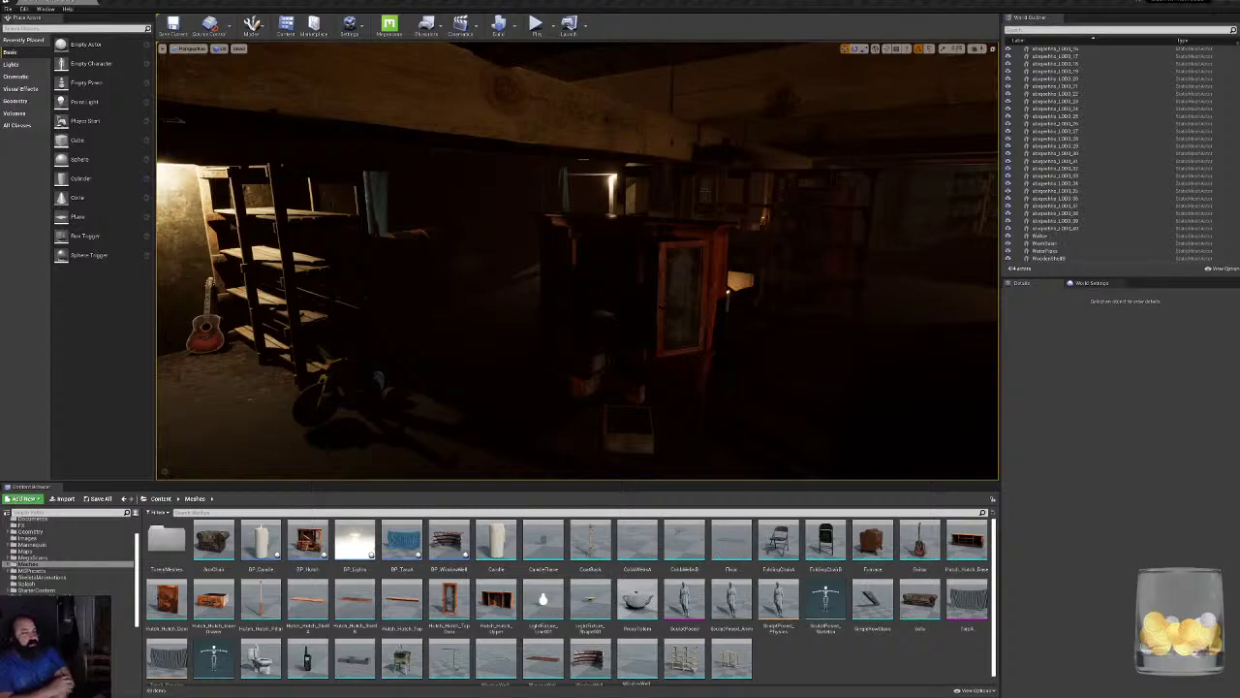
Set the scale of the wooden bench against the basement wall to 1.25 on all axes.
right_drag(576, 260, 373, 285)
right_drag(577, 259, 417, 222)
click(576, 359)
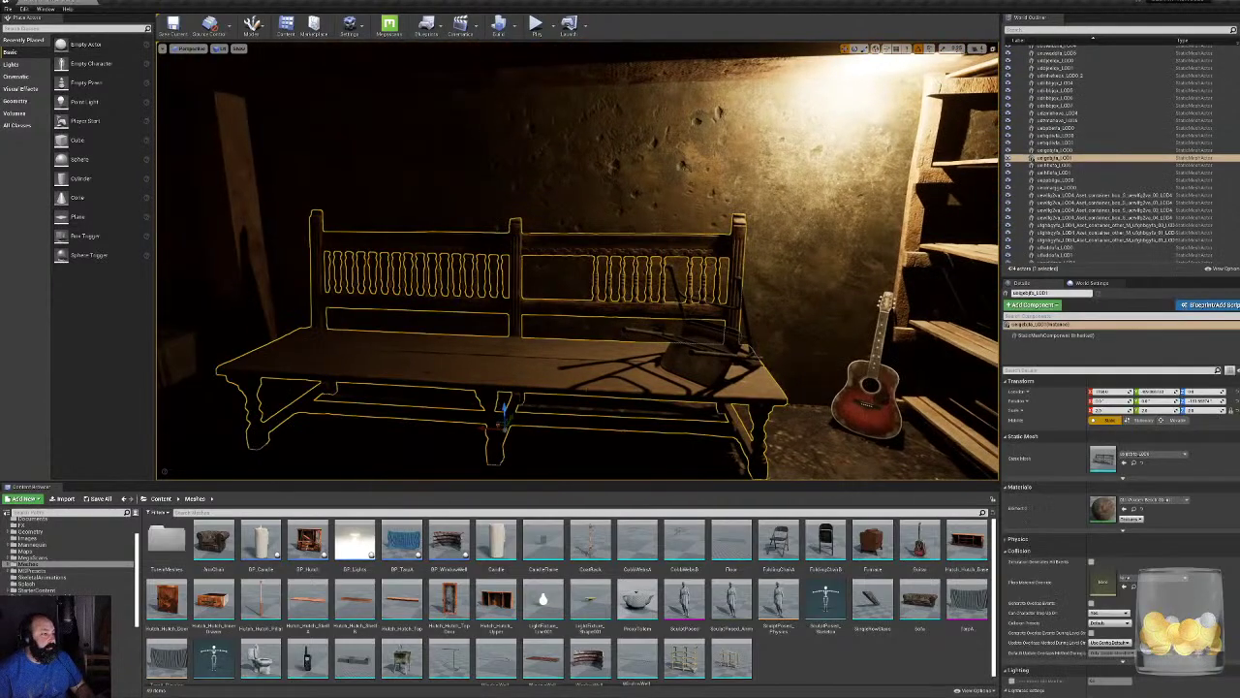
right_drag(772, 383, 746, 407)
right_drag(577, 262, 577, 262)
key(Escape)
right_drag(718, 350, 718, 351)
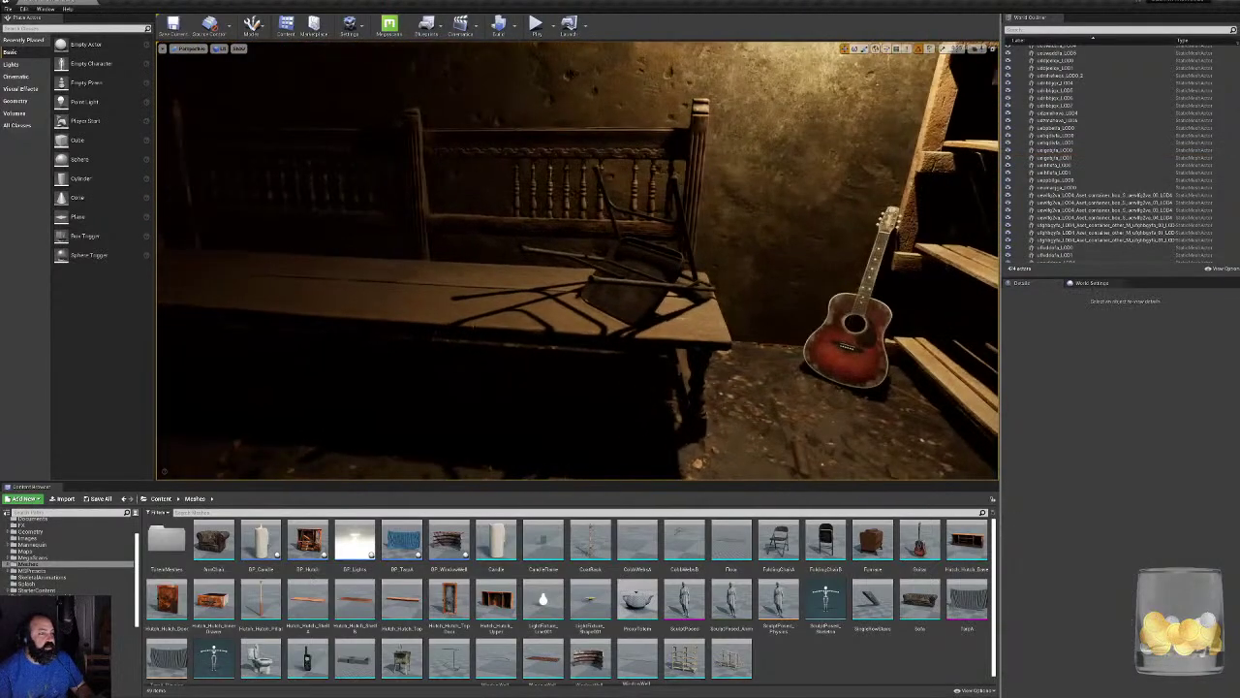
click(405, 348)
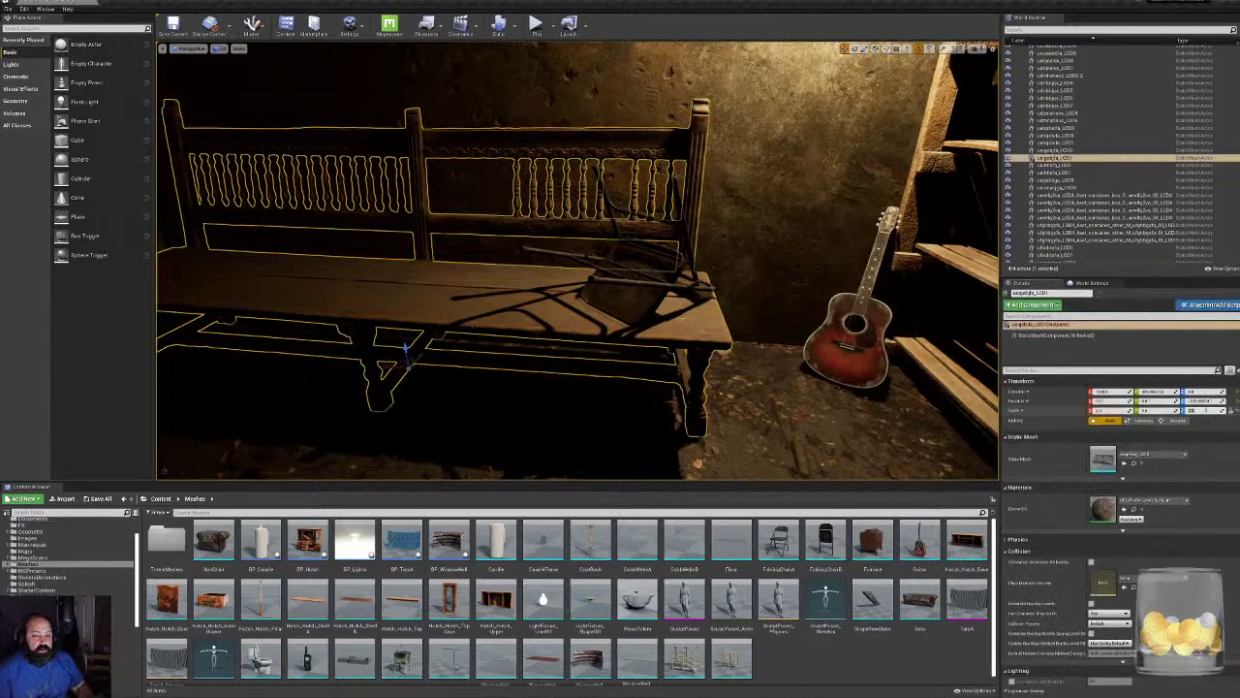
text(1.25)
key(Return)
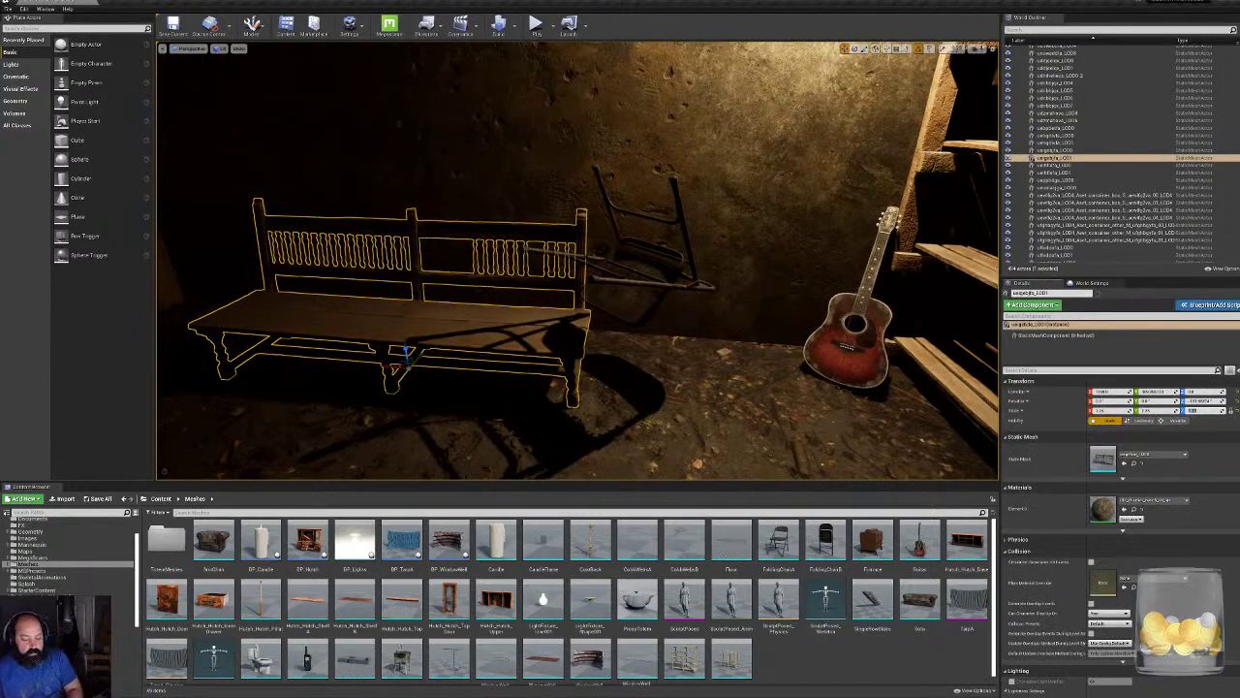
Lower the floating folding chair to the floor beside the bench and slide it sideways along the ground.
right_drag(577, 260, 533, 260)
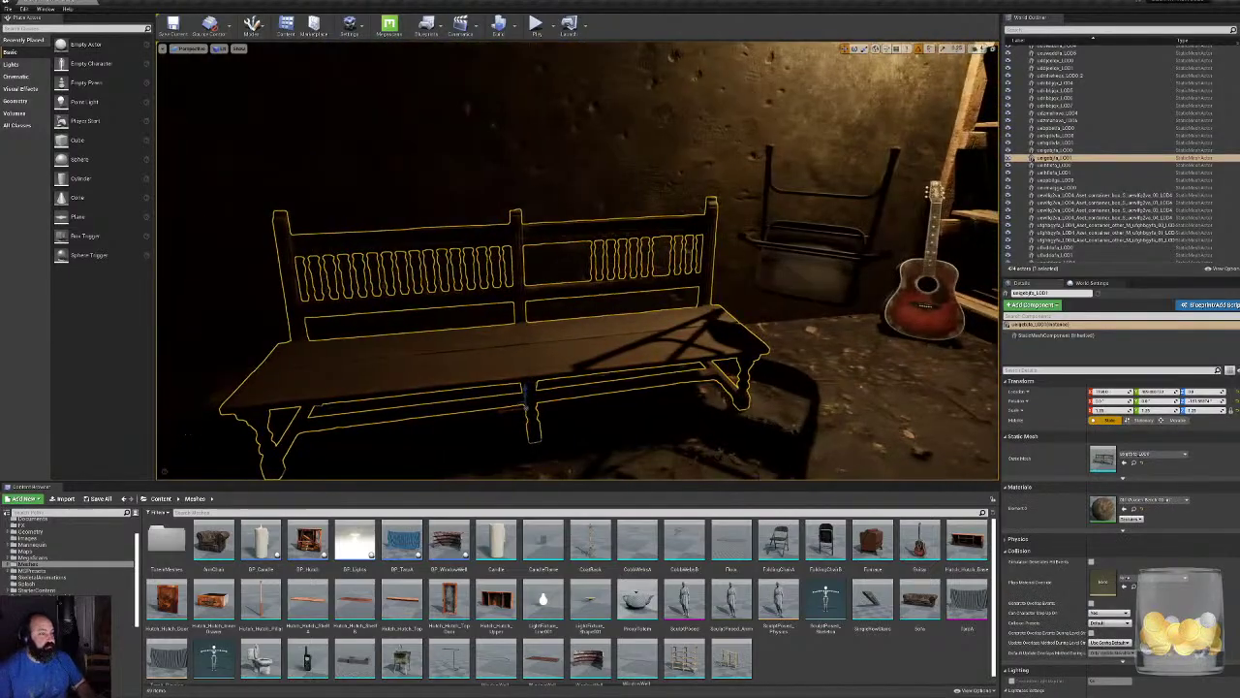
mouse_move(573, 367)
right_down()
mouse_move(766, 368)
mouse_move(562, 367)
right_up()
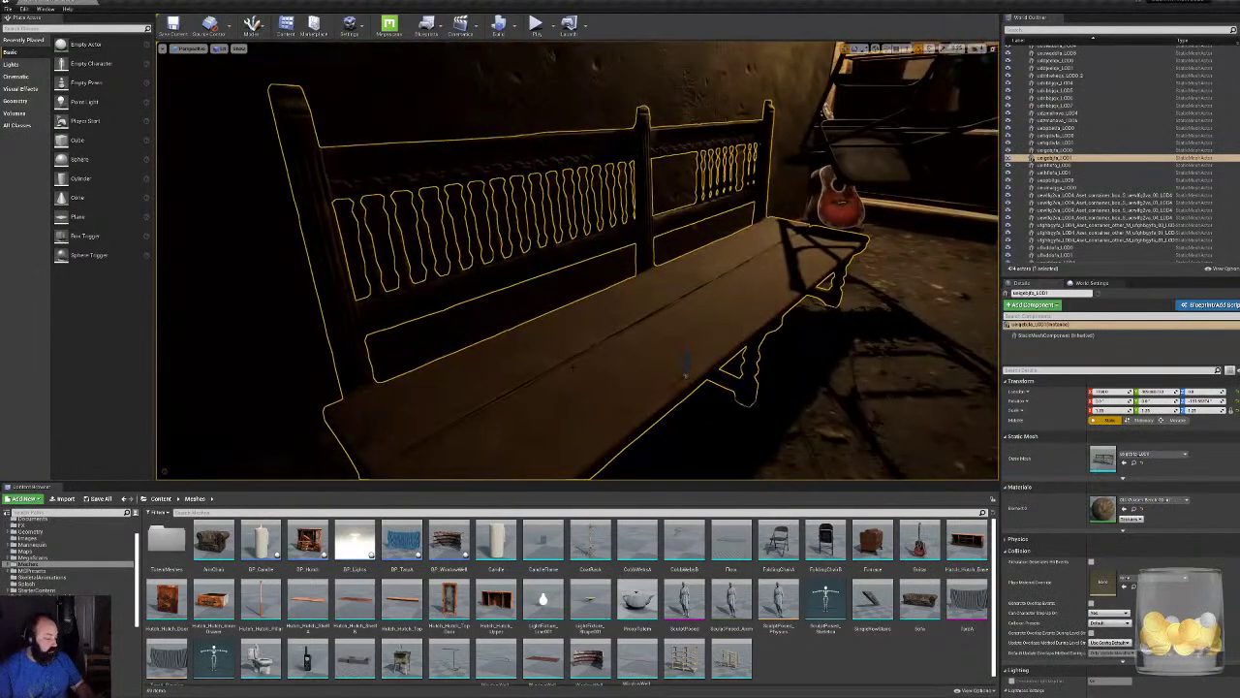
mouse_move(685, 365)
right_down()
mouse_move(547, 373)
mouse_move(741, 373)
mouse_move(707, 373)
right_up()
click(620, 199)
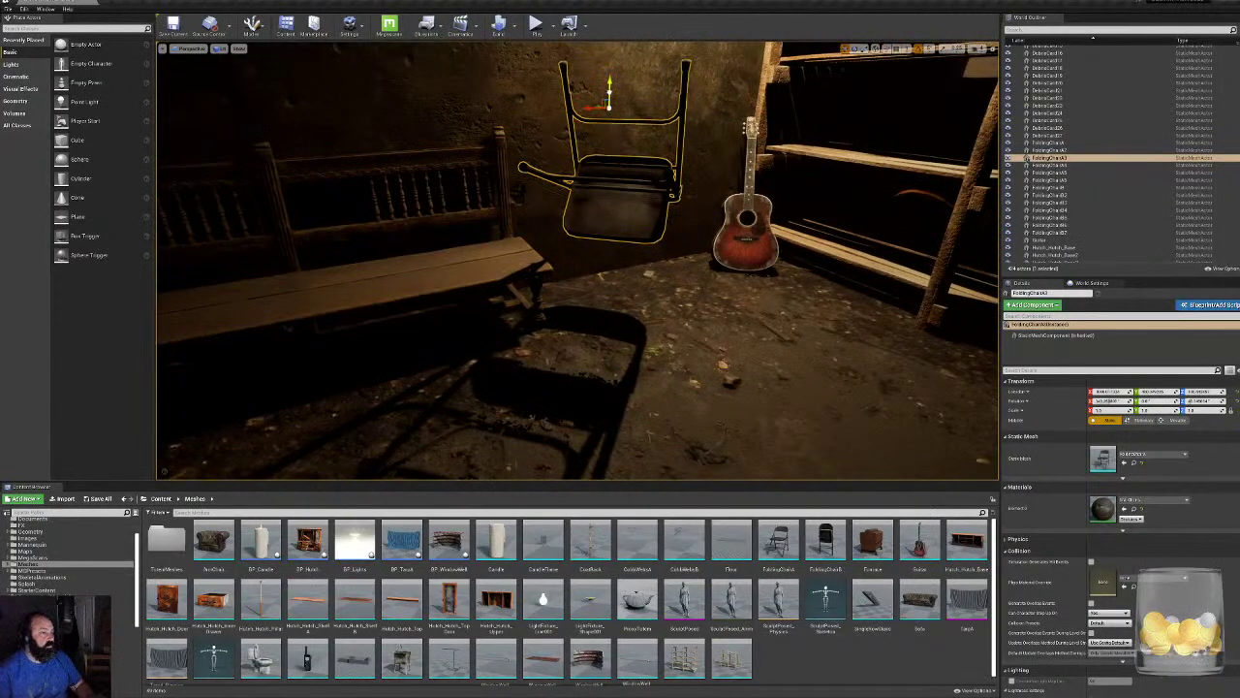
drag(608, 89, 621, 242)
right_drag(621, 243, 585, 267)
key(Escape)
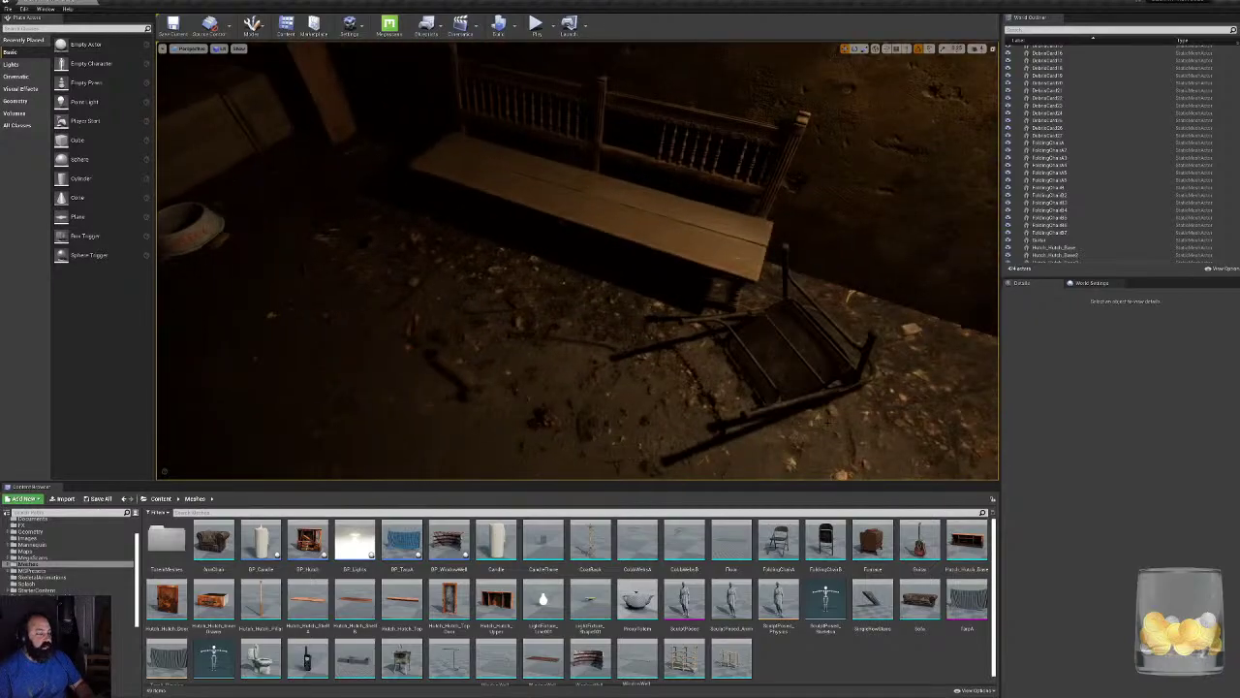
click(765, 320)
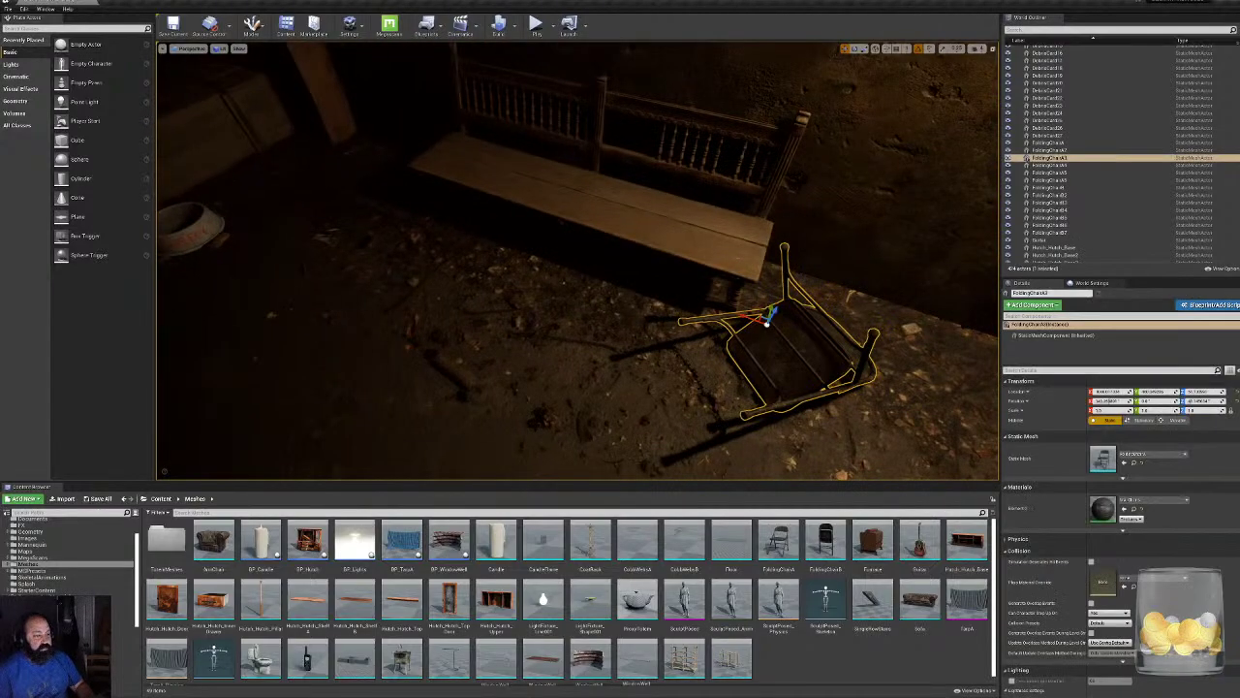
drag(763, 316, 825, 316)
Examine the rest of the basement scene, including the folding chairs, stairs, candles, shelves and hutch.
right_drag(824, 316, 659, 254)
right_drag(766, 320, 765, 320)
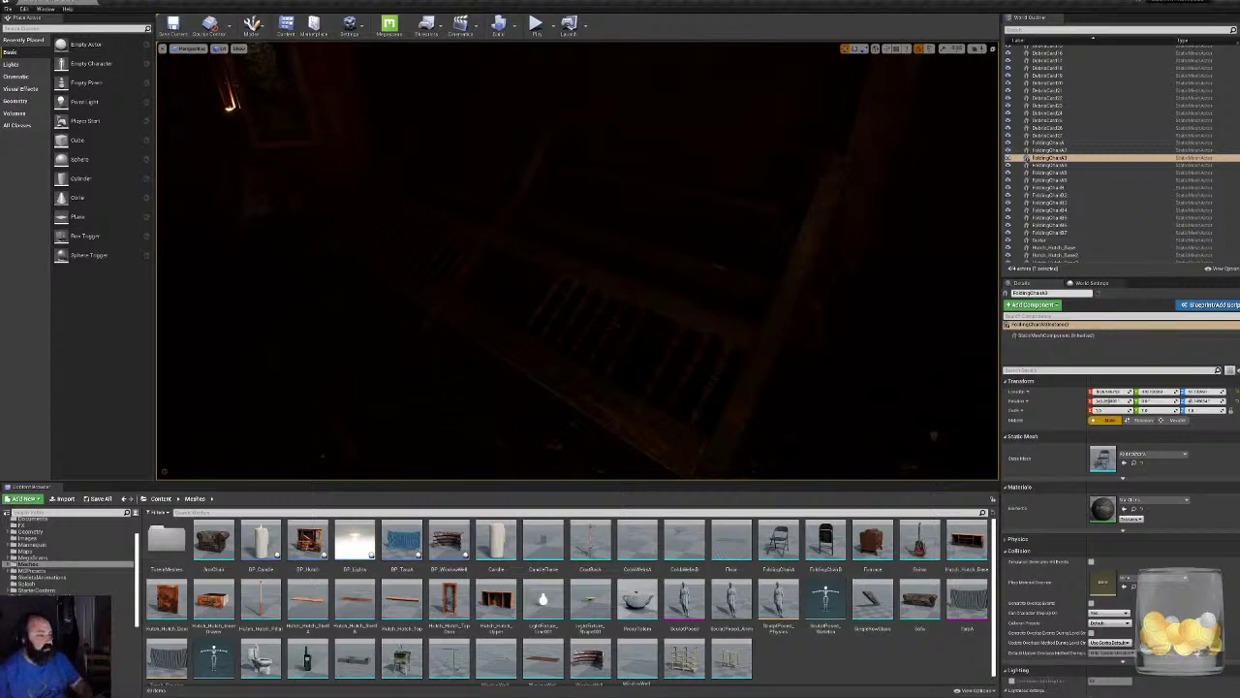
right_drag(765, 319, 765, 320)
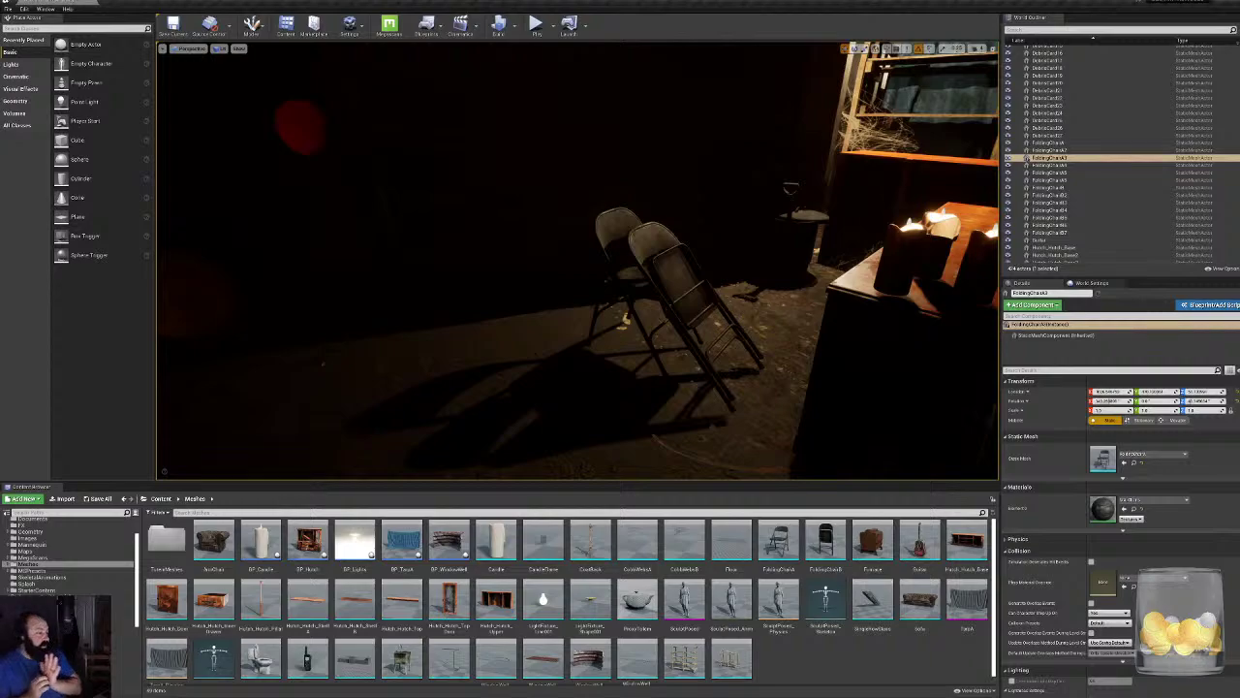
right_drag(765, 319, 766, 320)
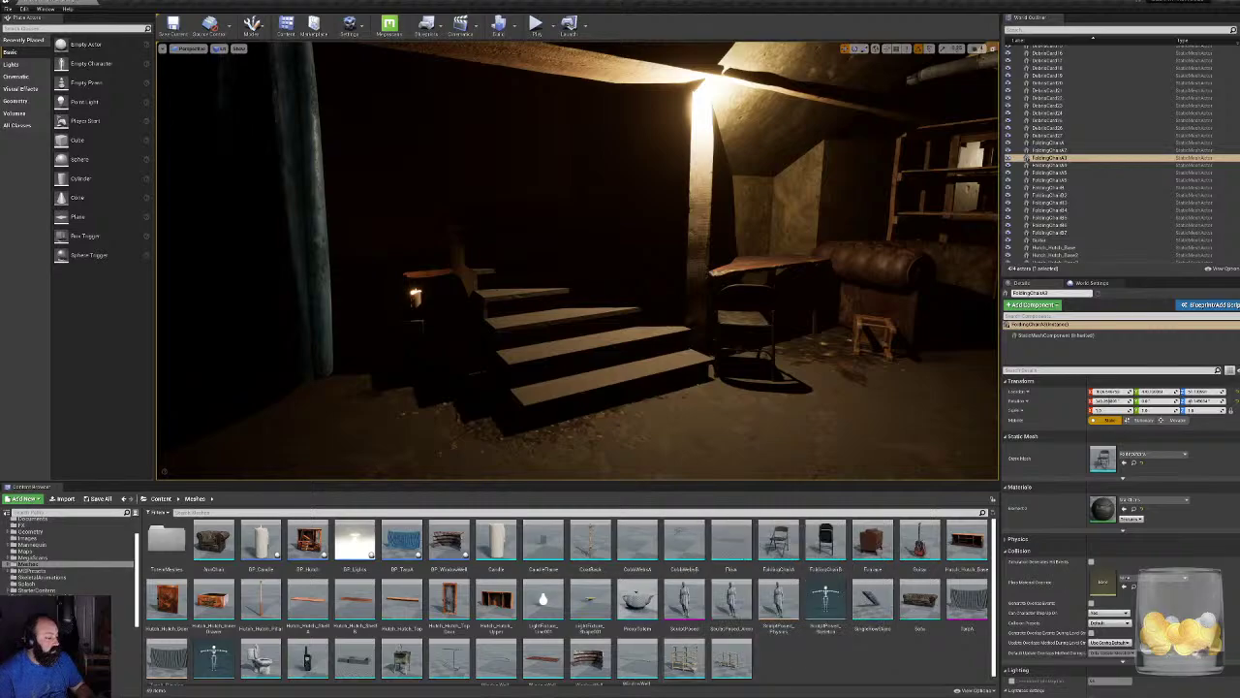
key(f)
mouse_move(577, 259)
right_down()
mouse_move(610, 242)
mouse_move(542, 225)
mouse_move(388, 242)
mouse_move(578, 261)
right_up()
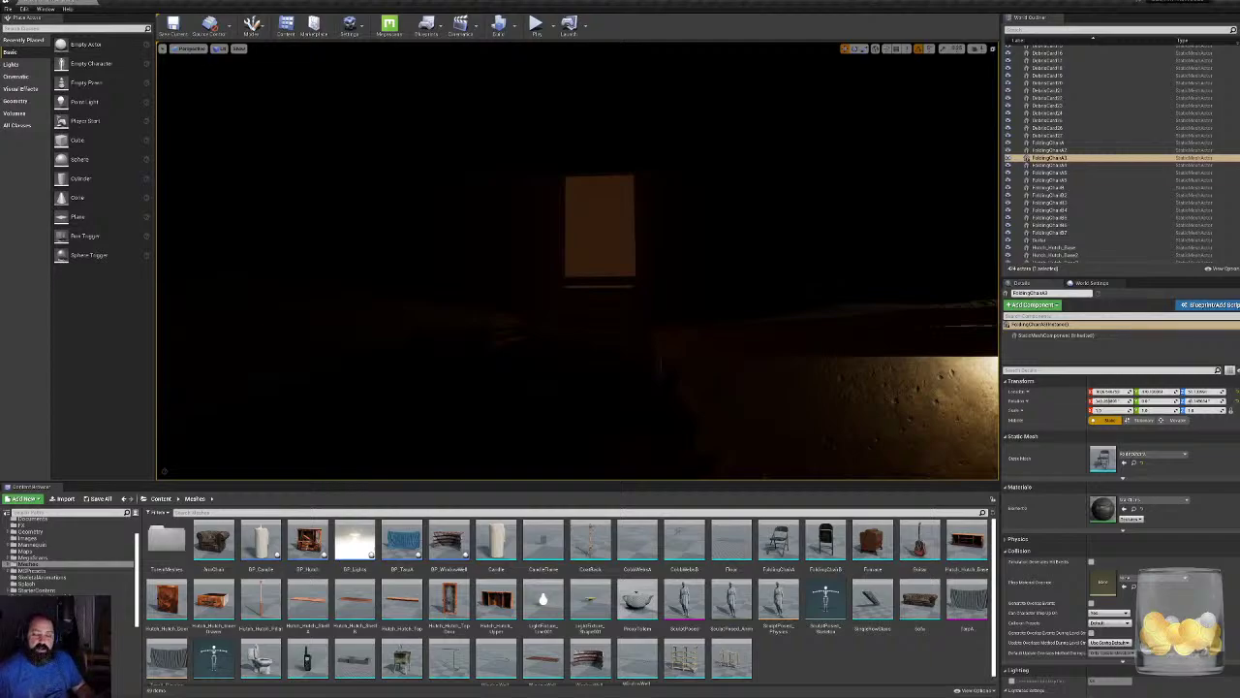
right_drag(601, 260, 294, 361)
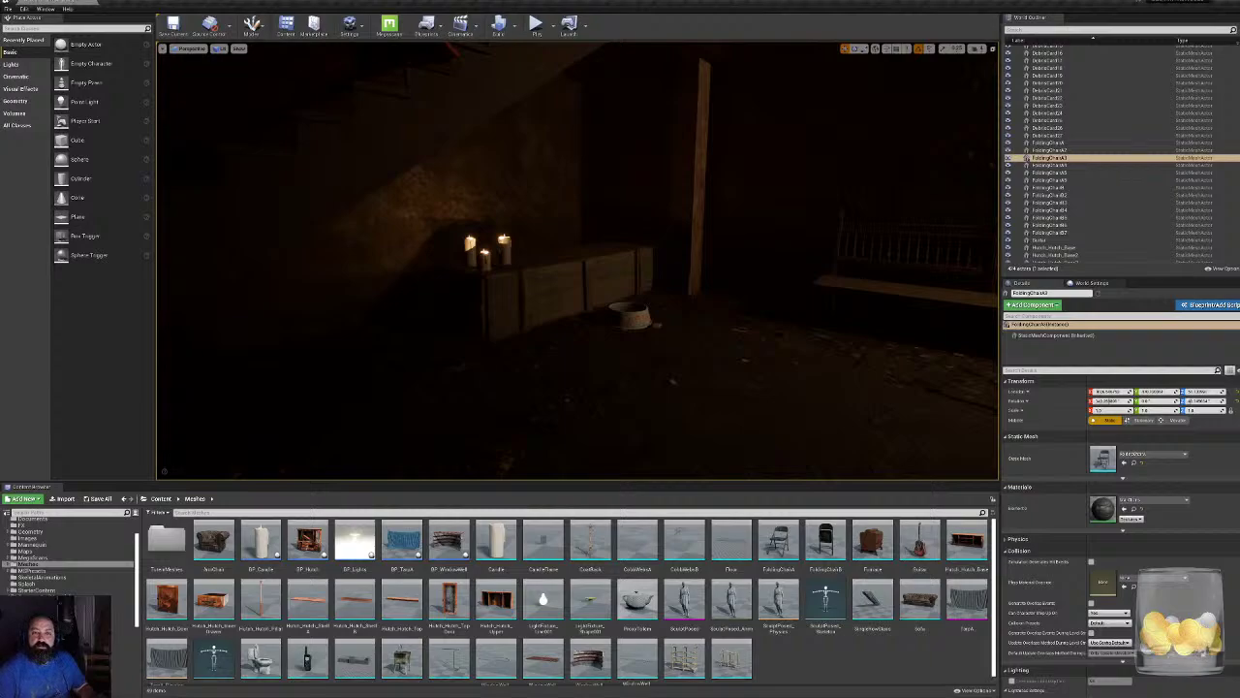
right_drag(578, 260, 659, 259)
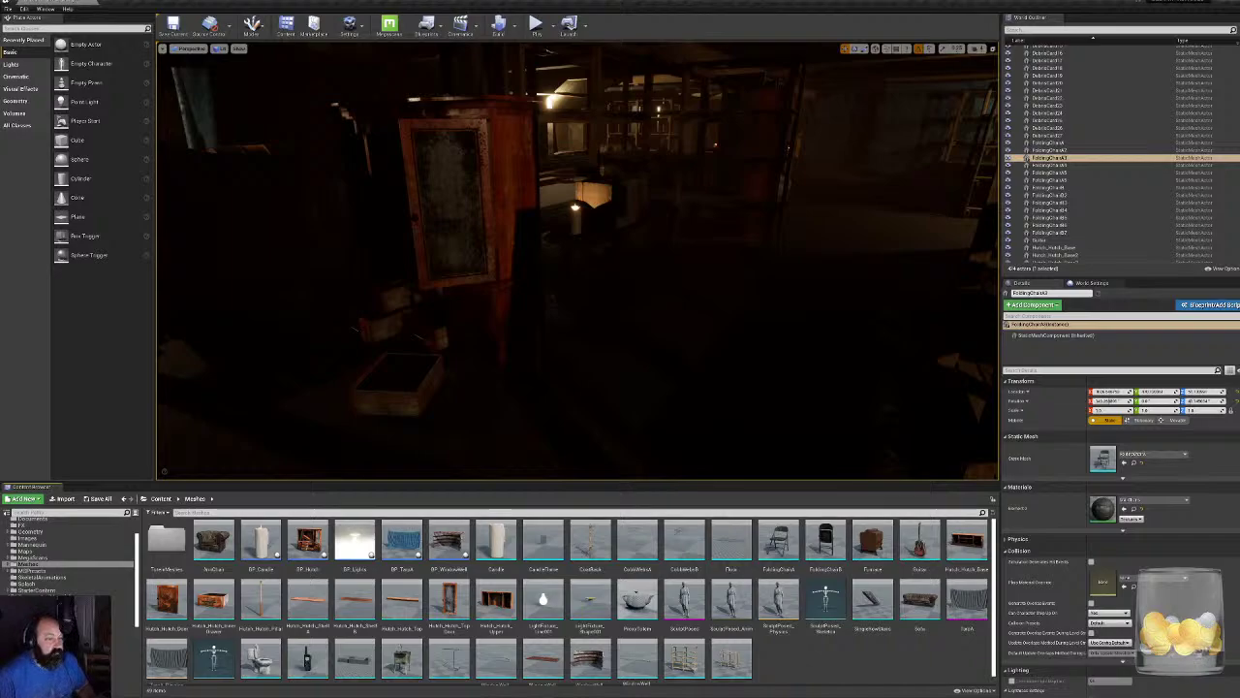
Switch to 3ds Max and examine the overall backyard model with its house scan, deck and gazebo.
key(super)
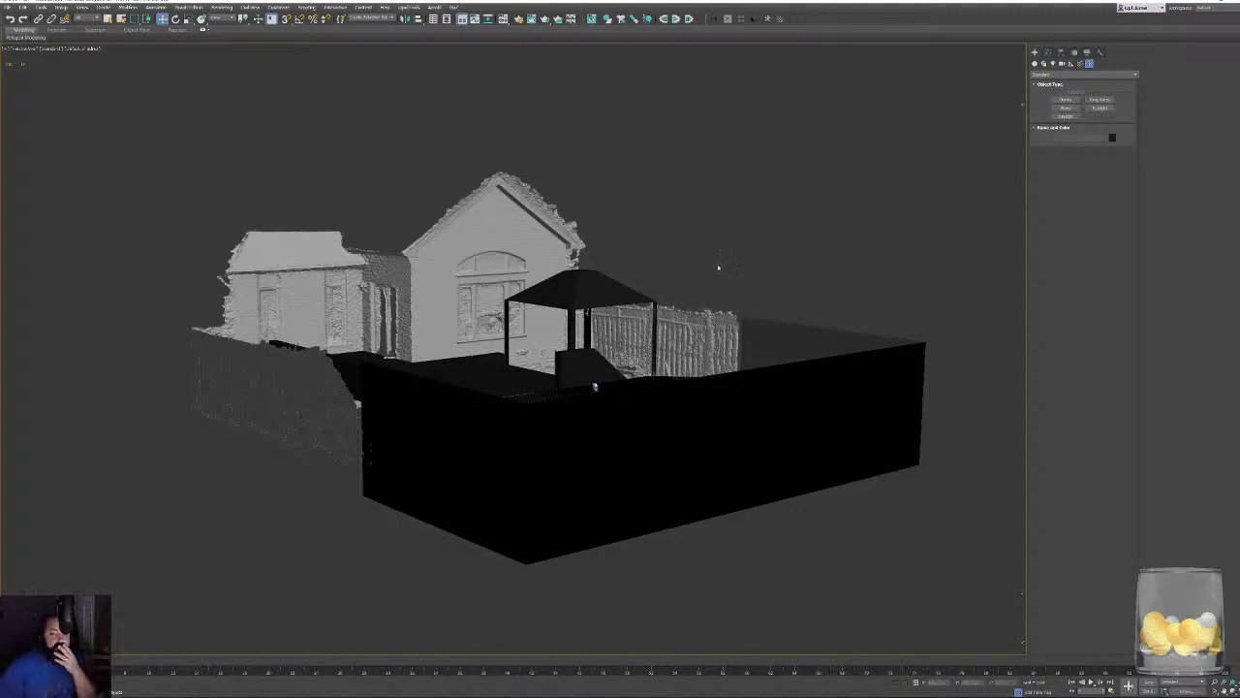
right_click(728, 237)
click(700, 242)
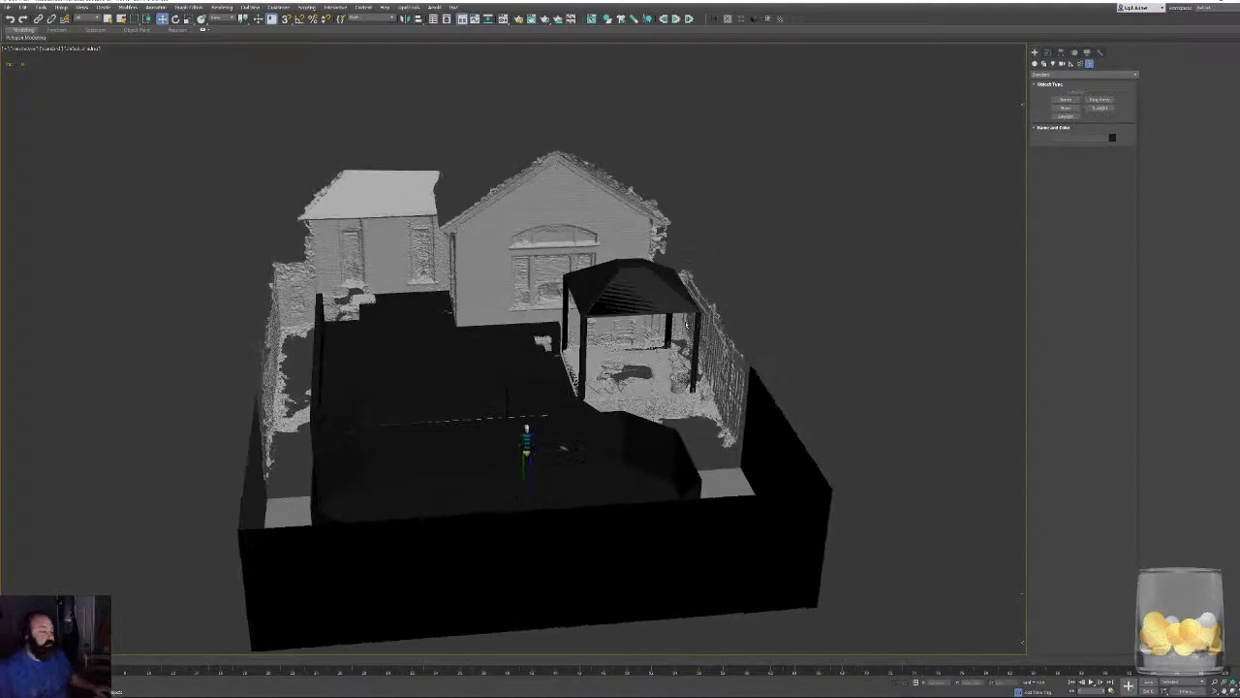
alt+middle_drag(686, 325, 692, 289)
scroll(695, 306, up, 3)
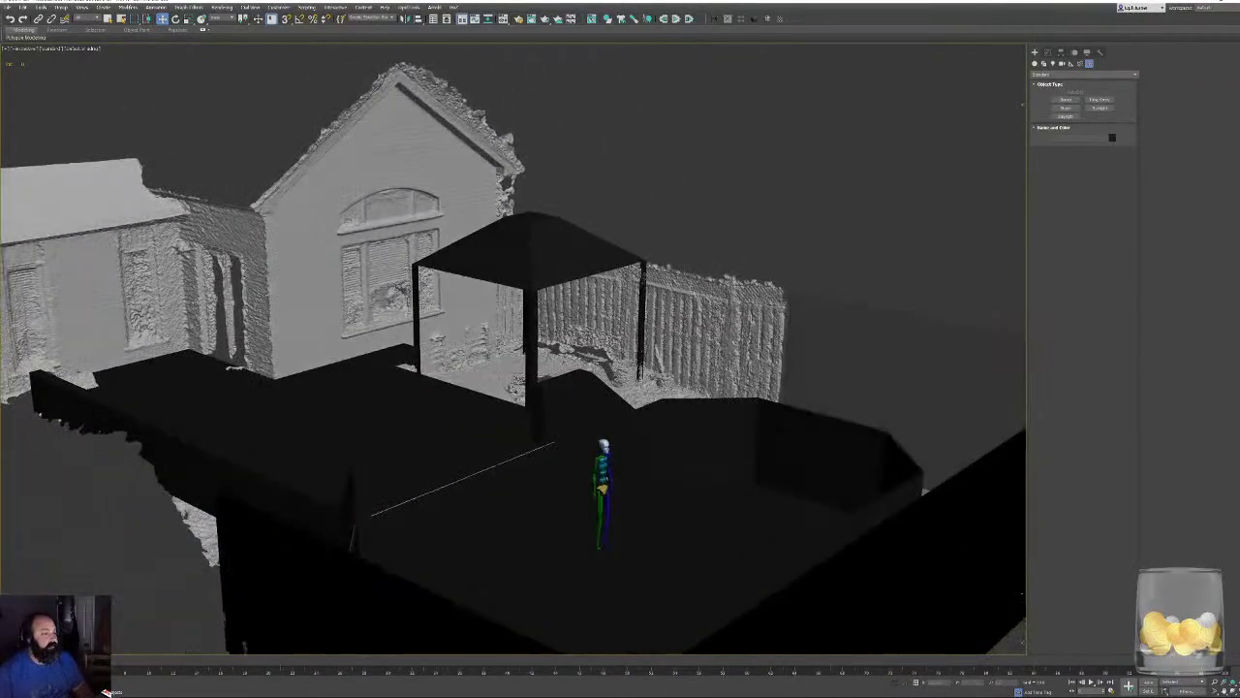
alt+middle_drag(679, 388, 684, 466)
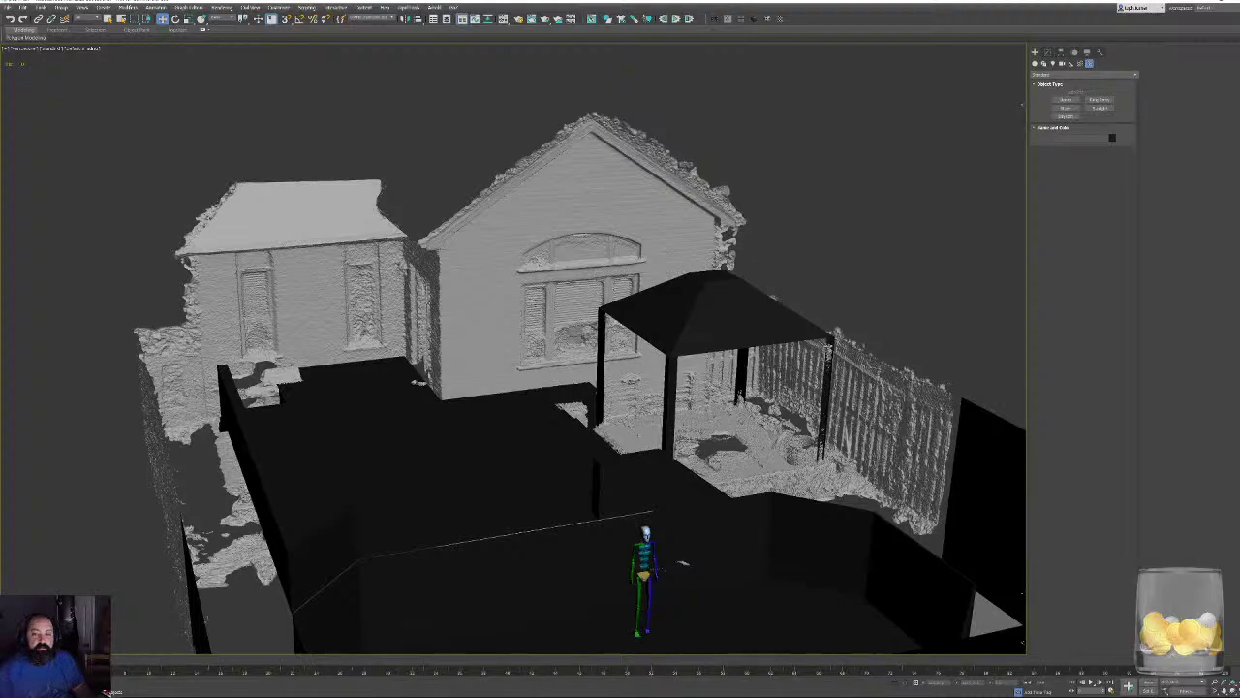
alt+middle_drag(683, 562, 405, 339)
Examine the scanned house facade up close, including its windows, gable and roof edges.
scroll(405, 339, up, 6)
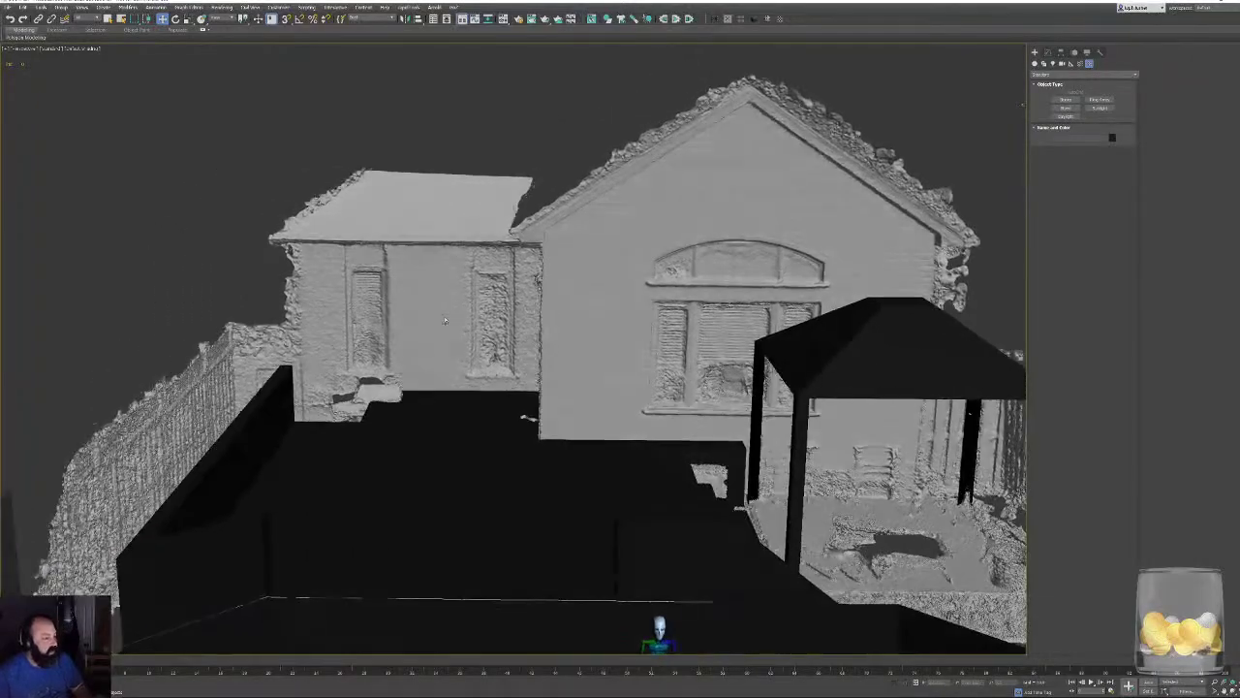
scroll(487, 417, up, 3)
scroll(532, 437, down, 5)
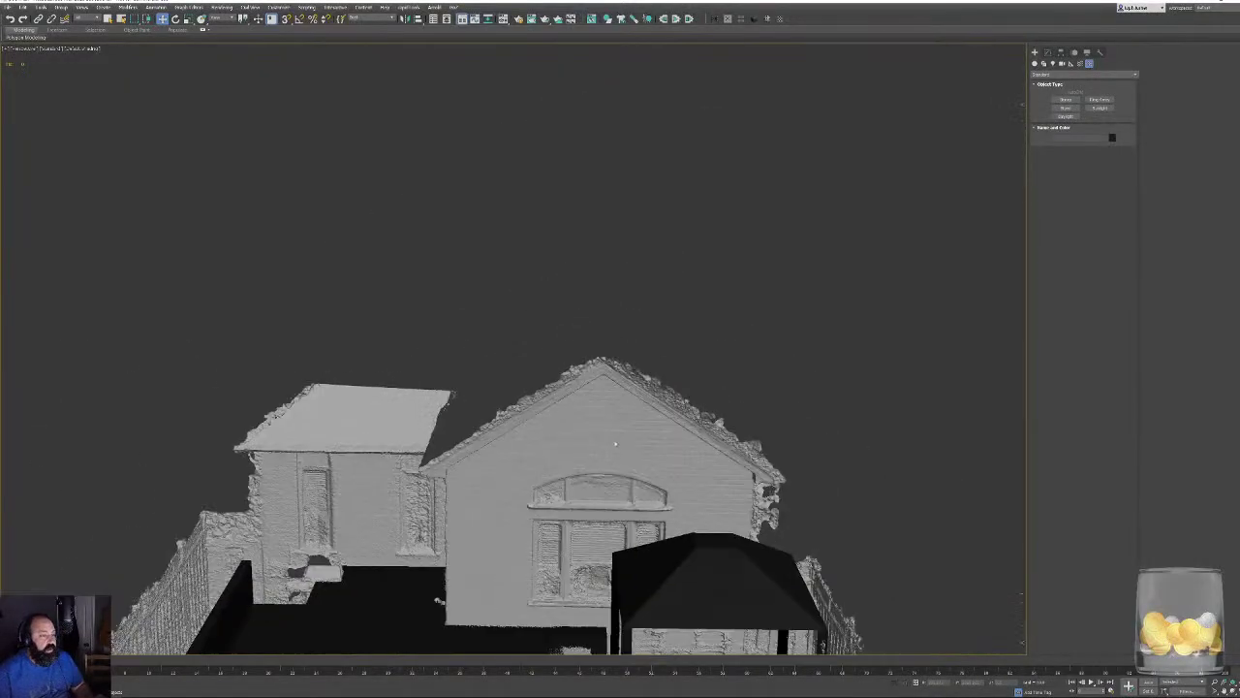
alt+middle_drag(614, 443, 669, 320)
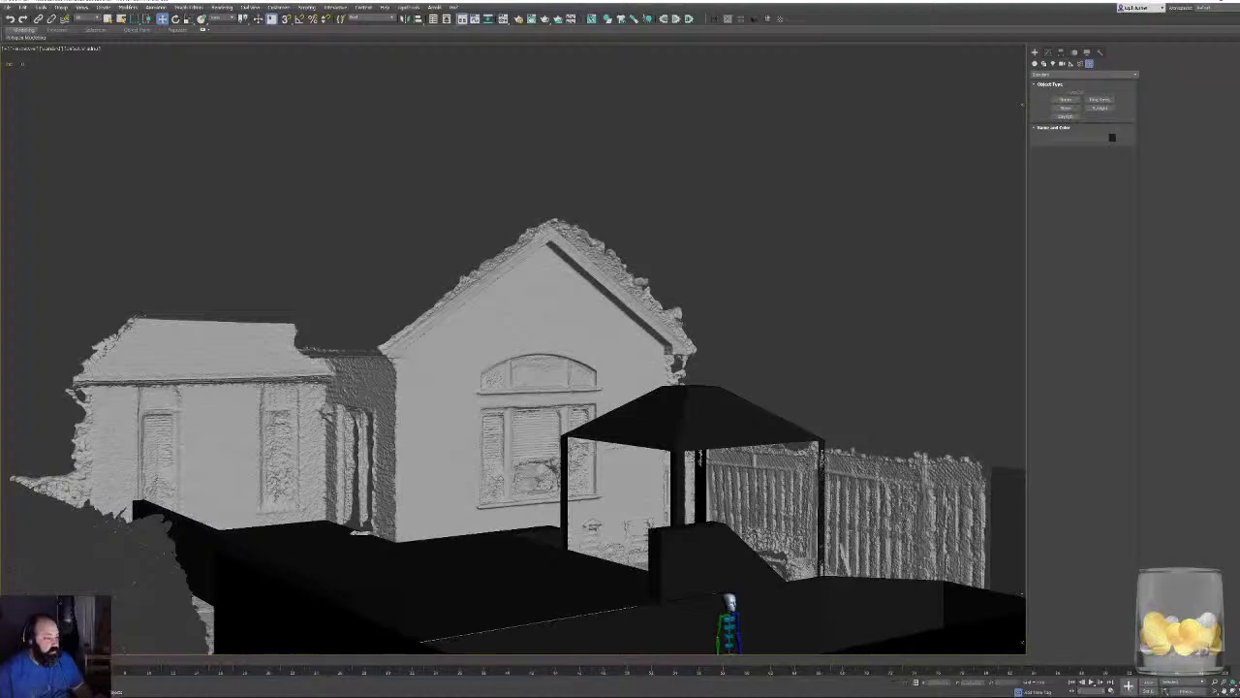
scroll(575, 209, up, 5)
middle_drag(575, 208, 364, 315)
scroll(363, 315, down, 4)
alt+middle_drag(487, 651, 512, 549)
alt+middle_drag(691, 236, 661, 275)
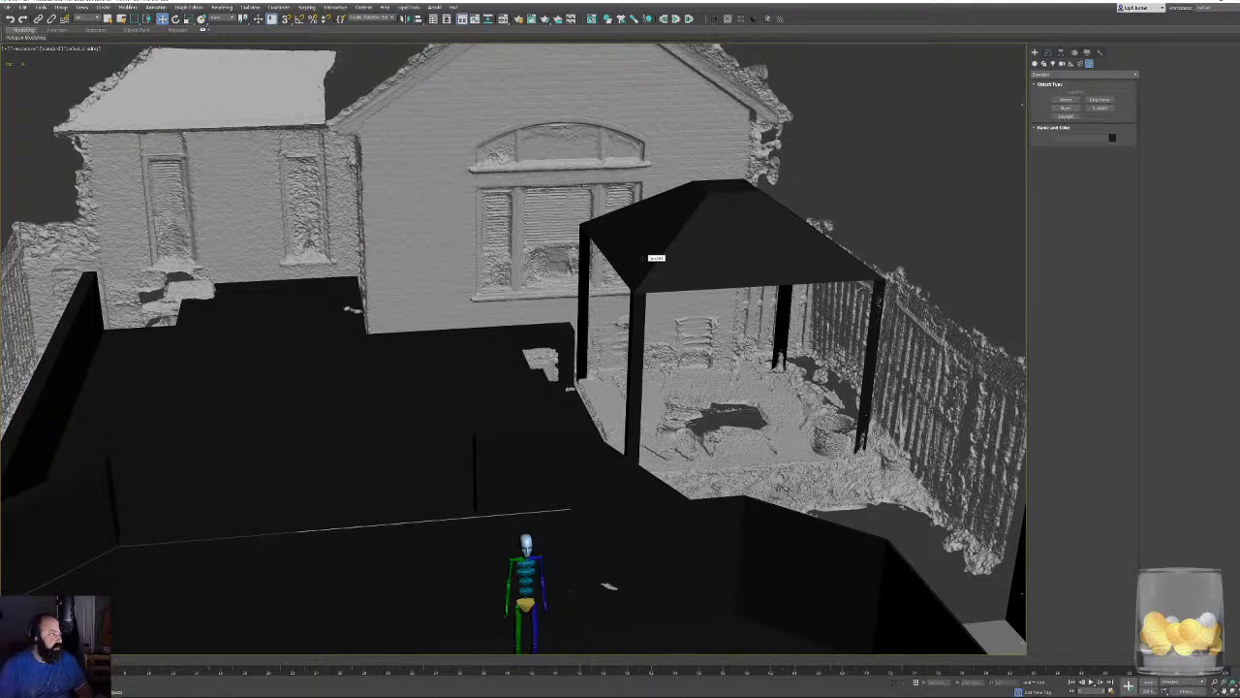
alt+middle_drag(581, 346, 606, 344)
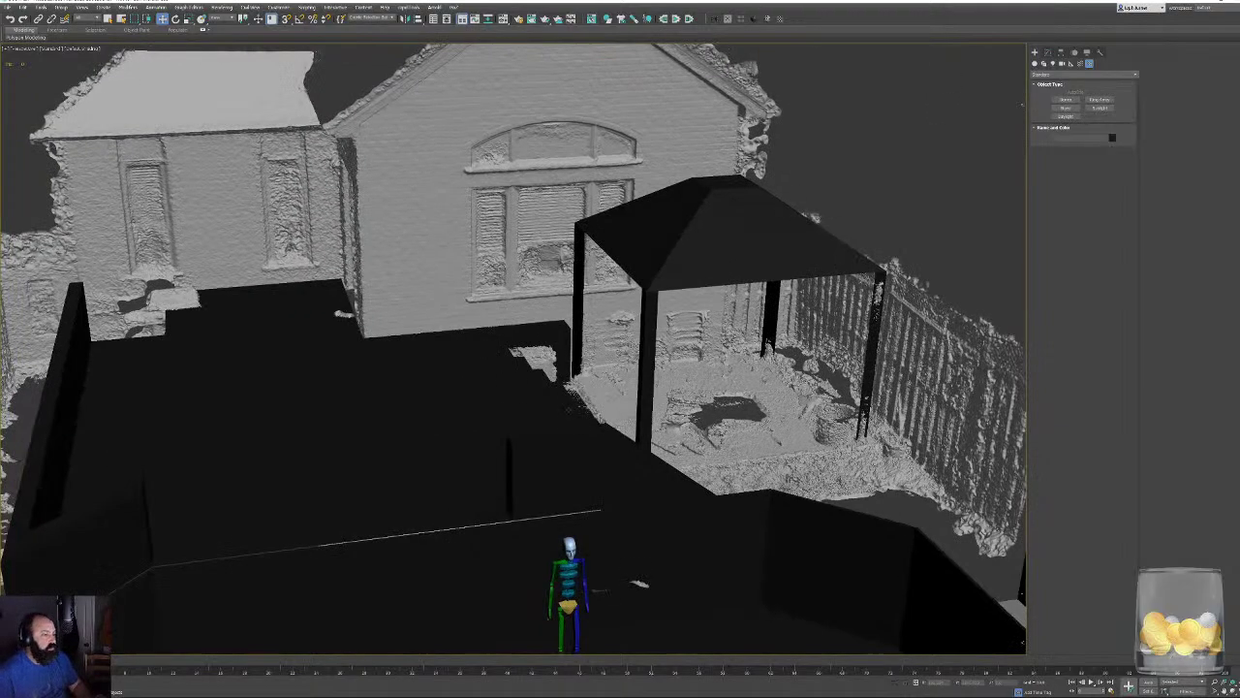
Examine the scanned patio under the gazebo, including the planters, gaps in the mesh and wooden fence.
scroll(605, 344, up, 5)
alt+middle_drag(906, 250, 662, 296)
scroll(829, 246, up, 3)
scroll(662, 296, up, 3)
scroll(662, 296, down, 5)
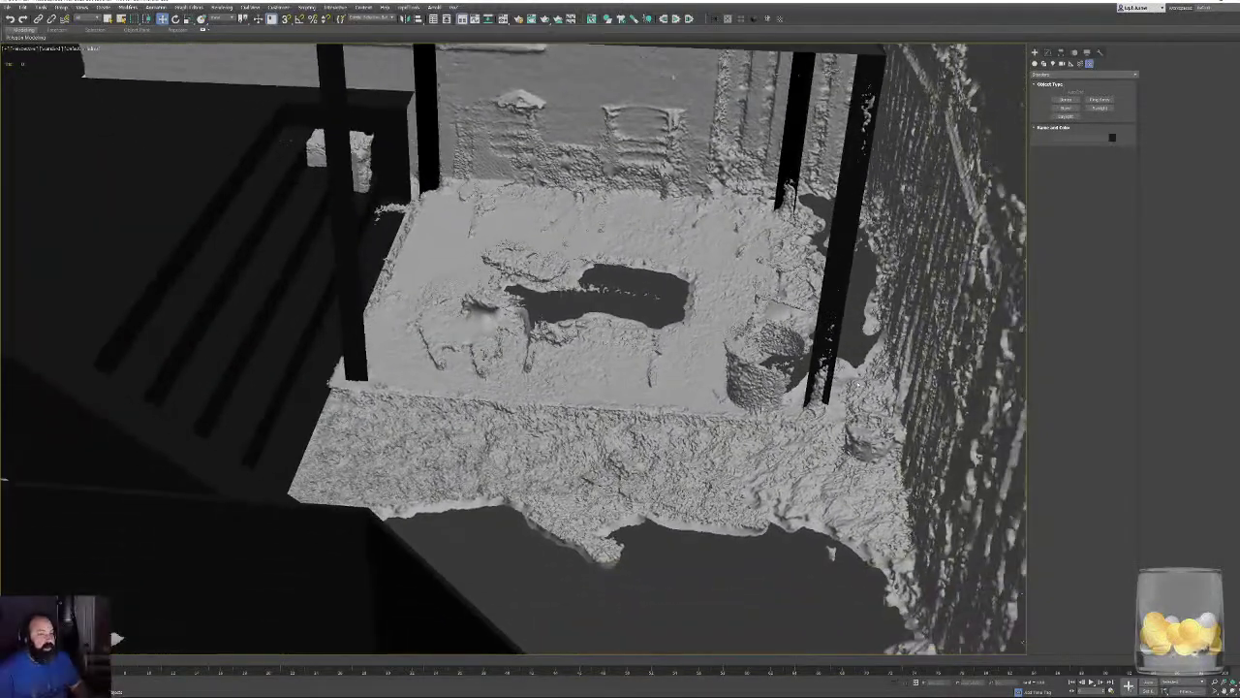
scroll(858, 385, up, 5)
alt+middle_drag(811, 374, 555, 300)
scroll(925, 321, down, 4)
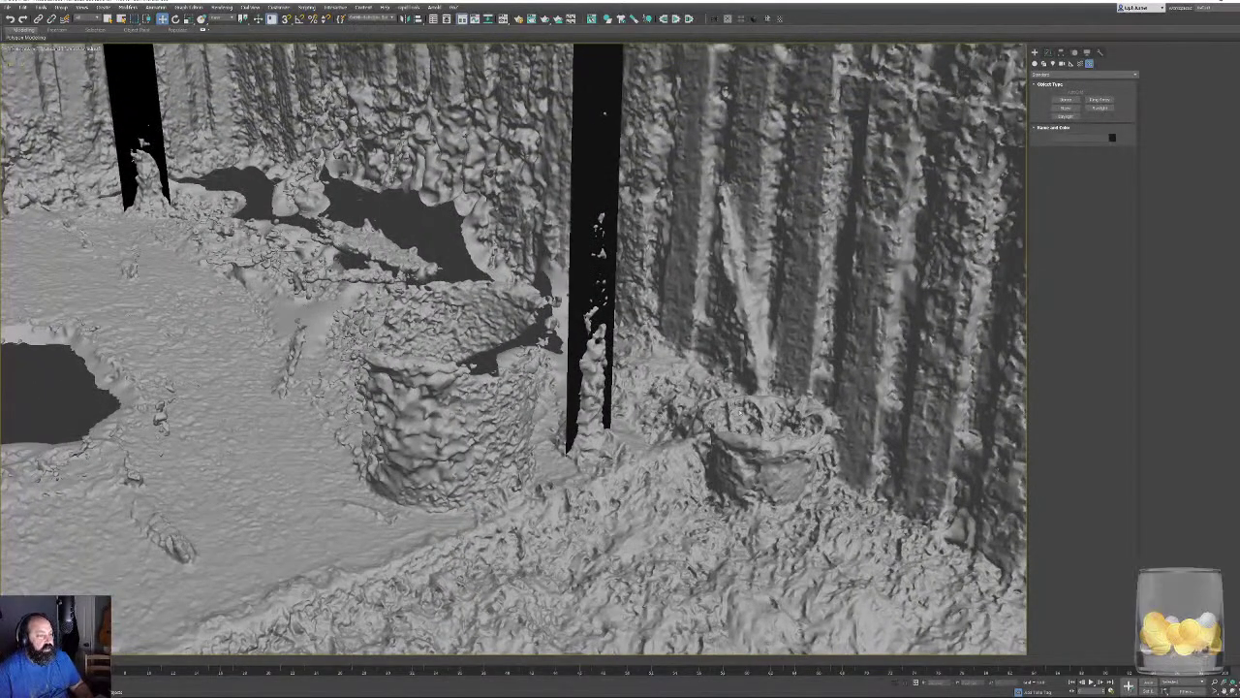
scroll(555, 300, down, 8)
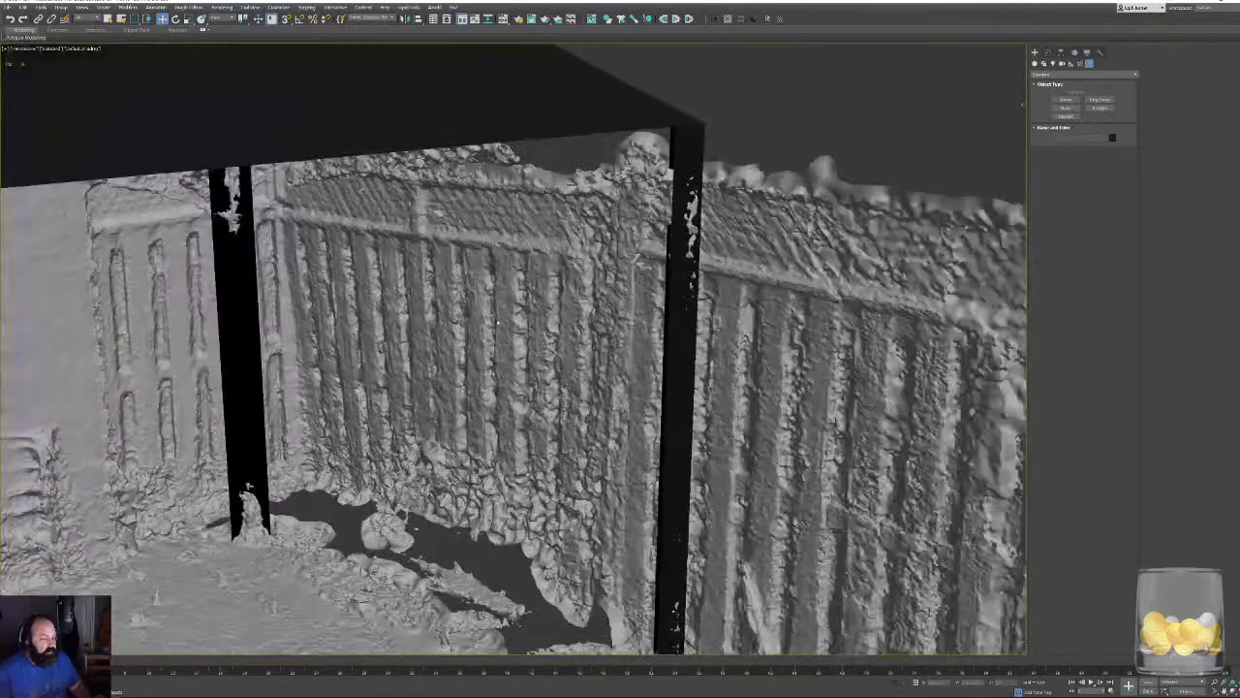
alt+middle_drag(465, 254, 657, 378)
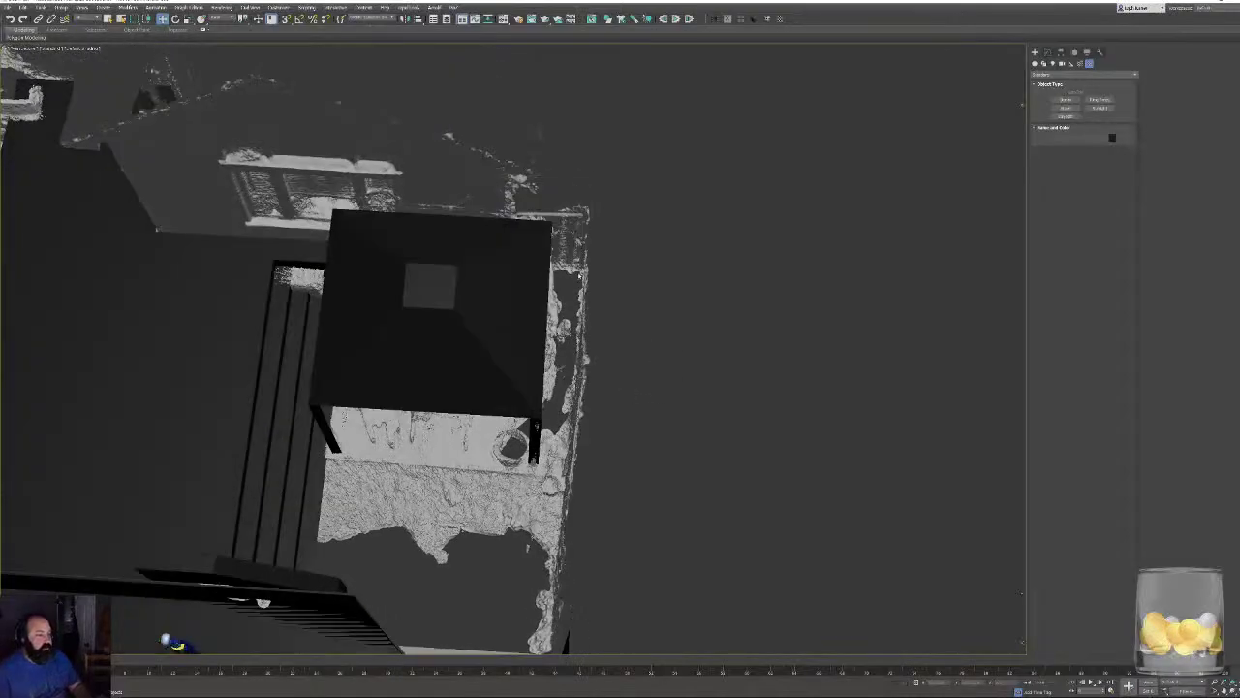
Select the modeled deck and examine its surface, low walls and steps.
alt+middle_drag(578, 276, 544, 417)
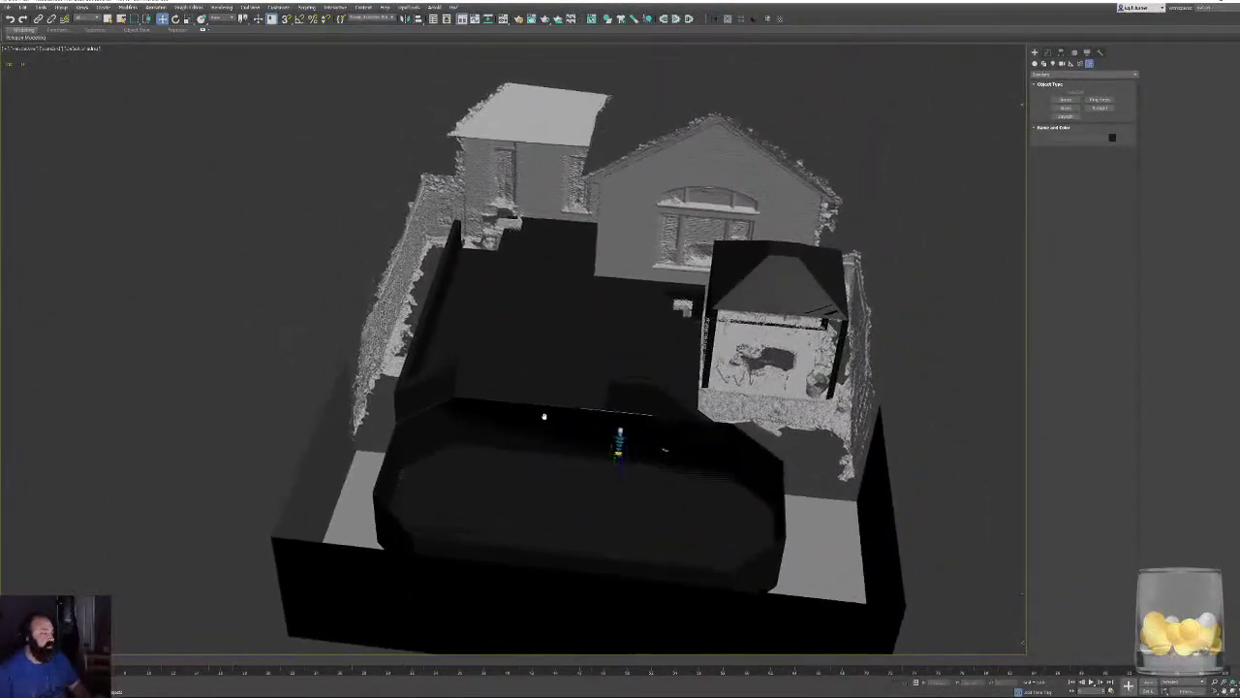
scroll(543, 416, up, 4)
alt+middle_drag(511, 312, 588, 329)
click(390, 383)
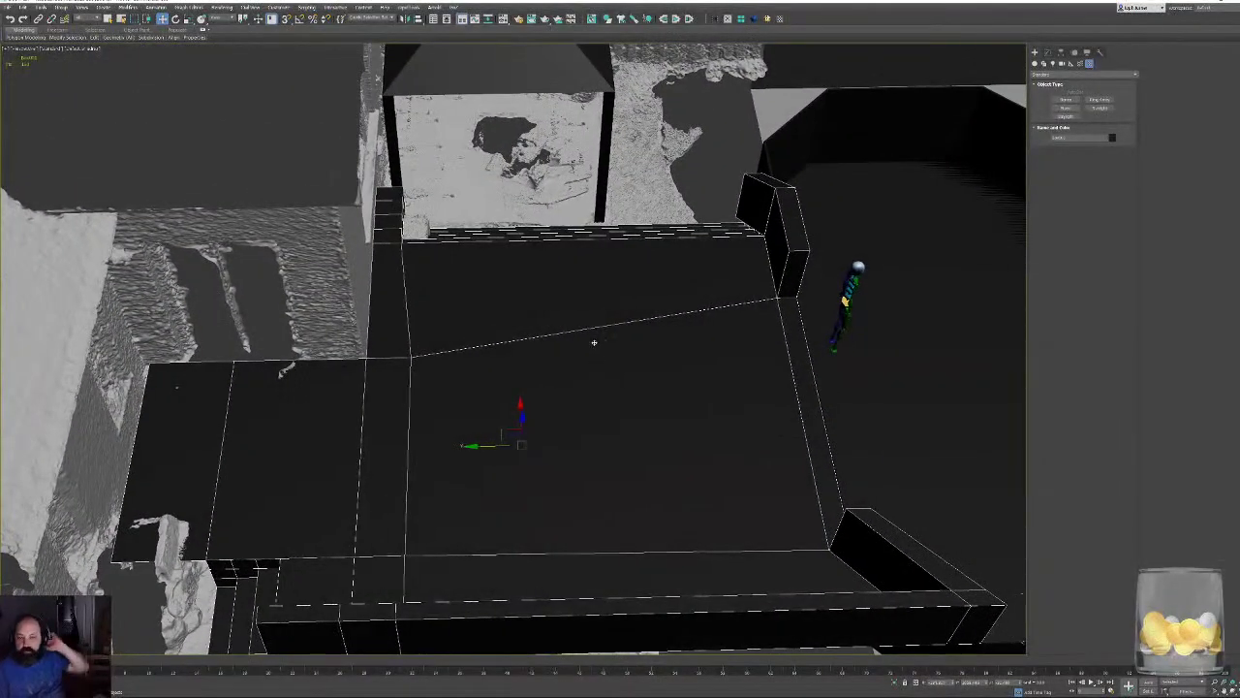
middle_drag(657, 361, 573, 356)
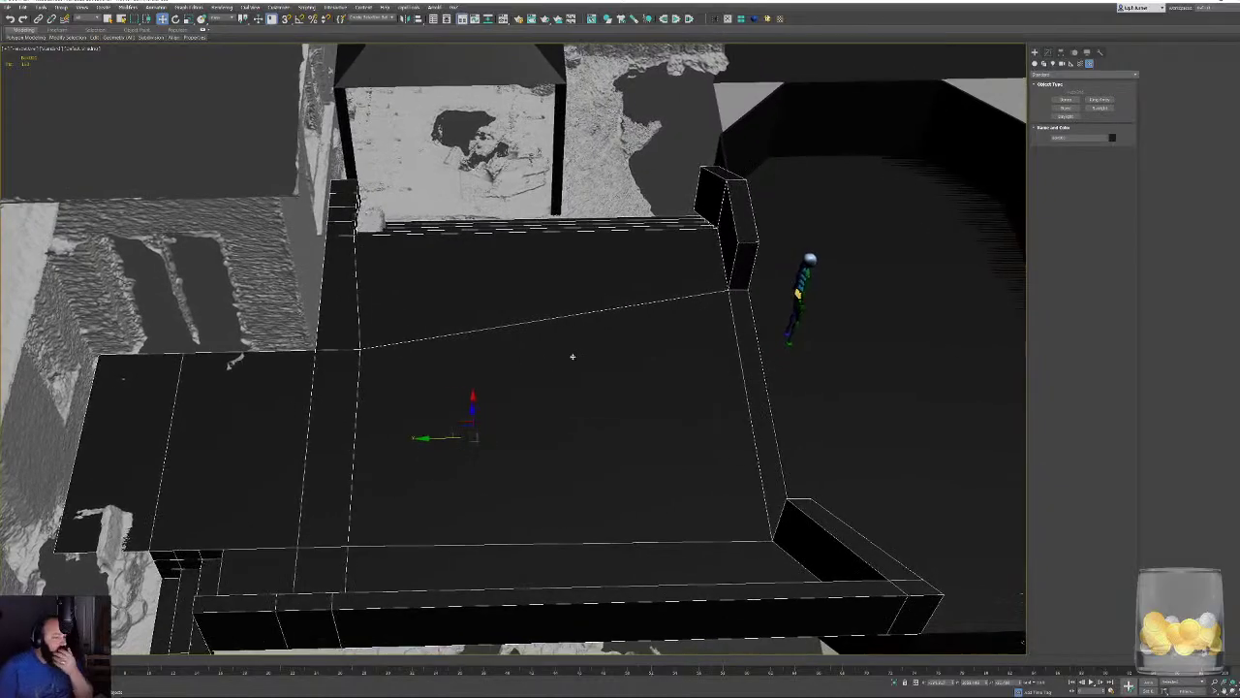
alt+middle_drag(682, 296, 553, 442)
scroll(553, 443, up, 4)
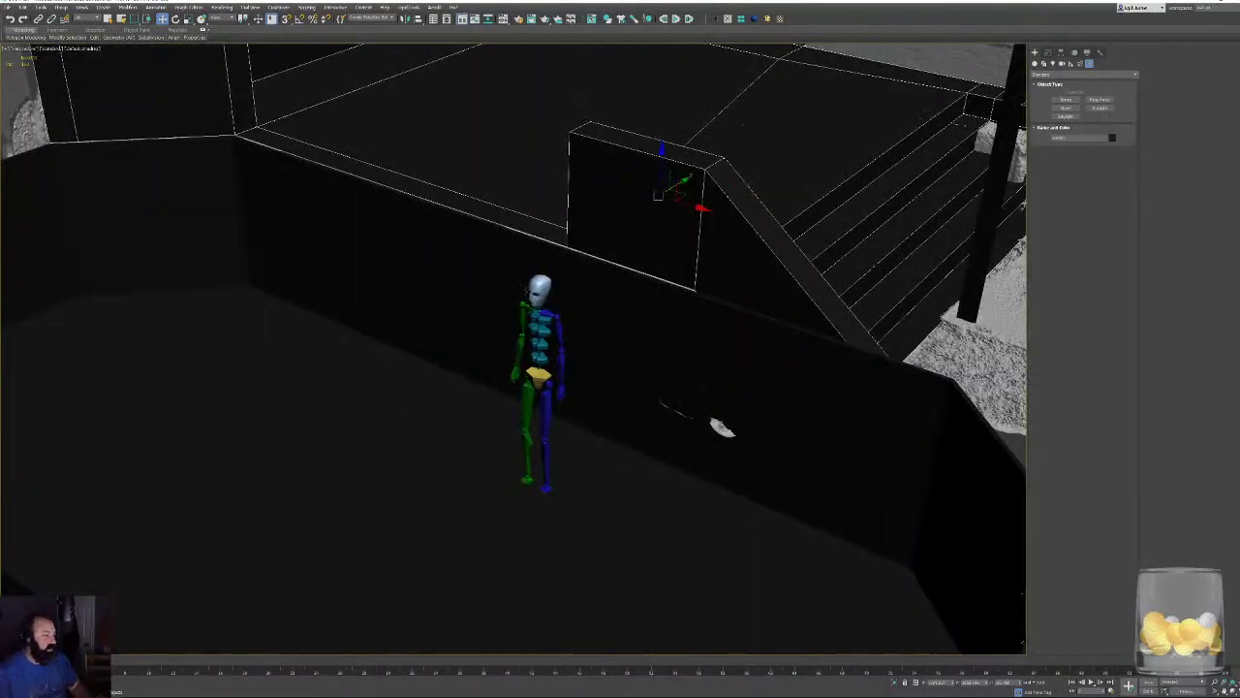
Select the biped's head, focus the view on it and examine the figure's scale within the octagonal pool.
click(540, 289)
key(z)
alt+middle_drag(560, 339, 634, 300)
scroll(635, 301, down, 5)
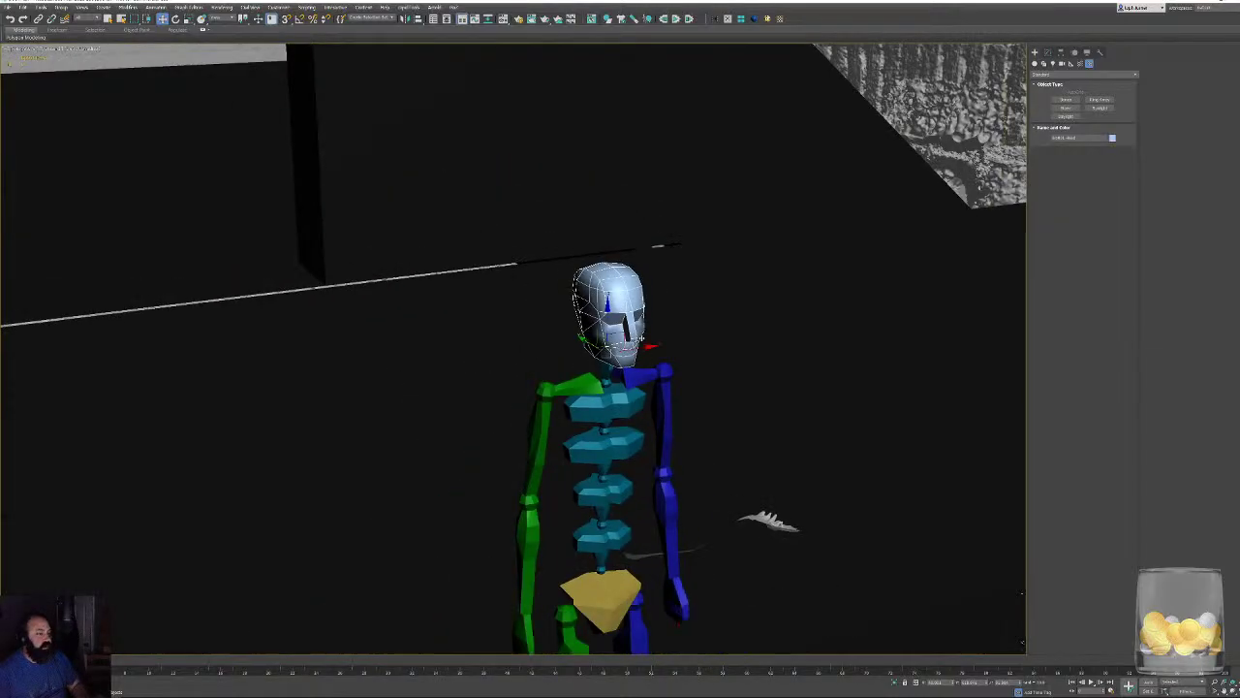
alt+middle_drag(647, 368, 679, 388)
alt+middle_drag(736, 310, 544, 289)
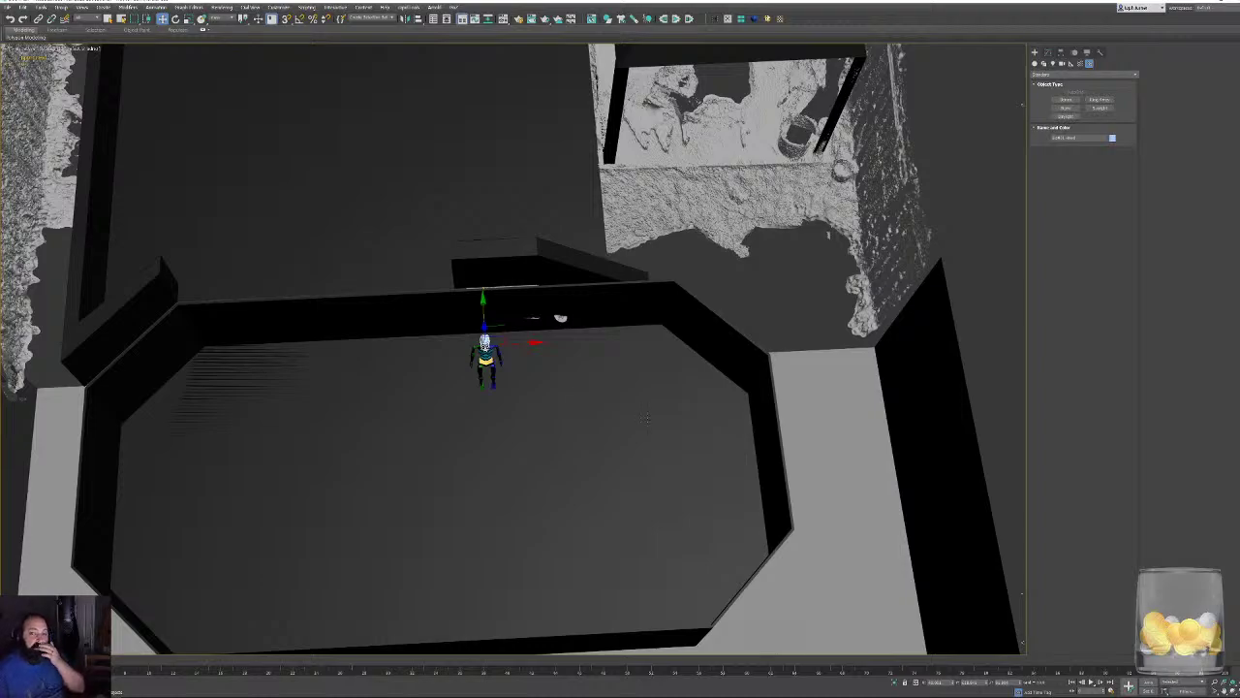
middle_drag(374, 409, 483, 381)
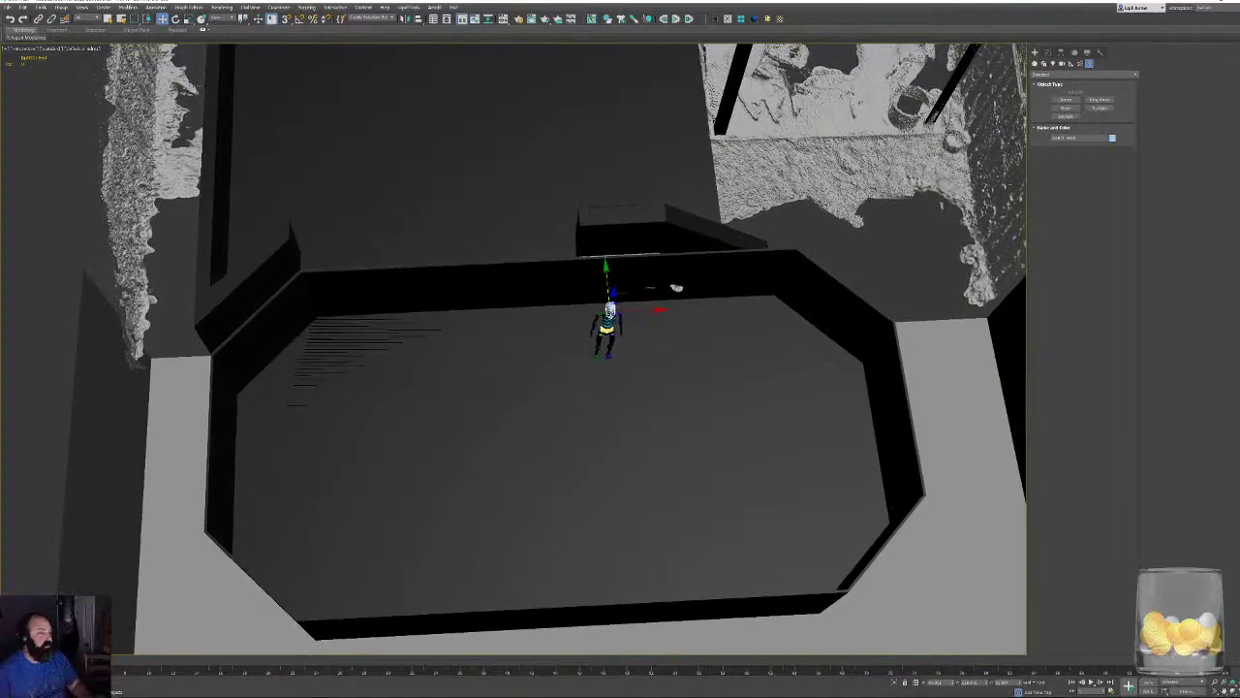
Examine the whole backyard layout from several angles, including the octagonal pool, deck, gazebo, fences and scanned house.
middle_drag(580, 380, 230, 306)
scroll(275, 330, down, 4)
middle_drag(451, 301, 479, 289)
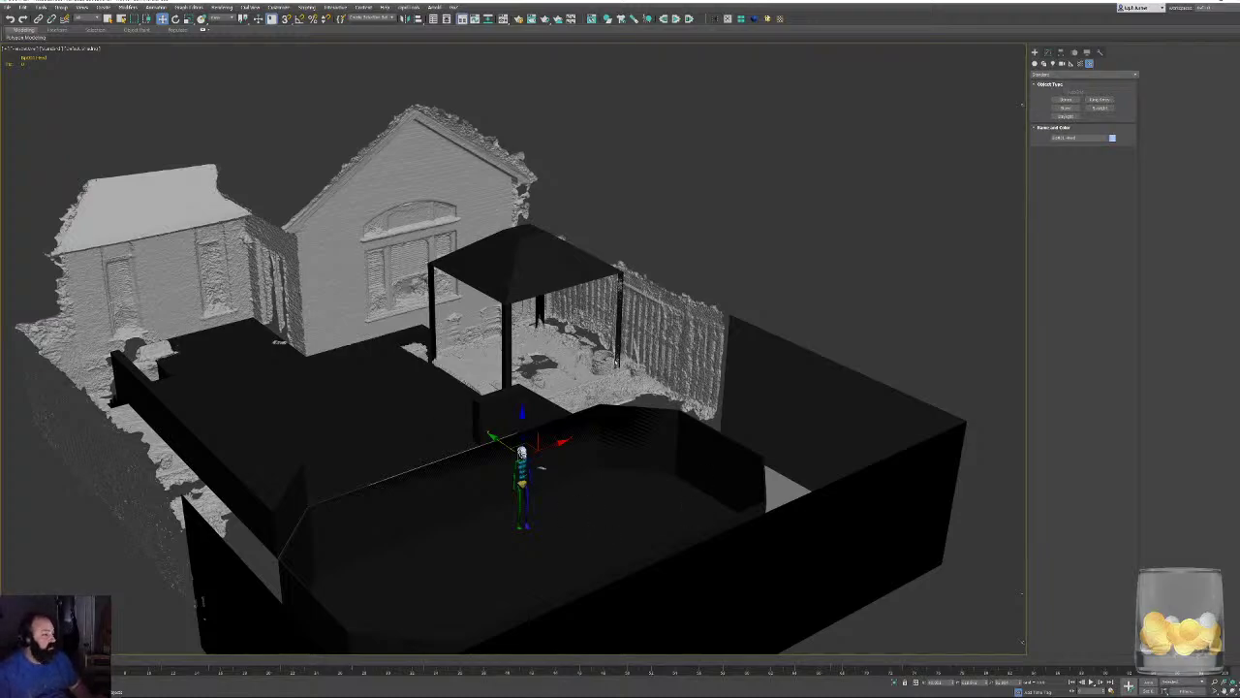
alt+middle_drag(617, 363, 578, 404)
alt+middle_drag(390, 397, 527, 345)
alt+middle_drag(595, 322, 543, 337)
scroll(593, 341, up, 5)
middle_drag(586, 531, 581, 647)
alt+middle_drag(569, 205, 446, 365)
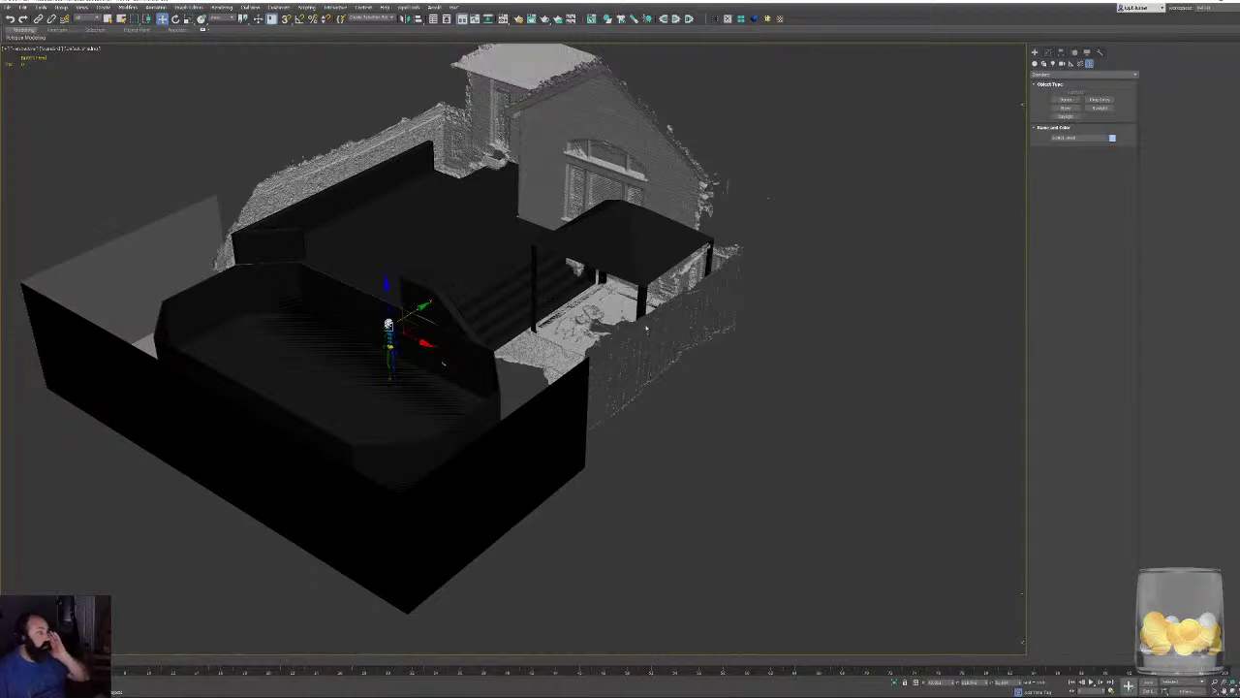
middle_drag(654, 345, 656, 351)
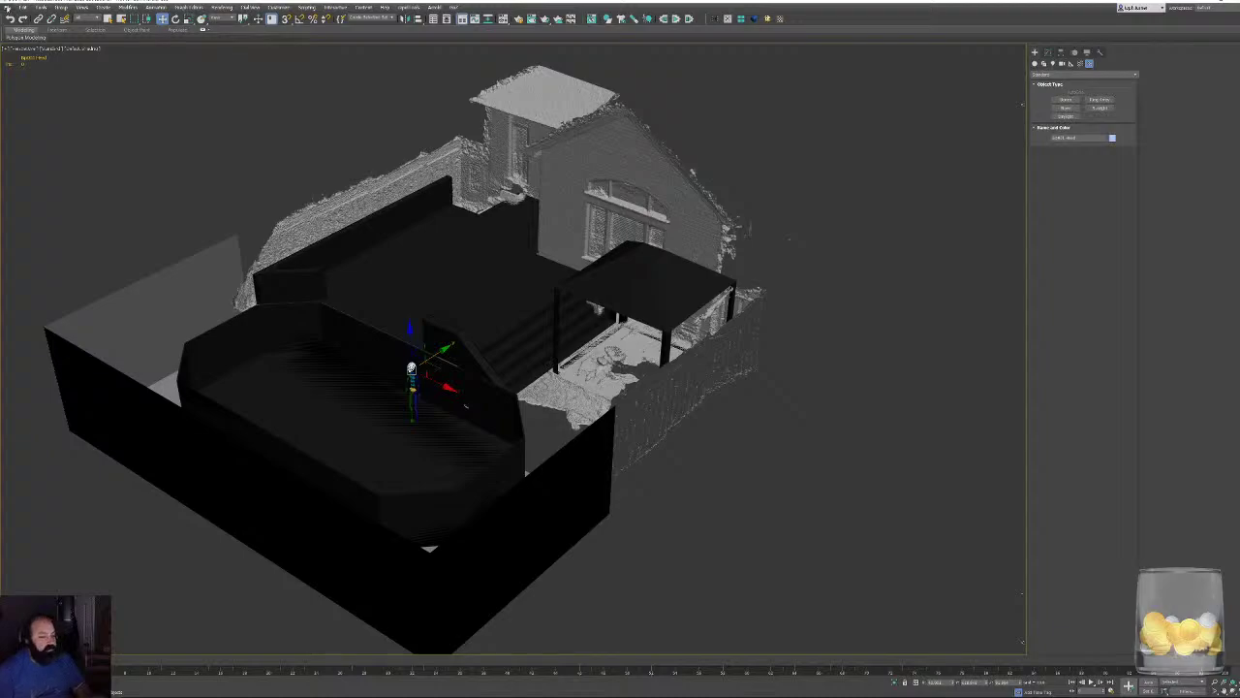
Open the Structure scene file from the project's Max folder, discarding the changes to the backyard scene.
click(6, 8)
click(21, 39)
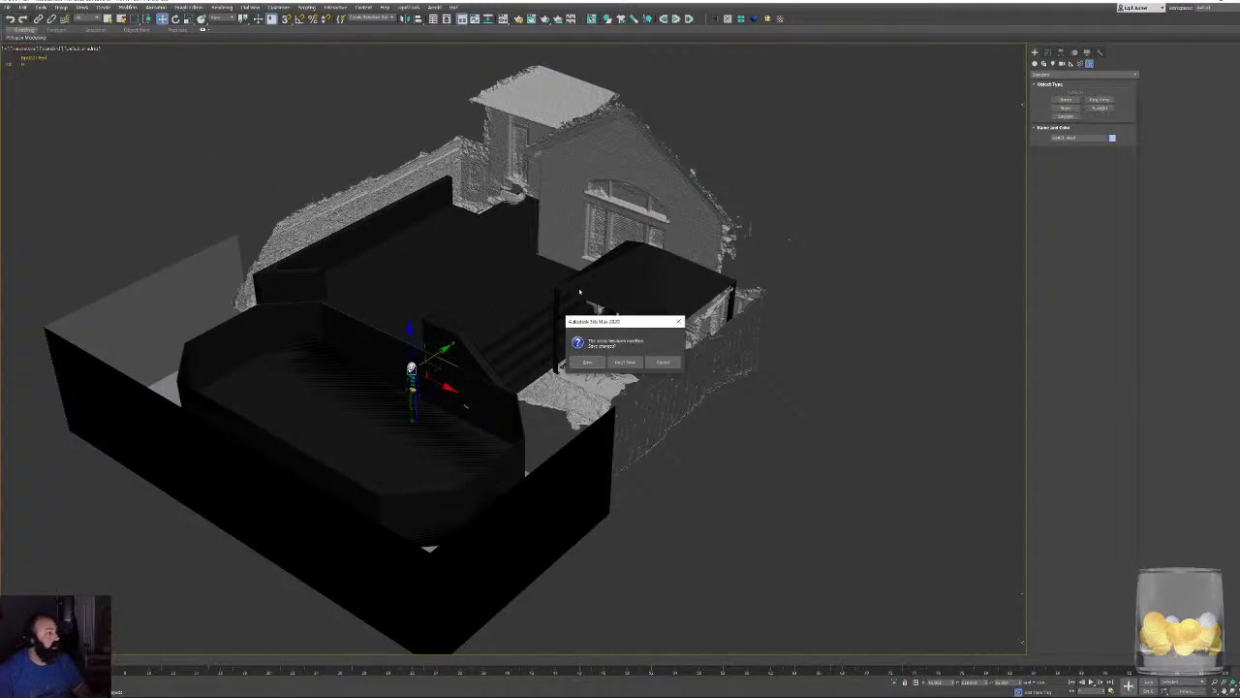
click(625, 361)
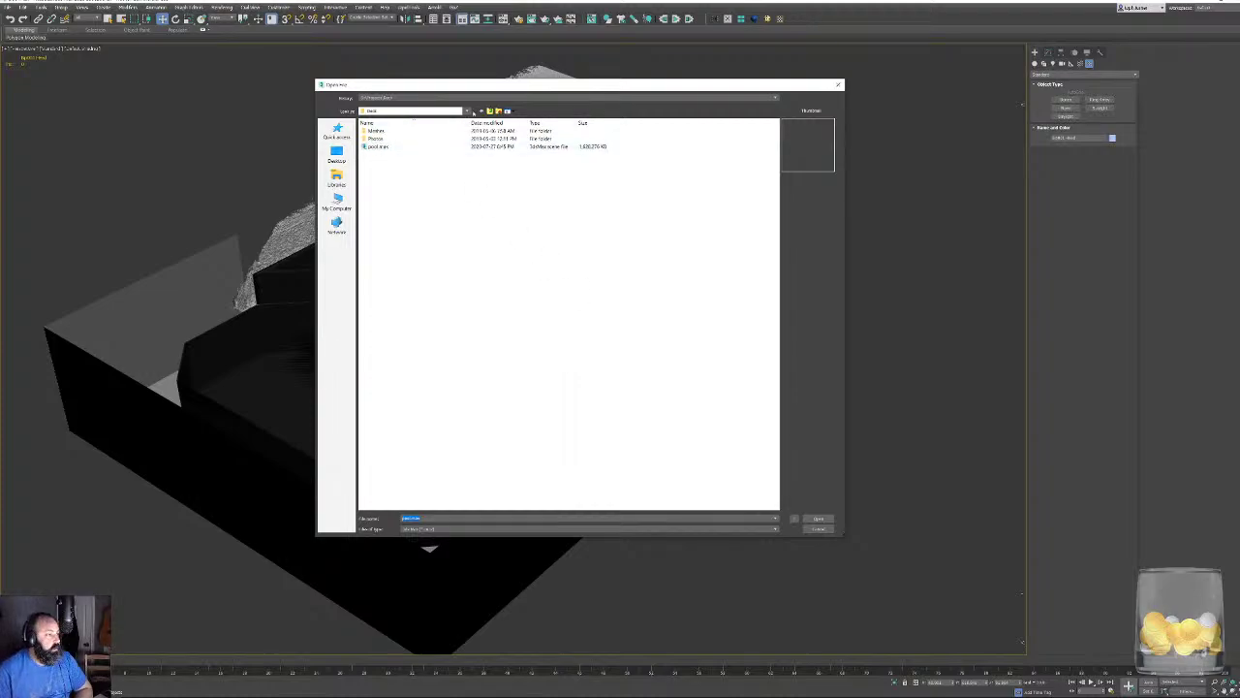
click(489, 111)
click(489, 111)
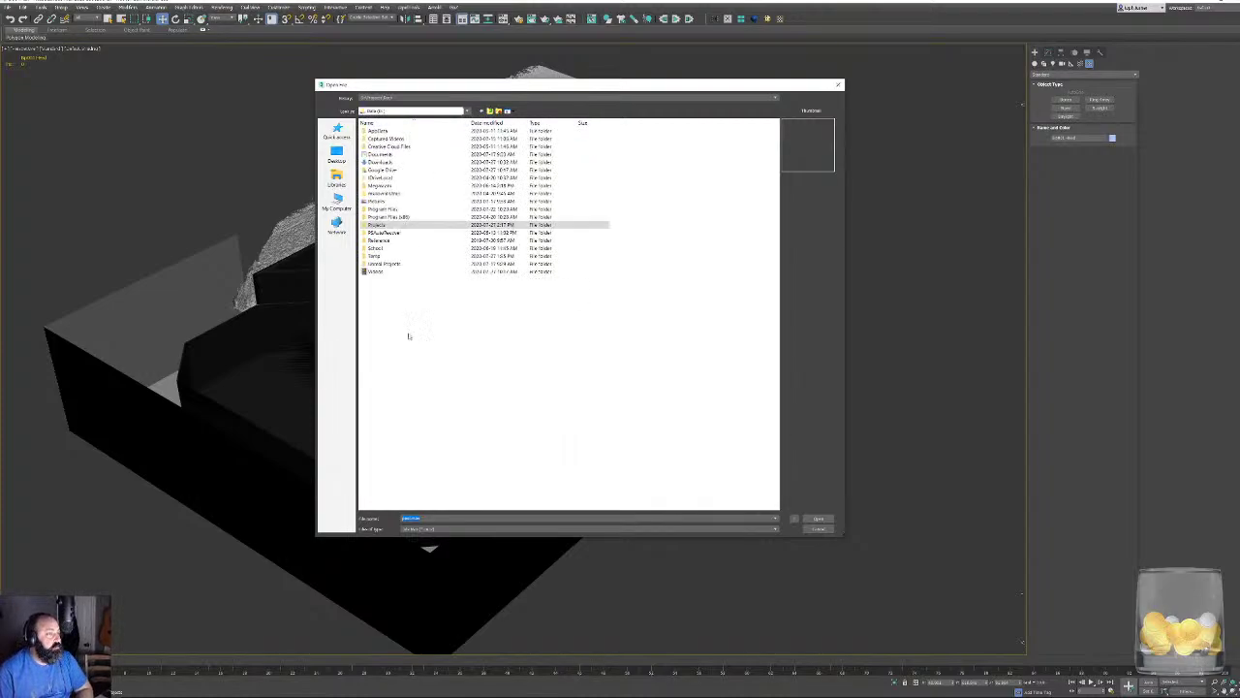
double_click(378, 224)
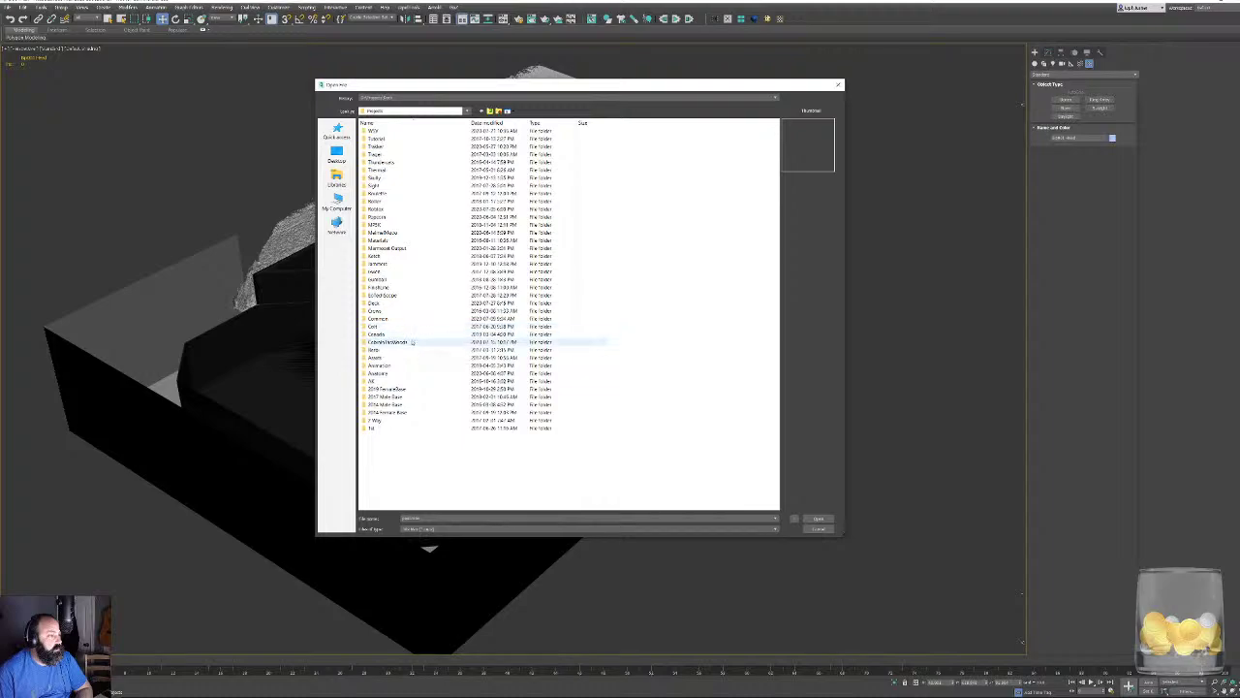
double_click(389, 342)
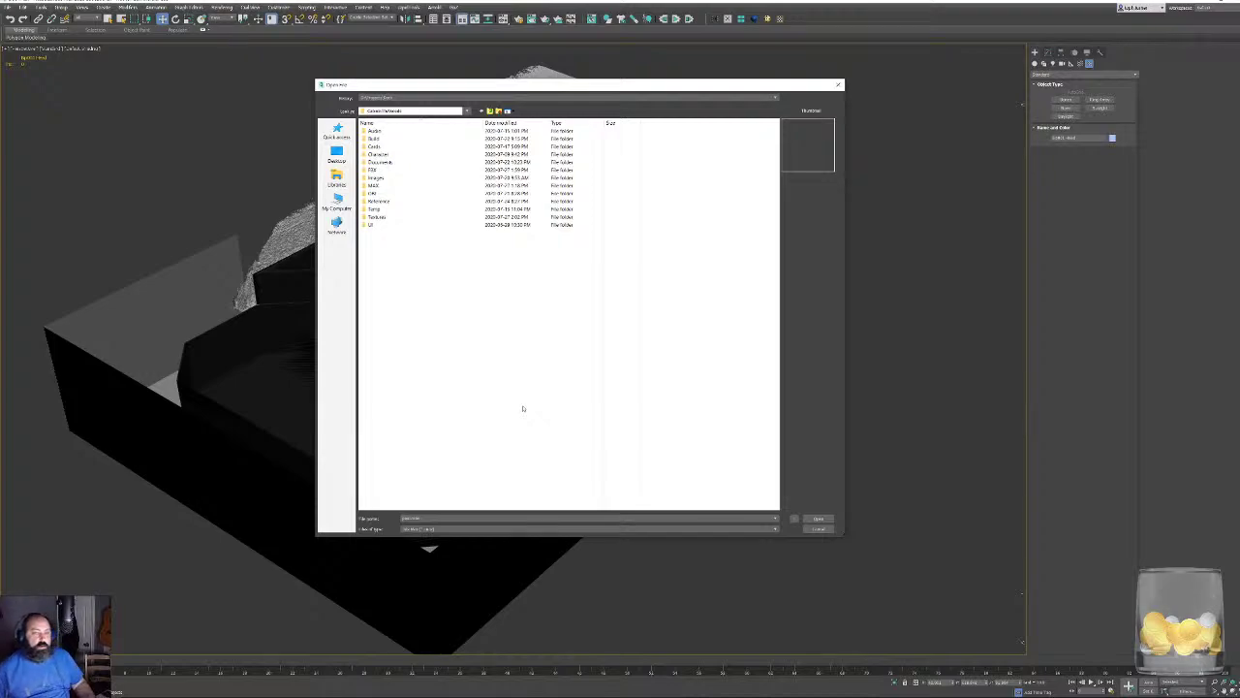
double_click(374, 185)
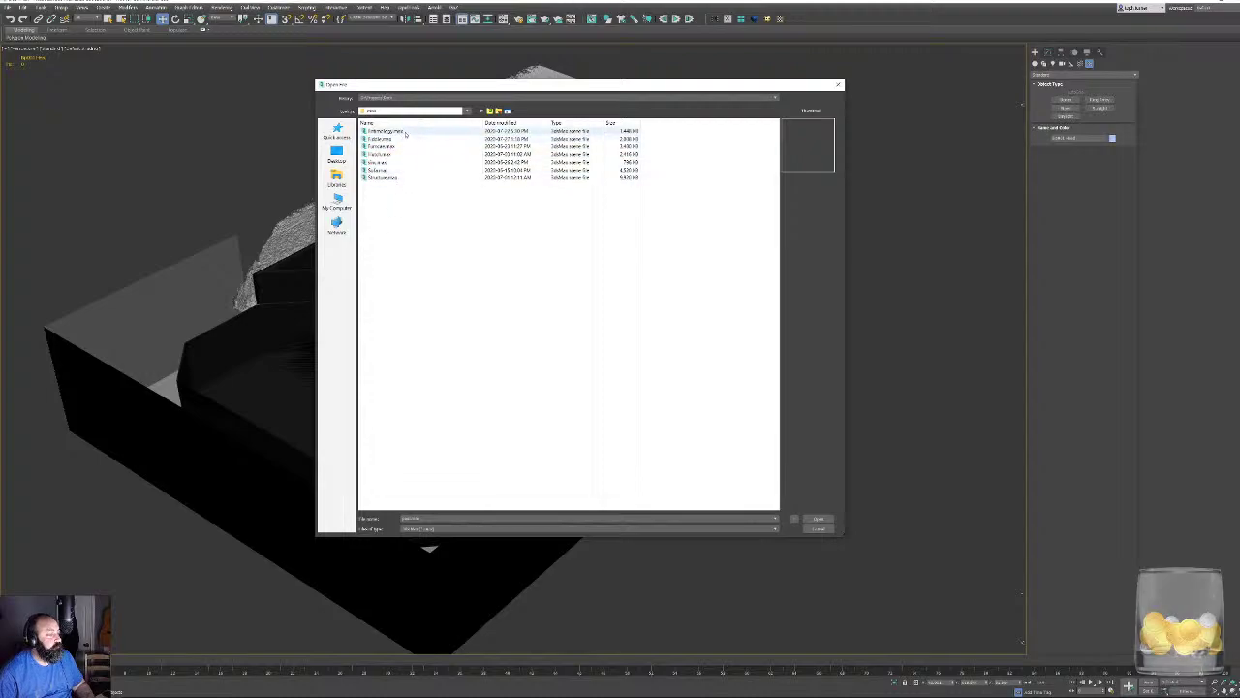
click(388, 179)
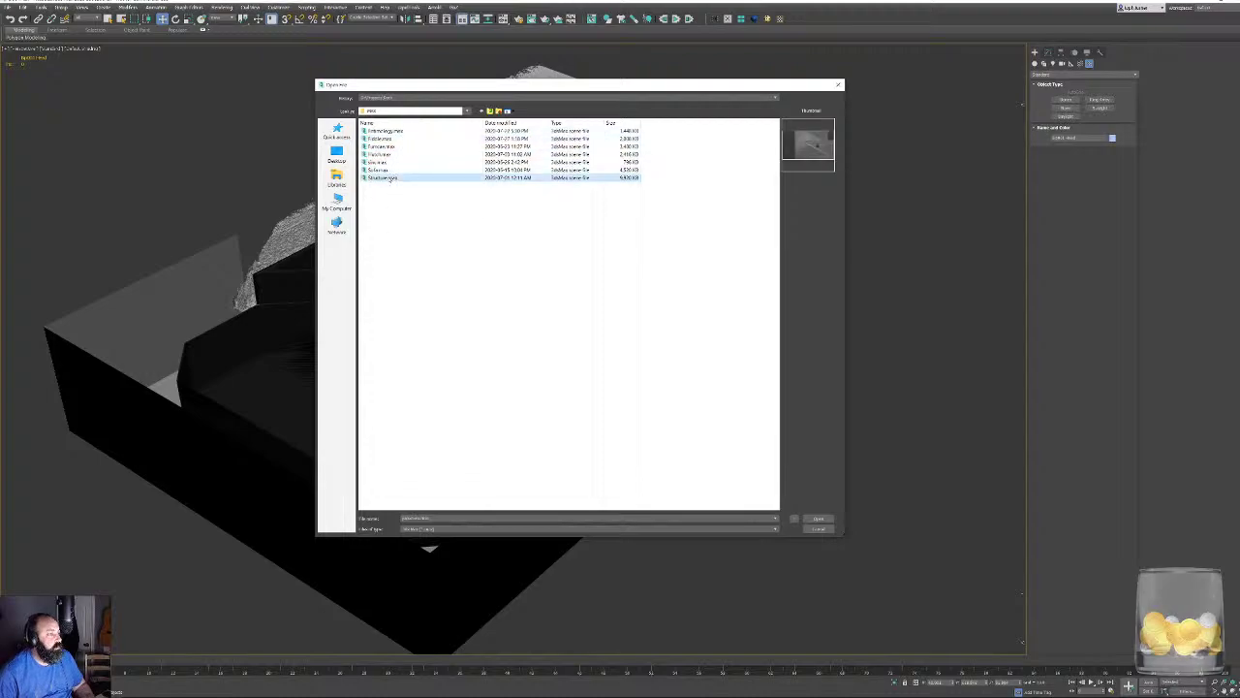
double_click(387, 179)
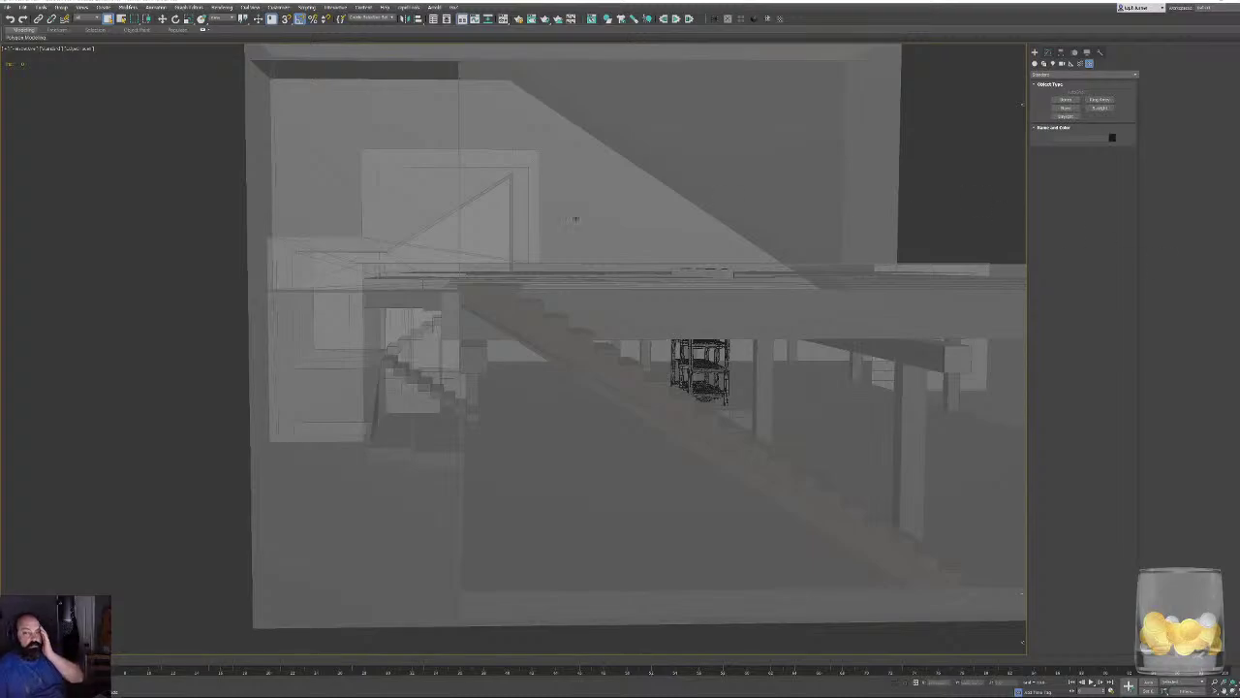
Select the basement wall mesh and examine the open end of the stairwell and the surrounding structure.
alt+middle_drag(575, 219, 672, 305)
click(693, 243)
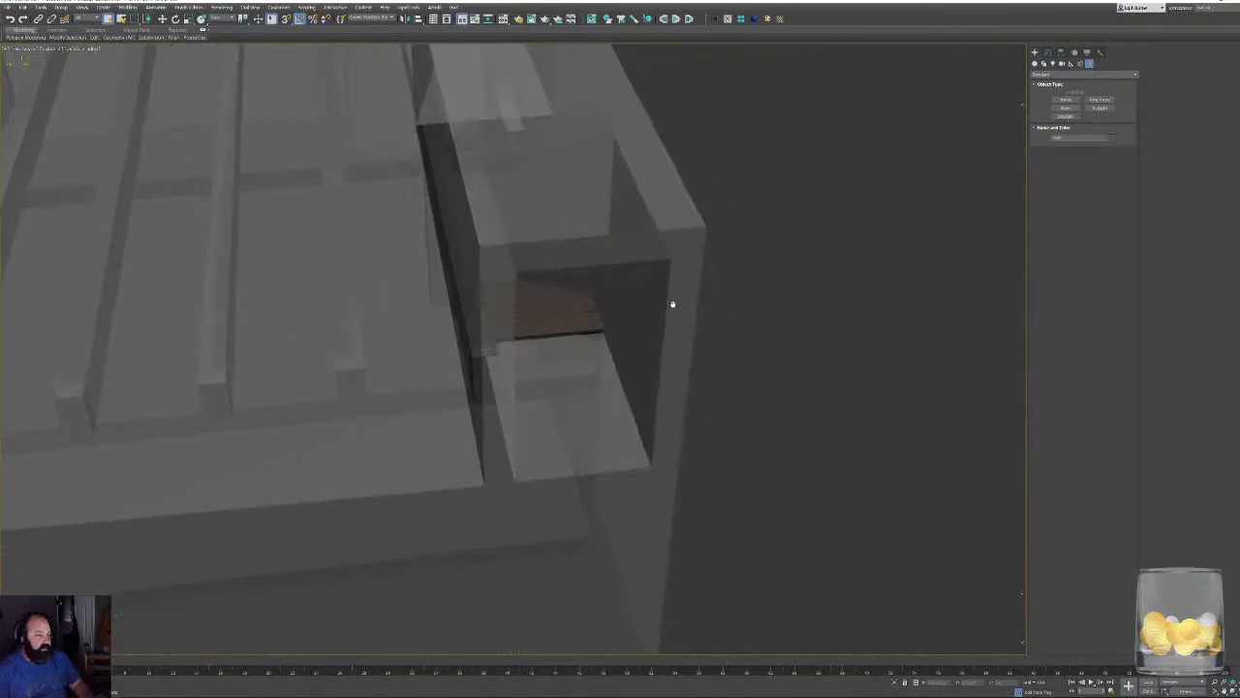
scroll(678, 302, up, 4)
scroll(581, 273, down, 2)
scroll(580, 270, down, 2)
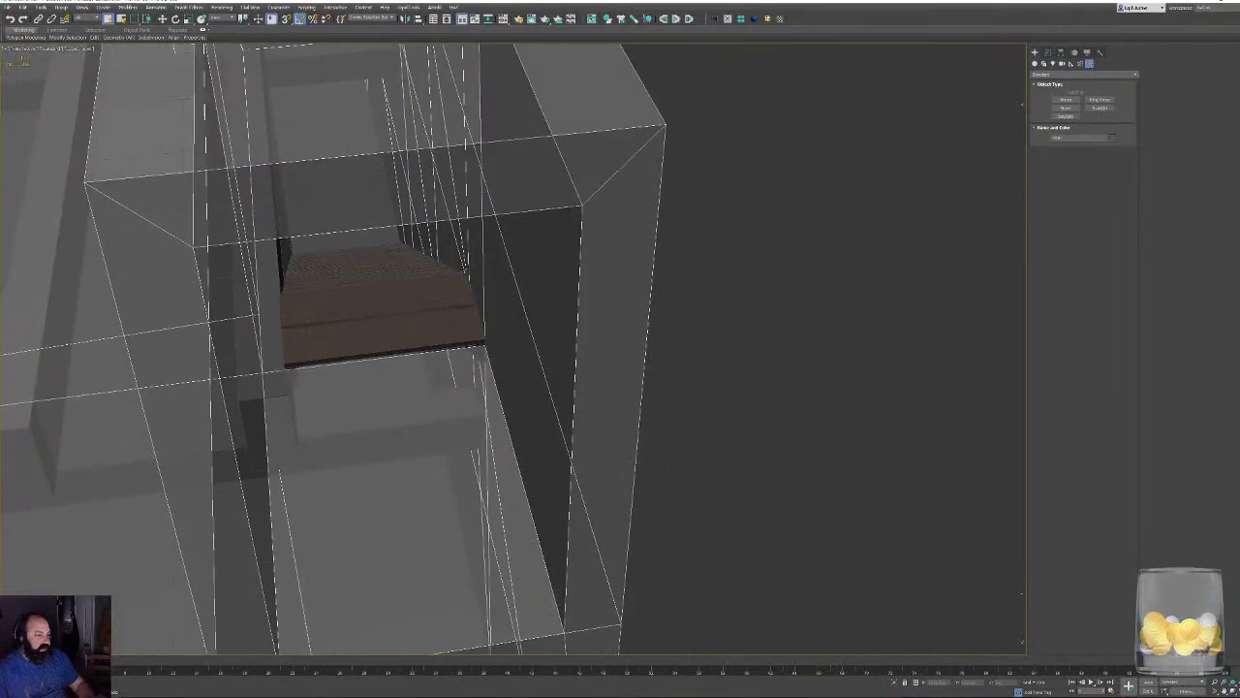
alt+middle_drag(581, 270, 576, 310)
scroll(195, 343, down, 4)
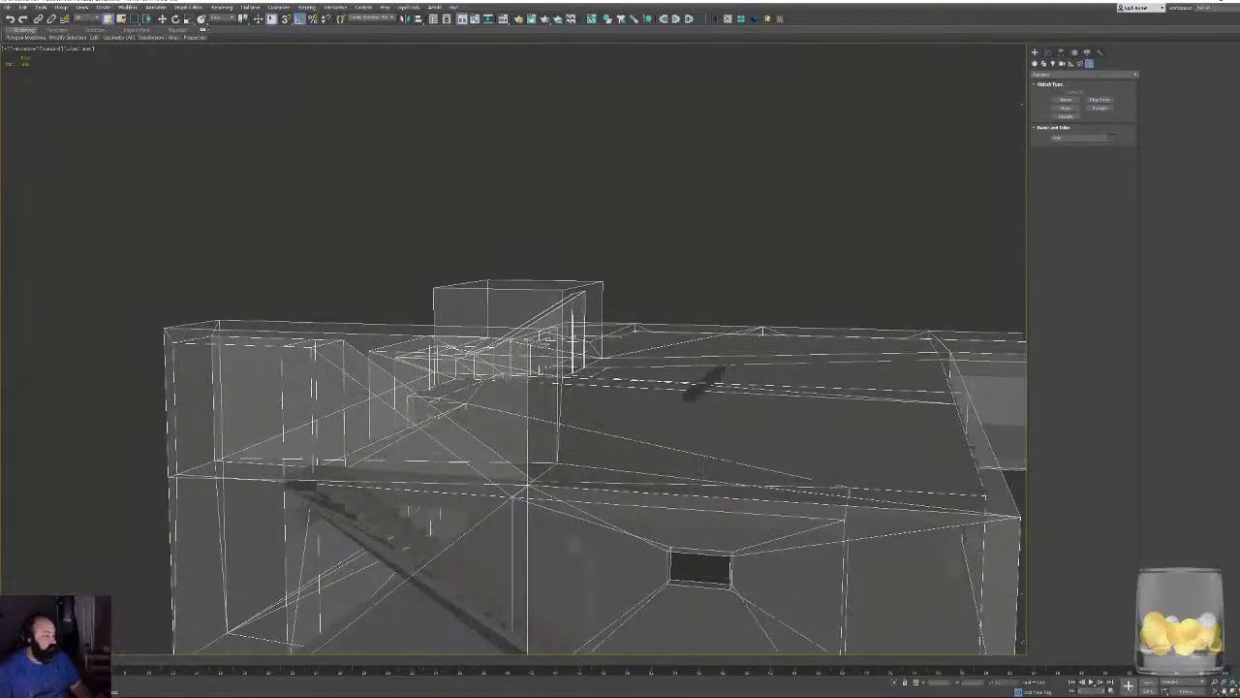
Switch to the Unreal Editor and set the basement viewport's view mode to Unlit.
key(alt+Tab)
mouse_move(678, 261)
right_down()
mouse_move(378, 254)
mouse_move(756, 262)
mouse_move(775, 223)
mouse_move(805, 213)
mouse_move(862, 242)
mouse_move(833, 266)
mouse_move(910, 238)
mouse_move(761, 325)
mouse_move(839, 296)
mouse_move(664, 249)
right_up()
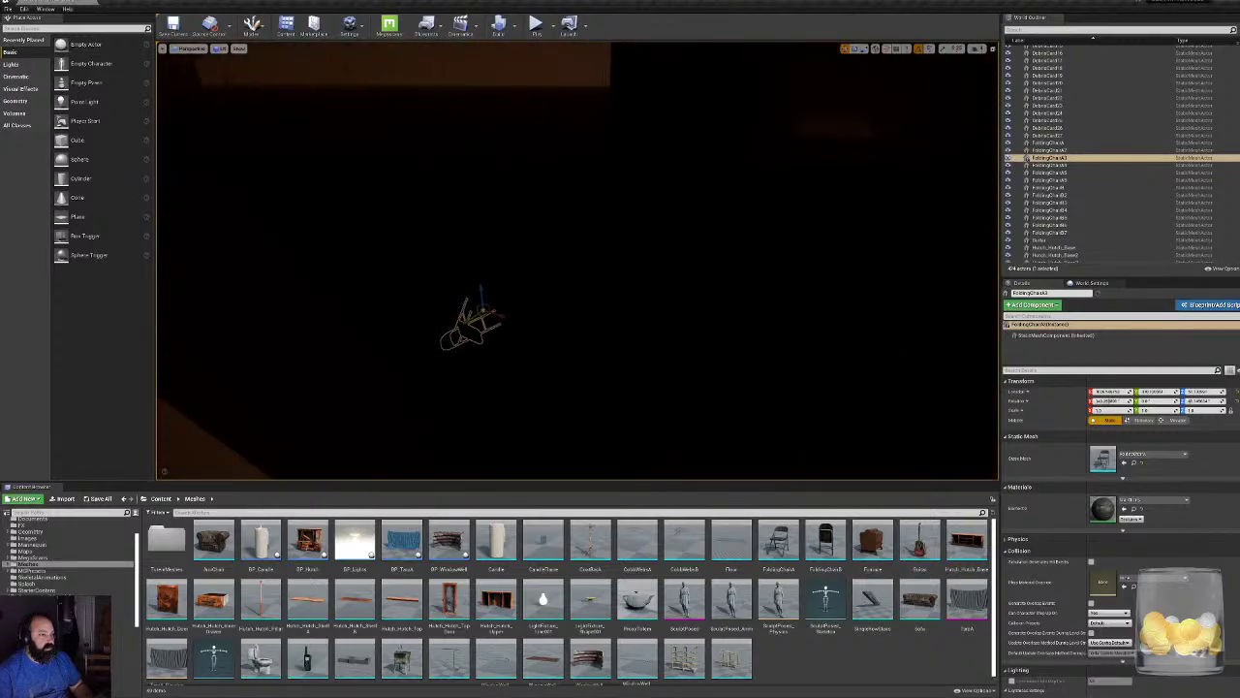
click(220, 48)
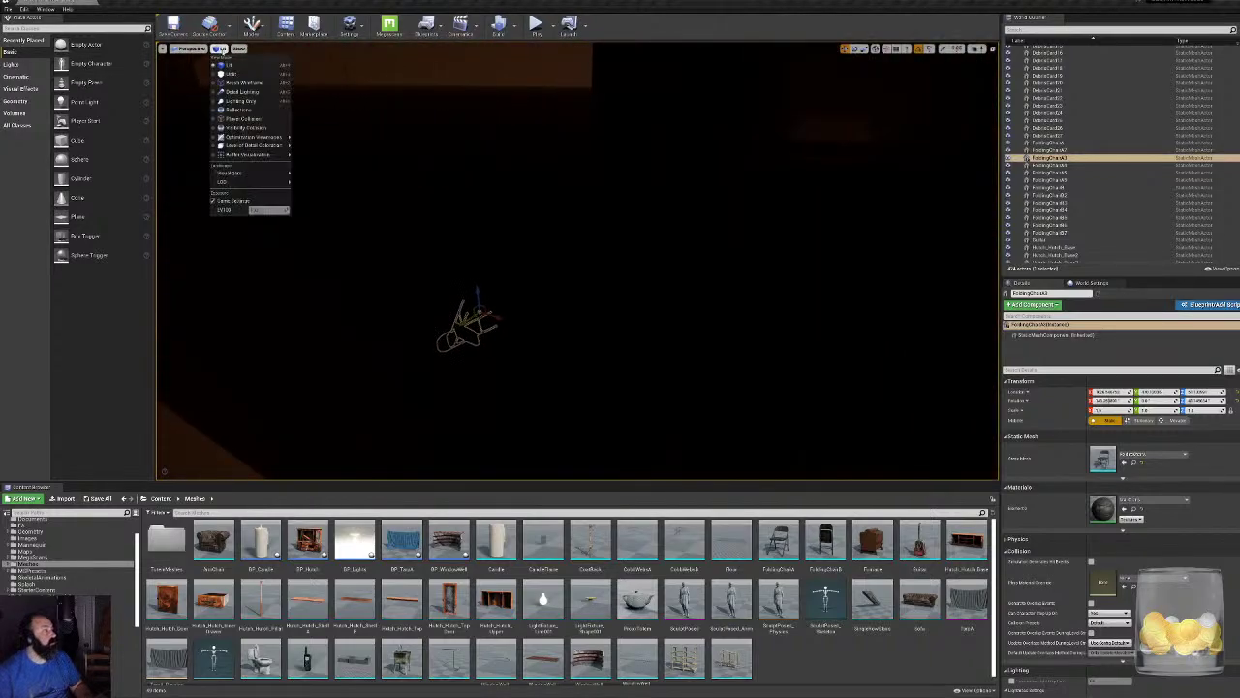
click(230, 68)
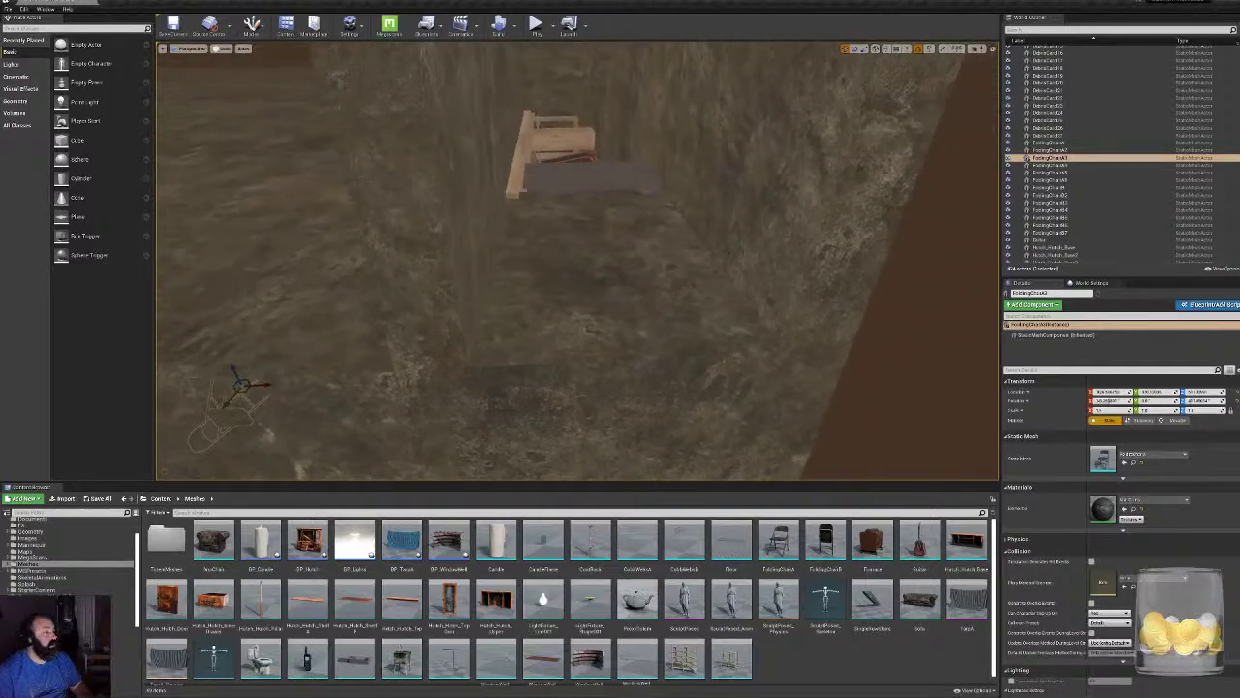
Examine the basement staircase, its wooden stringer, the doorway at its upper end and the outer wall edges.
right_drag(578, 260, 582, 291)
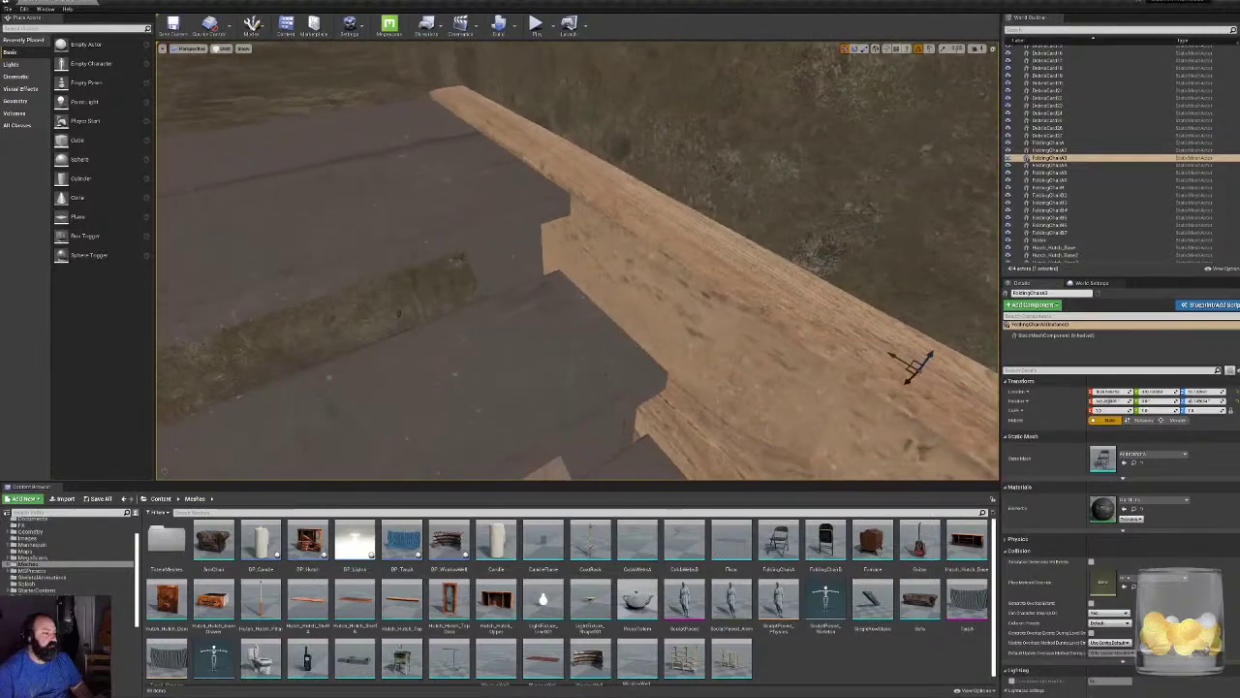
right_drag(577, 260, 640, 300)
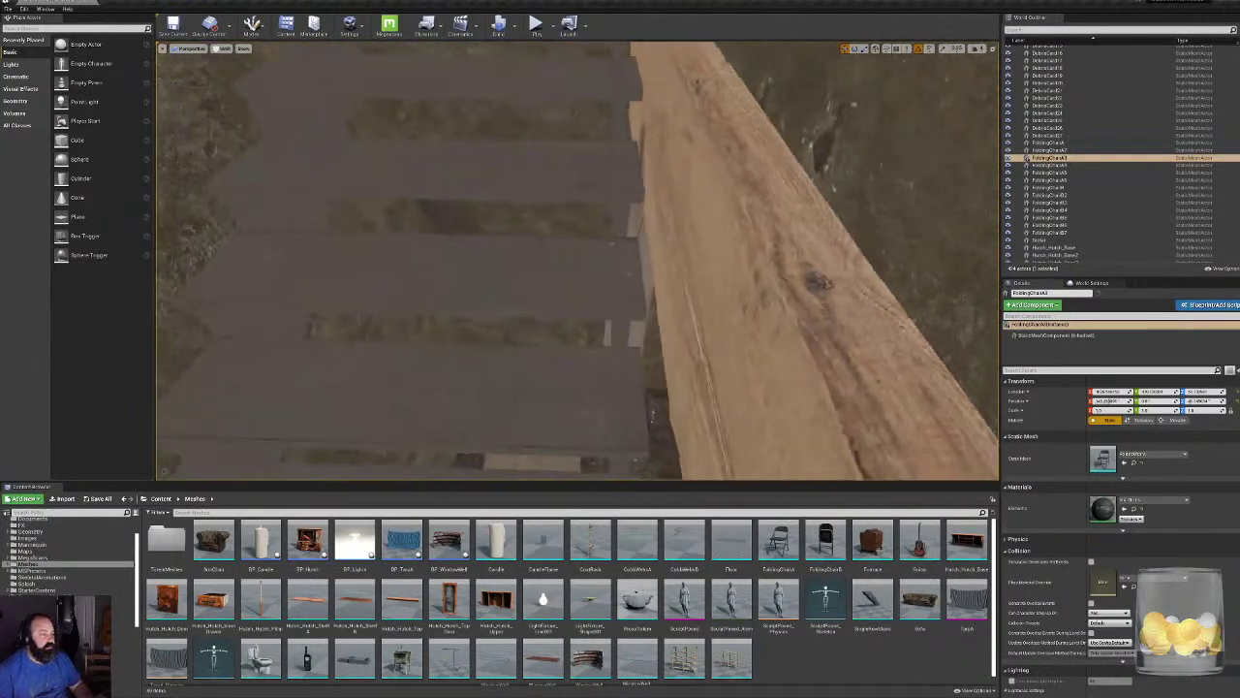
right_drag(576, 259, 576, 165)
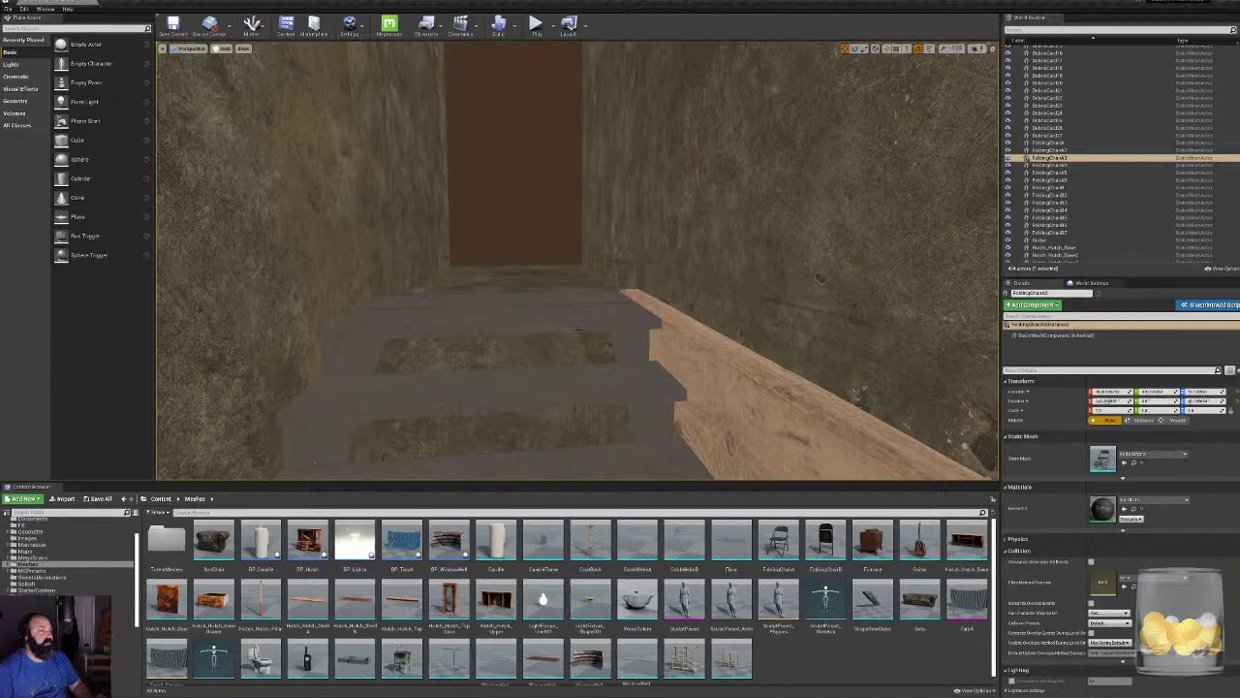
right_drag(579, 329, 378, 373)
key(w)
key(e)
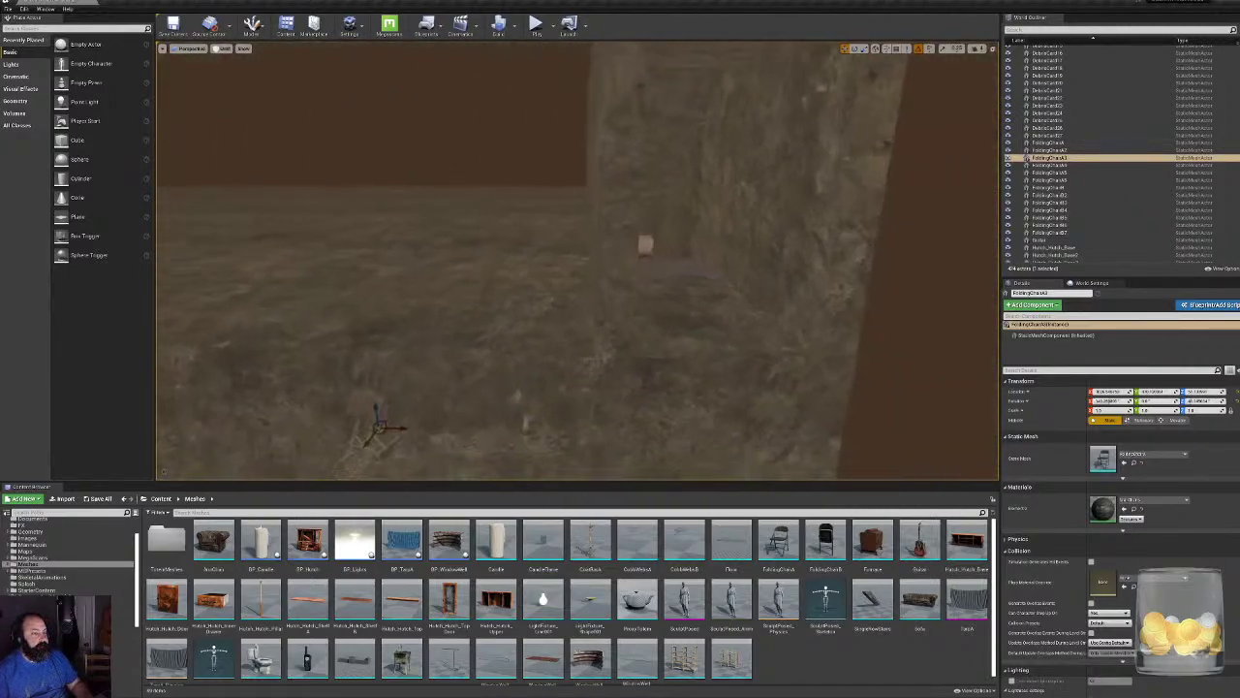
right_drag(586, 257, 625, 261)
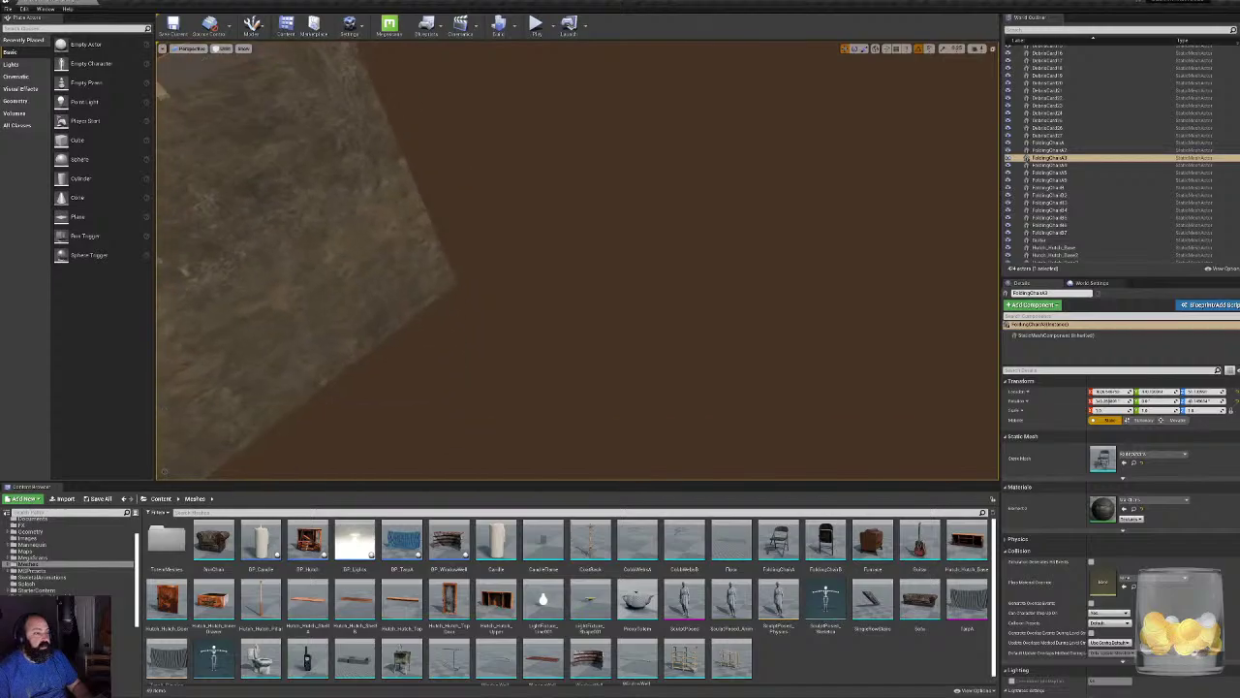
right_drag(459, 257, 459, 257)
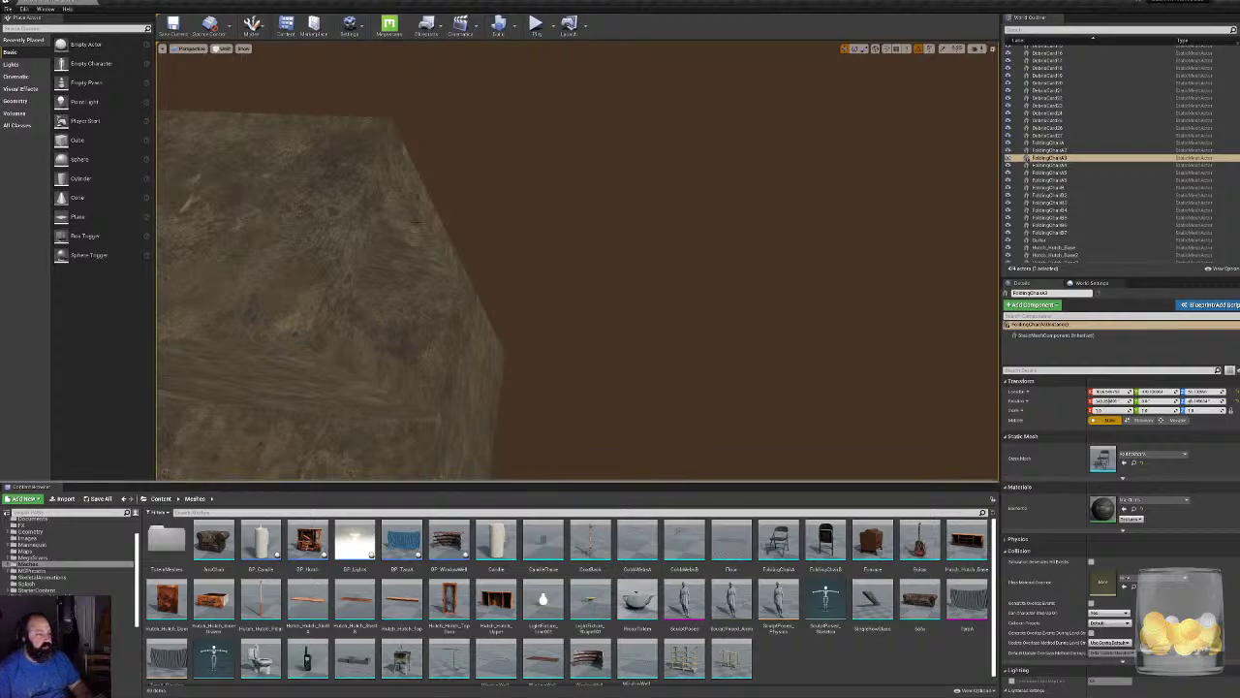
right_drag(459, 257, 459, 256)
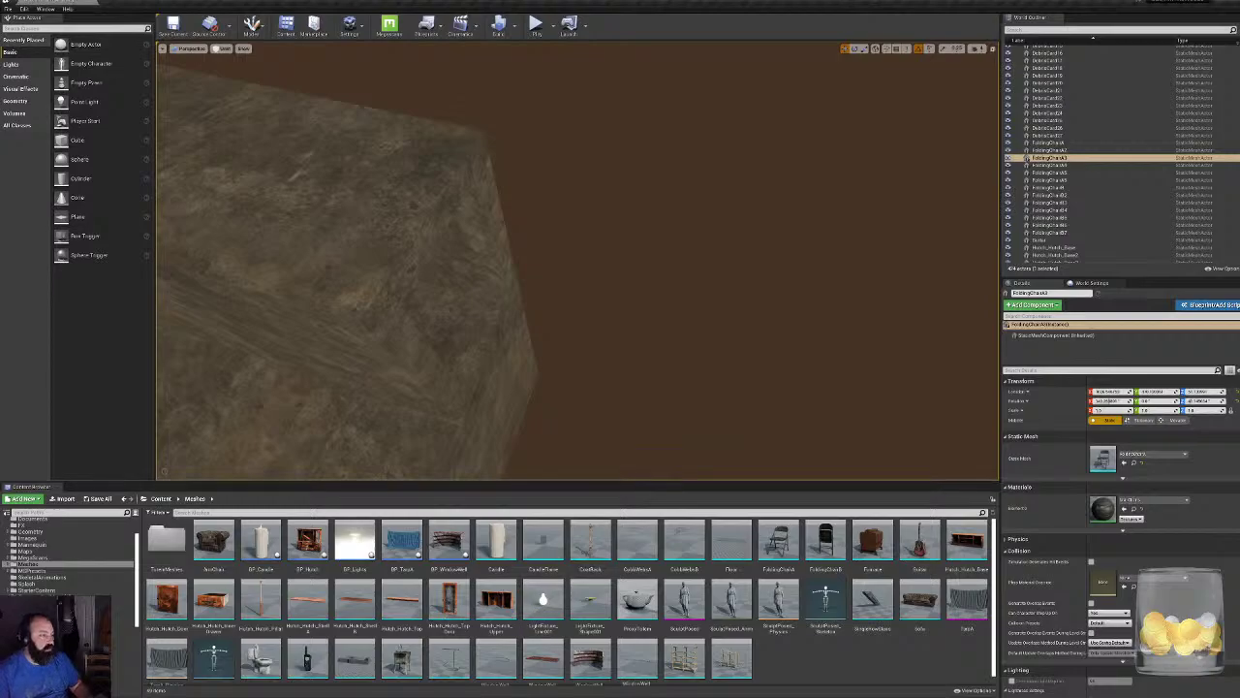
Switch back to 3ds Max and enter polygon-level editing on the wall mesh around the stairwell's open end.
key(super)
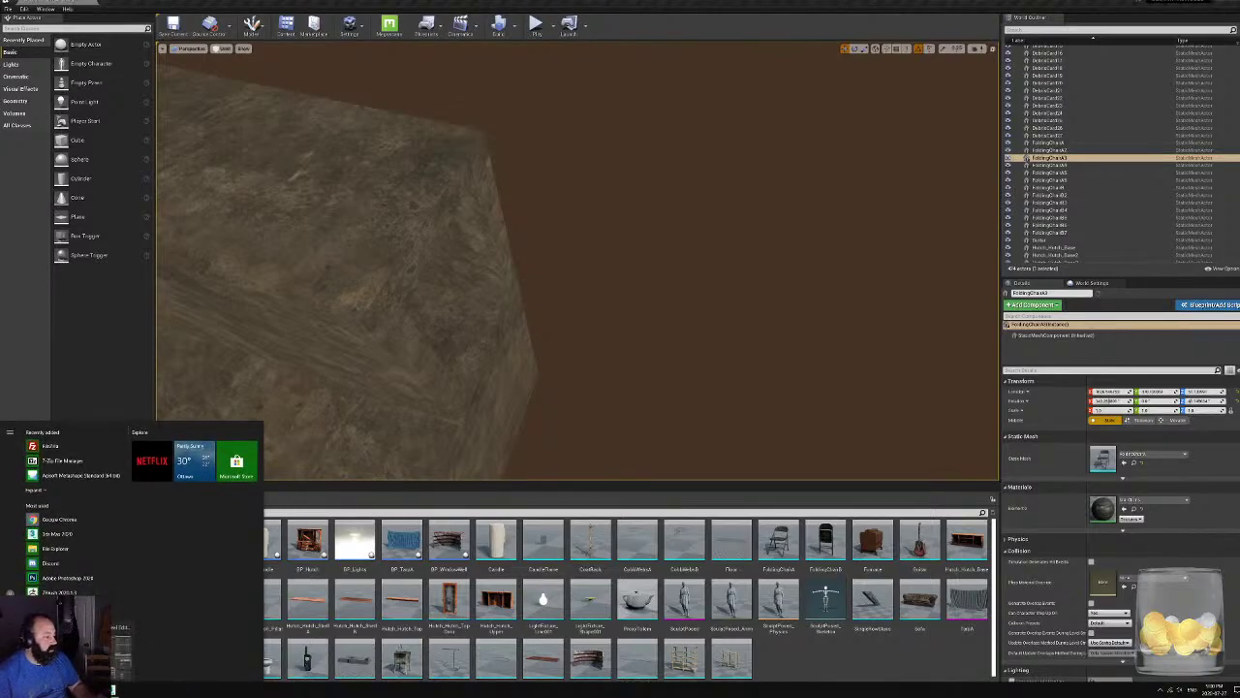
click(113, 689)
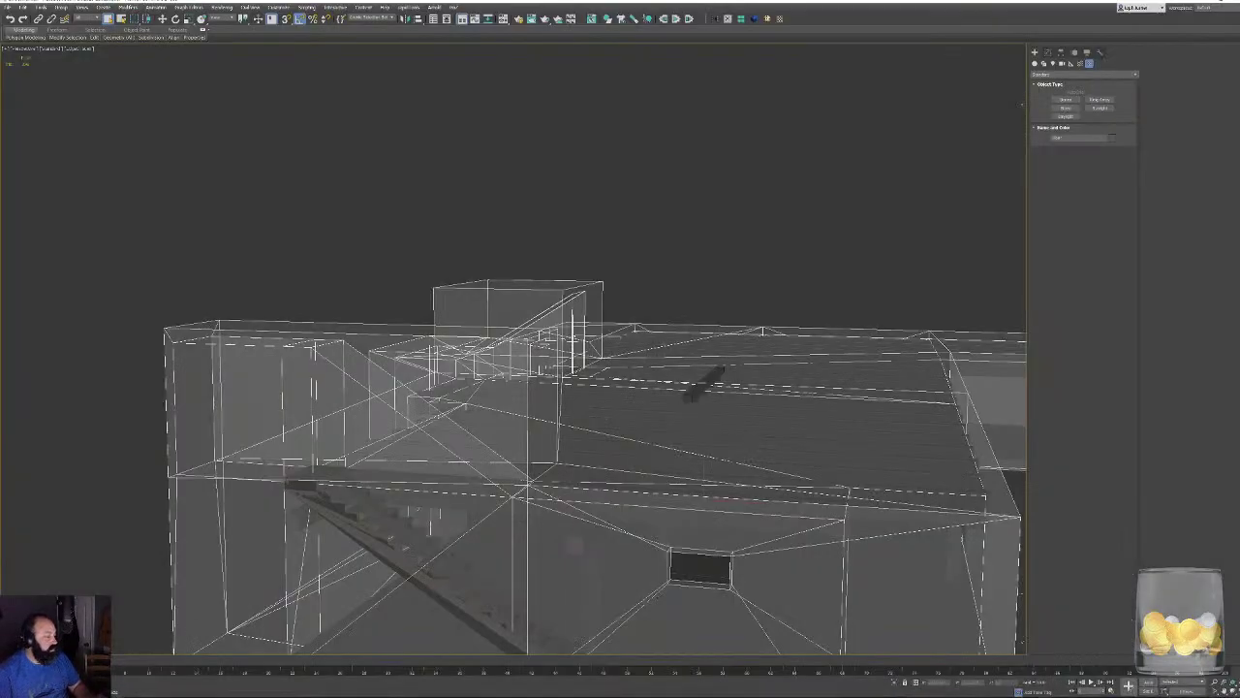
alt+middle_drag(388, 455, 678, 199)
middle_drag(678, 198, 755, 324)
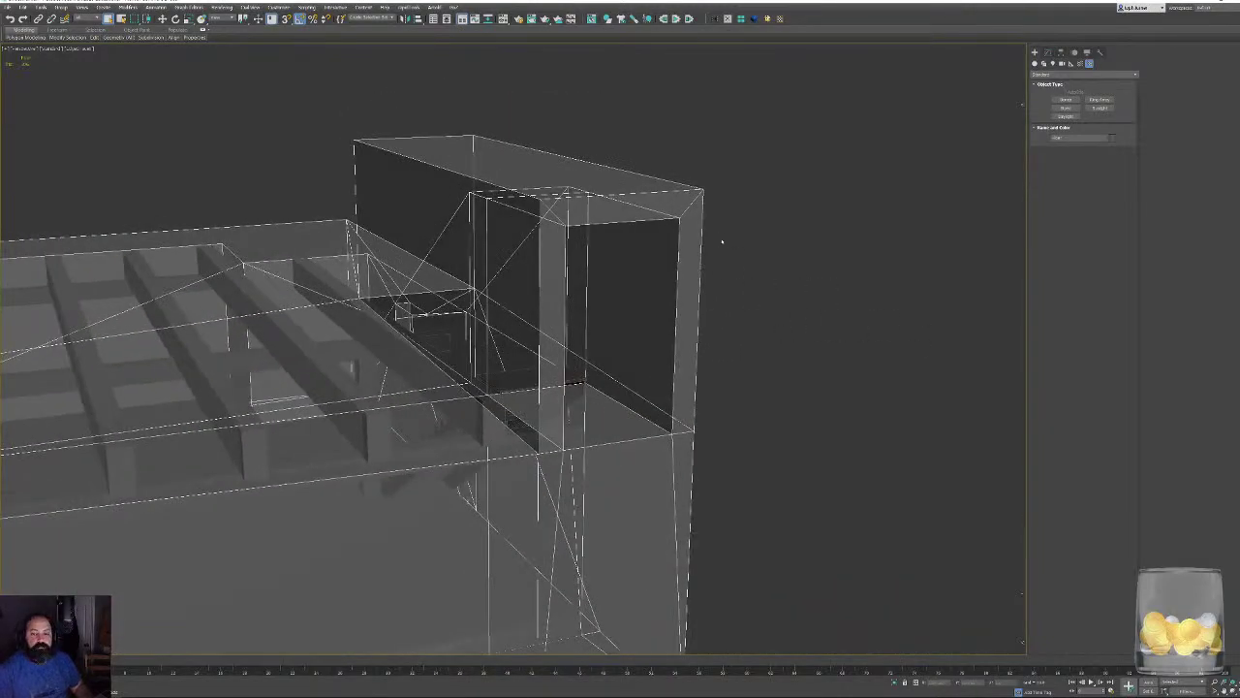
click(775, 211)
click(690, 254)
click(1048, 52)
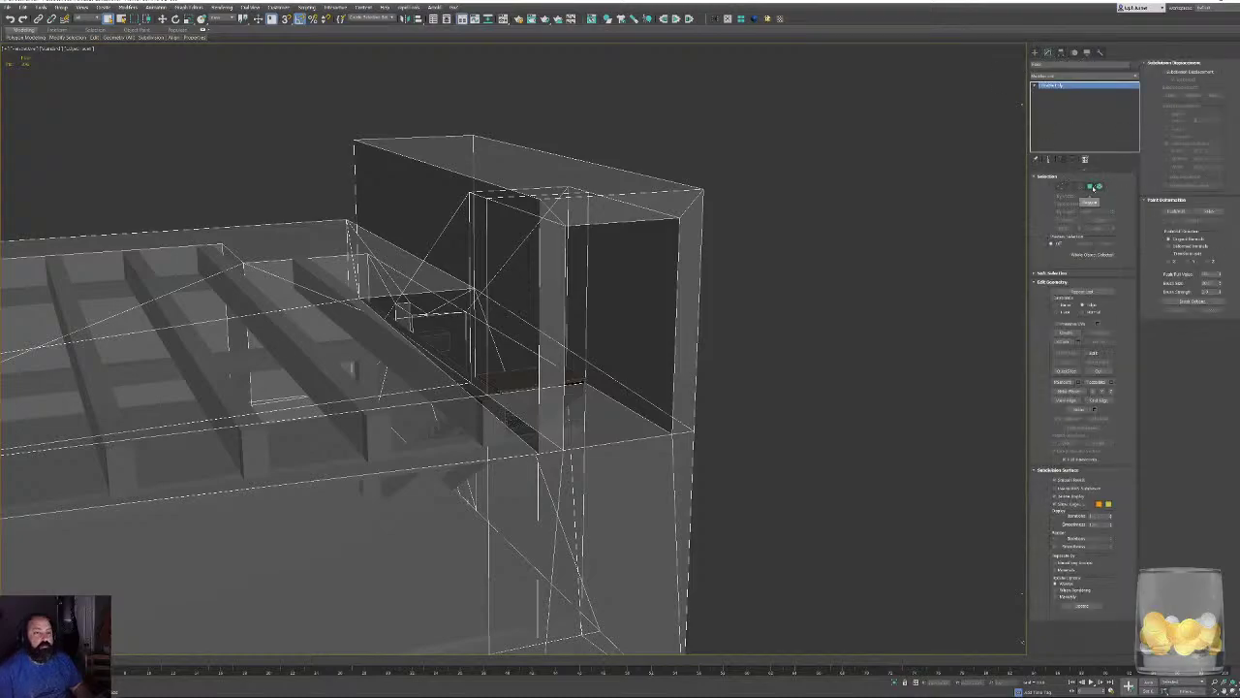
click(1091, 187)
Select all the end faces framing the stairwell's opening, including the ceiling, both side walls and the wall section below the floor.
click(642, 198)
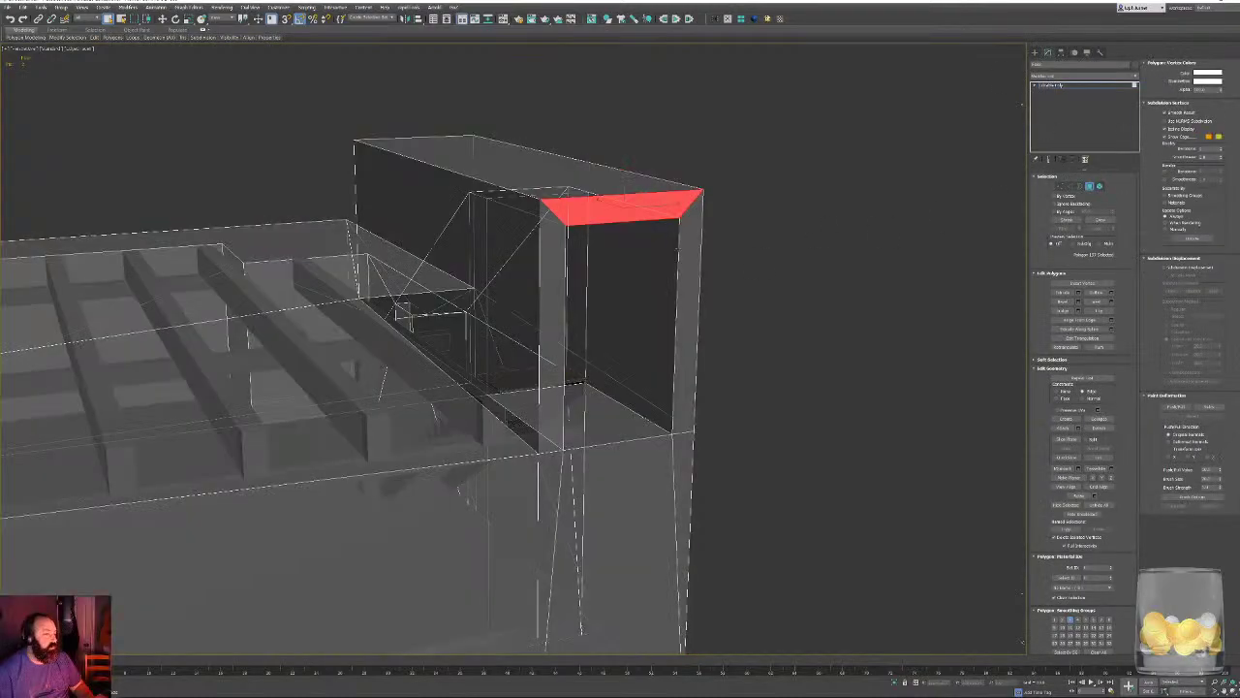
ctrl+click(688, 310)
alt+middle_drag(800, 387, 861, 318)
ctrl+click(749, 369)
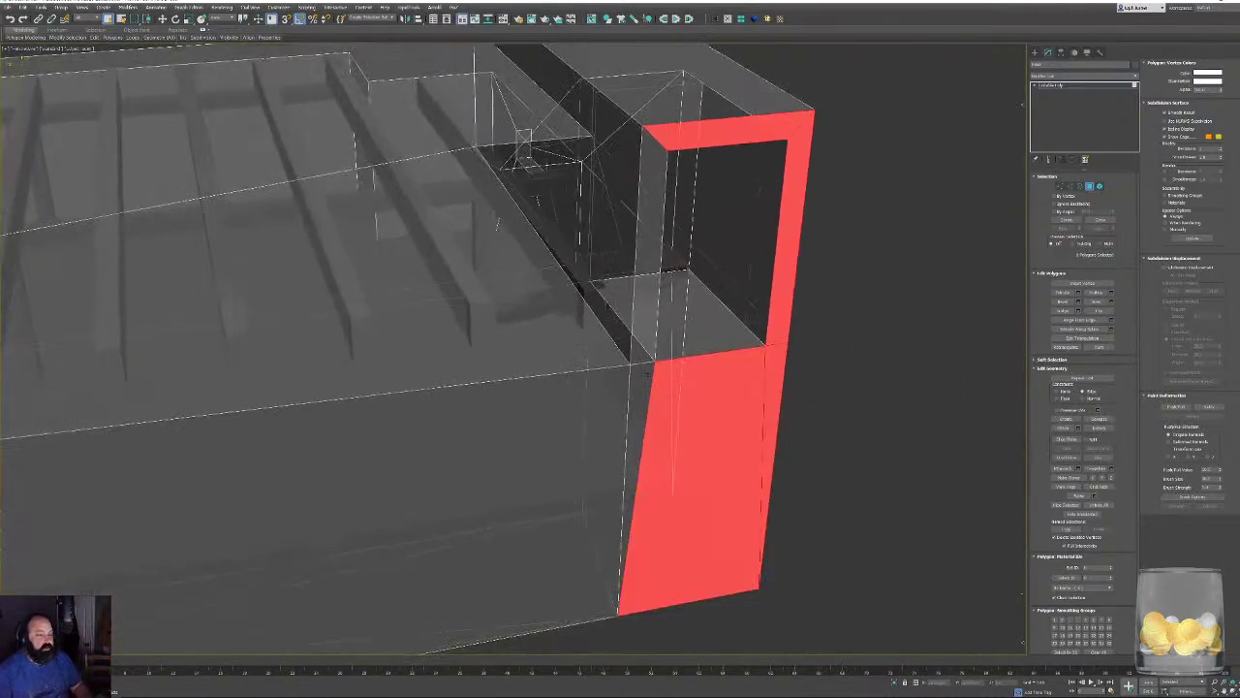
ctrl+click(645, 371)
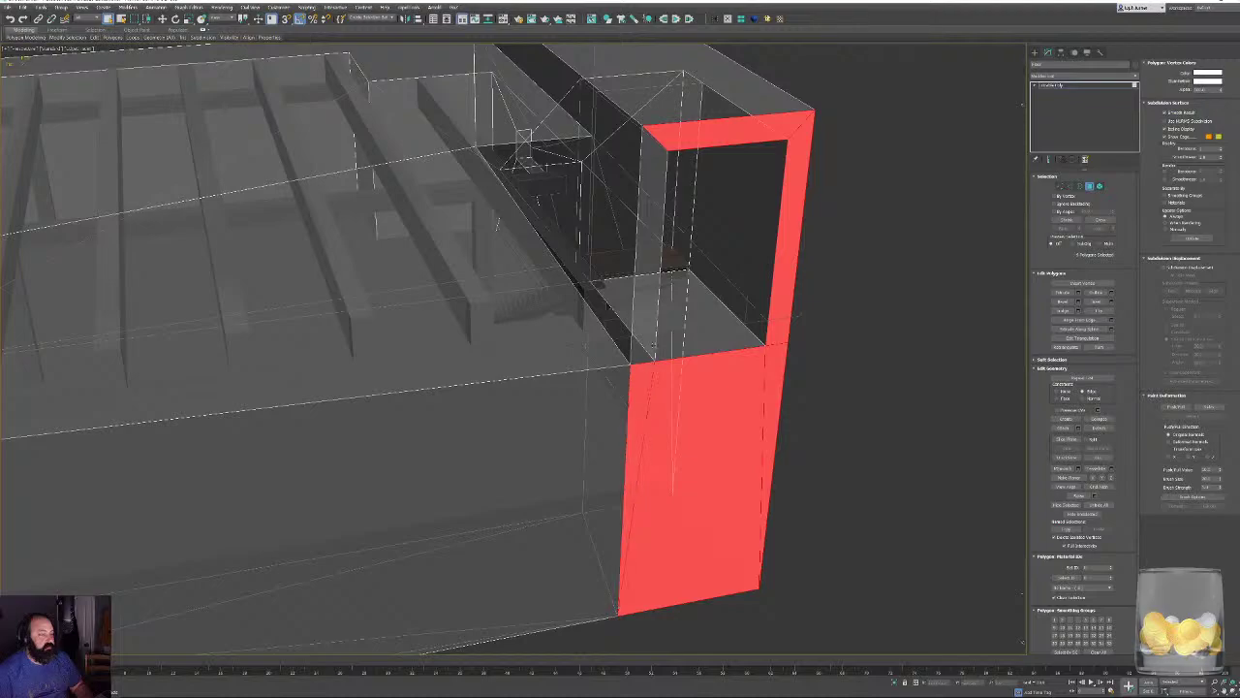
ctrl+click(648, 291)
alt+middle_drag(717, 291, 775, 383)
middle_drag(776, 383, 712, 322)
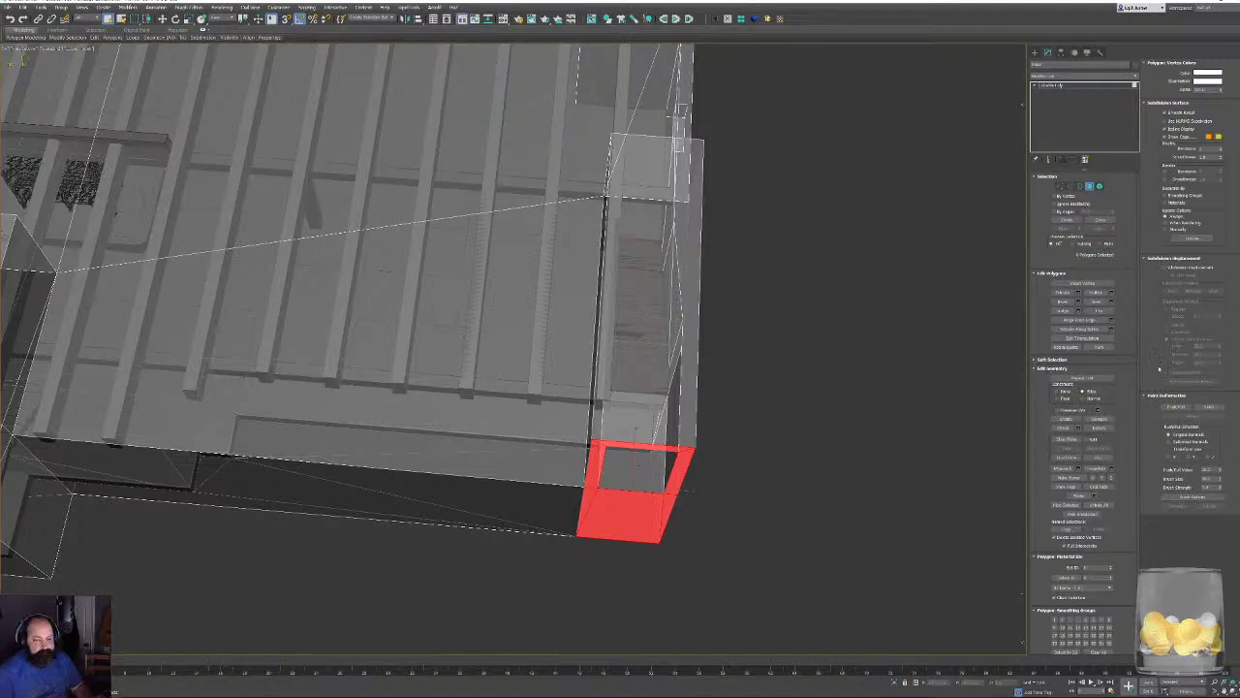
Extrude the selected end faces outward to lengthen the stairwell passage beyond the basement wall.
click(1078, 293)
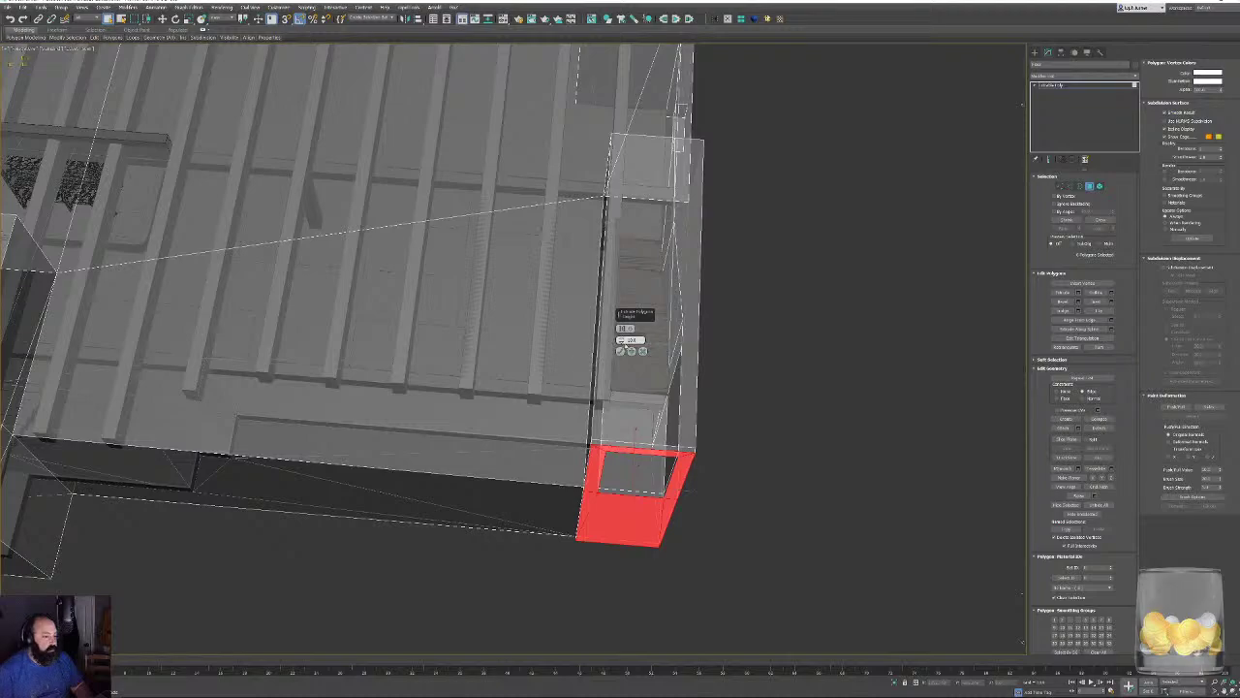
drag(622, 341, 622, 300)
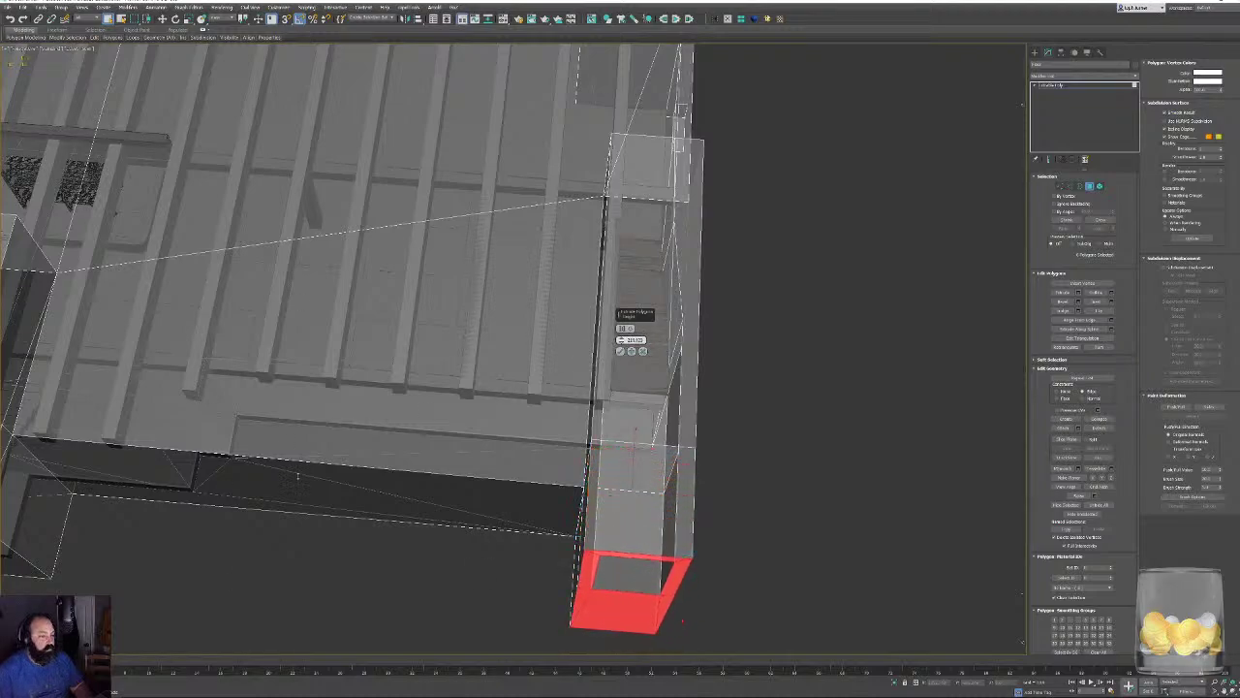
drag(298, 477, 298, 467)
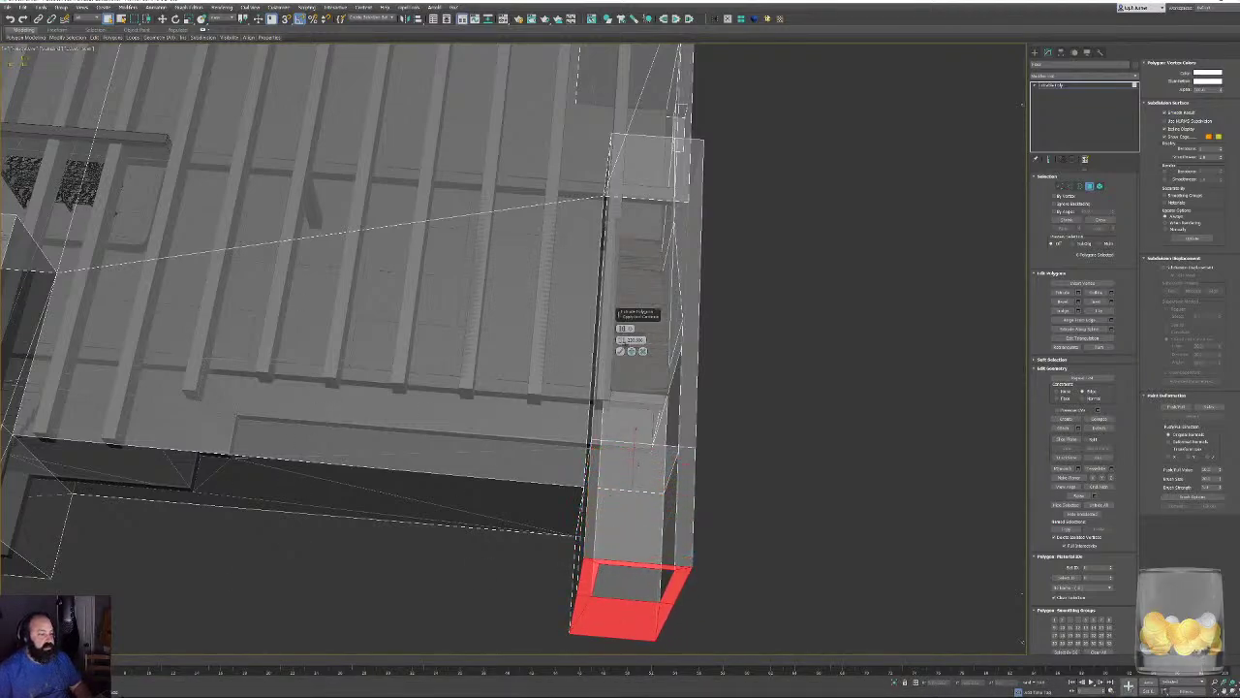
click(620, 350)
Detach the newly extruded passage section from the wall mesh as a separate object and select it.
alt+middle_drag(754, 131, 770, 150)
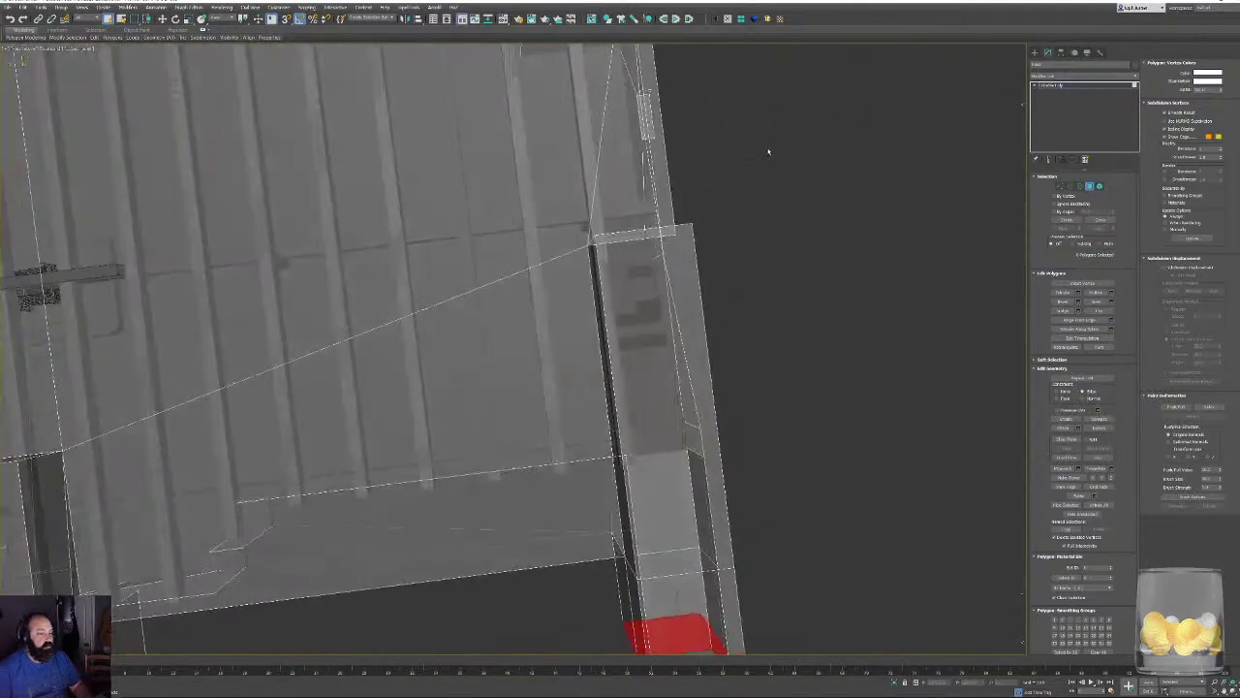
middle_drag(769, 359, 570, 97)
drag(245, 505, 248, 498)
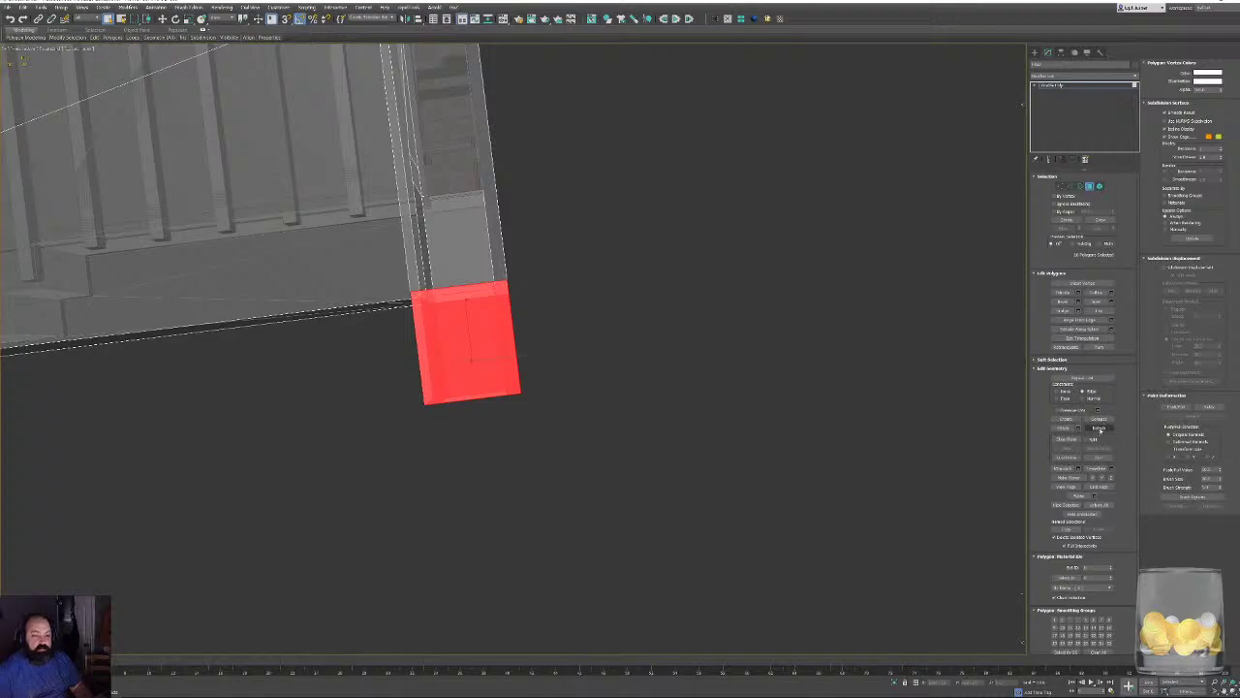
click(1099, 427)
click(654, 354)
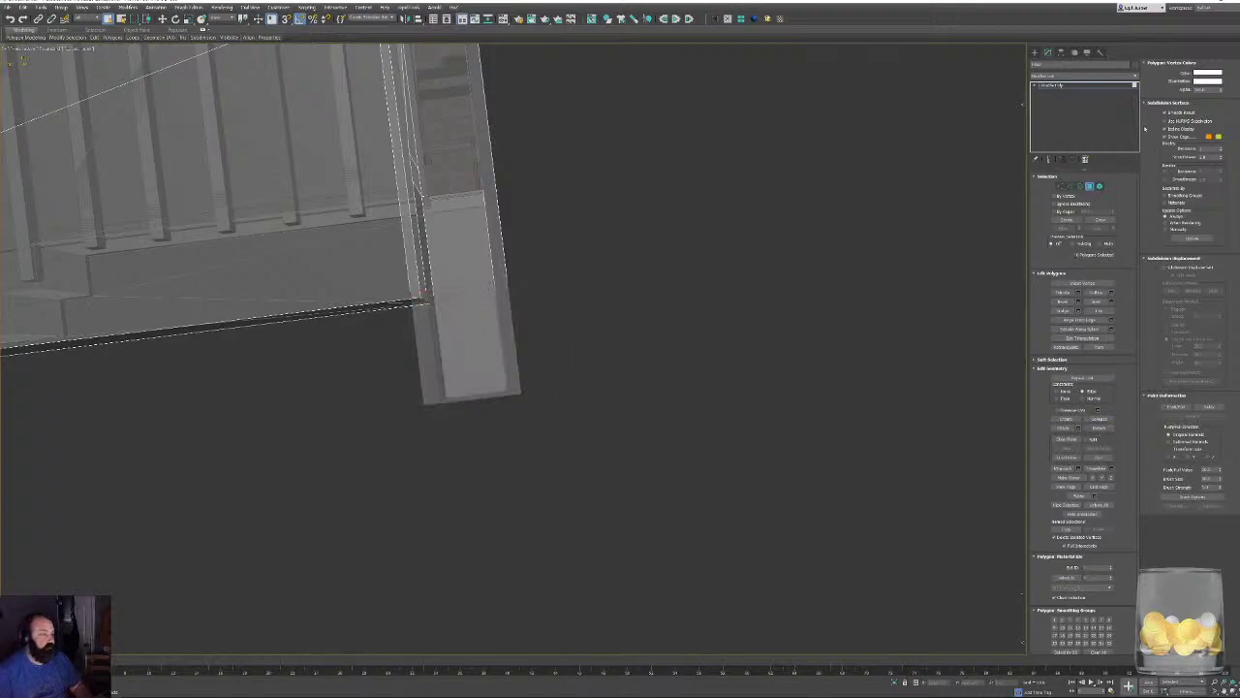
click(1091, 186)
click(475, 339)
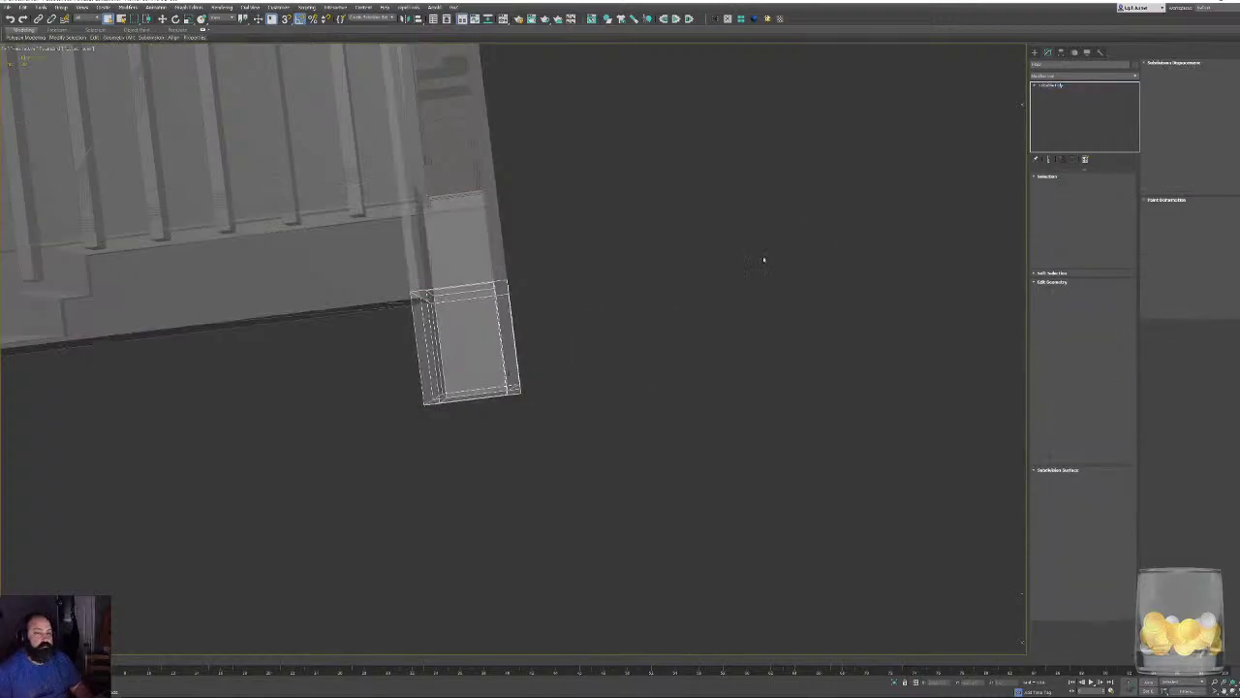
Center the detached section's pivot on the object and move the pivot to its inner corner beside the basement wall.
click(1061, 52)
click(1075, 108)
click(1082, 105)
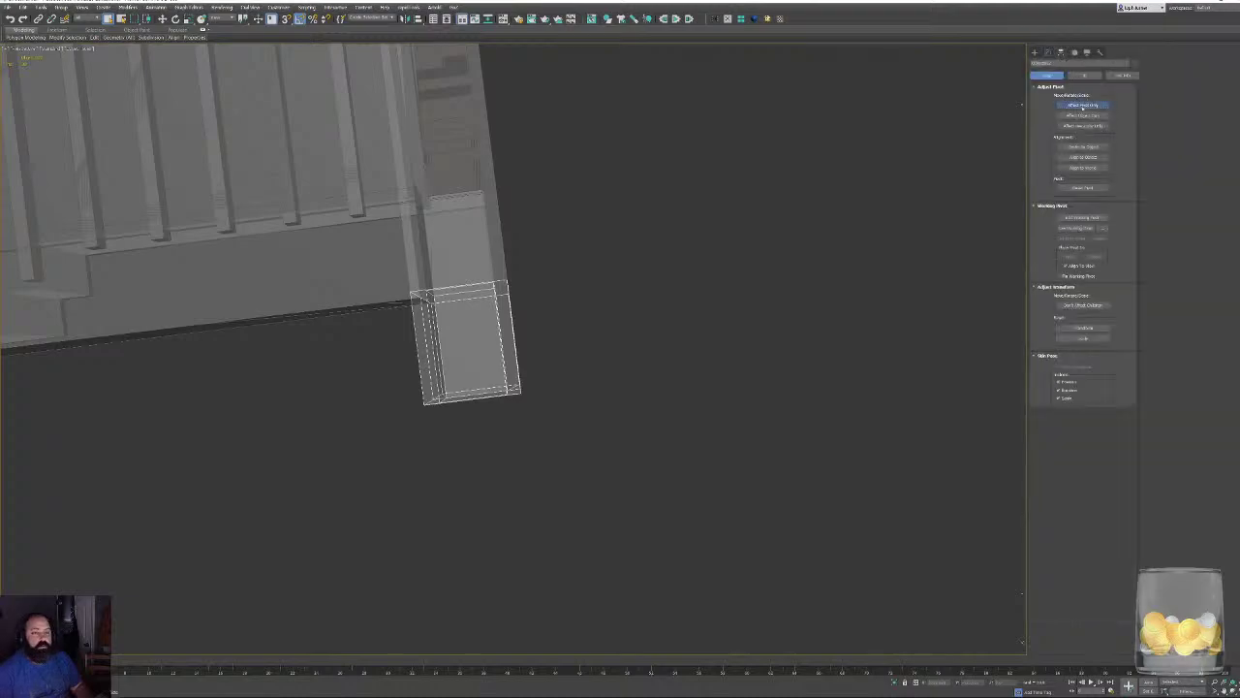
click(1079, 145)
alt+middle_drag(544, 263, 815, 249)
scroll(505, 243, up, 4)
scroll(612, 253, up, 1)
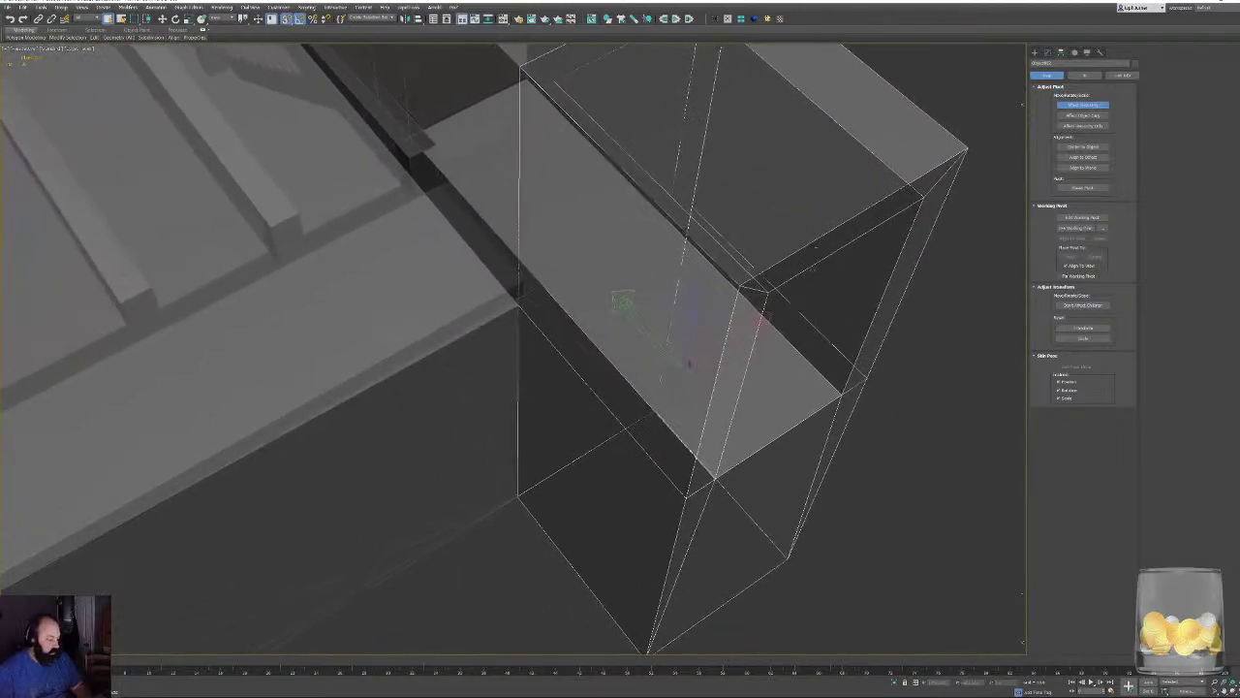
key(w)
drag(685, 365, 516, 303)
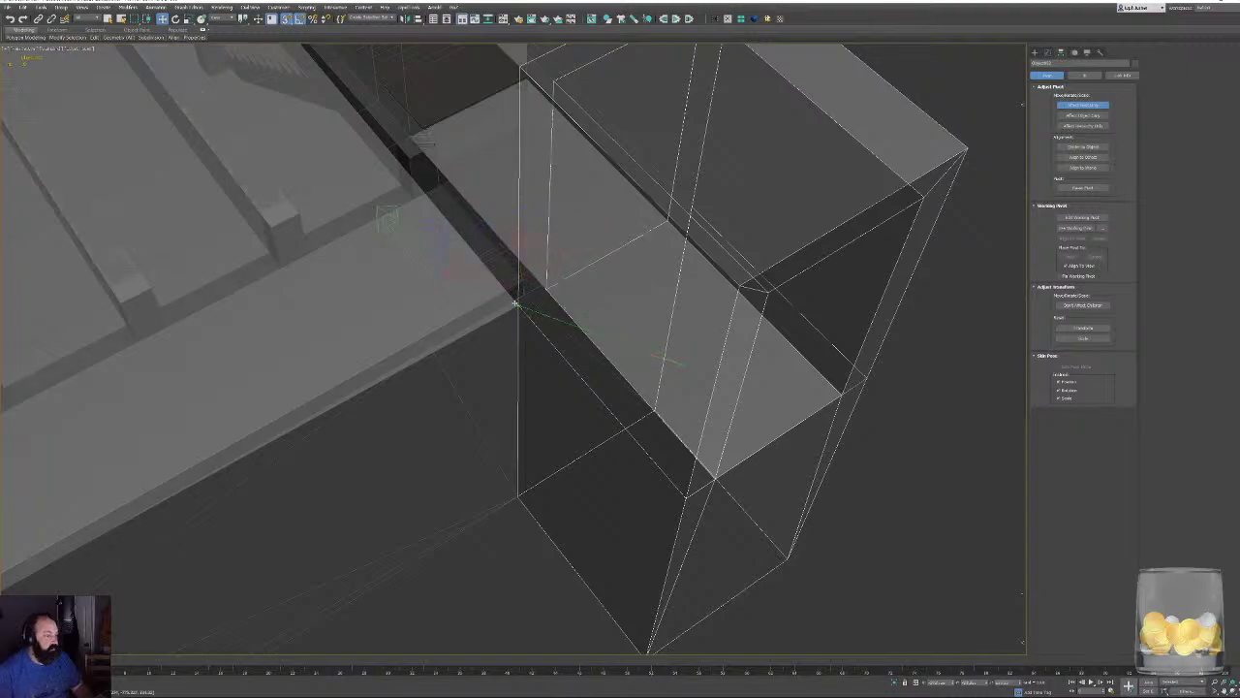
Isolate the detached passage section and try to snap its pivot to the corner at floor level.
alt+middle_drag(555, 319, 643, 251)
click(602, 178)
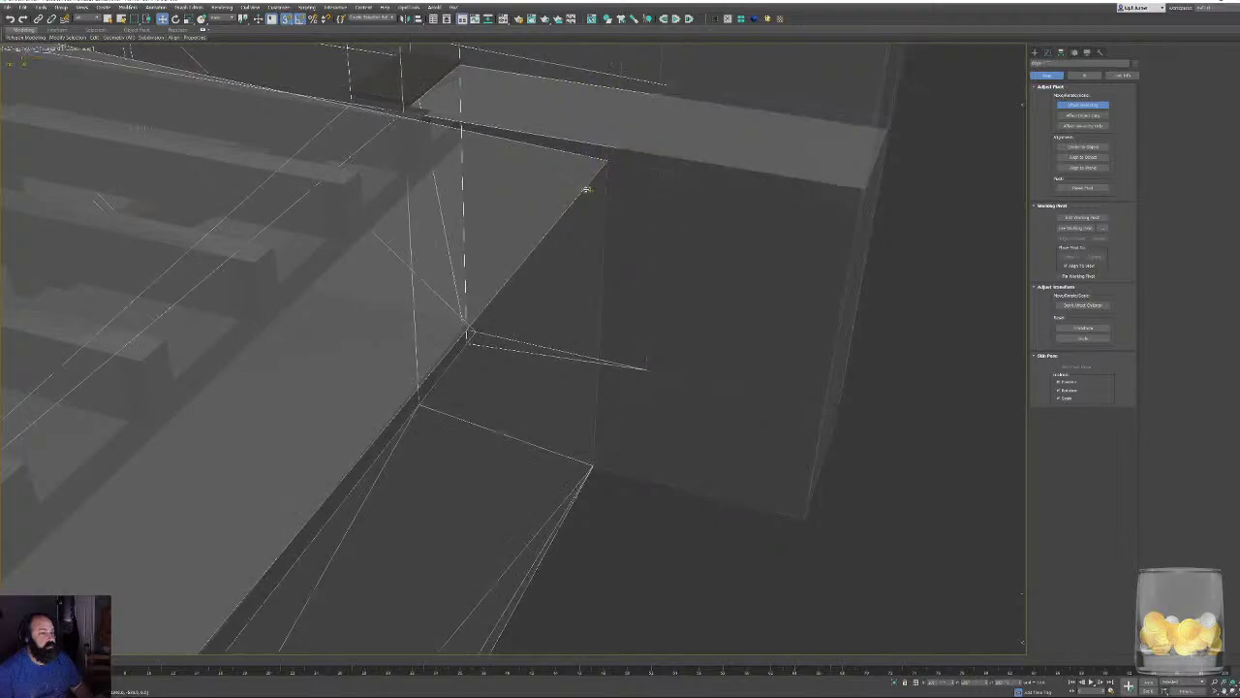
click(672, 171)
middle_drag(673, 172, 659, 379)
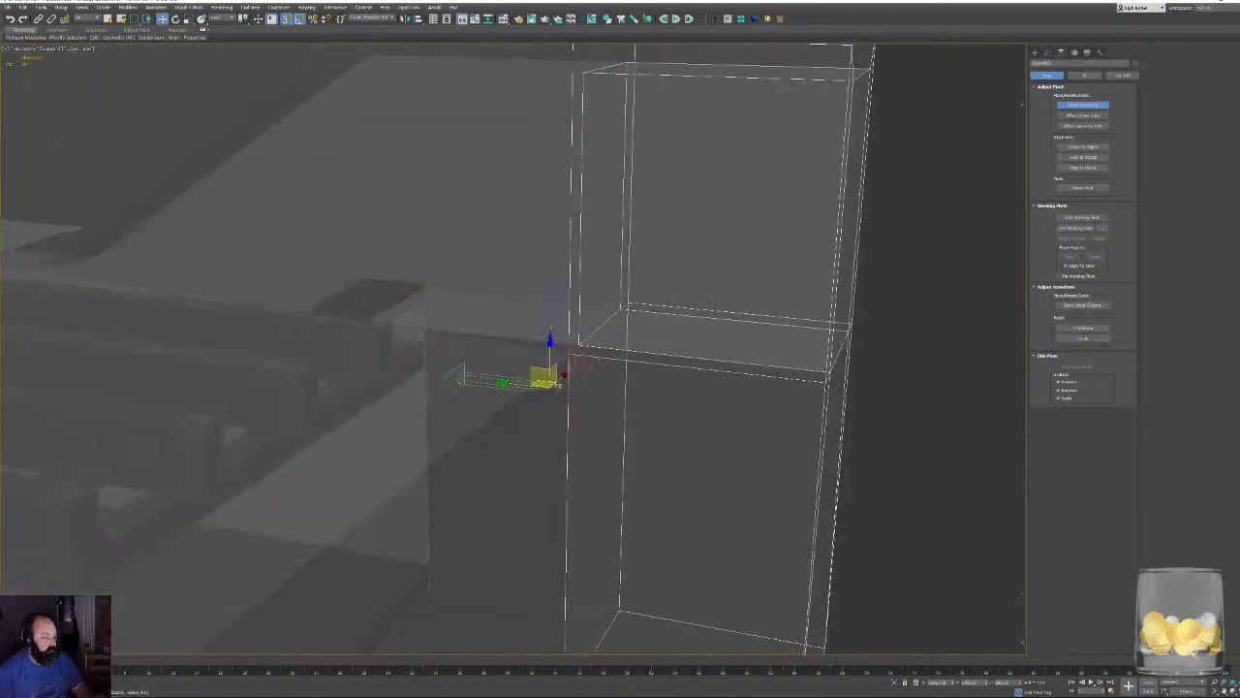
click(549, 388)
click(613, 351)
key(alt+q)
mouse_move(448, 357)
mouse_down()
mouse_move(455, 314)
mouse_move(449, 343)
mouse_up()
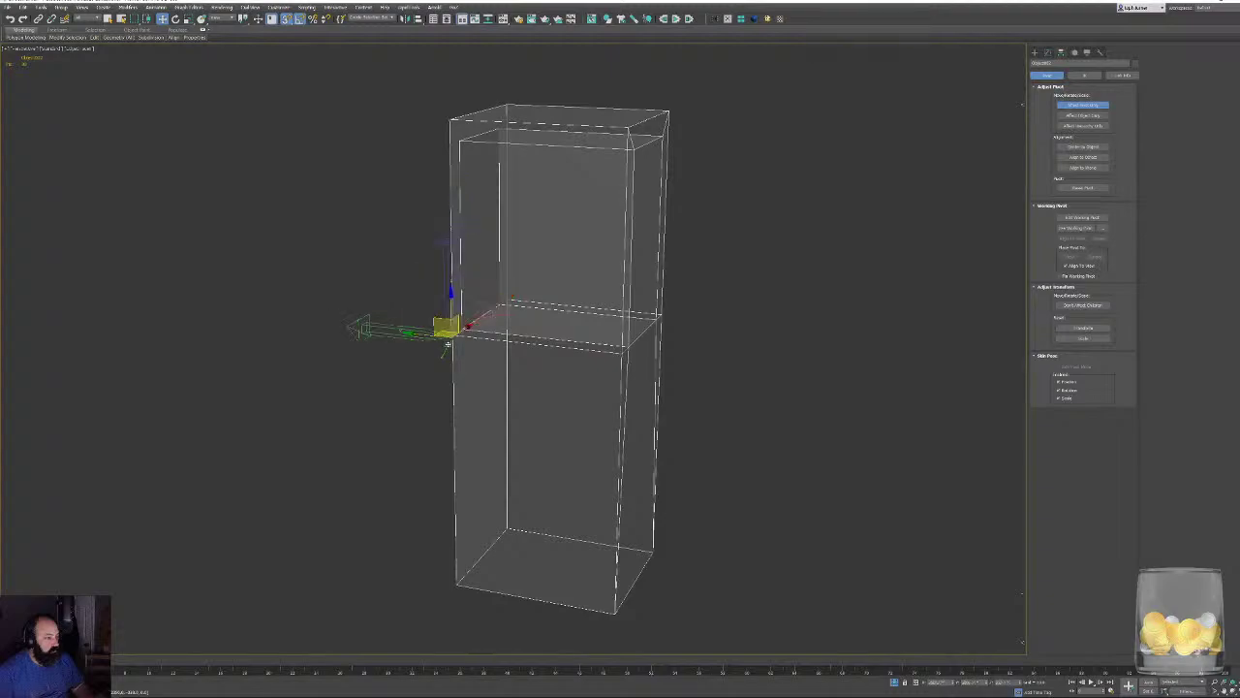
Check the vertex snap settings, snap the pivot to the section's upper corner on the basement side, and finish pivot editing.
key(ctrl+d)
click(506, 364)
alt+middle_drag(524, 368, 604, 381)
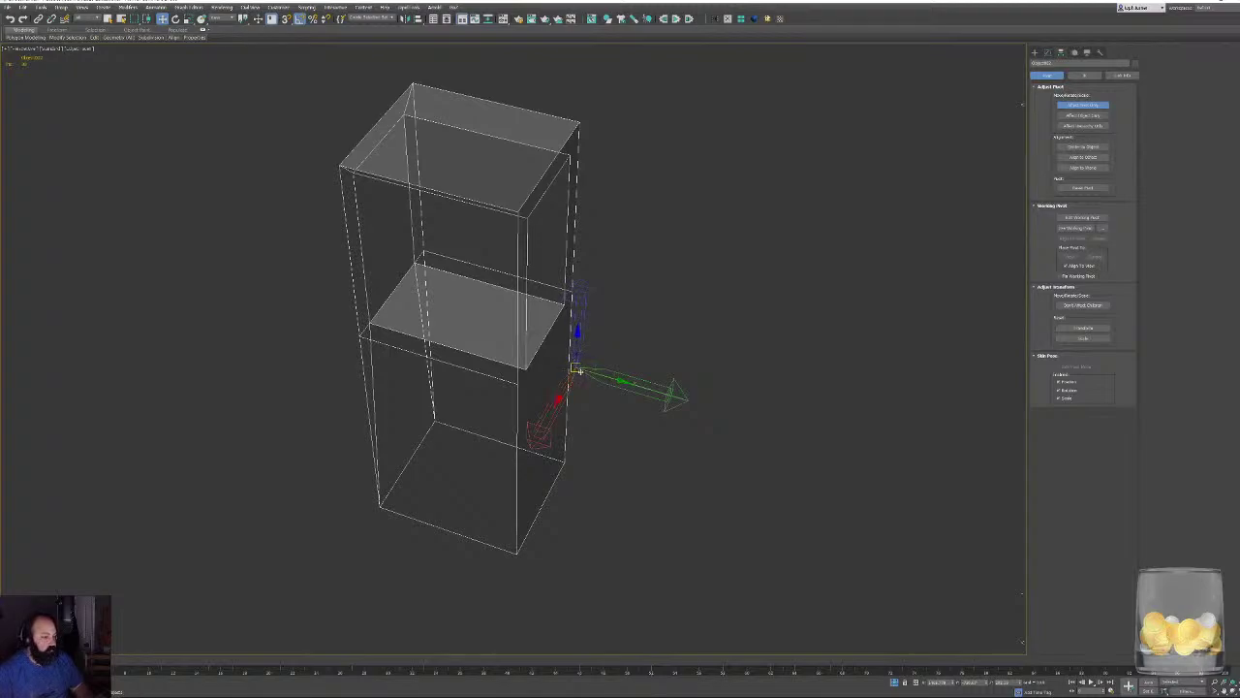
drag(578, 369, 588, 437)
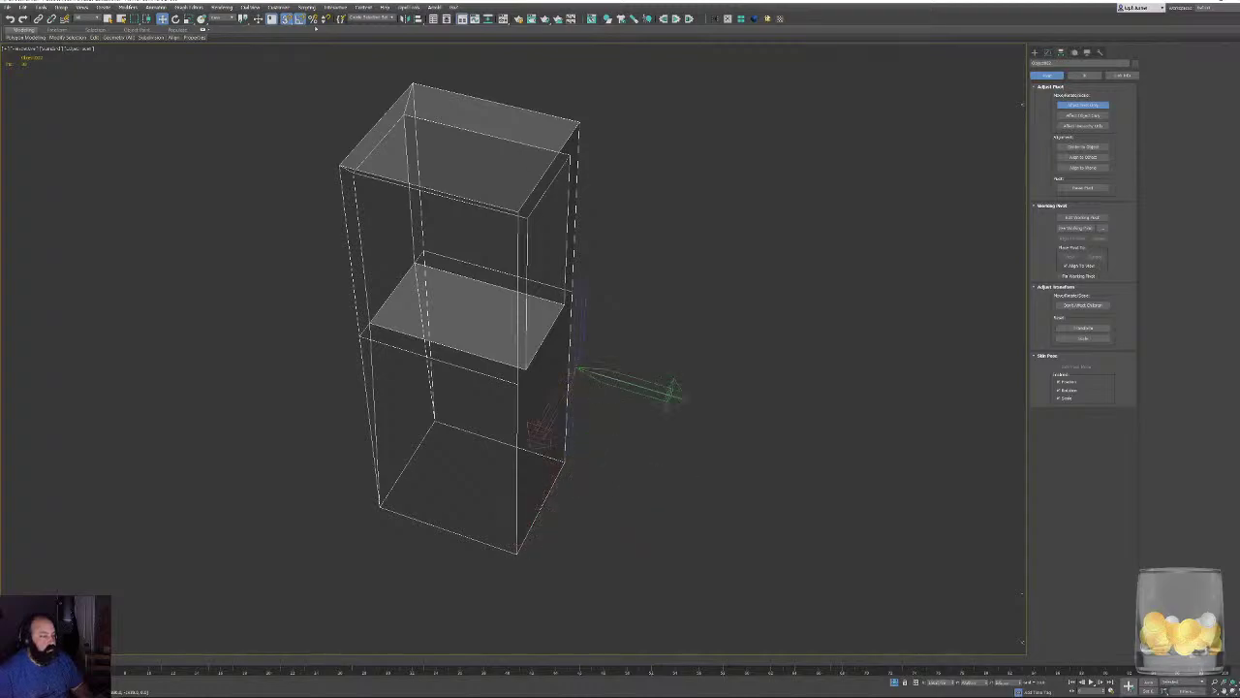
right_click(287, 20)
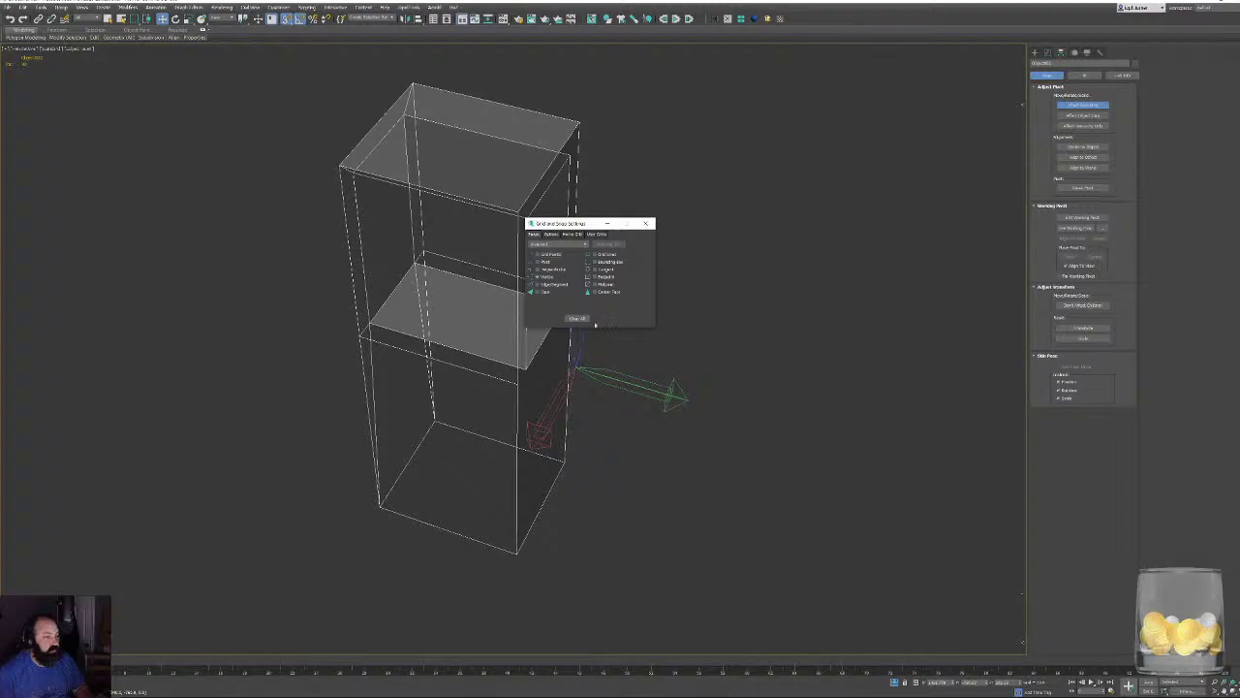
click(646, 225)
drag(576, 367, 579, 121)
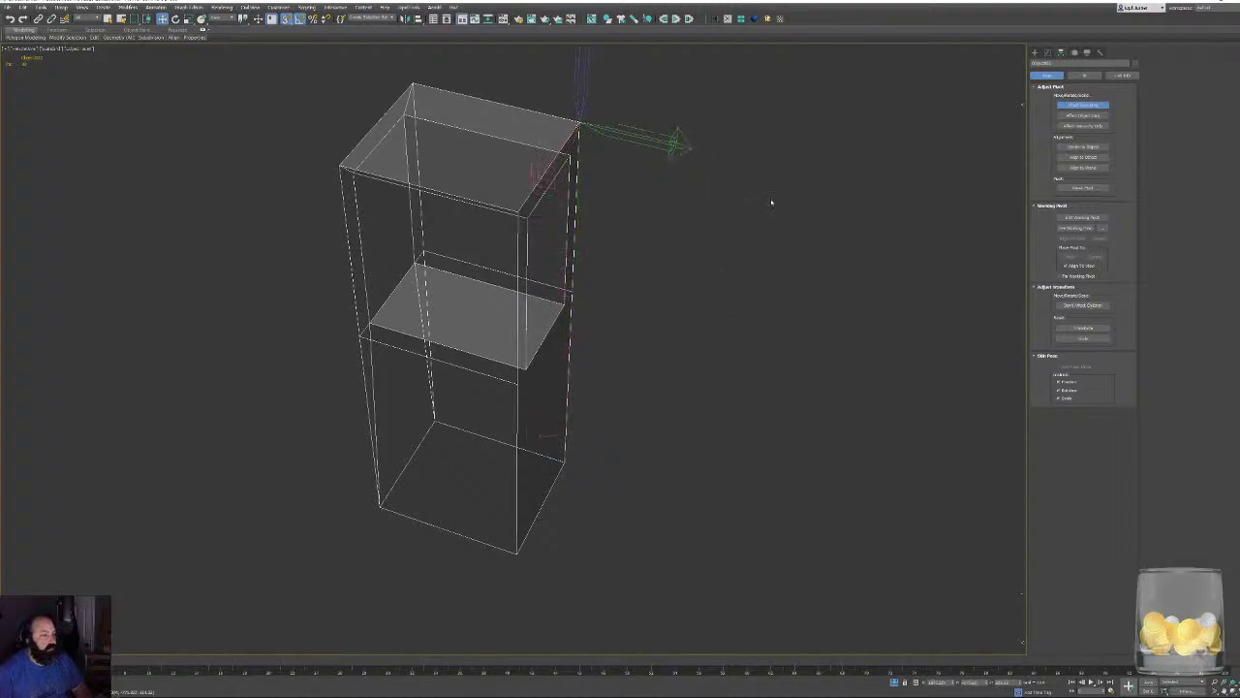
click(1047, 53)
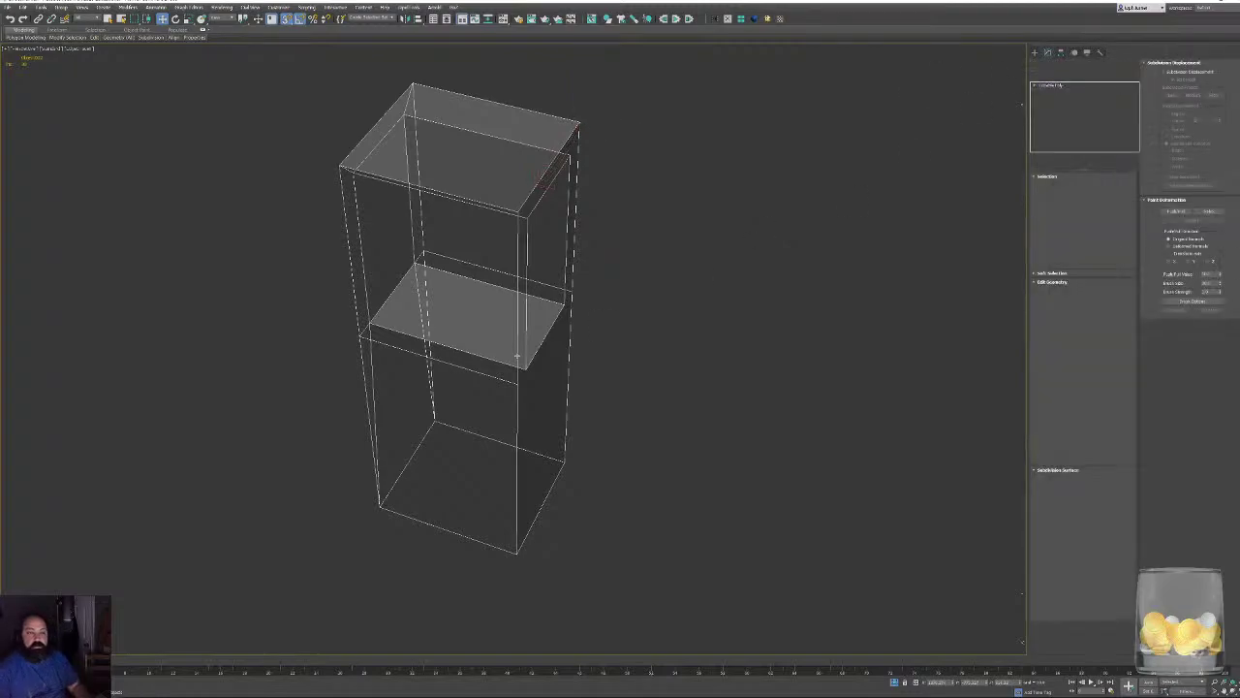
End isolation of the detached passage section and apply a Symmetry modifier to it.
click(895, 682)
alt+middle_drag(667, 402, 664, 424)
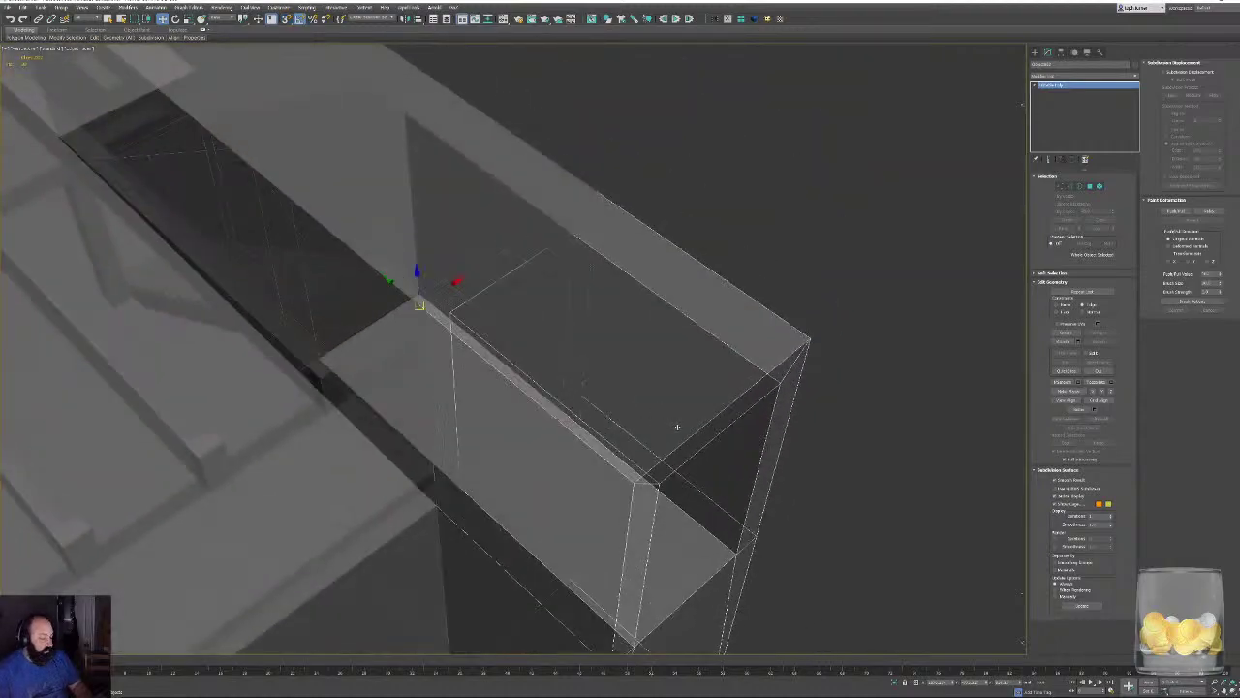
alt+middle_drag(672, 424, 669, 167)
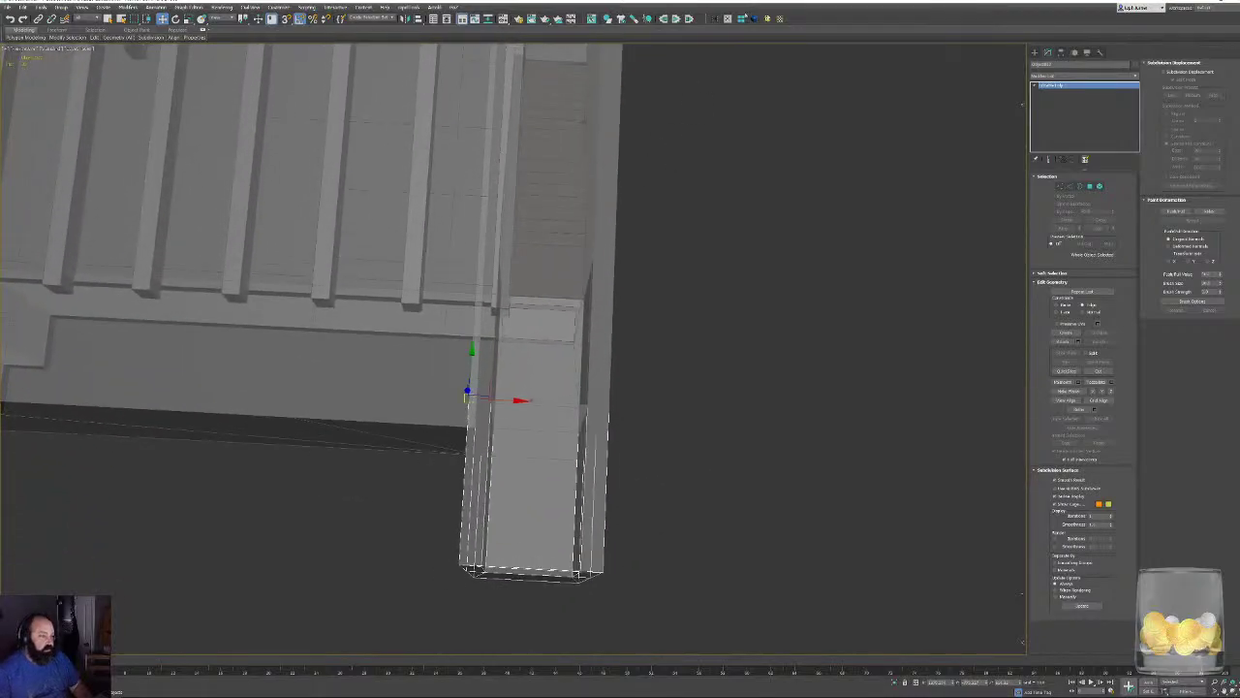
click(726, 19)
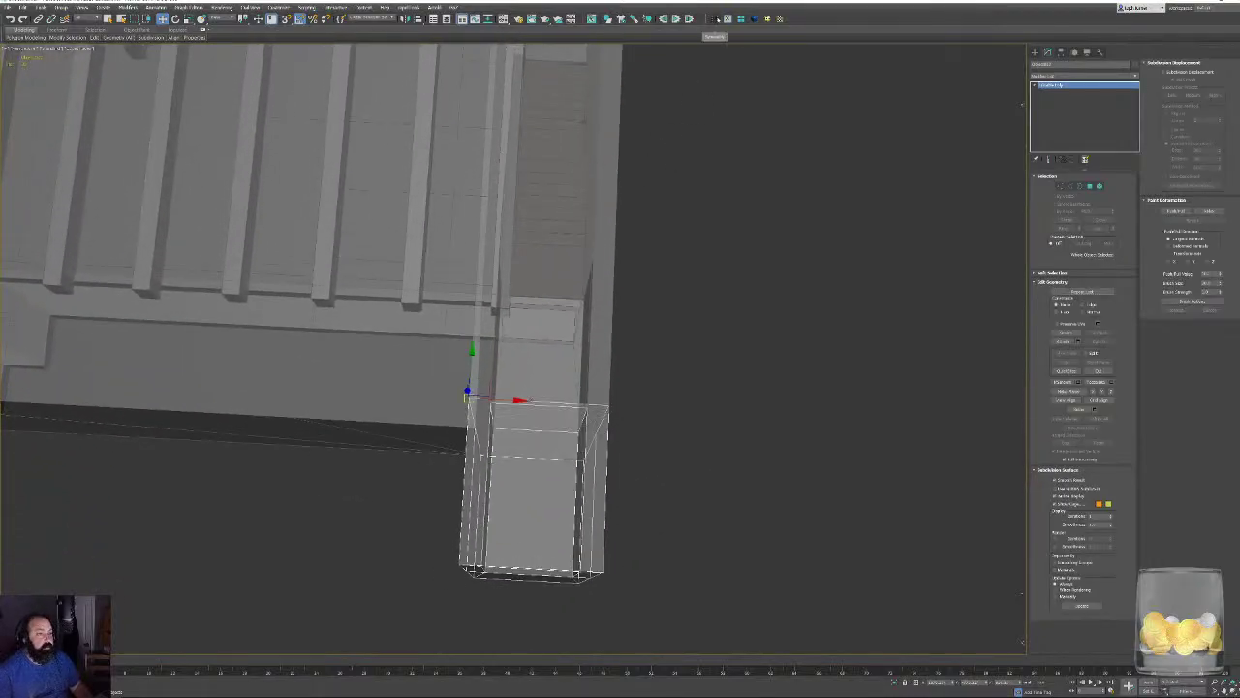
click(715, 18)
alt+middle_drag(699, 386, 704, 334)
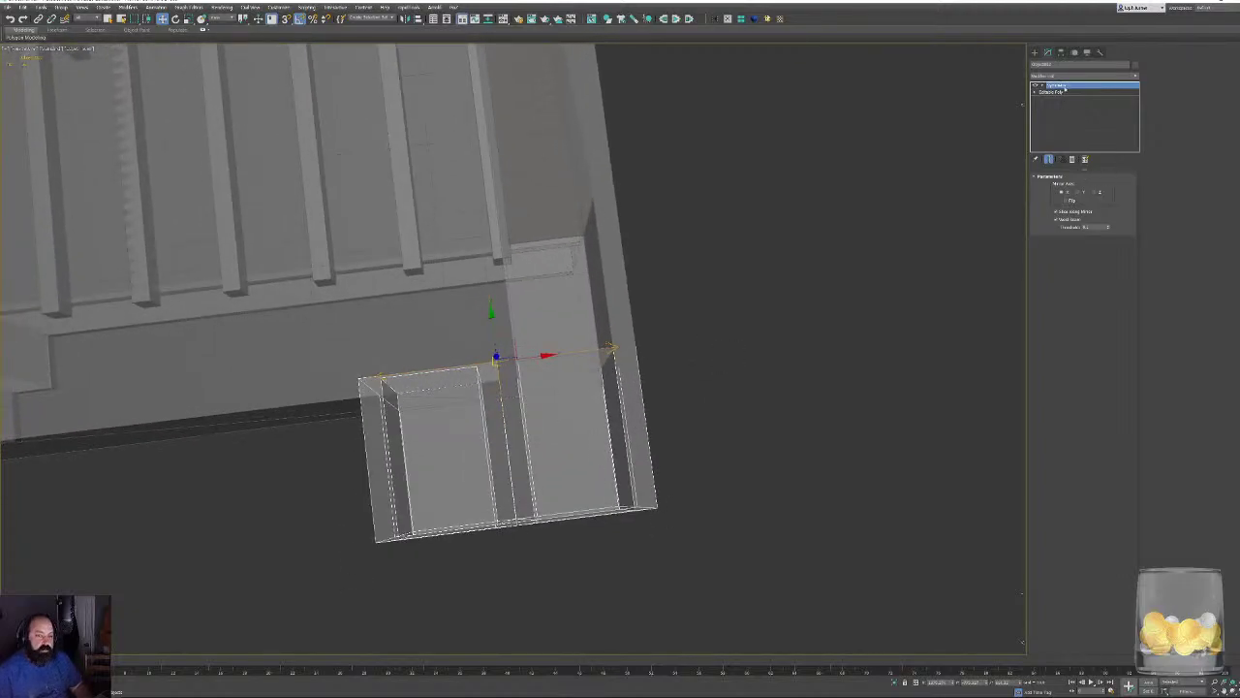
Rotate the symmetry mirror plane diagonally to form a corner turn, and collapse the section to an editable poly.
key(1)
key(e)
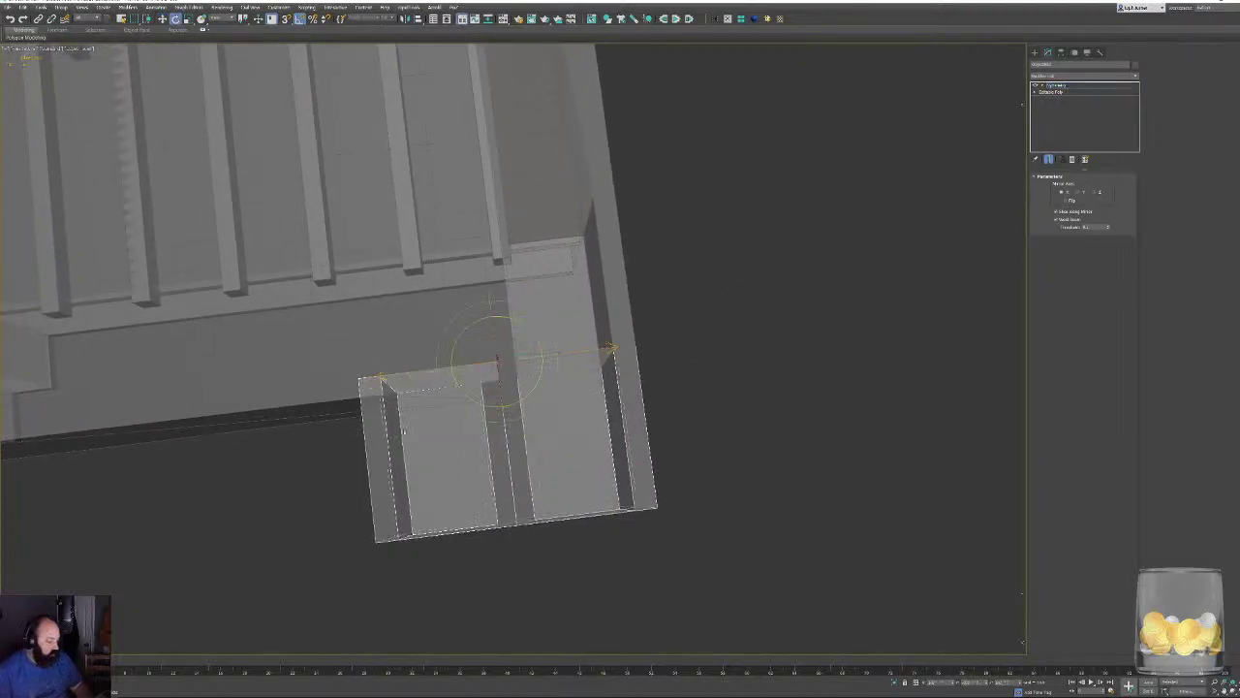
drag(392, 393, 426, 451)
alt+middle_drag(426, 451, 532, 359)
alt+middle_drag(439, 492, 630, 407)
right_click(783, 252)
click(814, 264)
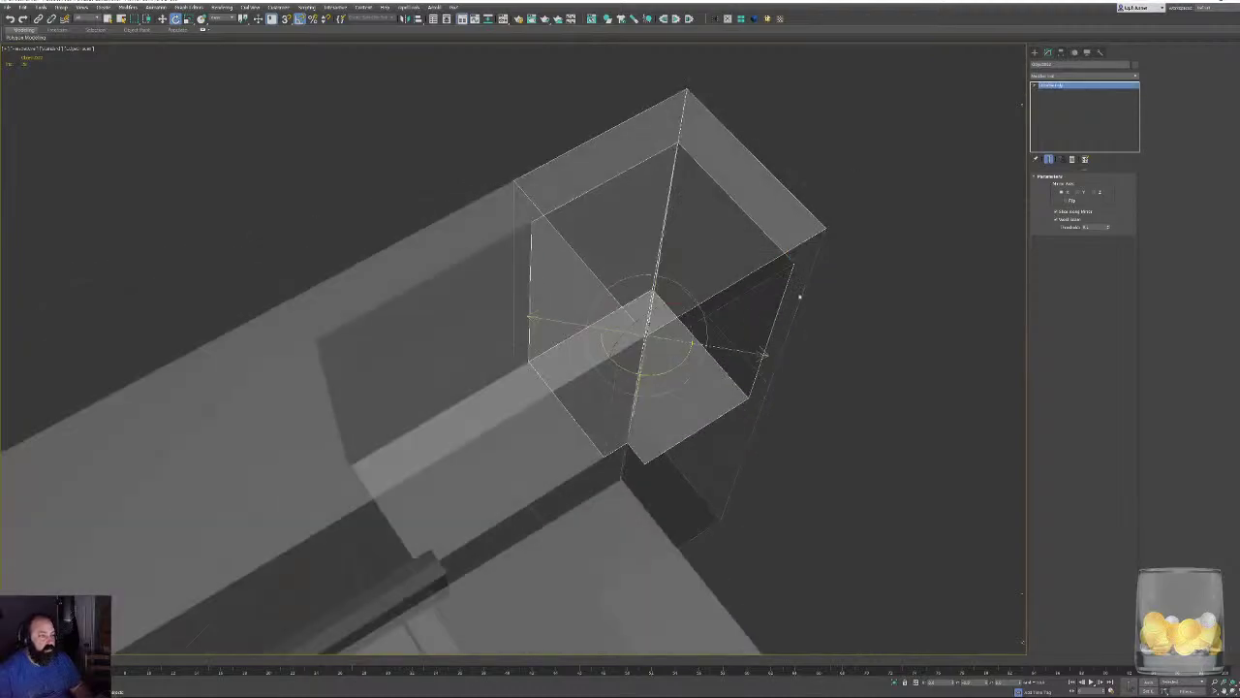
Enter polygon editing on the corner section and select the narrow wall faces at its inner corner.
alt+middle_drag(800, 291, 1126, 206)
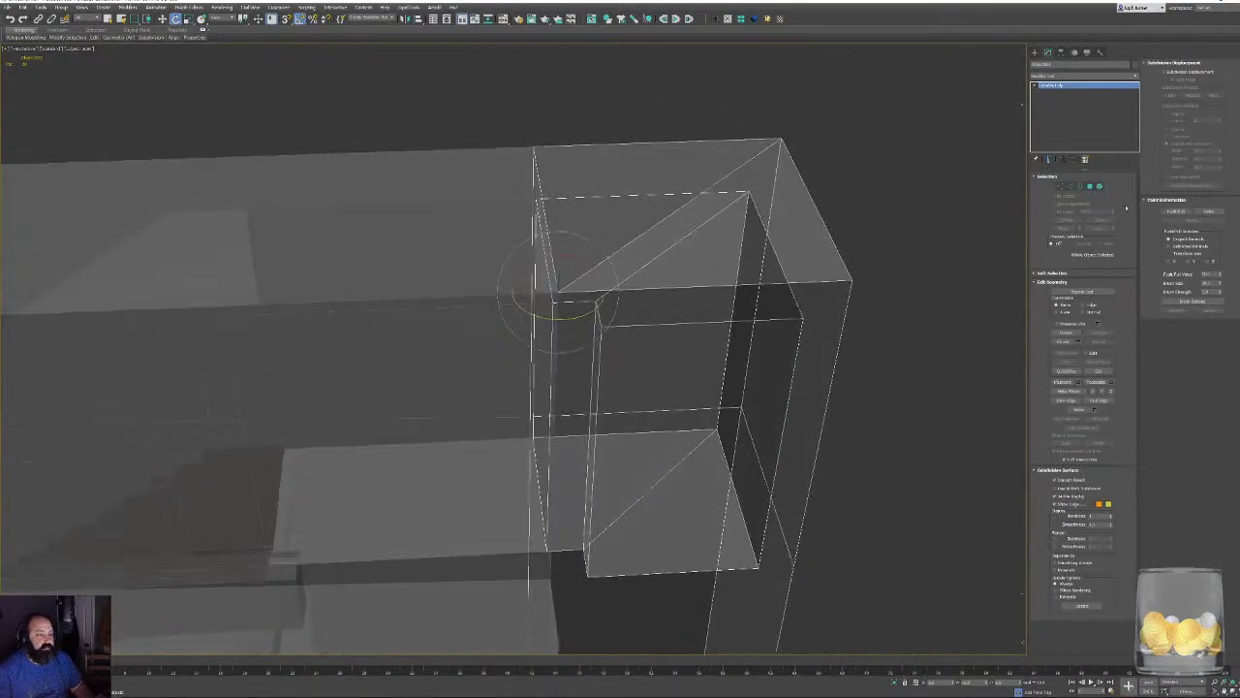
click(1089, 186)
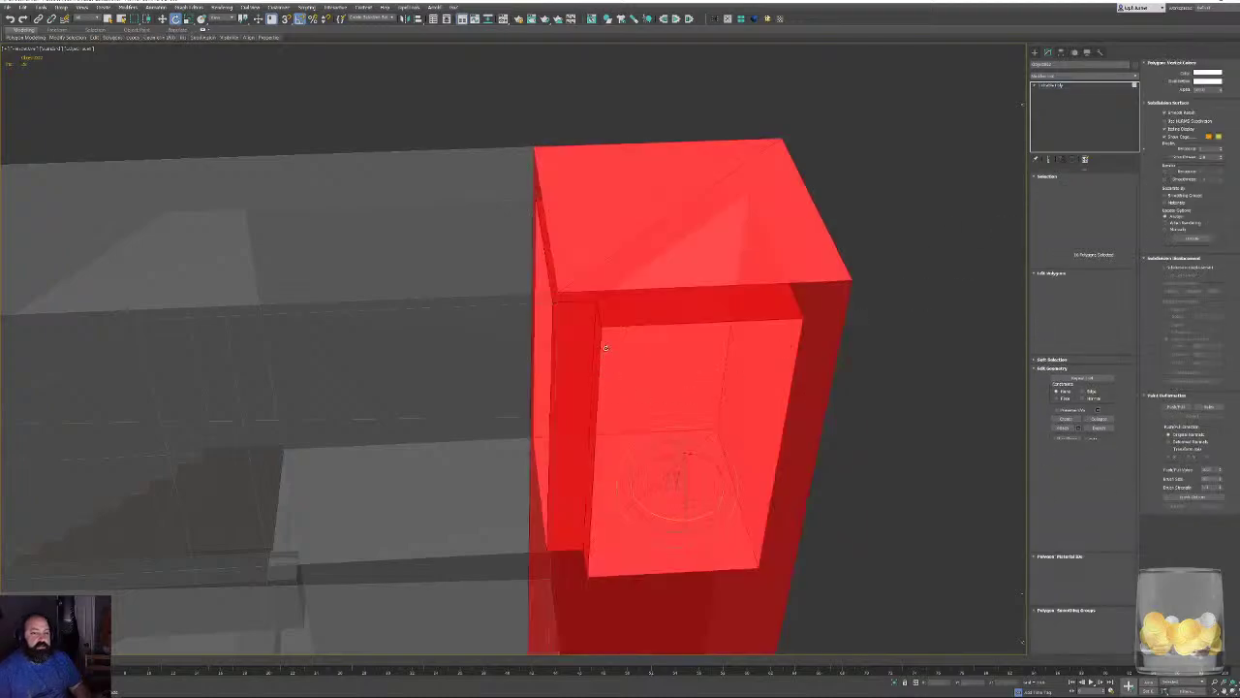
click(598, 309)
alt+middle_drag(597, 308, 1139, 150)
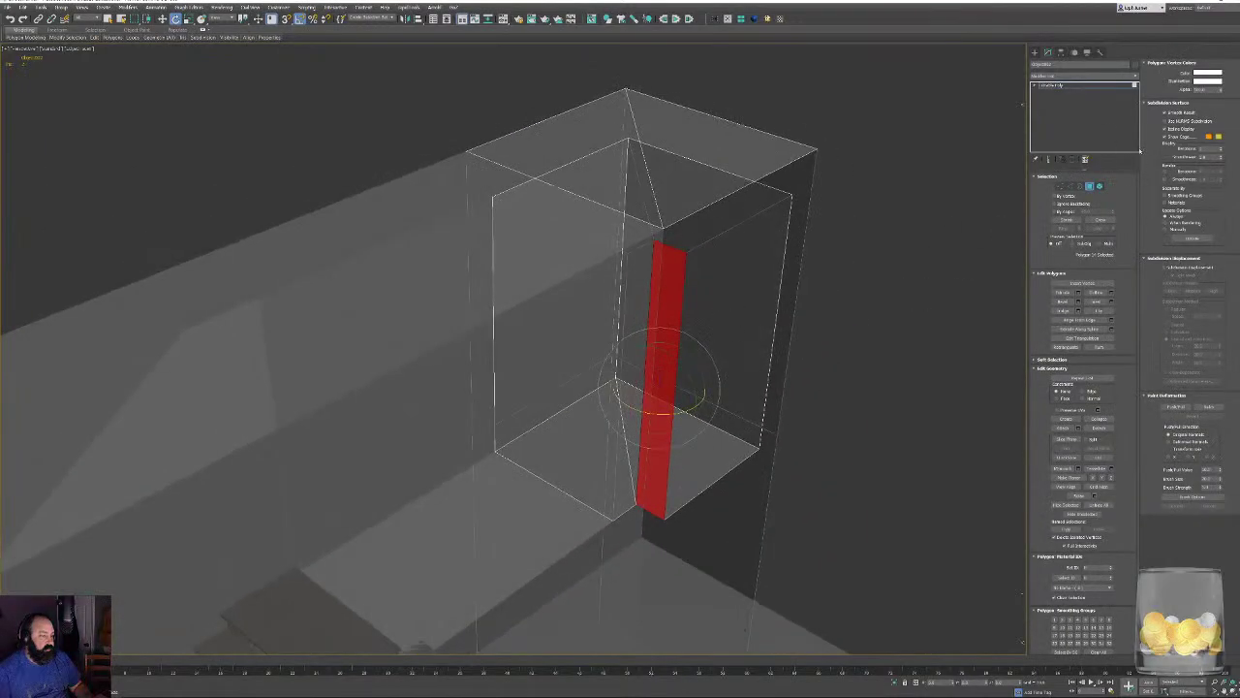
Delete the selected inner-corner wall faces and select the corner section's open borders to check its openings.
click(1079, 186)
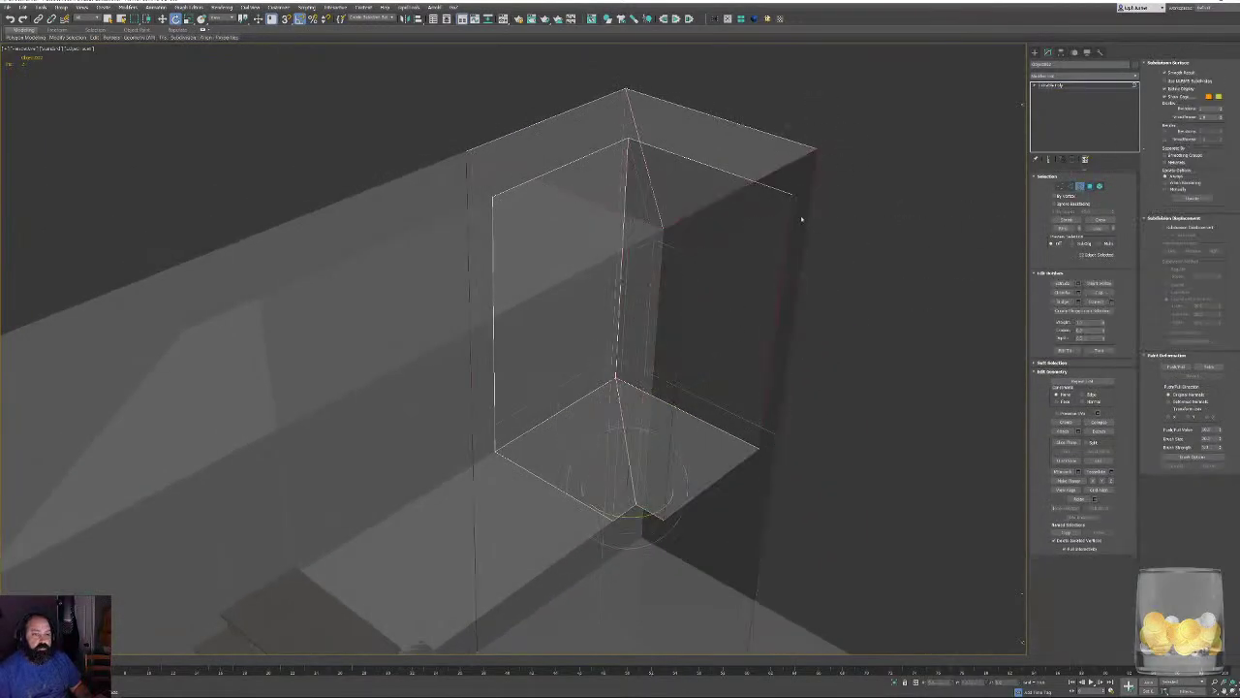
mouse_move(801, 219)
alt+middle_down()
mouse_move(825, 225)
mouse_move(806, 219)
alt+middle_up()
scroll(720, 271, up, 3)
alt+middle_drag(720, 270, 736, 267)
alt+middle_drag(670, 297, 543, 432)
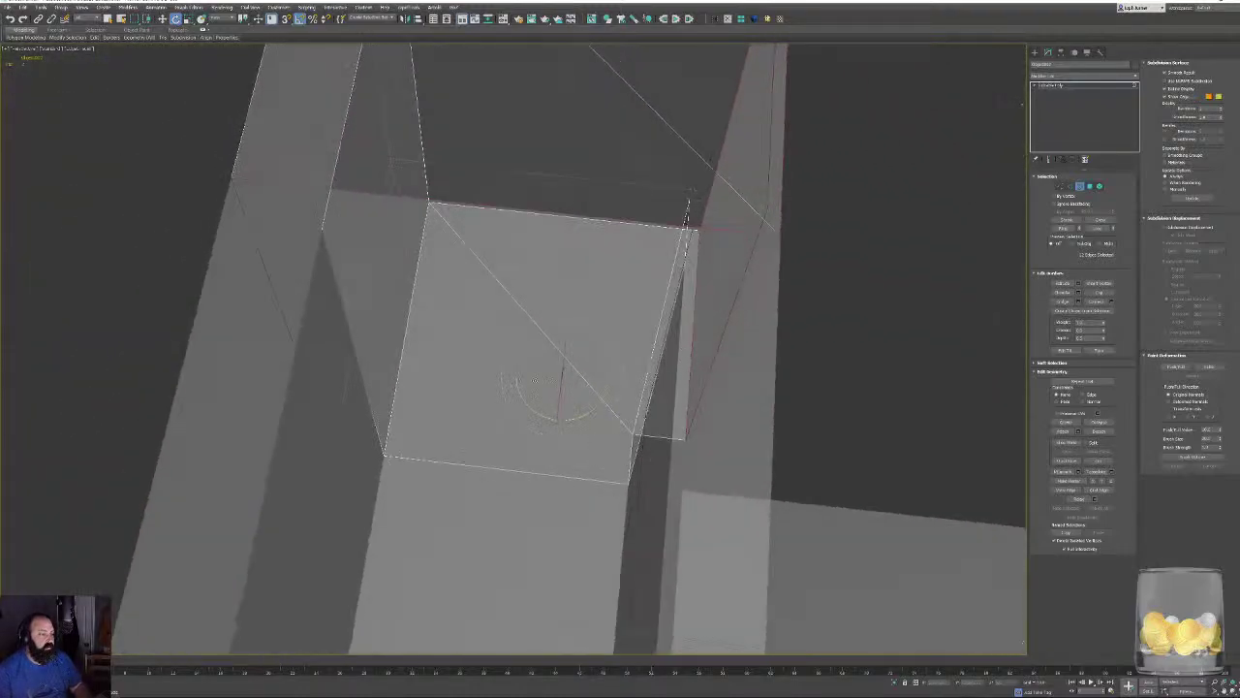
alt+middle_drag(688, 209, 671, 391)
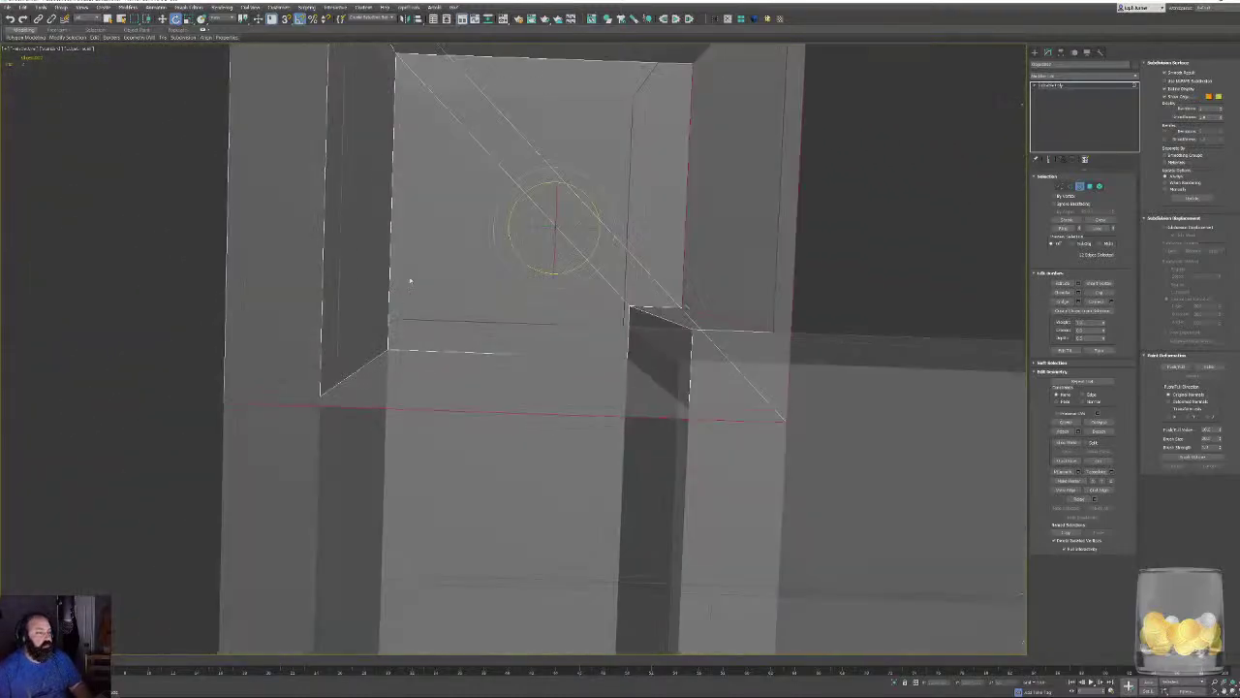
alt+middle_drag(409, 280, 624, 331)
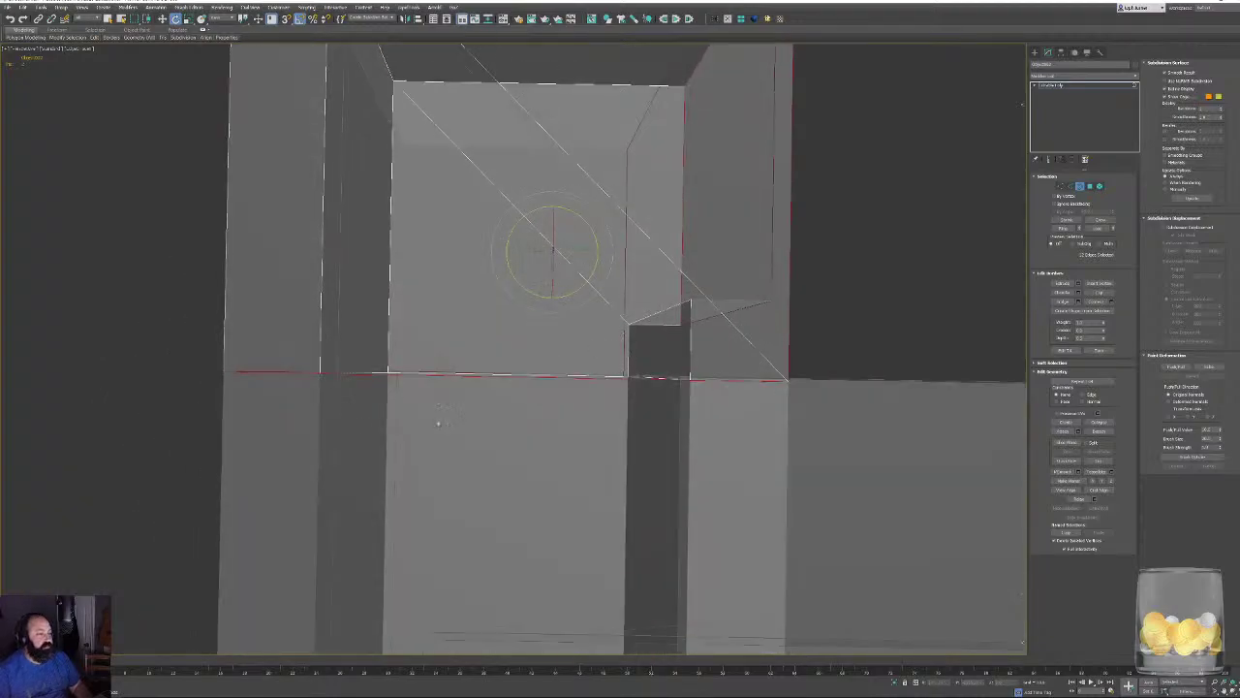
alt+middle_drag(825, 264, 699, 228)
alt+middle_drag(653, 174, 450, 152)
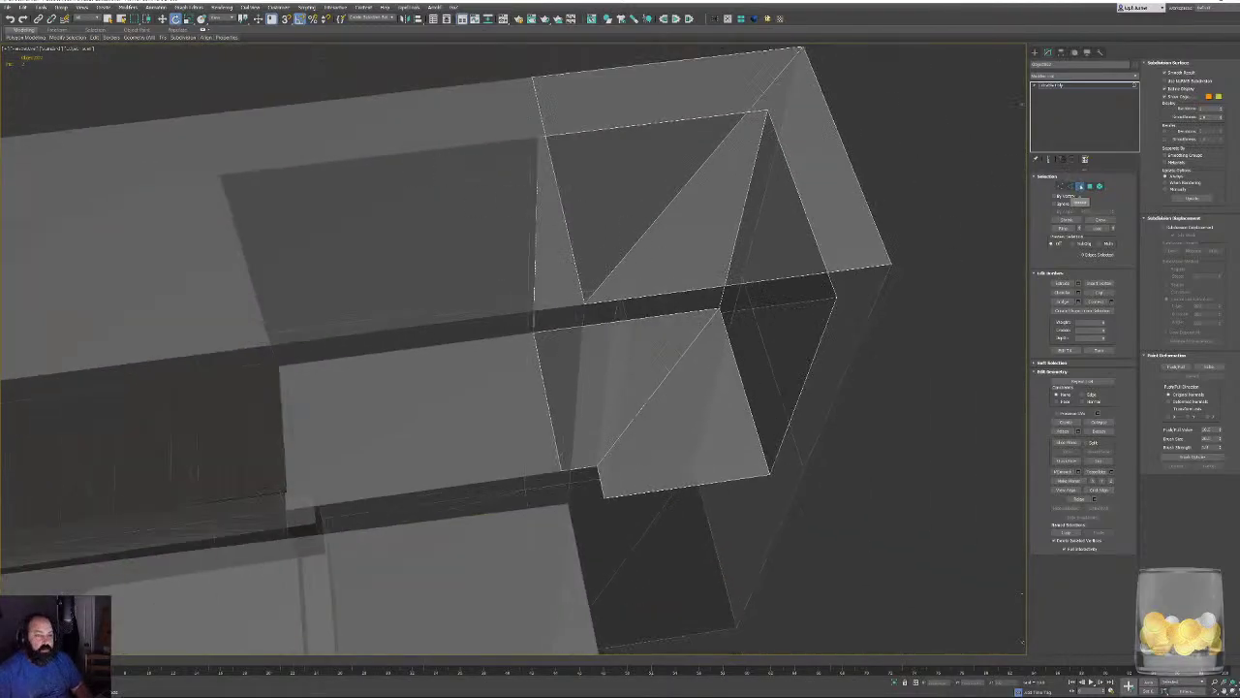
Leave border editing on the corner section and attach the section to the main passage object.
click(1080, 186)
click(454, 139)
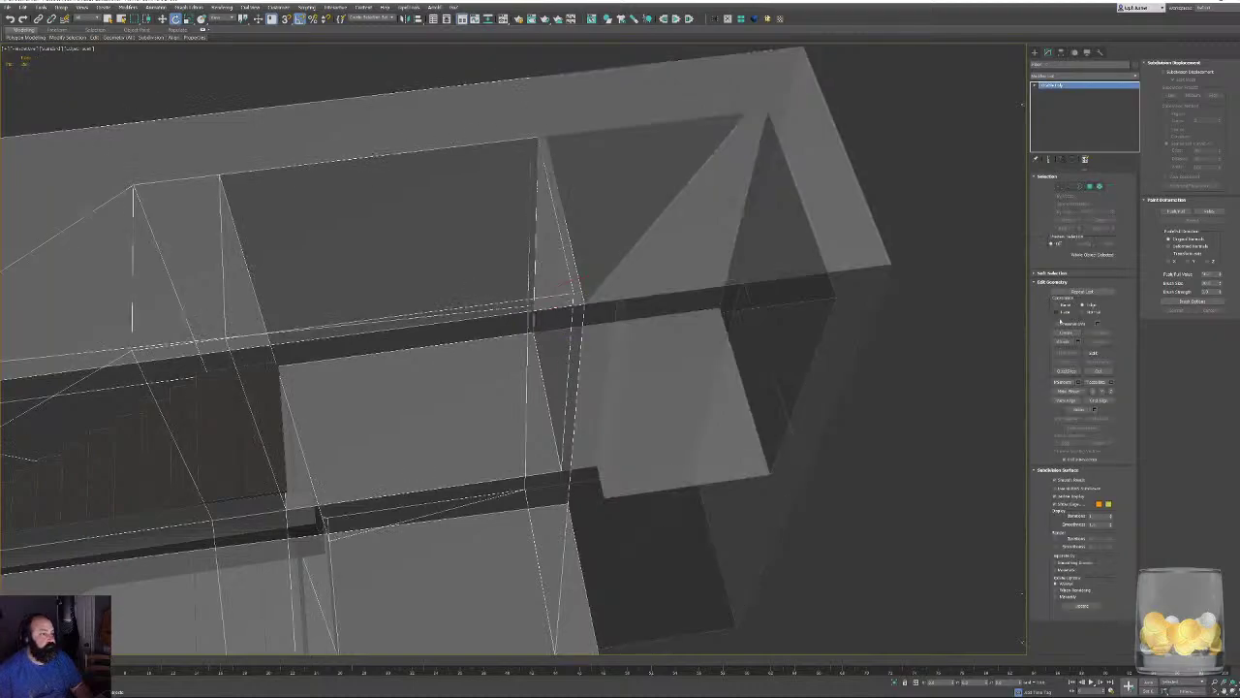
click(855, 180)
right_click(854, 179)
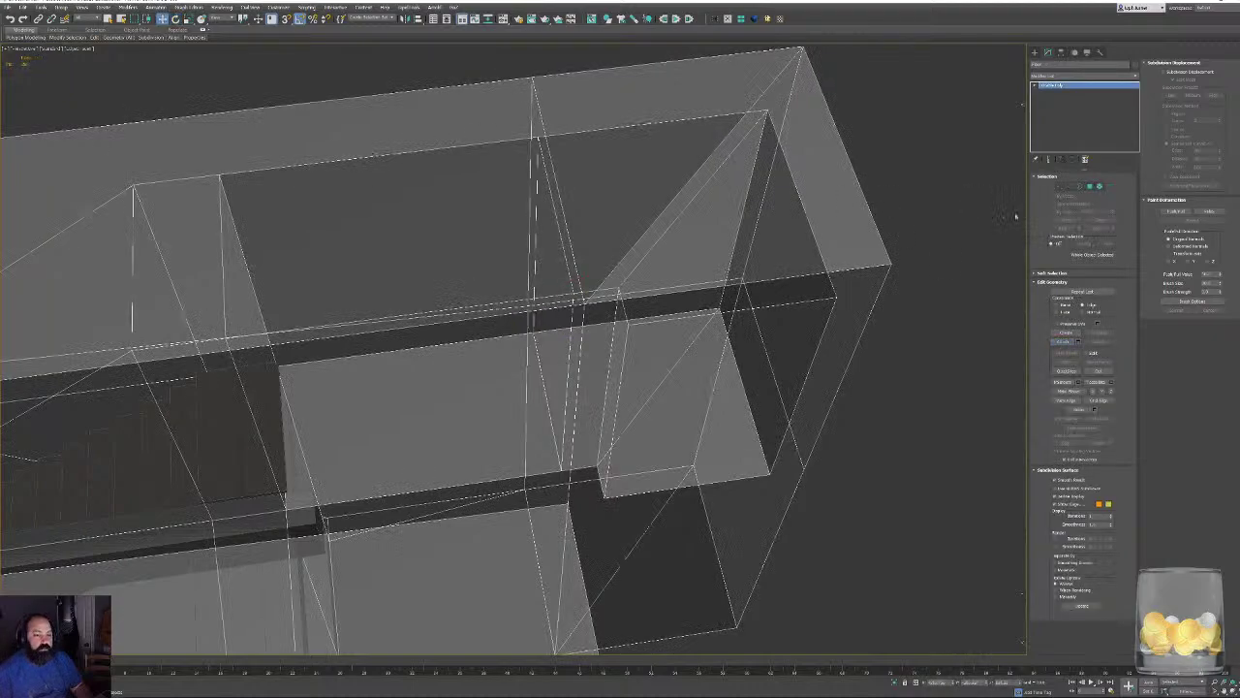
Select the open borders where the attached corner meets the passage and convert the selection to vertices.
click(1078, 186)
click(540, 90)
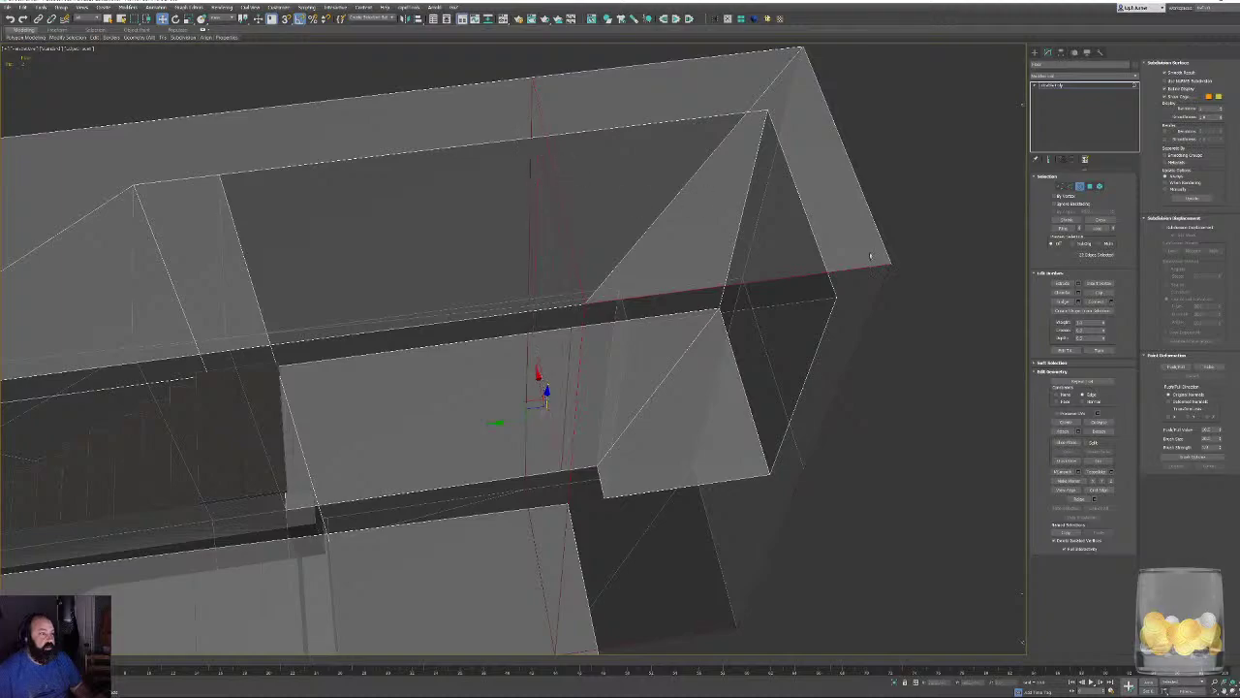
ctrl+click(1061, 186)
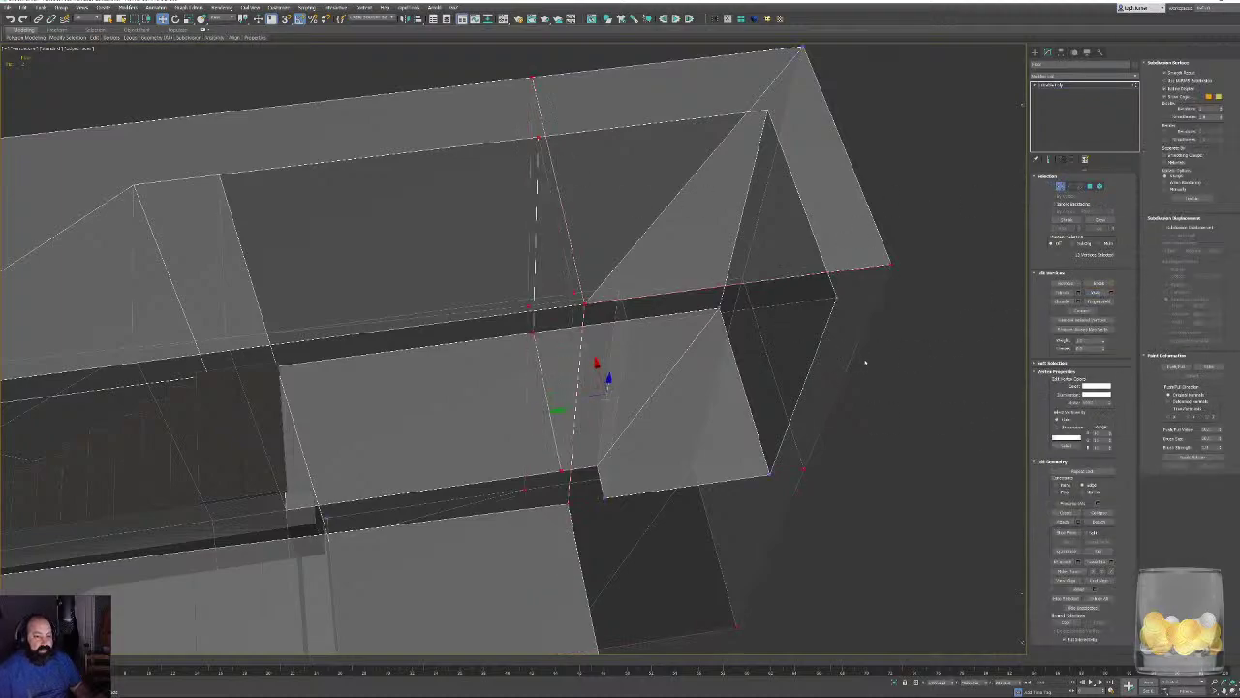
Select the open borders around the joint and inspect the passage from inside the stairwell.
click(1080, 186)
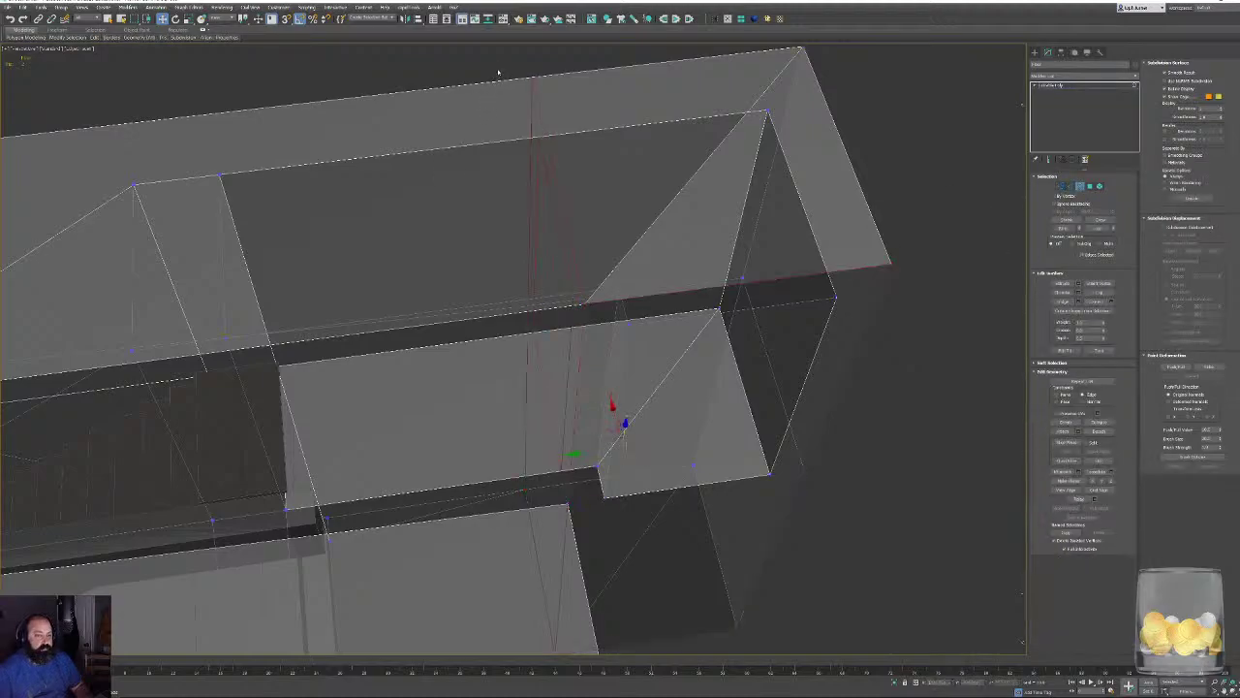
drag(498, 71, 643, 570)
alt+middle_drag(643, 571, 644, 49)
scroll(691, 313, down, 6)
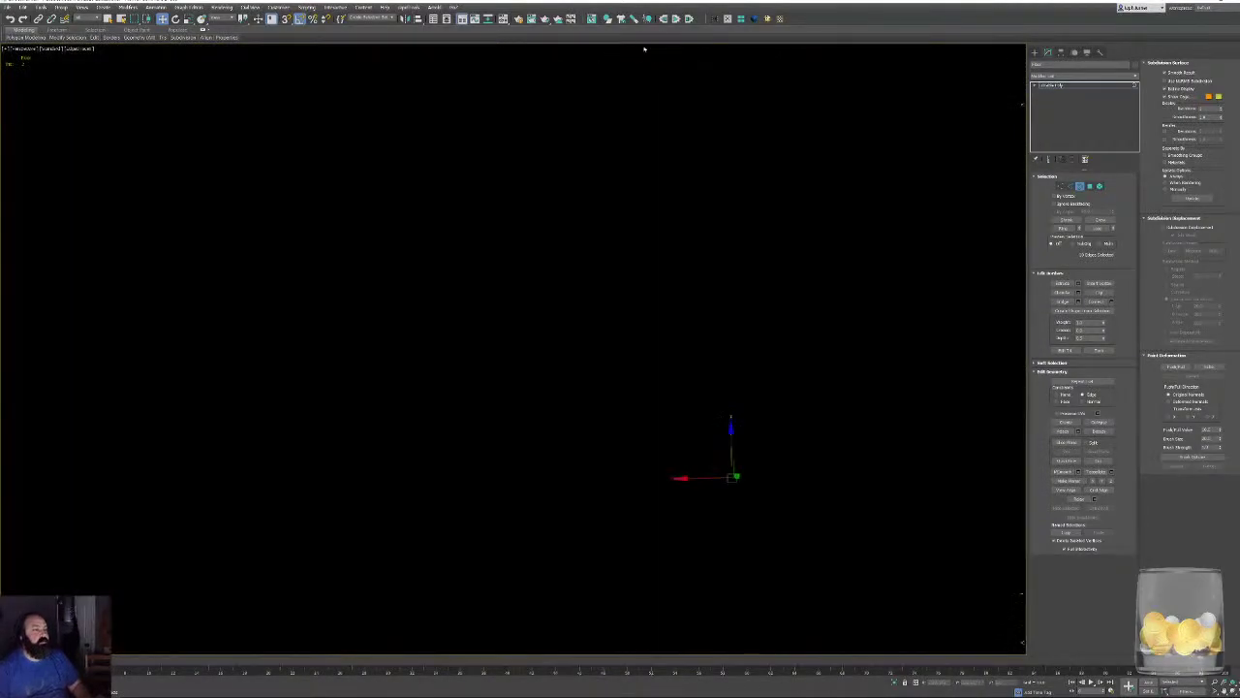
alt+middle_drag(694, 155, 624, 175)
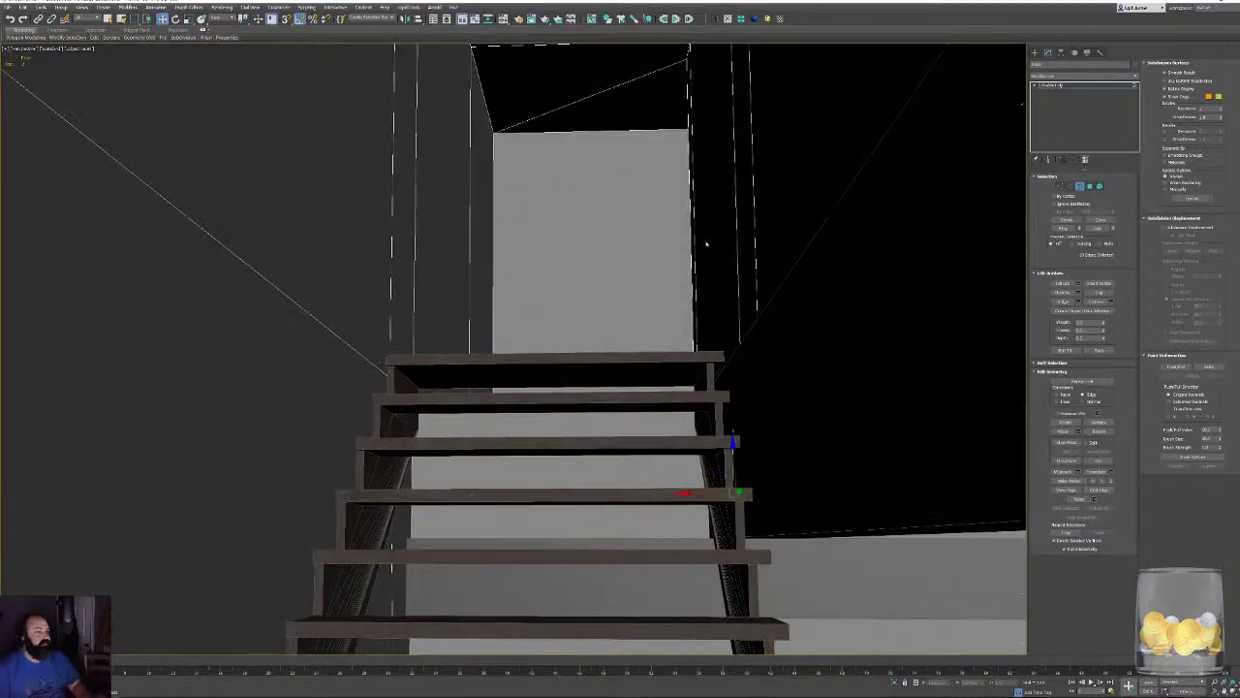
alt+middle_drag(706, 244, 823, 253)
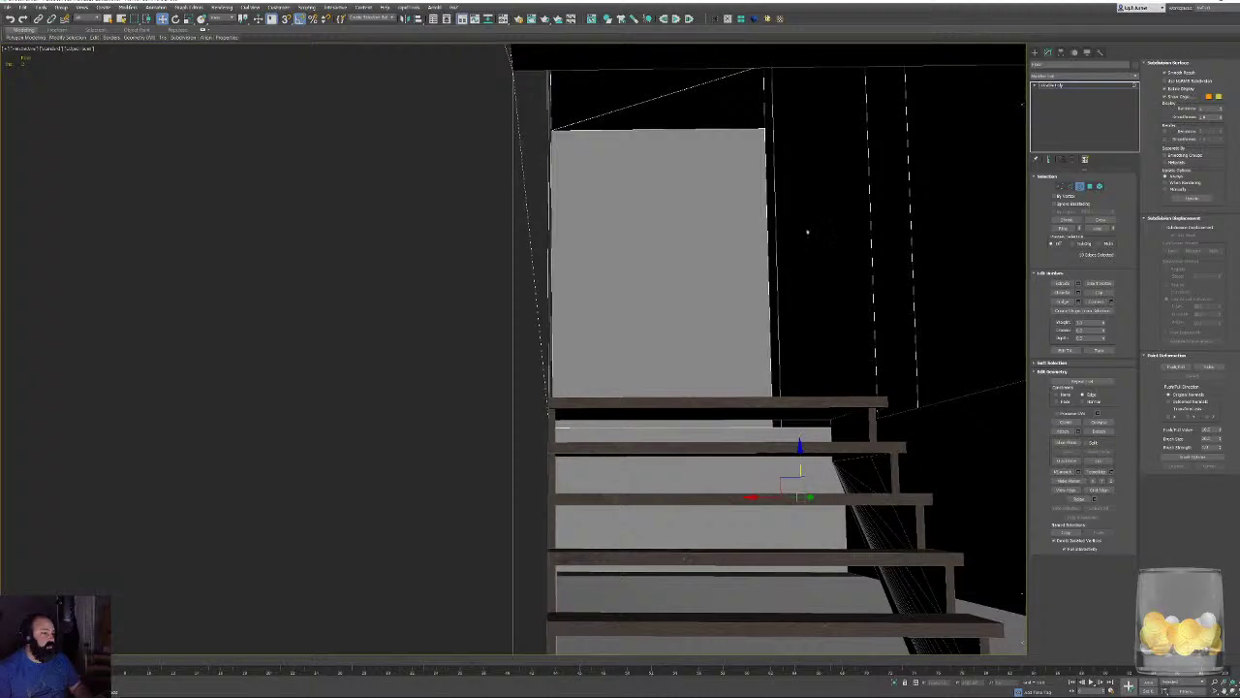
alt+middle_drag(778, 199, 885, 295)
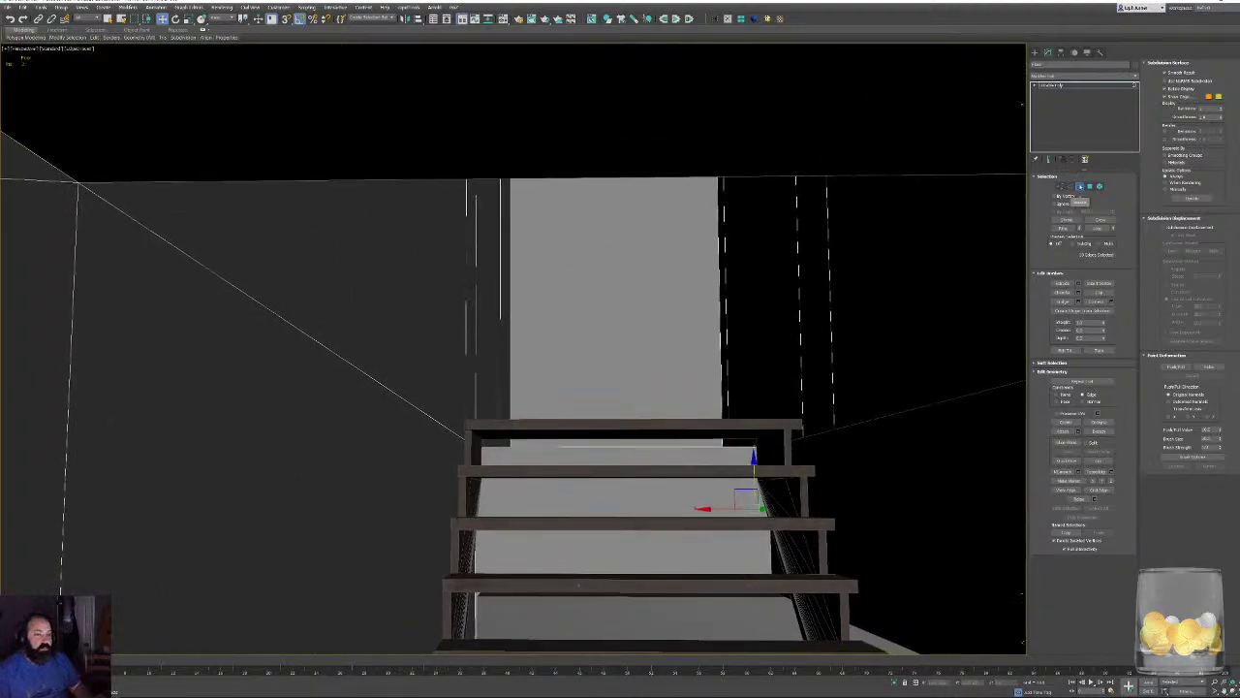
click(1079, 187)
Open the passage in the Unwrap UVW editor and select the corner section's faces.
middle_drag(811, 359, 608, 279)
scroll(614, 193, down, 4)
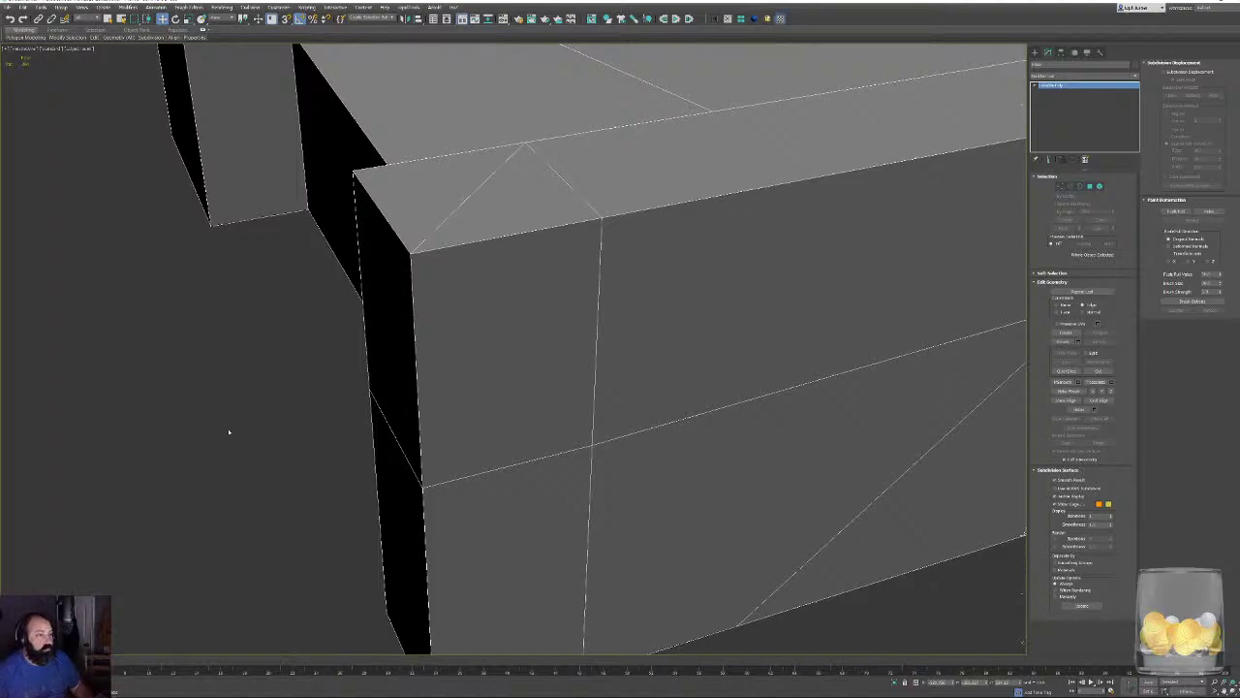
key(ctrl+e)
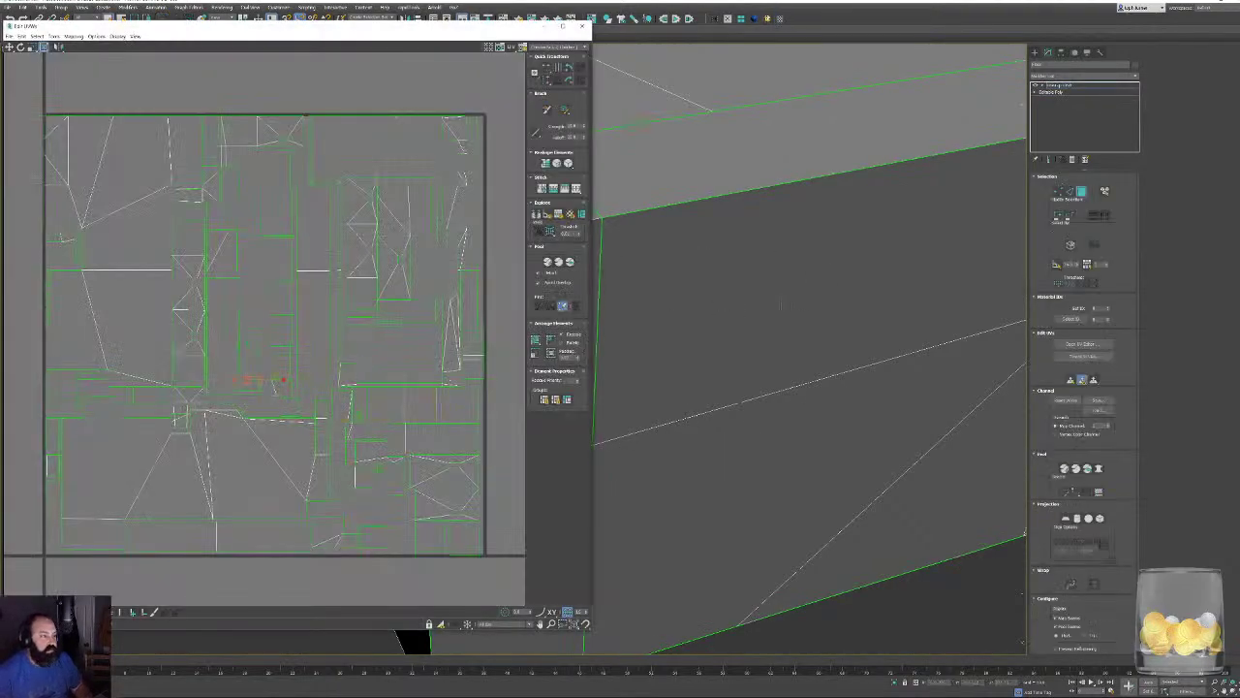
alt+middle_drag(781, 305, 1021, 387)
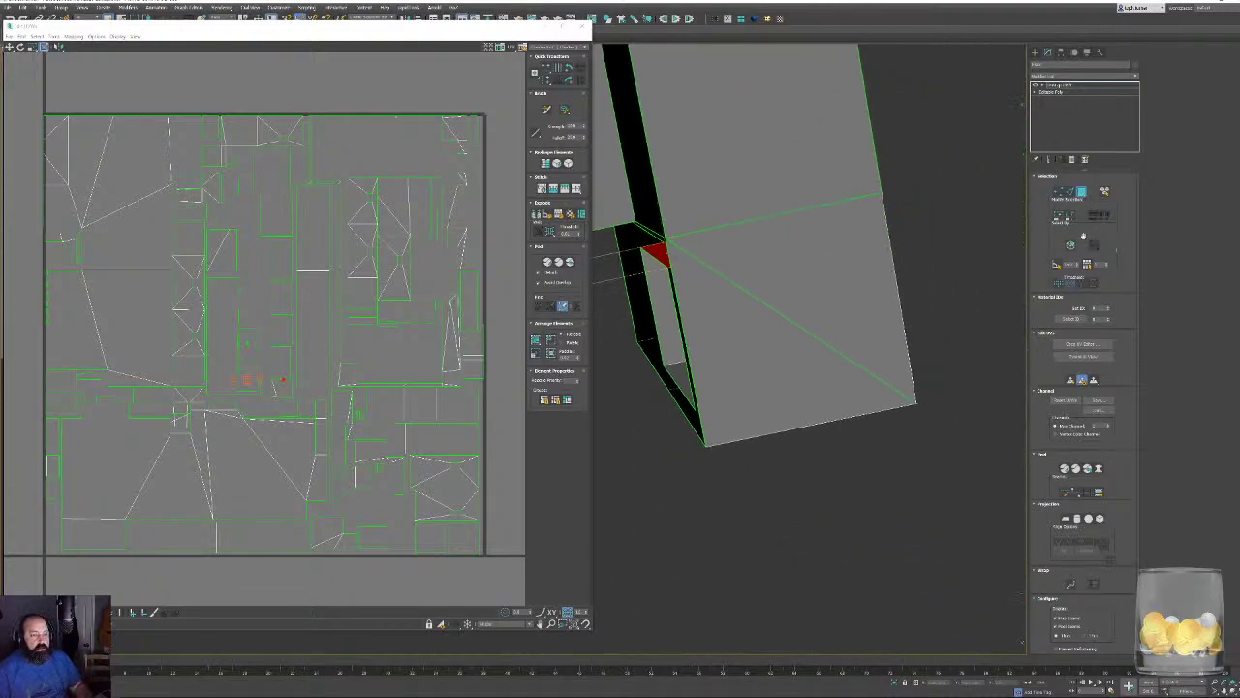
alt+middle_drag(980, 263, 970, 254)
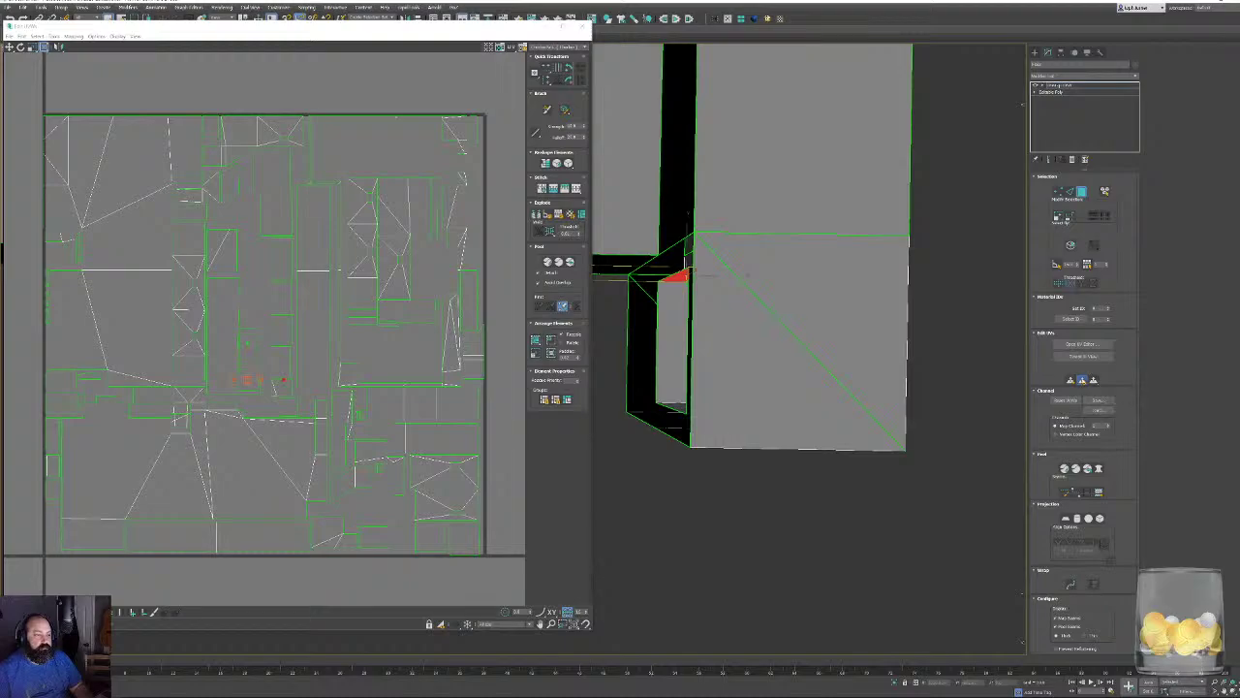
drag(654, 508, 651, 511)
alt+middle_drag(726, 485, 789, 286)
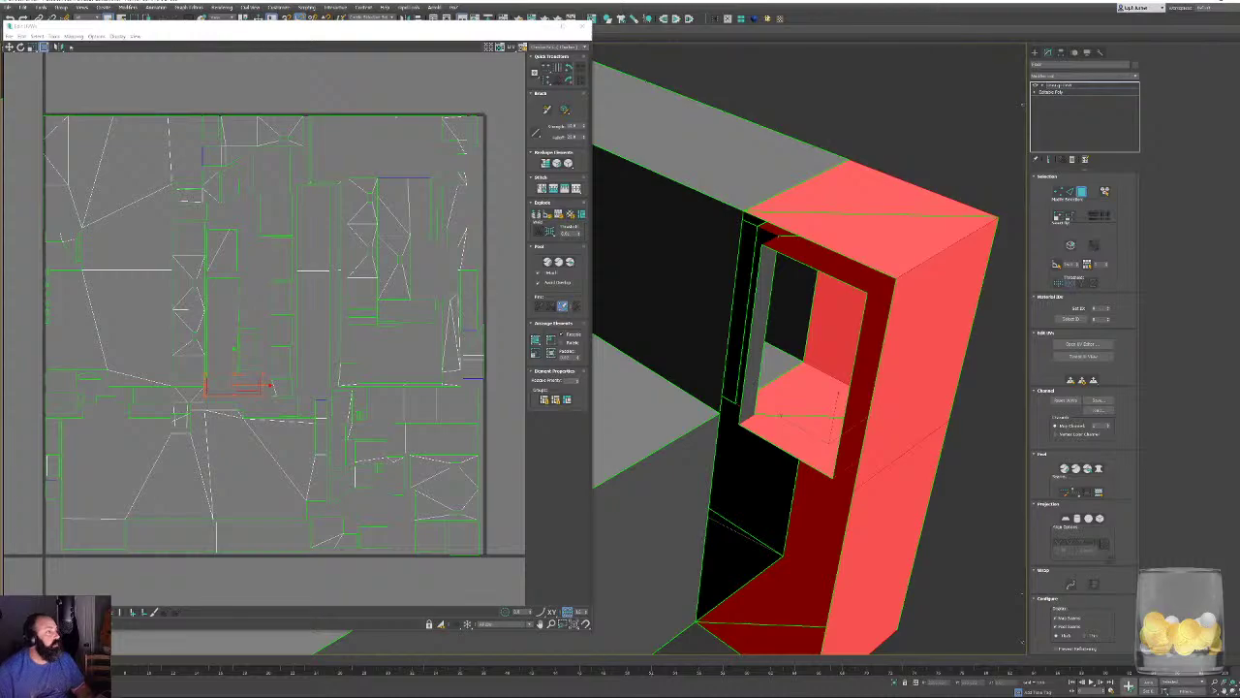
Apply Flatten Mapping to the selected corner faces and display a checker pattern on the model.
click(74, 36)
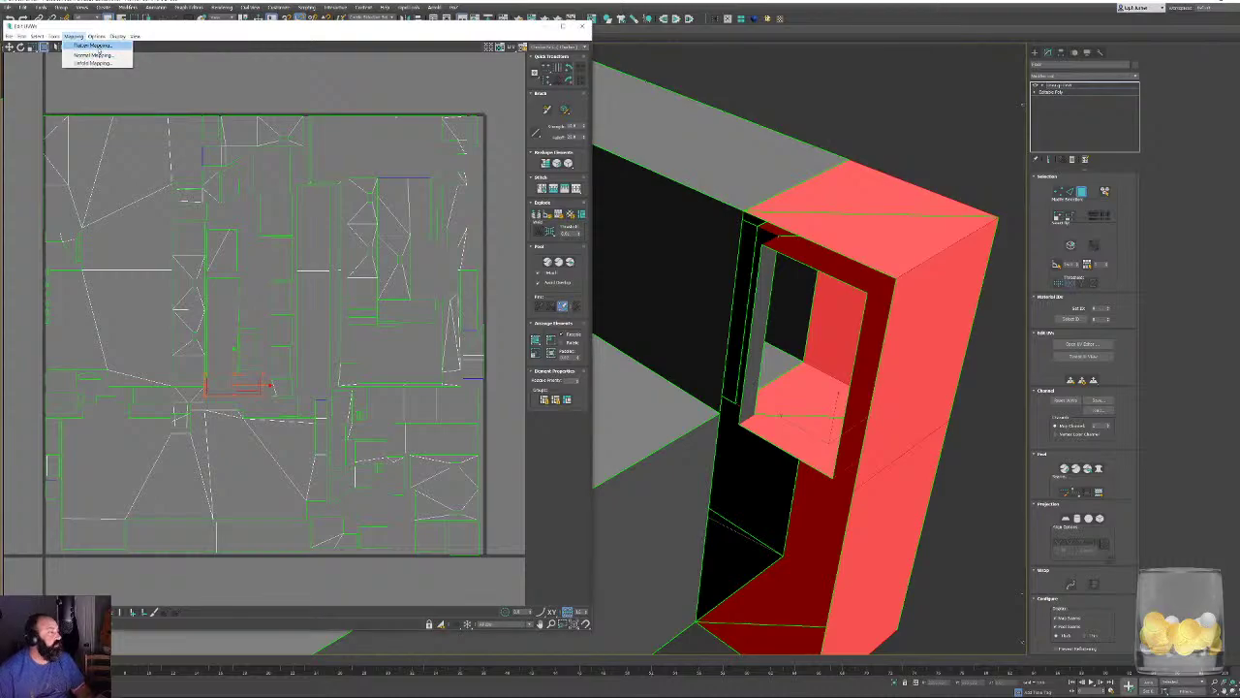
click(97, 47)
click(122, 59)
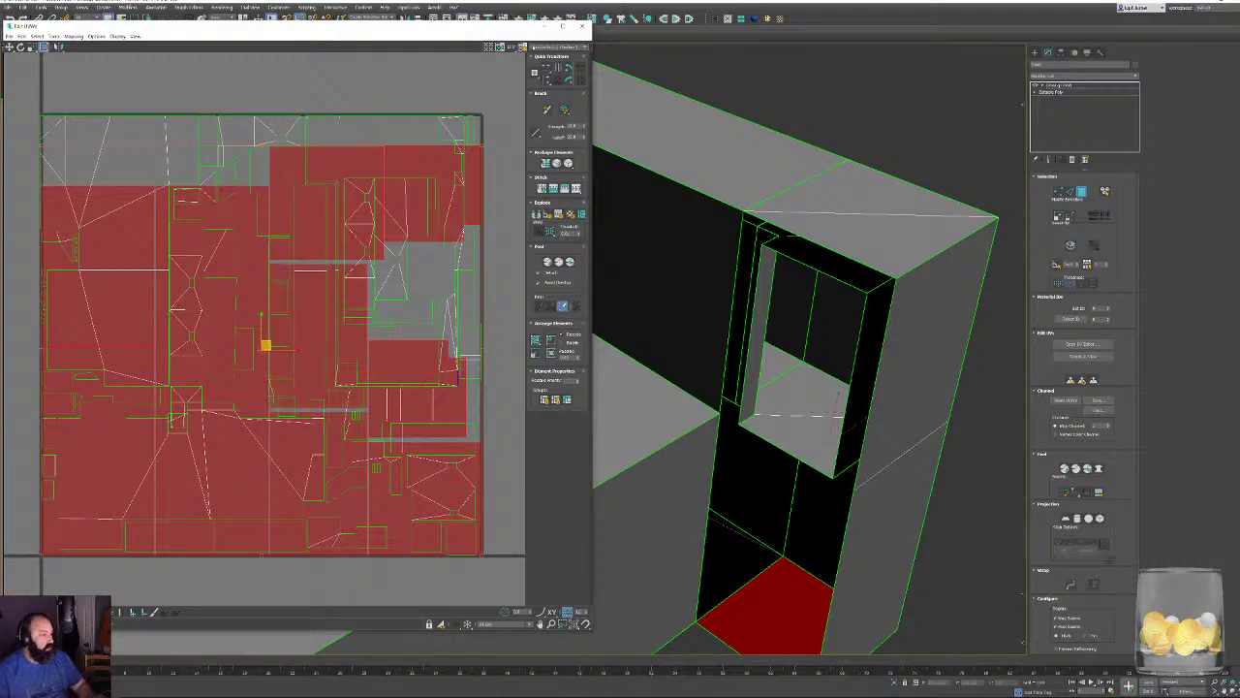
click(500, 46)
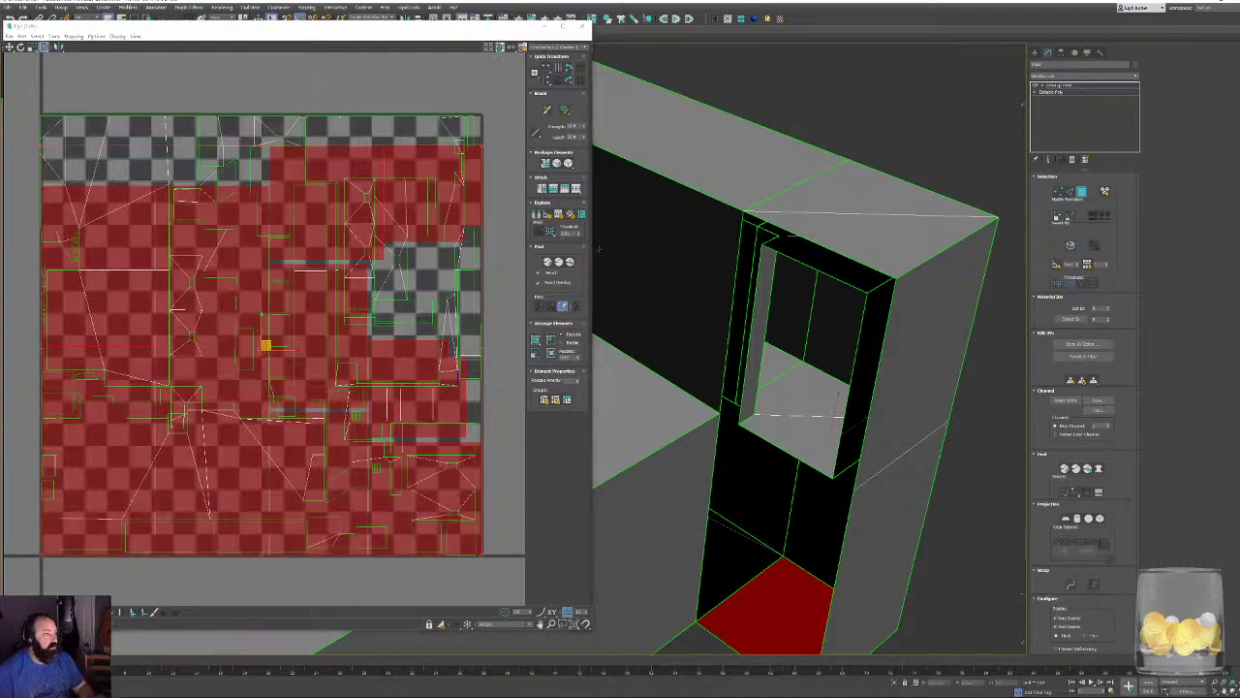
click(499, 46)
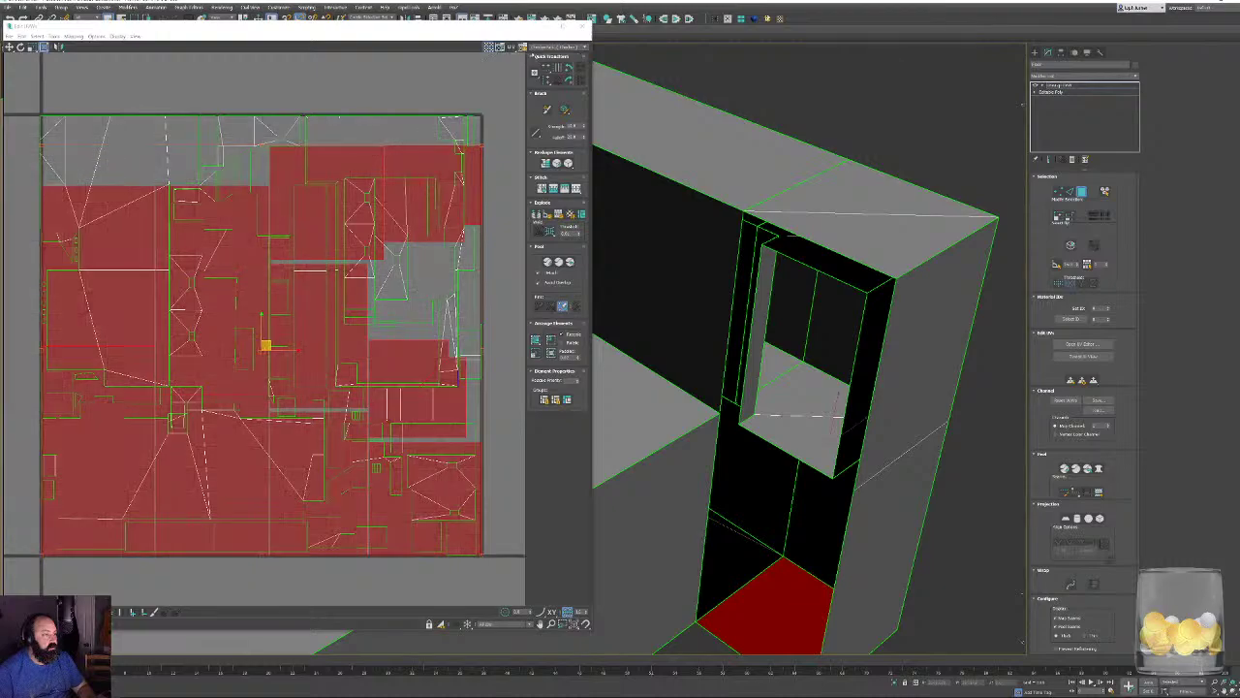
click(557, 46)
click(547, 58)
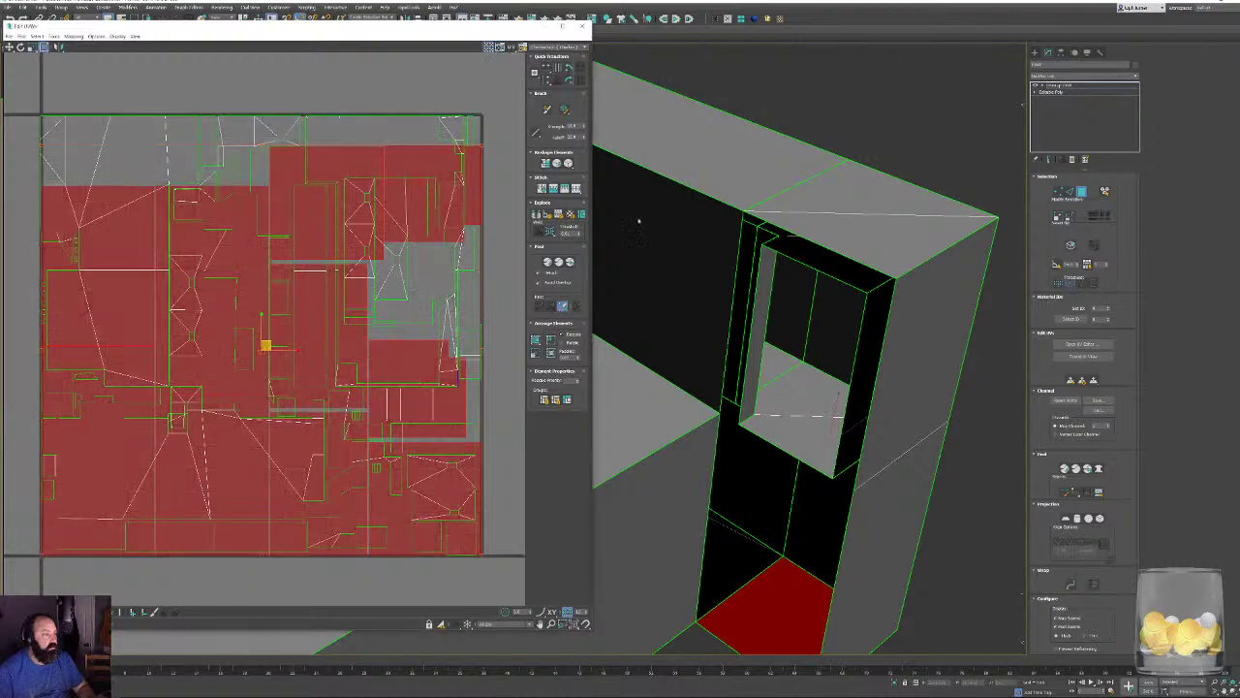
middle_drag(639, 219, 624, 270)
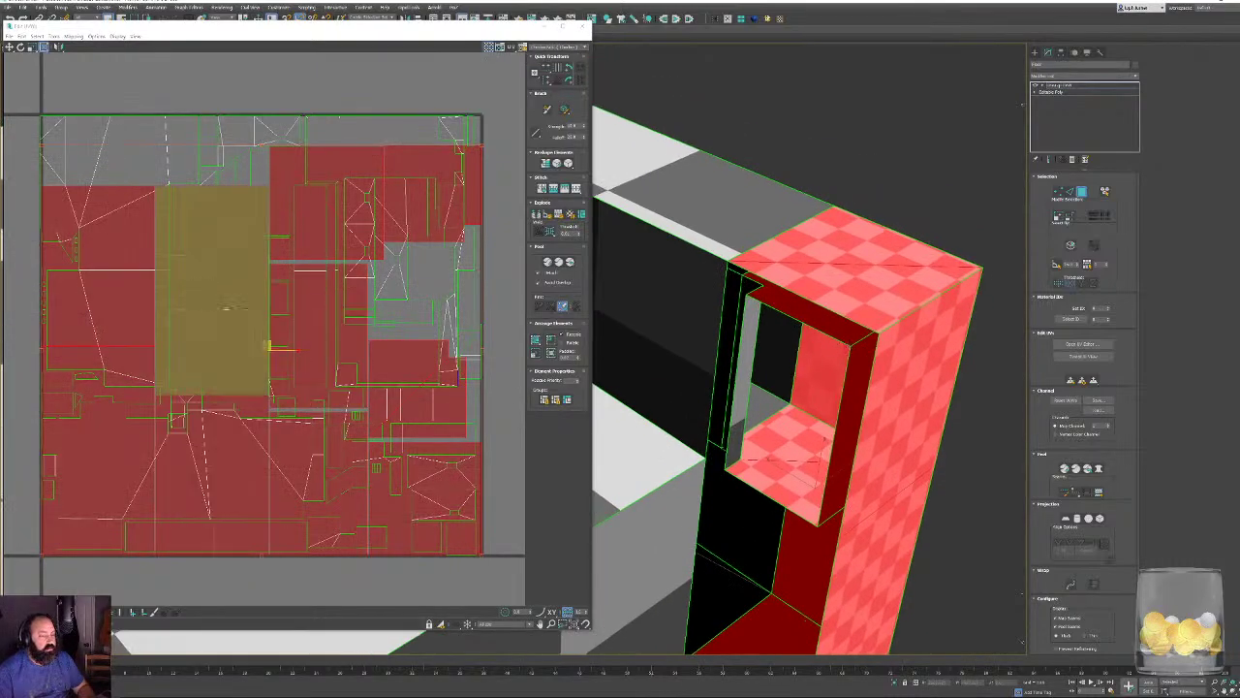
Scale down the corner section's UV shells to match the checker size of the adjoining walls, and reposition them in the layout.
middle_drag(476, 175, 435, 204)
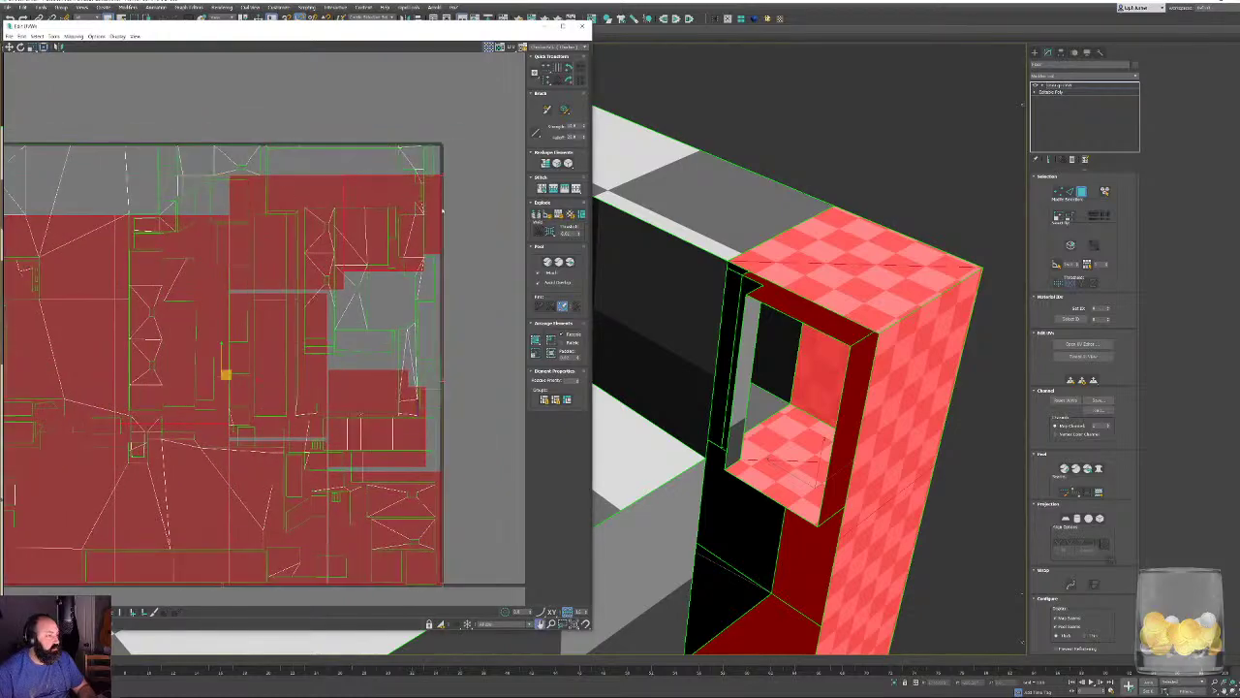
drag(338, 358, 338, 475)
middle_drag(74, 554, 129, 444)
drag(267, 235, 248, 278)
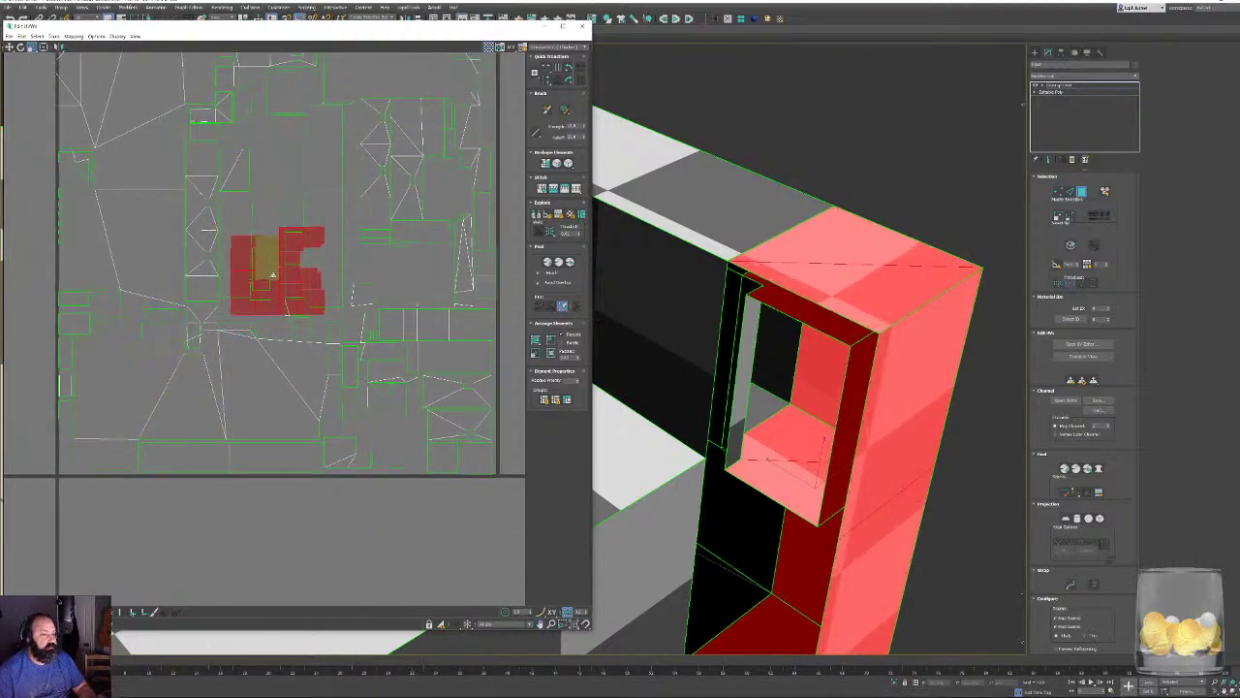
alt+middle_drag(629, 269, 844, 277)
scroll(880, 244, down, 3)
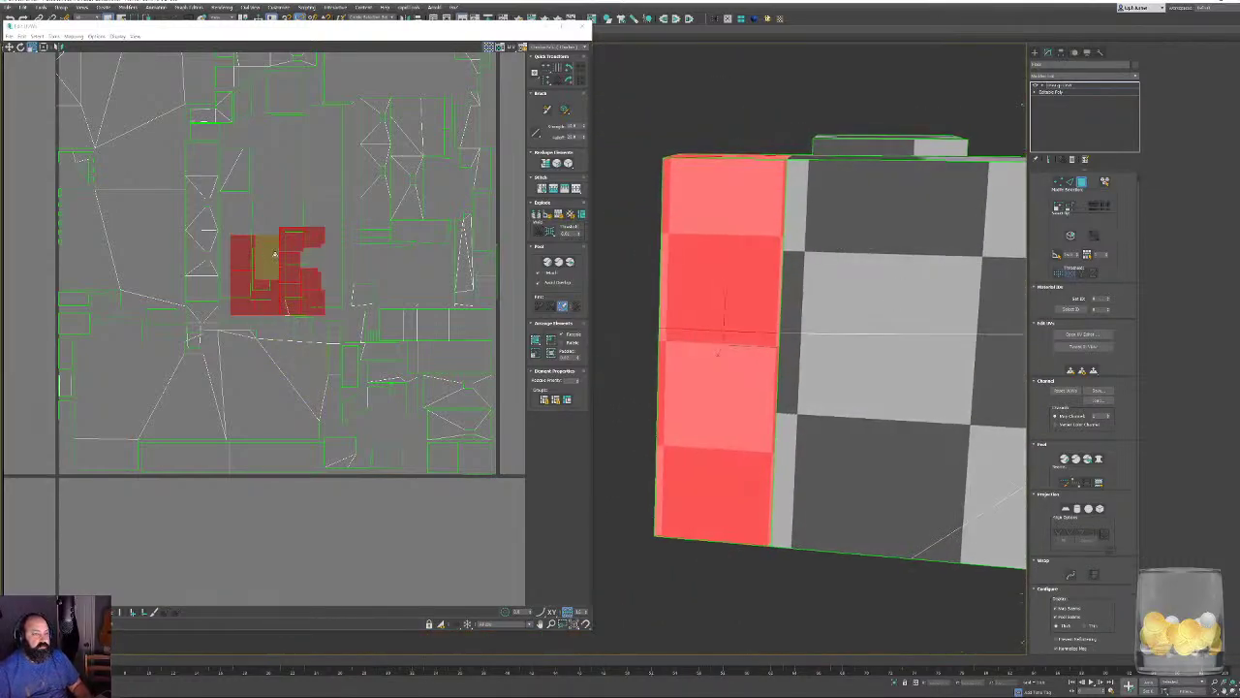
middle_drag(274, 254, 266, 281)
drag(259, 295, 350, 296)
key(w)
drag(347, 296, 347, 300)
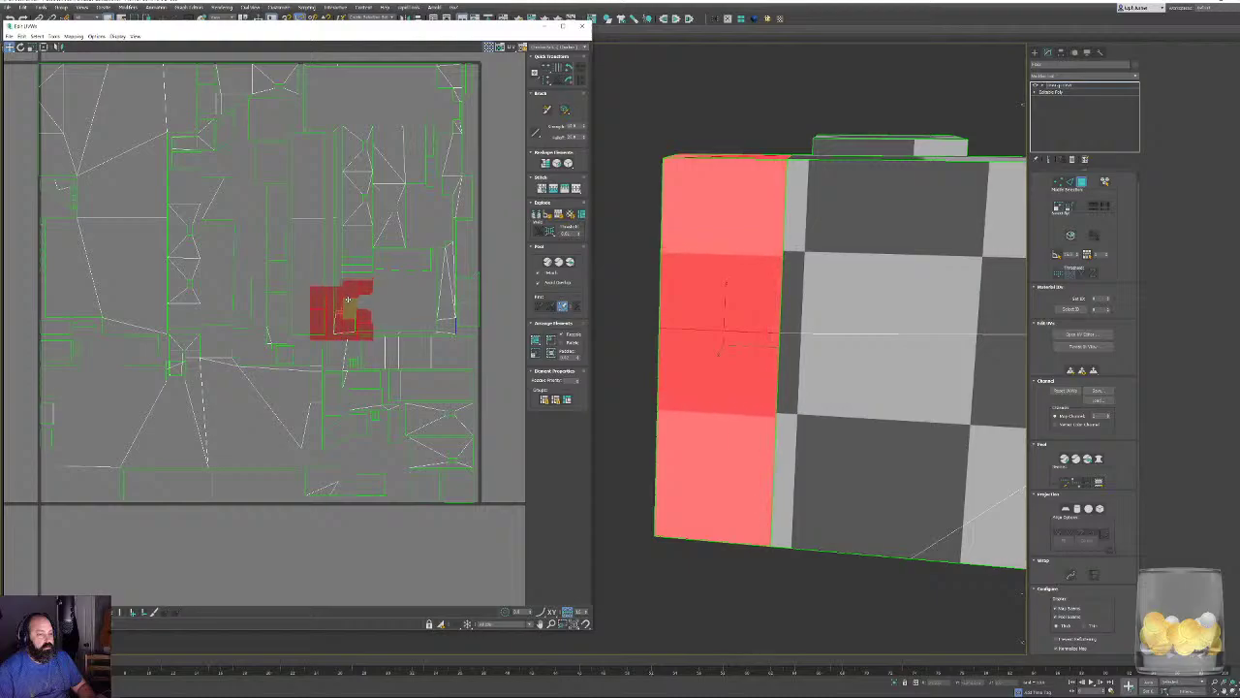
Move the corner section's UV shells below the UV square into empty space and deselect them.
middle_drag(348, 321, 279, 477)
scroll(279, 477, down, 1)
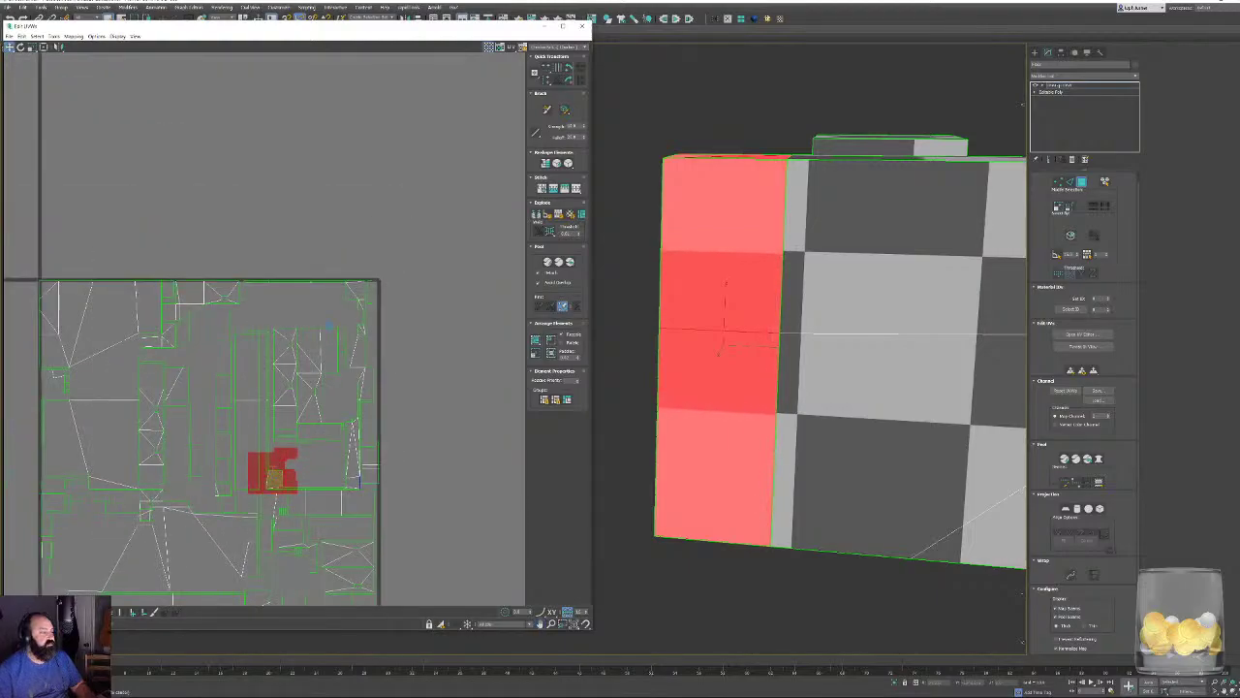
middle_drag(301, 394, 385, 158)
scroll(320, 369, up, 4)
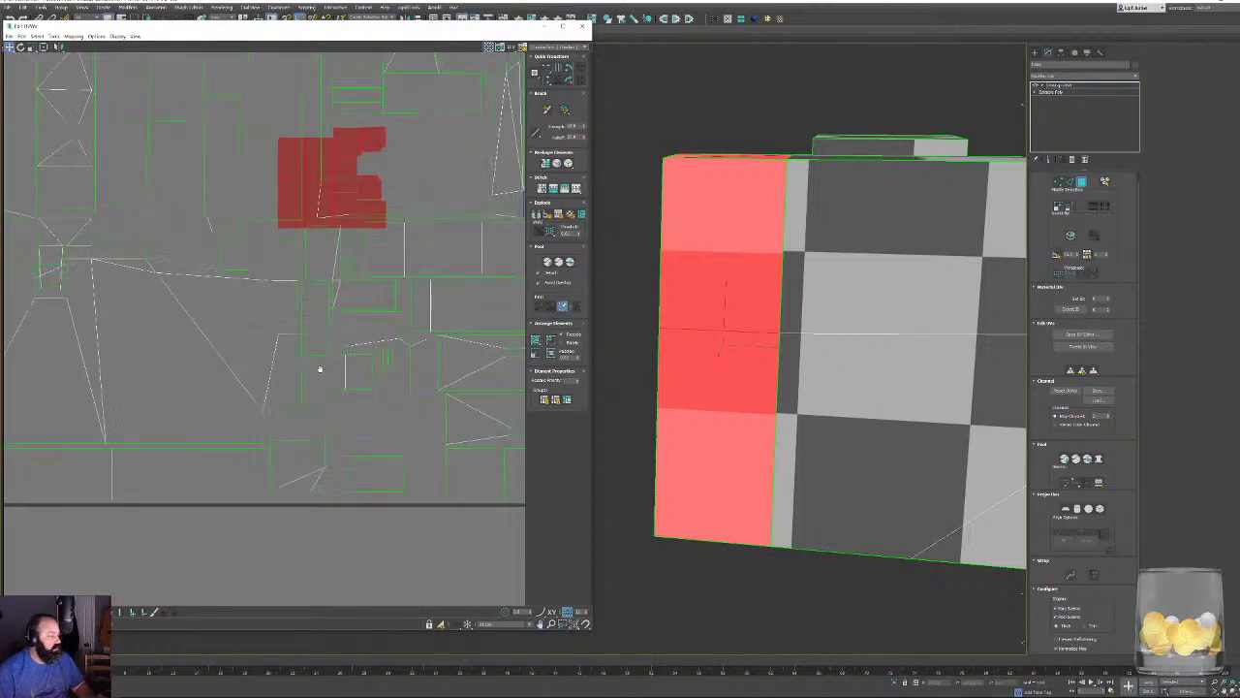
middle_drag(320, 369, 291, 387)
click(313, 180)
middle_drag(313, 181, 322, 586)
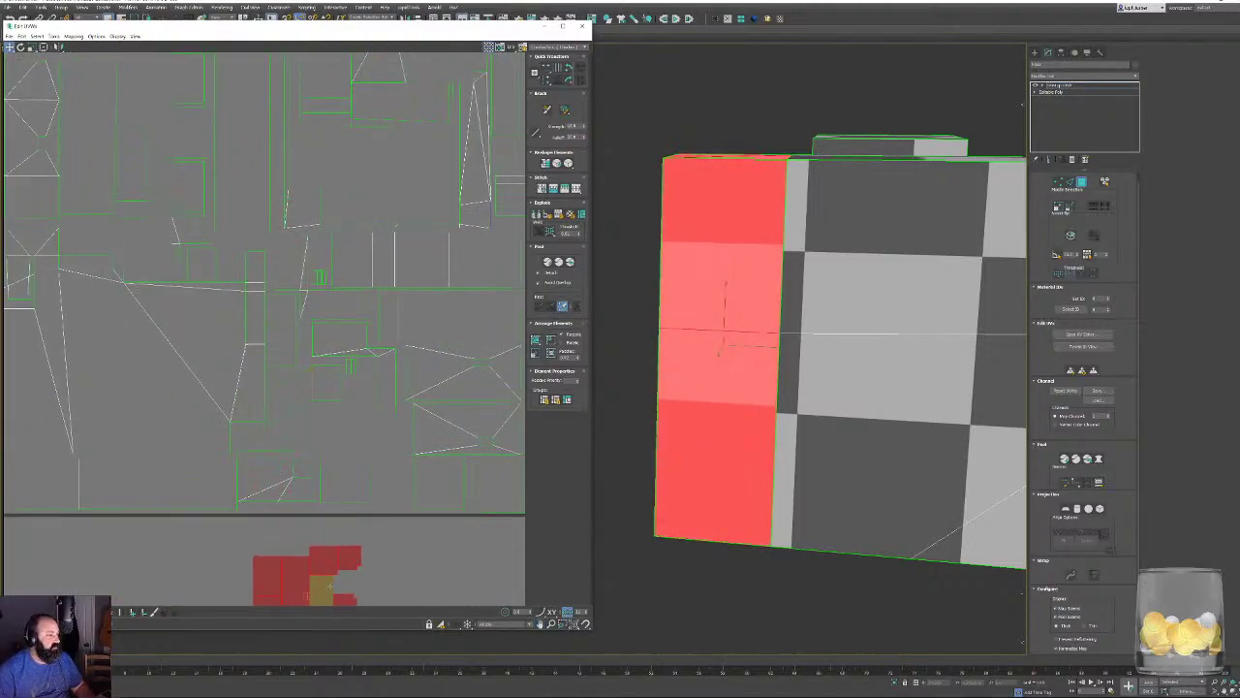
drag(330, 585, 368, 565)
middle_drag(351, 511, 350, 365)
click(443, 459)
Shift the existing UV shells along the UV square's lower edge down against the border to free space above them.
scroll(297, 418, up, 2)
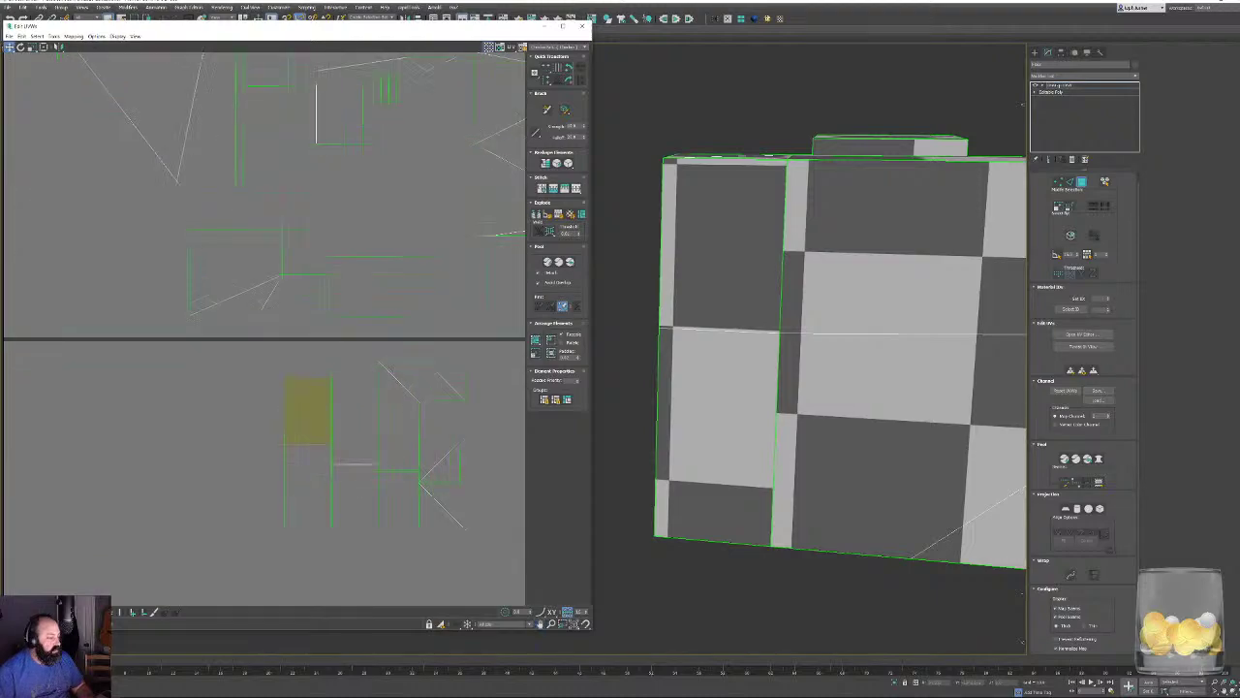
middle_drag(290, 339, 287, 390)
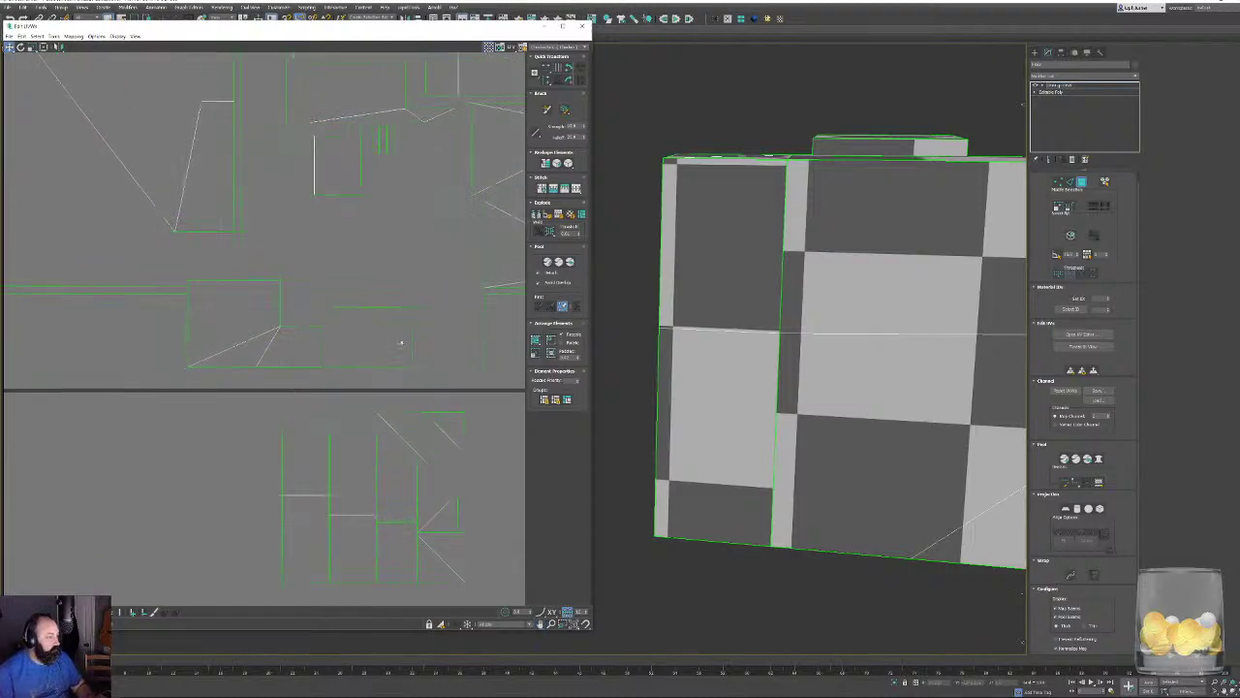
drag(400, 342, 393, 344)
drag(252, 337, 254, 350)
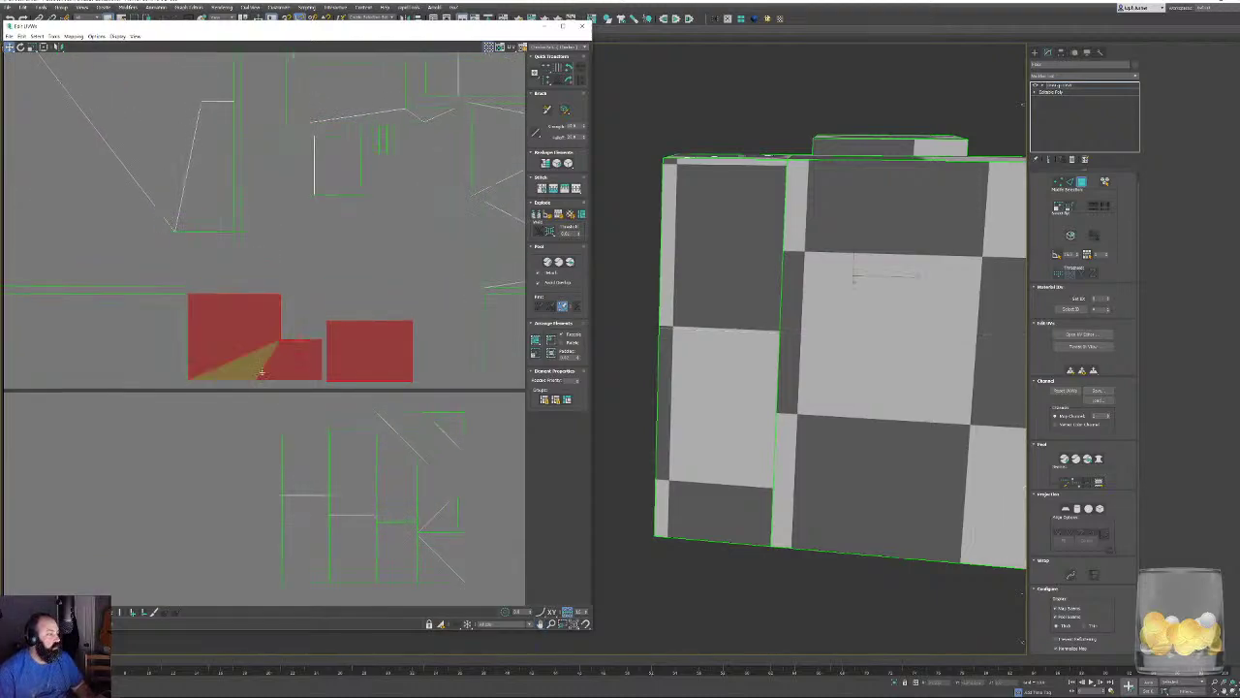
Move the corner section's wall shells one by one from below the UV square into free gaps in the lower layout.
click(289, 424)
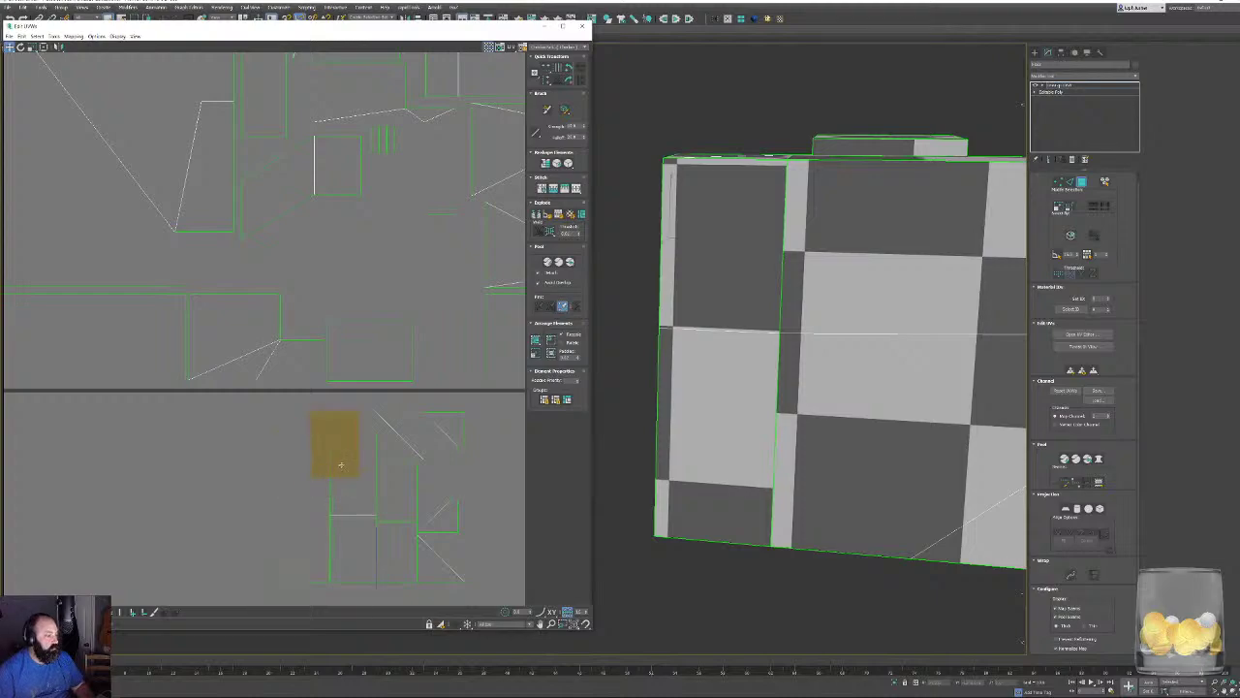
drag(340, 464, 273, 504)
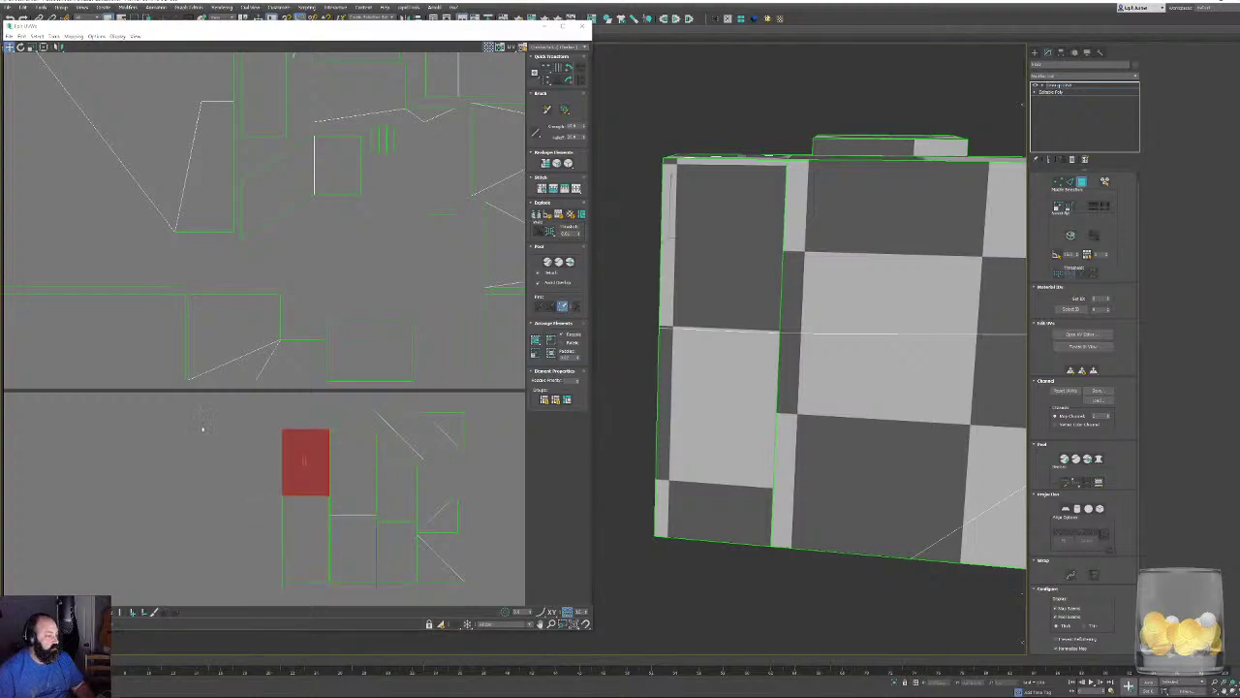
double_click(284, 464)
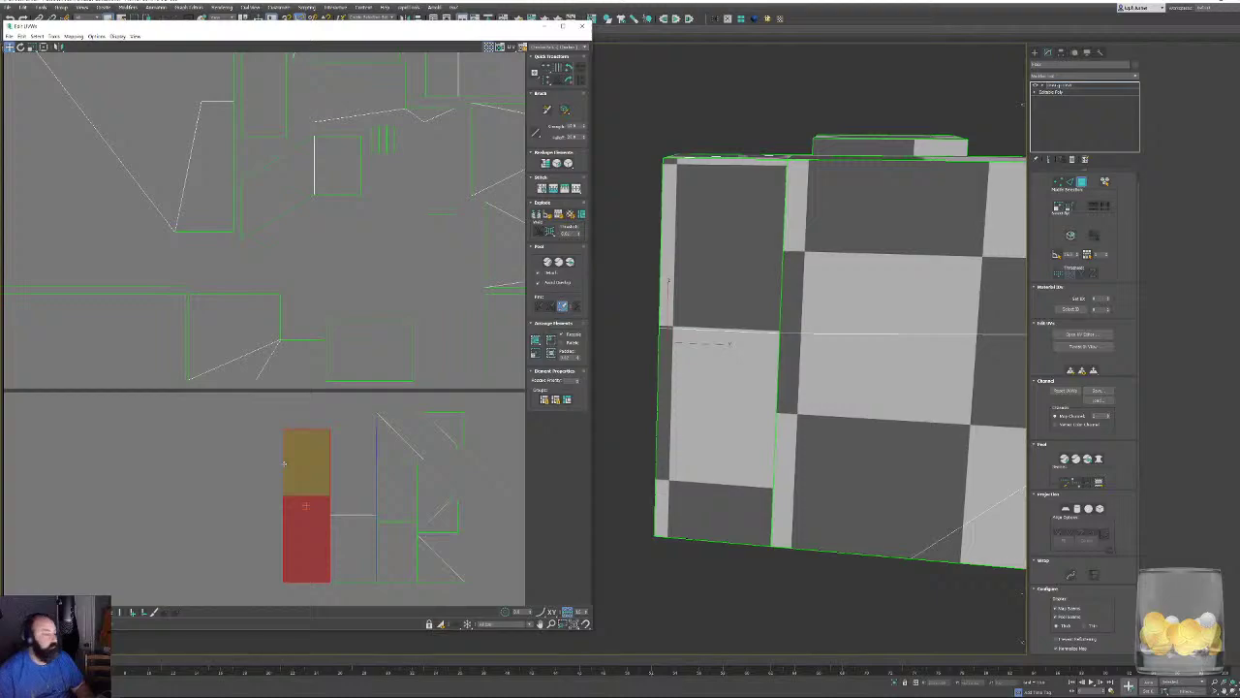
drag(305, 455, 447, 253)
double_click(352, 472)
drag(352, 472, 390, 205)
drag(430, 412, 367, 460)
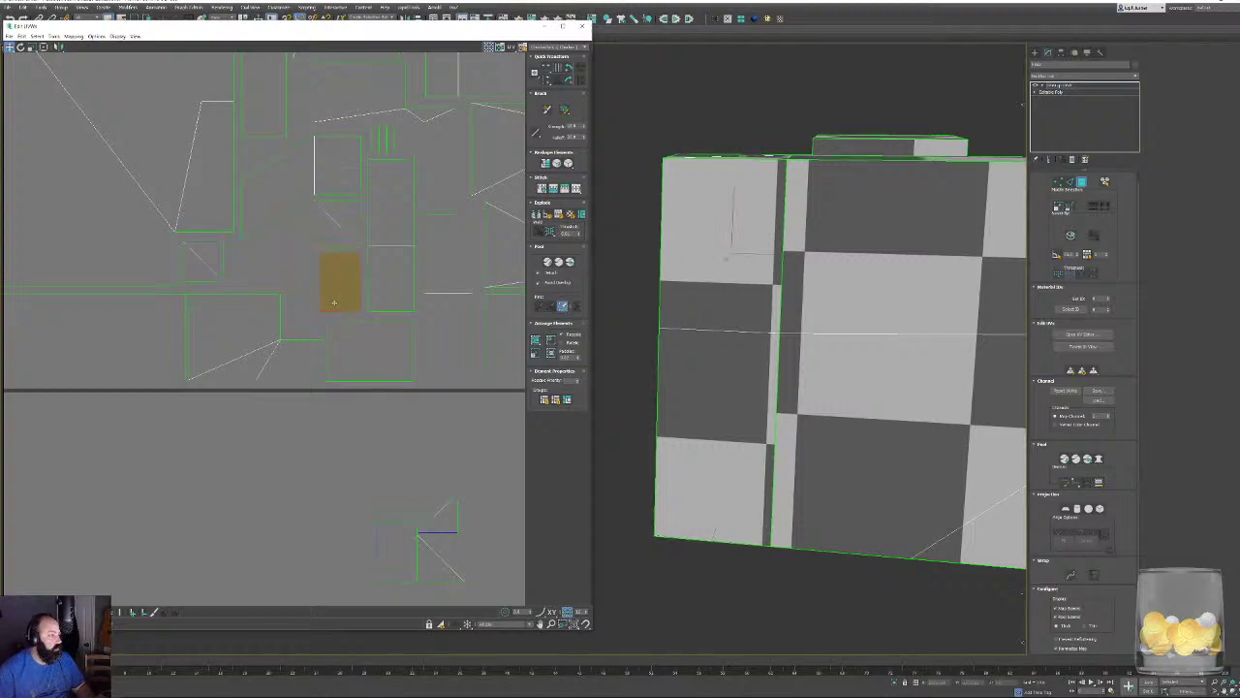
Locate the narrow vertical faces at the passage corner in the perspective view and apply Flatten Mapping to them.
middle_drag(419, 482, 390, 634)
scroll(396, 521, down, 3)
scroll(208, 307, up, 5)
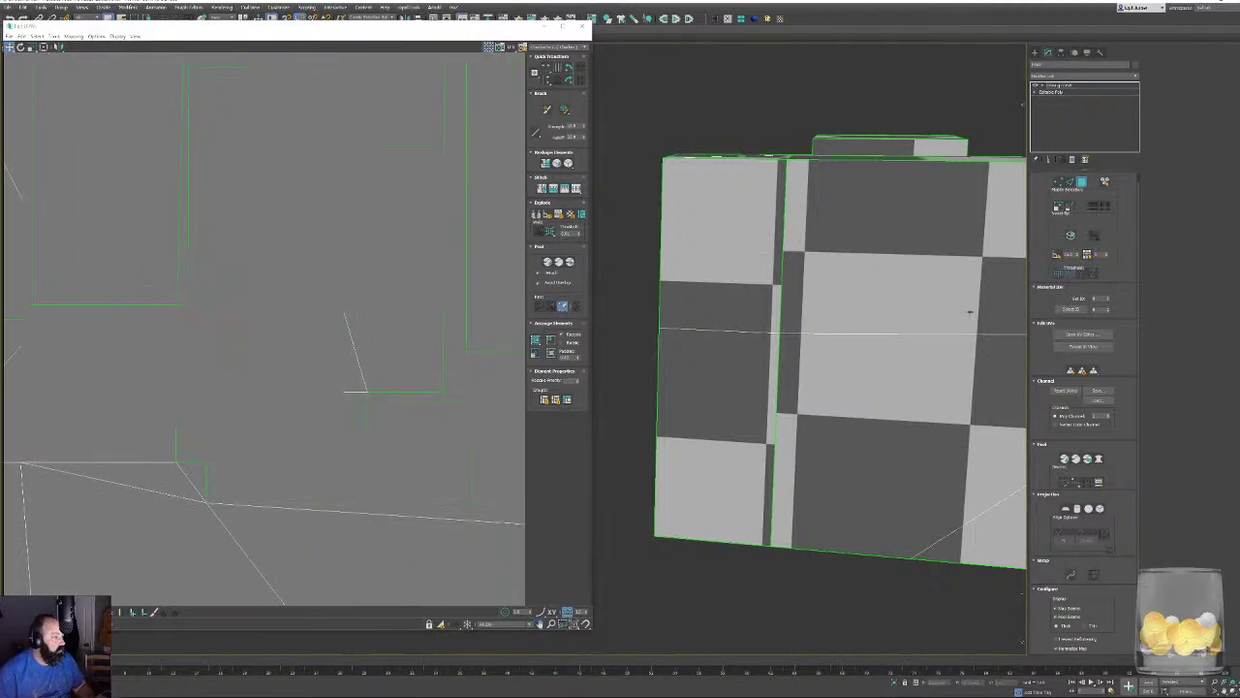
key(f)
alt+middle_drag(969, 312, 804, 310)
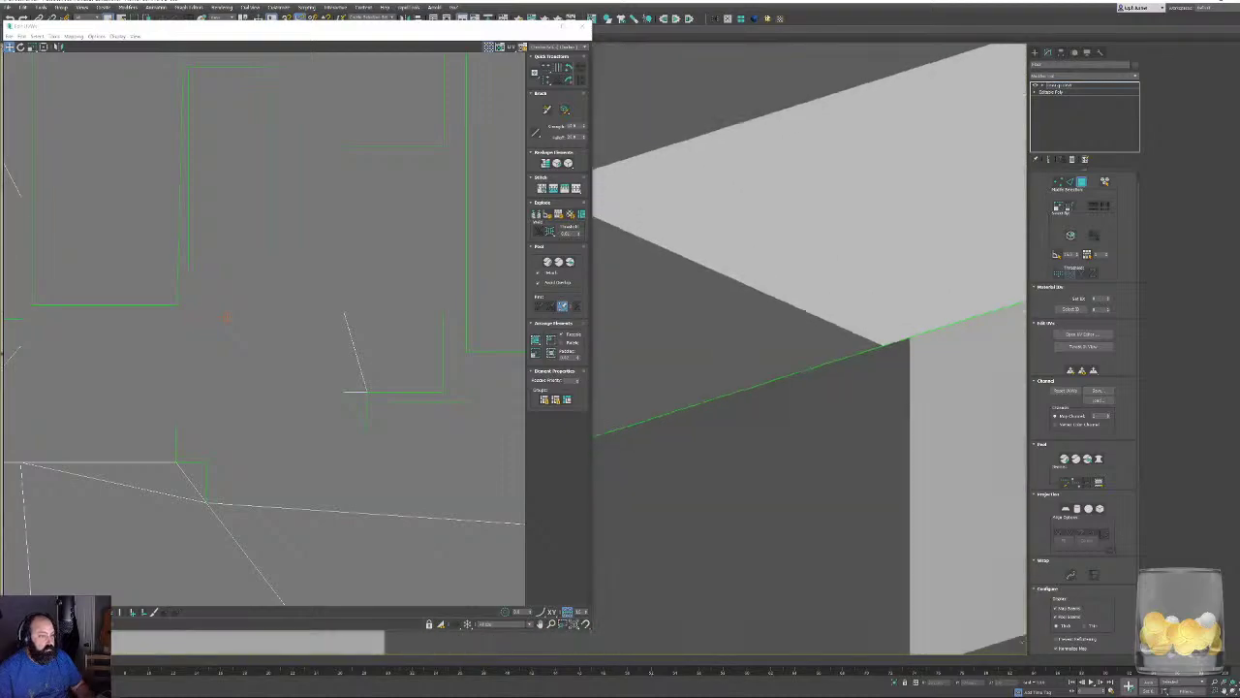
scroll(841, 392, down, 8)
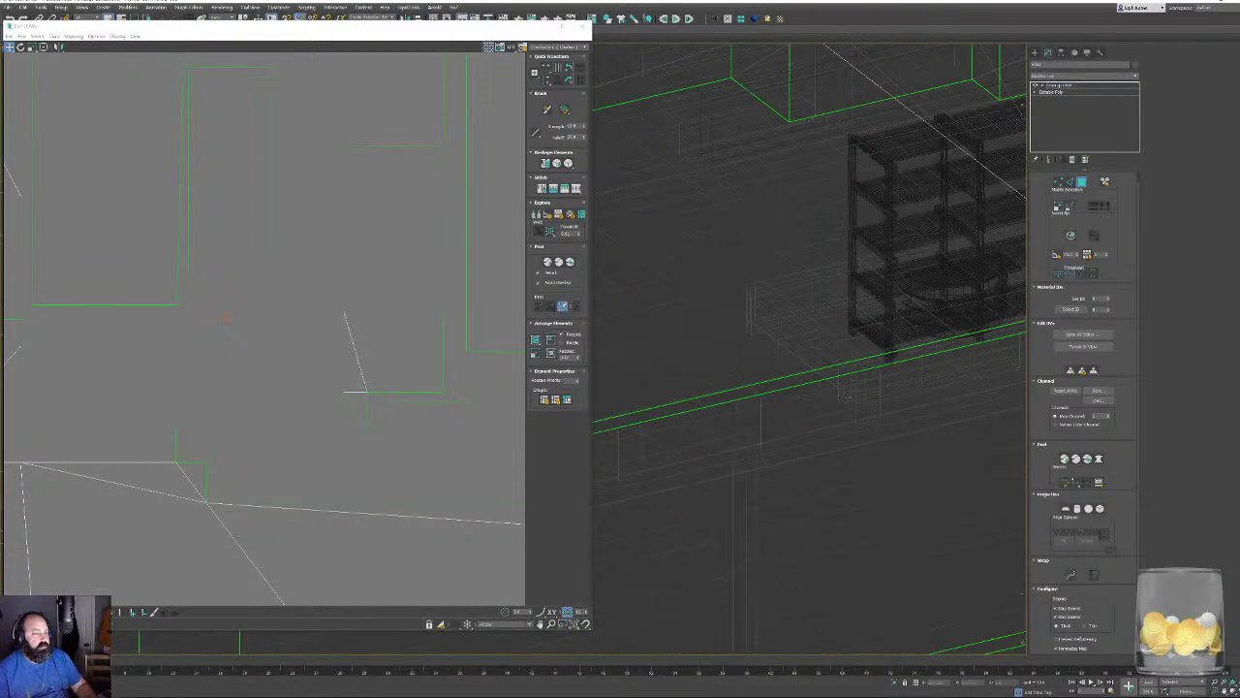
key(p)
scroll(708, 332, up, 3)
alt+middle_drag(708, 332, 717, 340)
scroll(829, 289, down, 3)
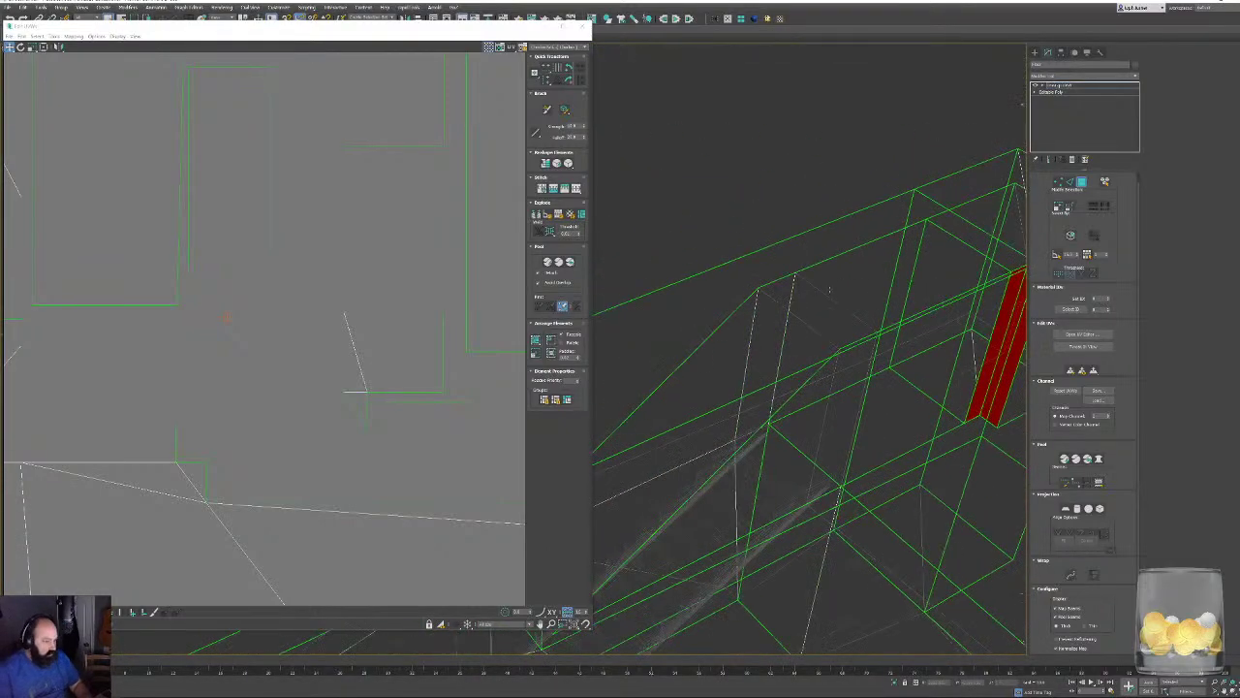
scroll(829, 288, down, 6)
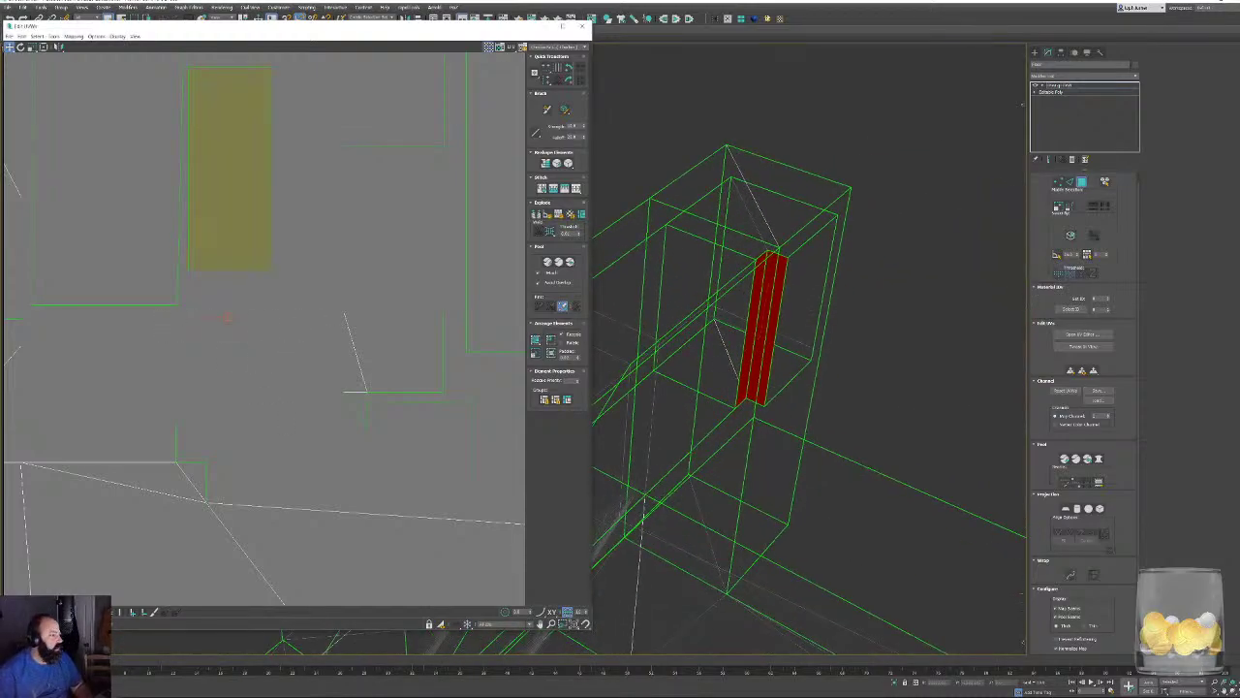
click(73, 35)
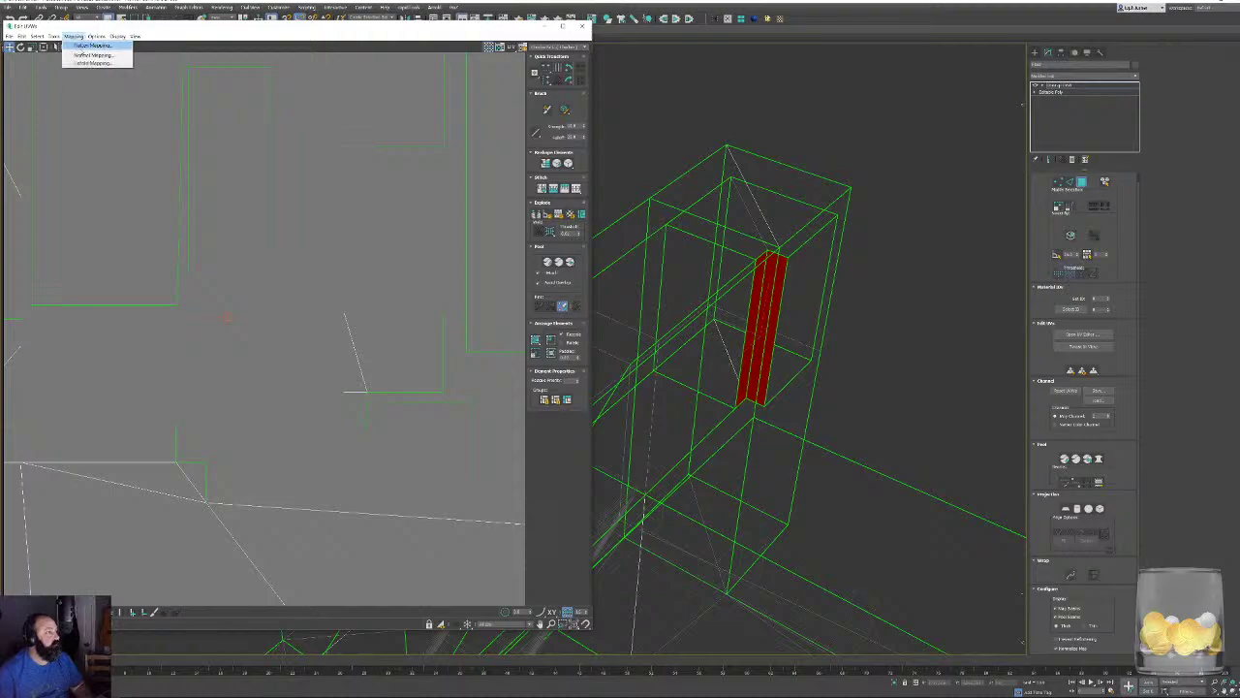
click(92, 45)
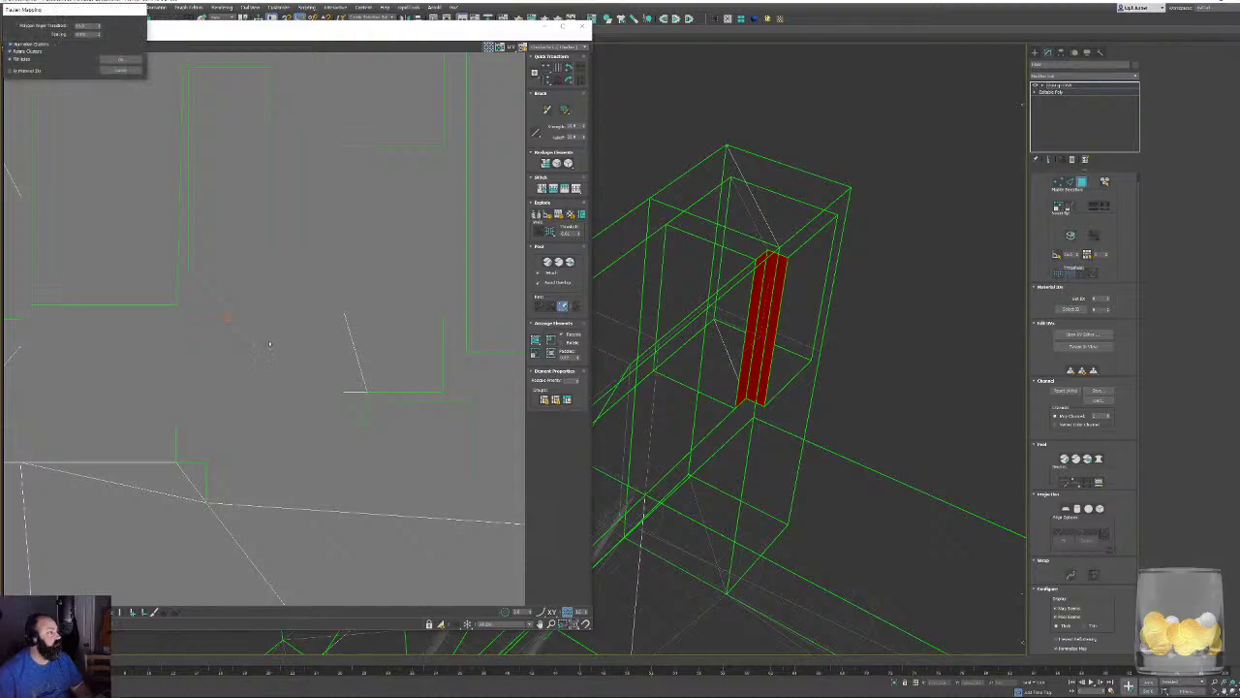
click(129, 69)
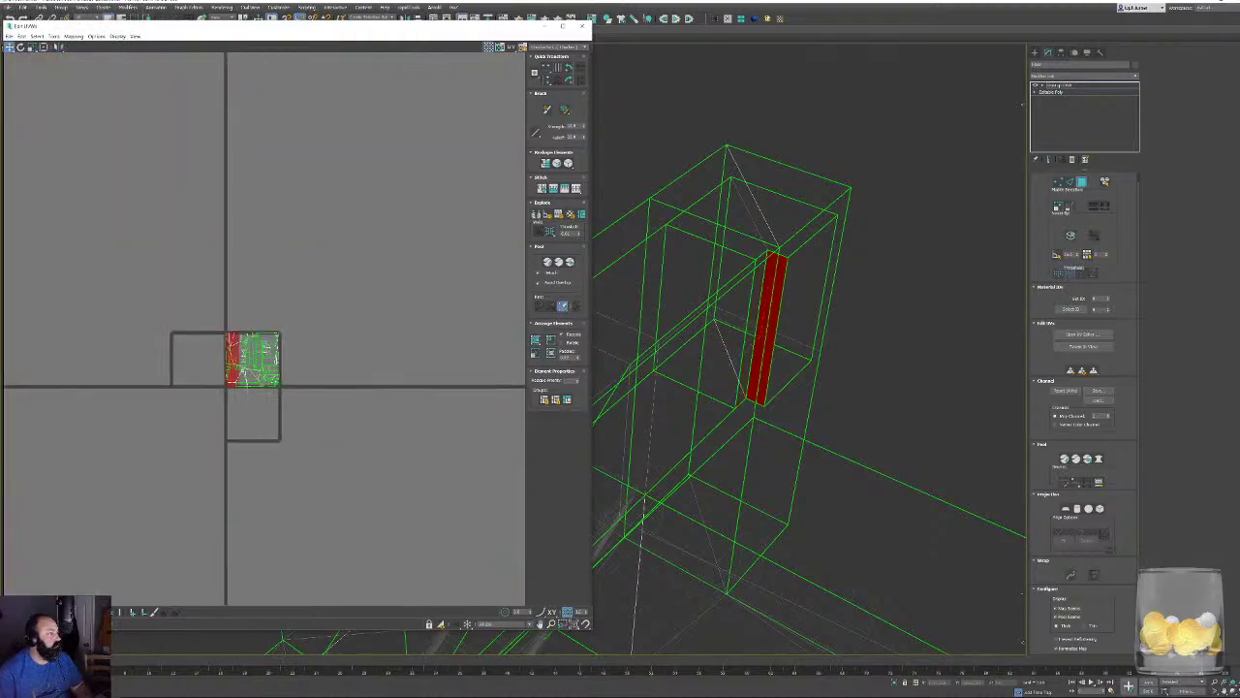
Move the oversized strip shells off the crowded layout area and scale them down to fit among the other shells.
scroll(243, 369, up, 6)
drag(167, 169, 408, 335)
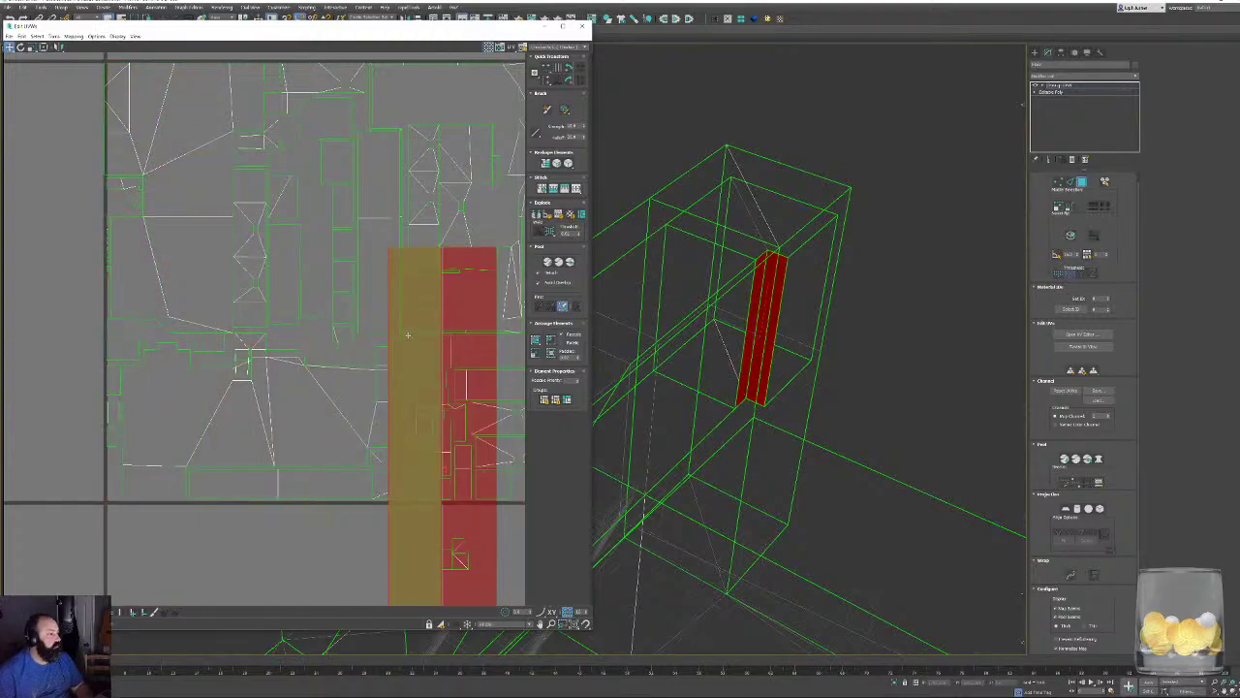
middle_drag(408, 335, 314, 254)
middle_drag(341, 407, 286, 258)
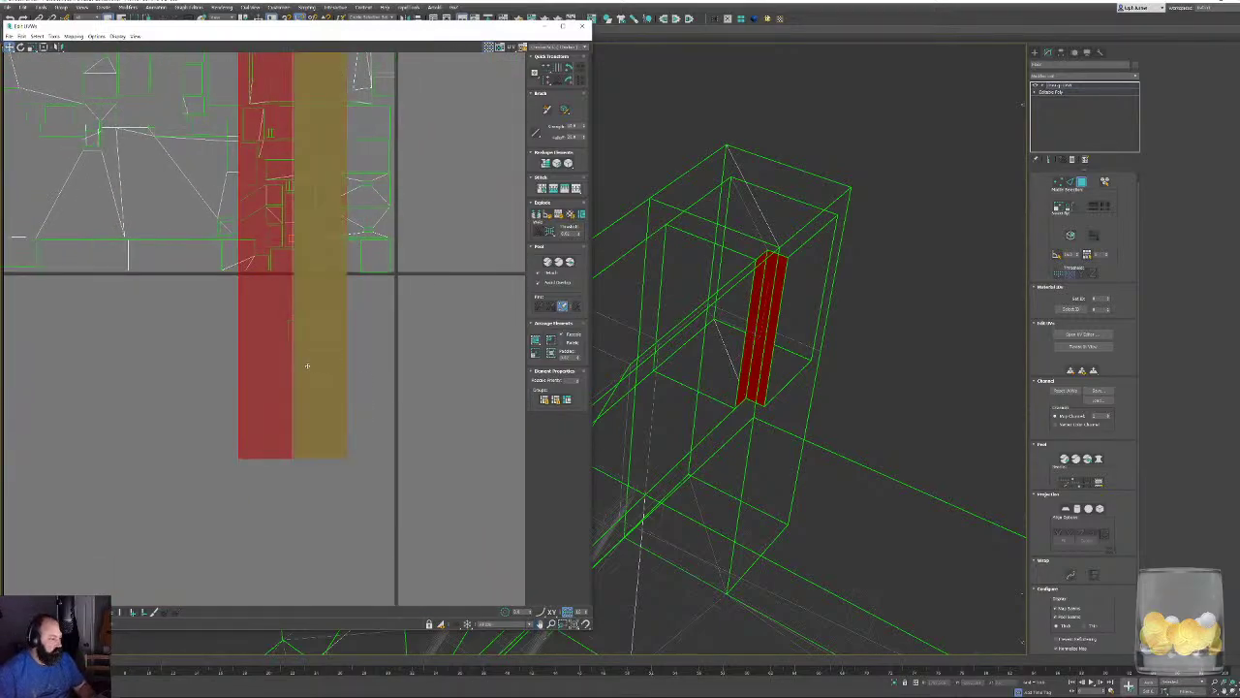
key(r)
drag(312, 306, 108, 505)
middle_drag(222, 394, 222, 418)
scroll(310, 331, up, 5)
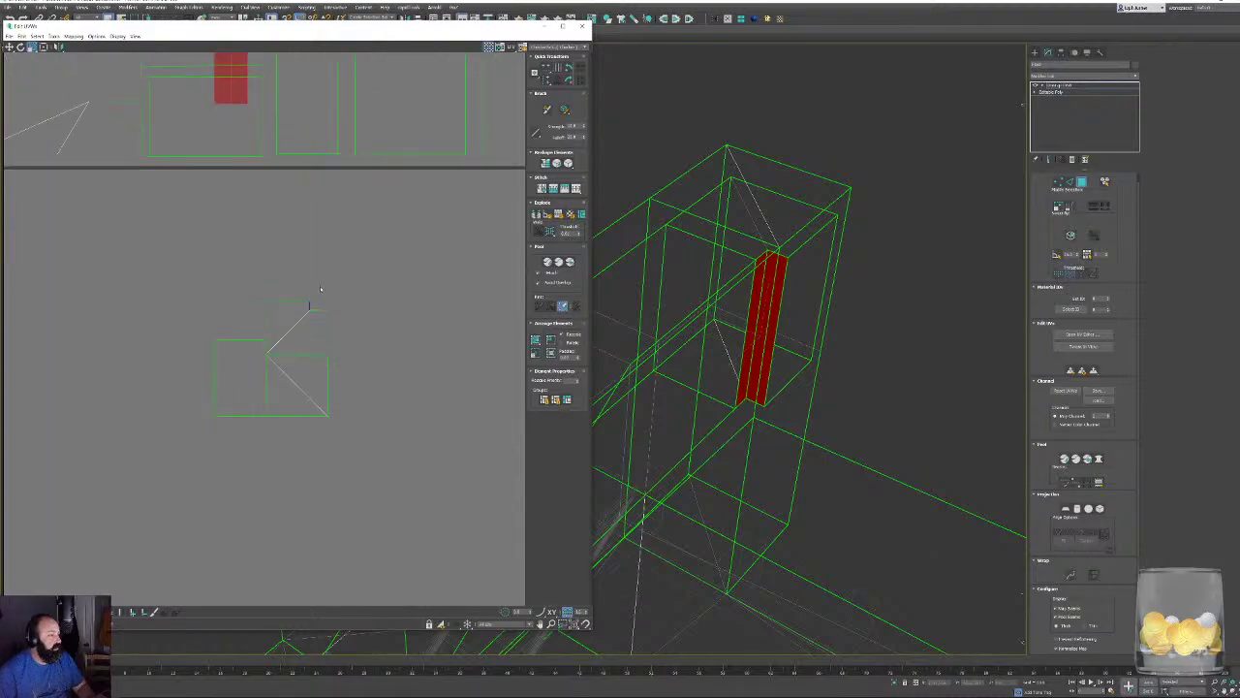
Place the scaled-down strip shells in a free gap near the lower edge of the UV square.
middle_drag(310, 291, 432, 591)
key(w)
drag(351, 287, 197, 276)
middle_drag(197, 275, 219, 181)
scroll(219, 181, down, 5)
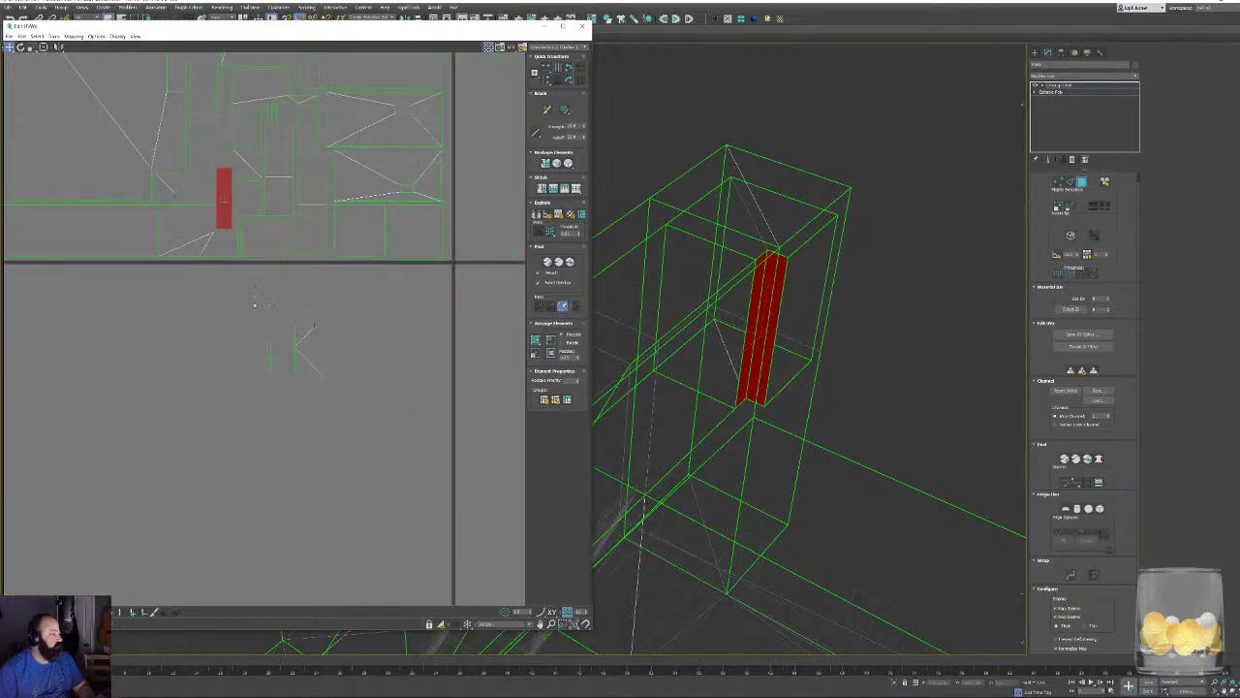
Select the remaining corner shells below the UV square and move them together into an empty area of the layout.
drag(255, 304, 363, 418)
middle_drag(364, 418, 345, 566)
scroll(345, 566, down, 3)
middle_drag(309, 520, 283, 548)
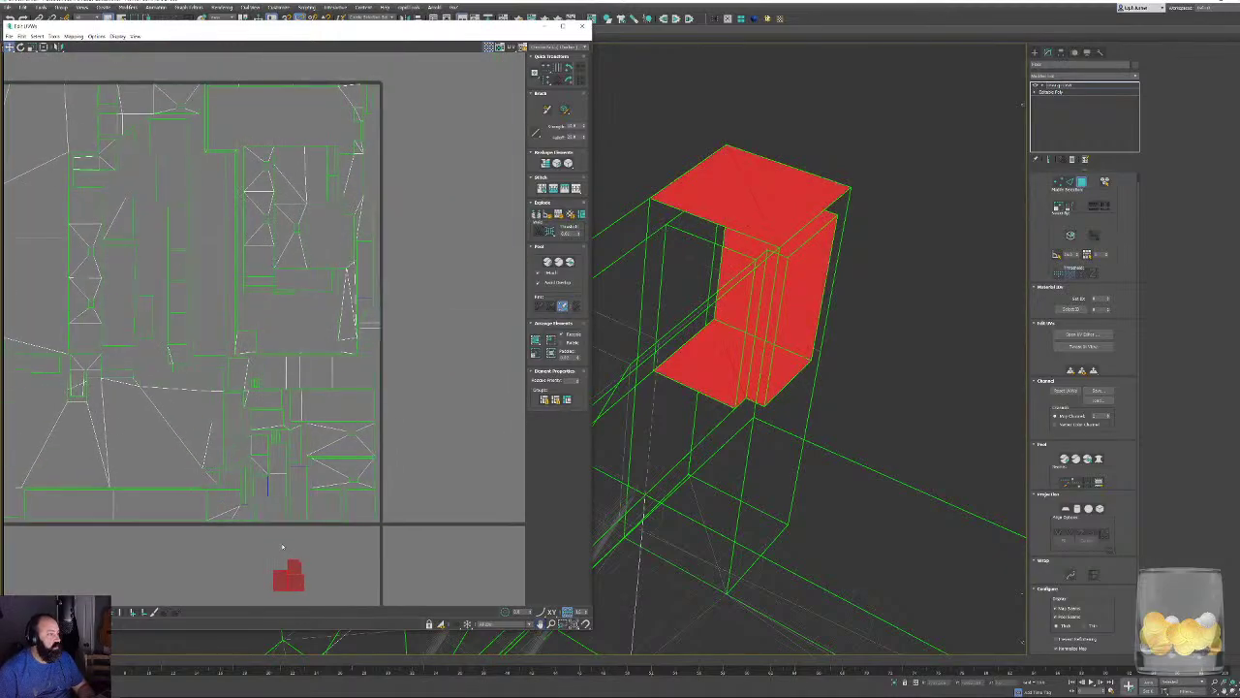
drag(294, 566, 165, 256)
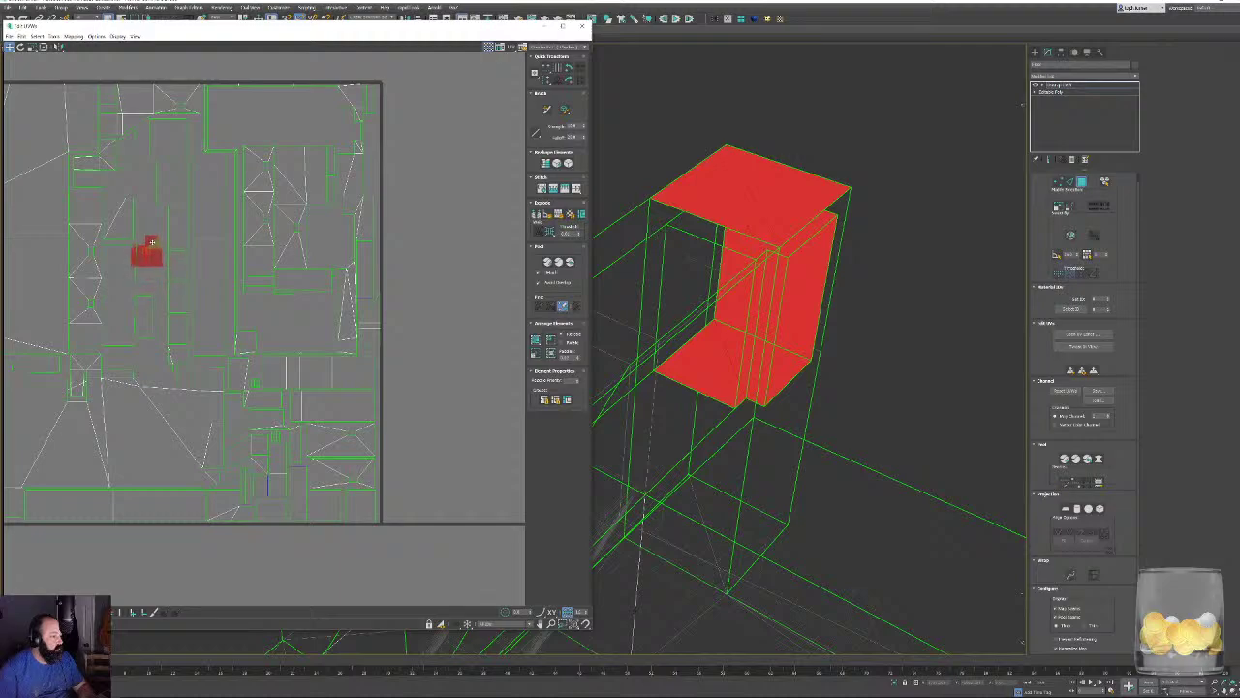
scroll(165, 275, up, 6)
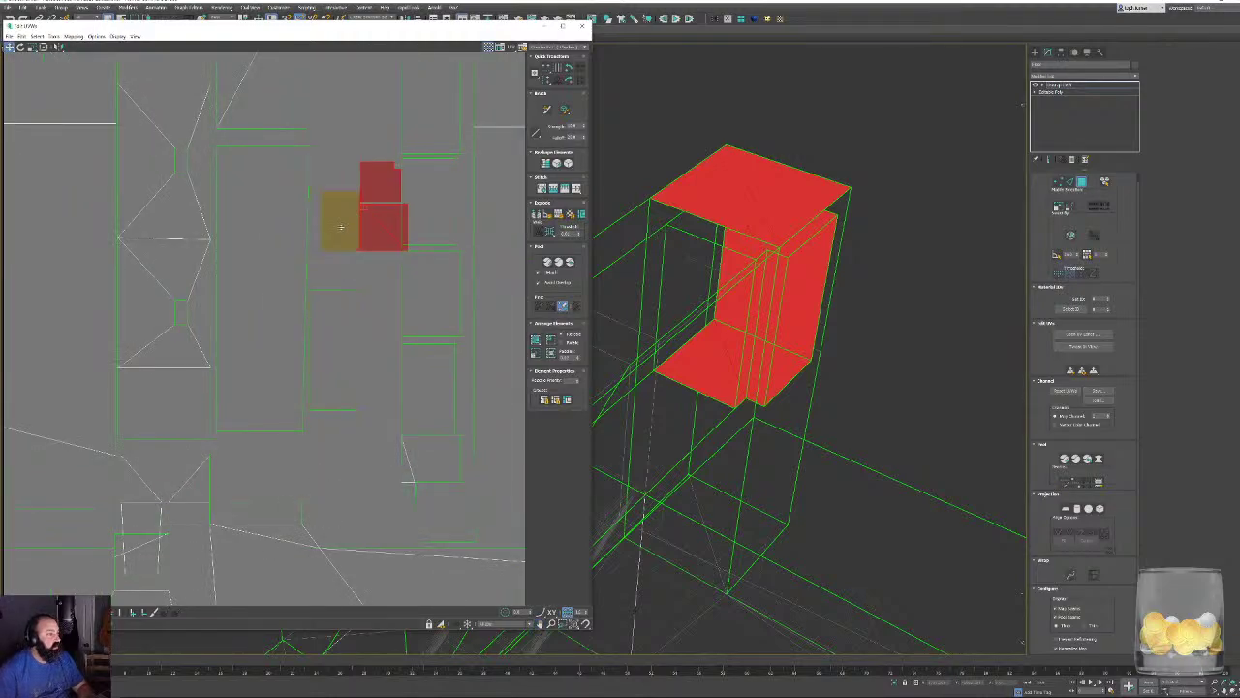
drag(339, 226, 240, 469)
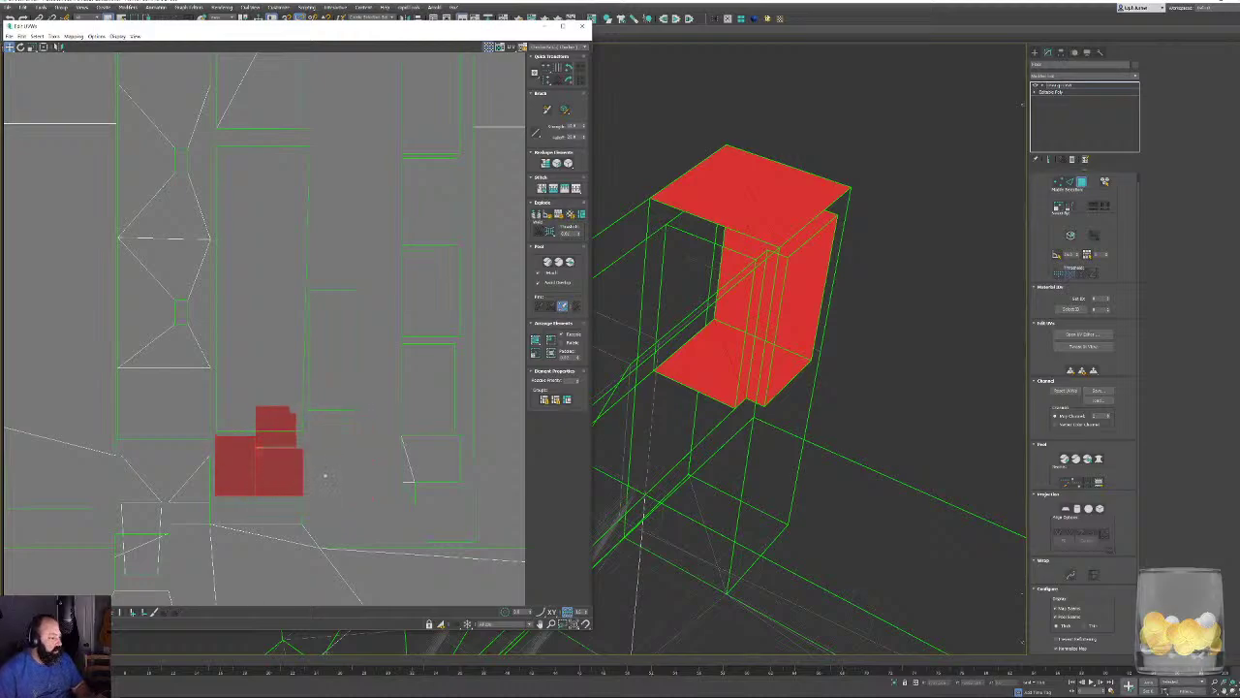
Reposition the corner section's ceiling and floor shells individually so they sit apart from the neighbouring shells.
click(279, 473)
key(ctrl+a)
click(289, 476)
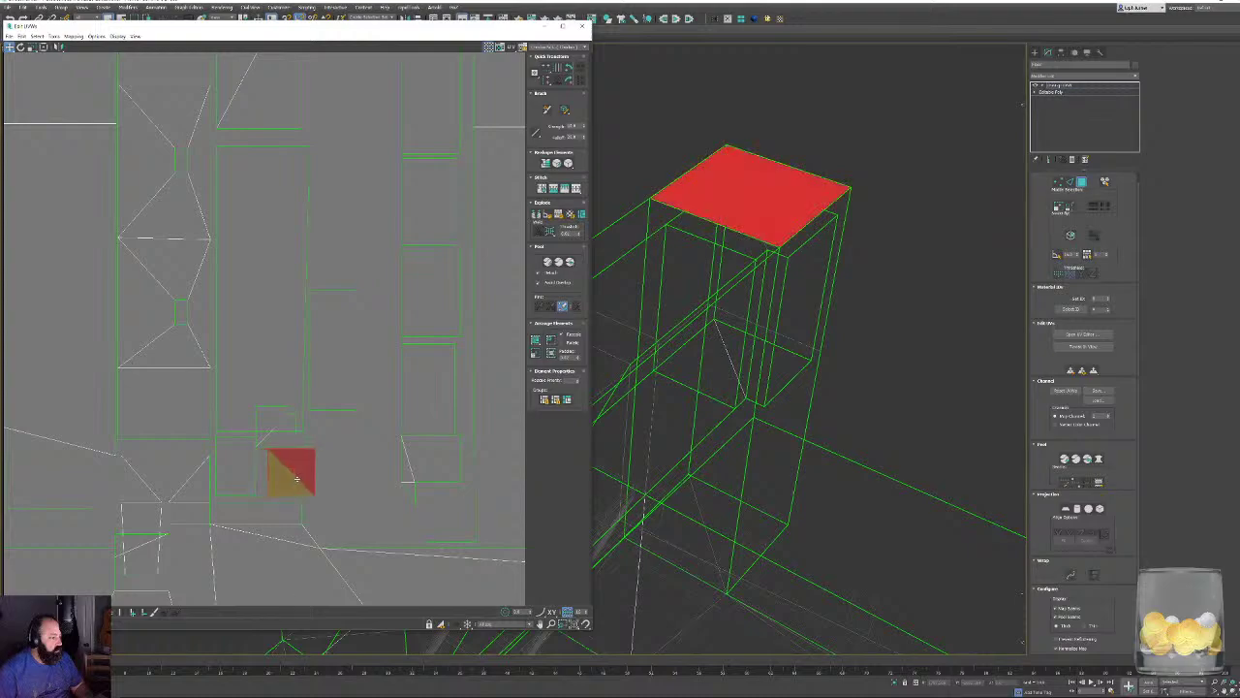
drag(277, 437, 329, 451)
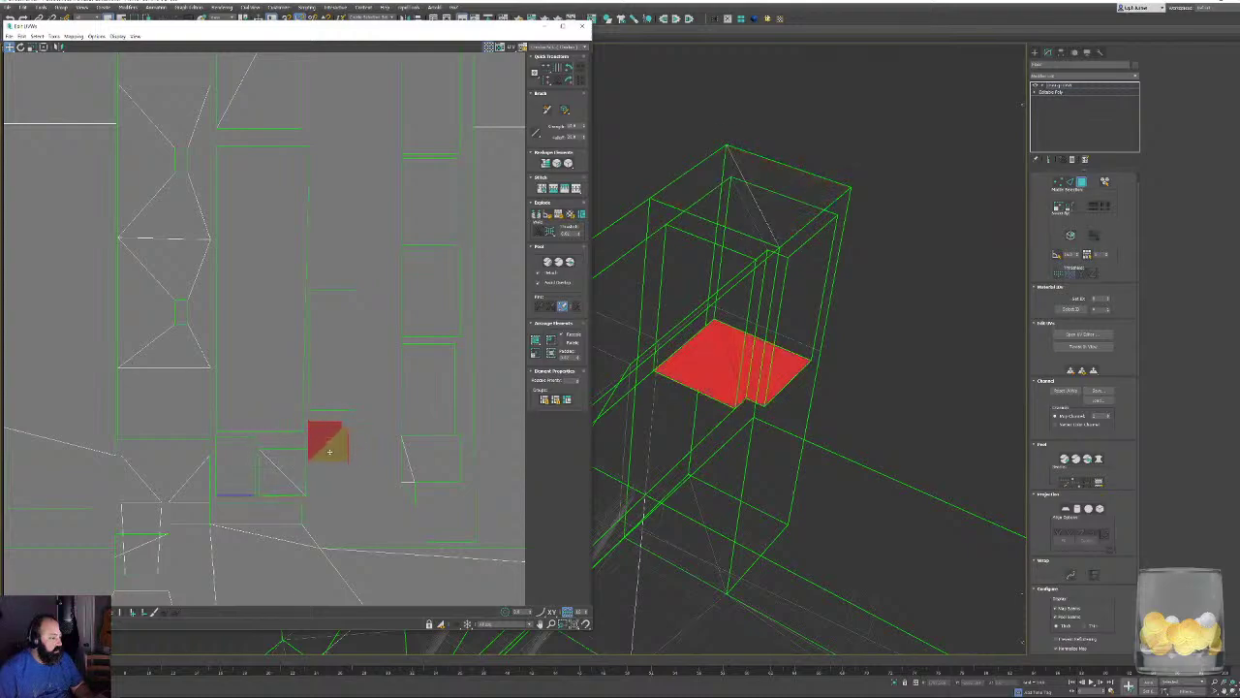
click(331, 489)
Inspect the nearby shell with the pointed tail and adjust its stray corner vertex in vertex mode.
scroll(331, 489, down, 4)
scroll(398, 469, up, 6)
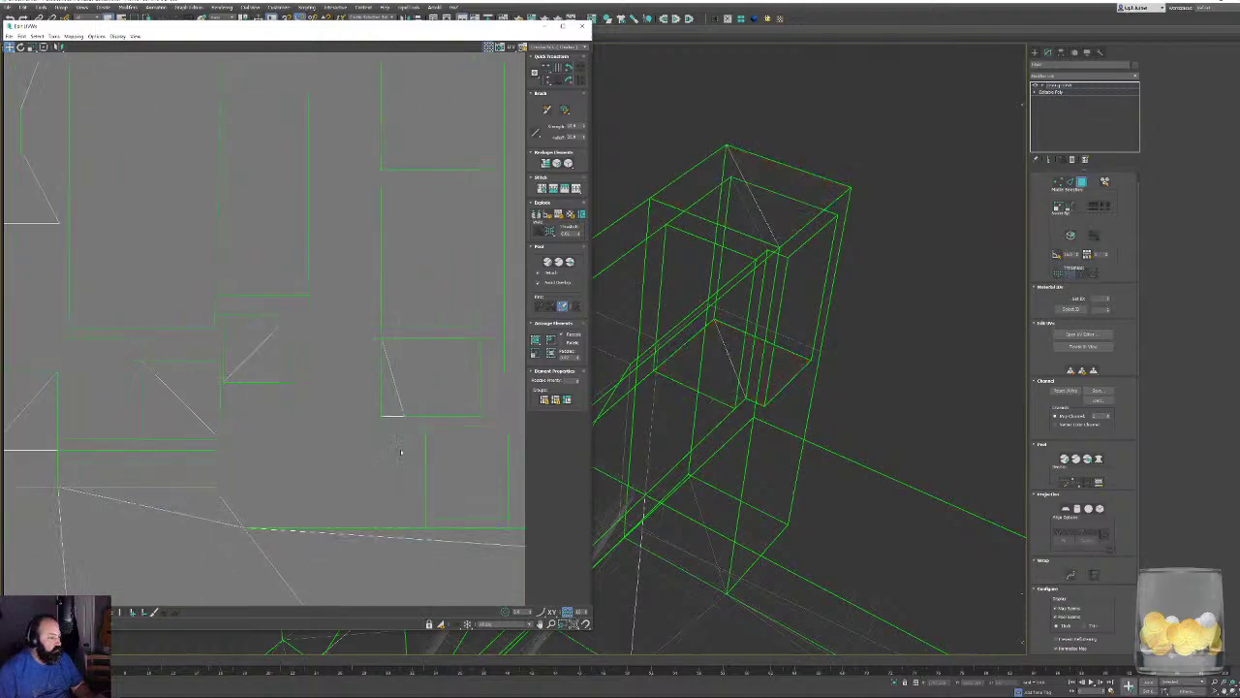
click(396, 434)
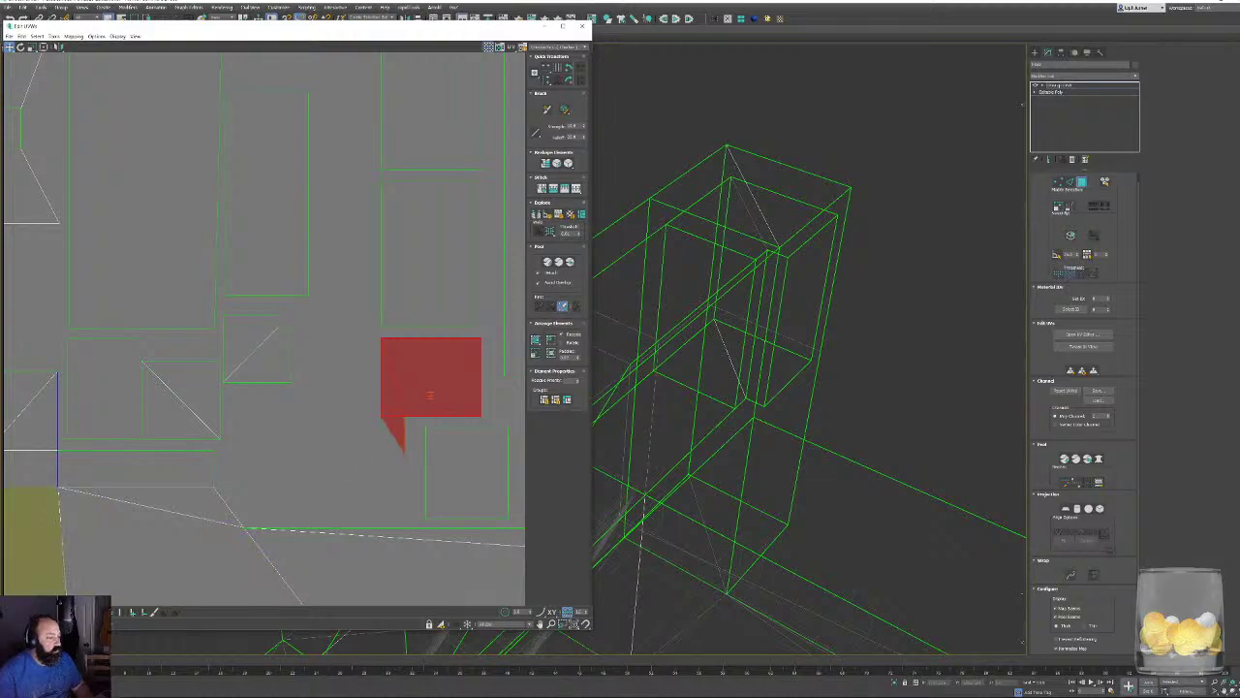
click(361, 503)
scroll(406, 438, up, 5)
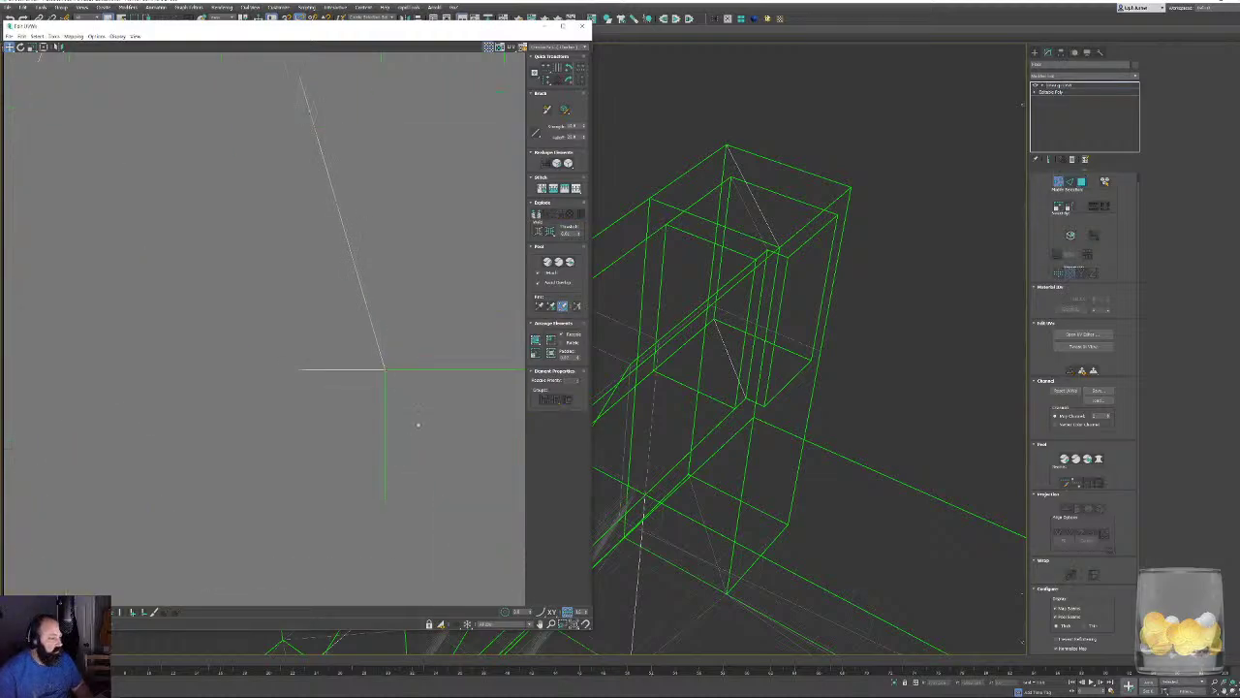
scroll(381, 415, up, 5)
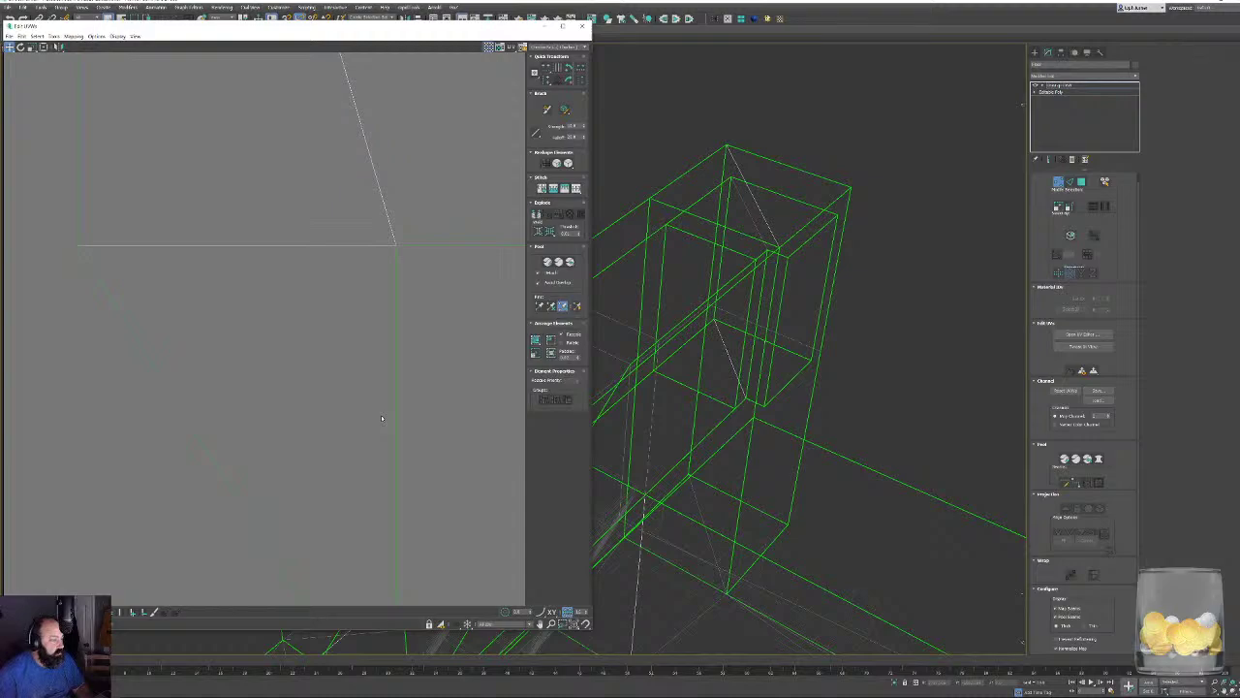
scroll(386, 422, down, 6)
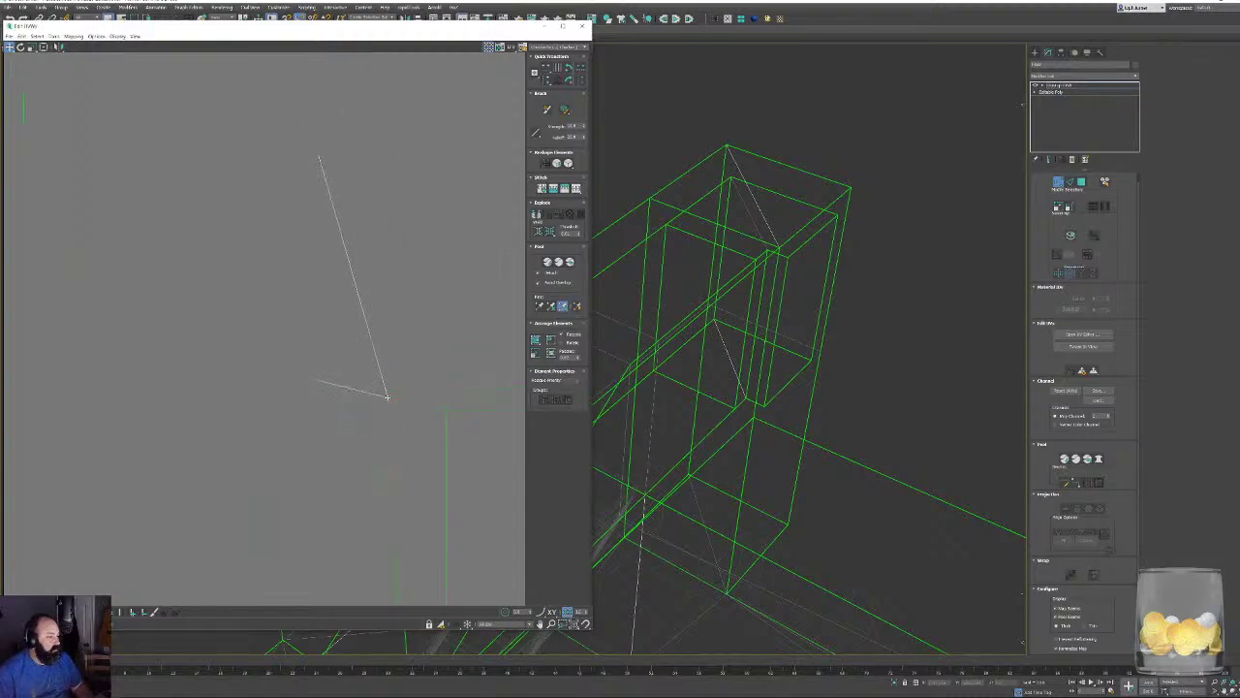
scroll(187, 442, down, 6)
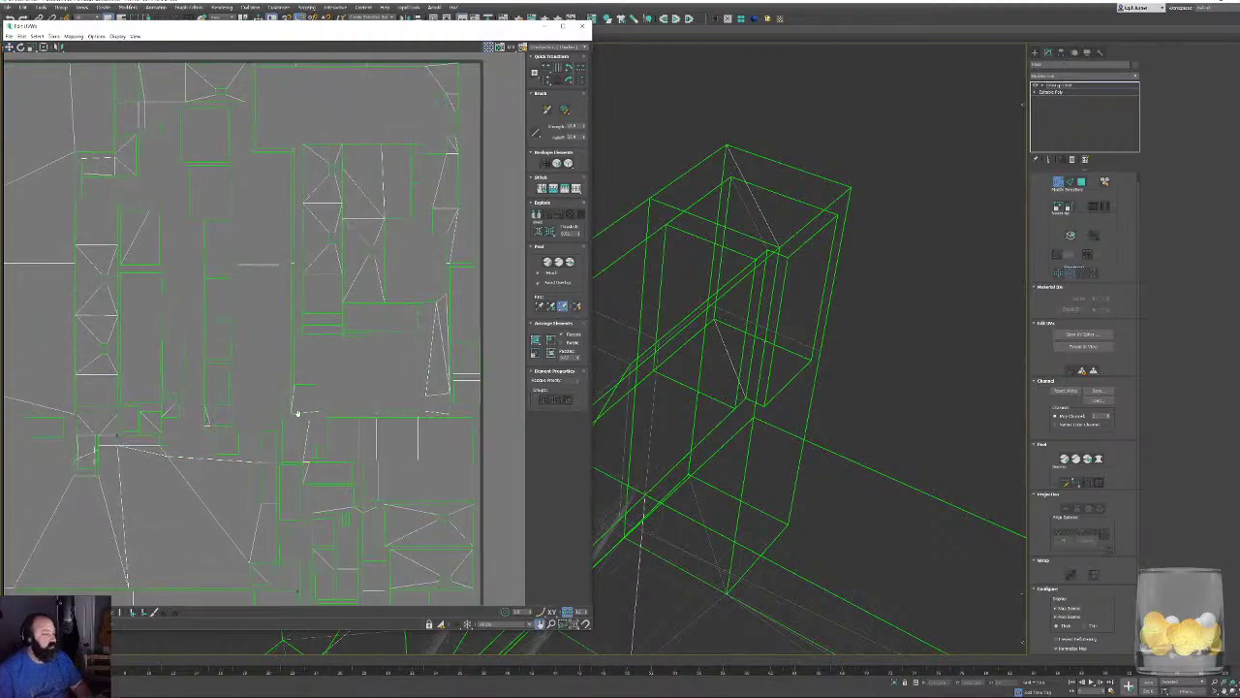
Check the packed UV layout and its borders for overlapping or out-of-bounds shells.
scroll(292, 421, up, 5)
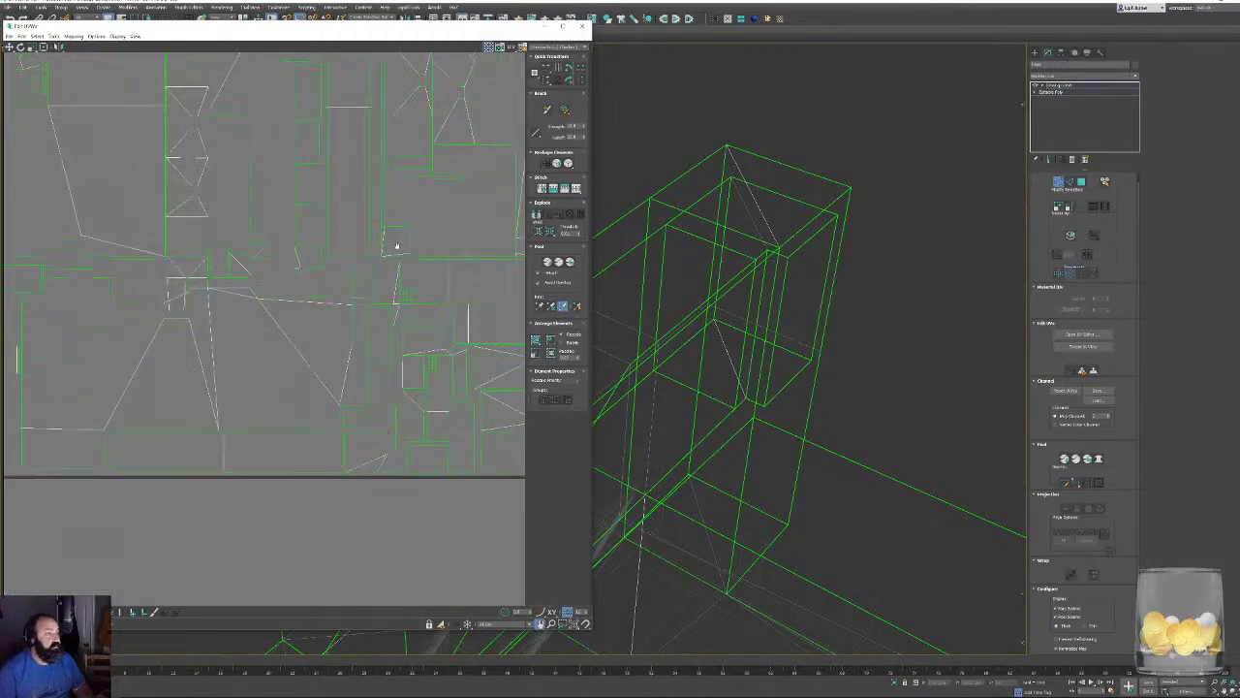
middle_drag(470, 50, 332, 291)
scroll(332, 291, down, 6)
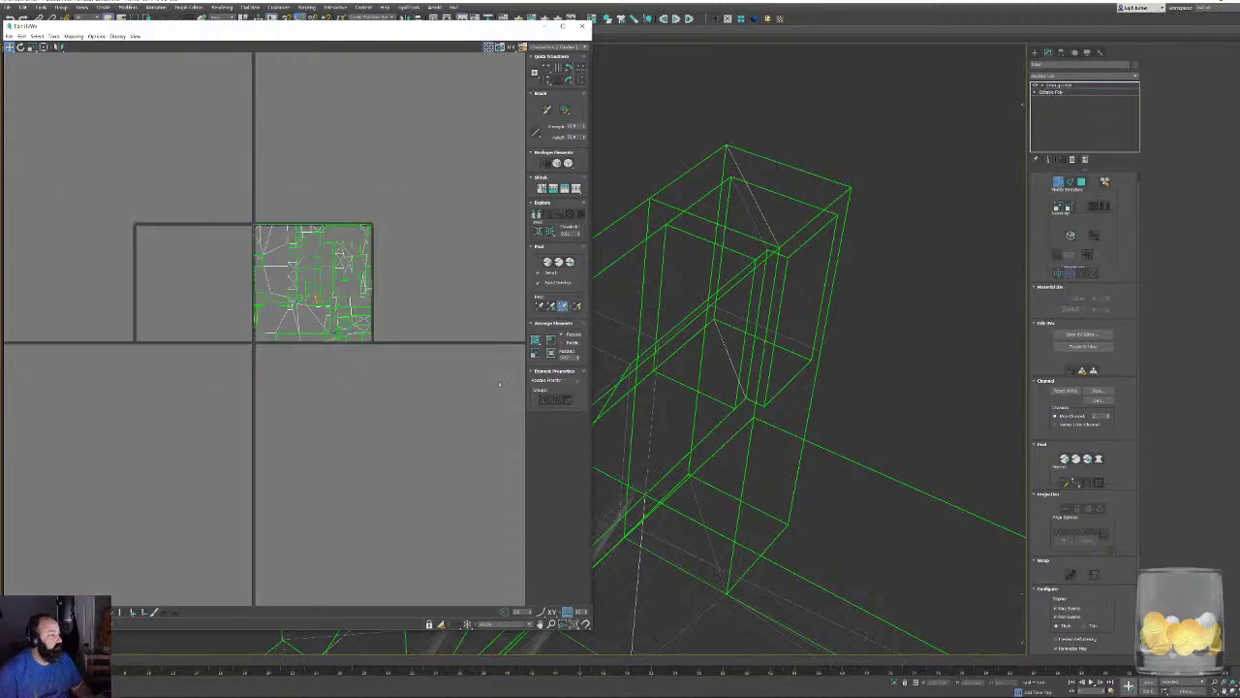
scroll(300, 257, up, 5)
scroll(241, 242, up, 8)
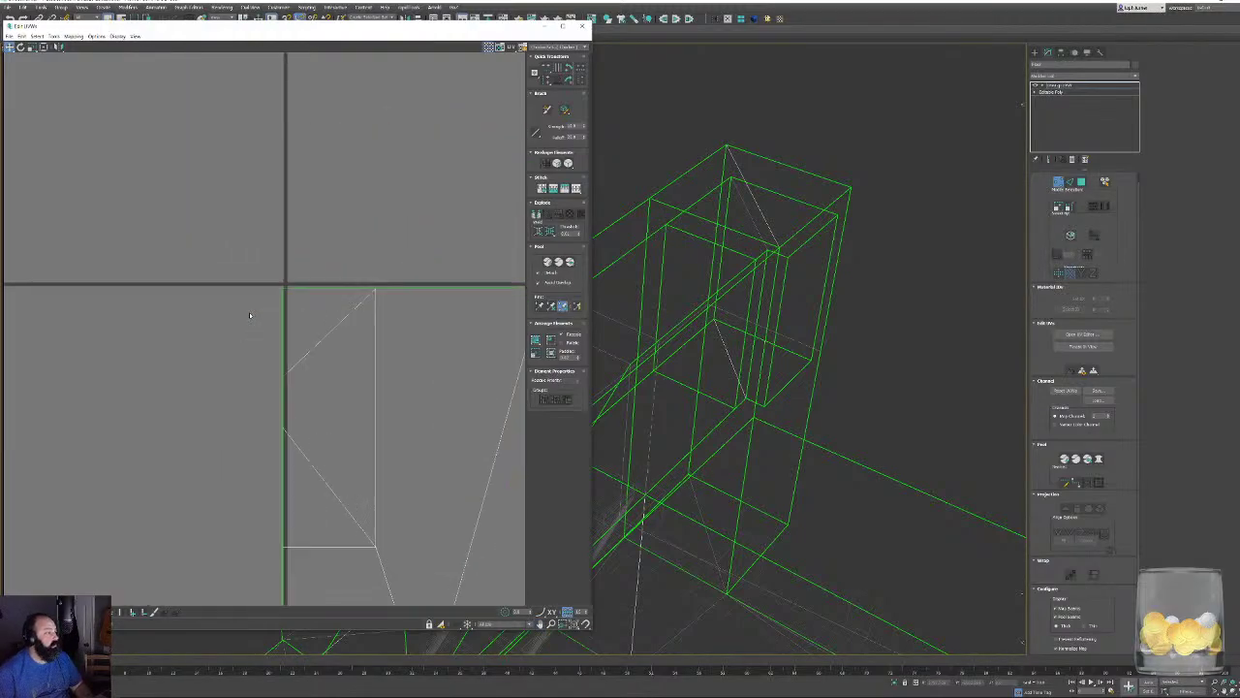
middle_drag(224, 152, 272, 184)
scroll(261, 243, down, 5)
middle_drag(260, 263, 22, 313)
scroll(23, 313, down, 1)
middle_drag(118, 335, 427, 217)
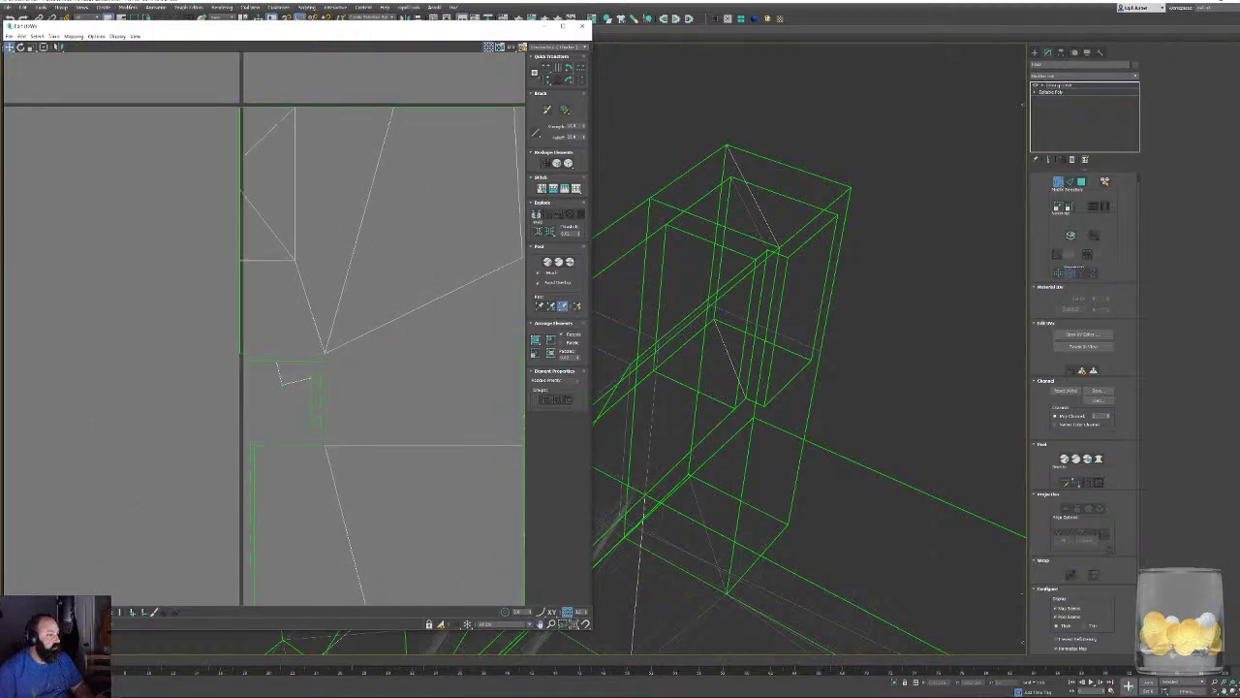
Examine the large wall shells around the small notched shell in the UV layout, checking their faces and corner vertices for overlaps.
key(3)
click(319, 334)
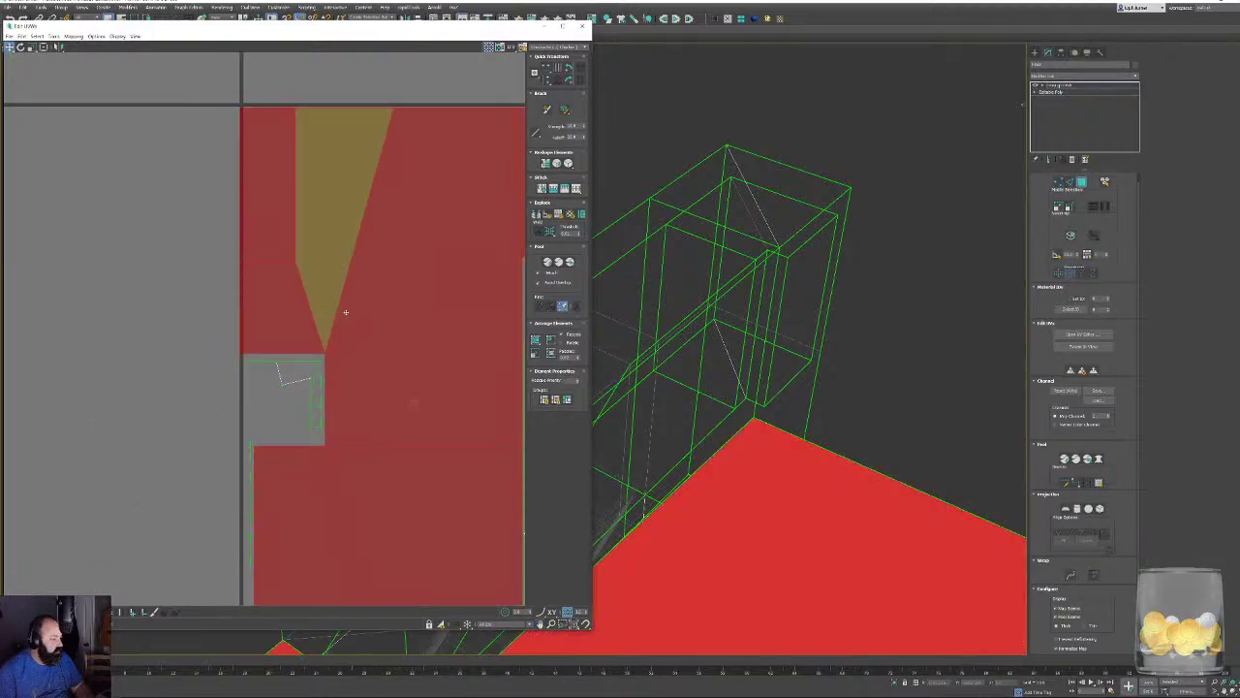
scroll(343, 310, down, 3)
scroll(345, 320, up, 5)
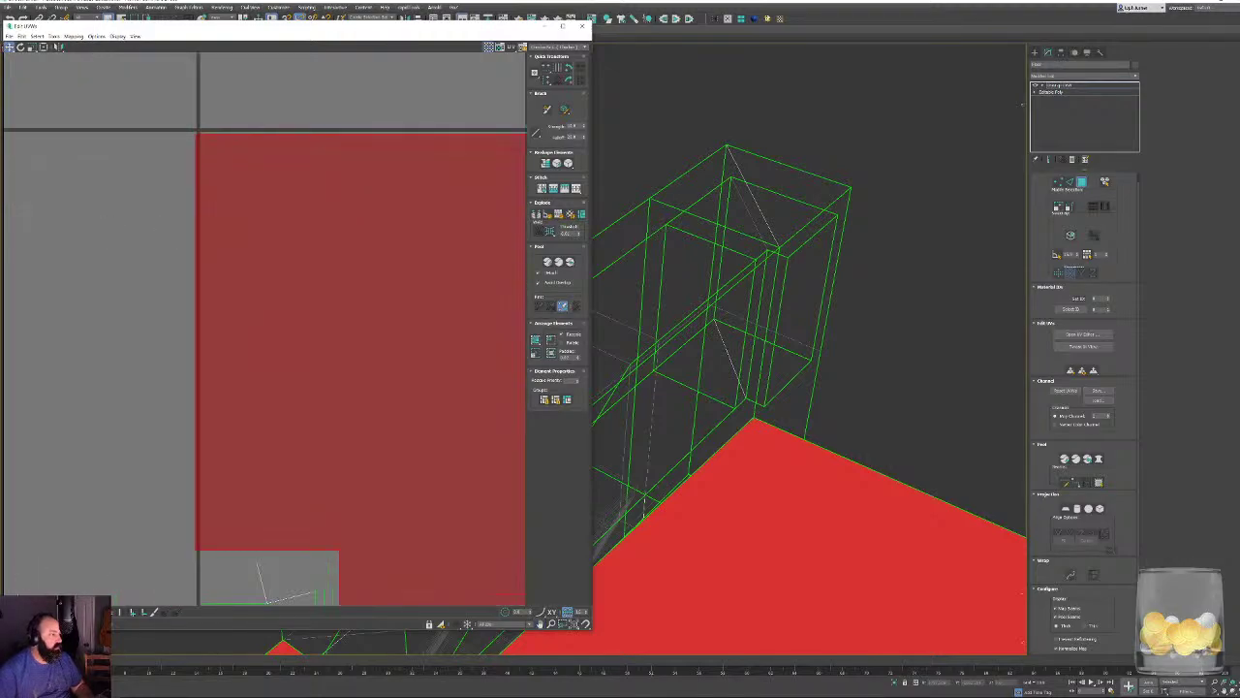
key(1)
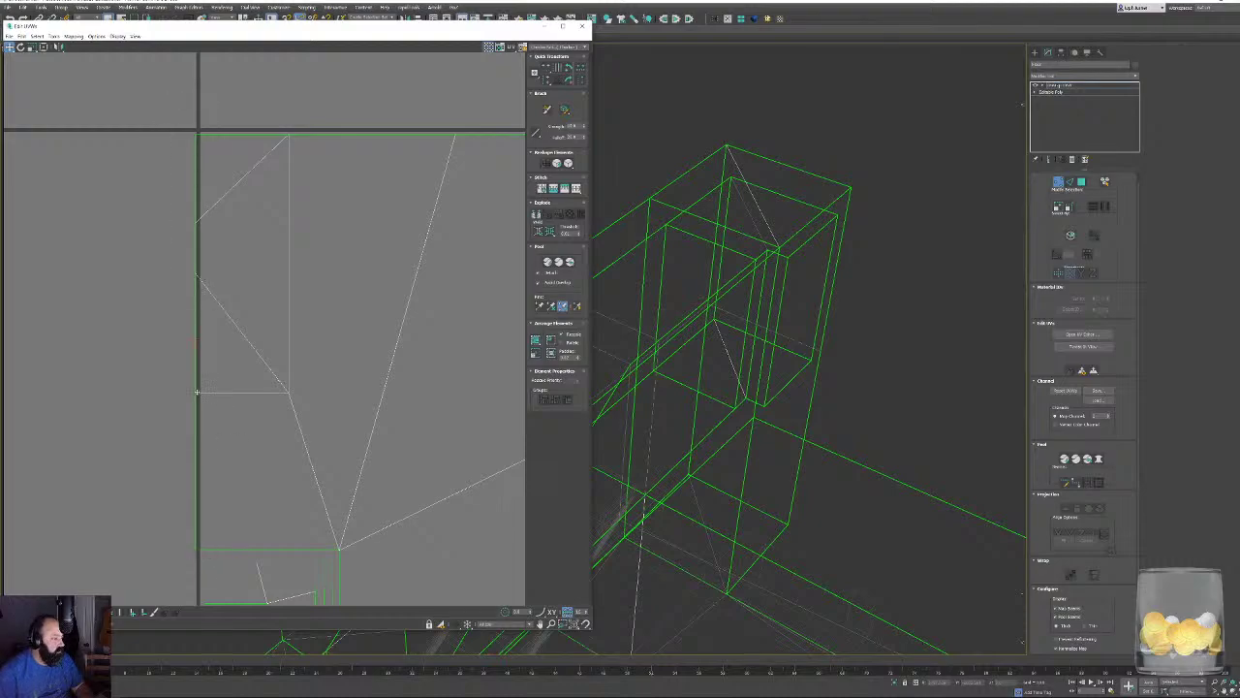
scroll(205, 396, down, 6)
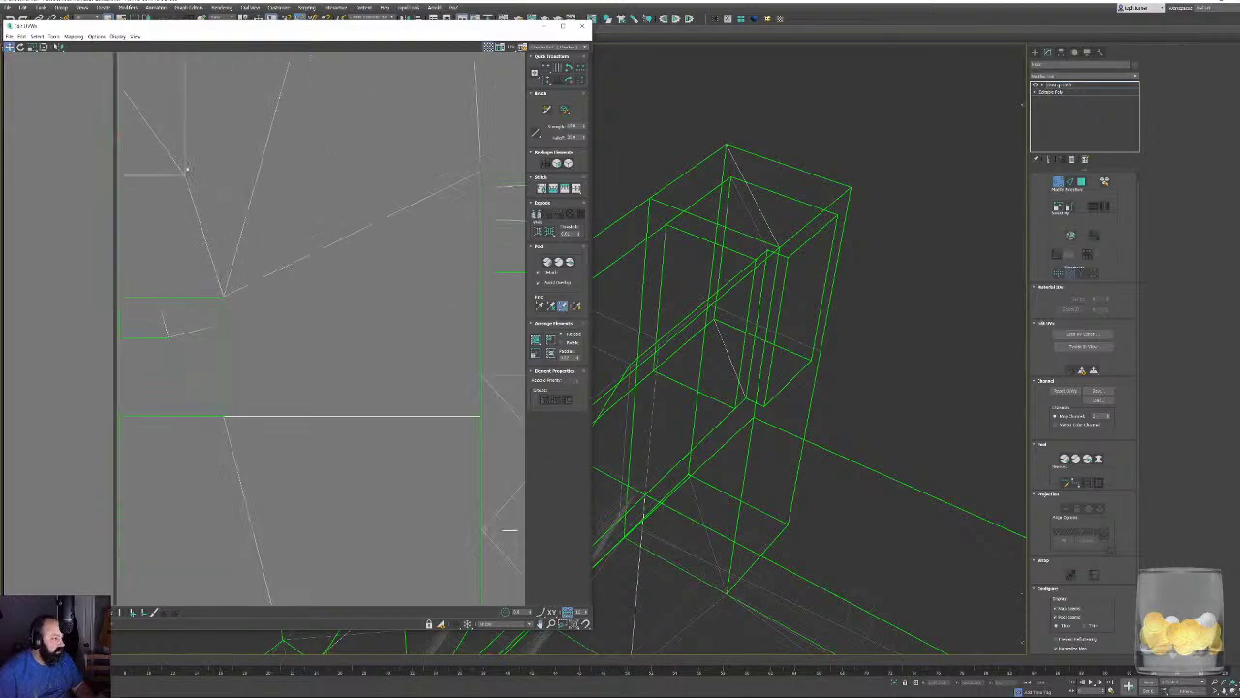
Collapse the finished unwrap into the editable poly and view the whole basement mesh.
right_click(814, 278)
click(827, 299)
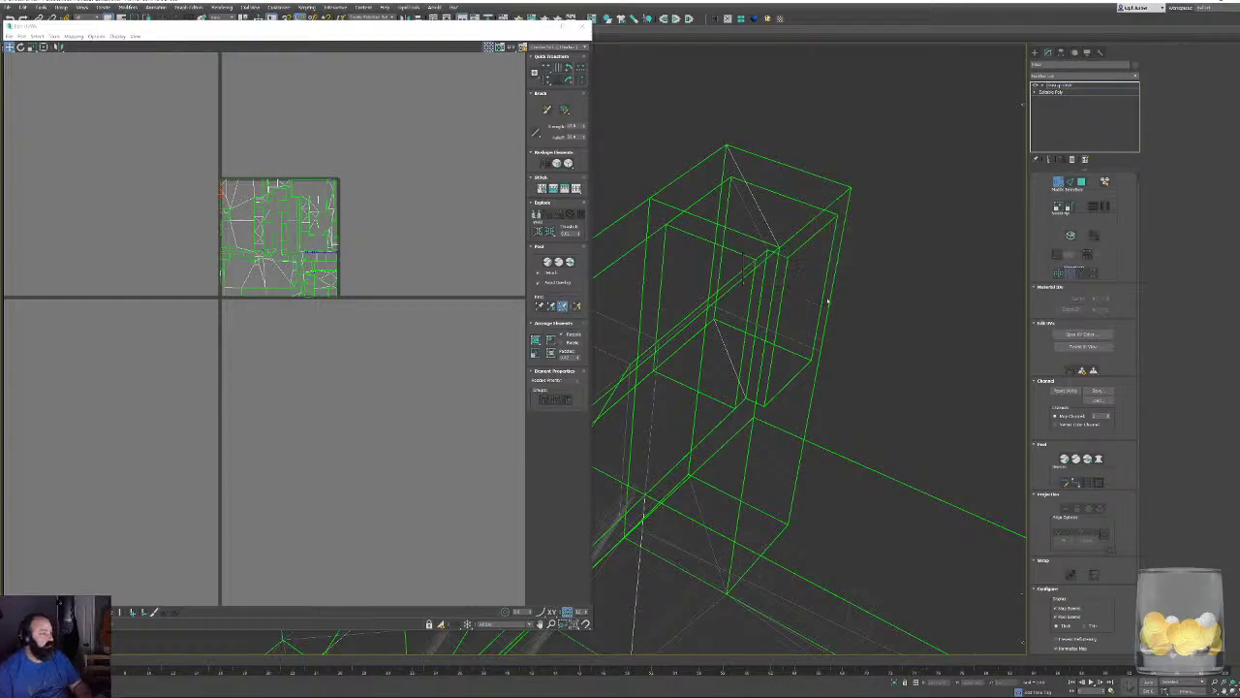
key(z)
alt+middle_drag(463, 314, 489, 254)
scroll(493, 532, up, 3)
alt+middle_drag(494, 532, 648, 344)
Start exporting only the selected basement mesh to the project's FBX folder.
click(7, 7)
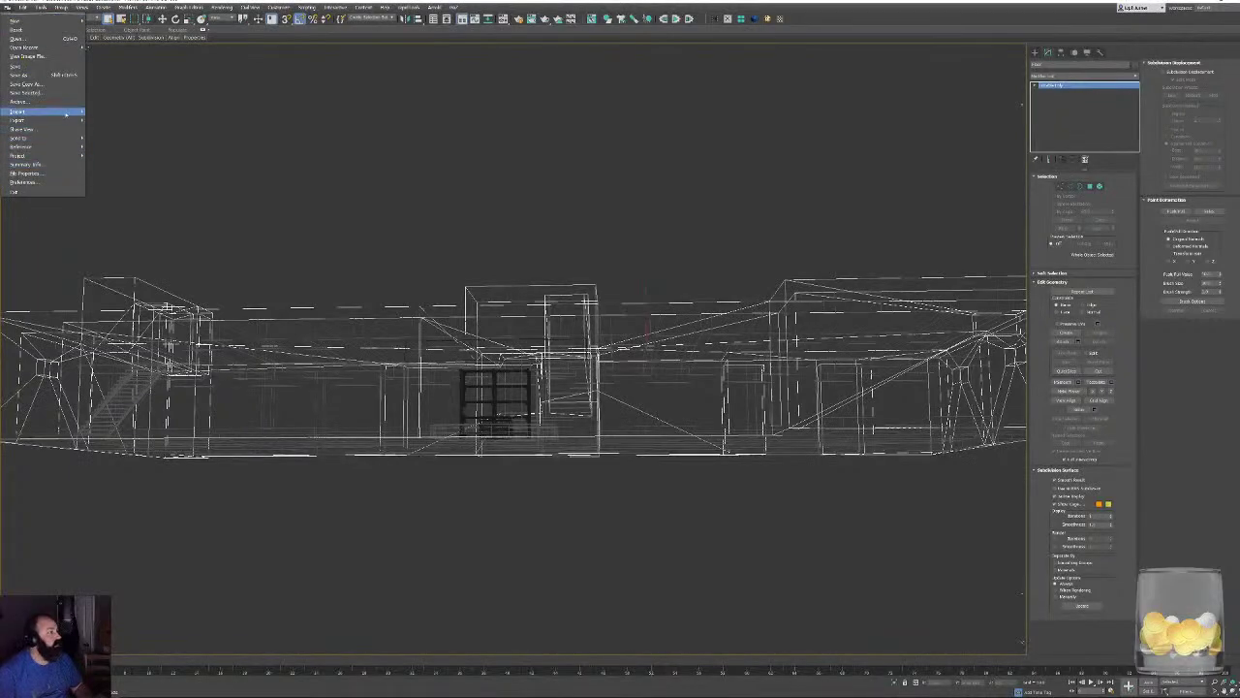
mouse_move(66, 121)
click(114, 129)
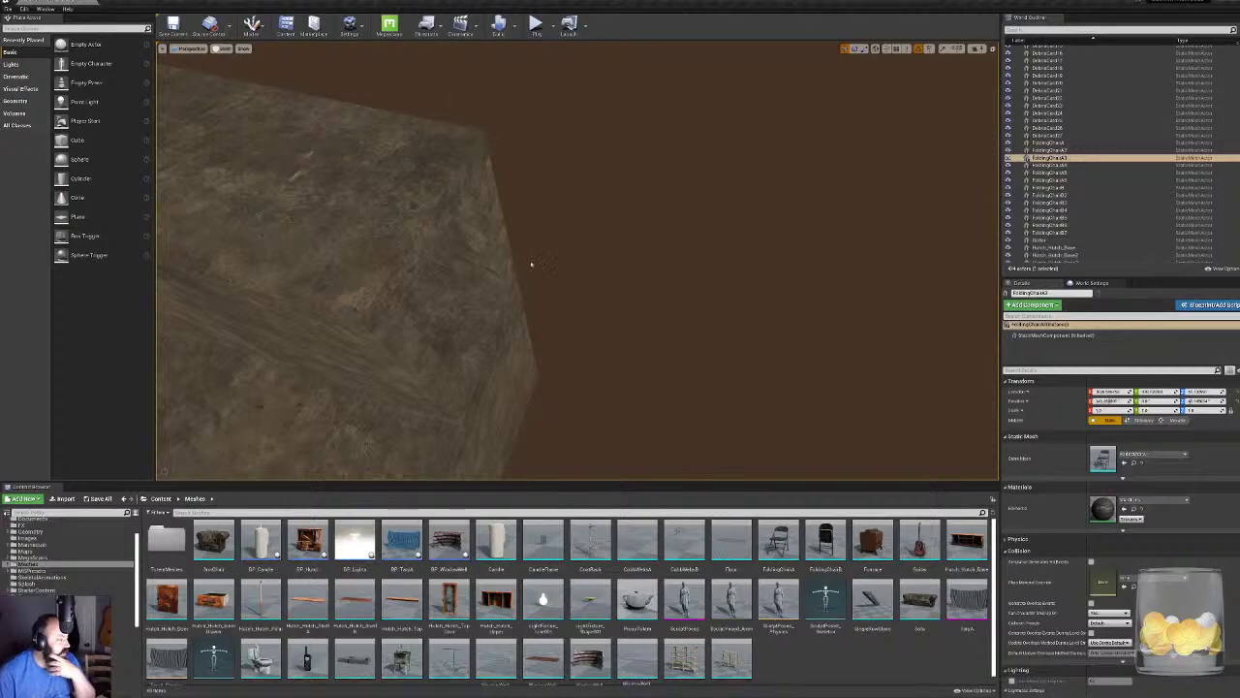
Switch to Unreal Engine and inspect the Walls static mesh in its editor to identify which asset holds the basement walls.
right_drag(531, 264, 406, 264)
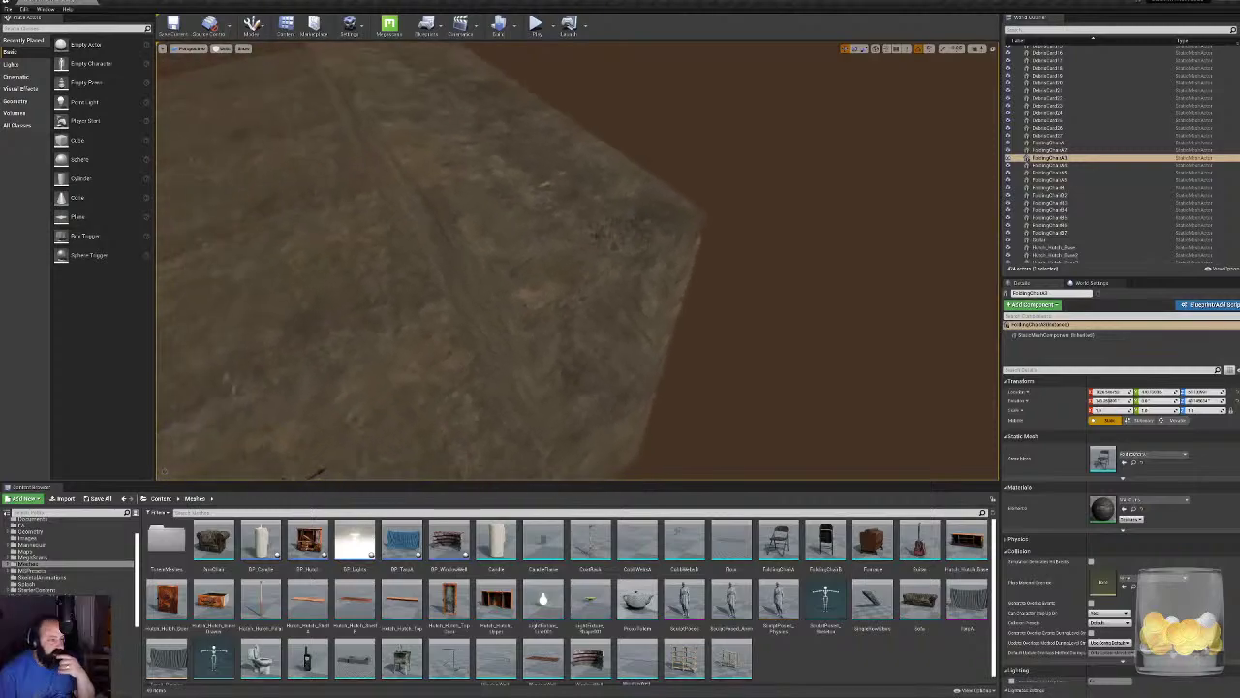
click(530, 263)
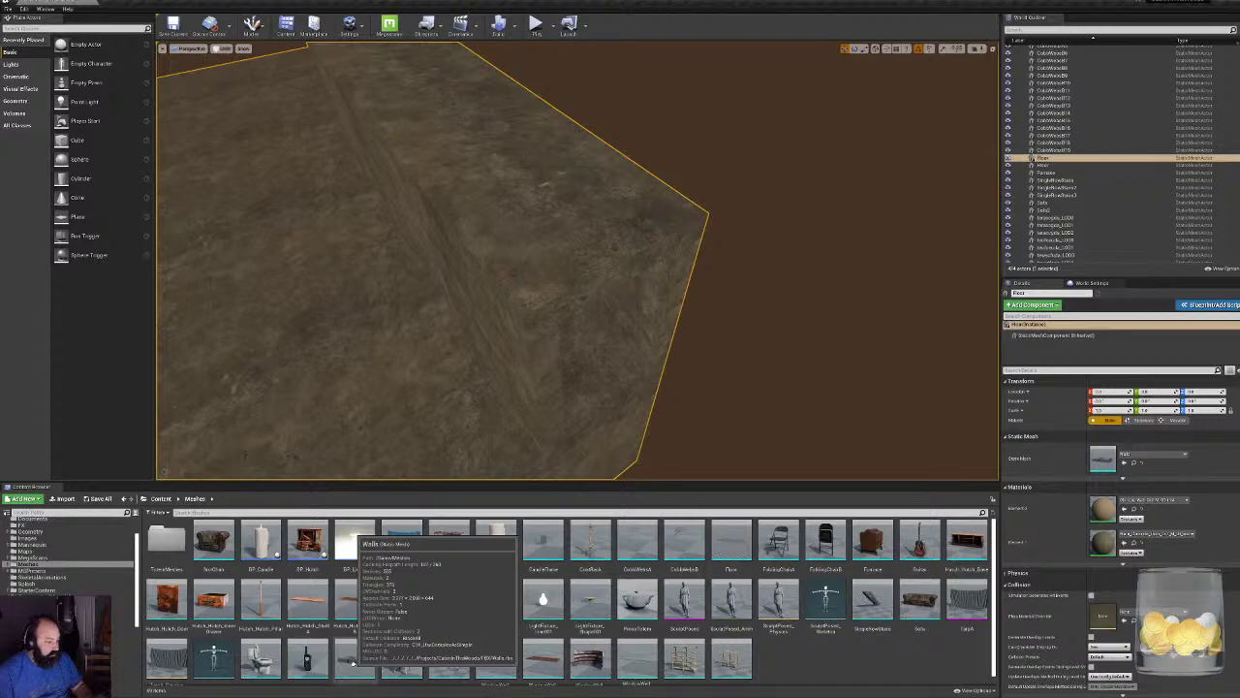
scroll(353, 659, down, 1)
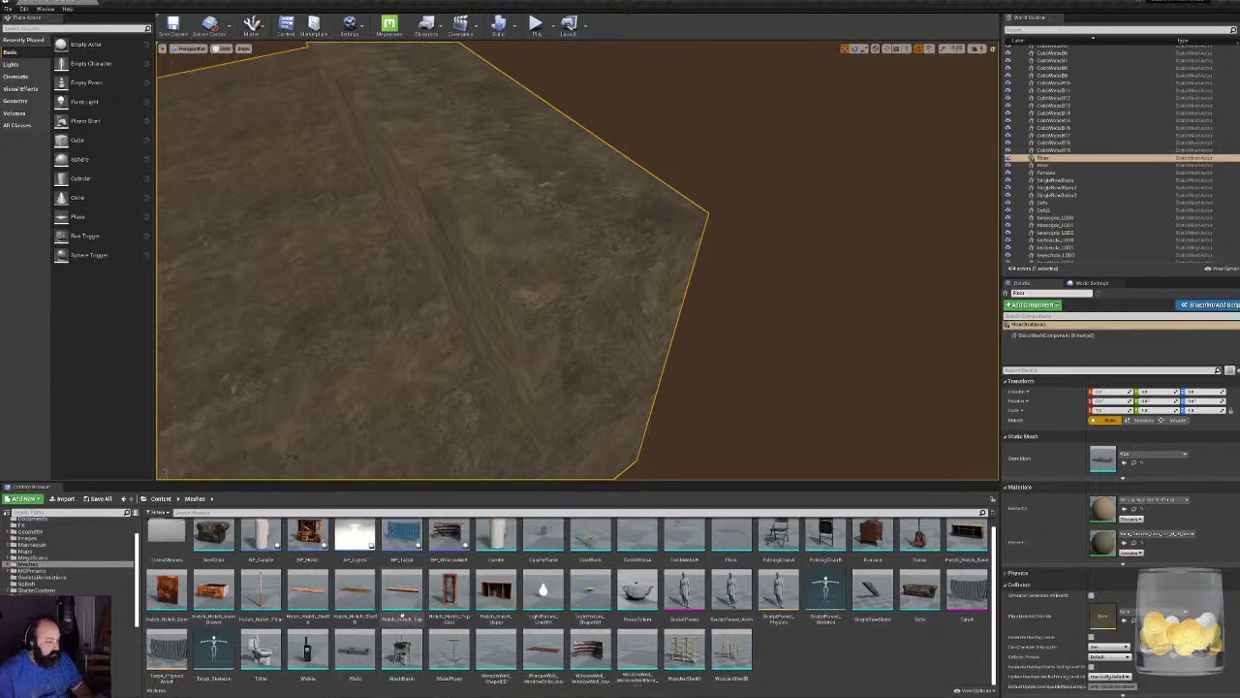
click(354, 651)
scroll(729, 613, up, 1)
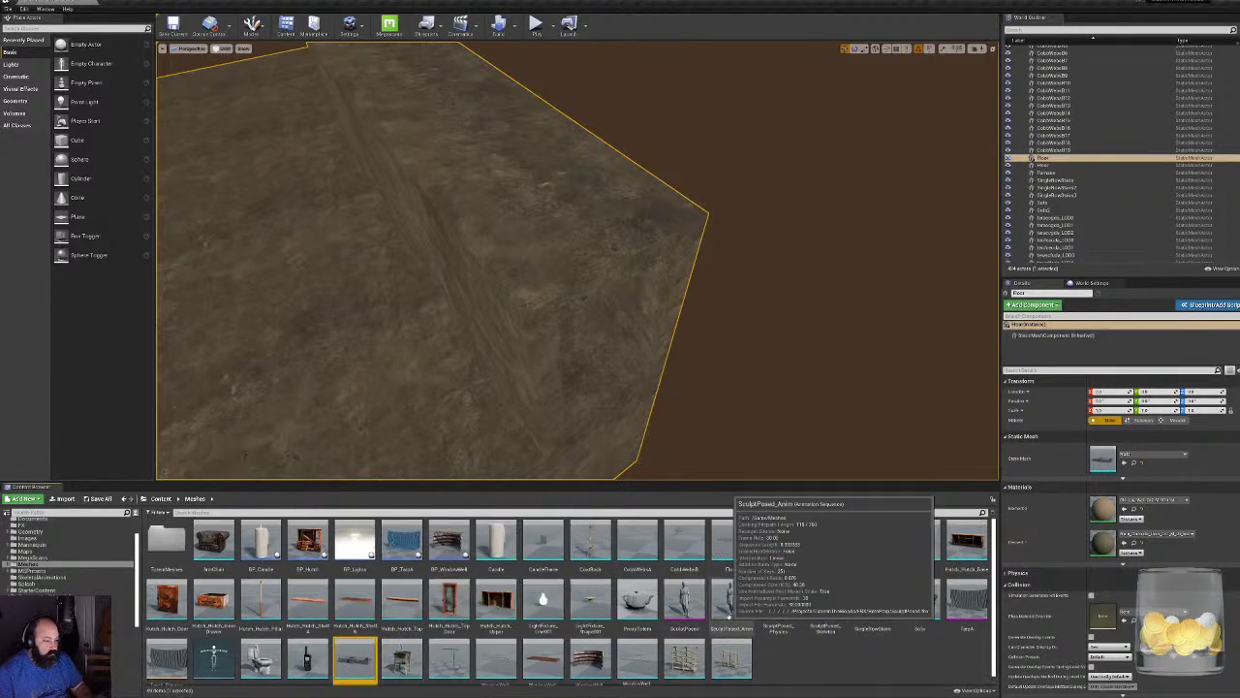
double_click(349, 651)
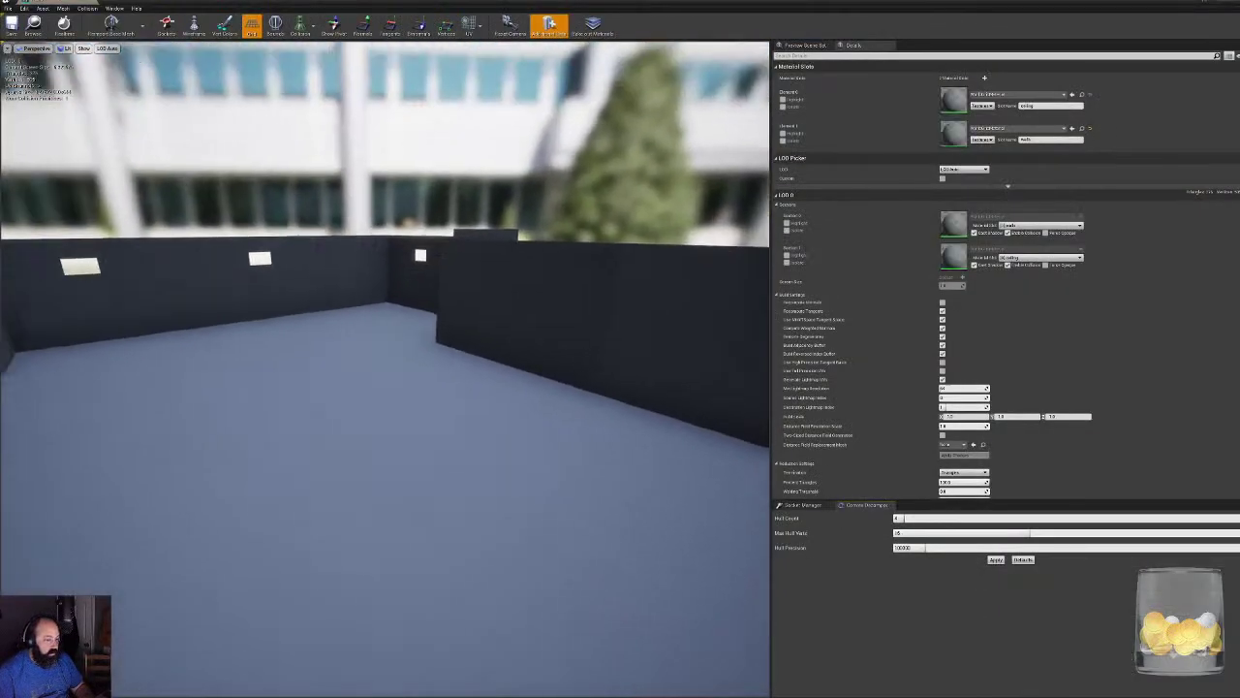
right_drag(385, 369, 301, 315)
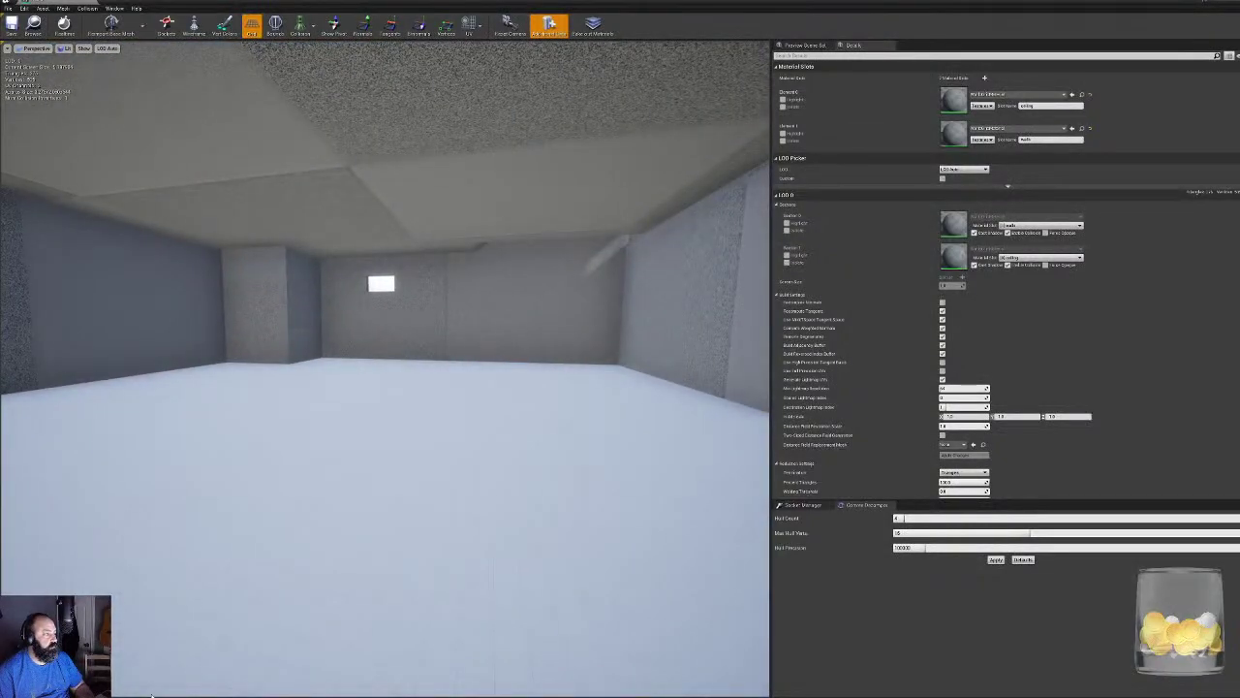
Return to 3ds Max and export the selected mesh over the existing Walls.fbx, accepting the overwrite and the FBX settings.
key(super)
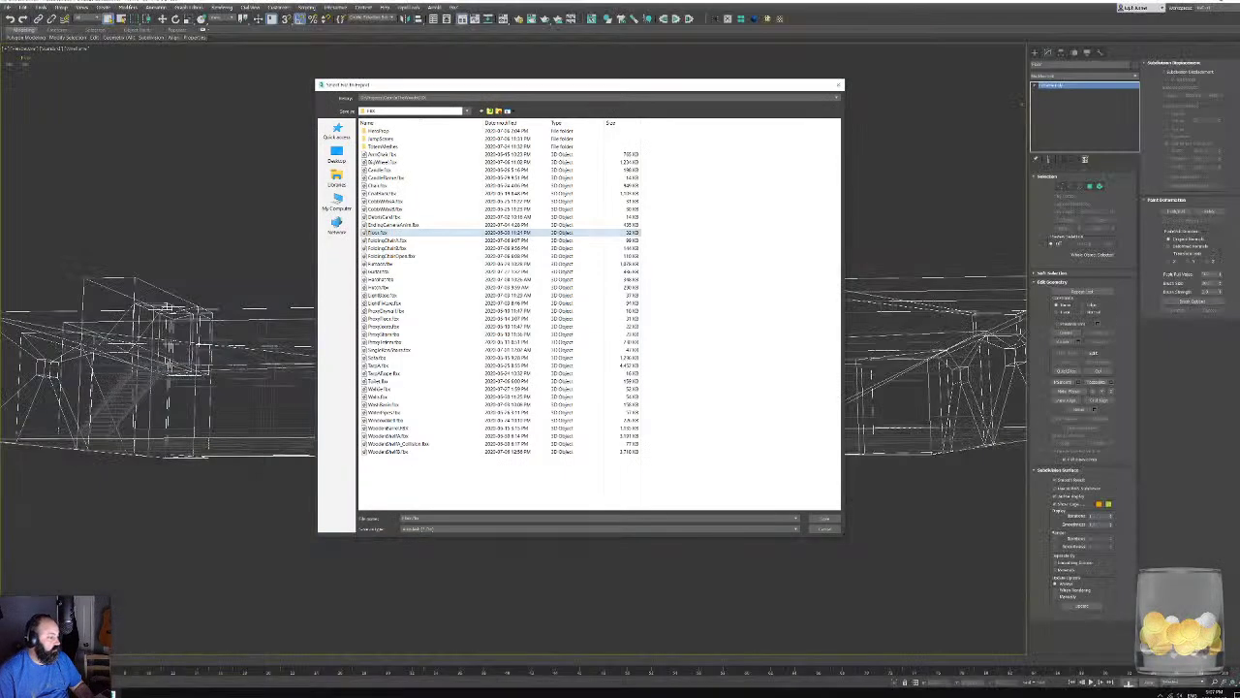
double_click(393, 411)
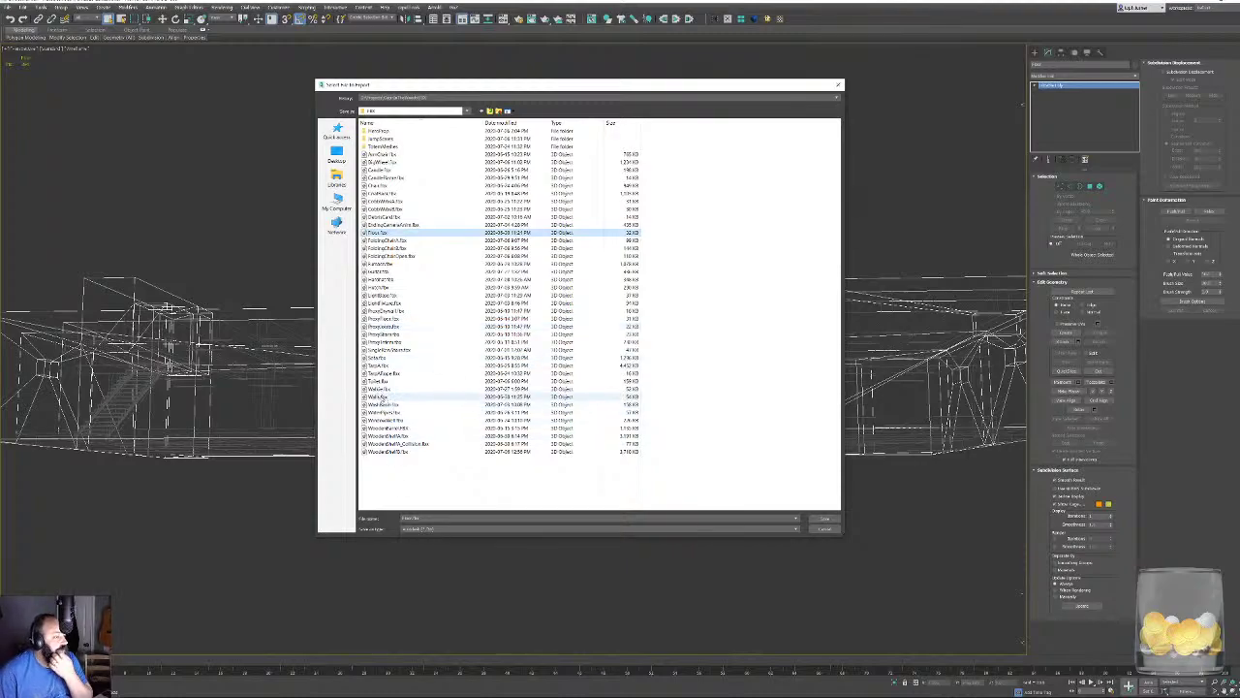
click(652, 363)
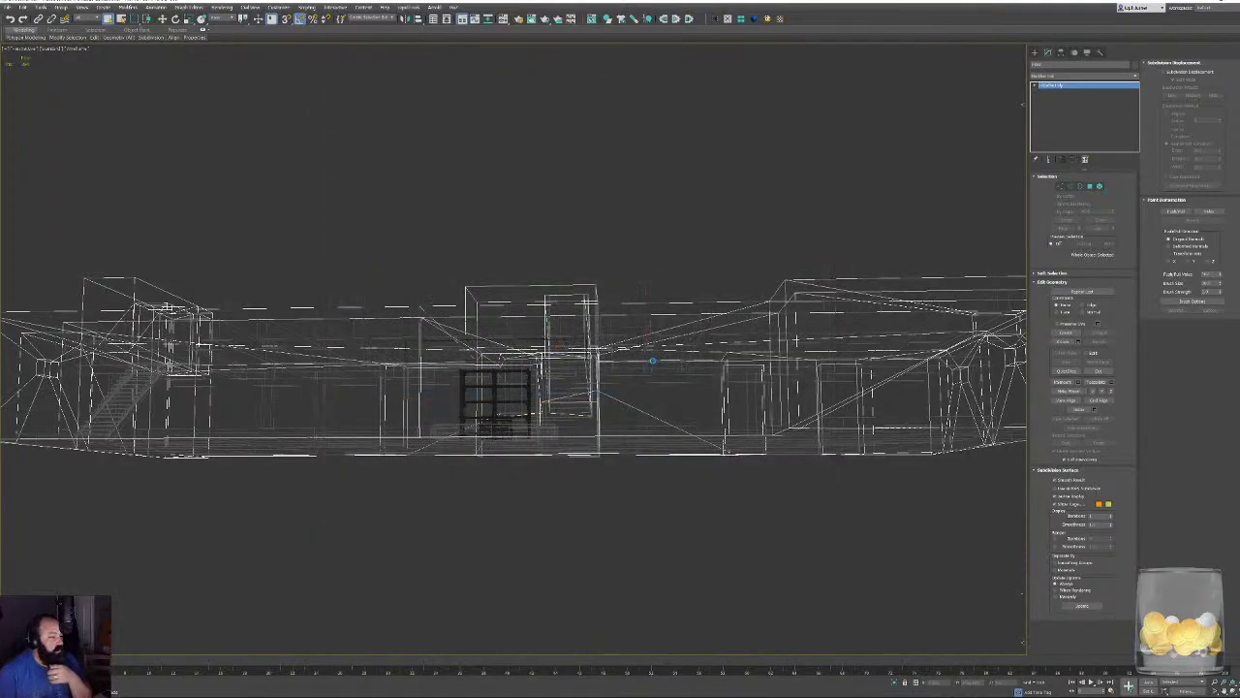
click(621, 505)
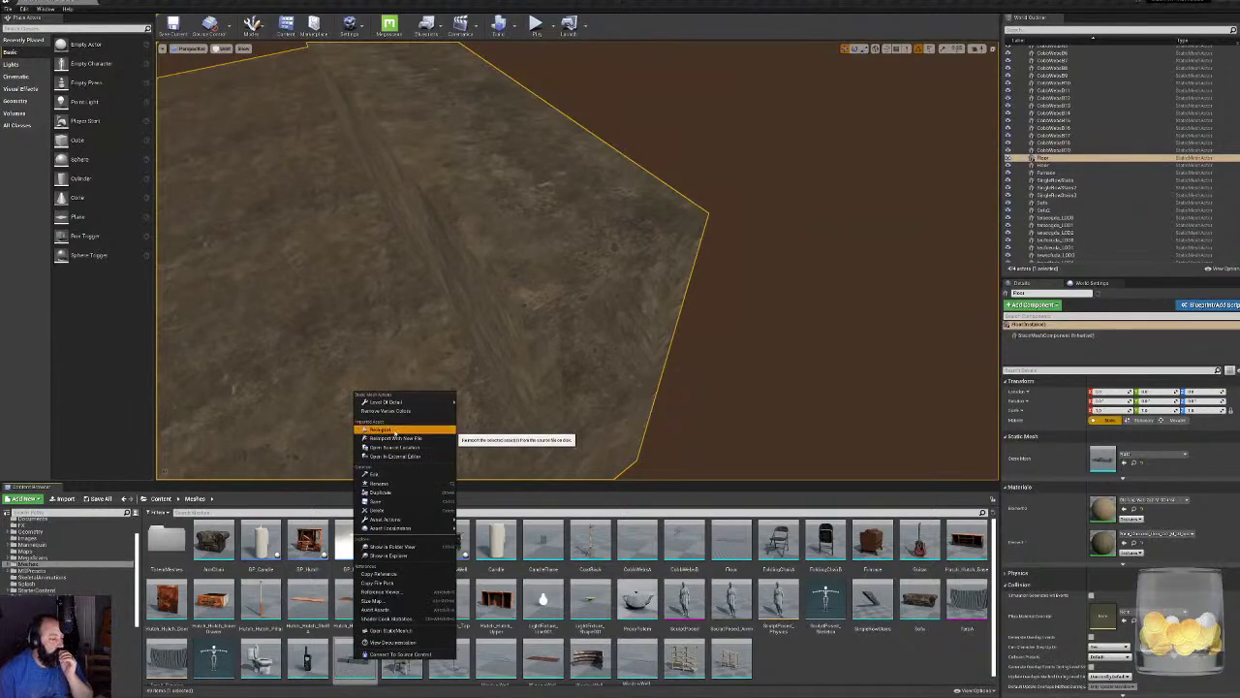
Reimport the Walls static mesh in Unreal Engine and look over the stairwell passage in the level.
click(395, 429)
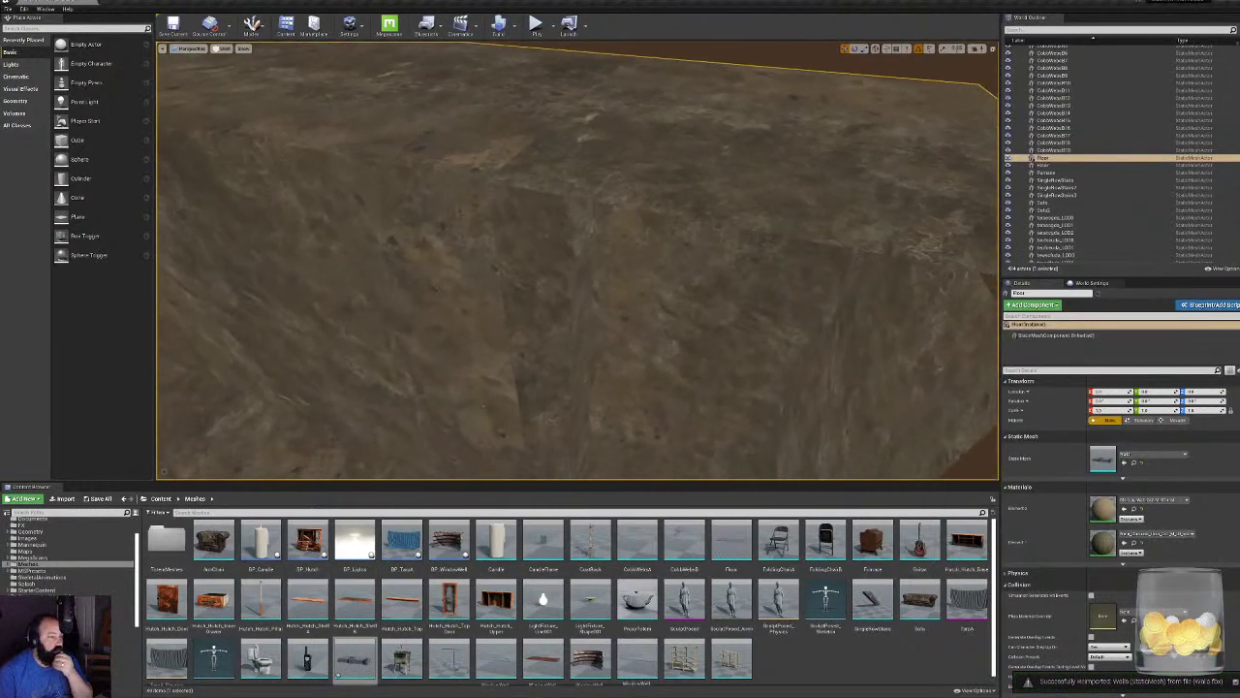
right_drag(578, 259, 542, 290)
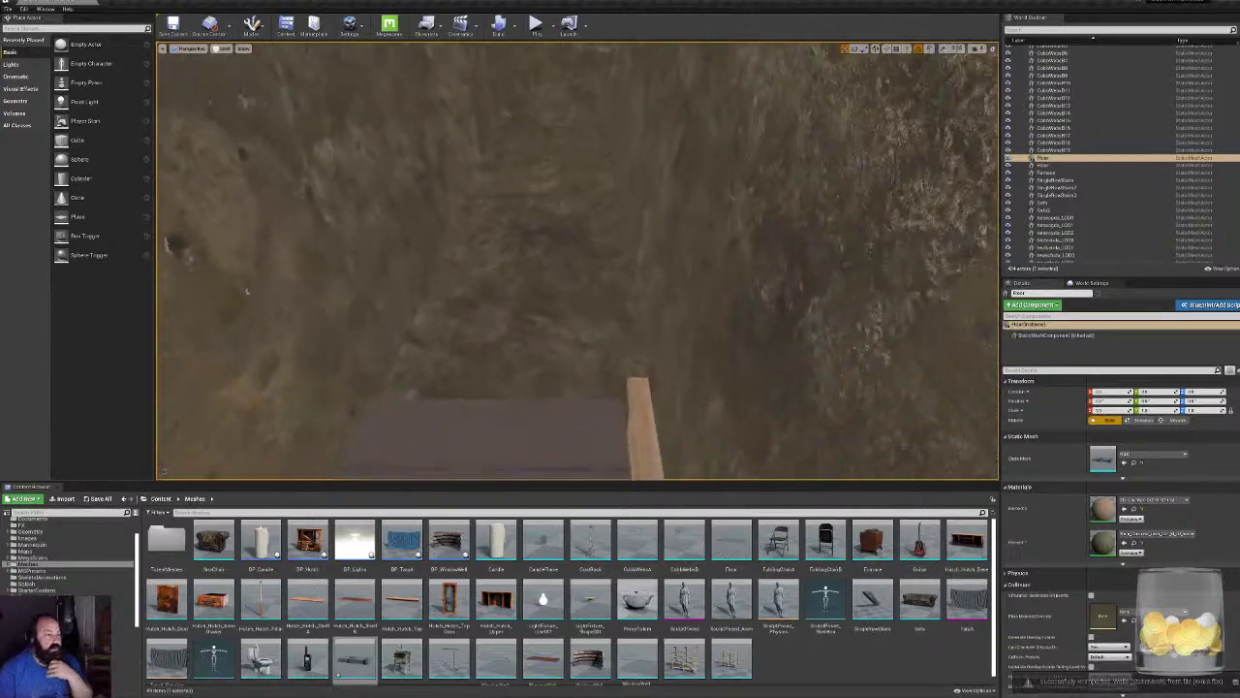
right_drag(246, 290, 246, 290)
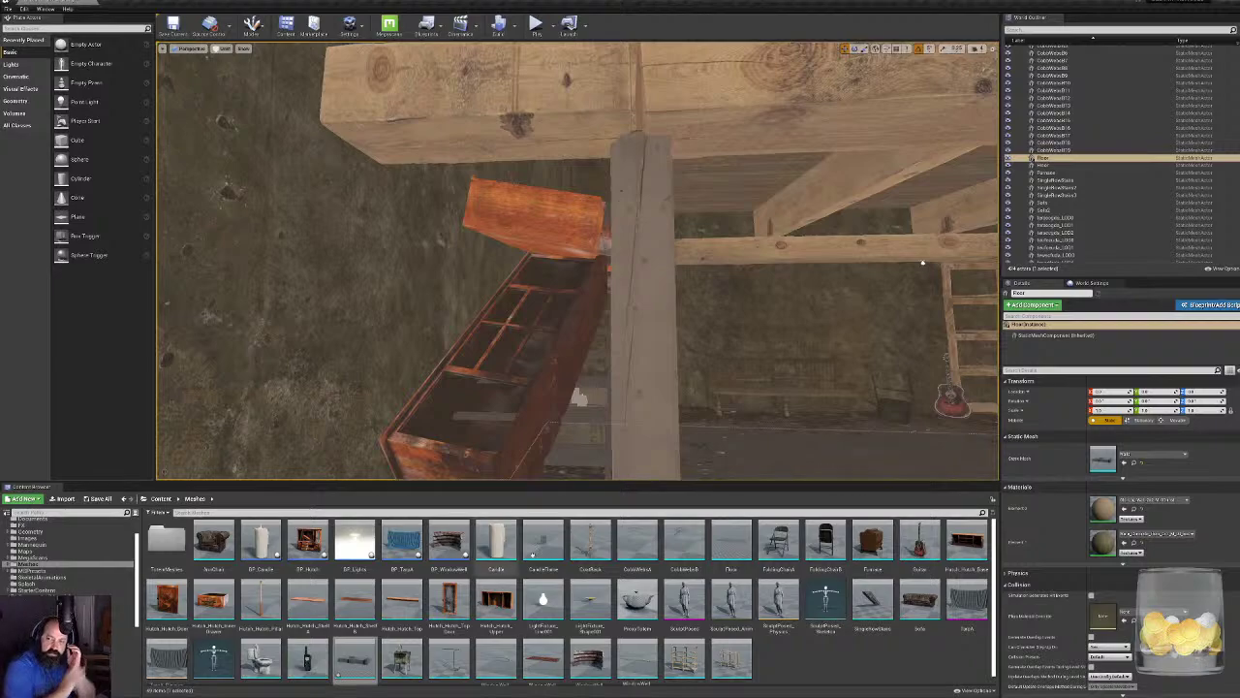
right_drag(576, 290, 523, 305)
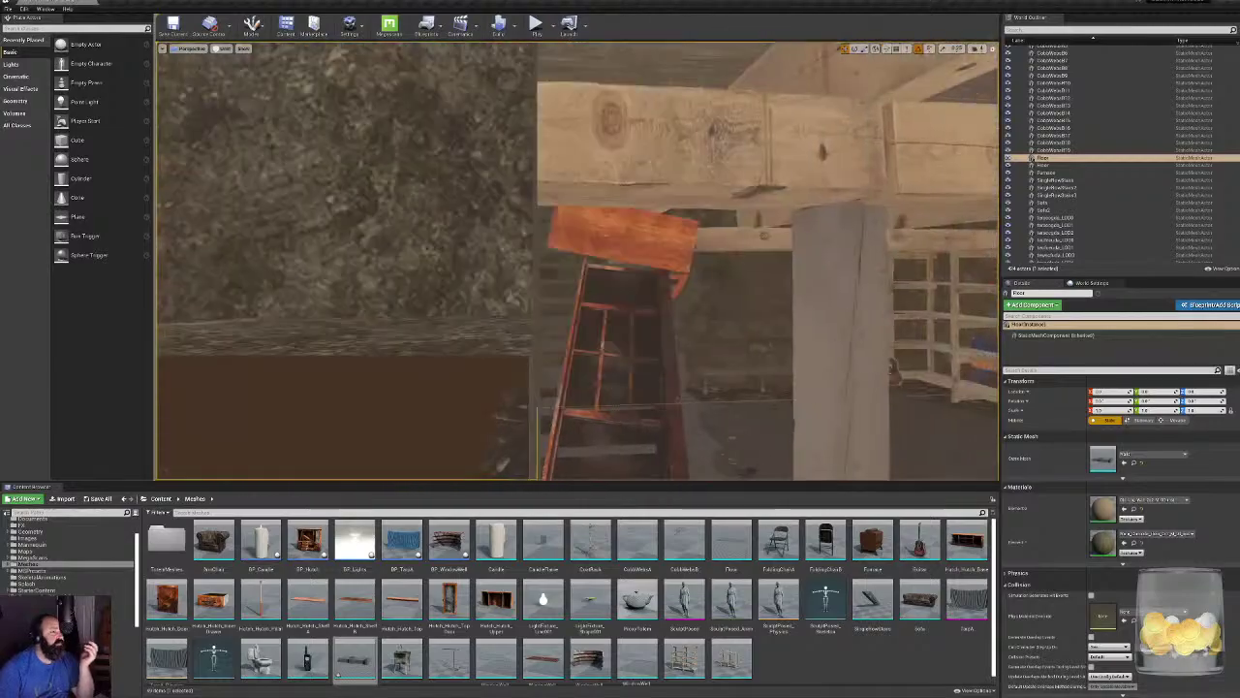
right_drag(577, 259, 583, 175)
key(w)
key(w)
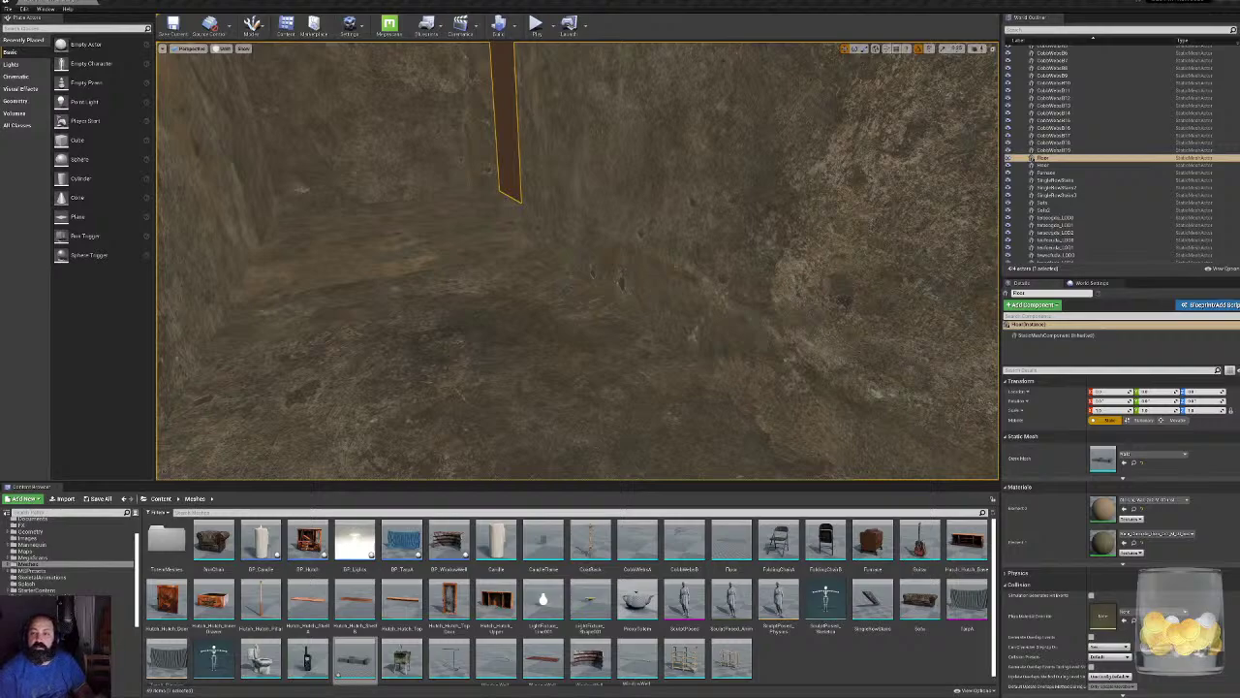
Switch back to 3ds Max and examine the upper stairwell passage and its corner section from several angles.
key(super)
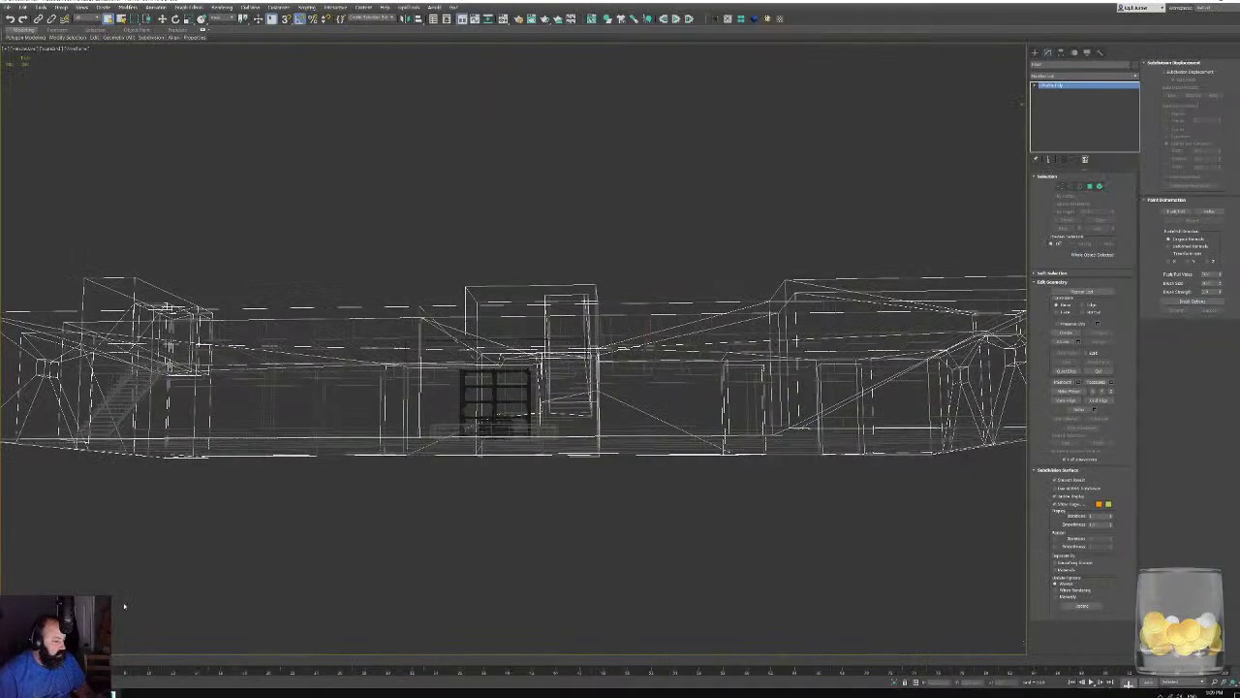
alt+middle_drag(435, 300, 513, 332)
scroll(387, 310, up, 3)
alt+middle_drag(435, 417, 541, 293)
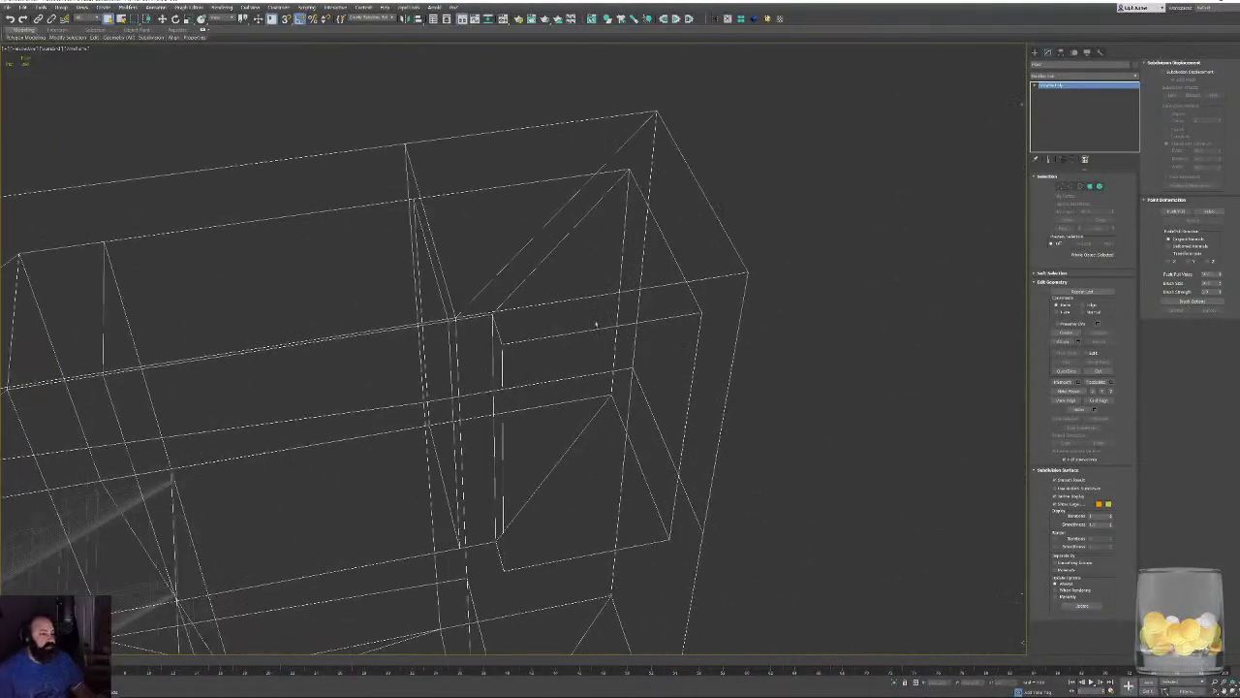
alt+middle_drag(596, 324, 711, 261)
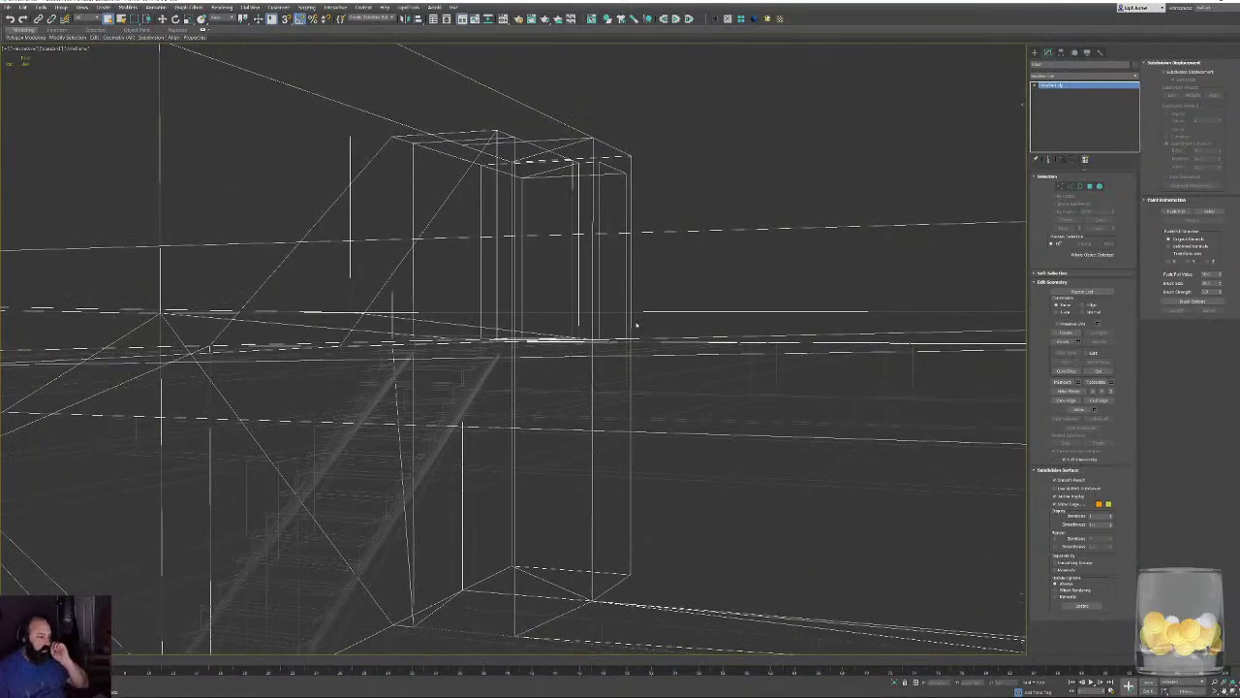
alt+middle_drag(636, 325, 860, 195)
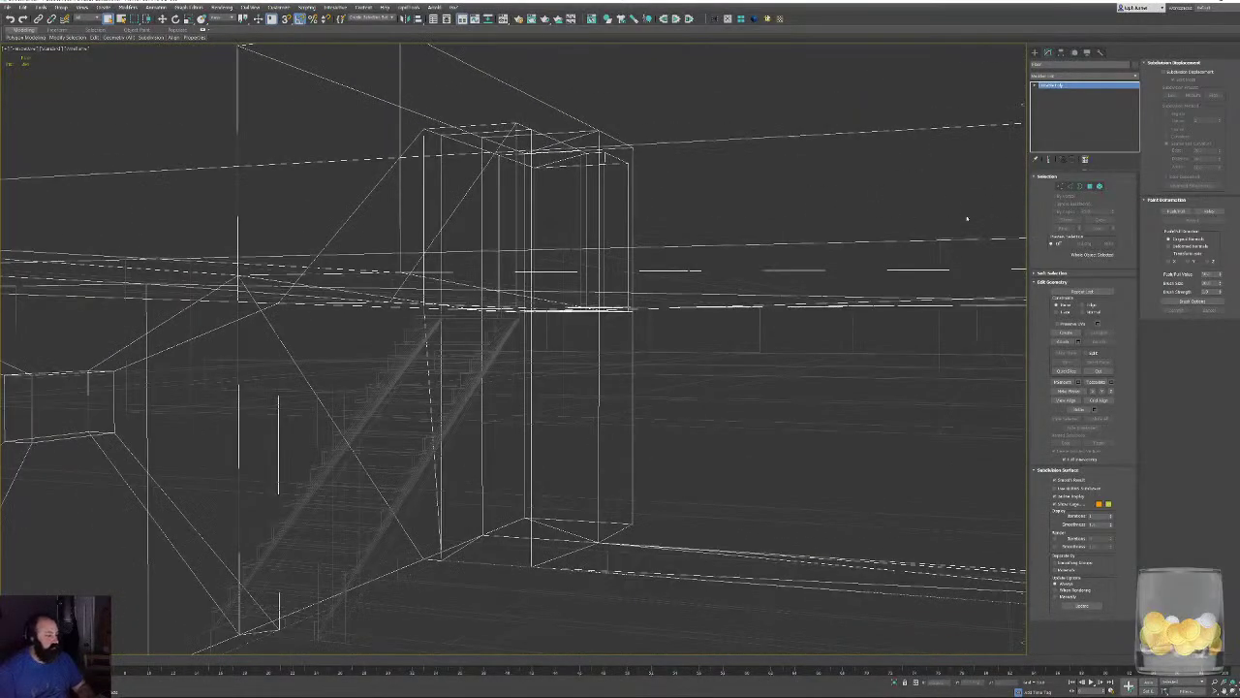
alt+middle_drag(720, 266, 587, 258)
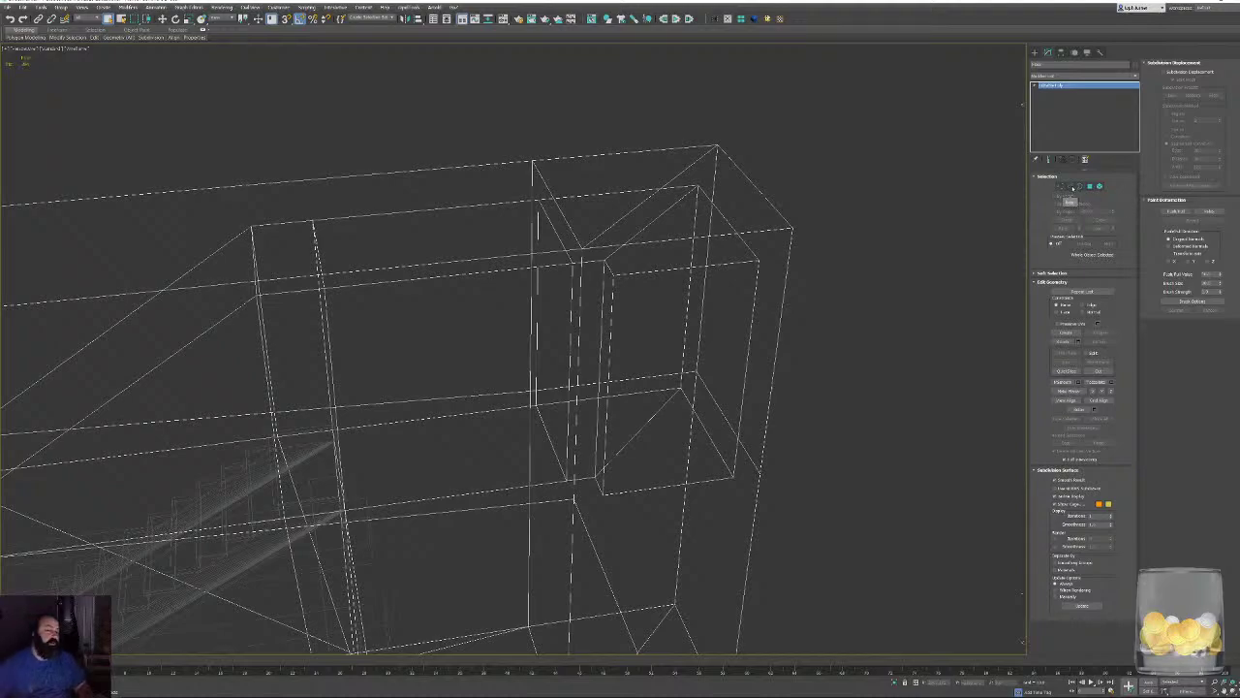
Connect the lengthwise edges of the passage section between the stairs and the corner with a new edge loop.
click(1069, 201)
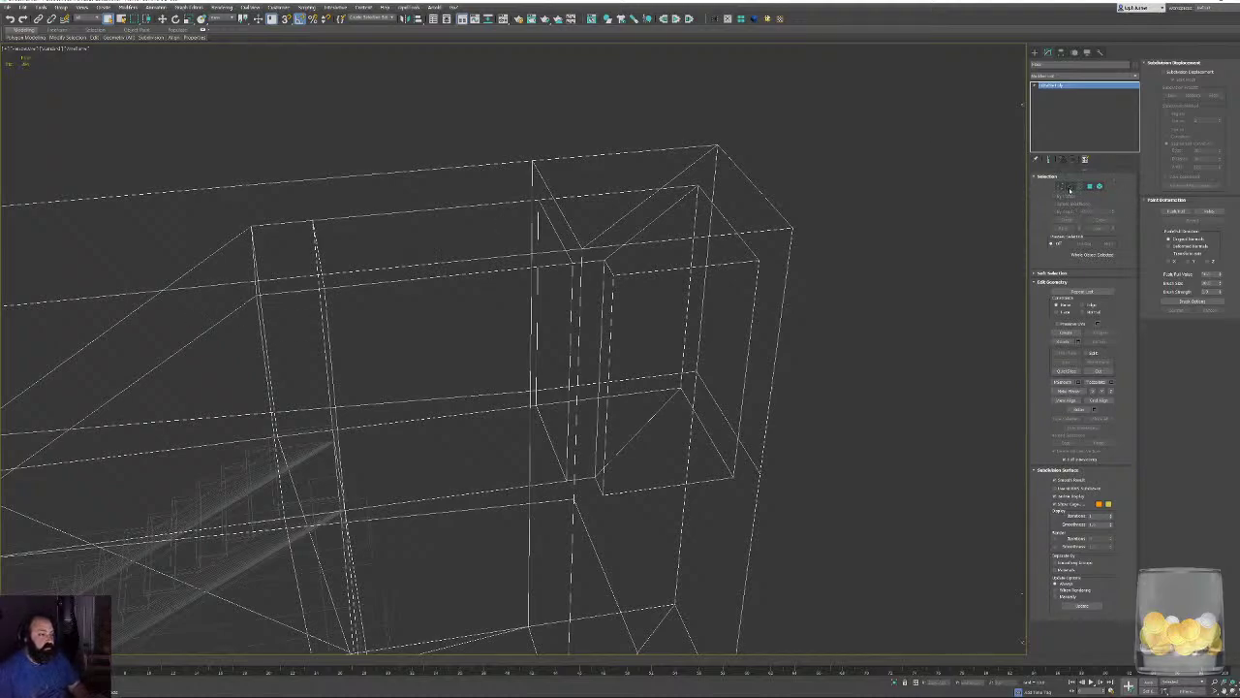
click(1069, 186)
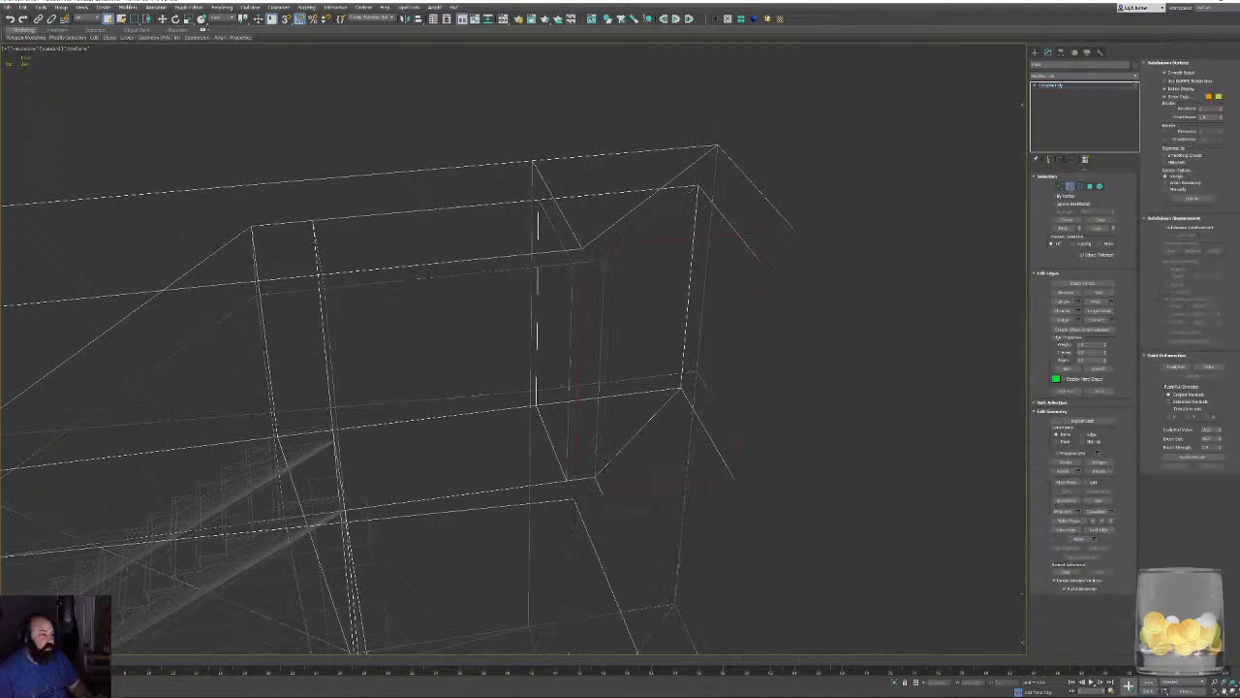
click(461, 206)
alt+middle_drag(482, 293, 458, 295)
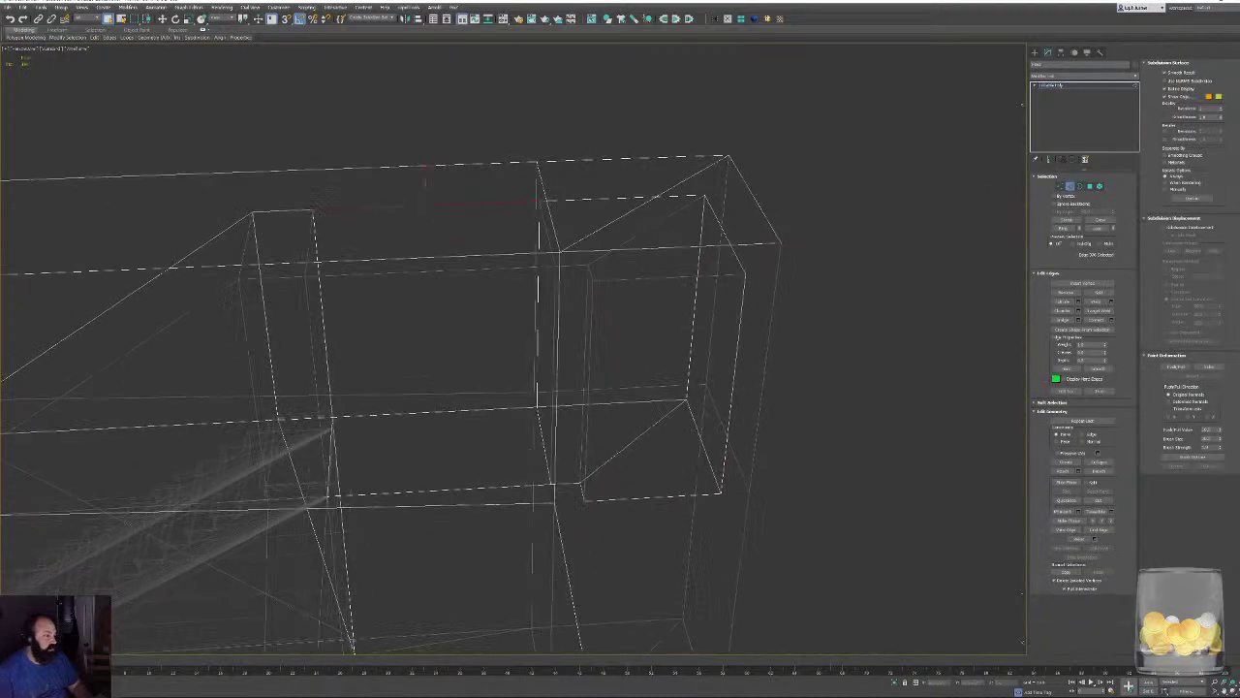
click(448, 397)
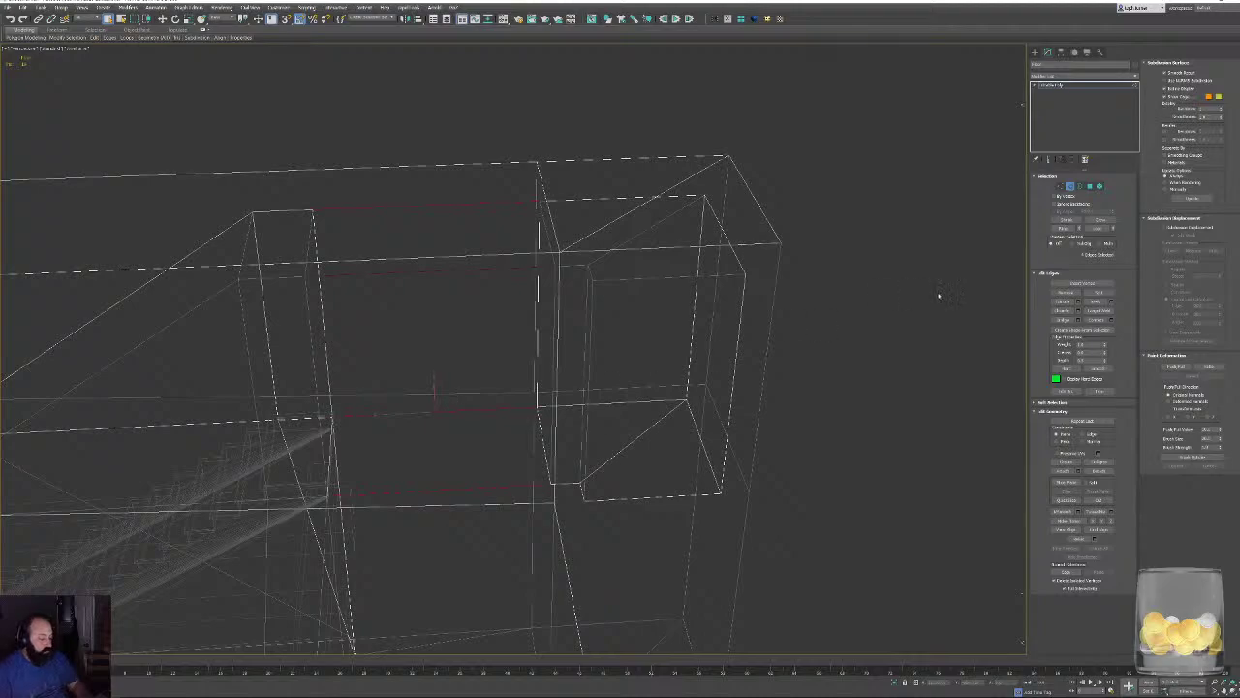
click(1097, 319)
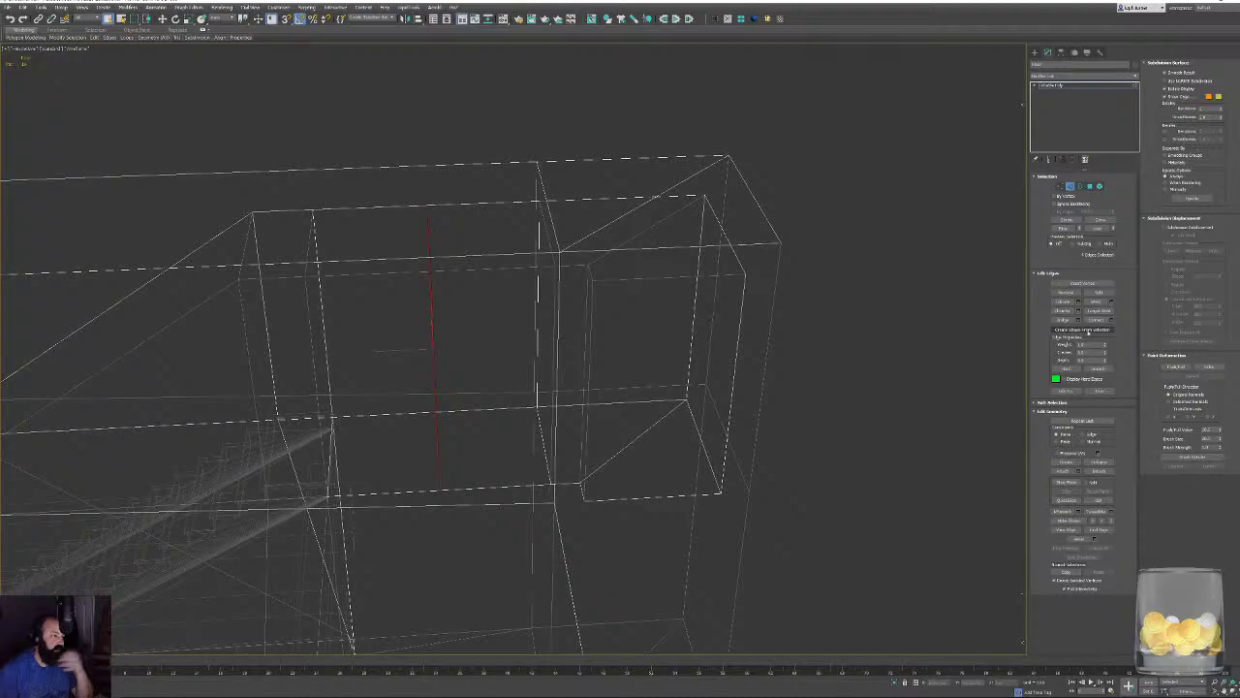
Create a linear spline shape from the new edge loop around the passage and leave edge editing.
click(1082, 330)
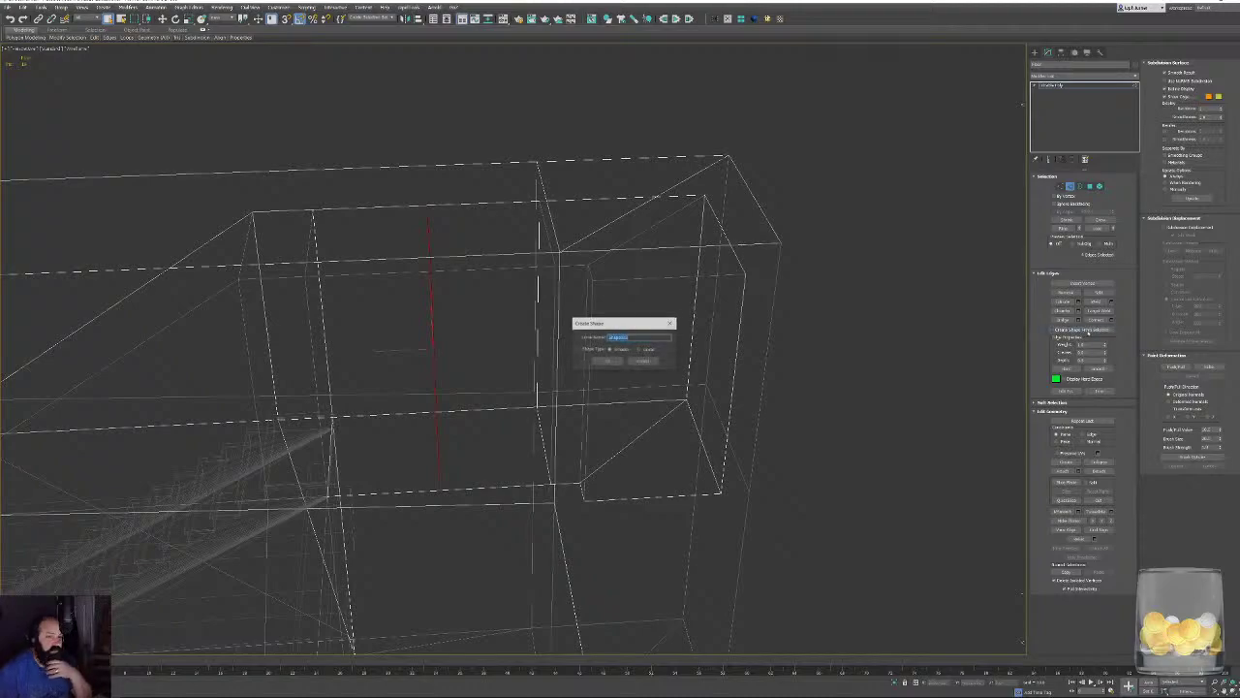
click(642, 350)
click(607, 360)
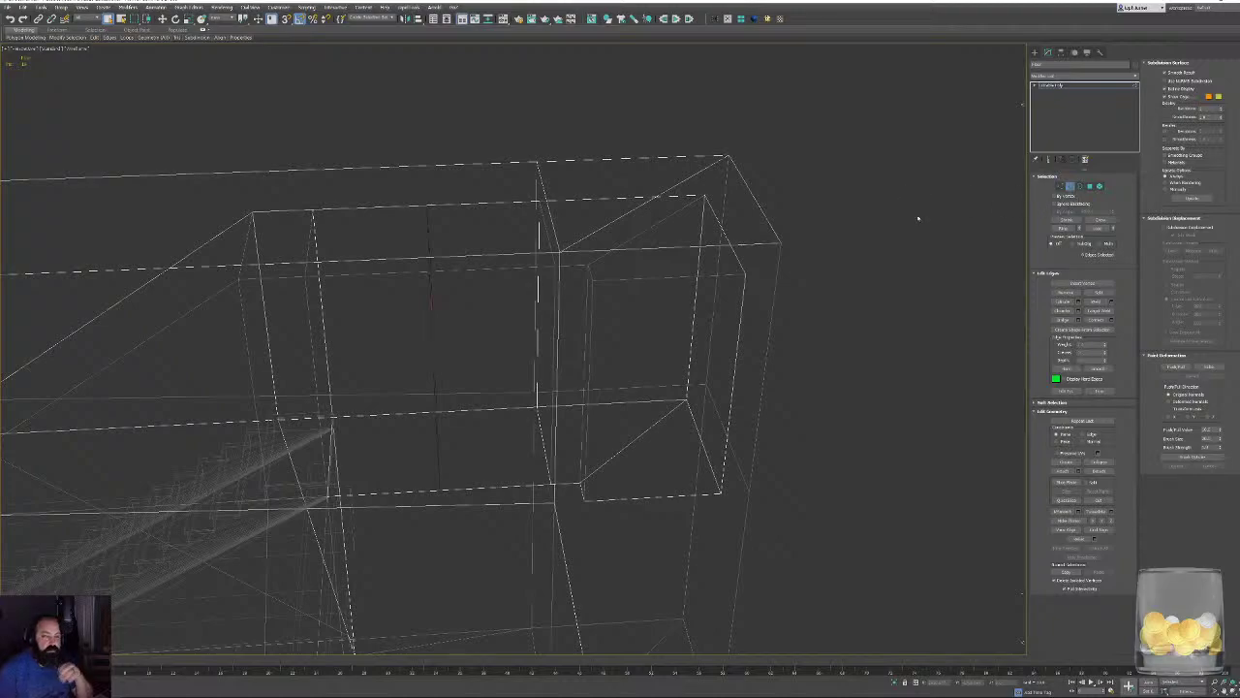
click(1070, 186)
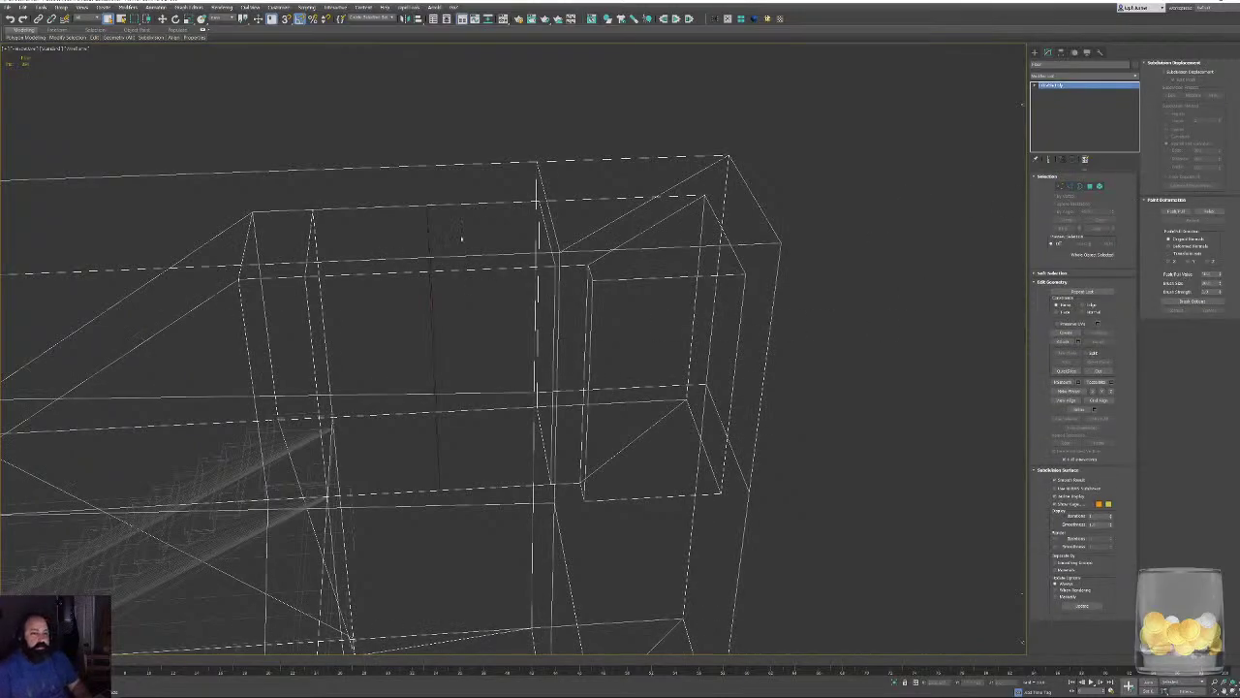
Select the new passage spline and display it in the viewport with a rectangular rendering cross-section.
click(426, 229)
key(z)
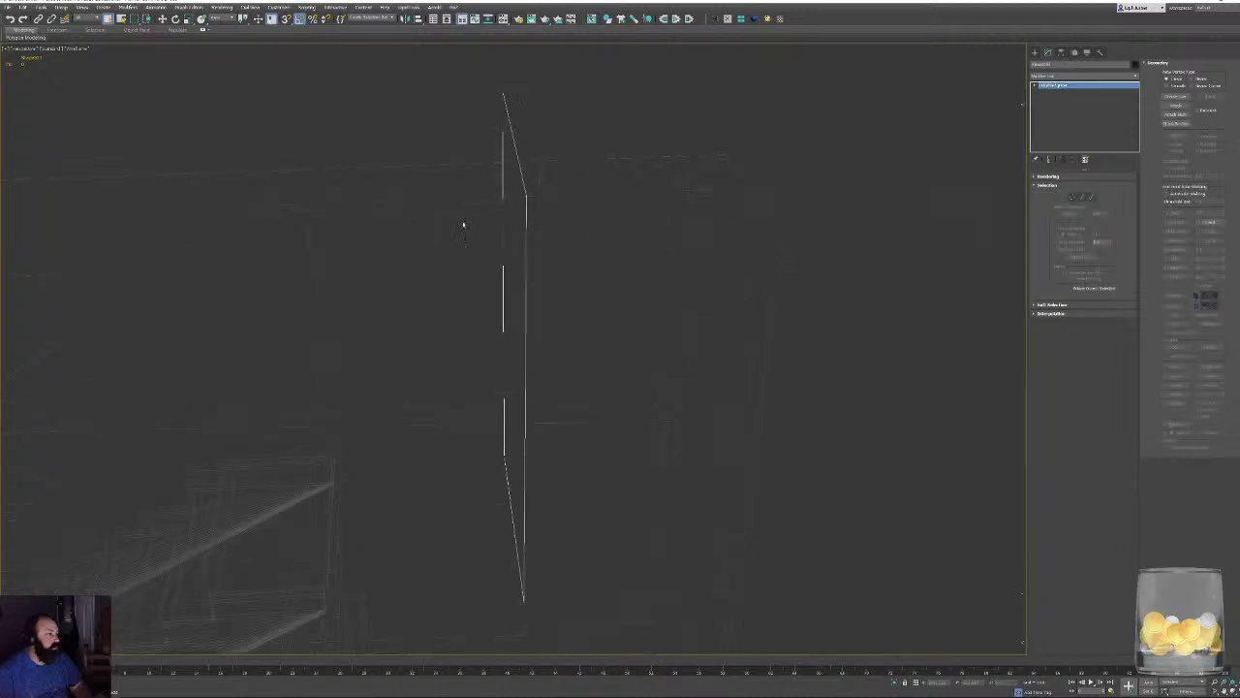
alt+middle_drag(463, 223, 579, 229)
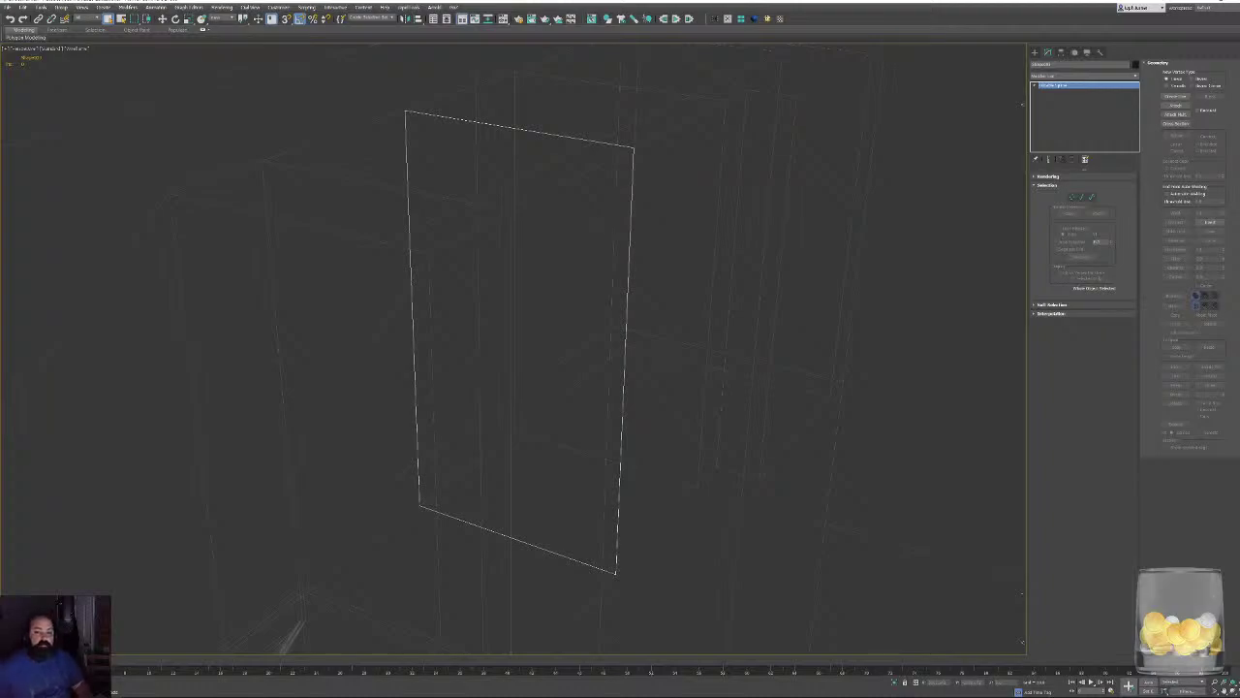
alt+middle_drag(489, 231, 540, 244)
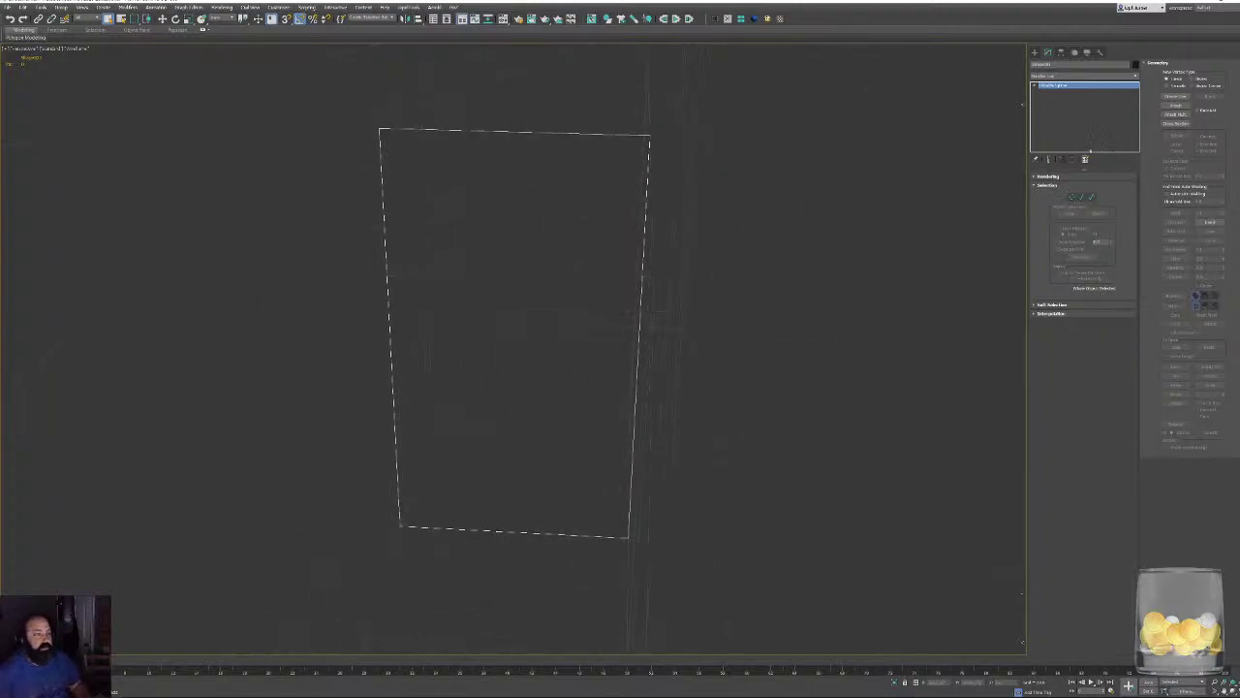
click(1049, 177)
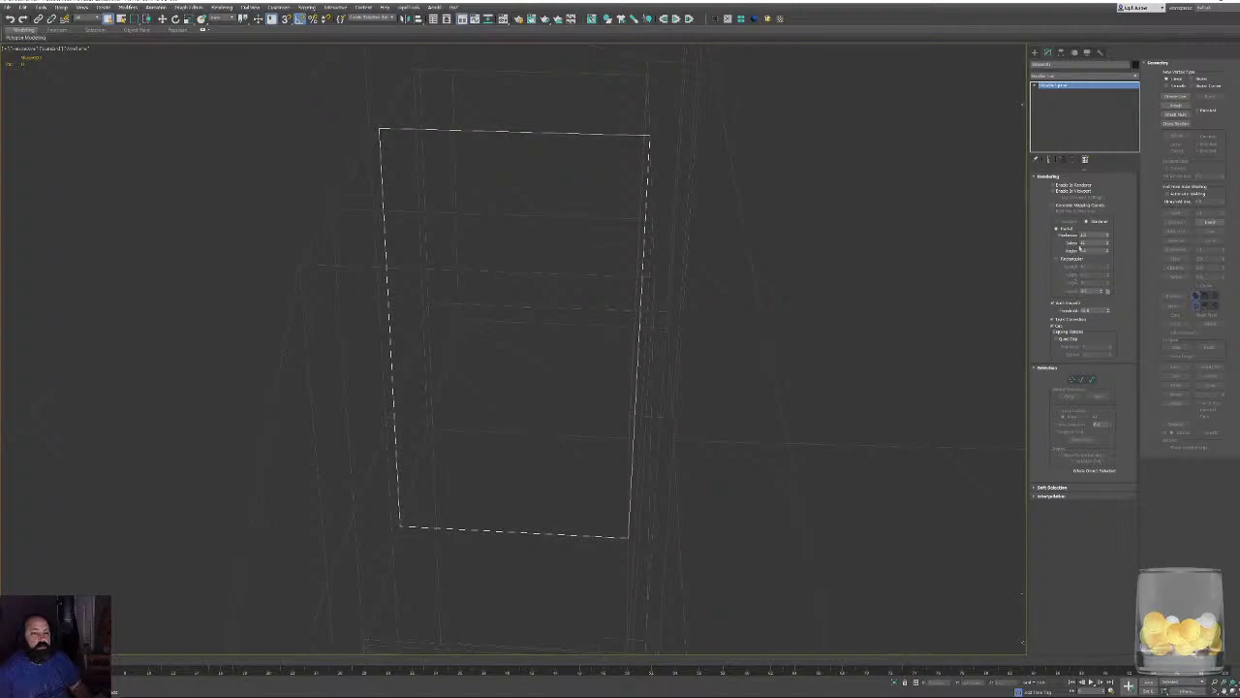
click(1060, 257)
click(1074, 191)
Increase the rectangular cross-section's width to give the door frame depth along the passage.
alt+middle_drag(678, 267, 705, 289)
drag(1108, 277, 1083, 240)
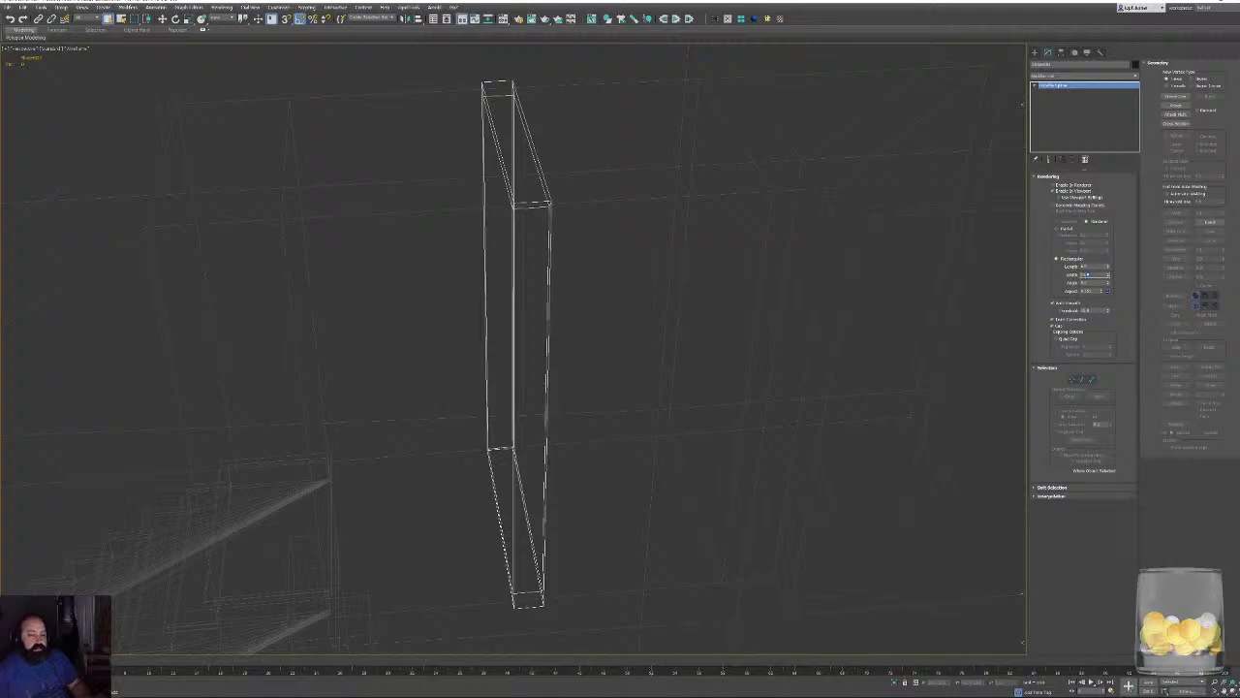
text(0)
key(Return)
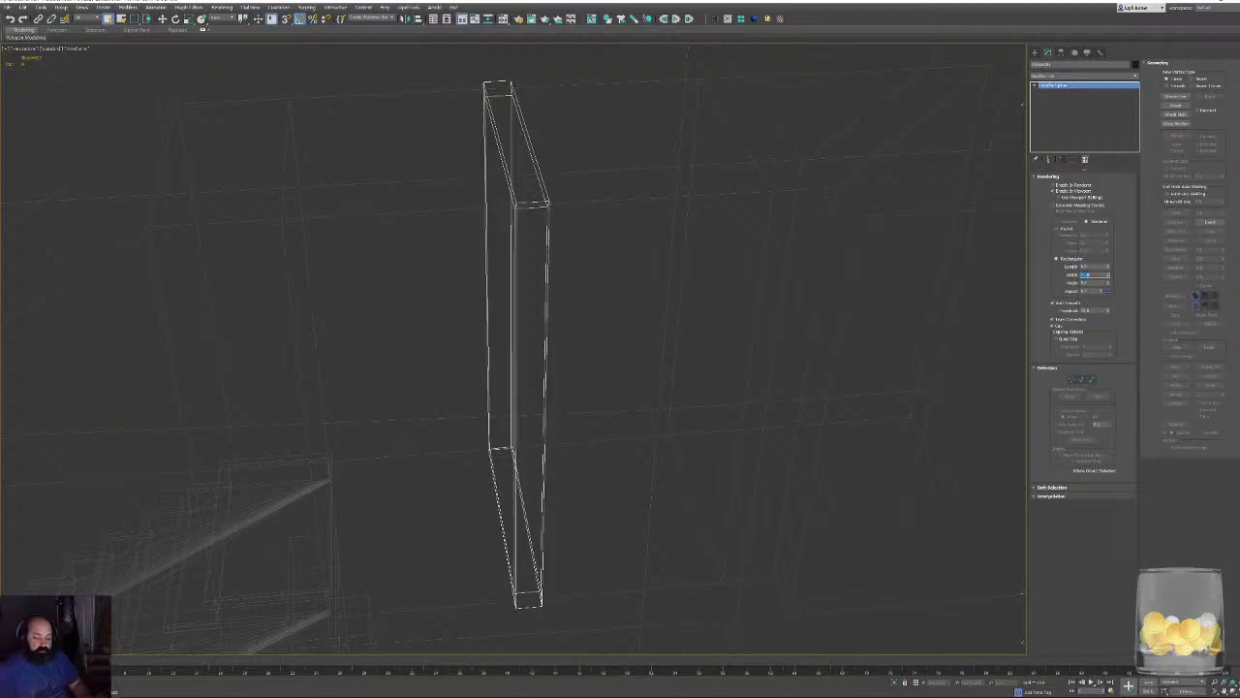
Set the rectangular cross-section's length to 8 after checking the frame's upper corner.
alt+middle_drag(672, 371, 528, 417)
scroll(438, 300, up, 1)
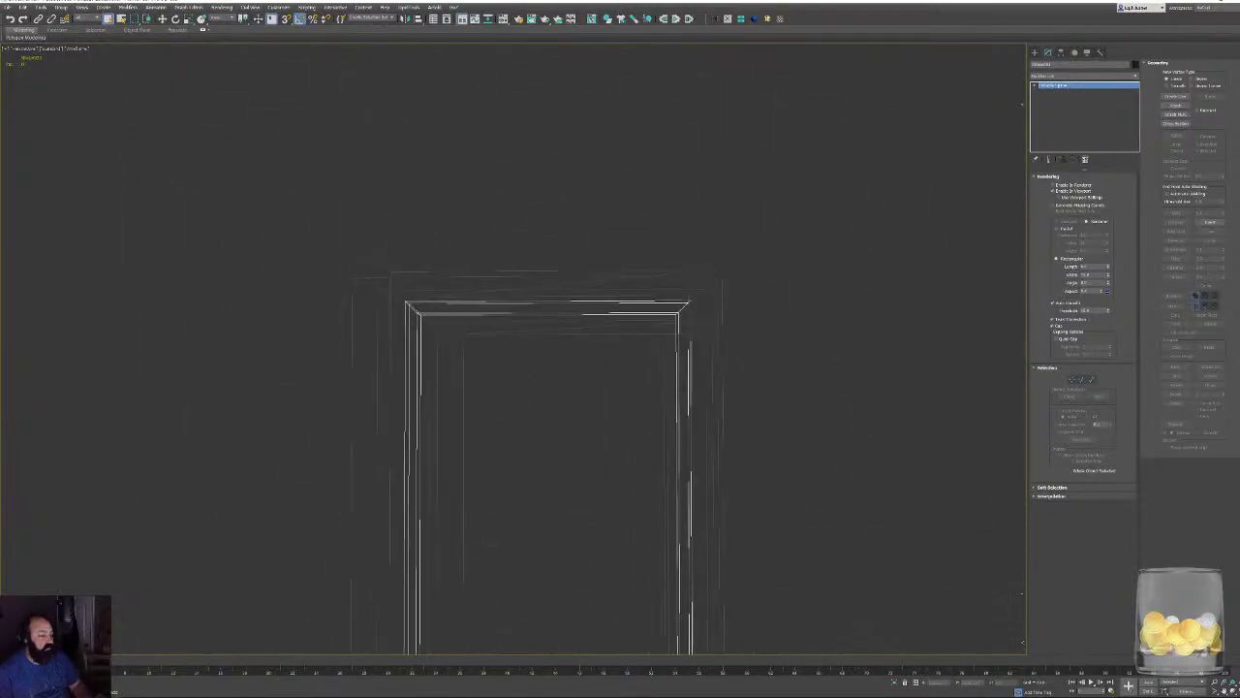
alt+middle_drag(438, 300, 228, 381)
scroll(478, 381, up, 7)
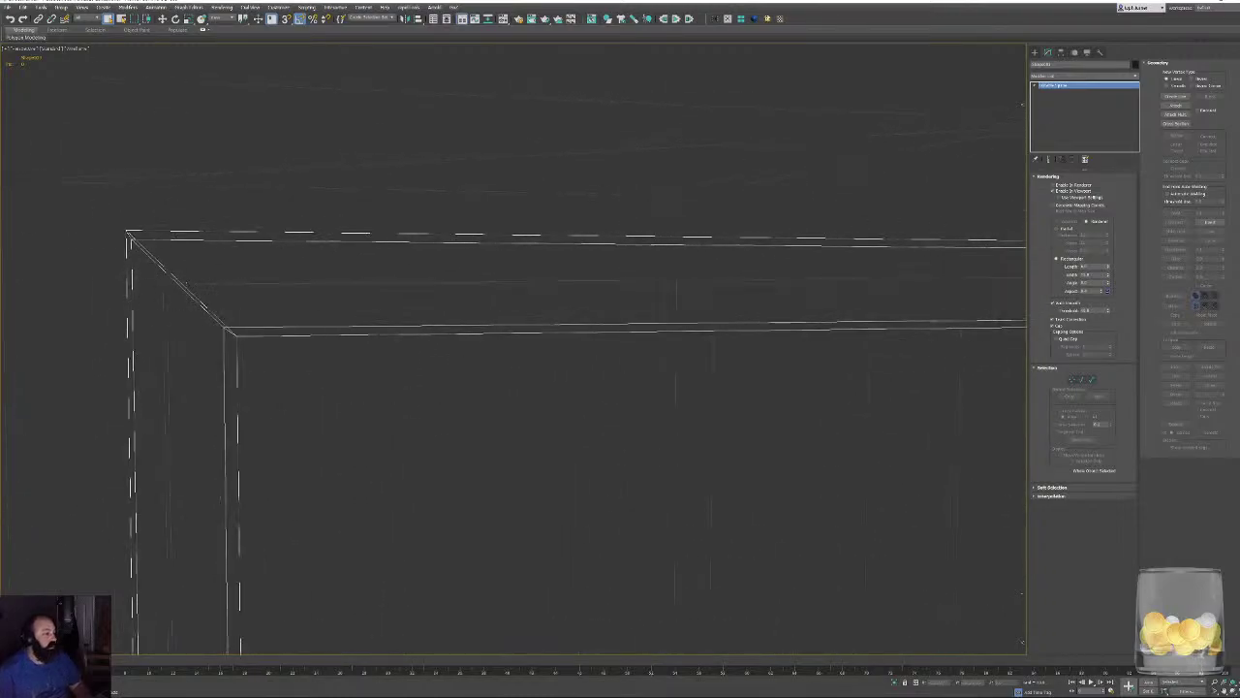
mouse_move(200, 275)
alt+middle_down()
mouse_move(498, 307)
mouse_move(498, 318)
mouse_move(706, 309)
mouse_move(665, 255)
mouse_move(884, 354)
alt+middle_up()
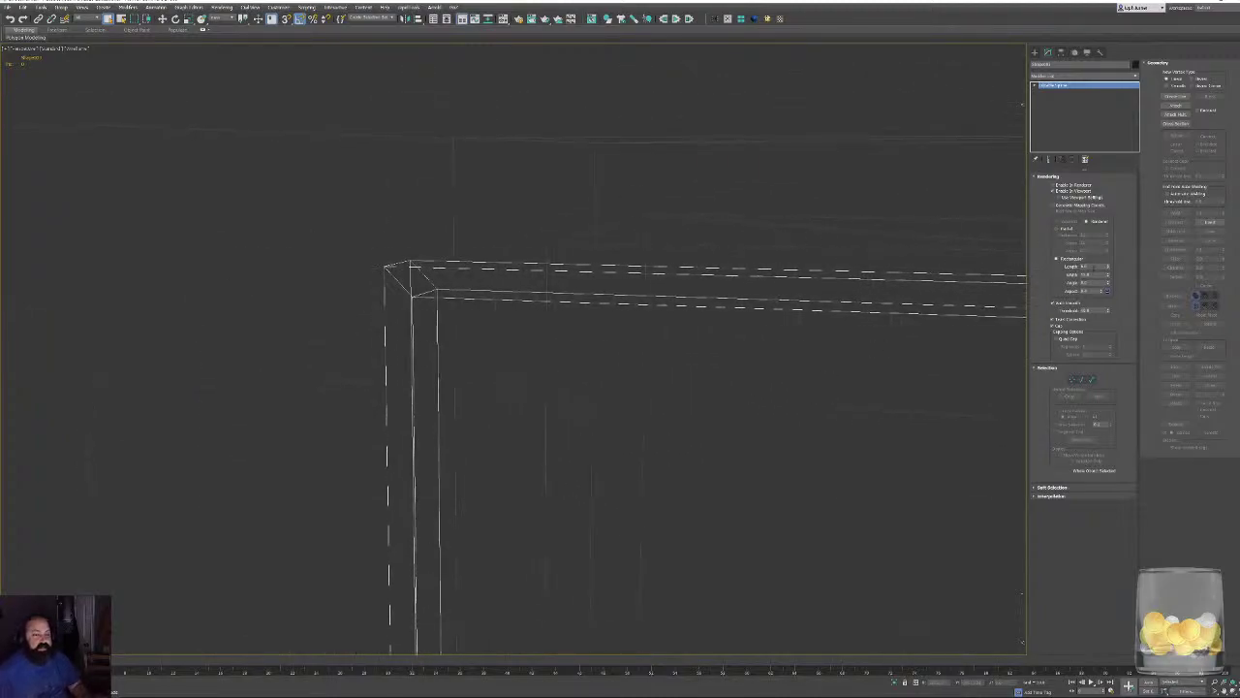
text(8)
key(Return)
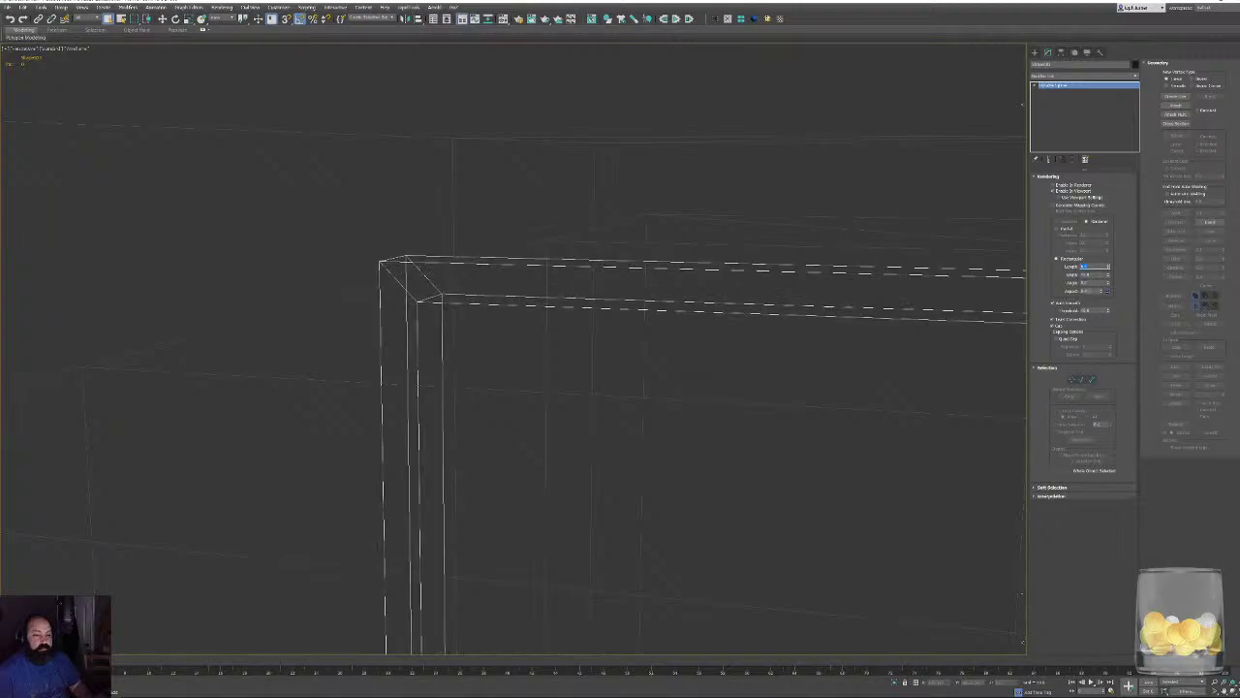
Inspect the frame inside the passage and increase its rectangular length for a thicker trim.
alt+middle_drag(443, 513, 622, 415)
scroll(700, 419, down, 7)
scroll(699, 418, up, 3)
scroll(595, 369, up, 4)
alt+middle_drag(722, 429, 575, 253)
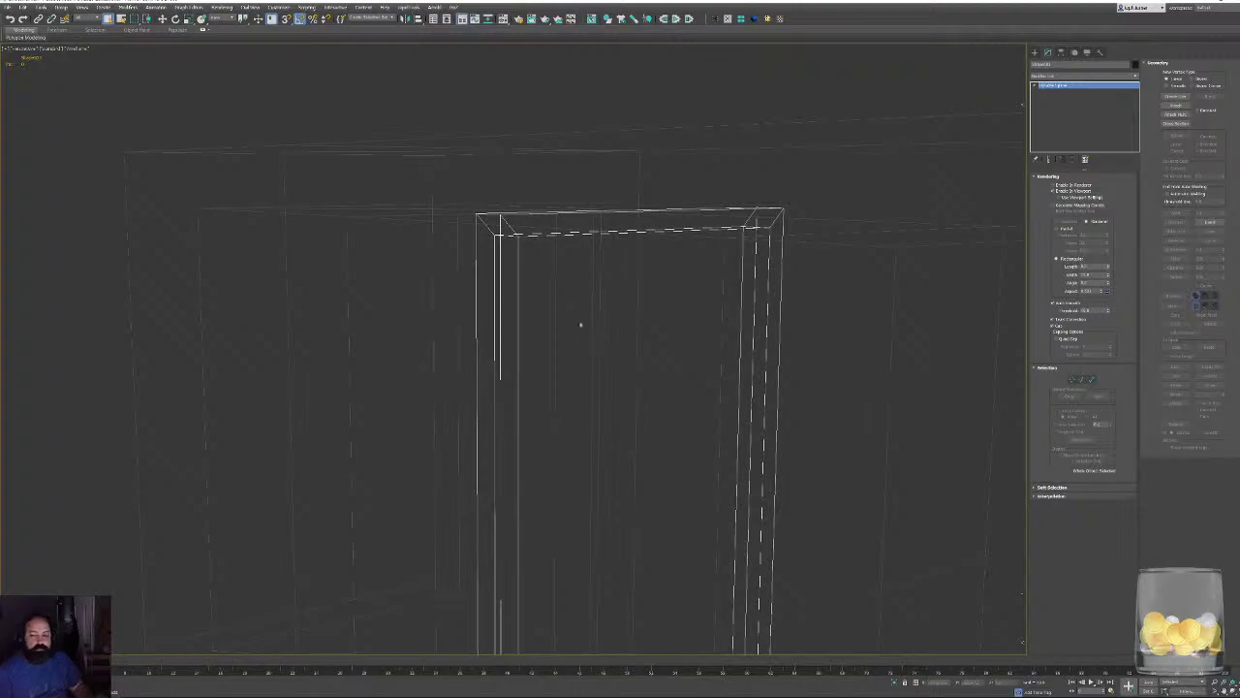
alt+middle_drag(581, 325, 224, 315)
scroll(463, 377, down, 5)
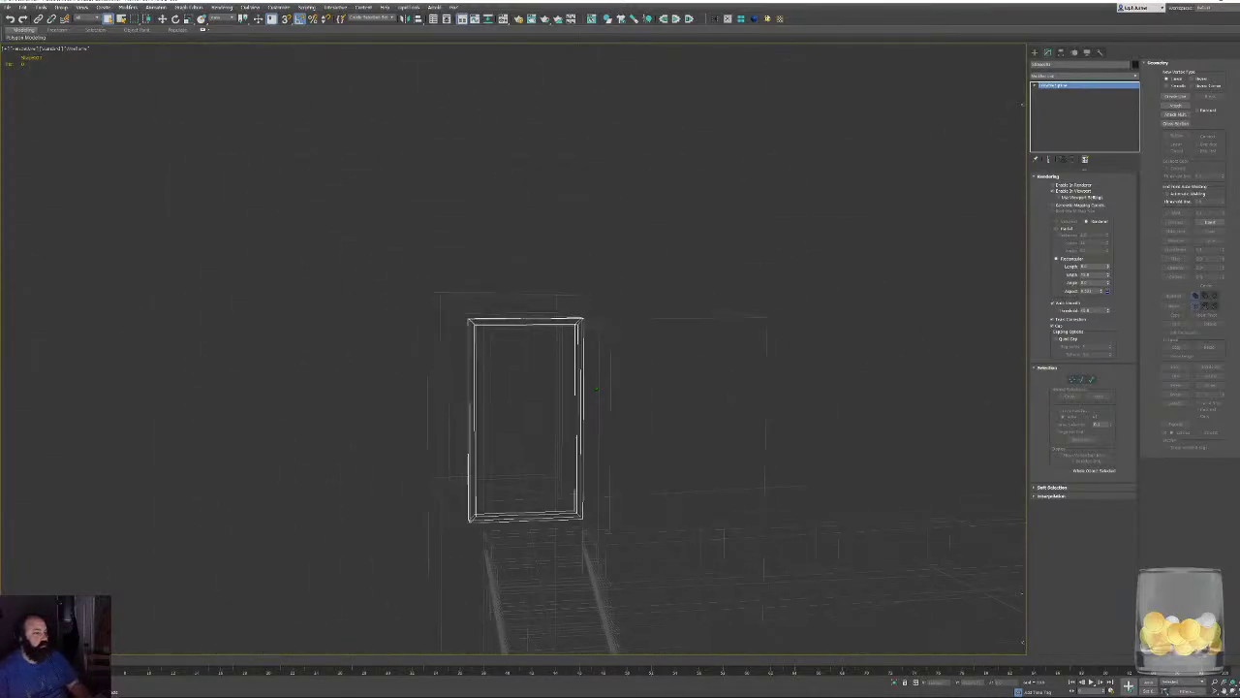
alt+middle_drag(596, 389, 810, 463)
scroll(565, 437, up, 3)
middle_drag(633, 426, 668, 385)
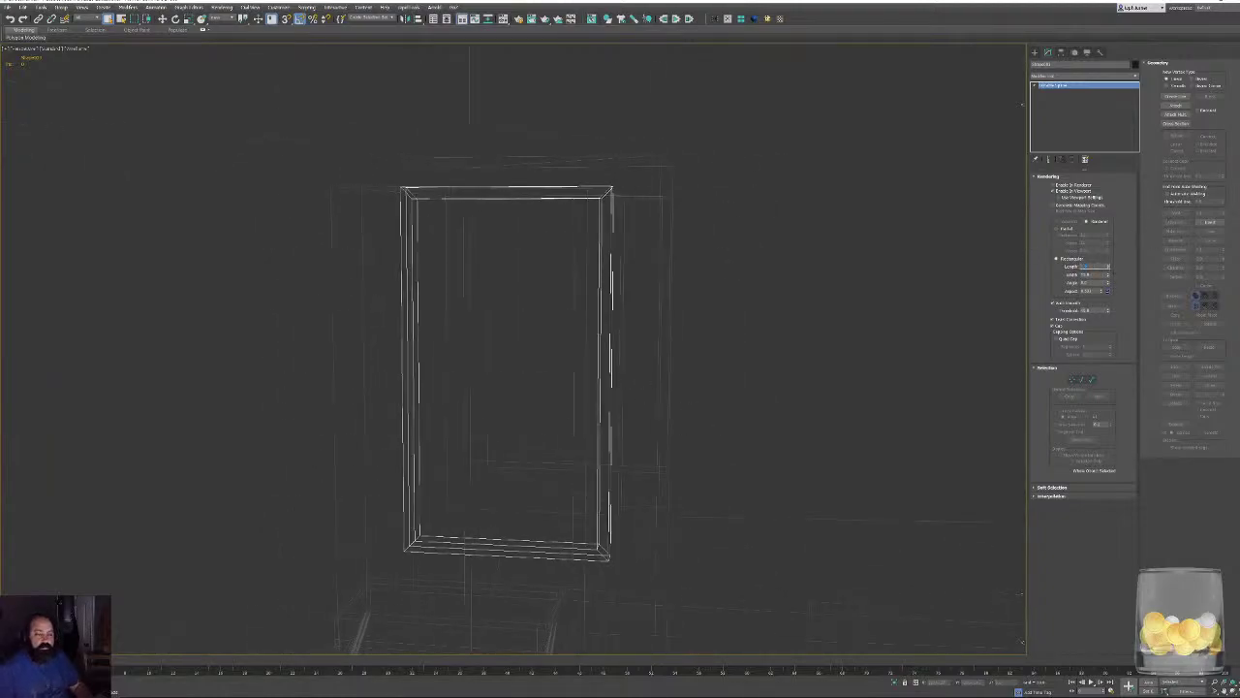
key(Return)
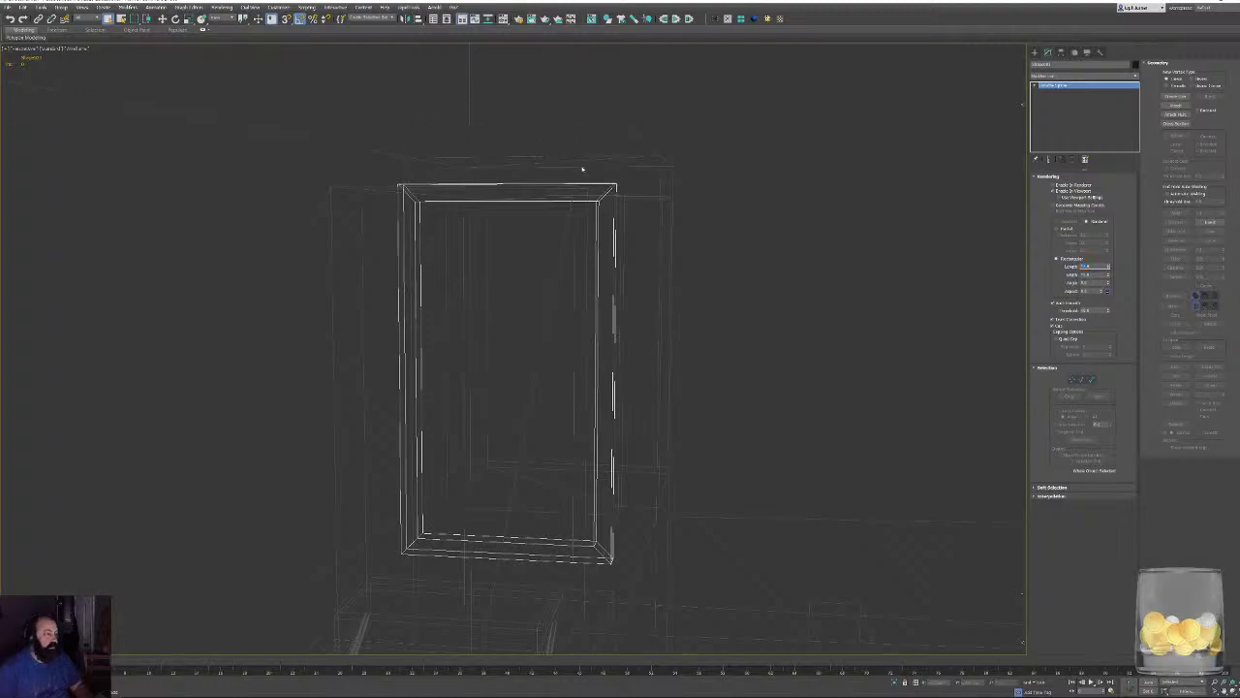
Convert the rectangular frame spline to an editable poly and inspect its edges.
right_click(579, 167)
click(608, 174)
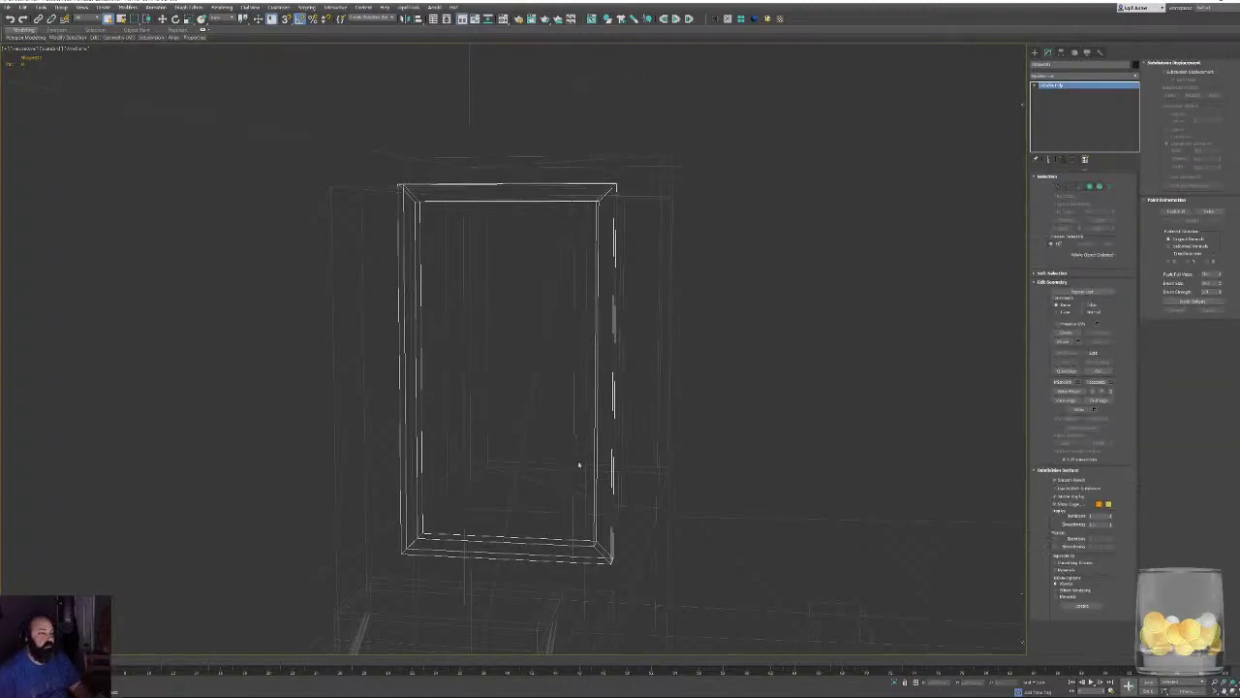
mouse_move(583, 492)
alt+middle_down()
mouse_move(548, 432)
mouse_move(542, 498)
mouse_move(576, 496)
alt+middle_up()
scroll(542, 498, up, 1)
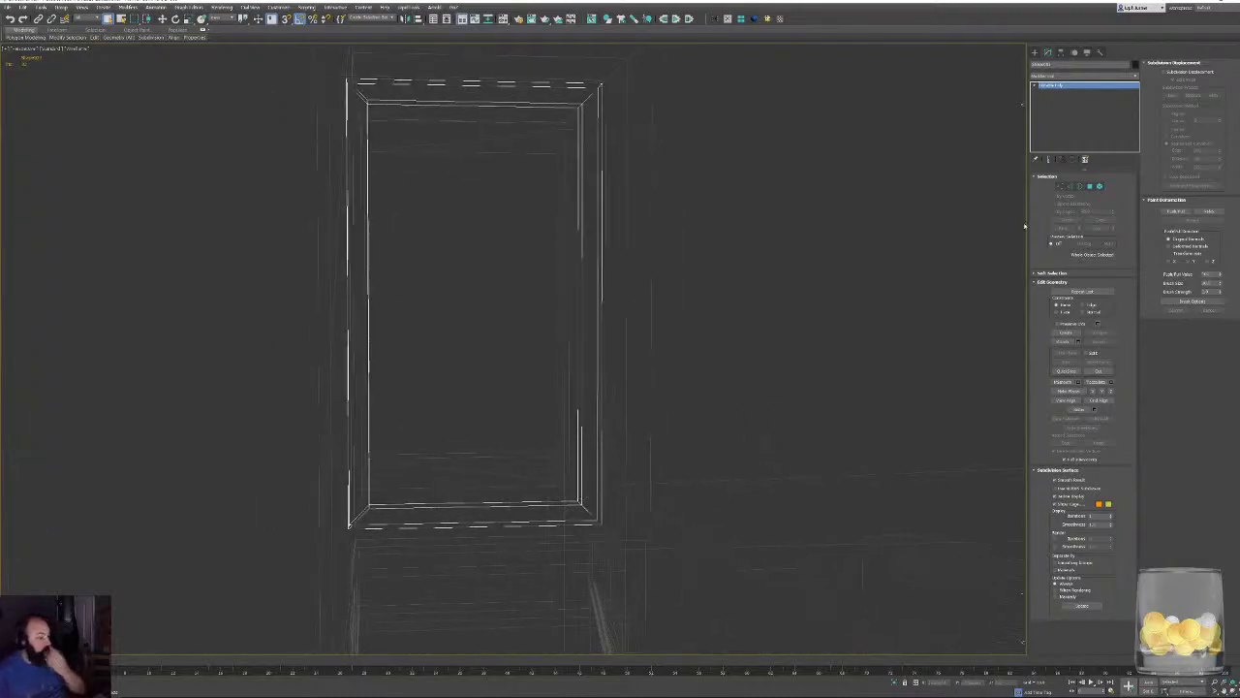
click(1069, 186)
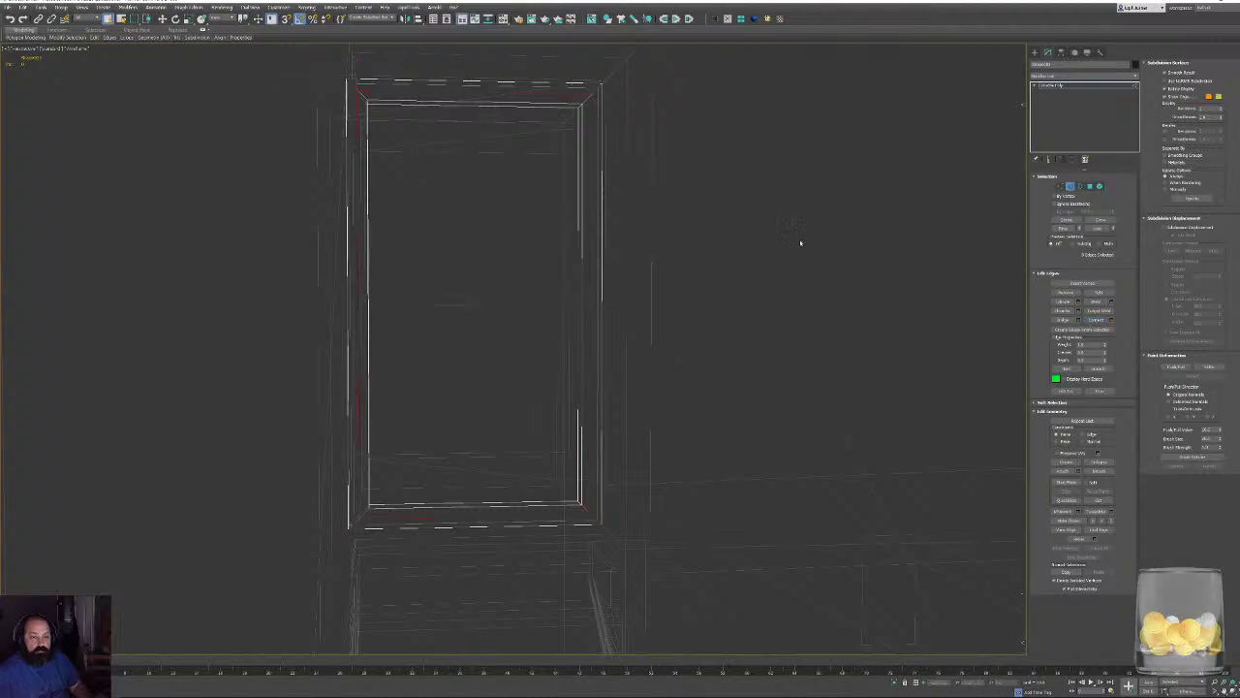
alt+middle_drag(803, 241, 950, 262)
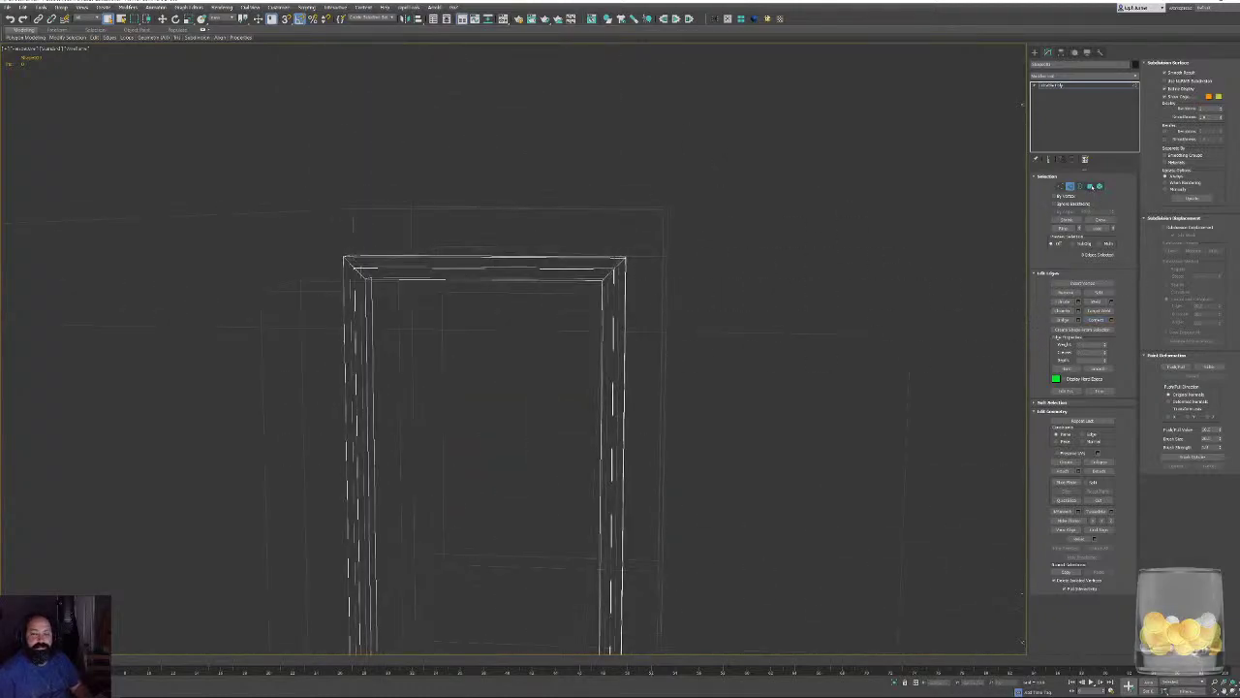
Select the loop of outer polygons around the door frame and remove them.
key(4)
alt+middle_drag(1015, 307, 601, 295)
click(597, 295)
shift+click(582, 279)
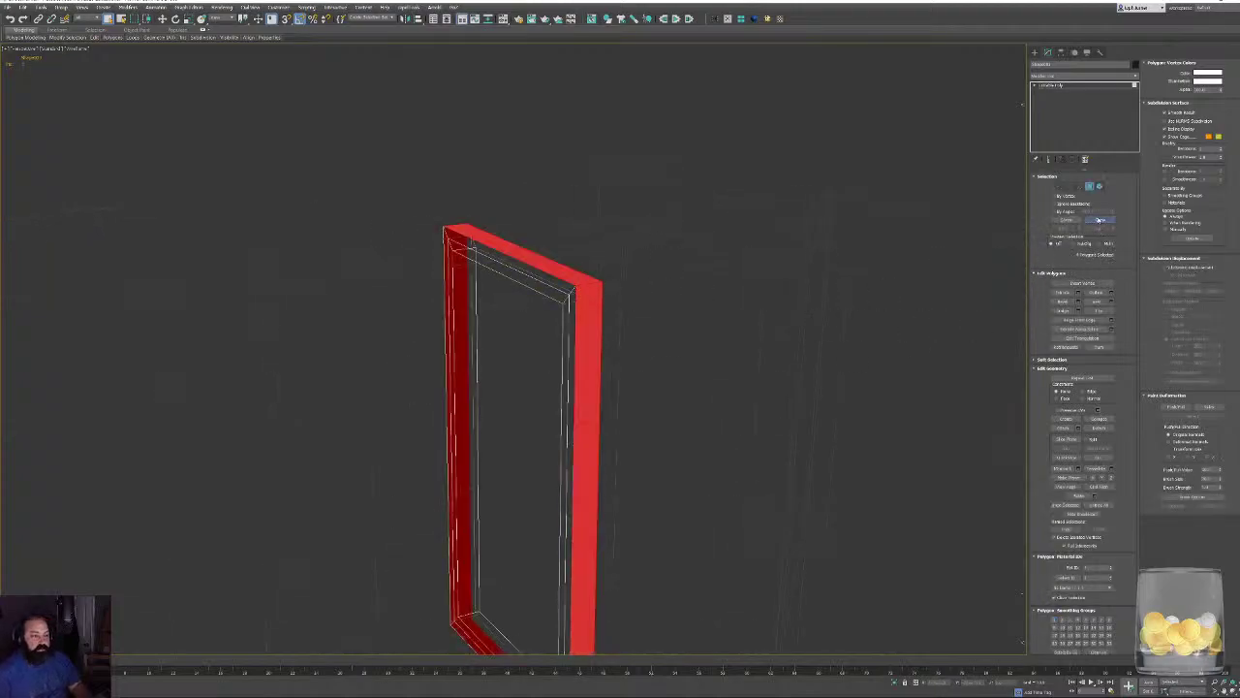
alt+middle_drag(737, 365, 801, 359)
click(687, 429)
alt+middle_drag(687, 429, 641, 155)
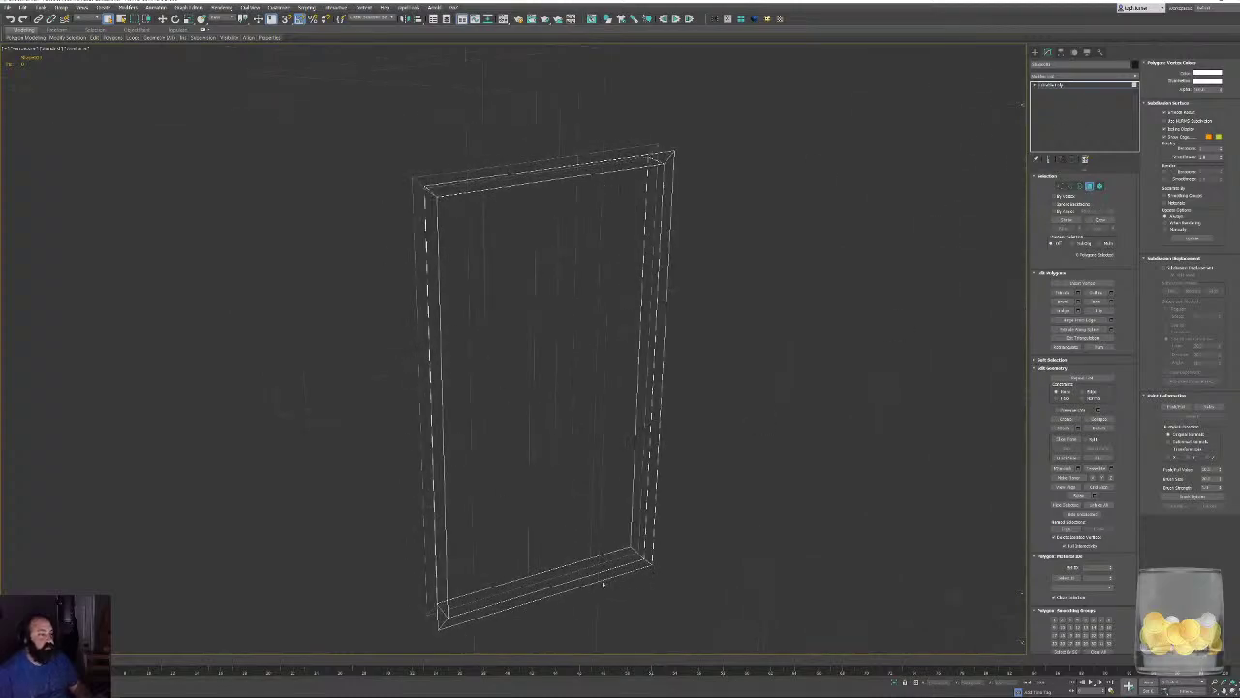
Delete the bottom bar of the door frame, leaving the two legs and the header.
click(544, 596)
key(Delete)
alt+middle_drag(543, 596, 536, 283)
alt+middle_drag(703, 492, 689, 523)
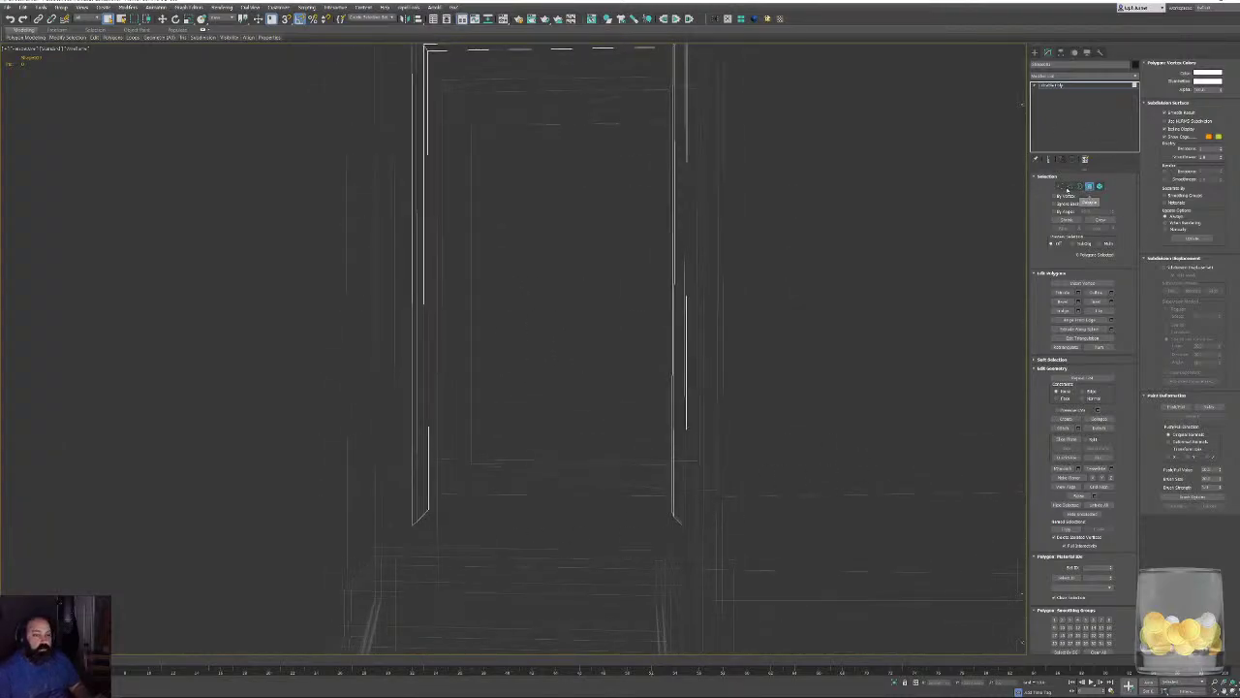
Level the inner bottom vertices of both frame legs with the outer ones using the same Z height.
click(1060, 186)
drag(683, 552, 683, 552)
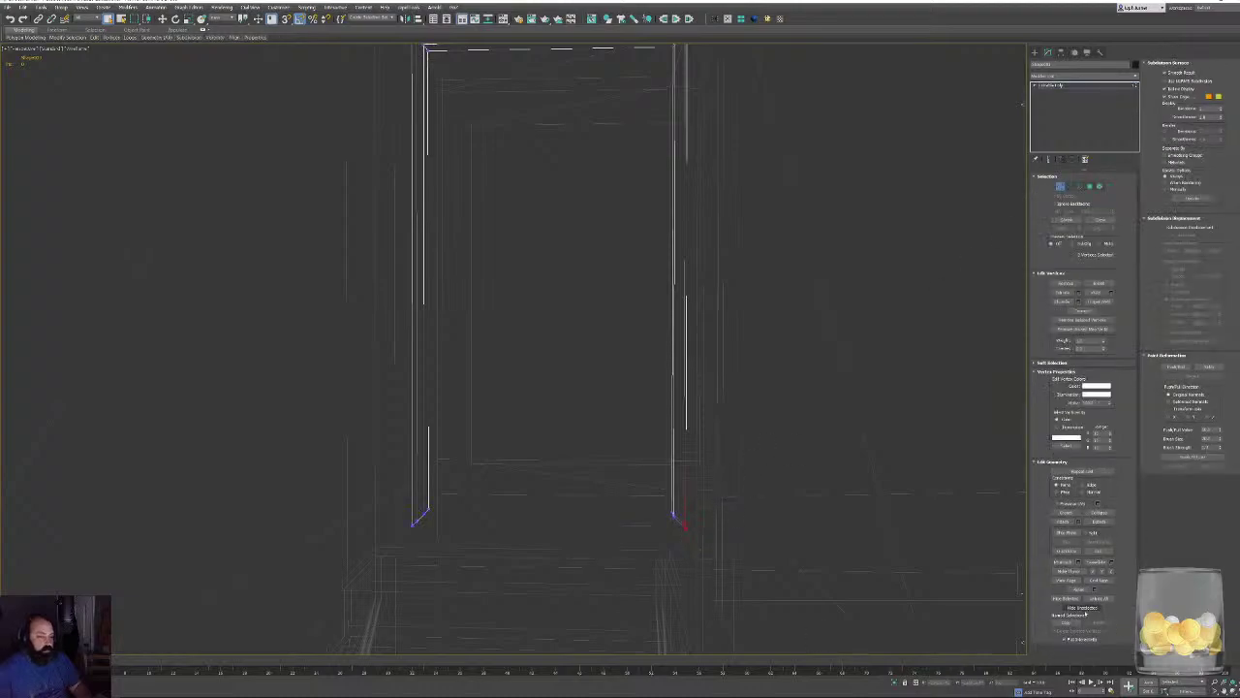
key(w)
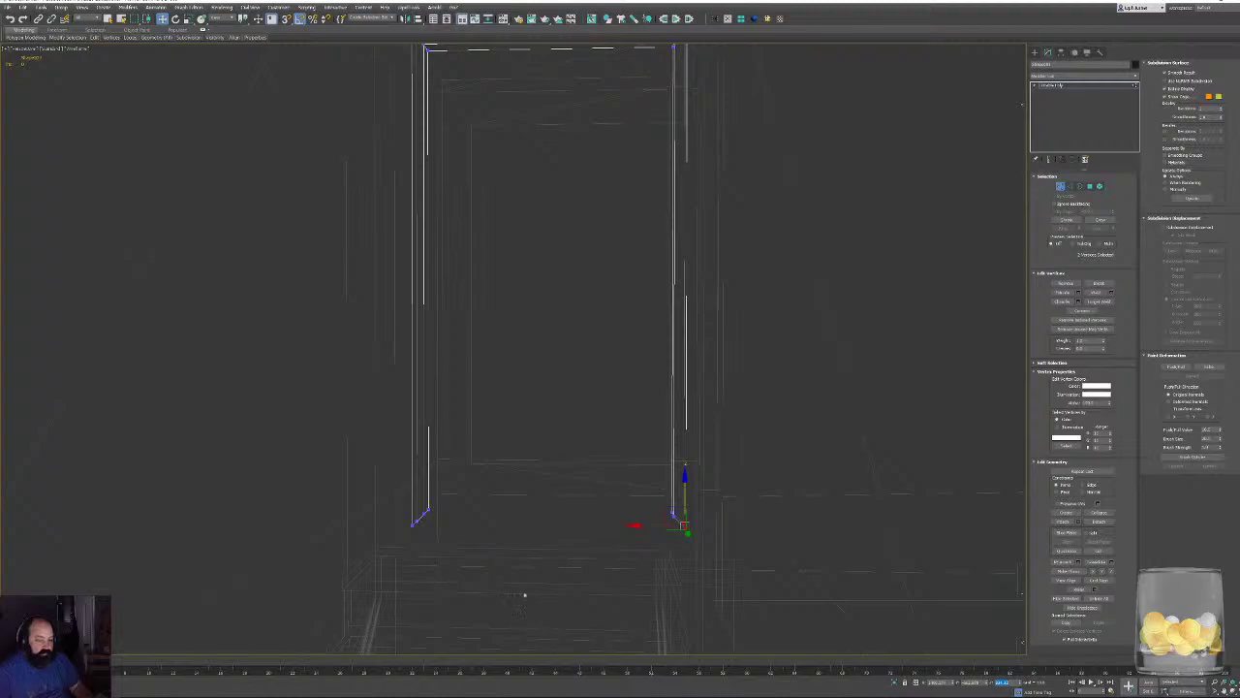
click(417, 519)
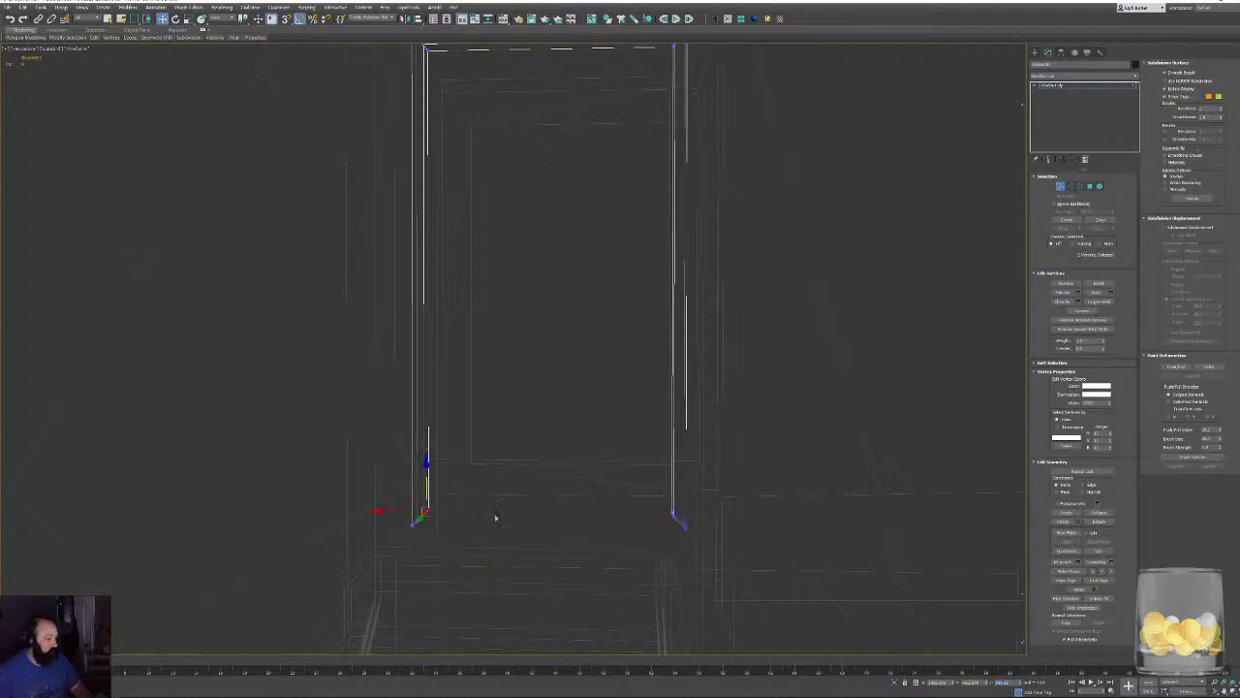
ctrl+click(675, 517)
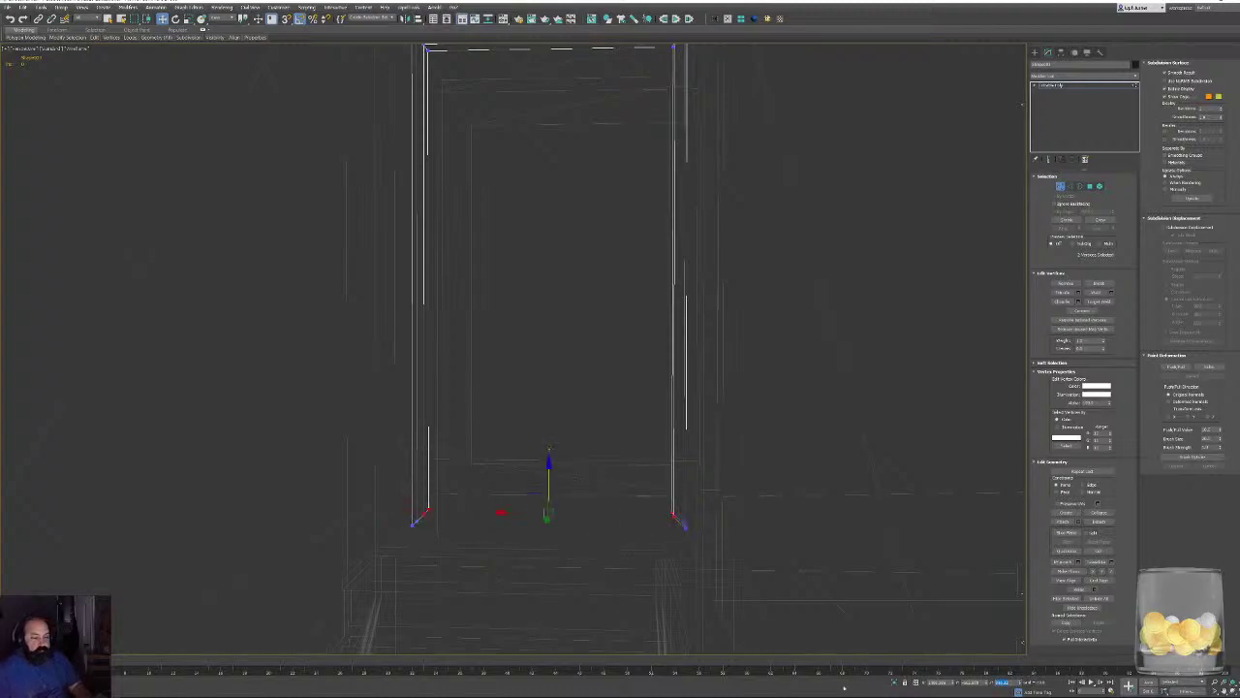
key(Return)
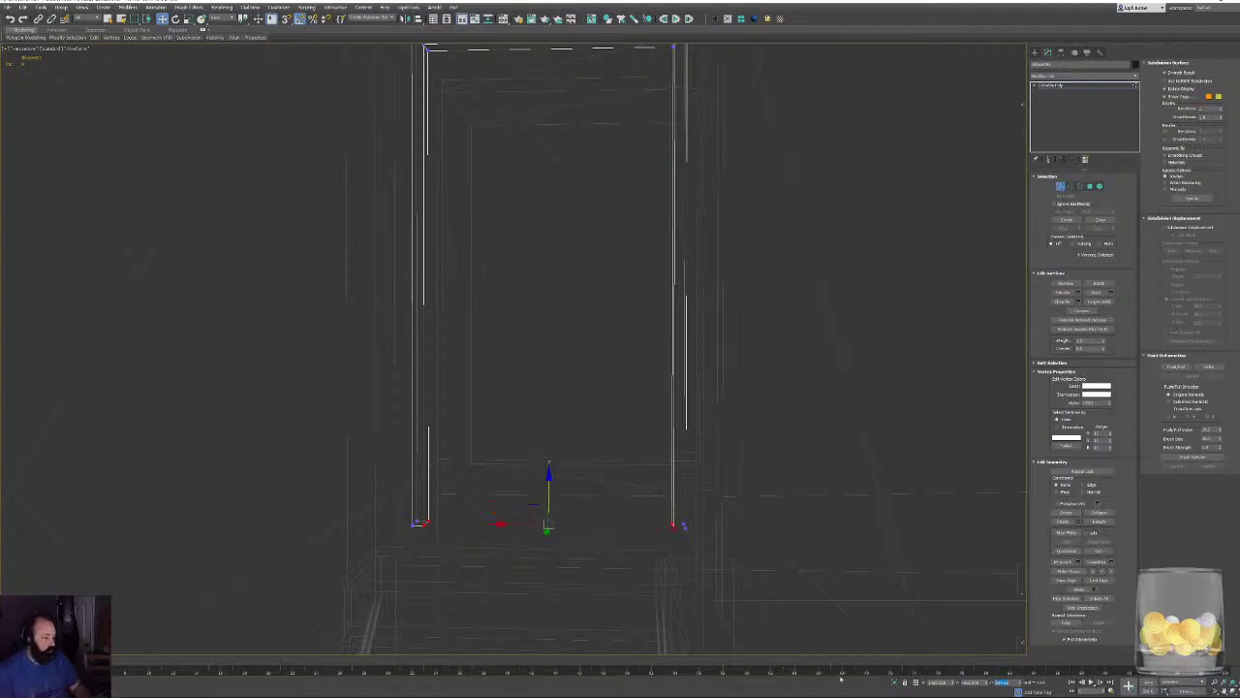
Select the frame's open border, deselect the edges at the leg bottoms, and bridge the remaining edges.
alt+middle_drag(866, 390, 698, 572)
alt+middle_drag(723, 434, 771, 433)
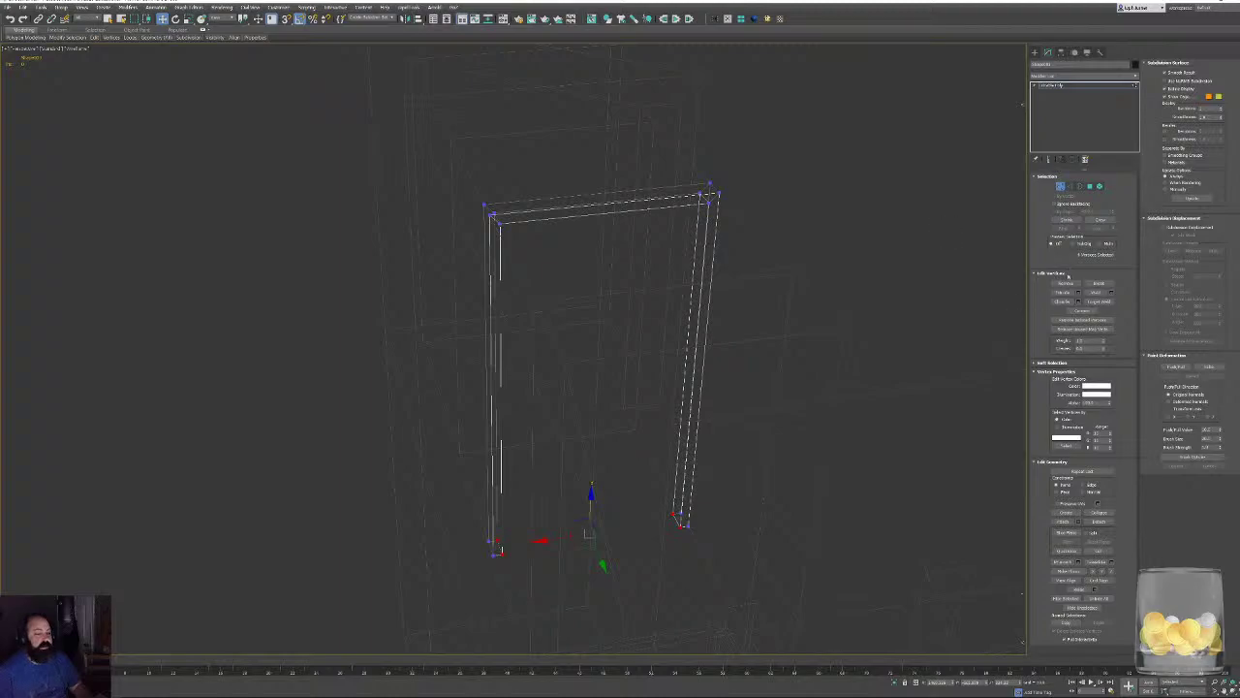
click(1079, 186)
drag(776, 210, 584, 258)
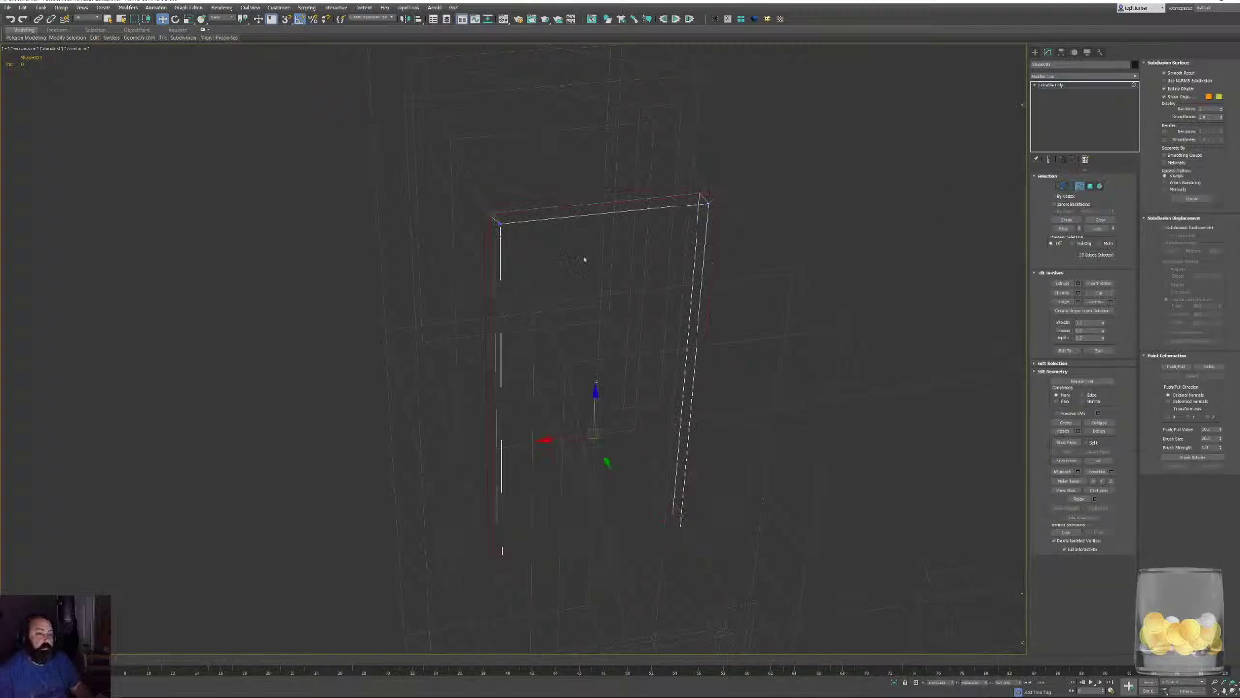
click(1070, 185)
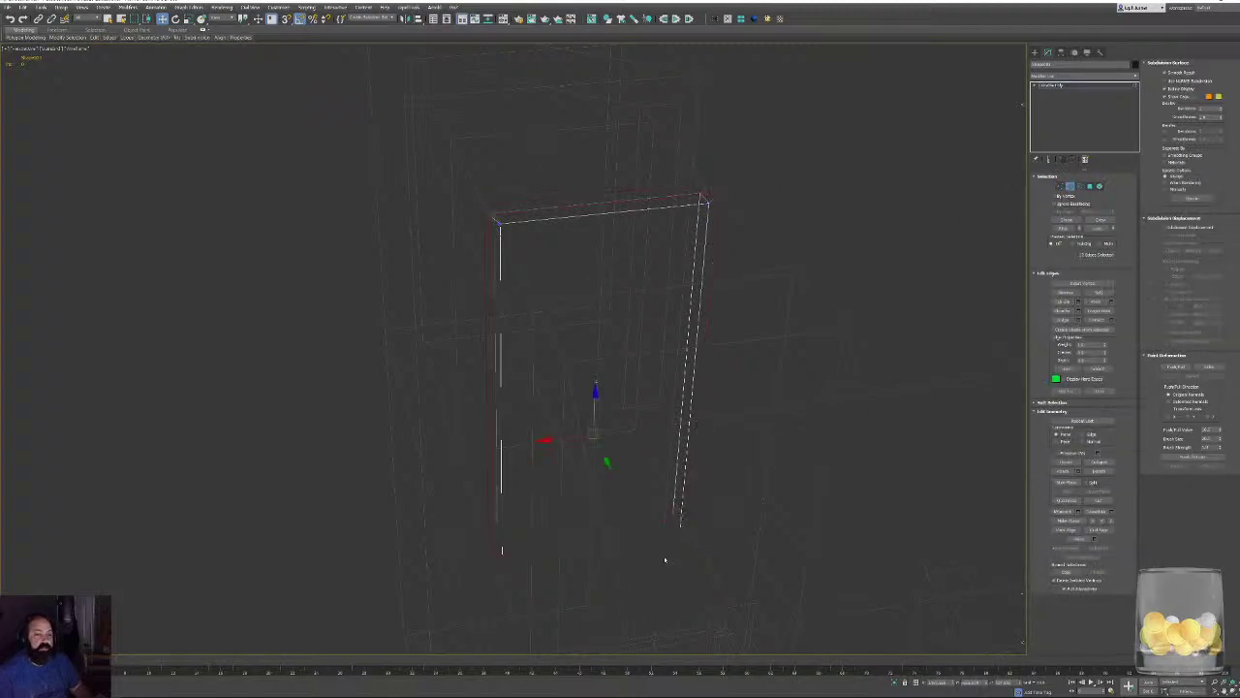
alt+click(676, 523)
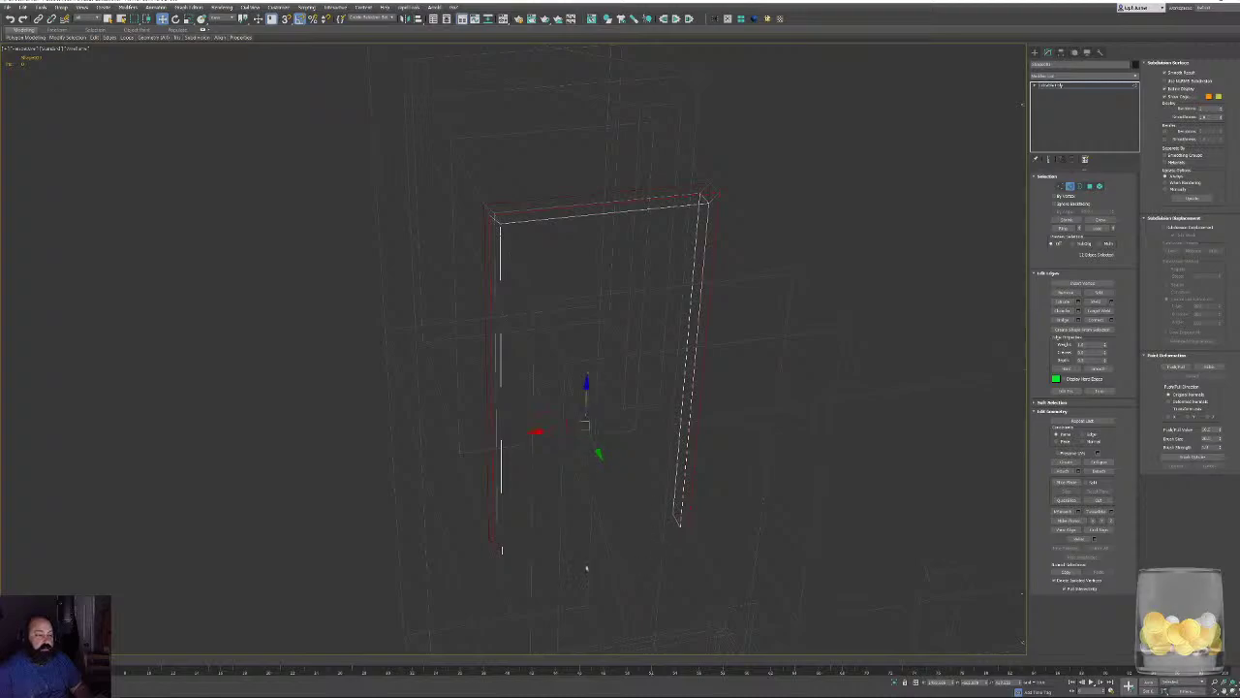
alt+click(502, 550)
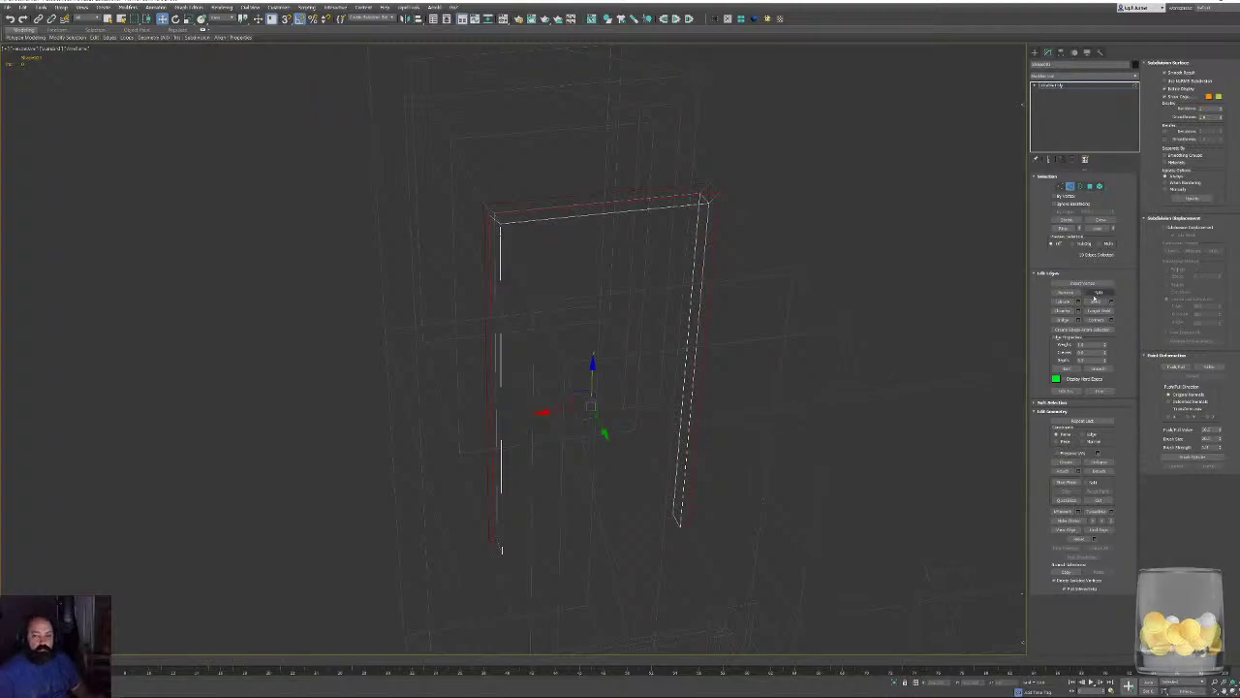
click(1064, 320)
alt+middle_drag(814, 481, 681, 348)
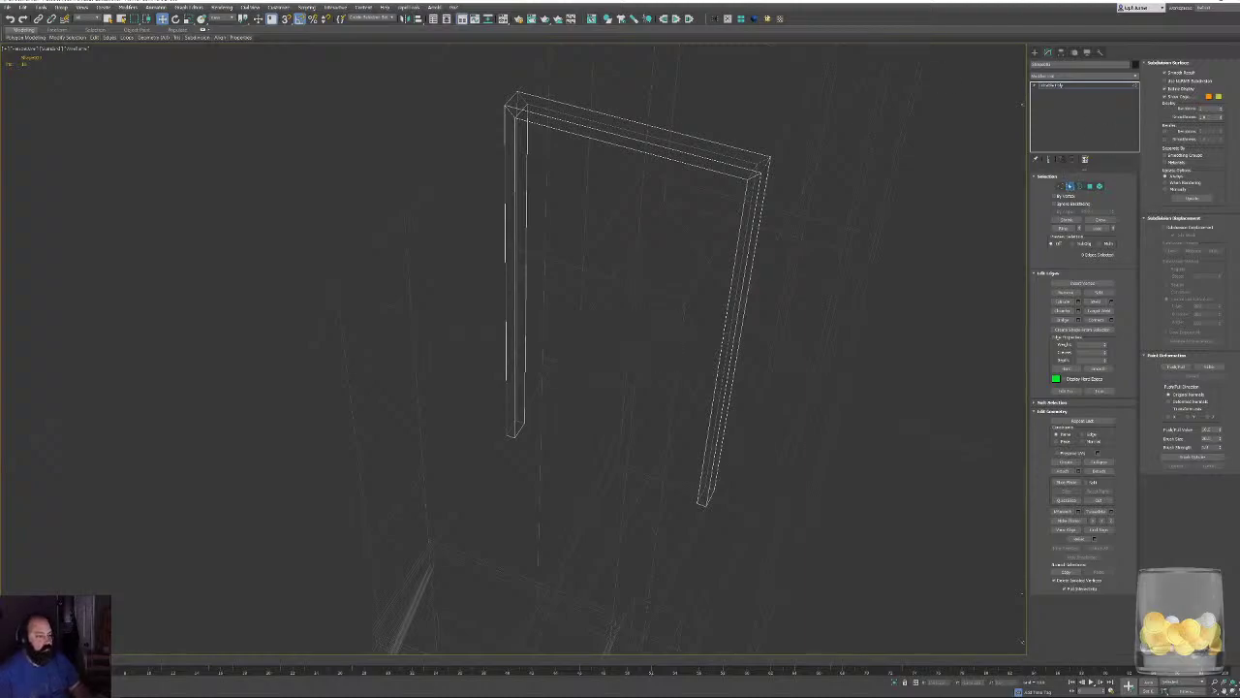
Leave edge editing, rename the door frame object, and bring up the front view.
click(1070, 186)
click(1063, 65)
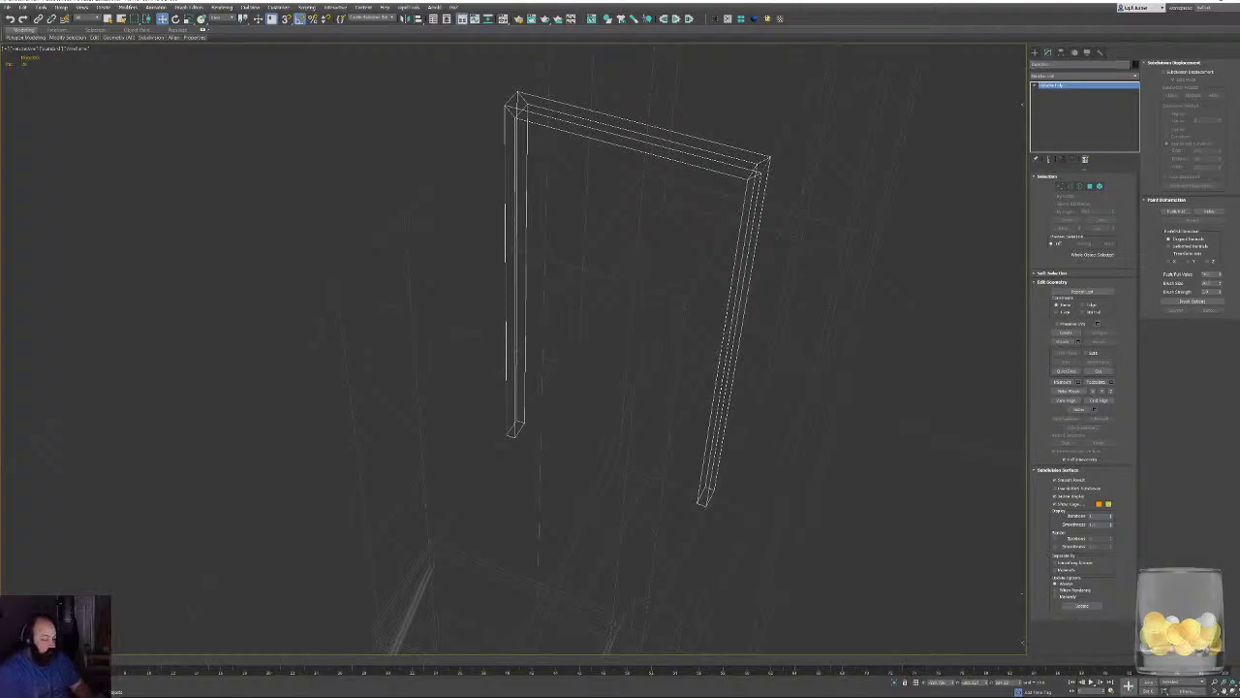
alt+middle_drag(650, 233, 524, 248)
alt+middle_drag(519, 163, 580, 301)
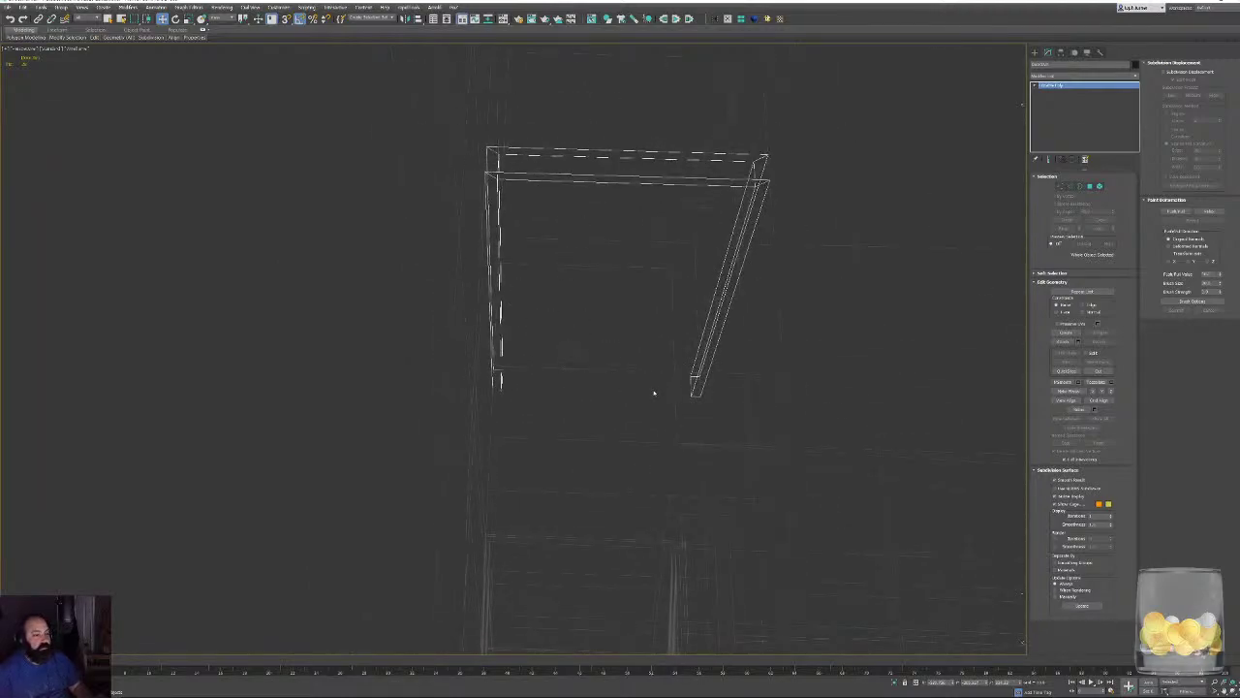
alt+middle_drag(634, 378, 692, 307)
key(f)
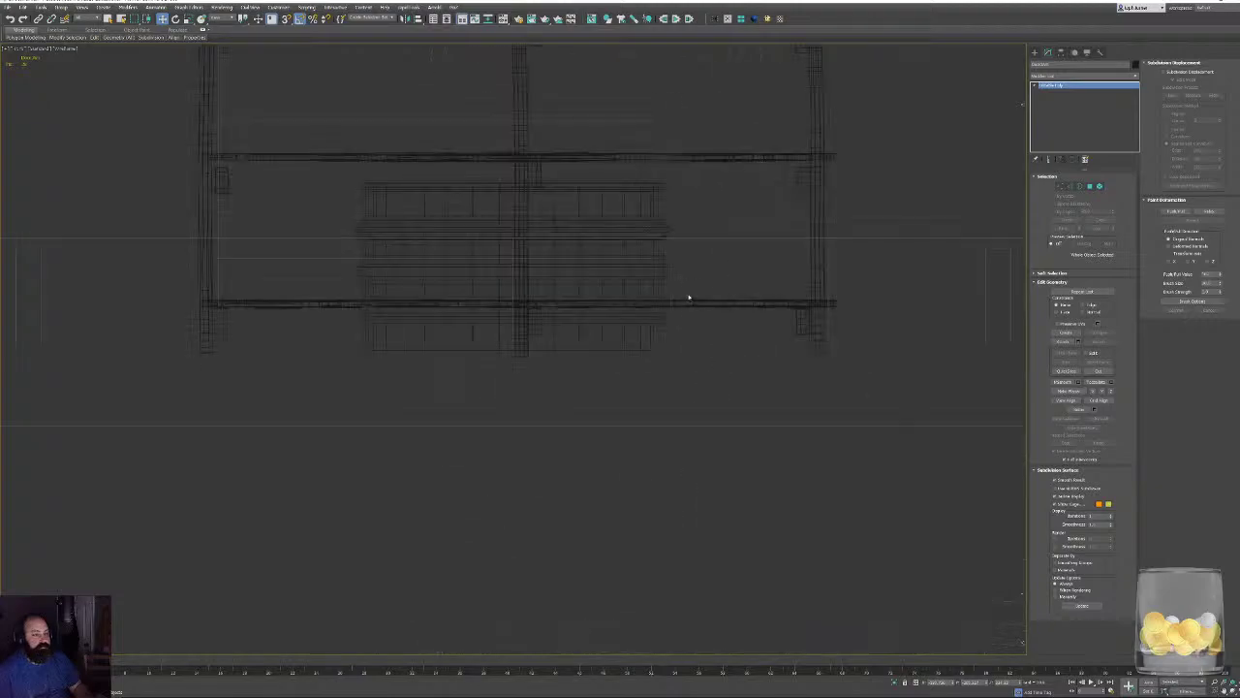
Isolate the door frame and select its three inner faces: both leg insides and the underside of the header.
key(alt+q)
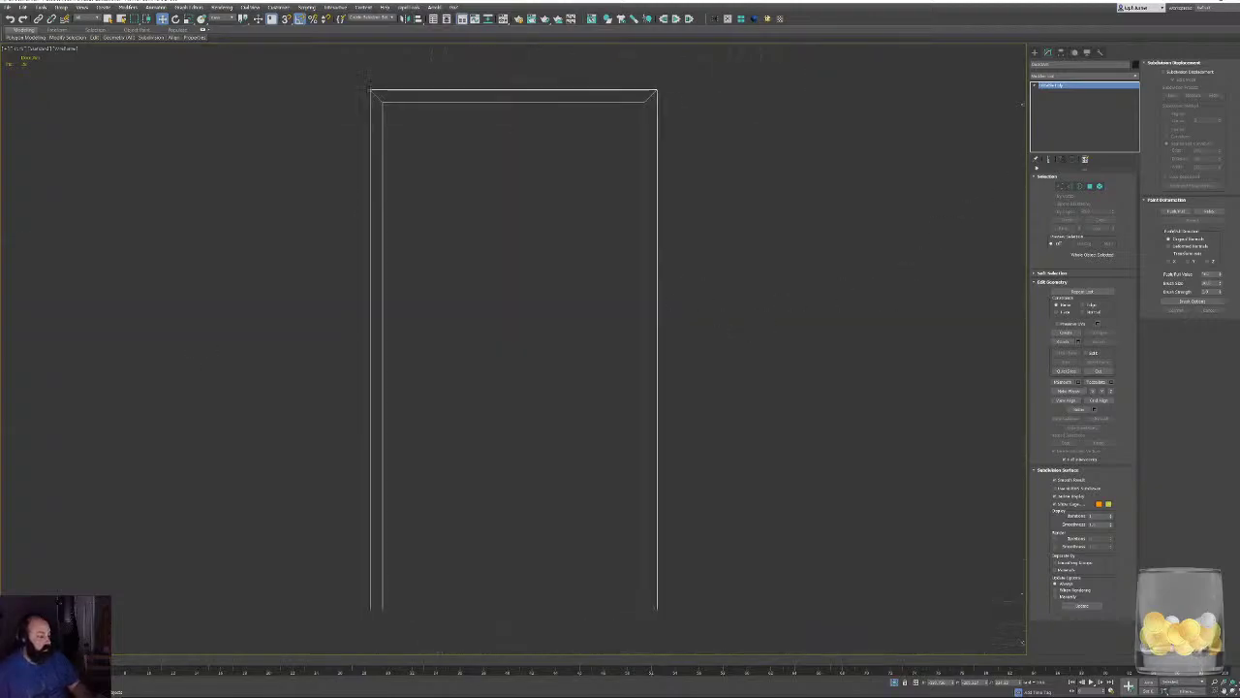
click(1090, 186)
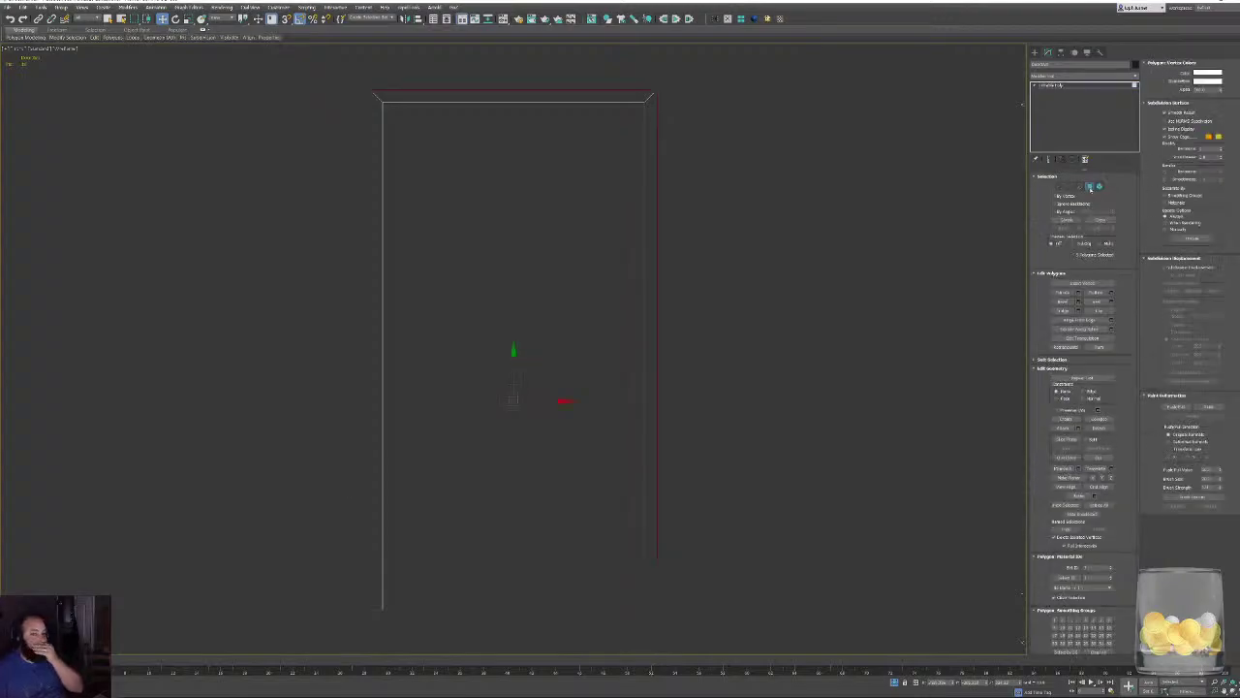
key(Delete)
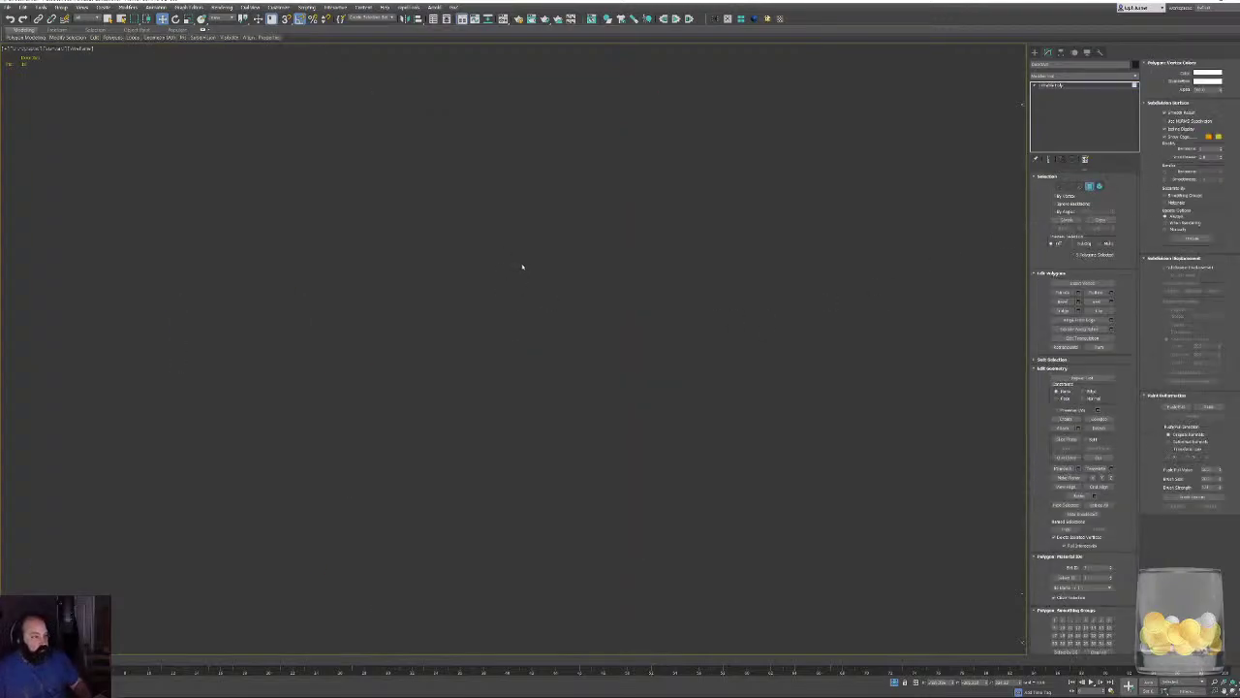
key(ctrl+z)
click(455, 138)
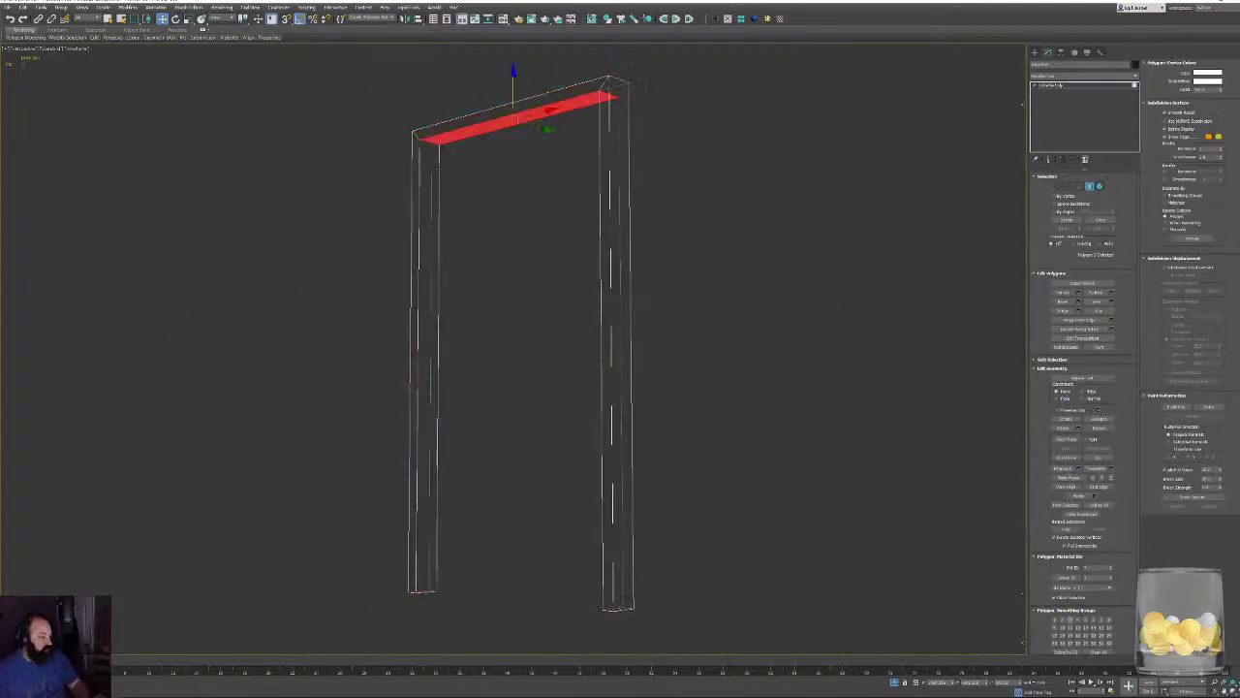
ctrl+click(431, 182)
alt+middle_drag(436, 183, 669, 239)
ctrl+click(585, 157)
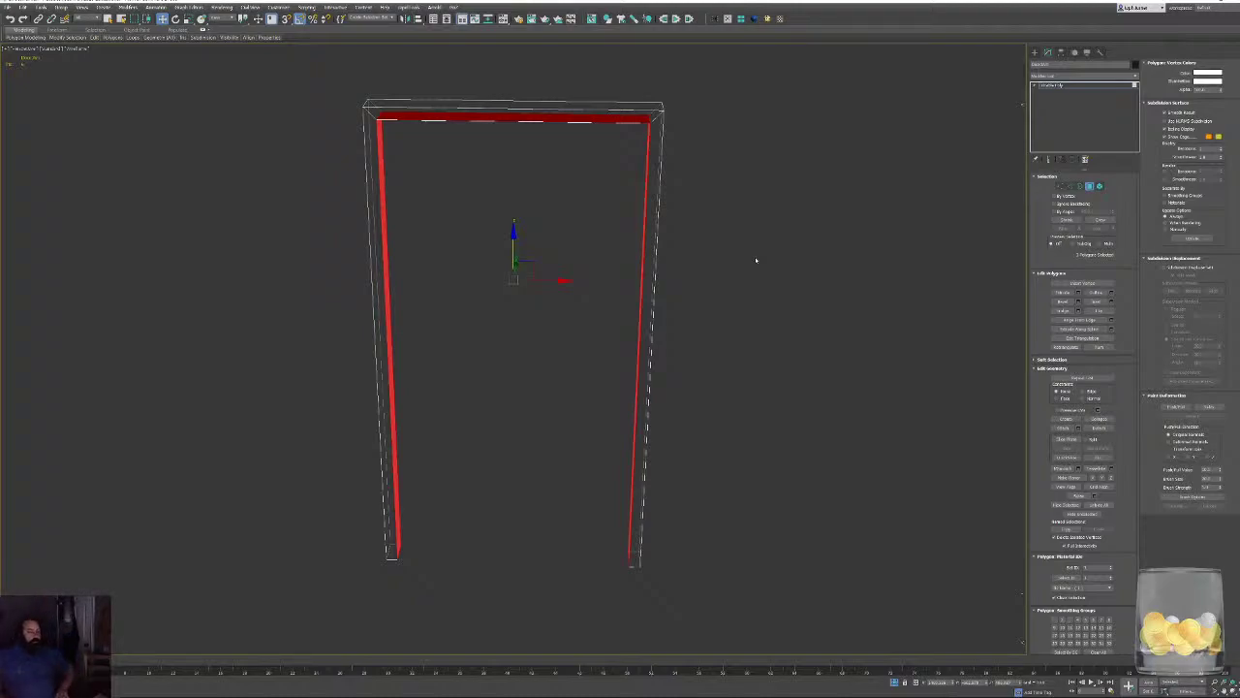
alt+middle_drag(468, 77, 625, 178)
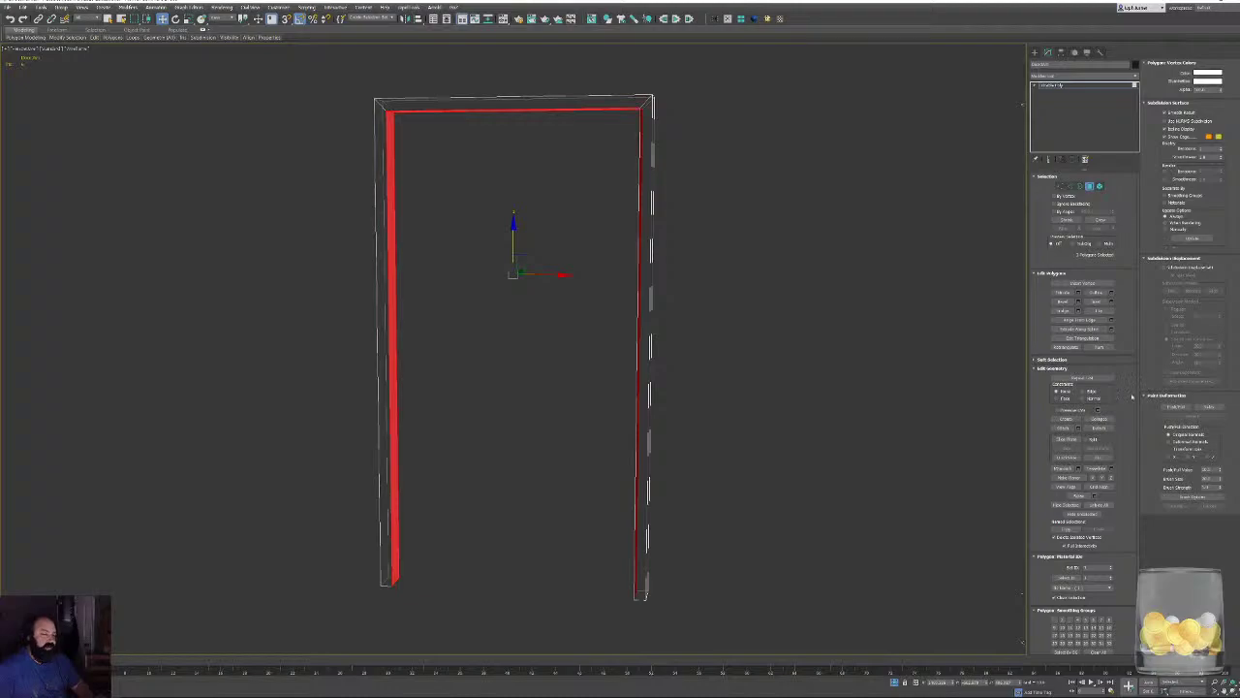
Detach the selected inner faces as a cloned object and leave polygon editing on the frame.
click(1097, 418)
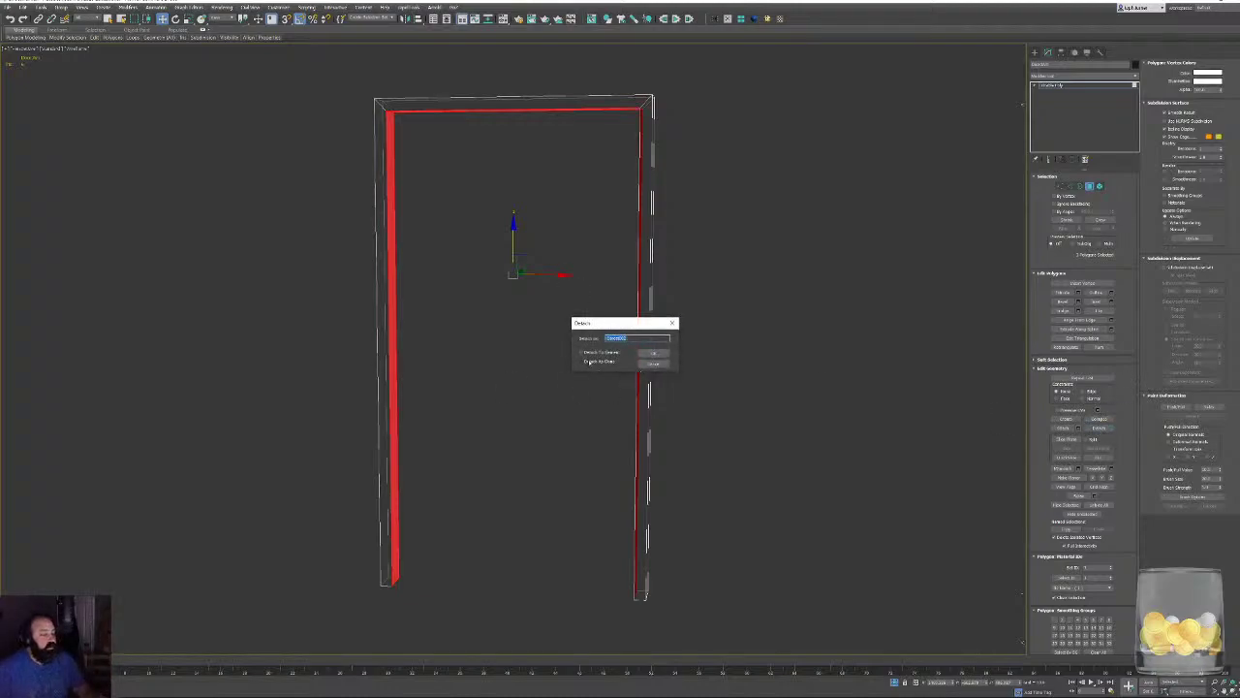
click(583, 361)
click(654, 353)
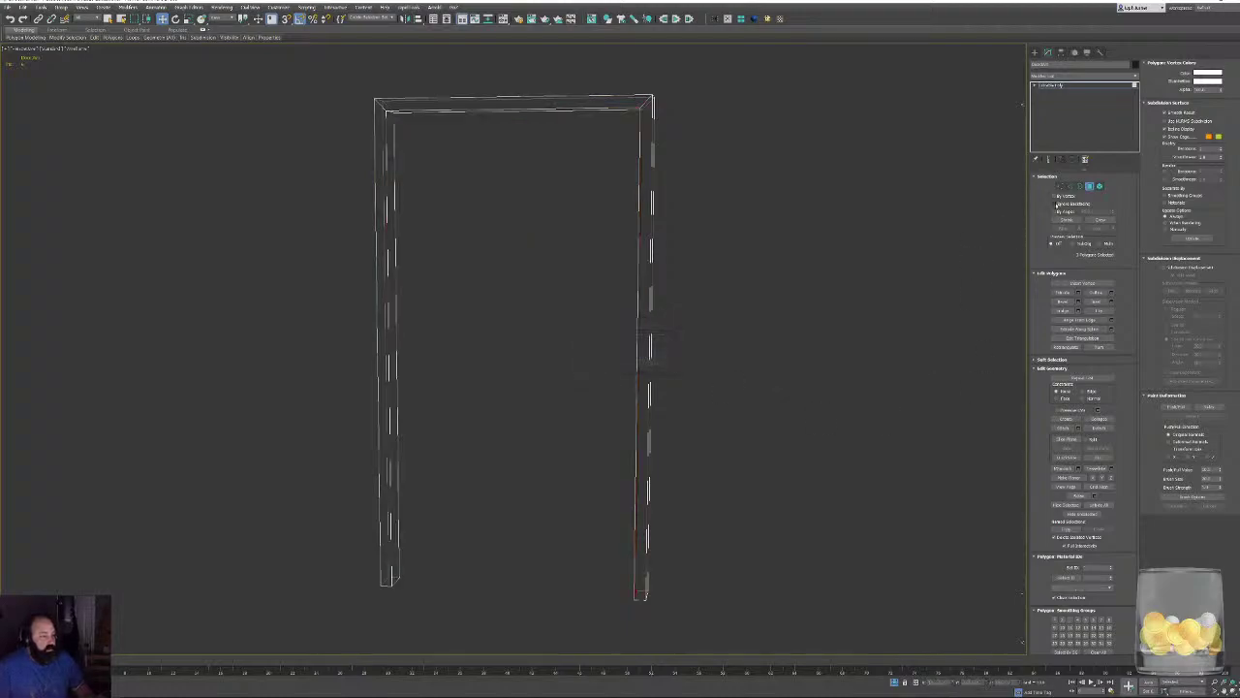
click(1089, 186)
Select the cloned inner faces as their own object and start extruding their polygons along local normals.
drag(698, 99, 582, 387)
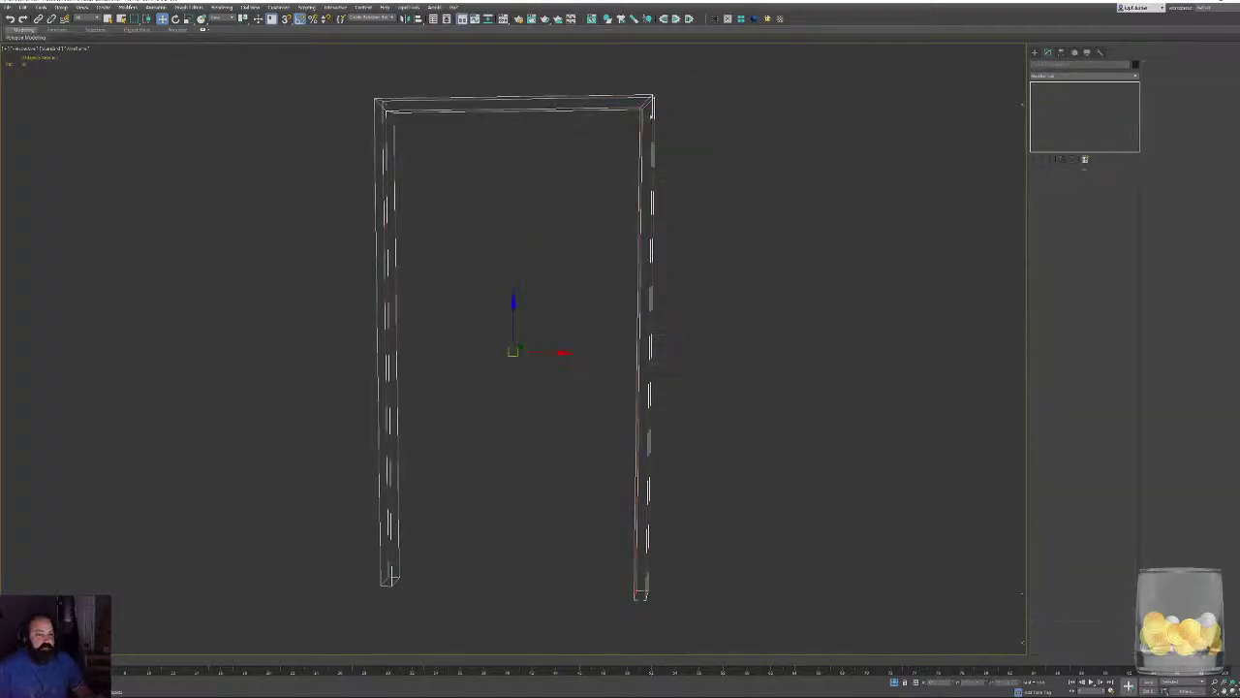
click(655, 99)
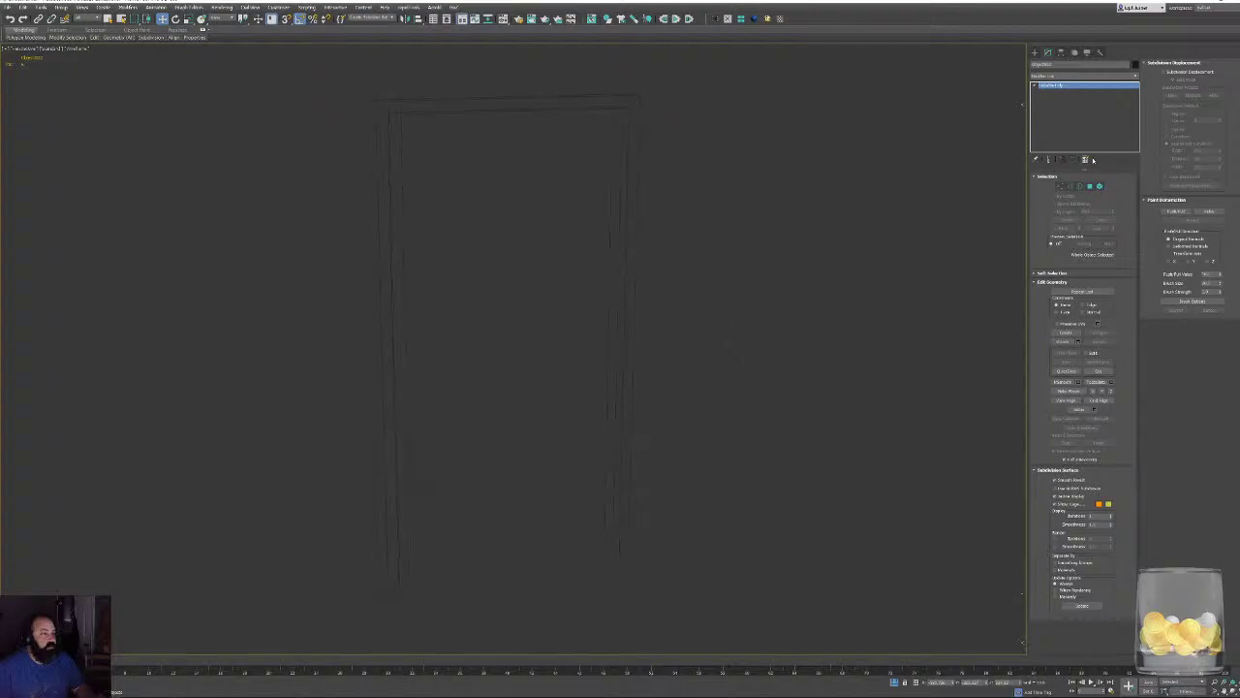
click(1089, 186)
alt+middle_drag(749, 335, 698, 329)
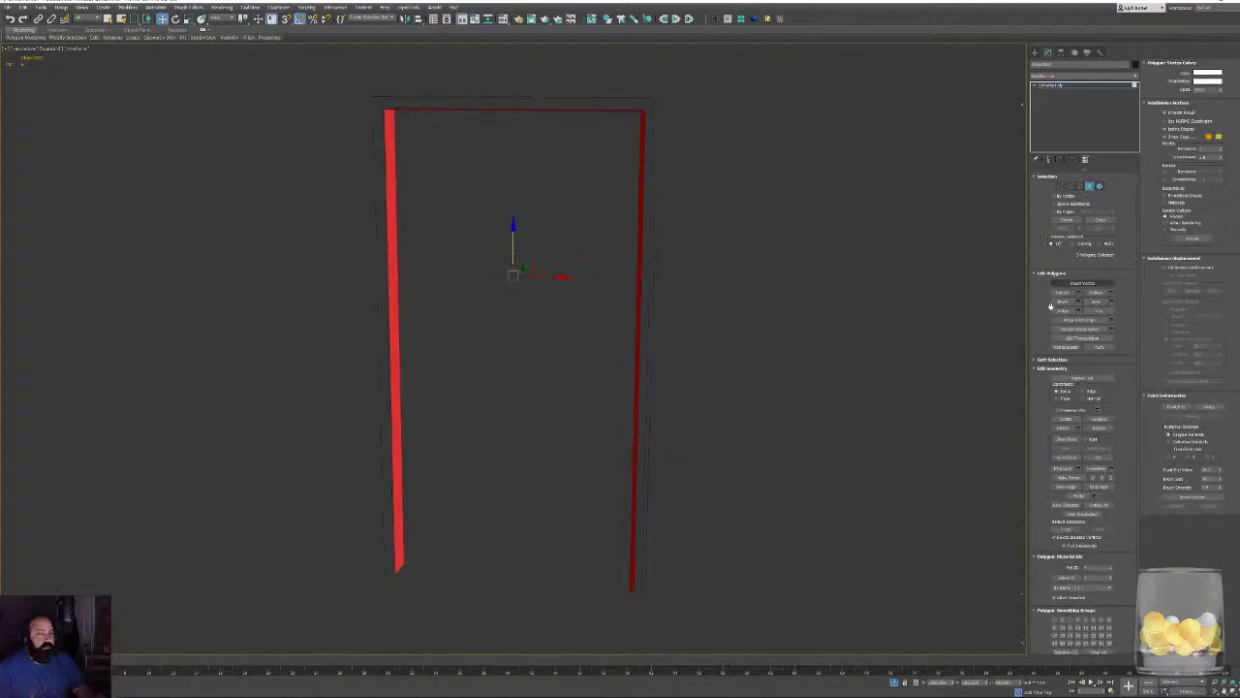
click(1078, 295)
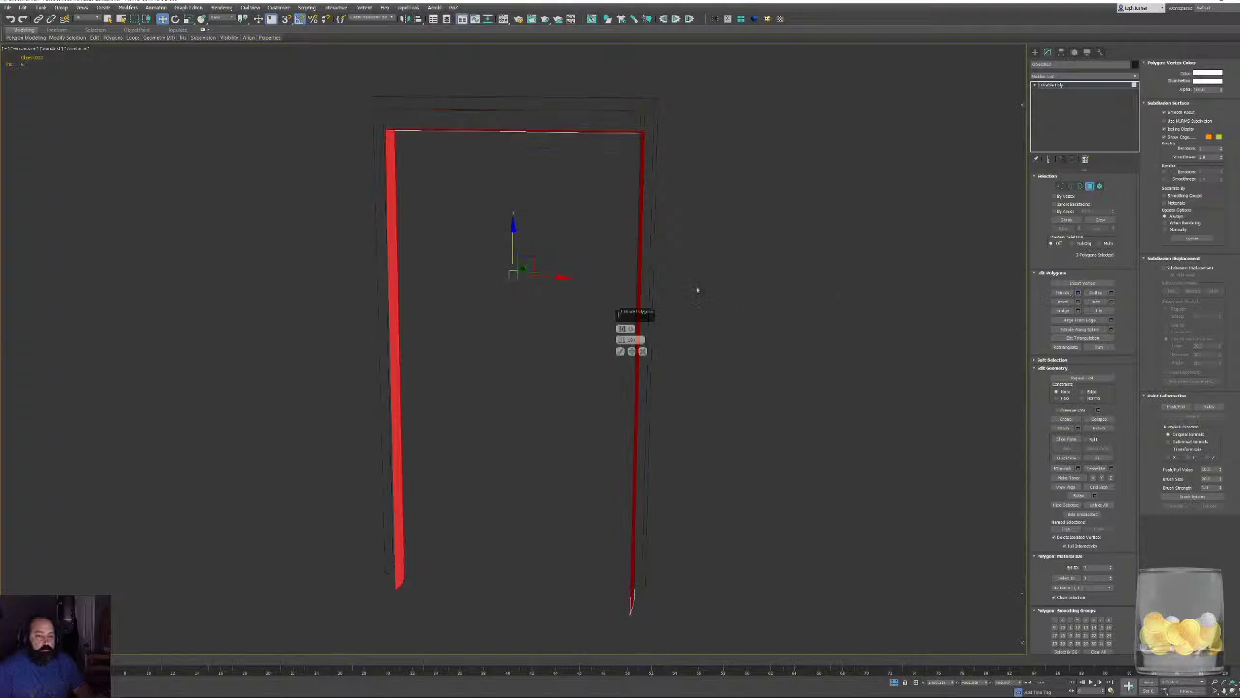
click(629, 330)
click(643, 345)
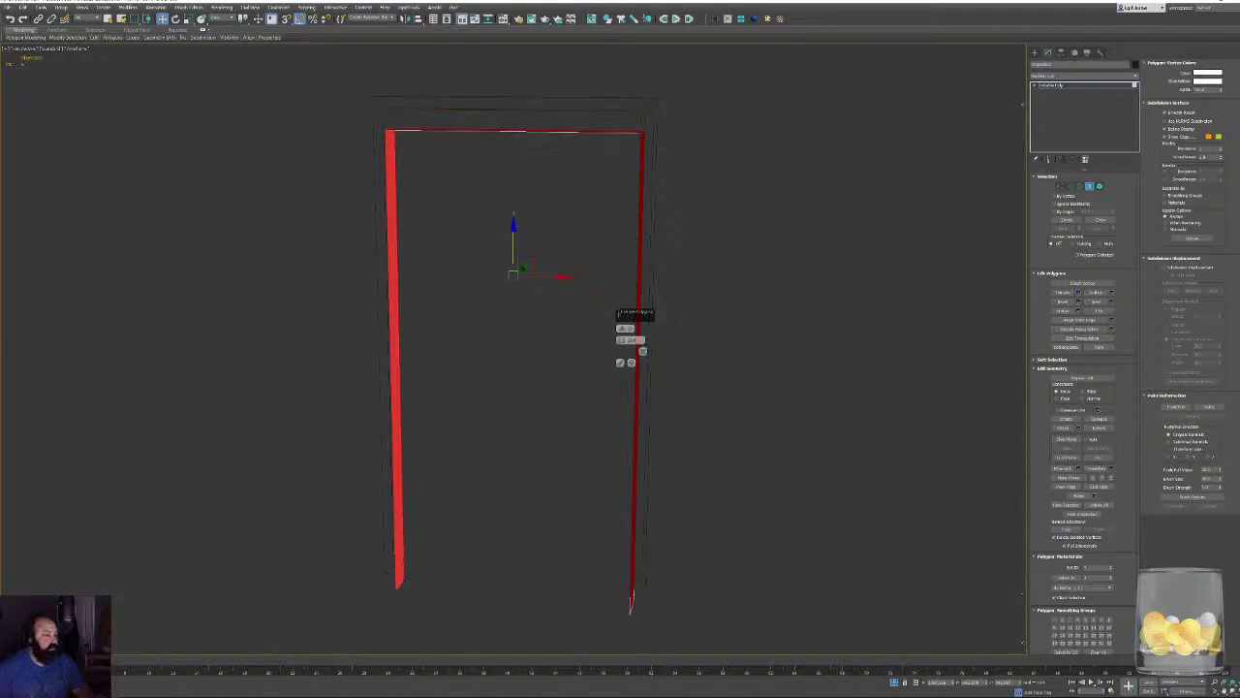
Reduce the extrusion height to leave only a narrow gap inside the frame, and apply the extrusion.
middle_drag(476, 208, 494, 311)
scroll(493, 311, up, 6)
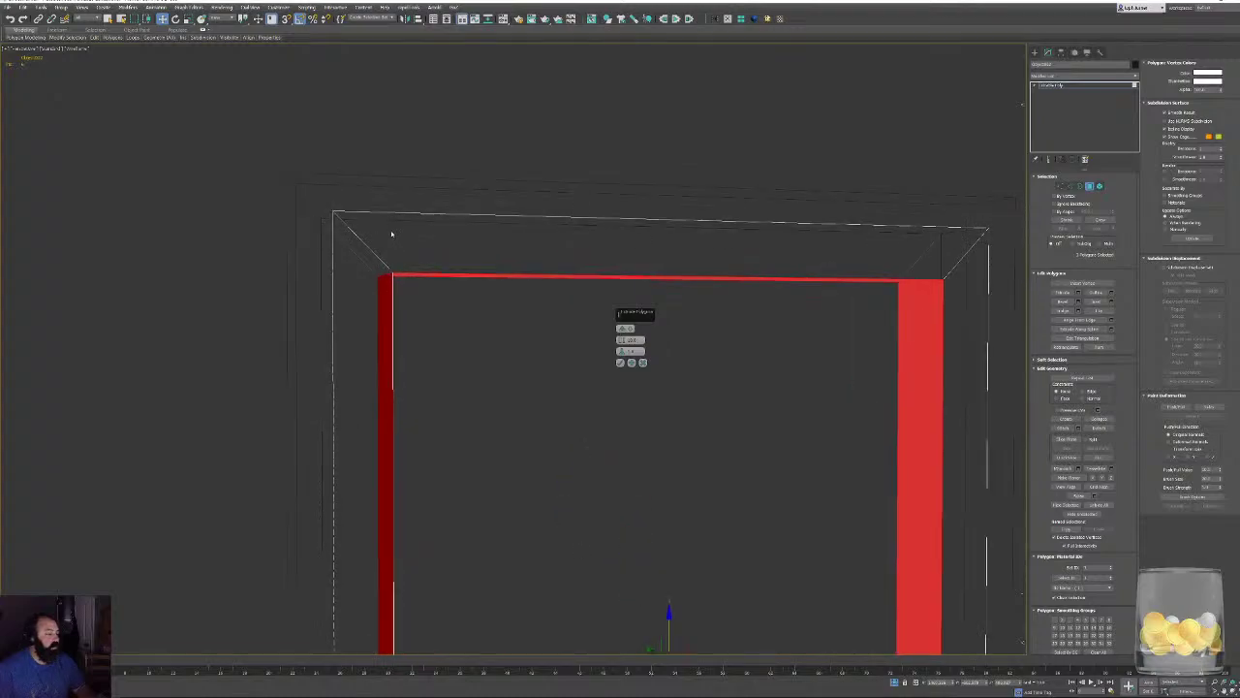
alt+middle_drag(389, 229, 415, 291)
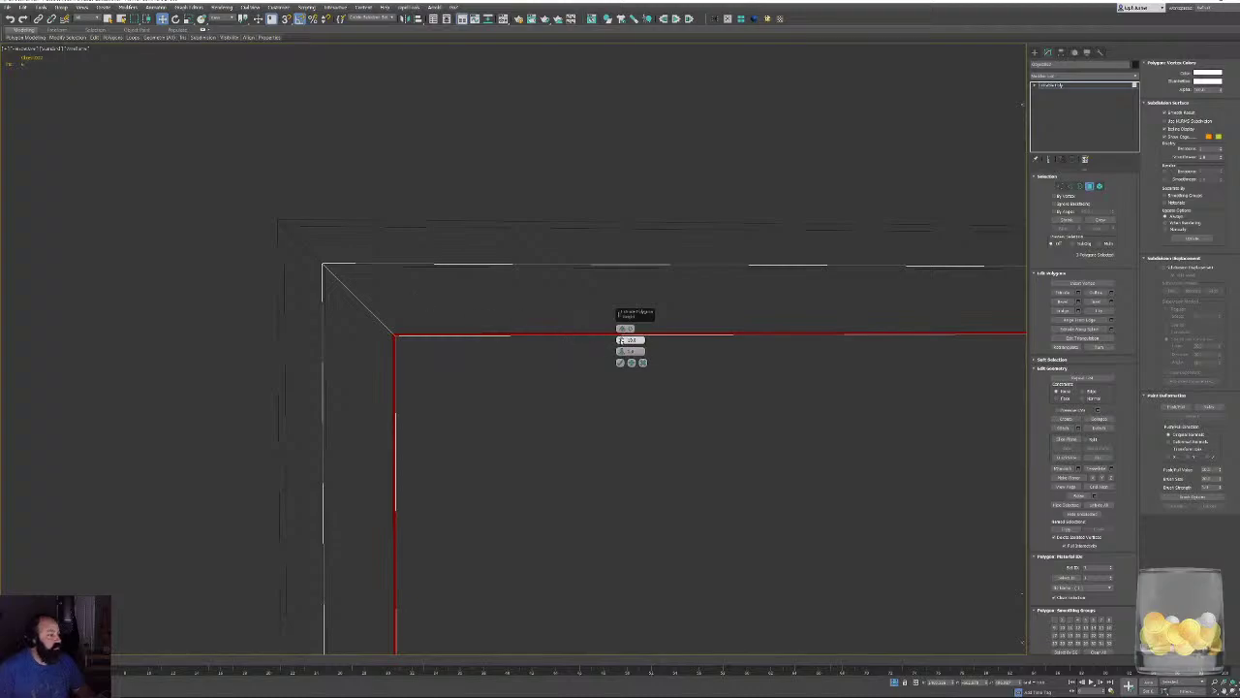
drag(621, 340, 615, 400)
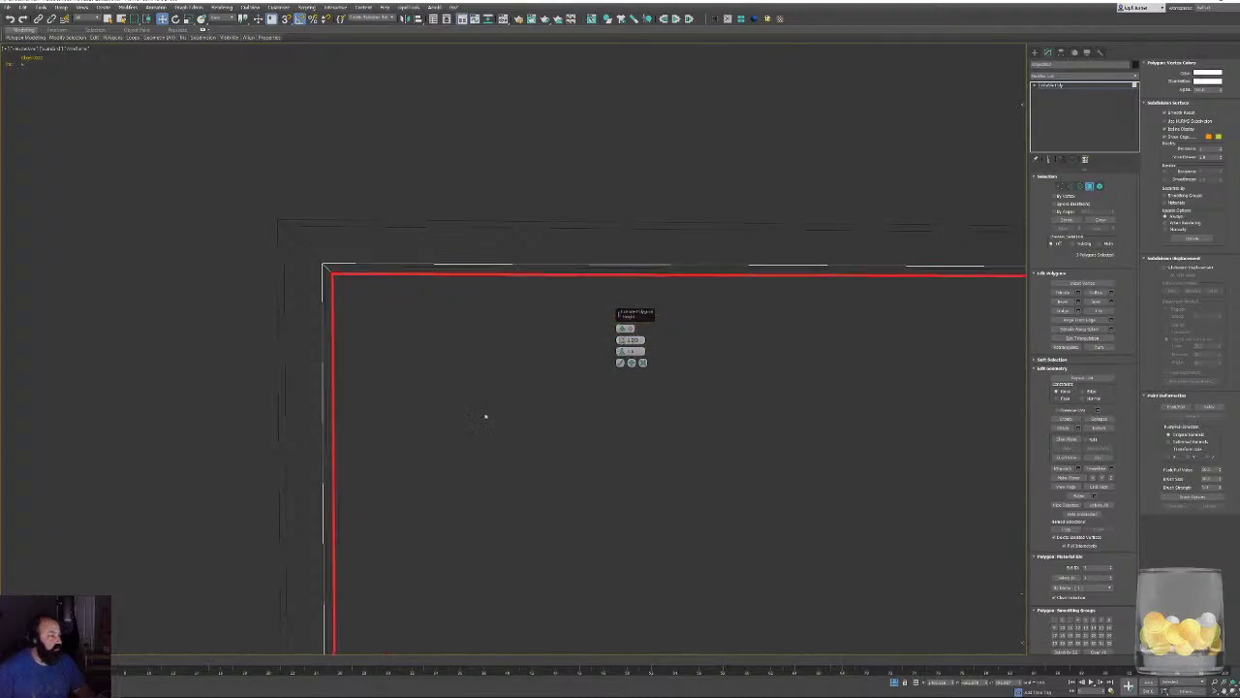
alt+middle_drag(484, 416, 442, 415)
key(t)
mouse_move(425, 403)
mouse_down()
mouse_move(398, 188)
mouse_move(385, 404)
mouse_move(394, 457)
mouse_move(419, 426)
mouse_up()
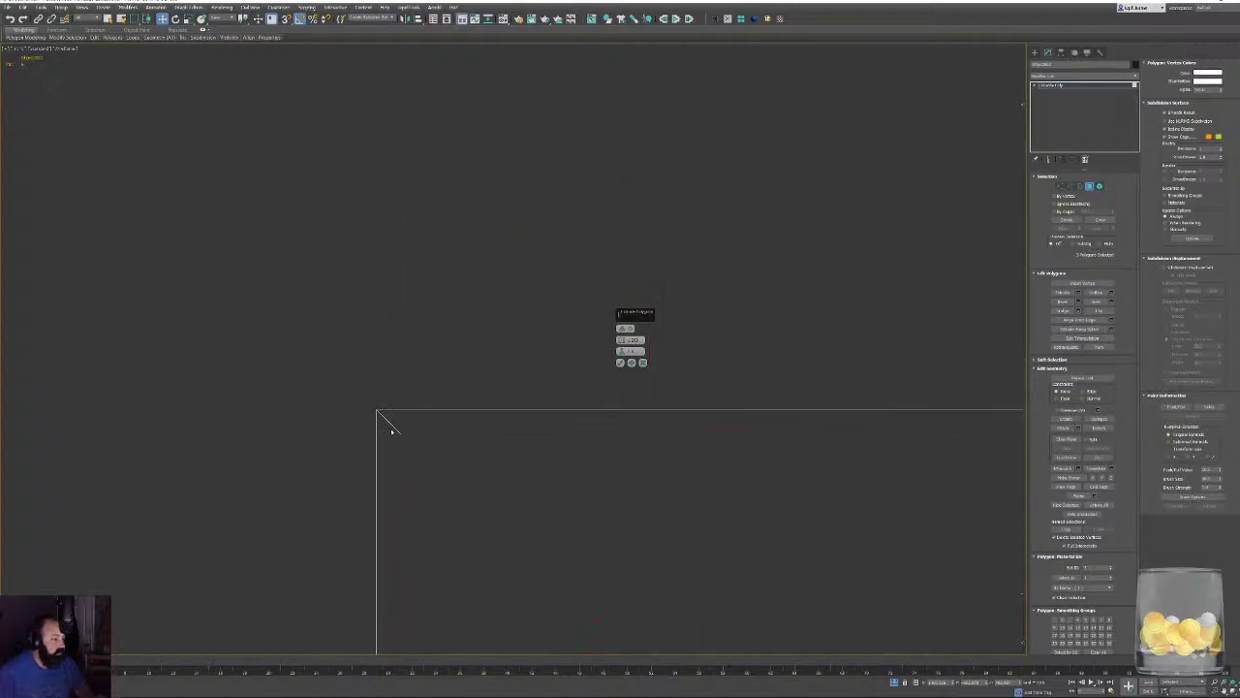
middle_drag(536, 476, 526, 474)
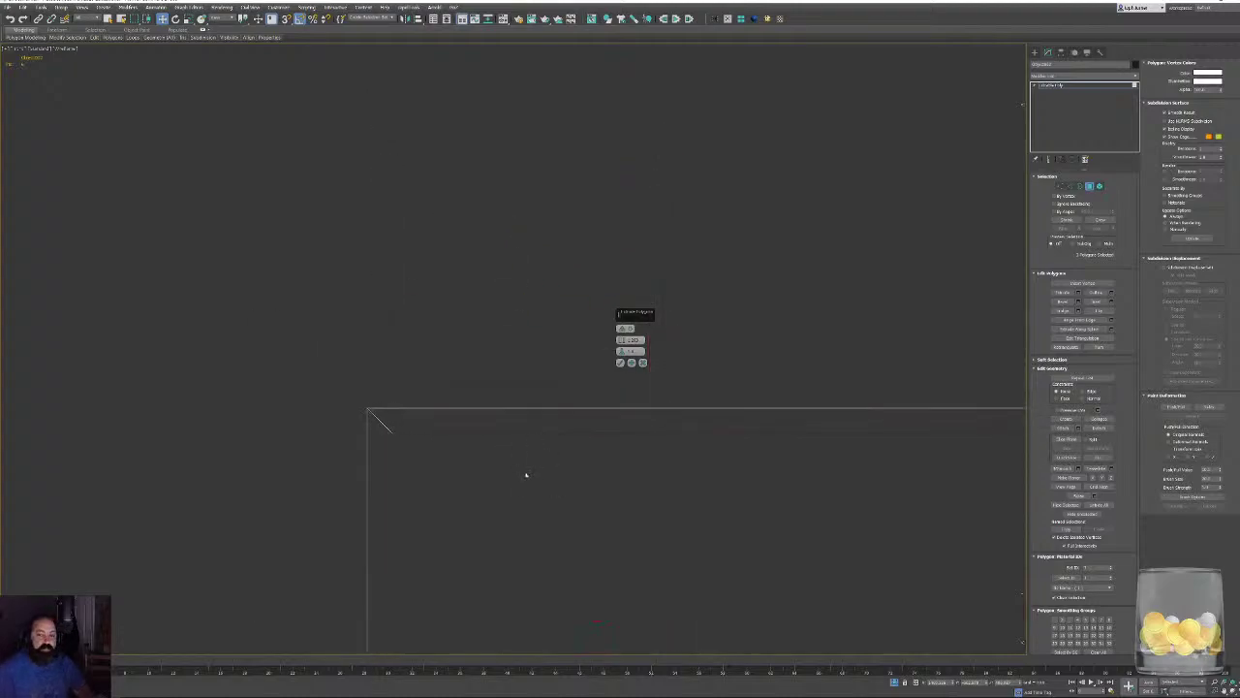
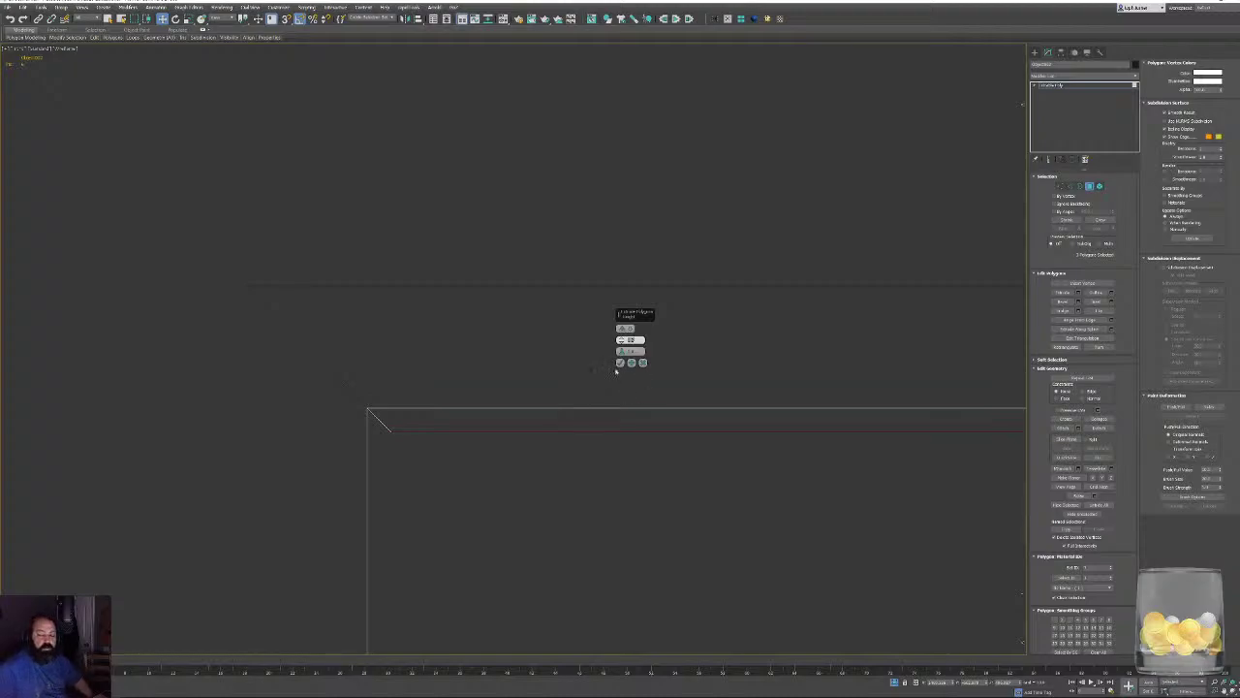
click(618, 363)
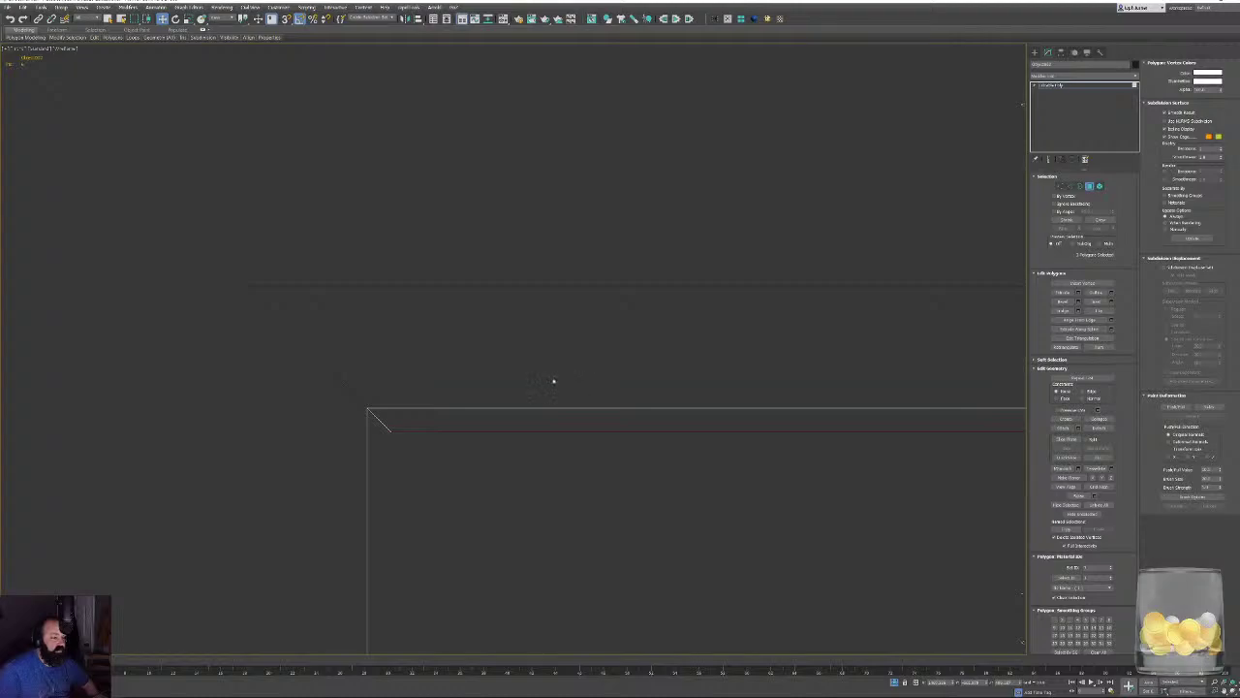
Invert the polygon selection and delete everything in the clone except the extruded inner faces.
middle_drag(589, 374, 555, 369)
key(p)
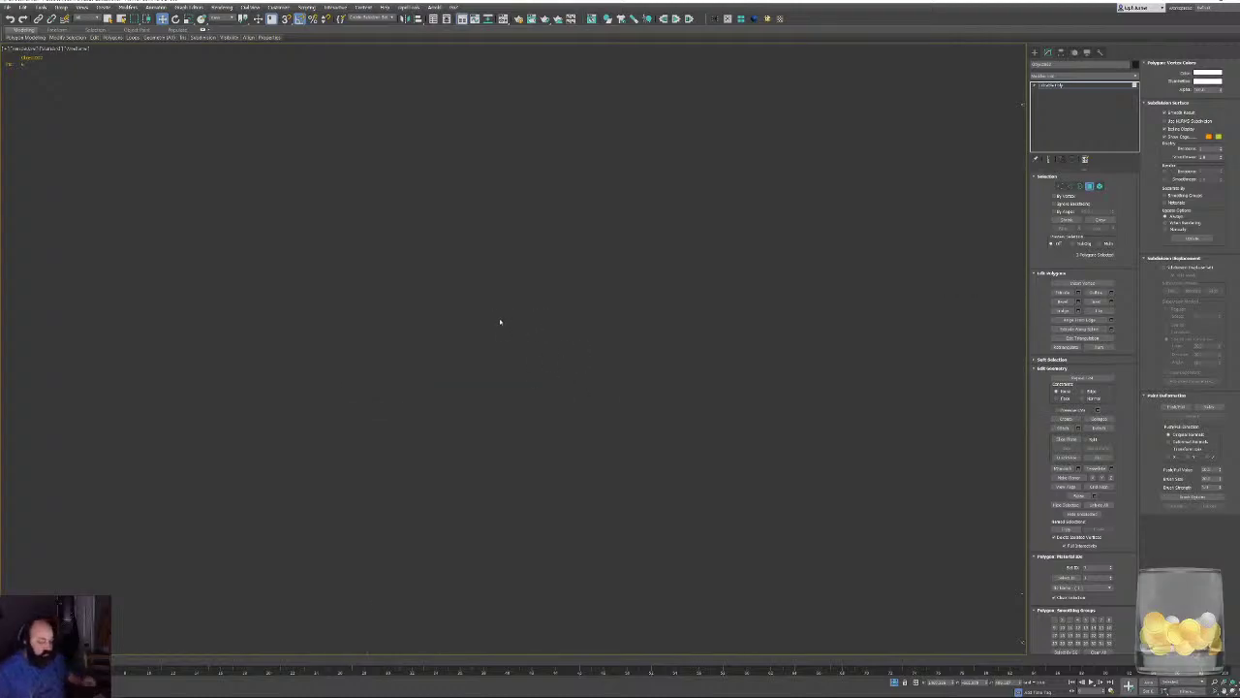
key(z)
alt+middle_drag(619, 311, 502, 343)
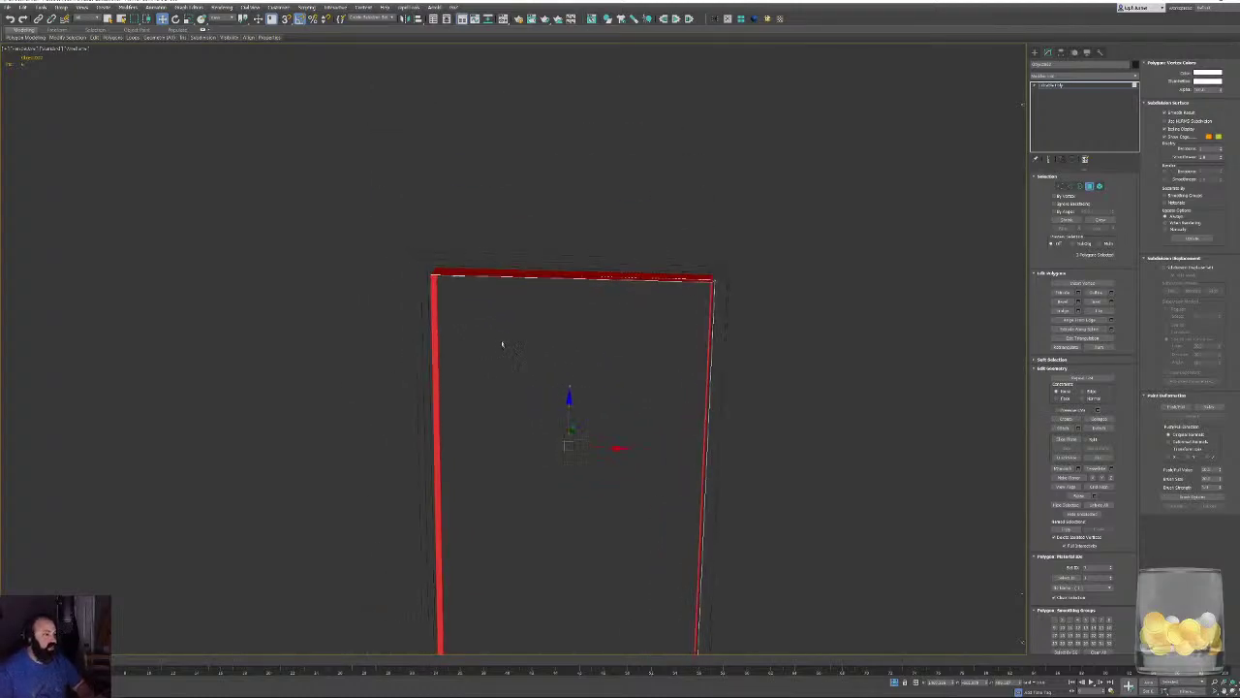
key(ctrl+i)
key(Delete)
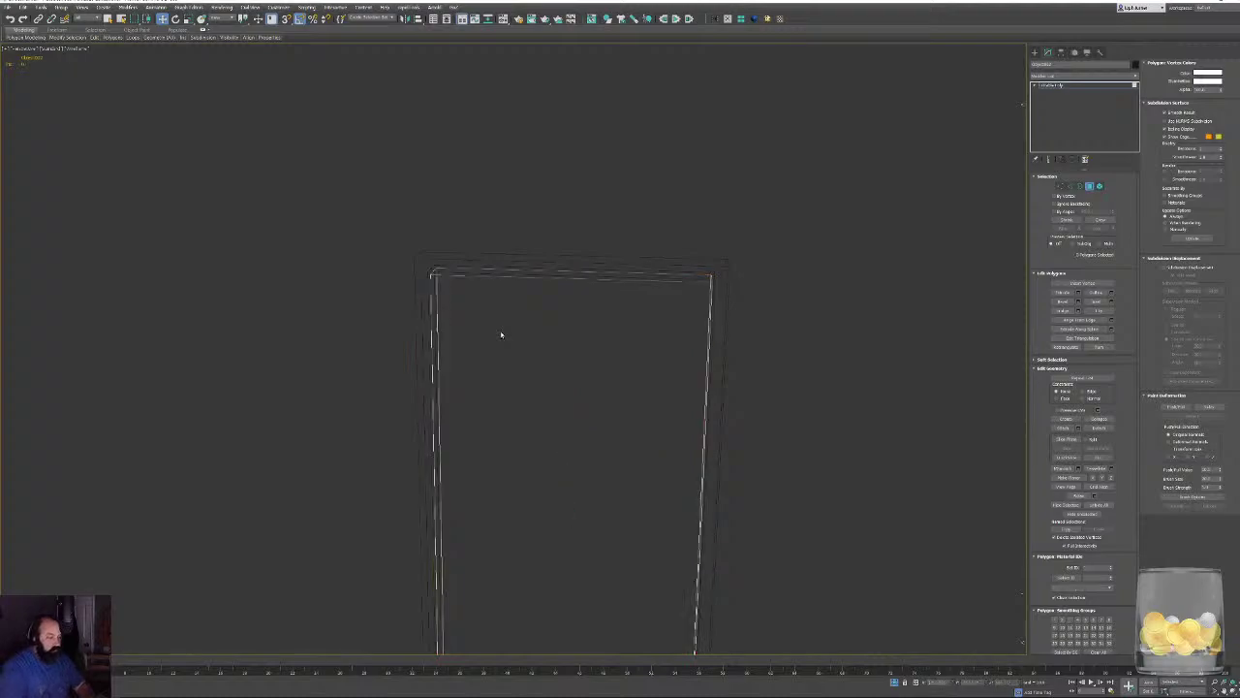
Select all remaining polygons of the clone and flip their normals to face outward.
key(ctrl+a)
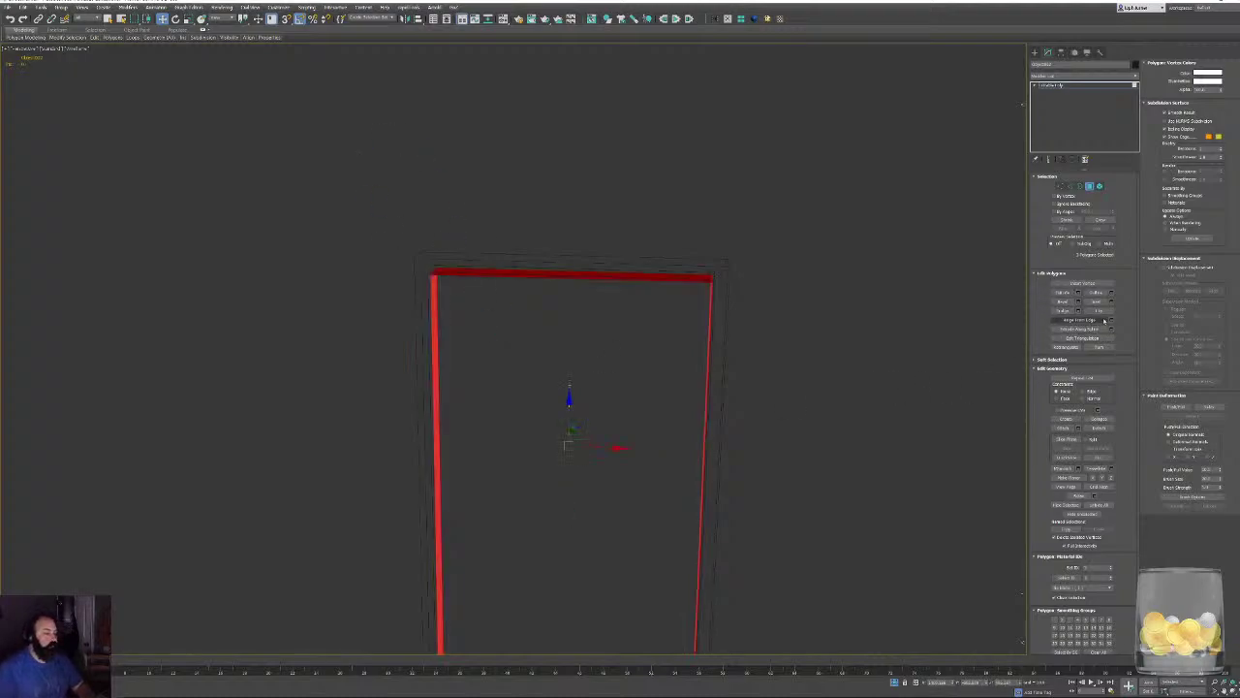
click(1106, 311)
alt+middle_drag(743, 407, 909, 339)
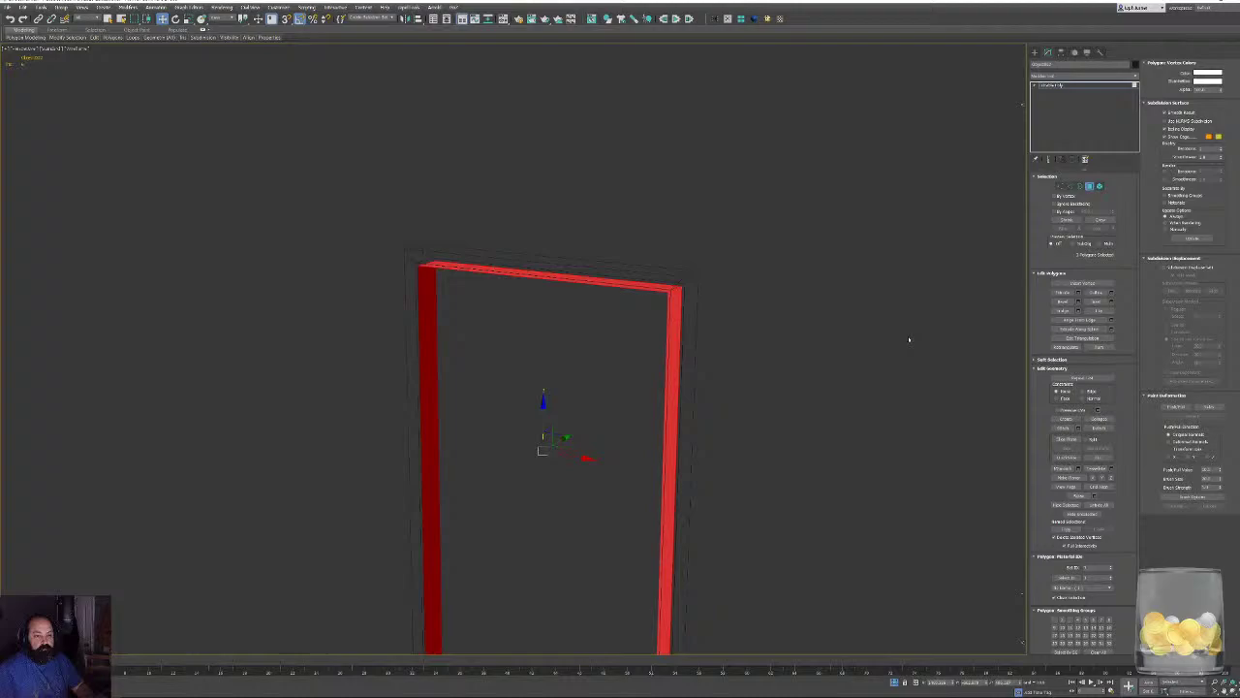
Bridge the opposite vertical edges of the two side faces, front and back, to form a door panel.
click(1070, 186)
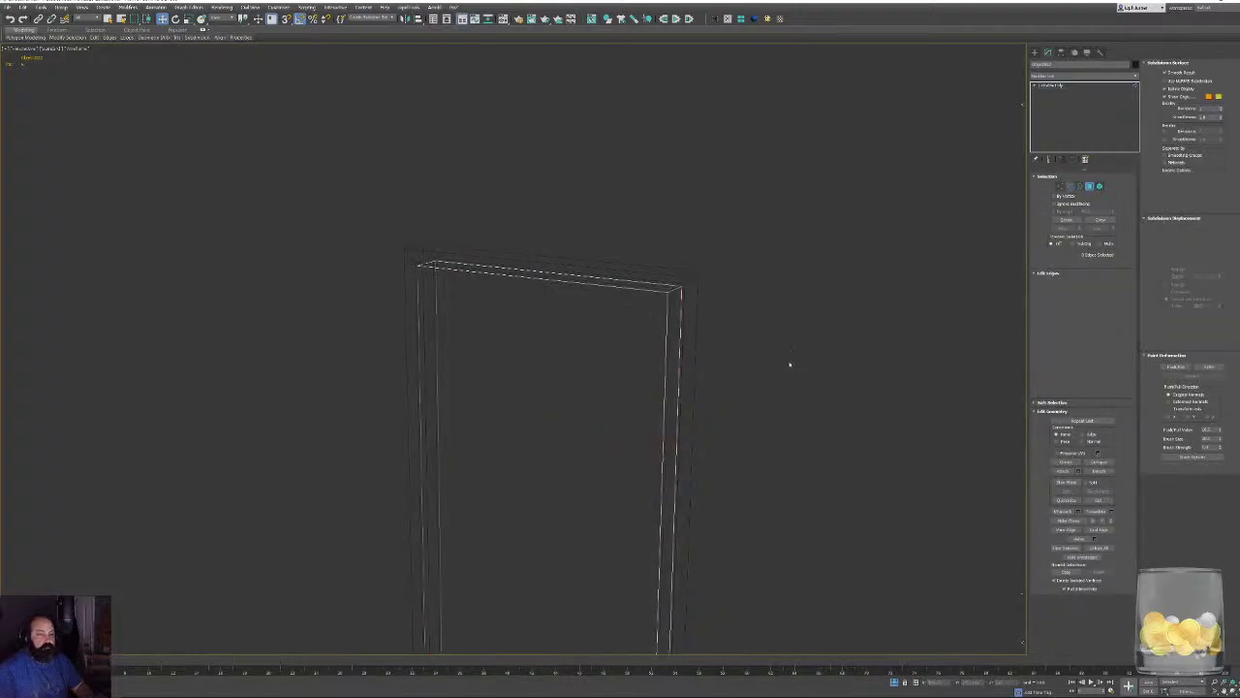
click(423, 336)
click(670, 401)
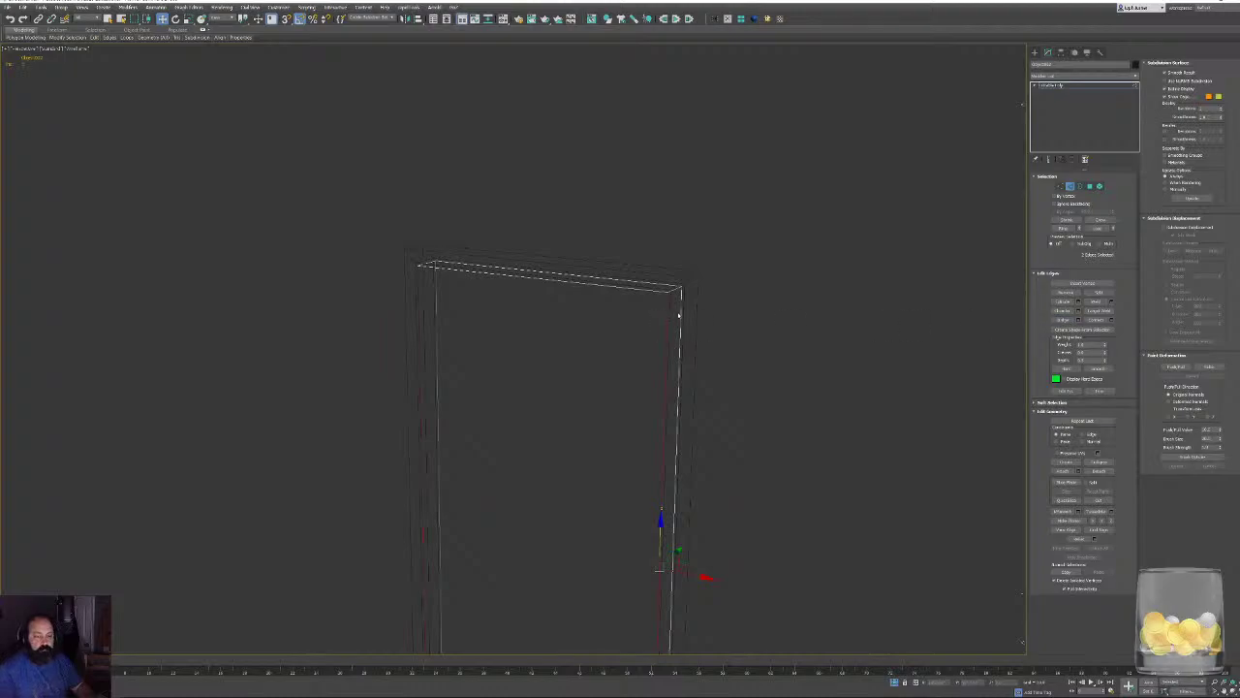
drag(678, 315, 695, 322)
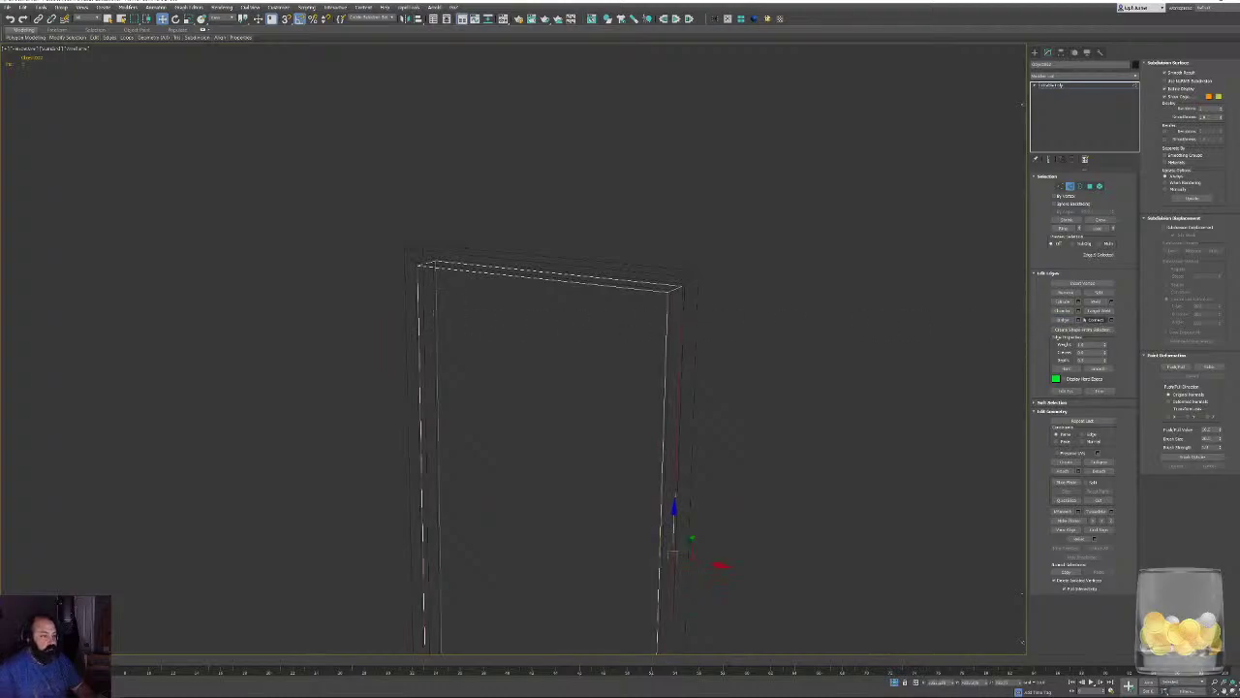
click(1063, 320)
middle_drag(733, 532, 584, 317)
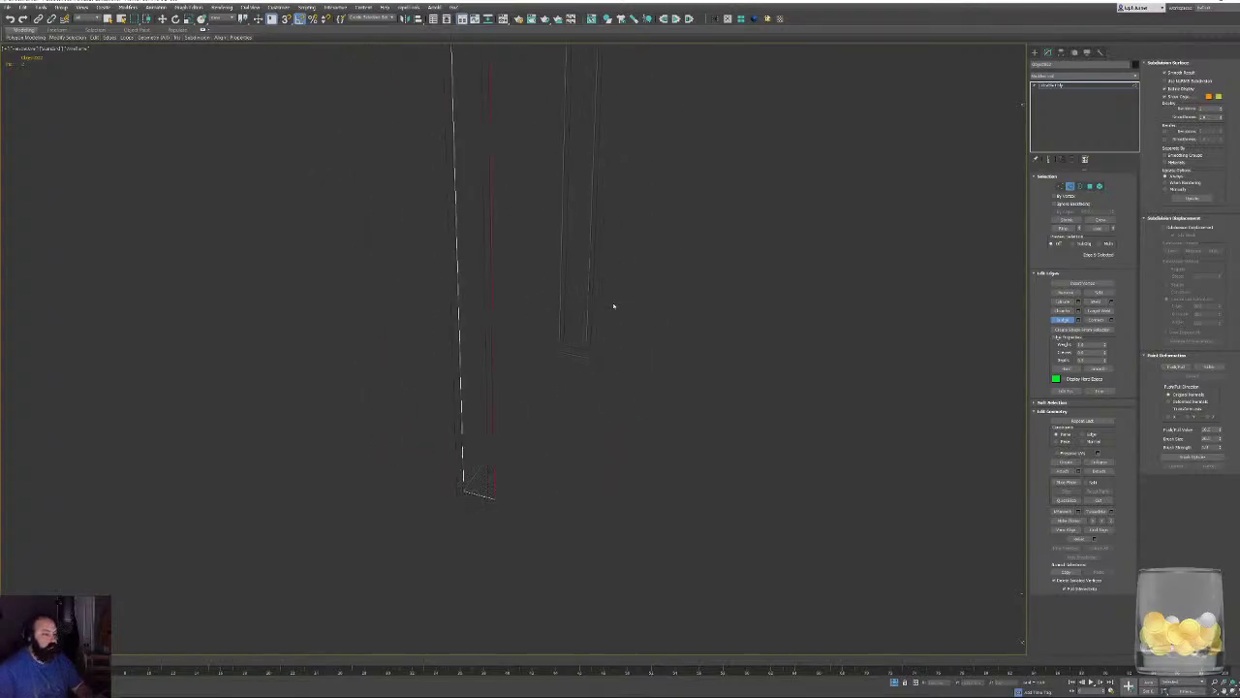
key(w)
ctrl+drag(590, 311, 588, 312)
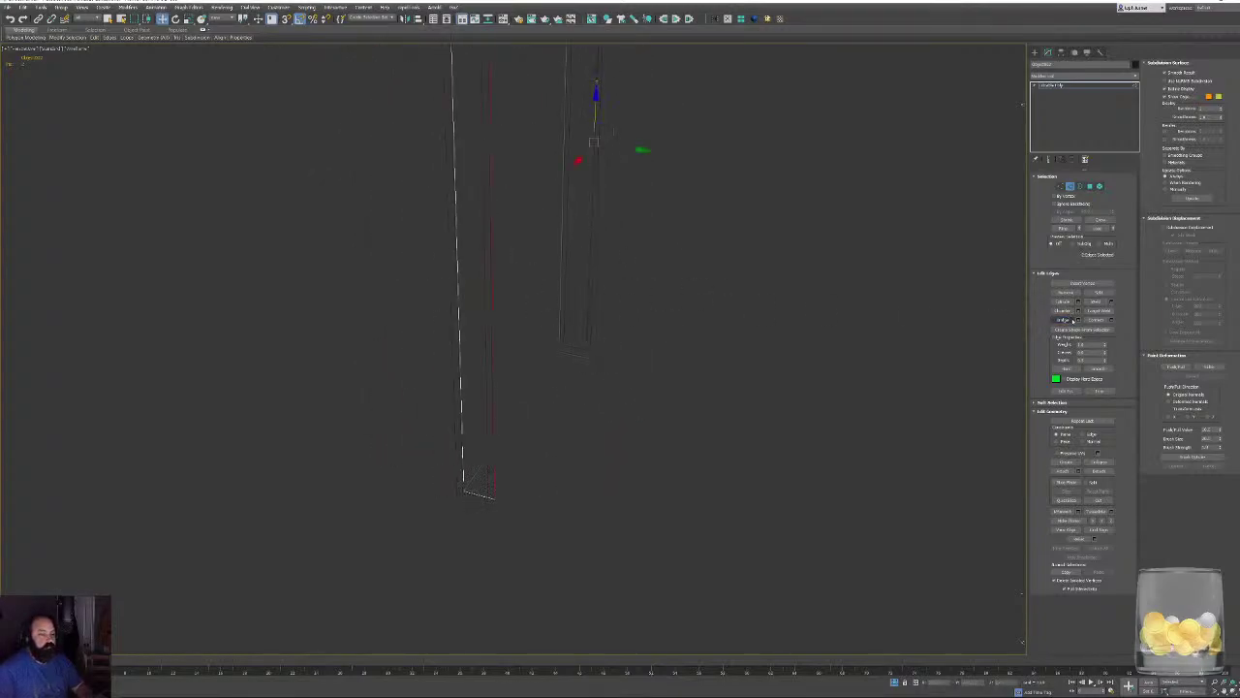
click(1065, 319)
click(720, 291)
middle_drag(606, 167, 528, 422)
click(1069, 186)
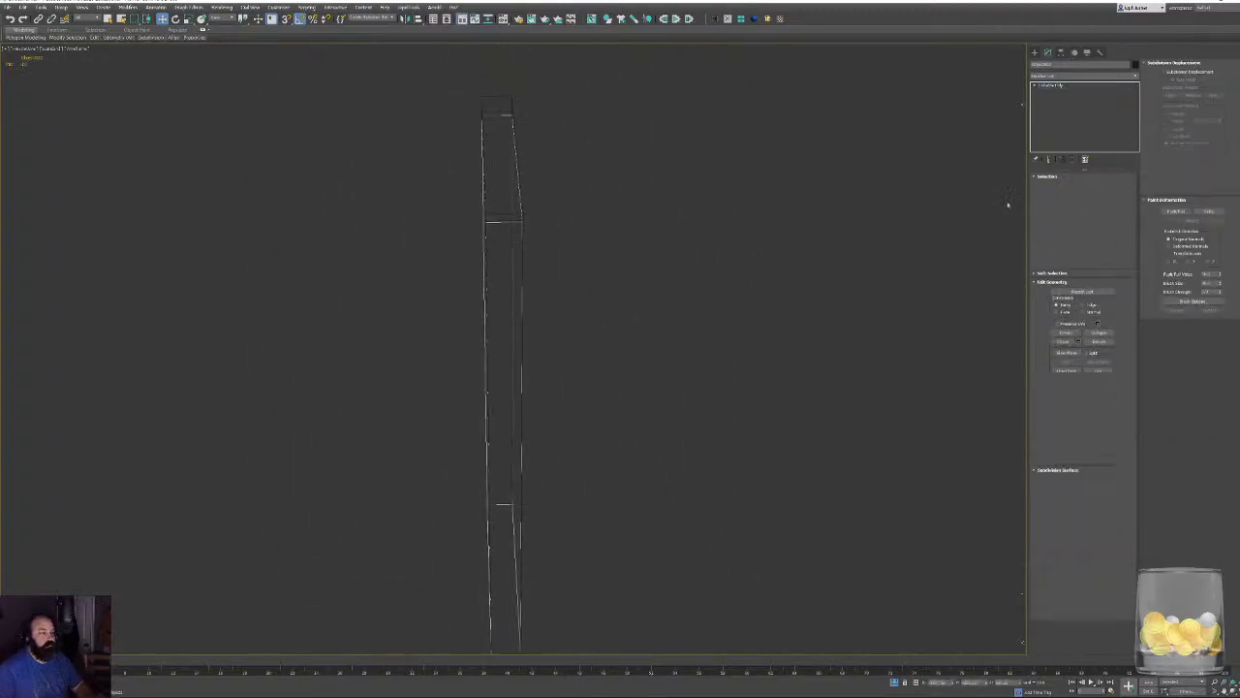
Center the door panel's pivot on the object and scale the panel thinner along the Y axis.
click(1061, 51)
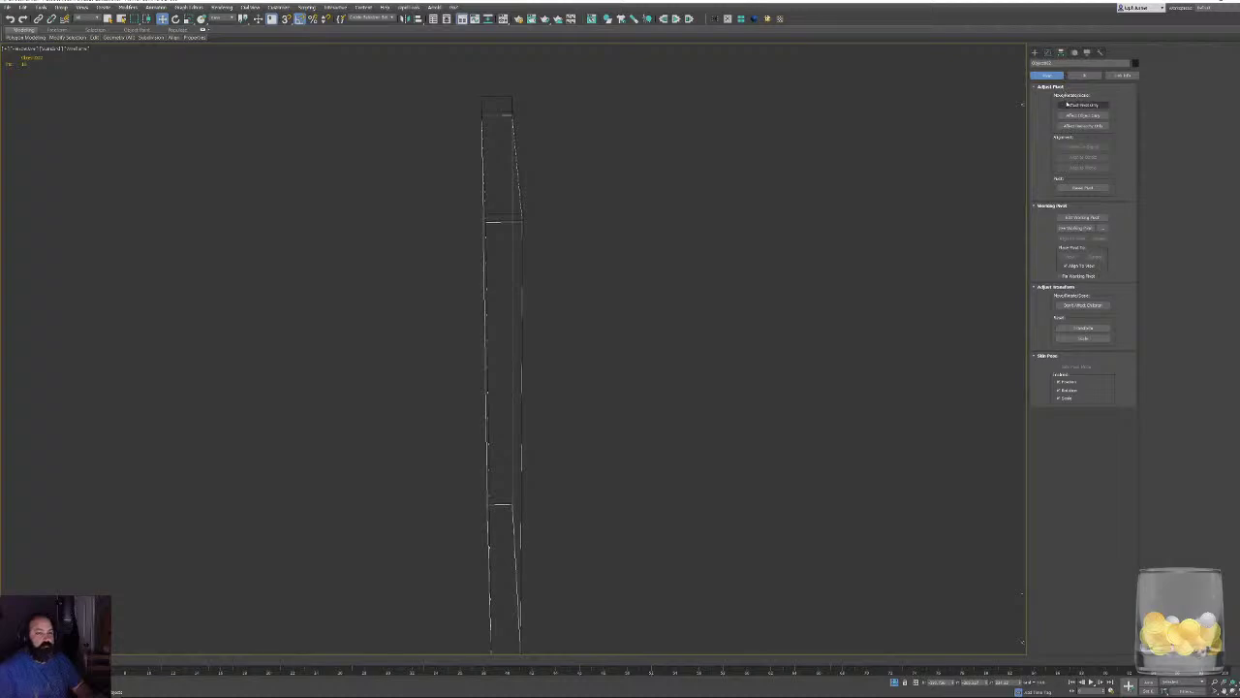
click(1083, 105)
click(1047, 51)
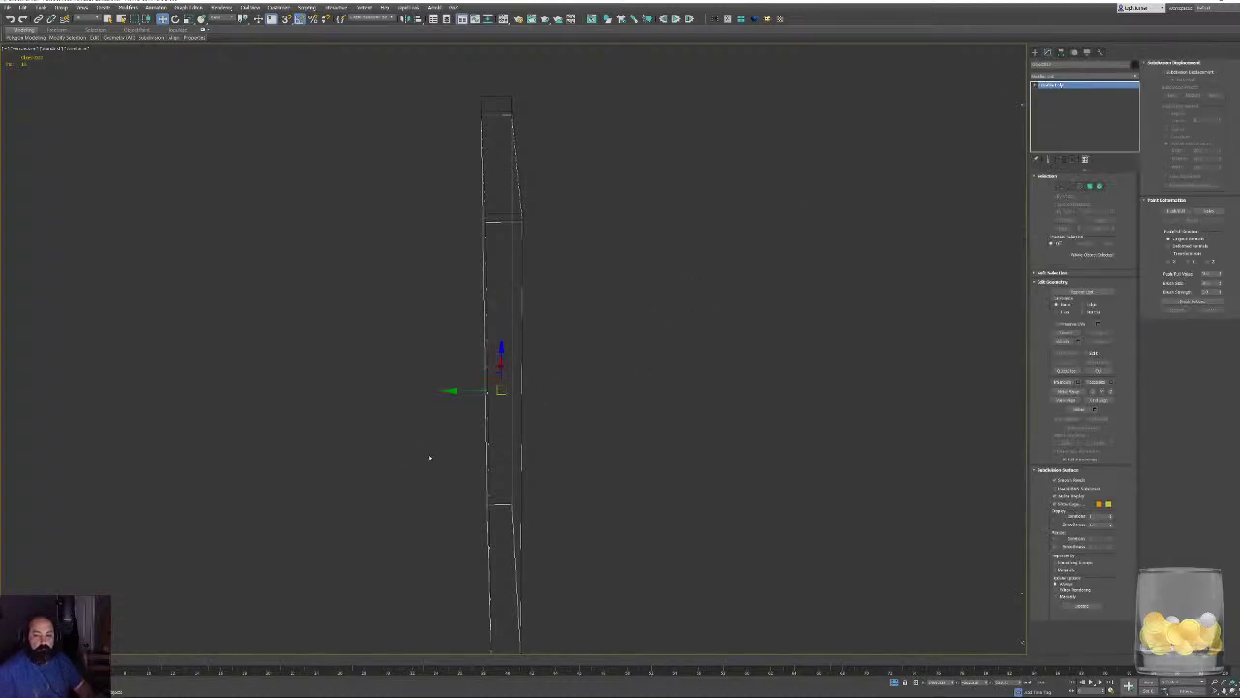
key(r)
drag(446, 389, 483, 387)
alt+middle_drag(482, 388, 736, 404)
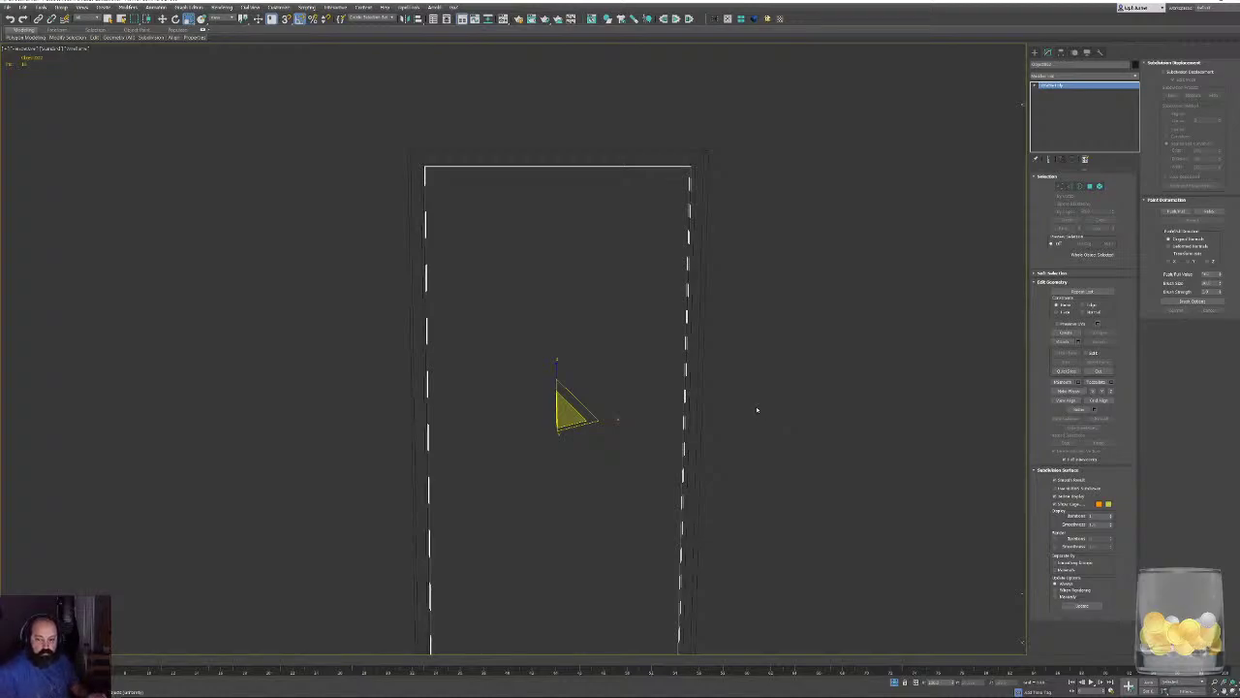
alt+middle_drag(917, 255, 878, 219)
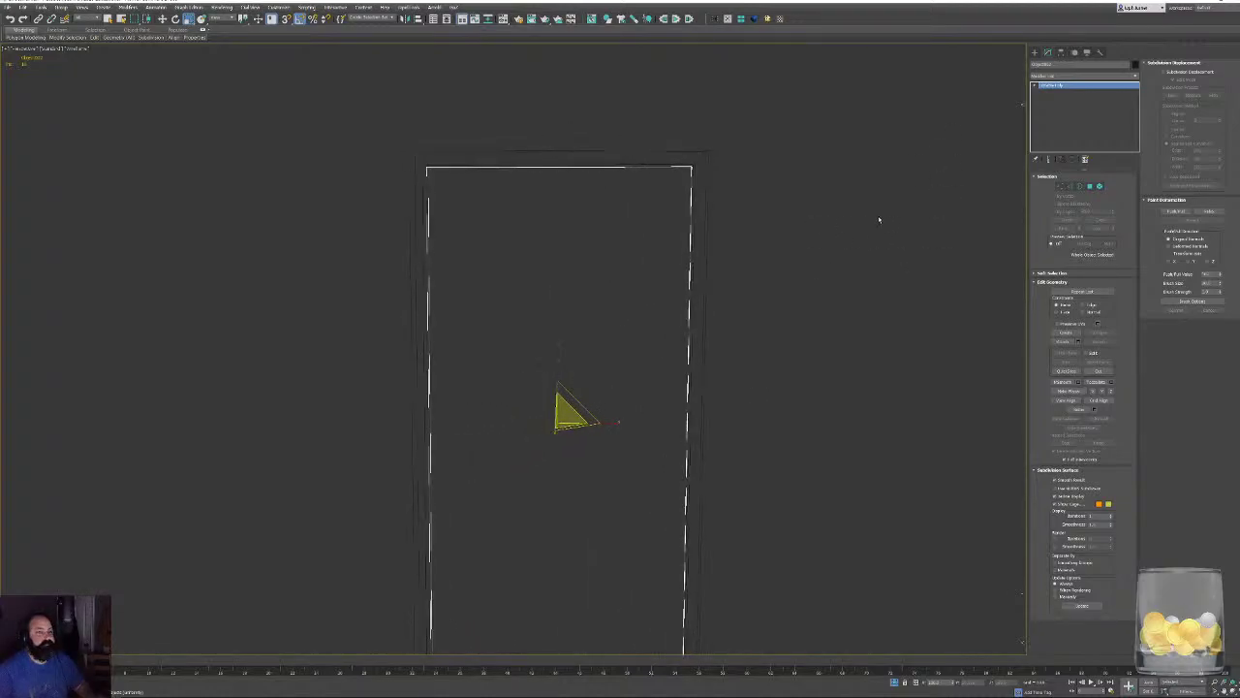
Create a small, low-sided cylinder as a hinge pin in the gap between the door panel's left edge and the frame.
scroll(794, 288, down, 3)
mouse_move(795, 290)
alt+middle_down()
mouse_move(792, 266)
mouse_move(783, 298)
mouse_move(742, 294)
mouse_move(869, 305)
mouse_move(796, 304)
alt+middle_up()
scroll(792, 265, up, 2)
key(F3)
key(t)
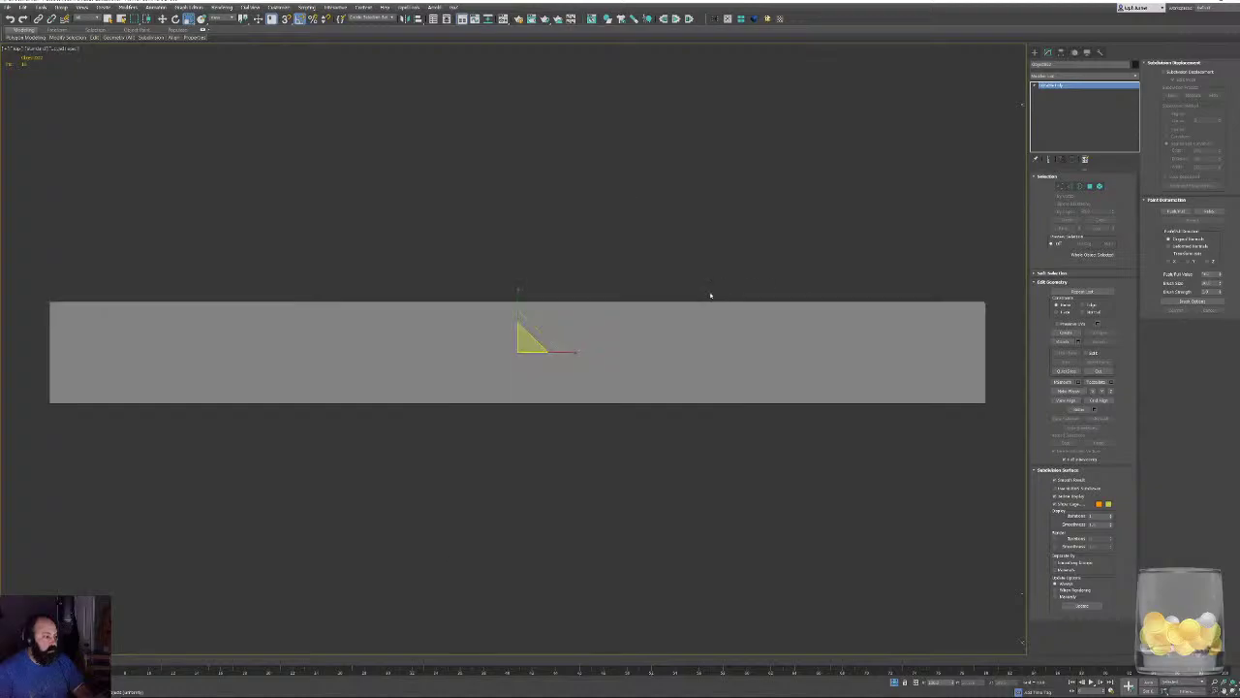
key(F3)
middle_drag(589, 324, 747, 304)
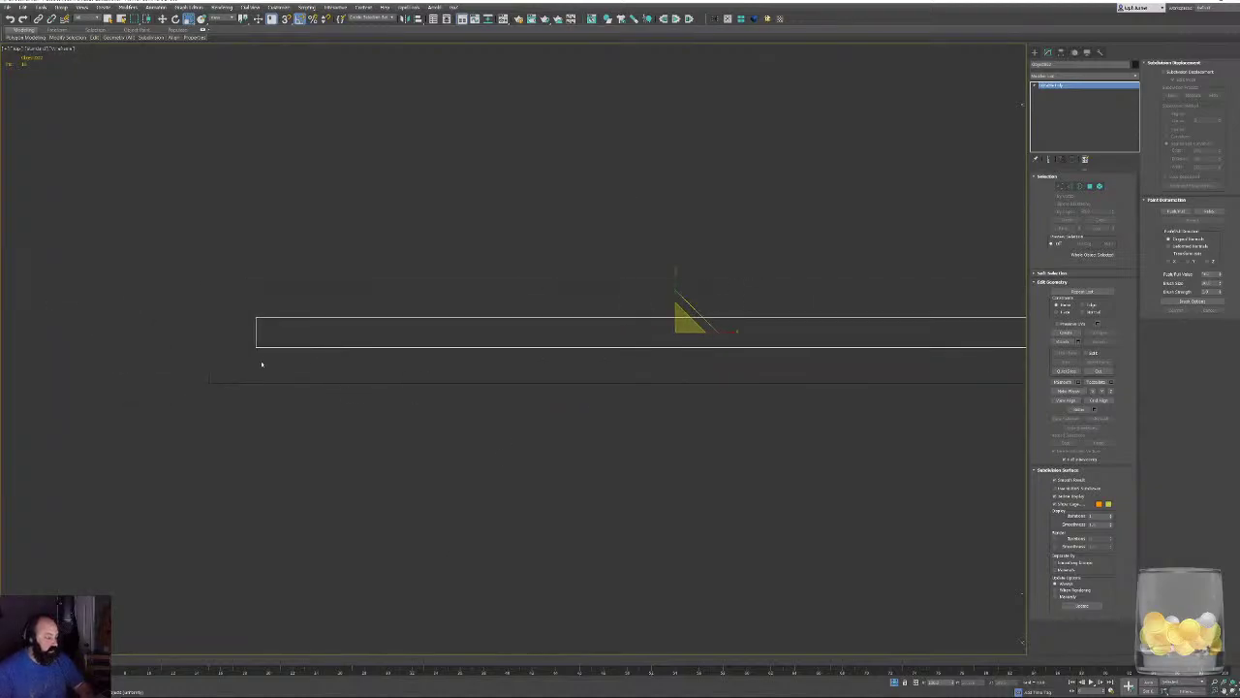
click(1034, 53)
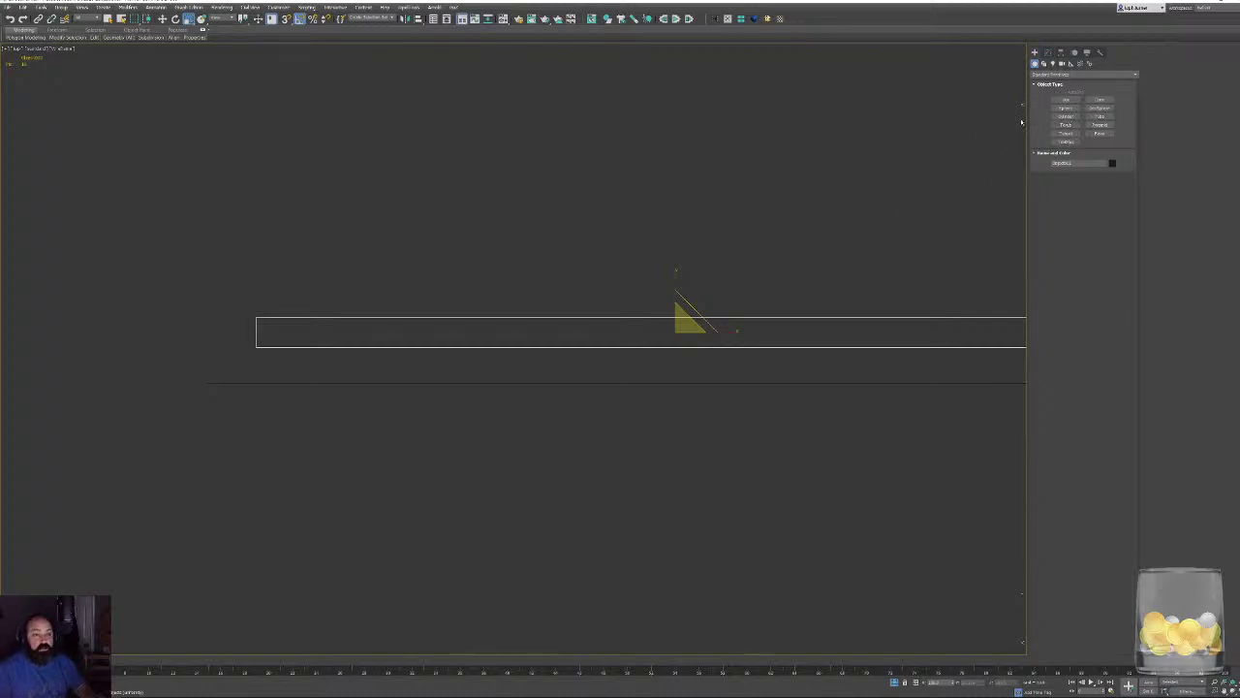
click(1066, 117)
scroll(326, 341, up, 4)
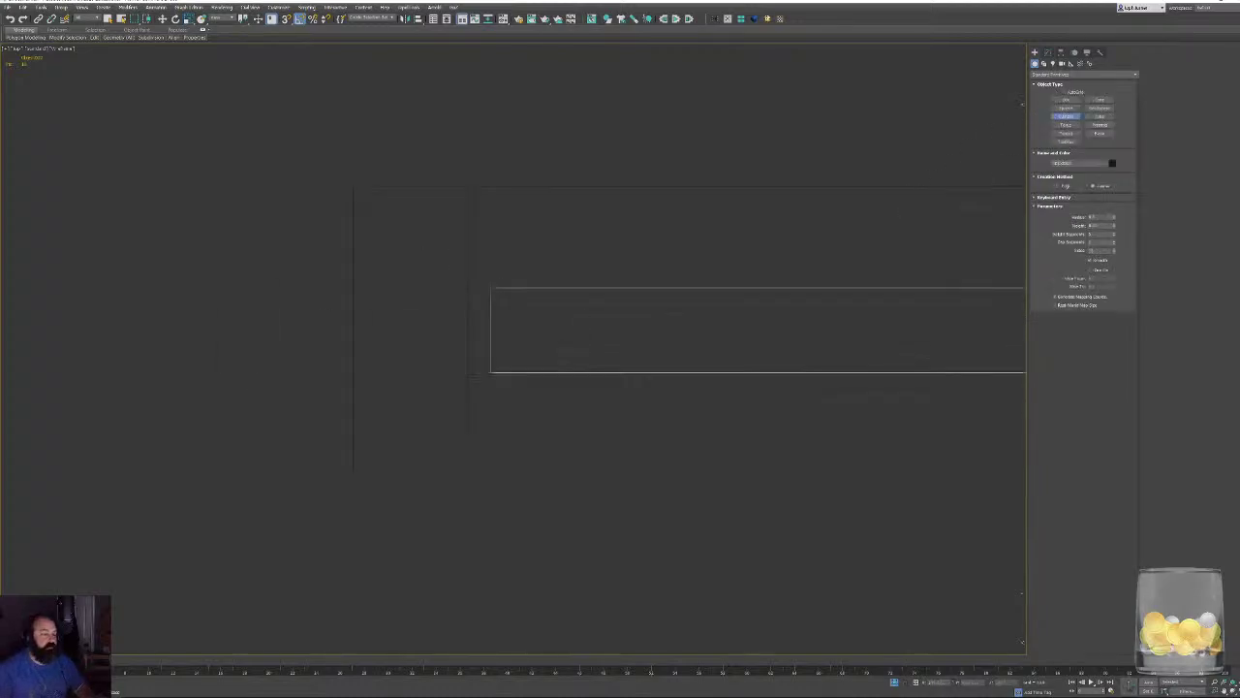
drag(478, 329, 480, 339)
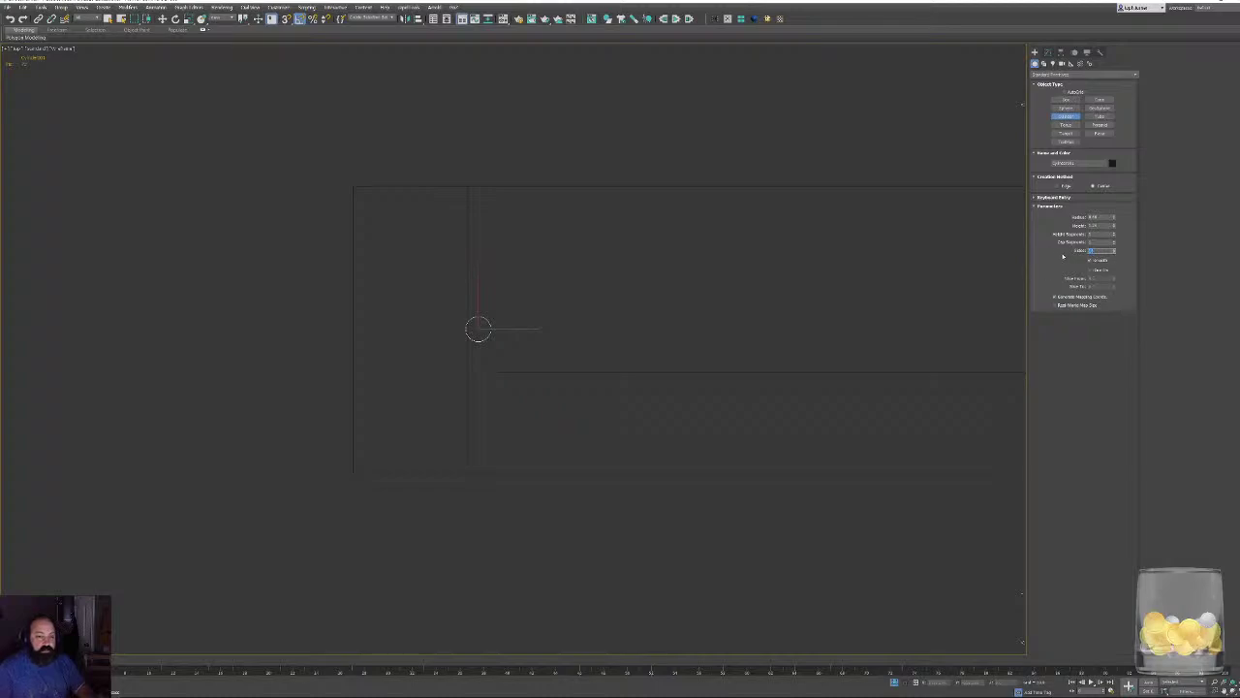
middle_drag(706, 313, 665, 313)
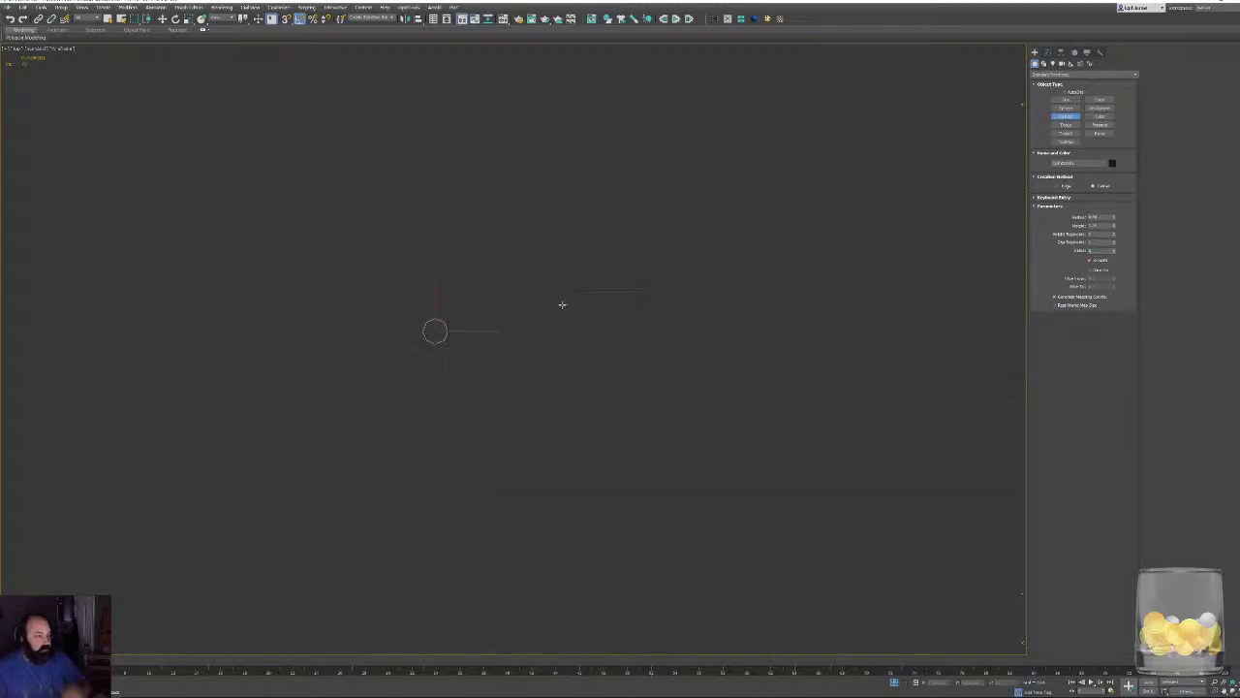
In the front view, raise the hinge cylinder from the floor of the scene to the lower part of the door's left edge.
middle_drag(562, 305, 553, 306)
key(f)
scroll(436, 207, down, 7)
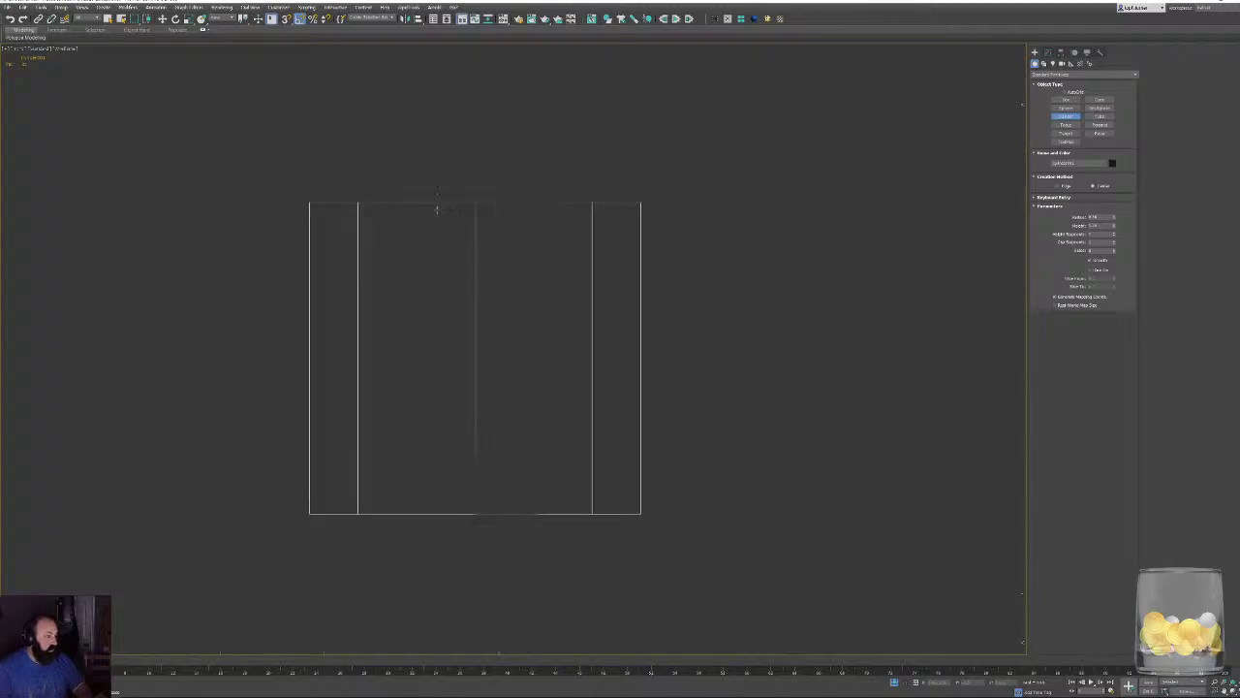
scroll(581, 407, down, 8)
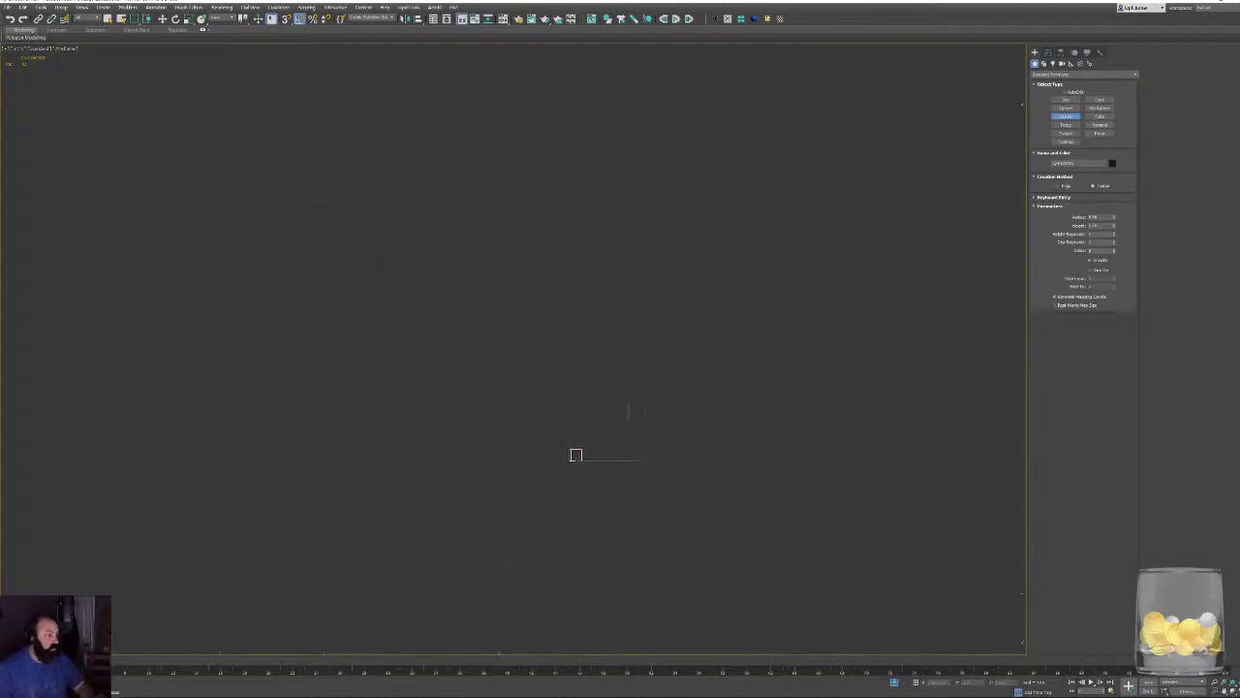
scroll(687, 367, down, 3)
middle_drag(686, 324, 609, 522)
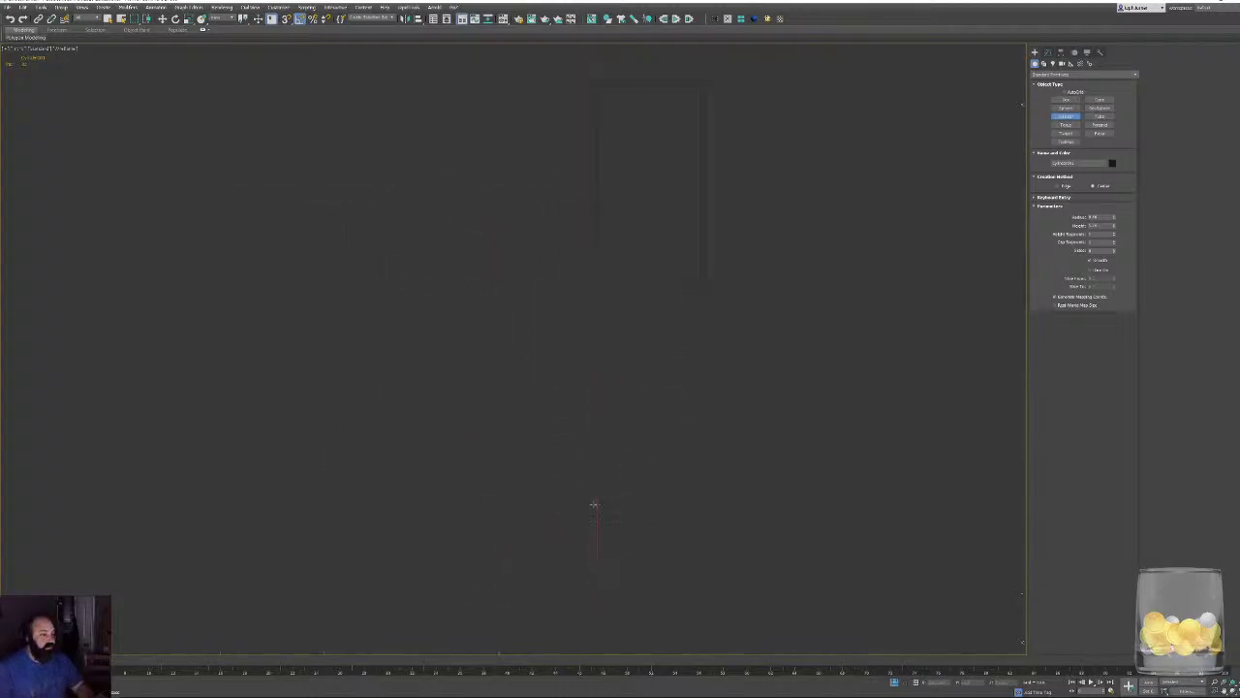
key(w)
drag(594, 505, 610, 224)
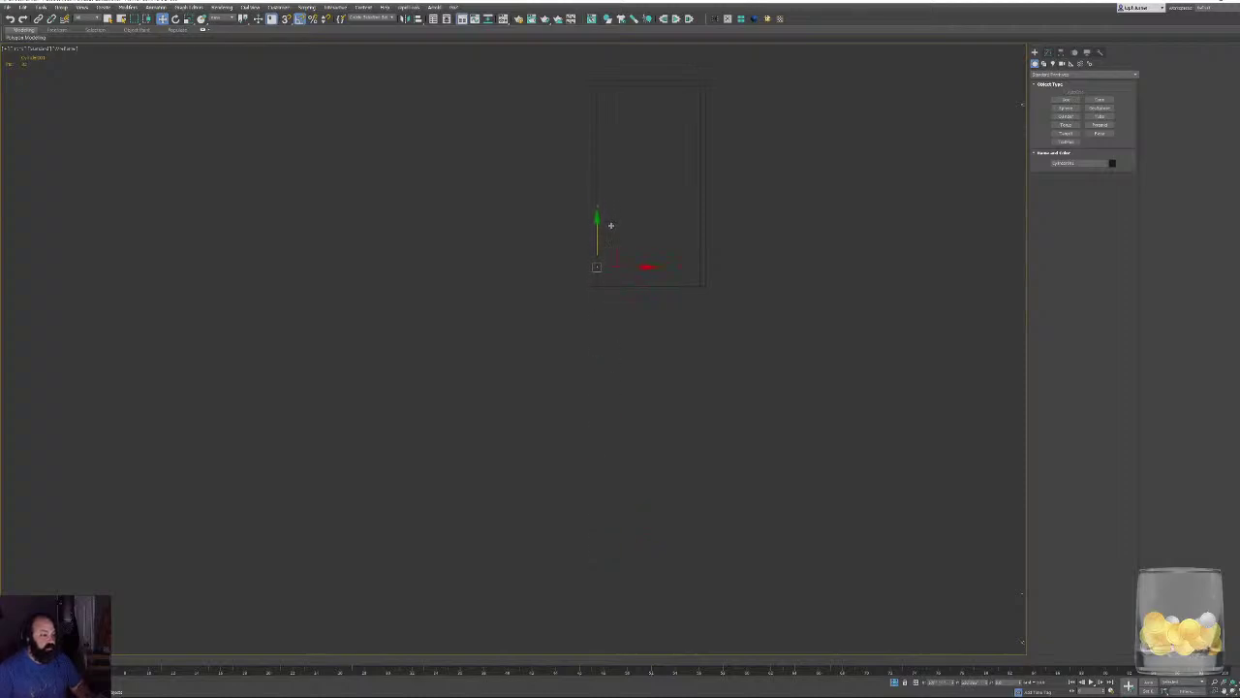
Increase the hinge cylinder's height and convert it to an editable poly.
scroll(601, 259, up, 6)
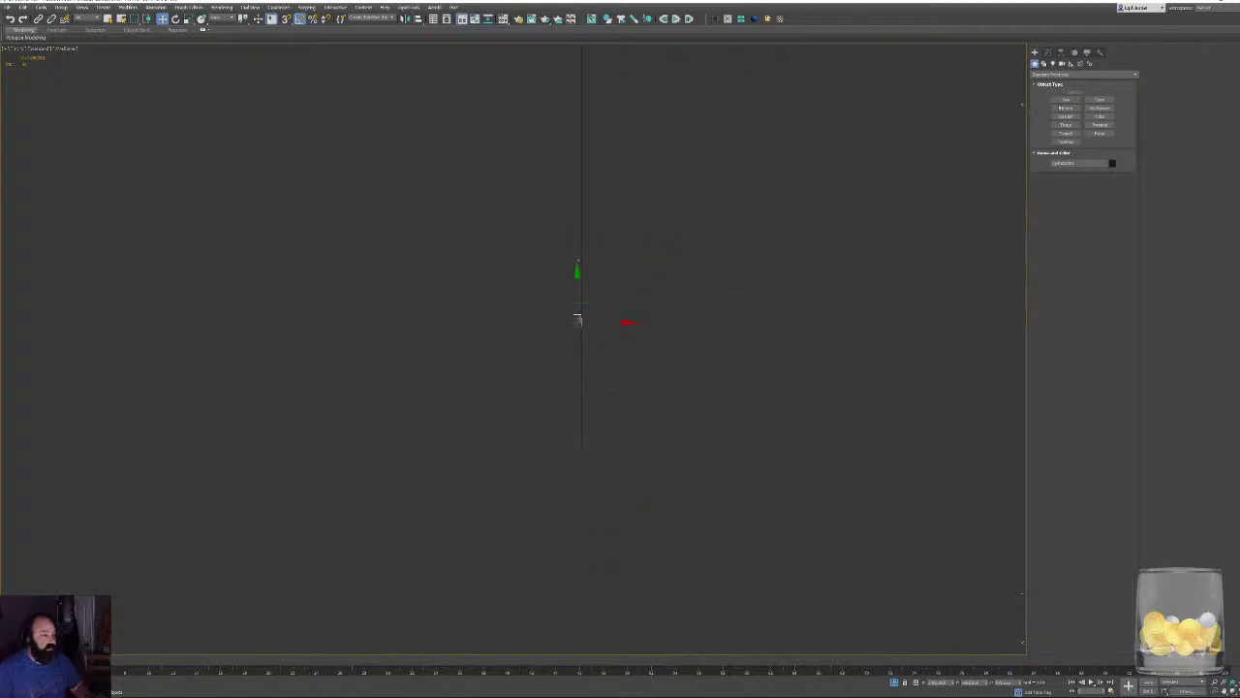
click(1047, 52)
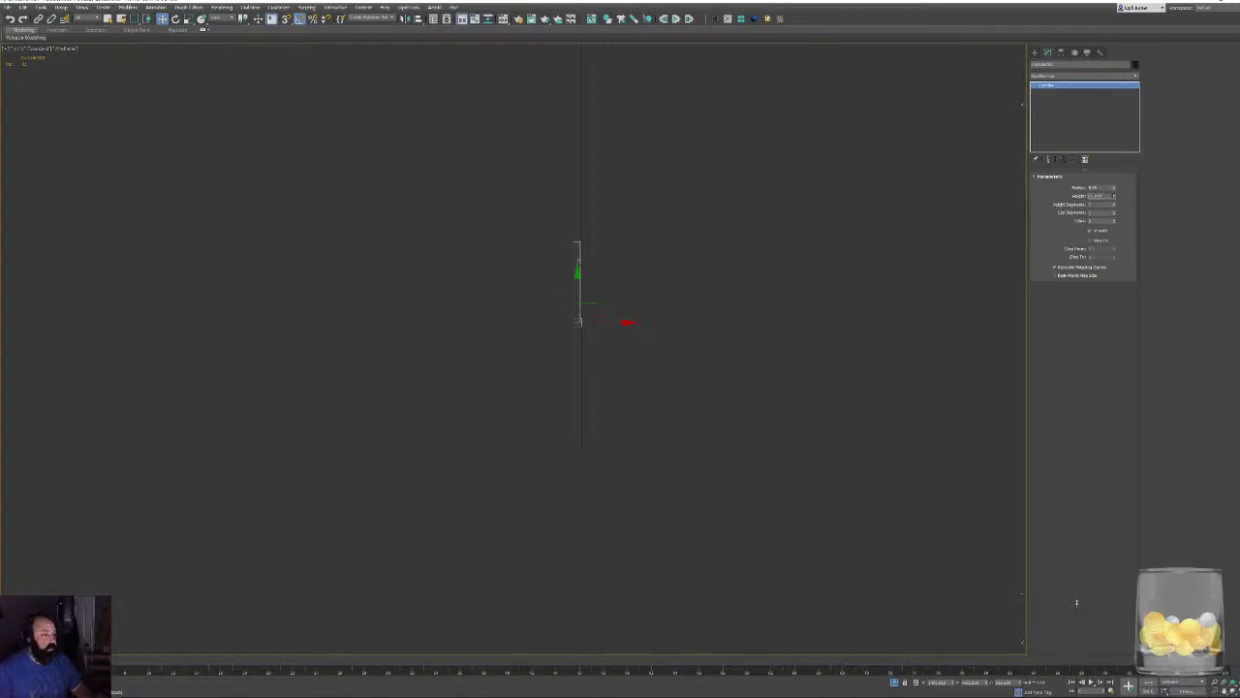
alt+middle_drag(696, 499, 499, 518)
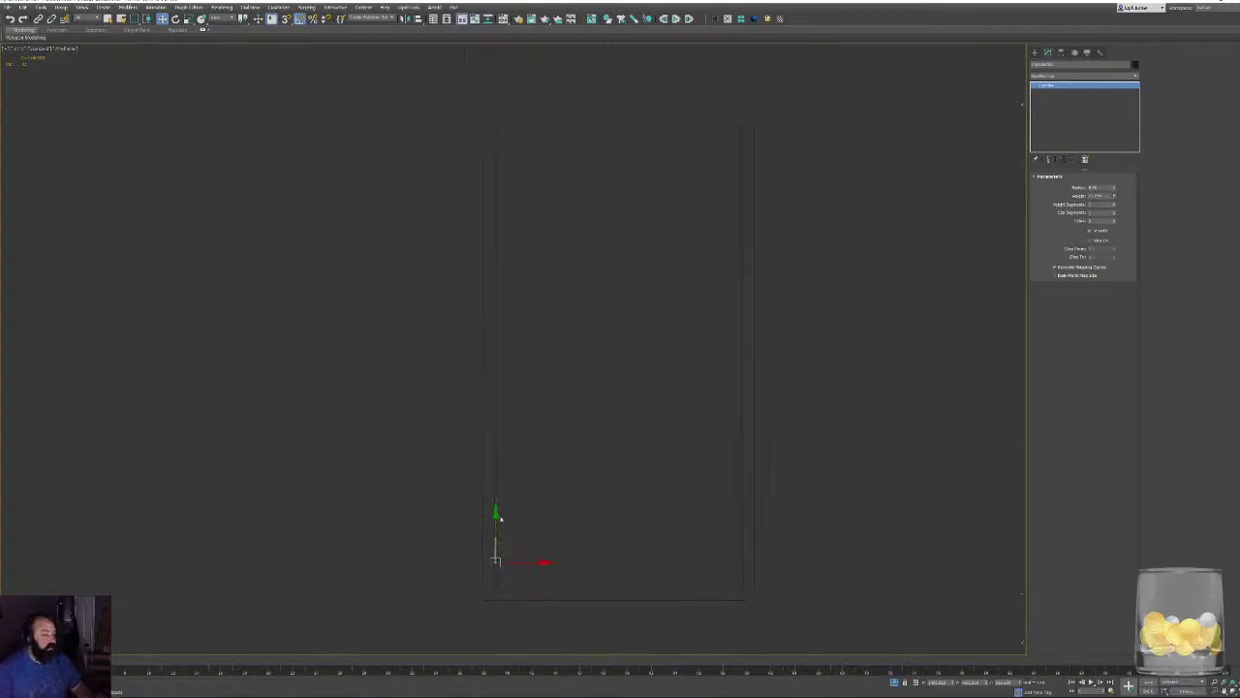
right_click(511, 515)
click(563, 502)
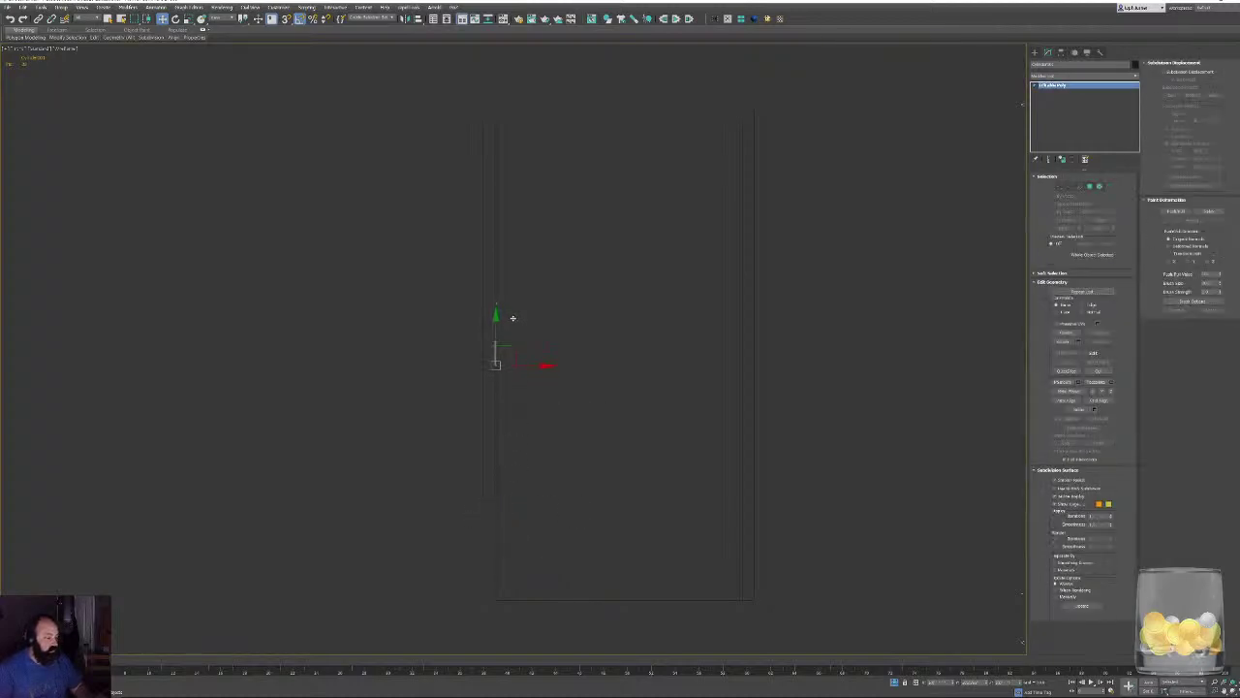
Clone the hinge cylinder to the middle and near the top of the door's left edge, making three hinges.
key(ctrl+v)
click(627, 383)
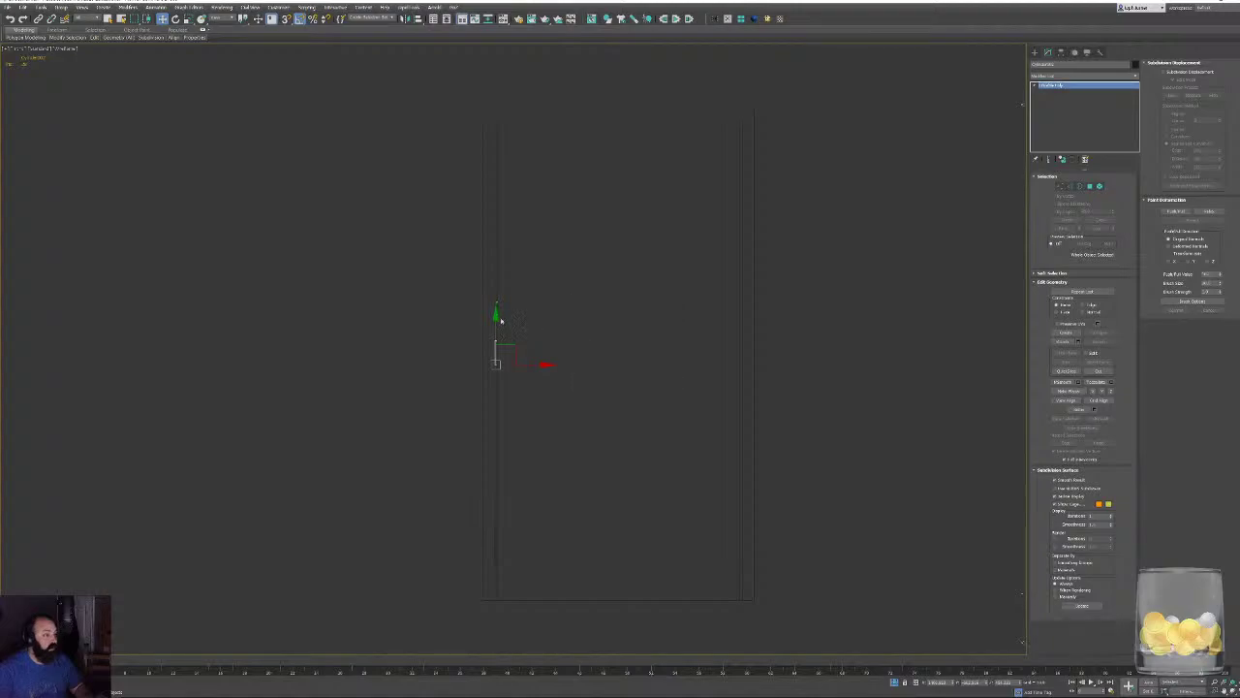
drag(495, 314, 497, 127)
key(ctrl+v)
key(Return)
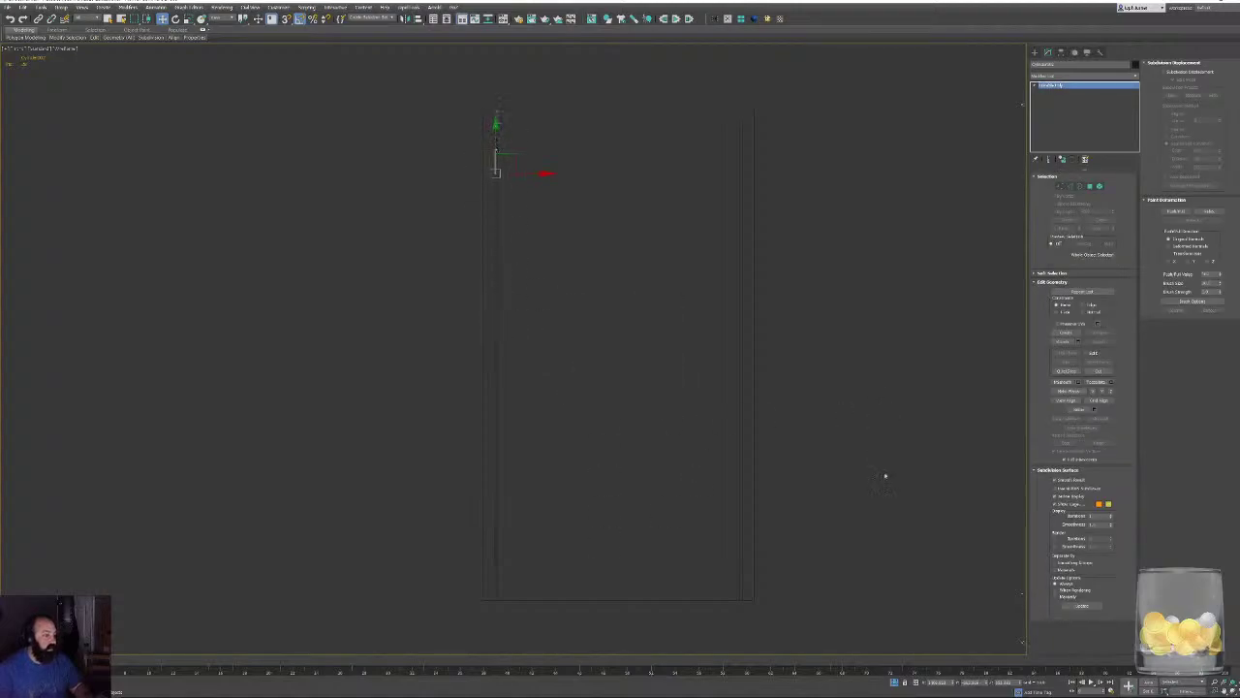
click(872, 477)
Examine the shaded door, frame and hinge gap in perspective from several angles.
key(F3)
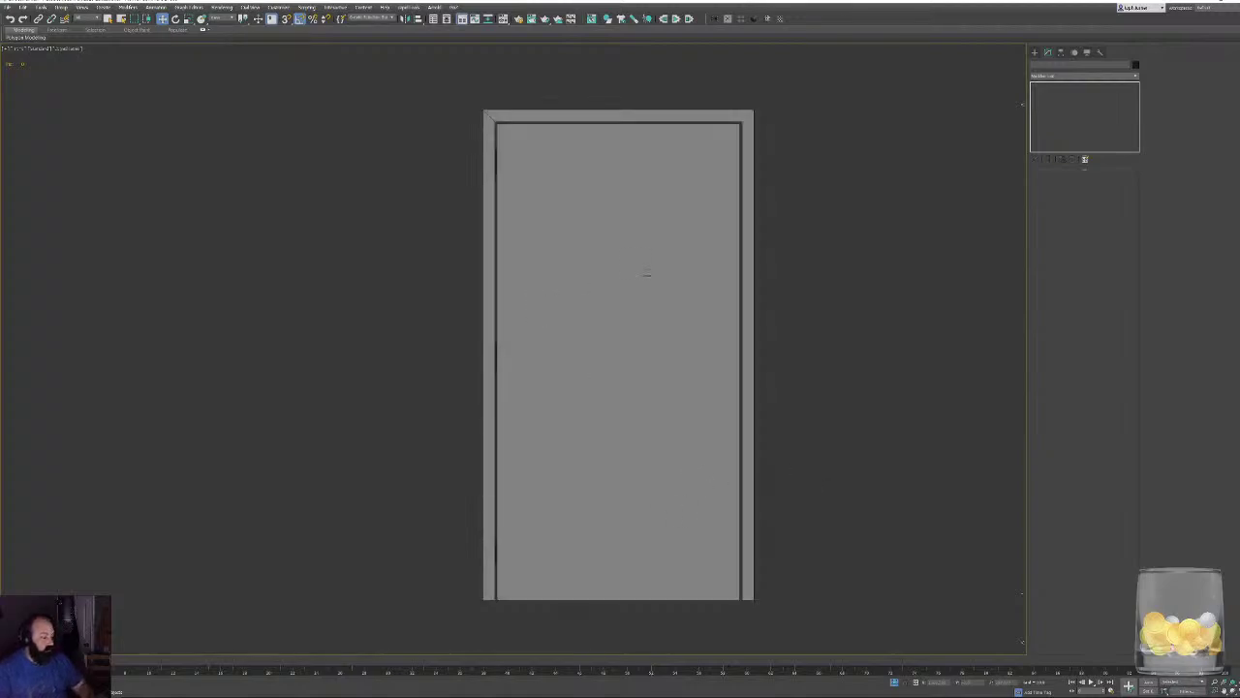
key(p)
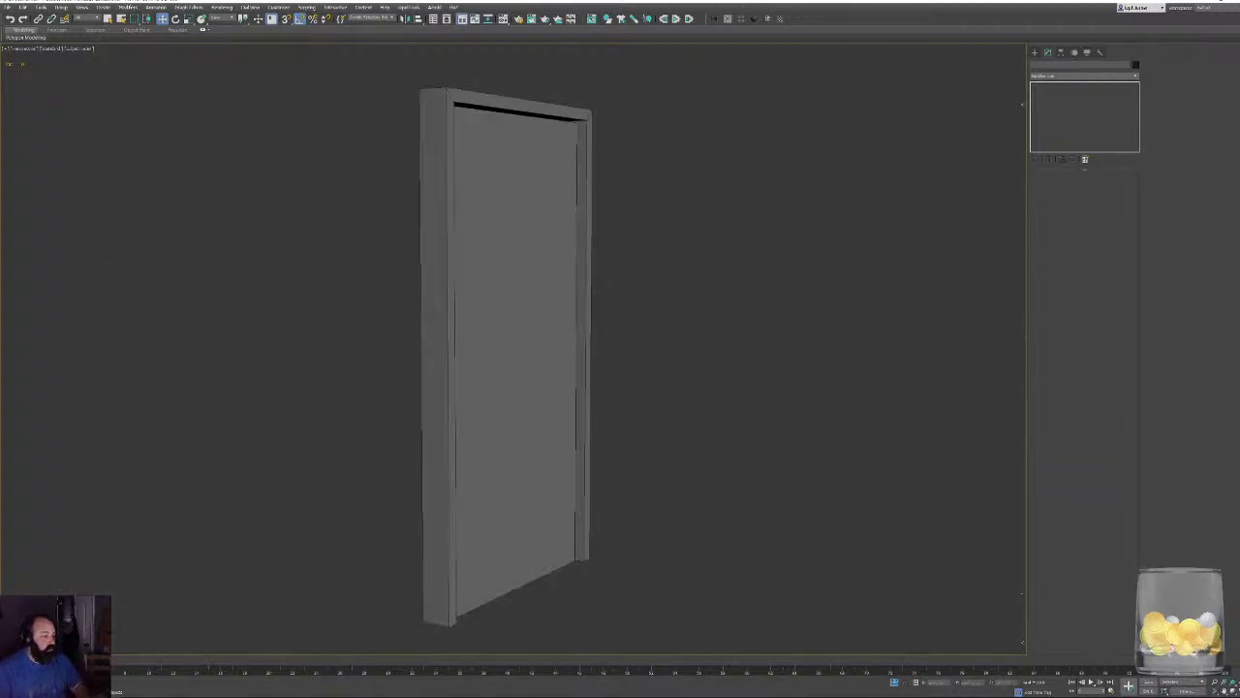
alt+middle_drag(737, 199, 634, 240)
scroll(463, 321, up, 3)
middle_drag(635, 240, 688, 349)
scroll(386, 313, up, 7)
alt+middle_drag(387, 329, 387, 426)
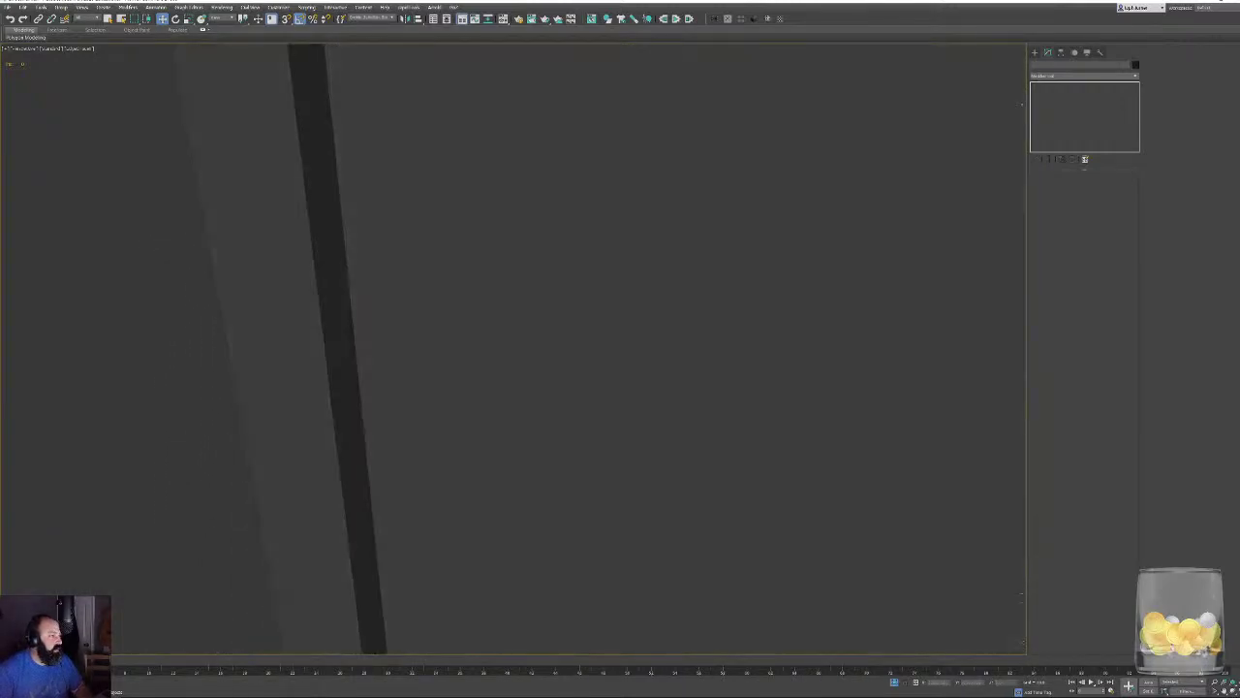
middle_drag(678, 426, 291, 416)
scroll(534, 357, down, 3)
alt+middle_drag(534, 358, 721, 356)
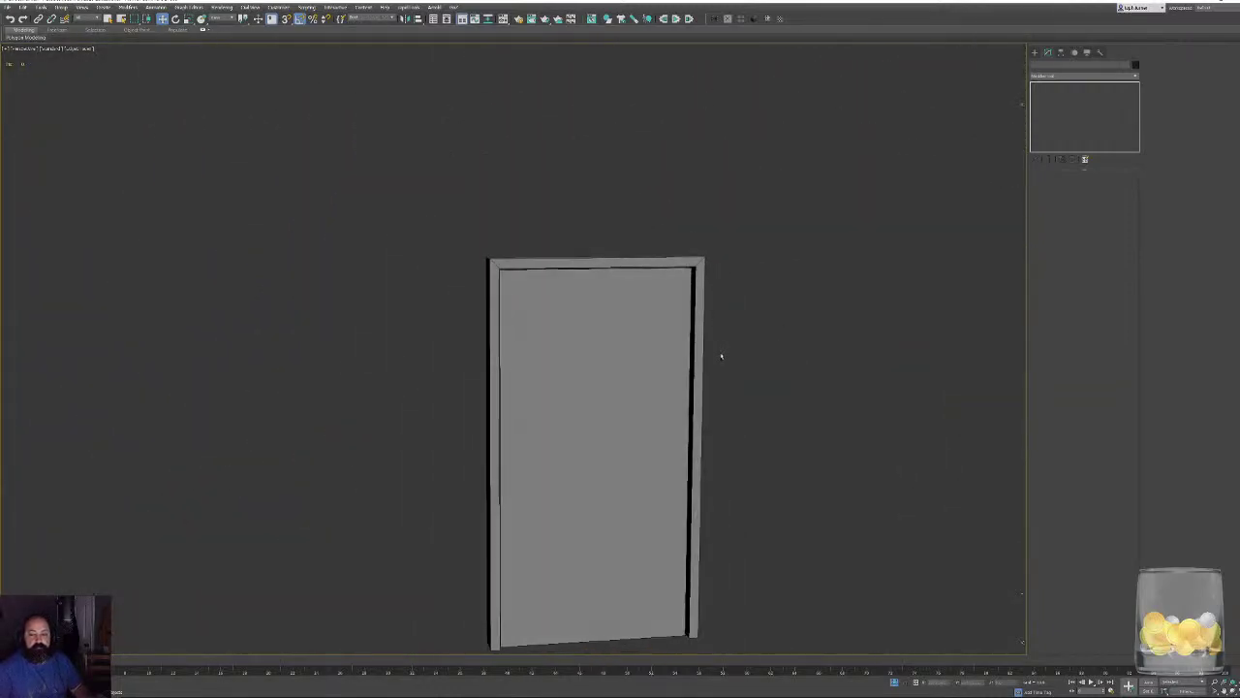
alt+middle_drag(771, 402, 725, 381)
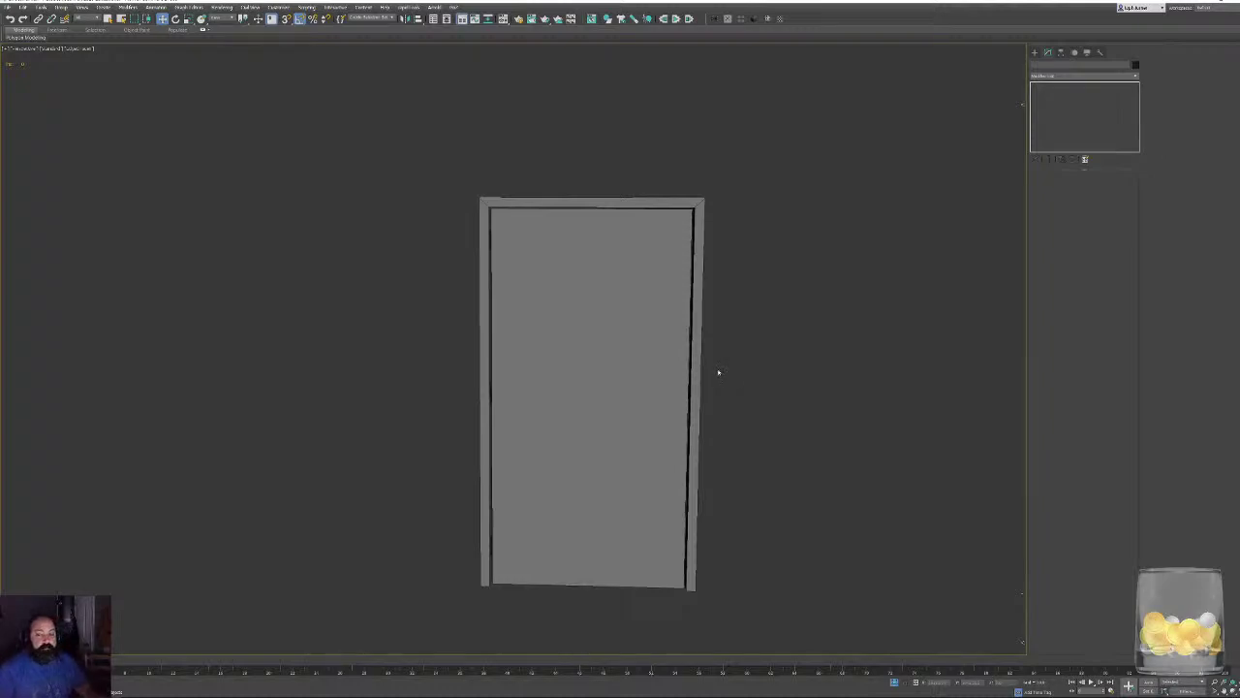
click(610, 277)
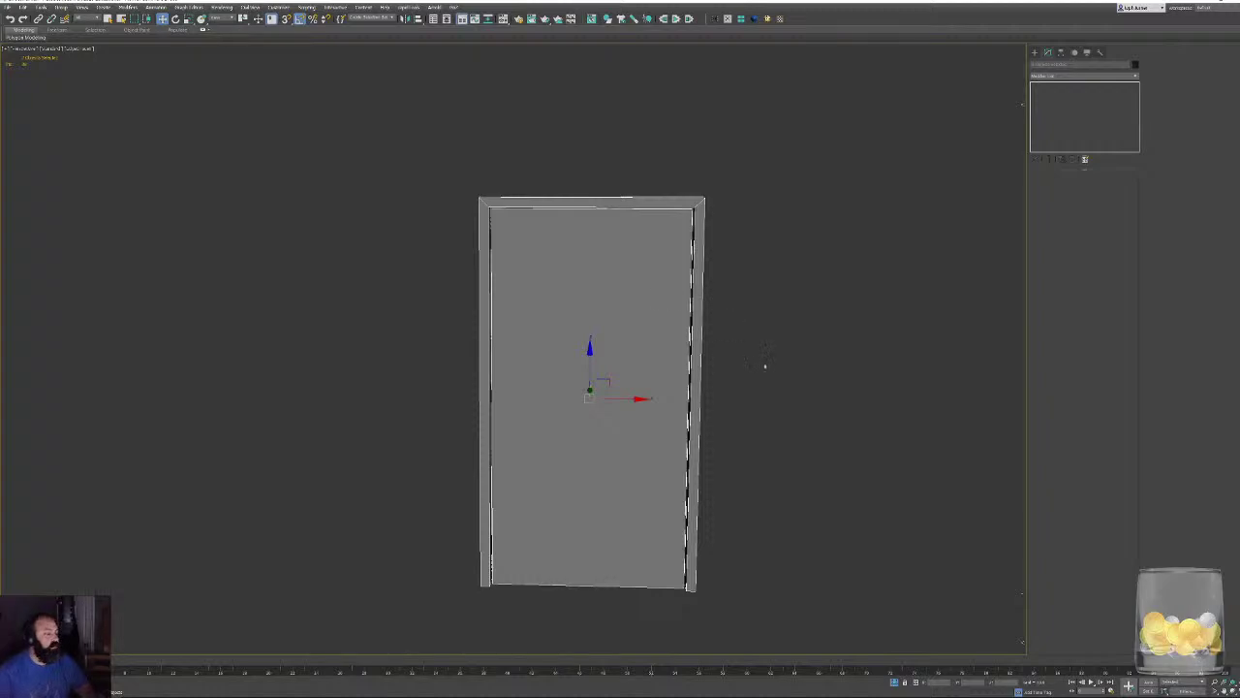
click(765, 364)
alt+middle_drag(765, 364, 748, 327)
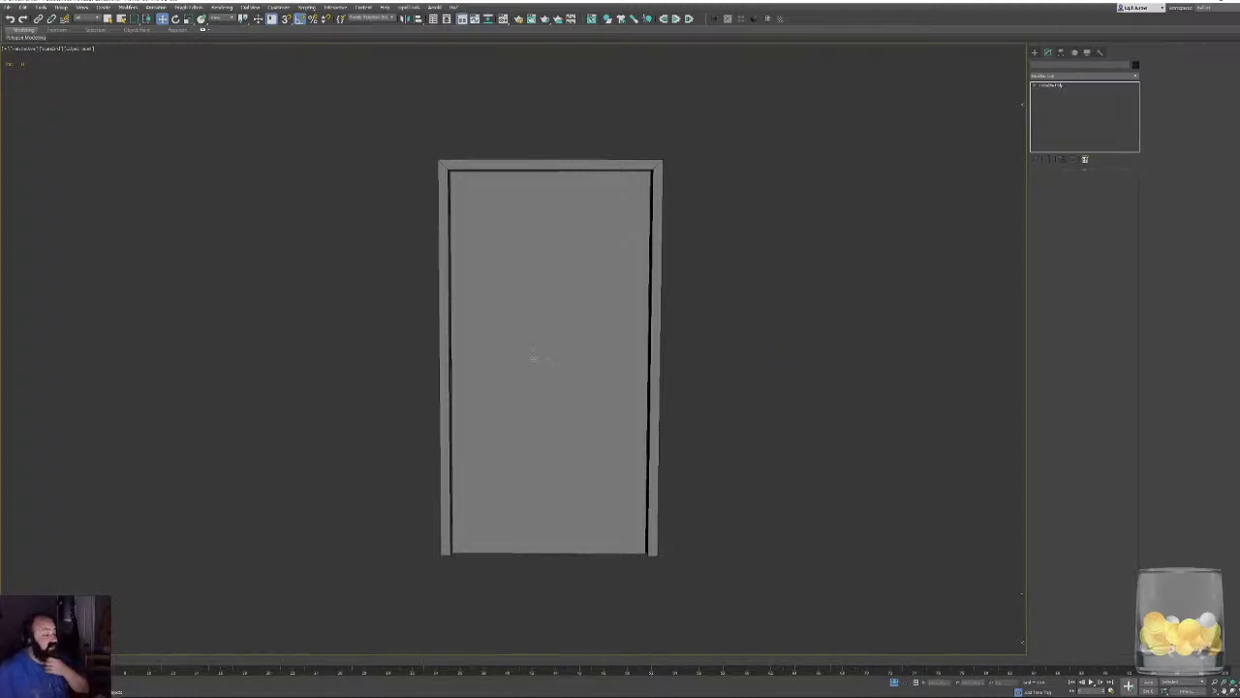
Select the door panel together with the hinges and move them along positive Y until the hinges are centered on the frame's outer face.
click(532, 358)
key(t)
key(F3)
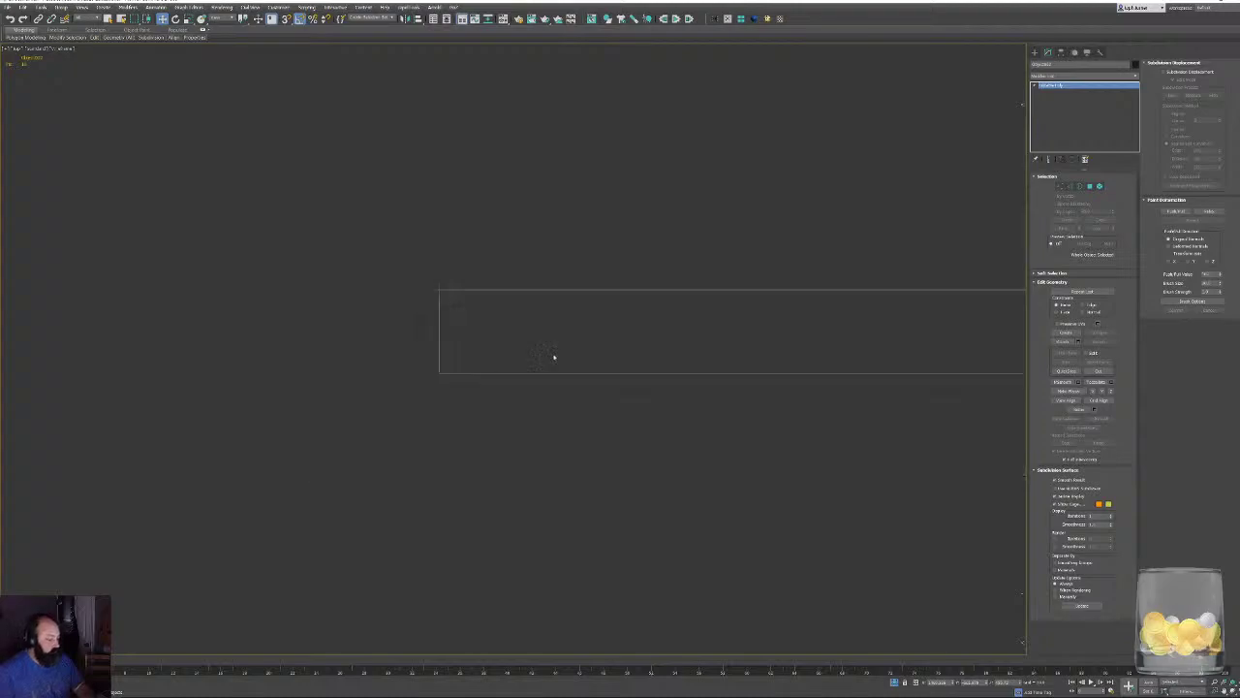
middle_drag(713, 352, 427, 365)
scroll(462, 367, down, 5)
middle_drag(677, 353, 481, 402)
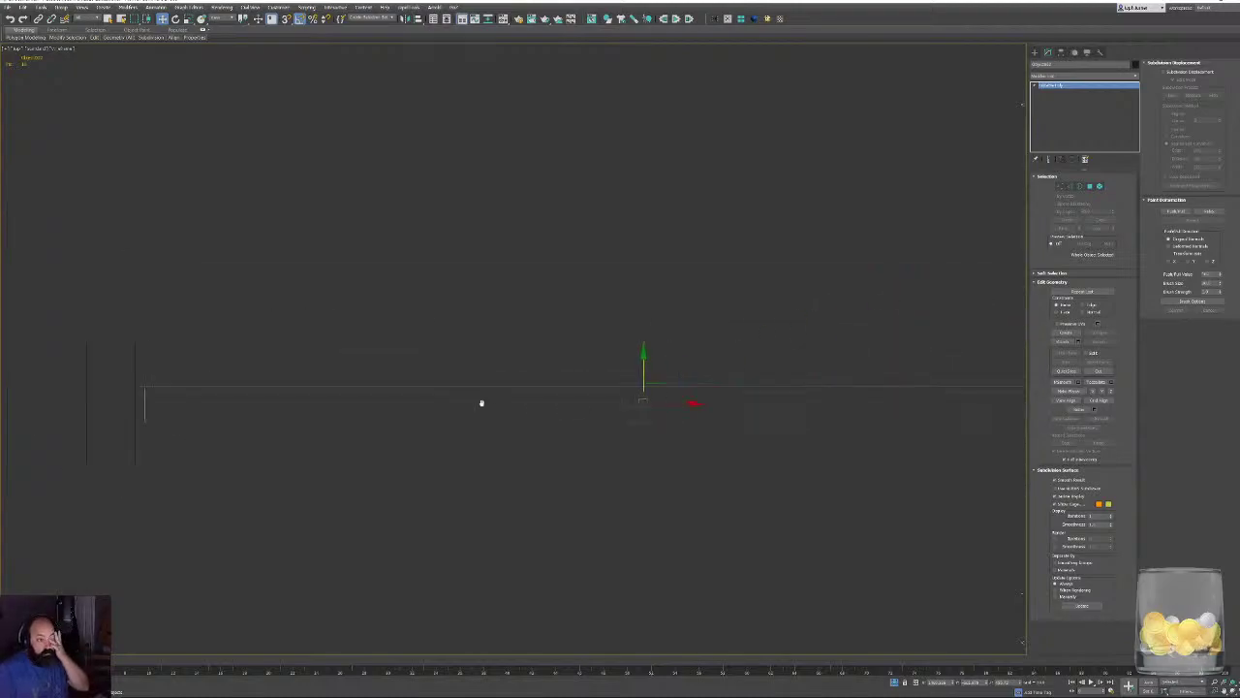
scroll(659, 386, down, 1)
middle_drag(814, 382, 748, 409)
scroll(323, 390, up, 3)
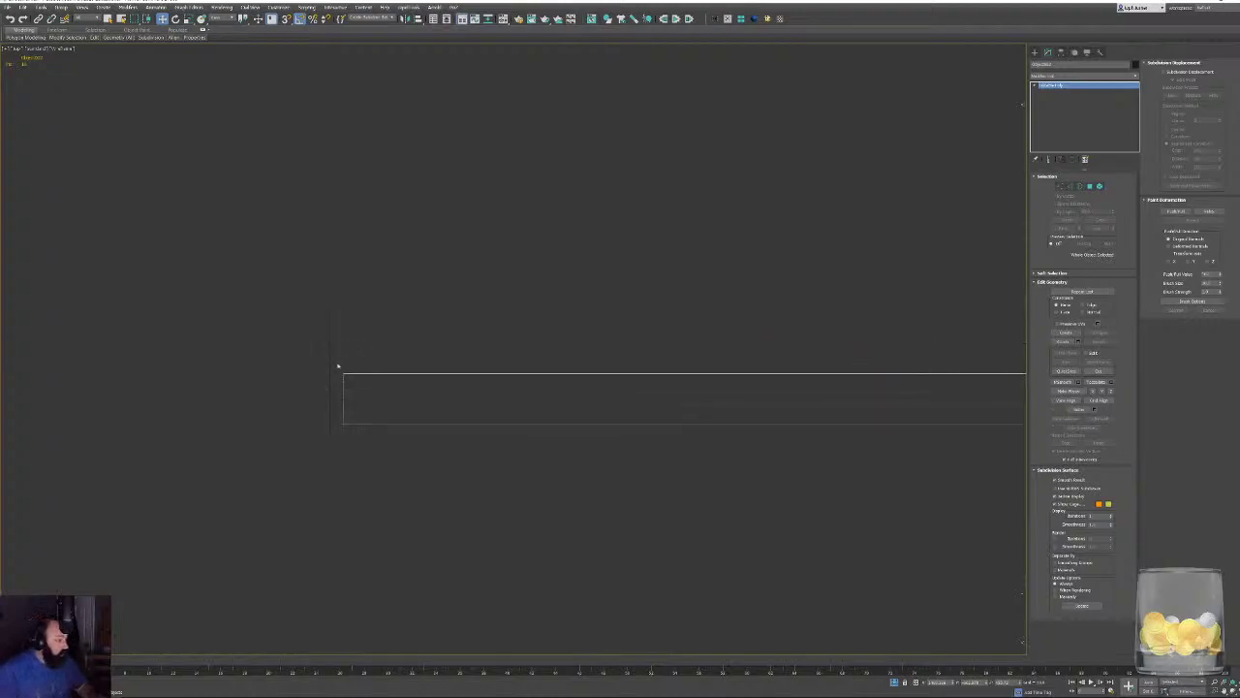
drag(339, 365, 390, 415)
alt+middle_drag(391, 414, 531, 379)
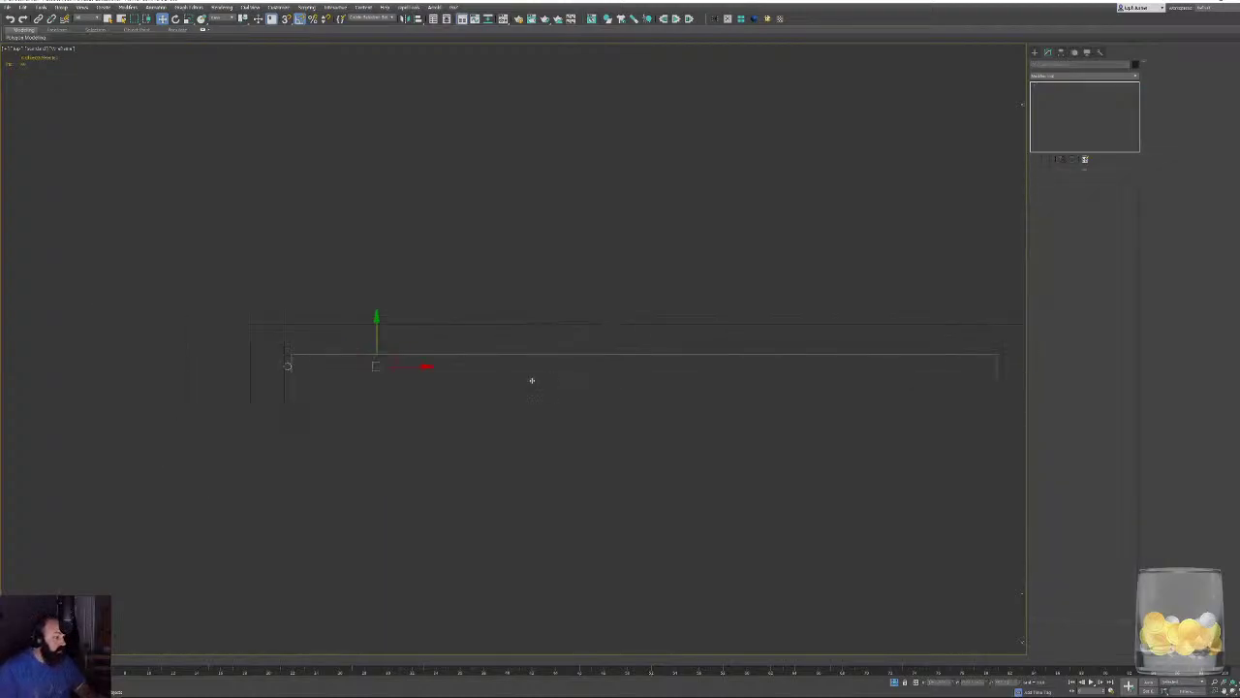
scroll(559, 359, down, 2)
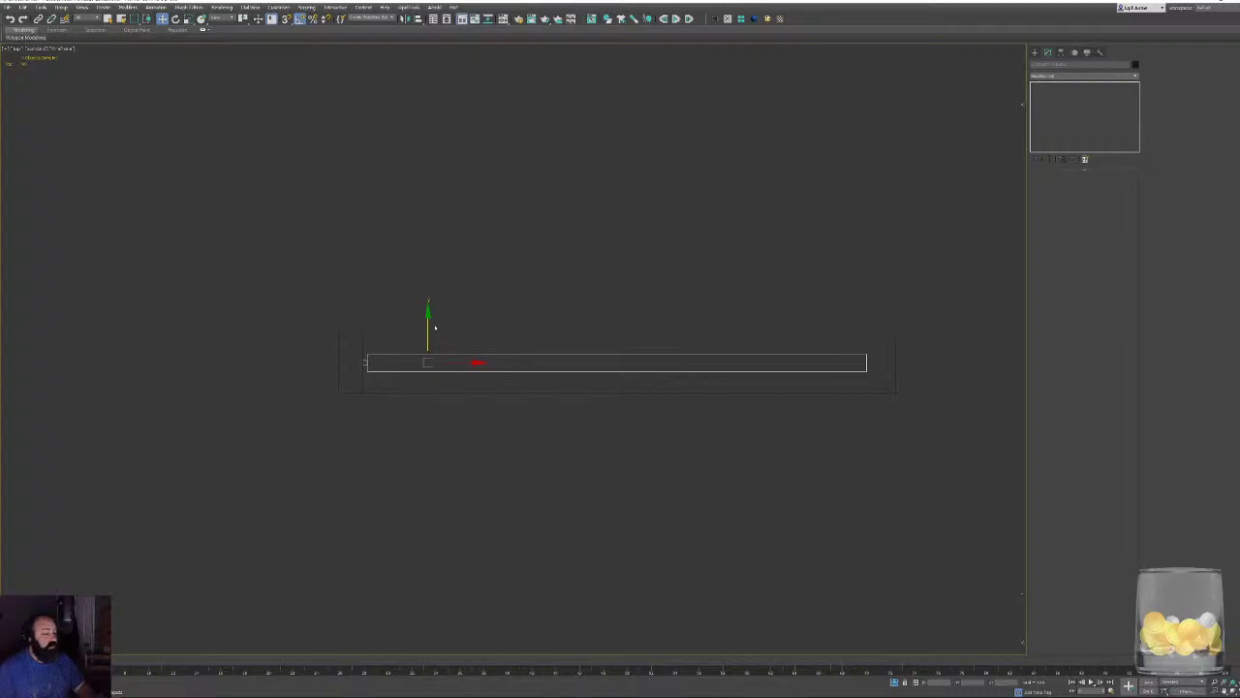
drag(427, 323, 433, 293)
alt+middle_drag(436, 298, 386, 355)
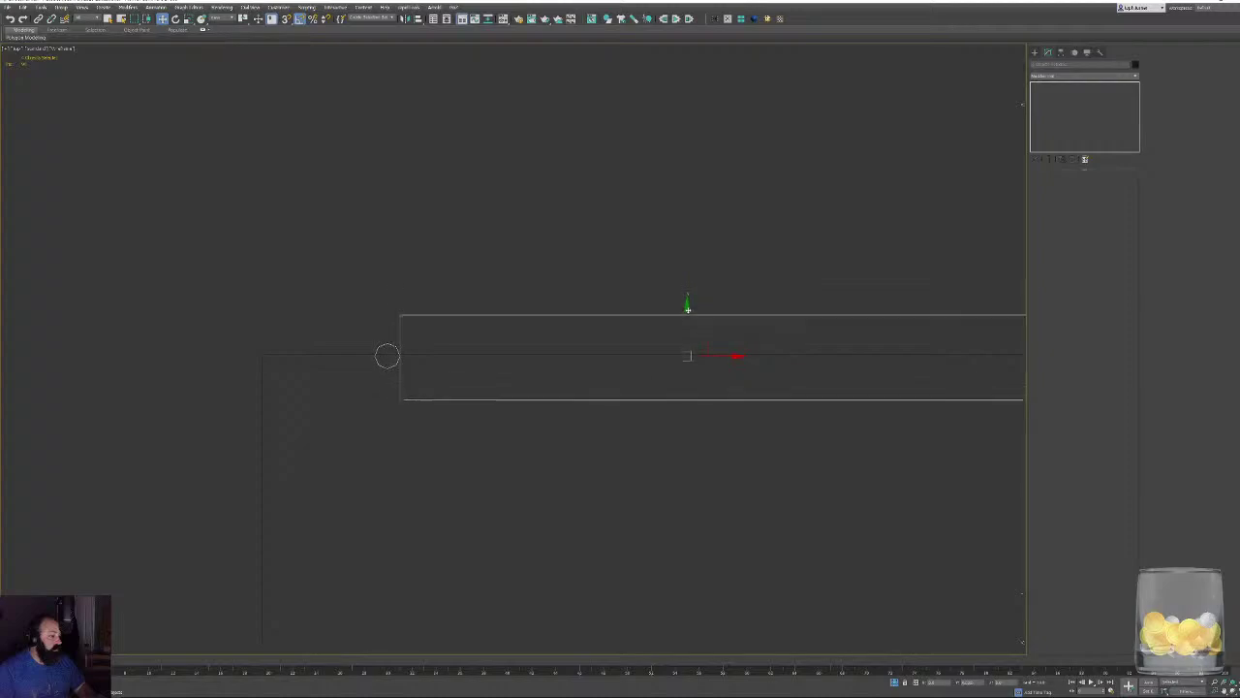
drag(688, 310, 688, 309)
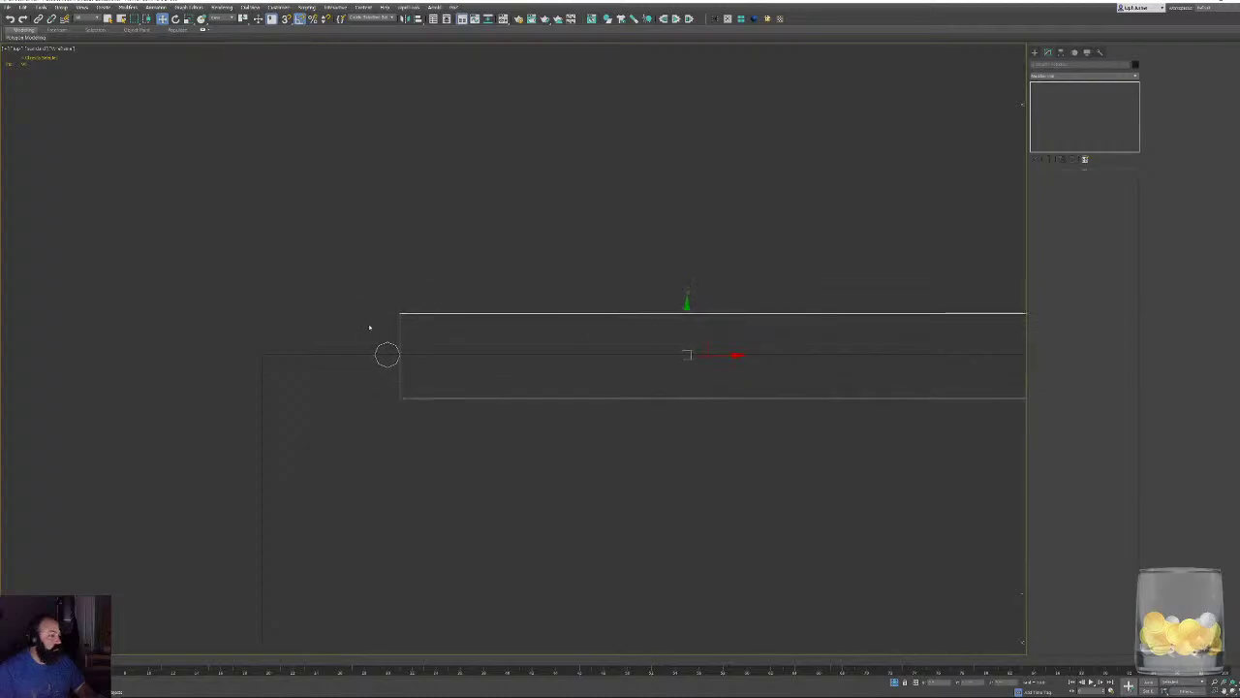
Move only the door panel back along Y until its outer face sits nearly flush with the frame.
click(400, 343)
alt+middle_drag(575, 332, 908, 325)
drag(914, 308, 917, 327)
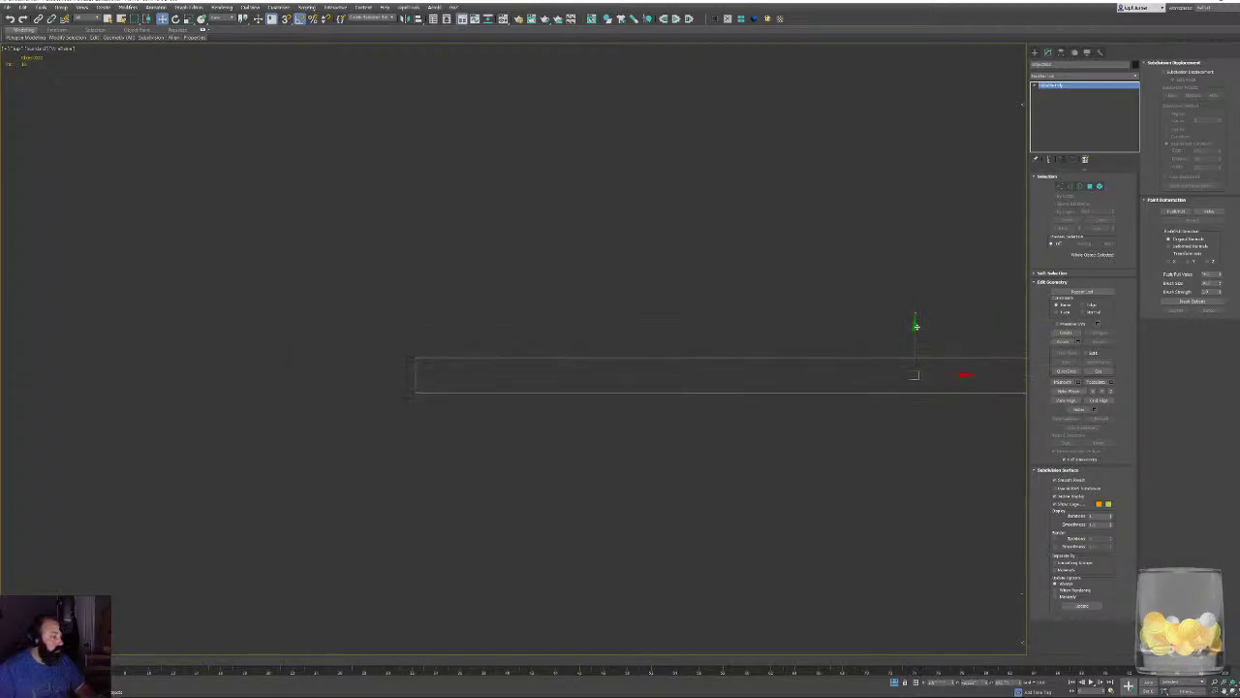
alt+middle_drag(912, 327, 497, 333)
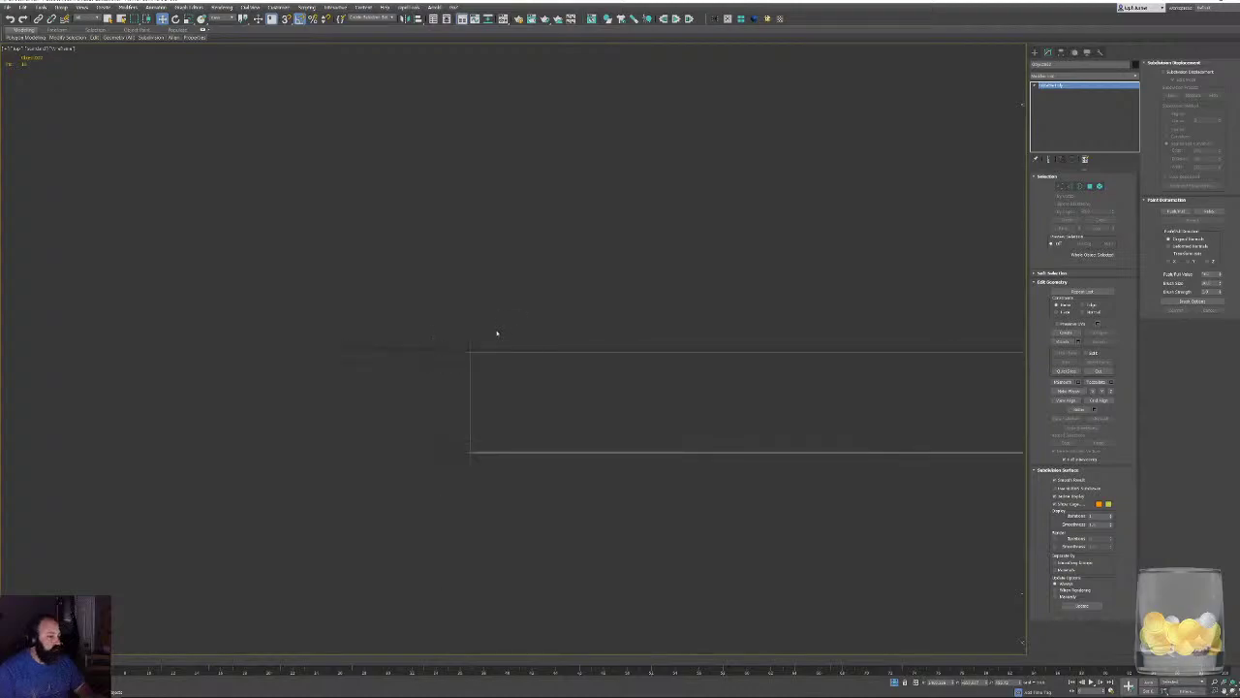
Attach the separate hinge cylinders along the door's edge into a single hinge object.
drag(452, 348, 451, 349)
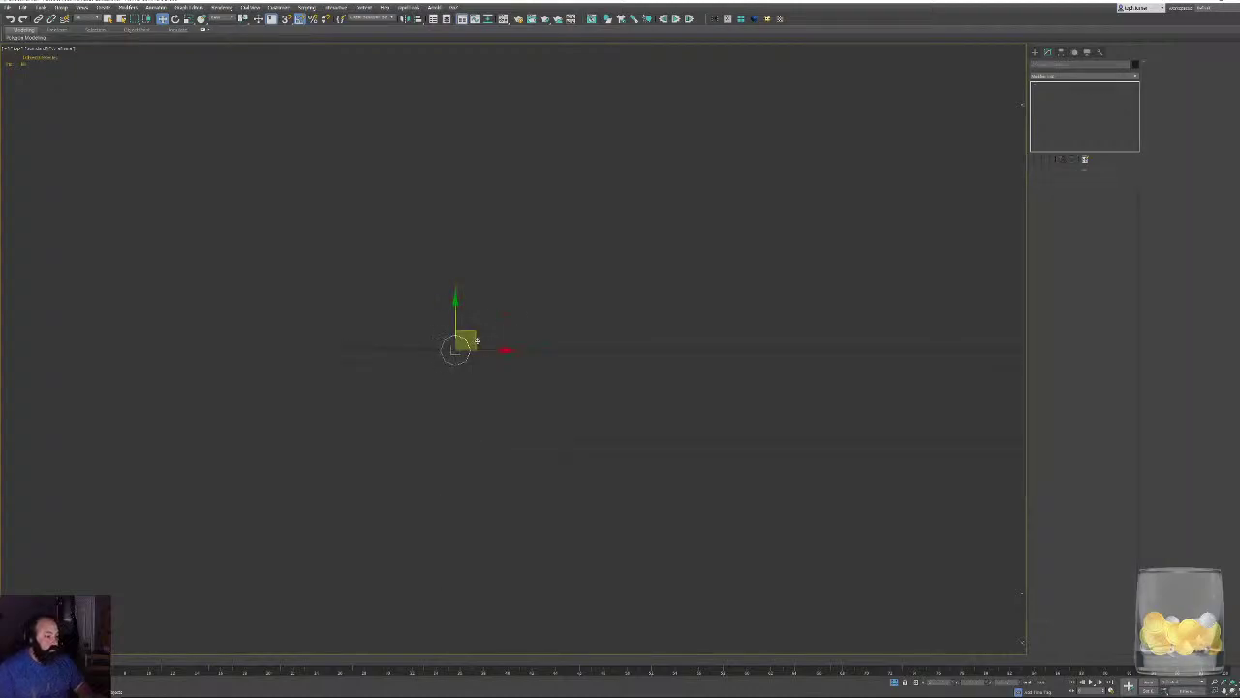
key(p)
key(z)
alt+middle_drag(582, 354, 555, 302)
scroll(555, 303, down, 2)
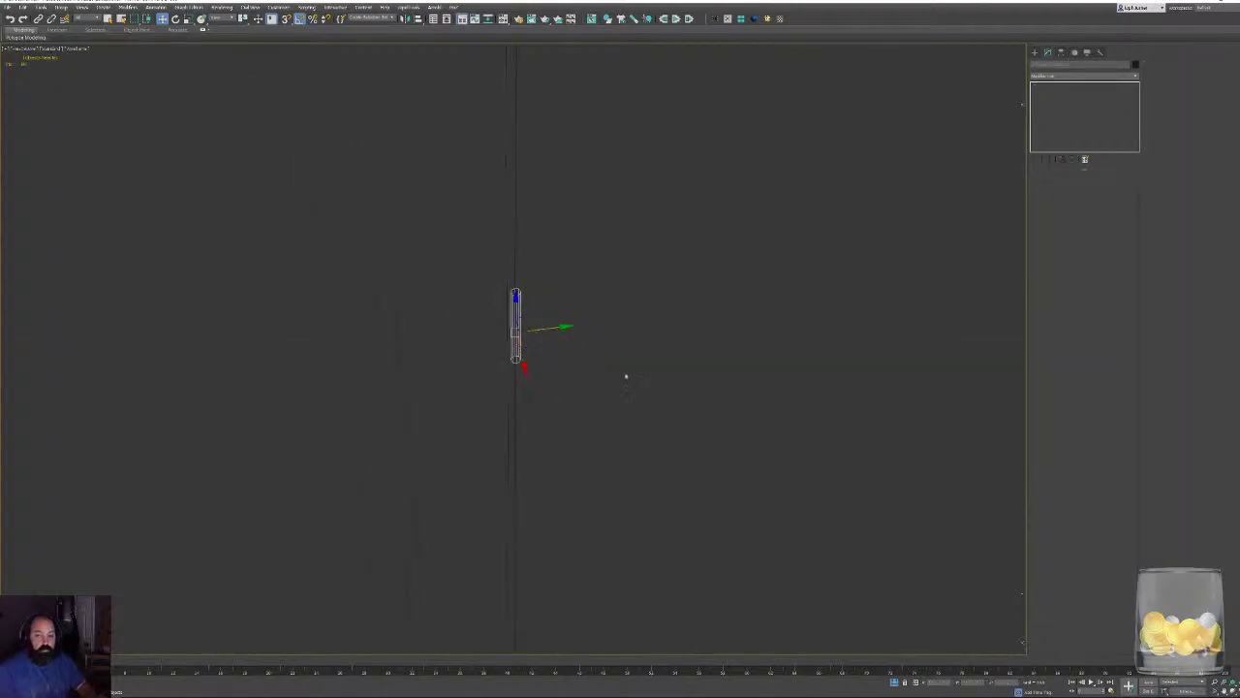
click(626, 377)
scroll(559, 339, down, 2)
click(531, 327)
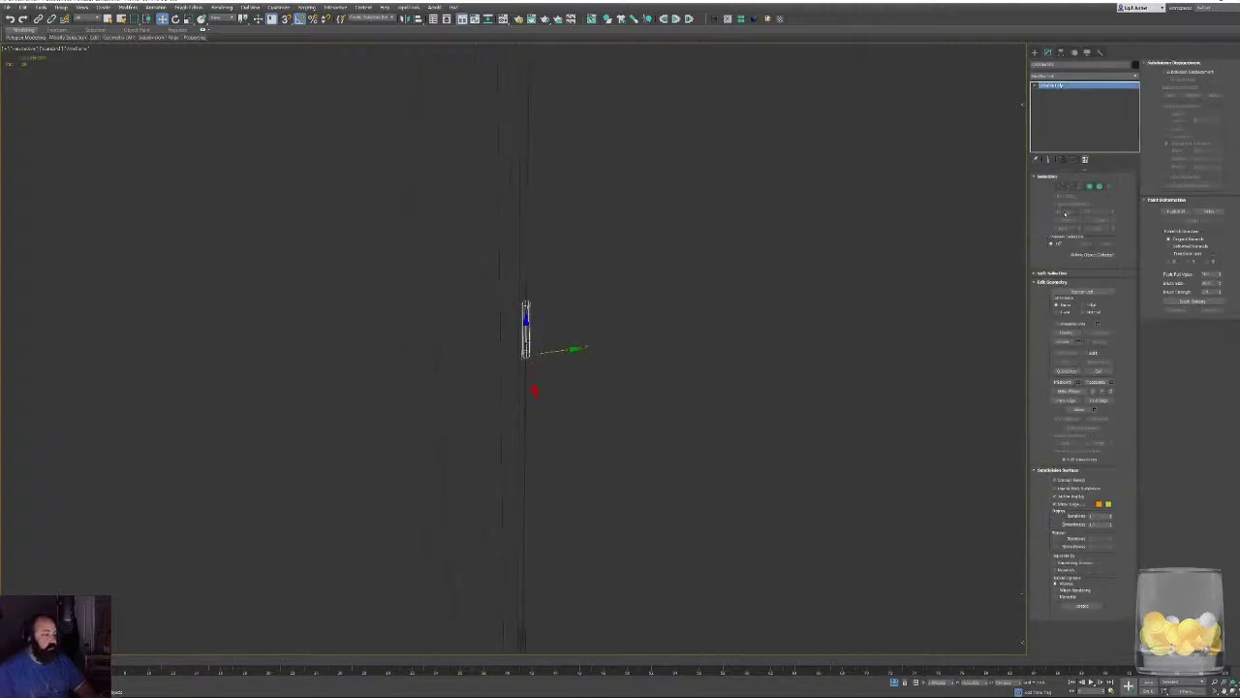
click(1063, 343)
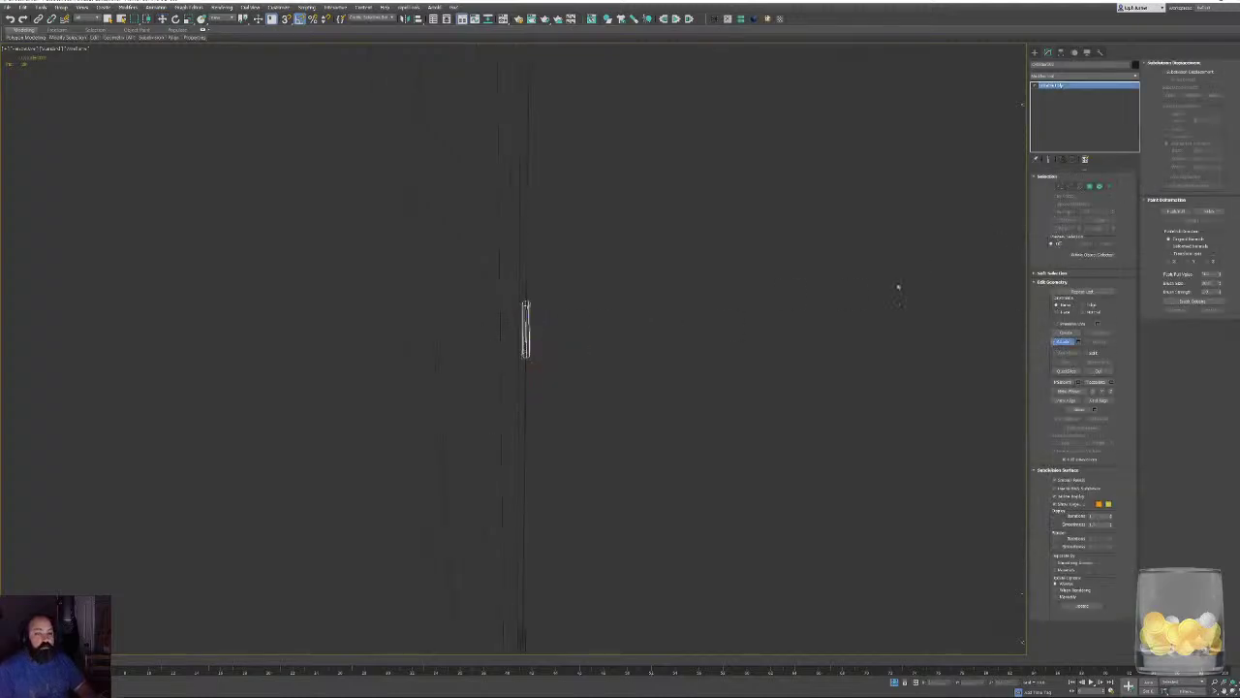
middle_drag(570, 303, 595, 651)
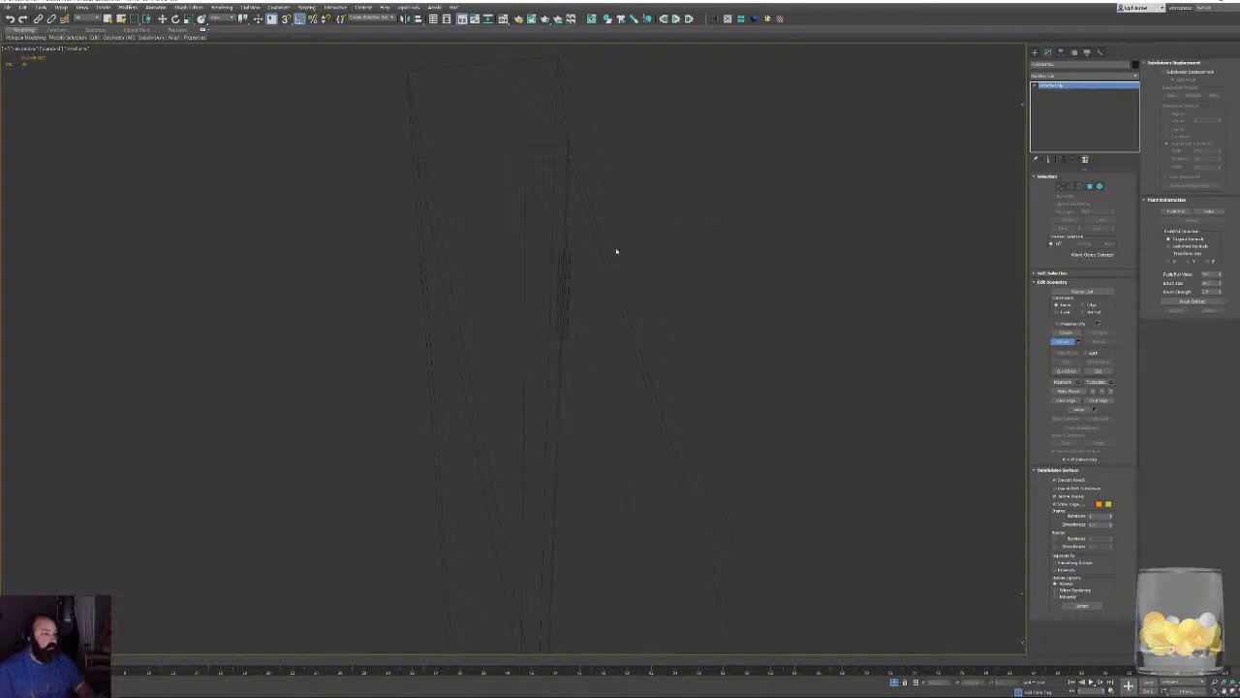
click(568, 259)
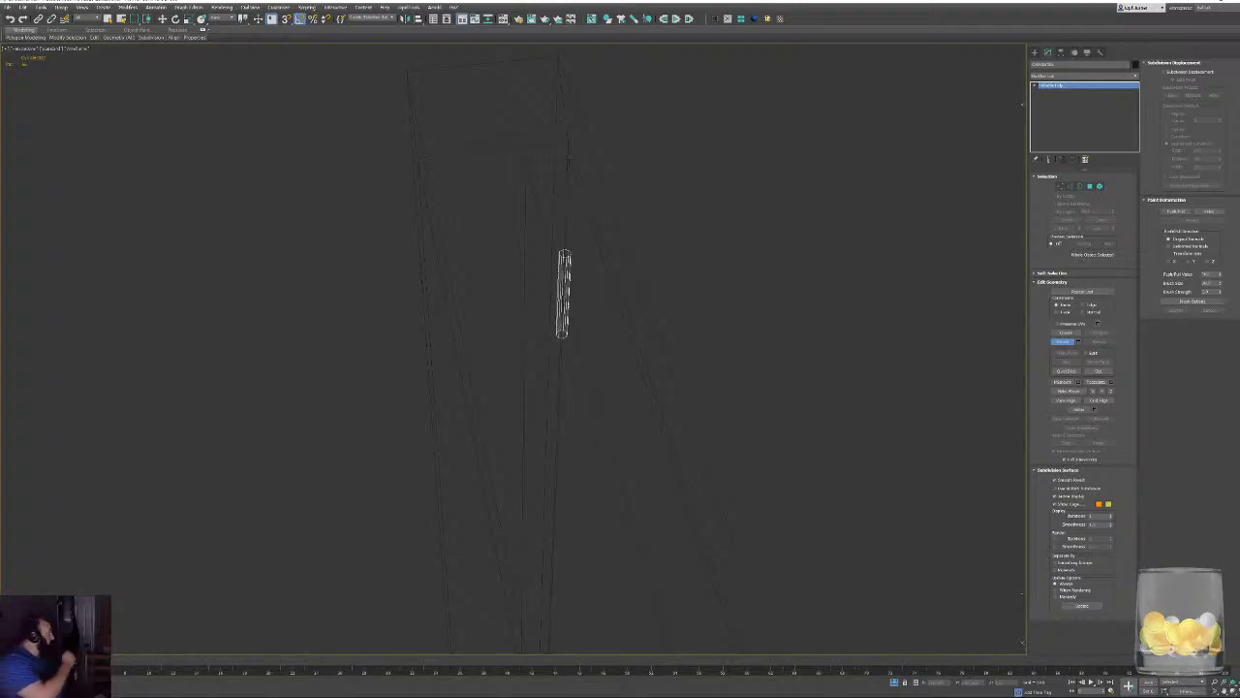
alt+middle_drag(669, 472, 606, 560)
scroll(538, 384, down, 3)
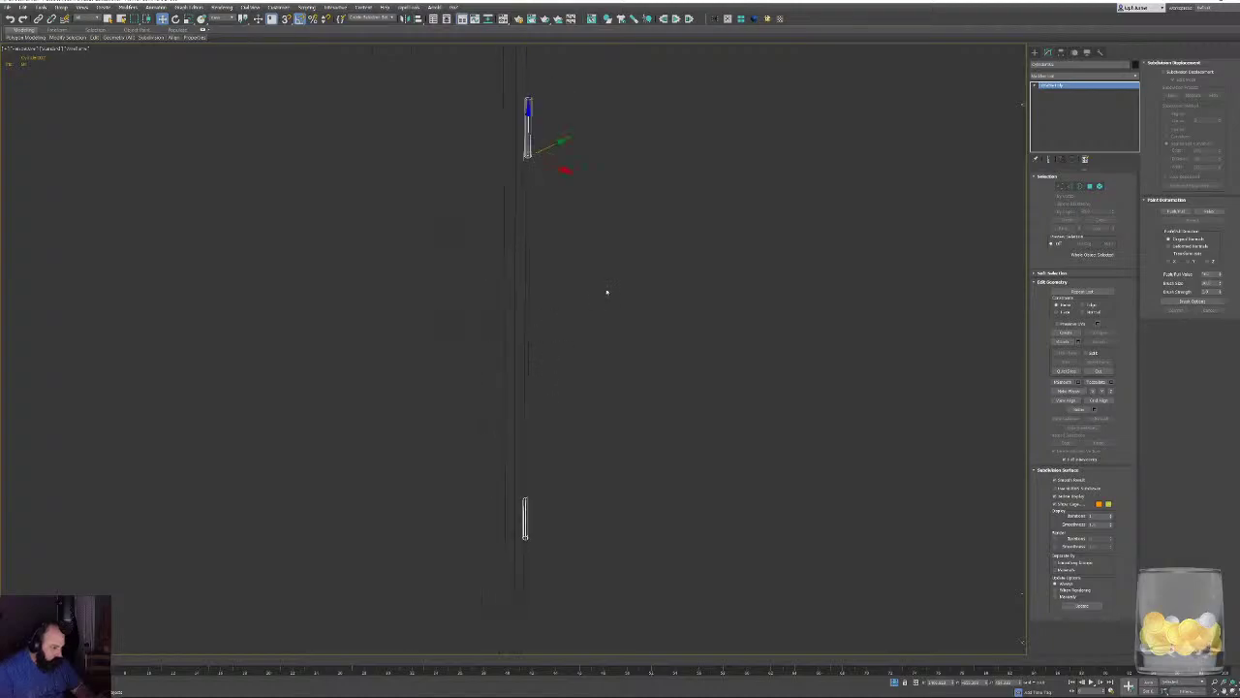
Attach the door panel to the hinge object so it shares the hinges' pivot.
mouse_move(607, 290)
alt+middle_down()
mouse_move(623, 299)
mouse_move(620, 320)
alt+middle_up()
key(F3)
middle_drag(527, 316, 521, 457)
scroll(522, 436, down, 6)
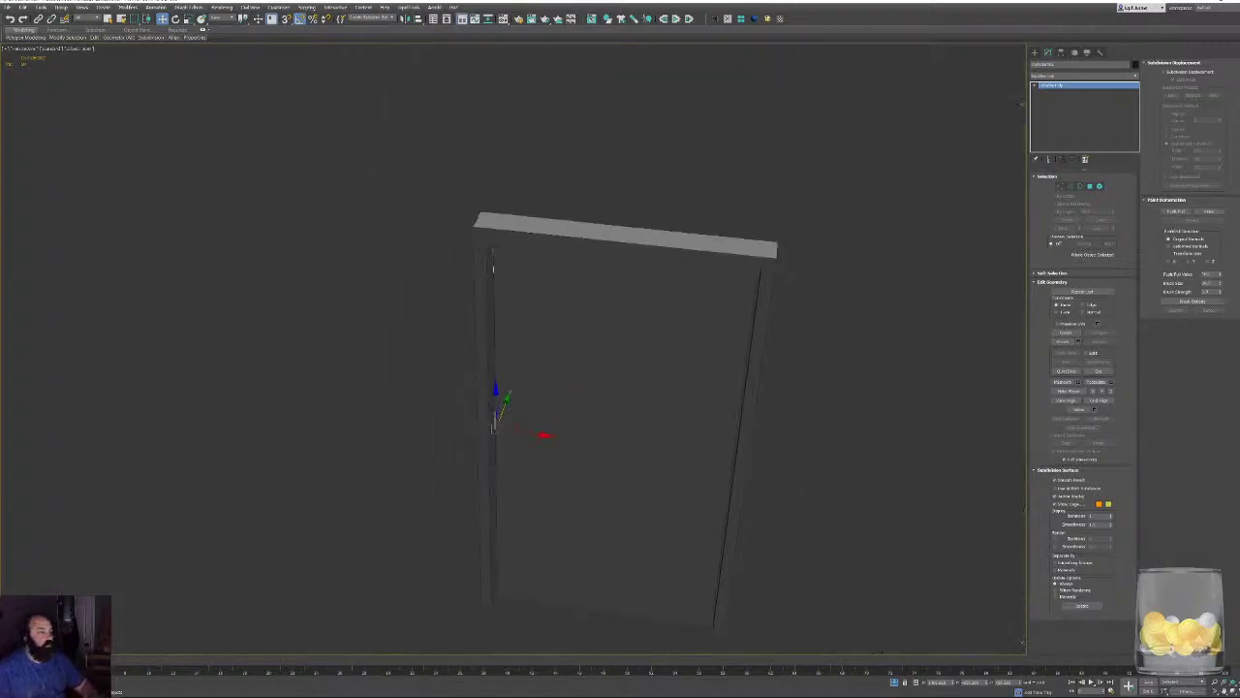
alt+middle_drag(599, 395, 566, 407)
scroll(570, 335, up, 3)
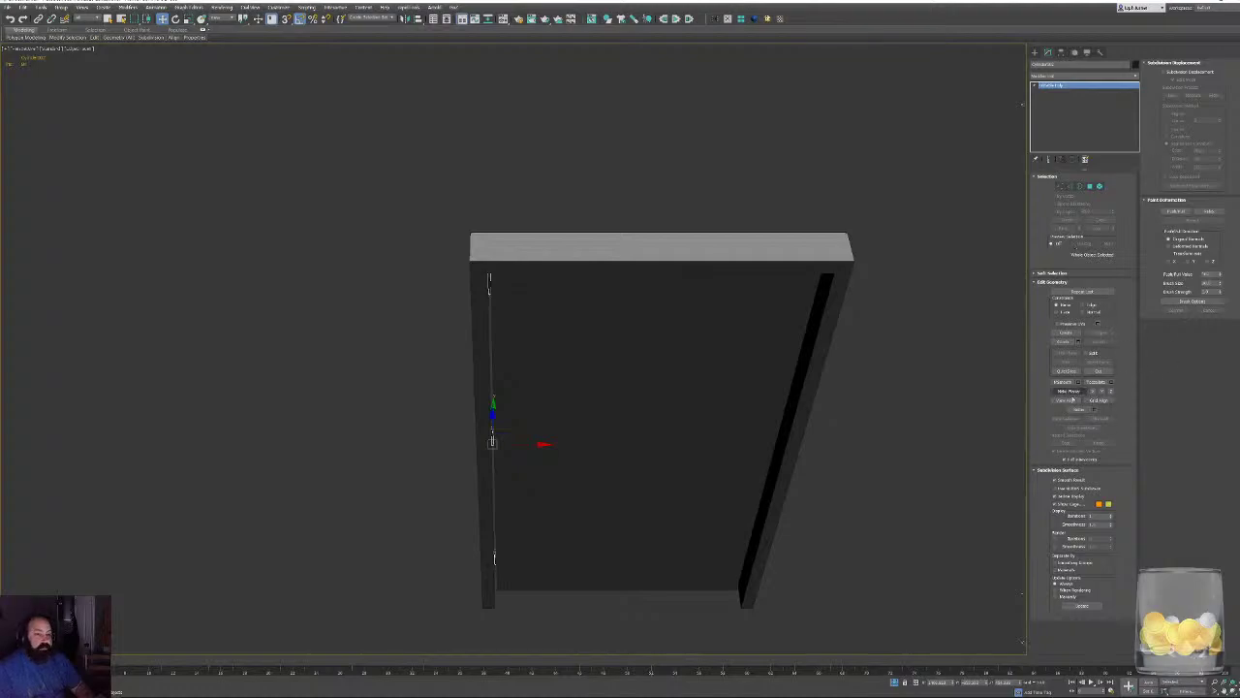
click(1064, 343)
click(770, 441)
right_click(953, 380)
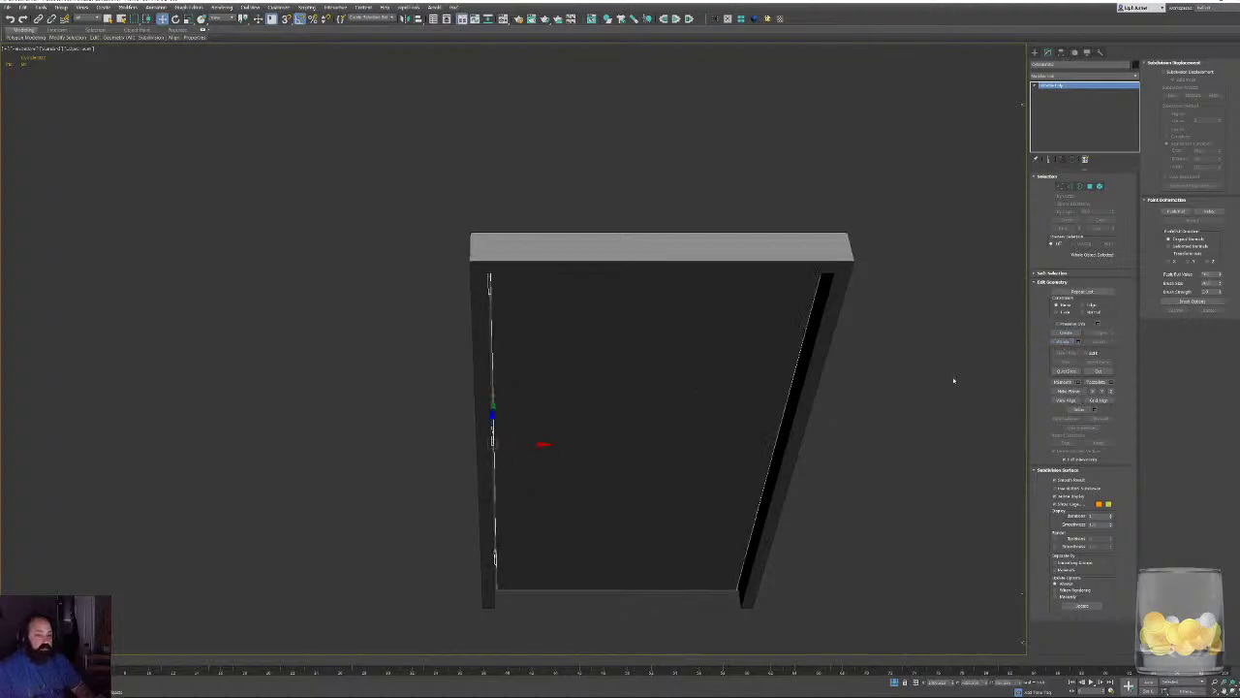
Try rotating the door about its hinge pivot and undo the rotation.
key(e)
drag(518, 472, 603, 451)
alt+middle_drag(603, 452, 479, 415)
key(ctrl+z)
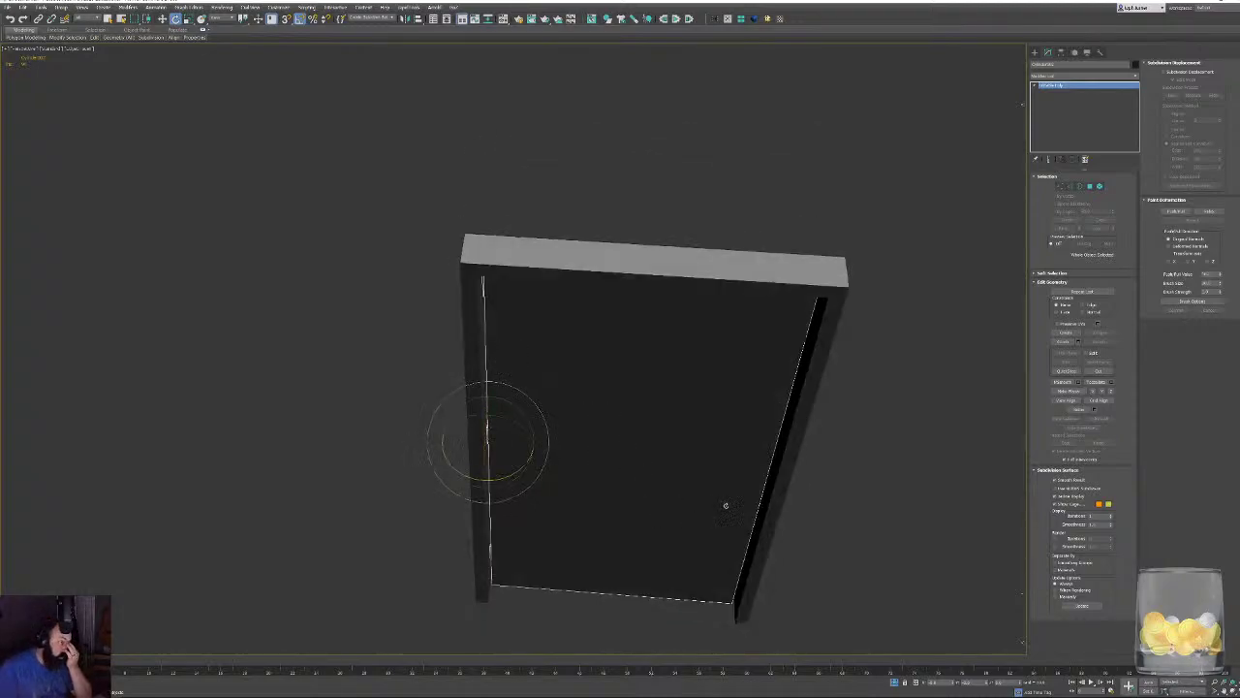
Rotate the door about its vertical hinge axis so it stands open in the frame.
alt+middle_drag(742, 341, 664, 374)
drag(490, 365, 483, 361)
alt+middle_drag(737, 413, 587, 262)
scroll(774, 263, down, 3)
middle_drag(731, 374, 611, 349)
scroll(610, 349, down, 2)
Exit isolation and examine how the open door sits in the passage above the basement stairs.
click(794, 368)
alt+middle_drag(833, 378, 809, 397)
click(893, 682)
alt+middle_drag(698, 476, 567, 468)
scroll(567, 468, up, 5)
scroll(503, 454, up, 5)
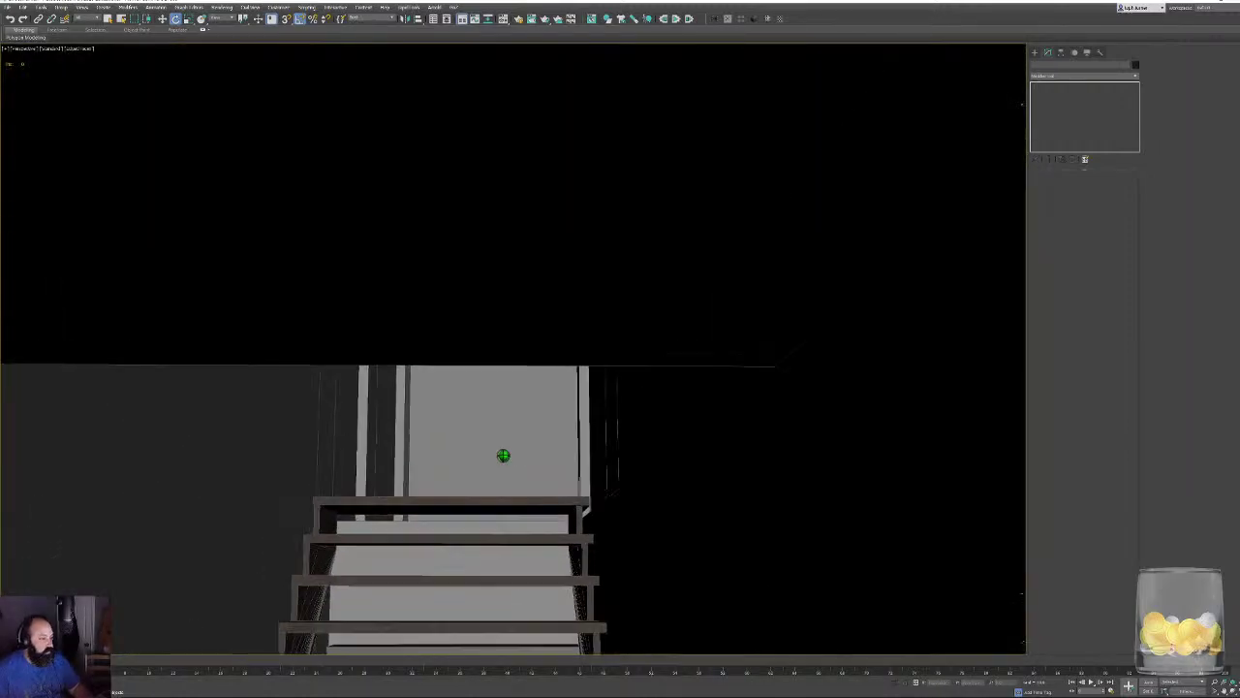
scroll(503, 454, up, 8)
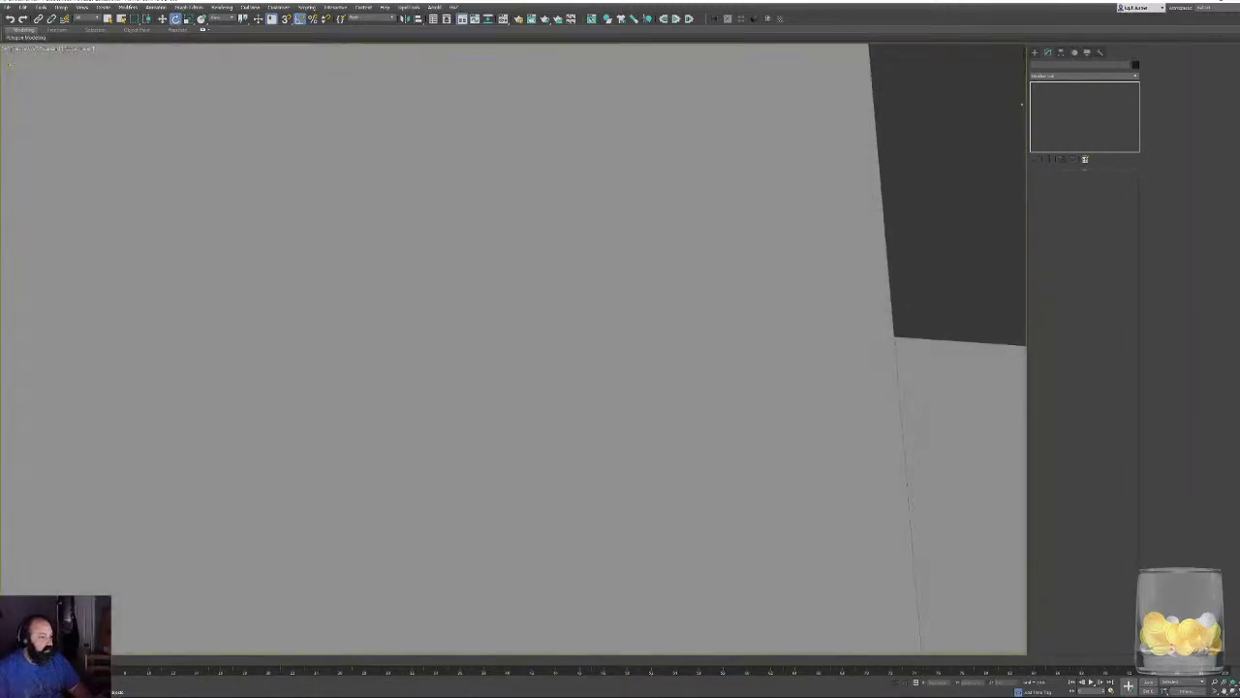
scroll(513, 424, up, 10)
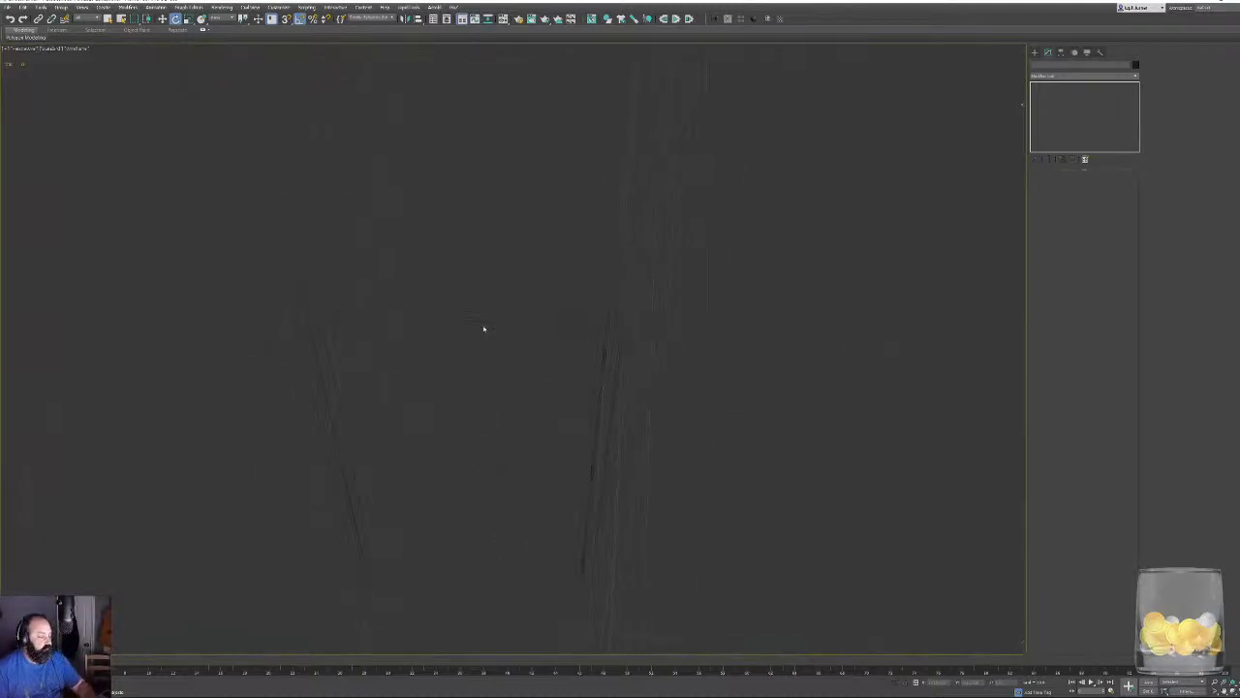
scroll(535, 351, up, 6)
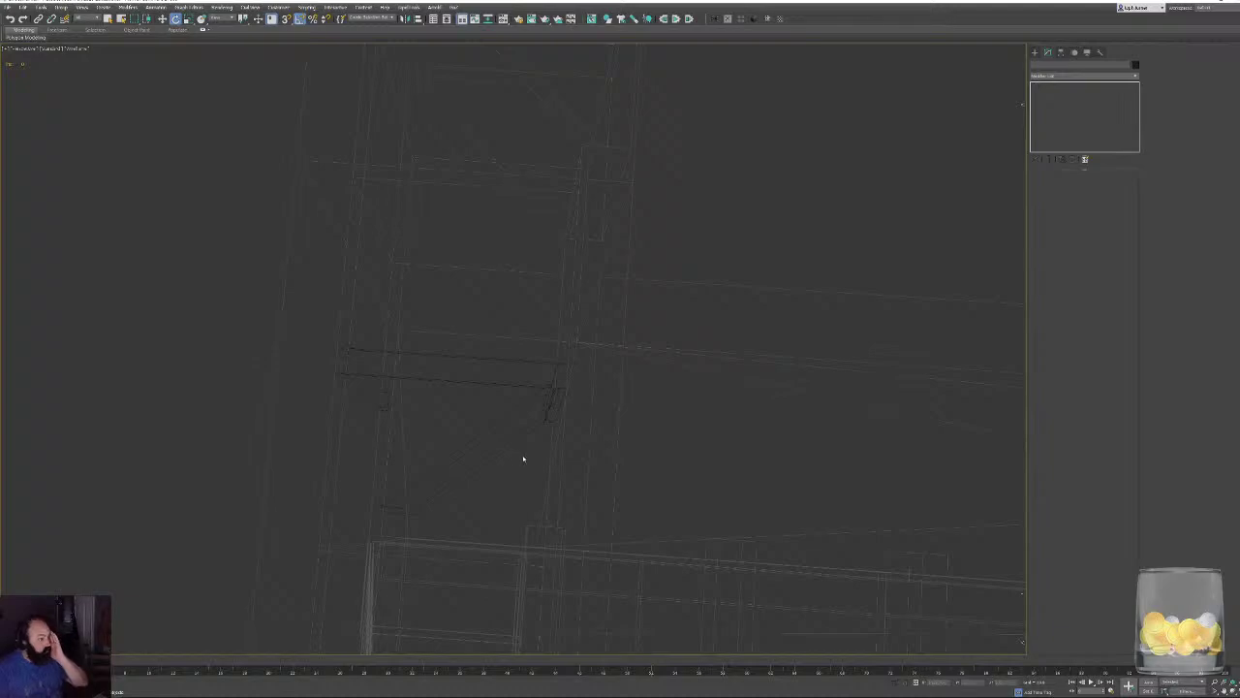
Select the door frame and center its pivot on the object.
click(530, 393)
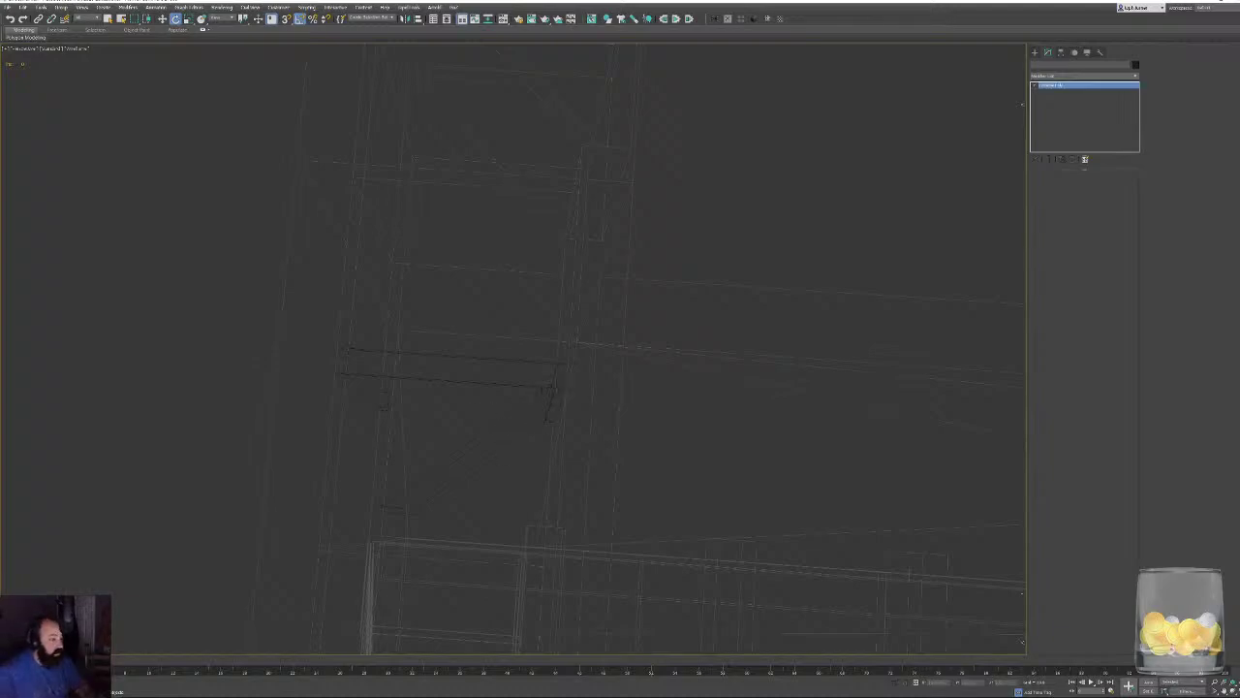
click(528, 398)
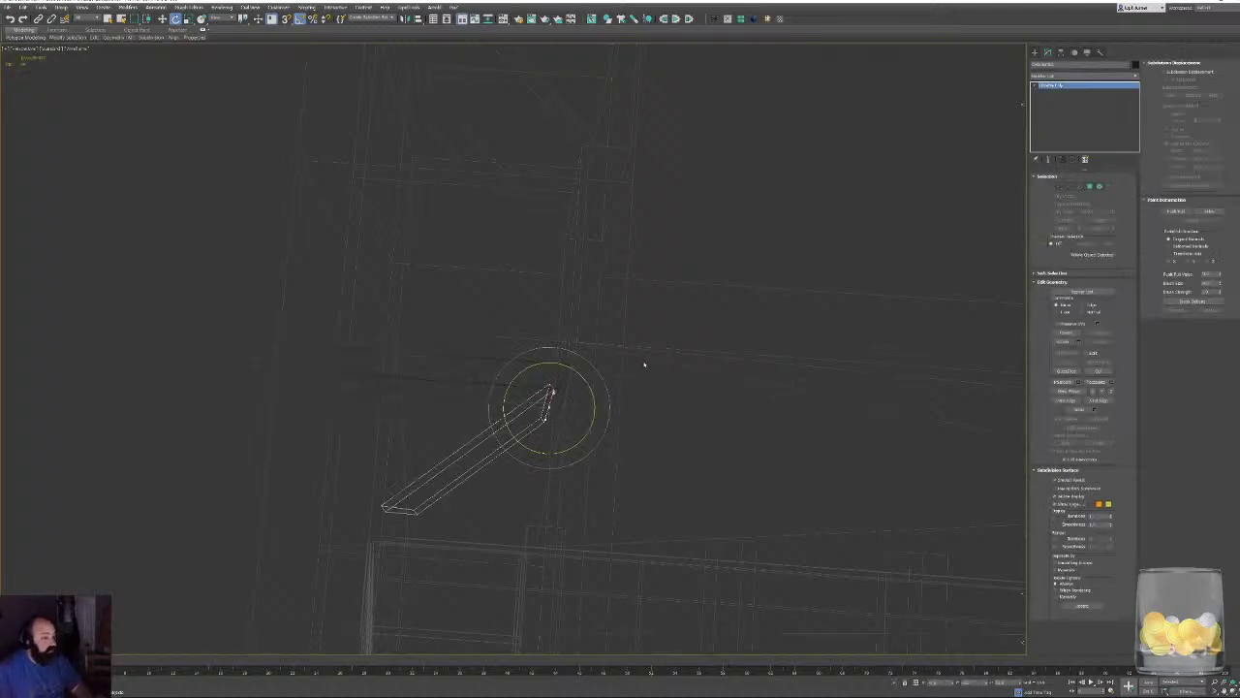
key(ctrl+z)
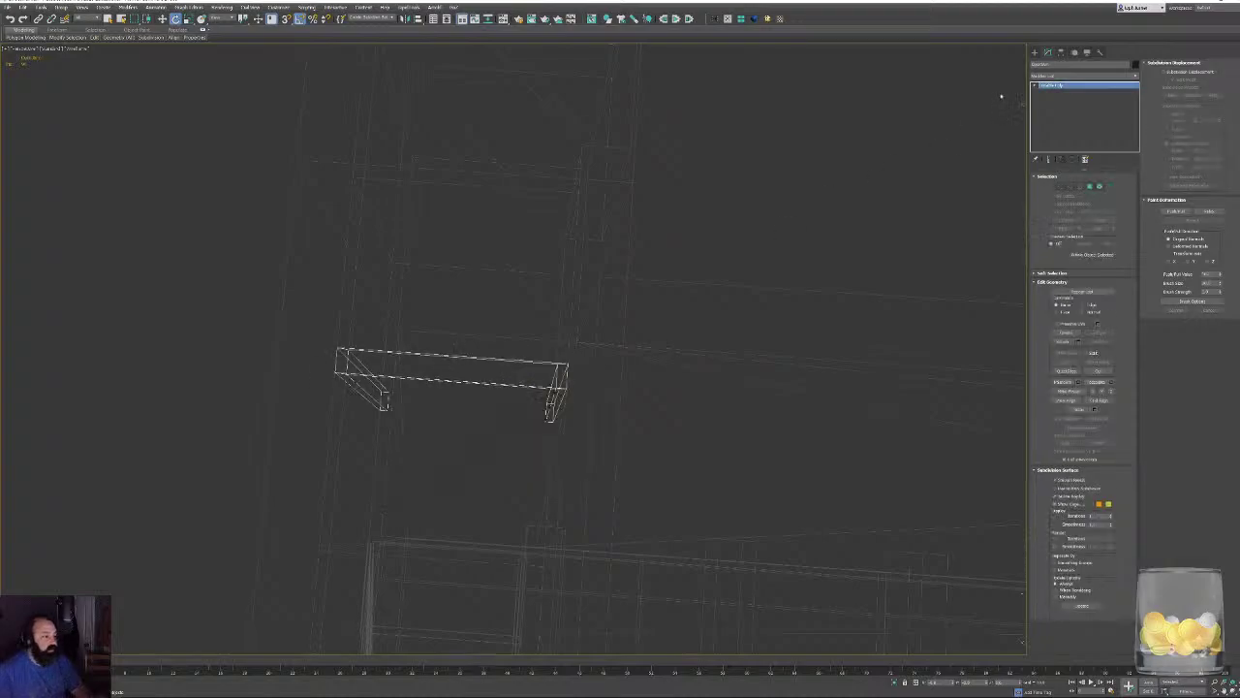
click(1061, 53)
click(1082, 105)
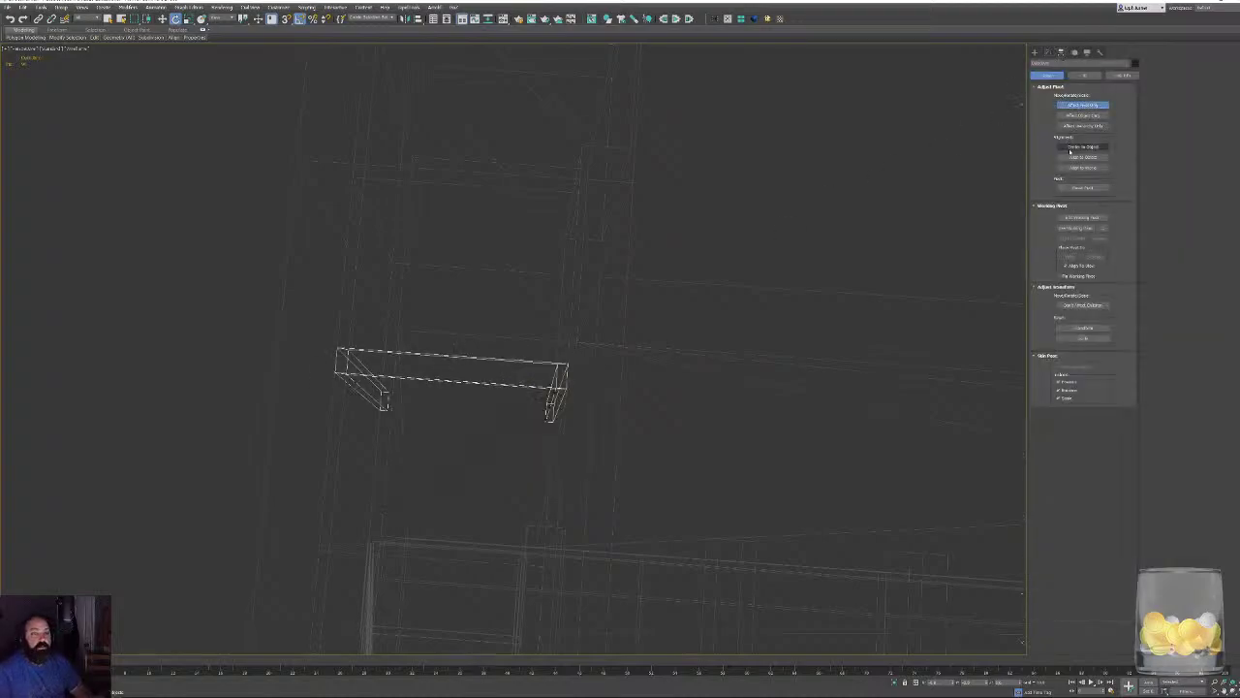
click(1070, 145)
click(1047, 53)
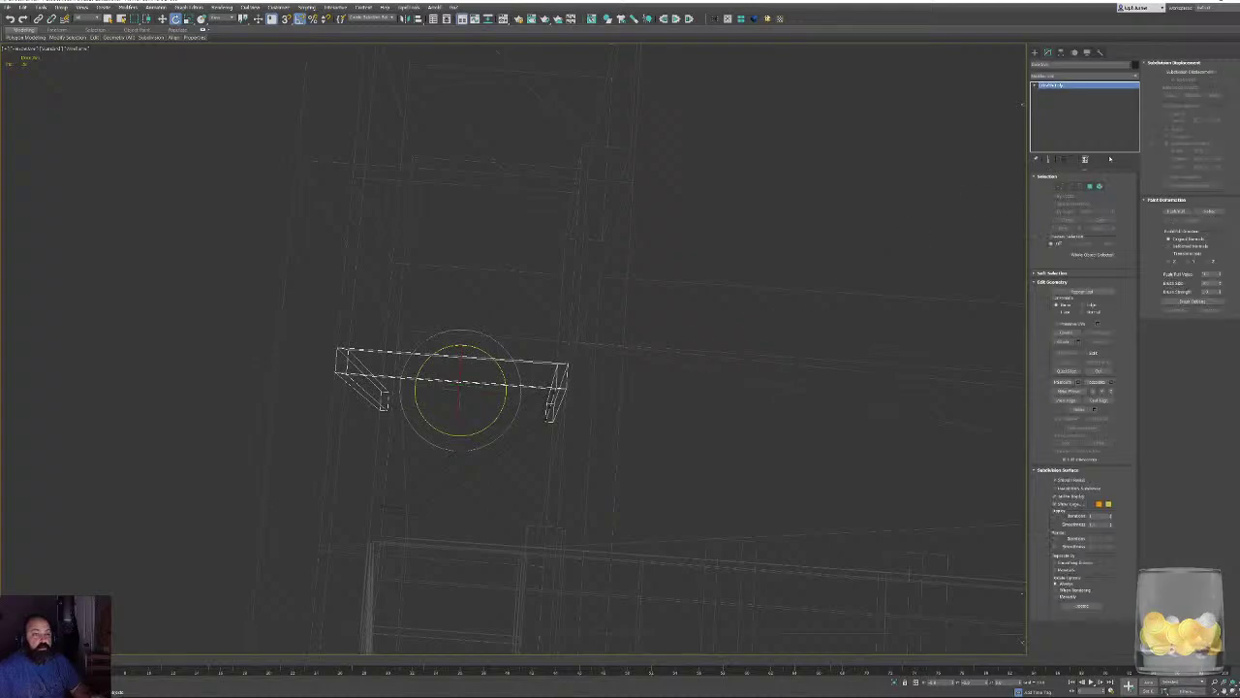
Attach the opened door with its hinges to the door frame.
click(1064, 342)
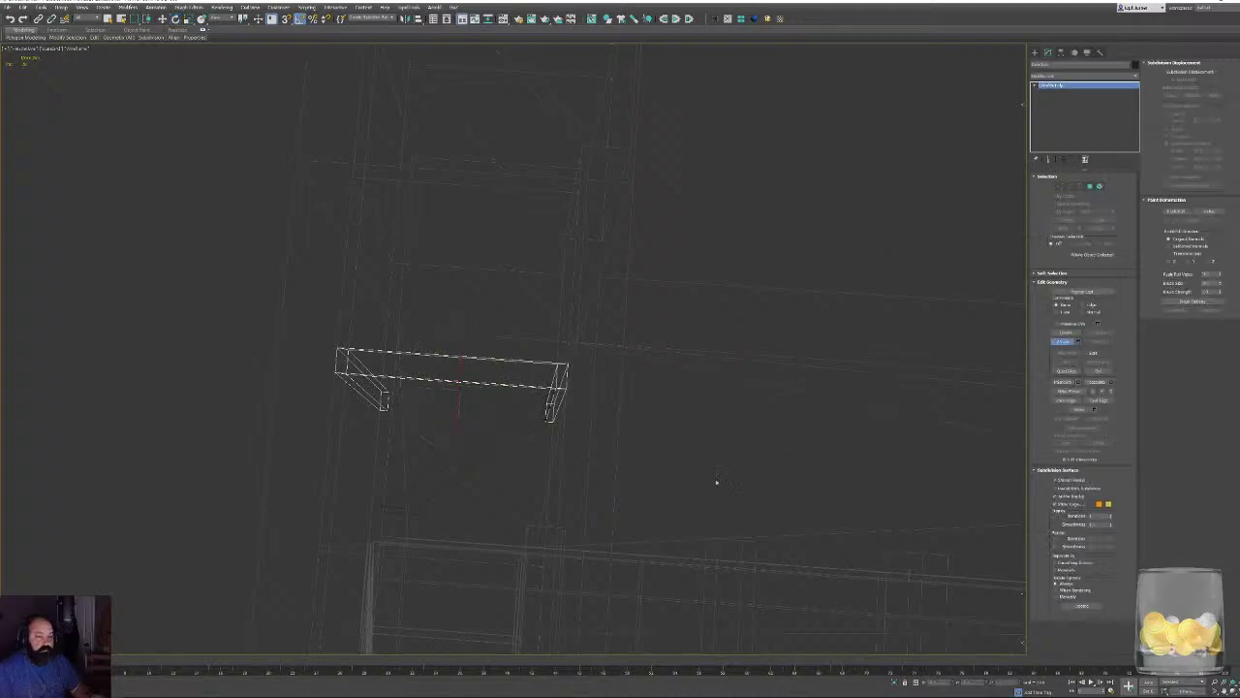
click(533, 427)
key(w)
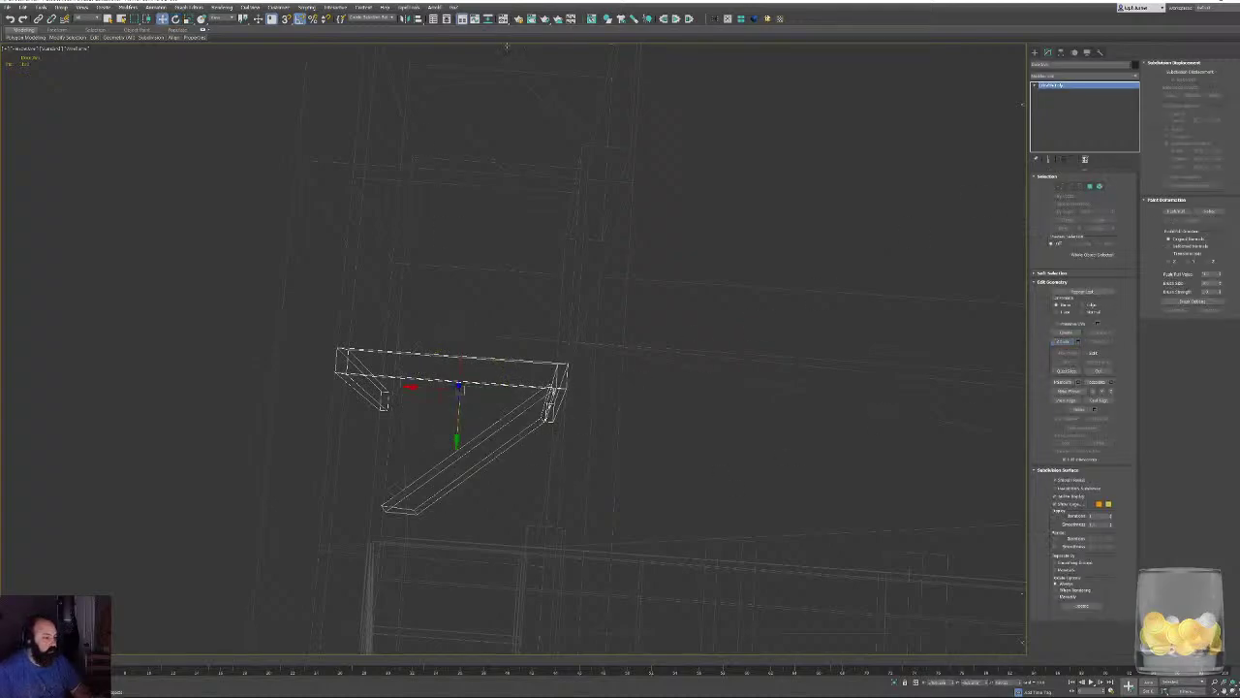
Mirror the combined door and frame on the XY axes with no clone and isolate it in shaded view.
click(405, 18)
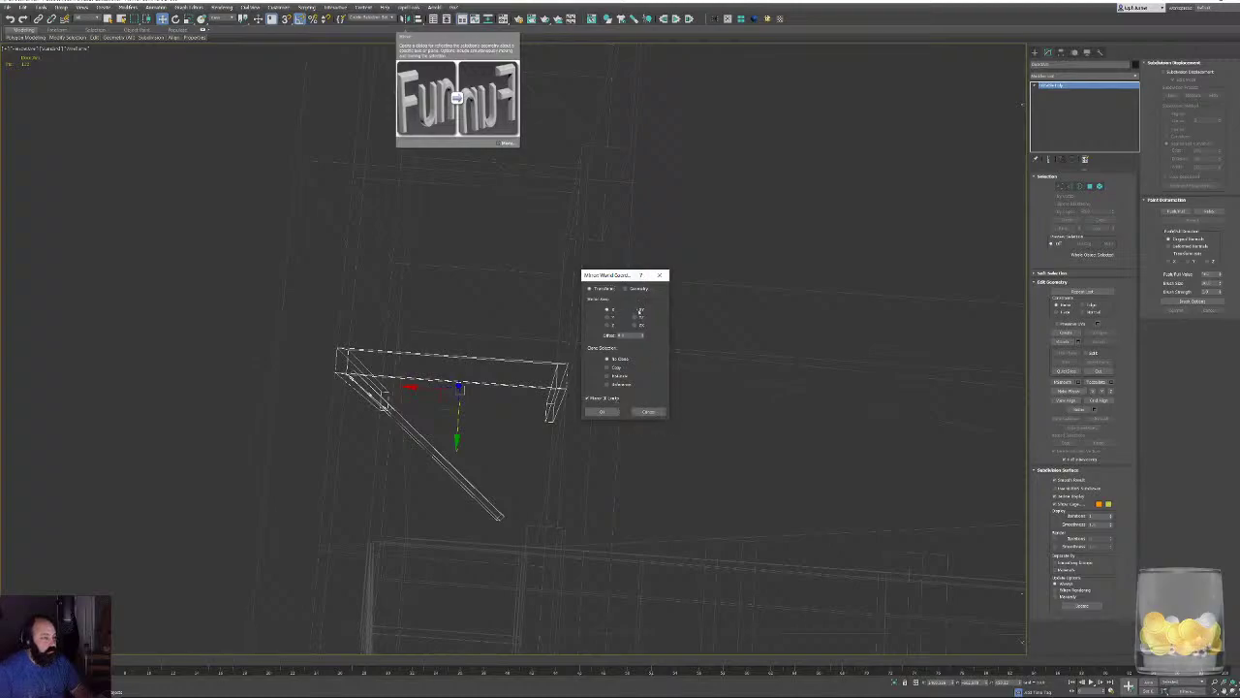
click(634, 309)
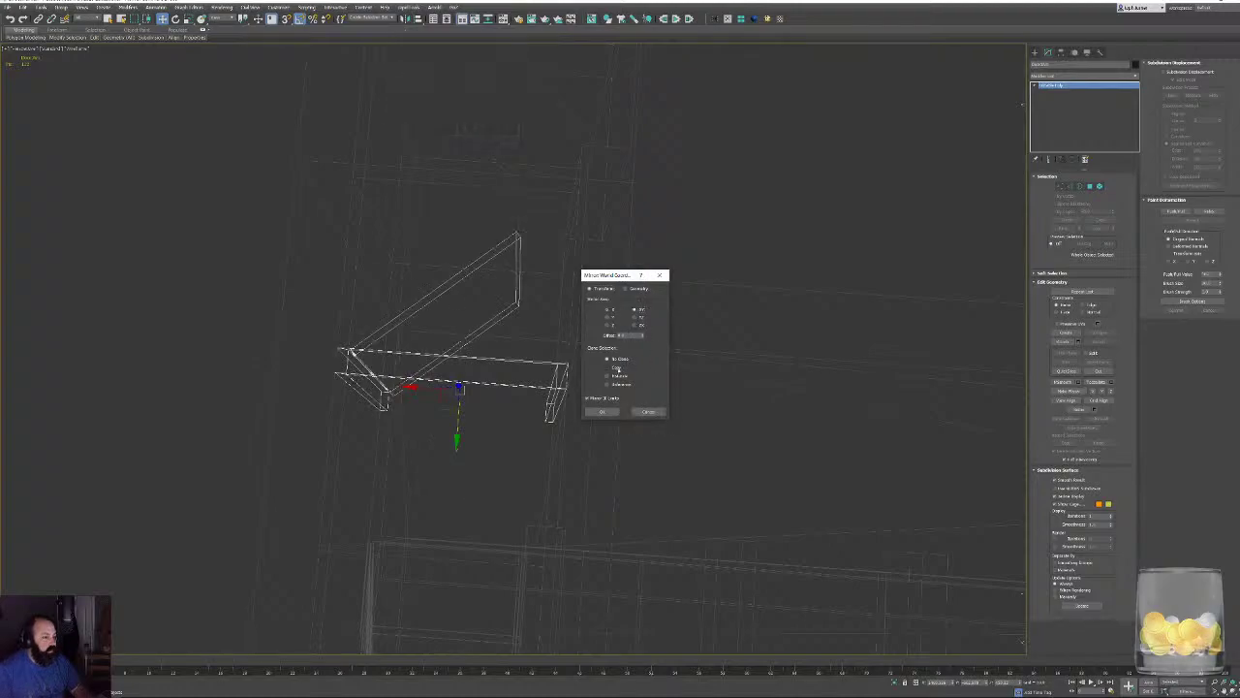
click(602, 412)
key(Delete)
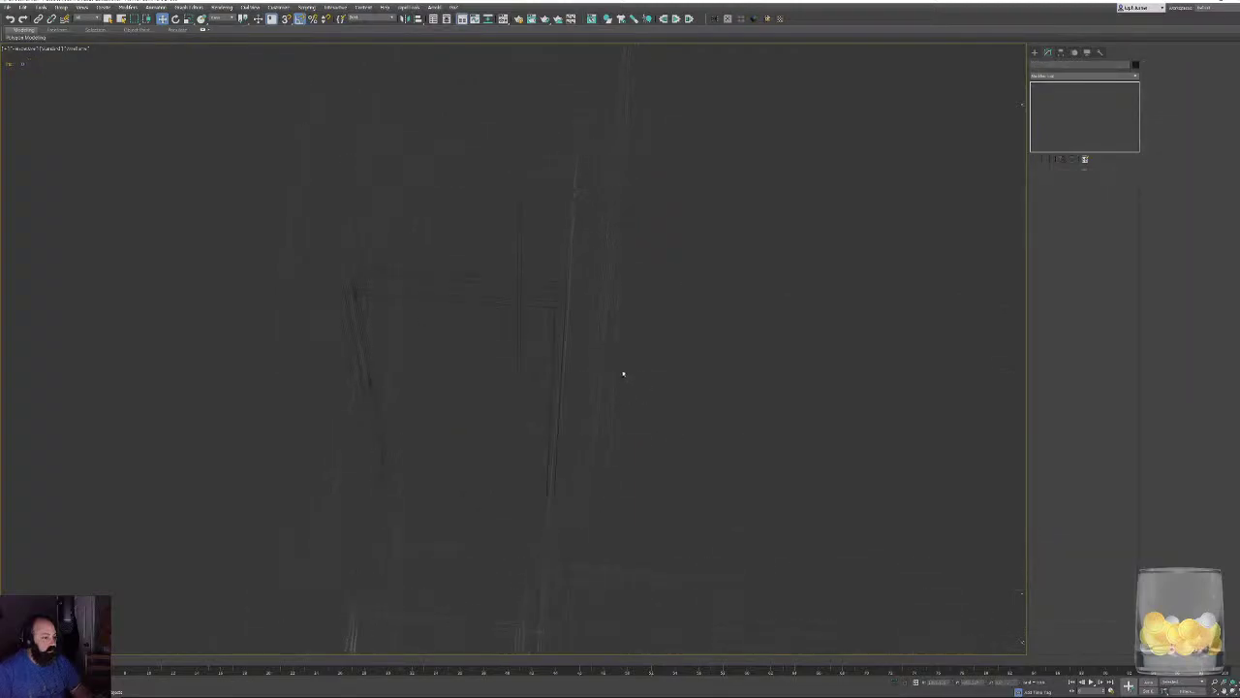
key(ctrl+z)
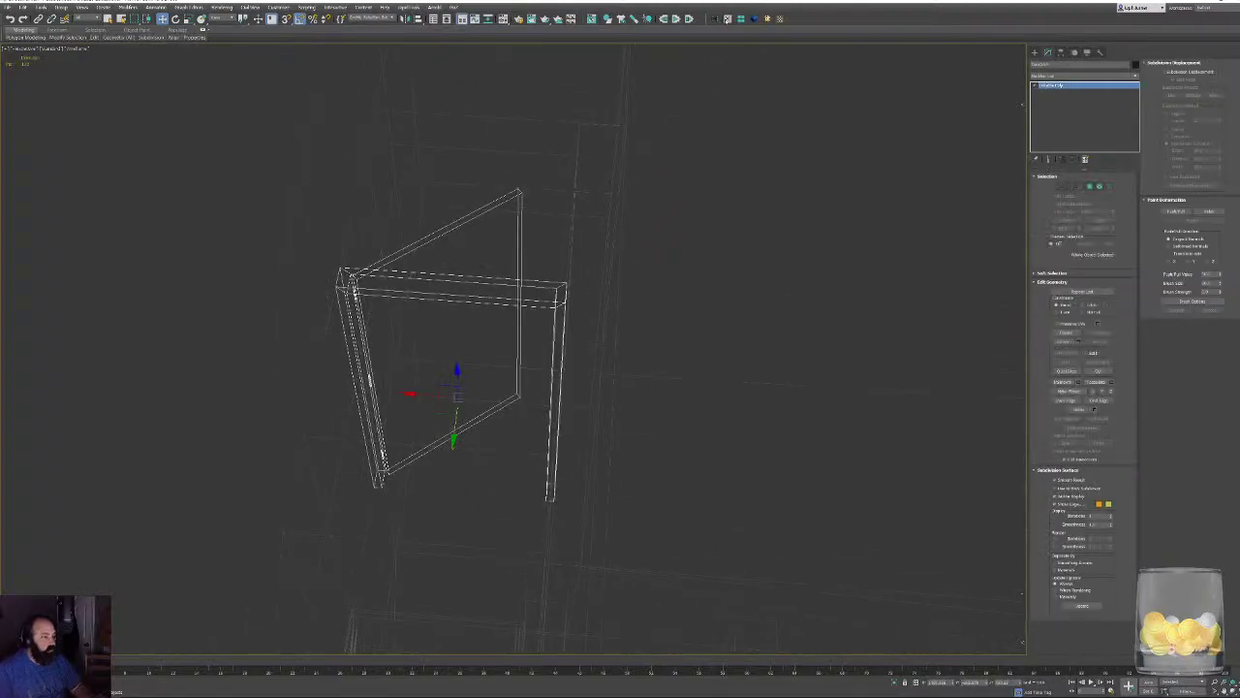
key(ctrl+z)
key(F3)
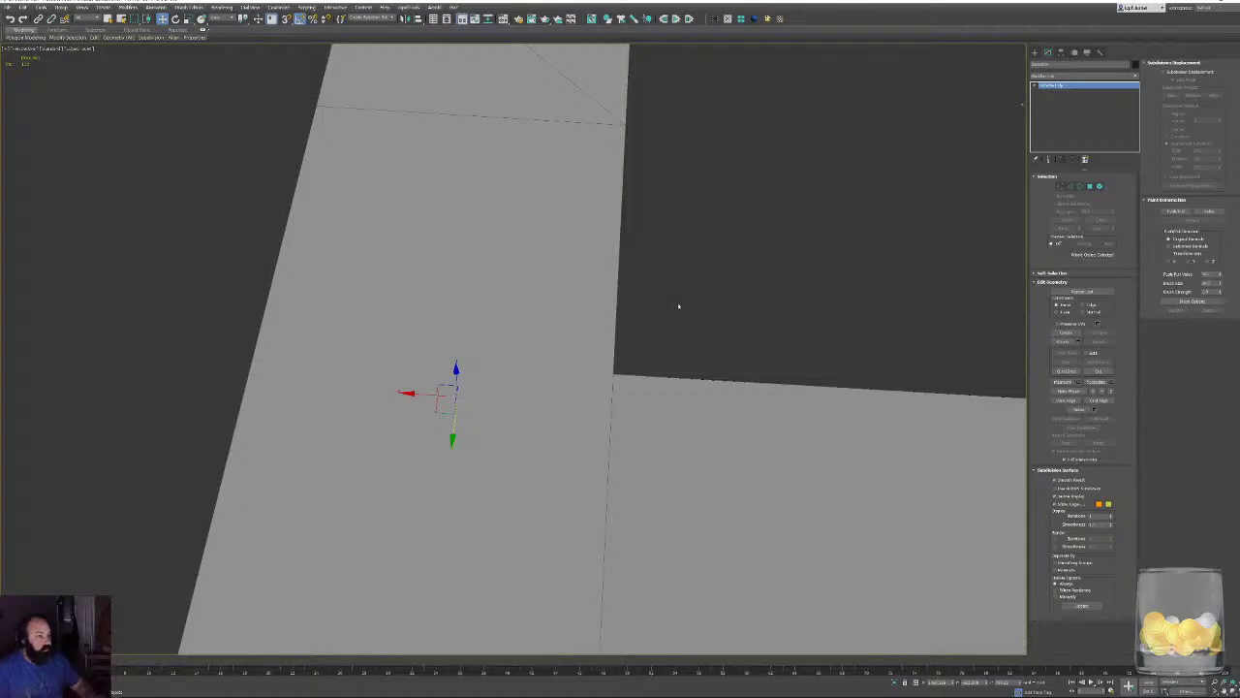
key(z)
alt+middle_drag(677, 295, 672, 250)
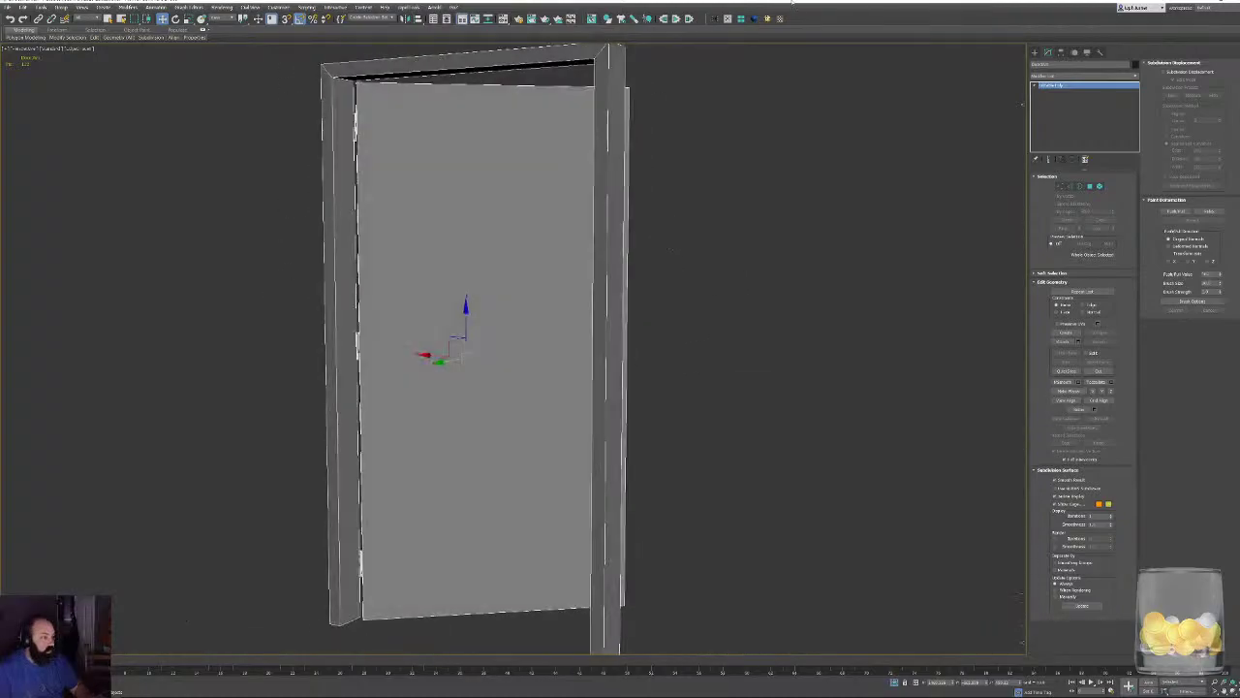
Open the combined door and frame in the UV editor with Unwrap UVW and turn off the quick planar map display.
click(779, 20)
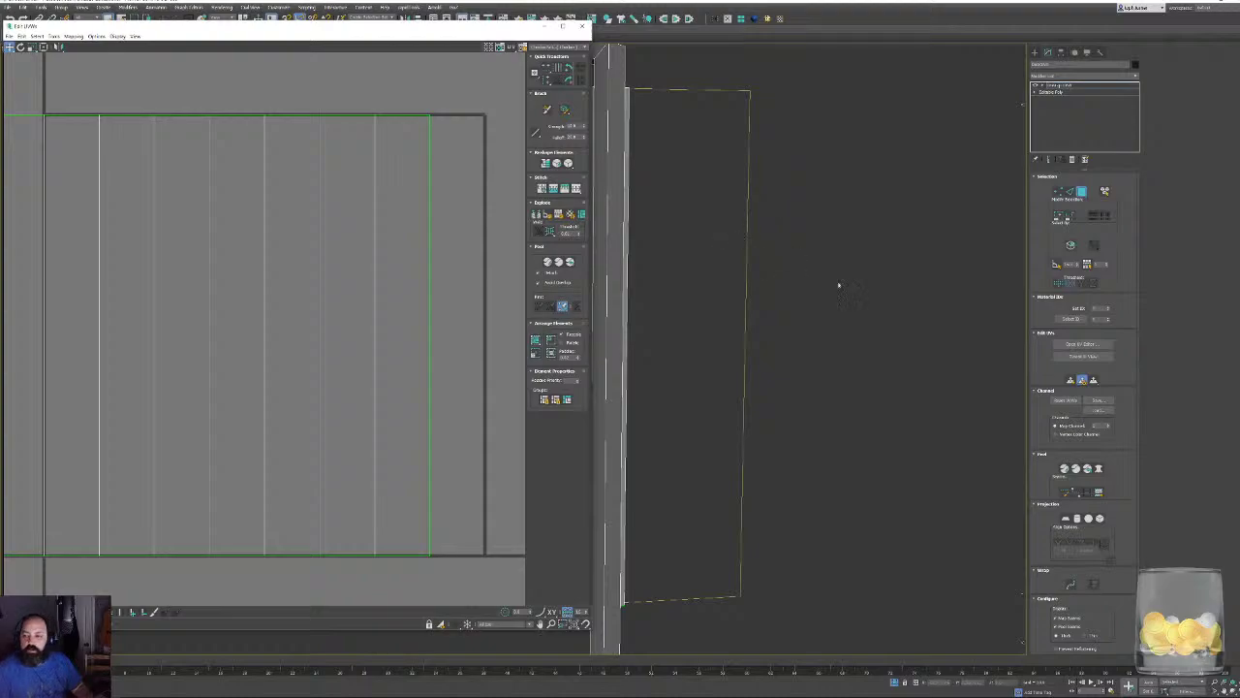
key(z)
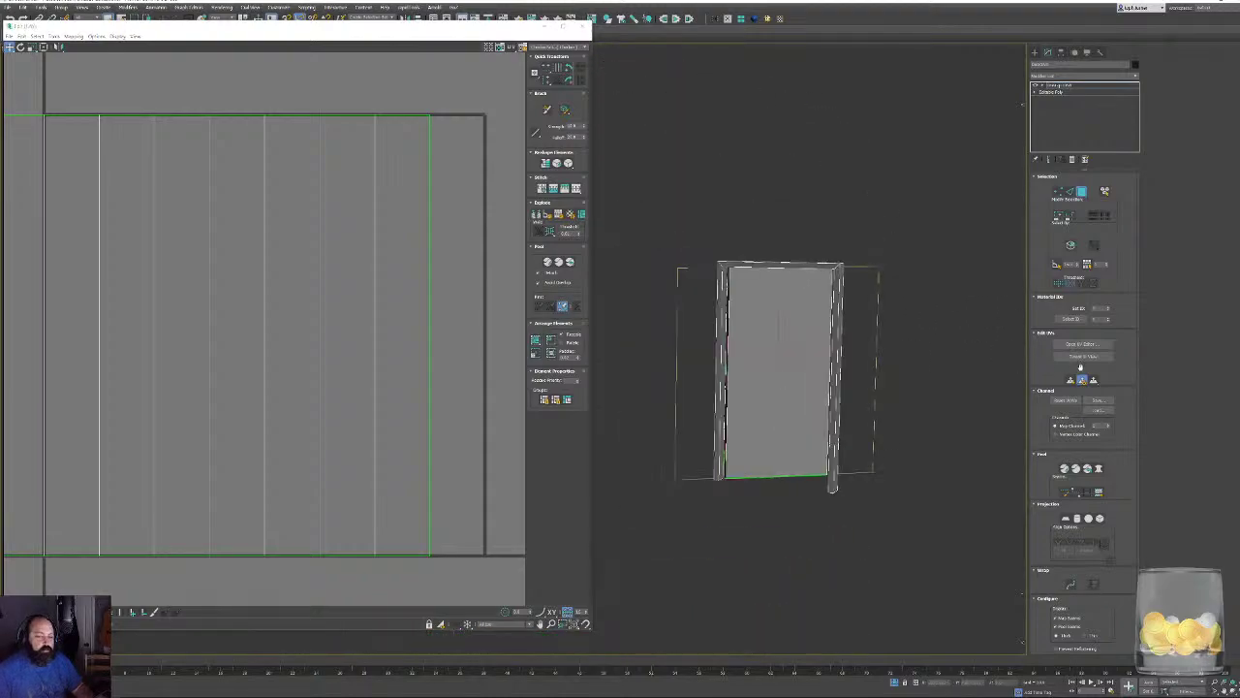
click(1082, 380)
Select all polygons of the door, hinges and frame in the UV editor.
alt+middle_drag(844, 278, 825, 294)
scroll(828, 293, up, 2)
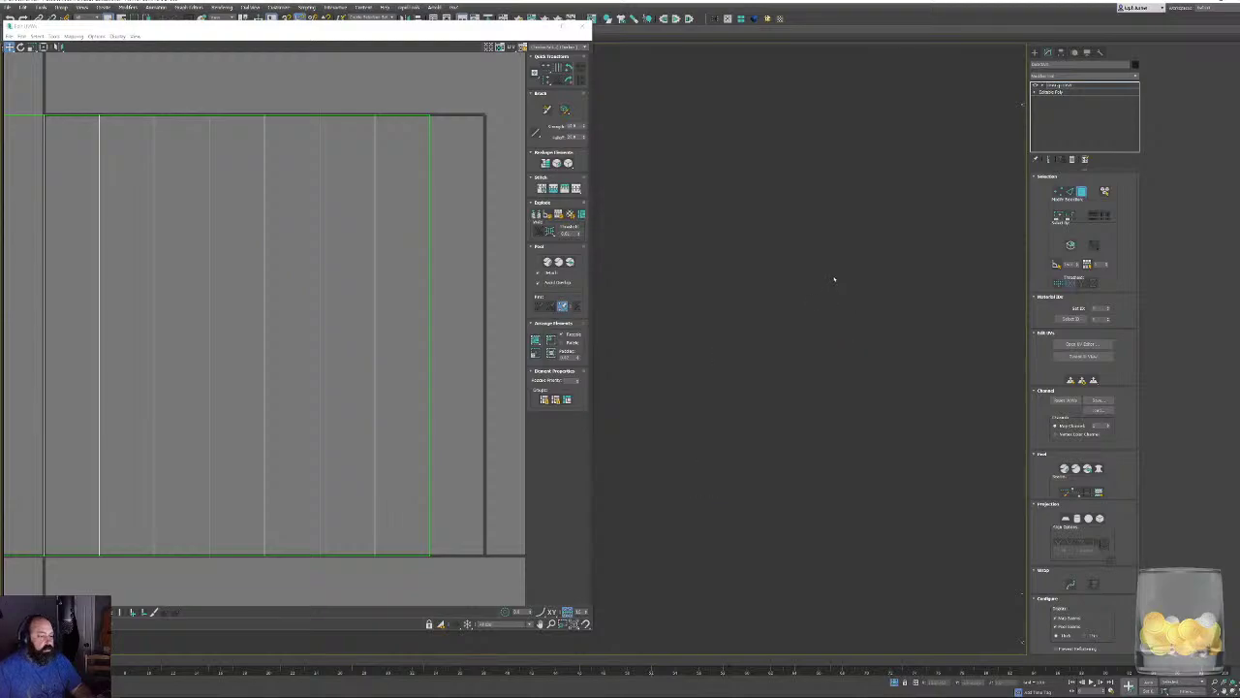
middle_drag(744, 292, 836, 226)
scroll(839, 261, up, 2)
alt+middle_drag(860, 272, 896, 254)
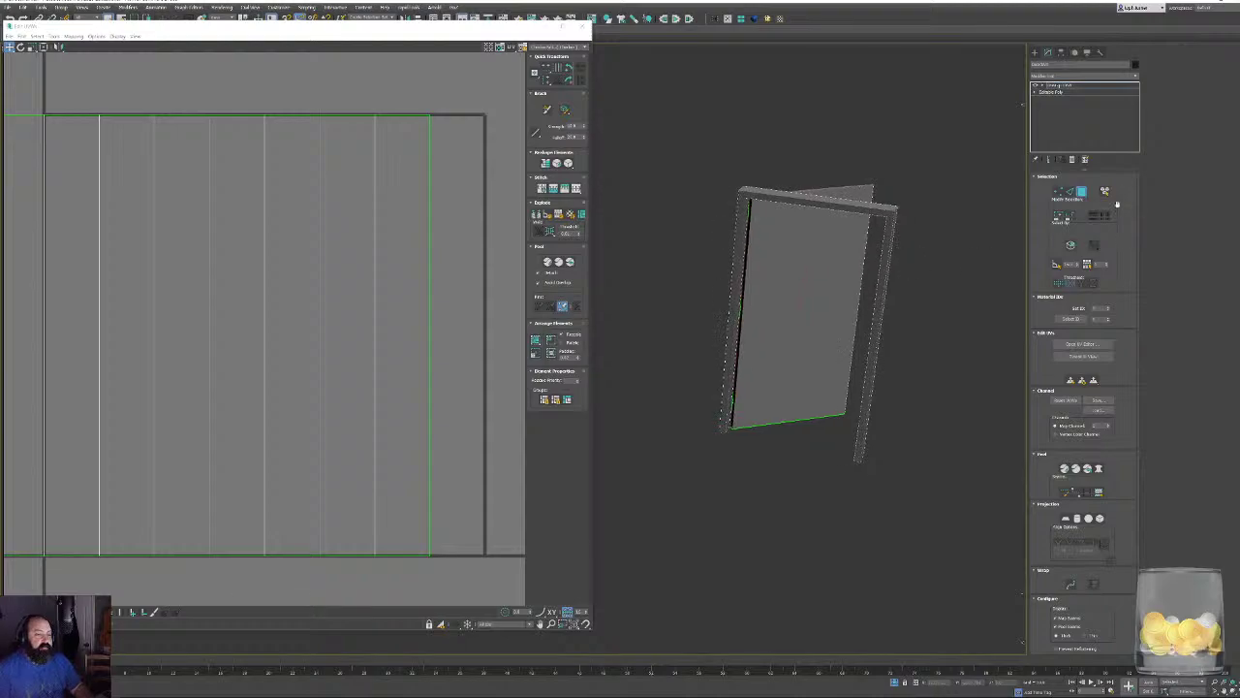
mouse_move(828, 290)
alt+middle_down()
mouse_move(800, 277)
mouse_move(839, 244)
mouse_move(843, 293)
alt+middle_up()
click(810, 467)
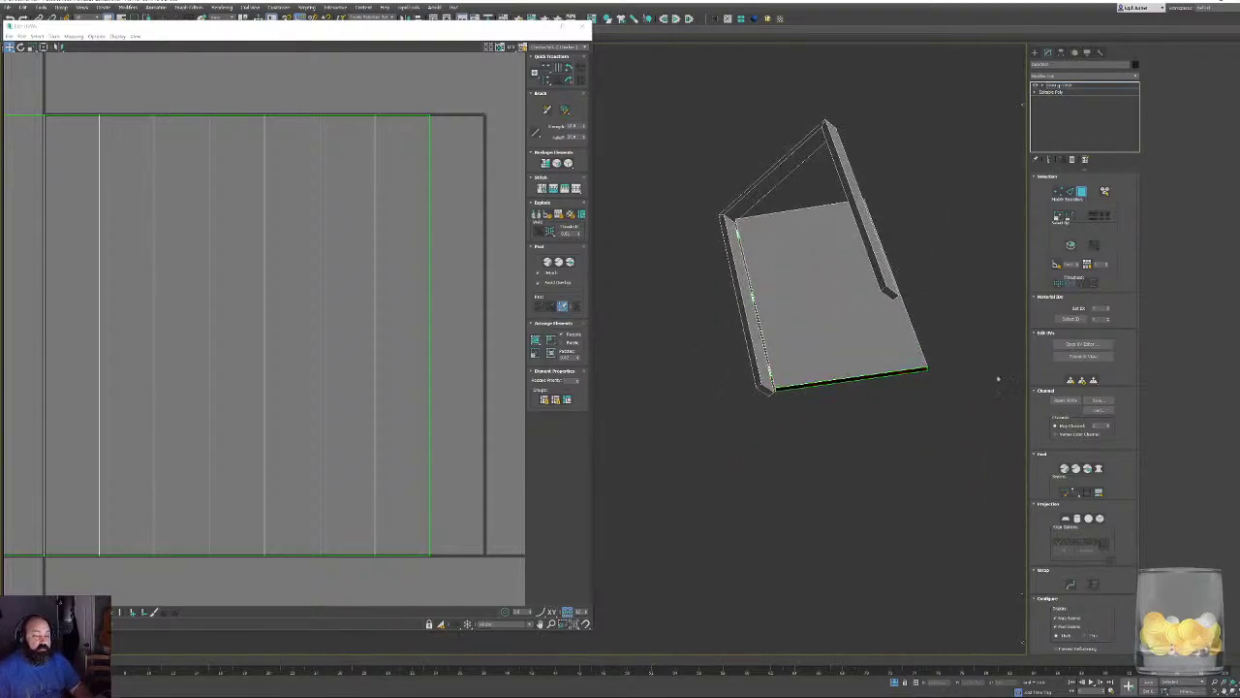
scroll(424, 329, down, 1)
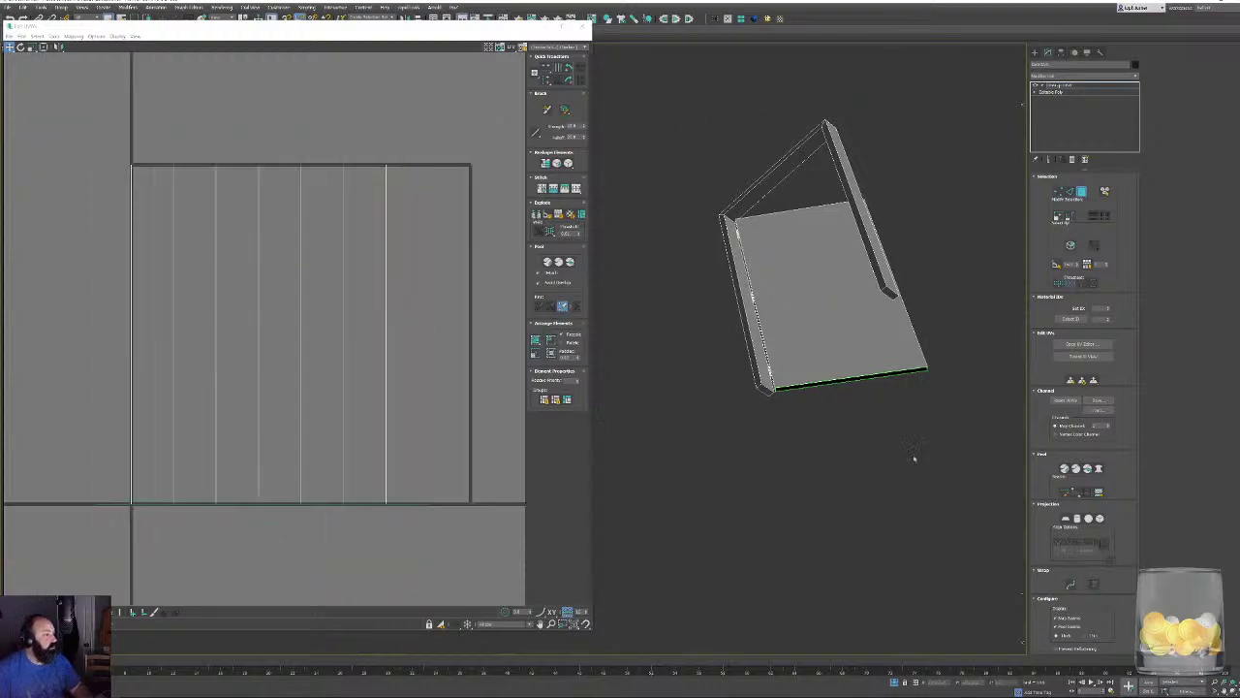
key(ctrl+a)
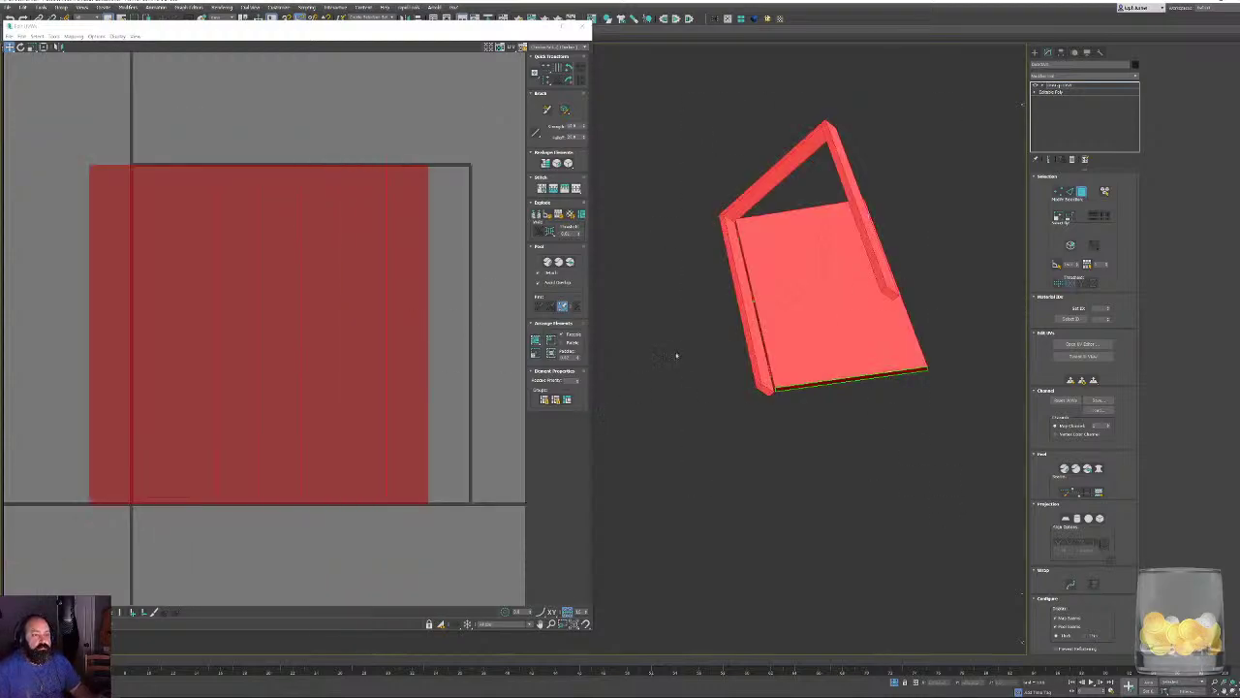
Return the door and frame to an editable poly and cap the open border along the door's bottom edge.
alt+middle_drag(677, 356, 855, 343)
right_click(853, 341)
click(861, 353)
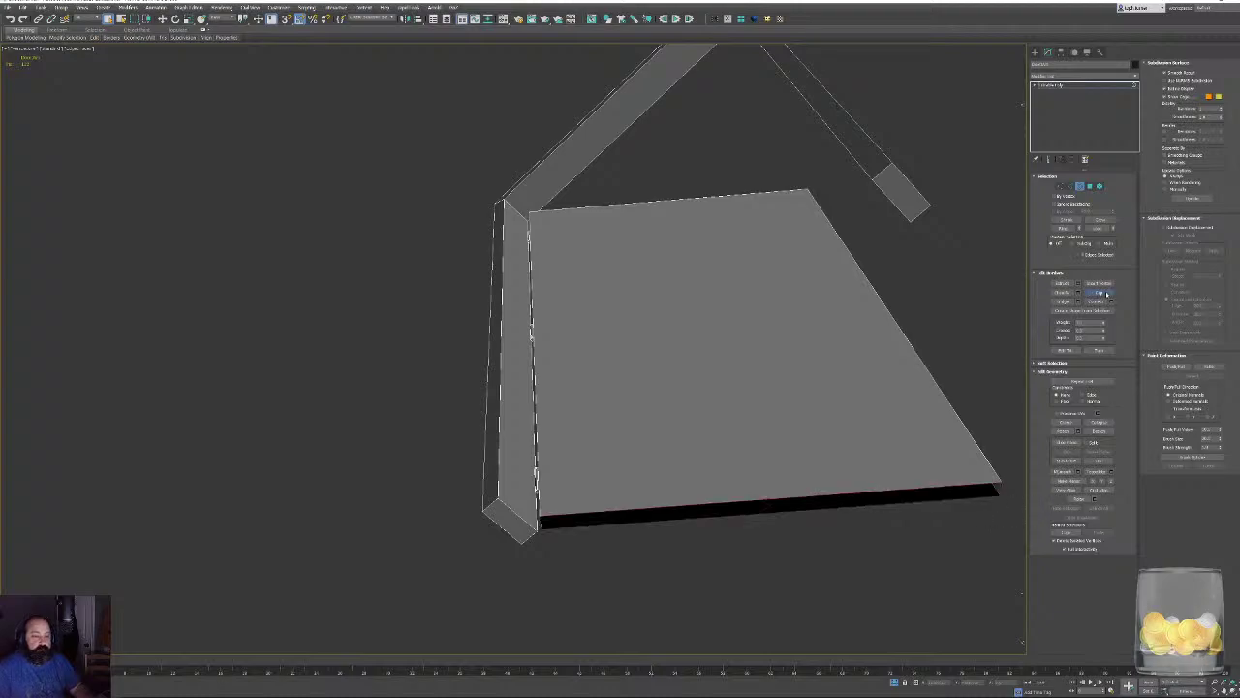
click(1106, 293)
alt+middle_drag(823, 303, 986, 319)
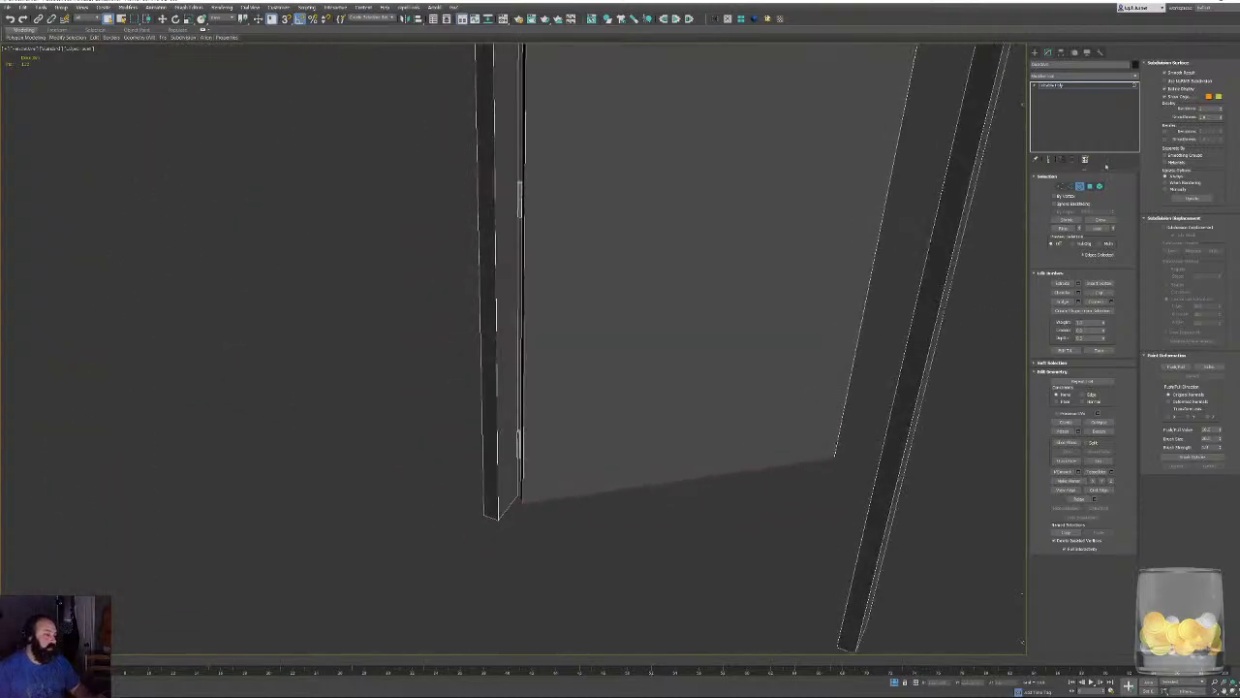
click(1079, 186)
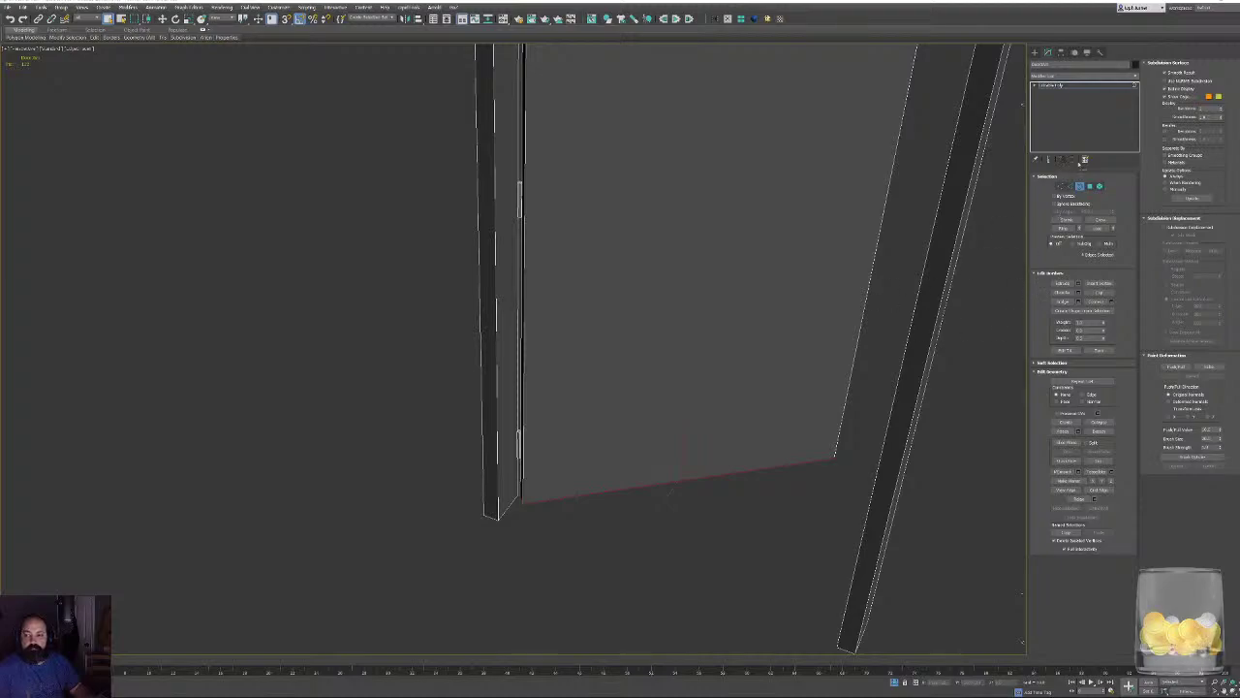
click(1080, 186)
middle_drag(754, 407, 475, 381)
scroll(560, 509, down, 4)
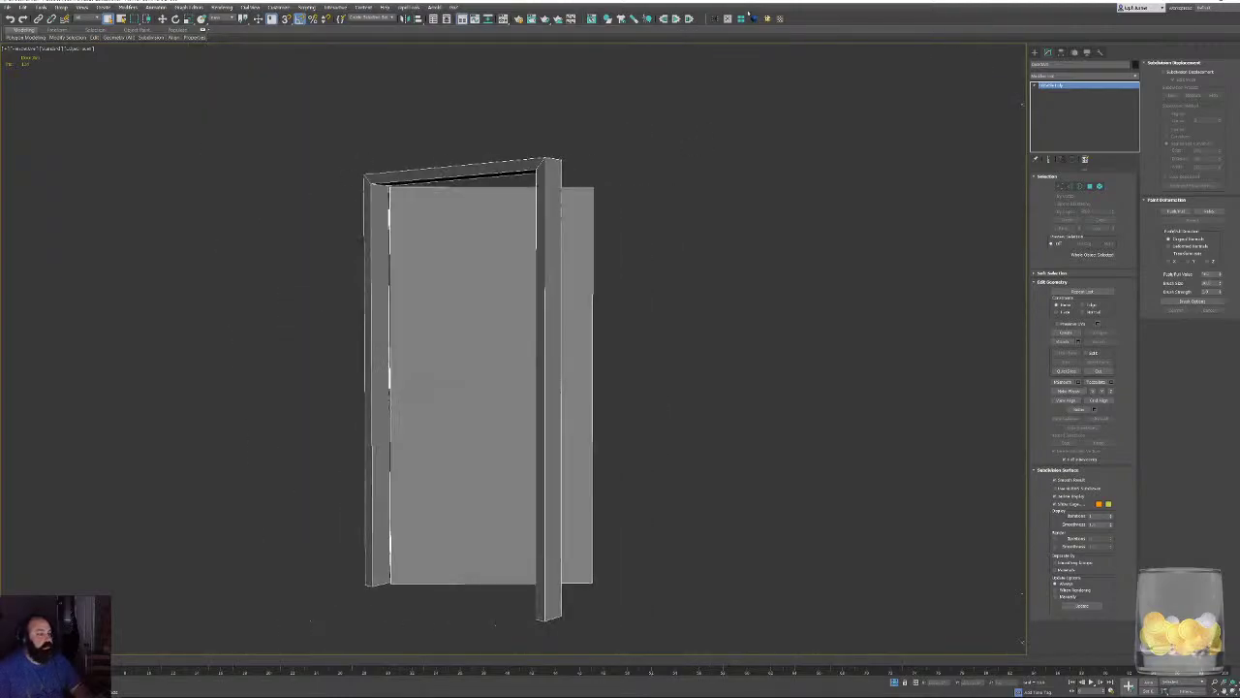
Reopen the combined door and frame in the UV editor with Unwrap UVW and hide the quick planar map display.
click(780, 18)
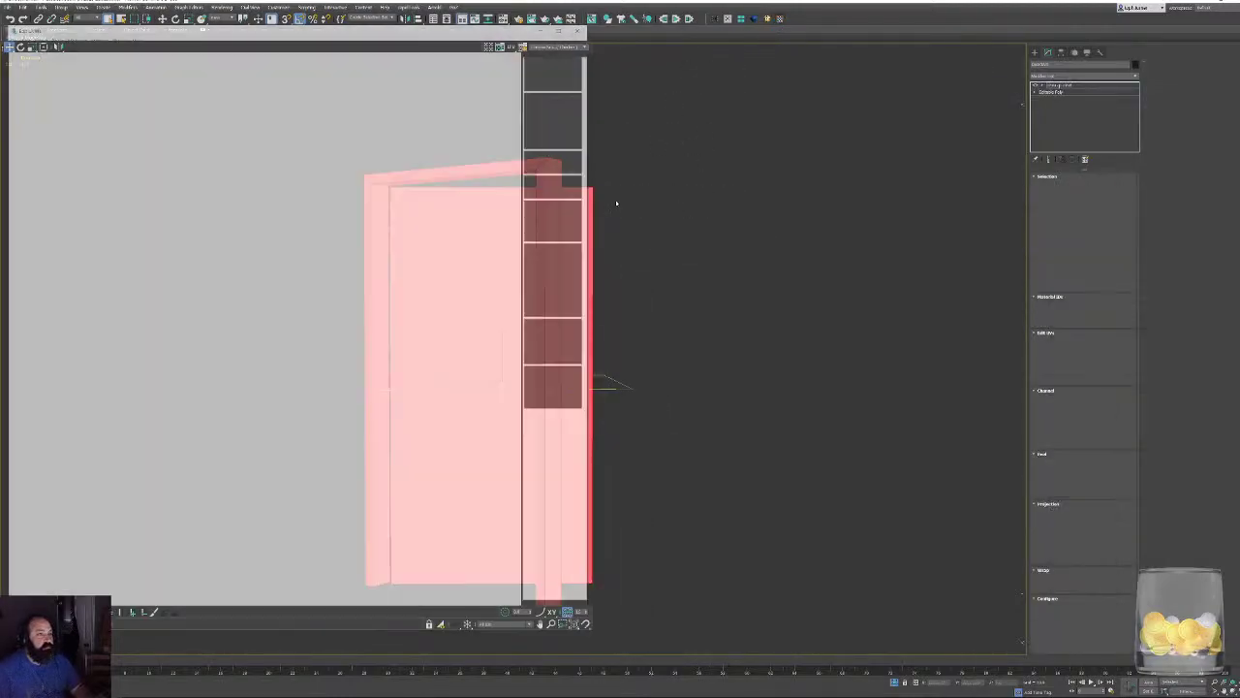
scroll(419, 297, down, 6)
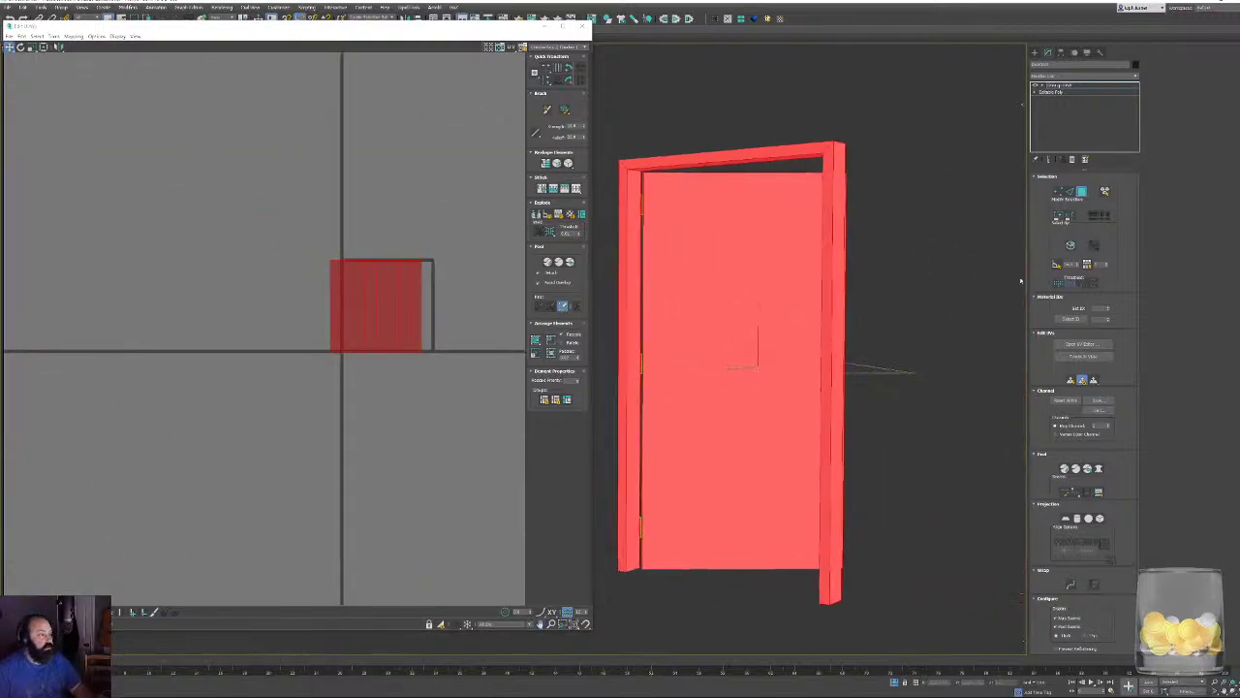
click(1083, 380)
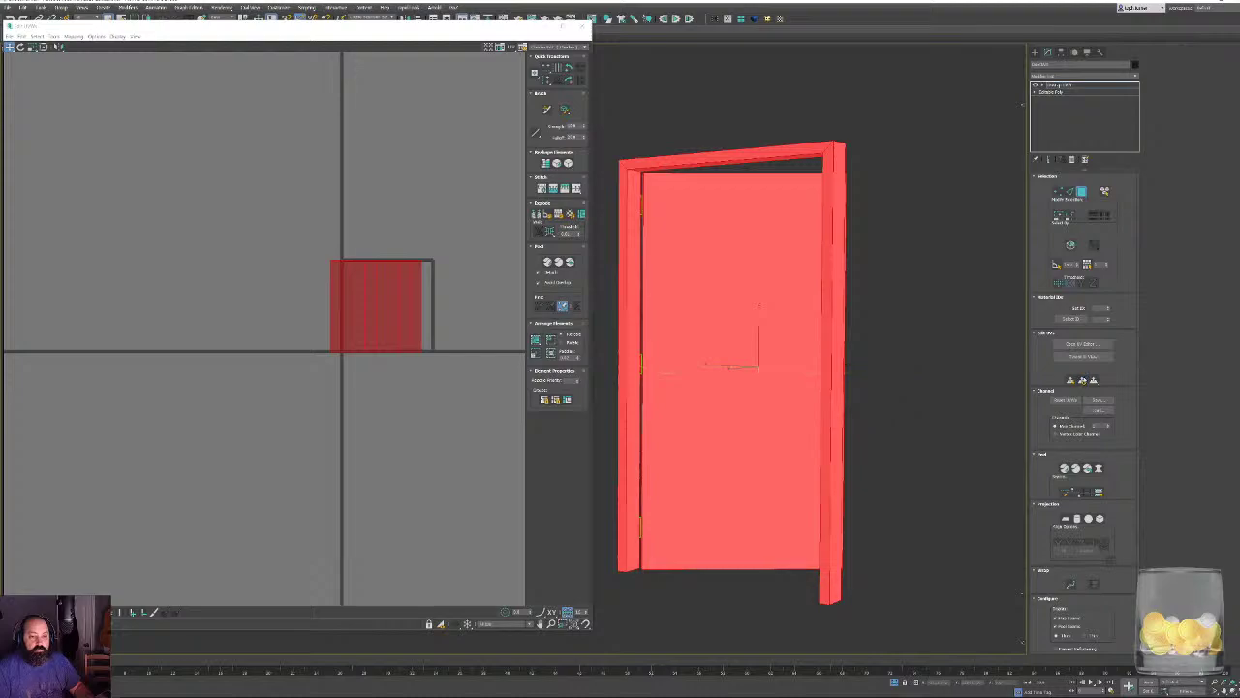
Select every polygon of the door, hinges and frame and apply flatten mapping with the default settings.
drag(291, 215, 454, 394)
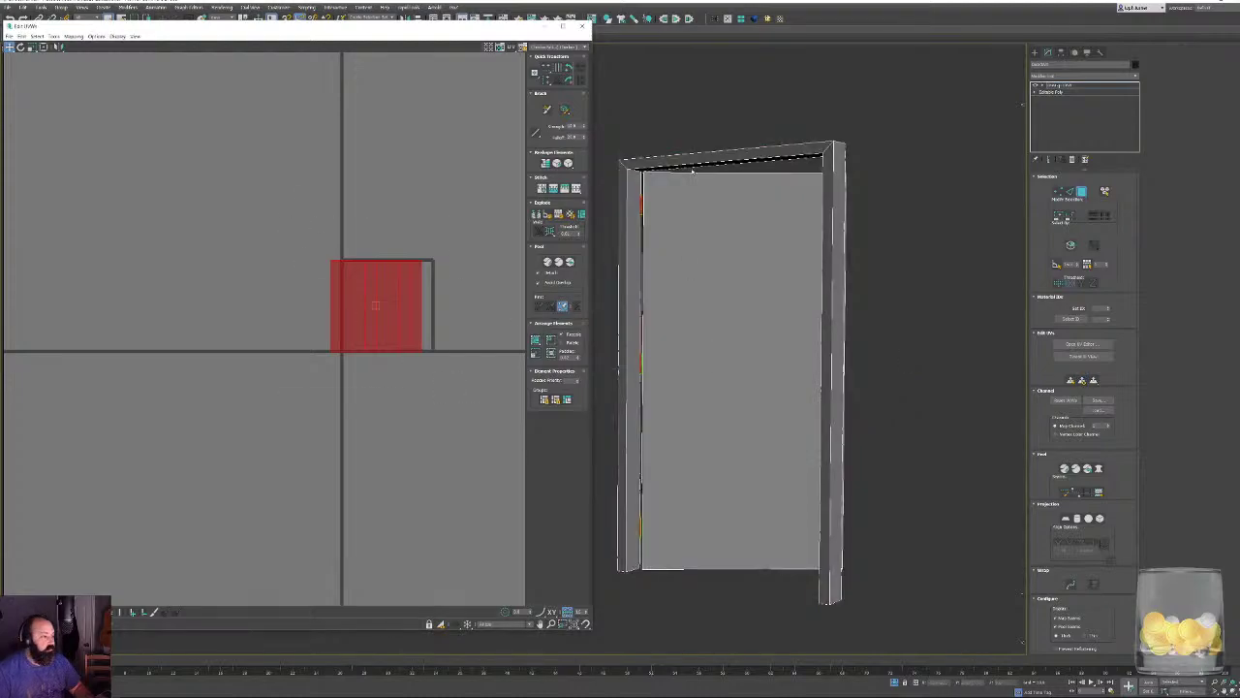
middle_drag(692, 170, 764, 137)
key(ctrl+a)
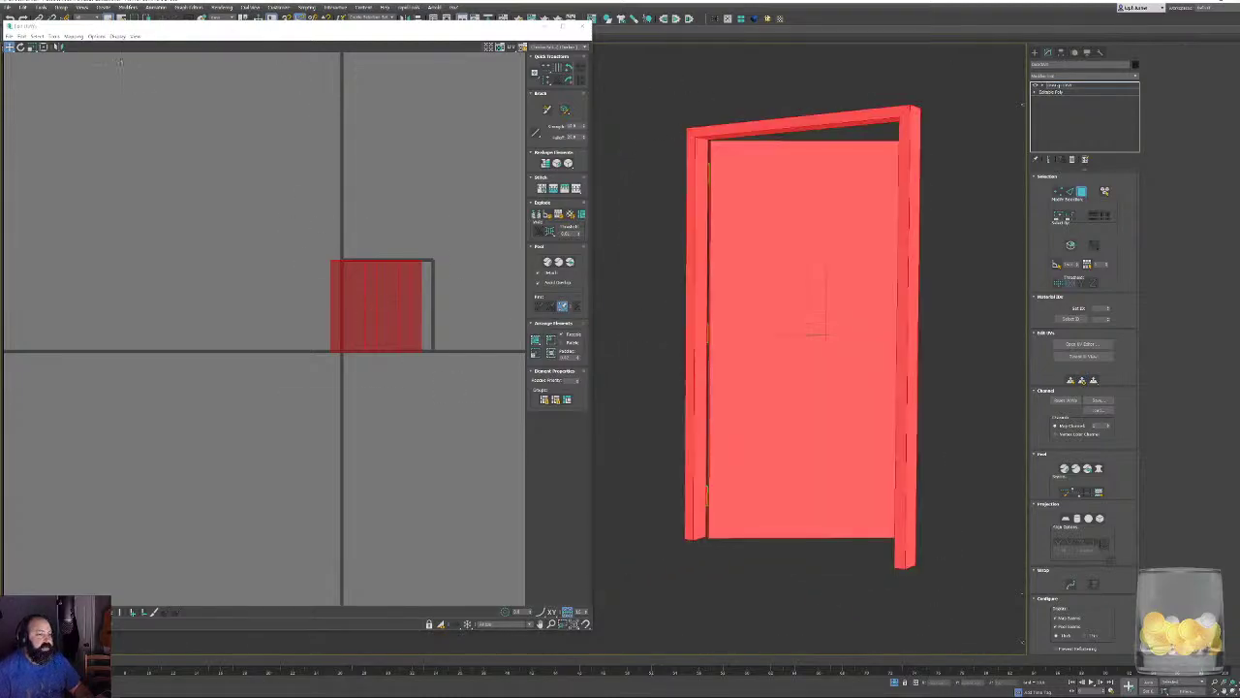
click(86, 37)
click(92, 44)
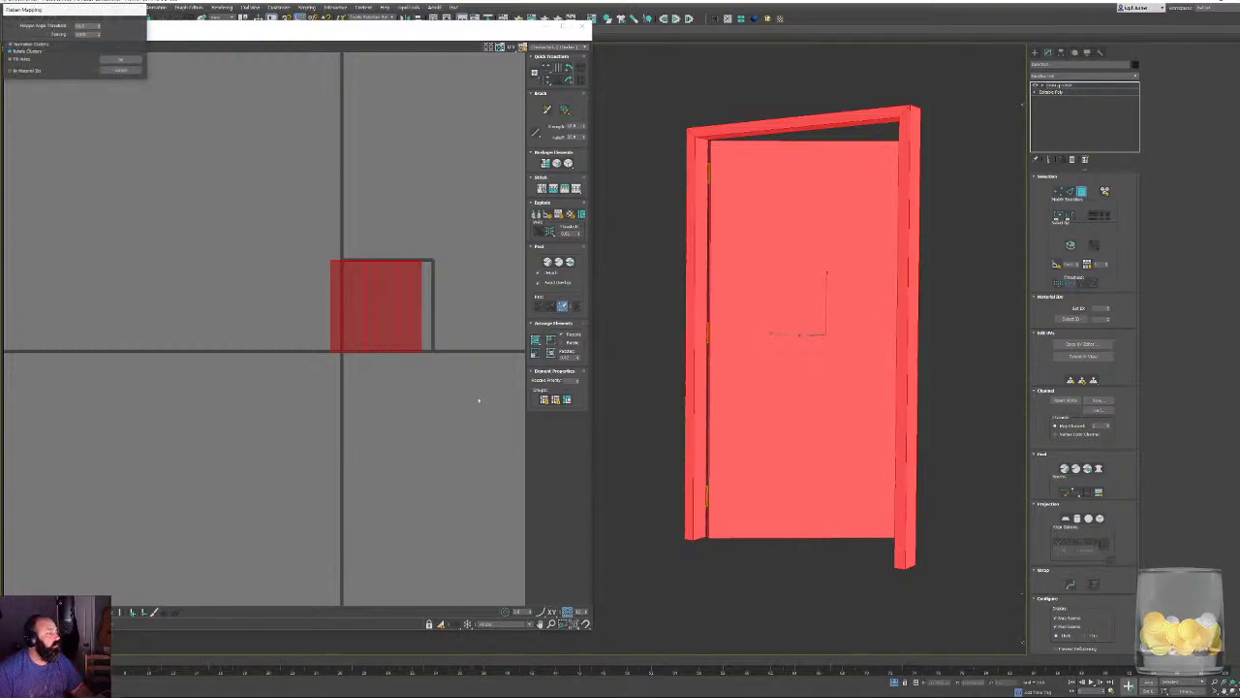
click(121, 61)
Straighten the two slanted UV strips in the middle of the flattened layout and clear the selection.
scroll(343, 282, up, 5)
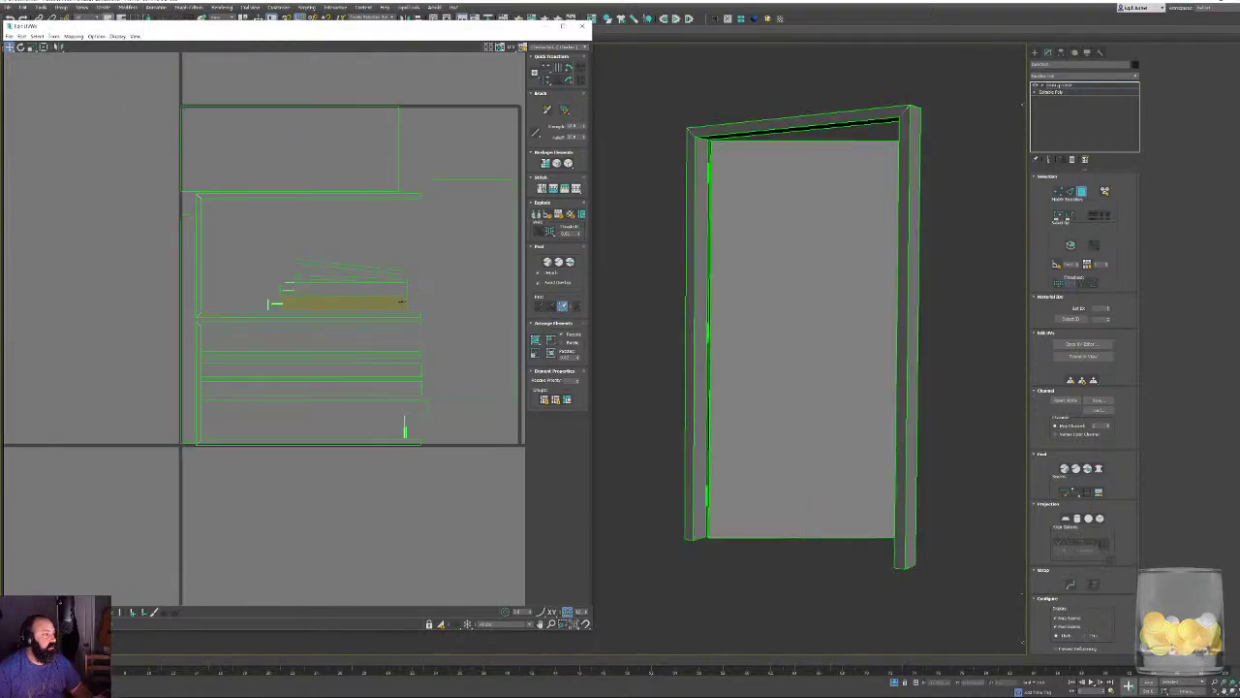
scroll(343, 282, down, 5)
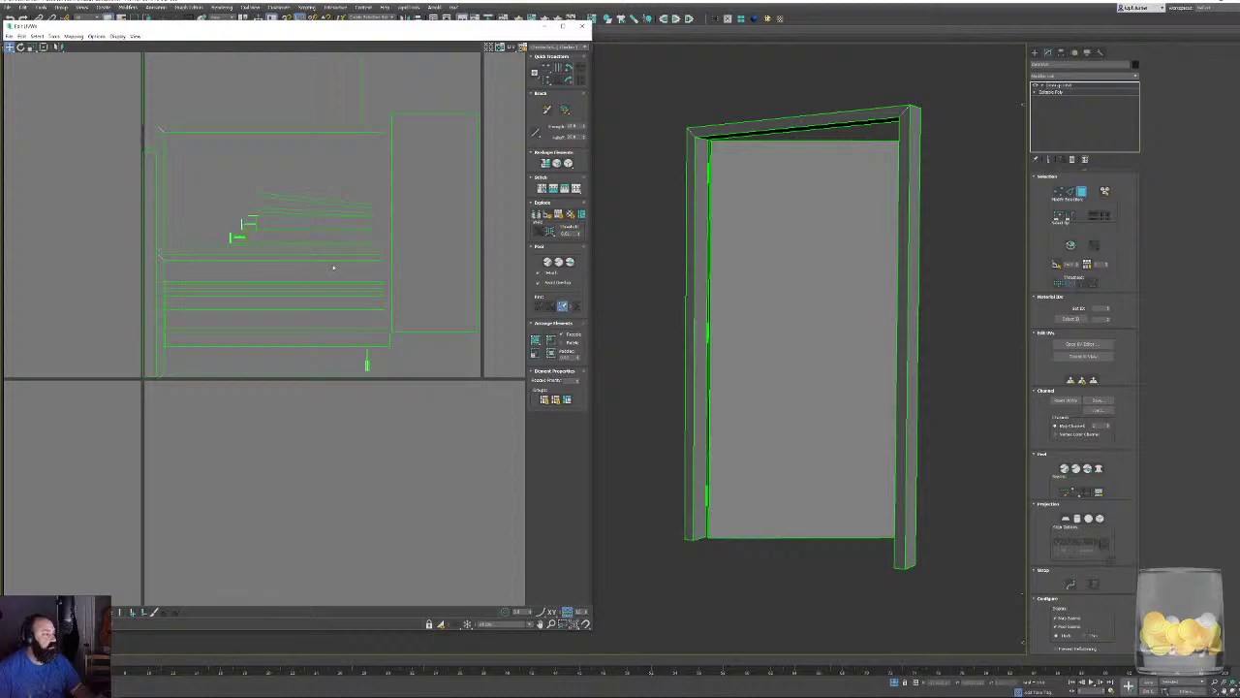
middle_drag(333, 267, 319, 388)
scroll(193, 312, up, 6)
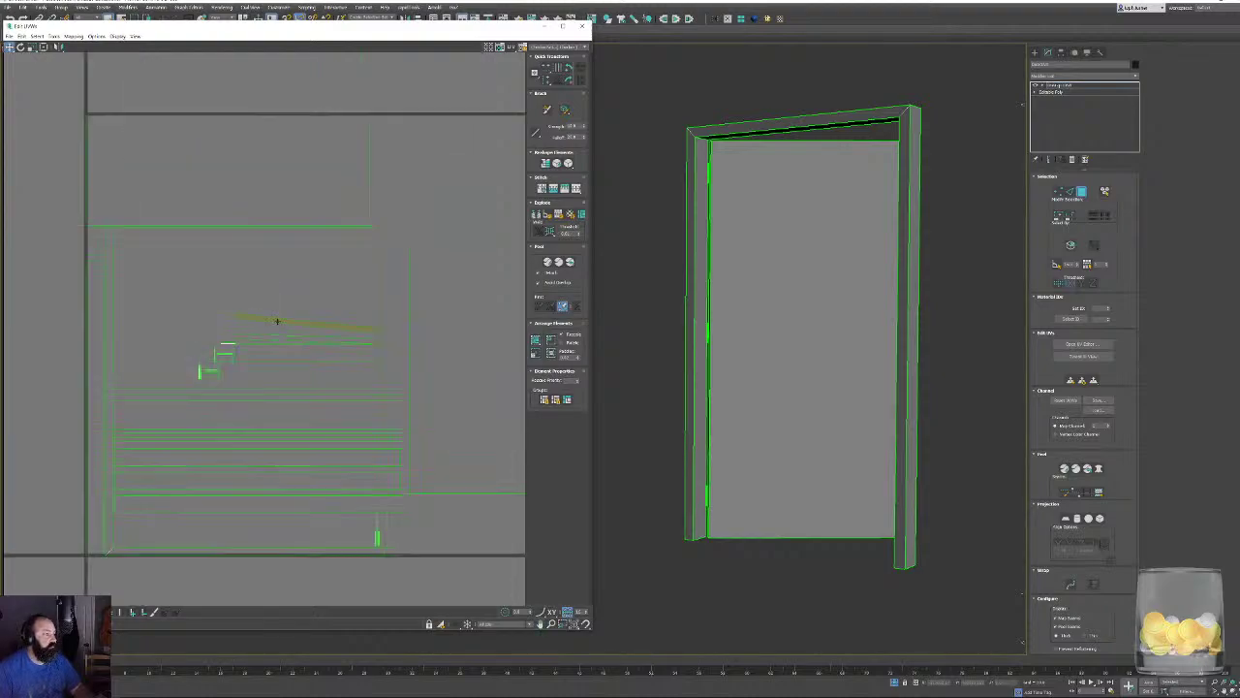
drag(235, 346, 132, 249)
click(545, 164)
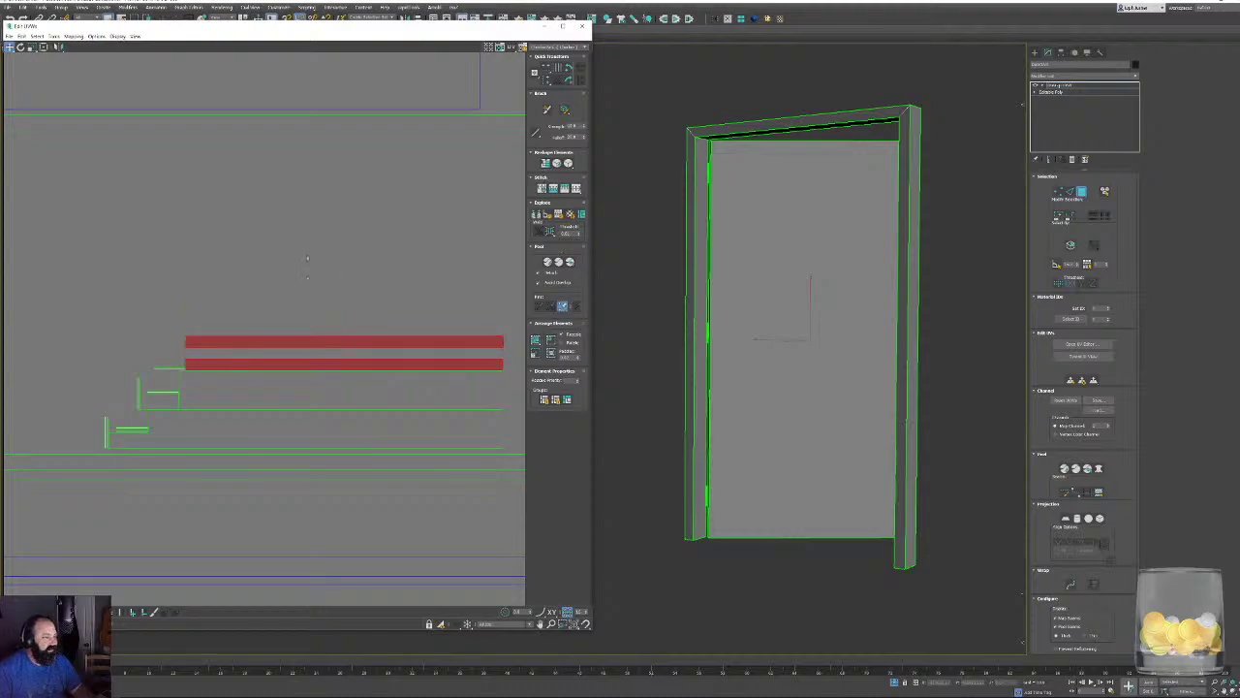
click(308, 259)
In edge mode, stitch the inner vertical edge of the lower hinge's small UV piece to its matching edge.
middle_drag(317, 331, 365, 166)
scroll(156, 238, up, 5)
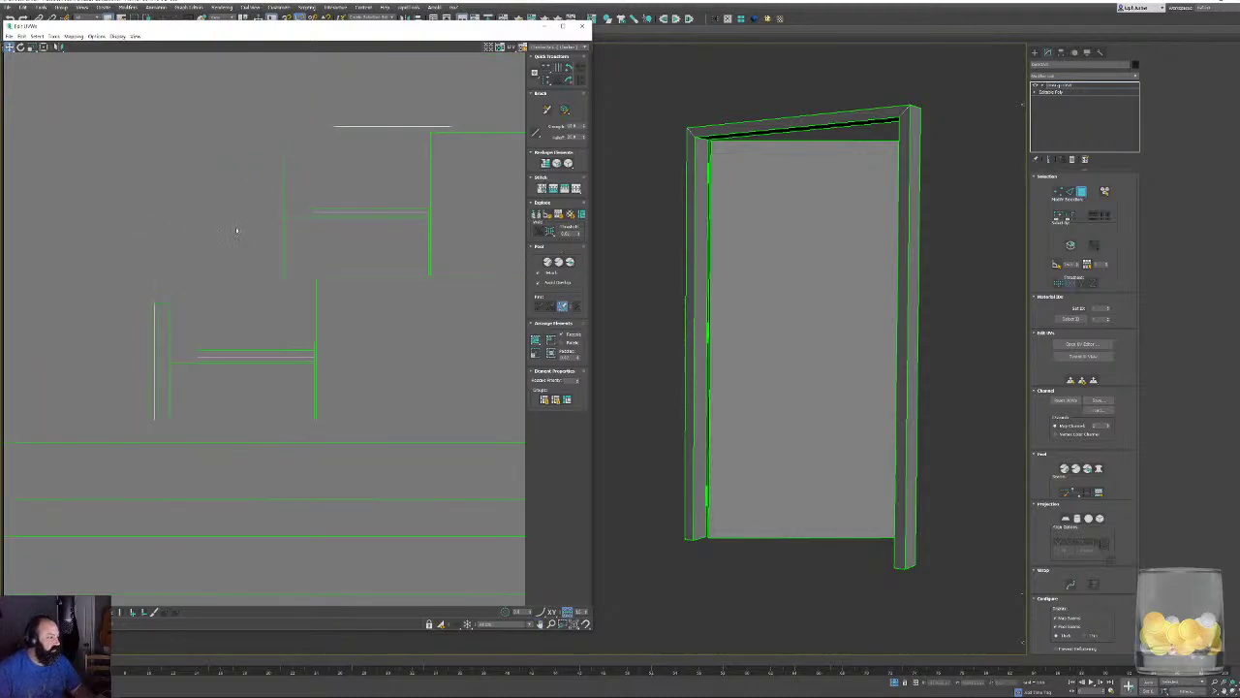
middle_drag(237, 231, 286, 224)
scroll(246, 333, down, 3)
scroll(345, 407, up, 4)
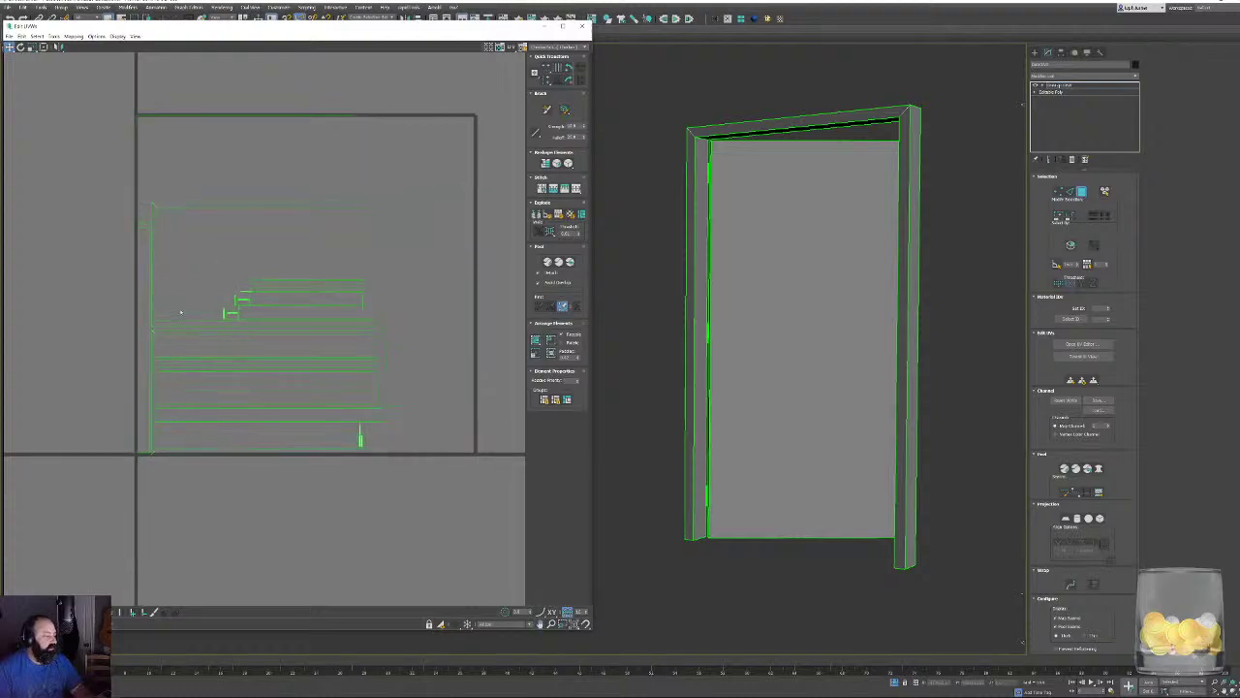
scroll(403, 463, down, 4)
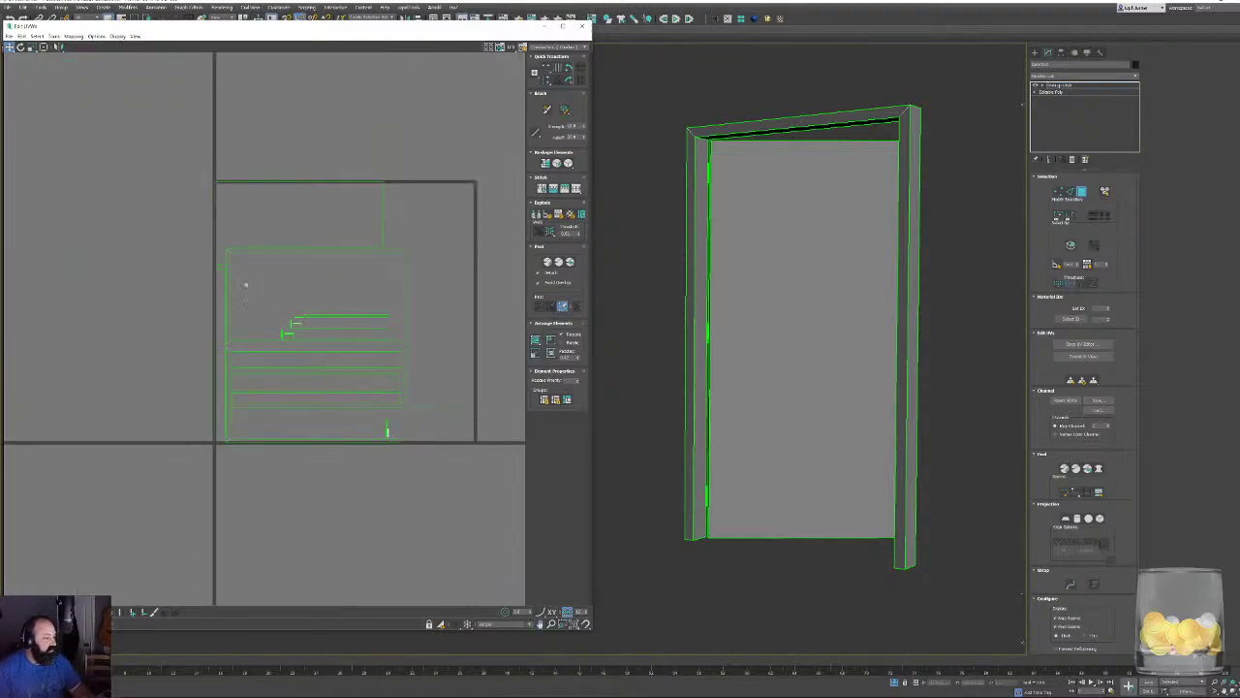
scroll(245, 284, up, 8)
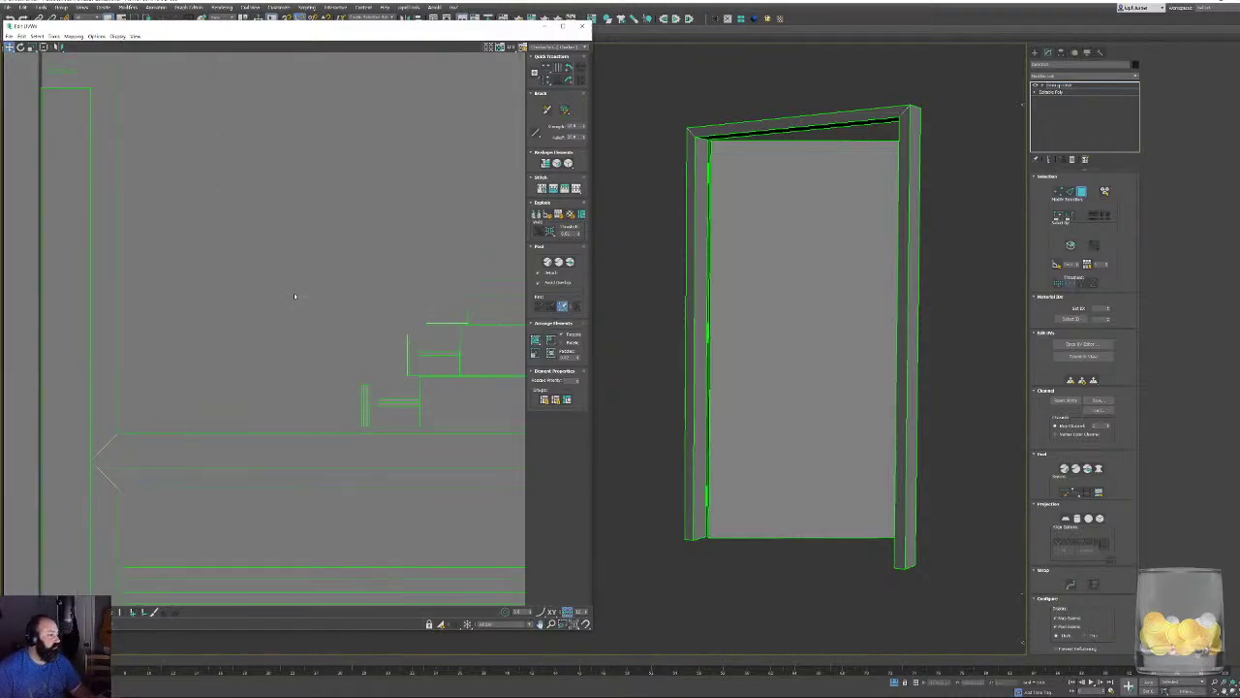
middle_drag(393, 352, 321, 274)
scroll(350, 300, up, 4)
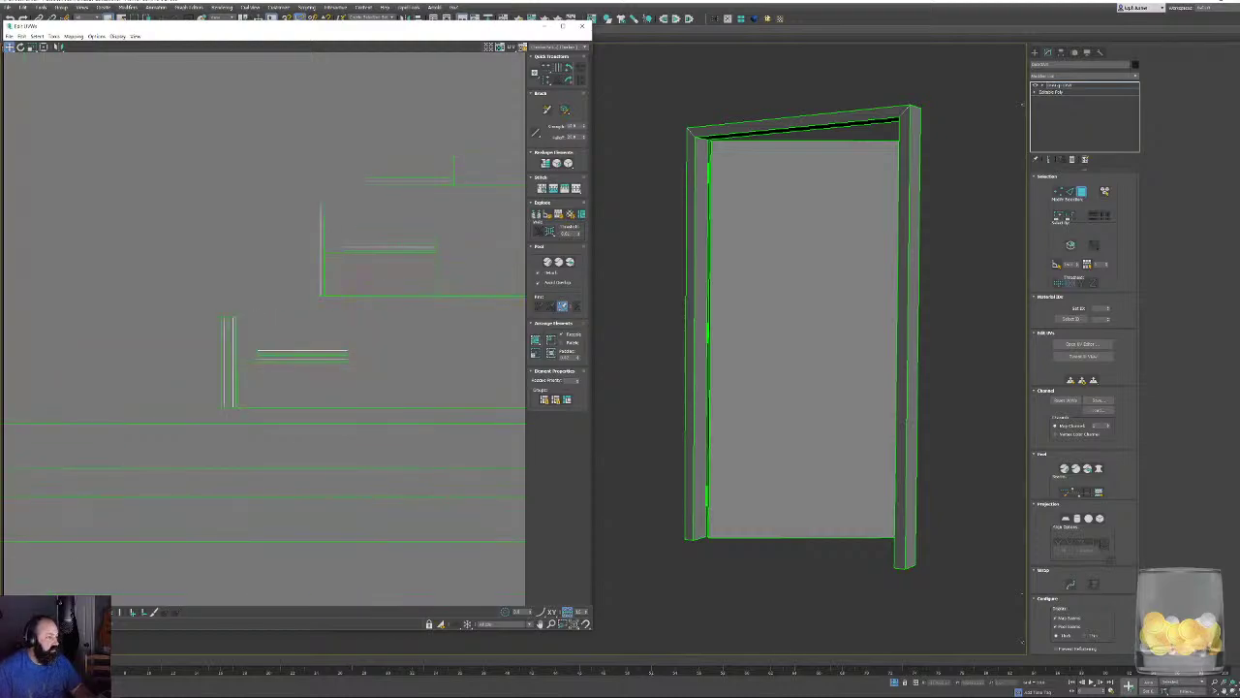
key(2)
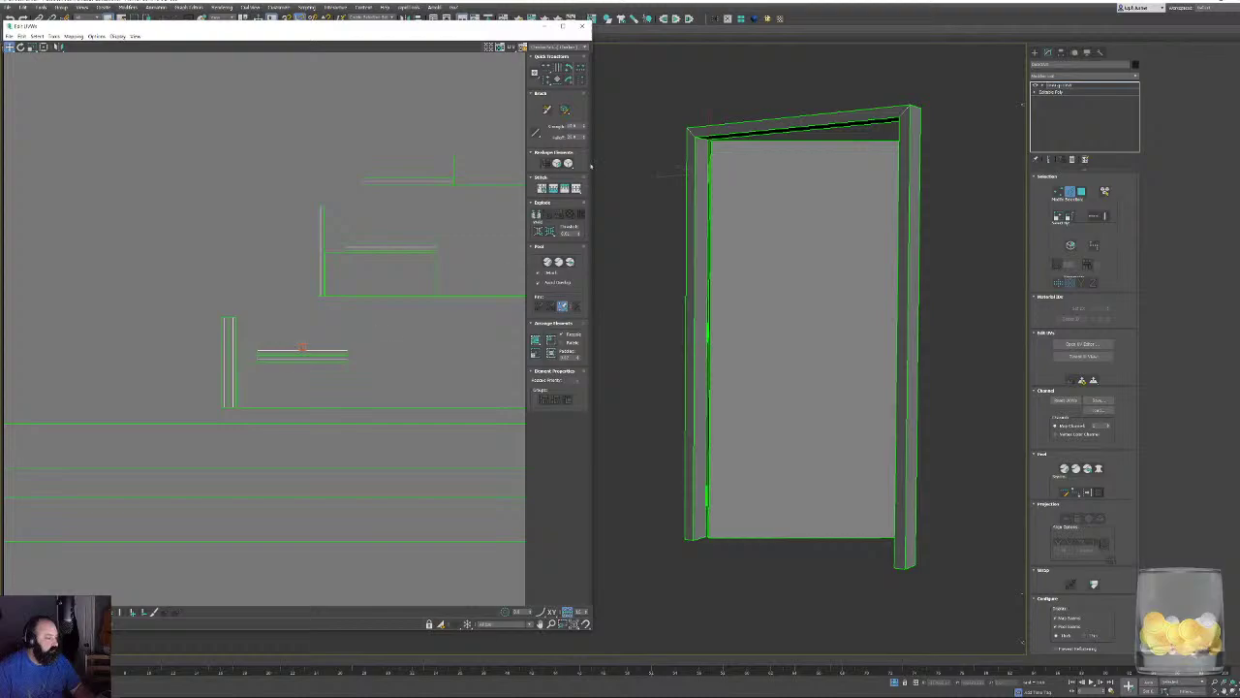
click(323, 230)
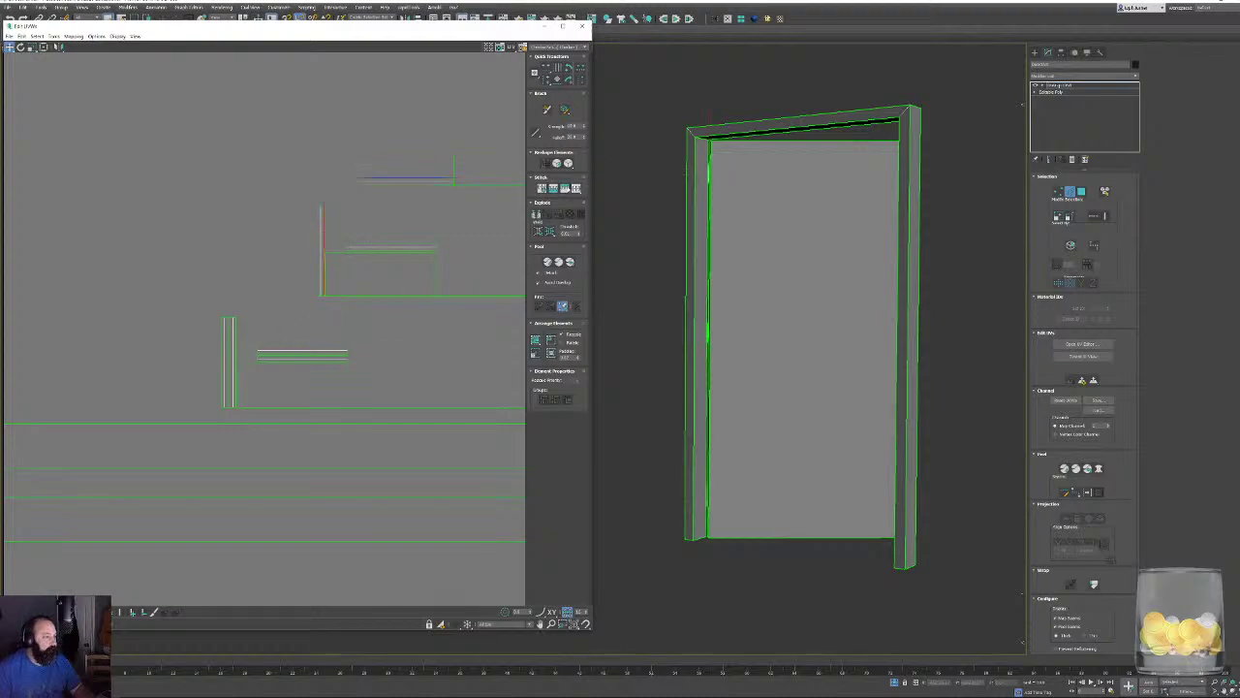
click(567, 189)
Stitch further matching edges of the lower hinge's thin UV strips so the pieces form one connected chain.
click(386, 183)
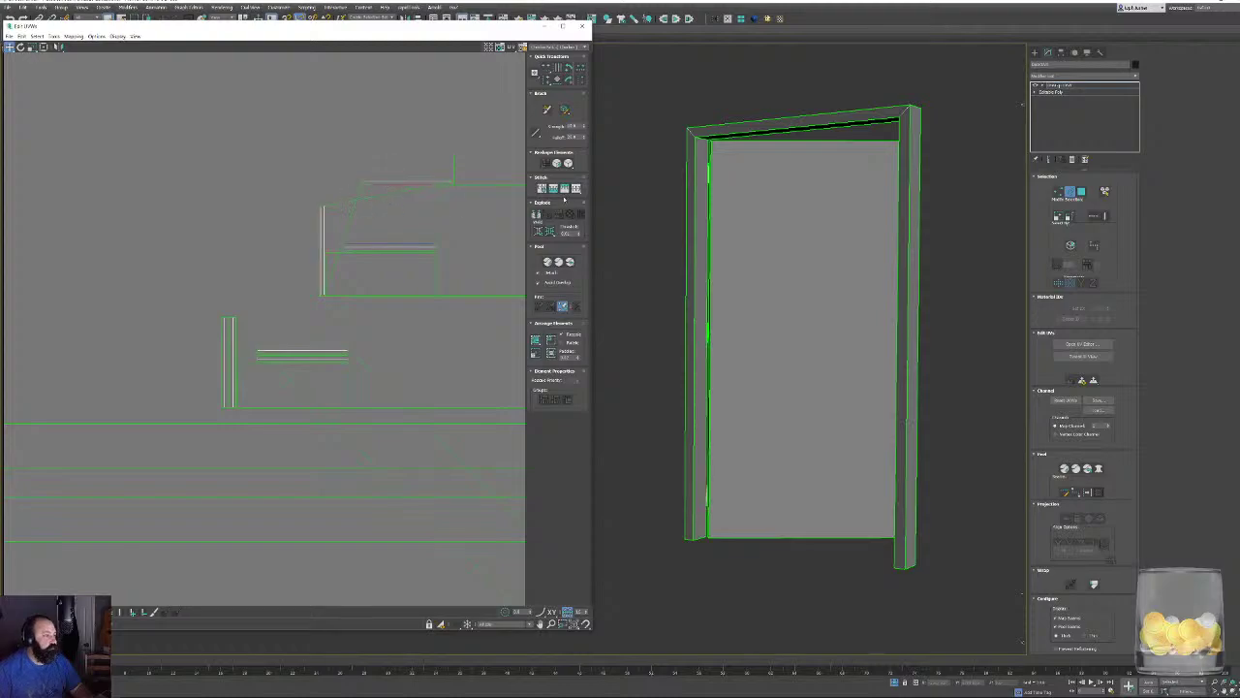
click(564, 189)
click(365, 250)
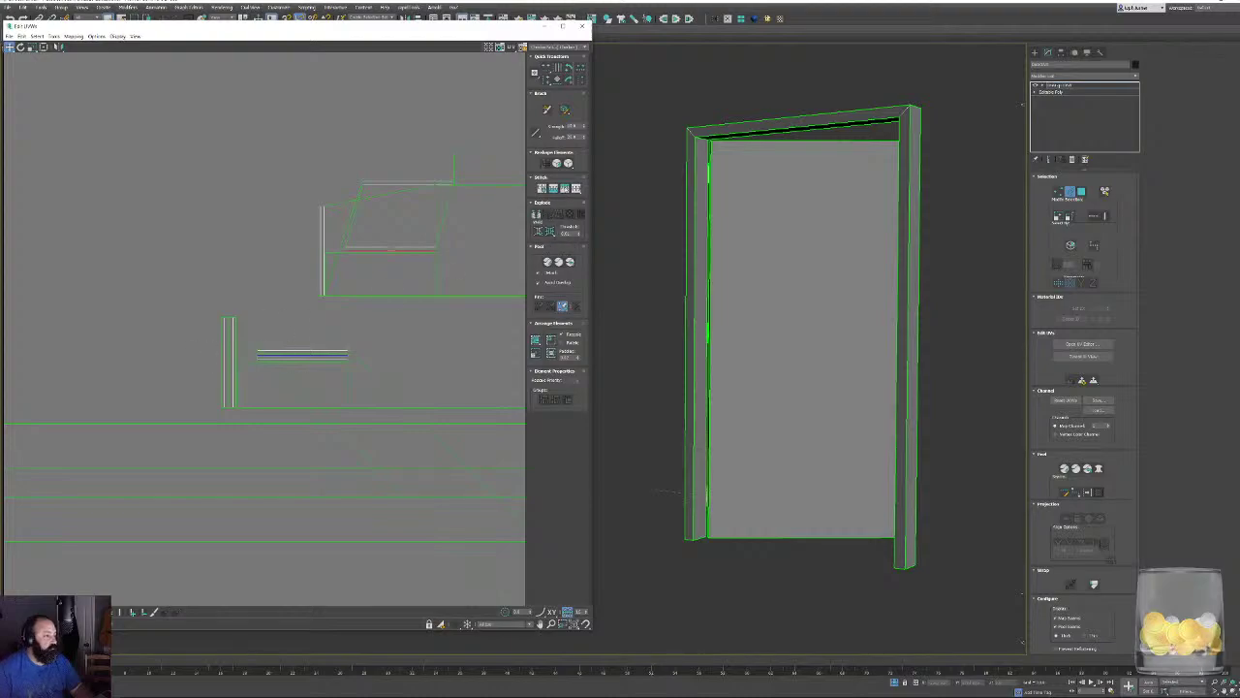
click(232, 326)
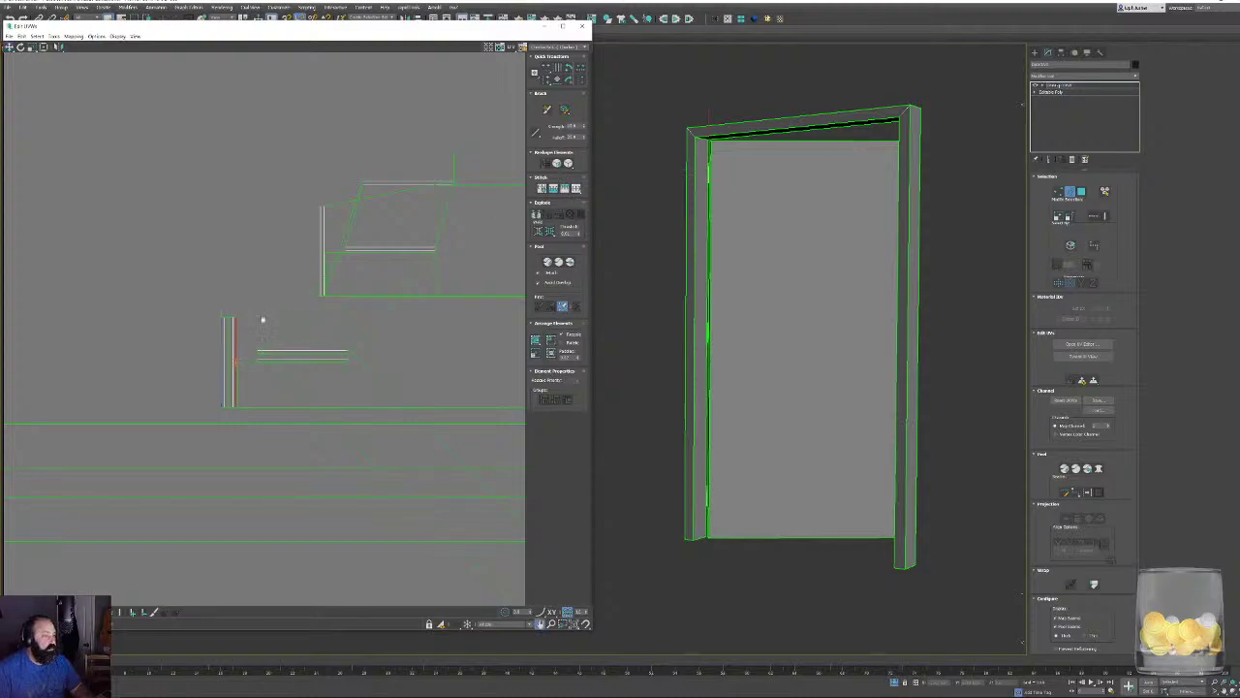
scroll(268, 411, down, 3)
scroll(254, 386, up, 10)
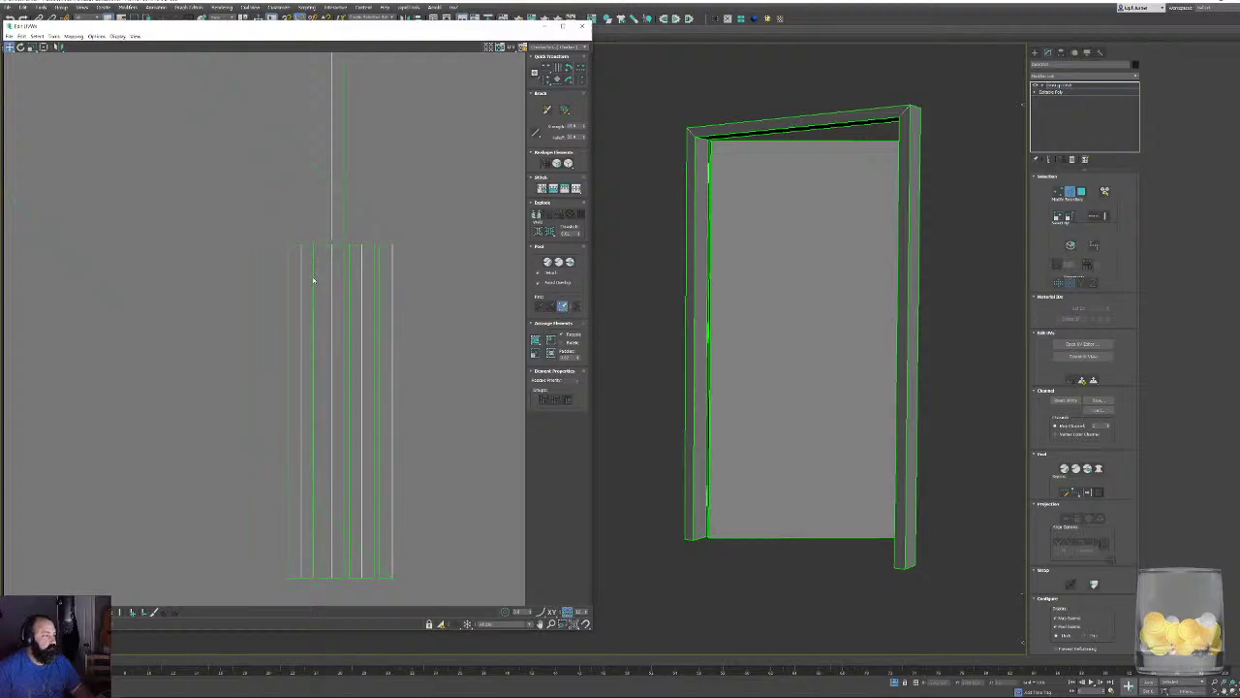
click(313, 278)
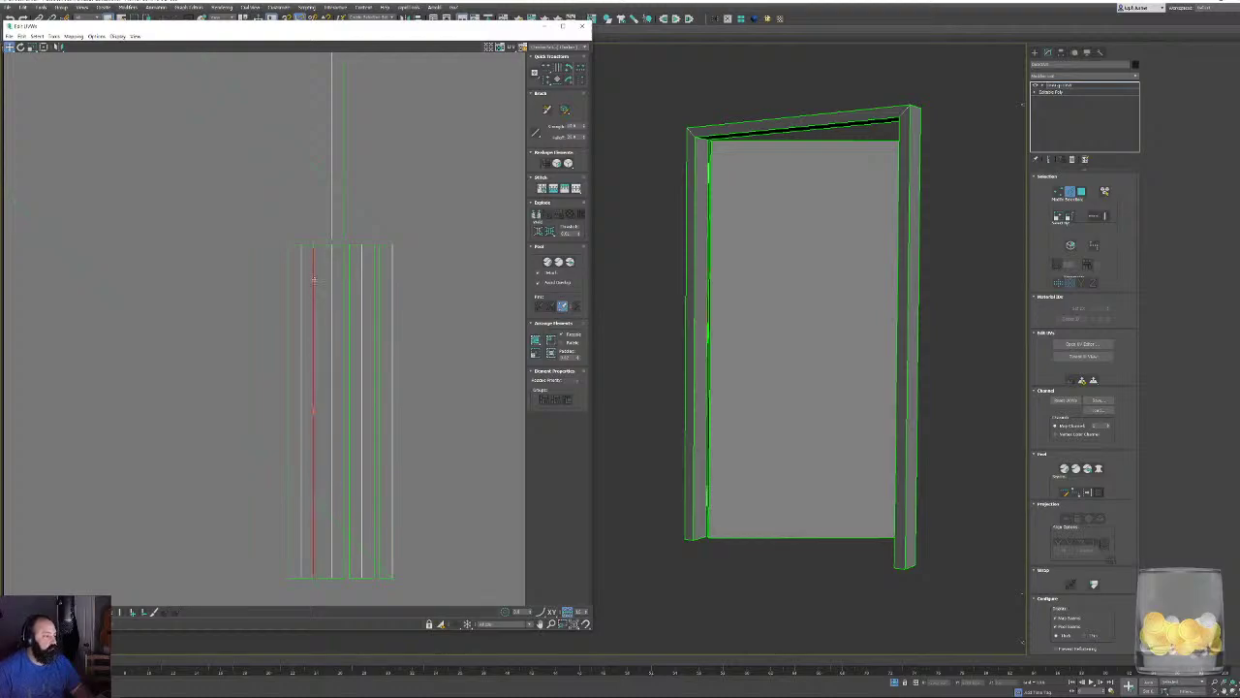
click(344, 227)
scroll(357, 319, down, 12)
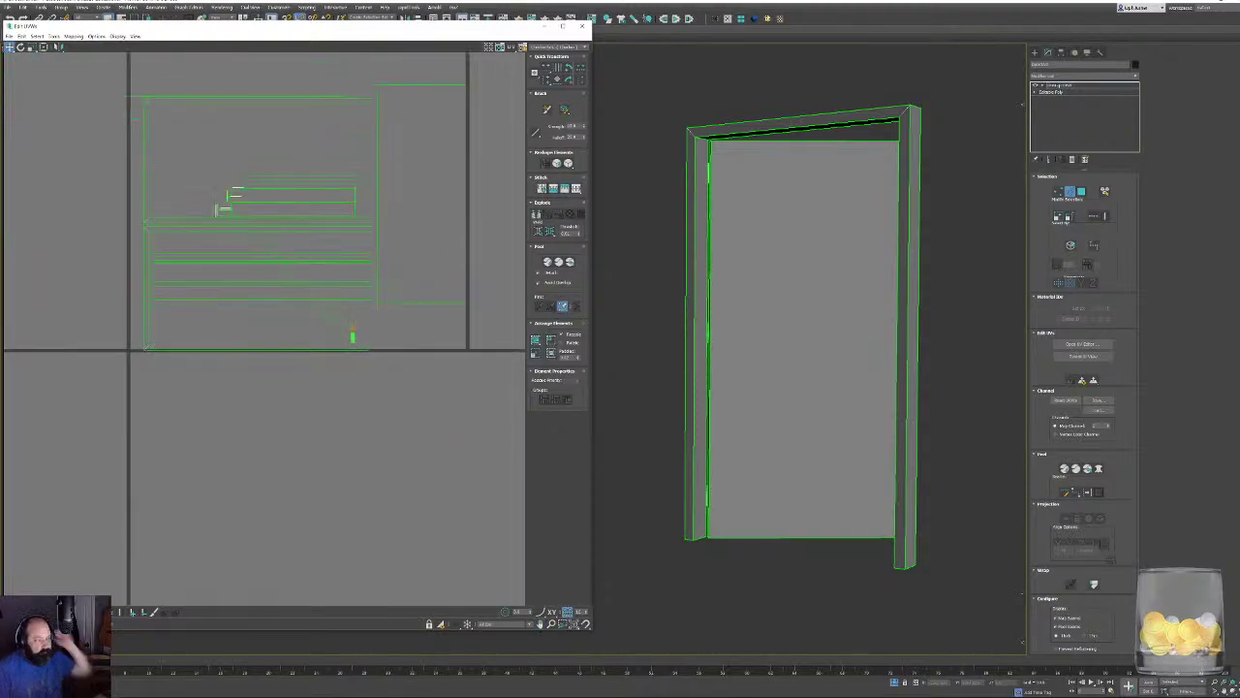
middle_drag(230, 210, 236, 301)
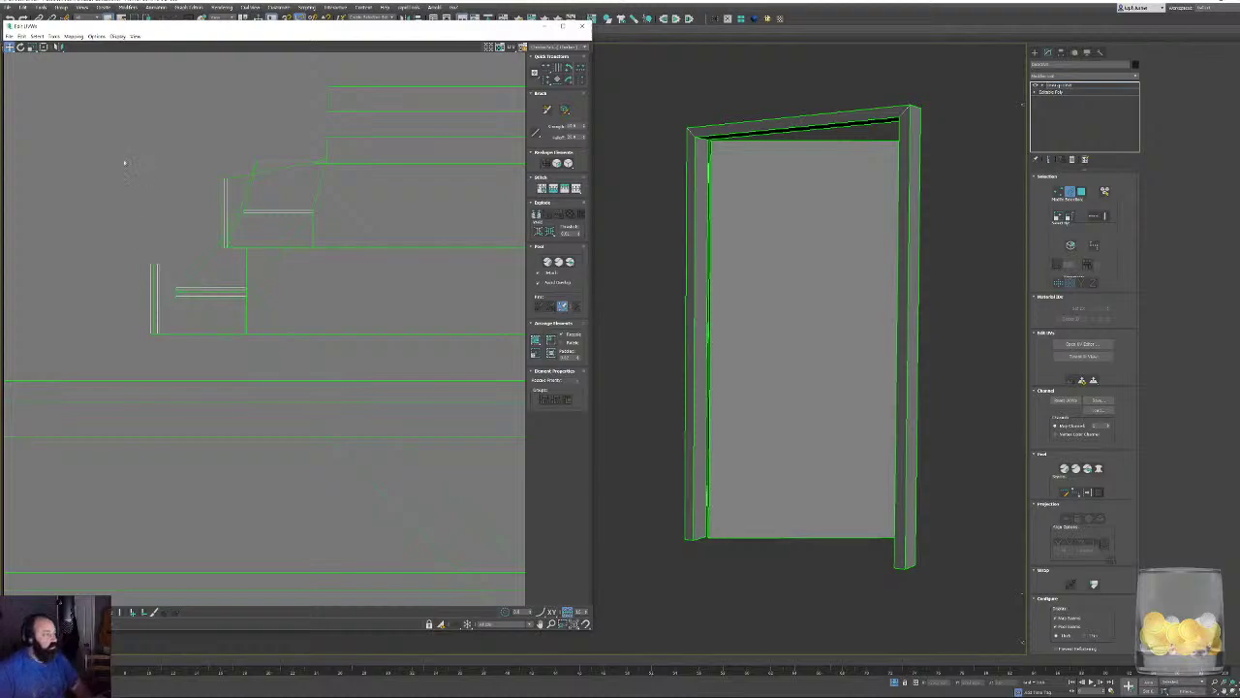
Select the lower hinge's stitched, skewed UV polygons together with the neighbouring thin strip and straighten them into rectangular shapes.
drag(125, 161, 258, 211)
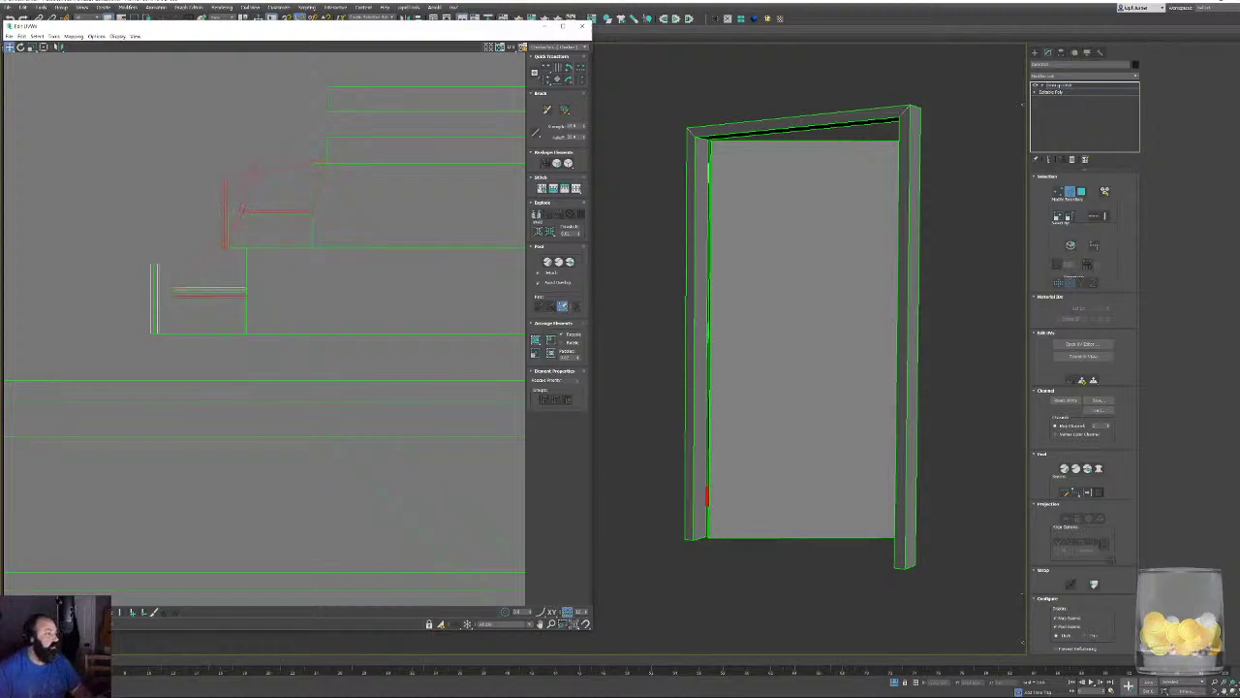
key(3)
drag(207, 176, 253, 254)
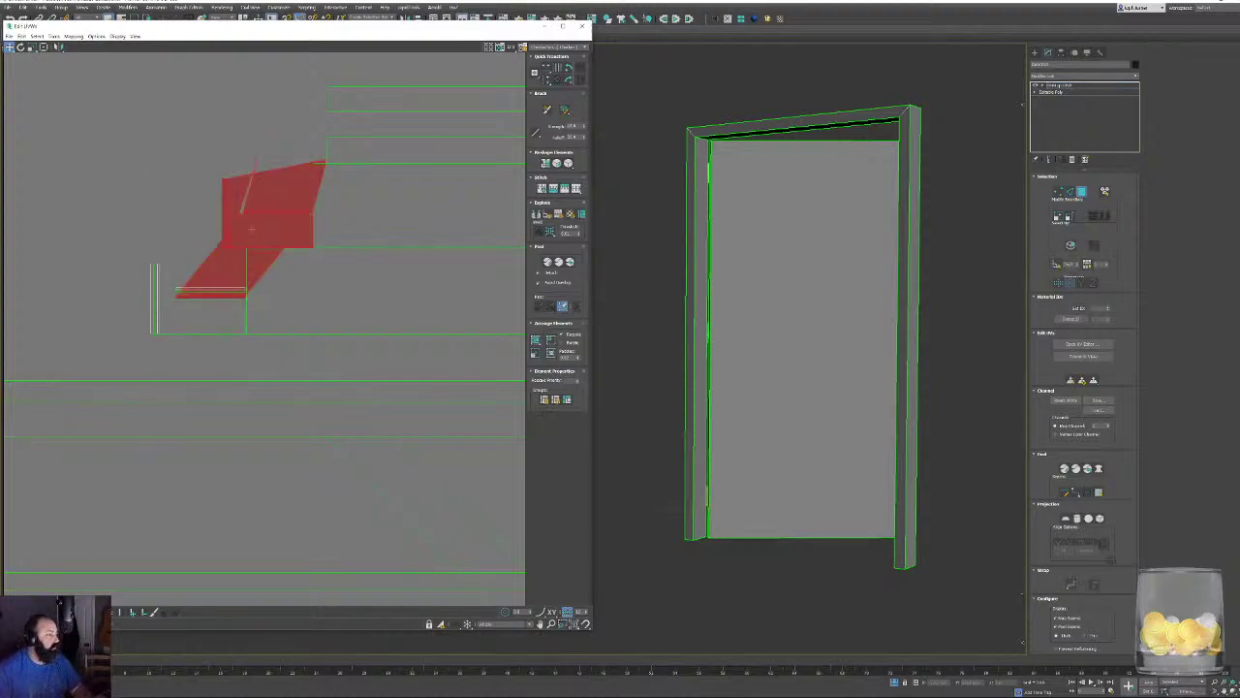
ctrl+click(153, 283)
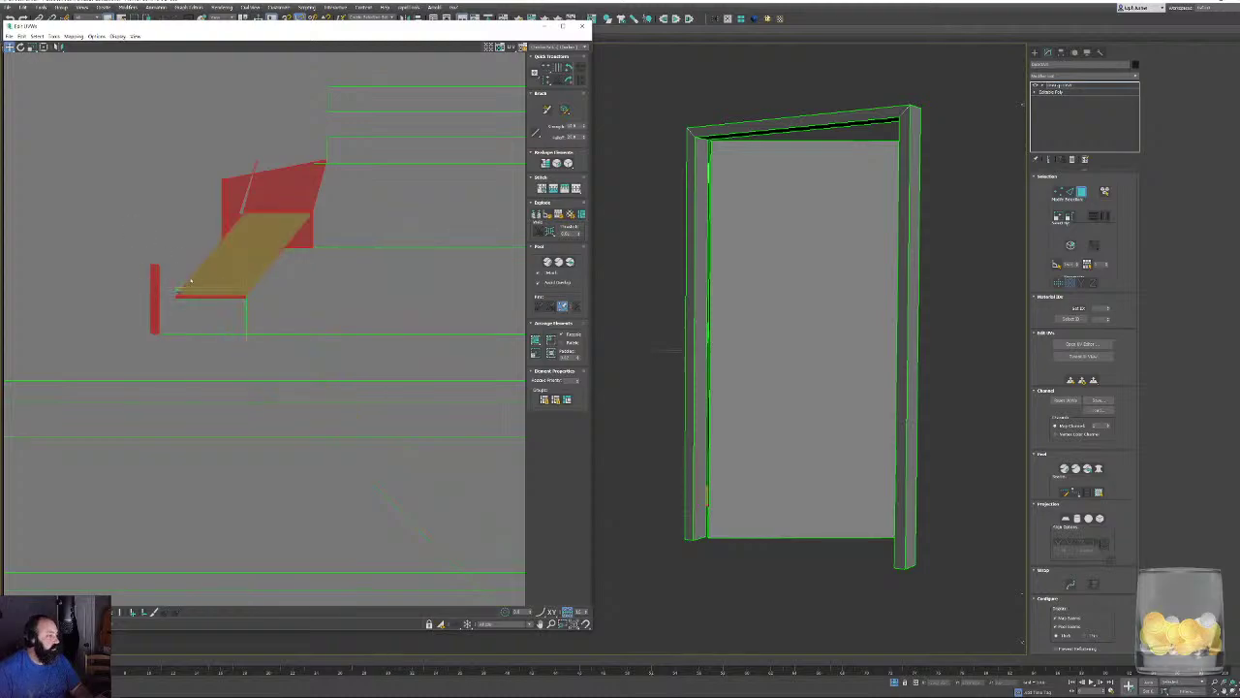
ctrl+click(258, 313)
scroll(258, 313, down, 5)
middle_drag(285, 389, 207, 208)
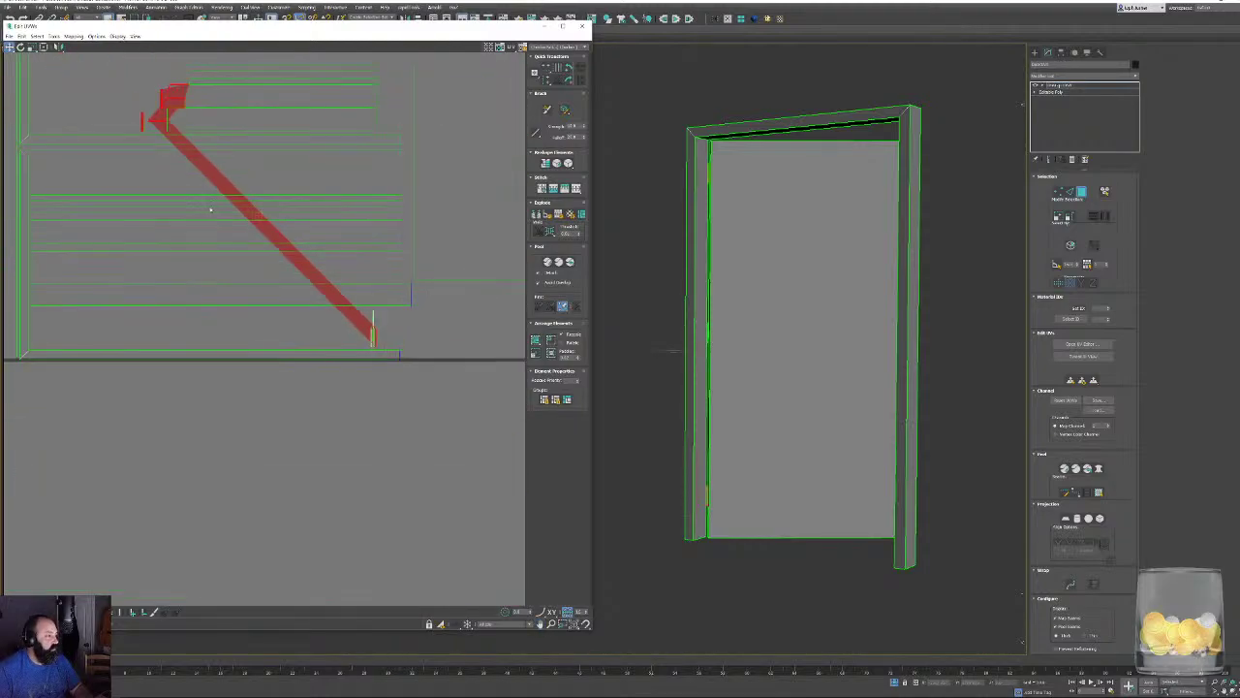
middle_drag(335, 299, 313, 306)
scroll(321, 319, up, 4)
scroll(385, 338, up, 3)
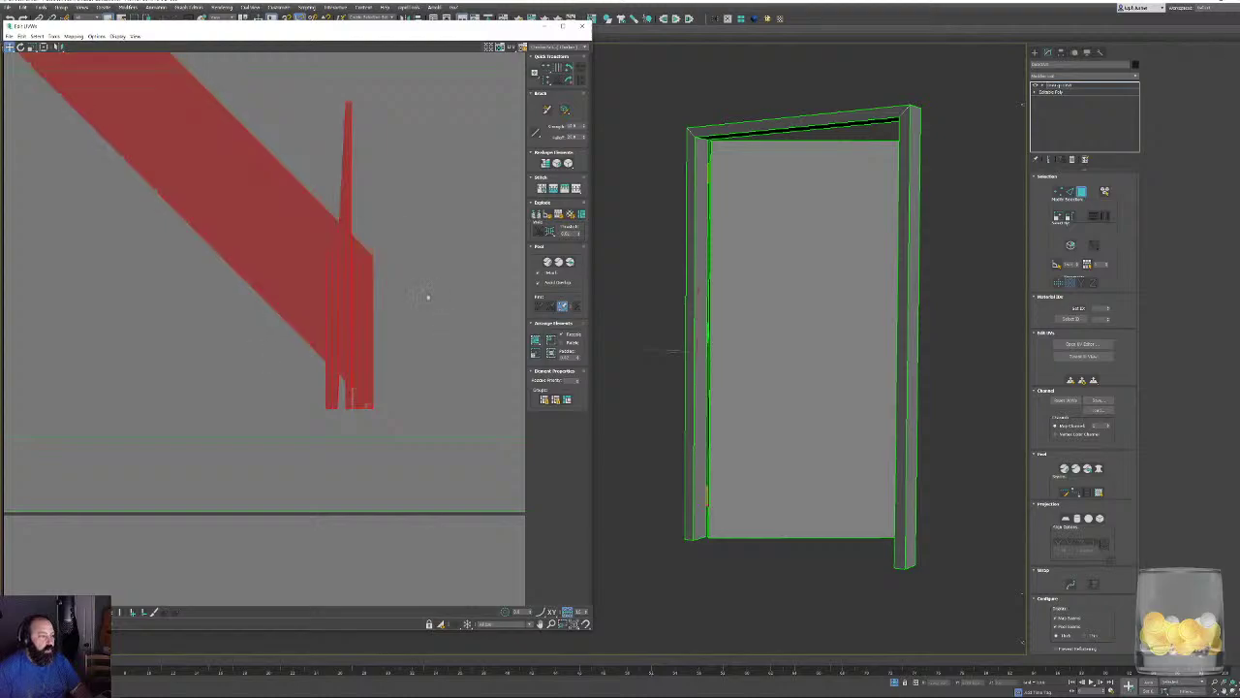
click(546, 164)
middle_drag(290, 208, 139, 238)
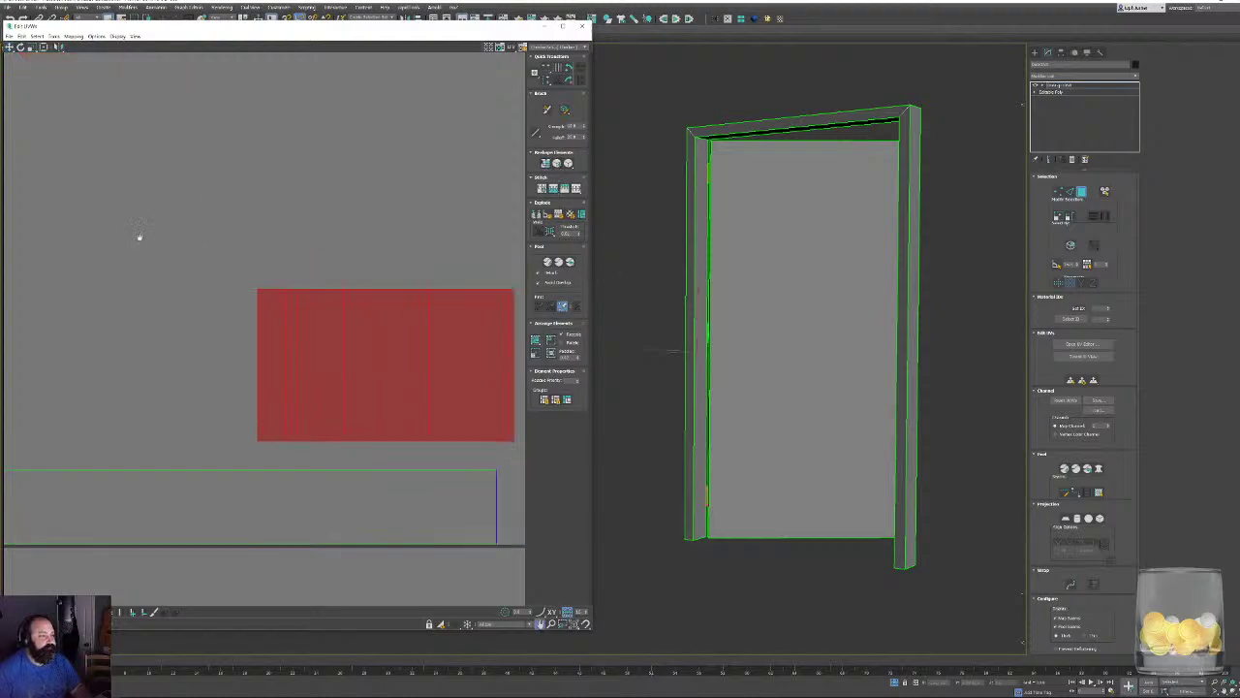
scroll(155, 291, down, 5)
middle_drag(161, 294, 446, 459)
middle_drag(313, 341, 319, 363)
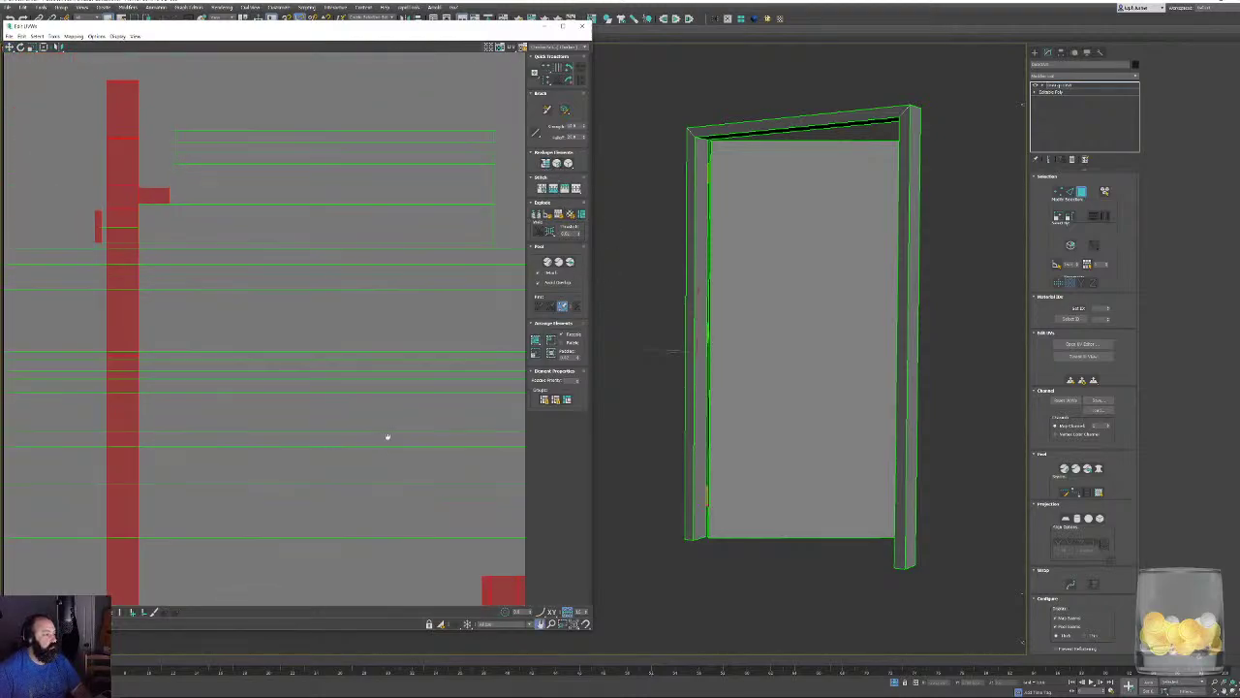
Move the selected hinge UV pieces outside the UV tile and relax them until flat.
scroll(376, 252, down, 4)
drag(299, 143, 3, 110)
middle_drag(86, 143, 348, 179)
click(290, 228)
key(ctrl+a)
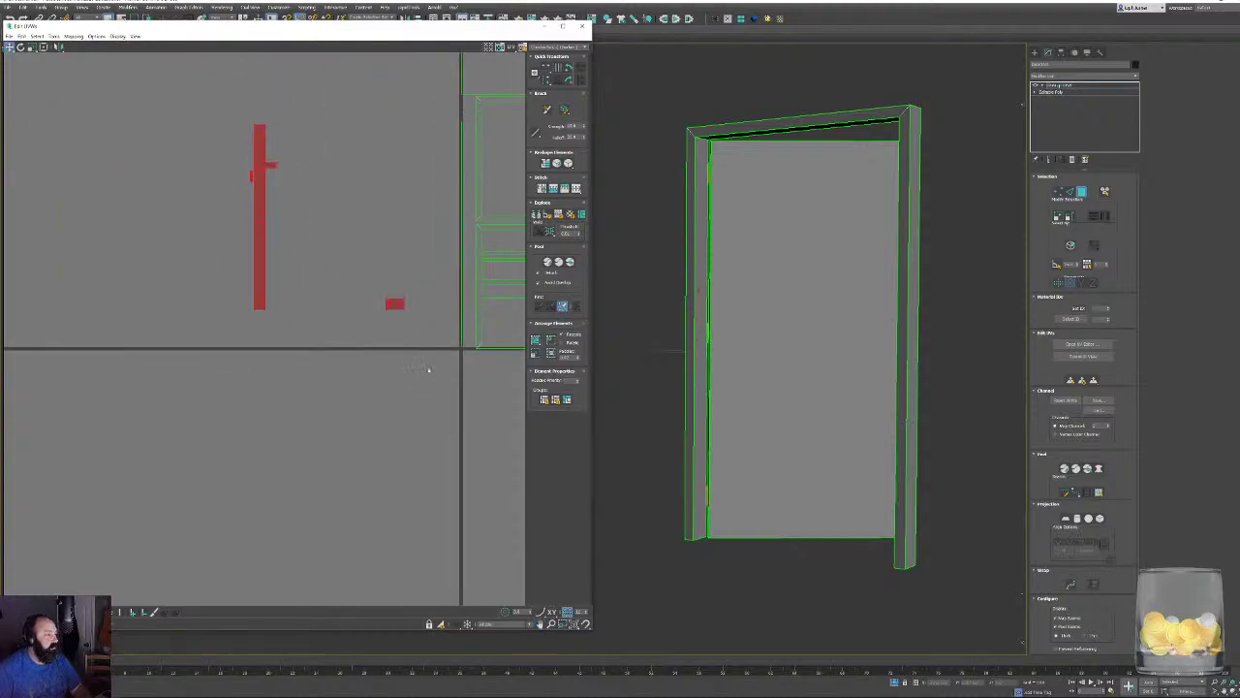
click(570, 164)
click(570, 164)
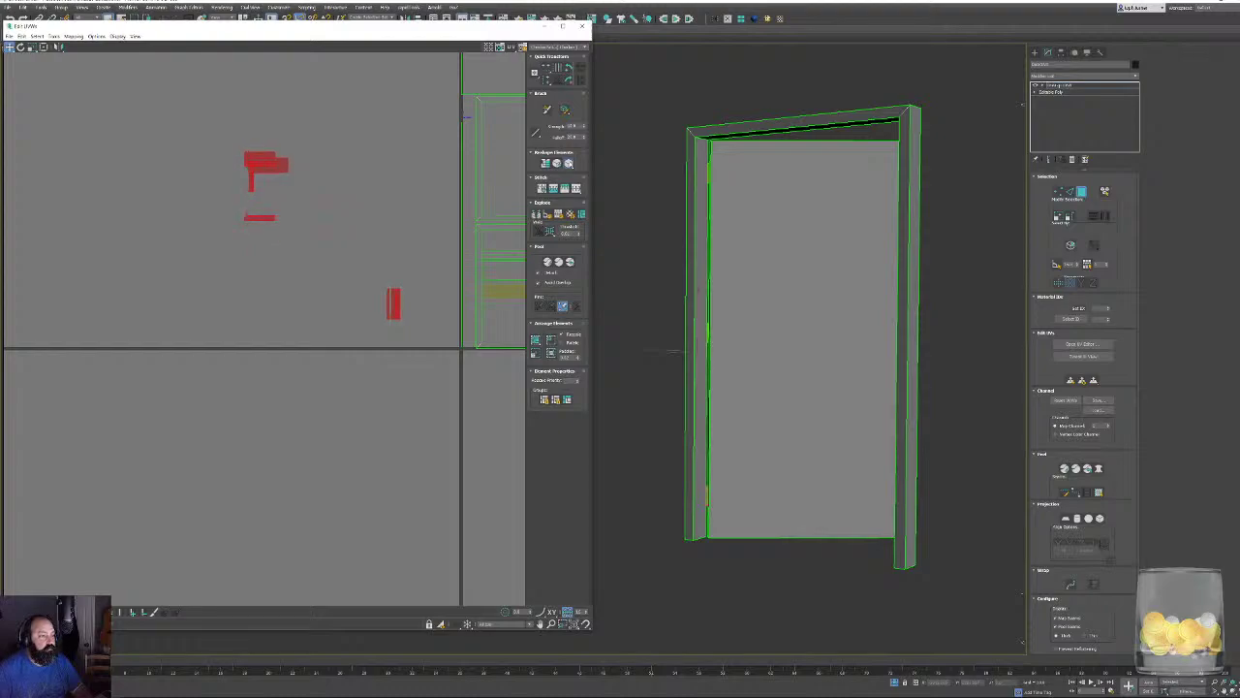
Select the UV piece of the door frame's lower end face and move it clear of the overlapping hinge strips.
scroll(258, 206, up, 2)
middle_drag(259, 206, 301, 270)
click(320, 242)
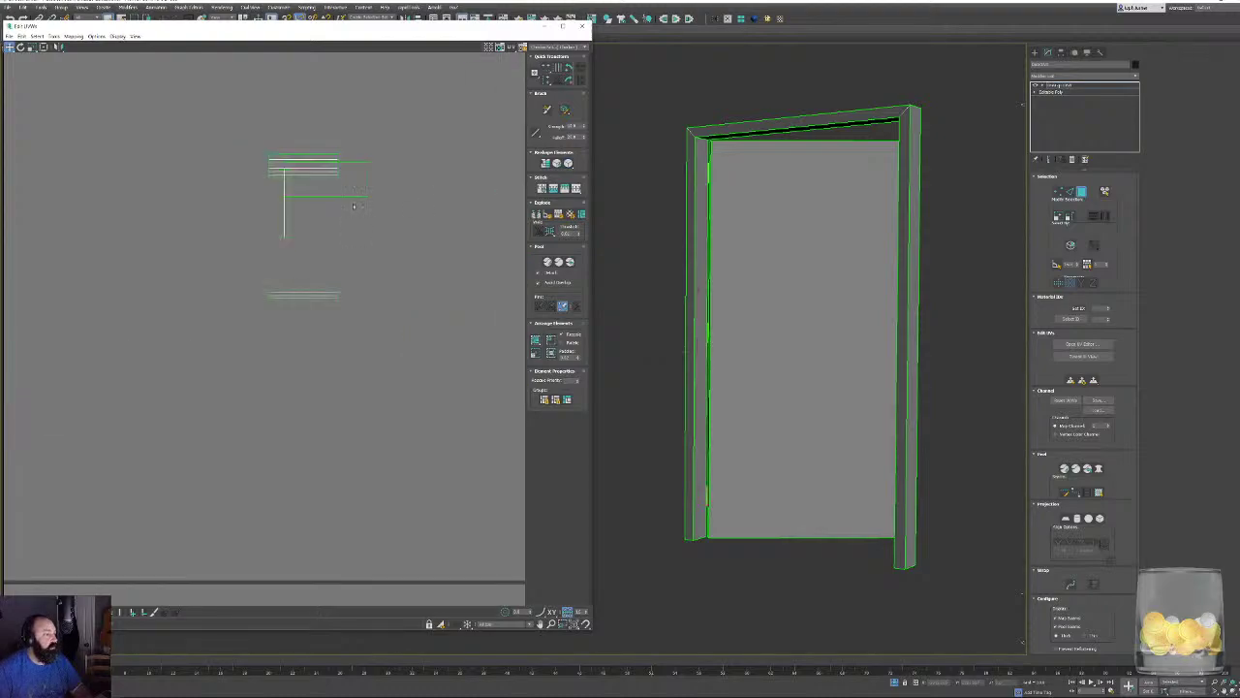
drag(350, 191, 411, 275)
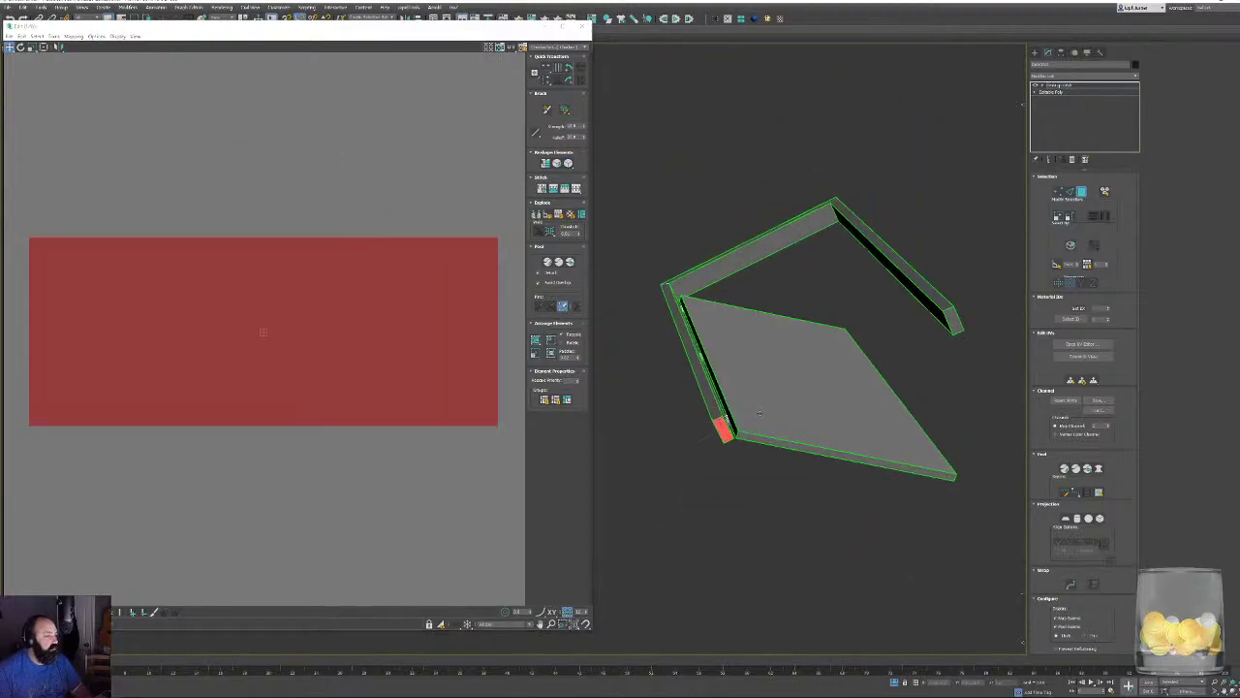
scroll(64, 354, down, 9)
scroll(61, 353, up, 2)
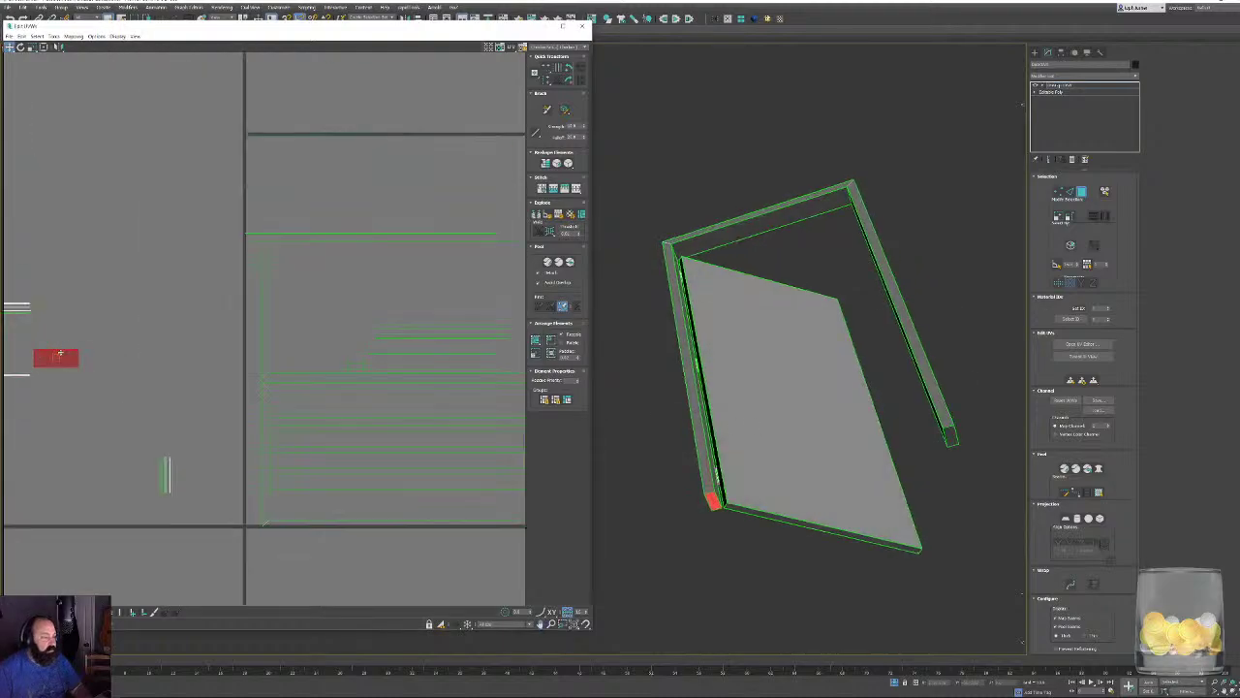
Select the loose upright hinge strip and place it beside the separate vertical hinge strips.
middle_drag(133, 400, 340, 367)
scroll(212, 319, up, 4)
click(166, 247)
drag(166, 246, 435, 513)
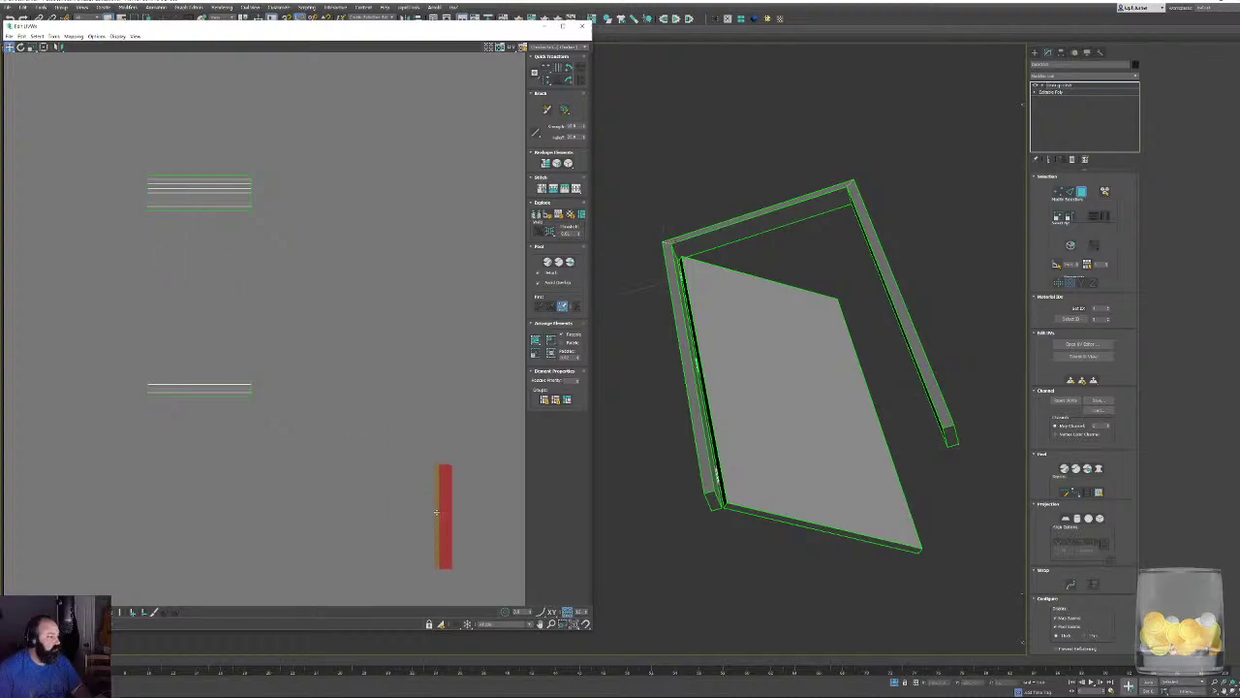
Rotate the lower horizontal hinge strip 90 degrees so it stands upright, and clear the selection.
middle_drag(418, 444, 282, 259)
middle_drag(369, 329, 513, 347)
click(207, 214)
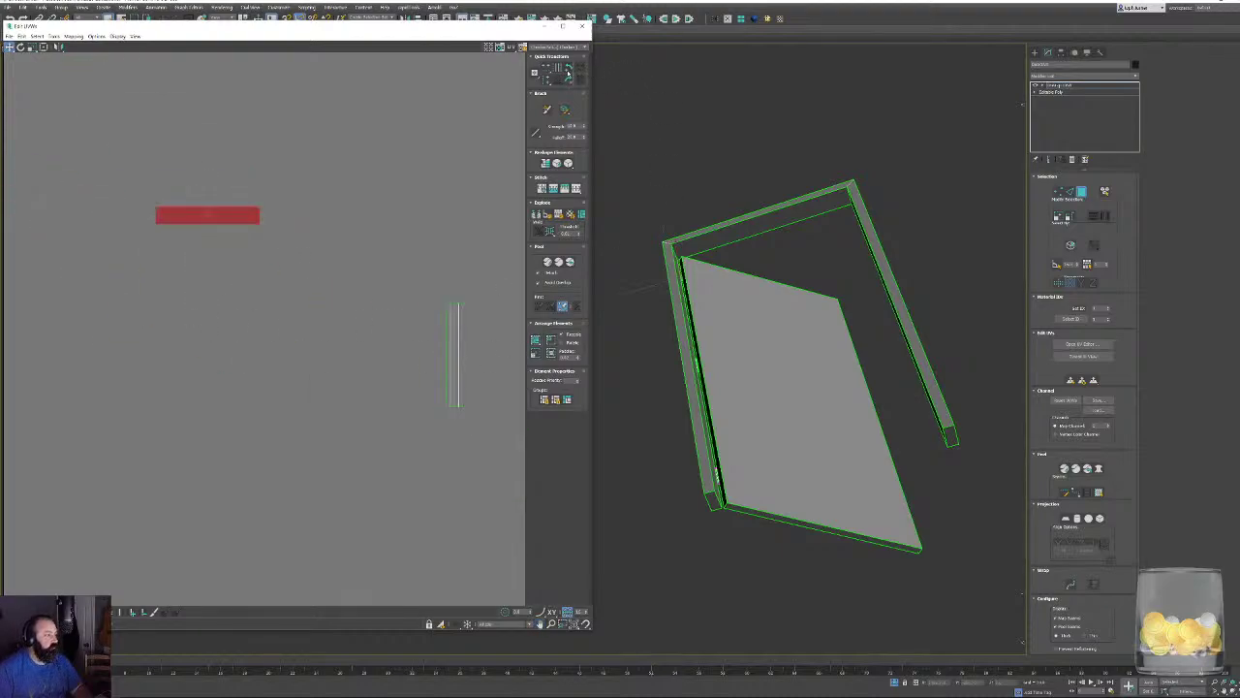
click(568, 74)
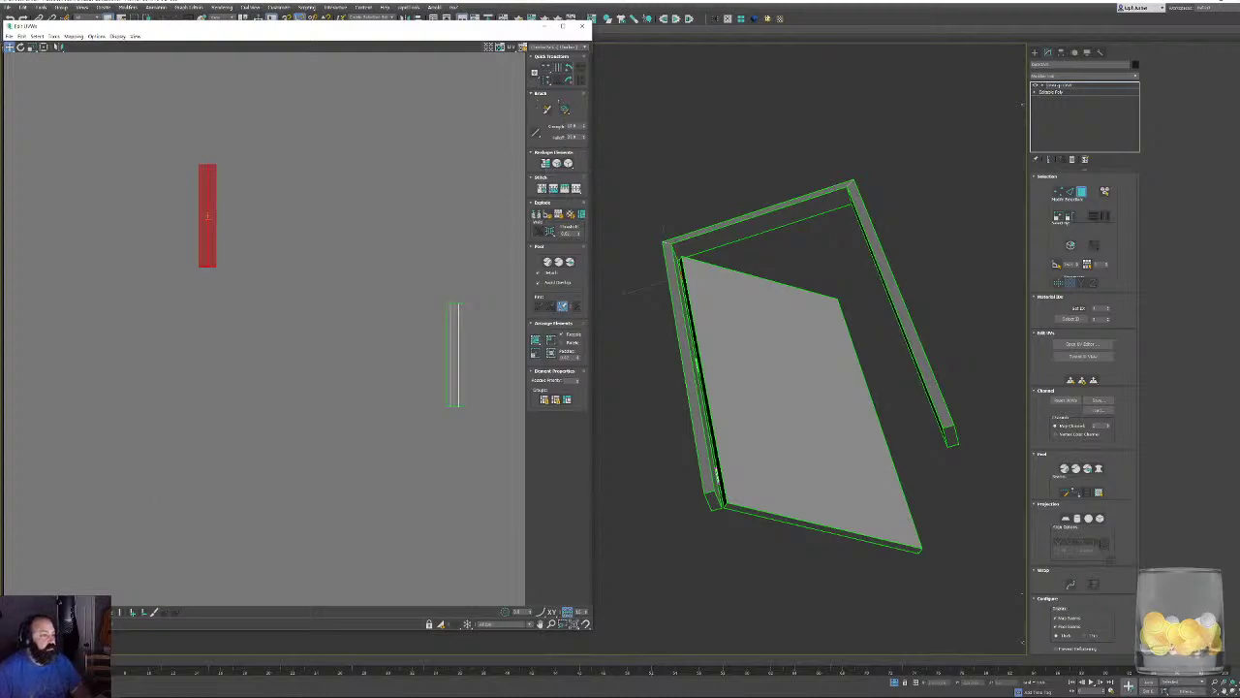
click(140, 425)
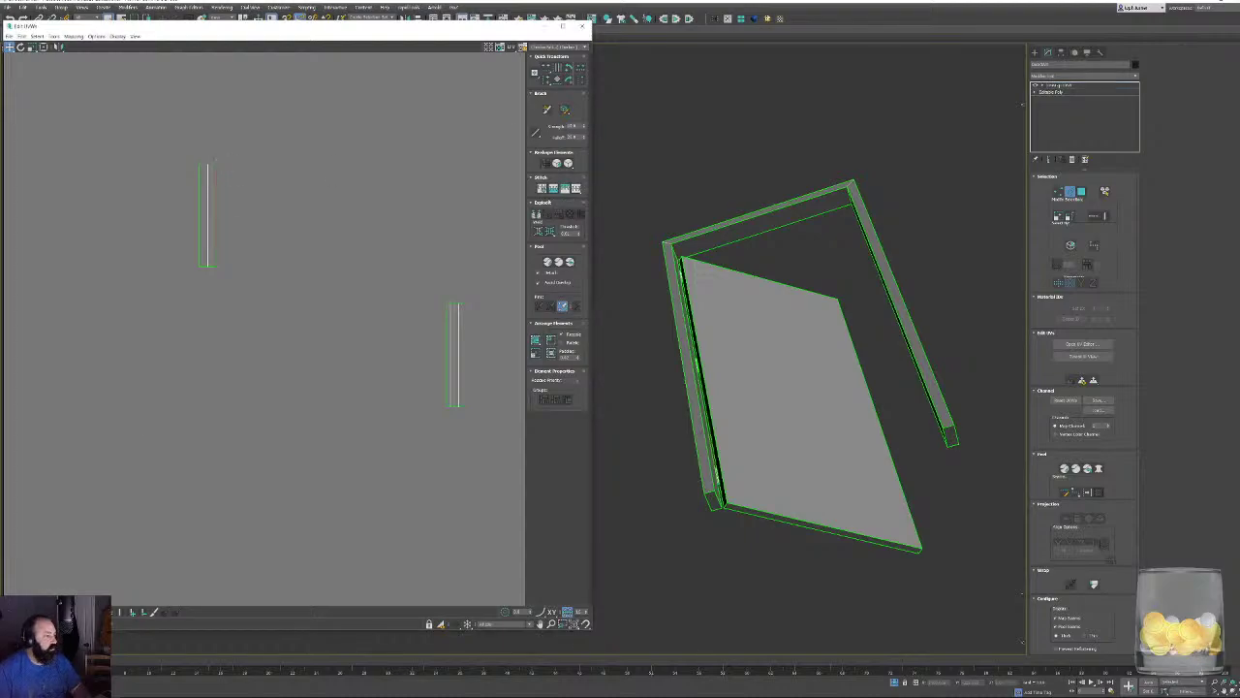
In edge mode, stitch the upright hinge strip's long edge to its matching strip.
middle_drag(378, 250, 258, 285)
scroll(278, 332, down, 3)
scroll(383, 426, up, 4)
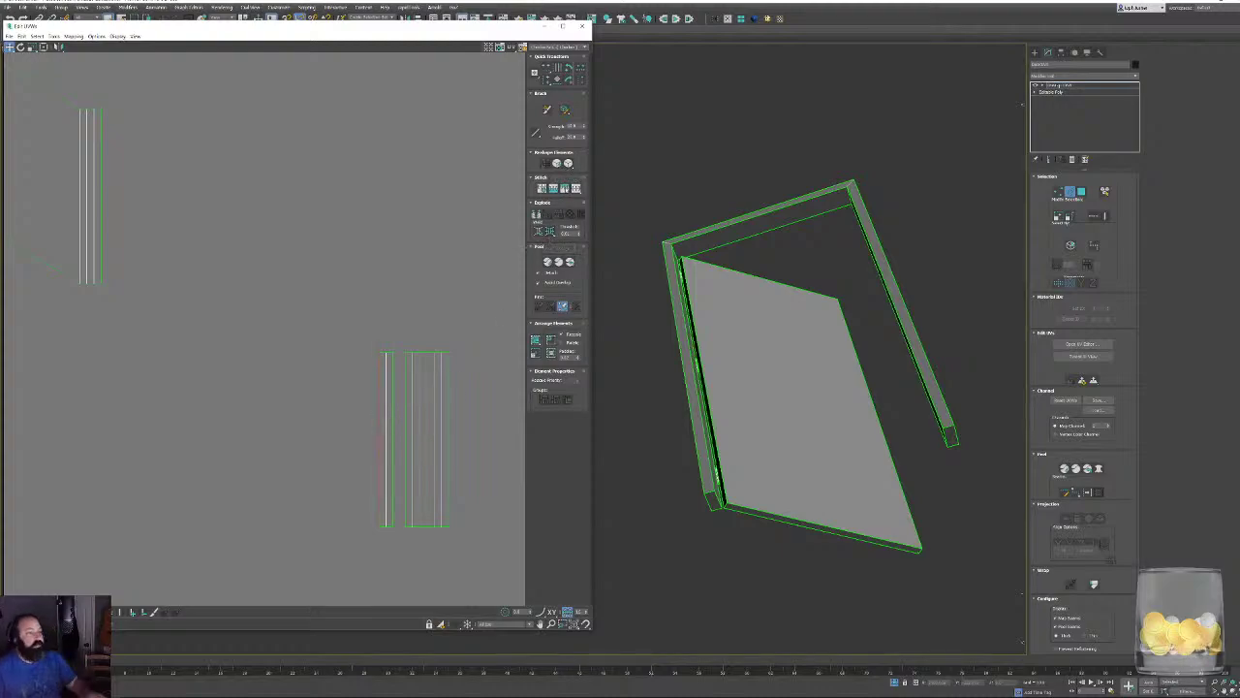
middle_drag(221, 210, 278, 303)
scroll(304, 365, down, 3)
middle_drag(199, 311, 224, 291)
scroll(232, 449, down, 3)
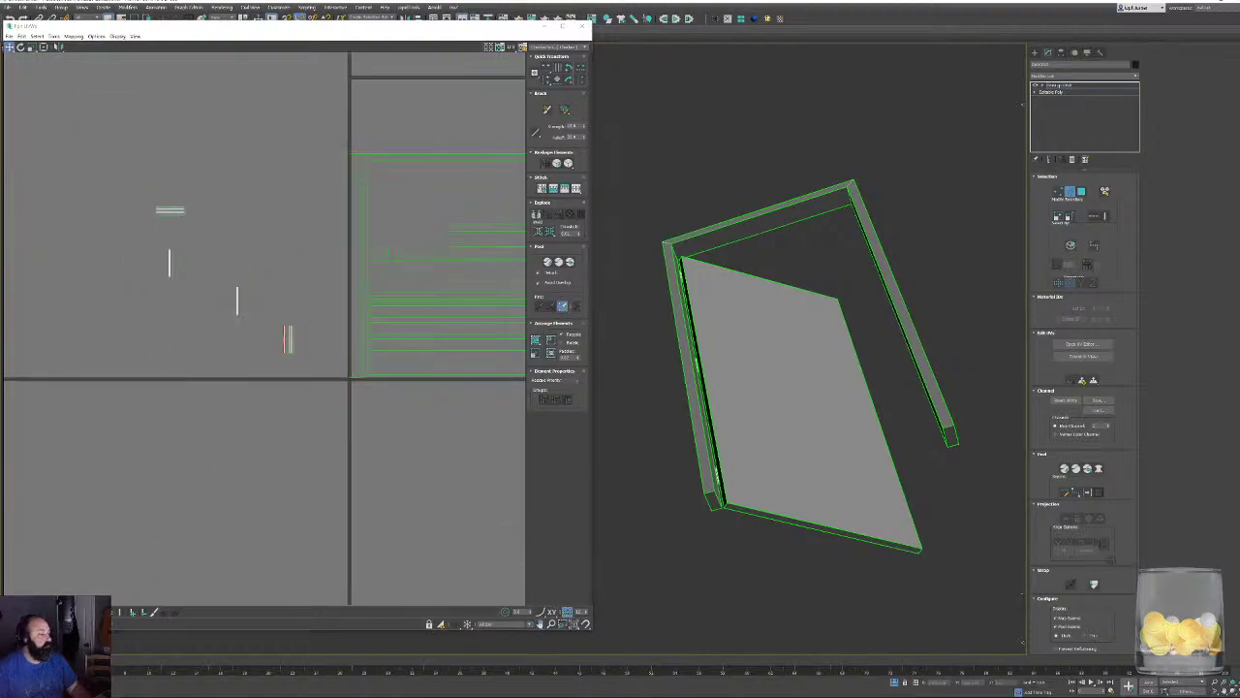
click(169, 261)
Select all hinge UV pieces outside the tile as polygons, relax them and straighten them into rectangles.
drag(297, 419, 145, 189)
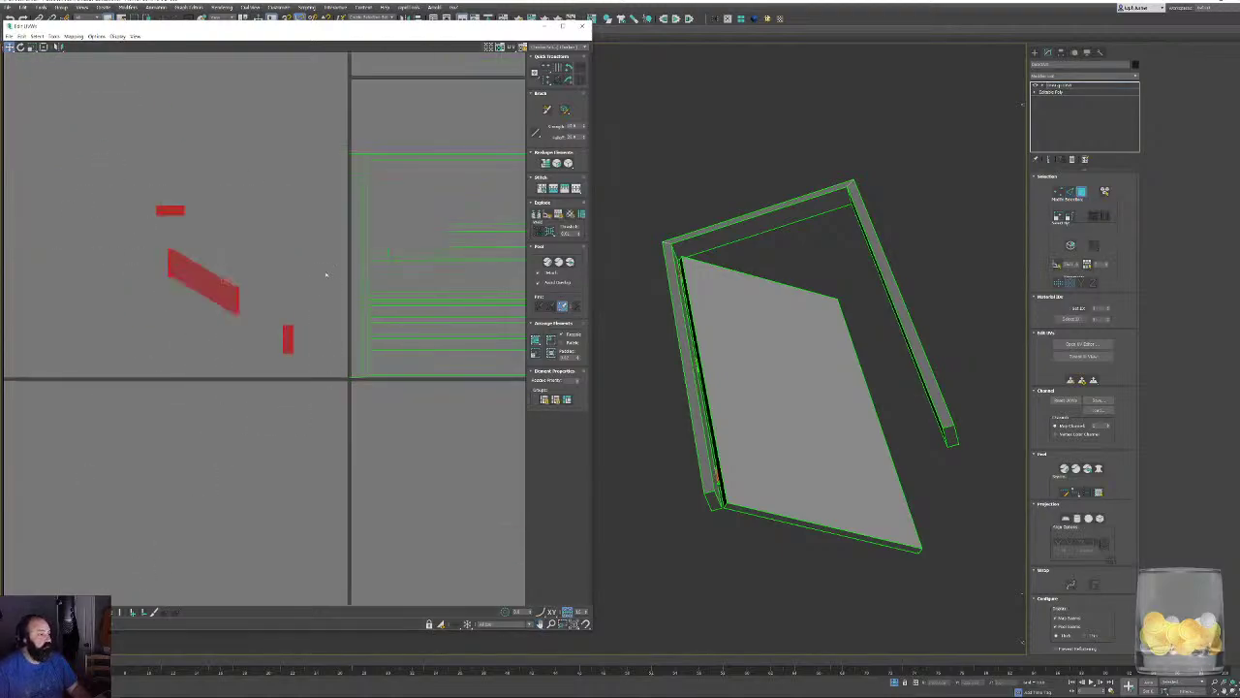
click(570, 163)
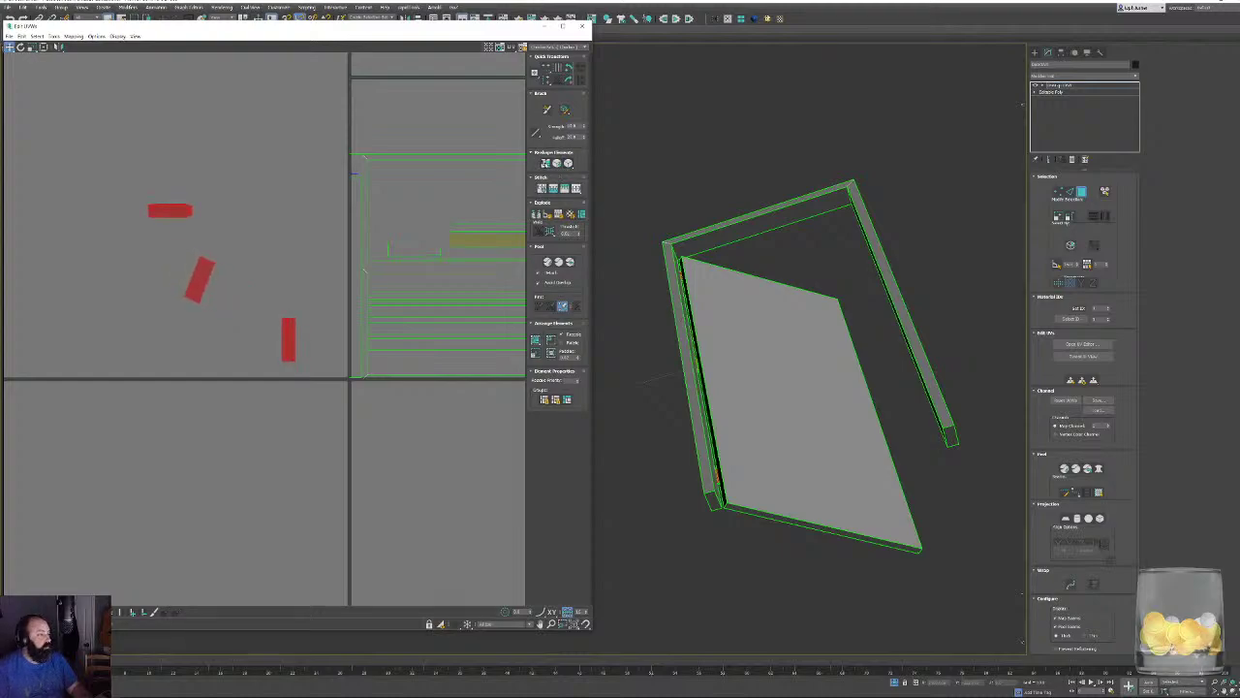
click(545, 164)
middle_drag(308, 267, 160, 443)
scroll(165, 444, down, 1)
middle_drag(246, 426, 229, 295)
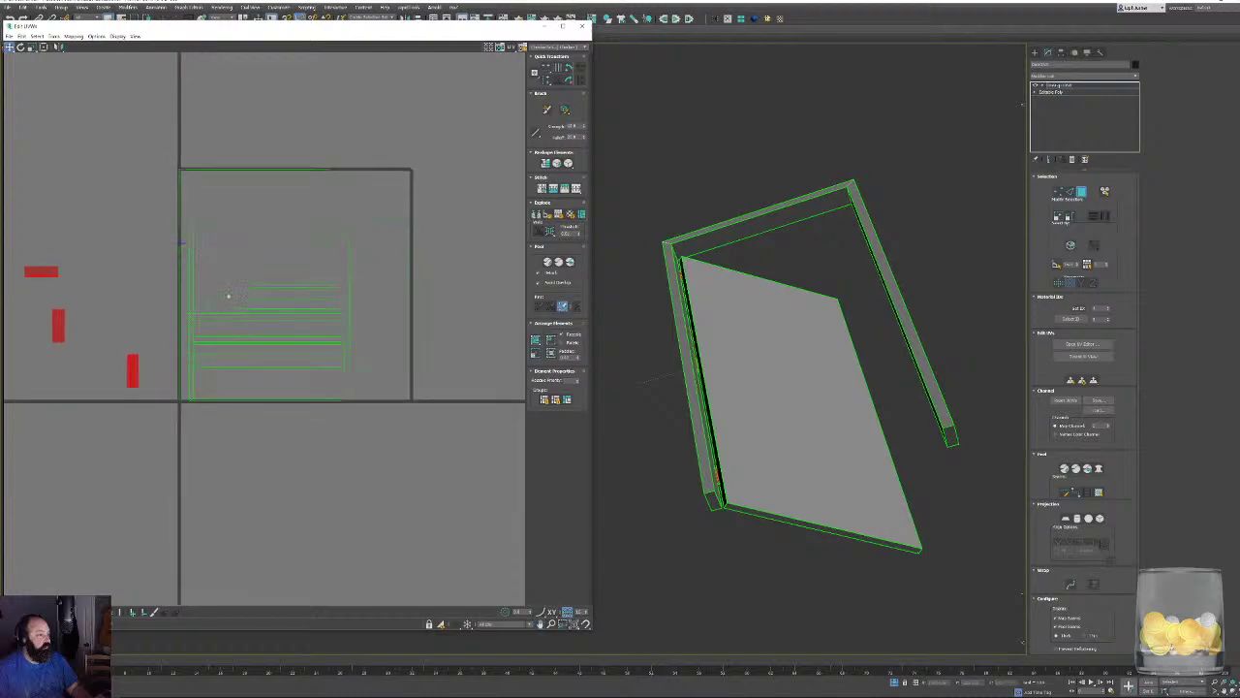
scroll(298, 358, up, 2)
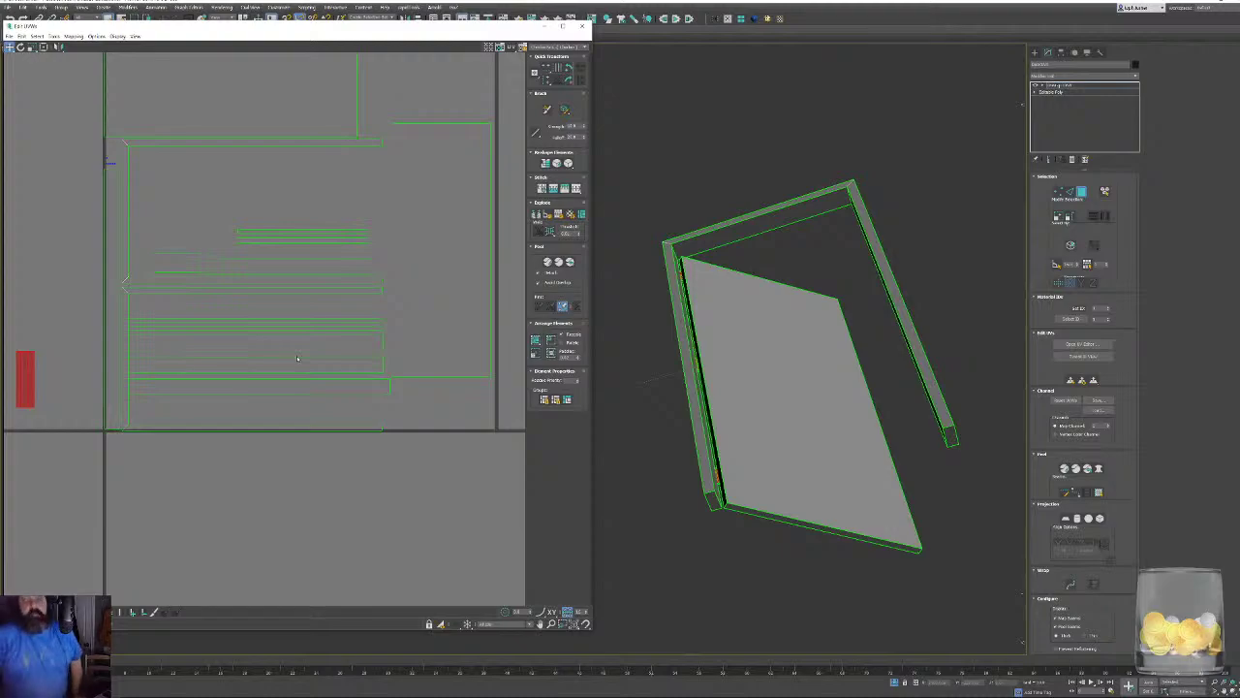
Select the frame header's face in the model, move its UV pieces outside the tile beside the hinge pieces, and clear the selection.
click(814, 206)
middle_drag(235, 232, 332, 246)
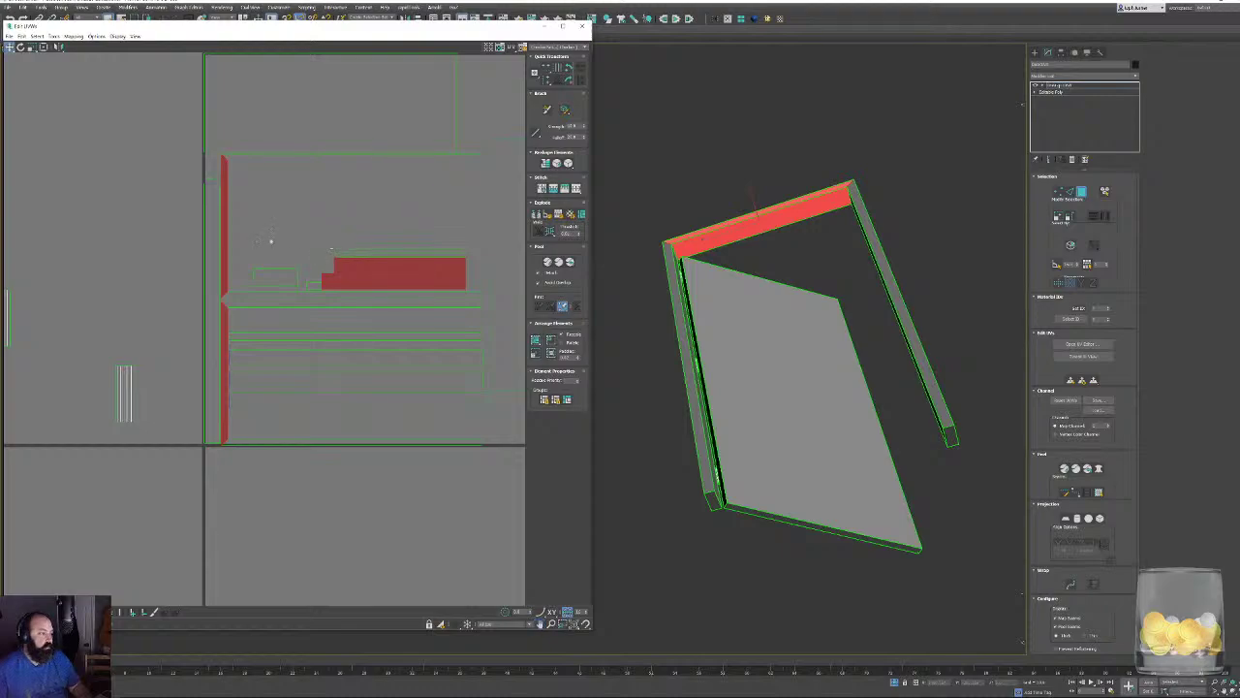
drag(368, 277, 53, 183)
middle_drag(155, 227, 291, 323)
scroll(291, 324, down, 2)
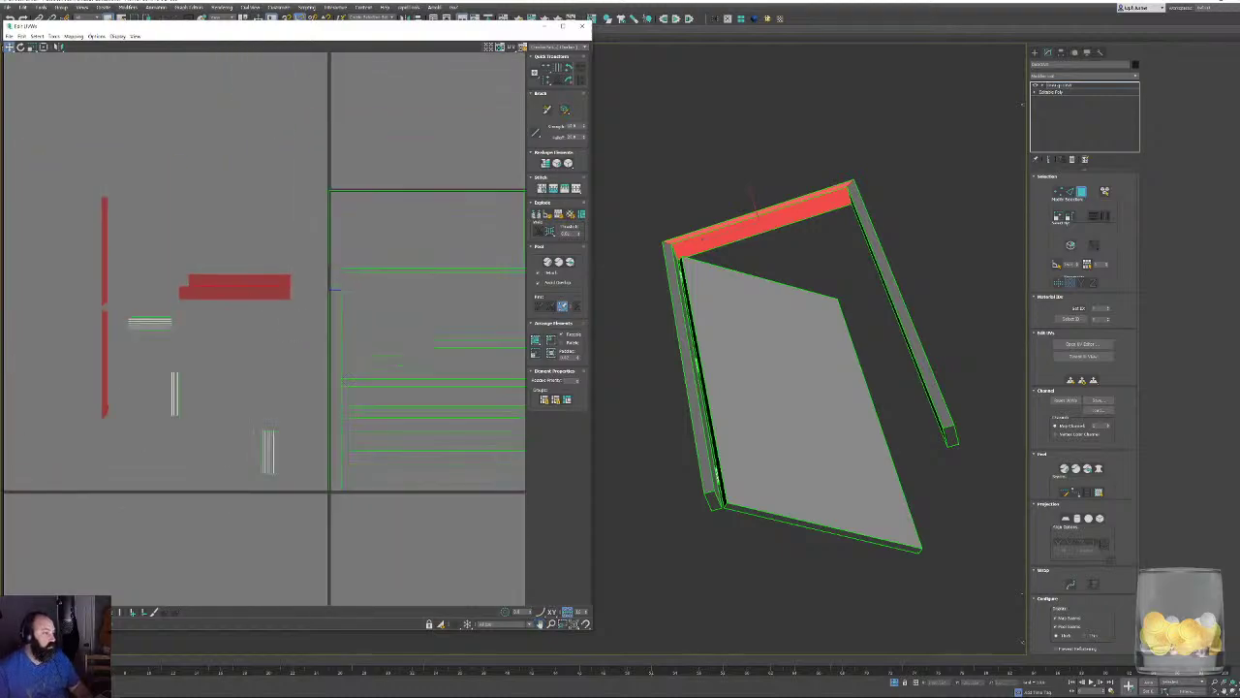
click(225, 201)
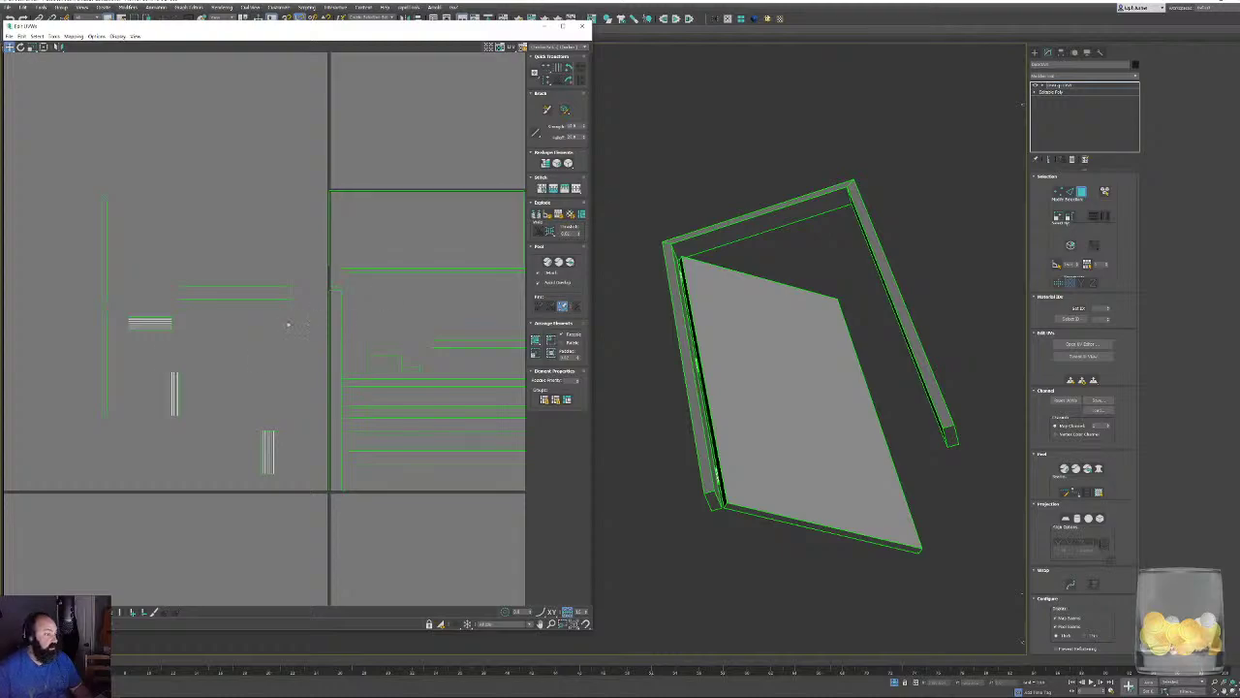
In edge mode, stitch the long inner edges of the header's thin UV strips to their matching edges.
scroll(94, 243, up, 3)
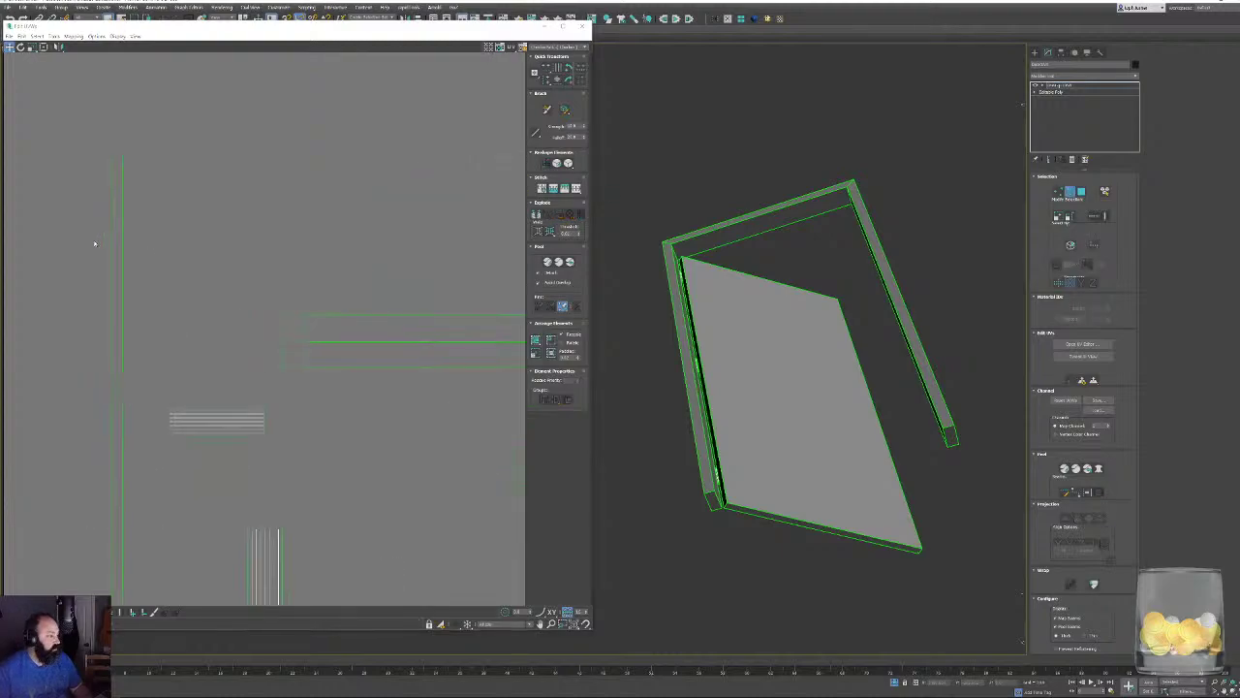
click(124, 257)
ctrl+click(122, 444)
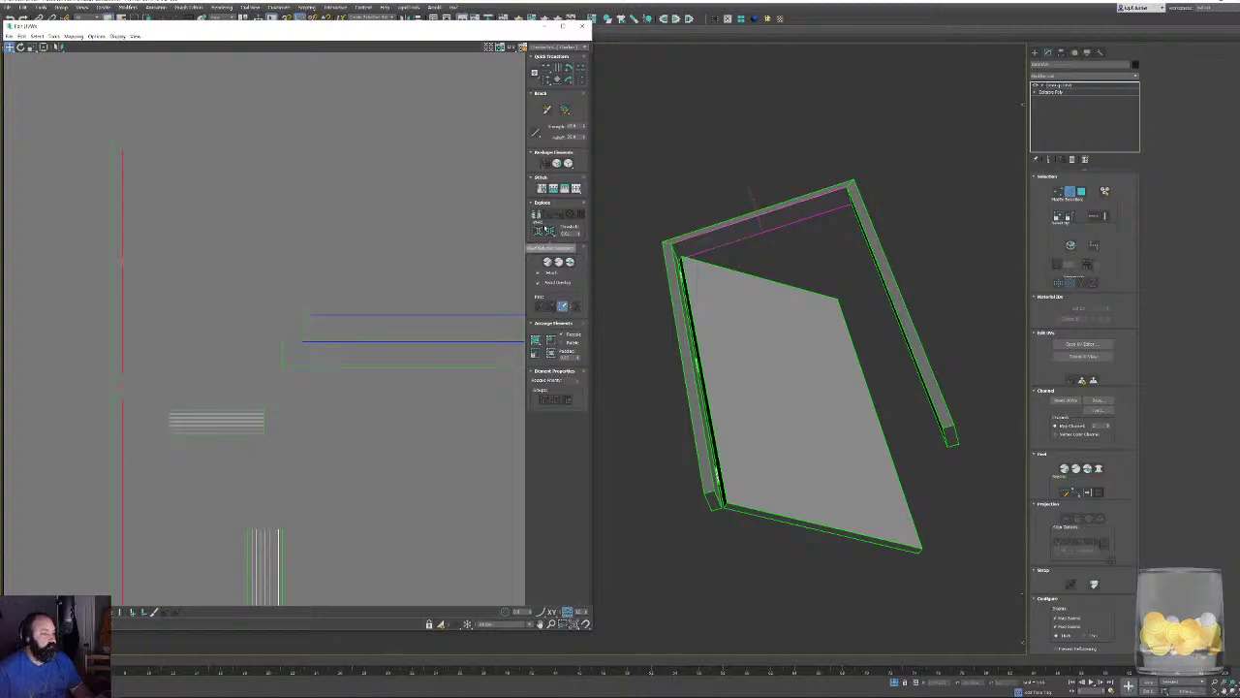
click(512, 221)
middle_drag(351, 280, 306, 187)
scroll(293, 207, down, 3)
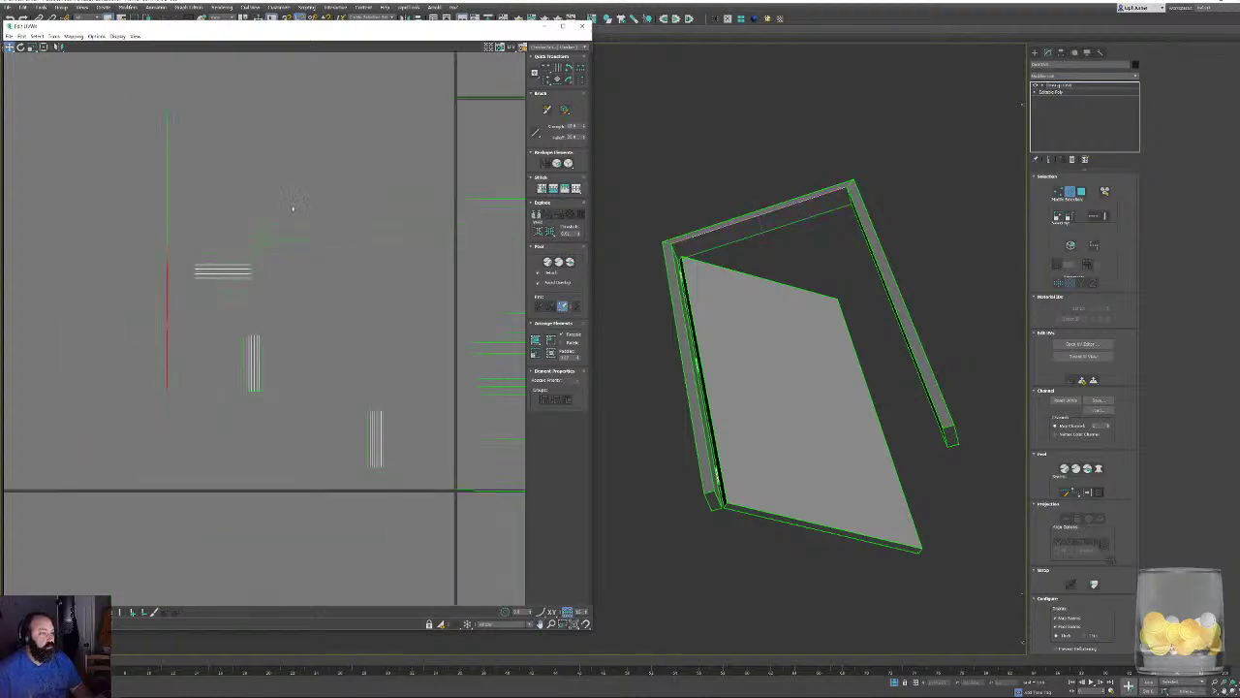
click(168, 157)
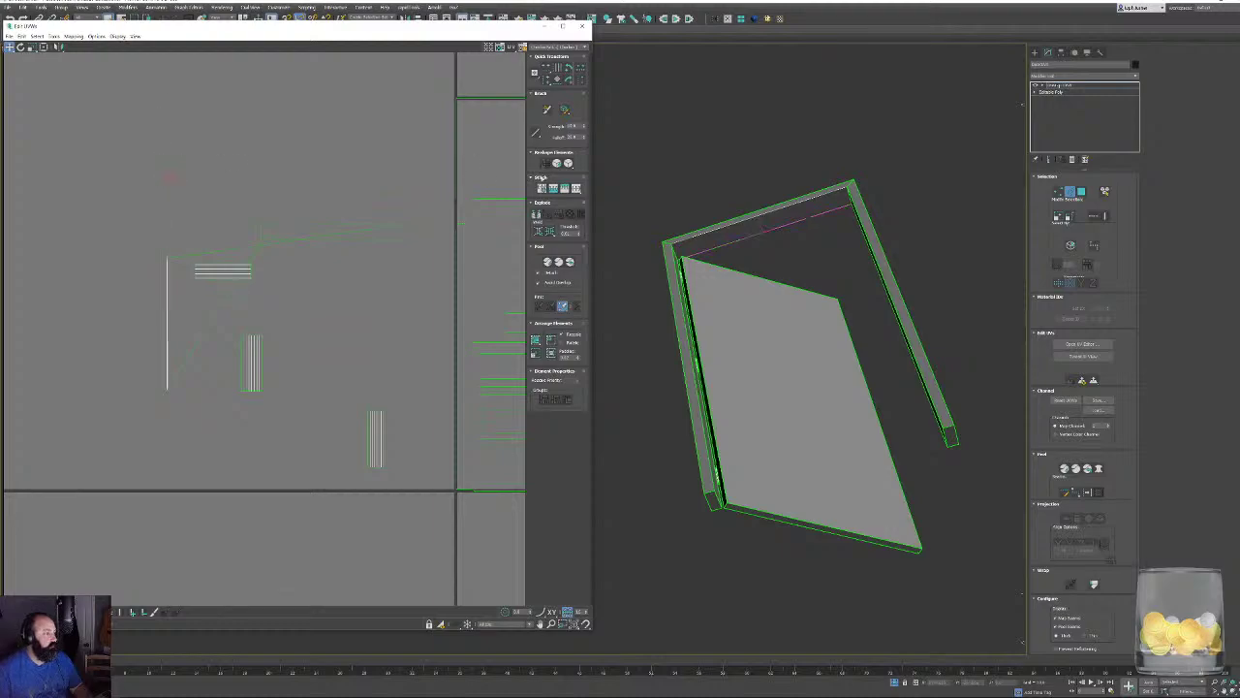
click(542, 188)
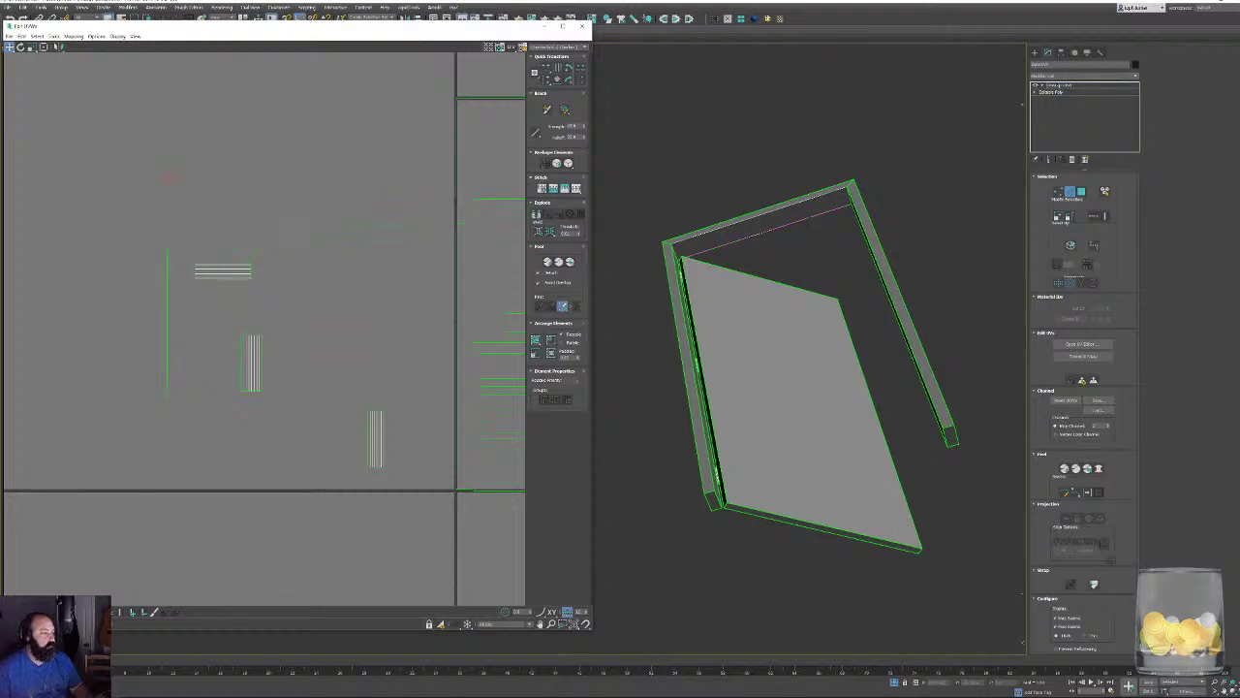
Select the stitched header strip as polygons, relax it until flat and move it above the hinge pieces.
key(3)
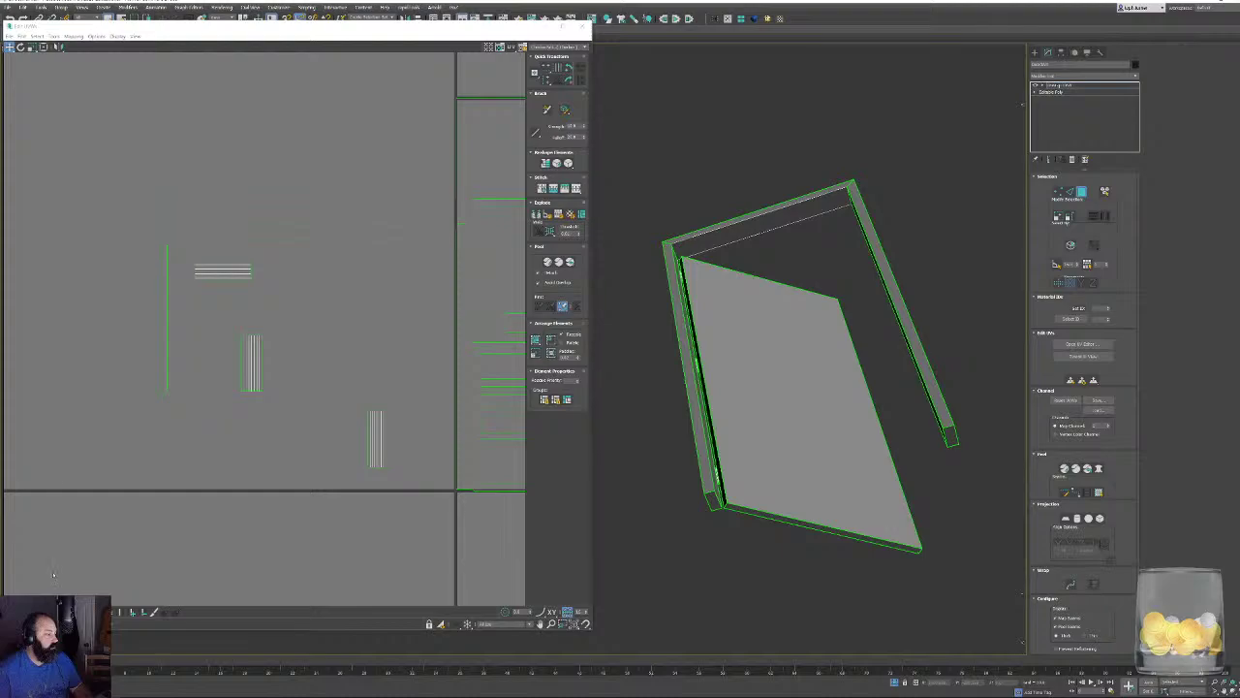
click(167, 291)
click(569, 164)
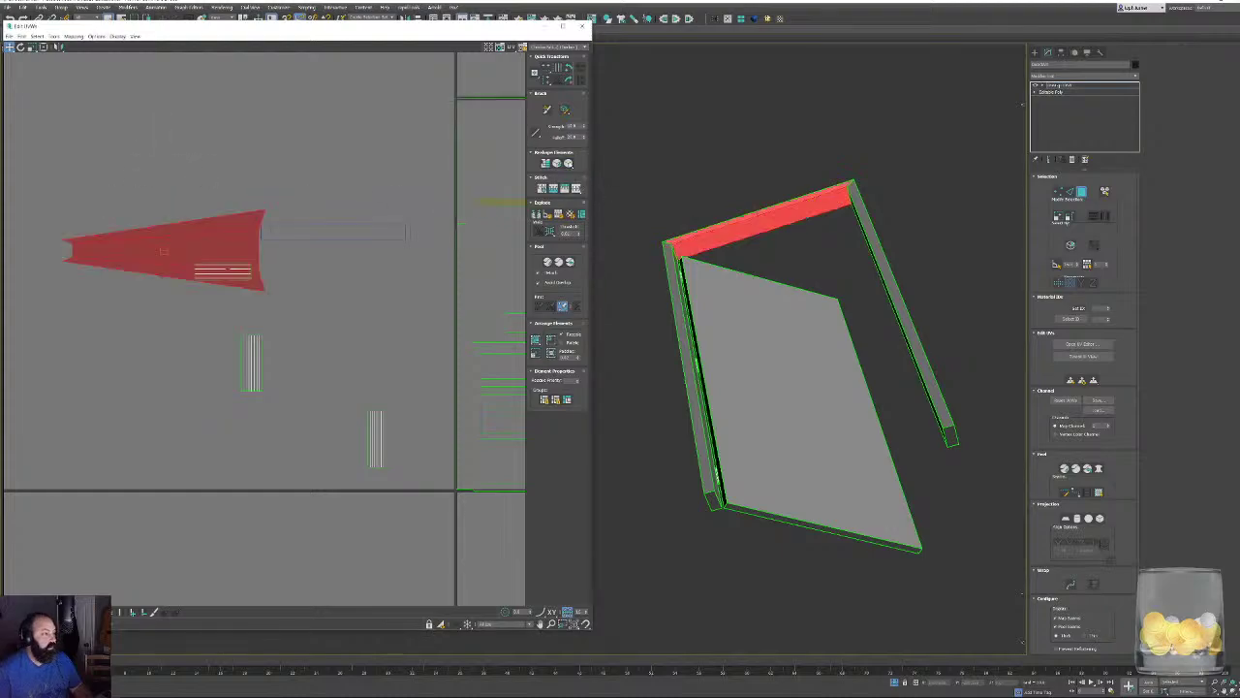
click(569, 162)
drag(127, 237, 146, 169)
Select the remaining horizontal header UV piece and examine which frame face it belongs to.
click(348, 233)
middle_drag(369, 294, 192, 351)
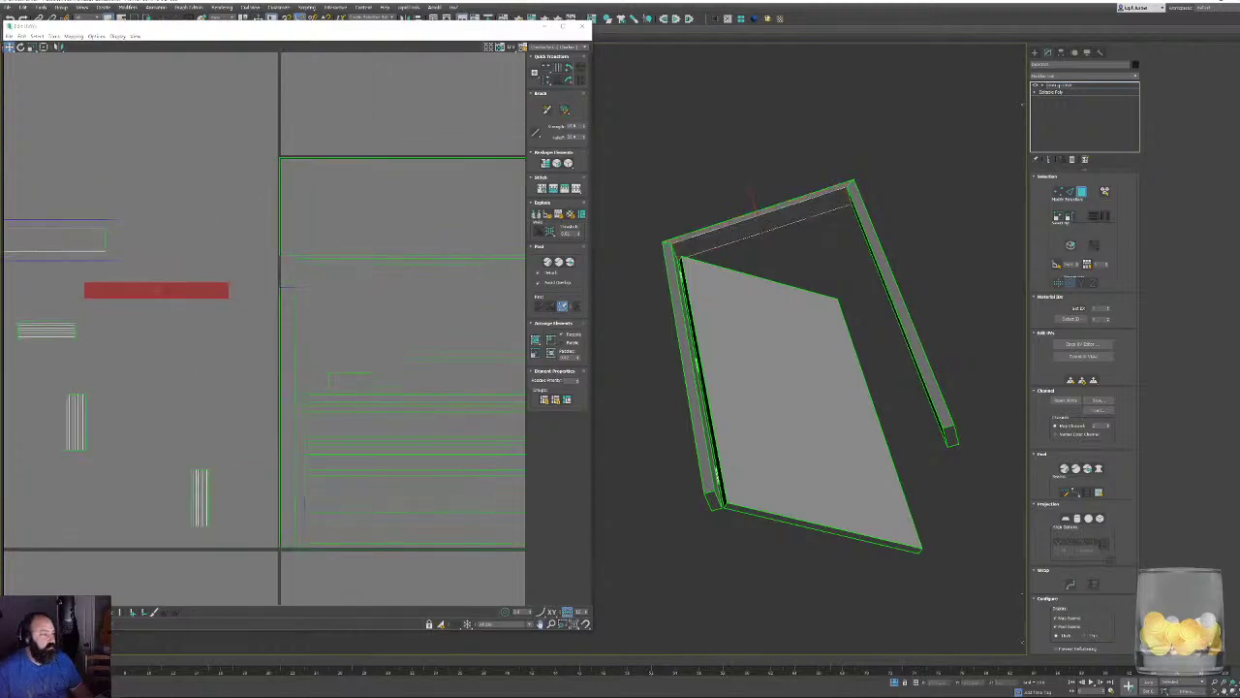
alt+middle_drag(823, 291, 678, 313)
middle_drag(34, 243, 177, 269)
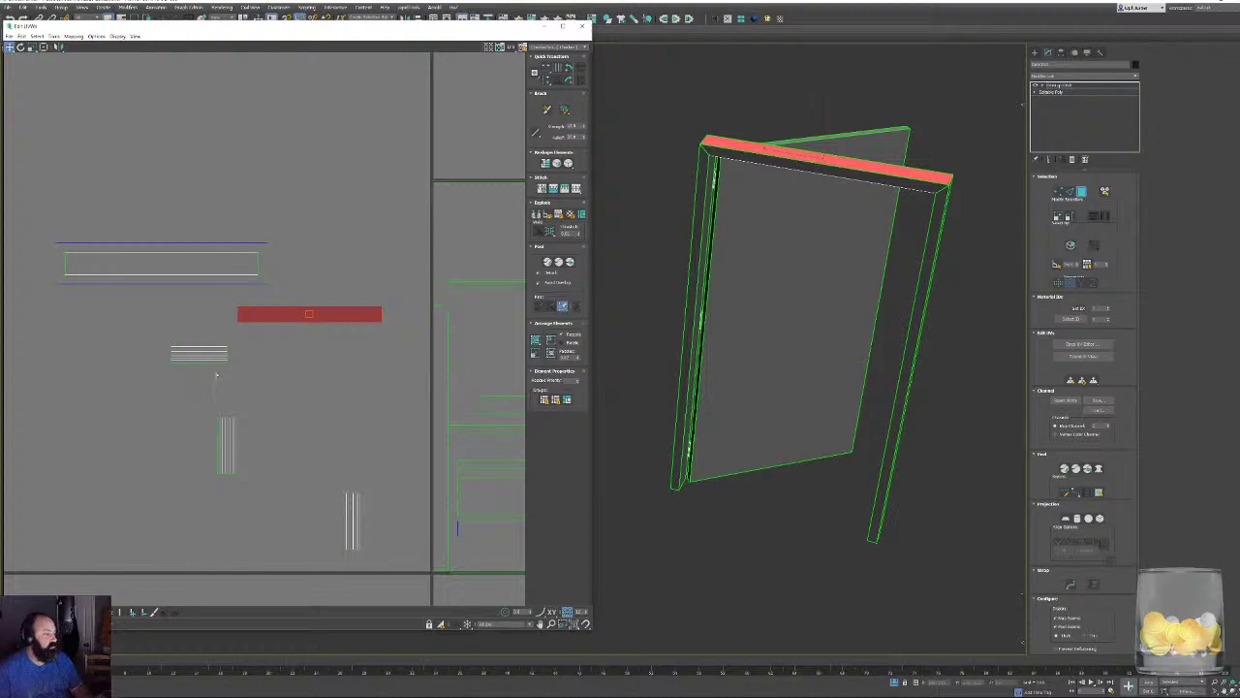
middle_drag(216, 374, 45, 357)
scroll(105, 349, down, 3)
middle_drag(222, 330, 271, 305)
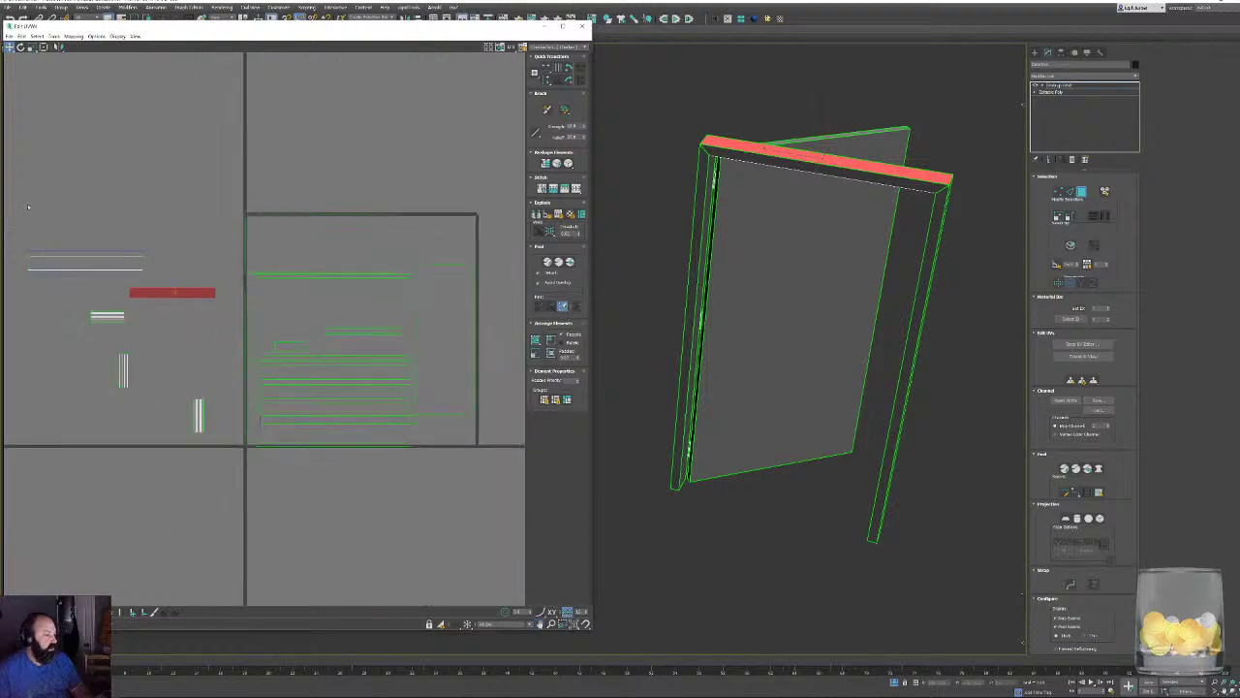
Select all of the door's UV shells and pack them inside the UV tile.
middle_drag(28, 206, 48, 208)
scroll(47, 208, down, 2)
drag(27, 166, 440, 435)
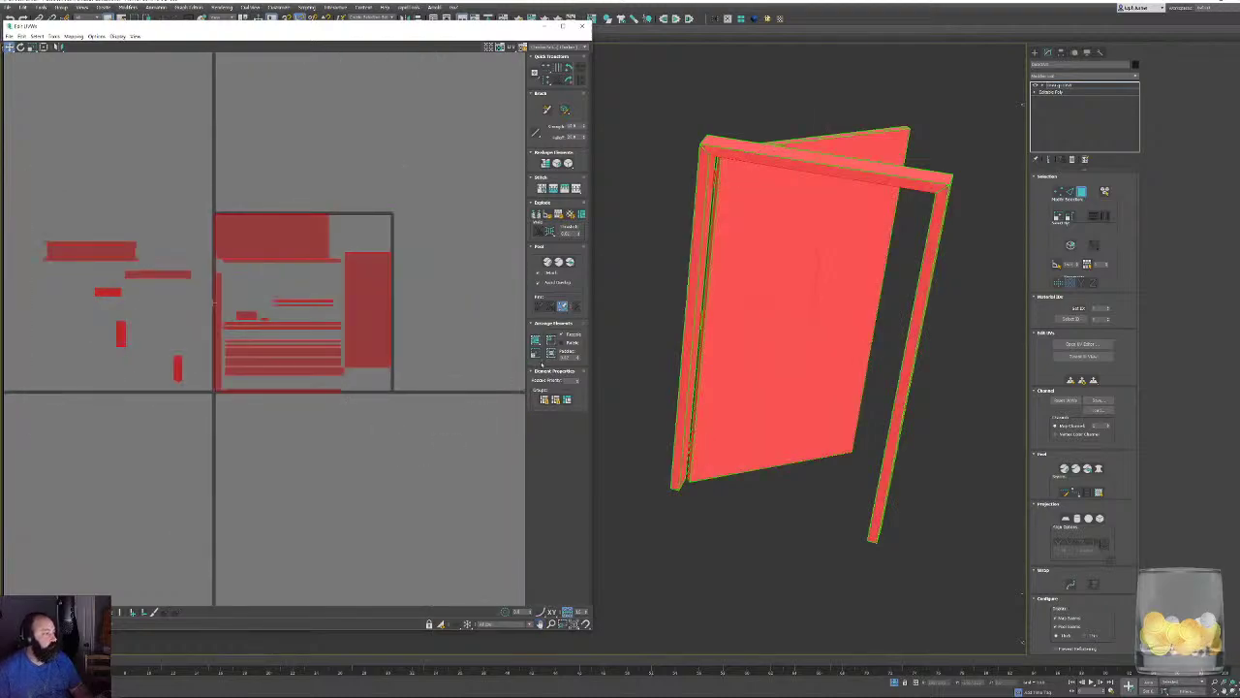
click(552, 354)
click(420, 404)
scroll(314, 371, up, 3)
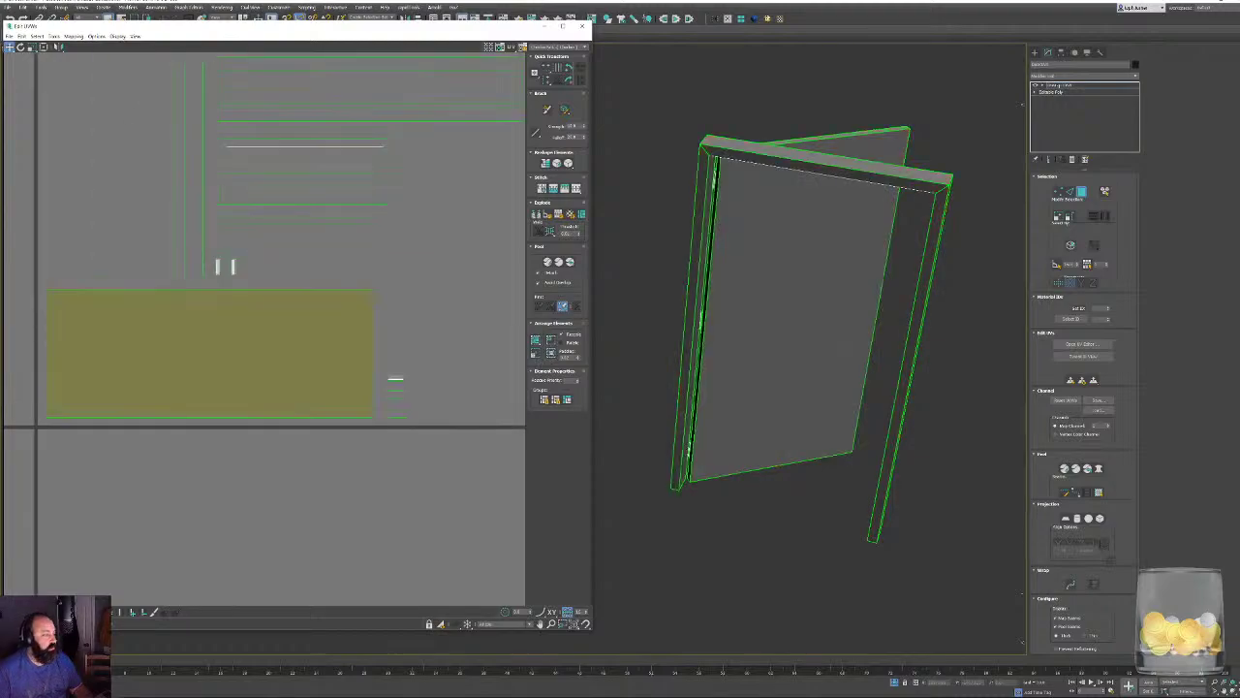
middle_drag(344, 287, 246, 332)
scroll(246, 332, down, 2)
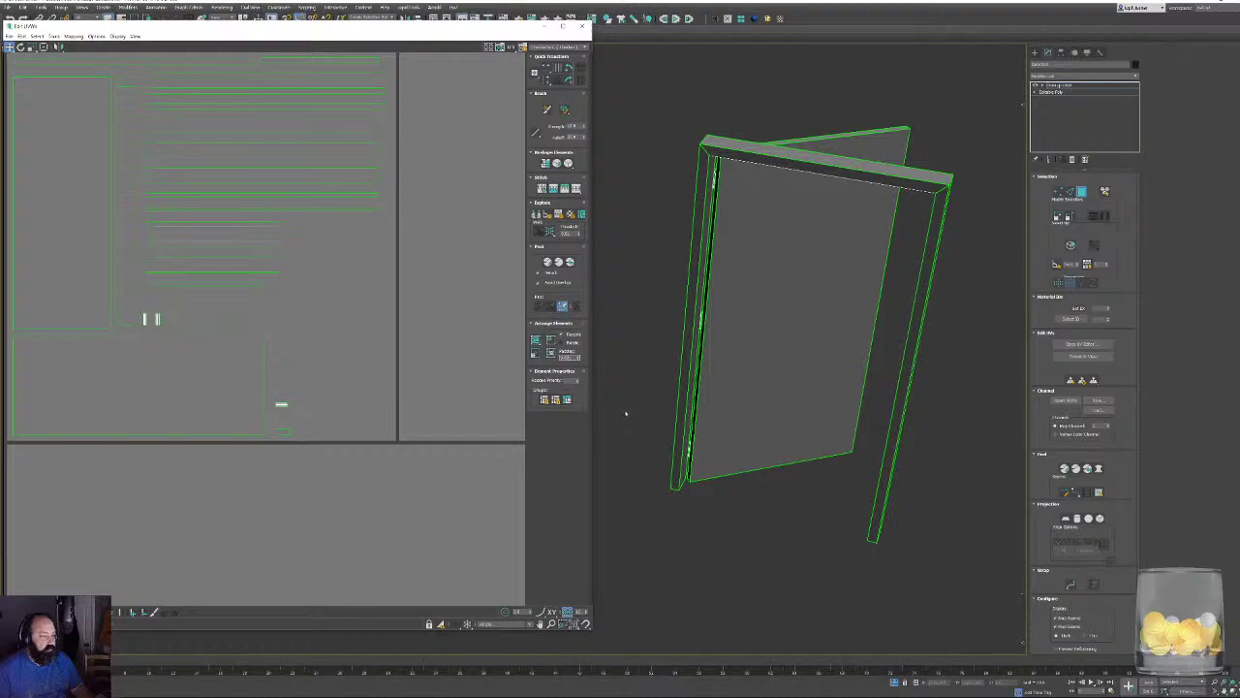
scroll(329, 368, down, 3)
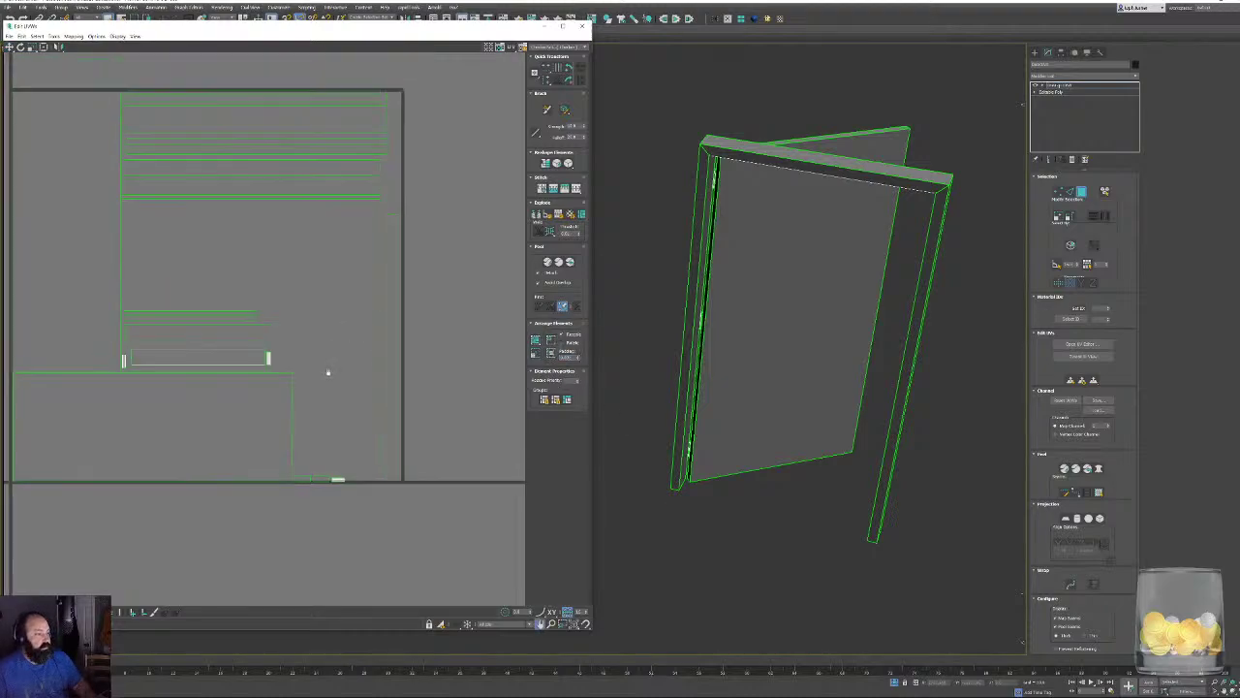
scroll(318, 392, up, 5)
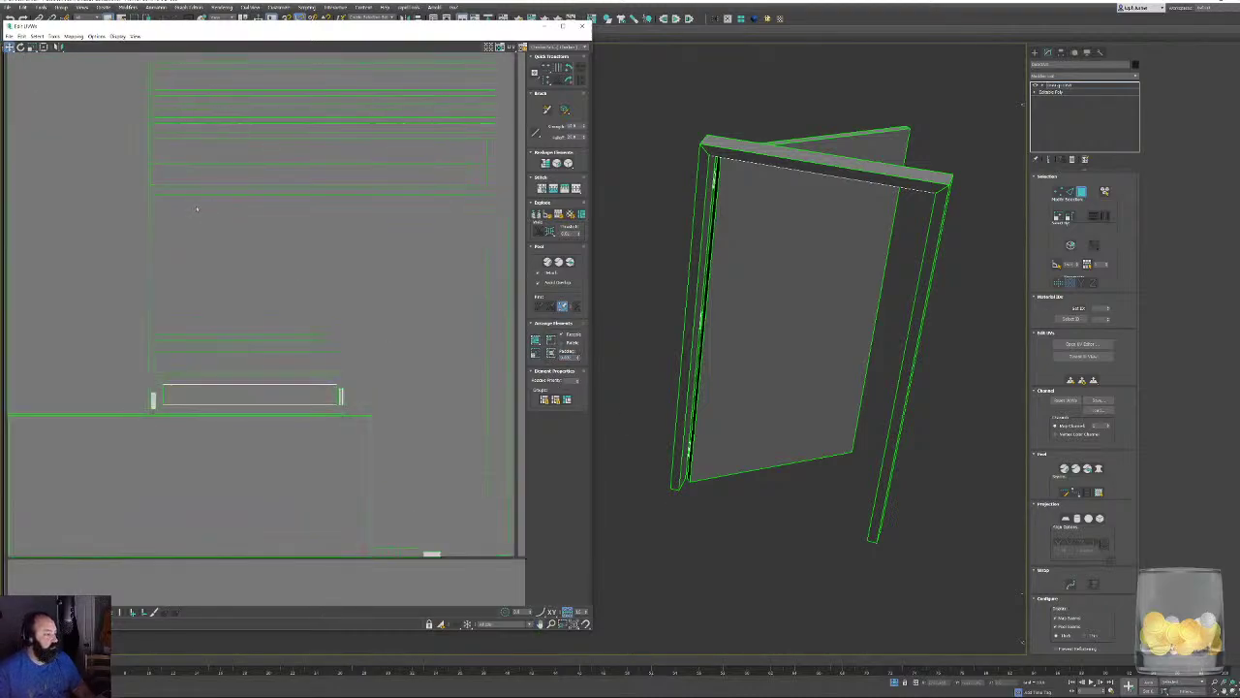
scroll(382, 430, down, 2)
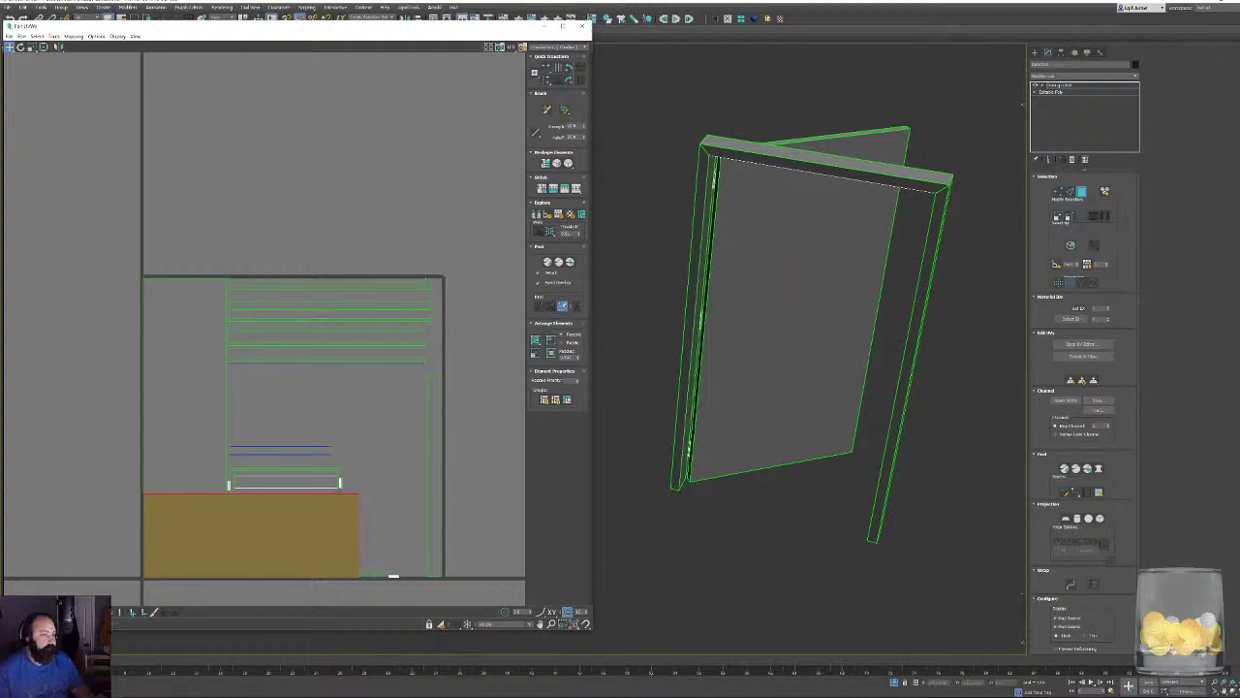
Collapse the door to an editable poly and reapply Unwrap UVW with its UV editor open.
right_click(787, 253)
click(806, 265)
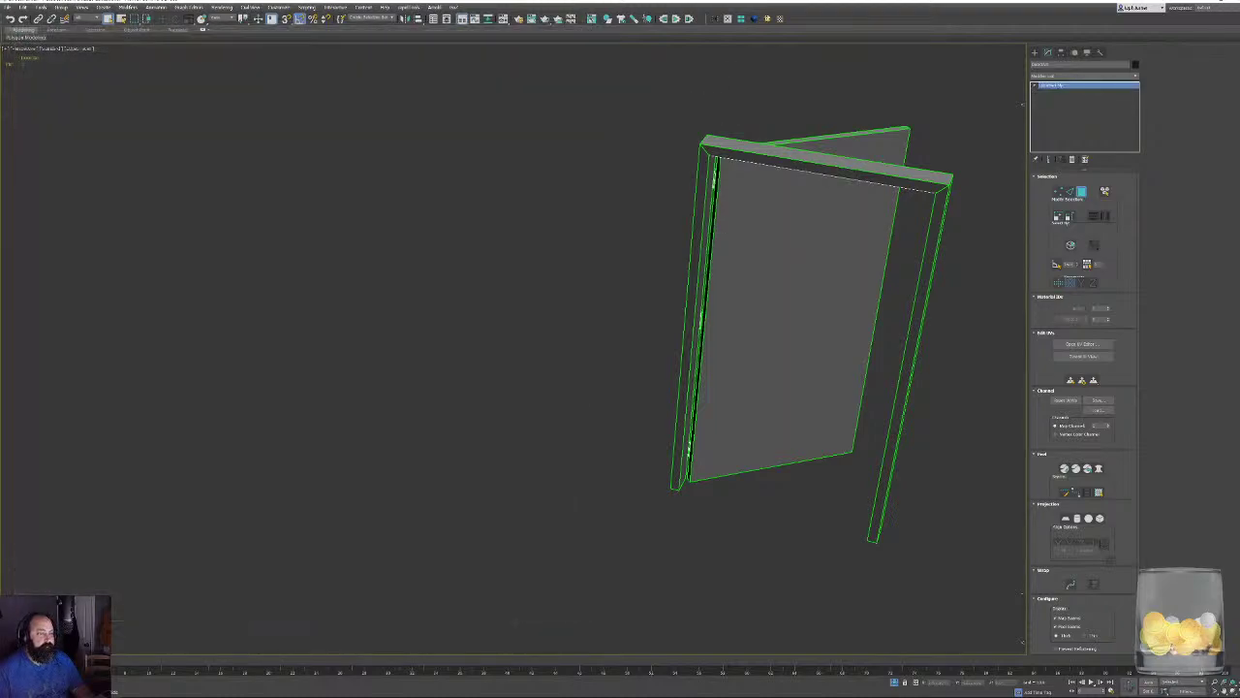
click(780, 18)
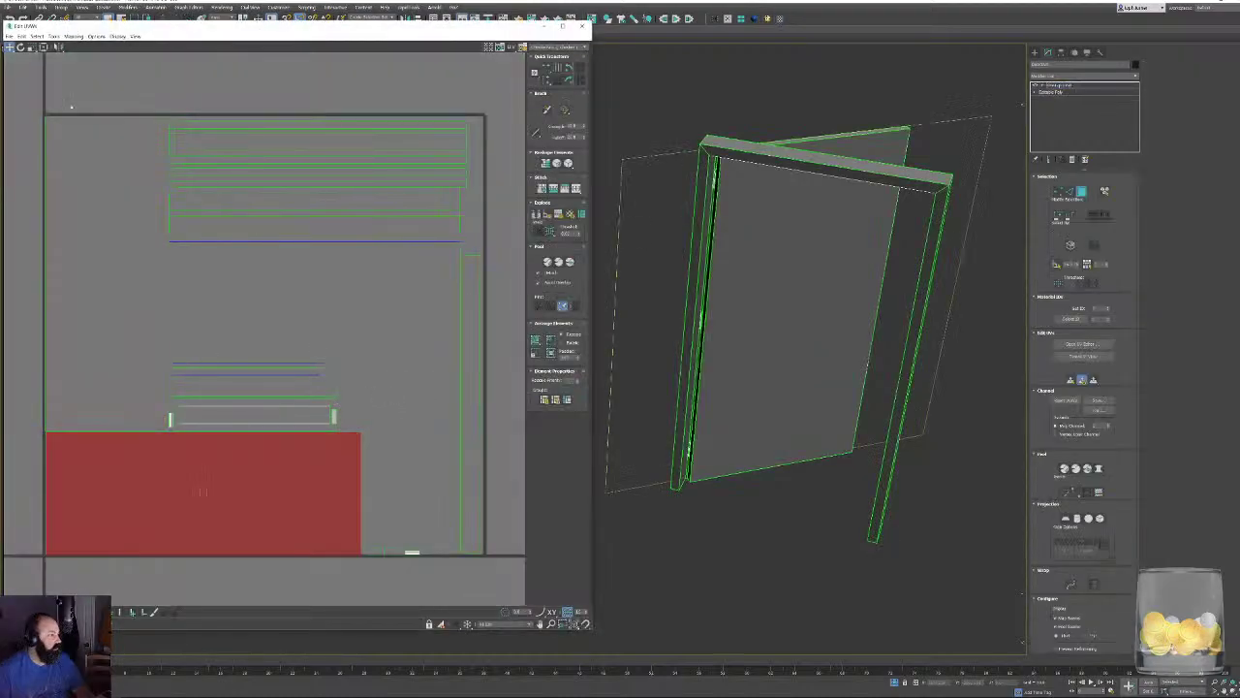
Relax all of the door's UV shells and pack them into the tile.
drag(30, 80, 511, 573)
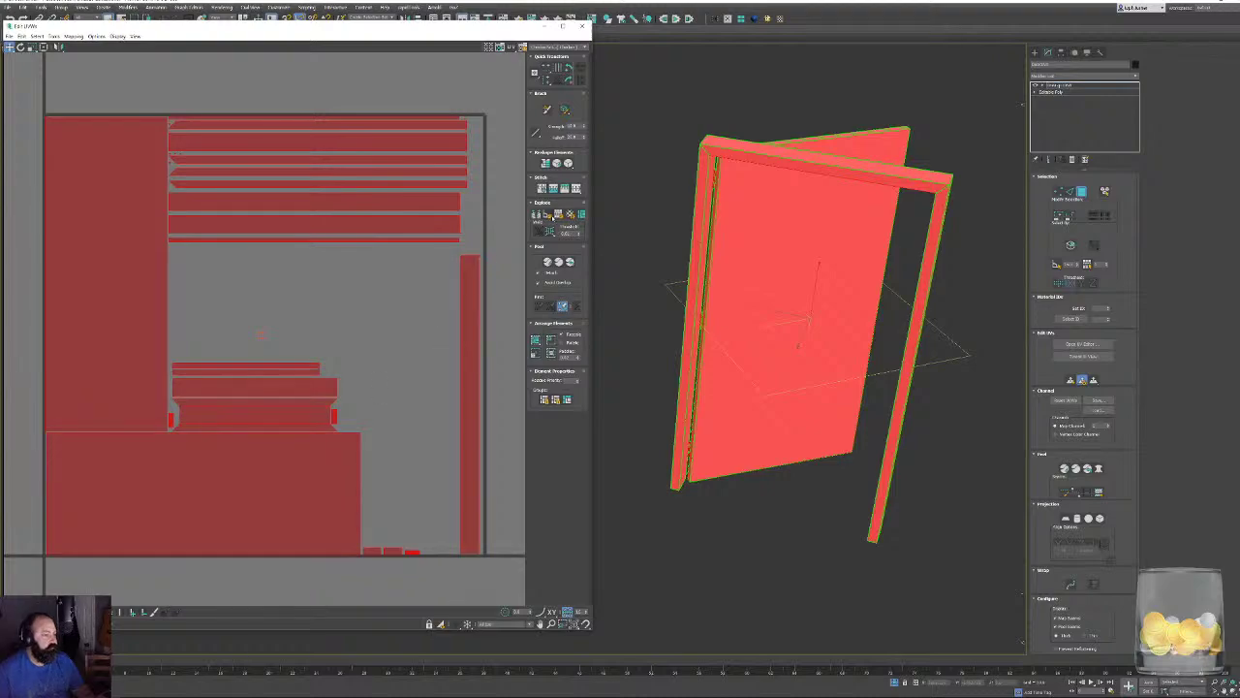
click(567, 164)
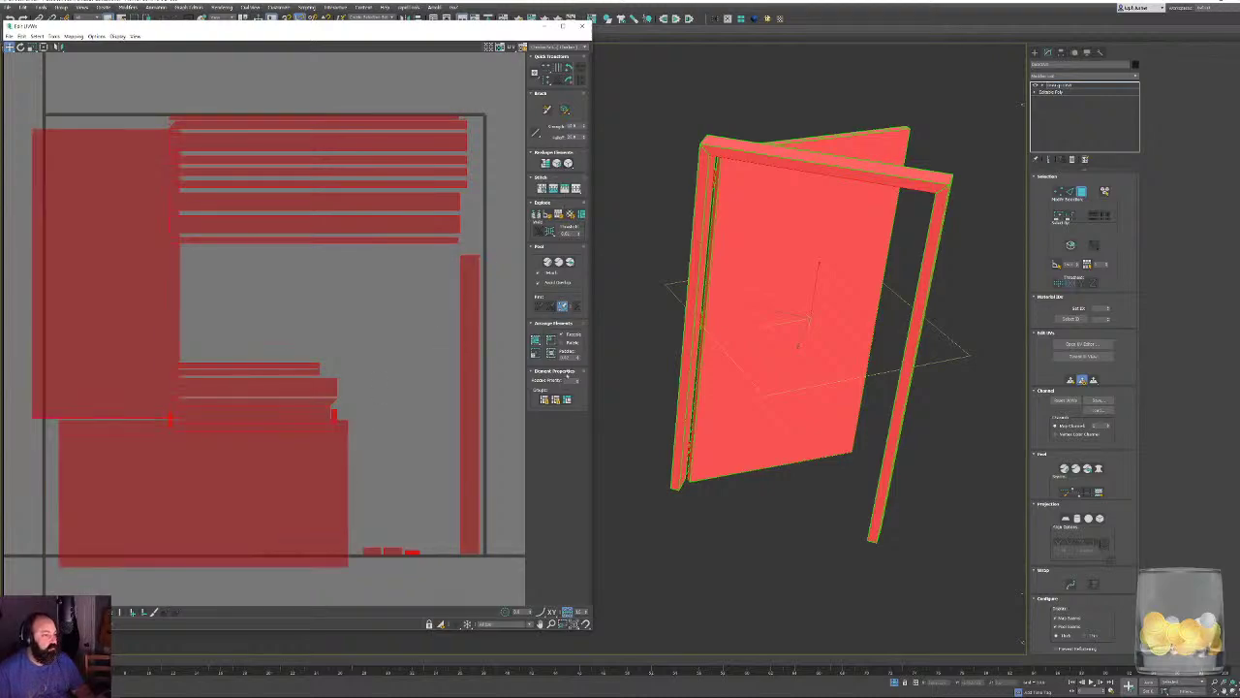
click(551, 353)
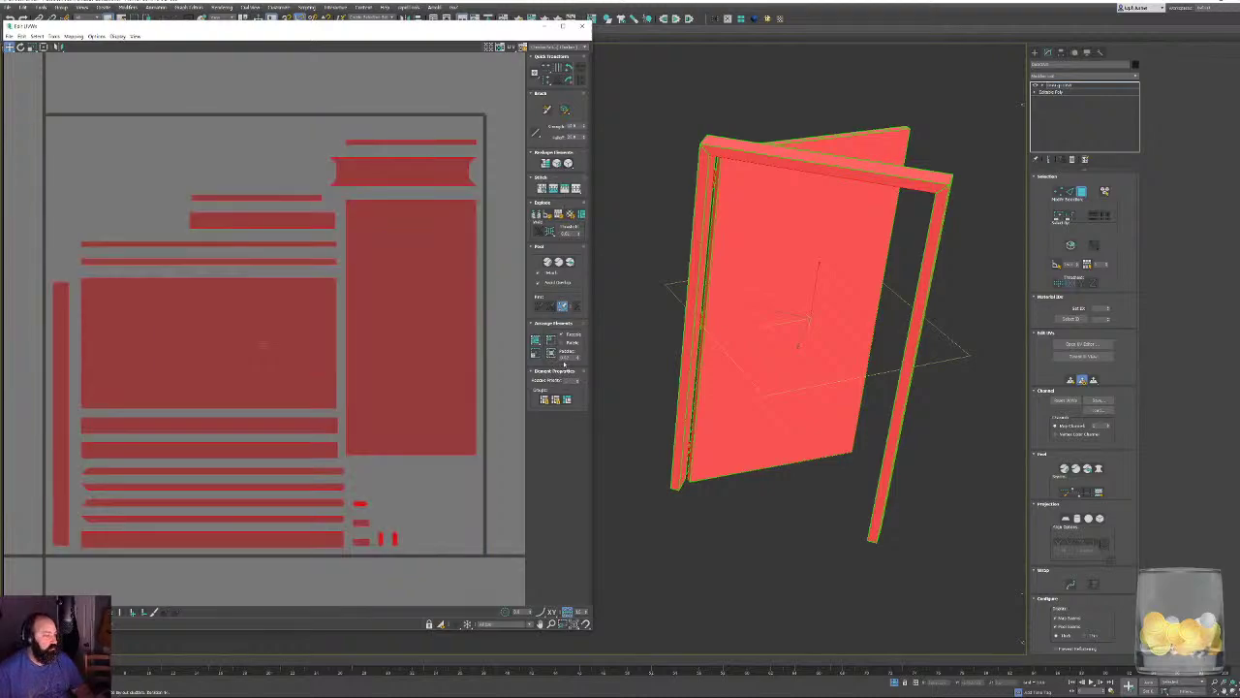
Set the packing padding to 0.001 and repack all UV shells.
double_click(567, 358)
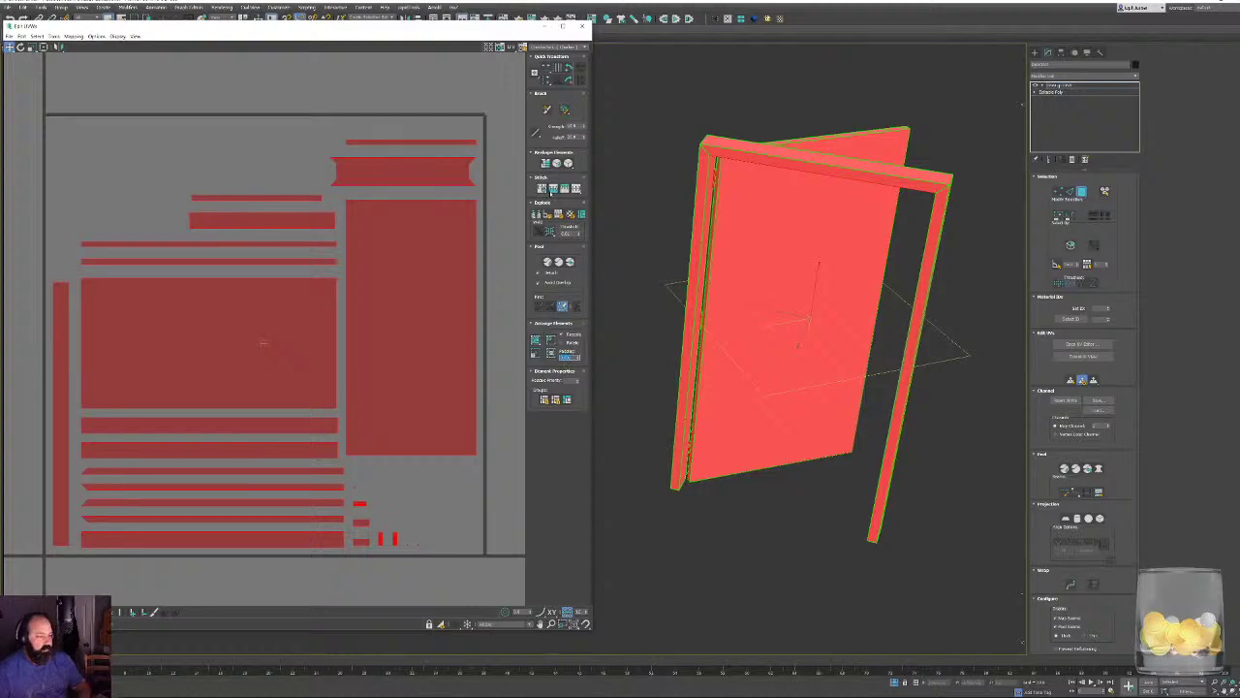
text(0.001)
key(Return)
click(551, 353)
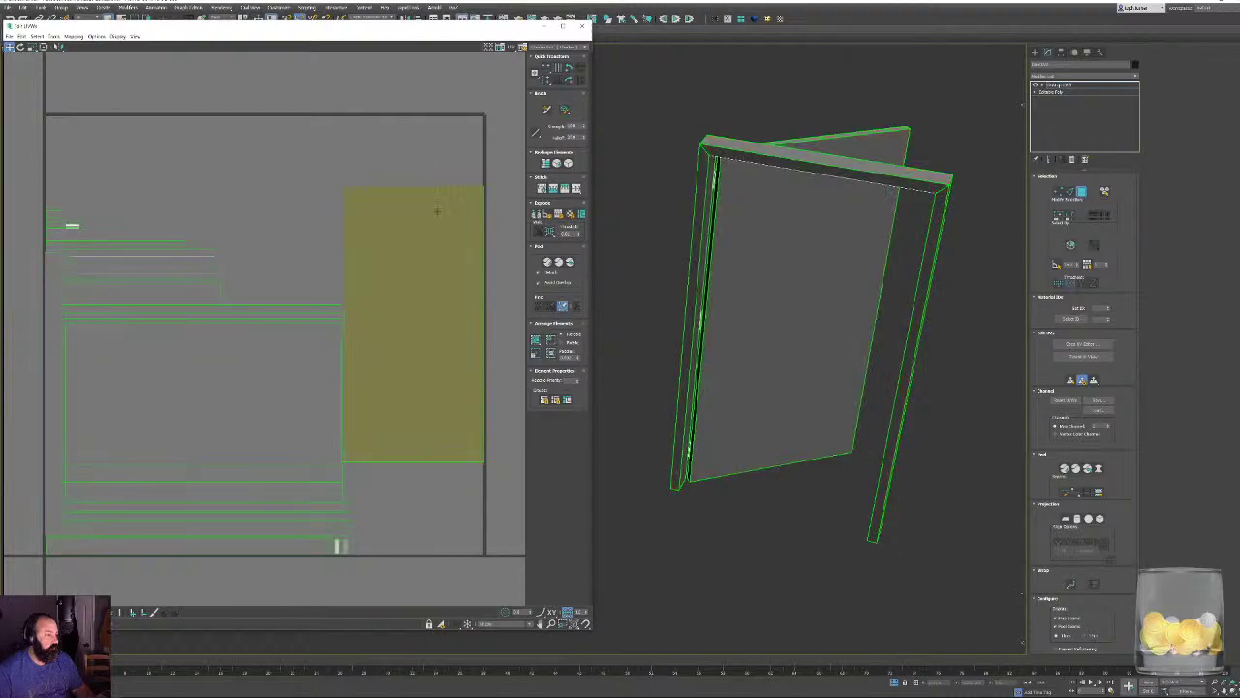
Rotate the large door-face UV shell 90 degrees and repack all shells.
drag(435, 207, 435, 293)
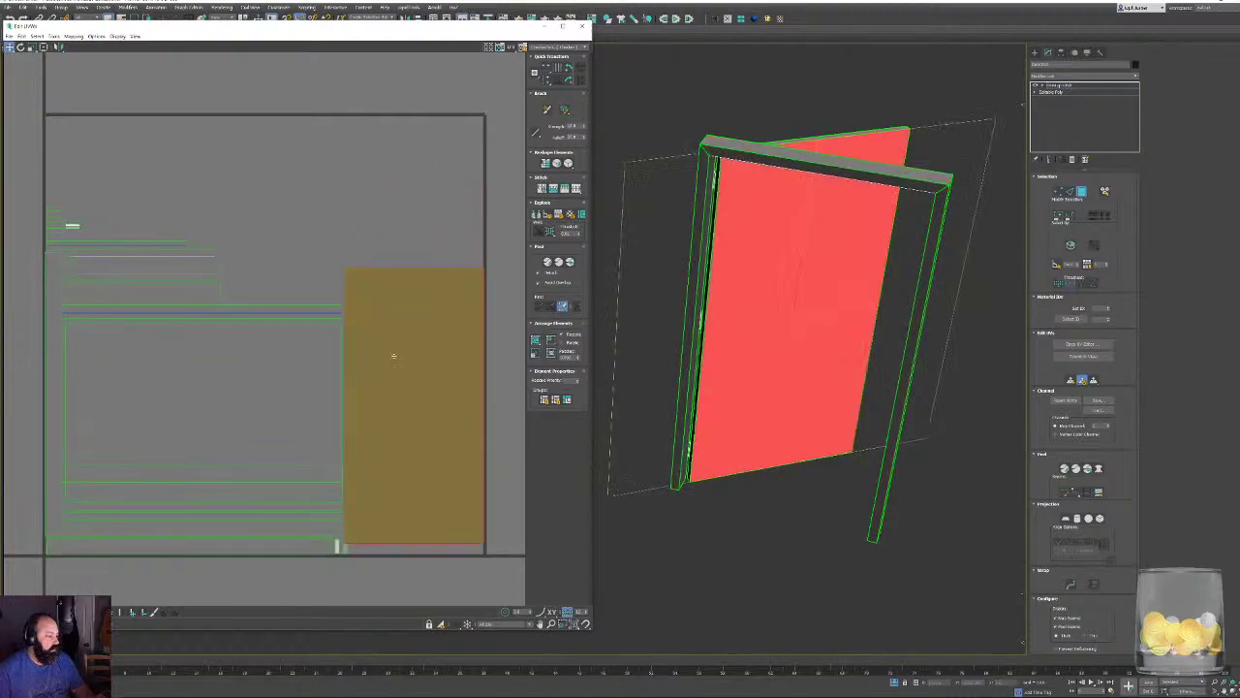
drag(394, 355, 410, 219)
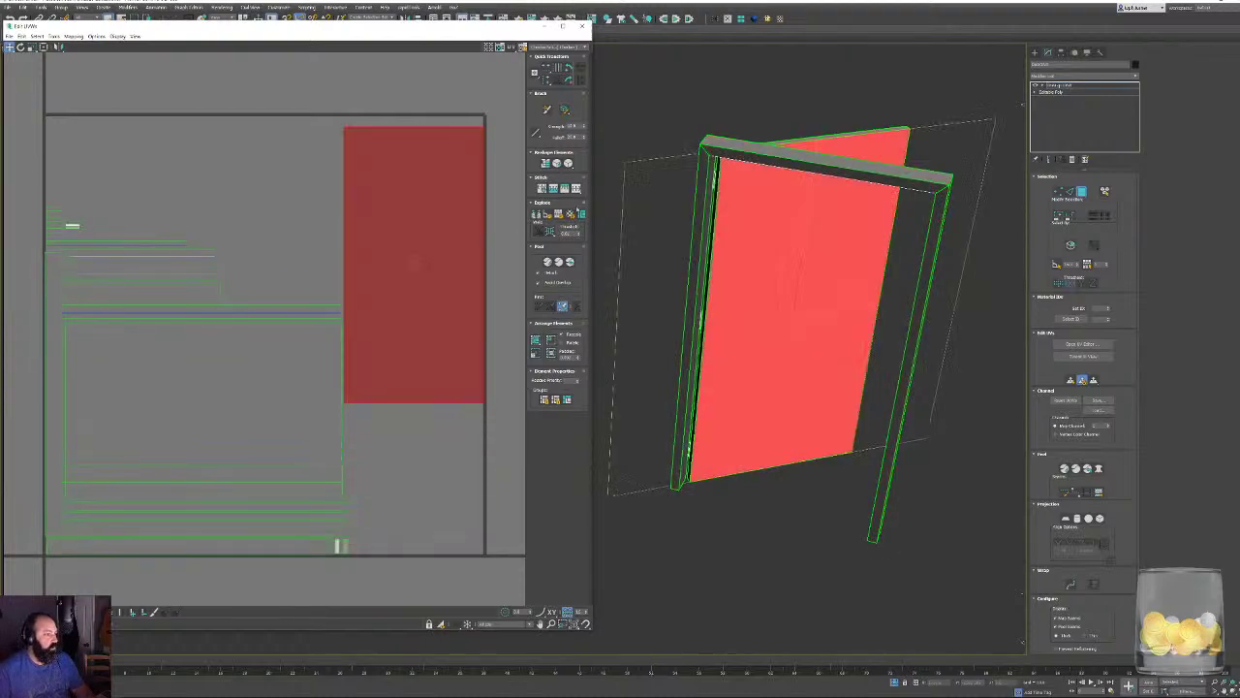
click(568, 70)
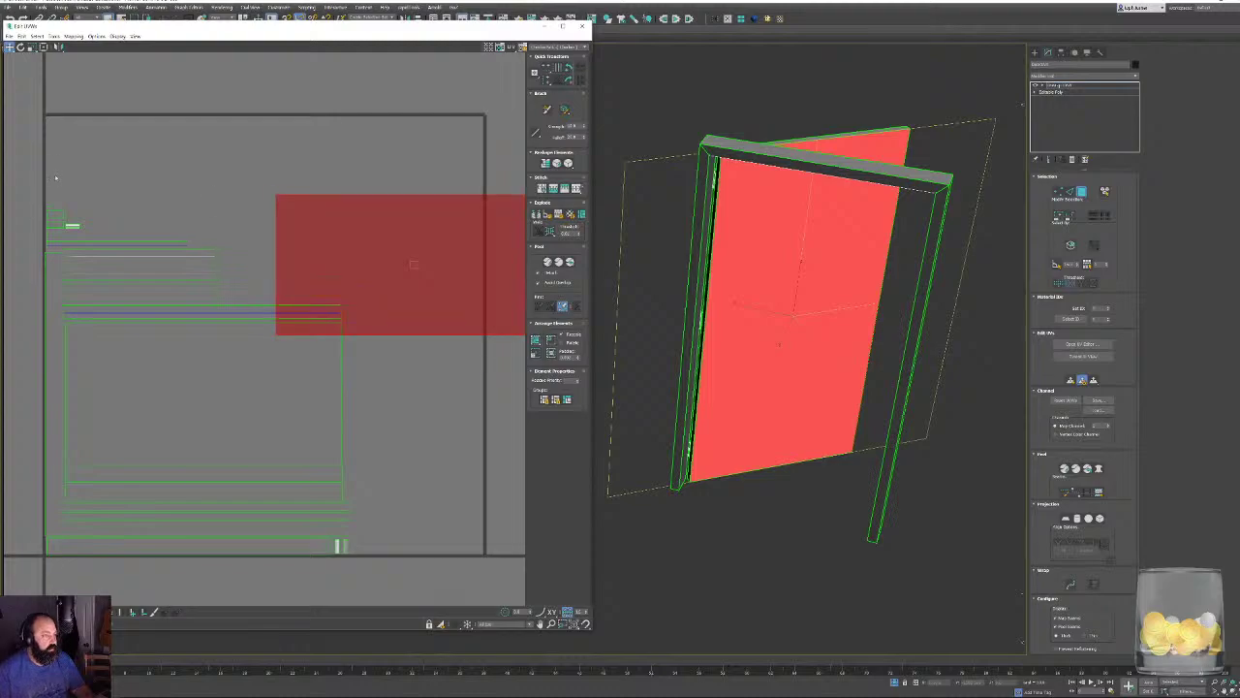
scroll(110, 196, down, 3)
drag(48, 148, 394, 423)
key(ctrl+a)
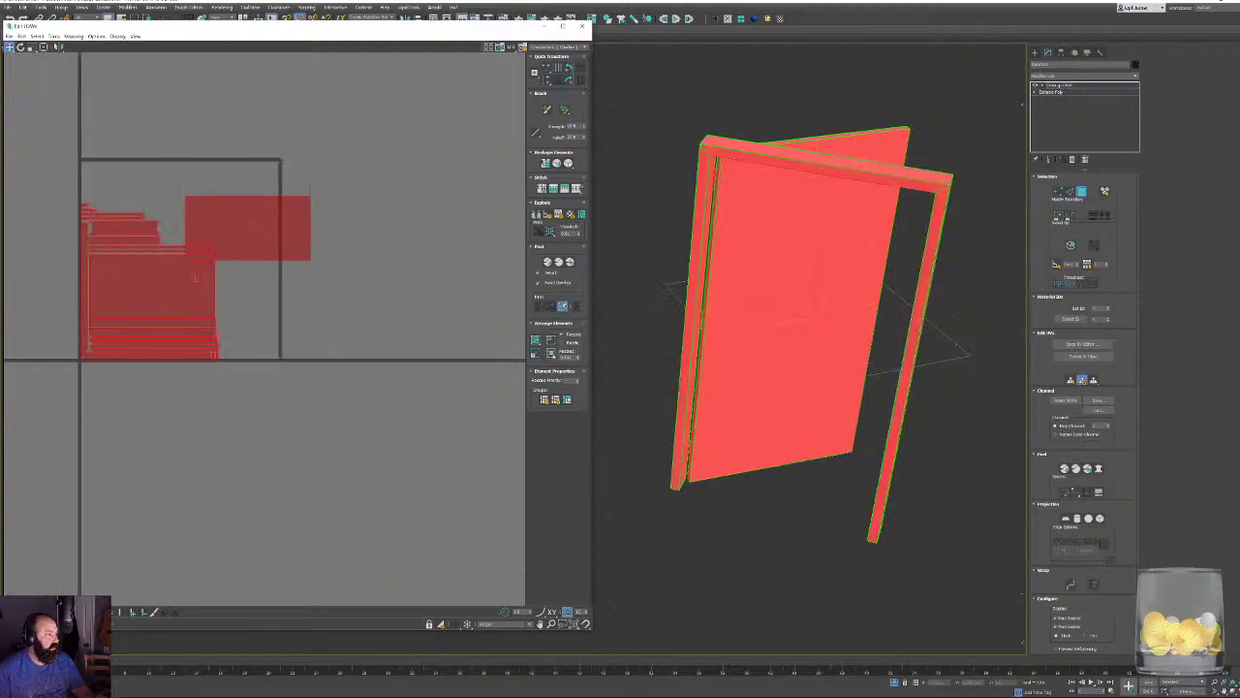
click(288, 317)
middle_drag(289, 317, 453, 389)
scroll(291, 391, up, 4)
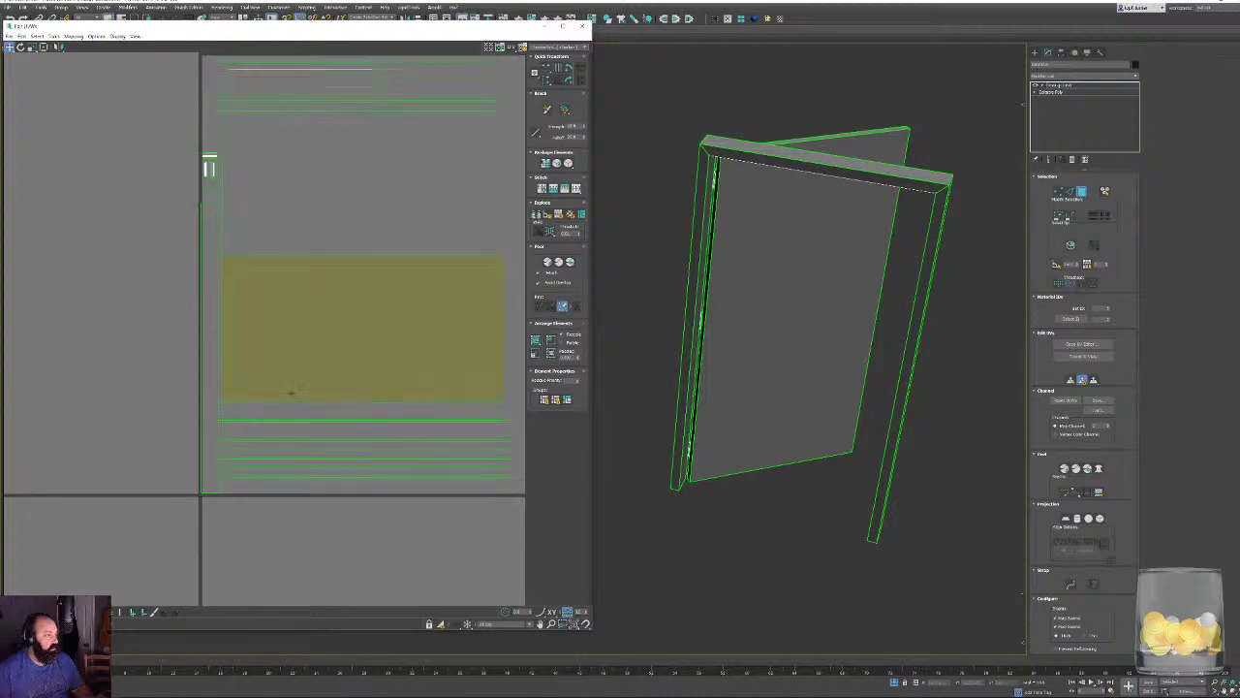
Rotate the long side-jamb UV strips at the base of the tile 90 degrees and repack the whole layout.
middle_drag(411, 464, 310, 454)
scroll(310, 470, down, 3)
drag(295, 503, 319, 430)
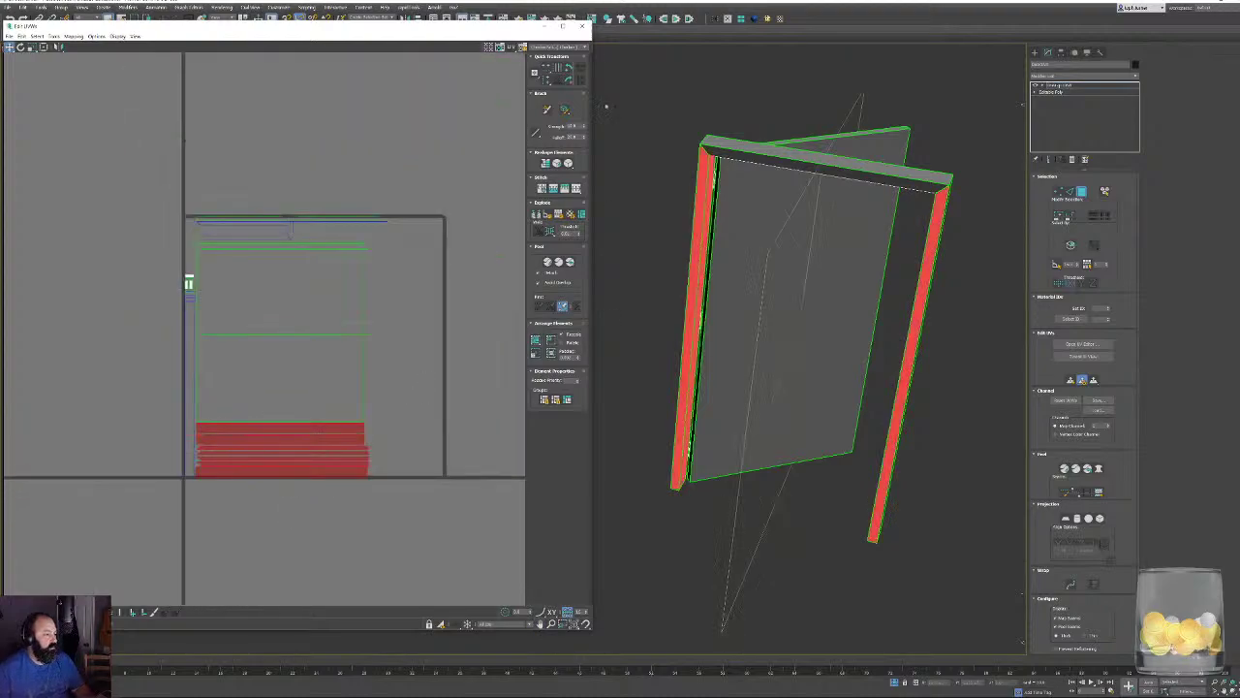
click(570, 68)
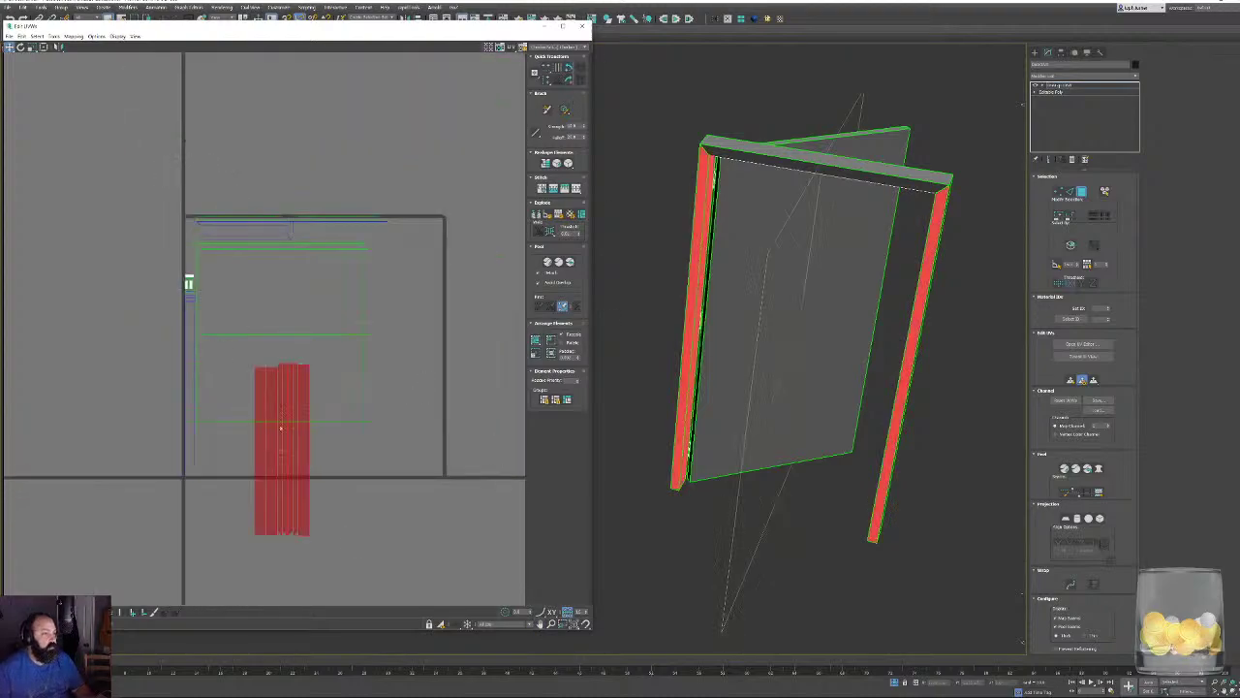
key(ctrl+a)
click(551, 353)
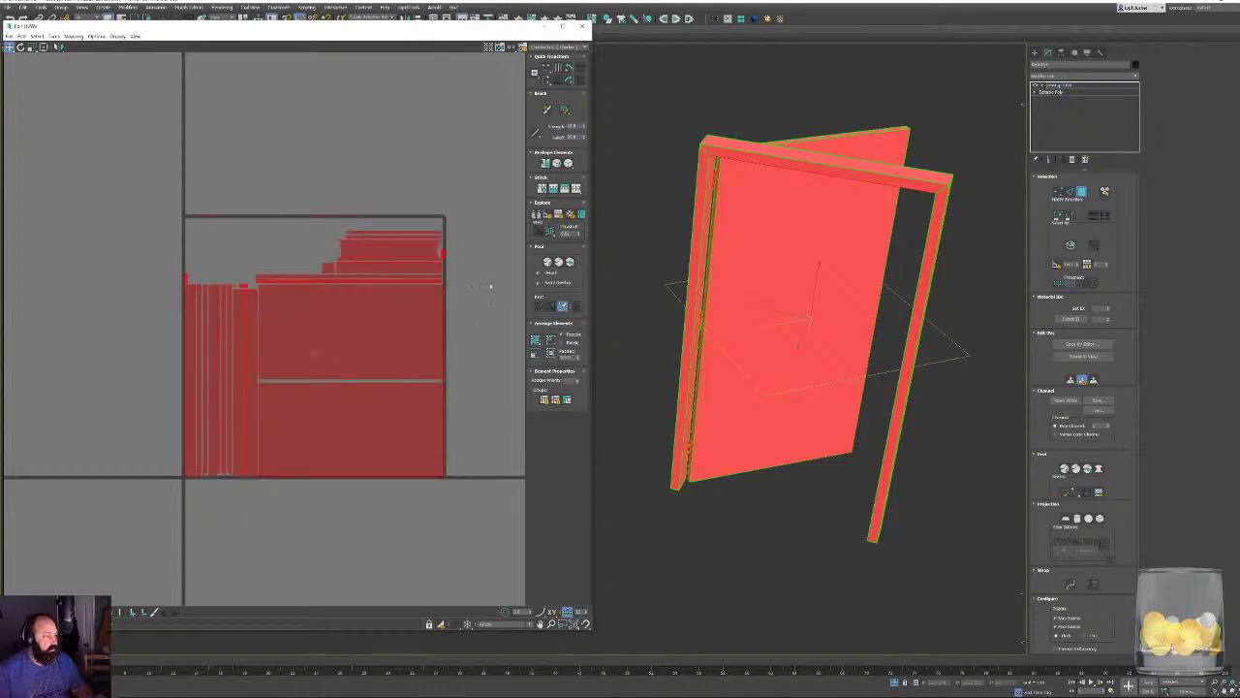
Collapse the finished unwrap into the door's editable poly.
click(465, 379)
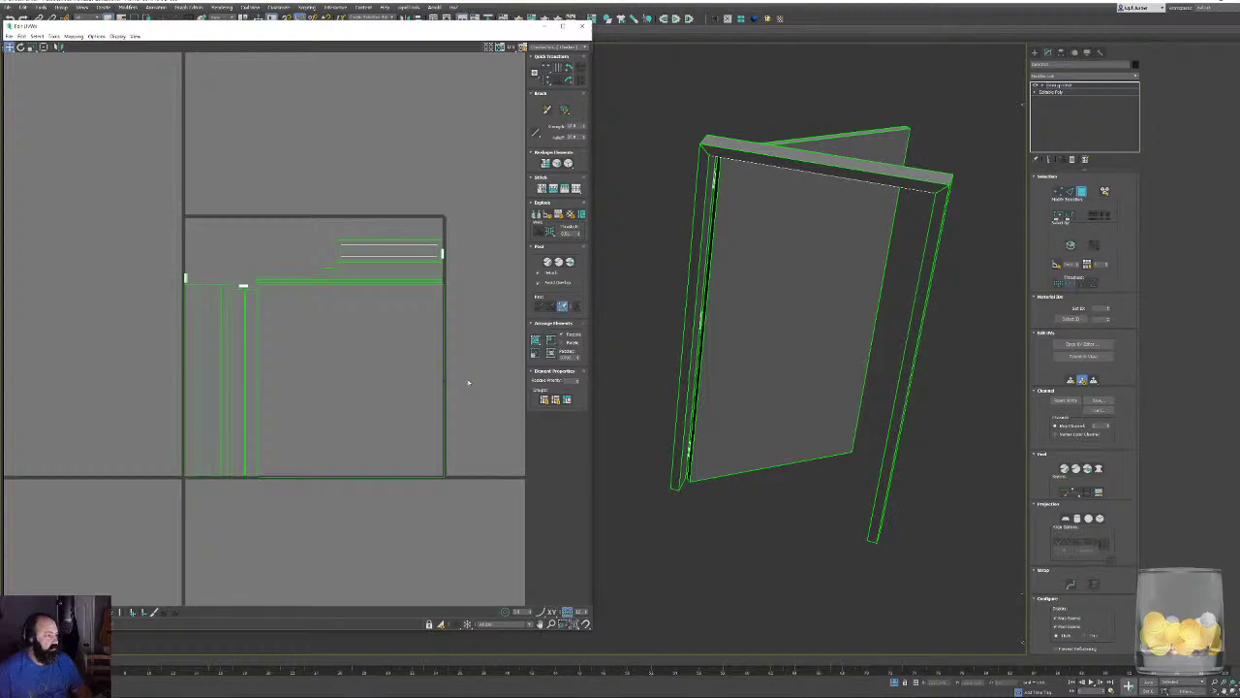
right_click(775, 279)
click(804, 301)
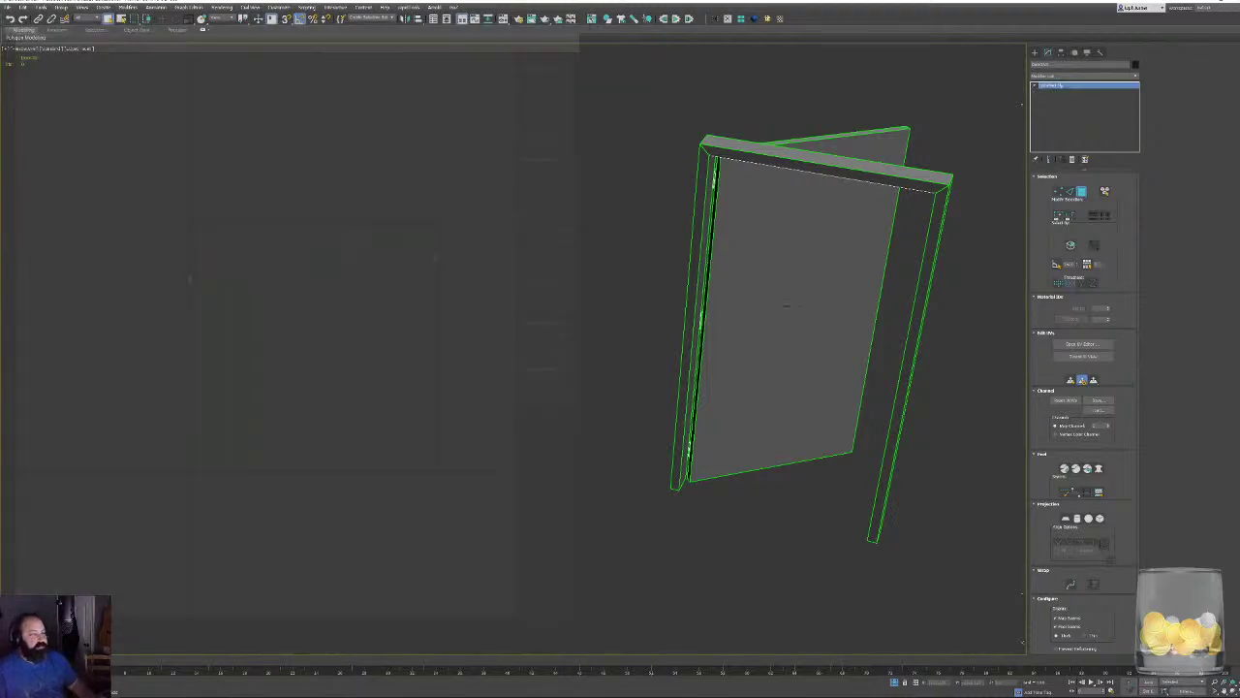
alt+middle_drag(786, 305, 492, 369)
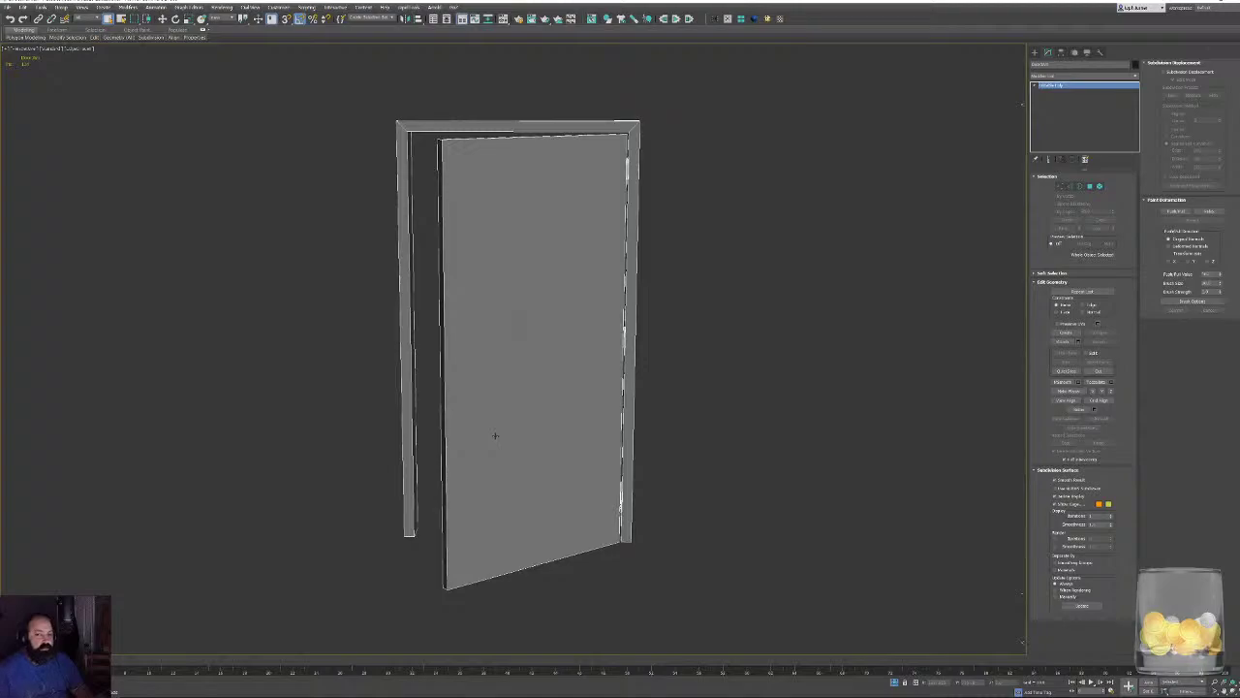
Create a small cylinder for the doorknob in the front view, at mid-height near the door's free edge.
key(t)
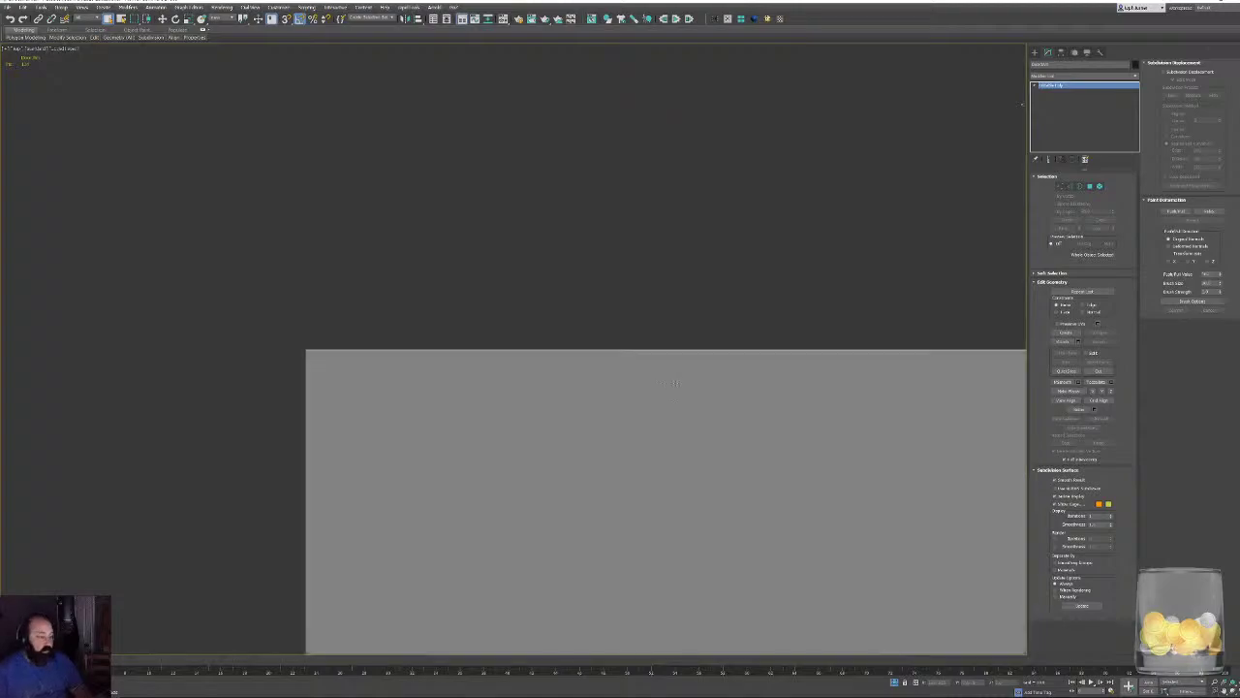
click(1035, 53)
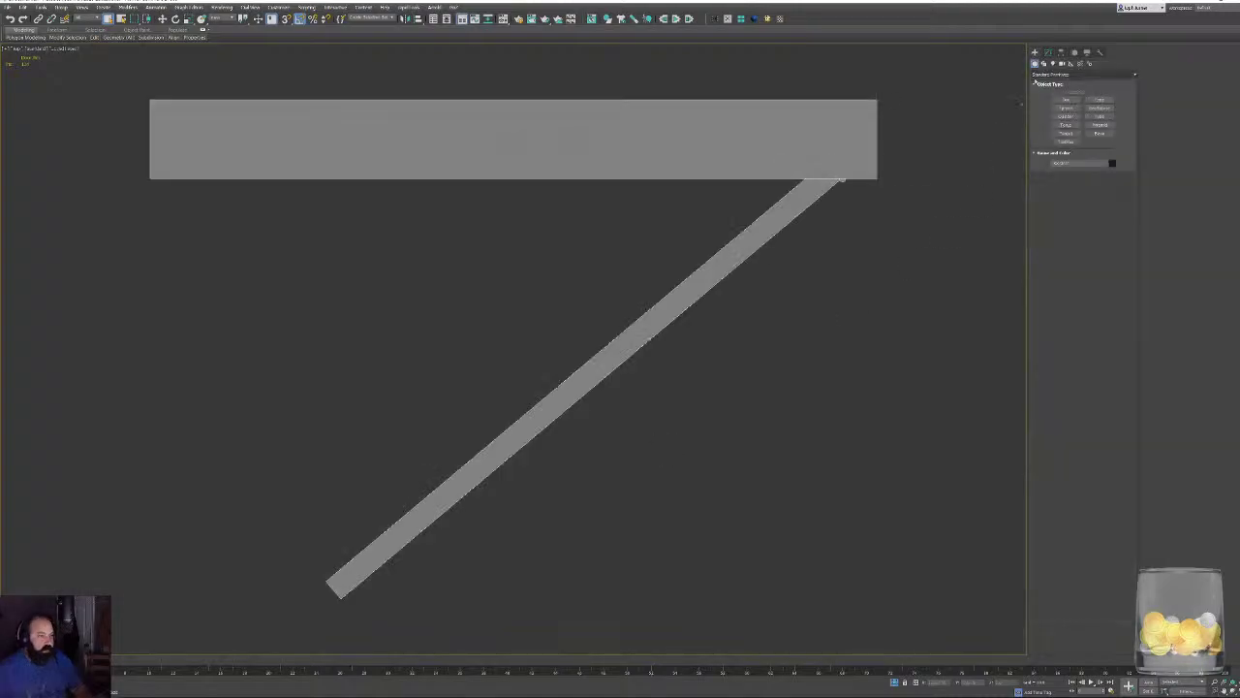
click(1065, 117)
middle_drag(450, 482, 503, 392)
key(f)
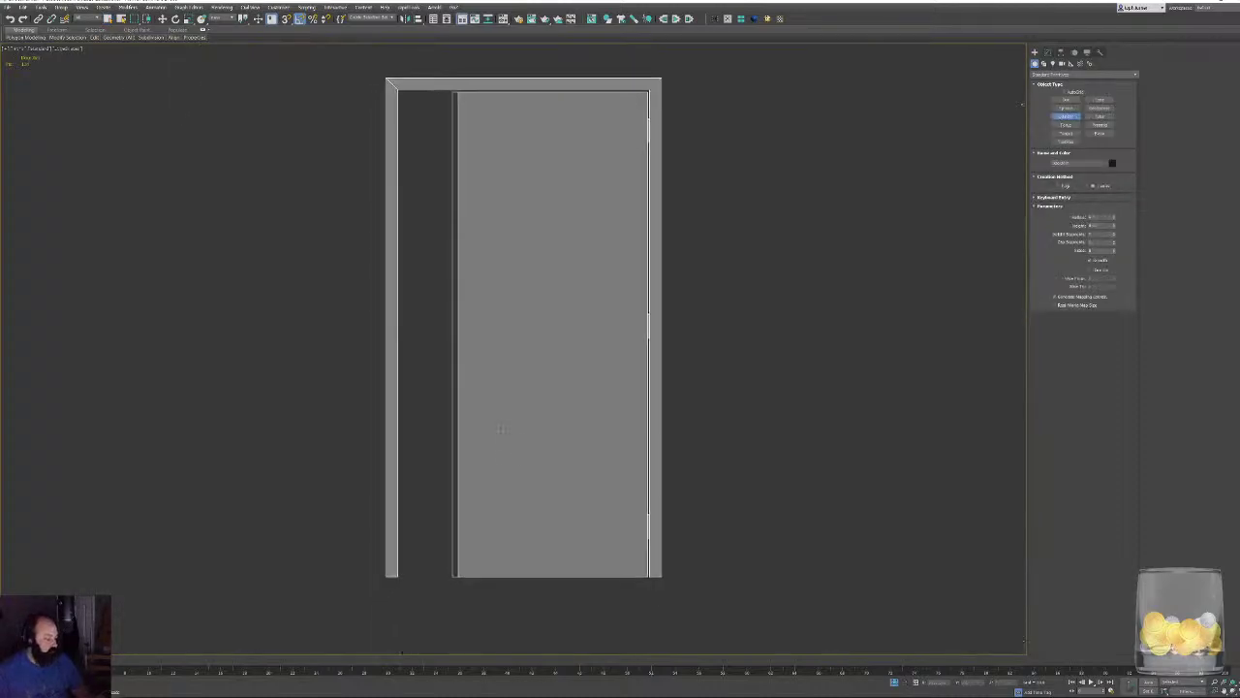
drag(470, 326, 474, 339)
key(F3)
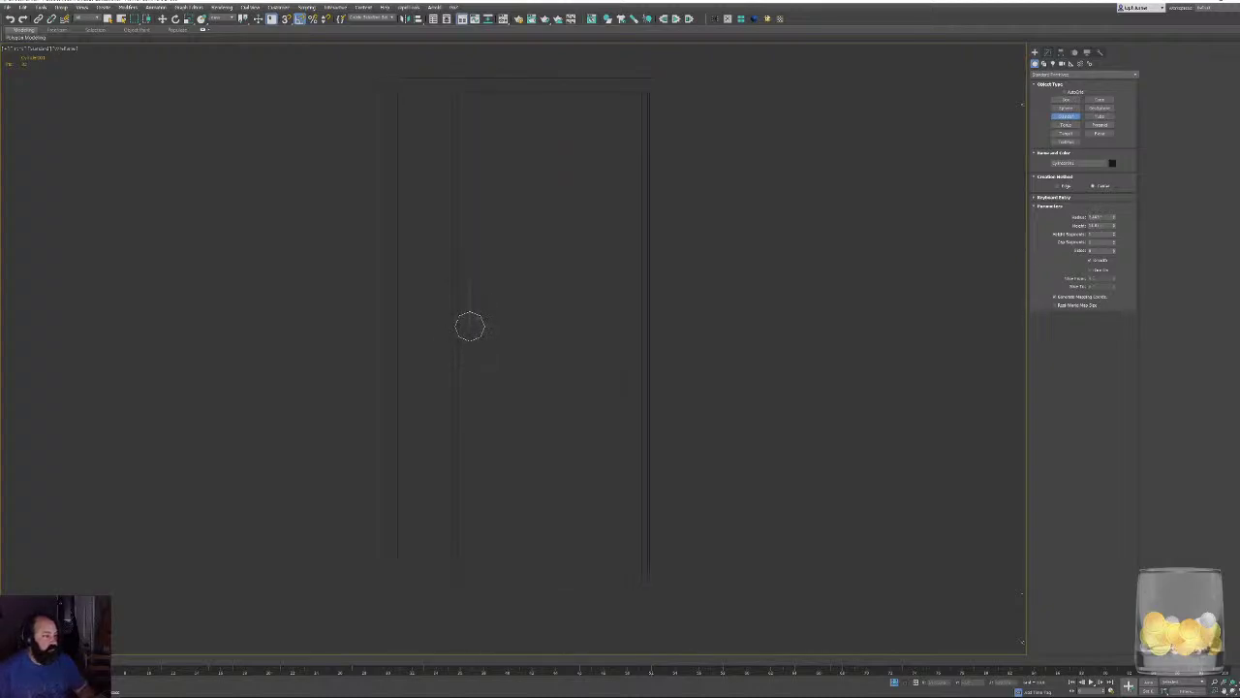
right_click(515, 368)
Move the cylinder slightly inward from the door's free edge and forward in depth so it intersects the open door panel.
key(w)
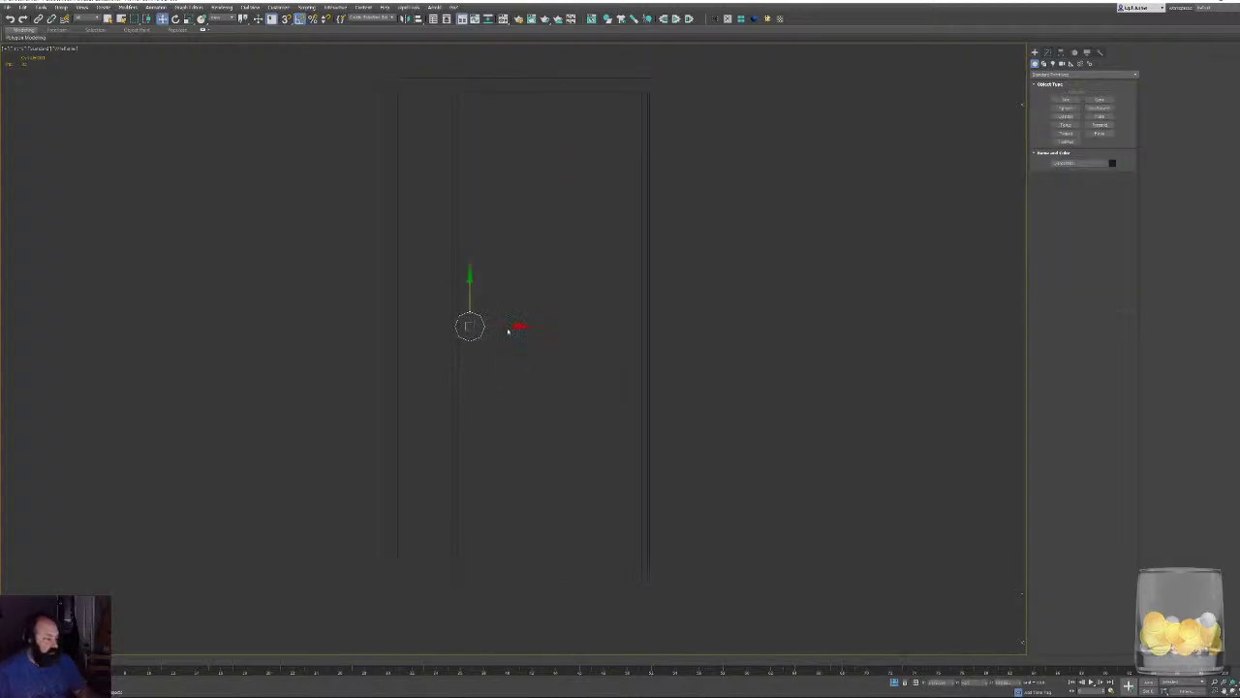
drag(508, 331, 518, 326)
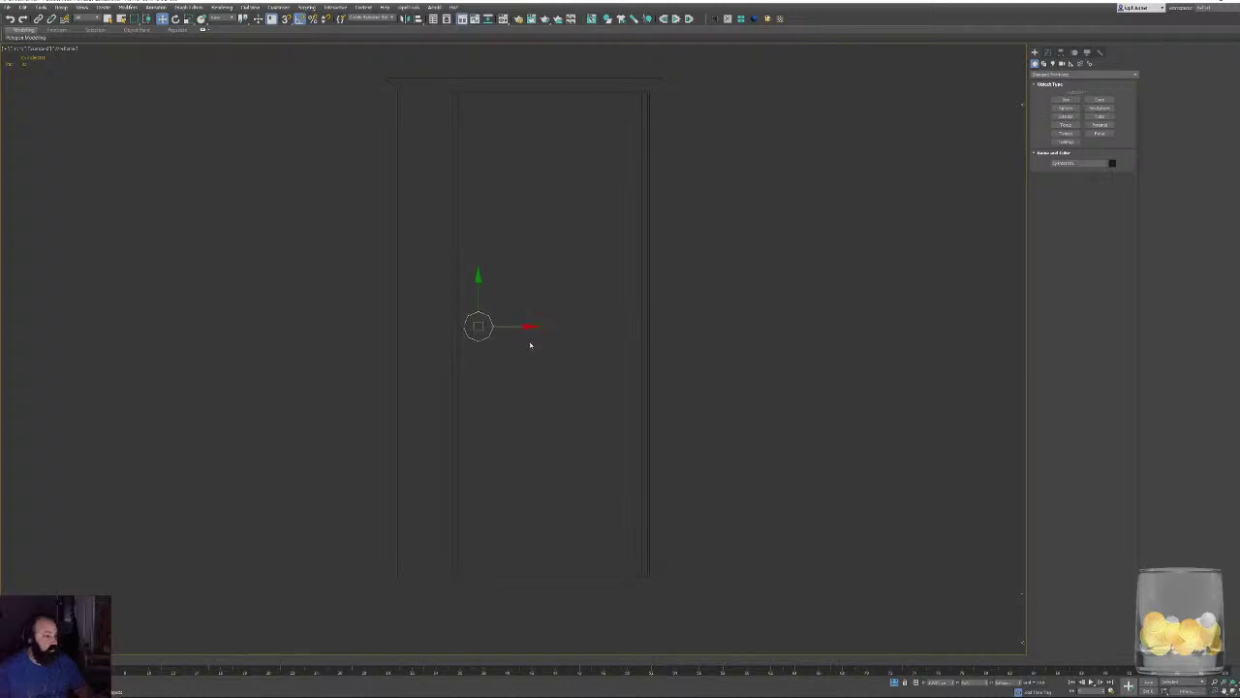
key(t)
scroll(538, 379, down, 10)
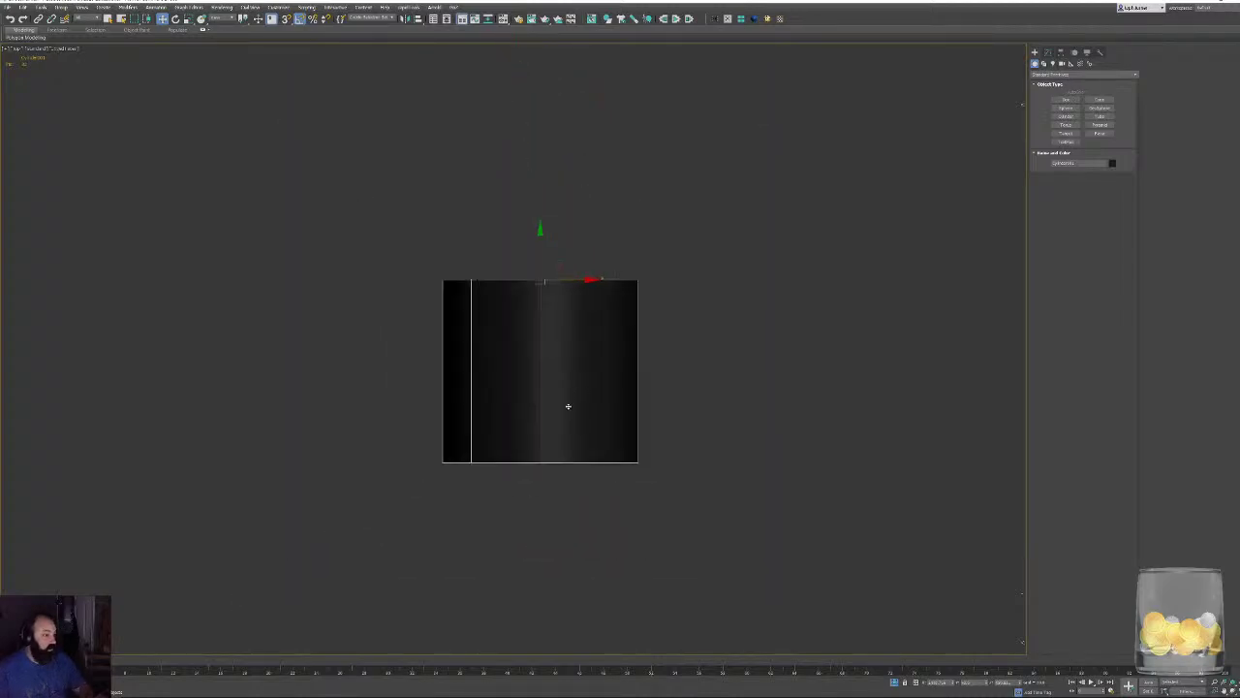
scroll(587, 403, down, 5)
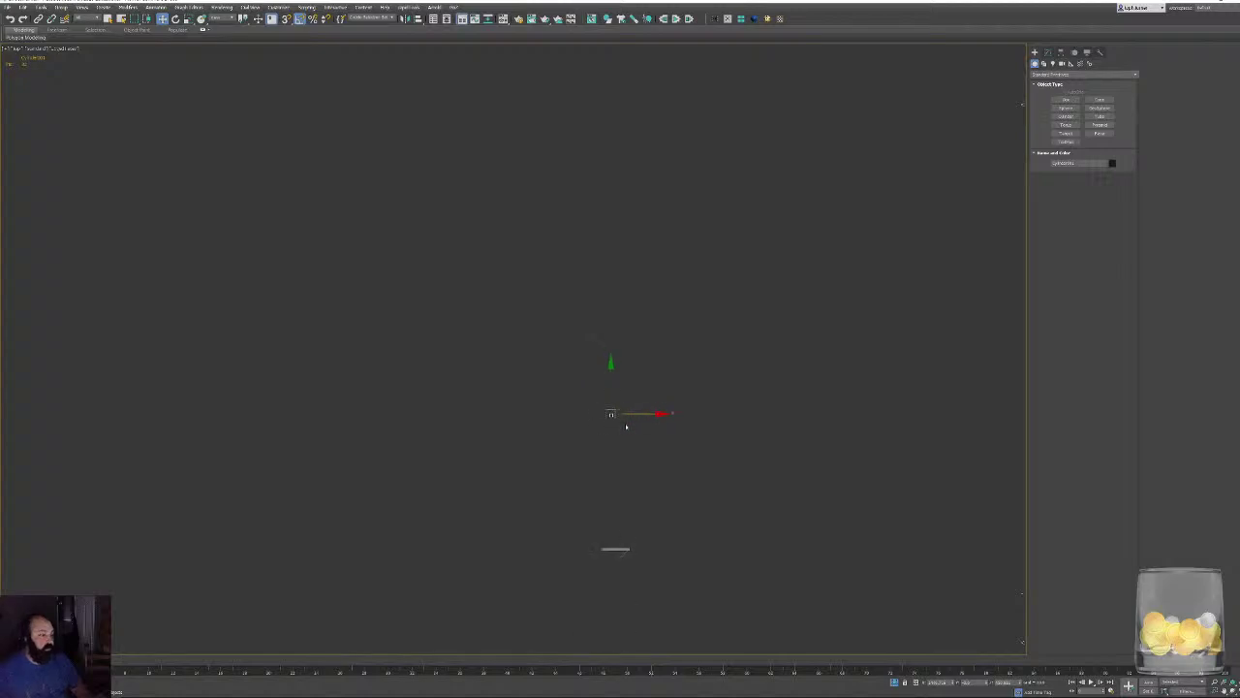
drag(612, 366, 615, 524)
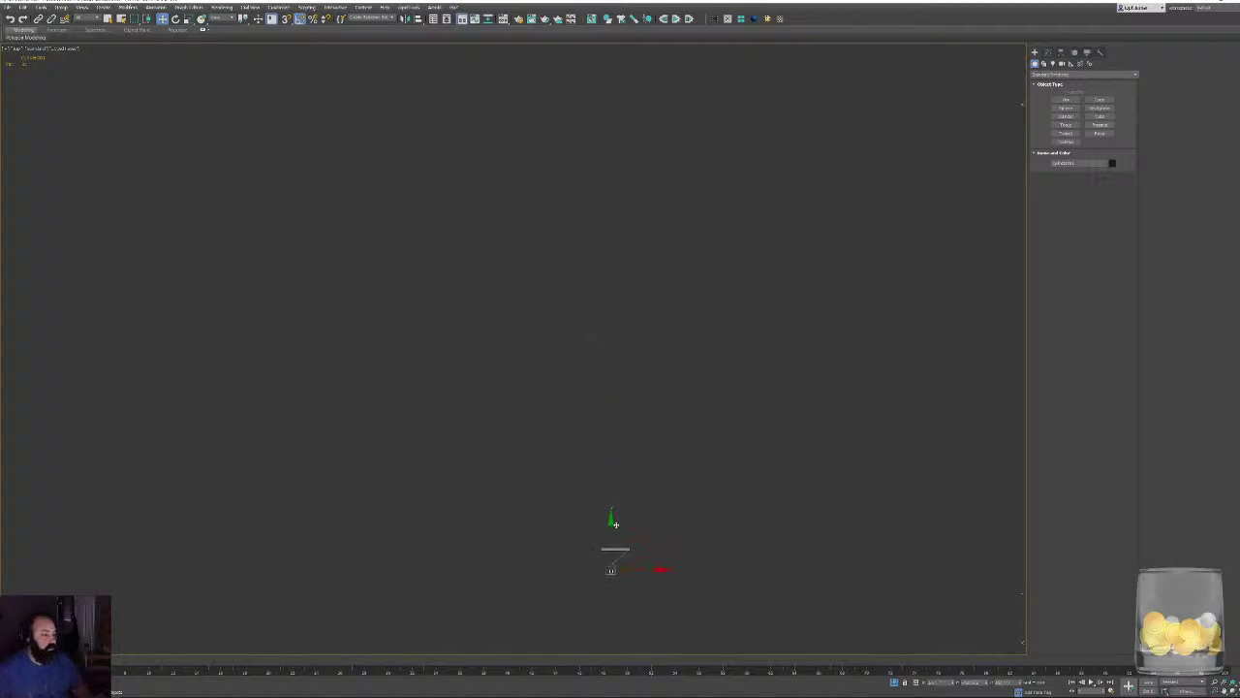
key(z)
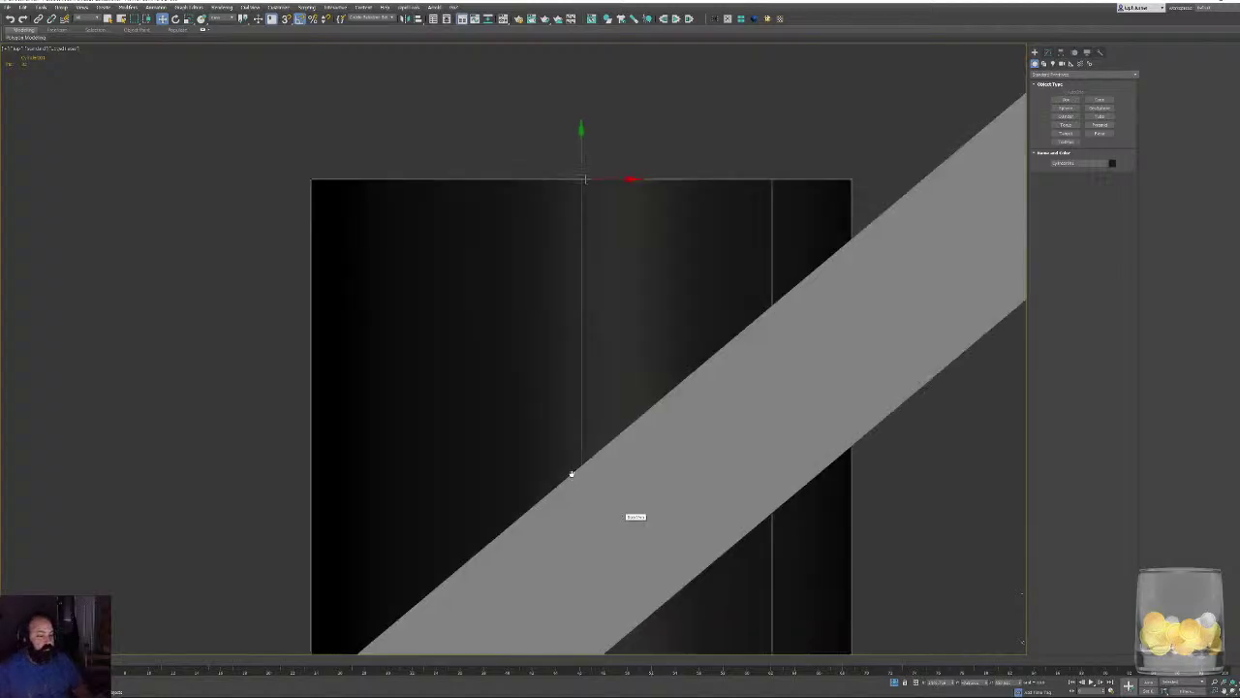
scroll(582, 407, down, 6)
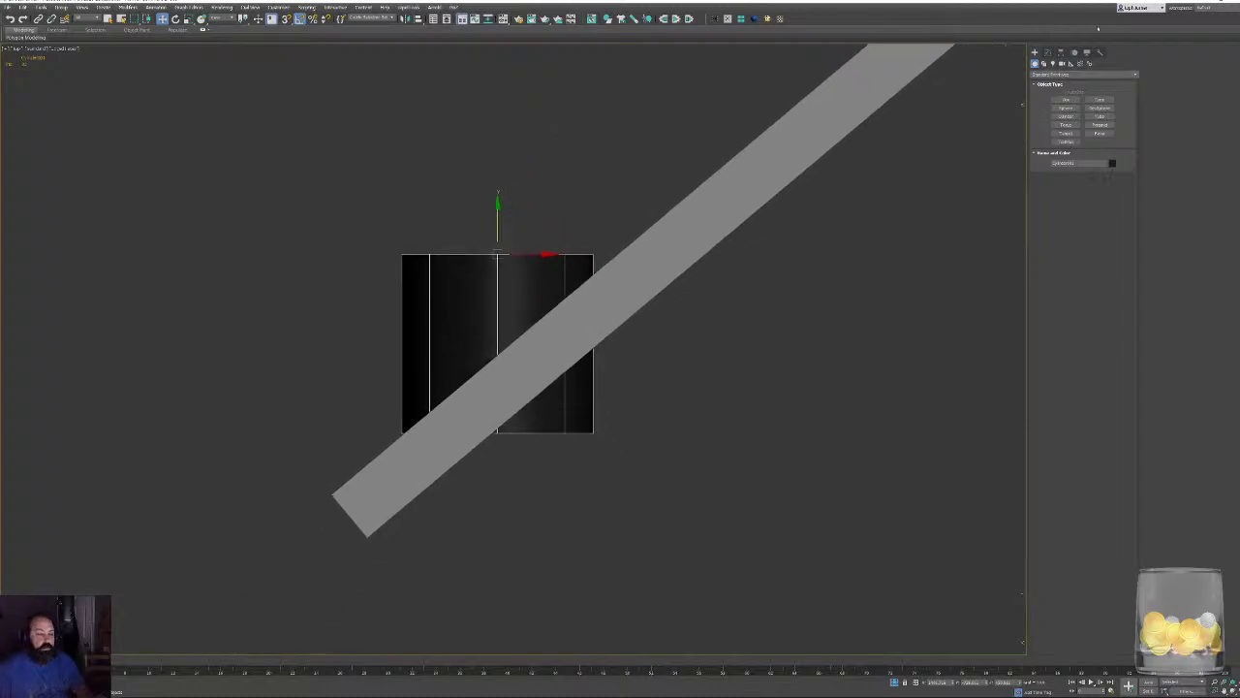
Increase the number of sides on the doorknob cylinder and convert it to an editable poly.
middle_drag(684, 344, 675, 341)
click(1047, 53)
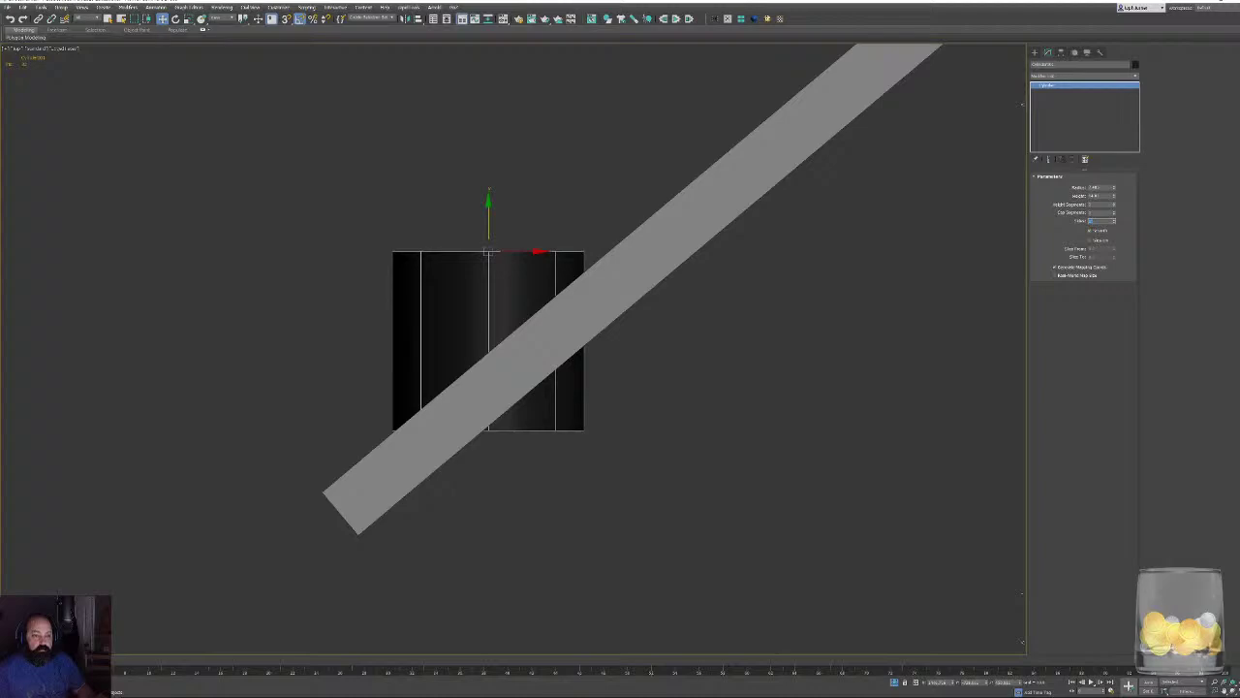
key(Return)
right_click(489, 310)
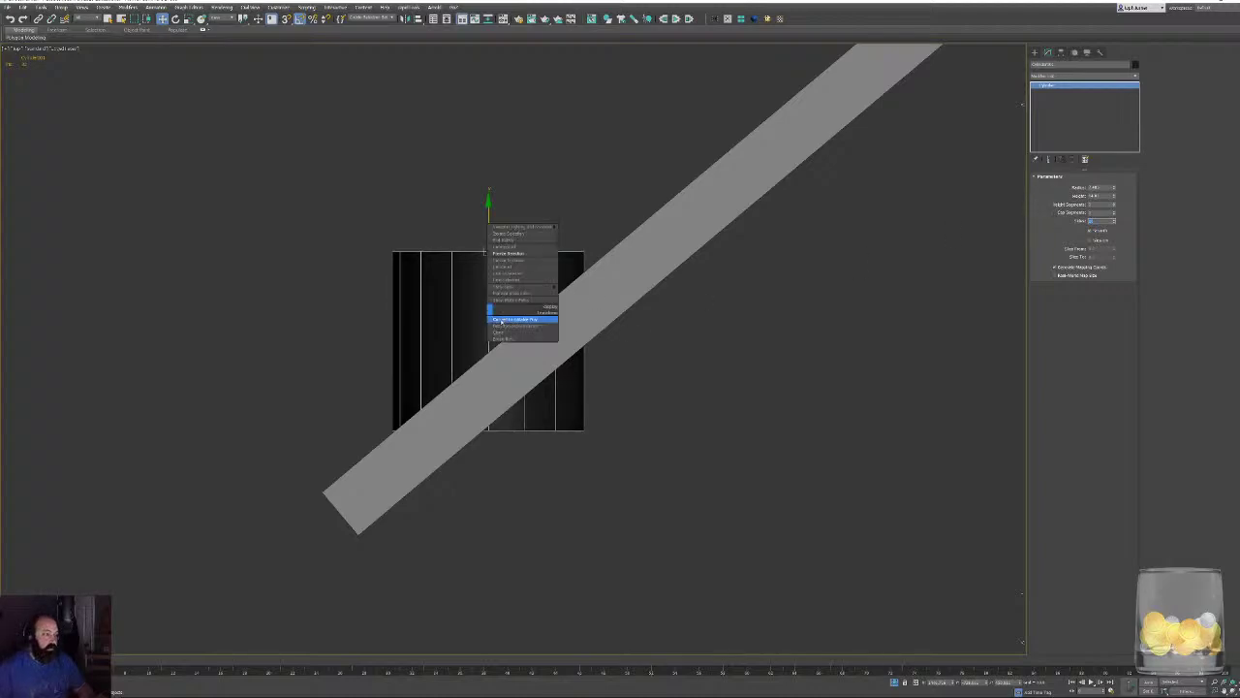
click(523, 324)
Rotate the cylinder in the top view so its axis is perpendicular to the open door panel.
key(e)
drag(517, 212, 476, 287)
key(w)
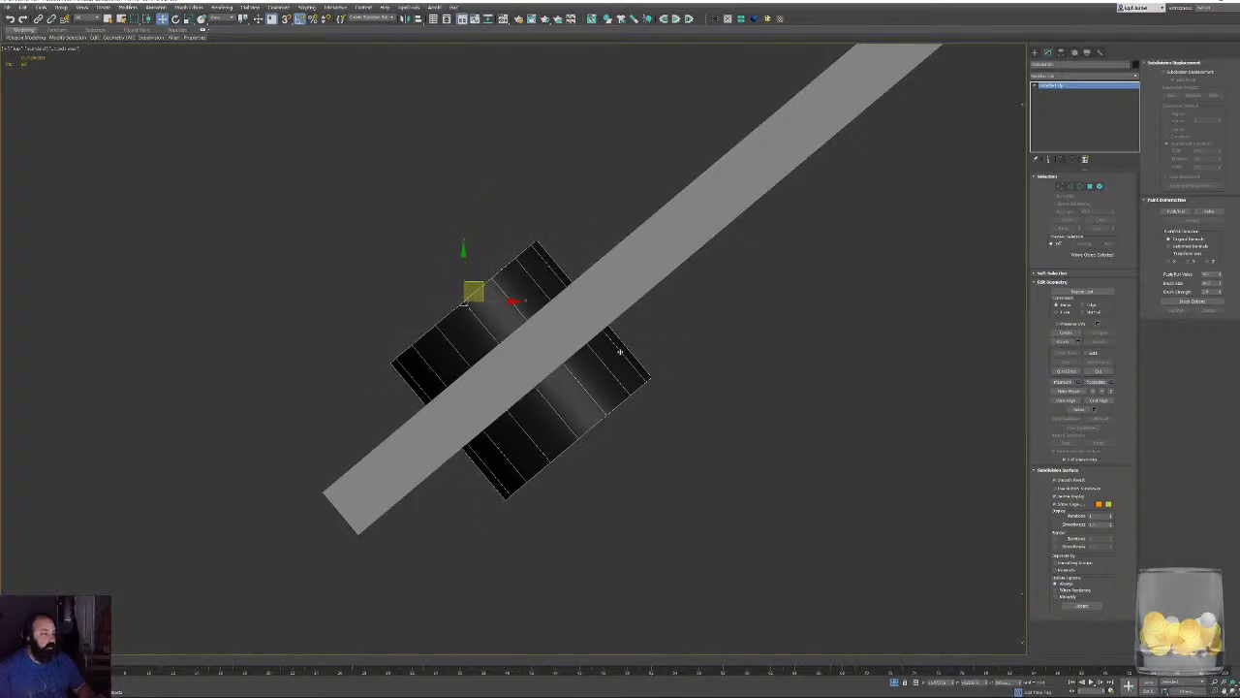
Stretch the cylinder along its local length axis to roughly twice its length using the Local coordinate system.
key(r)
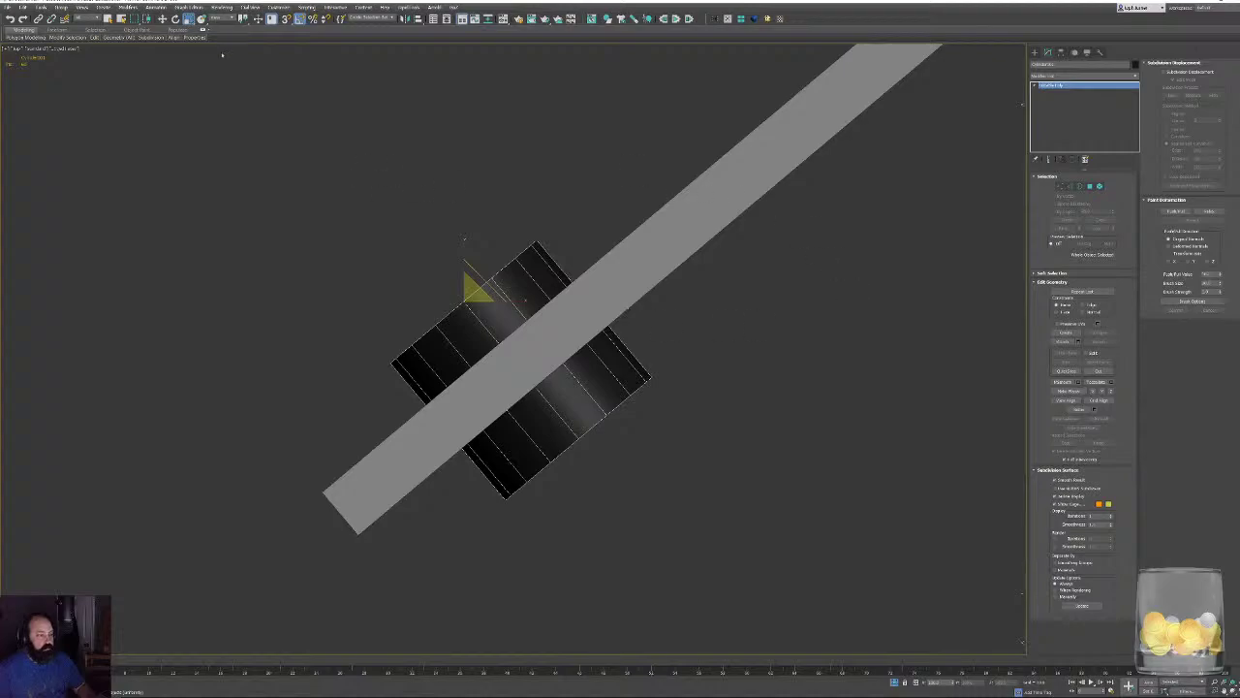
click(219, 18)
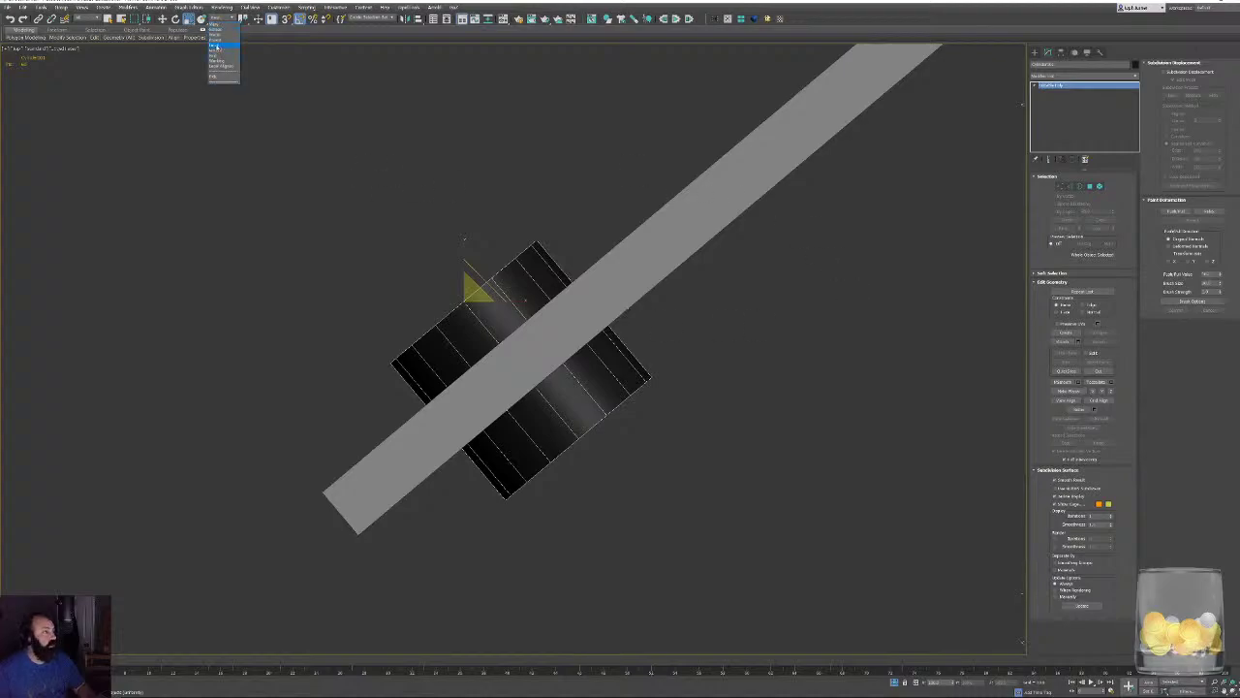
click(217, 46)
mouse_move(490, 341)
mouse_down()
mouse_move(512, 349)
mouse_move(501, 344)
mouse_up()
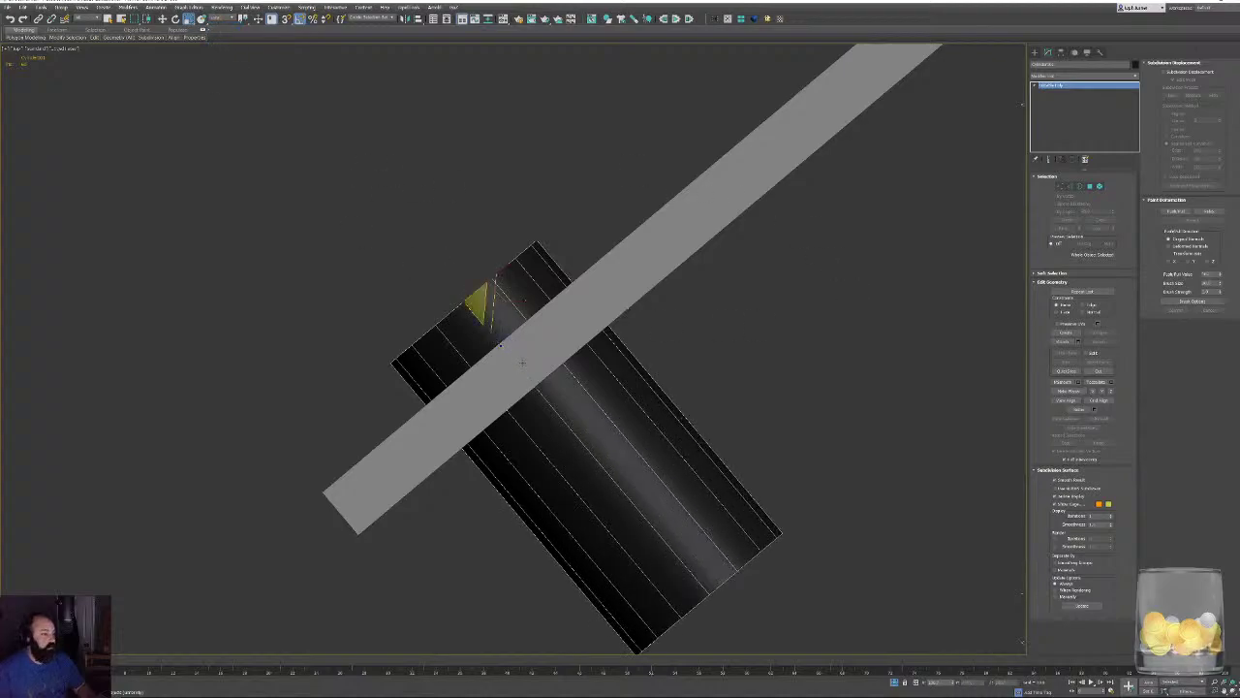
Move the cylinder along its local length axis so it extends about equally on both sides of the door panel.
key(w)
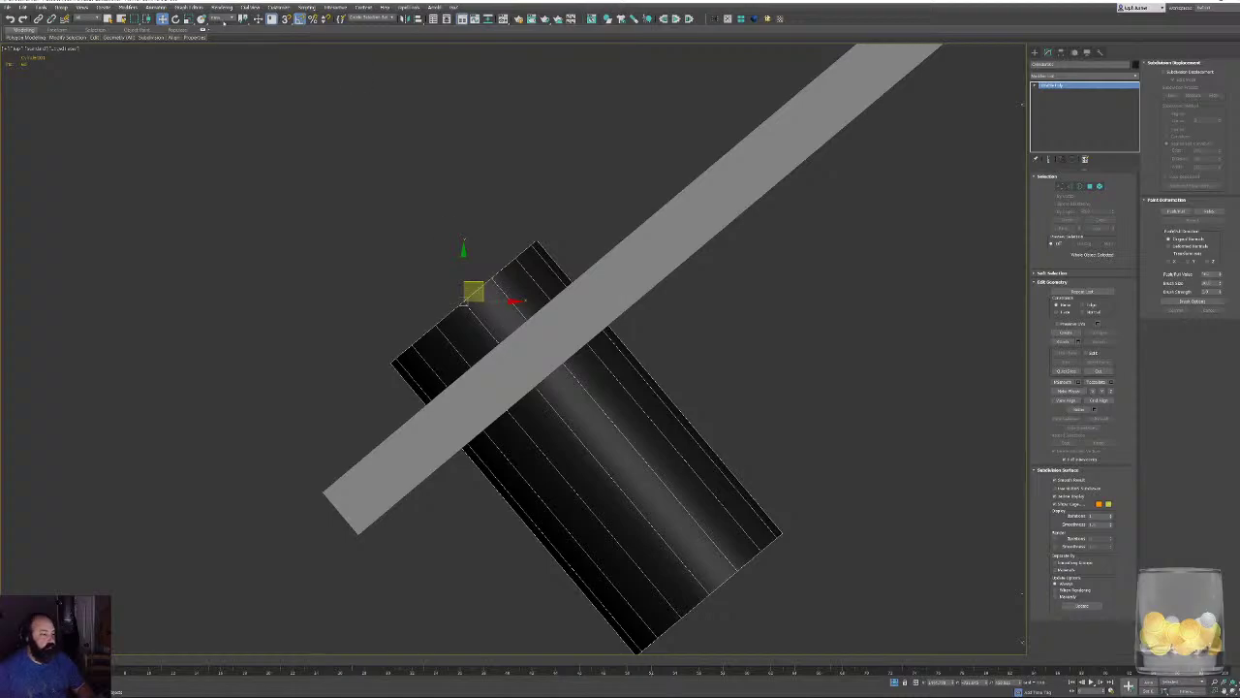
click(220, 18)
click(220, 48)
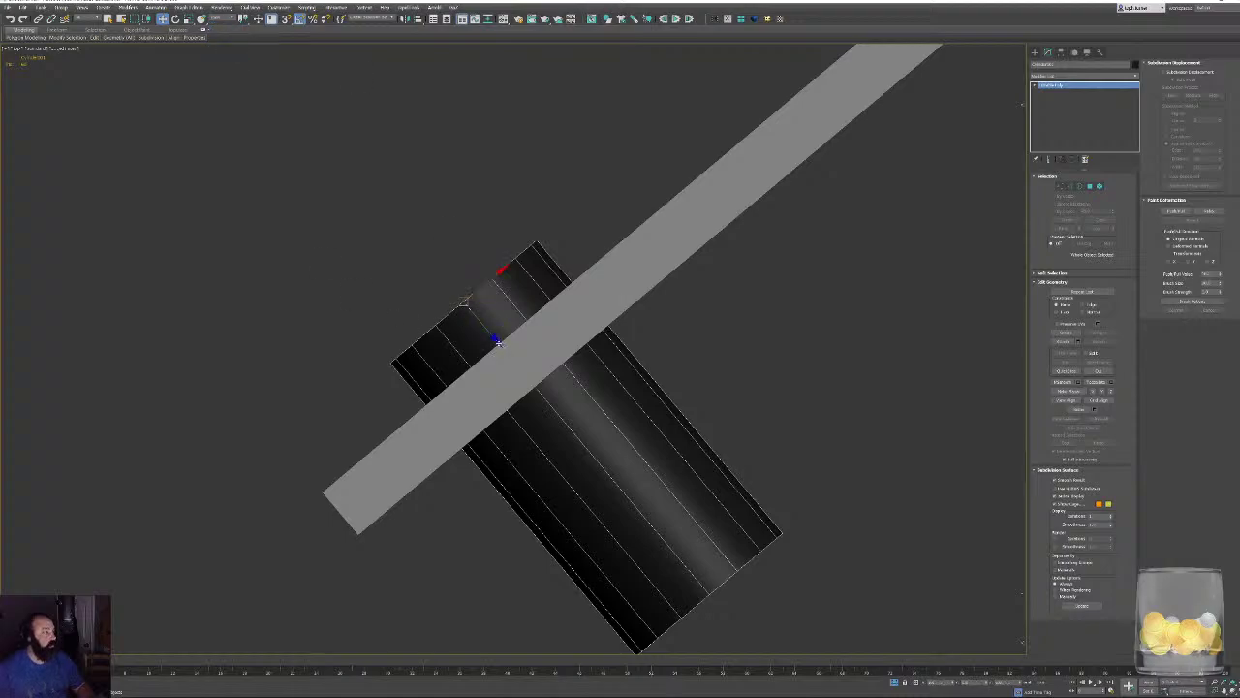
drag(497, 342, 434, 278)
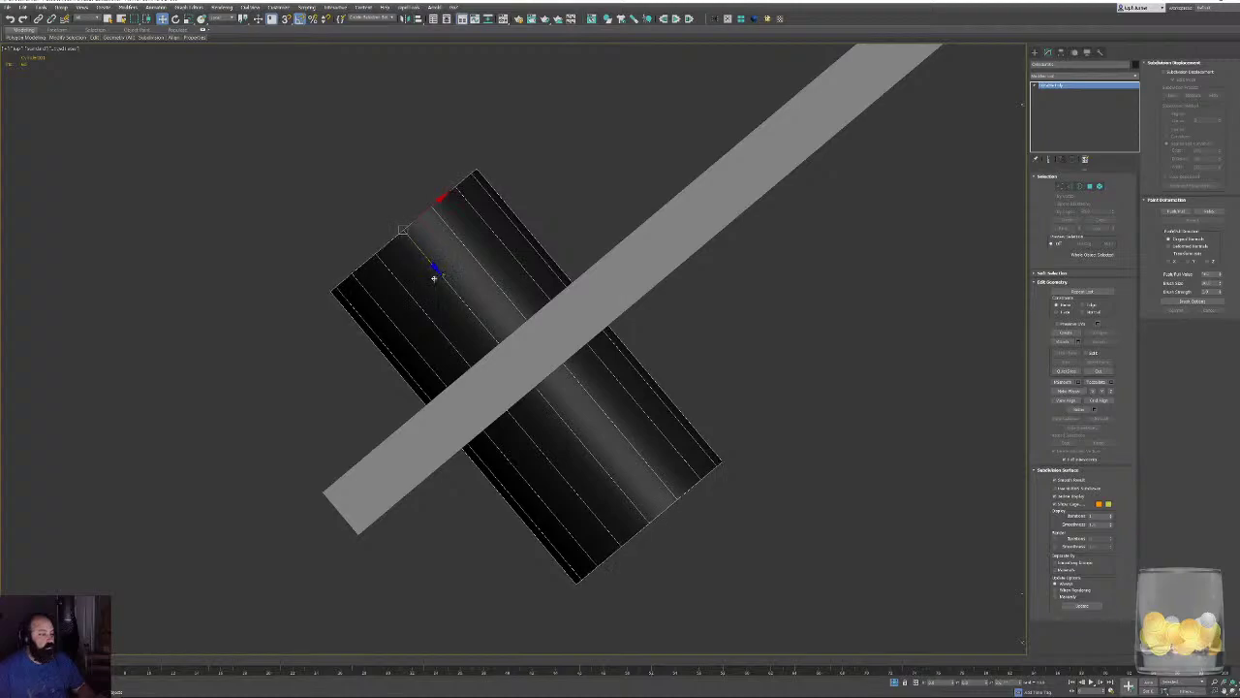
Connect the cylinder's lengthwise edges with one edge loop around its middle.
key(2)
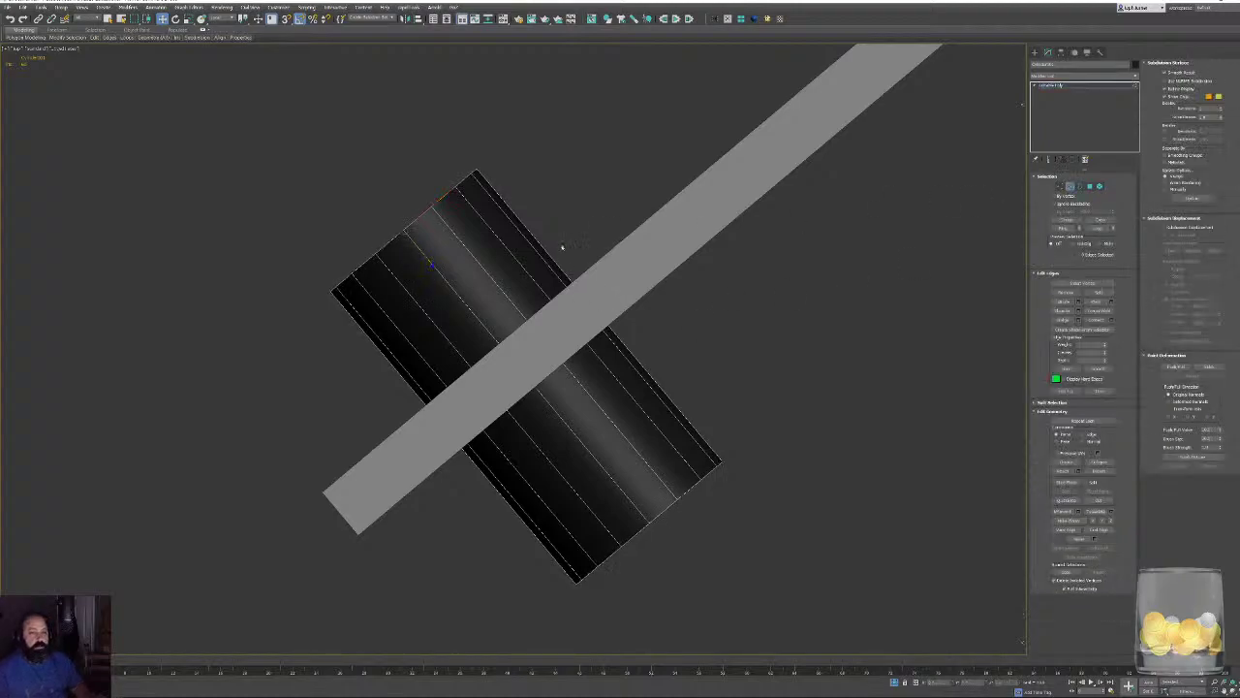
drag(610, 465, 775, 456)
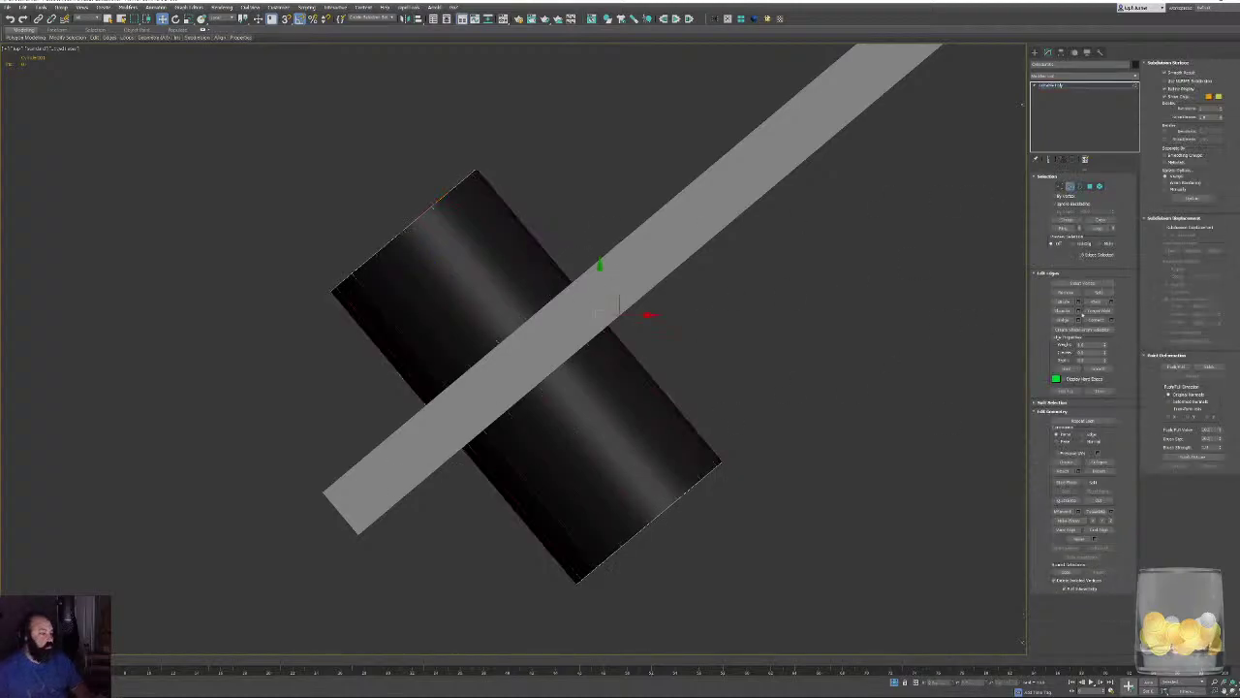
click(1095, 319)
key(F3)
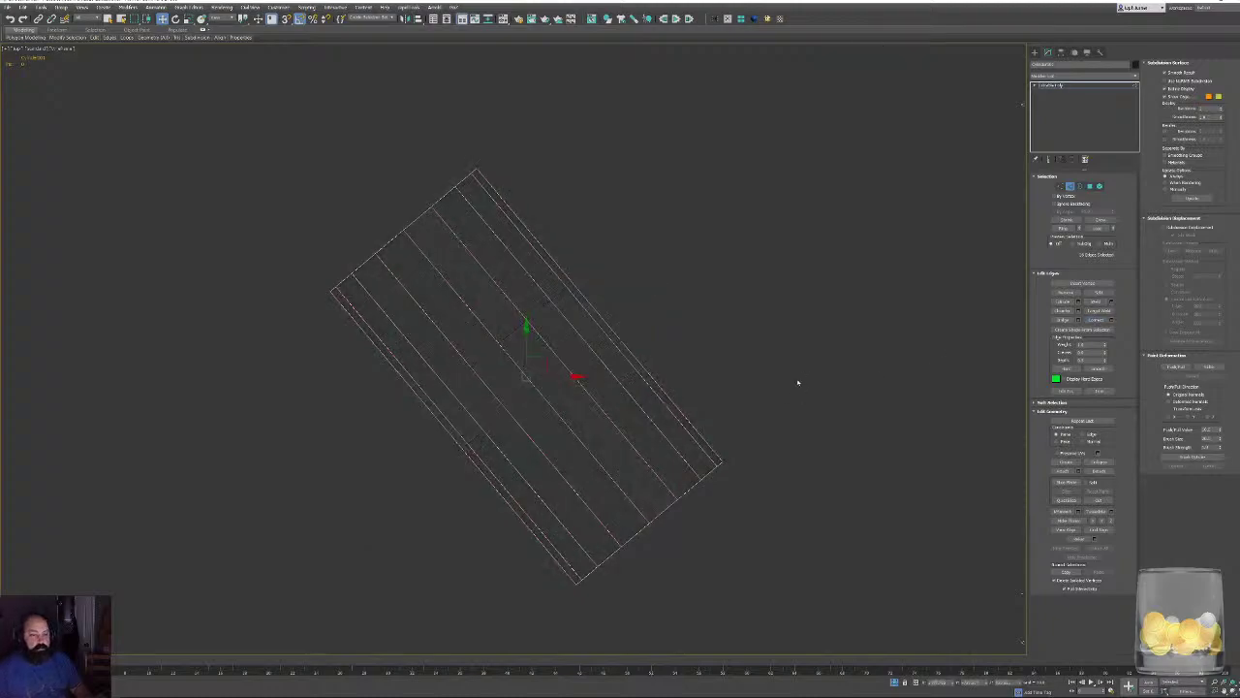
key(F3)
Chamfer the middle edge loop into two loops and slide the cylinder along its local axis to centre them on the door panel.
click(1077, 311)
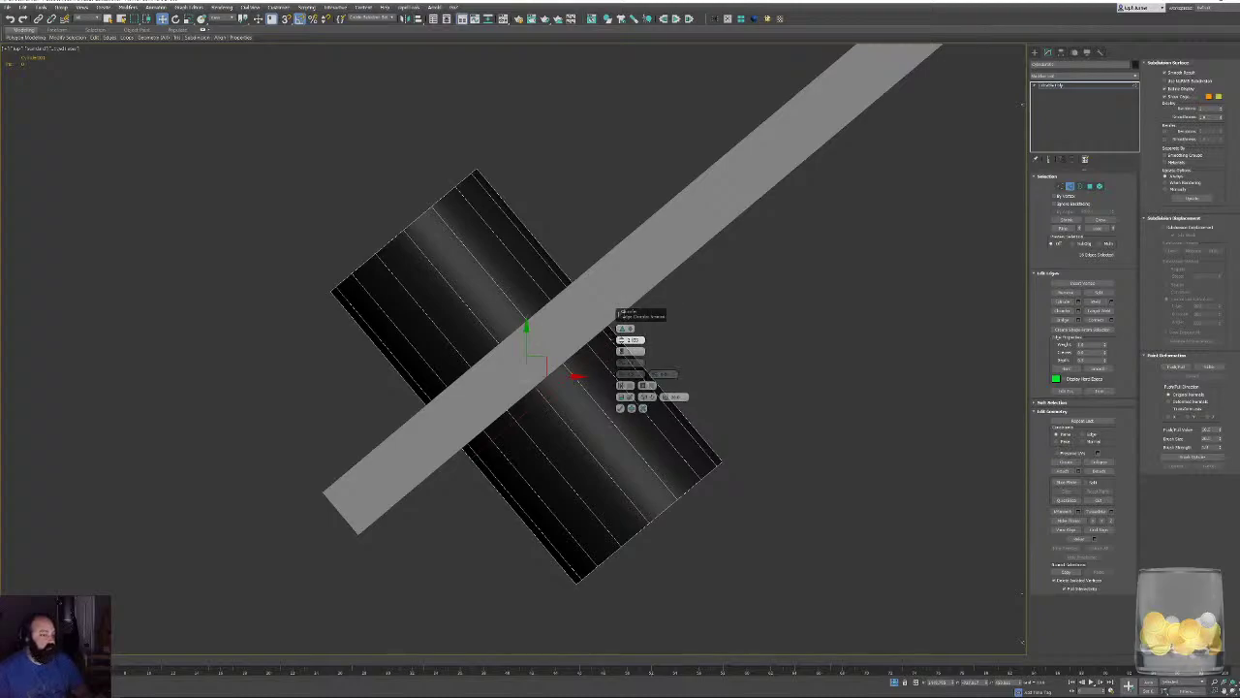
click(620, 408)
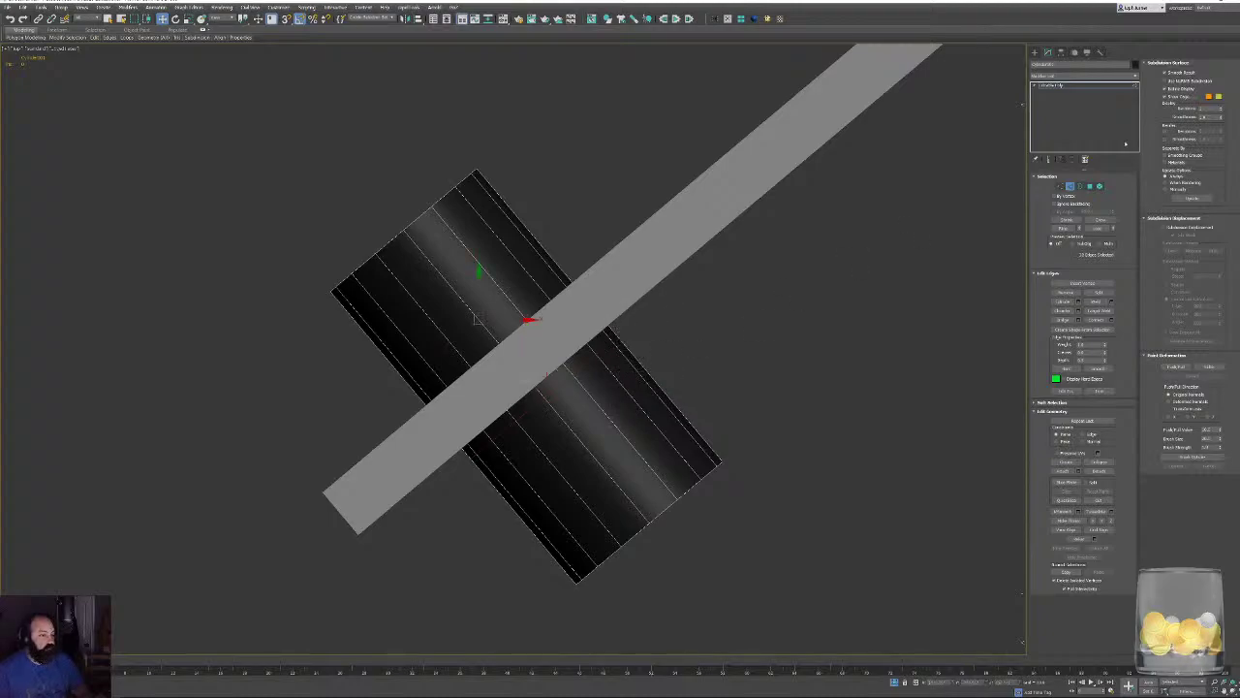
key(2)
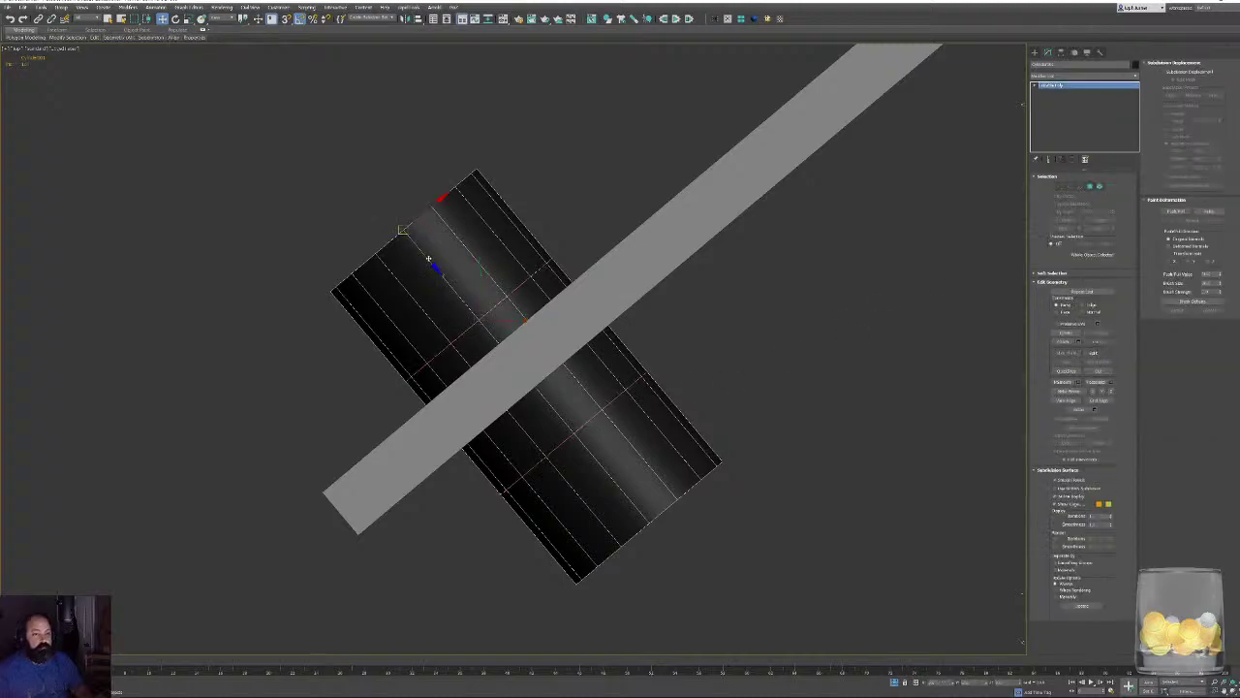
drag(428, 257, 413, 249)
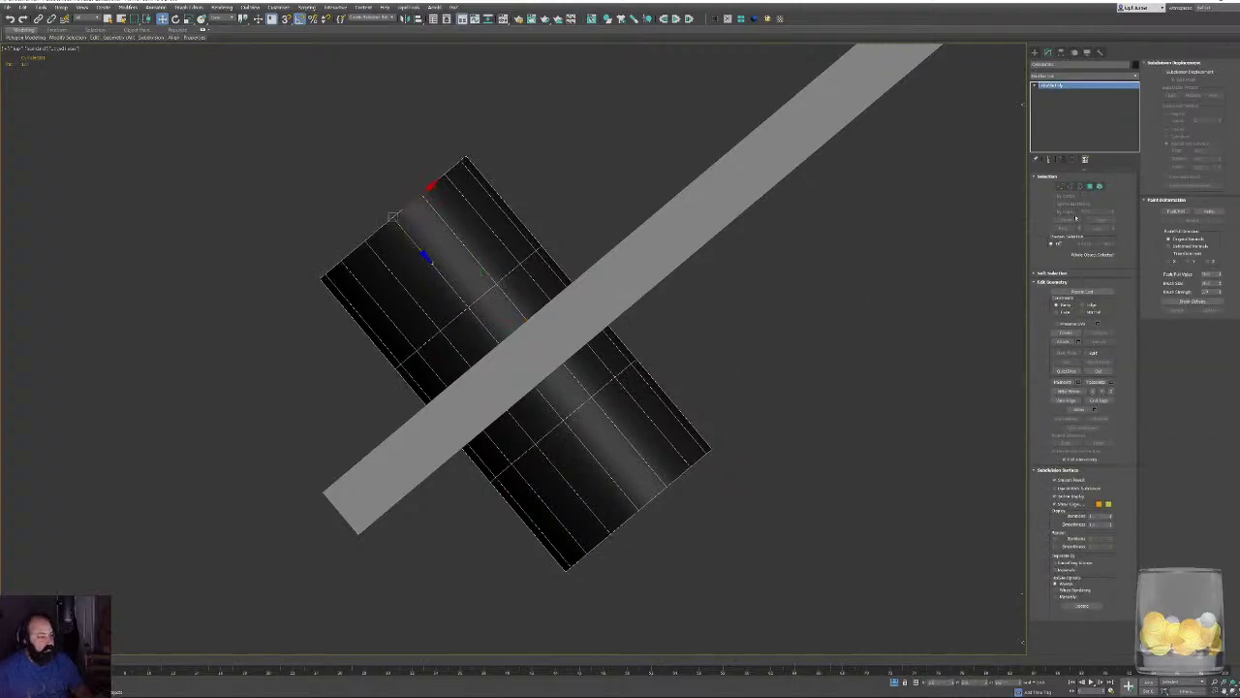
Bevel the cylinder's middle band of polygons inward by Local Normal to form a narrow neck through the door.
click(1089, 186)
click(539, 346)
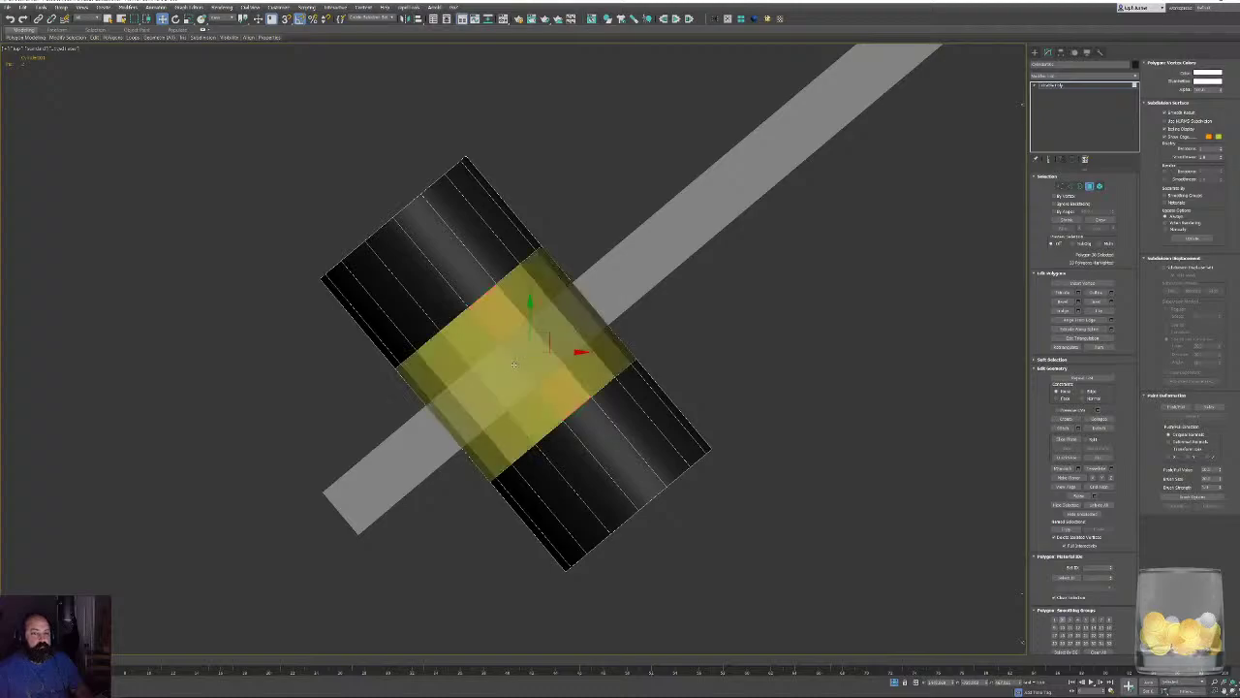
shift+click(550, 341)
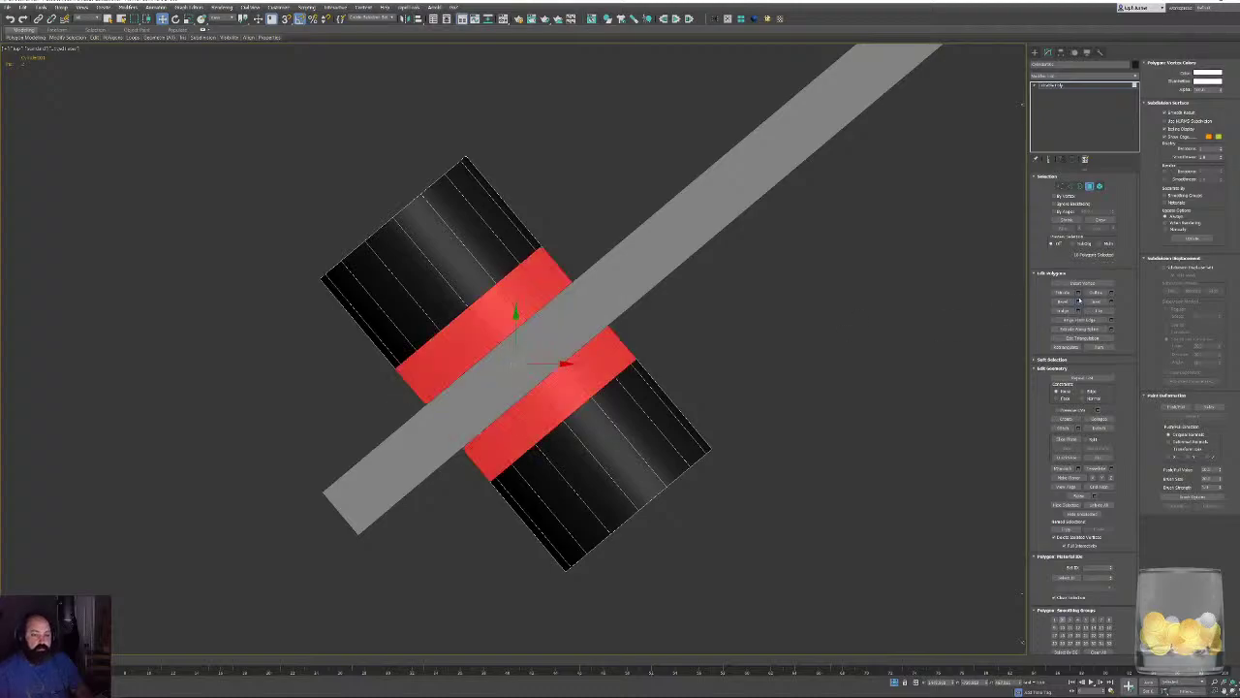
click(1077, 301)
click(622, 329)
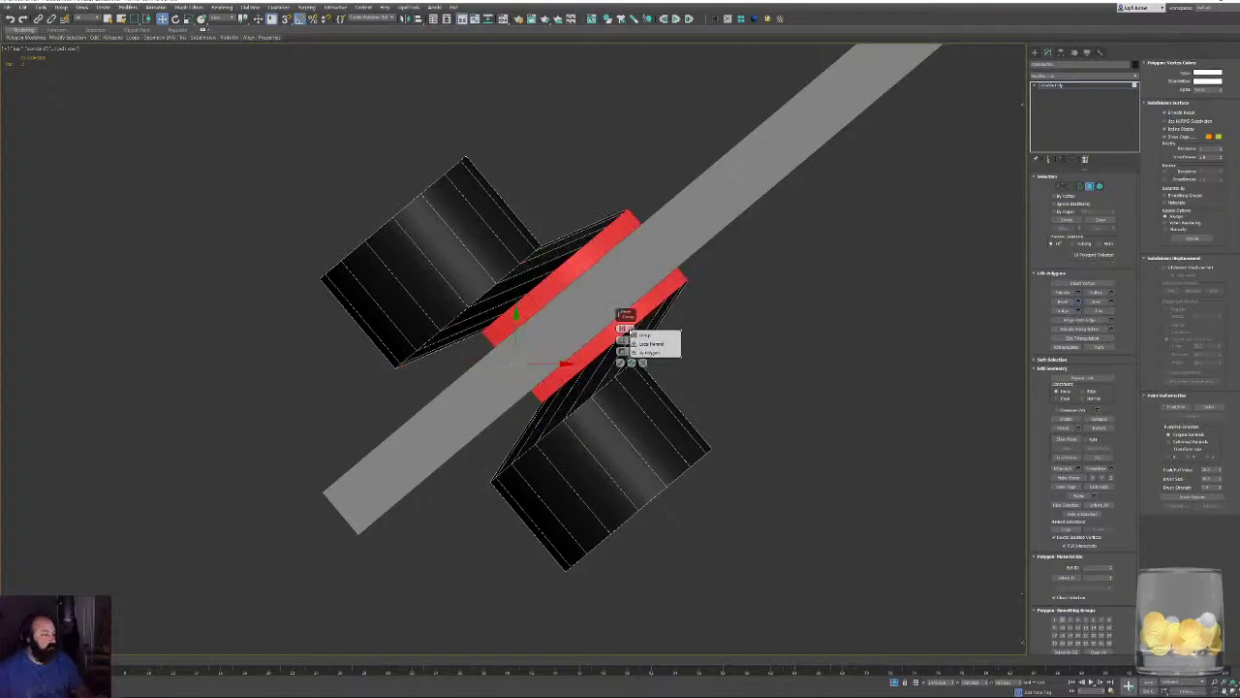
click(651, 344)
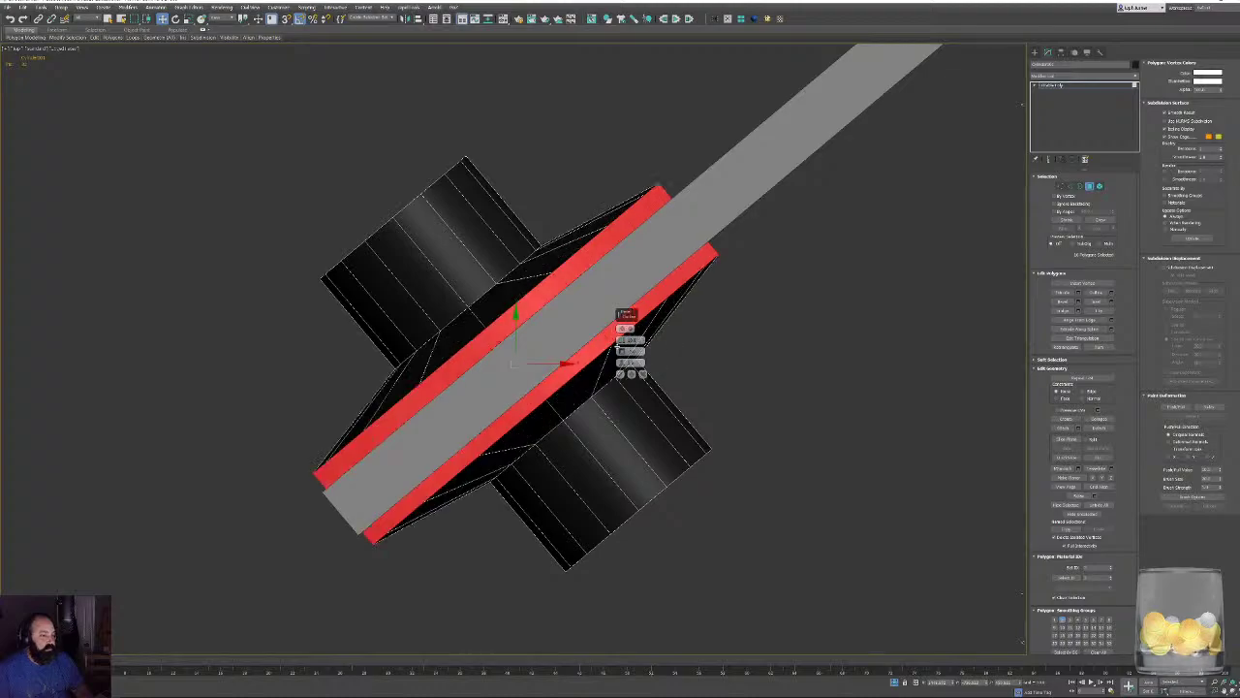
drag(621, 340, 621, 380)
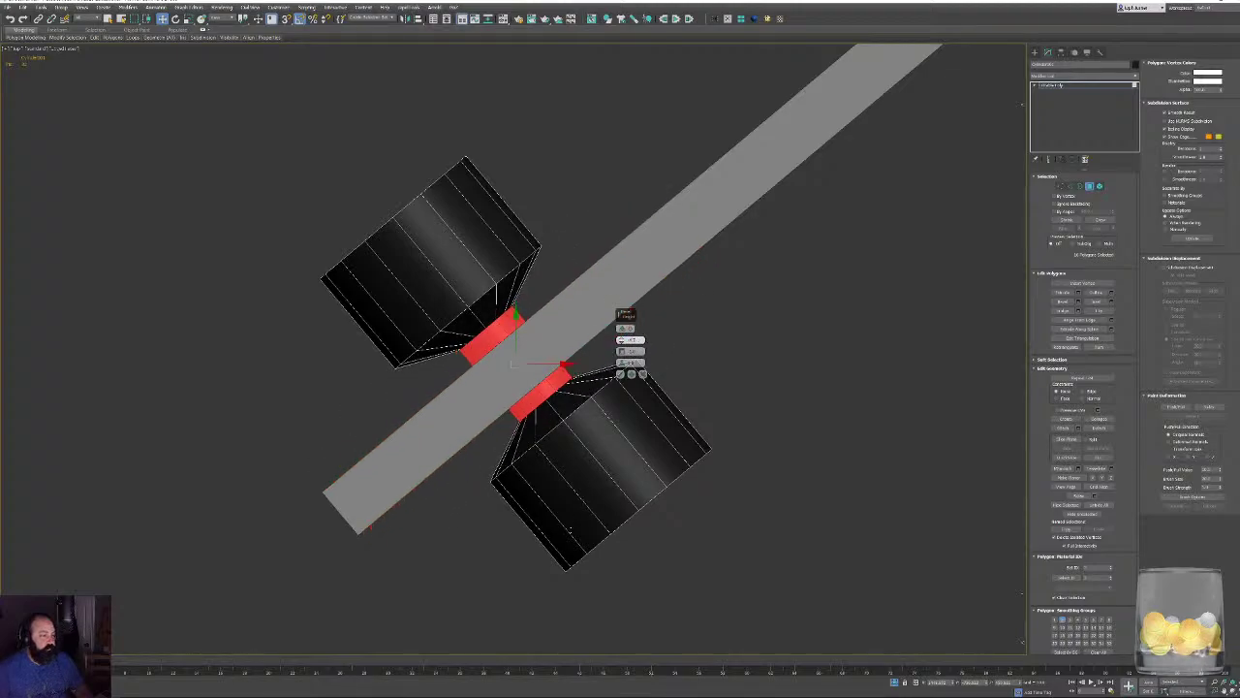
click(620, 374)
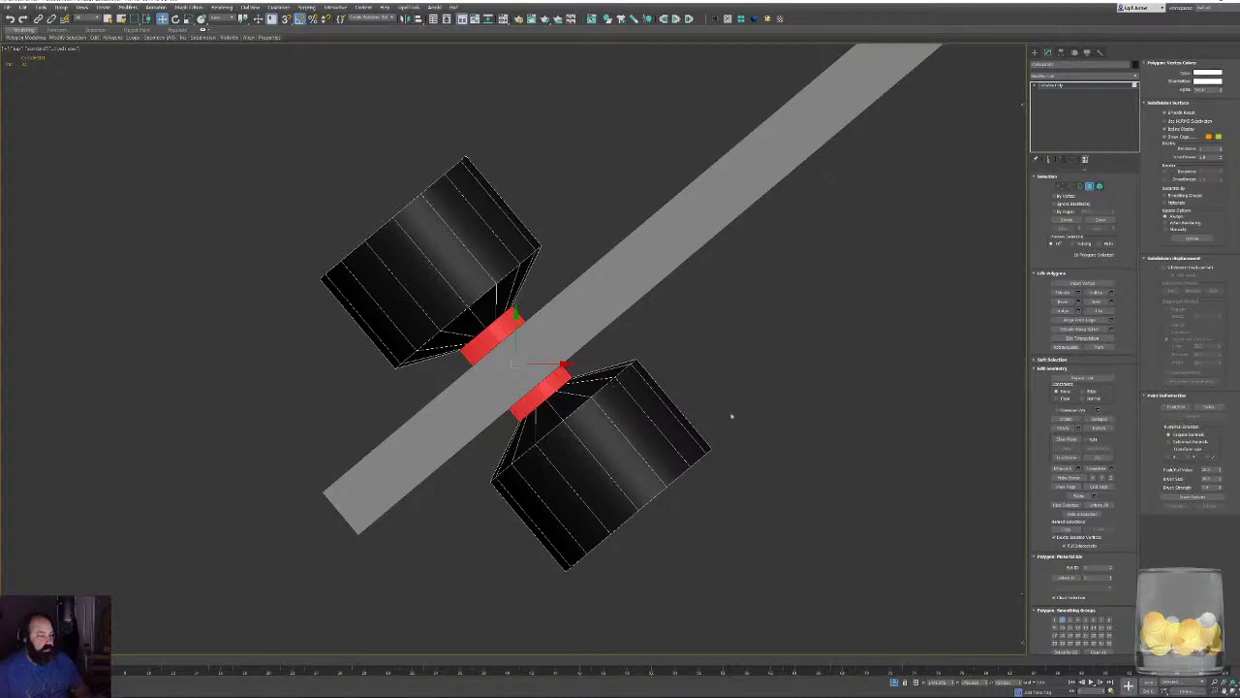
Examine the doorknob's two ends and narrow neck against the door panel from several angles.
key(p)
key(z)
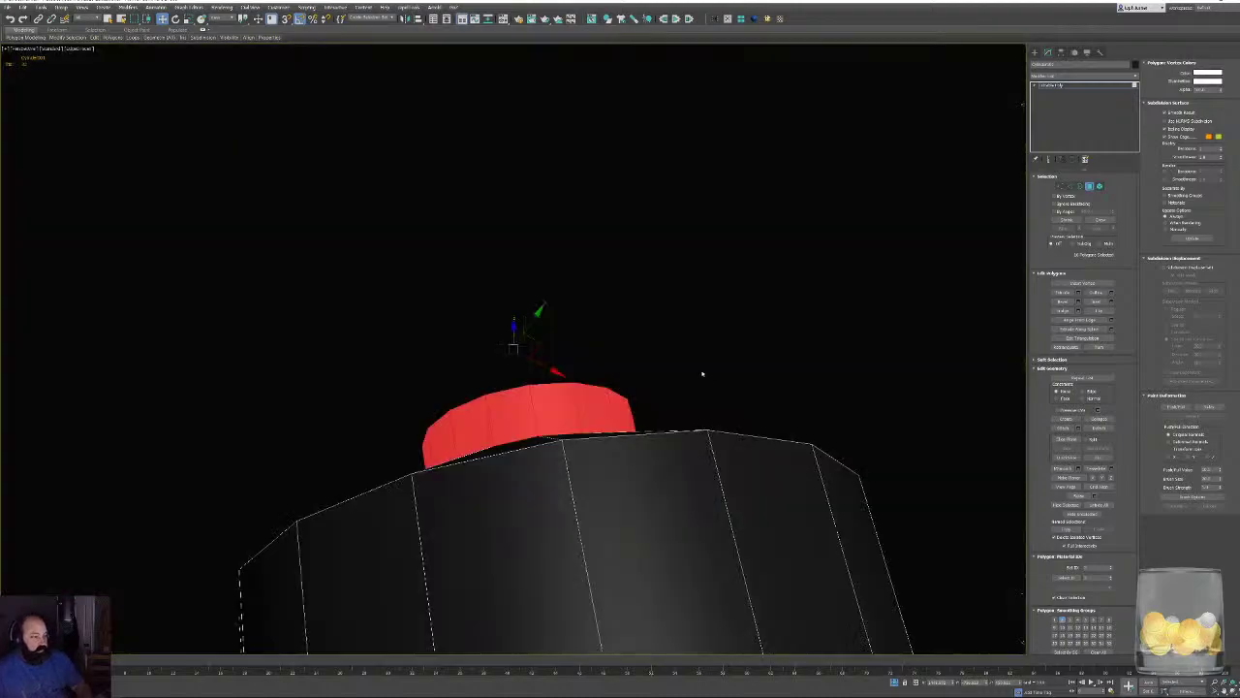
alt+middle_drag(703, 374, 681, 330)
scroll(681, 387, down, 6)
alt+middle_drag(768, 384, 822, 386)
middle_drag(597, 337, 678, 337)
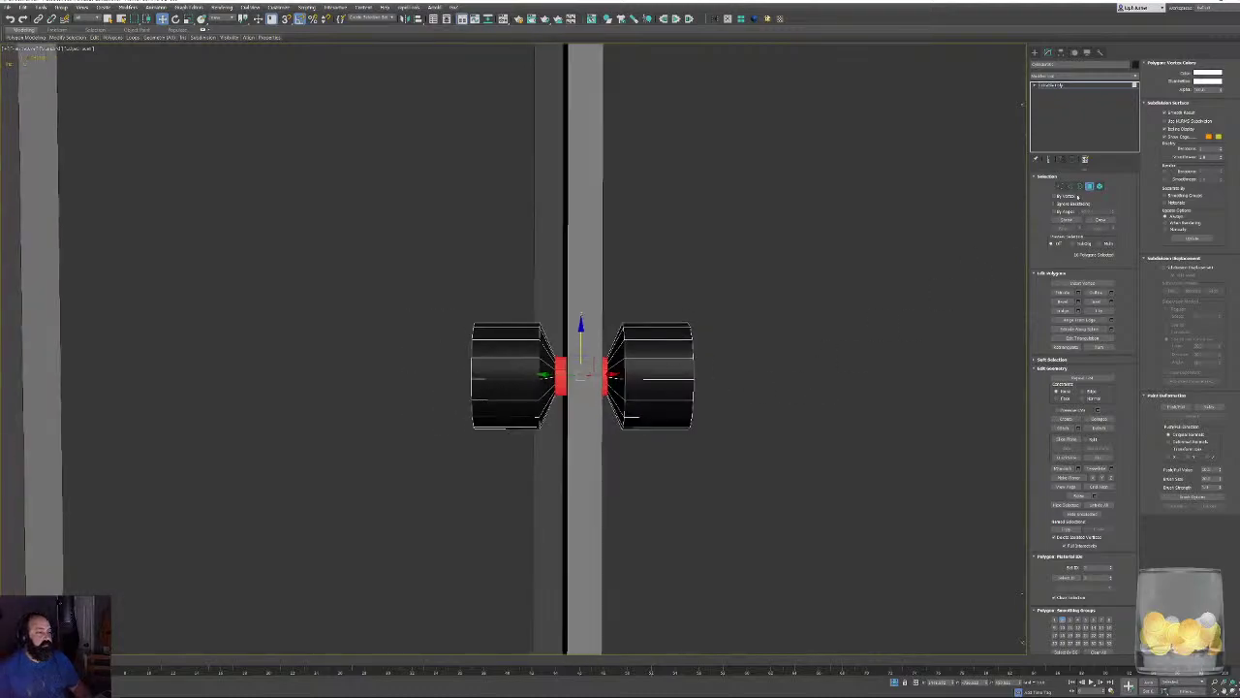
key(2)
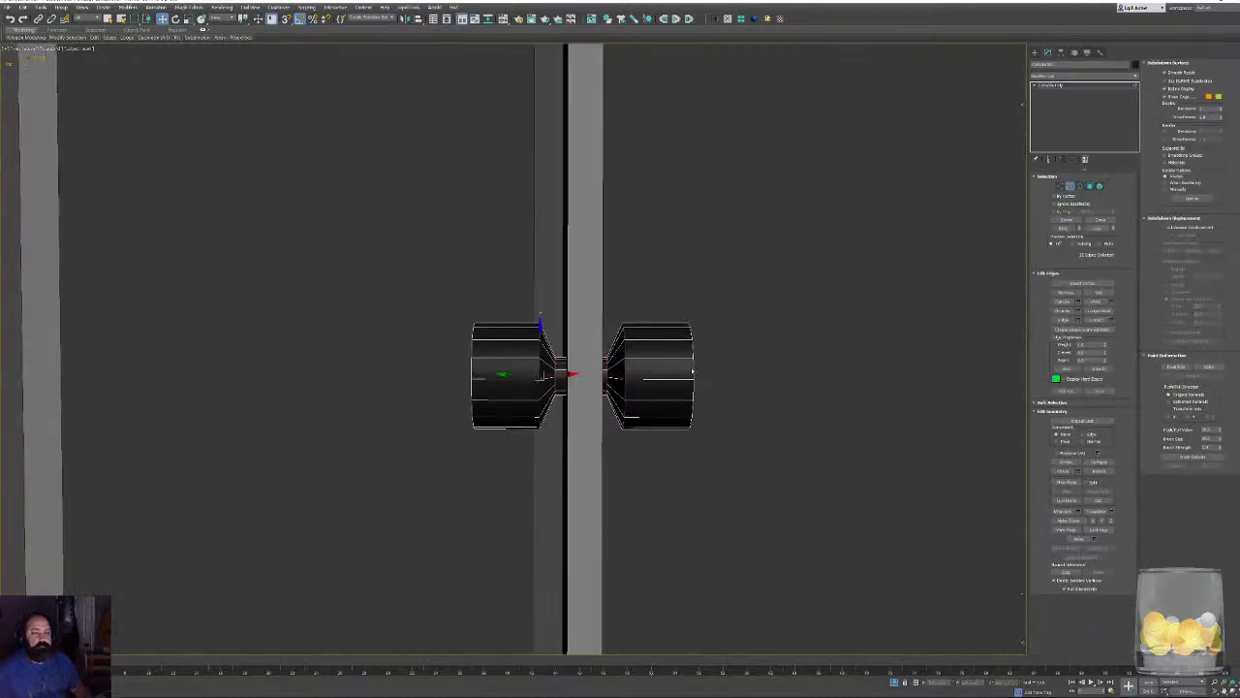
alt+middle_drag(691, 371, 697, 369)
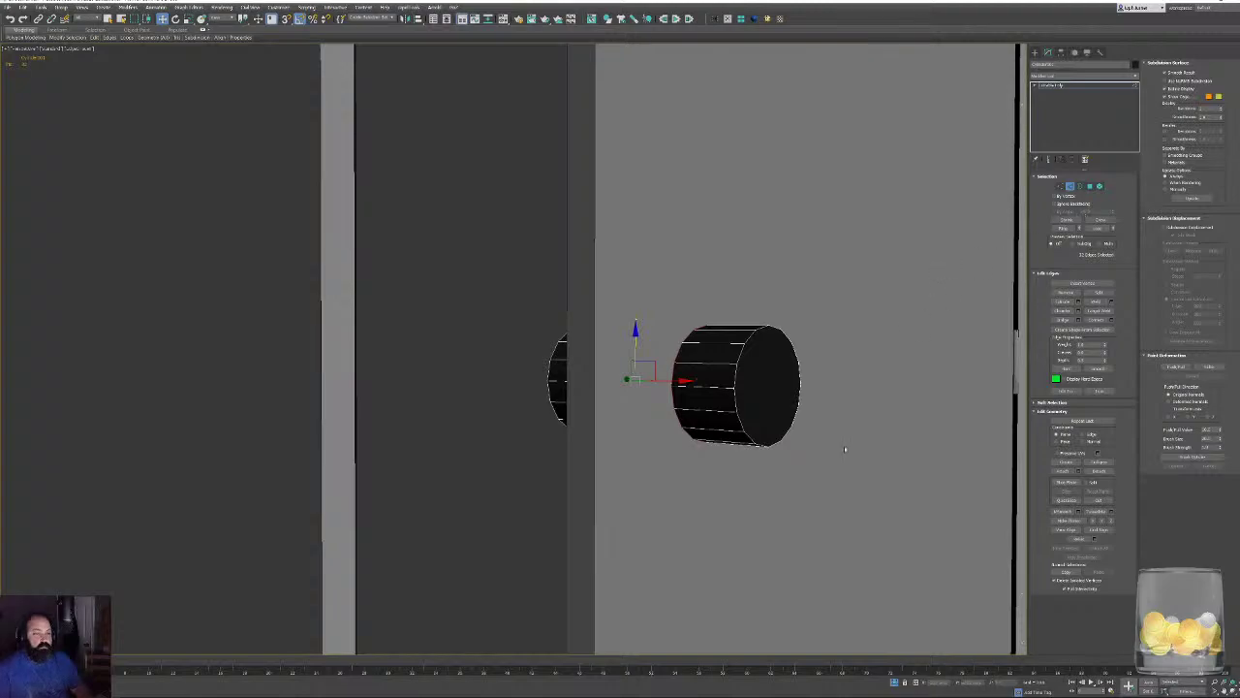
alt+middle_drag(731, 416, 830, 431)
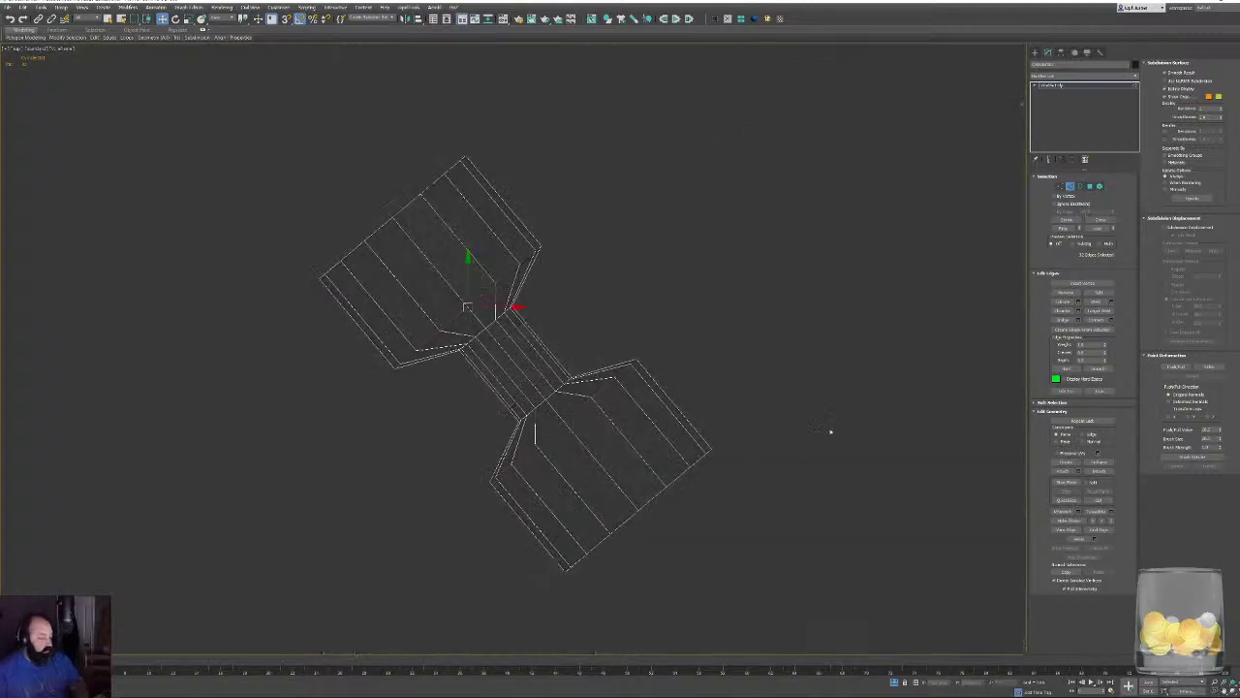
key(z)
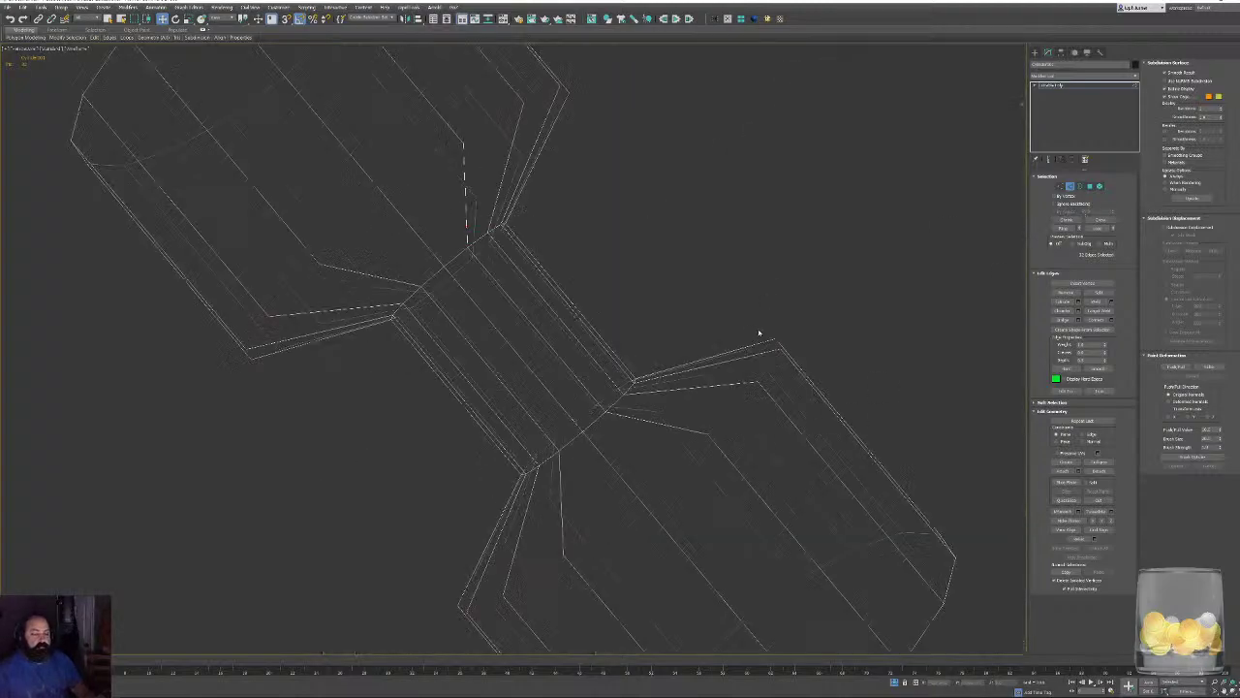
Delete the flat cap polygons at the outer ends of the doorknob.
mouse_move(761, 335)
alt+middle_down()
mouse_move(740, 363)
mouse_move(705, 364)
alt+middle_up()
key(F3)
scroll(704, 365, down, 3)
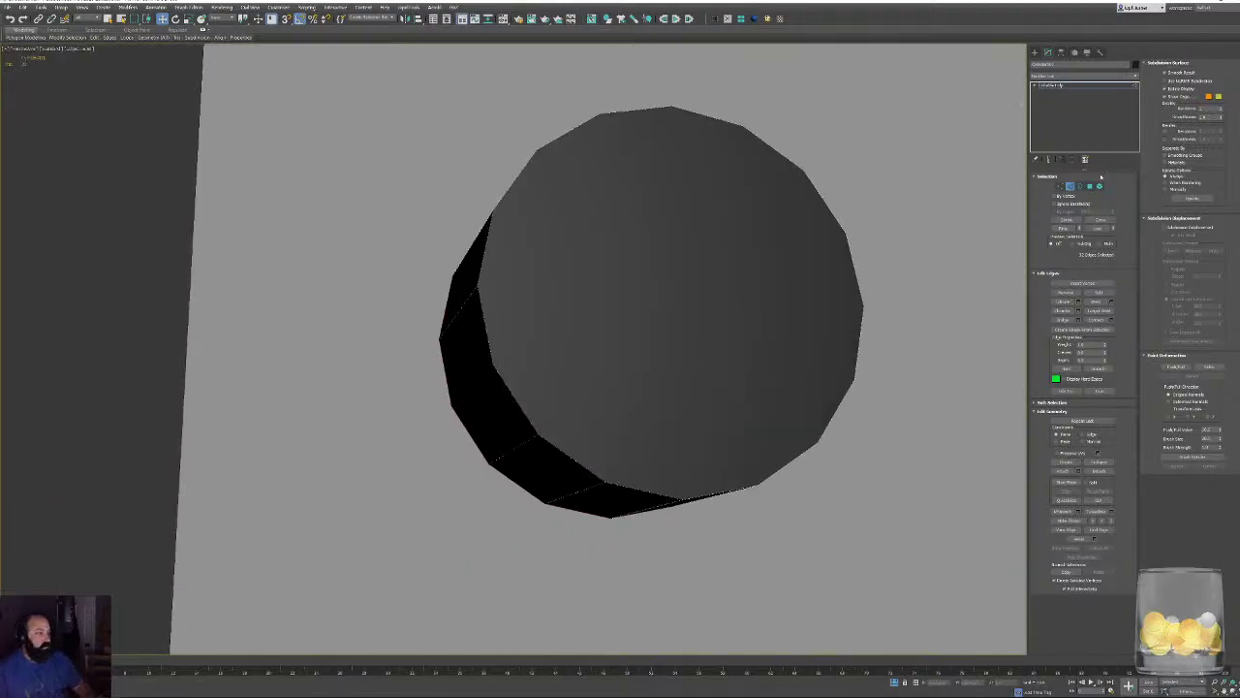
key(4)
click(542, 301)
alt+middle_drag(542, 301, 353, 337)
click(353, 337)
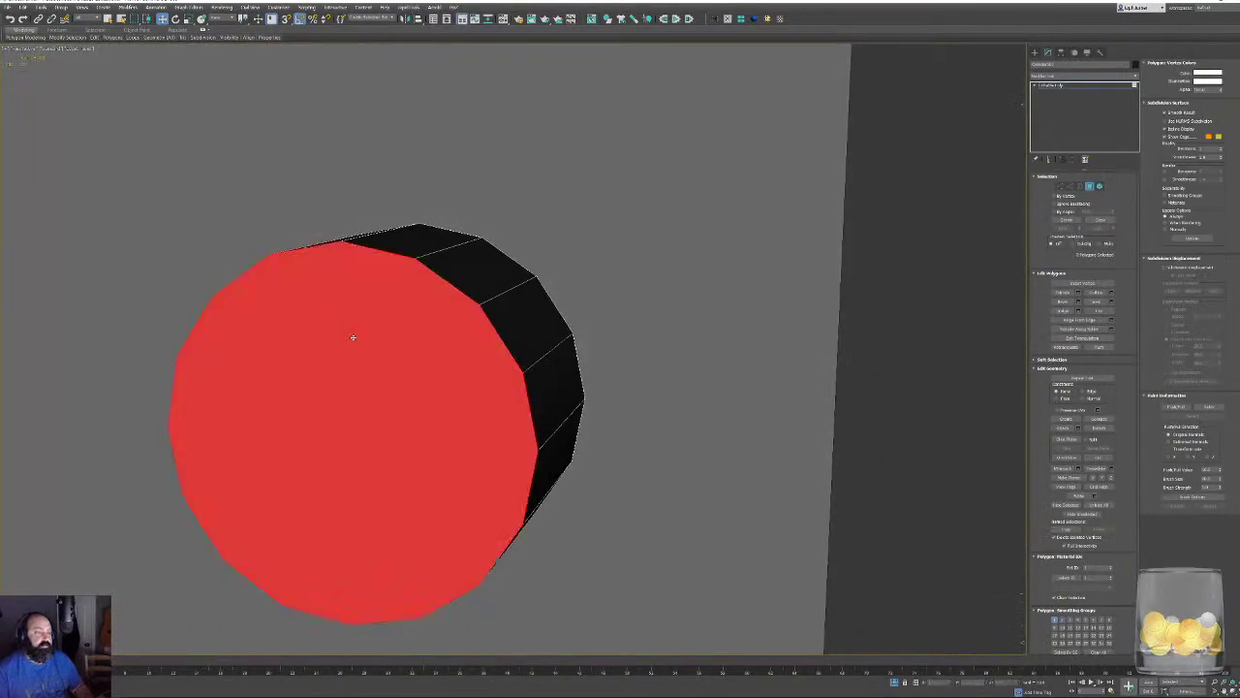
key(Delete)
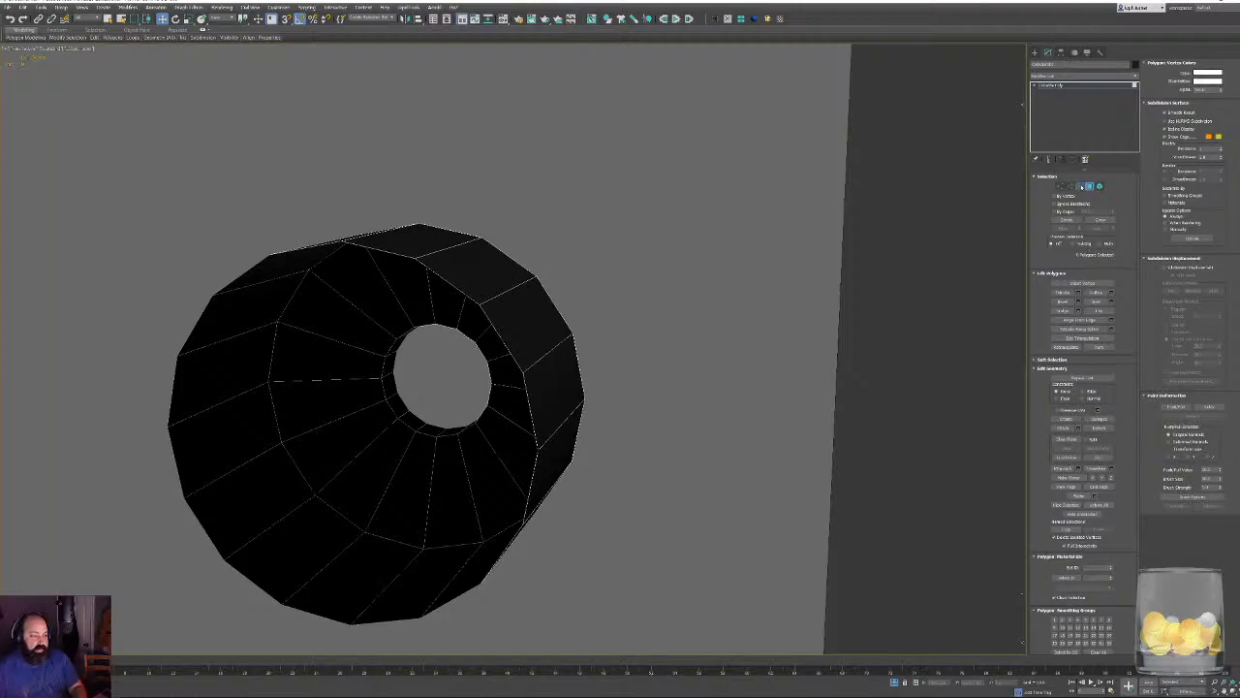
Bridge the opposite rim edges across both open ends of the doorknob with parallel strips of polygons.
key(3)
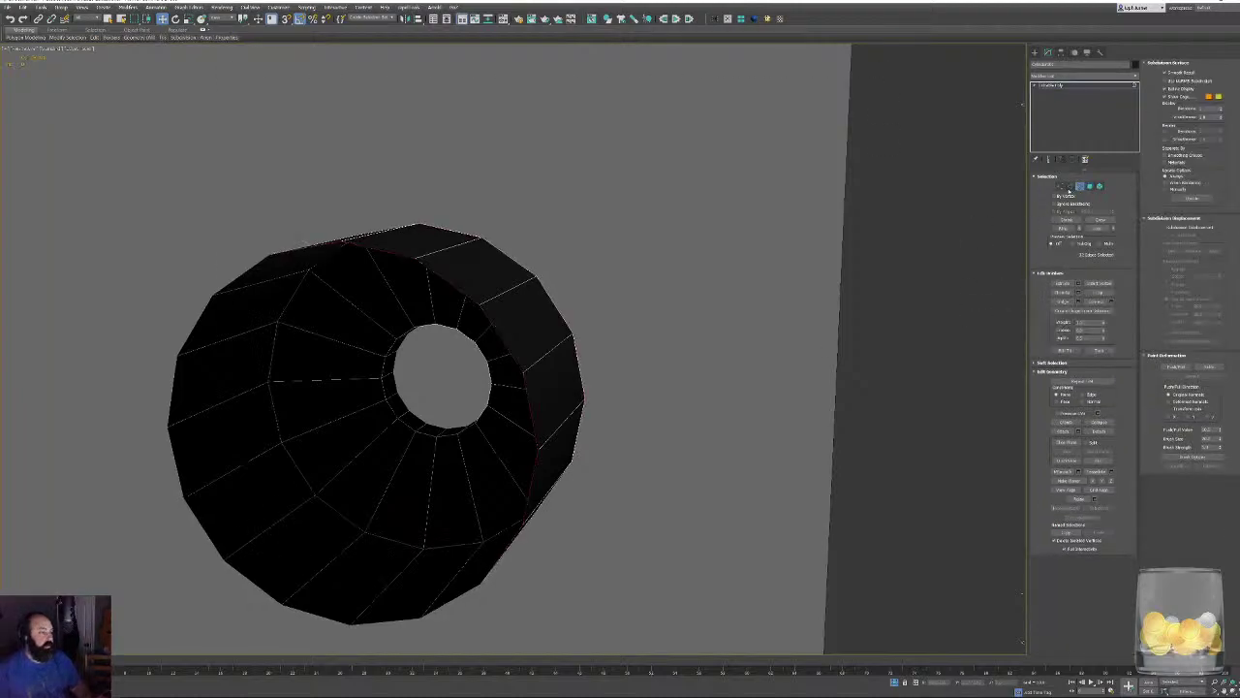
click(1069, 187)
alt+middle_drag(553, 456, 503, 457)
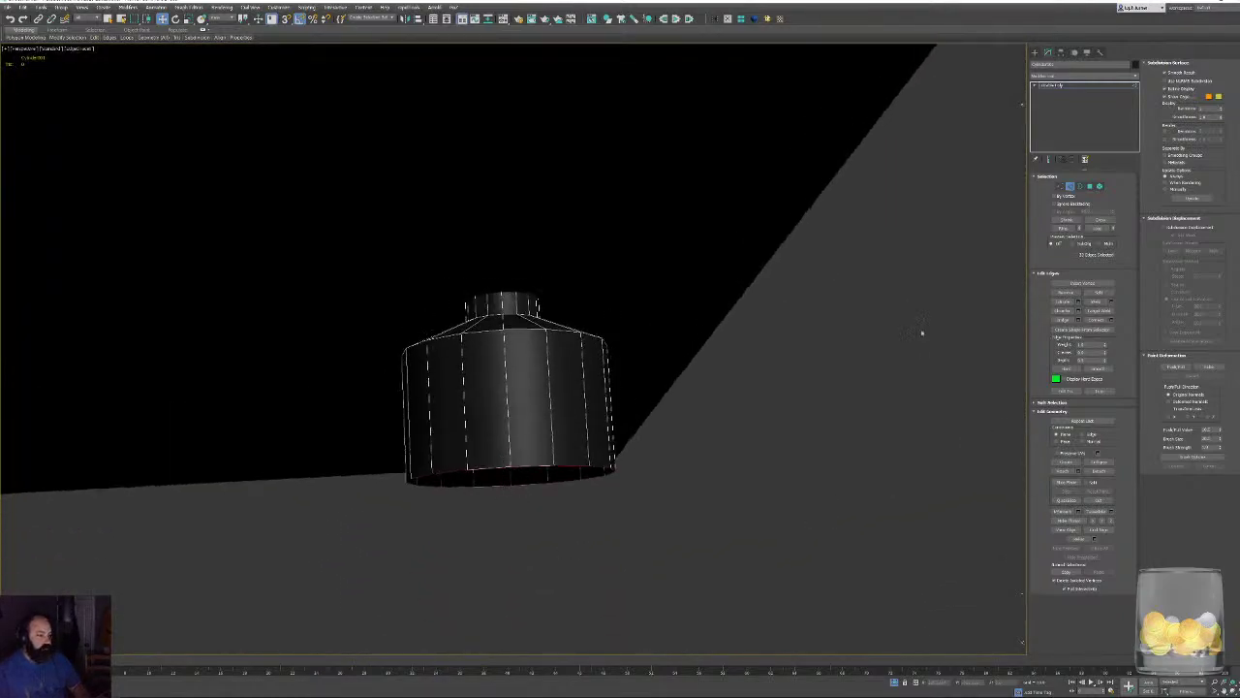
alt+middle_drag(922, 333, 538, 339)
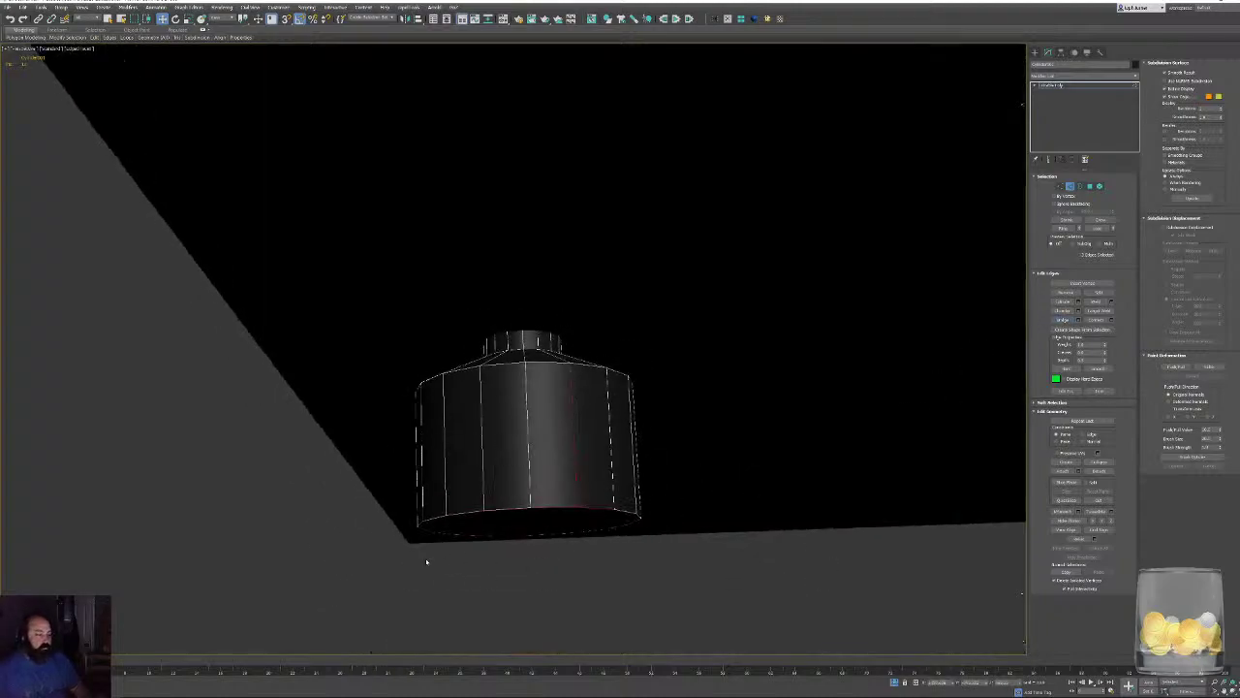
click(1079, 187)
click(1070, 187)
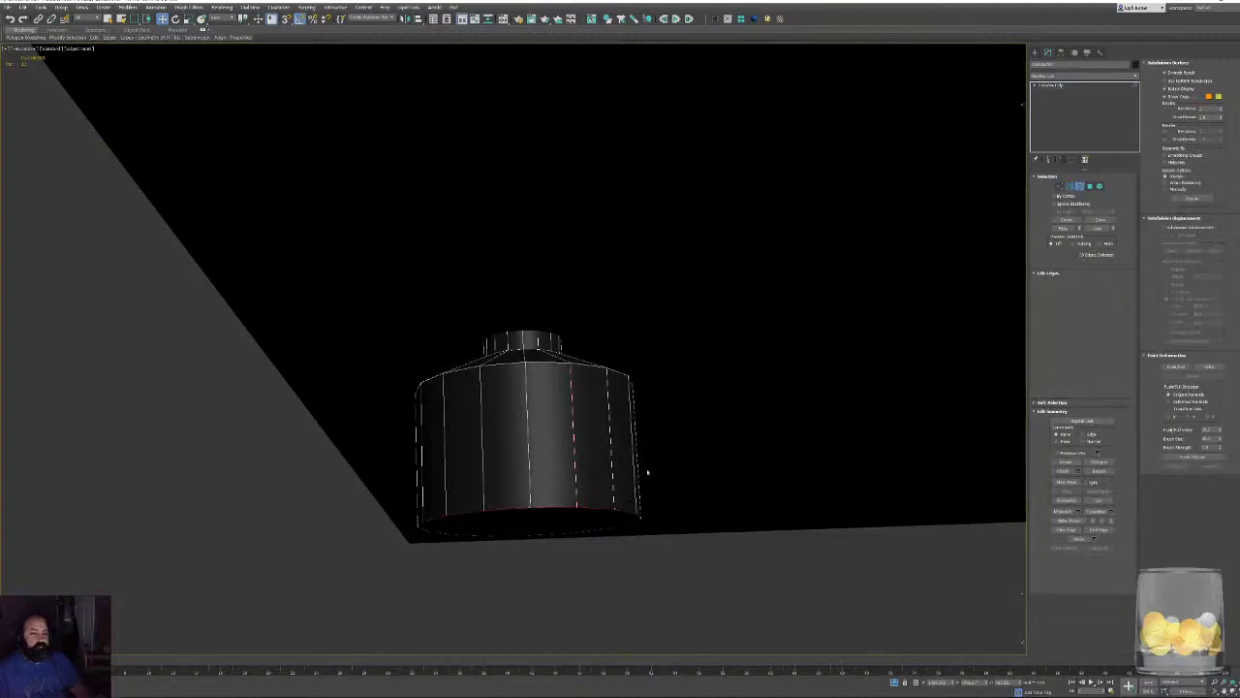
ctrl+double_click(521, 506)
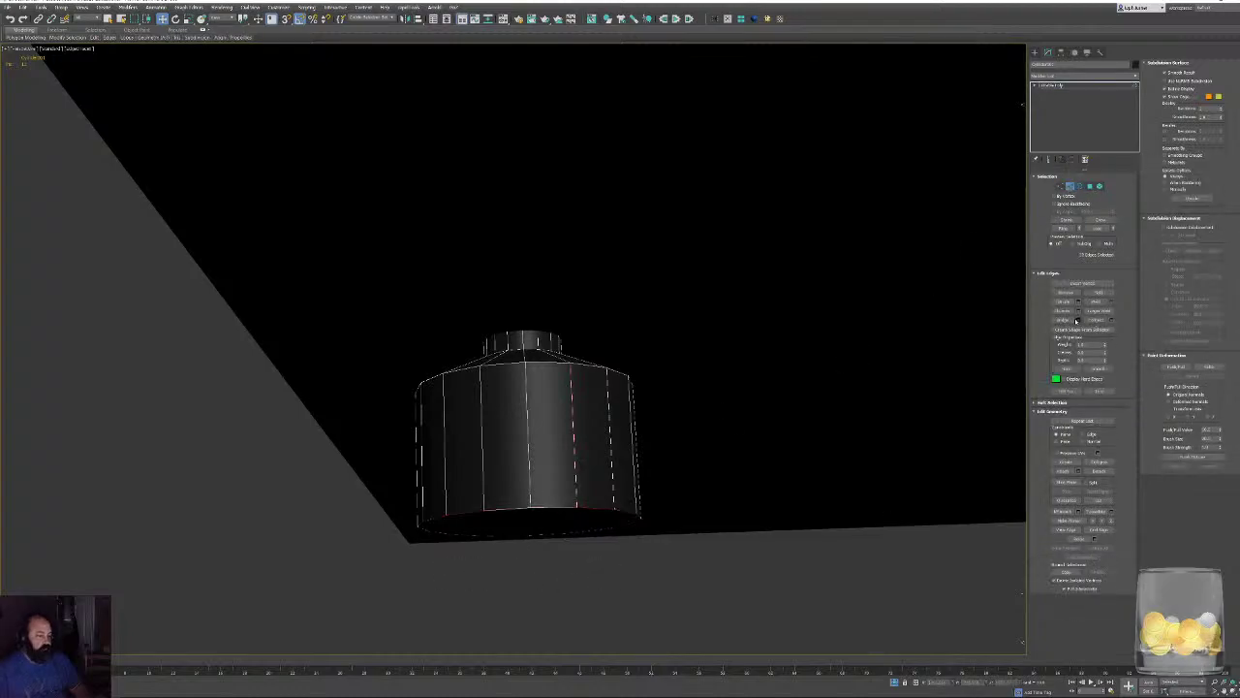
alt+middle_drag(681, 493, 728, 351)
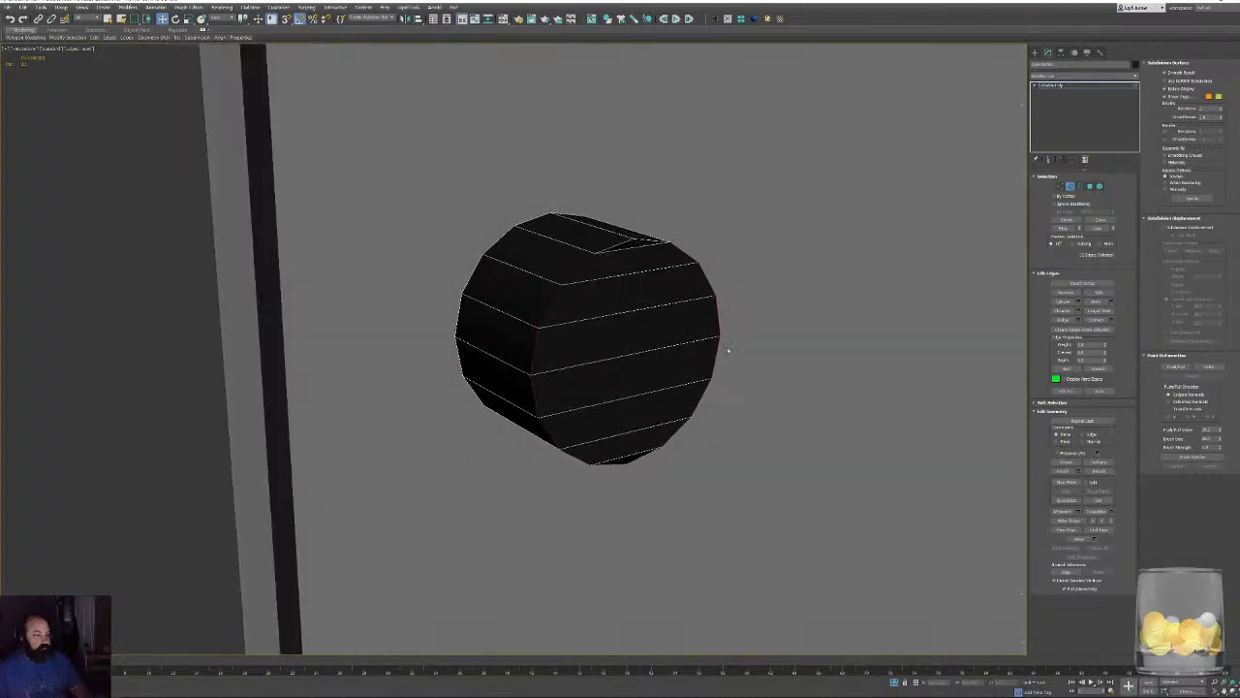
Cap the remaining open borders at the upper and lower parts of the doorknob's end faces.
click(1080, 185)
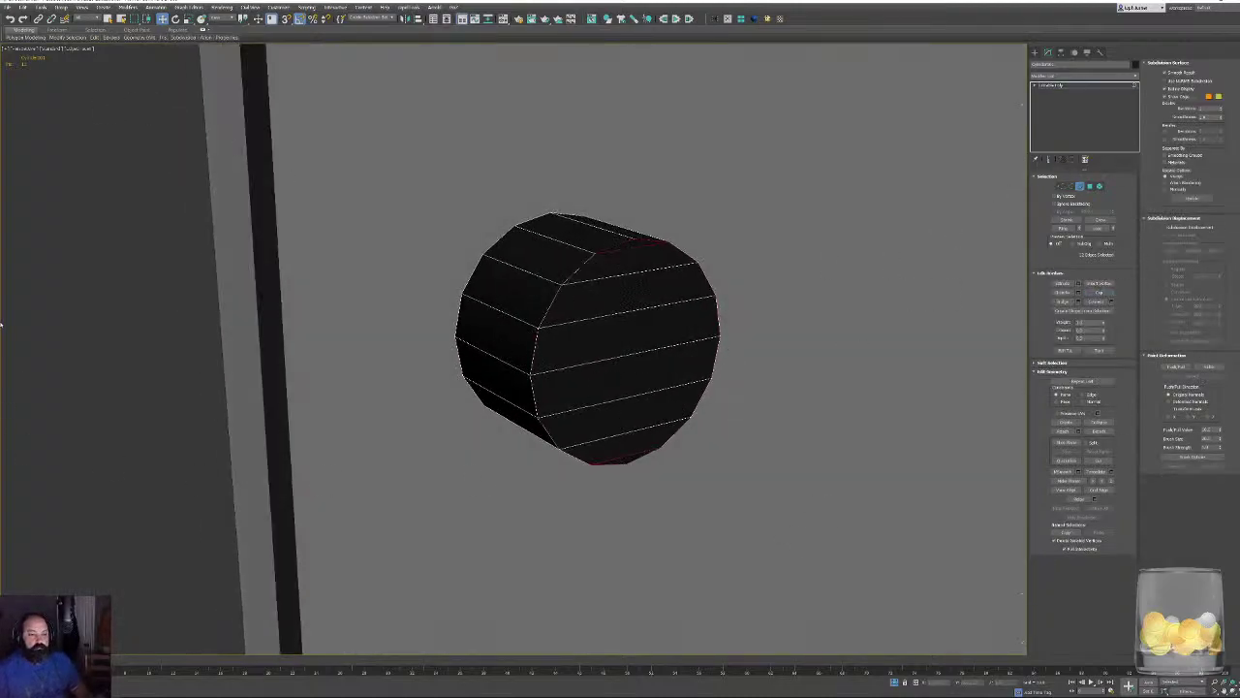
mouse_move(822, 334)
alt+middle_down()
mouse_move(529, 388)
mouse_move(804, 337)
alt+middle_up()
scroll(506, 398, down, 3)
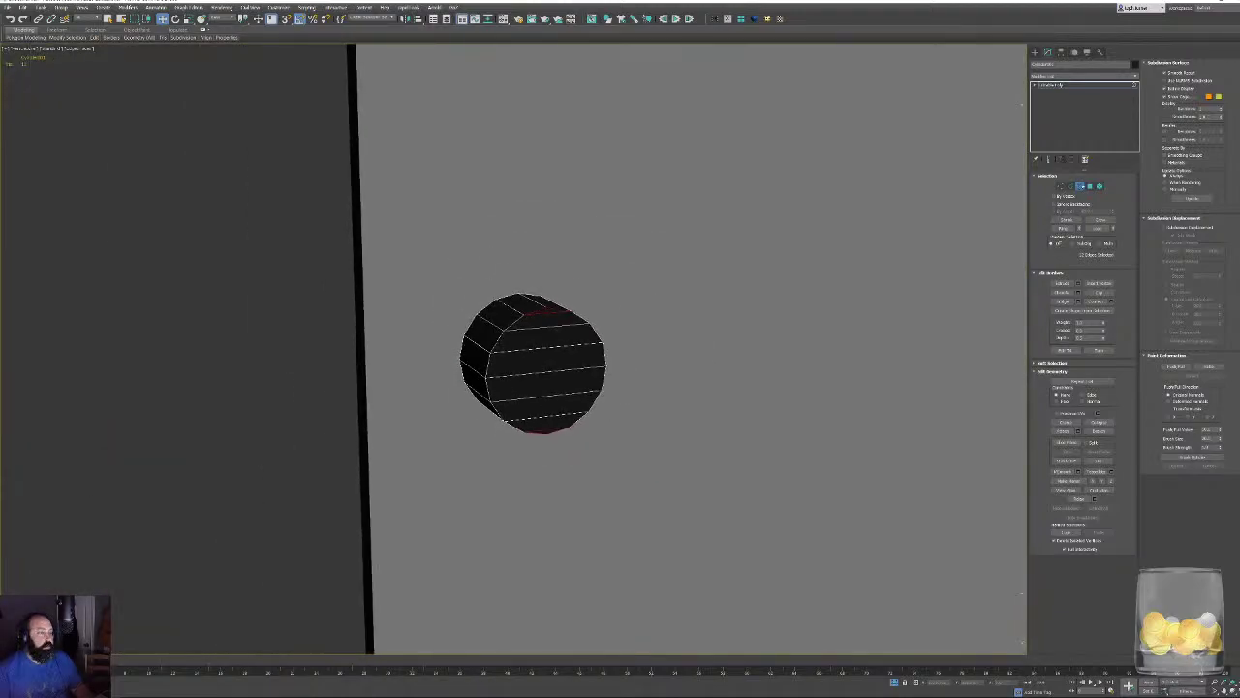
click(1079, 185)
Attach the doorknob to the door and frame object as one editable poly.
key(F4)
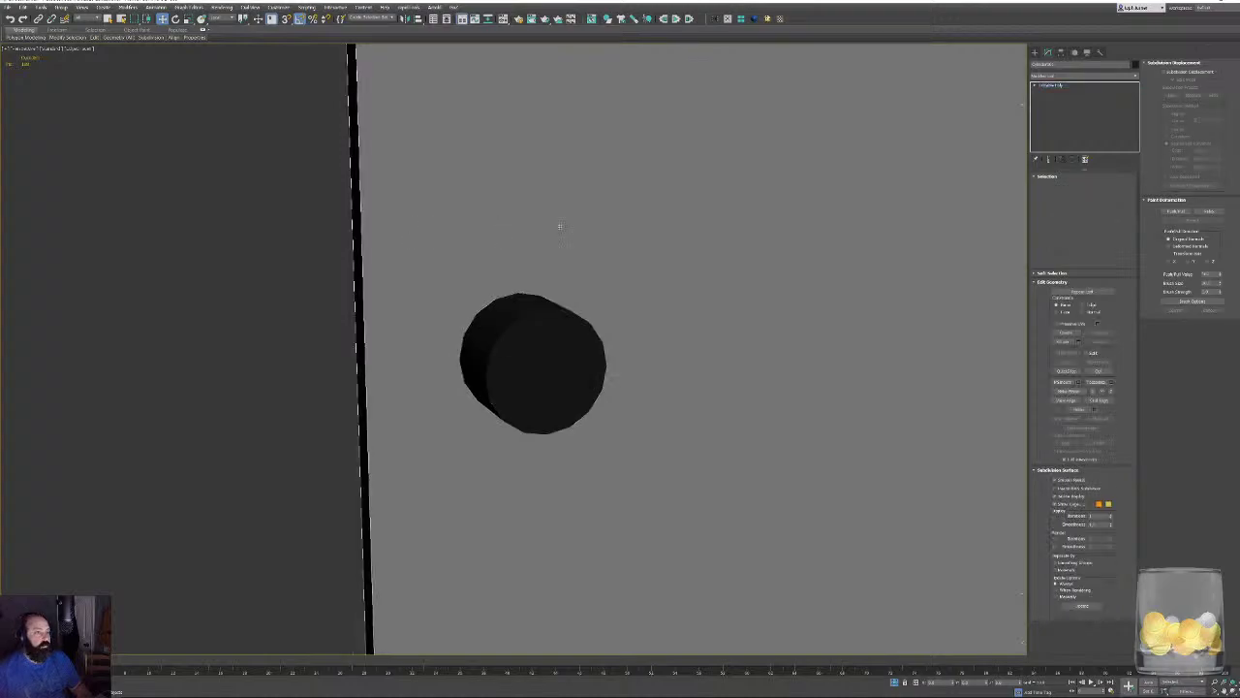
click(1071, 342)
alt+middle_drag(573, 352, 627, 355)
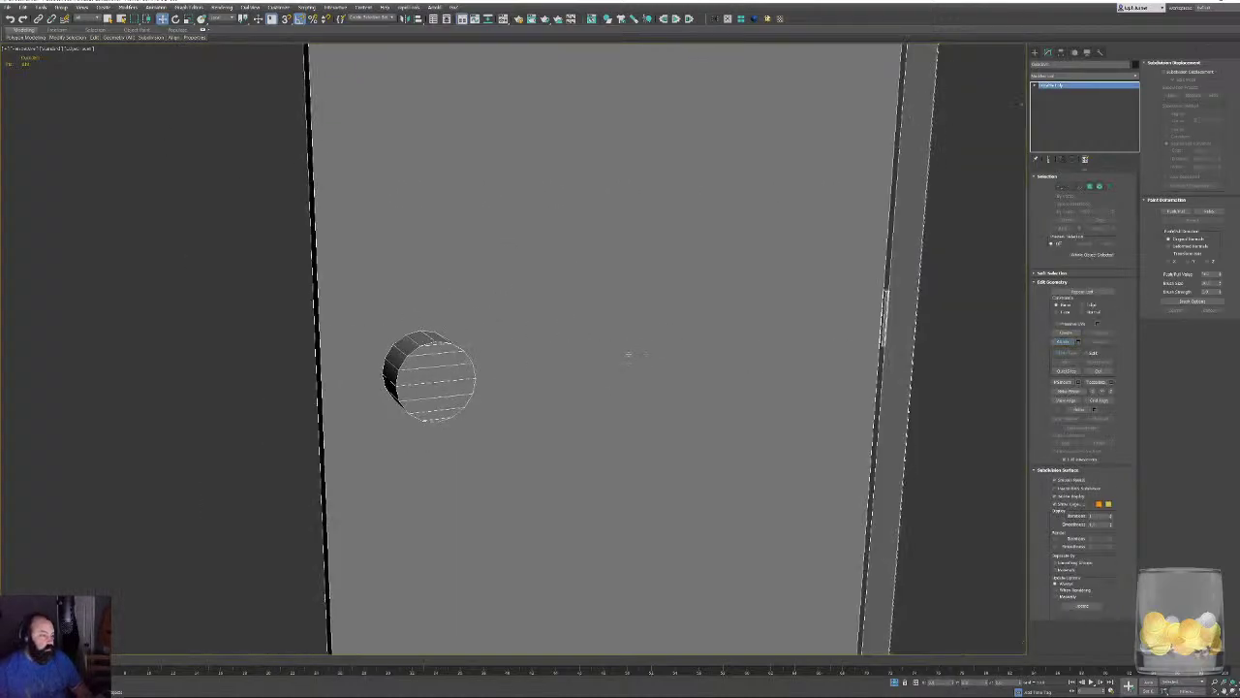
scroll(632, 357, down, 5)
alt+middle_drag(698, 379, 664, 379)
scroll(665, 378, up, 4)
right_click(665, 379)
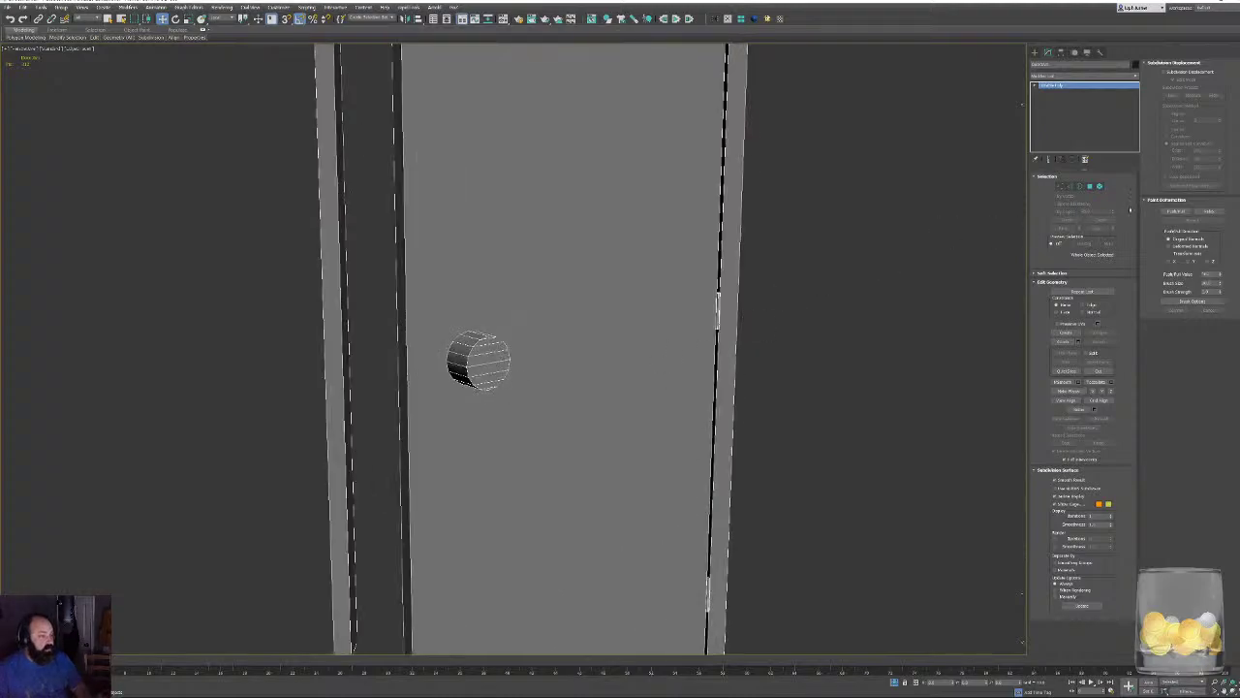
Select the doorknob element and scale it down uniformly in proportion to the door panel.
click(1100, 185)
click(473, 349)
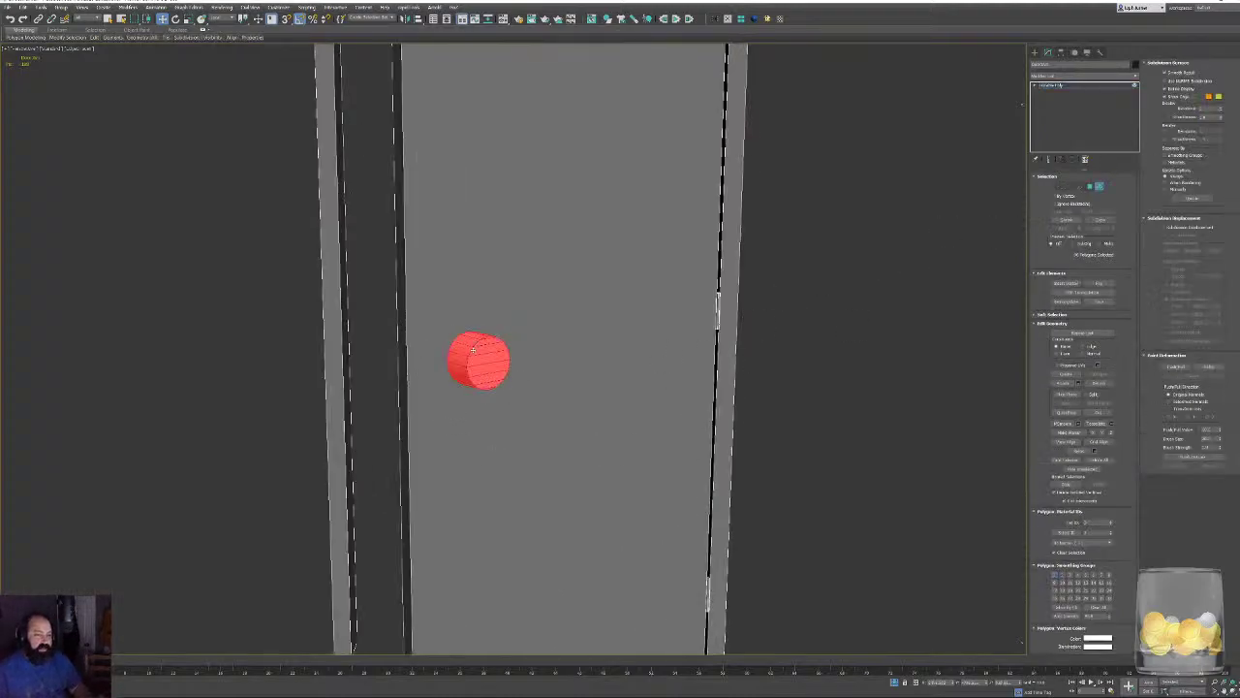
key(r)
drag(473, 348, 463, 381)
alt+middle_drag(463, 381, 524, 407)
key(w)
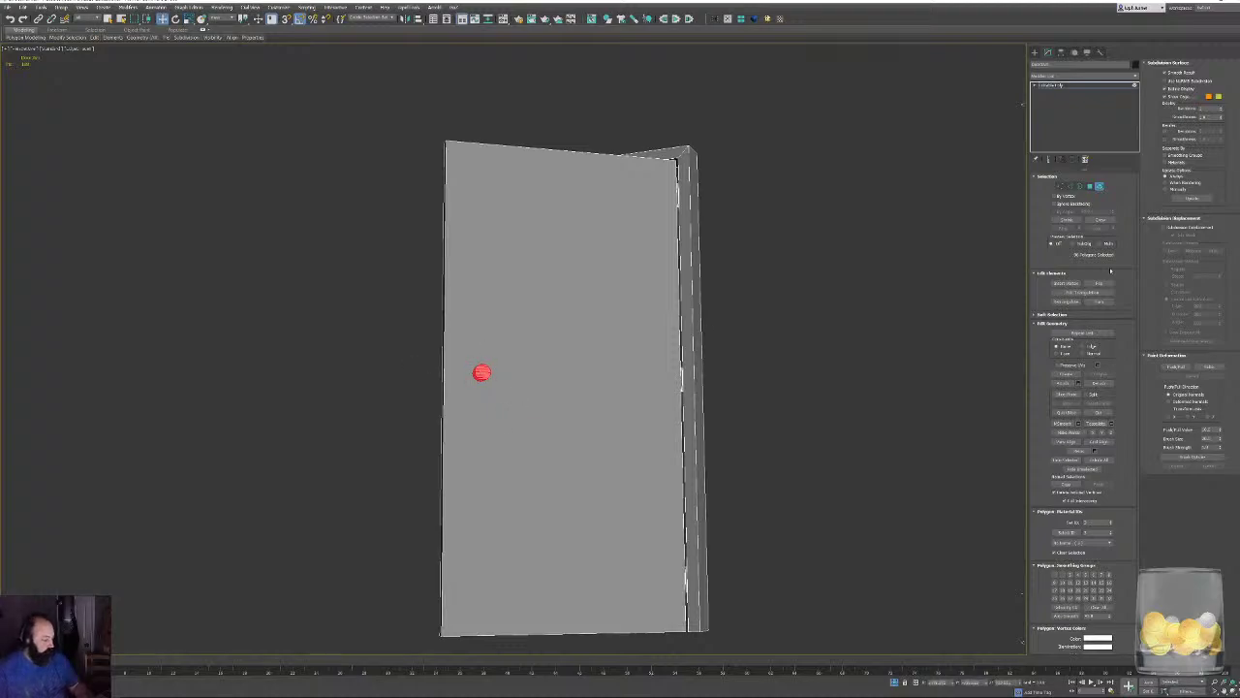
Lower the doorknob element slightly on the door and shift it along the panel closer to the door's free edge.
key(4)
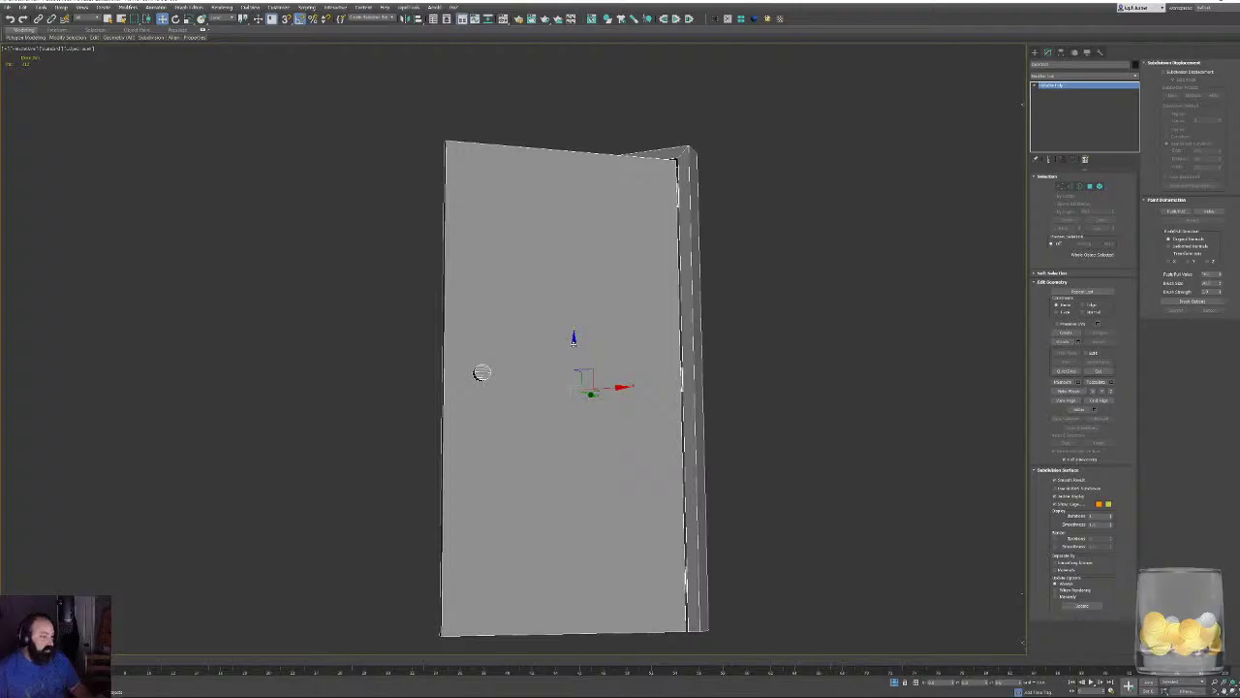
click(1098, 187)
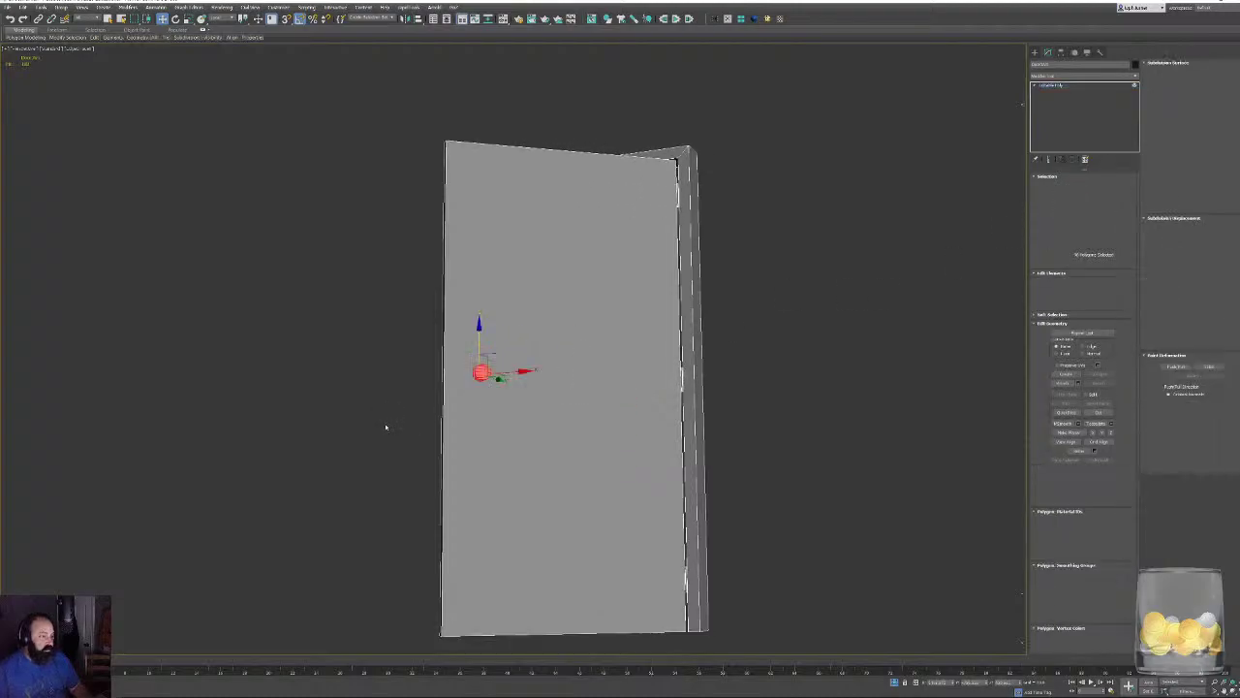
drag(480, 327, 479, 351)
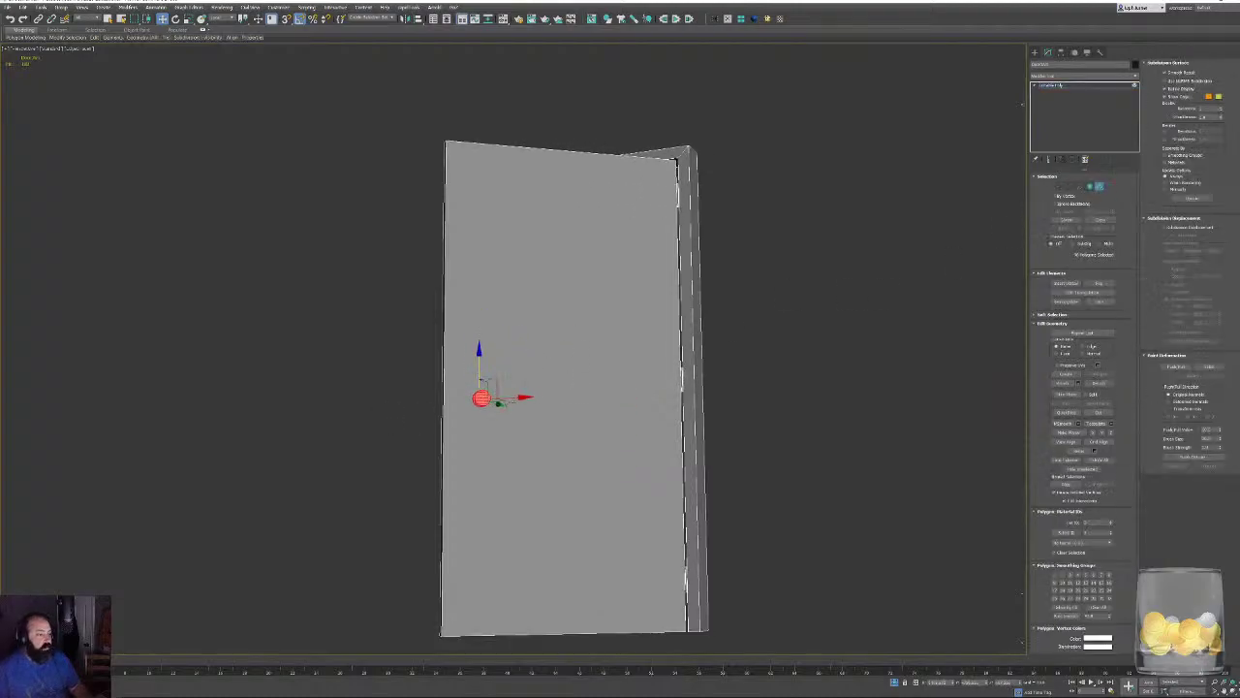
alt+middle_drag(482, 354, 501, 452)
key(t)
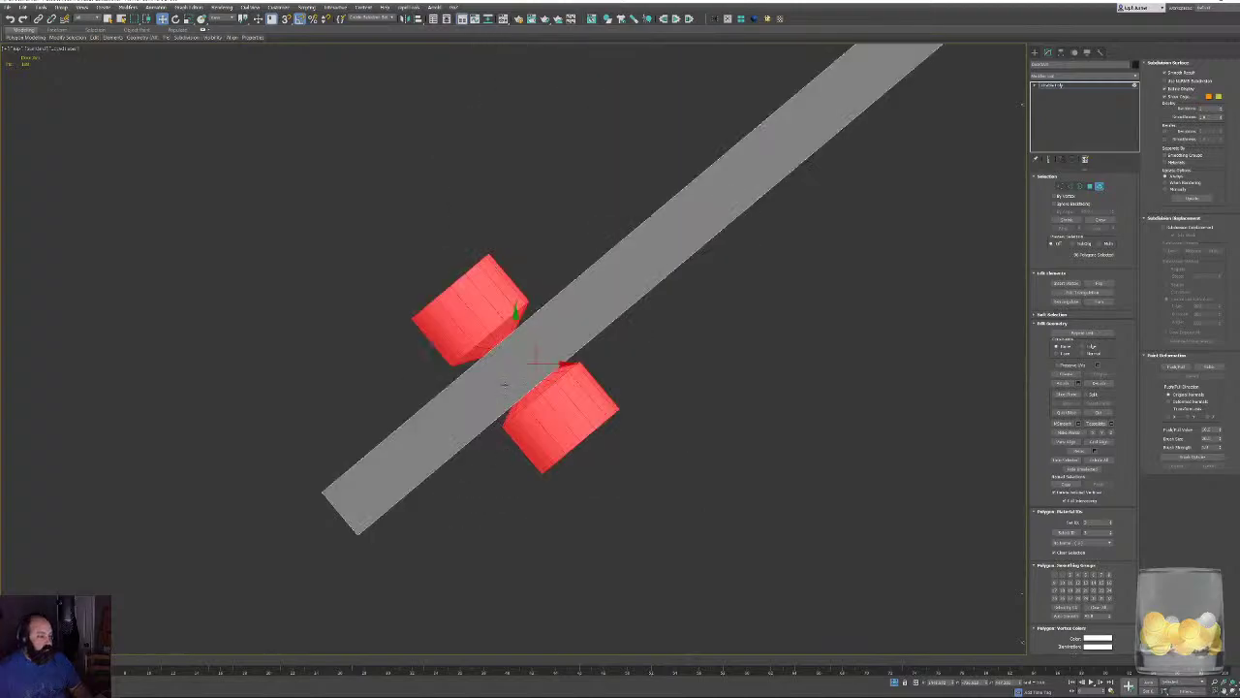
drag(534, 346, 454, 417)
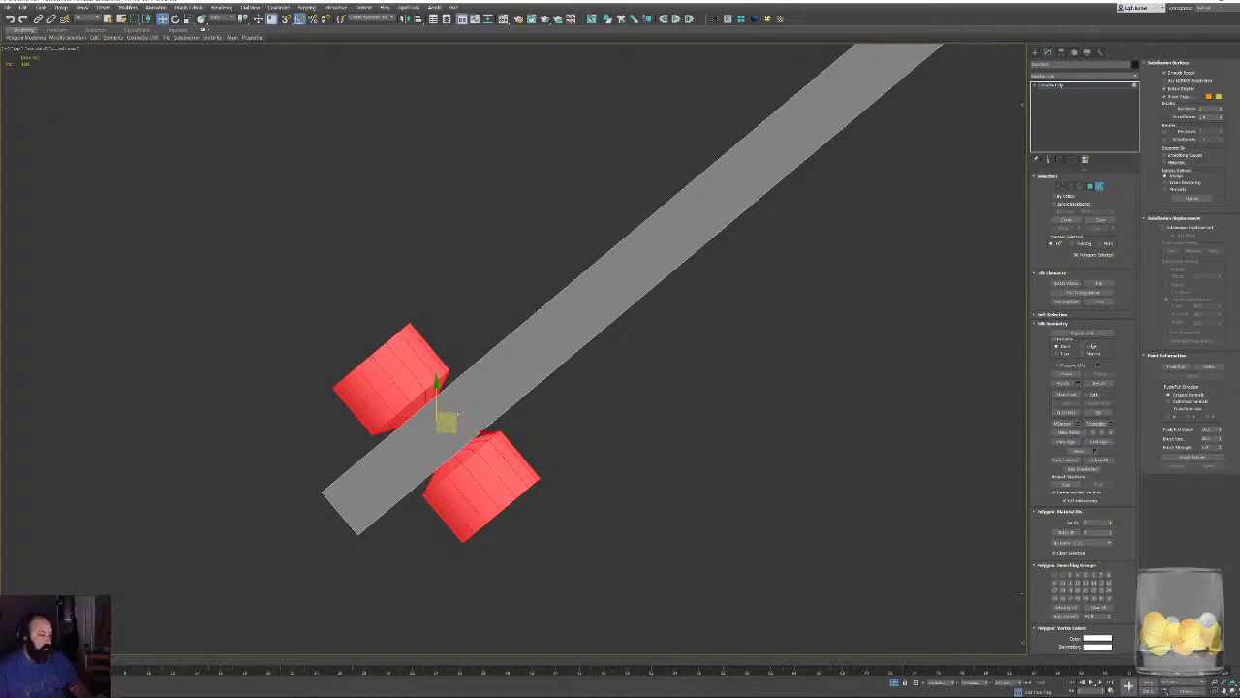
Examine the repositioned doorknob against the door panel from both sides of the door.
key(p)
key(z)
alt+middle_drag(681, 401, 551, 468)
scroll(551, 468, down, 3)
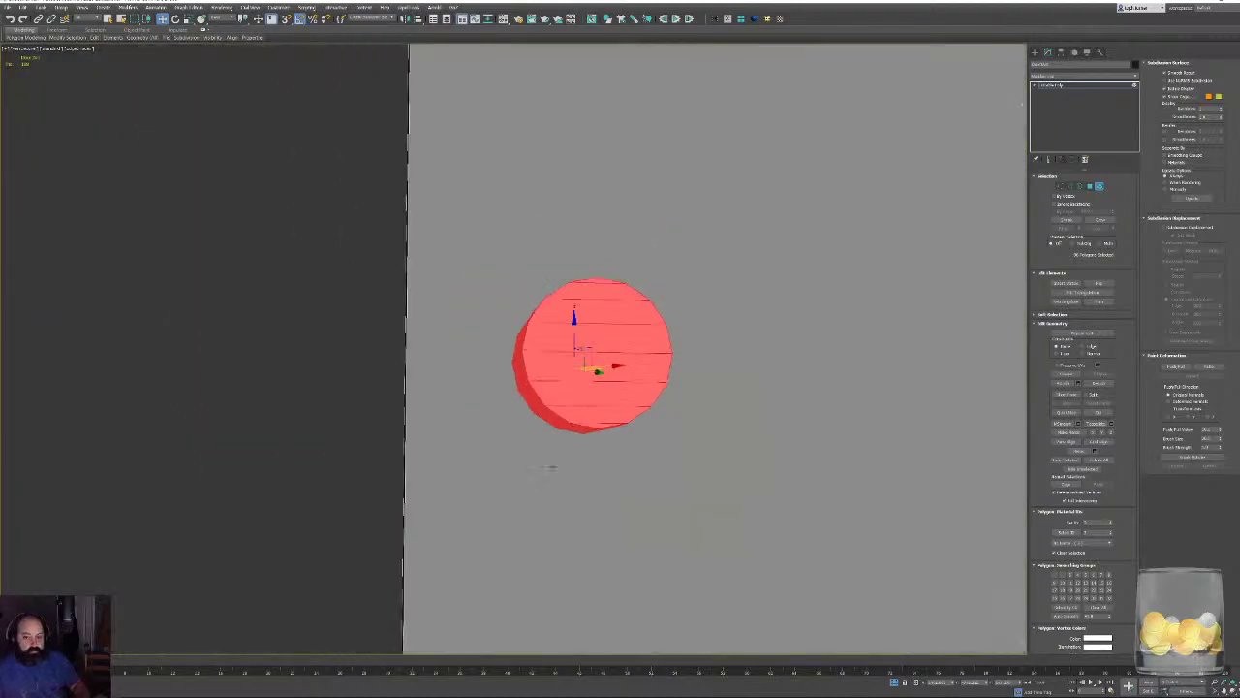
key(Delete)
alt+middle_drag(393, 347, 806, 346)
scroll(581, 407, down, 3)
click(1101, 187)
scroll(849, 325, down, 3)
key(F4)
scroll(463, 271, up, 5)
scroll(518, 349, up, 5)
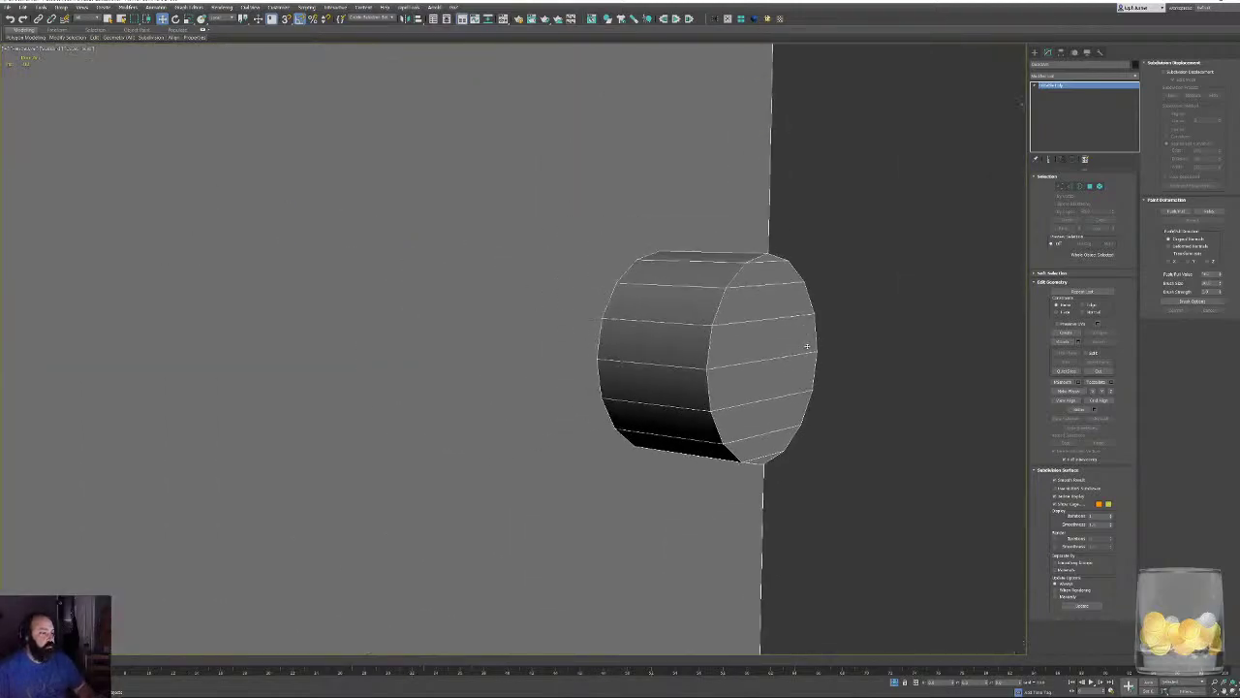
Try to chamfer both the outer and the door-side rim edge loops of the doorknob.
click(1070, 186)
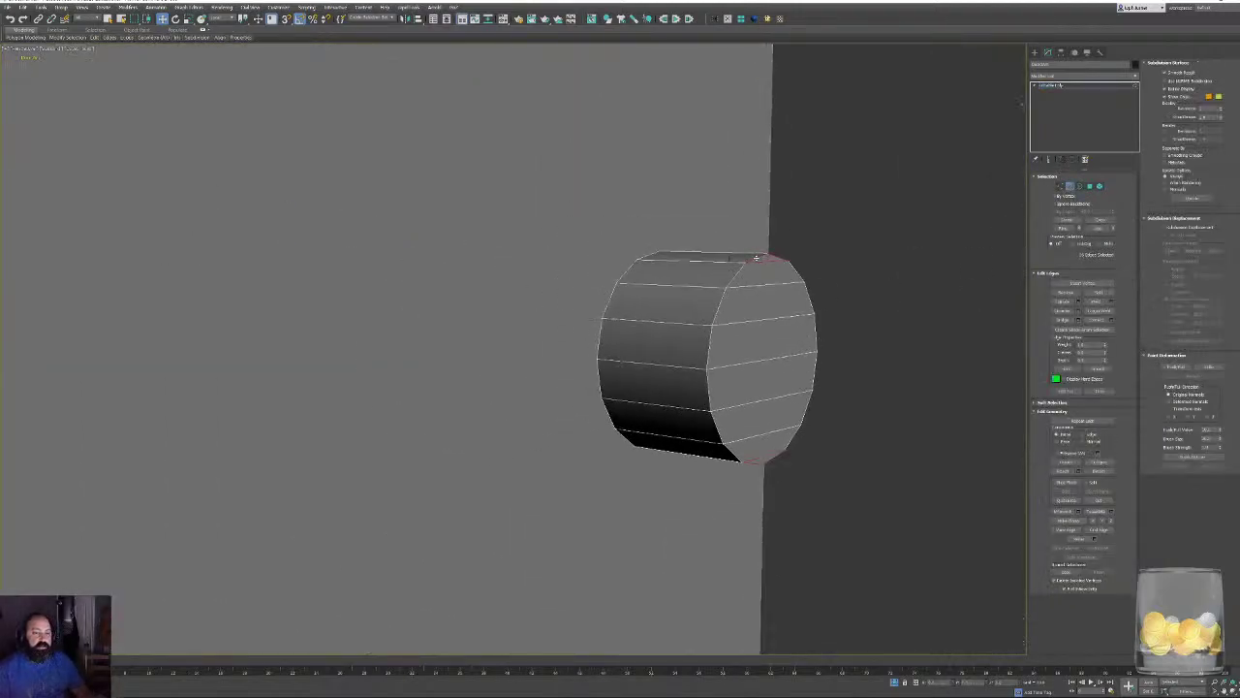
double_click(757, 258)
ctrl+double_click(773, 254)
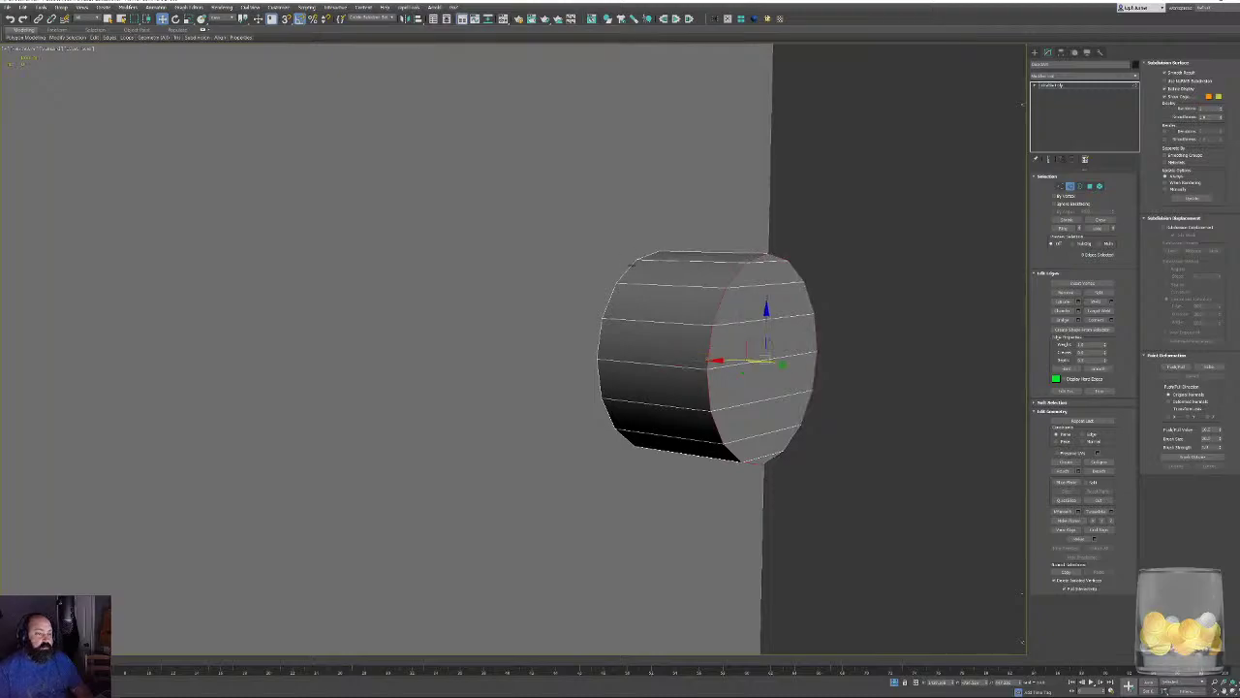
ctrl+double_click(632, 265)
click(1079, 311)
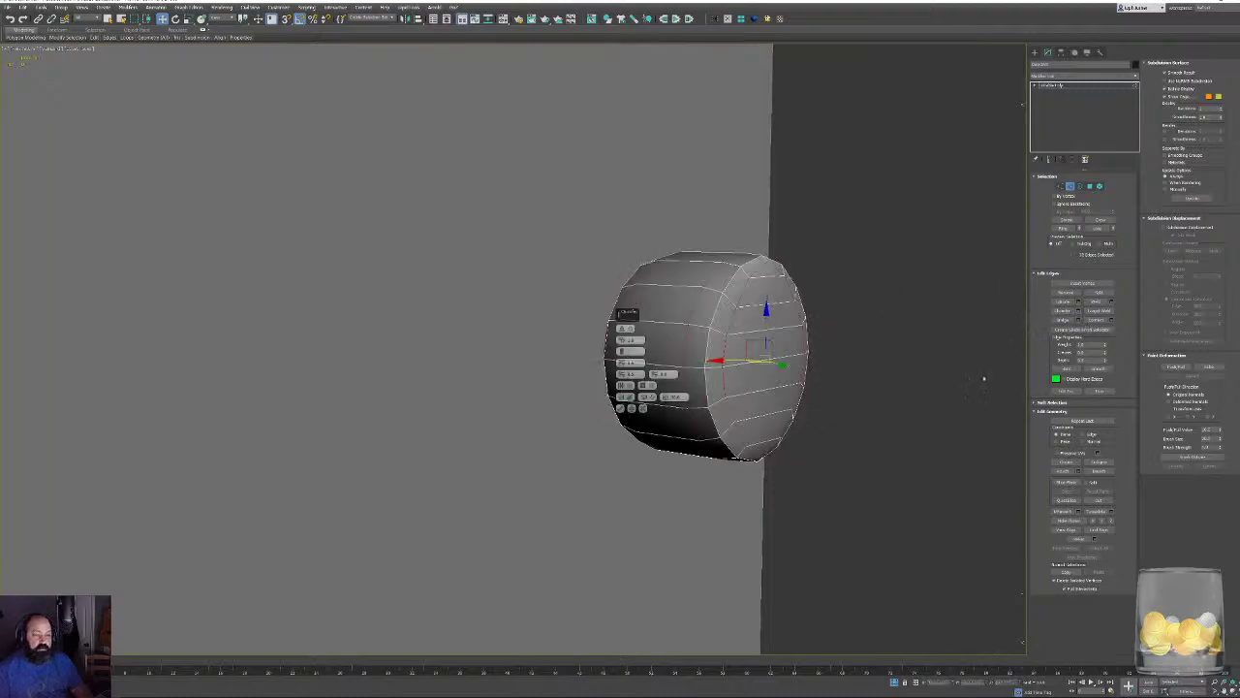
click(621, 407)
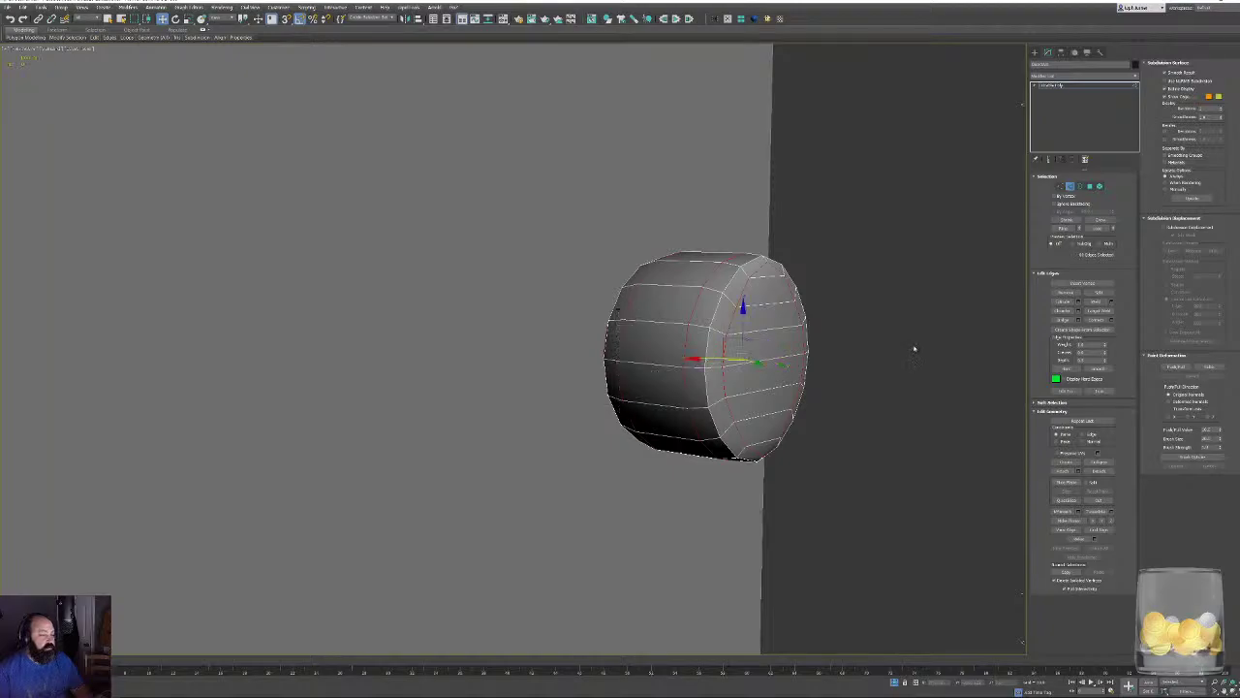
Chamfer the outer rim edge loops at both ends of the doorknob into a narrow bevel, comparing chamfer types and adjusting the amount.
mouse_move(880, 342)
alt+middle_down()
mouse_move(850, 355)
mouse_move(856, 296)
mouse_move(849, 352)
mouse_move(914, 336)
mouse_move(870, 339)
alt+middle_up()
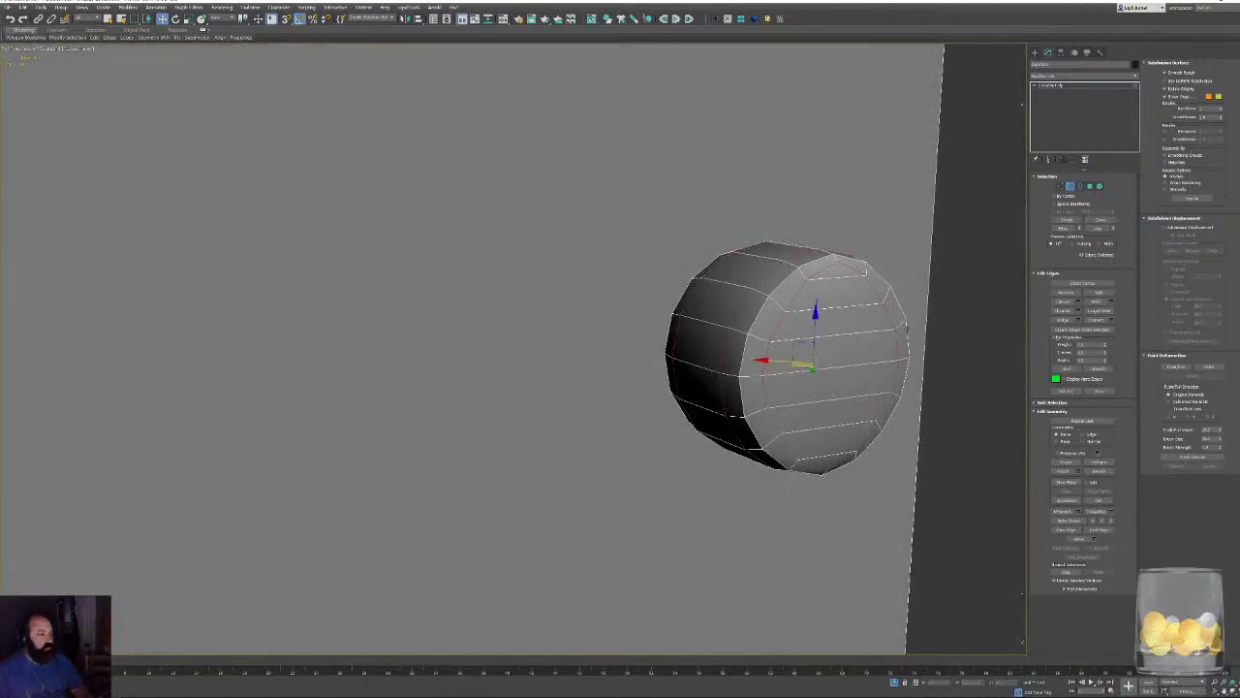
click(1078, 310)
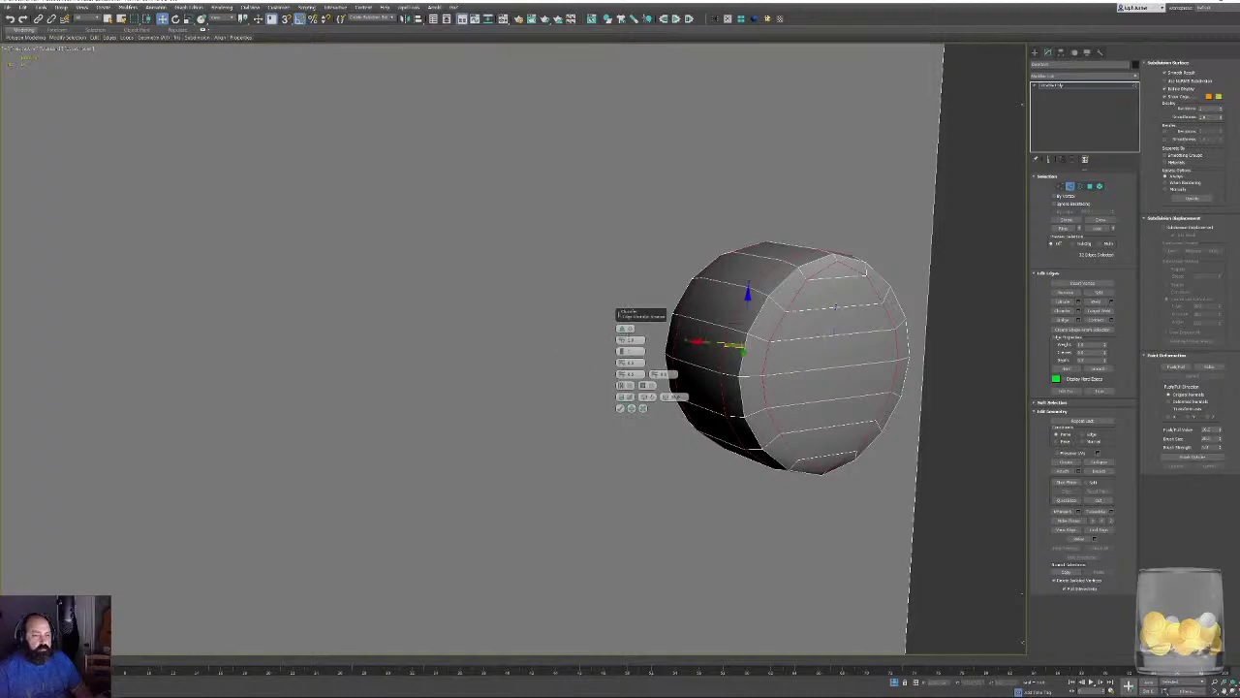
click(629, 328)
click(643, 330)
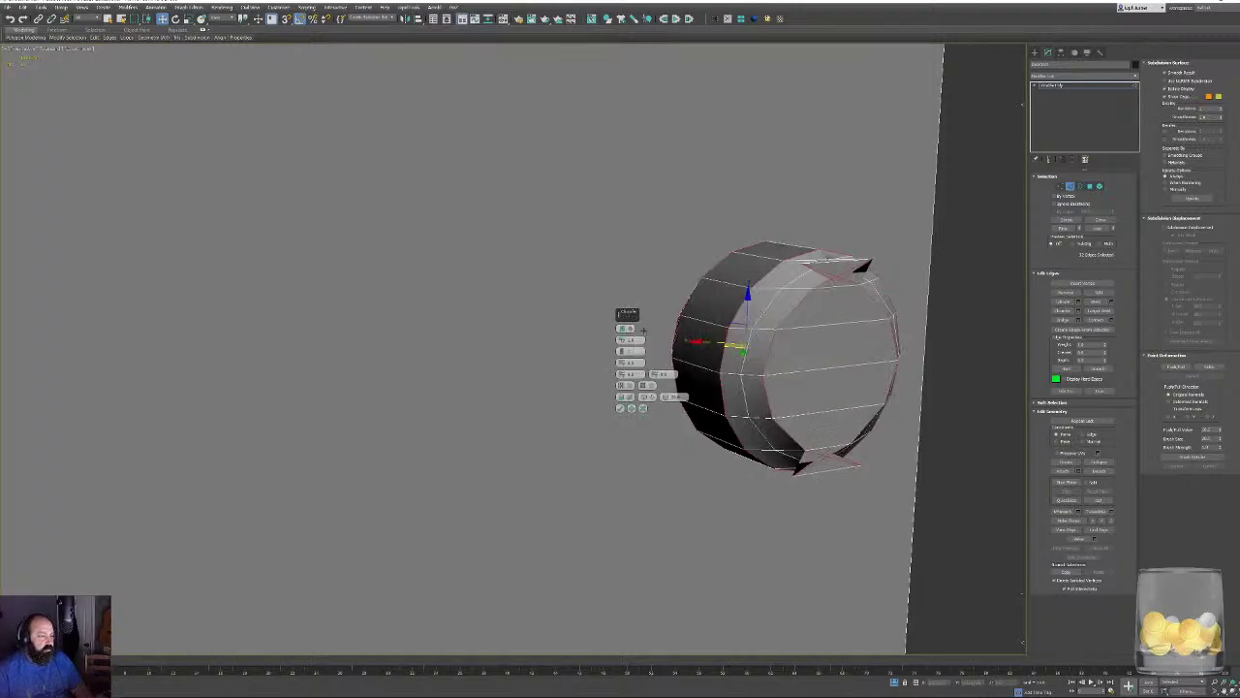
right_click(622, 342)
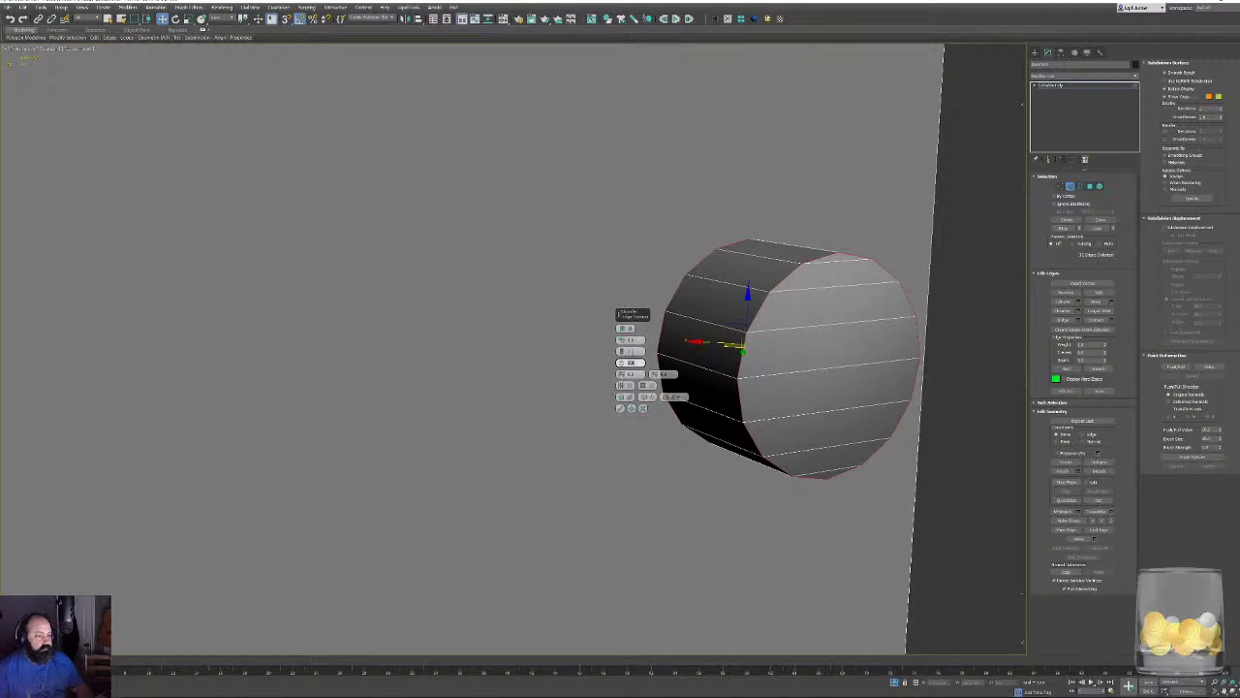
drag(622, 343, 621, 335)
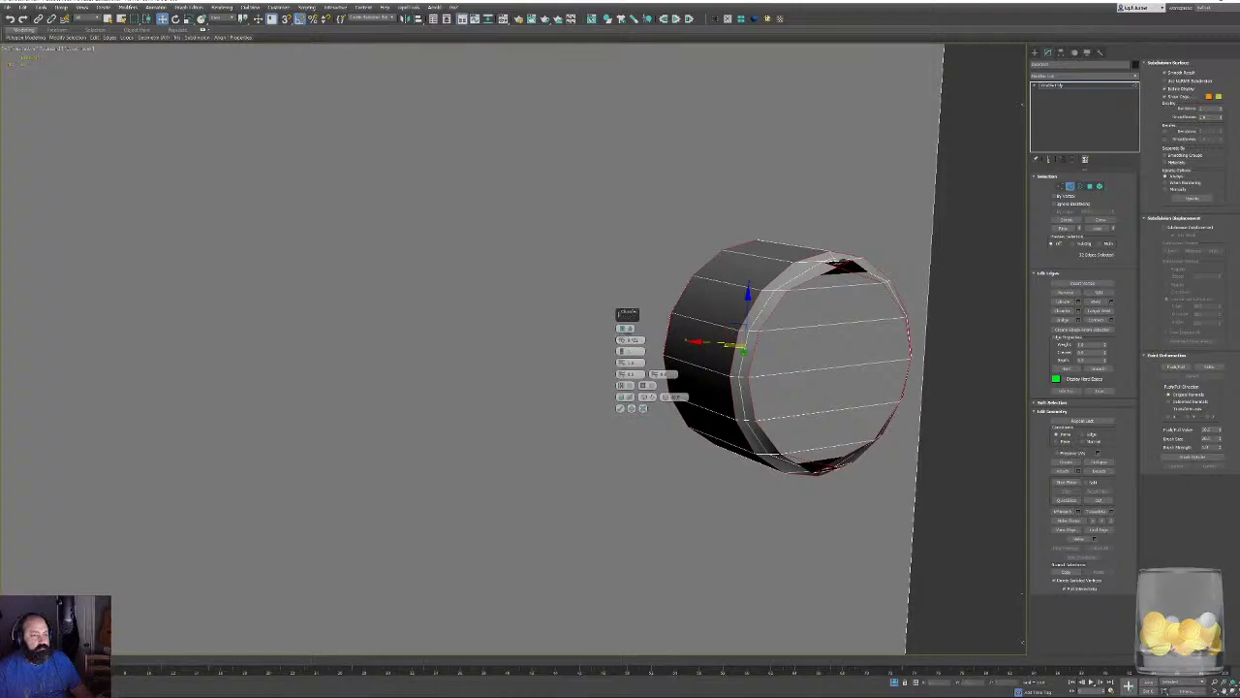
click(630, 329)
click(649, 350)
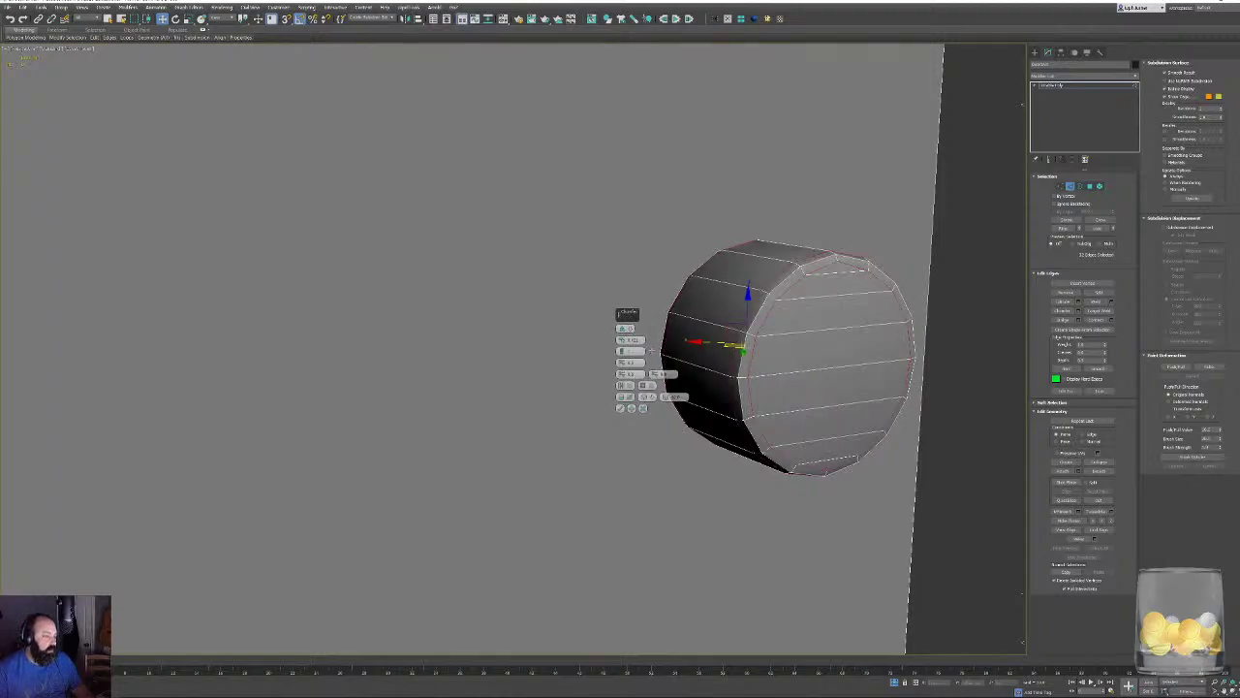
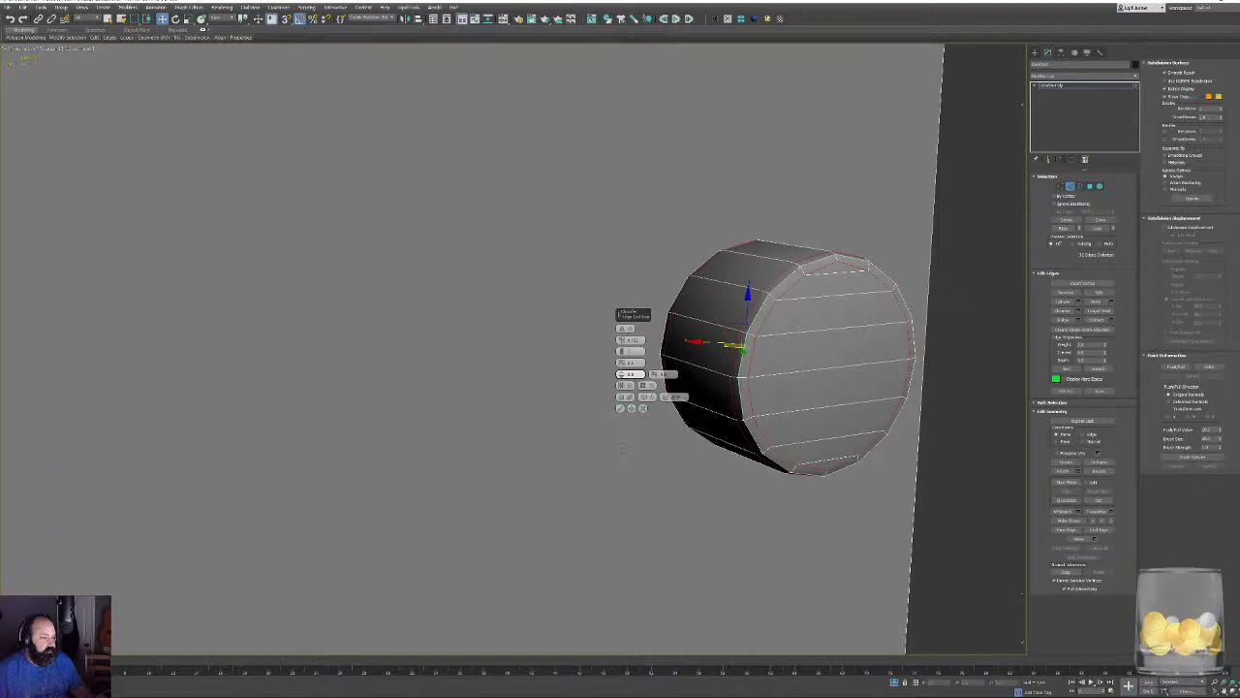
drag(626, 343, 626, 341)
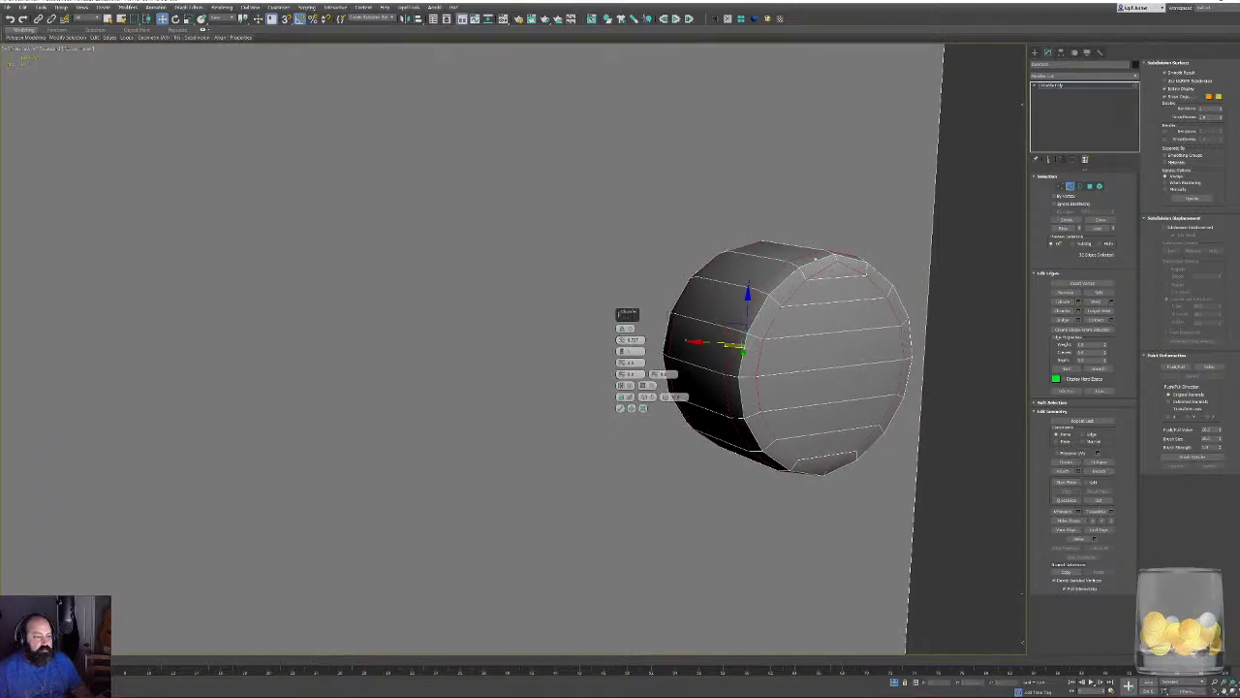
click(621, 407)
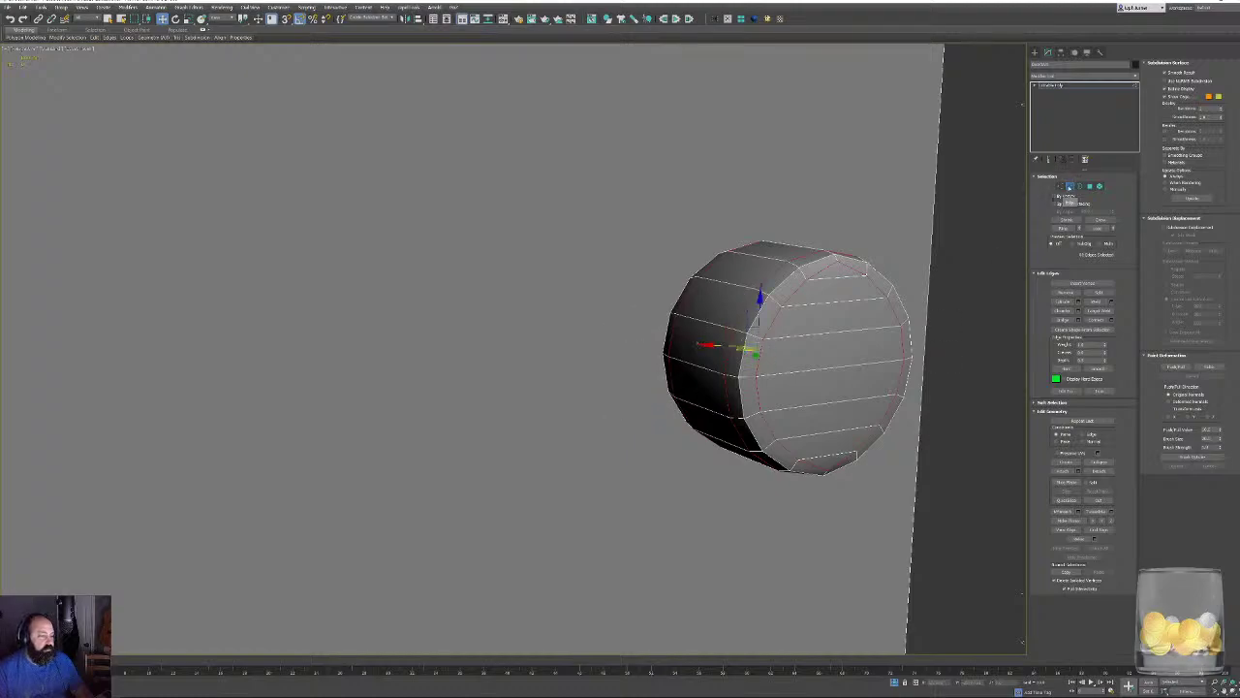
Leave edge editing and examine the chamfered doorknob on the complete door and frame.
click(1070, 187)
scroll(814, 298, down, 4)
alt+middle_drag(918, 262, 857, 245)
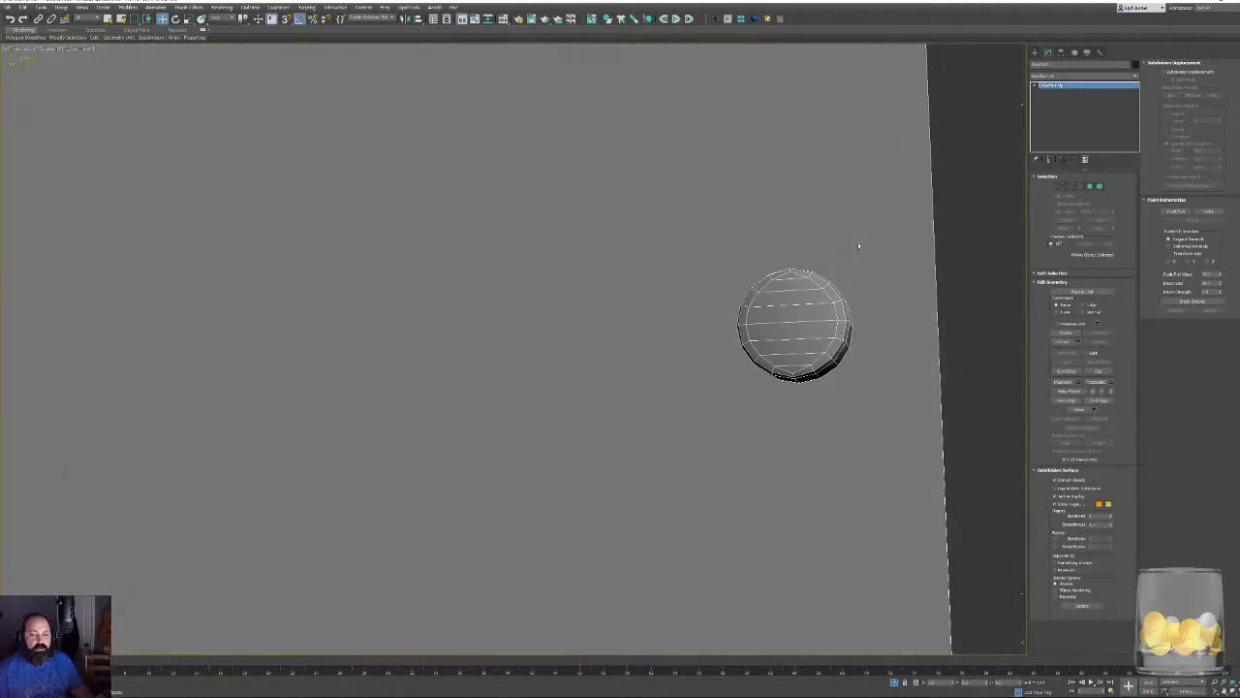
key(z)
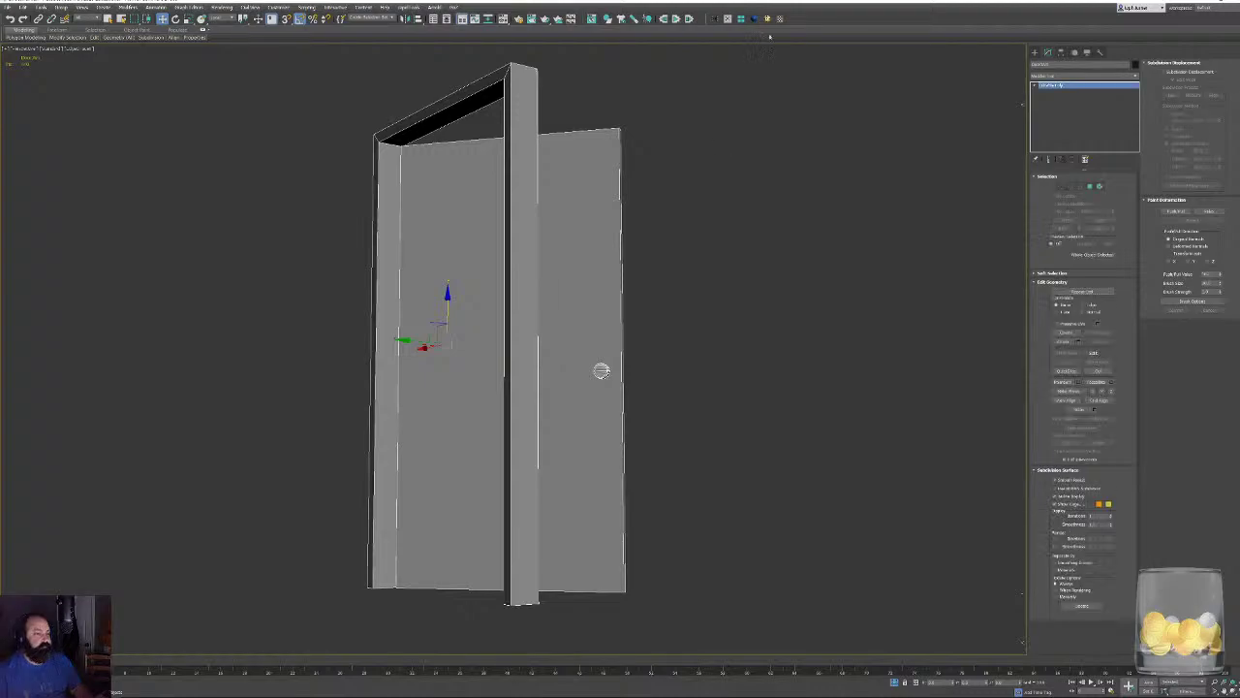
Add an Unwrap UVW modifier, select all doorknob polygons and move their UVs outside the texture tile.
click(780, 18)
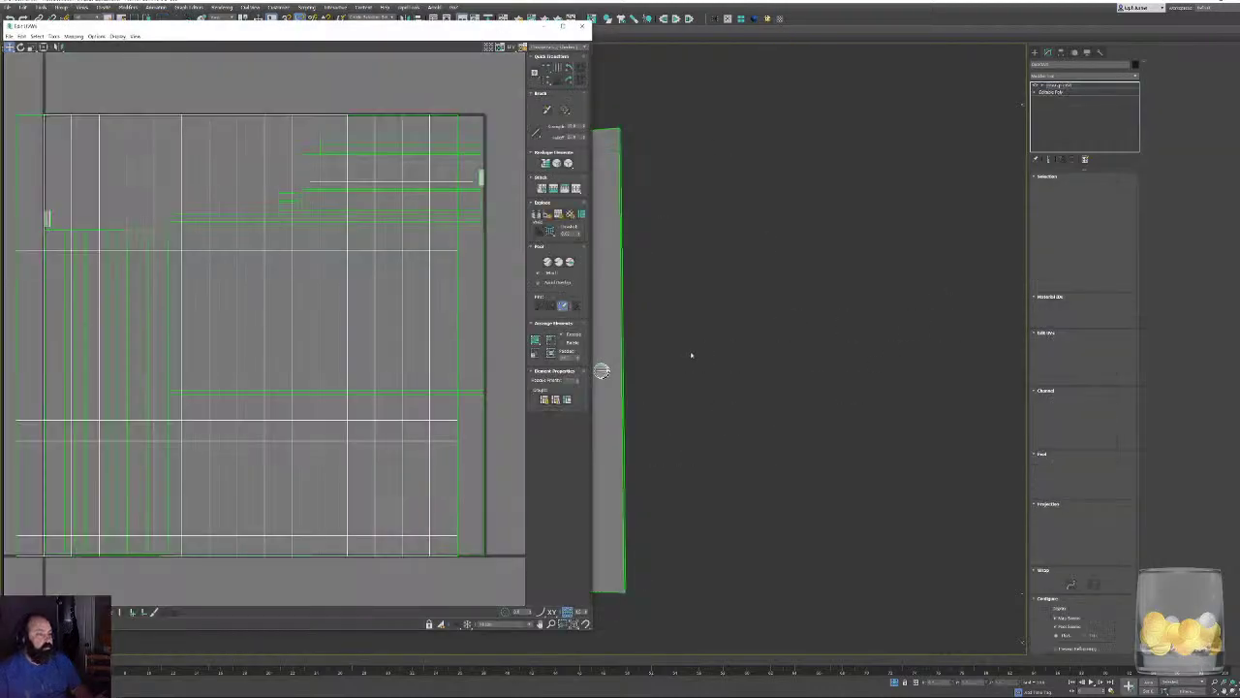
middle_drag(685, 361, 872, 346)
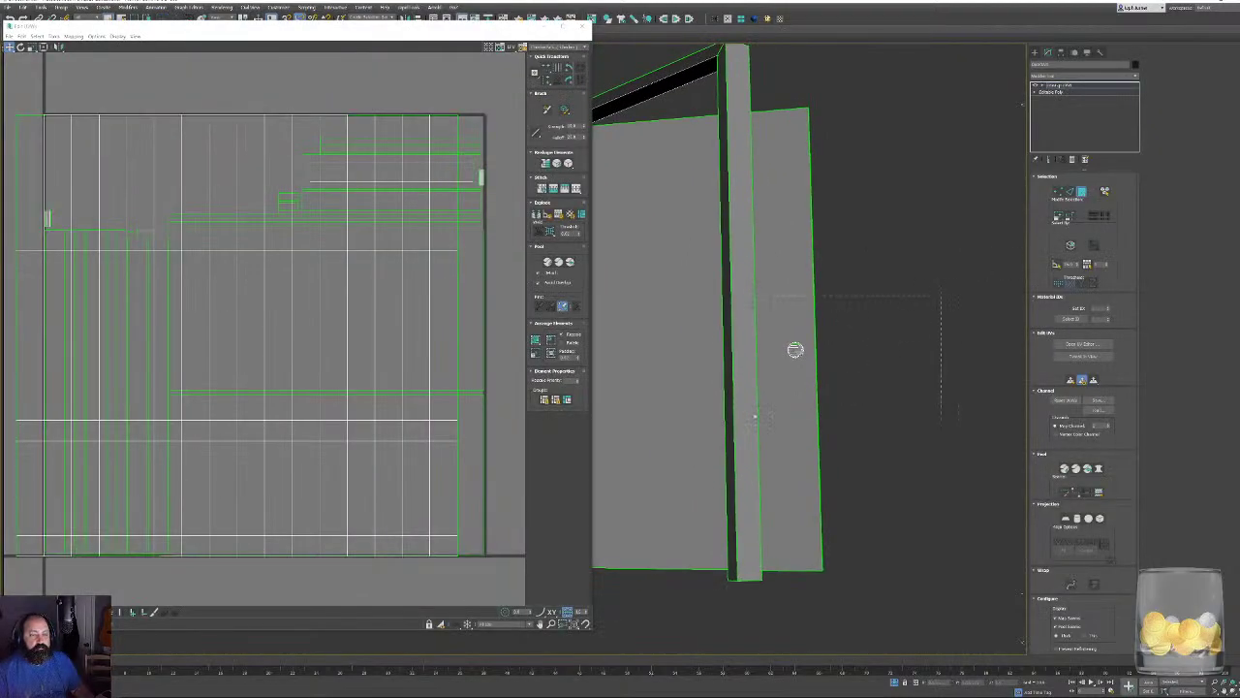
drag(770, 400, 830, 449)
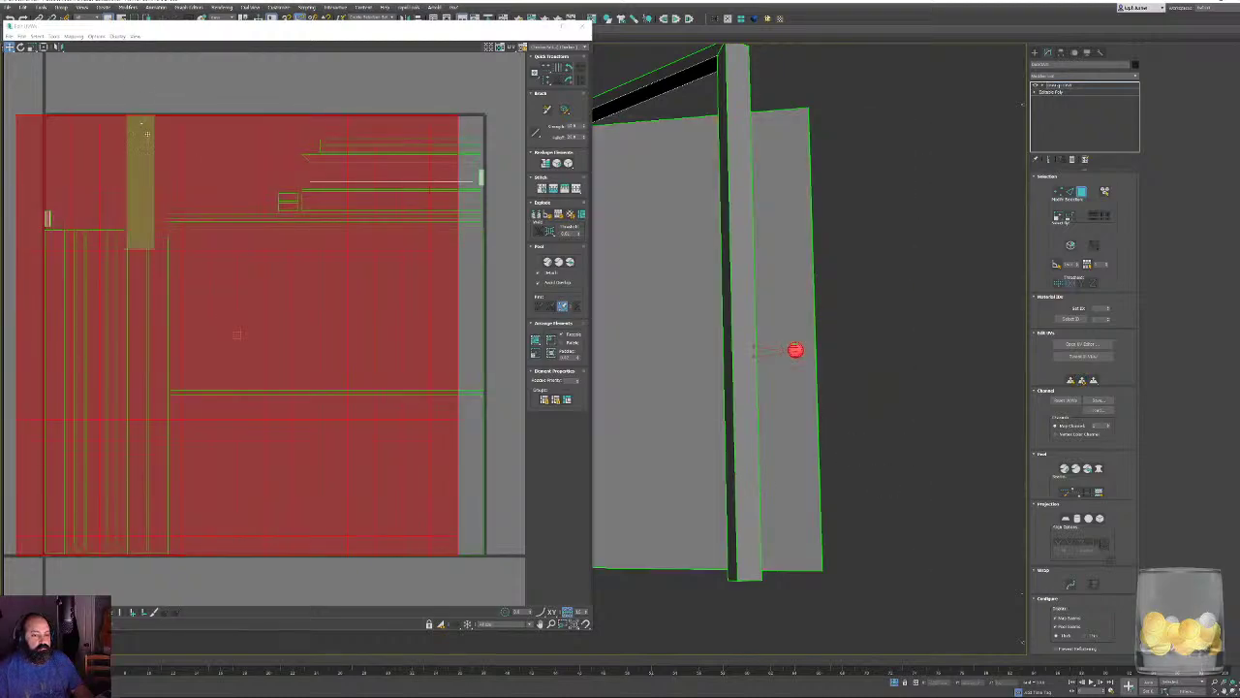
scroll(191, 177, down, 4)
drag(435, 161, 423, 158)
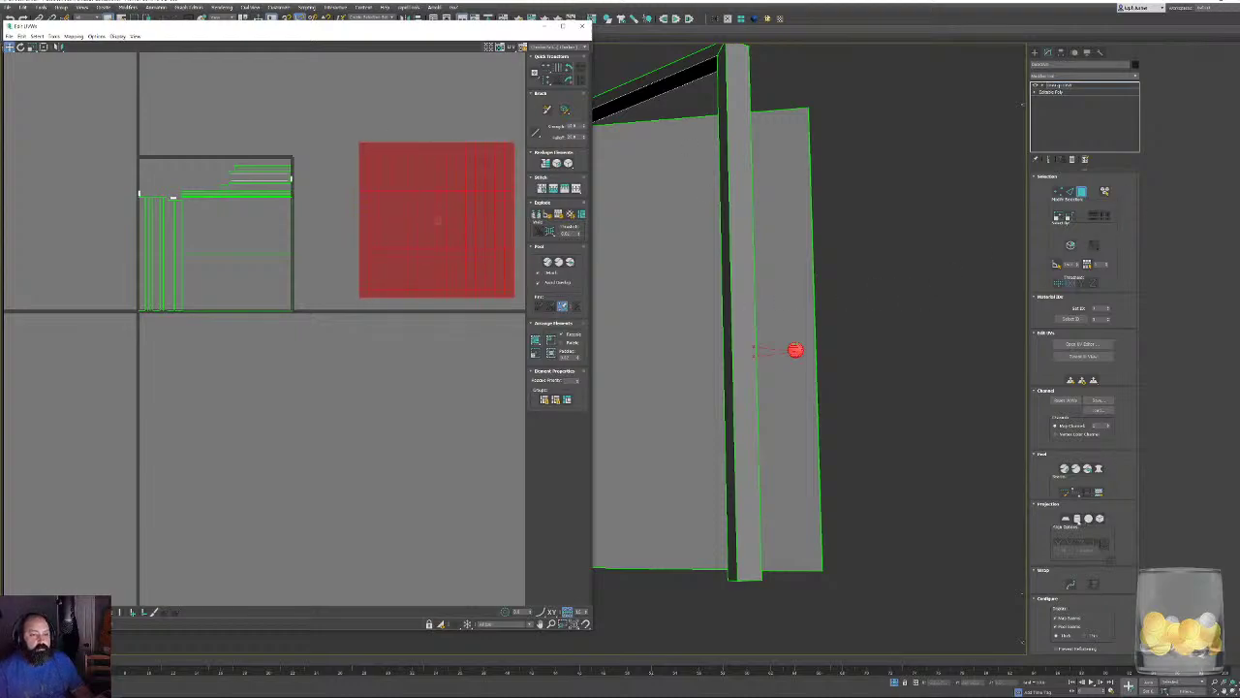
Project the doorknob's UVs with an aligned cylindrical map and place the resulting shell beside the texture tile.
click(1077, 518)
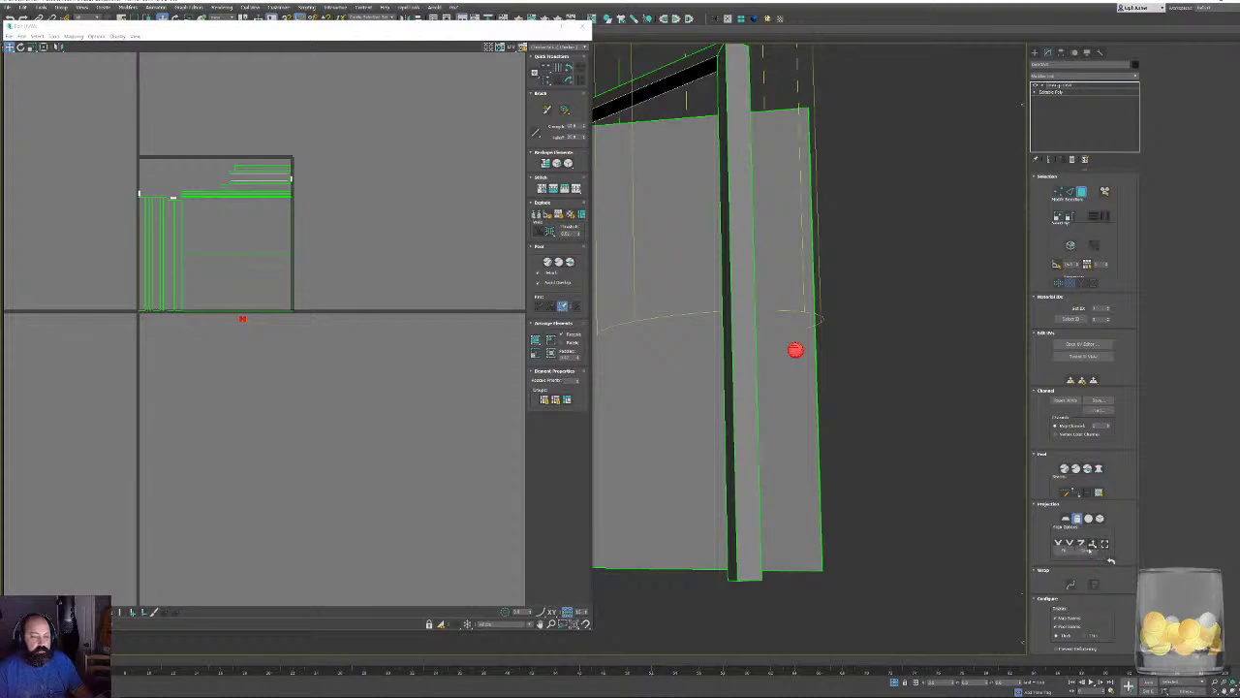
click(1093, 543)
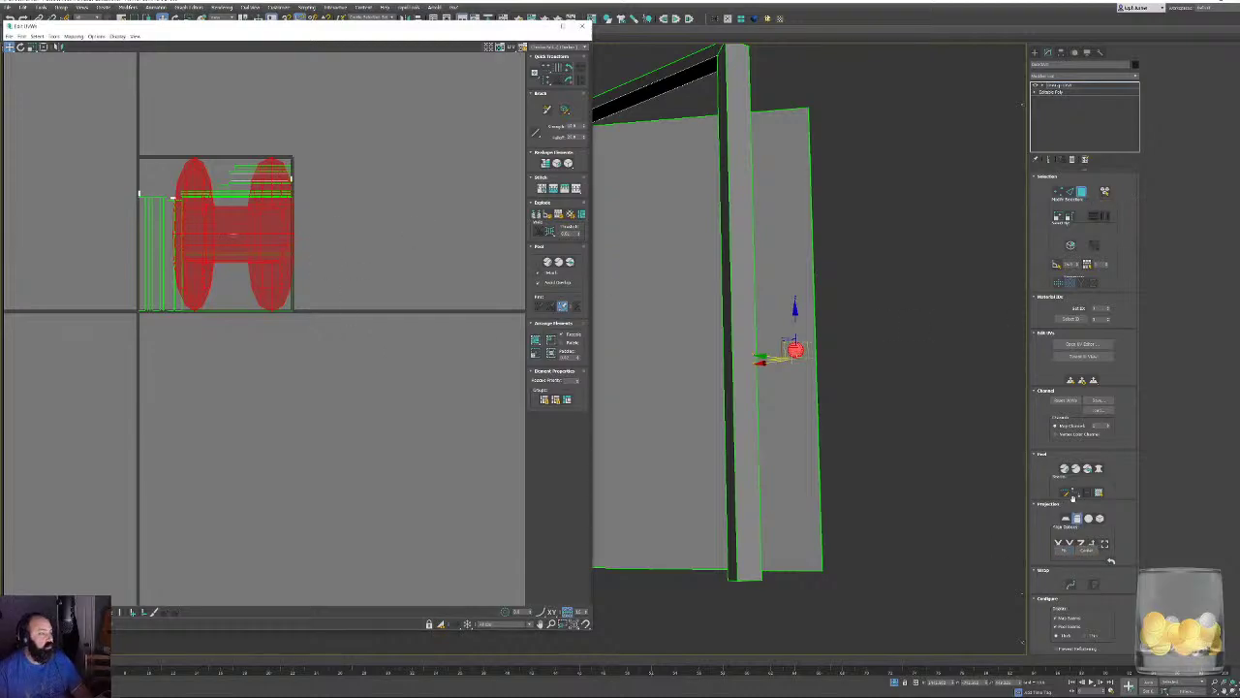
click(1076, 518)
drag(238, 246, 392, 247)
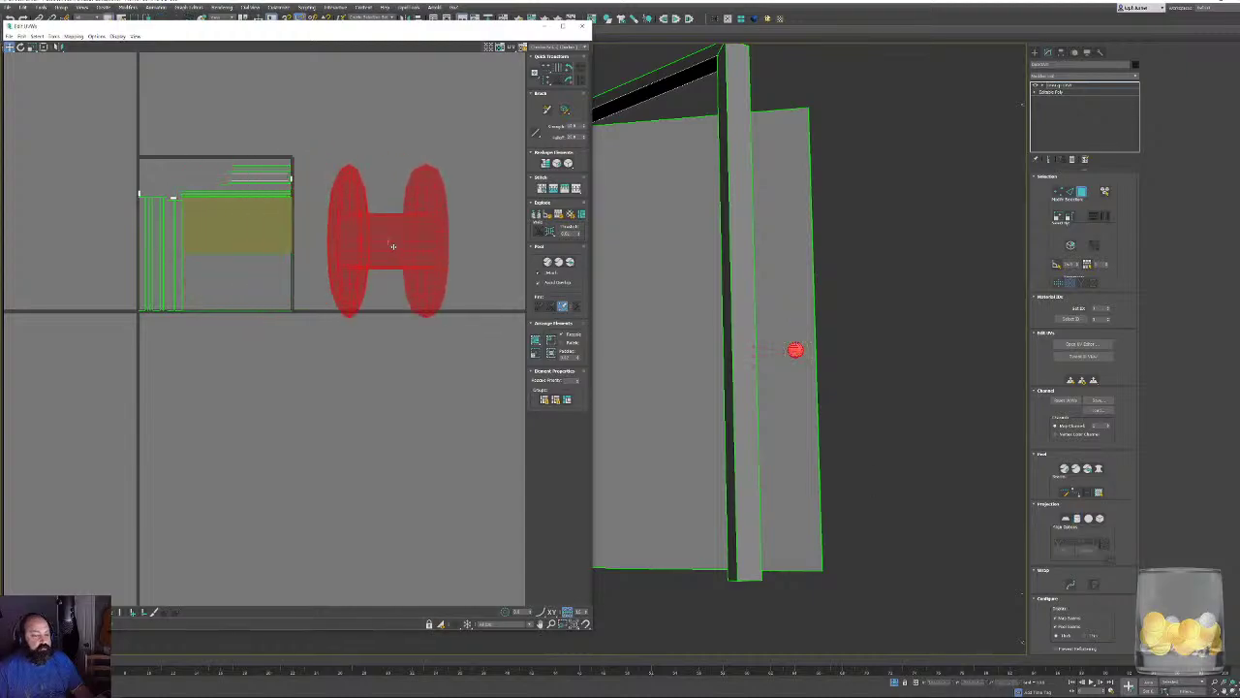
Break the doorknob's UVs along the lengthwise edge loop running over its top.
click(457, 272)
middle_drag(457, 273, 442, 346)
scroll(417, 325, up, 5)
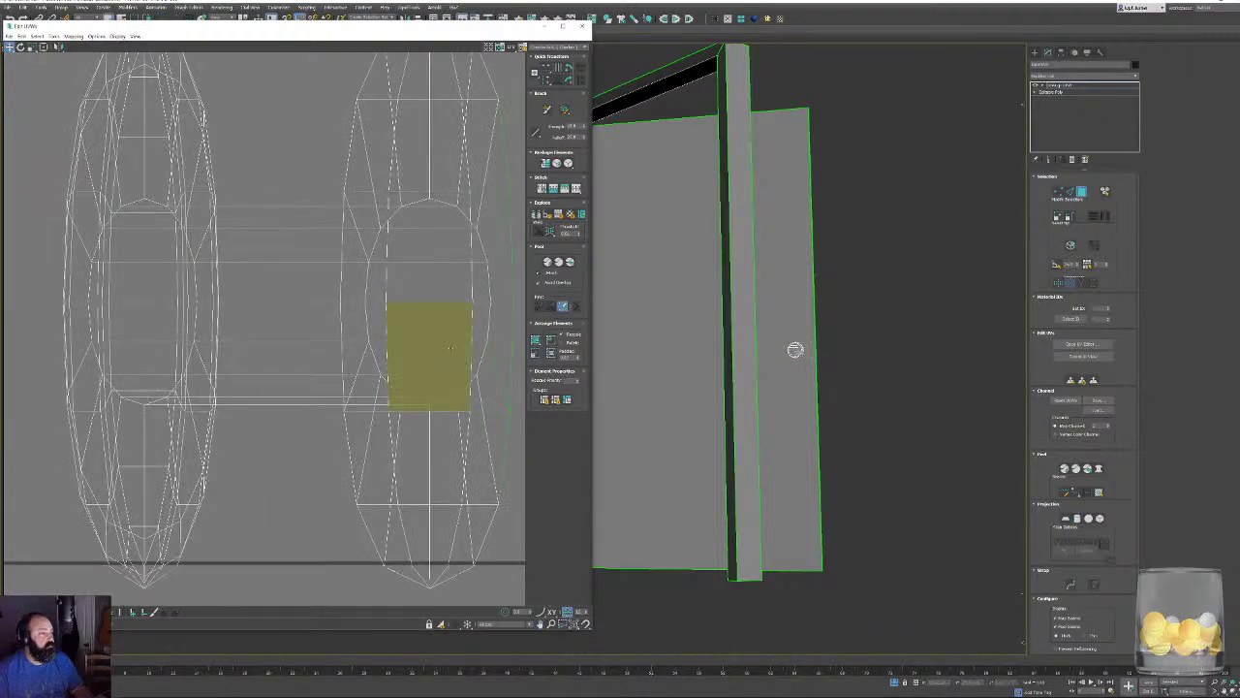
click(1069, 192)
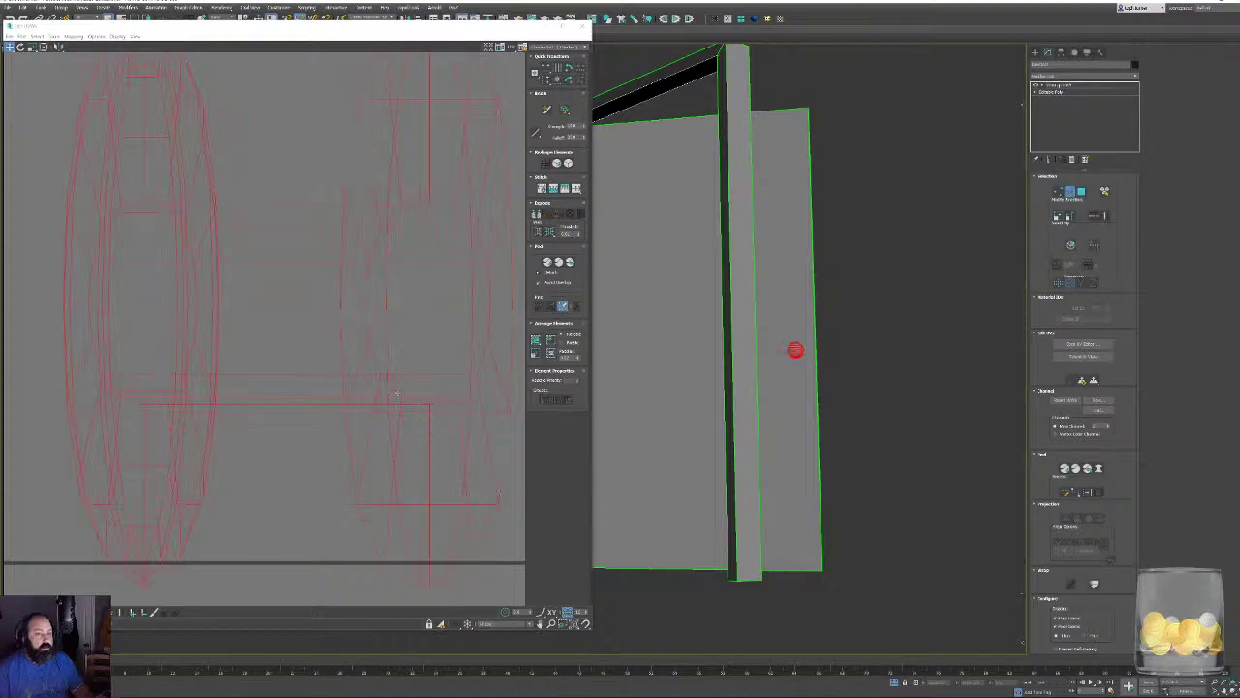
click(285, 346)
click(795, 350)
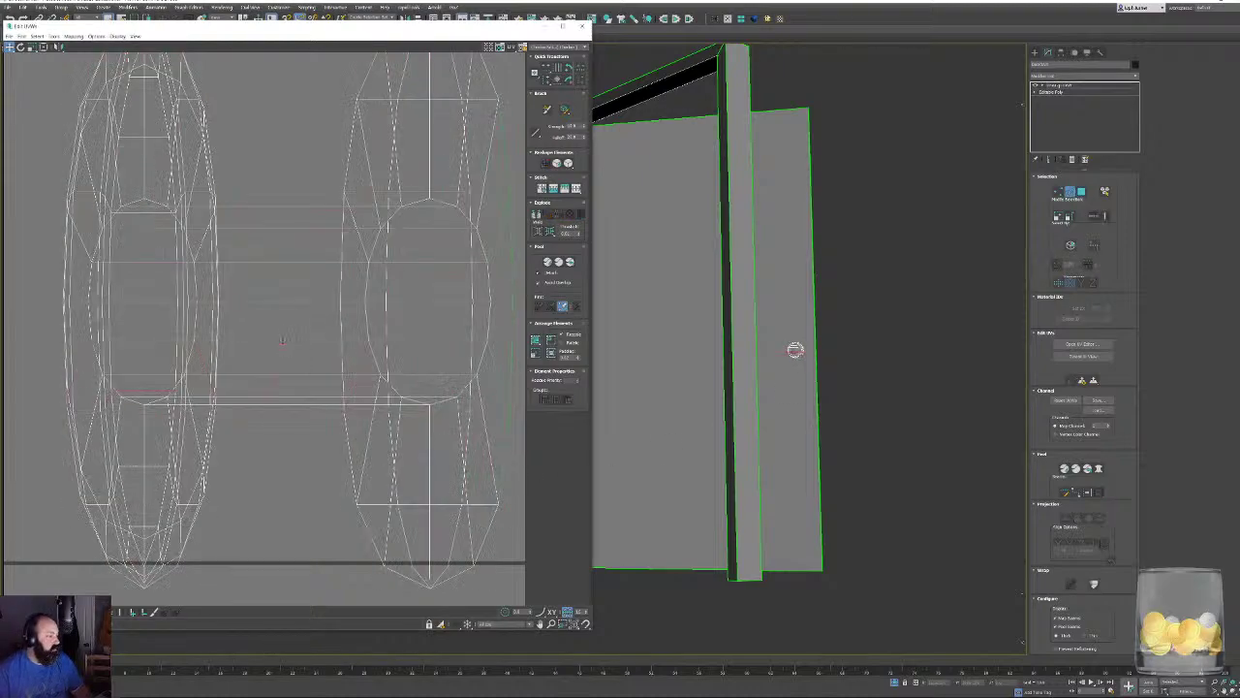
key(z)
alt+middle_drag(825, 316, 920, 346)
scroll(765, 380, up, 5)
scroll(764, 380, up, 3)
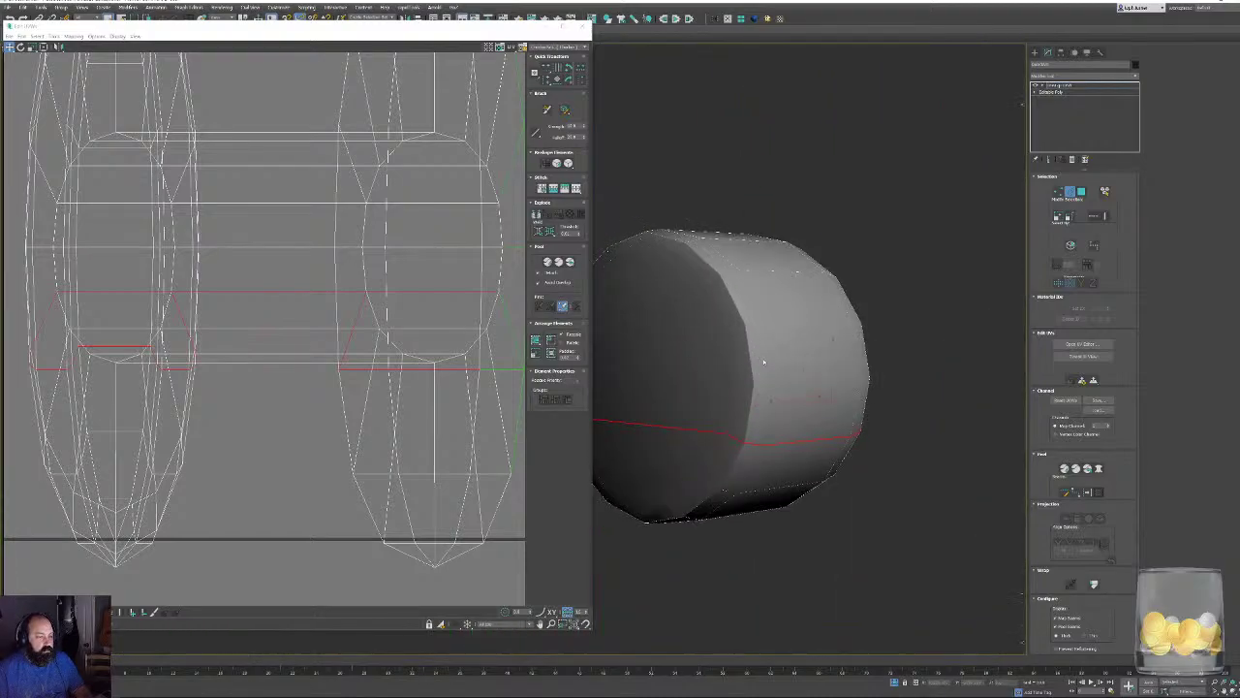
middle_drag(767, 360, 861, 342)
mouse_move(78, 26)
mouse_down()
mouse_move(253, 44)
mouse_move(64, 29)
mouse_up()
alt+middle_drag(844, 273, 709, 614)
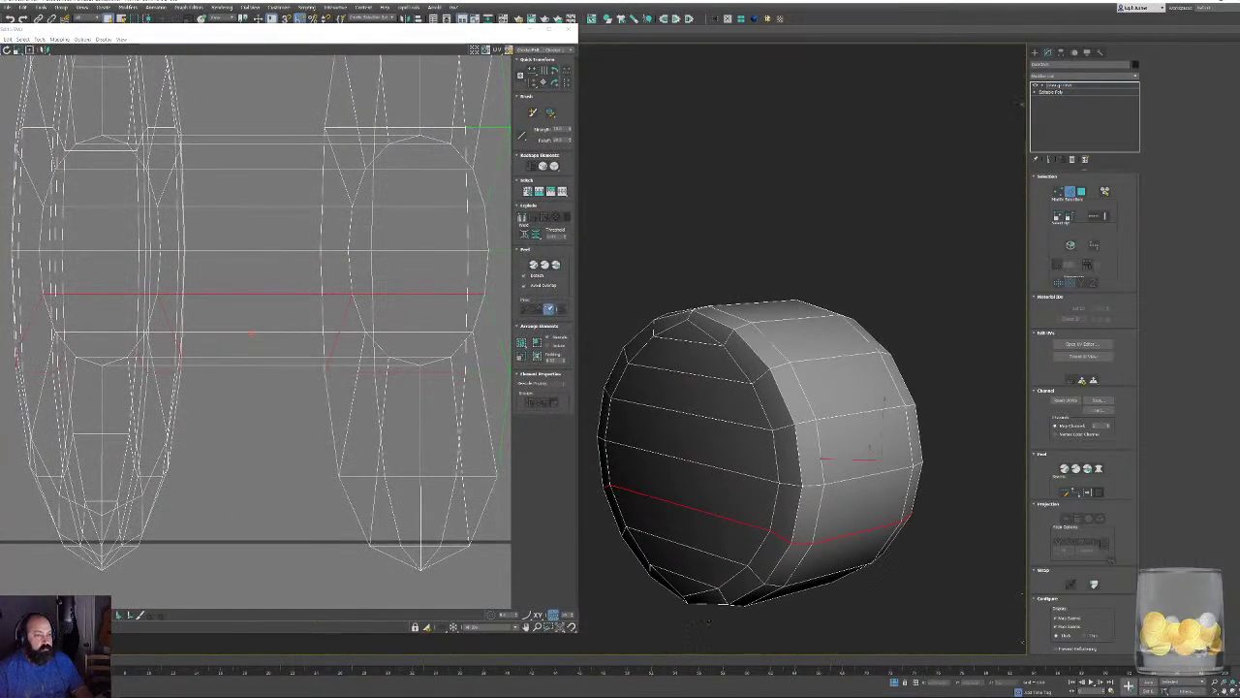
double_click(690, 312)
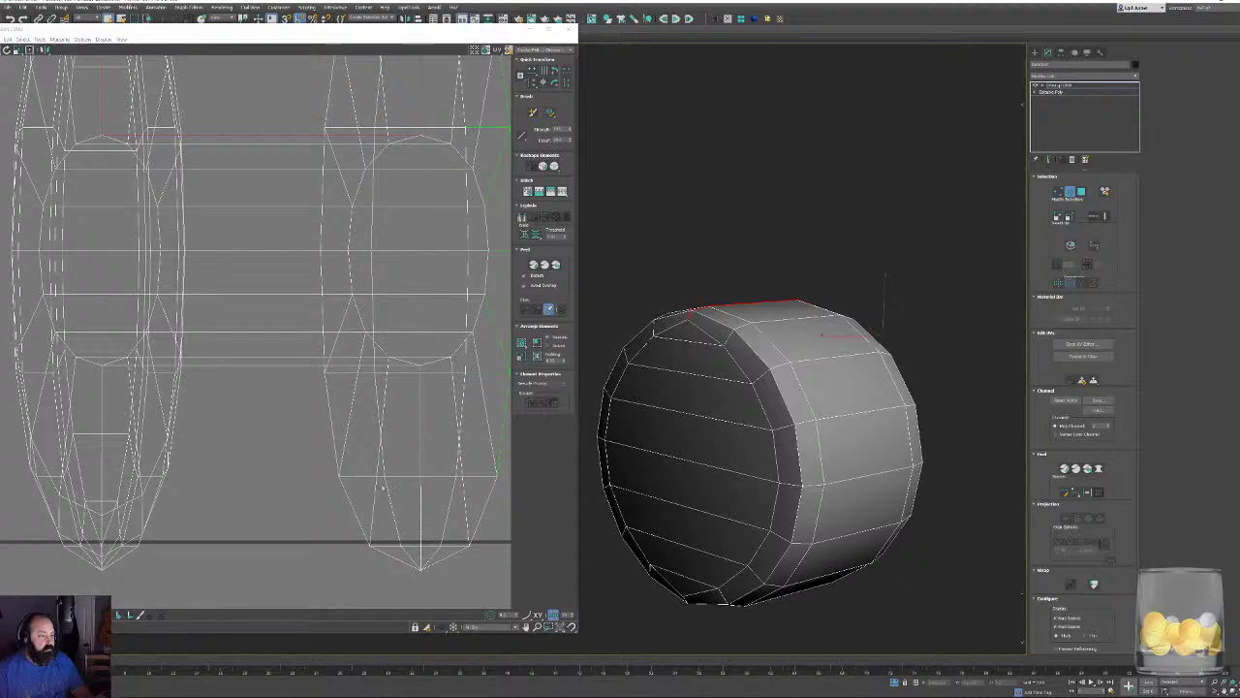
scroll(301, 396, down, 5)
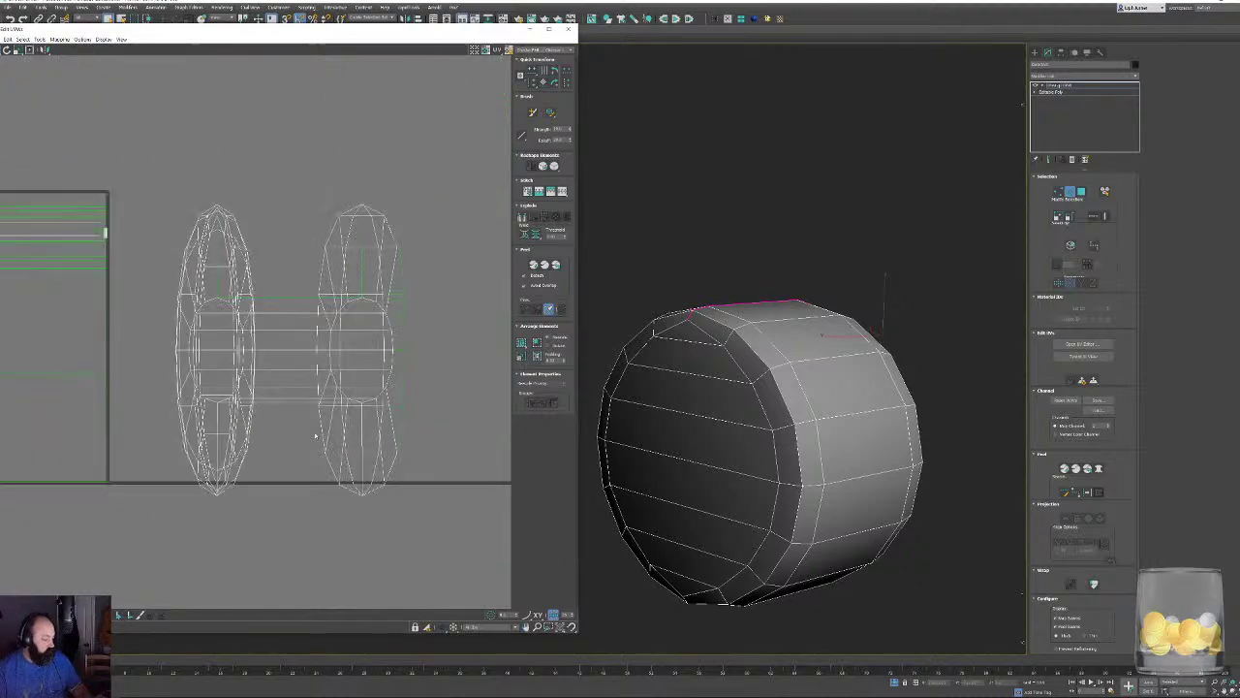
Select all of the doorknob's UV polygons and relax them.
key(3)
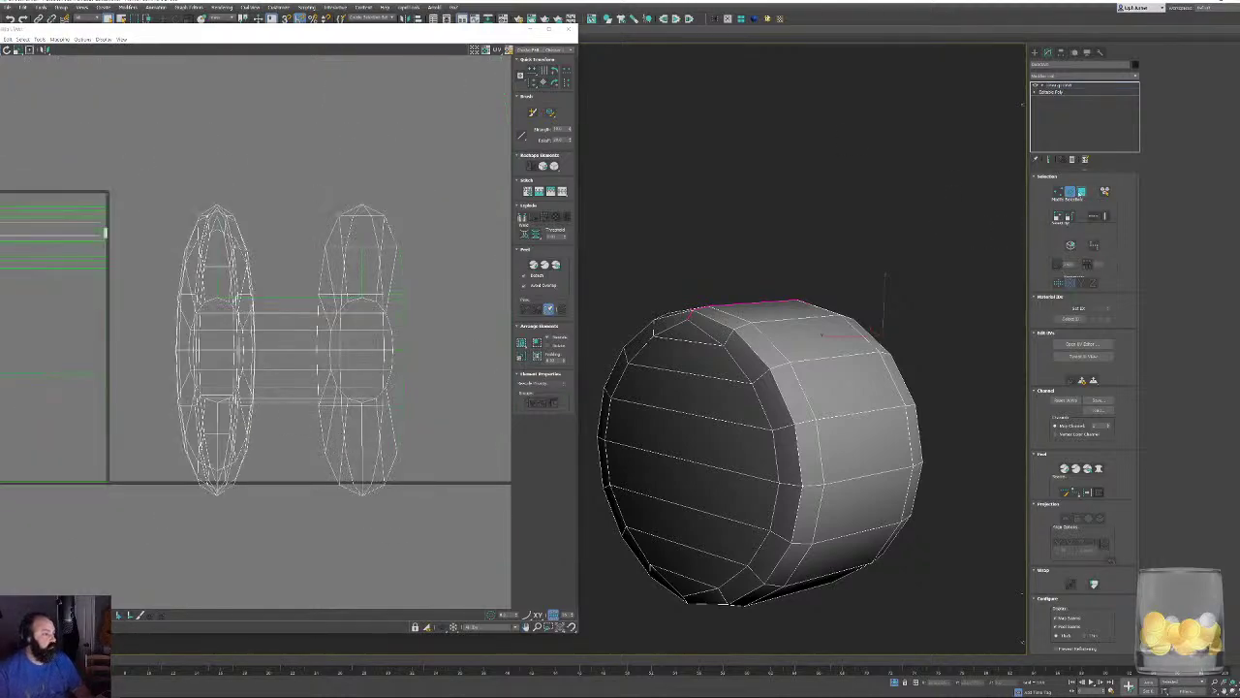
drag(484, 548, 170, 181)
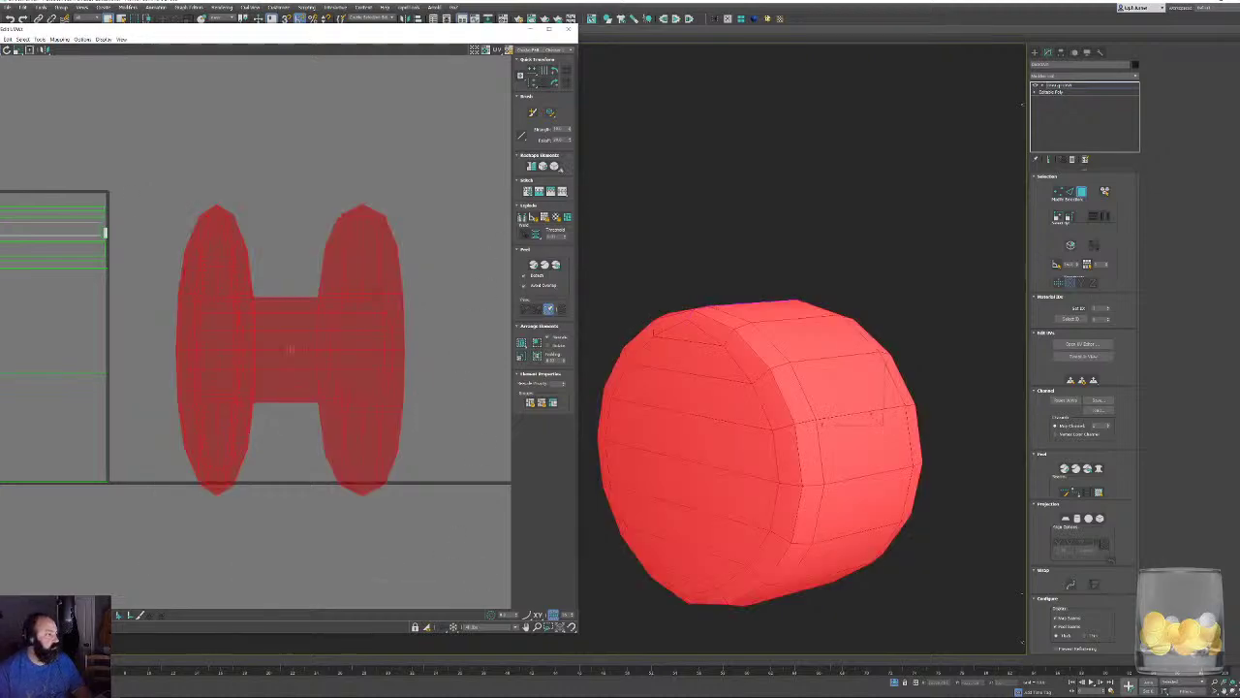
click(554, 166)
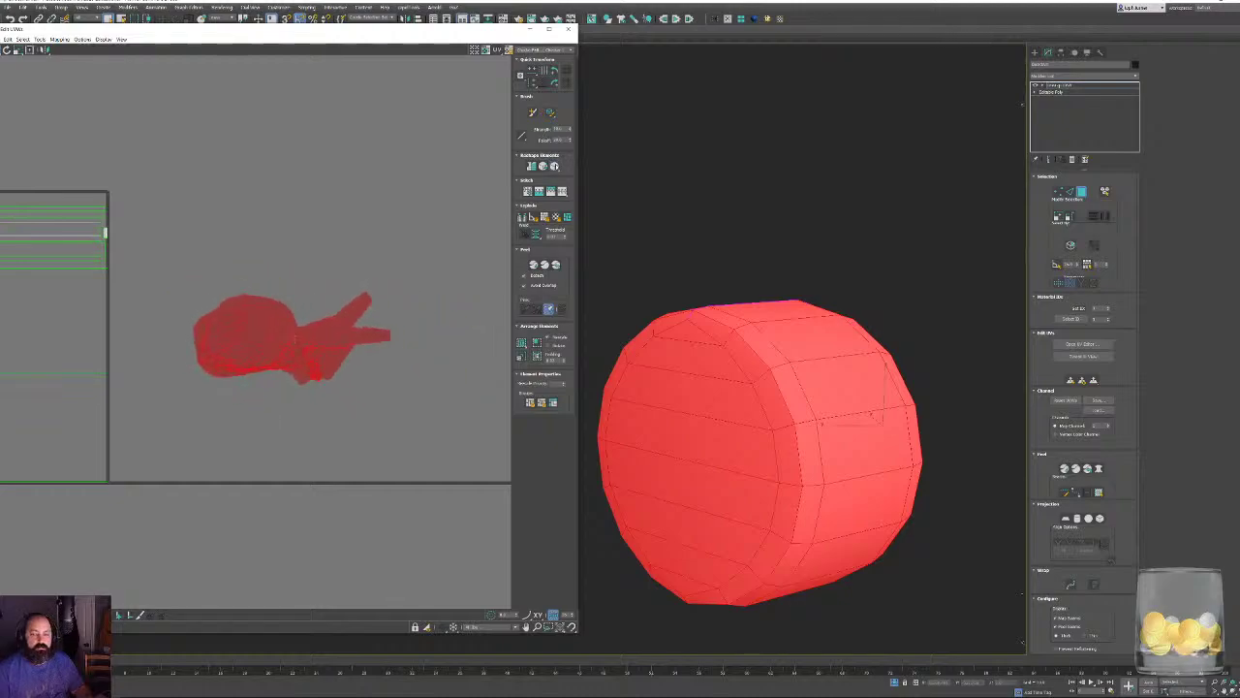
Select the rim edge loops at the outer and door-side ends of both knob halves and break the UVs along them.
click(1070, 192)
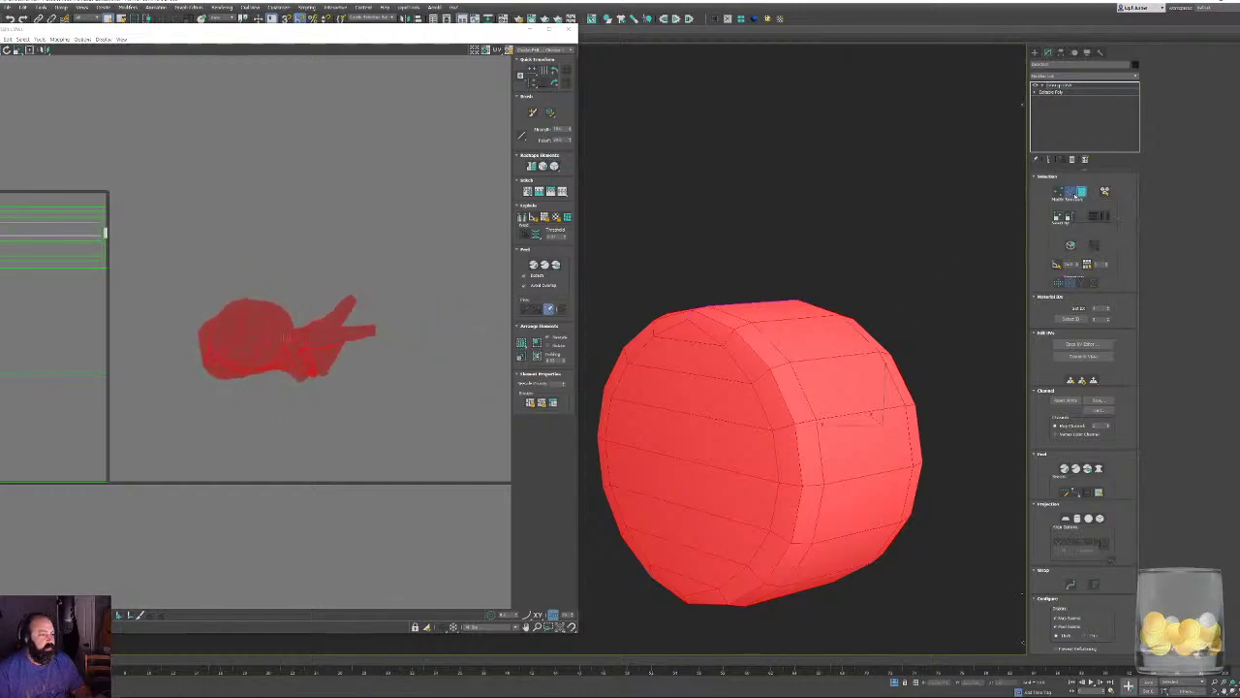
scroll(731, 324, down, 10)
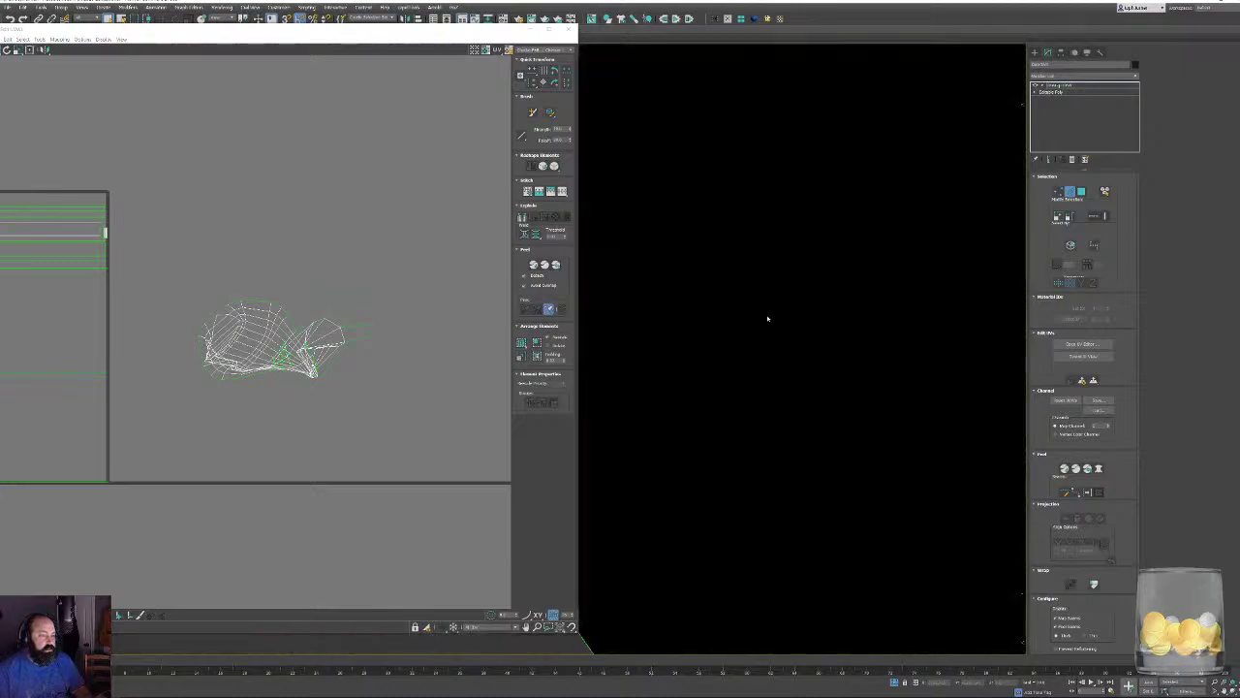
middle_drag(681, 368, 774, 359)
scroll(773, 361, down, 5)
scroll(801, 385, up, 8)
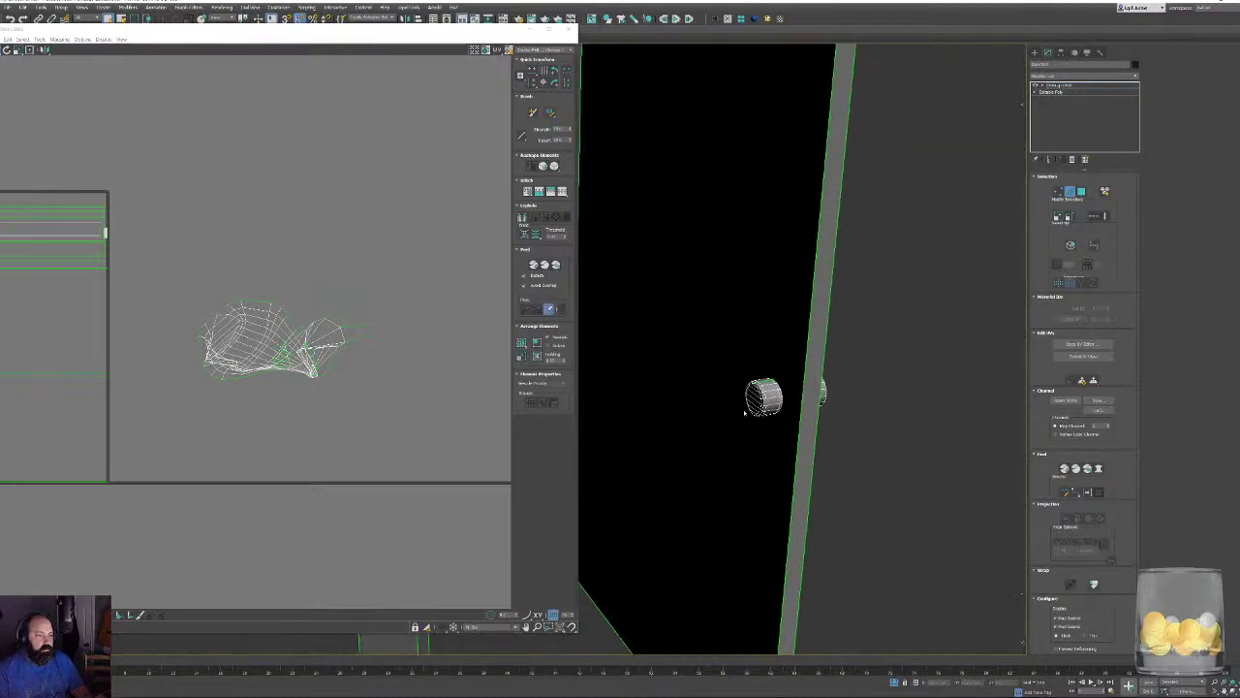
double_click(753, 354)
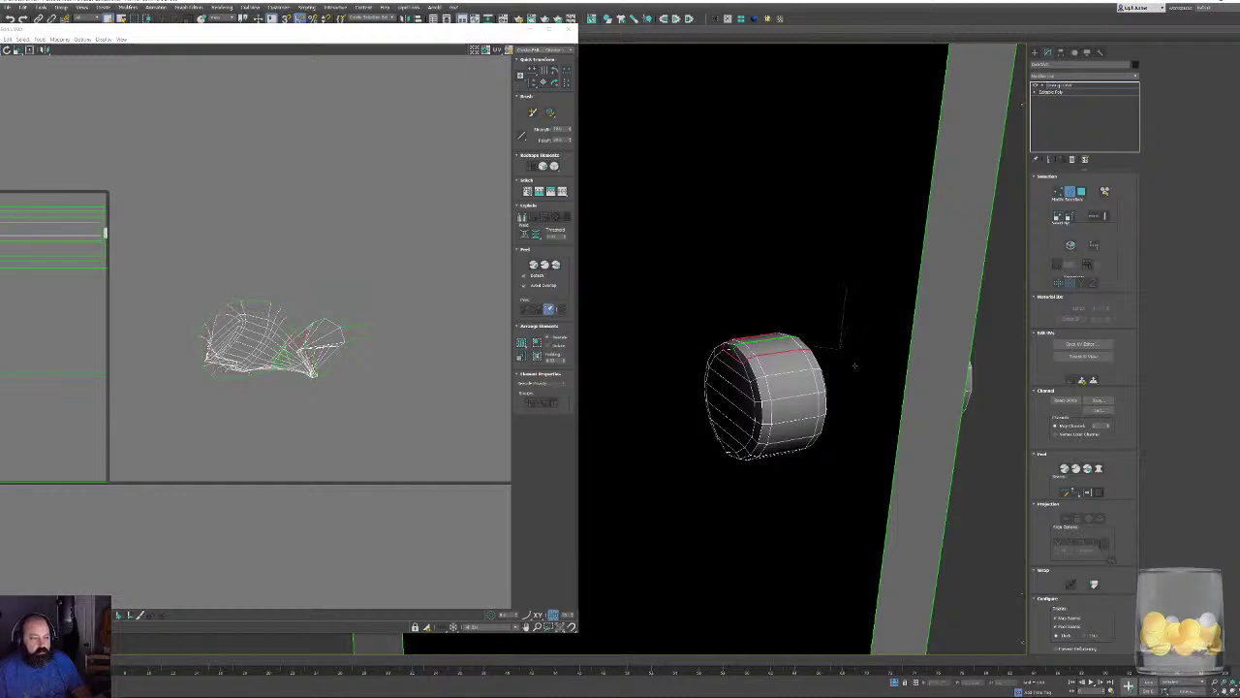
double_click(753, 338)
alt+middle_drag(752, 341, 847, 364)
middle_drag(675, 371, 852, 400)
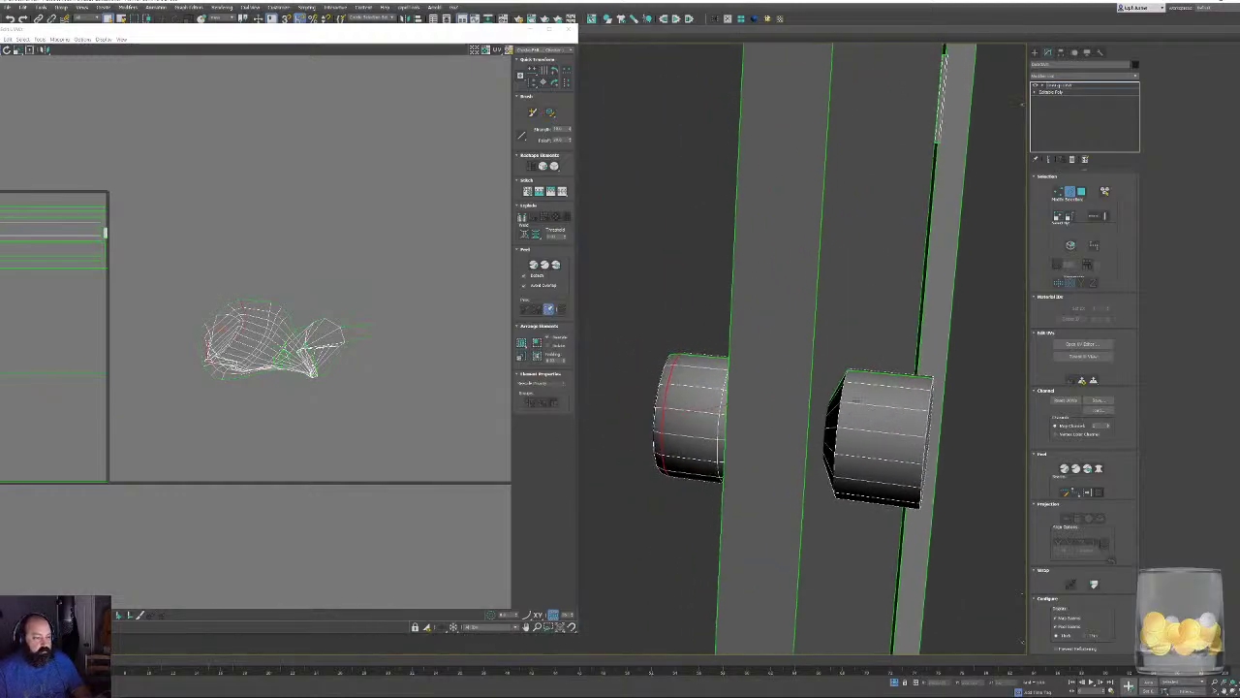
key(z)
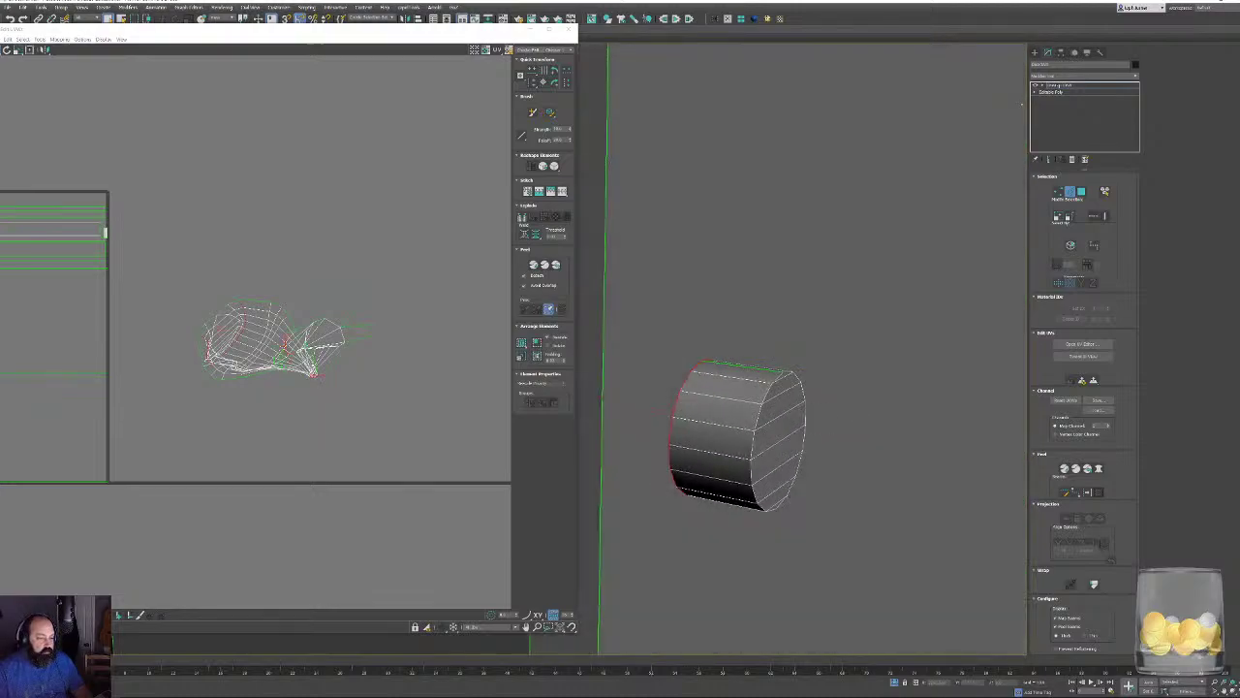
ctrl+double_click(765, 396)
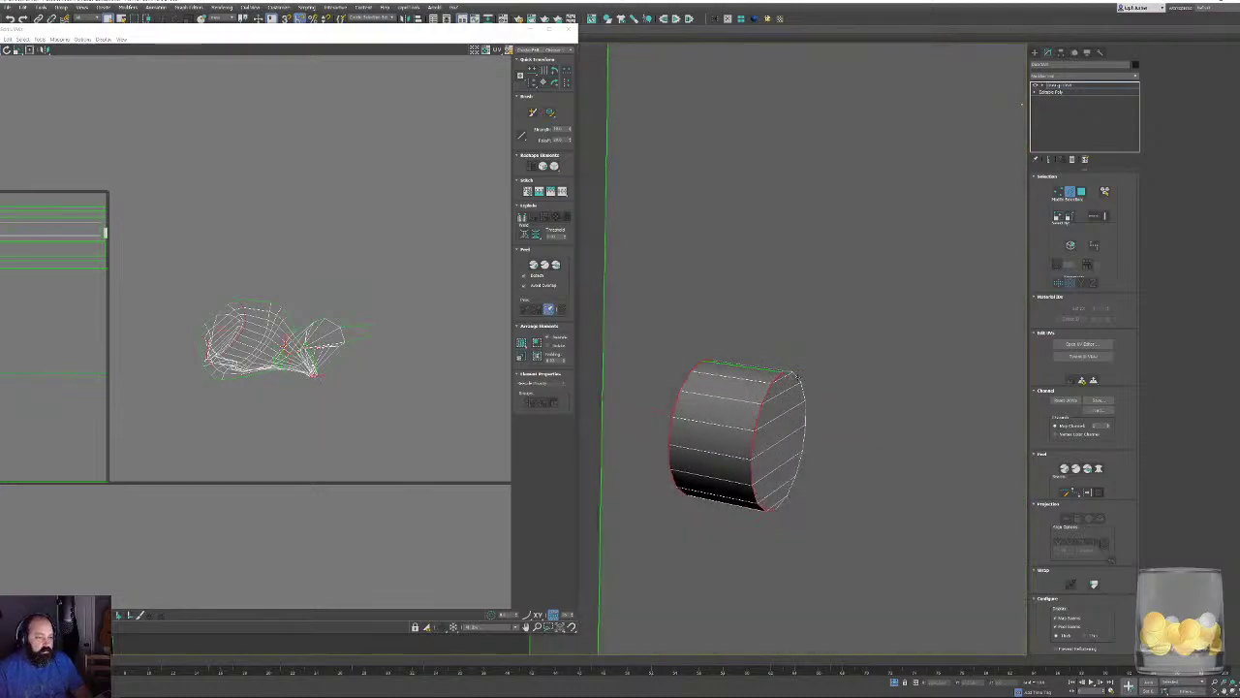
ctrl+double_click(801, 379)
alt+middle_drag(803, 379, 822, 383)
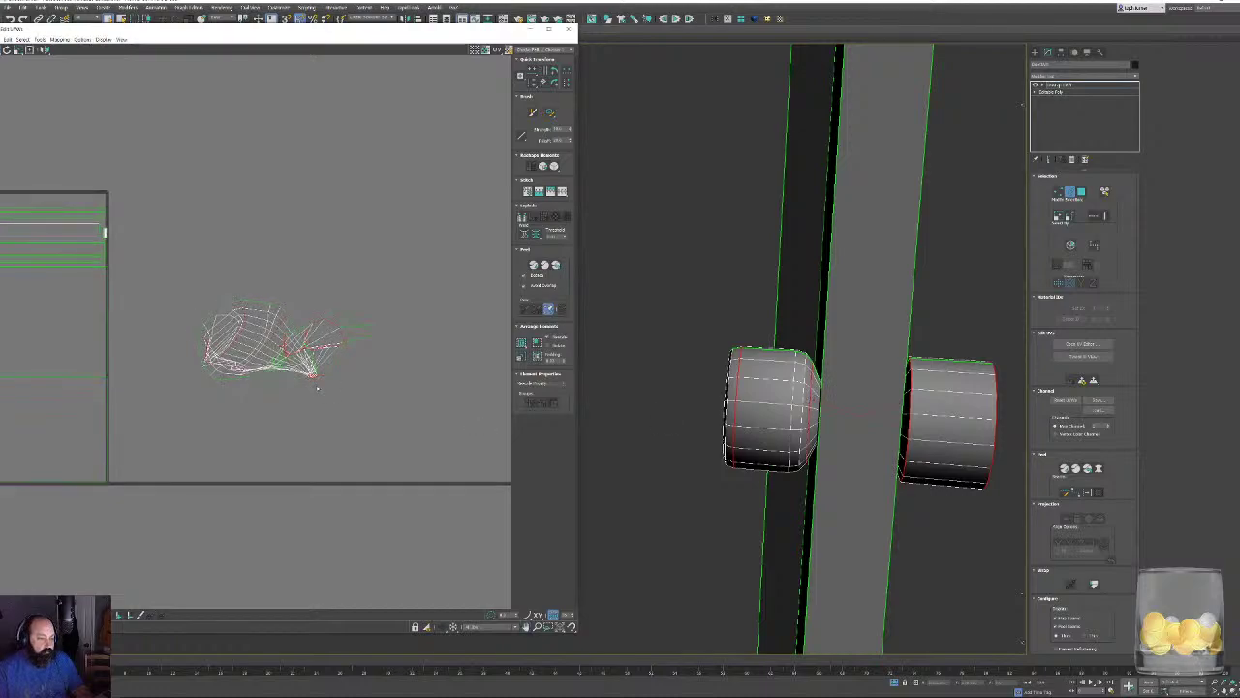
key(ctrl+b)
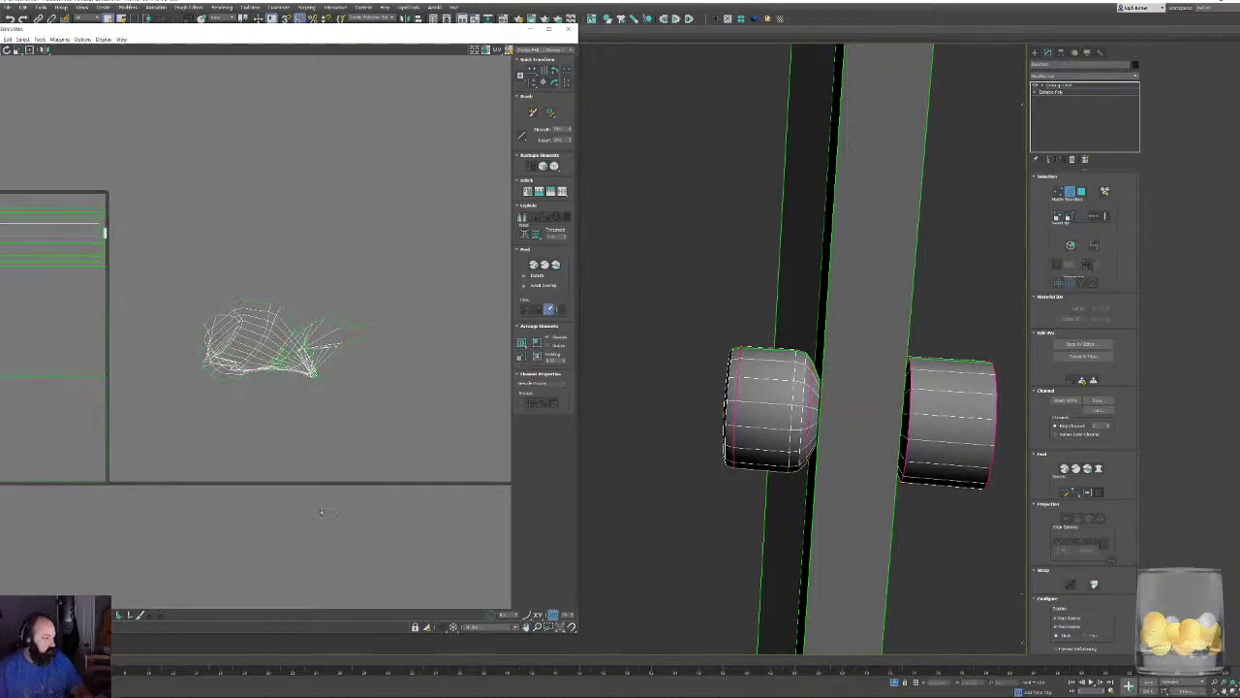
Reselect all doorknob polygons and relax the separated UV shells until they flatten out.
drag(180, 268, 452, 441)
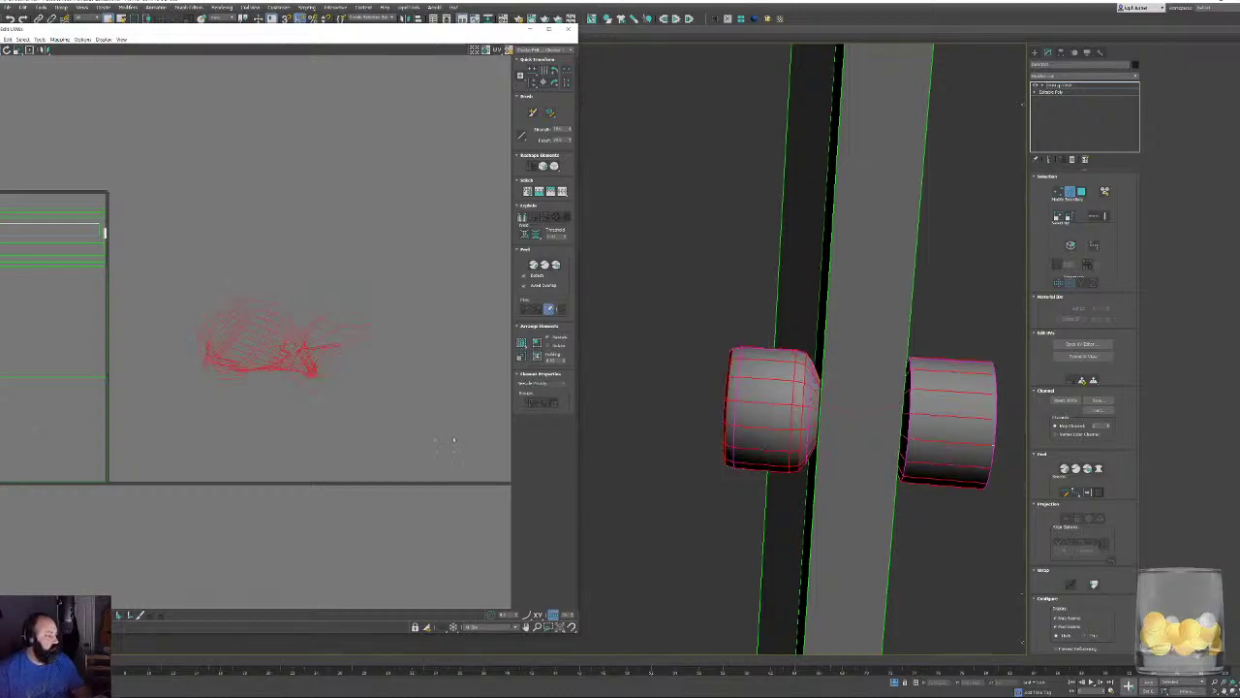
key(3)
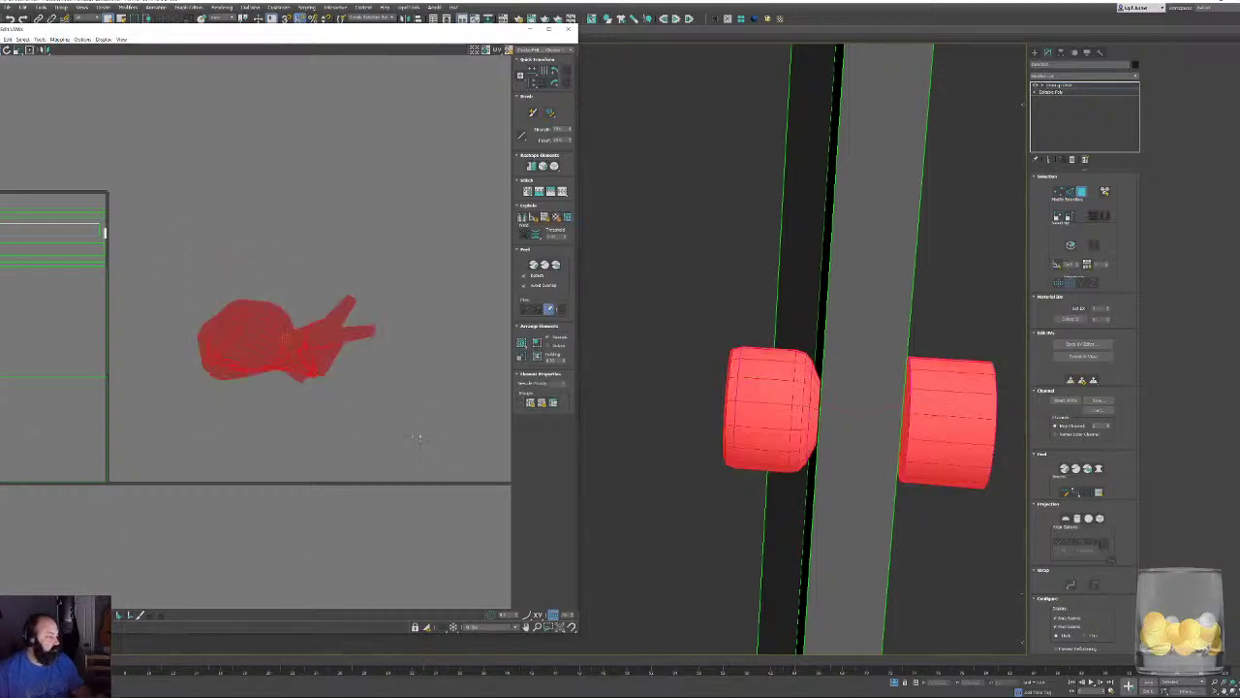
click(554, 165)
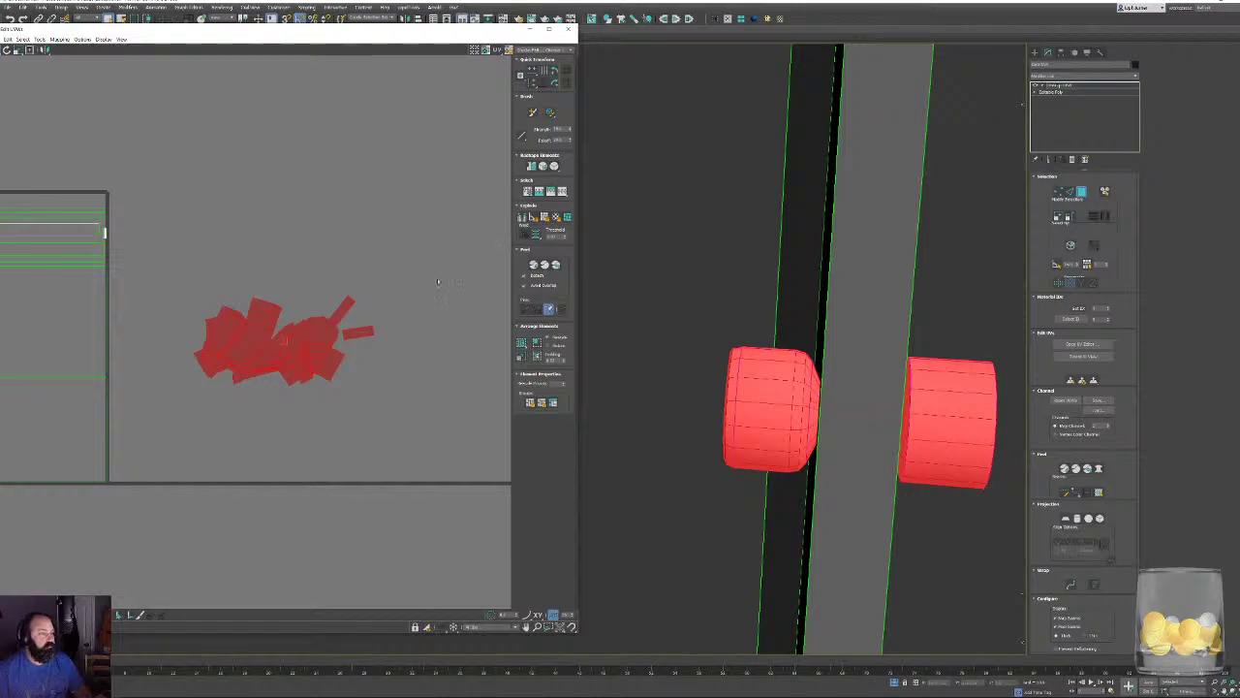
click(556, 167)
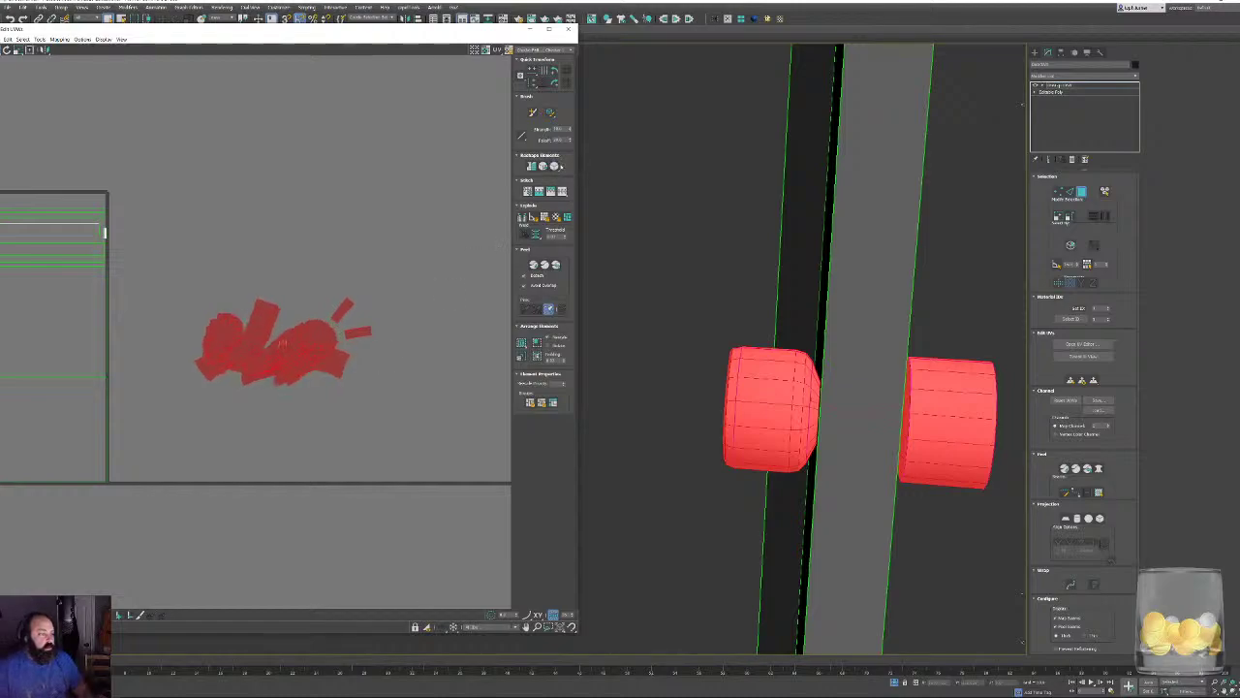
Select the round outer end cap's UV shell and move it clear of the overlapping doorknob shells.
middle_drag(366, 374, 431, 352)
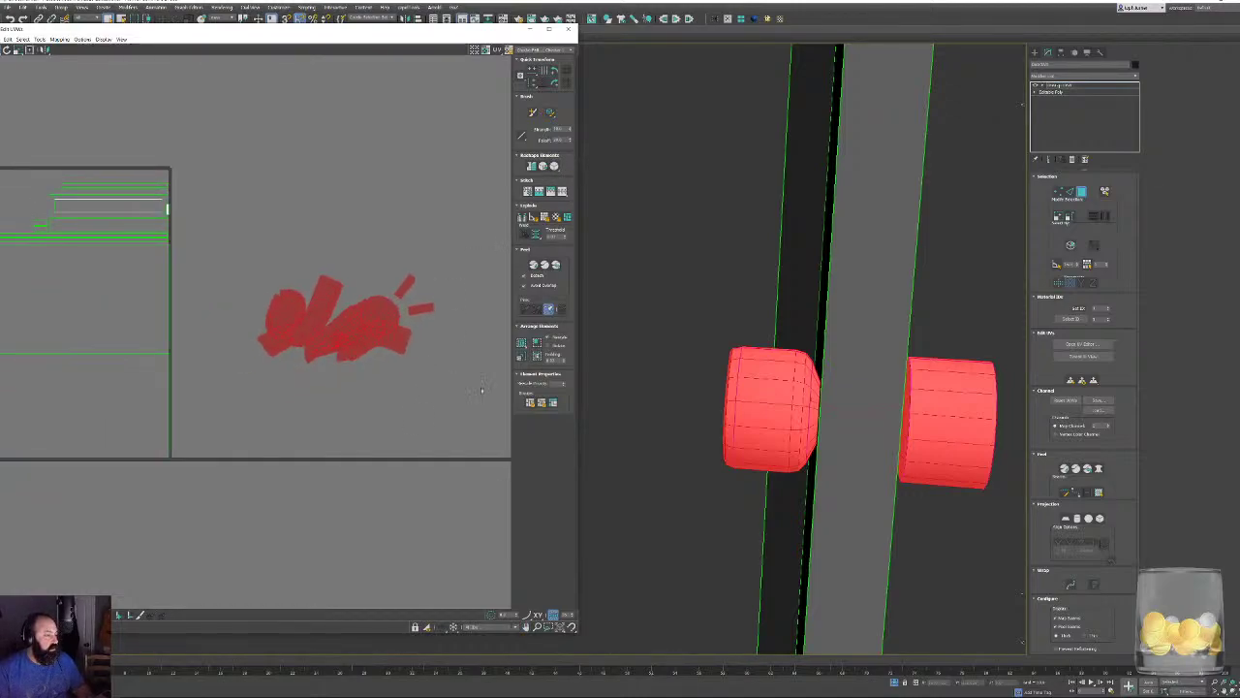
middle_drag(308, 385, 312, 397)
scroll(315, 379, up, 4)
click(327, 374)
click(249, 236)
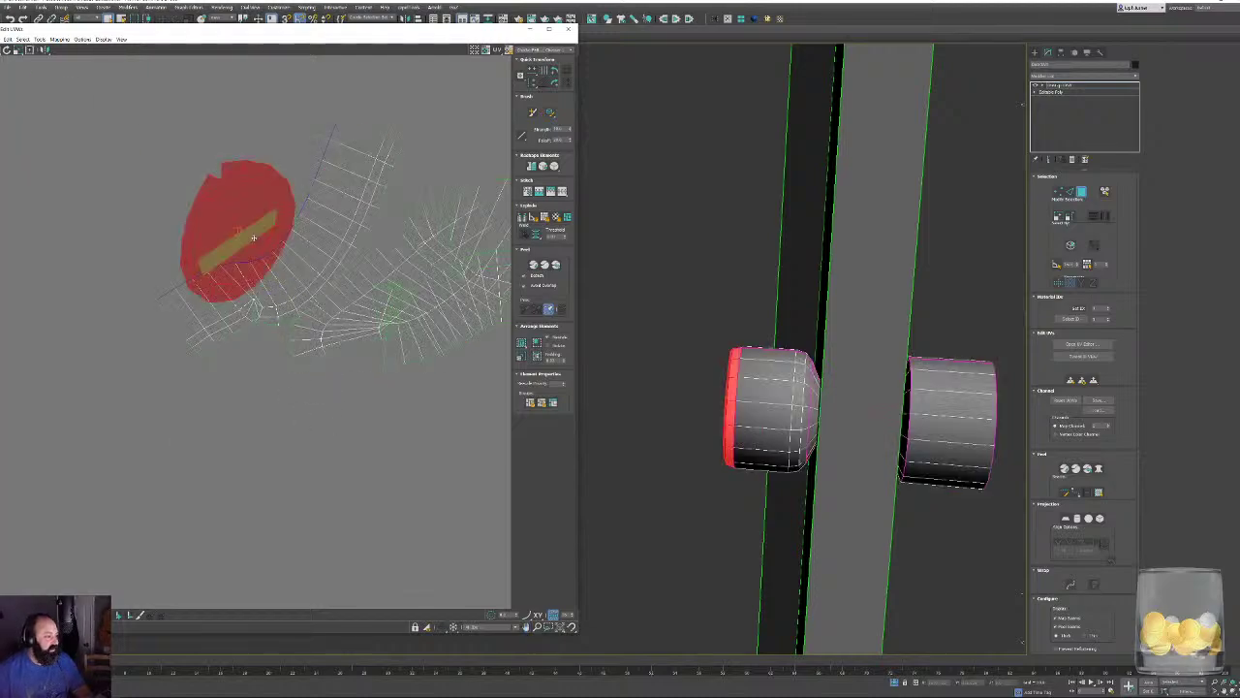
key(ctrl+a)
middle_drag(251, 224, 257, 361)
click(301, 252)
drag(269, 342, 254, 266)
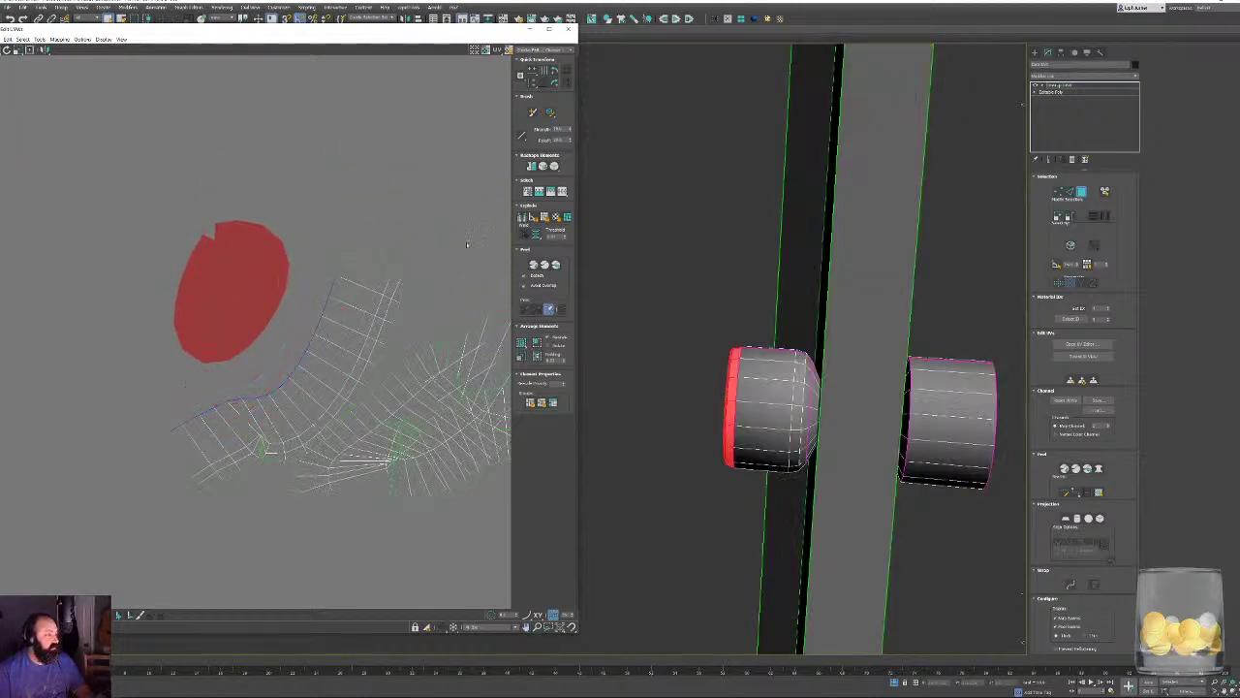
Relax the round outer end cap's UV shell by polygon angles until its outline closes into a smooth oval.
drag(554, 167, 555, 180)
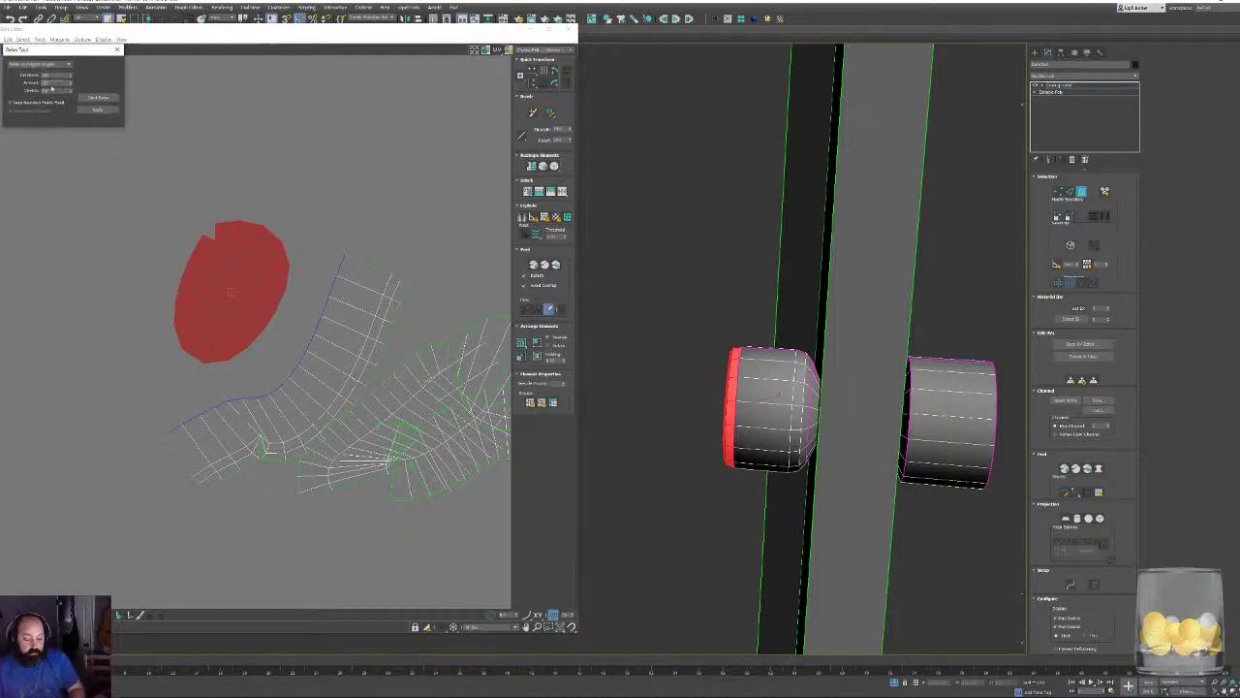
click(95, 98)
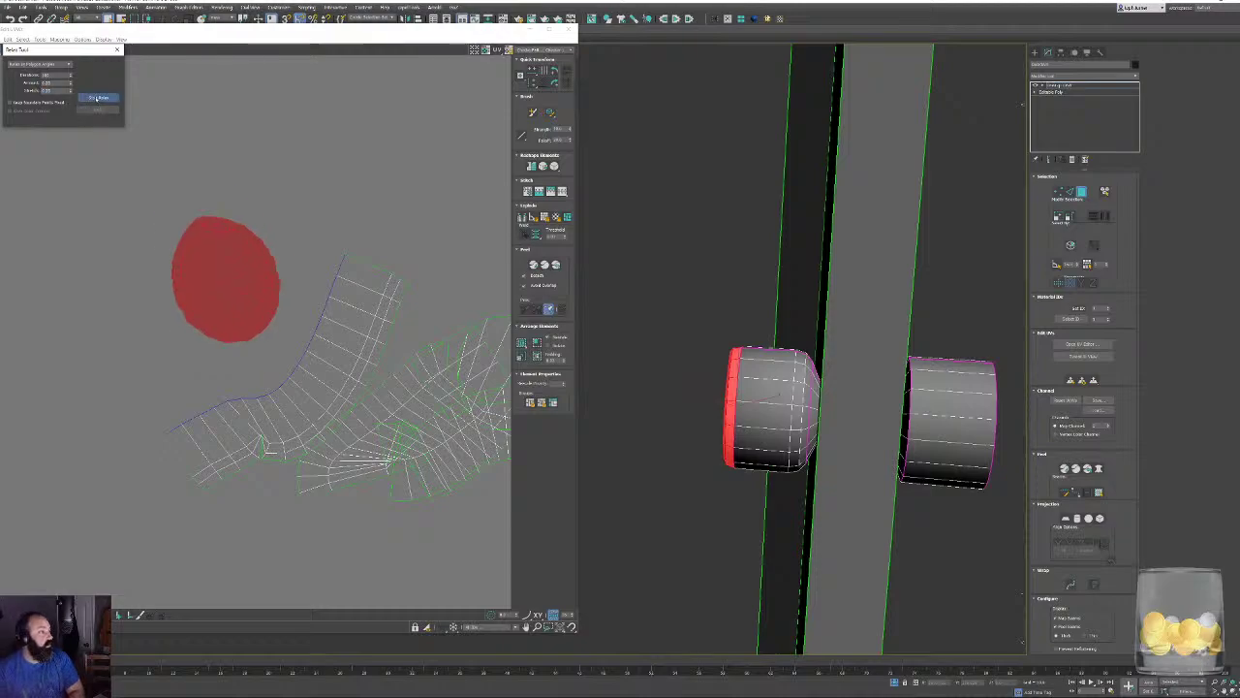
click(97, 98)
middle_drag(167, 189, 183, 271)
scroll(267, 347, down, 3)
middle_drag(267, 347, 222, 297)
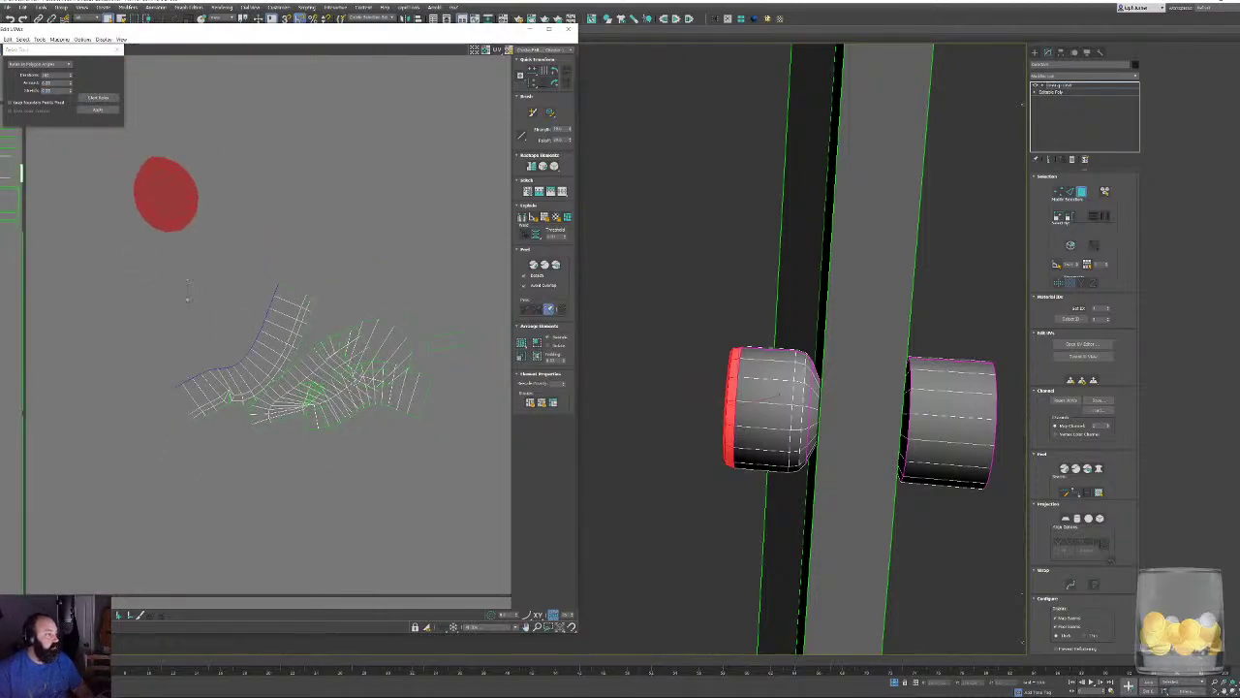
Invert the polygon selection to all the other doorknob shells and relax them until they spread out, then clear the selection.
key(ctrl+i)
click(97, 98)
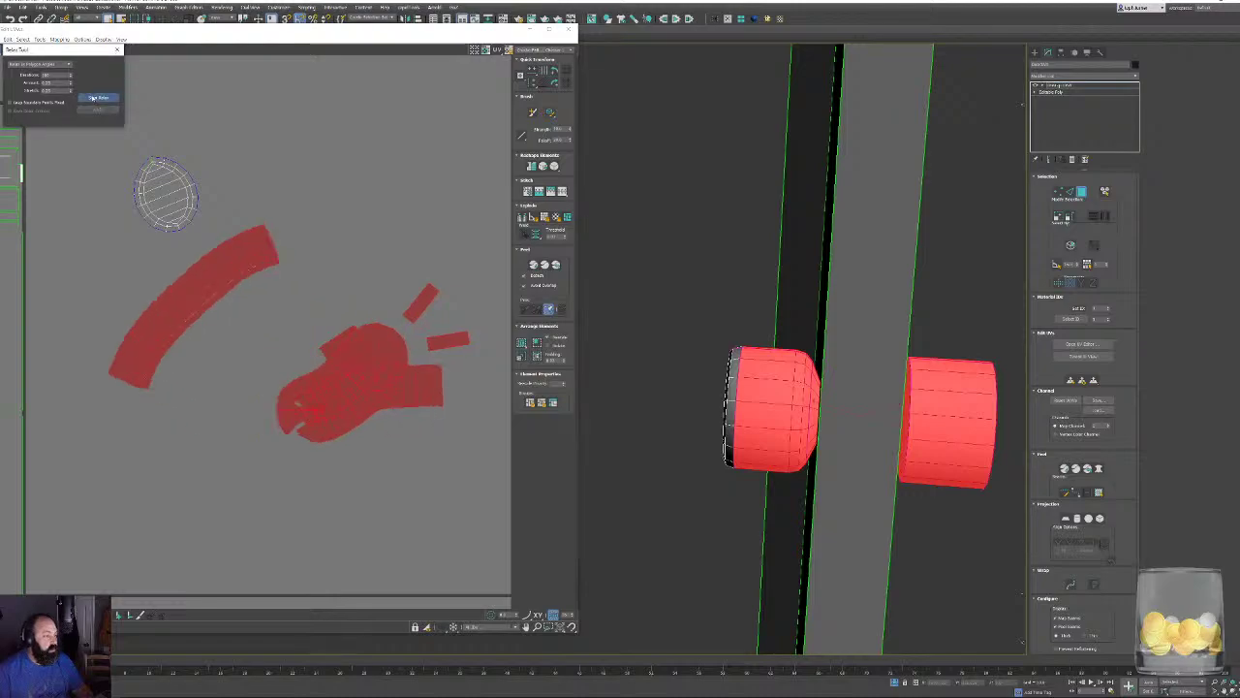
click(97, 98)
middle_drag(236, 222, 296, 340)
scroll(297, 341, down, 4)
click(251, 327)
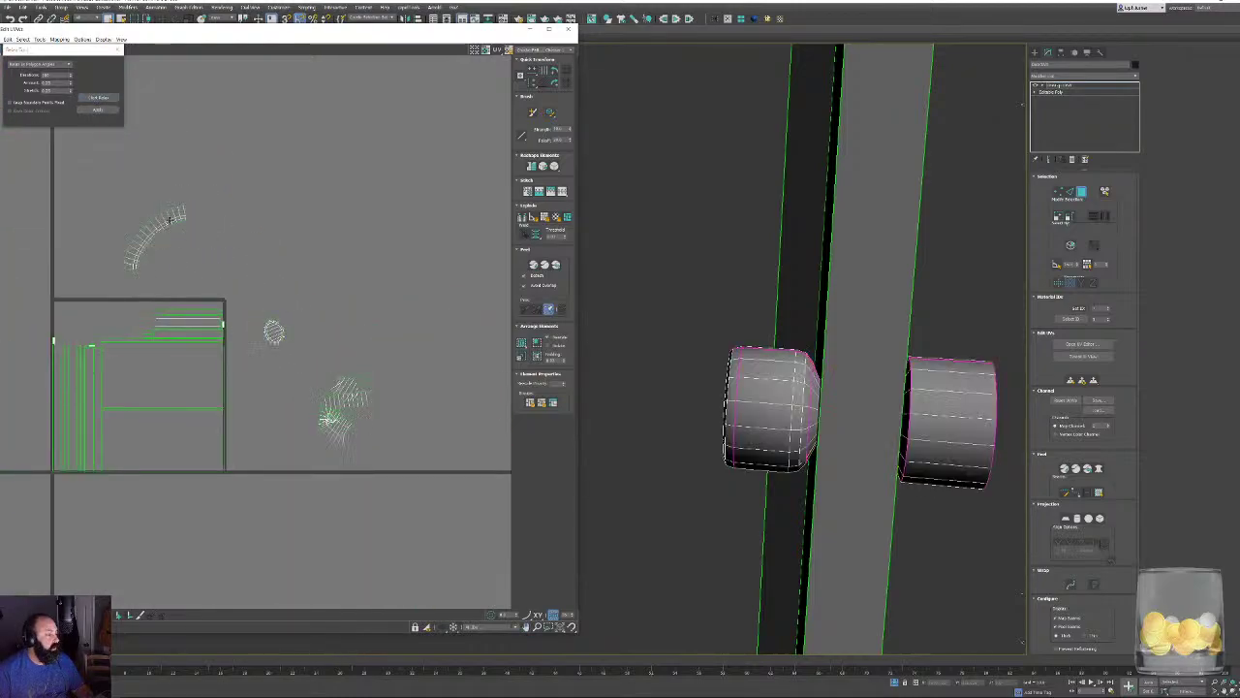
Straighten the curved side strip of the chamfered knob half into a rectangle and place it just beside the door's UV layout.
click(170, 221)
key(ctrl+a)
click(357, 201)
drag(264, 186, 124, 273)
click(531, 165)
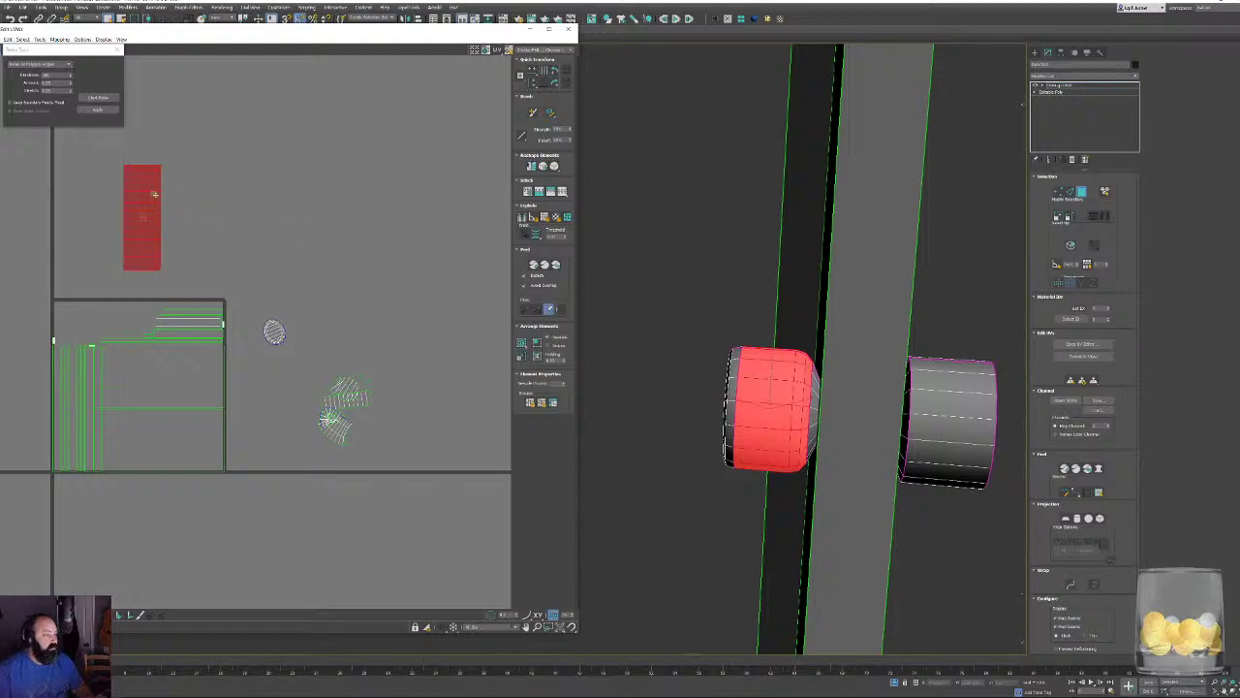
drag(153, 194, 261, 399)
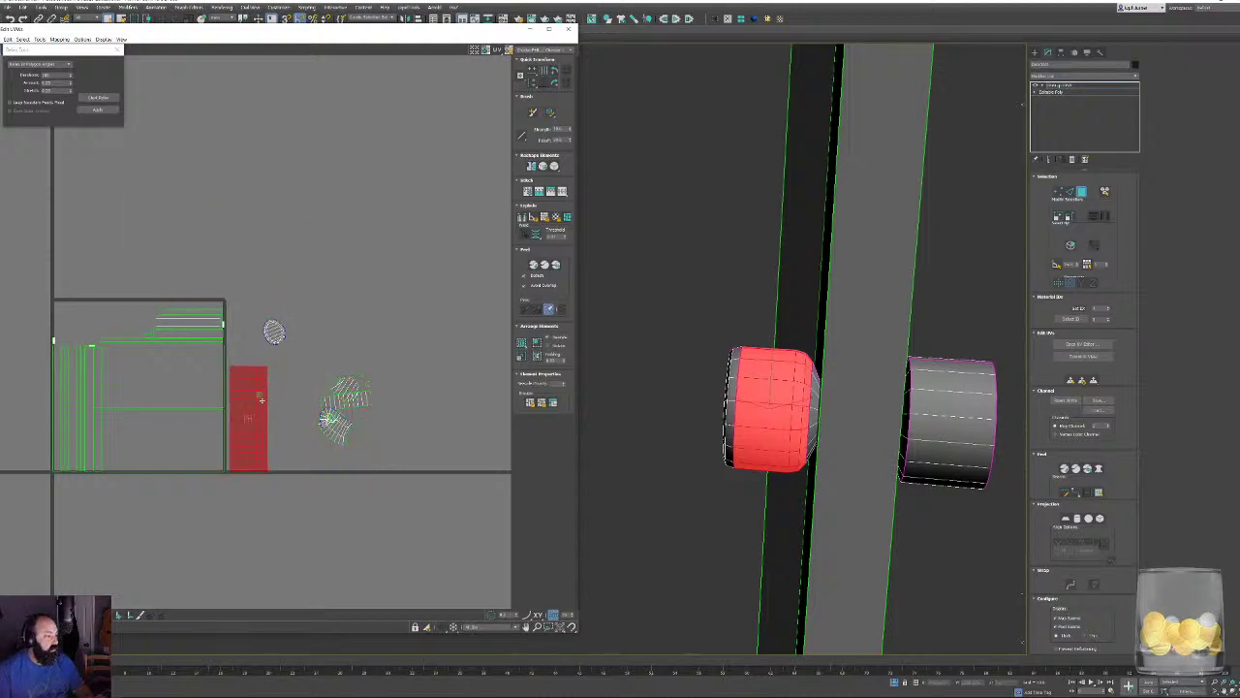
Move the small loose side piece clear of the overlapping shells and inspect the cylindrical knob half it belongs to.
scroll(341, 407, up, 8)
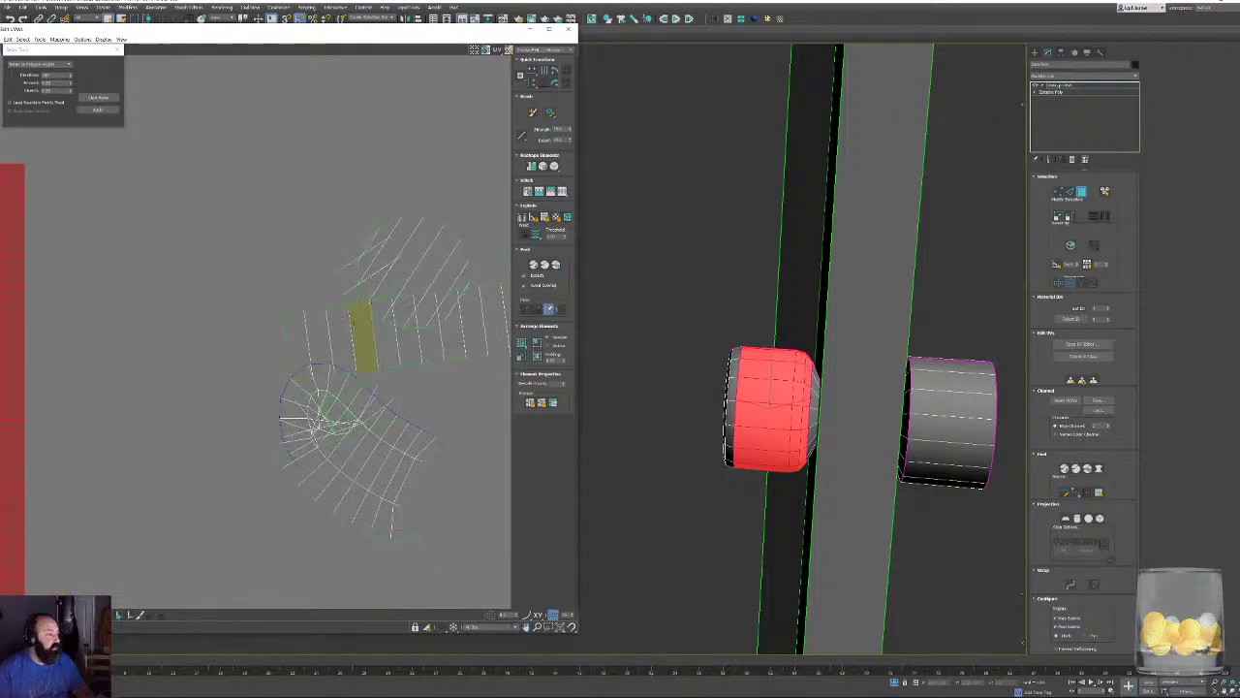
drag(362, 254, 289, 194)
alt+middle_drag(684, 327, 620, 326)
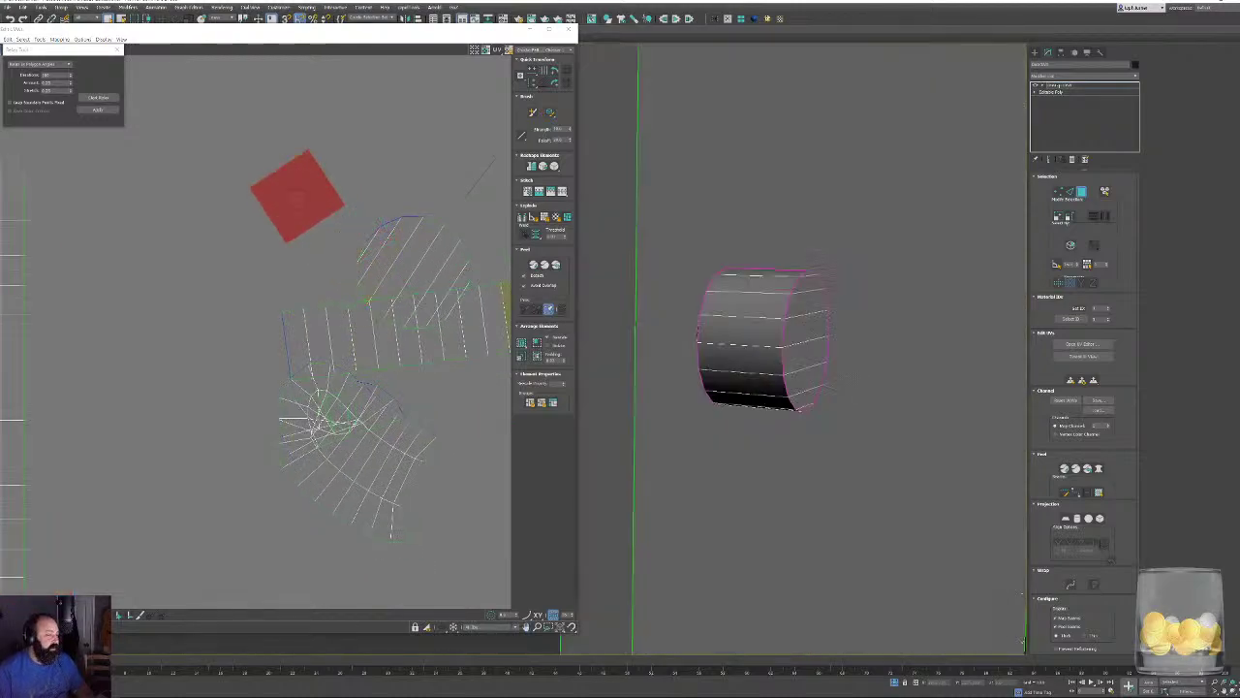
key(alt+q)
alt+middle_drag(879, 349, 966, 393)
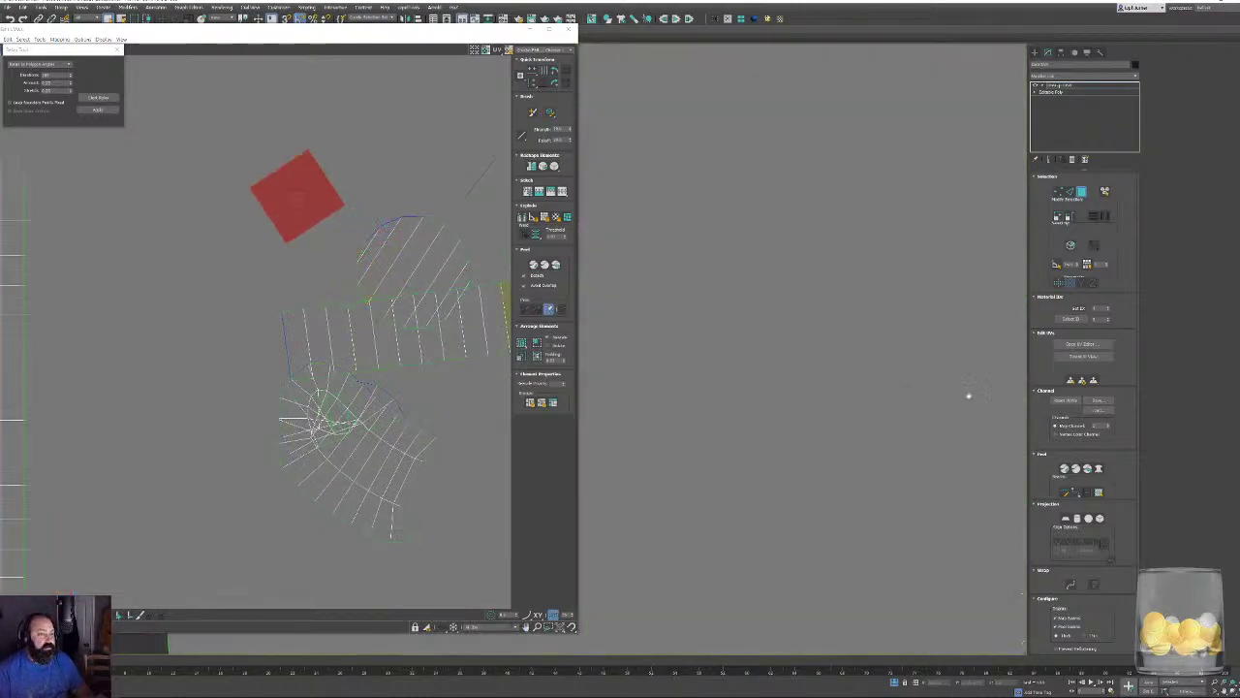
middle_drag(675, 383, 966, 383)
middle_drag(713, 348, 963, 370)
key(alt+q)
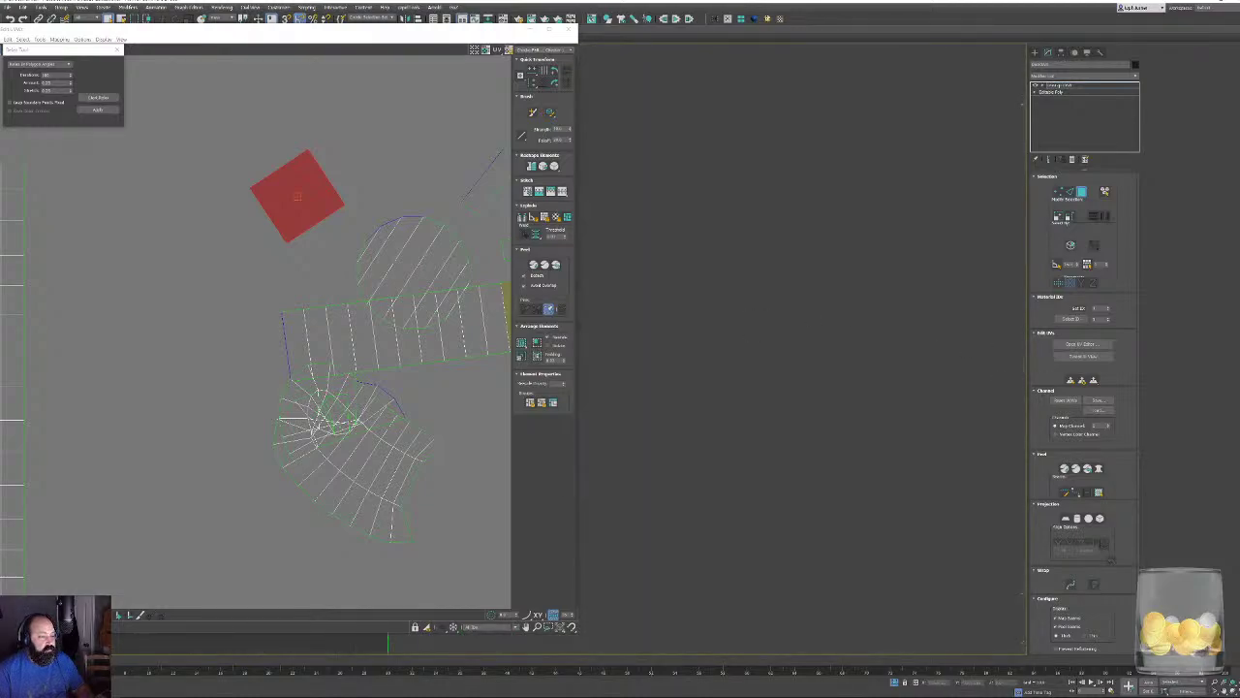
click(158, 328)
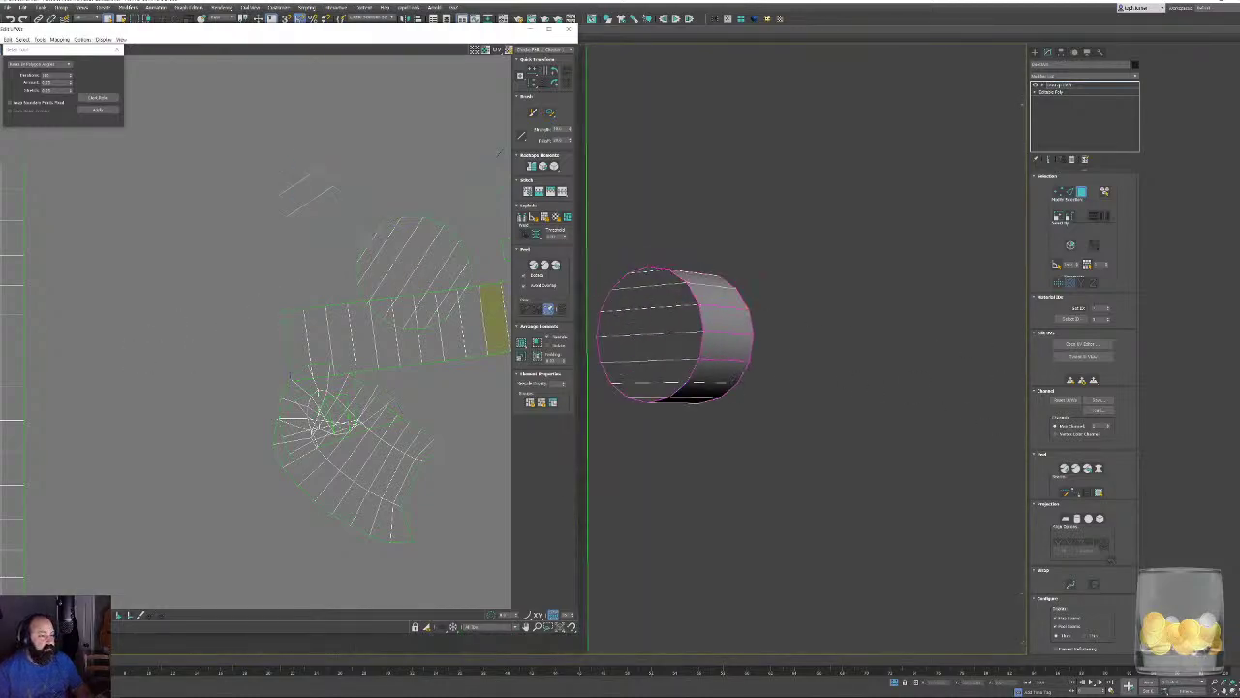
middle_drag(330, 360, 274, 411)
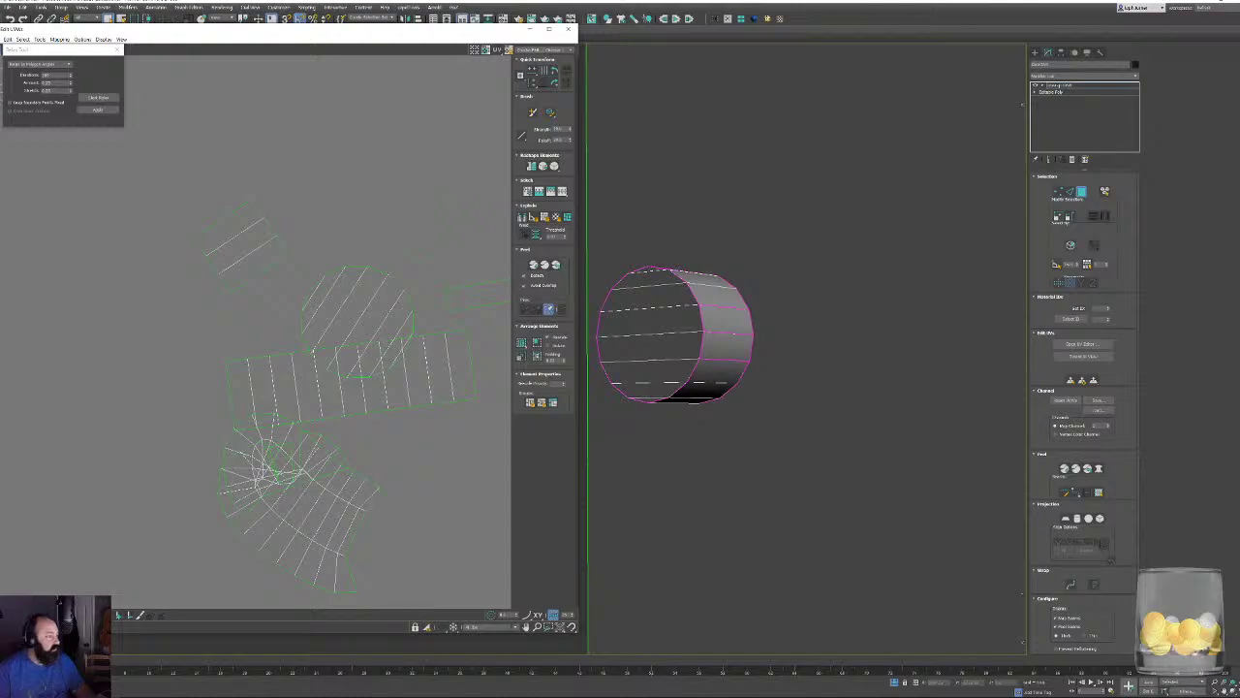
Select the border edges of the cylindrical knob half's split side pieces and stitch the pieces into one shell.
key(ctrl+a)
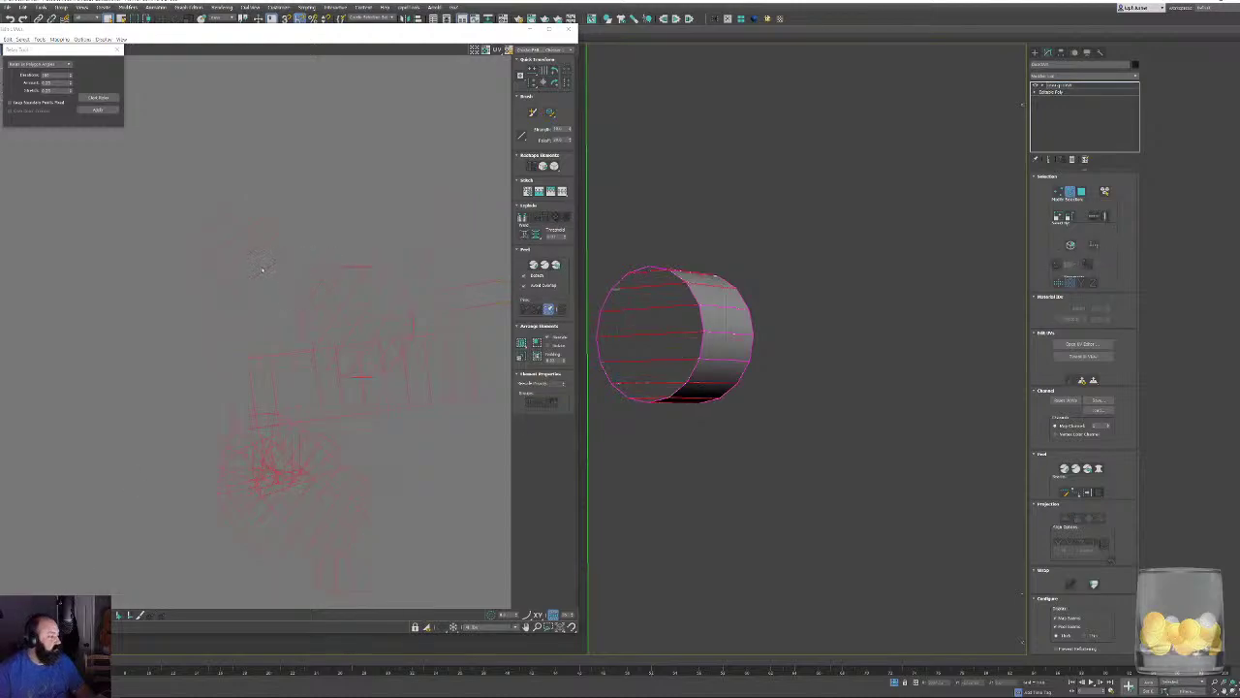
click(287, 280)
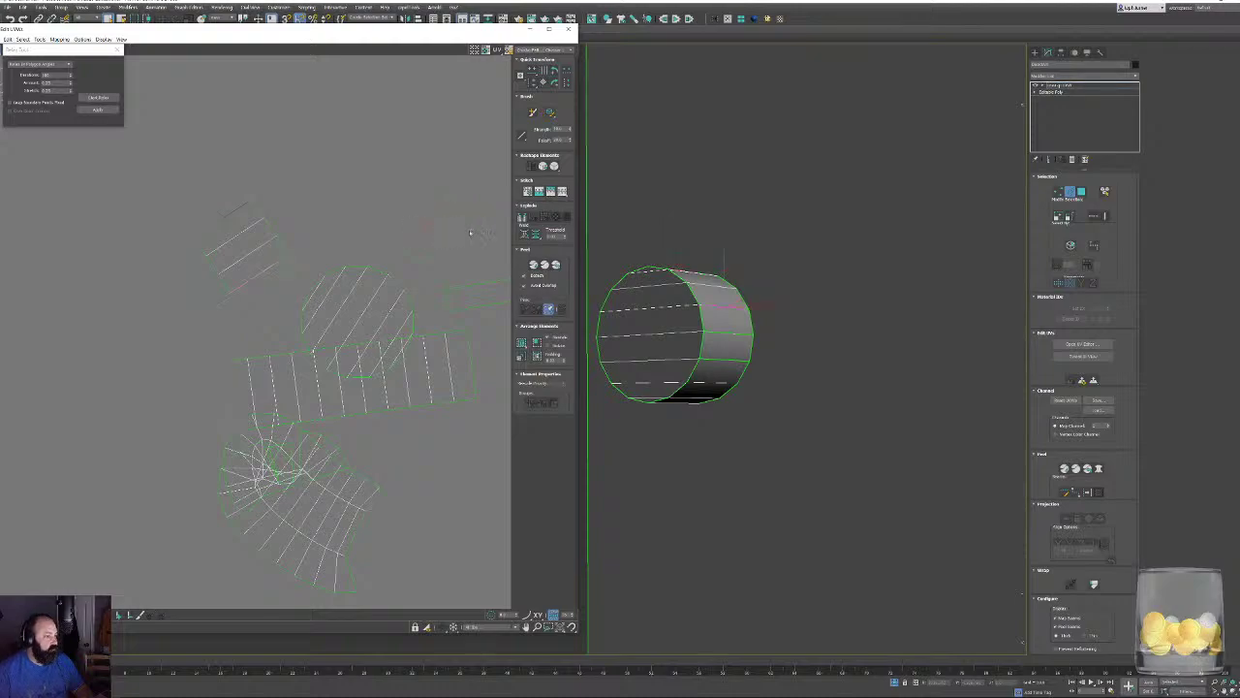
middle_drag(448, 263, 416, 238)
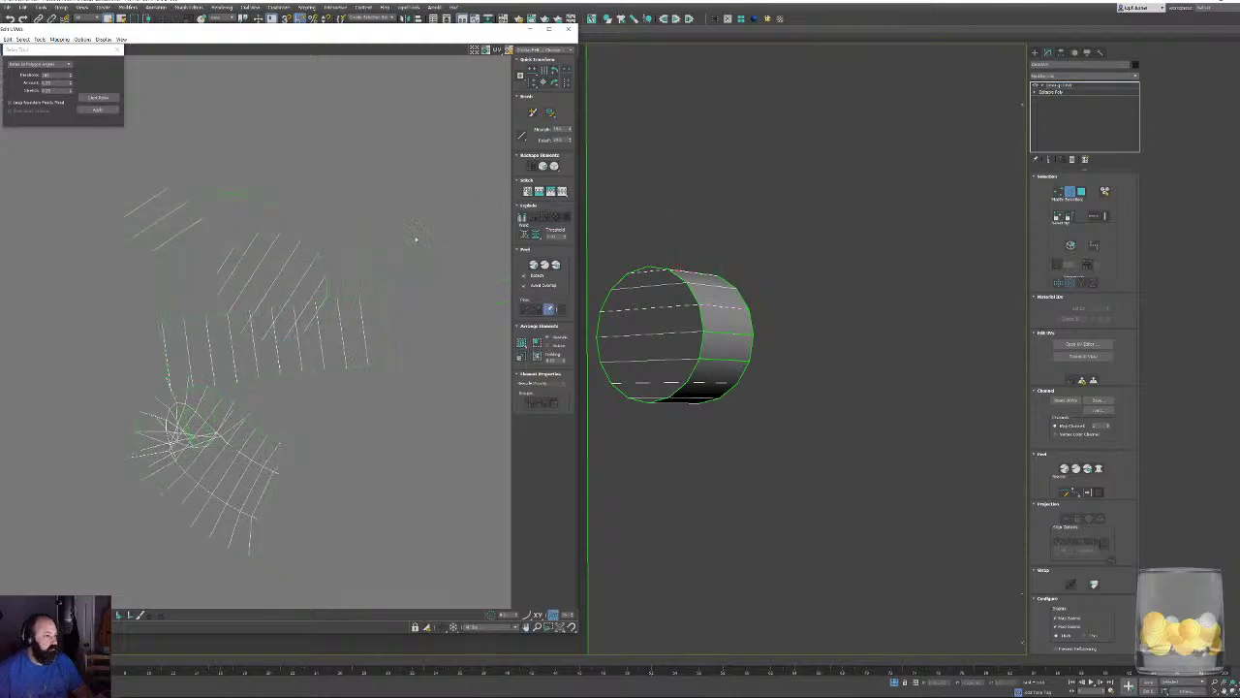
click(553, 191)
click(327, 363)
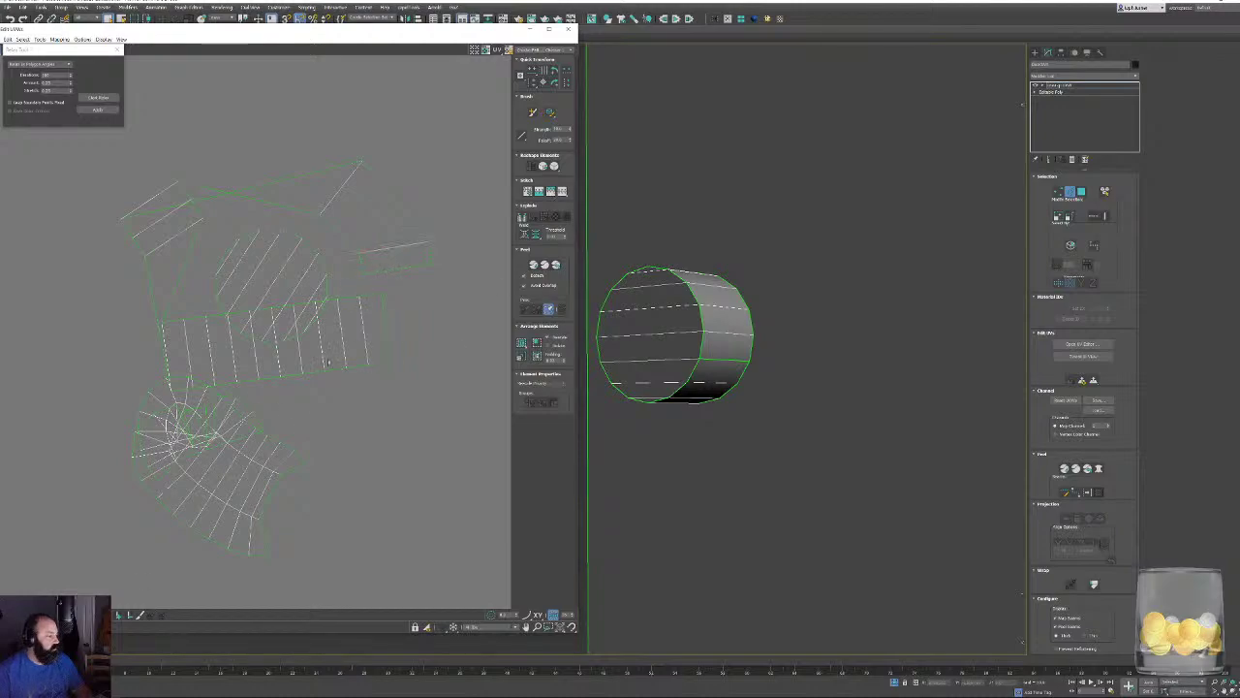
Straighten the cylindrical knob half's stitched side band into a rectangle, relax it, and move it below the UV tile.
key(3)
key(ctrl+a)
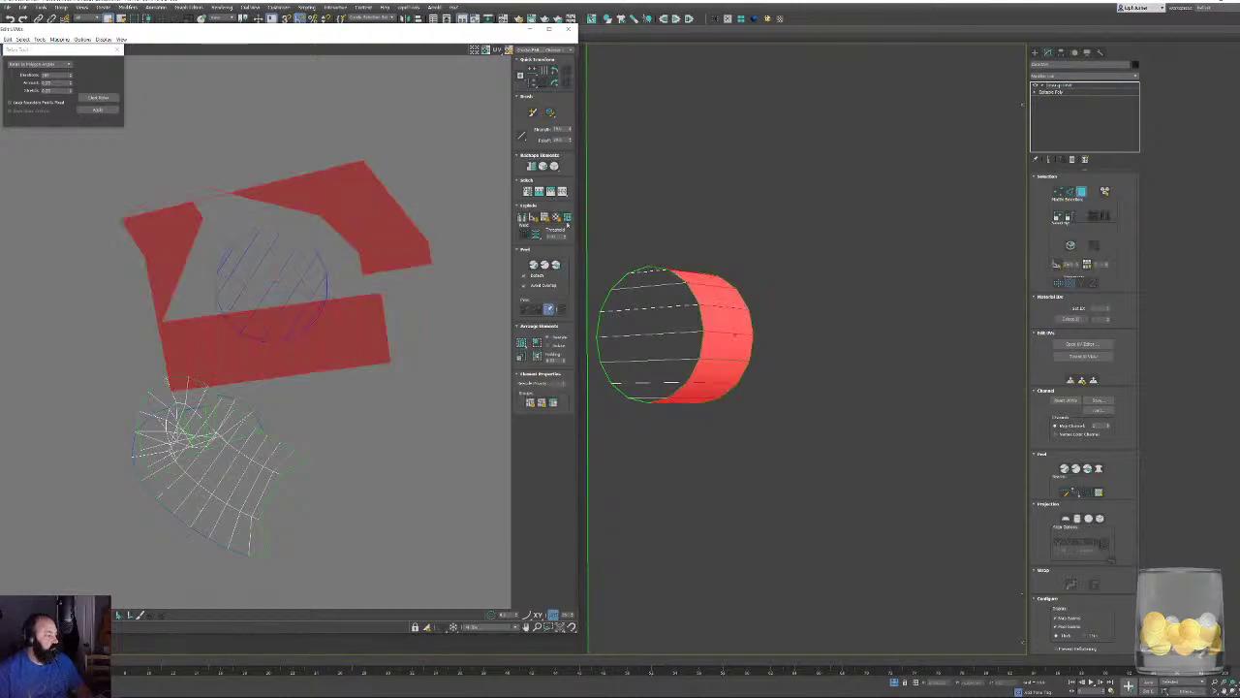
scroll(291, 291, up, 3)
scroll(329, 320, down, 8)
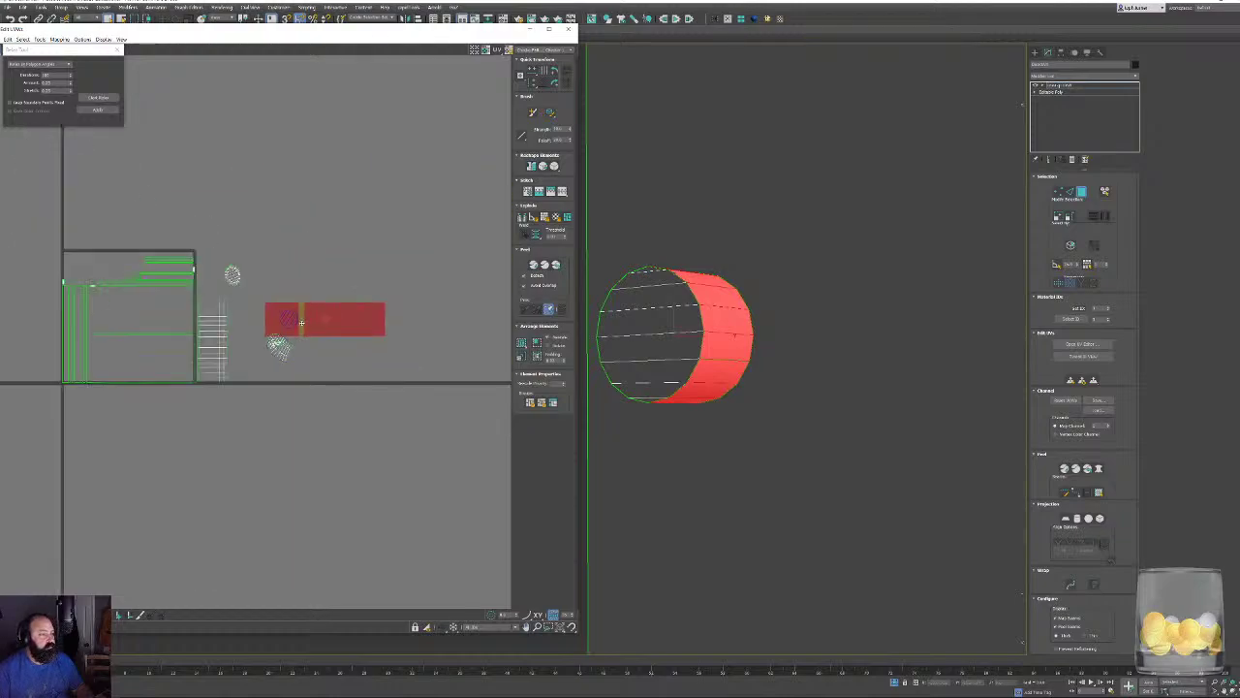
scroll(407, 328, up, 2)
click(94, 98)
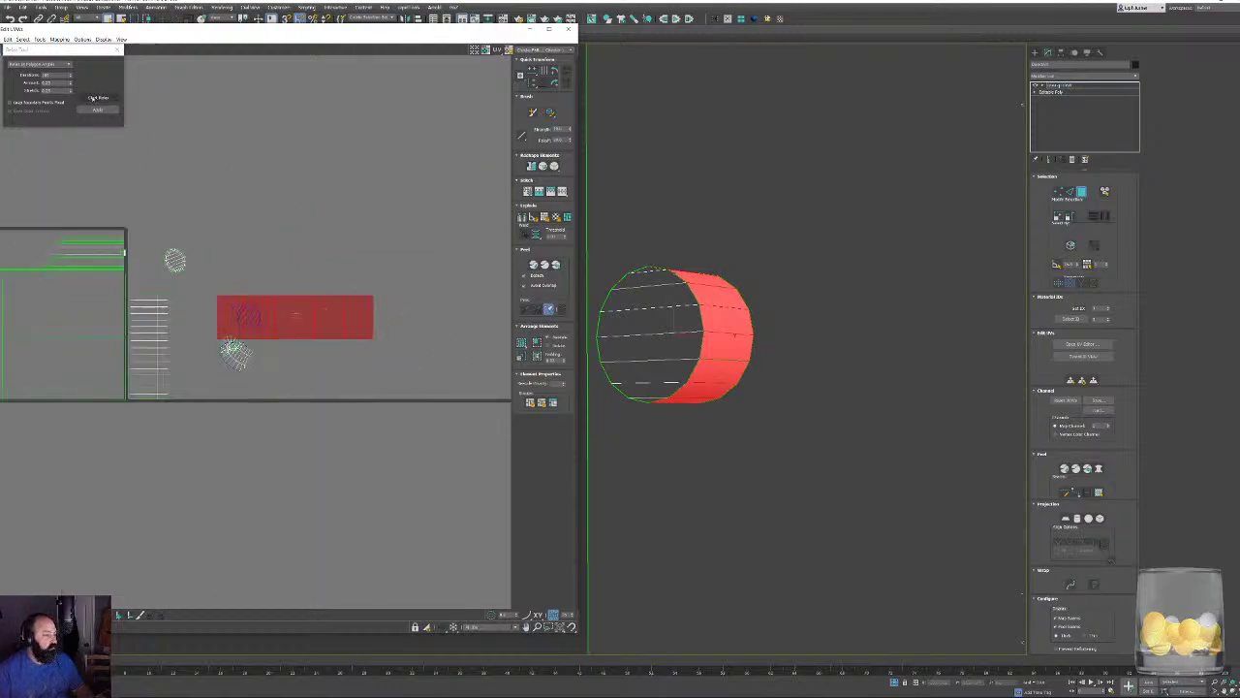
click(92, 100)
drag(288, 331, 284, 421)
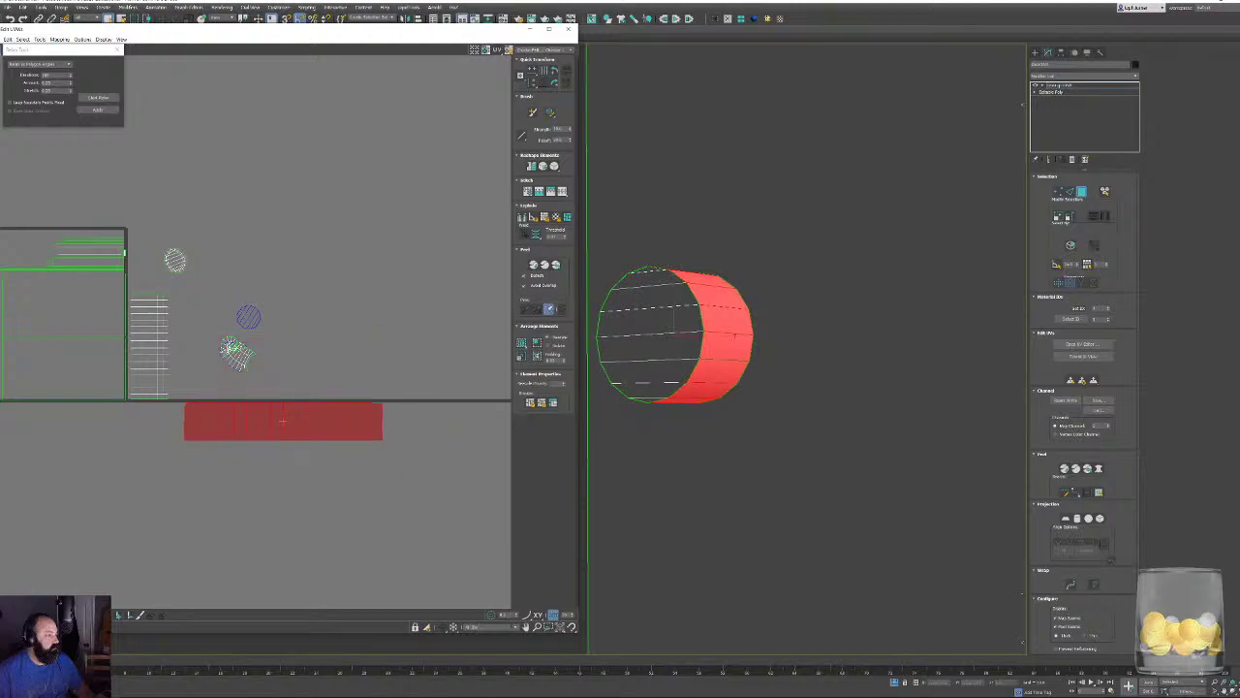
Relax the chamfered knob half's rectangular side strip, and move the flat round cap shell up beside the other end cap.
scroll(168, 328, up, 4)
click(127, 294)
click(101, 98)
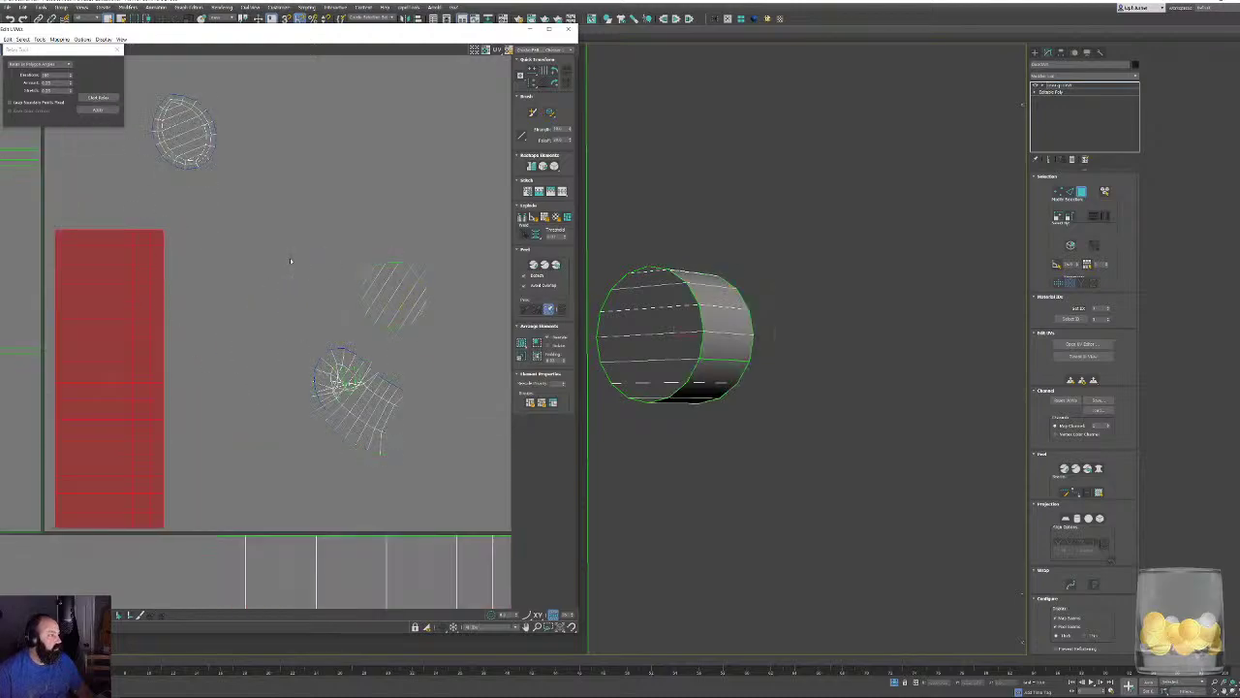
drag(390, 299, 293, 139)
Try to stitch the vertices of the outer end cap's UV shell, and undo the stitch.
middle_drag(194, 145, 231, 306)
scroll(231, 300, up, 6)
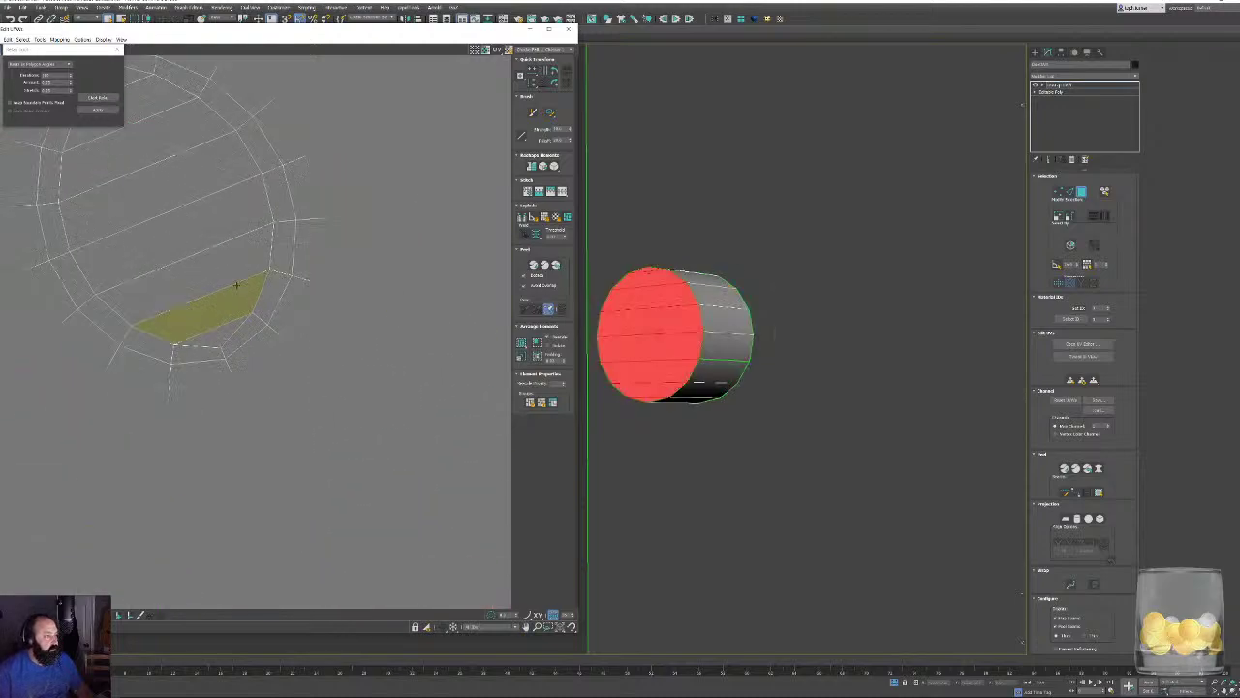
scroll(330, 431, down, 6)
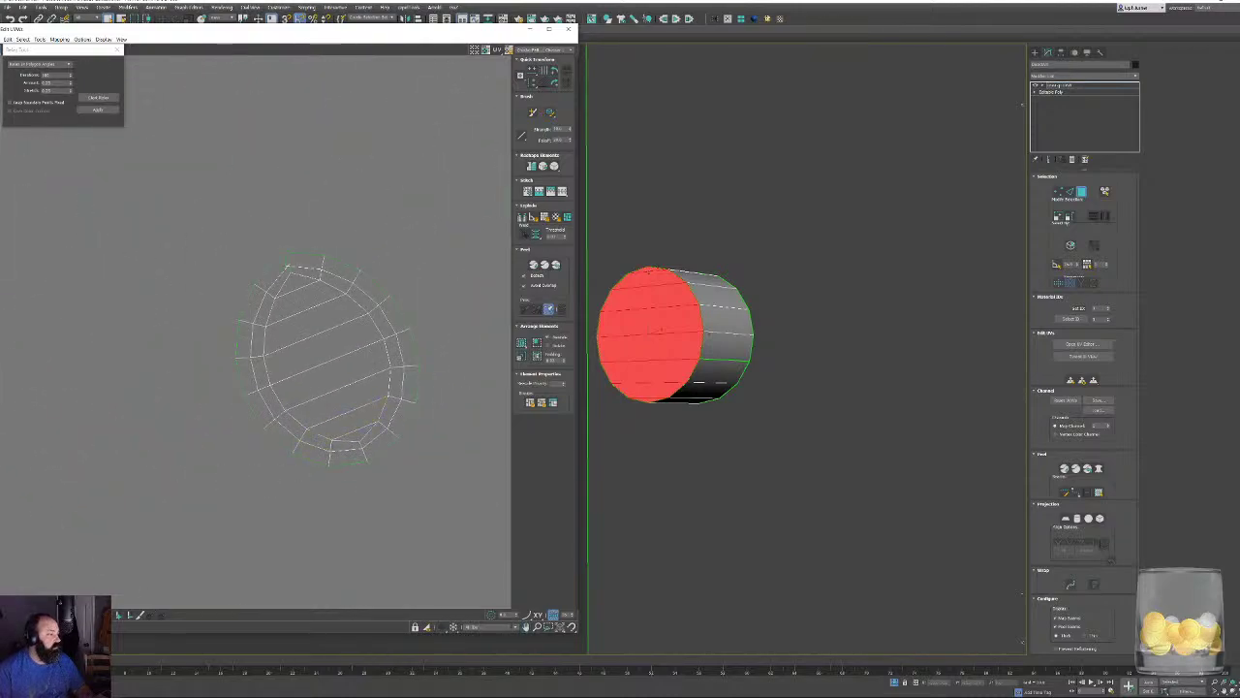
key(2)
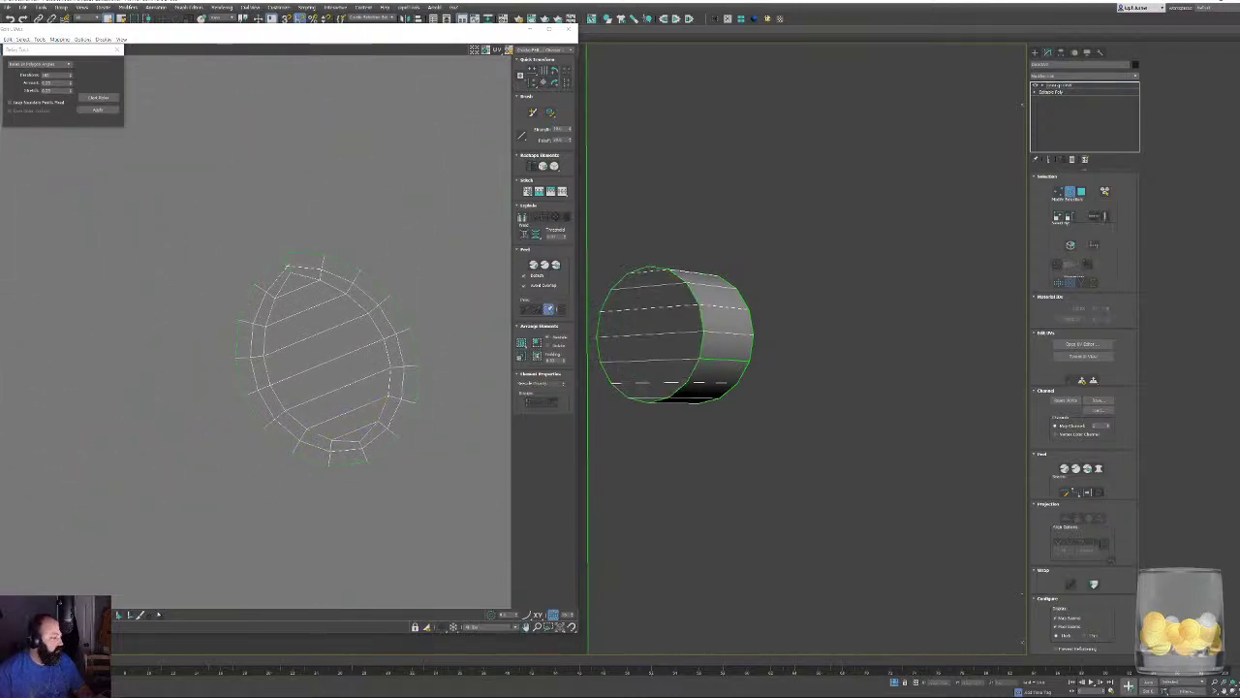
drag(160, 26, 171, 26)
key(1)
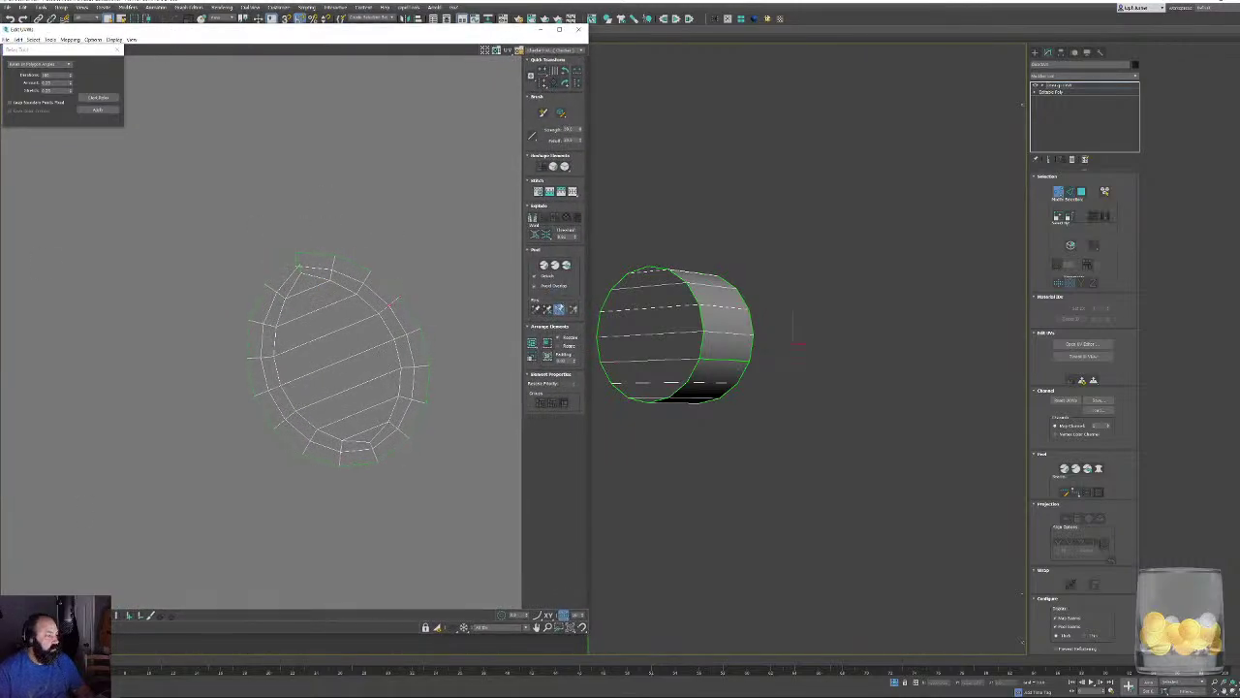
click(570, 194)
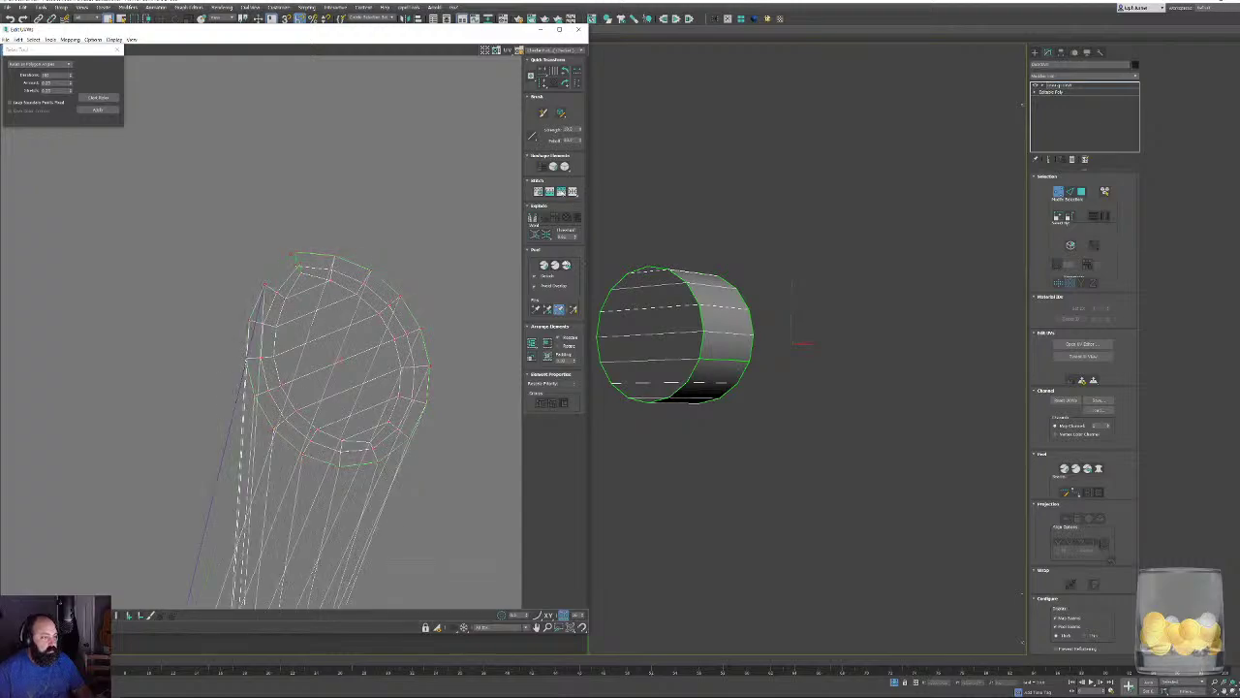
key(ctrl+z)
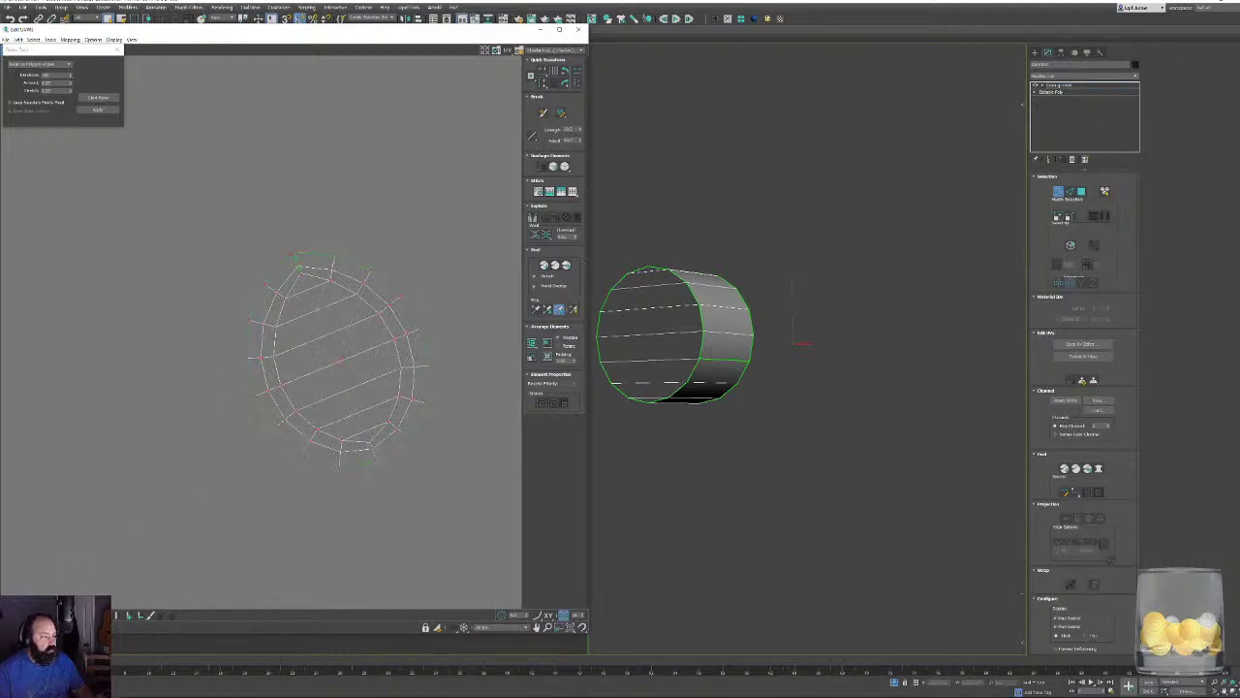
Weld the outer end cap shell's split vertices within the weld threshold.
click(287, 243)
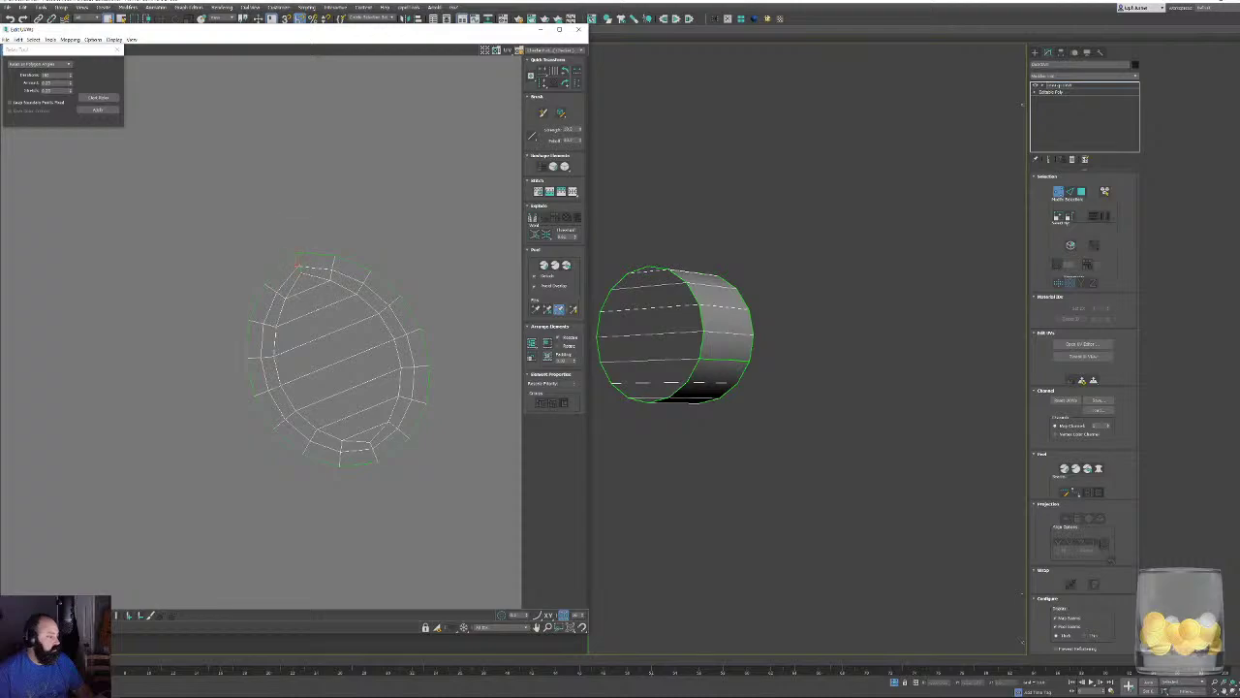
click(546, 235)
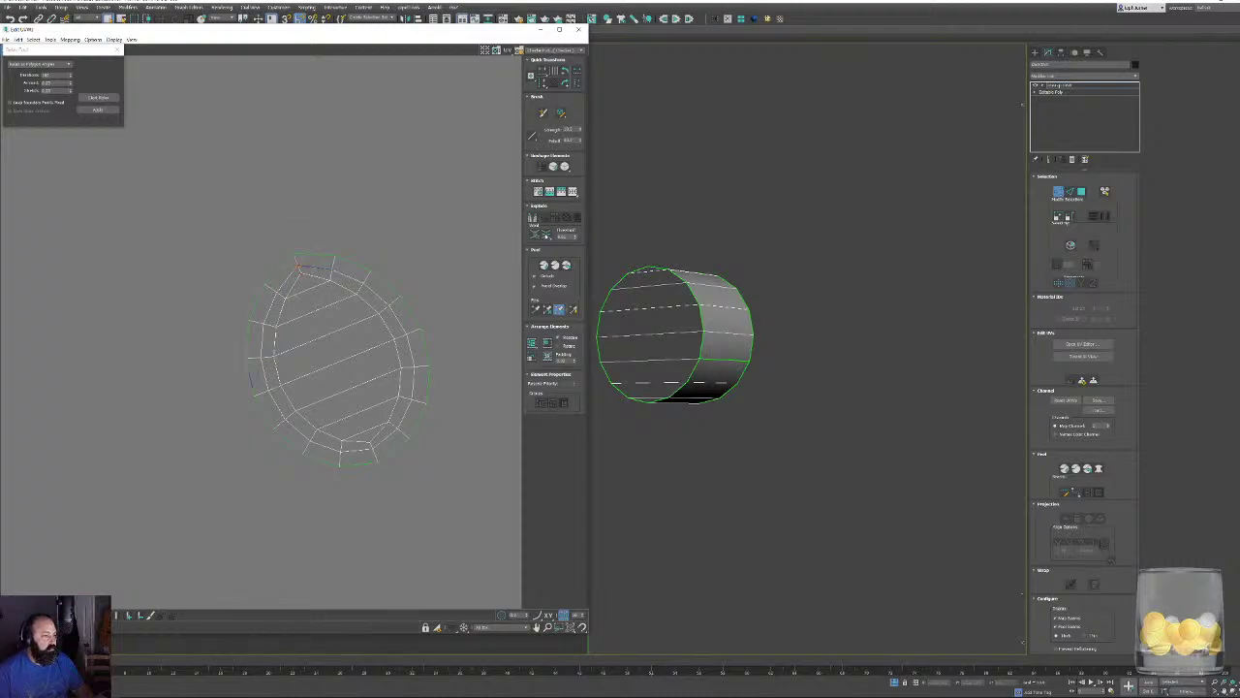
middle_drag(276, 338, 254, 312)
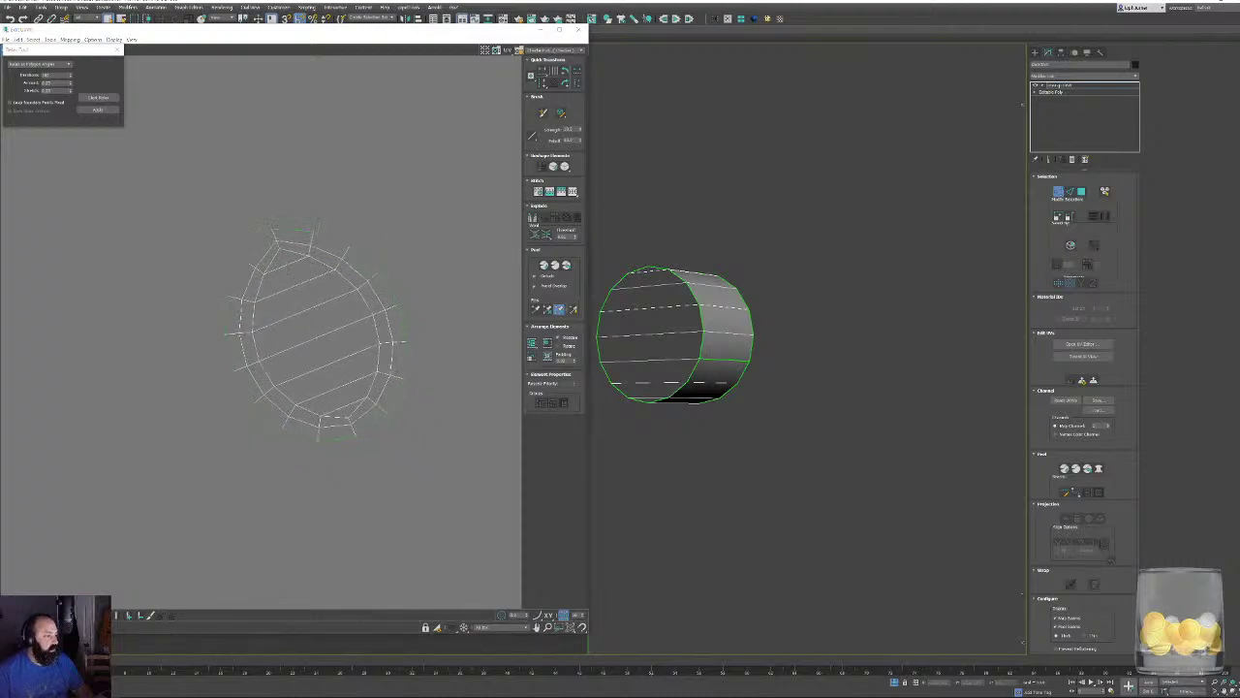
Select all polygons of the welded outer end cap shell and relax it into an even round shape.
key(3)
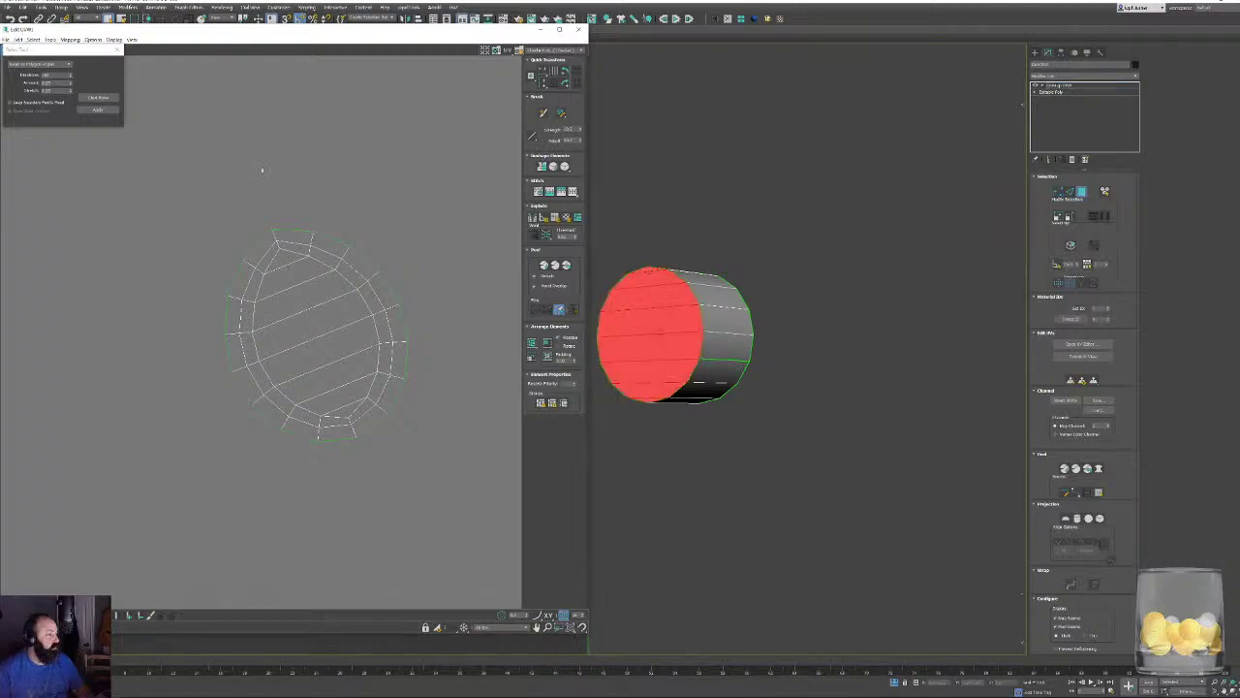
key(ctrl+a)
click(95, 98)
click(96, 98)
middle_drag(344, 260, 172, 199)
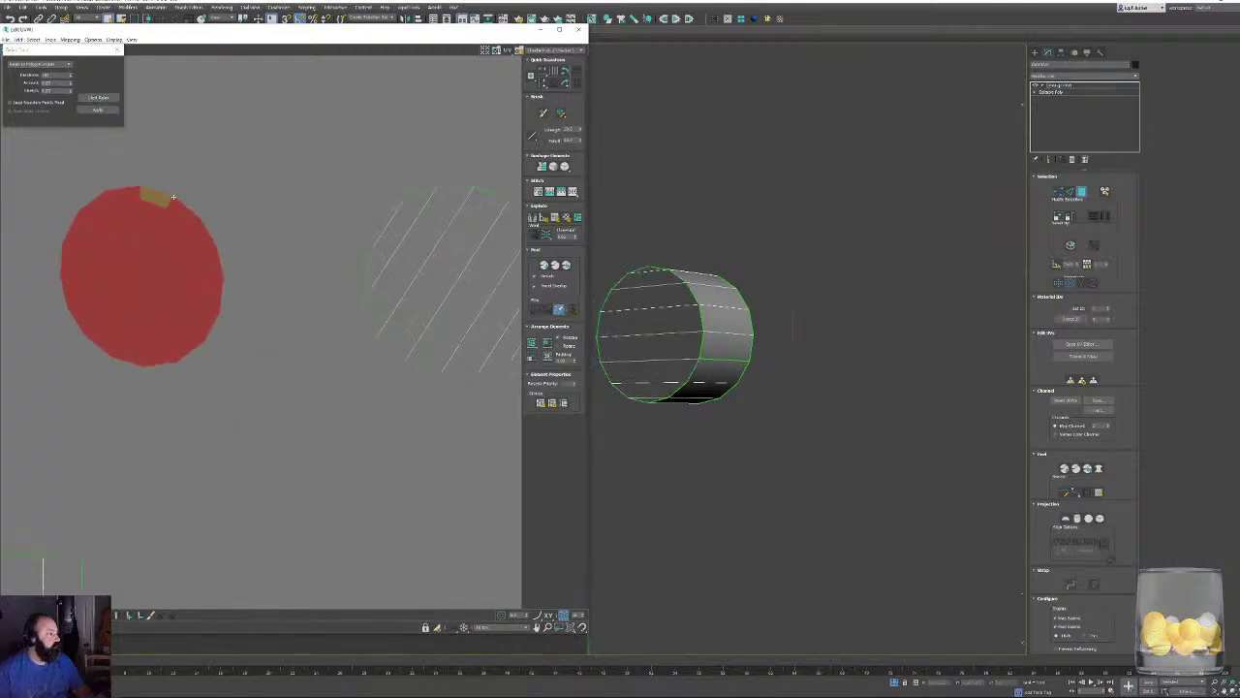
Select the remaining crumpled, self-overlapping doorknob shell and relax it.
scroll(175, 197, down, 4)
middle_drag(343, 526, 365, 399)
scroll(367, 401, up, 4)
click(368, 401)
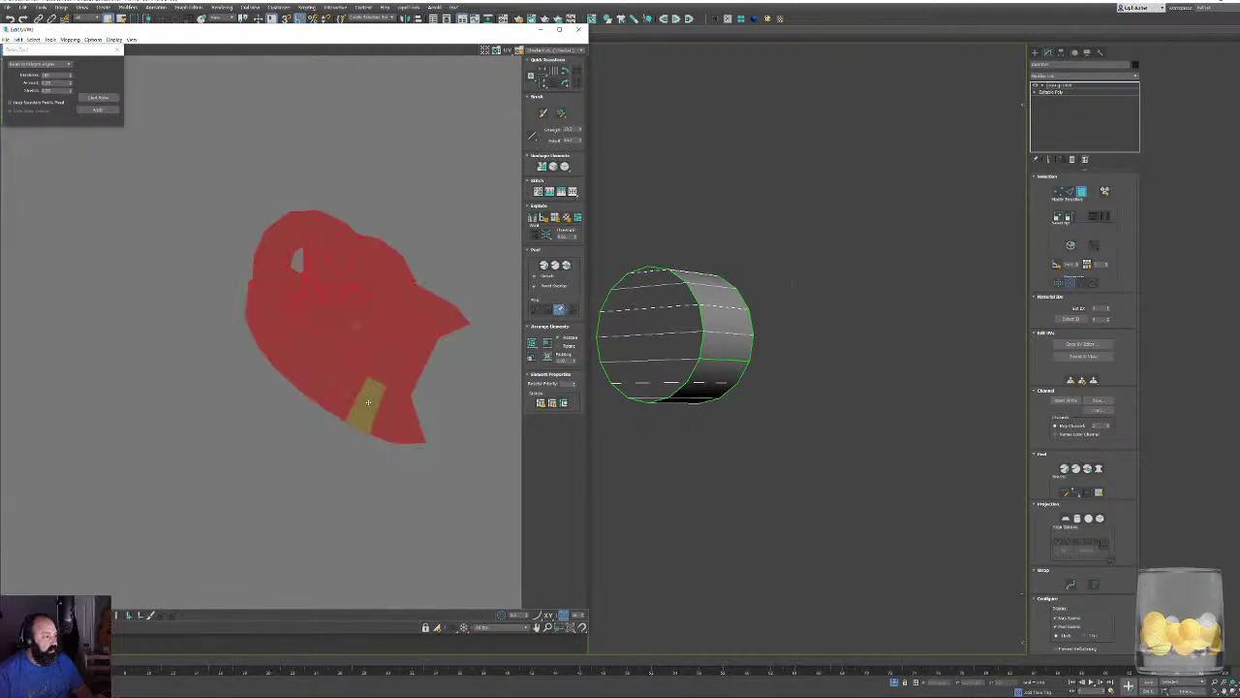
middle_drag(407, 362, 401, 379)
click(98, 96)
click(98, 96)
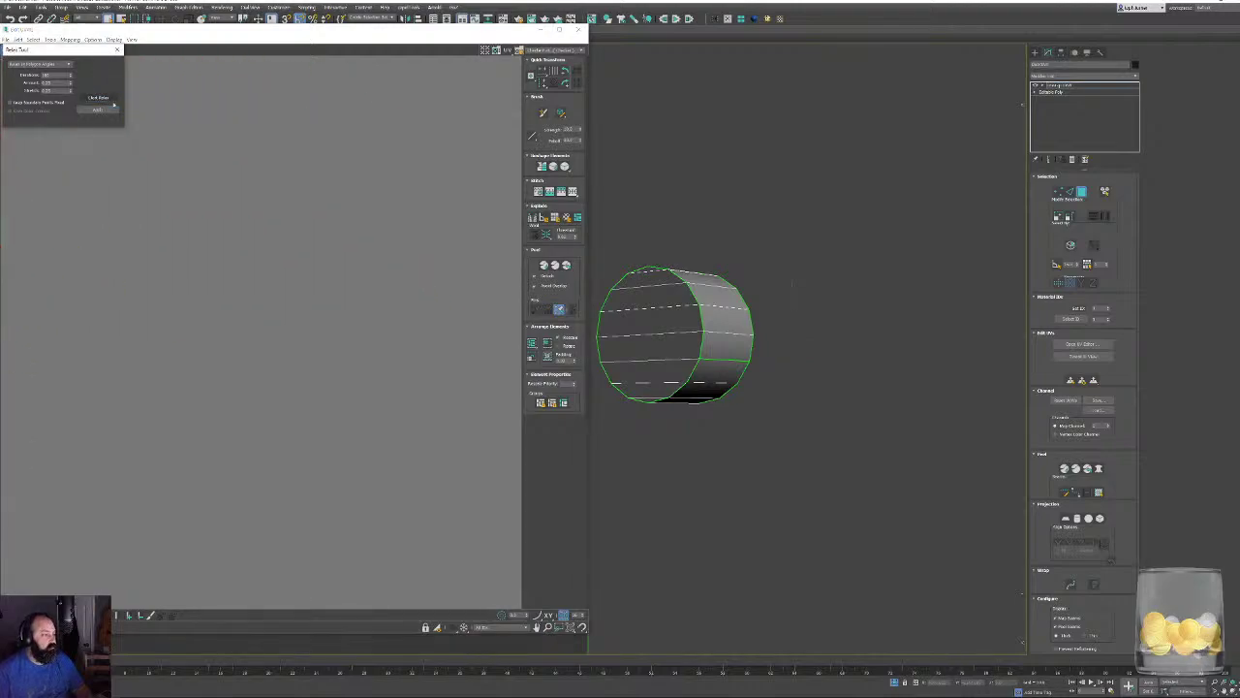
Move the relaxed doorknob shell into the empty space beside the door's UV layout and deselect it.
middle_drag(58, 310, 281, 359)
scroll(193, 360, down, 3)
drag(39, 420, 351, 337)
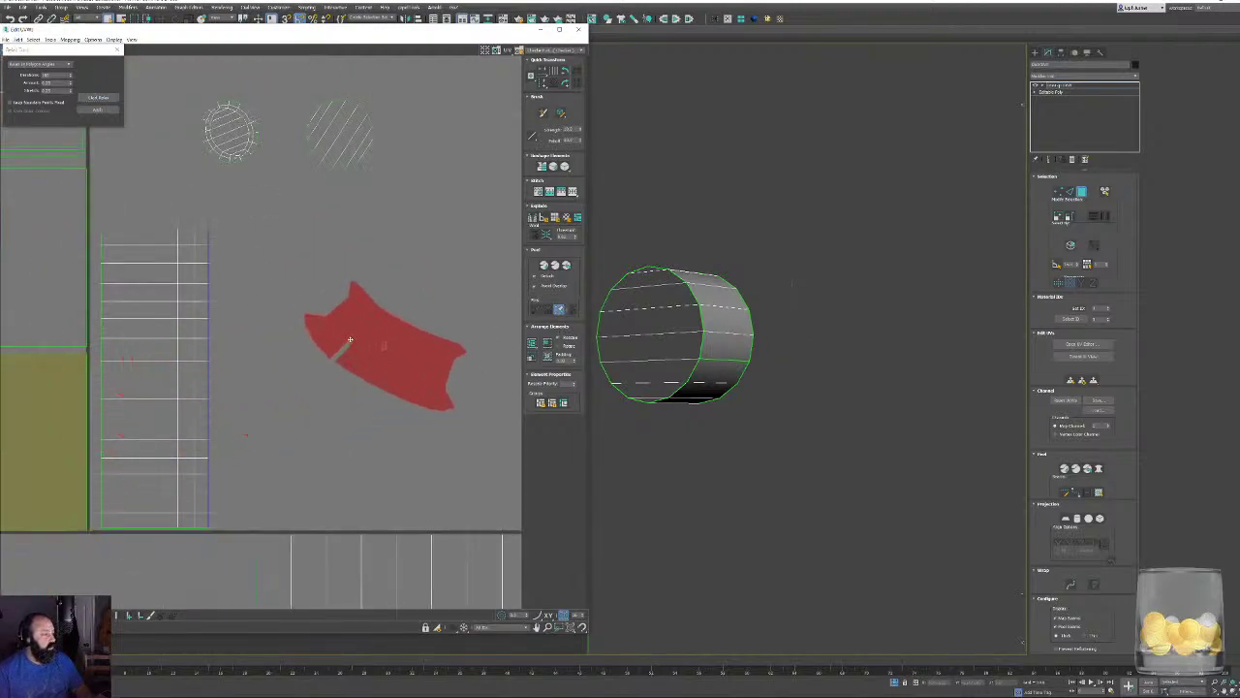
scroll(348, 332, up, 3)
click(332, 198)
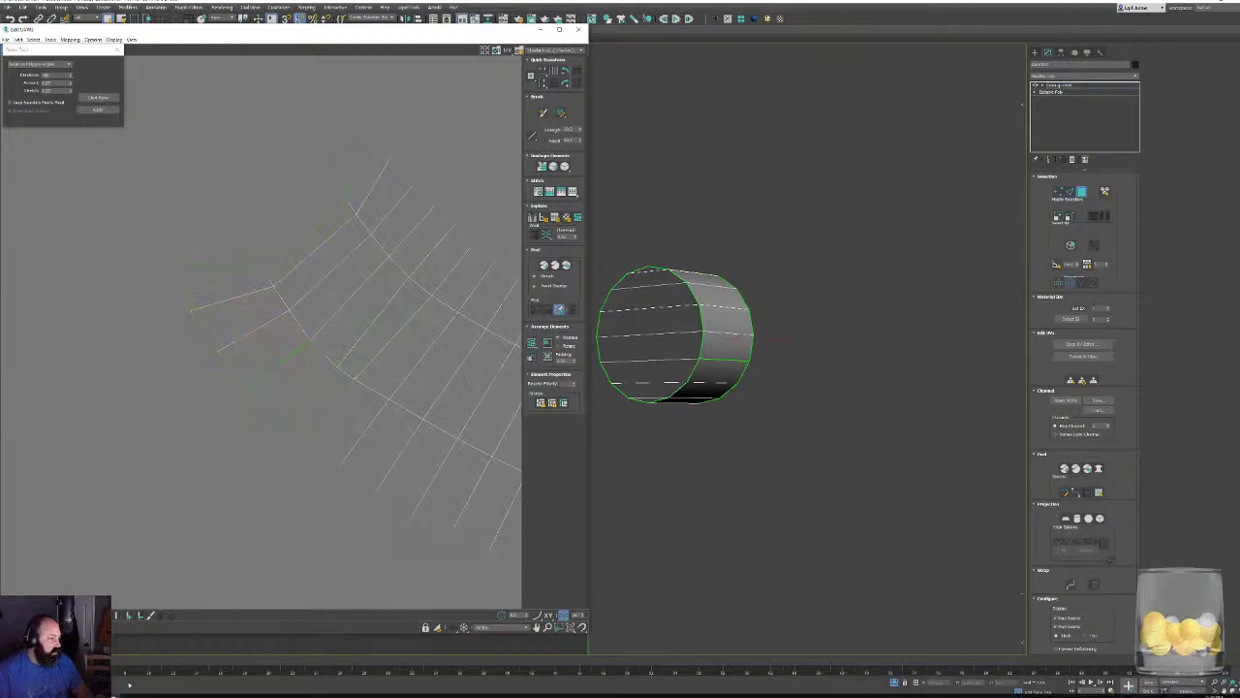
Select the split border edge on the moved doorknob shell and stitch it to its matching edge.
key(2)
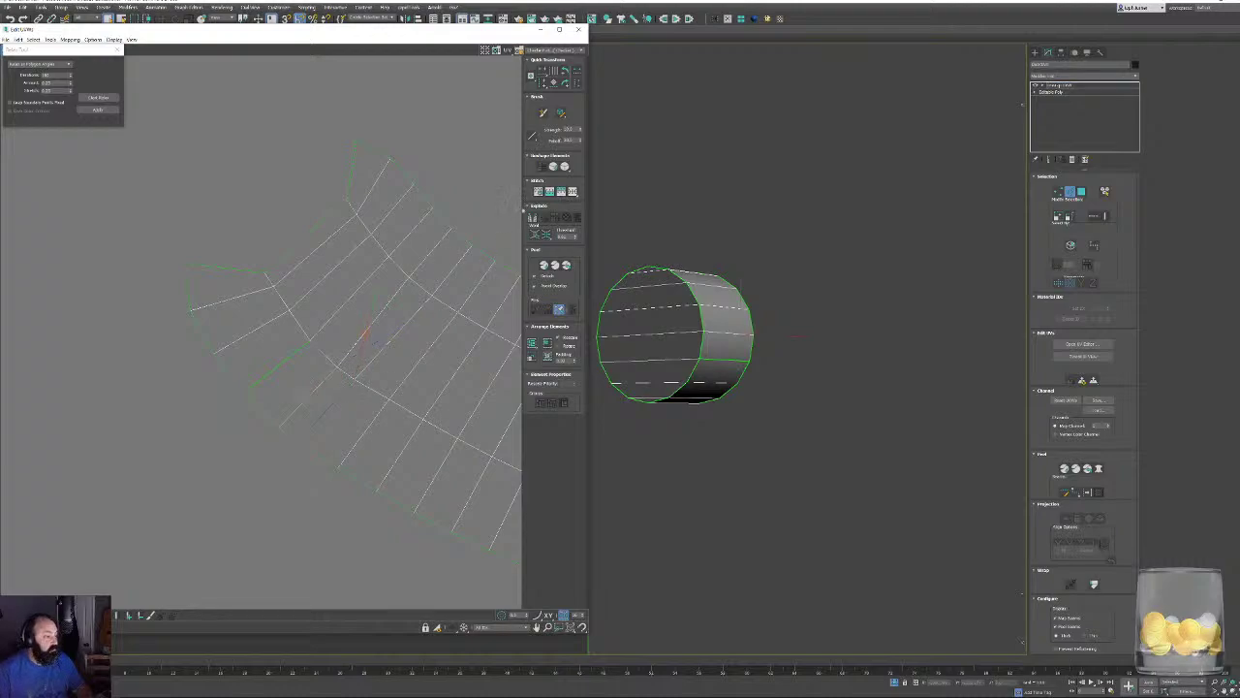
click(270, 349)
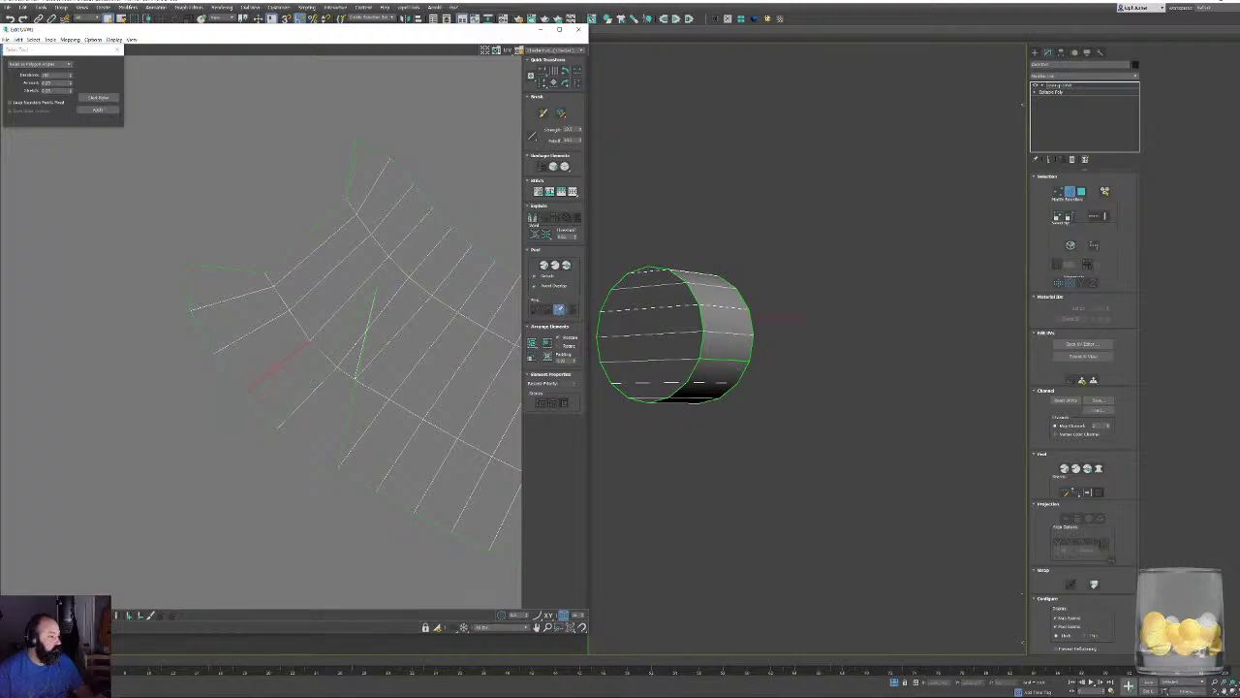
click(271, 369)
click(559, 193)
middle_drag(324, 360, 125, 229)
scroll(166, 288, down, 3)
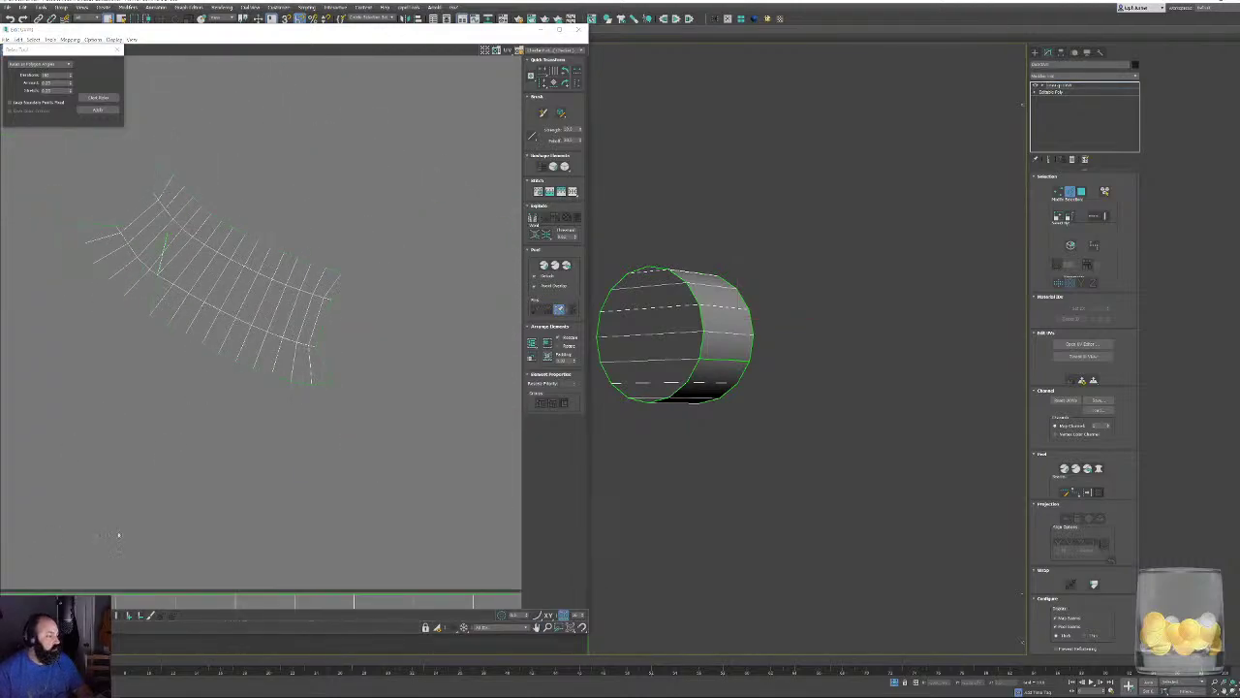
Select all polygons of the stitched doorknob shell and straighten it into a rectangular grid.
key(3)
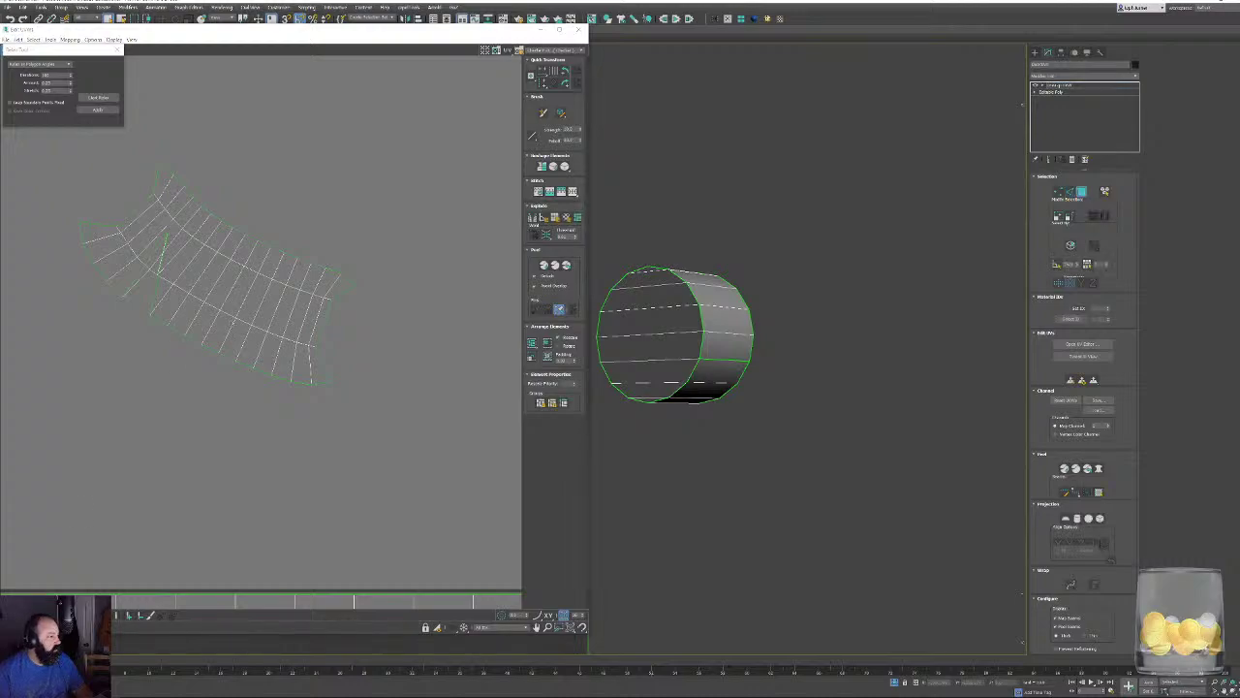
key(ctrl+a)
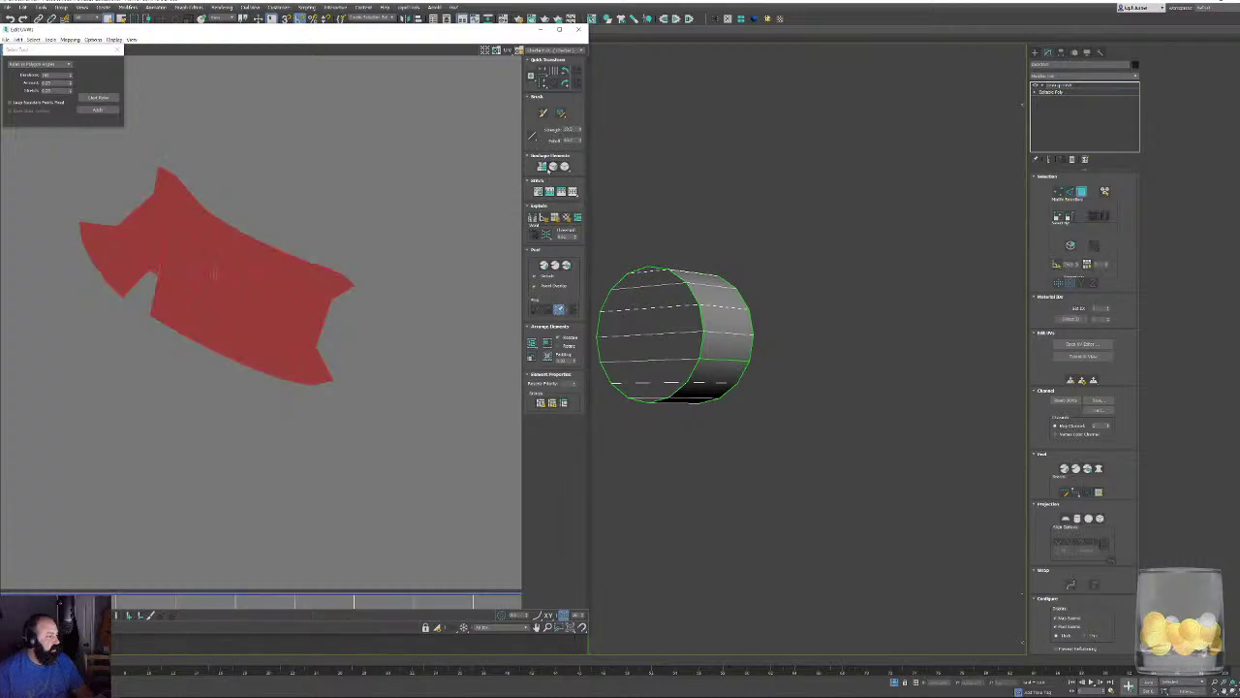
click(542, 167)
scroll(273, 383, down, 3)
scroll(274, 367, up, 4)
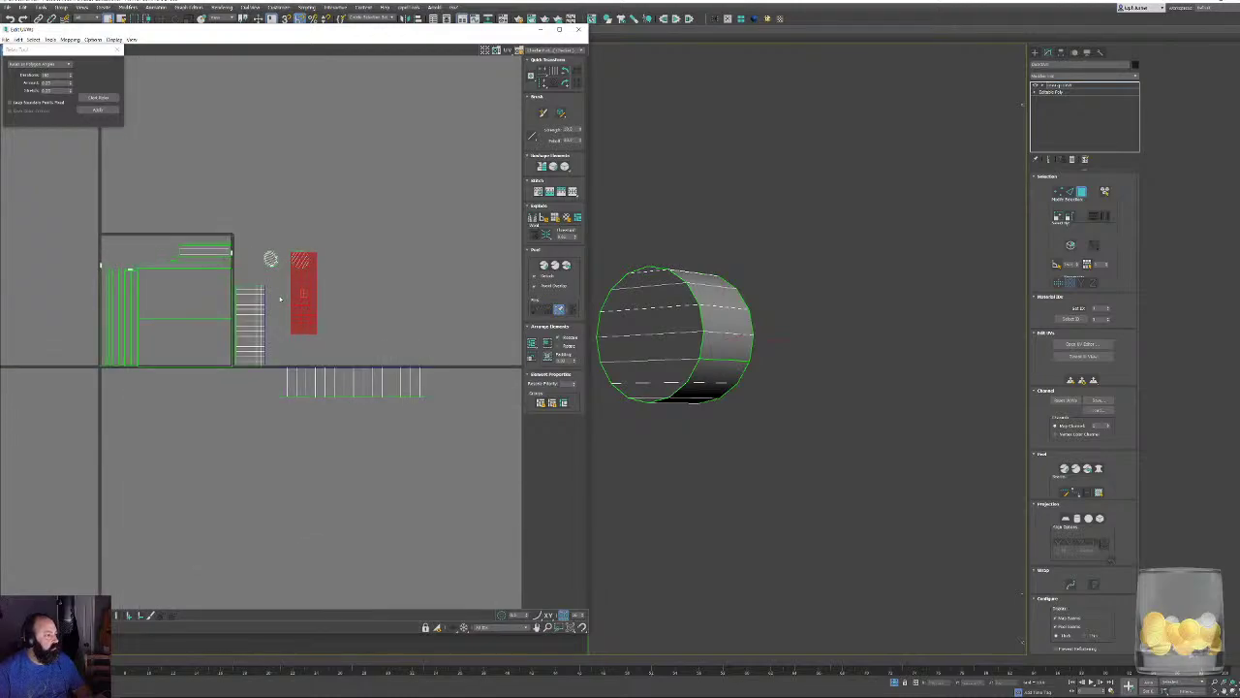
Select all the doorknob shells, pack the UV layout into the UV tile, and clear the selection.
drag(458, 540, 233, 213)
middle_drag(376, 459, 271, 459)
scroll(272, 459, down, 2)
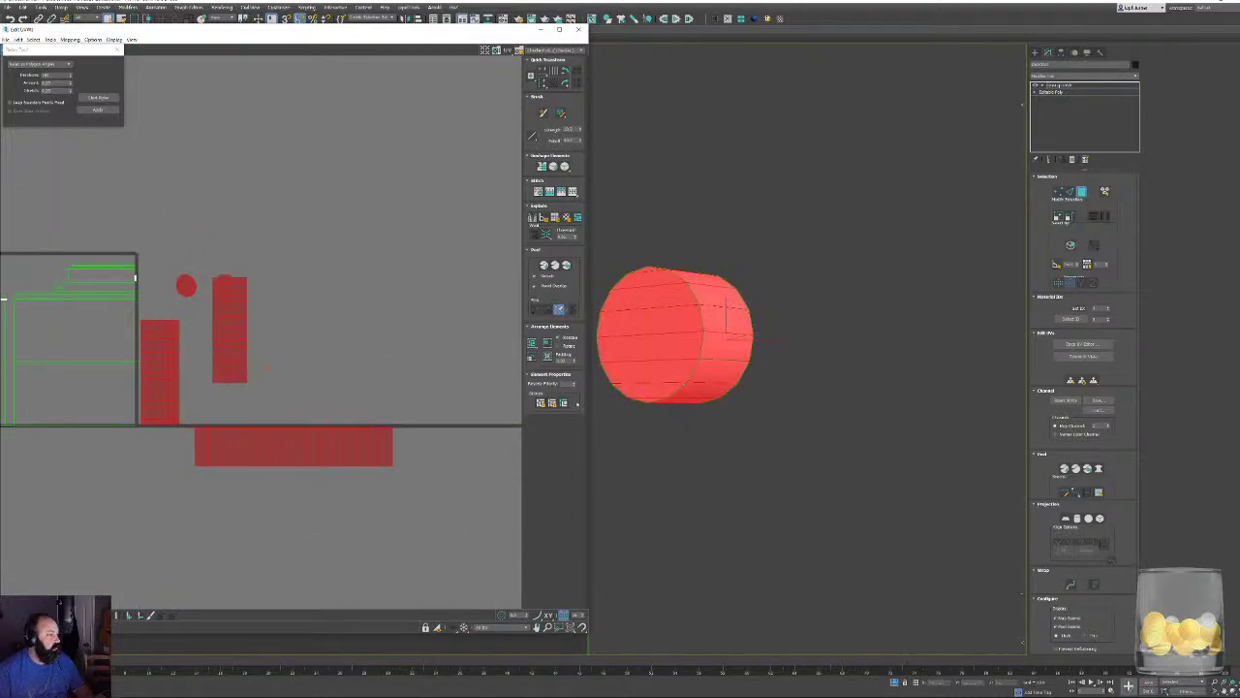
click(549, 358)
middle_drag(107, 380, 311, 388)
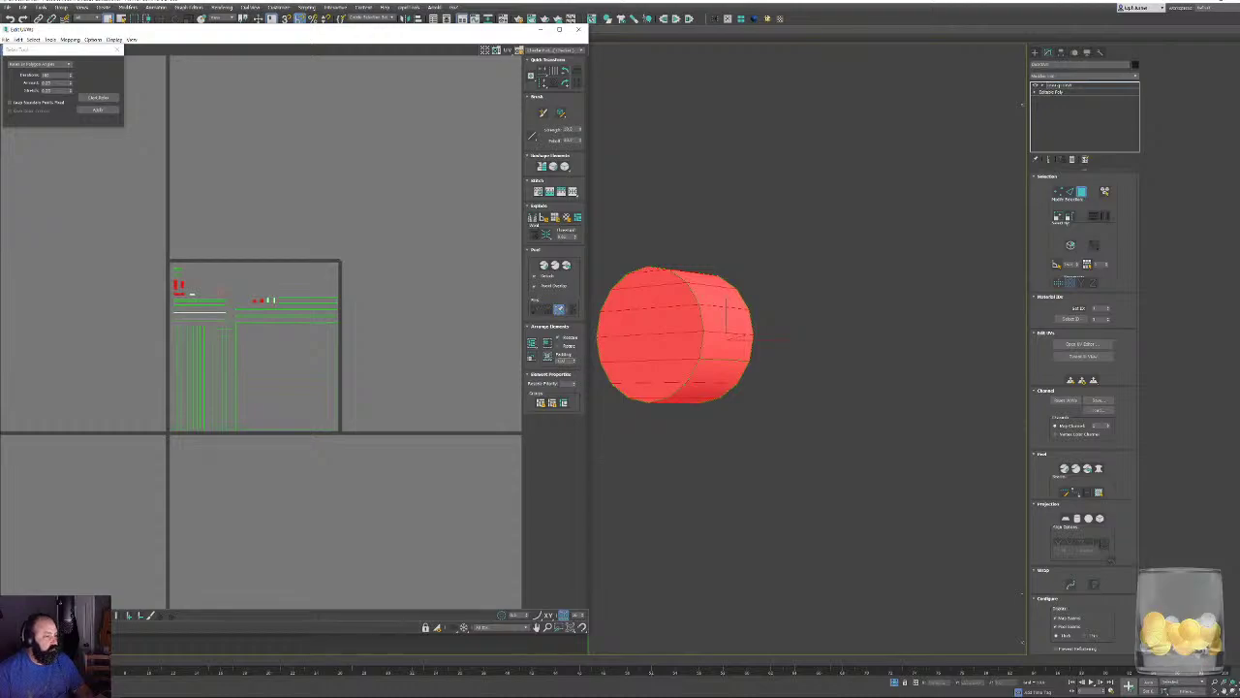
click(546, 357)
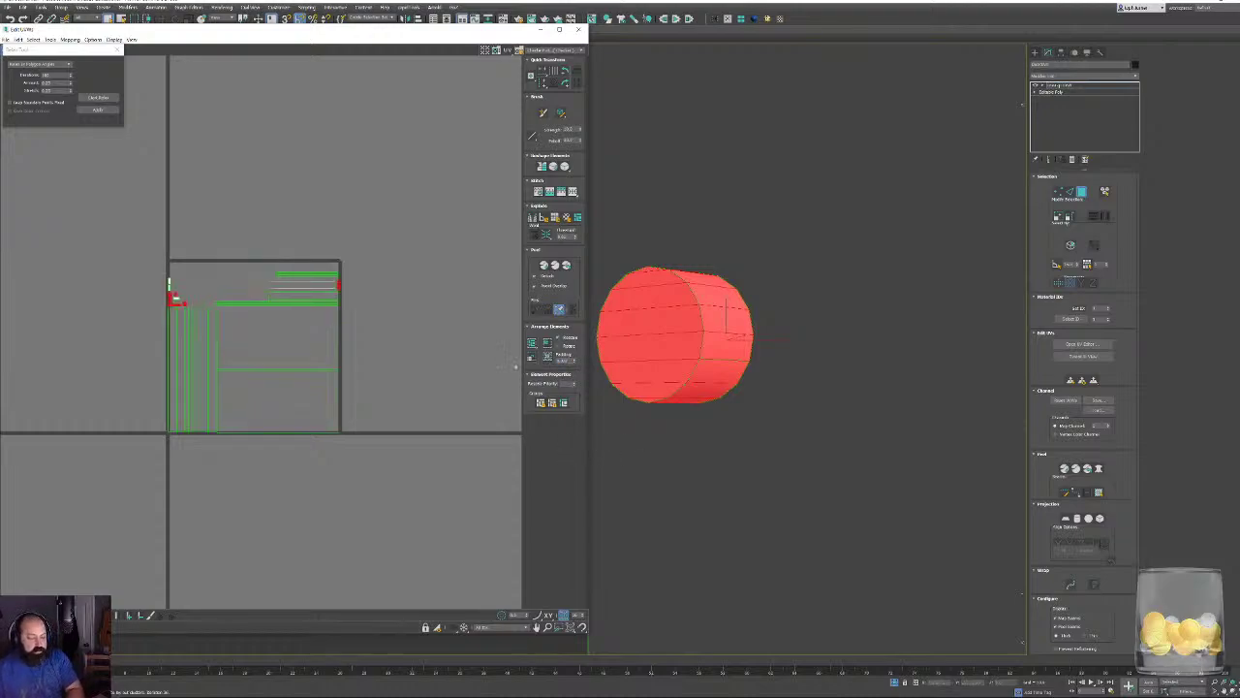
click(373, 330)
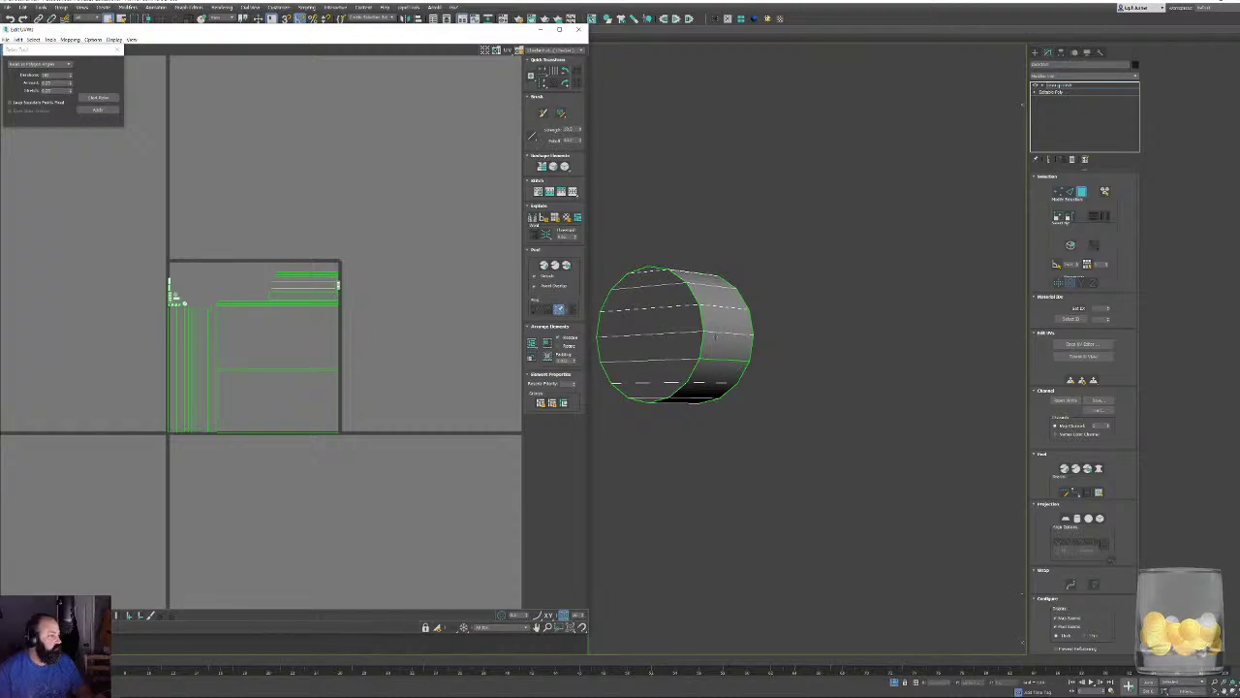
Collapse the unwrapped door to an Editable Poly with the whole door and frame shown.
right_click(715, 336)
click(748, 341)
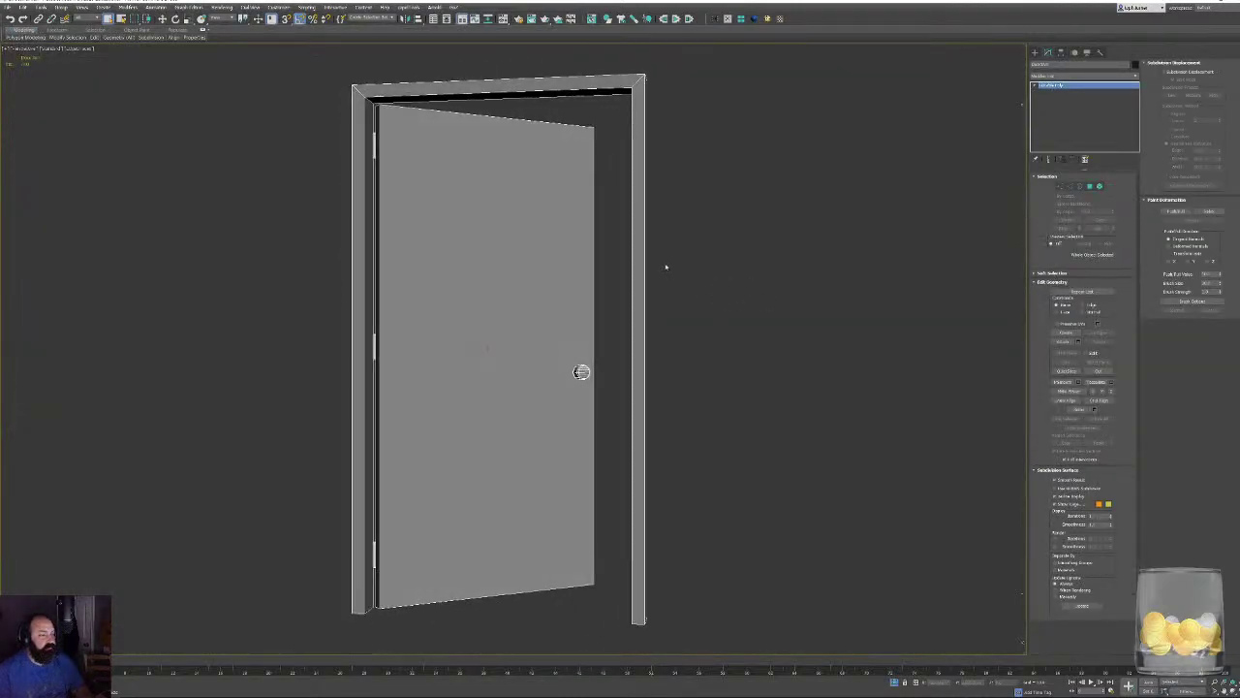
alt+middle_drag(666, 266, 670, 270)
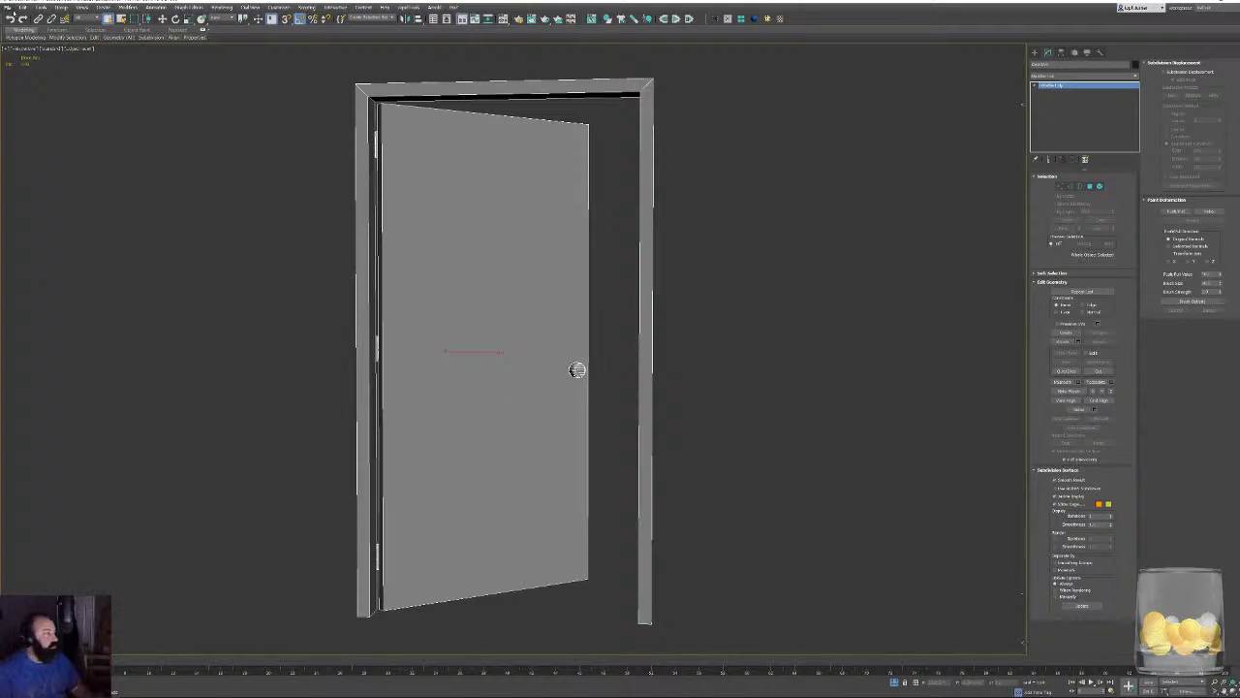
Export the door model as an FBX file named Door in the project's FBX folder.
click(8, 9)
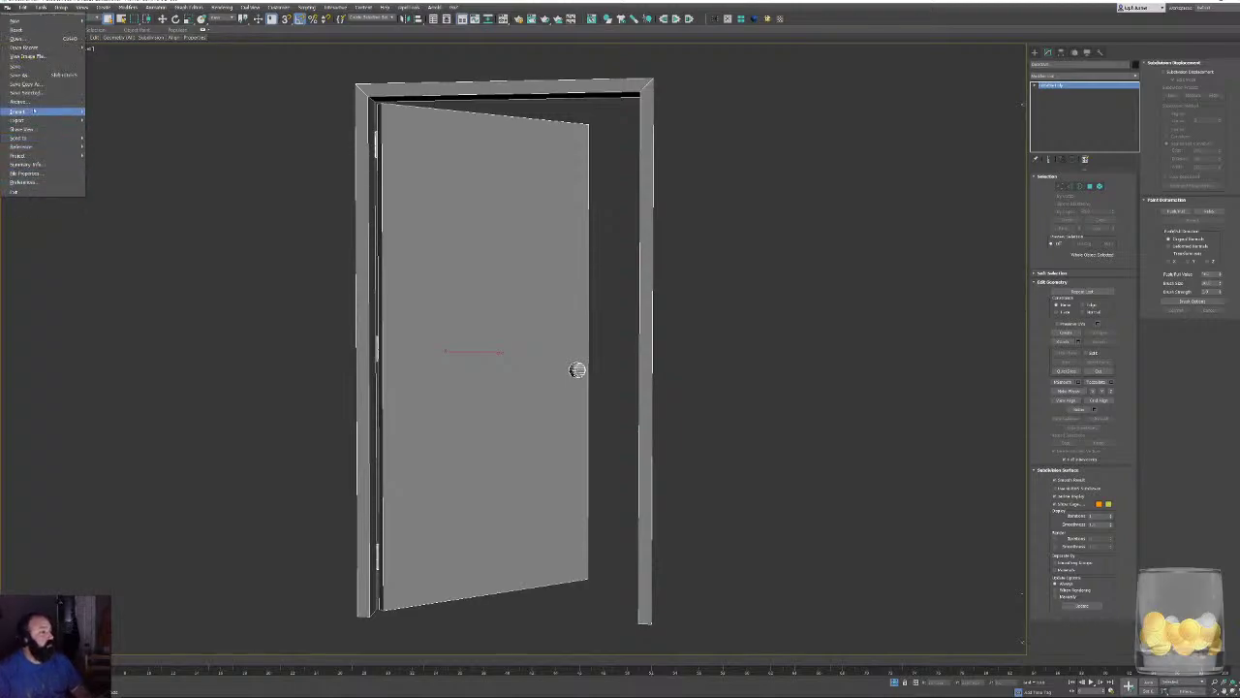
mouse_move(55, 114)
click(114, 121)
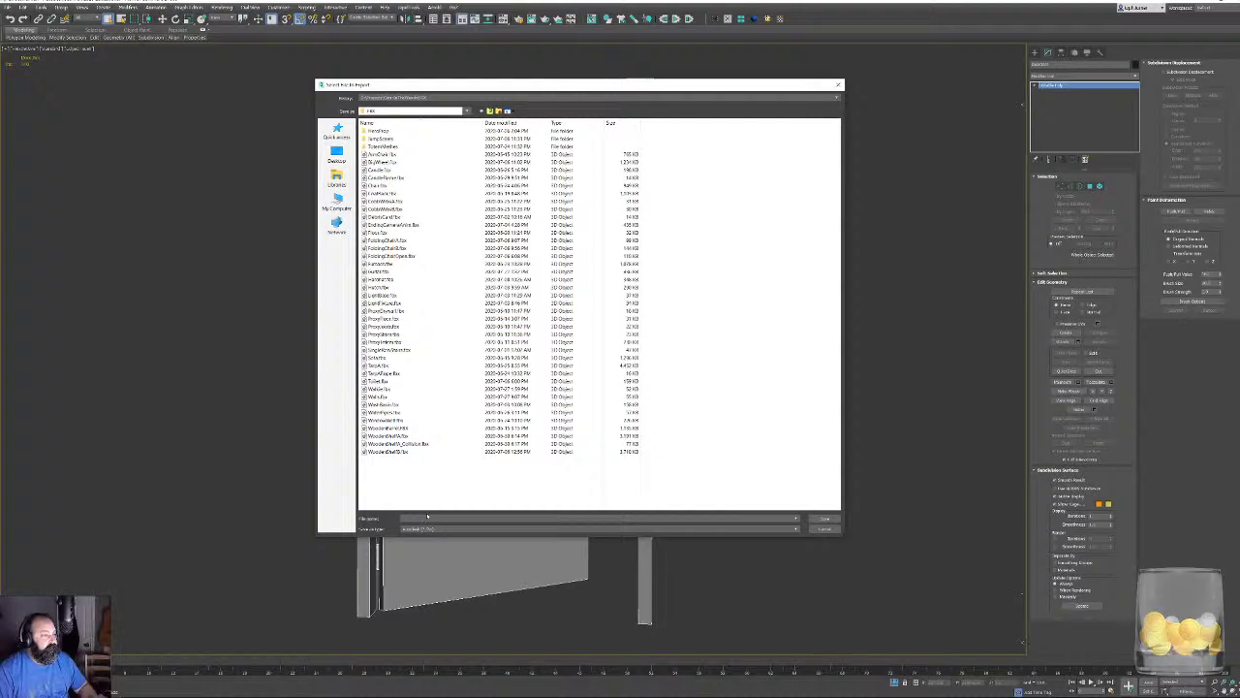
click(427, 518)
text(Door)
key(Return)
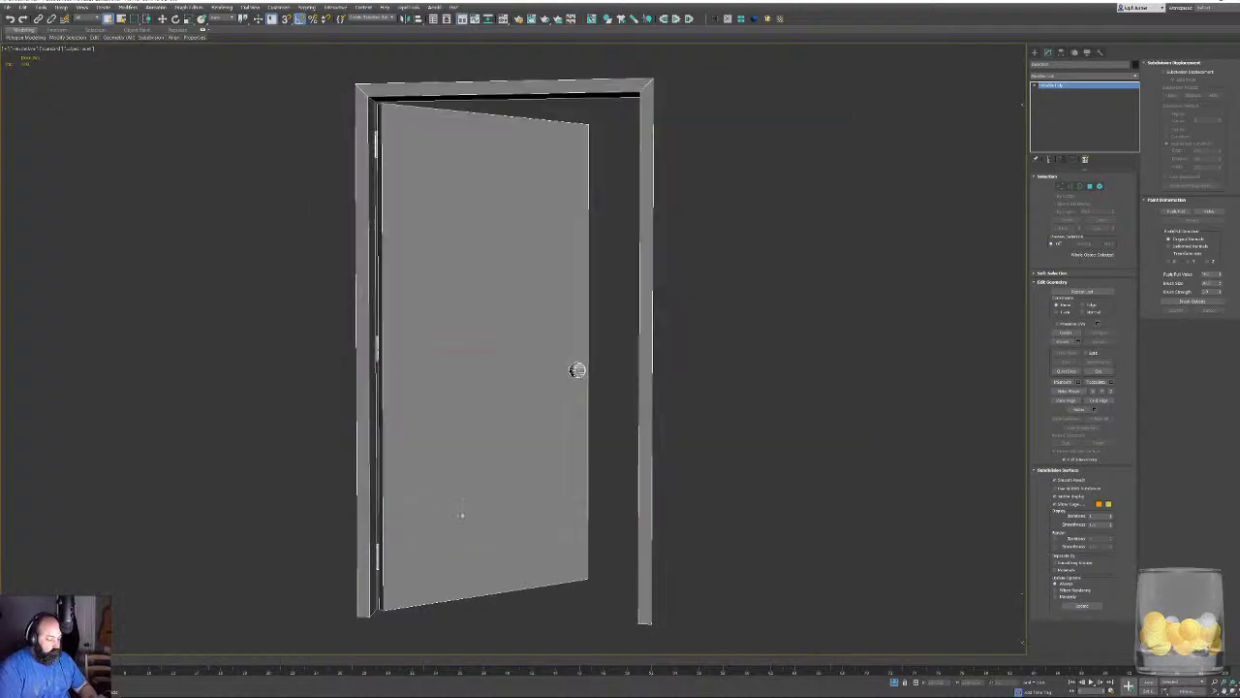
click(626, 505)
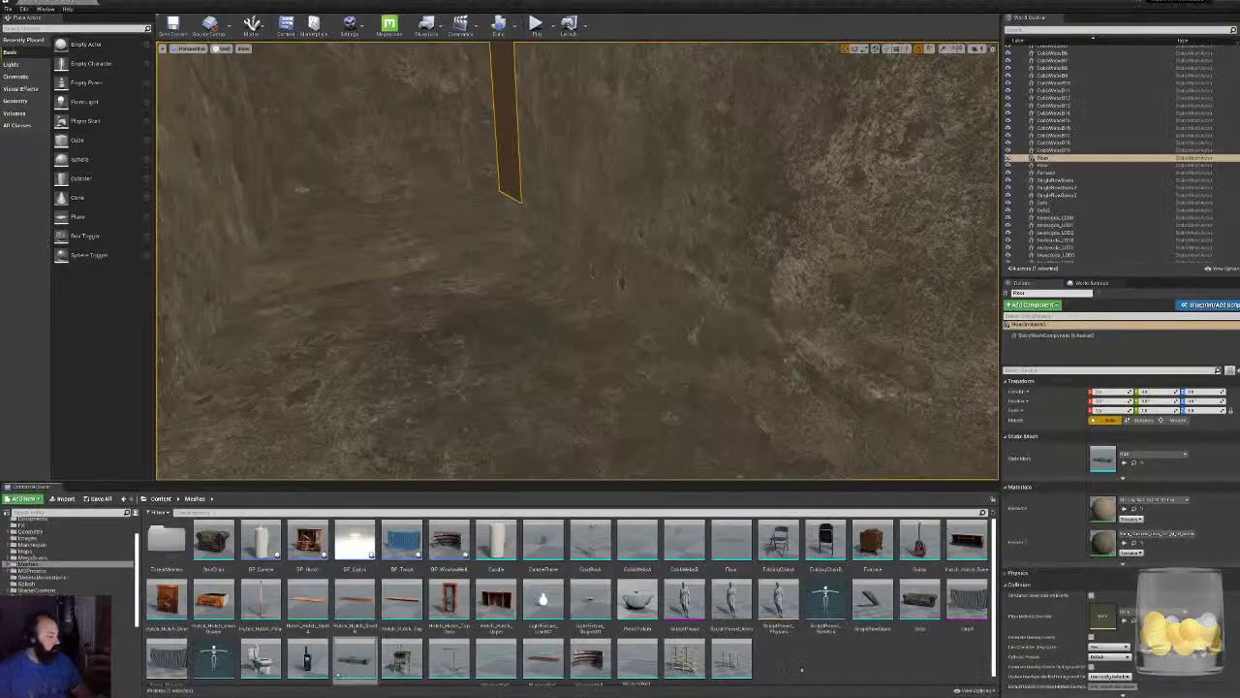
Switch to Unreal Editor and import Door.fbx from the project's FBX folder into the Meshes content folder.
click(62, 498)
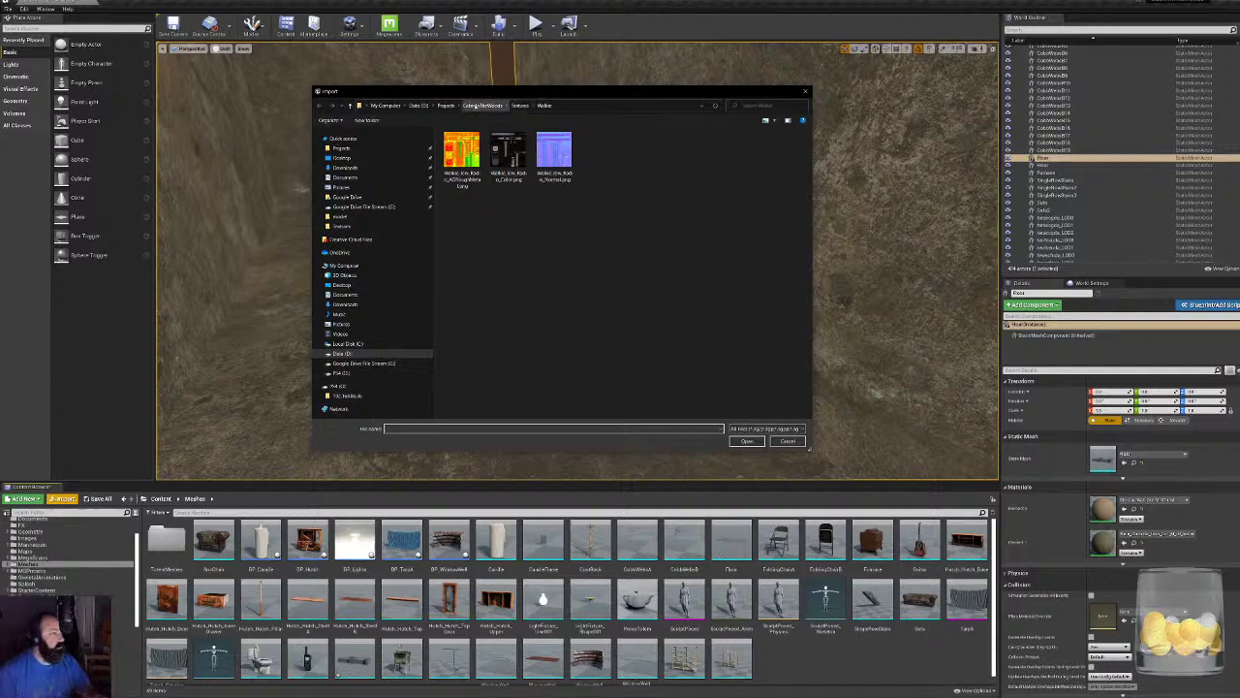
click(464, 106)
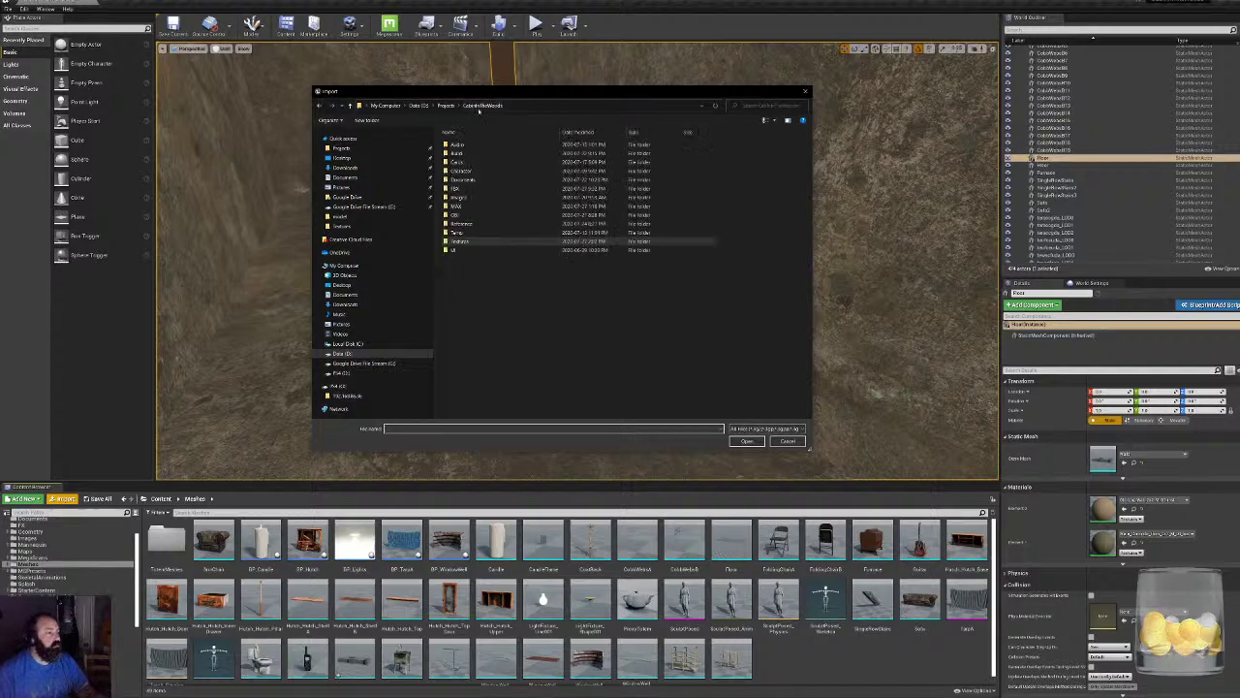
double_click(458, 189)
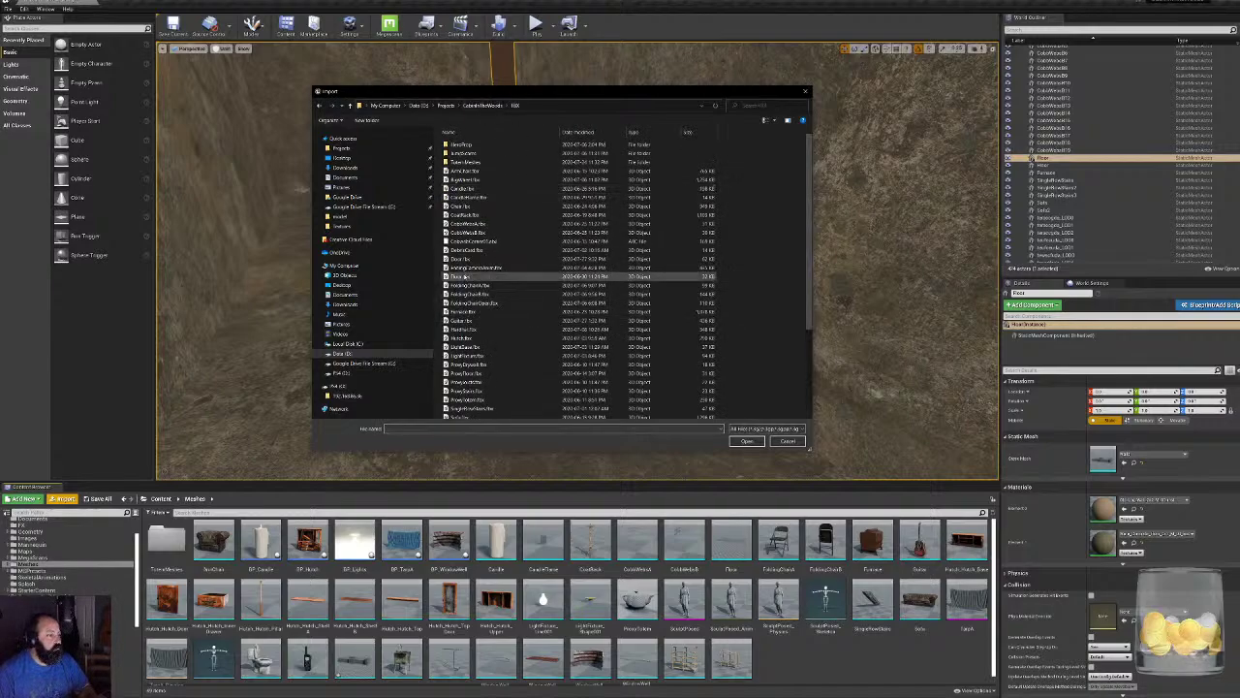
double_click(460, 258)
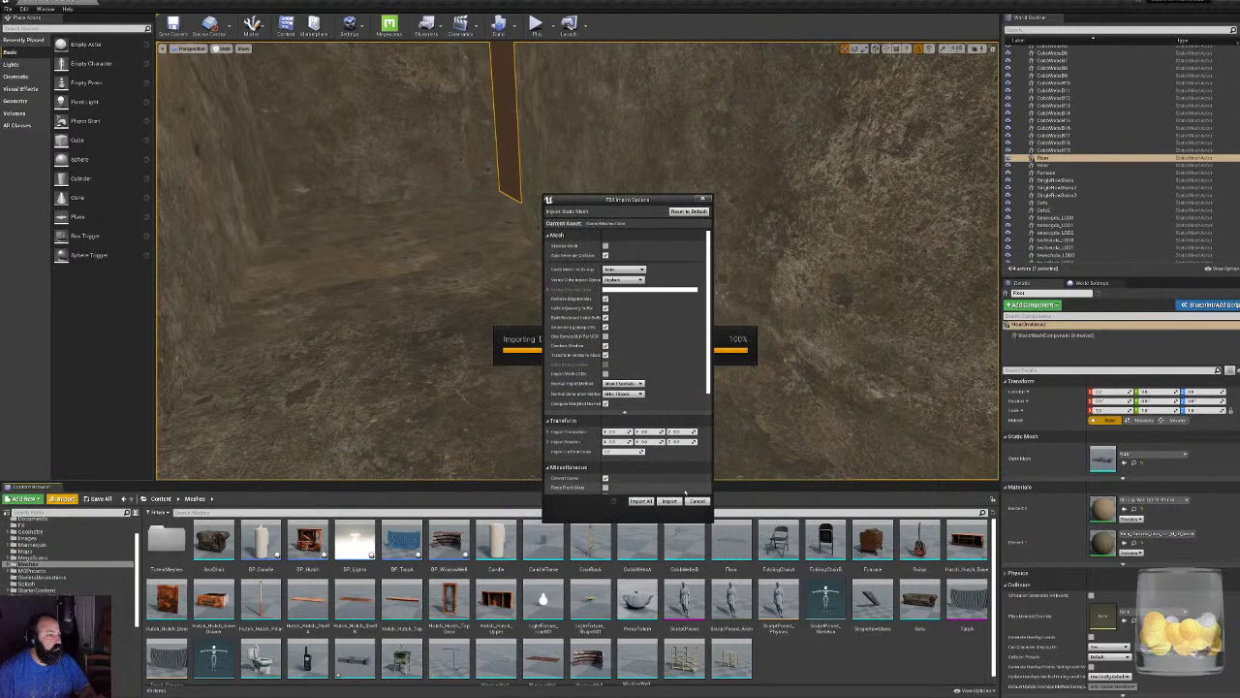
click(663, 501)
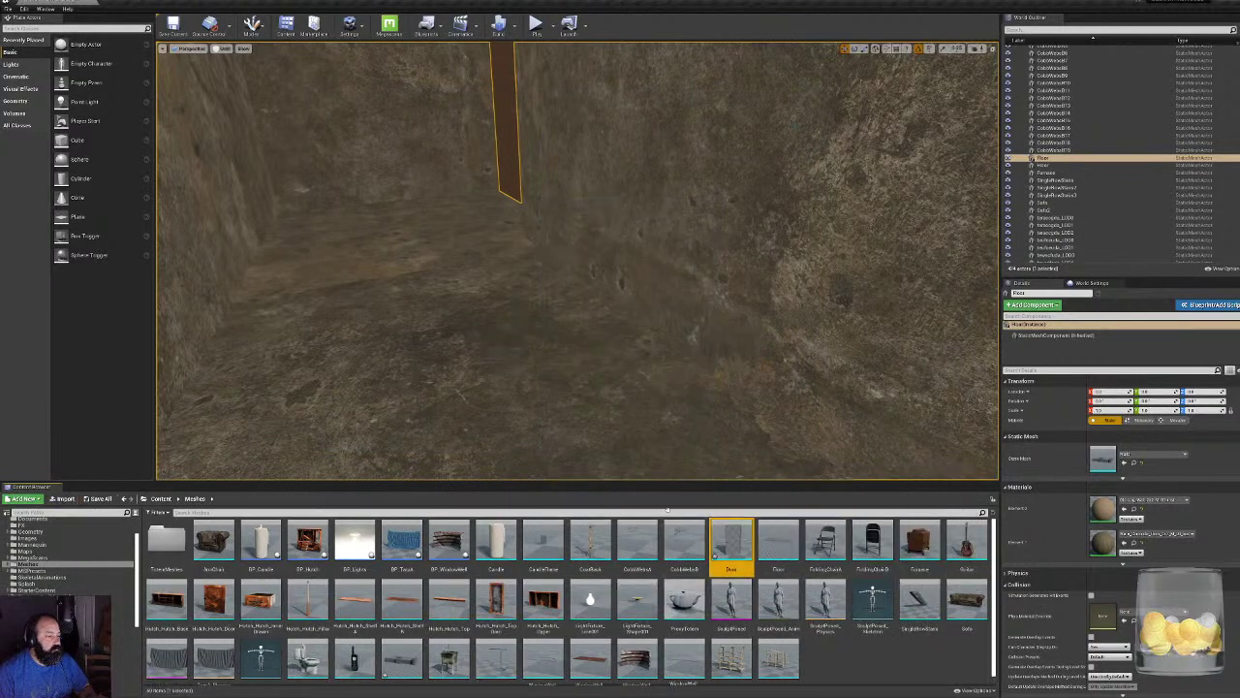
Place the Door mesh in the level and set its location to 0, 0, 0.
right_drag(772, 445, 669, 387)
drag(732, 543, 595, 377)
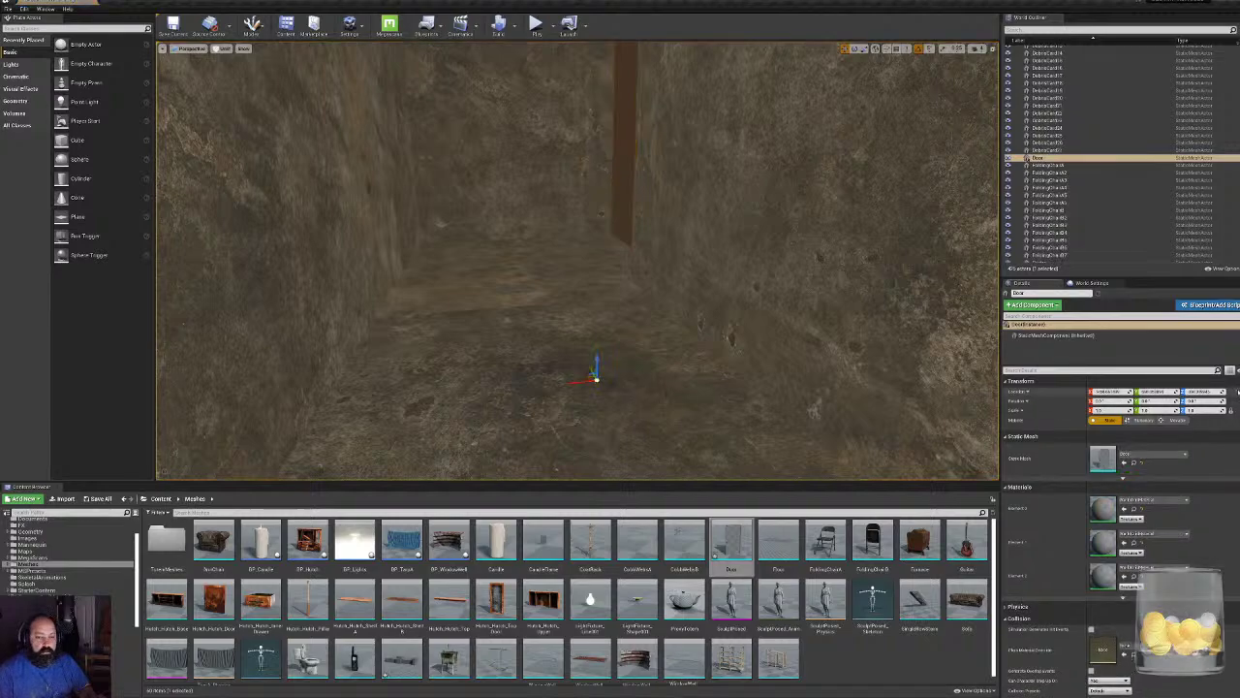
right_drag(578, 260, 492, 289)
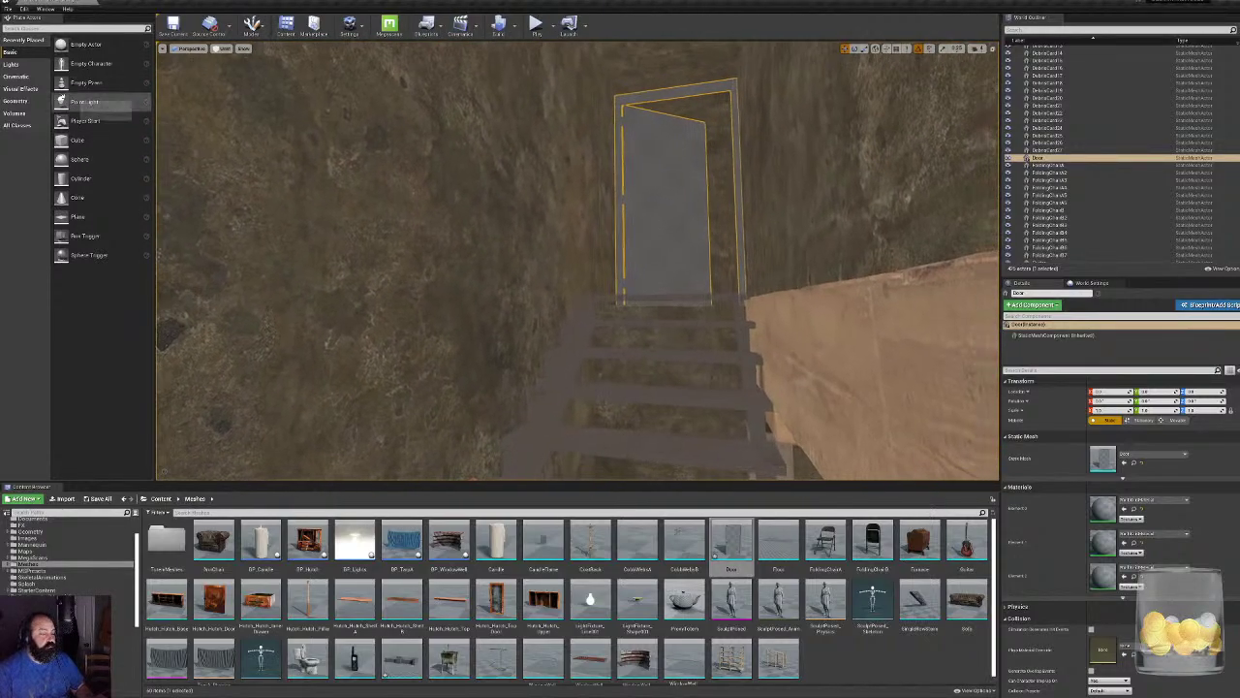
Add a point light on the far side of the wall behind the door and show its editor icon.
click(13, 64)
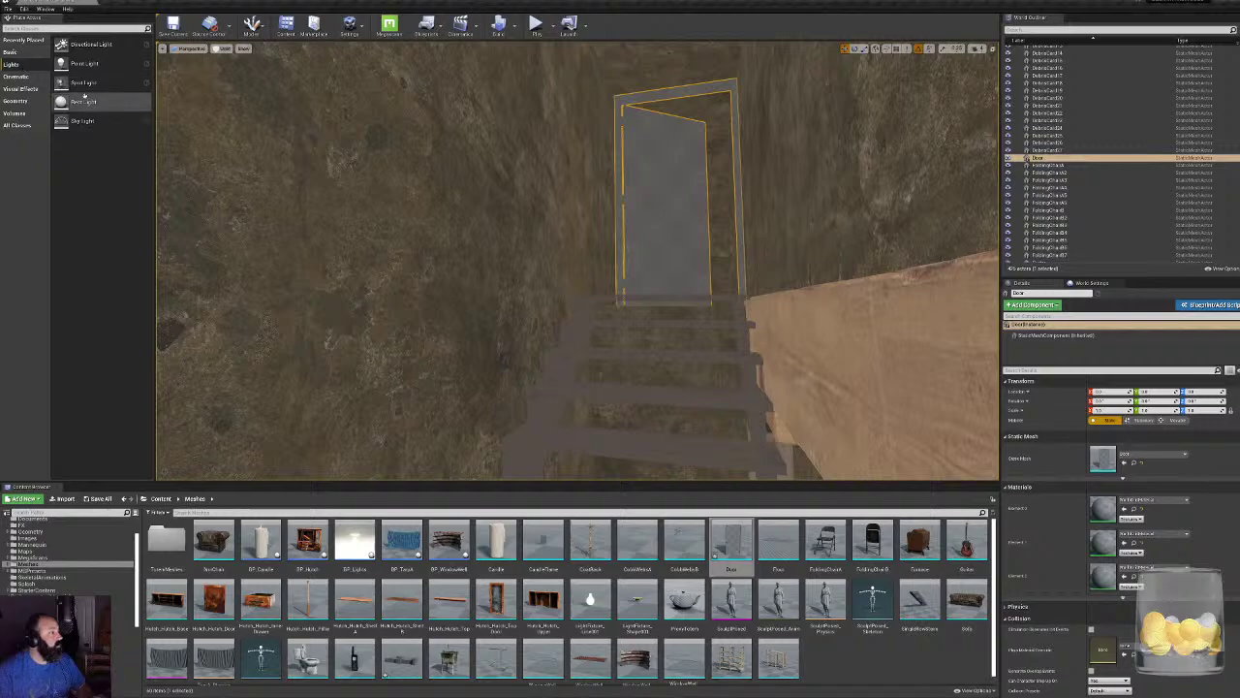
right_drag(388, 242, 620, 252)
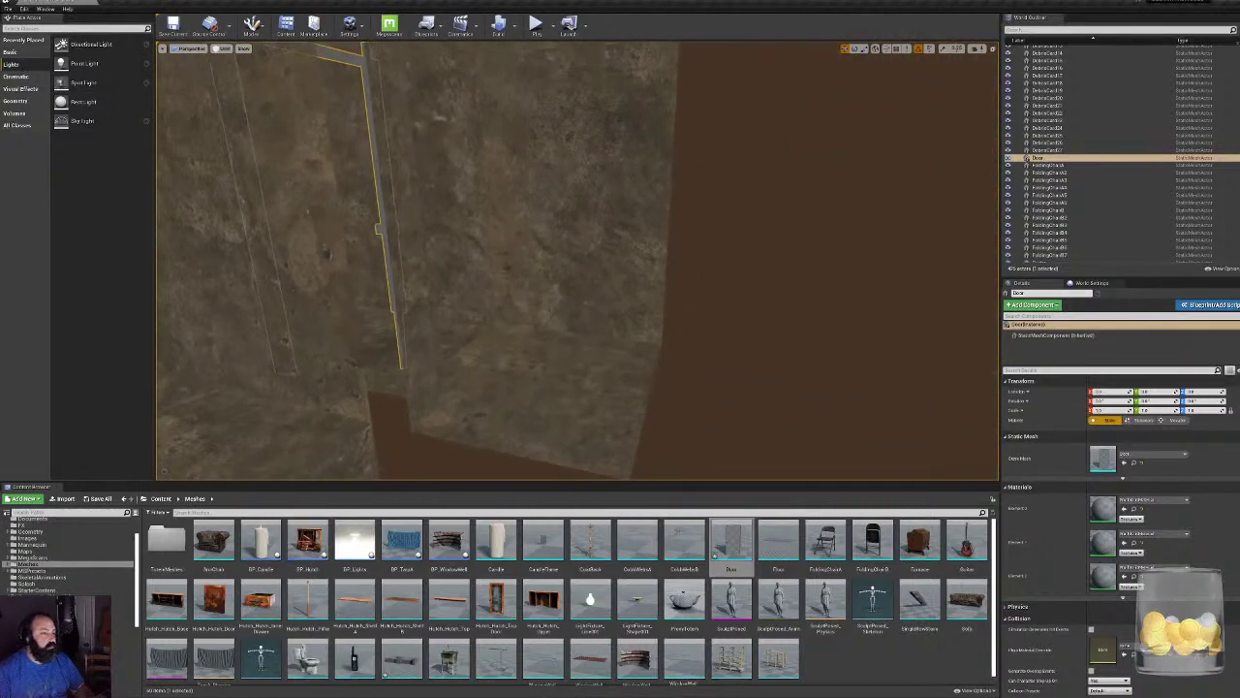
right_drag(489, 344, 483, 354)
right_drag(181, 245, 131, 172)
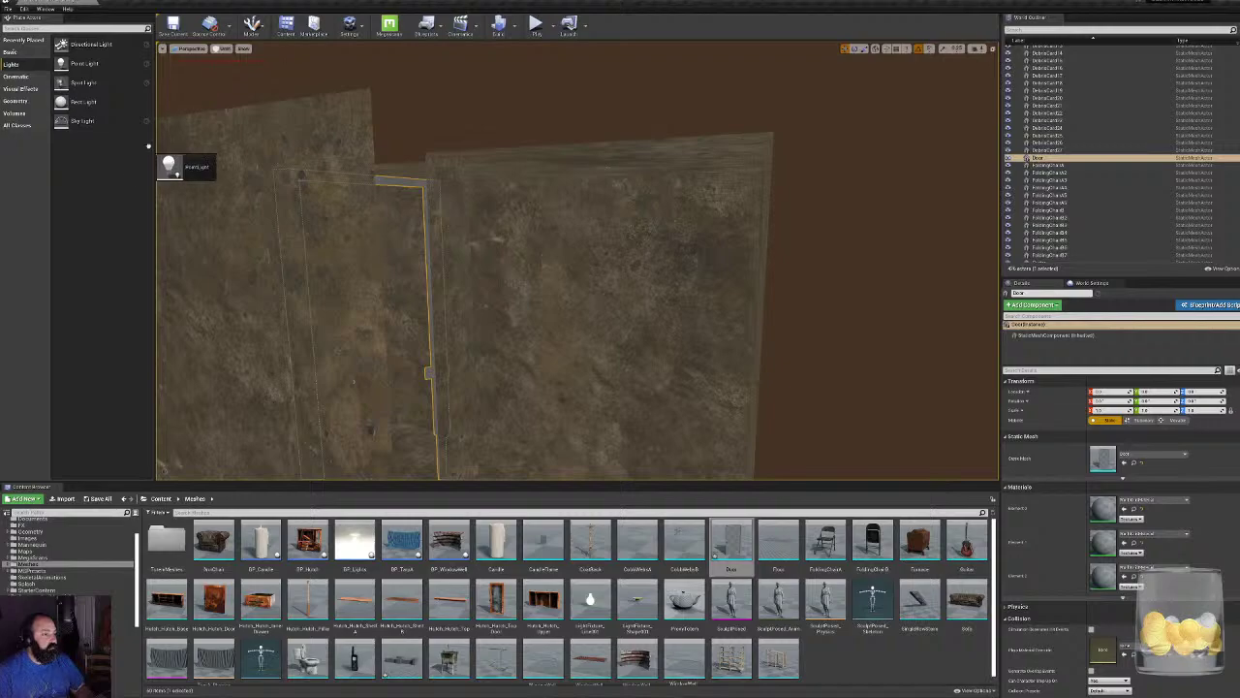
drag(148, 146, 52, 116)
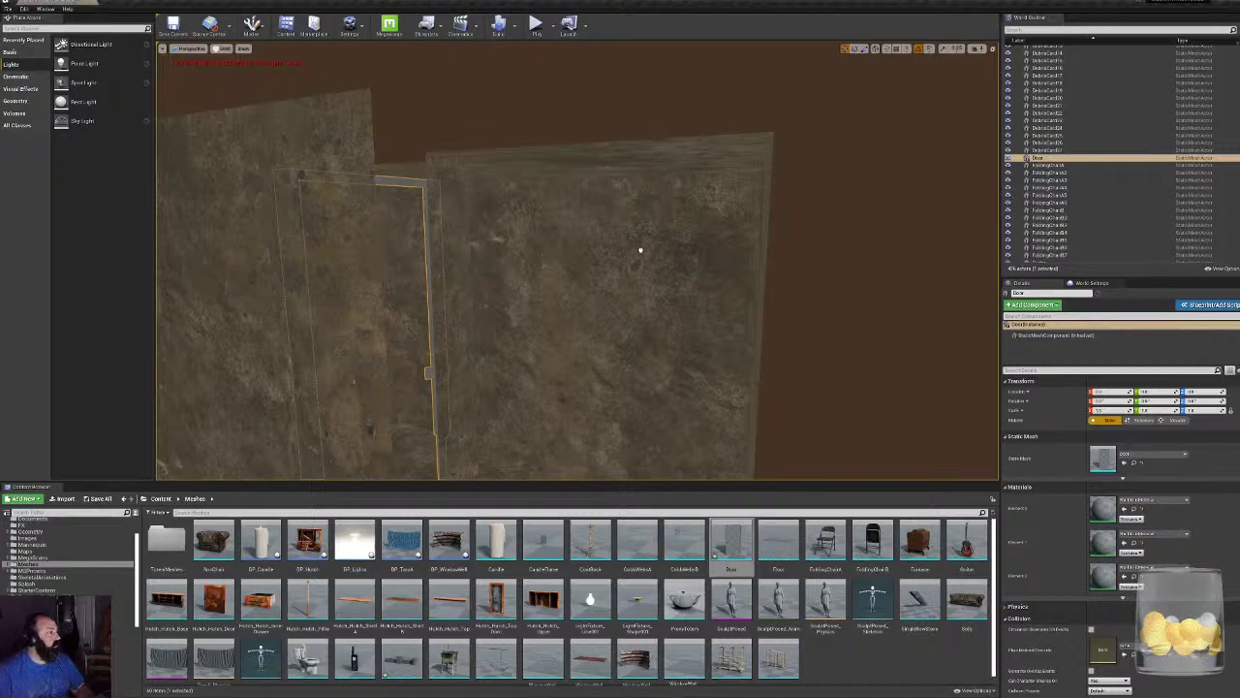
drag(641, 250, 623, 254)
key(g)
right_drag(623, 254, 581, 228)
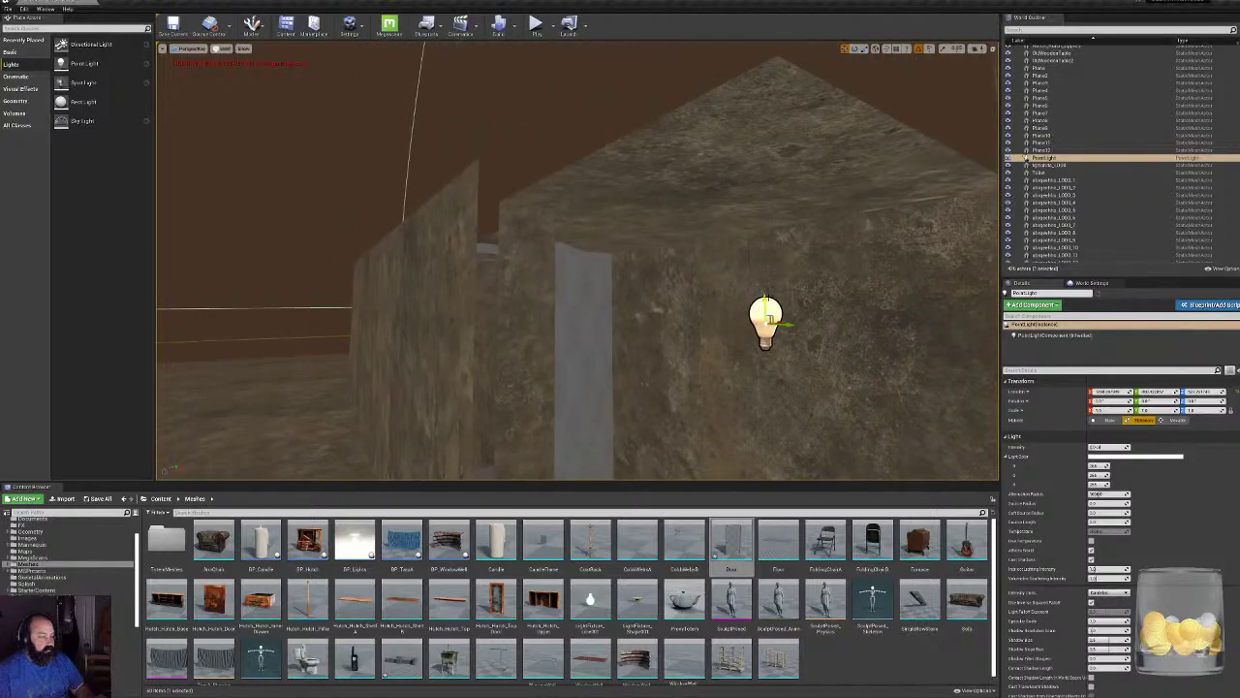
Raise the point light toward the top of the wall near the door opening.
drag(766, 300, 763, 218)
right_drag(781, 249, 712, 348)
right_drag(533, 358, 858, 320)
right_drag(793, 260, 693, 305)
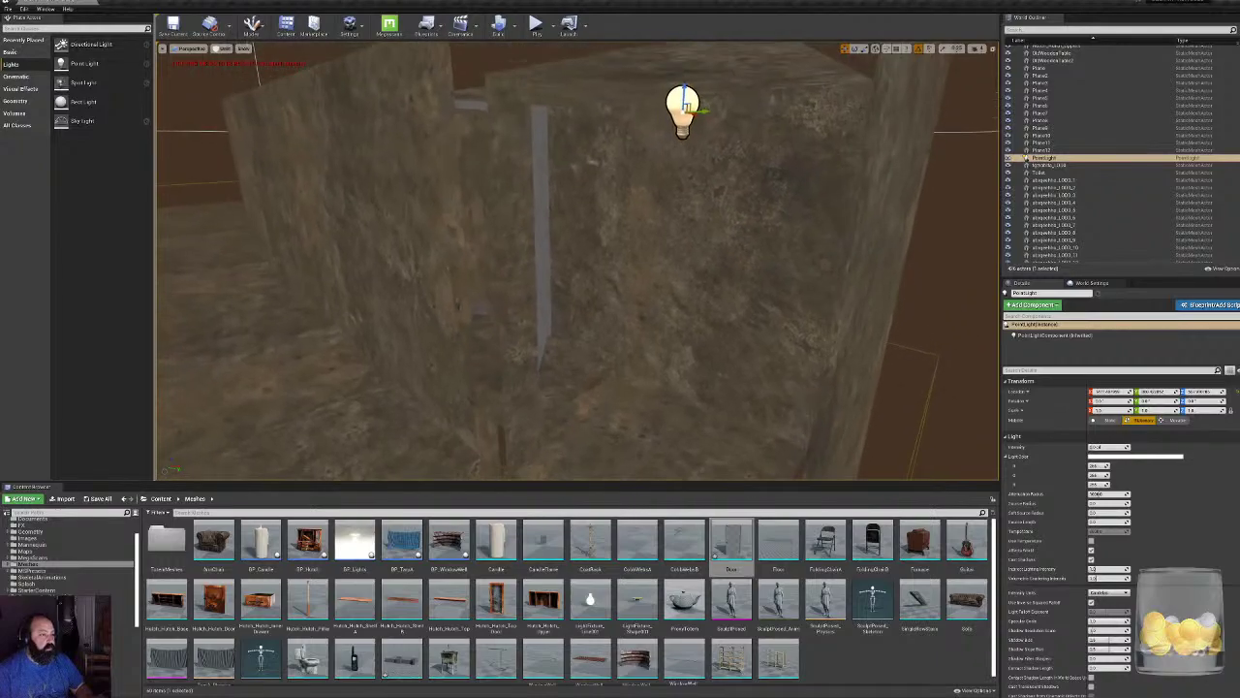
right_drag(591, 242, 635, 256)
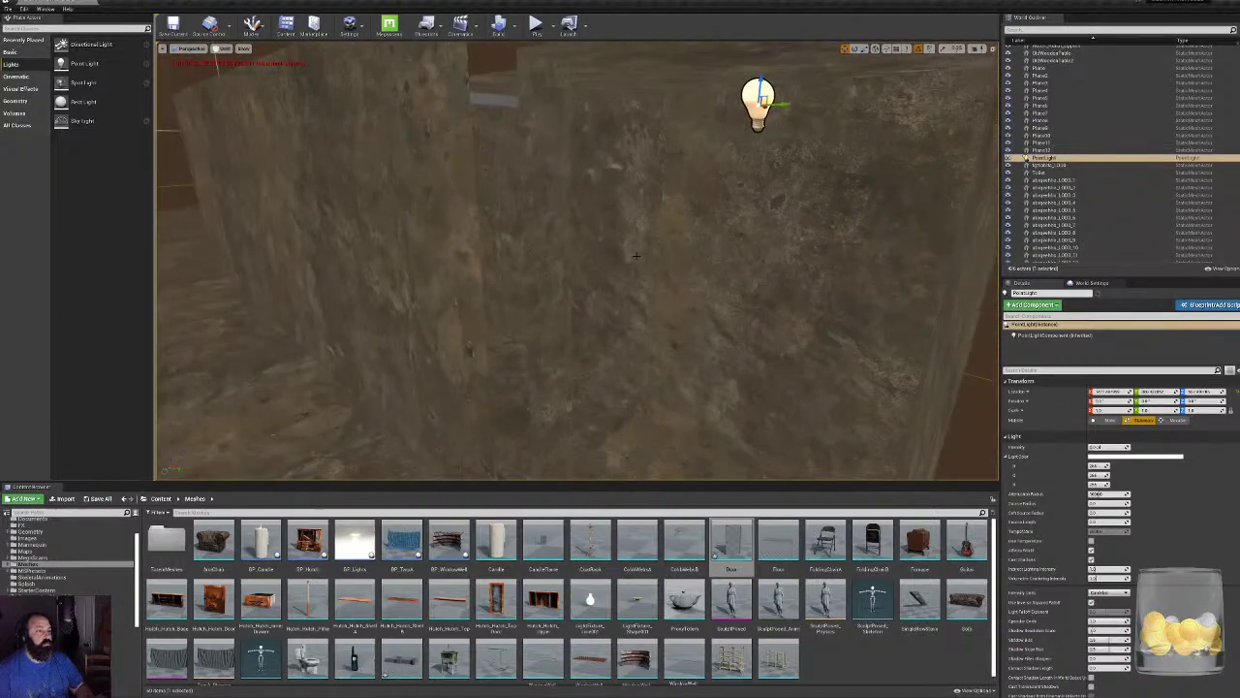
Switch the viewport to Lit shading and nudge the point light slightly upward behind the door.
click(223, 49)
click(229, 68)
right_drag(542, 261, 570, 242)
drag(561, 188, 561, 181)
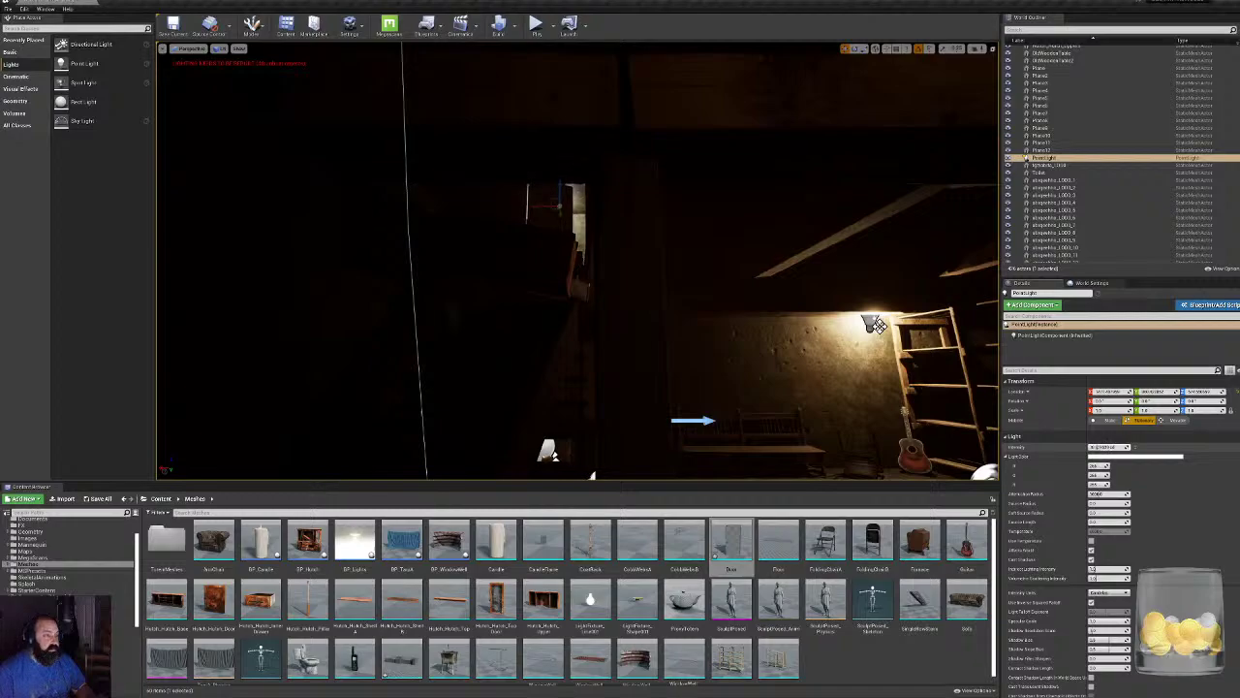
Set the point light's colour to a pale warm orange.
click(1133, 456)
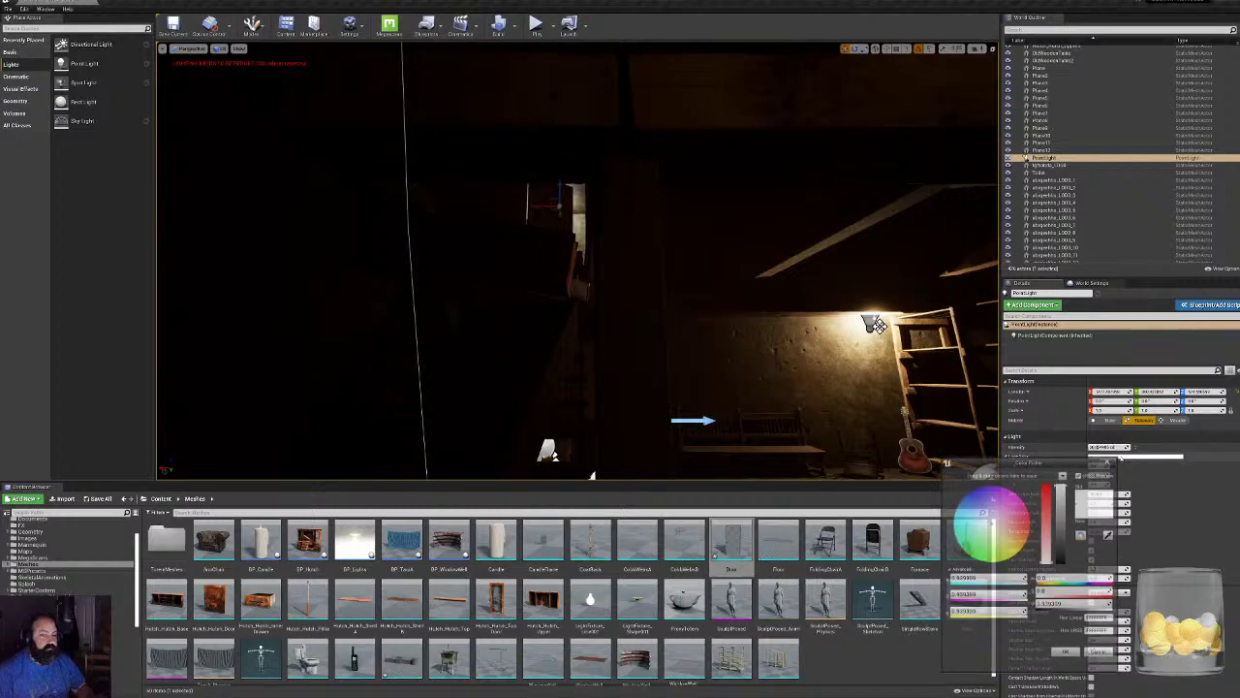
drag(1004, 546, 1012, 532)
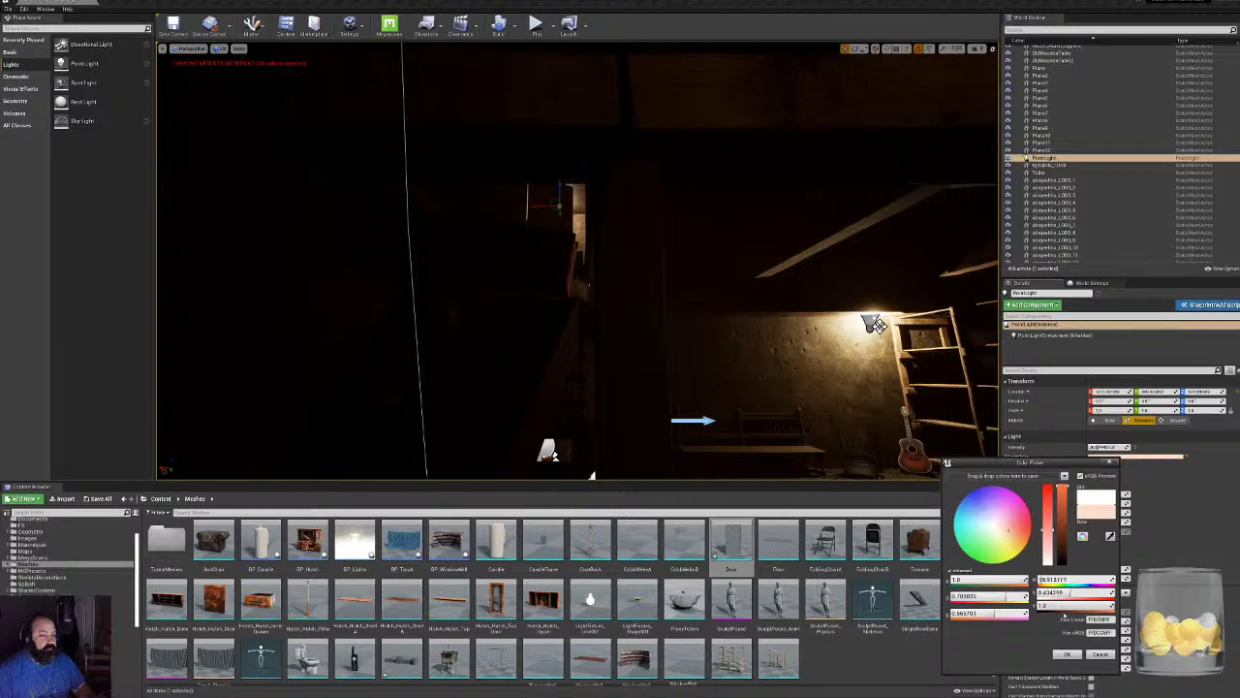
click(1067, 655)
Set the point light's mobility to Movable.
right_drag(620, 320, 601, 354)
key(g)
mouse_move(668, 286)
right_down()
mouse_move(601, 295)
mouse_move(678, 281)
right_up()
click(1173, 420)
Slide the point light along the corridor behind the wall until it sits beside the open door.
mouse_move(772, 320)
right_down()
mouse_move(708, 315)
mouse_move(772, 320)
right_up()
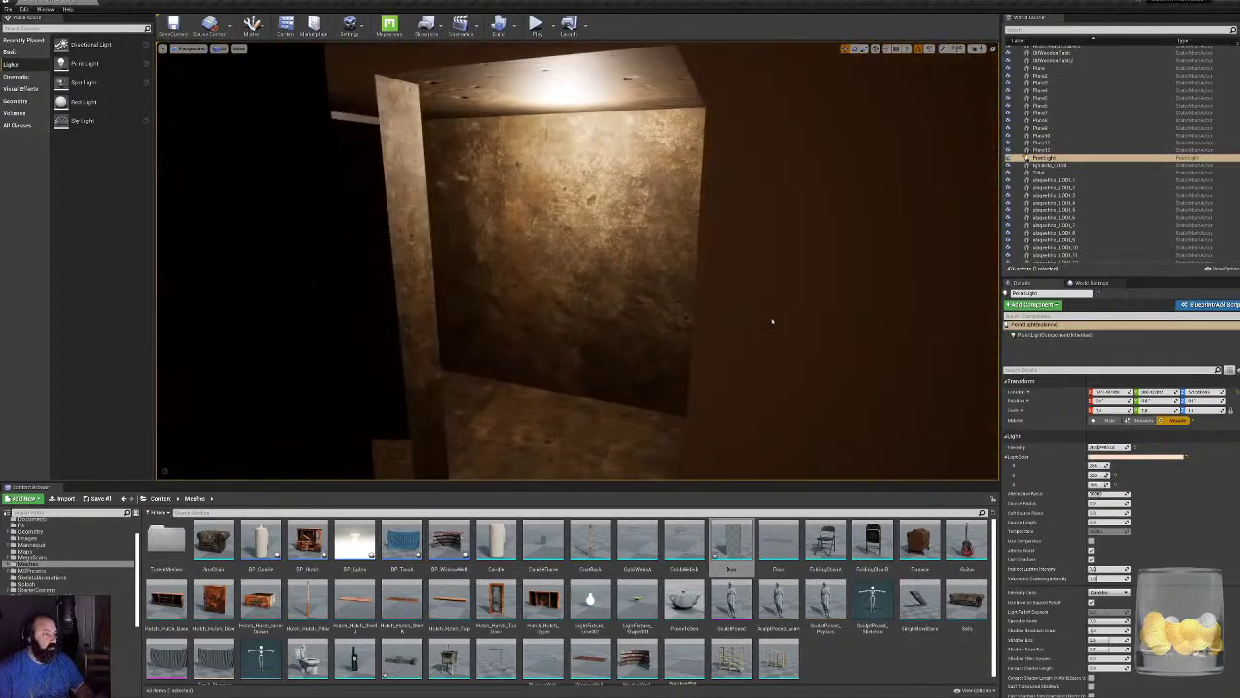
key(g)
right_drag(609, 149, 639, 349)
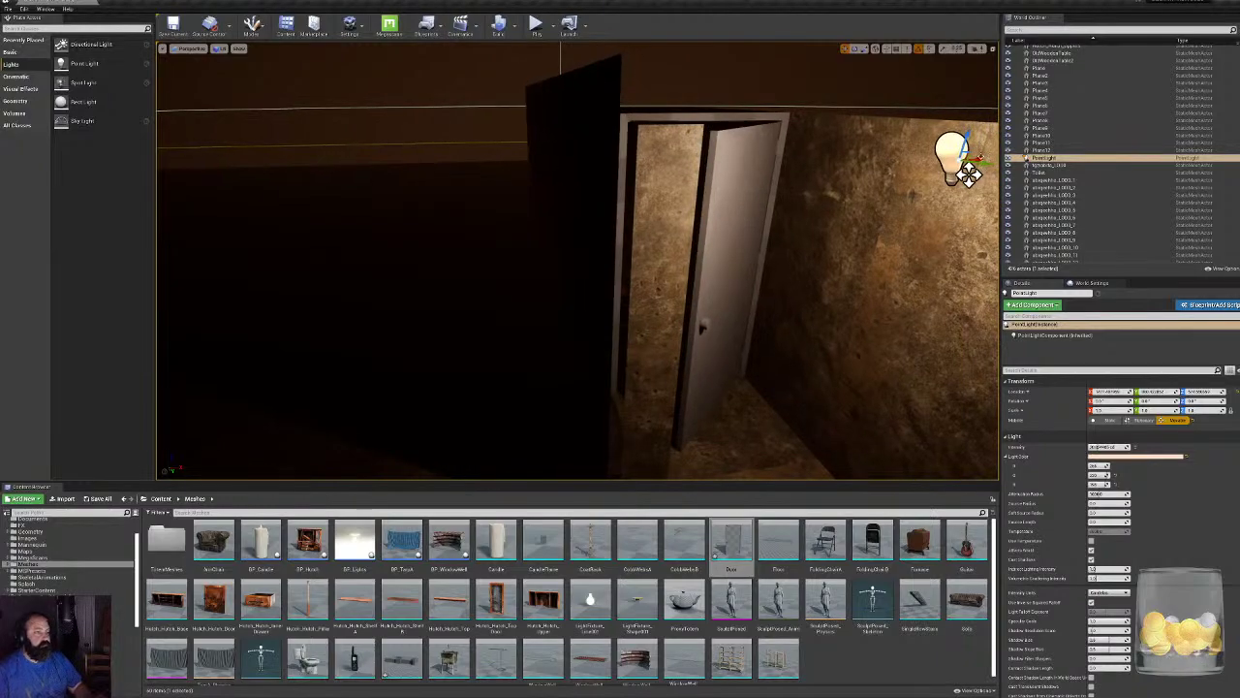
drag(969, 173, 711, 182)
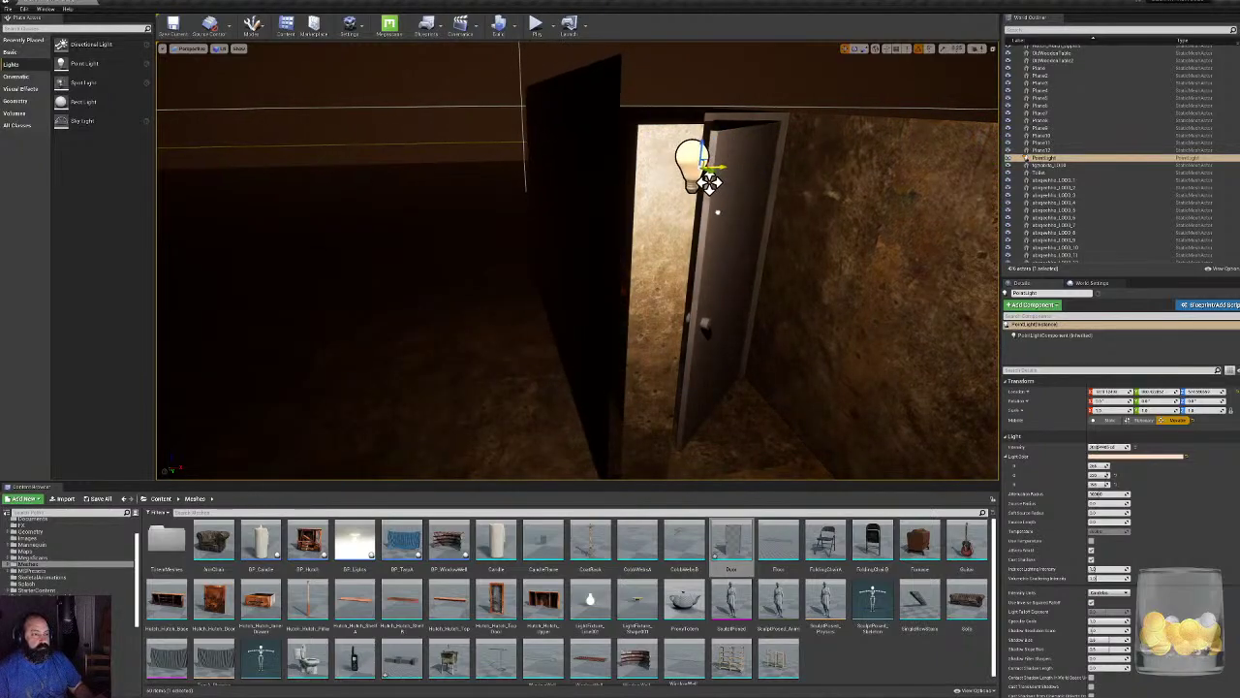
right_drag(709, 183, 959, 185)
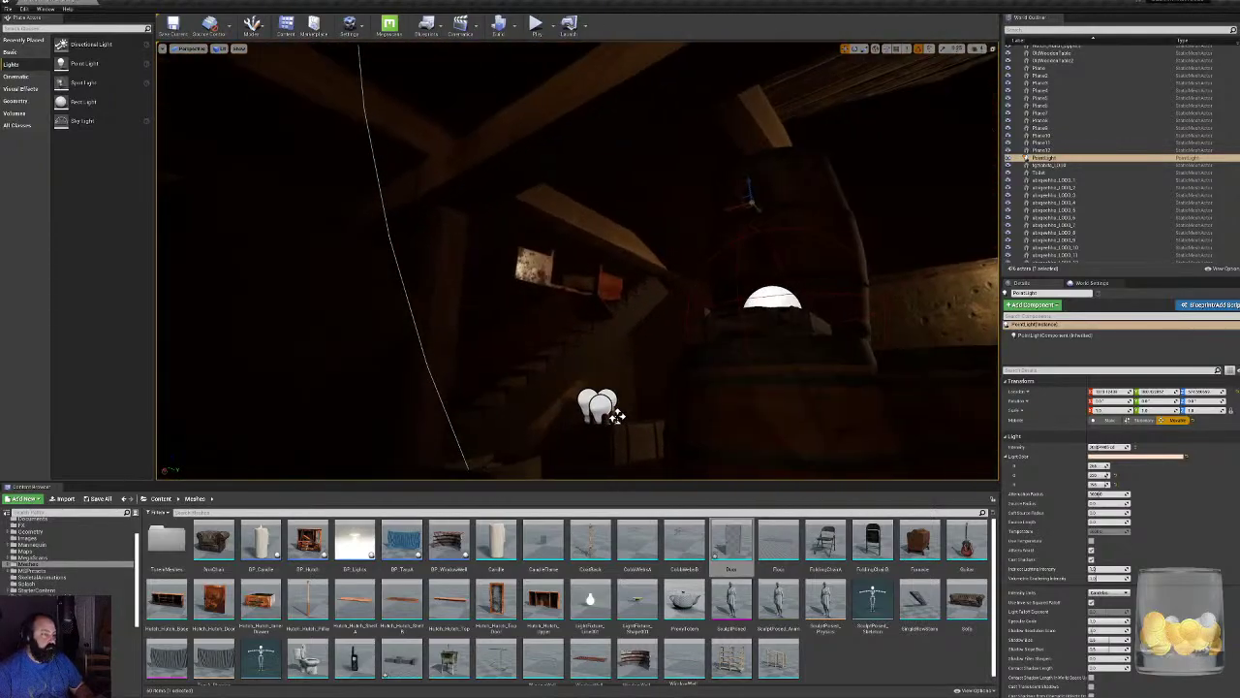
Fine-tune the point light's sideways position behind the doorway, judging the light through the opening from inside the cellar.
right_drag(618, 415, 548, 377)
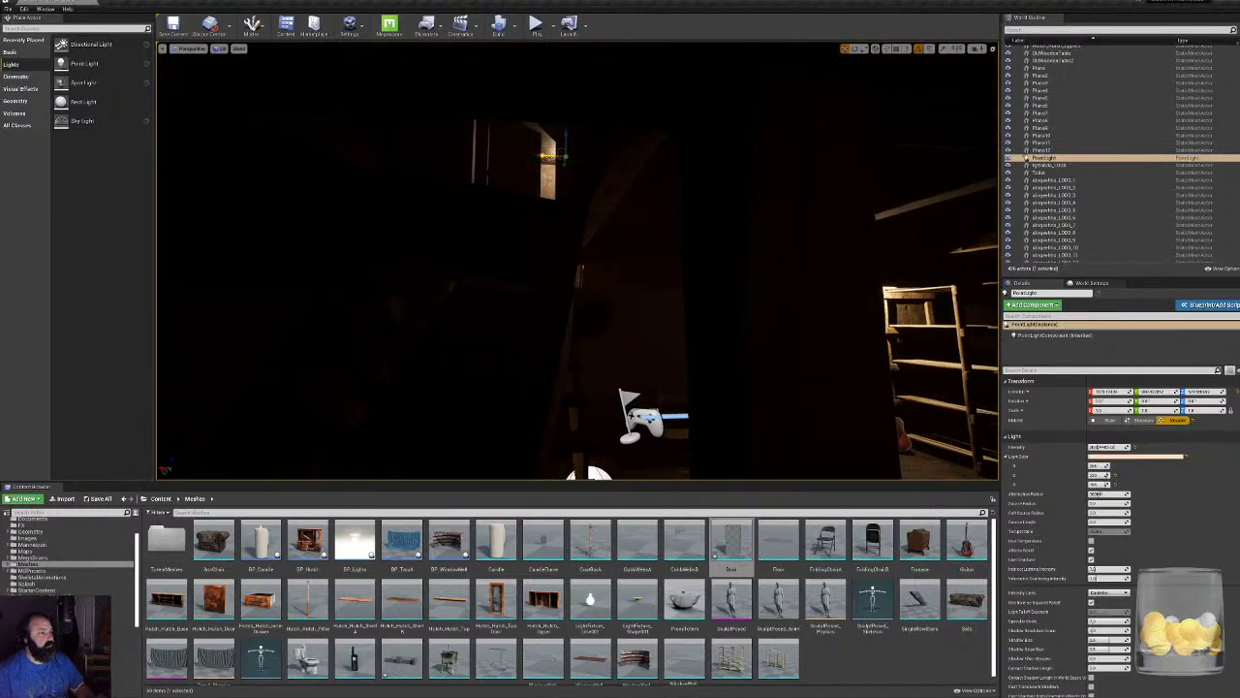
drag(571, 156, 557, 158)
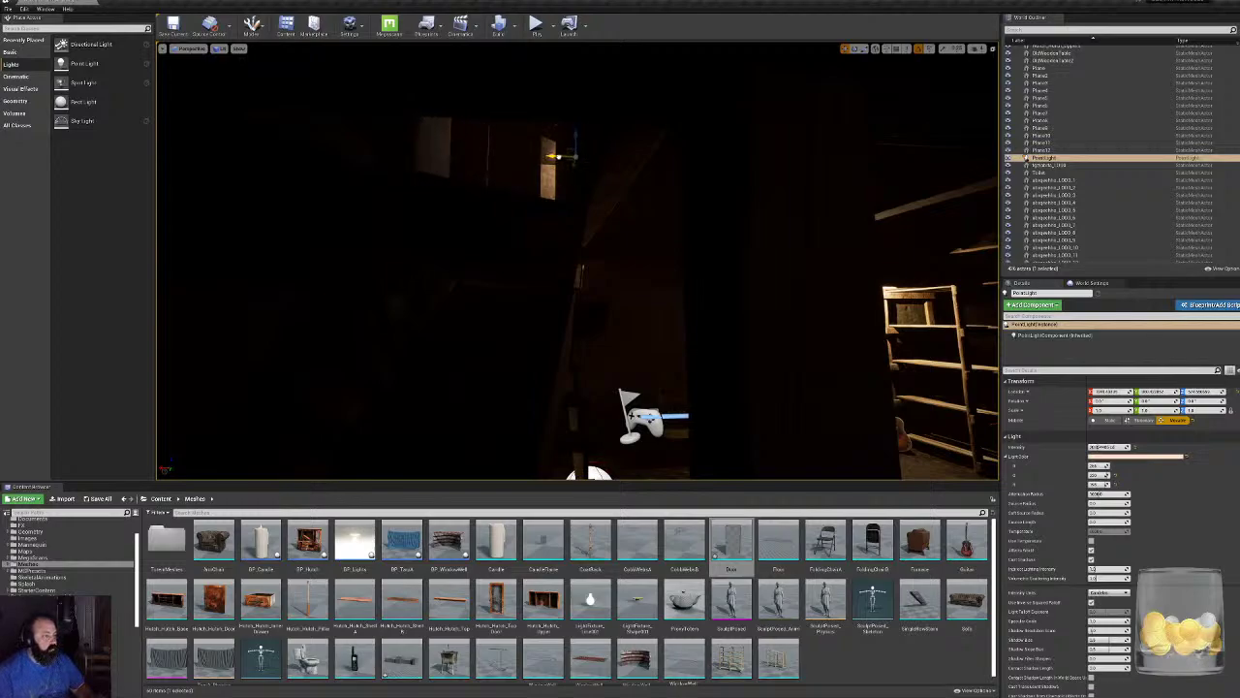
mouse_move(559, 157)
mouse_down()
mouse_move(519, 162)
mouse_move(548, 160)
mouse_move(536, 160)
mouse_up()
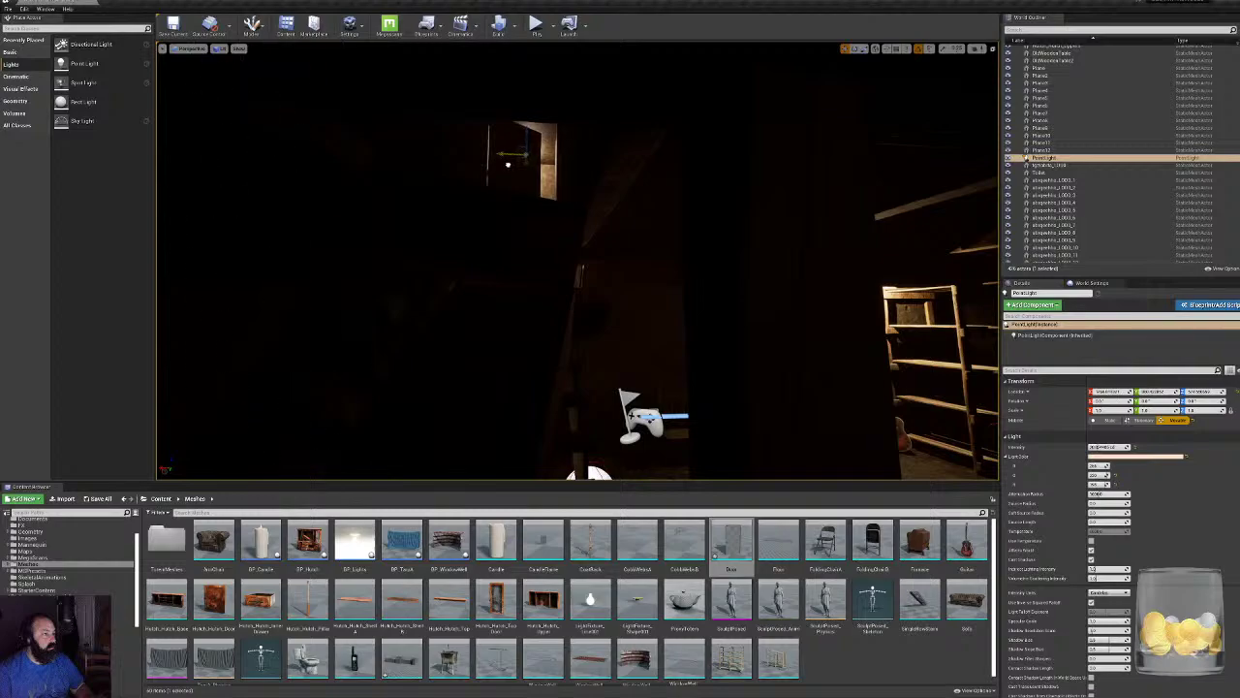
right_drag(508, 164, 426, 159)
right_drag(582, 271, 581, 271)
key(g)
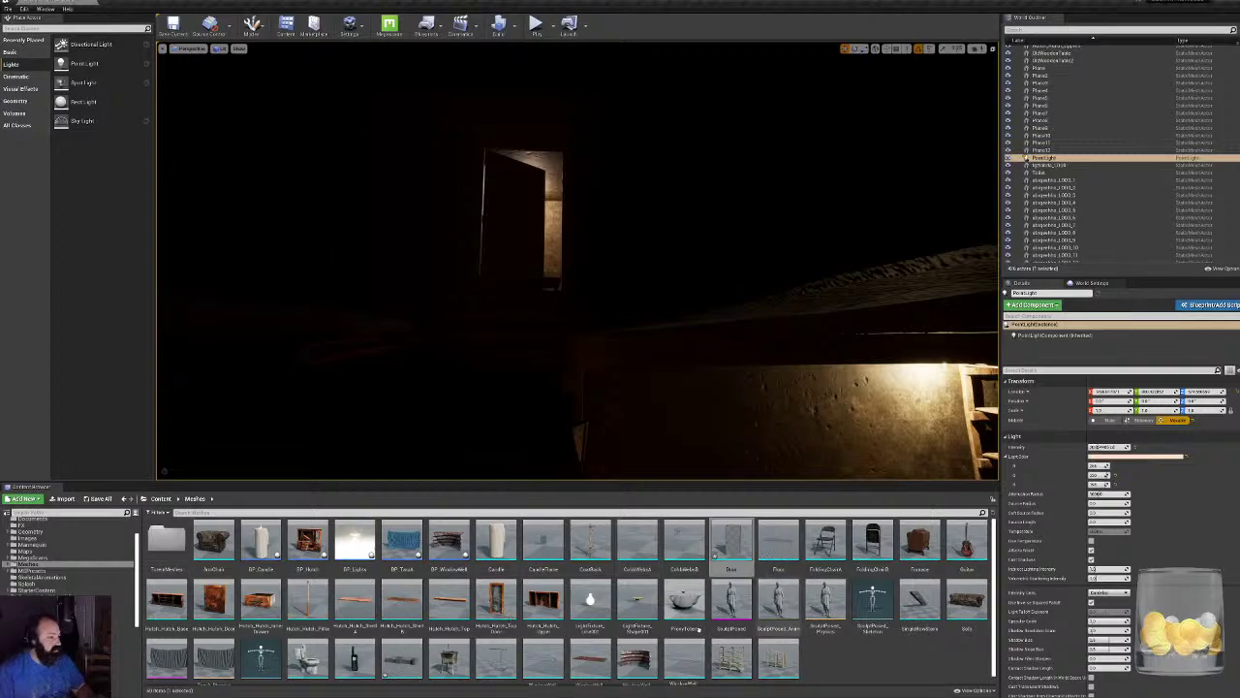
Open the Door mesh for editing and browse the level's content to the Surfaces folder inside MegaScans.
double_click(731, 541)
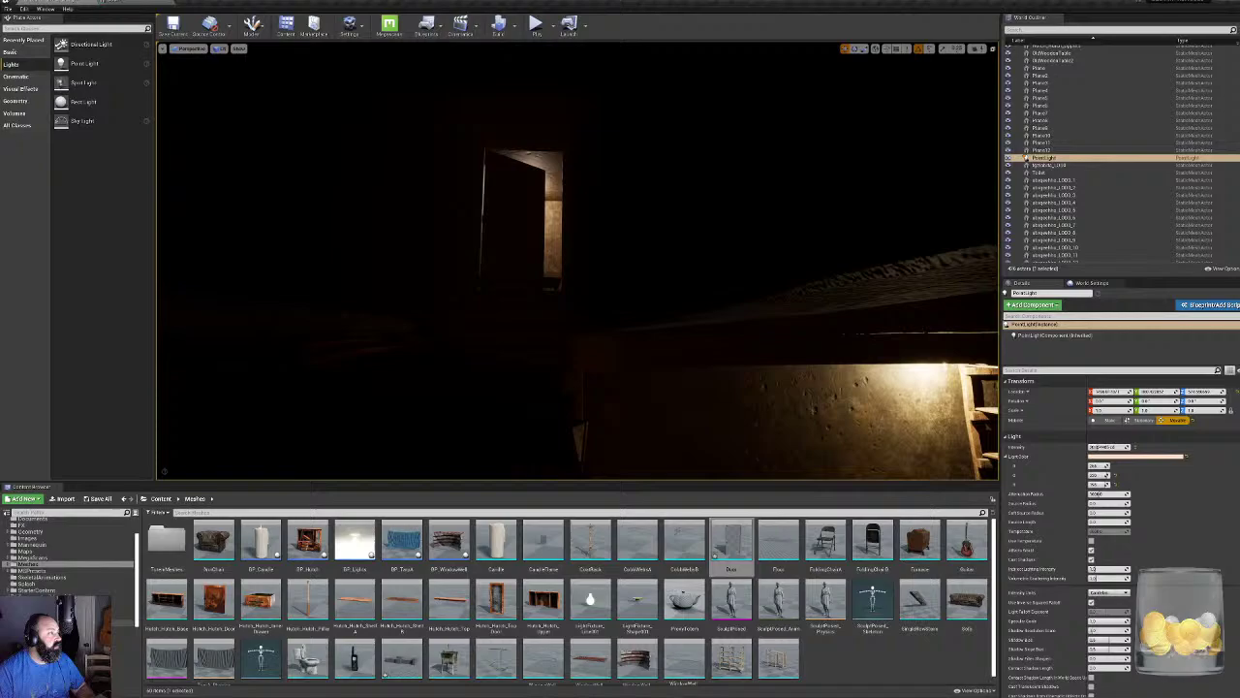
scroll(68, 552, down, 5)
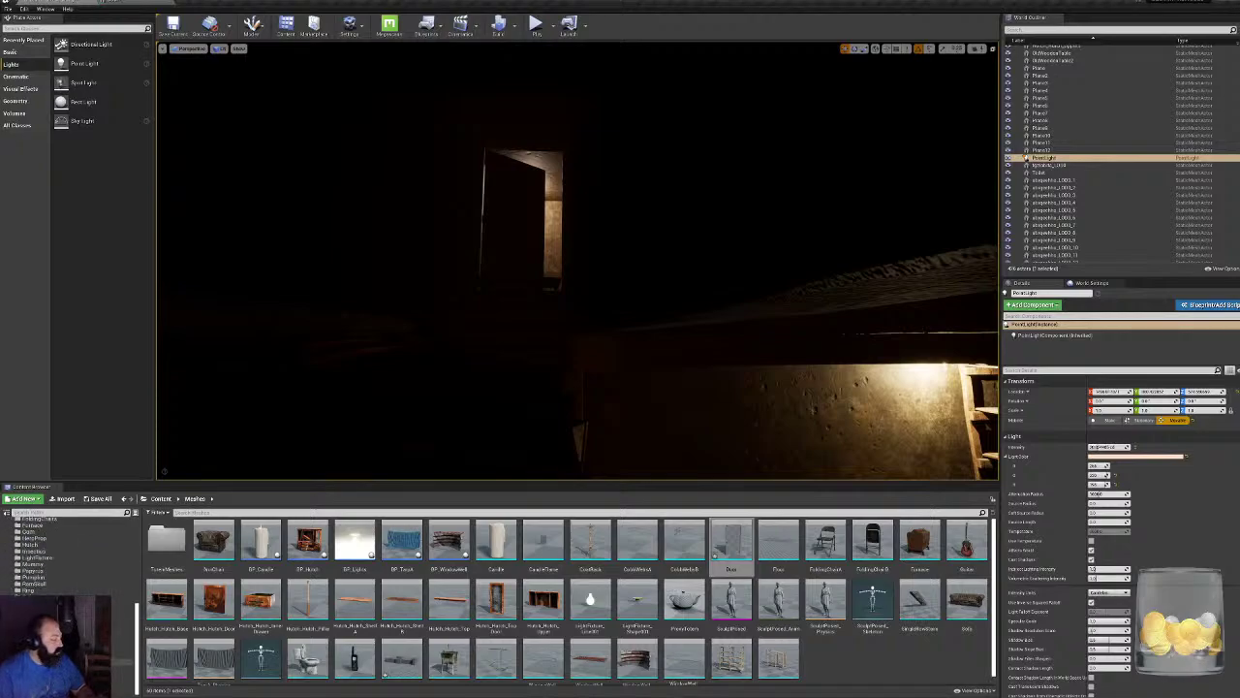
scroll(71, 587, up, 5)
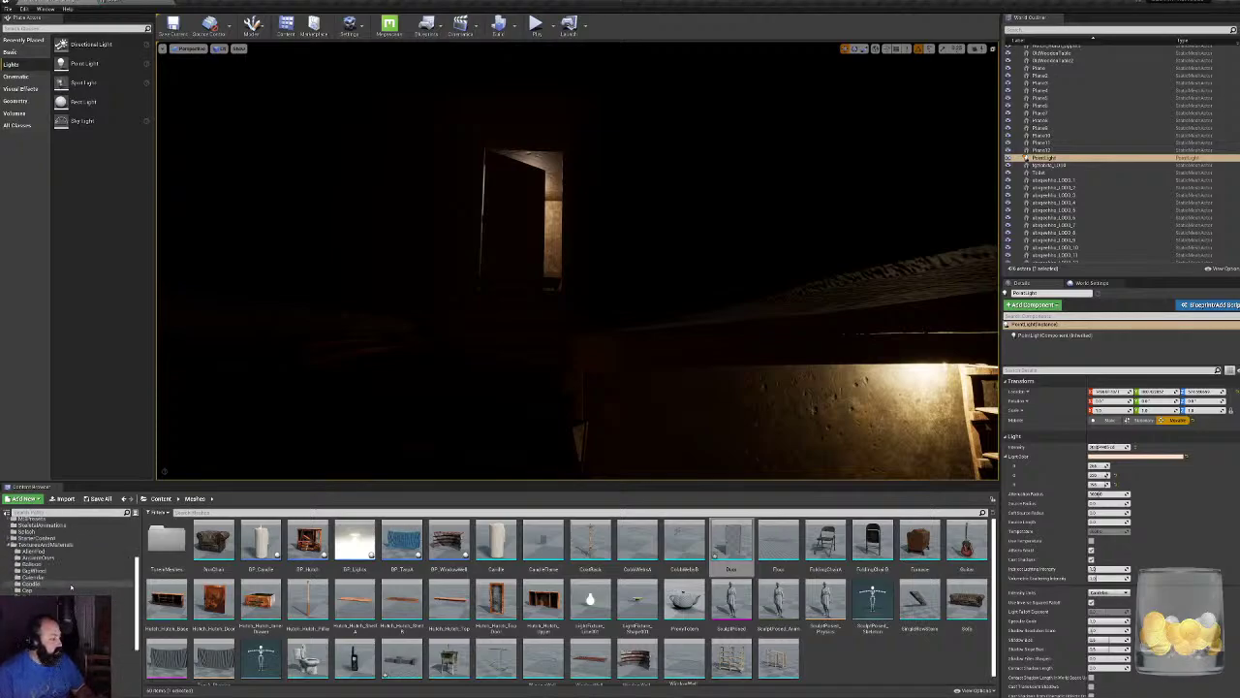
scroll(71, 586, up, 1)
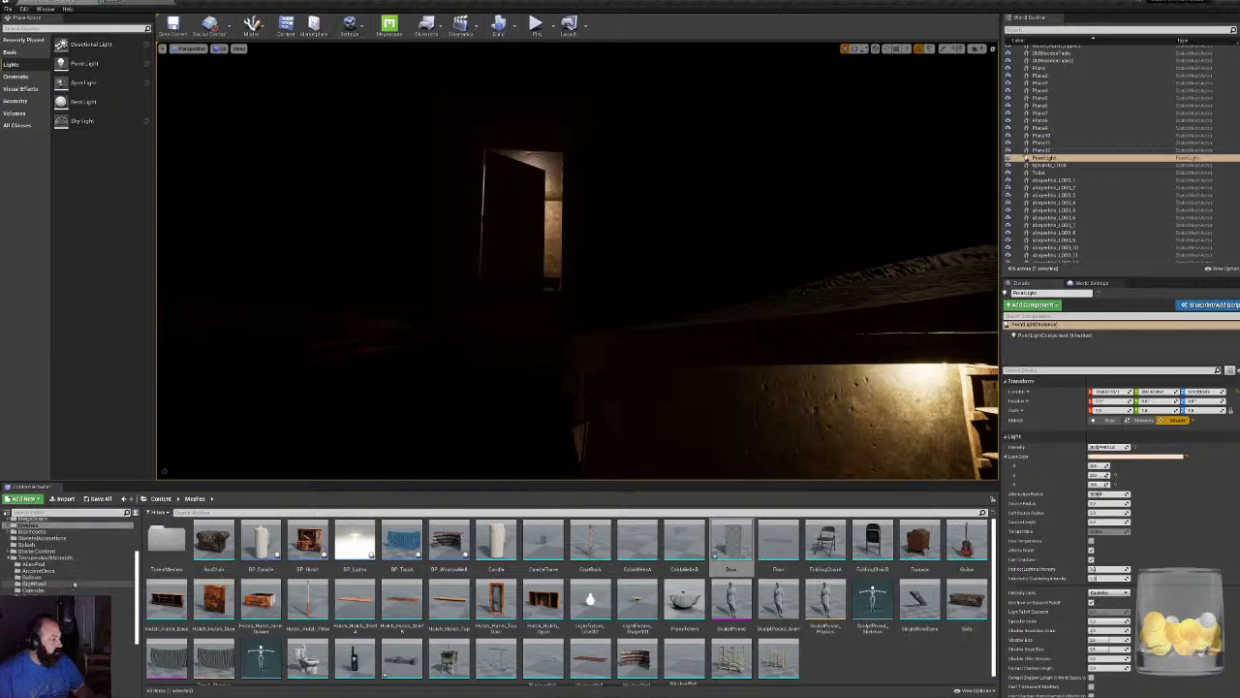
click(31, 532)
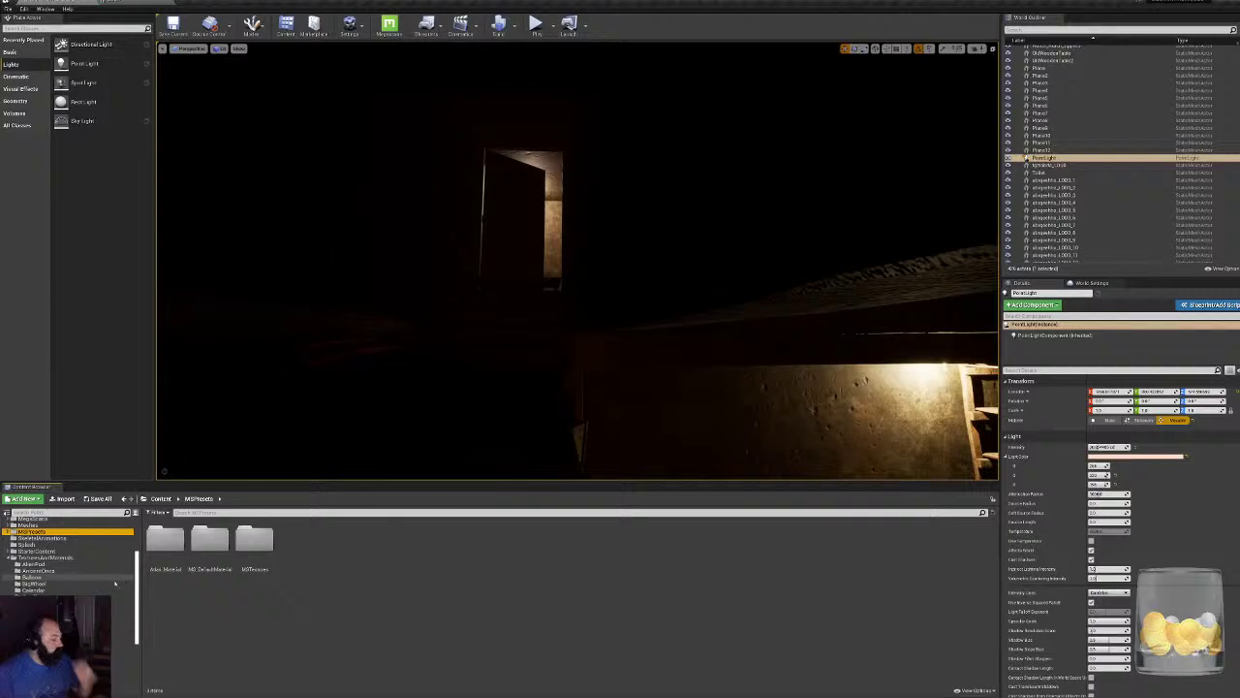
click(34, 518)
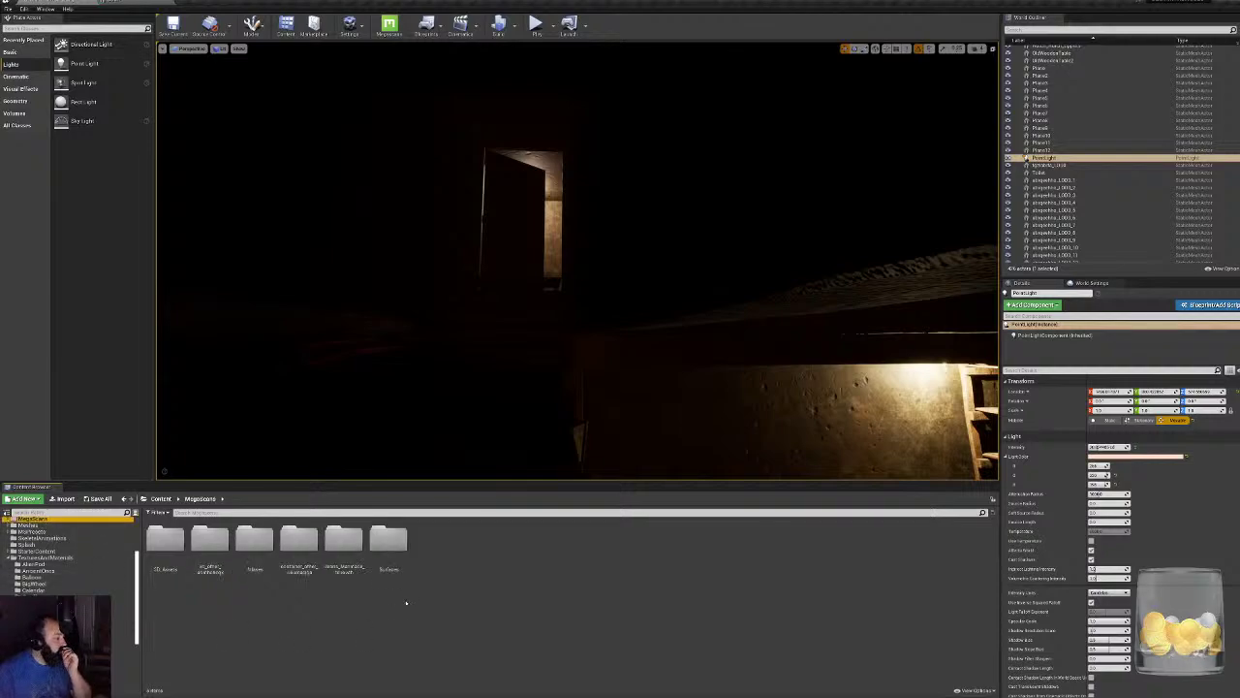
double_click(388, 539)
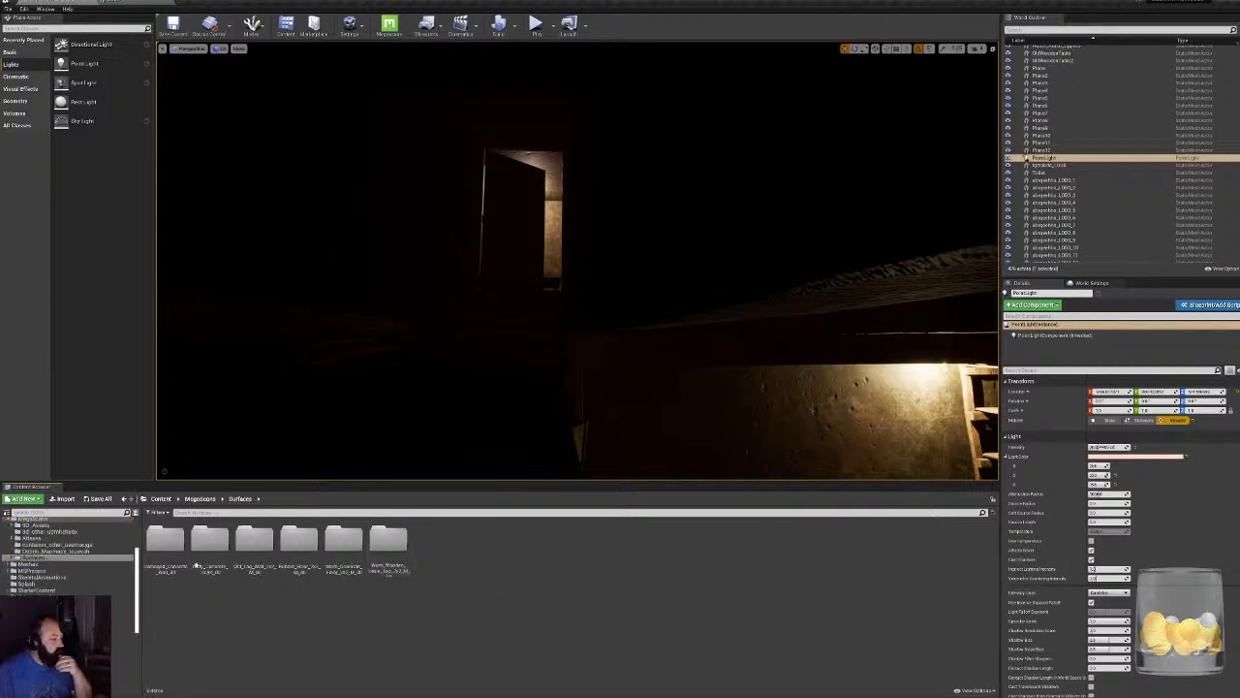
Assign the Damaged_Concrete_Wall_00 material to all three material slots of the Door mesh.
double_click(165, 538)
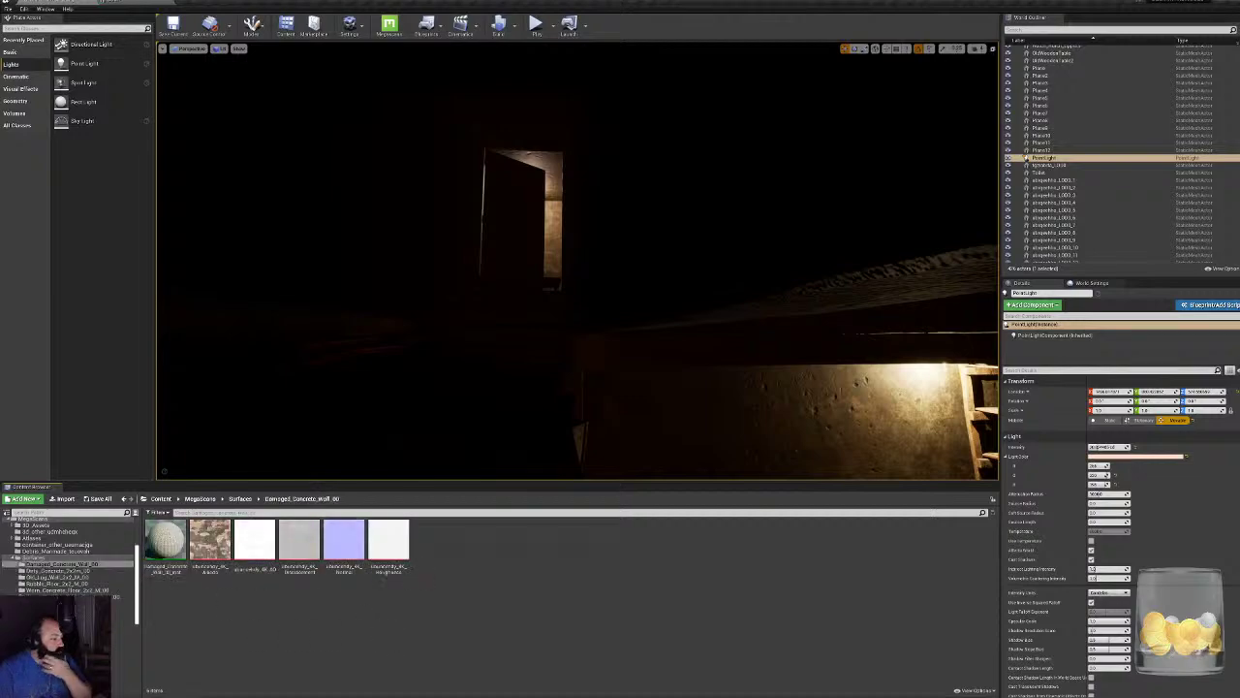
click(170, 536)
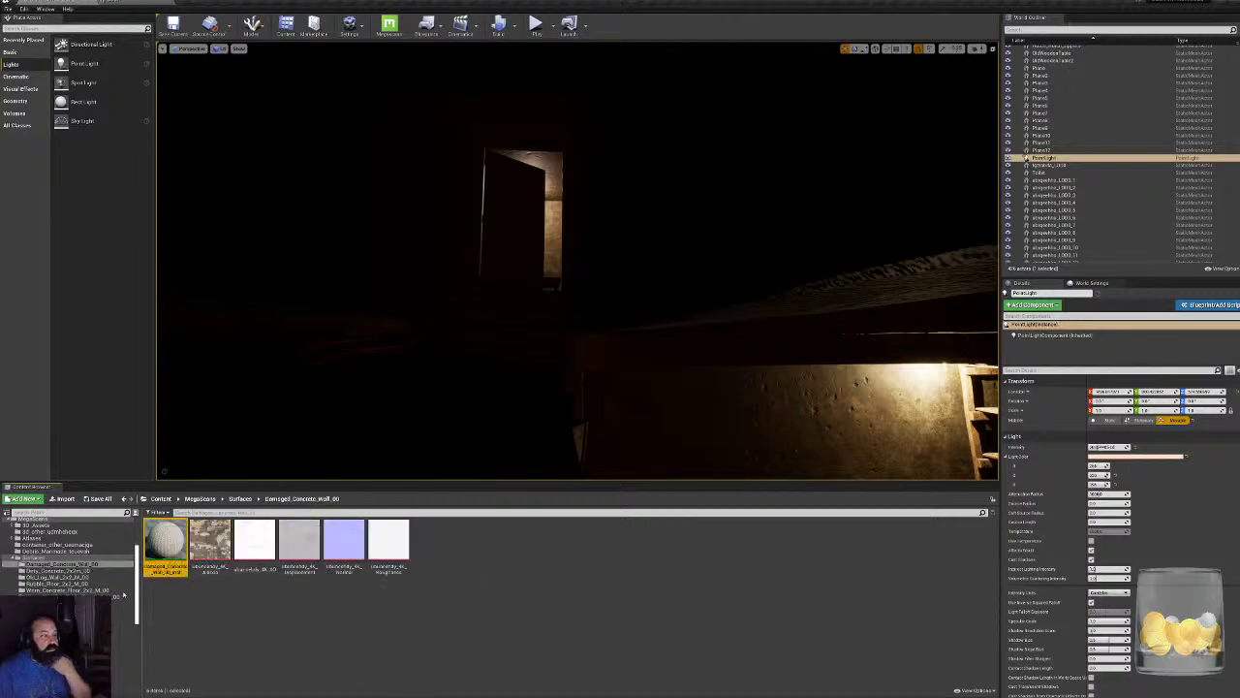
drag(155, 533, 952, 105)
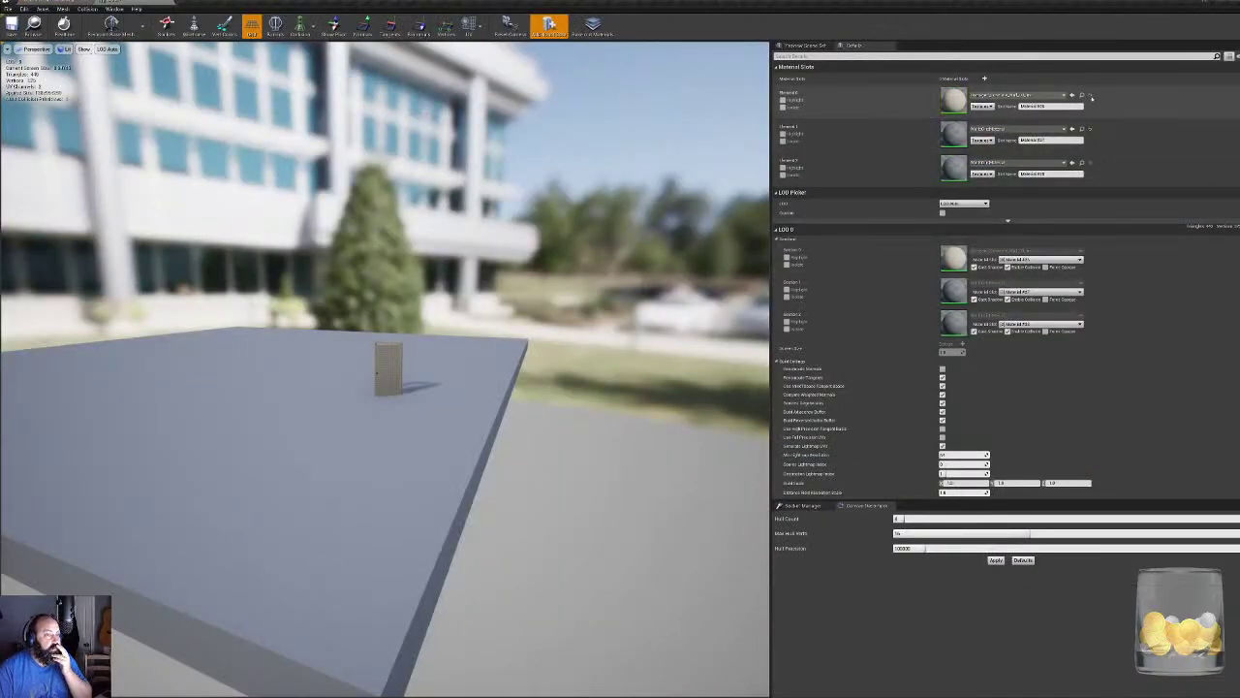
click(1071, 128)
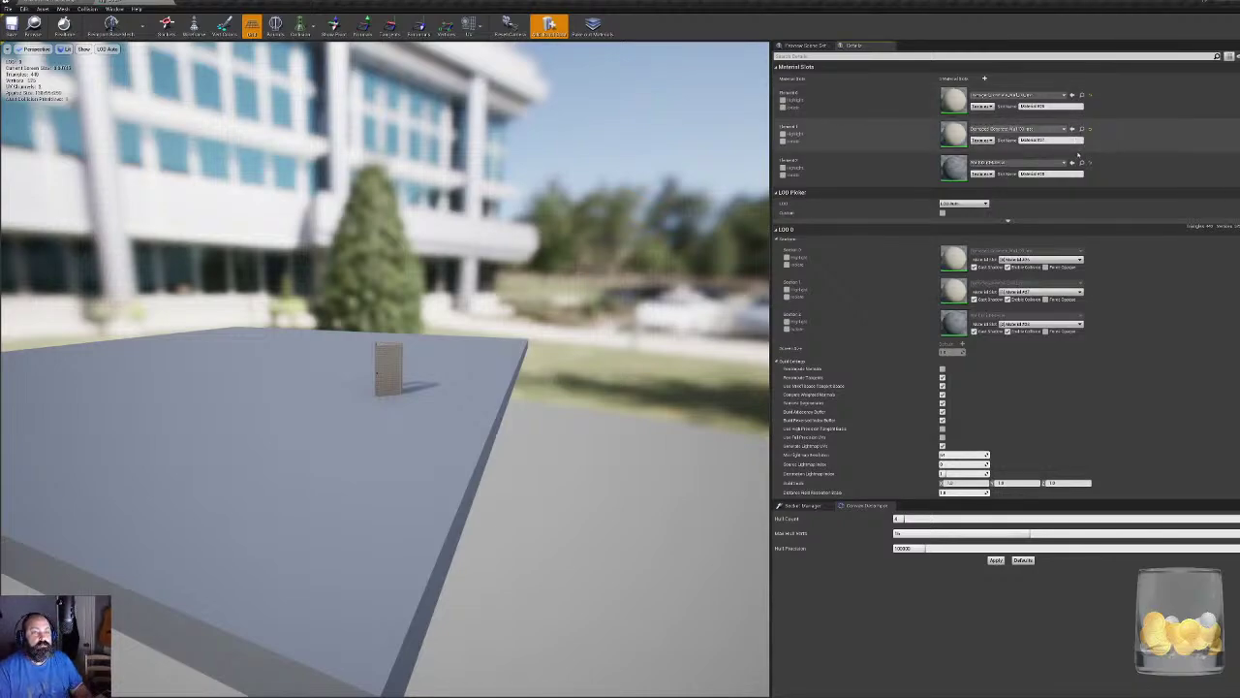
click(1071, 163)
mouse_move(485, 368)
right_down()
mouse_move(484, 388)
mouse_move(543, 387)
mouse_move(483, 354)
right_up()
key(w)
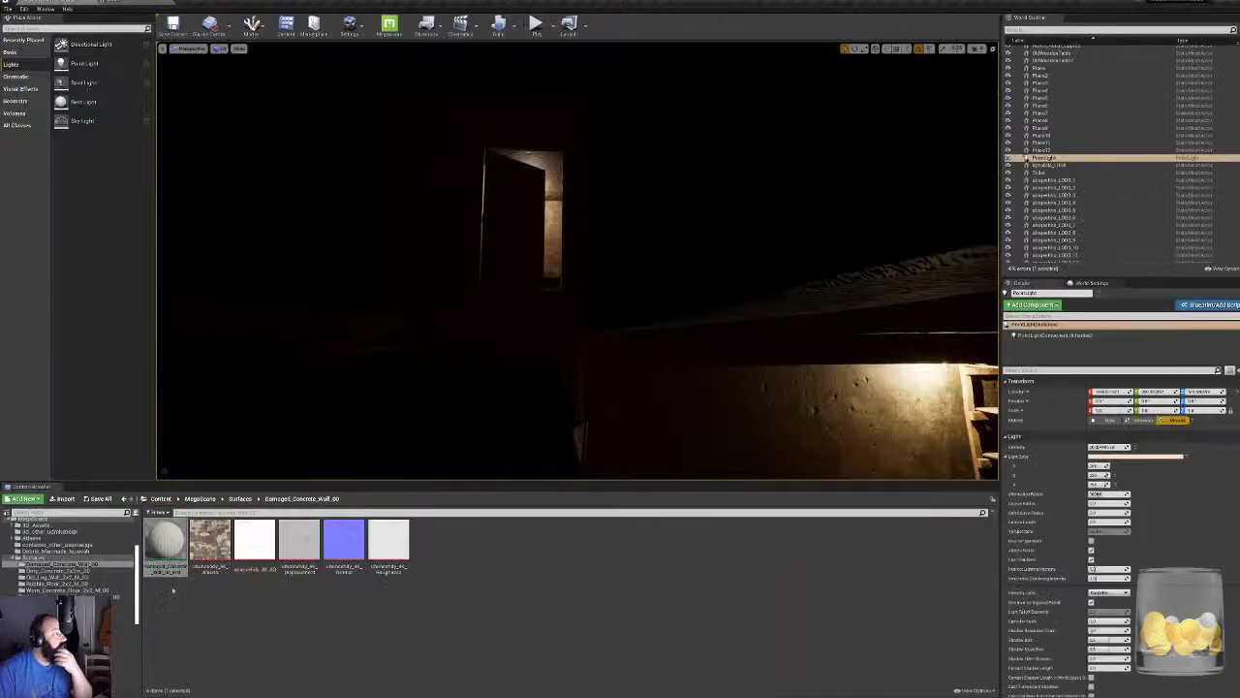
Assign the concrete material from the Dirty_Concrete_2x2m_00 folder to all three material slots of the Door mesh.
click(73, 571)
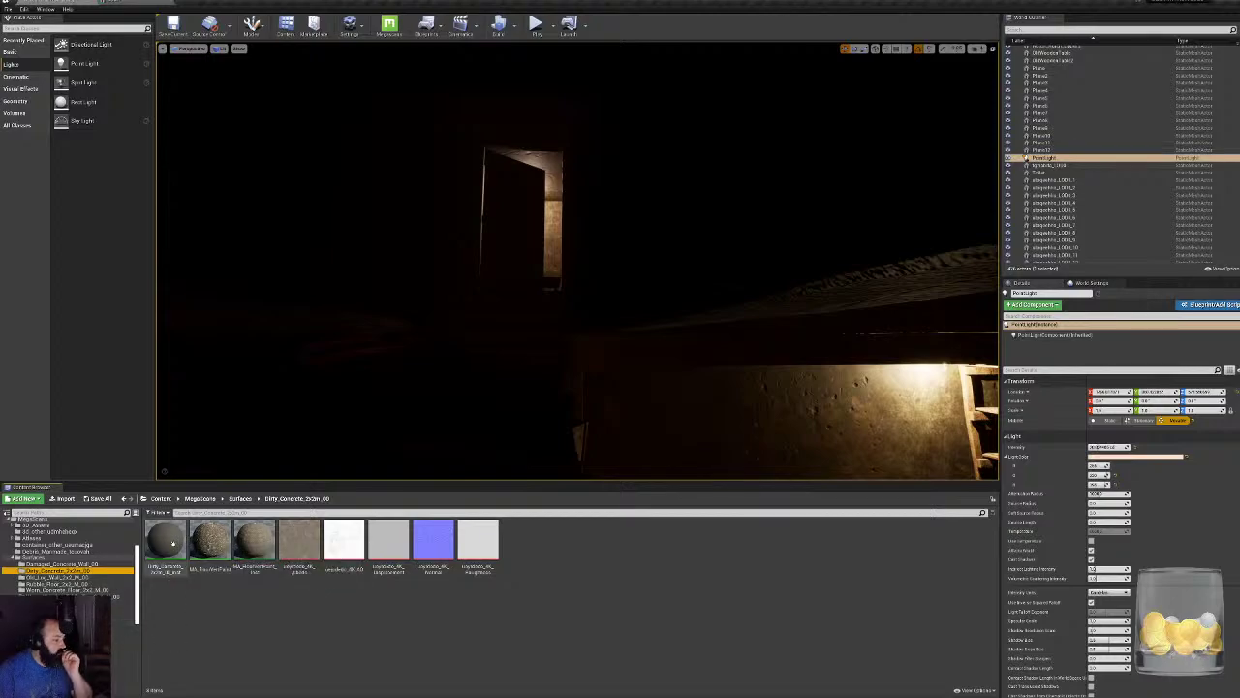
click(167, 538)
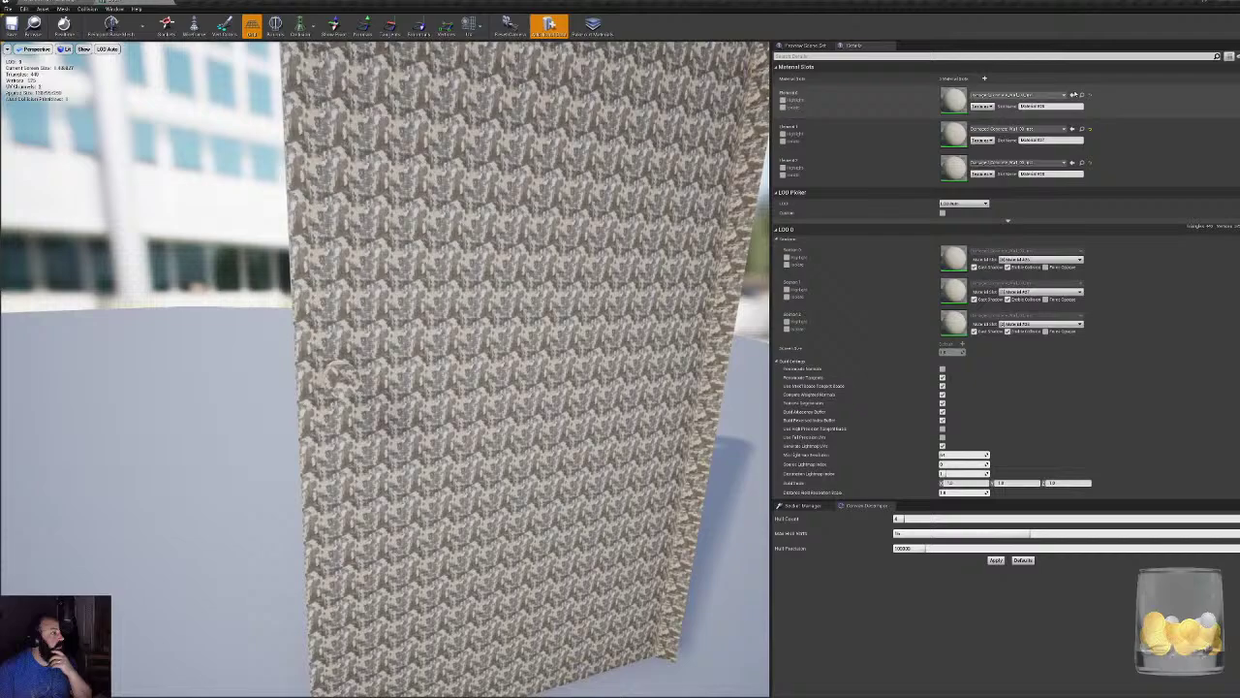
click(1073, 94)
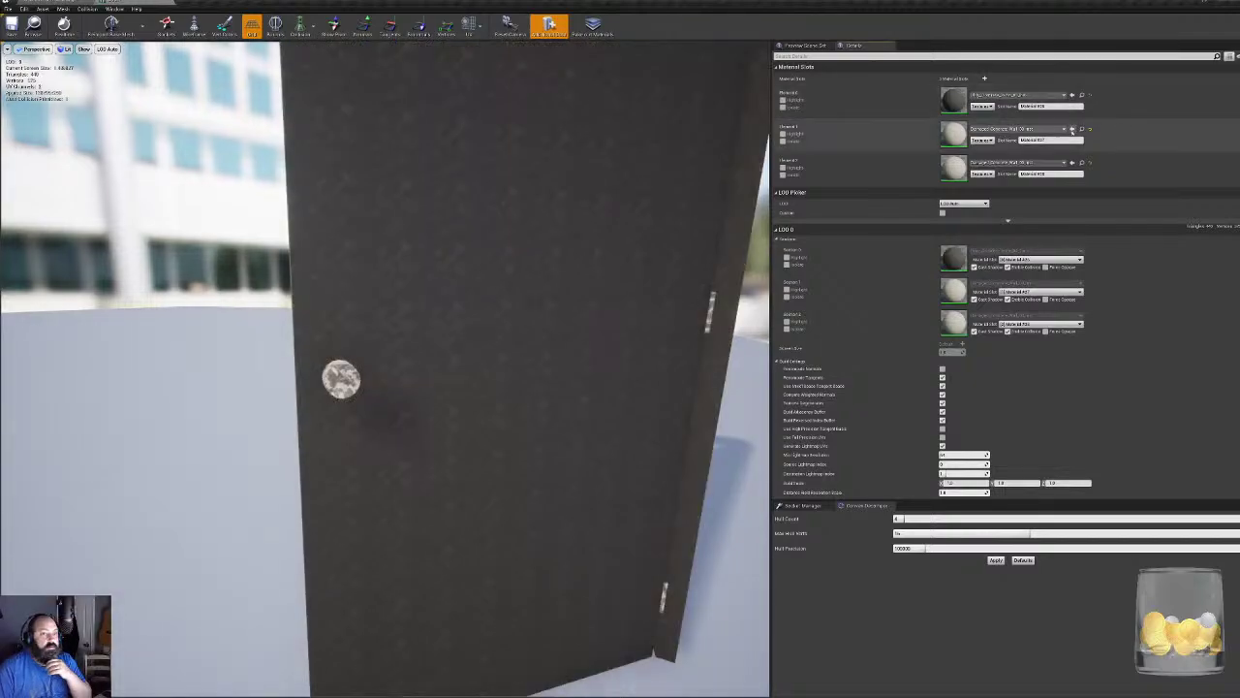
click(1072, 128)
click(1072, 162)
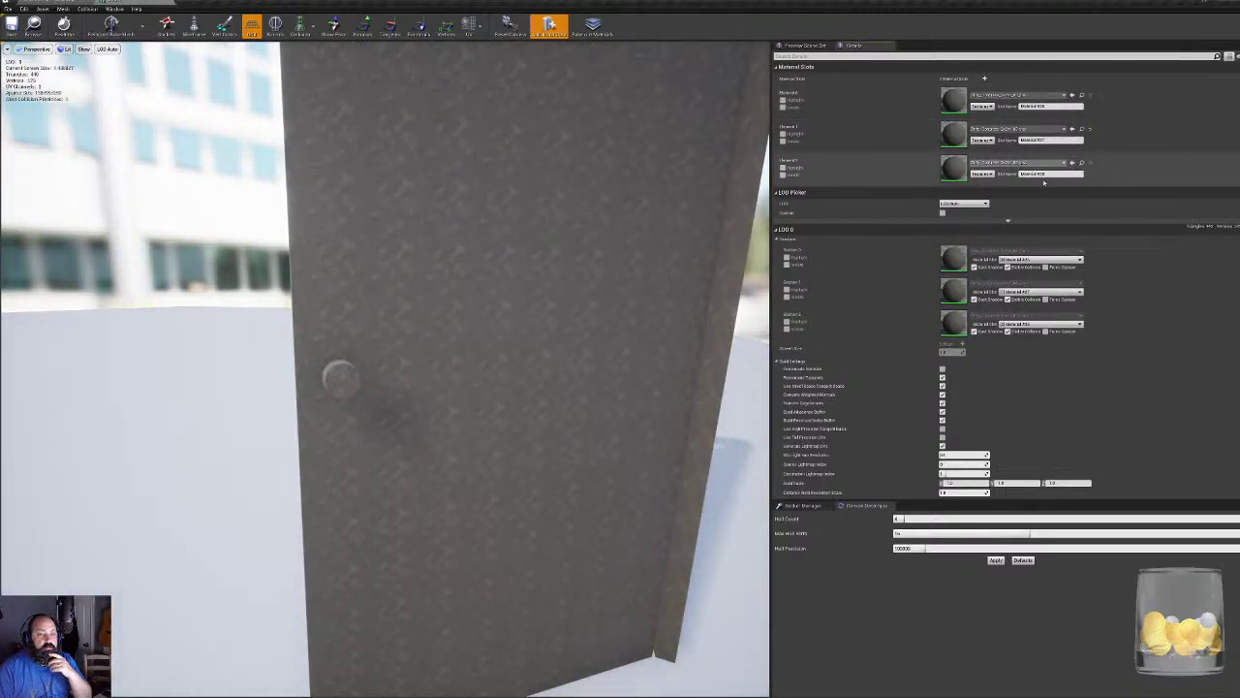
right_drag(385, 368, 407, 369)
right_drag(351, 450, 408, 450)
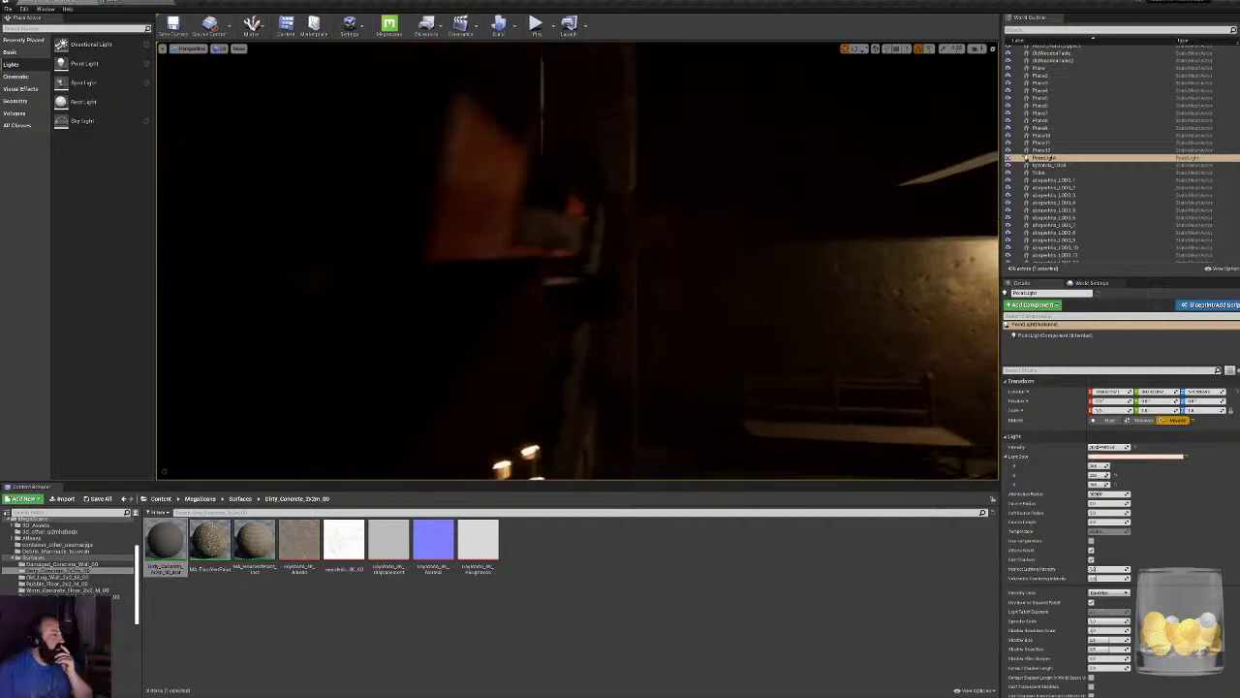
Check the retextured door in the level and close the Door mesh editor.
right_drag(577, 259, 638, 211)
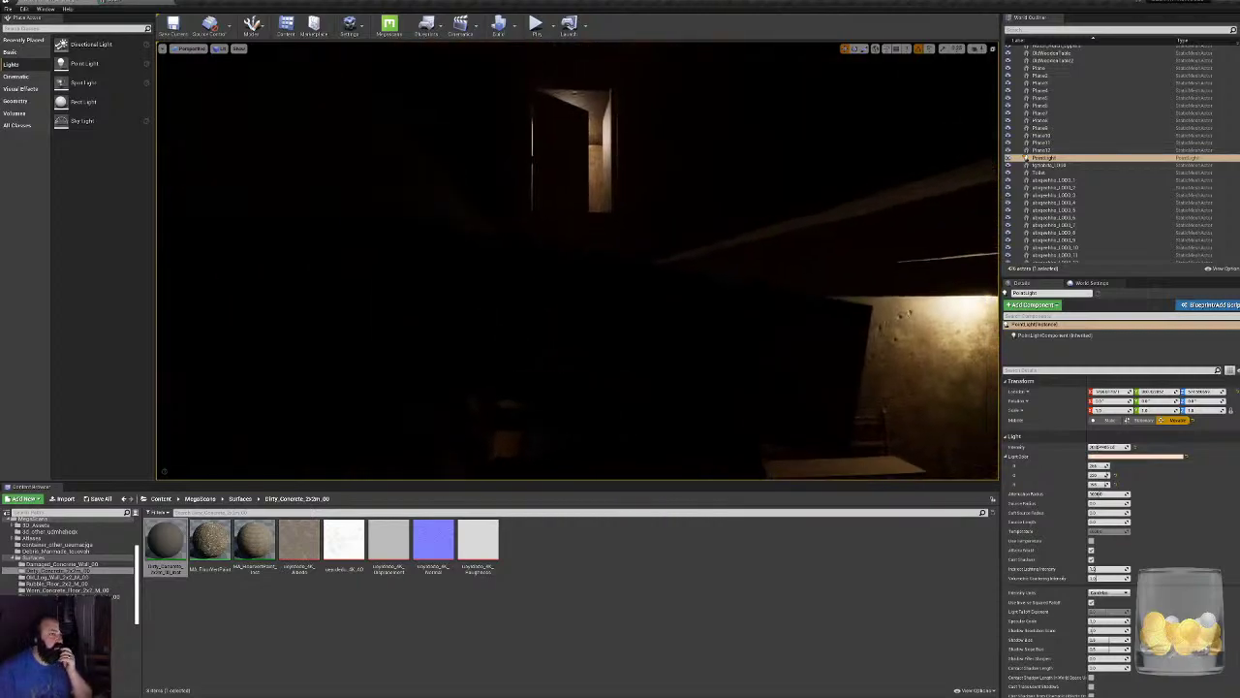
click(135, 4)
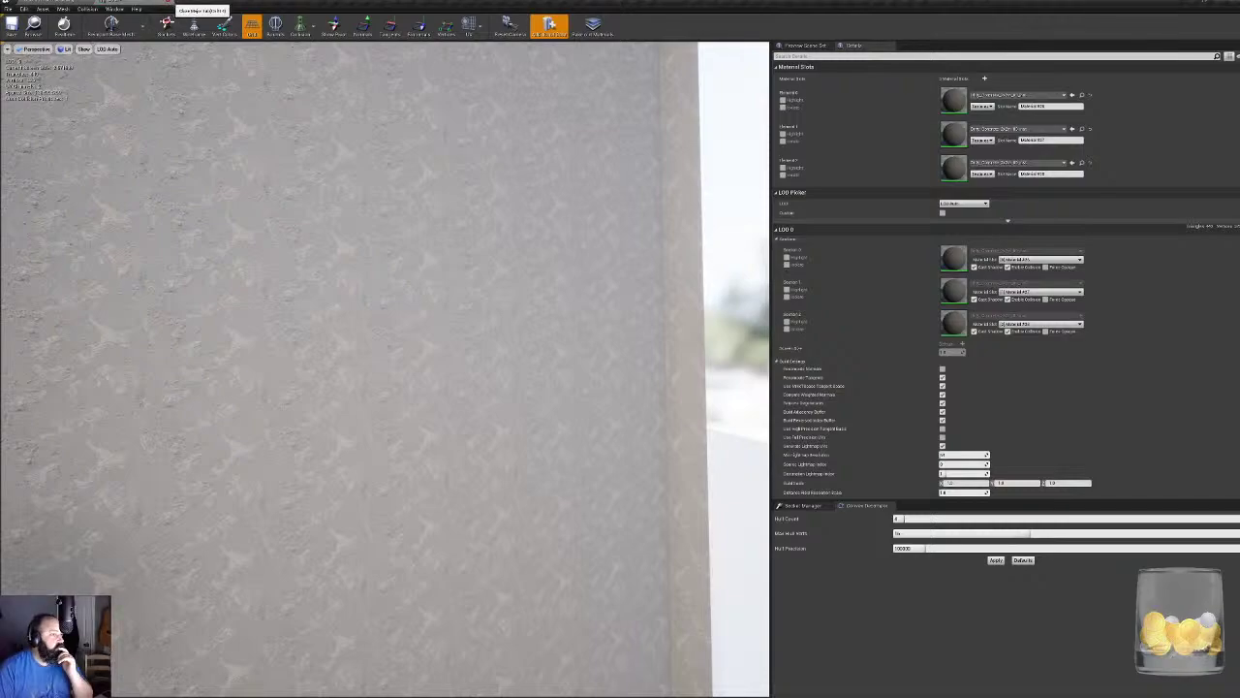
click(170, 3)
Examine the lit doorway, the stairs and the surrounding cellar in a full-screen viewport.
right_drag(578, 260, 622, 220)
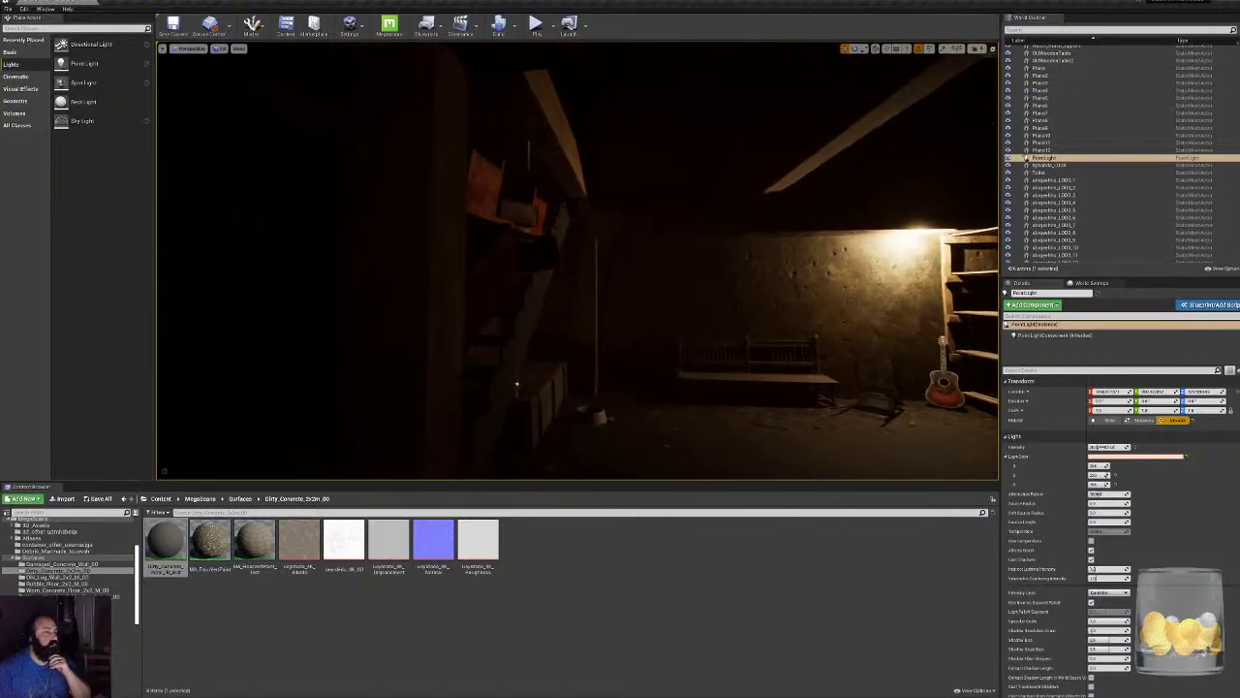
key(F11)
key(d)
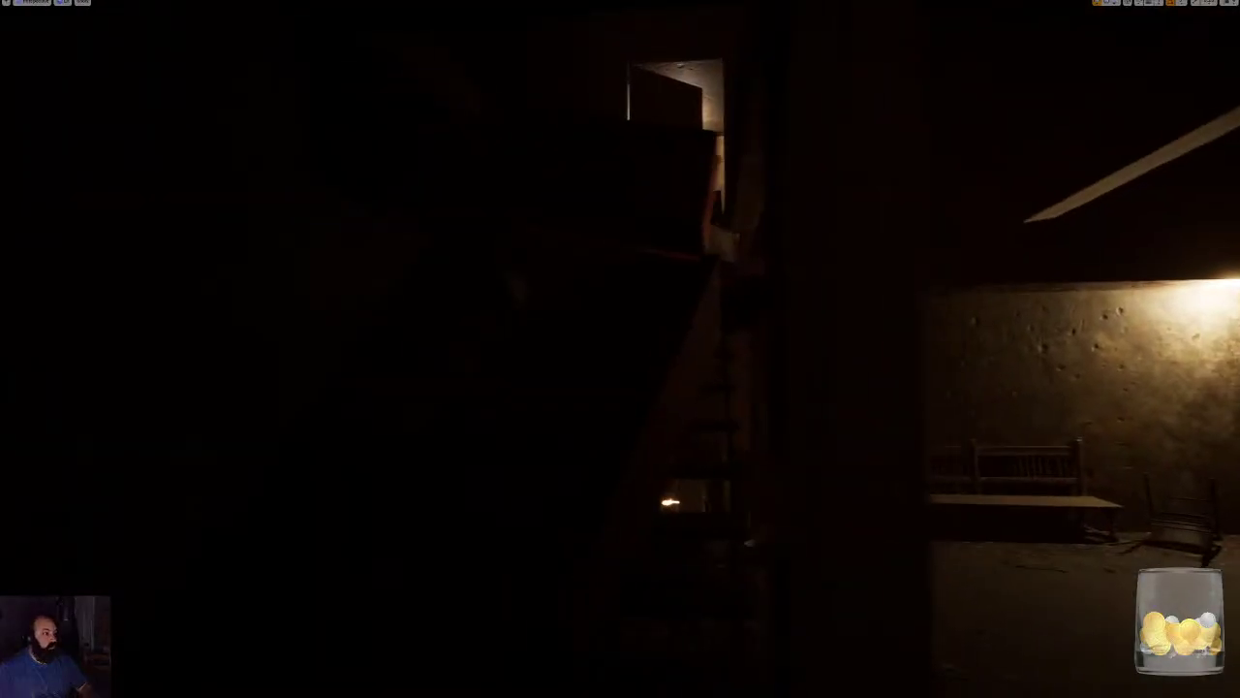
key(a)
key(d)
key(a)
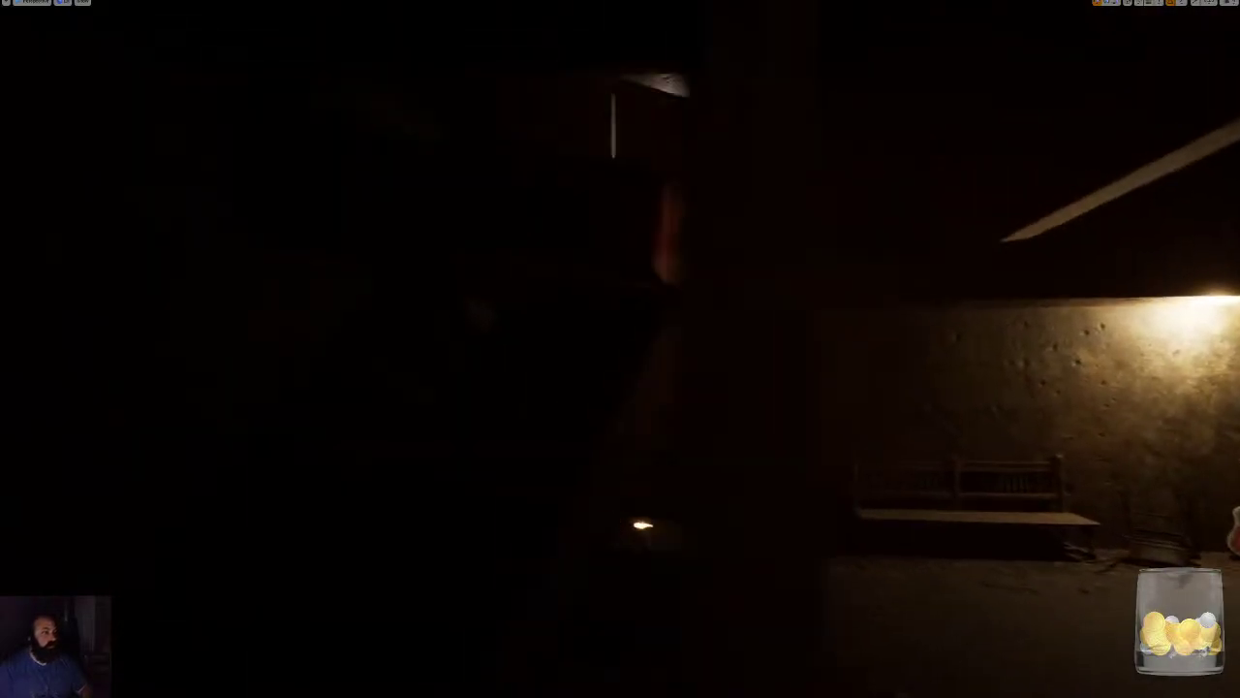
key(d)
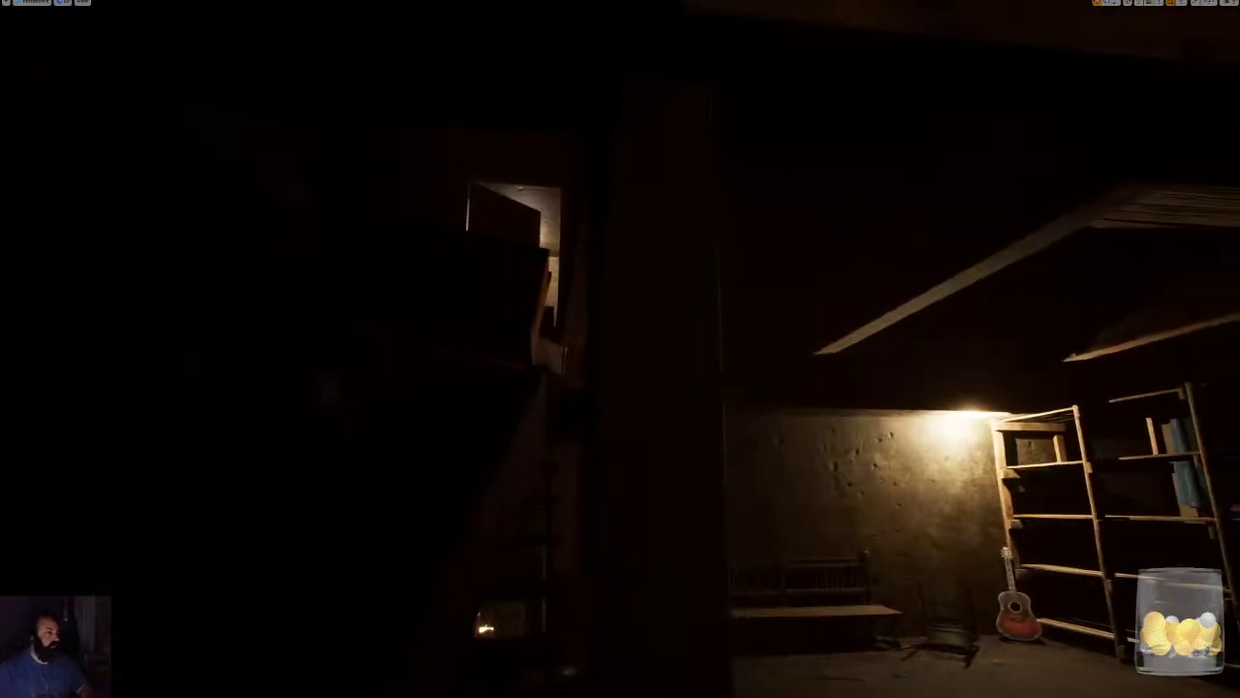
key(a)
key(d)
key(w)
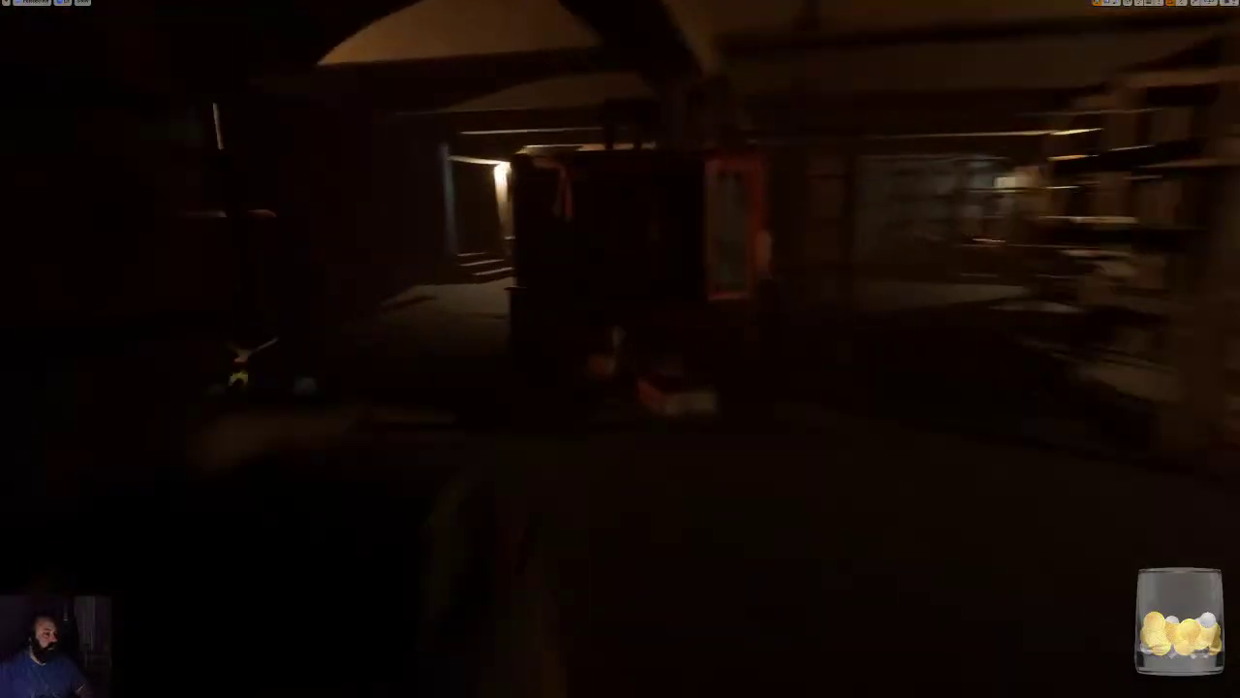
key(s)
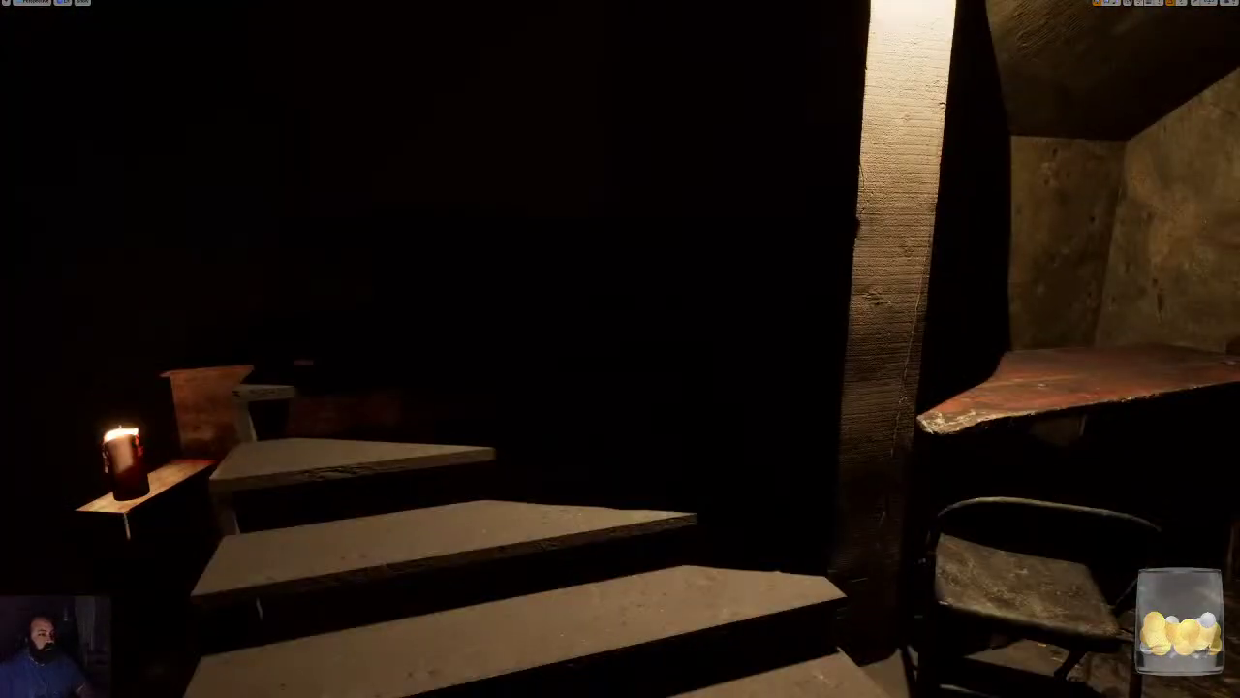
Switch the viewport to Unlit shading in the dark area at the top of the stairs and exit full-screen view.
key(w)
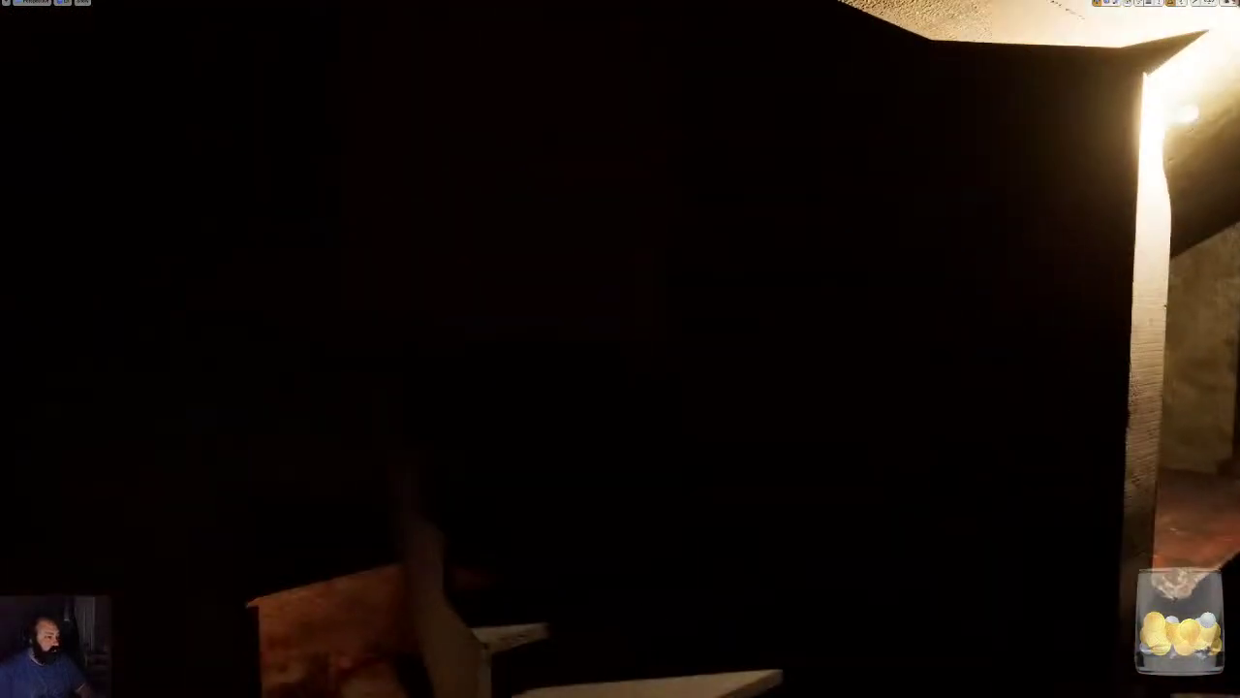
key(w)
key(w)
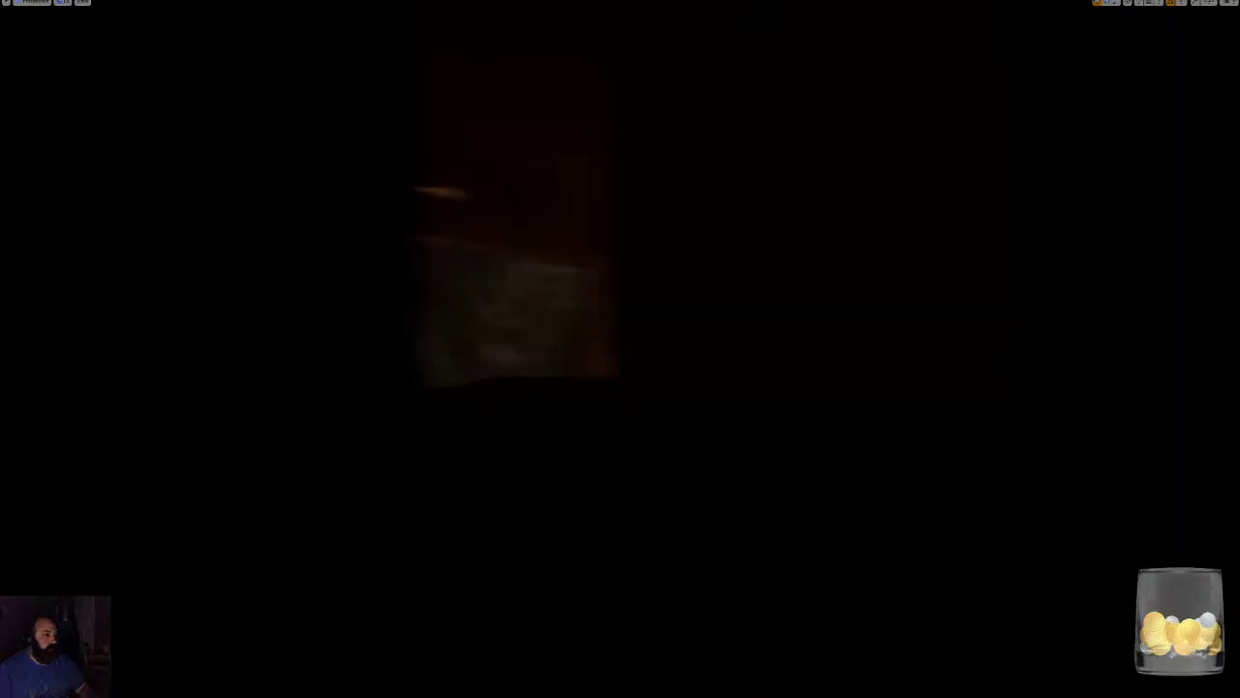
key(w)
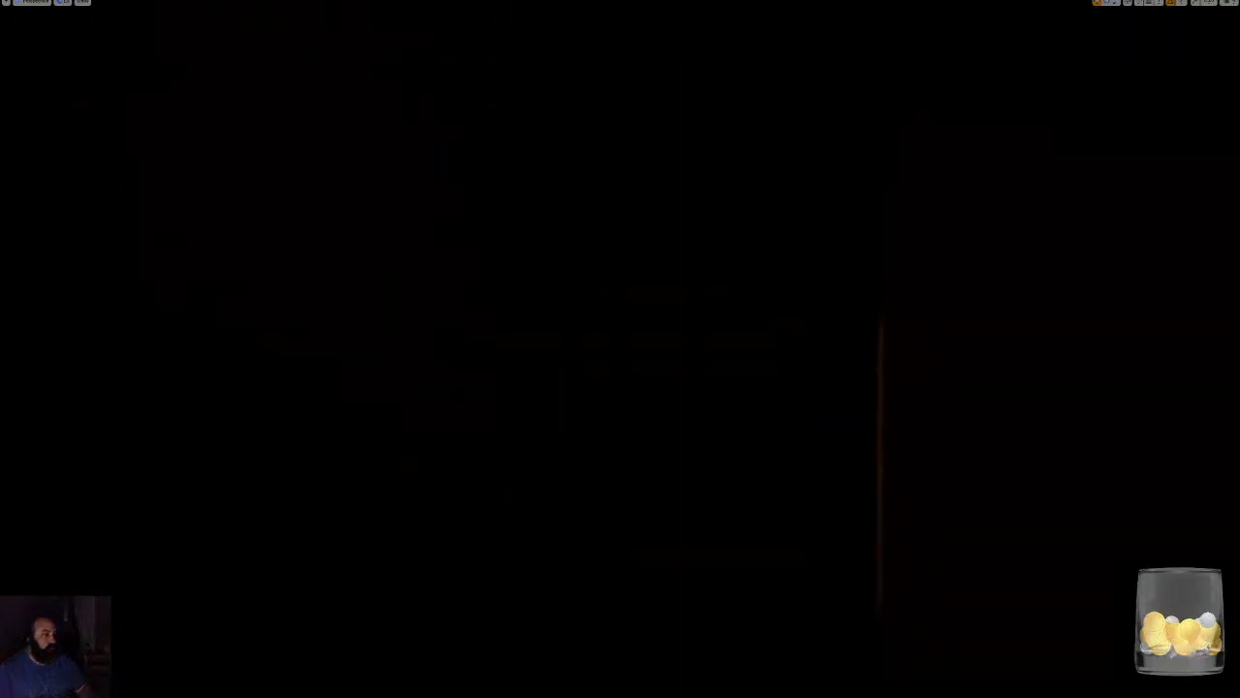
click(62, 3)
mouse_move(83, 3)
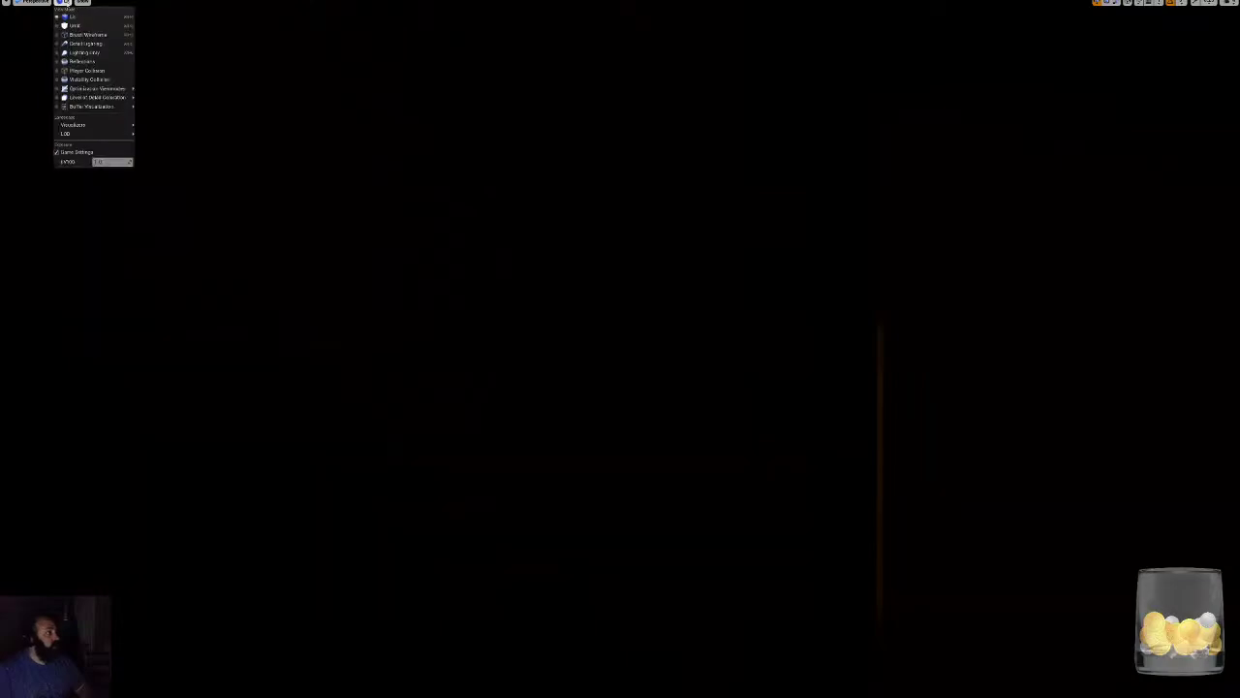
click(77, 26)
right_drag(621, 348, 658, 189)
key(d)
right_drag(390, 239, 391, 261)
key(w)
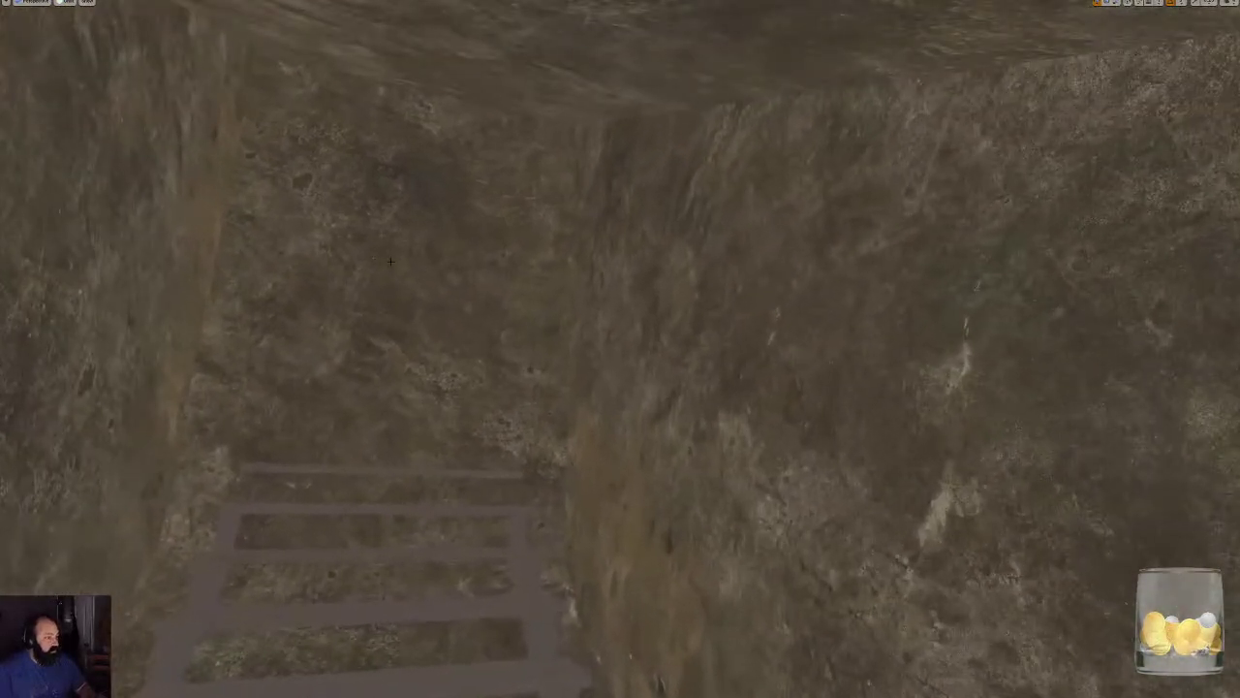
key(F11)
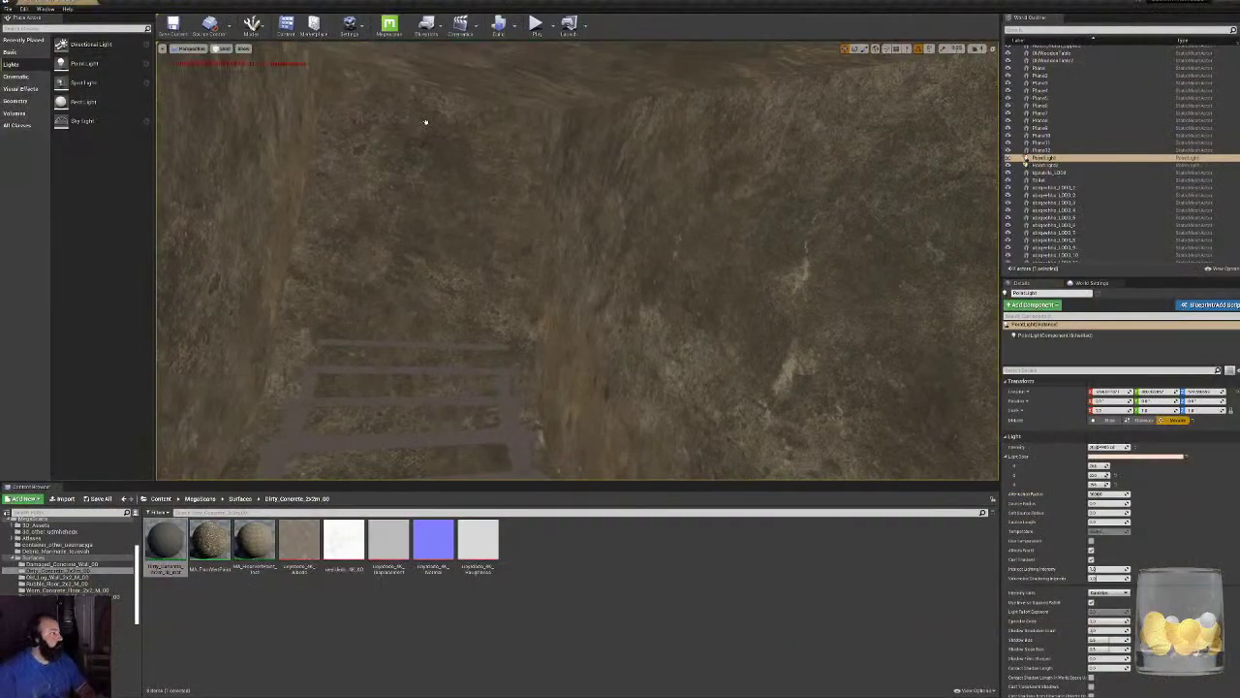
Place a second point light above the upper stairs, lower it slightly, and return the viewport to Lit shading.
drag(440, 118, 441, 116)
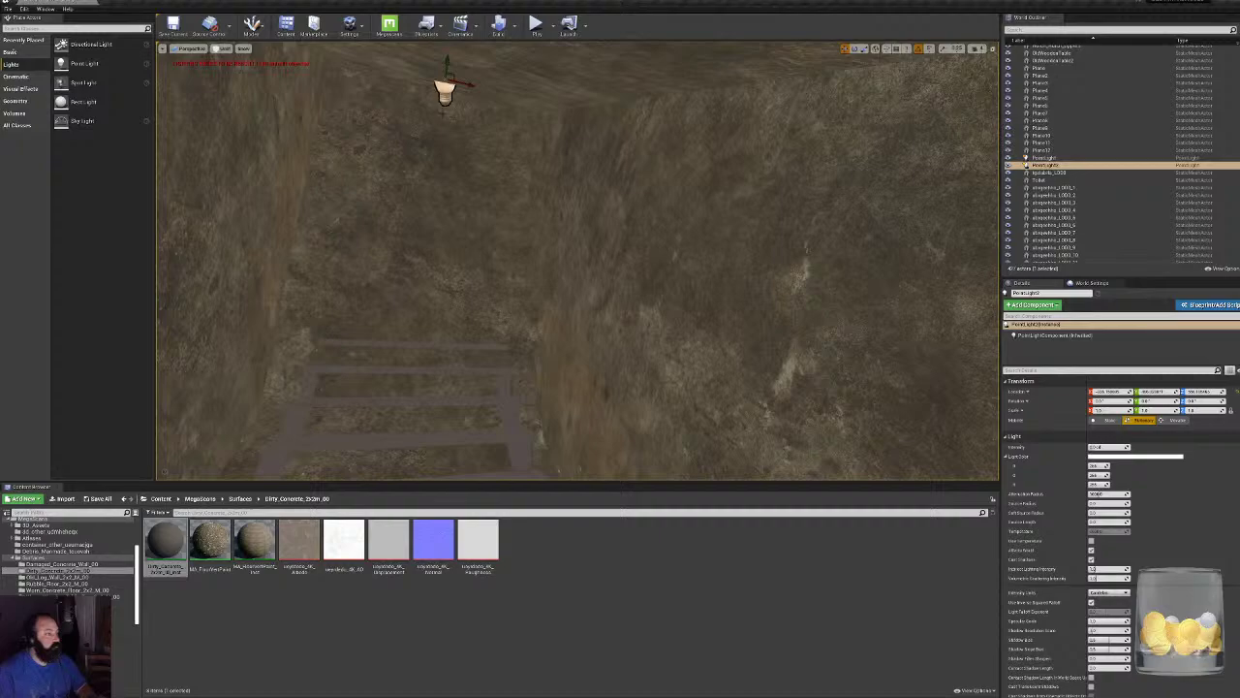
drag(447, 55, 441, 114)
right_drag(522, 178, 601, 175)
right_drag(538, 247, 543, 242)
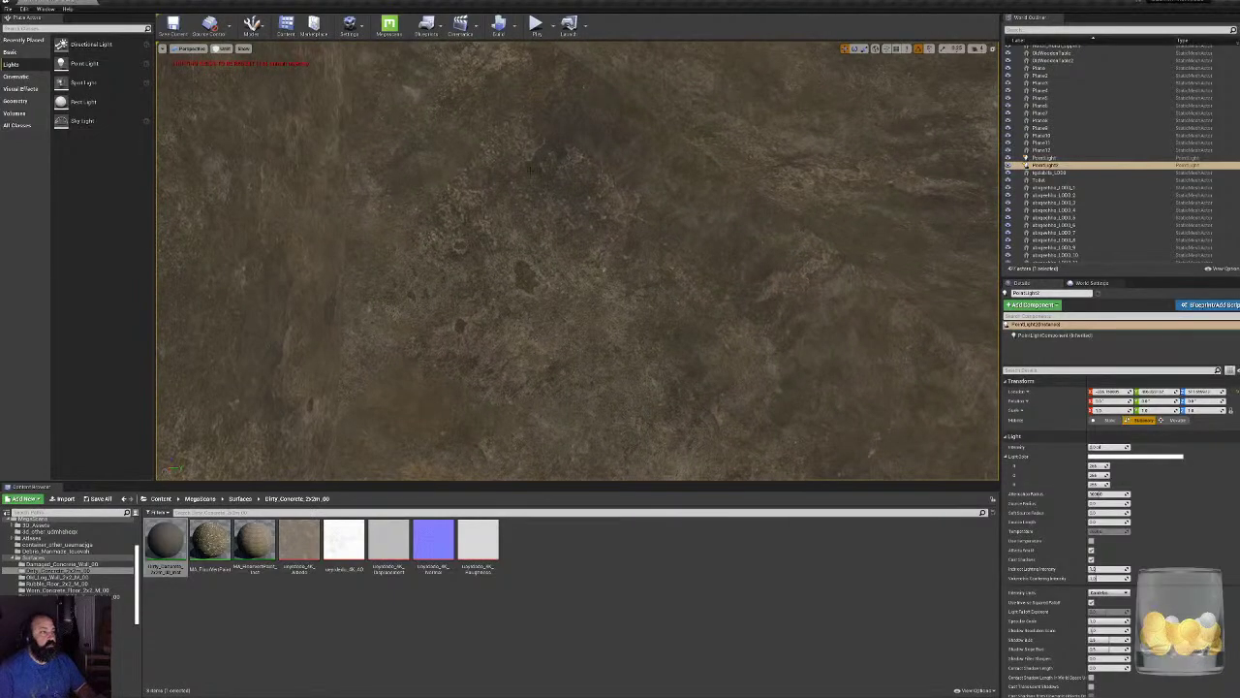
click(224, 48)
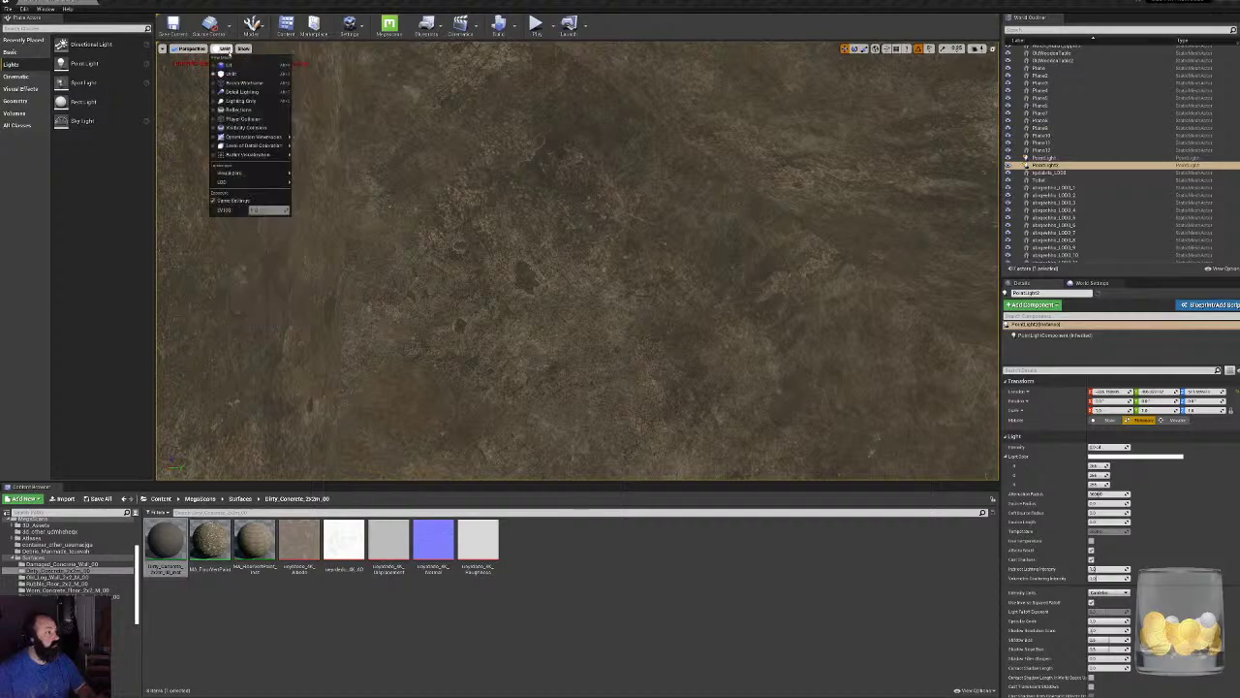
click(237, 65)
right_drag(518, 201, 470, 204)
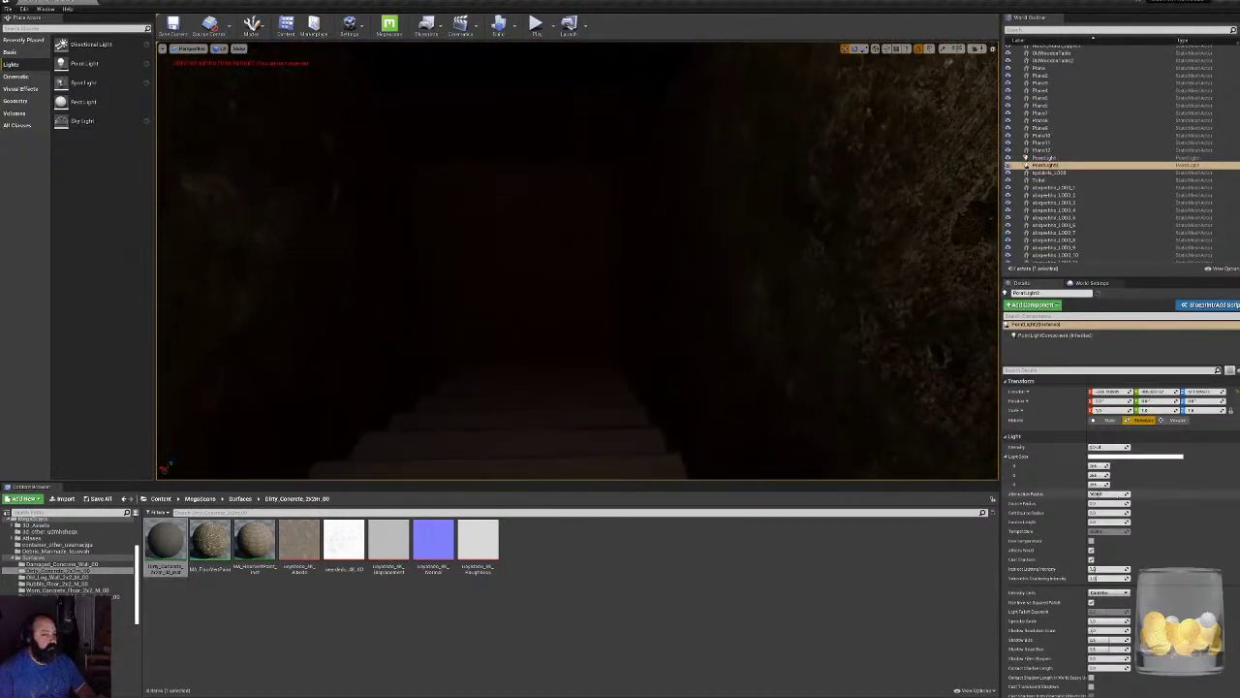
Adjust the attenuation radius and intensity of the new point light above the stairs.
drag(1106, 494, 1129, 494)
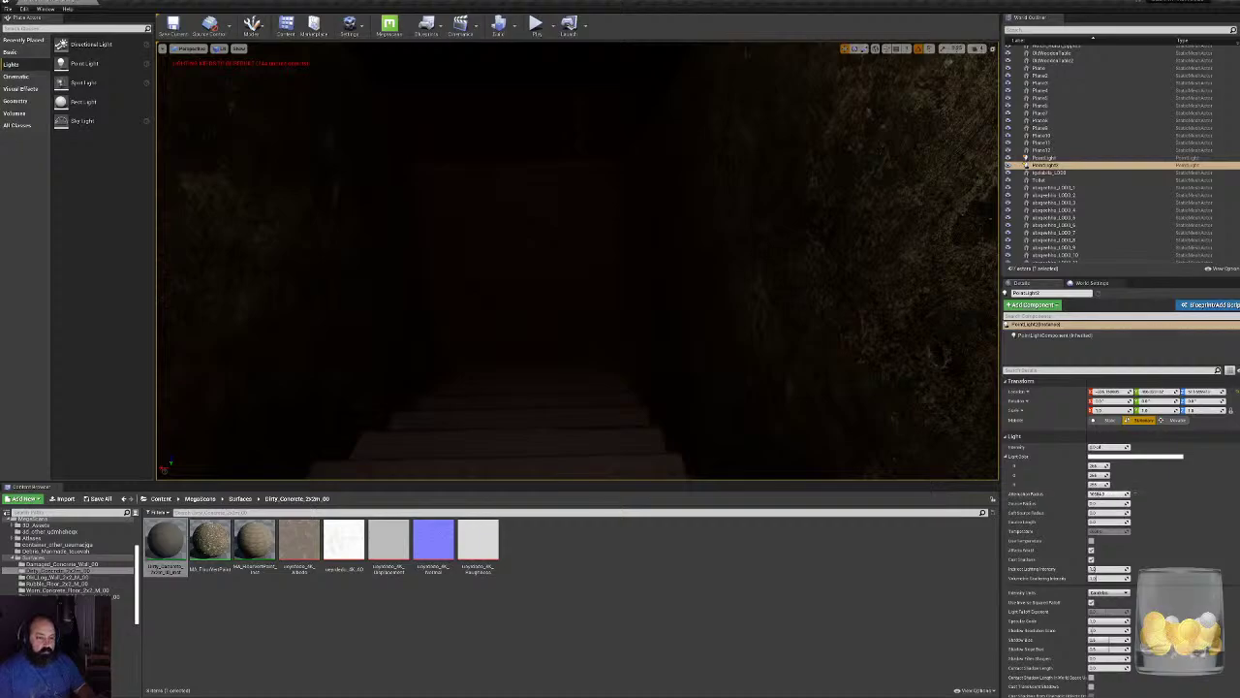
mouse_move(490, 369)
right_down()
mouse_move(232, 369)
mouse_move(490, 349)
mouse_move(620, 359)
mouse_move(485, 339)
mouse_move(484, 397)
mouse_move(492, 368)
right_up()
key(w)
drag(1098, 447, 1118, 446)
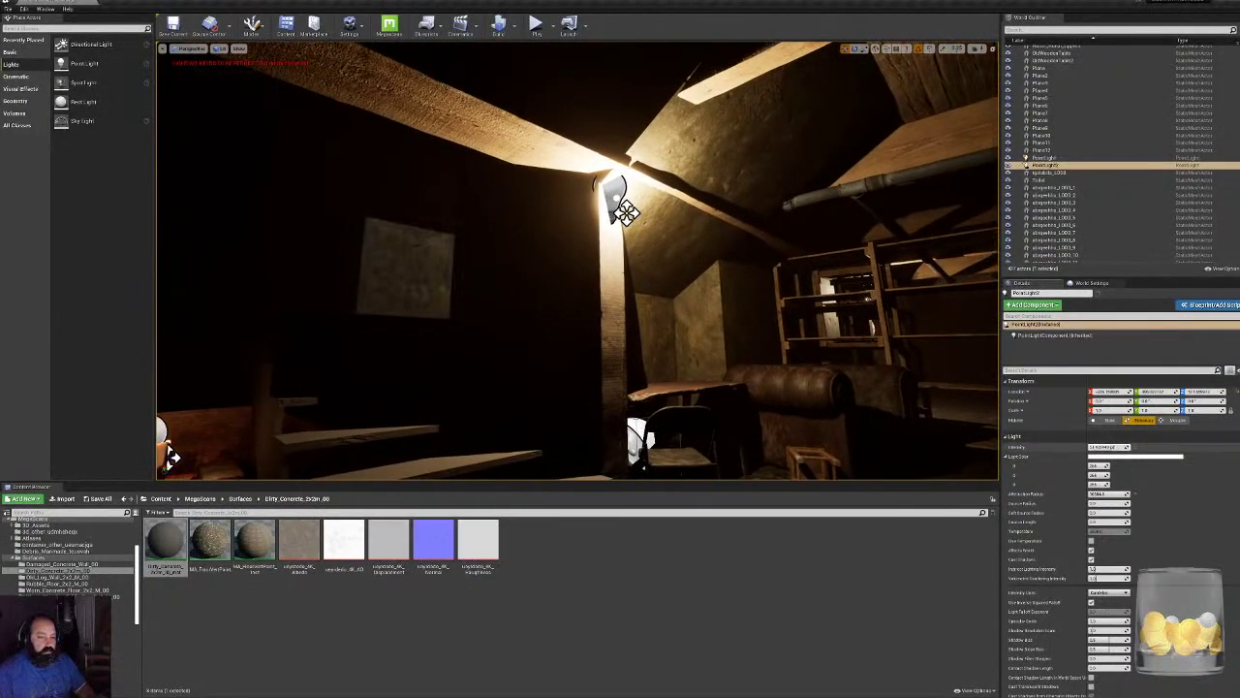
Give the new point light a pale, warm orange light colour.
click(1134, 456)
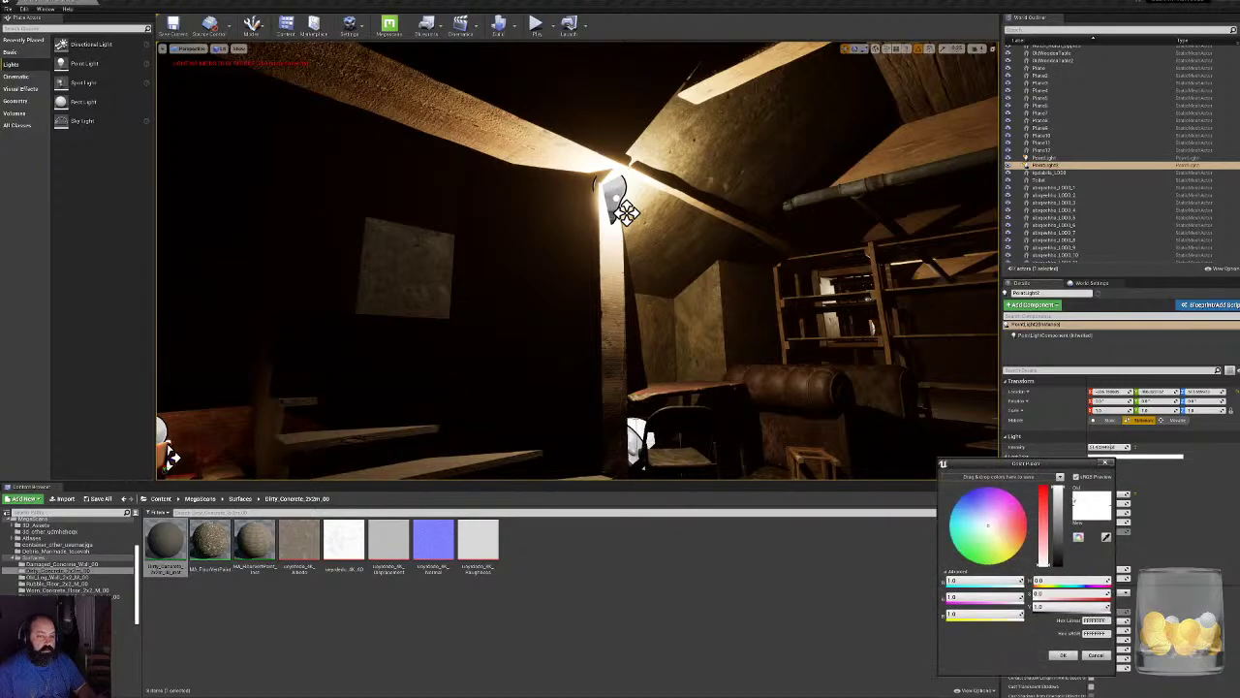
drag(1008, 539, 1004, 535)
click(1064, 655)
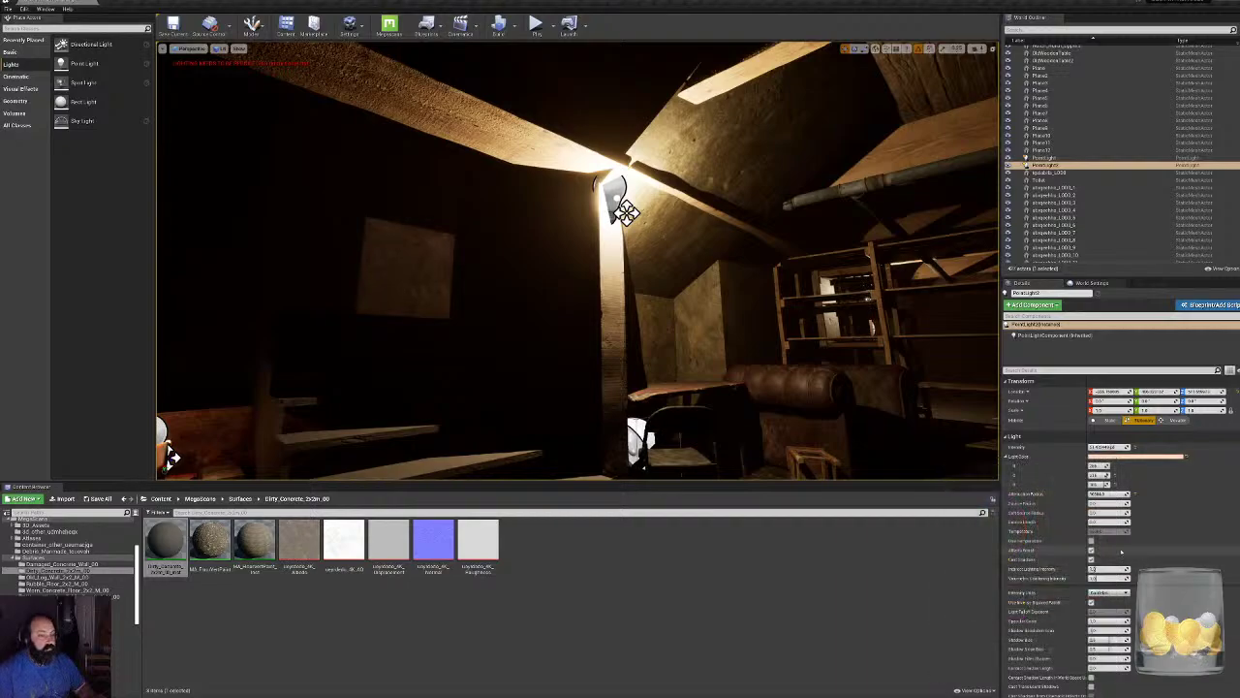
Fine-tune the stair light's attenuation radius and set its mobility to Movable.
mouse_move(1105, 493)
mouse_down()
mouse_move(1089, 493)
mouse_move(1130, 493)
mouse_move(1093, 493)
mouse_move(1117, 493)
mouse_up()
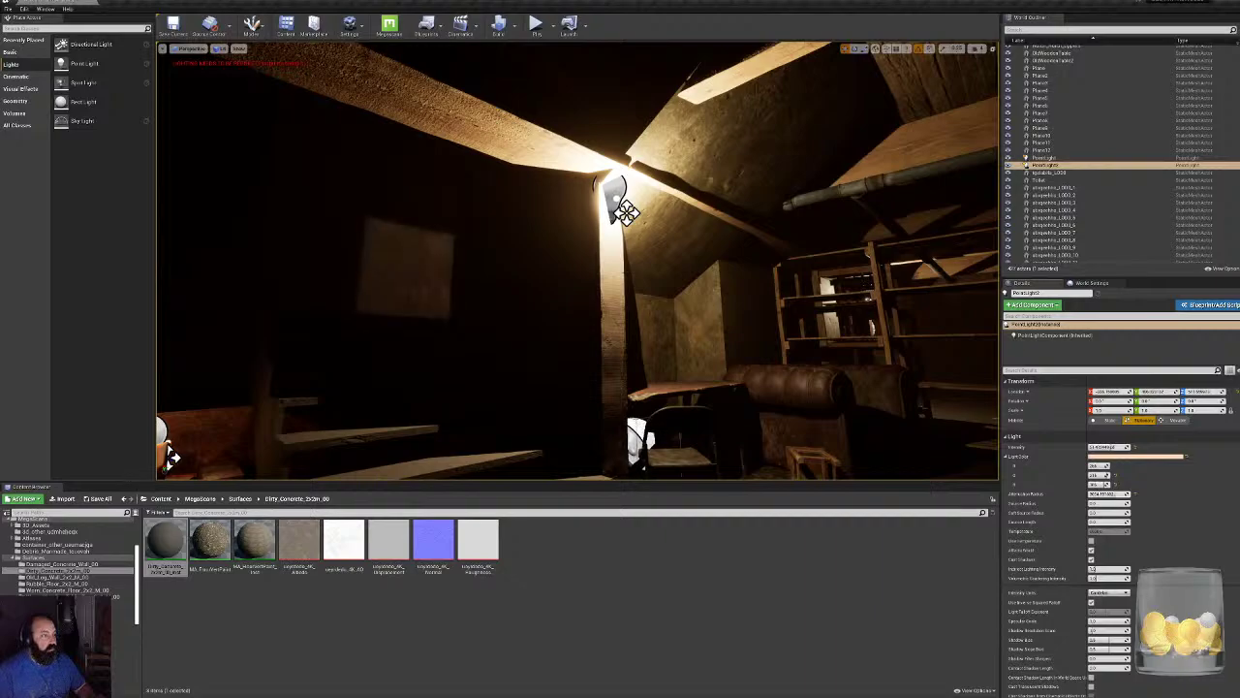
click(1176, 420)
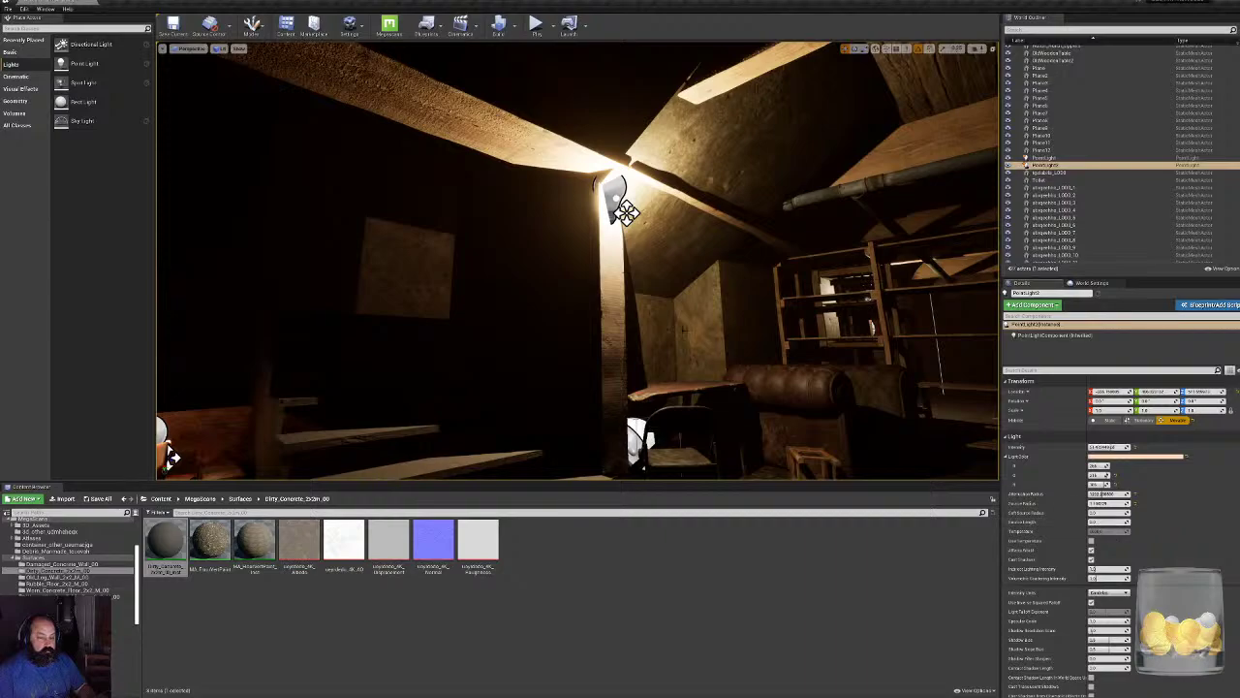
Hide the editor icons and examine the cellar lighting from the stairs through the shelving, barrels and far storage areas.
right_drag(783, 406, 667, 445)
key(g)
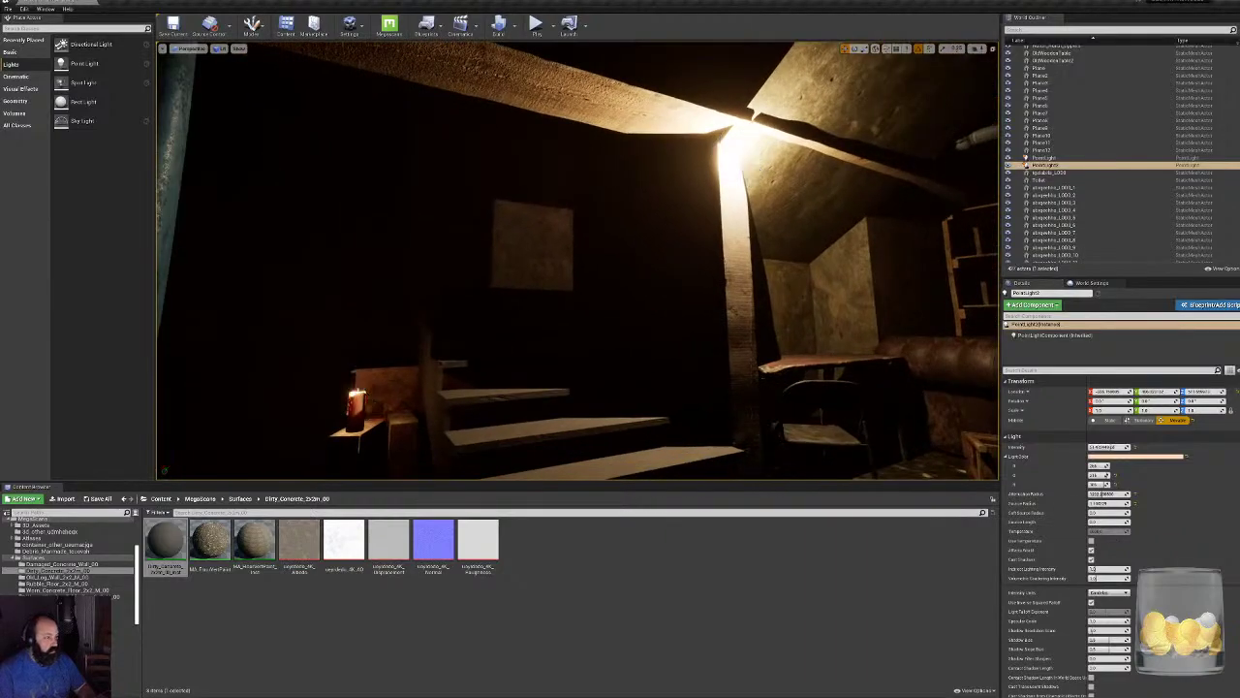
right_drag(782, 406, 698, 513)
right_drag(151, 475, 151, 475)
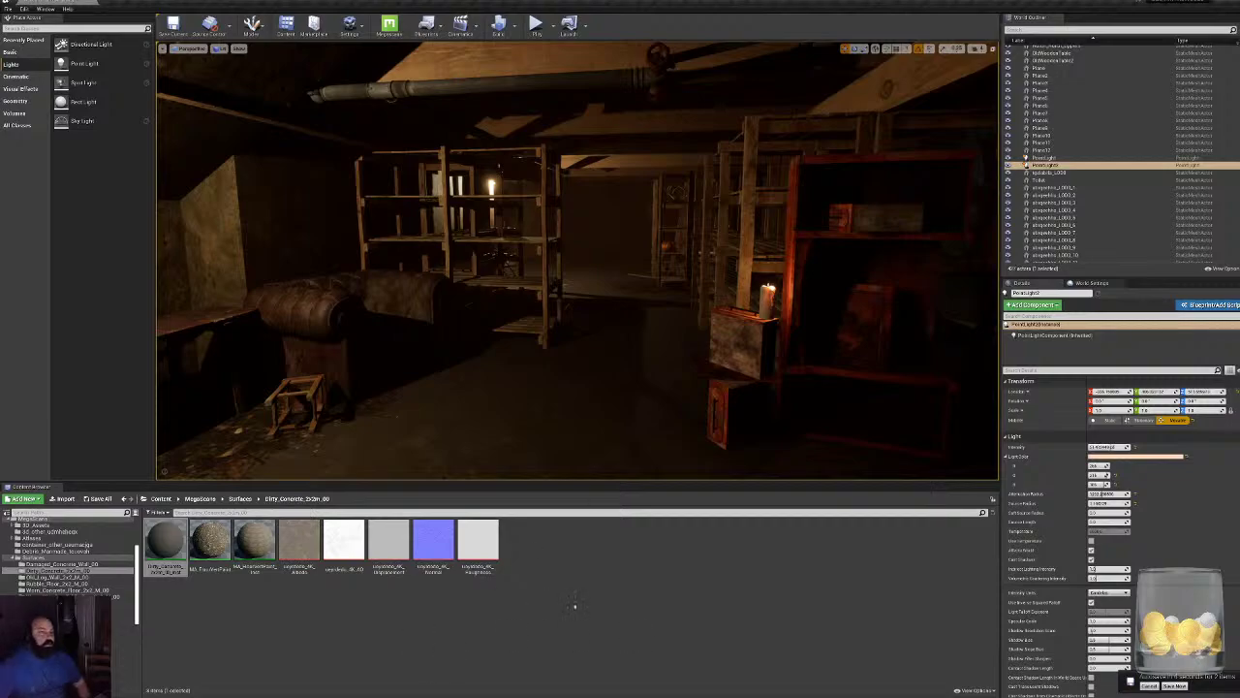
click(574, 605)
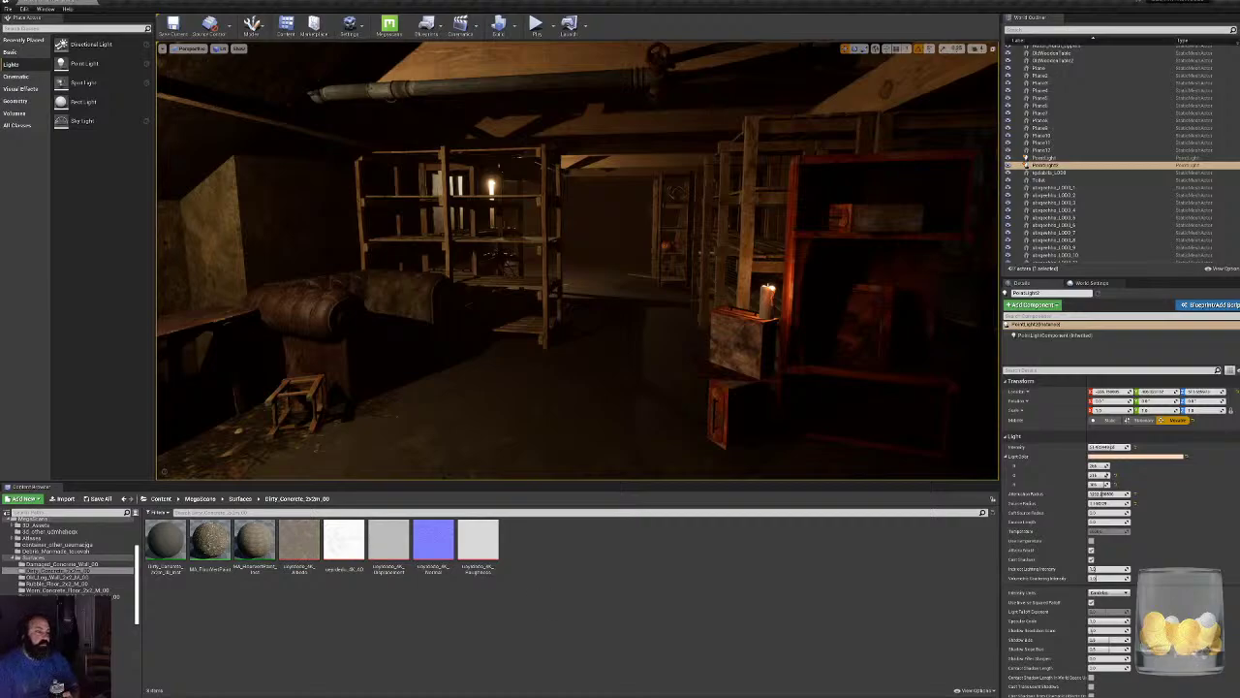
right_drag(576, 260, 501, 260)
right_drag(577, 261, 494, 268)
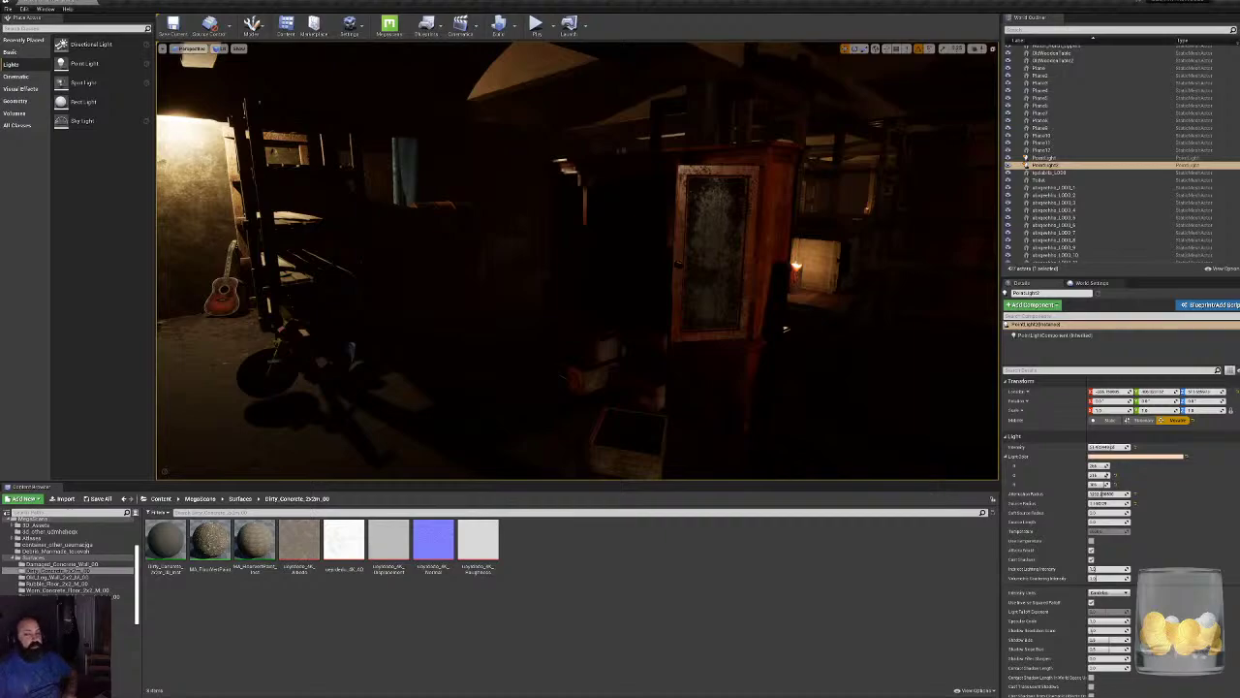
right_drag(577, 260, 289, 226)
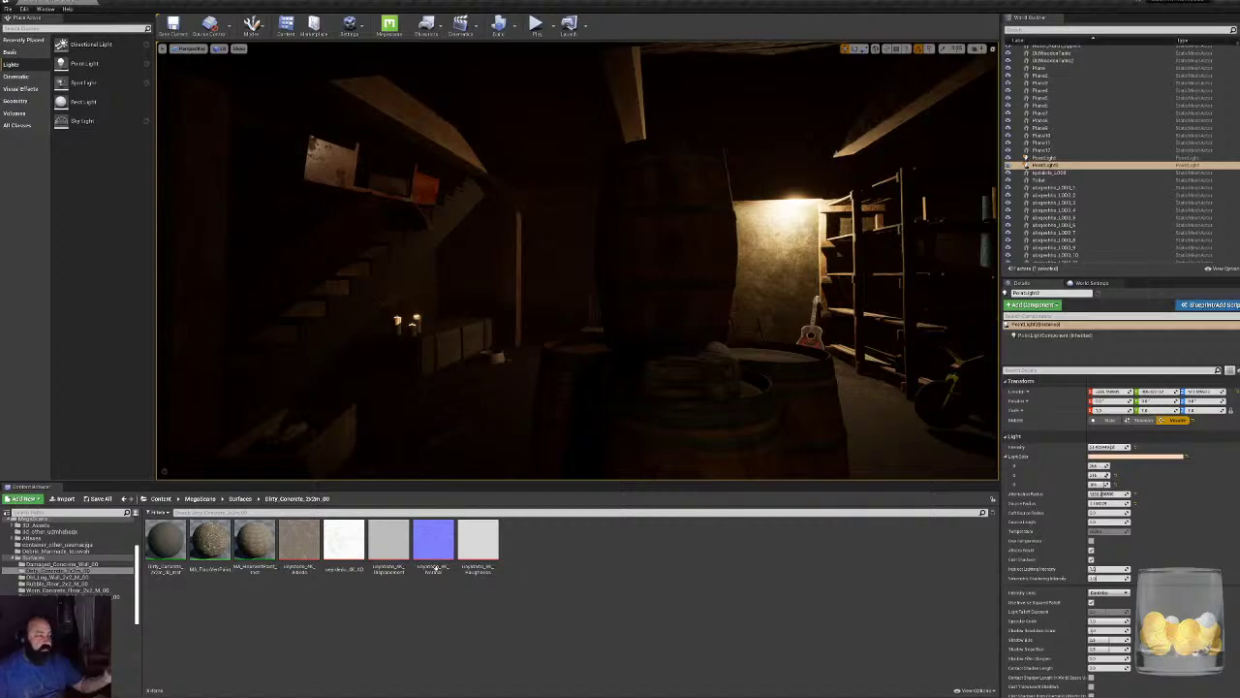
right_drag(542, 368, 755, 397)
key(w)
key(w)
right_drag(911, 285, 998, 287)
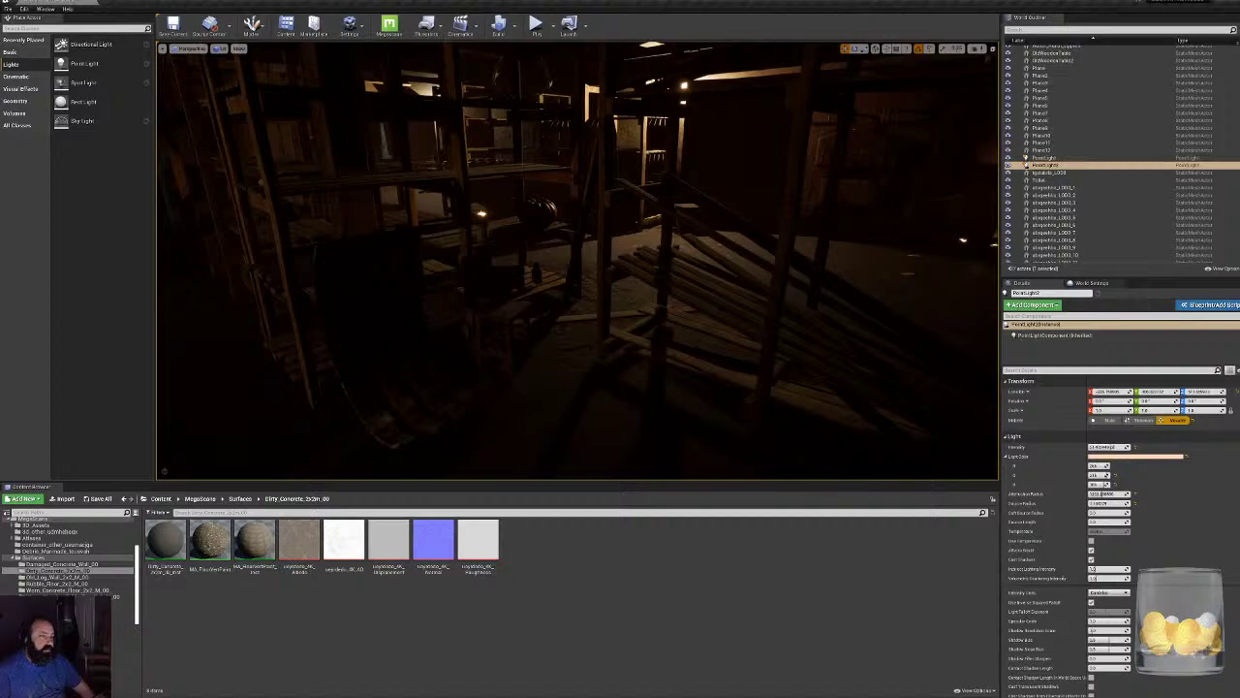
right_drag(577, 260, 513, 281)
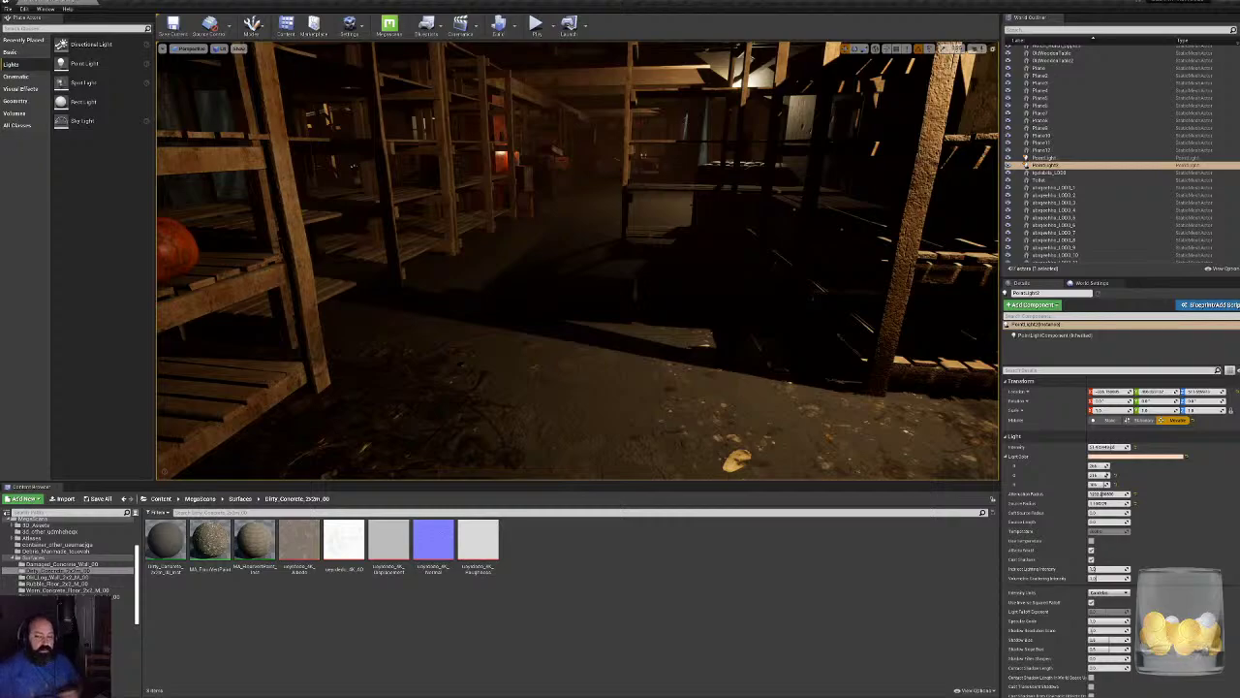
right_drag(578, 259, 606, 259)
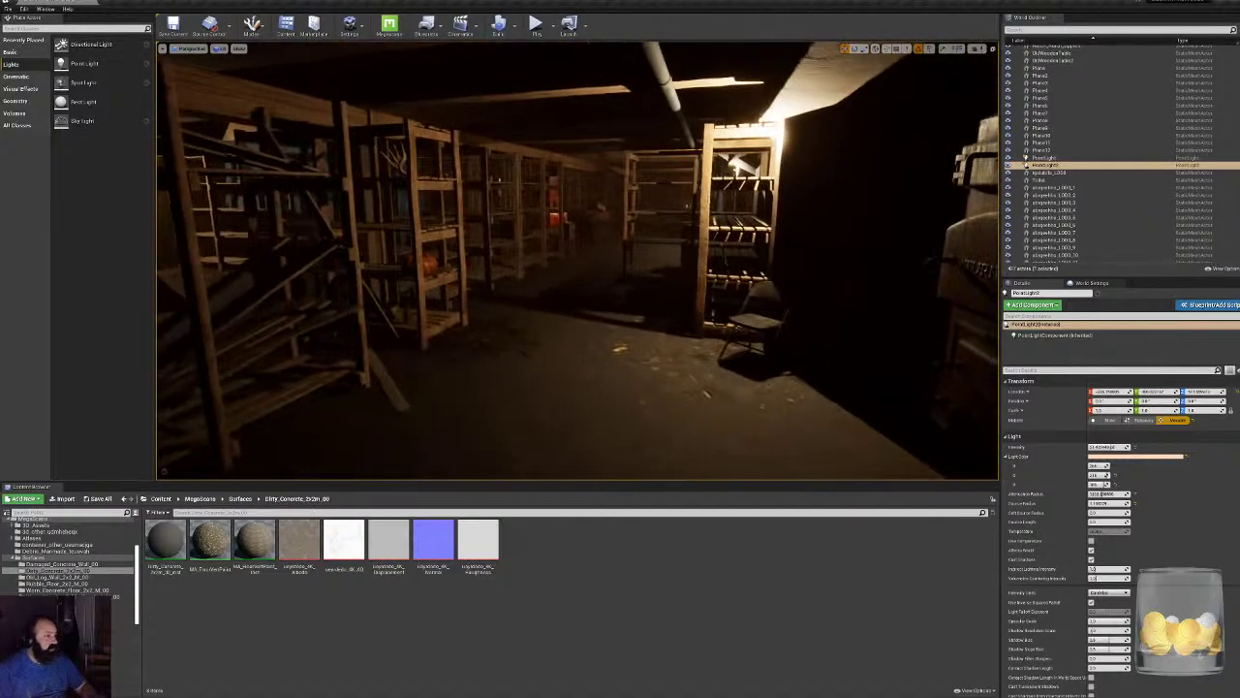
Open the MegaScans content folder and look over the storage shelves and the seating corner beside the stairs.
scroll(108, 591, up, 3)
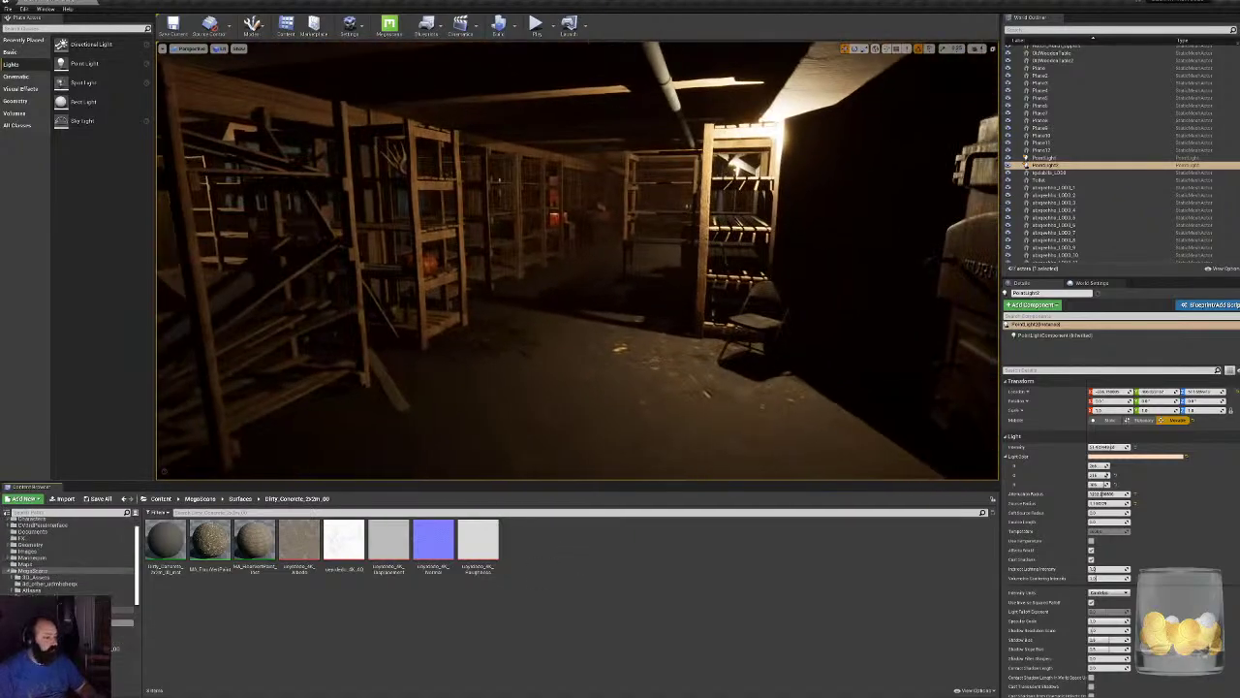
click(33, 583)
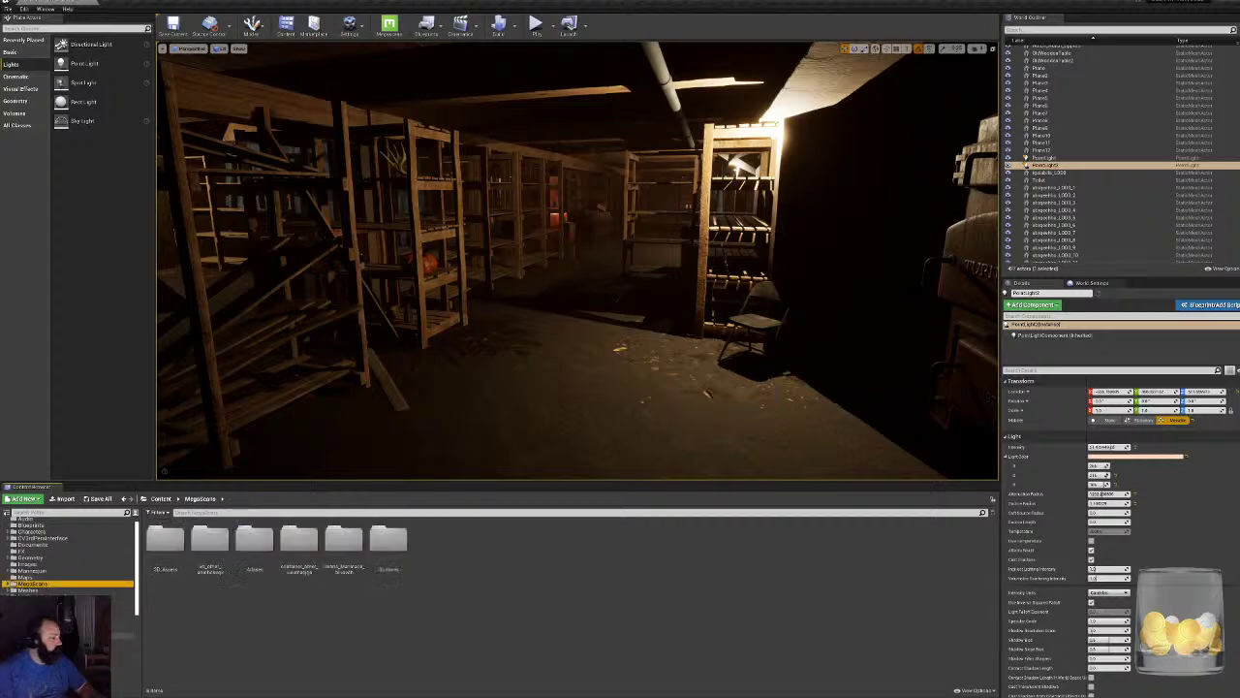
scroll(67, 552, up, 1)
click(321, 628)
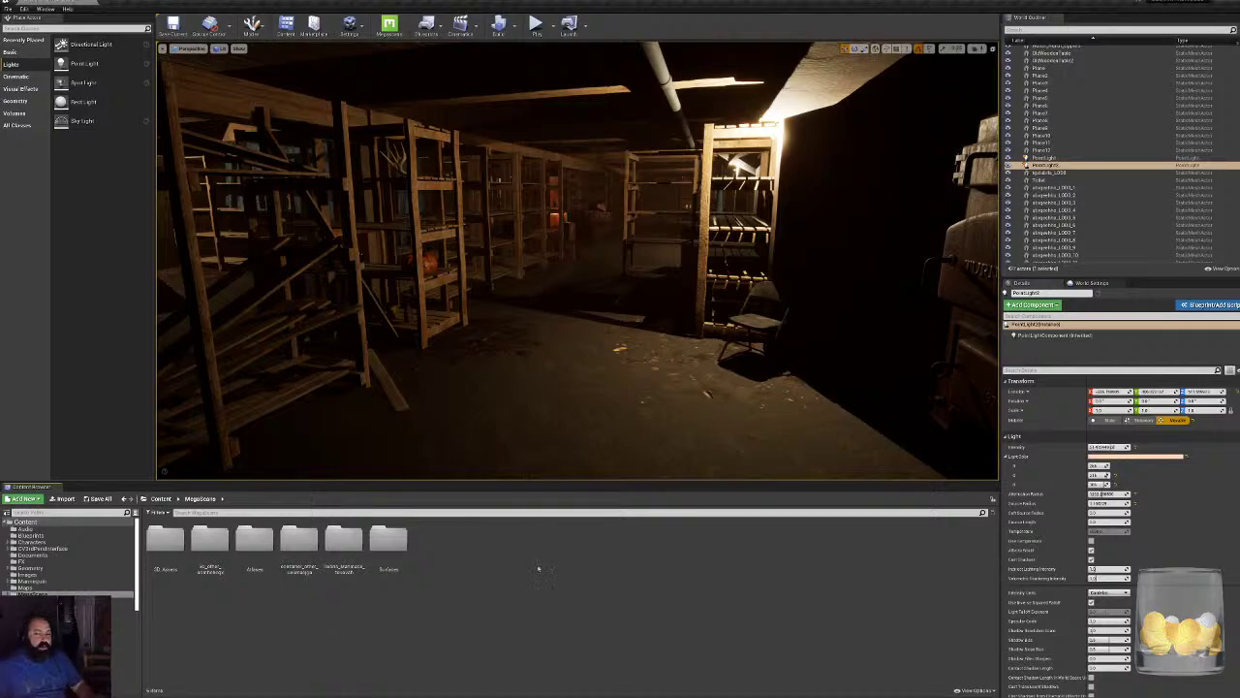
right_drag(577, 320, 456, 320)
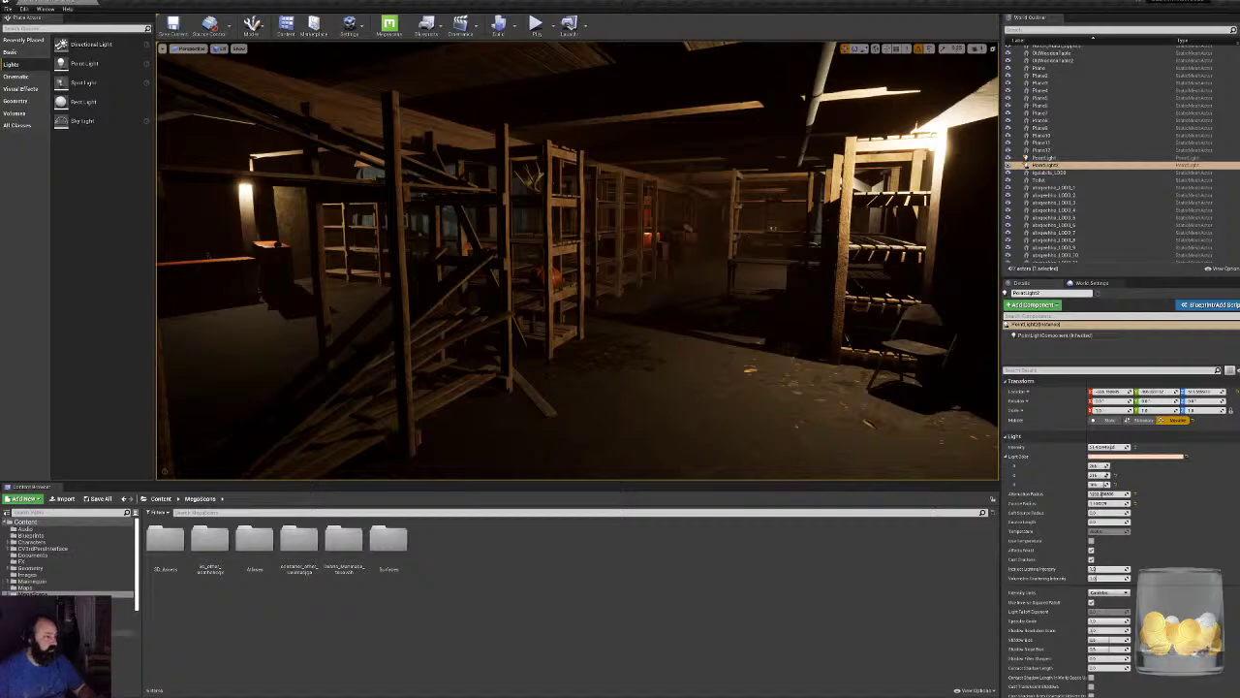
right_drag(496, 291, 586, 291)
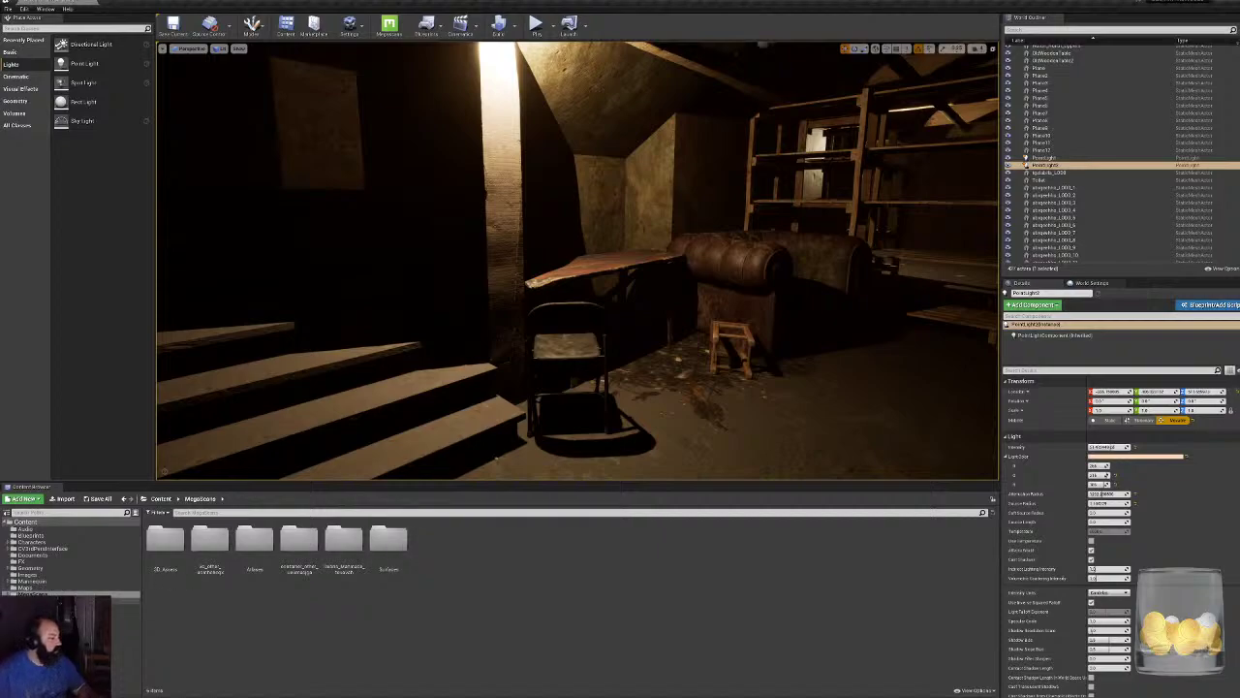
Look through the Meshes and MSPresets folders, plus Military_Wooden_Crate_00 and Old_Metal_Tank_00 inside the MegaScans 3D_Assets folder.
click(124, 601)
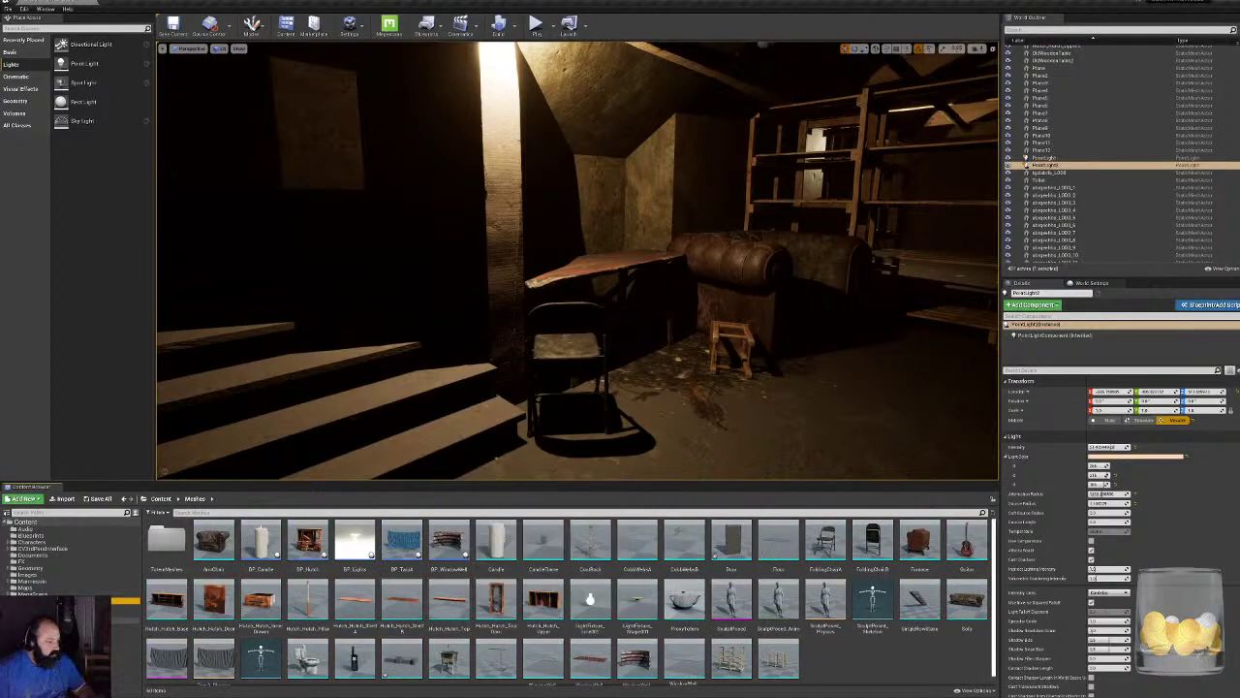
click(124, 607)
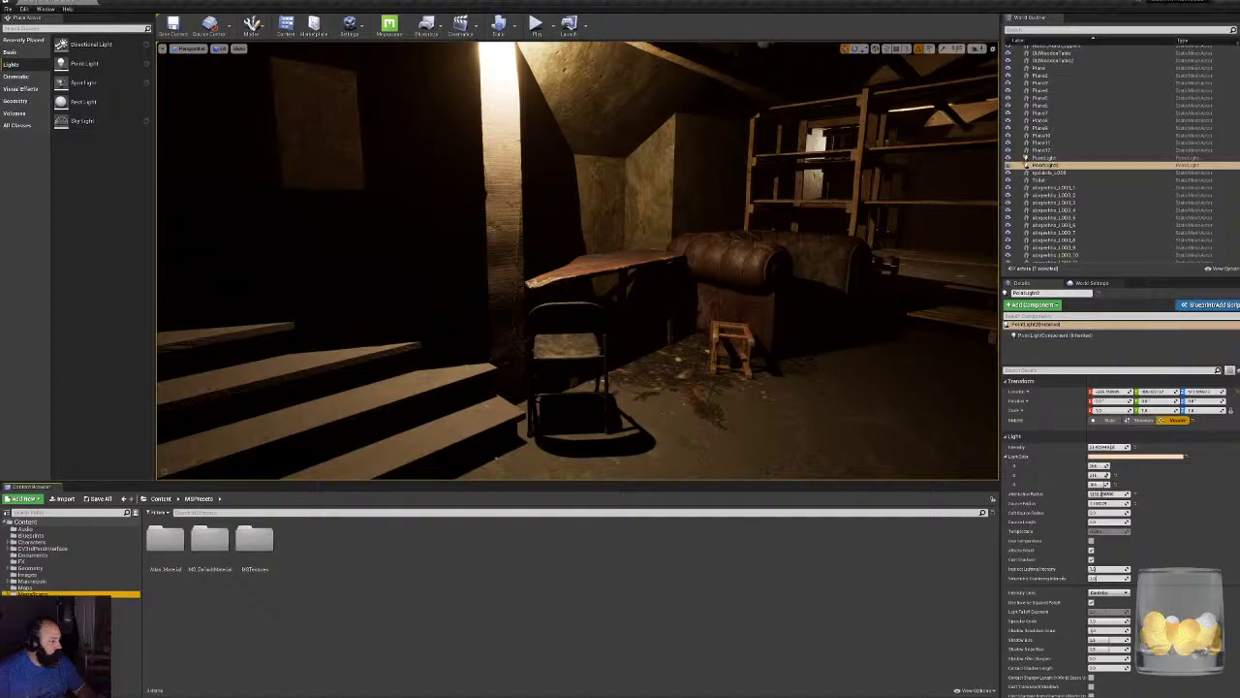
click(34, 594)
double_click(165, 538)
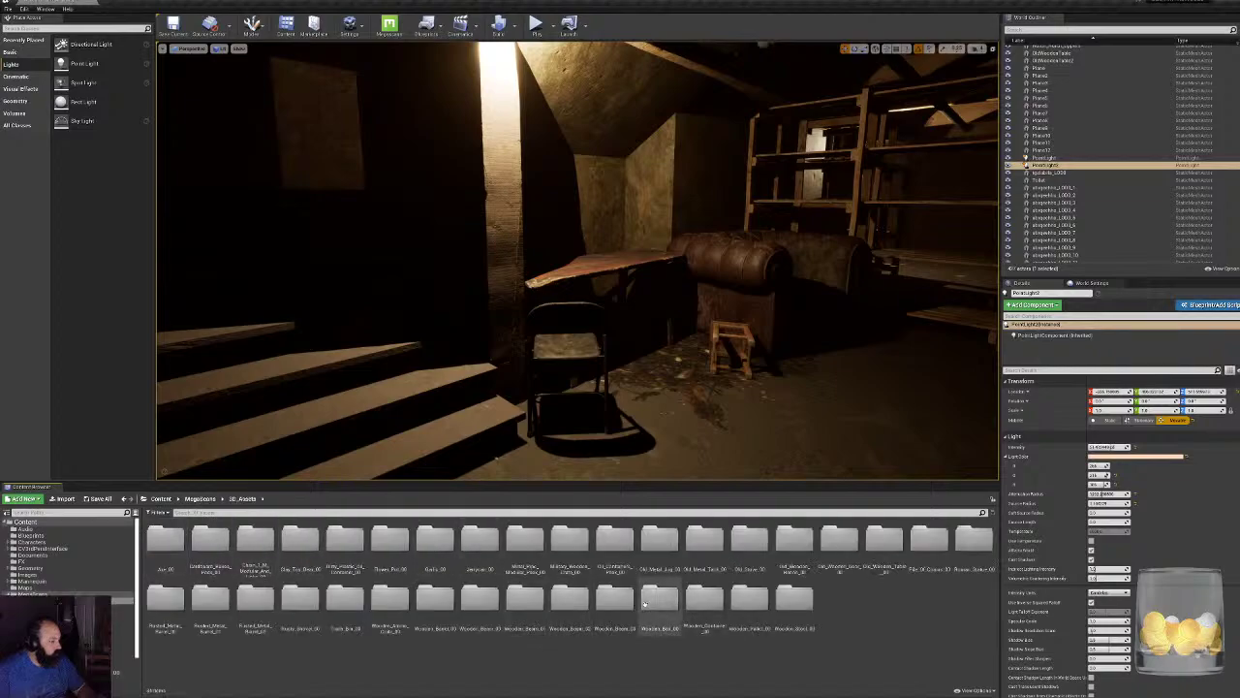
double_click(577, 547)
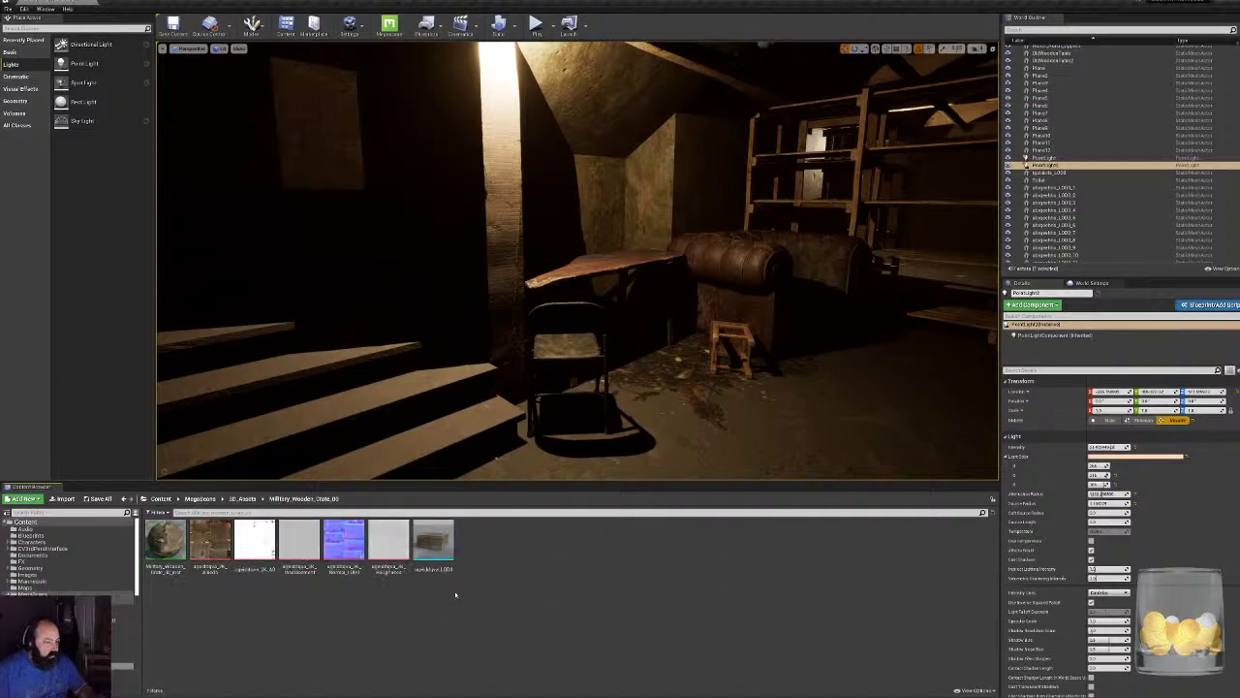
key(alt+Left)
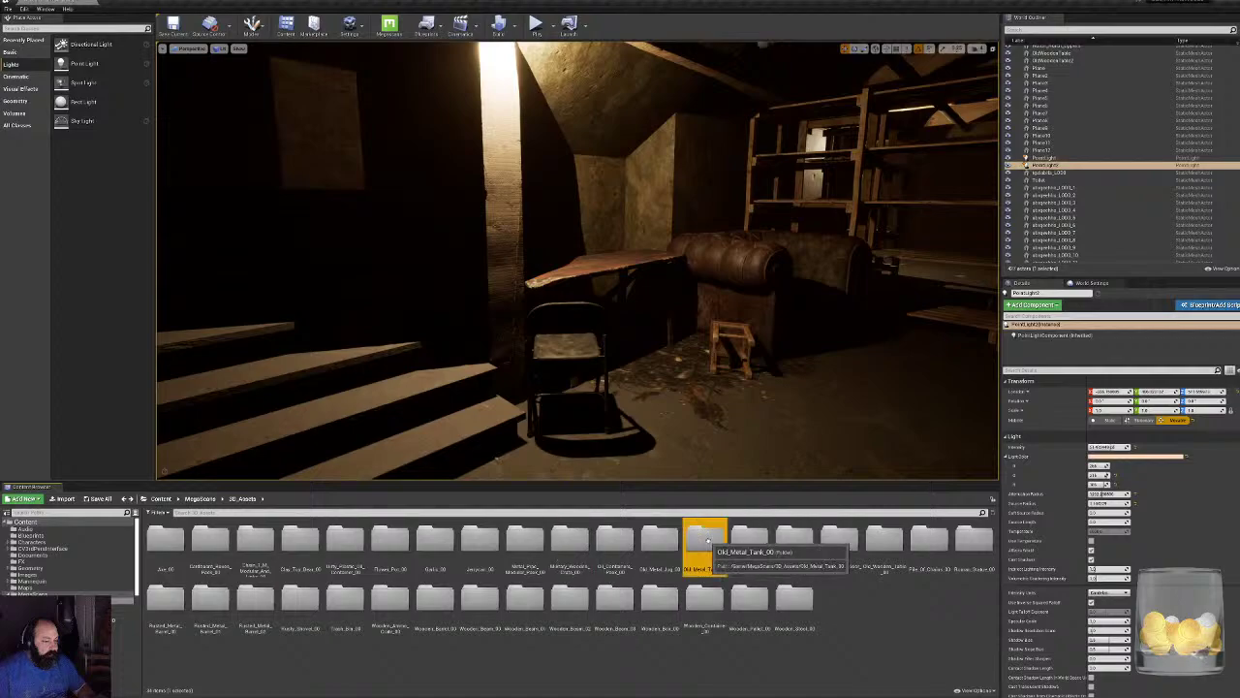
double_click(706, 541)
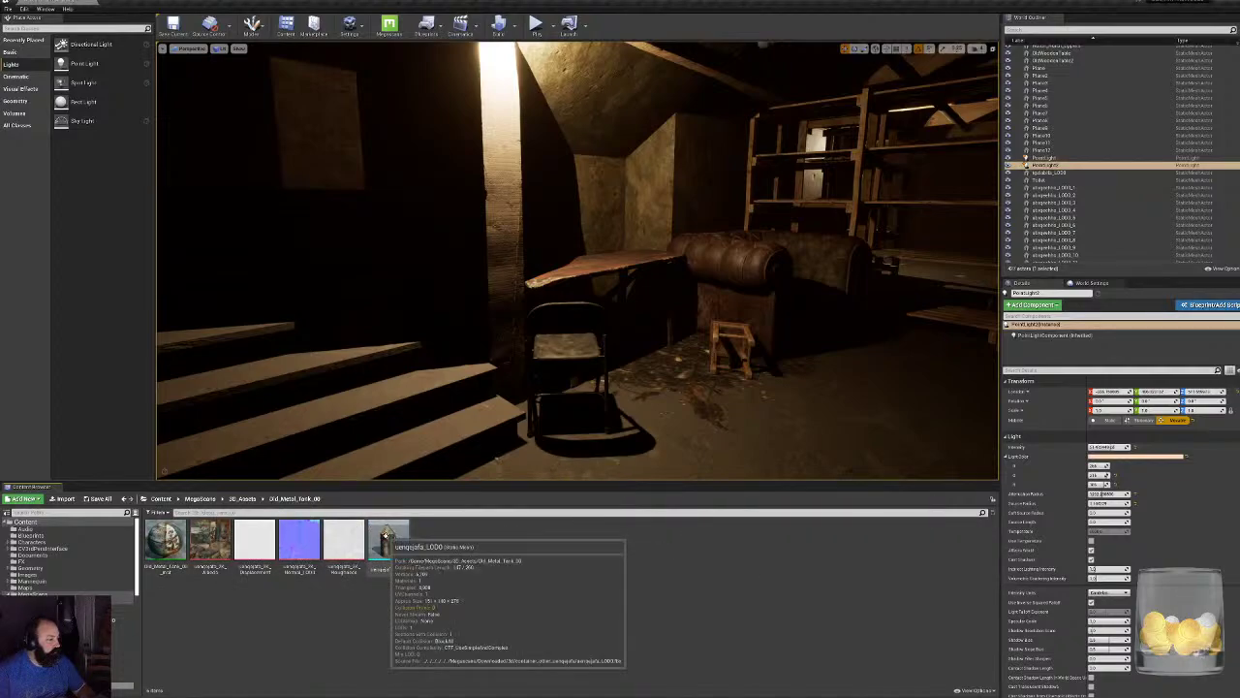
Look through the Old_Wooden_Bench_00, Old_Wooden_Door_00 and Old_Wooden_Table_00 folders of the MegaScans 3D_Assets for further props.
right_drag(543, 368, 474, 358)
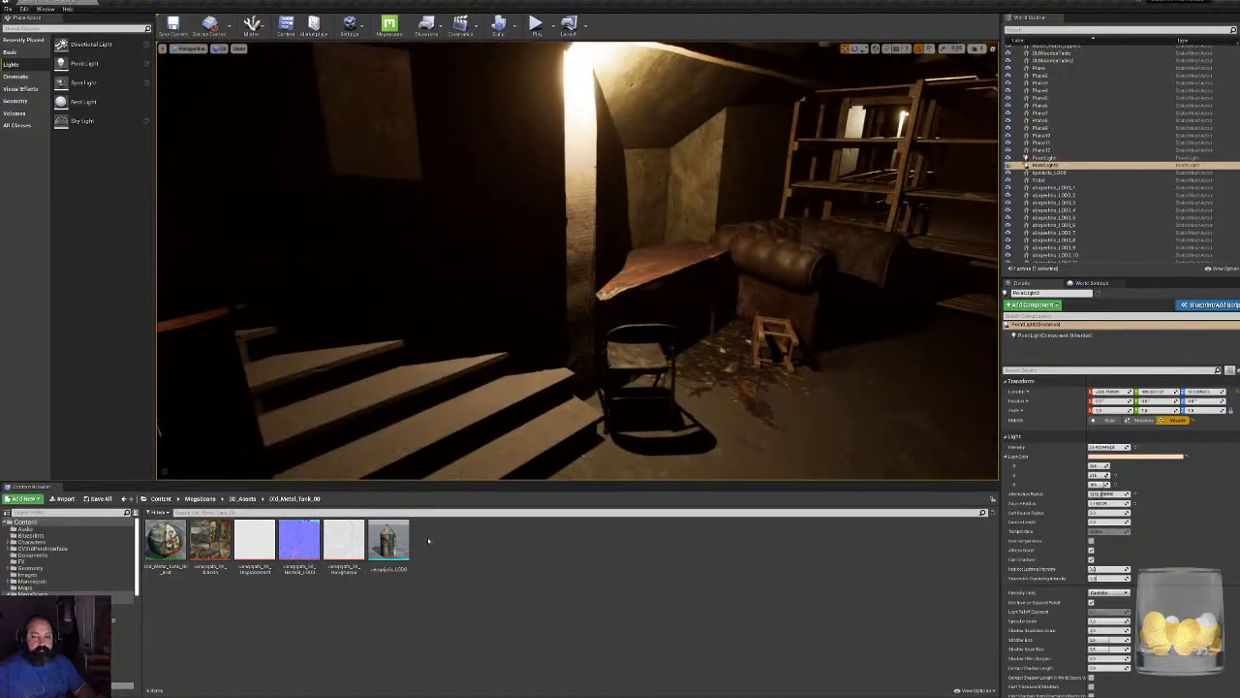
key(alt+Left)
double_click(799, 551)
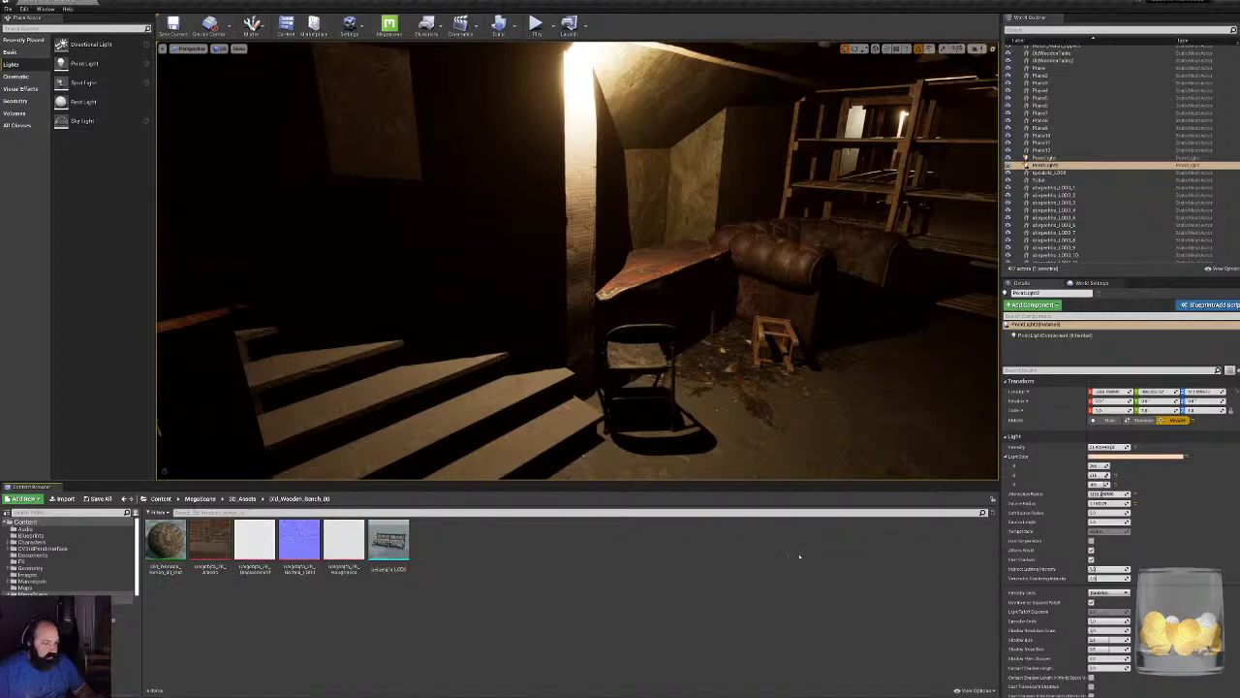
key(alt+Left)
double_click(839, 548)
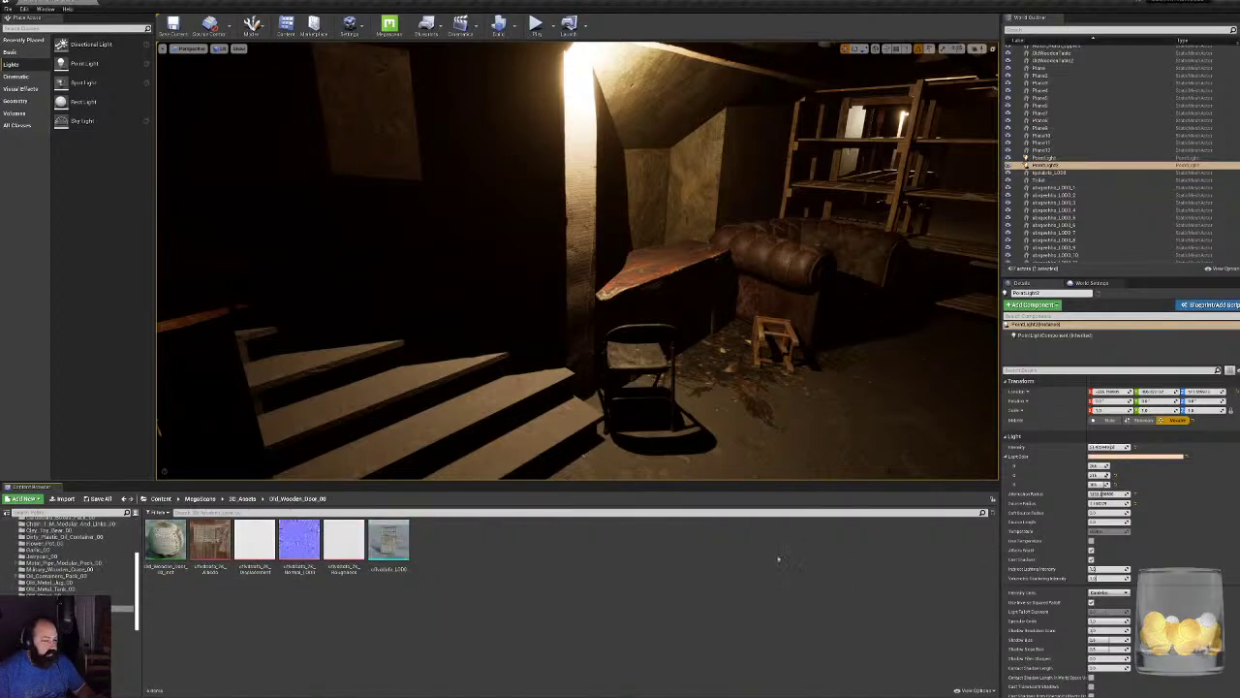
key(alt+Left)
double_click(886, 550)
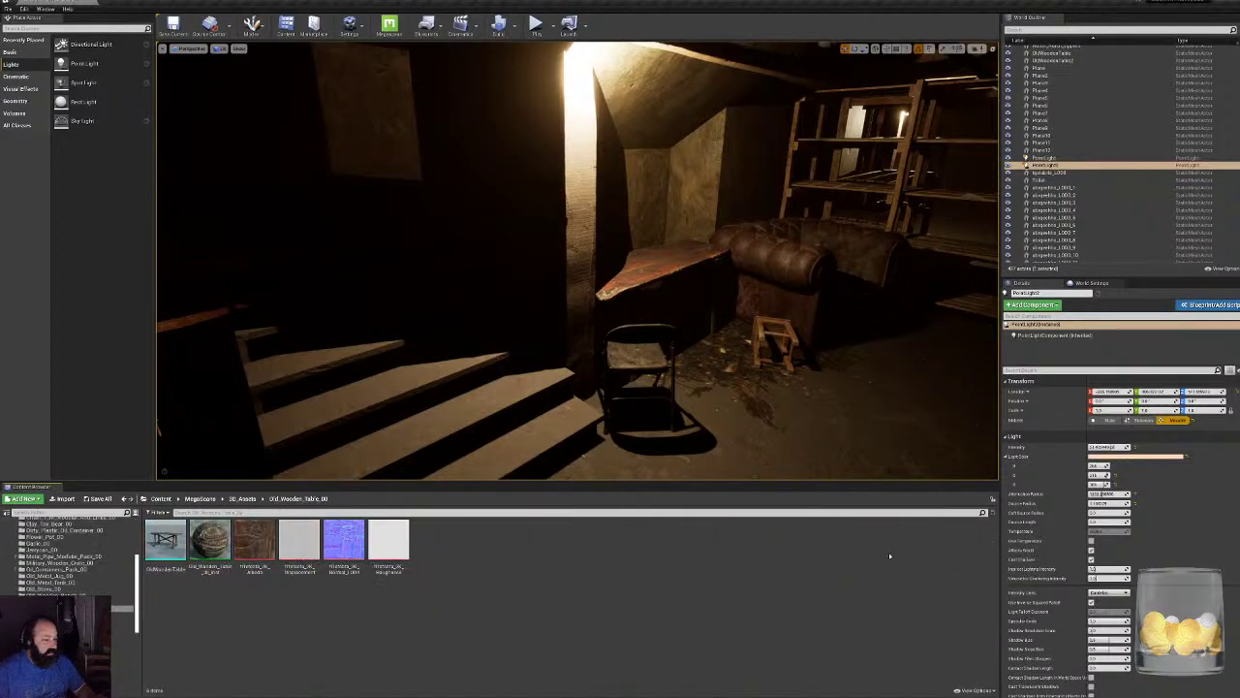
key(alt+Left)
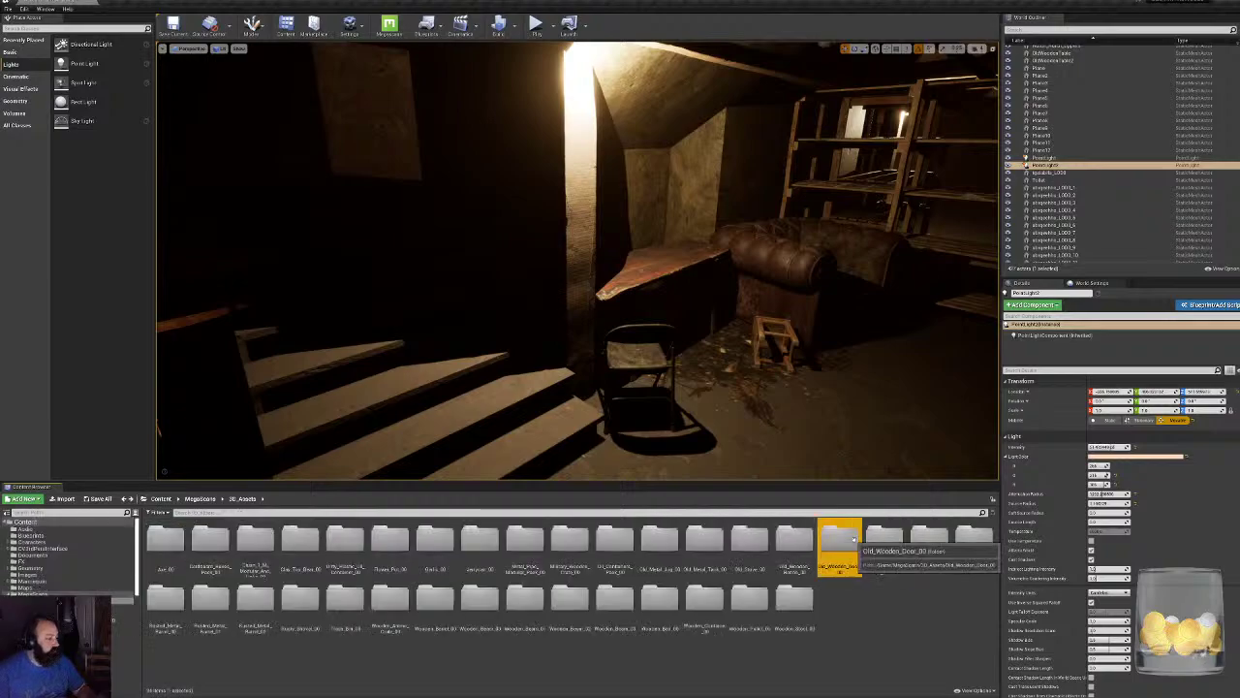
double_click(839, 548)
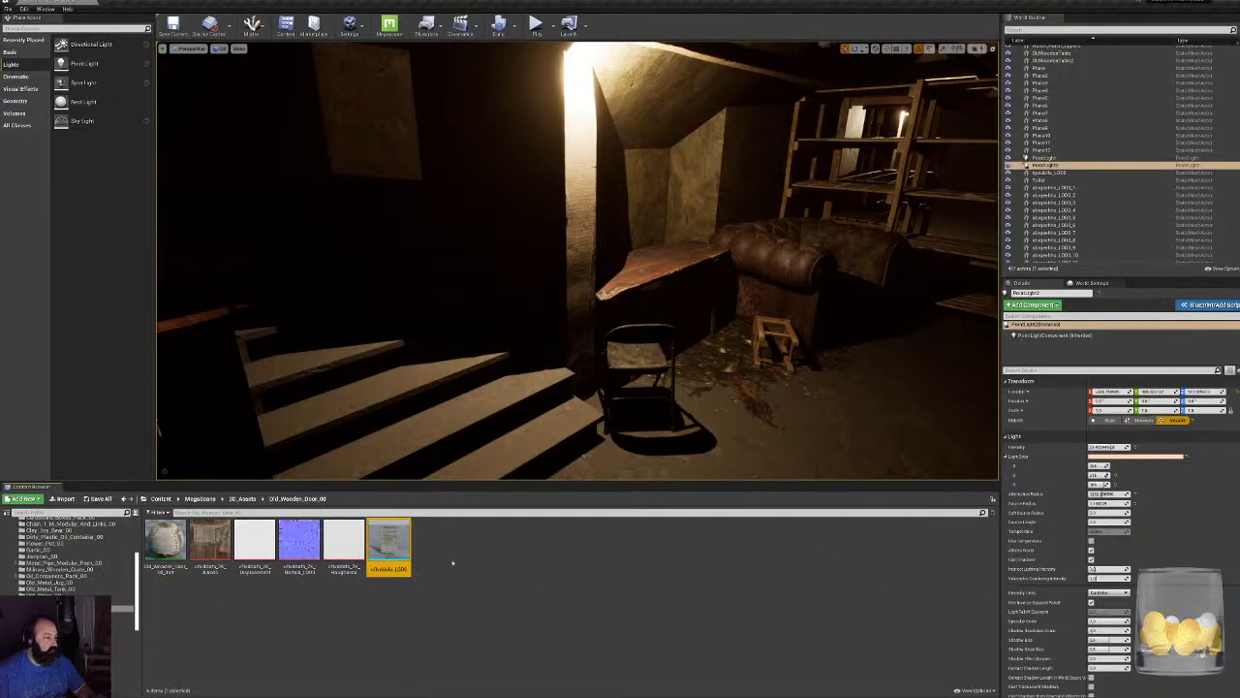
key(alt+Left)
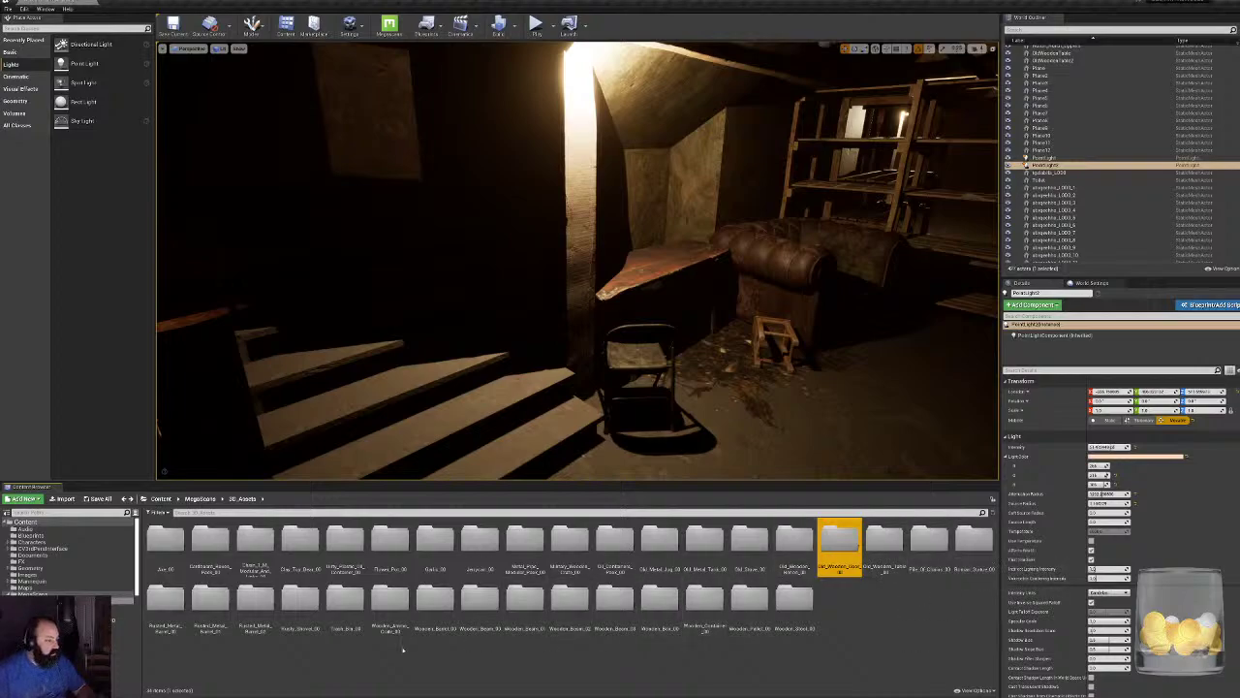
Place the mesh from the Wooden_Ammo_Crate_00 folder beside the stairs and rotate it into a steep tilt.
double_click(390, 600)
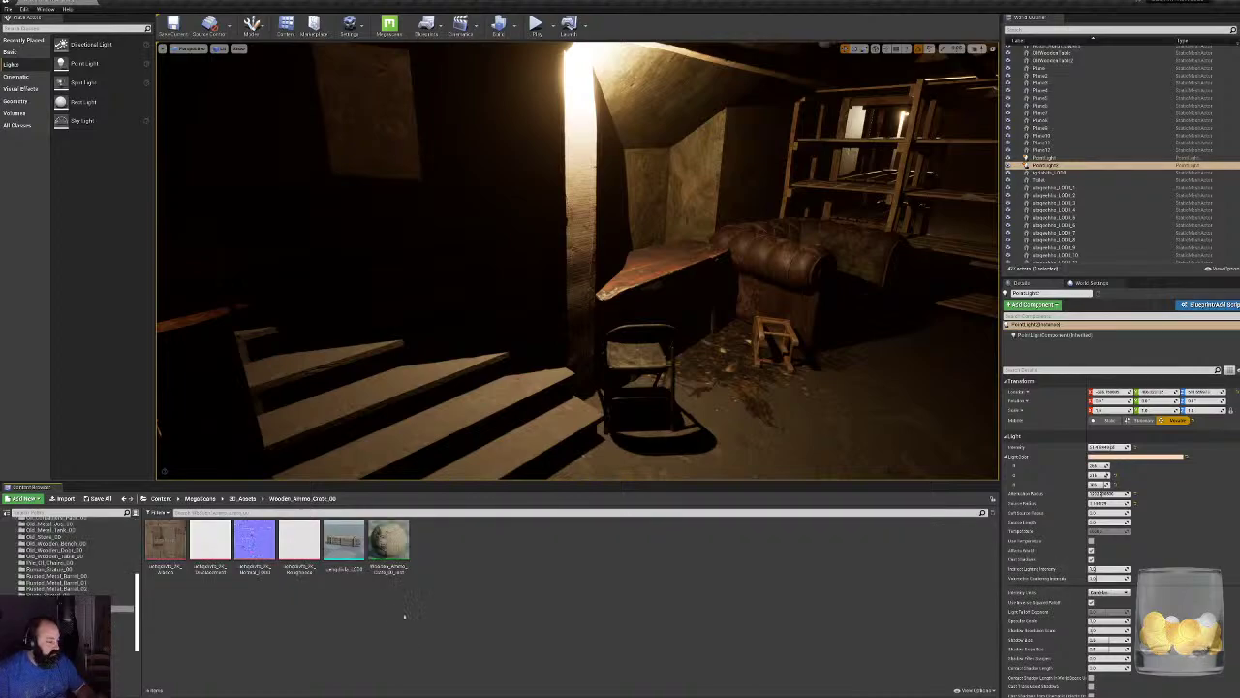
drag(344, 543, 333, 370)
key(e)
right_drag(333, 370, 378, 407)
right_drag(484, 349, 427, 354)
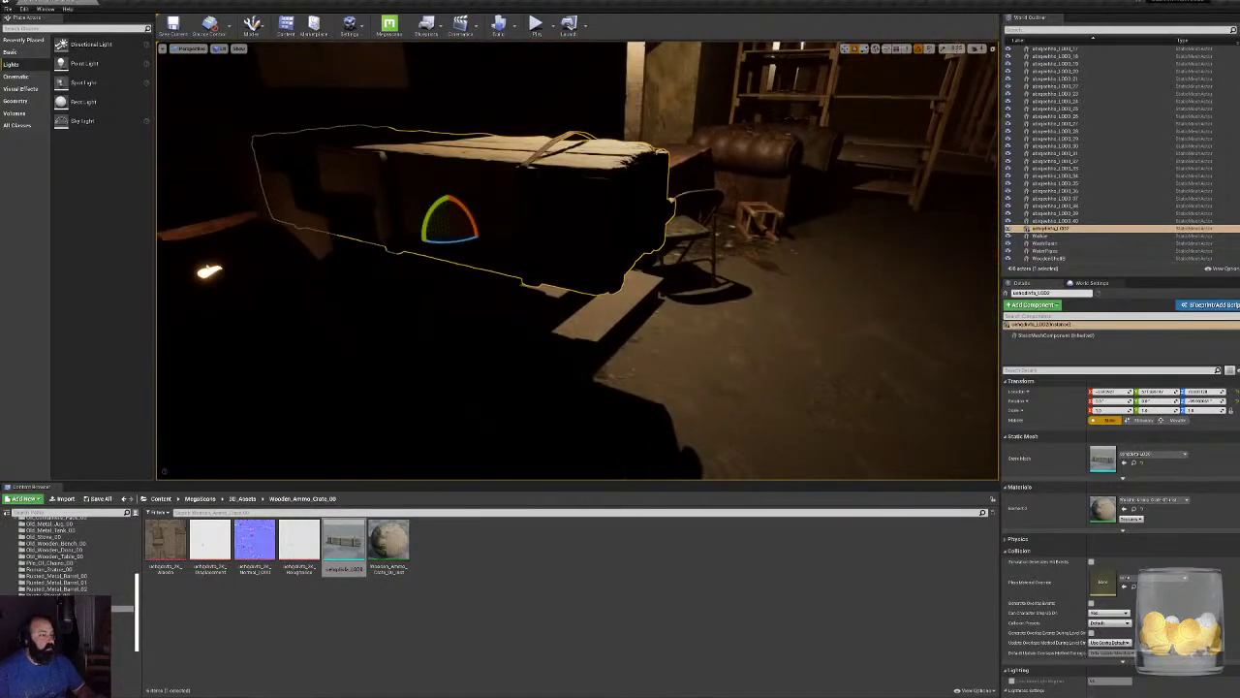
drag(460, 199, 466, 205)
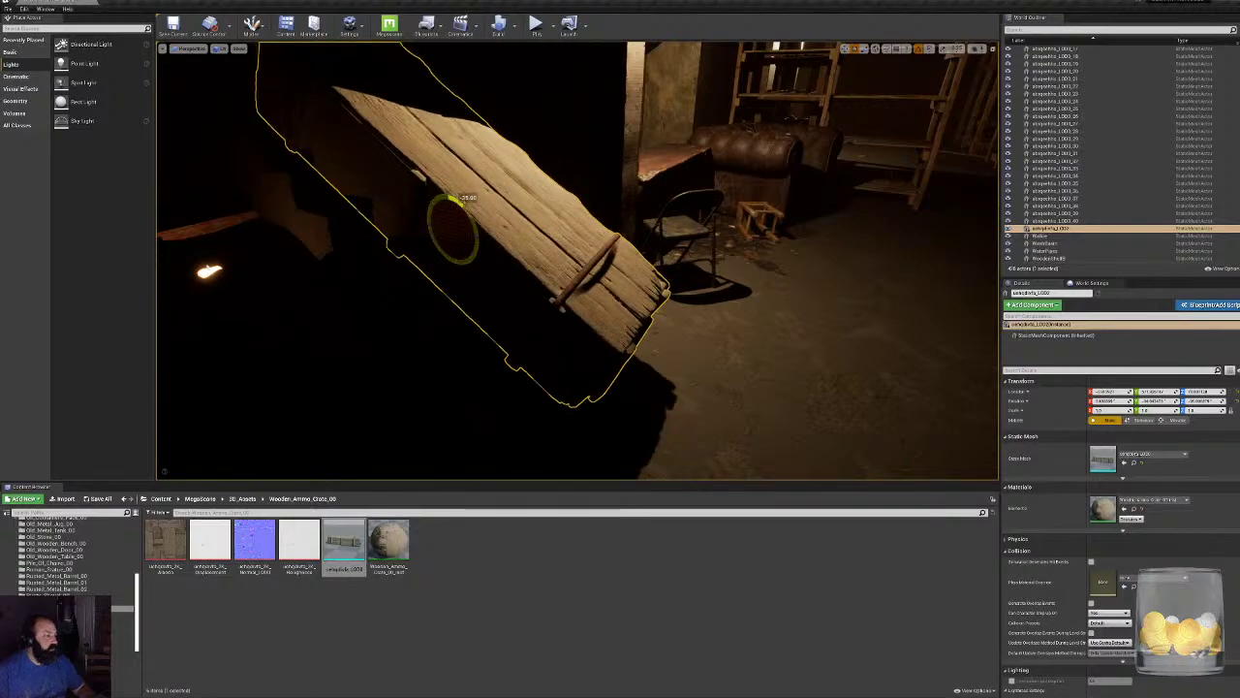
mouse_move(460, 203)
right_down()
mouse_move(329, 206)
mouse_move(562, 218)
mouse_move(456, 209)
right_up()
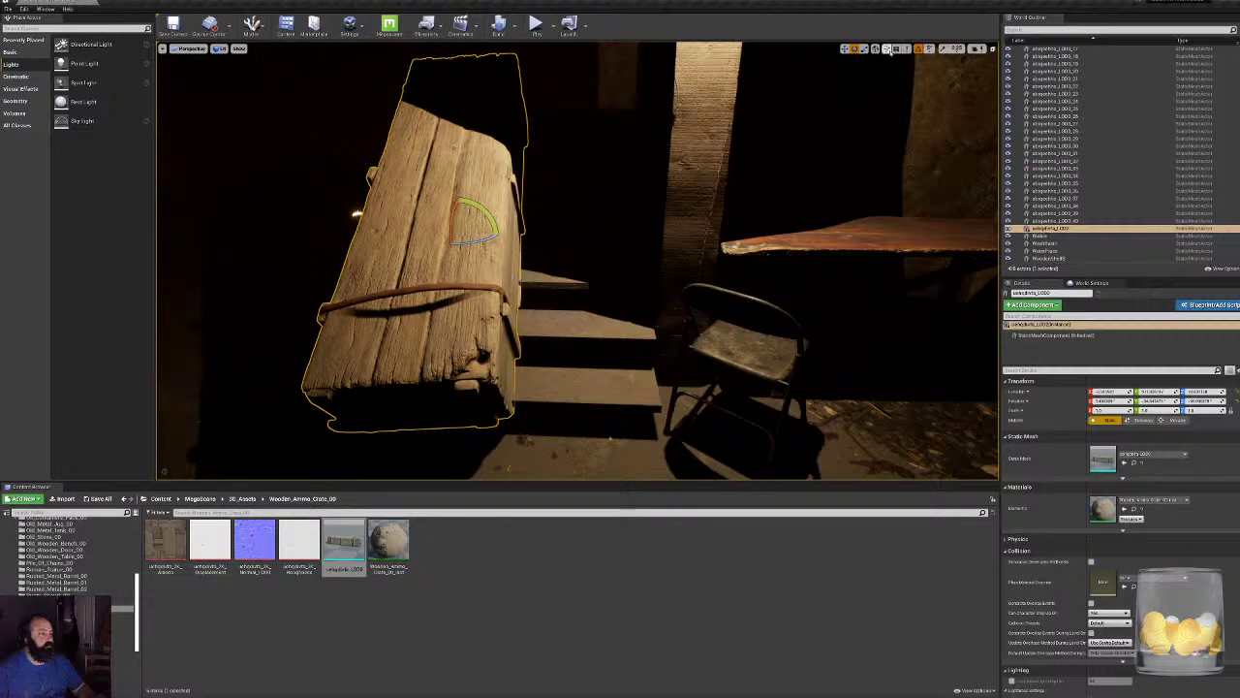
Change the gizmo's coordinate space, swing the tilted ammo crate around and reposition it leaning at the foot of the stairs.
click(875, 48)
mouse_move(485, 244)
mouse_down()
mouse_move(449, 260)
mouse_move(459, 234)
mouse_move(506, 238)
mouse_up()
key(w)
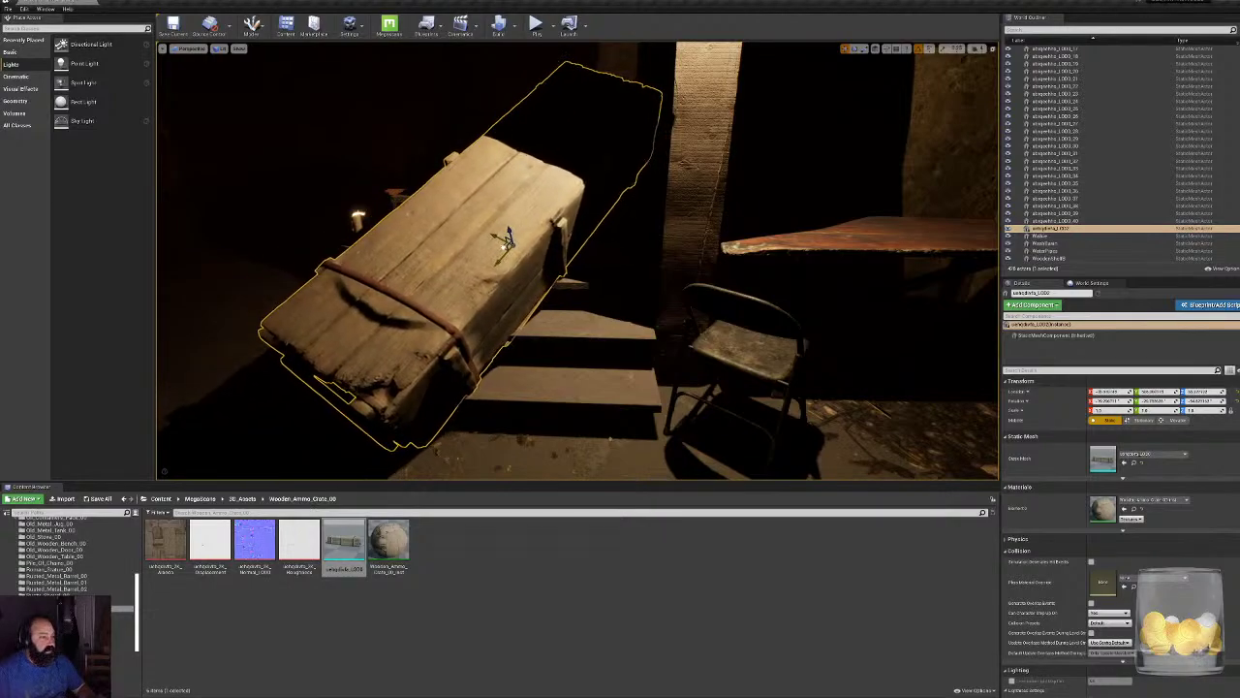
right_drag(508, 240, 546, 194)
drag(385, 147, 379, 141)
right_drag(379, 141, 300, 358)
click(537, 199)
right_drag(537, 199, 659, 174)
right_drag(577, 259, 523, 259)
Place the mesh from the Old_Stove_00 folder near the stairs and move it back into the unlit area.
key(alt+Left)
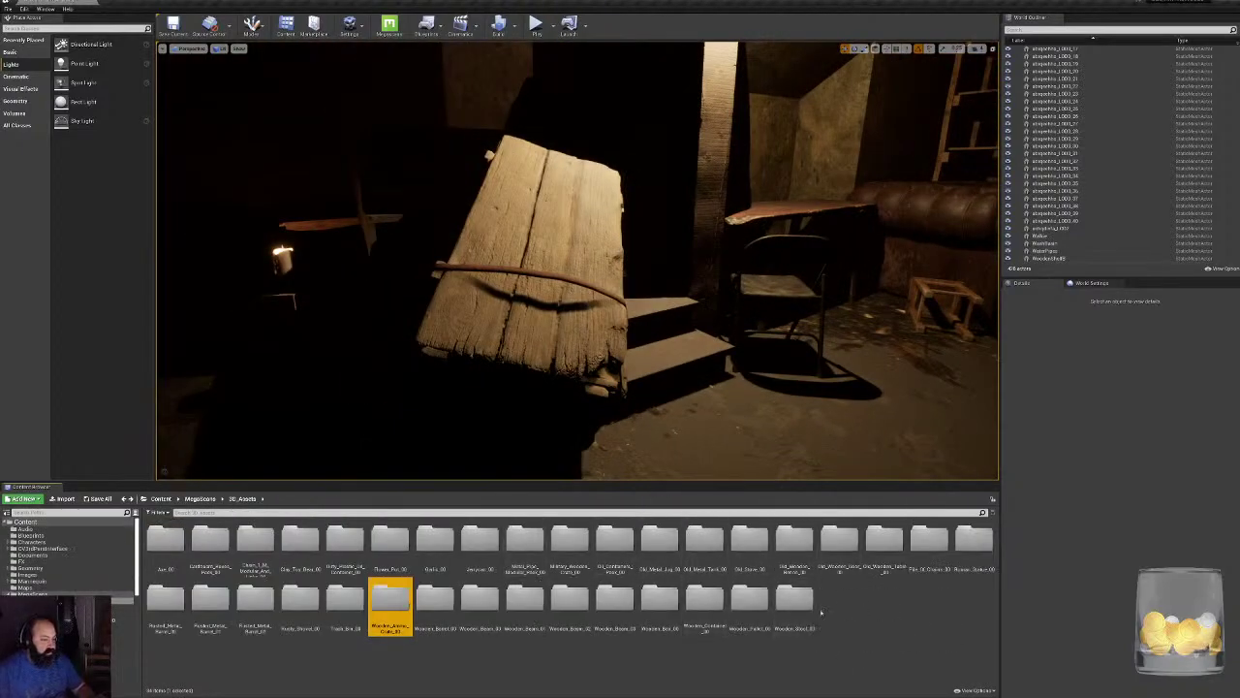
double_click(737, 543)
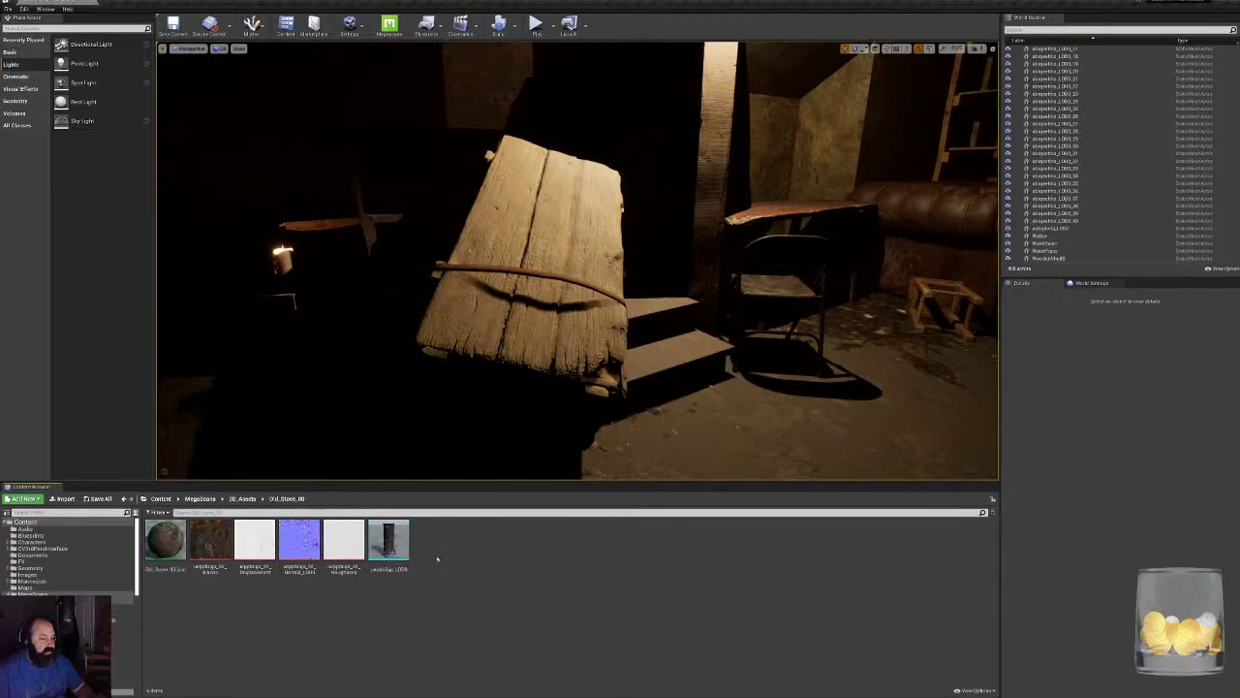
drag(389, 543, 453, 207)
key(f)
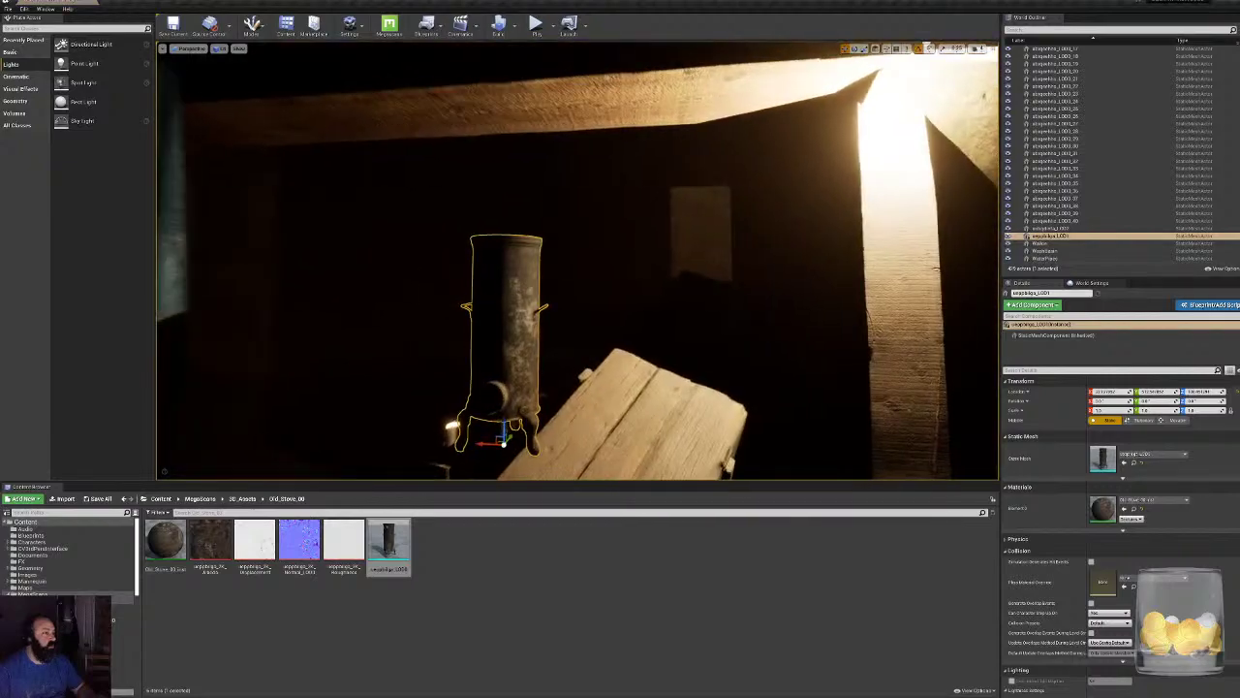
mouse_move(577, 260)
right_down()
mouse_move(736, 260)
mouse_move(543, 271)
mouse_move(601, 330)
mouse_move(571, 349)
mouse_move(572, 232)
mouse_move(581, 251)
right_up()
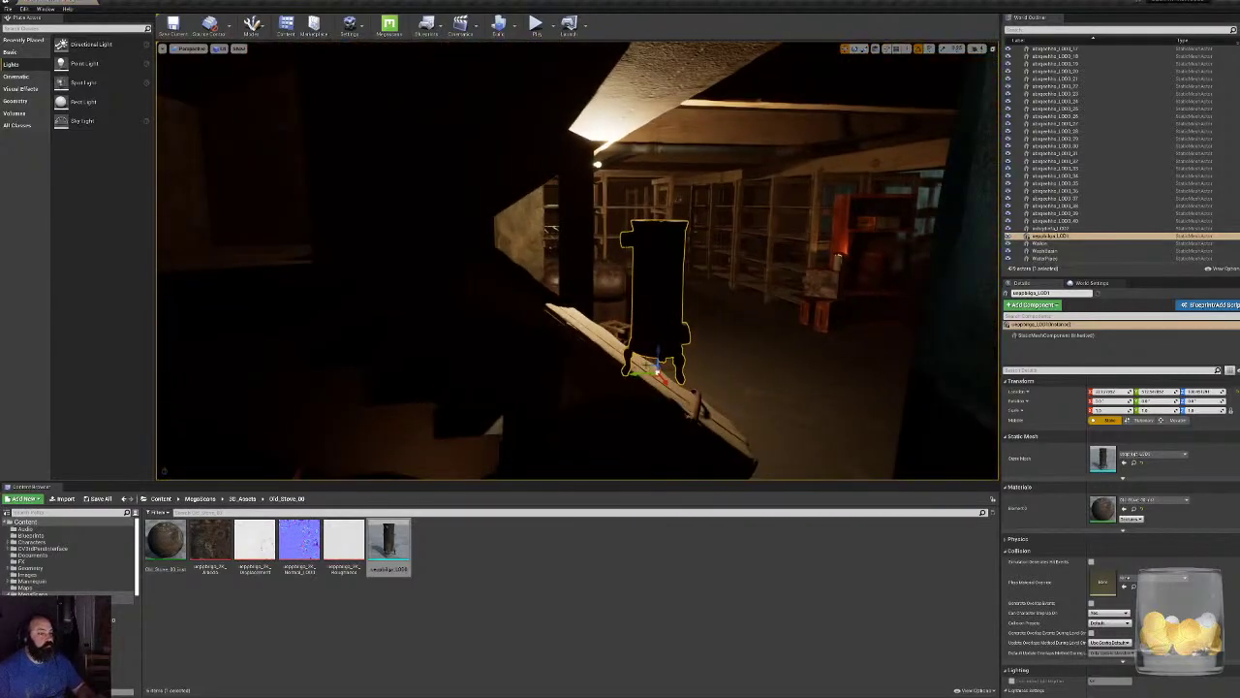
drag(648, 364, 219, 279)
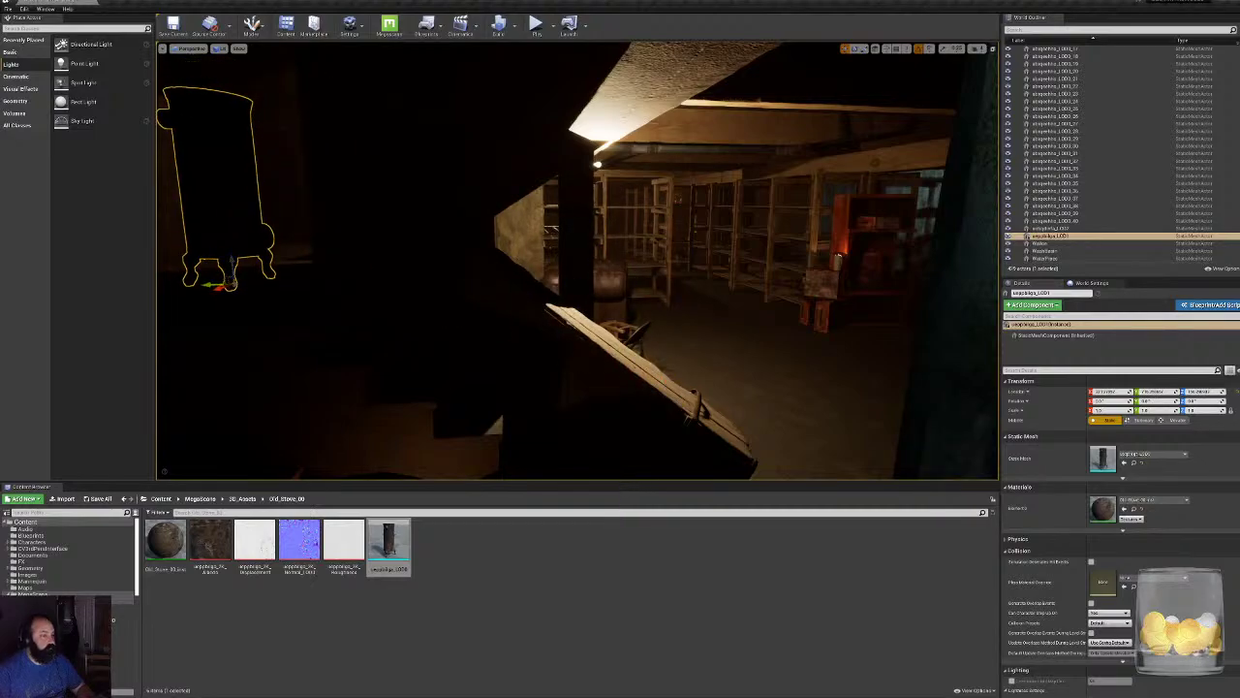
right_drag(581, 272, 397, 286)
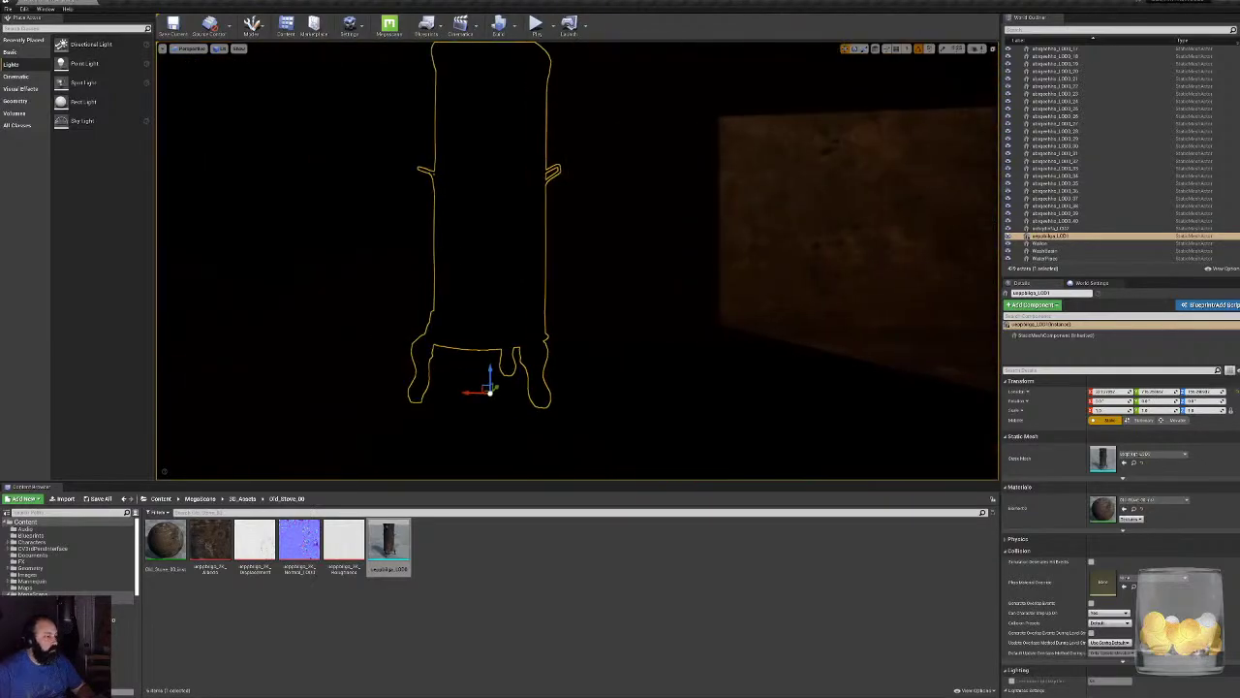
Shift the stove sideways within the unlit area and undo the last move.
drag(473, 392, 675, 396)
right_drag(675, 396, 427, 398)
drag(584, 378, 666, 401)
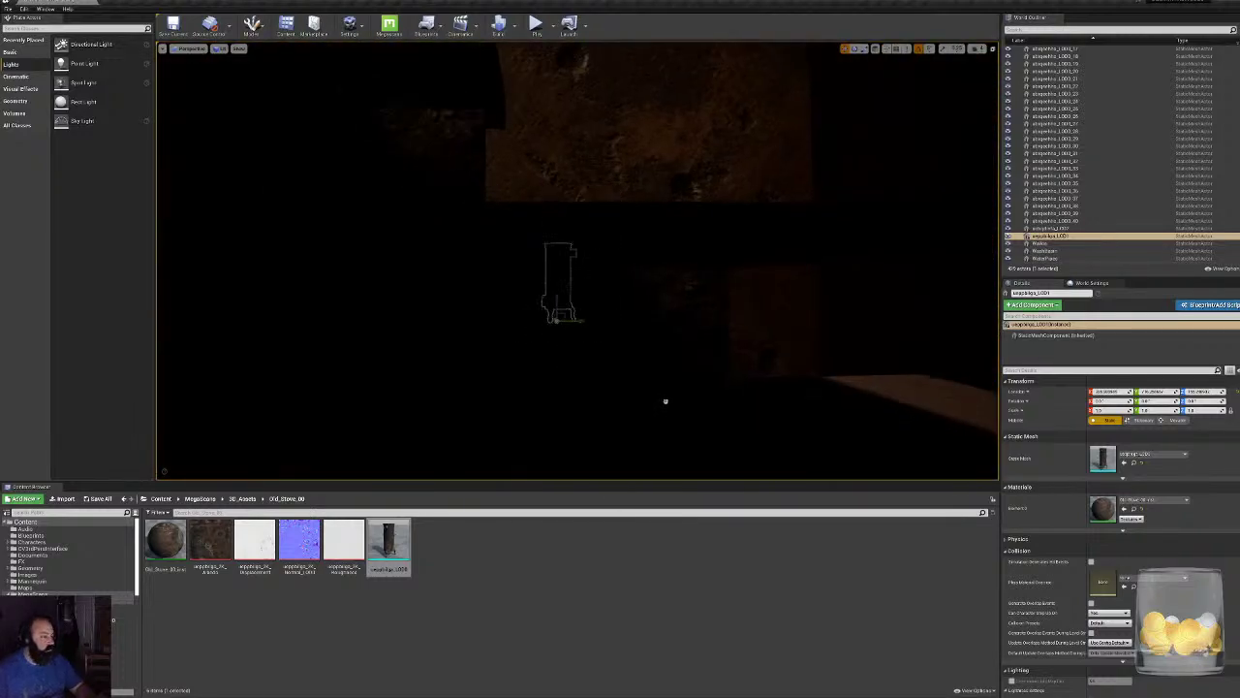
key(ctrl+z)
mouse_move(582, 320)
right_down()
mouse_move(629, 320)
mouse_move(557, 310)
mouse_move(678, 315)
mouse_move(572, 314)
mouse_move(601, 310)
right_up()
alt+drag(528, 401, 521, 401)
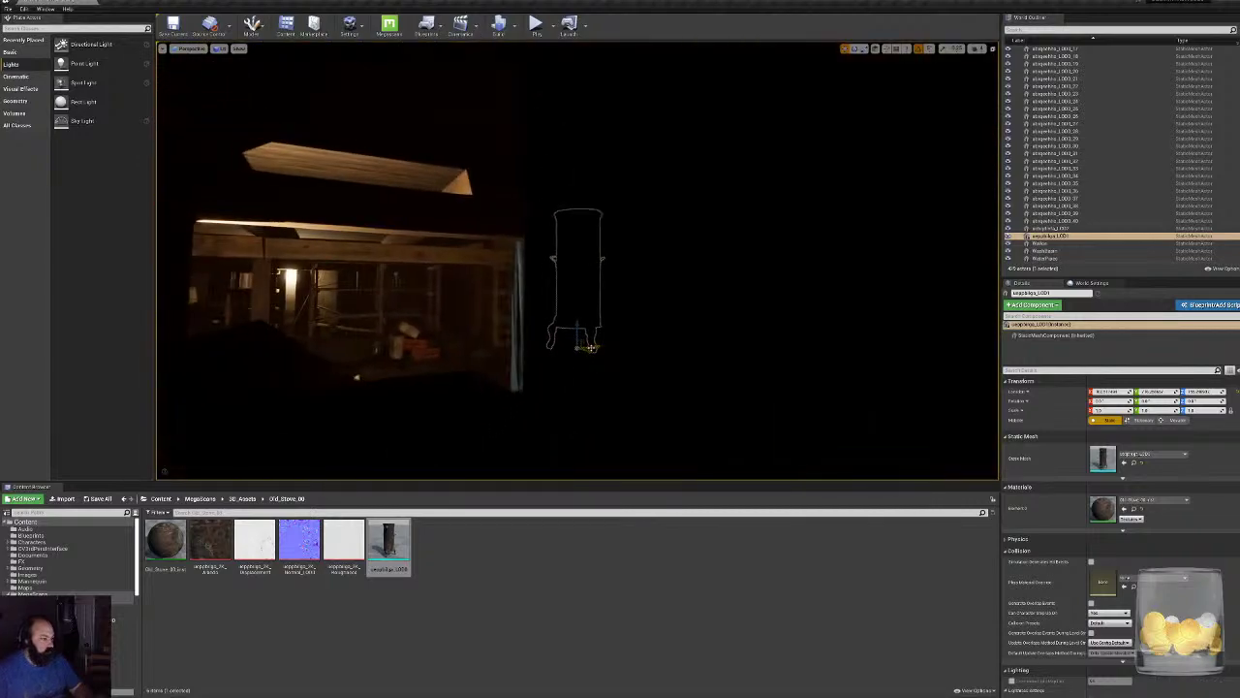
Move the stove across the dark space, lower it towards the floor and deselect it.
drag(590, 347, 393, 468)
right_drag(394, 468, 512, 357)
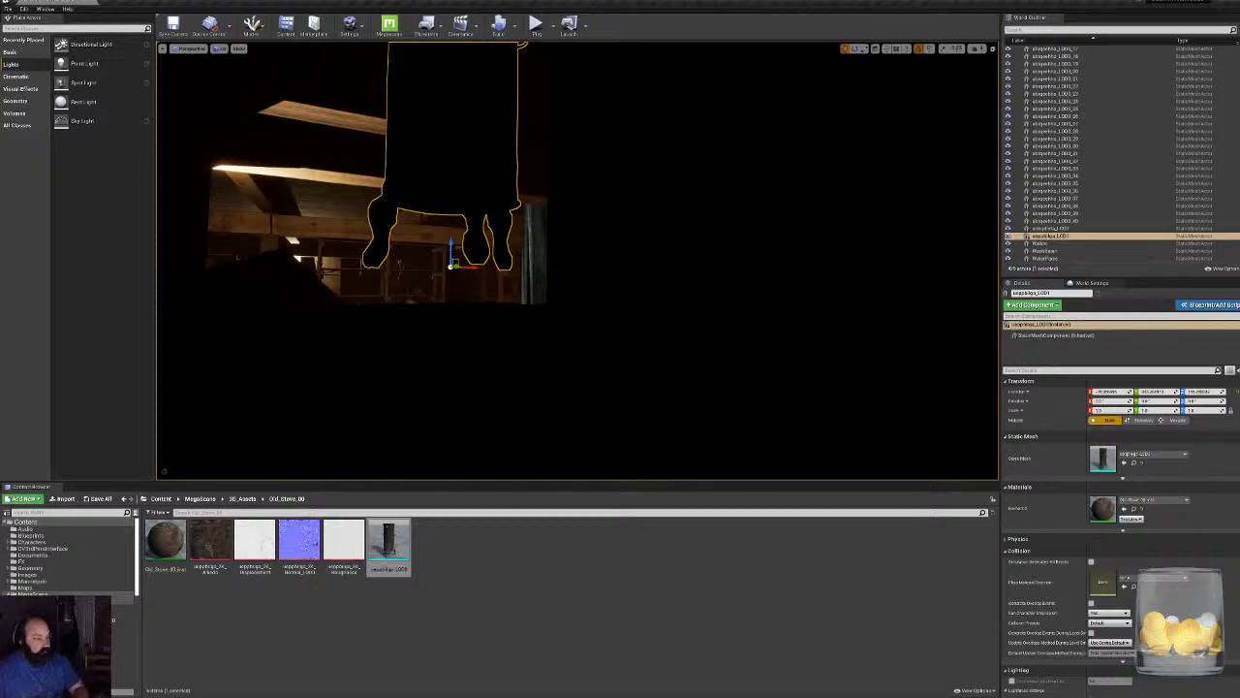
drag(451, 256, 470, 312)
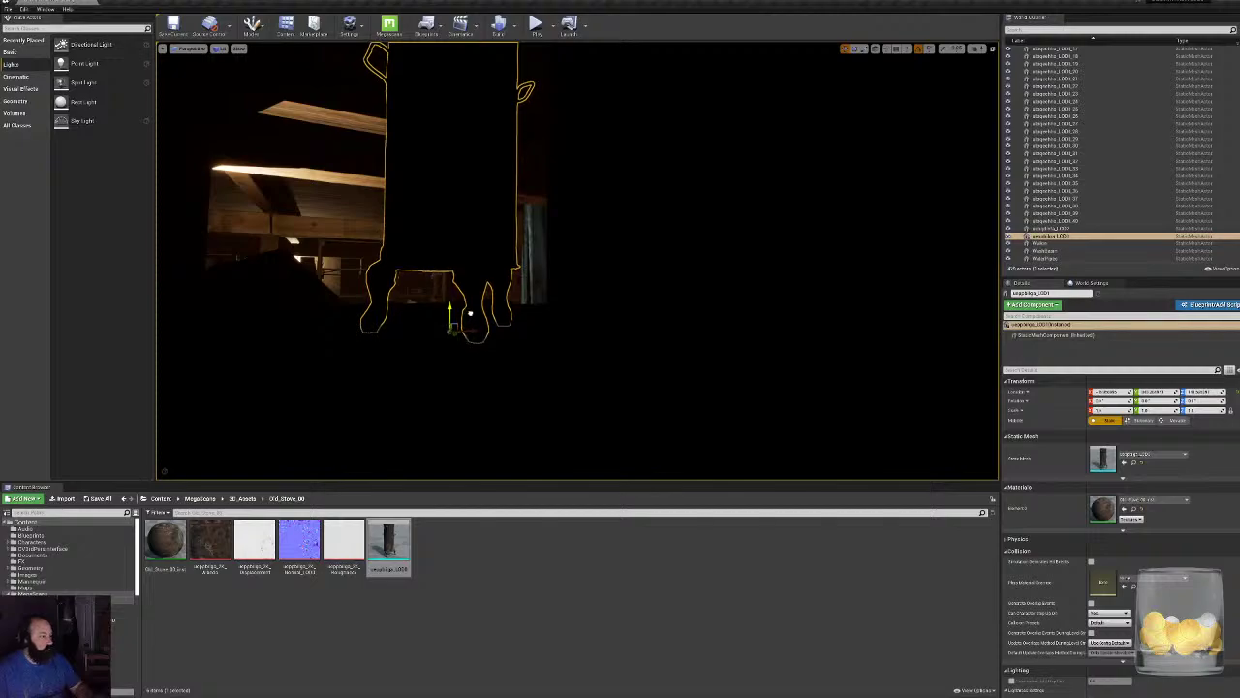
right_drag(469, 312, 407, 359)
mouse_move(581, 320)
right_down()
mouse_move(679, 316)
mouse_move(756, 291)
mouse_move(581, 310)
right_up()
key(Escape)
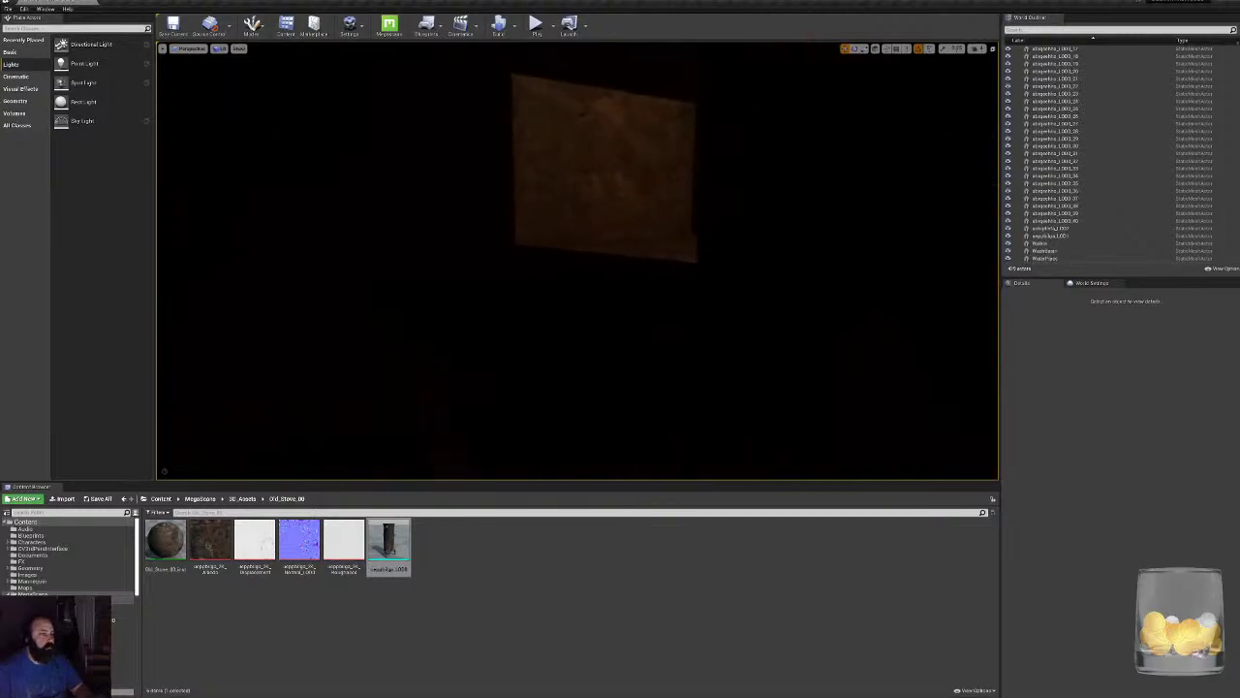
Slide the stove in front of the faintly lit wall patch and save all modified level and mesh content.
click(476, 201)
drag(472, 255, 573, 249)
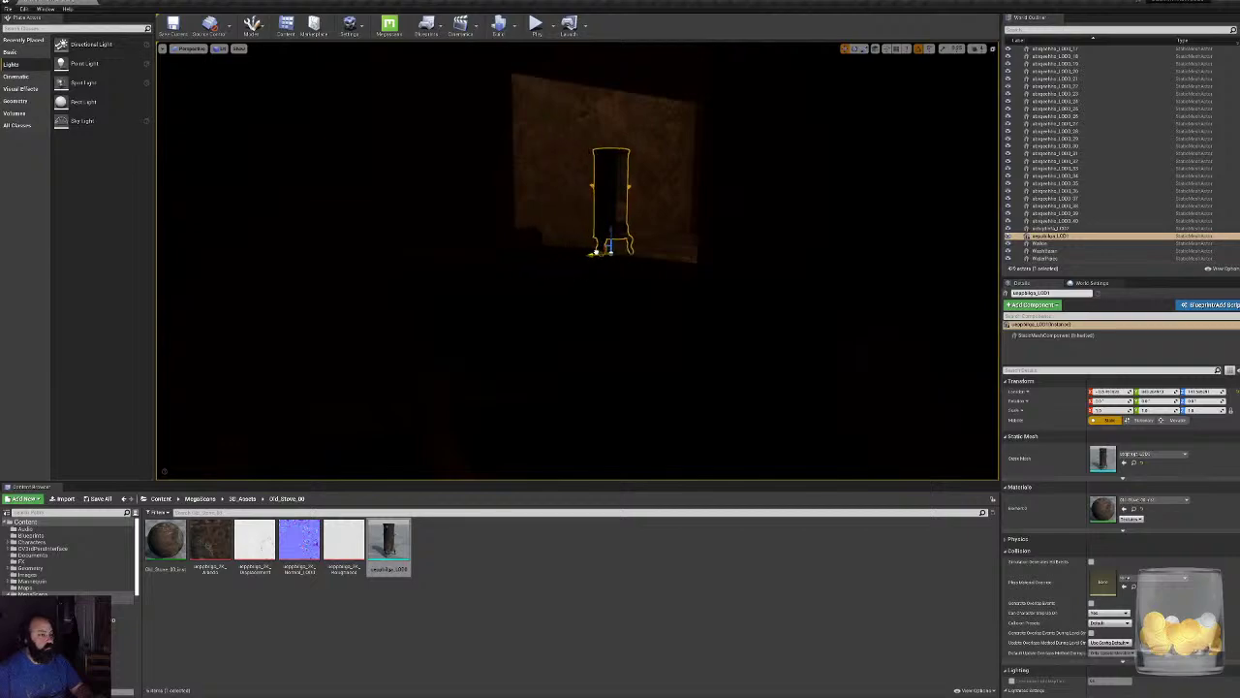
right_drag(595, 251, 595, 251)
key(Escape)
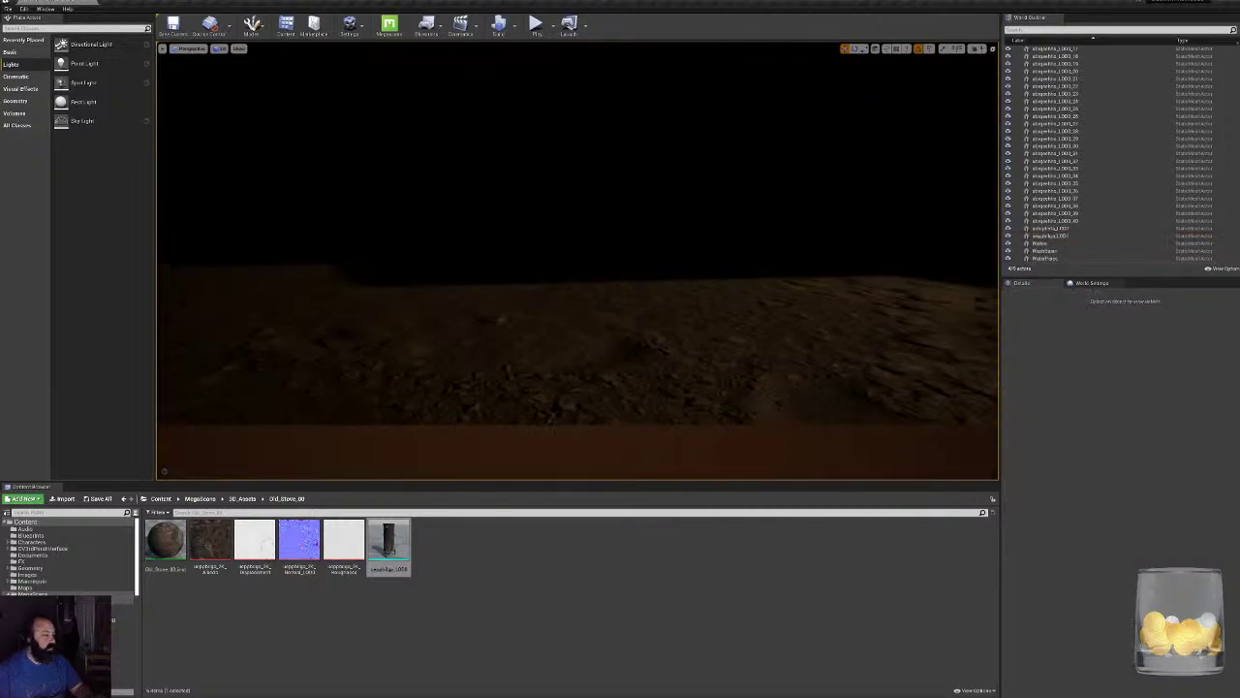
right_drag(531, 437, 531, 436)
key(ctrl+shift+s)
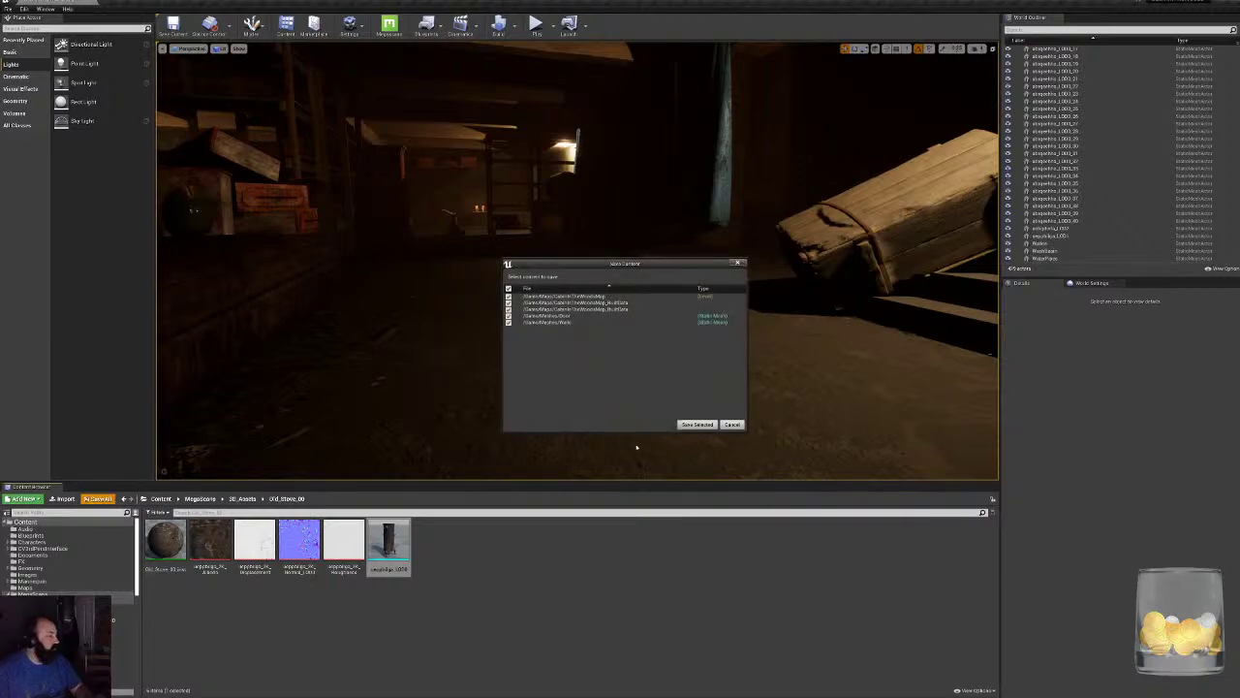
click(698, 425)
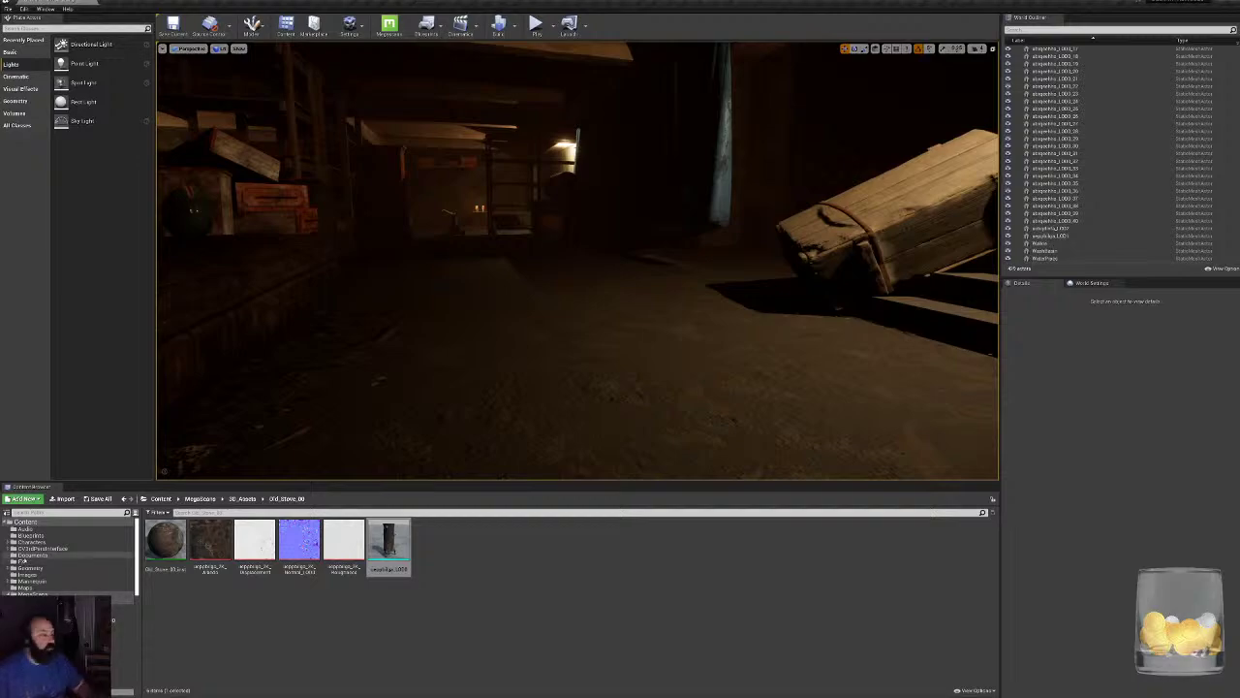
Place the FX_Dust particle system from the FX folder in the cellar and switch the viewport to the Top view.
click(21, 561)
drag(181, 549, 535, 366)
mouse_move(573, 326)
right_down()
mouse_move(620, 310)
mouse_move(581, 319)
mouse_move(581, 426)
mouse_move(573, 325)
right_up()
key(s)
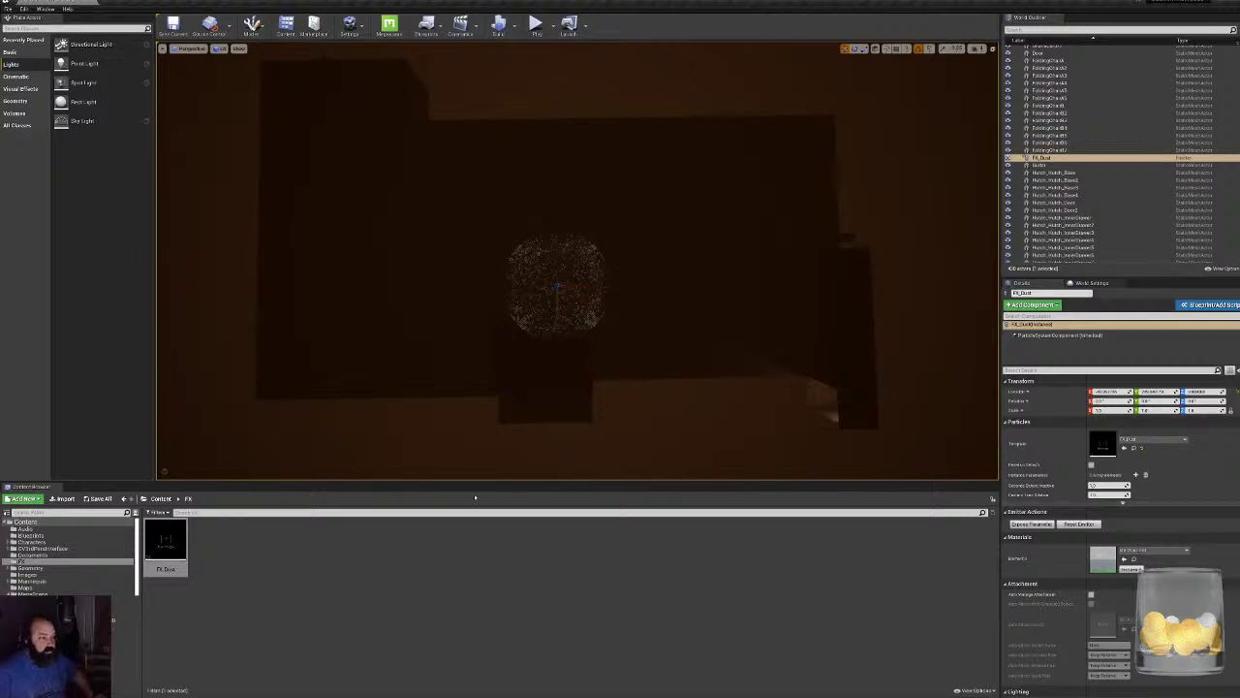
click(191, 49)
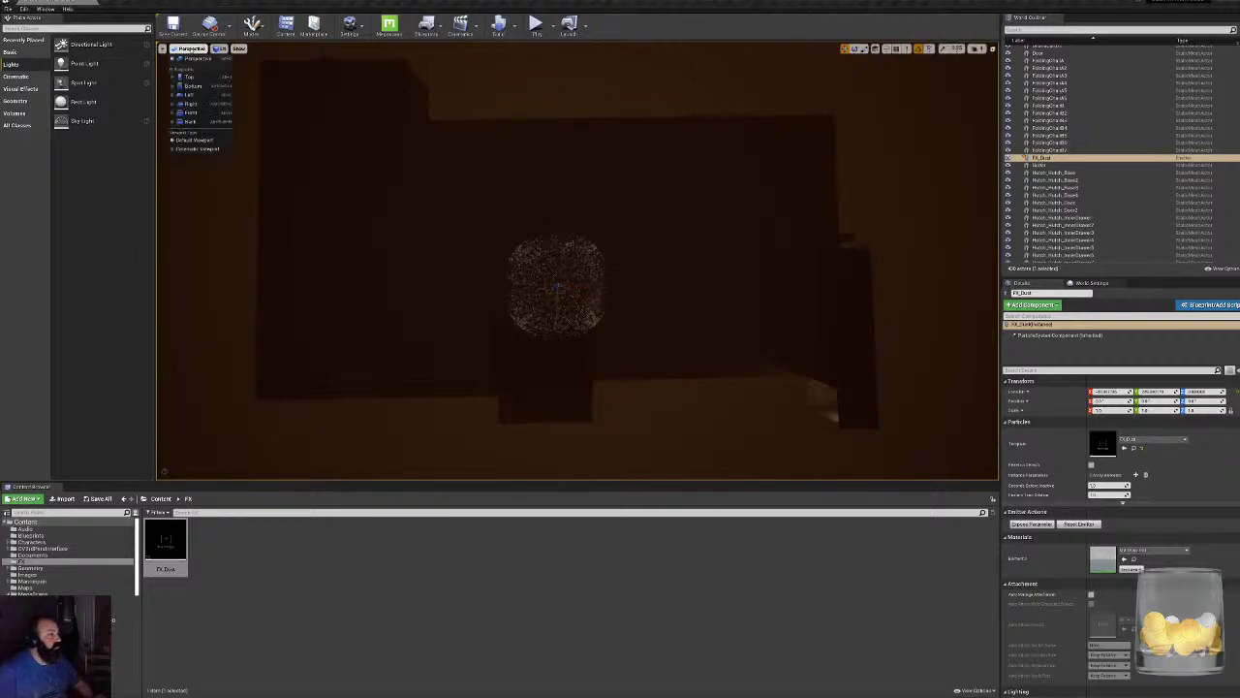
click(184, 77)
scroll(565, 332, down, 5)
scroll(591, 342, down, 8)
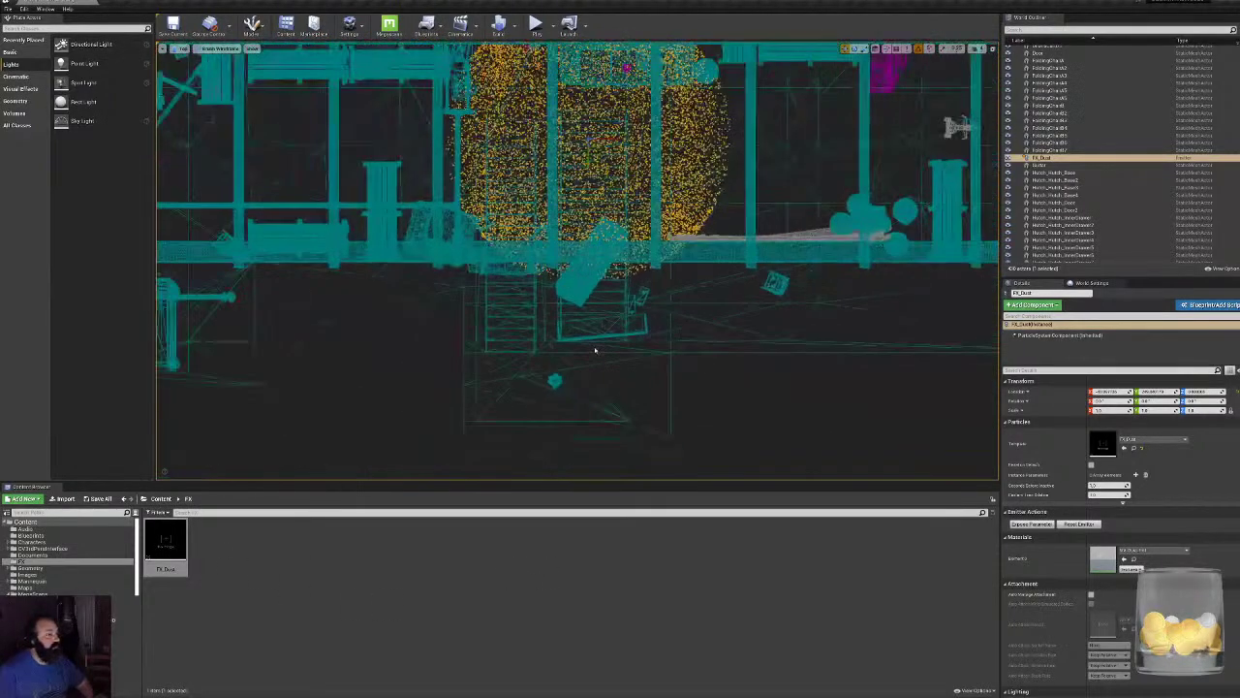
Duplicate the FX_Dust particle system in the FX folder and name the copy FX_BasementDust.
right_click(164, 536)
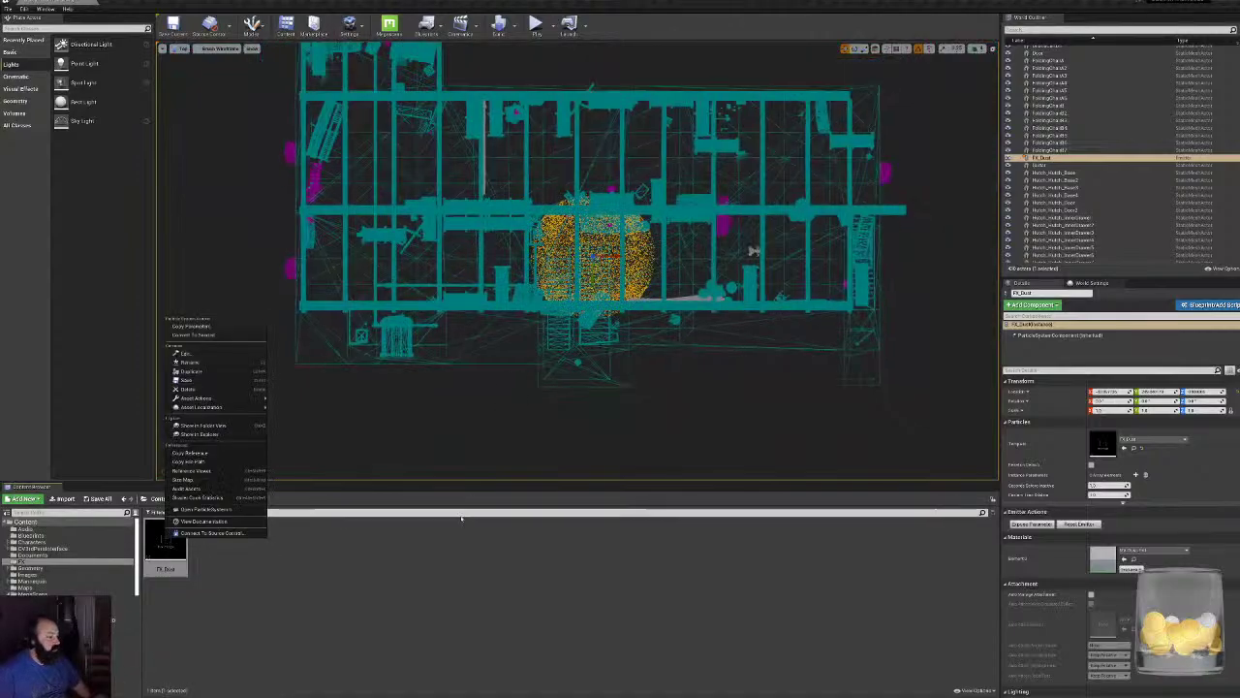
click(199, 371)
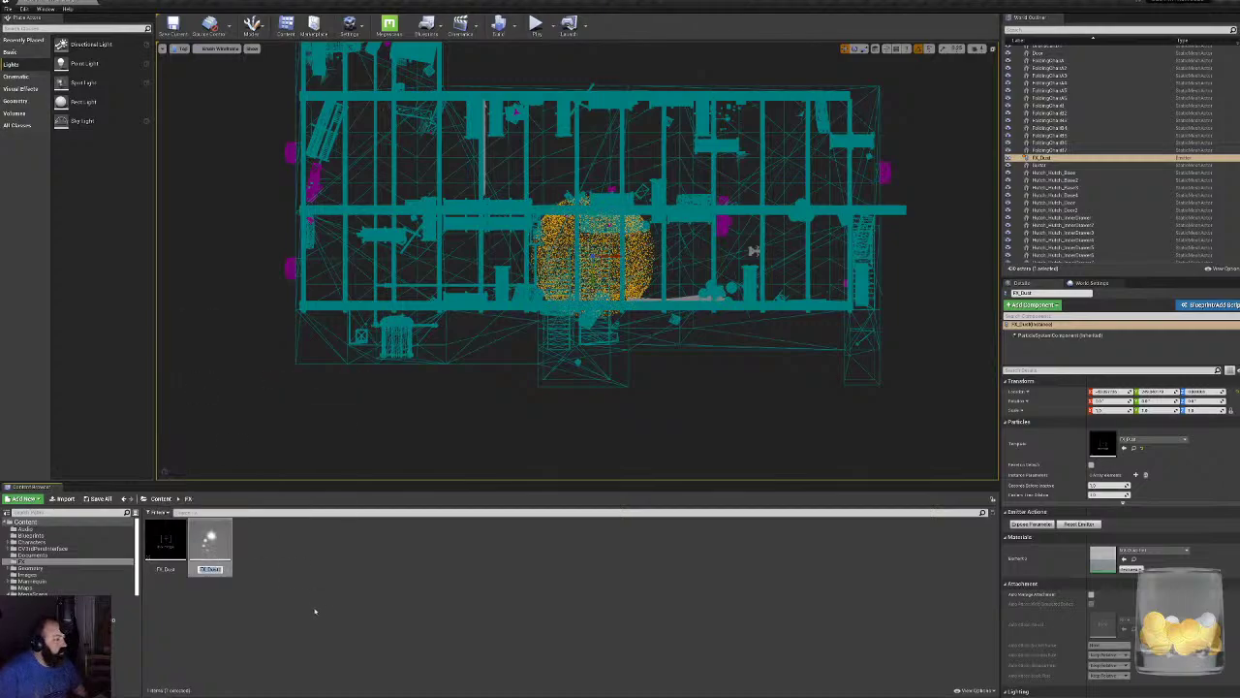
text(BAsementD)
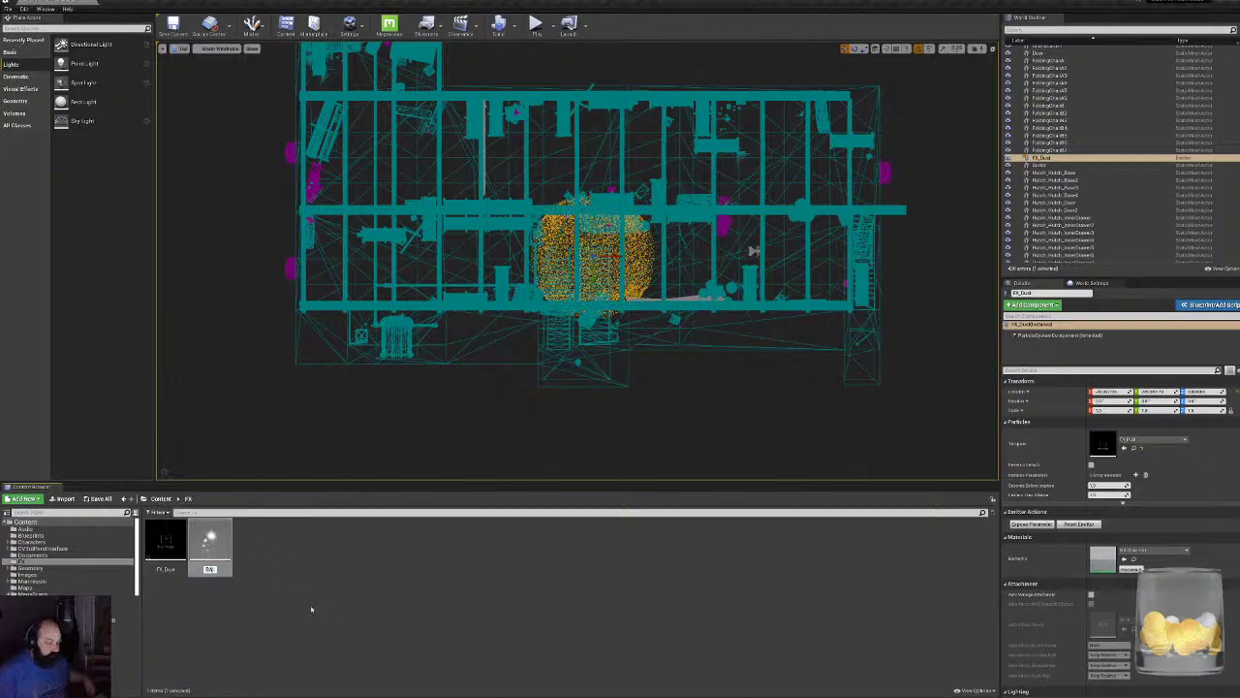
text(Dust)
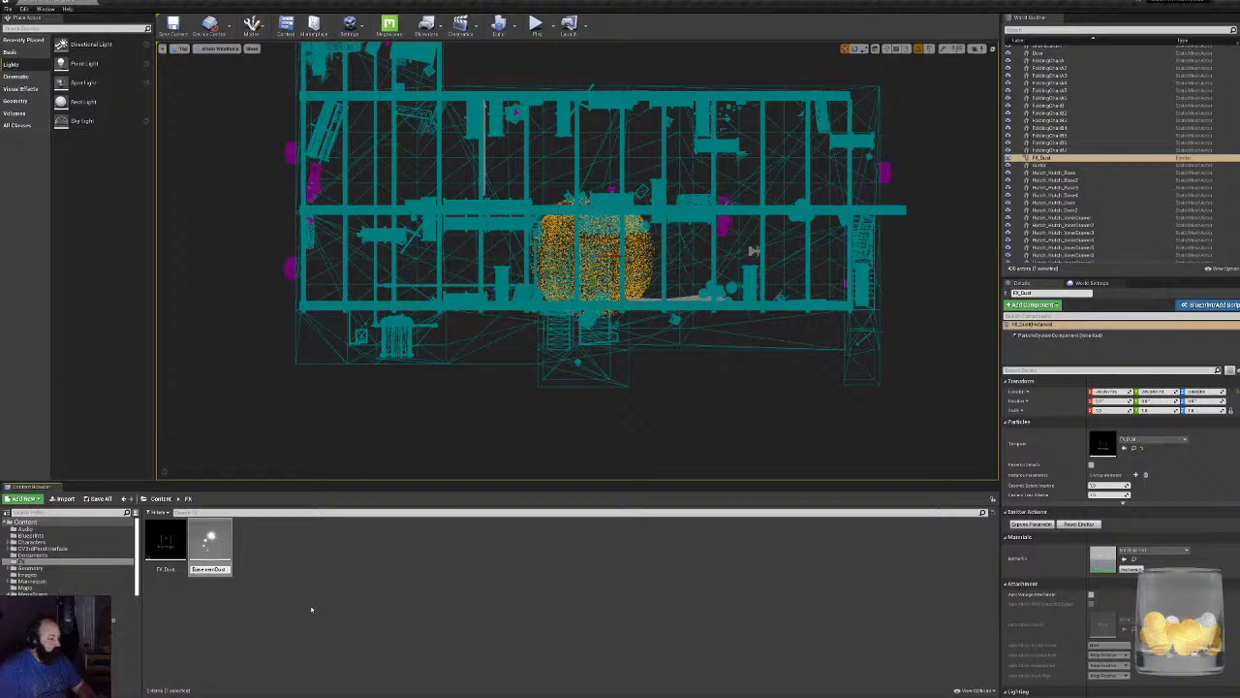
key(Home)
text(FX_)
key(Return)
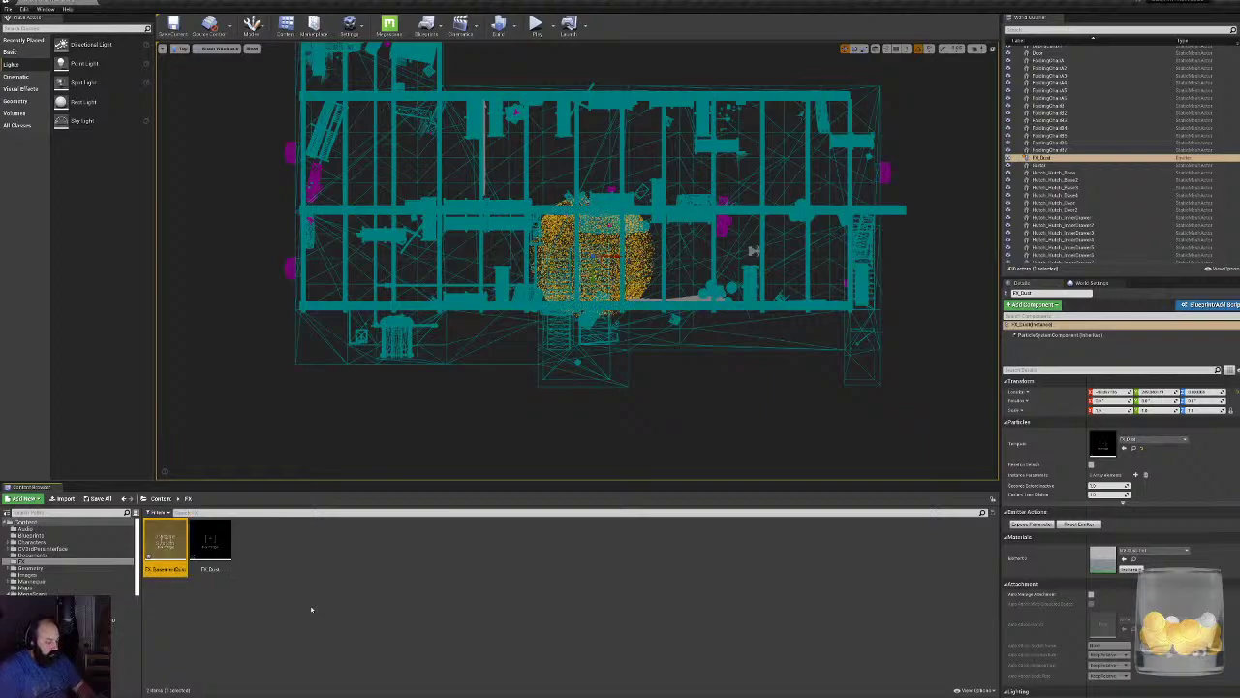
Assign FX_BasementDust as the placed dust emitter's particle template and open that particle system in a smaller editor window over the level.
right_click(223, 539)
key(Escape)
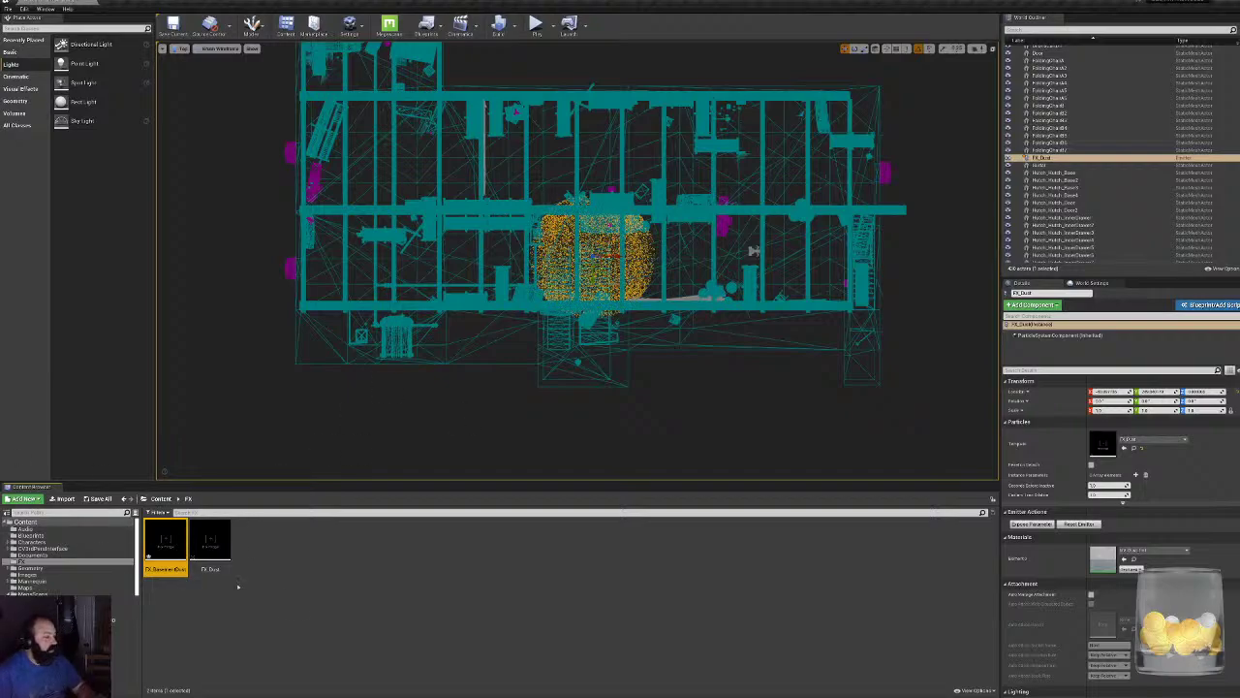
click(238, 583)
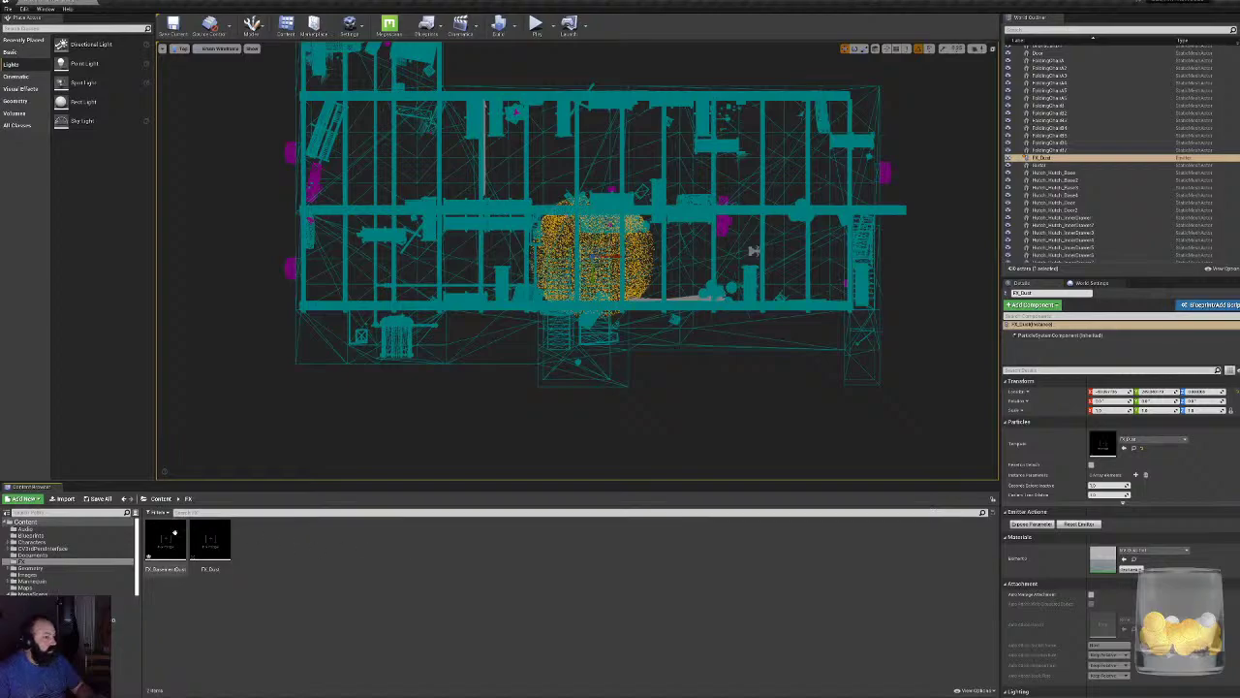
drag(169, 536, 1104, 444)
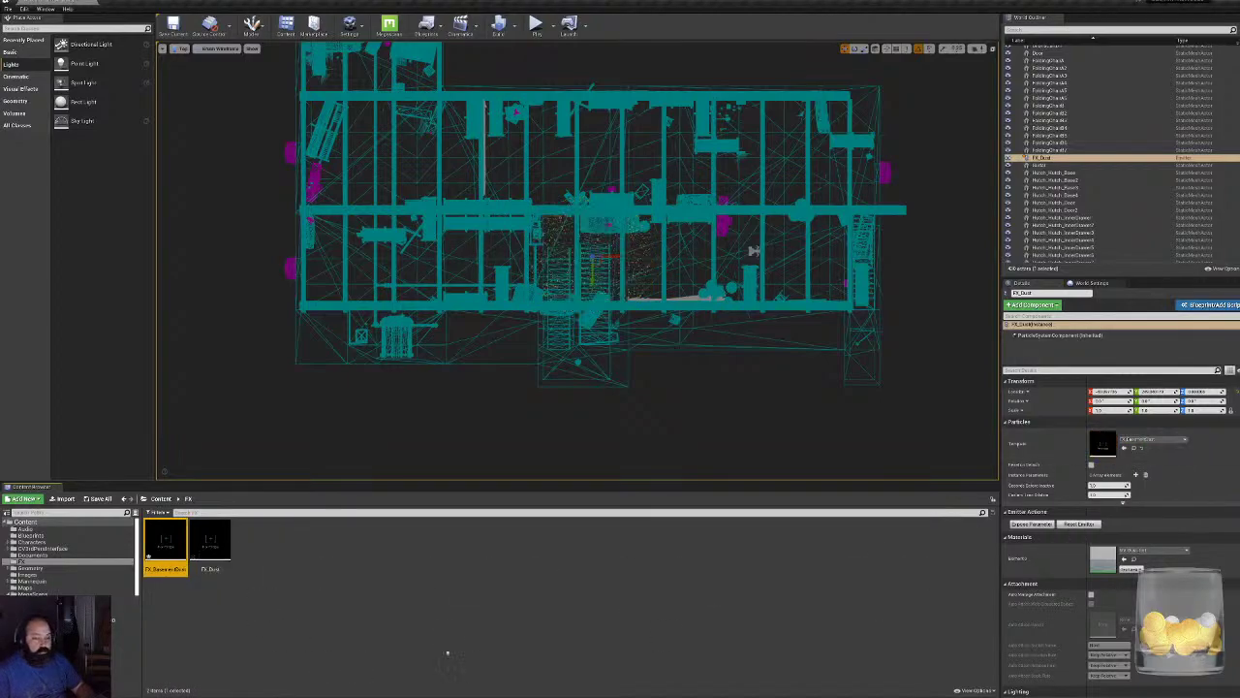
double_click(163, 536)
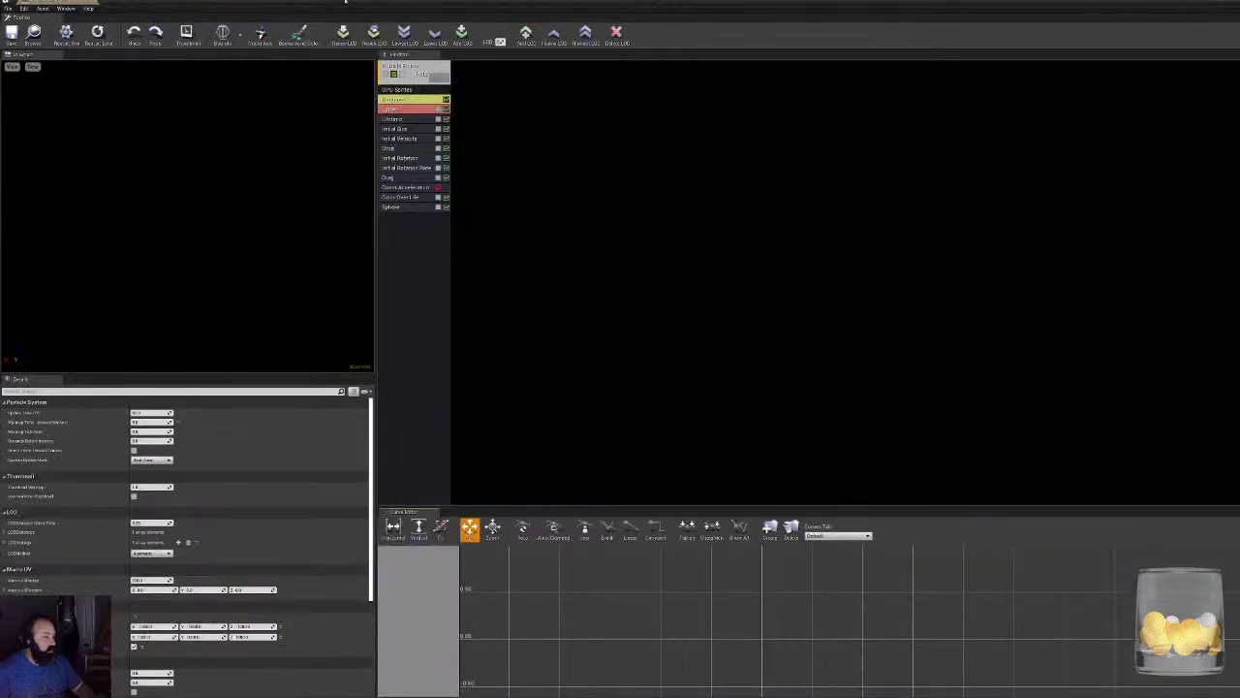
drag(345, 2, 713, 324)
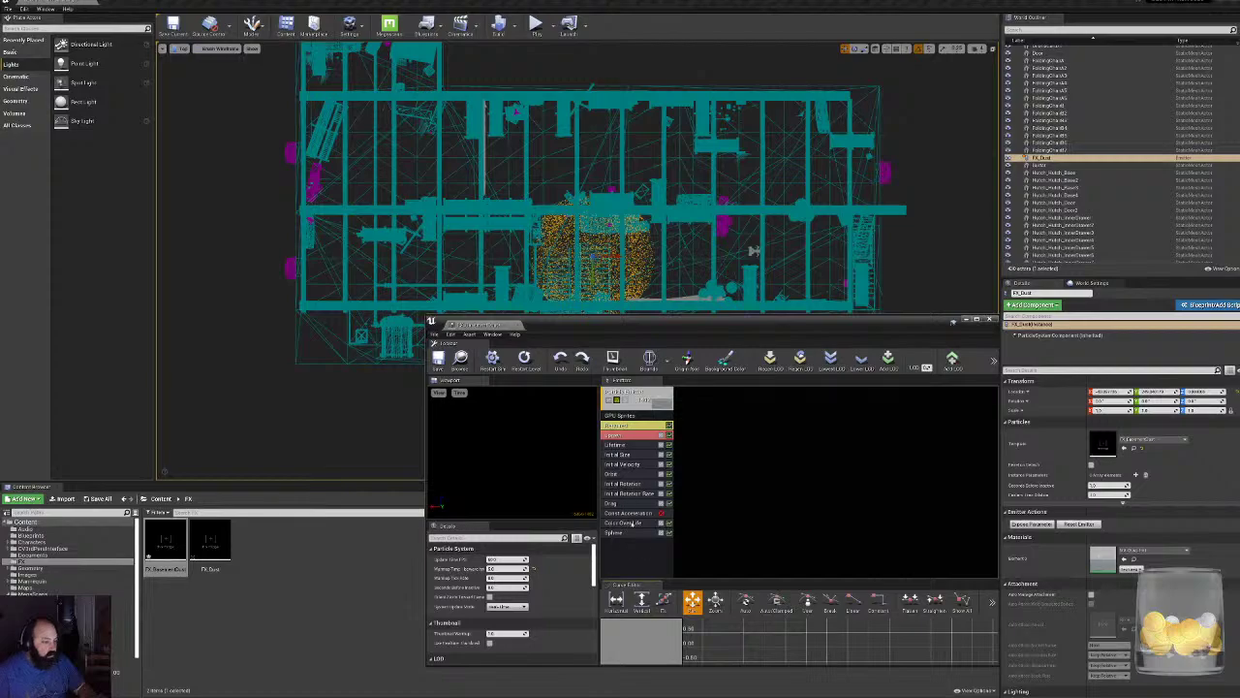
Search the Required module's properties for "boun" and check the Spawn and Const Acceleration modules.
click(627, 425)
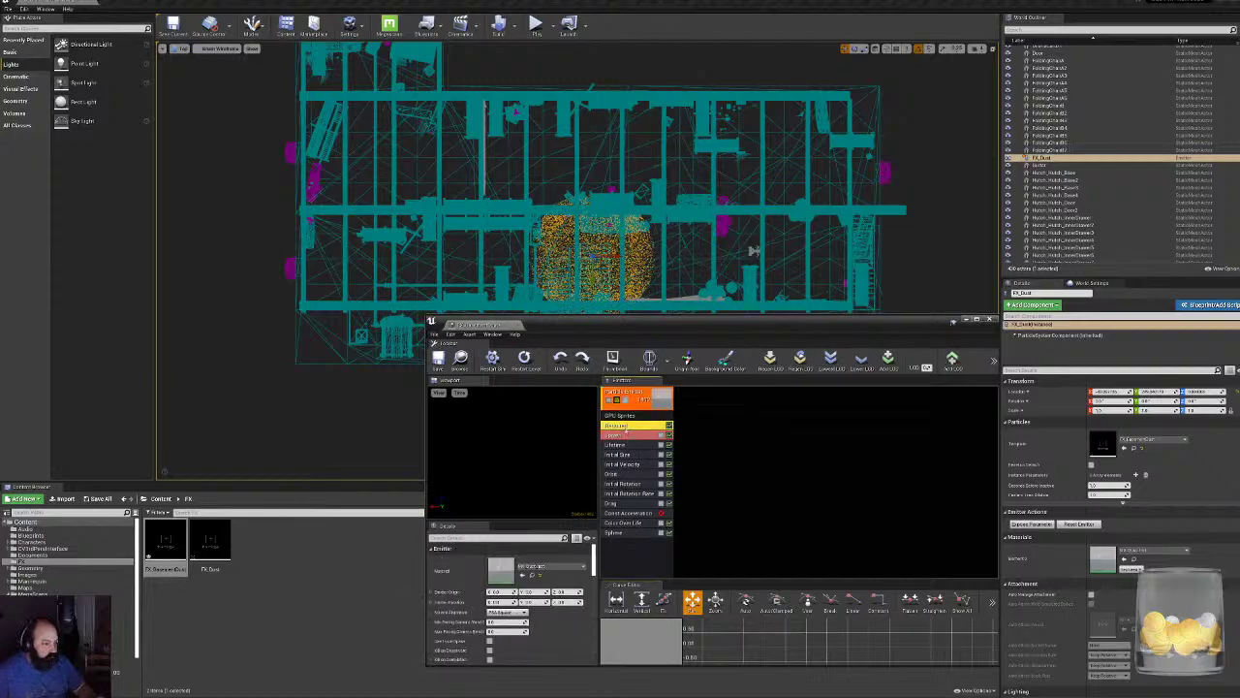
click(455, 537)
text(boun)
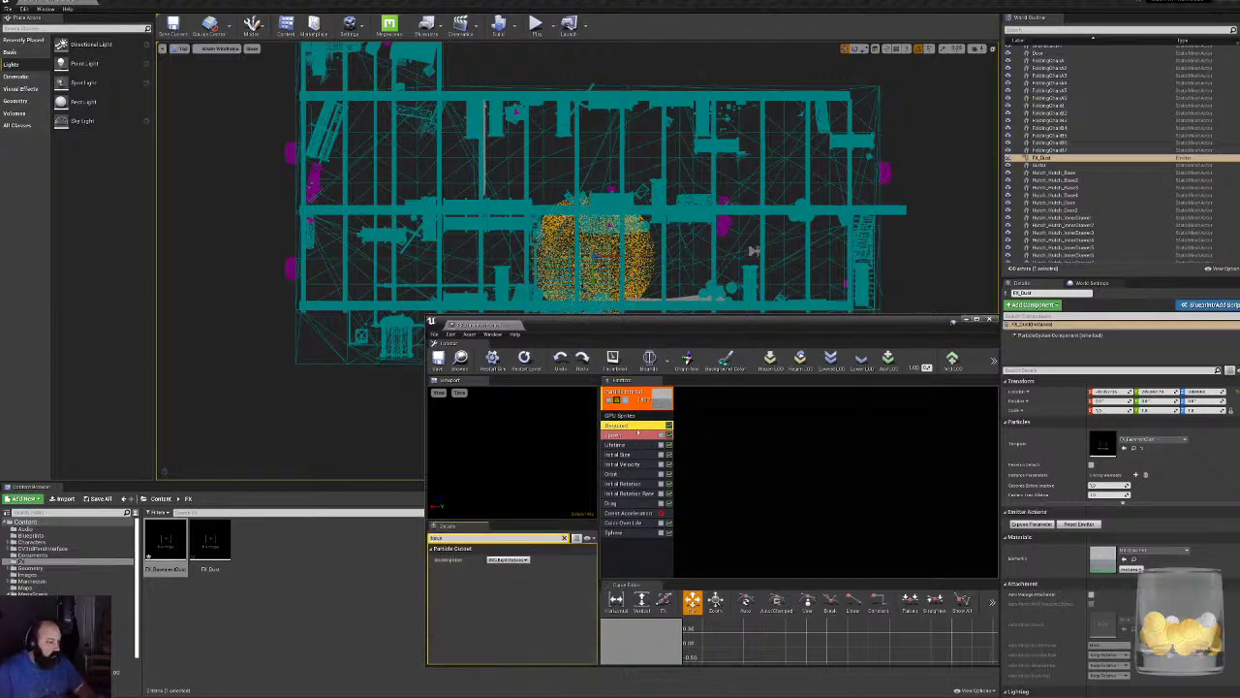
click(626, 437)
click(625, 425)
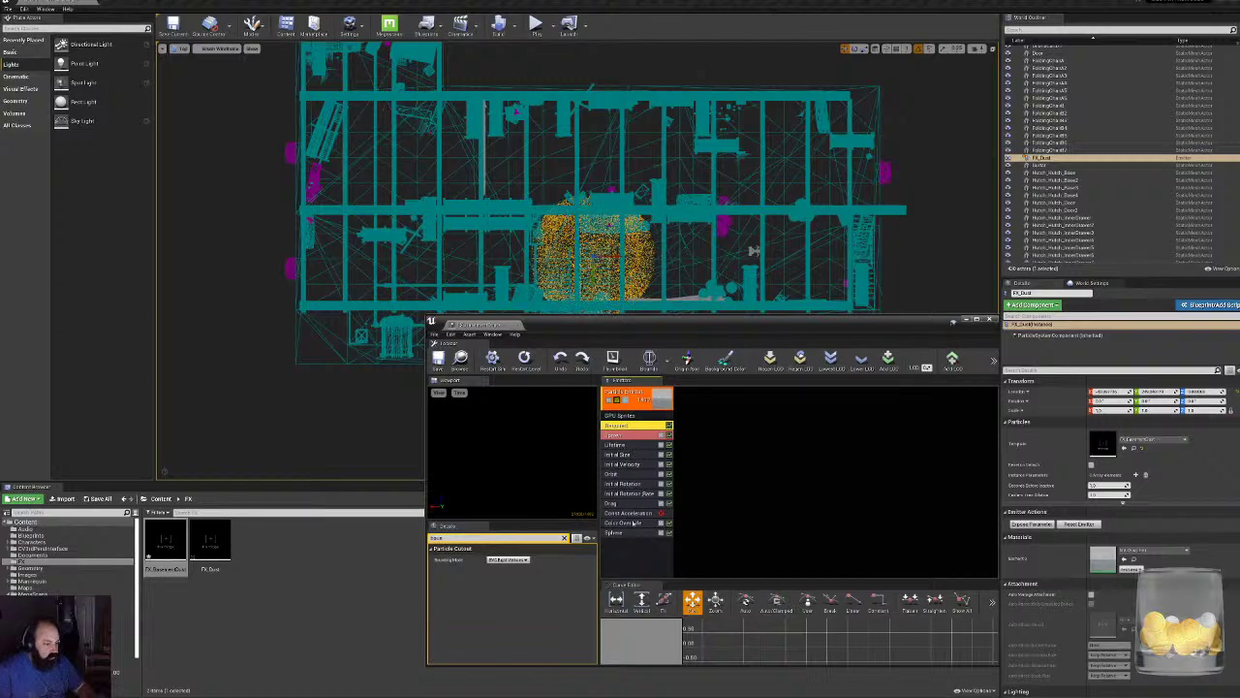
click(628, 512)
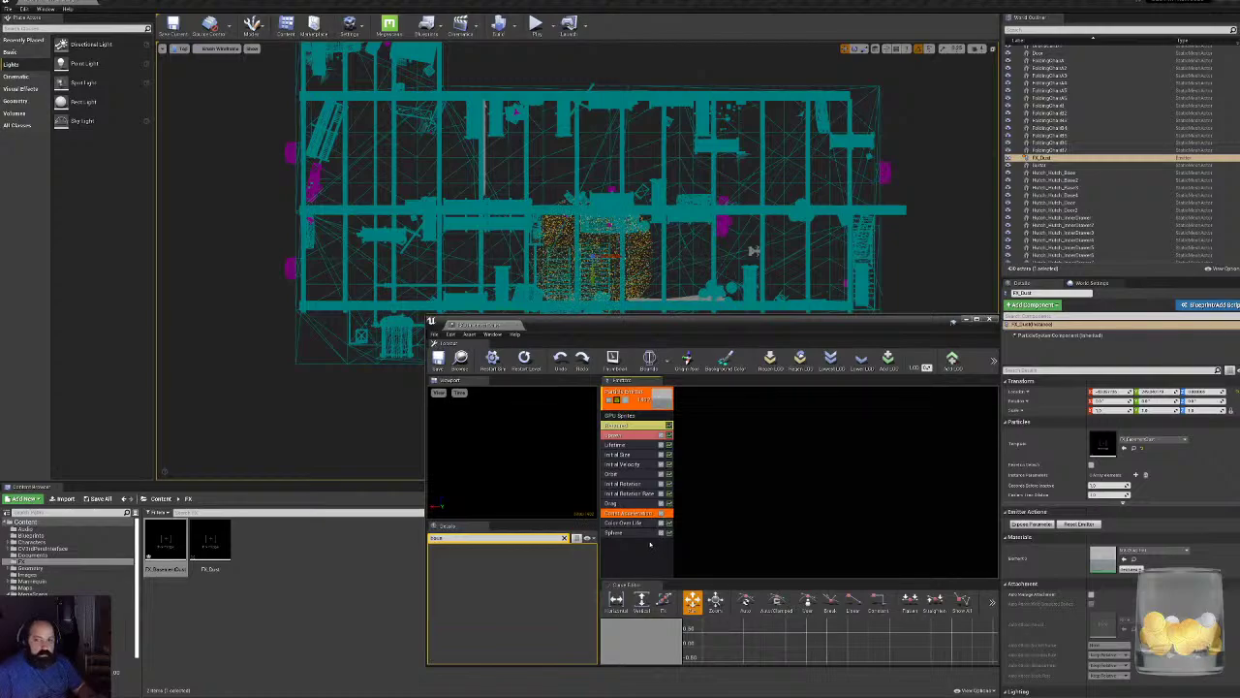
Replace the emitter's Sphere module with an Initial Location module.
click(631, 533)
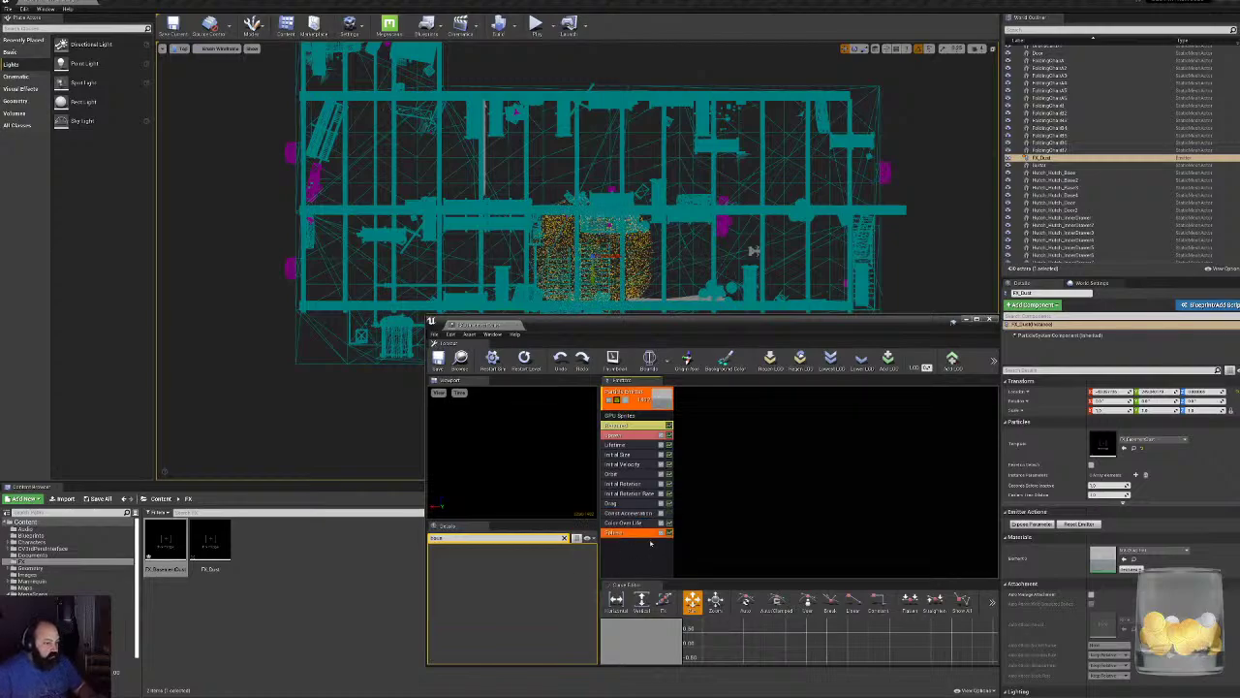
key(Delete)
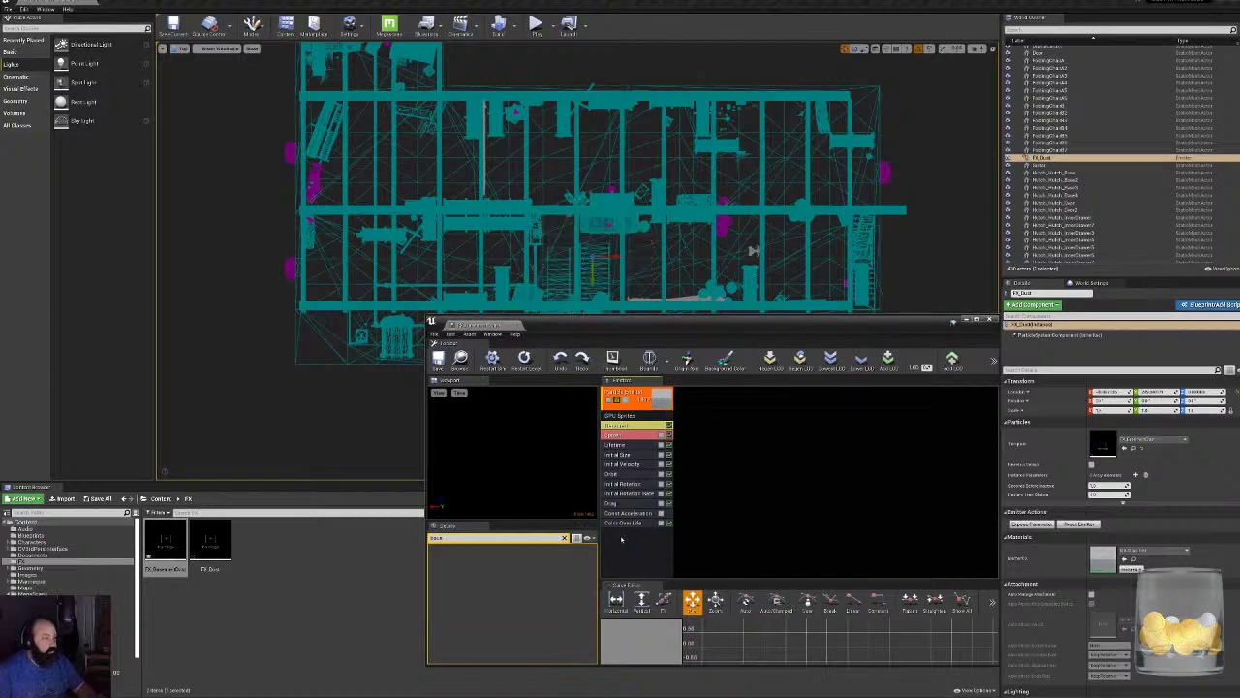
right_click(621, 540)
mouse_move(647, 389)
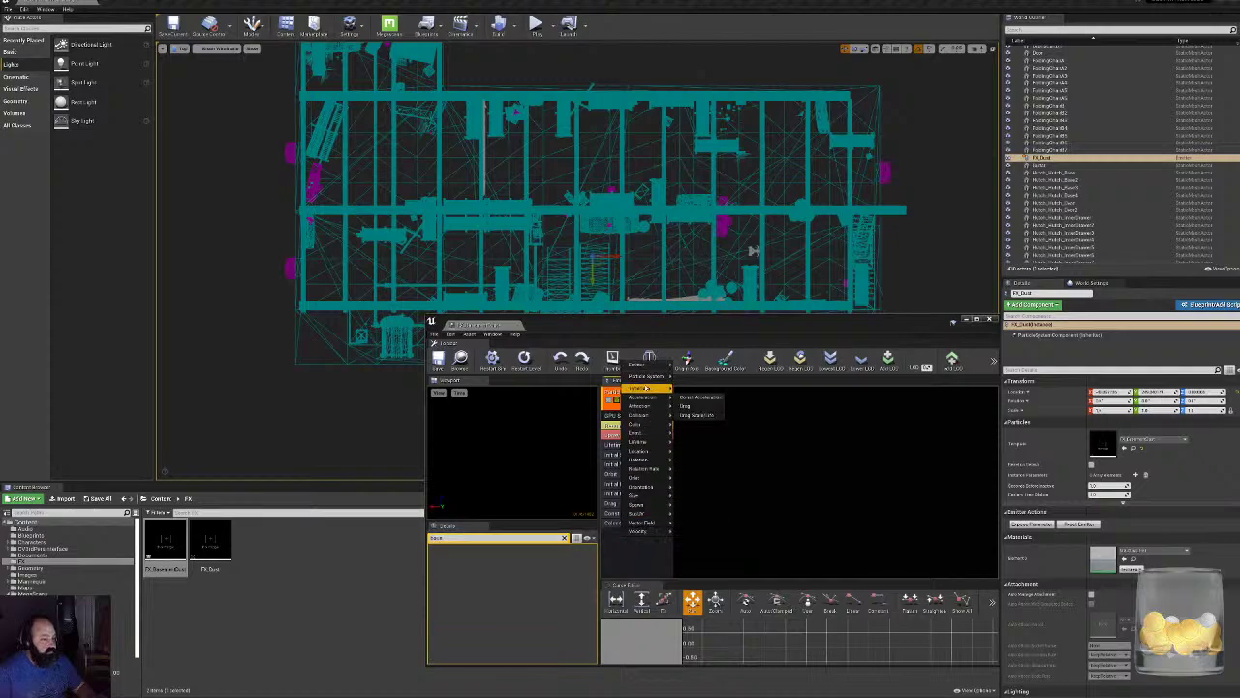
mouse_move(652, 452)
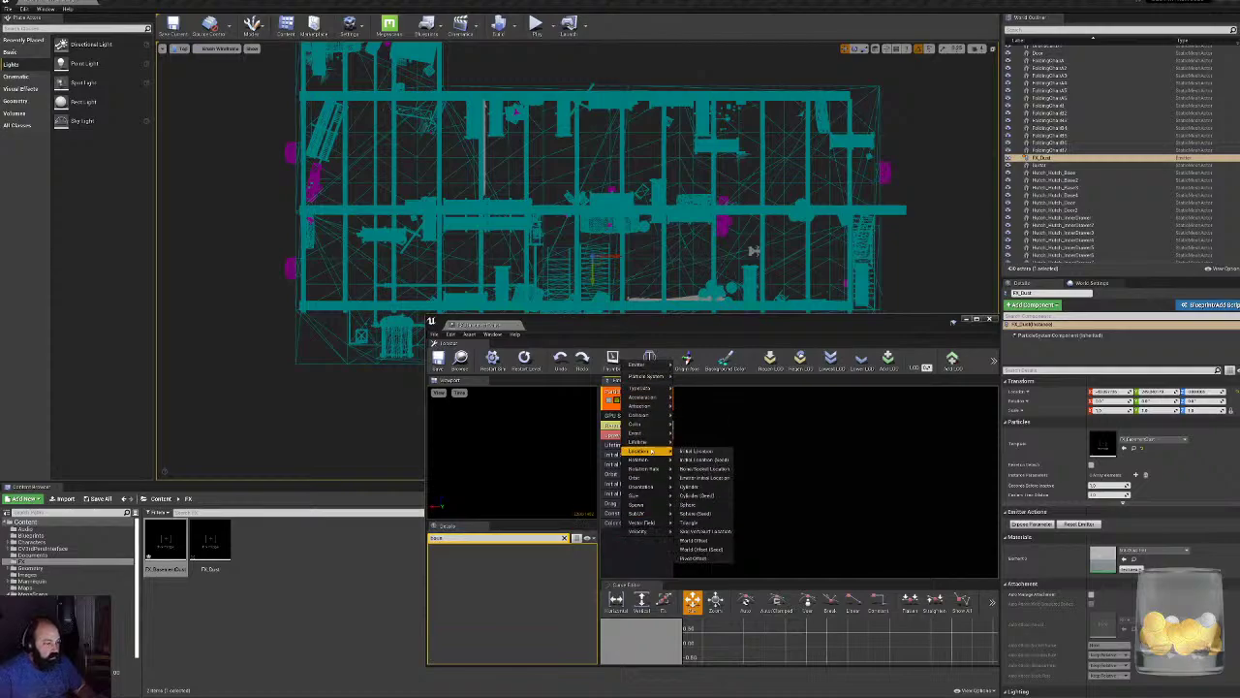
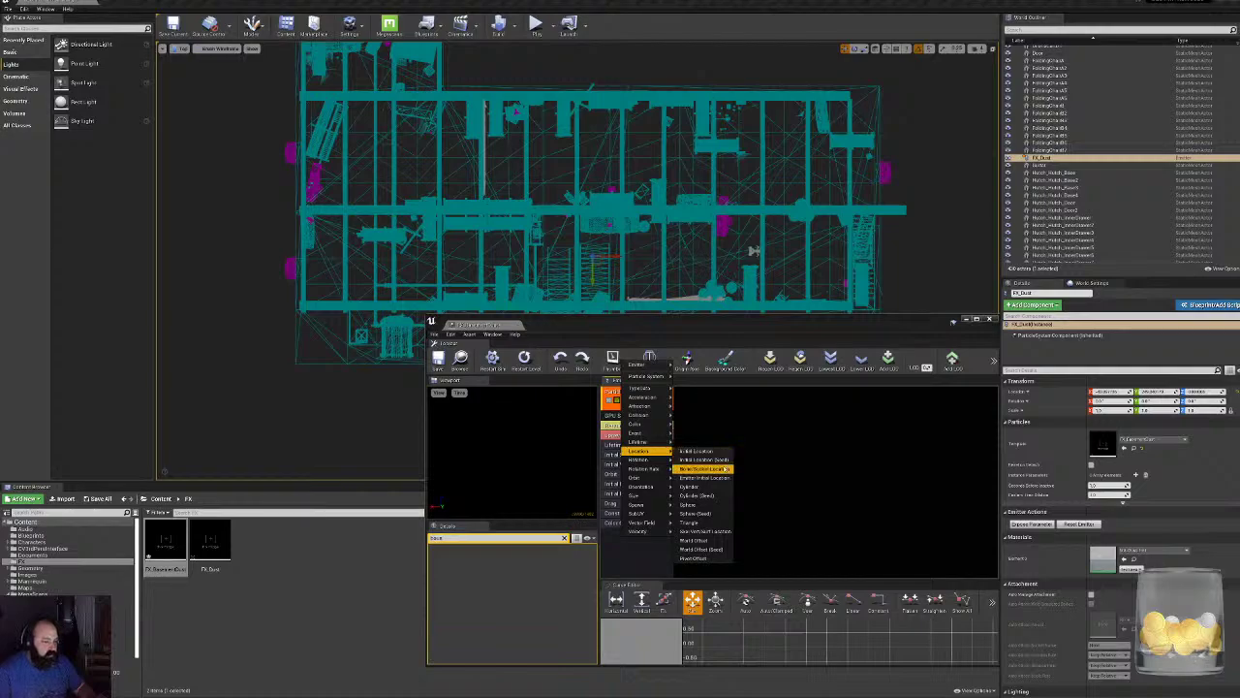
click(697, 452)
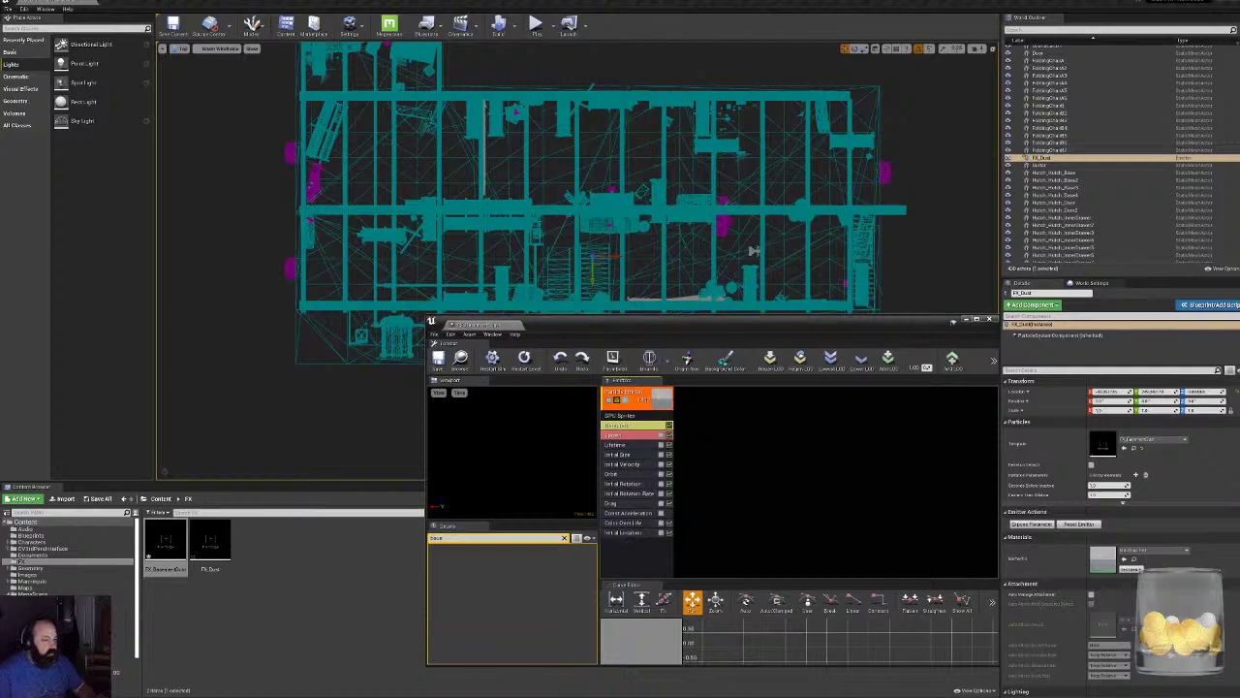
Select the Initial Location module, clear the property filter and expand its Start Location distribution values.
drag(722, 327, 639, 369)
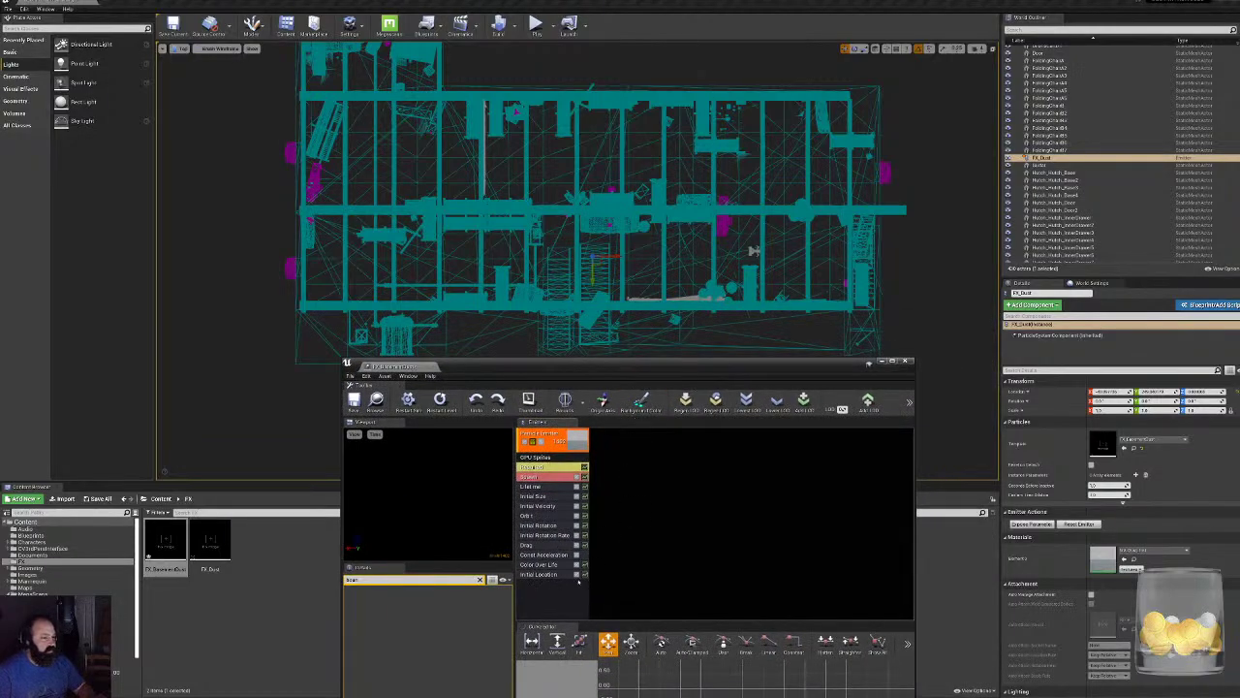
click(544, 575)
drag(585, 368, 611, 261)
click(504, 474)
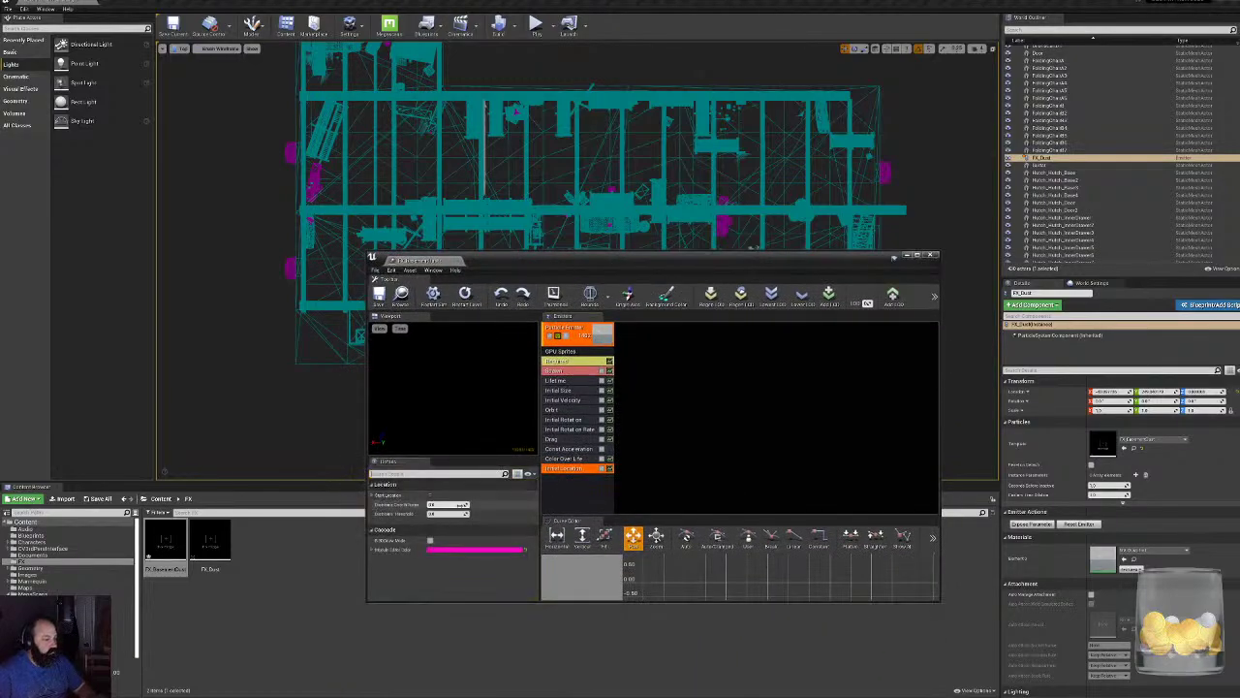
click(372, 495)
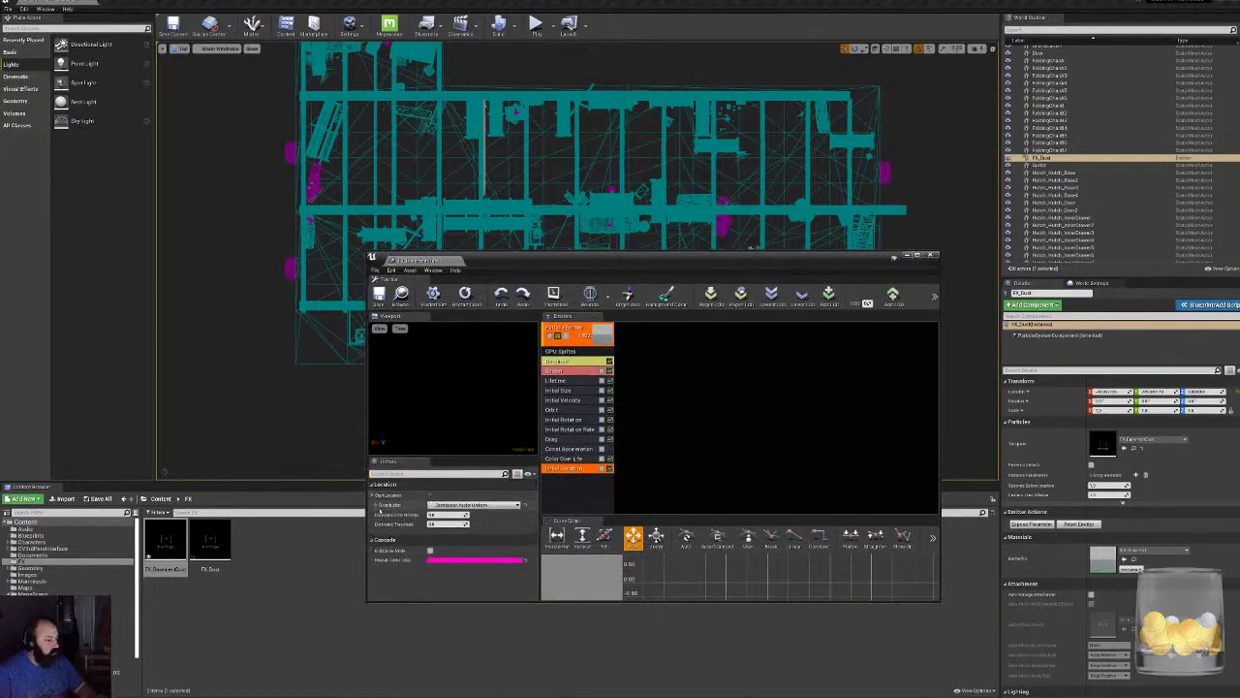
click(376, 505)
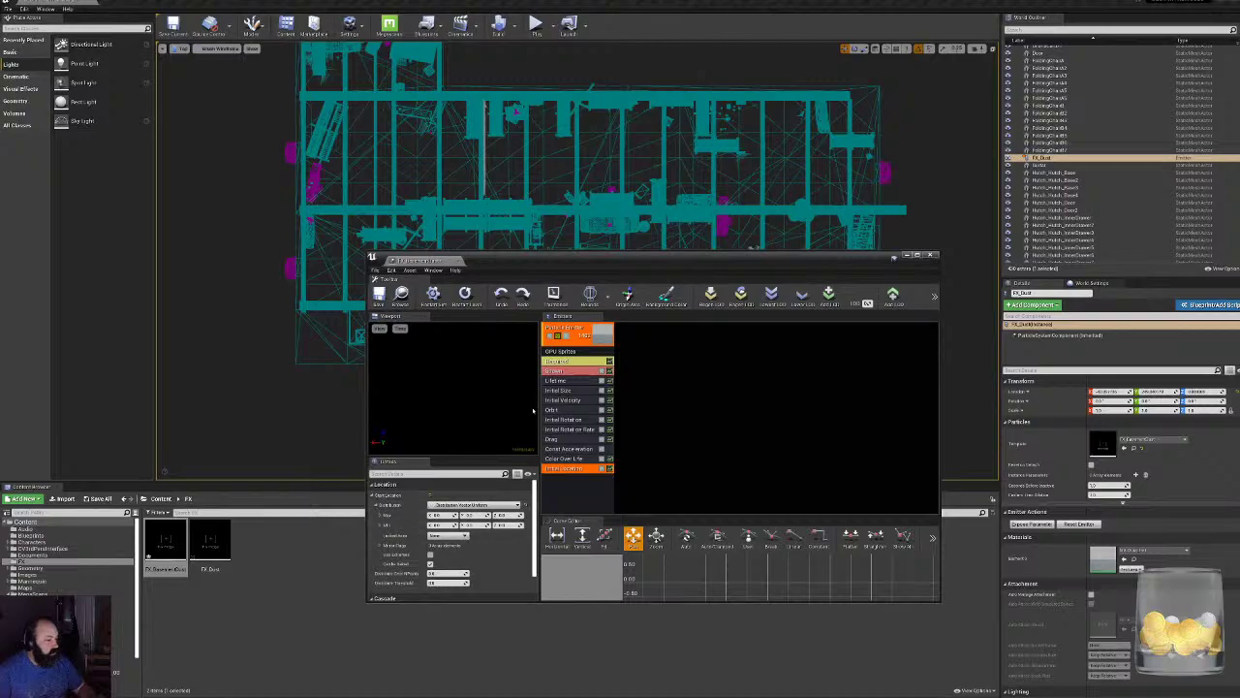
Measure the building's length in the Top view and set the Start Location maximum X and Y to 1500.
drag(581, 264, 546, 458)
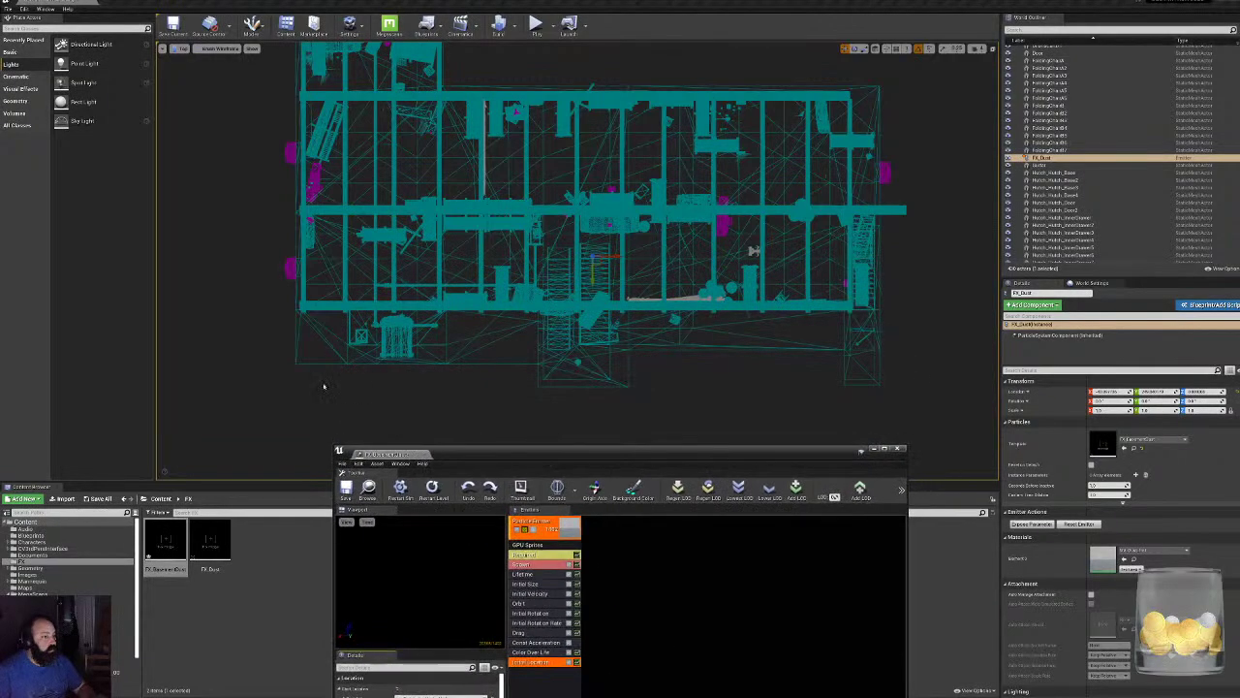
middle_drag(339, 385, 880, 387)
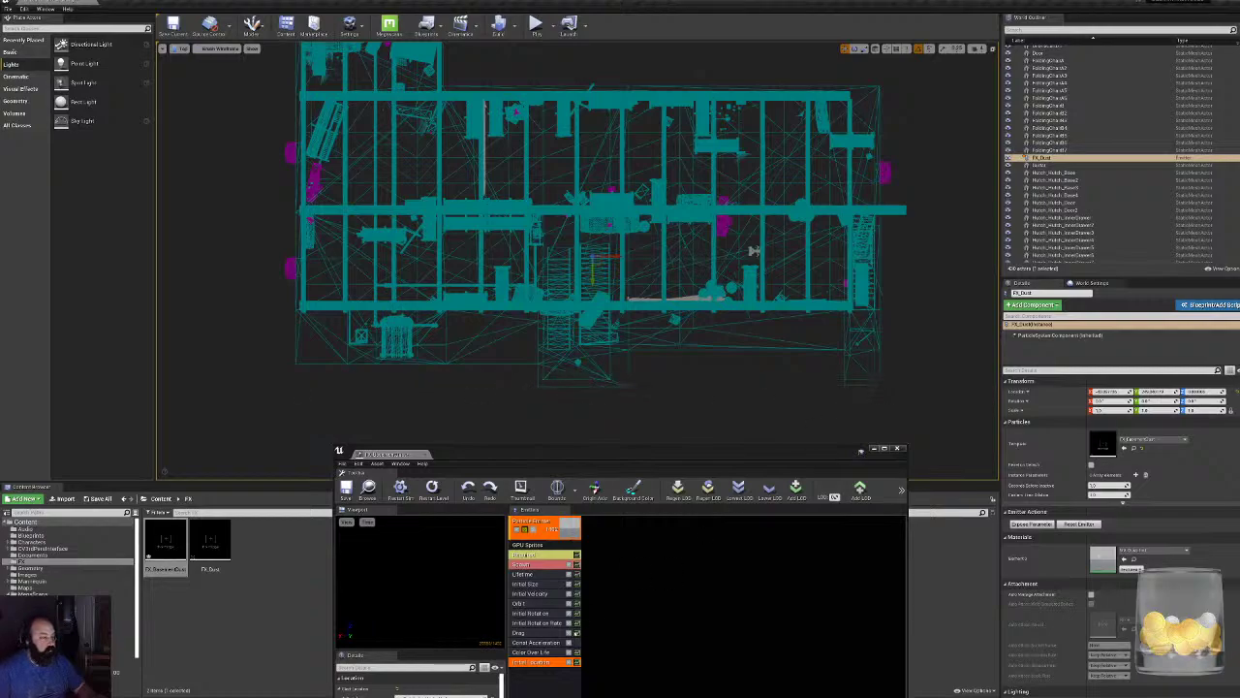
drag(530, 457, 545, 325)
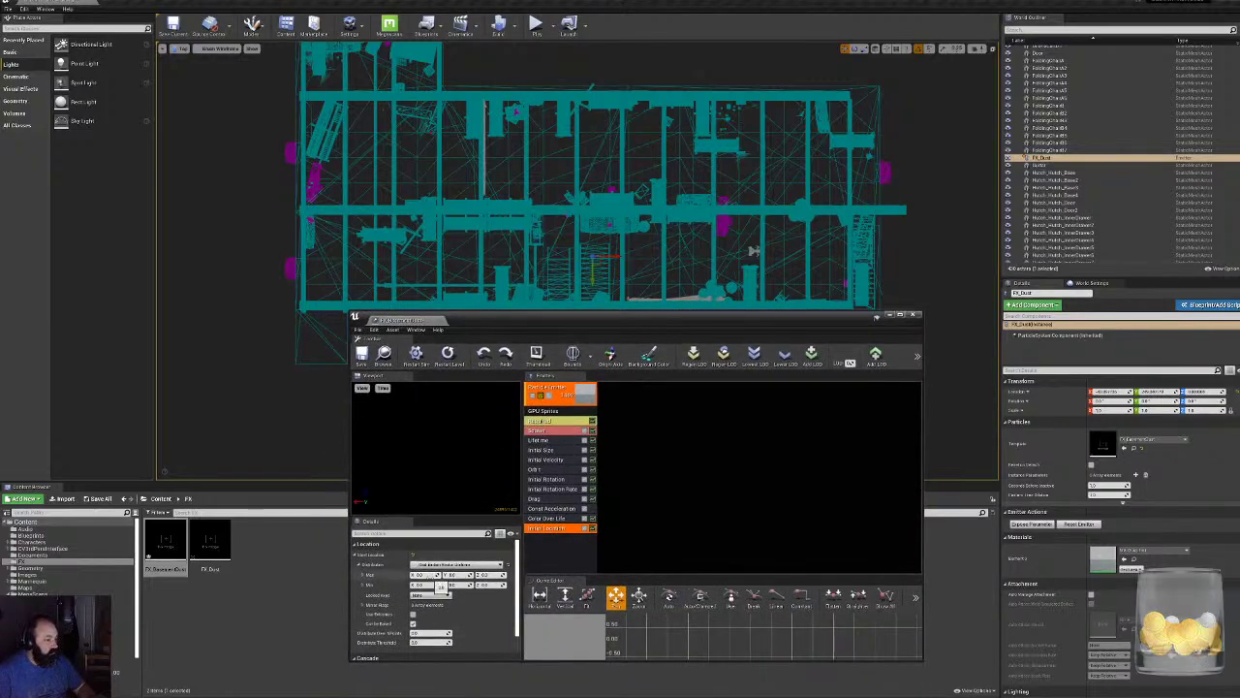
click(431, 575)
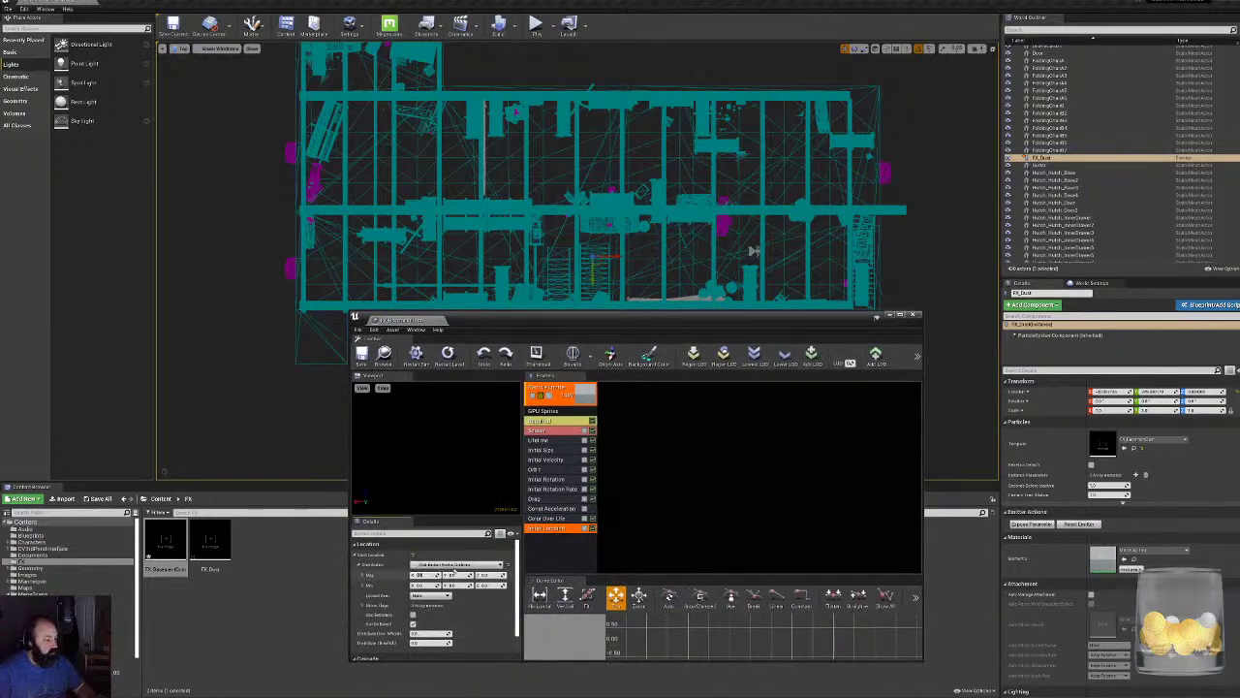
text(1500)
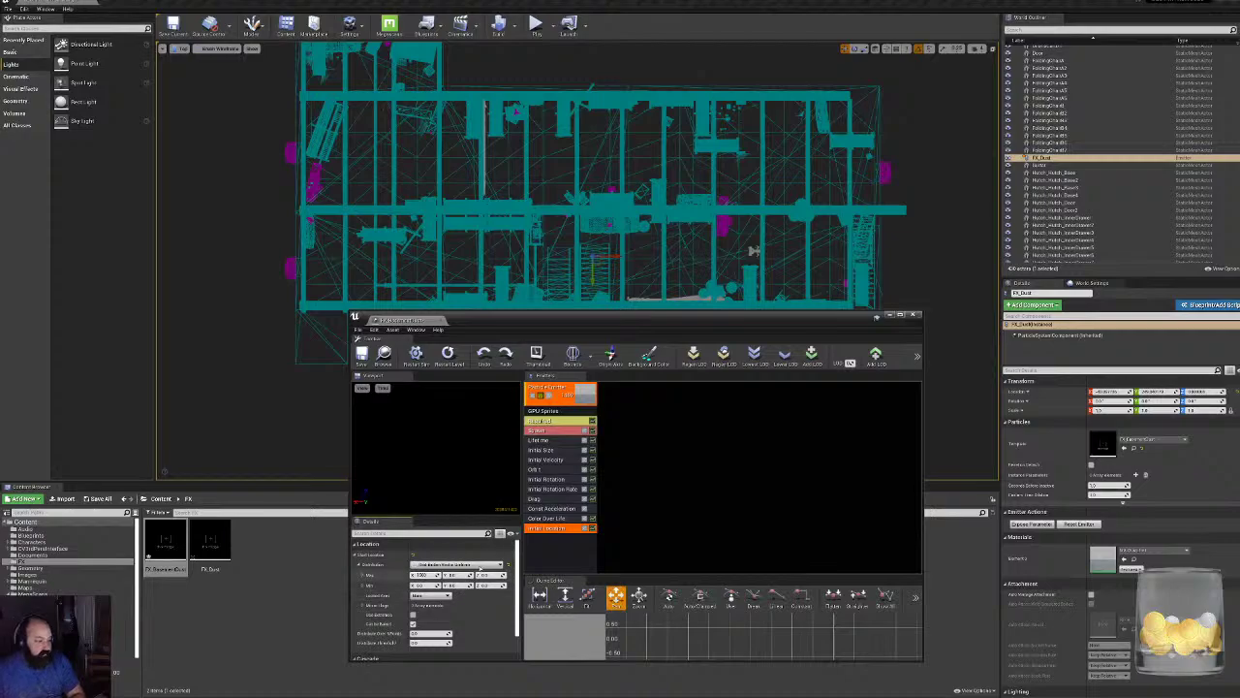
click(463, 575)
text(1500)
key(Return)
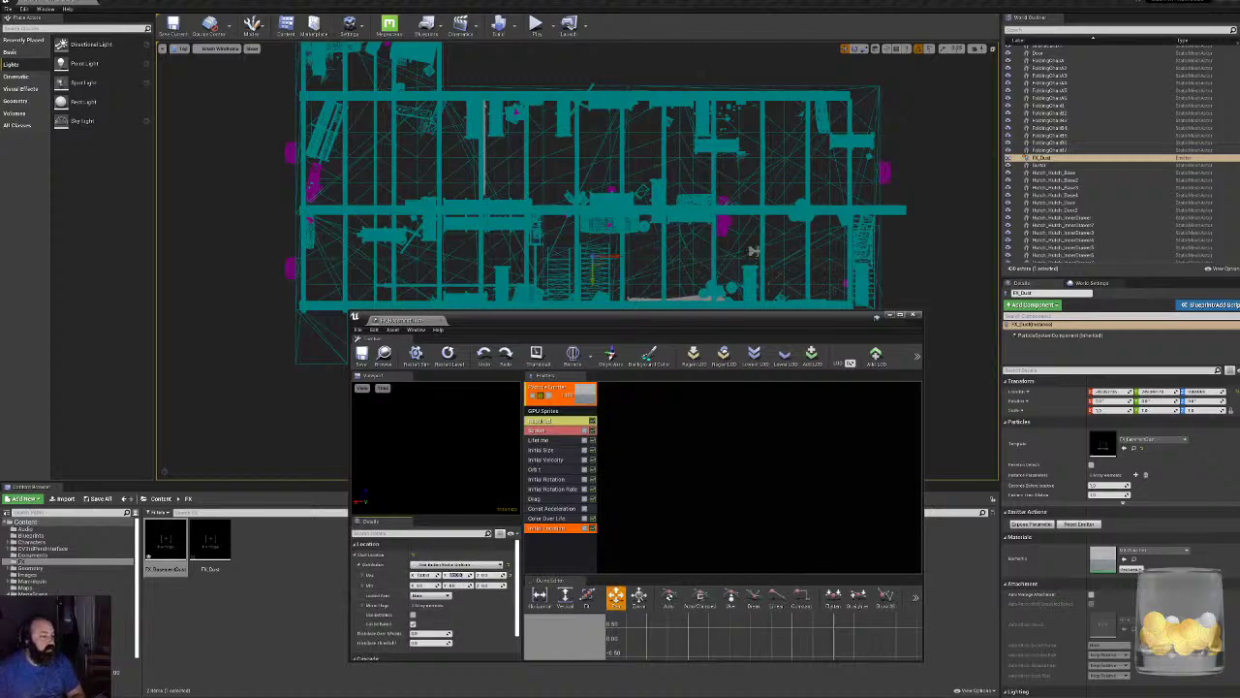
Set the Start Location minimum X to -1500 for the basement dust.
right_drag(712, 242, 661, 127)
scroll(661, 127, down, 2)
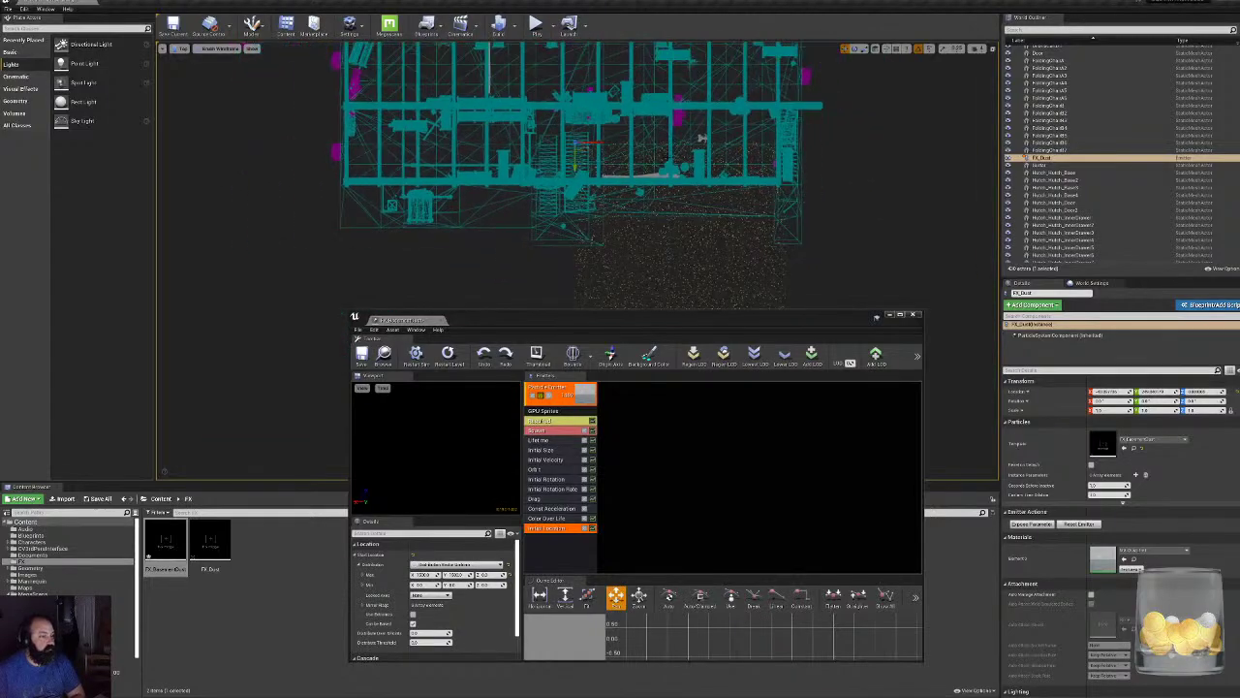
right_drag(697, 205, 644, 193)
scroll(659, 183, down, 2)
right_drag(741, 175, 733, 235)
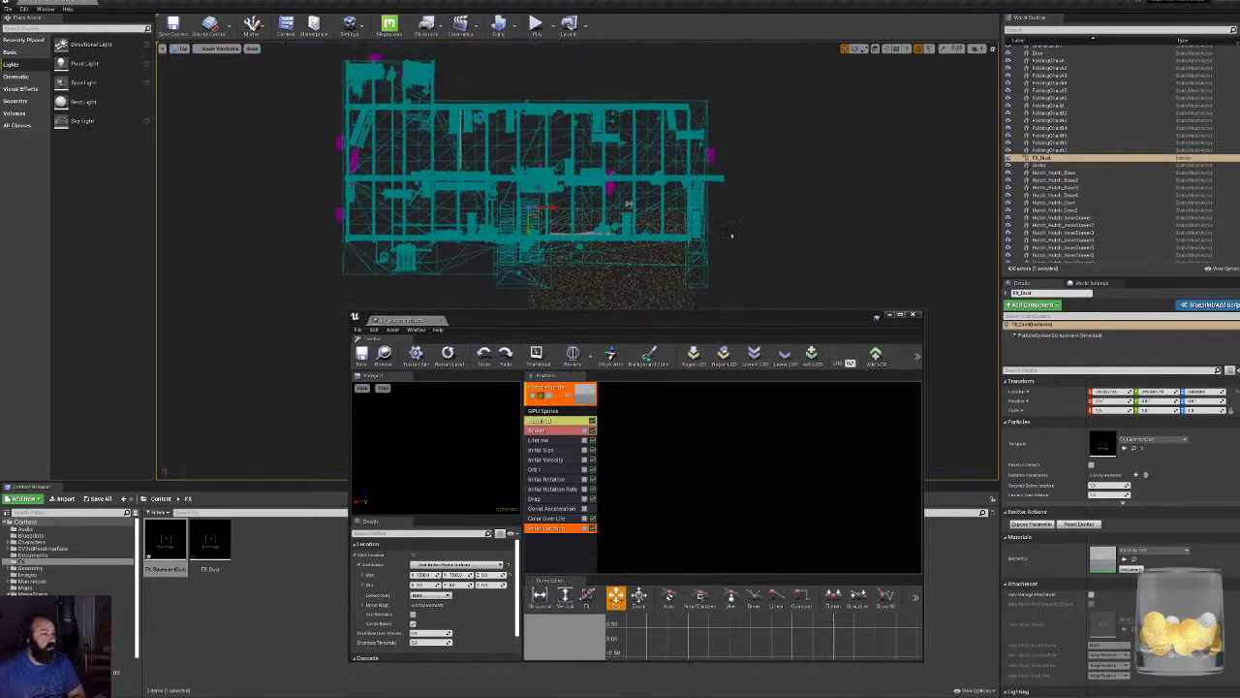
click(427, 585)
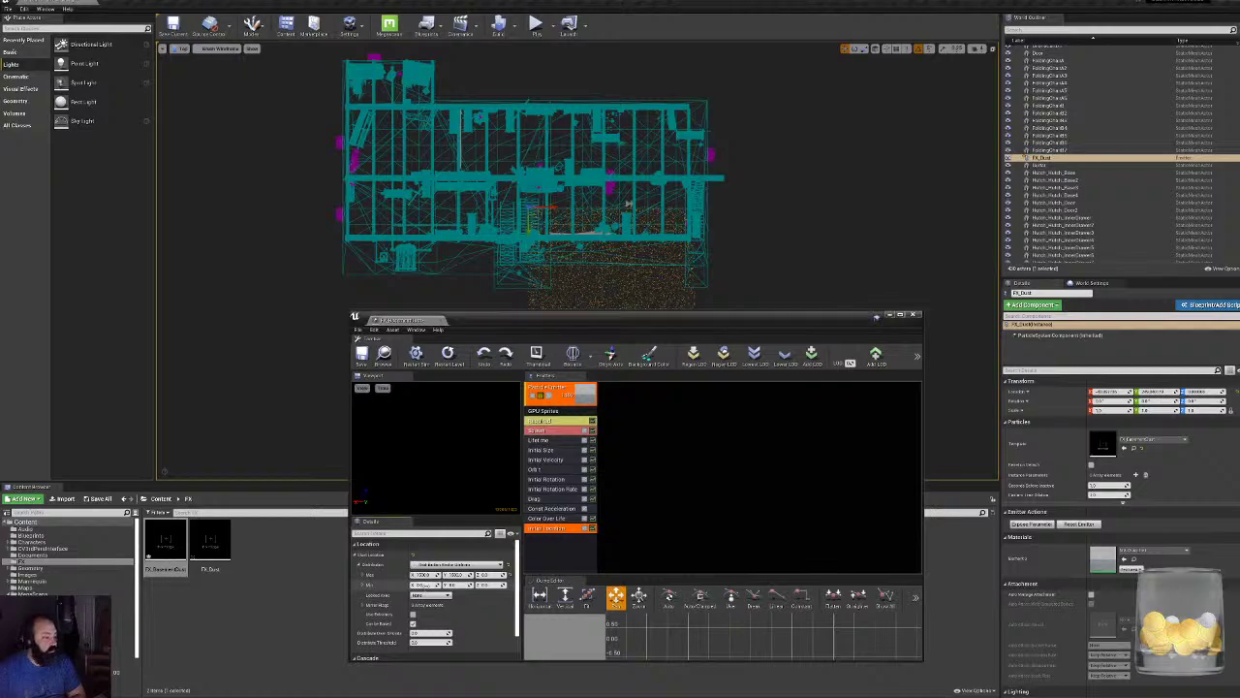
text(-150)
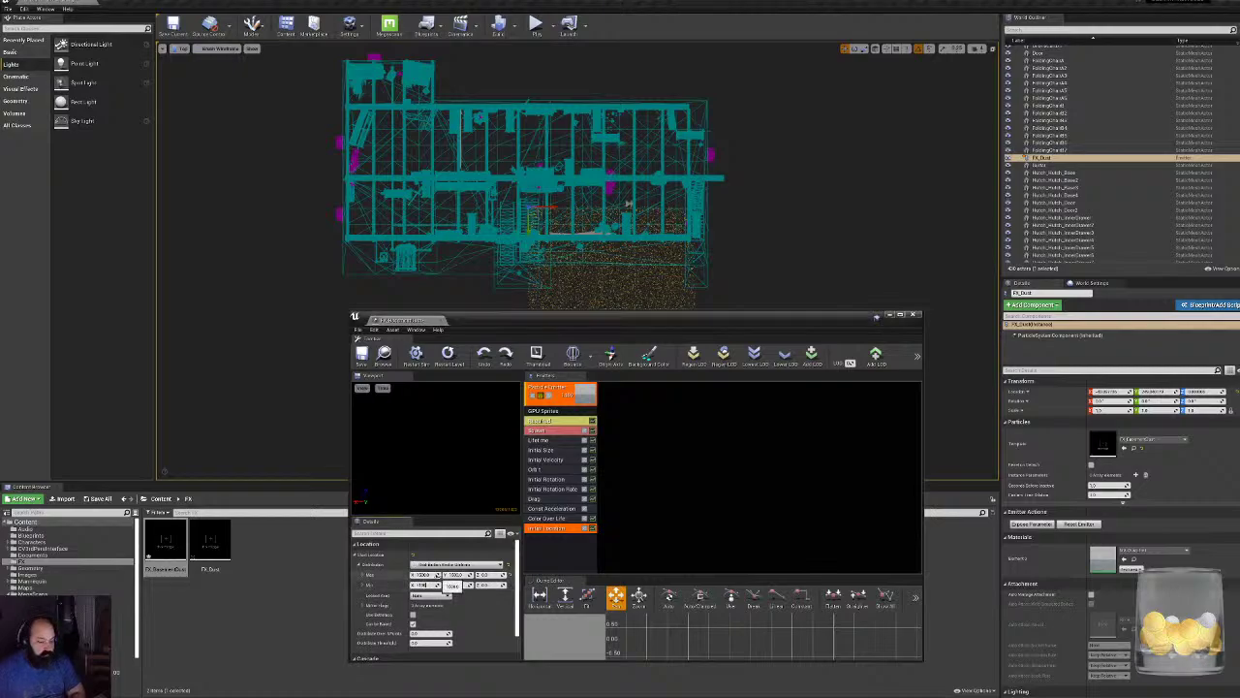
text(0)
key(Return)
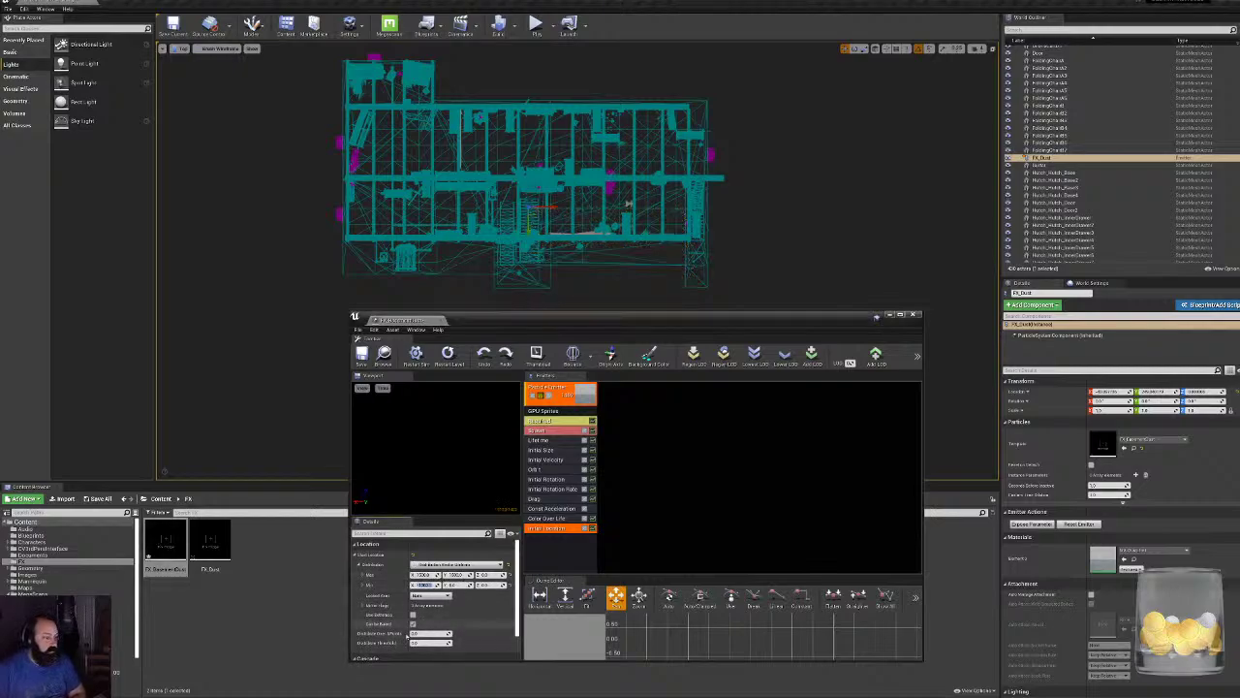
Reset the dust emitter's location in the level to its default and set the Start Location minimum Y to -1000.
drag(598, 321, 593, 384)
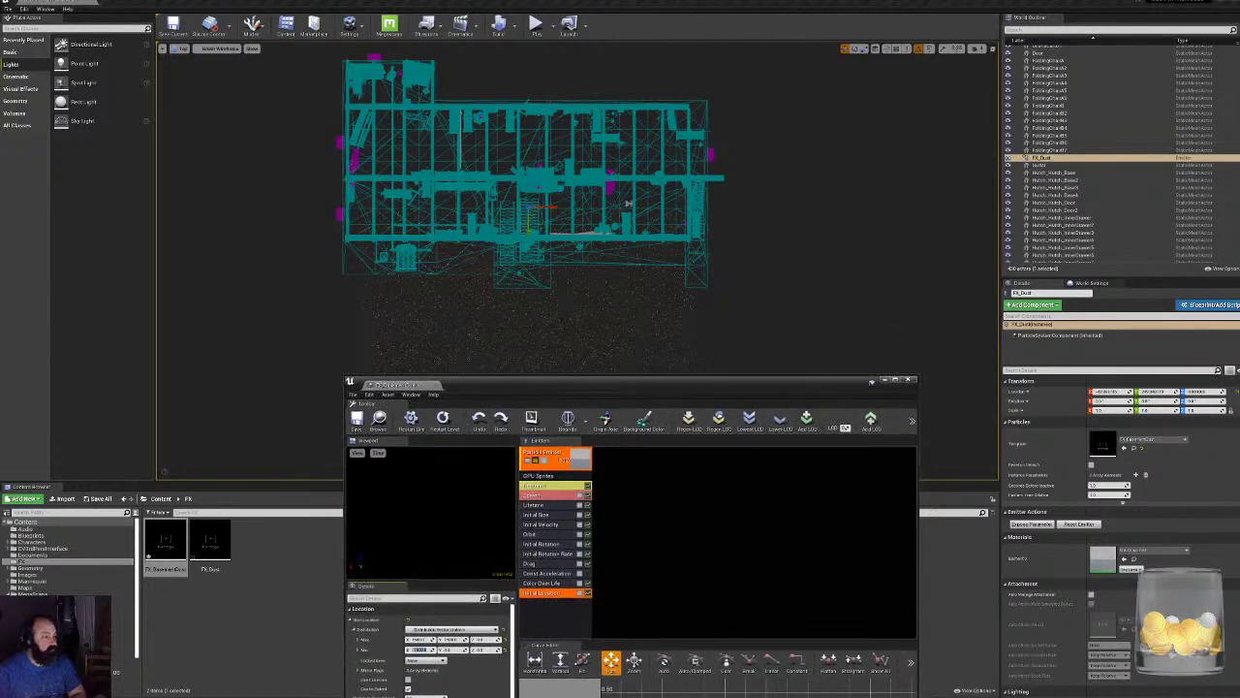
click(1237, 392)
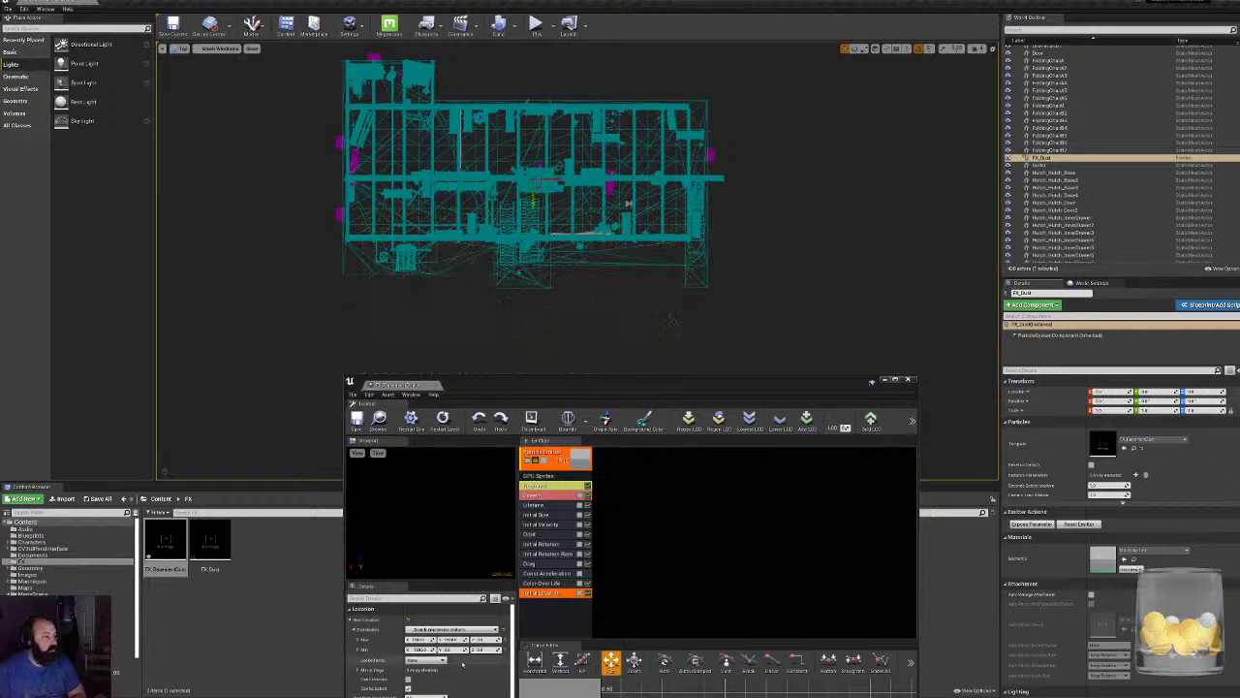
click(452, 650)
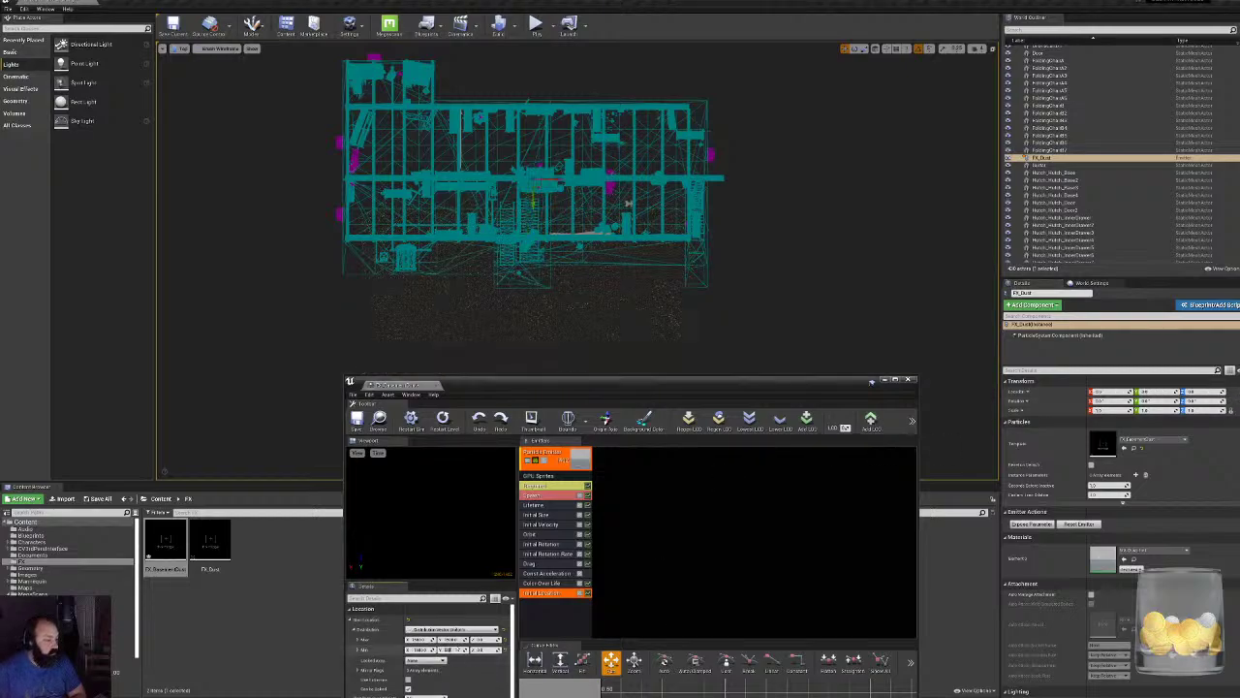
text(-100)
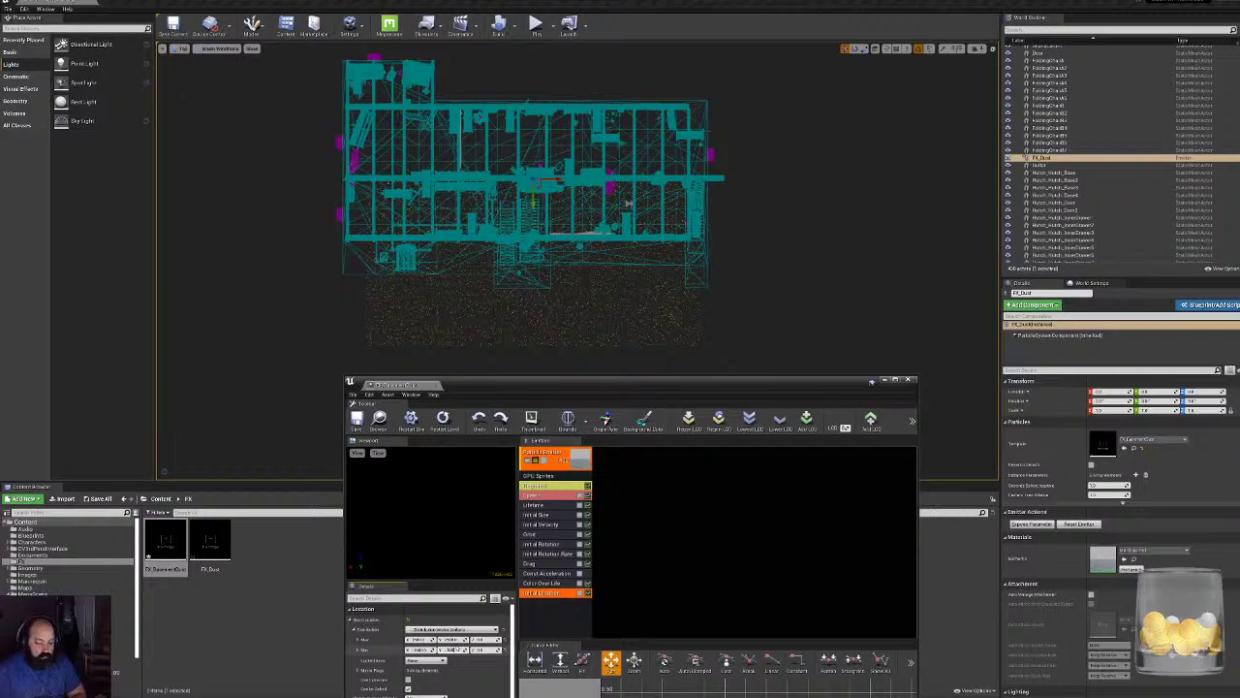
text(0)
key(Return)
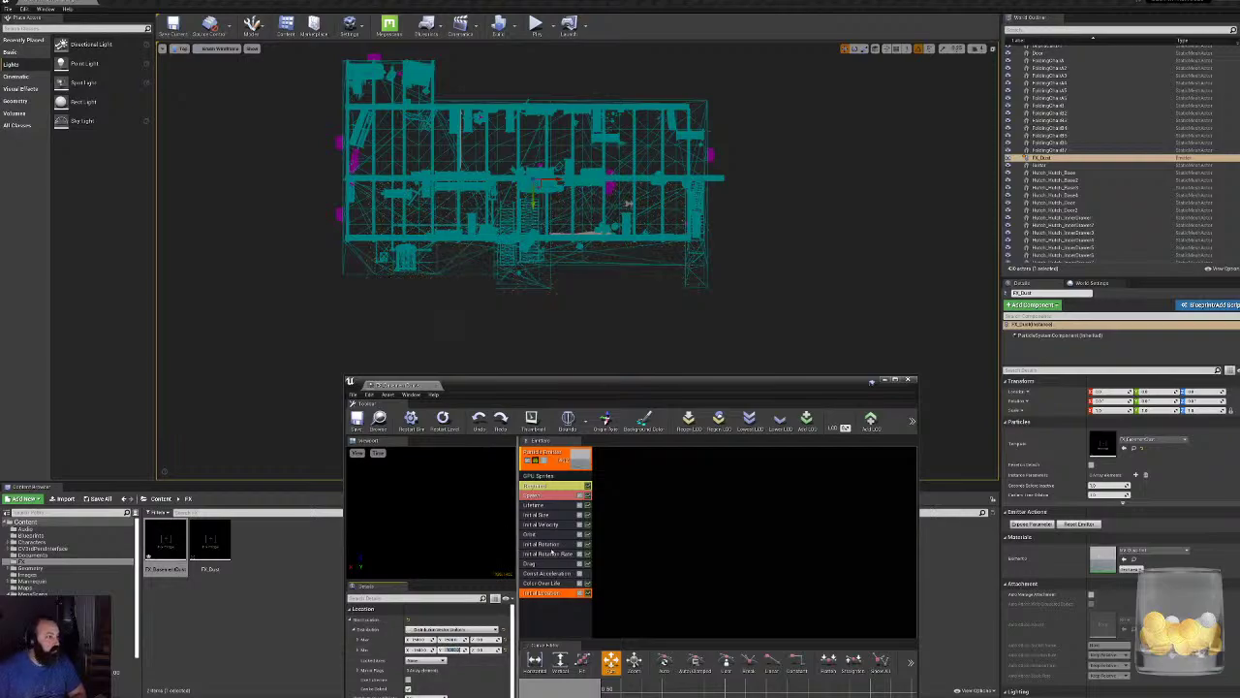
Set the Start Location maximum Y to 750 and minimum Y to -750 for the basement dust.
click(451, 640)
click(444, 640)
text(1000)
key(Return)
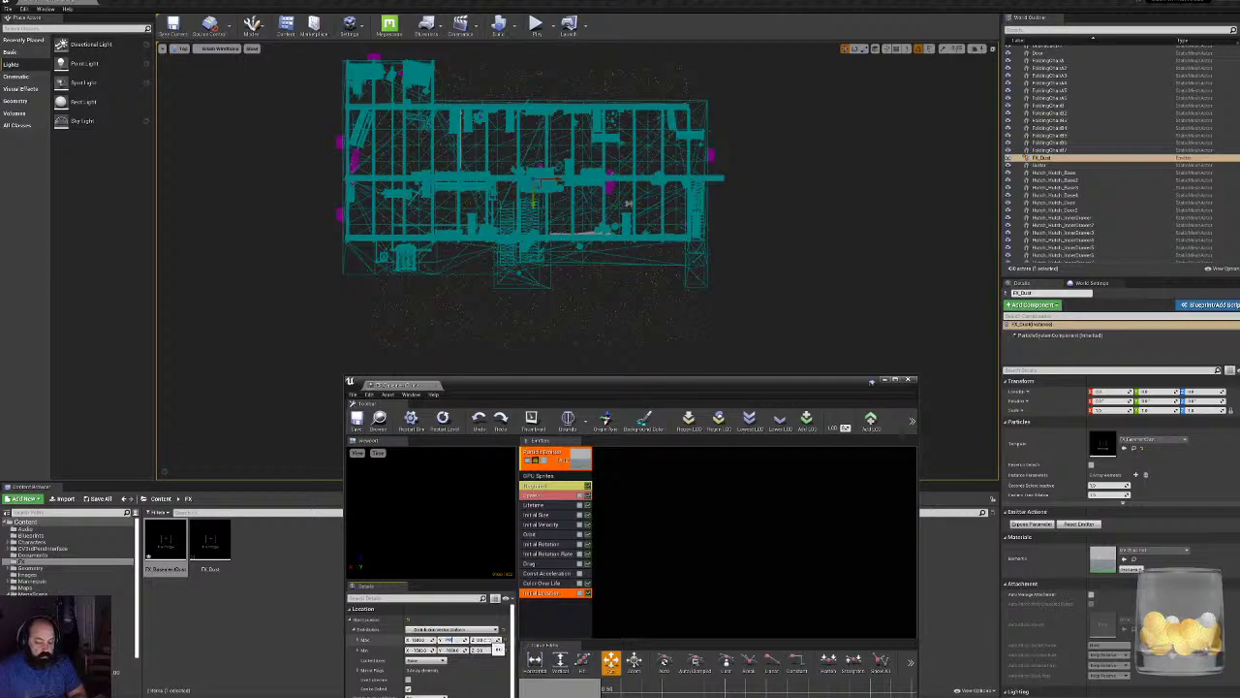
key(Return)
click(448, 650)
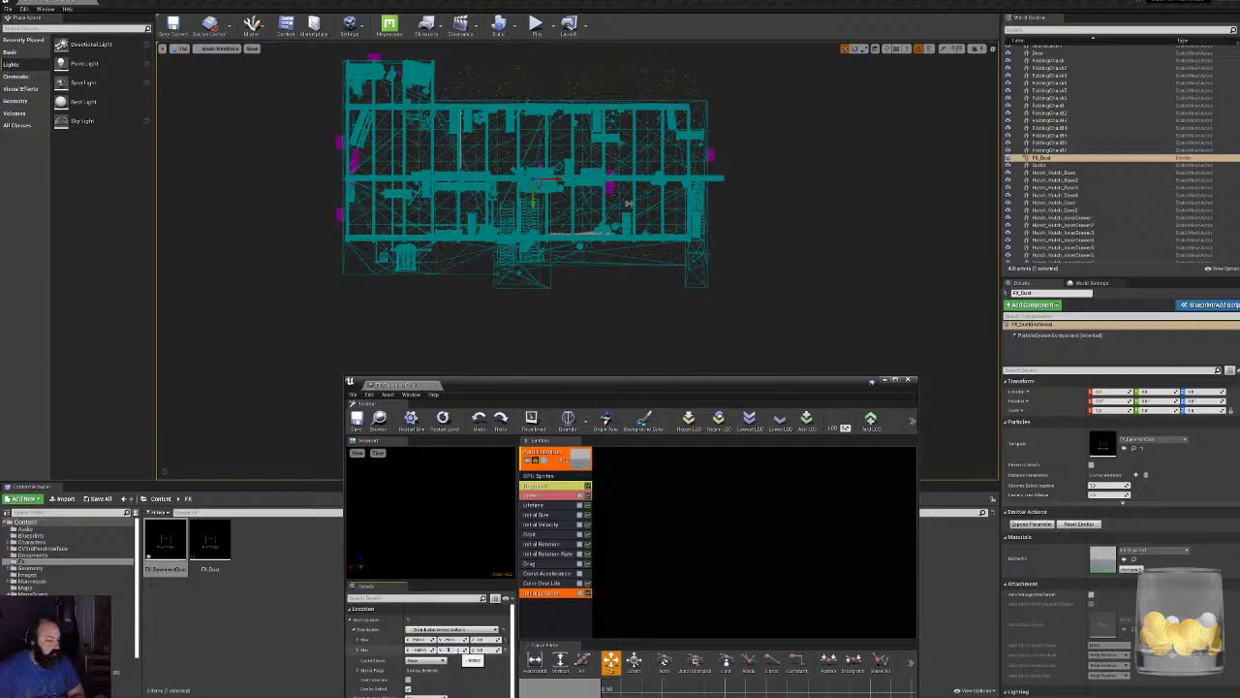
text(-750)
key(Return)
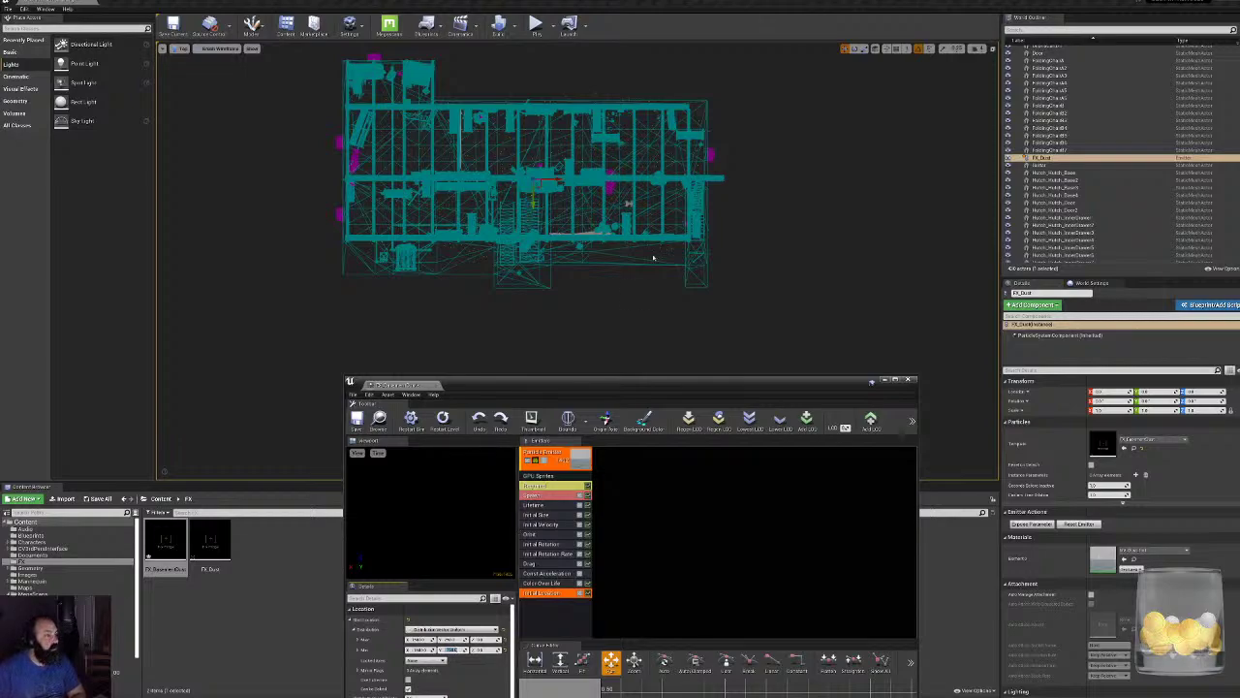
Shift the dust emitter over the building in the Top view and widen the Start Location Y range in both directions.
click(533, 206)
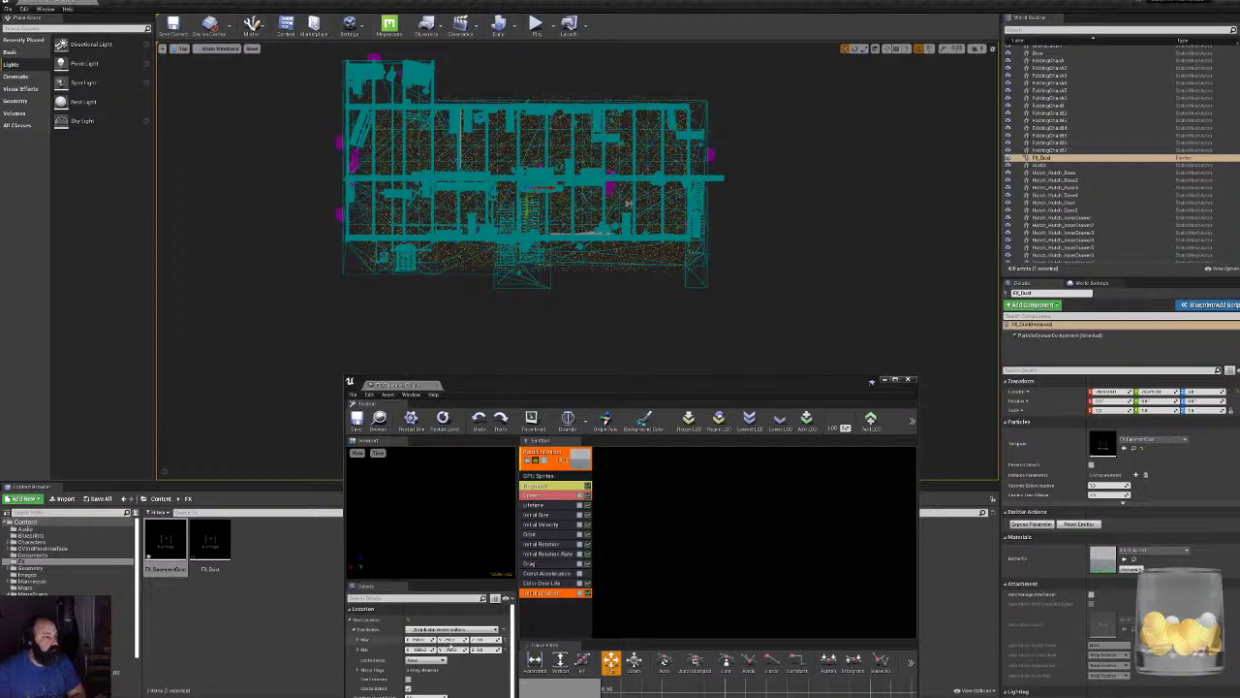
click(453, 640)
text(100)
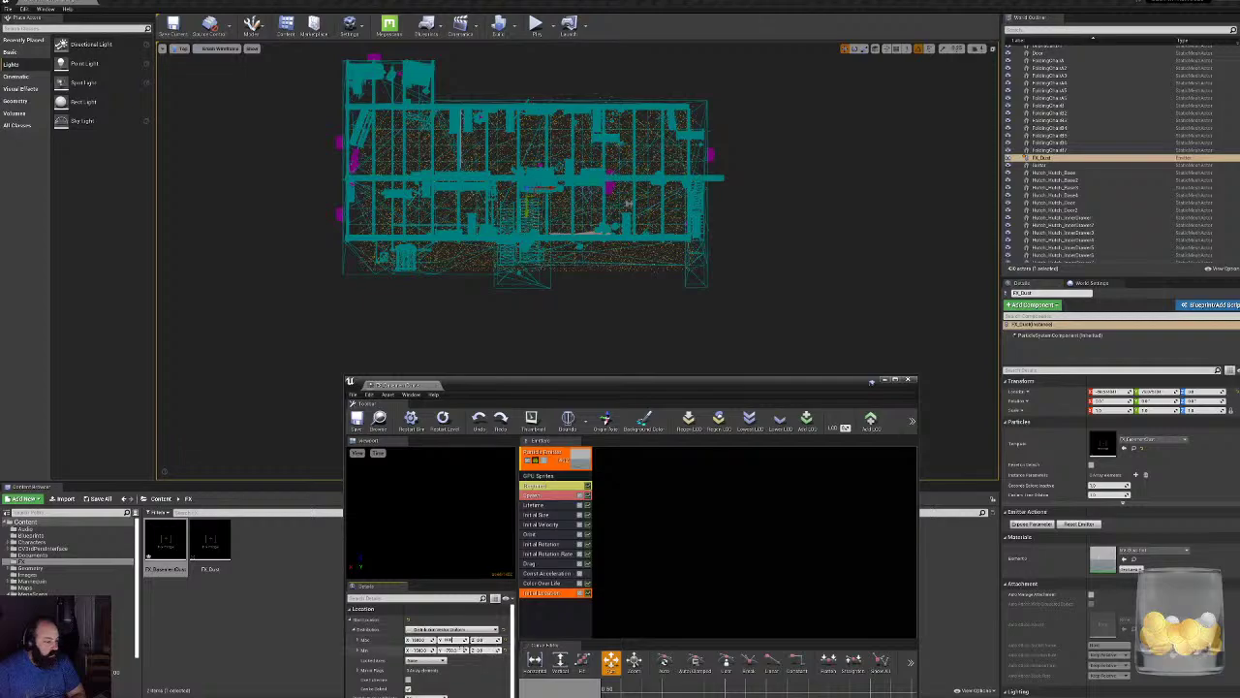
key(Return)
click(453, 650)
text(-1000)
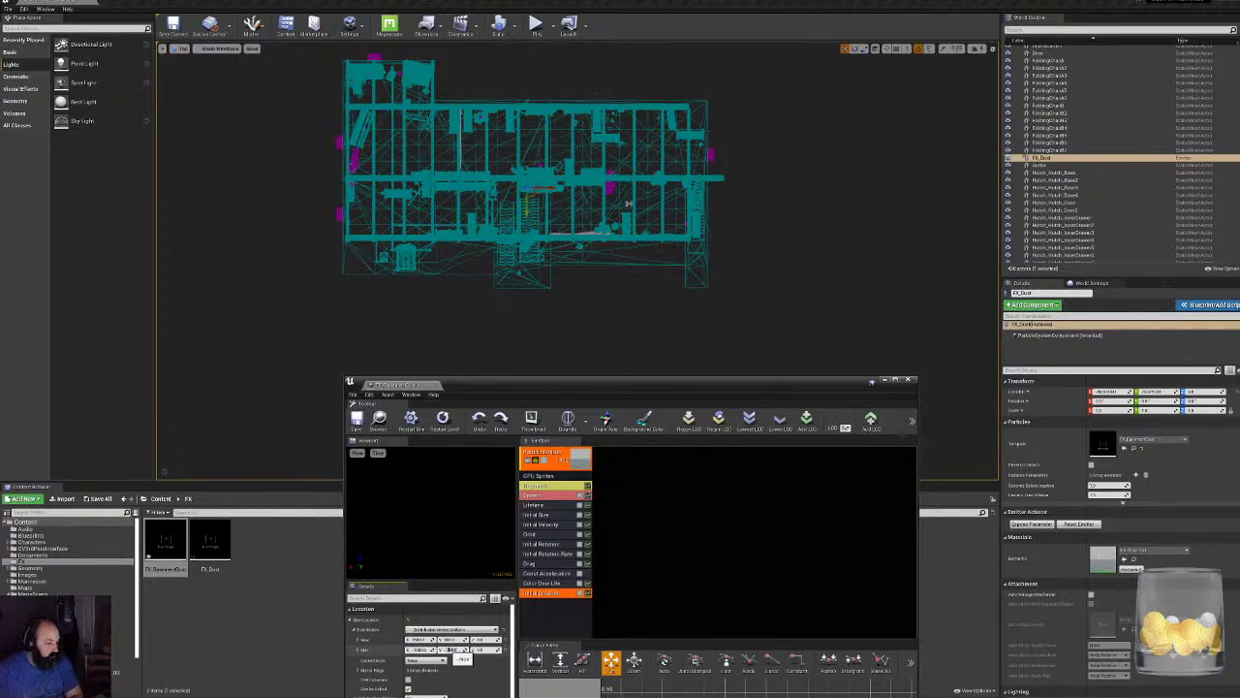
text(00)
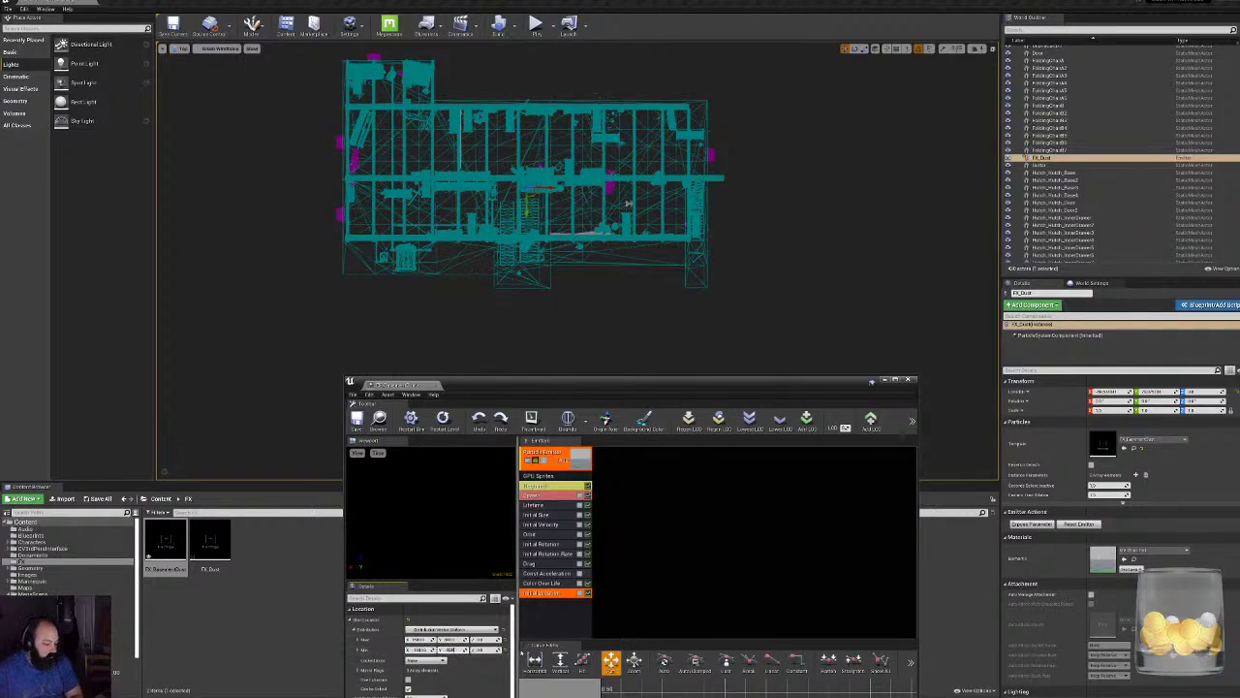
key(Return)
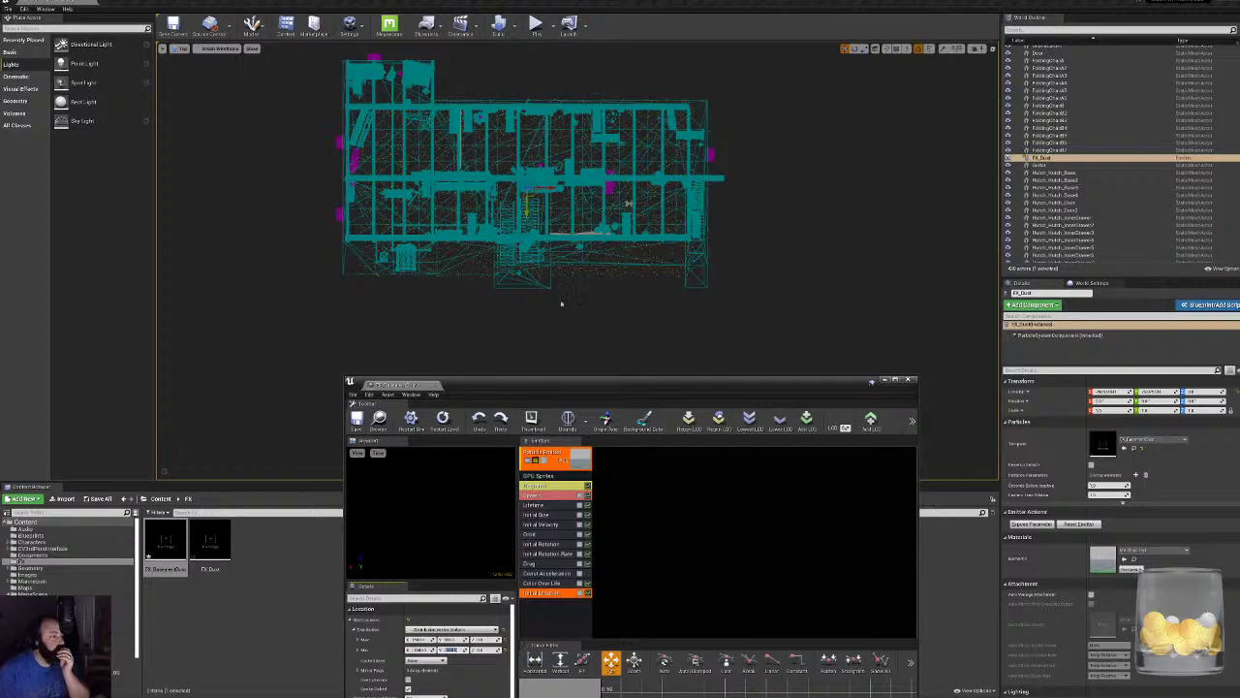
Centre the dust emitter on the building in the Top view and raise it to about mid-room height in the Left view.
click(452, 640)
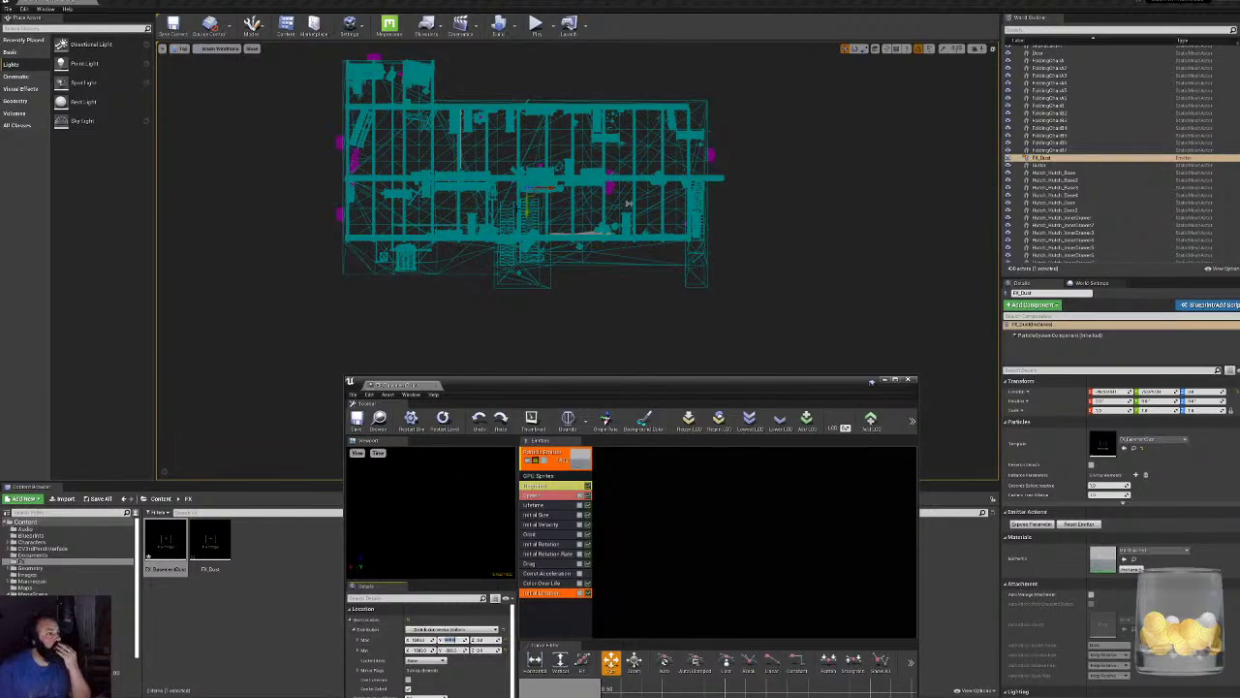
drag(528, 211, 529, 191)
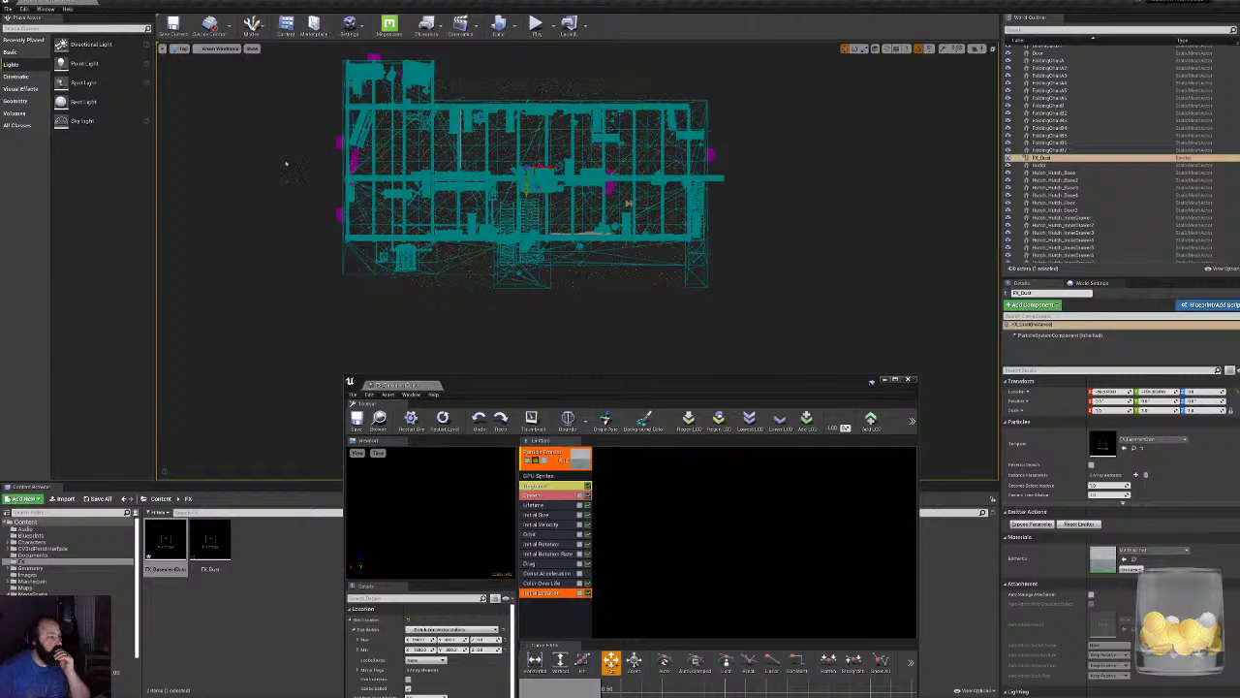
click(178, 48)
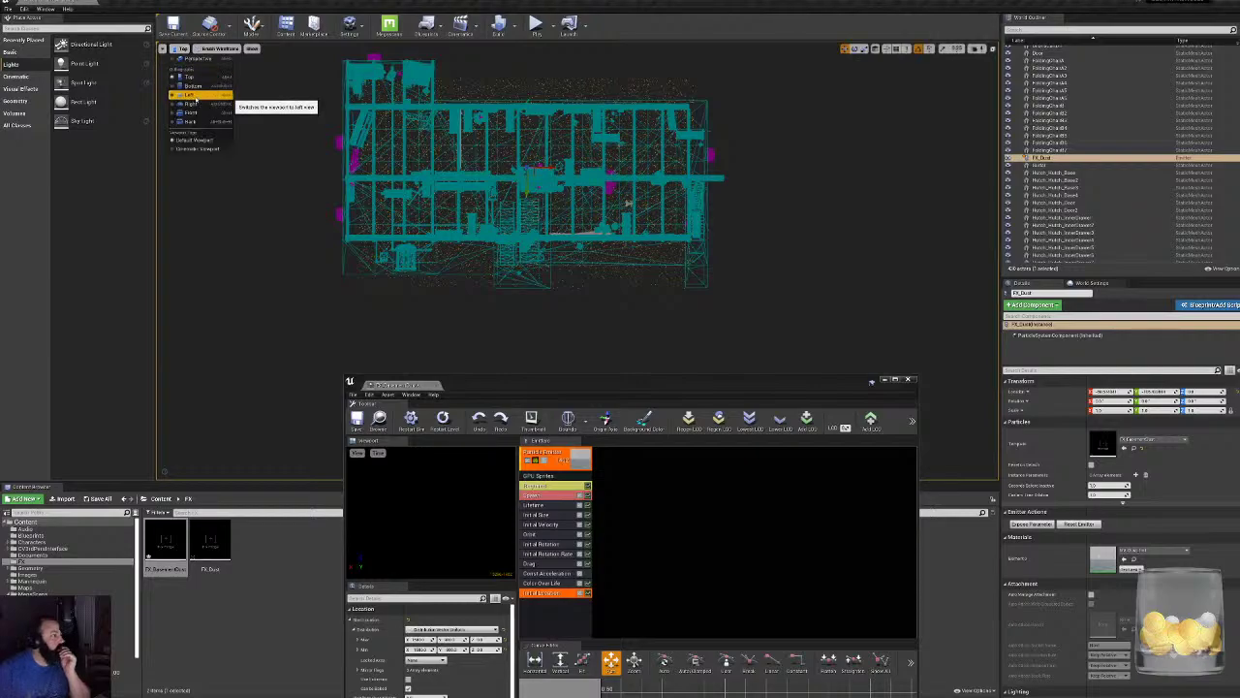
click(201, 105)
scroll(582, 325, up, 3)
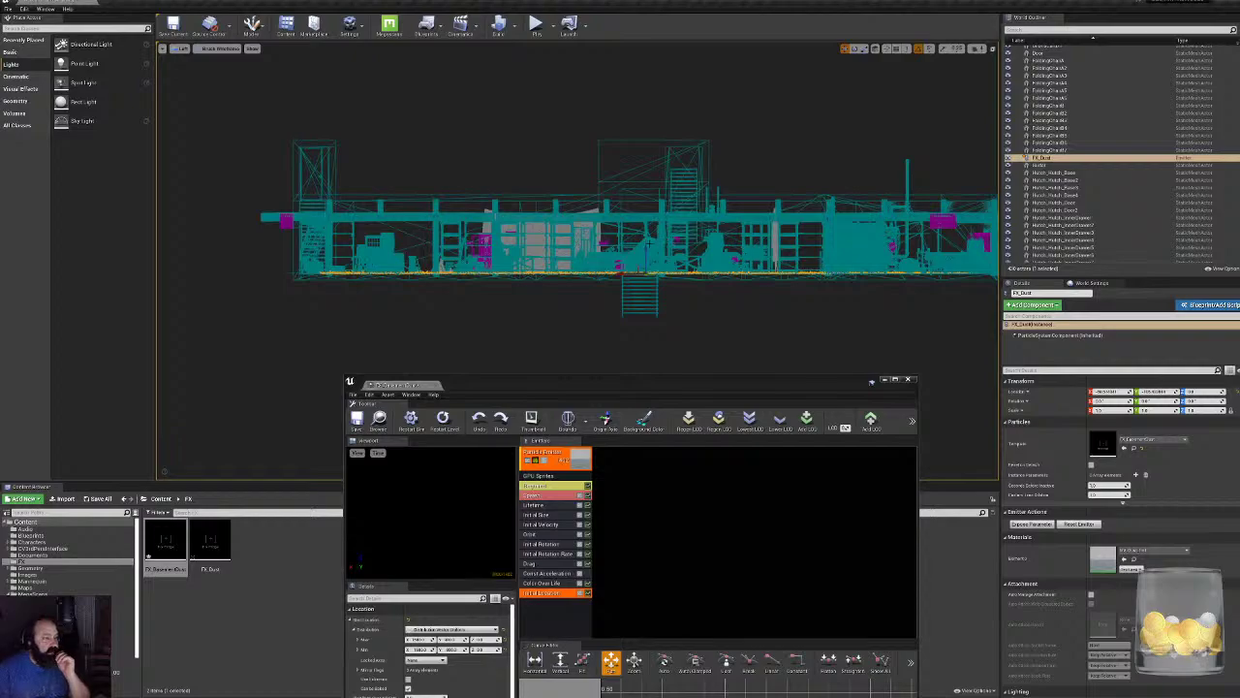
drag(646, 250, 639, 212)
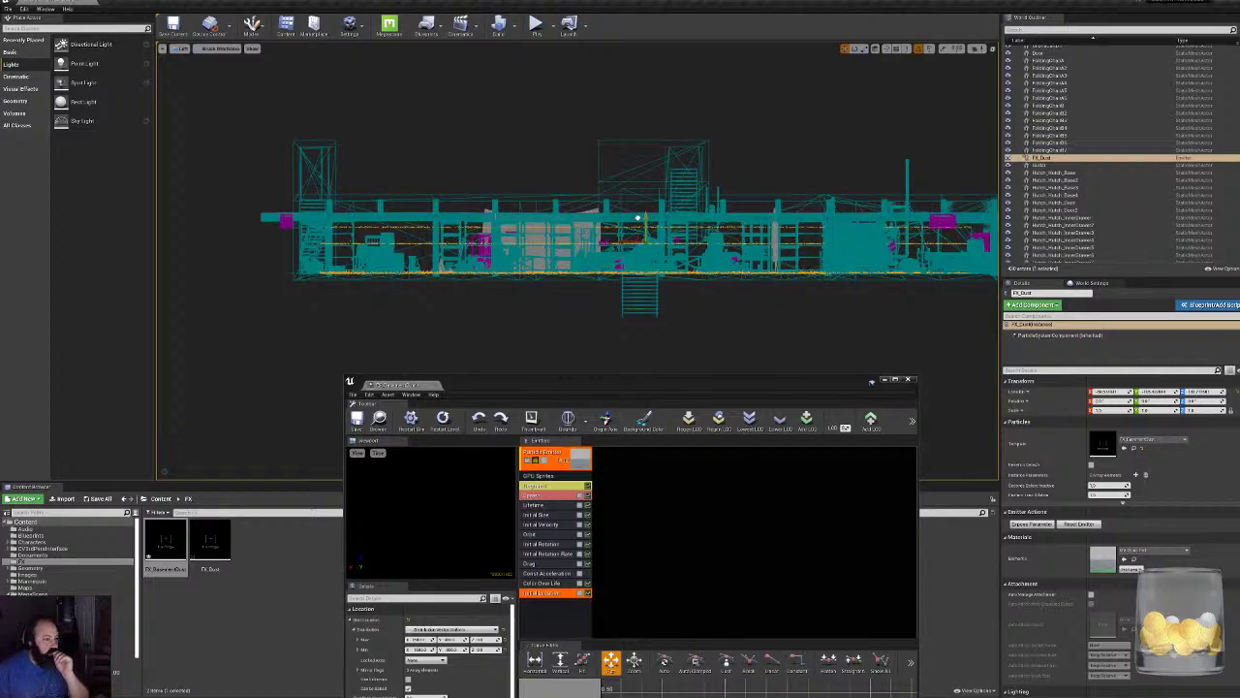
Measure the basement's height in the Left view, fit the Start Location Z range to it and close the particle editor.
drag(630, 388, 652, 342)
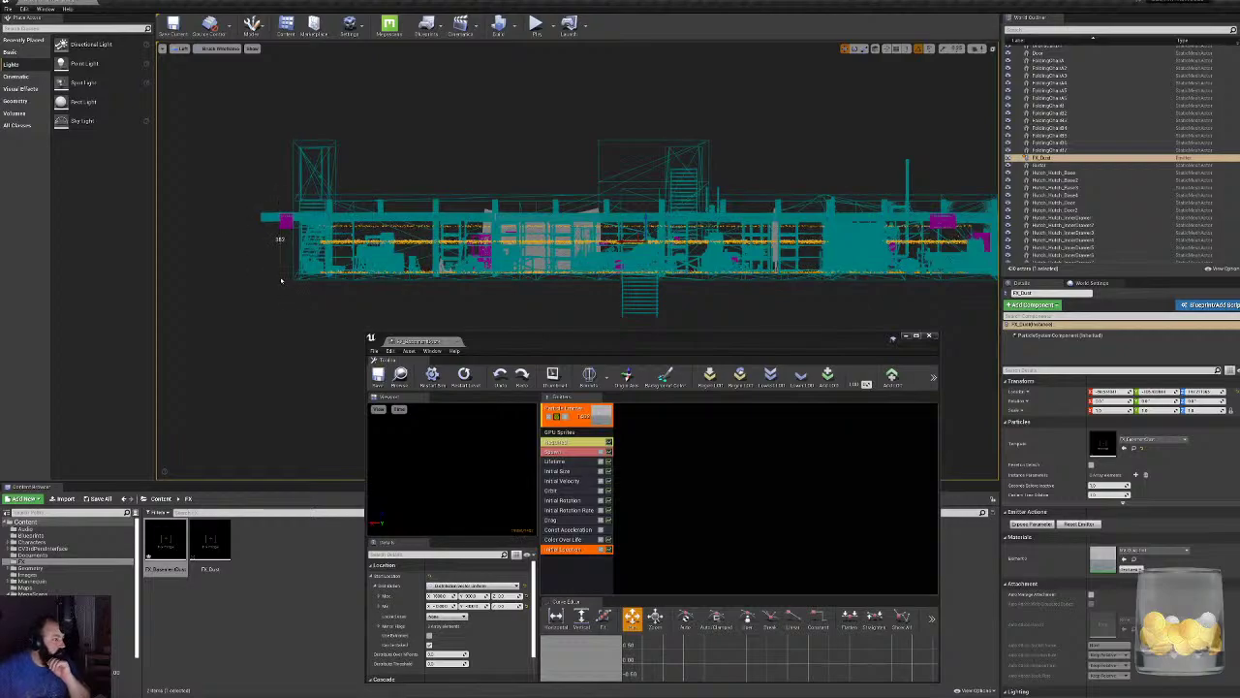
drag(639, 343, 660, 266)
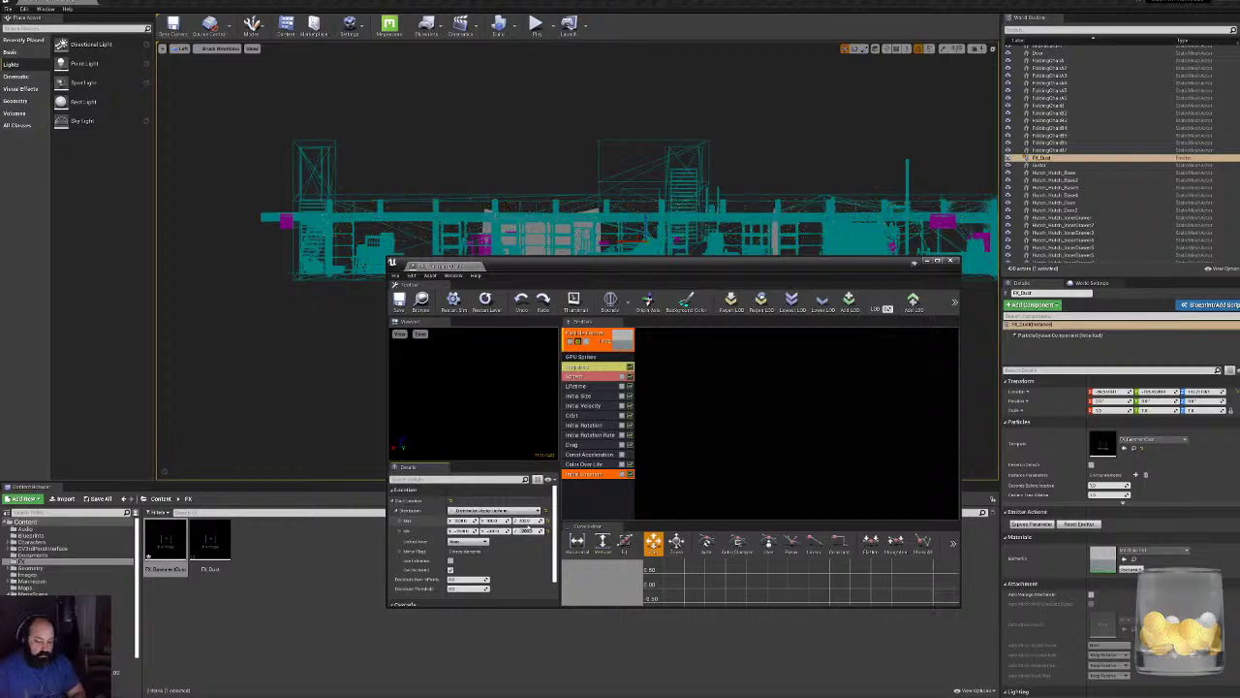
click(950, 260)
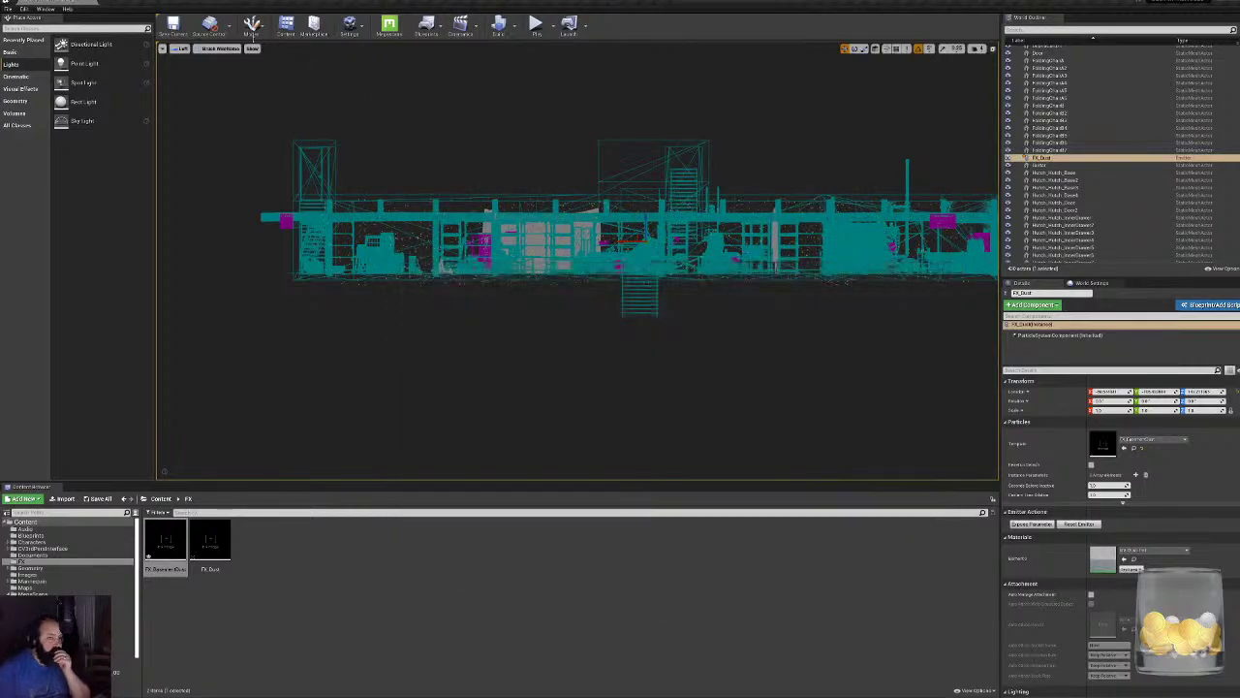
Switch to the Perspective view and inspect the dust inside the basement with the emitter deselected.
click(179, 49)
click(194, 60)
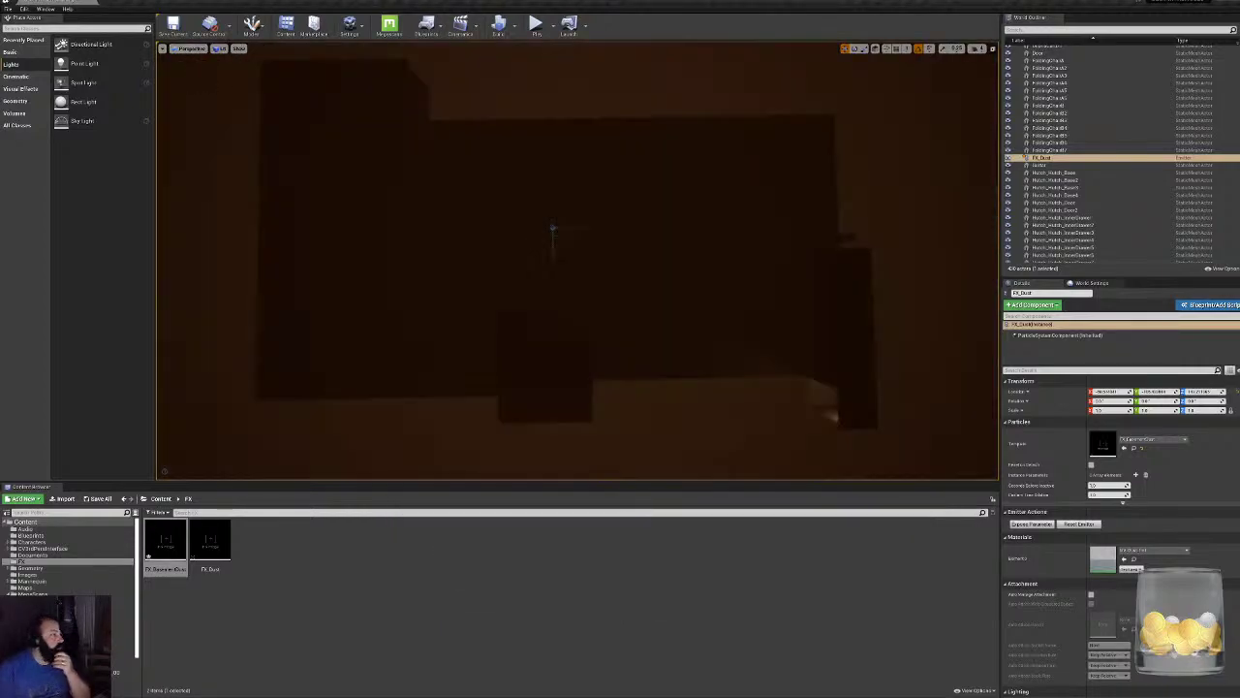
right_drag(577, 259, 608, 254)
key(Escape)
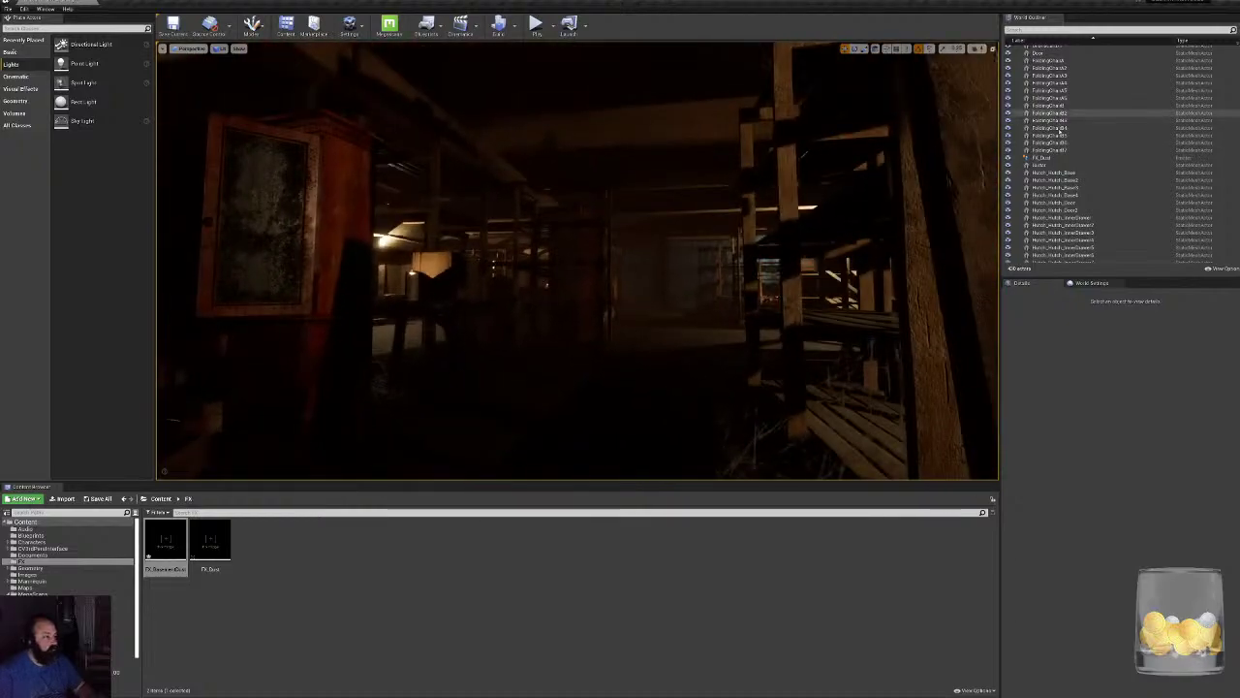
Select the FX_Dust emitter in the level and open the basement dust particle system at its Initial Size module.
click(1045, 158)
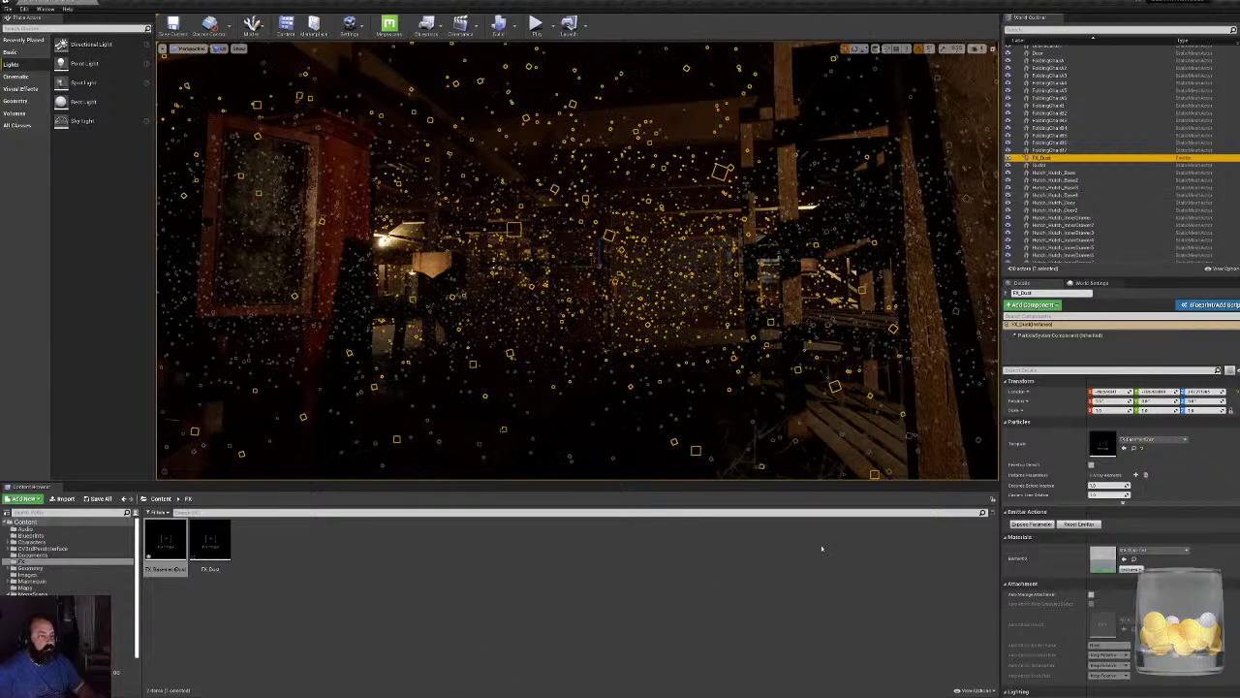
double_click(167, 541)
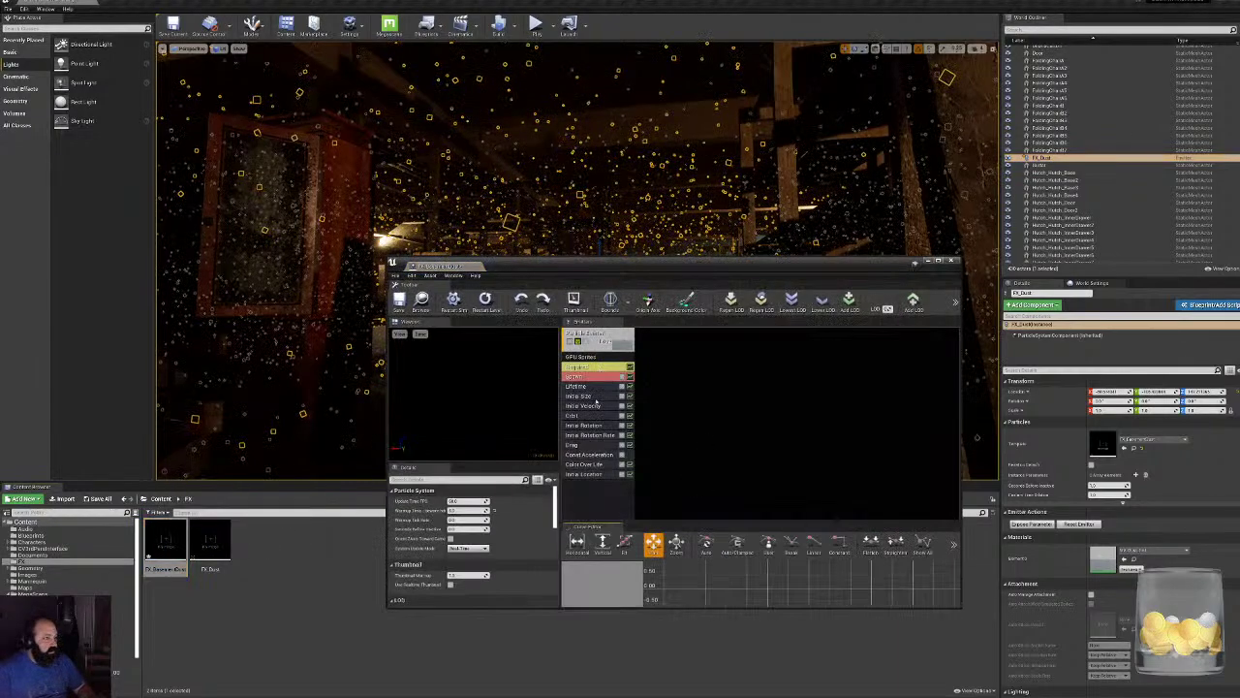
click(592, 397)
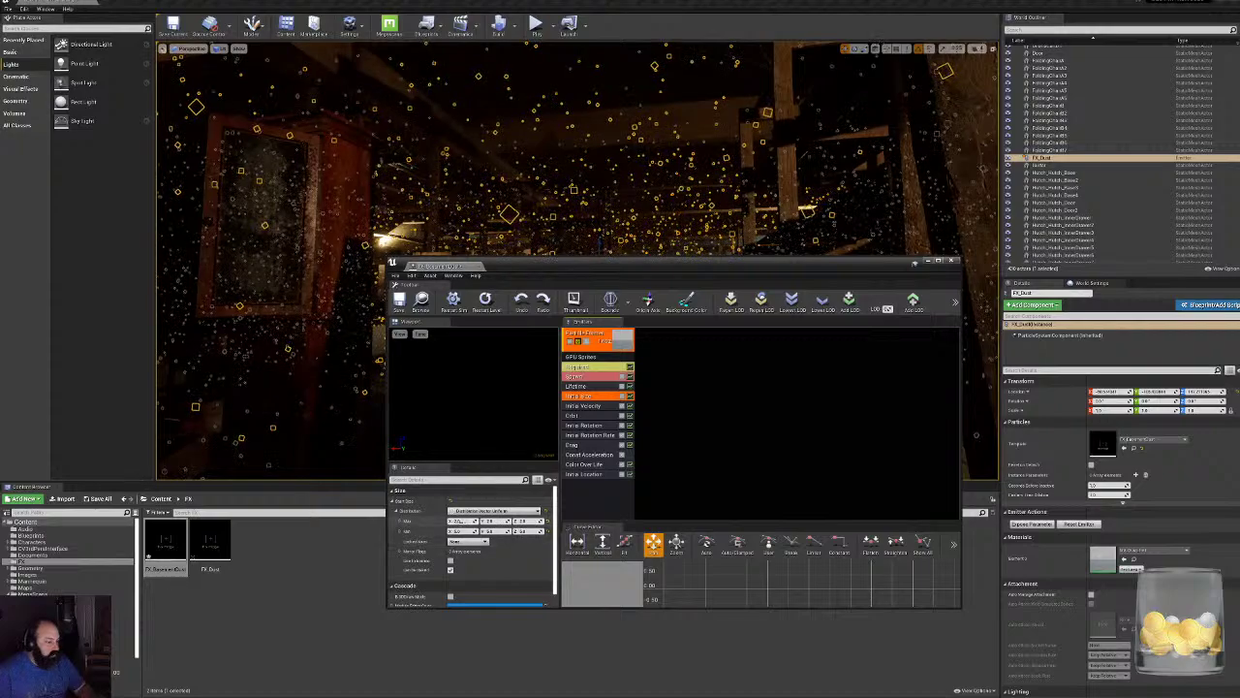
Set the dust's Start Size maximum to 5 on X, Y and Z.
click(460, 521)
text(0)
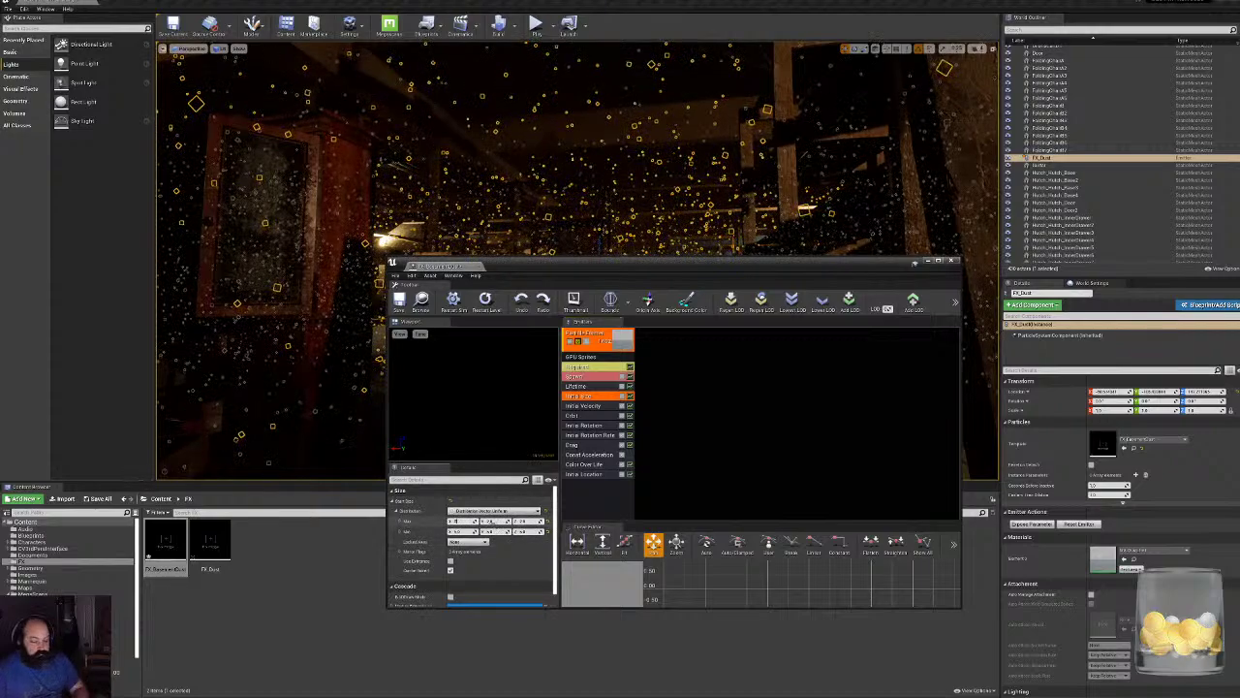
click(492, 522)
text(5)
click(526, 521)
text(5)
key(Return)
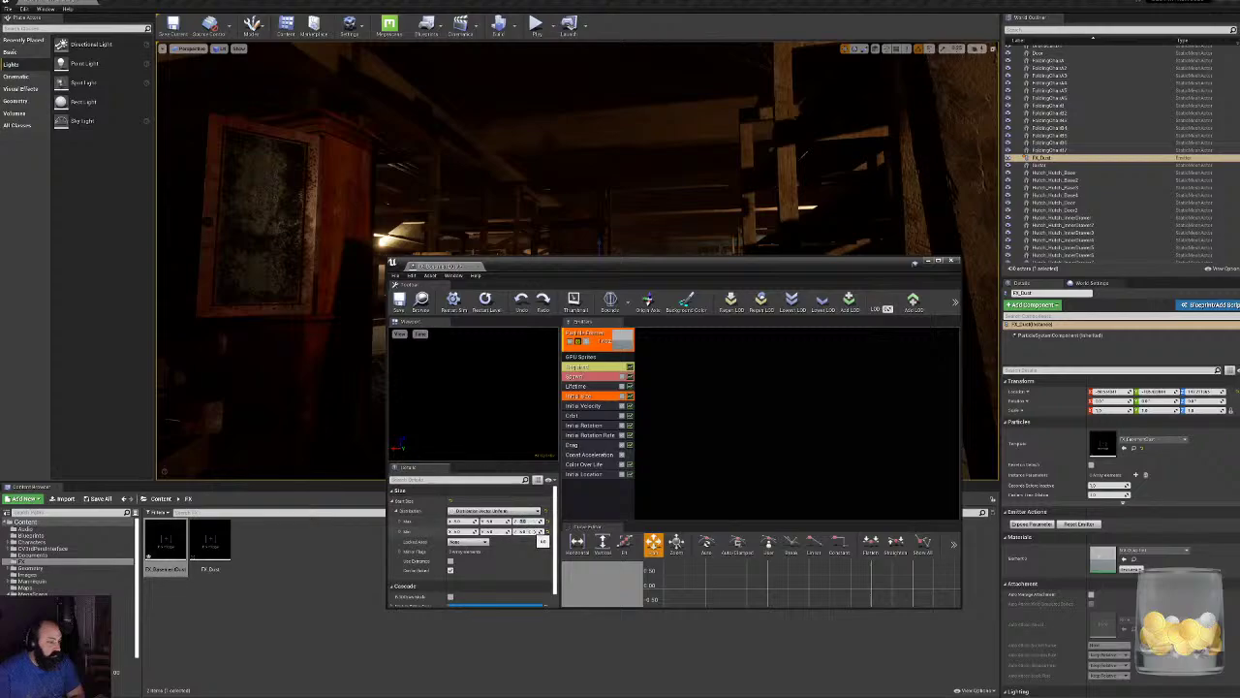
Set the dust's Start Size minimum to 10 on X, Y and Z.
click(530, 531)
text(10)
click(494, 531)
text(10)
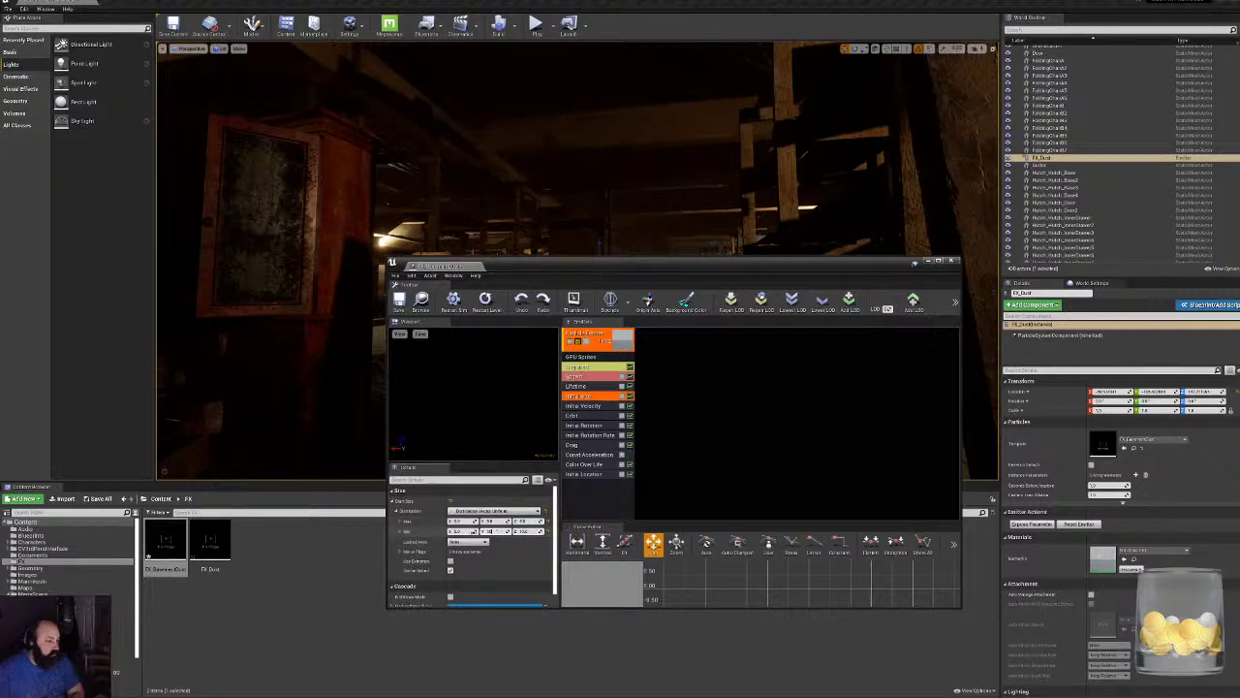
click(464, 531)
text(10)
key(Return)
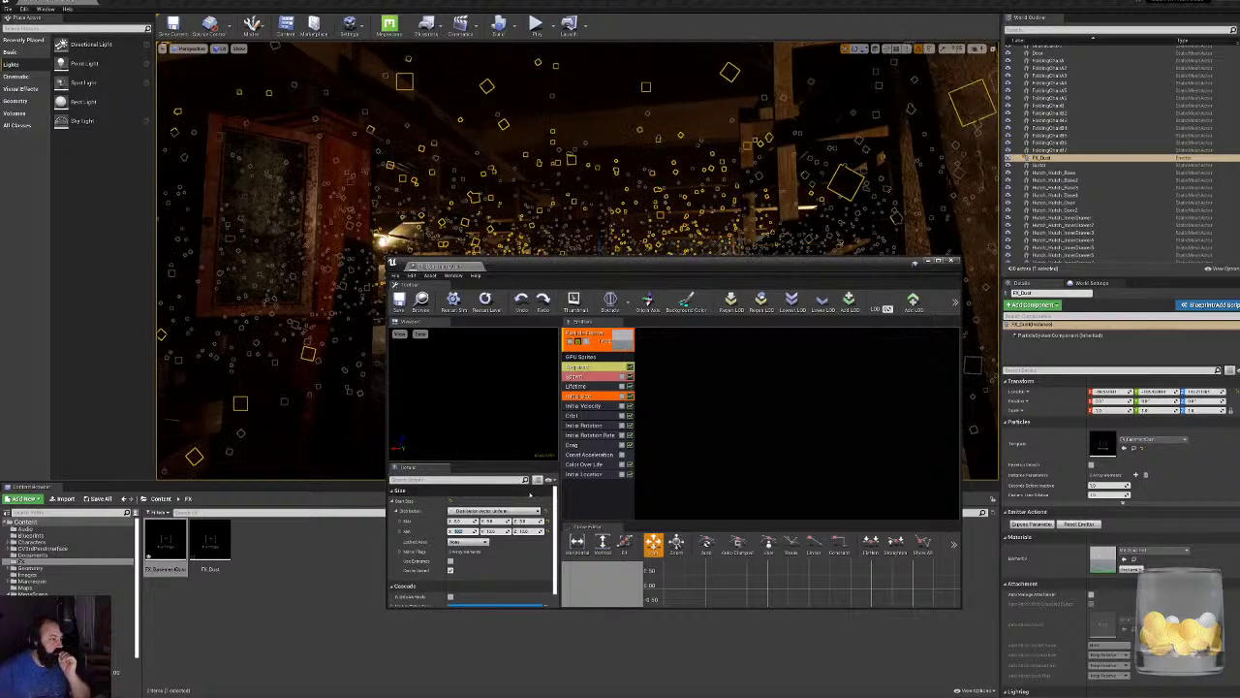
Move the particle editor out of the way and inspect the resized dust around the basement in game view.
drag(785, 267, 782, 272)
drag(762, 495, 762, 500)
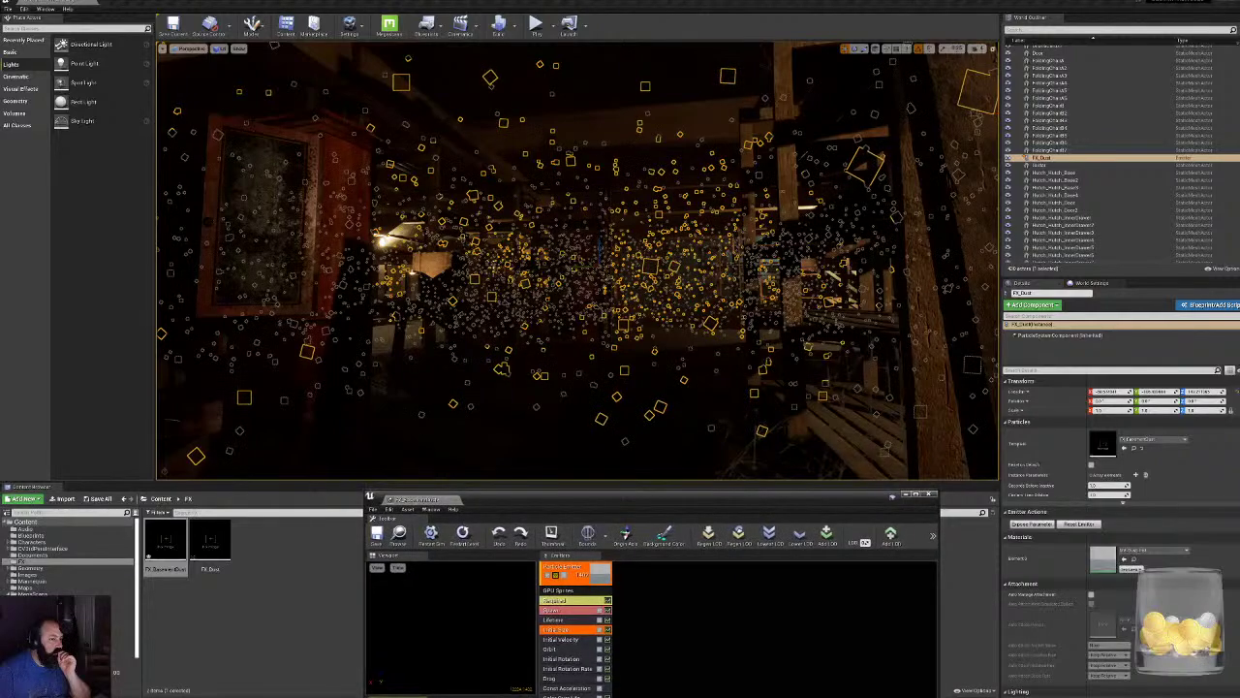
right_drag(620, 291, 387, 291)
key(g)
key(g)
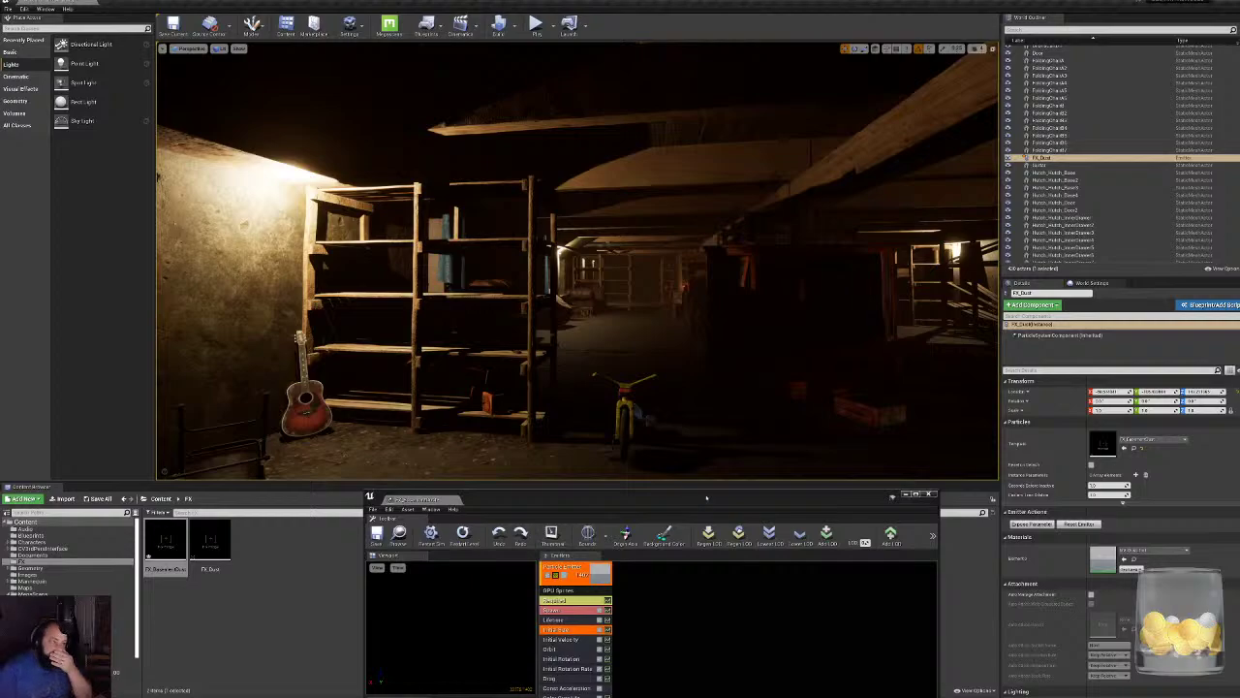
Set the dust's Start Size maximum to 10 and minimum to 20 on all three axes.
drag(706, 497, 844, 278)
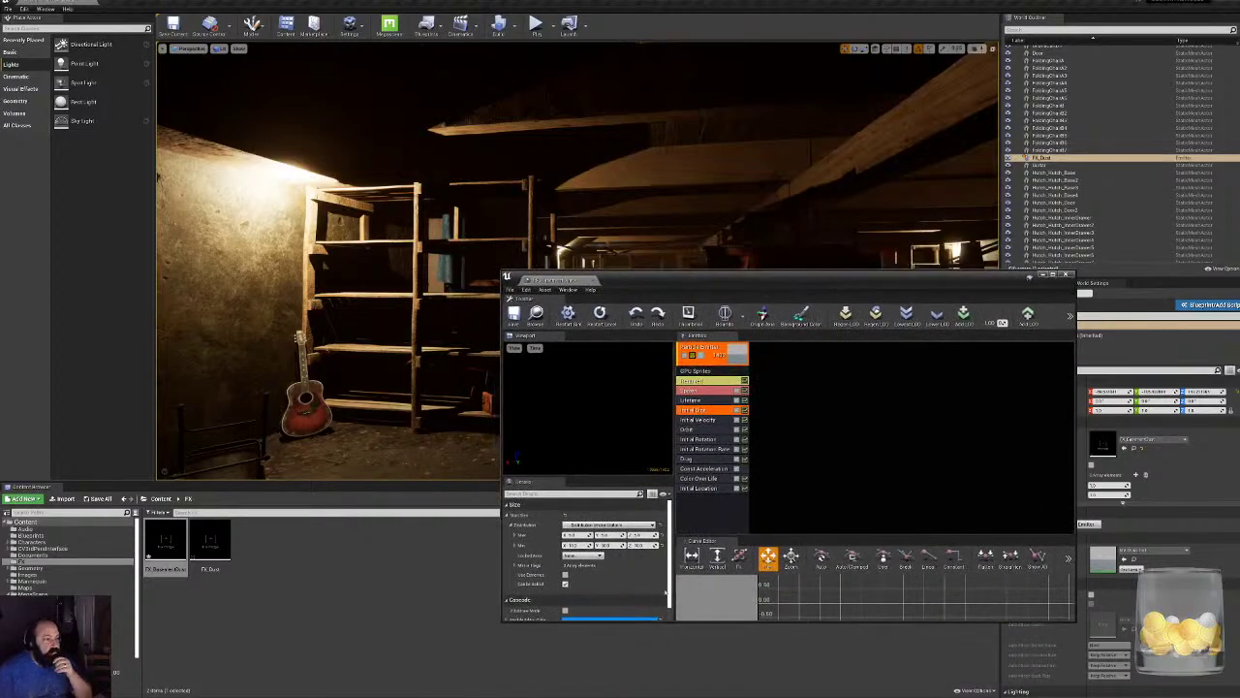
click(580, 534)
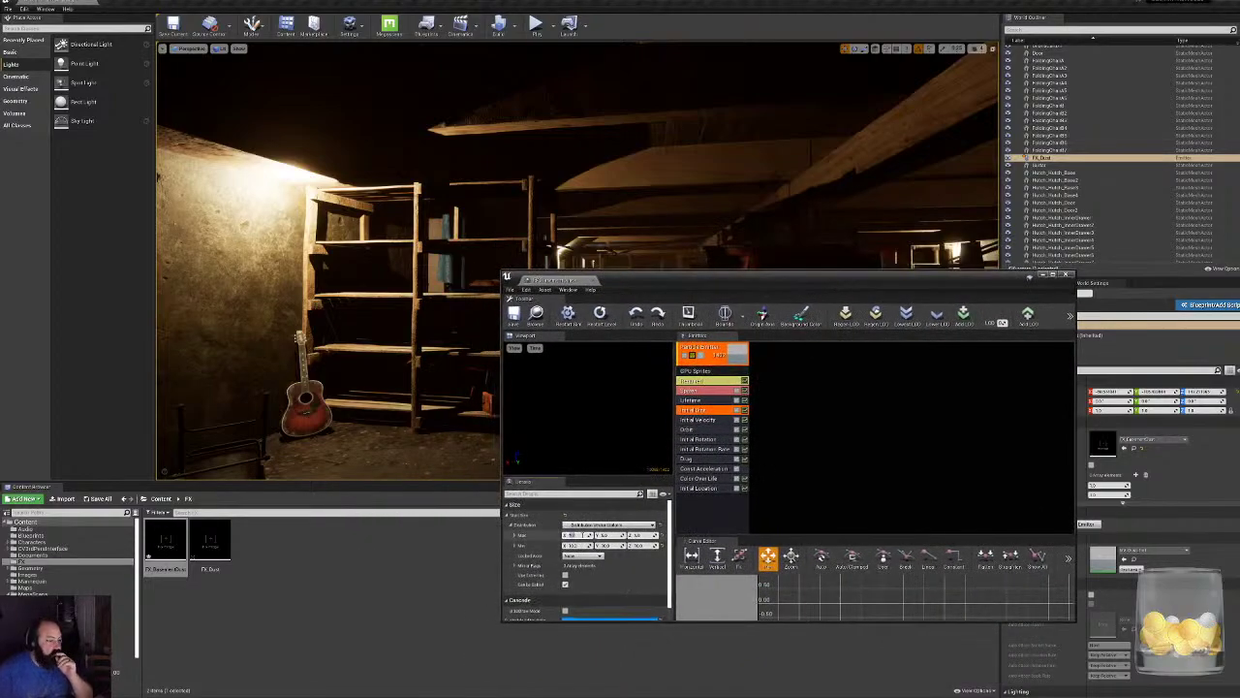
click(609, 537)
text(10)
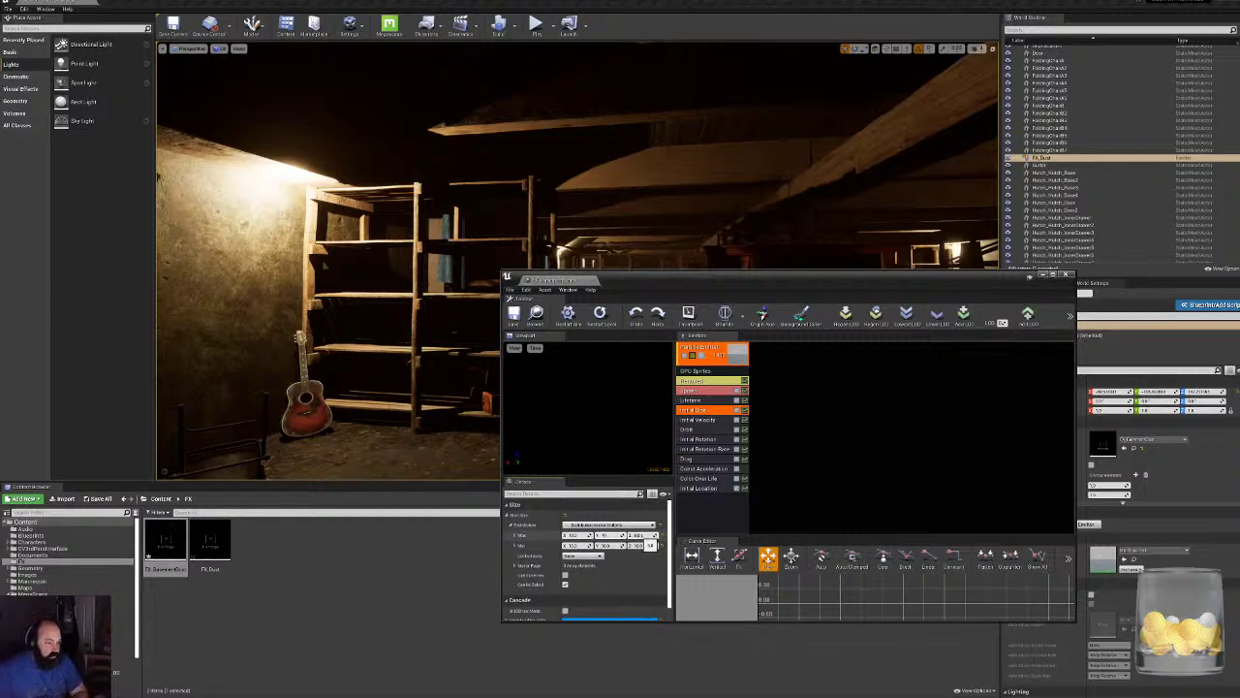
click(644, 537)
text(10)
click(646, 547)
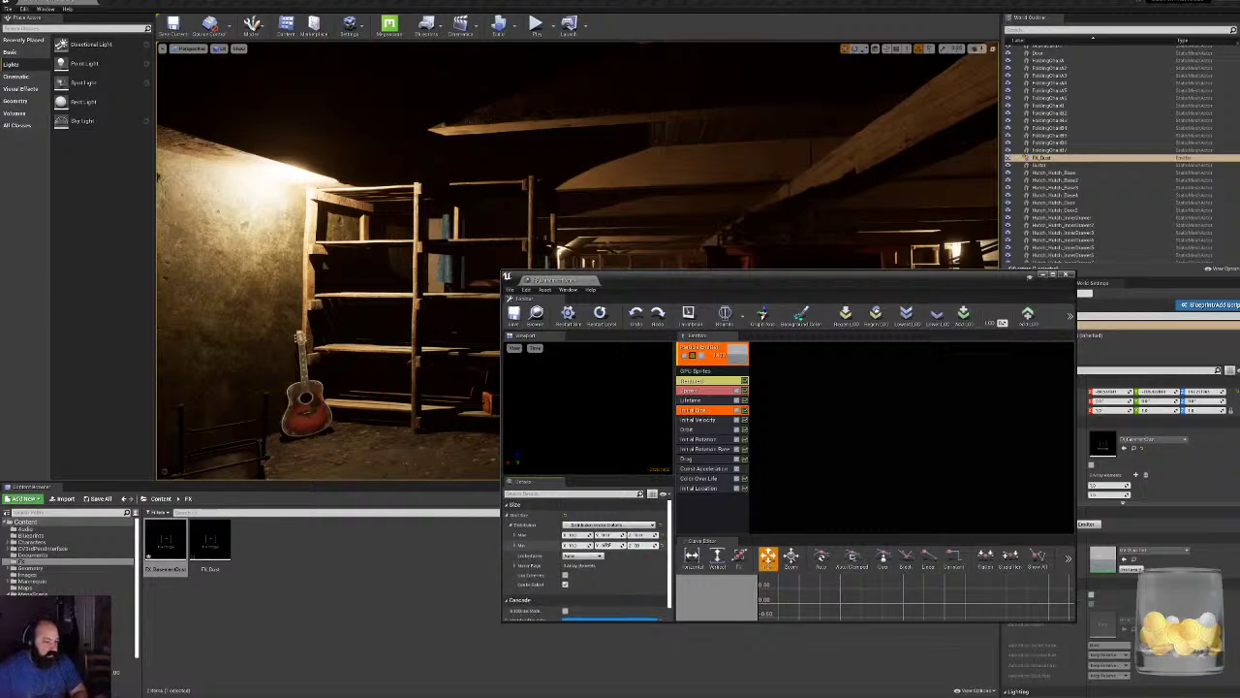
click(608, 545)
text(20)
click(582, 545)
text(20)
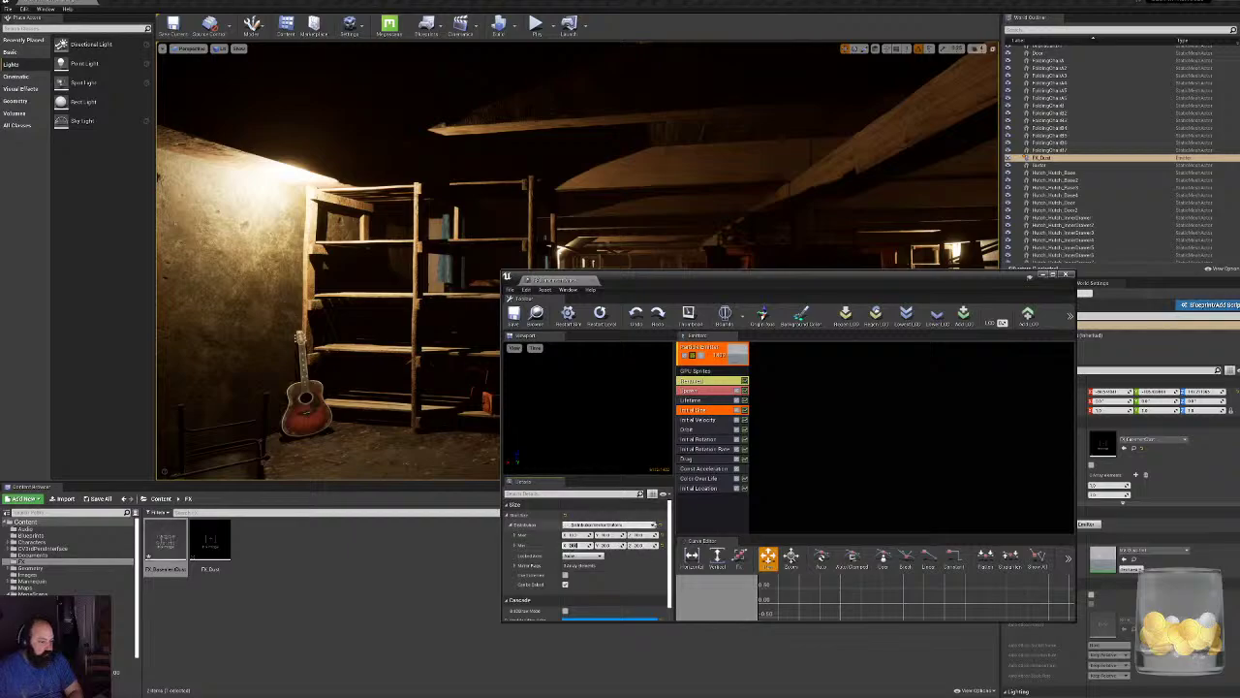
Examine the enlarged dust particles around the basement's shelves and candles, then return to the Initial Size settings.
drag(752, 289, 756, 527)
right_drag(620, 291, 950, 329)
key(w)
right_drag(436, 261, 552, 262)
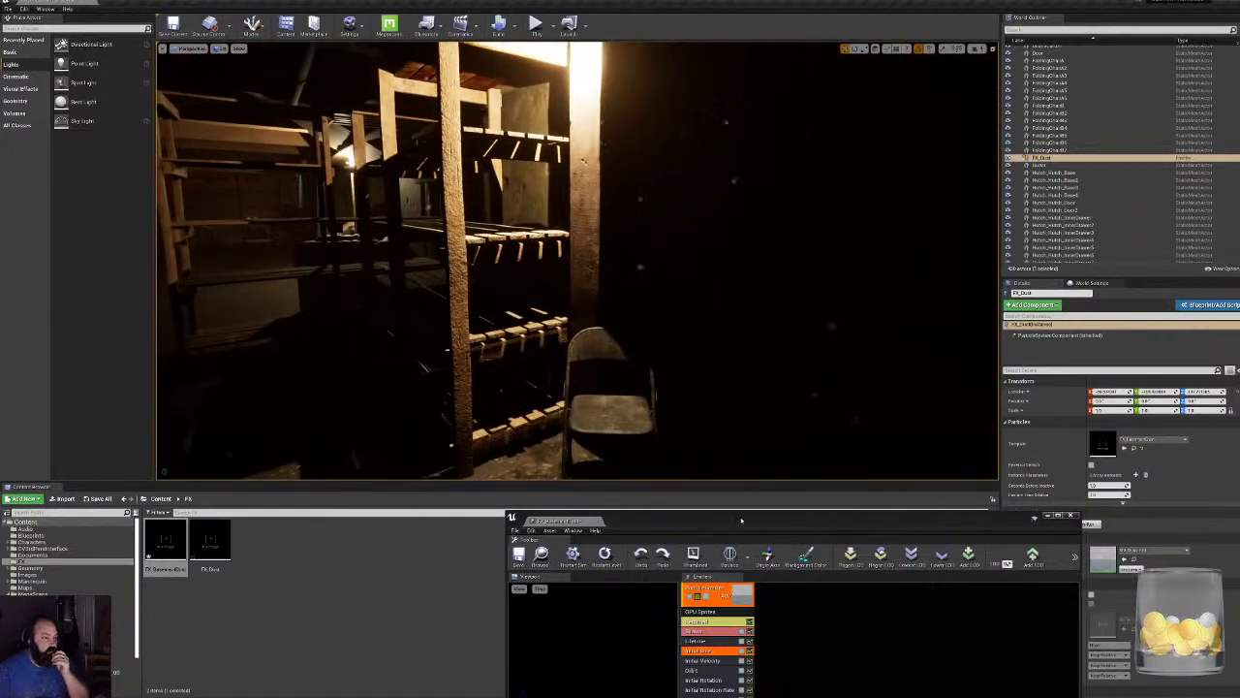
right_drag(552, 262, 595, 261)
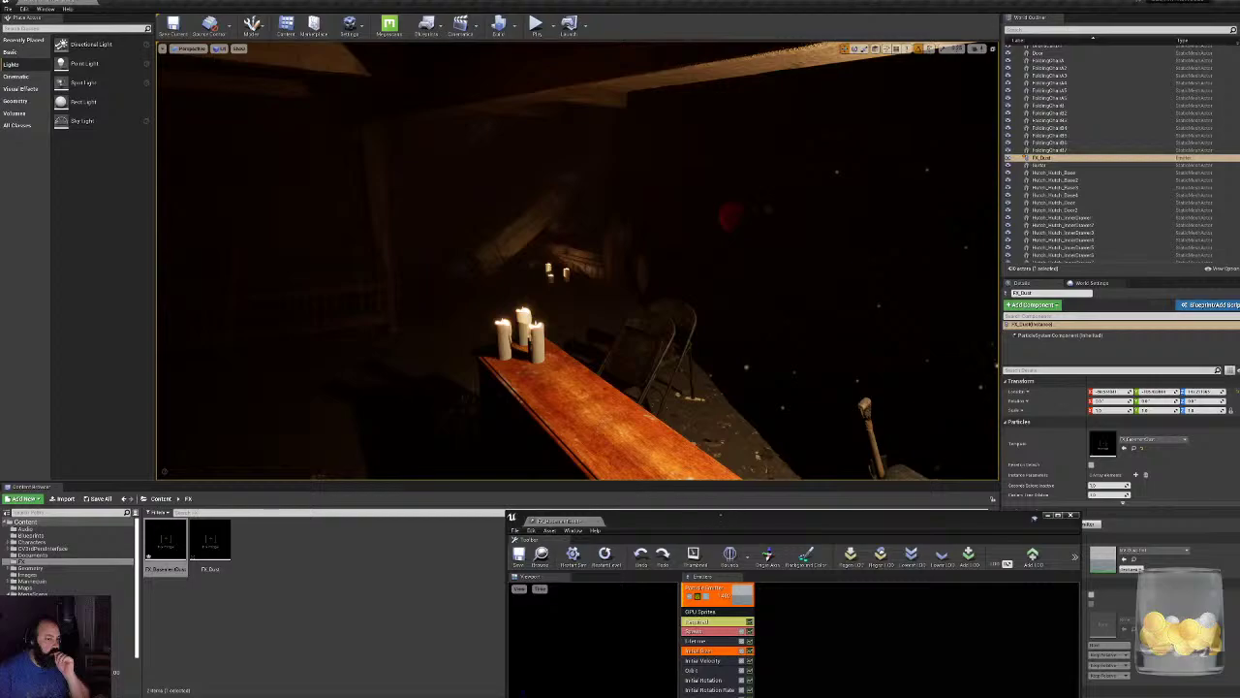
drag(720, 515, 685, 276)
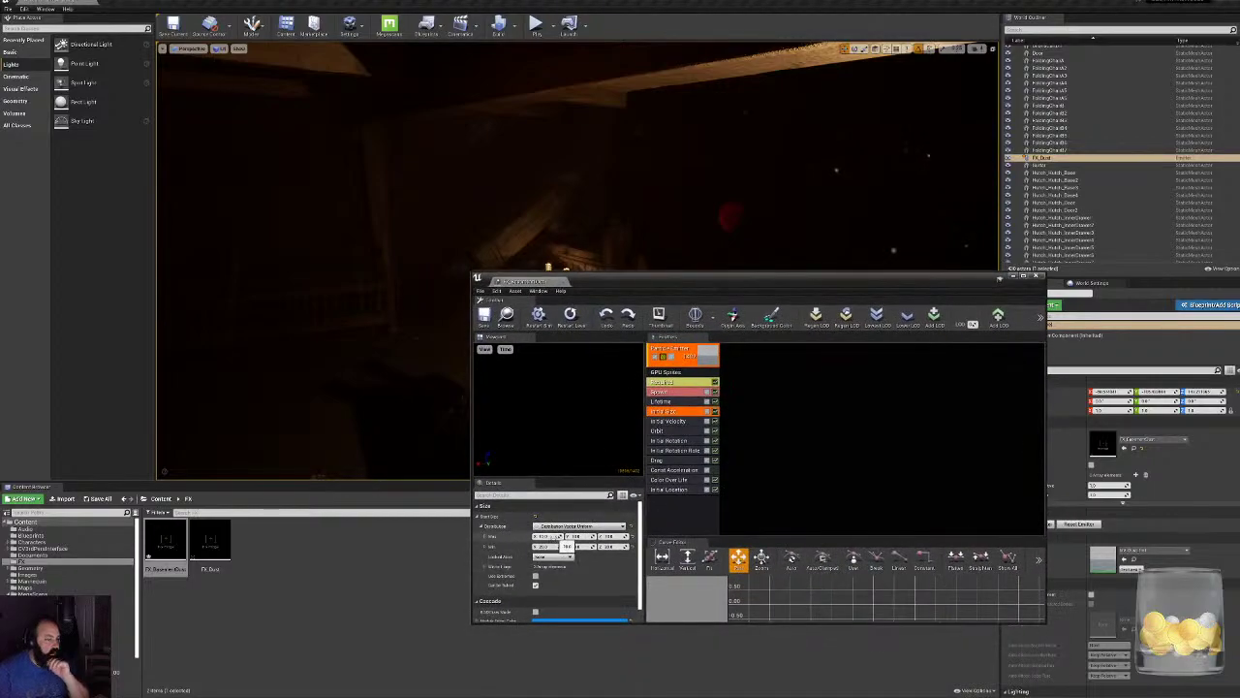
Set the dust's Start Size maximum to 5 and its minimum to 10.
click(554, 536)
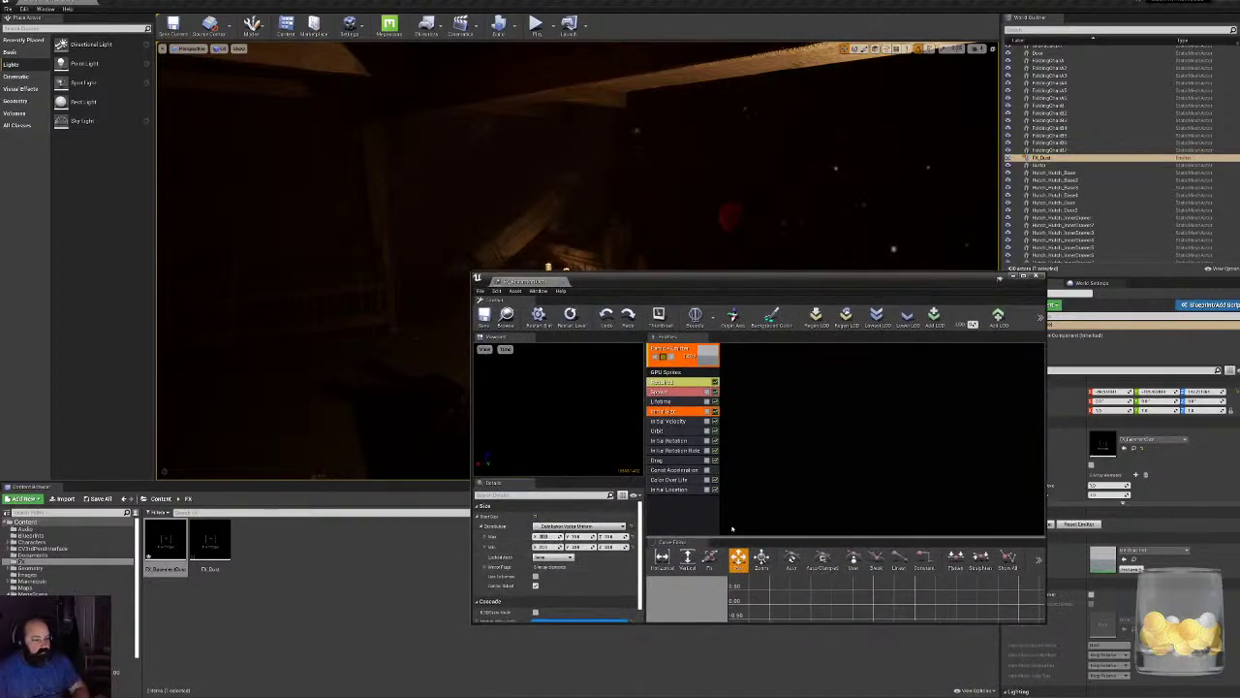
text(5)
click(579, 536)
text(5)
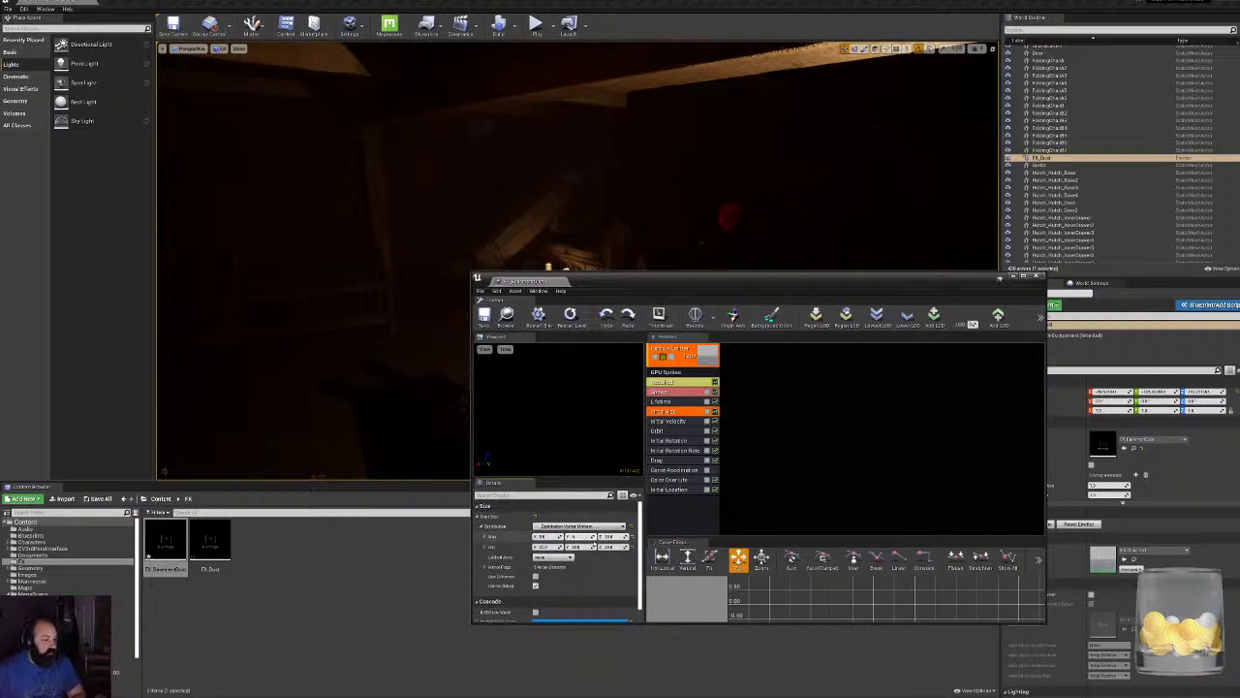
click(611, 536)
text(5)
click(611, 546)
text(10)
click(579, 545)
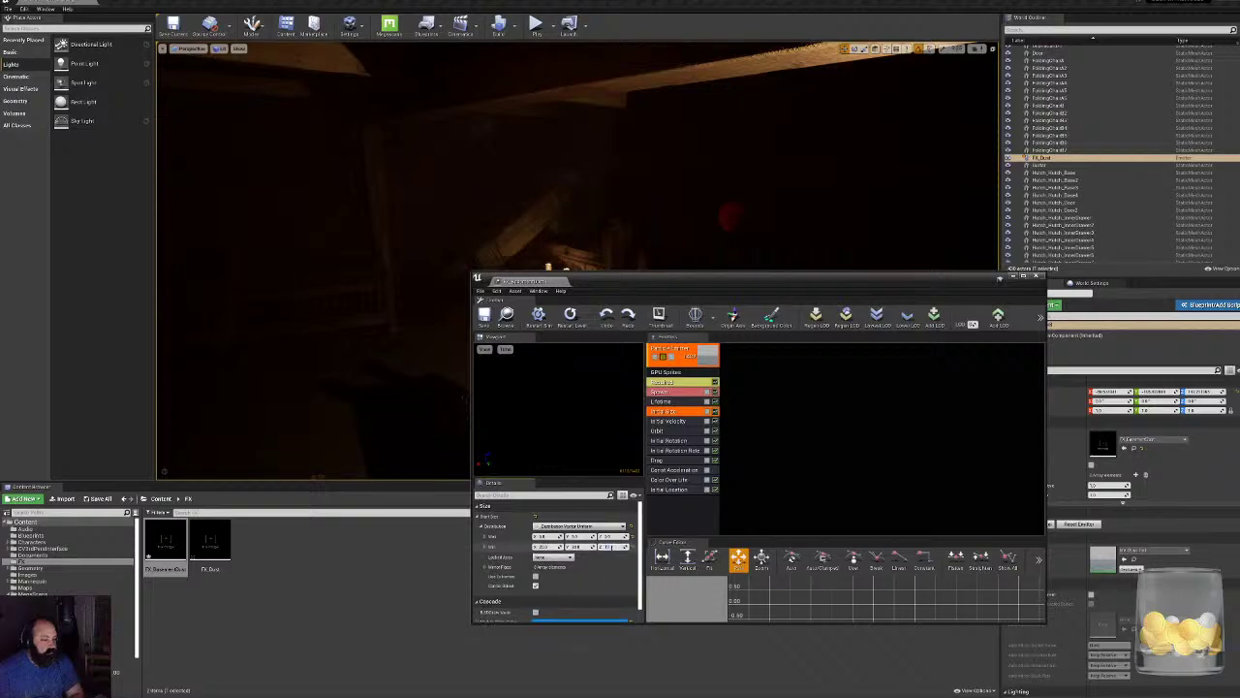
text(10)
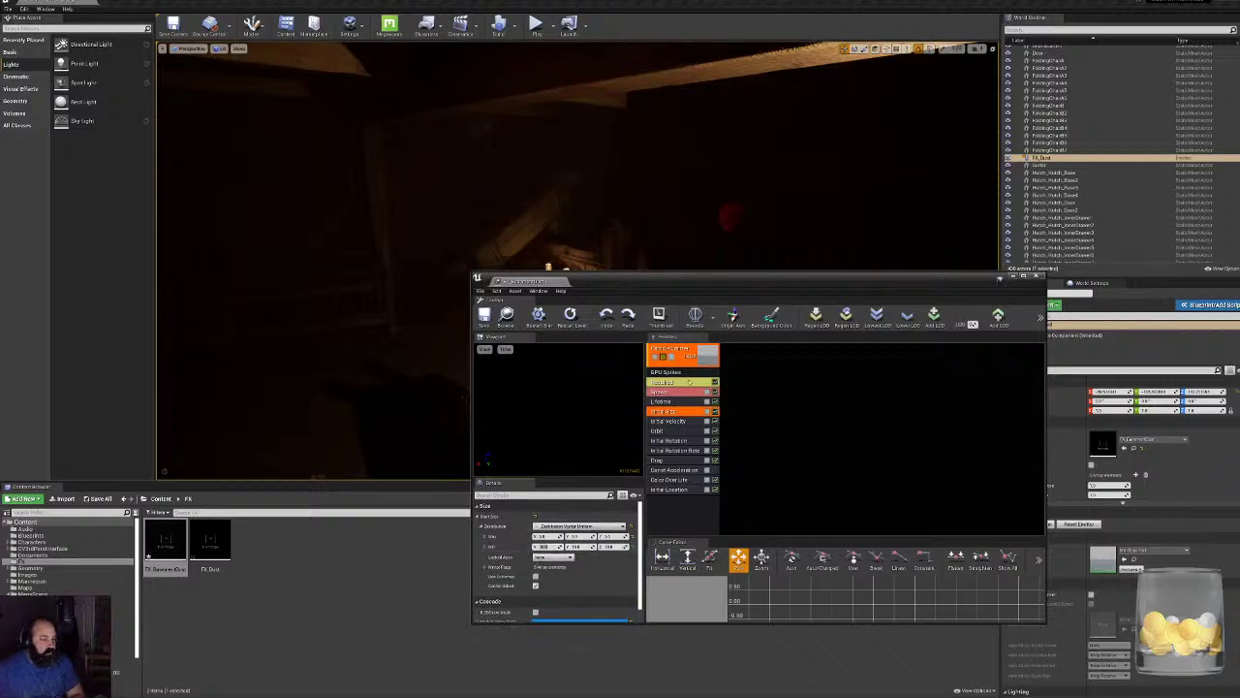
Move the particle editor out of the way and inspect the smaller dust around the basement's beams and shelves.
drag(714, 282, 694, 478)
right_drag(620, 290, 695, 214)
key(w)
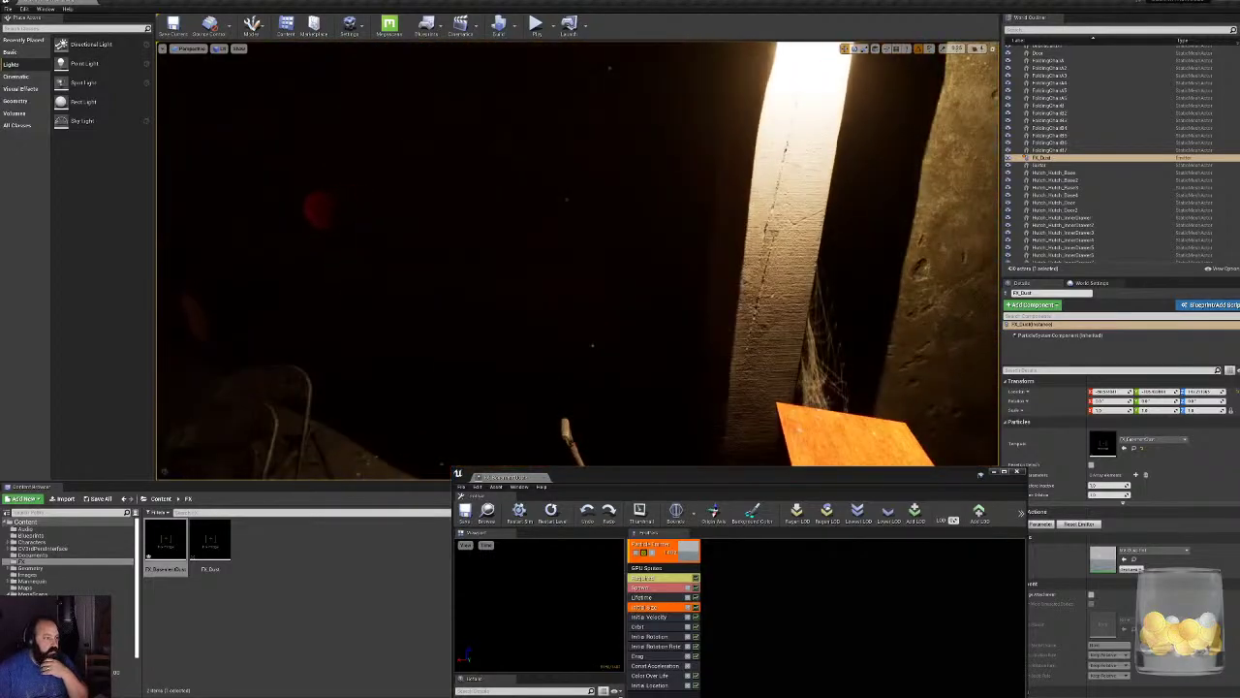
right_drag(426, 261, 655, 290)
right_drag(609, 94, 649, 136)
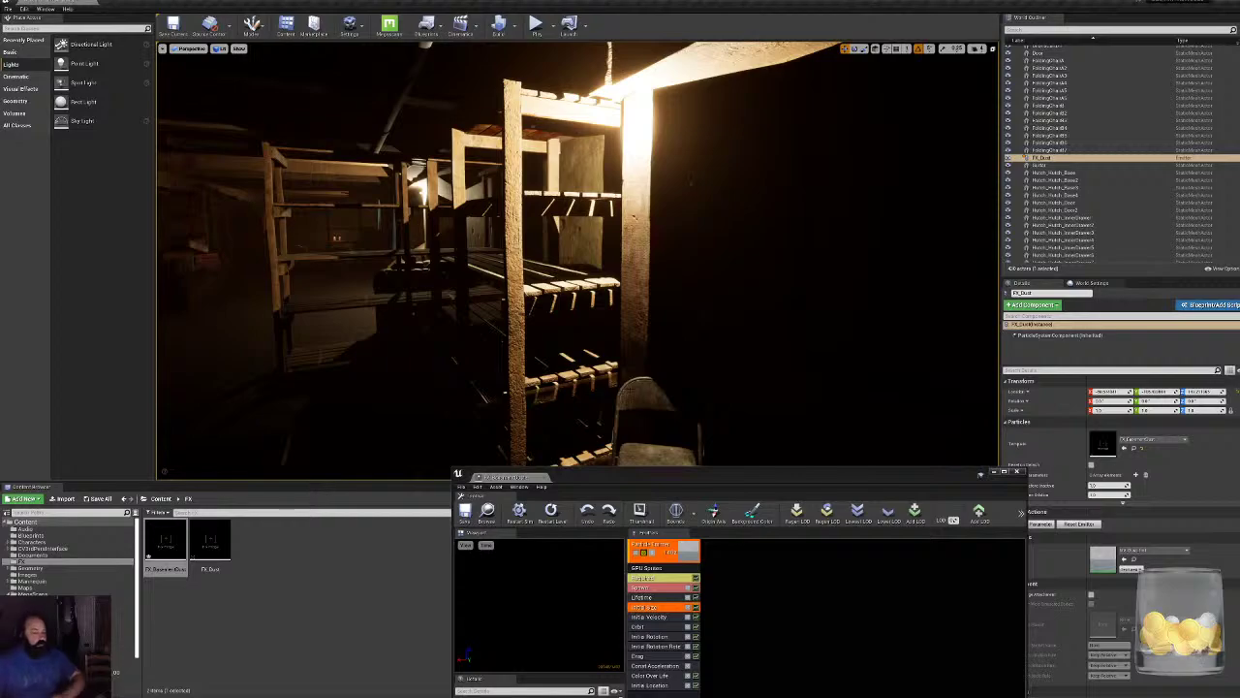
Bring the particle editor back, open the Color Over Life module and expand the Alpha Over Life curve's points.
drag(680, 480, 641, 435)
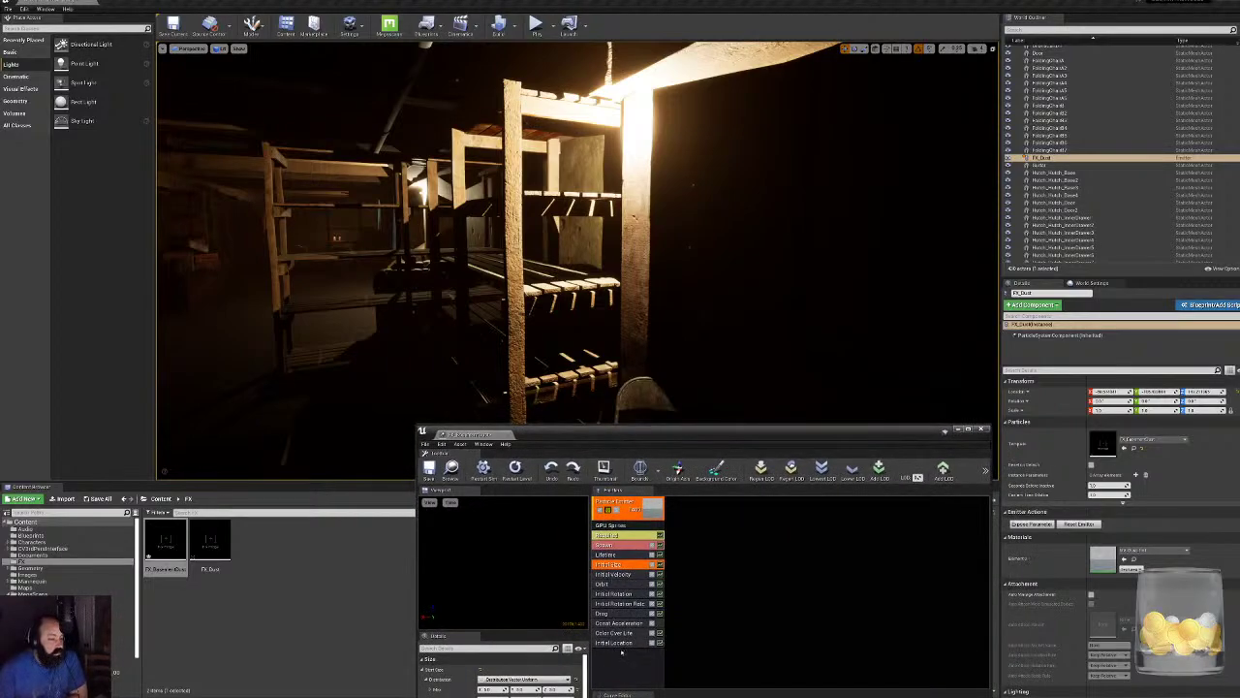
click(618, 633)
drag(680, 447, 668, 279)
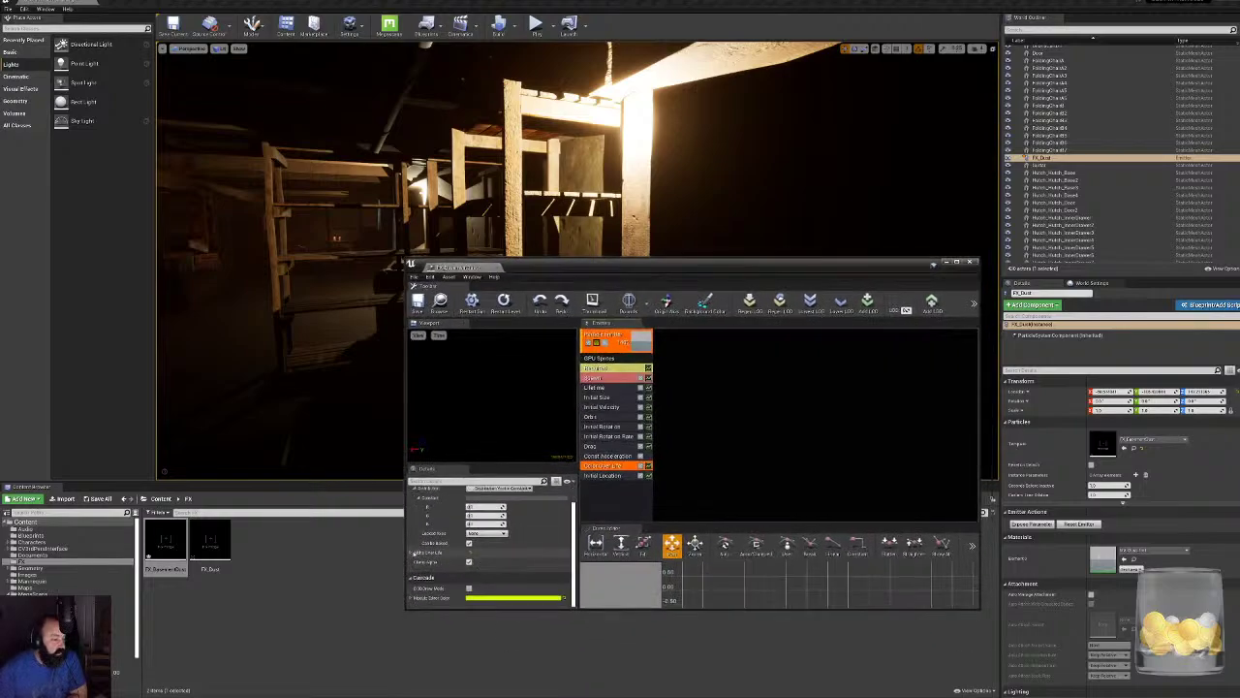
click(413, 553)
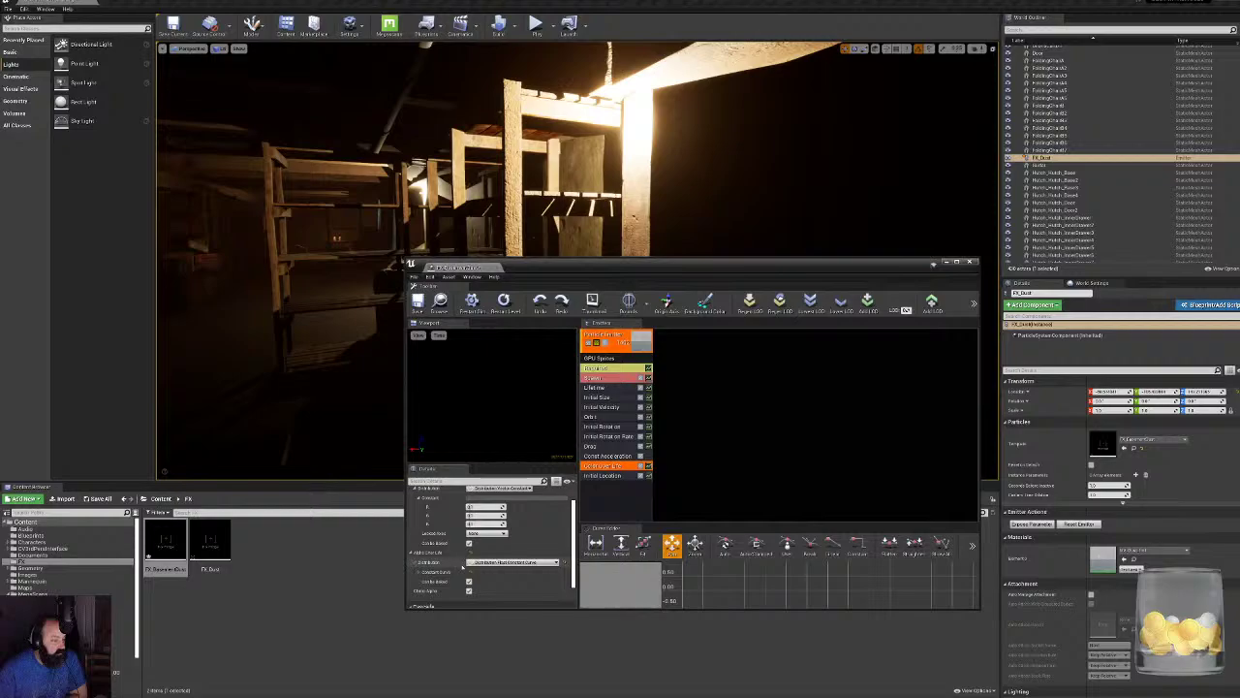
scroll(445, 579, down, 1)
click(419, 545)
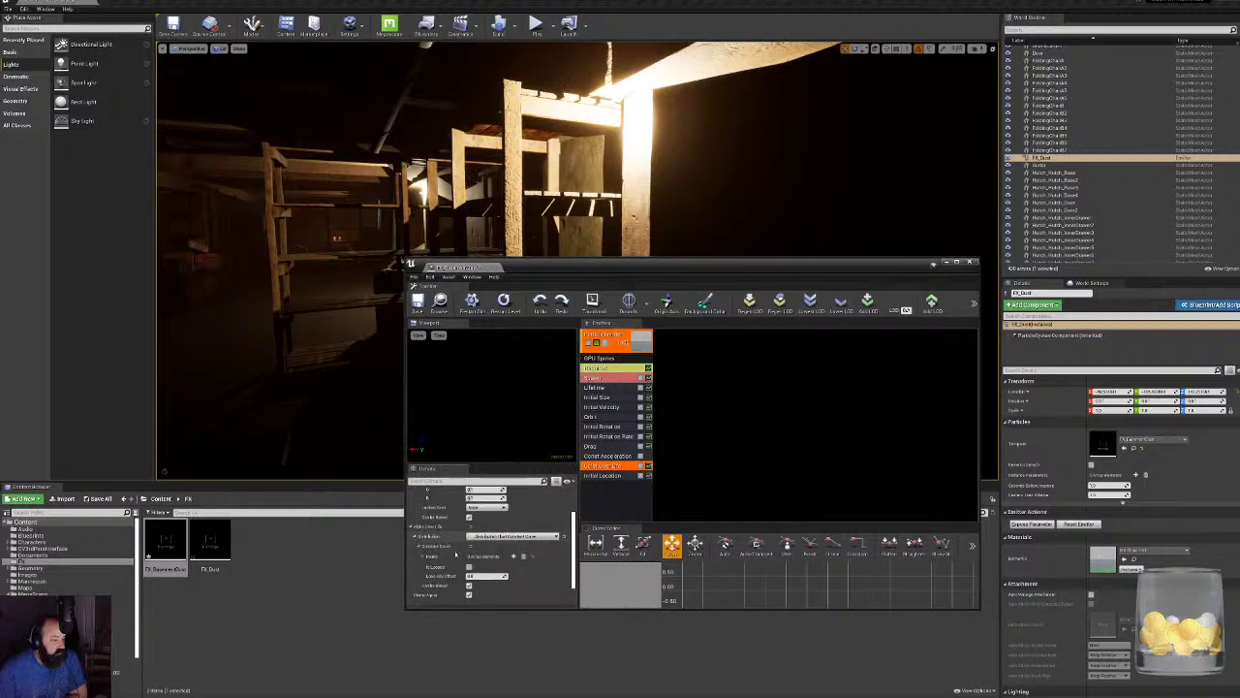
click(423, 556)
Examine the values of each point on the dust's Alpha Over Life constant curve.
scroll(530, 555, down, 2)
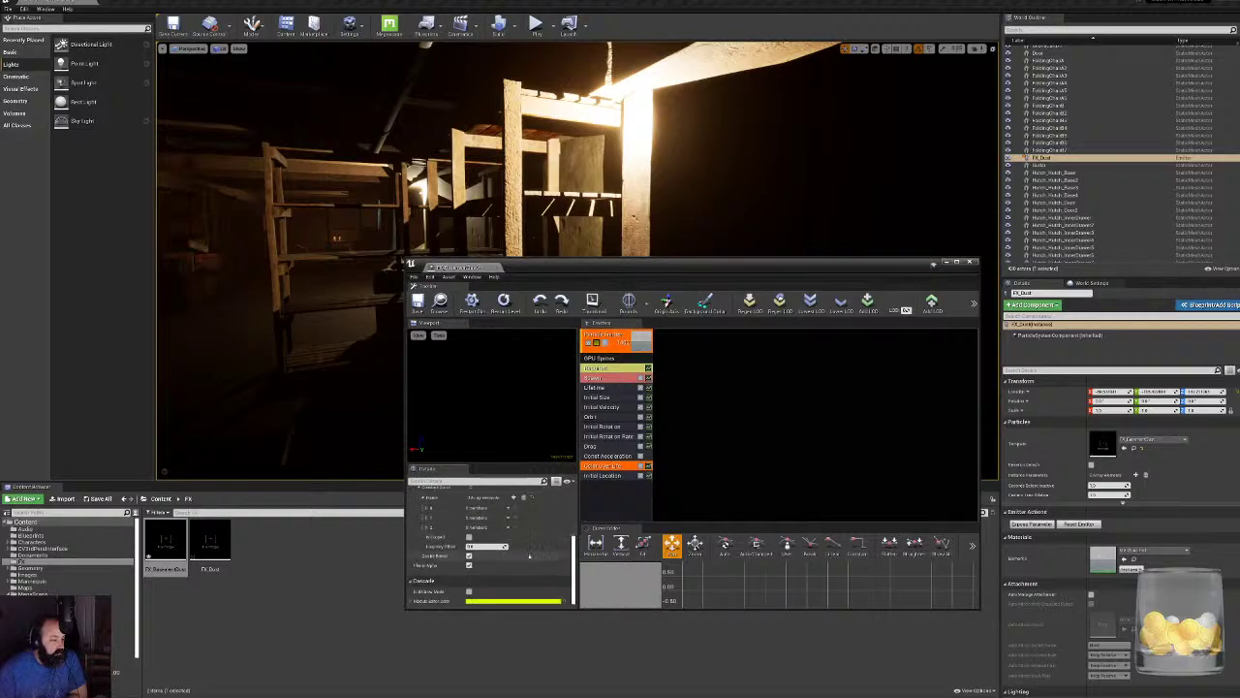
scroll(525, 548, up, 2)
click(427, 534)
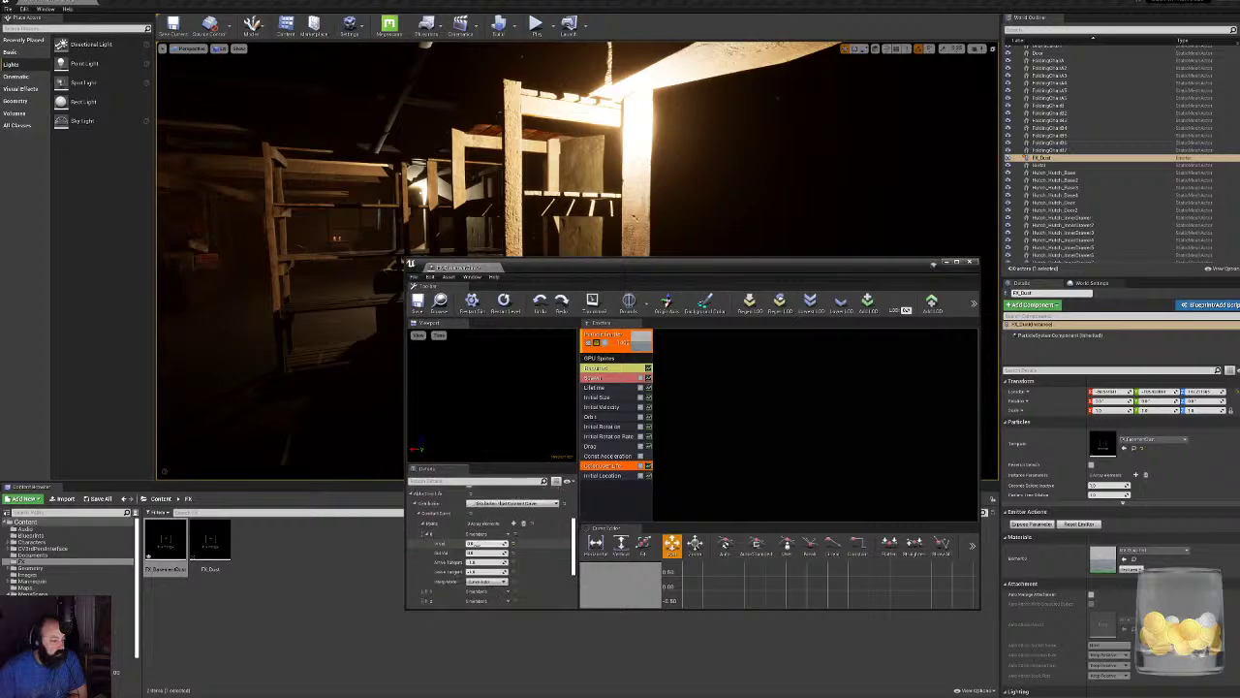
click(427, 590)
scroll(427, 581, down, 2)
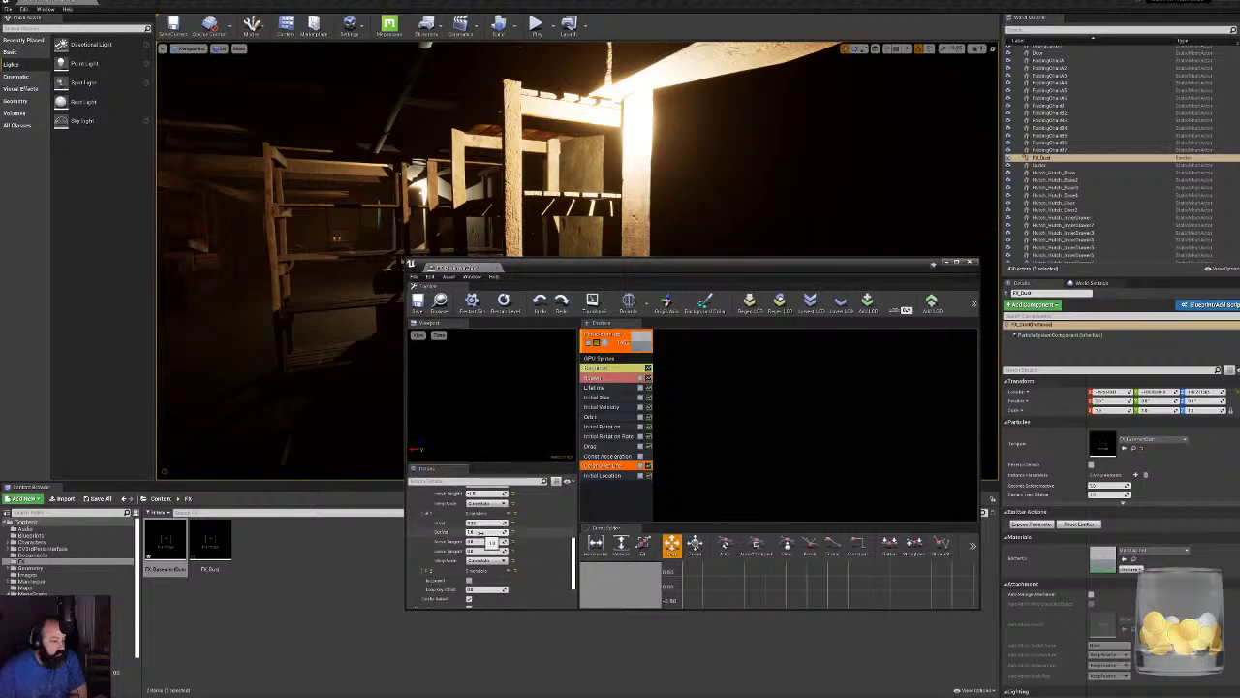
click(427, 570)
scroll(423, 576, down, 2)
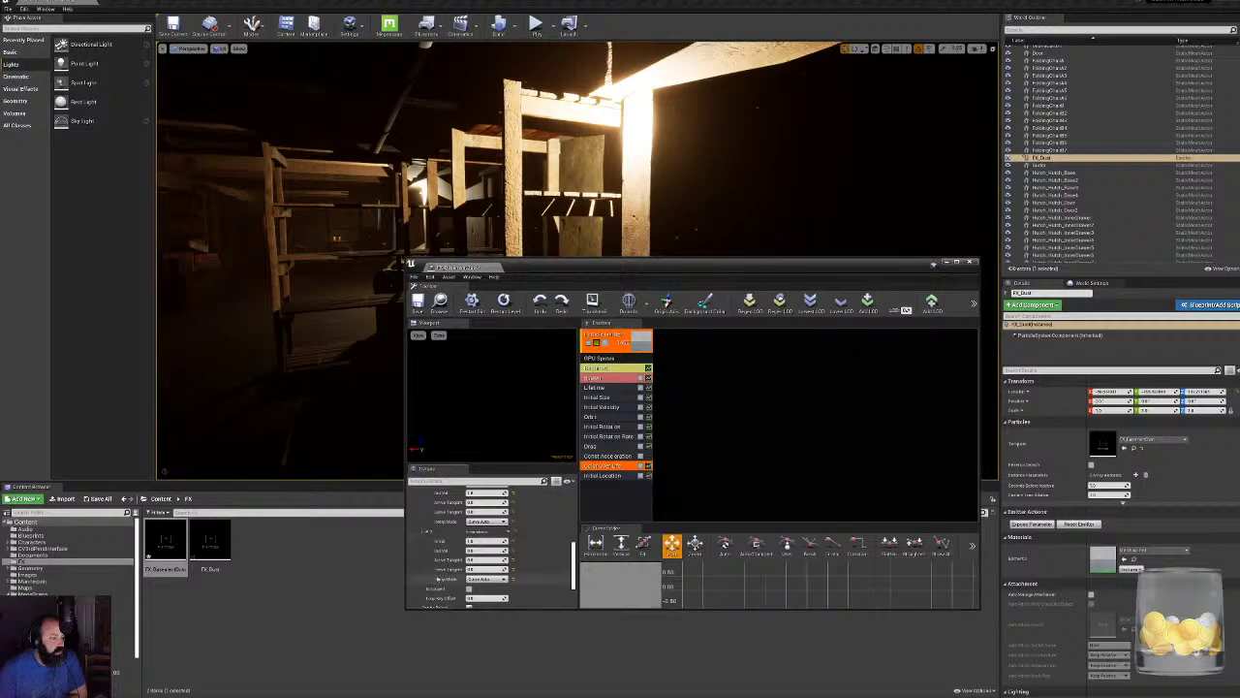
Set the first component of the dust's constant Color Over Life to 0.8.
scroll(436, 571, up, 3)
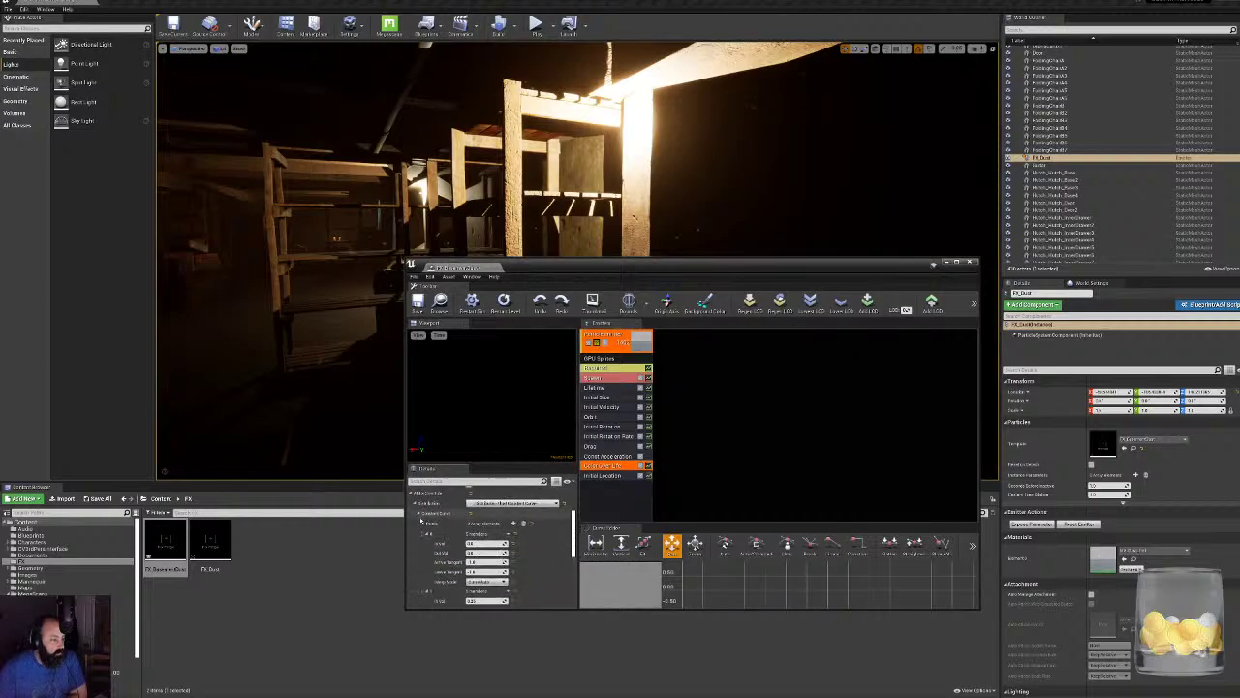
scroll(421, 523, up, 5)
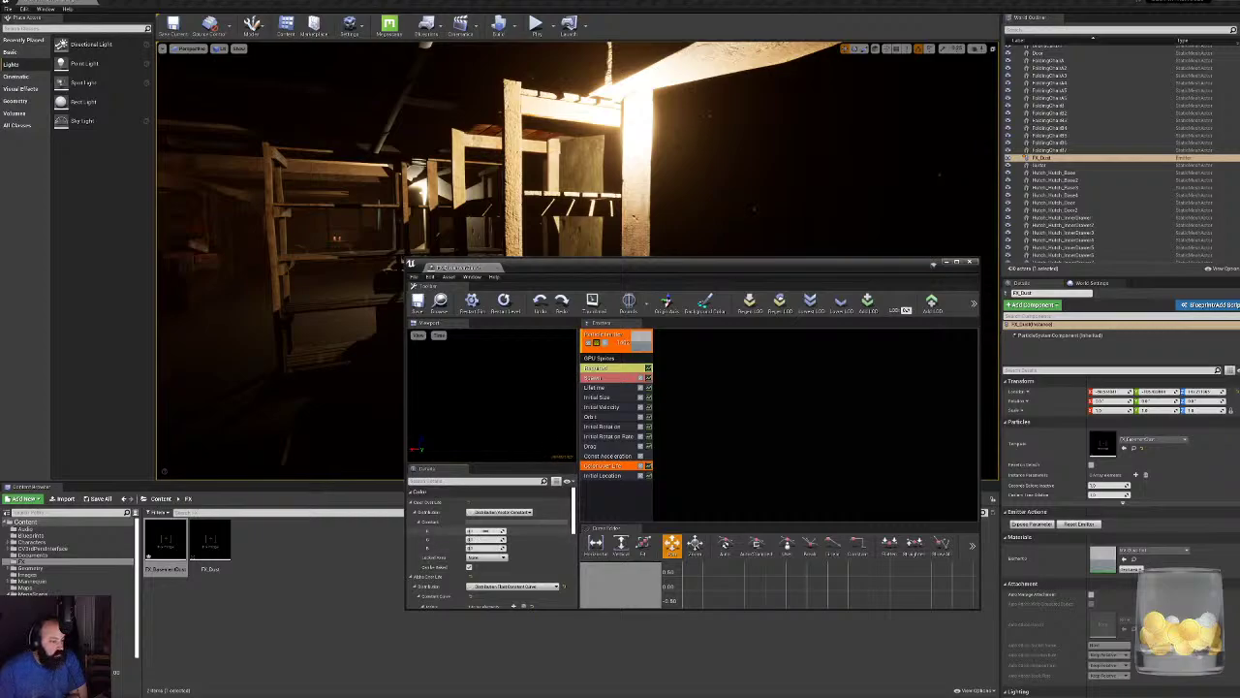
click(486, 531)
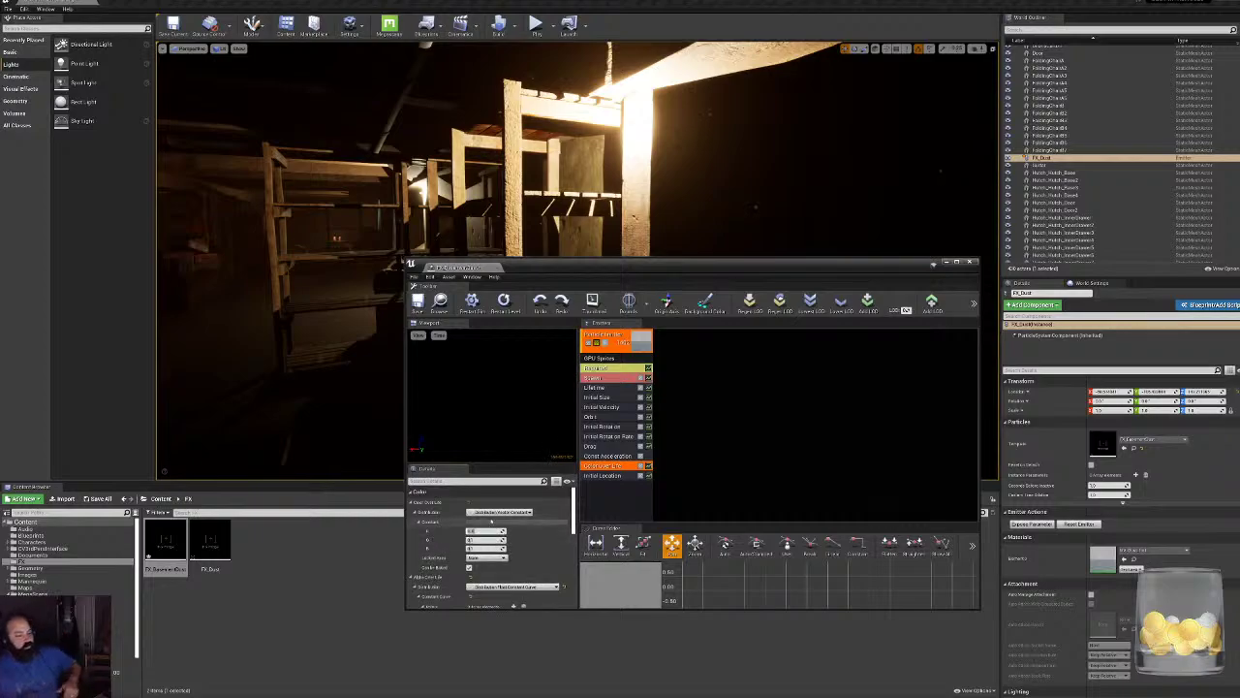
text(0.8)
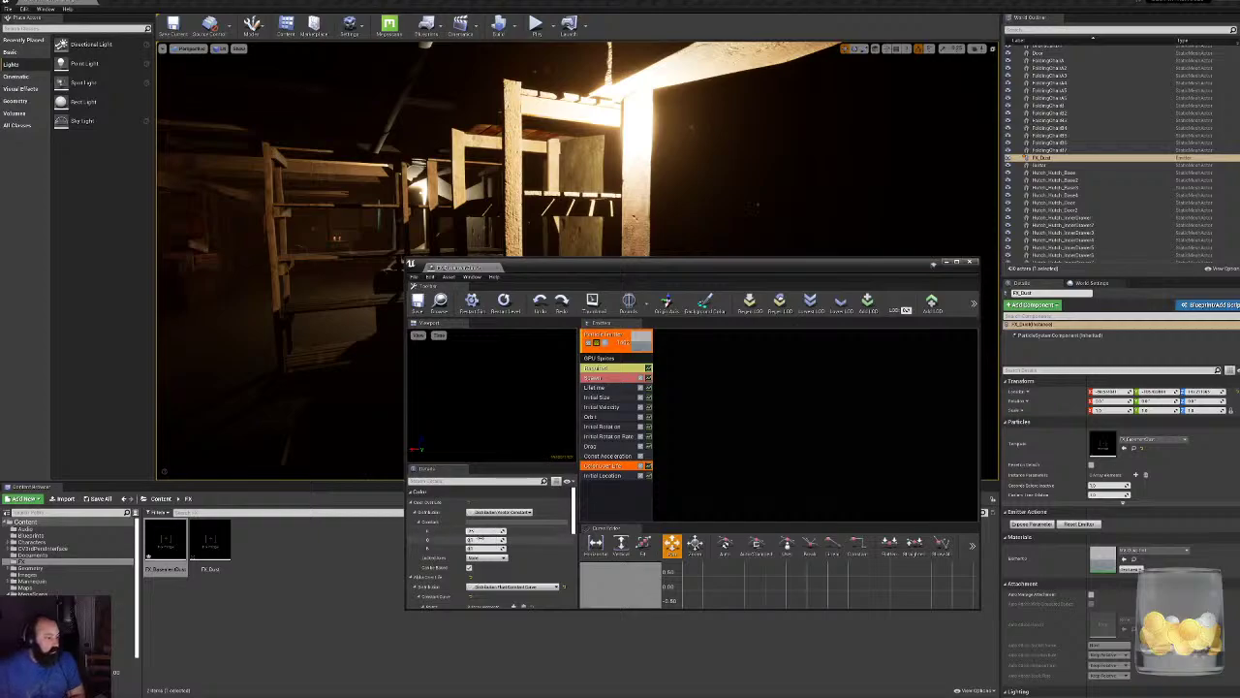
Set the green and blue constants in the dust emitter's Color Over Life module.
click(489, 540)
text(.55)
click(483, 548)
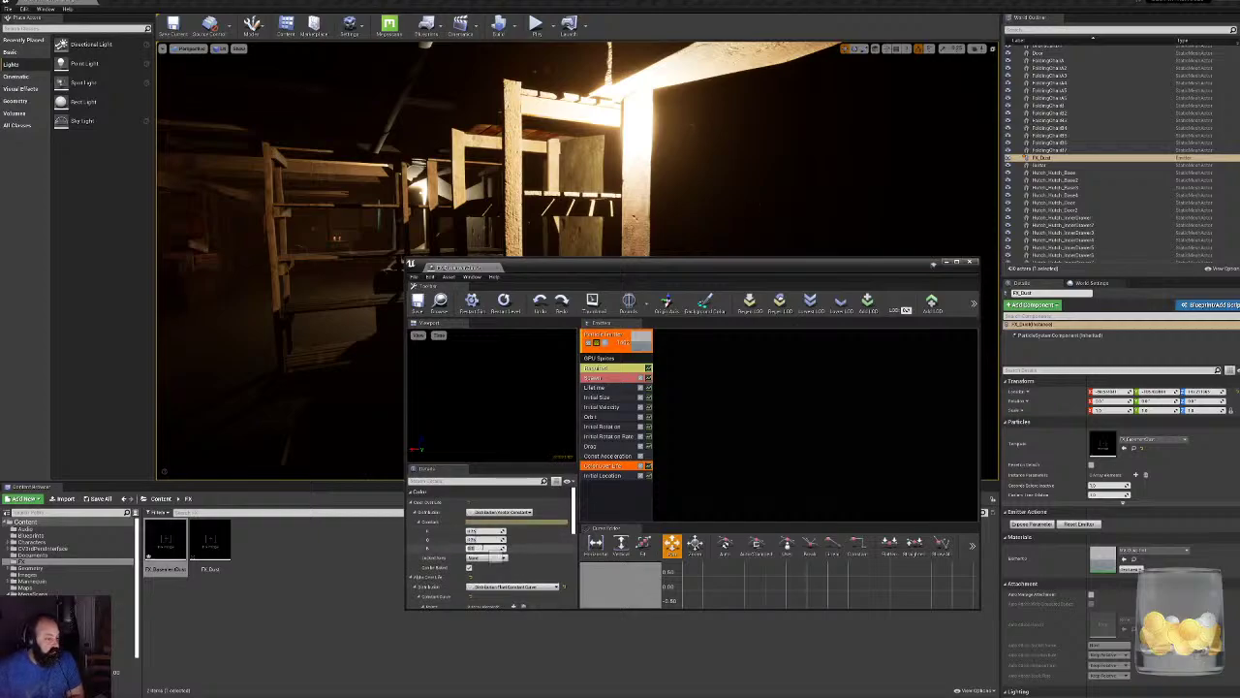
text(0.15)
key(Return)
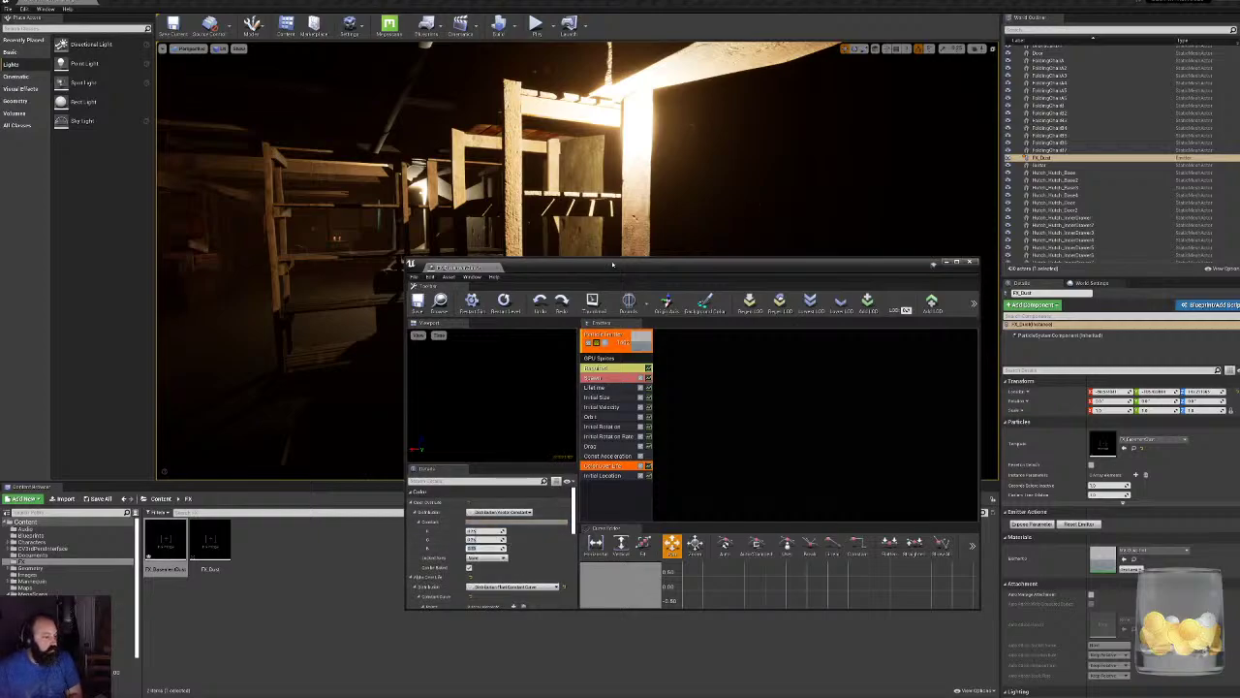
Expand the level viewport to immersive mode and examine the dust around the lit shelves with the particle editor out of the way.
drag(612, 263, 516, 446)
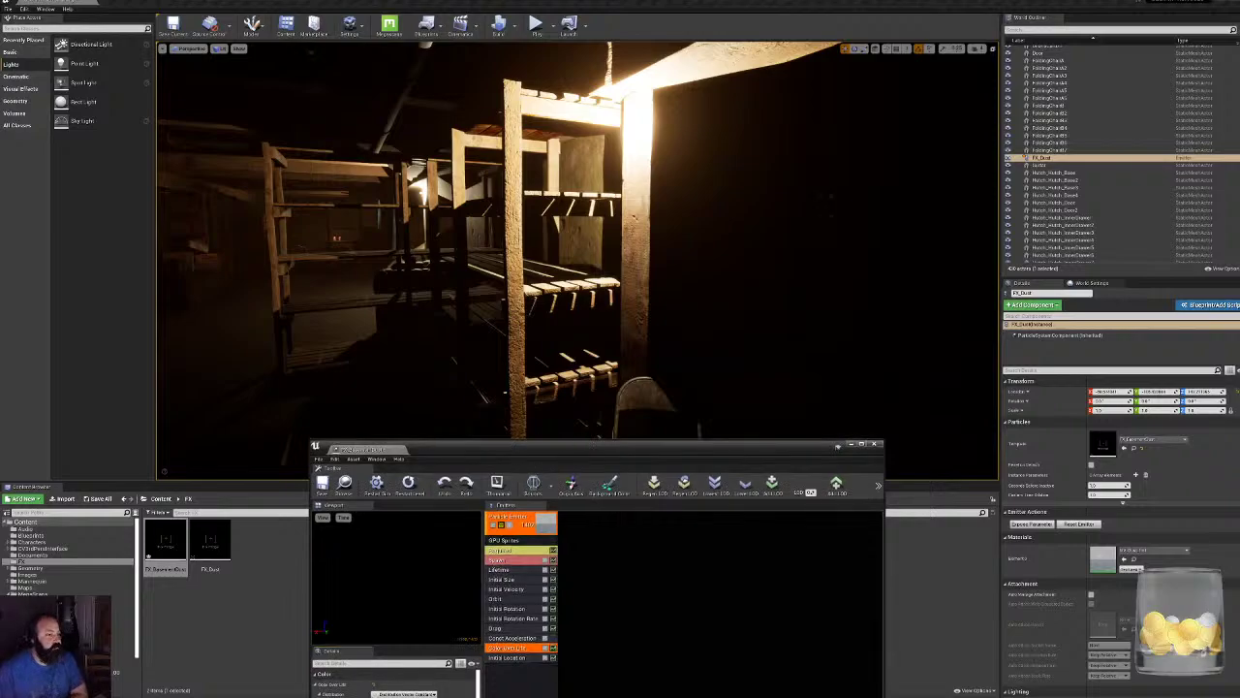
mouse_move(576, 260)
right_down()
mouse_move(359, 260)
mouse_move(578, 260)
right_up()
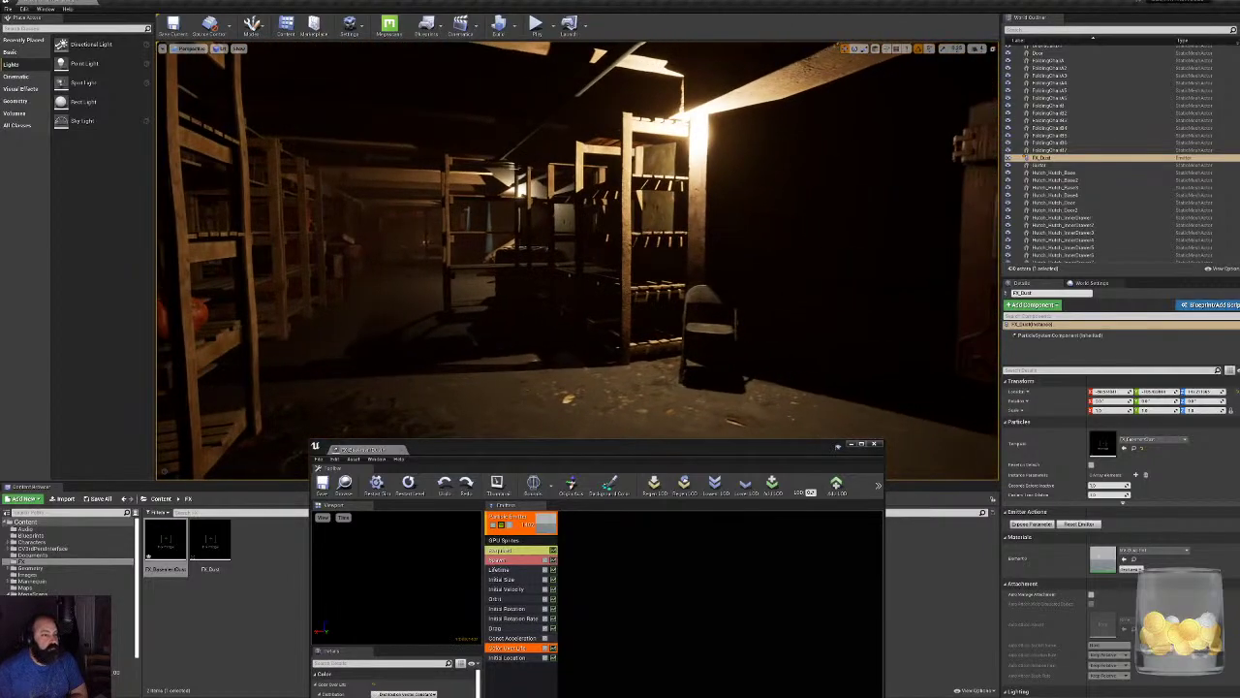
key(F11)
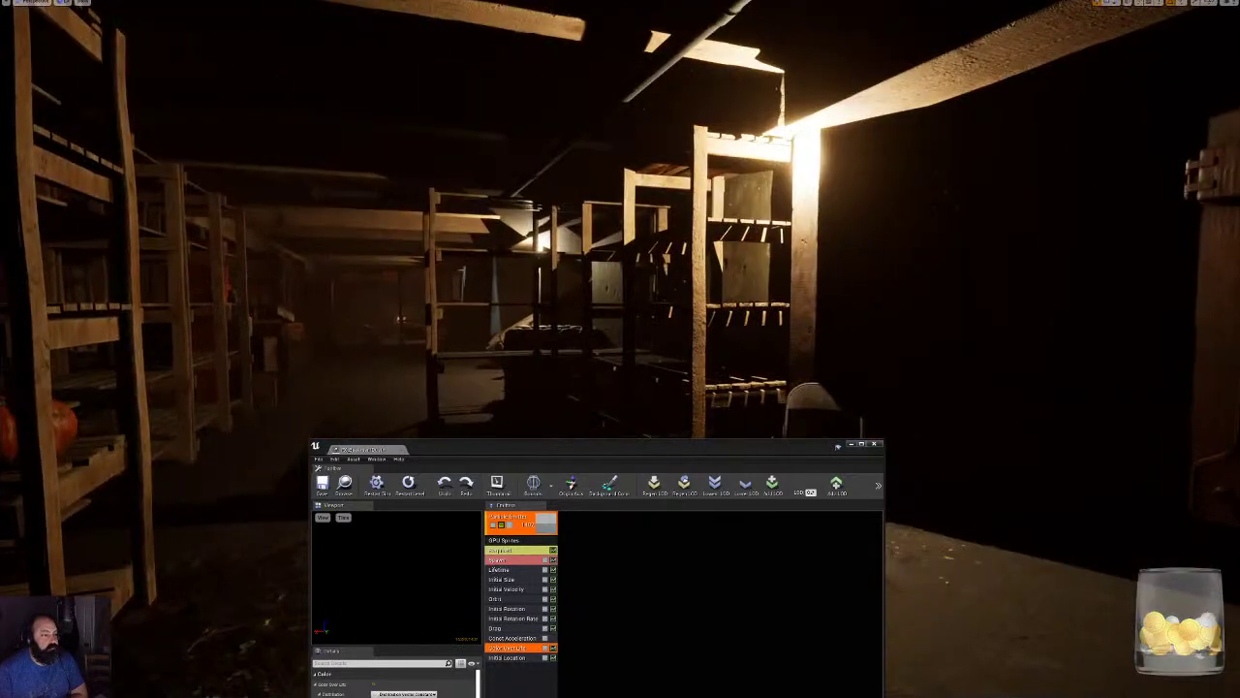
right_drag(578, 260, 578, 259)
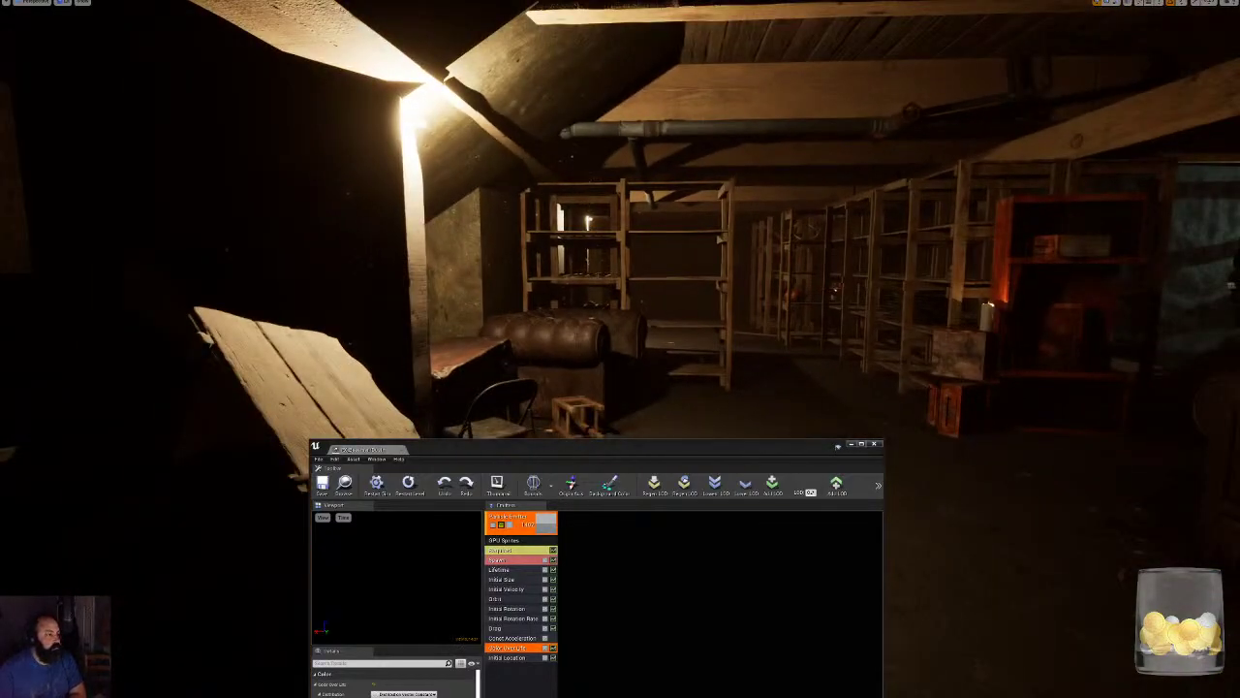
Raise the particle count of the burst entry in the dust emitter's Spawn module.
drag(584, 459, 753, 240)
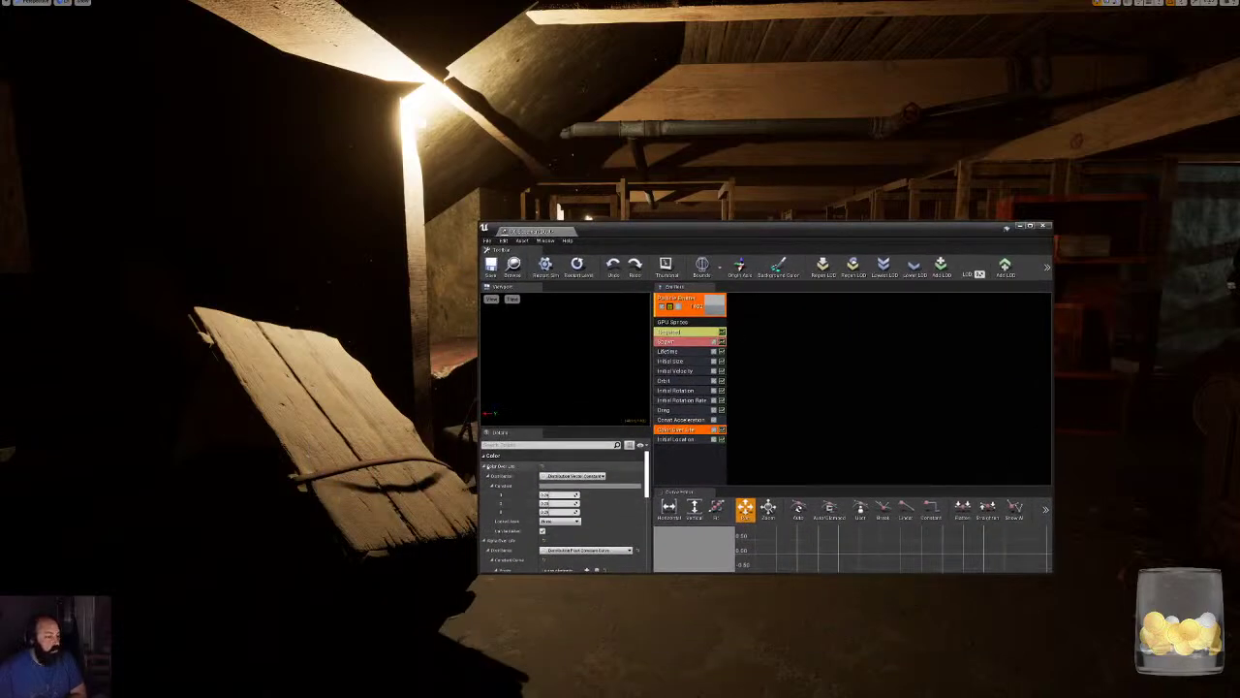
click(485, 466)
click(486, 476)
click(485, 476)
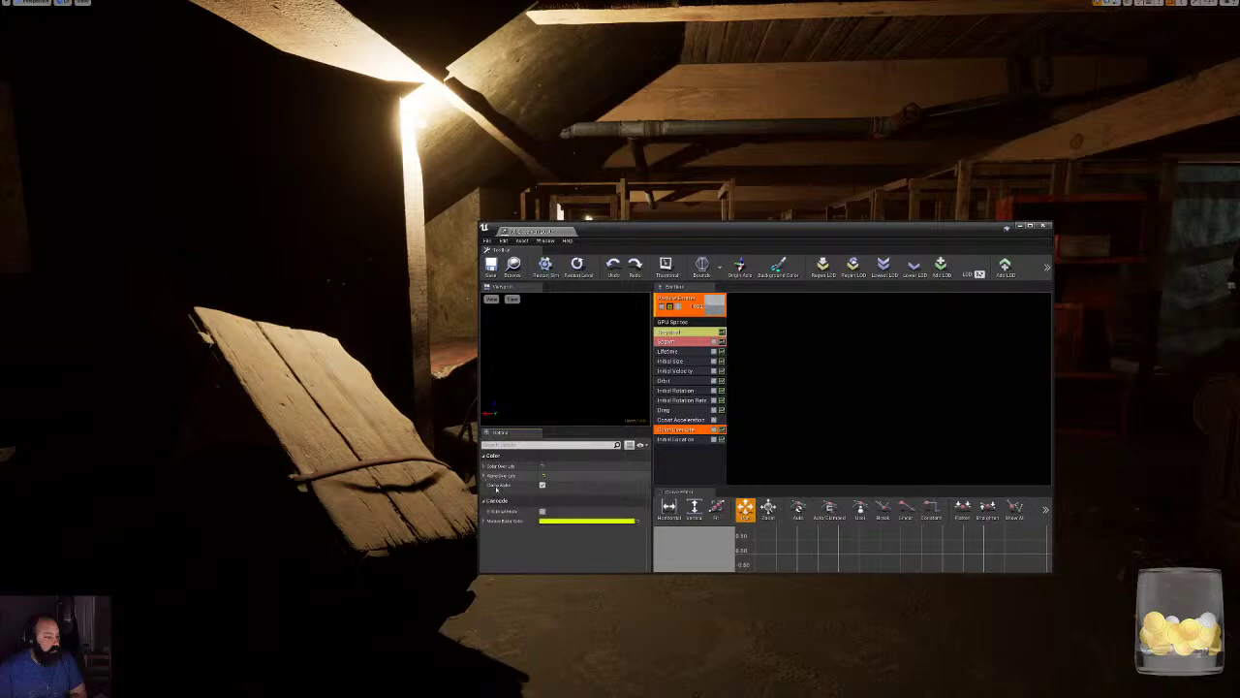
click(684, 342)
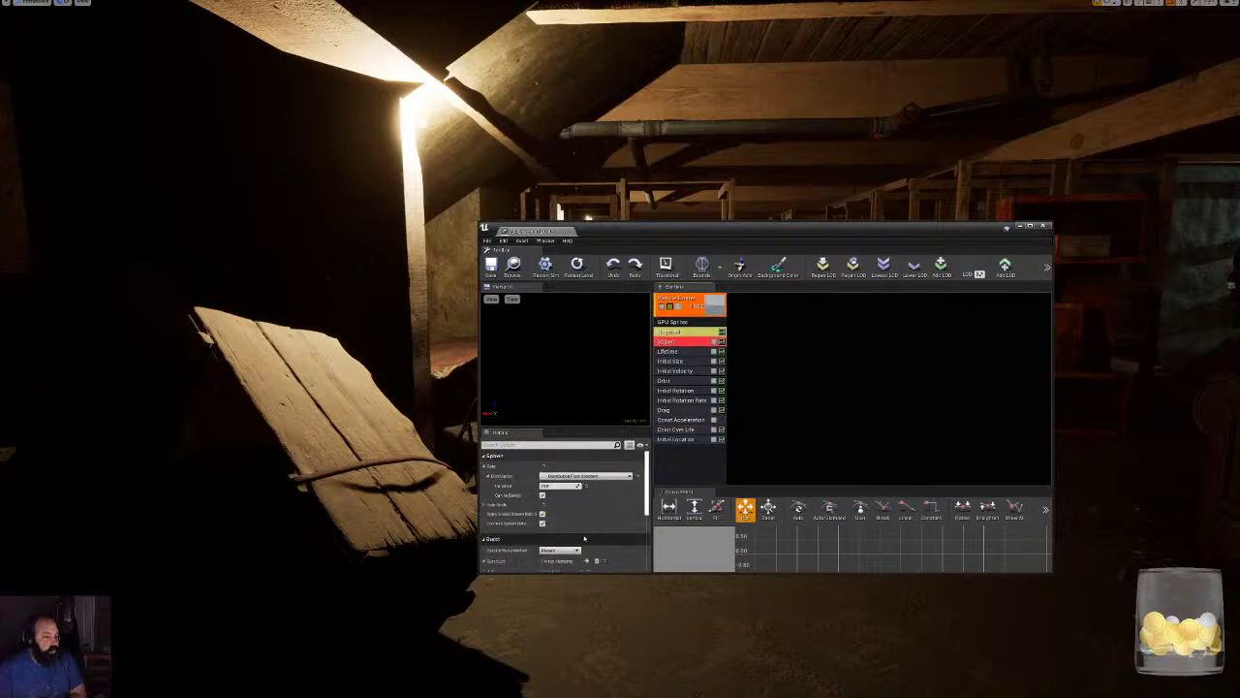
scroll(570, 531, down, 2)
scroll(572, 531, down, 1)
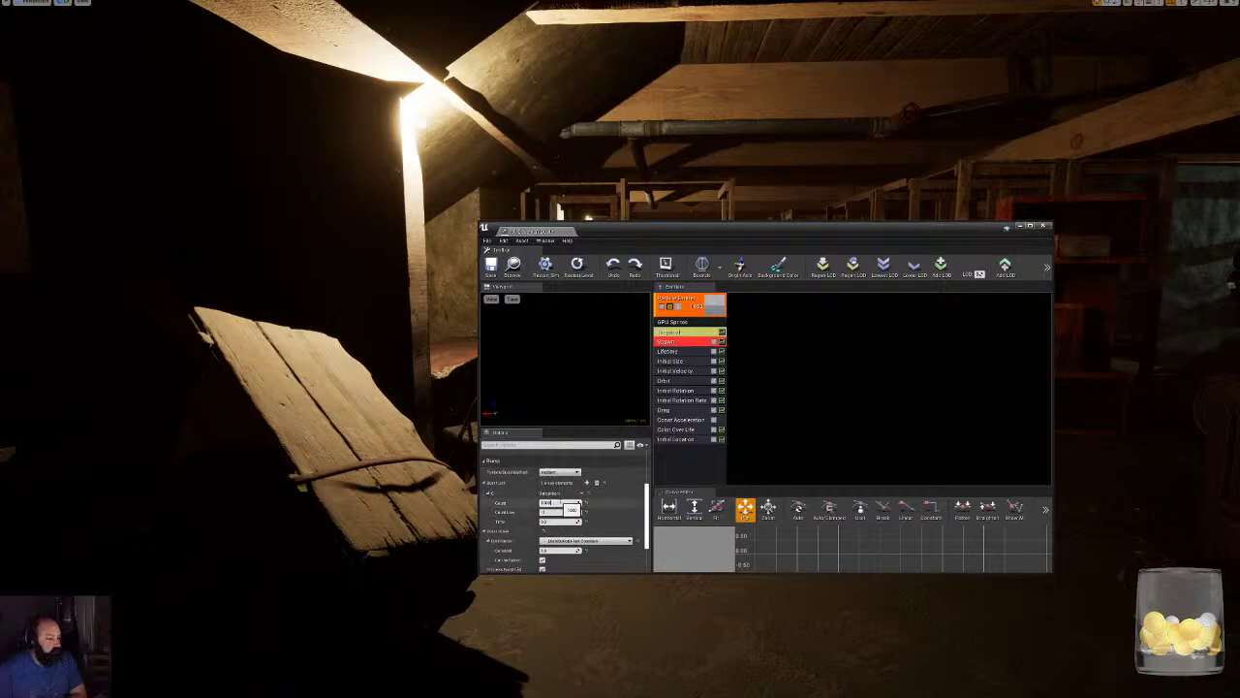
Inspect the dust density from several spots in the basement and close the particle editor.
drag(582, 229, 645, 624)
right_drag(620, 348, 441, 385)
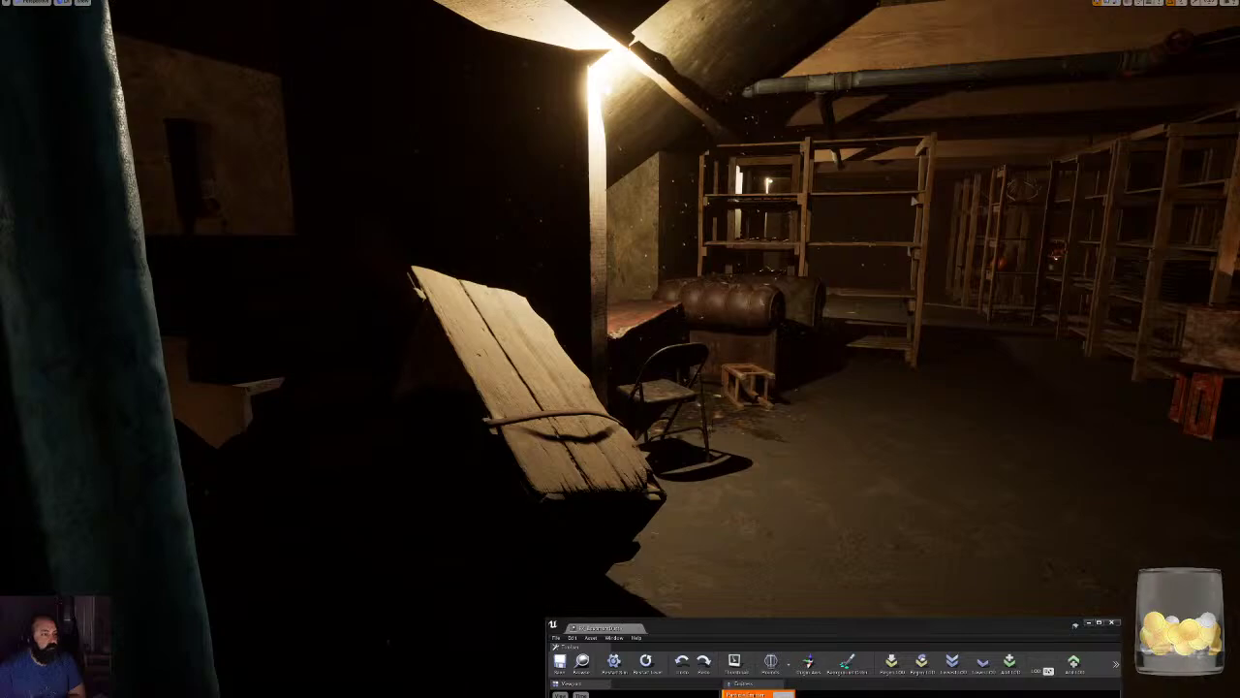
right_drag(441, 384, 935, 363)
key(d)
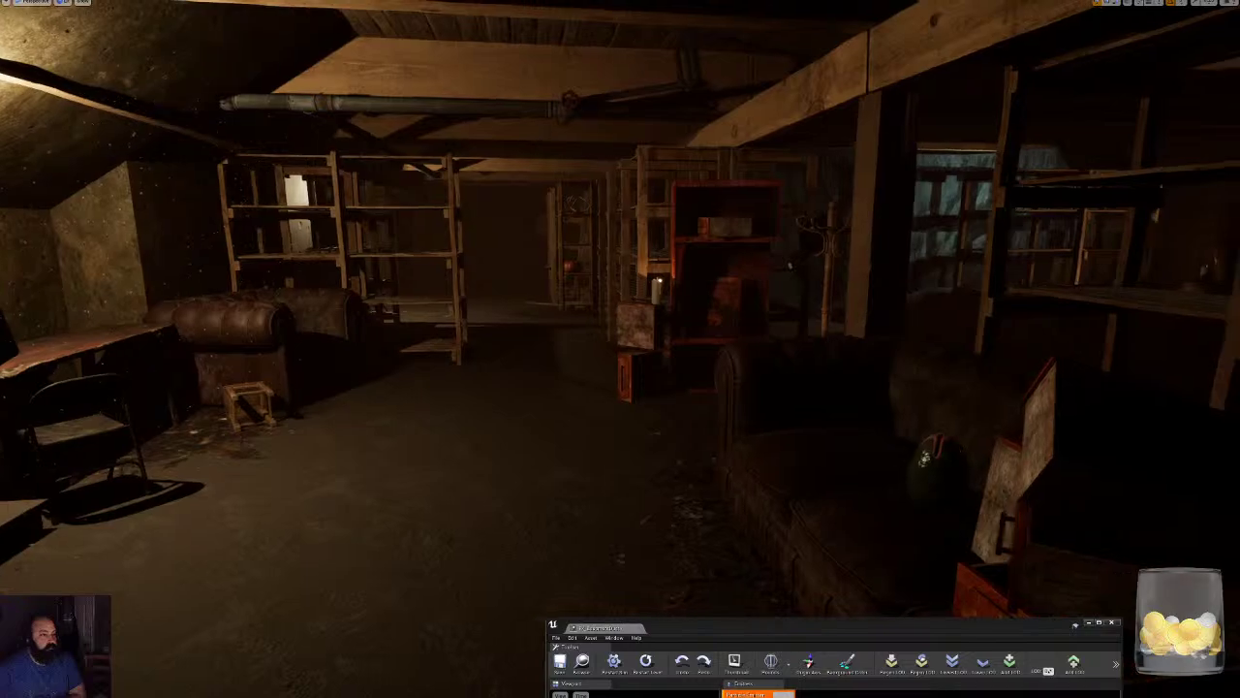
right_drag(658, 453, 504, 453)
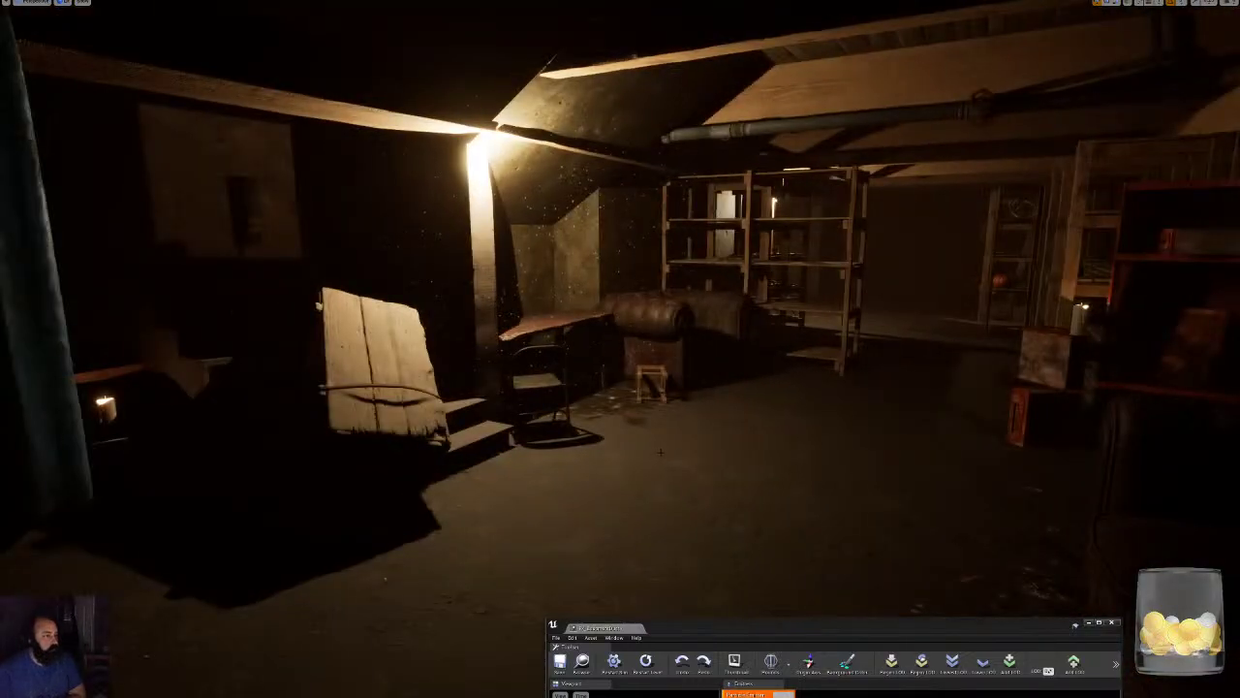
right_drag(662, 452, 319, 452)
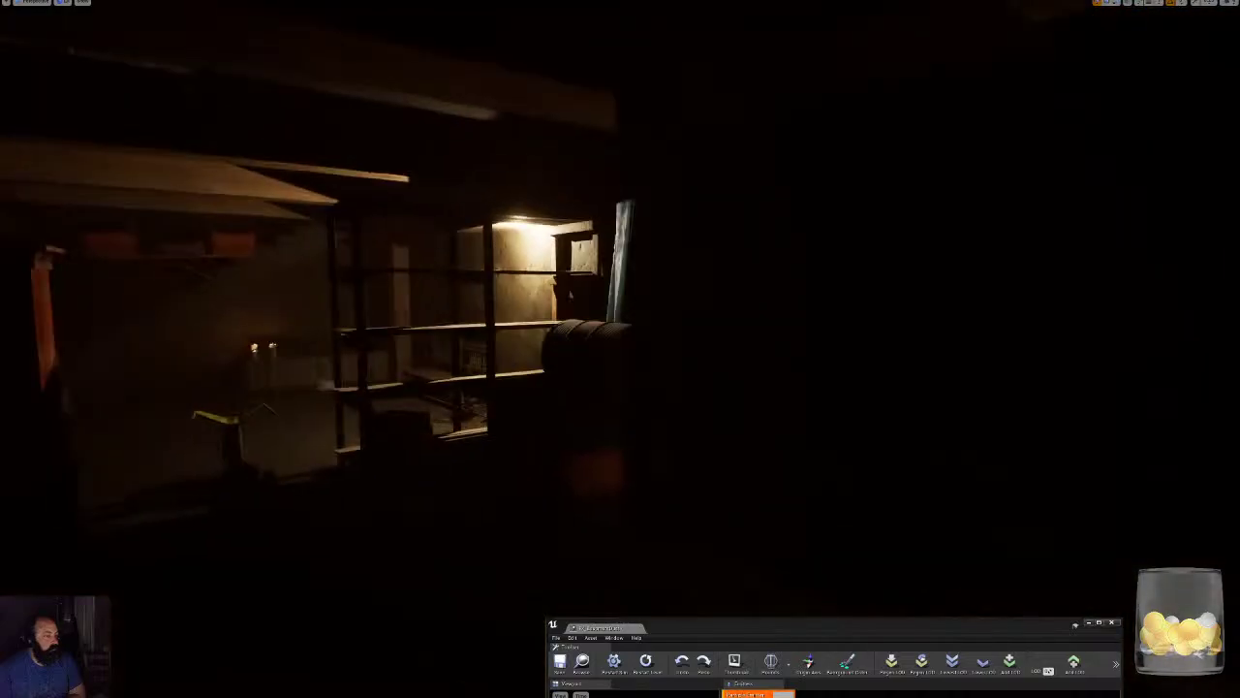
right_drag(661, 452, 97, 452)
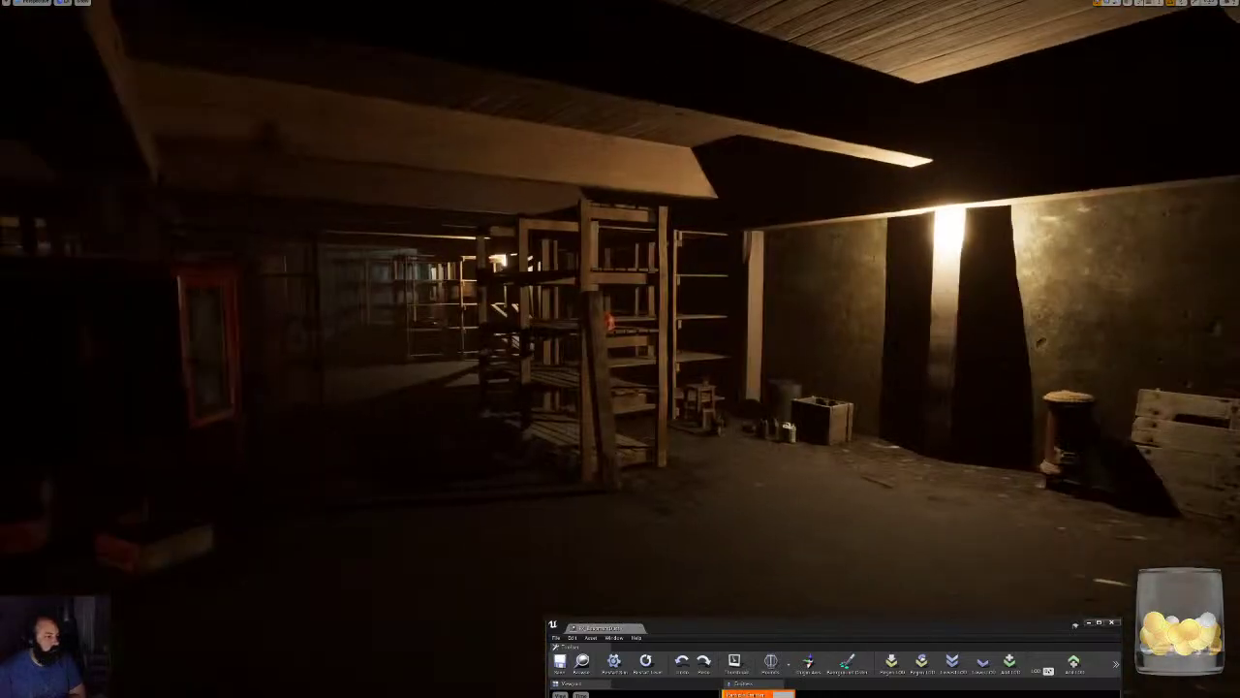
right_drag(662, 451, 427, 475)
right_drag(620, 348, 853, 349)
drag(835, 636, 736, 226)
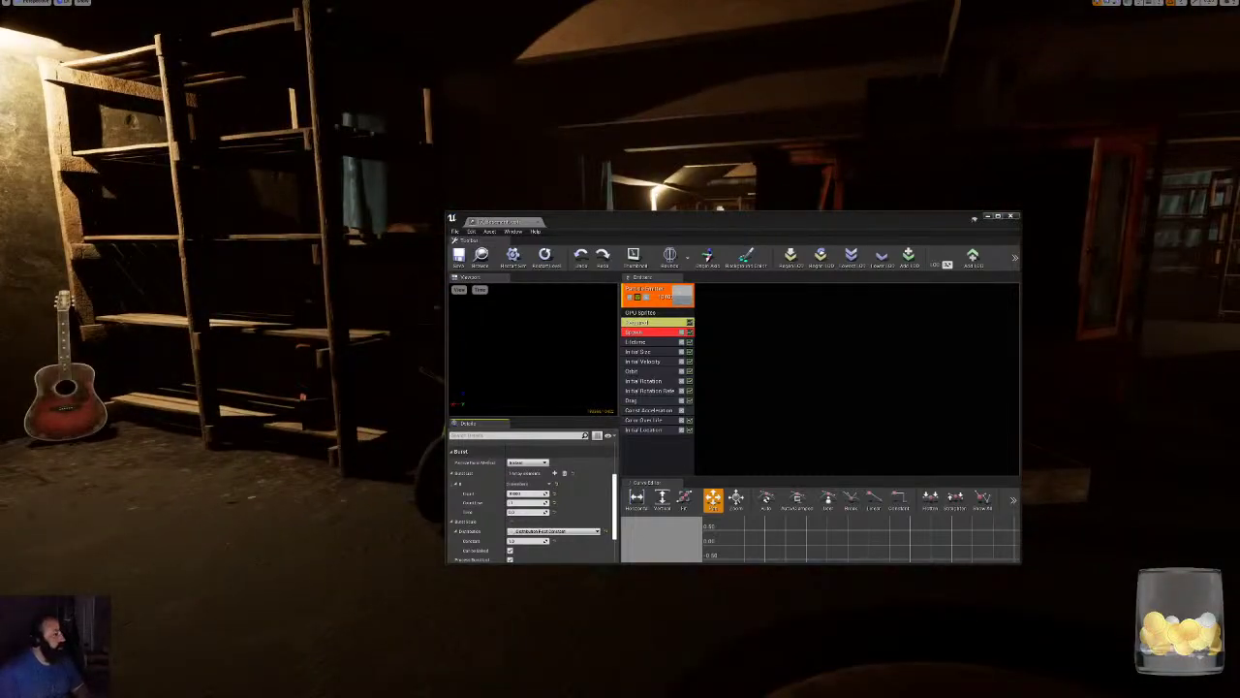
click(1011, 215)
Examine how the dust reads in the lit and dark shelving areas throughout the basement.
right_drag(620, 349, 543, 368)
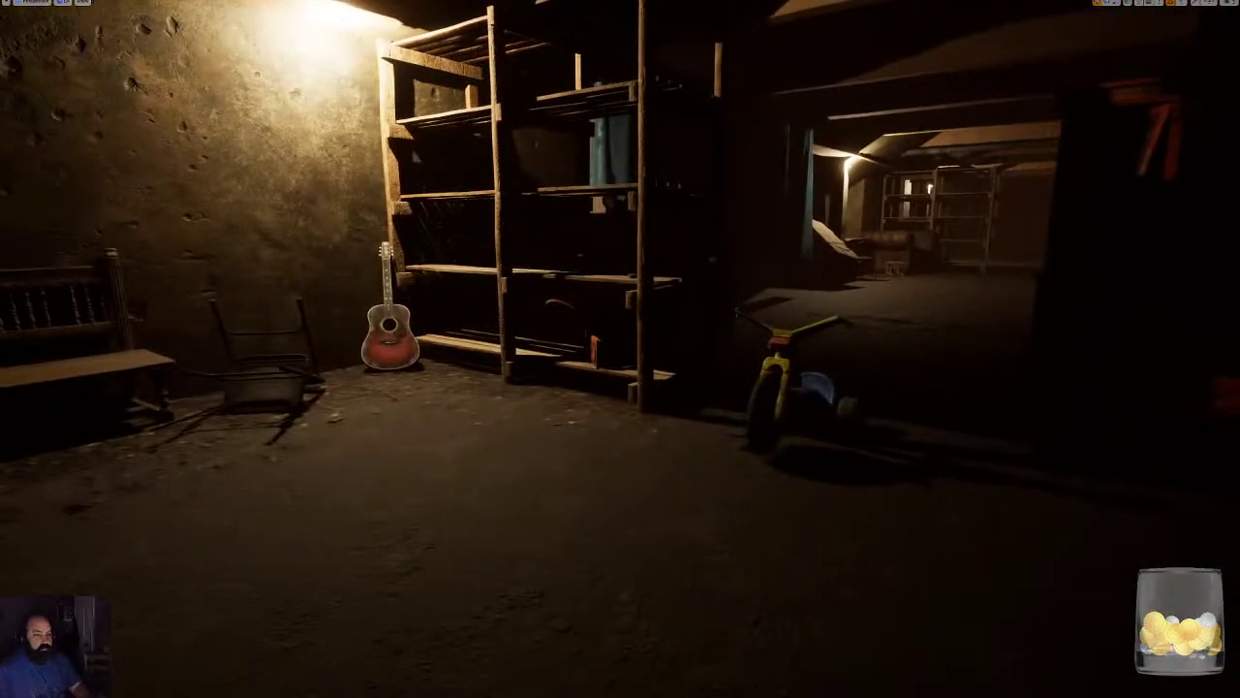
right_drag(620, 349, 843, 319)
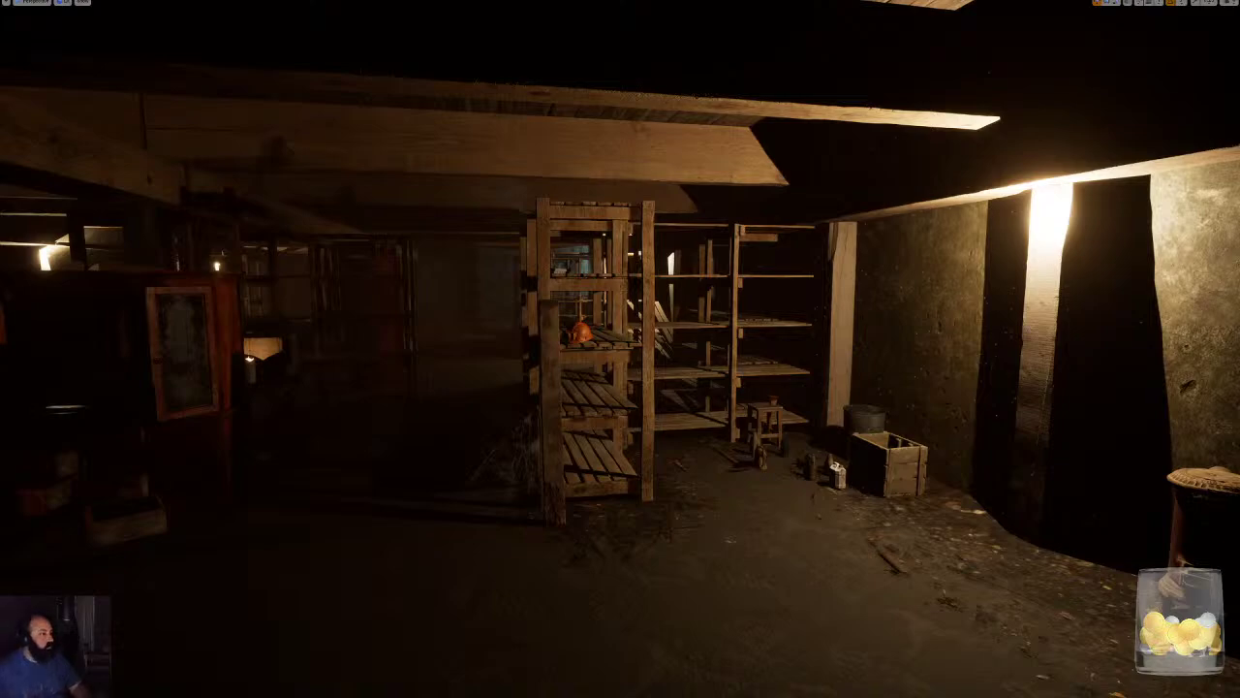
key(w)
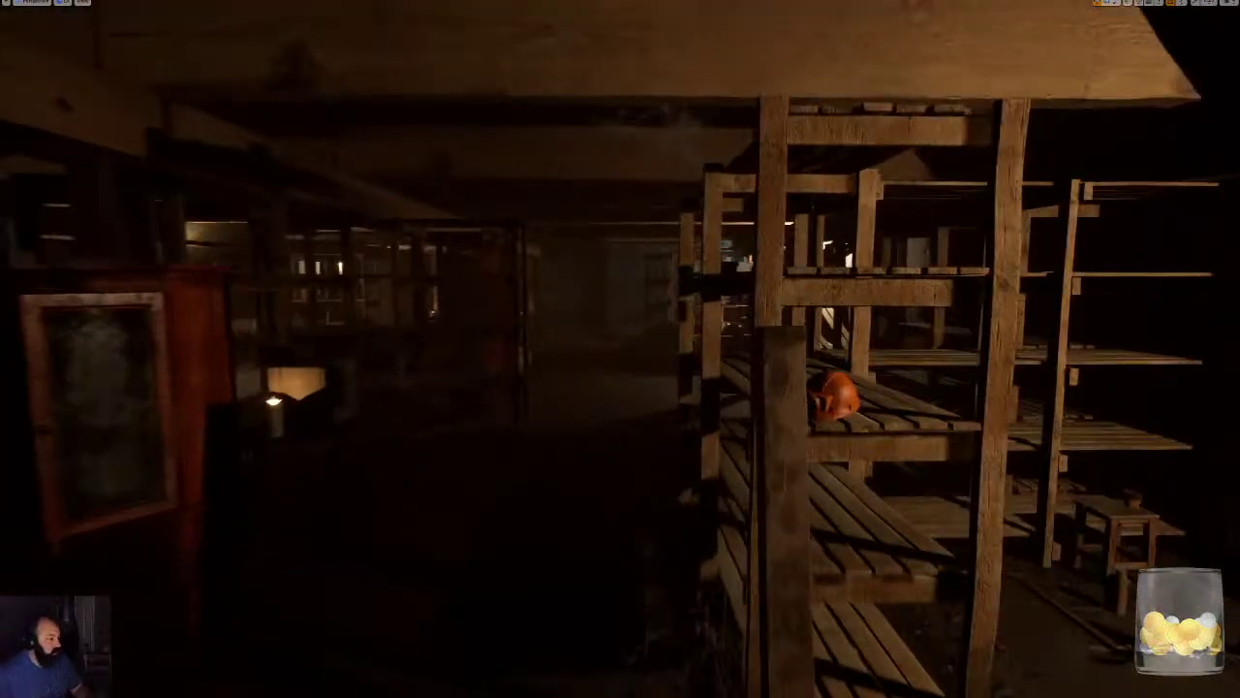
key(w)
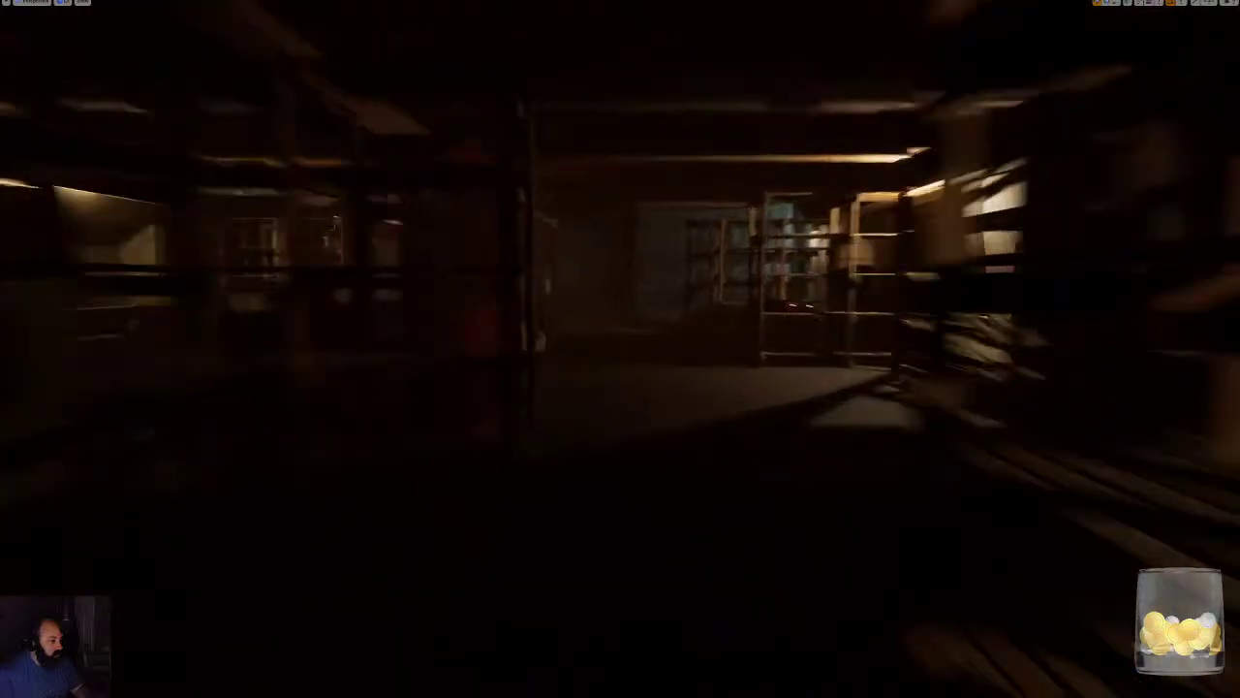
right_drag(620, 349, 388, 416)
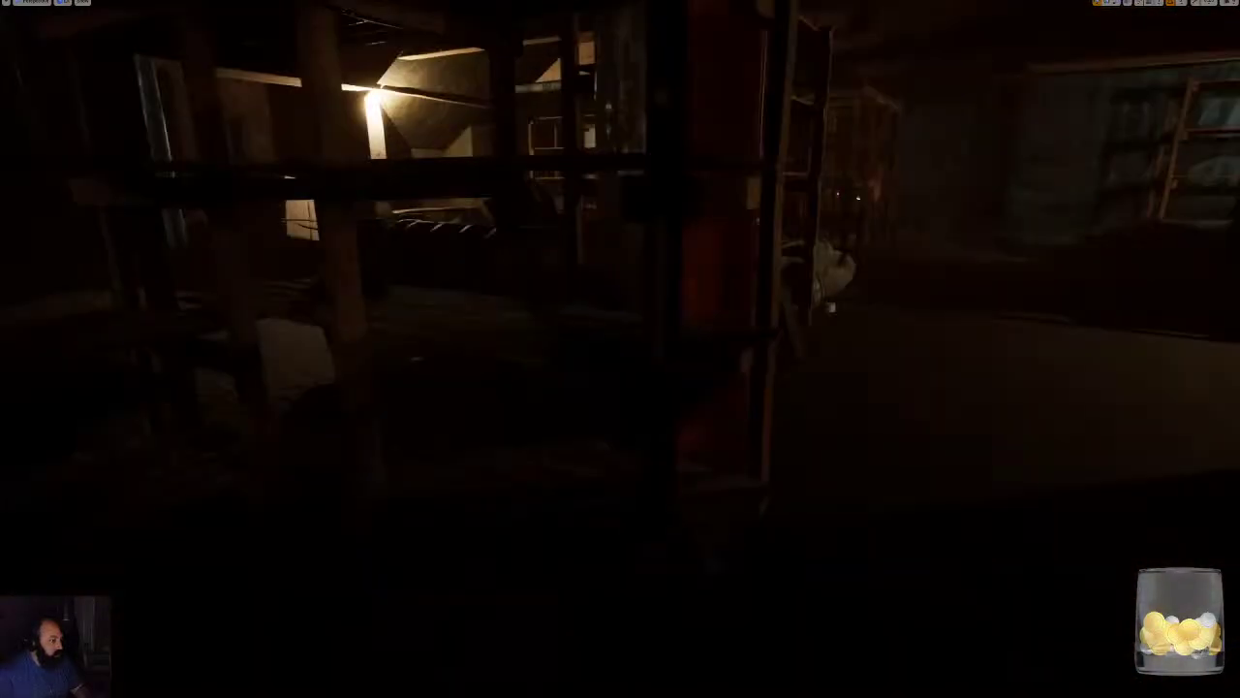
right_drag(620, 349, 708, 329)
key(d)
right_drag(620, 349, 1017, 345)
Switch the viewport to the Shader Complexity optimization view mode and examine the rendering cost of the dust sprites.
click(33, 2)
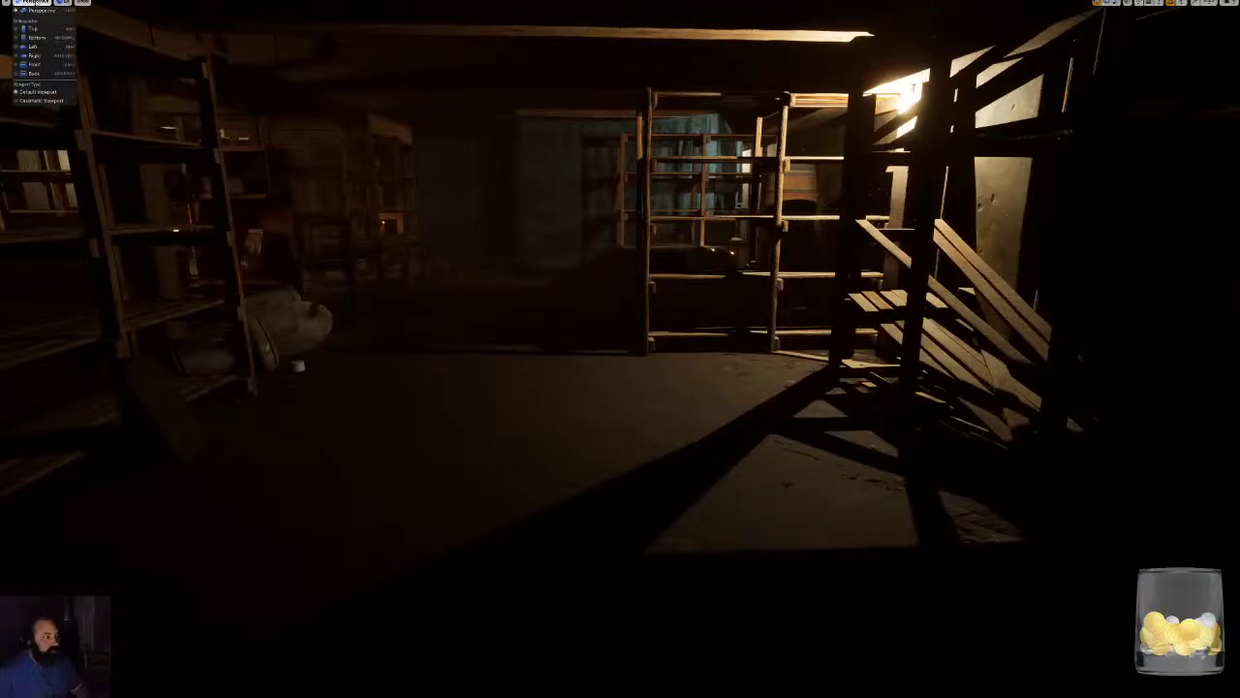
click(63, 2)
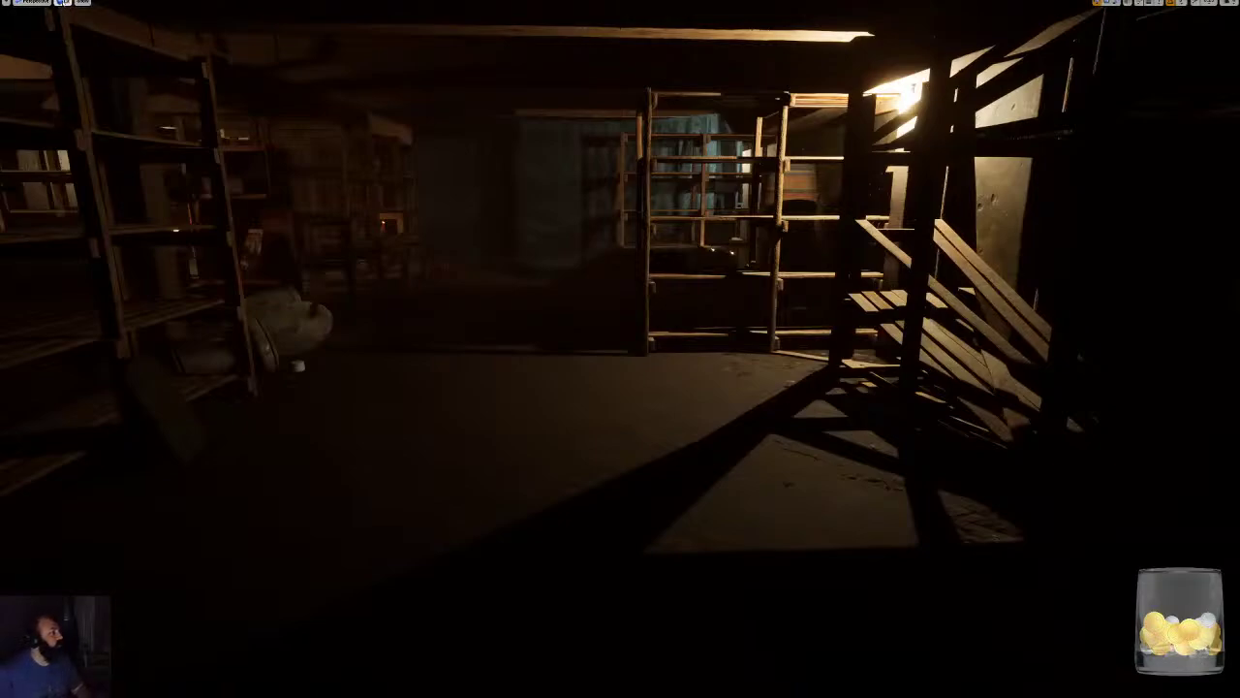
click(63, 2)
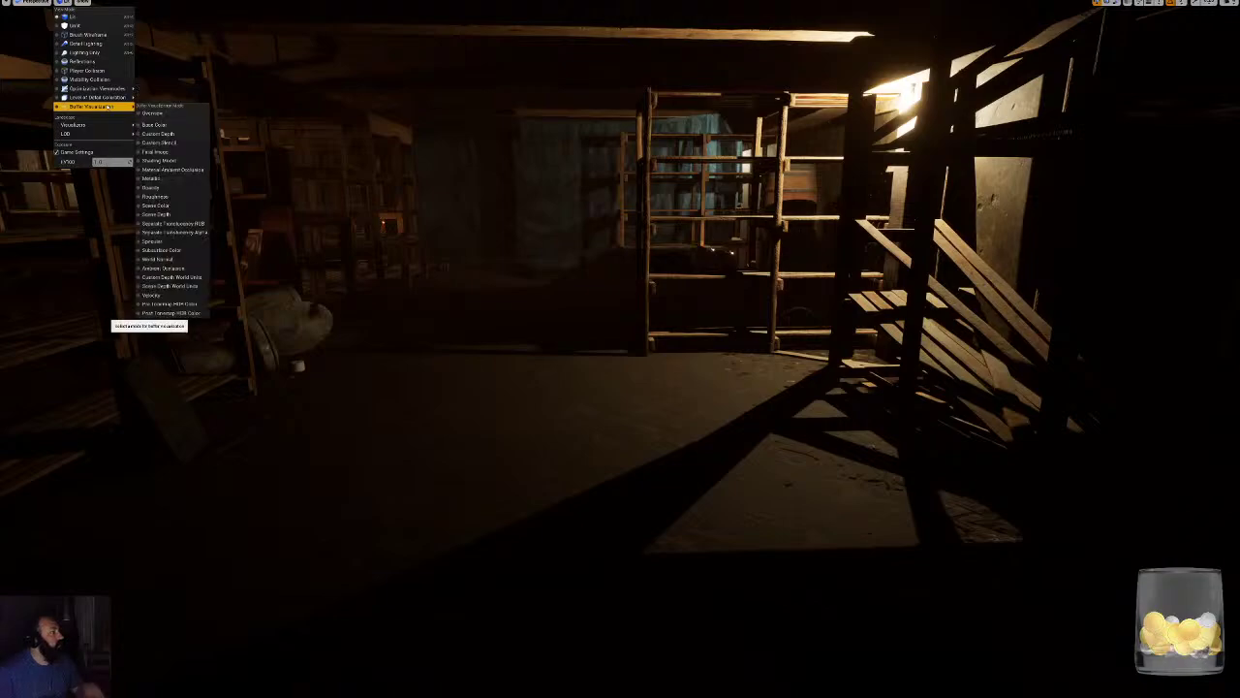
mouse_move(114, 98)
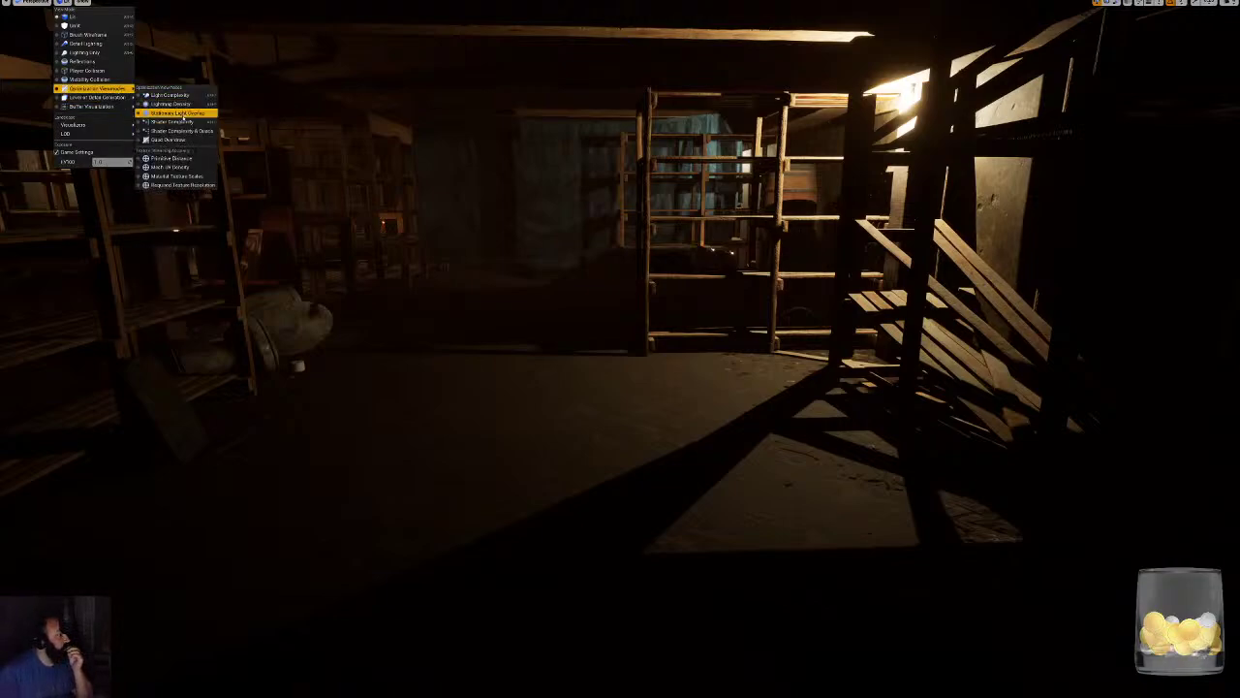
click(181, 123)
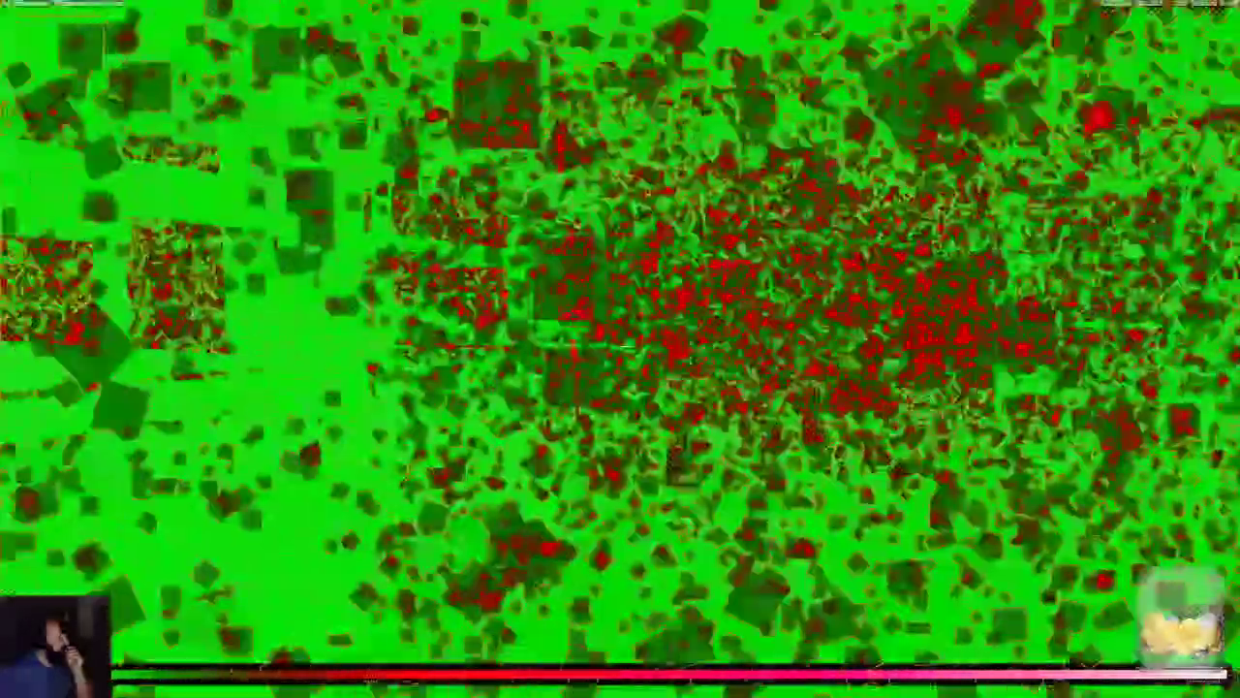
right_drag(625, 346, 596, 356)
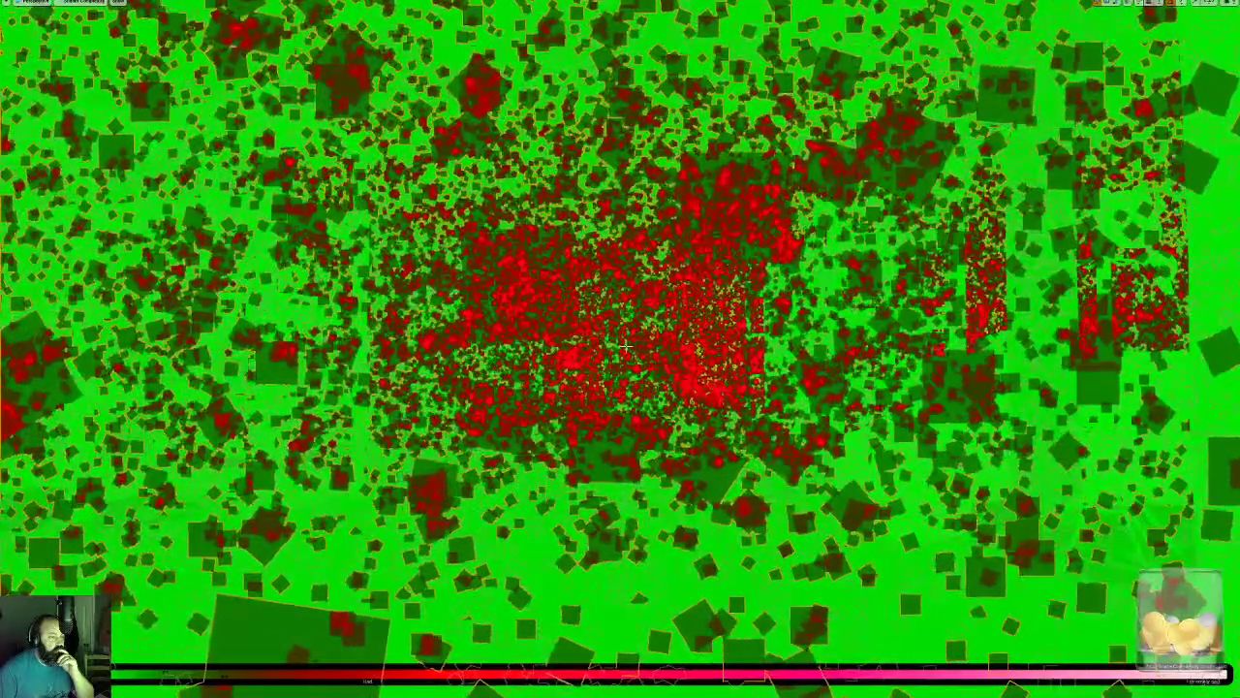
Return the viewport to the Lit view mode and look over the dust around the shelves and folding chair.
click(85, 2)
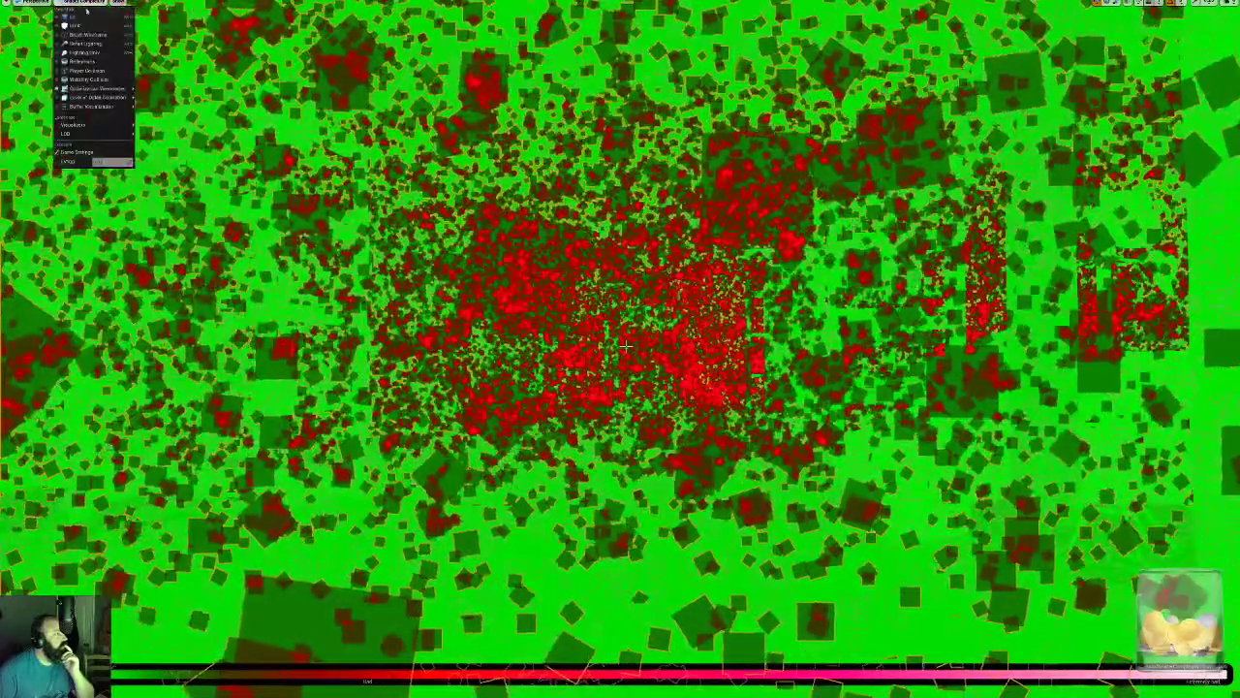
click(73, 16)
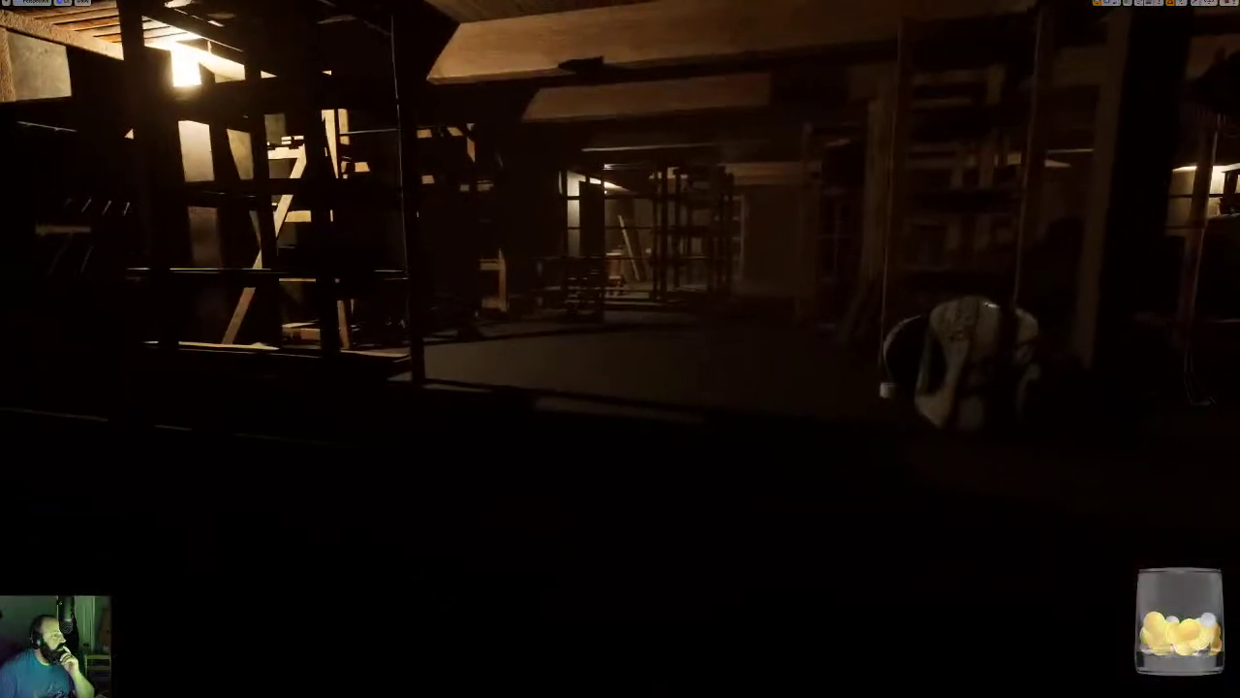
right_drag(620, 348, 780, 340)
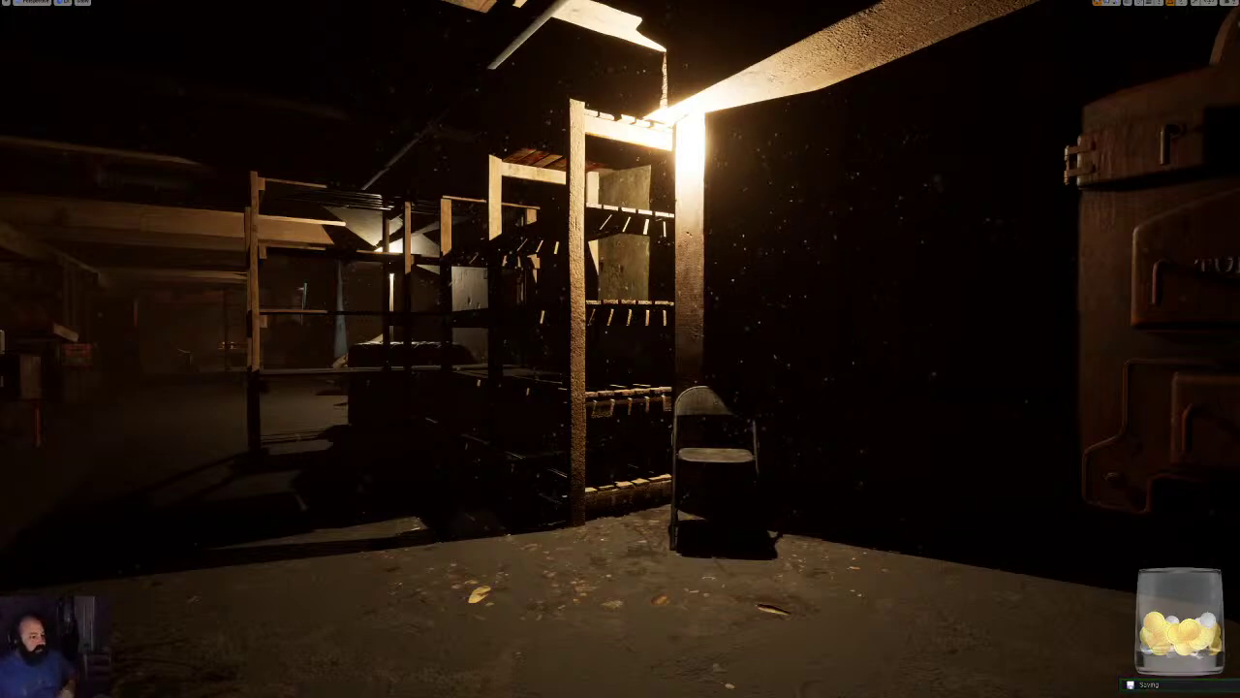
right_drag(621, 349, 372, 349)
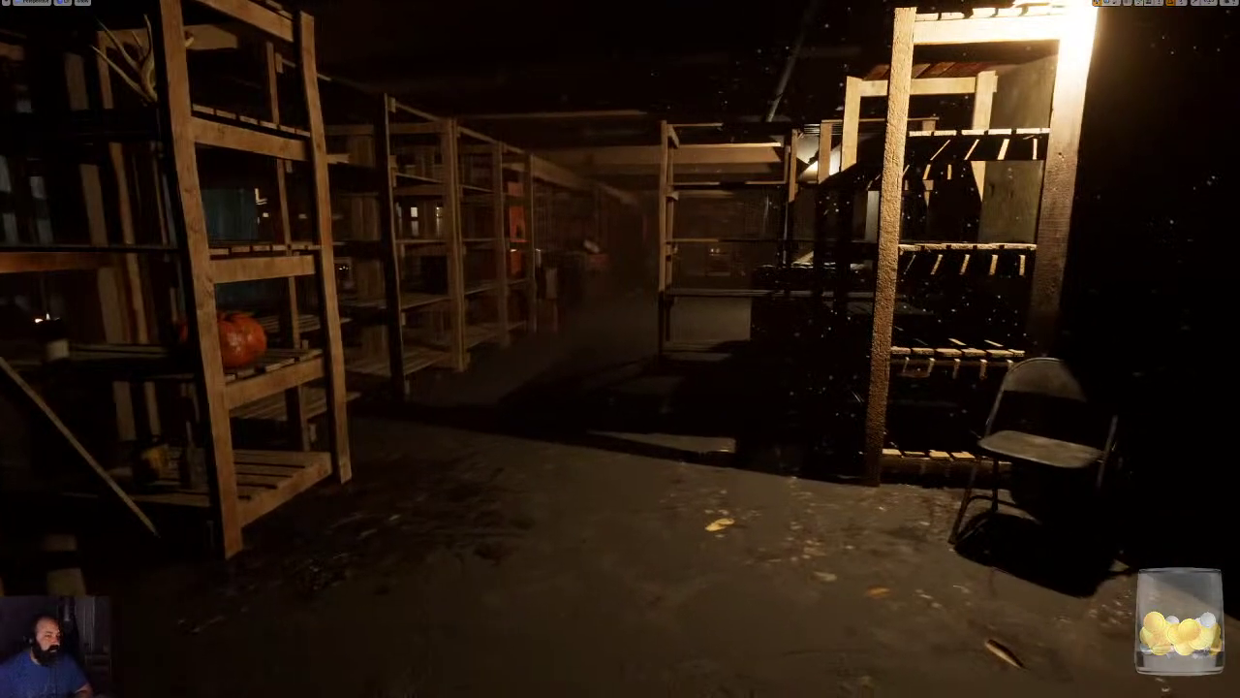
Leave the immersive viewport and delete the FX_Dust emitter from the level.
key(Escape)
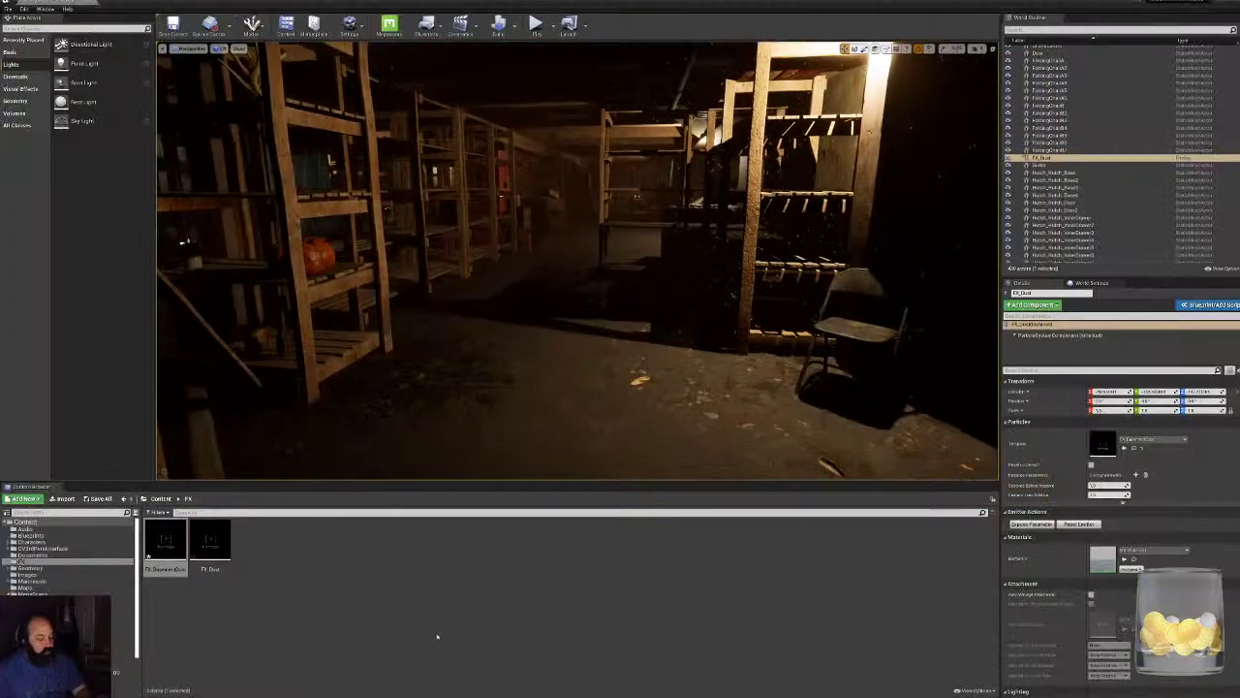
click(1040, 165)
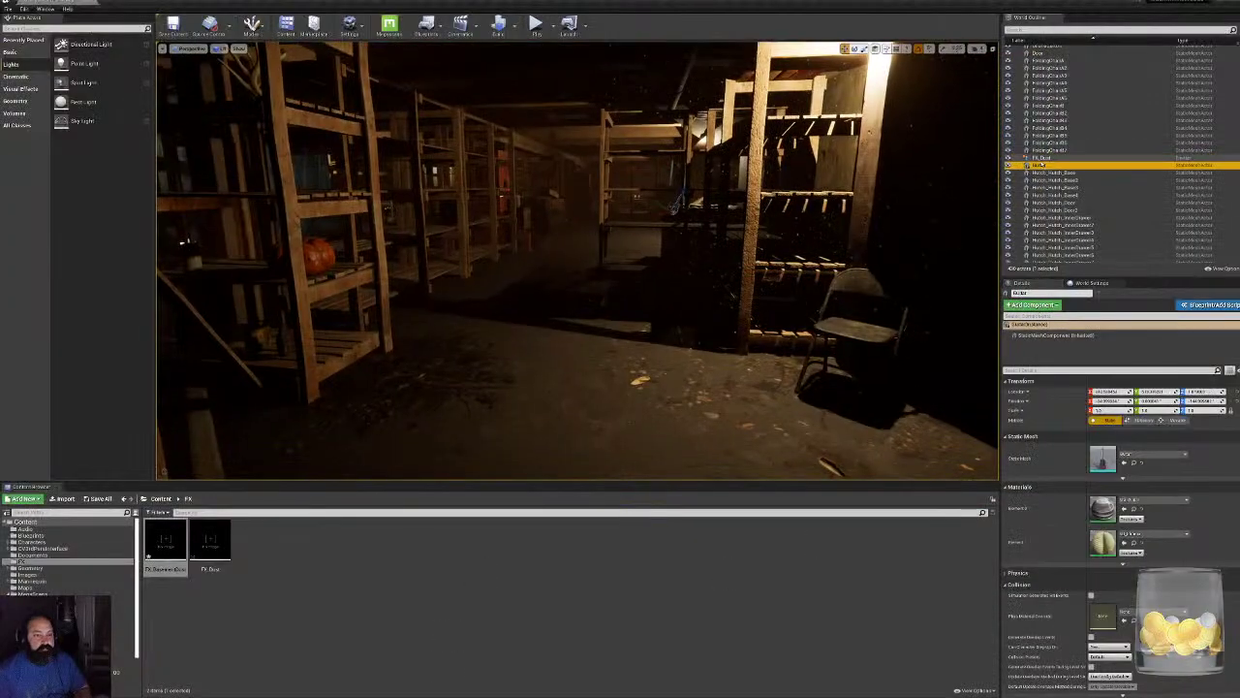
click(1039, 157)
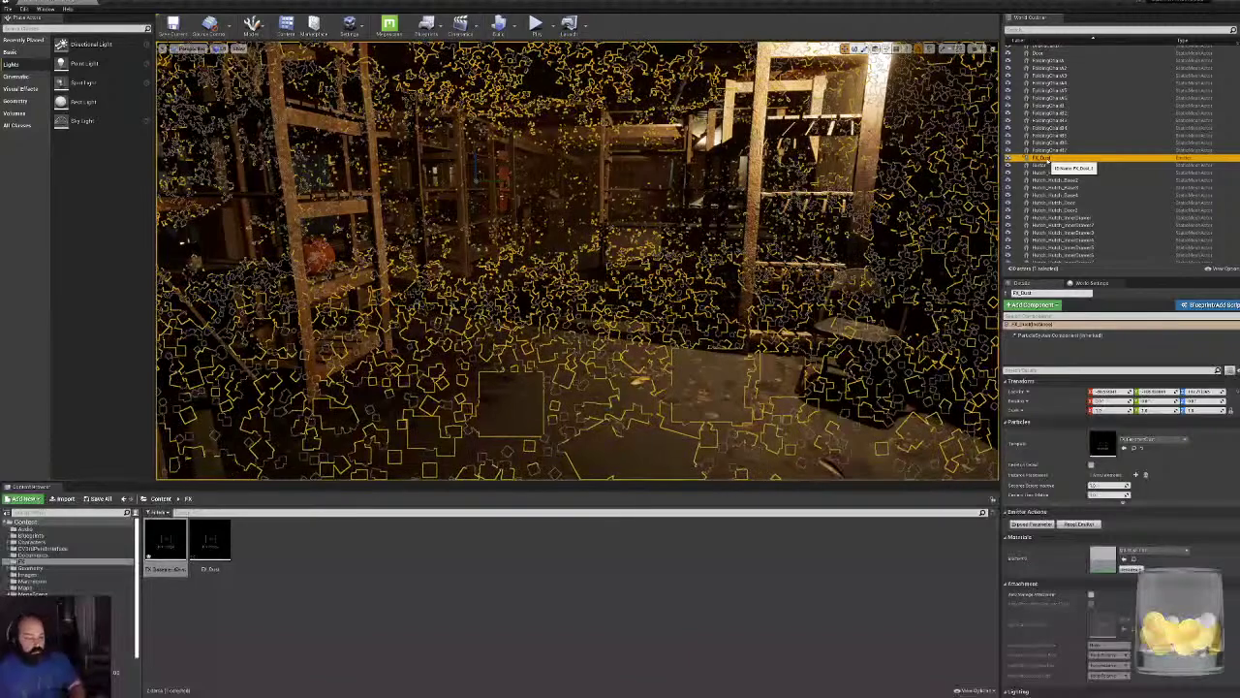
key(Escape)
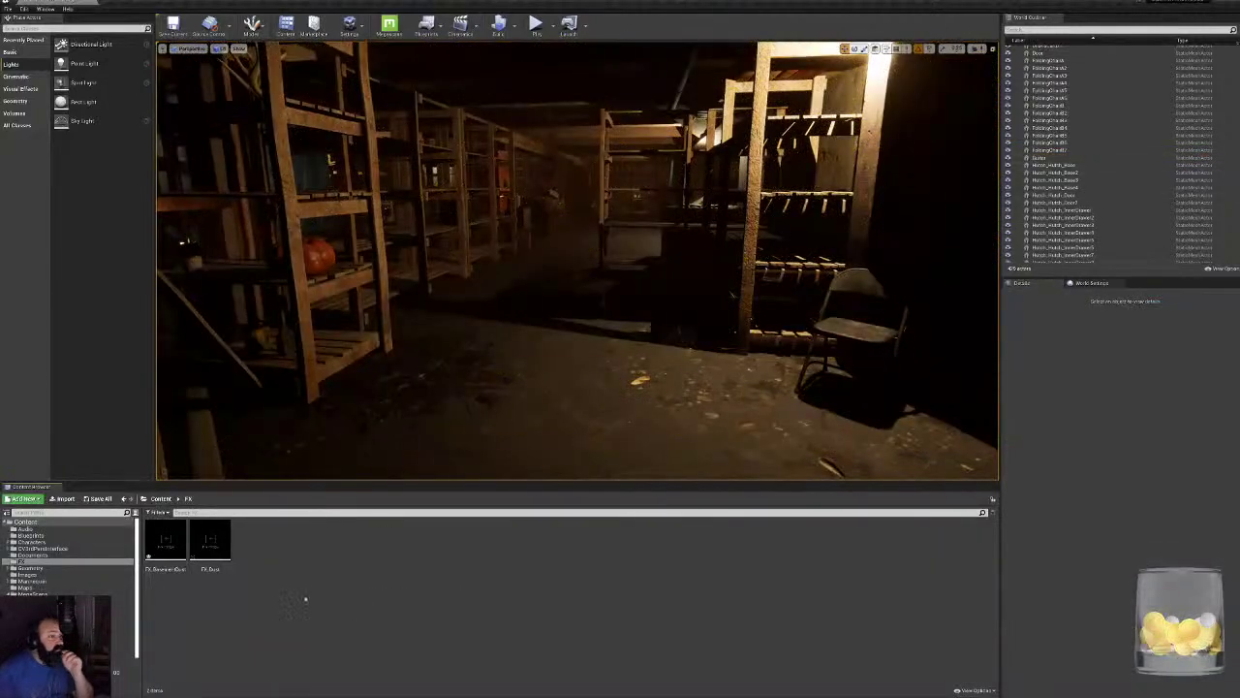
Delete the basement dust particle asset from the FX folder and save all modified content.
right_click(175, 553)
key(Delete)
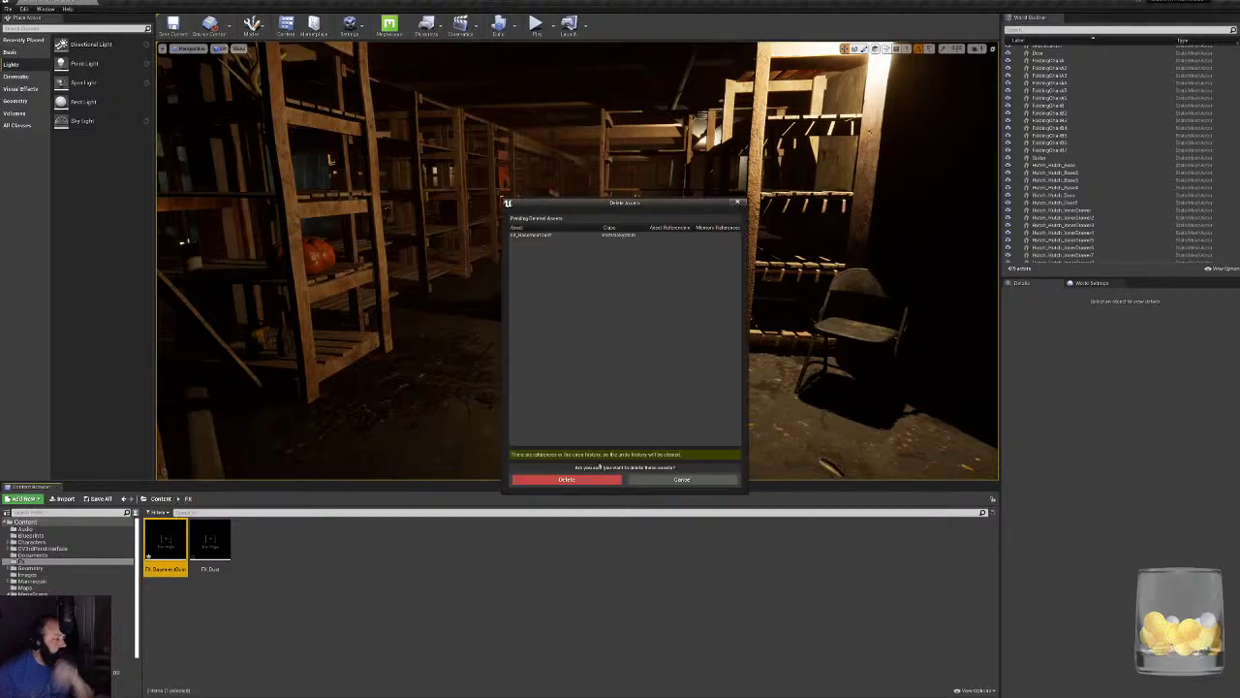
click(593, 481)
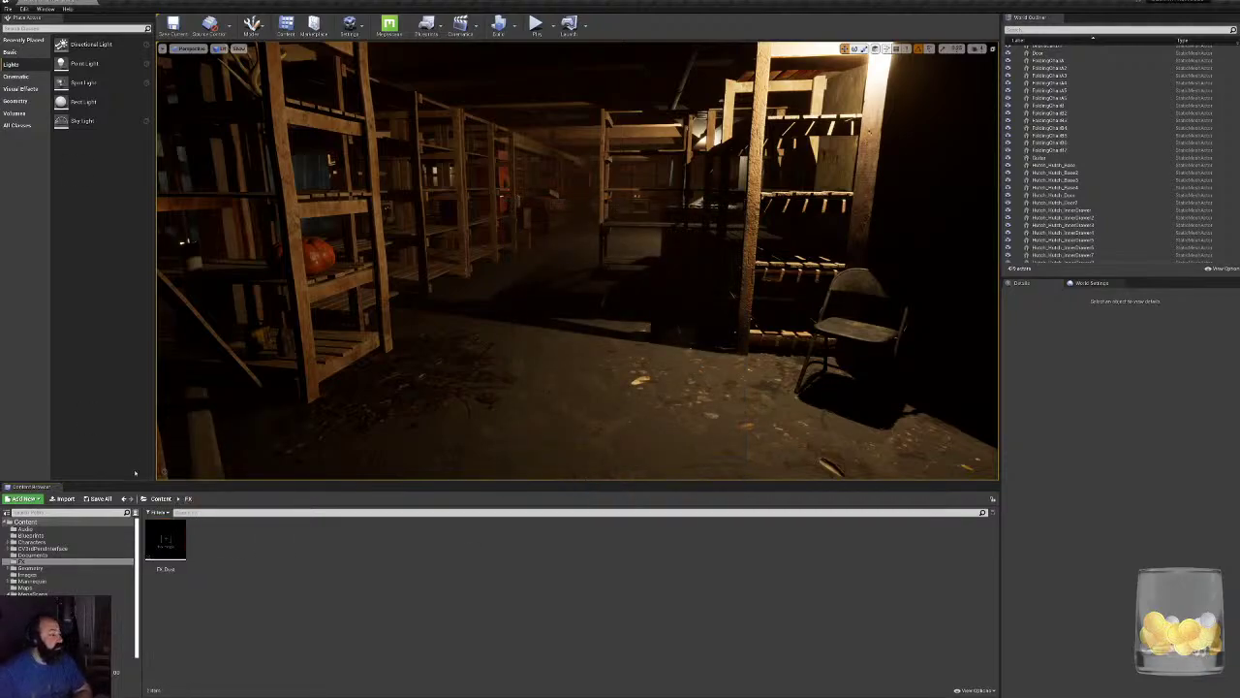
key(ctrl+shift+s)
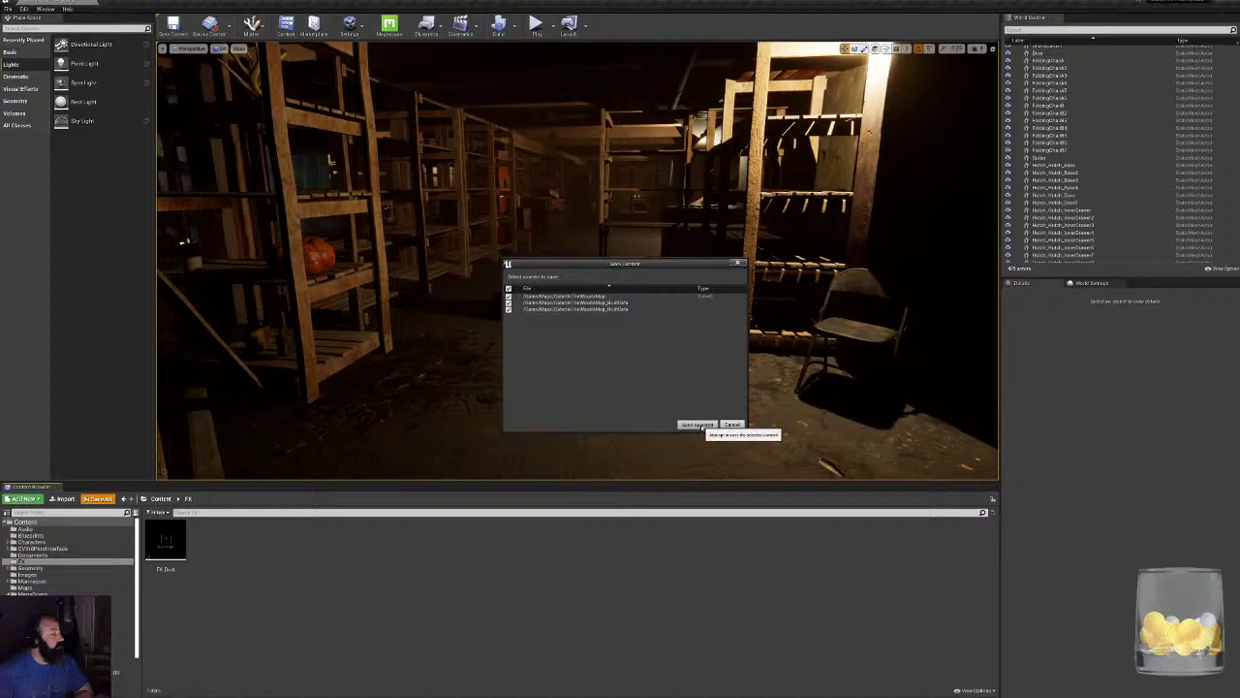
click(697, 425)
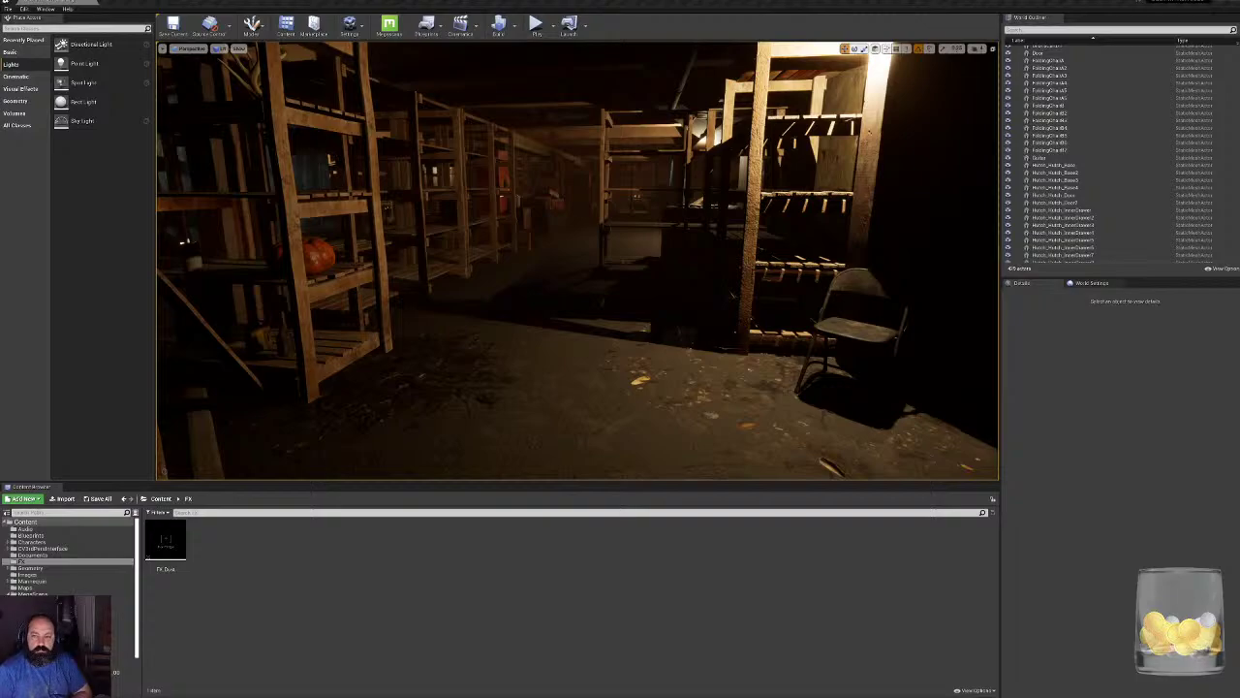
Find the ExponentialHeightFog actor by filtering the level's actors for "ex" and enable Volumetric Fog on it.
click(1048, 68)
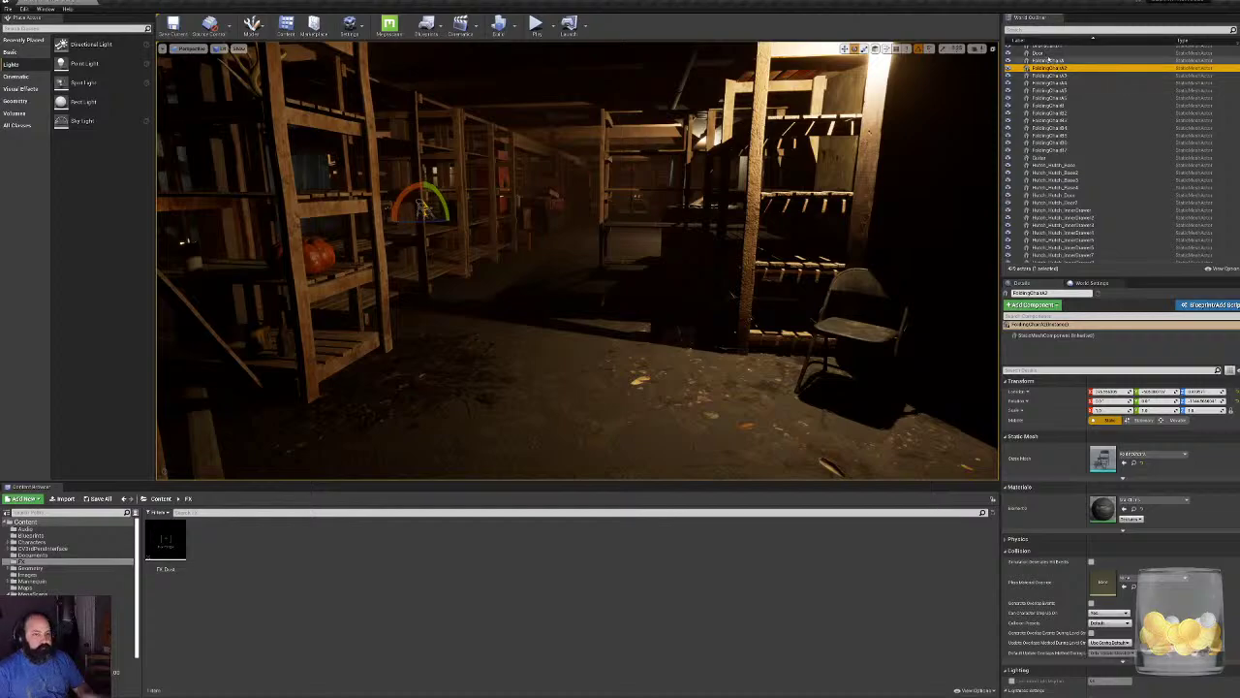
click(1036, 30)
text(ex)
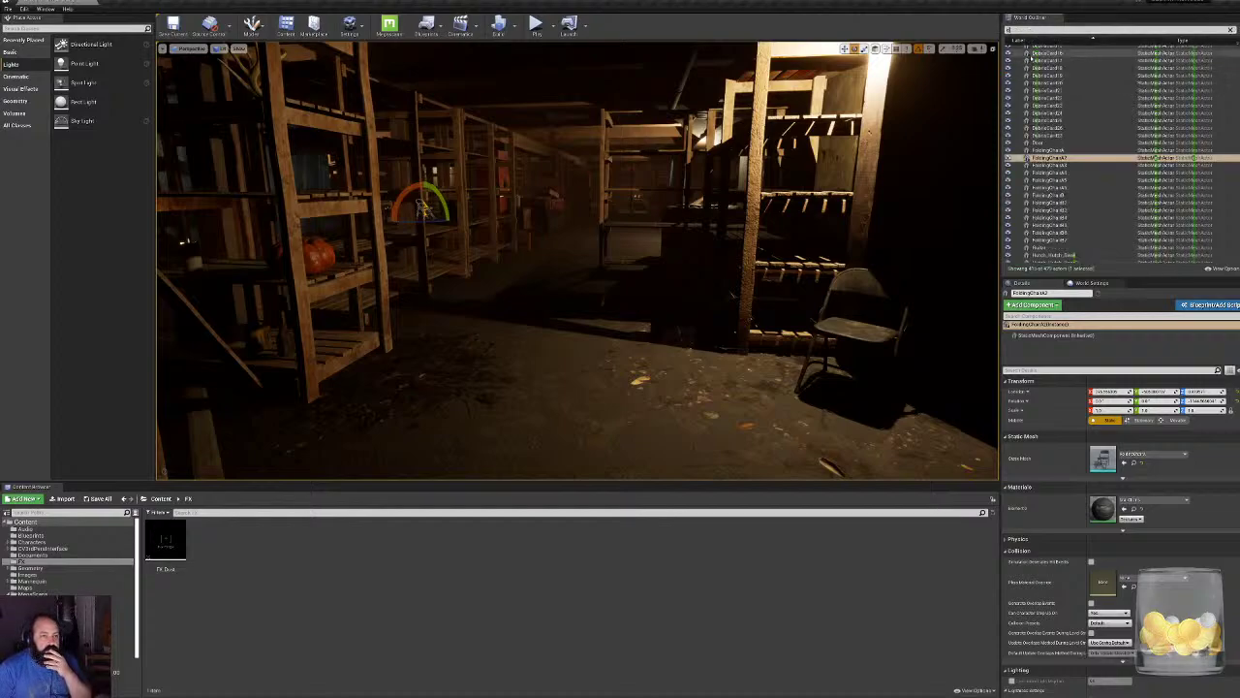
click(1093, 63)
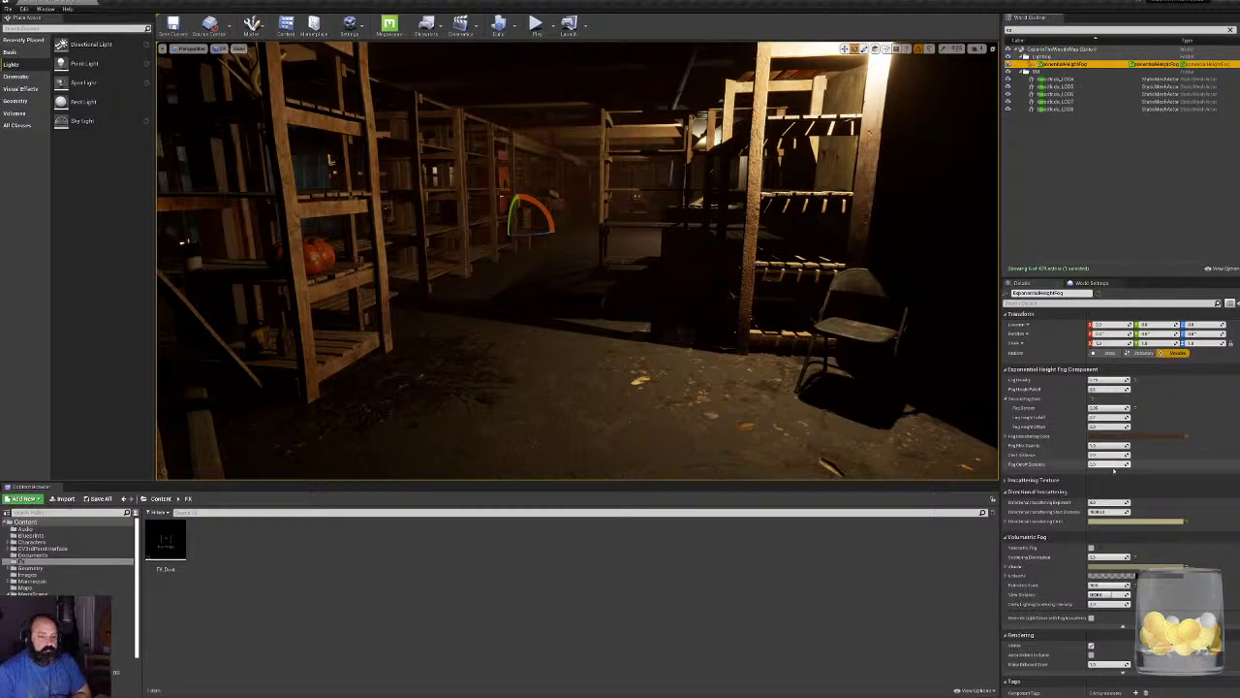
scroll(1093, 520, down, 3)
scroll(1089, 527, down, 3)
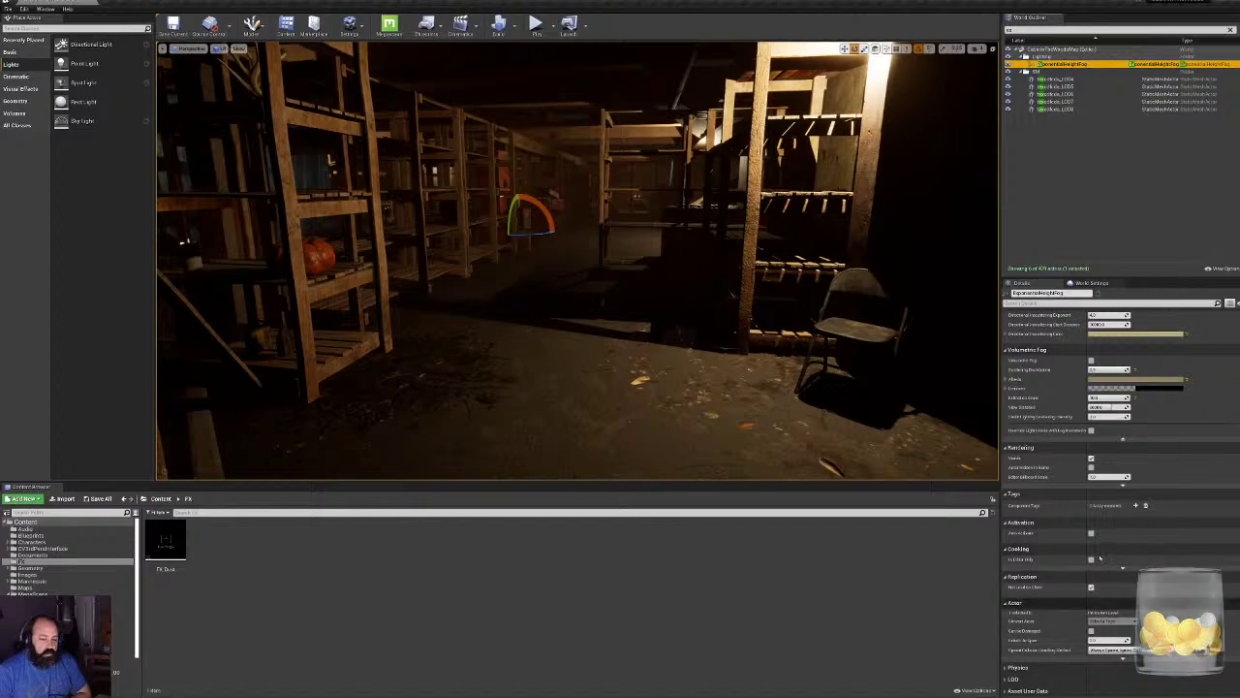
click(1090, 360)
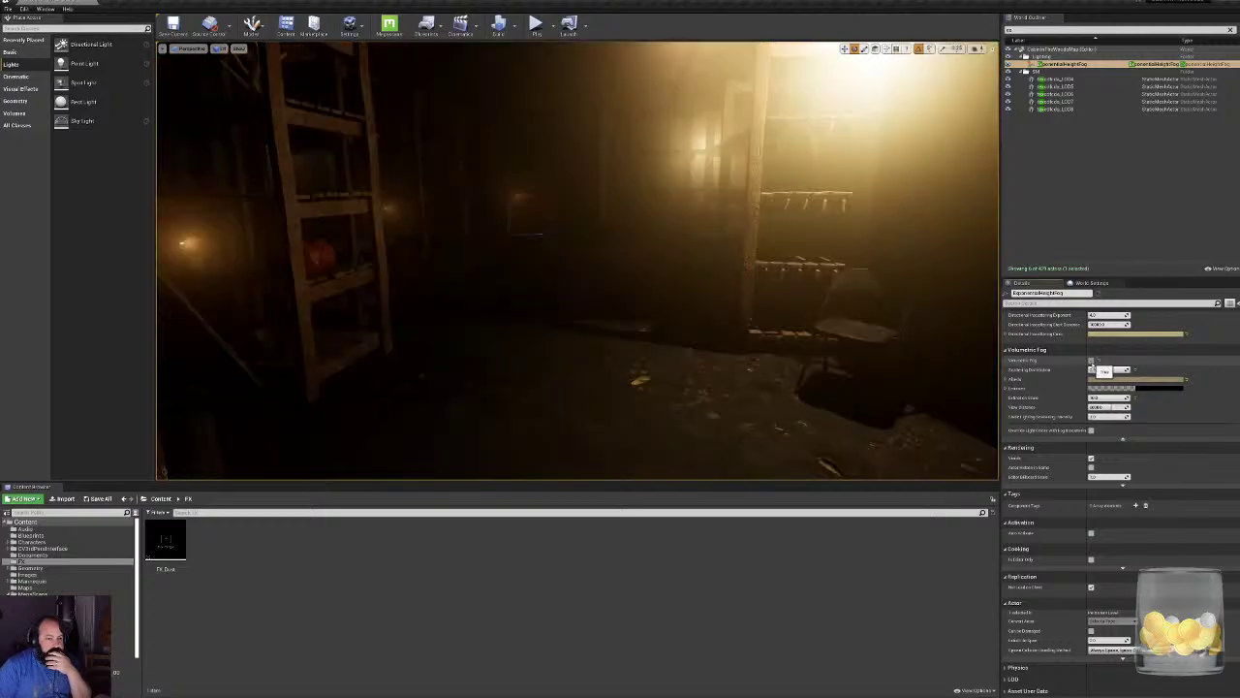
Look over the fog around the basement lights and reset its Scattering Distribution to the default.
right_drag(678, 291, 736, 271)
right_drag(387, 262, 308, 242)
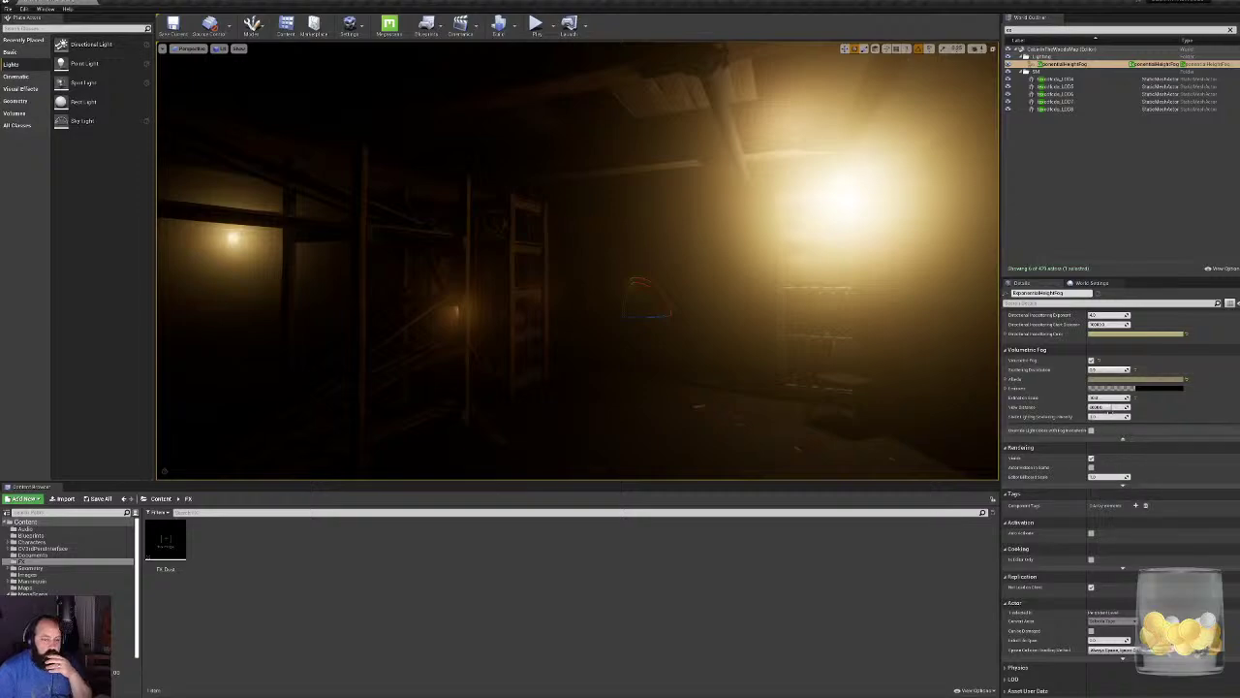
click(1134, 370)
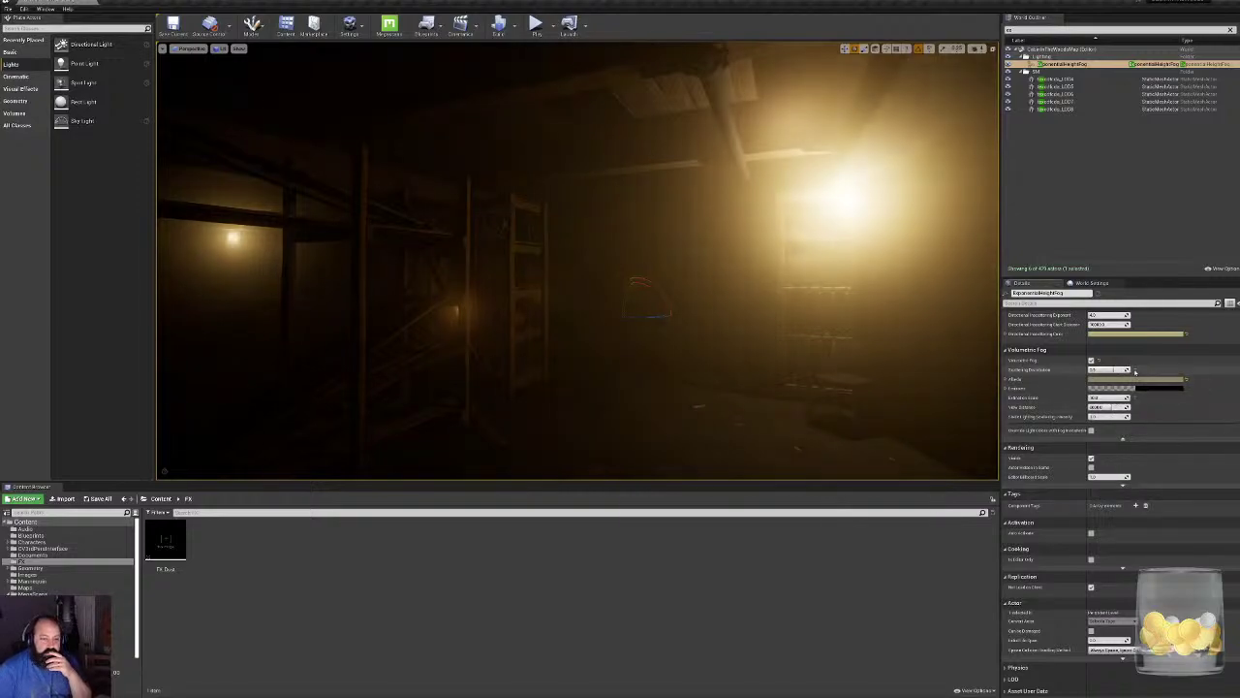
Try lower, default and slightly raised Extinction Scale values for the volumetric fog.
right_drag(577, 260, 620, 261)
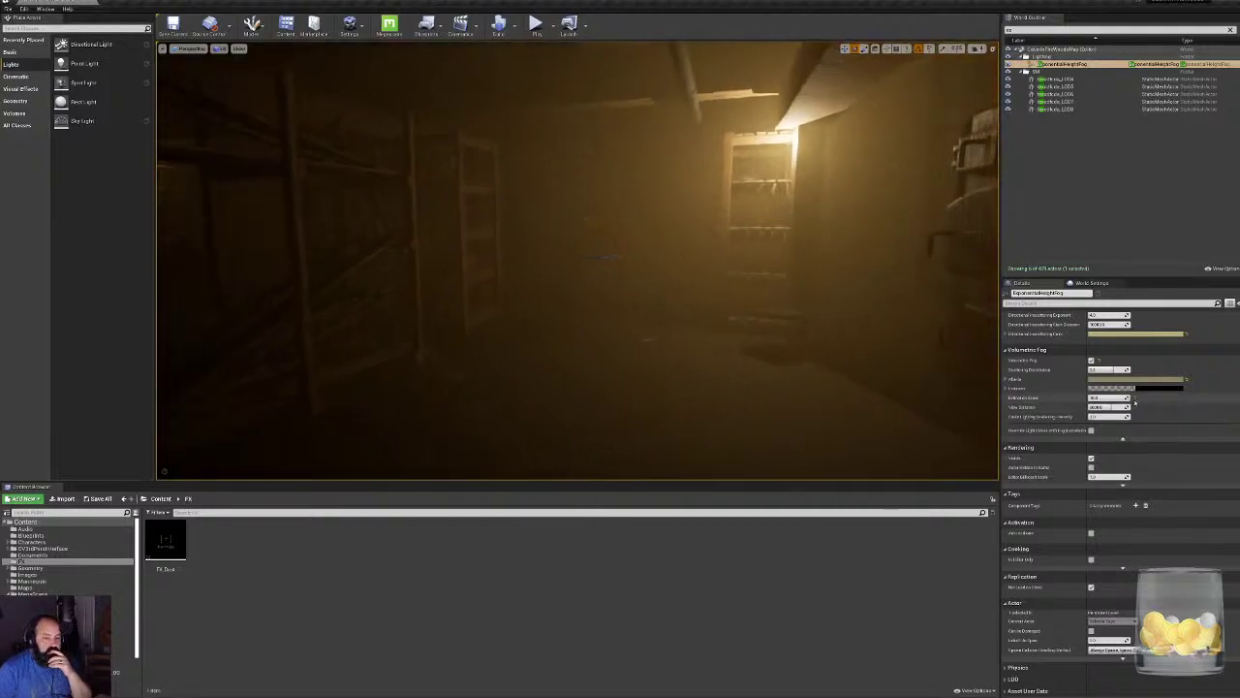
drag(1124, 398, 1097, 398)
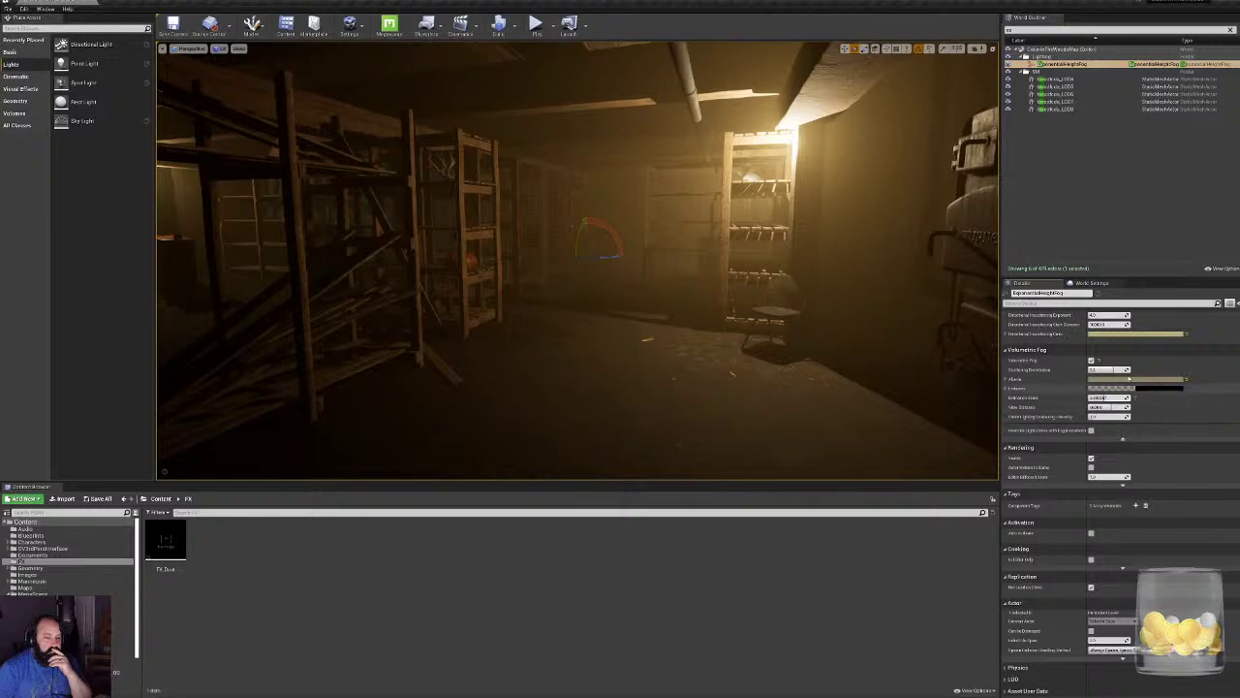
click(1136, 398)
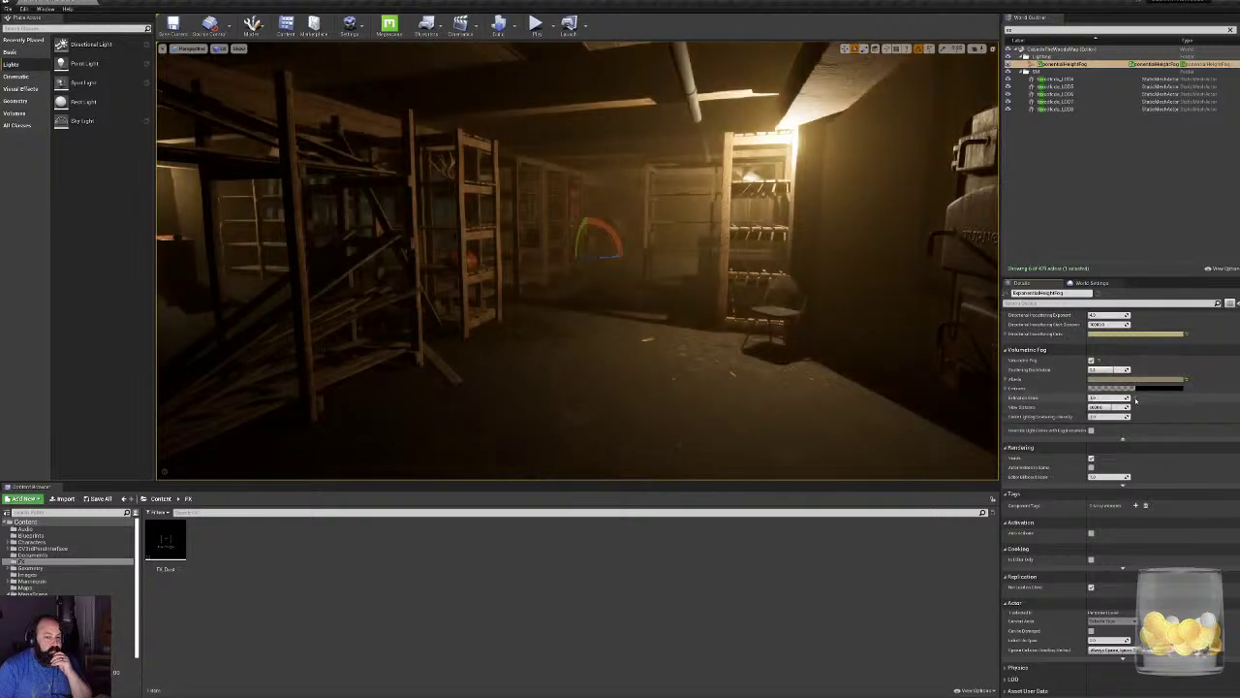
right_drag(620, 291, 407, 262)
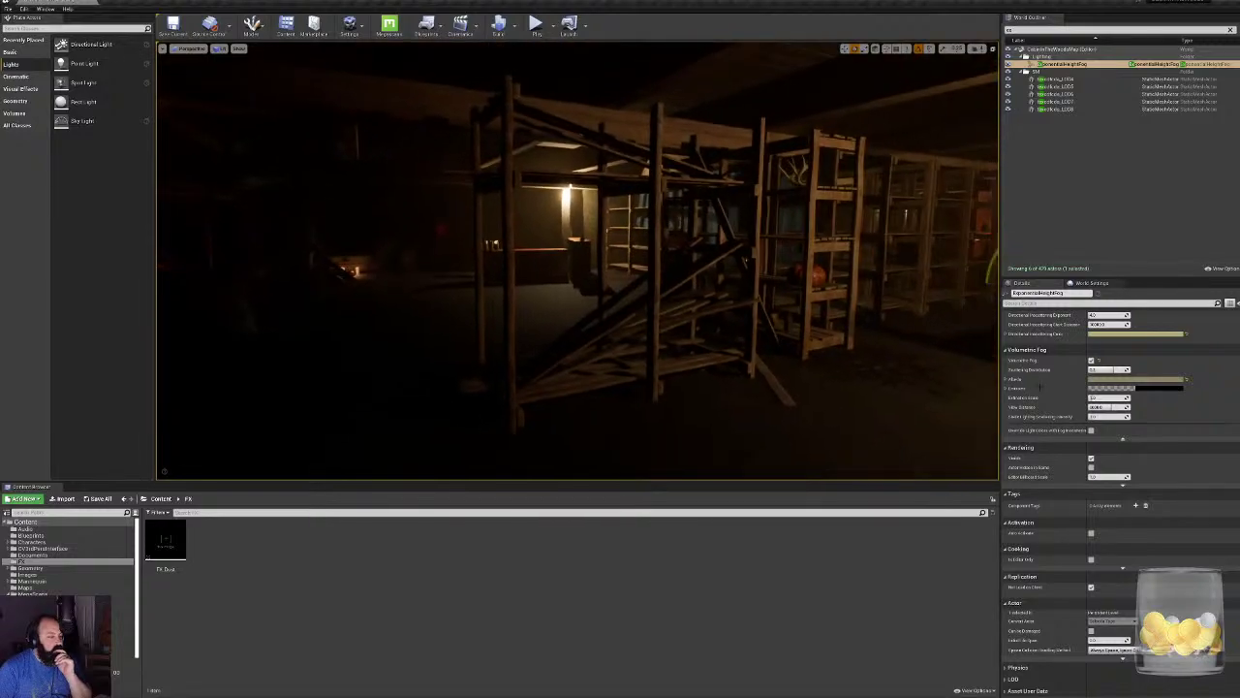
drag(1095, 397, 1111, 397)
Examine the volumetric fog around the shelving and the rest of the basement in the immersive viewport.
right_drag(582, 262, 387, 264)
key(F11)
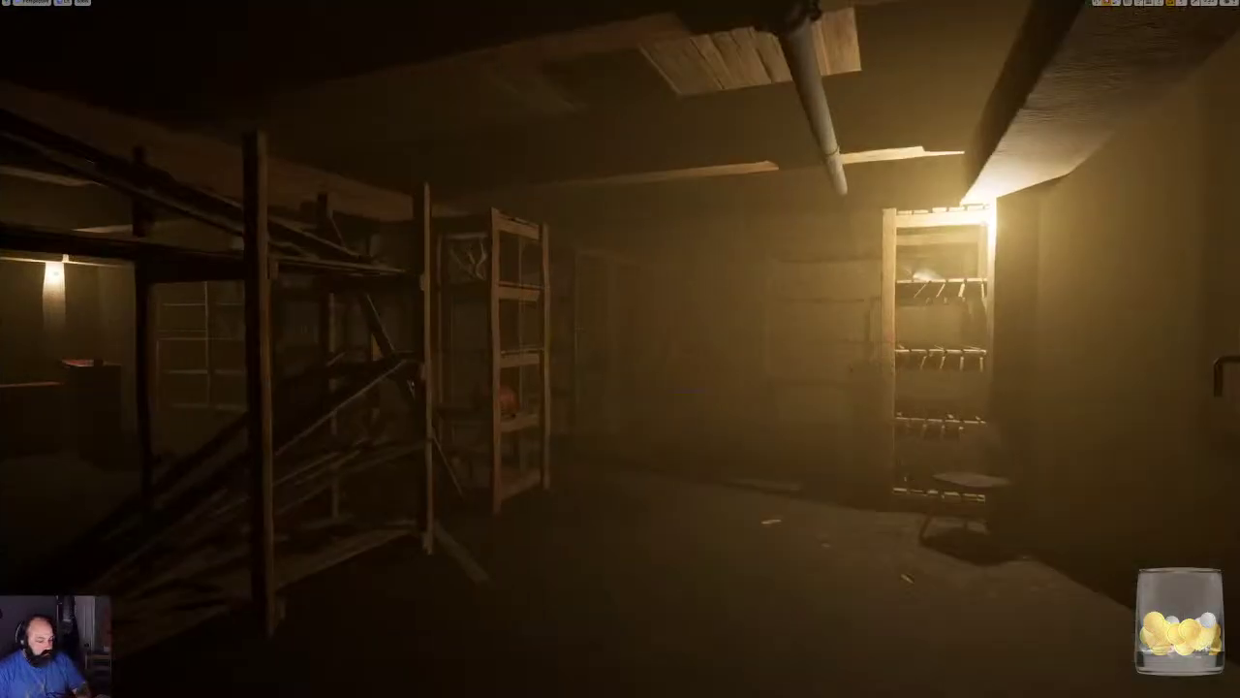
right_drag(832, 329, 625, 360)
key(w)
key(w)
key(w)
key(w)
key(q)
right_drag(572, 263, 693, 262)
key(d)
key(F11)
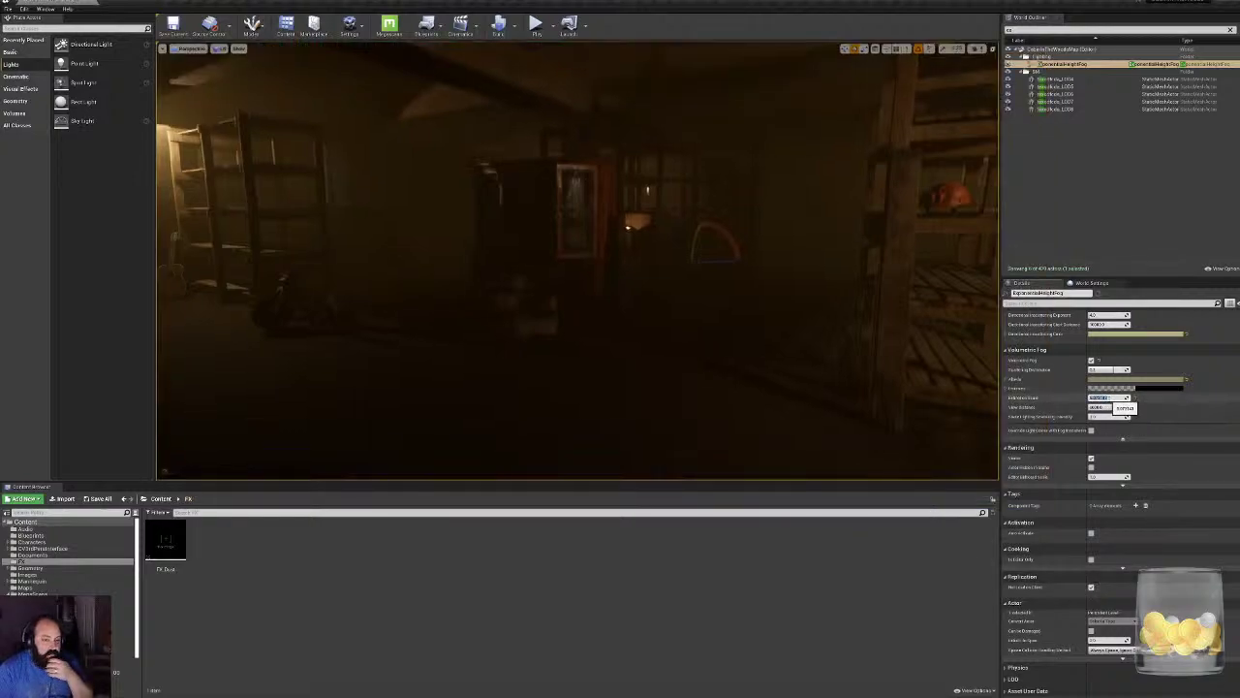
Set the volumetric fog's Extinction Scale to 2 and look over the basement up to the guitar and shelf.
text(2)
key(Return)
right_drag(981, 424, 746, 424)
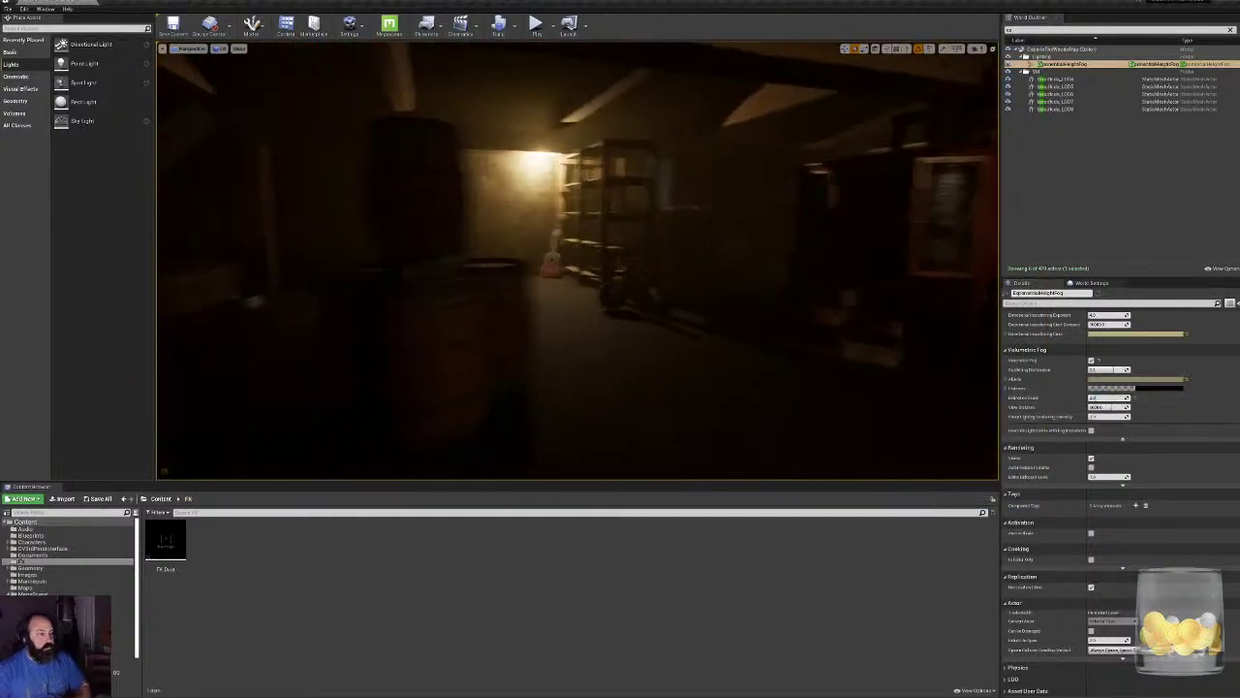
key(a)
right_drag(620, 261, 165, 232)
drag(656, 317, 686, 310)
key(ctrl+z)
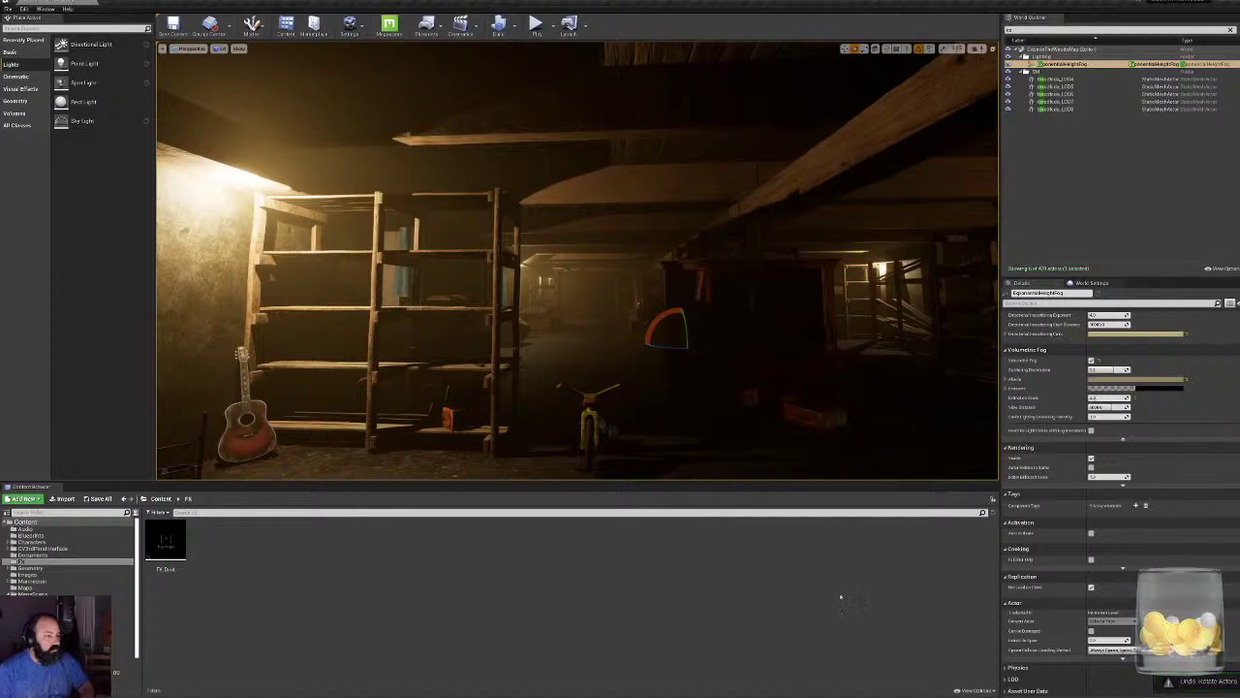
click(1050, 79)
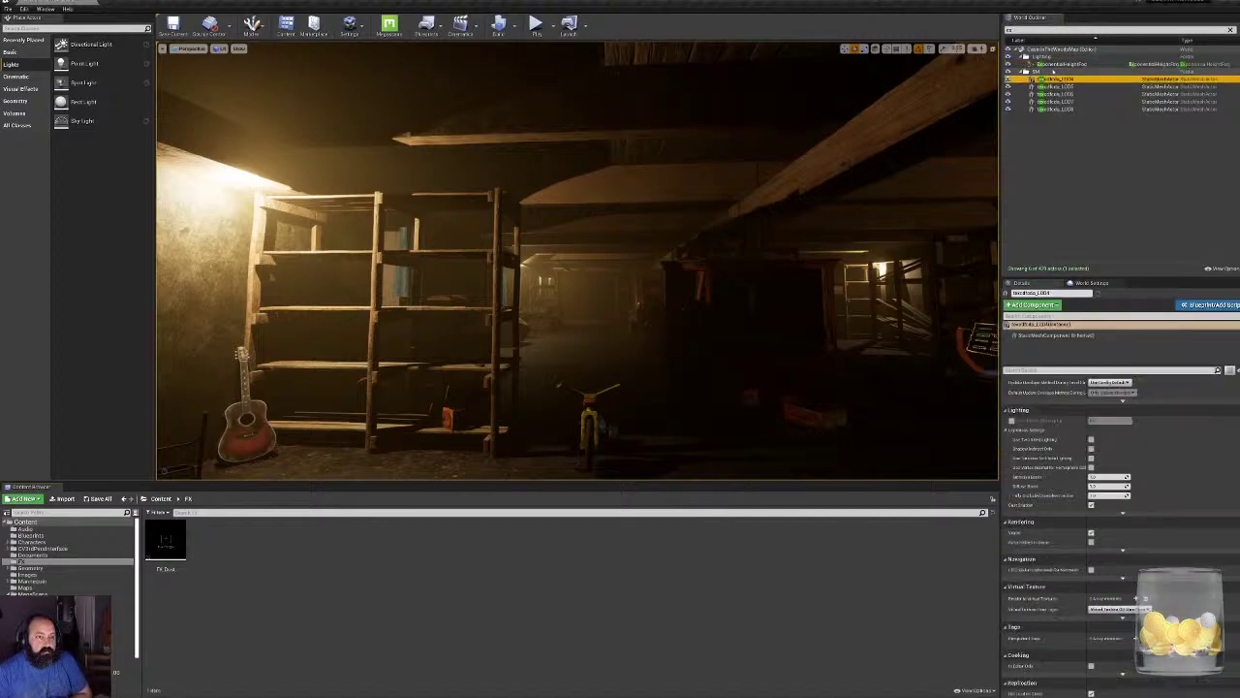
click(1054, 66)
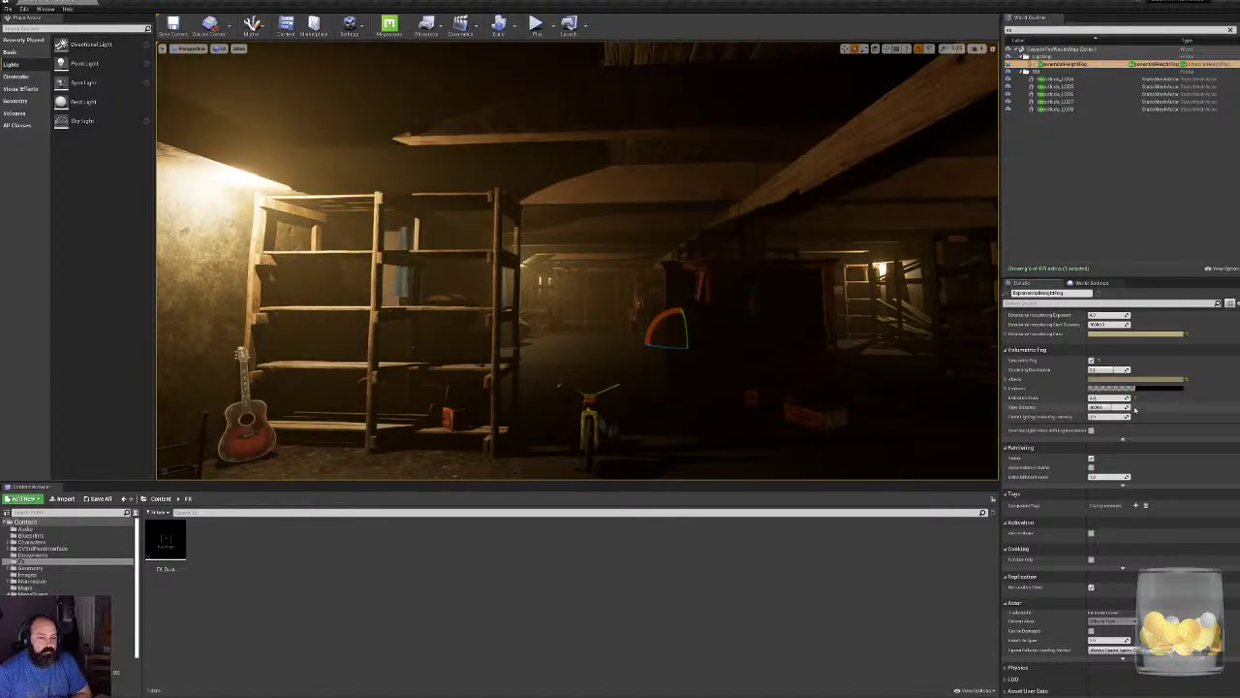
click(1005, 388)
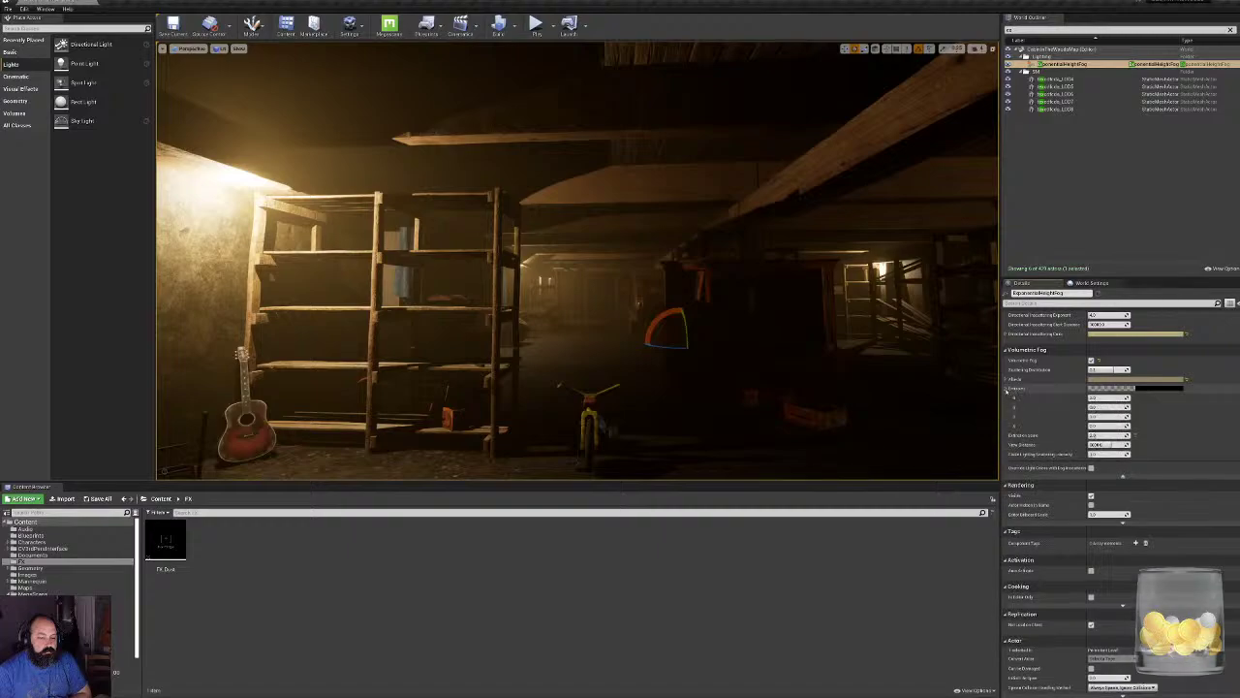
click(1005, 388)
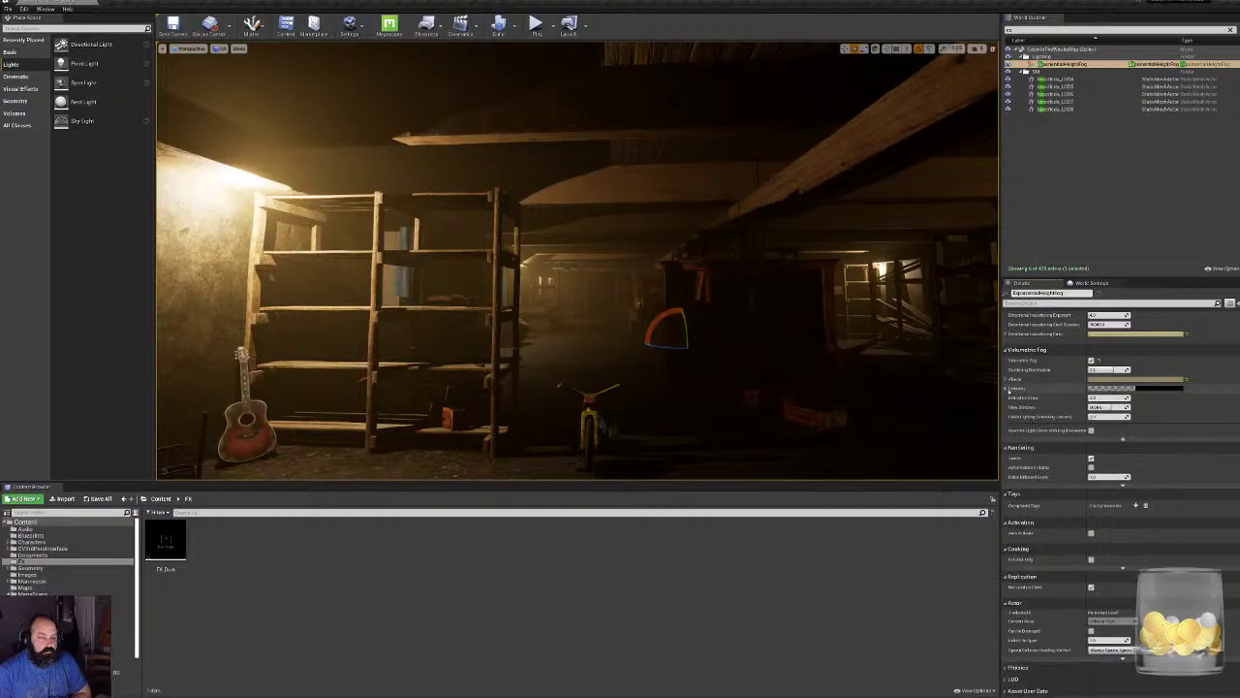
click(1006, 388)
click(1006, 389)
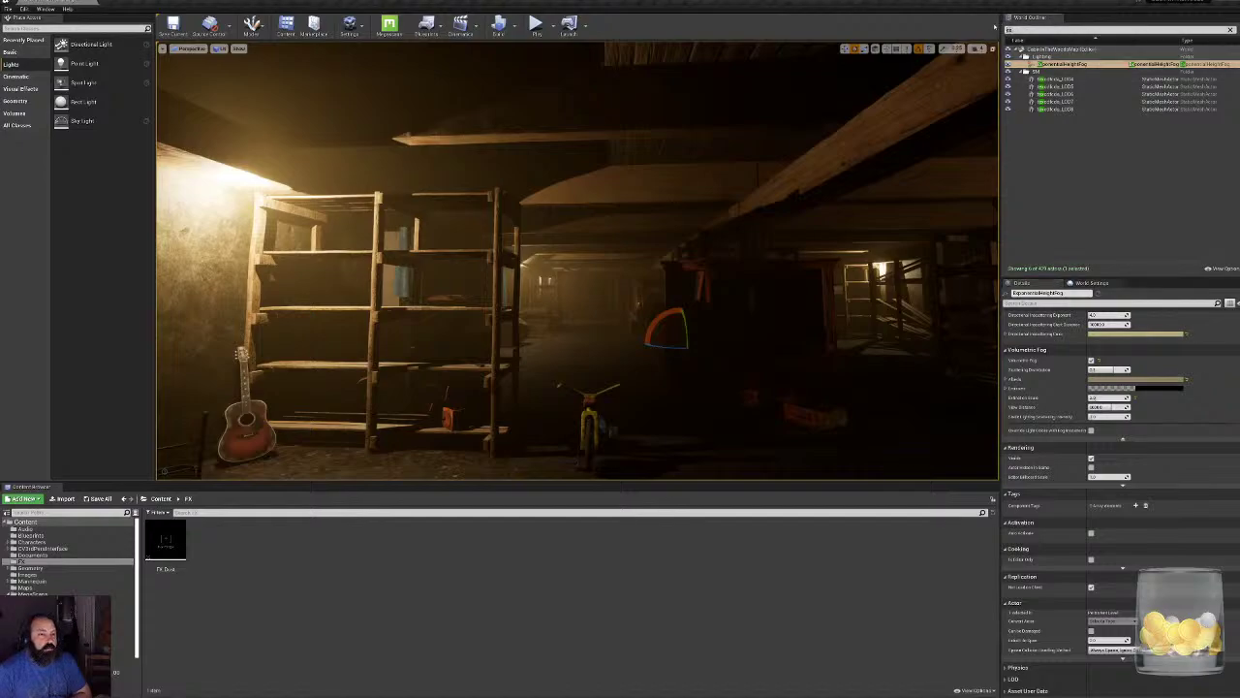
Filter the level's actors for "light" and select all six BP_Lights actors.
key(BackSpace)
key(BackSpace)
text(light)
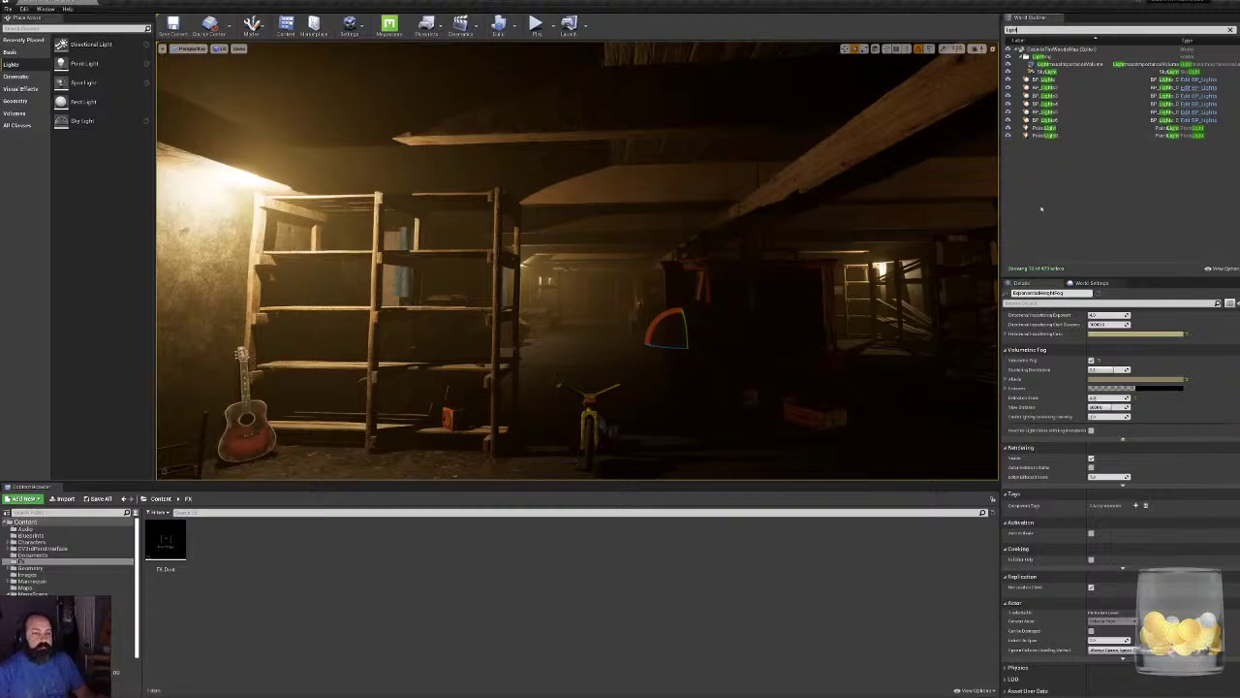
click(1051, 80)
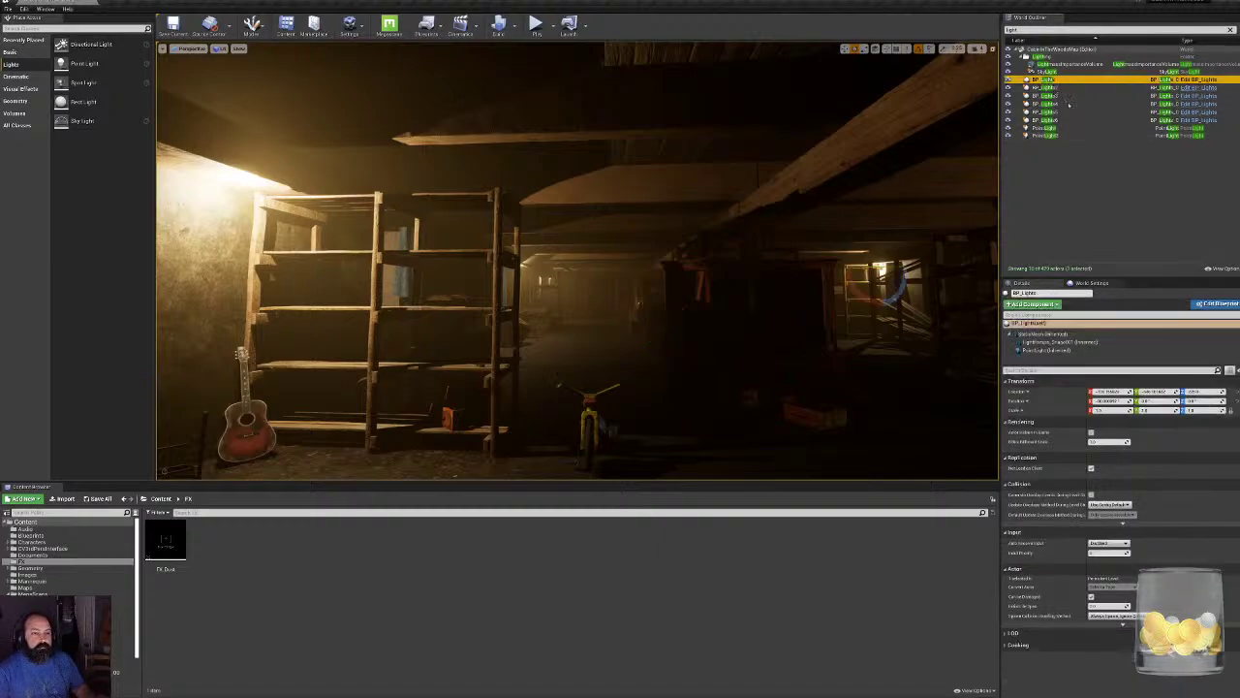
shift+click(1080, 118)
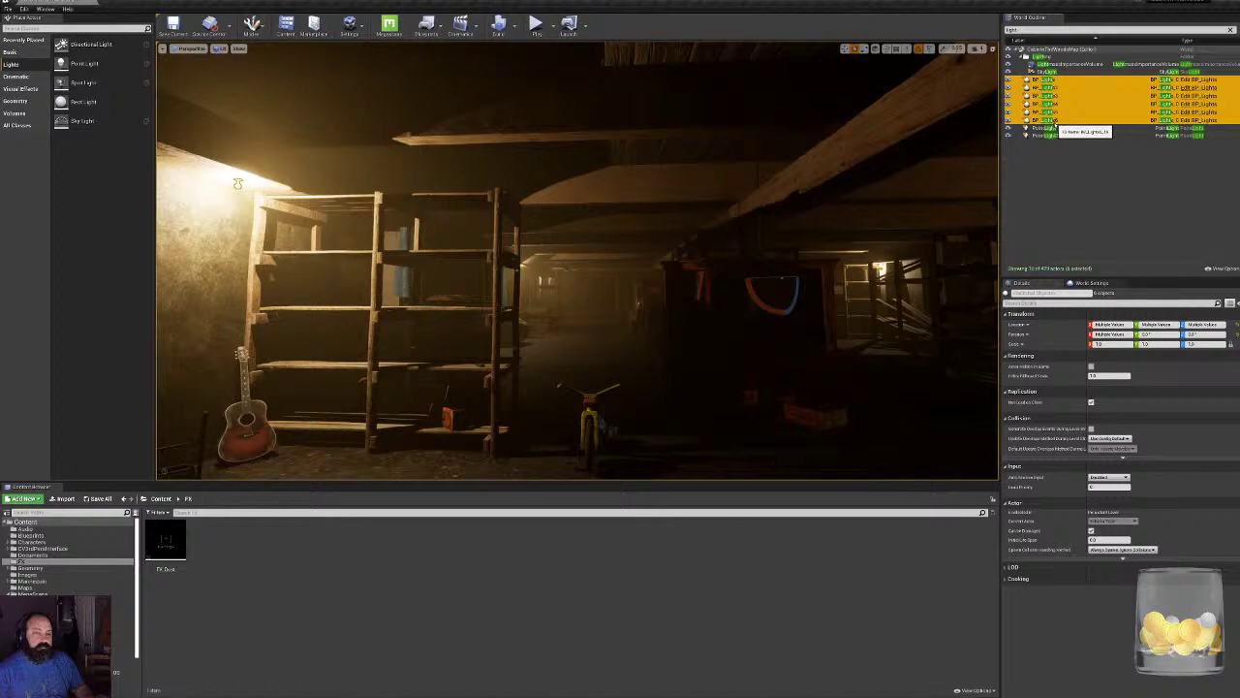
Open the BP_Lights blueprint from the Meshes folder and select its PointLight component.
click(31, 535)
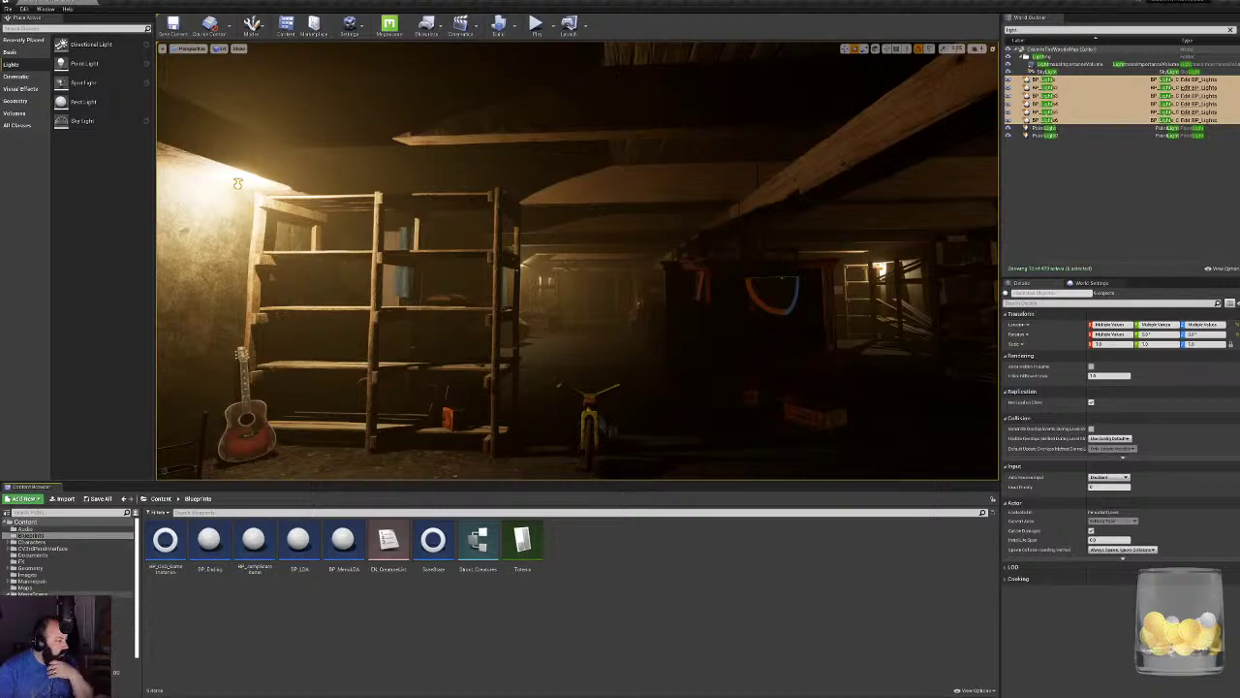
click(34, 601)
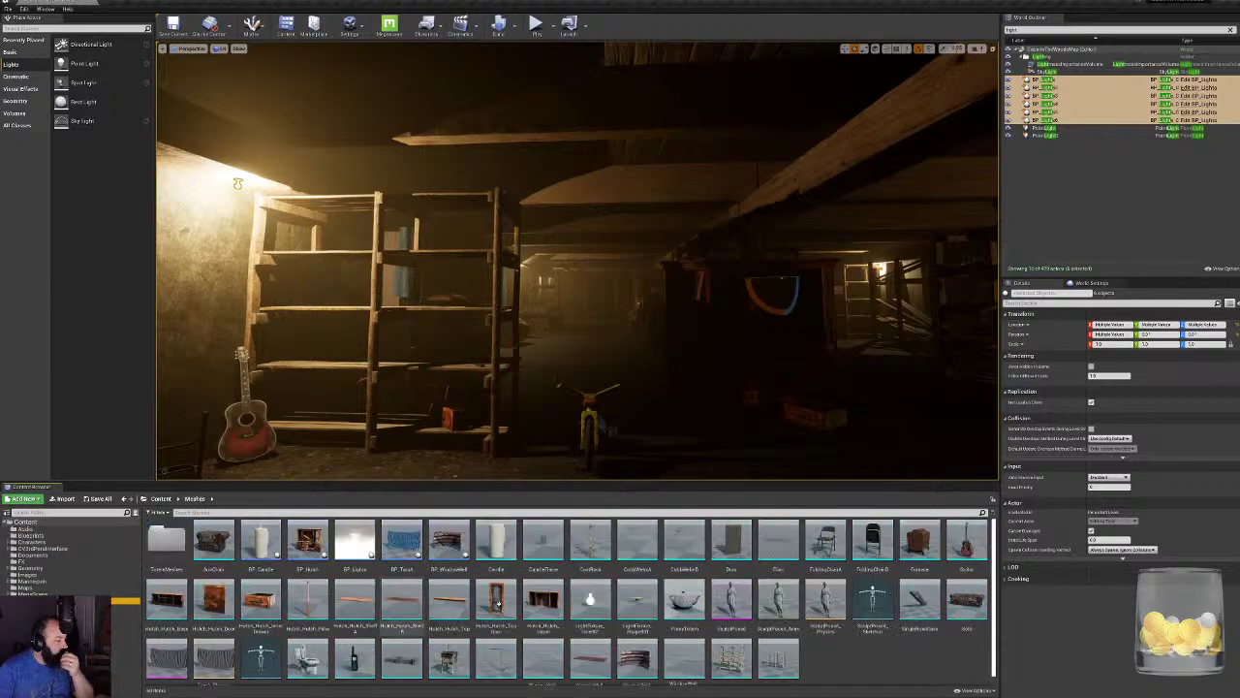
double_click(355, 543)
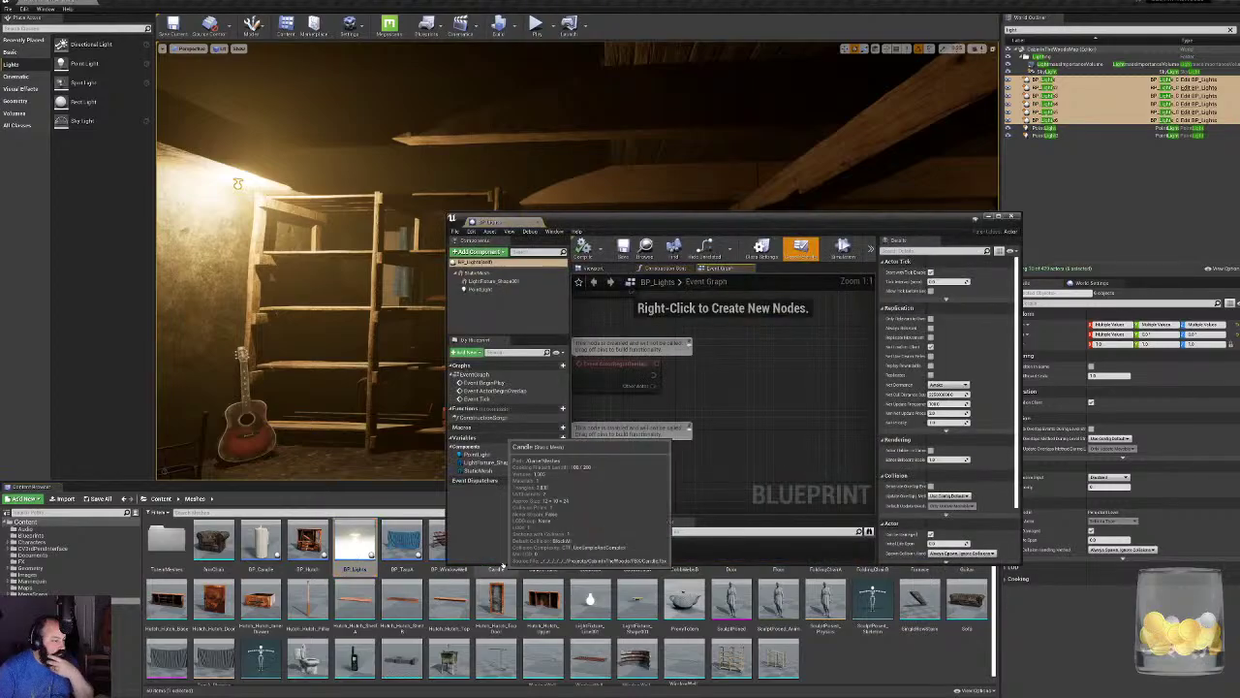
click(482, 288)
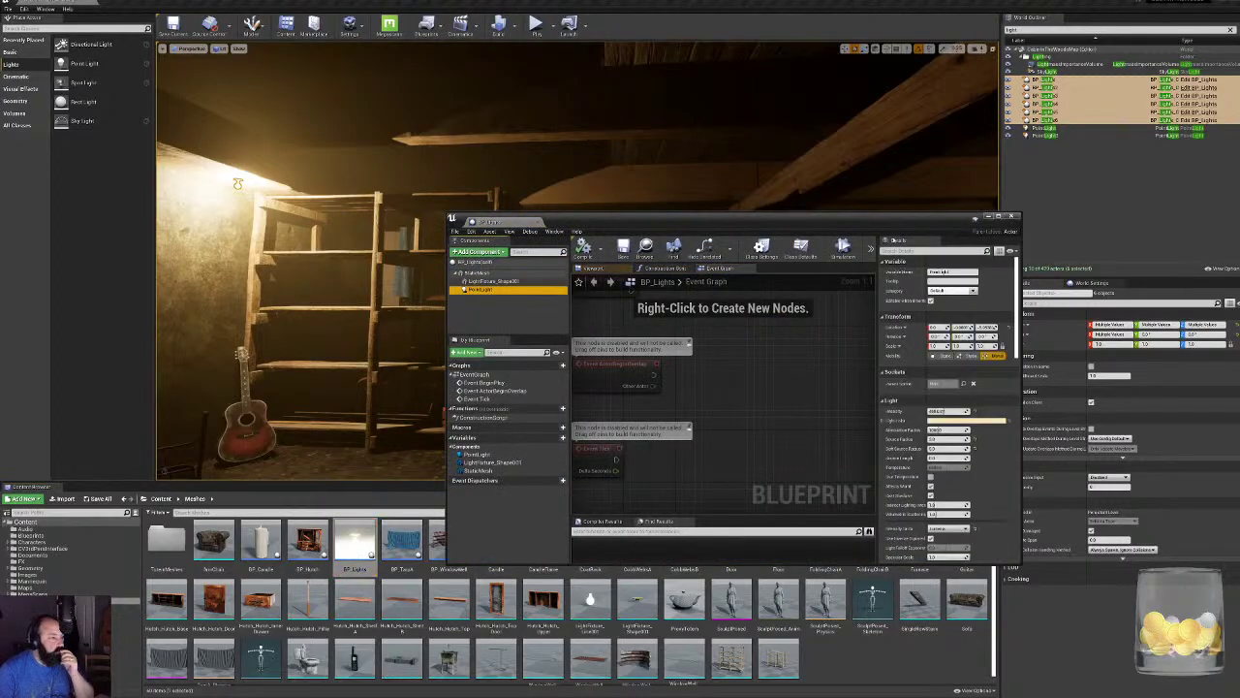
Filter the point light's properties for "vol", enable Cast Volumetric Shadow and slightly raise the Volumetric Scattering Intensity.
drag(844, 224, 450, 359)
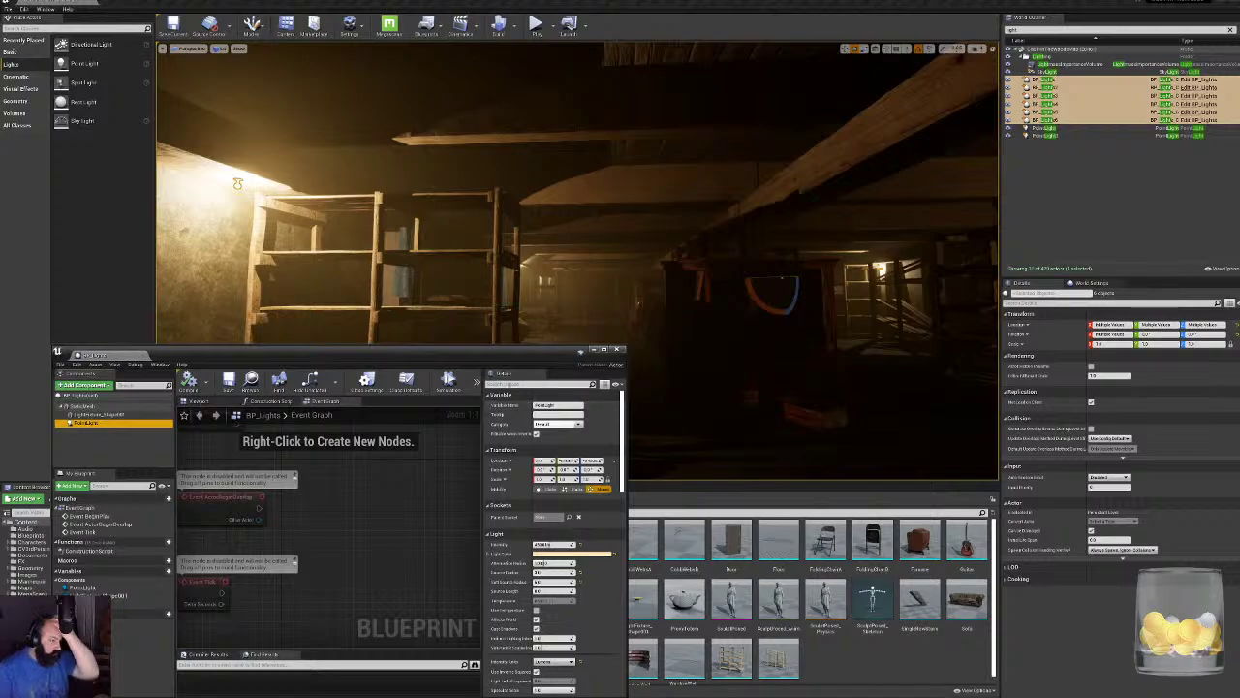
click(509, 384)
text(vol)
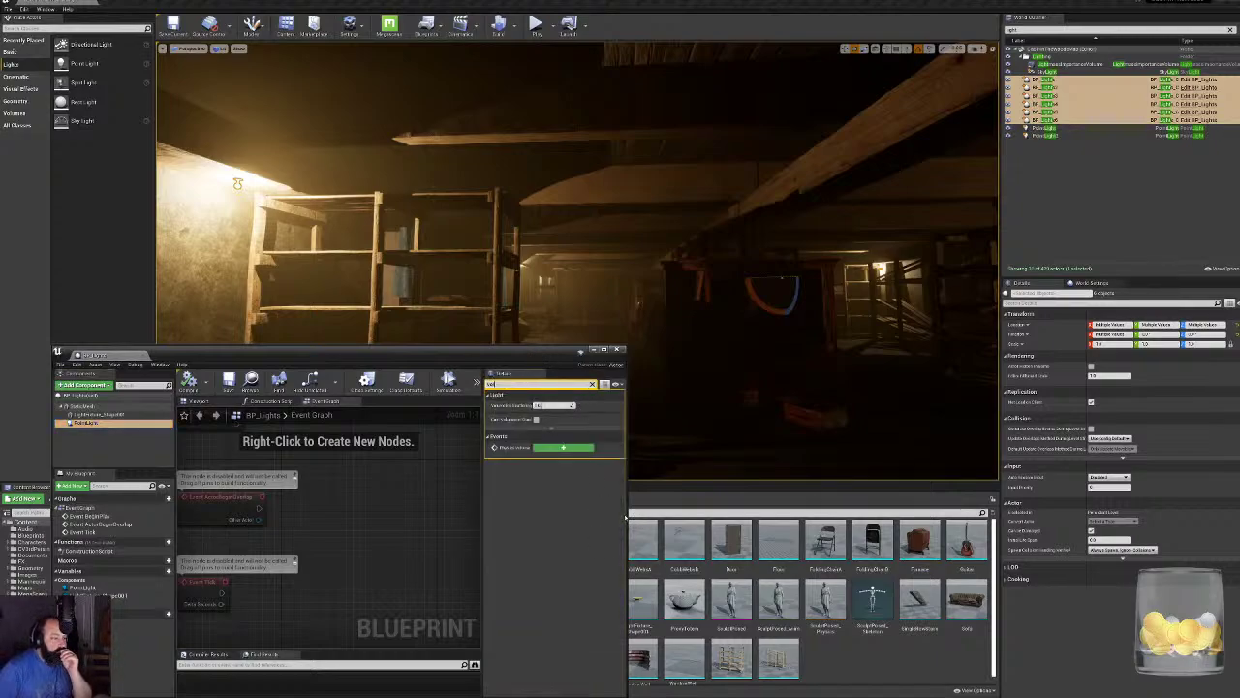
drag(630, 513, 847, 511)
click(721, 419)
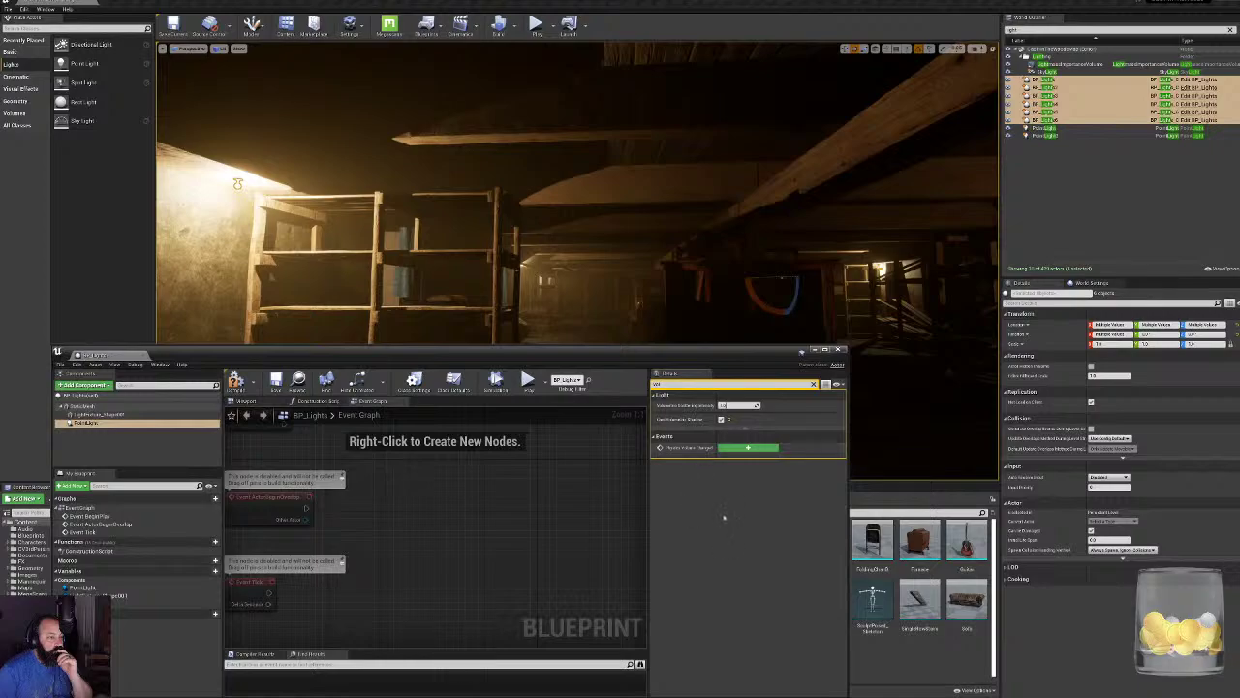
mouse_move(736, 406)
mouse_down()
mouse_move(770, 406)
mouse_move(722, 406)
mouse_move(751, 406)
mouse_move(729, 406)
mouse_move(741, 405)
mouse_up()
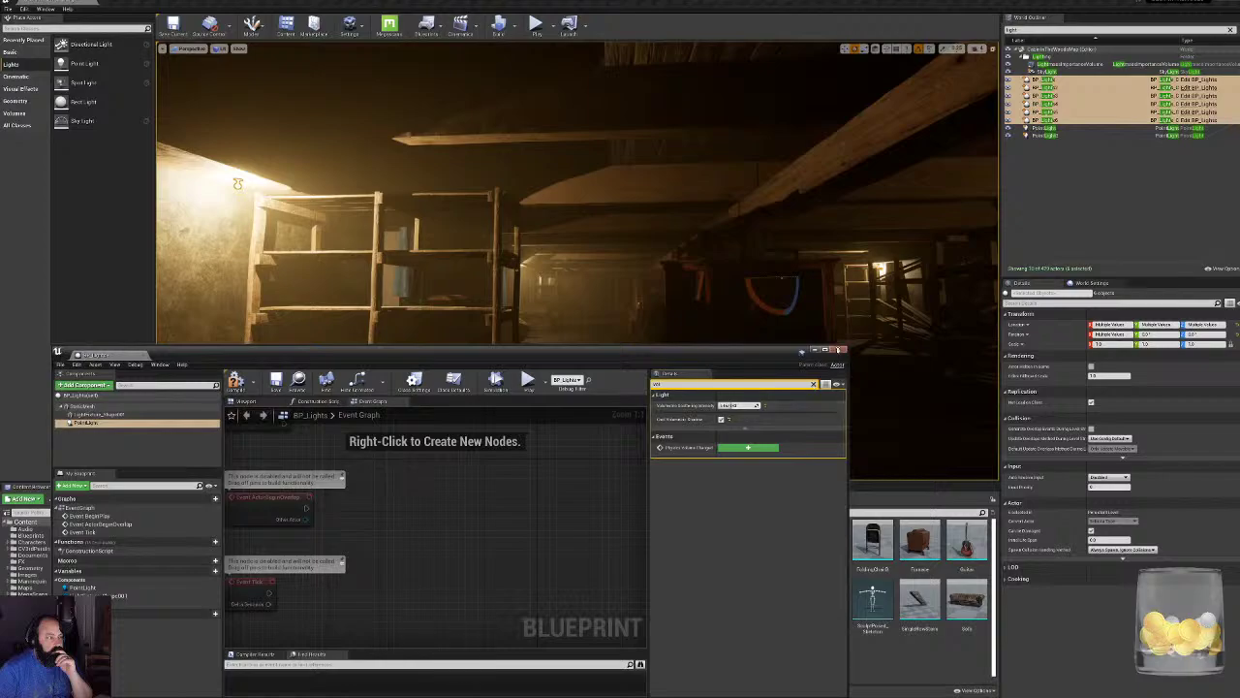
Compile the BP_Lights blueprint and close its editor.
click(235, 382)
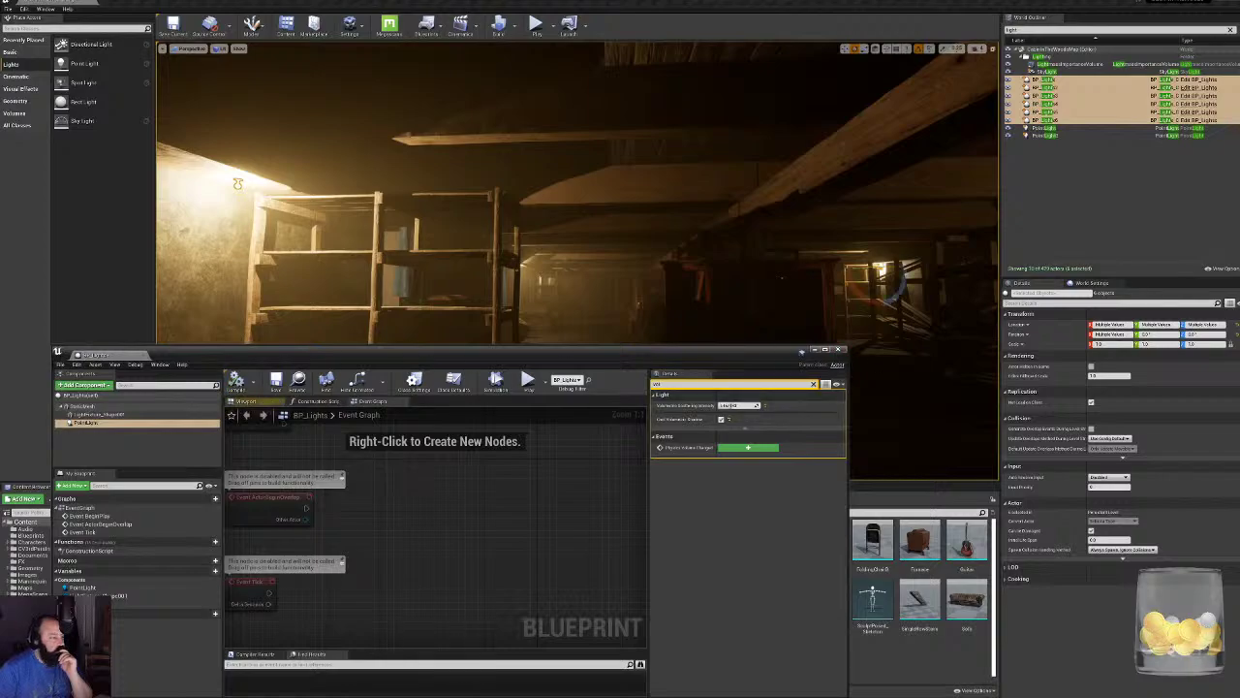
click(839, 350)
right_drag(839, 350, 737, 407)
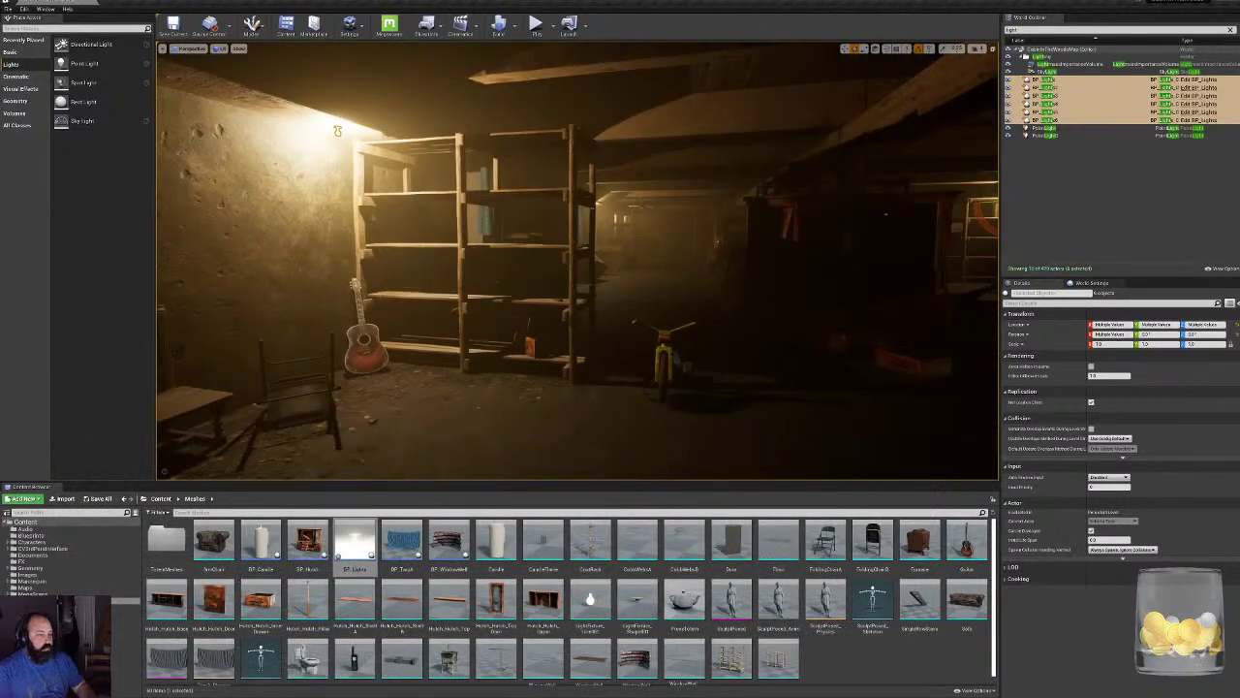
Examine the lights' volumetric shadows and scattering across the basement in a full-screen viewport, ending at the furnace and its nearby candles.
key(F11)
right_drag(620, 349, 988, 339)
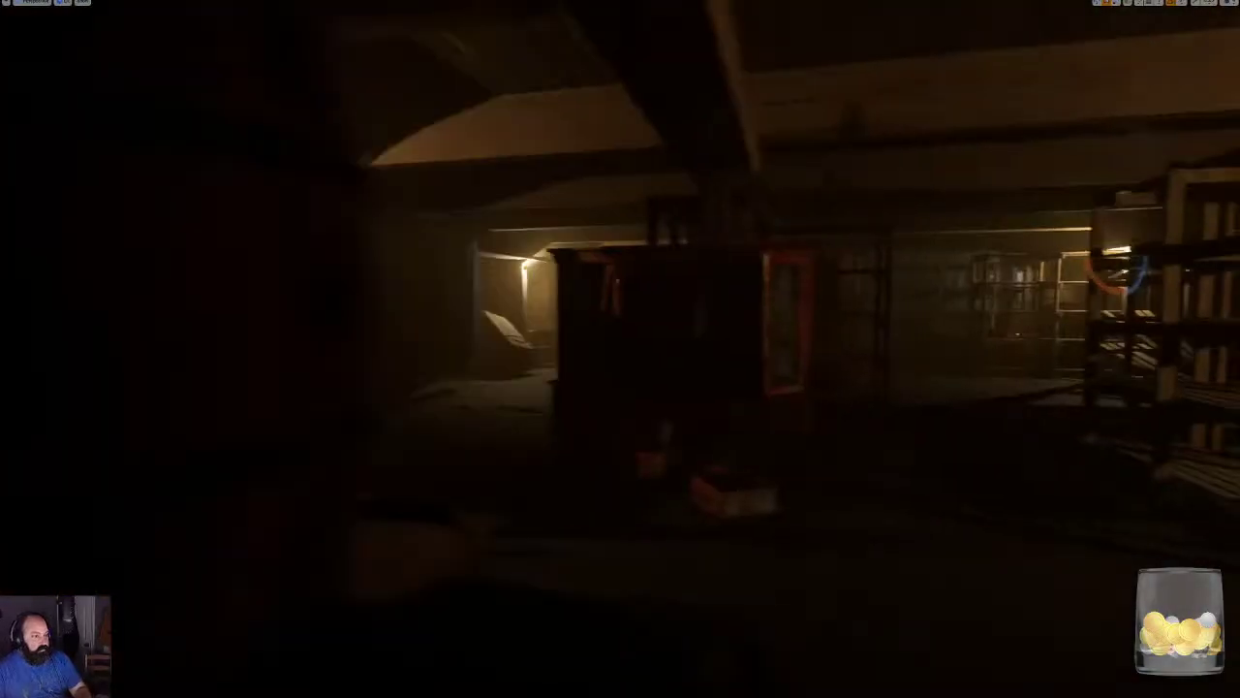
key(w)
key(s)
right_drag(823, 407, 886, 499)
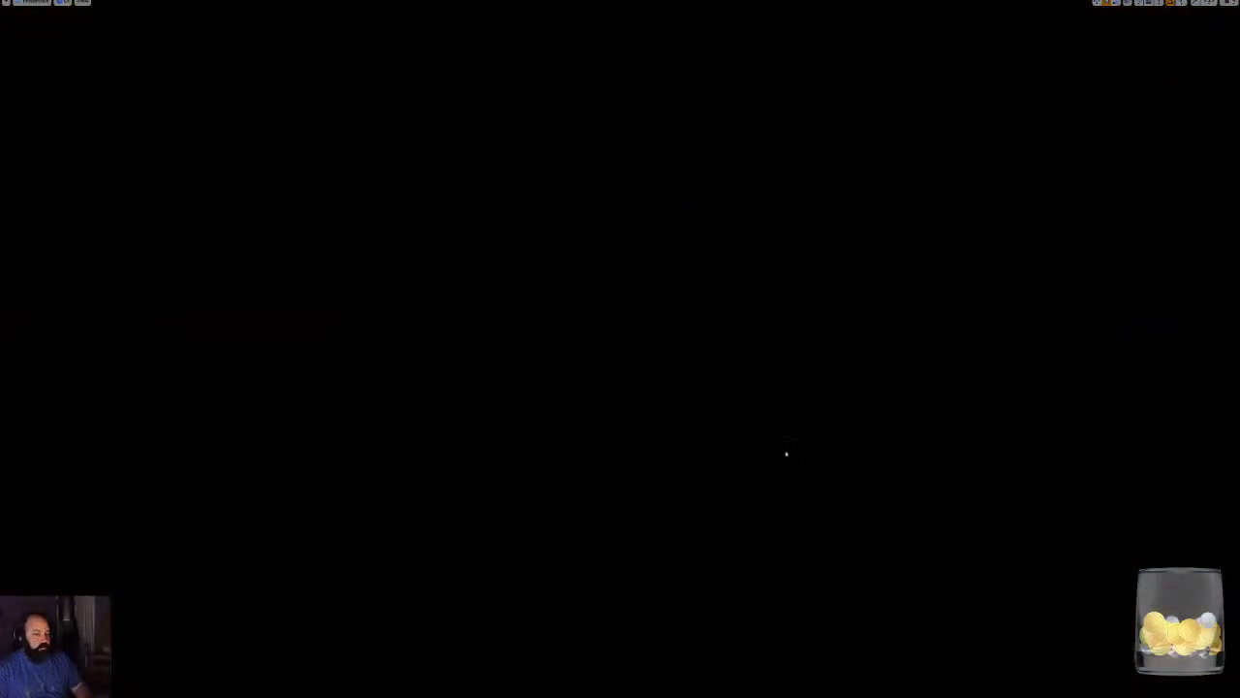
right_drag(787, 453, 503, 344)
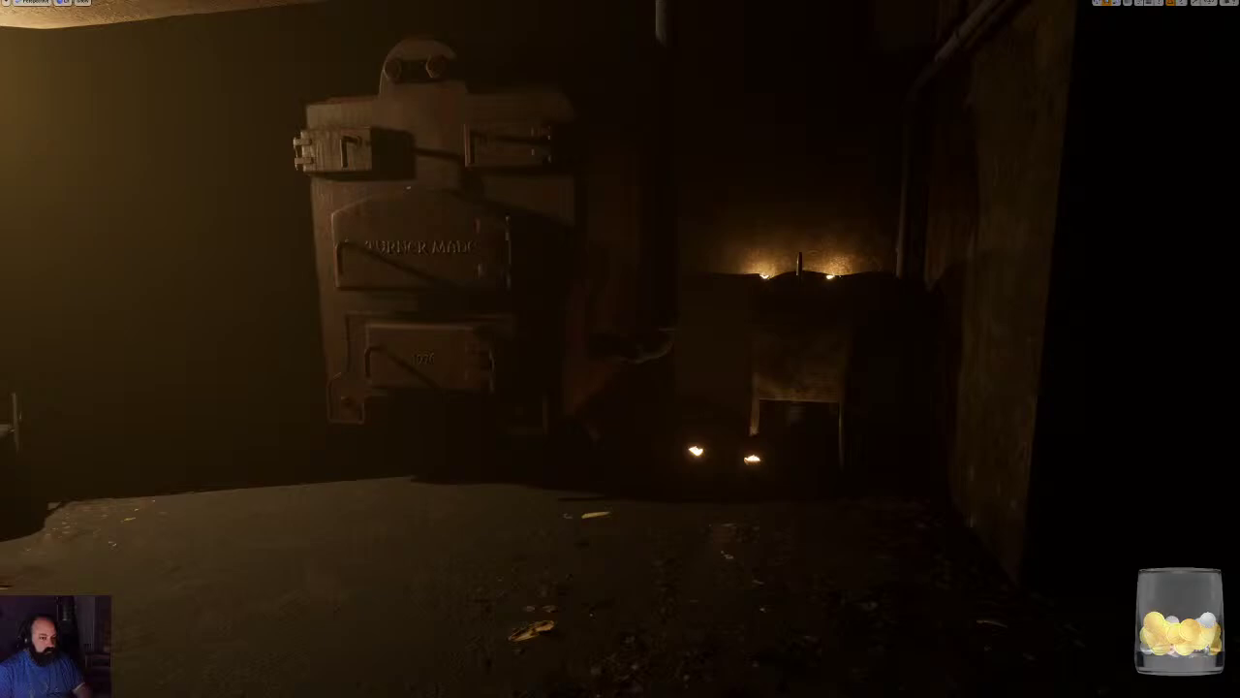
key(F11)
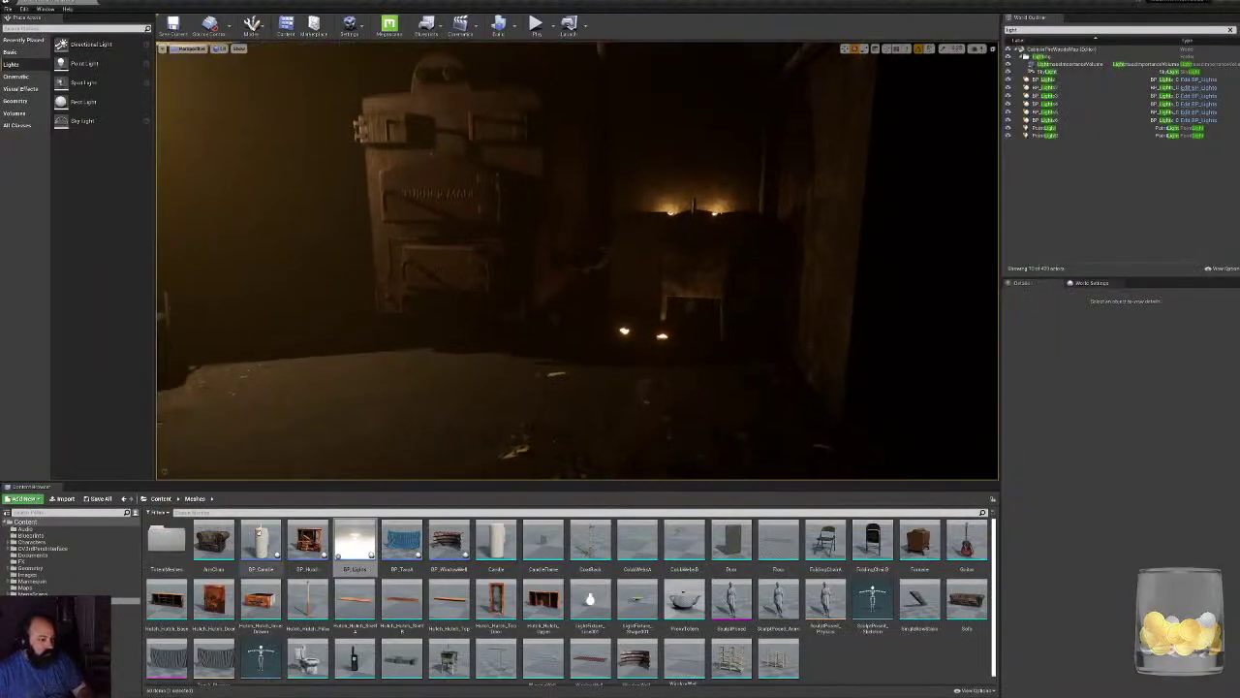
Open the BP_Candle blueprint, select its light component and filter its properties for "vol".
double_click(260, 542)
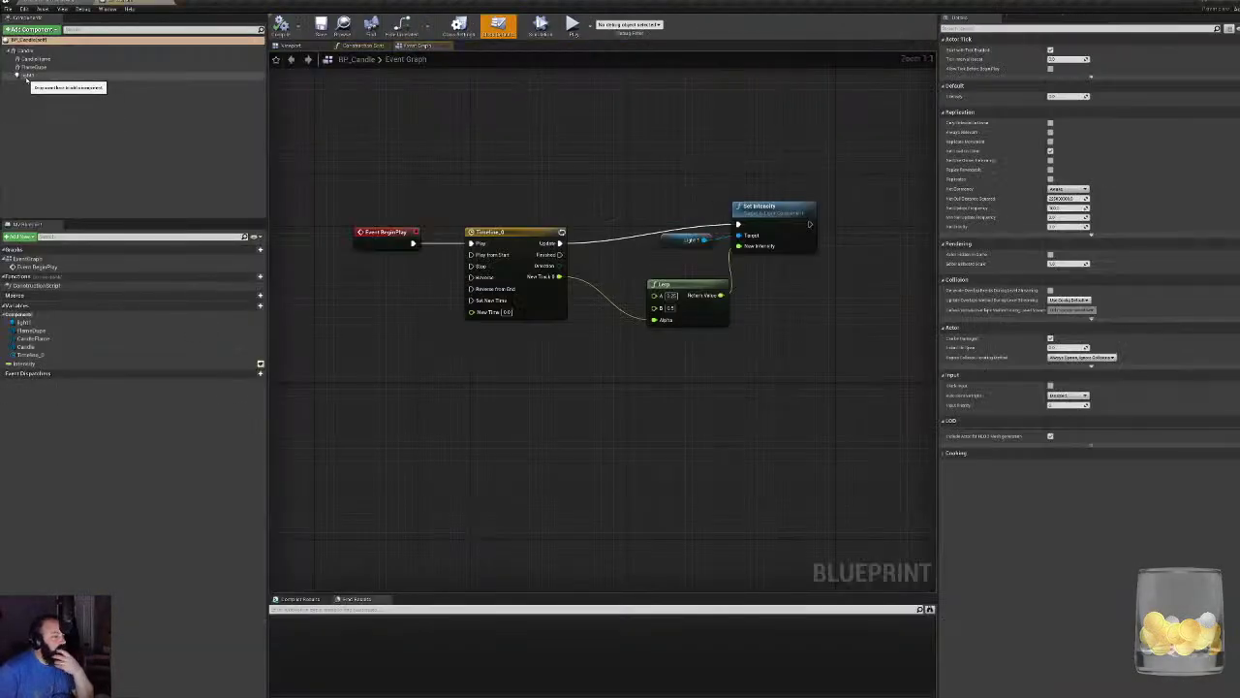
click(27, 74)
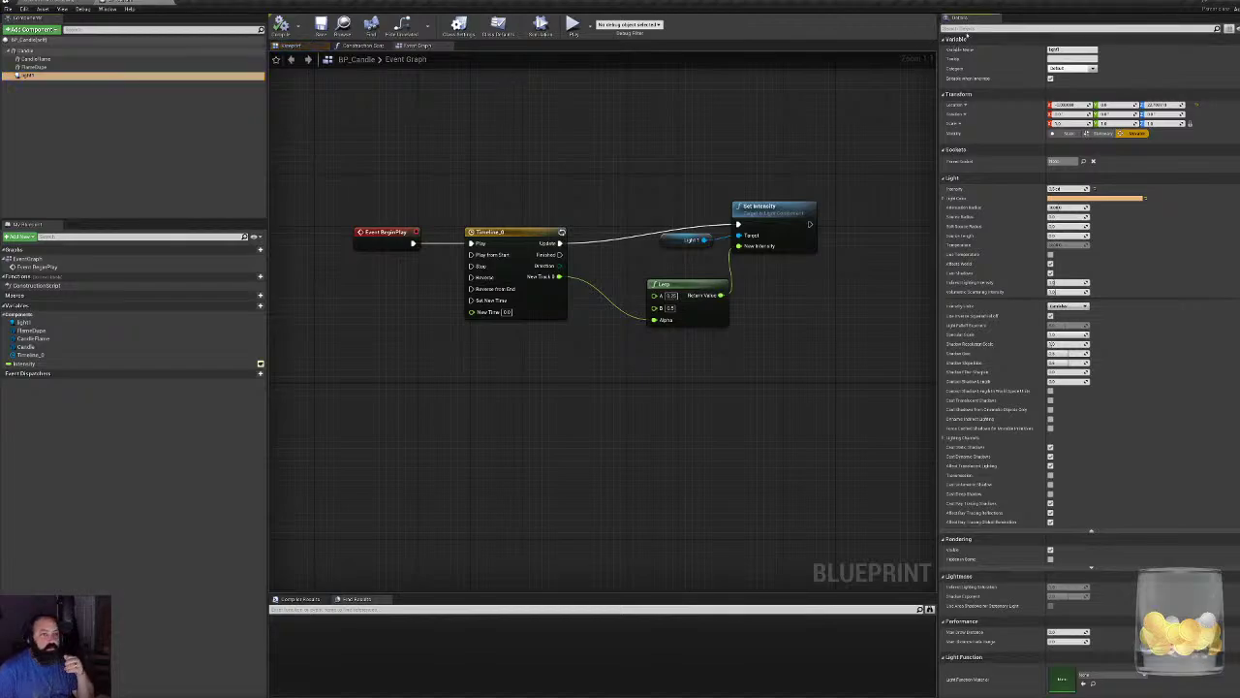
click(966, 29)
text(vol)
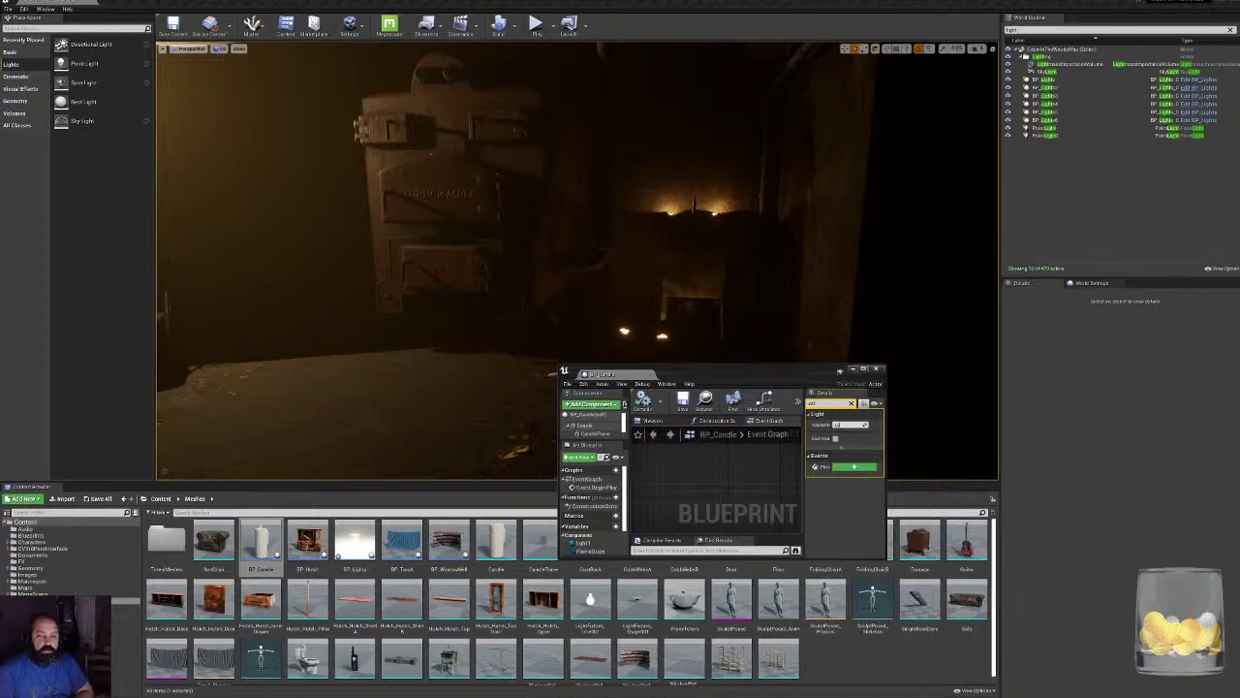
Raise the candle light's Volumetric Scattering Intensity, enable Cast Volumetric Shadow, and compile and close the blueprint.
drag(848, 426, 880, 425)
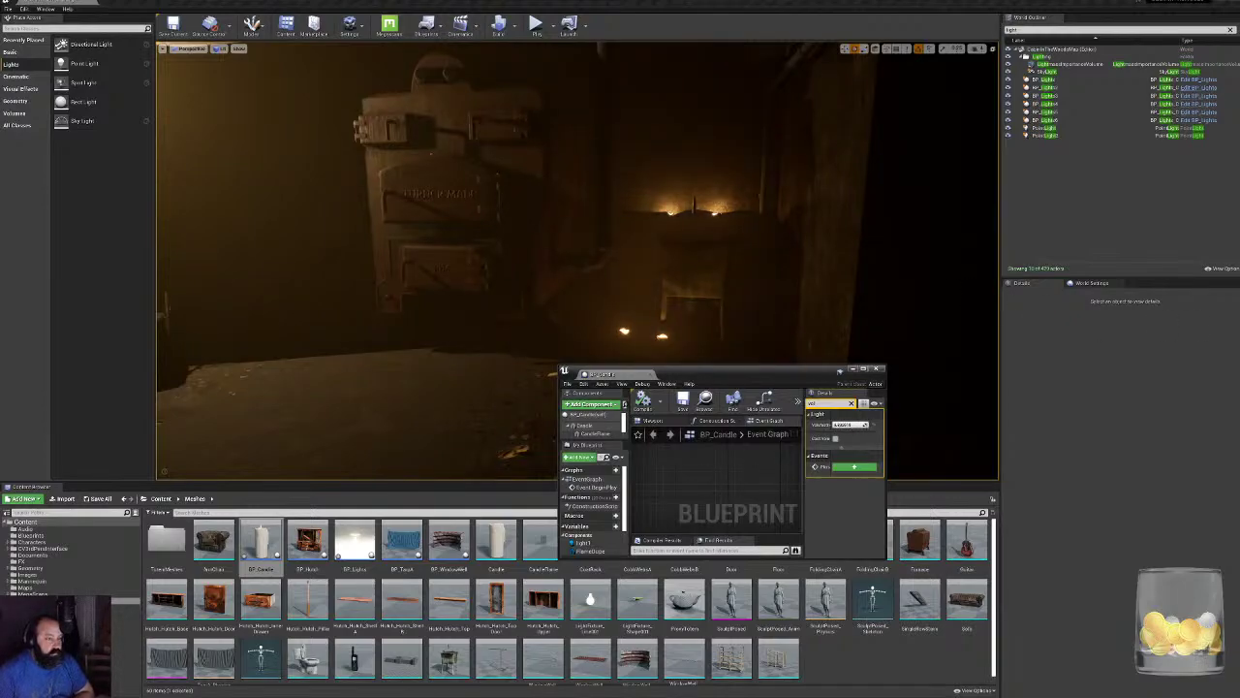
click(835, 438)
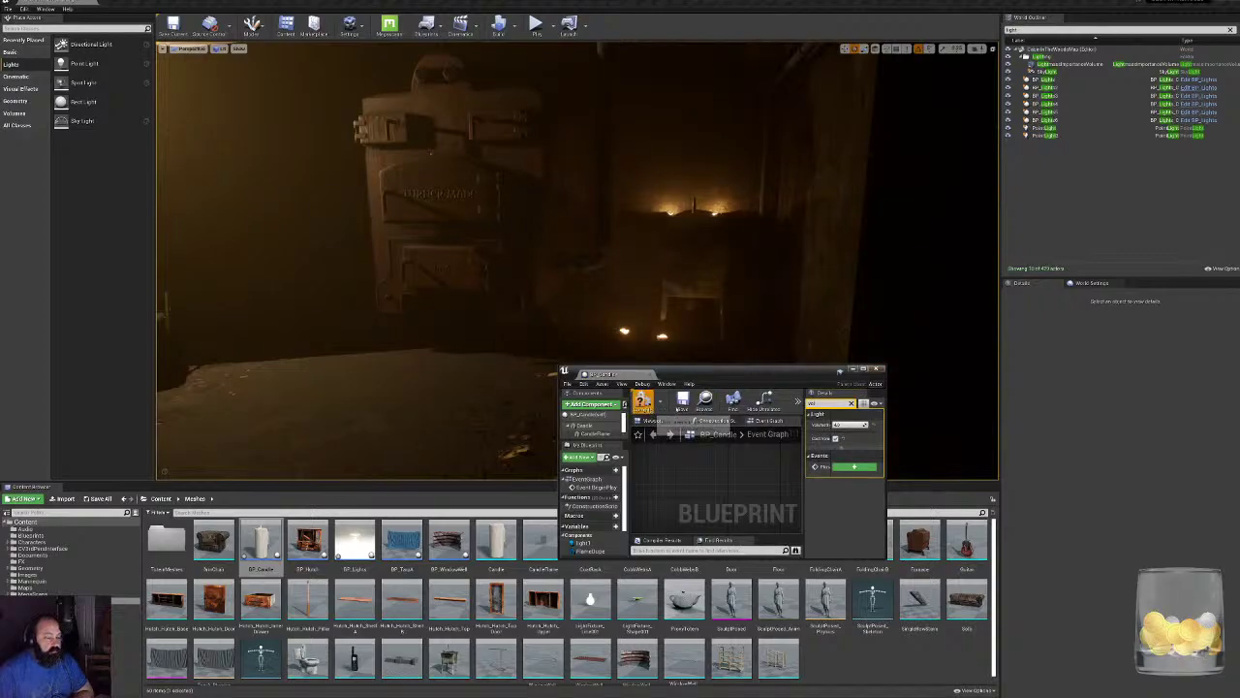
click(643, 401)
click(876, 368)
Examine the fog glow around the candles throughout the basement, from the floor candles to the one beside the coat rack.
right_drag(736, 319, 504, 320)
right_drag(578, 260, 349, 259)
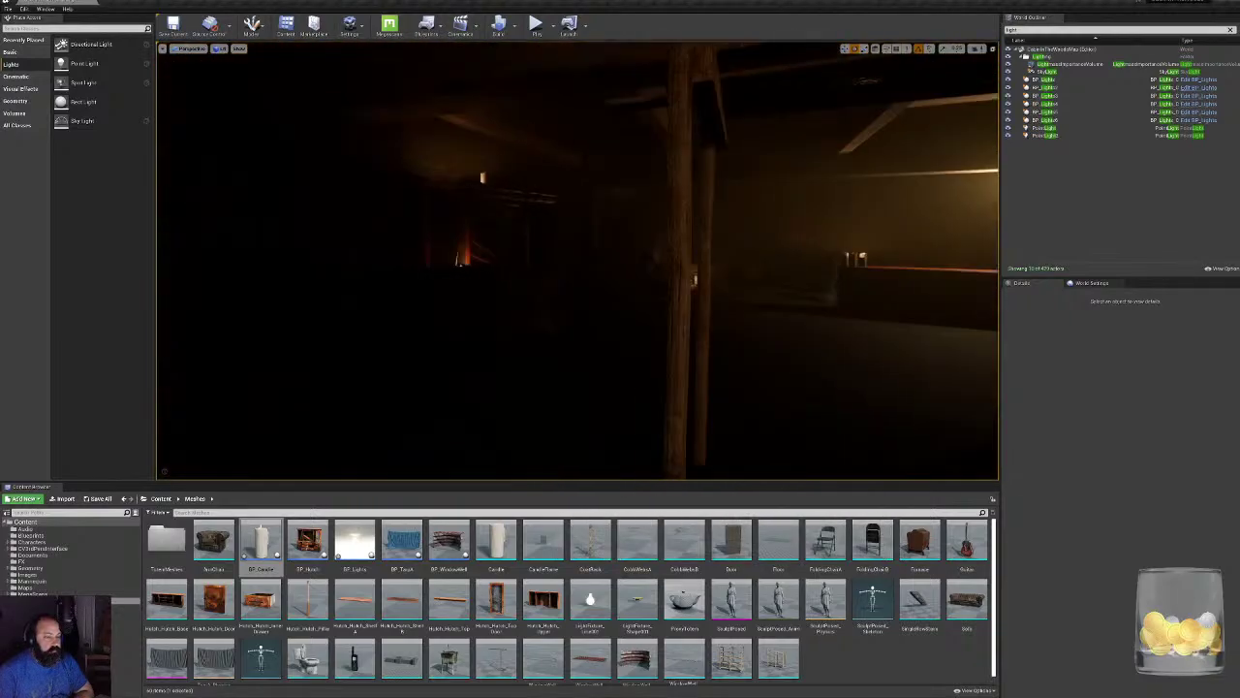
key(w)
right_drag(577, 260, 814, 233)
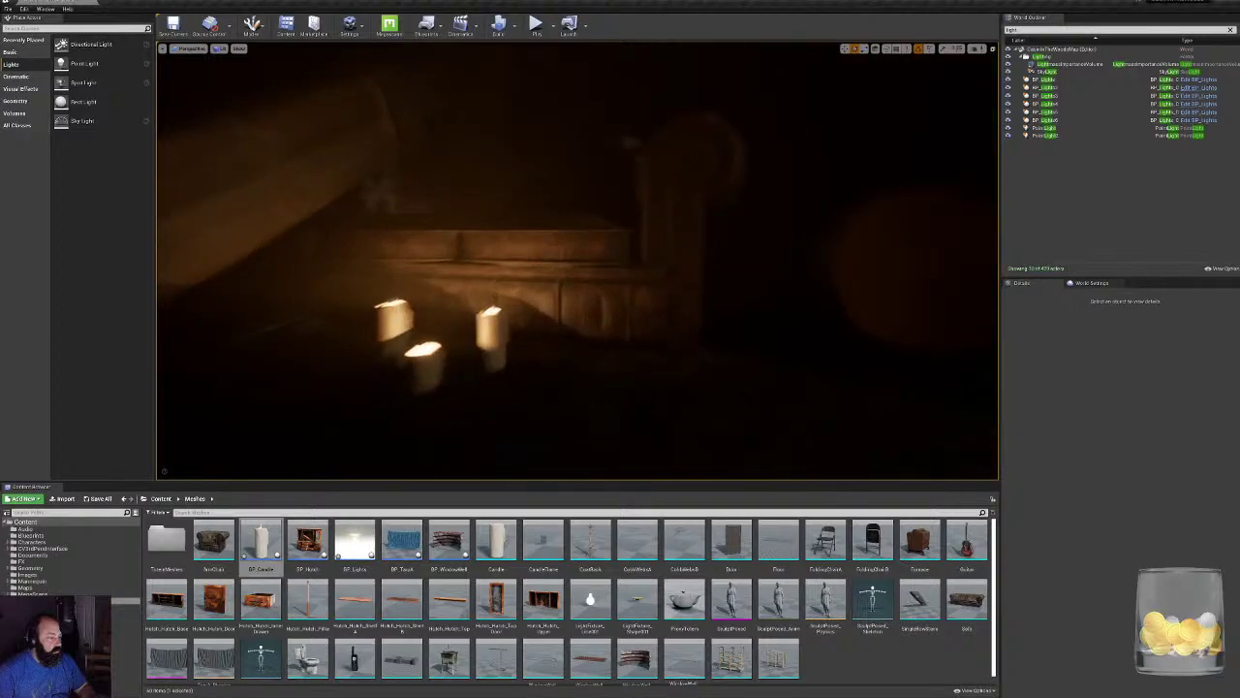
scroll(502, 288, up, 3)
right_drag(503, 288, 291, 281)
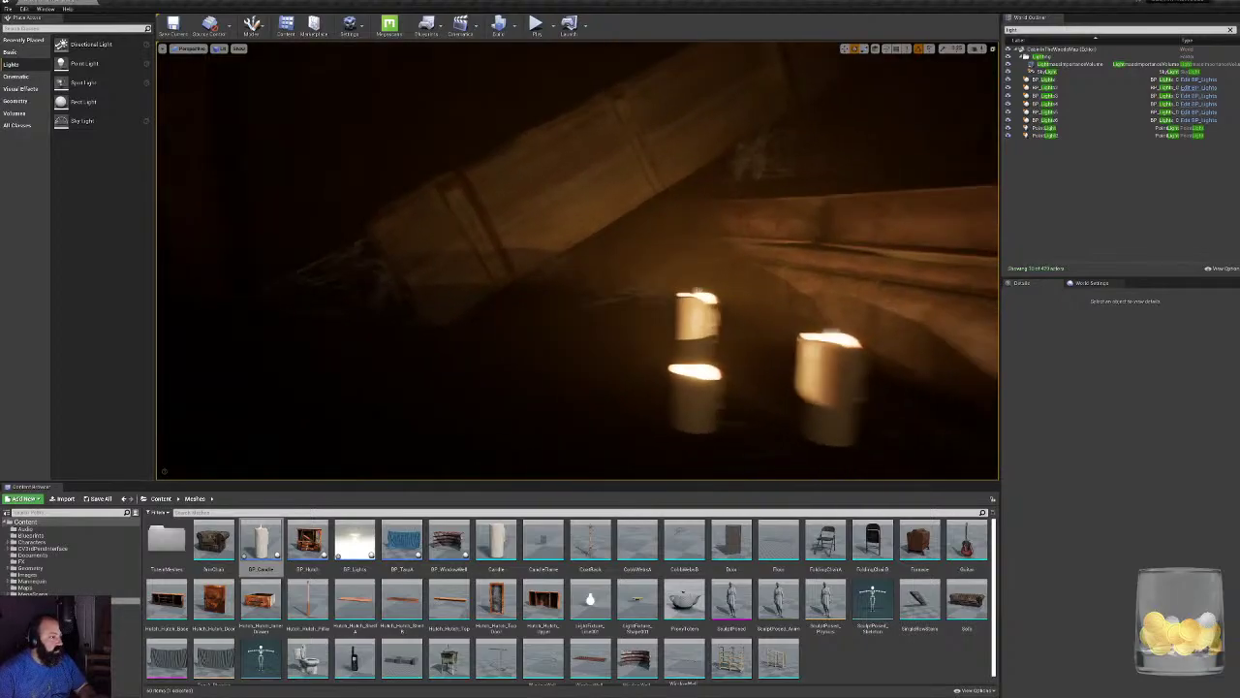
right_drag(578, 259, 813, 259)
key(s)
key(w)
key(w)
key(s)
key(w)
key(w)
right_drag(678, 259, 512, 260)
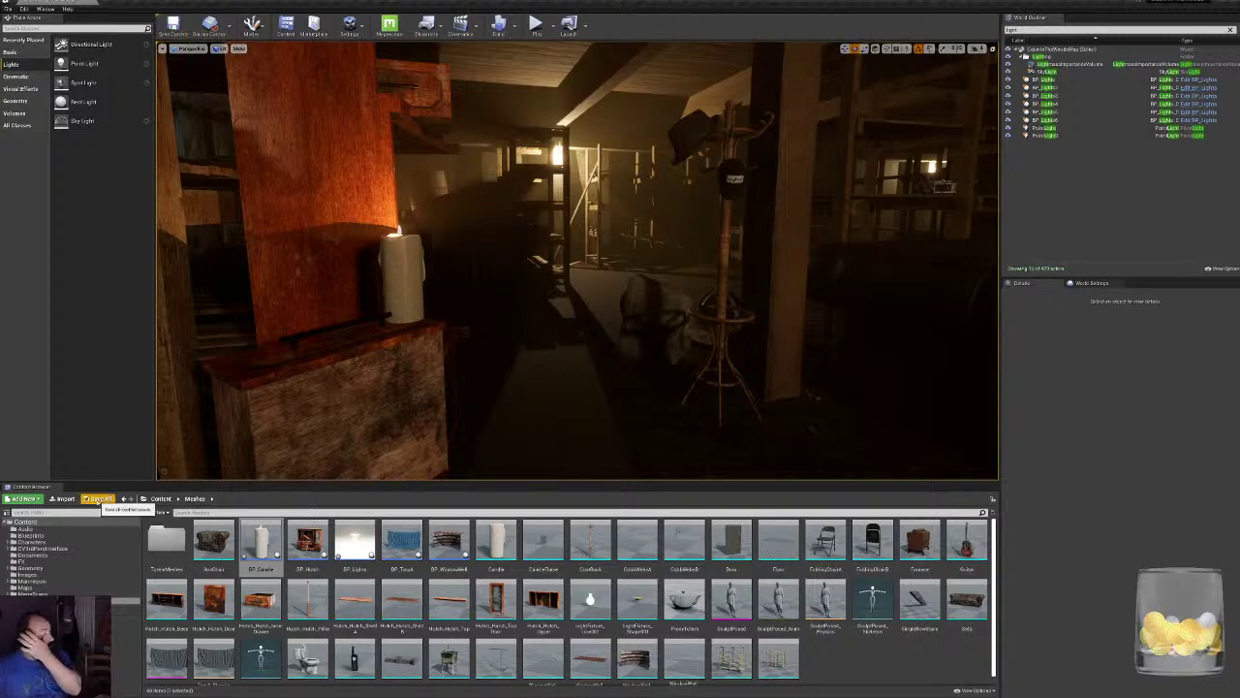
Save all modified content, open the Menu level from the Maps folder and frame its barrel and pallet in game view.
click(97, 498)
click(685, 429)
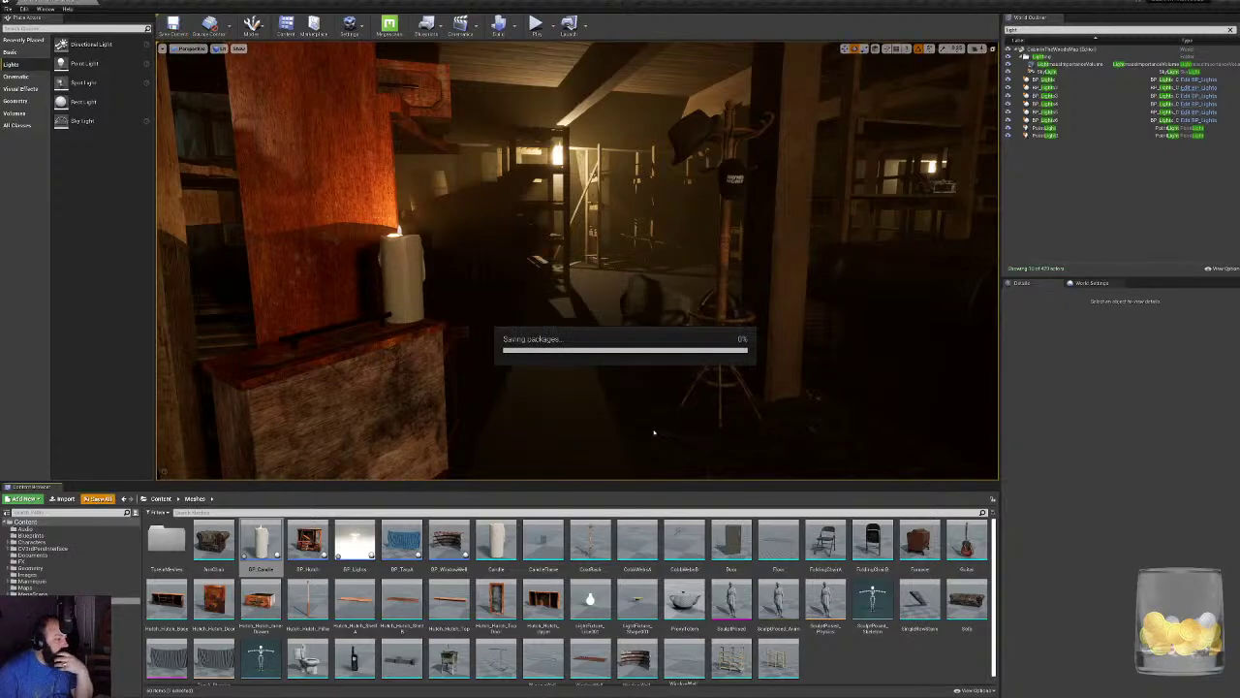
click(78, 588)
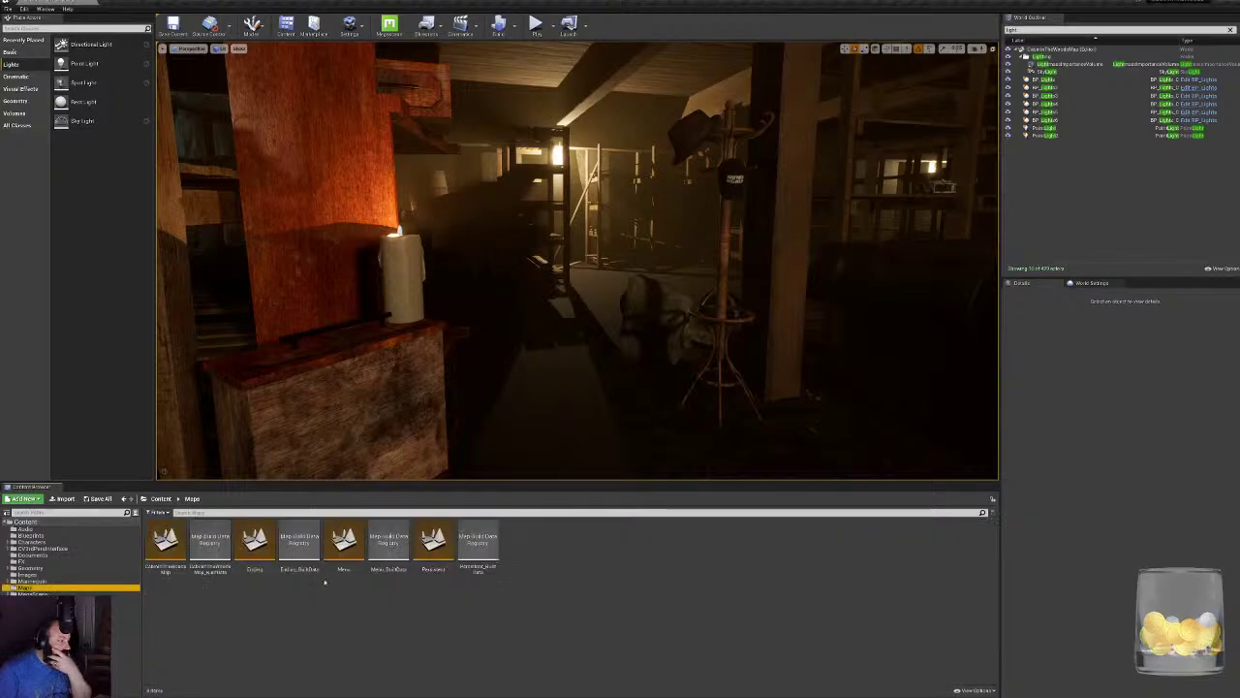
double_click(344, 541)
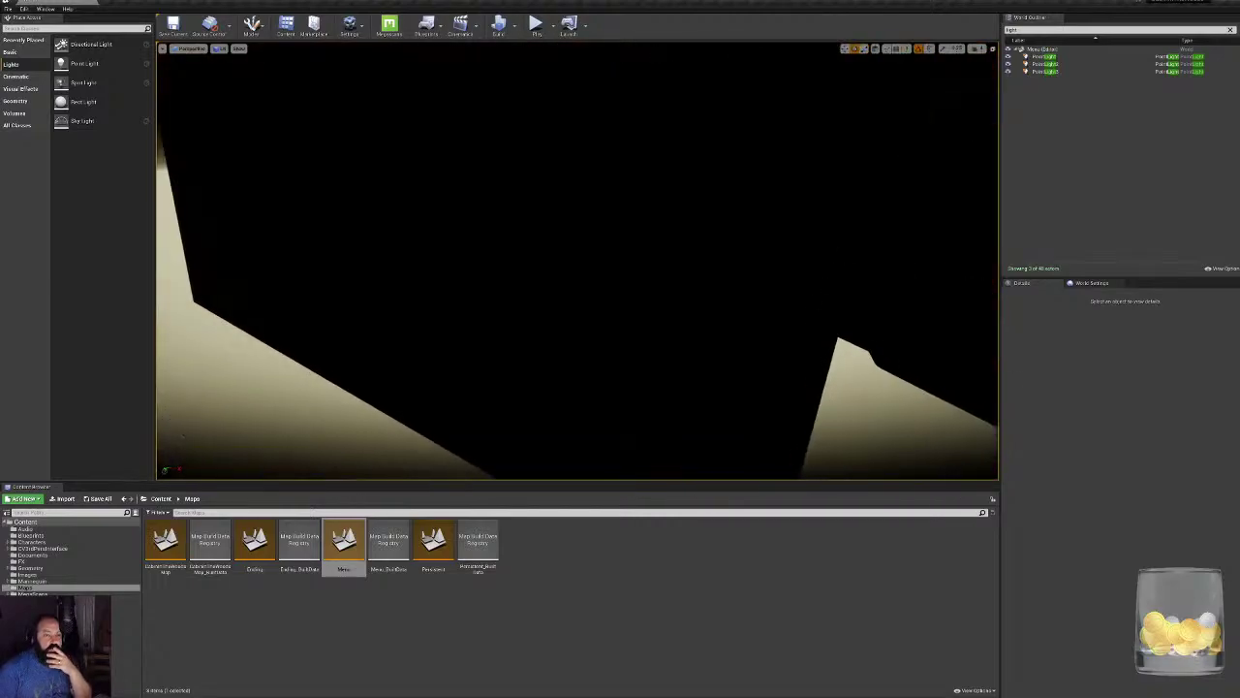
drag(578, 259, 490, 381)
key(g)
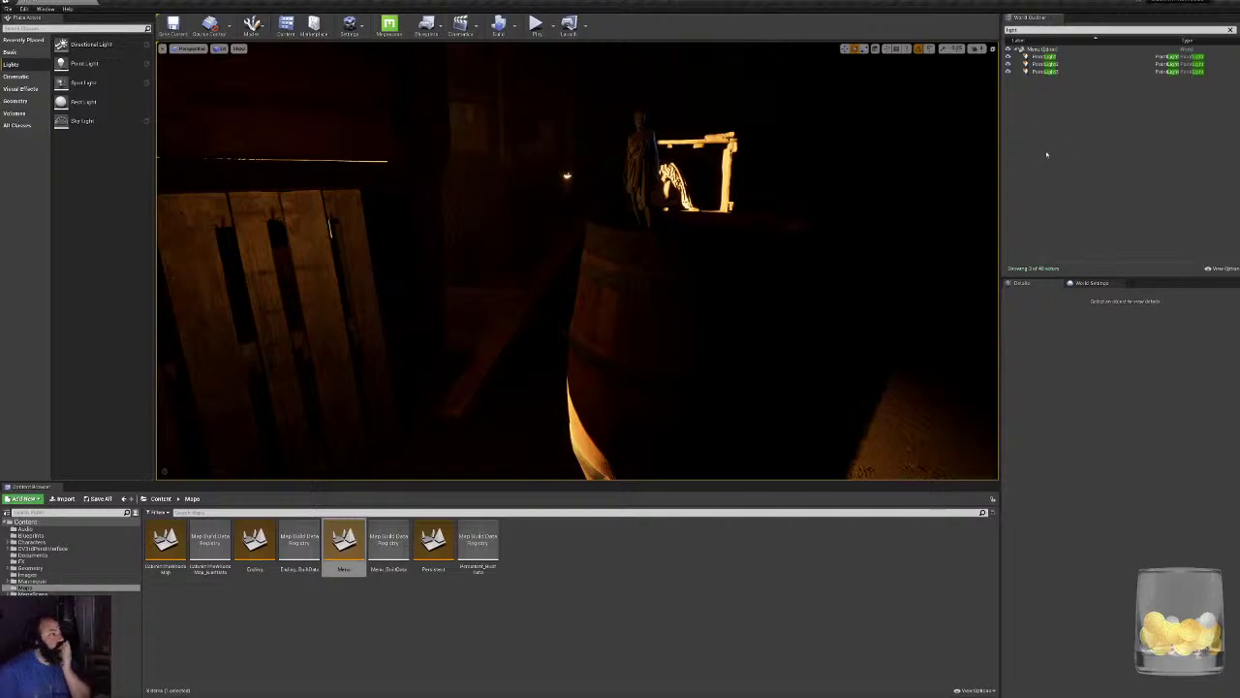
Filter the Menu level's actors for "ex" and select the ExponentialHeightFog actor.
click(1231, 30)
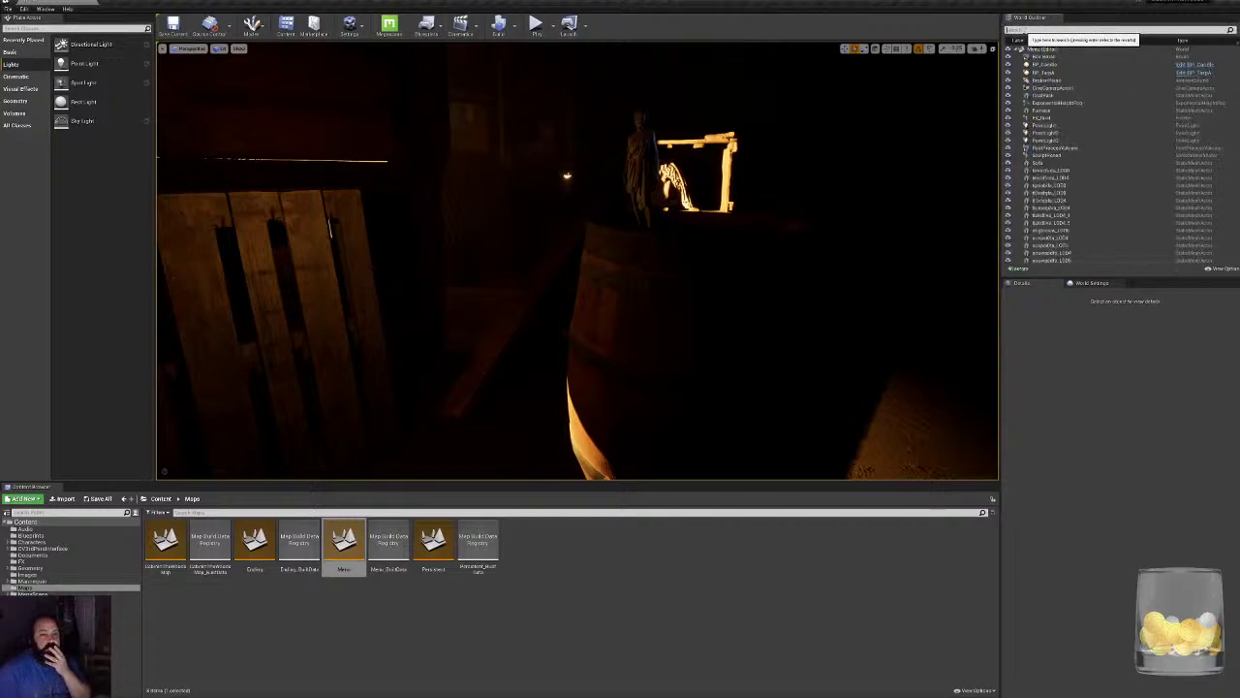
text(ex)
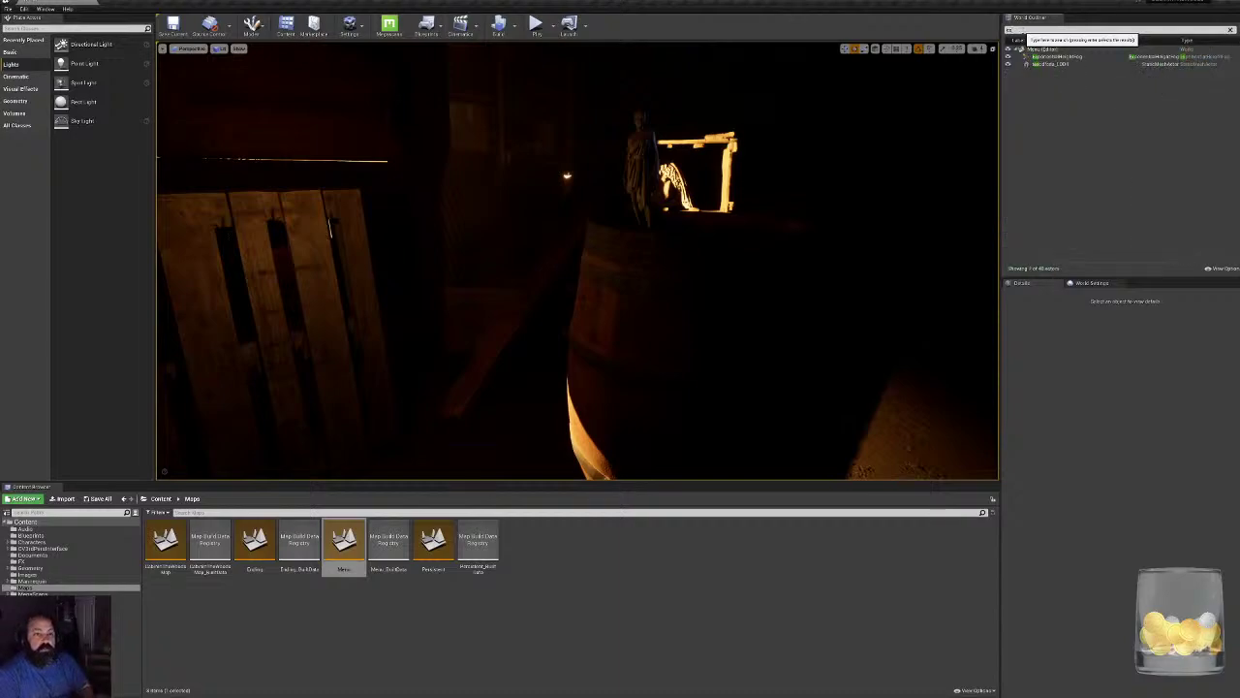
click(1051, 57)
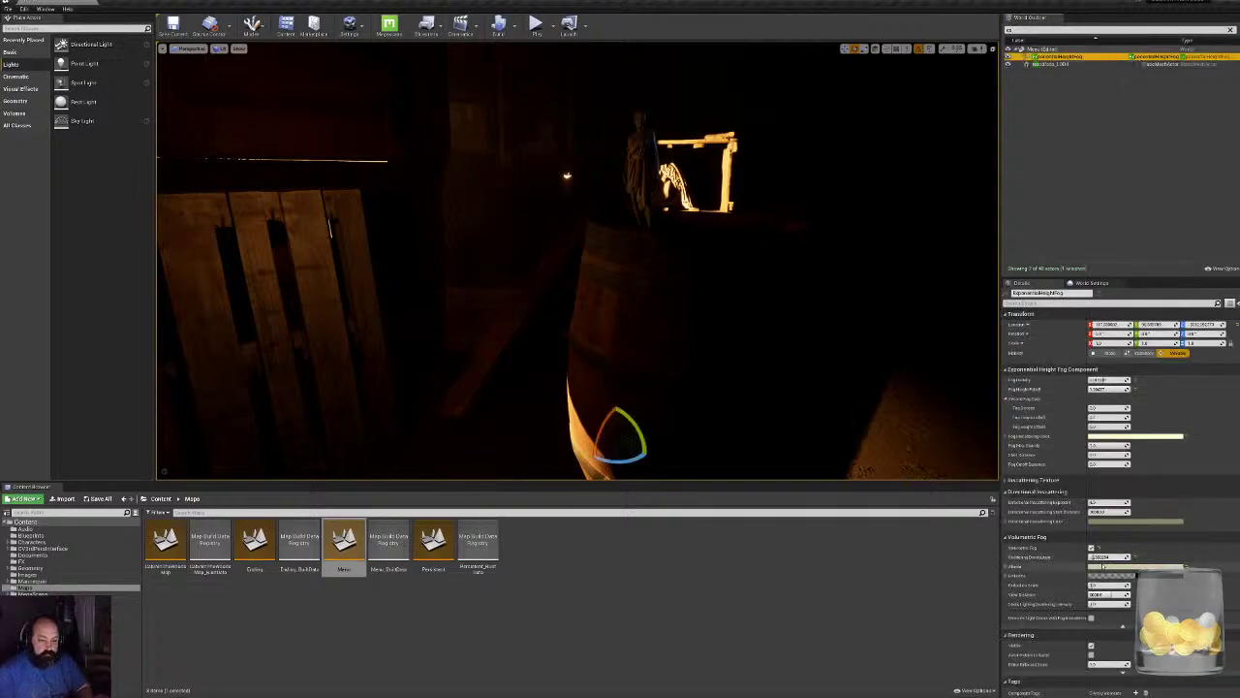
Try different Scattering Distribution values on the Menu level's volumetric fog, including 0.
mouse_move(1101, 558)
mouse_down()
mouse_move(1120, 557)
mouse_move(1110, 557)
mouse_up()
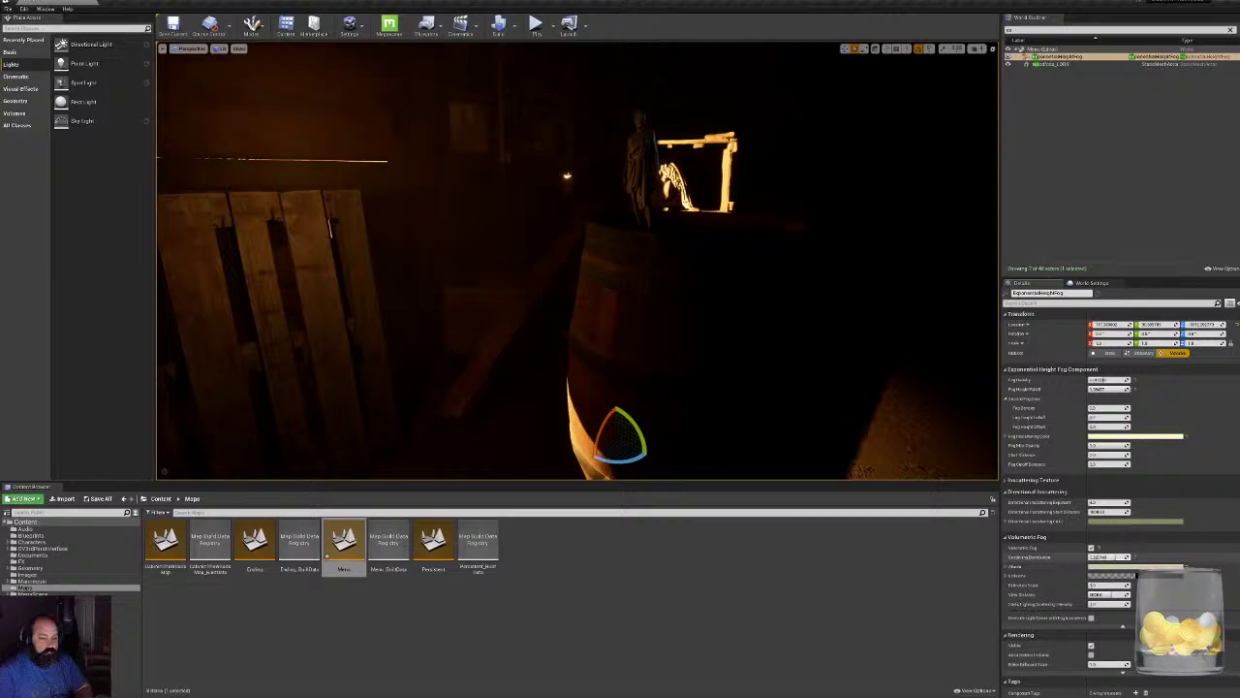
click(1109, 557)
text(0)
key(Return)
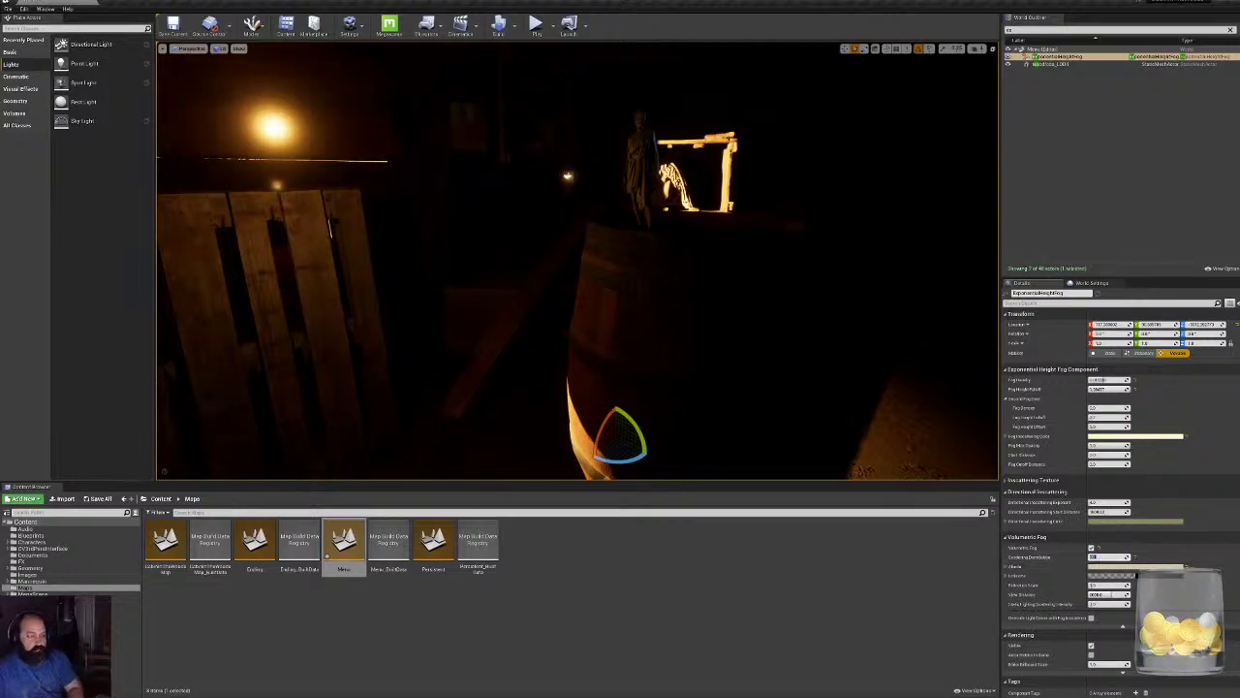
right_drag(620, 291, 583, 242)
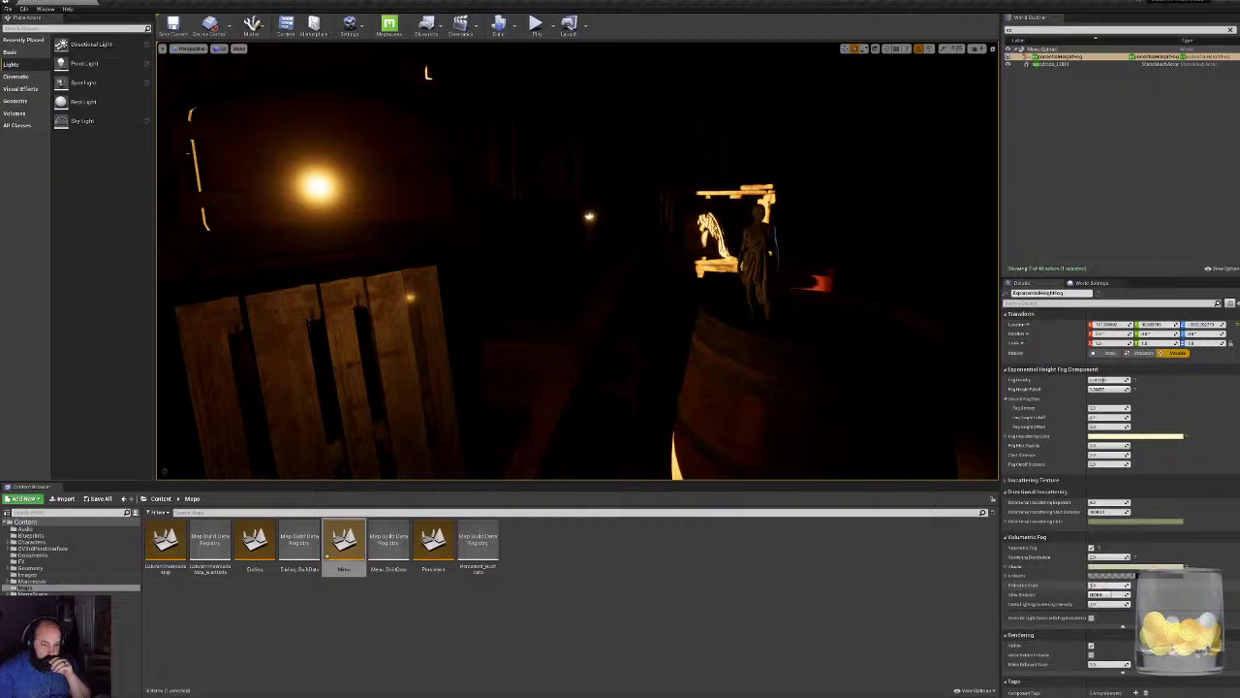
Set the volumetric fog's Extinction Scale to 3 and adjust its Scattering Distribution to soften the glow by the pallet.
drag(1118, 557, 1139, 557)
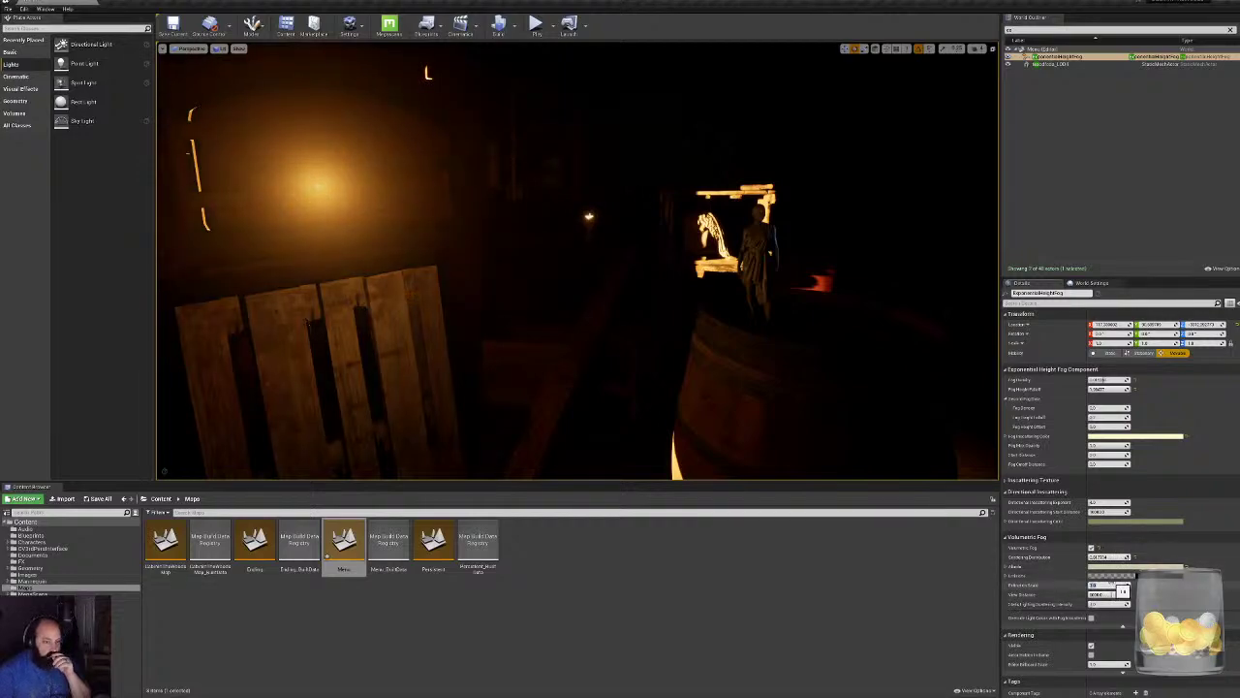
text(3)
key(Return)
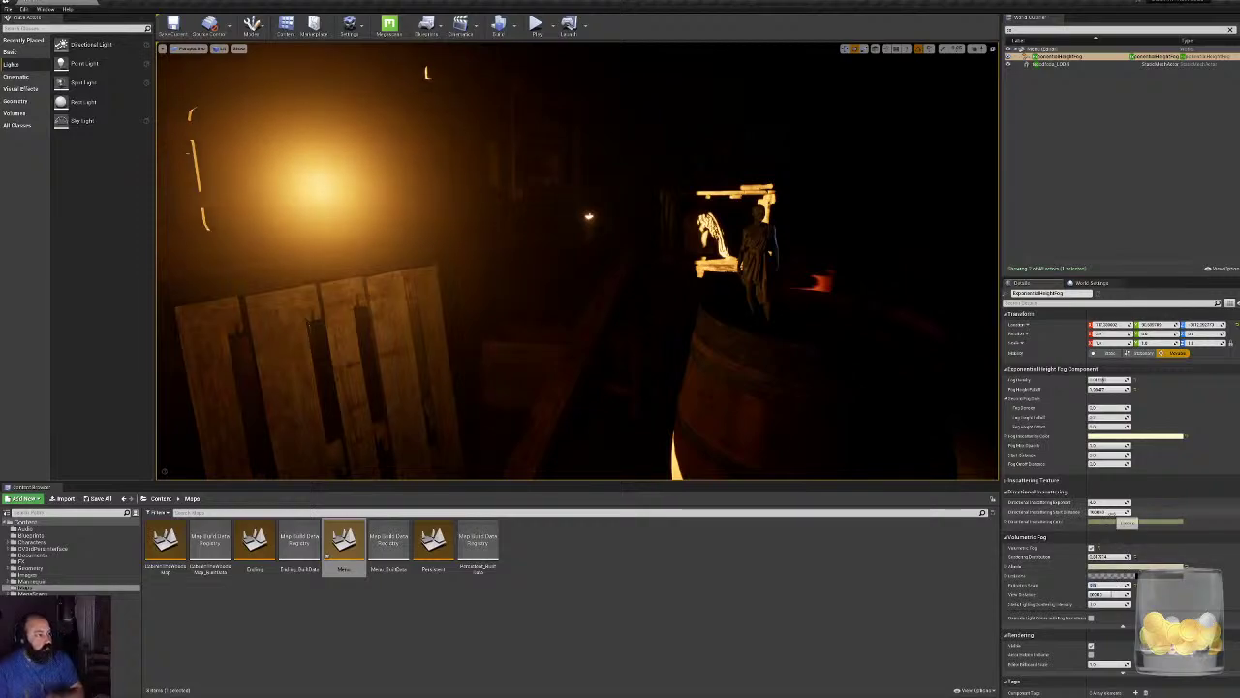
drag(1137, 561, 1137, 560)
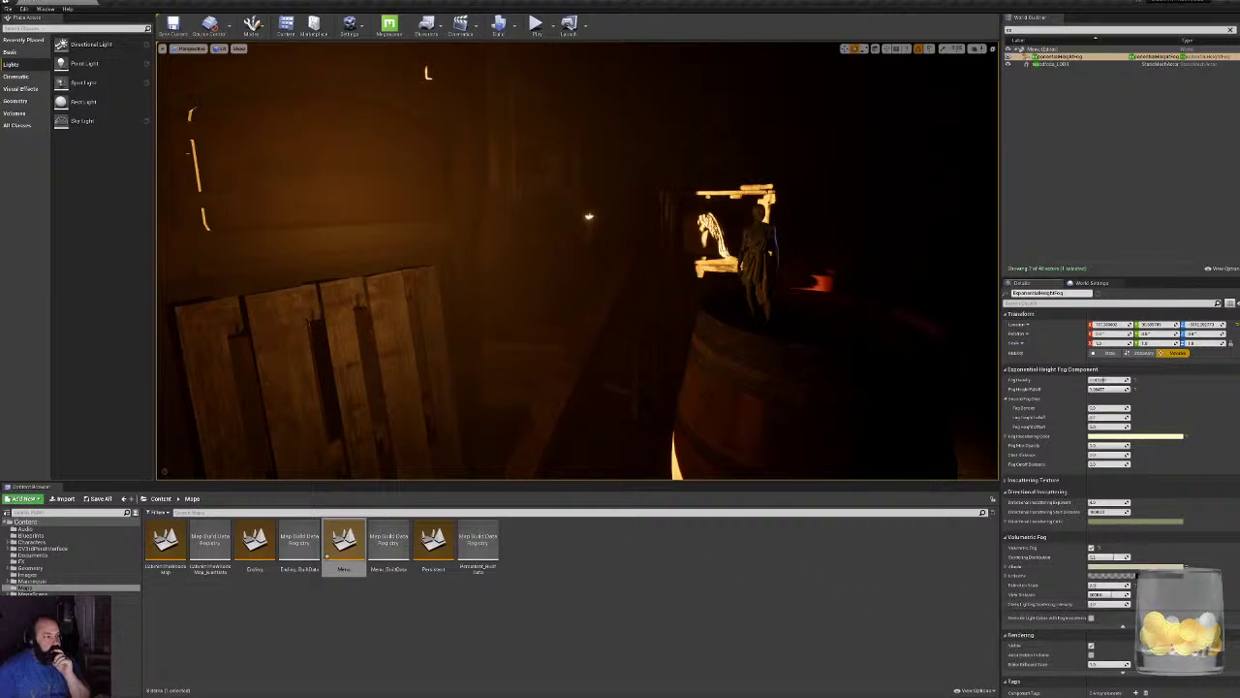
right_drag(578, 260, 606, 254)
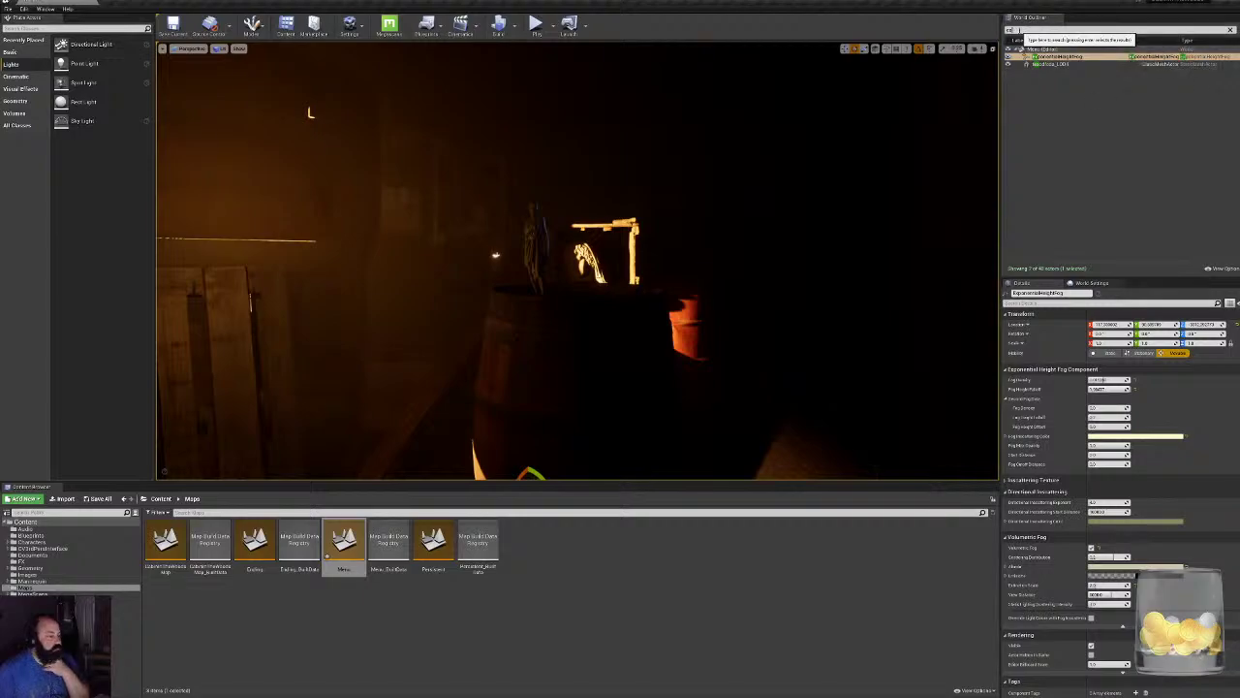
Filter the Menu level's actors for "fx" and inspect the FX_Dust emitter's particles in the scene.
drag(1018, 31, 1002, 31)
text(fx)
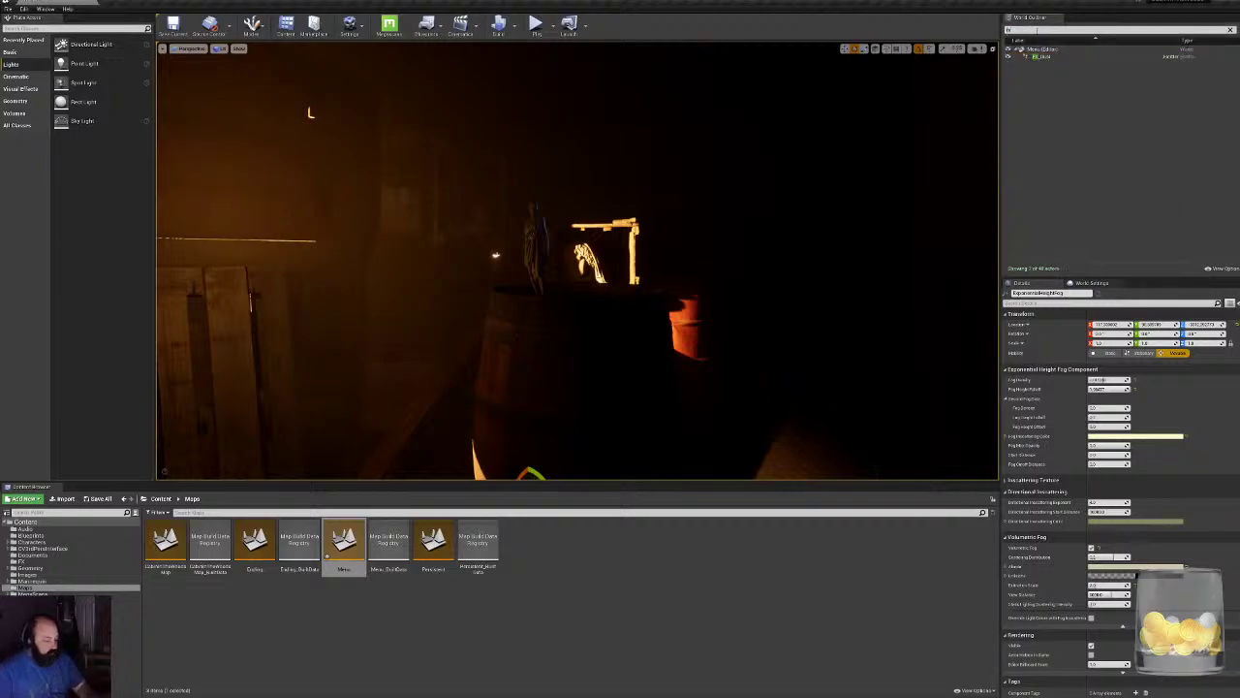
click(1044, 57)
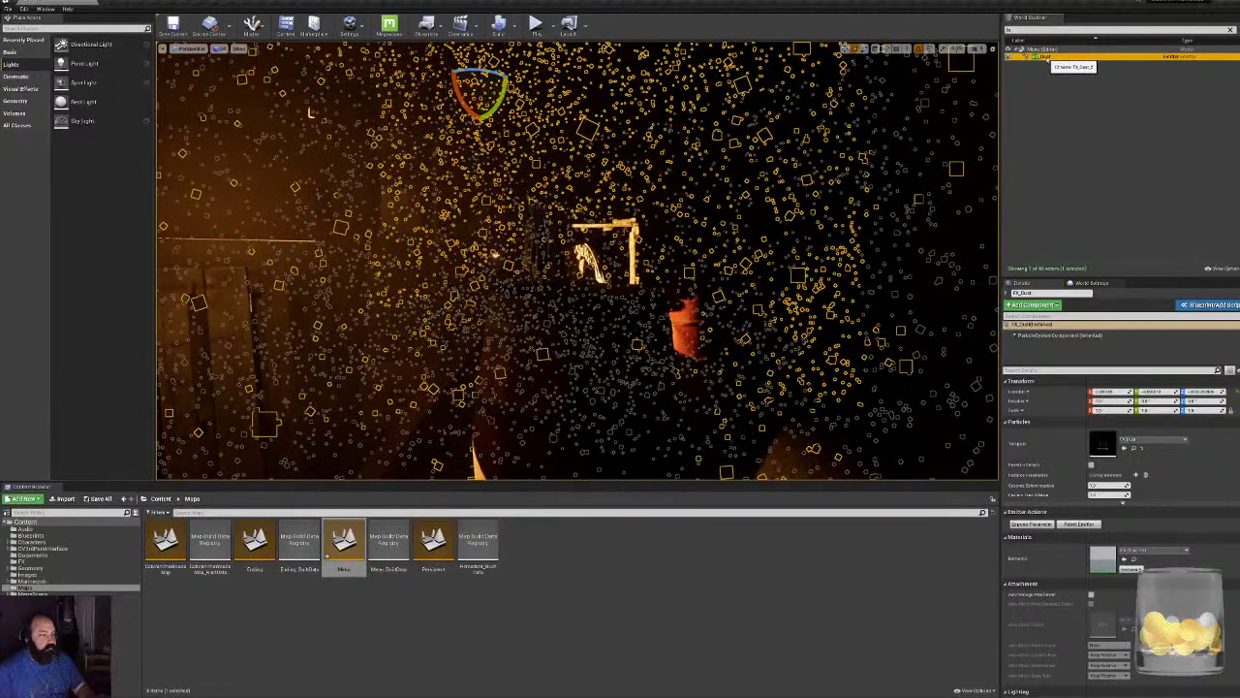
click(1045, 82)
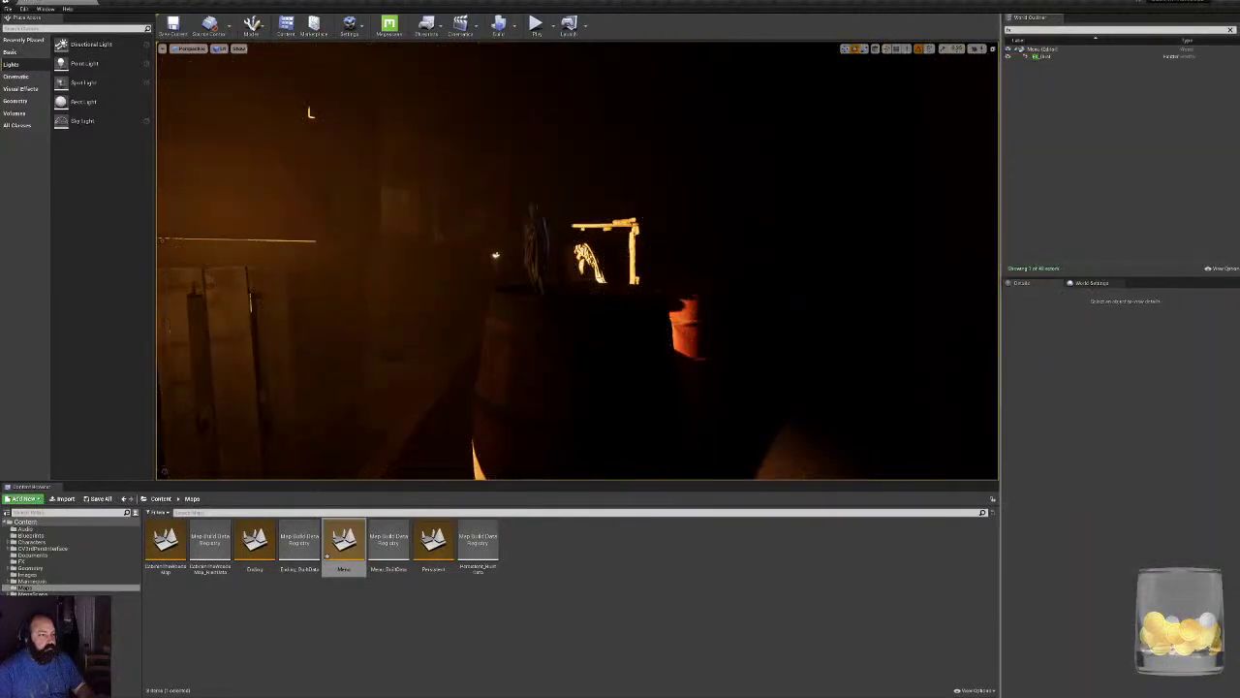
right_drag(577, 261, 551, 291)
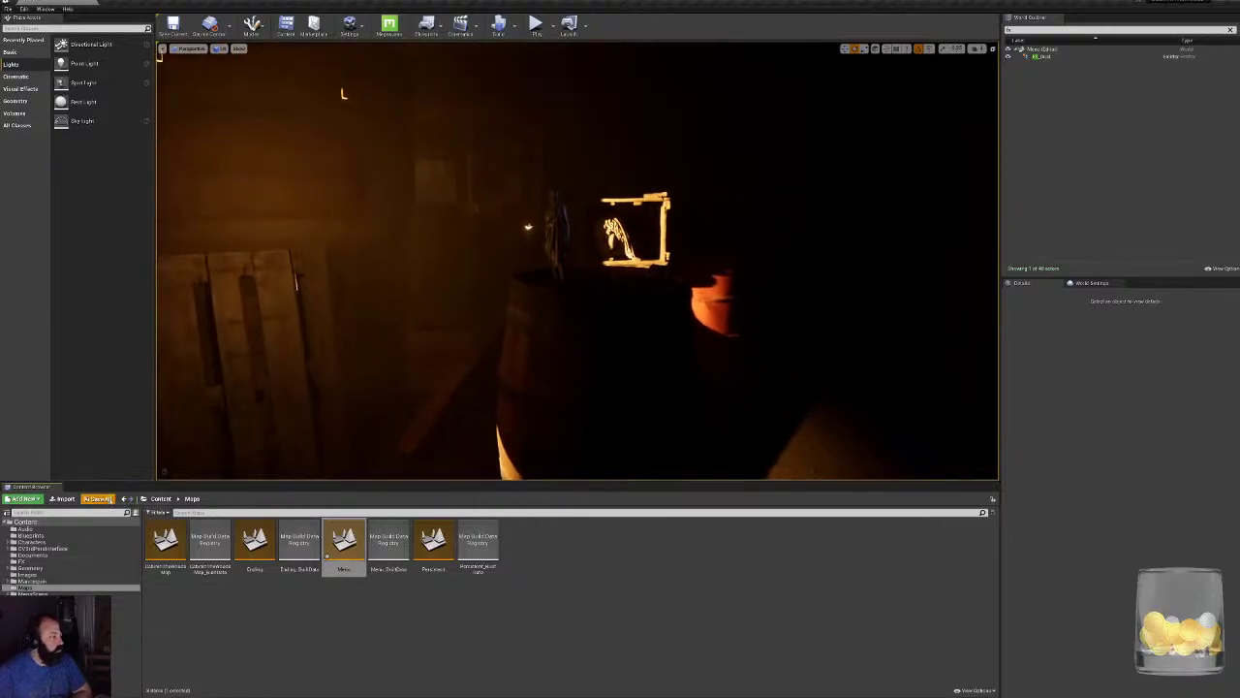
Save the Menu level with its build data and open the Ending level.
key(ctrl+shift+s)
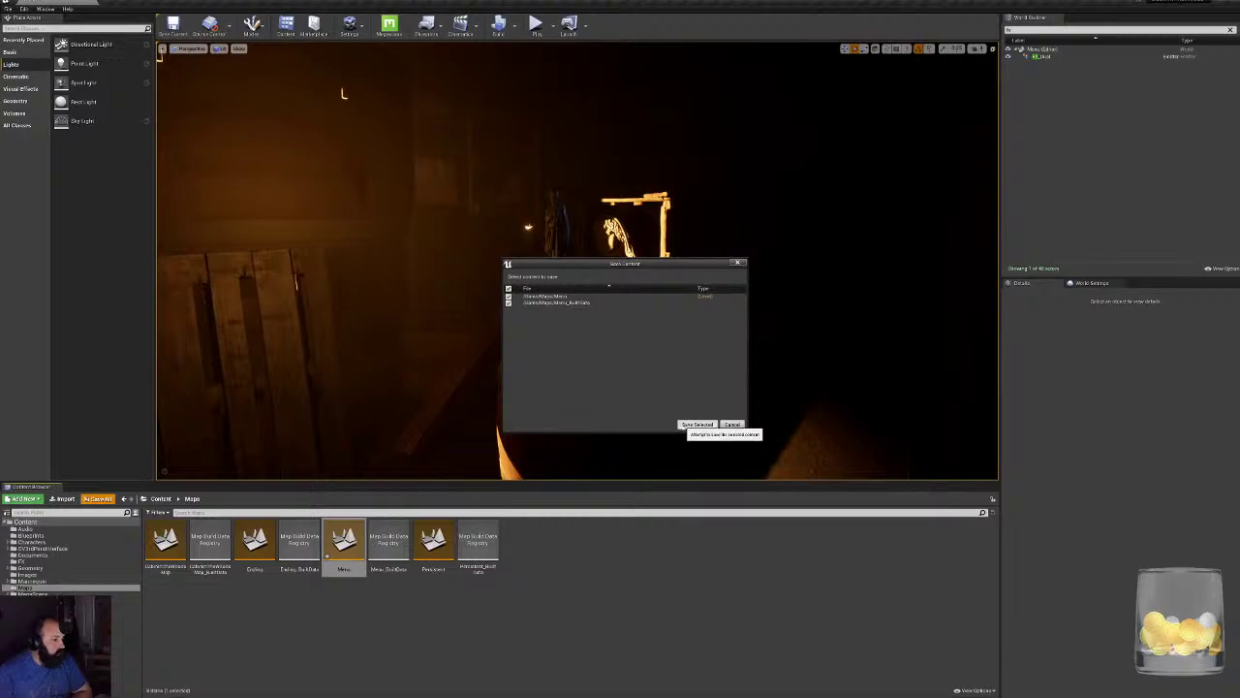
click(697, 425)
double_click(254, 543)
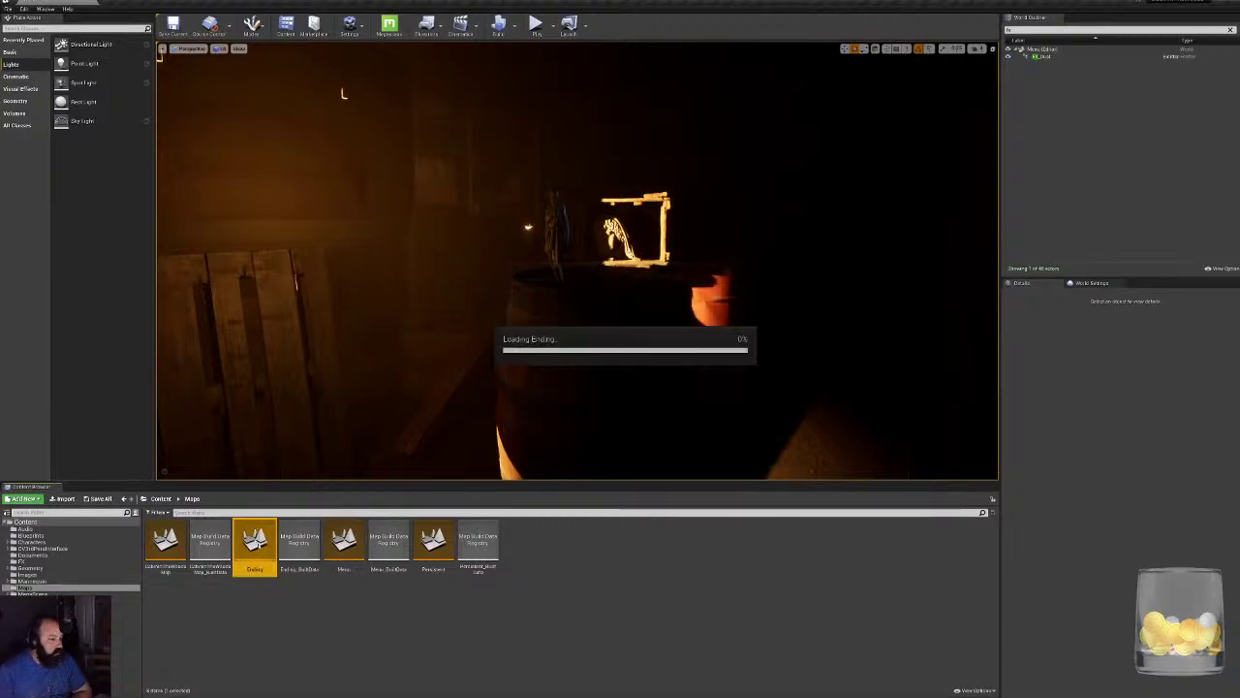
Filter the Ending level's actors for "ex" and select its exponential height fog.
right_drag(485, 336, 469, 266)
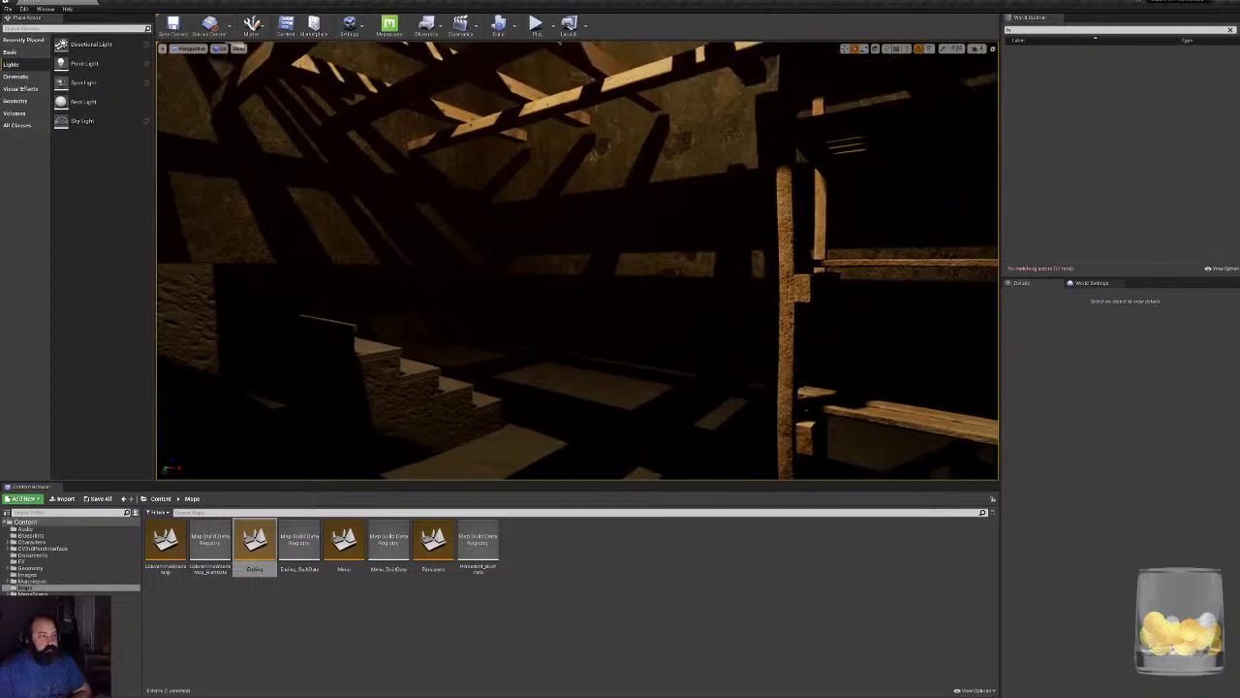
right_drag(566, 233, 494, 237)
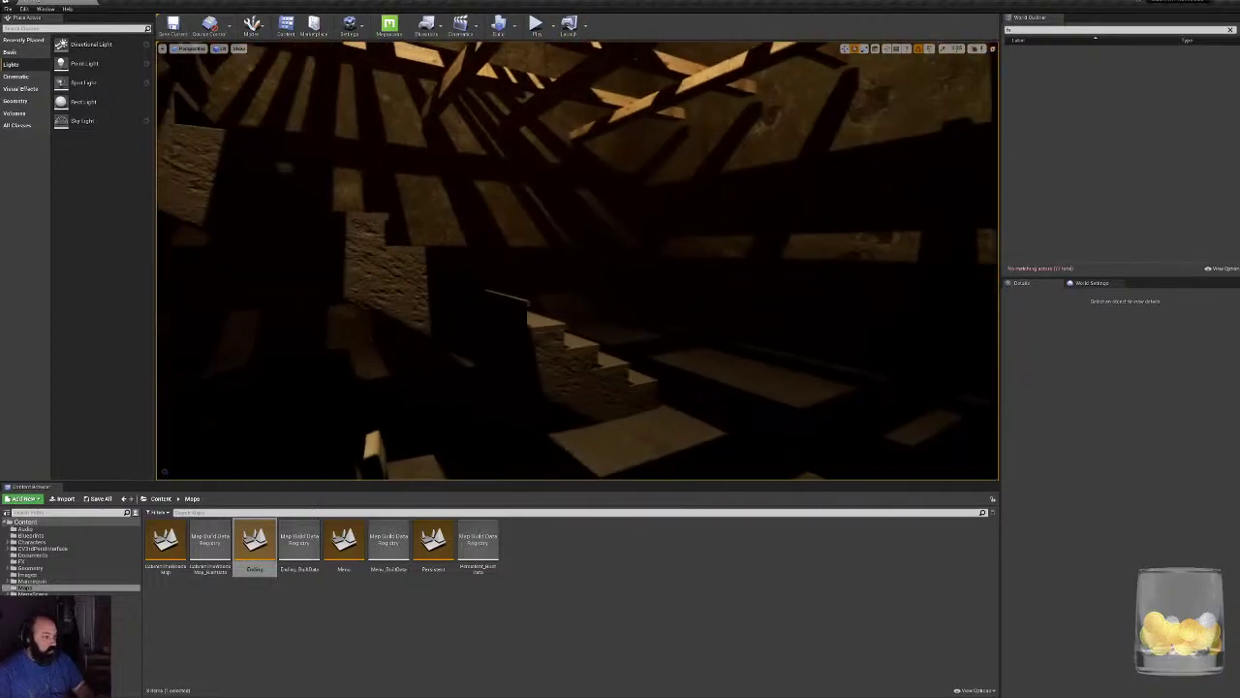
click(1010, 30)
text(ex)
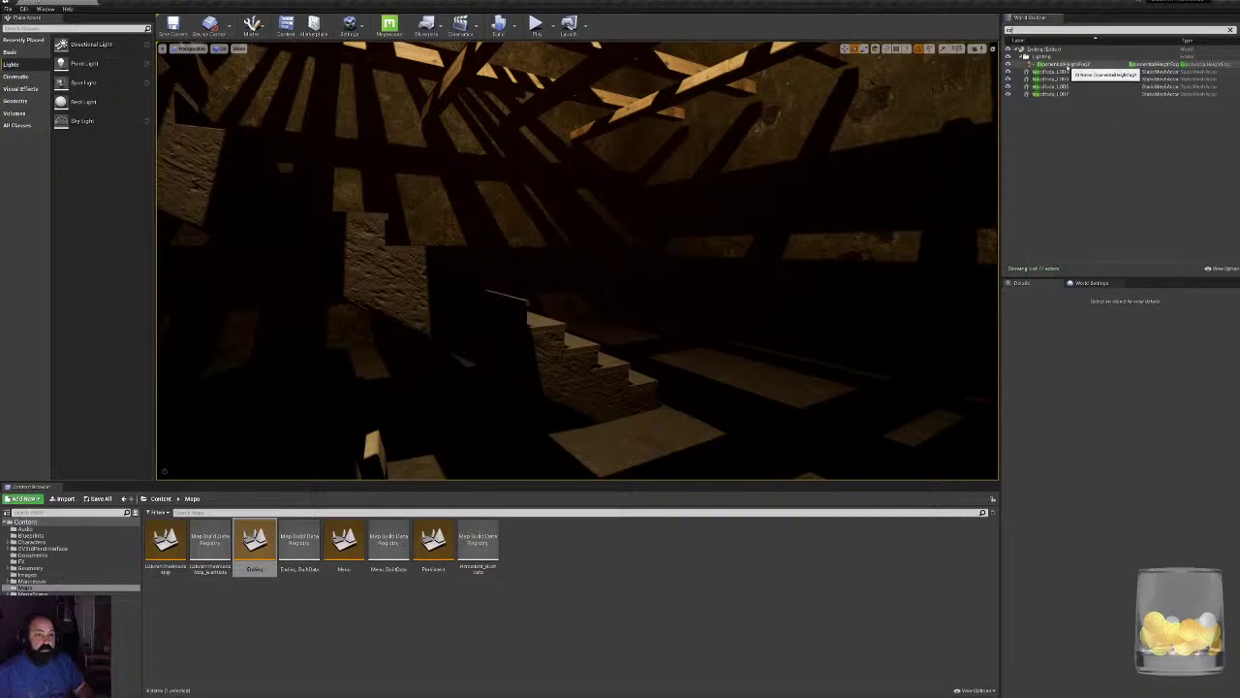
click(1066, 65)
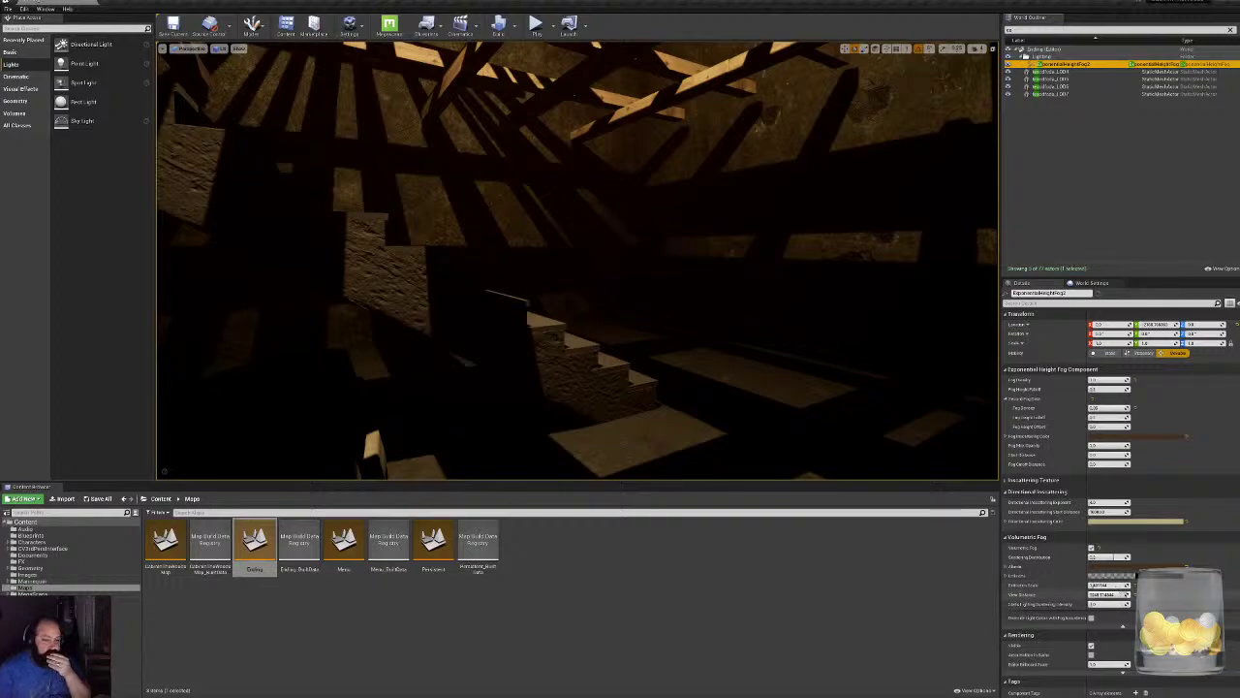
Change the height fog's Extinction Scale and brighten its volumetric Albedo to a warm brown.
click(1110, 585)
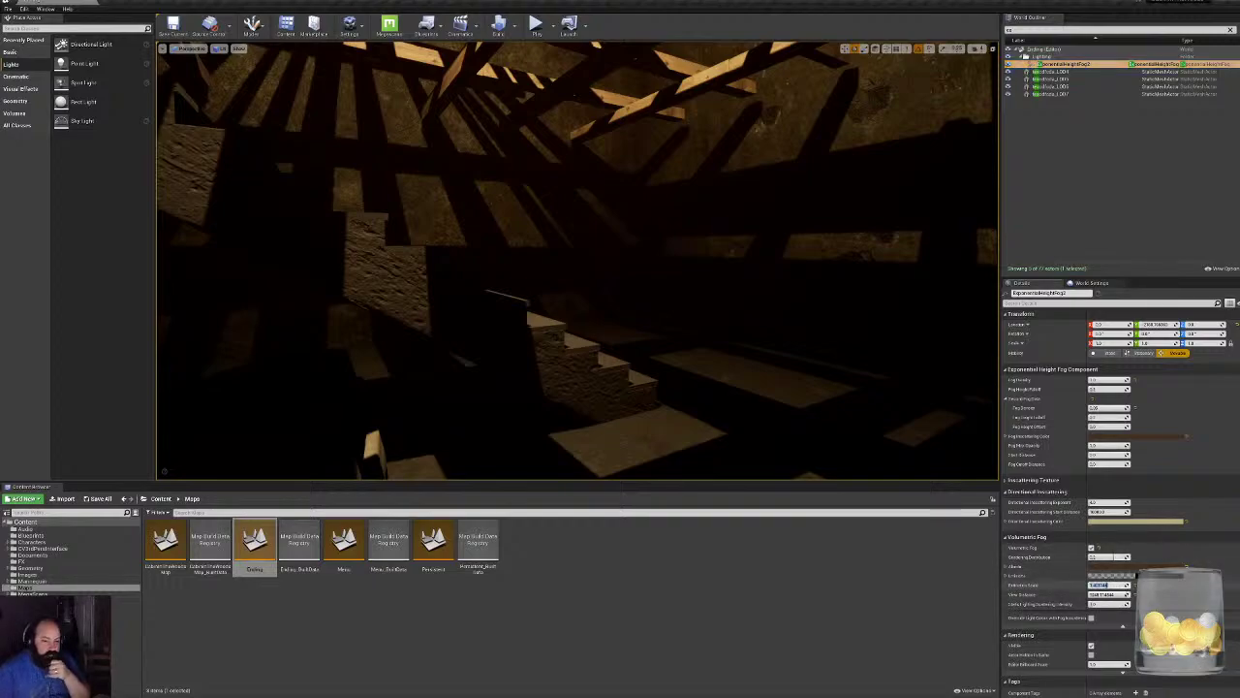
key(Return)
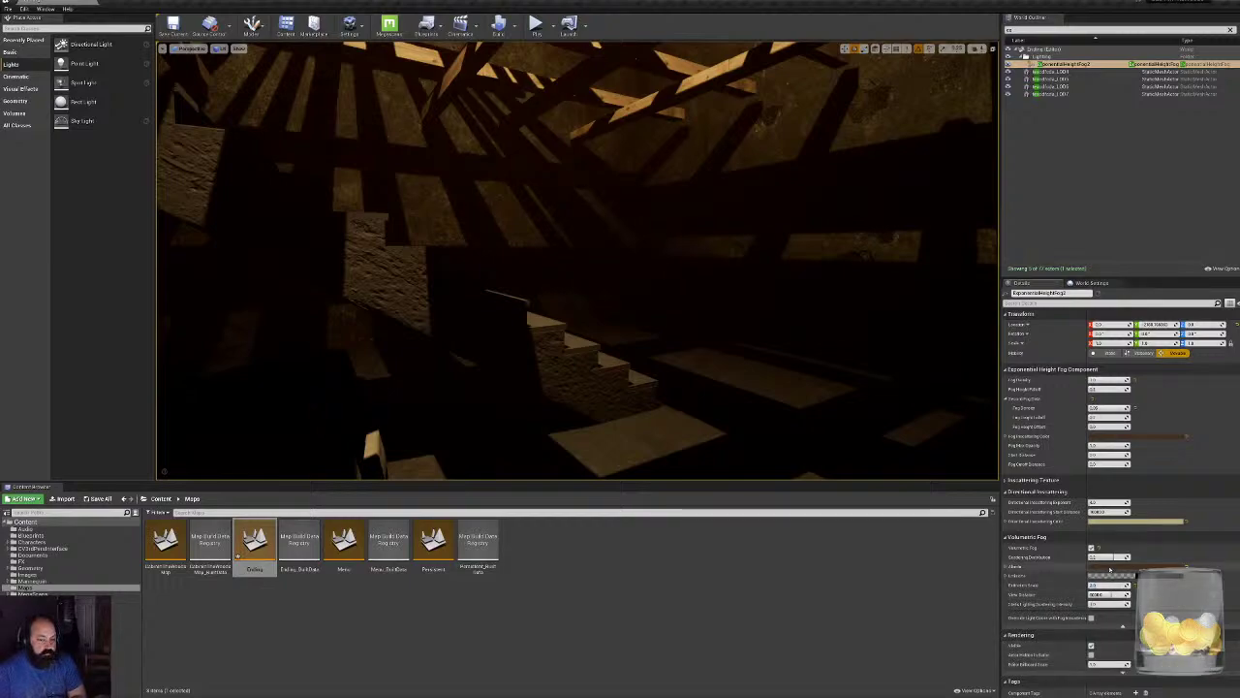
click(1110, 568)
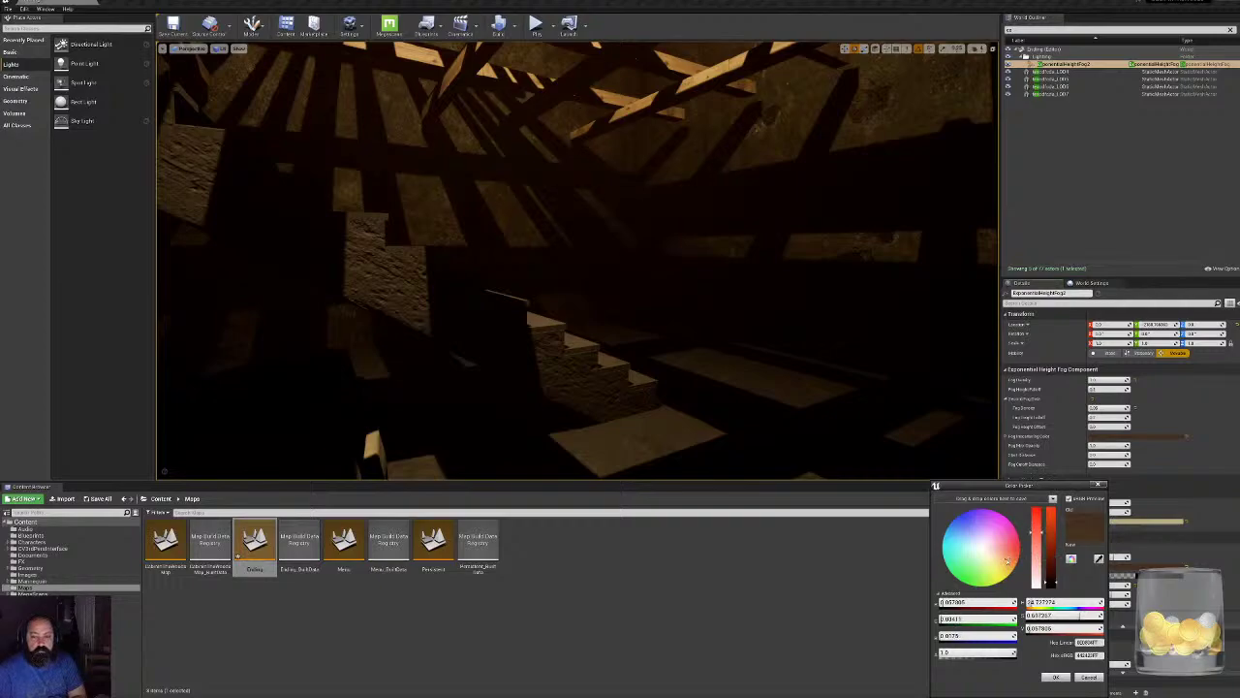
drag(1051, 542, 1053, 571)
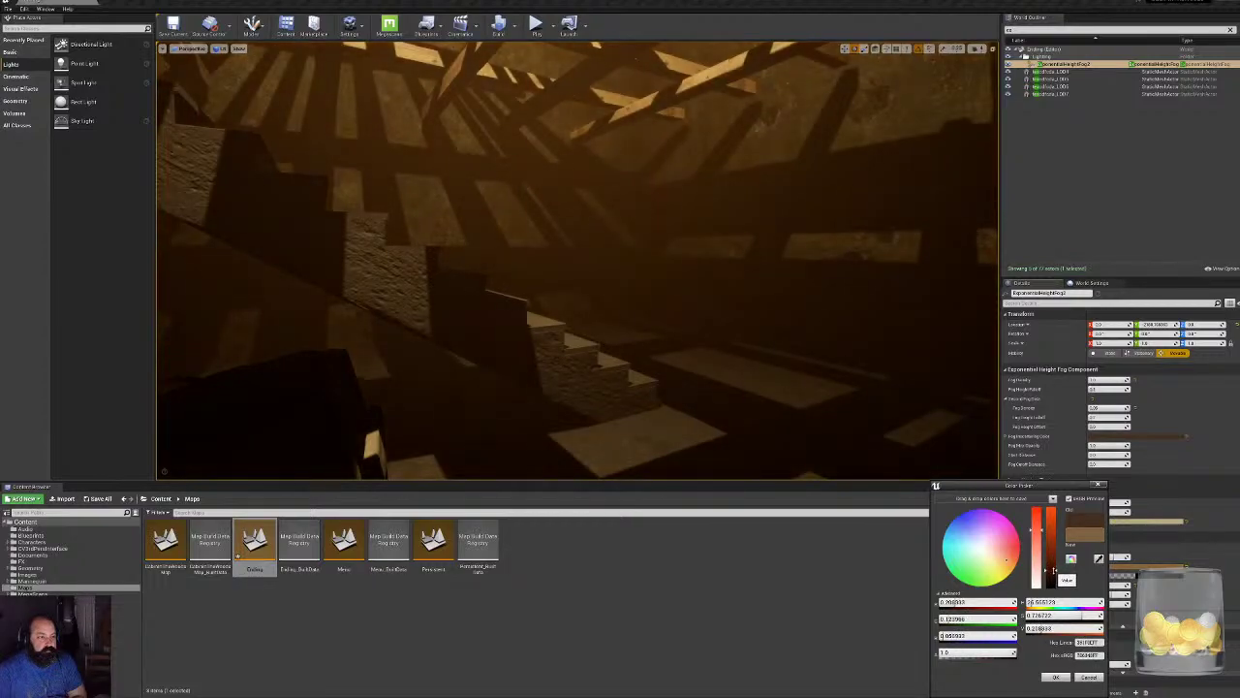
Select the point light above the roof slats, filter its properties for "vol" and raise its Volumetric Scattering Intensity.
right_drag(577, 260, 707, 305)
right_drag(577, 305, 596, 87)
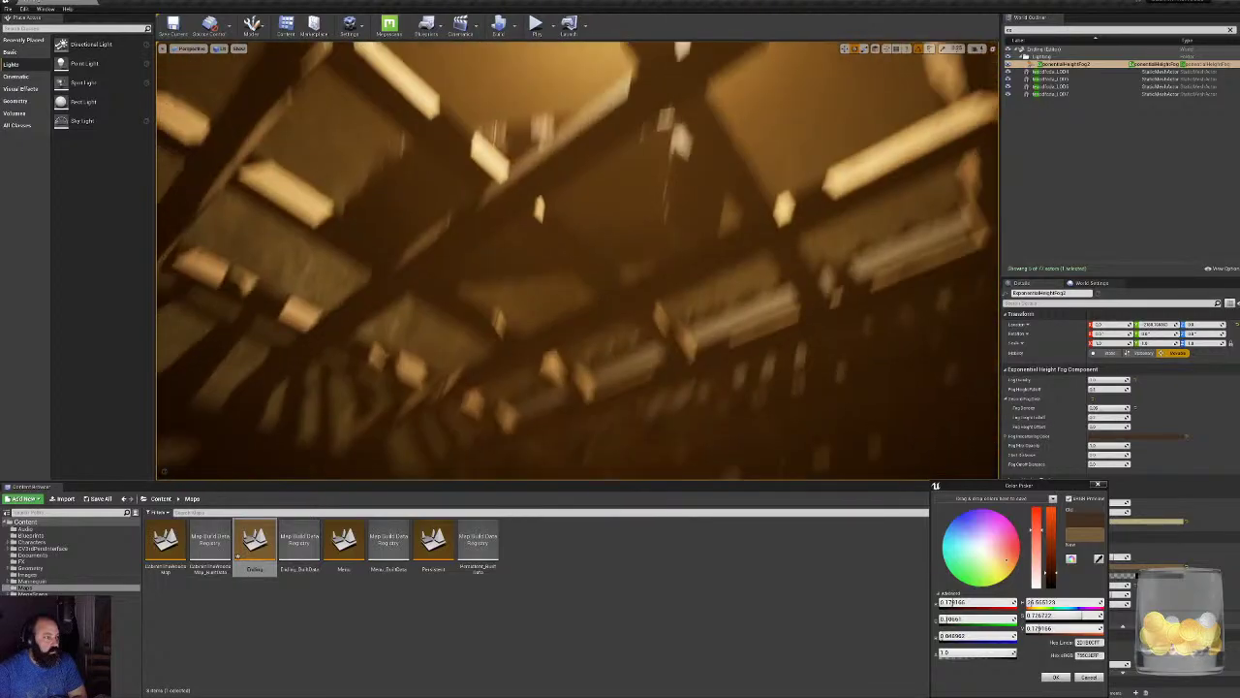
right_drag(544, 213, 566, 193)
key(g)
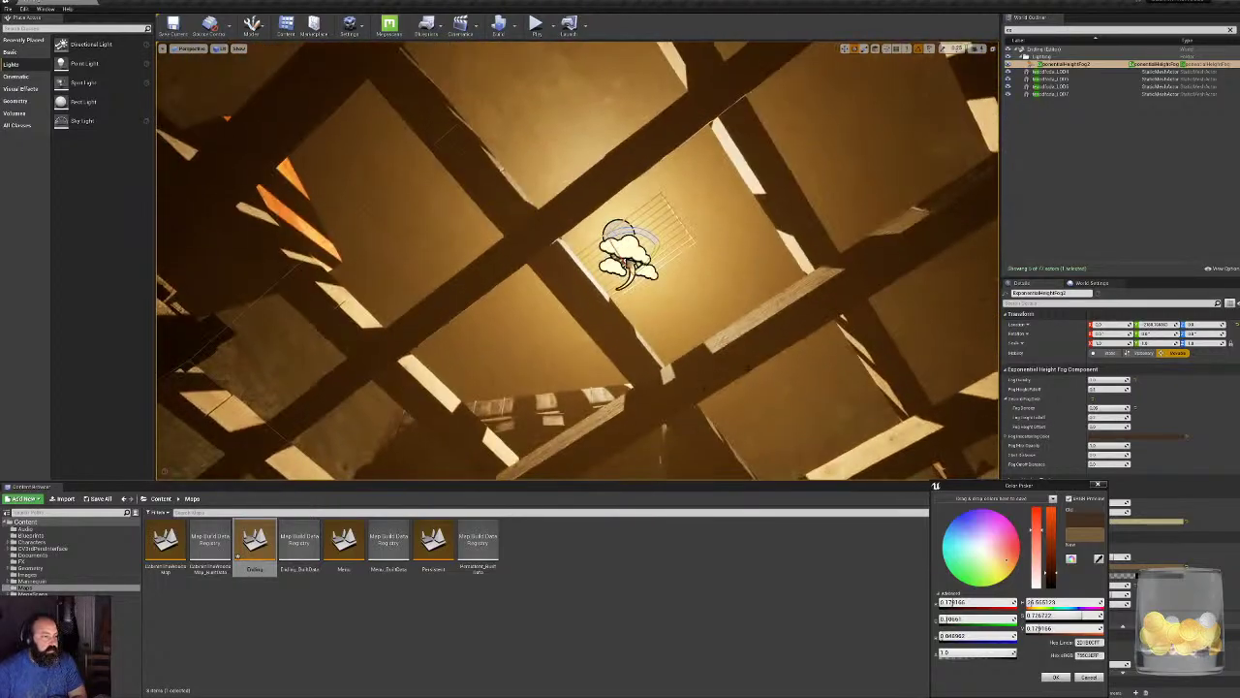
mouse_move(728, 239)
right_down()
mouse_move(722, 184)
mouse_move(728, 239)
right_up()
key(w)
click(765, 276)
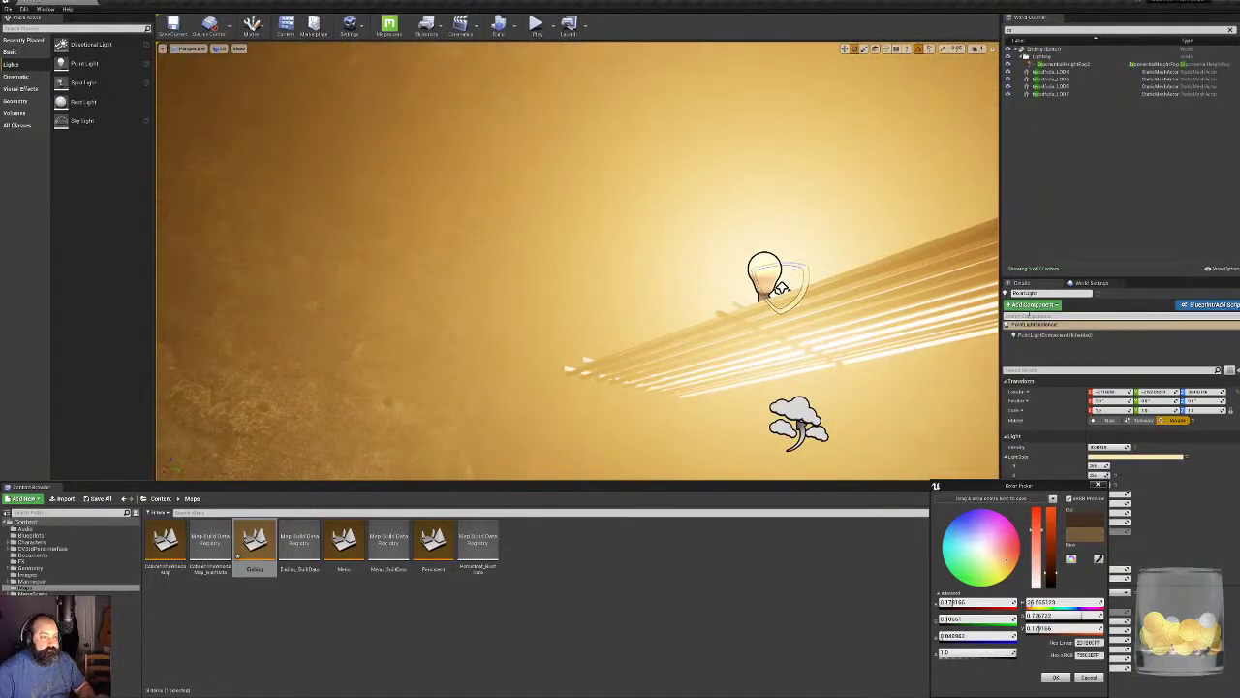
click(1025, 369)
text(vol)
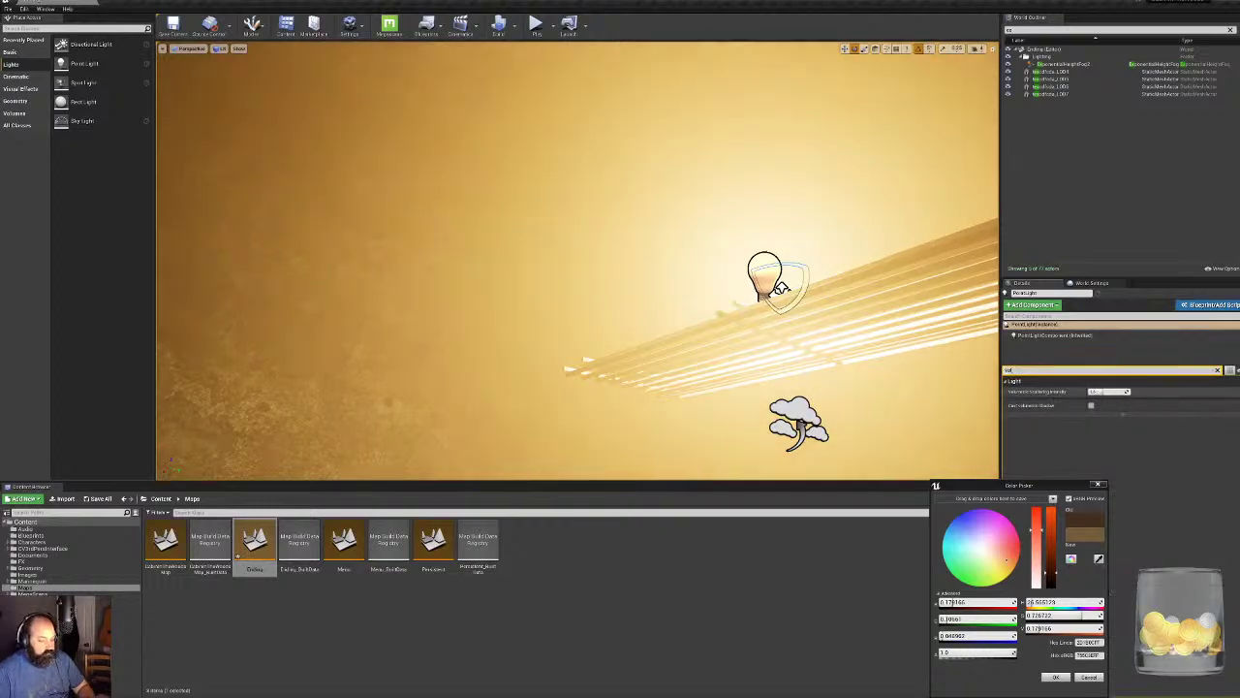
drag(1103, 392, 1112, 391)
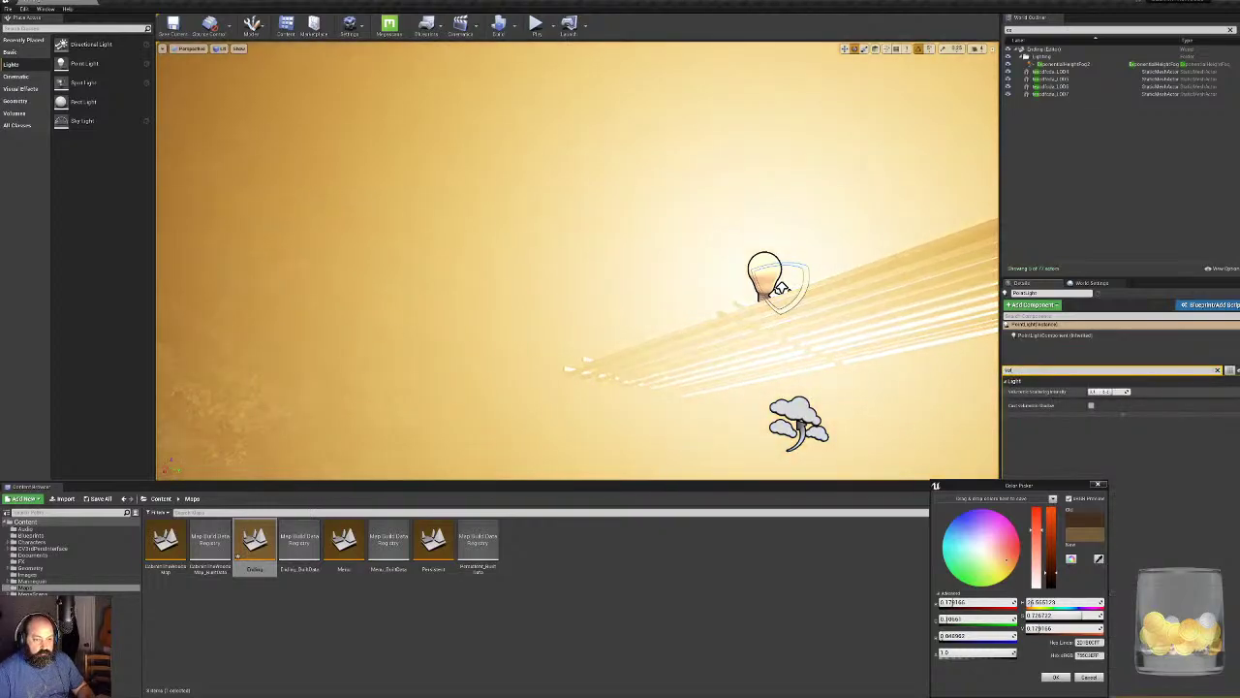
right_drag(726, 240, 729, 296)
key(s)
right_drag(577, 260, 578, 260)
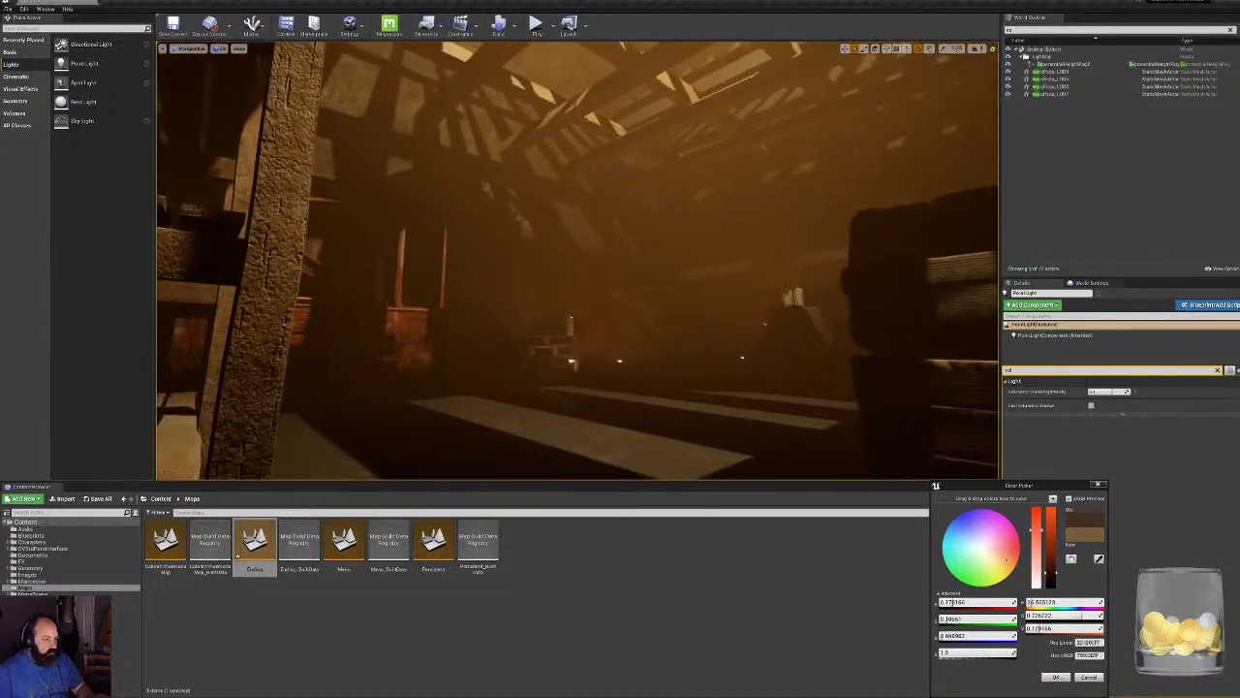
Accept the fog's Albedo colour and save the Ending level with its build data.
click(1057, 676)
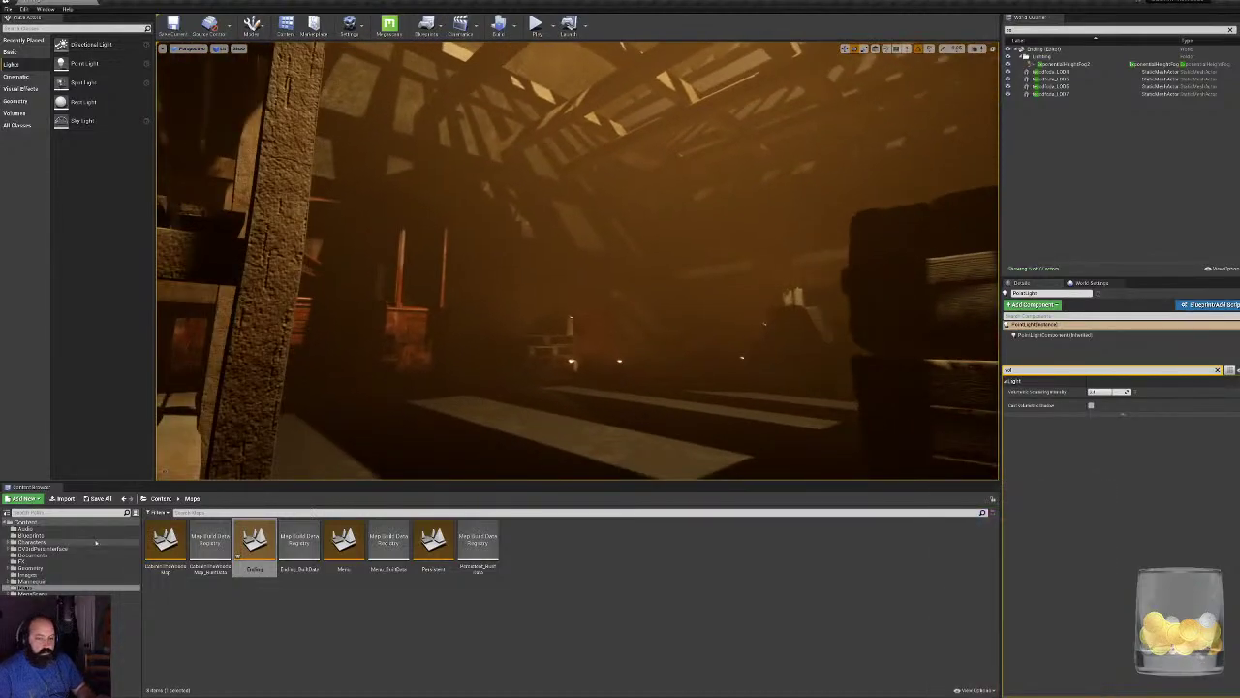
click(97, 498)
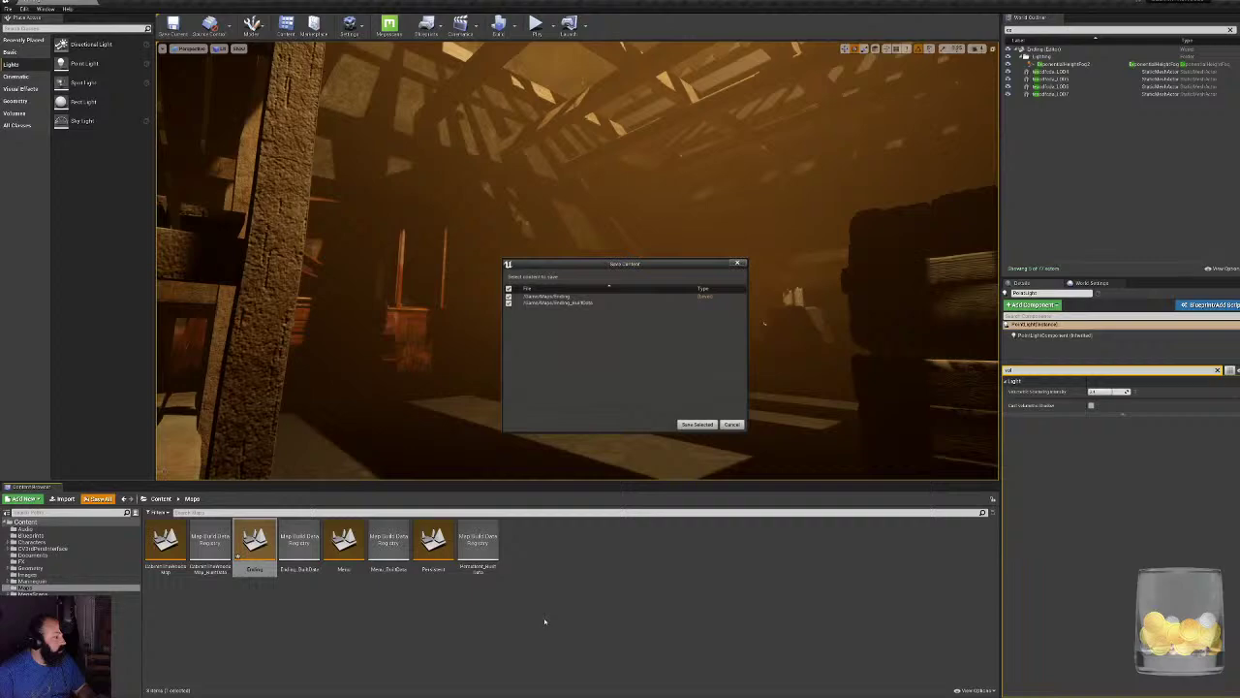
click(696, 425)
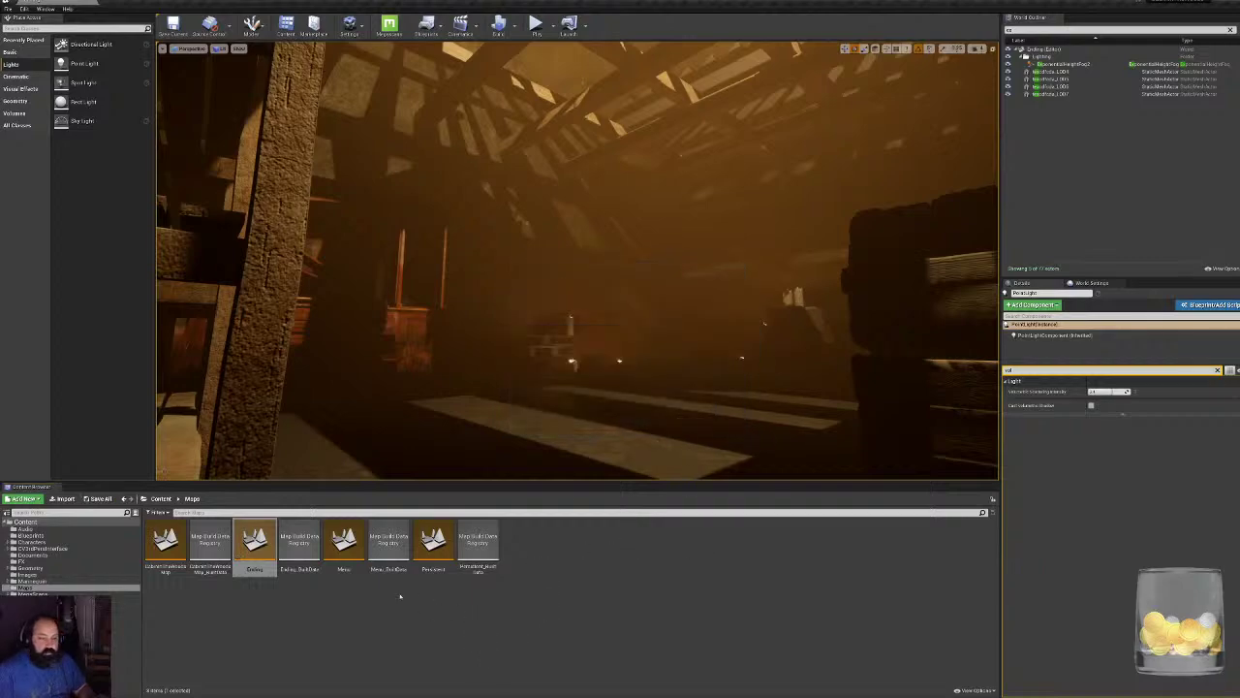
Open the Menu level and CabinInTheWoodsMap in turn, and look over the cabin map's dusty interior.
double_click(344, 543)
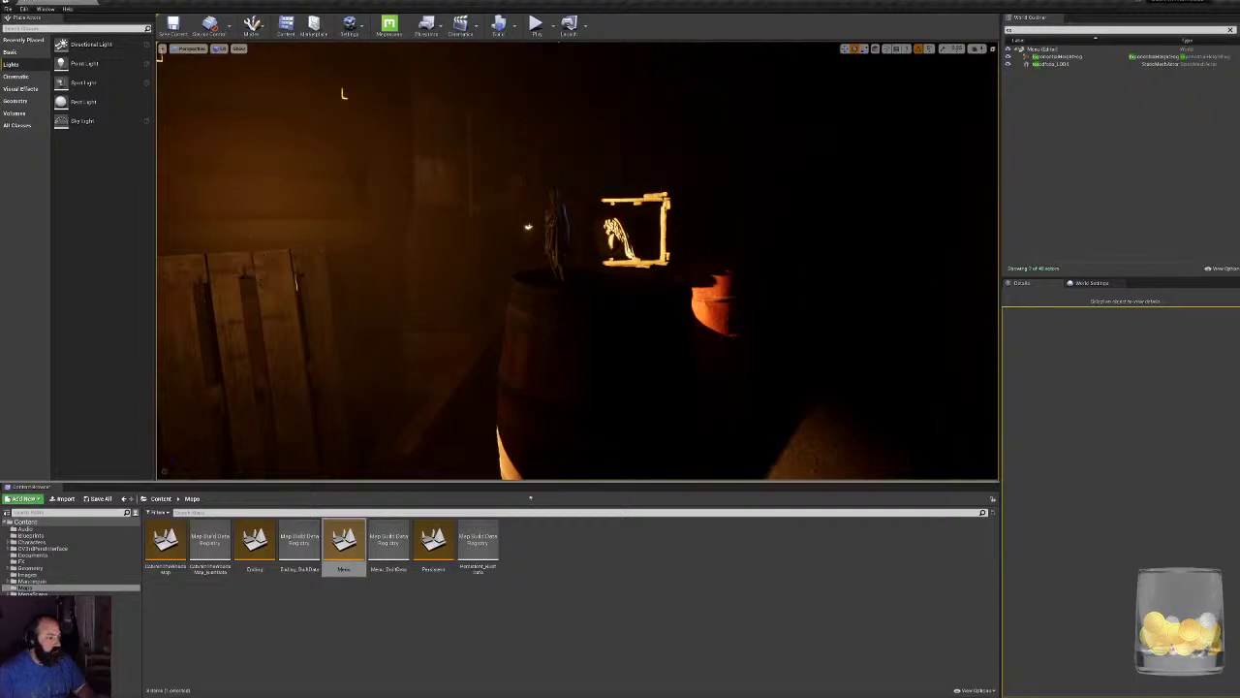
double_click(165, 543)
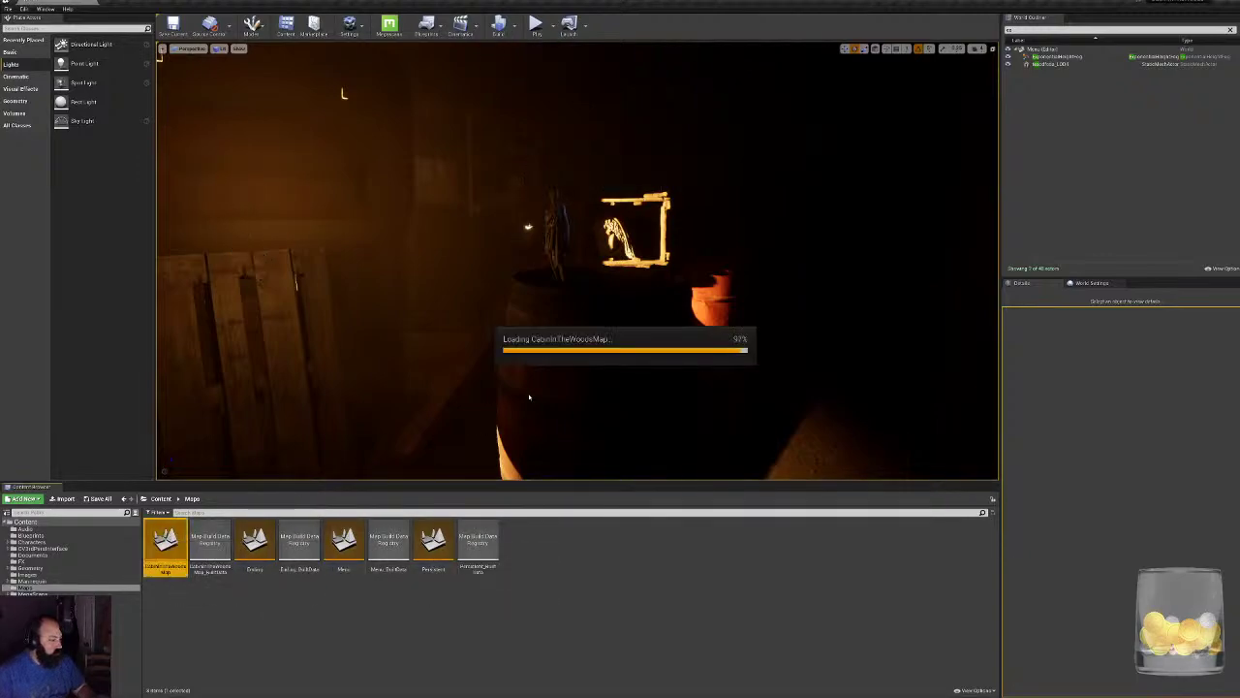
key(g)
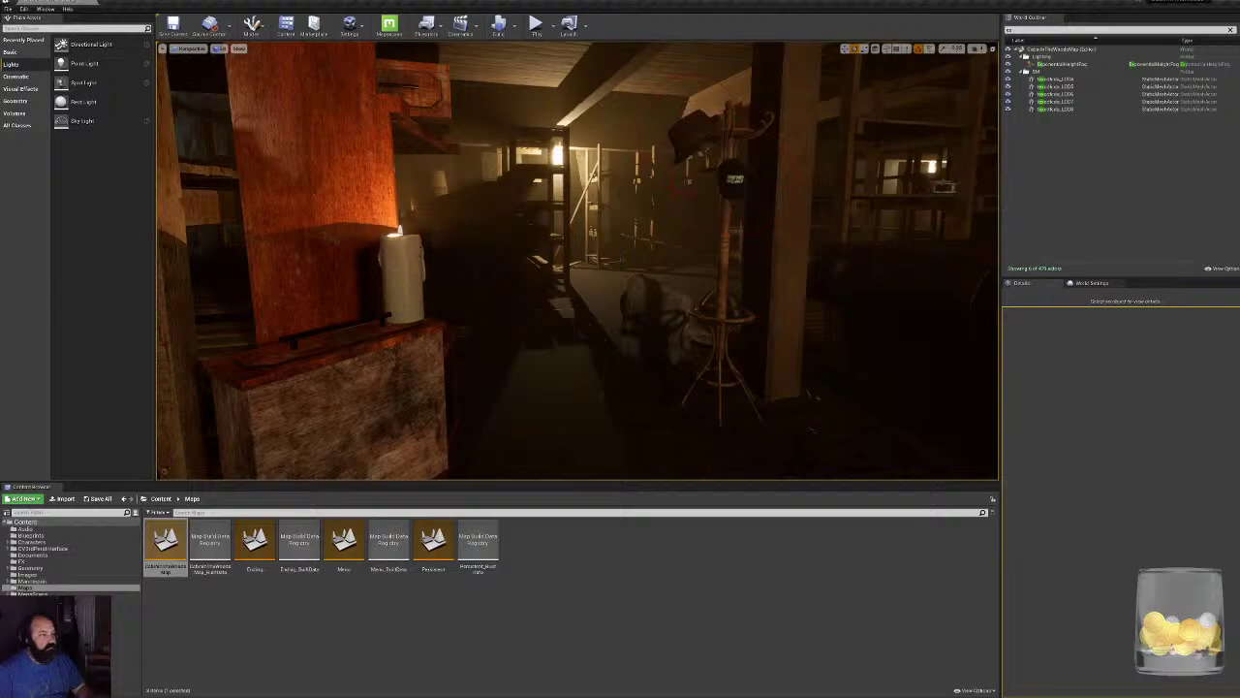
right_drag(421, 251, 215, 251)
right_drag(829, 252, 910, 260)
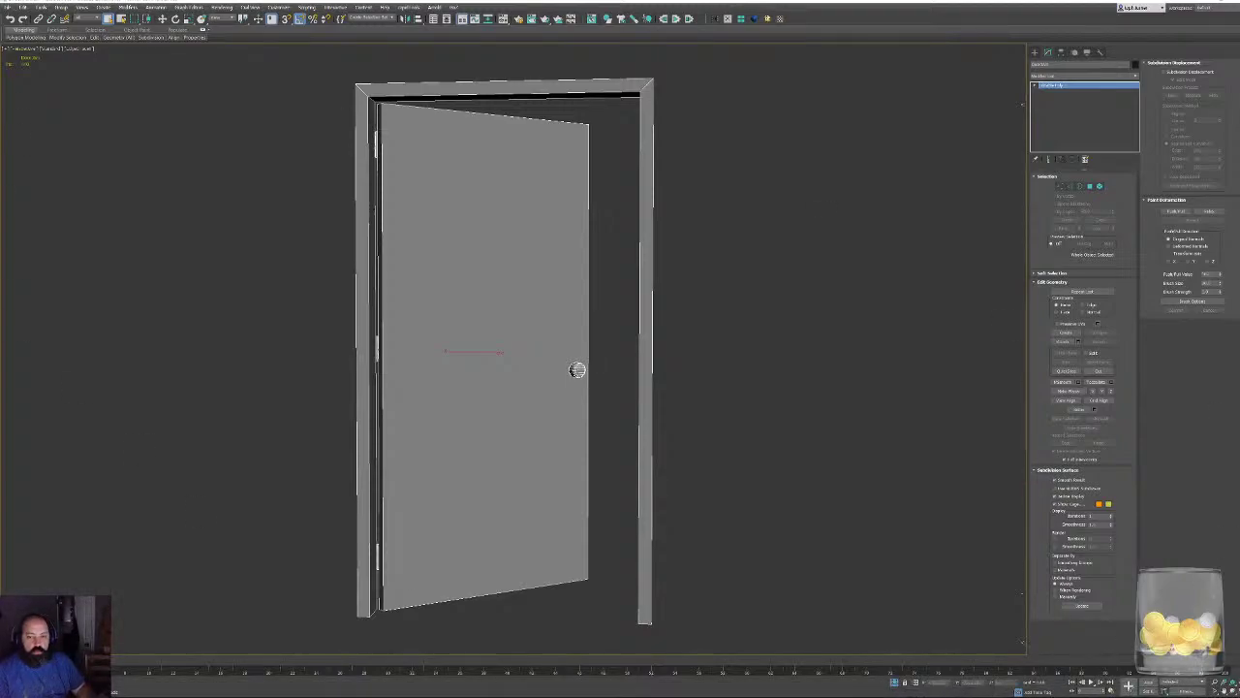
Switch to File Explorer and open the Reference folder of the CabinInTheWoods project.
key(super)
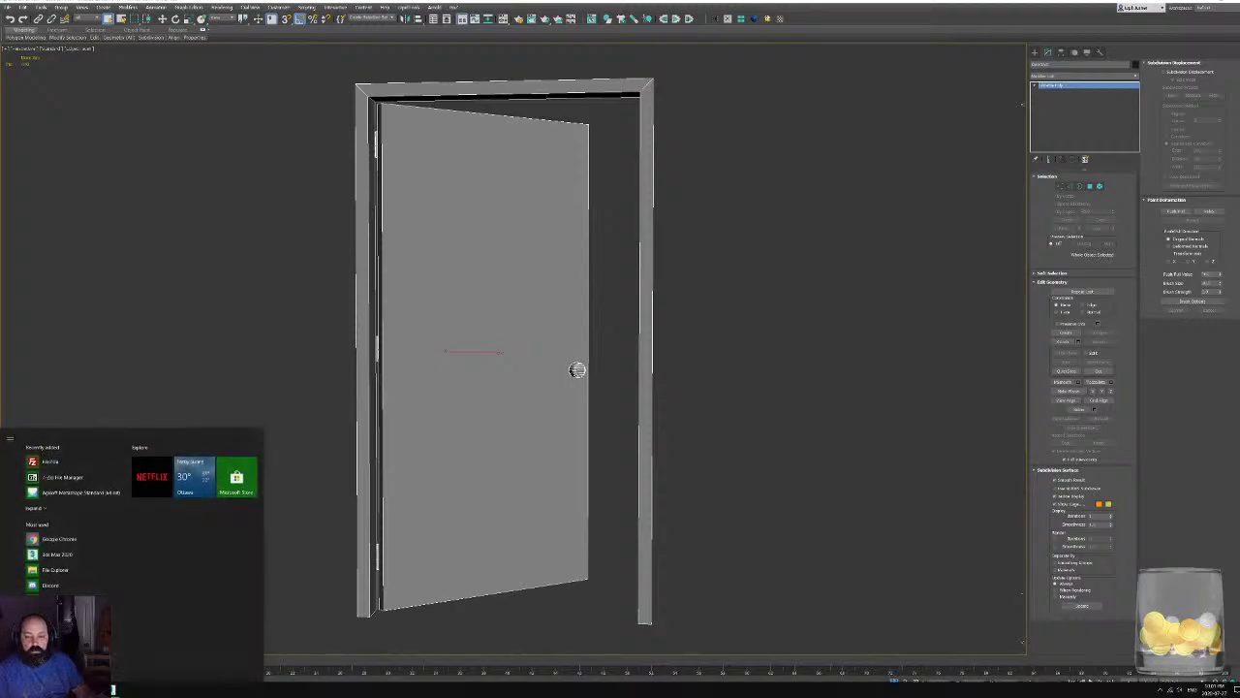
click(304, 520)
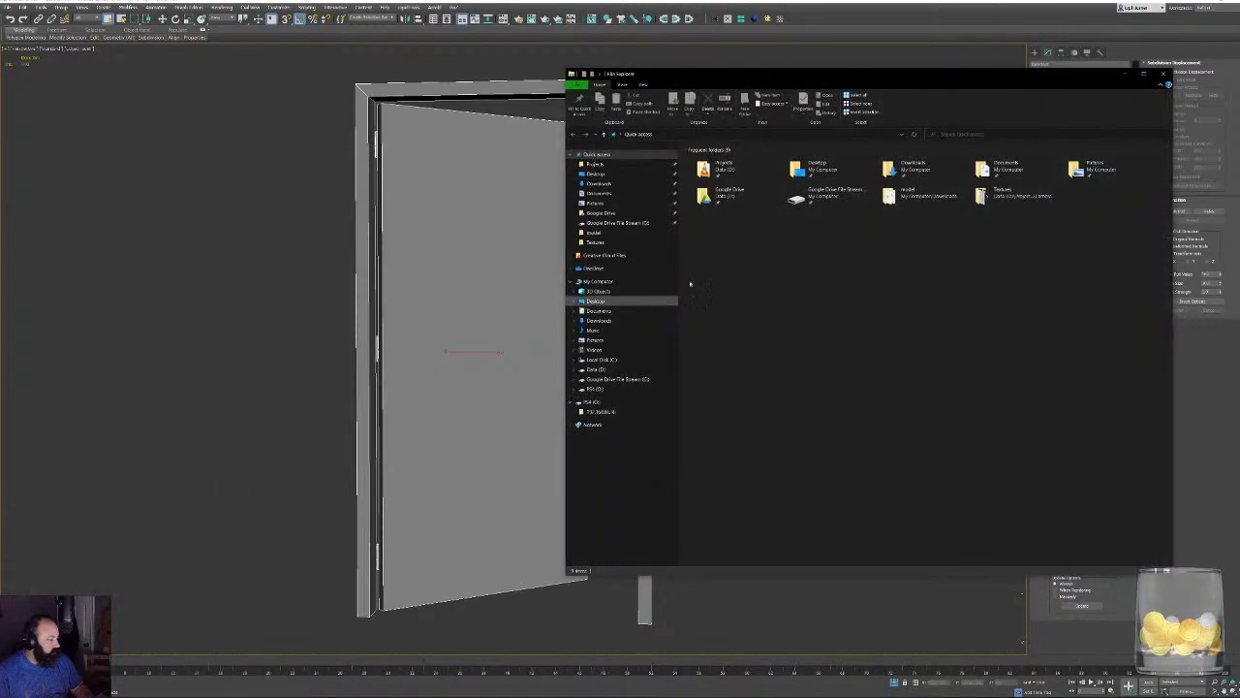
double_click(724, 168)
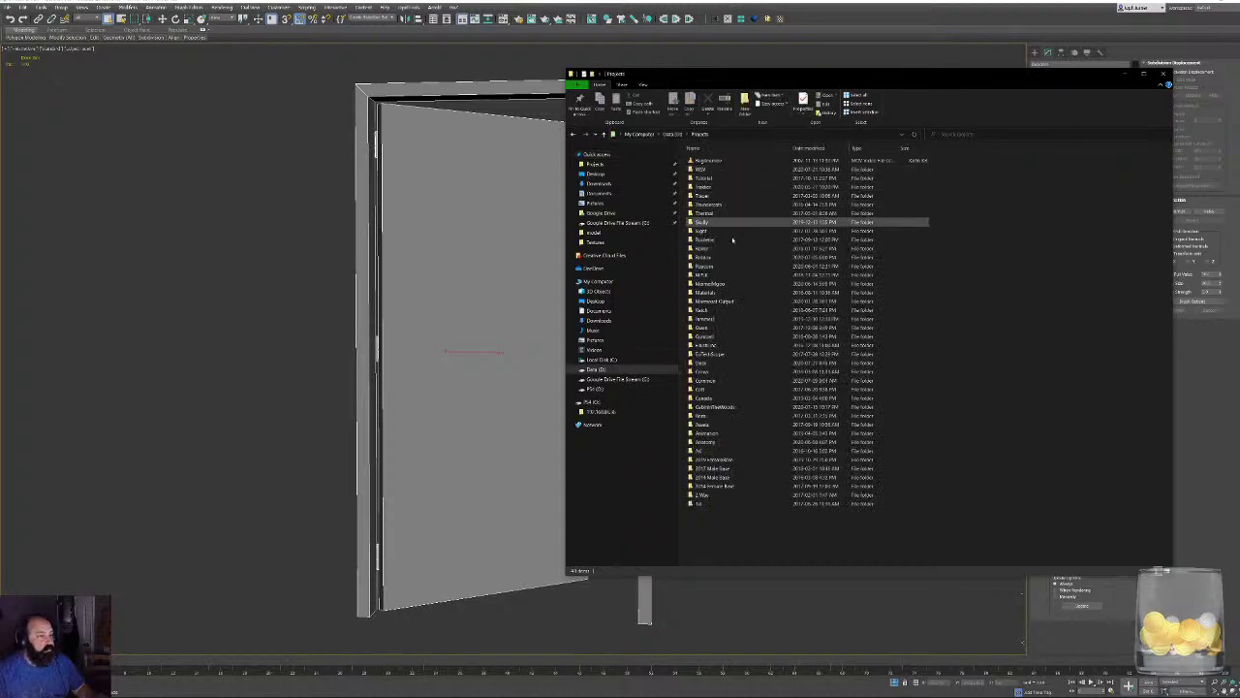
click(713, 407)
double_click(712, 407)
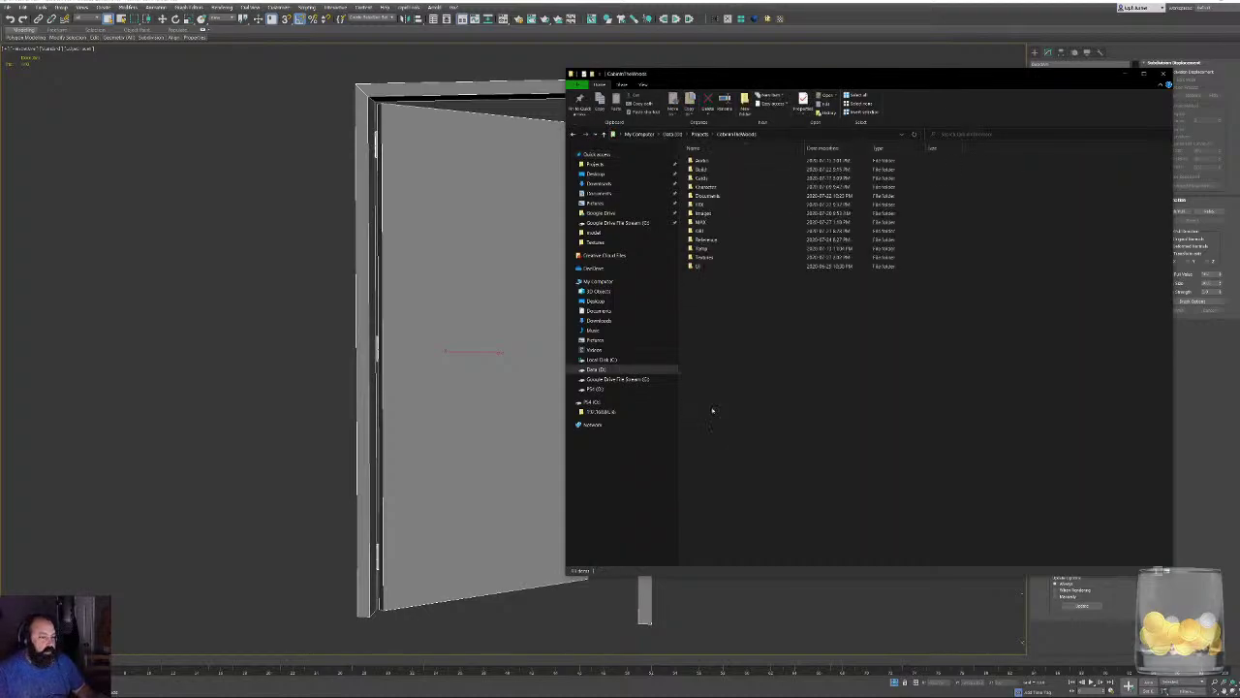
click(713, 242)
double_click(713, 242)
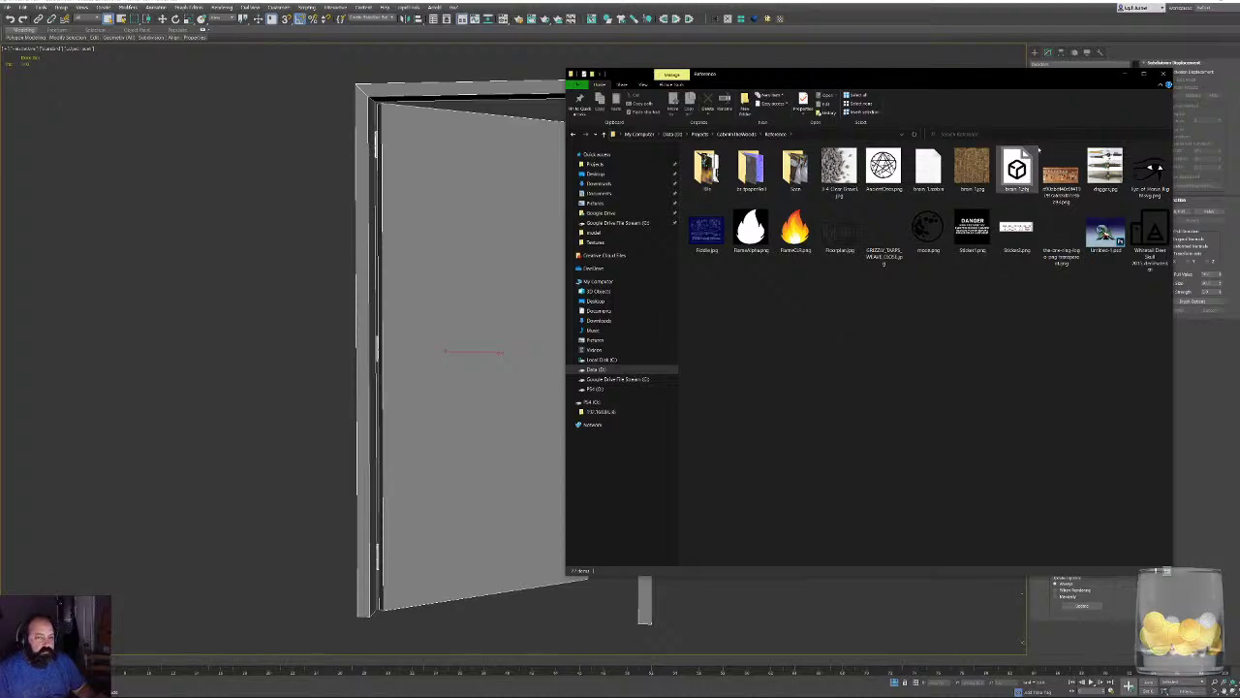
Pick out the dark blue reference image and transfer it out of the Reference folder's file list.
click(1105, 170)
click(707, 232)
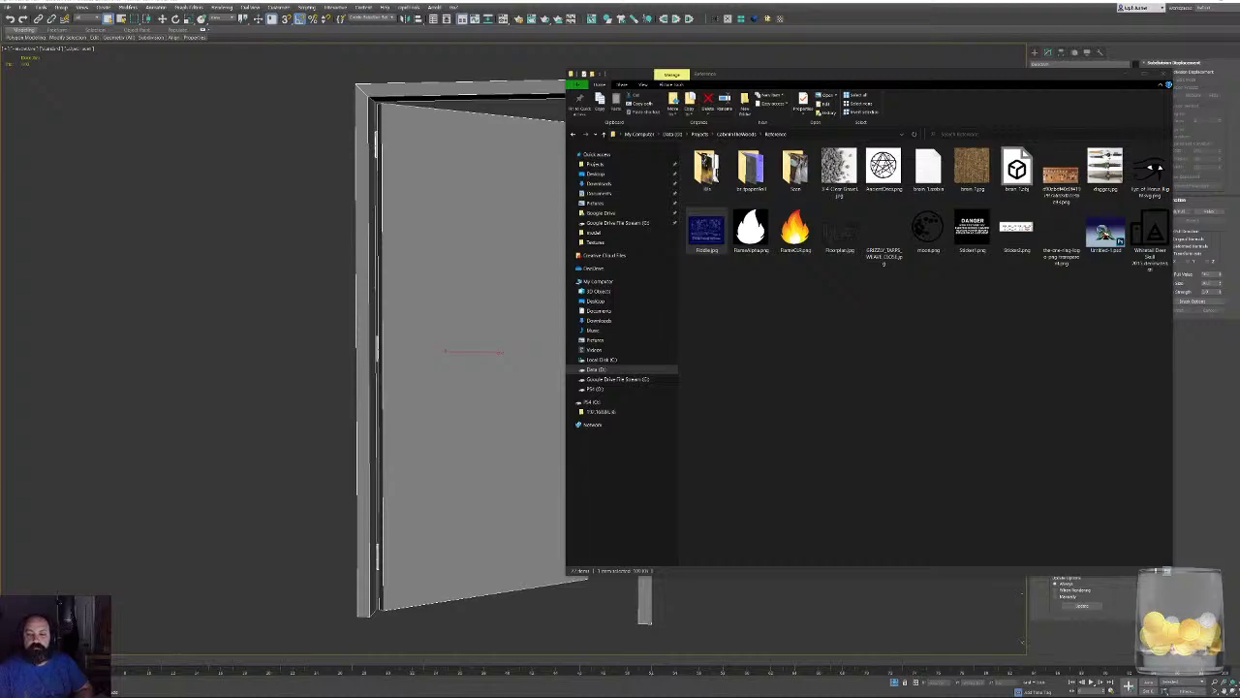
drag(706, 231, 1072, 361)
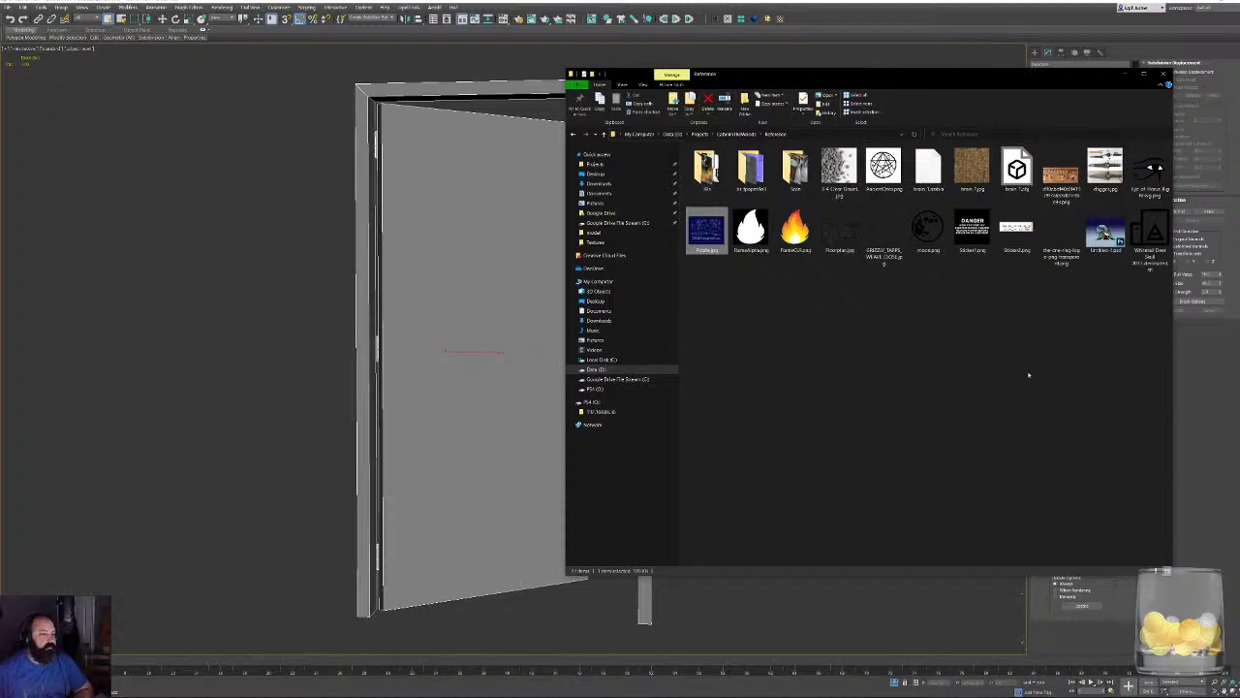
Open the project's Documents folder, view the Totems spreadsheet in Excel and close it.
click(738, 135)
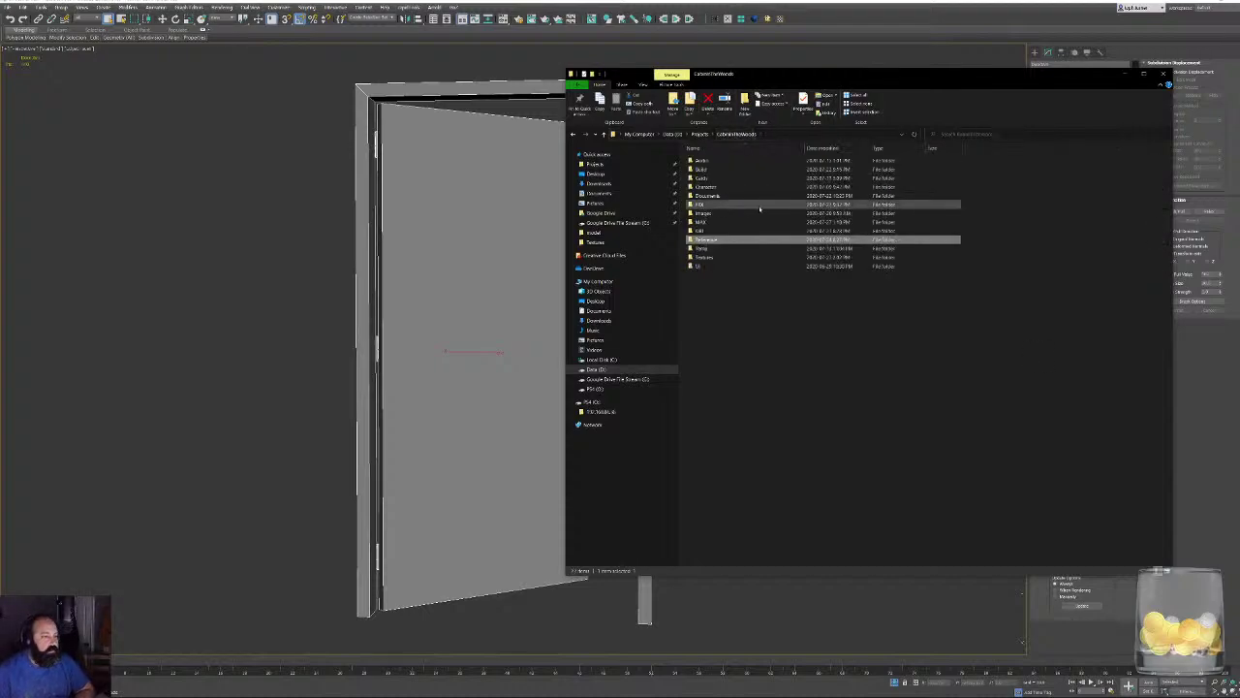
double_click(708, 195)
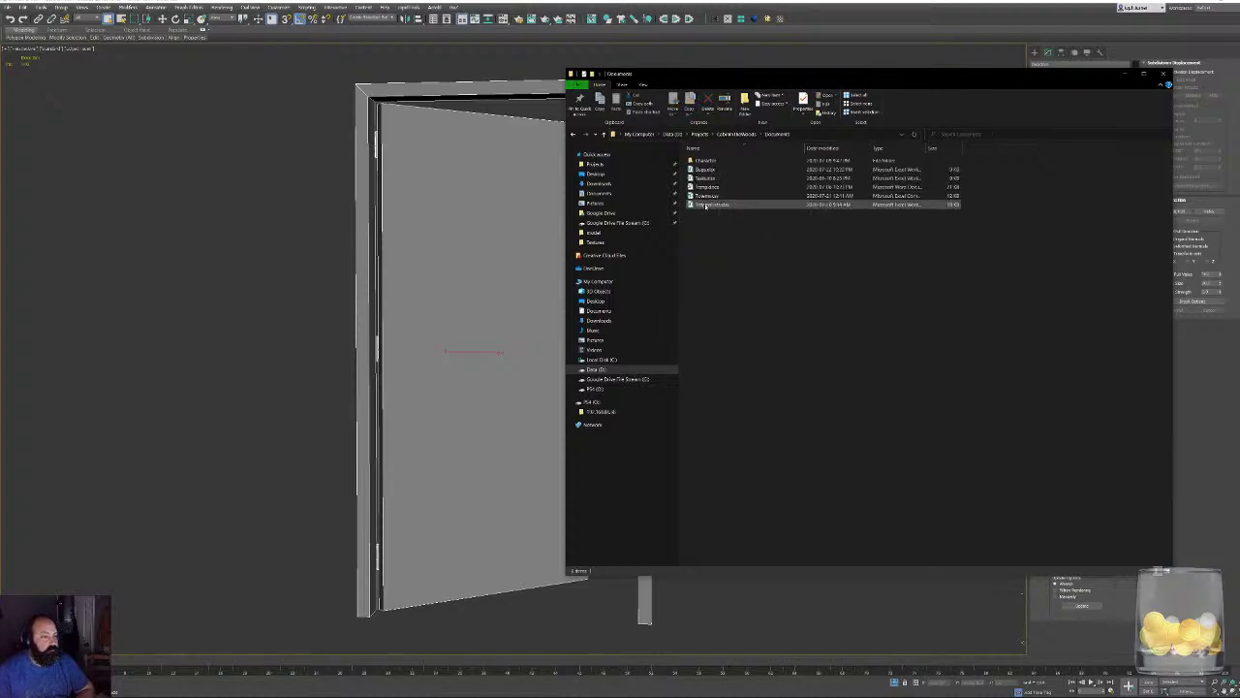
click(705, 196)
double_click(706, 197)
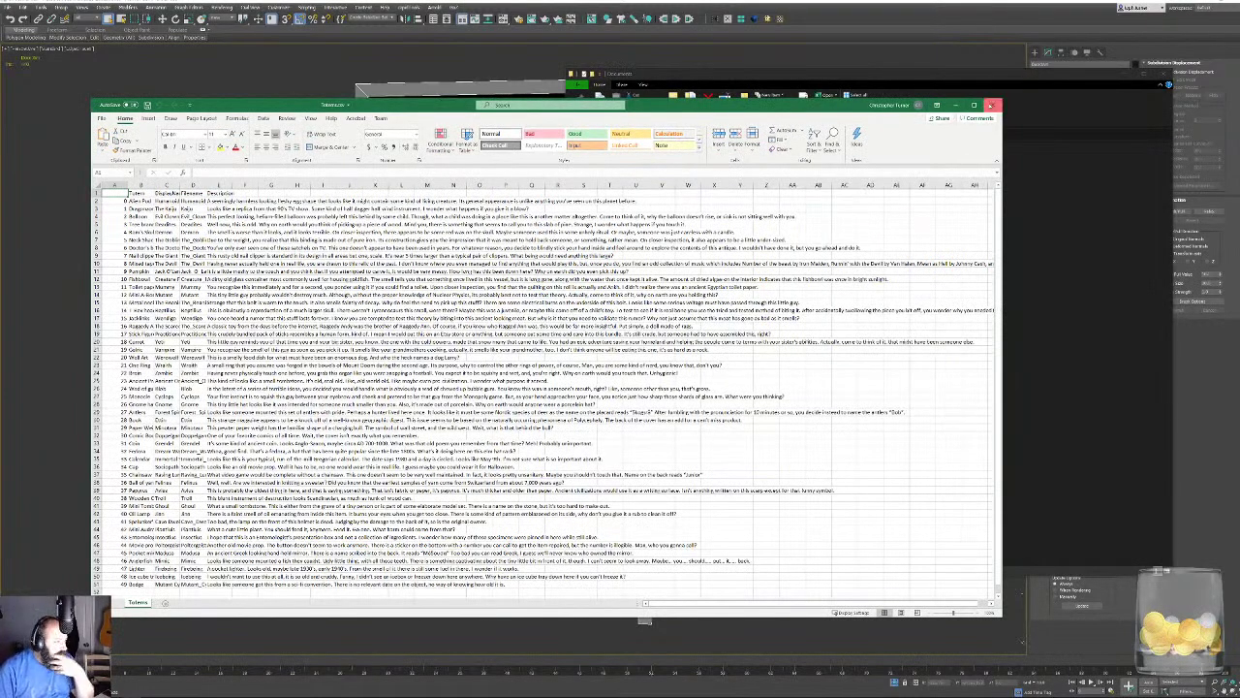
click(992, 105)
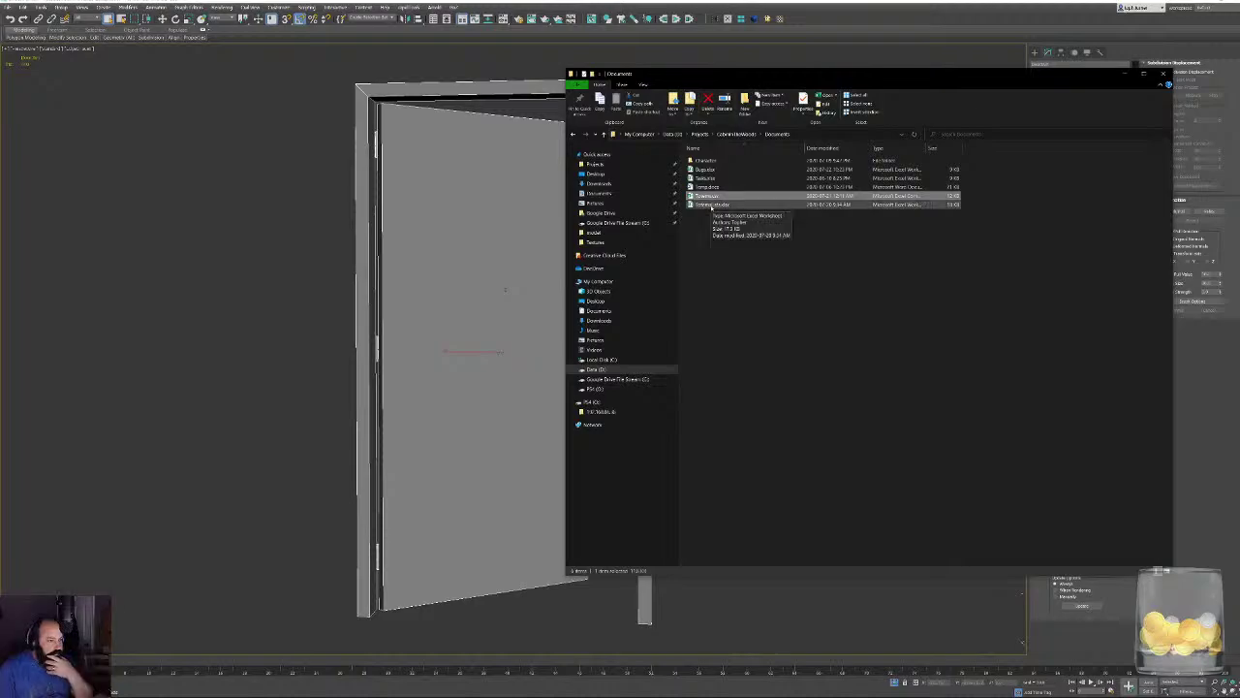
Open the creature list spreadsheet from the Documents folder and review its display names, filenames and descriptions.
double_click(712, 206)
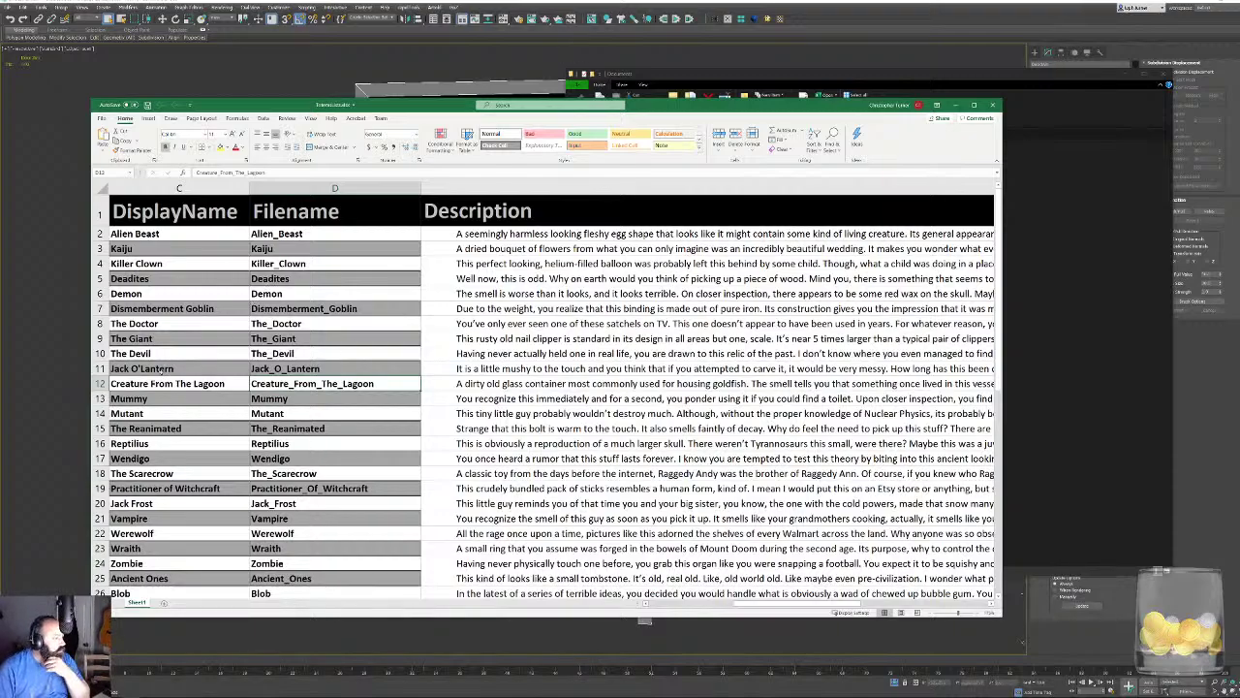
scroll(256, 353, down, 4)
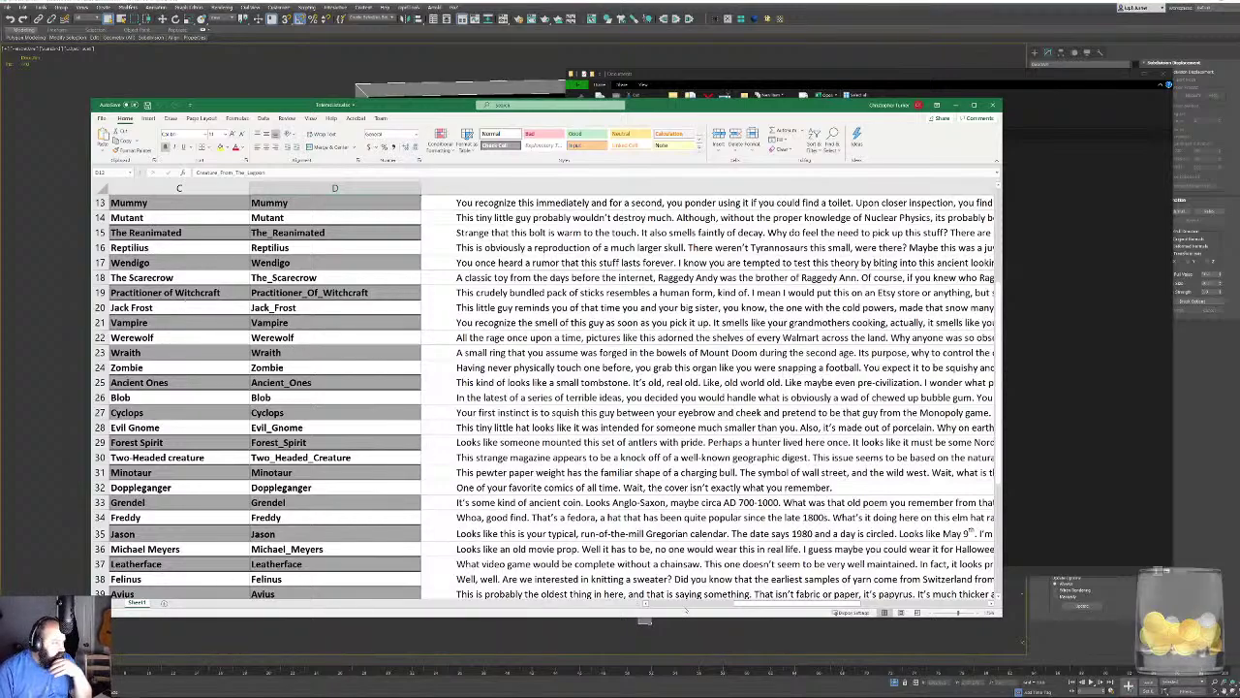
scroll(496, 497, left, 3)
scroll(351, 387, up, 4)
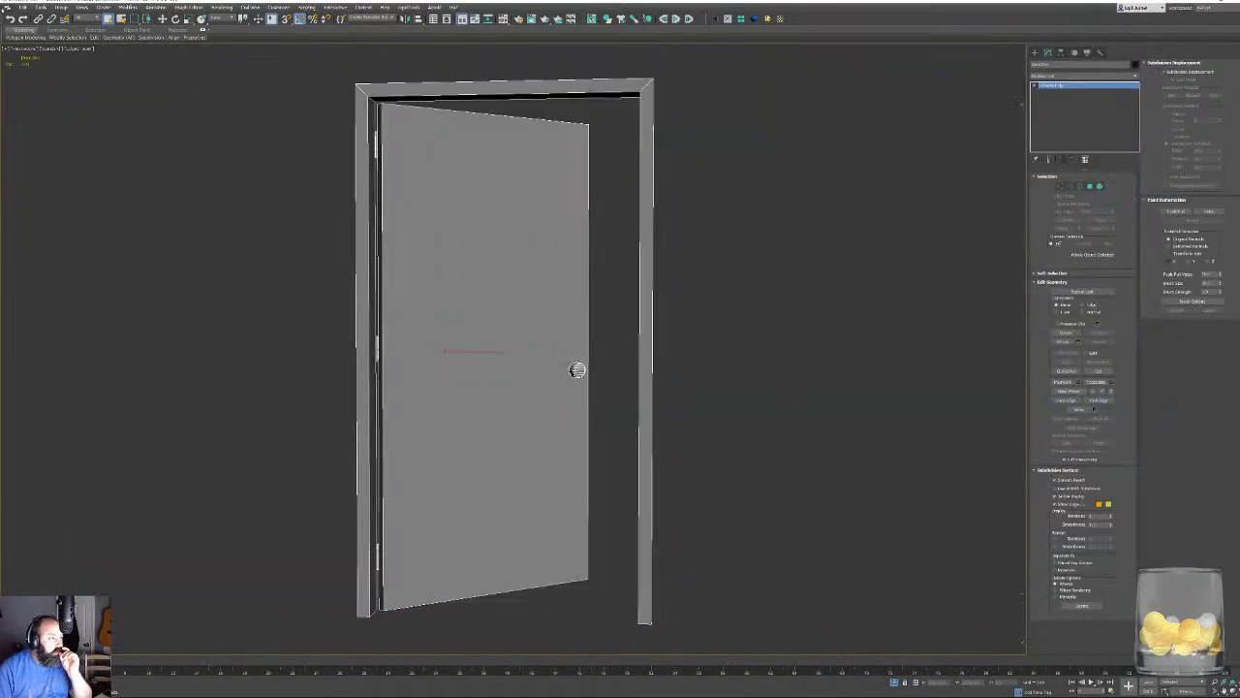
Reset the 3ds Max scene to an empty one, discarding the door scene's unsaved changes.
click(9, 7)
click(15, 29)
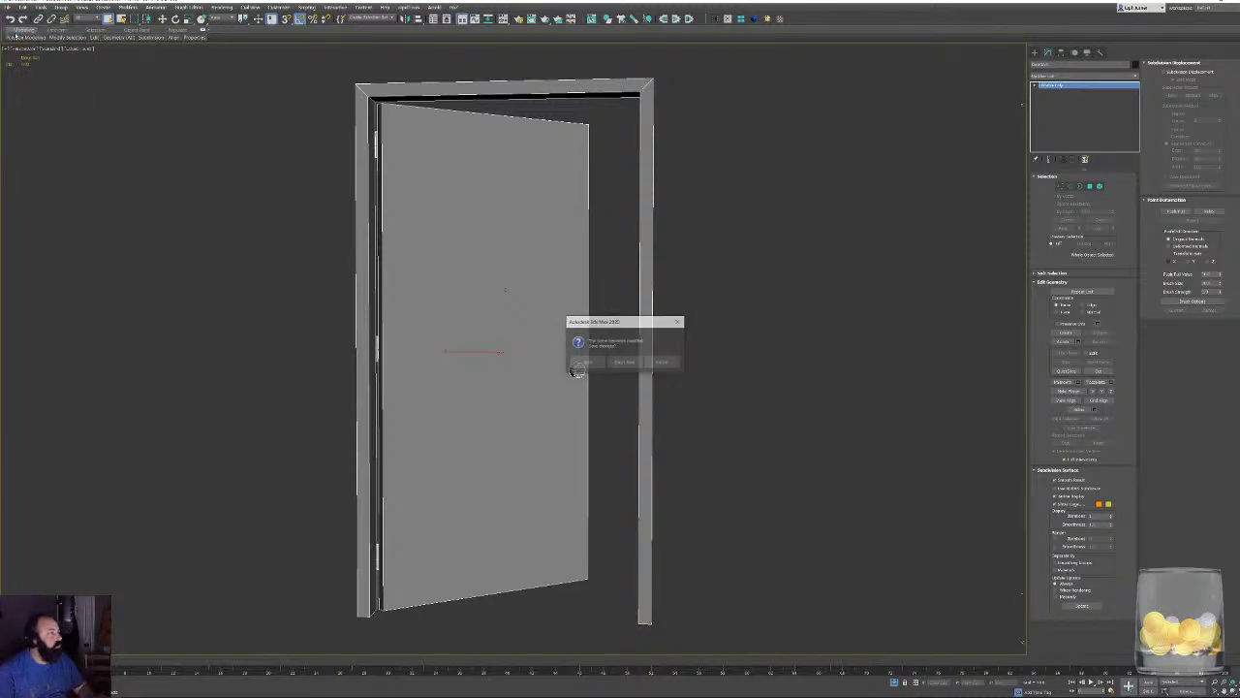
click(607, 365)
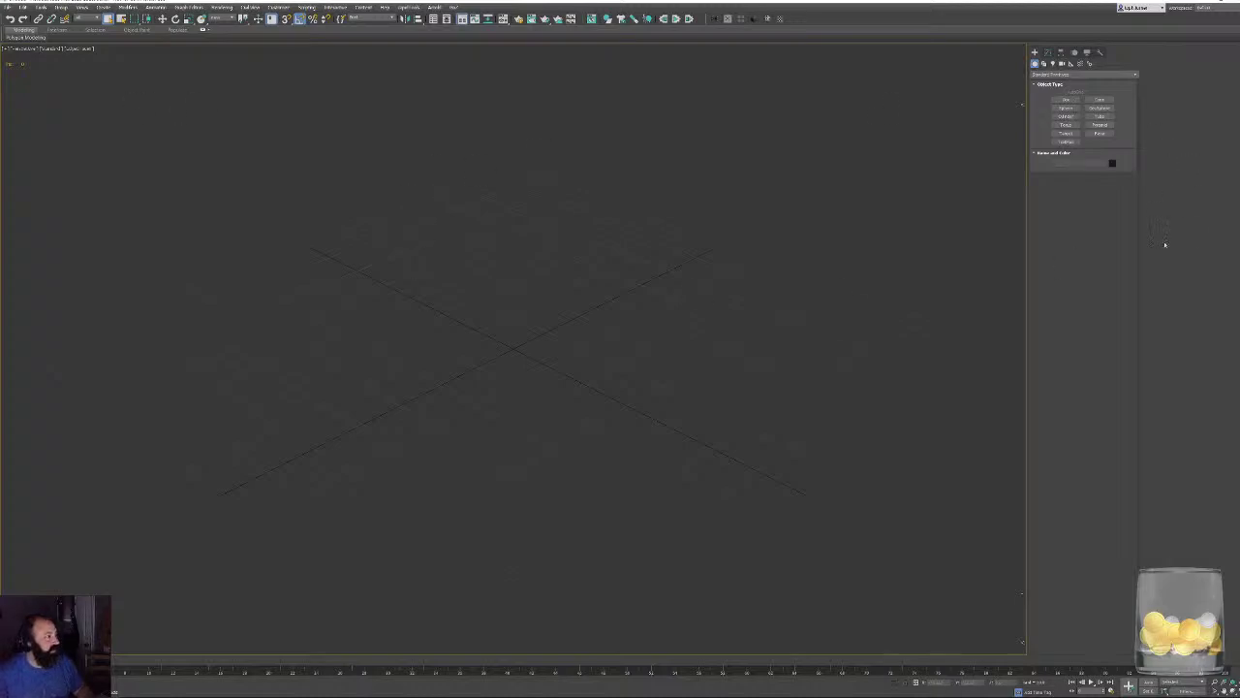
click(8, 6)
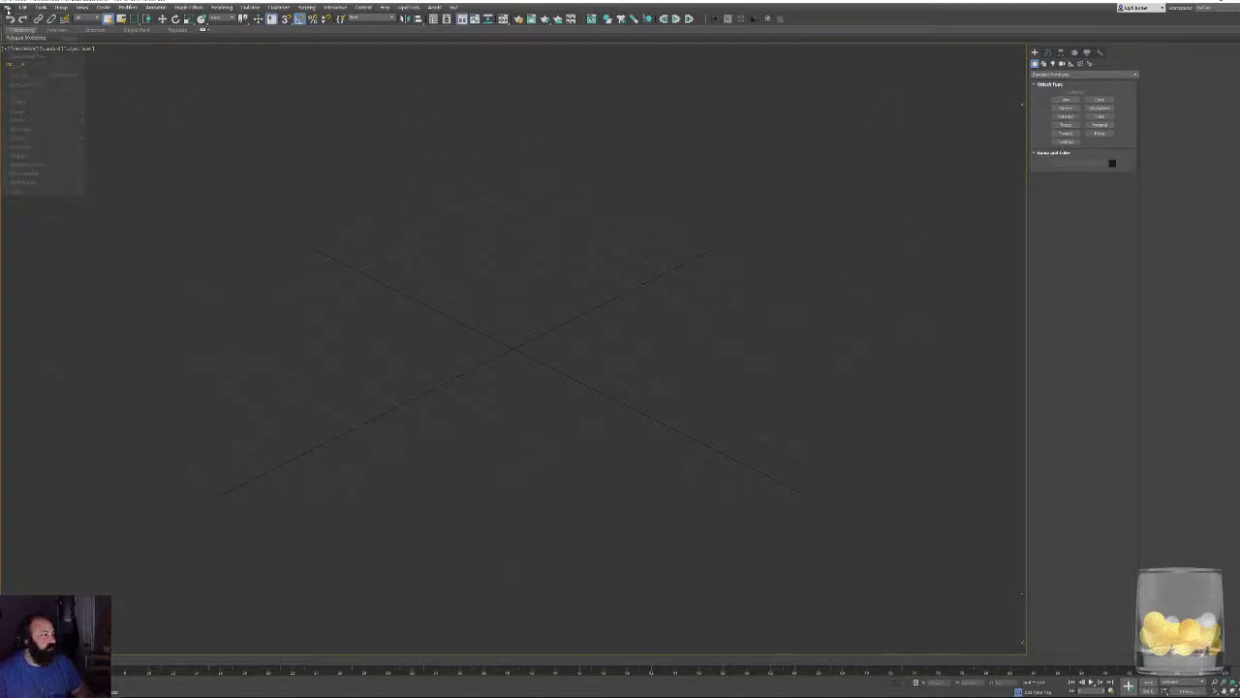
mouse_move(37, 47)
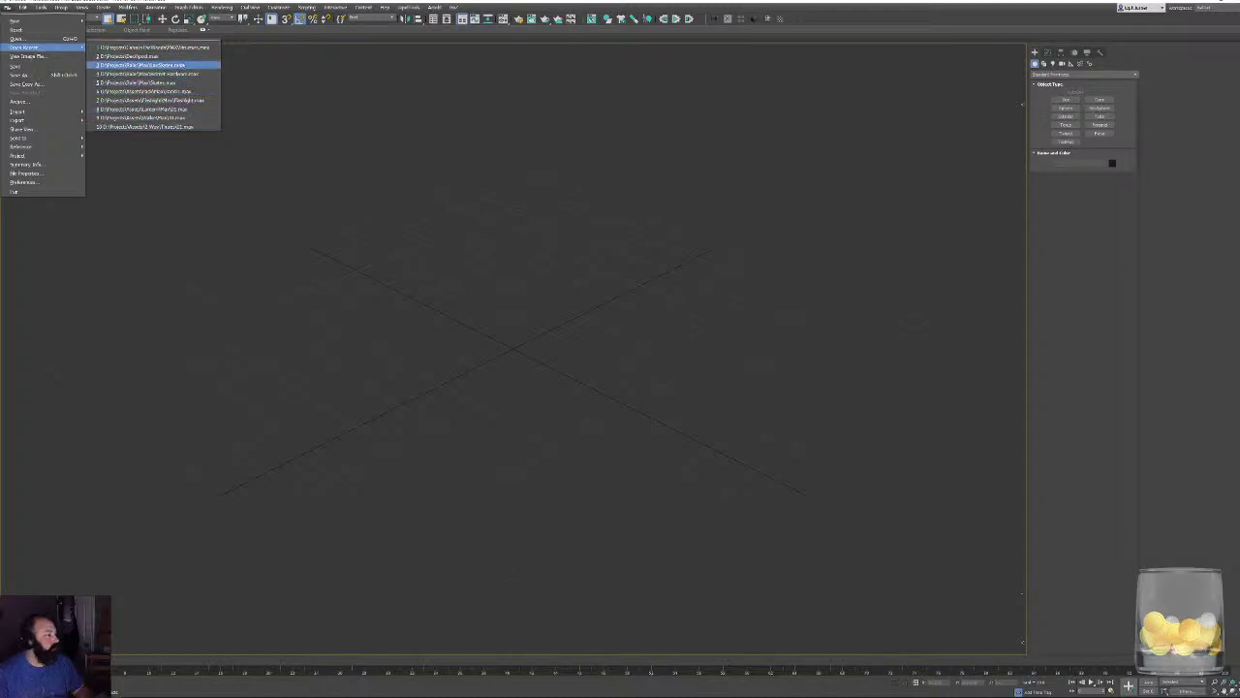
click(26, 39)
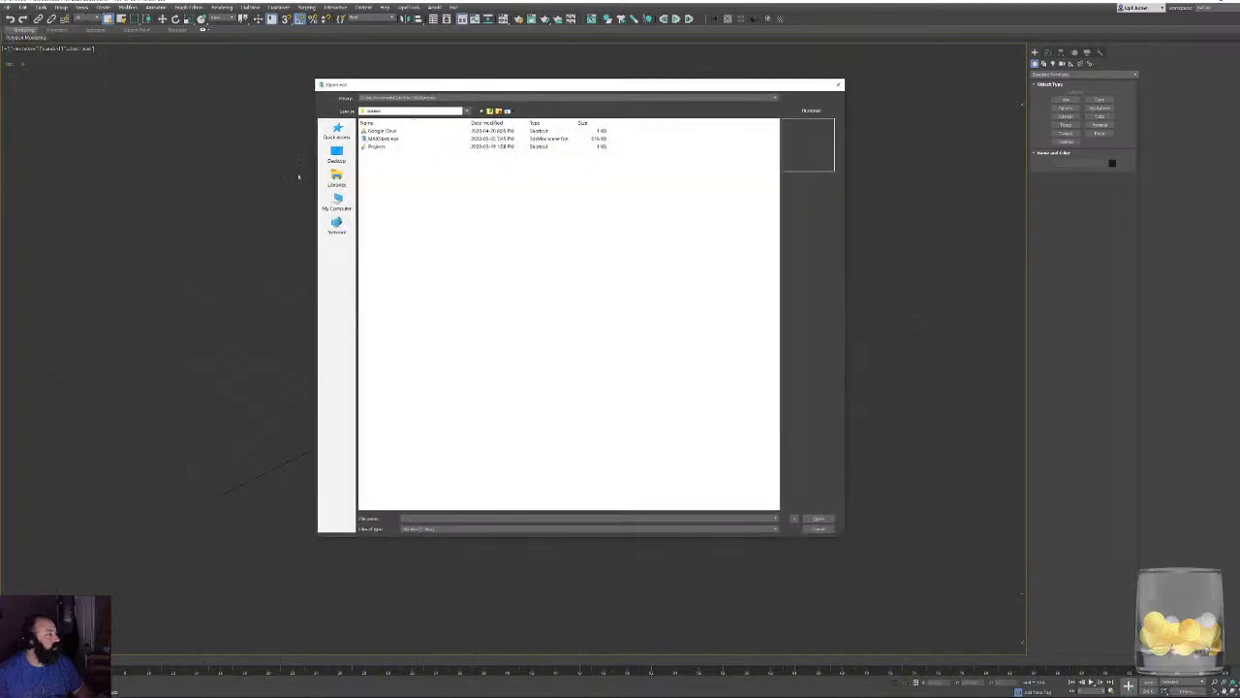
click(838, 84)
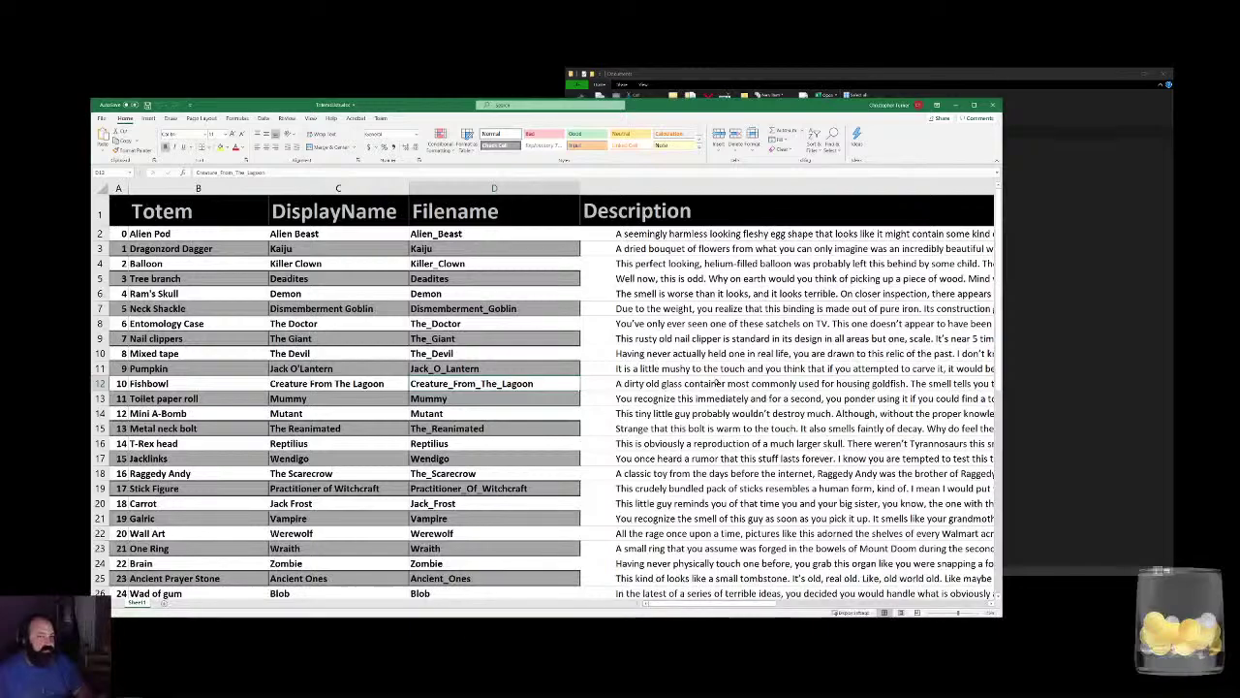
Launch Maya 2020.
key(super)
text(maya)
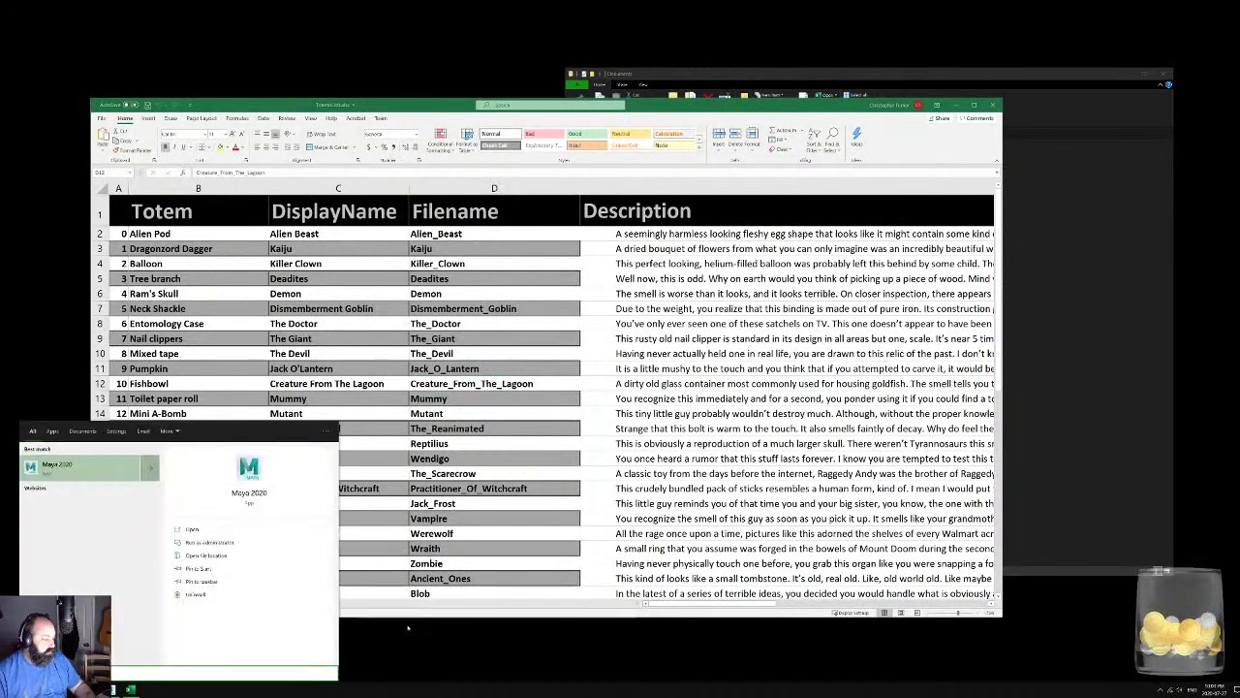
key(Return)
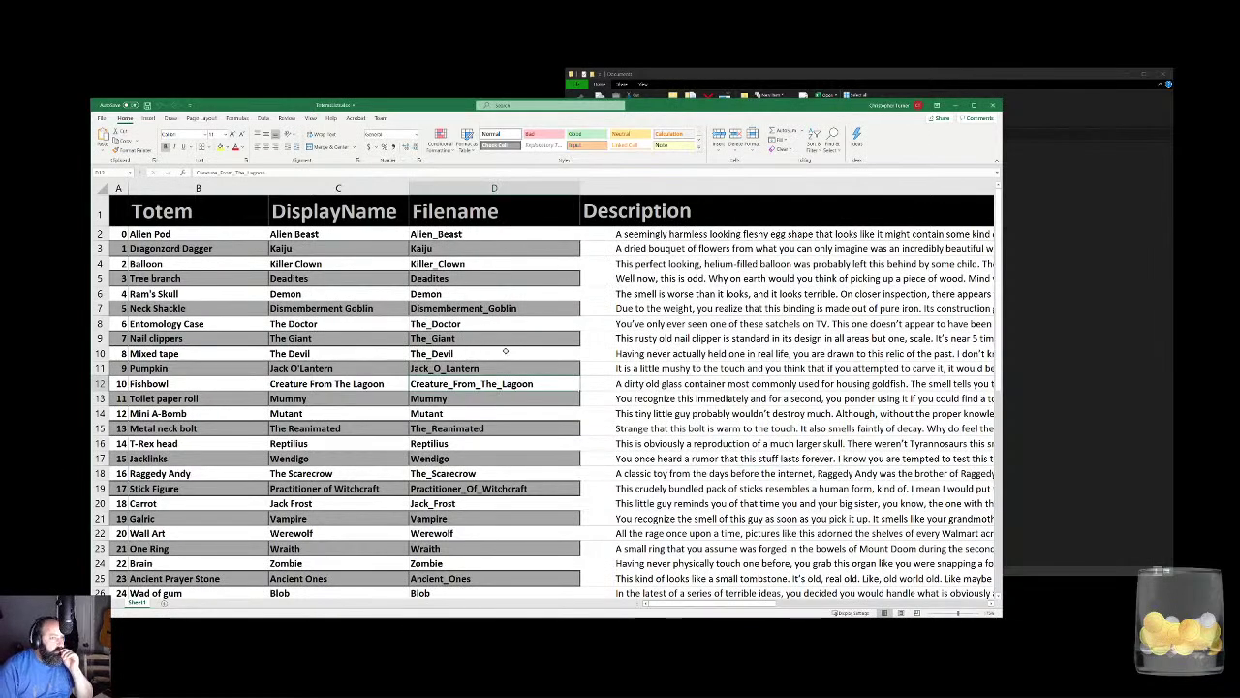
Read the lower rows of the creature list spreadsheet and switch to Maya.
scroll(514, 370, down, 4)
scroll(514, 369, down, 4)
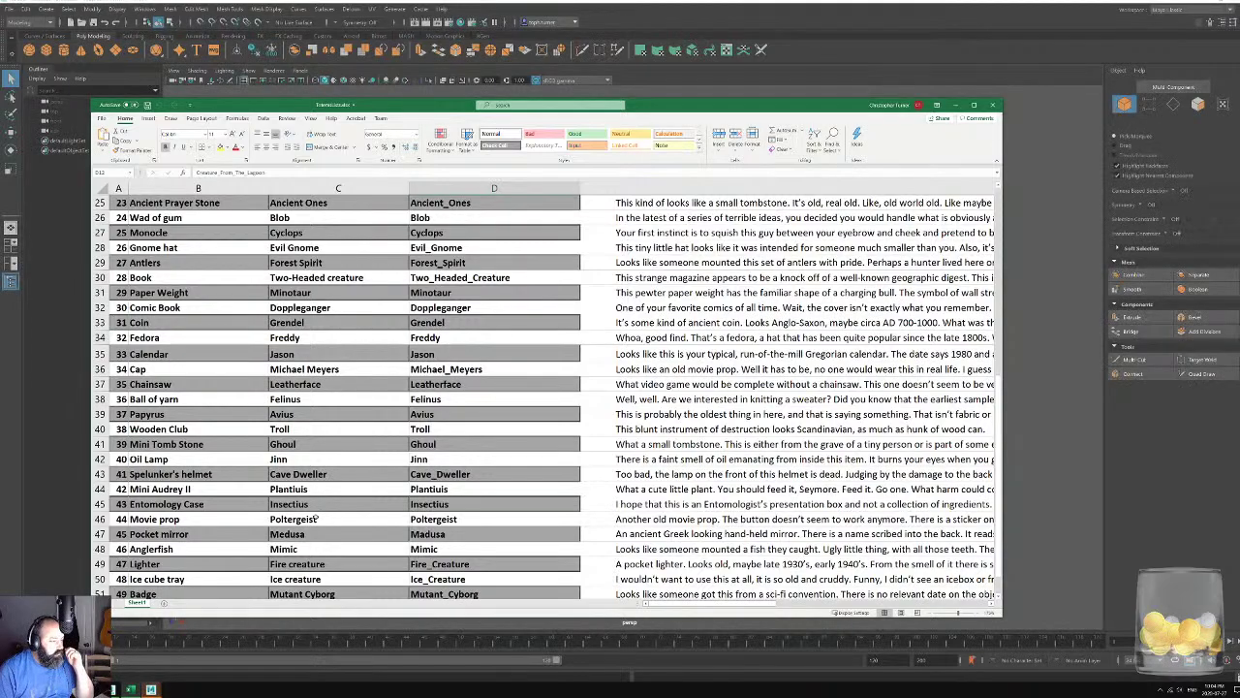
click(554, 10)
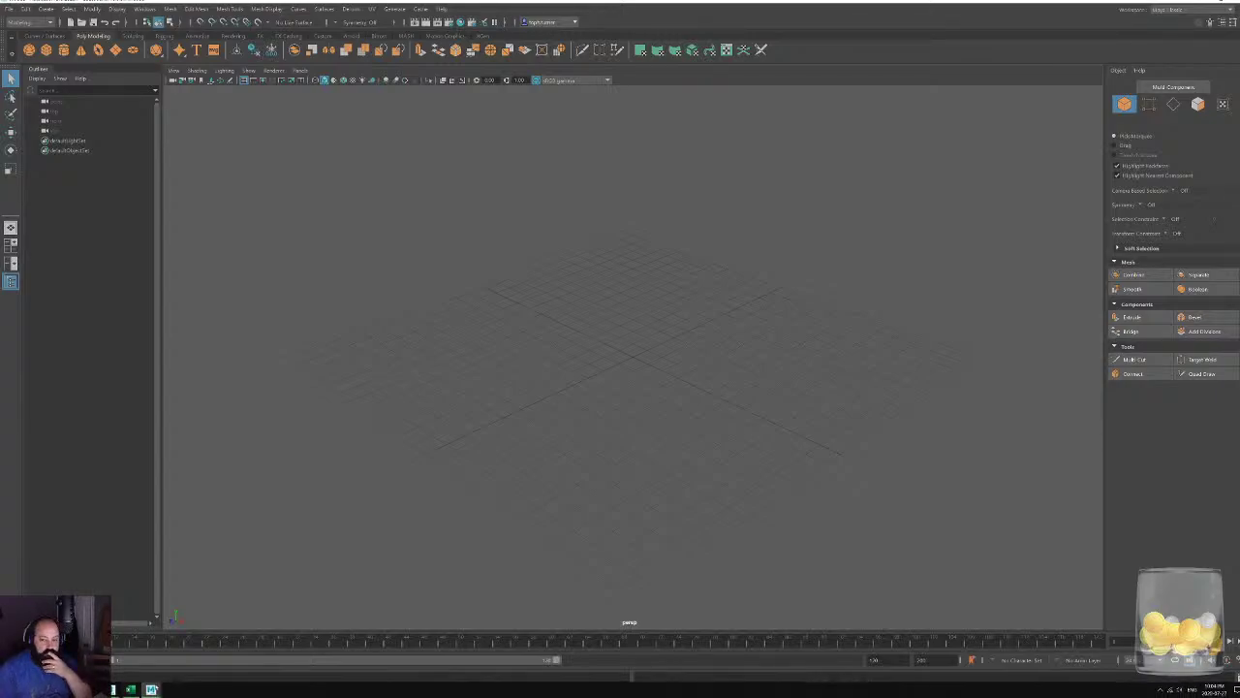
Start importing a file and browse from the Desktop through Projects to the CabinInTheWoods folder.
click(9, 9)
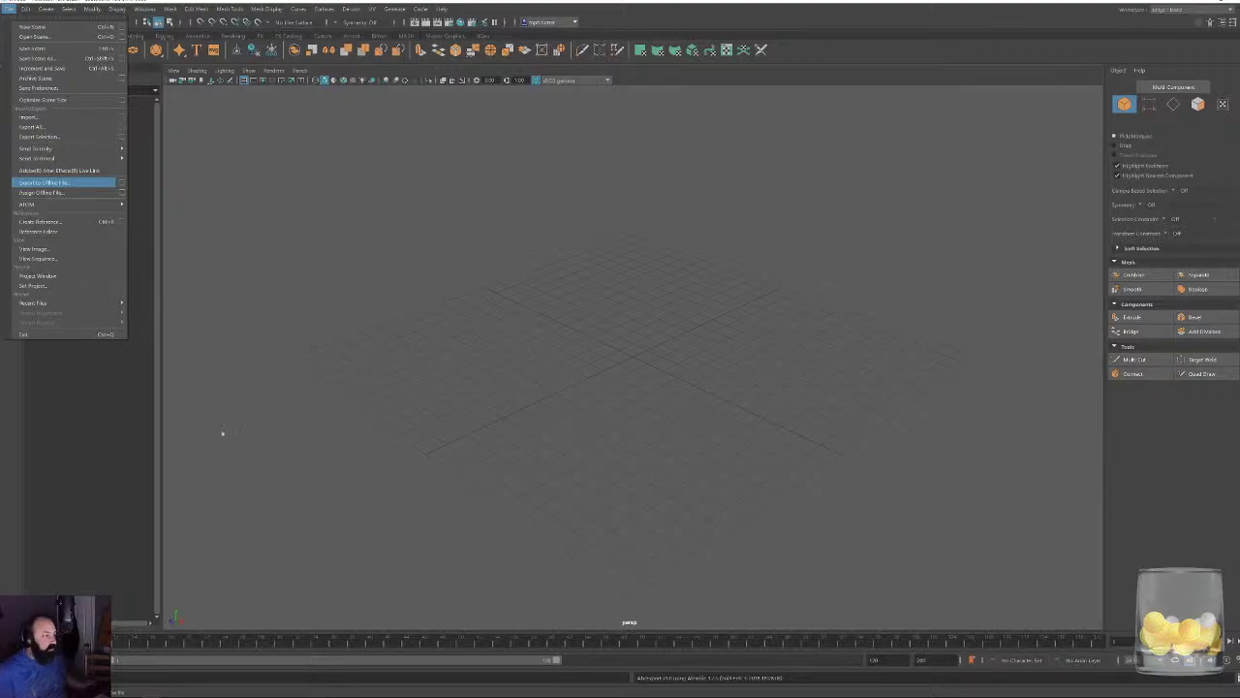
click(32, 118)
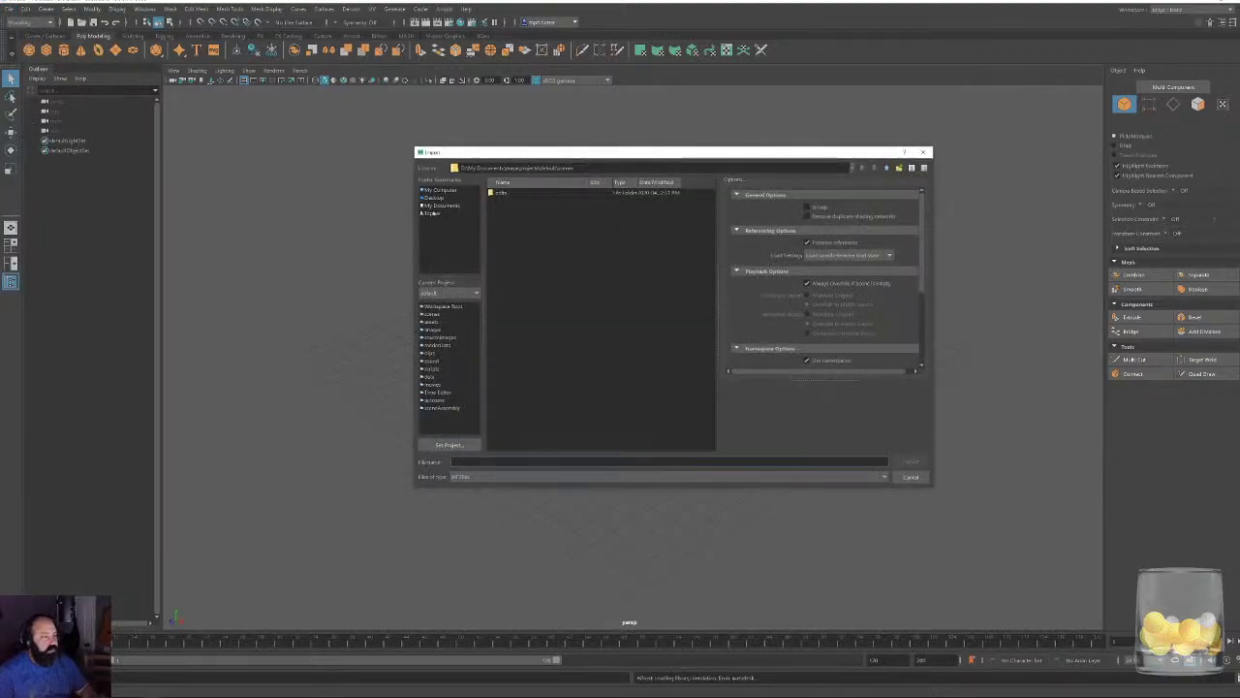
click(435, 198)
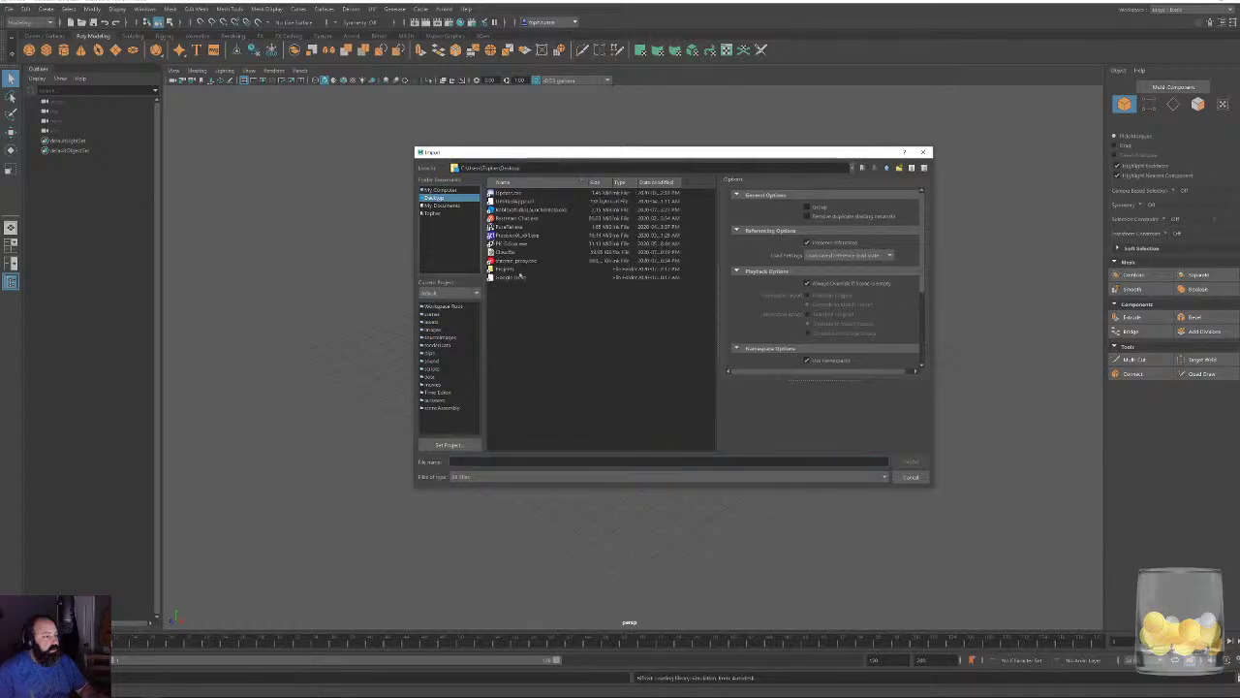
double_click(500, 274)
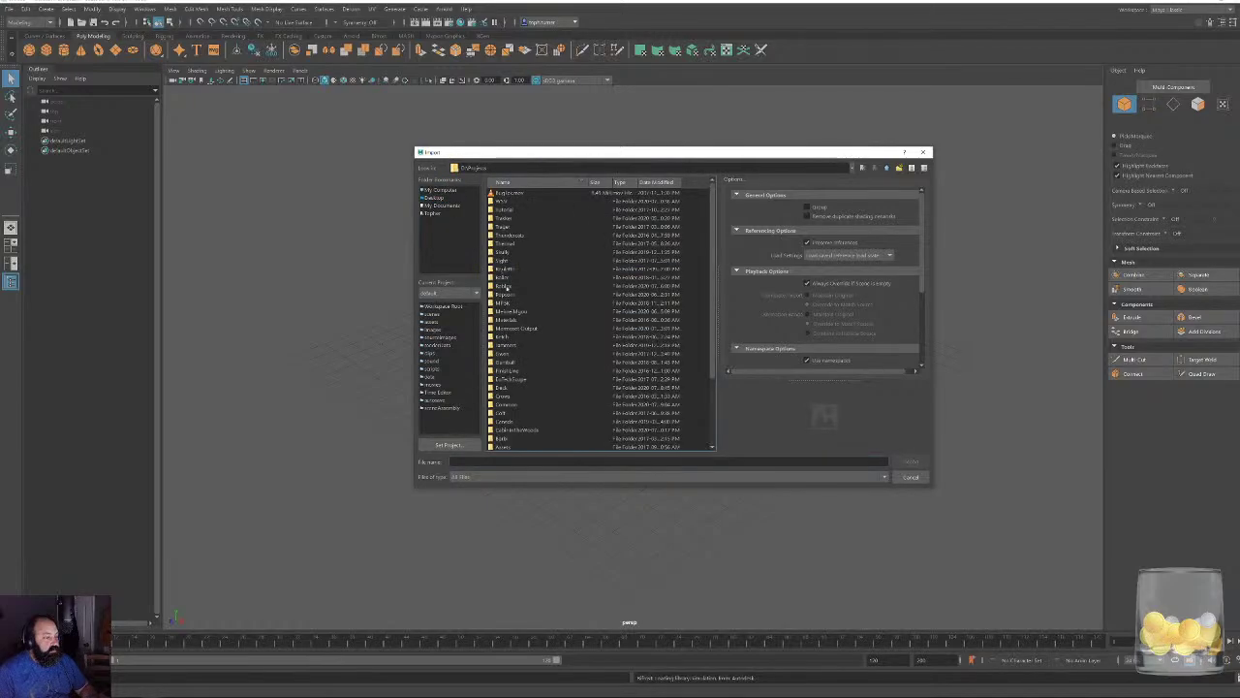
scroll(508, 323, down, 3)
double_click(512, 345)
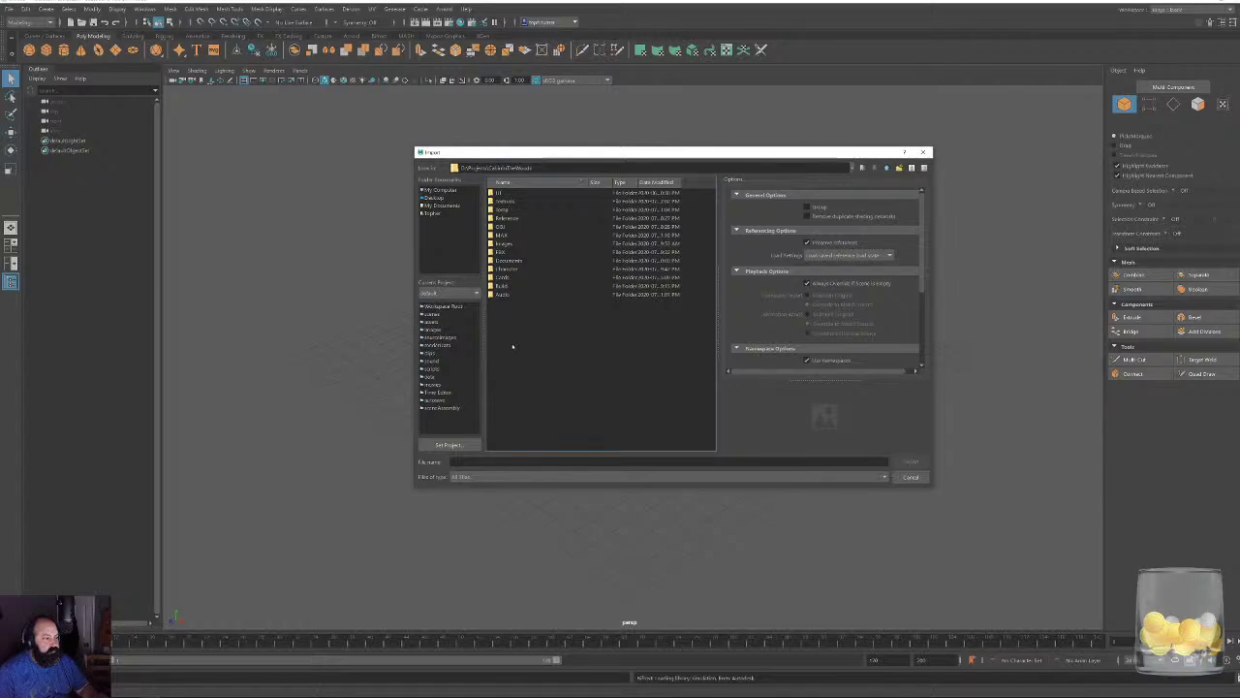
Import Kaiju.fbx from the TotemMeshes folder inside the project's FBX folder.
double_click(511, 252)
scroll(510, 235, down, 5)
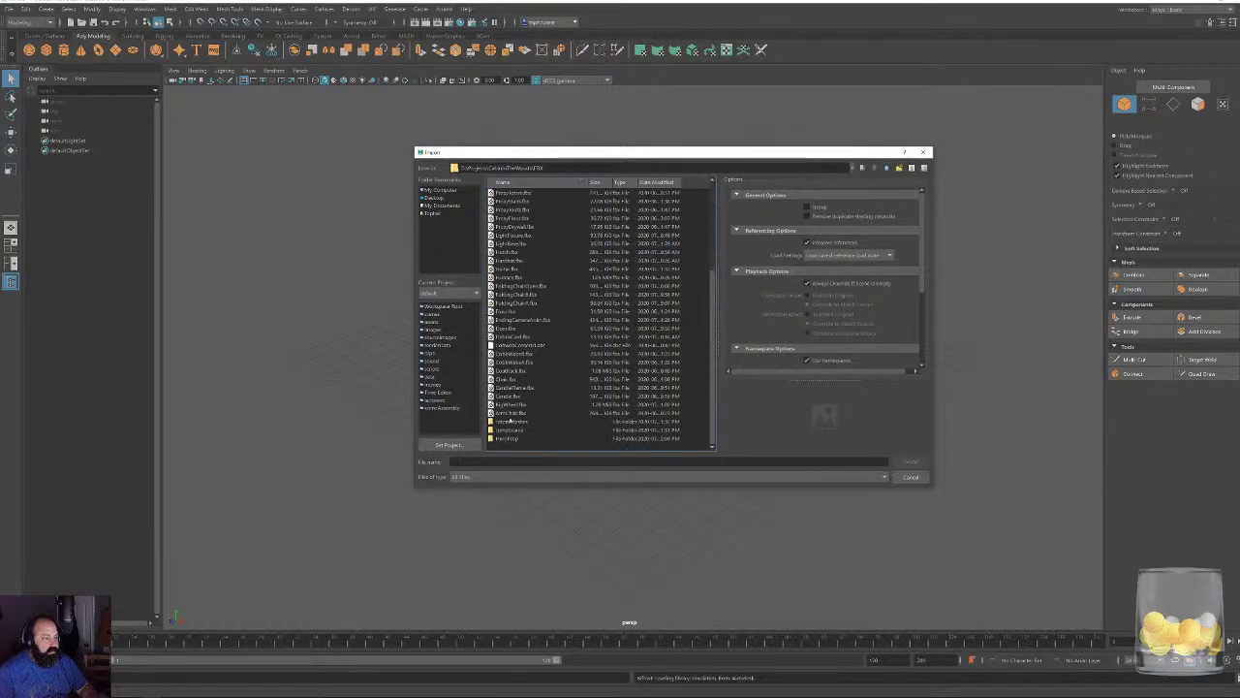
double_click(506, 421)
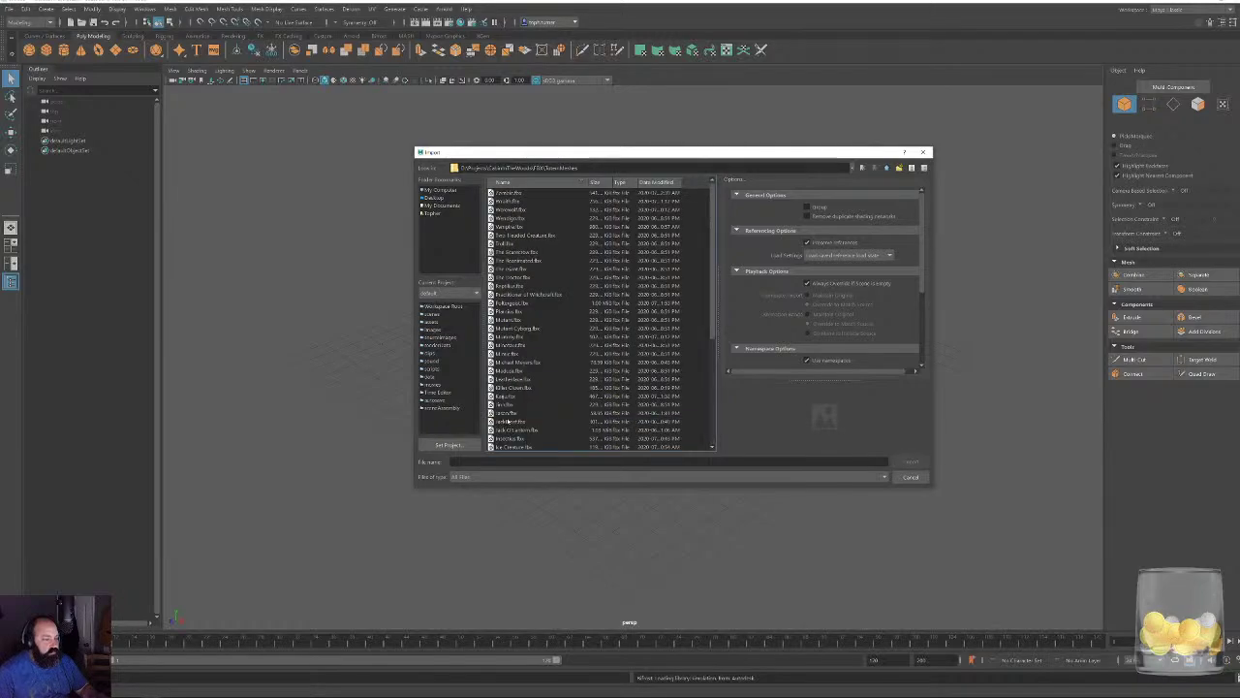
scroll(506, 421, down, 5)
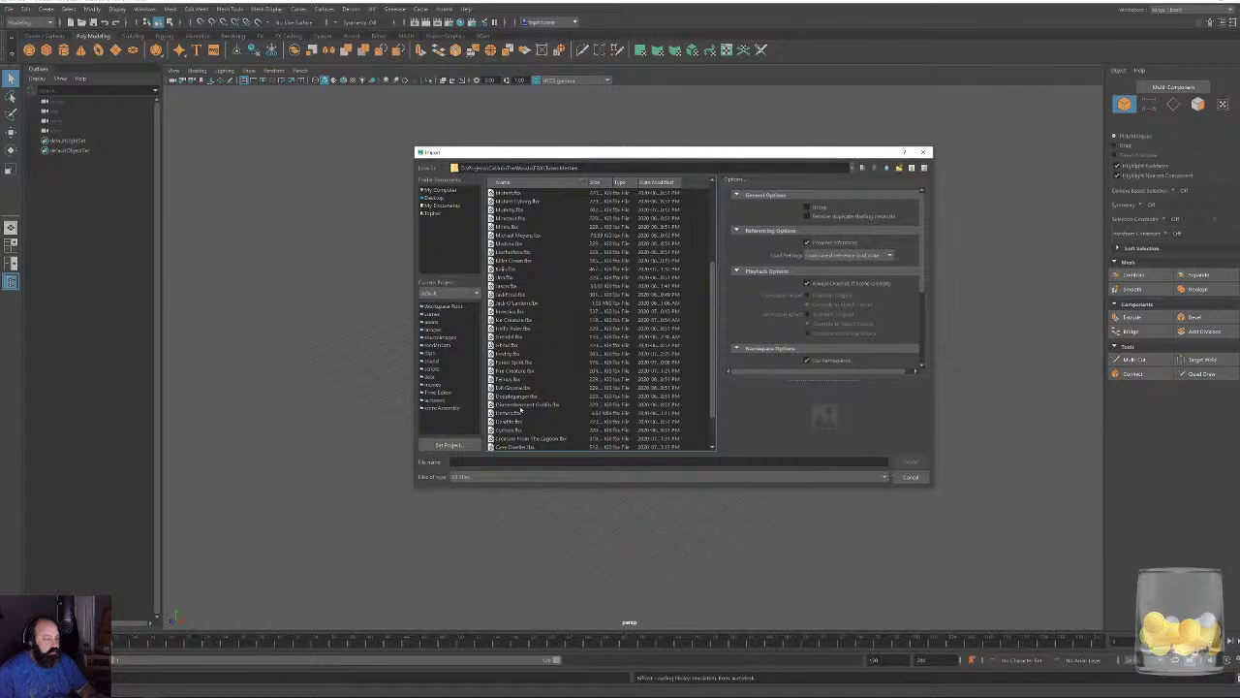
scroll(523, 408, up, 5)
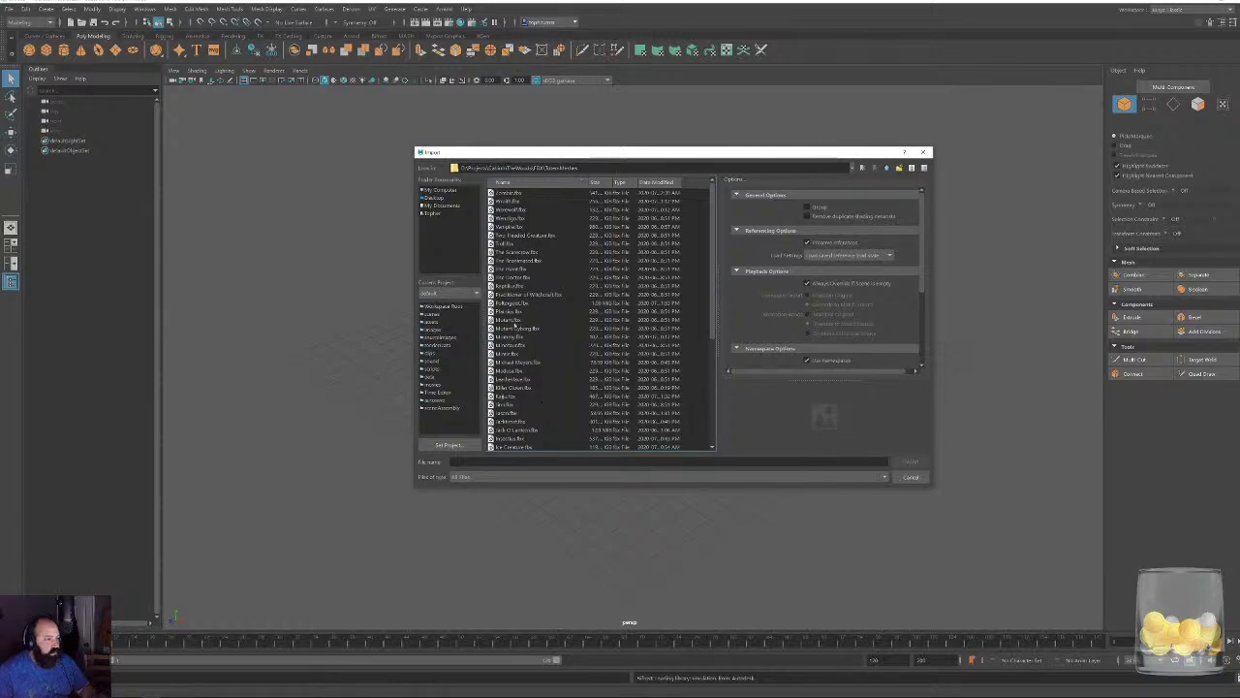
double_click(500, 396)
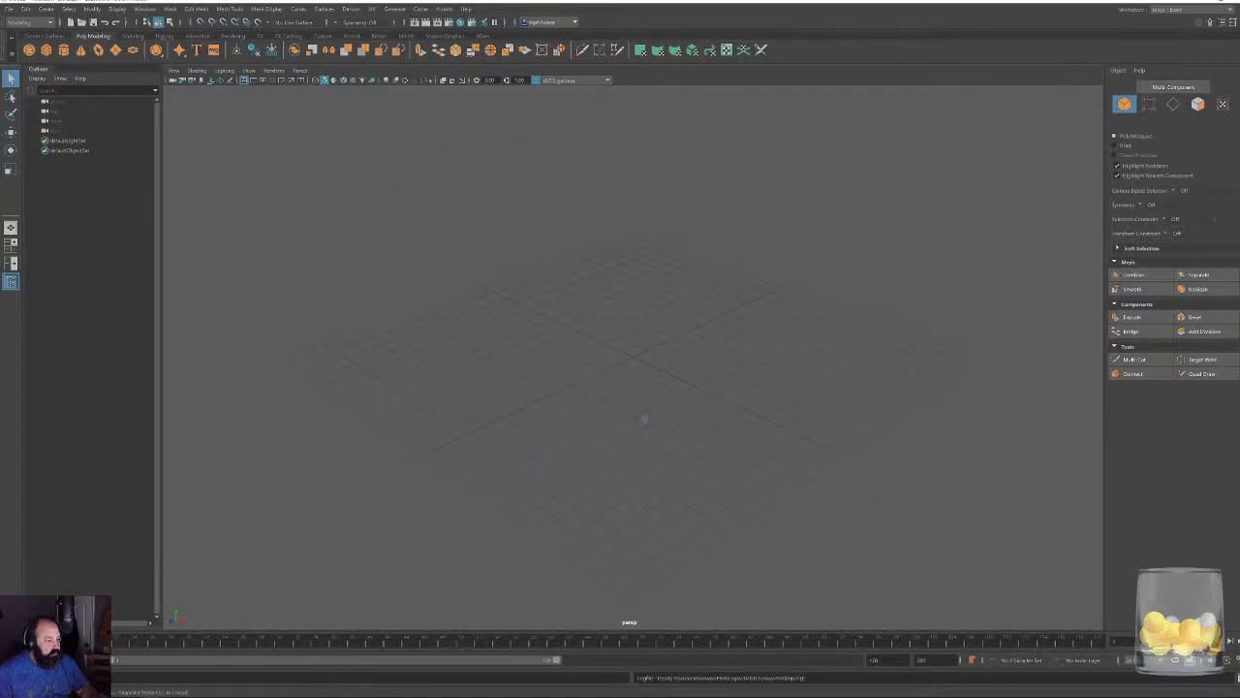
Examine the imported dagger's guard, emblem and handle details up close and then the whole model.
alt+drag(798, 366, 878, 390)
scroll(878, 390, up, 3)
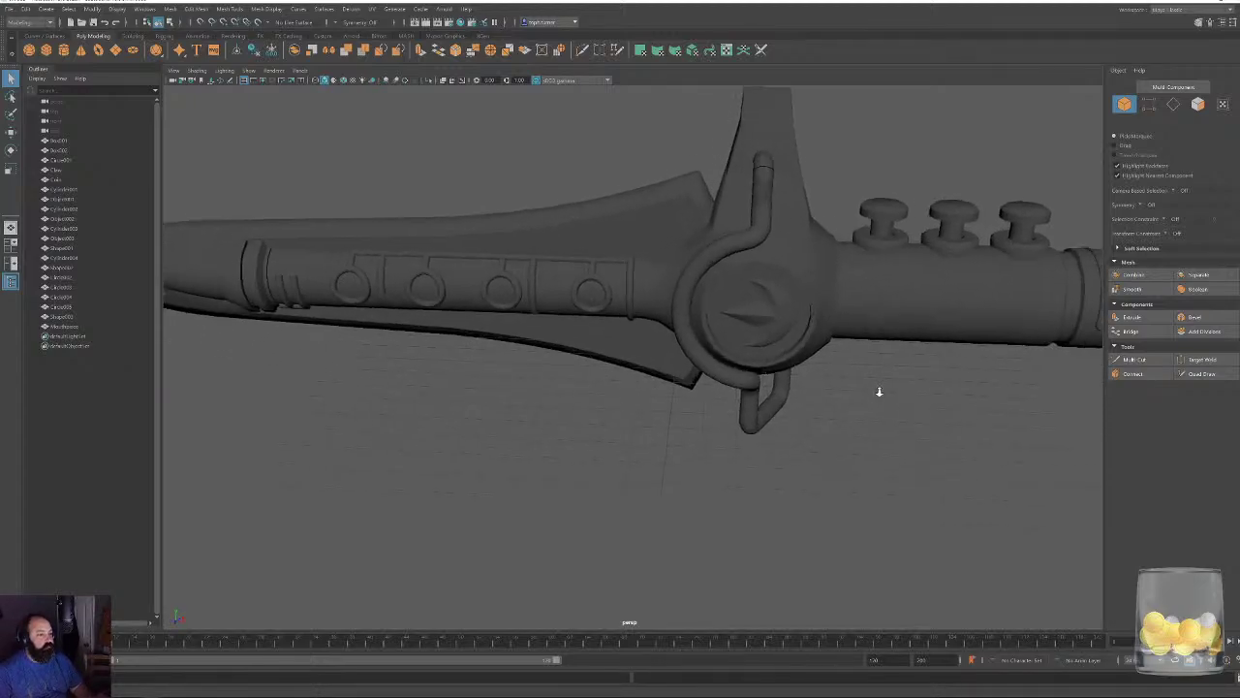
alt+middle_drag(730, 260, 702, 354)
scroll(665, 401, up, 3)
alt+drag(645, 340, 1018, 299)
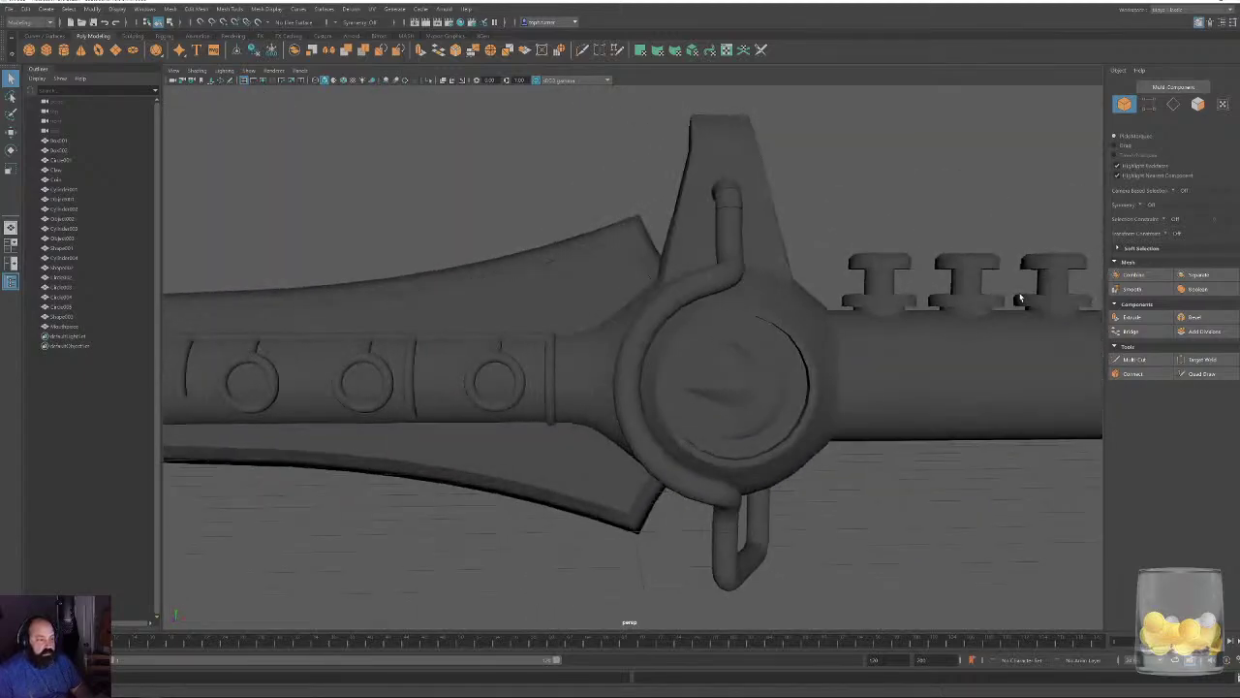
scroll(640, 249, down, 6)
scroll(329, 200, down, 2)
alt+drag(330, 201, 291, 184)
Select all of the dagger's meshes and show their layout in the UV Editor.
drag(291, 184, 796, 442)
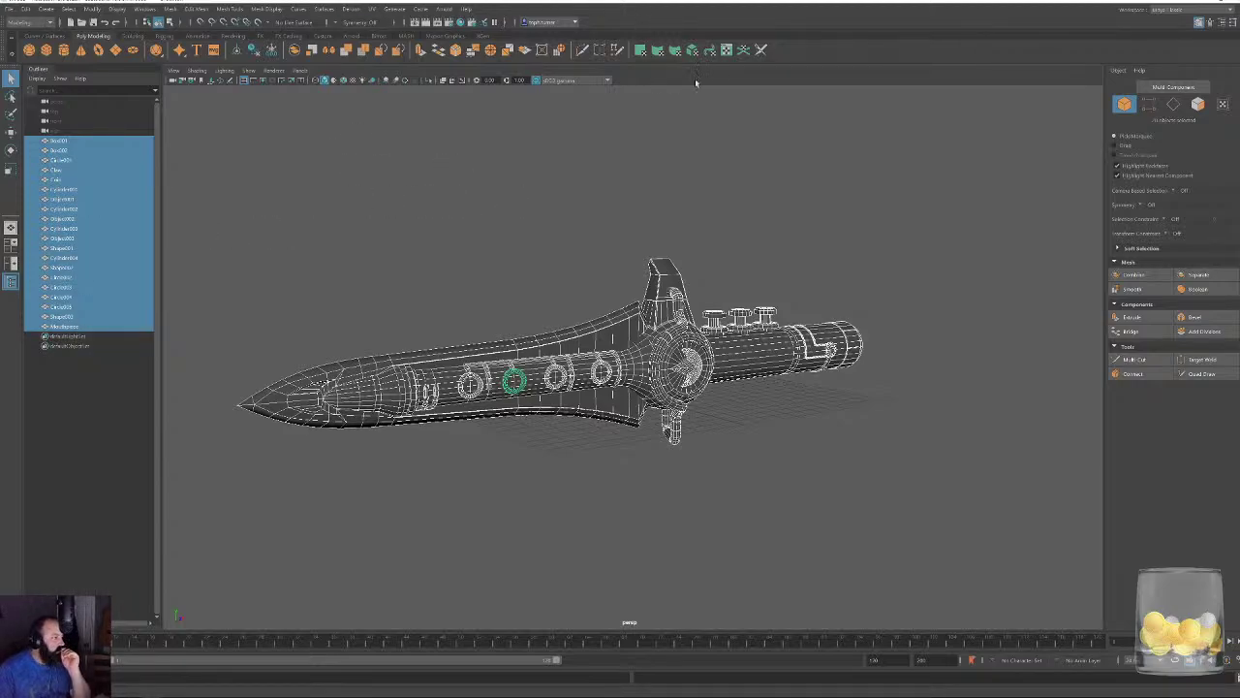
click(727, 50)
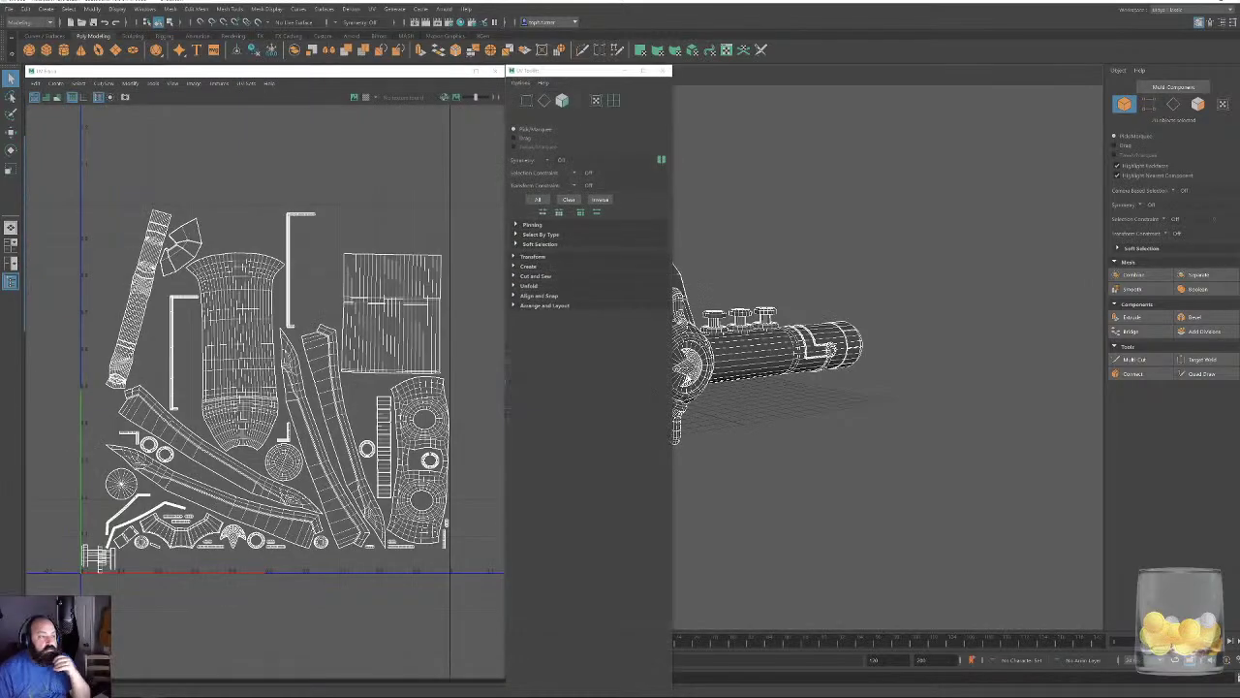
alt+middle_drag(717, 339, 891, 324)
alt+right_drag(285, 394, 323, 475)
alt+middle_drag(244, 385, 219, 392)
Select the faces of the large vase-shaped UV shell and move it into empty space to the right of the UV tile.
click(562, 99)
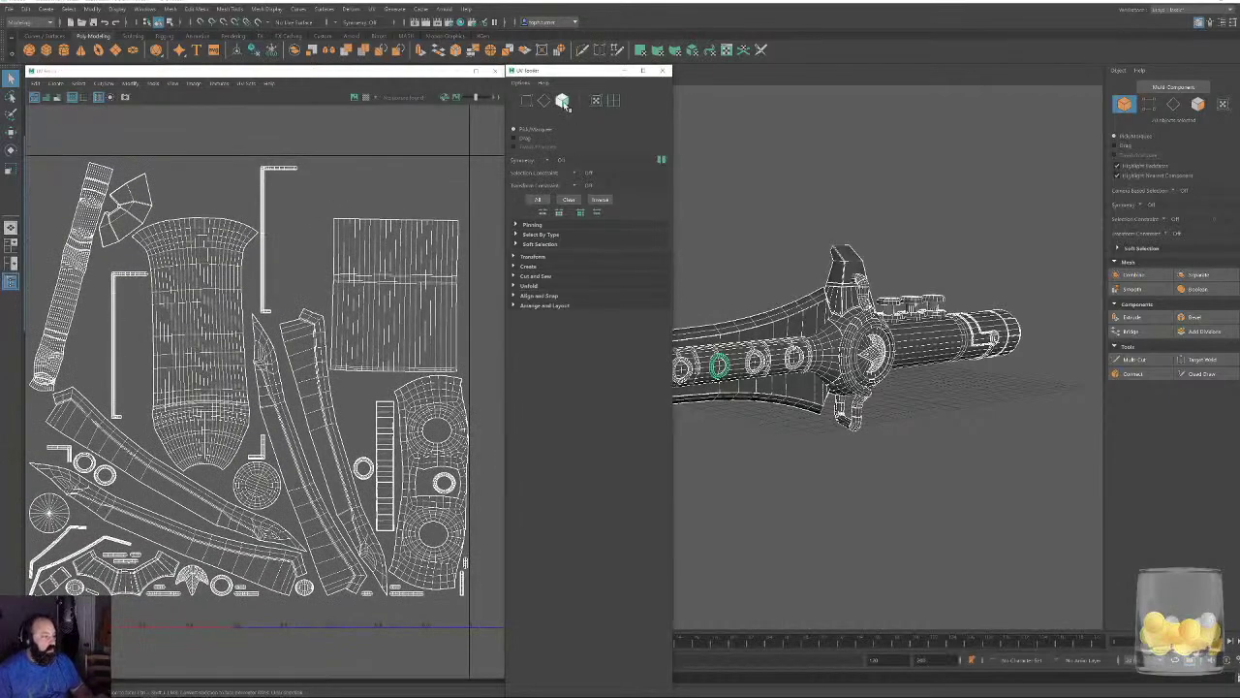
double_click(207, 363)
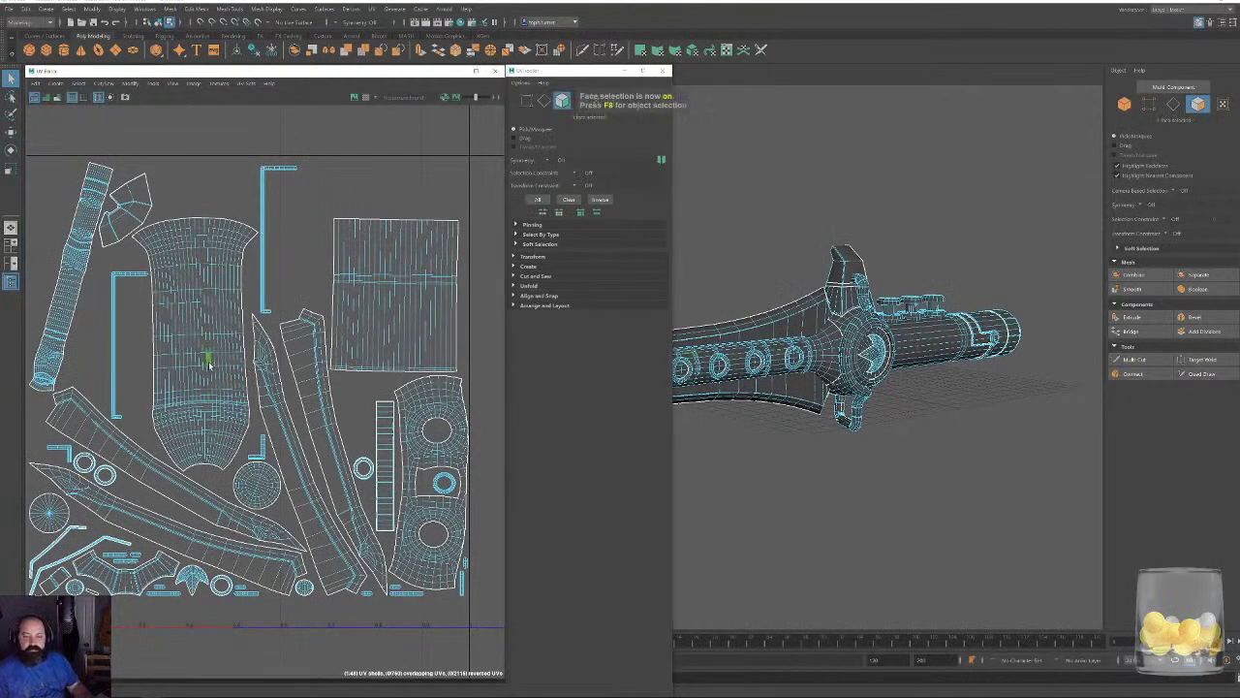
alt+right_drag(260, 356, 108, 224)
key(w)
alt+middle_drag(224, 350, 169, 351)
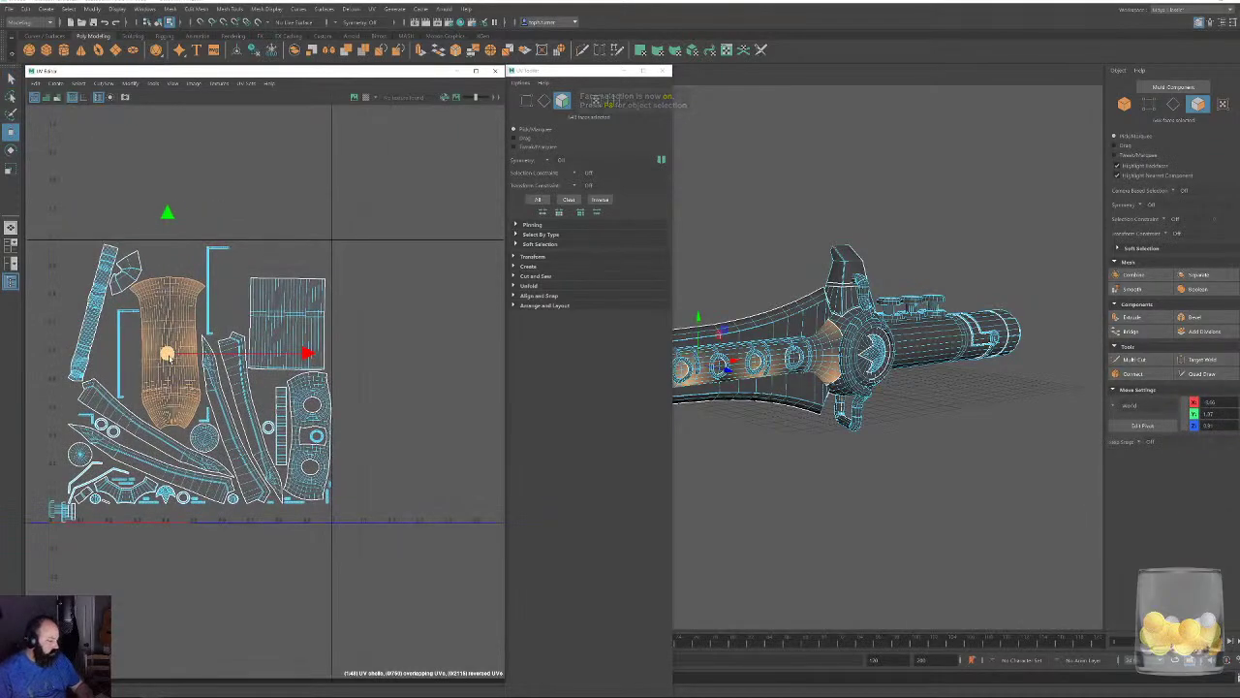
drag(169, 352, 394, 368)
Straighten the vase-shaped shell's UVs and relax them with Optimize, alternating the two operations.
alt+right_drag(379, 368, 404, 414)
alt+middle_drag(403, 414, 372, 423)
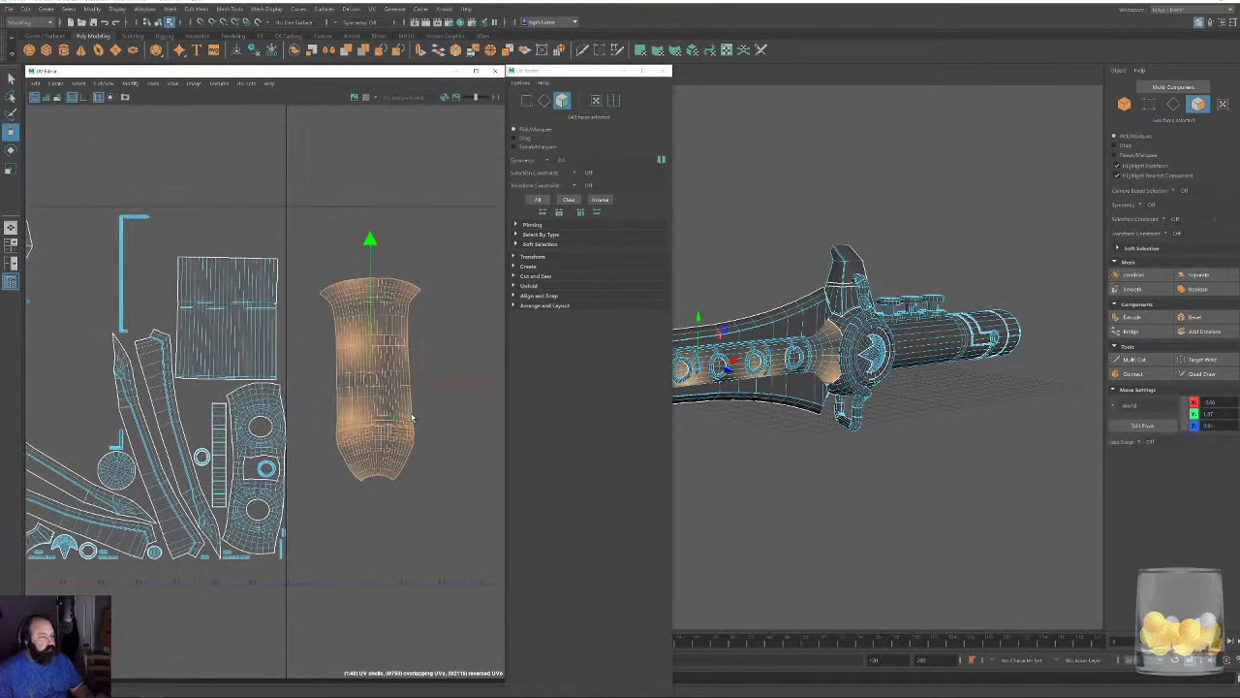
scroll(424, 423, up, 1)
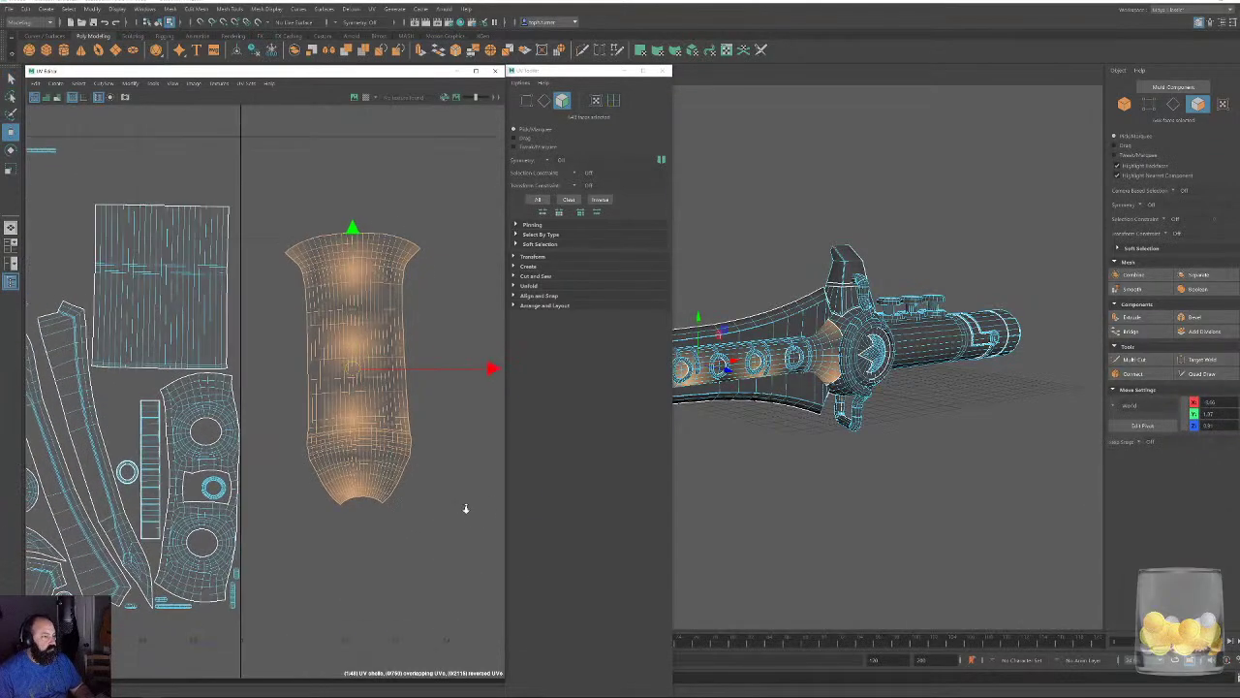
click(533, 286)
click(535, 370)
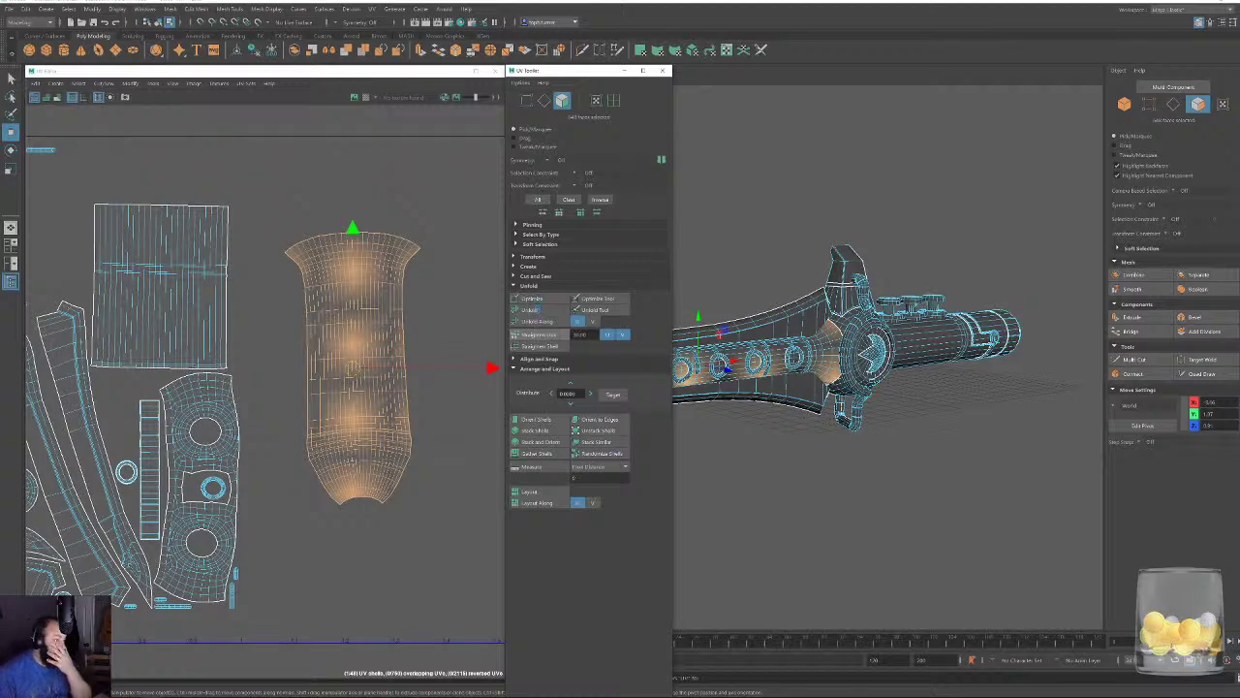
click(539, 335)
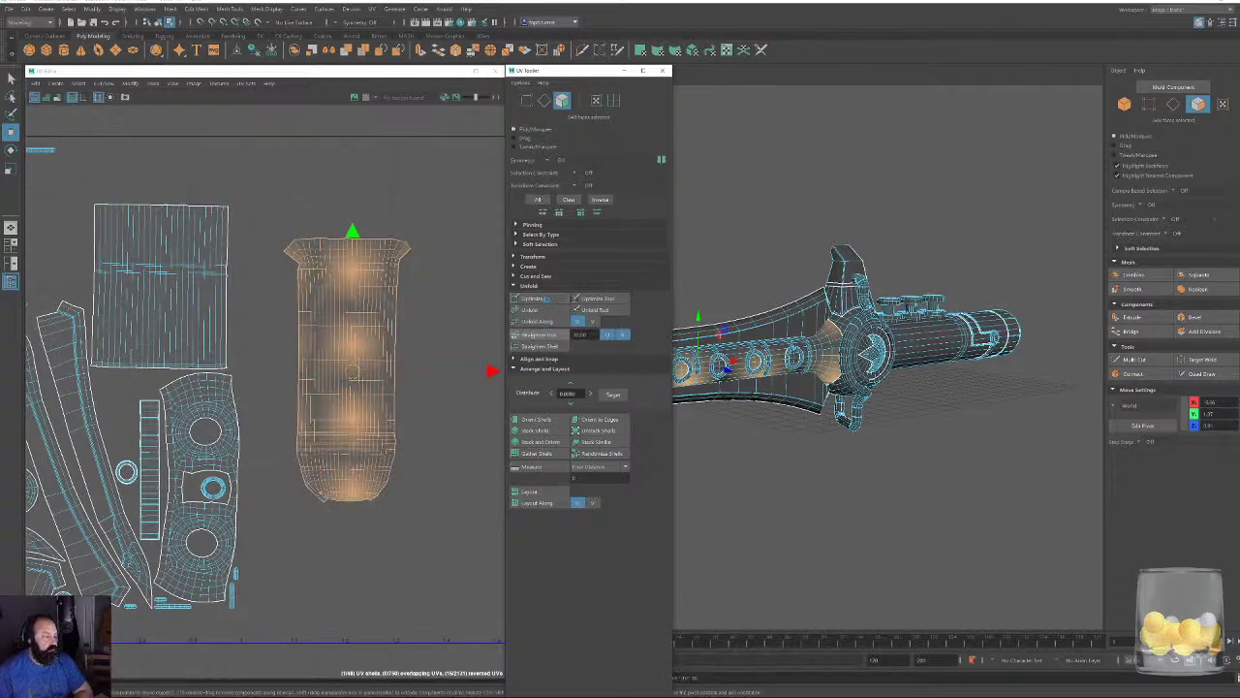
click(548, 301)
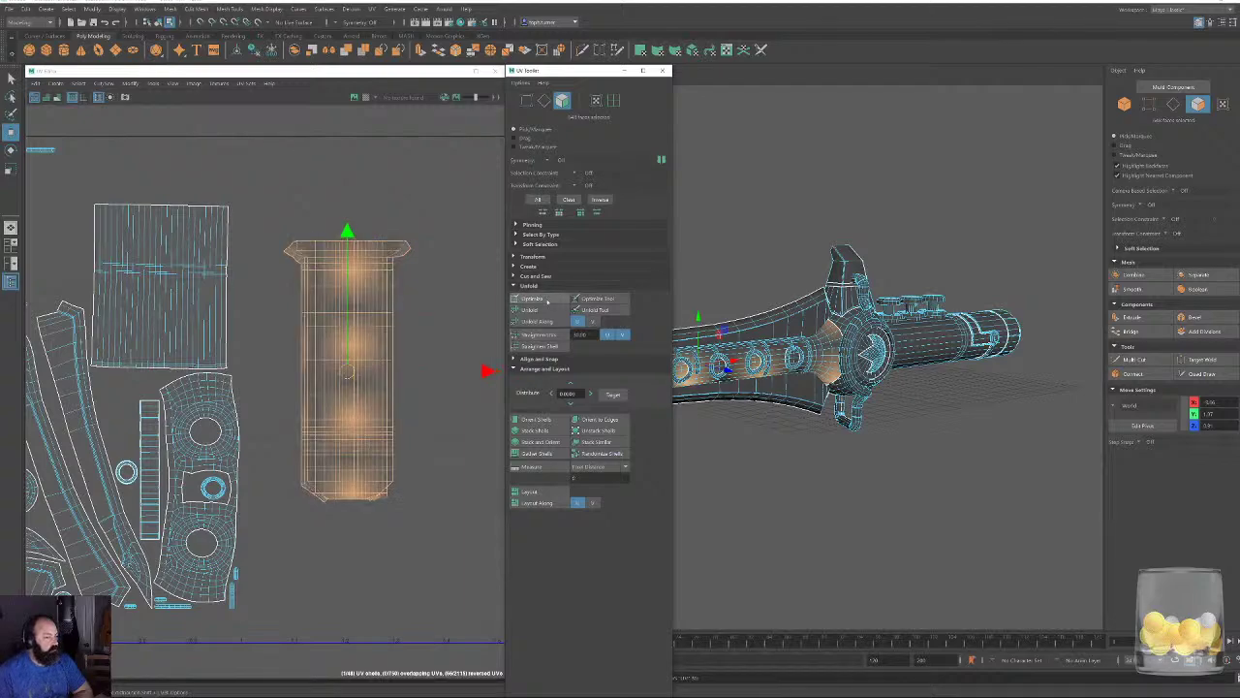
click(547, 301)
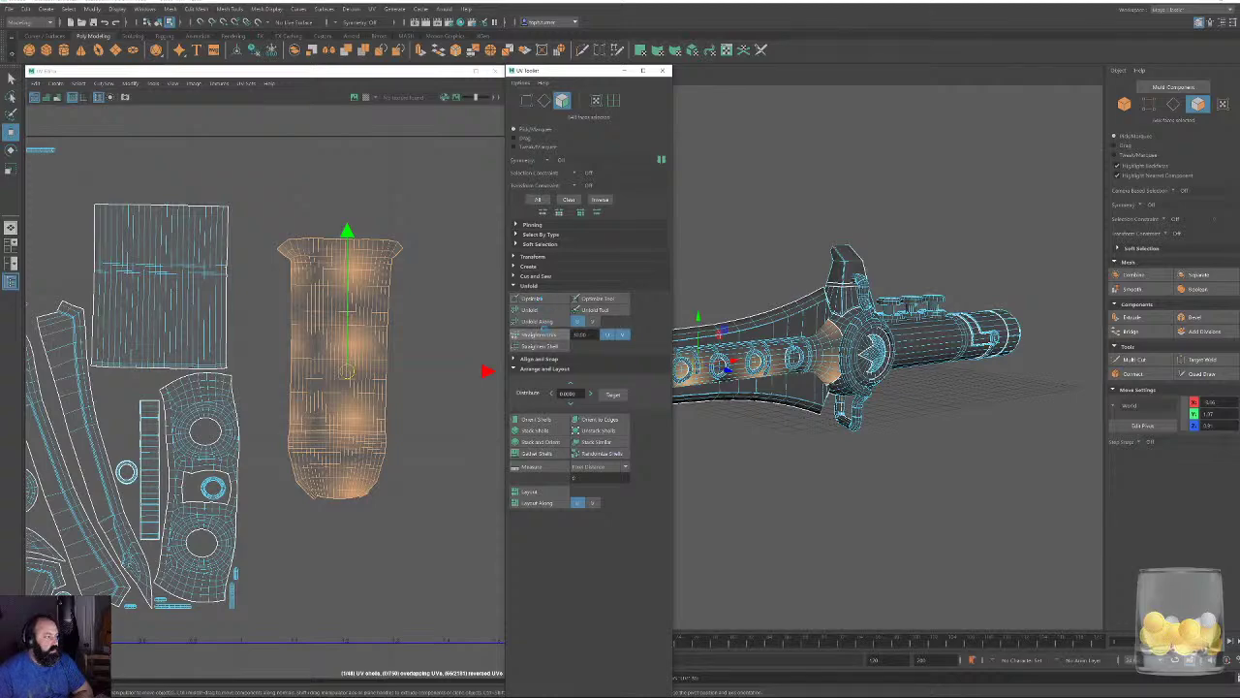
click(540, 334)
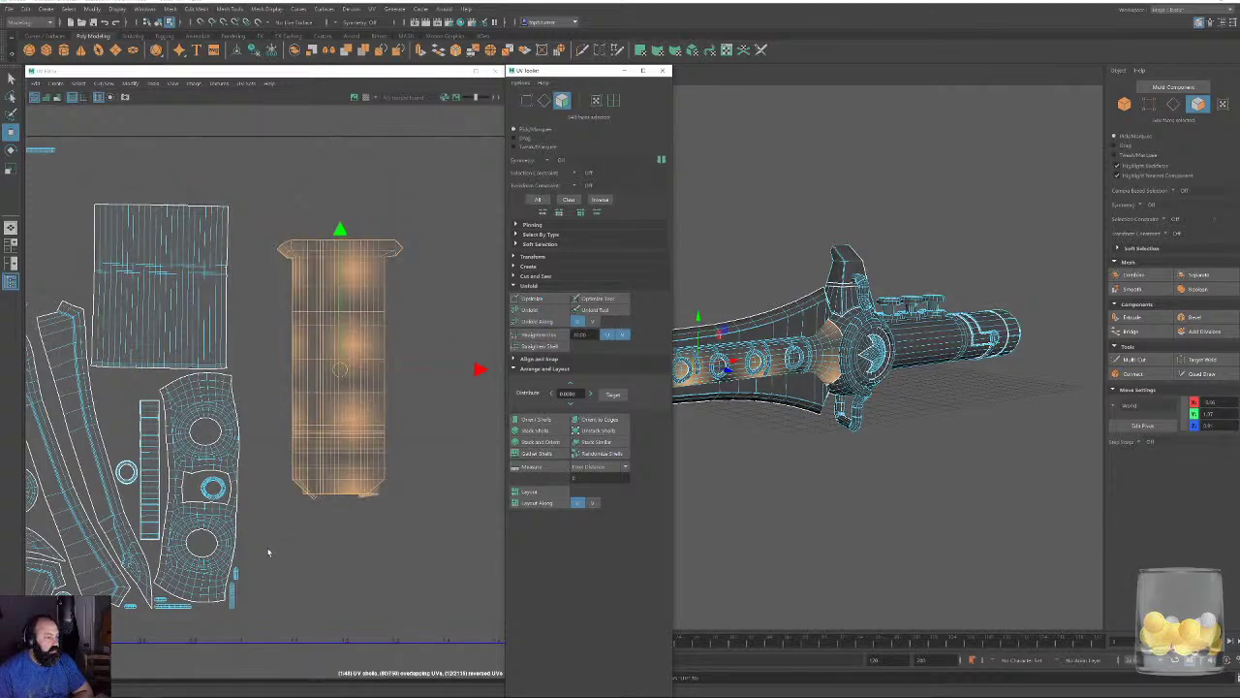
click(545, 299)
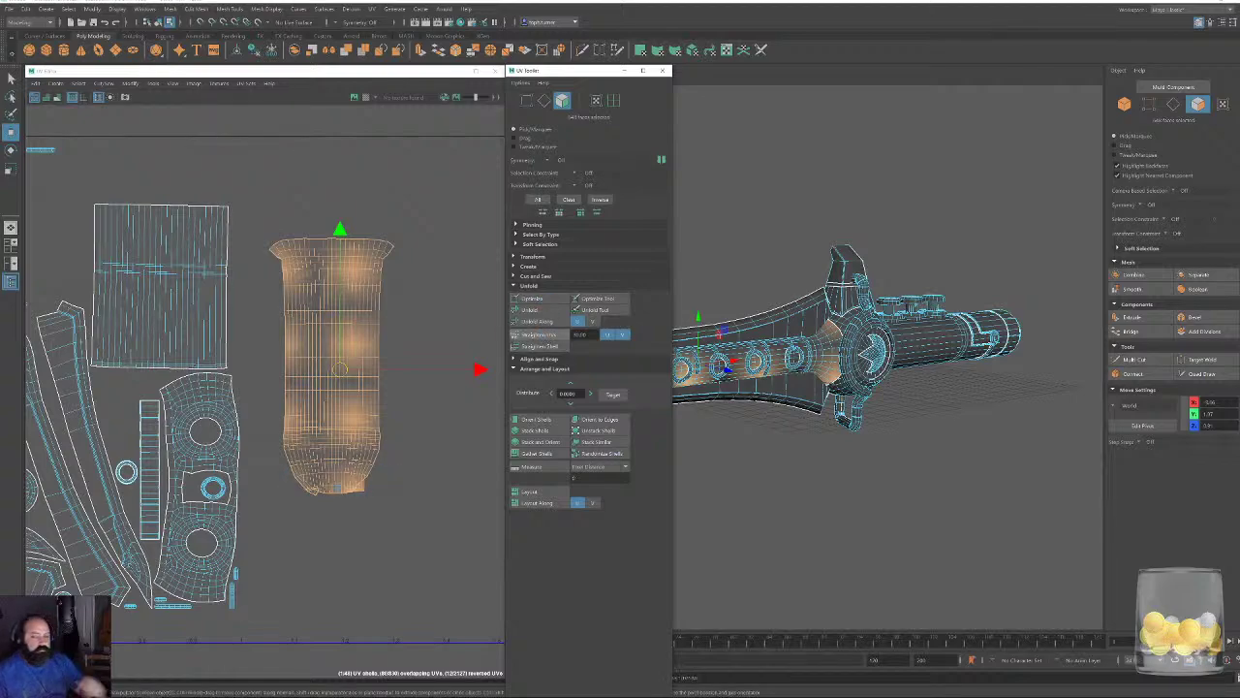
Undo the last Optimize on the vase-shaped shell and inspect the dagger's blade and guard from several angles.
key(ctrl+z)
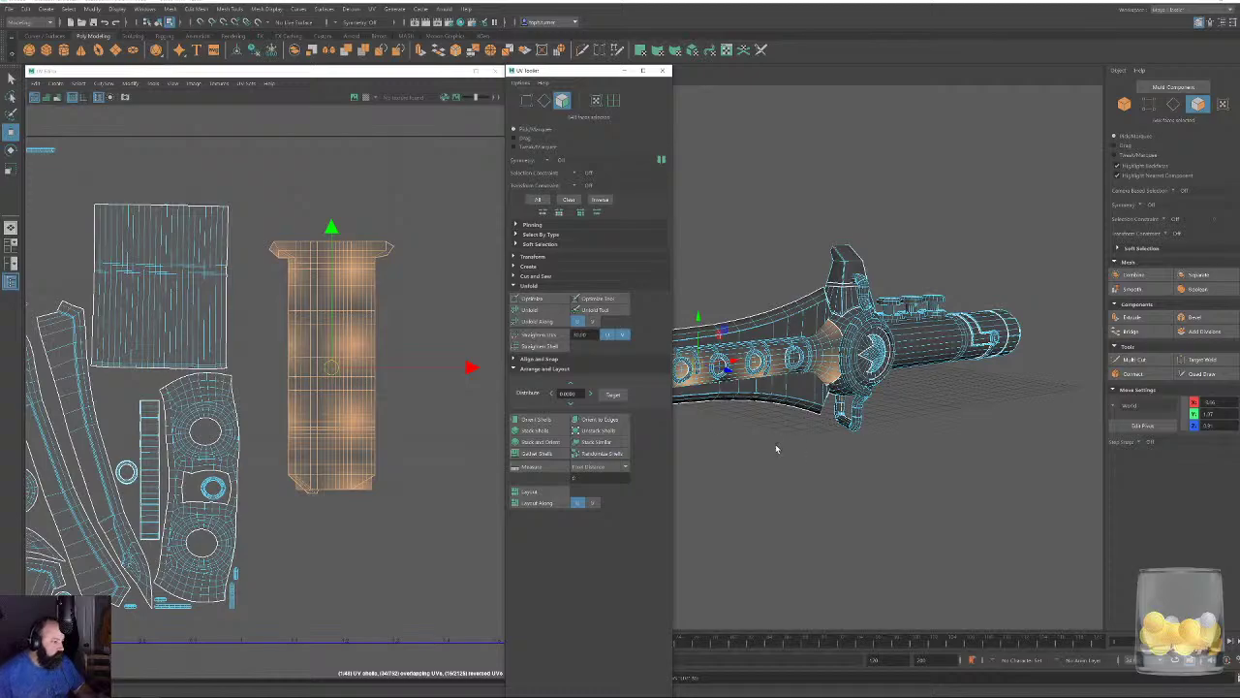
alt+drag(768, 376, 877, 455)
alt+drag(776, 441, 775, 407)
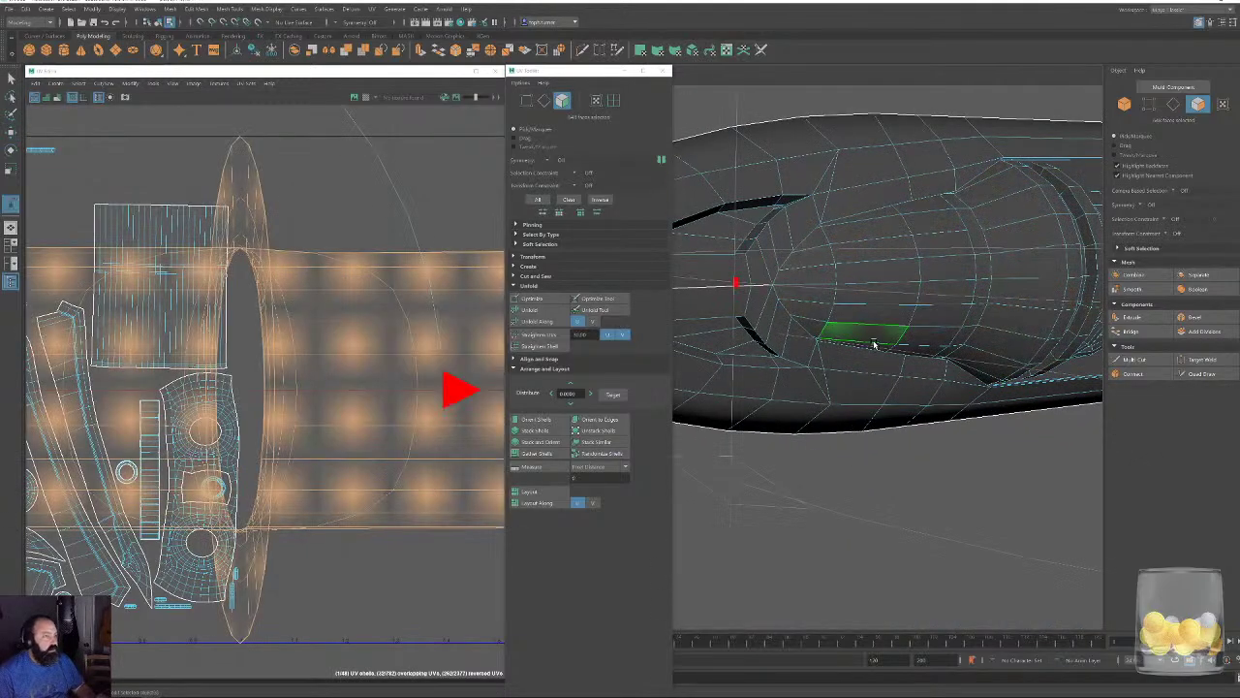
alt+right_drag(911, 387, 758, 180)
alt+middle_drag(916, 242, 1056, 226)
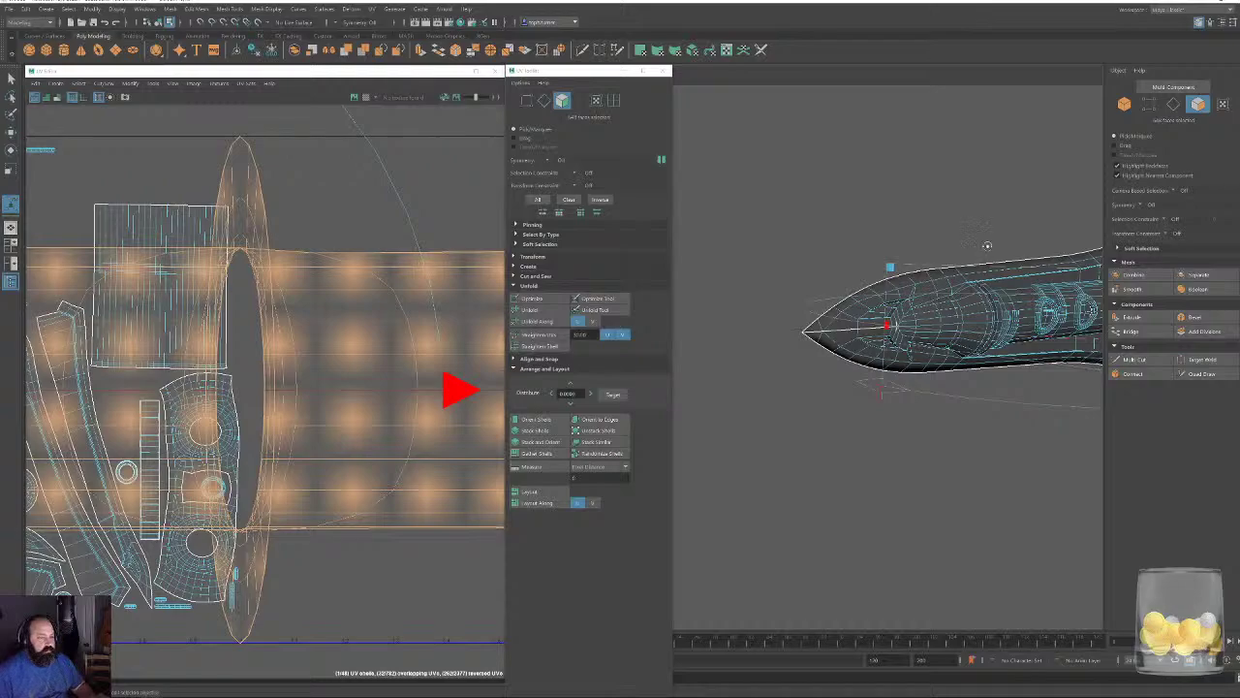
alt+drag(986, 245, 816, 307)
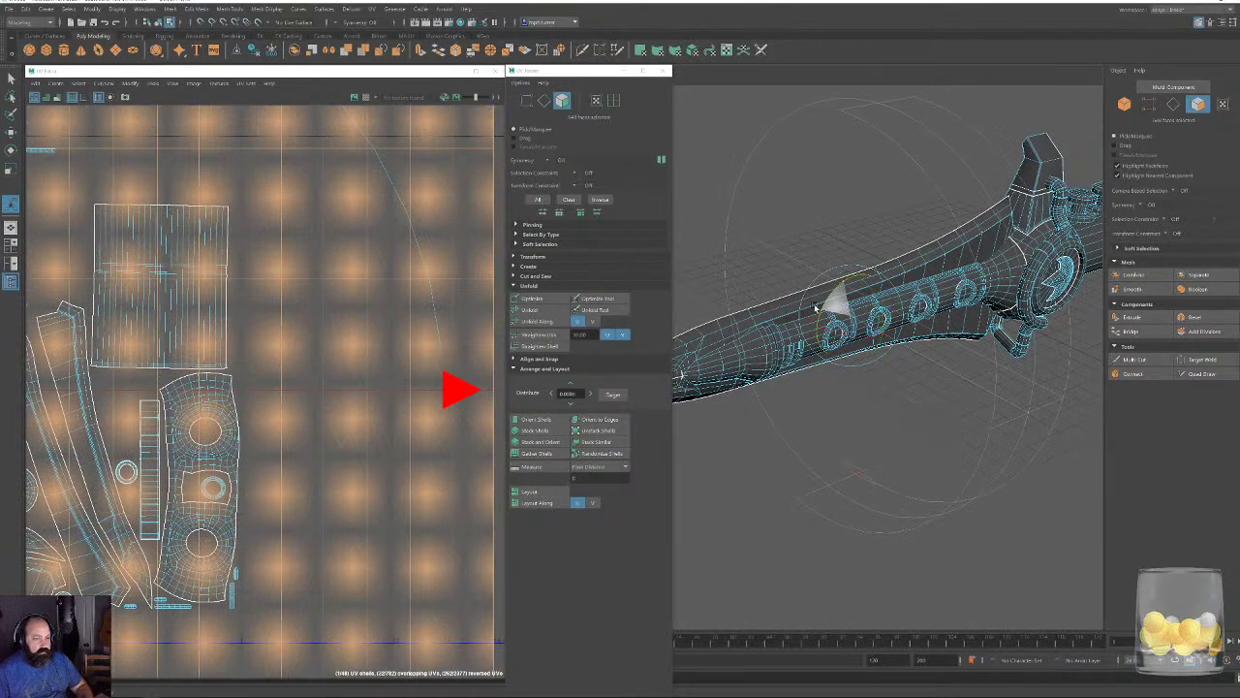
key(w)
alt+drag(919, 376, 552, 344)
alt+right_drag(312, 438, 5, 236)
alt+drag(832, 361, 914, 385)
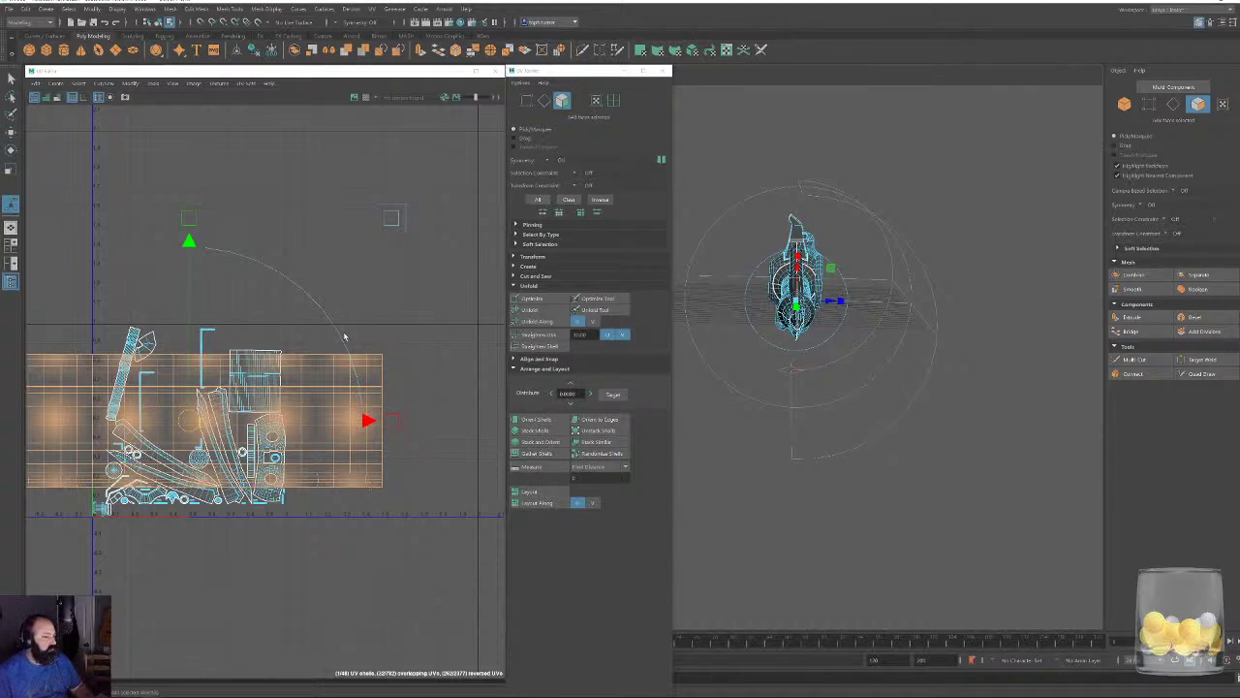
Select the oversized blade shell, stand it upright above the UV tile and relax its UVs with Optimize.
click(344, 336)
double_click(83, 391)
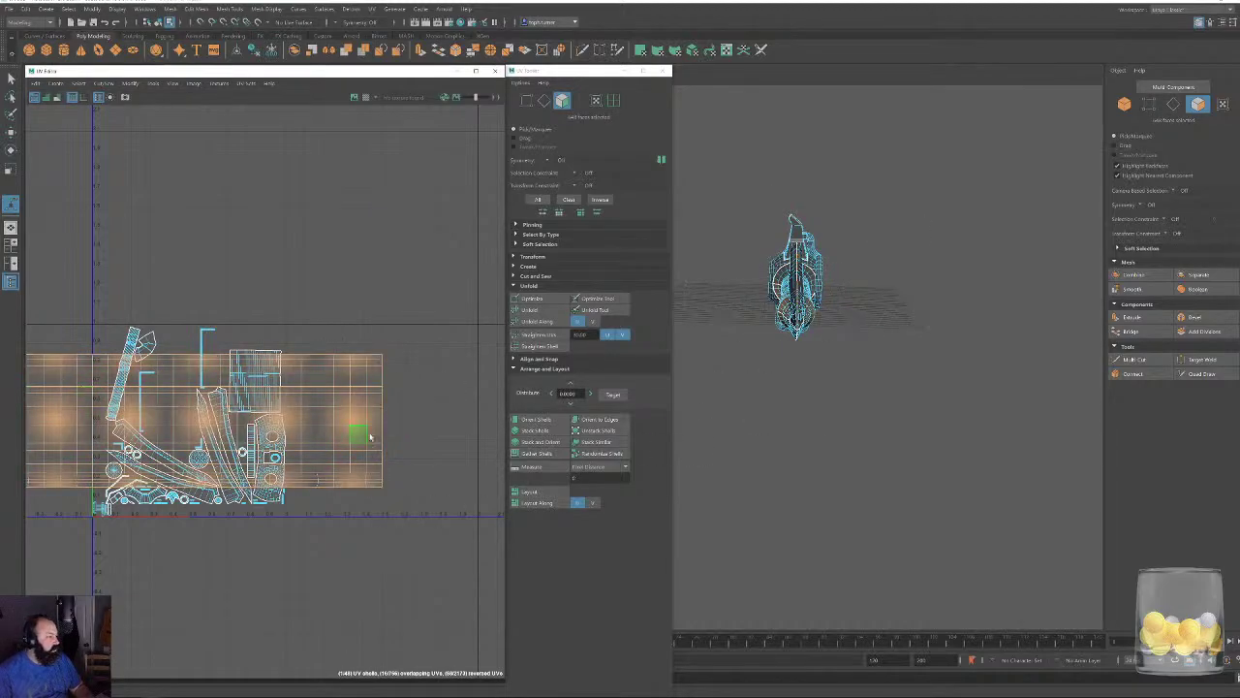
drag(369, 437, 297, 430)
key(w)
middle_drag(313, 444, 416, 273)
click(532, 298)
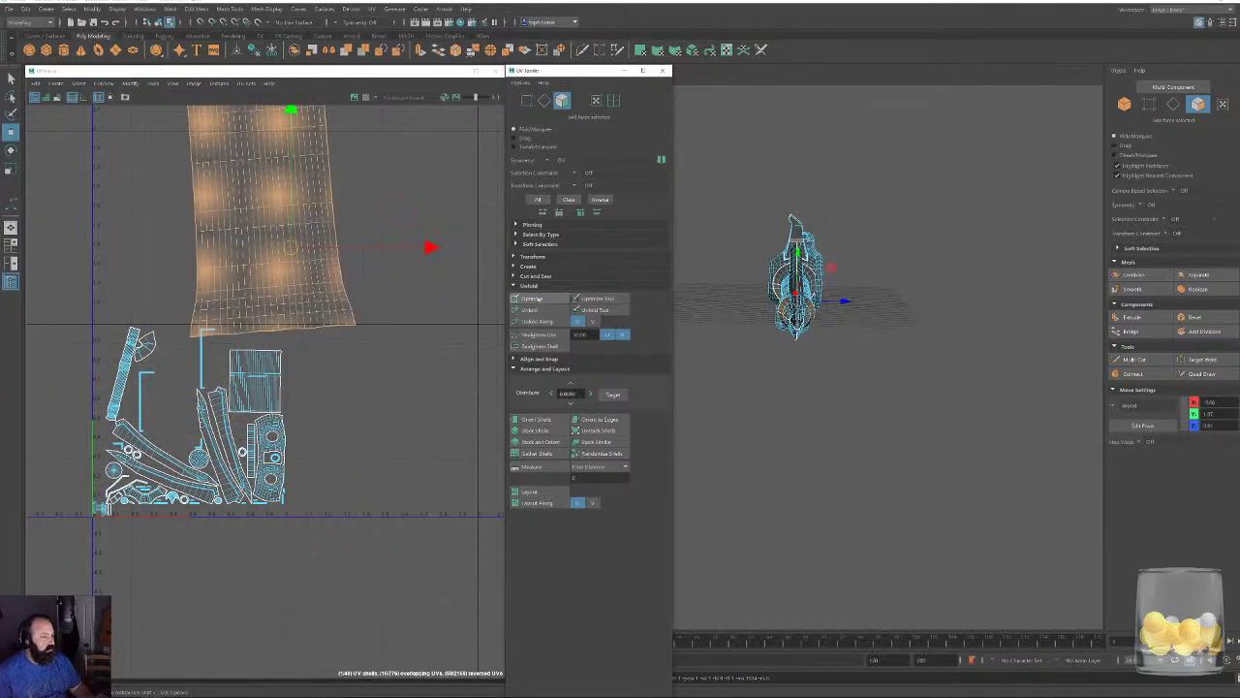
alt+middle_drag(364, 294, 370, 424)
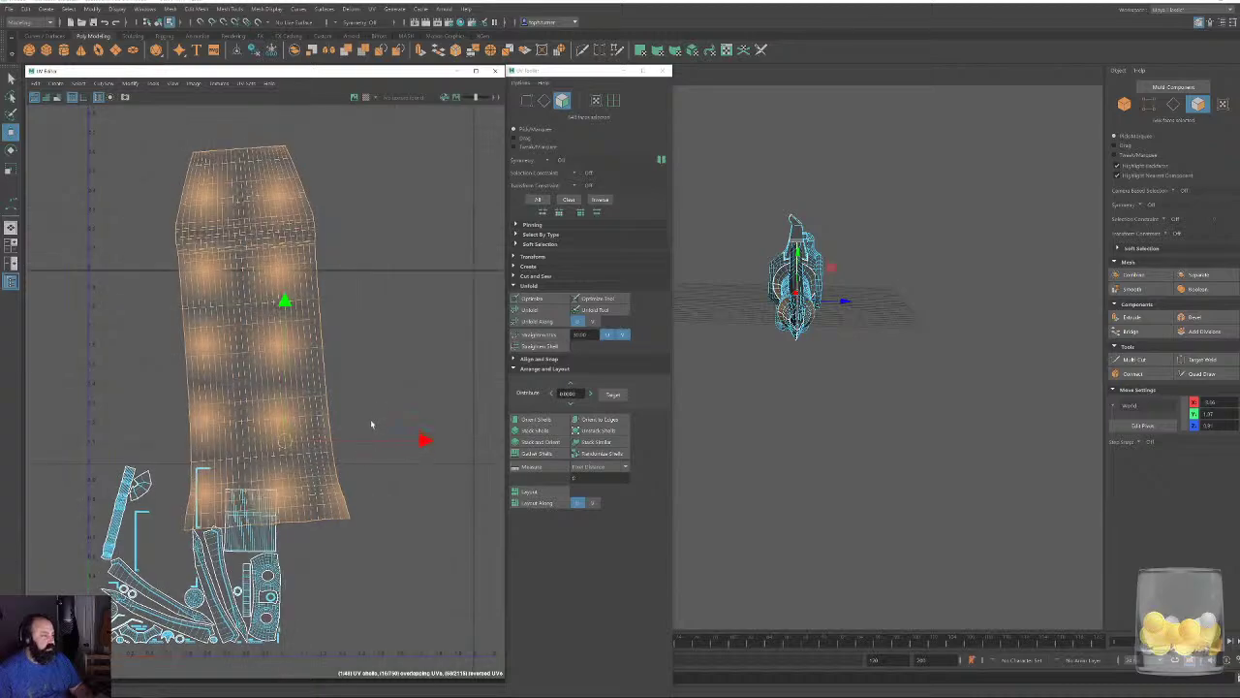
Rotate the relaxed blade shell to vertical, move it beyond the UV tile's right edge and straighten its UVs.
key(e)
drag(345, 329, 358, 330)
key(w)
middle_drag(359, 330, 483, 295)
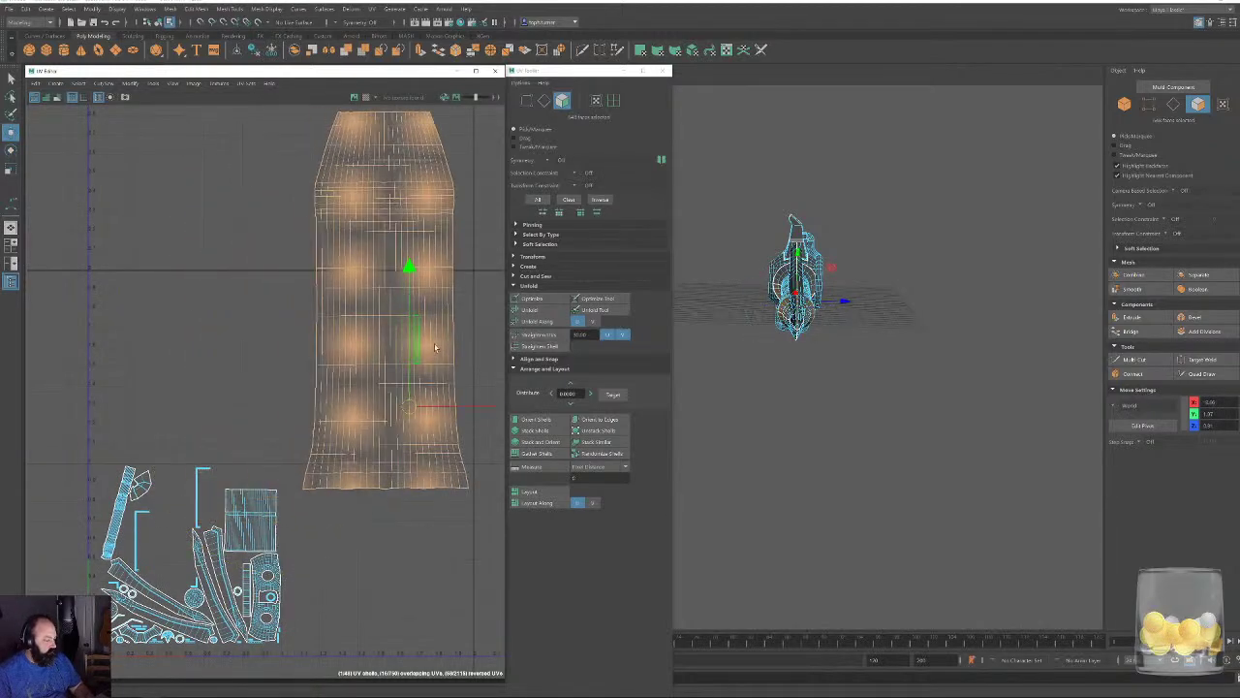
click(552, 334)
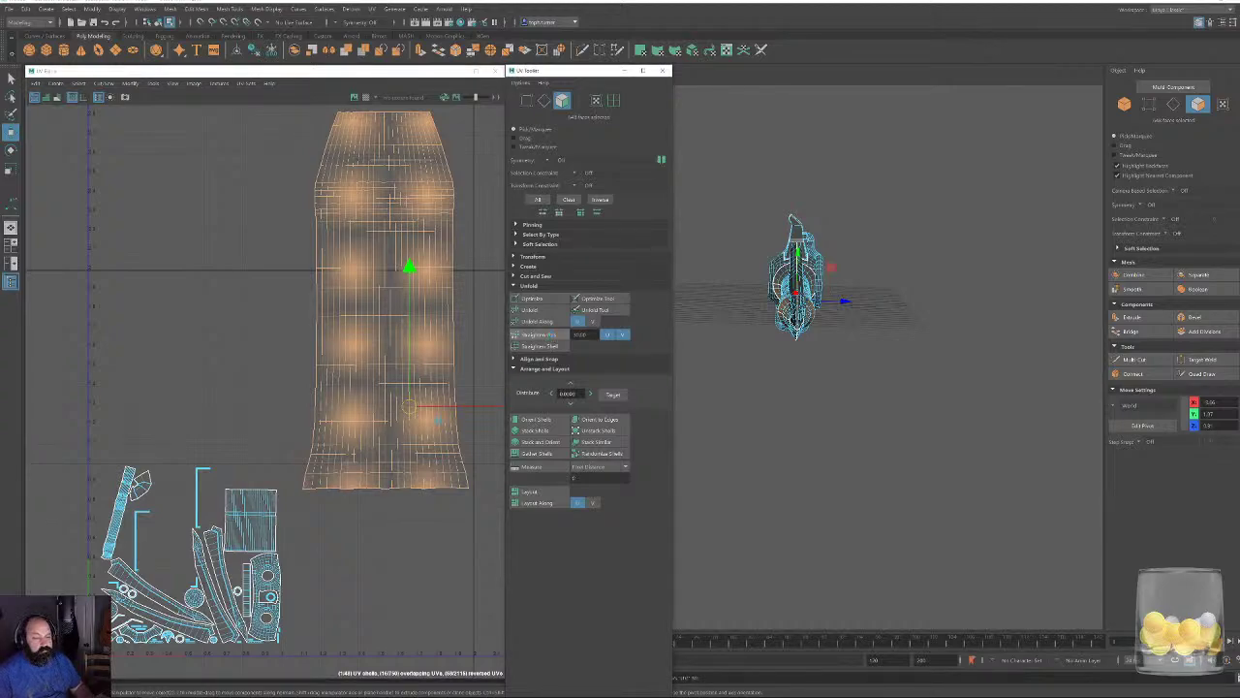
Move the rectangular handle shell into the empty space above the UV tile and straighten its UVs.
alt+middle_drag(422, 433, 392, 299)
click(276, 356)
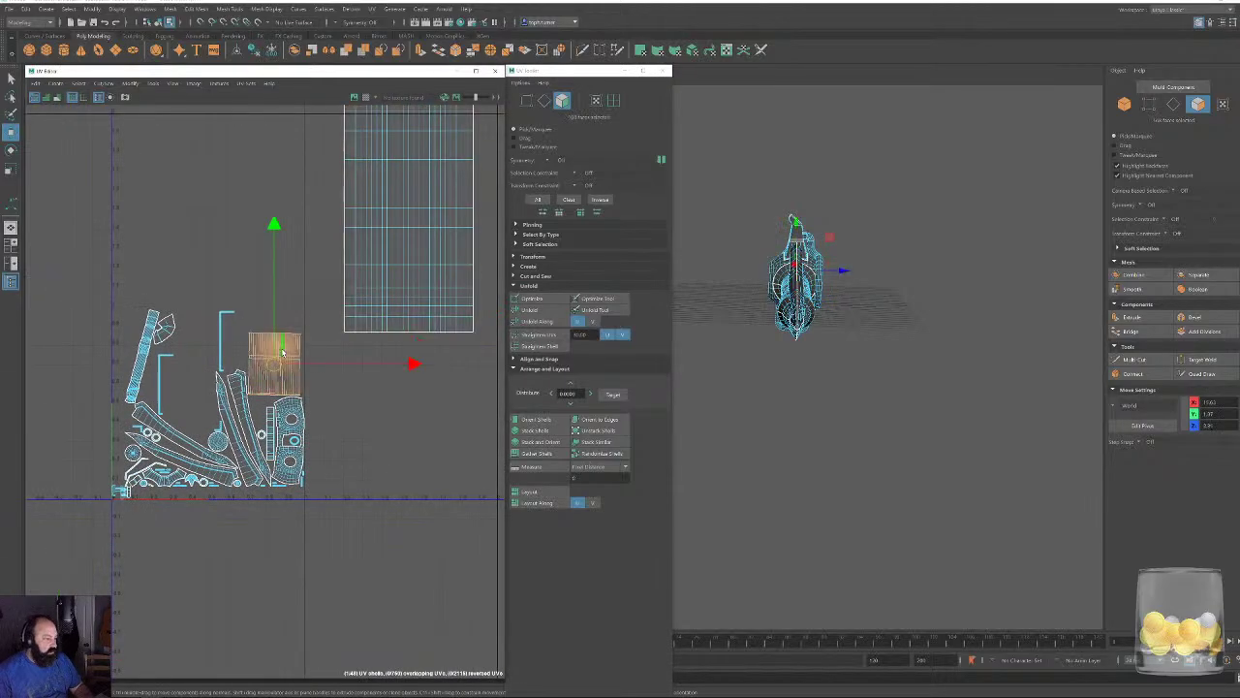
drag(273, 360, 284, 217)
alt+right_drag(392, 250, 446, 290)
alt+drag(746, 334, 885, 346)
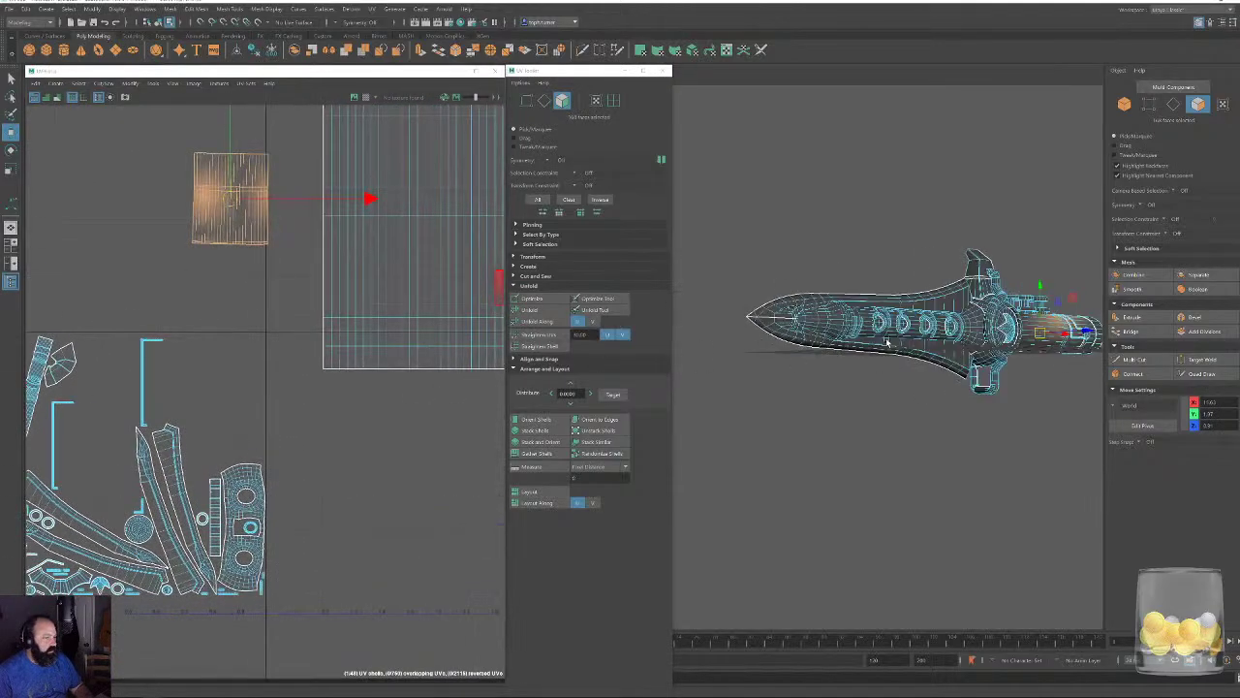
scroll(891, 346, up, 5)
alt+middle_drag(1056, 407, 911, 437)
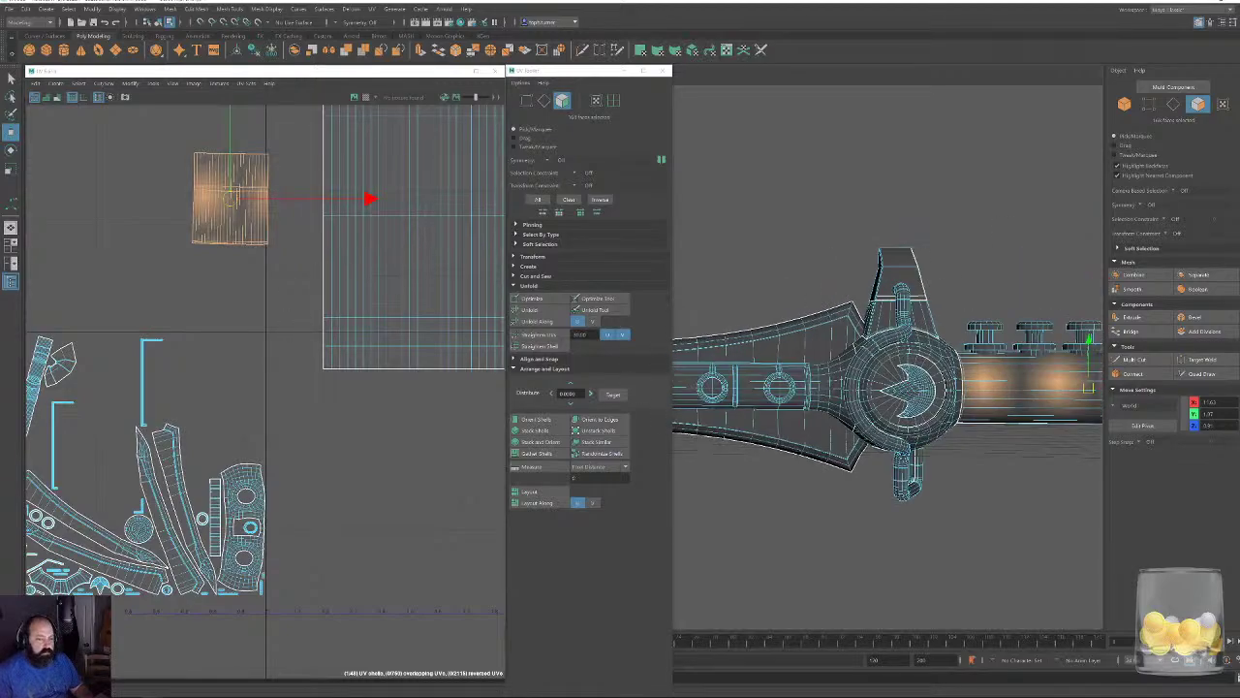
click(556, 336)
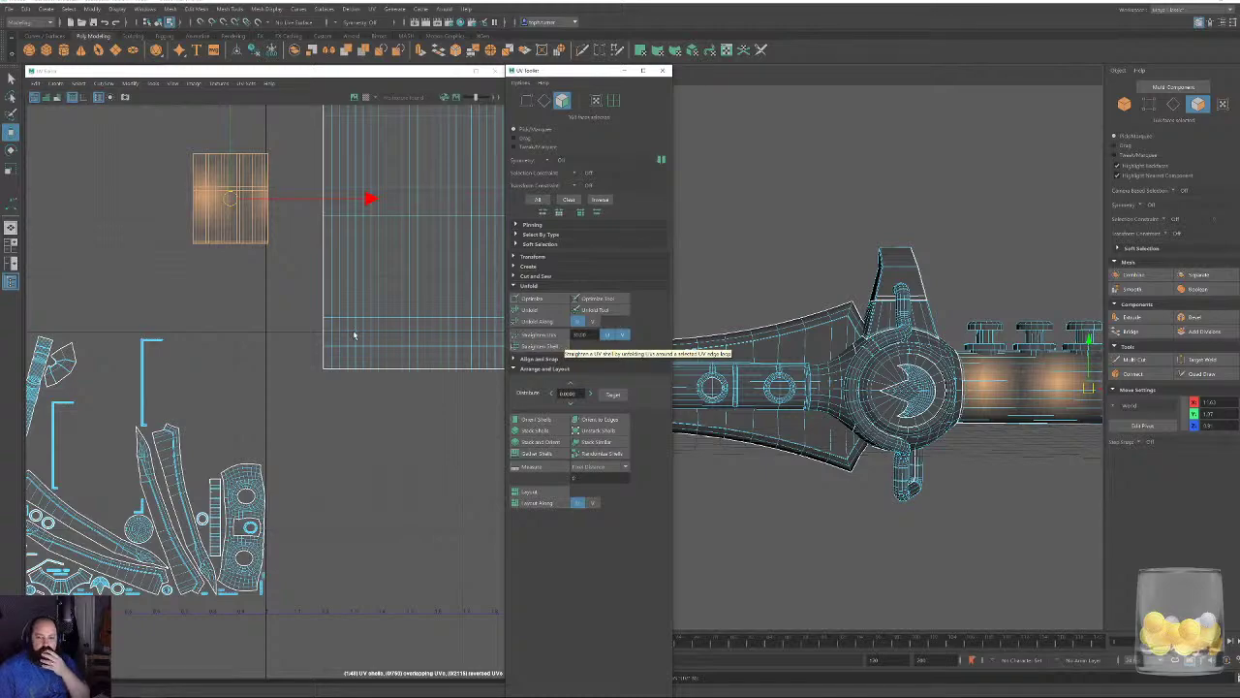
Move the curved guard shell with the round holes right of the UV tile and relax it with Optimize.
click(245, 377)
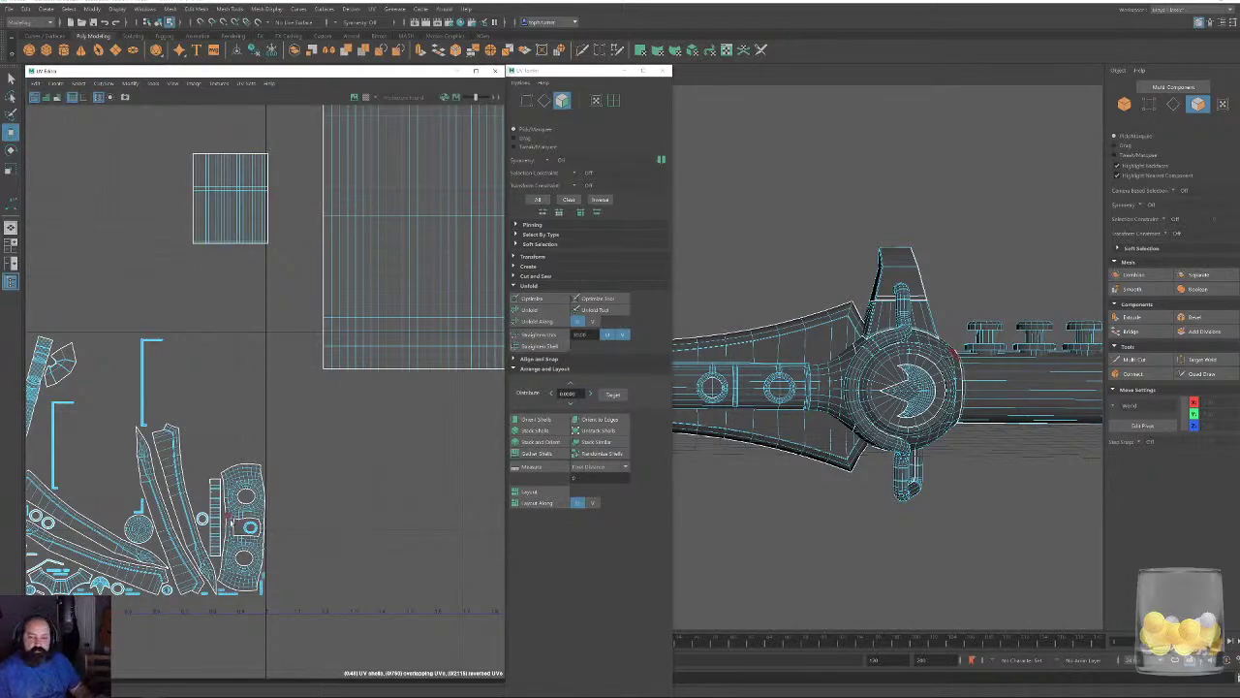
alt+middle_drag(254, 404, 217, 450)
alt+drag(872, 427, 990, 449)
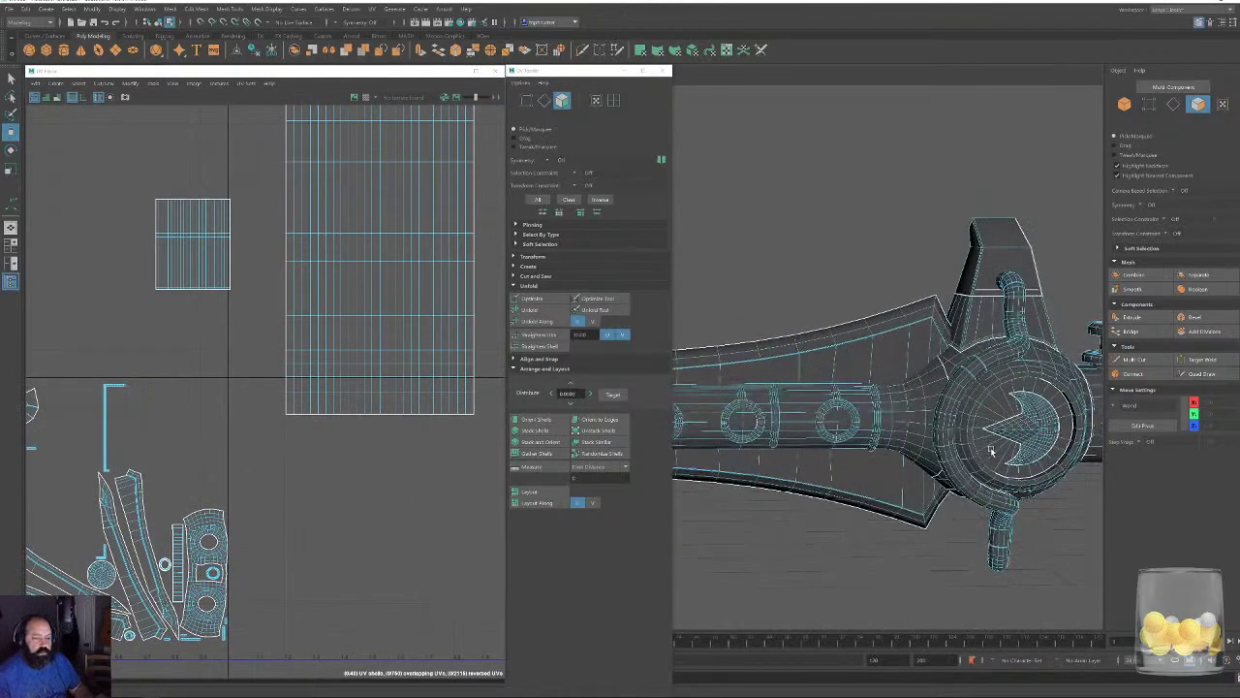
alt+middle_drag(89, 570, 228, 487)
click(308, 461)
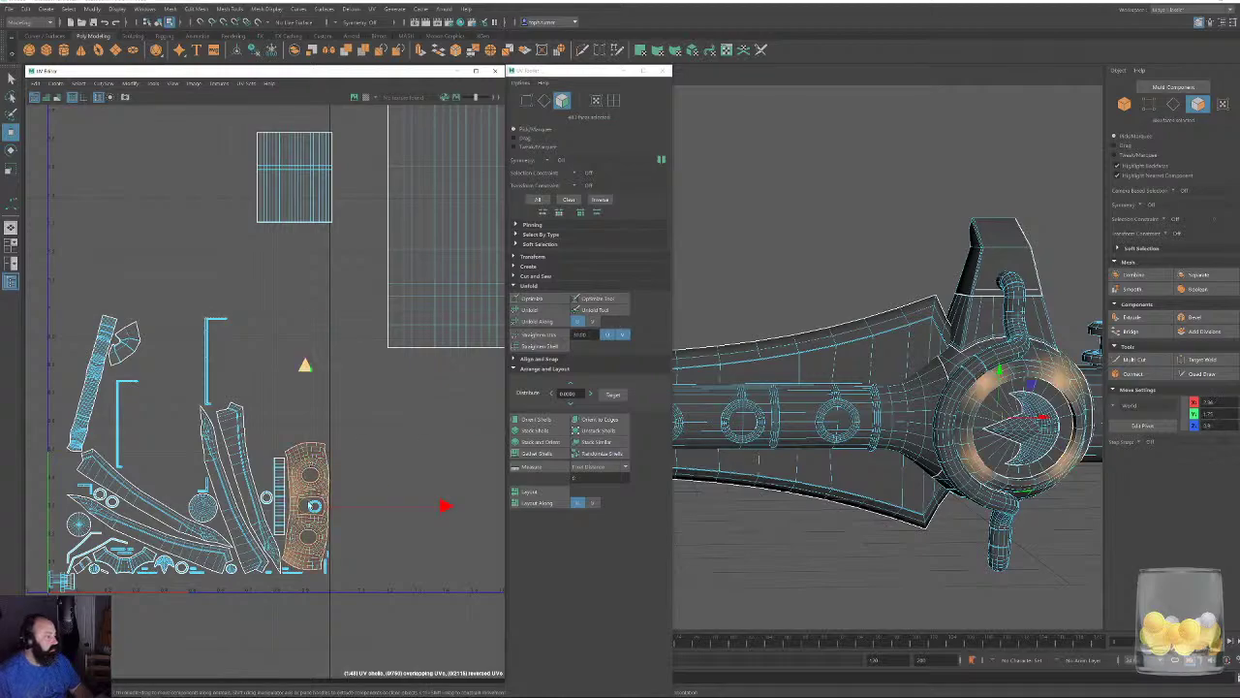
drag(302, 506, 428, 489)
scroll(417, 499, up, 4)
alt+middle_drag(413, 507, 296, 444)
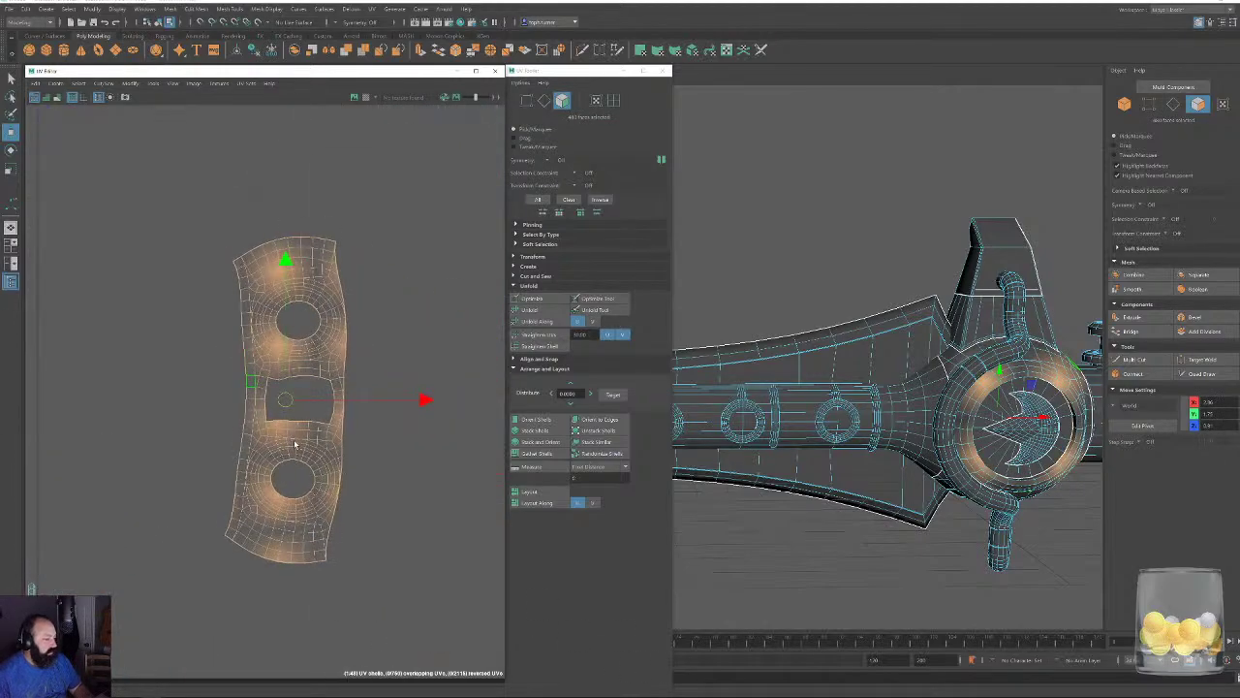
click(533, 297)
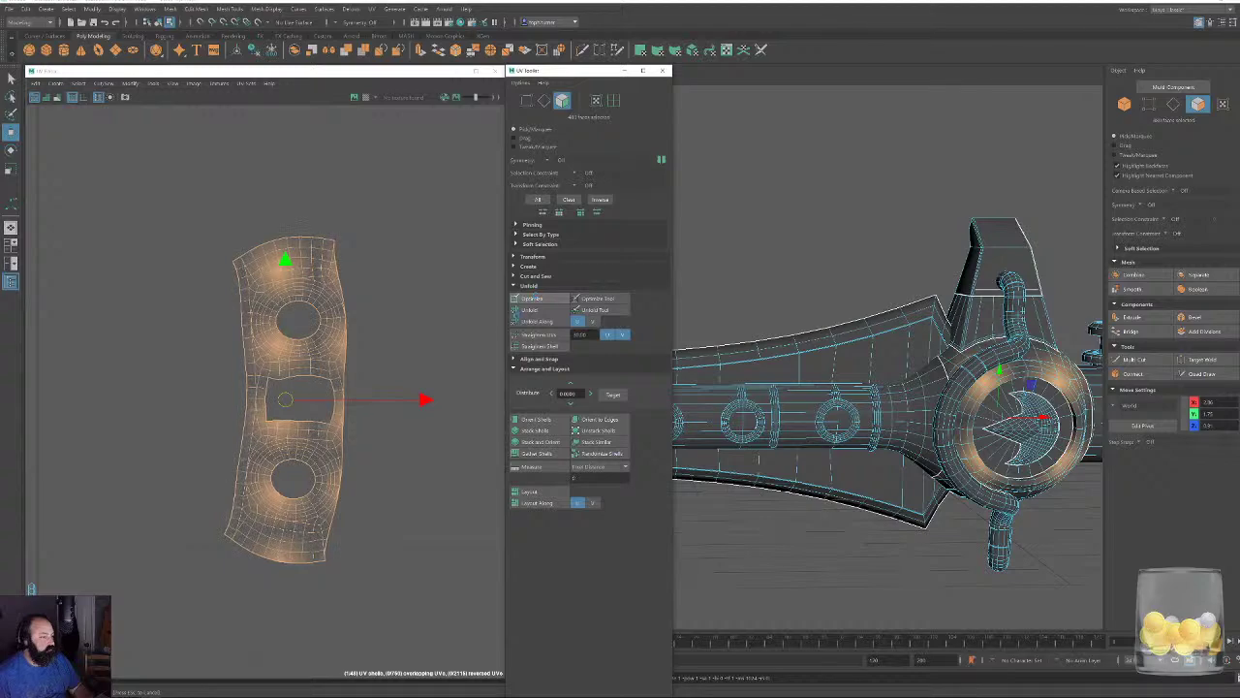
Select the long slanted strip shell, rotate it upright and move it into empty space left of the UV tile.
scroll(494, 340, down, 6)
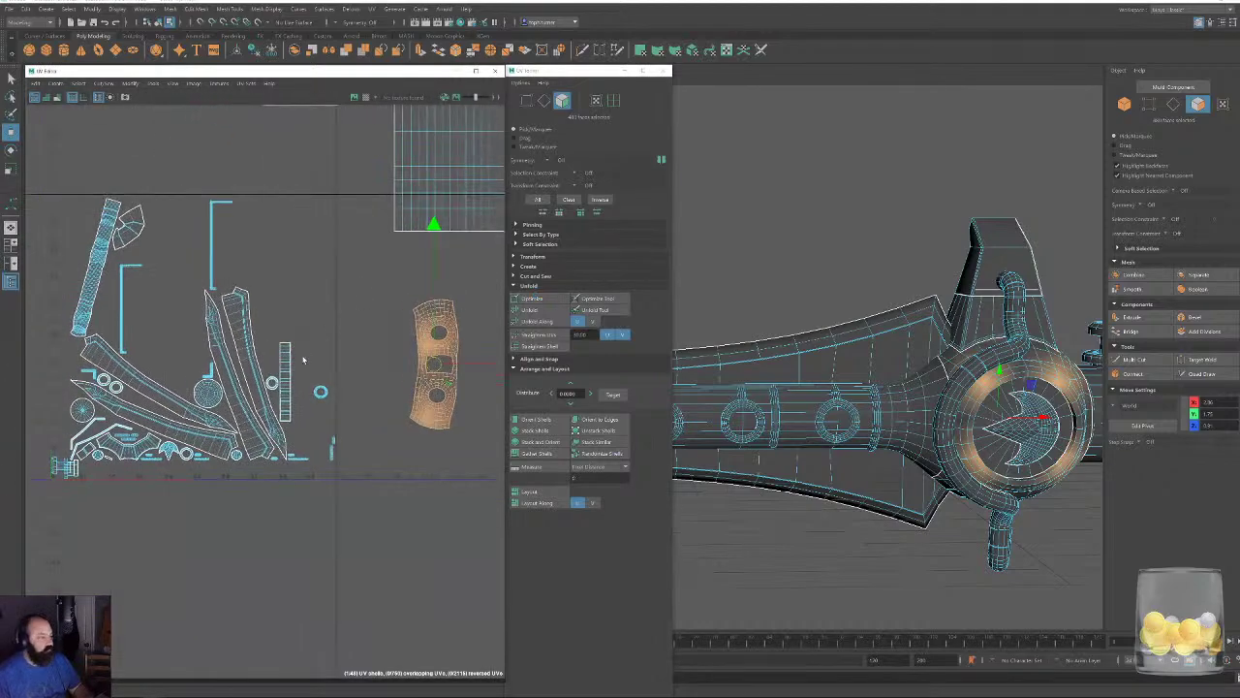
click(100, 248)
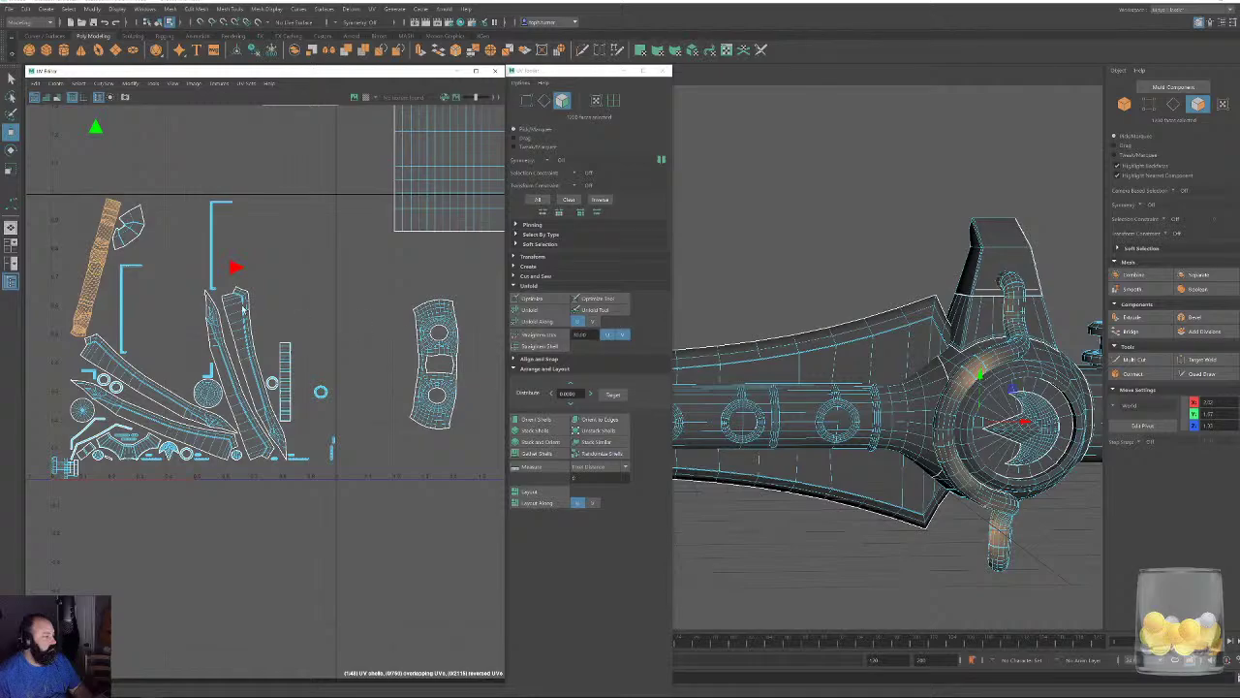
scroll(319, 379, up, 2)
alt+middle_drag(202, 288, 408, 402)
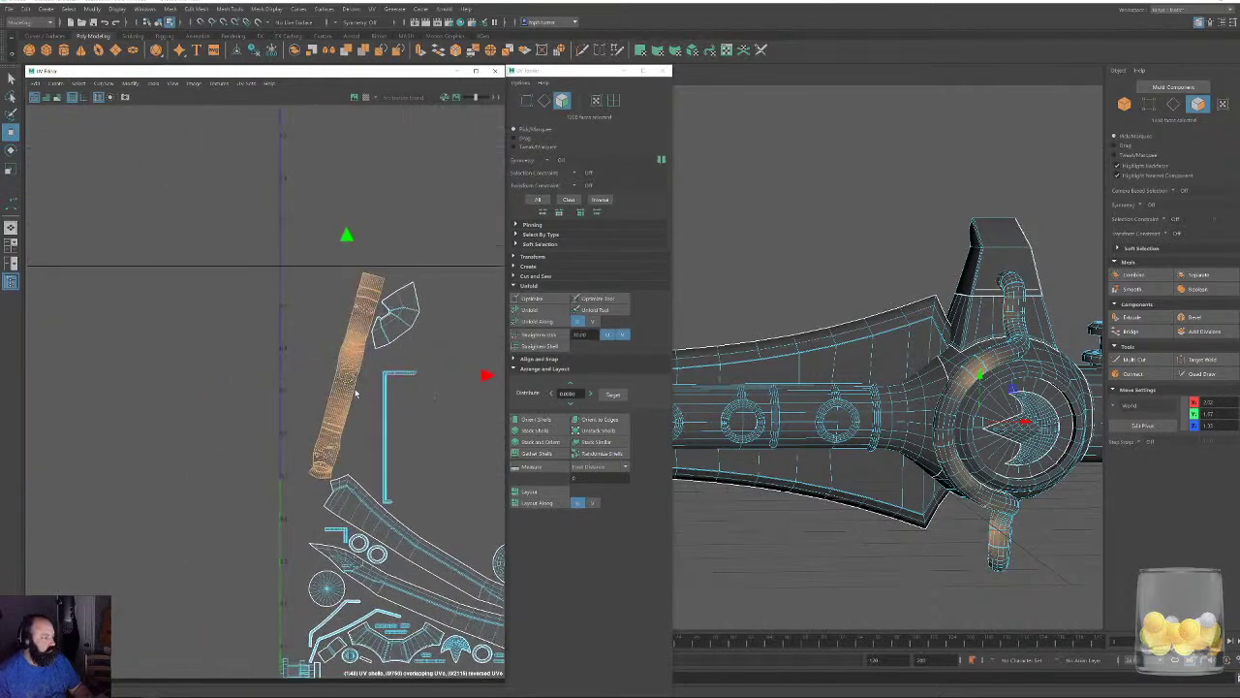
key(e)
drag(353, 248, 318, 251)
key(w)
drag(346, 374, 211, 375)
Reselect the upright strip shell, straighten and relax its UVs, and undo the last Optimize.
scroll(212, 376, up, 5)
click(407, 321)
alt+middle_drag(391, 338, 413, 362)
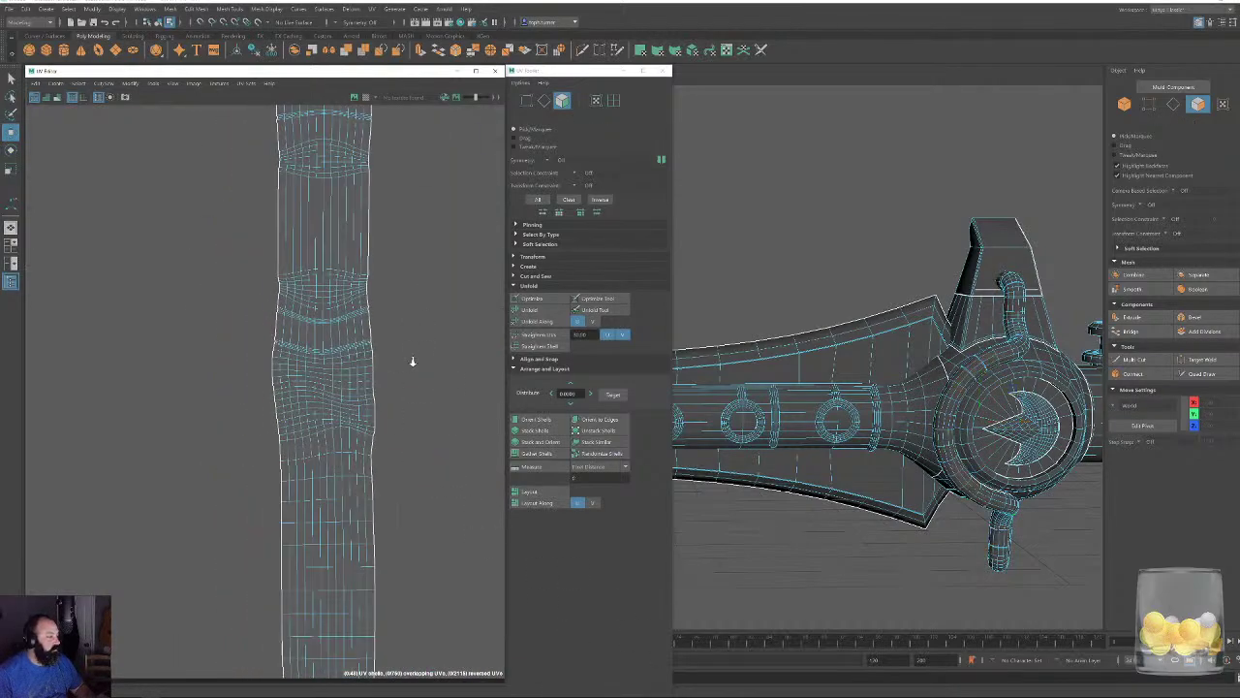
scroll(416, 368, down, 2)
double_click(372, 410)
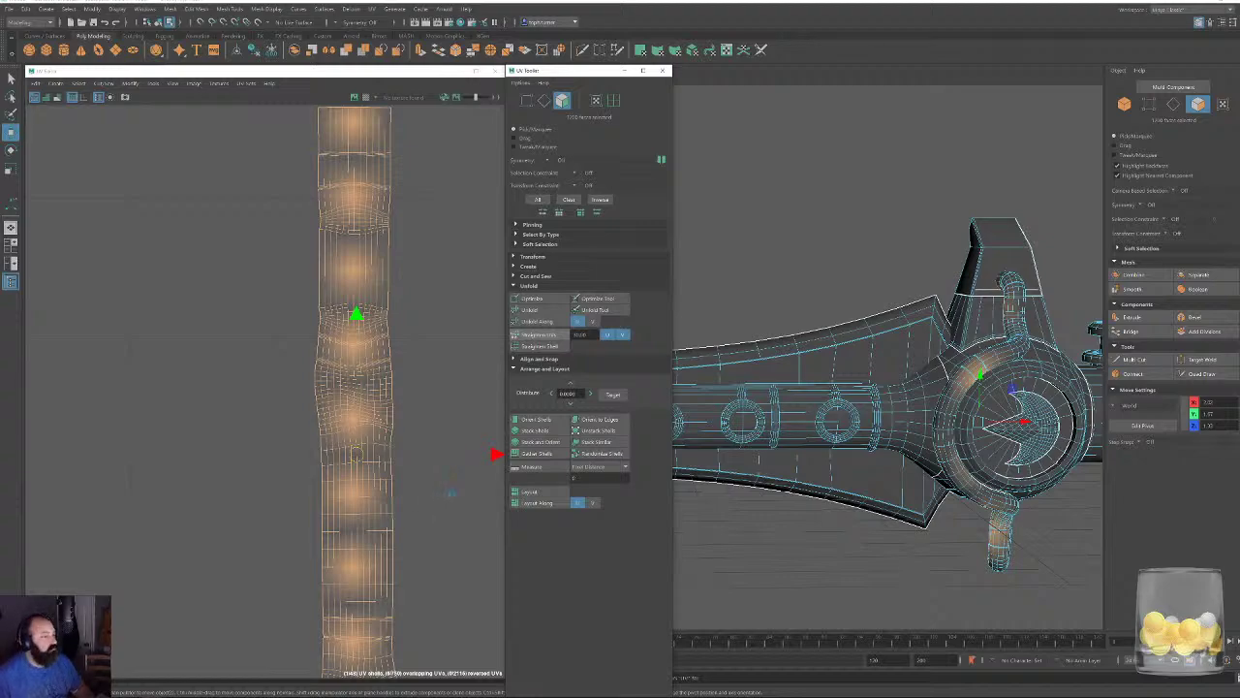
key(ctrl+z)
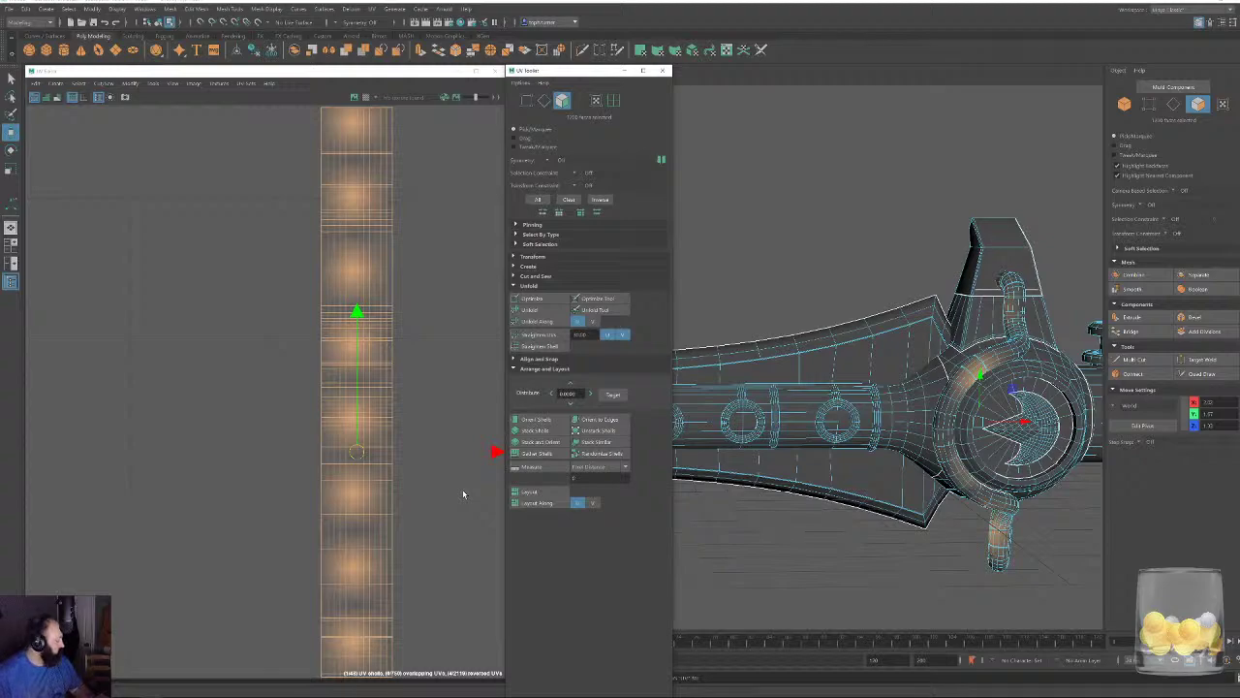
Relax the strip shell with Optimize once more and straighten its UVs along both axes.
alt+right_drag(449, 465, 346, 333)
alt+middle_drag(363, 432, 265, 263)
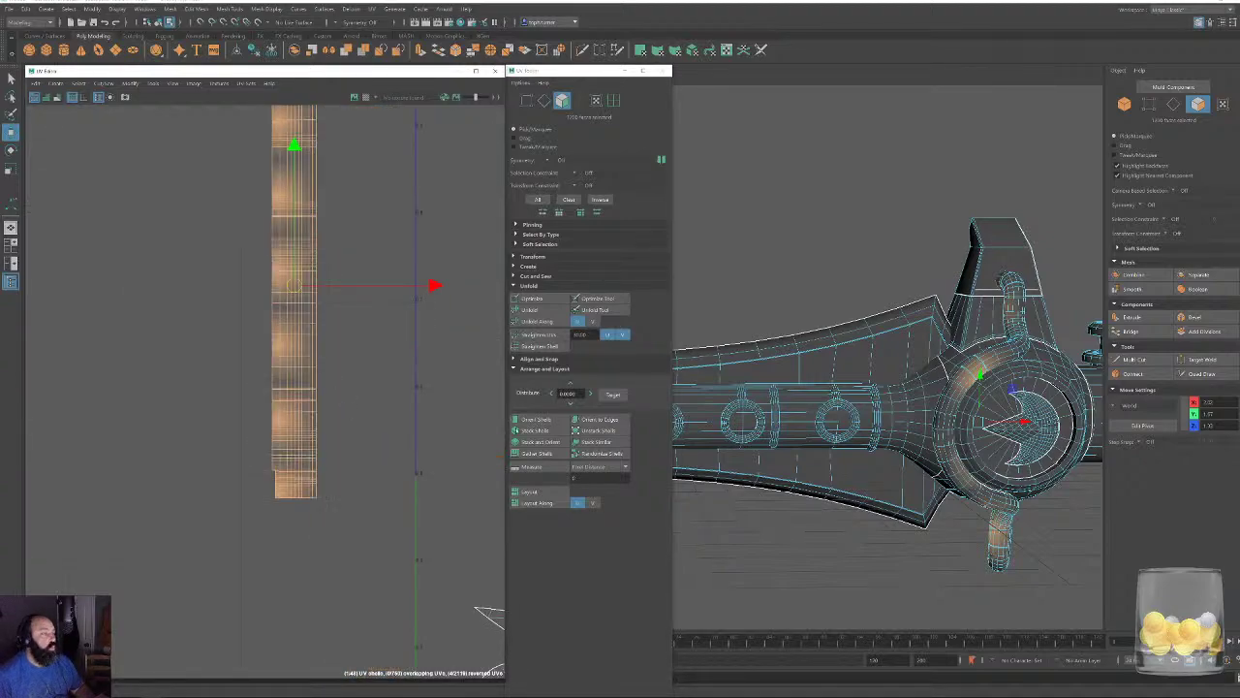
click(537, 298)
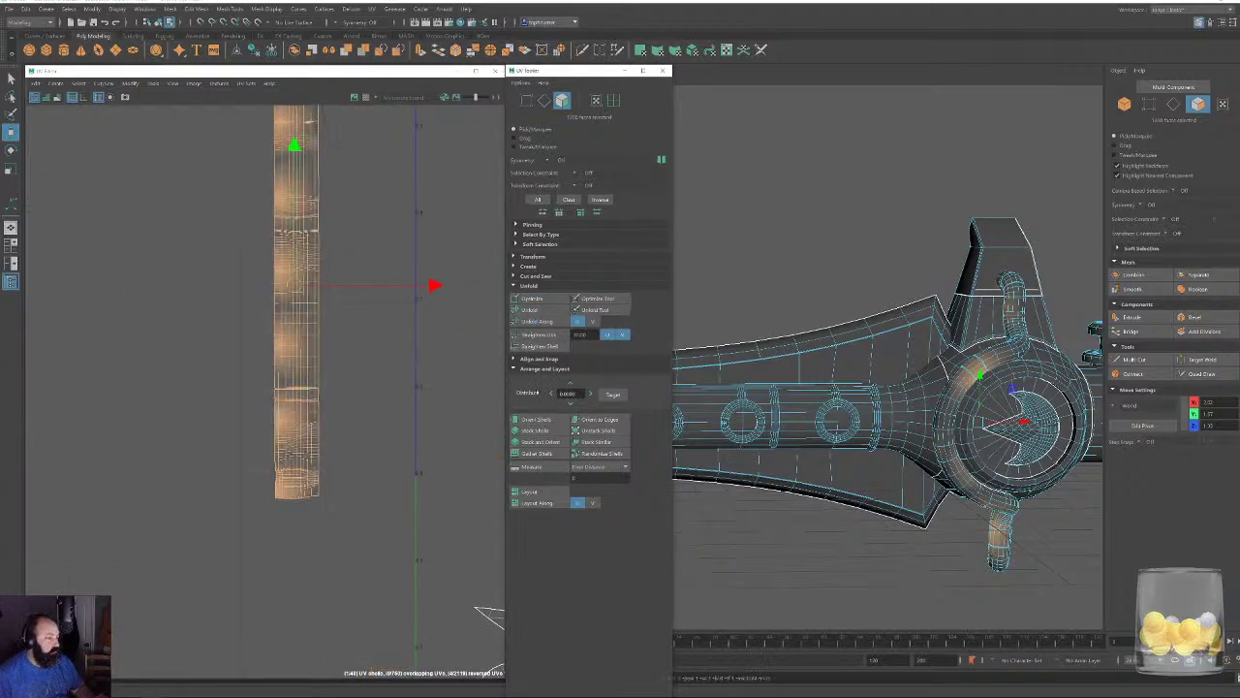
alt+right_drag(378, 438, 628, 662)
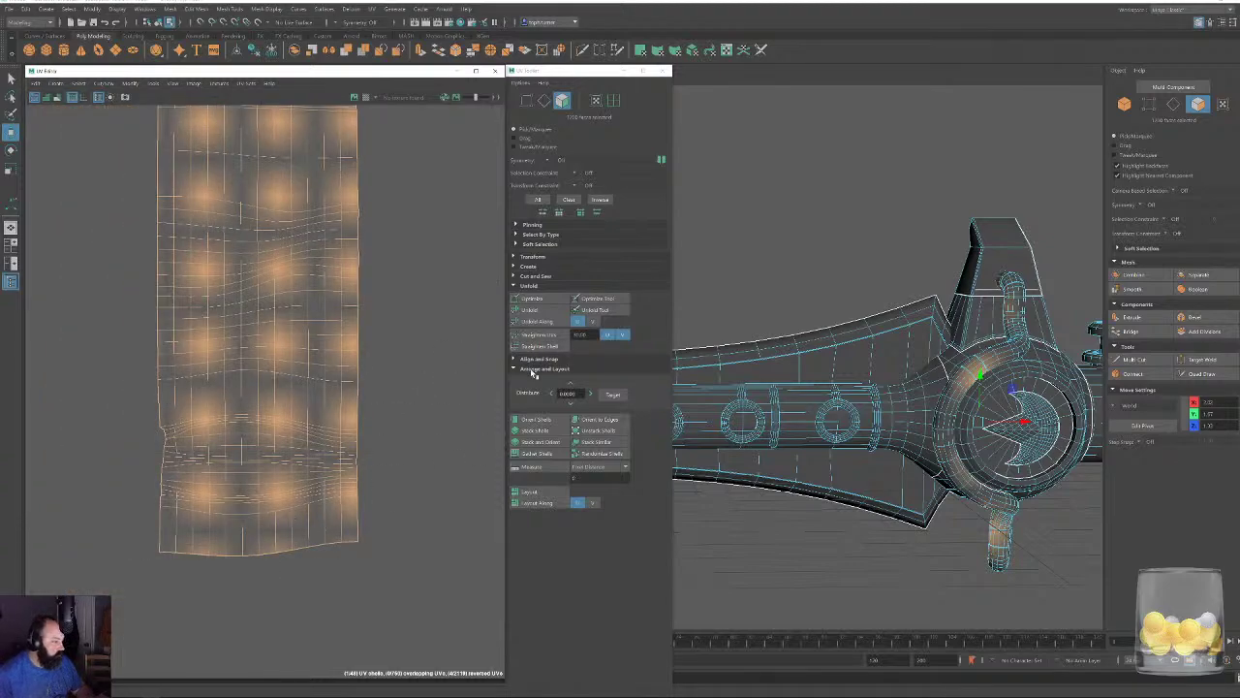
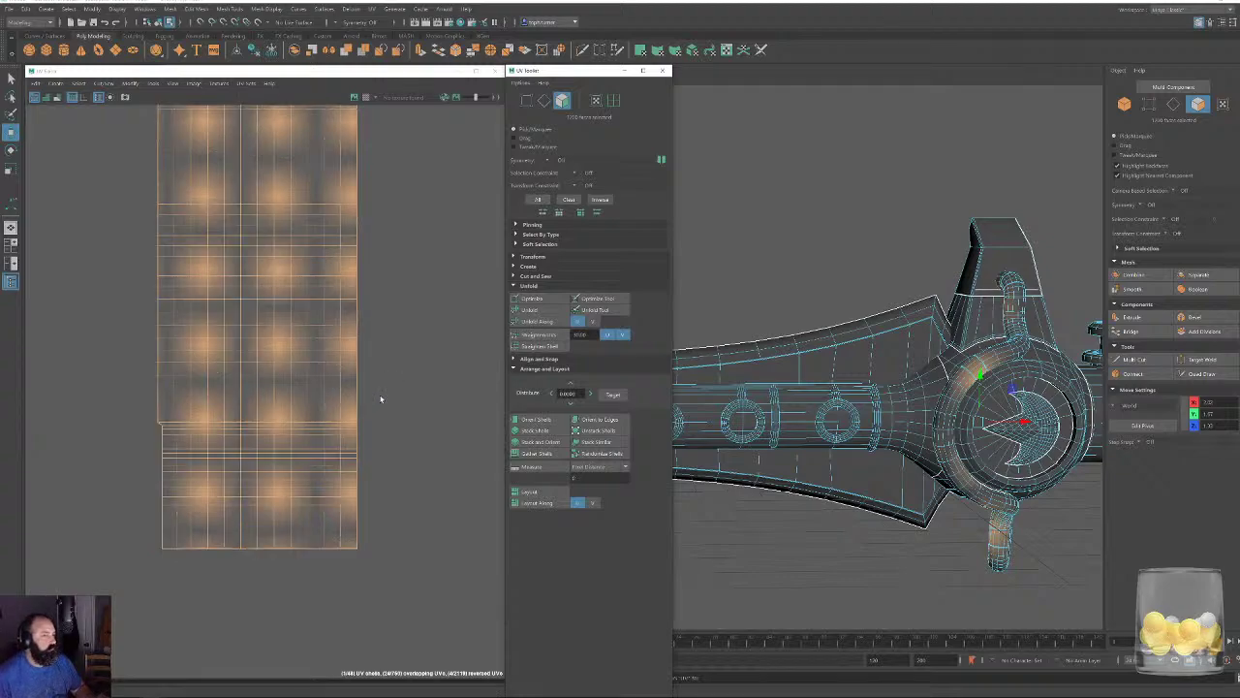
Select the faces at the strip shell's lower end and shift them slightly downward.
click(198, 560)
drag(381, 451, 85, 605)
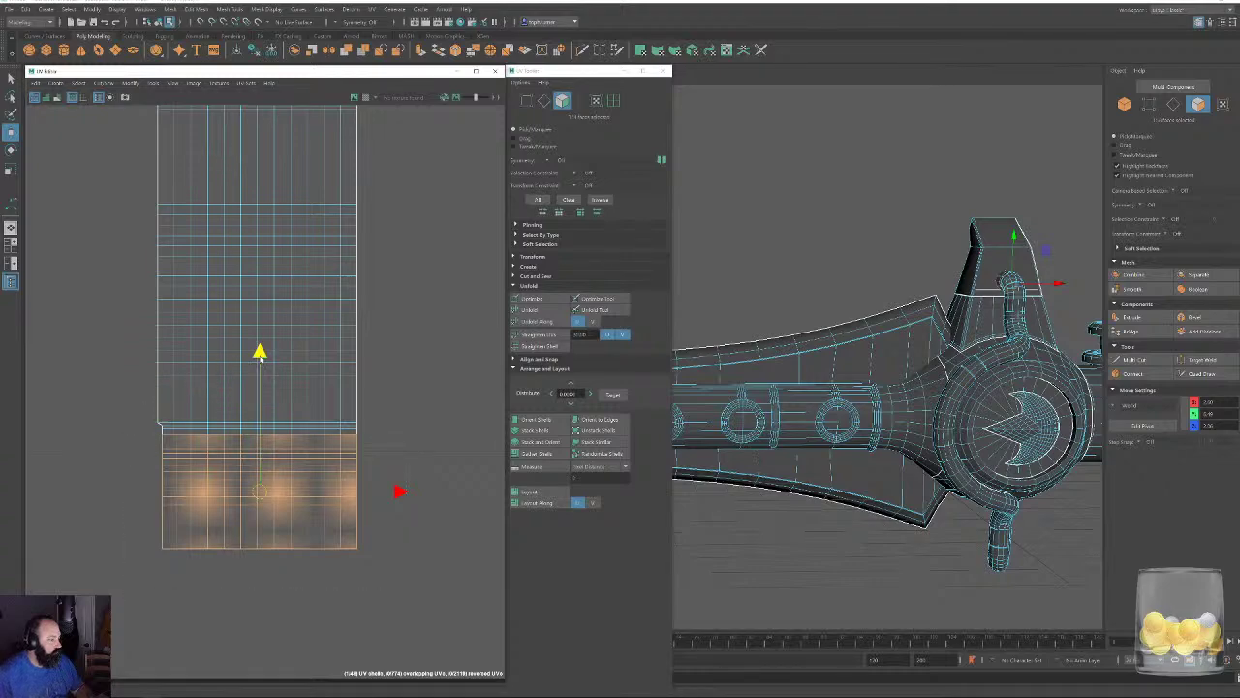
drag(259, 355, 259, 364)
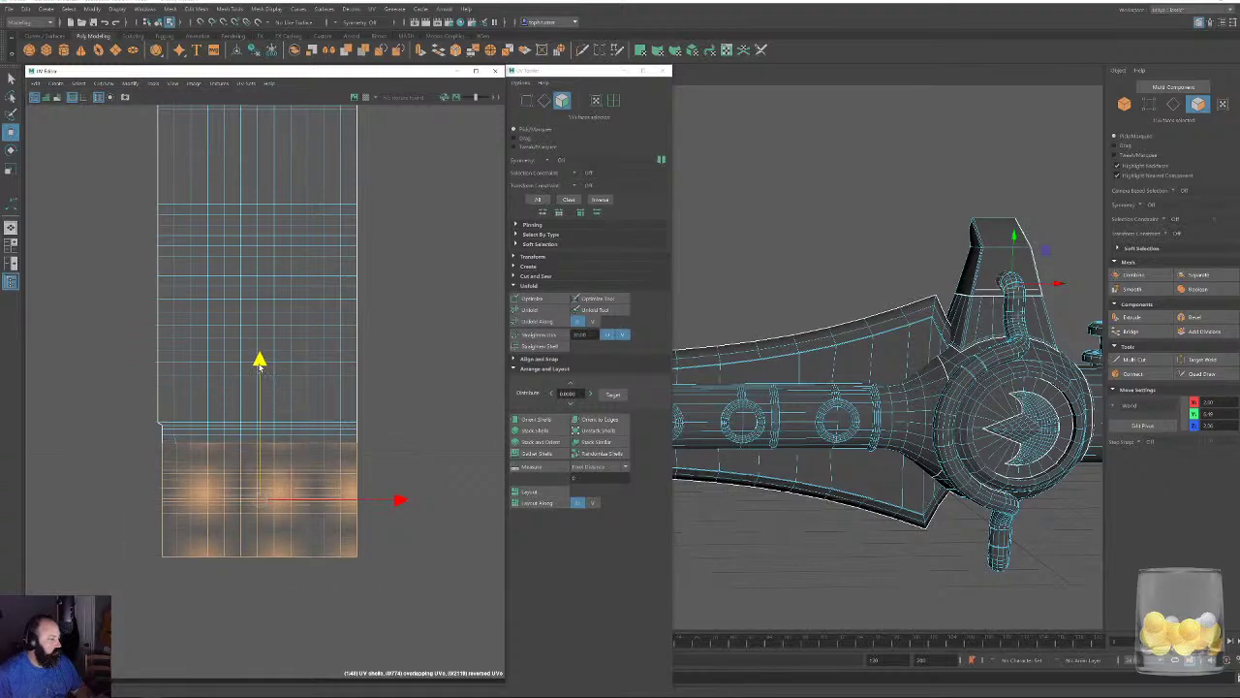
click(107, 434)
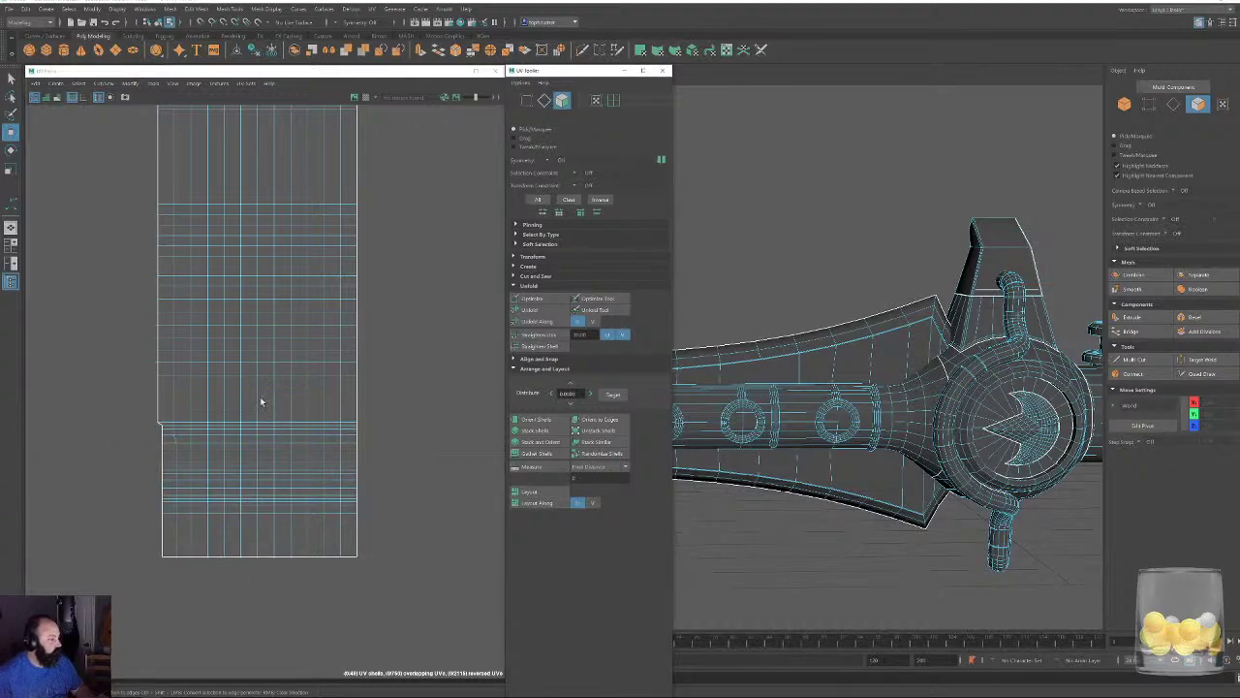
Select the UVs along the strip shell's lower left border and shift them left in line with the border above.
key(F10)
alt+right_drag(159, 398, 204, 495)
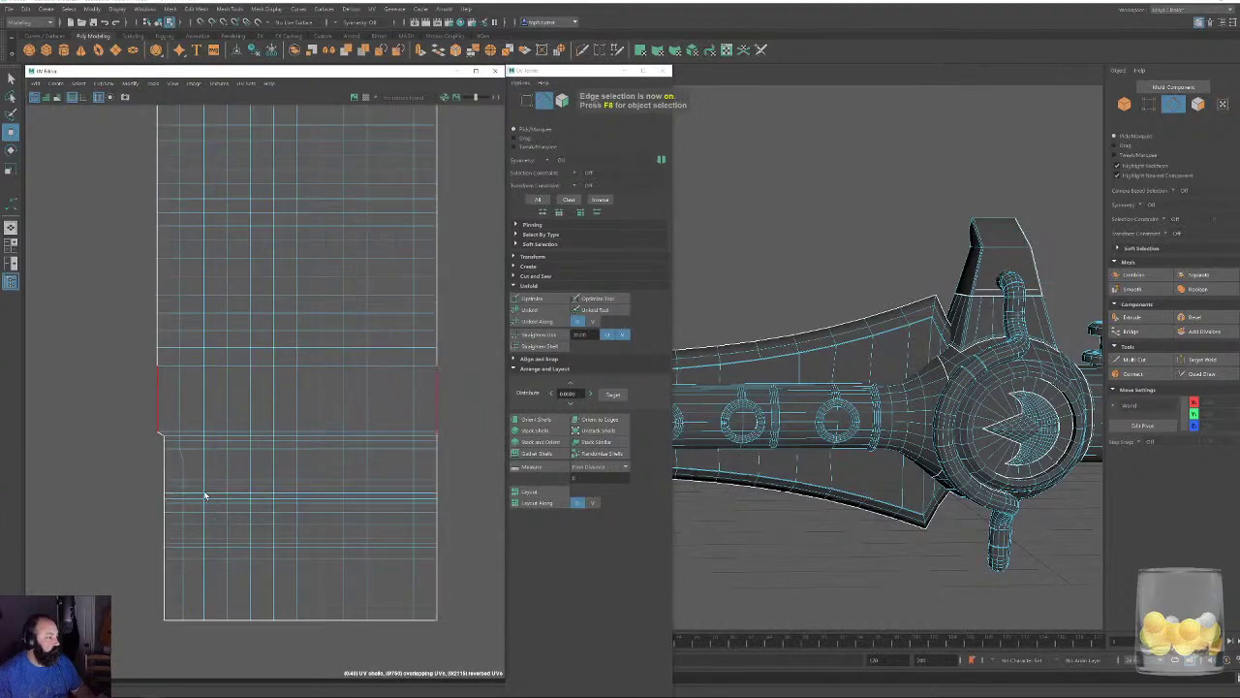
alt+middle_drag(205, 495, 261, 424)
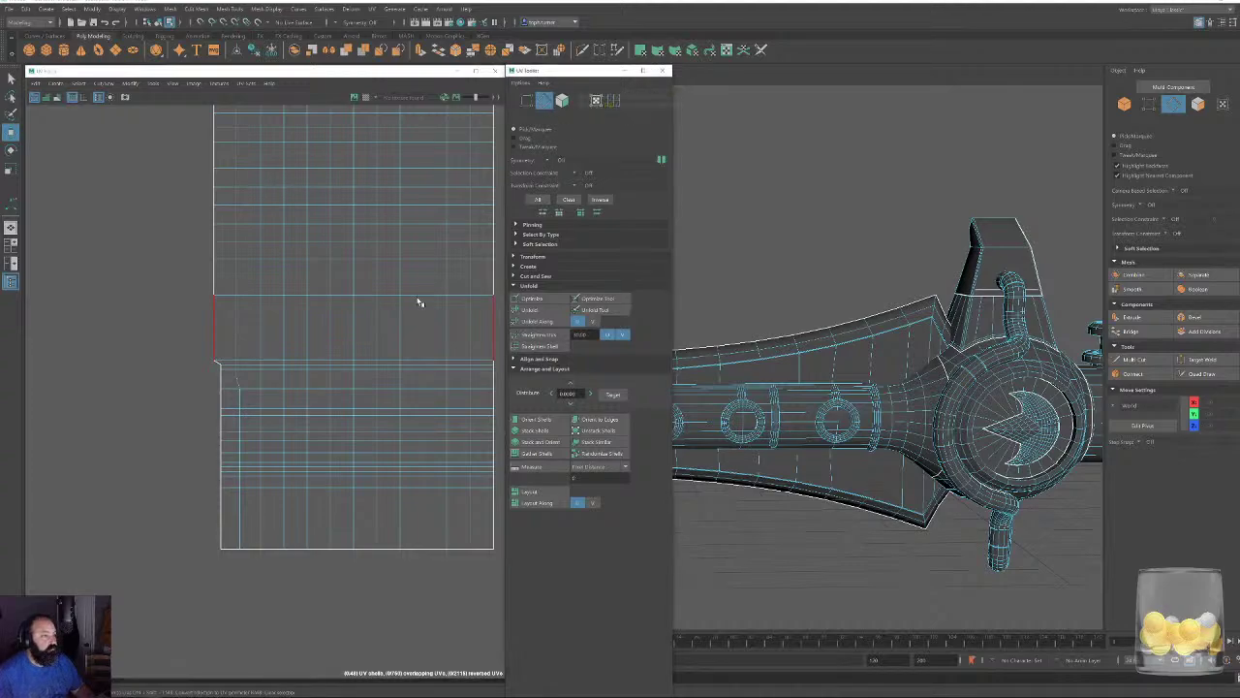
key(F12)
drag(183, 583, 226, 364)
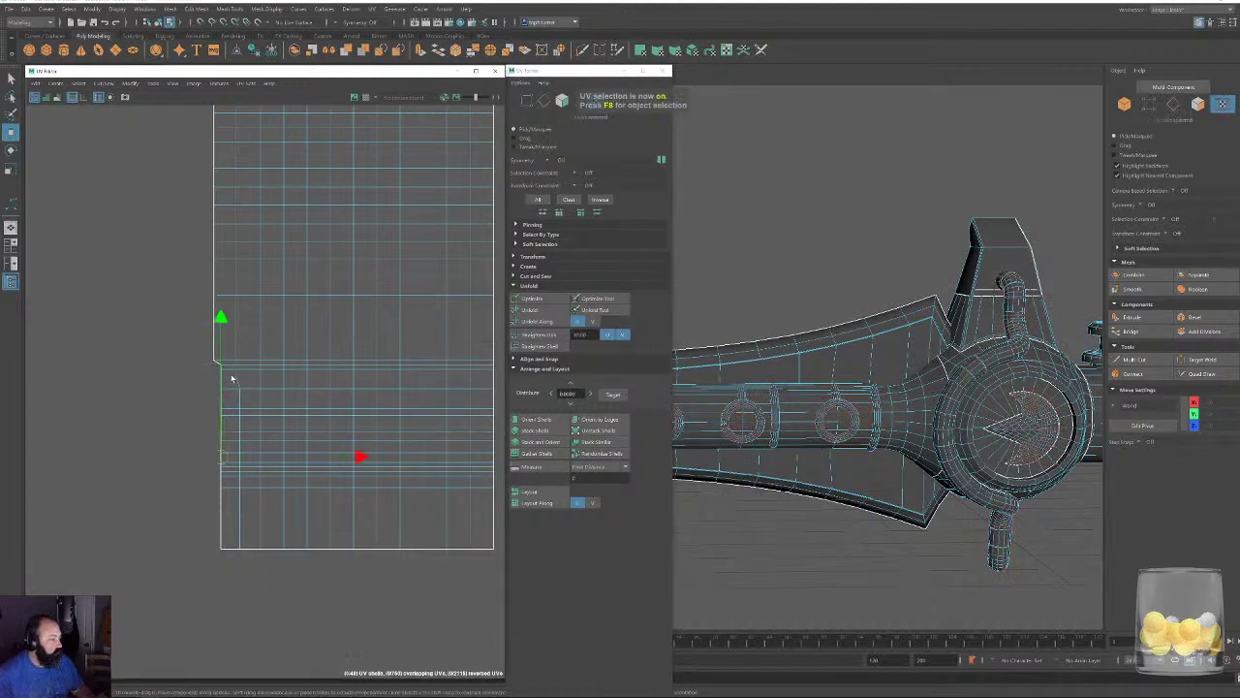
drag(358, 456, 353, 457)
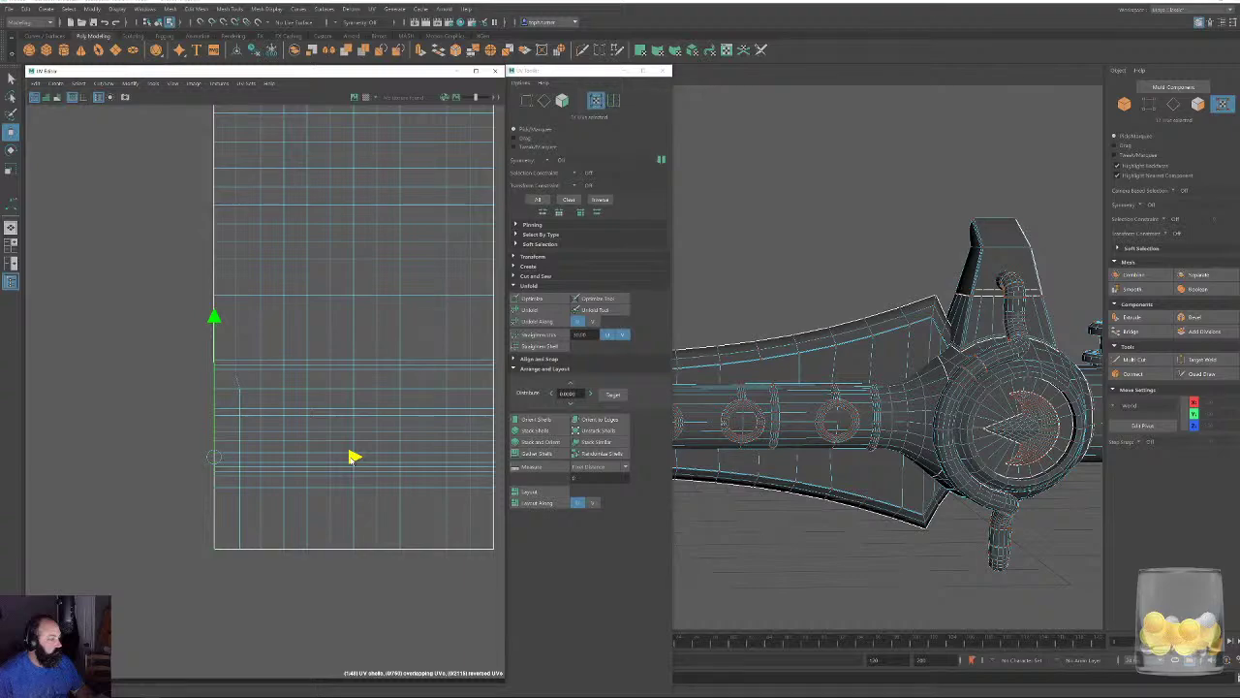
Select the column of UVs just inside the strip shell's lower left border and nudge it slightly left.
drag(232, 577, 250, 387)
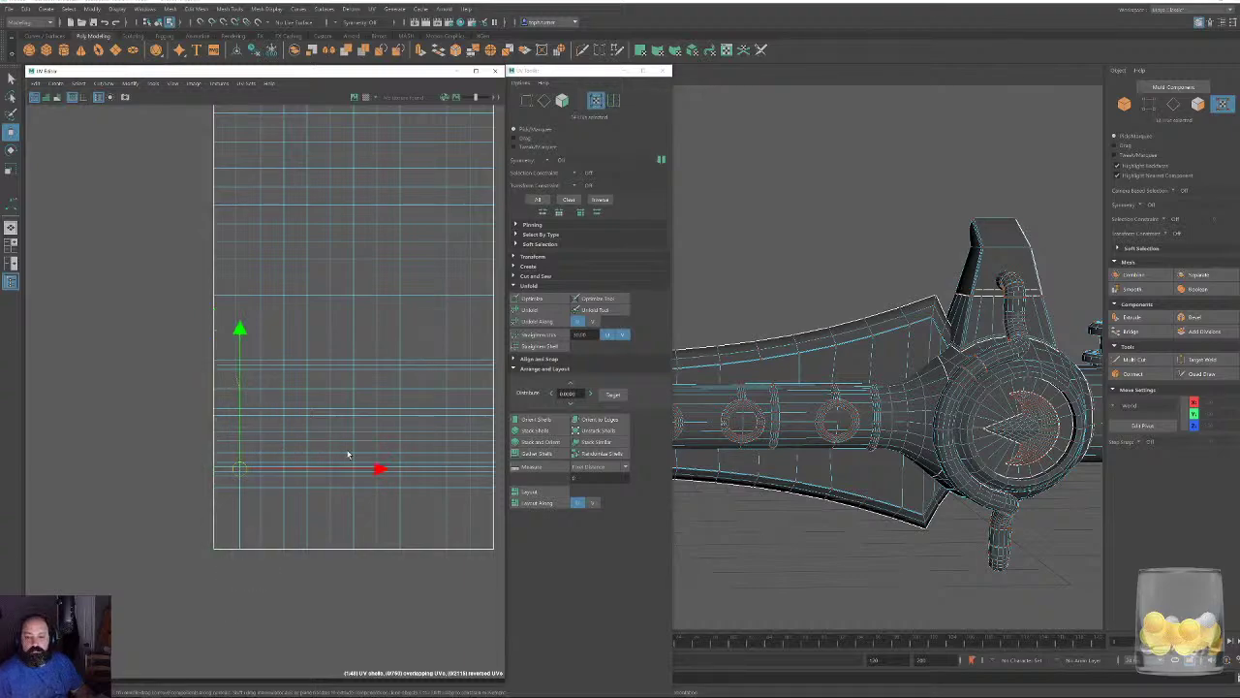
drag(380, 468, 377, 468)
alt+middle_drag(380, 437, 260, 536)
alt+right_drag(363, 398, 264, 238)
alt+middle_drag(264, 238, 241, 678)
alt+right_drag(307, 581, 4, 282)
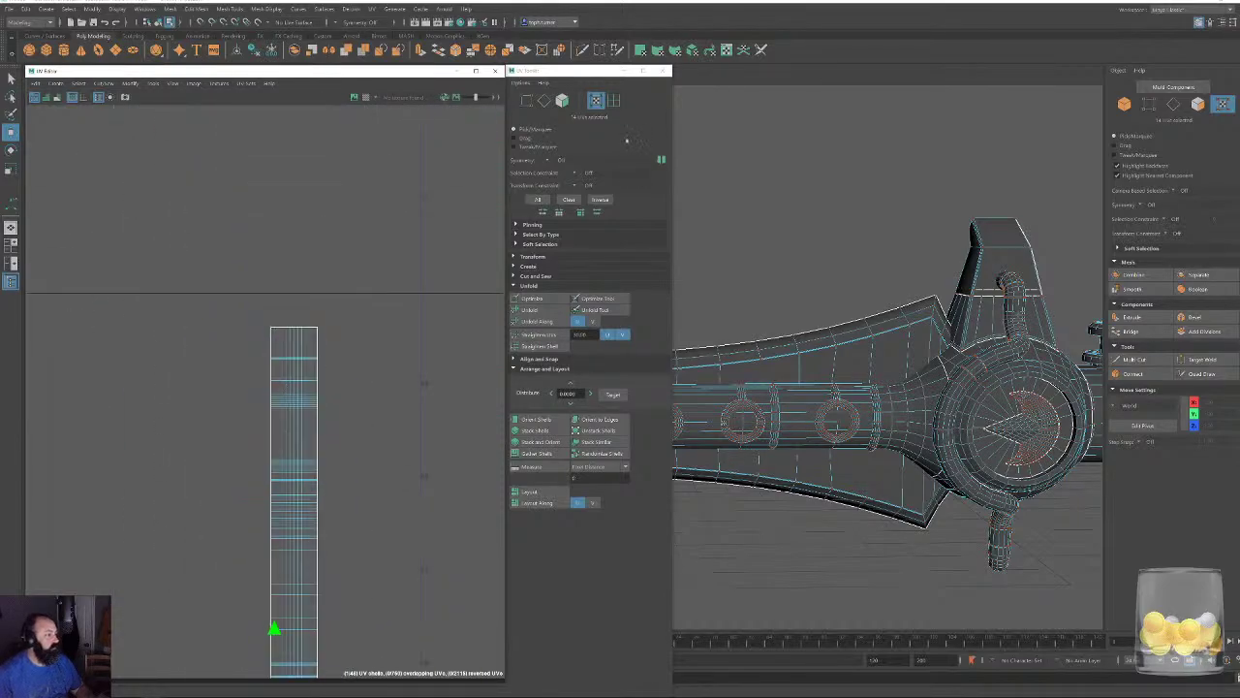
Select the straightened strip shell by its faces and move it above the UV tile, beside the square grid shell.
click(564, 101)
alt+right_drag(374, 397, 291, 377)
alt+middle_drag(385, 493, 324, 349)
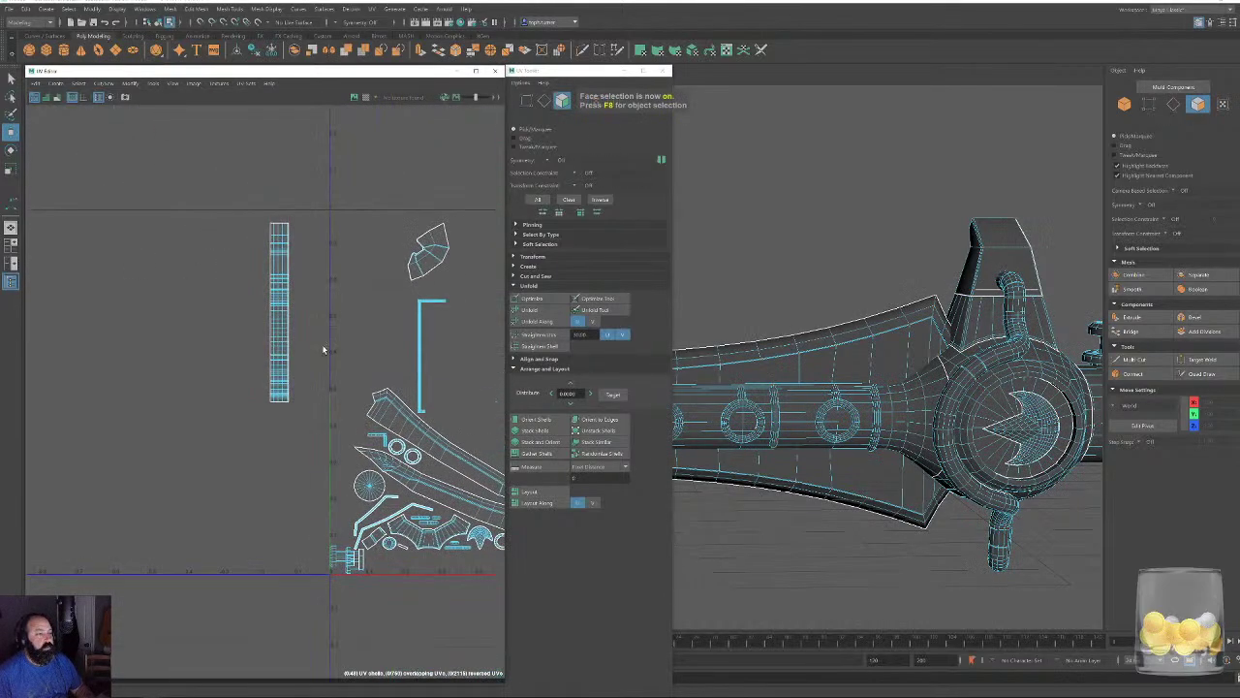
alt+right_drag(323, 348, 213, 264)
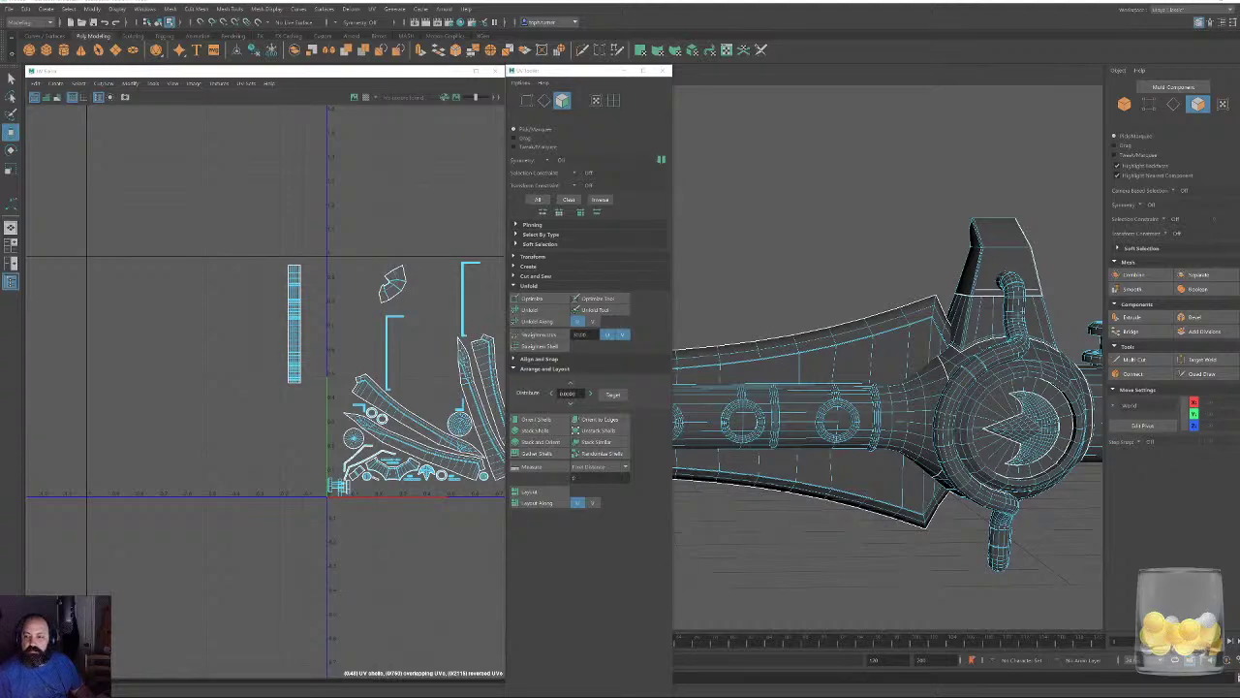
alt+middle_drag(349, 316, 104, 264)
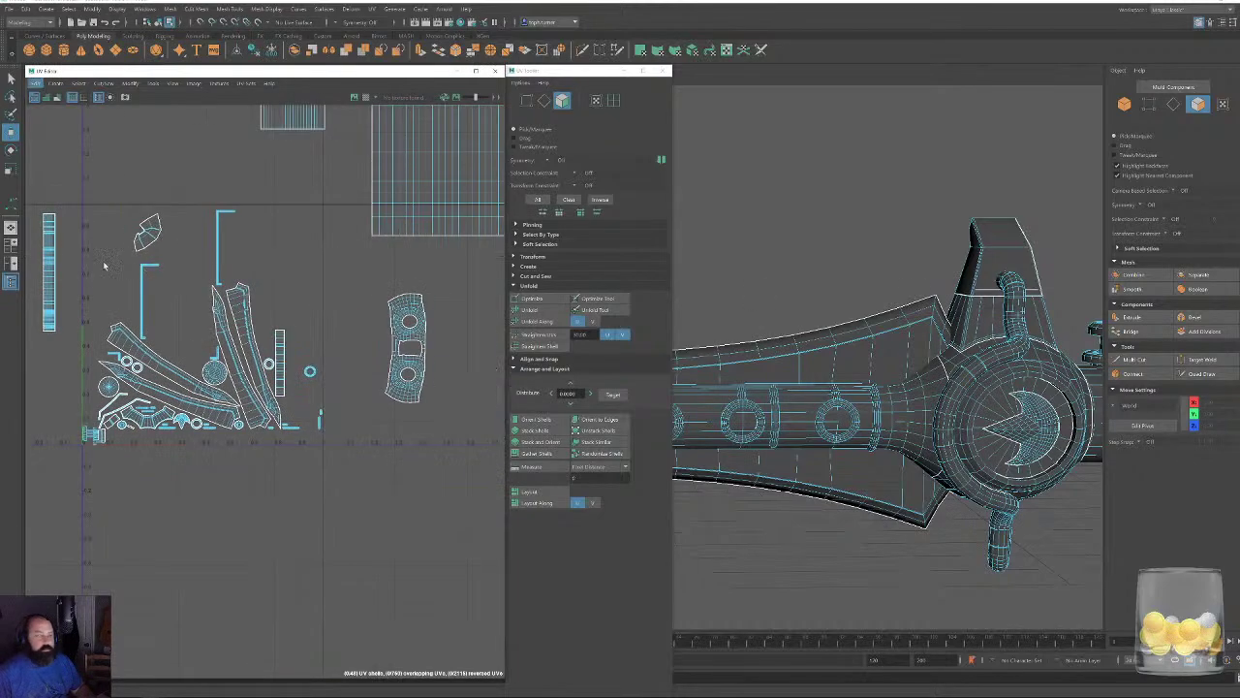
click(48, 242)
drag(48, 271, 231, 83)
Select the short ladder-like strip shell and move it above the tile, between the square and the large rectangular grid shells.
alt+right_drag(201, 259, 411, 424)
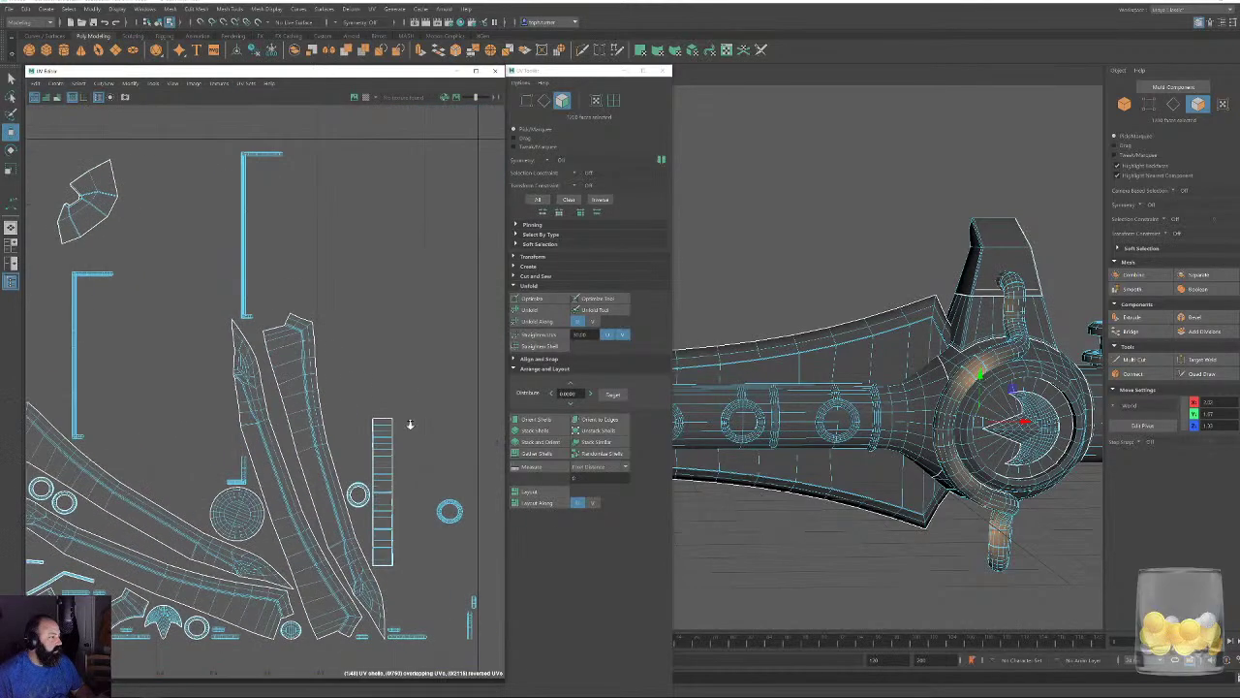
scroll(368, 387, up, 5)
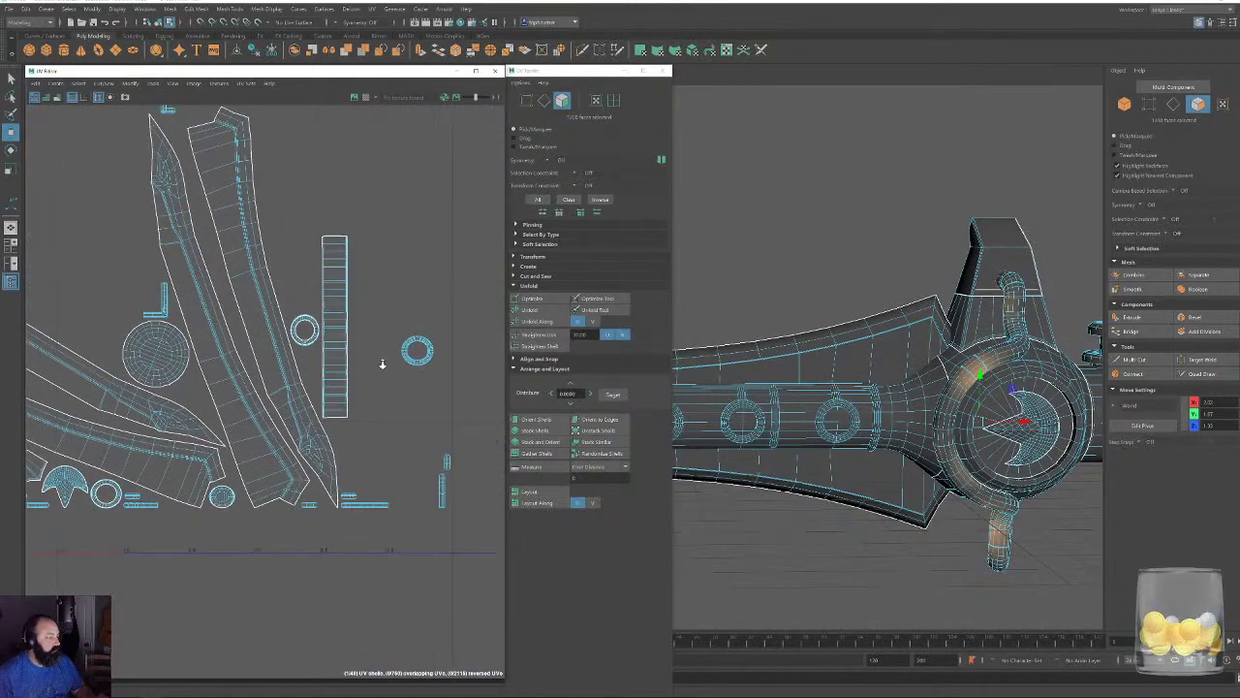
click(303, 344)
scroll(303, 344, down, 6)
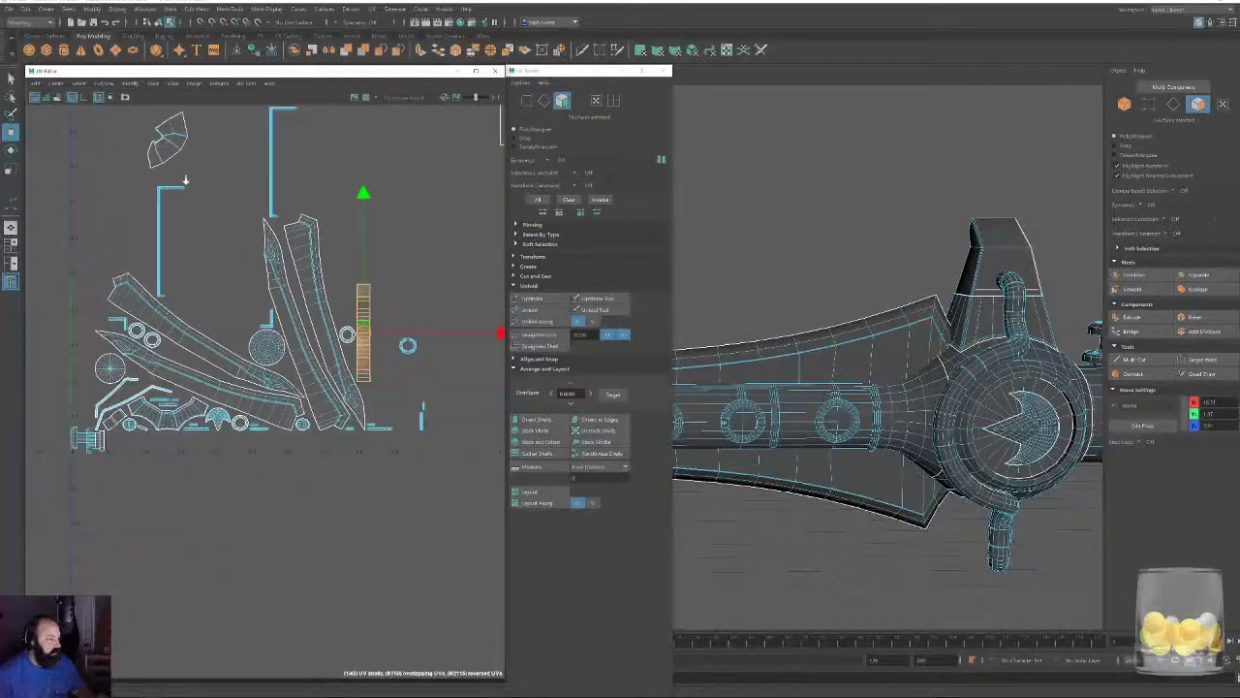
drag(360, 494, 409, 222)
alt+right_drag(440, 327, 455, 374)
alt+middle_drag(415, 286, 239, 336)
scroll(304, 198, down, 4)
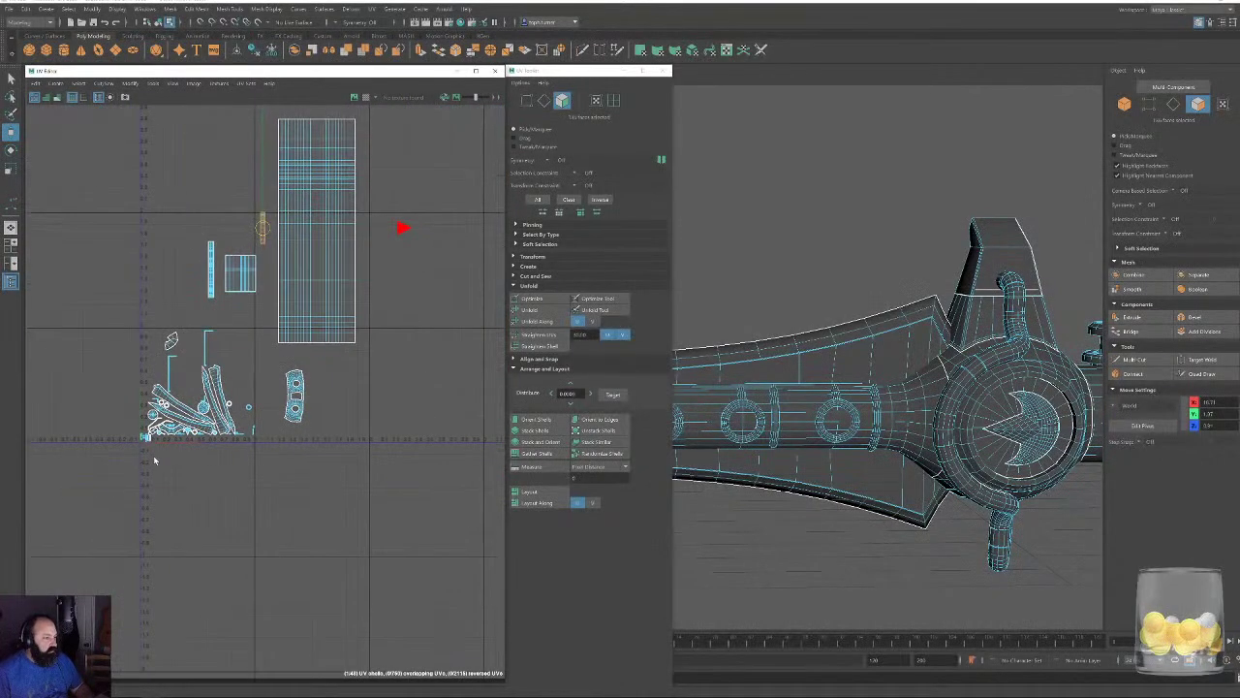
Select the unprocessed shells crowded in the UV tile, try moving them aside, and undo the move.
drag(103, 491, 254, 330)
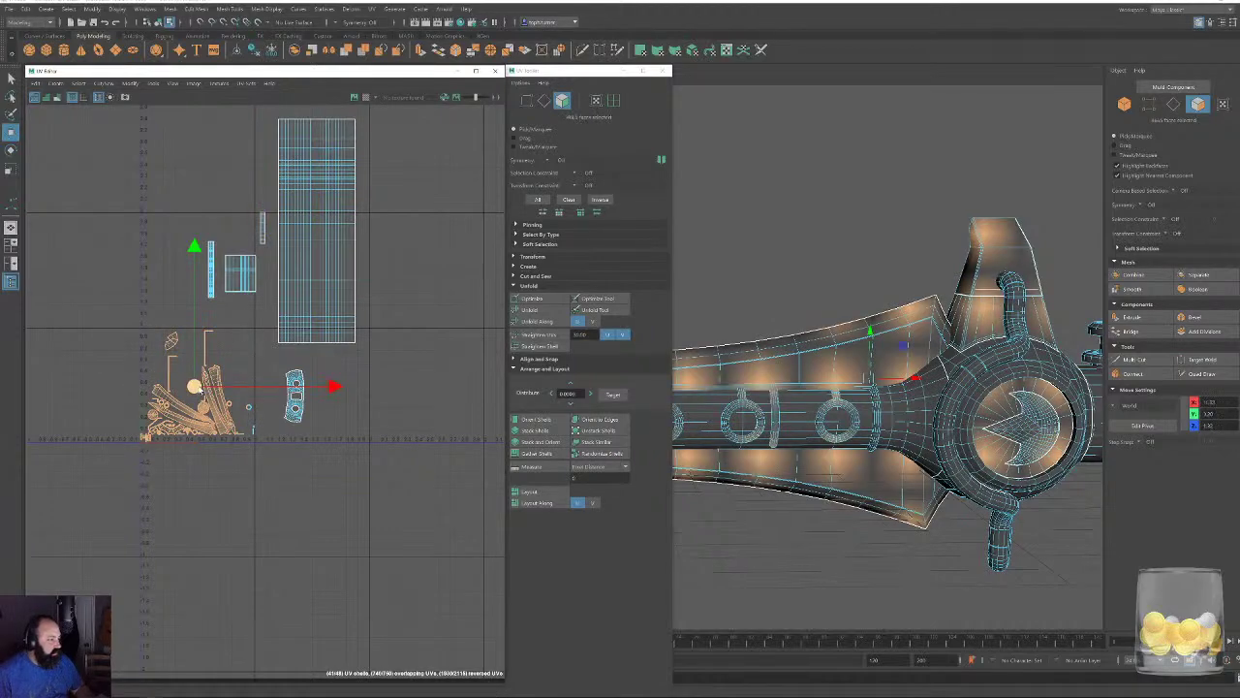
drag(199, 392, 435, 391)
key(ctrl+z)
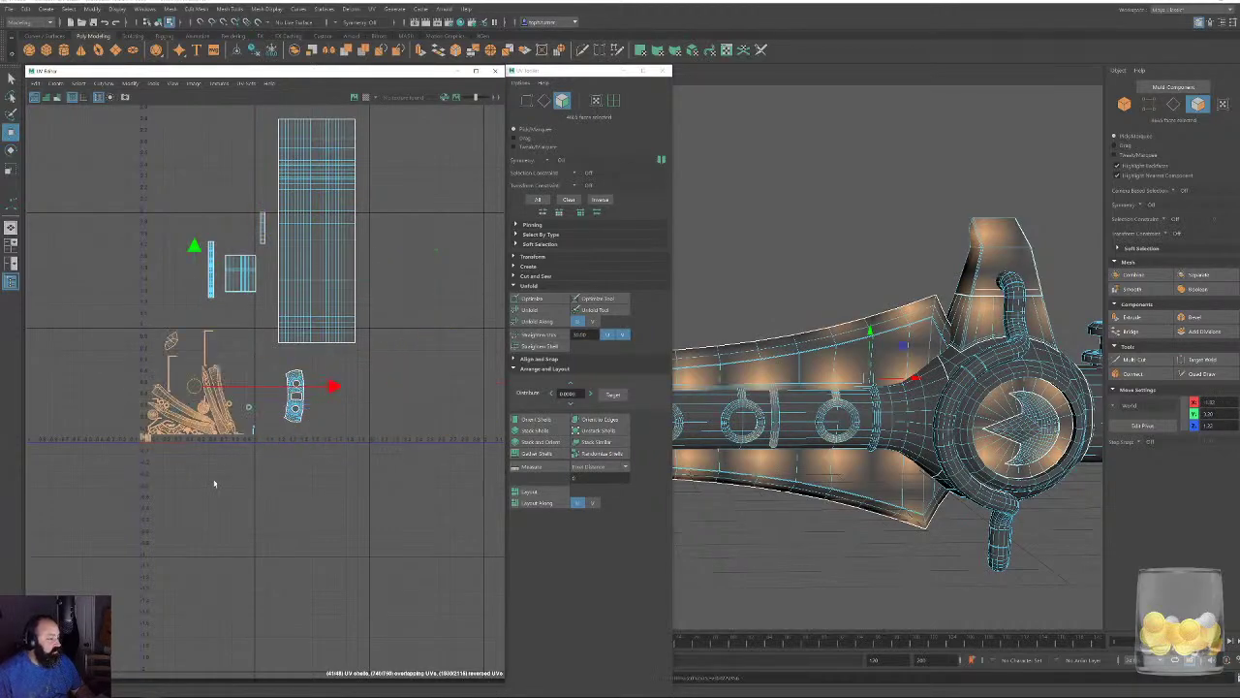
ctrl+drag(111, 480, 350, 360)
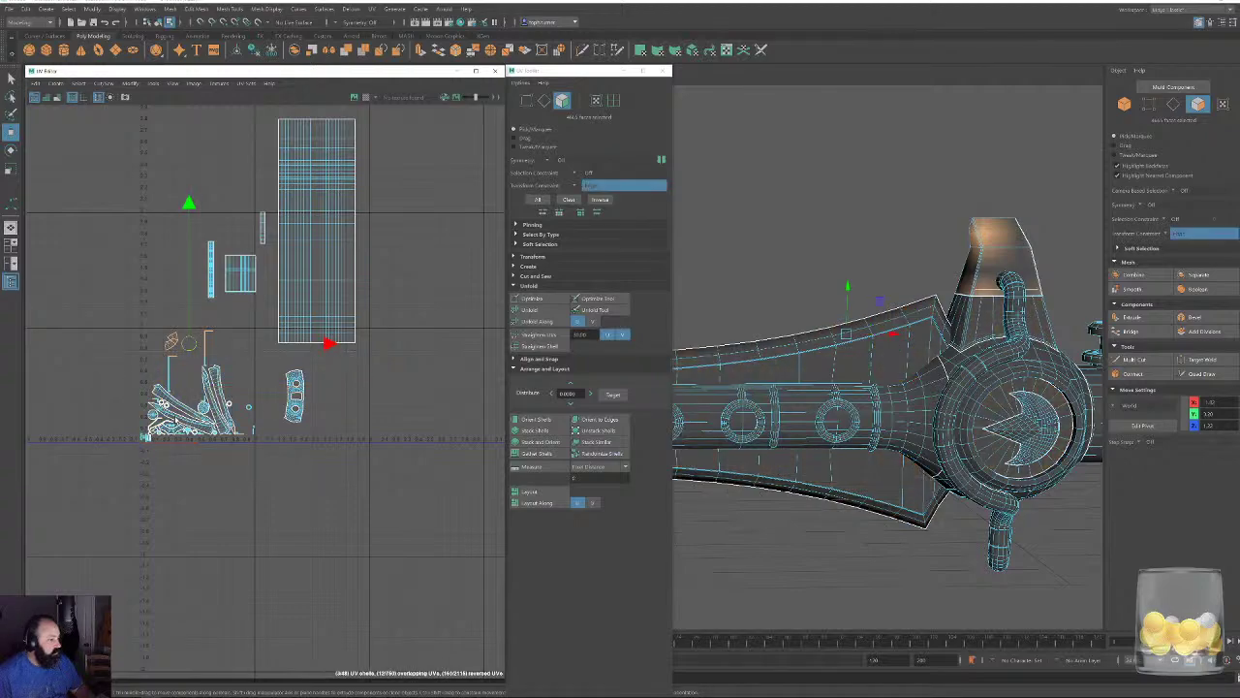
key(ctrl+z)
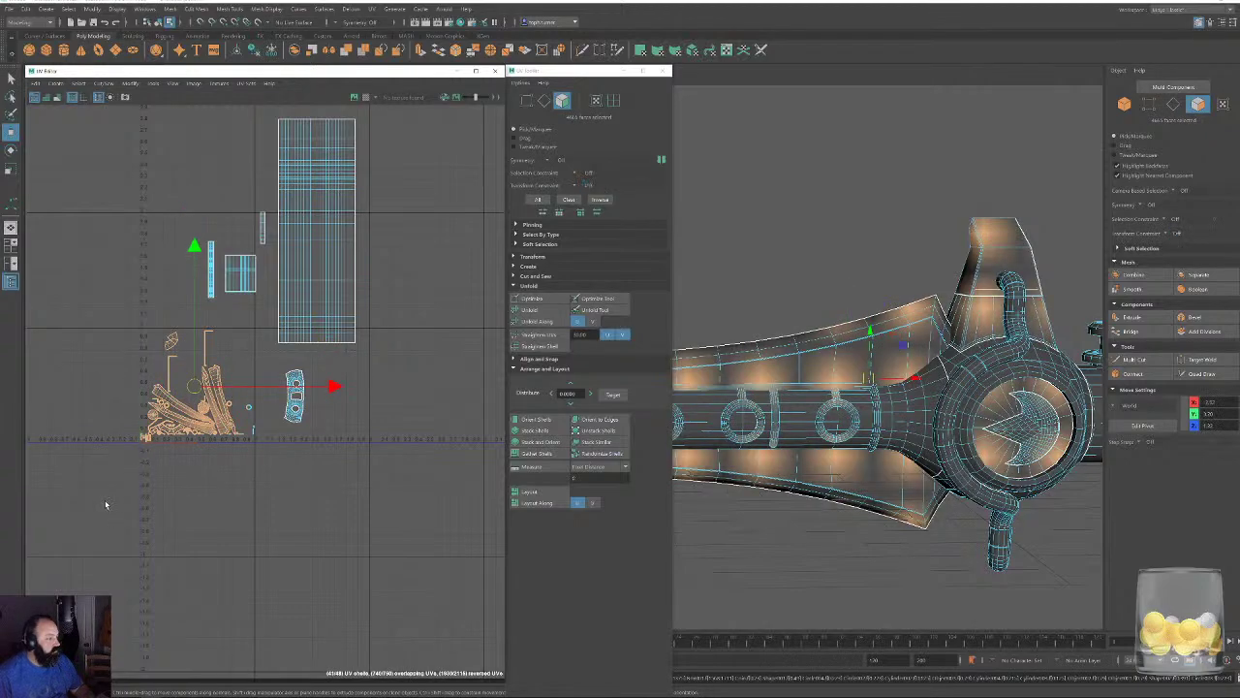
ctrl+drag(106, 502, 332, 382)
key(ctrl+z)
ctrl+drag(114, 470, 360, 373)
key(ctrl+z)
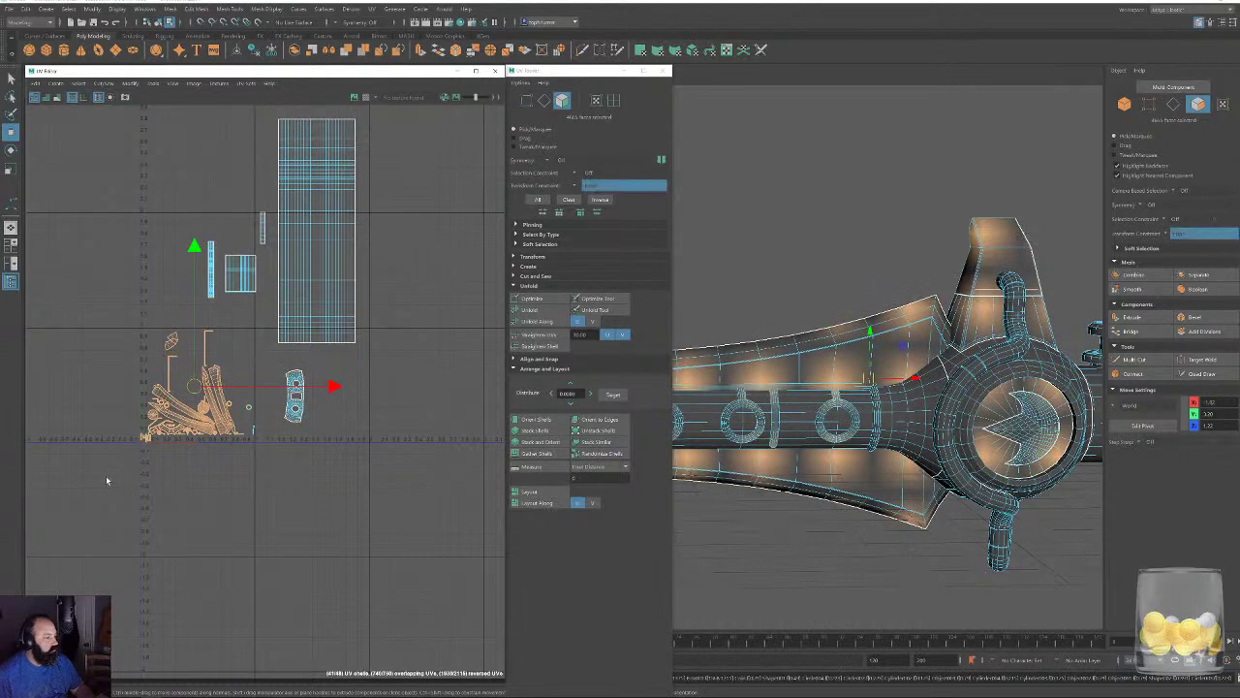
Move the unprocessed shells well right of the UV tile, and pack the straightened grid and strip shells into the tile with Layout.
drag(222, 385, 481, 365)
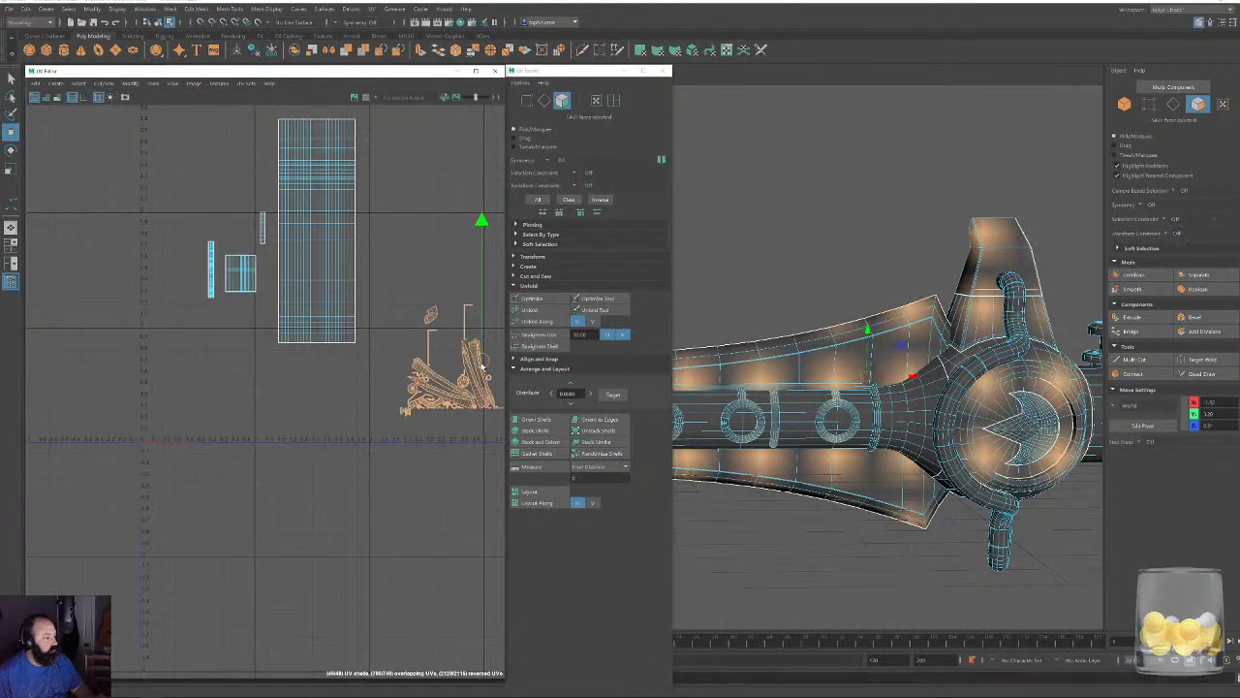
drag(121, 373, 359, 117)
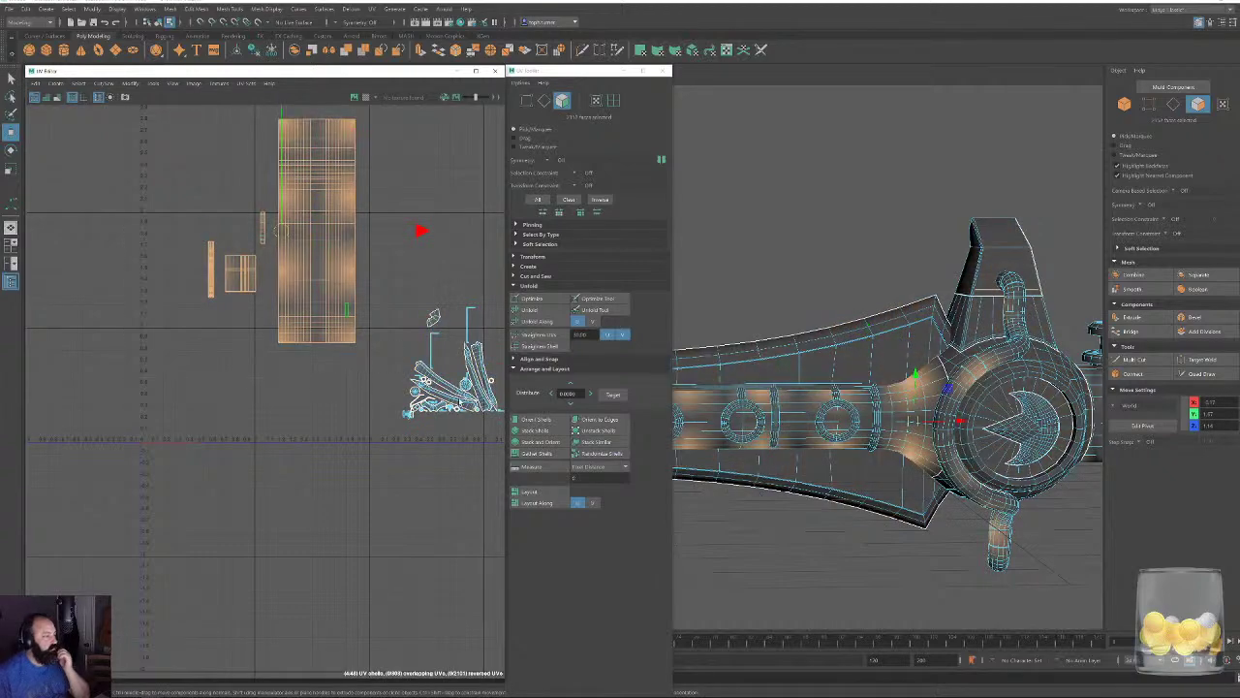
click(531, 491)
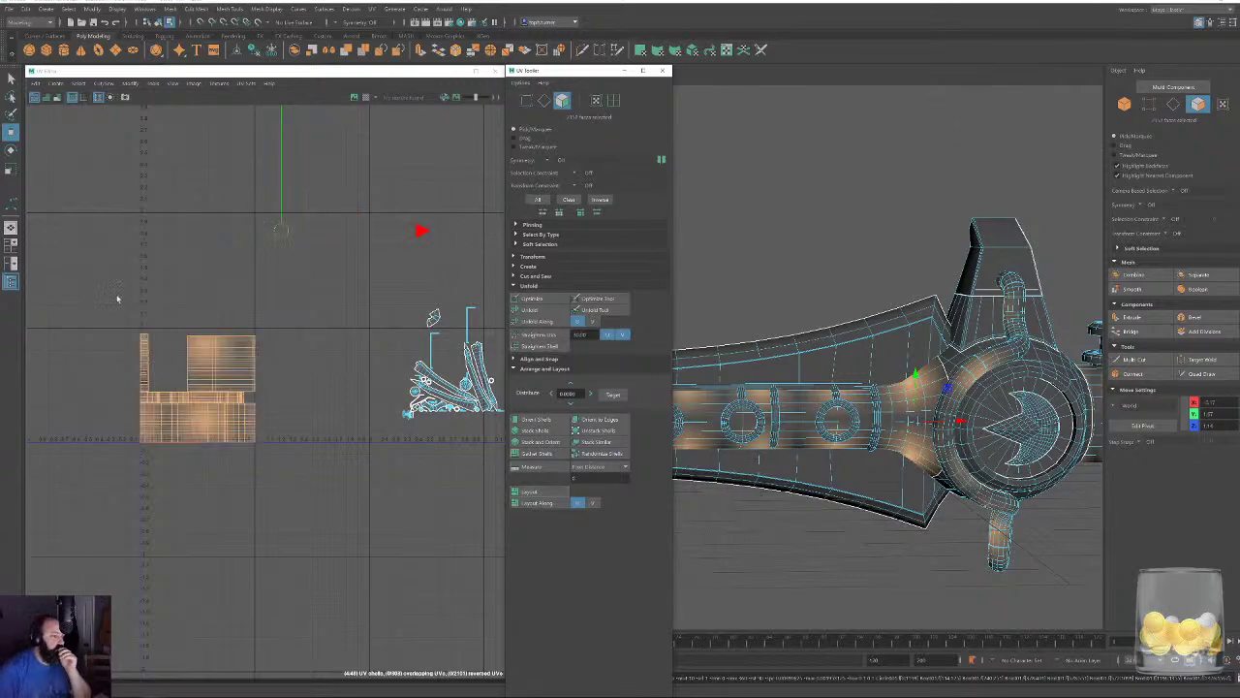
Move the small and large disc shells out of the cluster, side by side into the empty space at its upper right.
alt+right_drag(310, 331, 362, 594)
alt+middle_drag(474, 471, 119, 448)
alt+right_drag(267, 444, 332, 575)
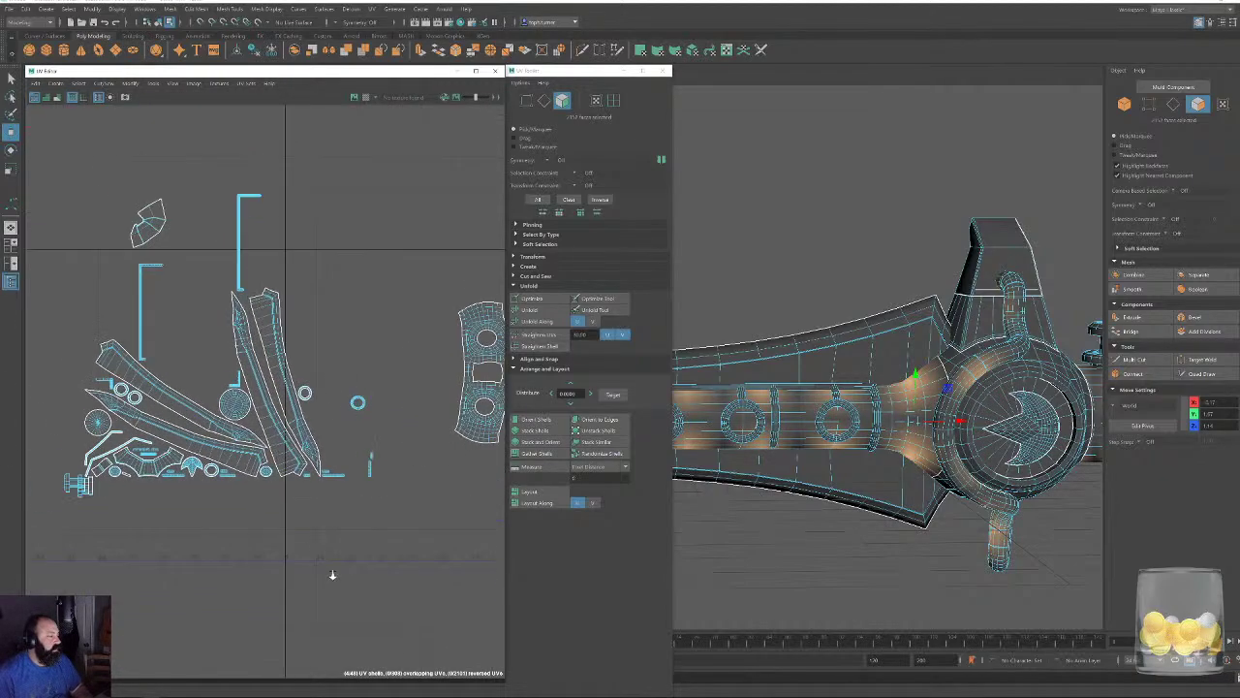
scroll(329, 571, up, 1)
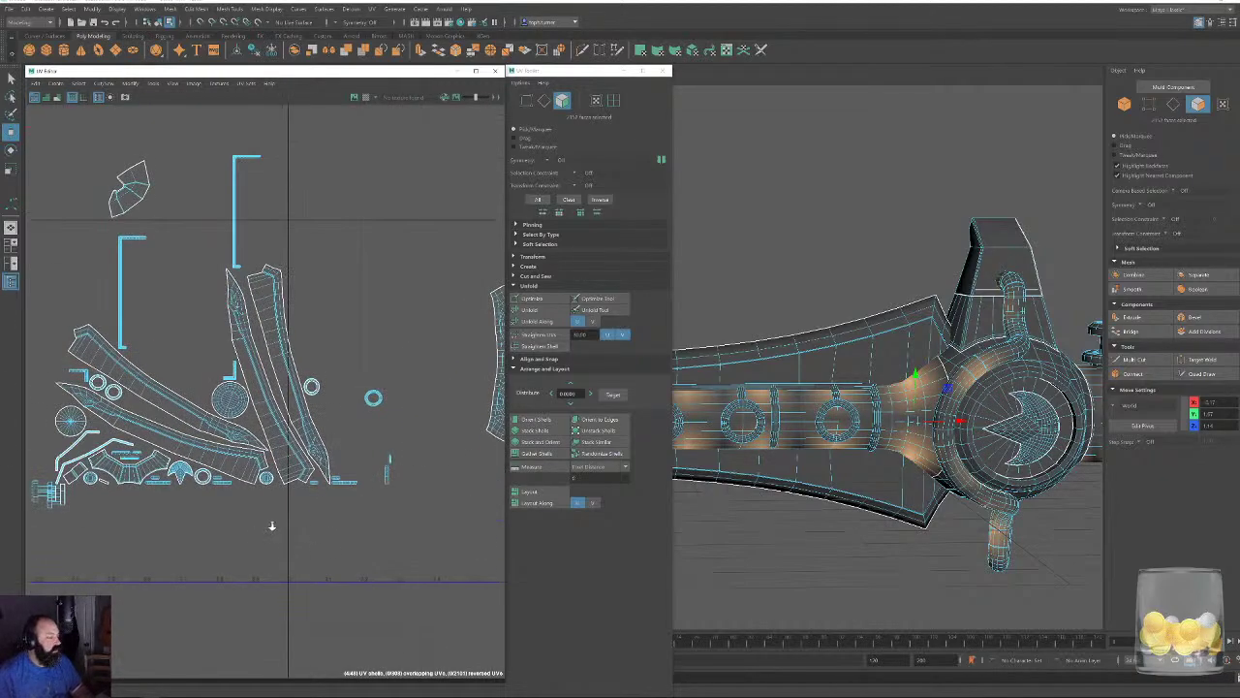
scroll(274, 526, up, 1)
alt+middle_drag(254, 489, 388, 497)
double_click(202, 427)
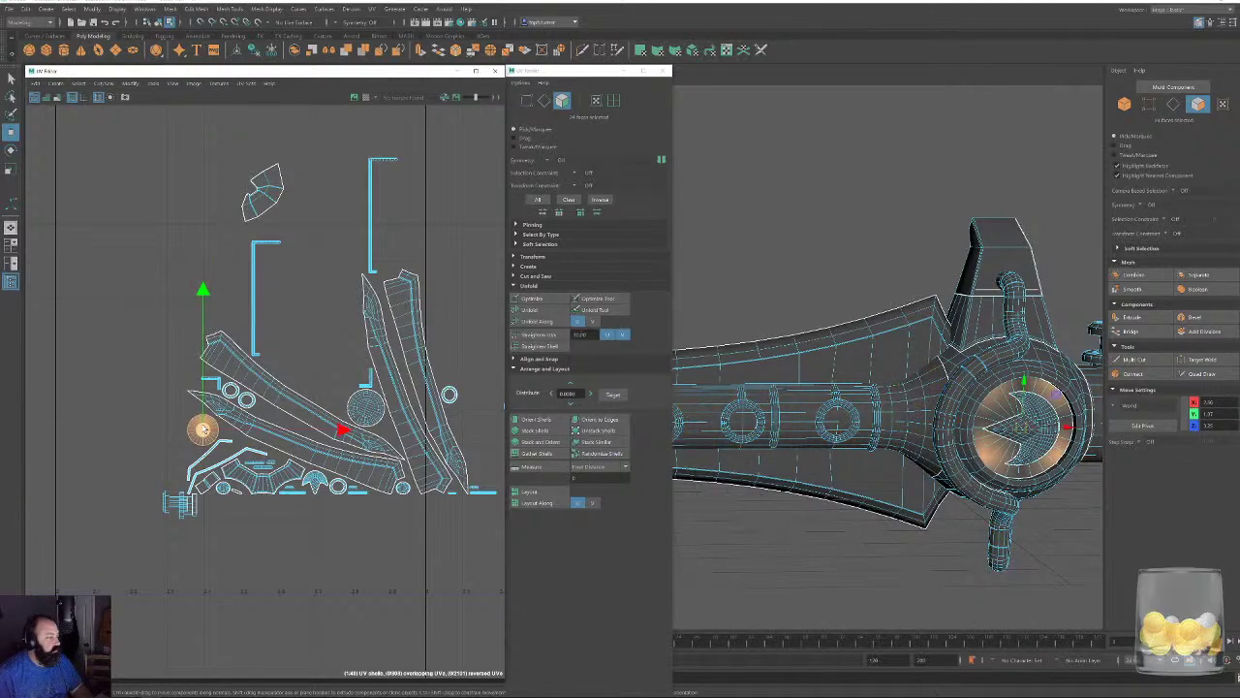
drag(203, 429, 458, 252)
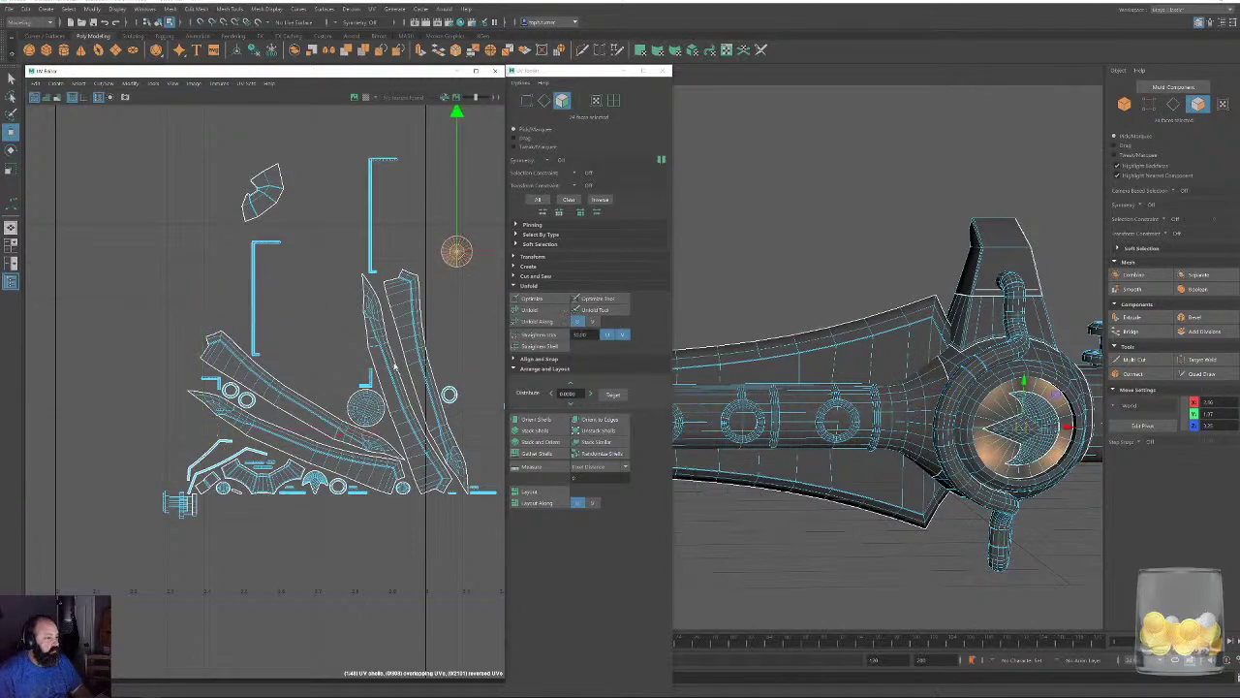
alt+middle_drag(393, 362, 356, 372)
click(319, 415)
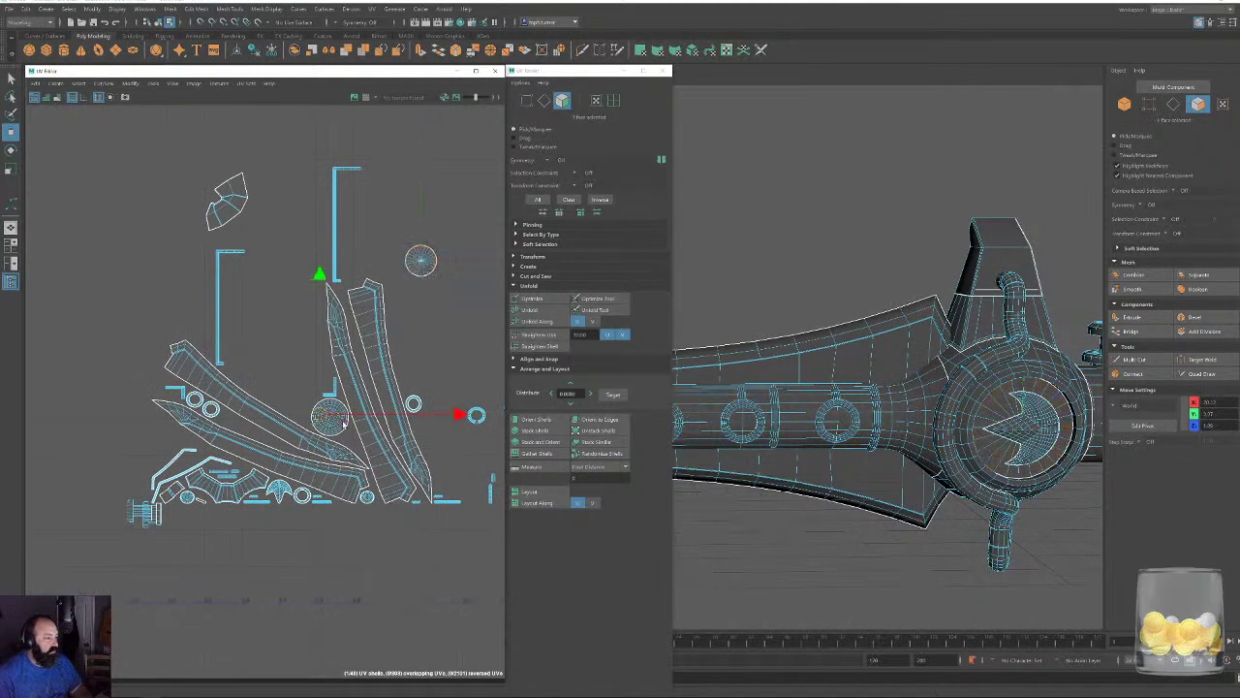
drag(324, 416, 464, 256)
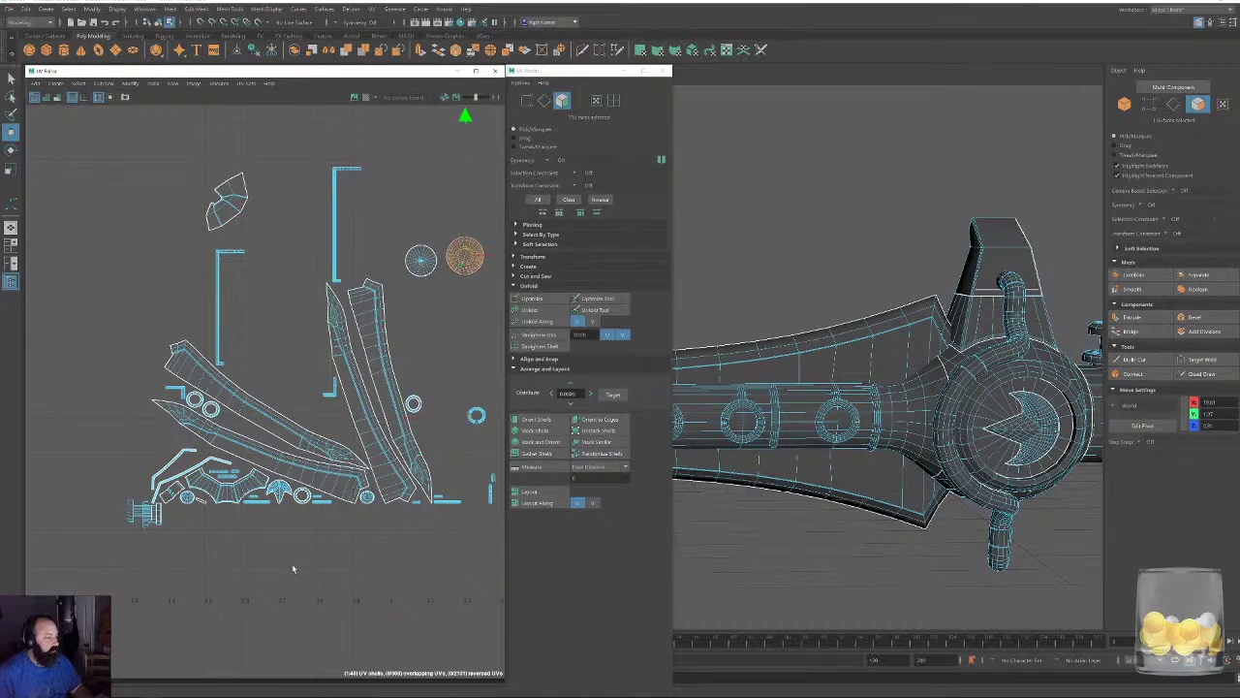
Select the fan-shaped shell at the bottom of the cluster and move it into the empty space below.
click(231, 491)
drag(230, 491, 237, 610)
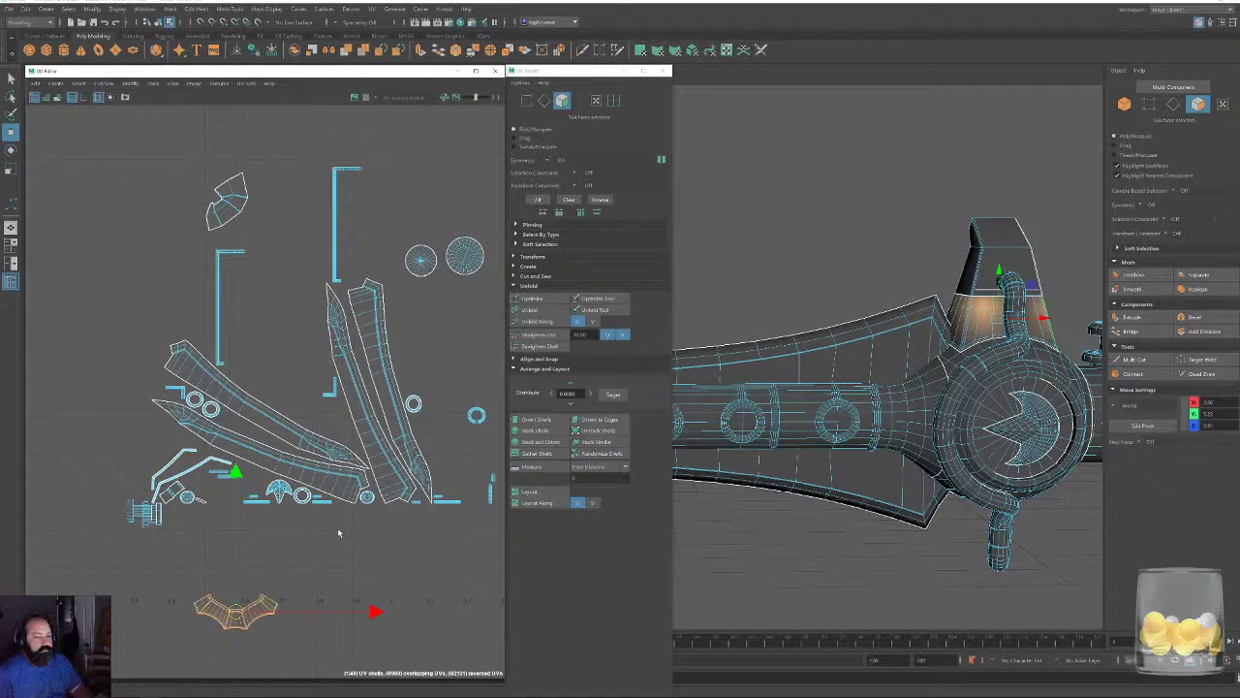
alt+middle_drag(338, 533, 306, 501)
Select the long curved blade shells together and move them above the packed UV tile.
click(279, 415)
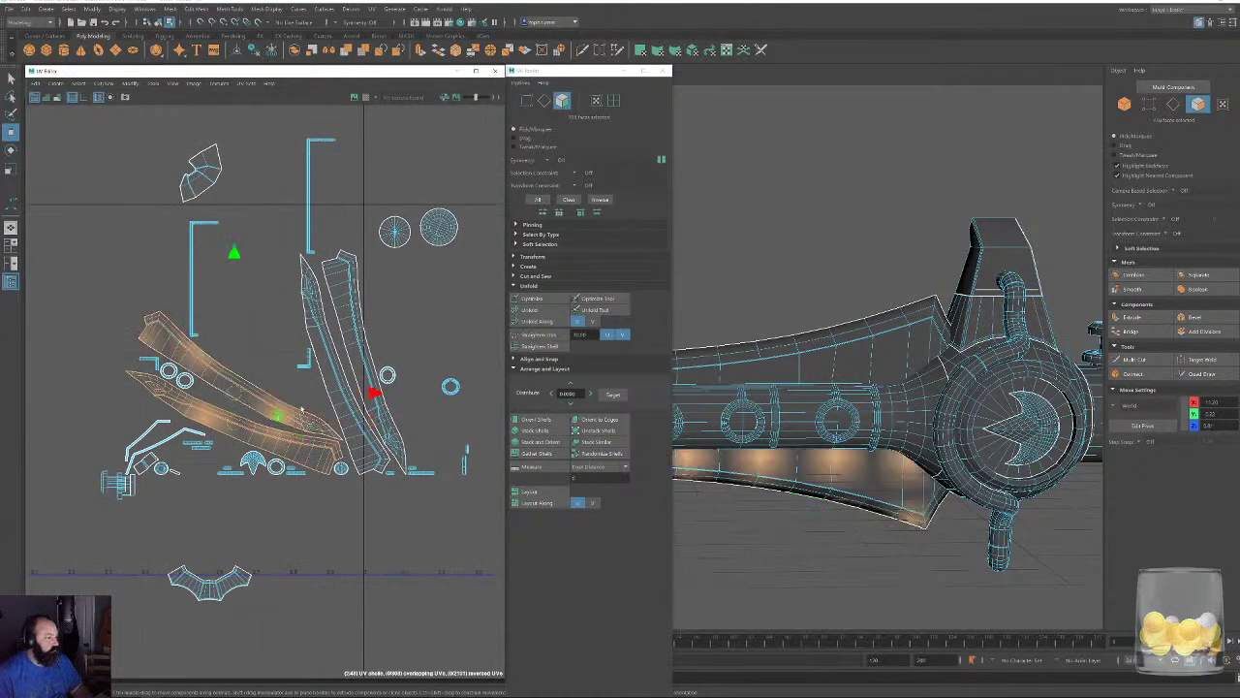
shift+click(351, 353)
scroll(357, 368, down, 4)
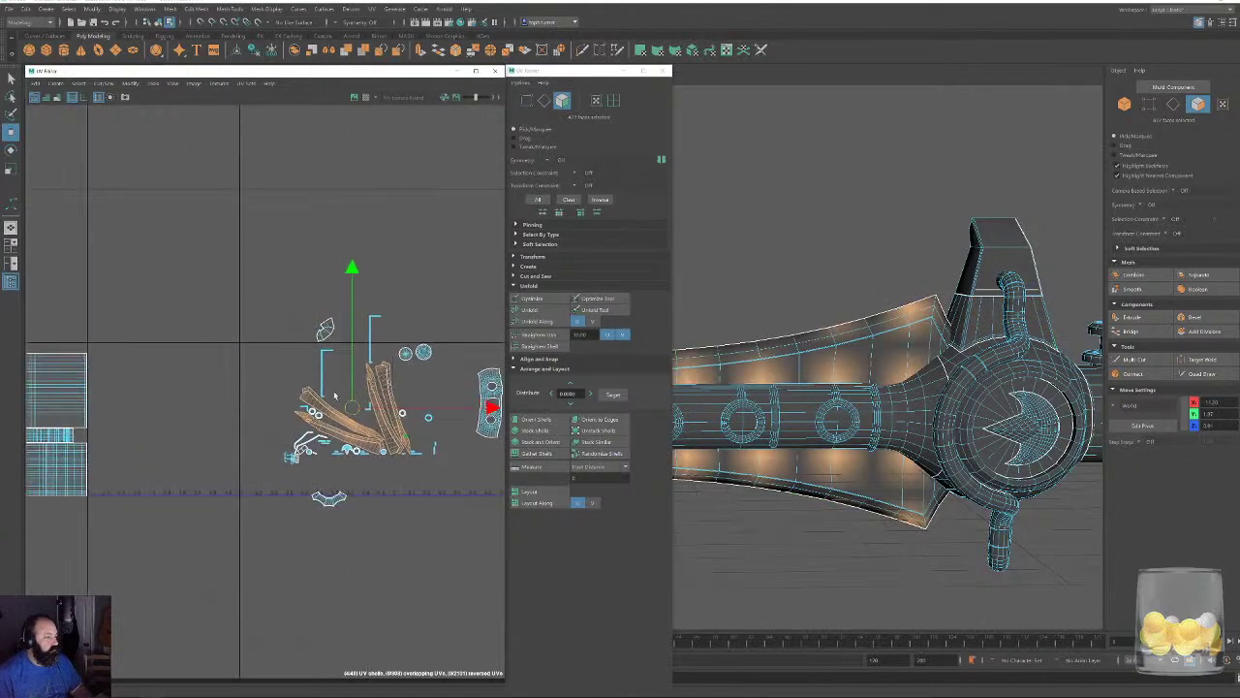
drag(367, 407, 106, 298)
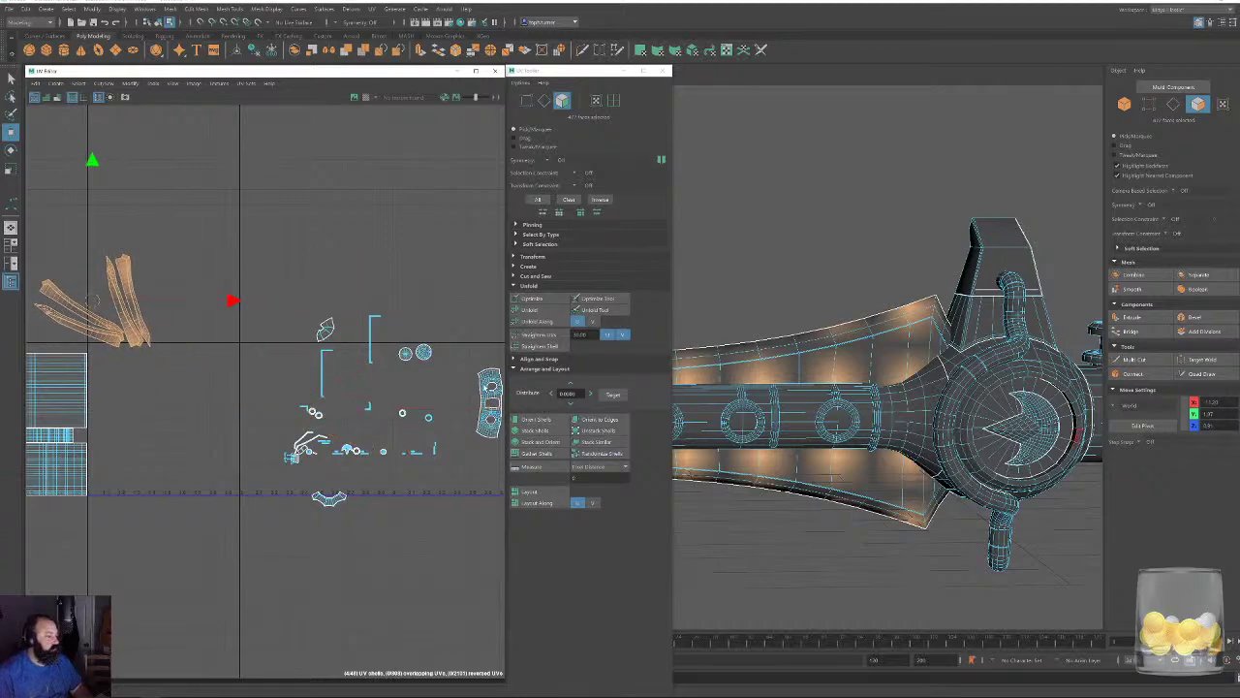
Move the curved shell with round holes beside the blade shells, and the fan-shaped shell just right of the packed tile.
click(486, 380)
drag(485, 380, 164, 278)
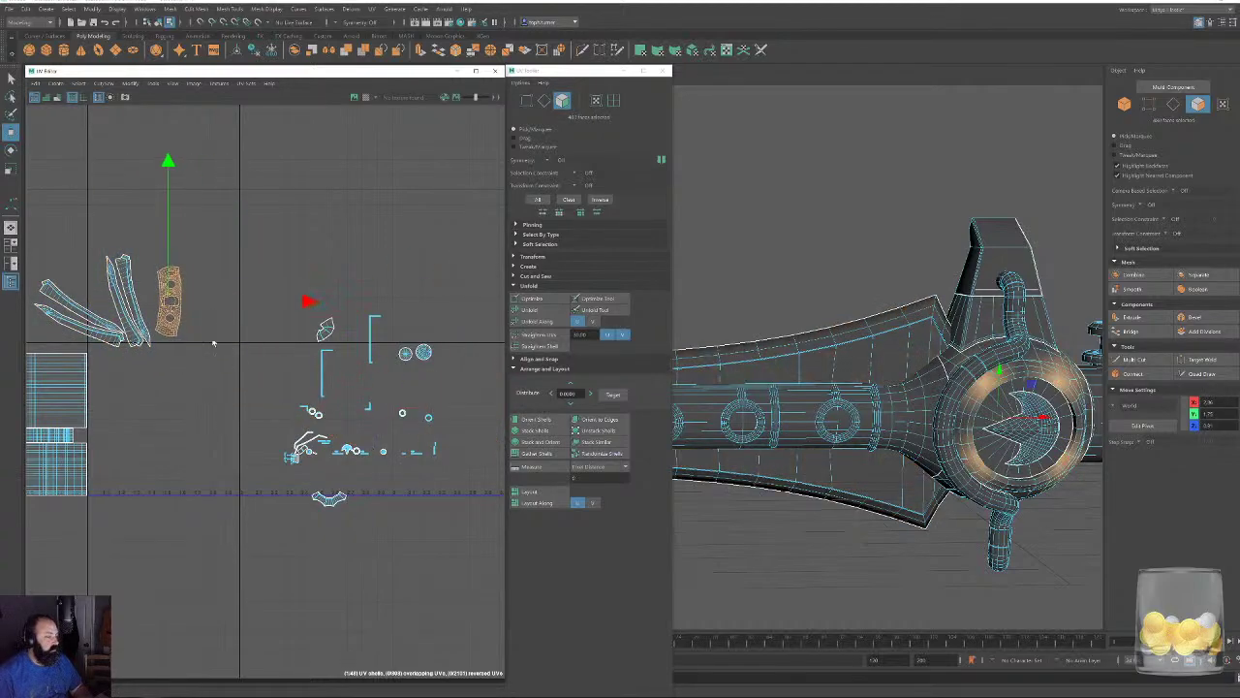
click(314, 499)
drag(309, 501, 107, 376)
Select the larger disc shell and frame its faces on the model to examine which part it belongs to.
click(423, 352)
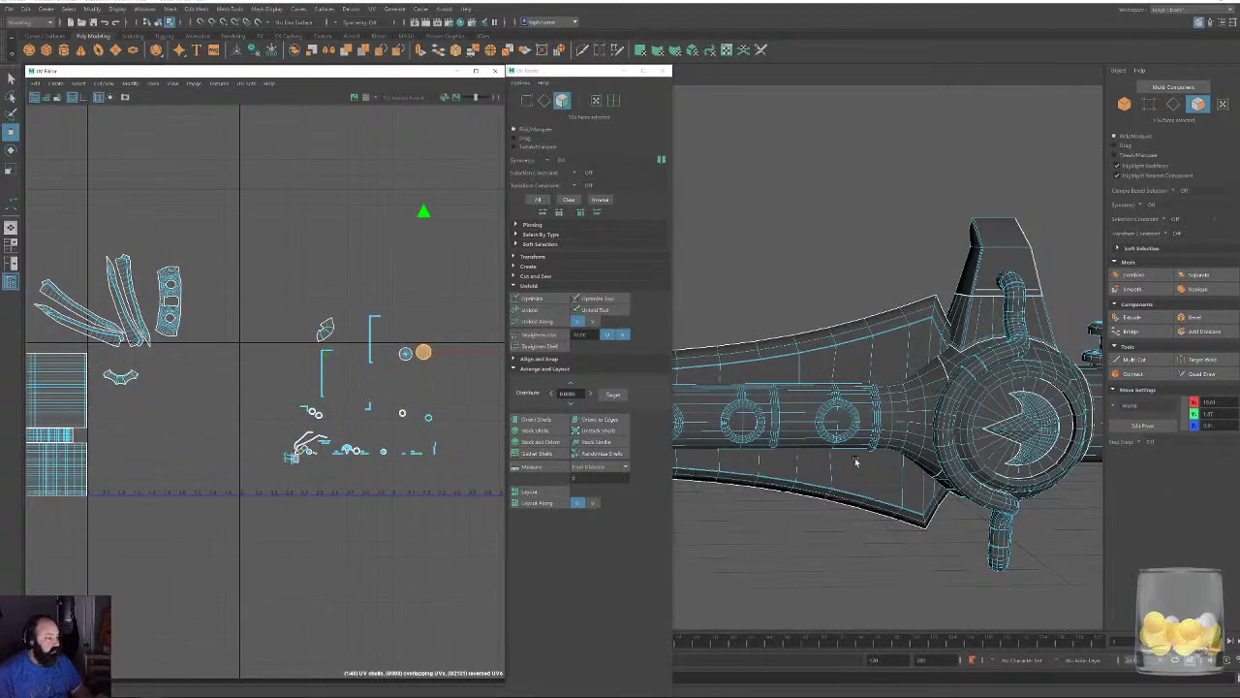
key(f)
alt+drag(861, 307, 781, 316)
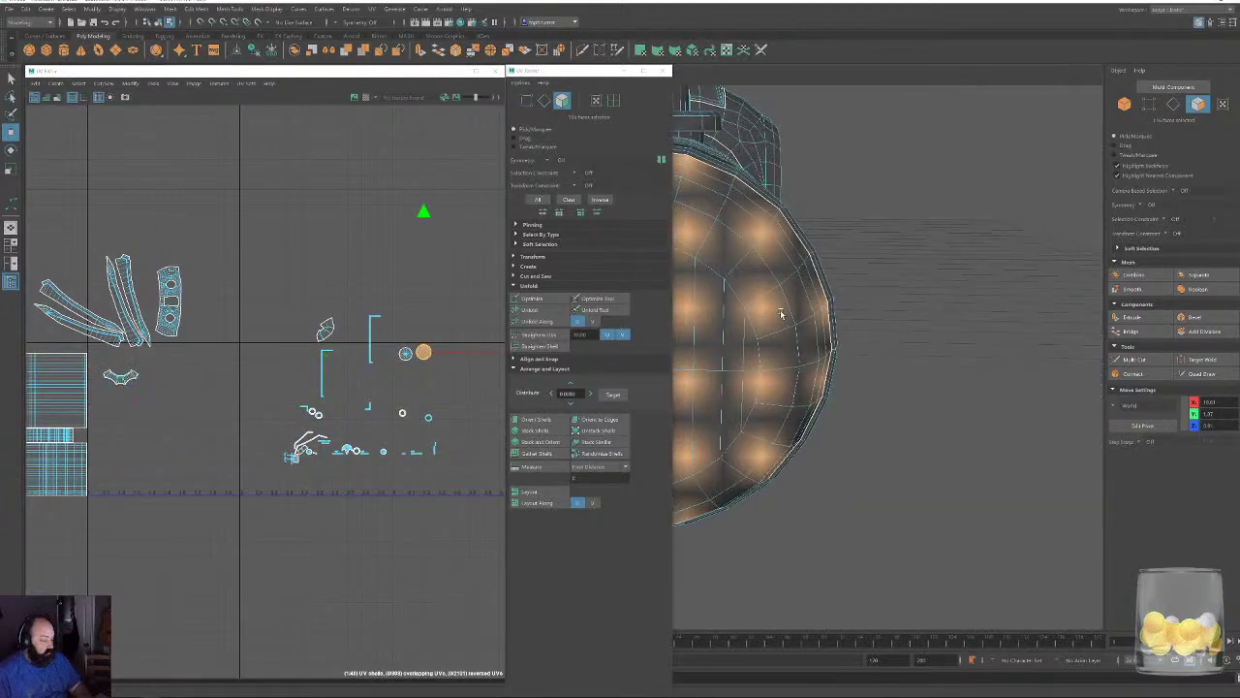
alt+right_drag(781, 316, 696, 198)
alt+drag(696, 198, 930, 417)
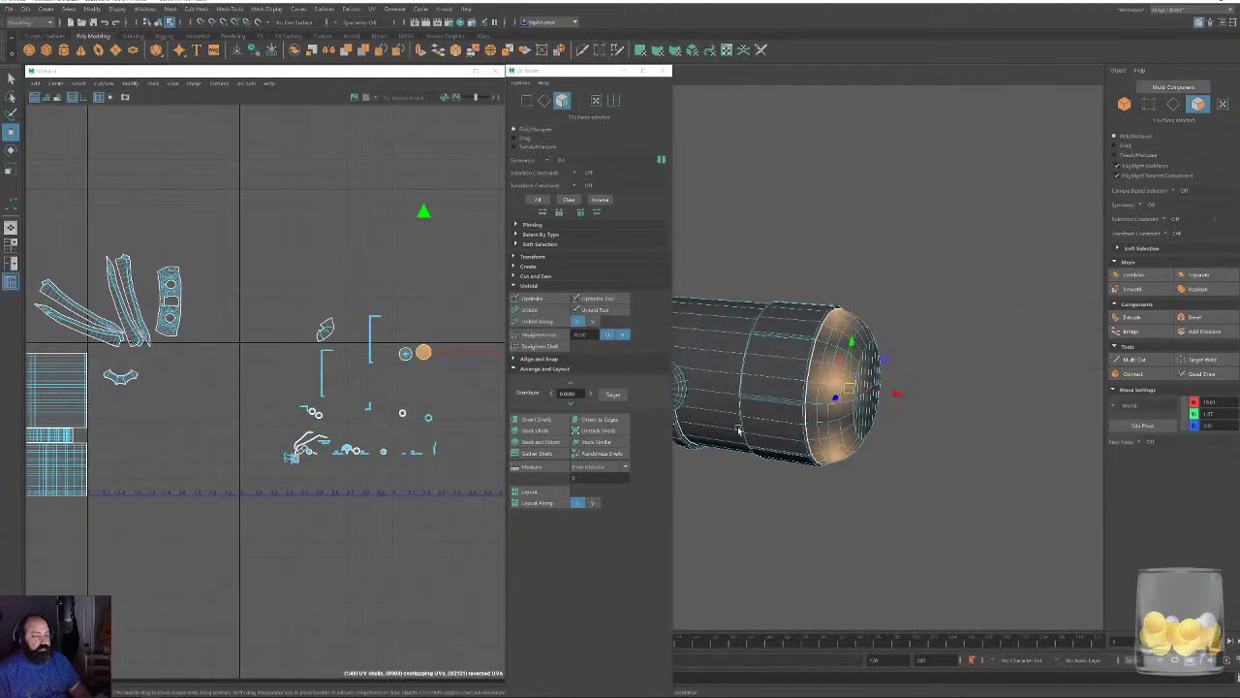
Move the larger disc shell beside the curved shell with round holes, and the smaller disc shell just above the fan-shaped shell.
drag(421, 354, 199, 314)
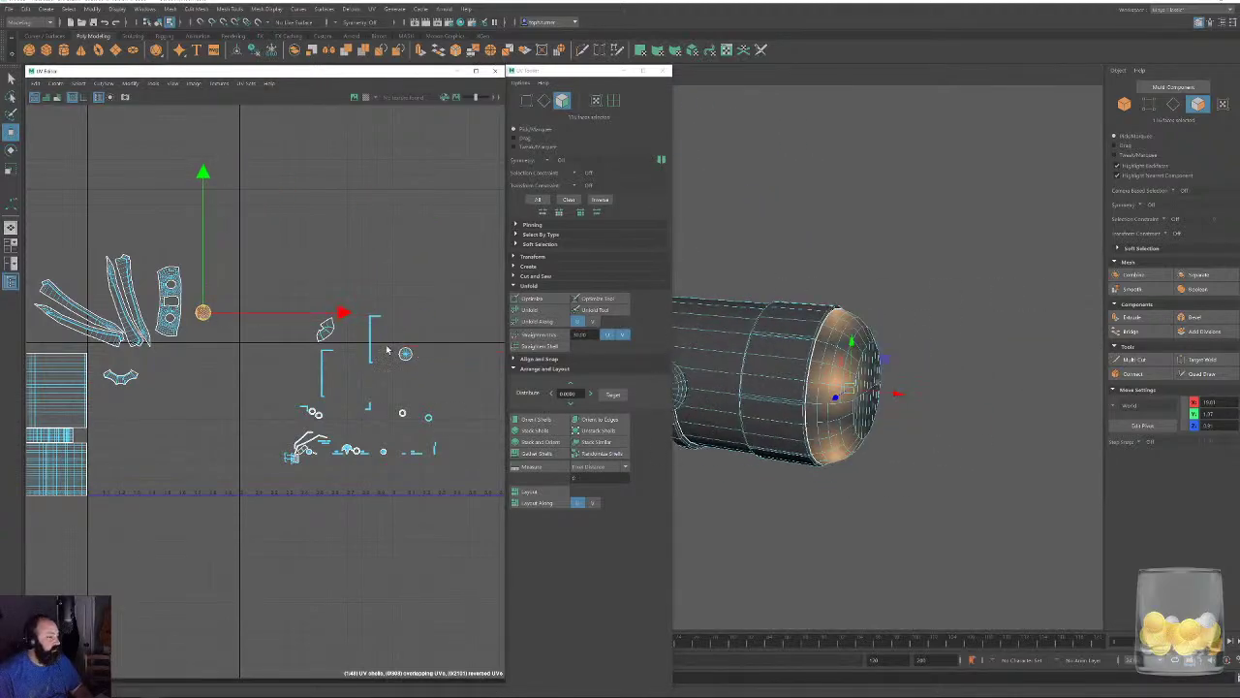
double_click(405, 355)
key(f)
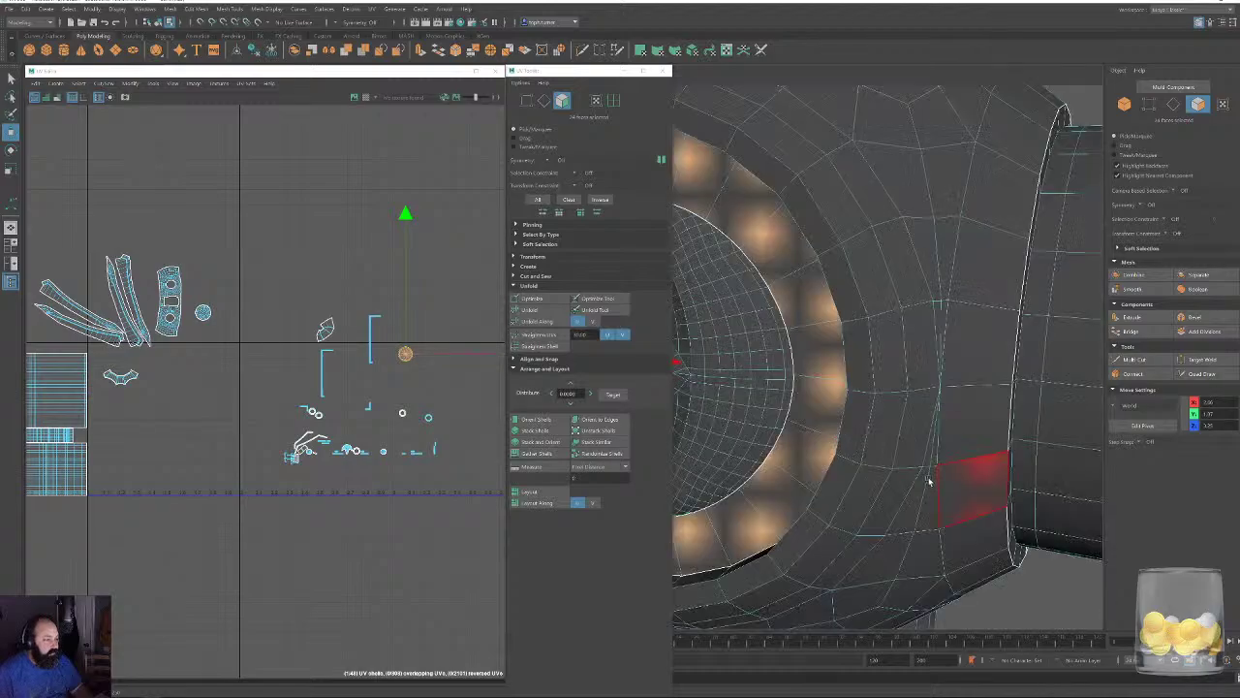
alt+right_drag(930, 481, 862, 417)
alt+middle_drag(775, 387, 1046, 358)
alt+drag(968, 359, 931, 369)
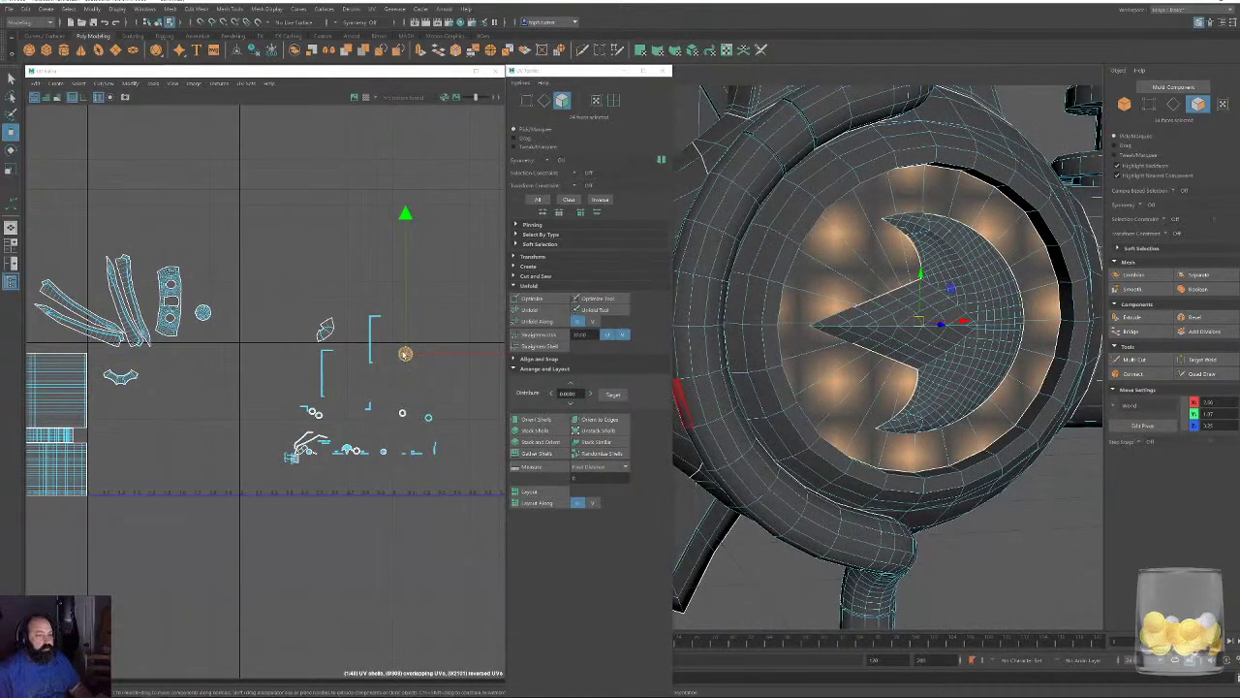
drag(405, 353, 120, 367)
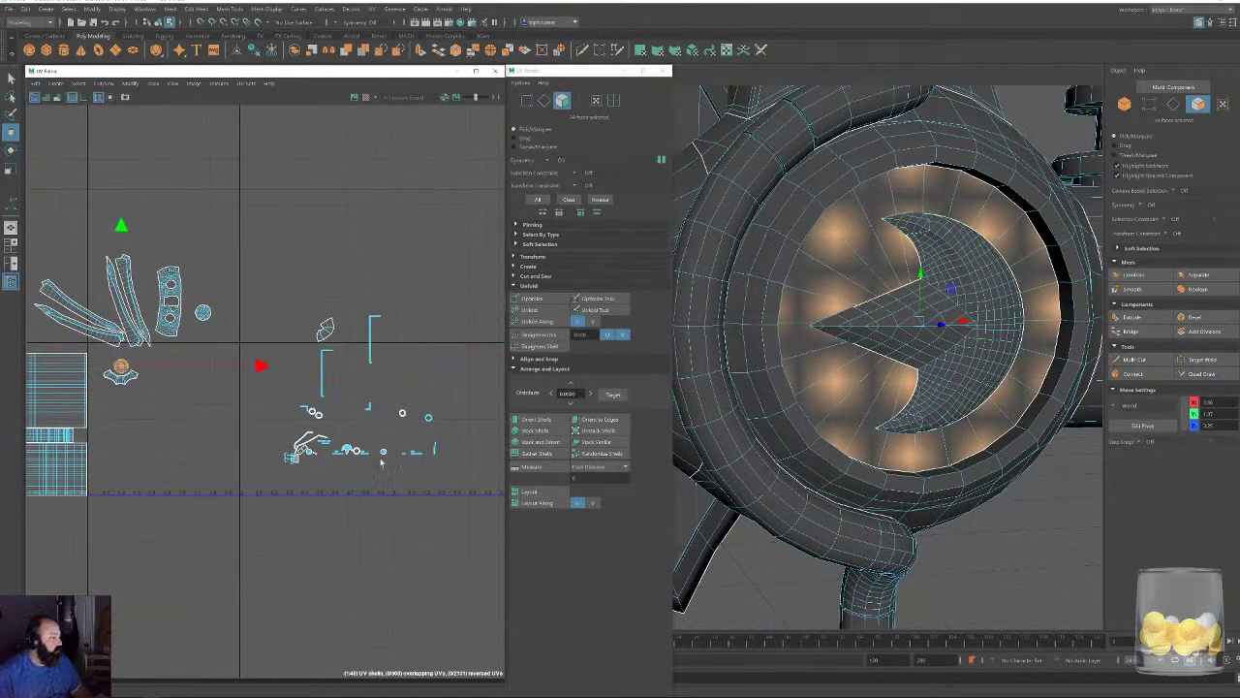
Select the small crescent emblem shell and move it beside the fan-shaped and smaller disc shells, right of the packed tile.
scroll(381, 463, up, 2)
click(332, 445)
drag(332, 445, 33, 320)
Select the small ring-shaped and disc-shaped shells across the remaining cluster together.
alt+right_drag(388, 532, 560, 671)
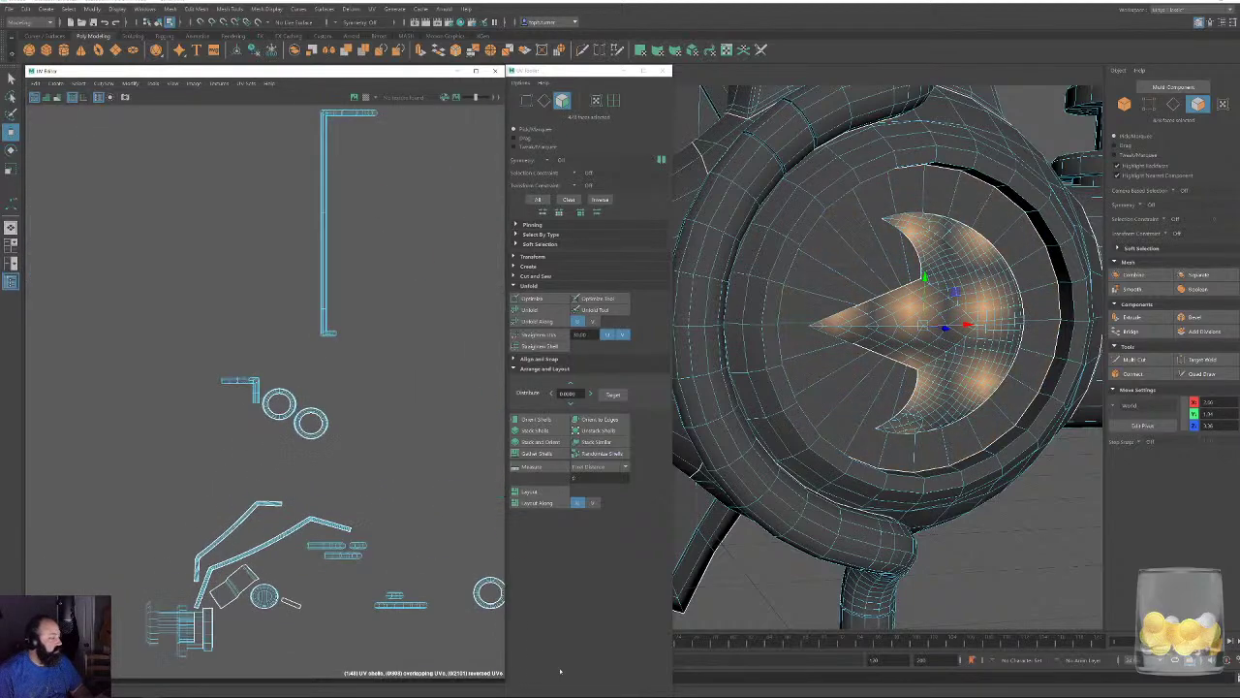
scroll(268, 400, up, 5)
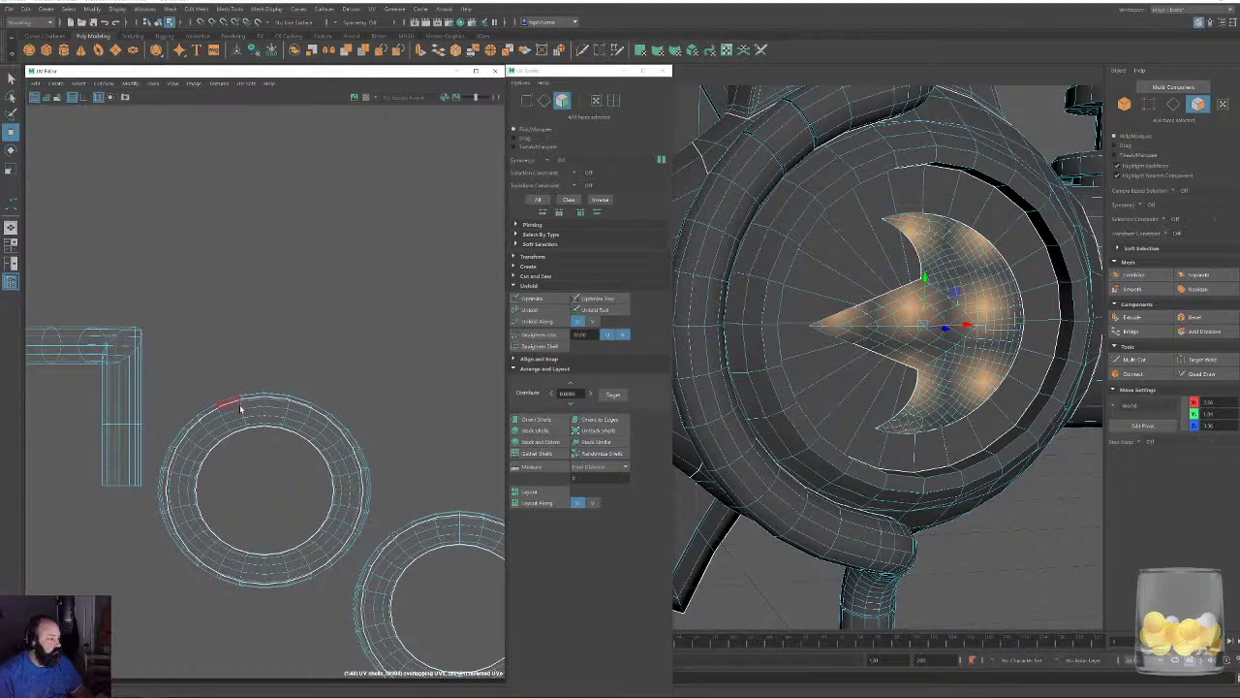
double_click(243, 415)
alt+right_drag(490, 486, 445, 443)
alt+middle_drag(445, 442, 326, 349)
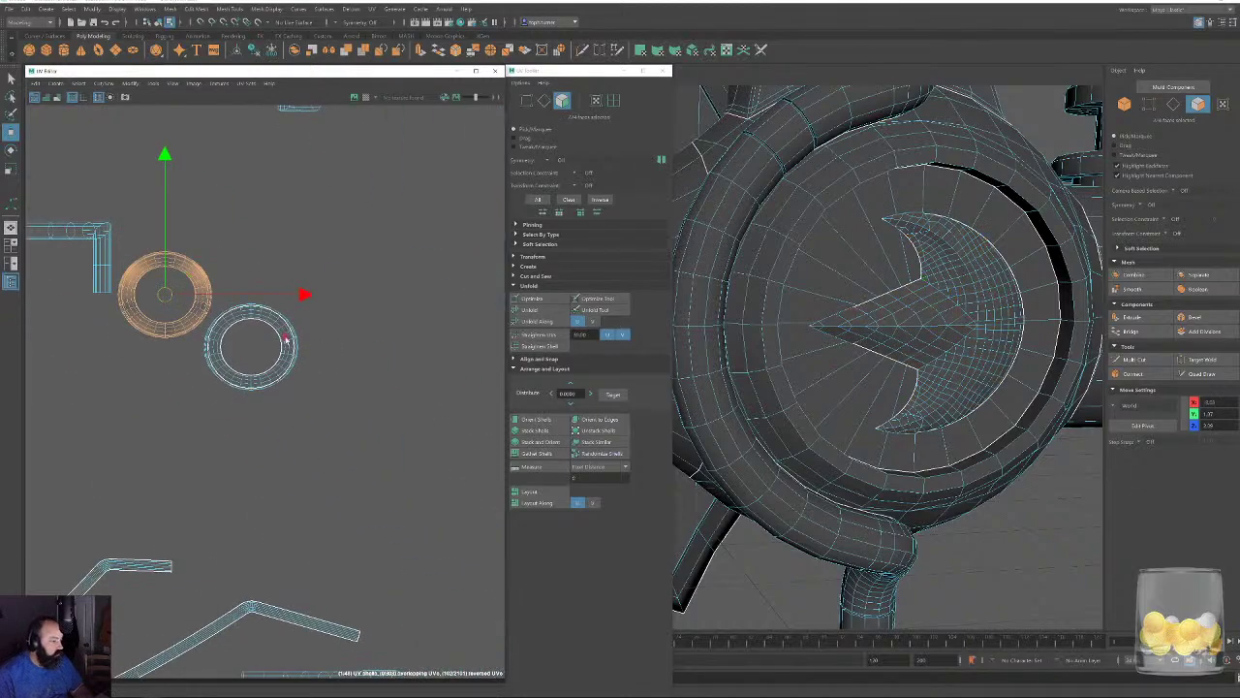
shift+click(286, 339)
scroll(338, 262, down, 3)
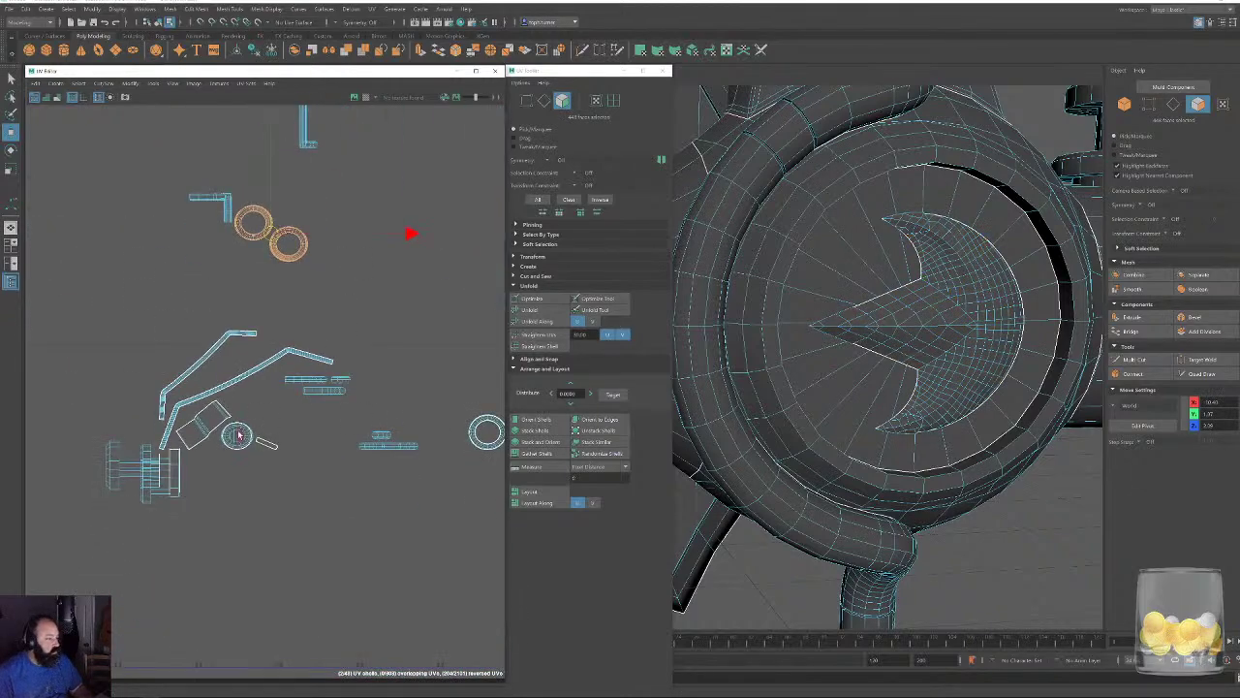
shift+click(238, 435)
shift+click(480, 424)
alt+middle_drag(479, 423, 152, 483)
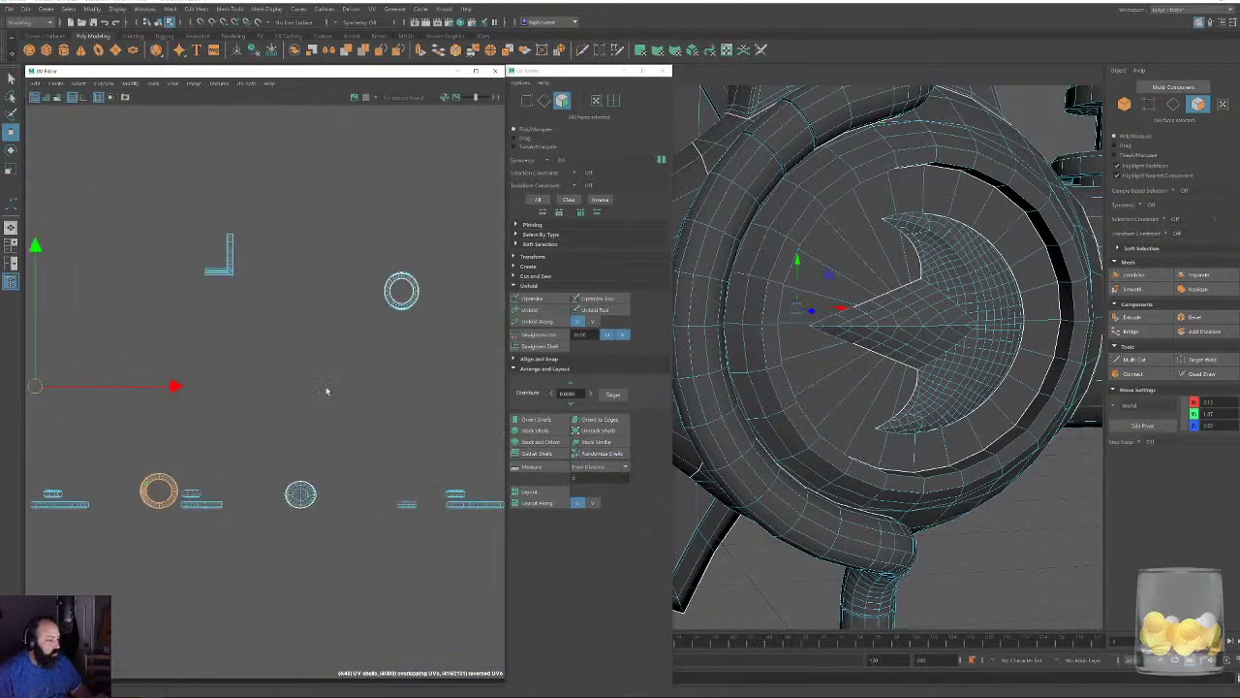
shift+click(413, 307)
shift+click(296, 494)
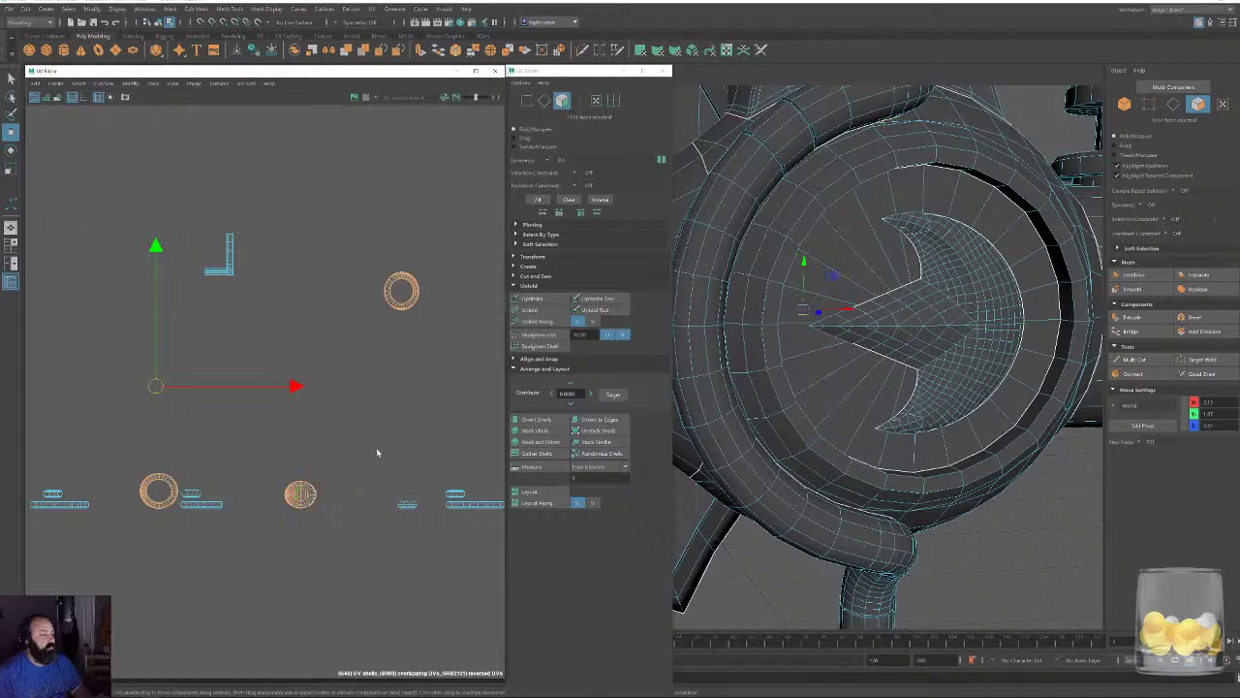
Unfold the selected ring and disc shells.
alt+right_drag(377, 450, 374, 357)
alt+middle_drag(374, 358, 288, 335)
alt+right_drag(288, 335, 444, 448)
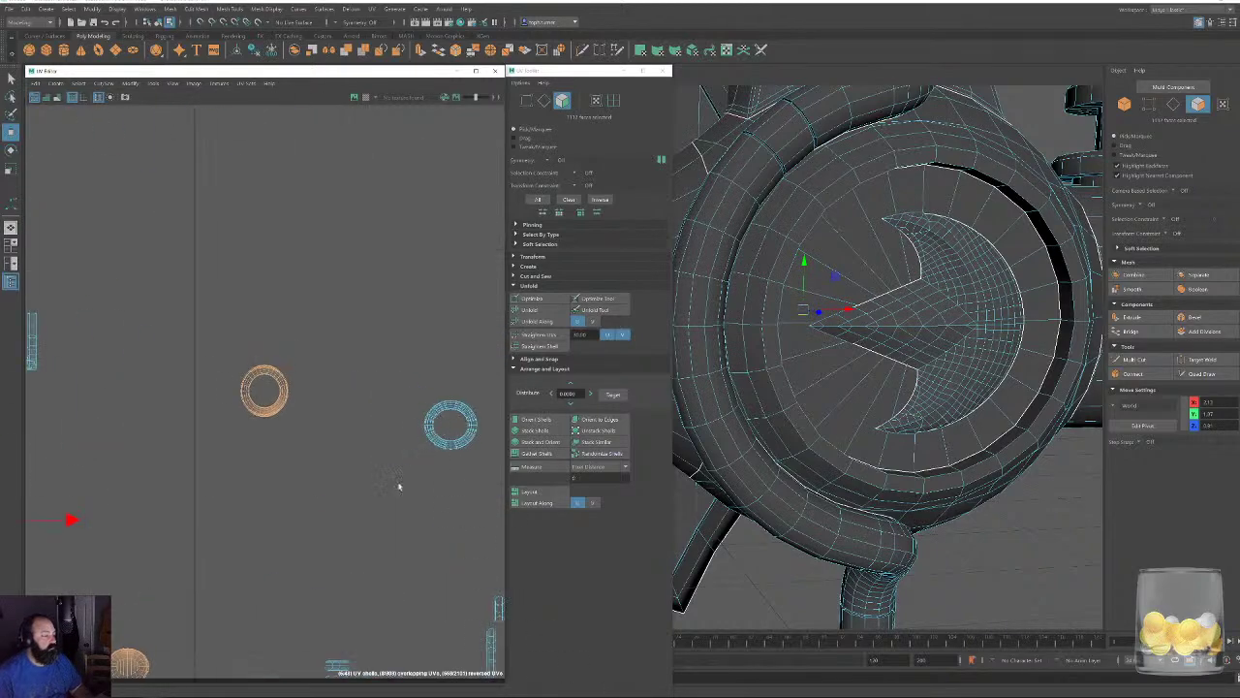
scroll(399, 486, down, 3)
alt+middle_drag(221, 447, 351, 309)
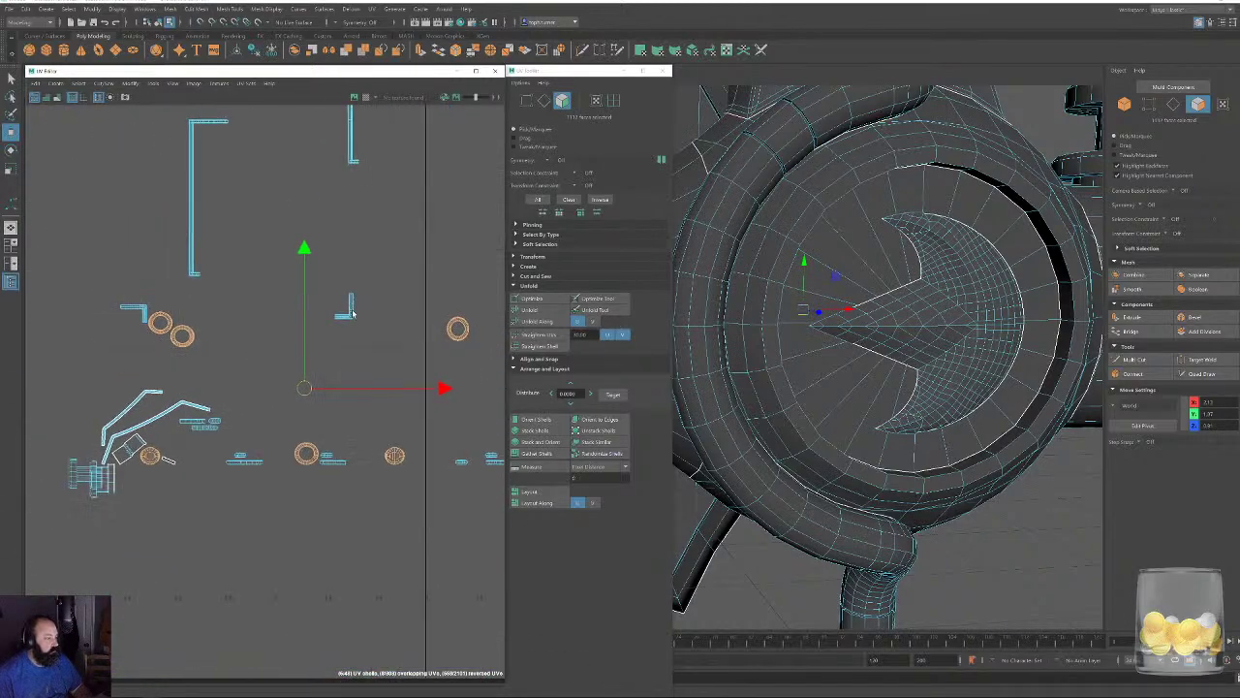
click(549, 311)
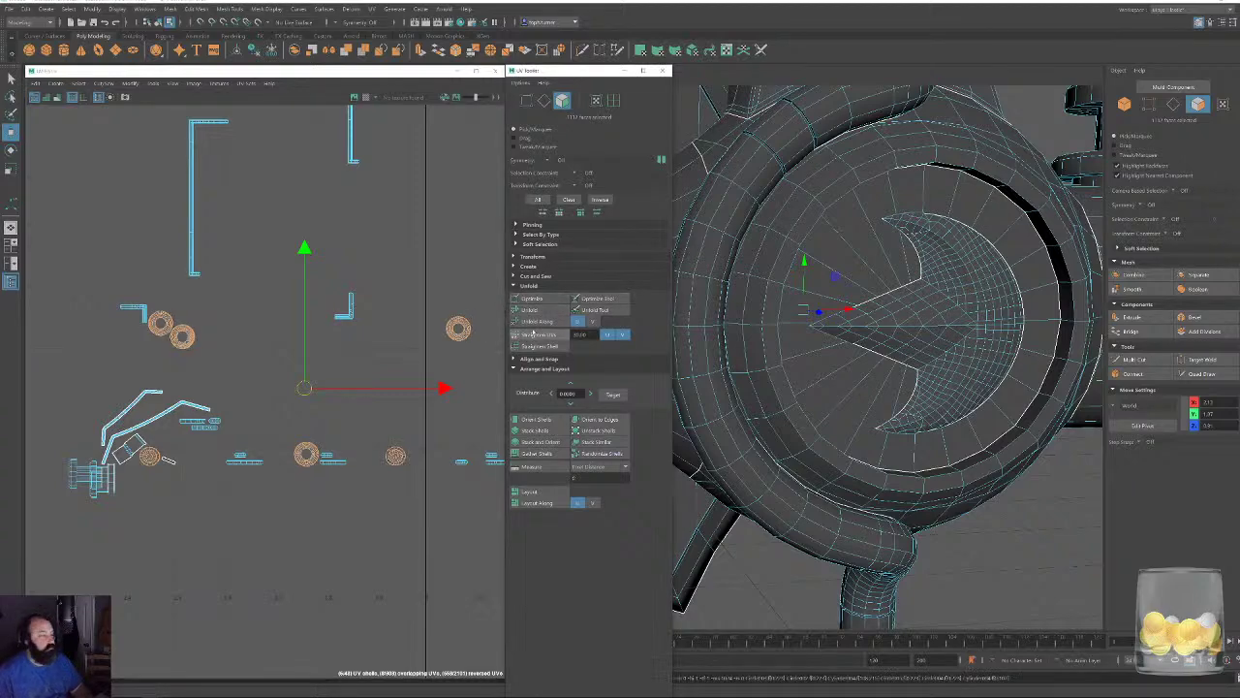
Move the ring and disc shells as a group into the empty space above the shell with round holes, then clear the selection.
alt+middle_drag(470, 446, 487, 511)
scroll(373, 407, up, 5)
scroll(191, 446, down, 8)
alt+middle_drag(191, 446, 376, 363)
alt+middle_drag(184, 344, 221, 426)
drag(372, 462, 93, 142)
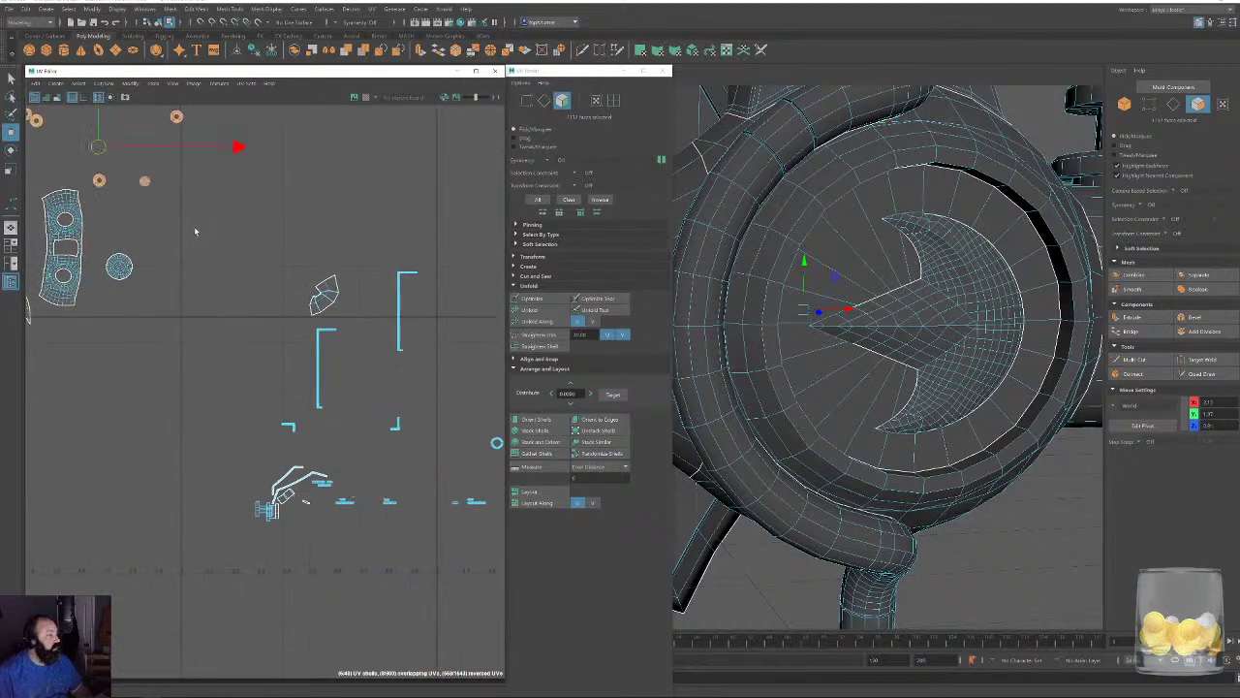
click(201, 237)
Select the long L-shaped shell and examine on the model which bent tube pieces it belongs to.
alt+right_drag(337, 291, 565, 594)
alt+middle_drag(565, 595, 412, 294)
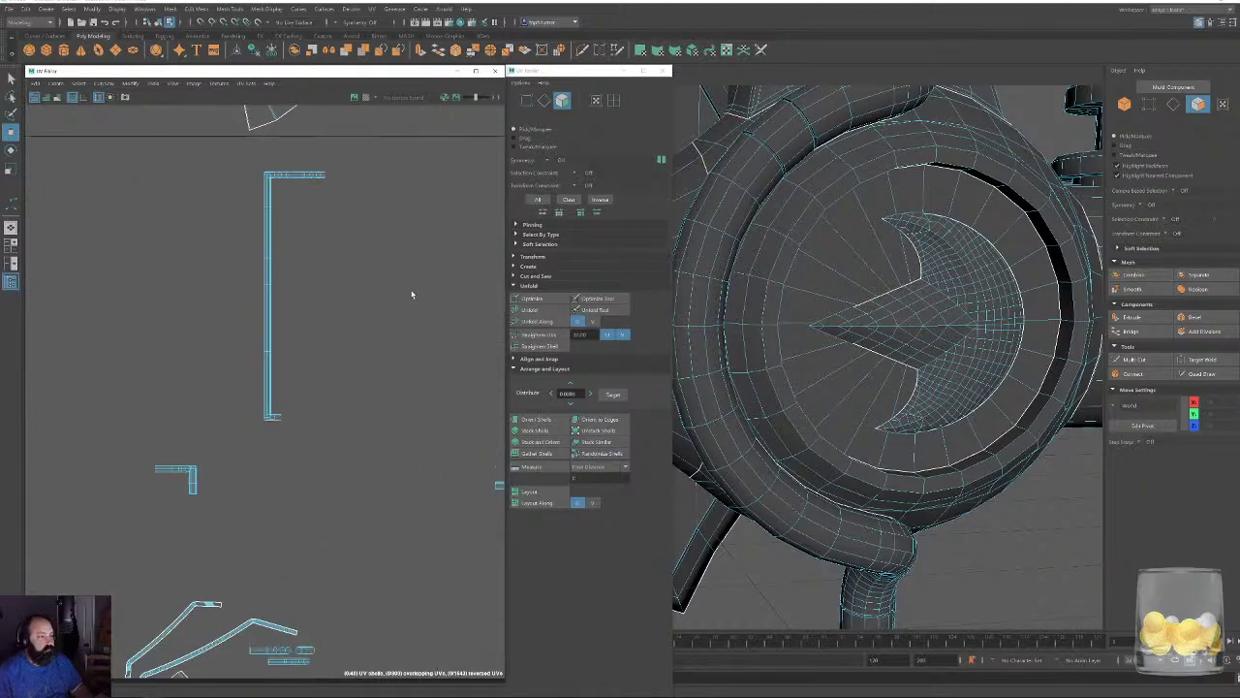
double_click(268, 328)
alt+right_drag(957, 339, 825, 216)
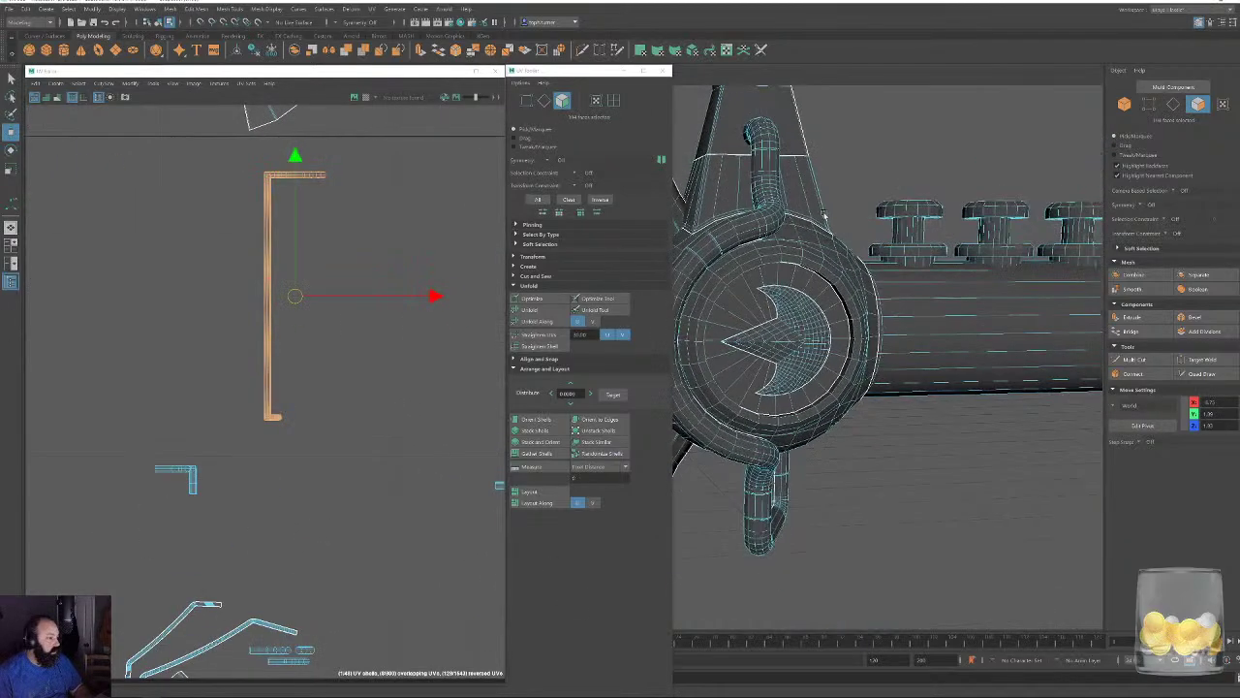
alt+drag(824, 216, 950, 284)
alt+right_drag(949, 284, 717, 291)
alt+middle_drag(717, 291, 916, 363)
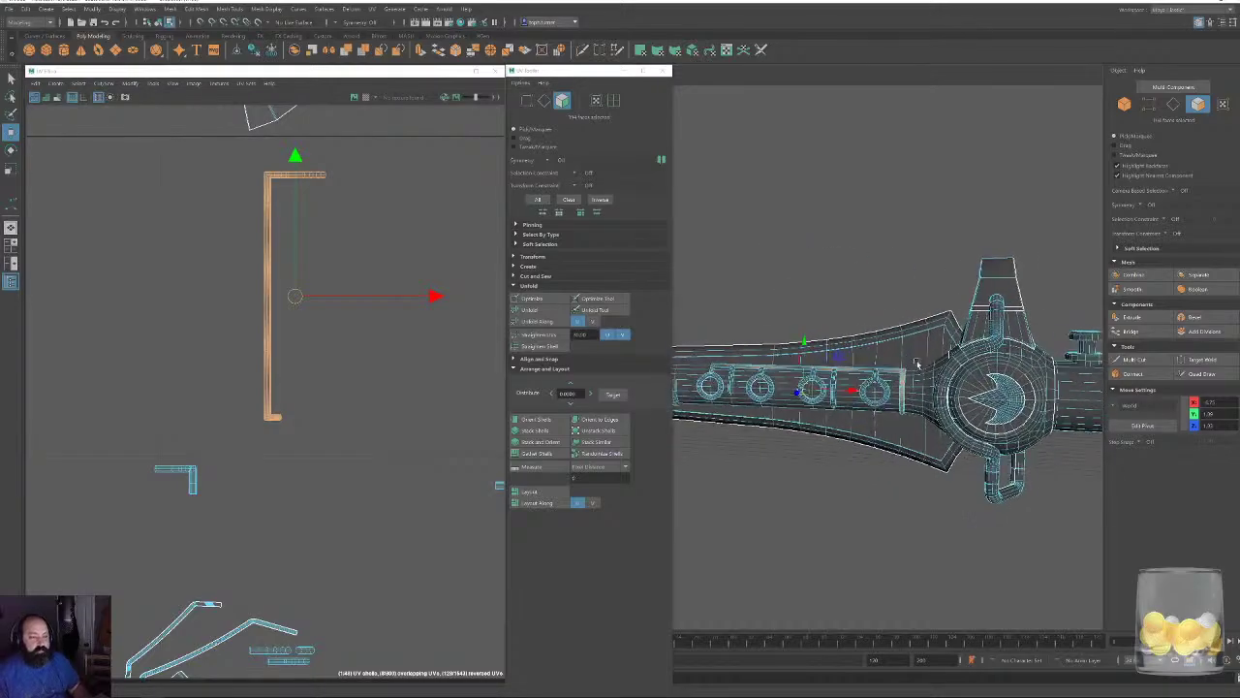
alt+drag(916, 362, 1007, 578)
alt+right_drag(1006, 577, 811, 346)
alt+drag(811, 346, 880, 432)
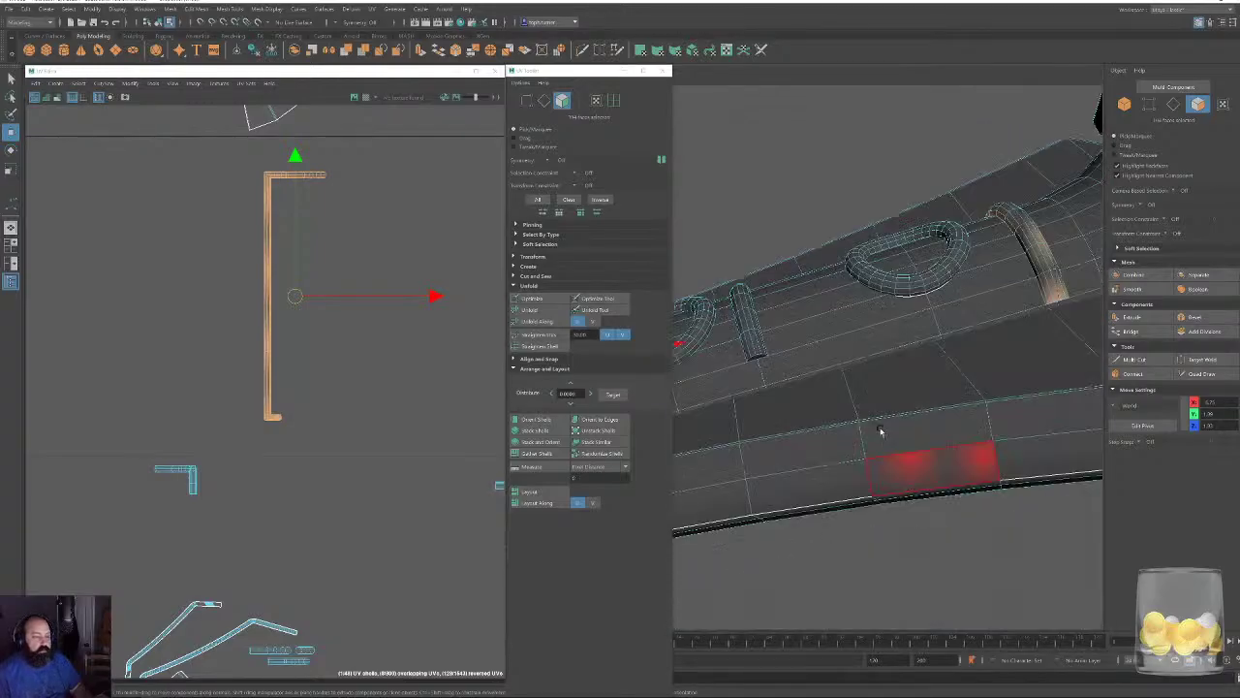
alt+drag(831, 387, 825, 417)
Select the lengthwise edges along the hidden side of the long tube and cut the UVs there.
click(1173, 107)
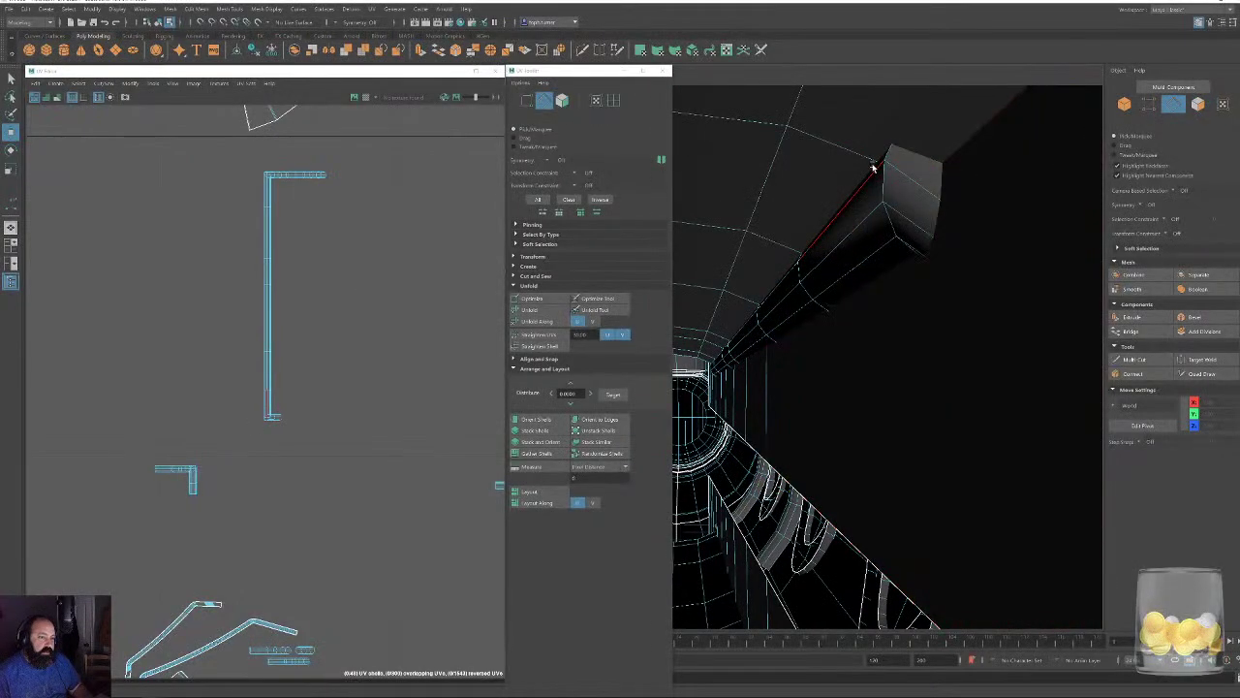
click(896, 173)
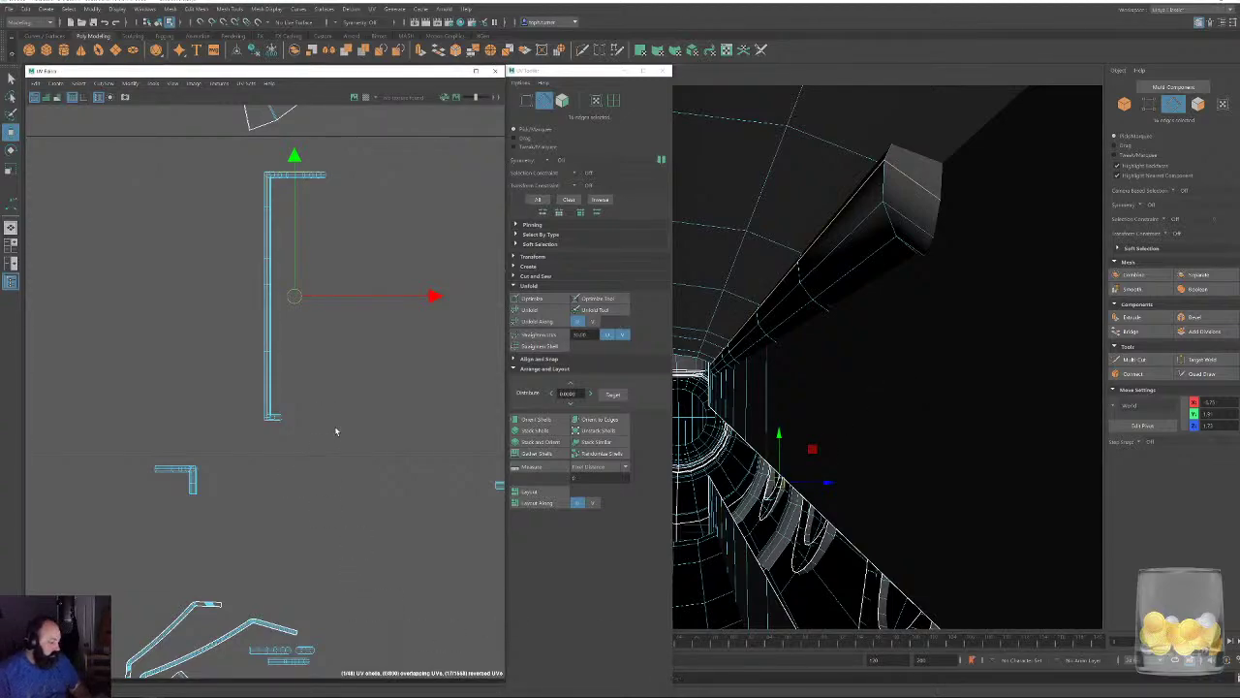
key(shift+x)
Cut the small L-shaped tube shell along its outer lengthwise edge loop.
alt+right_drag(390, 449, 513, 669)
scroll(229, 486, up, 5)
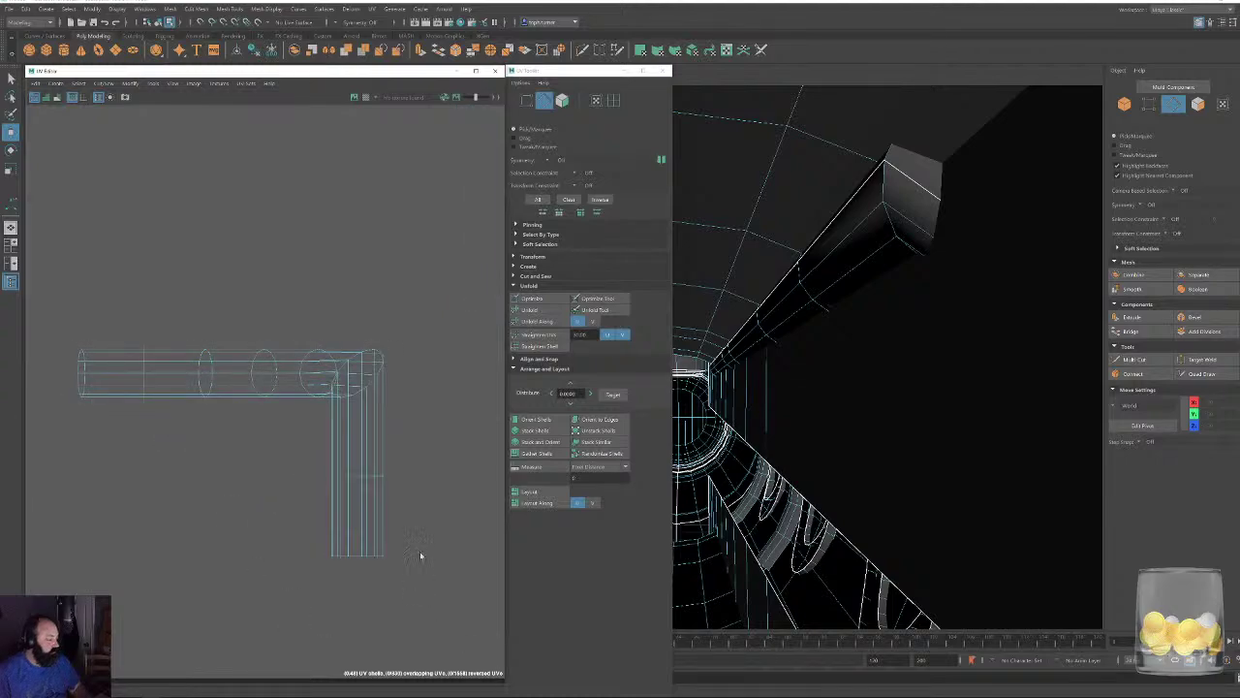
click(385, 505)
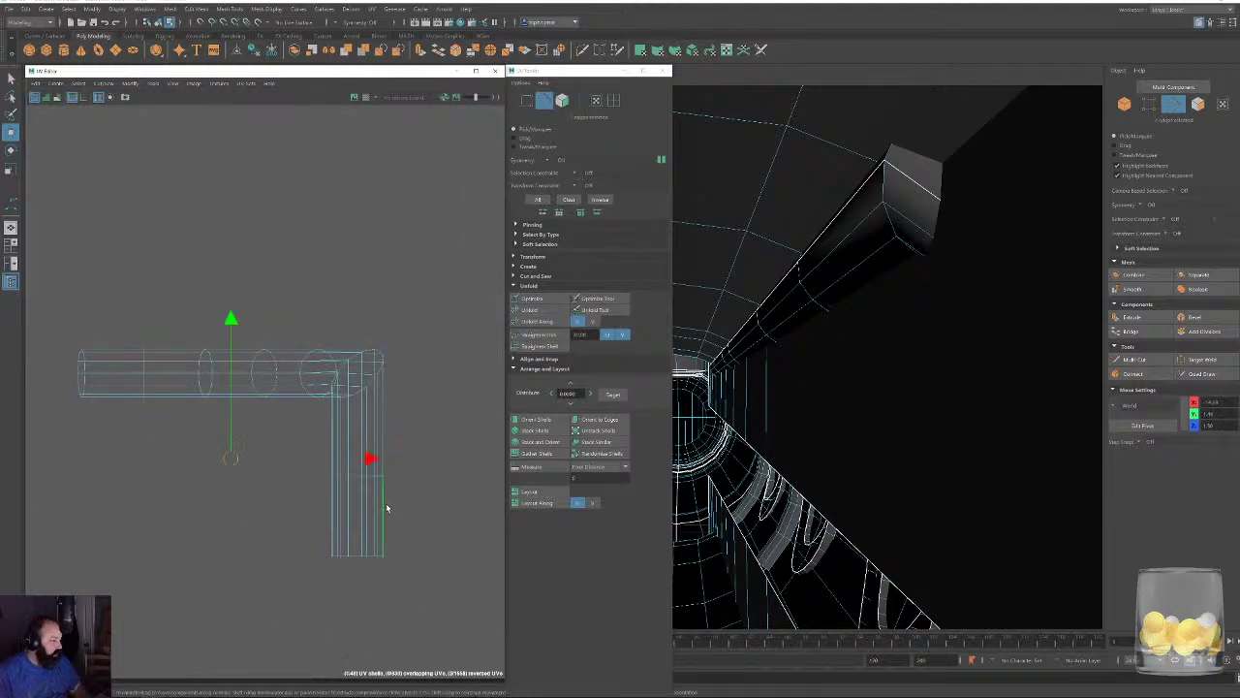
double_click(377, 360)
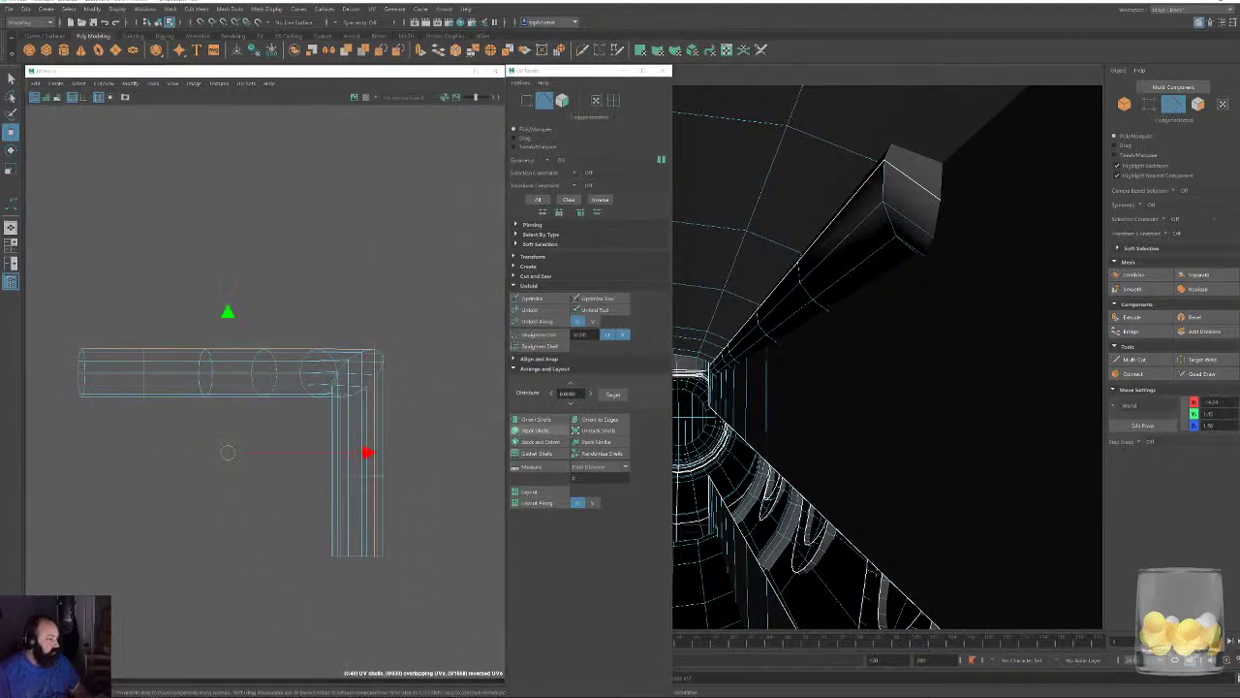
click(435, 435)
Cut the two longer straight tube shells below the bent strips along their central lengthwise edge loops.
alt+right_drag(412, 499, 156, 272)
alt+middle_drag(464, 518, 385, 123)
alt+middle_drag(408, 423, 378, 250)
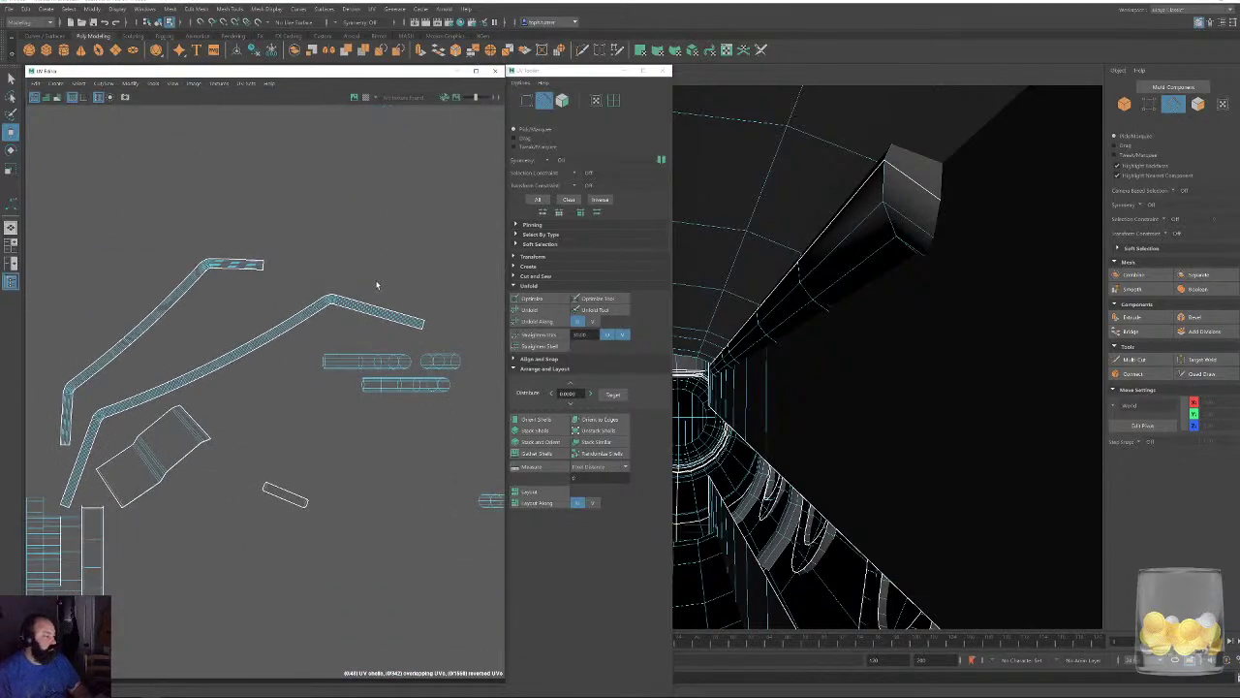
alt+right_drag(364, 367, 550, 562)
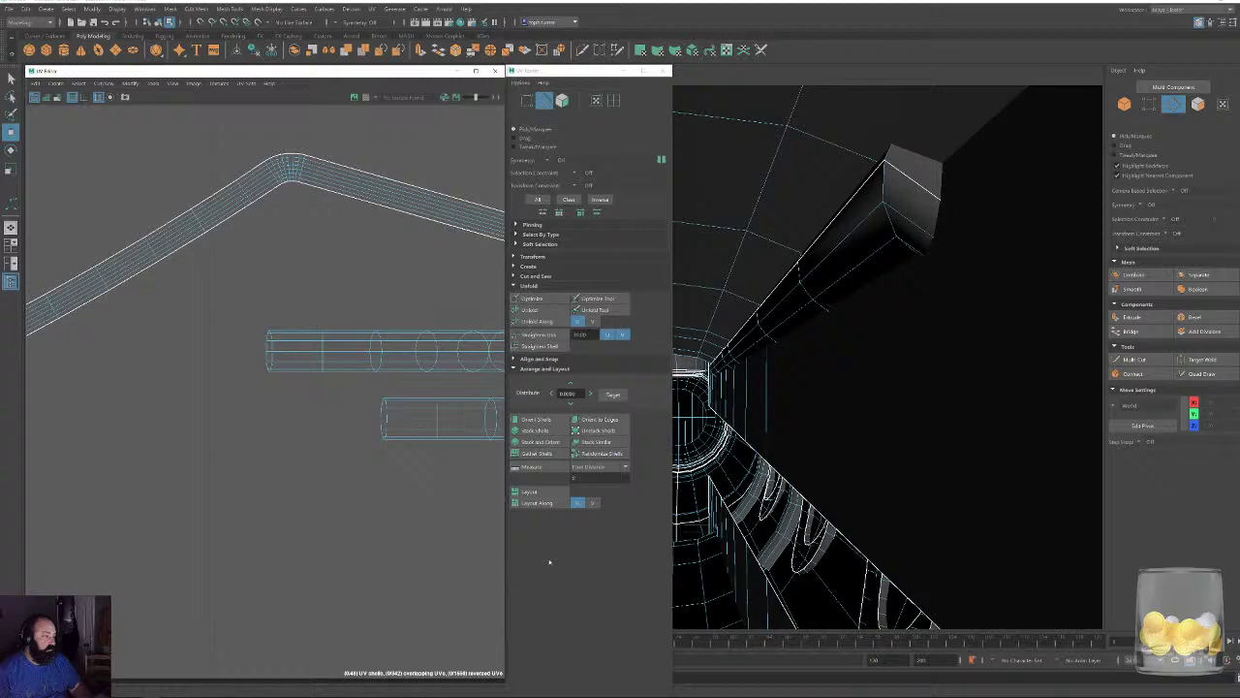
double_click(304, 359)
key(w)
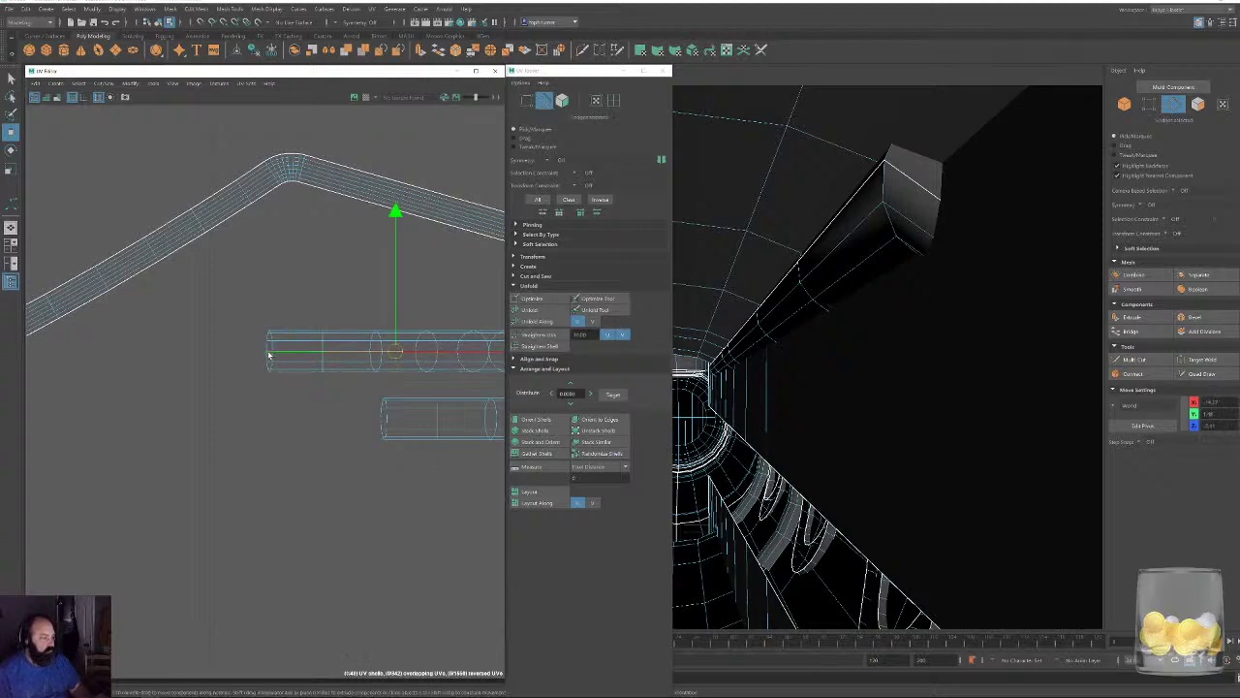
shift+double_click(385, 418)
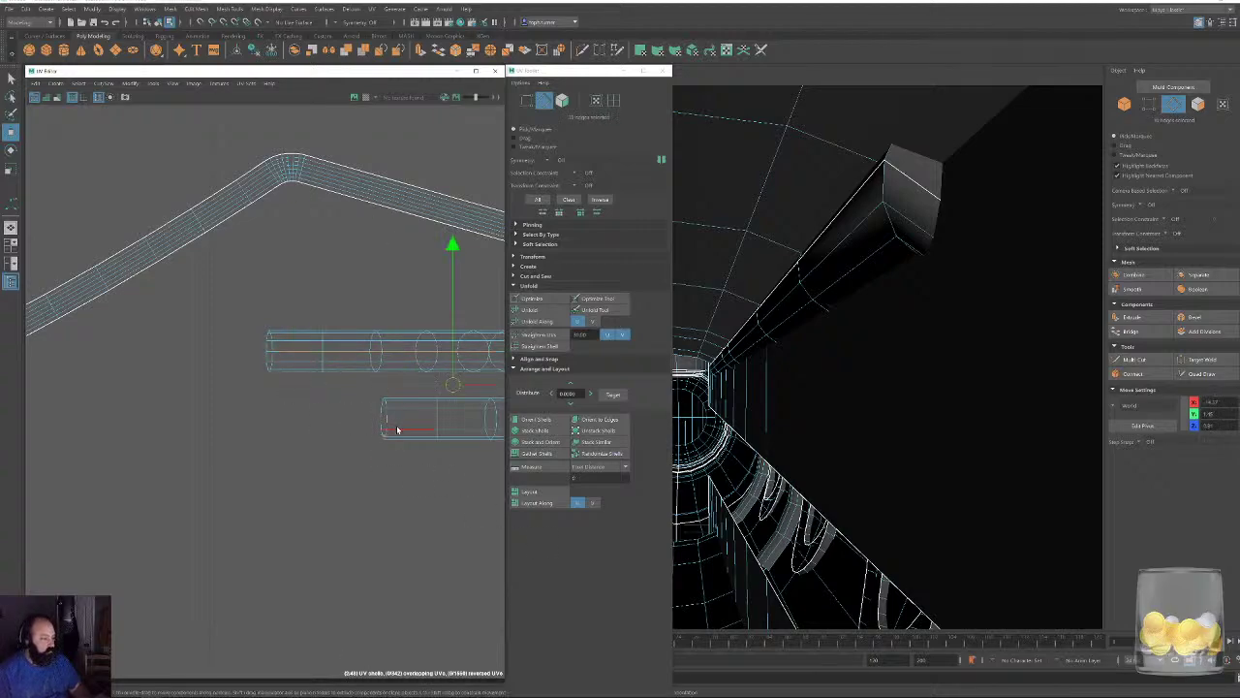
alt+right_drag(397, 430, 291, 372)
alt+middle_drag(291, 372, 255, 343)
alt+right_drag(390, 378, 492, 477)
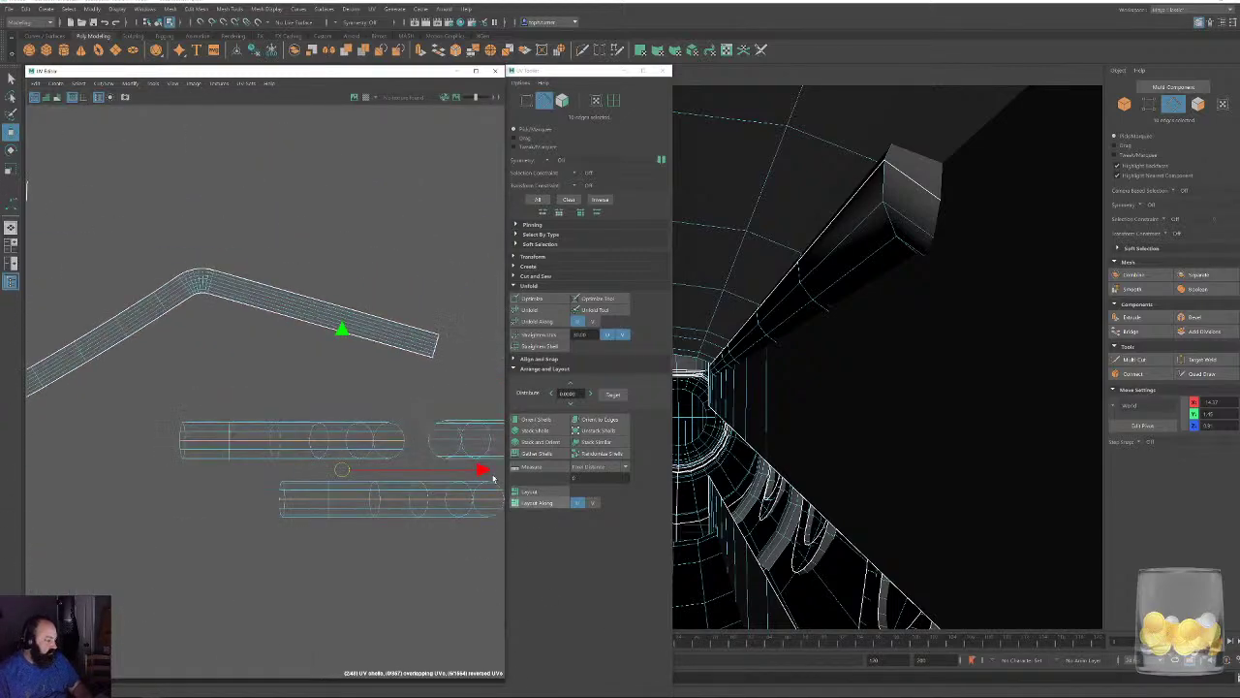
Cut the short tube shell beside them and the next pair of straight tube shells along their lengthwise edges.
alt+middle_drag(457, 470, 244, 422)
click(238, 392)
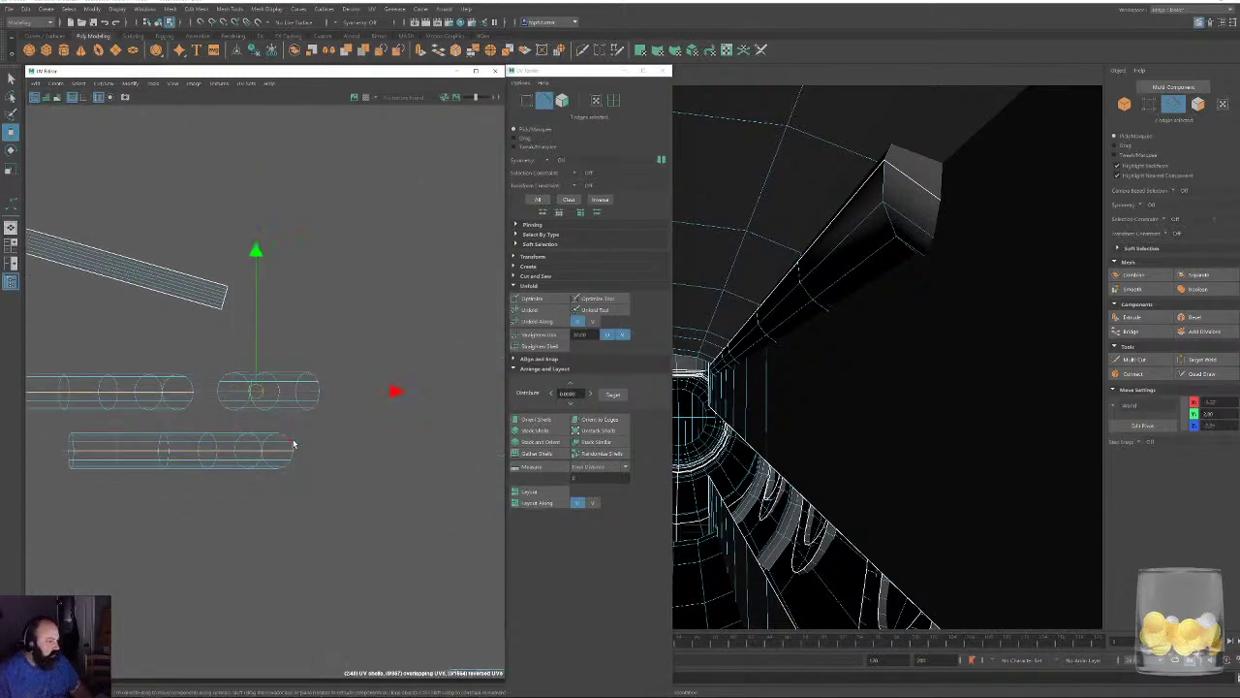
alt+middle_drag(375, 497, 220, 172)
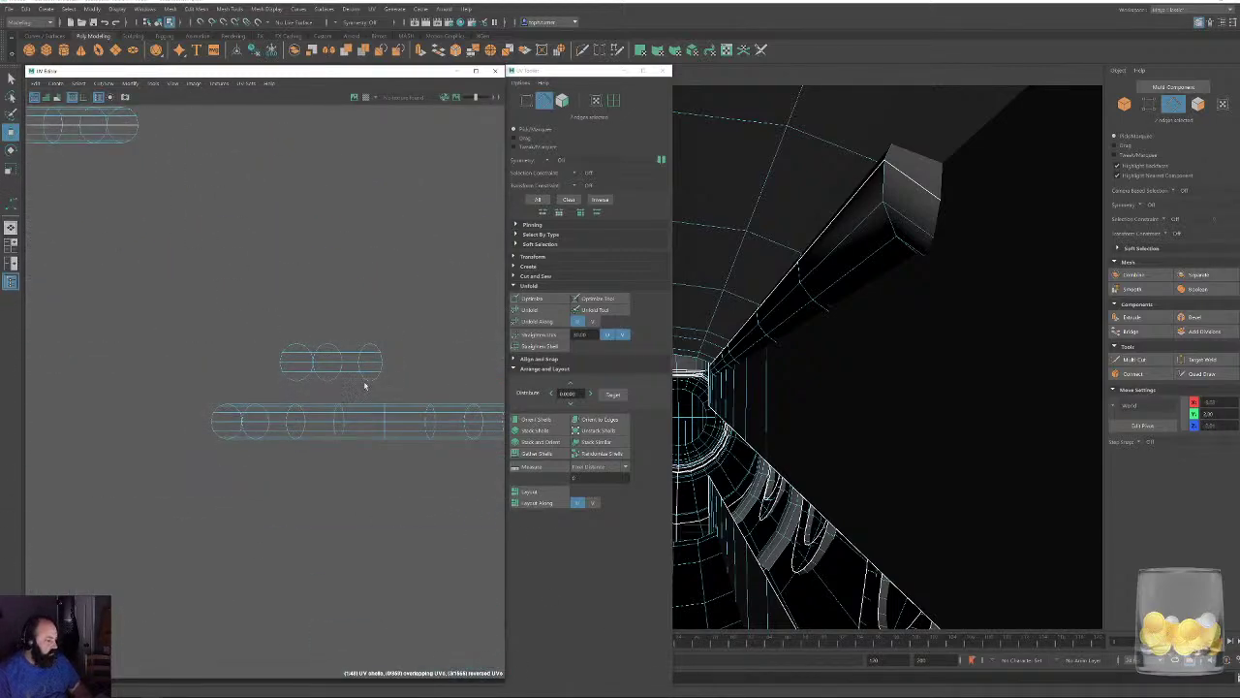
click(288, 365)
shift+double_click(228, 422)
alt+right_drag(370, 467, 184, 348)
alt+middle_drag(185, 349, 320, 337)
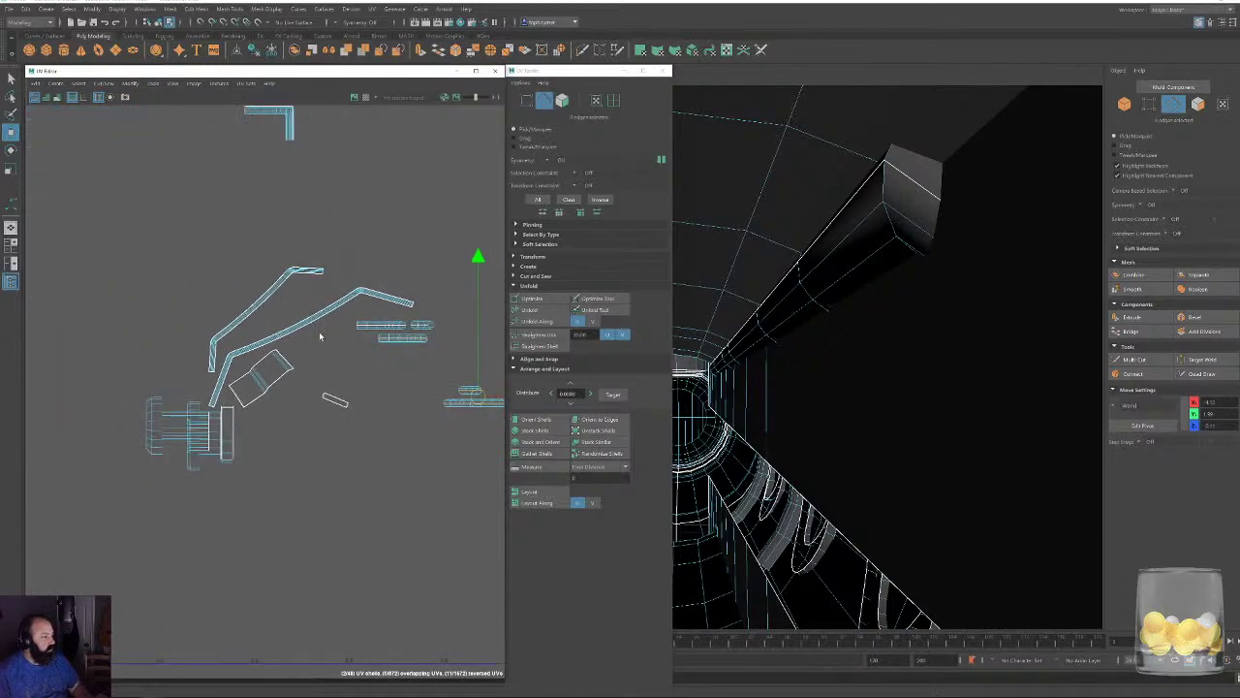
Select the folded rectangular shell, check its faces on the model, and move it below the fan-shaped shell.
click(561, 100)
click(268, 380)
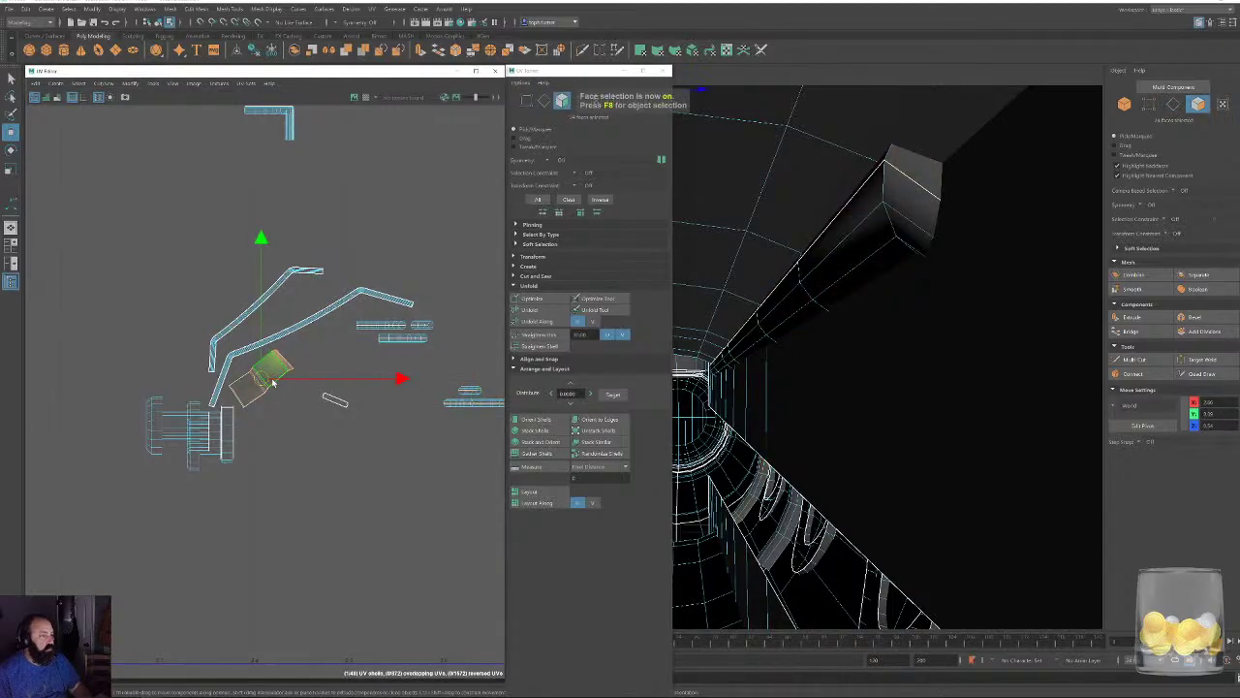
key(f)
alt+drag(809, 334, 950, 330)
alt+right_drag(184, 308, 43, 179)
alt+right_drag(89, 586, 374, 423)
scroll(374, 423, down, 6)
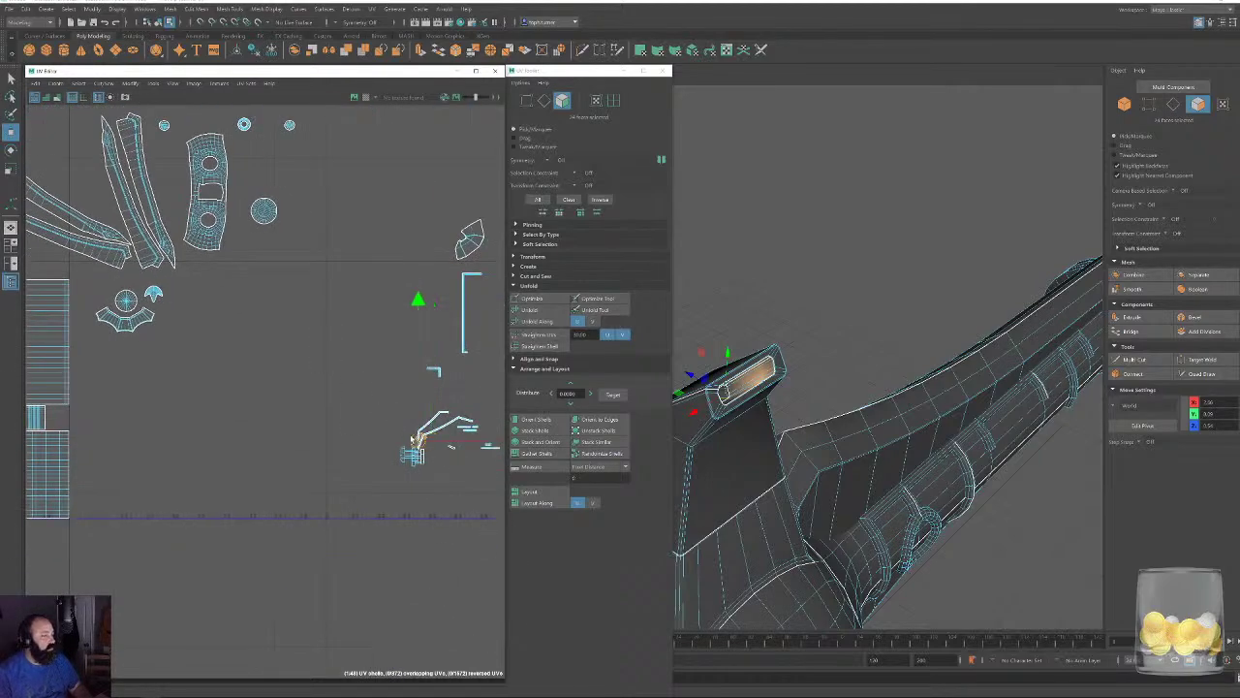
scroll(460, 372, up, 3)
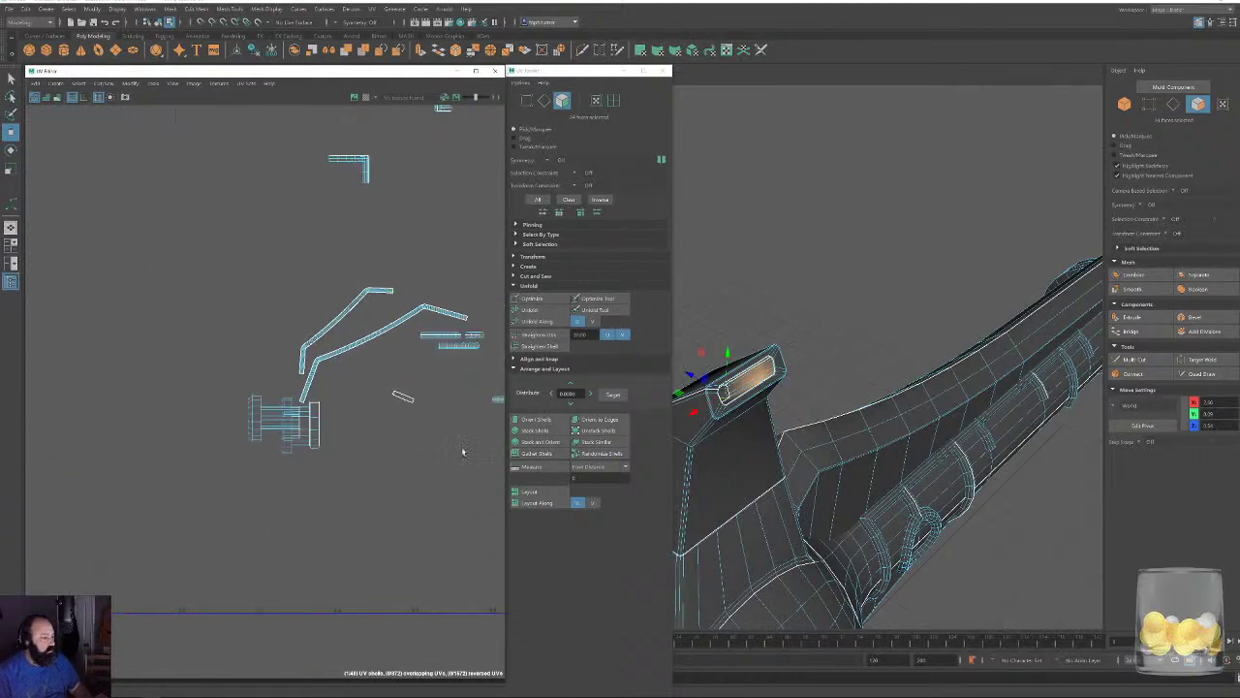
Move the small tilted rectangular shell away from the straight tubes, toward the area of the fan-shaped shell.
click(403, 396)
drag(403, 396, 127, 116)
scroll(138, 149, down, 3)
alt+middle_drag(127, 145, 360, 356)
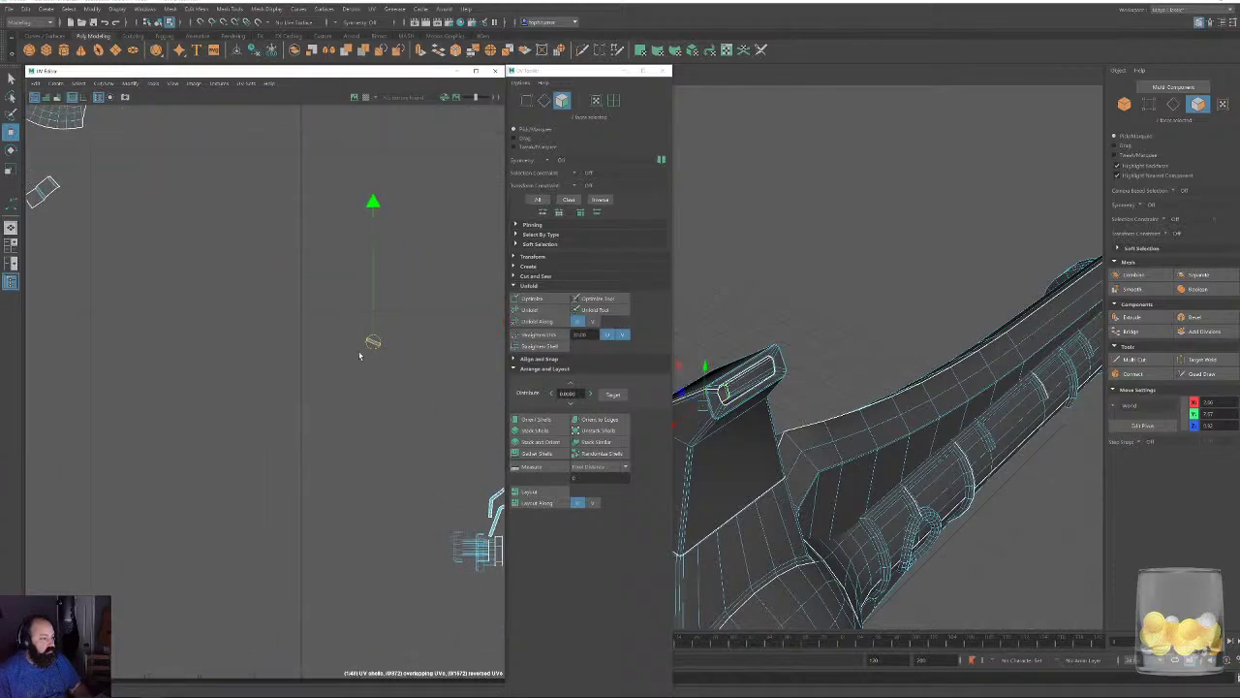
Unfold the group of cut straight tube shells beside the bent strips.
alt+middle_drag(446, 500, 236, 303)
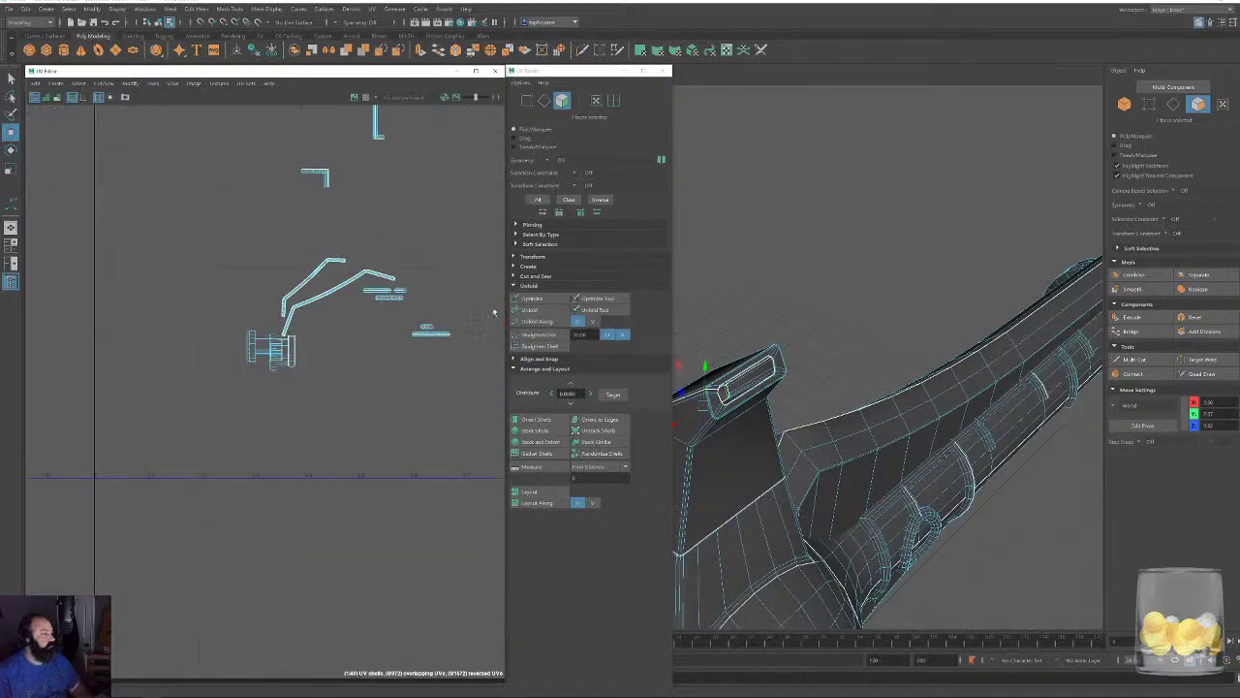
scroll(492, 312, up, 3)
drag(206, 260, 456, 416)
click(529, 309)
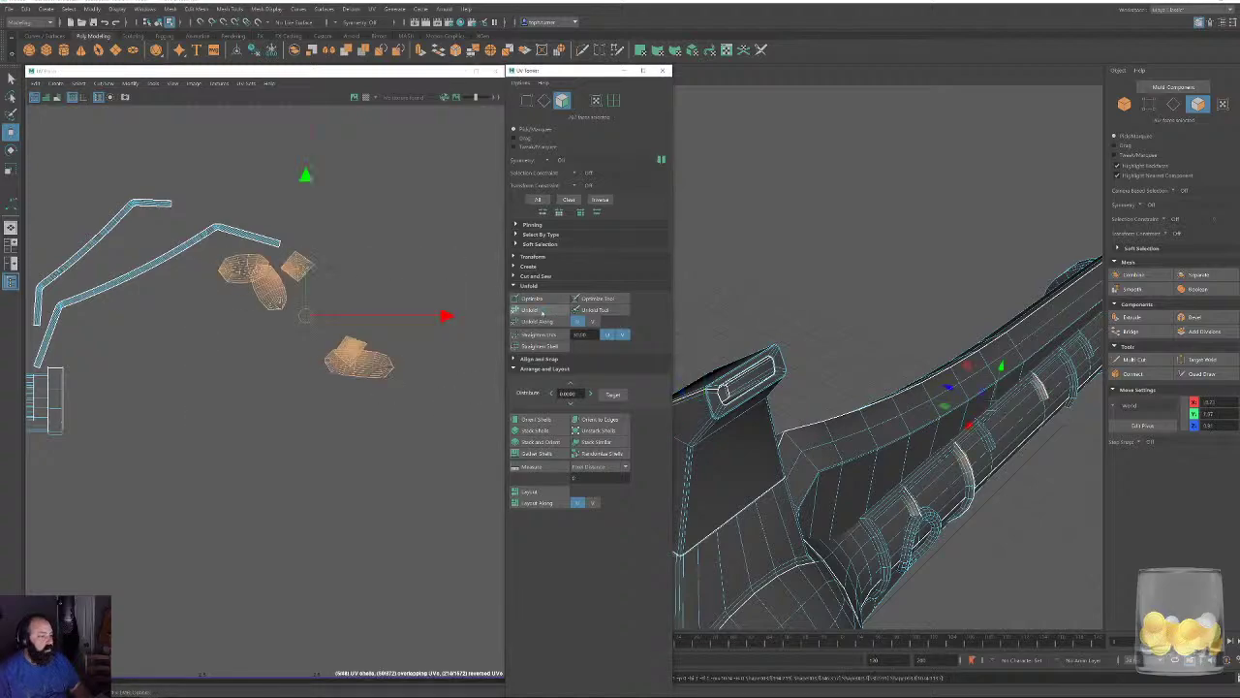
click(287, 441)
Check the end-cap faces of the unfolded tubes and move the lower diamond-shaped shell clear of the elongated shell beneath it.
scroll(378, 400, up, 3)
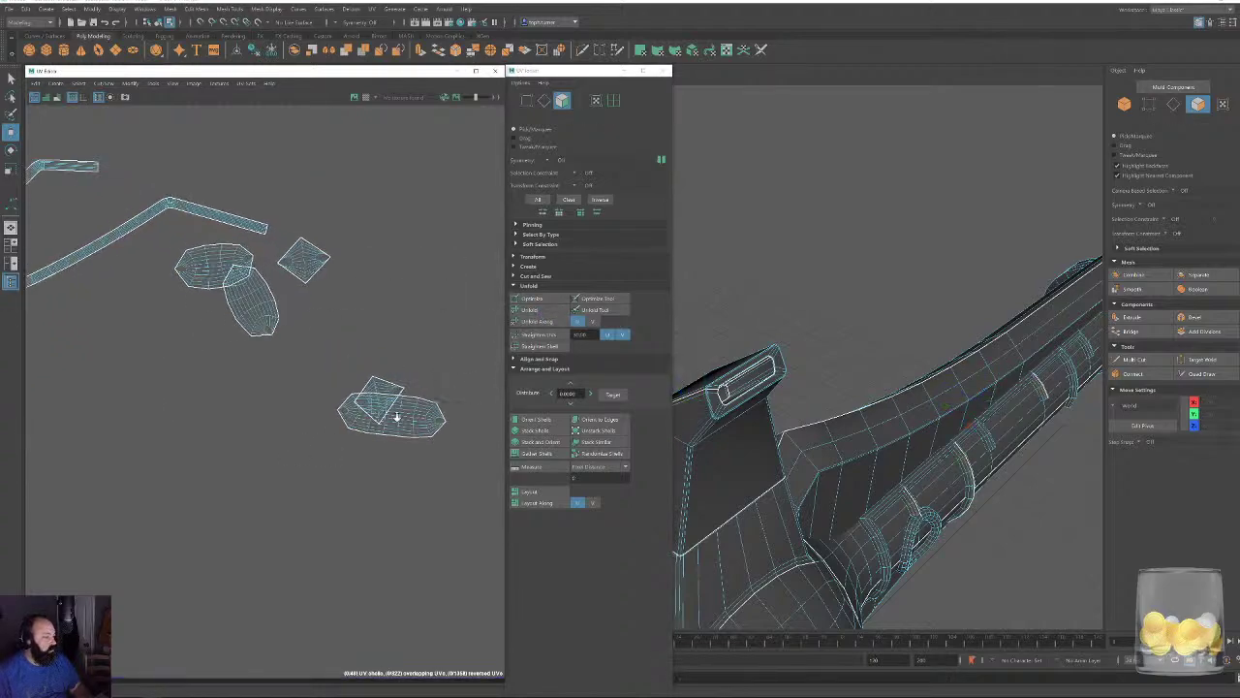
scroll(205, 329, up, 3)
click(274, 258)
scroll(304, 371, up, 3)
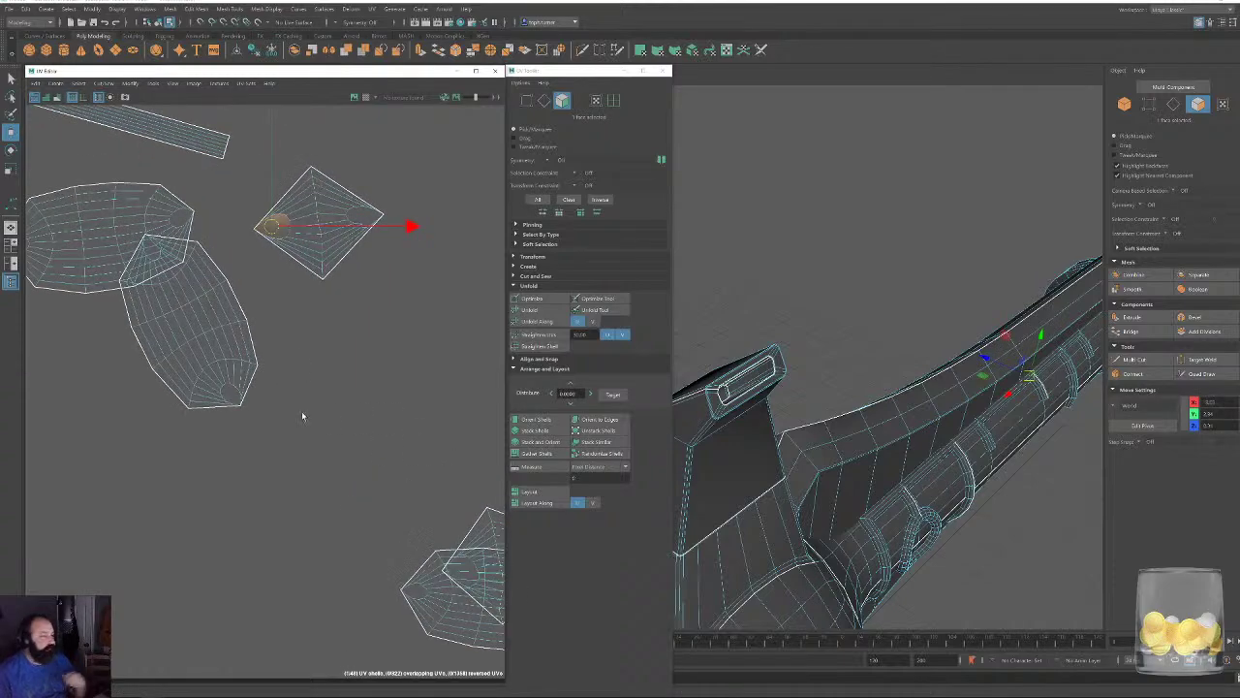
alt+middle_drag(399, 420, 198, 301)
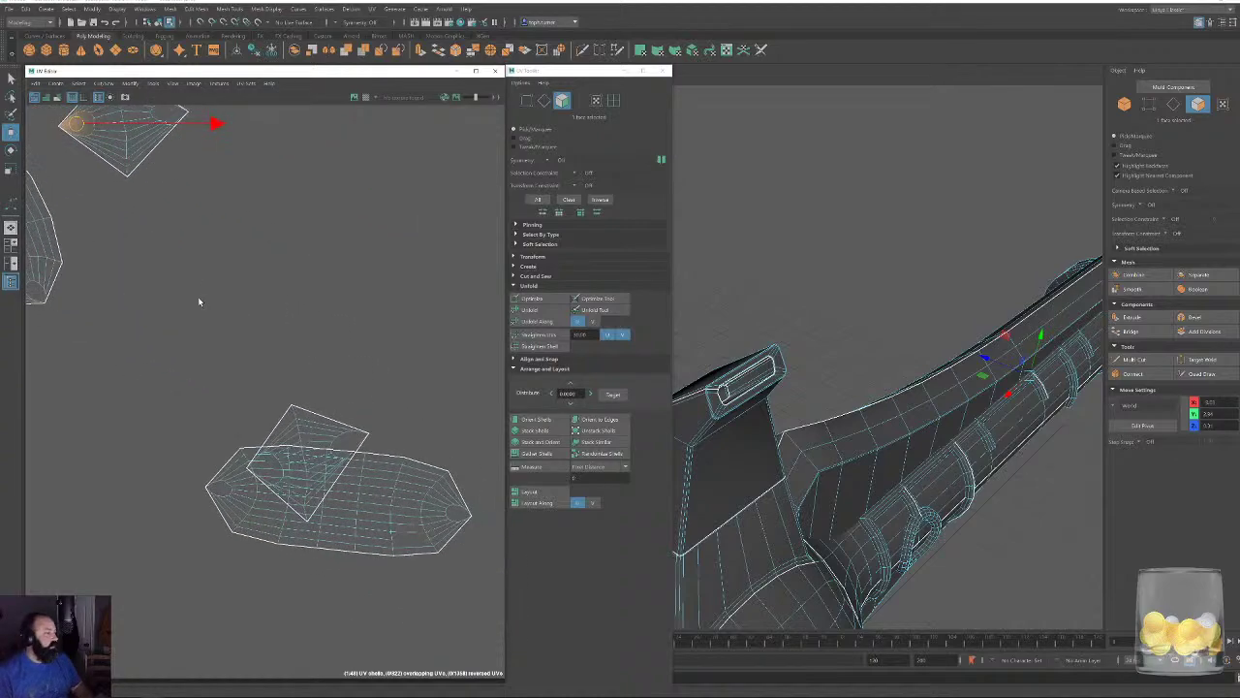
alt+right_drag(392, 424, 381, 481)
click(256, 482)
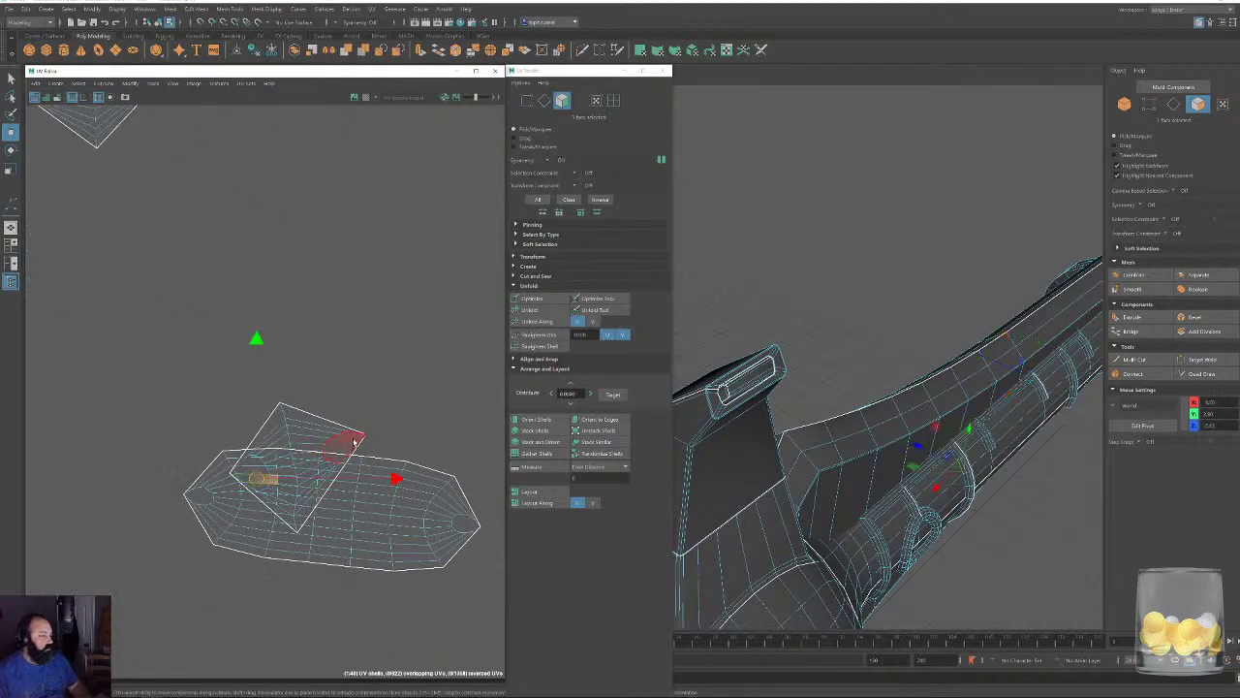
click(345, 443)
double_click(312, 447)
middle_drag(312, 447, 299, 350)
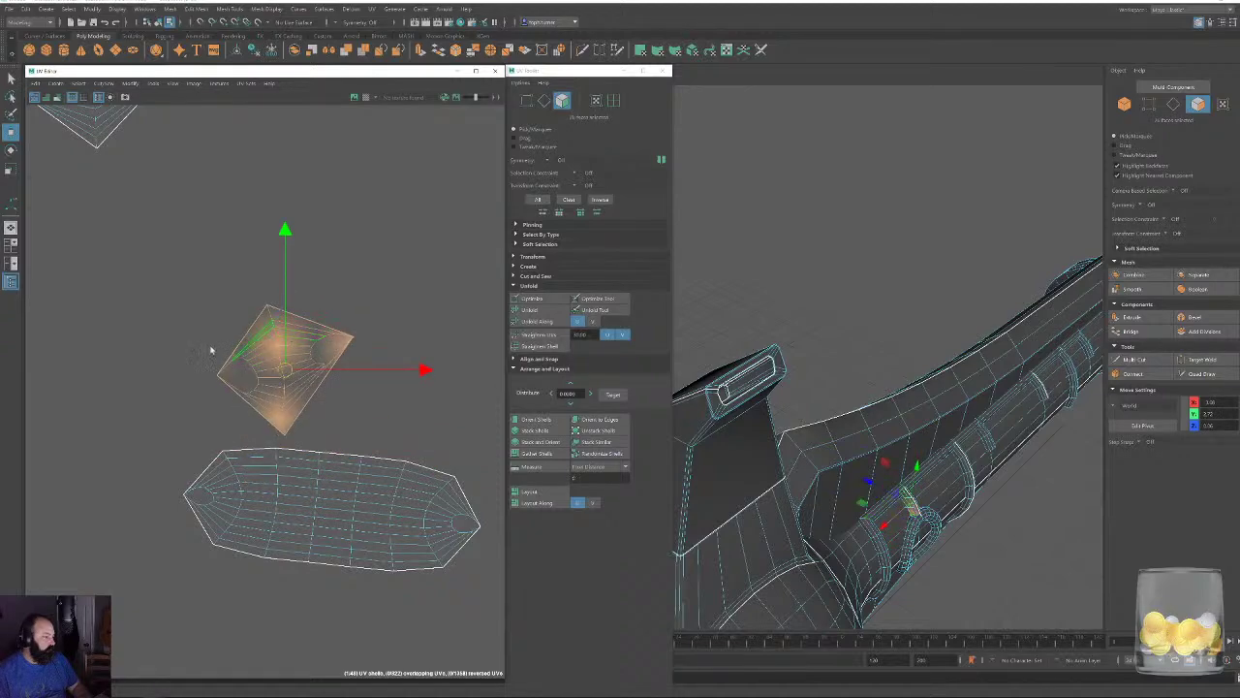
Select the round end-cap faces on the unfolded tube shells and cut them off along their border edges.
click(210, 350)
click(235, 374)
shift+click(323, 349)
shift+click(203, 498)
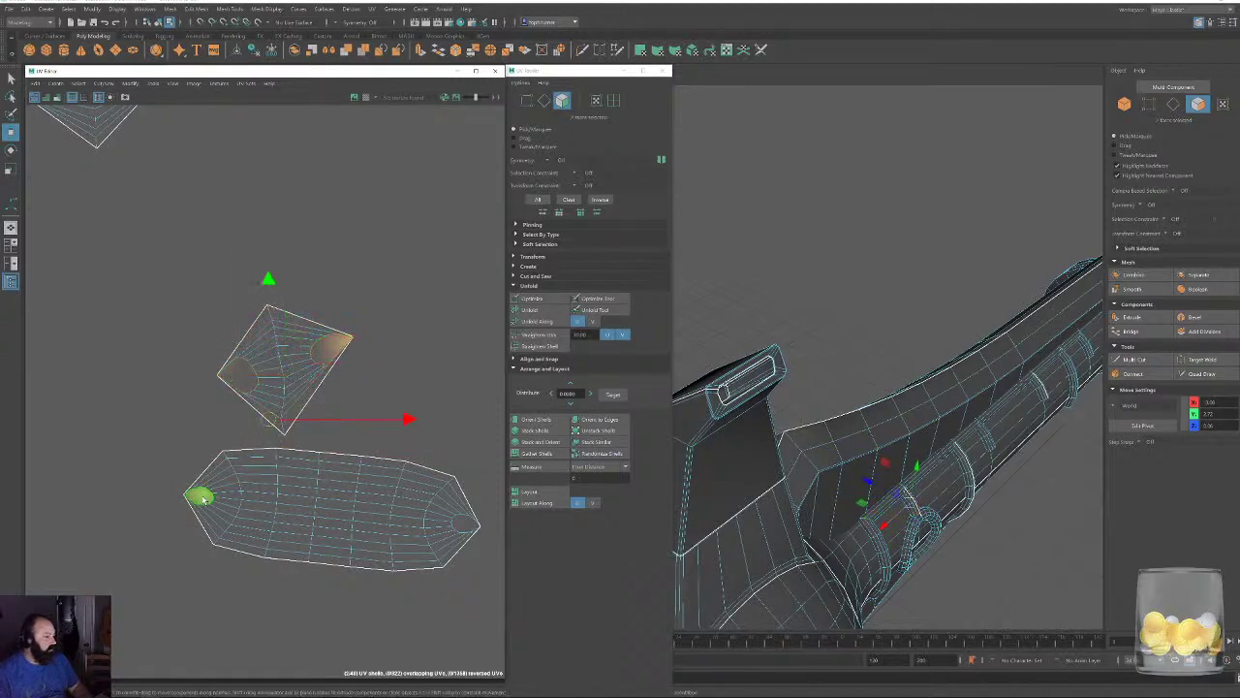
alt+middle_drag(73, 168, 407, 447)
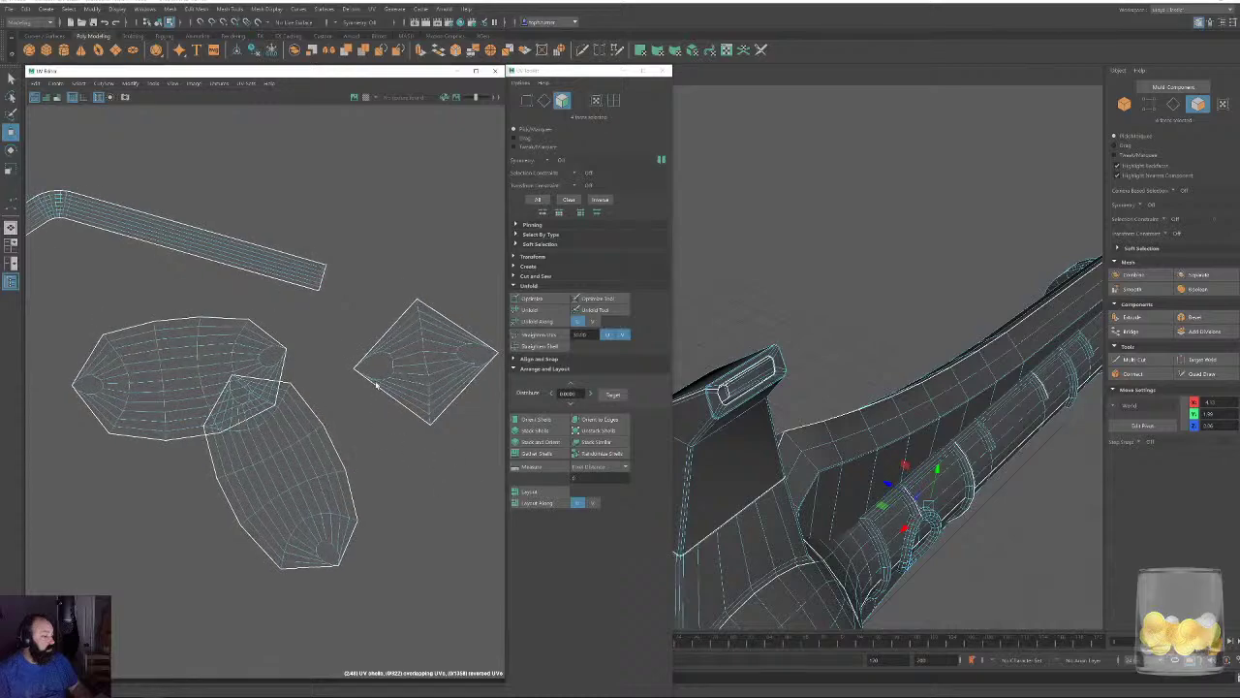
shift+click(374, 370)
click(268, 362)
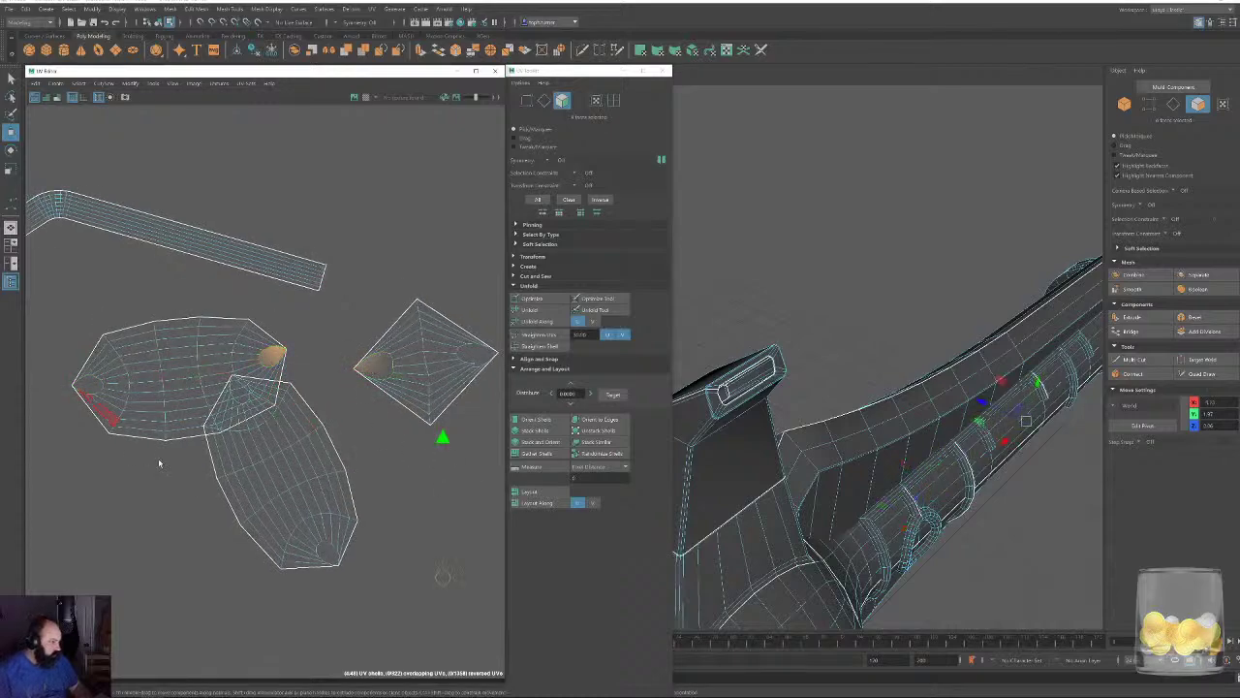
shift+click(328, 552)
shift+click(479, 358)
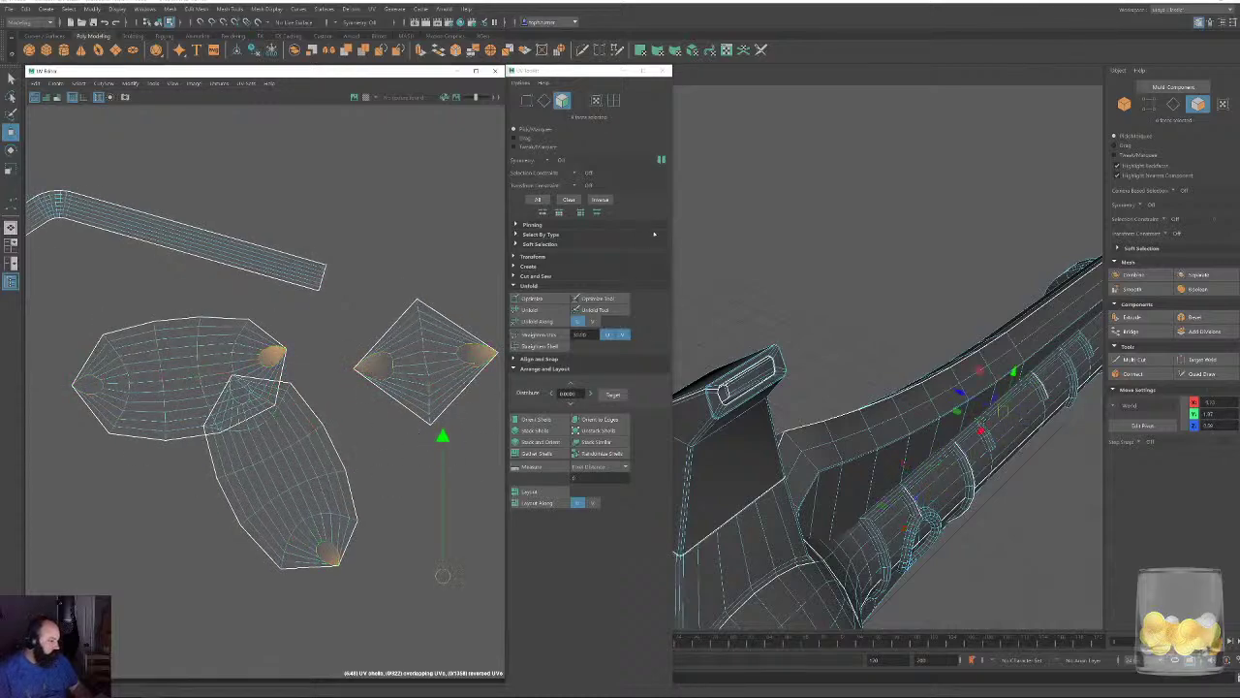
click(545, 102)
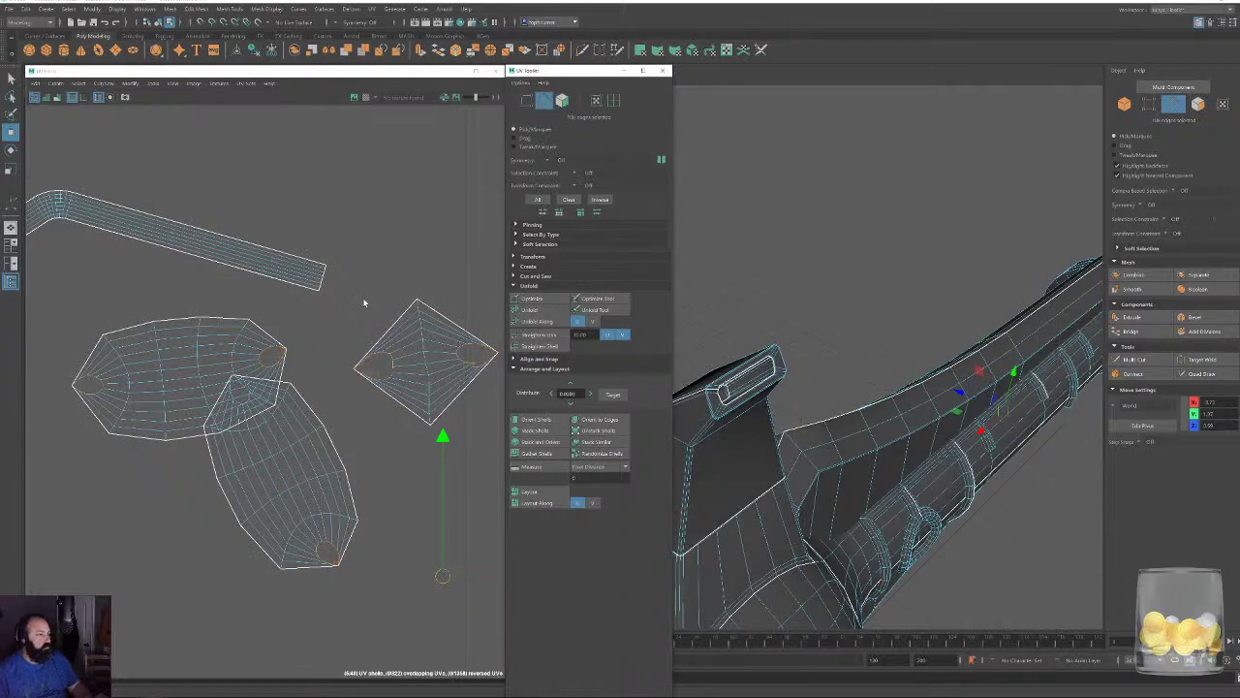
click(341, 373)
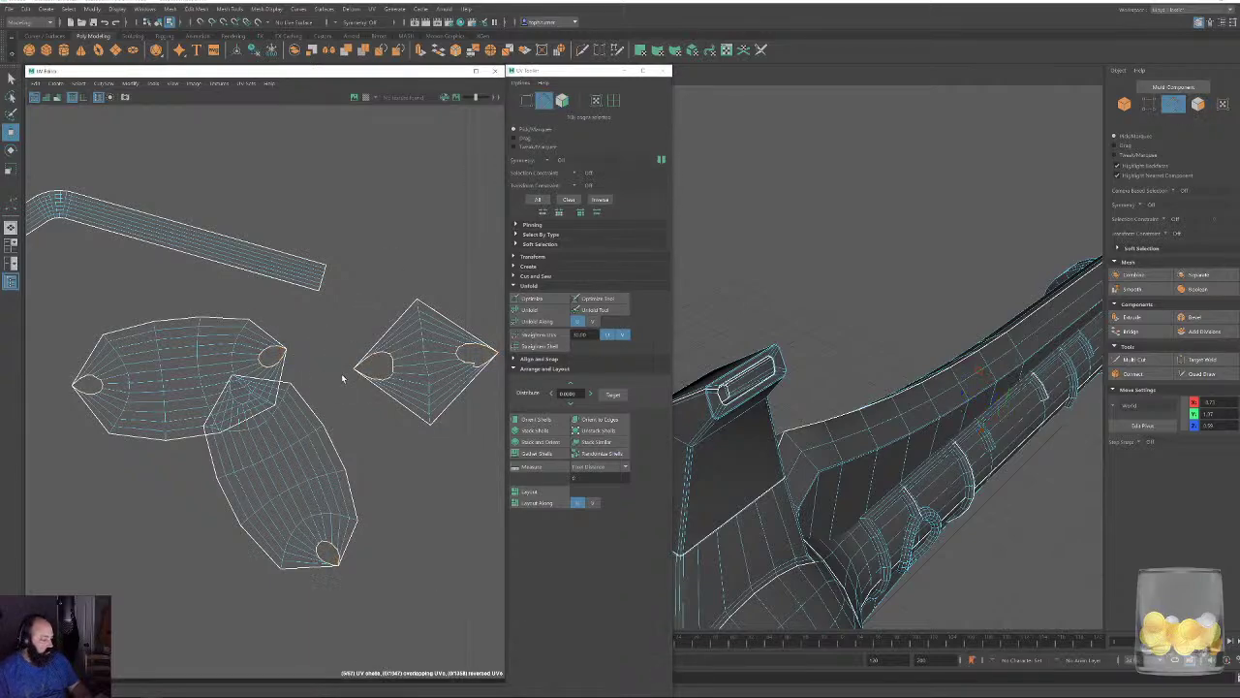
Select all five tube shells together with their detached caps and unfold them.
click(562, 101)
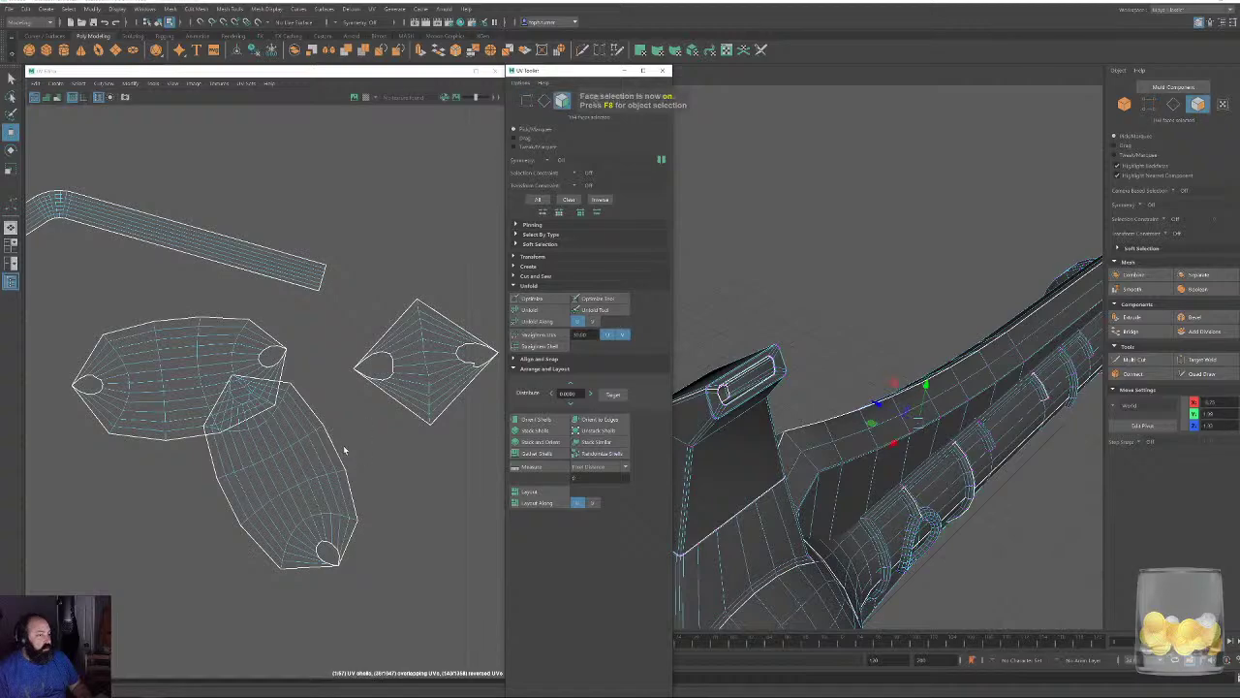
alt+right_drag(414, 423, 127, 301)
alt+middle_drag(407, 429, 250, 327)
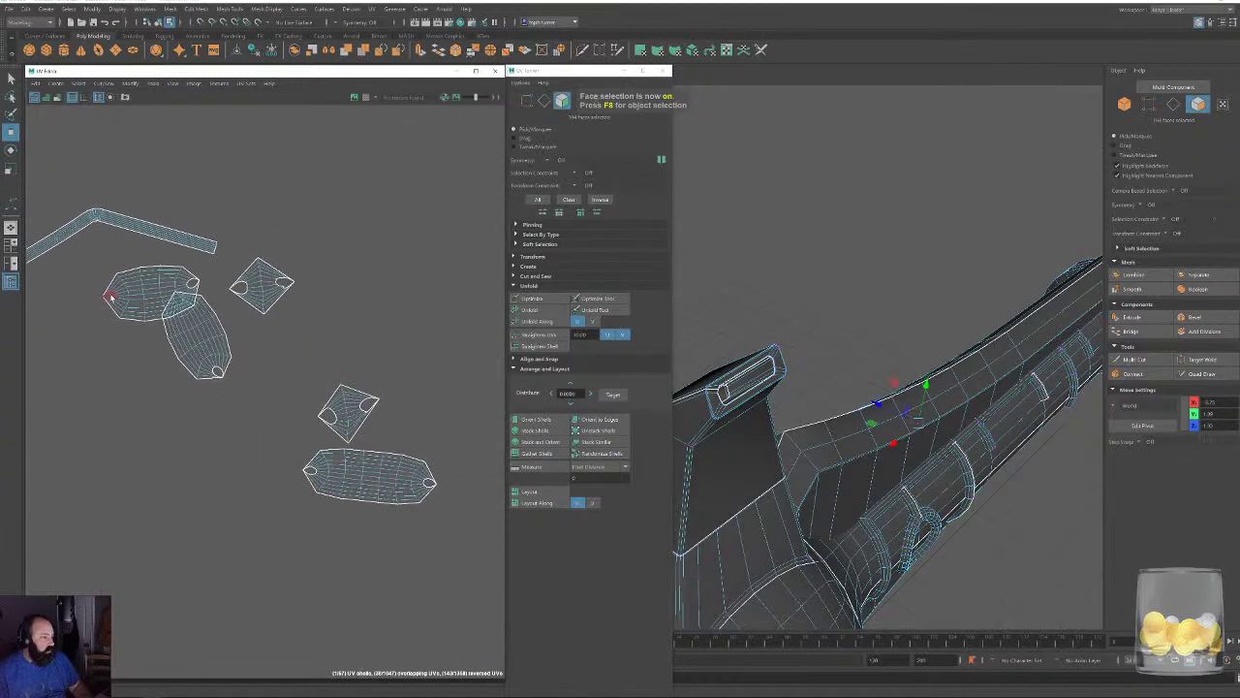
drag(122, 274, 422, 530)
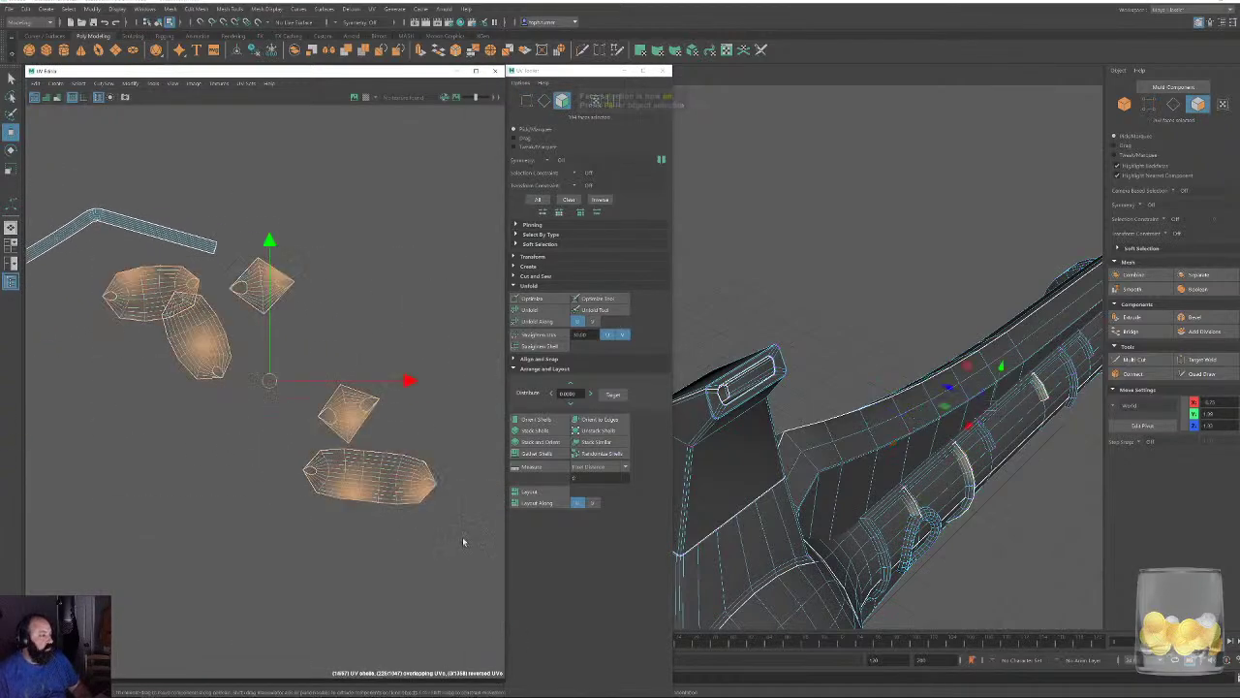
click(548, 310)
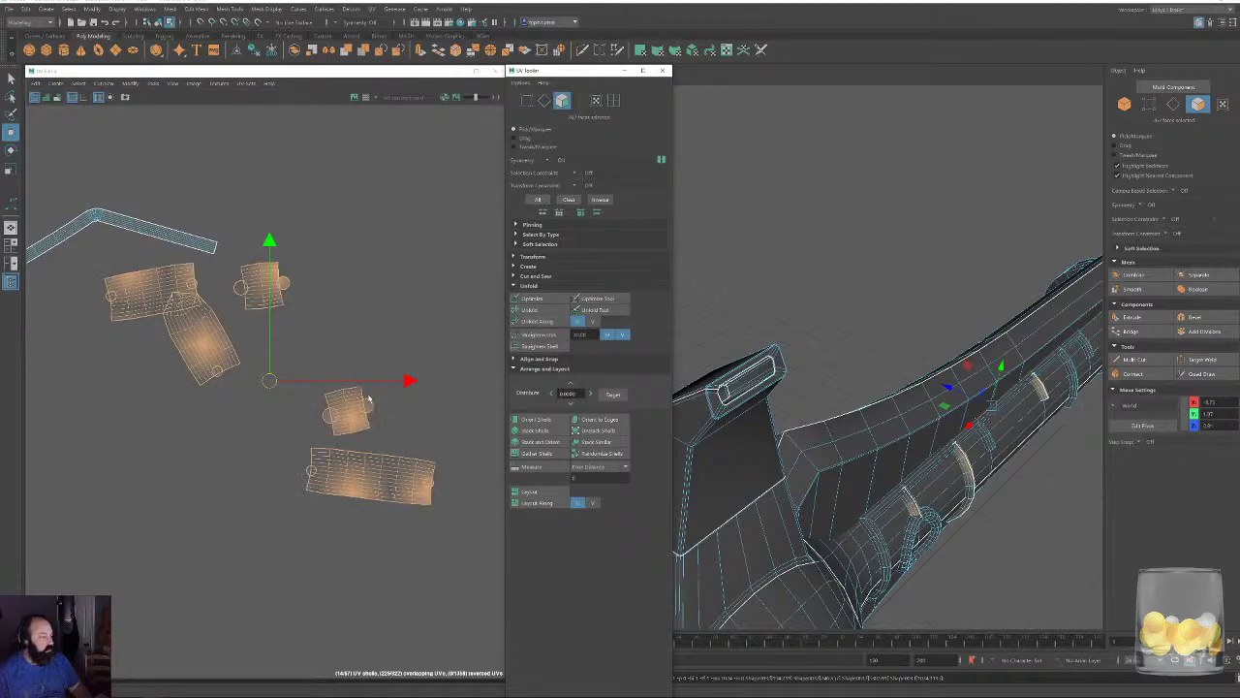
Move the overlapping tilted tube shell clear of its neighbour and cut off its remaining pointed end cap.
click(218, 347)
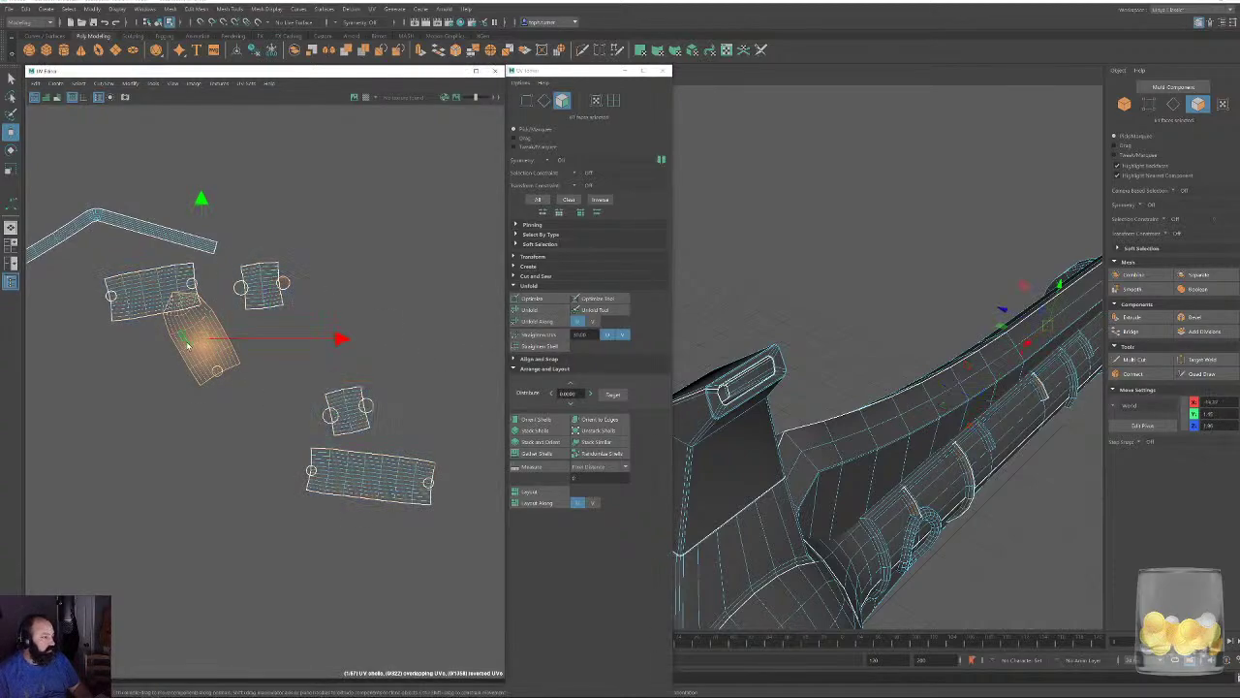
drag(189, 346, 206, 482)
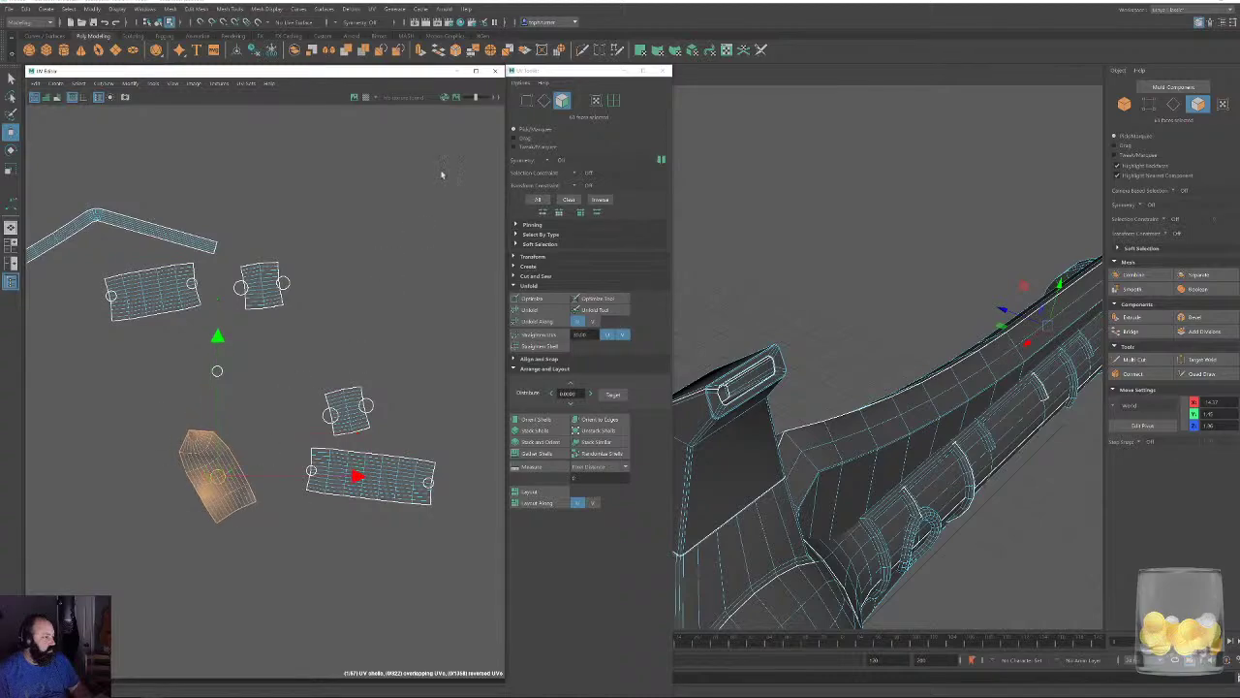
click(192, 436)
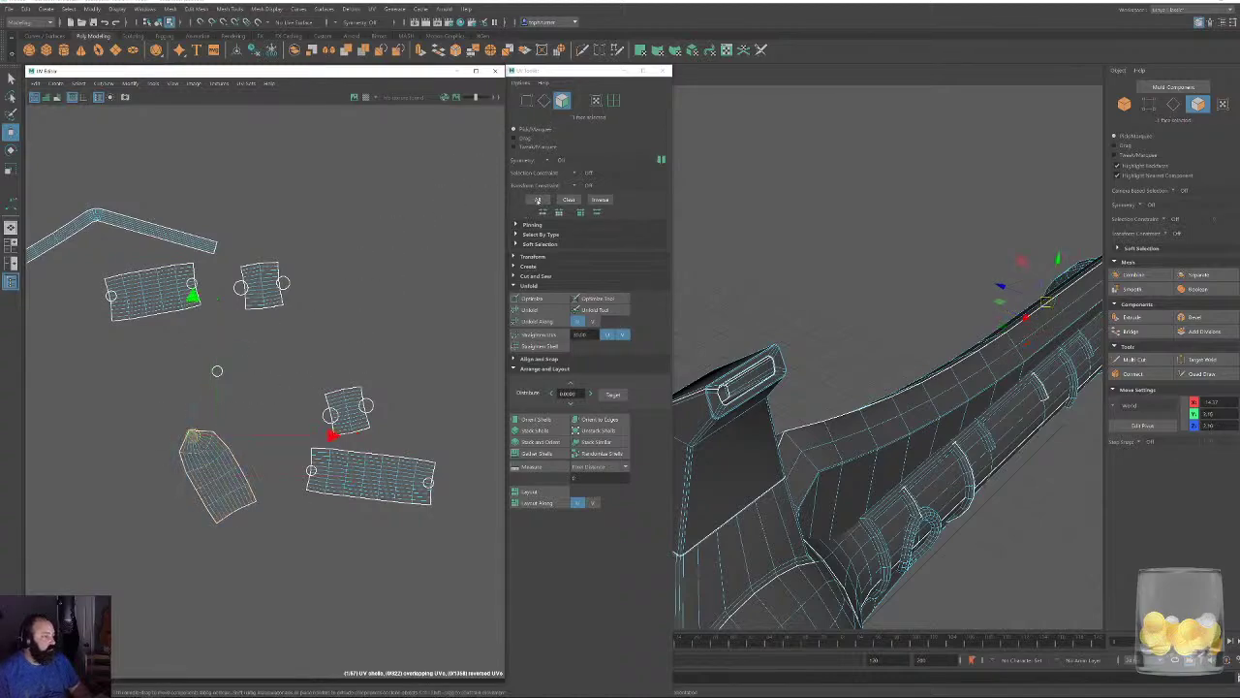
ctrl+click(543, 100)
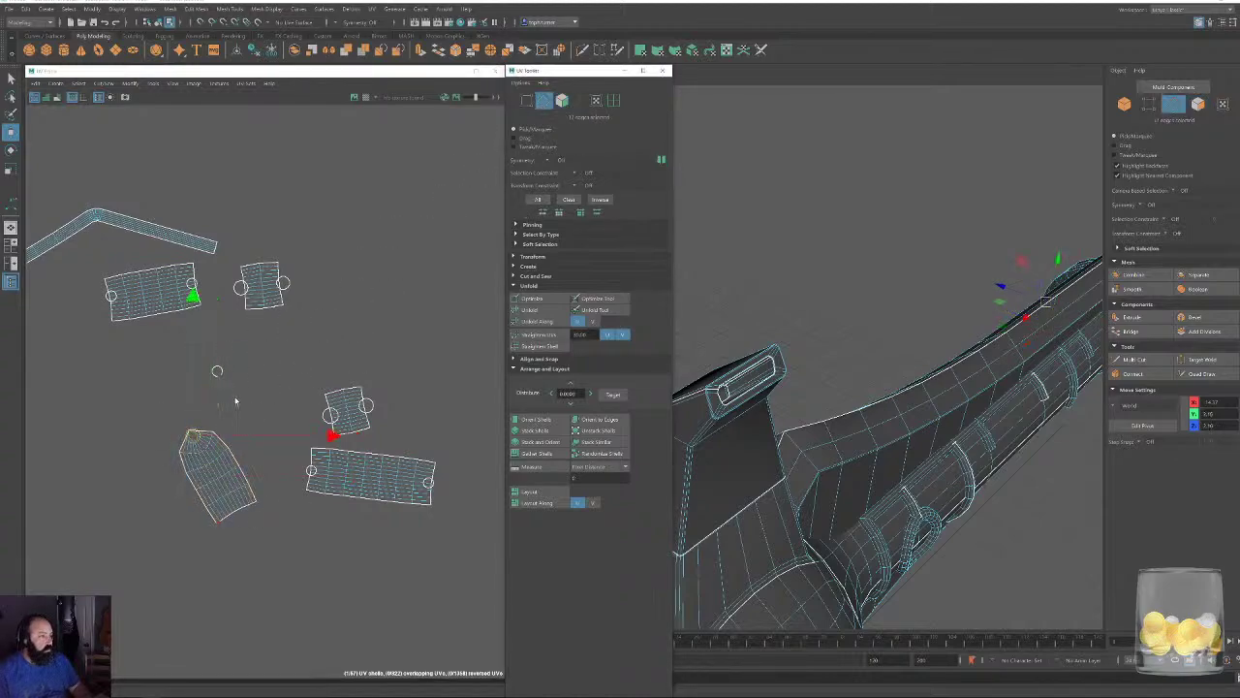
click(562, 100)
Unfold the separated tilted tube shell, and unfold all five tube shells with their caps again.
click(204, 474)
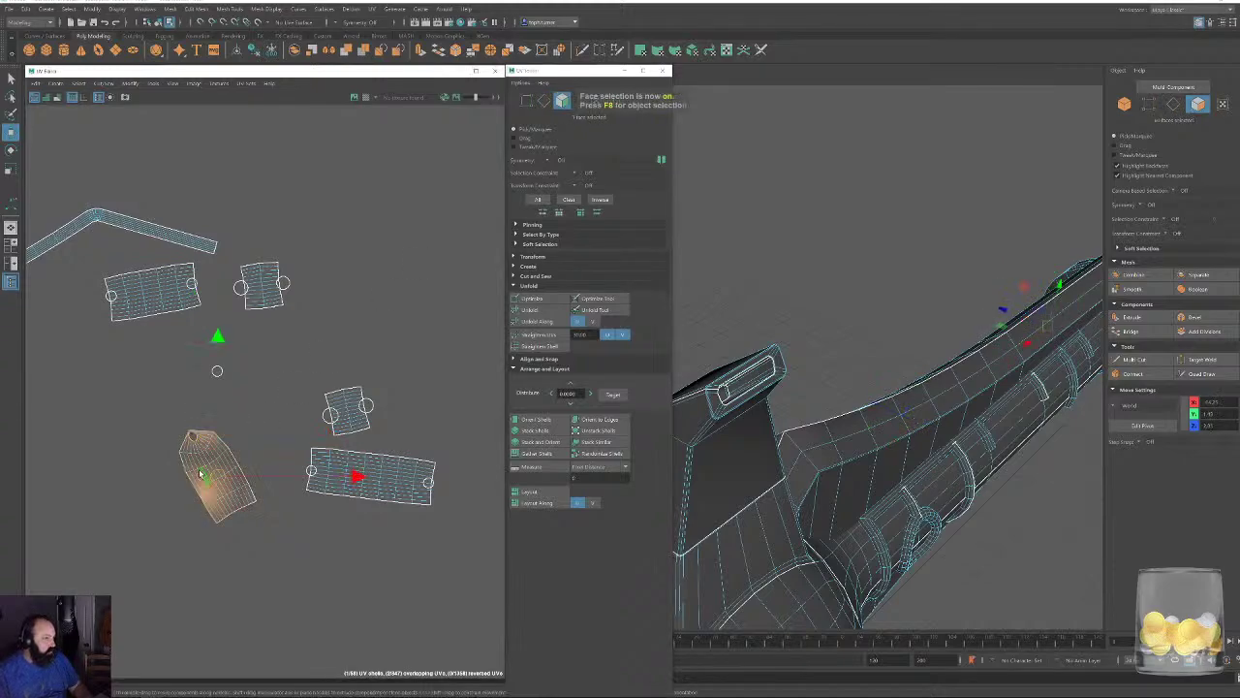
click(530, 309)
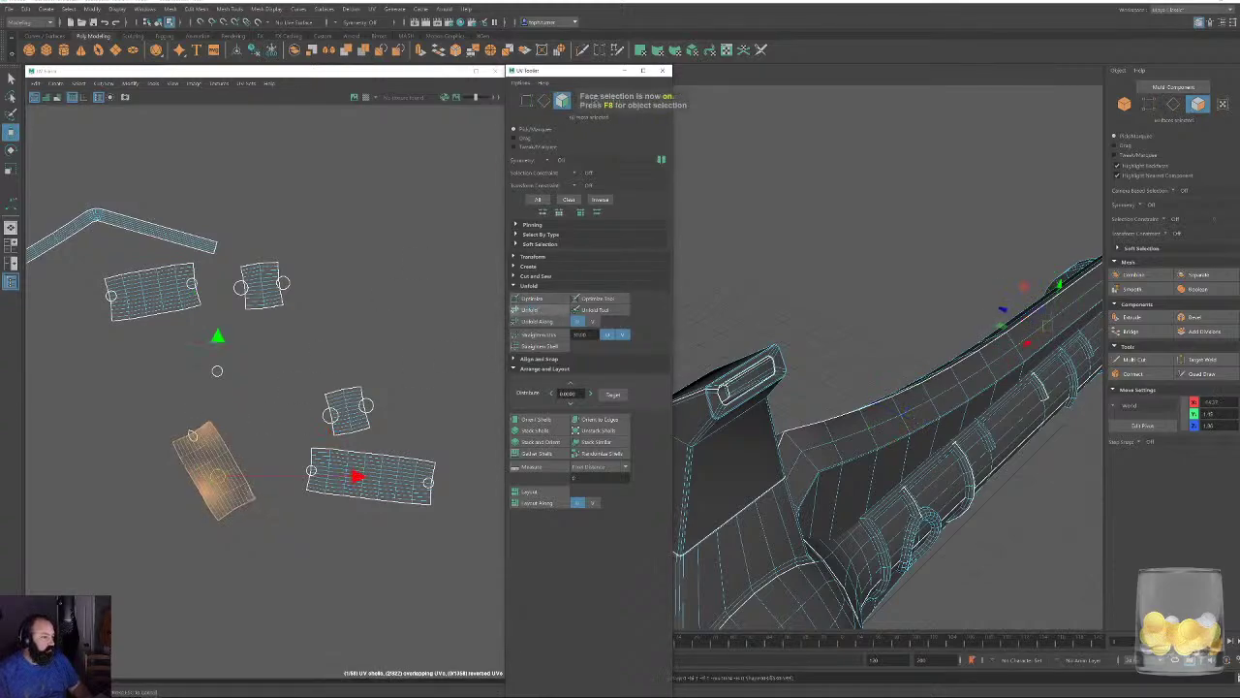
drag(84, 265, 471, 531)
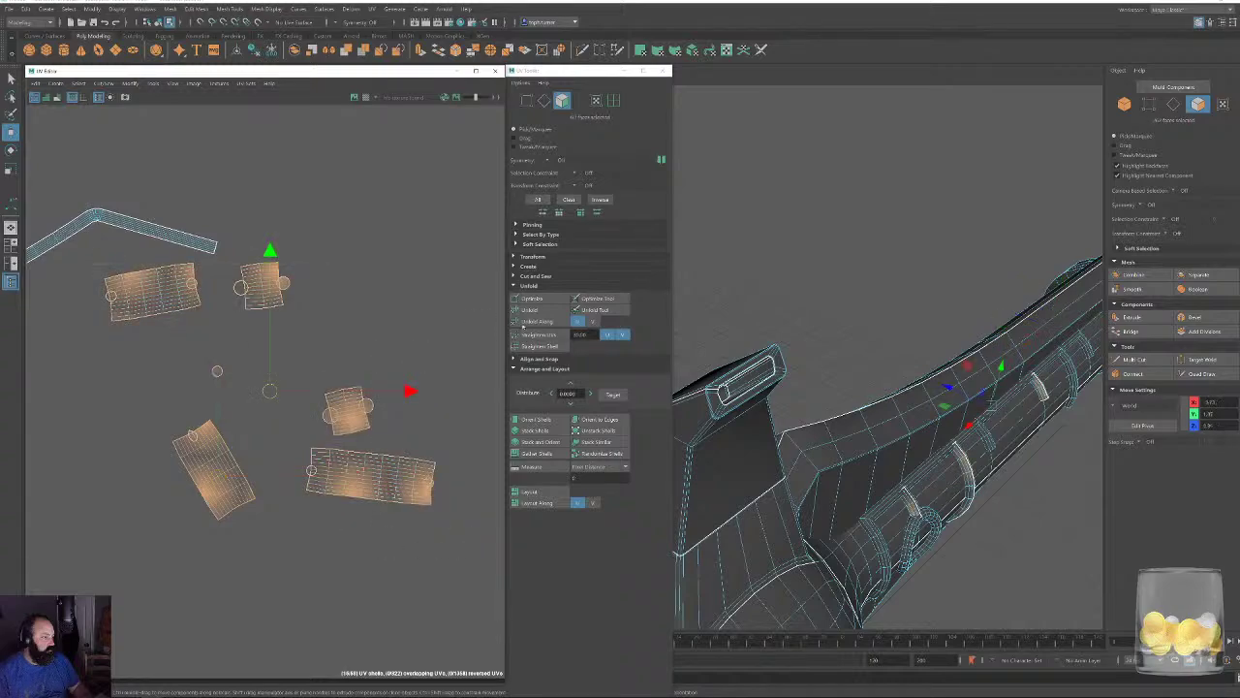
click(530, 311)
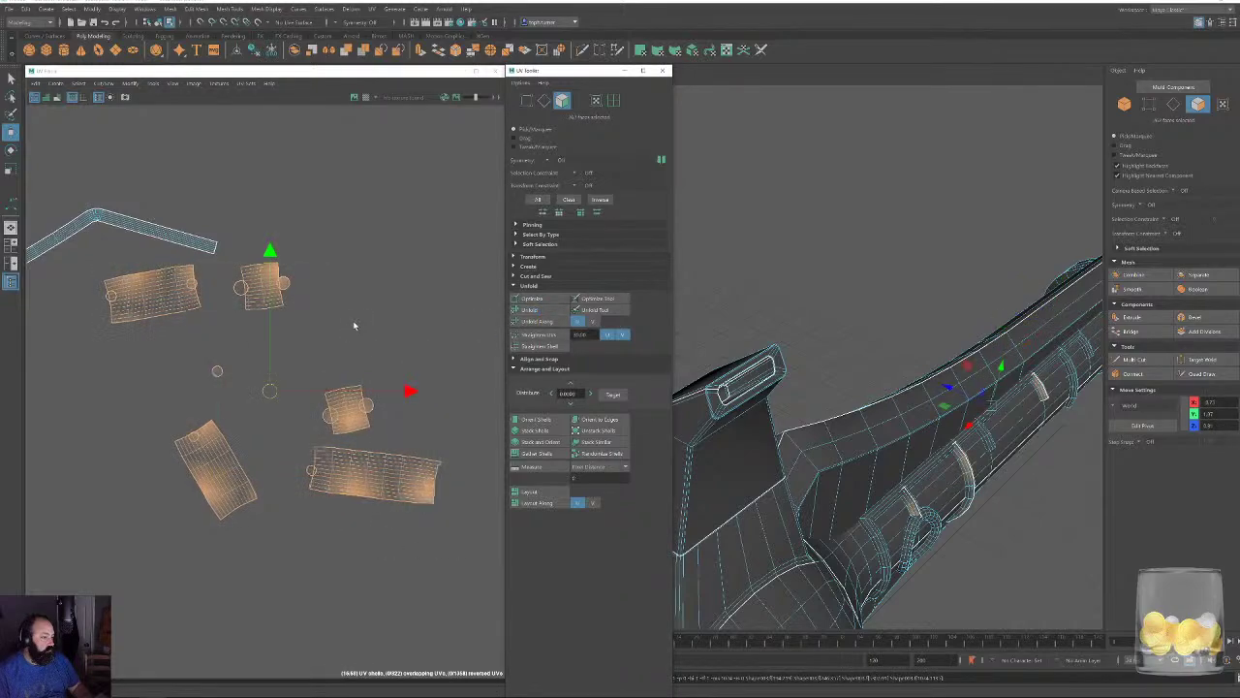
click(336, 371)
Straighten the longest tube shell and the short shell above it into clean rectangles.
click(356, 475)
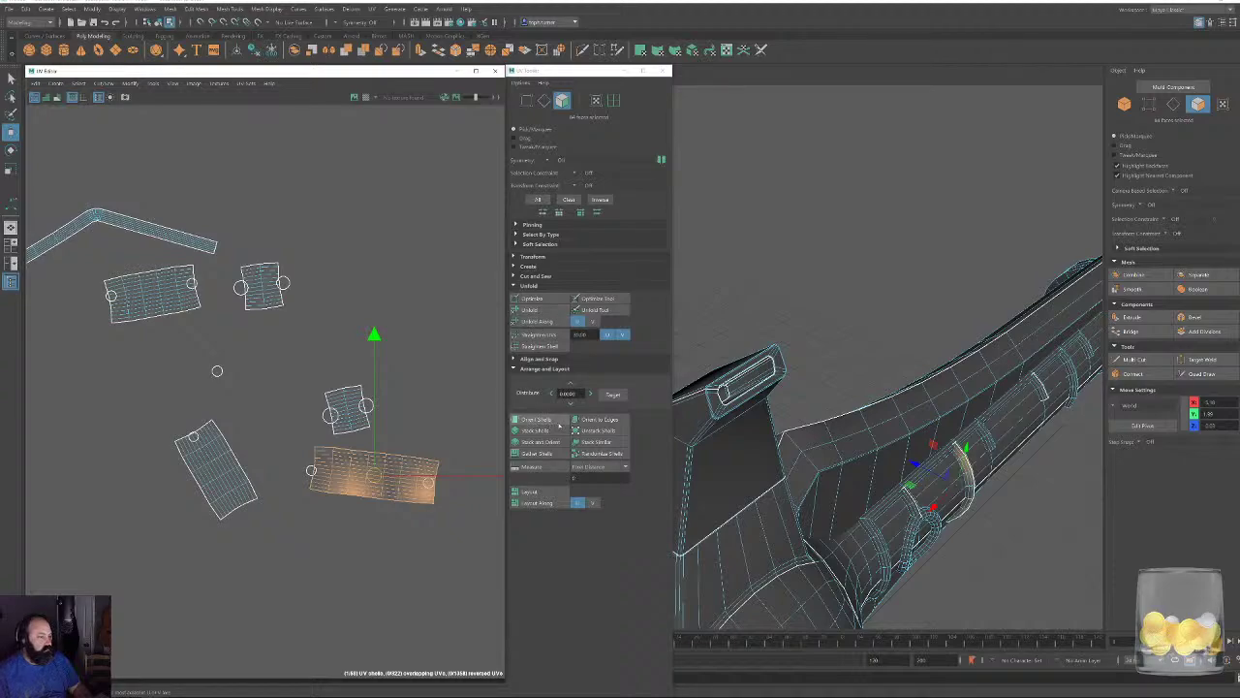
click(539, 346)
click(350, 408)
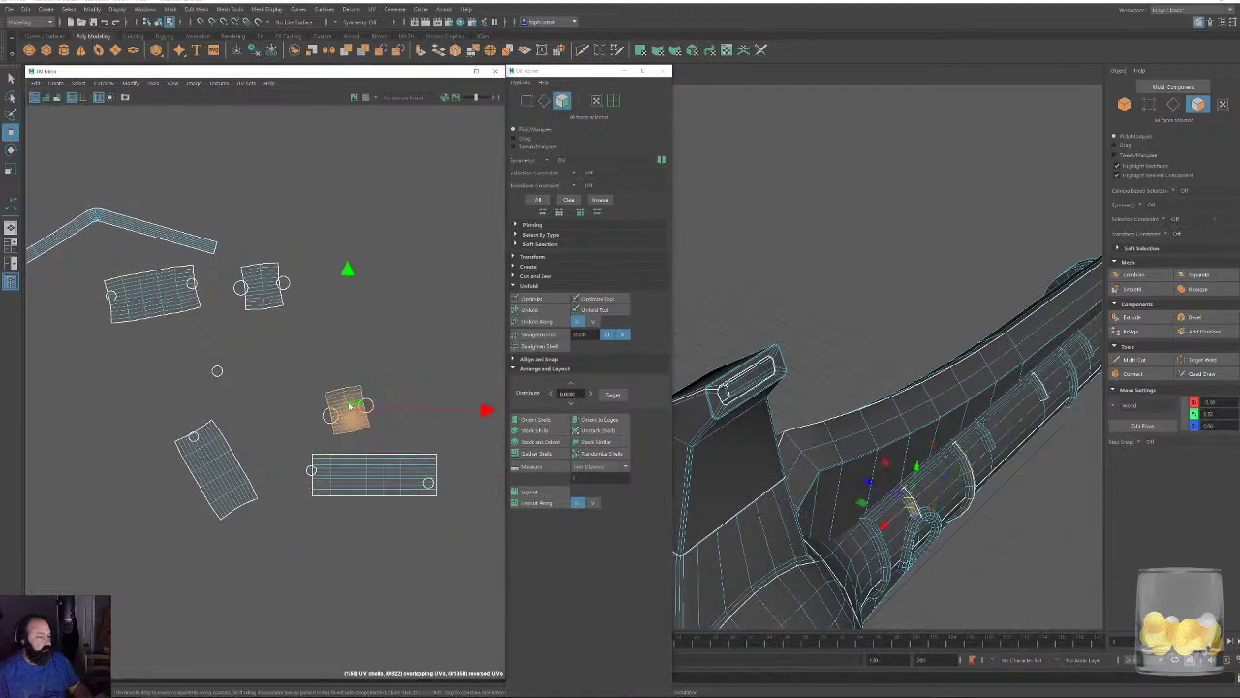
click(539, 334)
Undo a trial straightening of the tilted tube shell and rotate the shell upright.
click(221, 455)
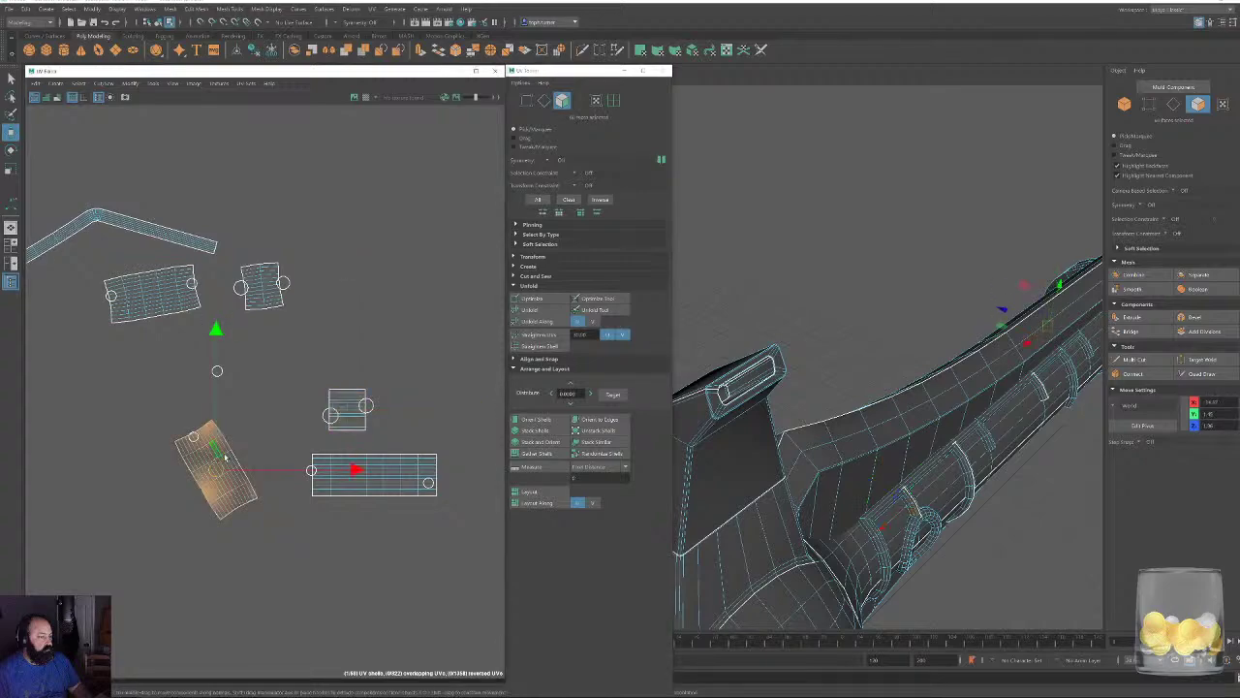
click(538, 334)
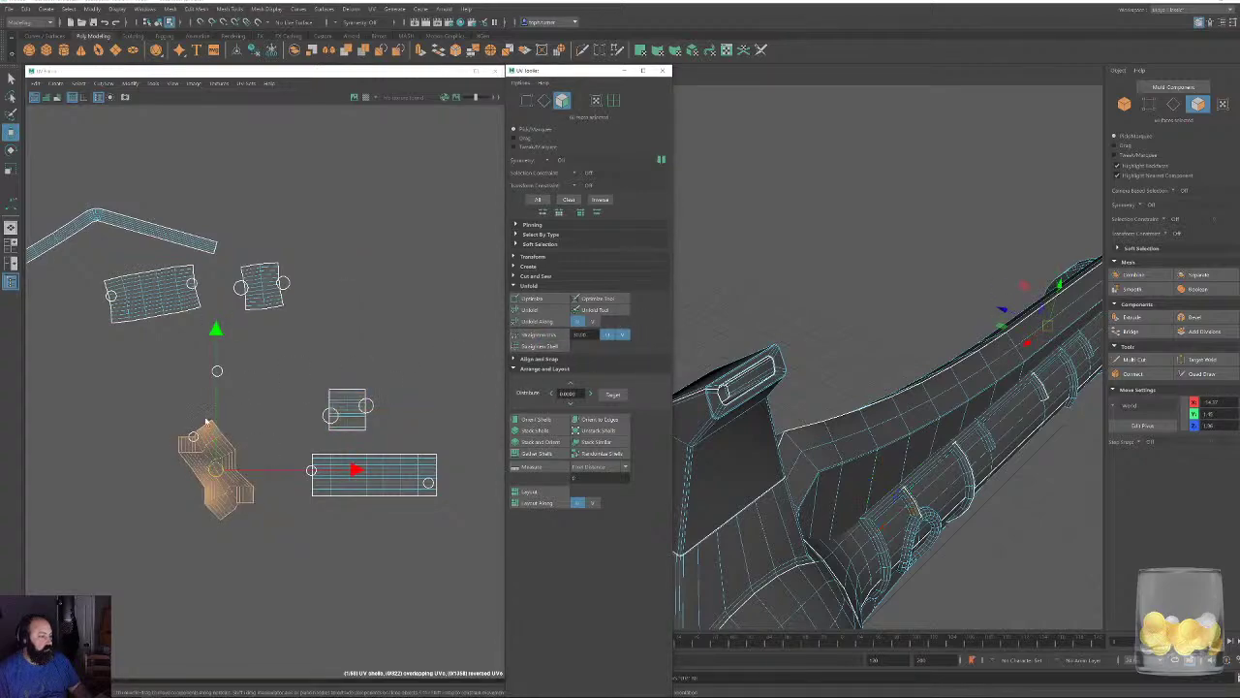
key(ctrl+z)
key(e)
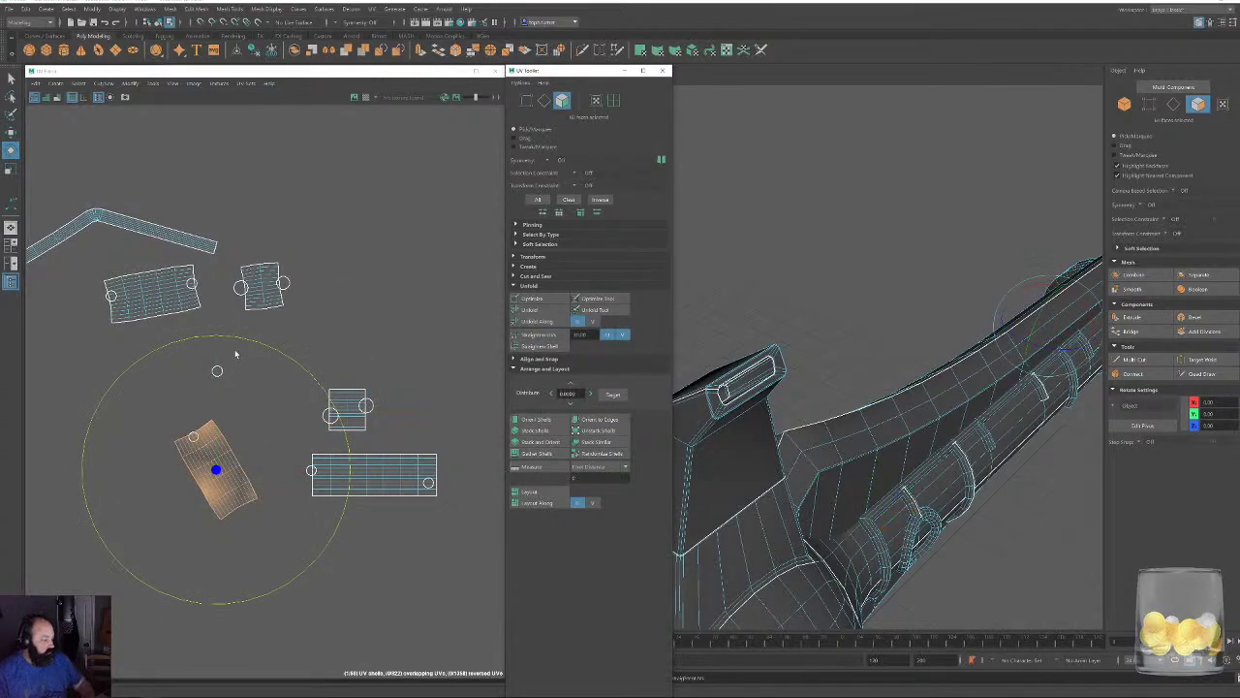
drag(245, 340, 298, 381)
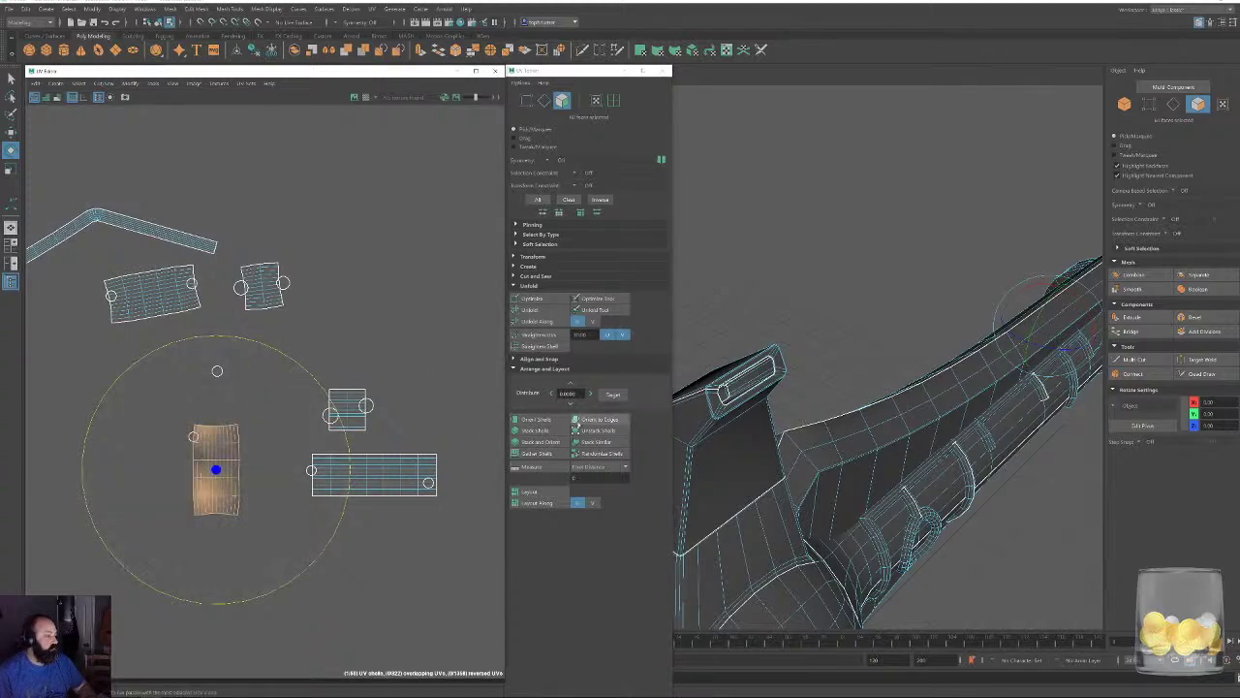
Straighten the upper short tube shell, and rotate its longer neighbour level and straighten it.
click(260, 285)
click(545, 335)
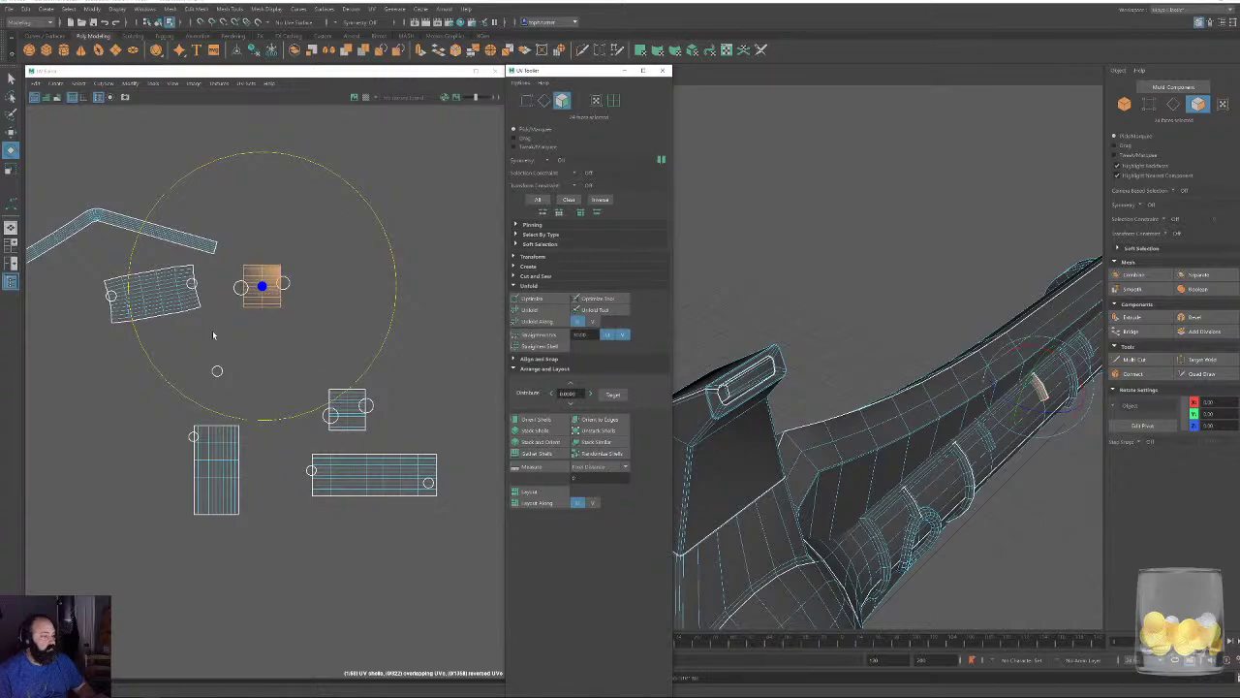
click(170, 289)
drag(271, 227, 278, 255)
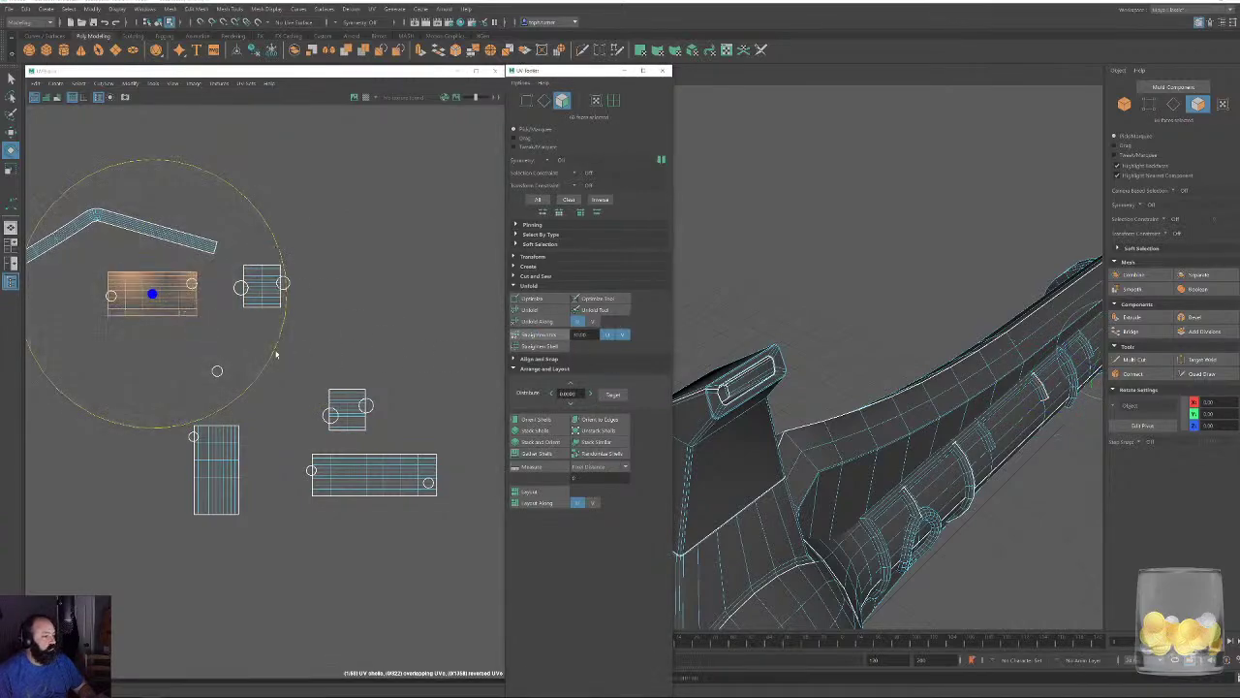
Place the straightened tube shell directly beneath the longest straightened rectangle.
key(w)
drag(152, 289, 368, 526)
click(194, 436)
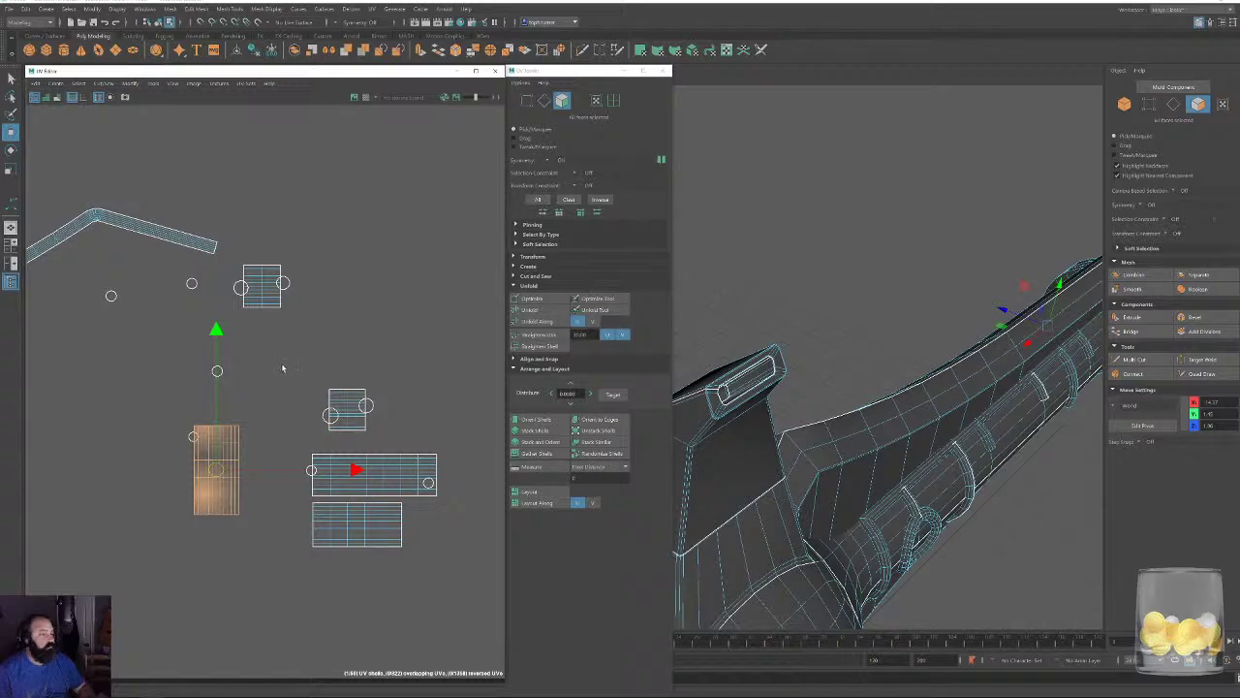
Move all five straightened tube shells with their caps over to the finished shells, undoing a first move that stretched a neighbouring shell.
drag(93, 269, 417, 549)
alt+right_drag(402, 476, 207, 369)
alt+middle_drag(188, 355, 252, 345)
alt+right_drag(343, 447, 158, 343)
drag(363, 443, 191, 238)
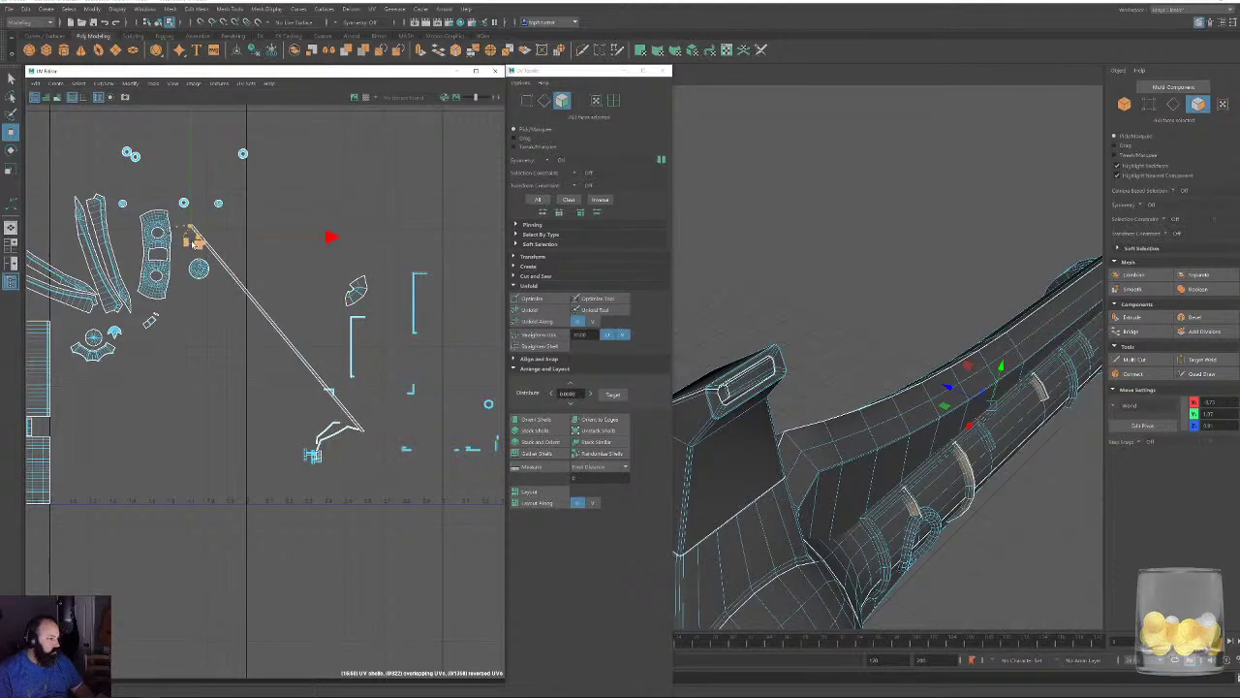
key(ctrl+z)
scroll(377, 423, up, 4)
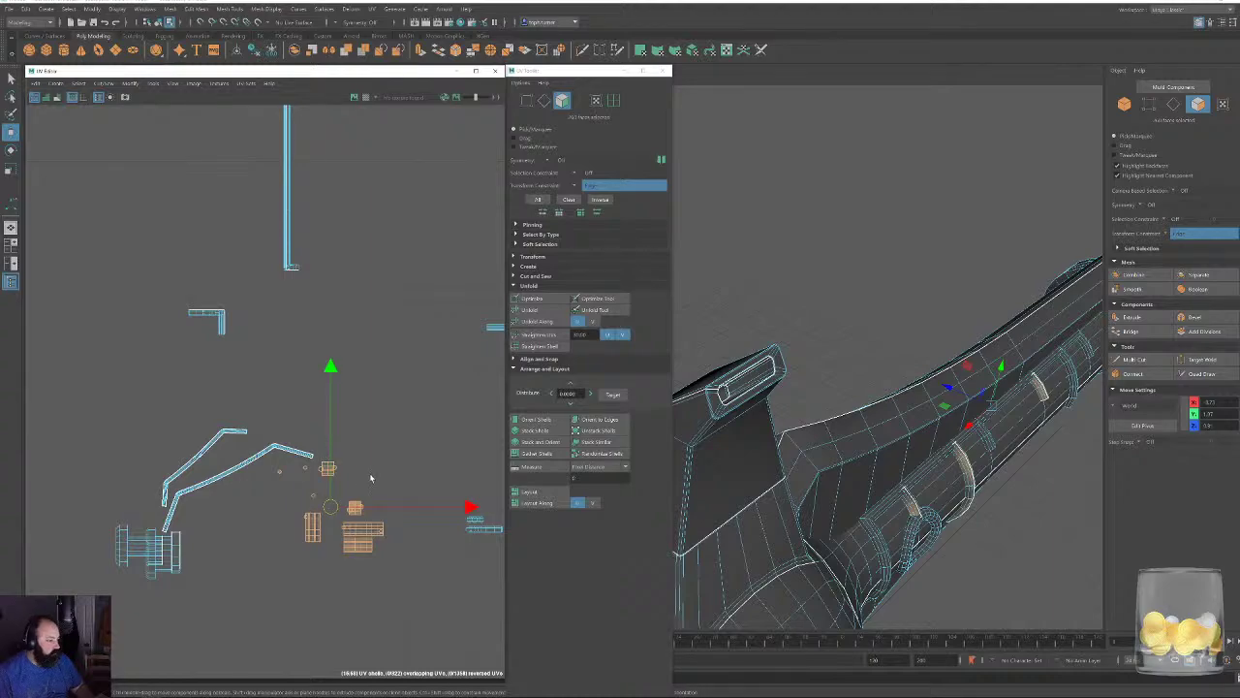
scroll(324, 460, down, 4)
drag(341, 506, 89, 182)
Cut lengthwise seams along the long and short L-shaped tube shells.
scroll(290, 271, down, 2)
alt+right_drag(106, 299, 775, 695)
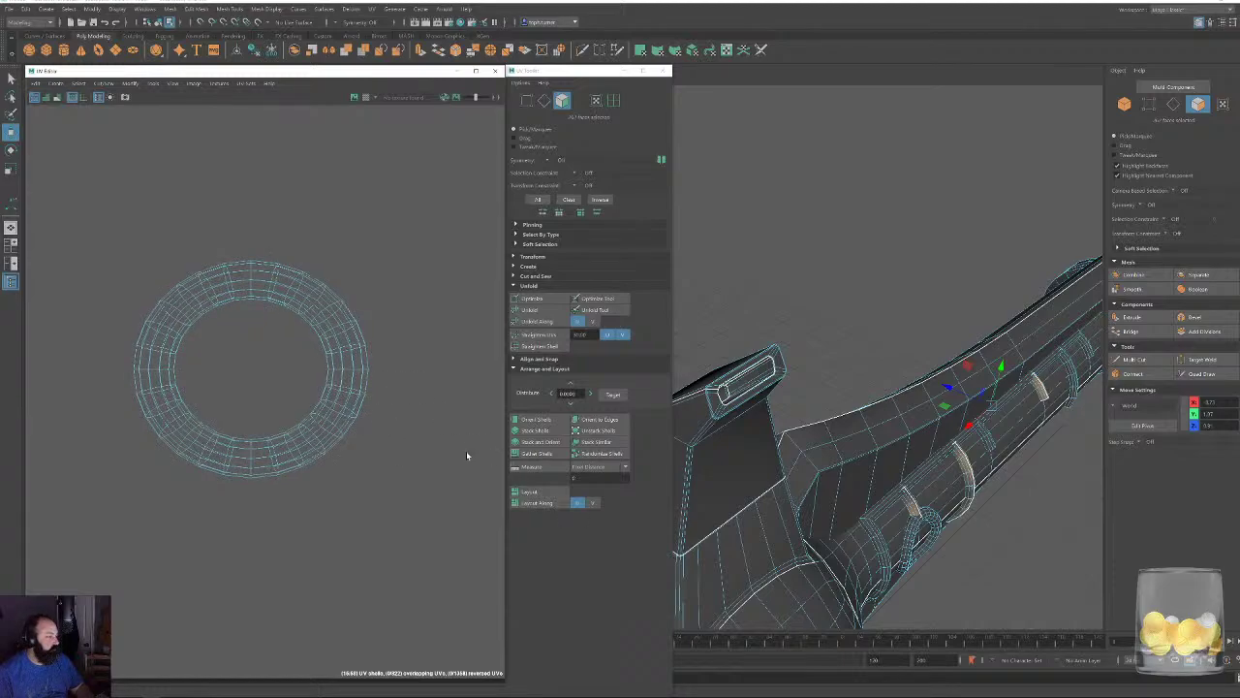
scroll(466, 454, down, 5)
alt+right_drag(320, 629, 194, 627)
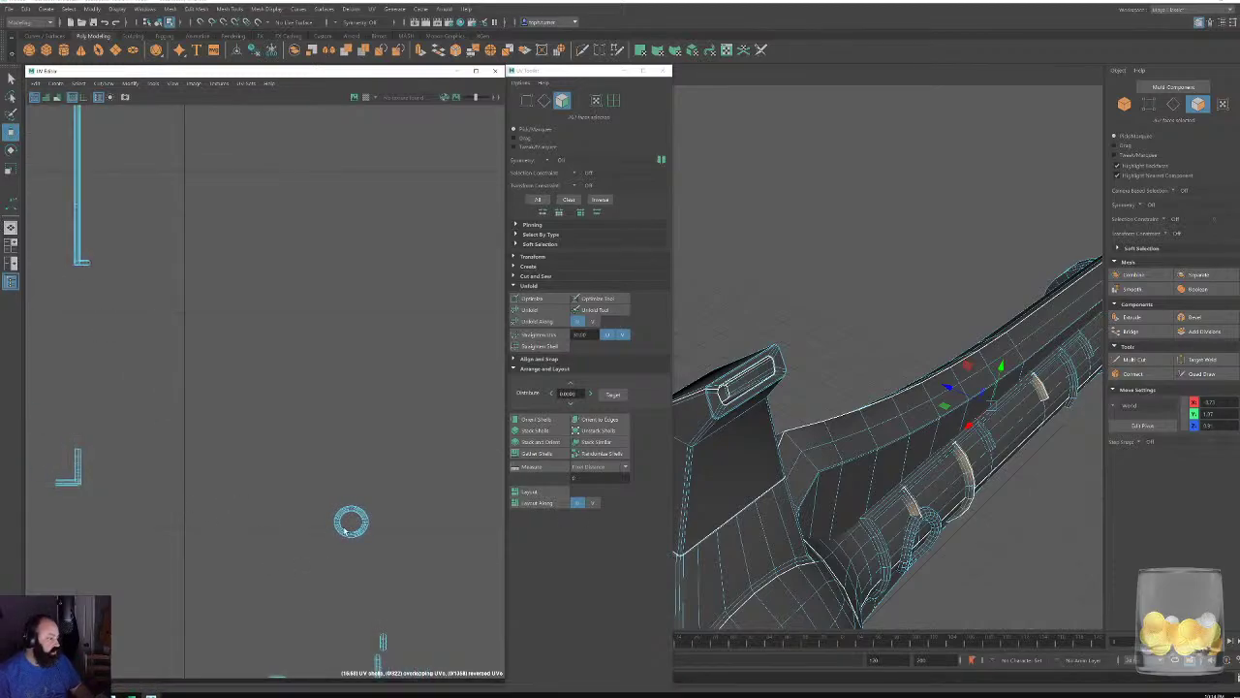
alt+middle_drag(344, 528, 407, 466)
alt+right_drag(407, 466, 279, 462)
scroll(279, 463, up, 5)
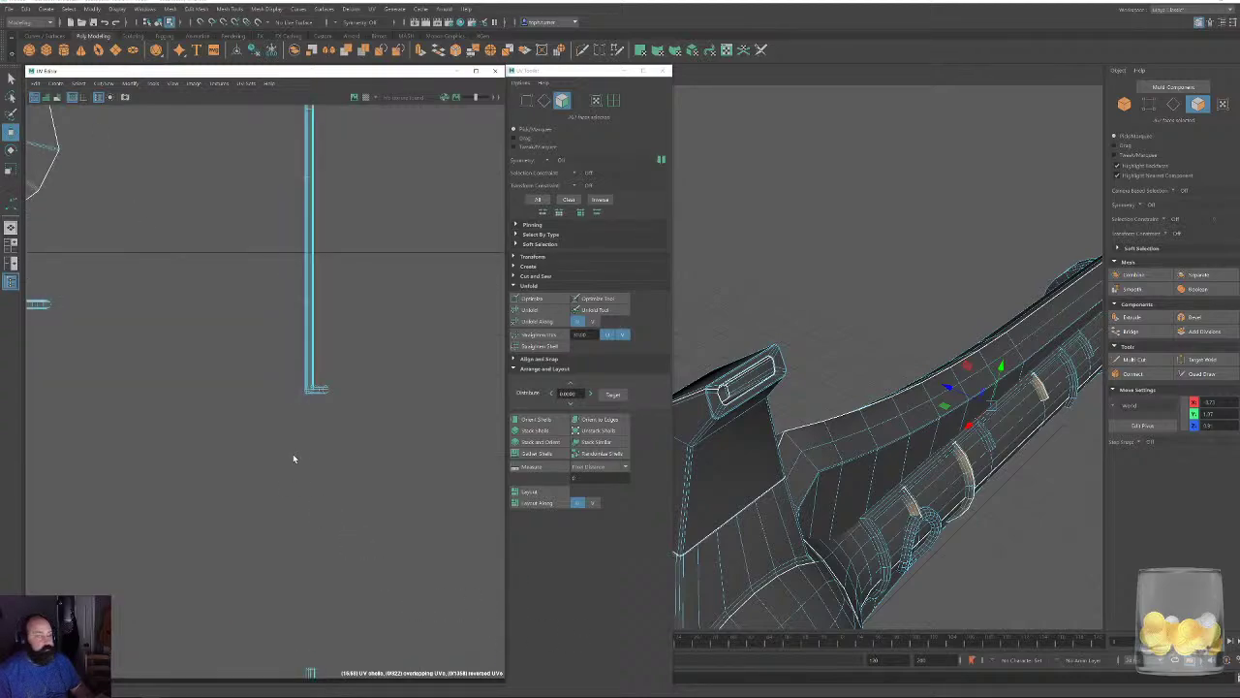
click(544, 101)
scroll(317, 386, up, 5)
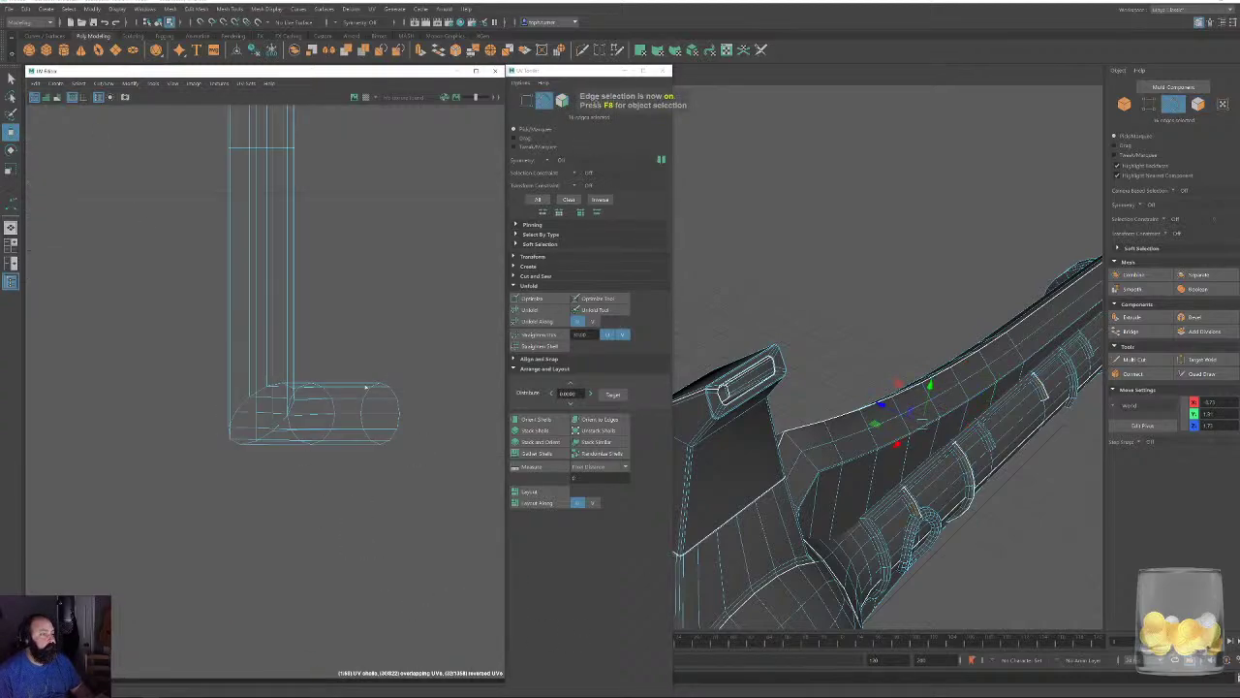
click(347, 415)
scroll(388, 442, down, 4)
click(513, 346)
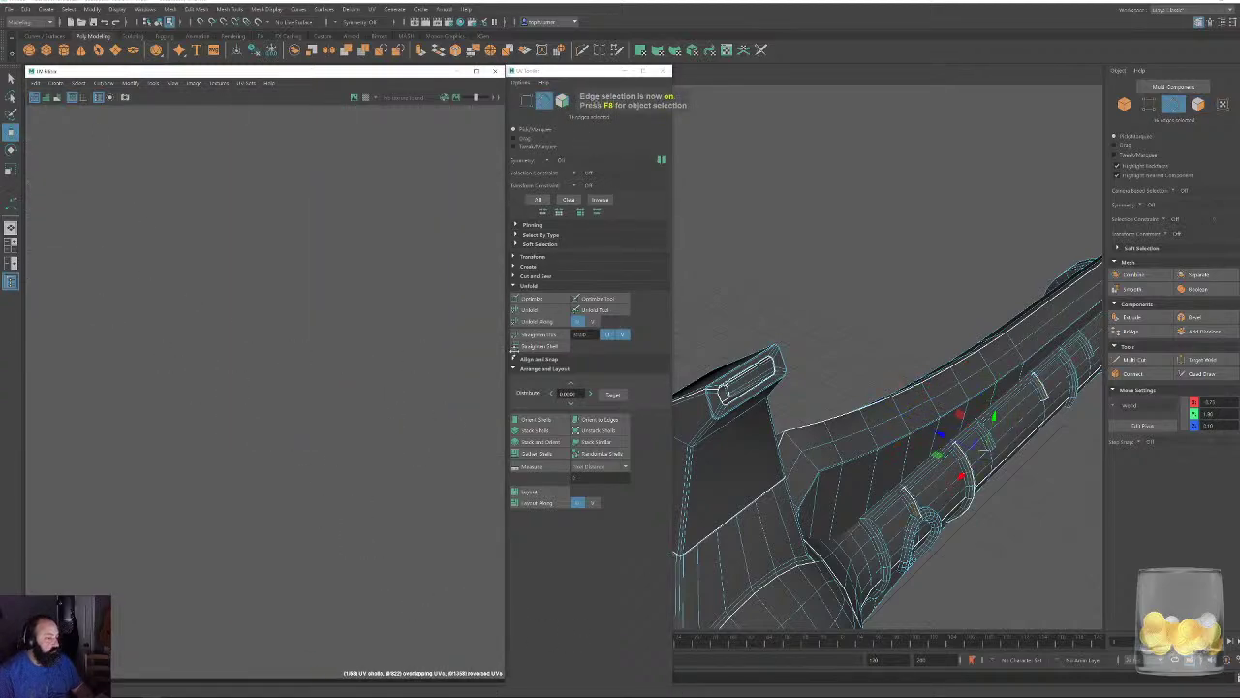
alt+middle_drag(130, 188, 489, 252)
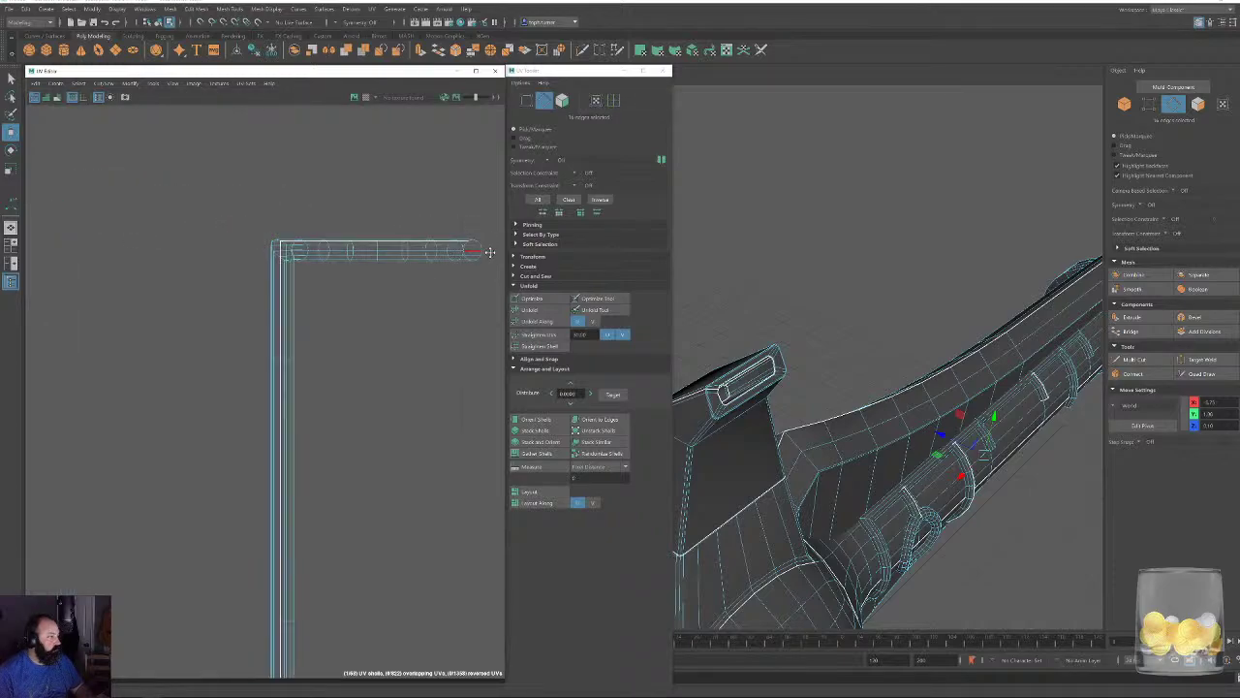
alt+right_drag(381, 279, 58, 145)
alt+middle_drag(289, 331, 205, 313)
alt+right_drag(334, 370, 152, 306)
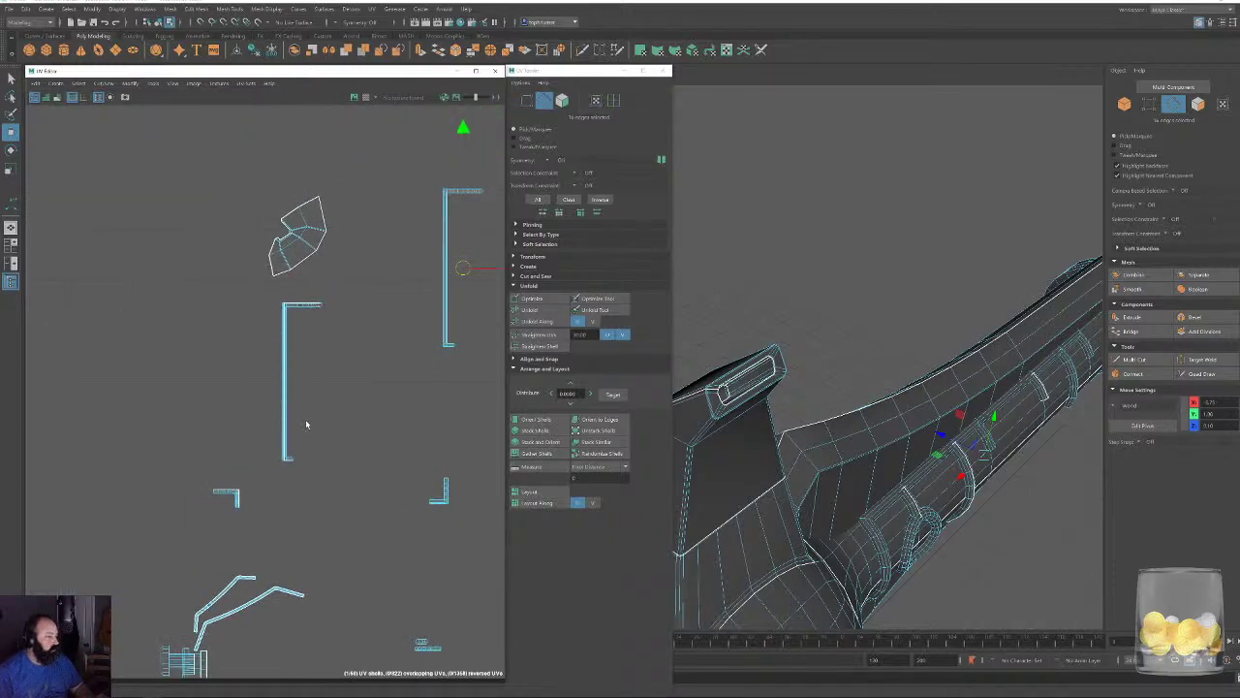
scroll(433, 507, up, 5)
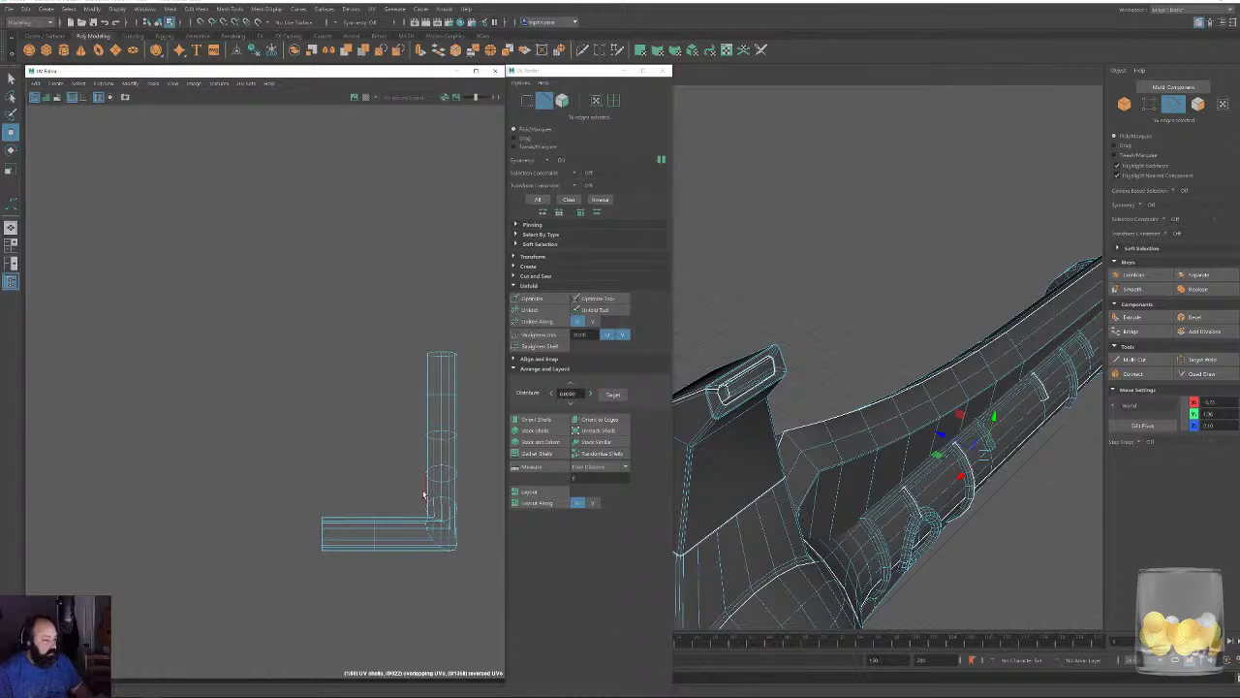
click(424, 495)
scroll(461, 301, down, 5)
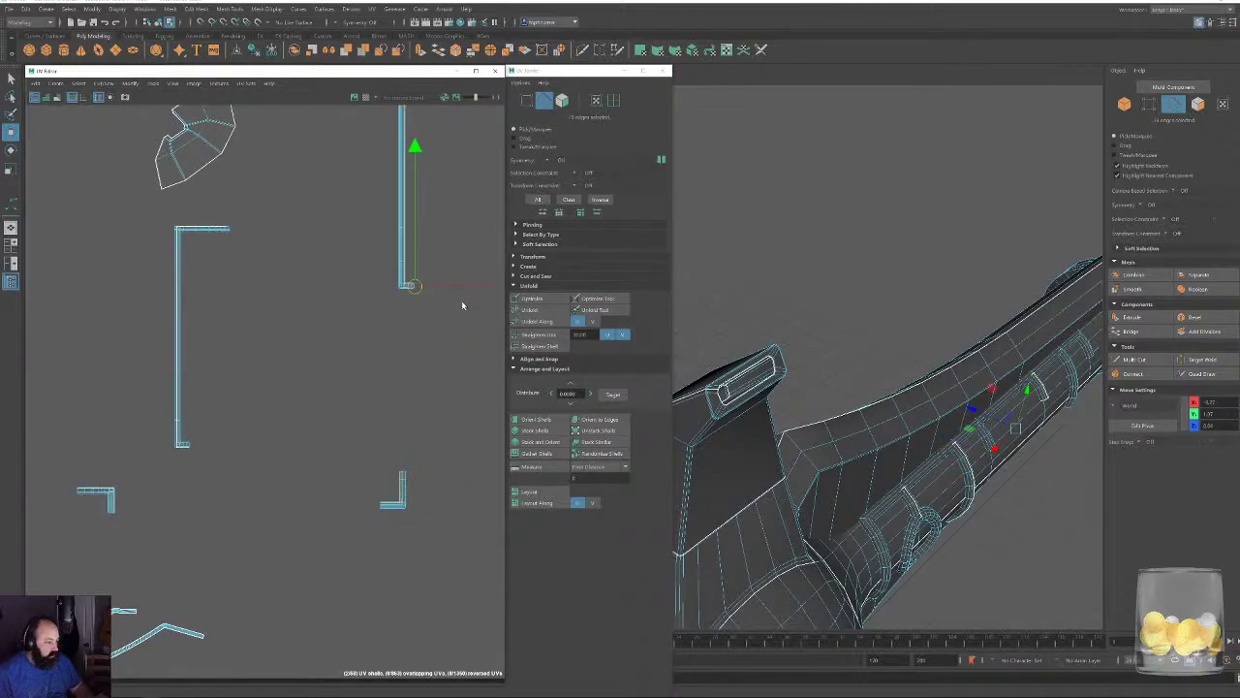
Unfold the four L-shaped tube shells together with the curved panel shell above them.
click(561, 103)
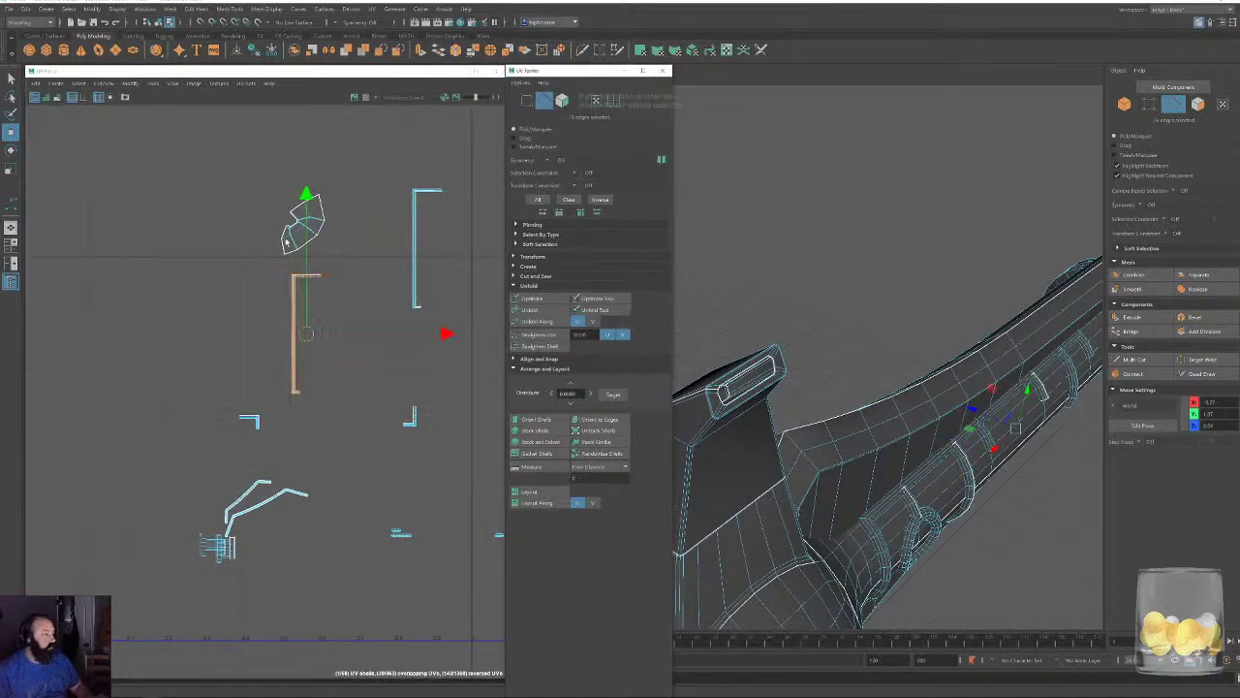
alt+middle_drag(305, 223, 167, 215)
drag(255, 344, 395, 432)
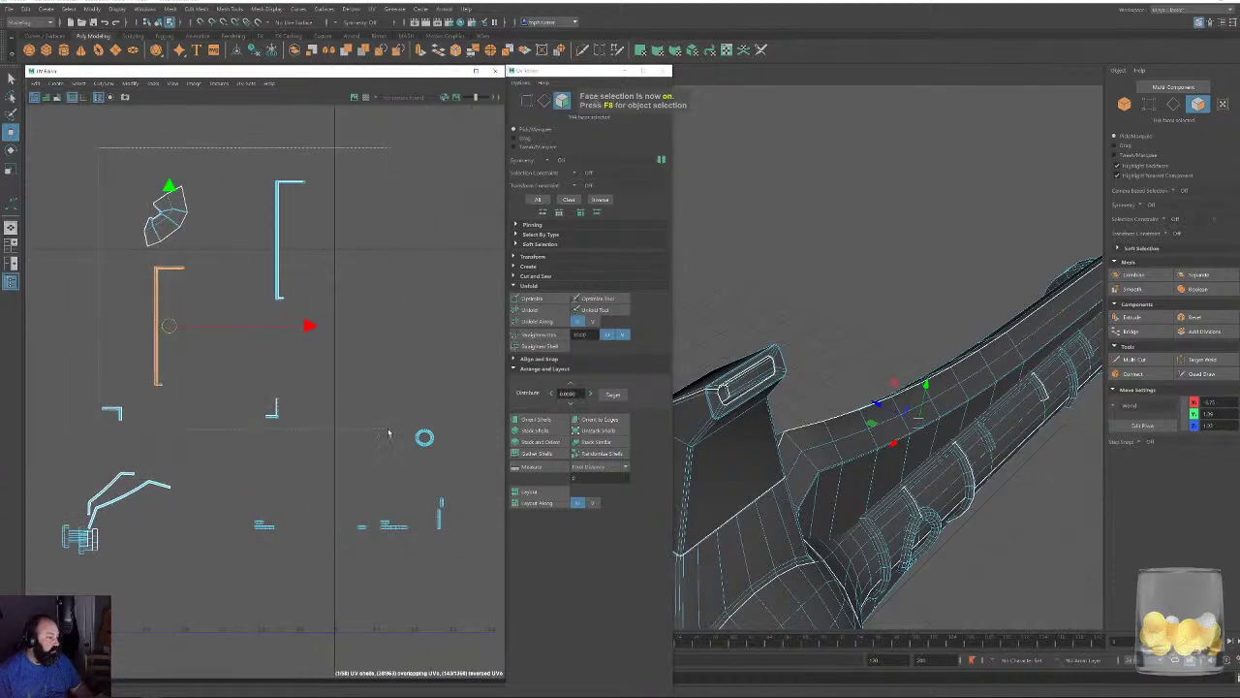
click(529, 309)
click(529, 310)
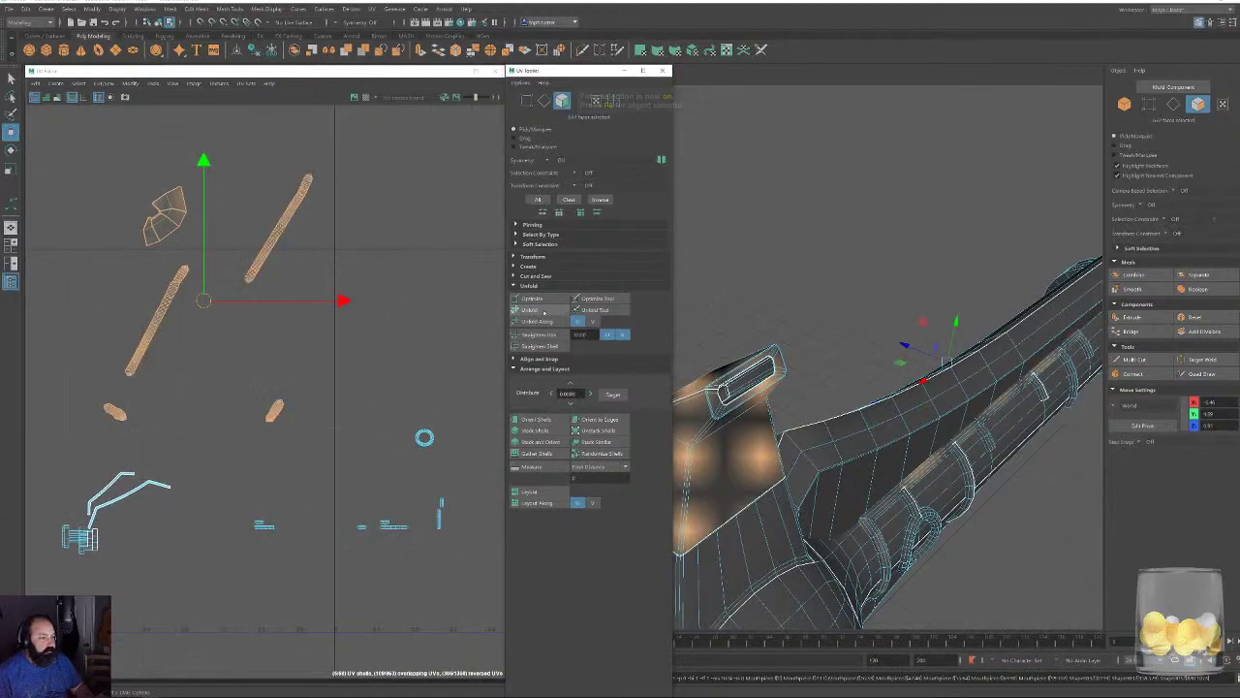
click(321, 216)
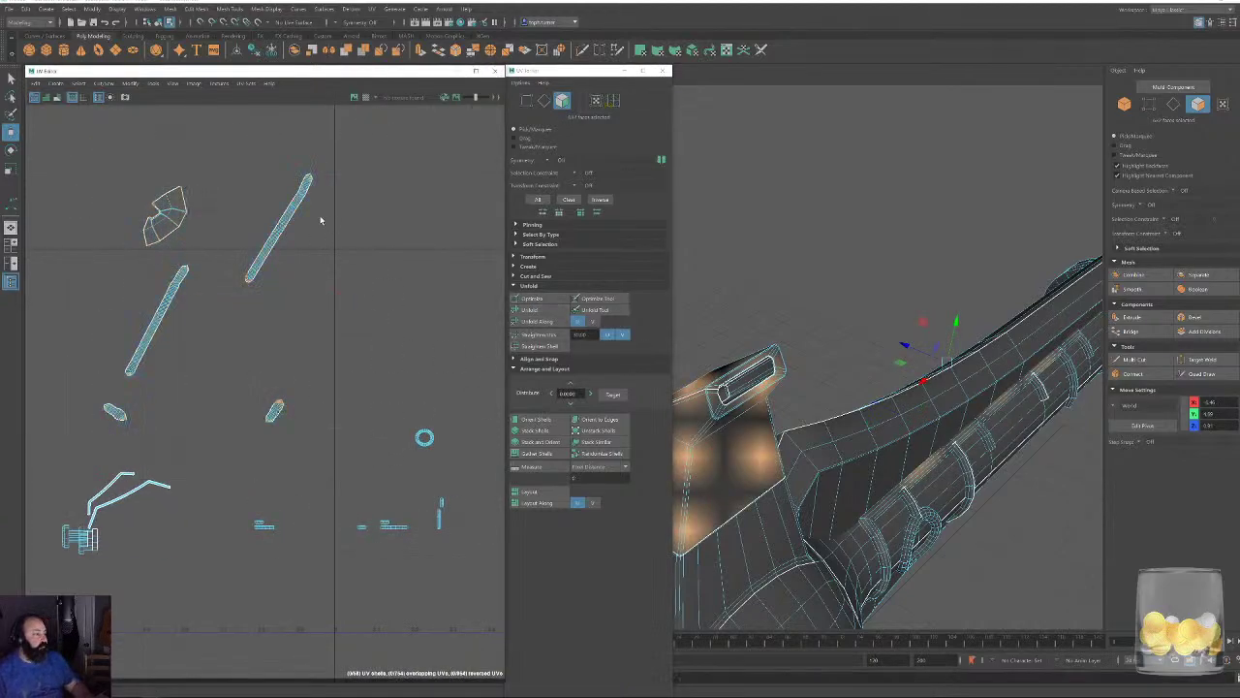
Gather one short strip, one long strip and the other short strip beside the remaining long strip.
double_click(121, 417)
drag(118, 415, 304, 280)
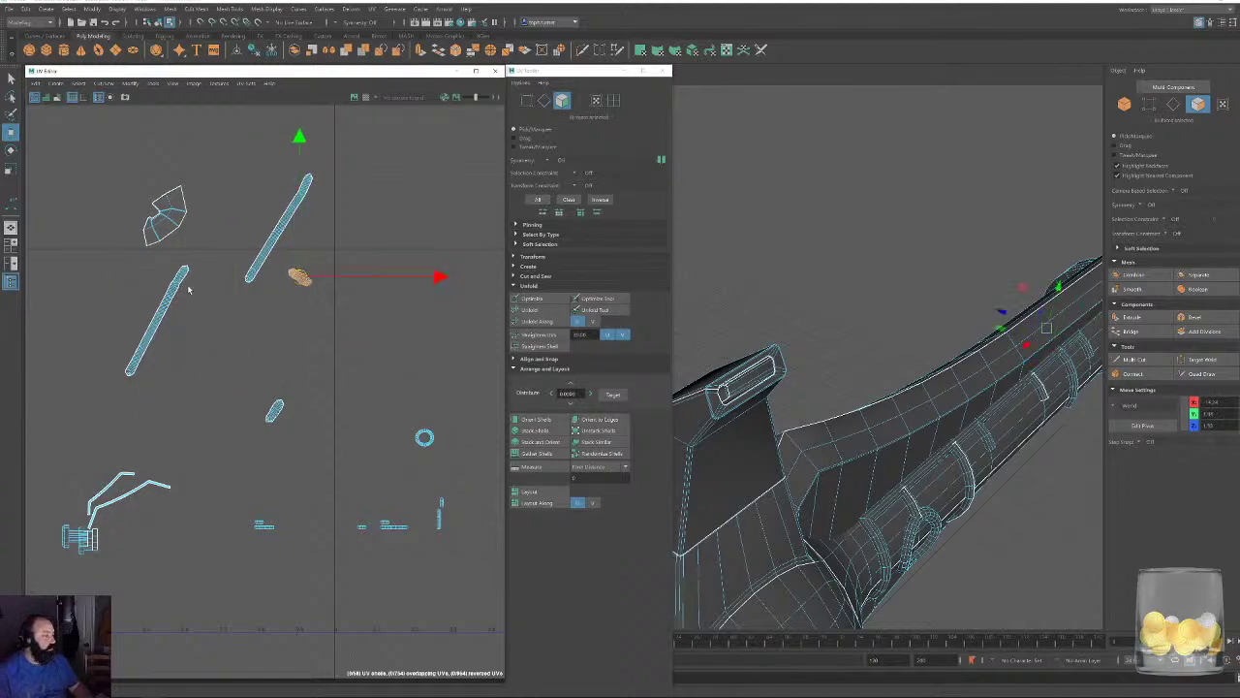
click(178, 286)
click(179, 280)
drag(159, 319, 339, 279)
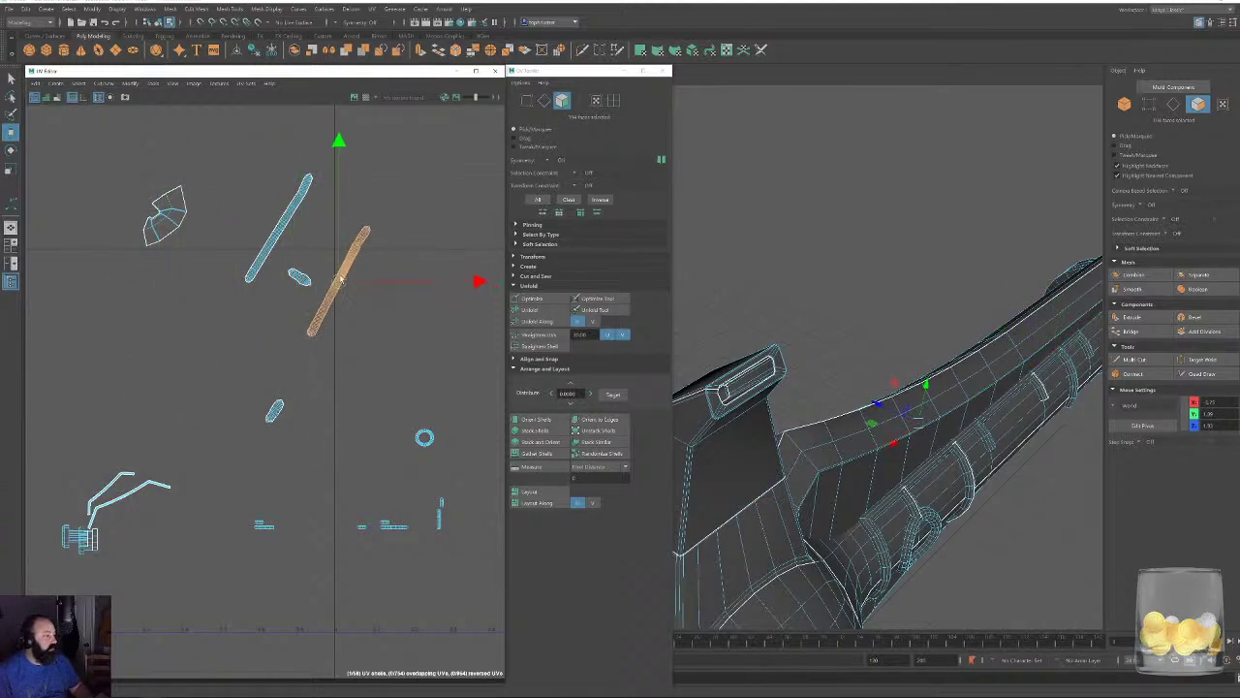
click(276, 409)
drag(276, 408, 375, 248)
Select the end cap faces at the tips of the first long strip and both short strips.
alt+right_drag(368, 221, 707, 546)
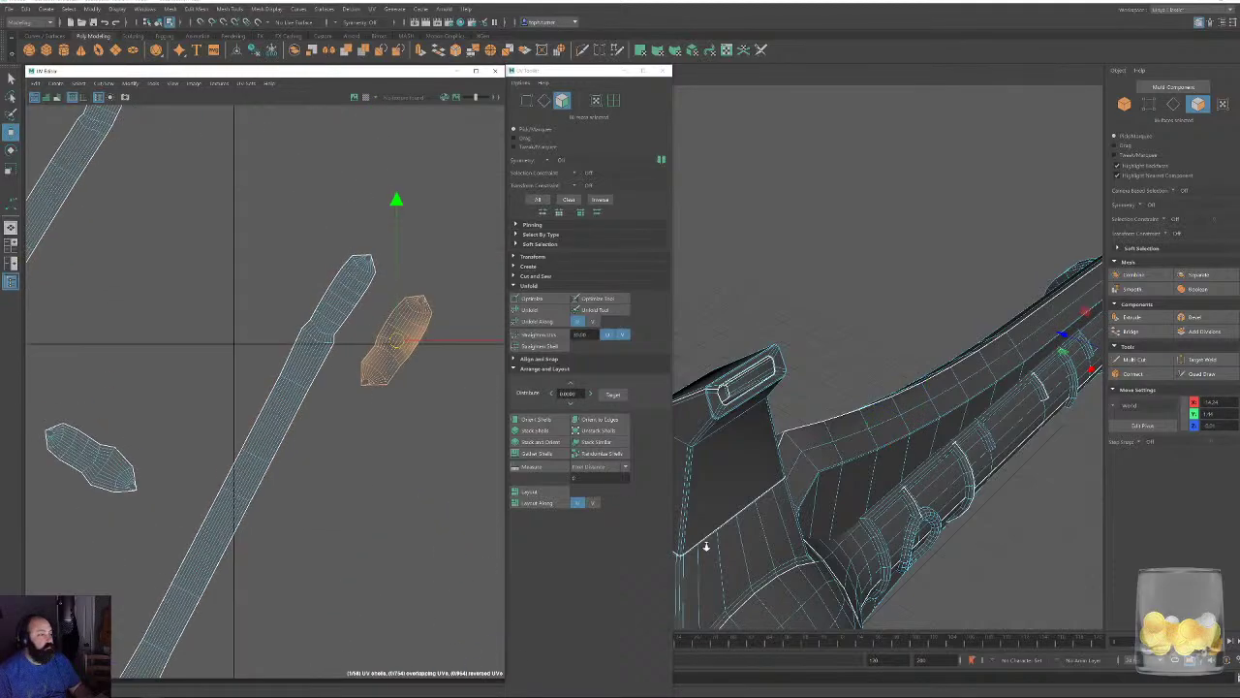
alt+right_drag(395, 242, 800, 668)
click(216, 356)
alt+right_drag(345, 411, 179, 219)
scroll(268, 309, down, 3)
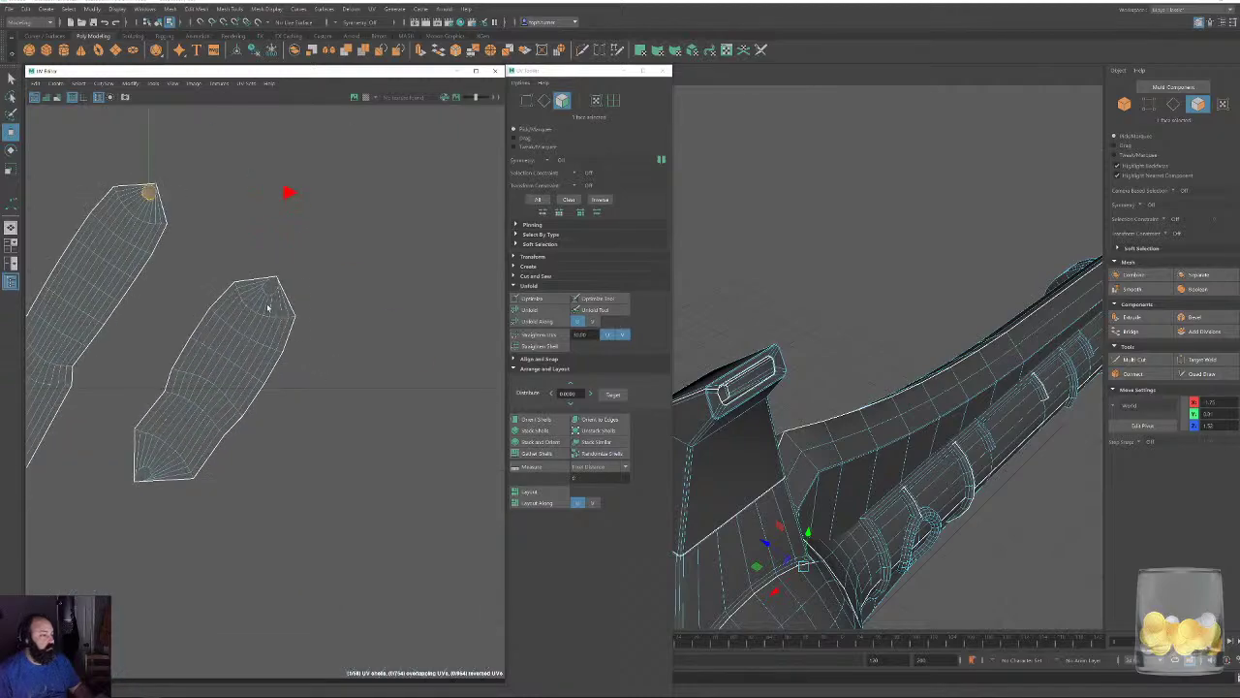
shift+click(277, 289)
scroll(439, 330, up, 3)
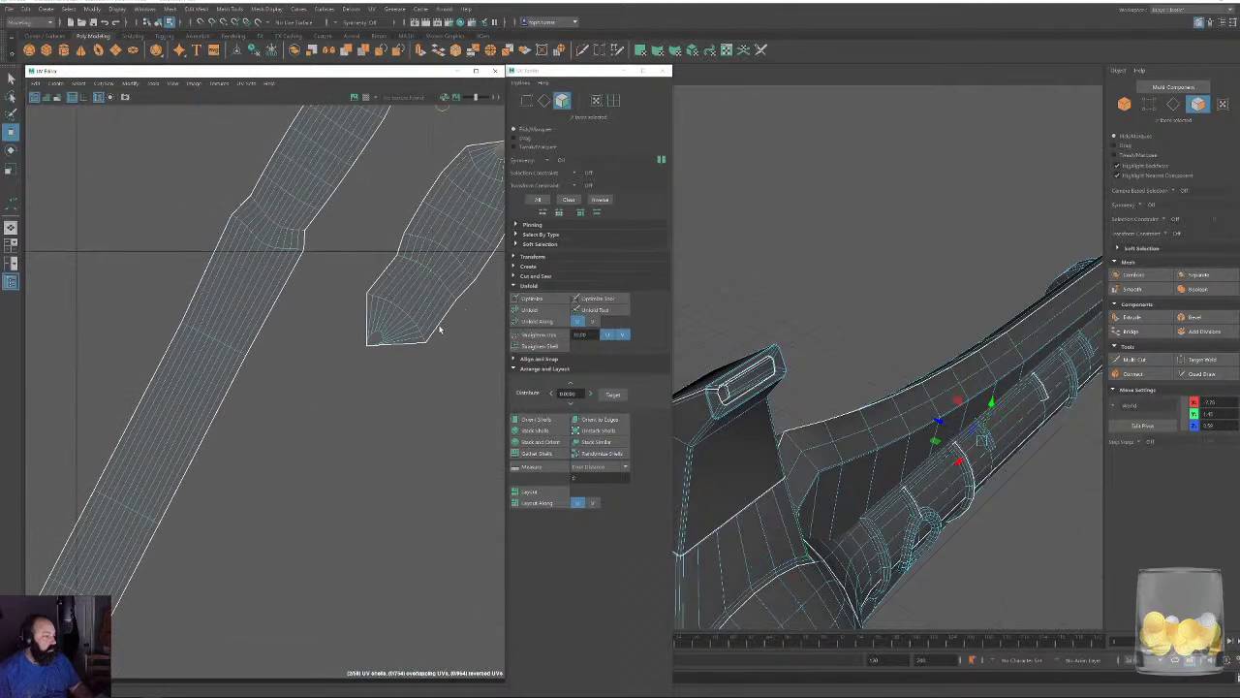
shift+click(375, 341)
alt+middle_drag(266, 439, 470, 243)
alt+middle_drag(223, 533, 423, 202)
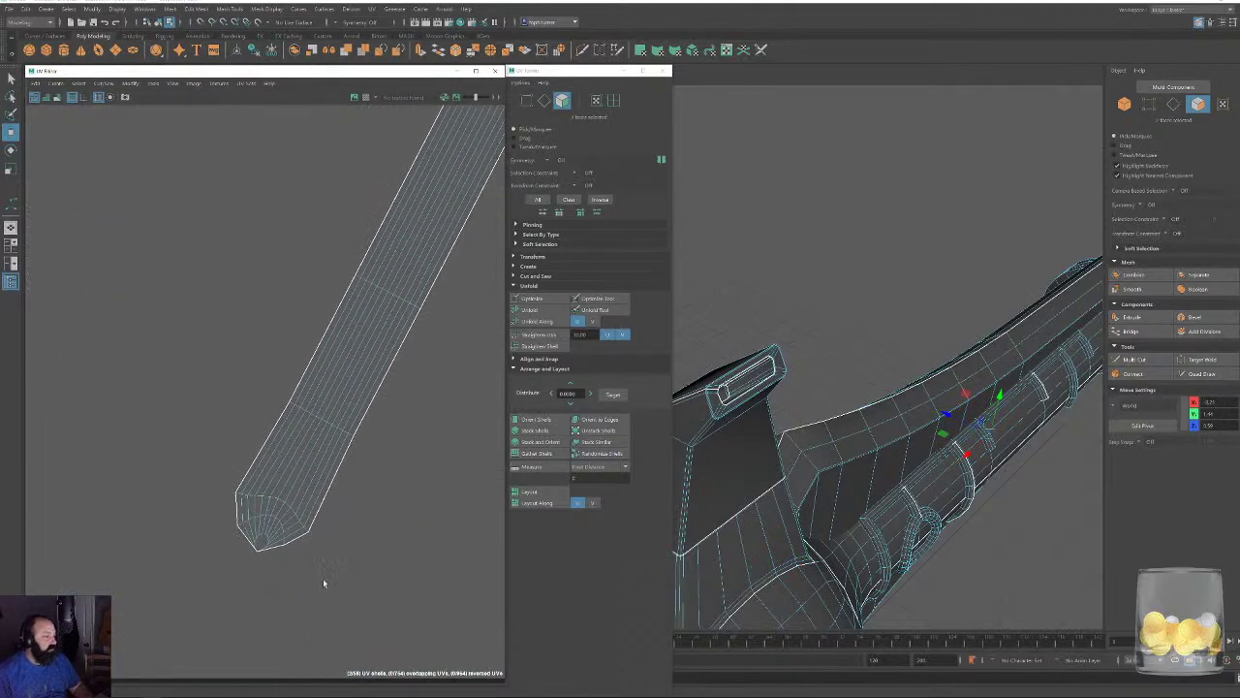
shift+click(257, 540)
alt+middle_drag(181, 214, 306, 519)
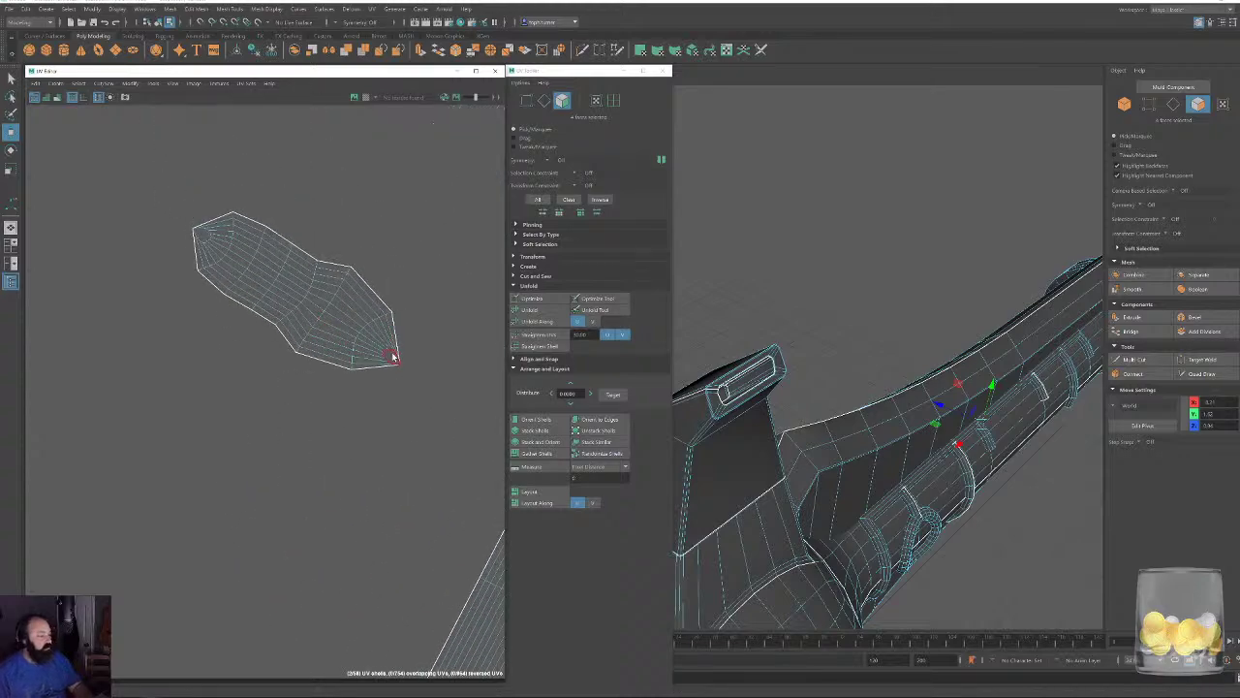
shift+click(203, 239)
Add the end cap faces of the second long strip to the selection and cut all the caps off along their border edges.
alt+right_drag(275, 232, 20, 274)
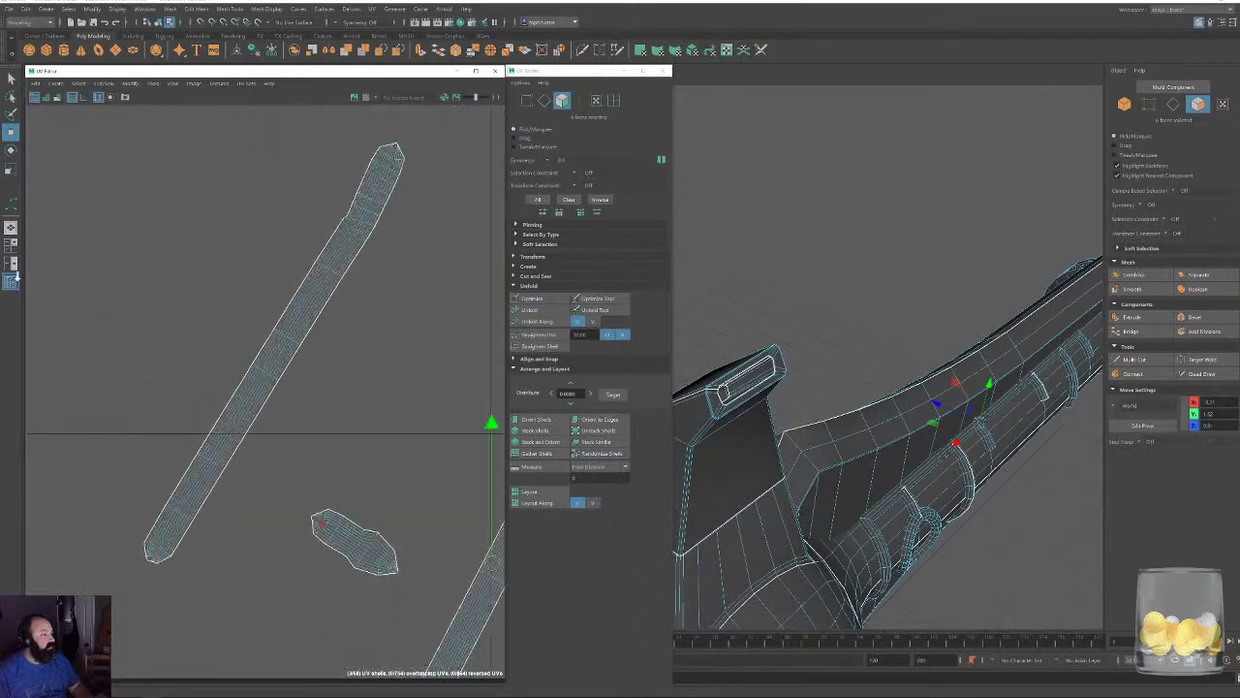
alt+middle_drag(343, 276, 197, 382)
alt+right_drag(197, 382, 273, 376)
shift+click(296, 334)
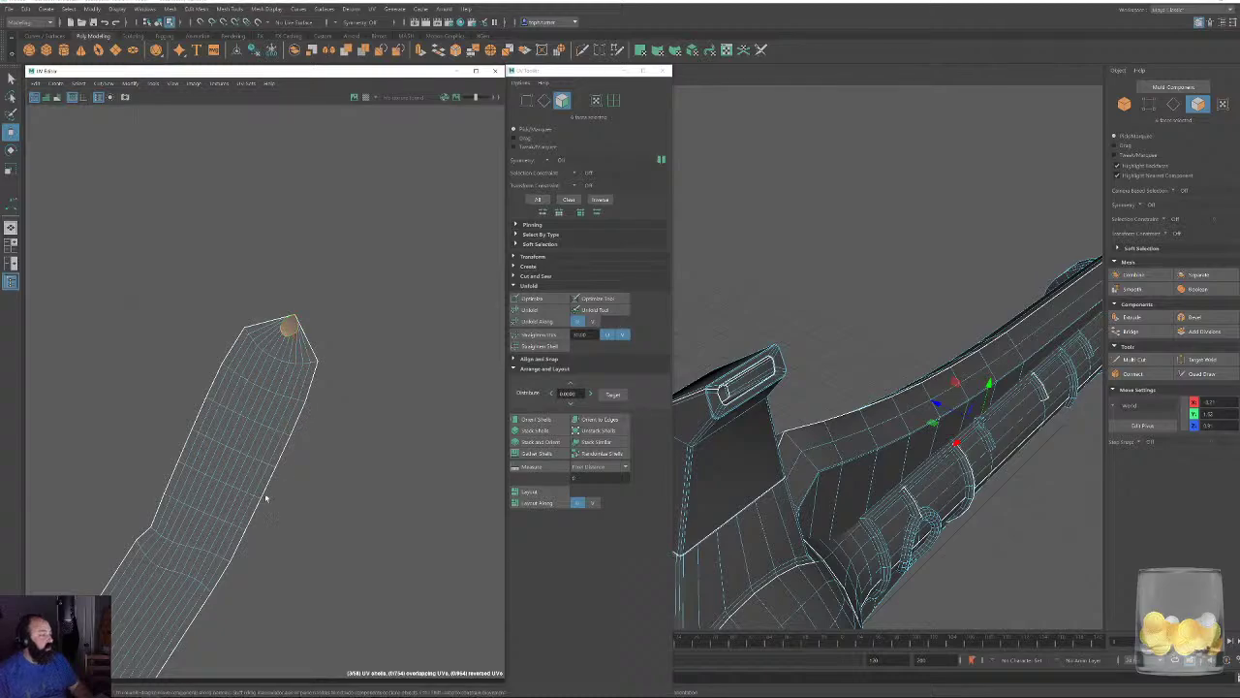
alt+middle_drag(145, 659, 339, 174)
alt+middle_drag(44, 610, 214, 323)
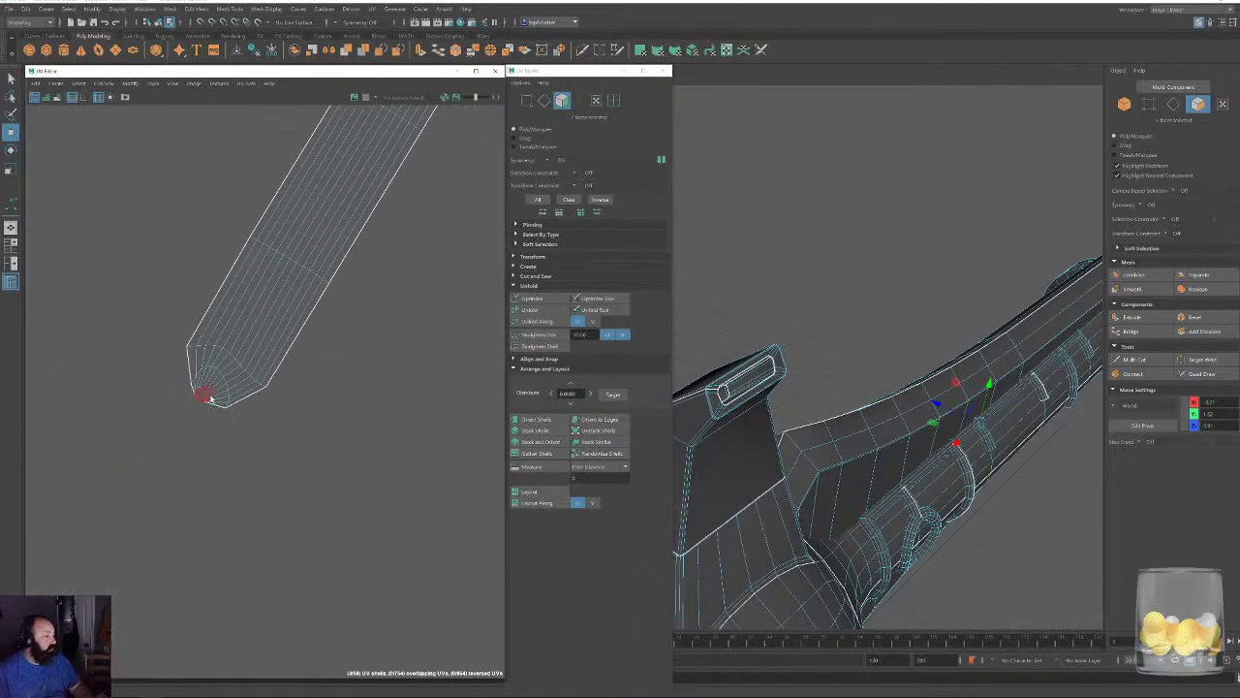
click(545, 102)
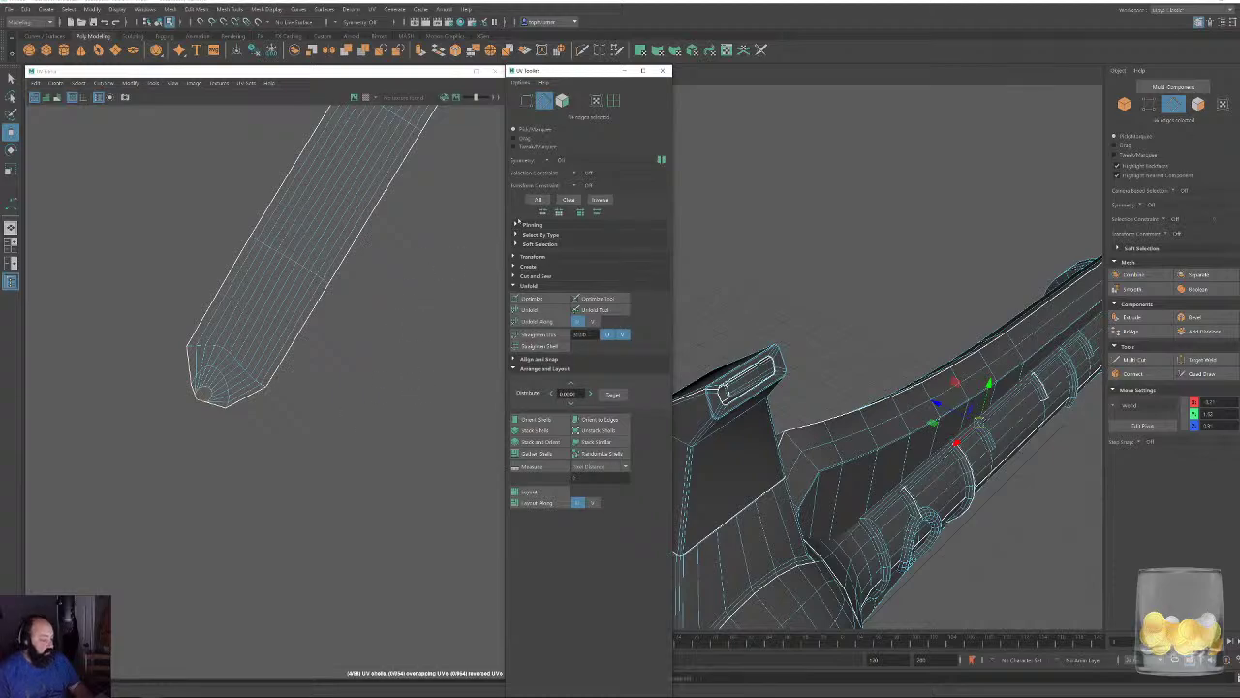
Unfold the two long and two short tube strips again with their caps separated.
alt+right_drag(436, 324, 127, 193)
alt+middle_drag(205, 335, 3, 451)
alt+right_drag(317, 429, 58, 388)
alt+middle_drag(324, 371, 284, 285)
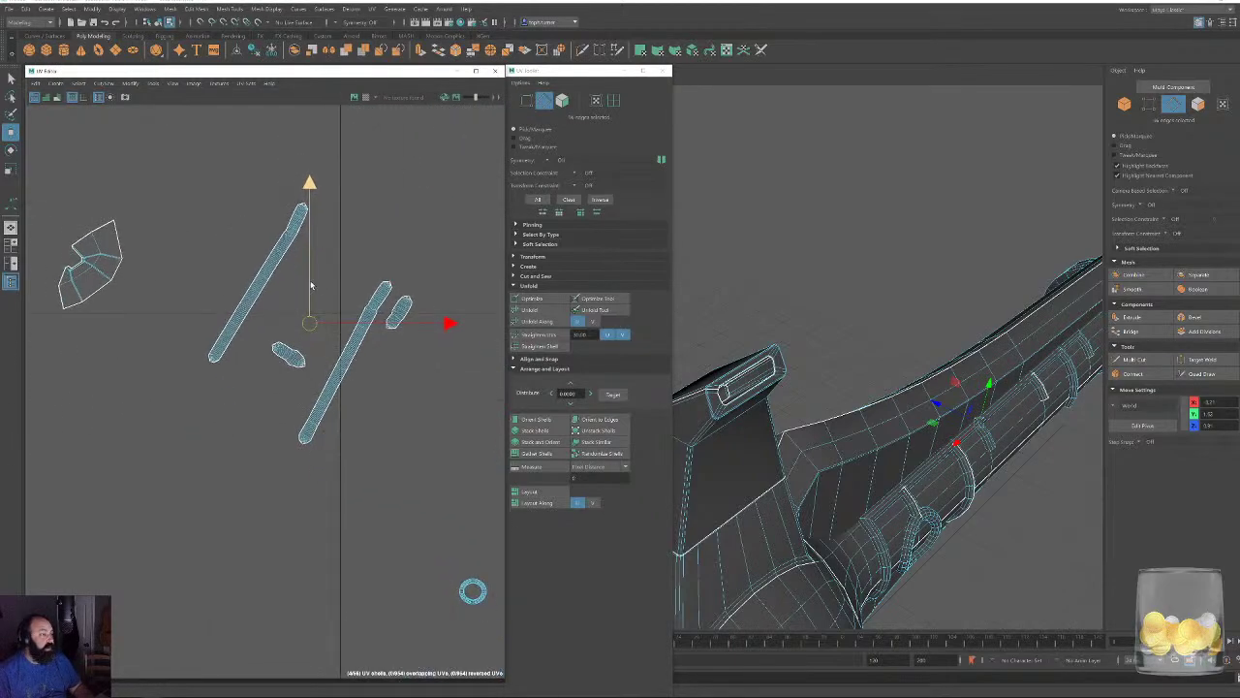
alt+middle_drag(437, 359, 427, 358)
key(F11)
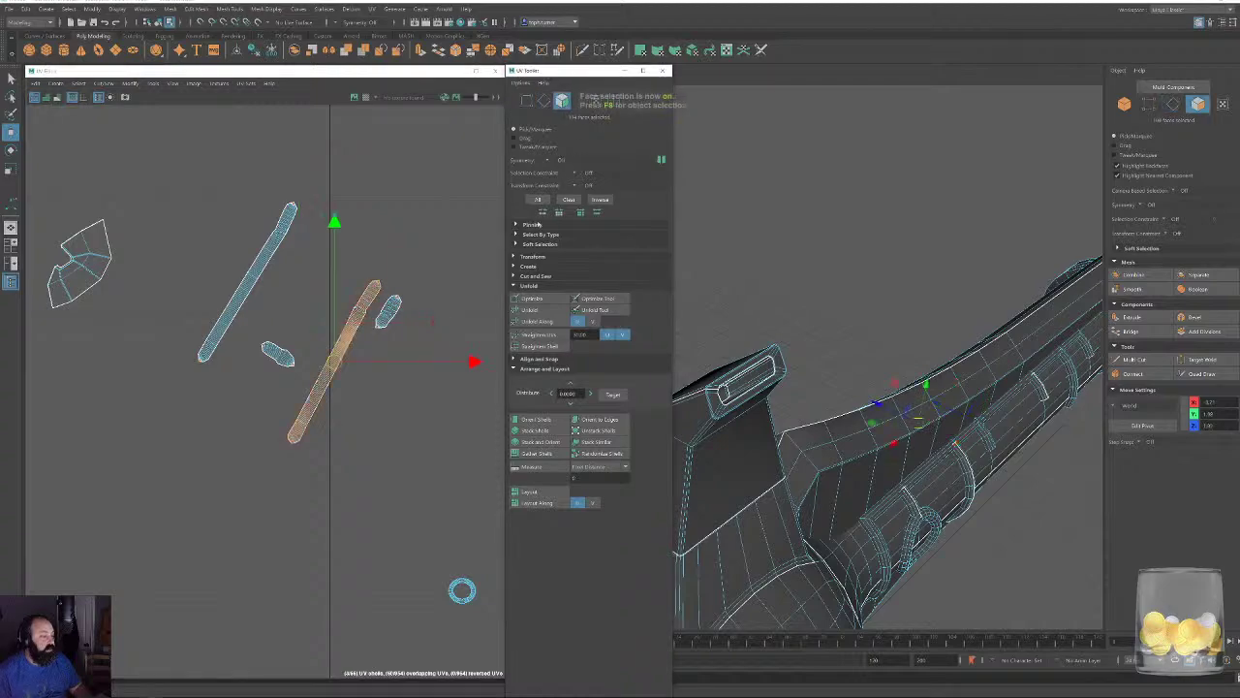
drag(159, 158, 438, 484)
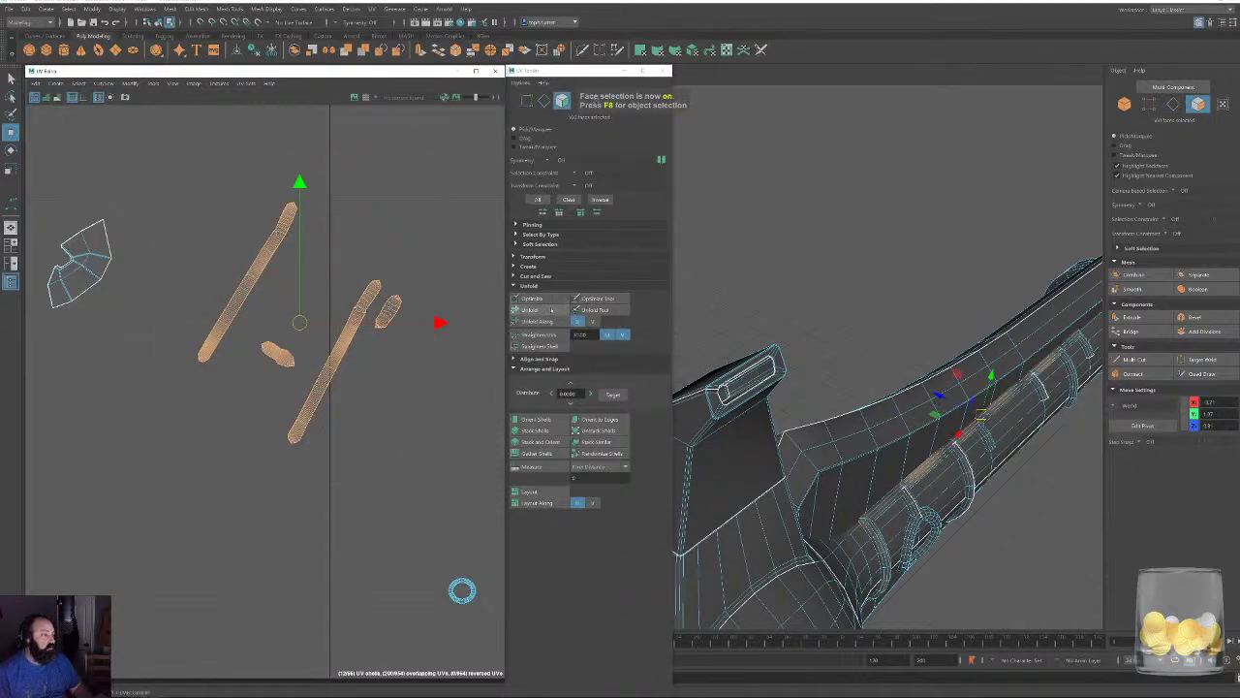
click(545, 309)
click(335, 426)
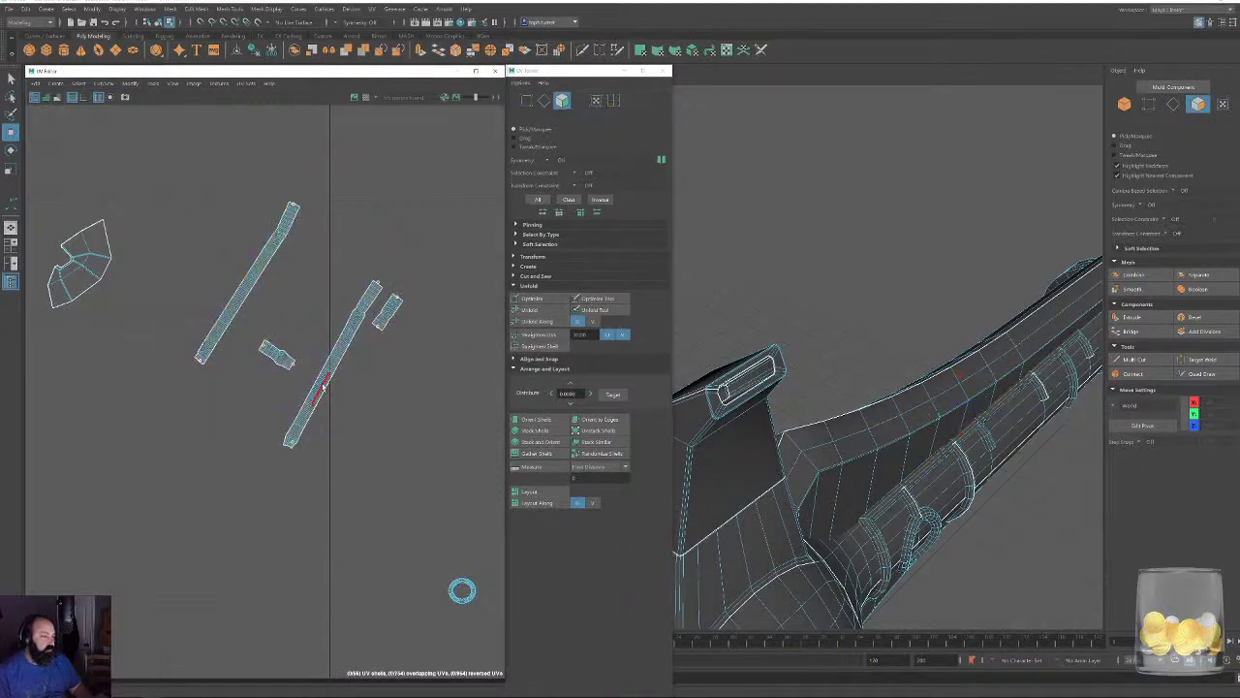
Rotate the lower long strip upright, straighten its UVs and optimize the shell.
double_click(323, 387)
key(e)
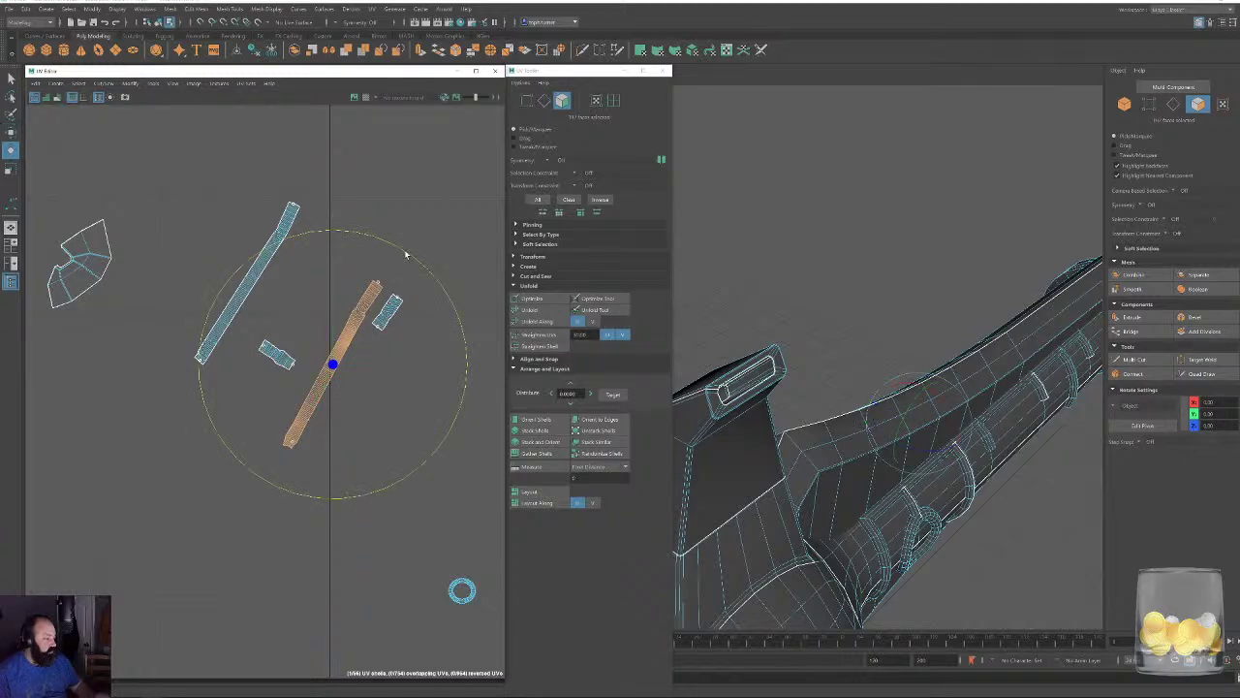
drag(406, 255, 348, 233)
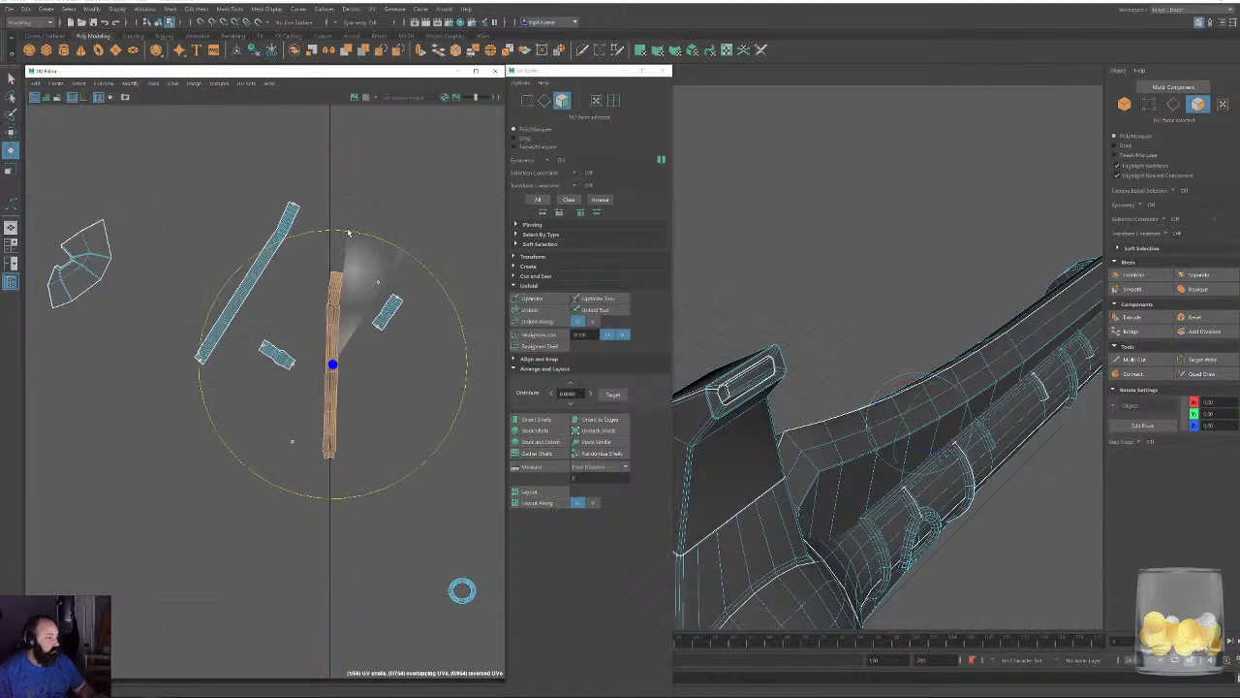
click(539, 334)
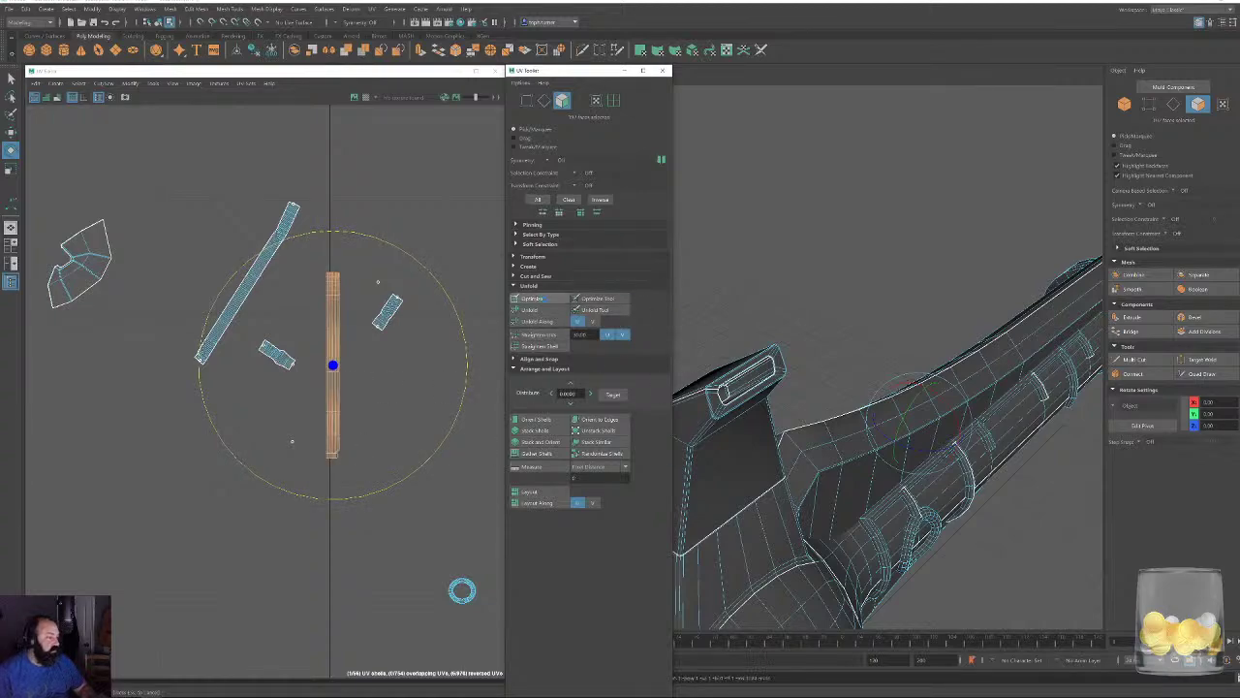
click(547, 298)
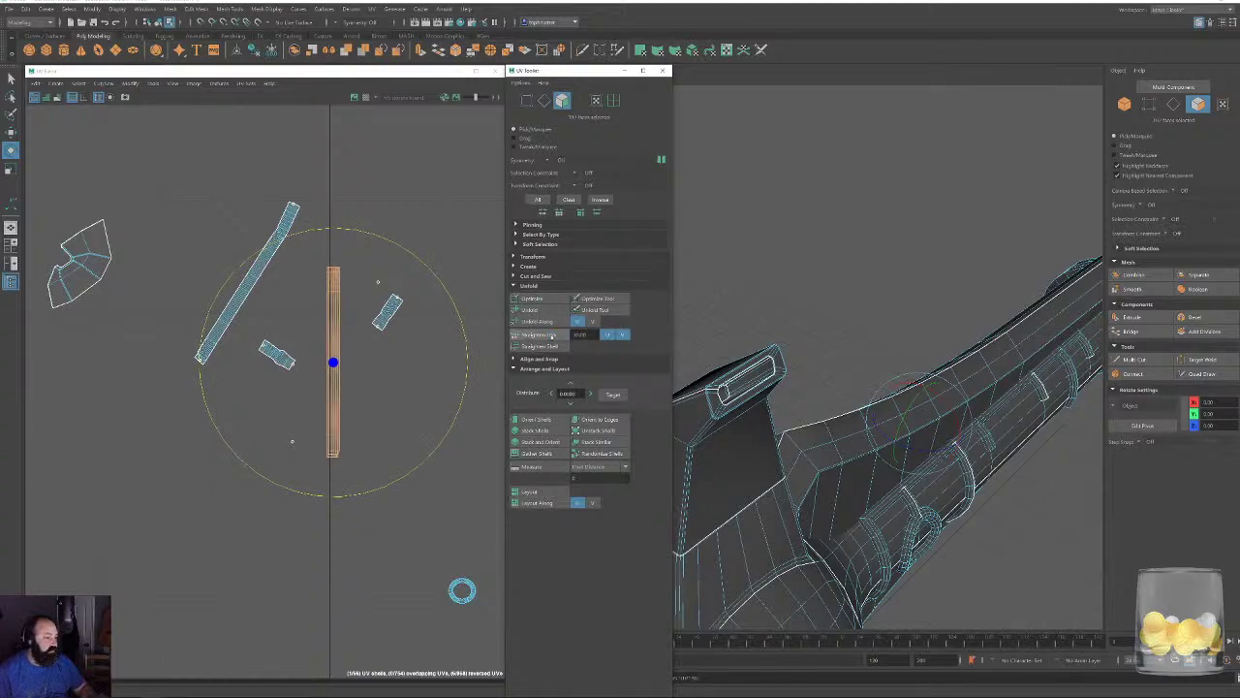
Optimize the upright long tube strip repeatedly, then straighten its UVs again.
click(553, 299)
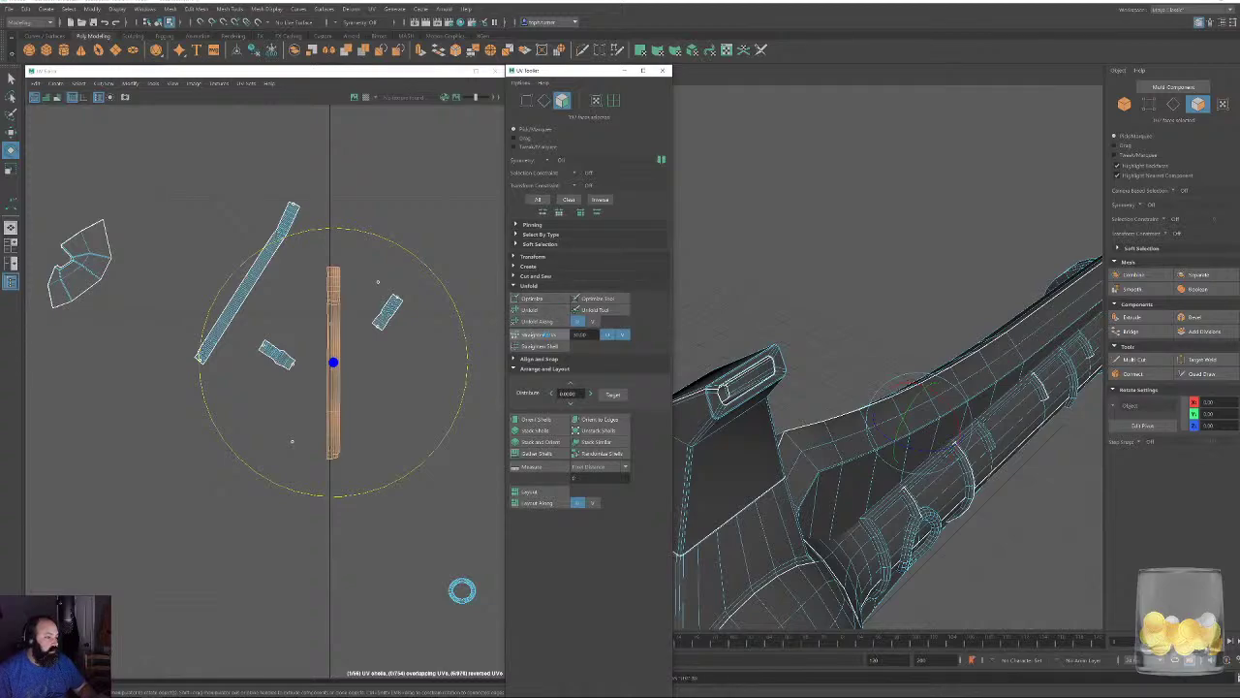
alt+right_drag(301, 385, 296, 506)
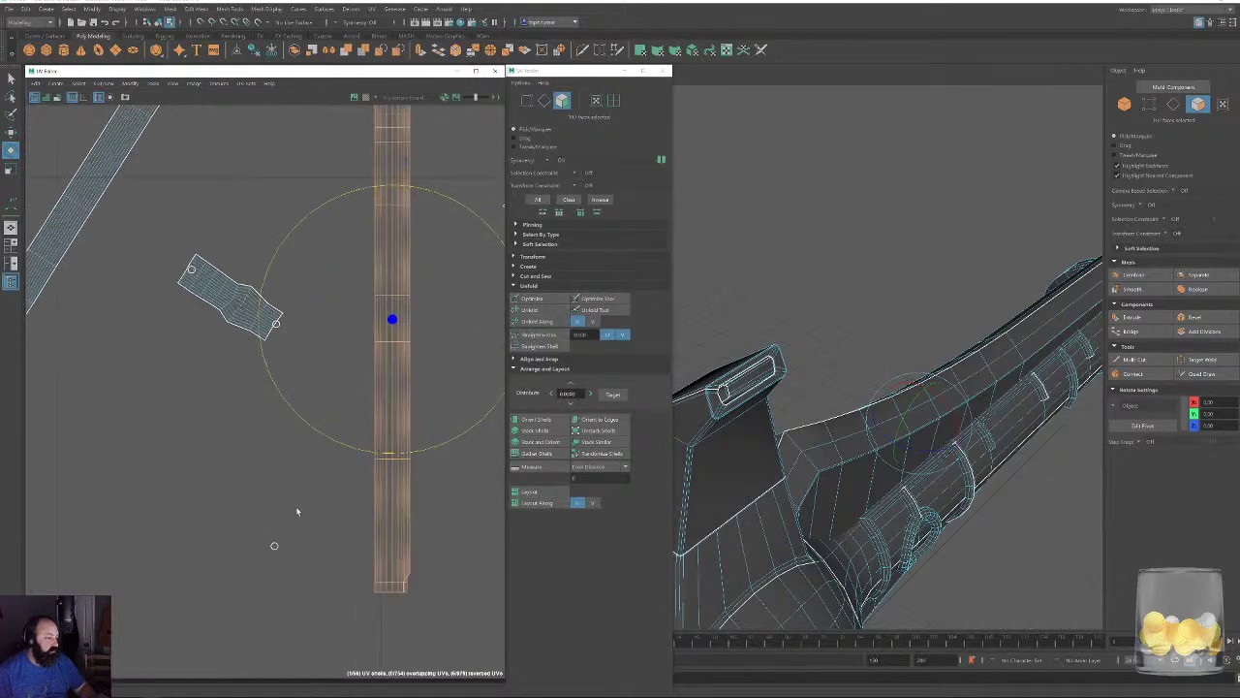
alt+middle_drag(390, 561, 274, 410)
alt+right_drag(274, 410, 435, 544)
click(544, 300)
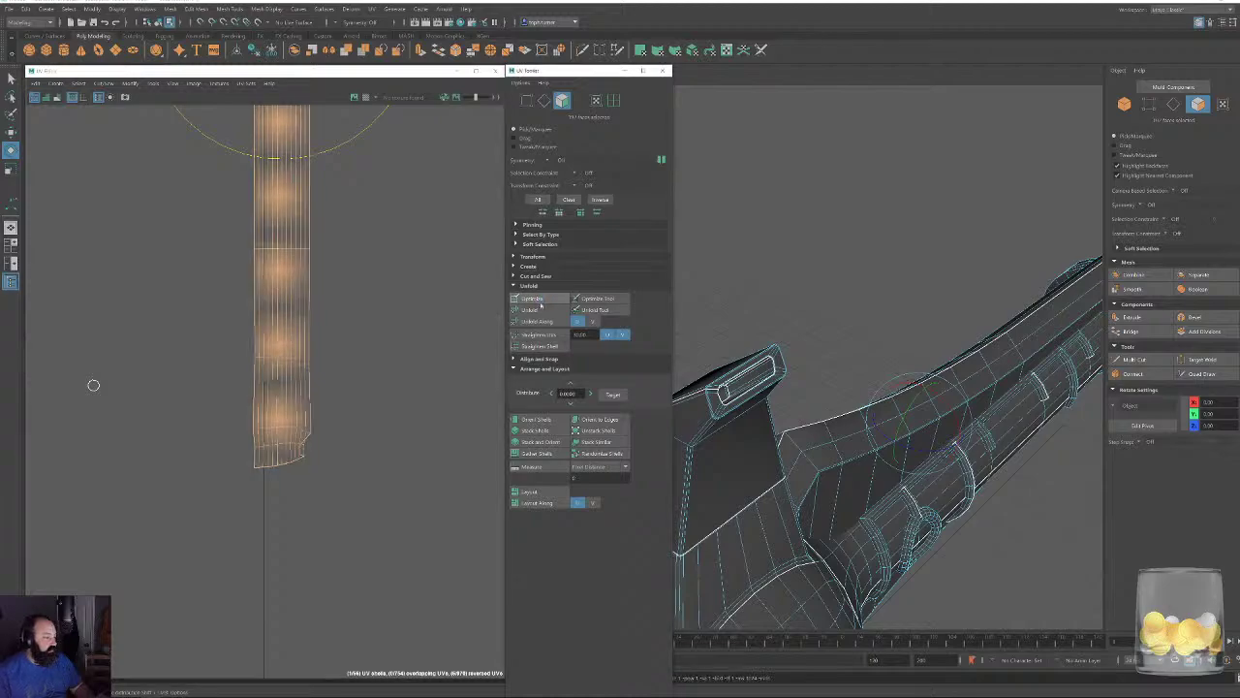
click(548, 334)
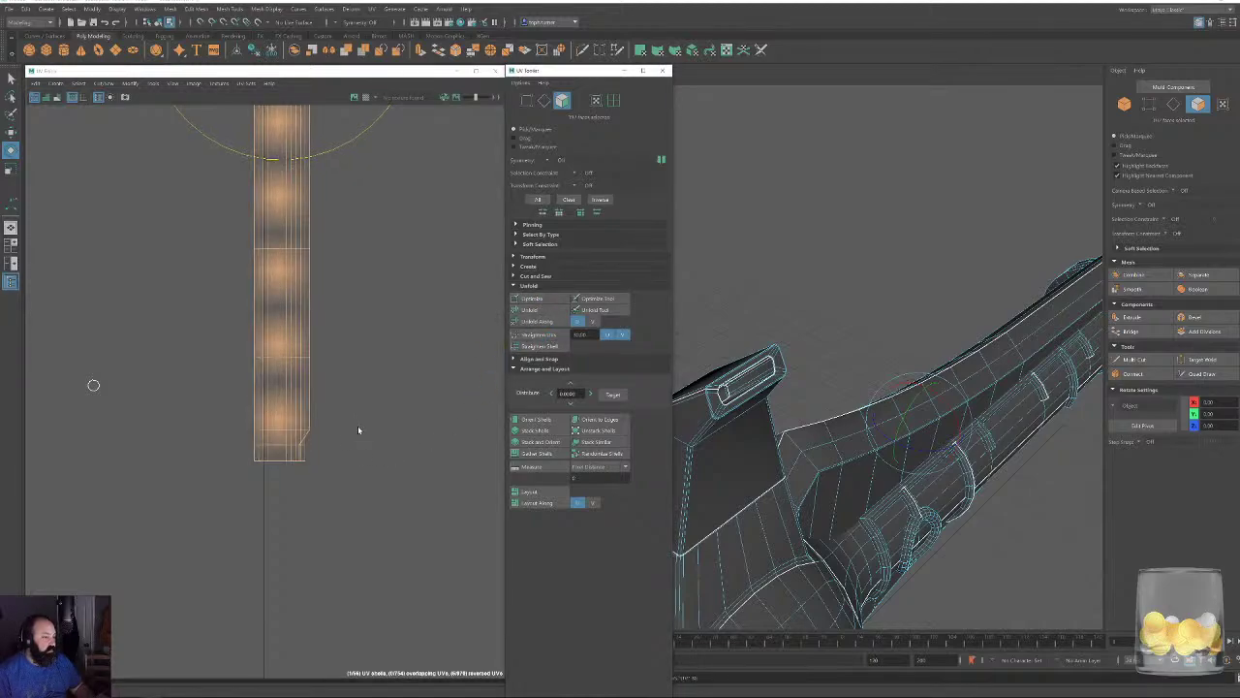
Move the inset corner UVs at the long strip's lower end outward in line with its side edge.
click(596, 100)
alt+right_drag(291, 437, 426, 678)
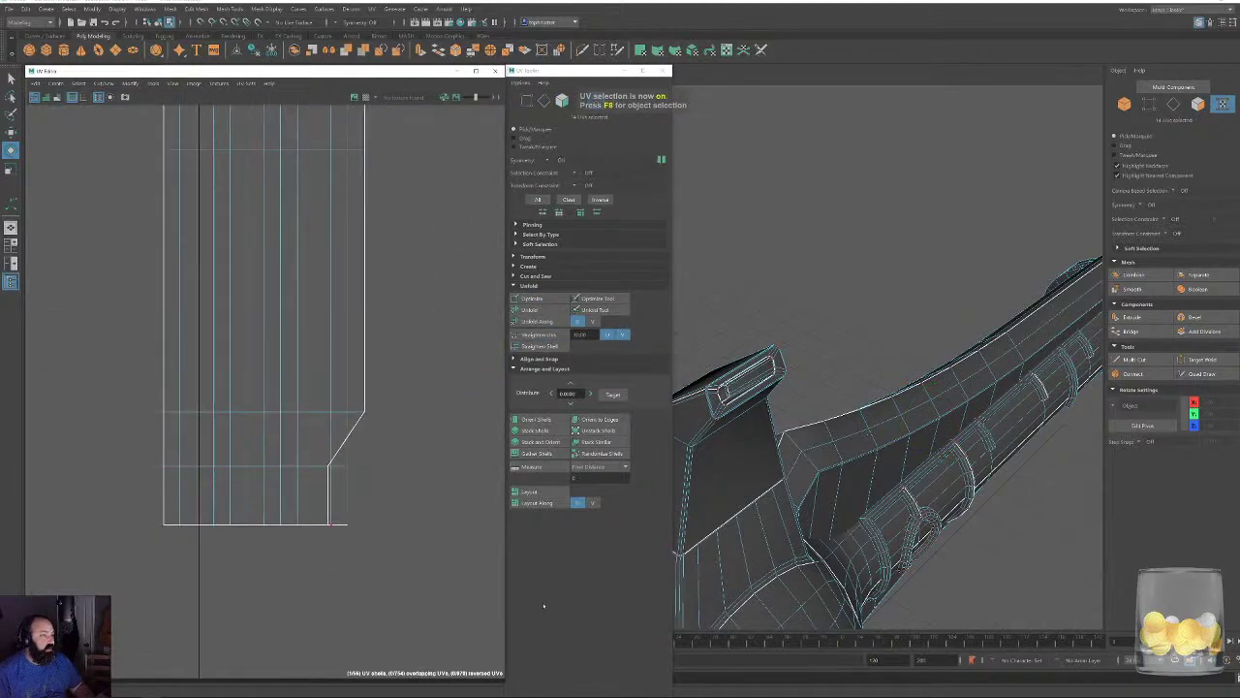
alt+right_drag(319, 482, 490, 695)
drag(319, 420, 340, 608)
key(w)
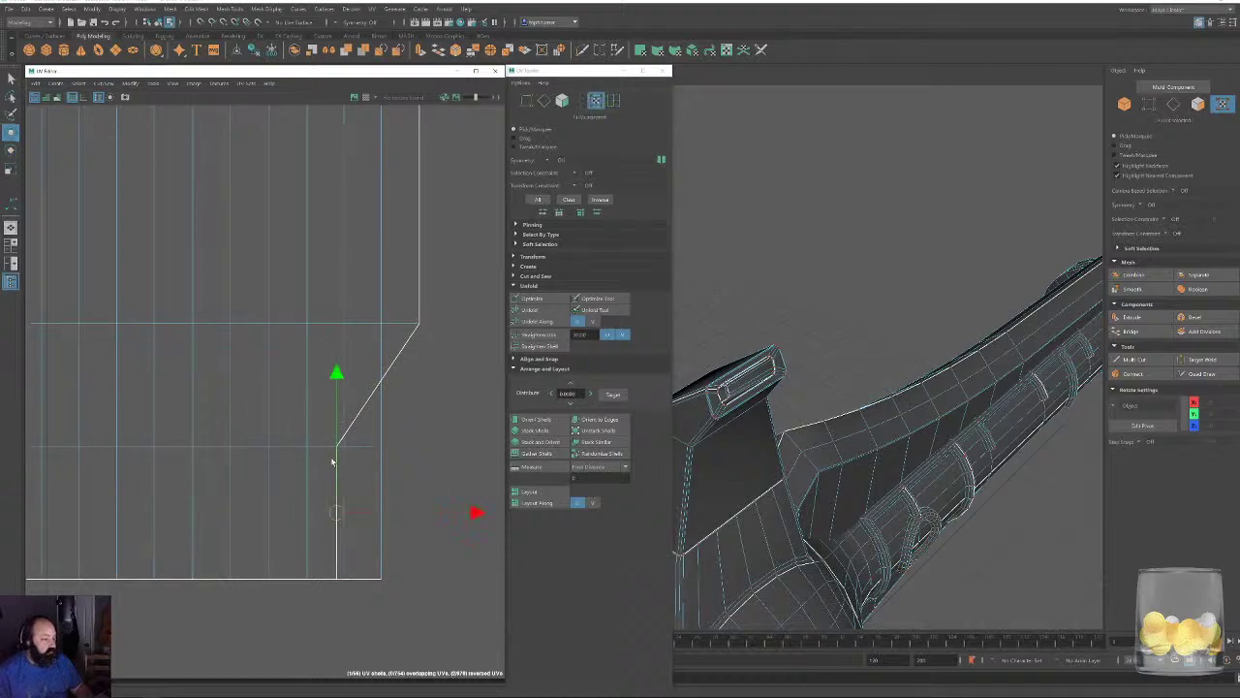
drag(465, 514, 548, 524)
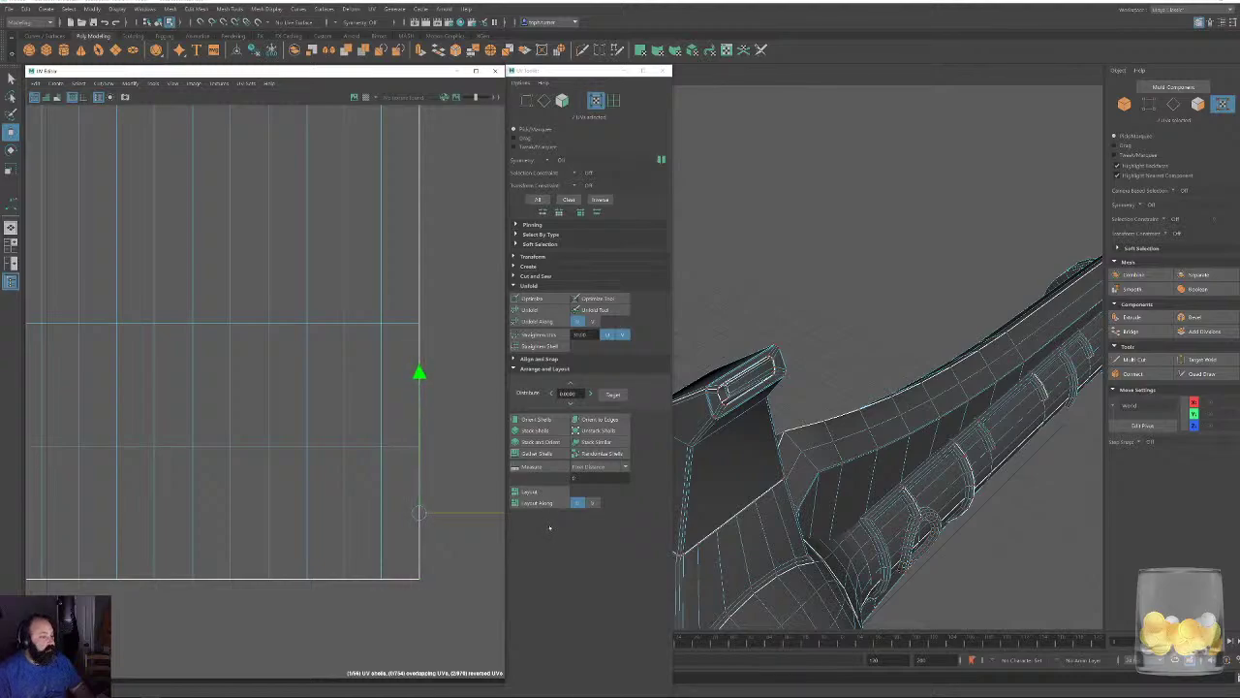
Select the short strip between the two long ones, rotate it upright and straighten its UVs.
alt+right_drag(345, 449, 23, 146)
alt+right_drag(427, 344, 275, 300)
alt+middle_drag(404, 112, 321, 474)
alt+right_drag(319, 471, 12, 150)
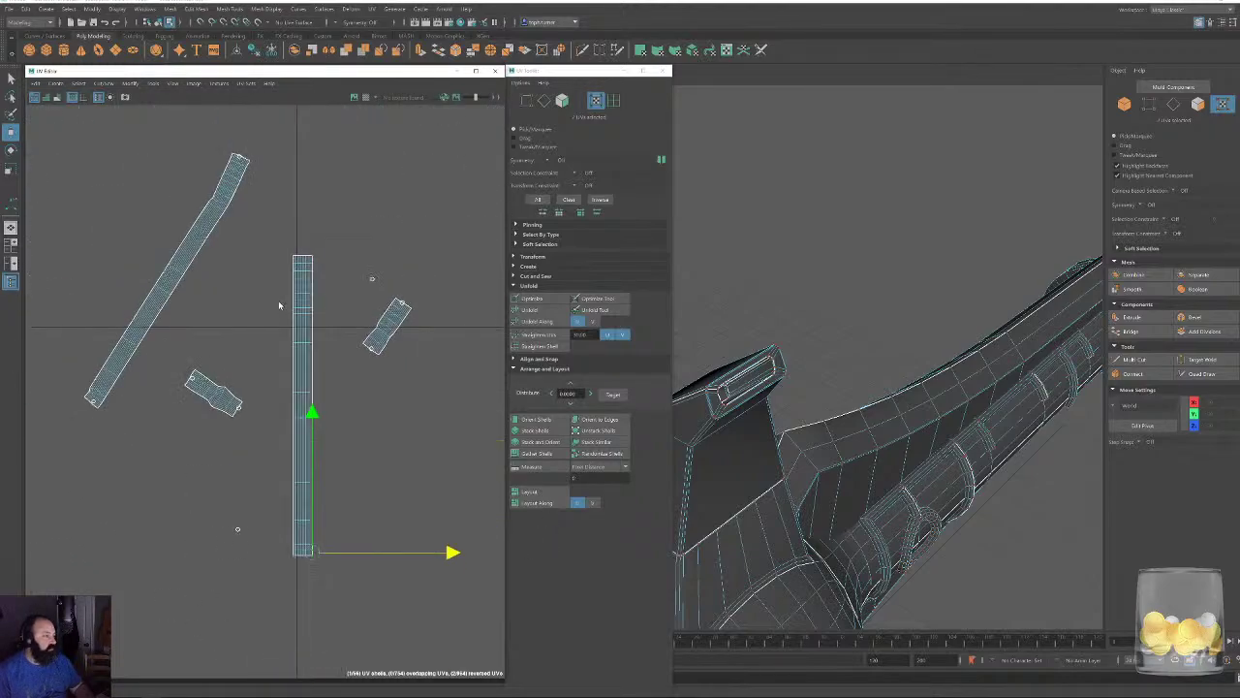
alt+right_drag(380, 346, 466, 503)
alt+right_drag(360, 421, 399, 498)
alt+middle_drag(84, 452, 296, 454)
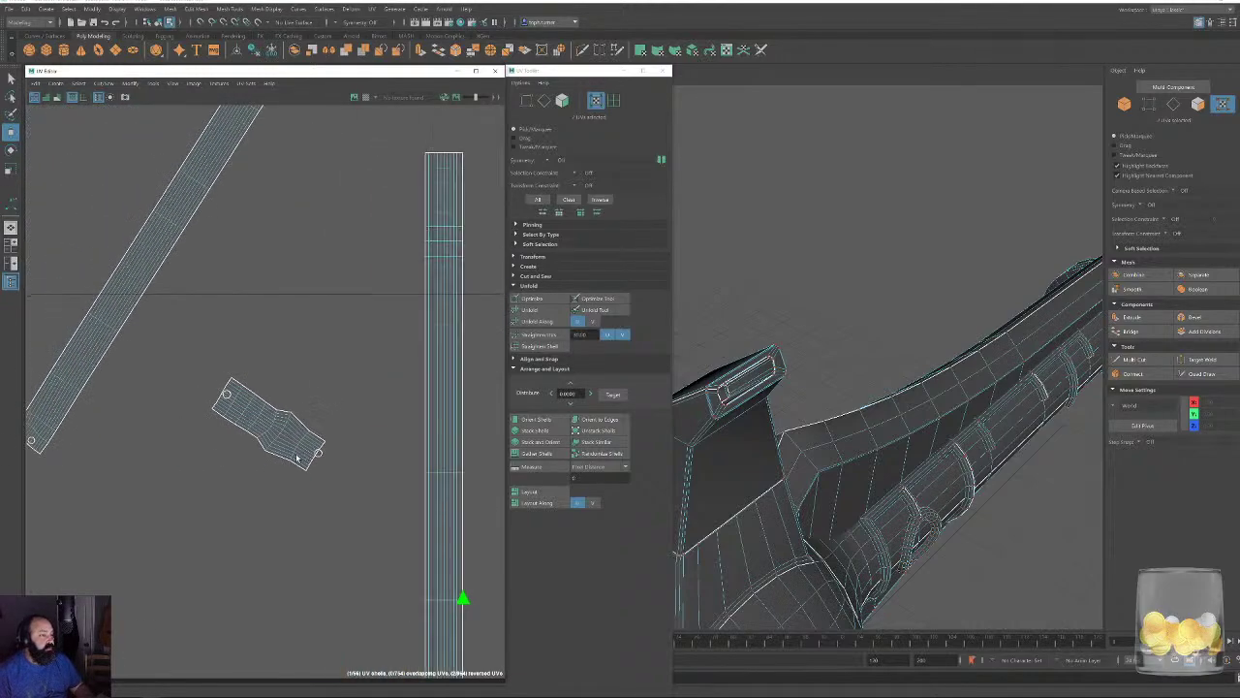
click(562, 100)
double_click(255, 414)
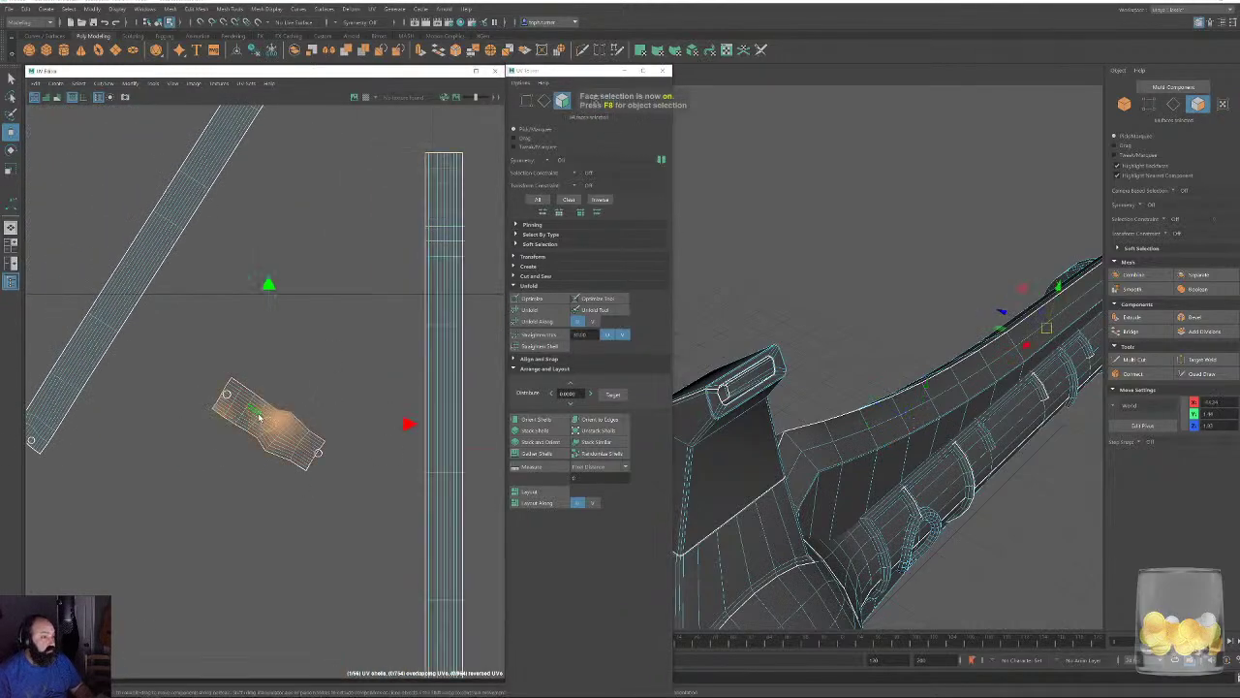
key(e)
mouse_move(301, 299)
mouse_down()
mouse_move(343, 332)
mouse_move(381, 404)
mouse_move(382, 392)
mouse_up()
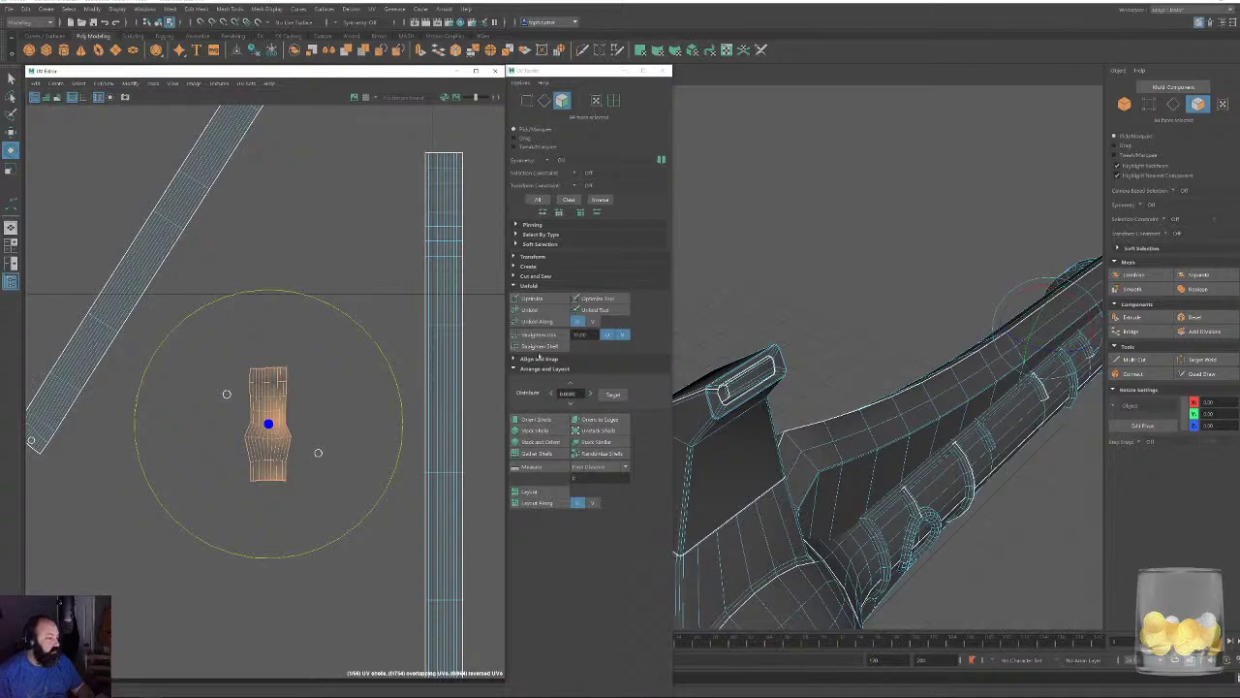
Rotate the second long strip upright, straighten its UVs, optimize the shell and straighten it again.
click(130, 302)
alt+right_drag(357, 347, 243, 298)
alt+middle_drag(242, 298, 272, 396)
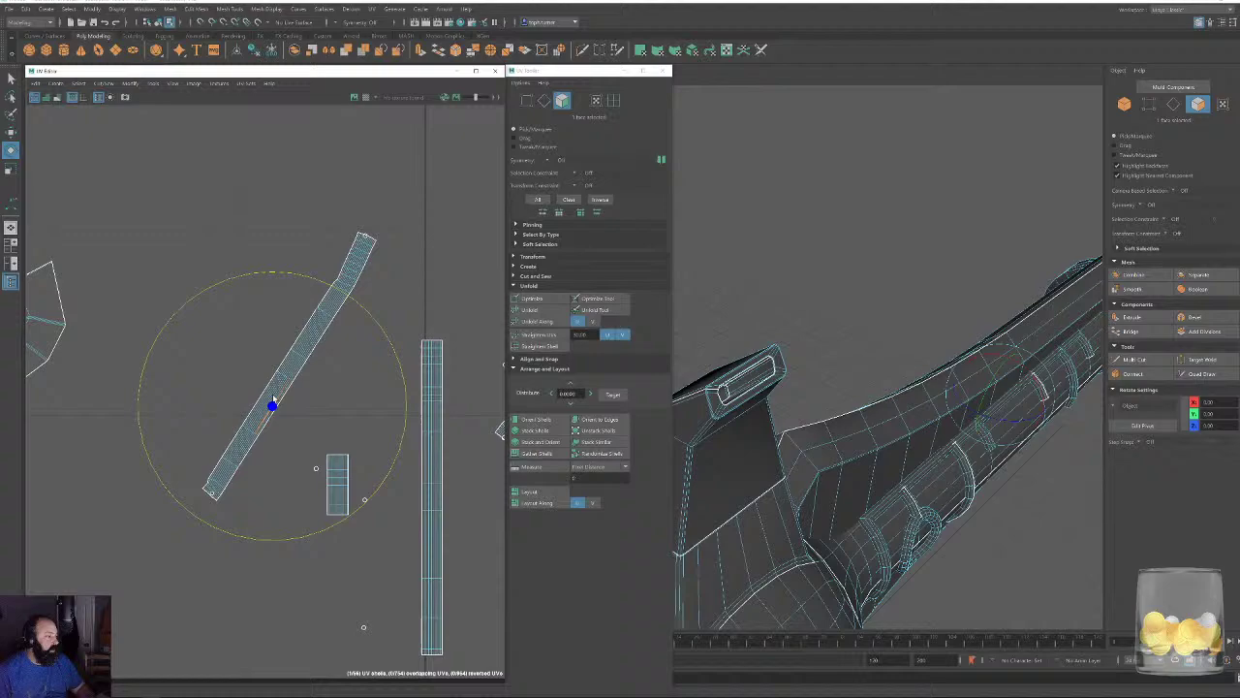
double_click(305, 345)
drag(303, 231, 225, 256)
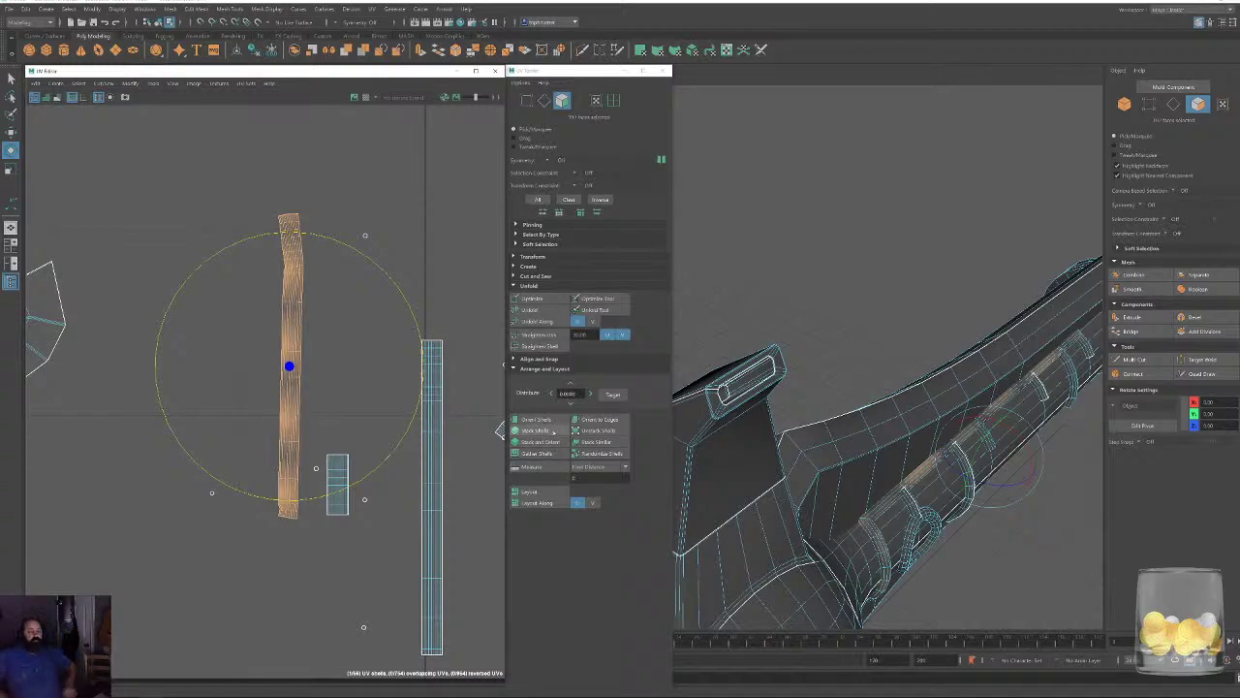
click(538, 335)
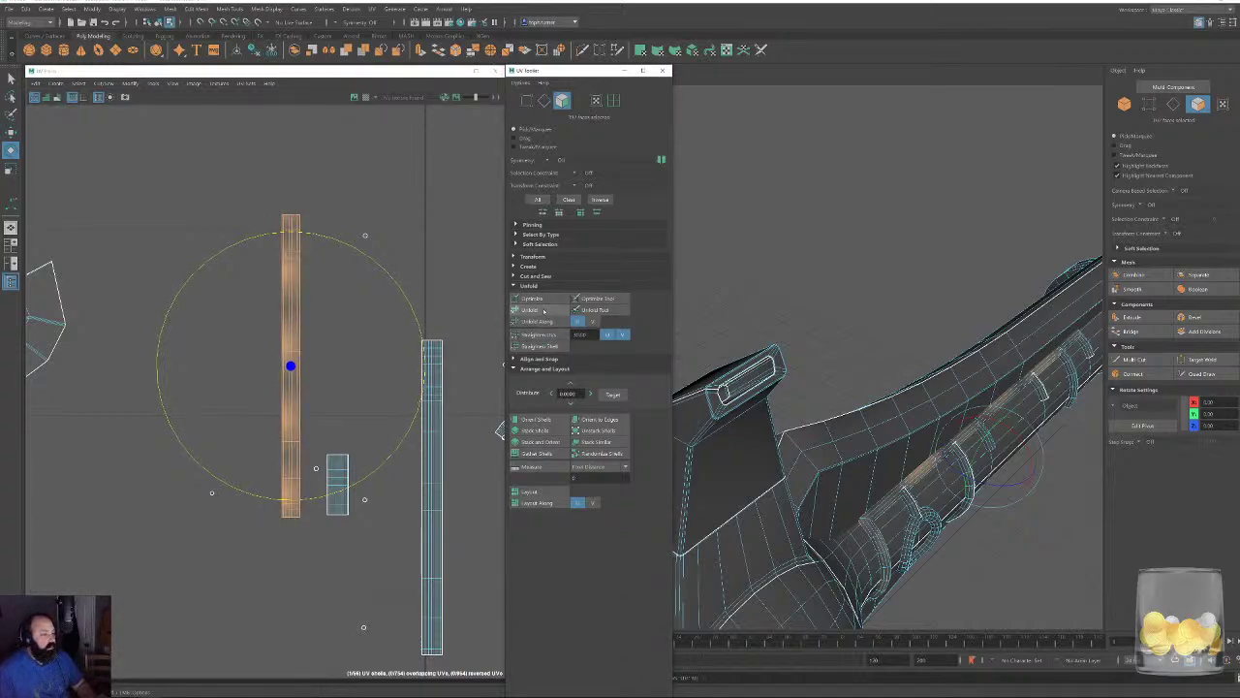
click(540, 300)
click(539, 335)
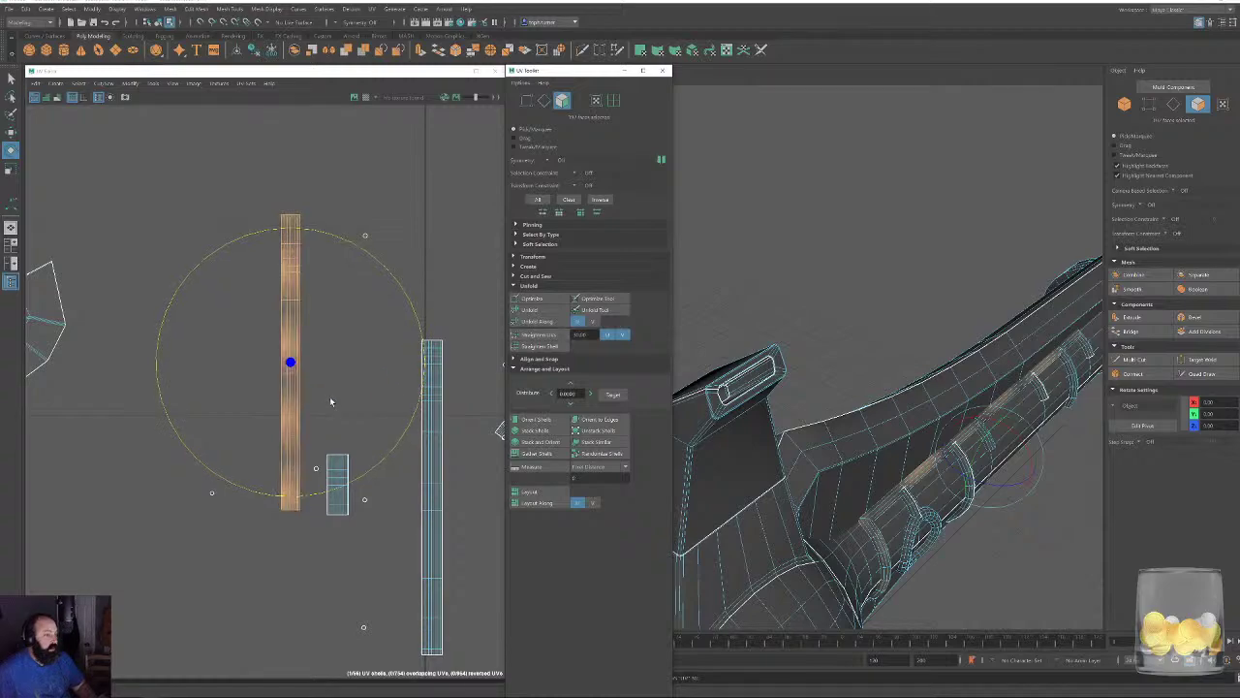
Rotate the remaining short strip upright, straighten its UVs and move it above the other short strip.
key(w)
alt+middle_drag(371, 384, 253, 315)
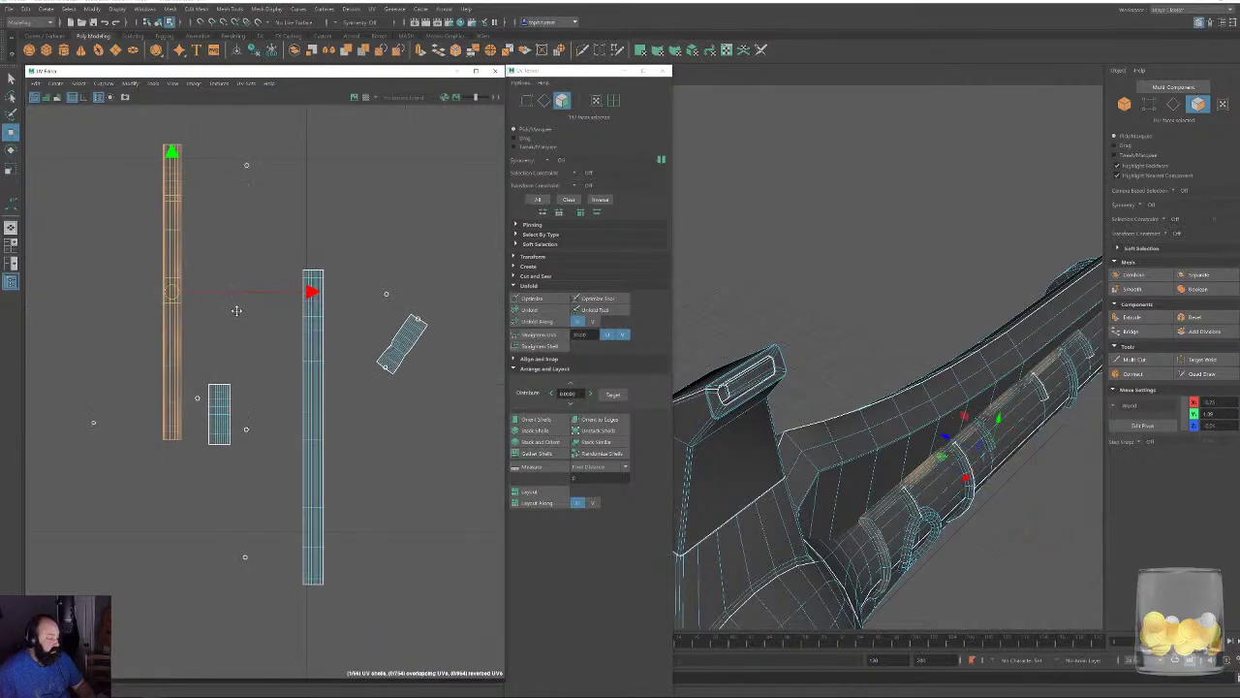
click(407, 344)
key(e)
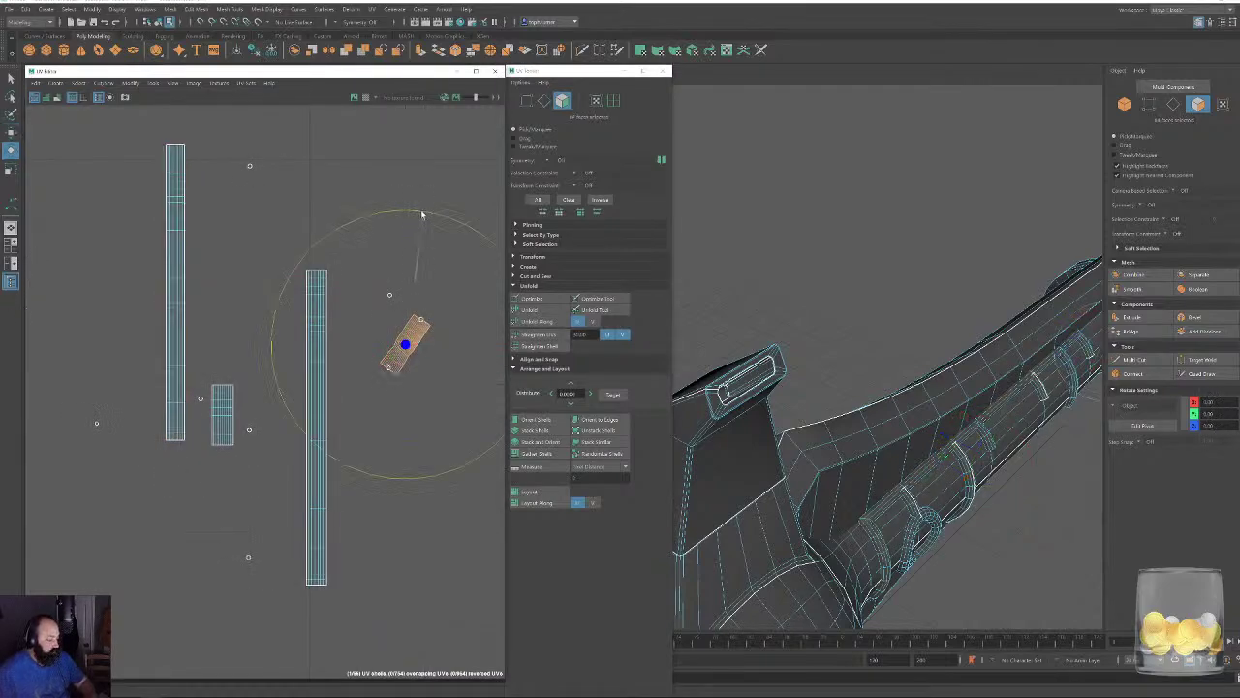
drag(426, 209, 347, 237)
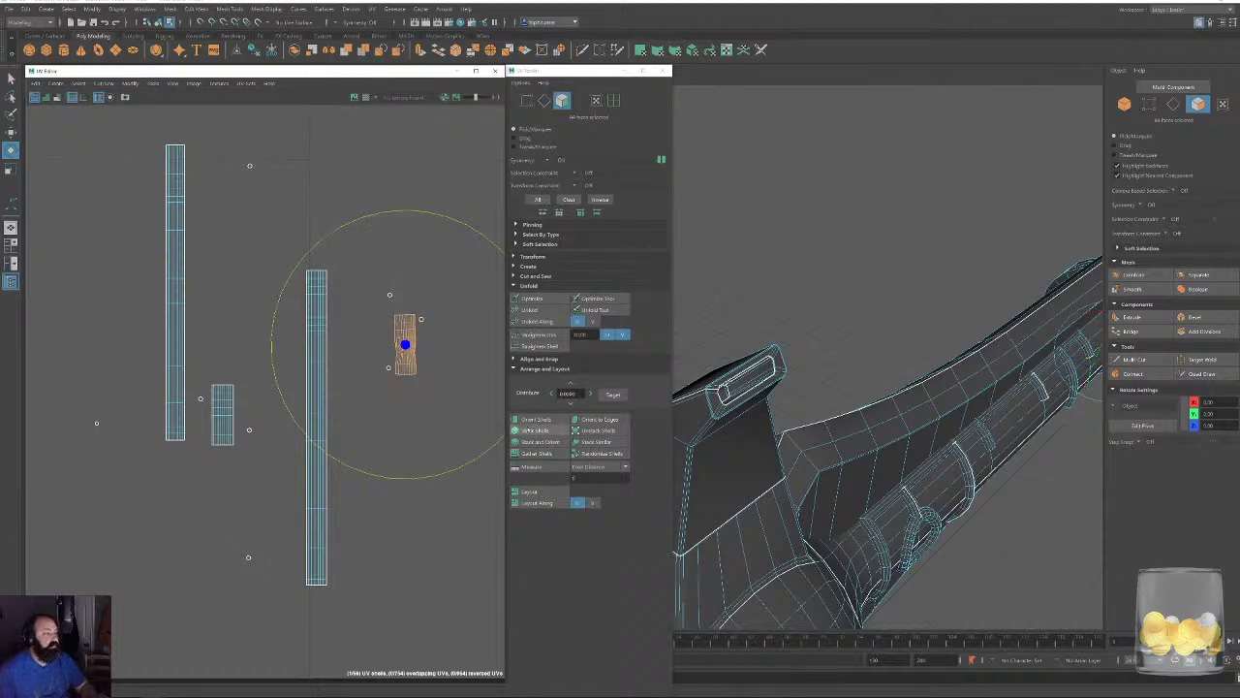
click(540, 334)
key(w)
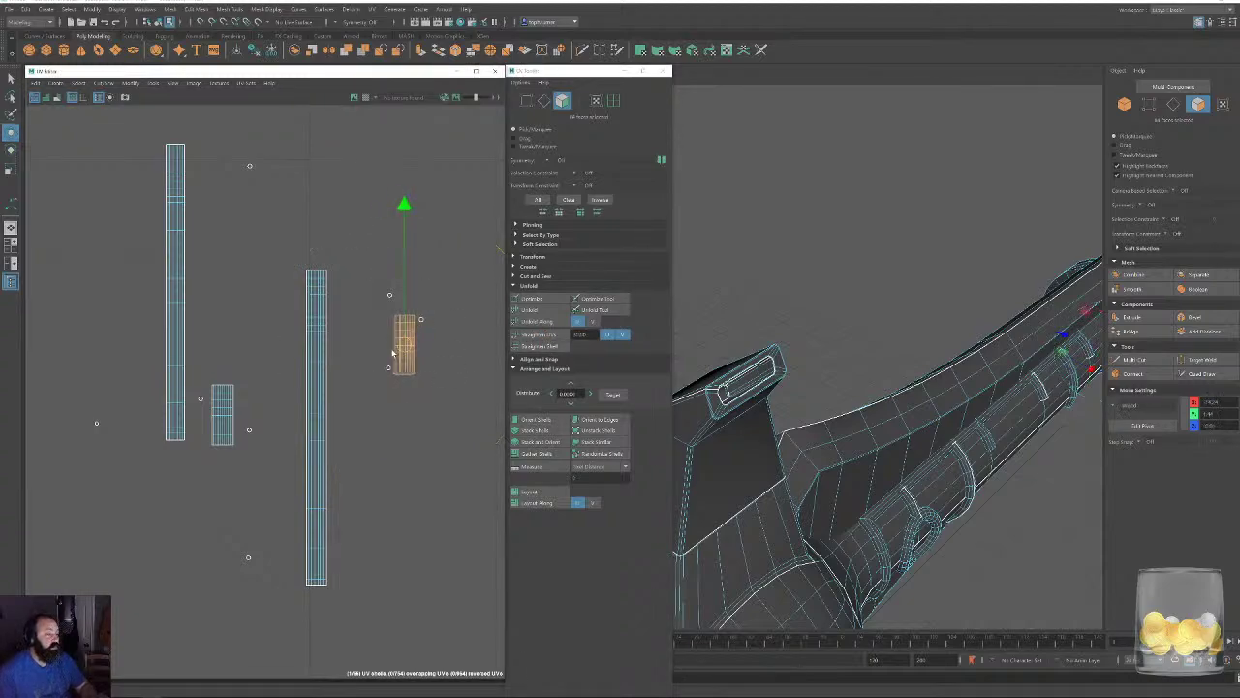
drag(405, 344, 218, 348)
Select the four straightened strips together with their end caps and lay the shells out.
alt+right_drag(312, 379, 97, 255)
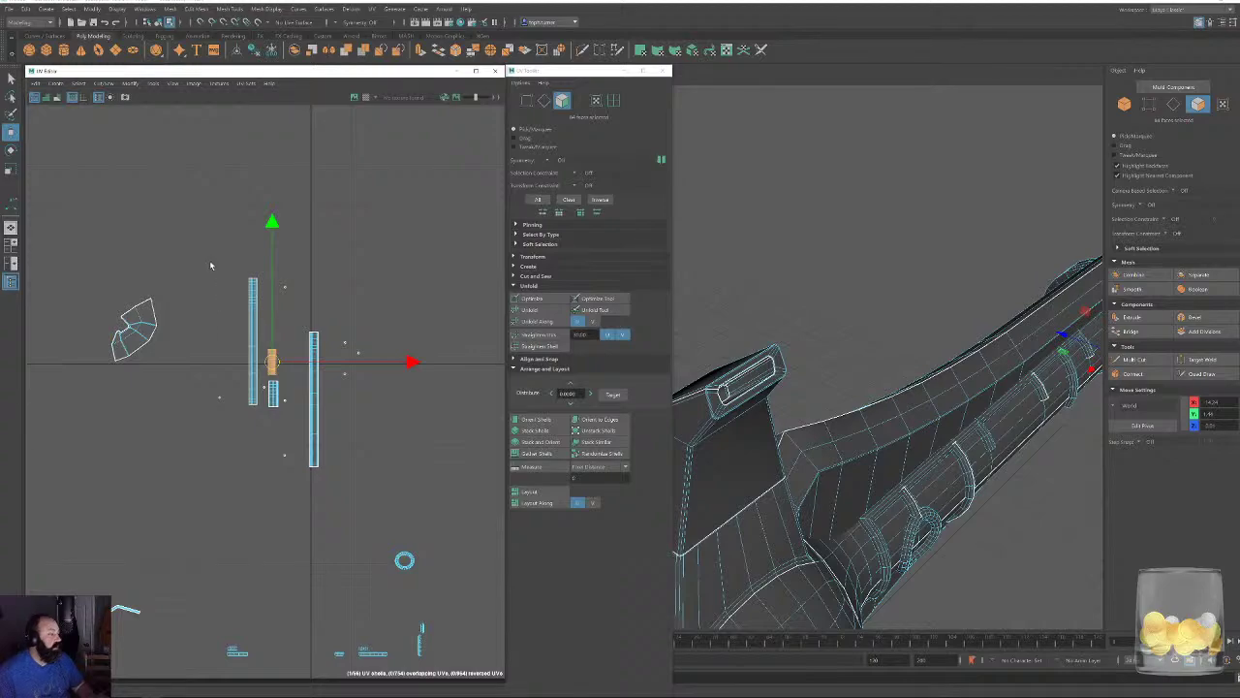
drag(219, 258, 394, 523)
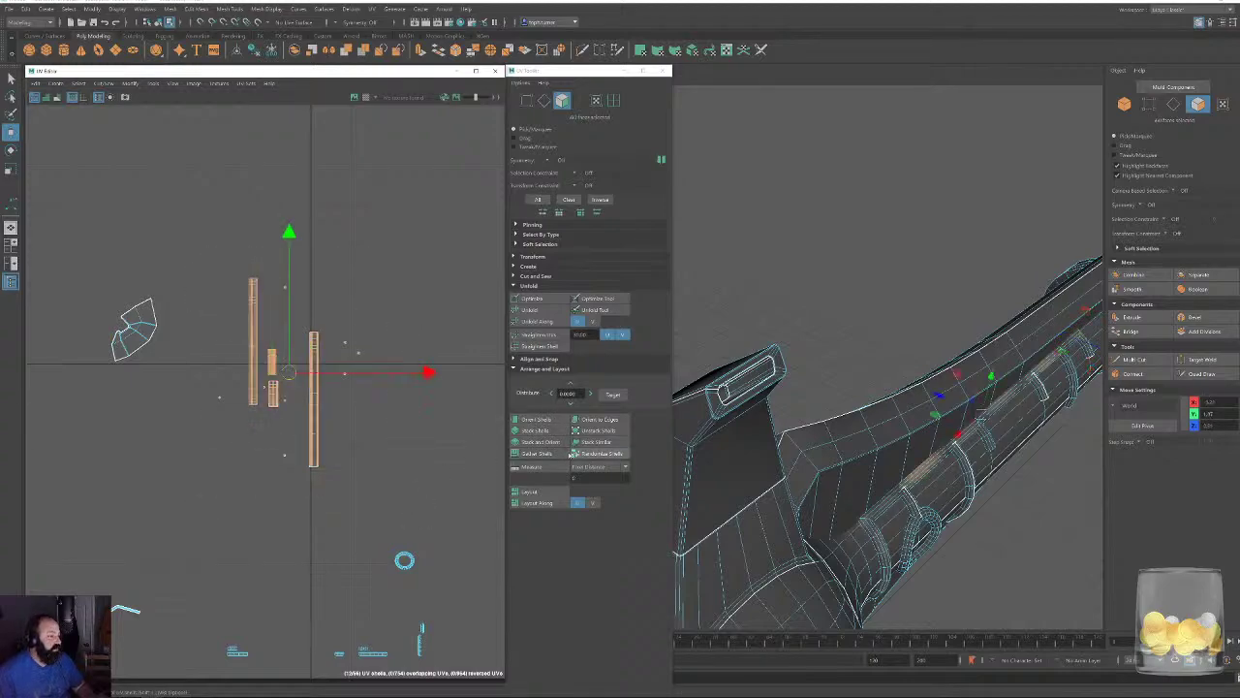
click(533, 493)
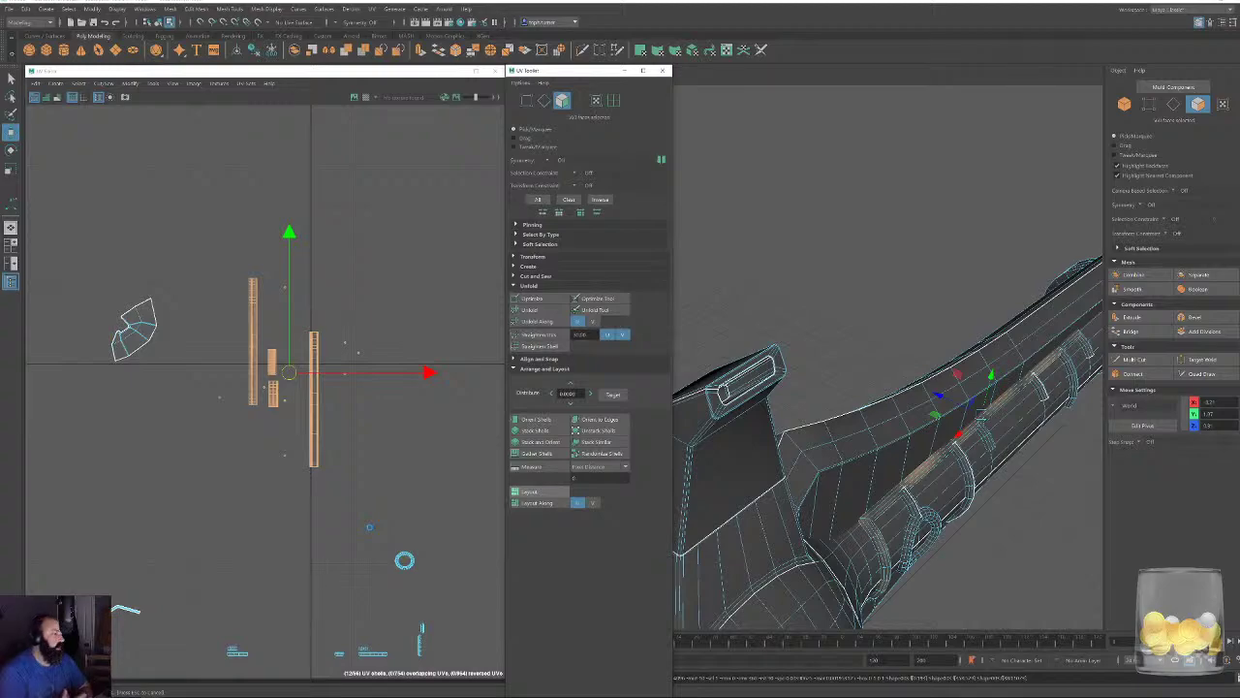
click(369, 529)
Move the laid-out strips and caps from the overlapping area to the empty space above the finished shells.
alt+right_drag(372, 524, 324, 291)
alt+middle_drag(324, 291, 573, 218)
alt+right_drag(361, 441, 382, 580)
alt+middle_drag(381, 579, 274, 616)
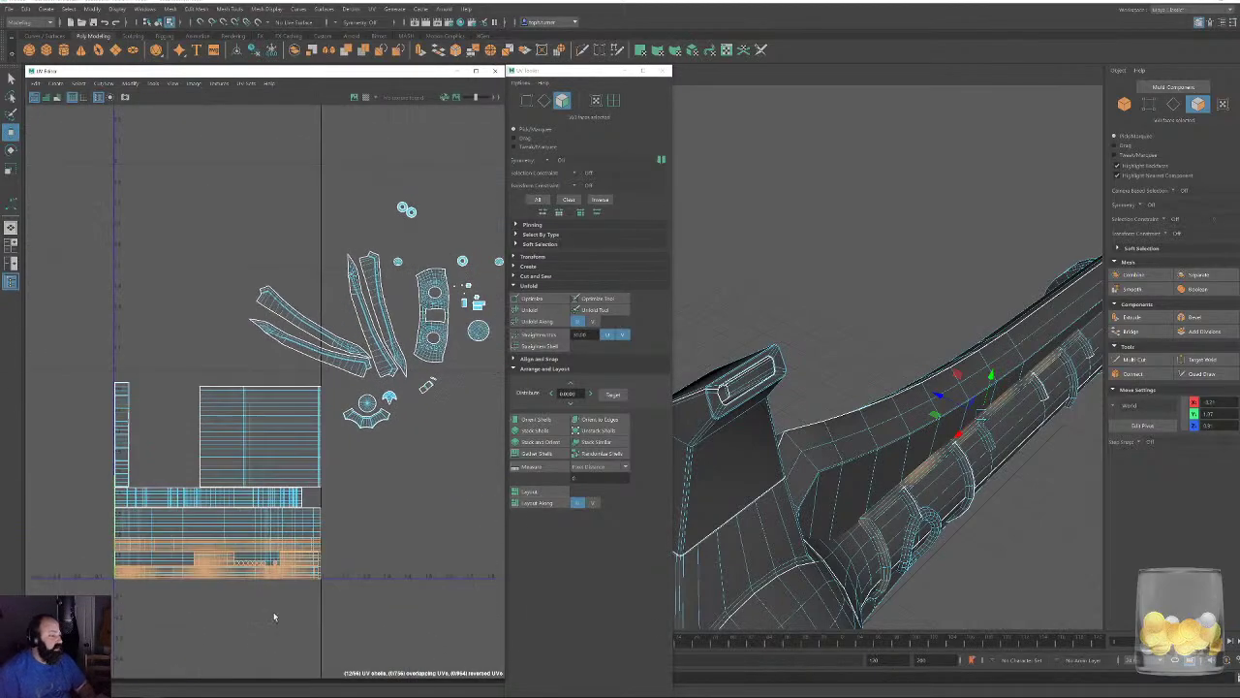
middle_drag(231, 580, 213, 269)
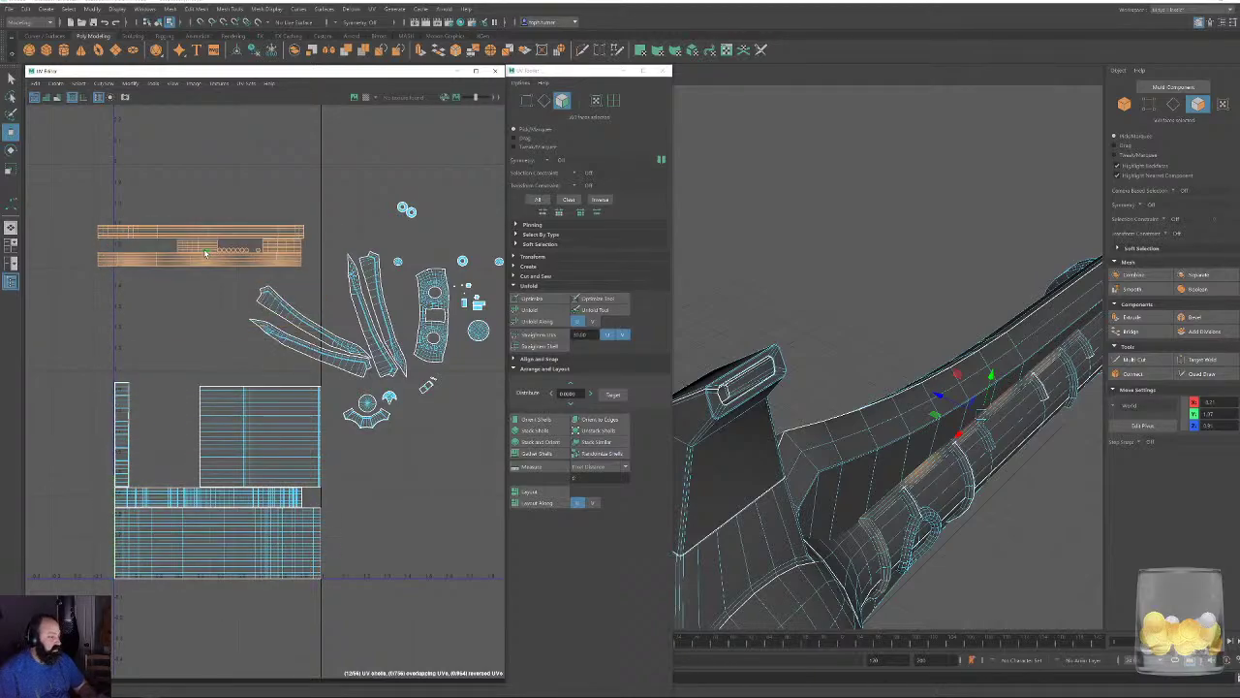
Move the isolated fan-shaped shell closer to the finished shells and unfold it.
scroll(308, 302, up, 1)
alt+middle_drag(494, 465, 190, 415)
scroll(222, 415, down, 2)
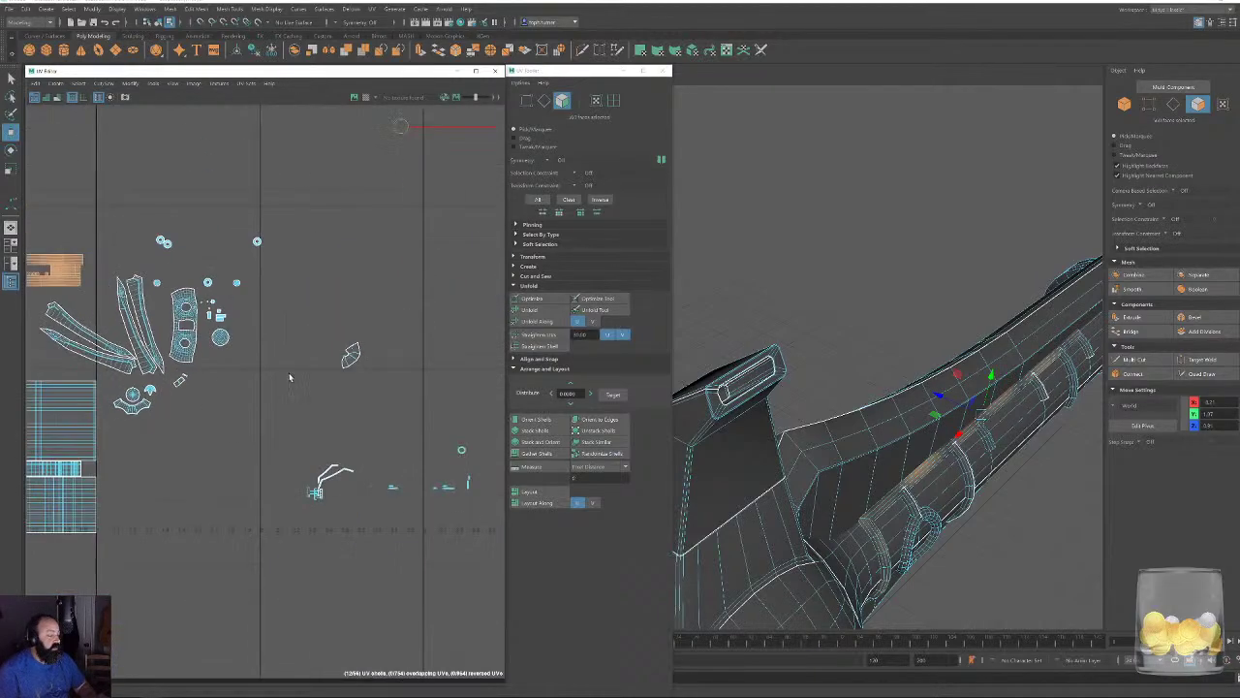
double_click(349, 360)
middle_drag(347, 362, 273, 338)
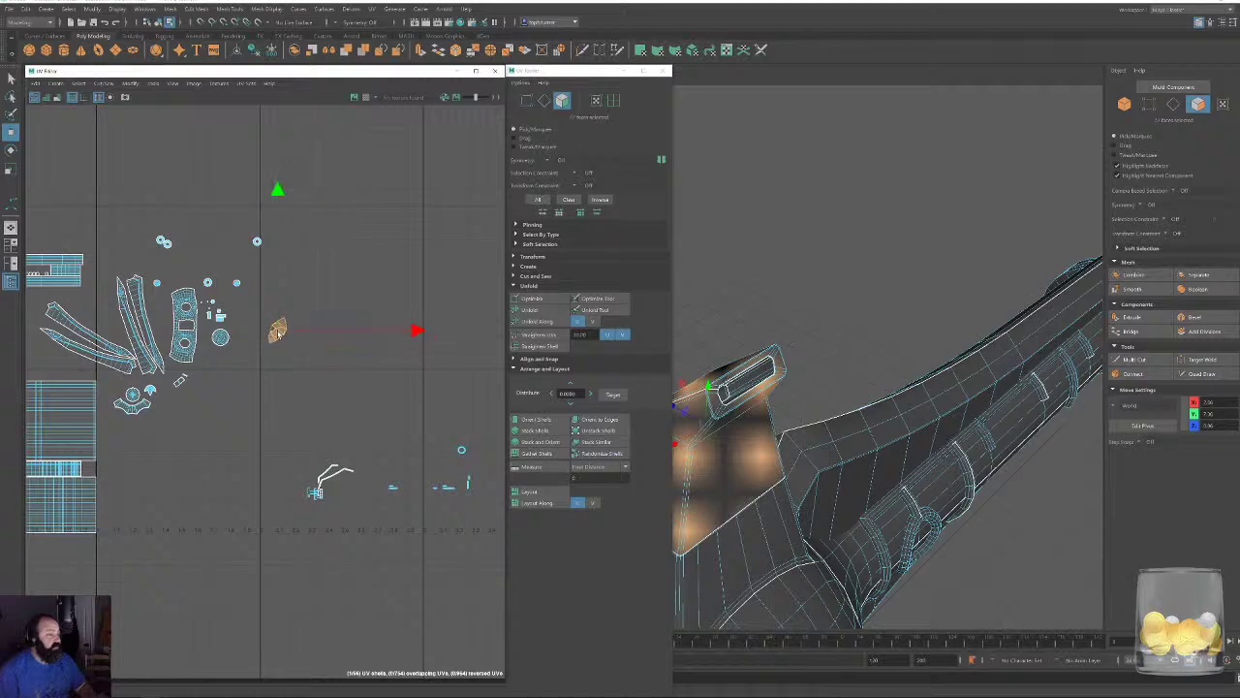
alt+right_drag(273, 339, 675, 694)
alt+right_drag(344, 354, 376, 465)
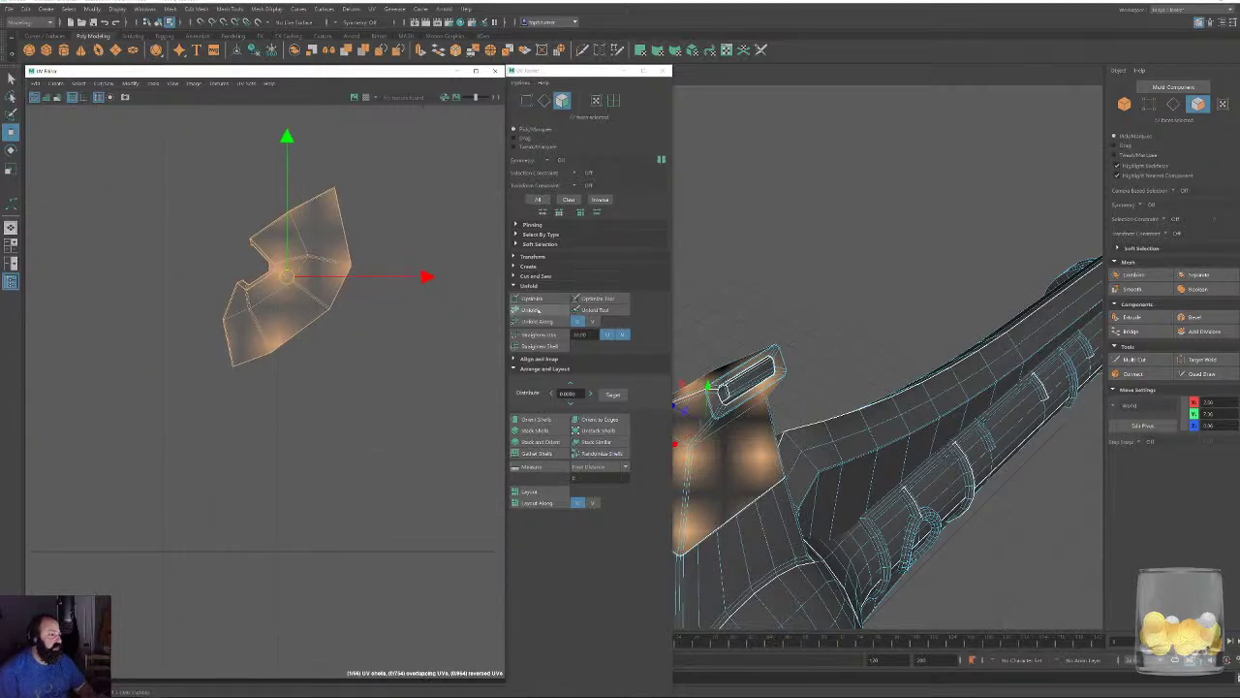
click(529, 310)
Select the shorter bent tube strip, rotate its middle section upright and move it clear of the other strip.
scroll(145, 232, down, 6)
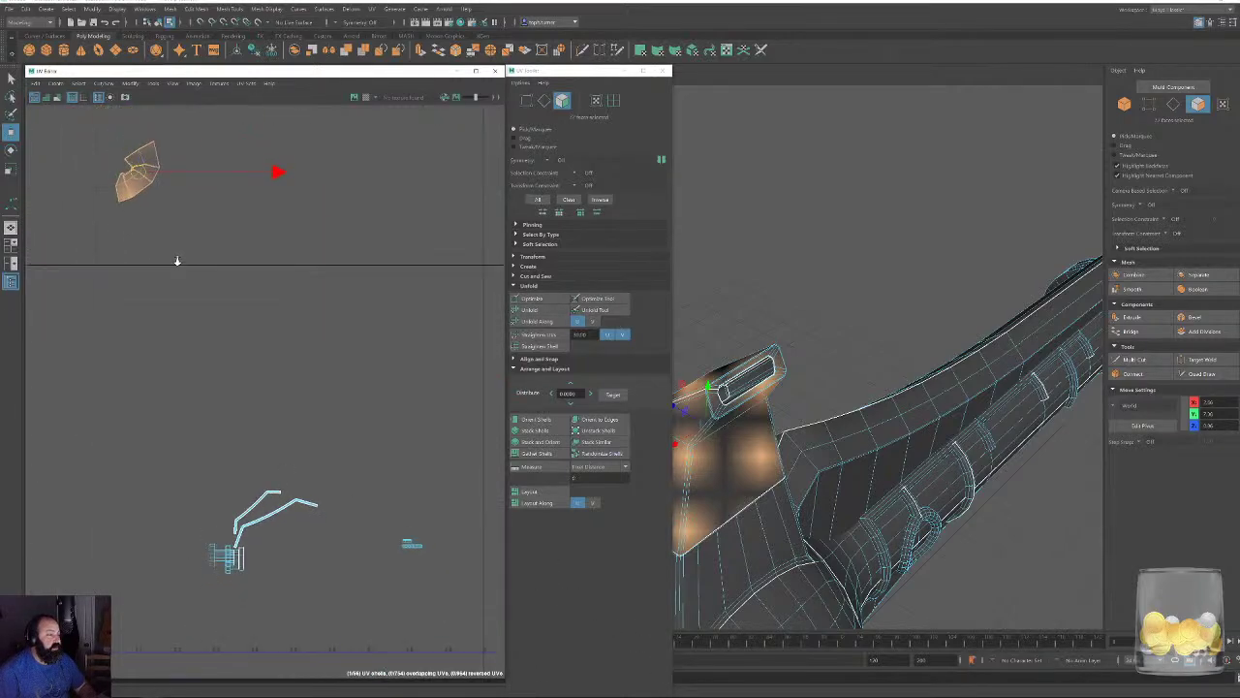
scroll(241, 251, up, 5)
click(254, 445)
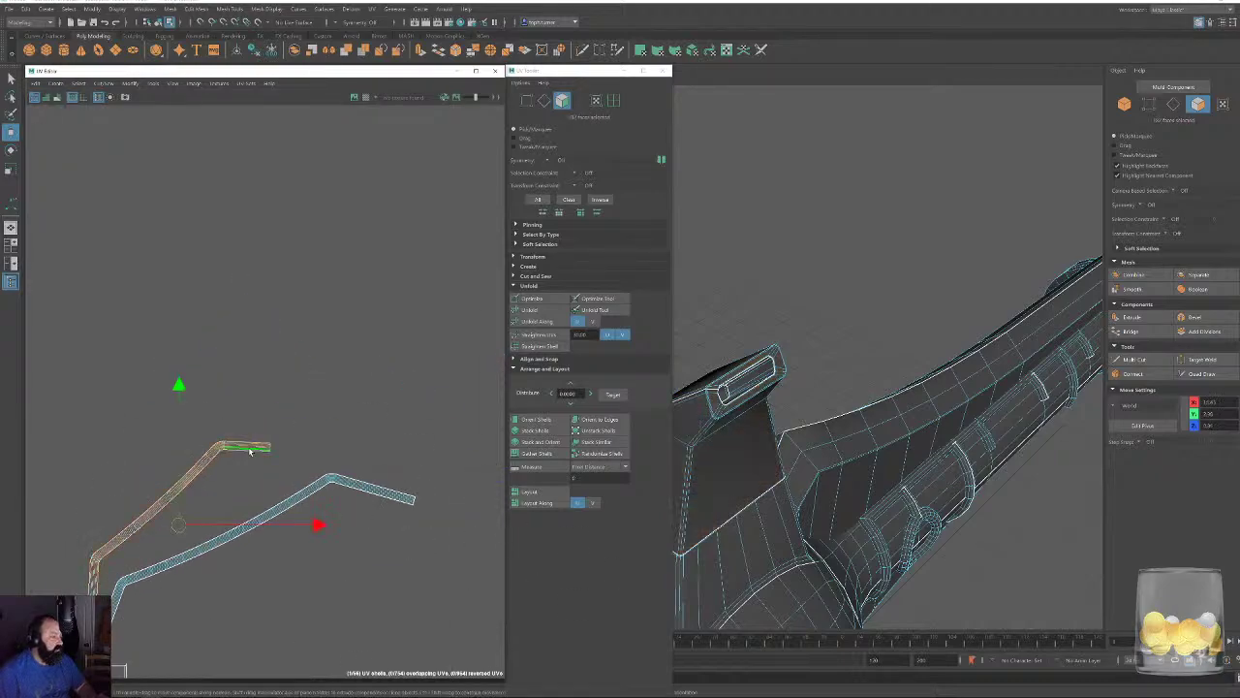
key(e)
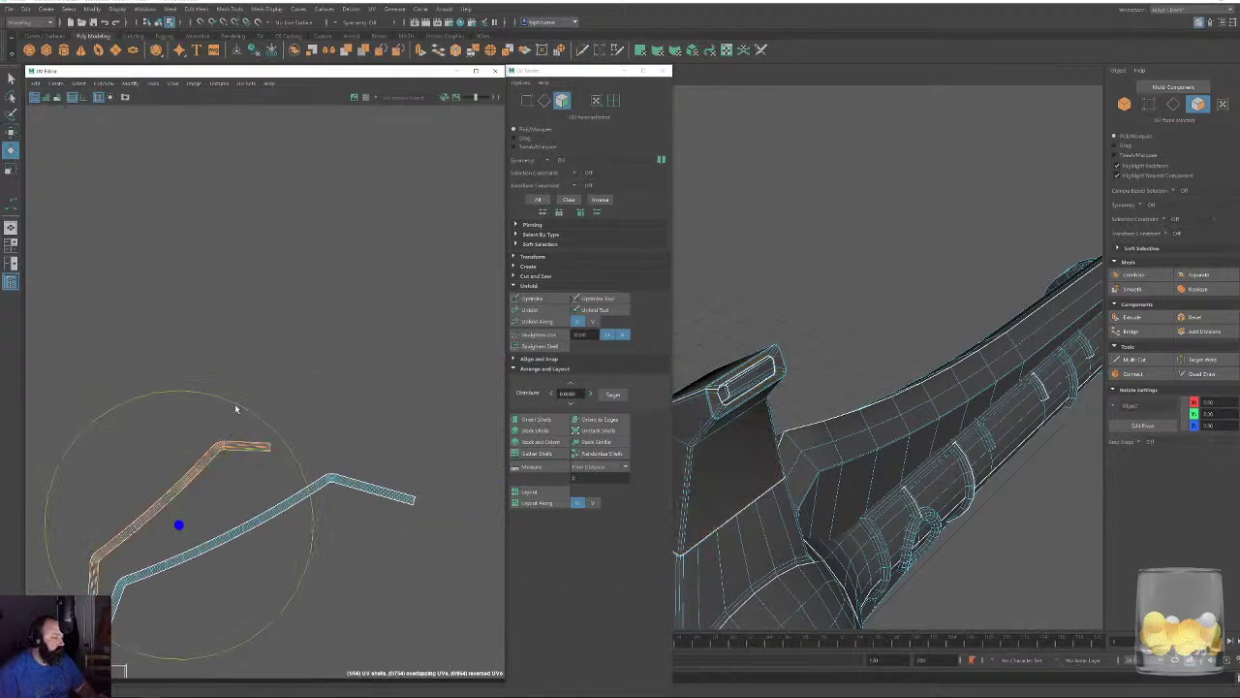
drag(236, 407, 116, 369)
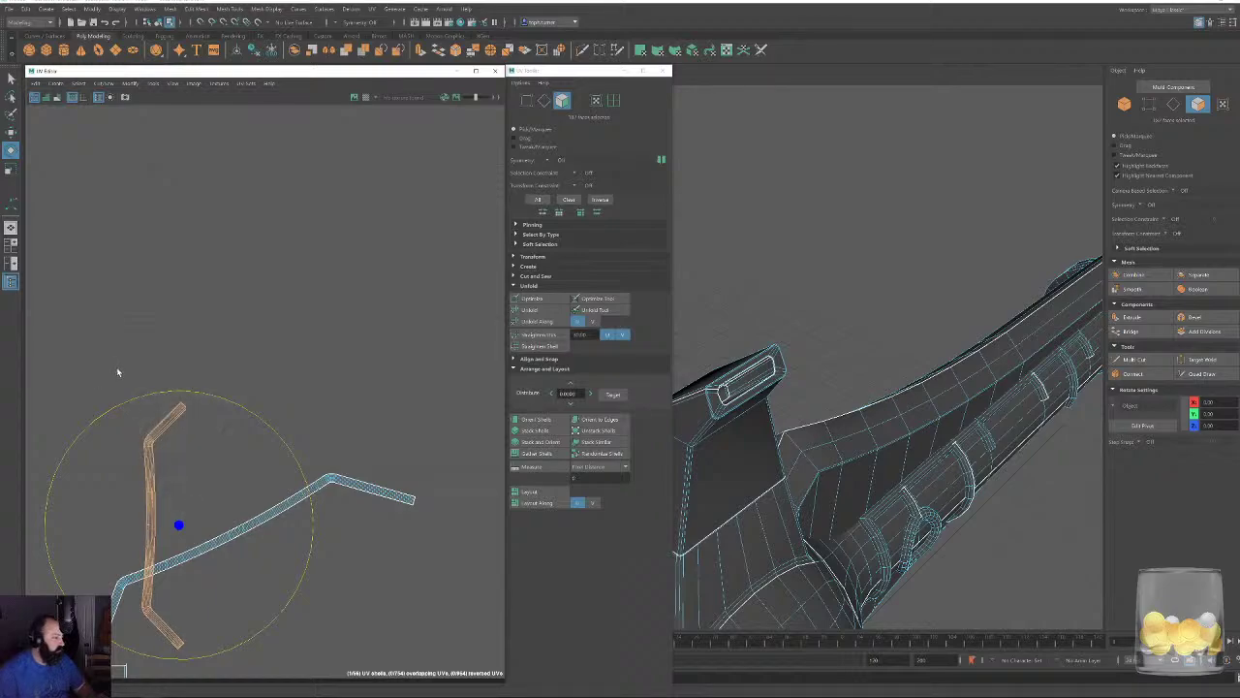
key(w)
drag(176, 523, 213, 337)
Select the faces of the strip's bent upper end, rotate them upright and move them in line with the middle section.
drag(311, 172, 201, 246)
alt+right_drag(202, 247, 347, 432)
alt+middle_drag(241, 317, 265, 423)
key(e)
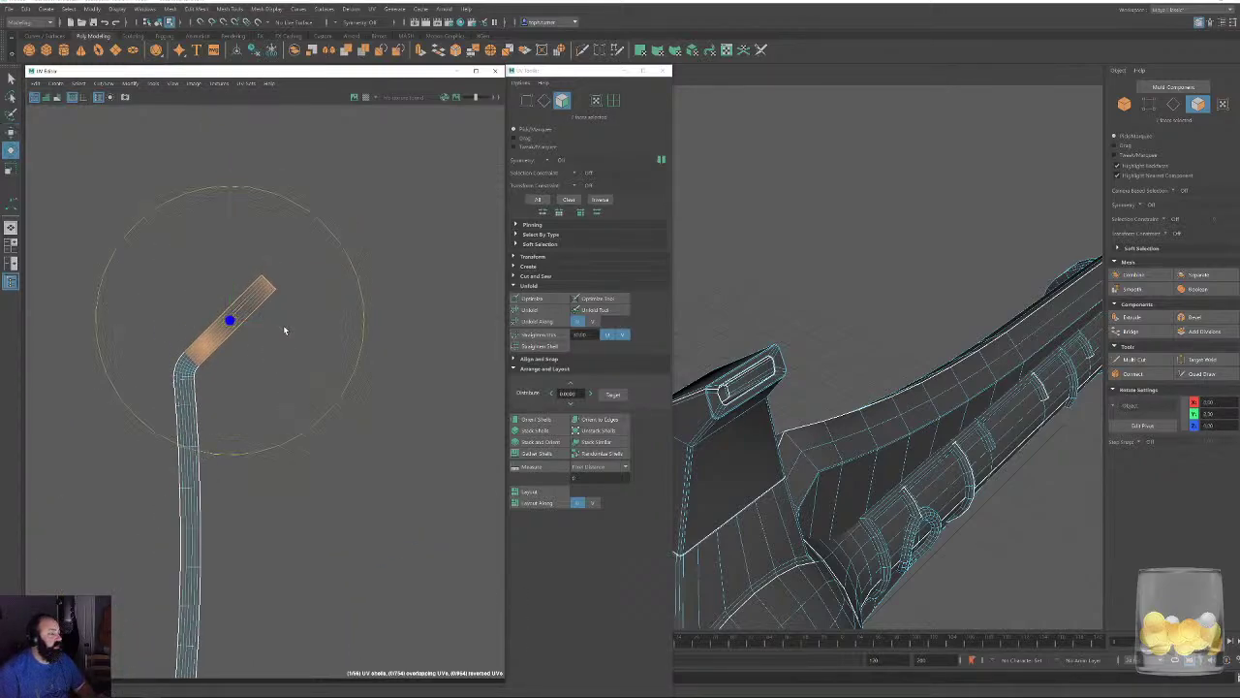
drag(296, 203, 188, 188)
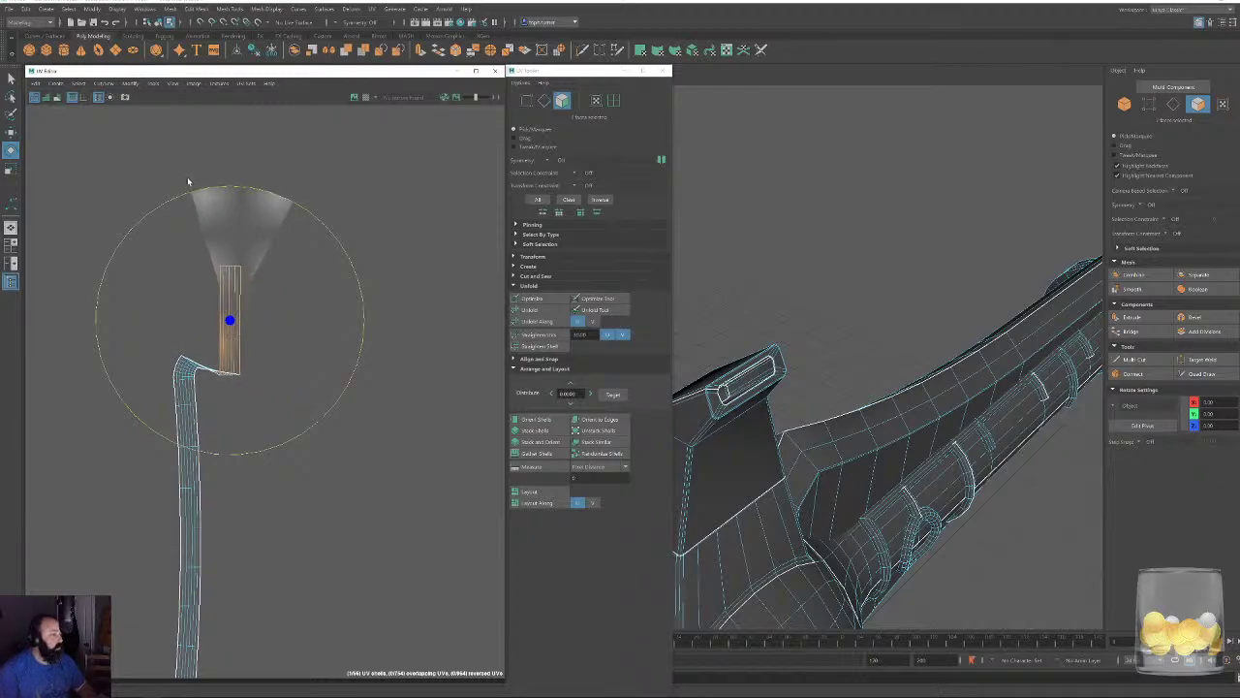
key(w)
drag(235, 334, 189, 283)
Select the faces of the strip's bent lower end, rotate them upright and move them in line with the middle section.
scroll(287, 462, down, 2)
alt+middle_drag(353, 668, 390, 416)
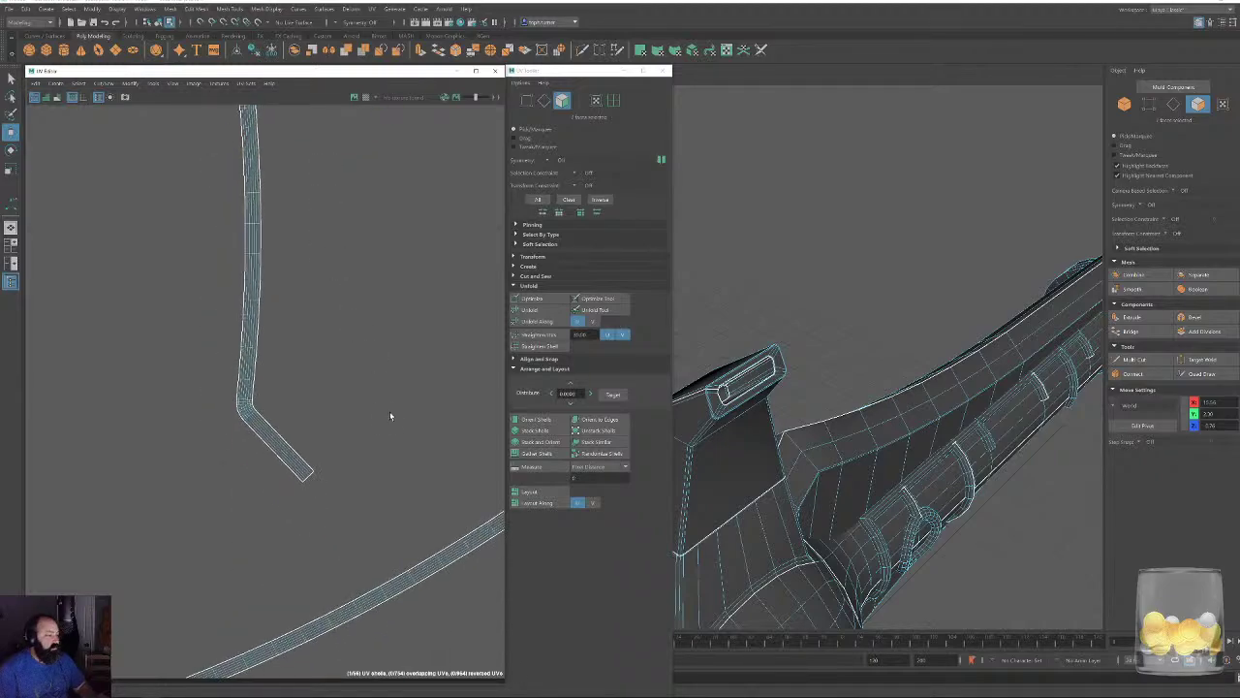
drag(331, 435, 266, 526)
key(e)
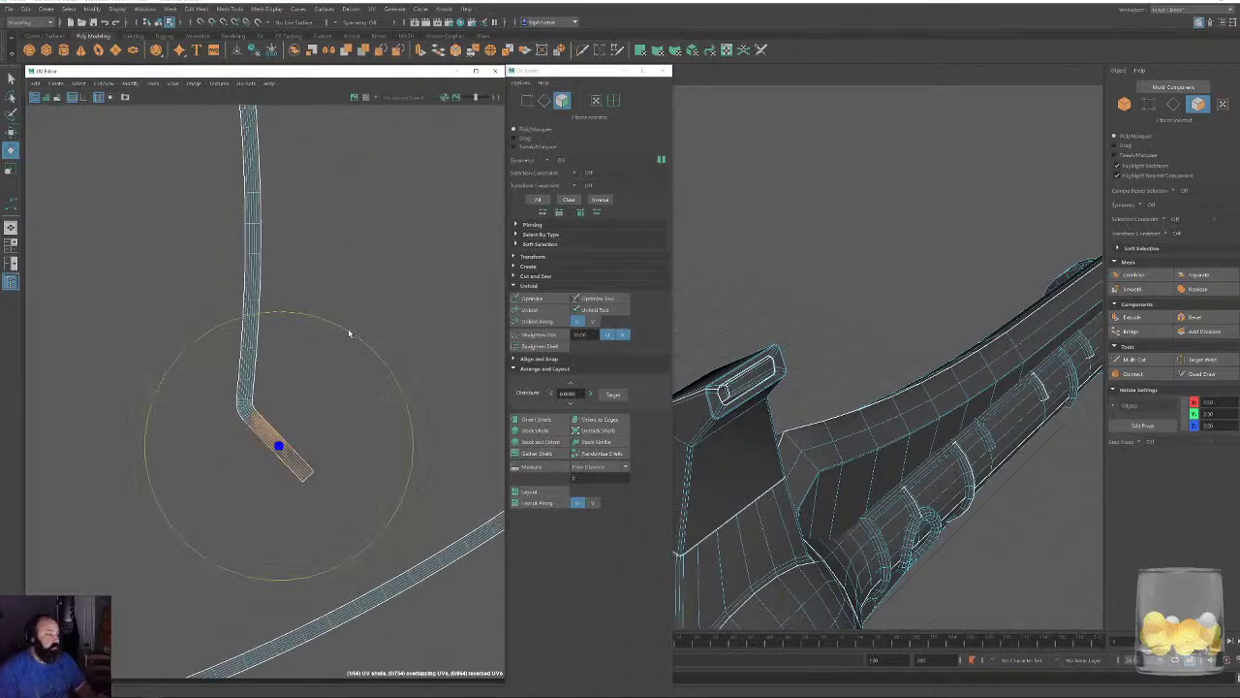
drag(349, 332, 410, 416)
key(w)
drag(279, 446, 244, 489)
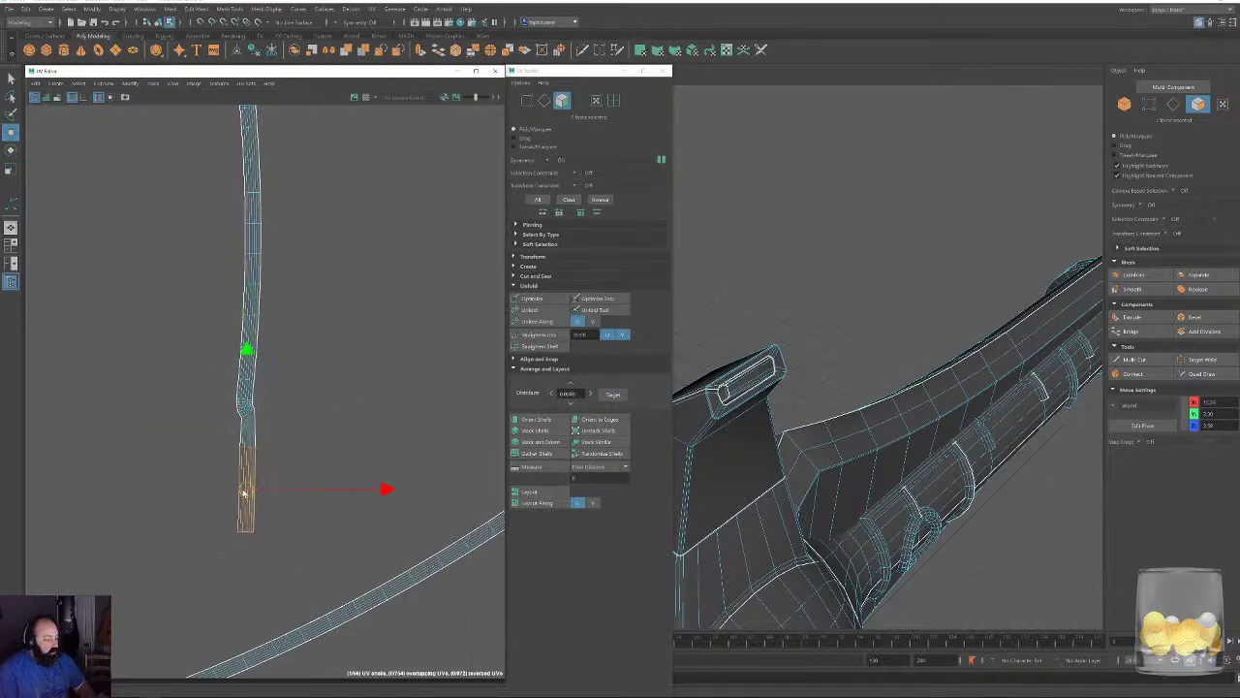
Select the whole aligned strip and alternate Straighten UVs and Optimize until its edges run straight.
scroll(194, 426, down, 3)
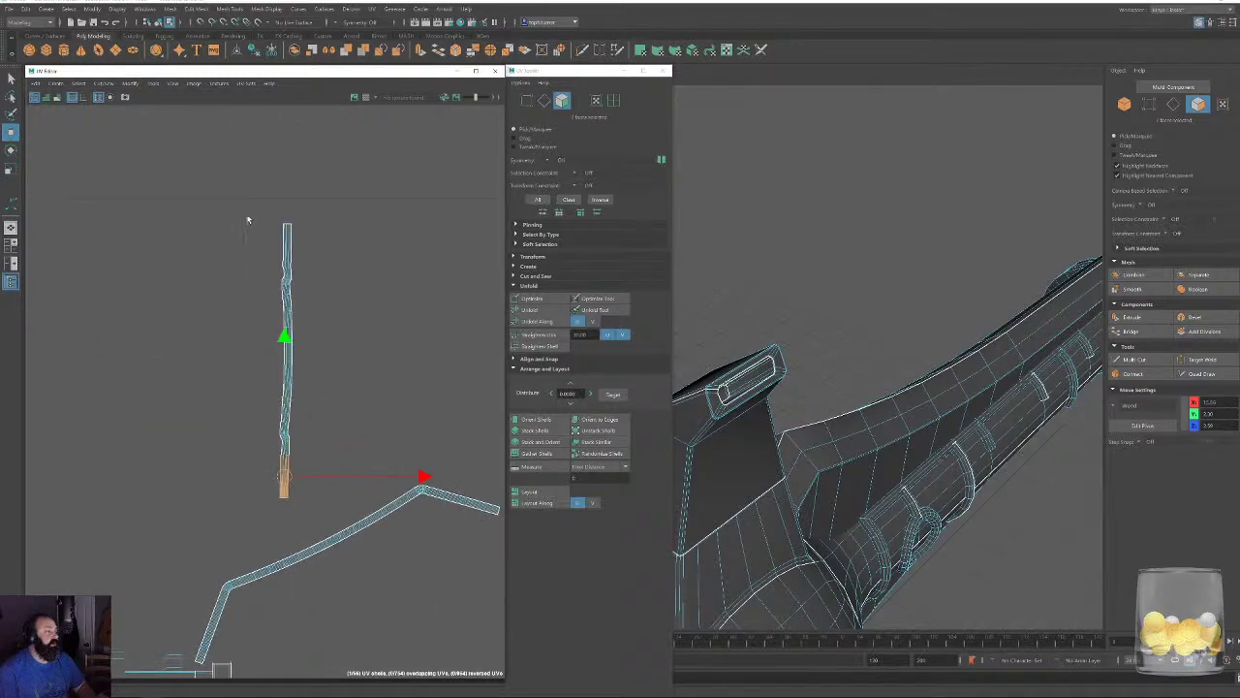
drag(248, 198, 323, 503)
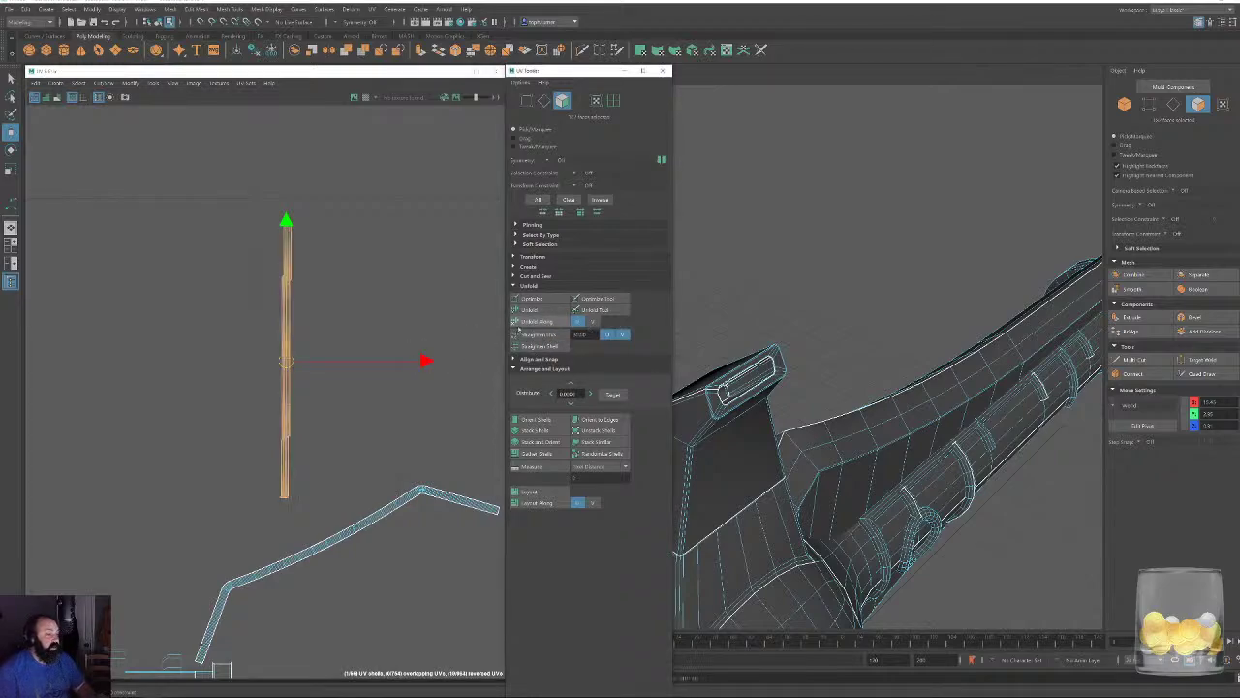
click(548, 335)
alt+right_drag(487, 640, 499, 652)
alt+middle_drag(279, 415, 316, 584)
alt+right_drag(279, 335, 339, 341)
click(545, 300)
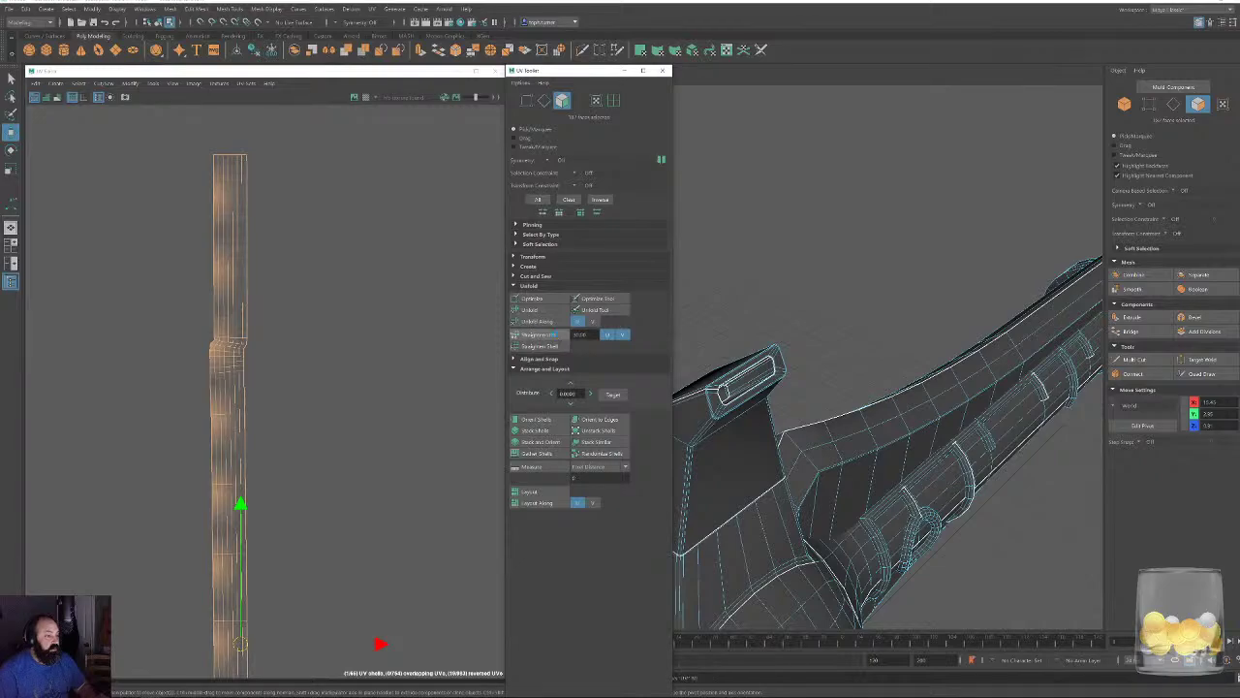
click(555, 335)
click(543, 298)
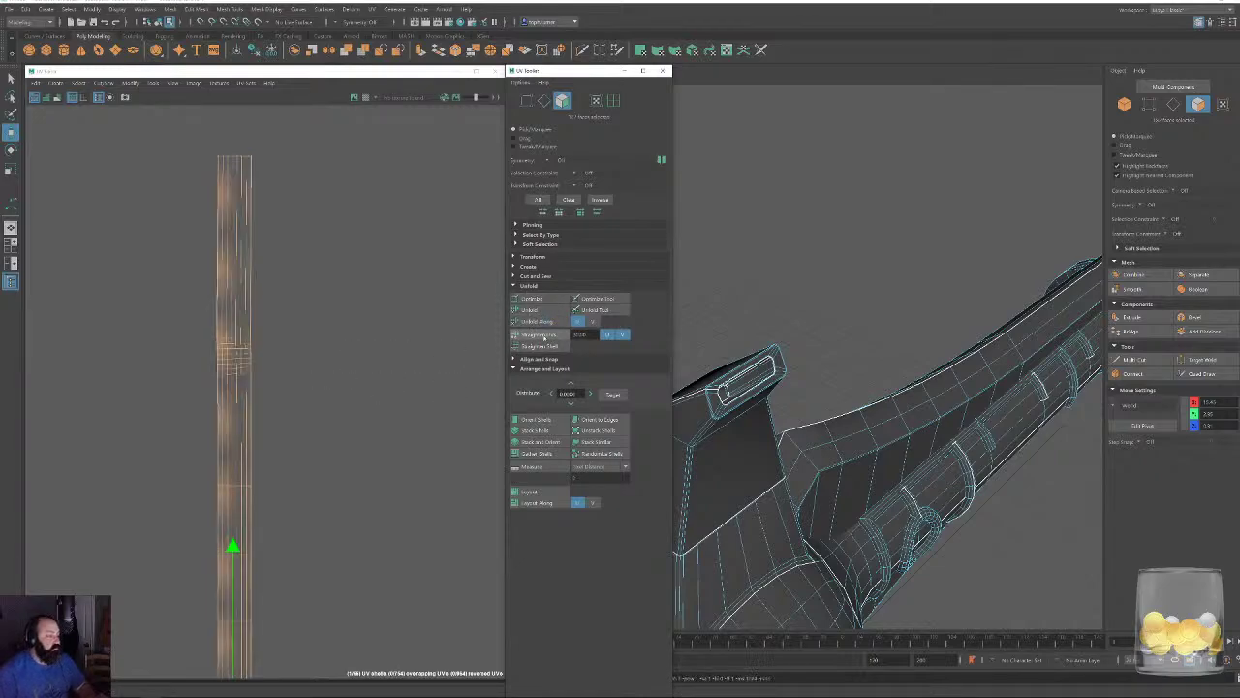
click(542, 334)
Move the straightened strip sideways, well clear of the remaining bent tube strip.
alt+middle_drag(361, 442, 403, 123)
scroll(387, 387, down, 3)
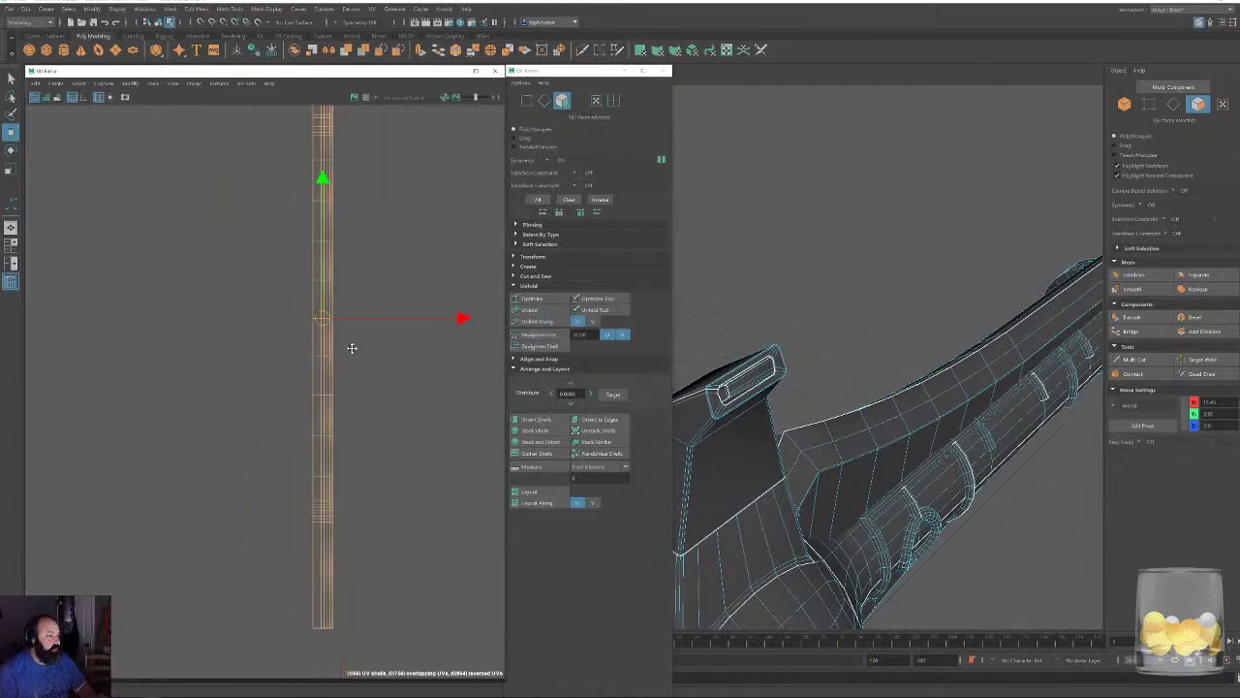
alt+middle_drag(352, 514, 312, 321)
scroll(315, 309, down, 3)
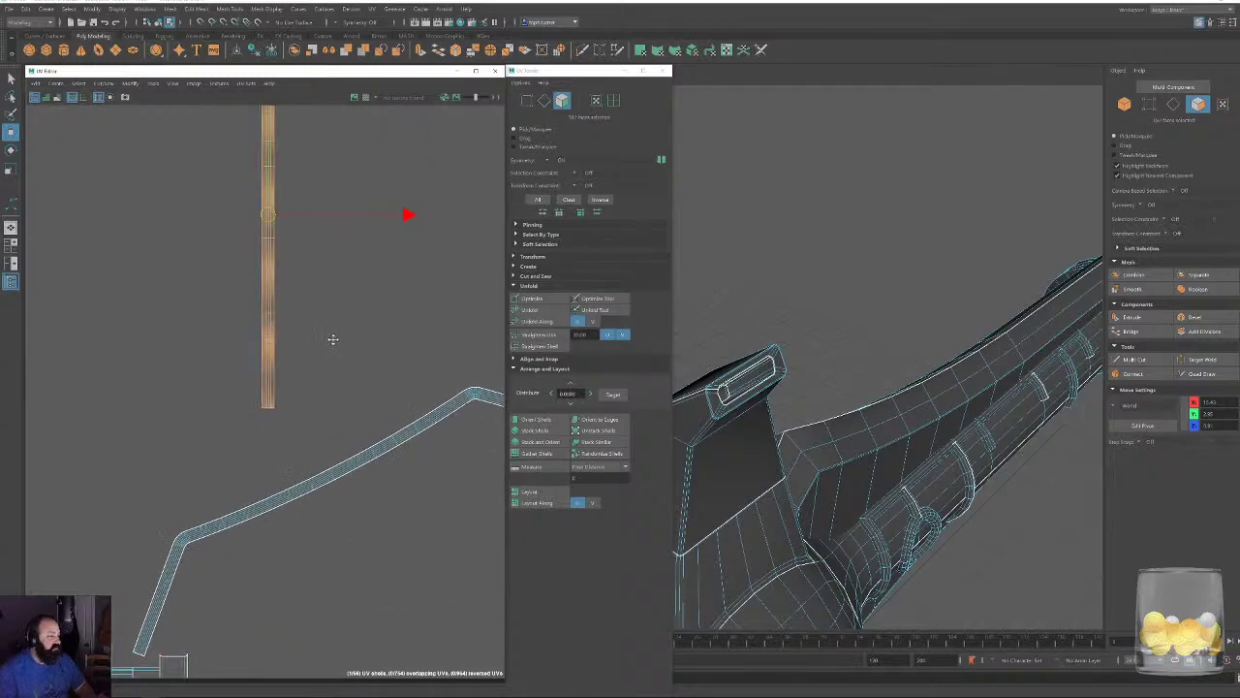
scroll(291, 465, down, 5)
drag(410, 394, 230, 394)
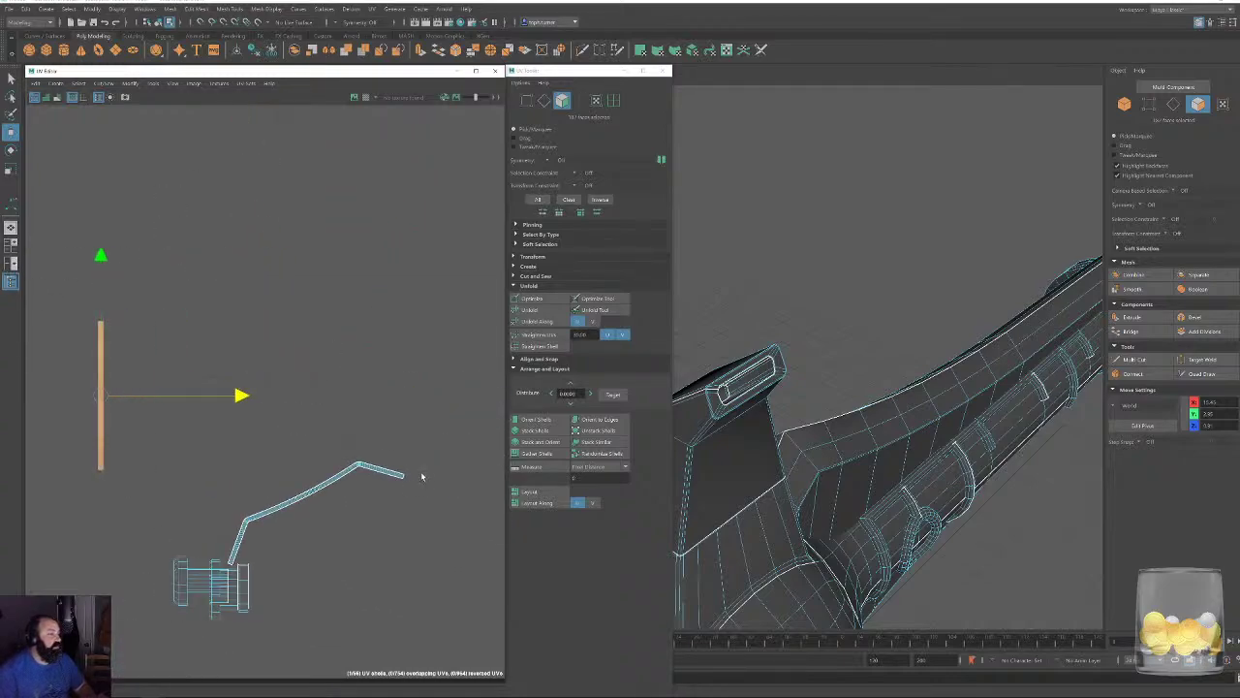
Select the remaining bent tube strip, rotate its middle section upright and move it into the empty space above the small shells.
click(346, 474)
key(e)
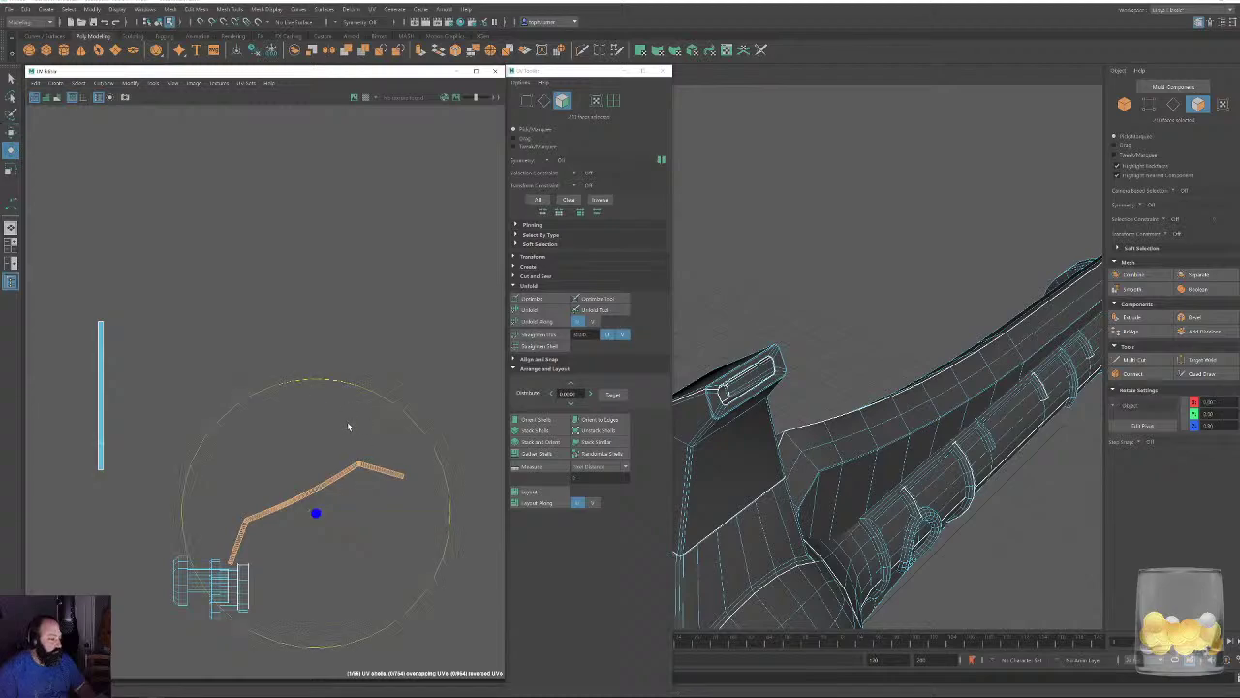
drag(348, 386, 169, 388)
key(w)
drag(303, 511, 266, 371)
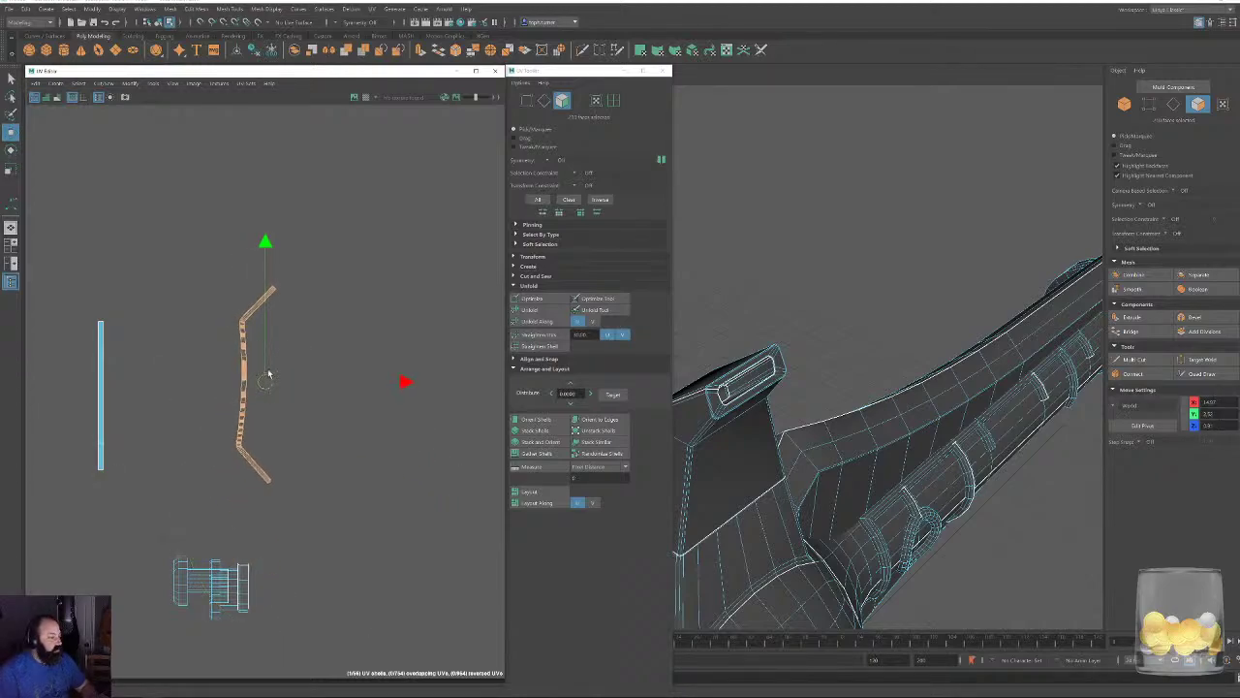
Rotate the second strip's slanted upper end faces upright and place them directly above its middle section.
key(f)
alt+middle_drag(260, 267, 283, 322)
drag(275, 158, 361, 284)
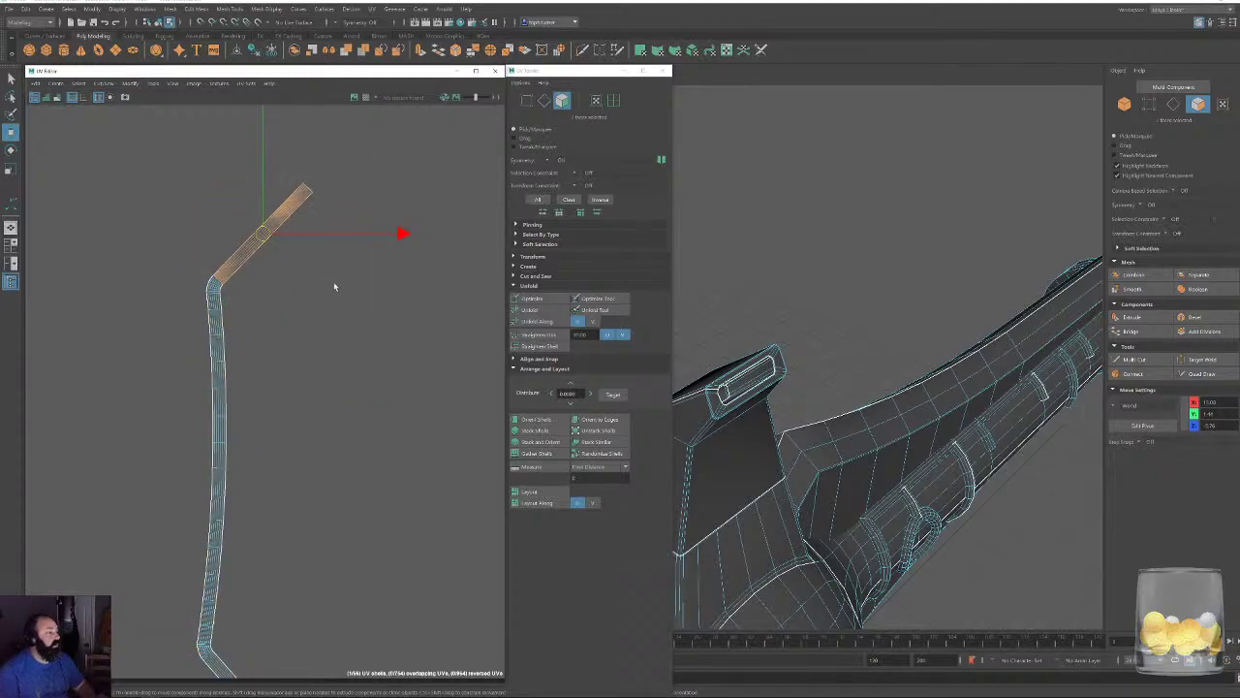
key(e)
alt+middle_drag(340, 181, 369, 269)
drag(346, 194, 239, 194)
key(w)
drag(301, 323, 255, 283)
Rotate the second strip's slanted lower end faces upright and place them directly below its middle section.
alt+right_drag(423, 521, 281, 337)
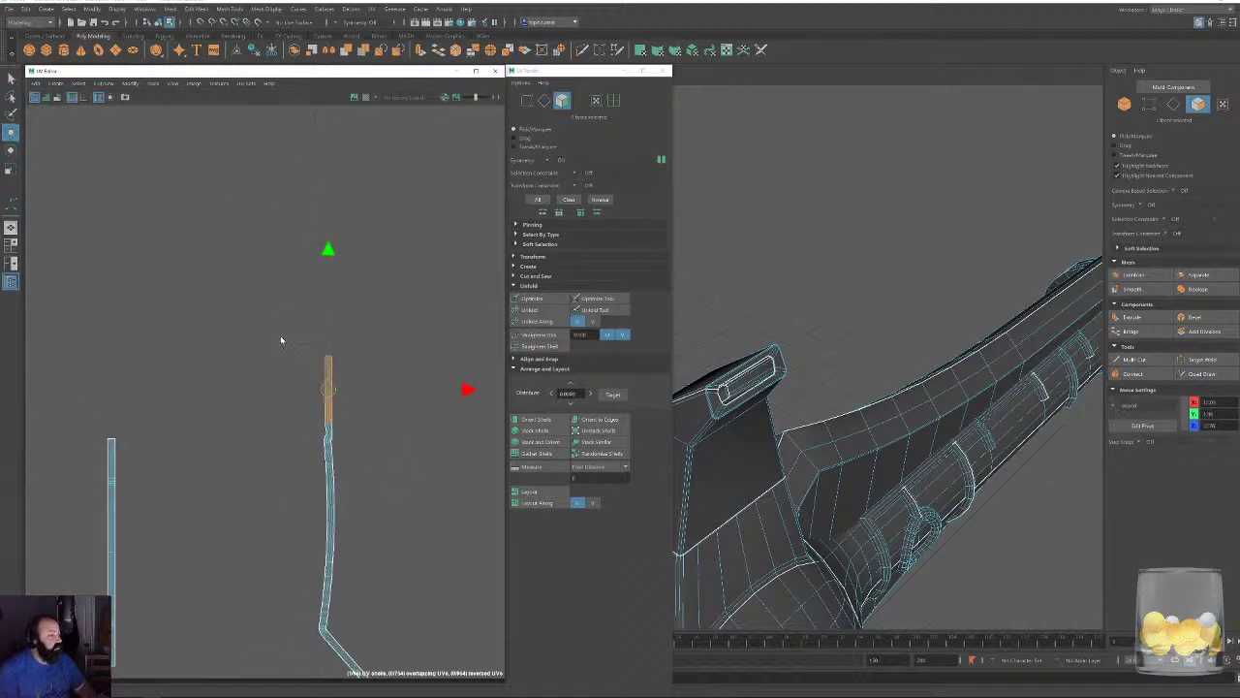
alt+middle_drag(400, 610, 339, 396)
drag(341, 455, 281, 434)
alt+right_drag(373, 420, 476, 523)
alt+middle_drag(272, 431, 385, 462)
key(e)
drag(317, 336, 388, 390)
key(w)
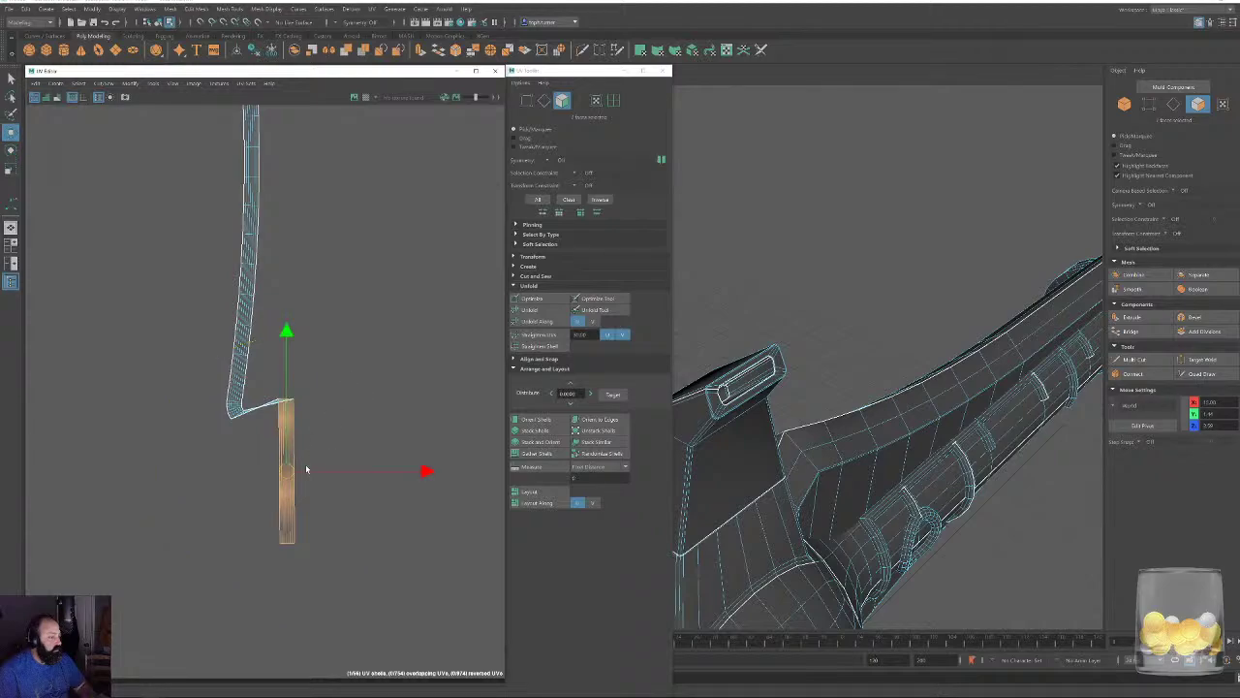
drag(291, 473, 243, 523)
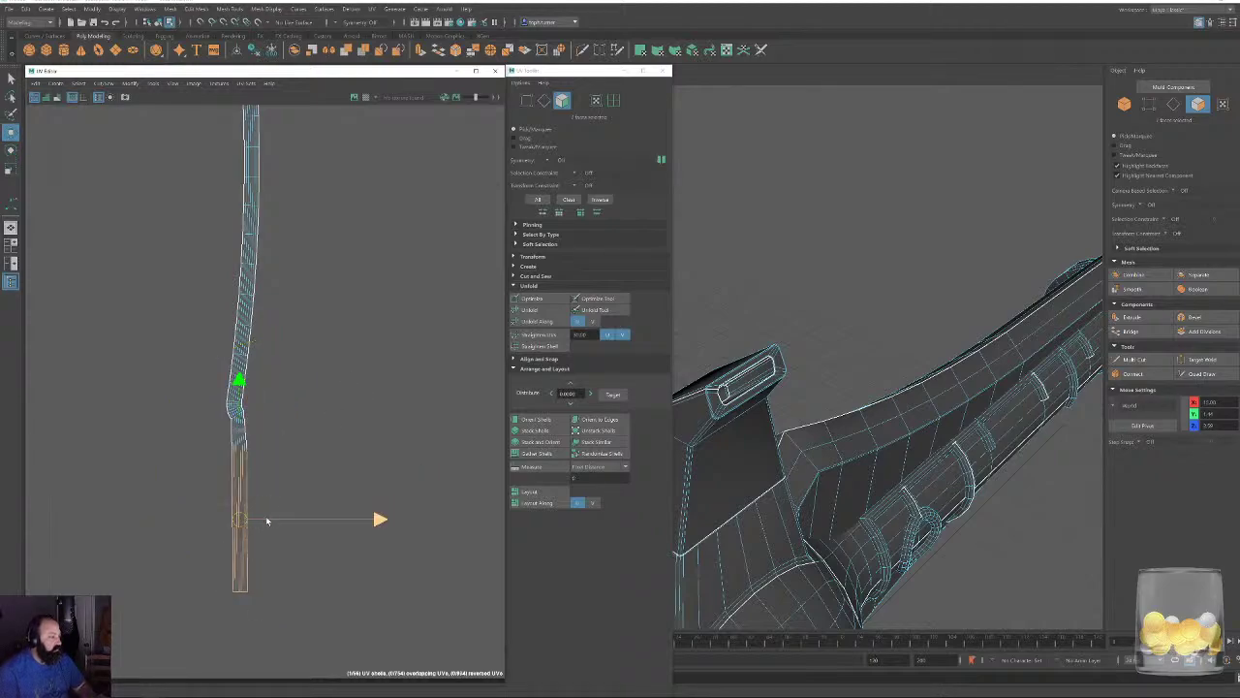
Select the whole second strip, then straighten its UVs and optimize the shell.
alt+right_drag(287, 498, 211, 296)
drag(307, 383, 334, 533)
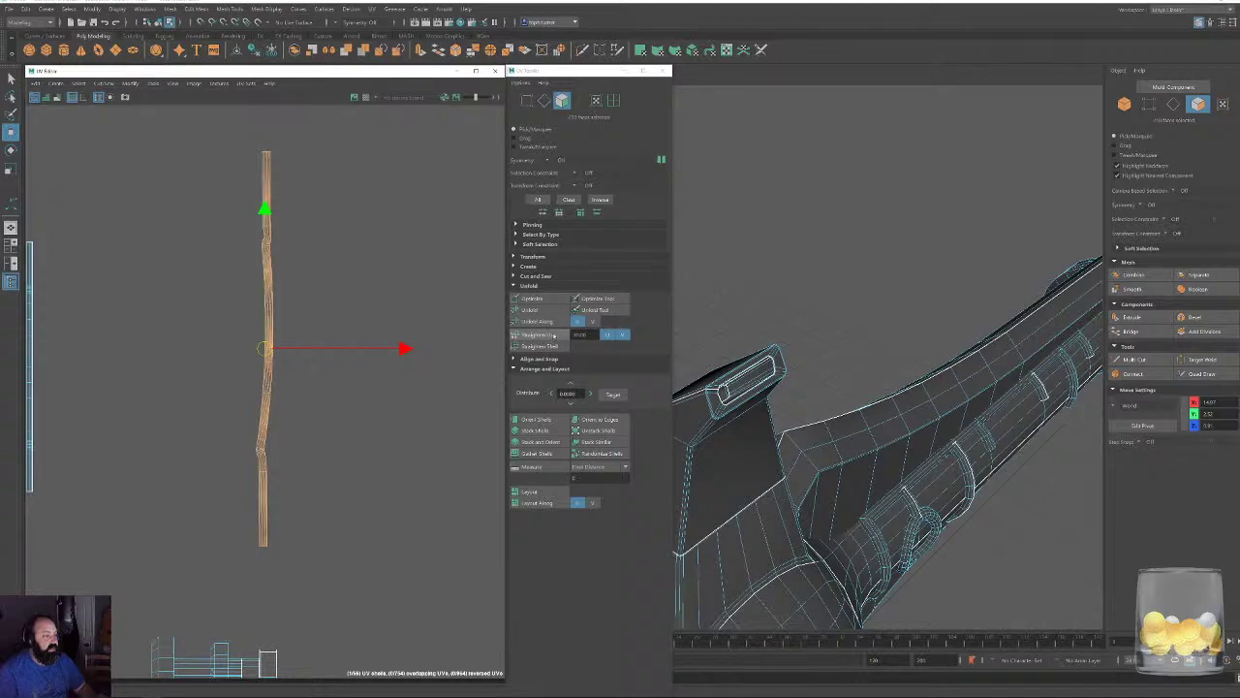
click(553, 334)
click(541, 299)
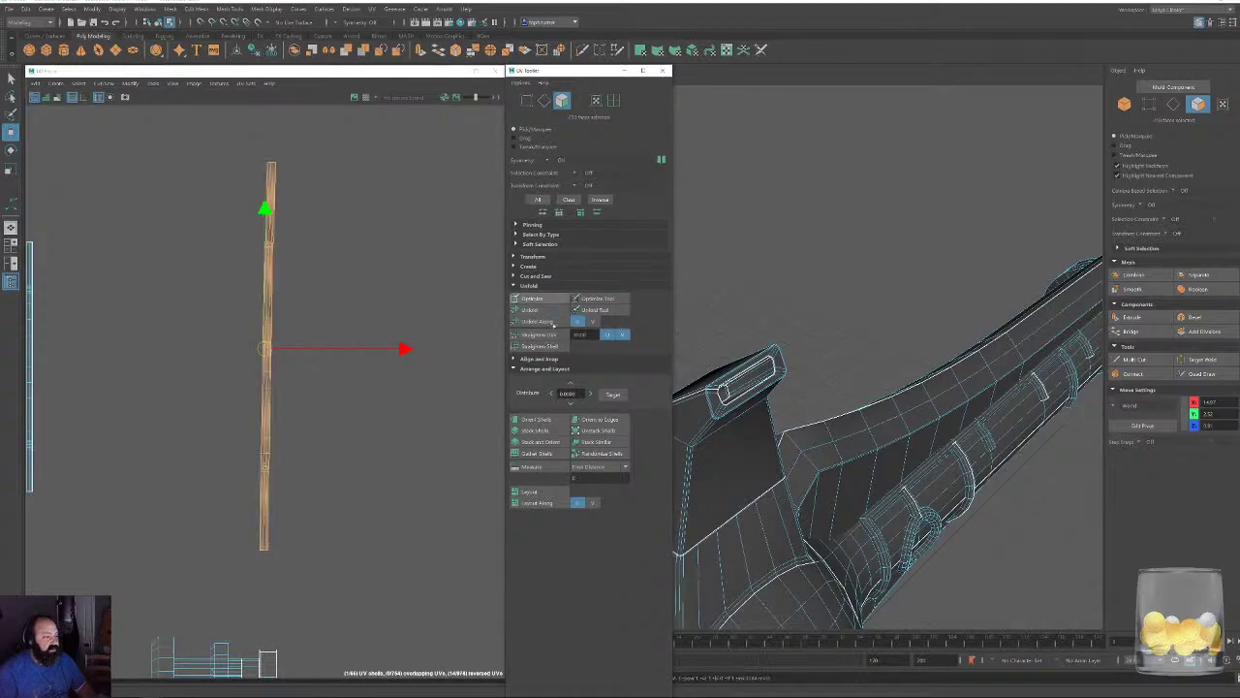
Clean up the selected long narrow shell by alternating Straighten UVs with Unfold and Optimize until its UVs are aligned.
click(553, 335)
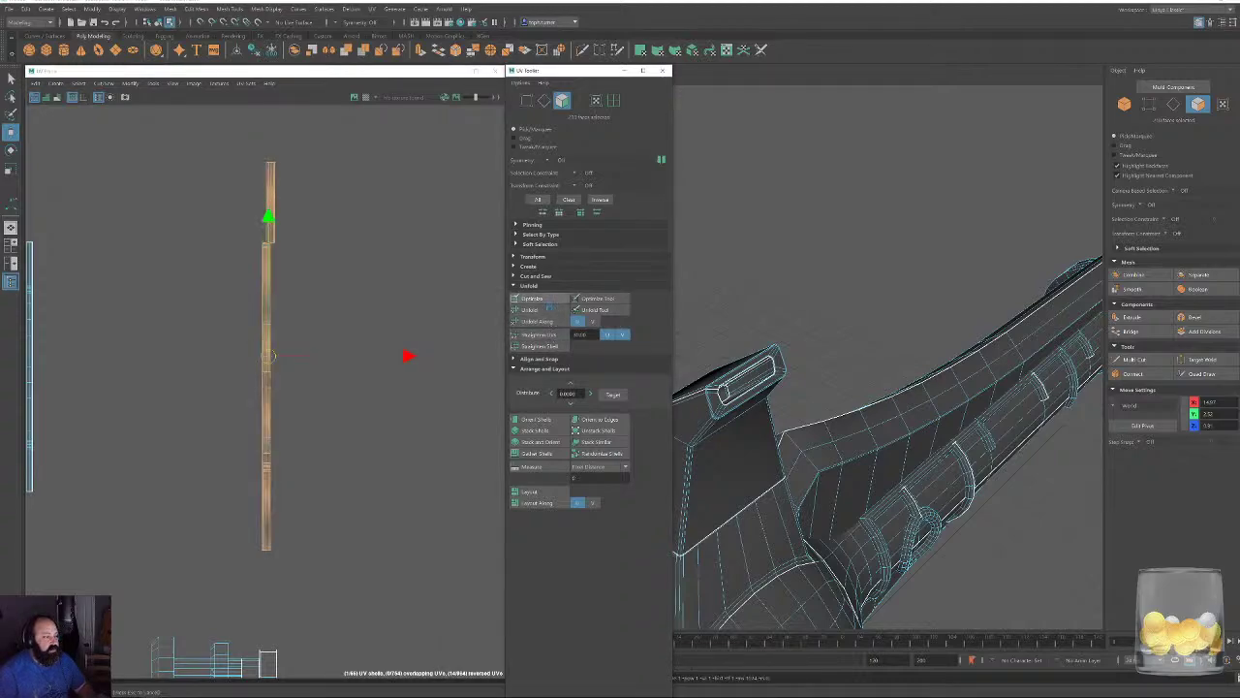
click(548, 306)
click(554, 335)
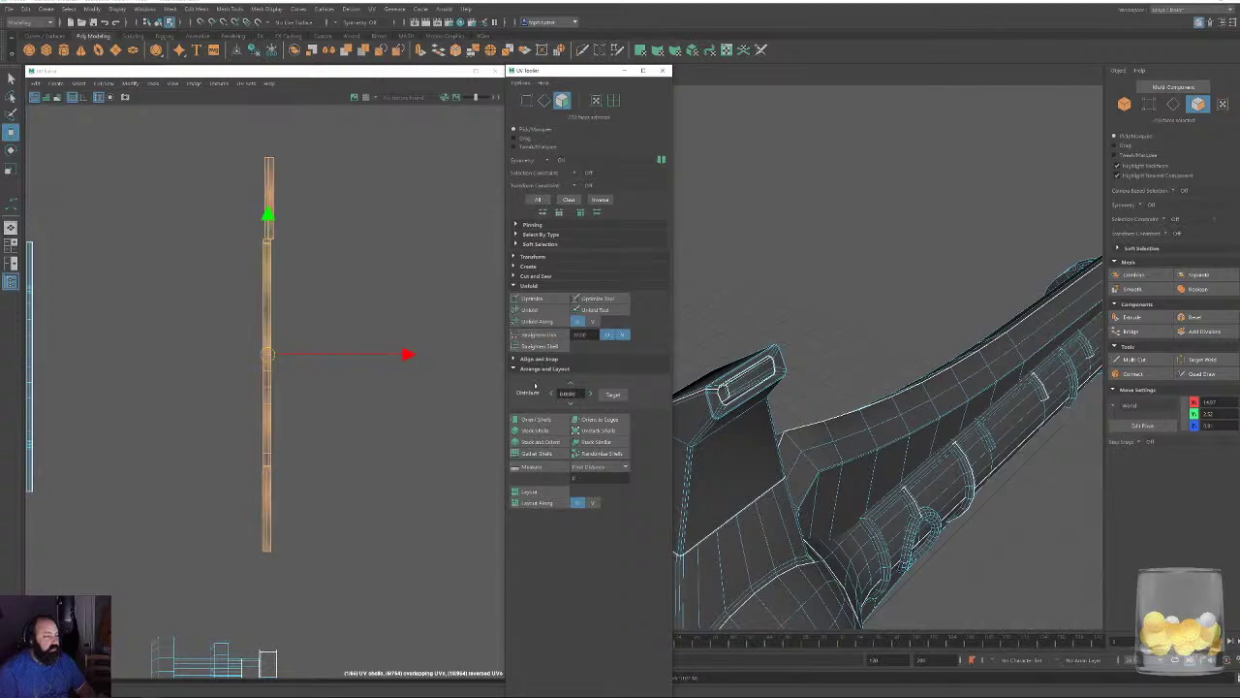
click(550, 298)
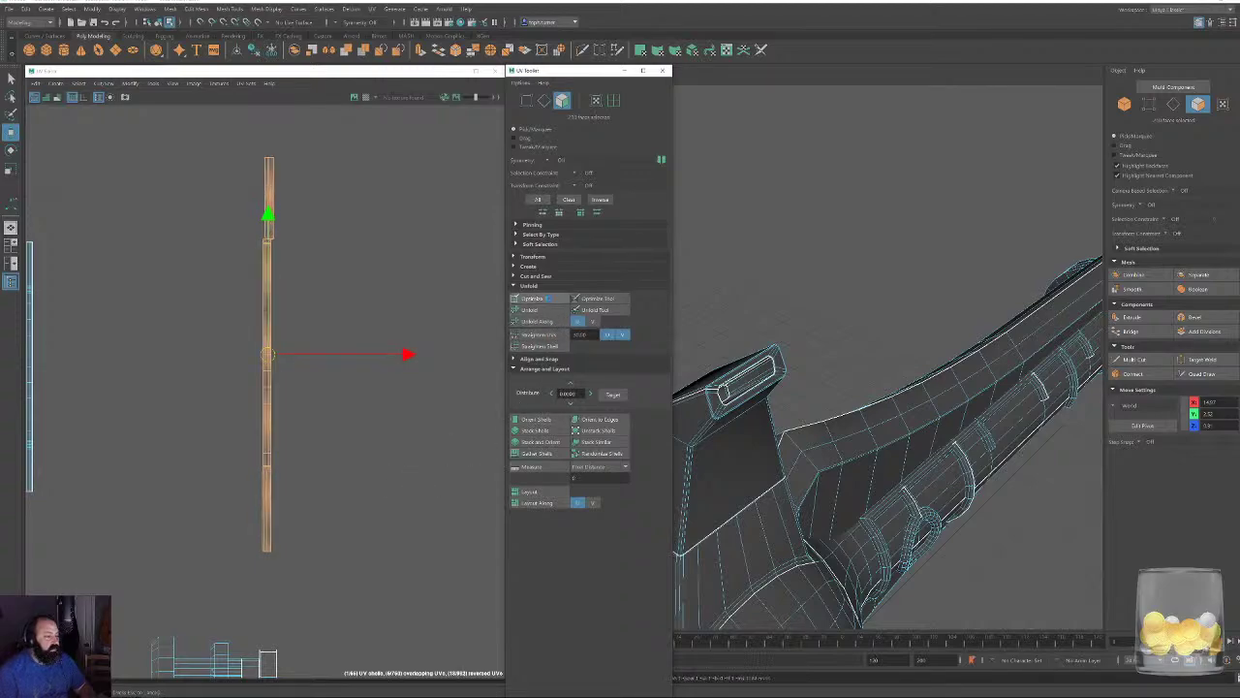
click(551, 298)
click(548, 334)
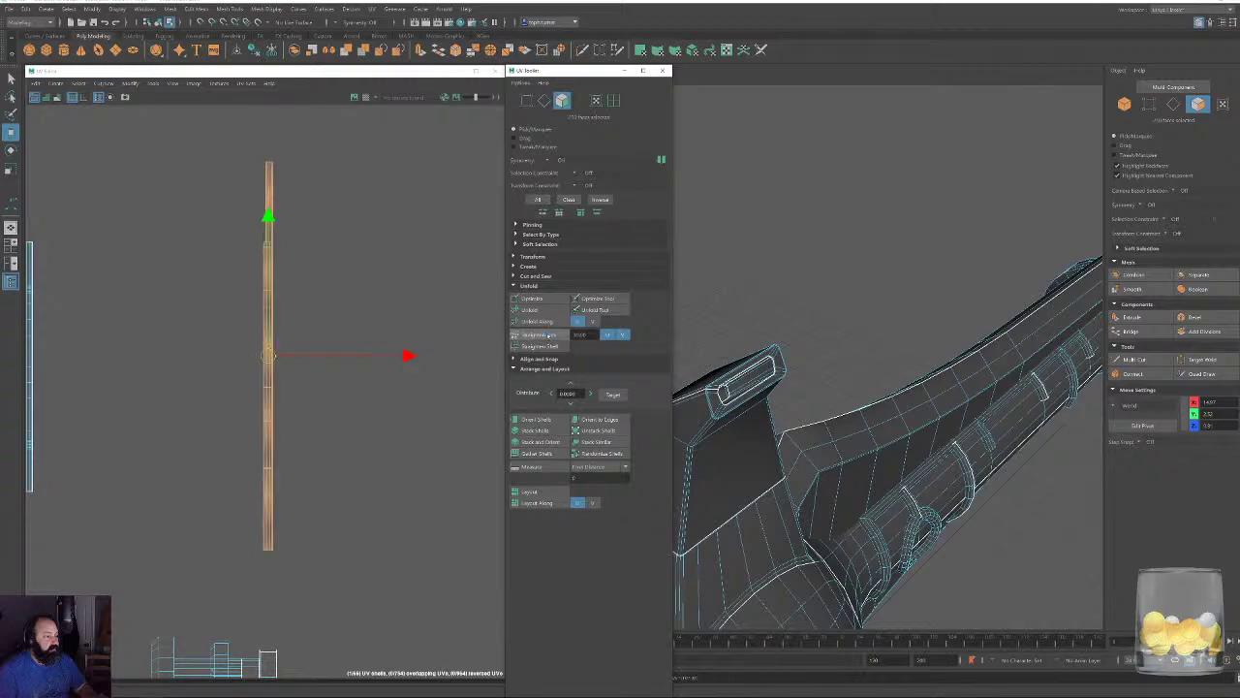
Reselect the whole narrow shell, then unfold and straighten it again, followed by an Optimize and another Straighten UVs pass.
click(338, 269)
alt+right_drag(278, 213, 523, 538)
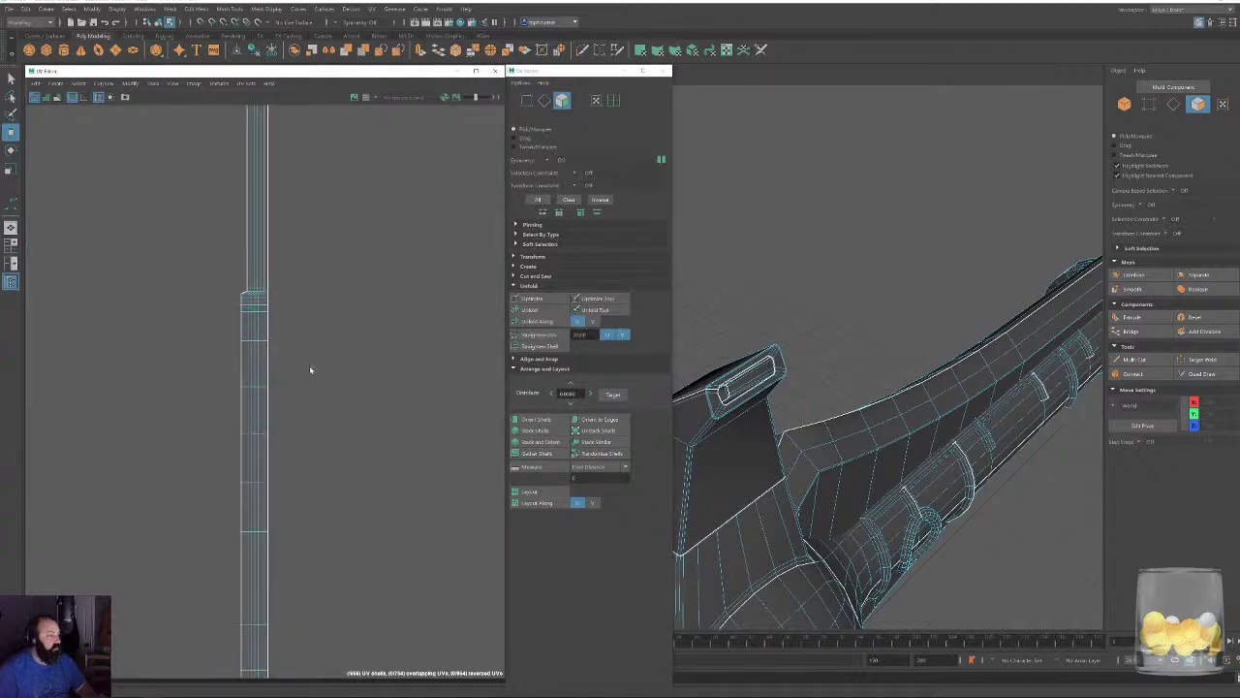
alt+right_drag(276, 276, 489, 636)
scroll(258, 458, up, 3)
double_click(220, 392)
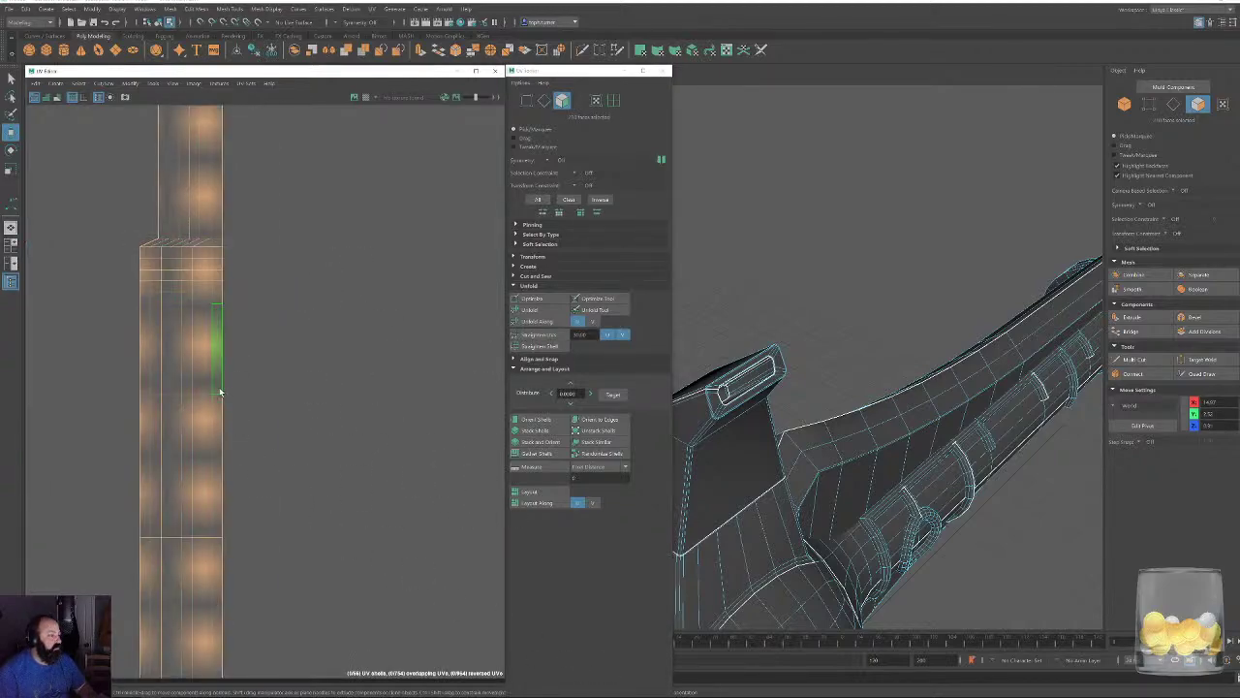
click(545, 308)
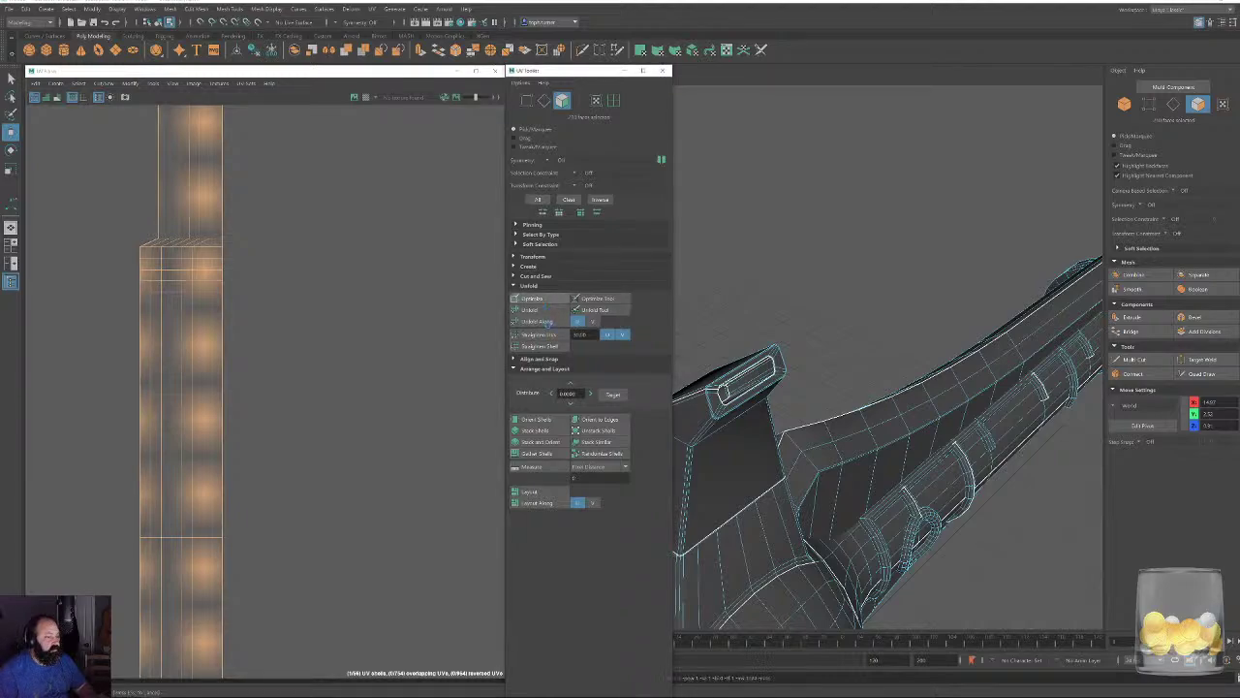
click(548, 335)
alt+middle_drag(294, 274, 308, 417)
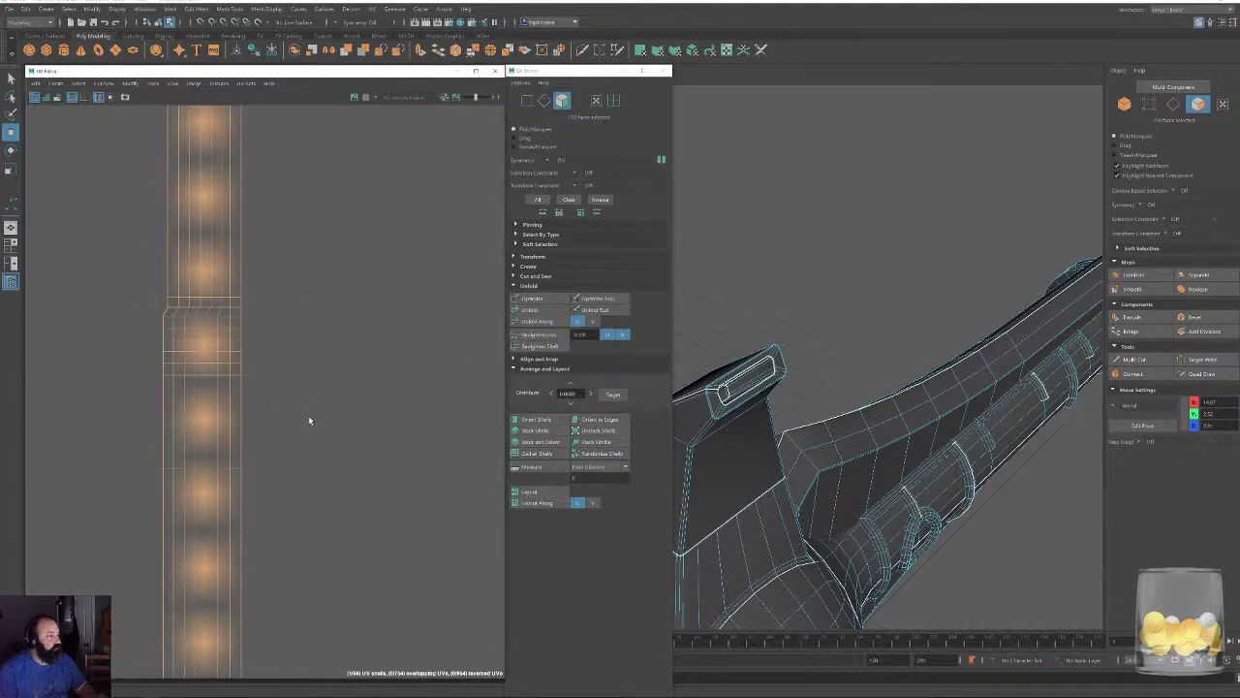
click(551, 299)
click(549, 334)
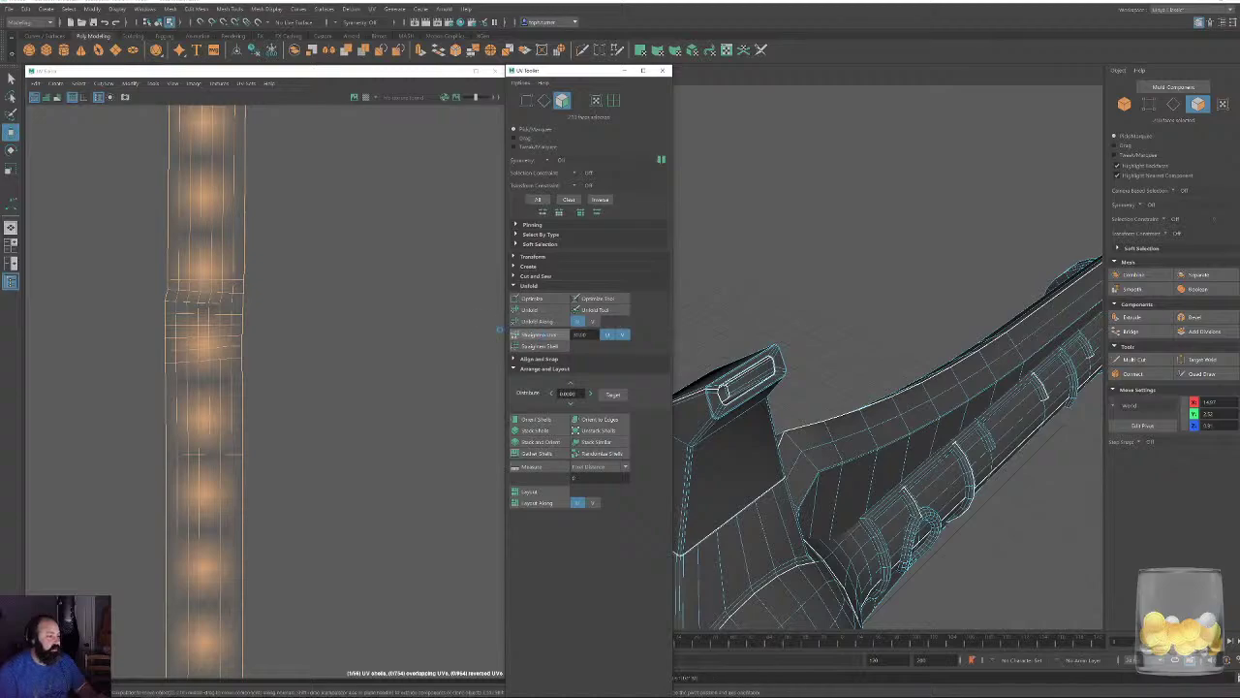
Move the straightened narrow shell directly beside the shorter vertical strip shell.
alt+right_drag(394, 346, 291, 346)
alt+middle_drag(391, 511, 337, 267)
alt+right_drag(337, 267, 263, 273)
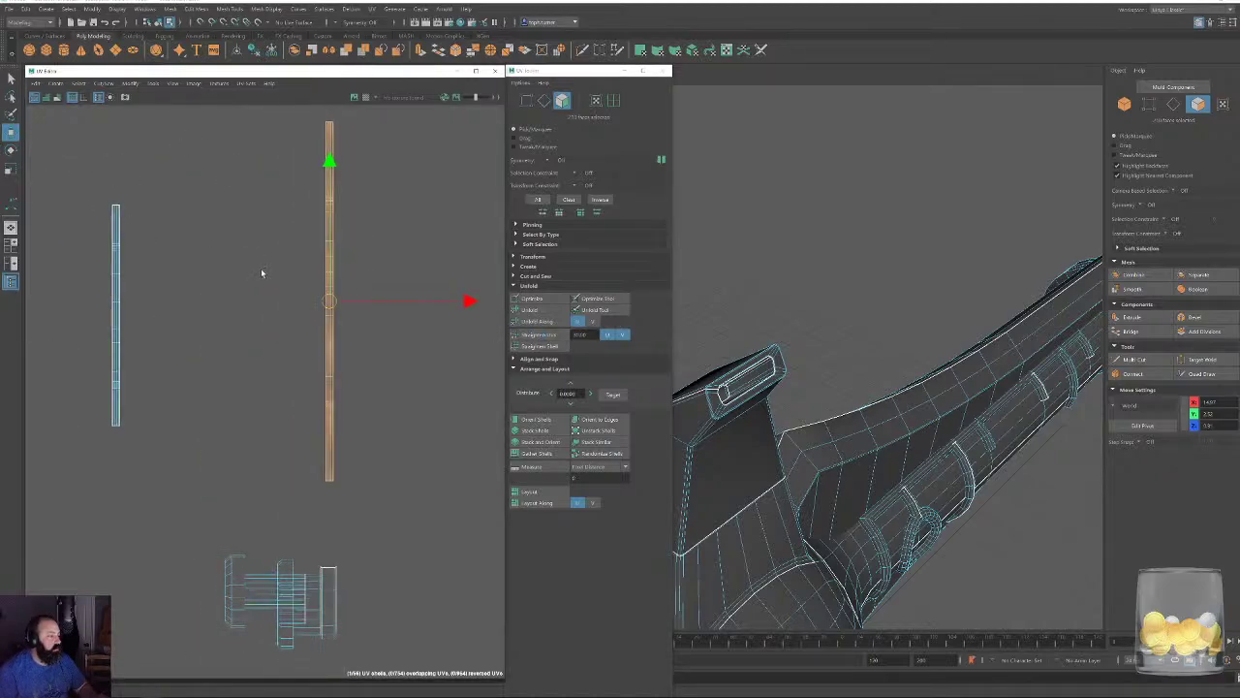
alt+middle_drag(311, 260, 362, 387)
drag(380, 427, 186, 443)
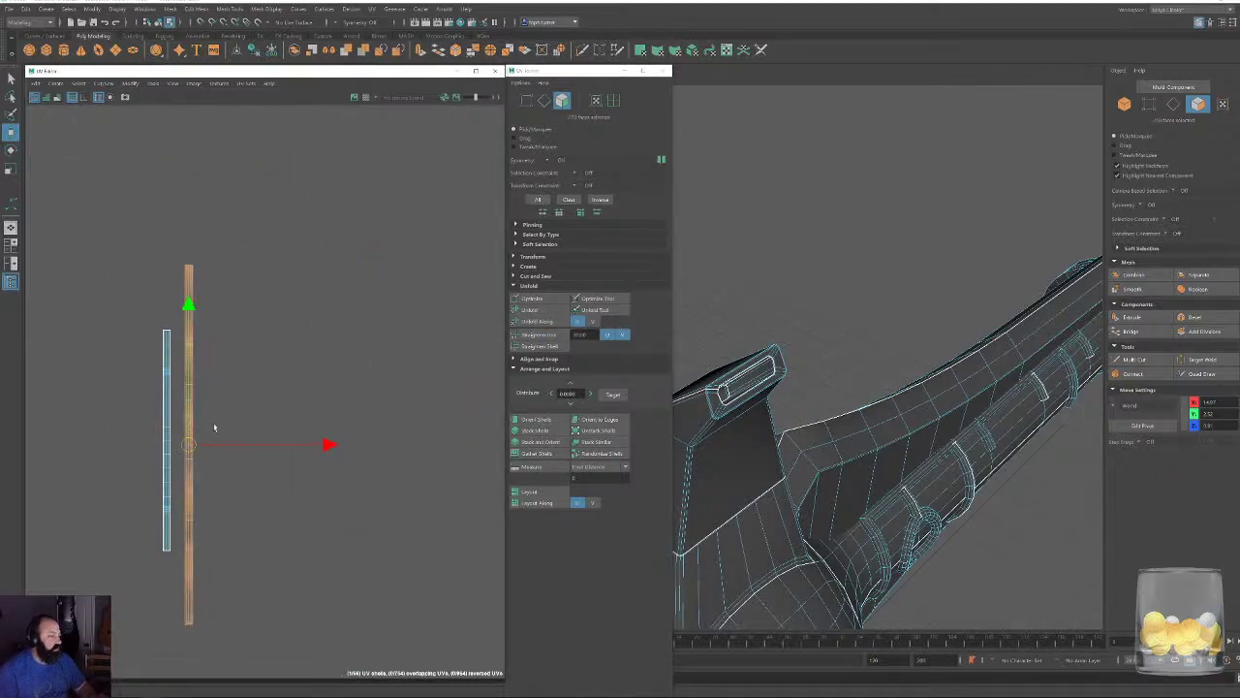
Select the edges of the ring-shaped shell, including its circumferential loop, and cut the UVs there so it can be opened out.
click(310, 434)
alt+right_drag(316, 434, 185, 237)
alt+middle_drag(321, 386, 278, 199)
alt+right_drag(302, 245, 399, 410)
alt+middle_drag(398, 410, 218, 365)
alt+right_drag(406, 412, 243, 165)
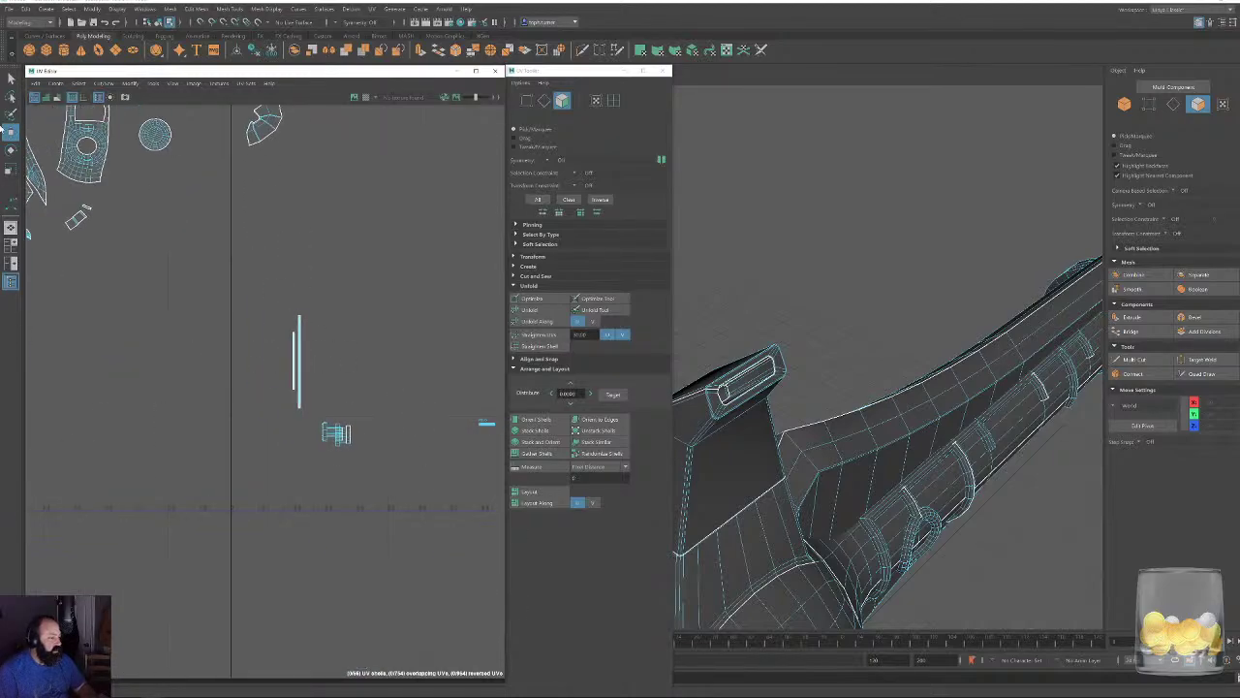
alt+middle_drag(346, 335, 93, 226)
alt+right_drag(199, 270, 358, 465)
alt+middle_drag(298, 343, 181, 360)
alt+right_drag(241, 407, 136, 272)
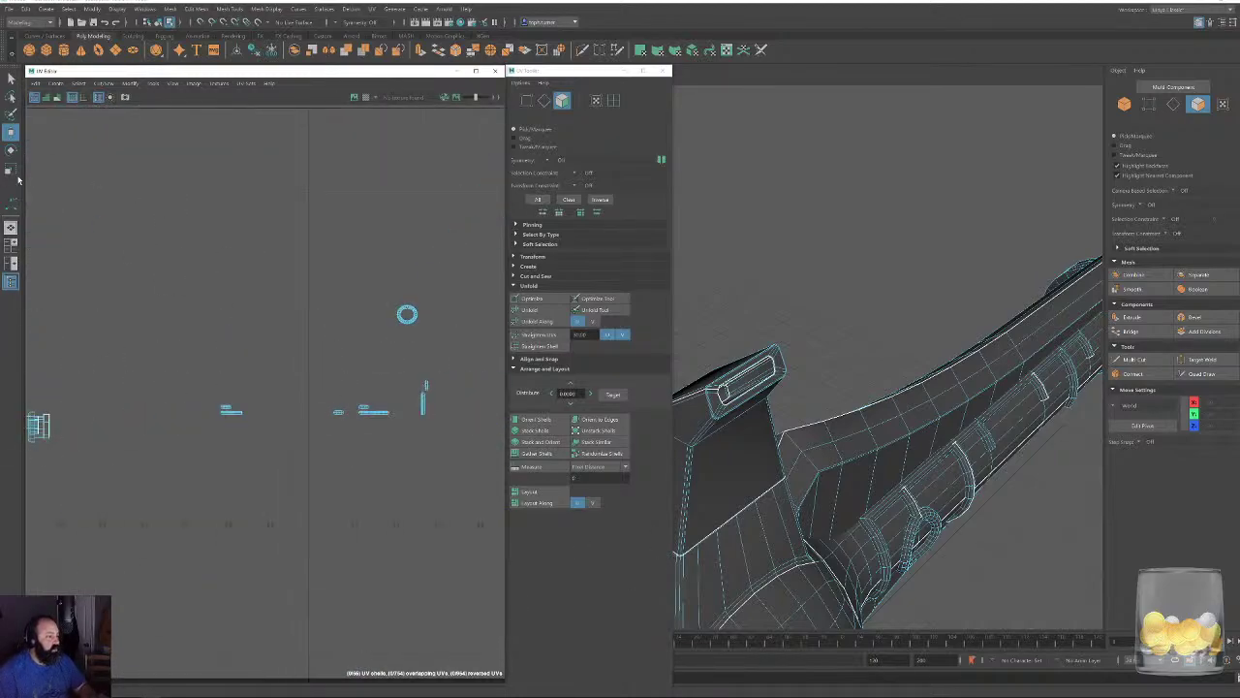
alt+middle_drag(318, 303, 285, 299)
alt+right_drag(337, 303, 417, 349)
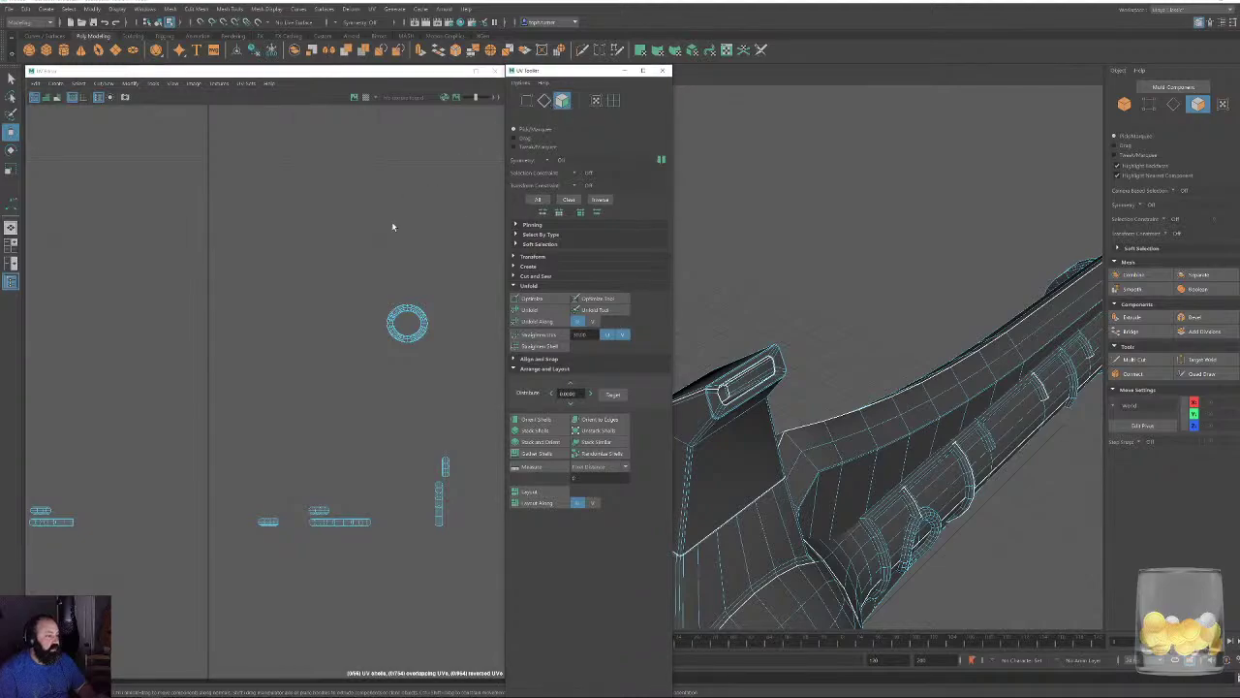
key(F10)
alt+right_drag(355, 306, 609, 551)
alt+middle_drag(480, 418, 70, 387)
alt+right_drag(265, 444, 391, 505)
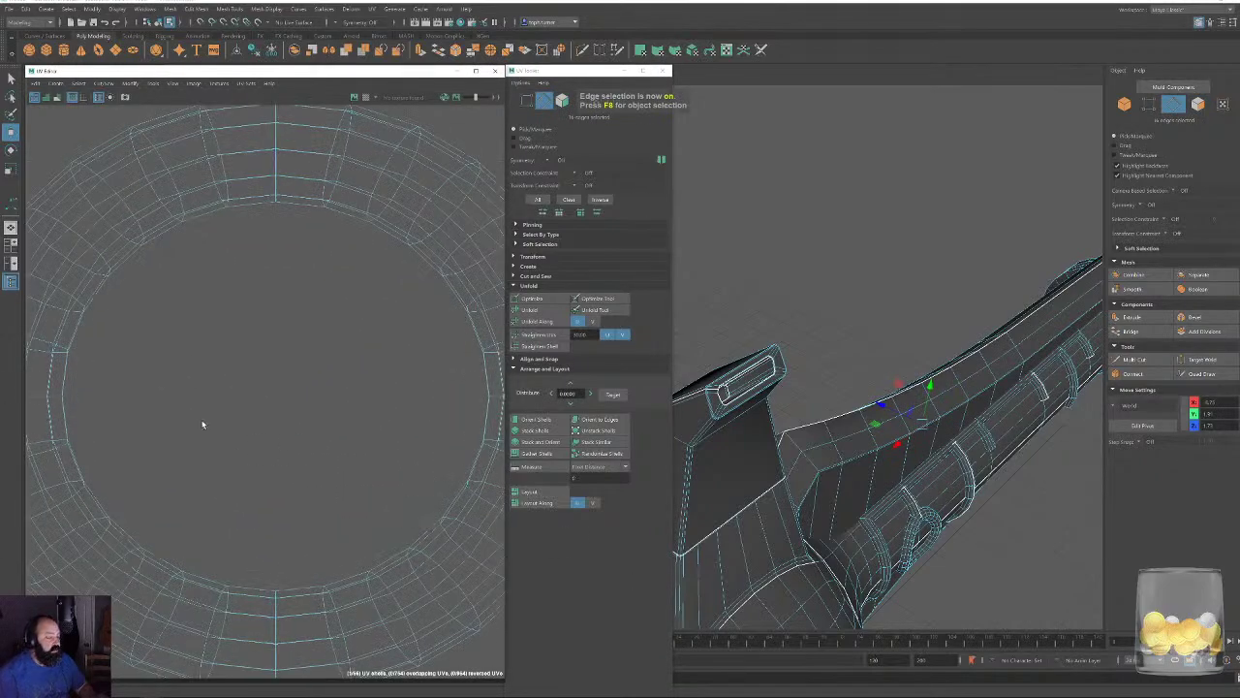
alt+middle_drag(203, 423, 358, 358)
double_click(175, 409)
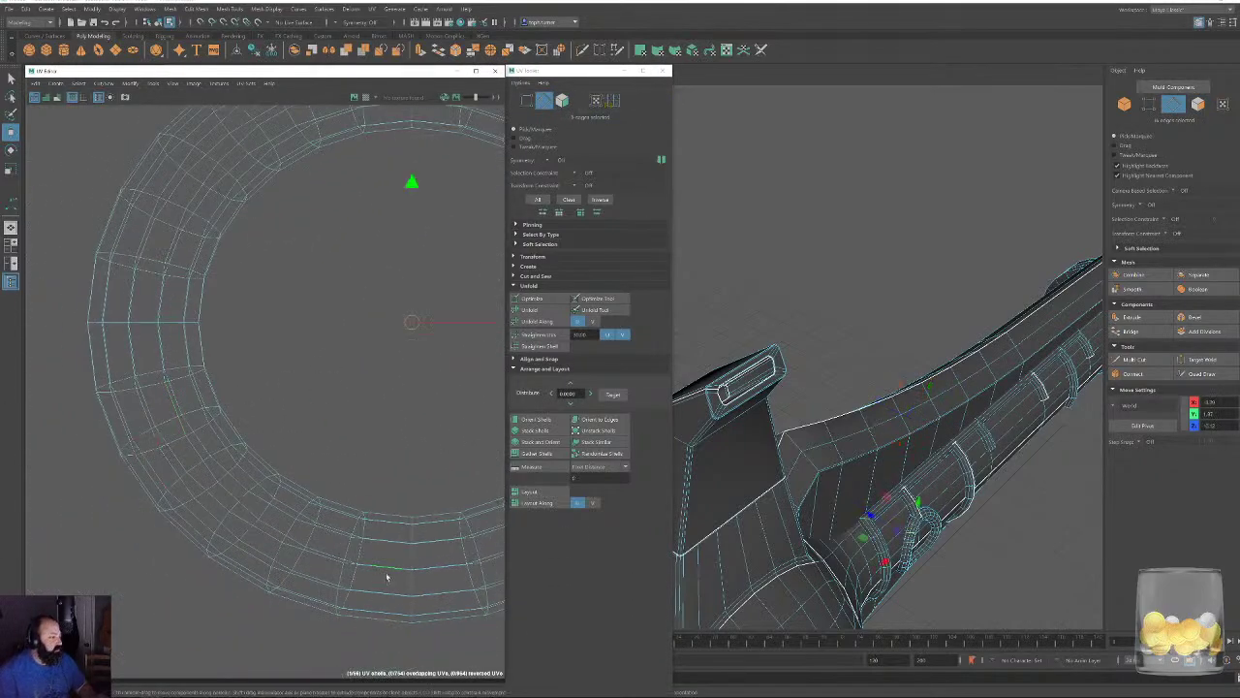
click(415, 565)
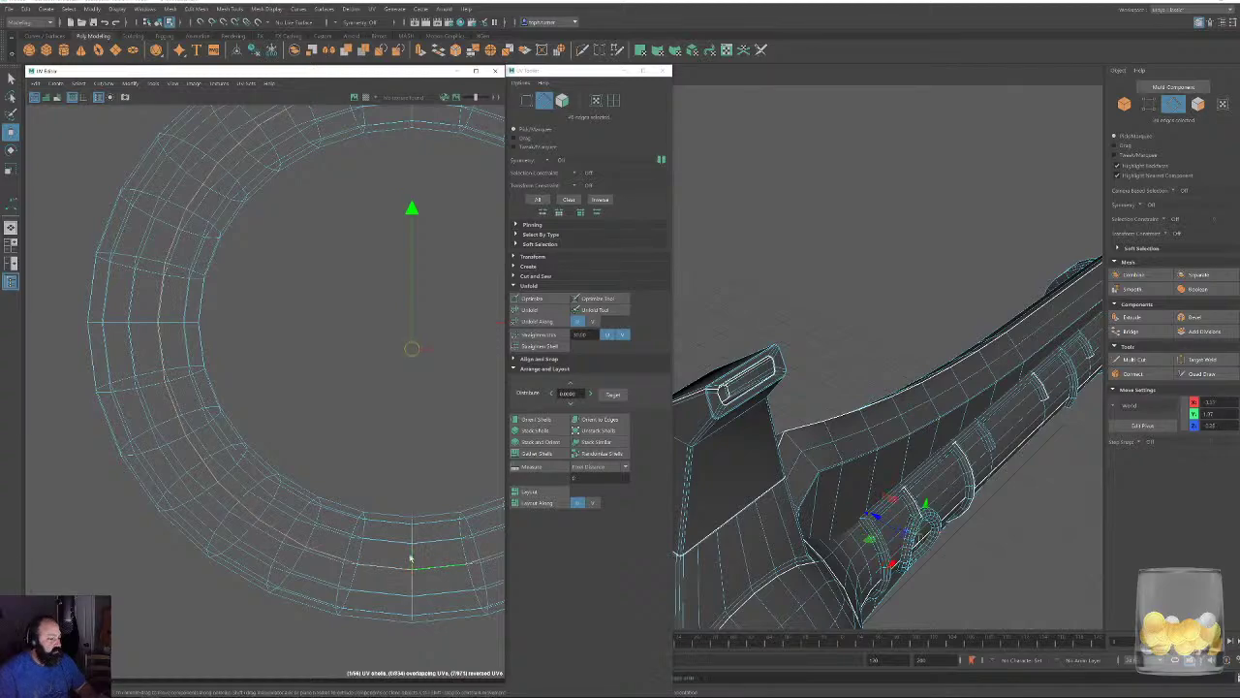
Unfold the cut ring's faces into a strip, rotate the strip upright and straighten its UVs.
alt+right_drag(411, 558, 280, 277)
alt+middle_drag(280, 277, 228, 268)
click(562, 100)
drag(172, 261, 455, 525)
click(544, 310)
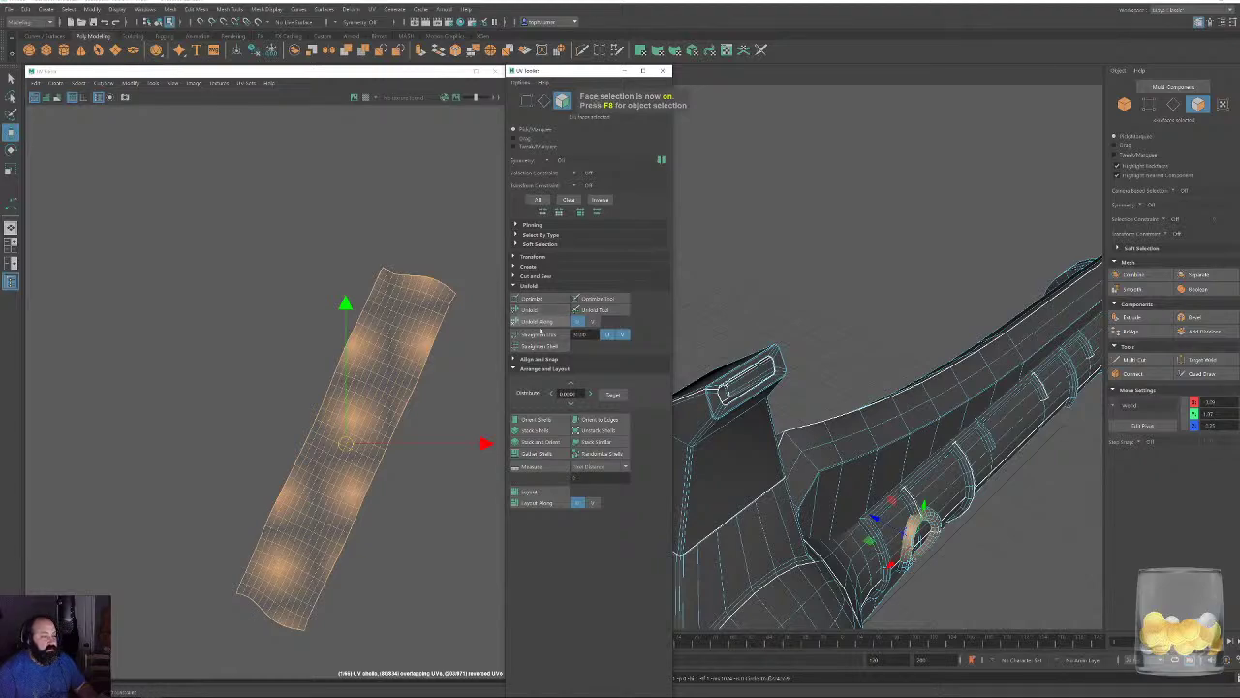
key(e)
drag(415, 332, 371, 313)
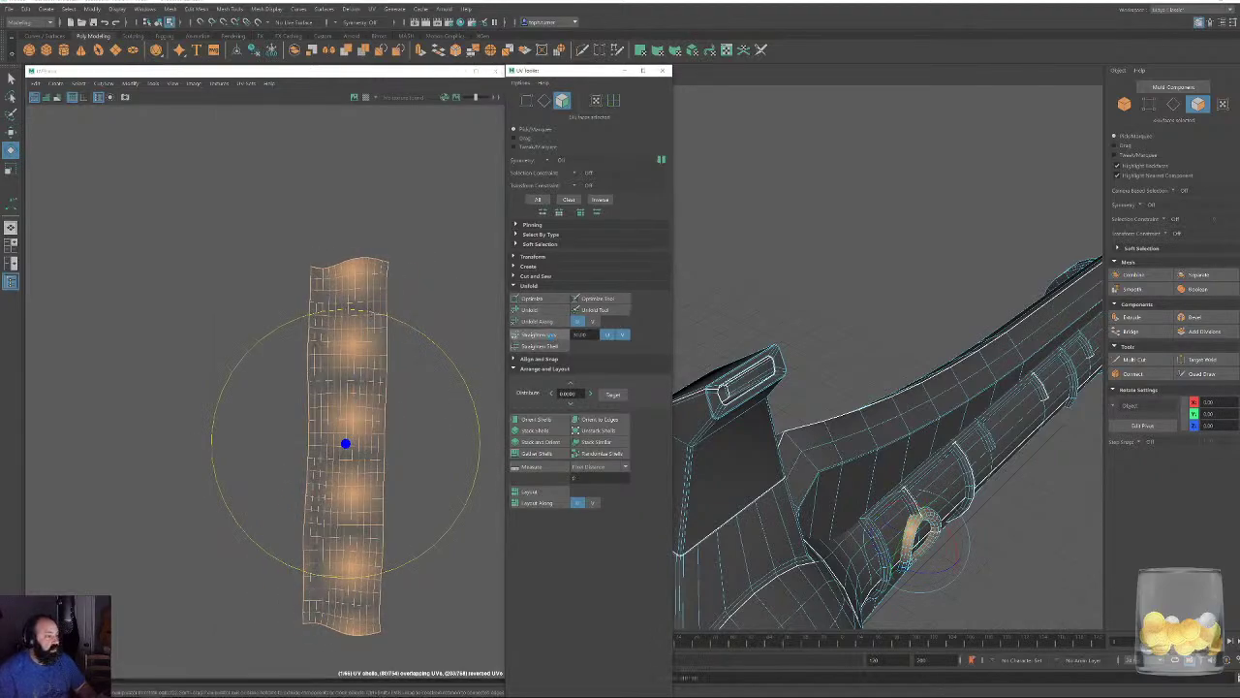
click(551, 335)
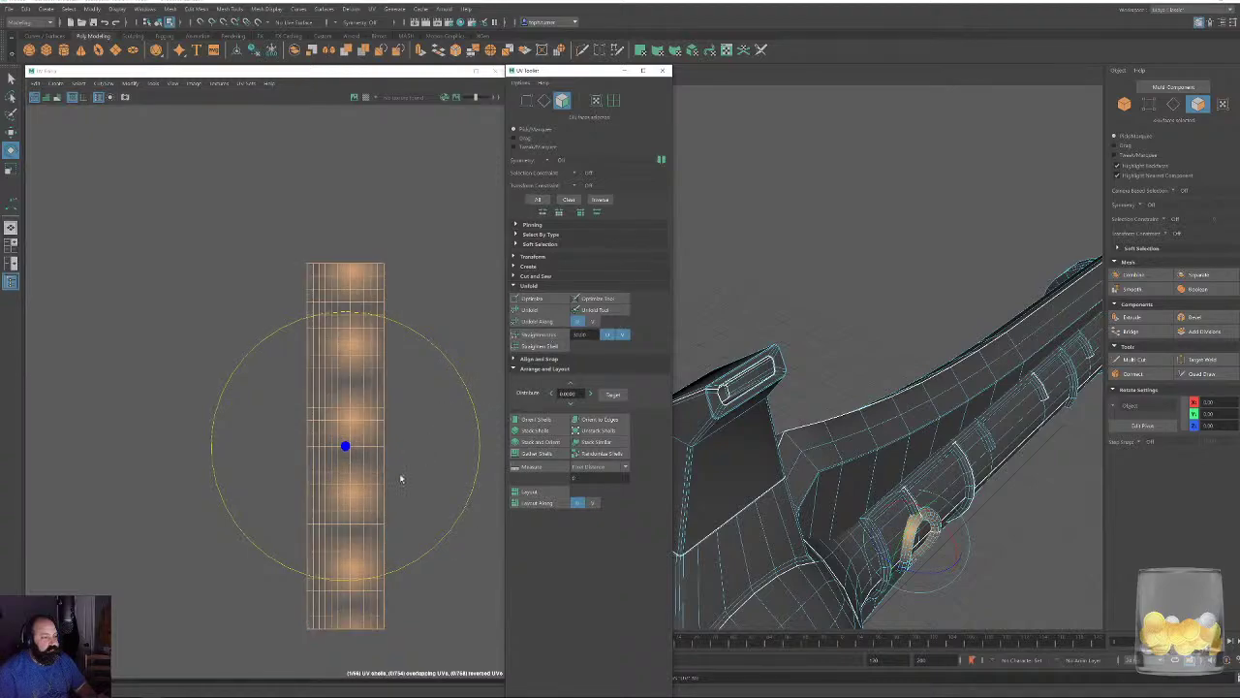
Move the straightened ring strip next to the two long vertical strip shells.
scroll(400, 477, down, 3)
key(w)
scroll(443, 507, down, 3)
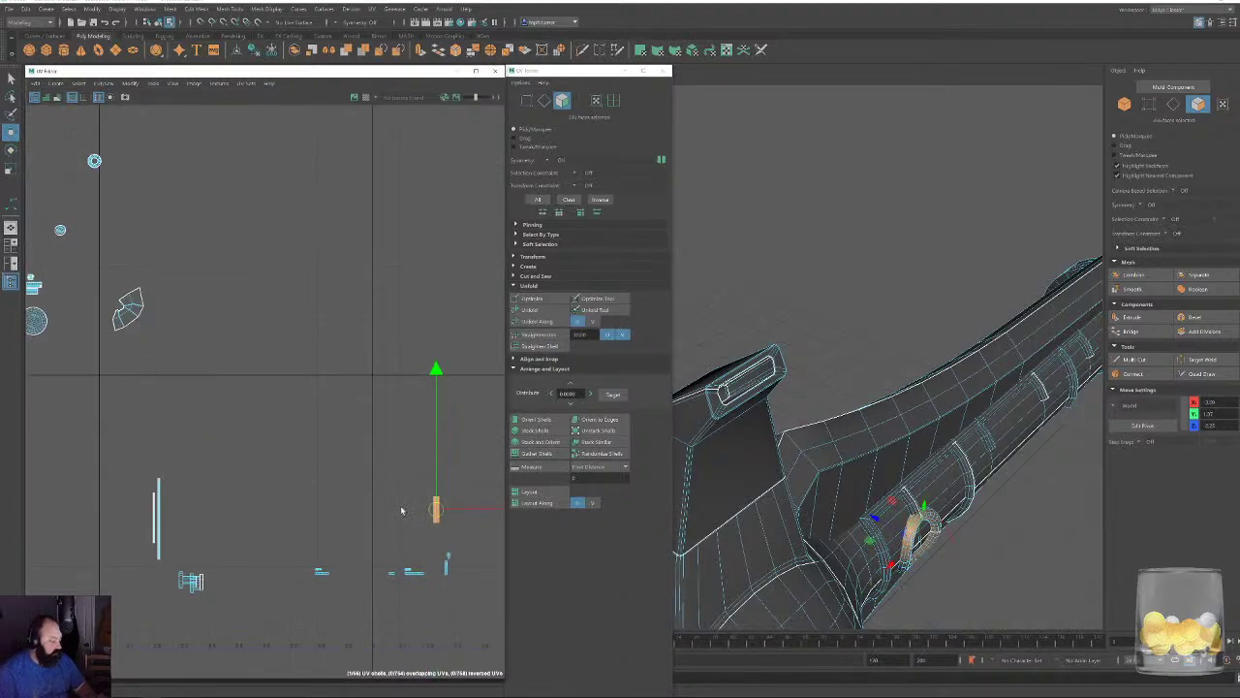
drag(433, 511, 146, 526)
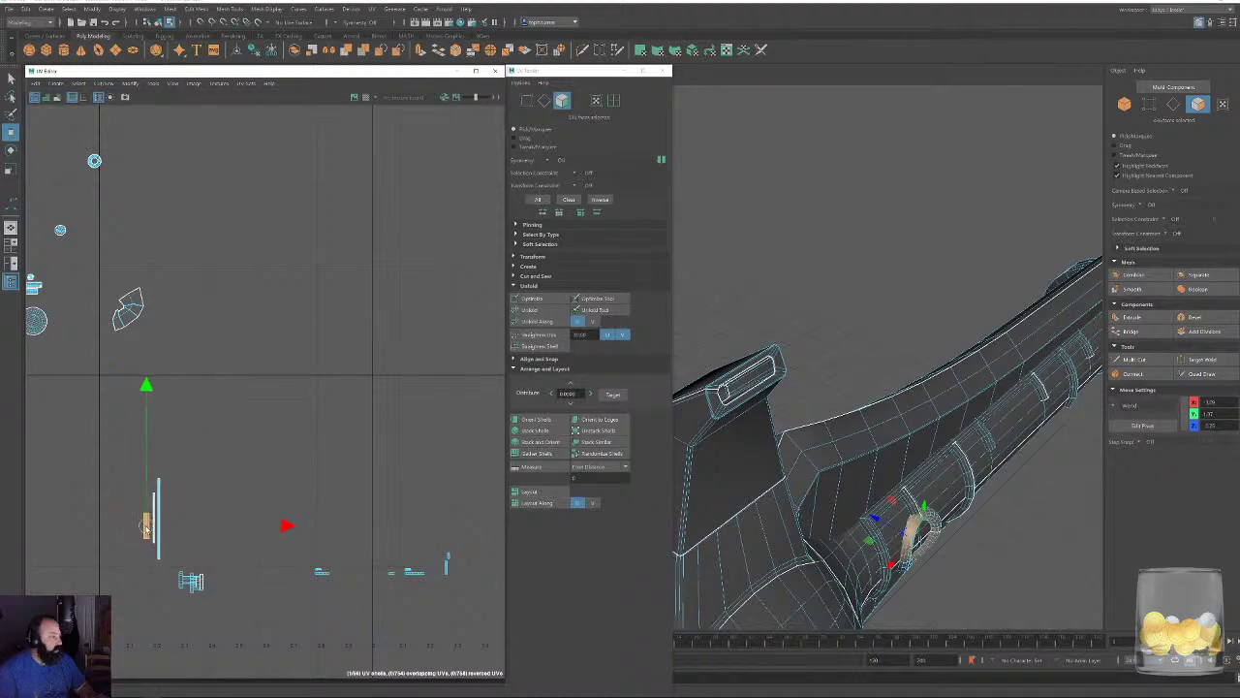
Select all the small horizontal shells together and move them towards the two small vertical shells, checking their matching parts on the model.
scroll(452, 575, up, 3)
alt+middle_drag(453, 575, 338, 394)
scroll(286, 364, up, 3)
alt+middle_drag(205, 360, 355, 389)
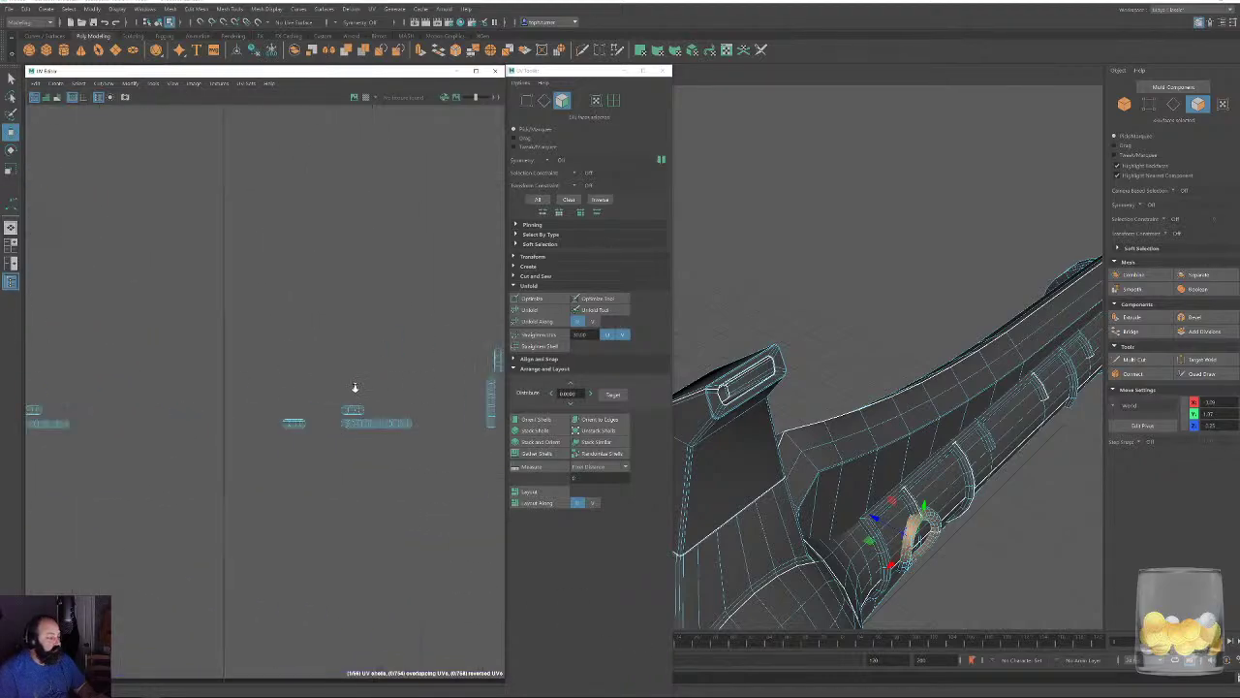
scroll(361, 389, down, 2)
drag(398, 461, 383, 429)
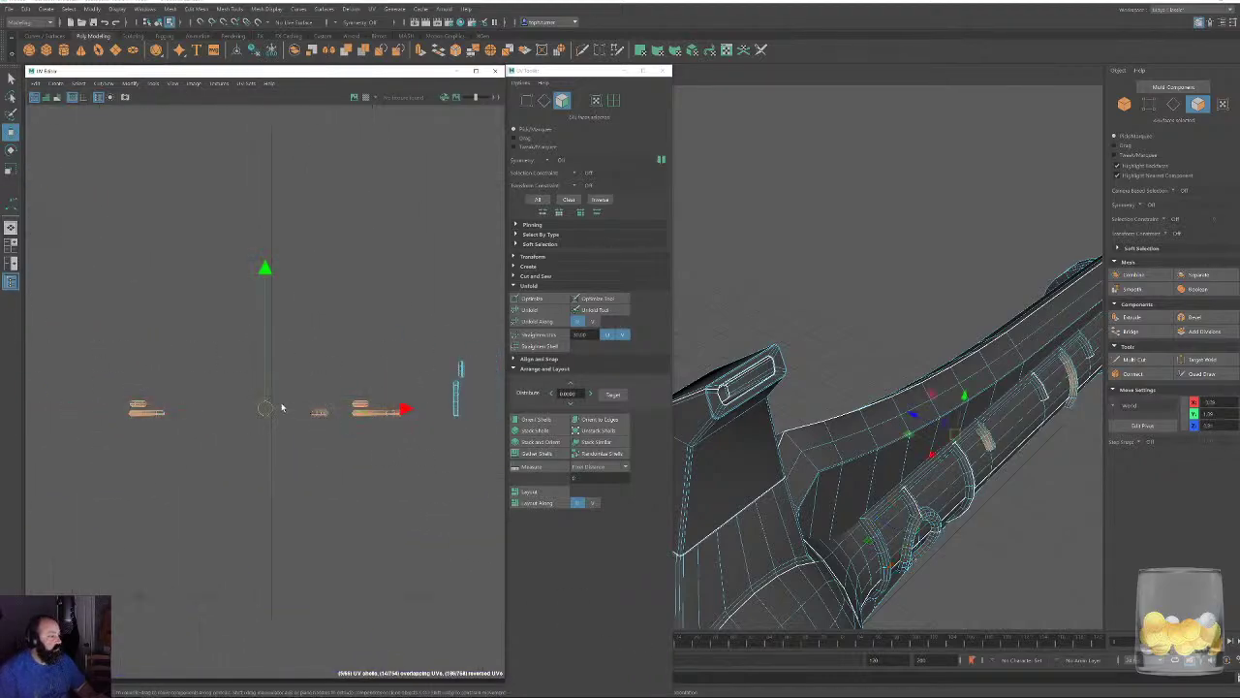
drag(271, 407, 373, 359)
alt+middle_drag(373, 360, 268, 358)
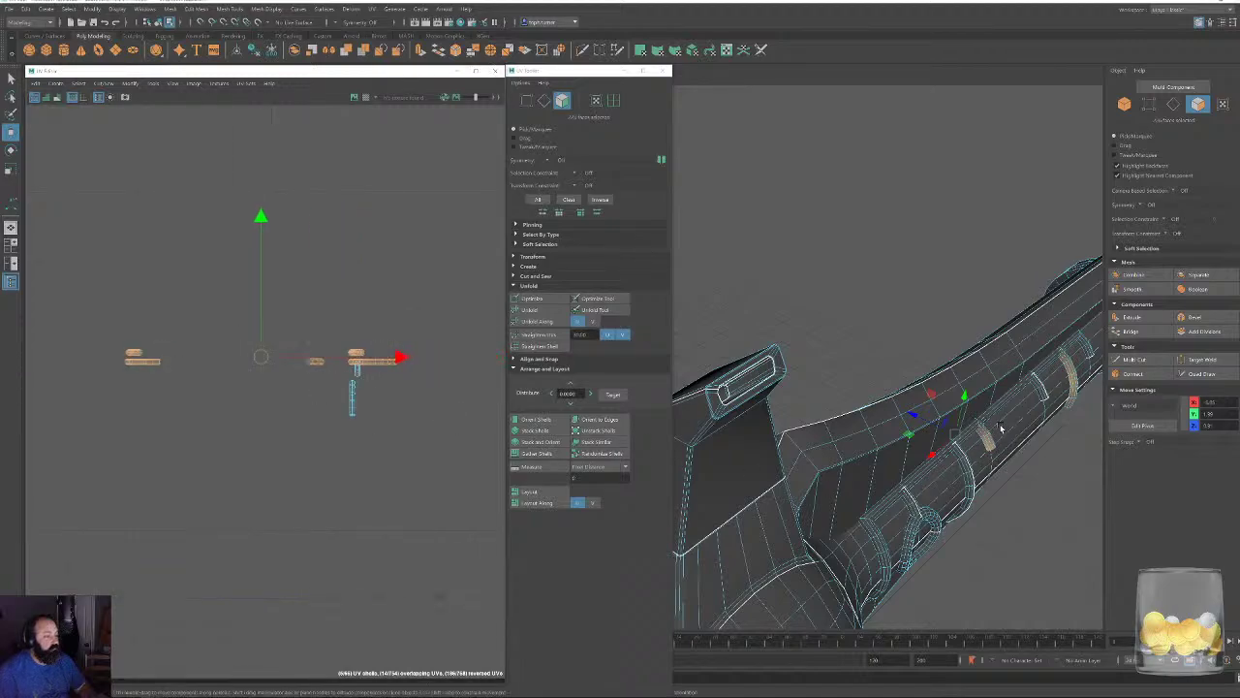
alt+drag(1001, 428, 1042, 463)
alt+middle_drag(1042, 463, 723, 353)
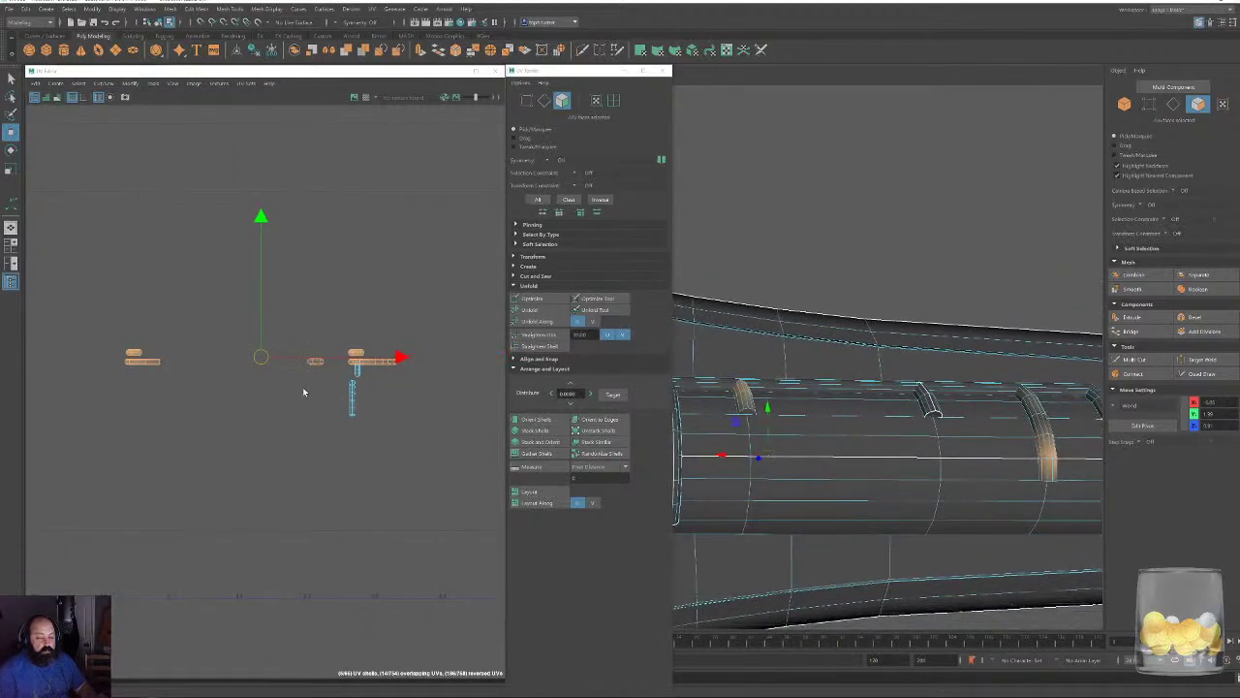
Rotate the selected horizontal shells upright and move them close to the small vertical shells.
scroll(305, 374, up, 3)
alt+middle_drag(343, 423, 288, 470)
scroll(290, 472, down, 4)
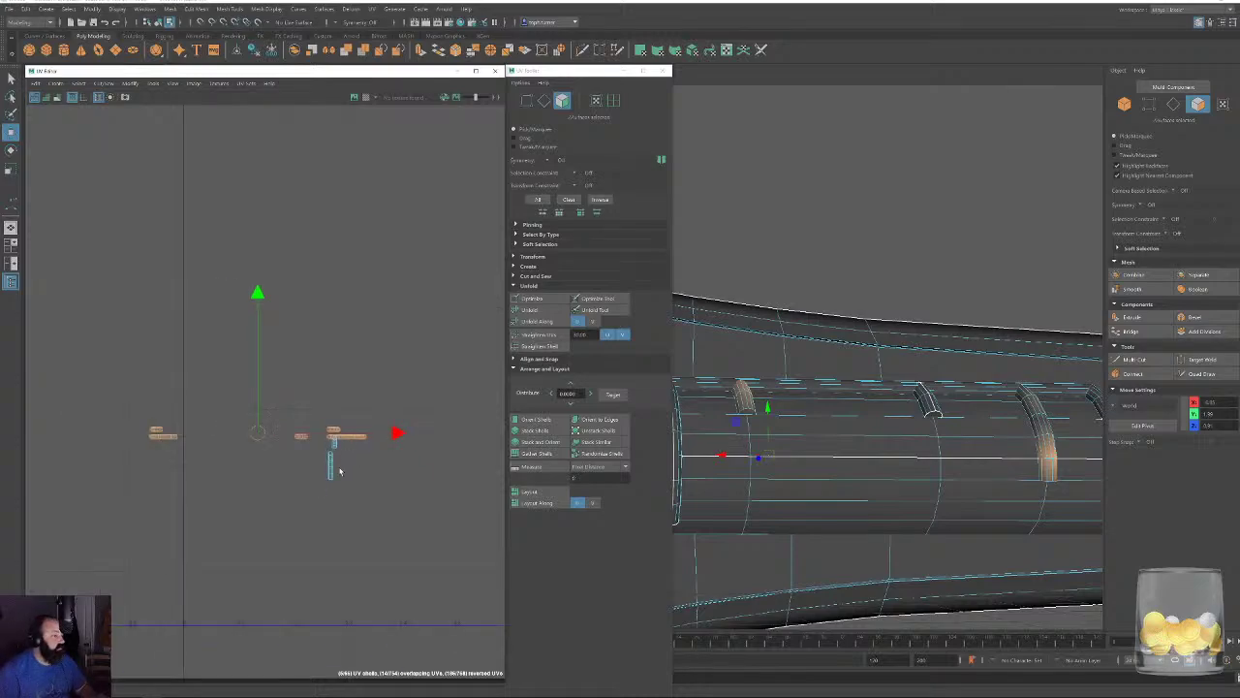
scroll(339, 471, up, 2)
key(e)
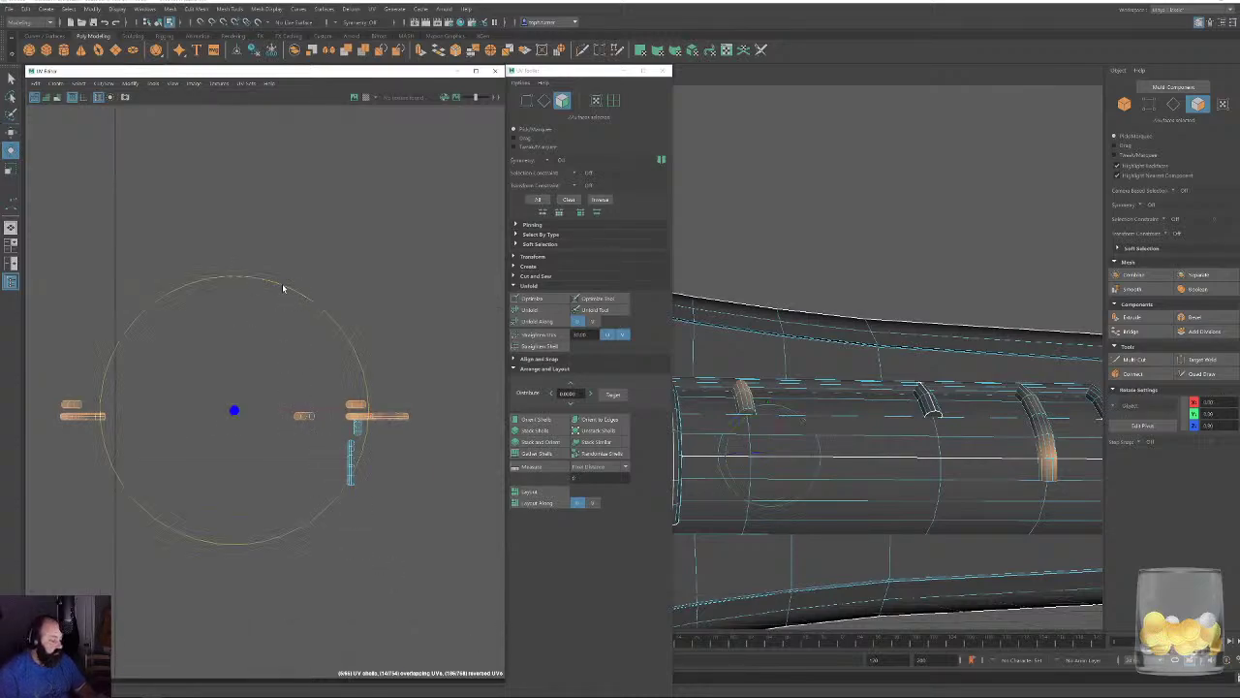
drag(283, 288, 33, 356)
key(w)
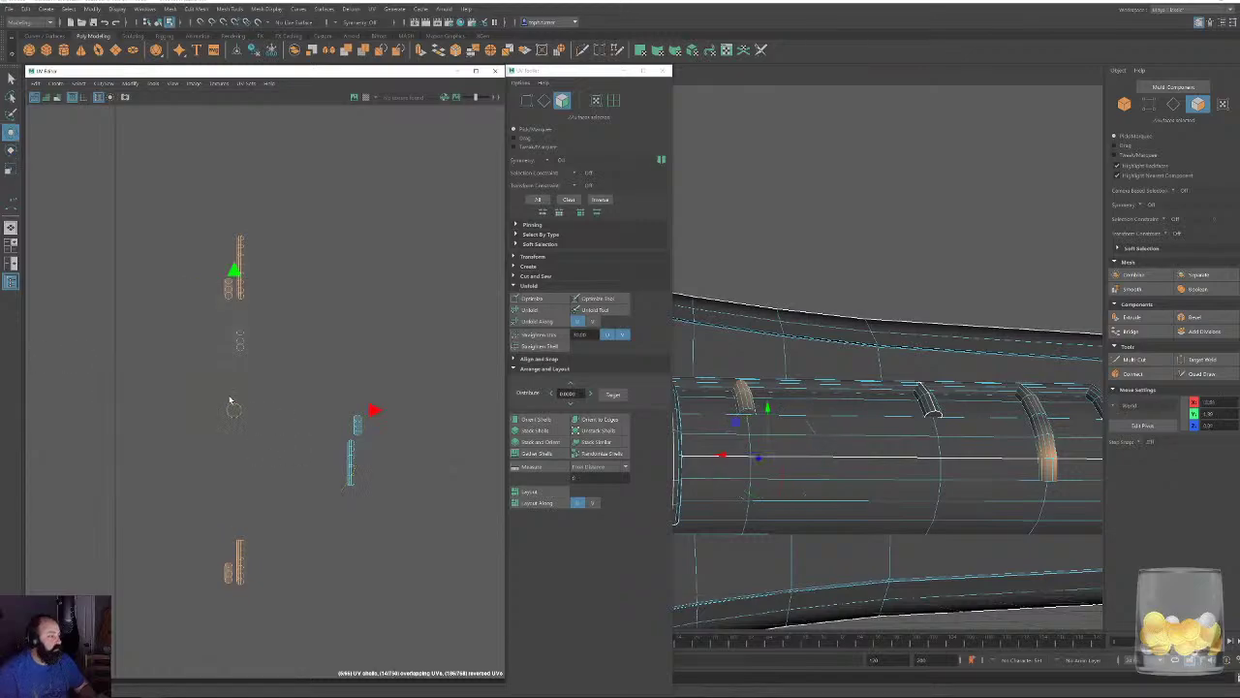
drag(229, 400, 327, 316)
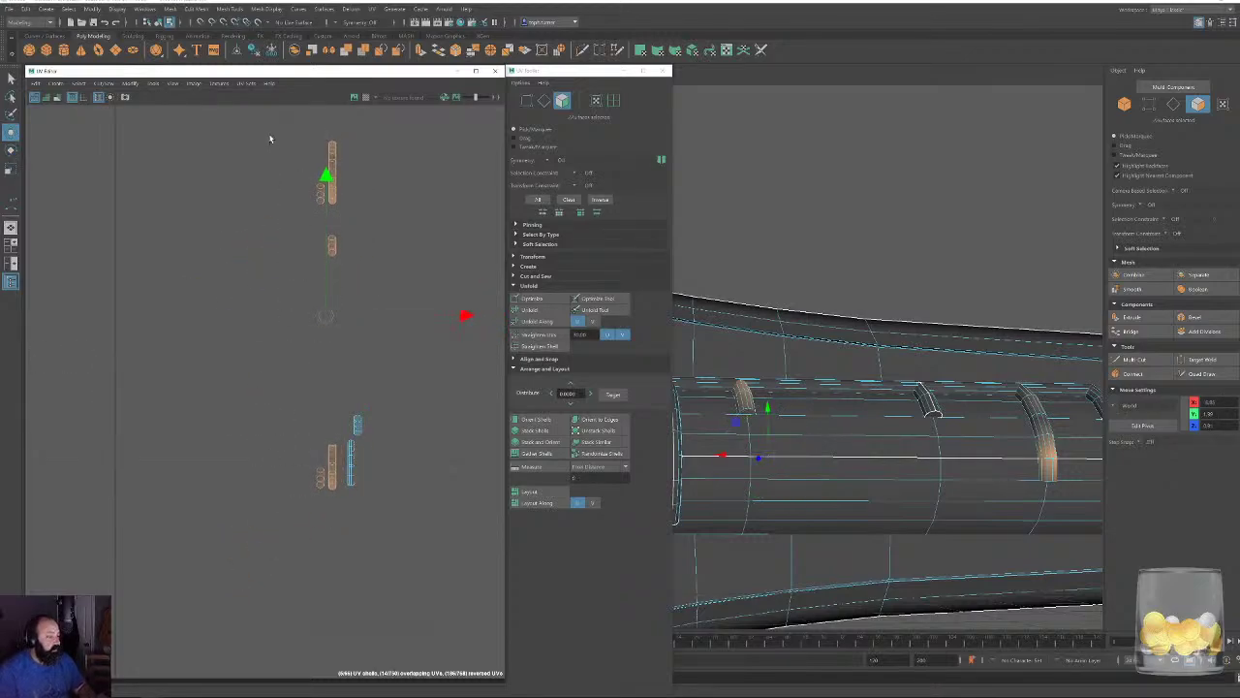
Move the upper group of rotated shells down beside the lower small shells and deselect them.
drag(270, 138, 373, 270)
drag(332, 198, 297, 494)
click(322, 358)
In edge mode, select the stray small capsule shell below the others and move it to the start of their row.
alt+right_drag(321, 358, 384, 485)
alt+middle_drag(385, 485, 351, 288)
key(F10)
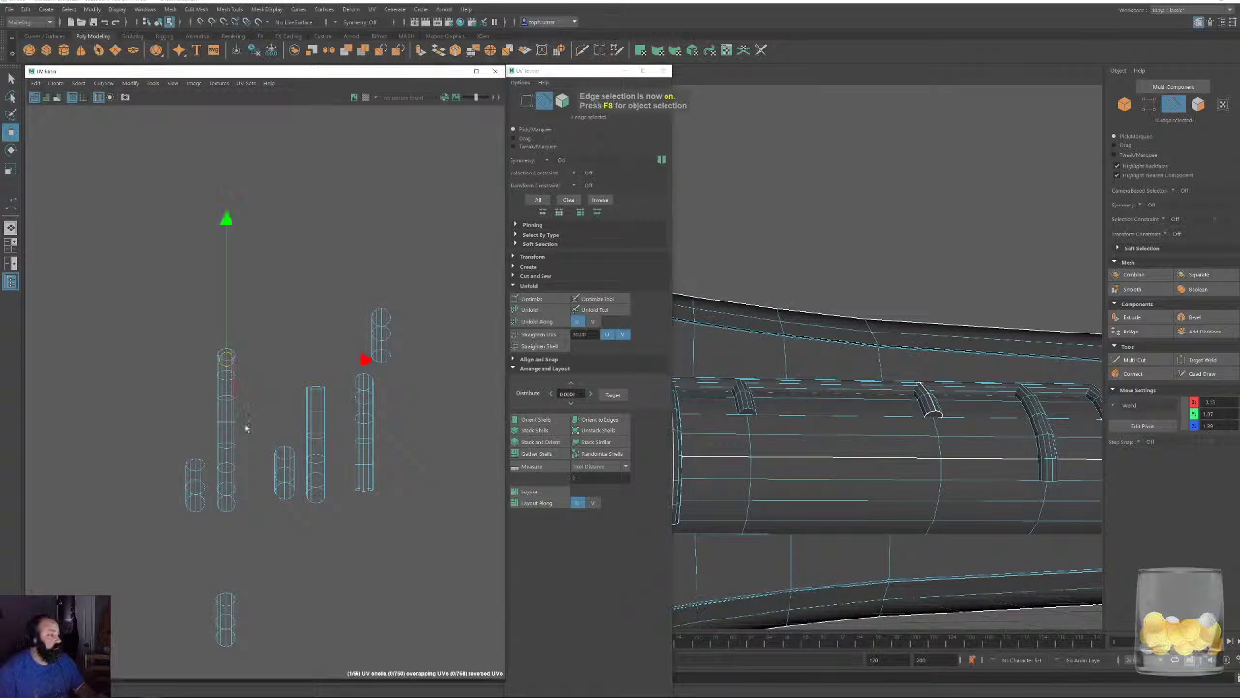
alt+right_drag(294, 373, 338, 468)
alt+middle_drag(284, 476, 326, 370)
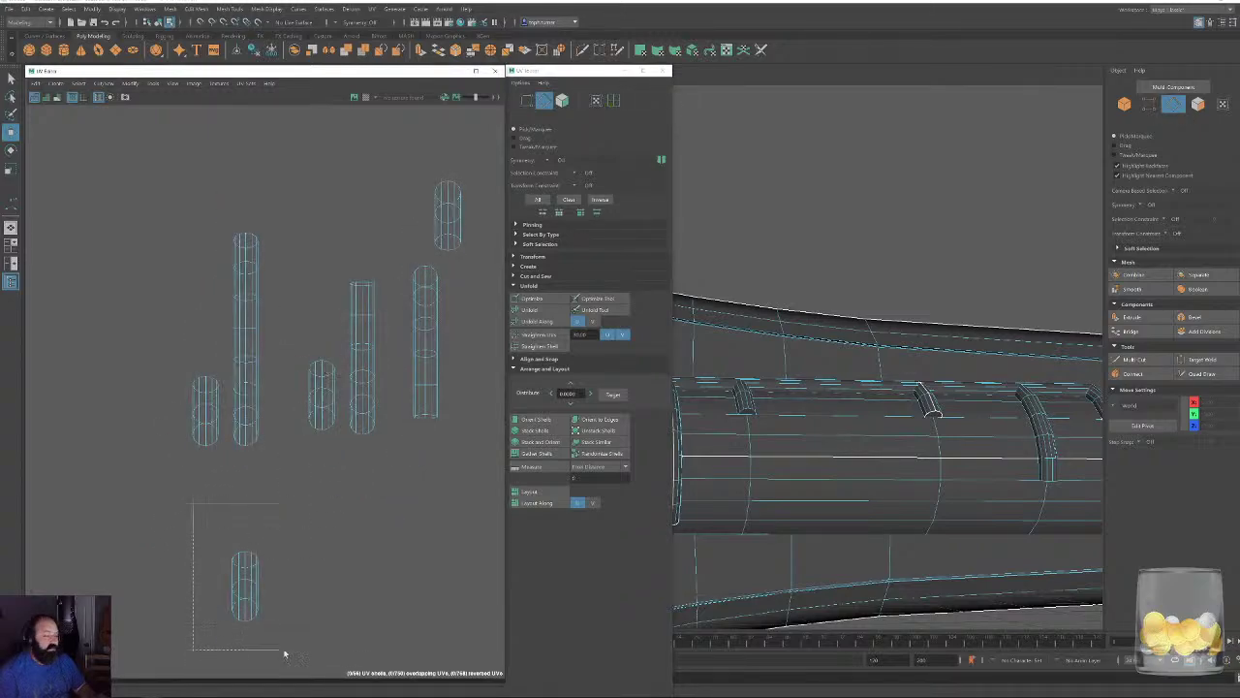
drag(284, 654, 284, 654)
drag(248, 601, 172, 421)
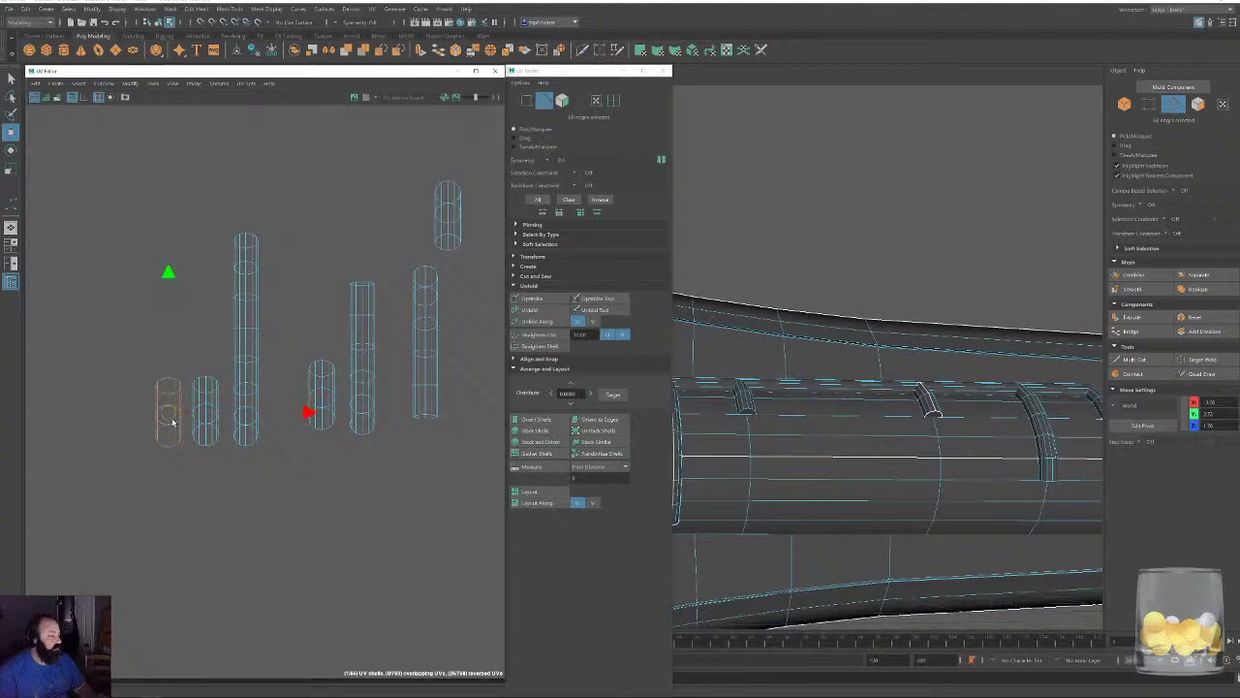
Select a lengthwise edge line on each of the seven capsule shells and cut the UVs along them.
alt+right_drag(181, 458, 326, 534)
alt+middle_drag(455, 335, 407, 399)
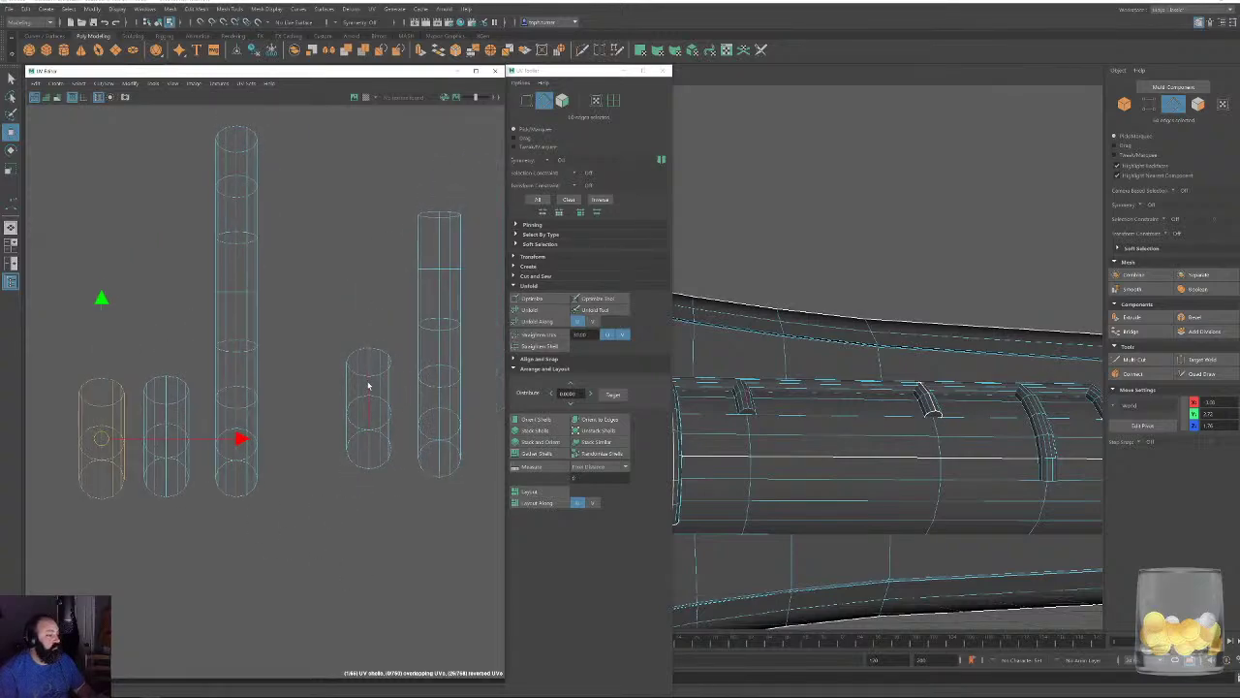
click(369, 386)
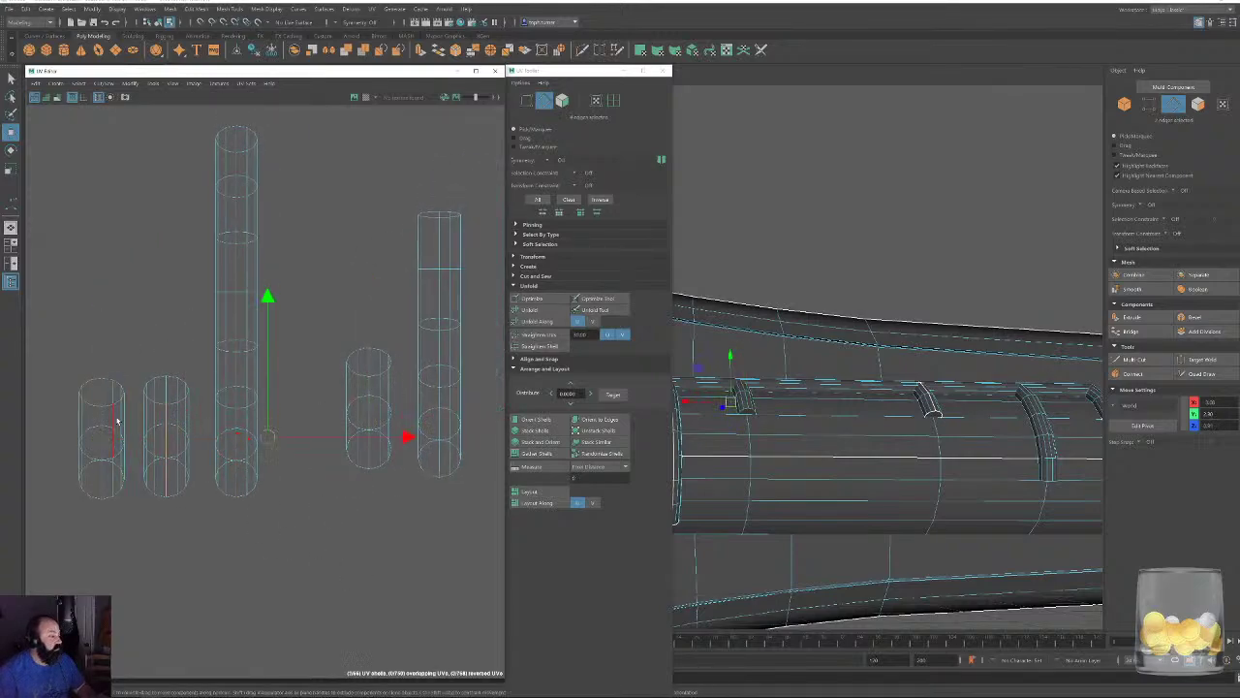
click(217, 390)
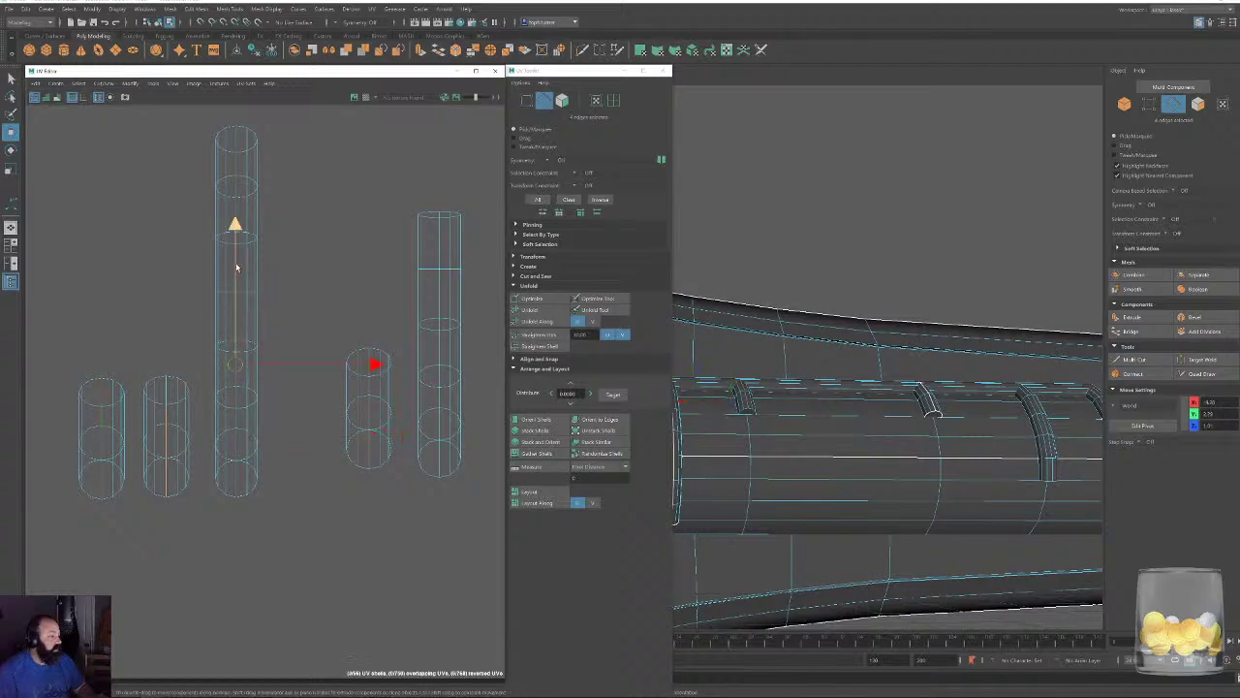
shift+click(442, 251)
alt+middle_drag(445, 270, 97, 328)
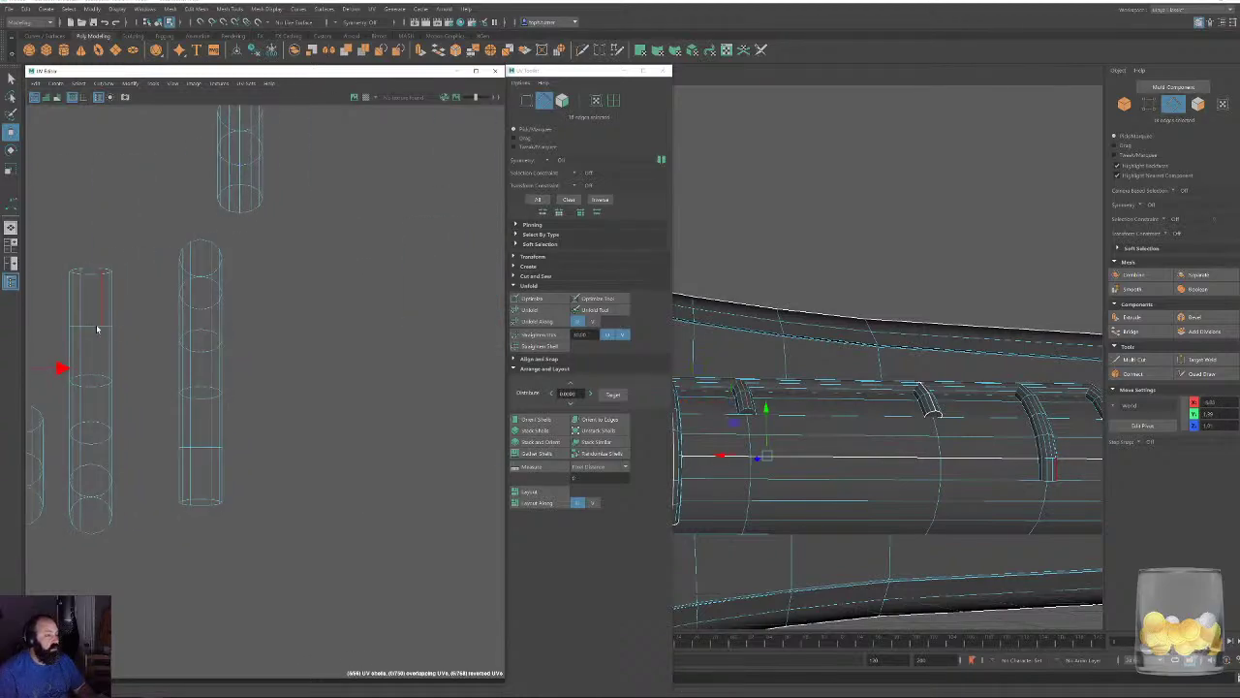
alt+middle_drag(246, 227, 263, 395)
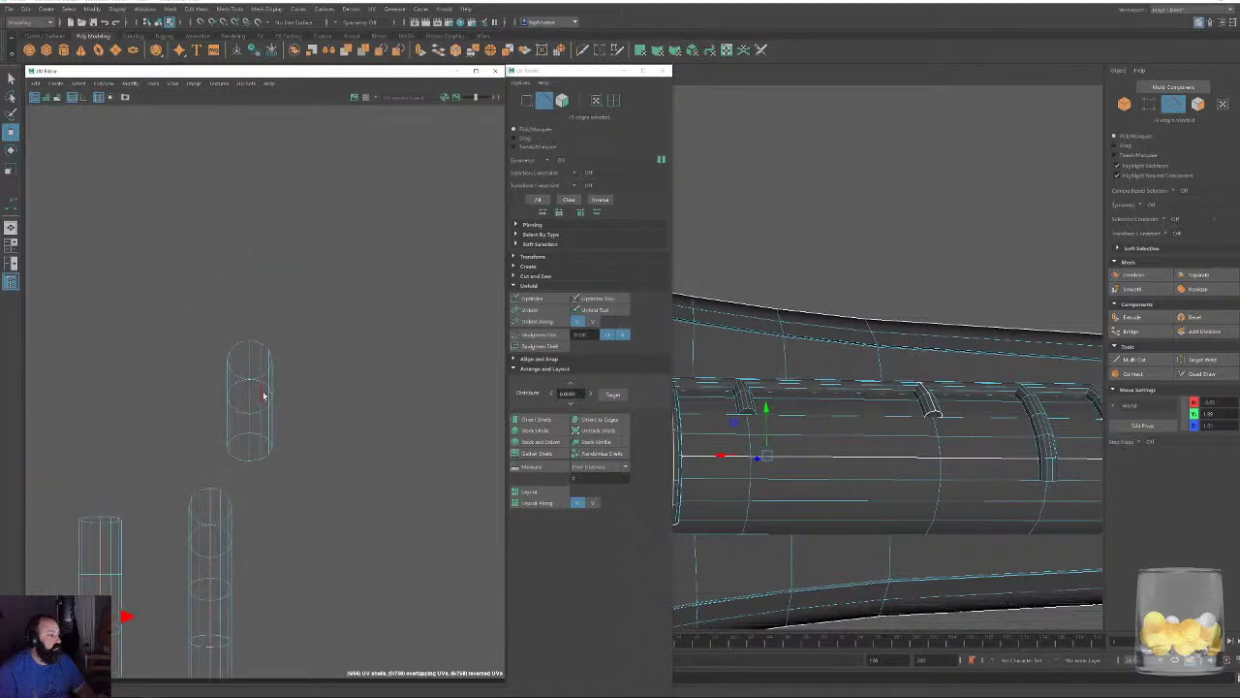
shift+click(251, 361)
alt+right_drag(368, 519, 89, 393)
alt+middle_drag(221, 486, 257, 403)
Select the faces of all seven cut capsule shells, unfold them together and clear the selection.
click(562, 99)
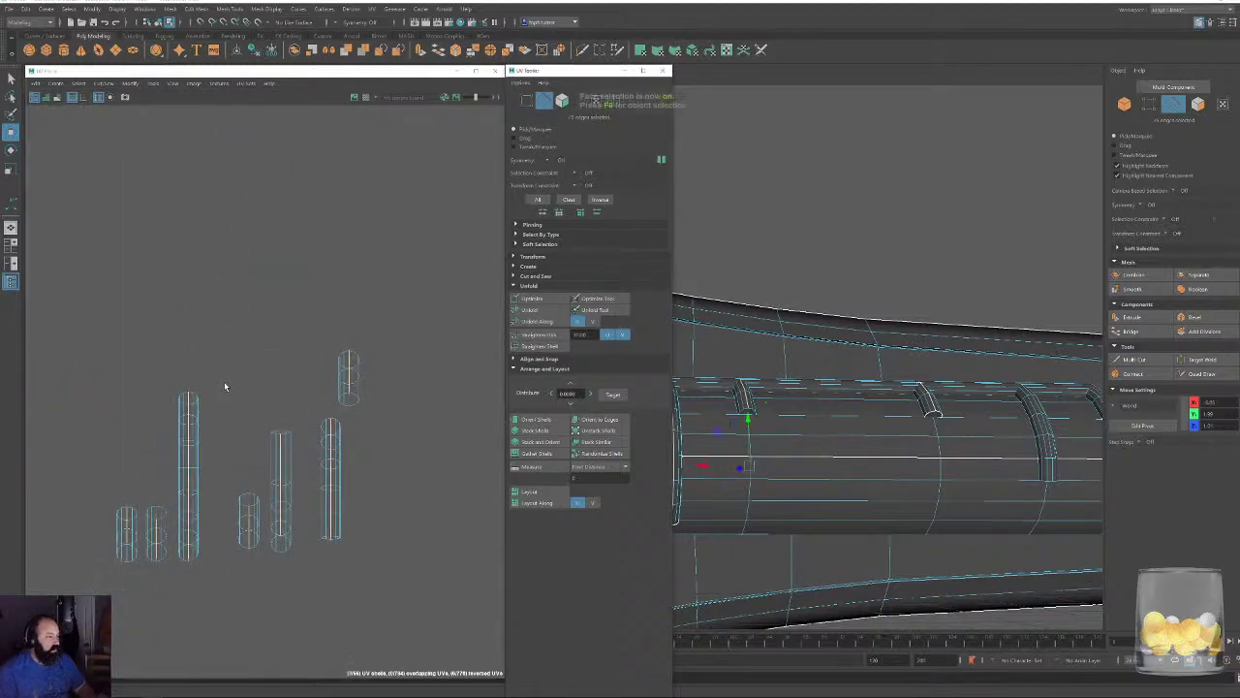
drag(66, 293, 406, 596)
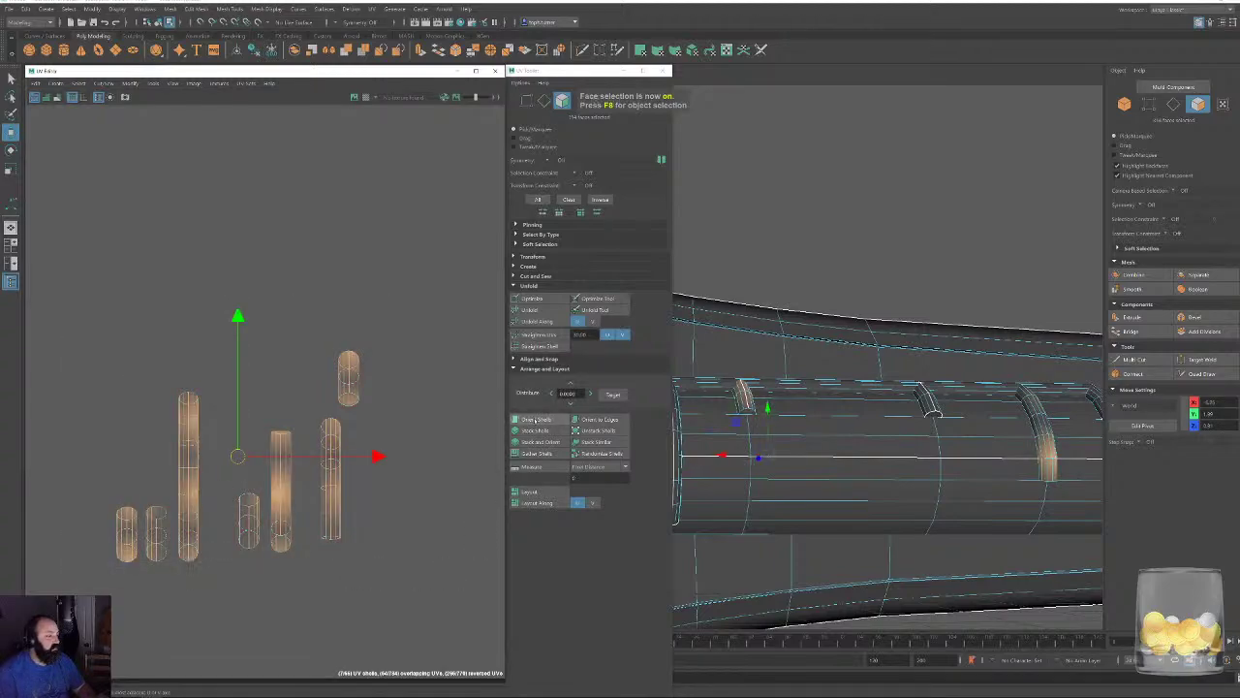
click(533, 311)
click(396, 526)
Select the rounded end-cap faces at both ends of every unfolded shell and cut along their border edges.
click(362, 351)
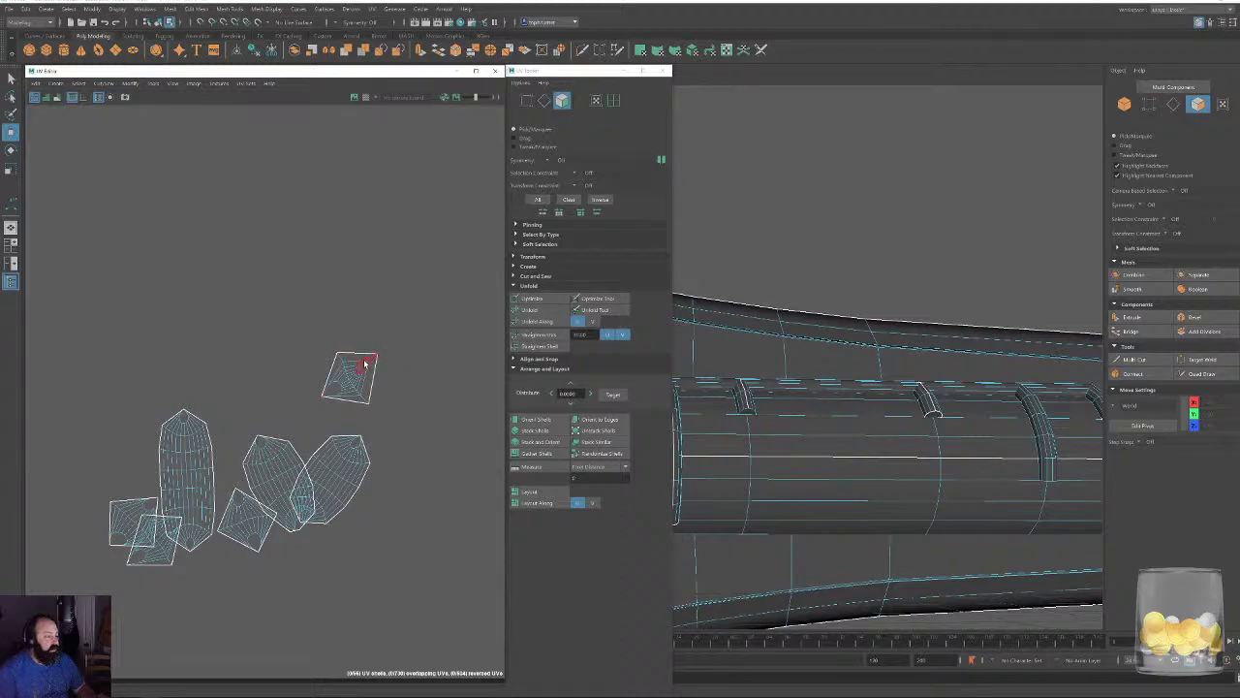
shift+click(332, 394)
shift+click(298, 529)
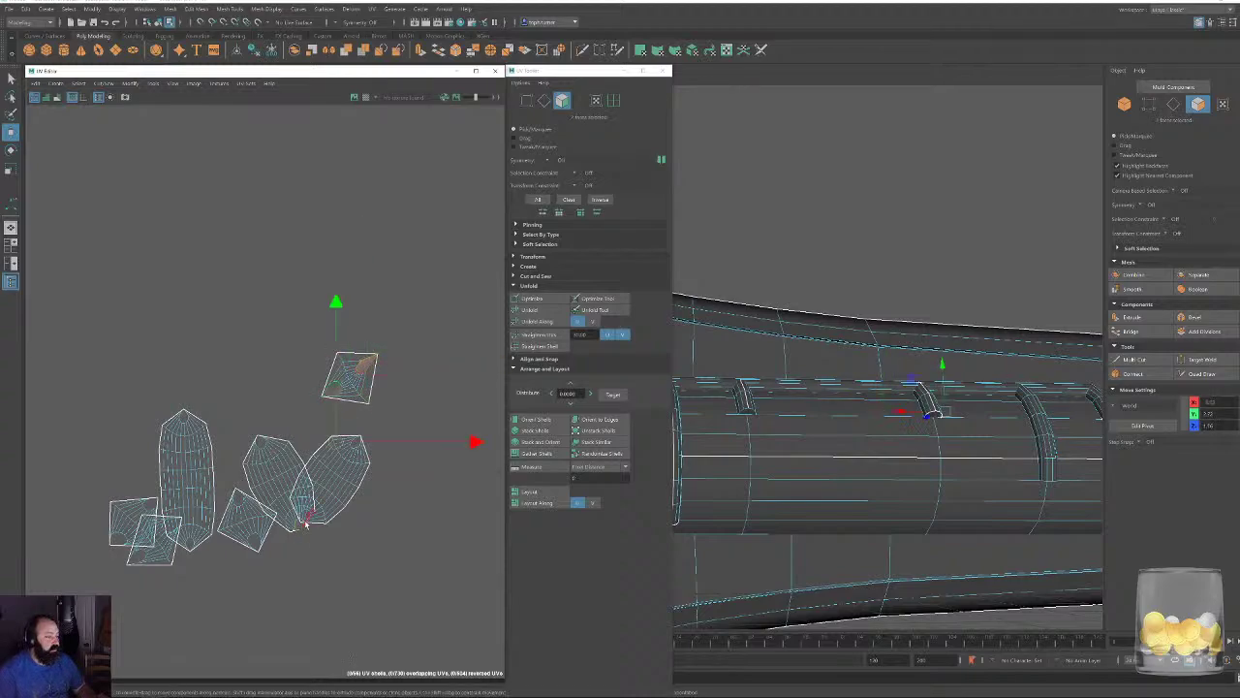
mouse_move(297, 530)
alt+right_down()
mouse_move(404, 684)
mouse_move(354, 589)
mouse_move(301, 533)
alt+right_up()
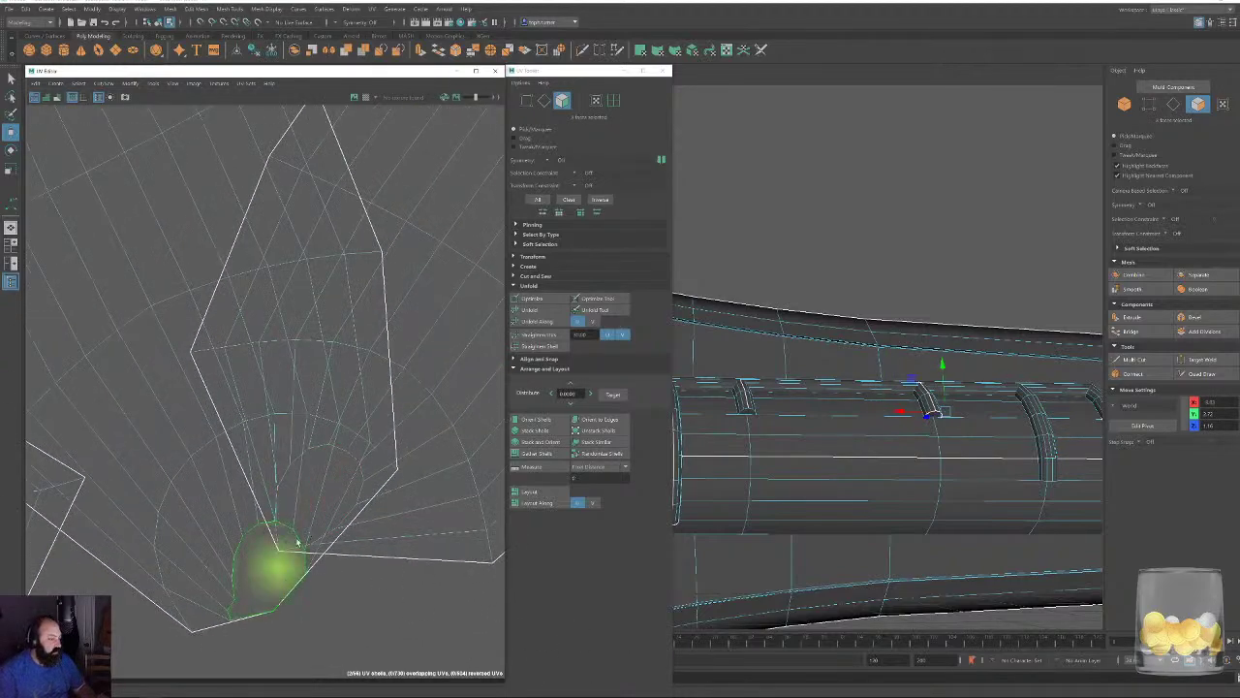
scroll(302, 534, down, 8)
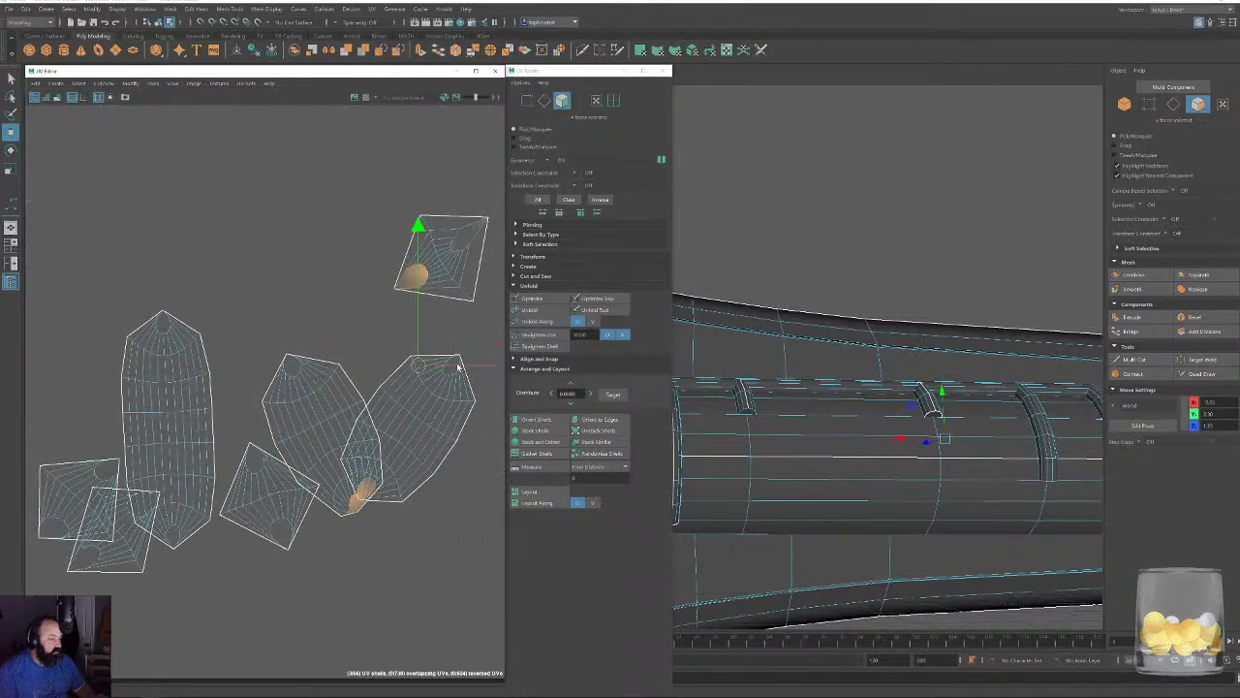
shift+click(291, 362)
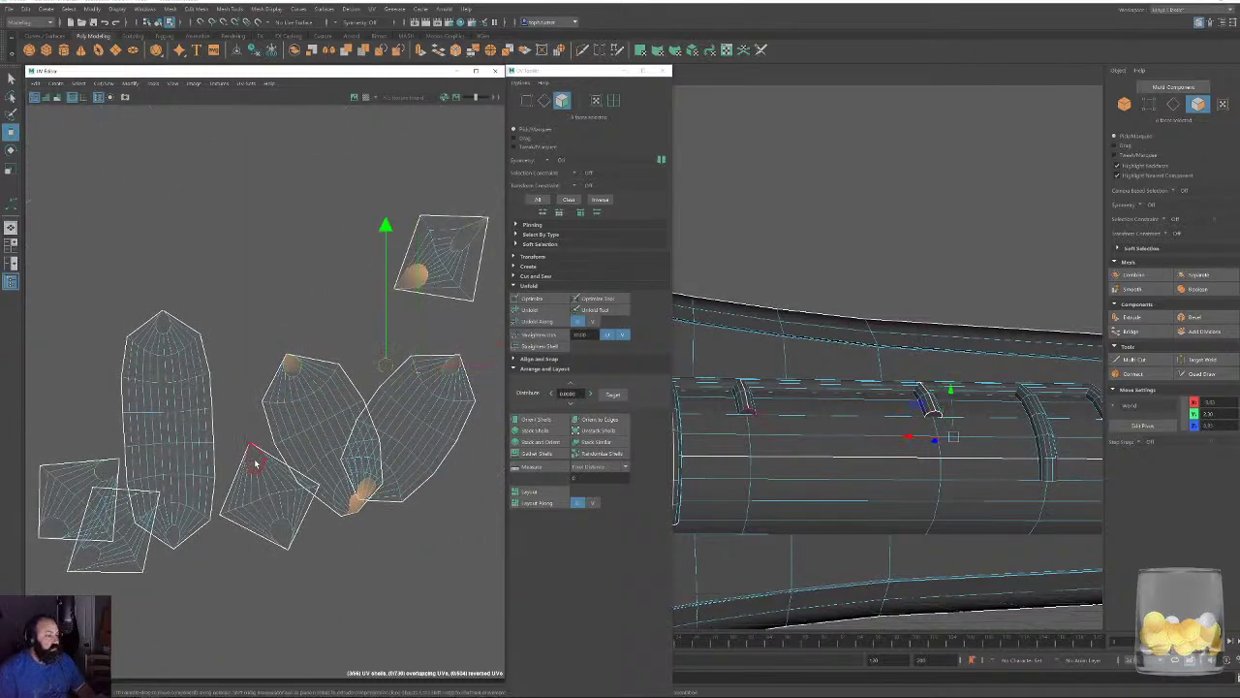
shift+click(260, 468)
shift+click(285, 532)
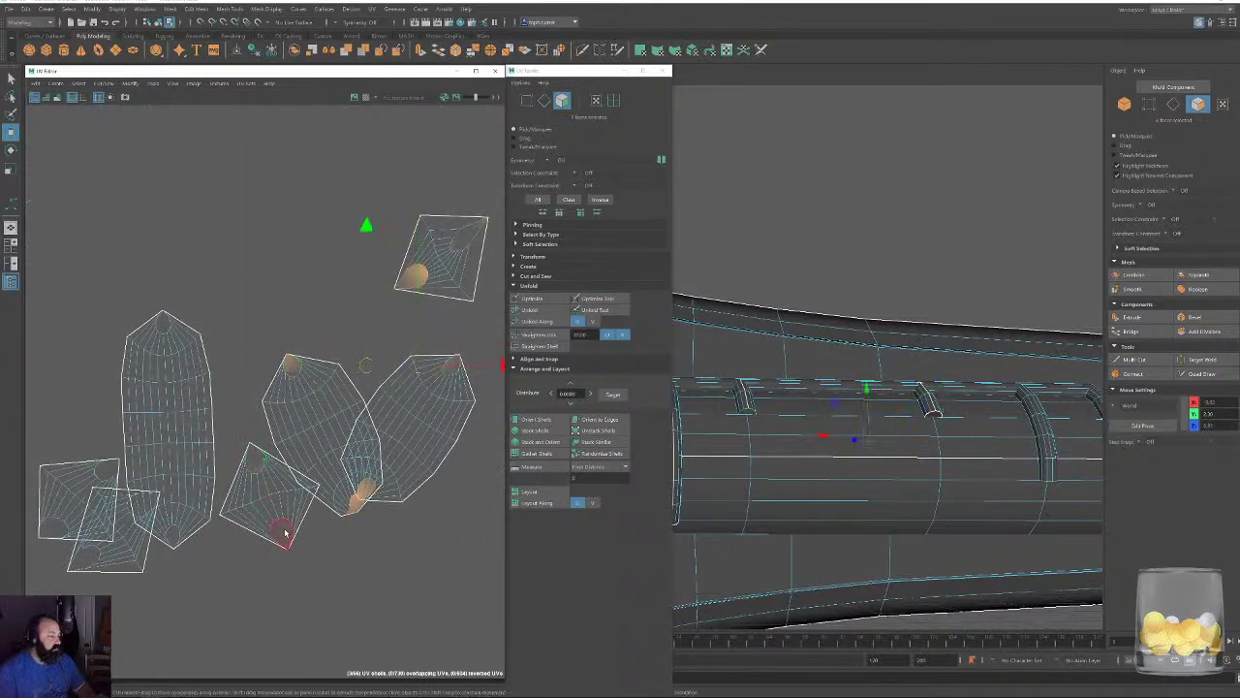
shift+click(172, 538)
shift+click(132, 499)
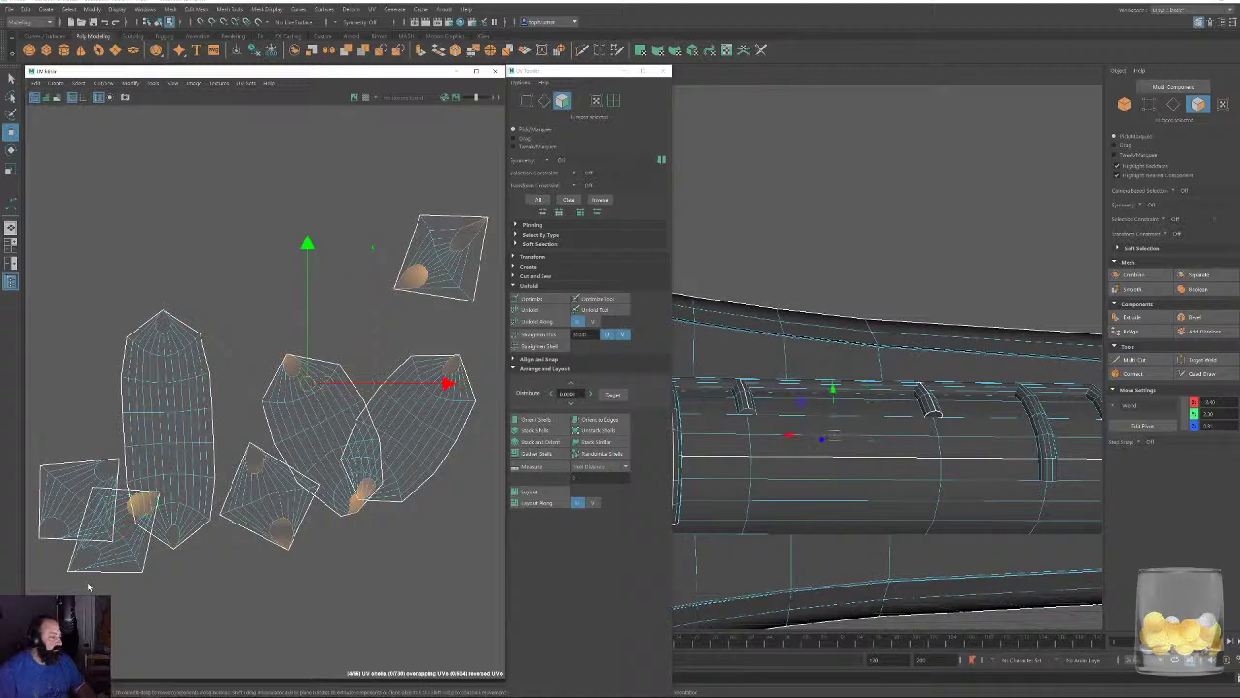
shift+click(81, 559)
shift+click(48, 526)
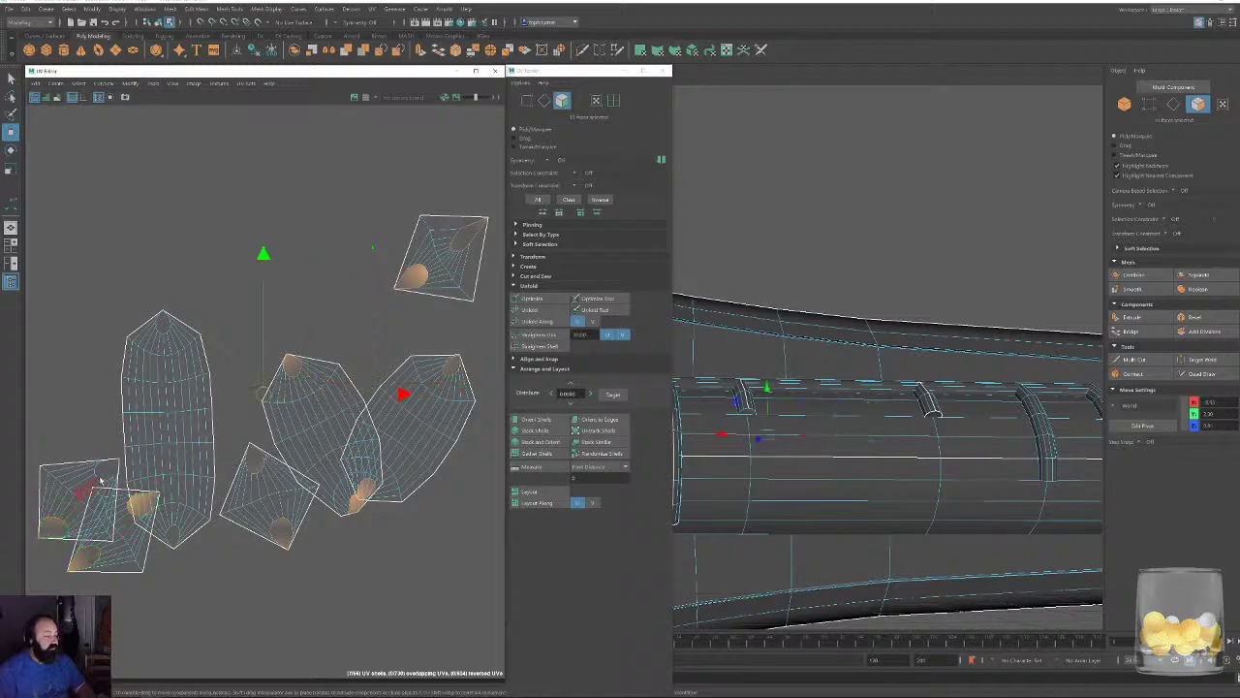
shift+click(165, 317)
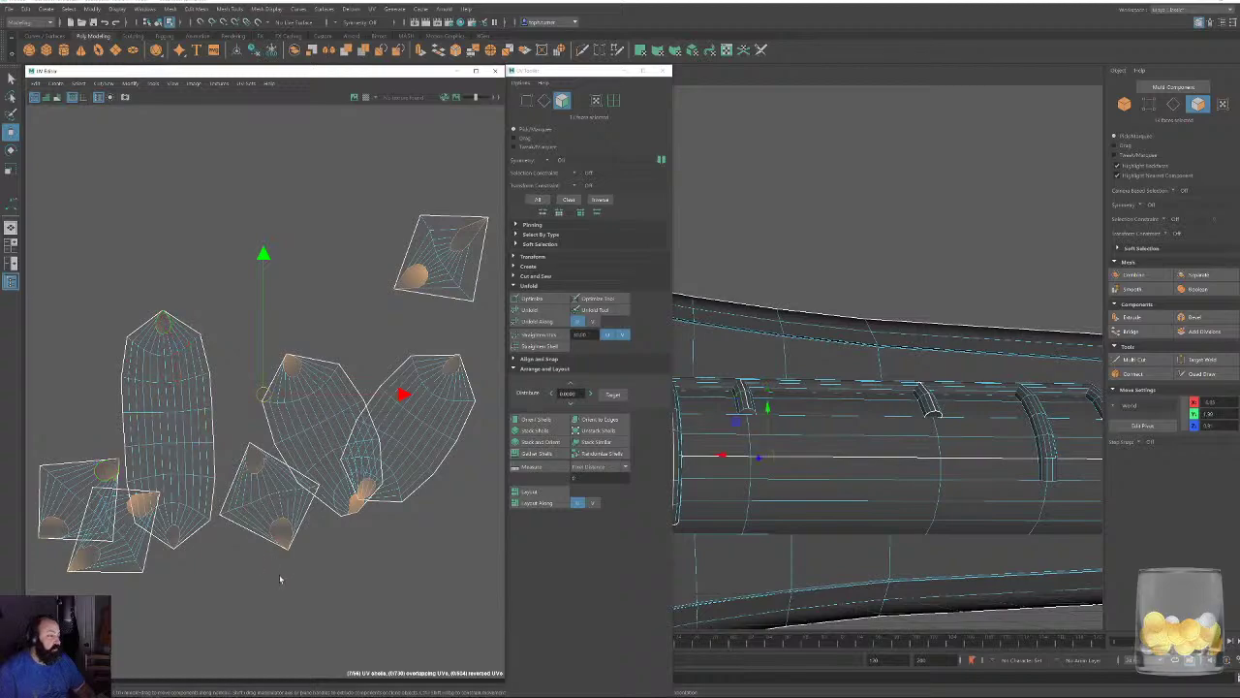
click(543, 100)
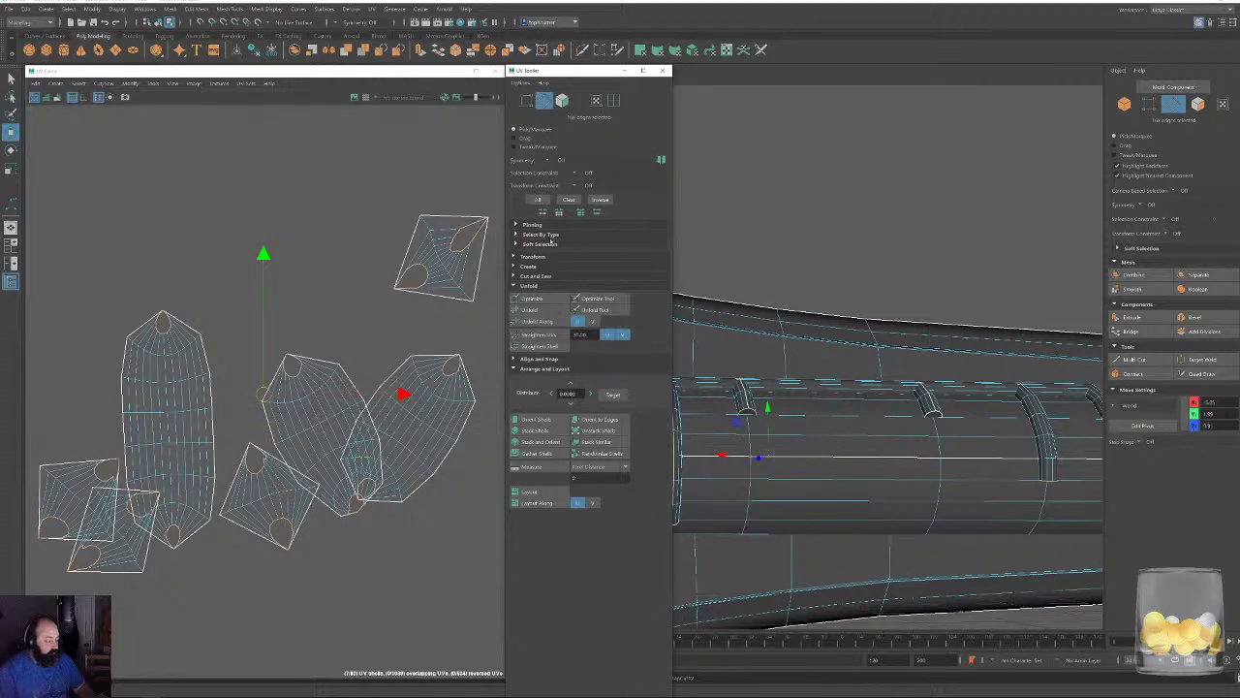
scroll(217, 329, down, 3)
Select the faces of all the strips and their end caps, unfold them again and deselect them.
click(562, 100)
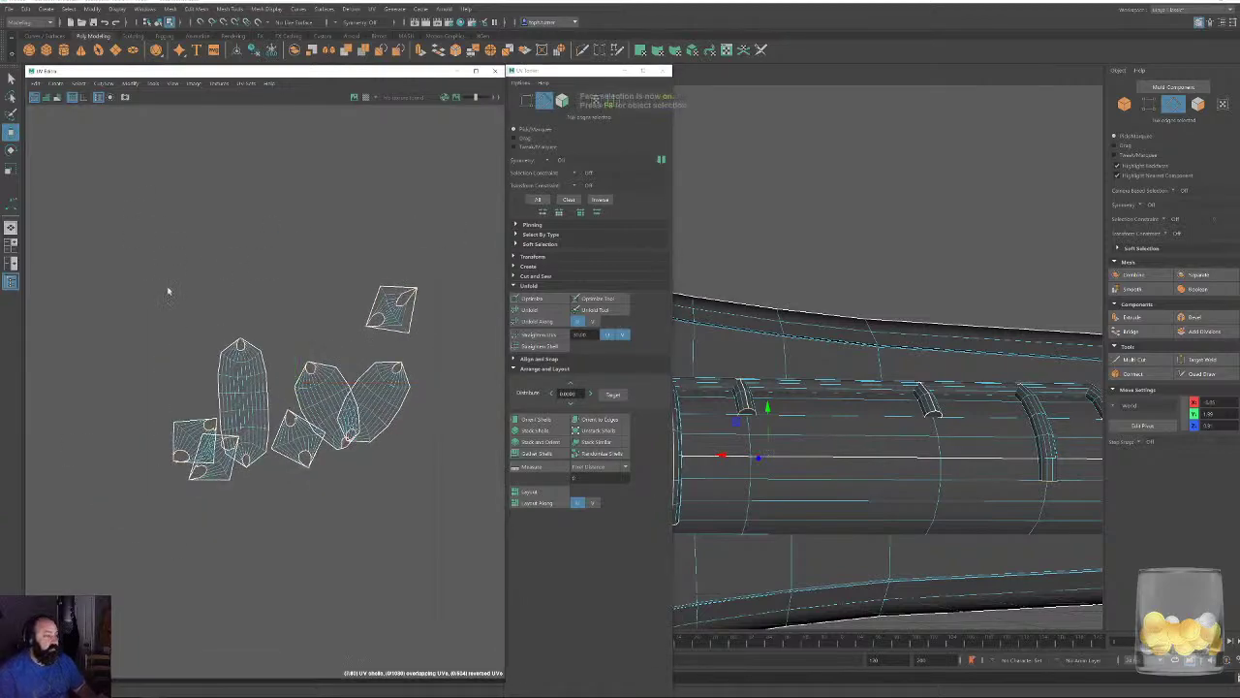
drag(141, 209, 427, 574)
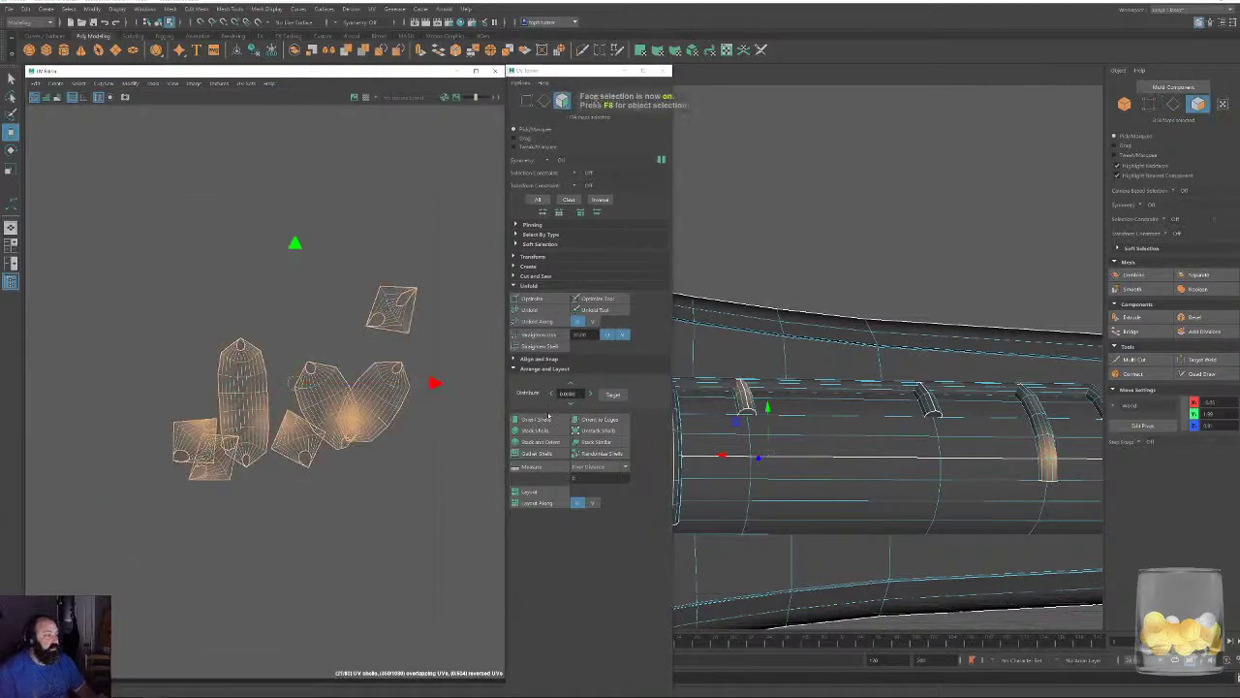
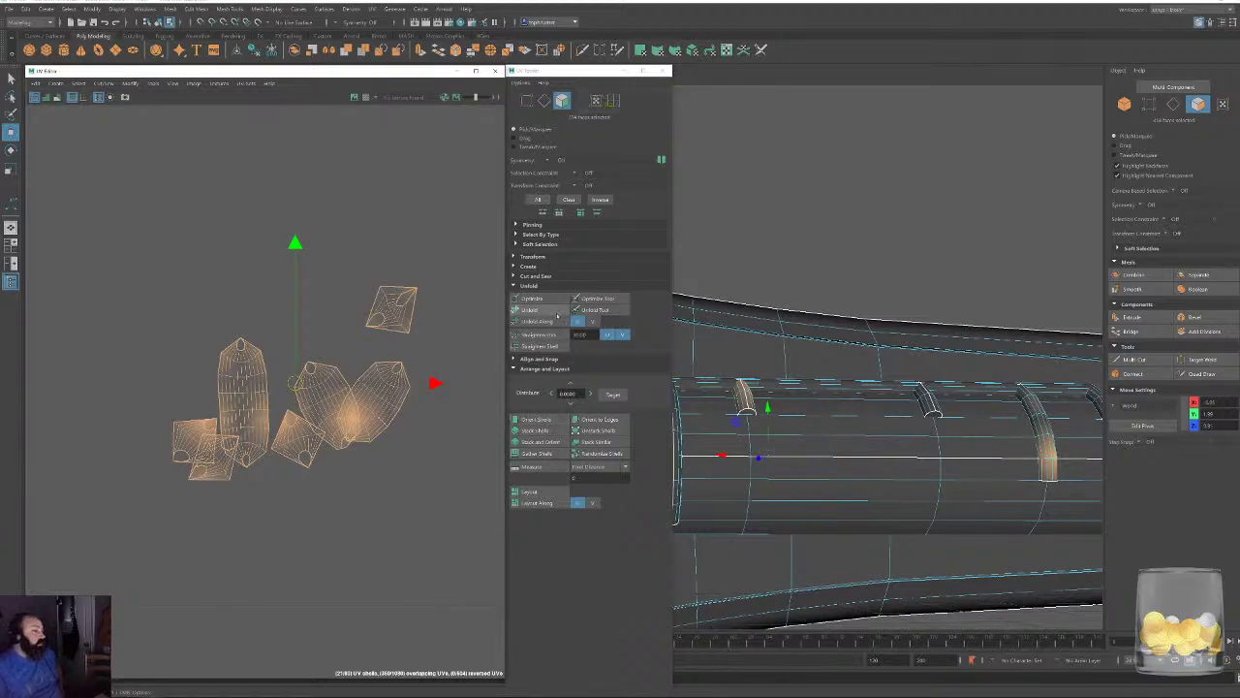
click(531, 309)
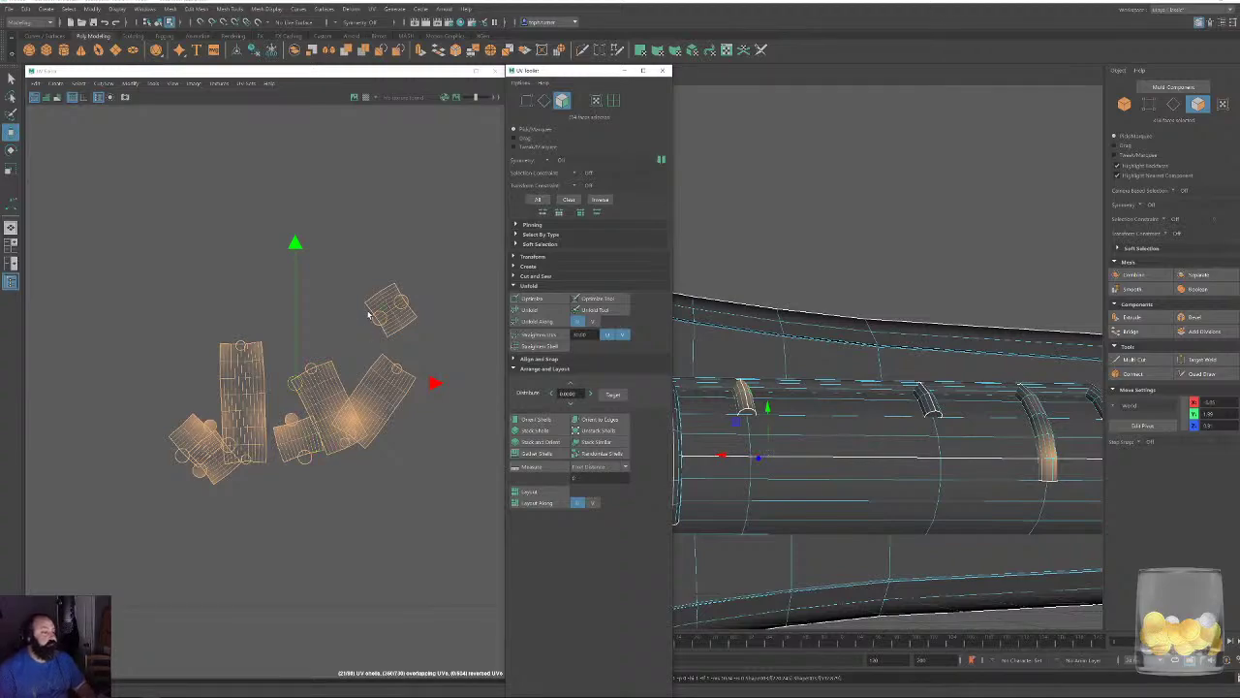
click(330, 241)
Move the longest strip shell up into the empty area away from its end caps and straighten its UVs.
double_click(255, 381)
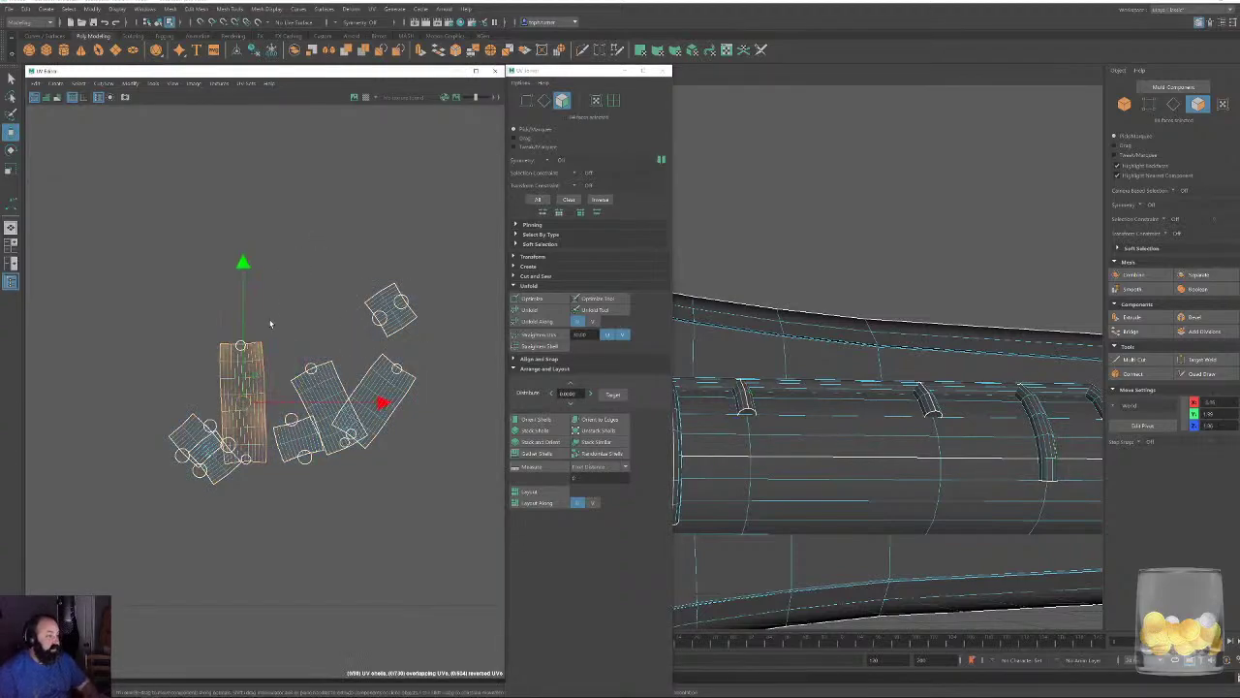
drag(248, 385, 287, 252)
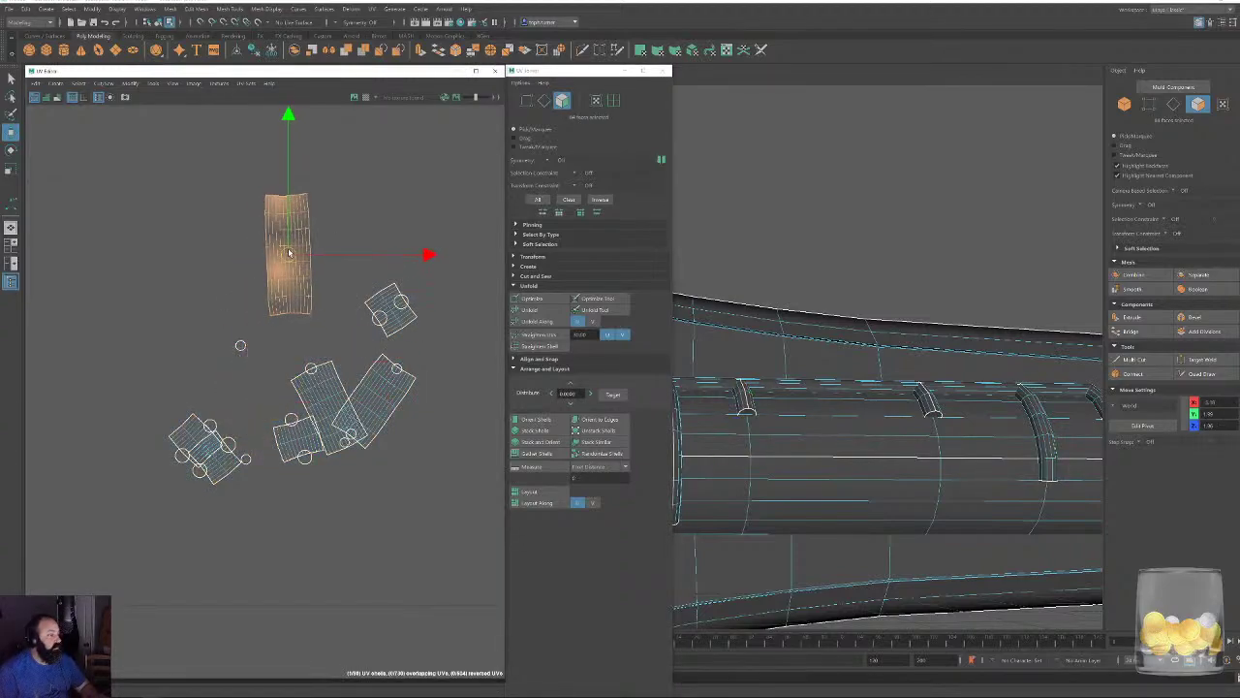
click(557, 339)
Rotate the medium strip nearest the centre upright, move it beside the longest strip and straighten its UVs.
click(357, 394)
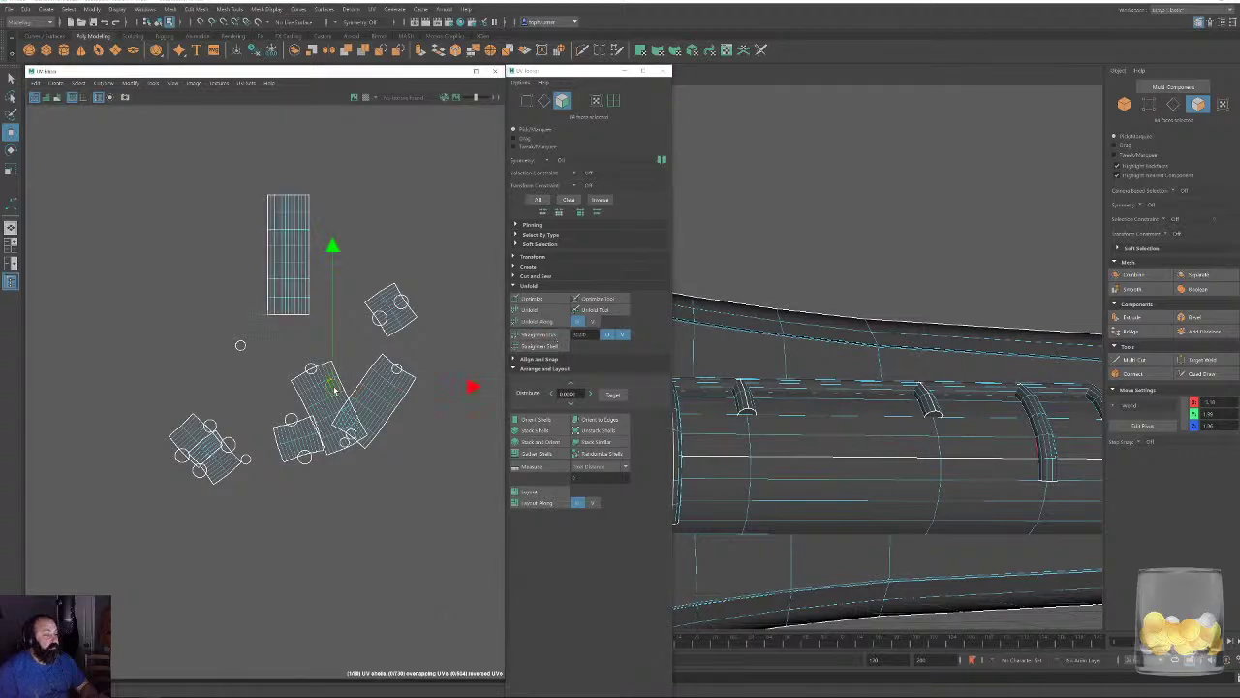
key(e)
drag(353, 278, 399, 312)
key(w)
drag(345, 393, 220, 283)
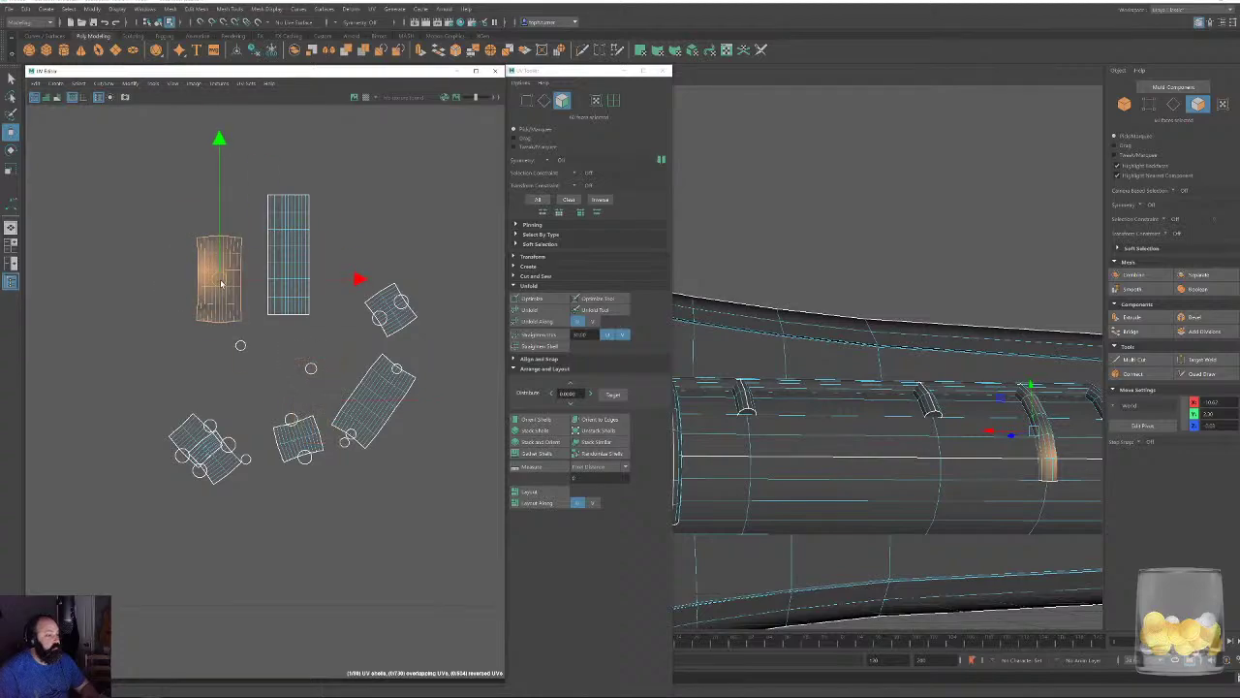
click(552, 335)
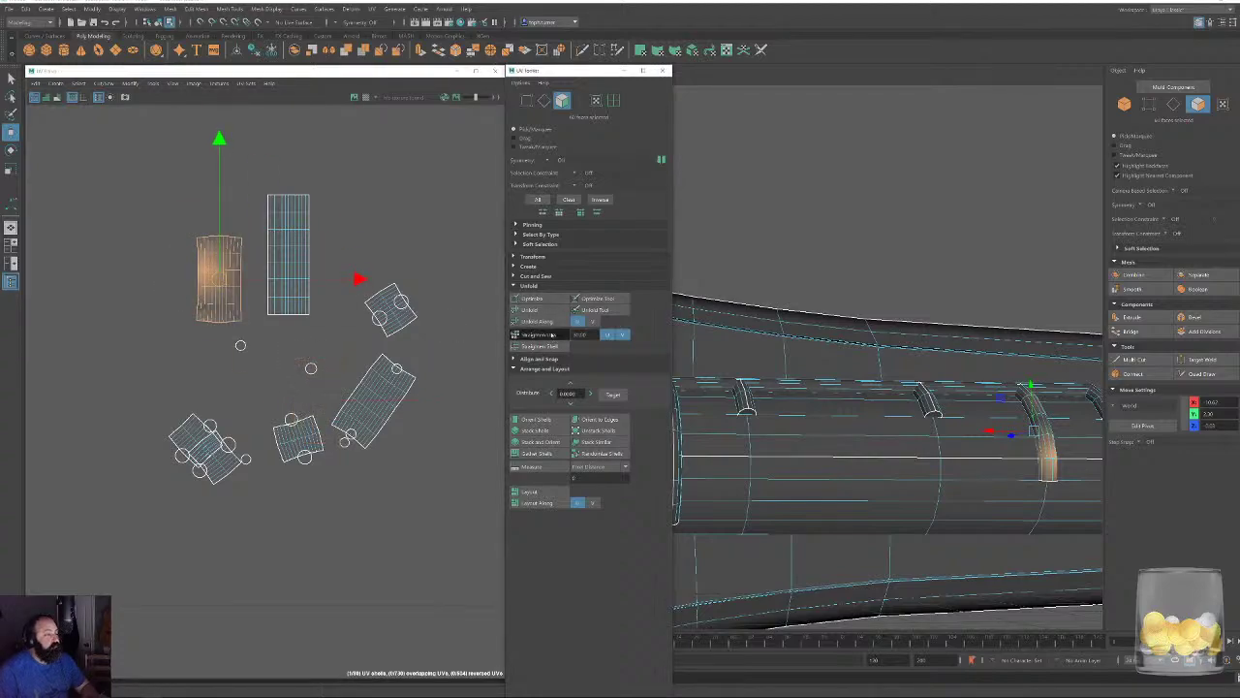
Rotate the uppermost small tilted strip square, move it beside the straightened medium strip and straighten its UVs.
click(391, 308)
key(e)
drag(422, 182, 476, 235)
key(w)
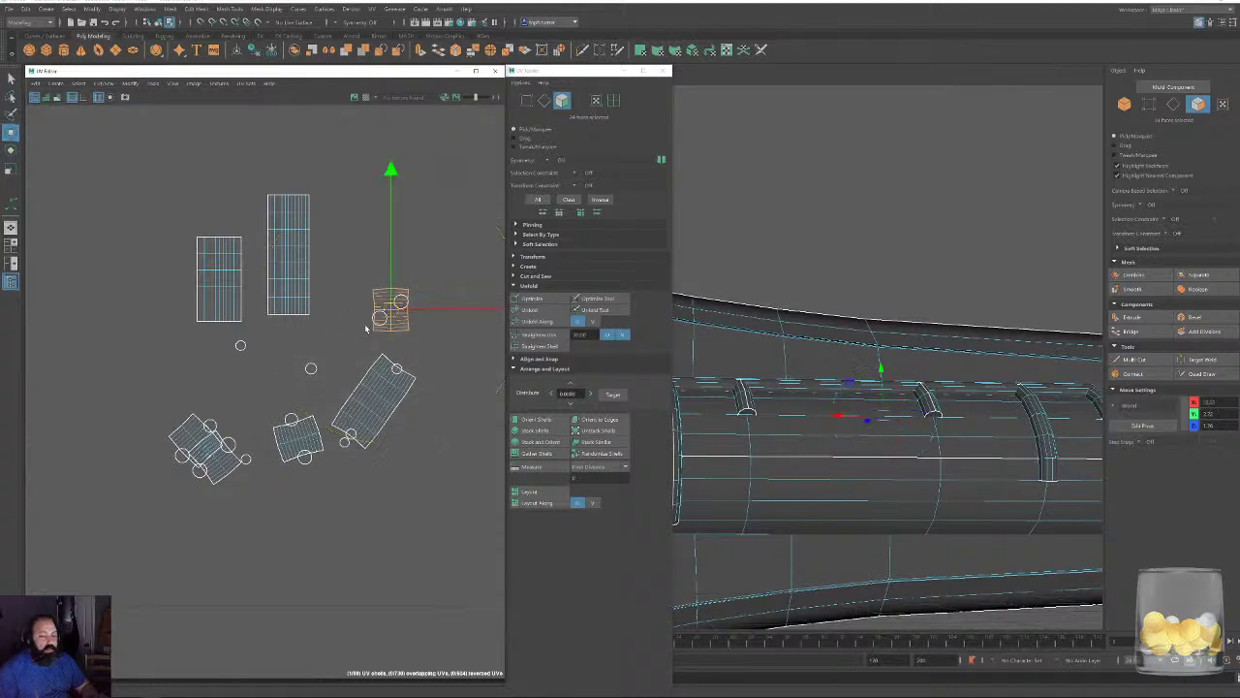
drag(390, 312, 170, 302)
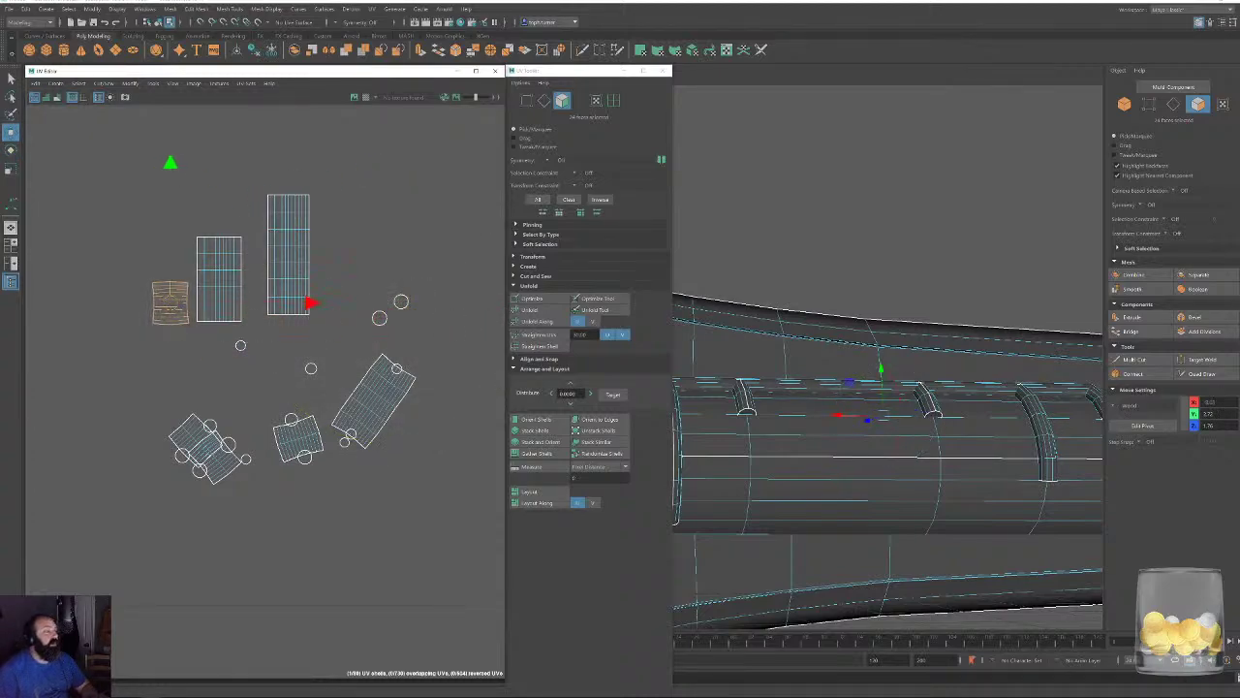
Rotate the remaining tilted medium strip upright, move it to the outer side of the small strip and straighten its UVs.
click(409, 390)
key(e)
drag(335, 272, 286, 331)
key(w)
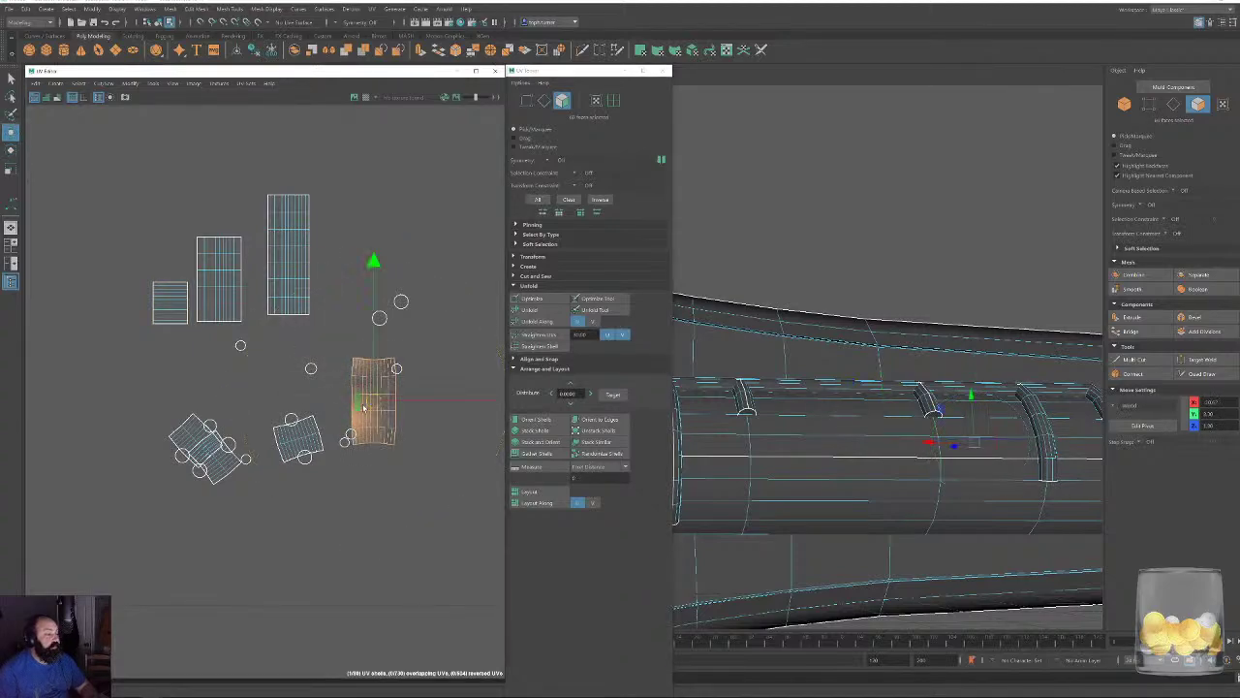
drag(372, 406, 116, 287)
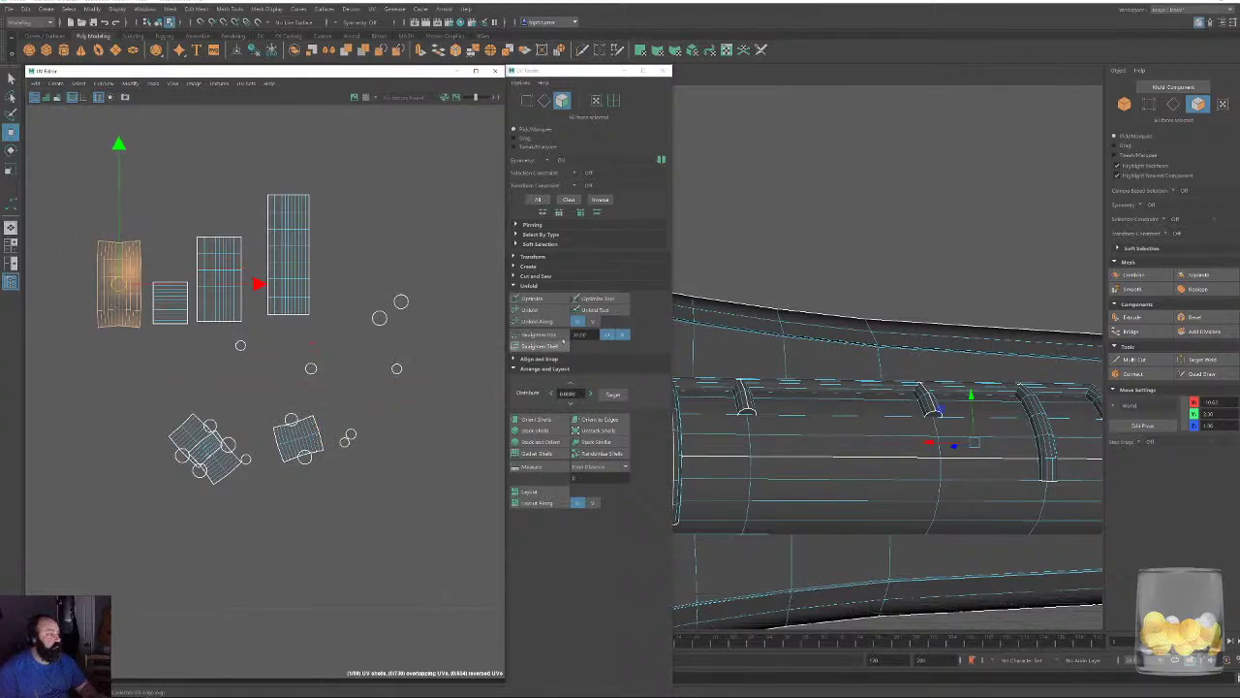
Rotate the lone small tilted strip square, straighten its UVs and move it directly above the matching small strip.
click(299, 435)
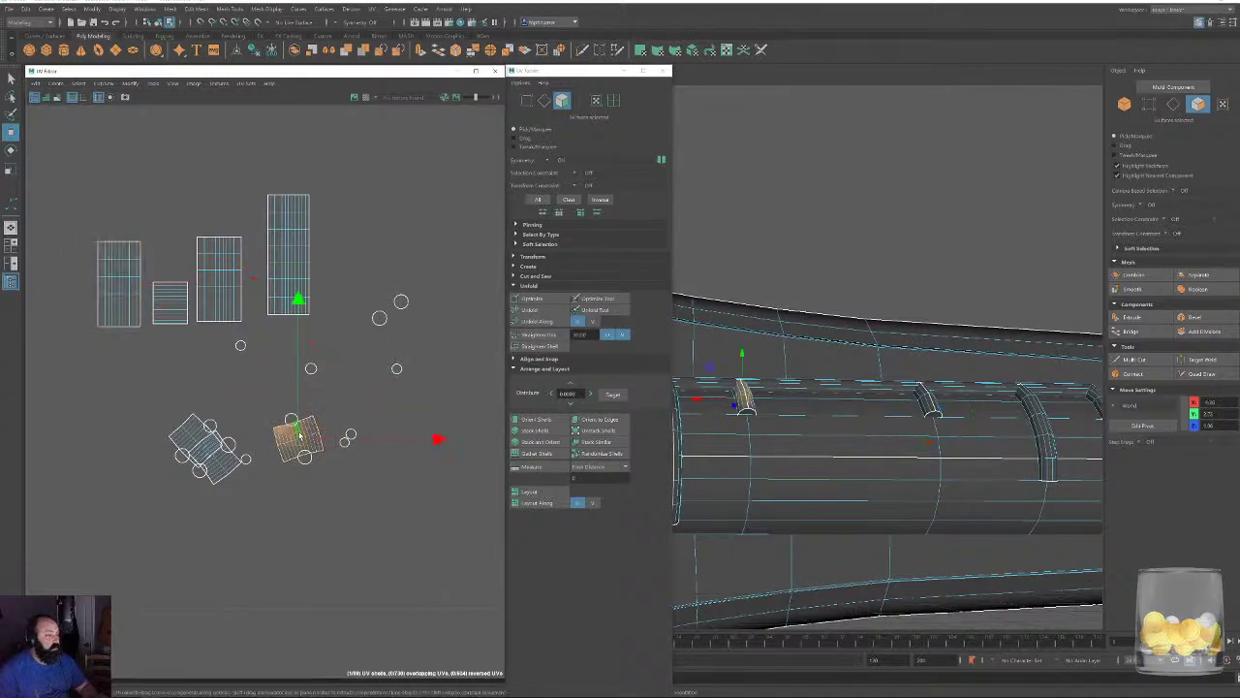
key(e)
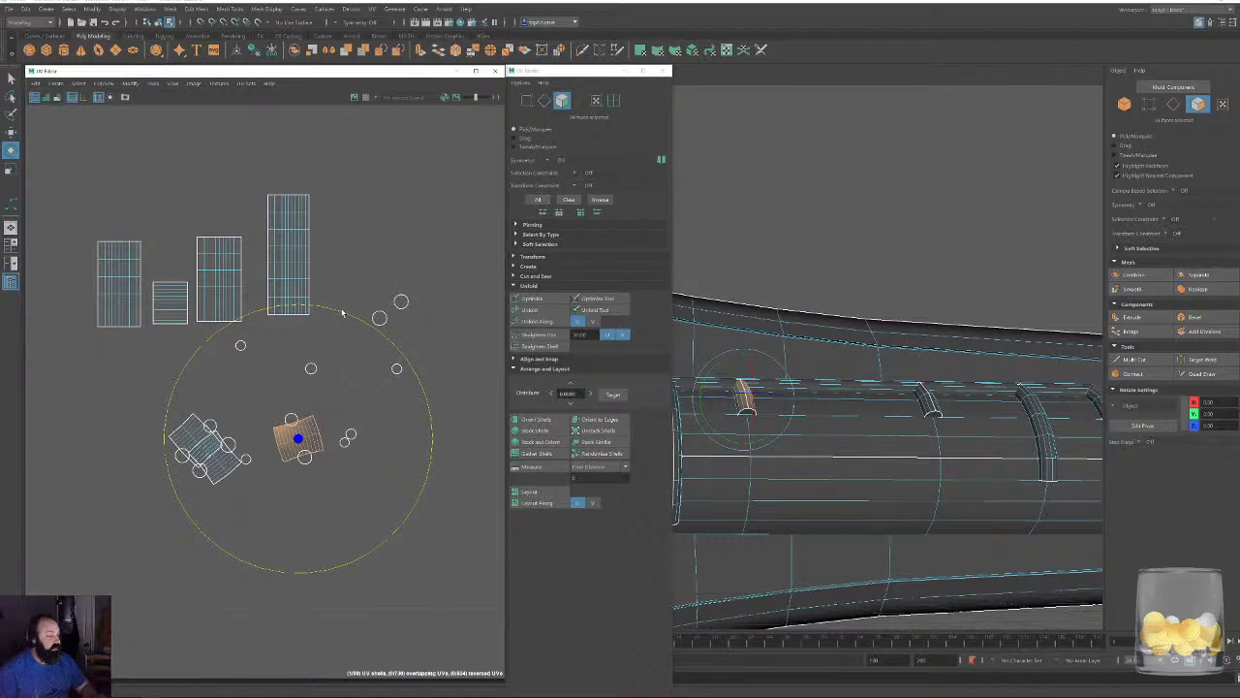
mouse_move(342, 313)
mouse_down()
mouse_move(367, 327)
mouse_move(277, 326)
mouse_move(175, 352)
mouse_up()
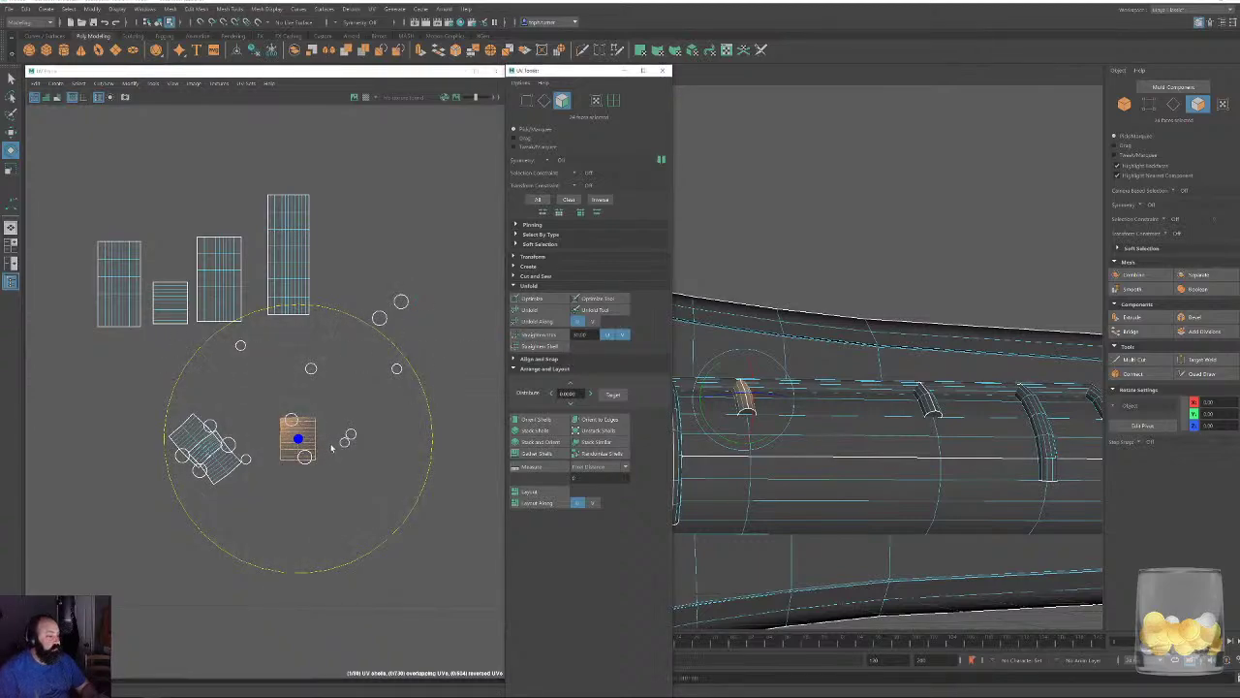
key(w)
drag(296, 438, 173, 260)
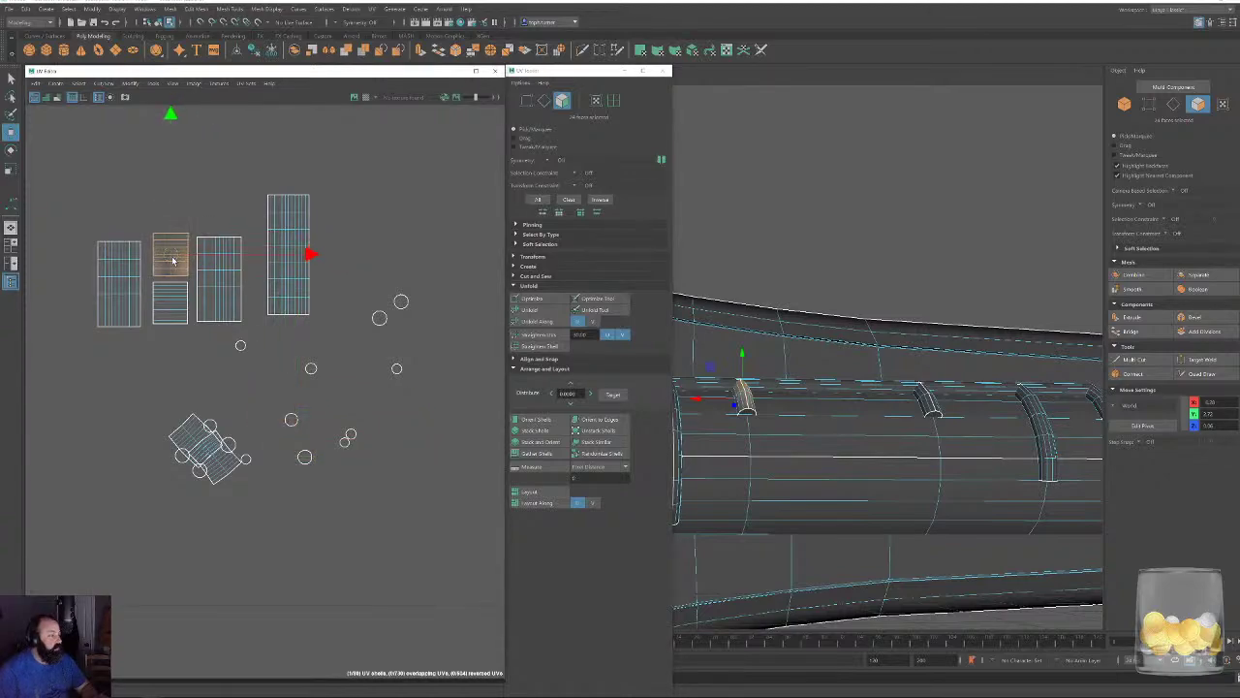
Rotate the upper of the two remaining tilted small strips square and move it beside the lower end of the longest strip.
click(198, 426)
key(e)
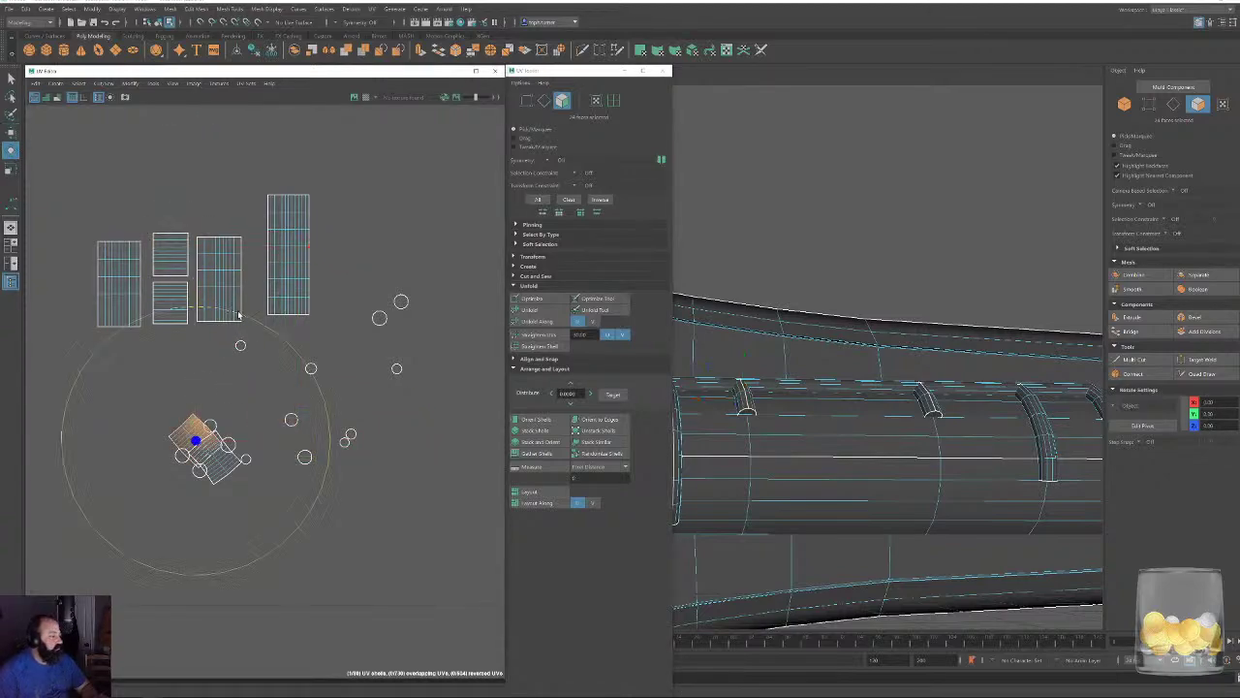
mouse_move(252, 325)
mouse_down()
mouse_move(299, 367)
mouse_move(303, 389)
mouse_up()
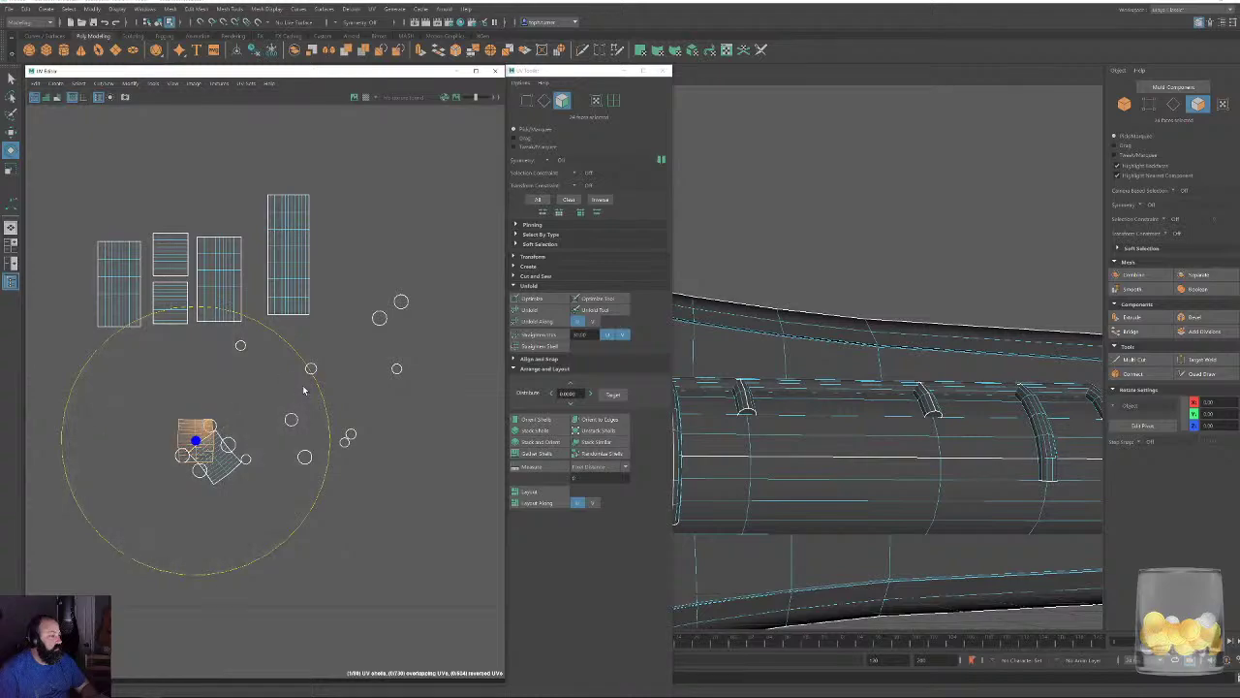
key(w)
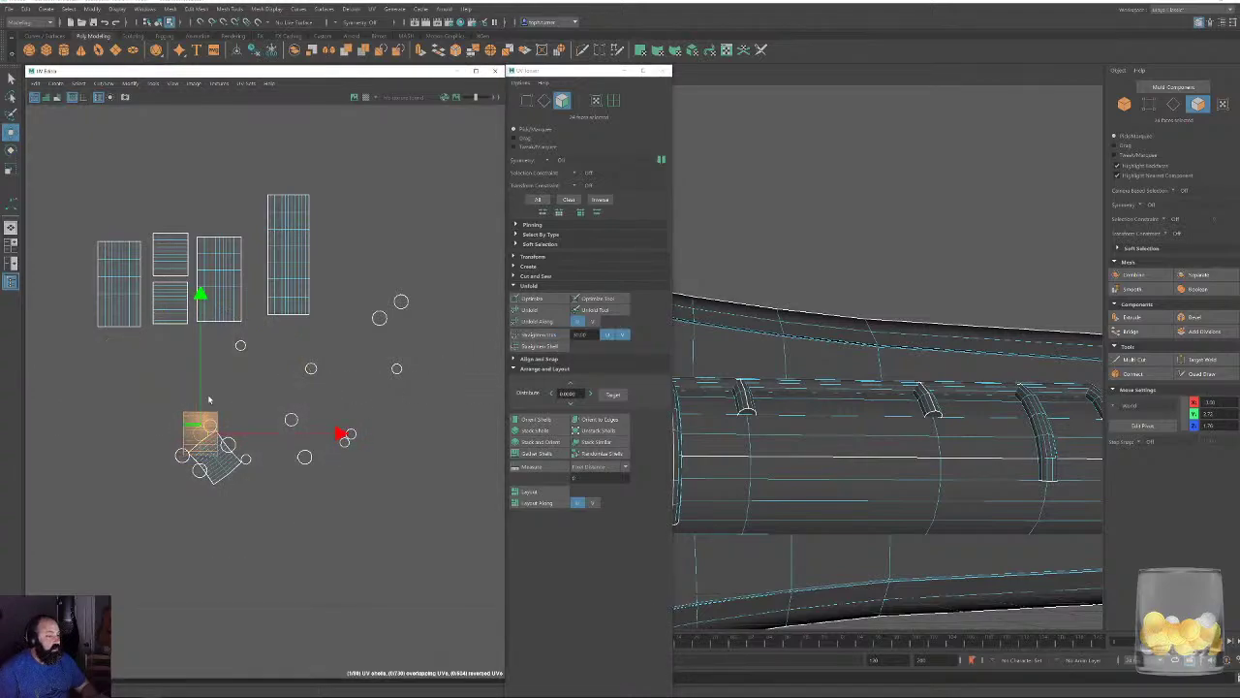
drag(196, 435, 323, 286)
Rotate the last tilted small strip square and move it directly above the matching small strip beside the longest strip.
click(208, 465)
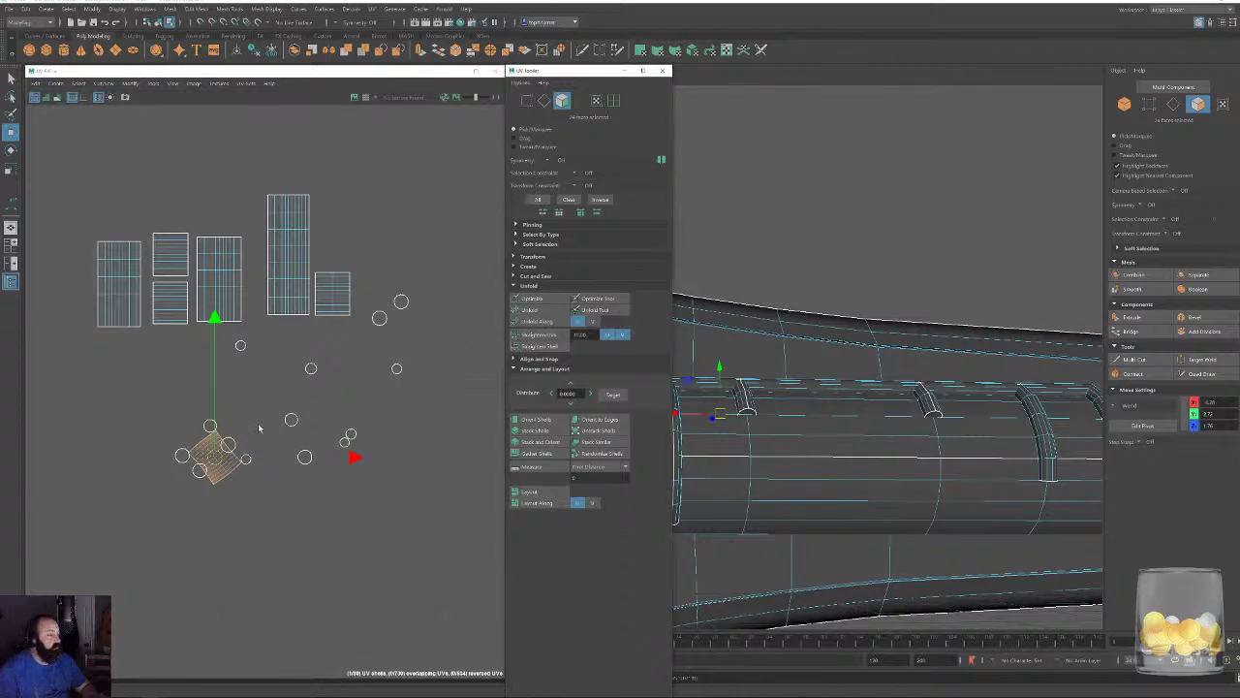
key(e)
drag(263, 337, 340, 429)
key(w)
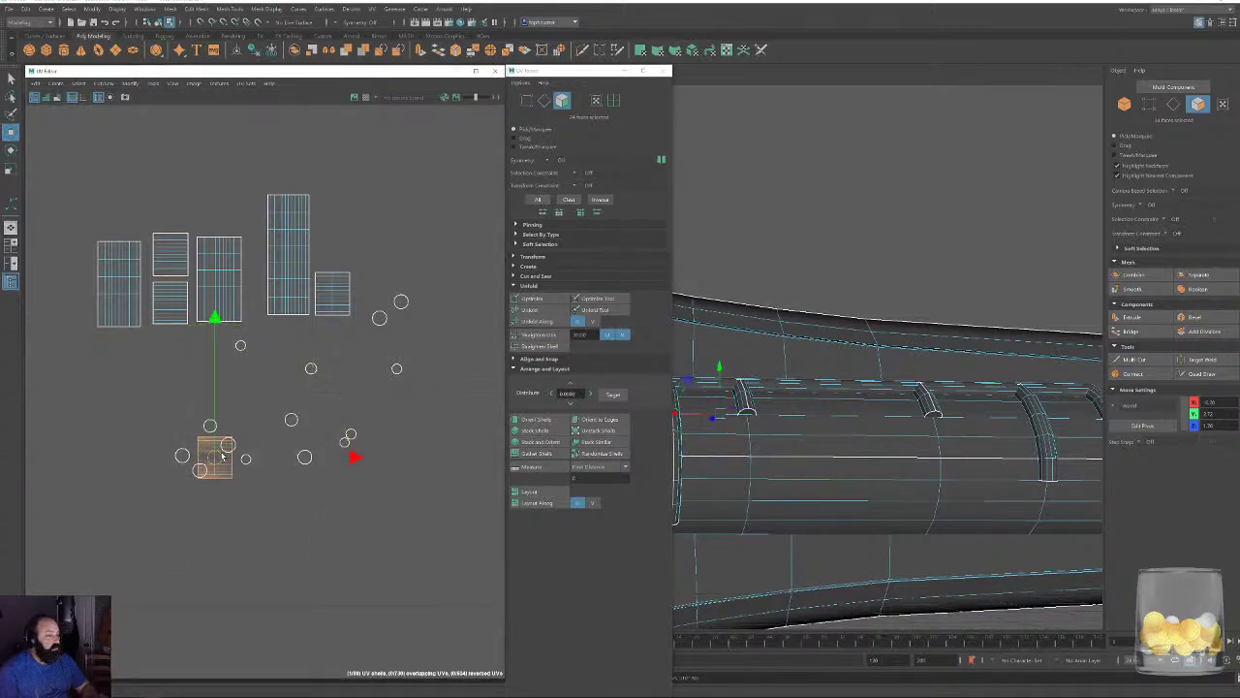
drag(214, 454, 338, 248)
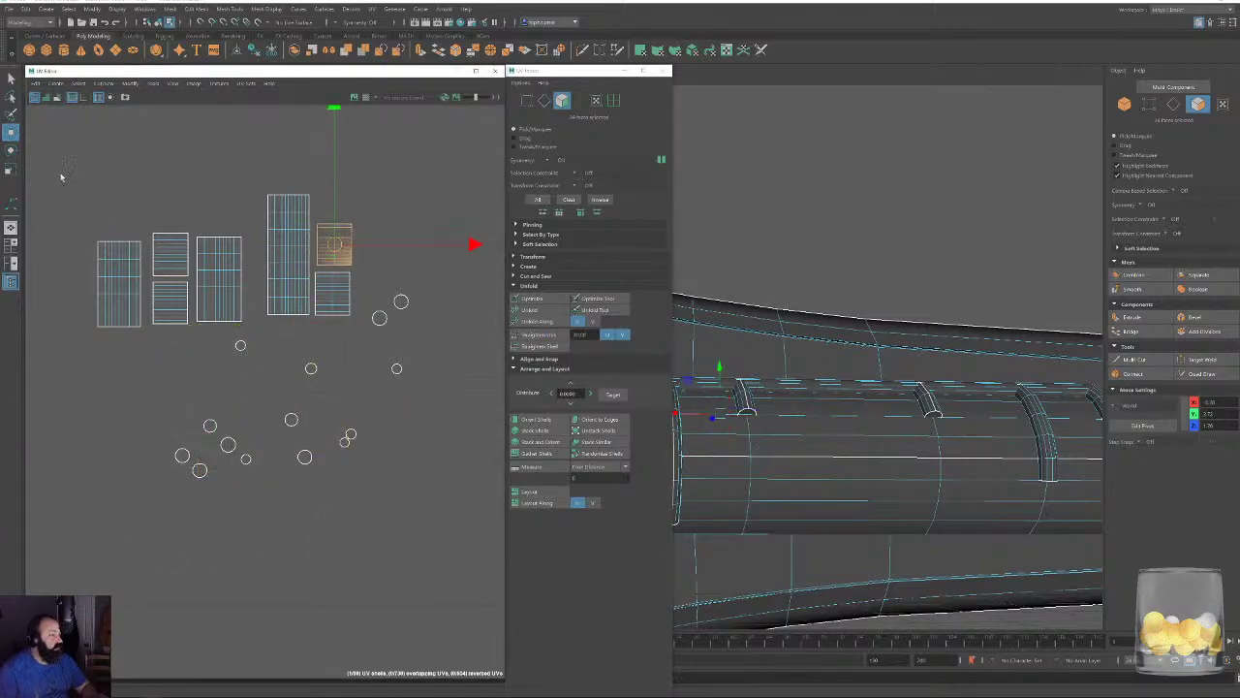
Move all the straightened strips and their small round caps together into the cluster of finished shells, among the ring shells.
drag(60, 177, 432, 531)
scroll(424, 468, down, 8)
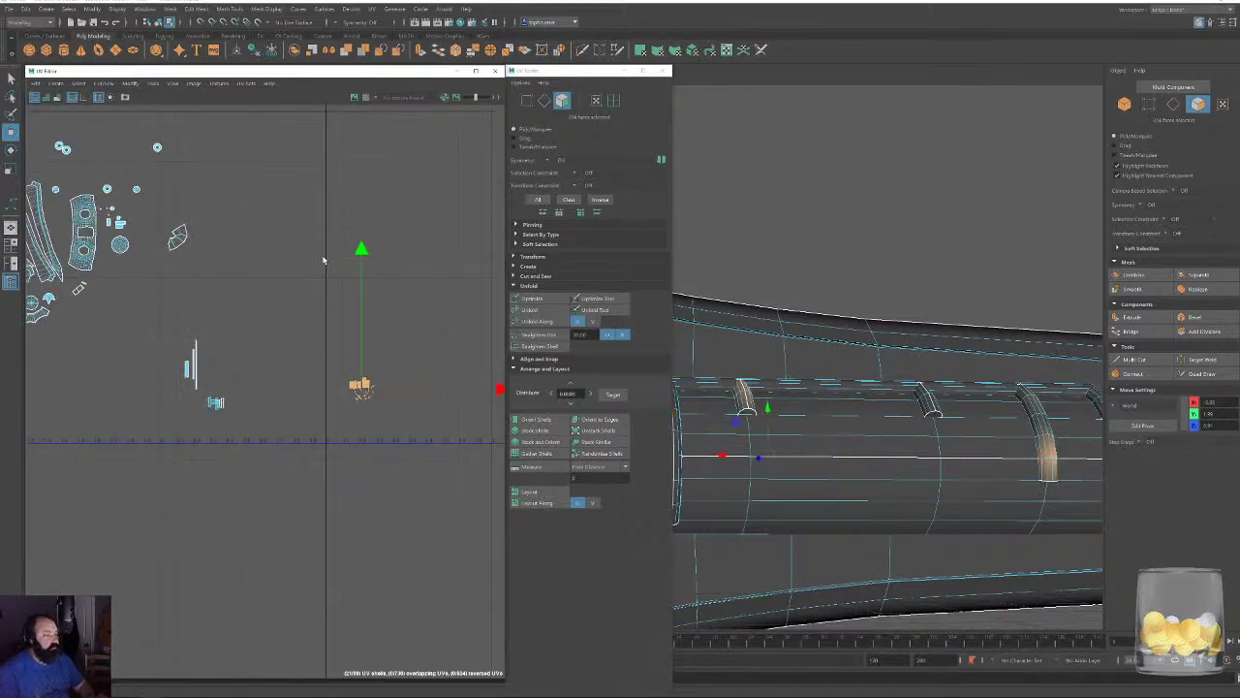
alt+middle_drag(170, 284, 217, 338)
drag(405, 447, 138, 222)
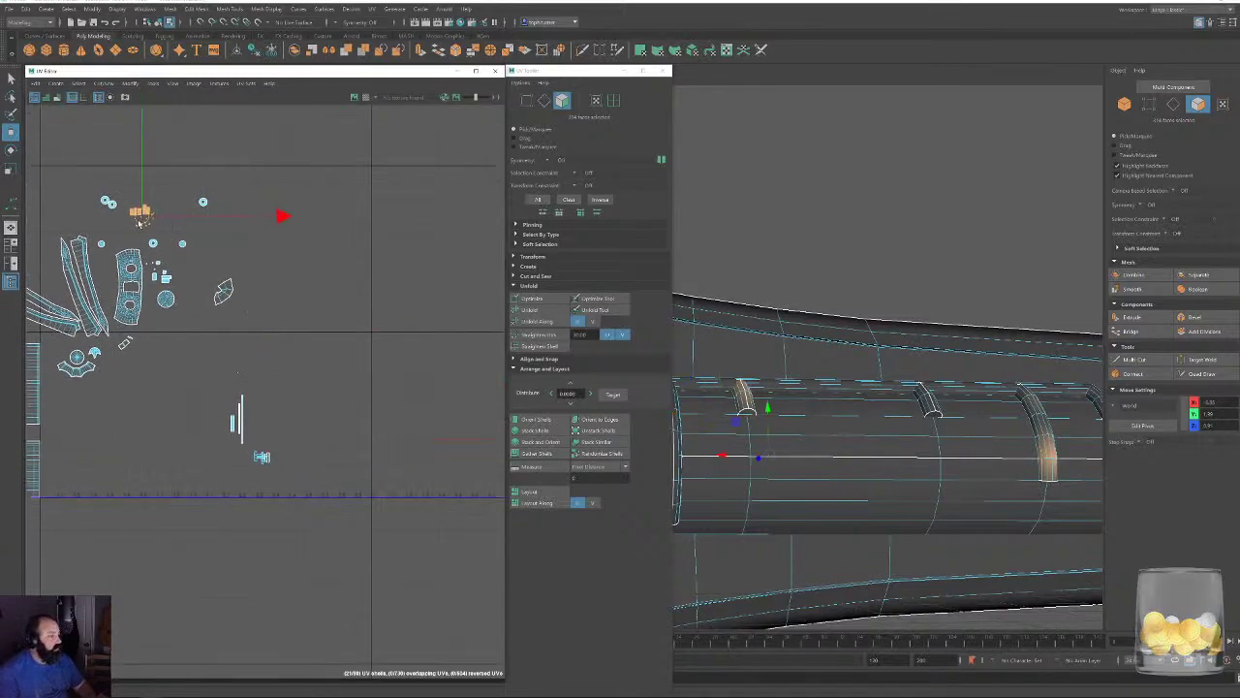
Separate the three overlapping long-stemmed peg shells from the pile and space them in a vertical column above it.
drag(198, 356, 296, 513)
scroll(286, 438, up, 6)
alt+middle_drag(313, 523, 371, 451)
scroll(371, 426, up, 2)
alt+middle_drag(266, 492, 347, 404)
click(213, 403)
double_click(211, 420)
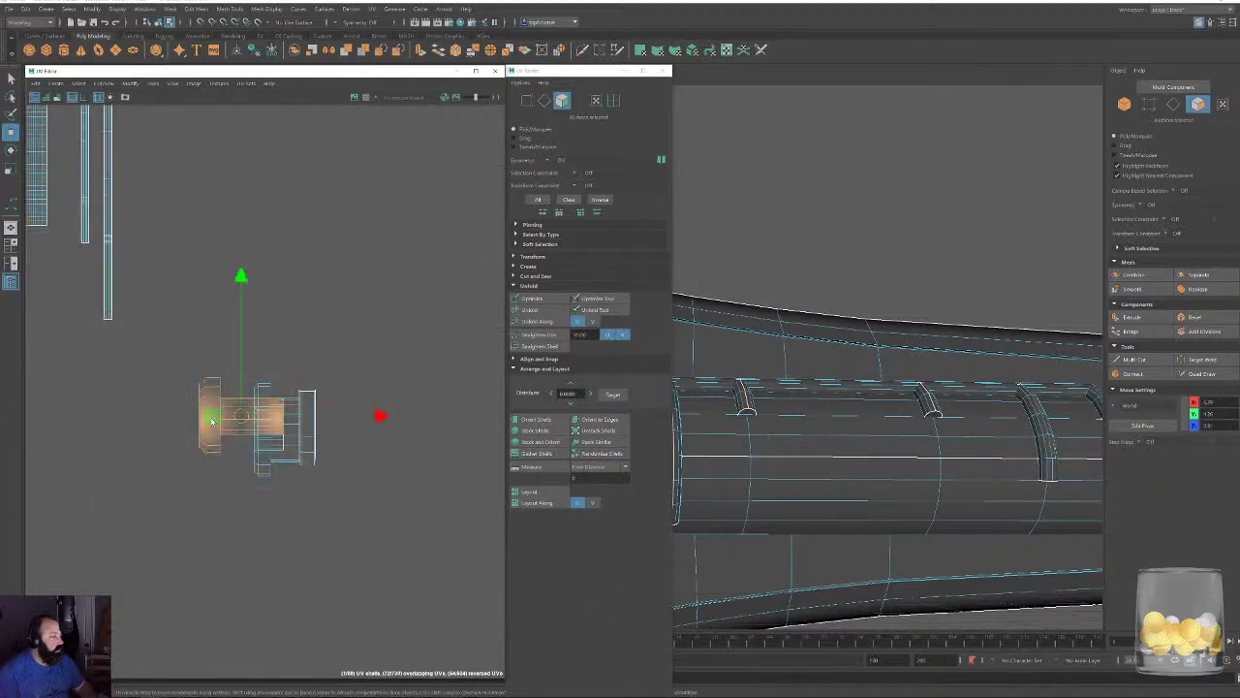
drag(211, 419, 283, 288)
double_click(220, 427)
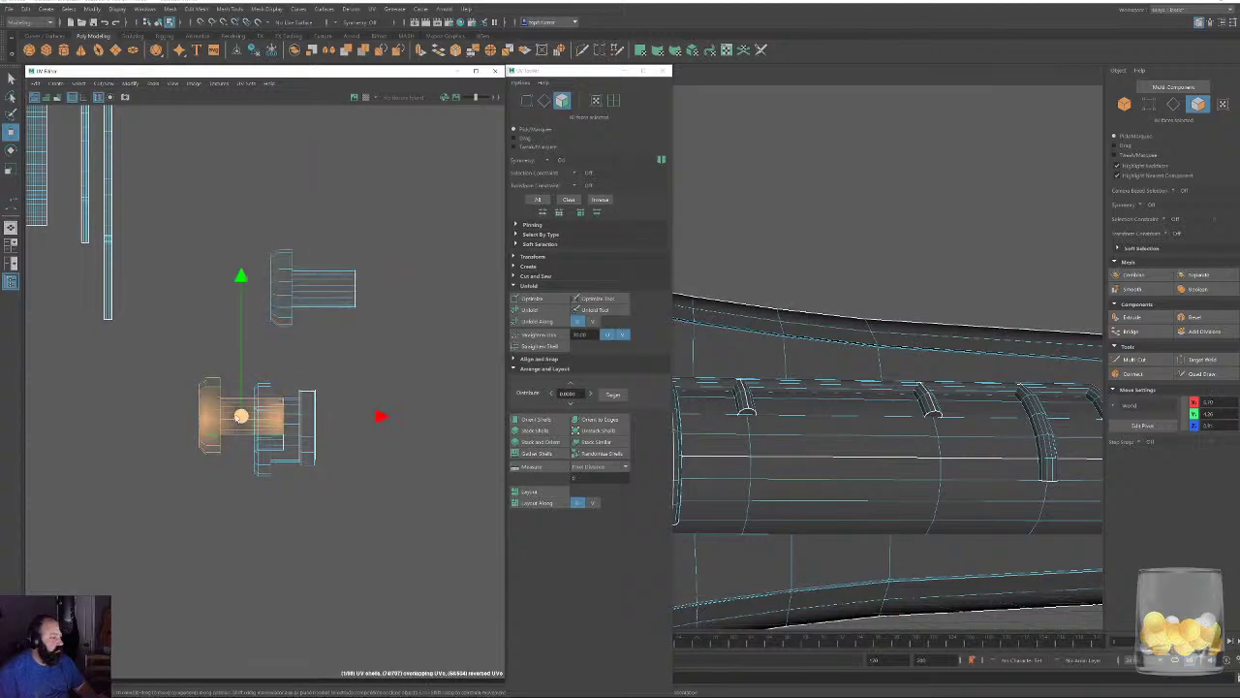
drag(240, 416, 308, 204)
double_click(201, 427)
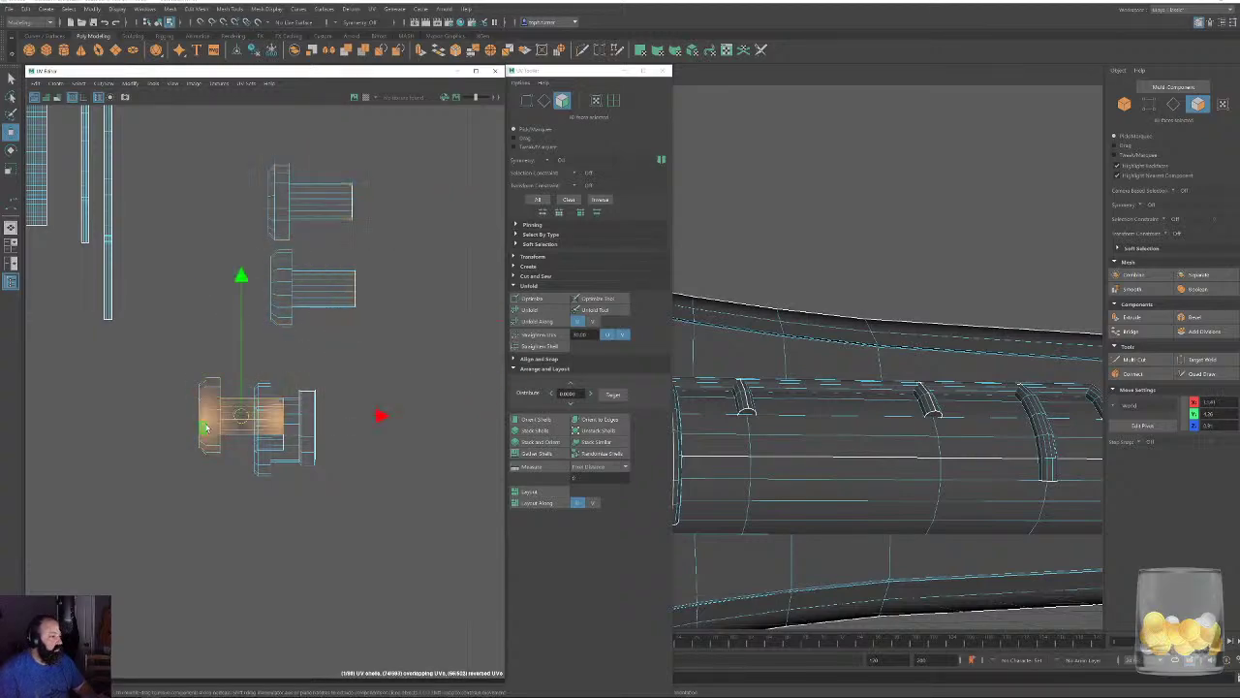
drag(235, 405, 305, 132)
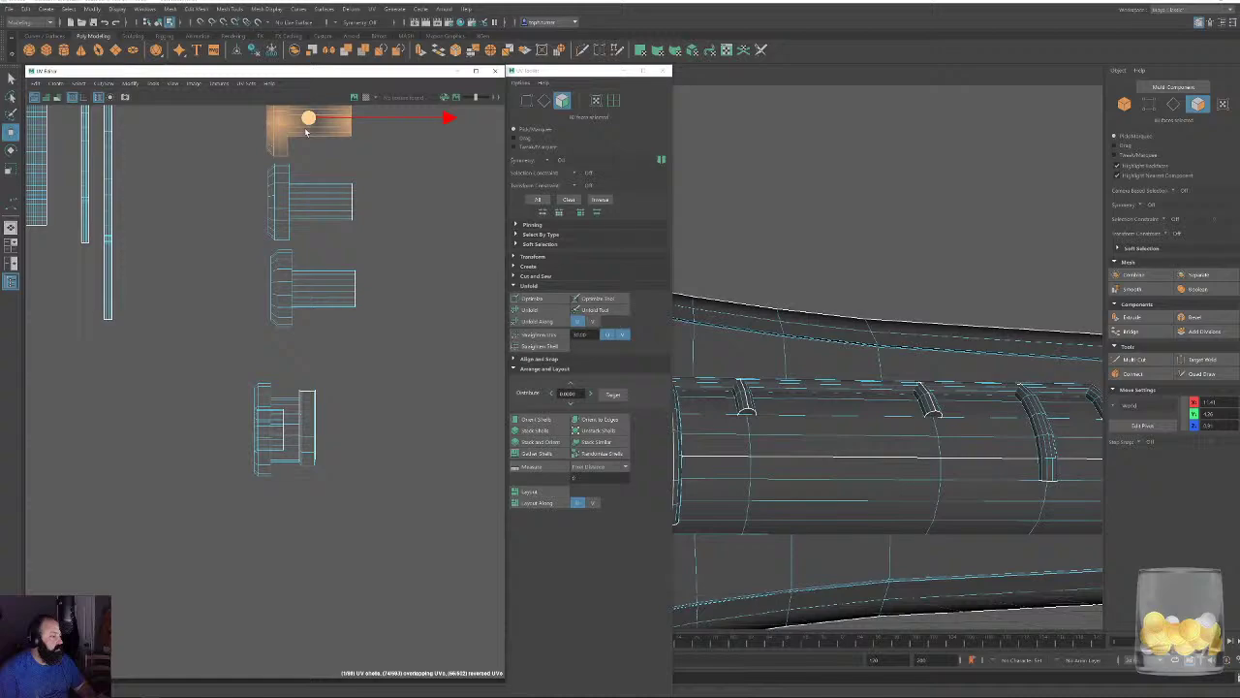
Pull the three overlapping short-stemmed peg shells apart, placing one below the pile and two side by side away from it.
double_click(289, 434)
drag(289, 434, 276, 576)
double_click(284, 422)
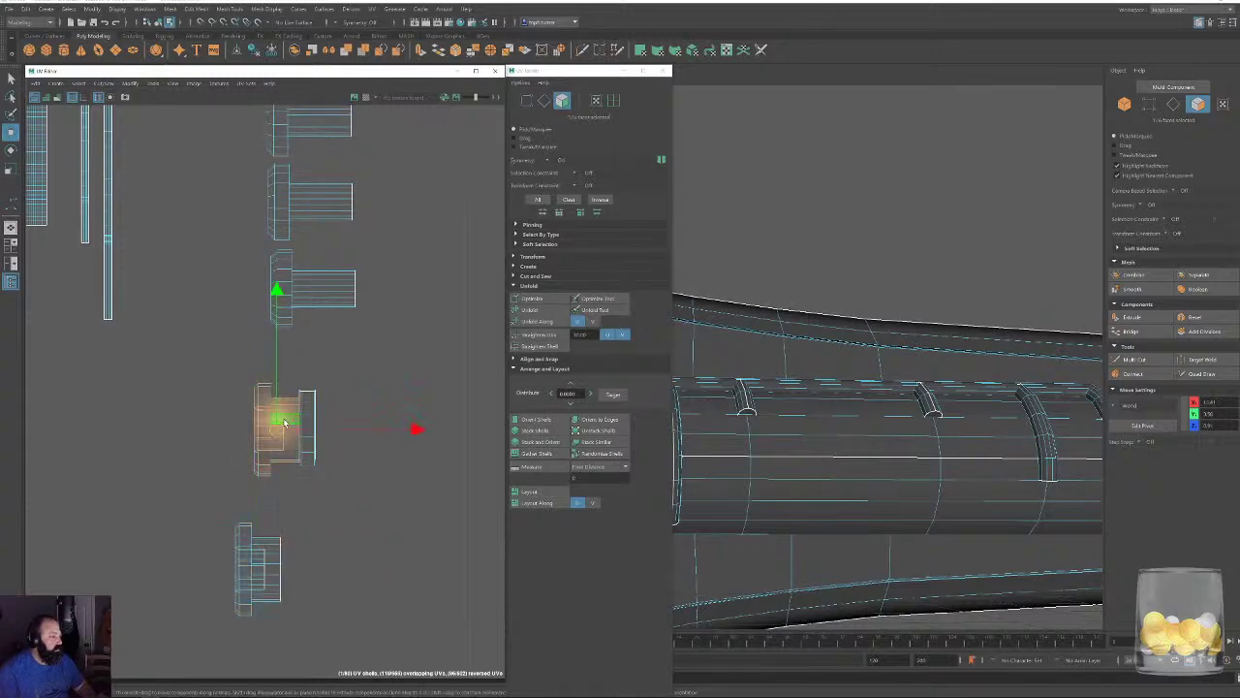
drag(275, 430, 184, 436)
double_click(281, 424)
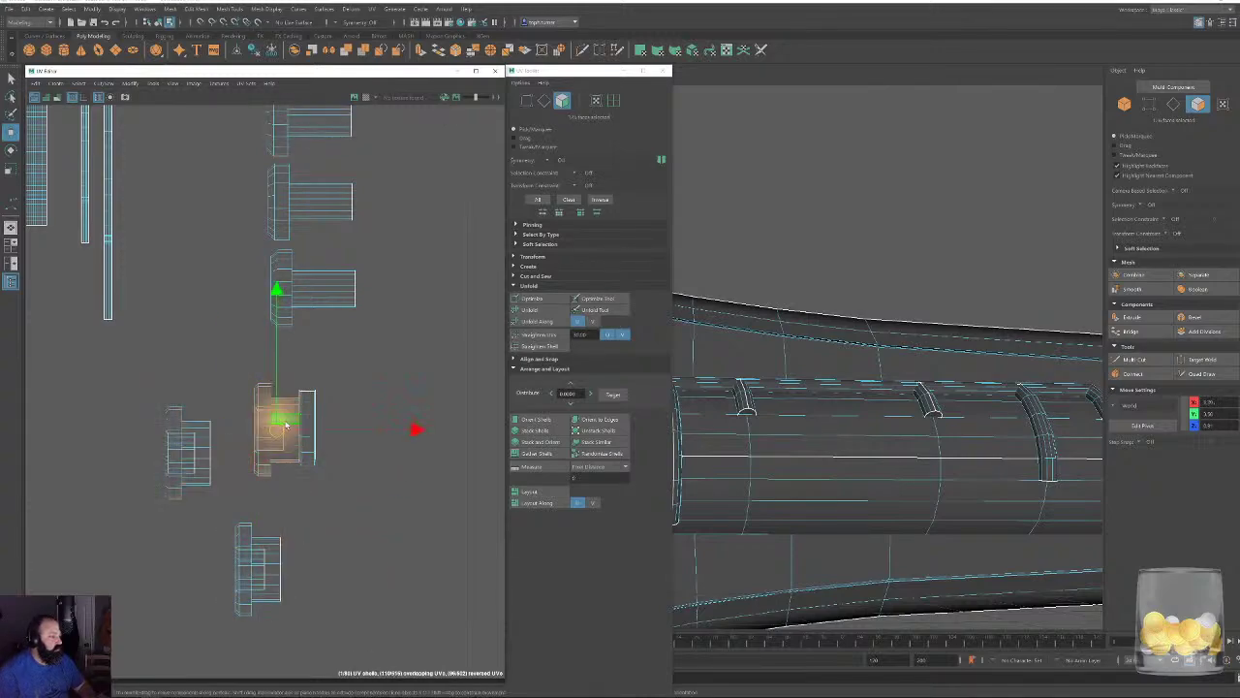
drag(281, 426, 95, 444)
Unfold the remaining curved band shell around the barrel, rotate it upright and straighten its UVs.
double_click(306, 426)
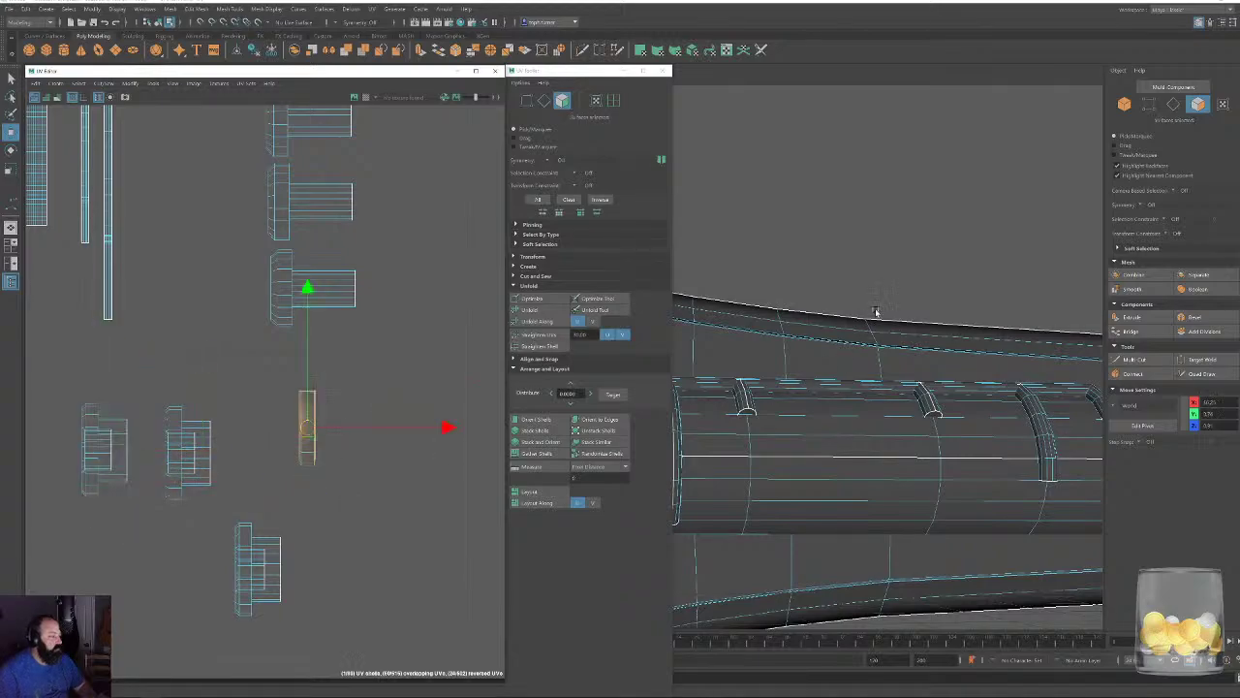
key(f)
alt+drag(864, 312, 841, 232)
click(542, 310)
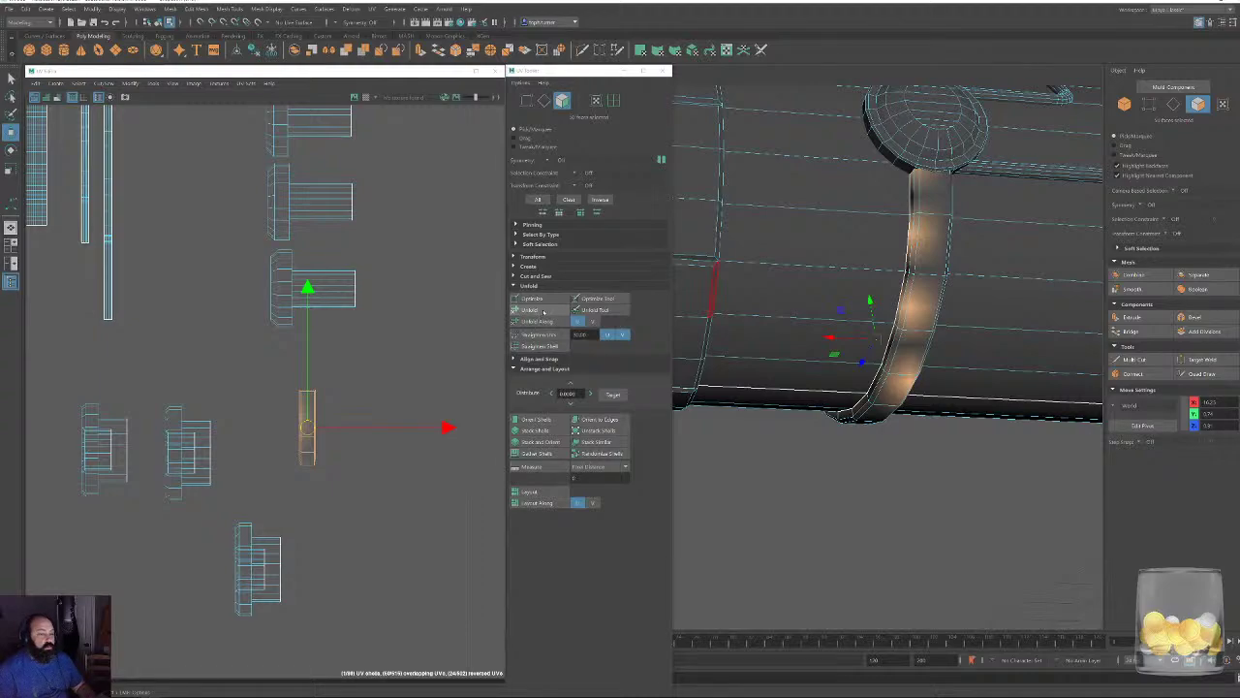
key(e)
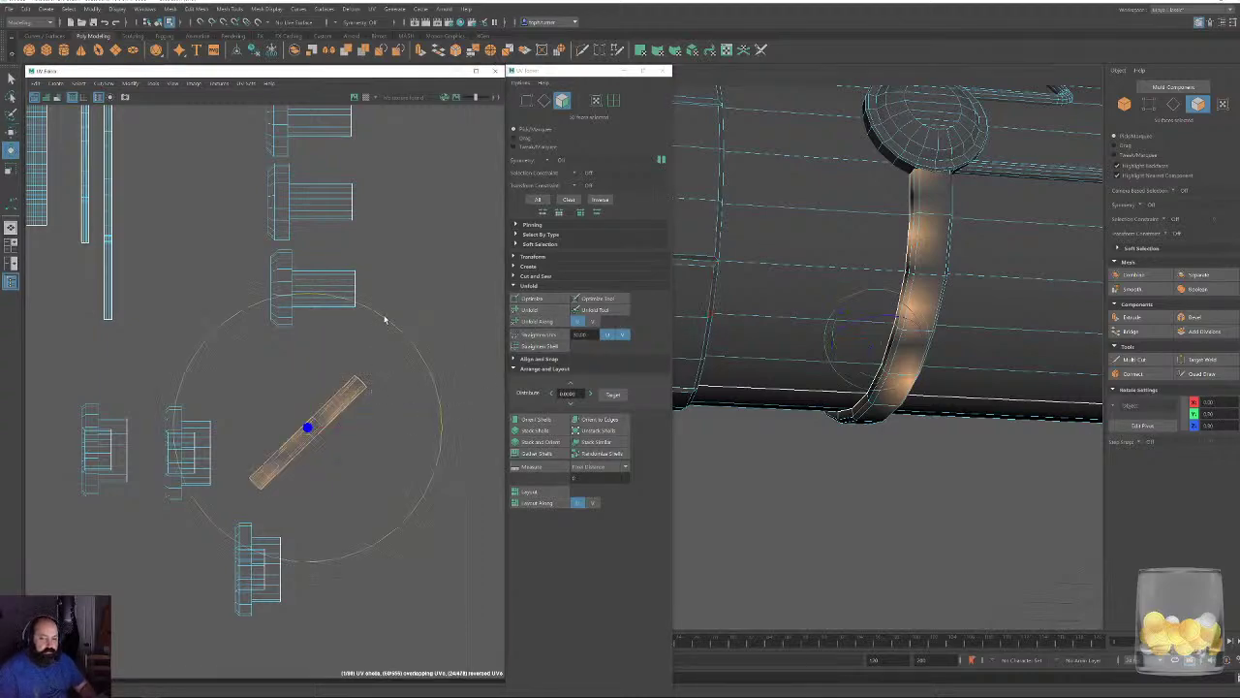
drag(385, 320, 284, 296)
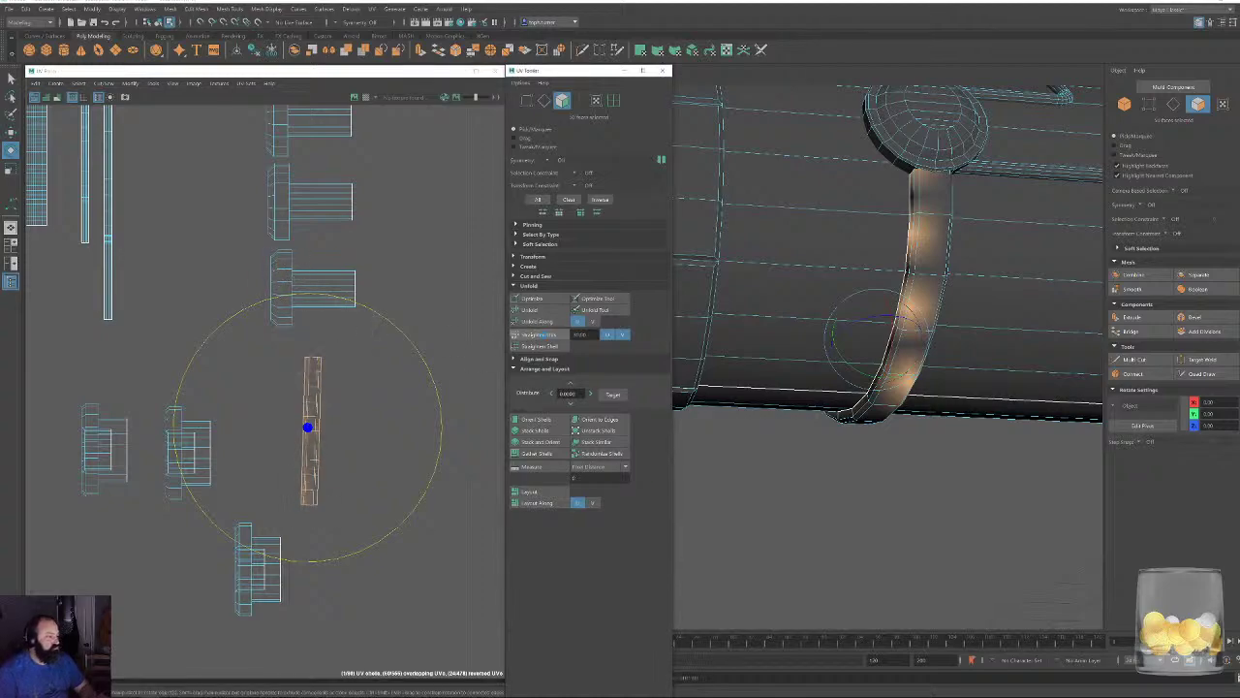
click(545, 336)
Place the straightened band beside the other narrow upright strips and move all of these strips together next to the large rectangular shells.
key(w)
alt+right_drag(395, 433, 89, 211)
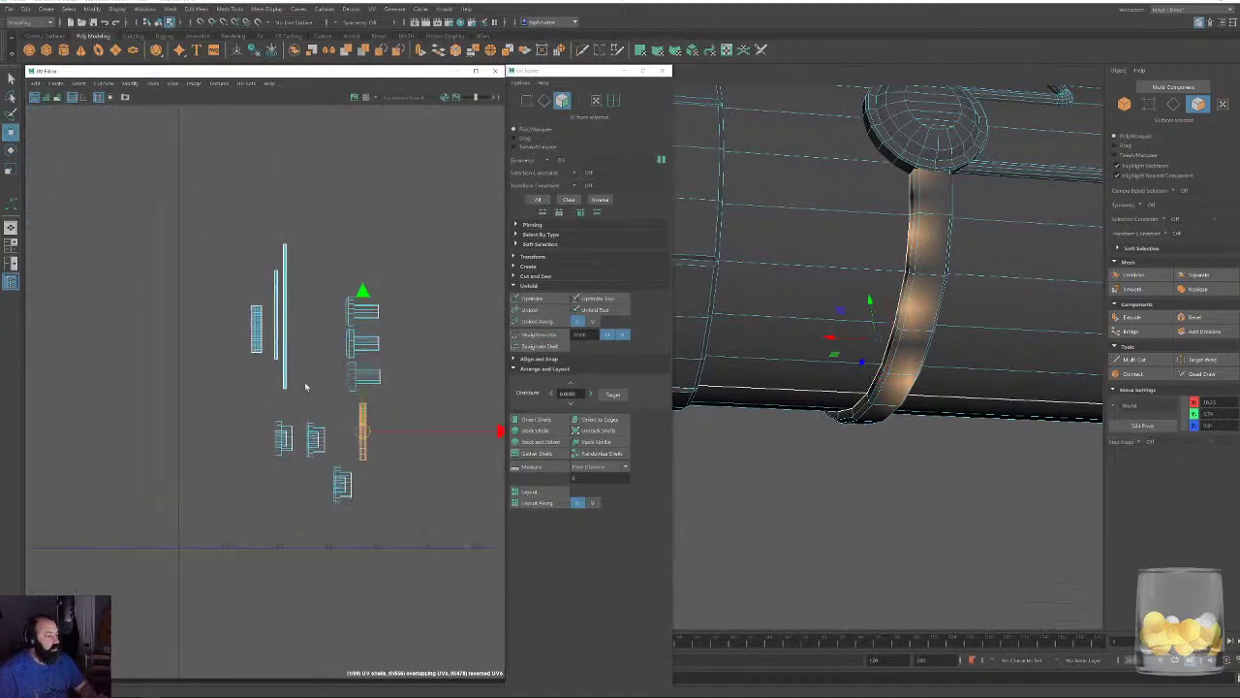
drag(361, 434, 241, 329)
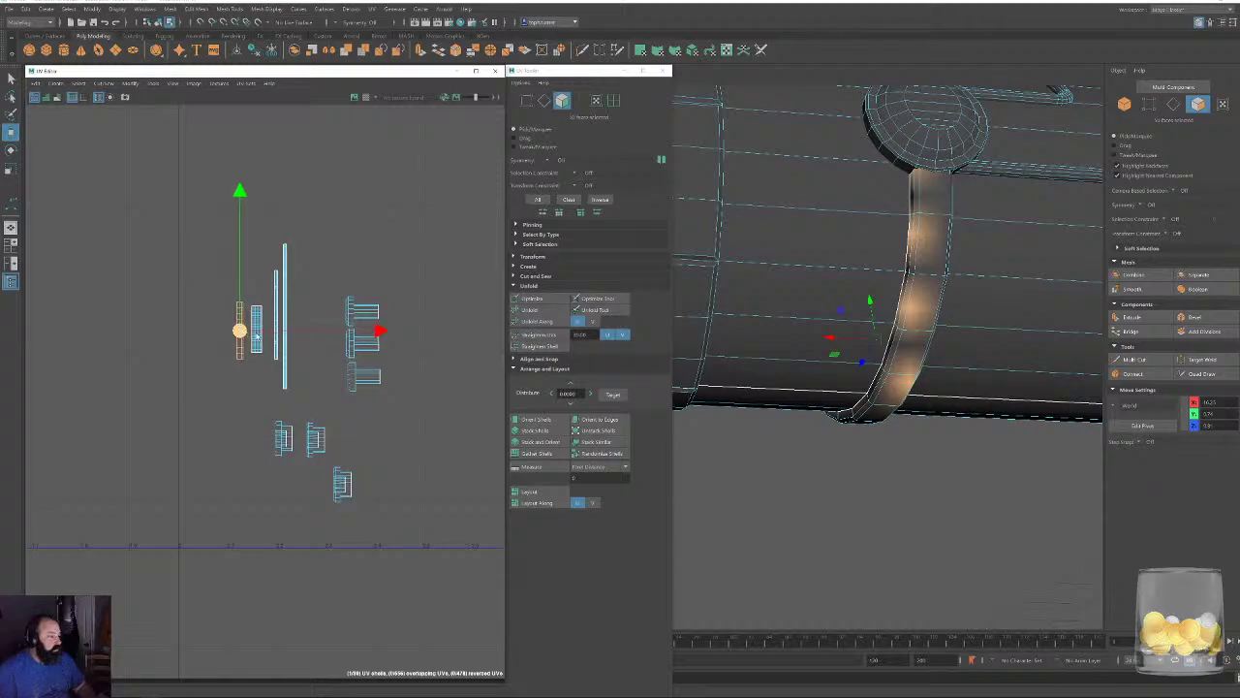
mouse_move(294, 333)
alt+right_down()
mouse_move(146, 233)
mouse_move(282, 339)
alt+right_up()
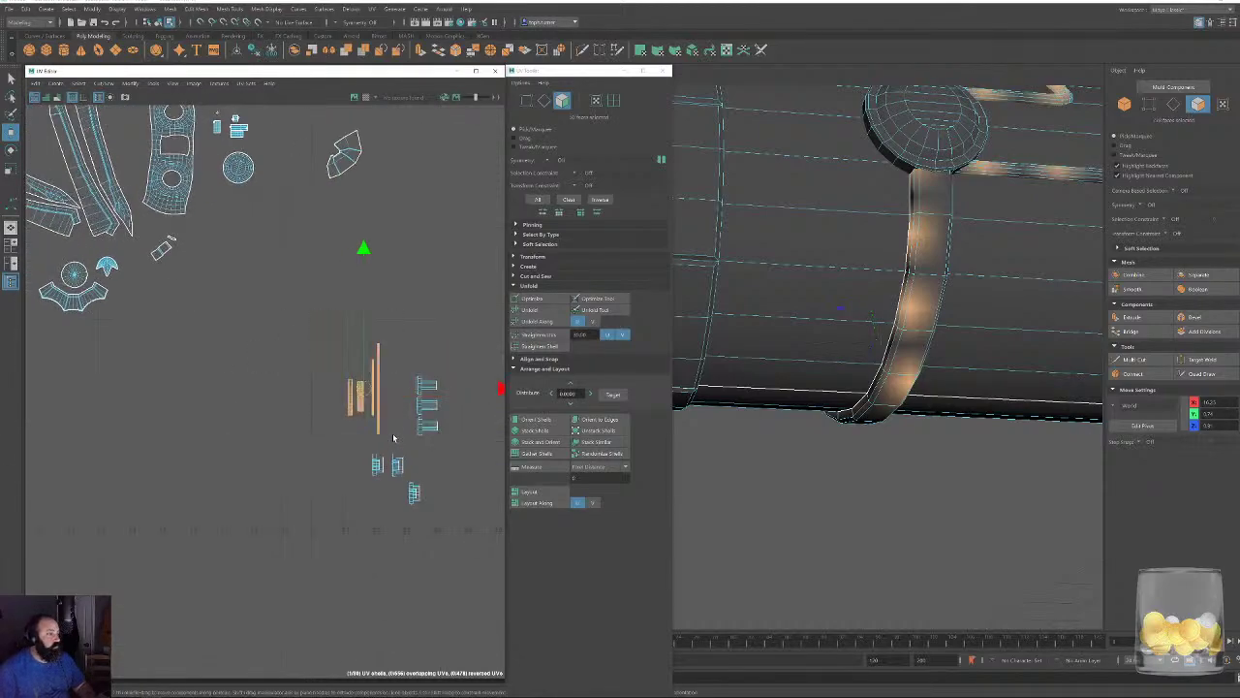
scroll(393, 436, down, 3)
drag(373, 415, 167, 221)
Cut the UVs along the edge loop beneath the upper disc of each of the three pegs, where it meets the stem.
scroll(261, 191, up, 2)
scroll(262, 192, up, 3)
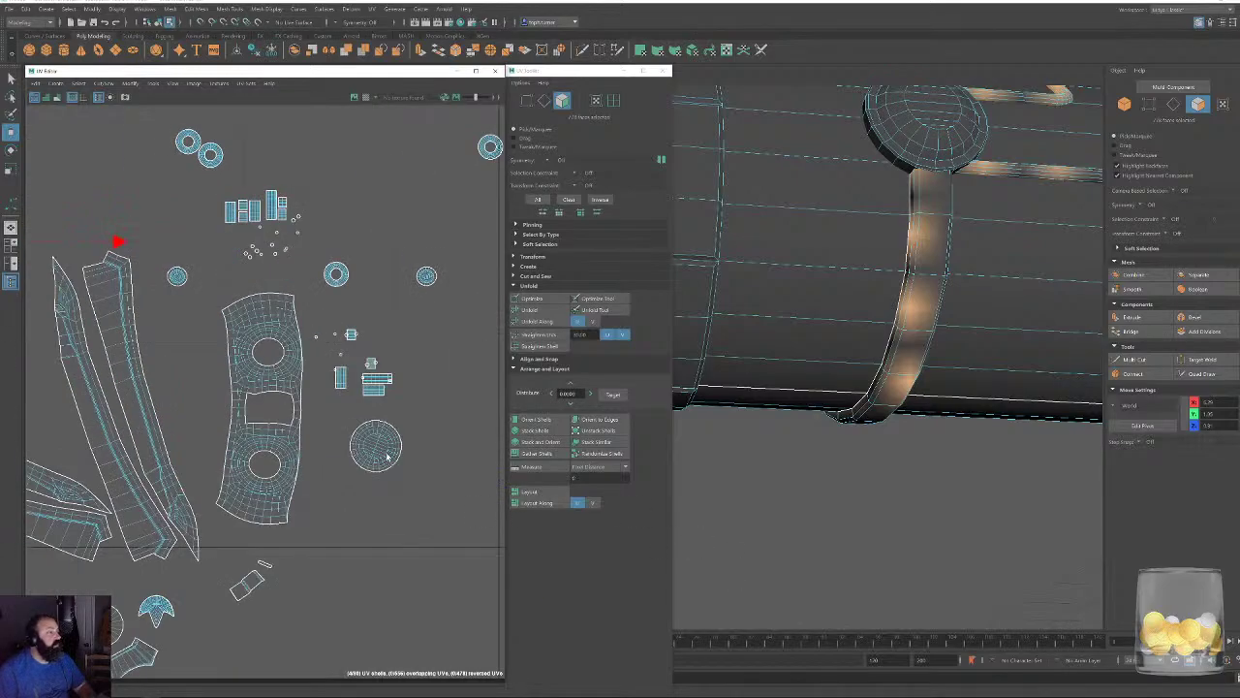
scroll(387, 455, down, 5)
scroll(456, 581, up, 3)
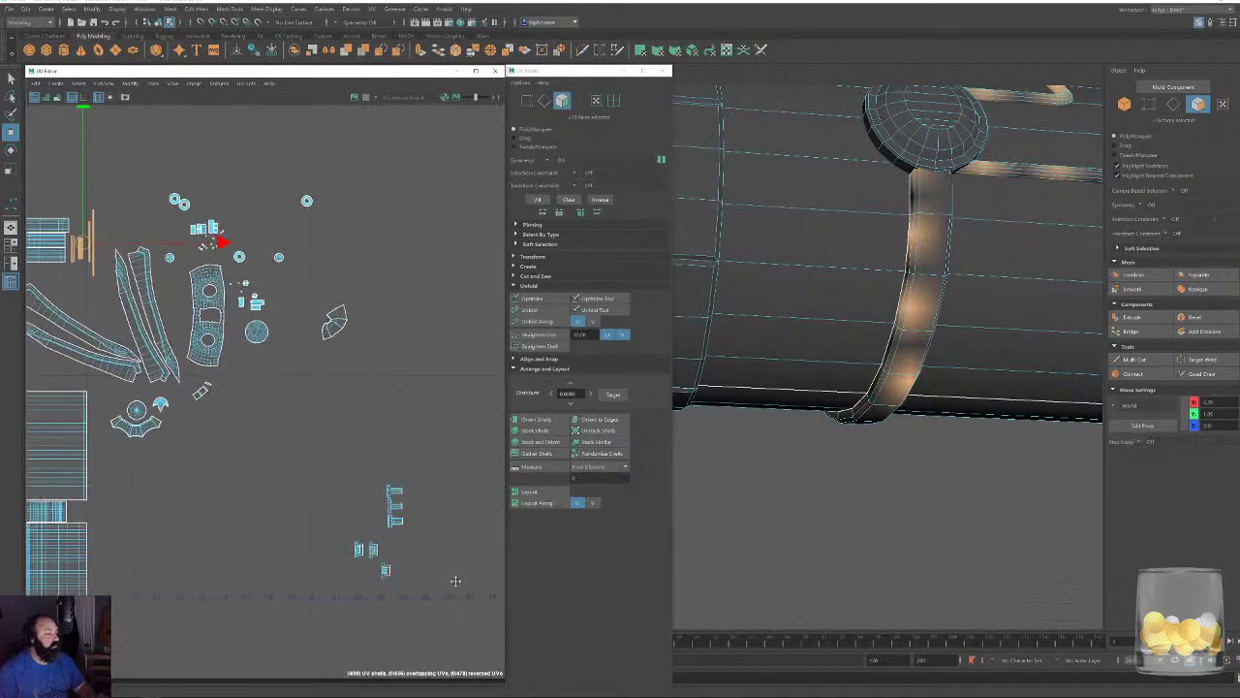
alt+middle_drag(455, 580, 413, 507)
alt+right_drag(391, 457, 427, 658)
alt+middle_drag(280, 487, 286, 406)
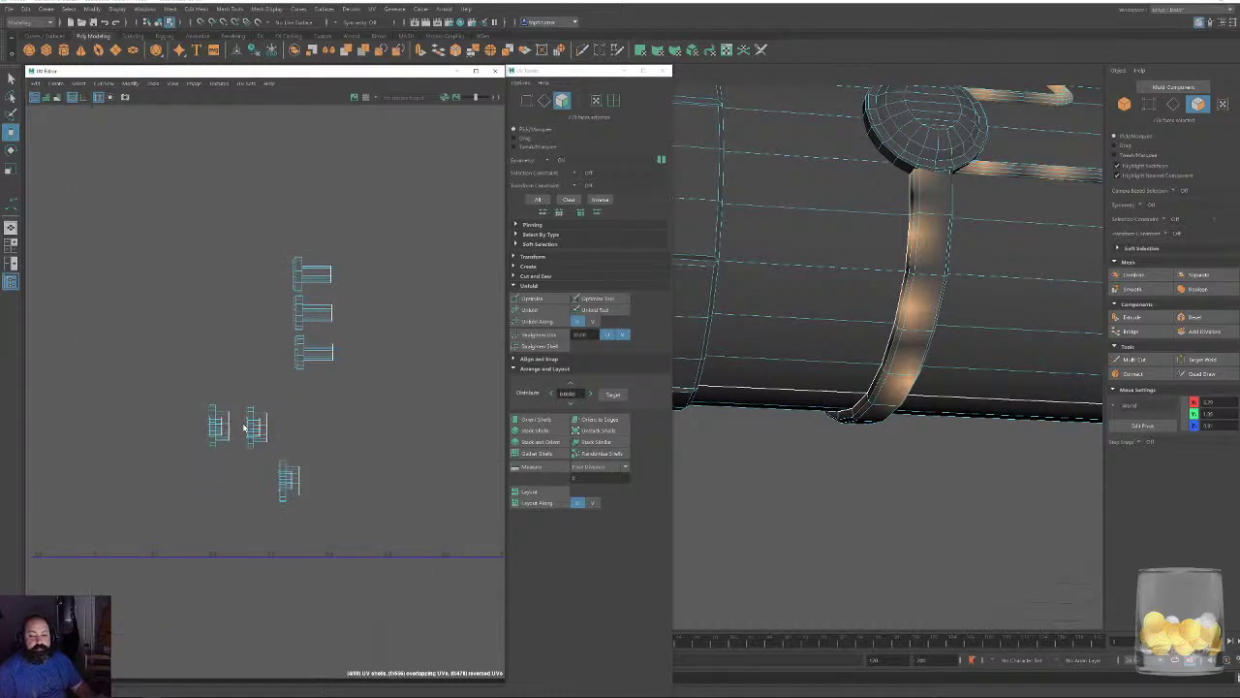
scroll(244, 427, up, 2)
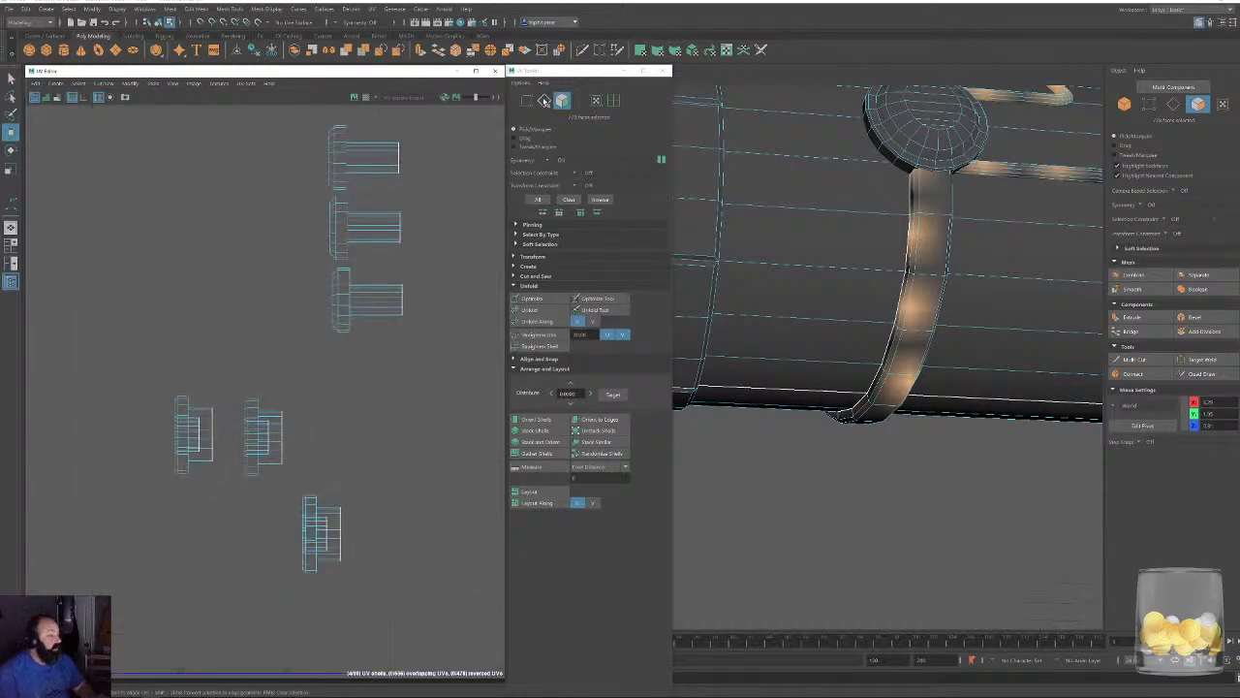
click(545, 100)
alt+middle_drag(403, 250, 338, 357)
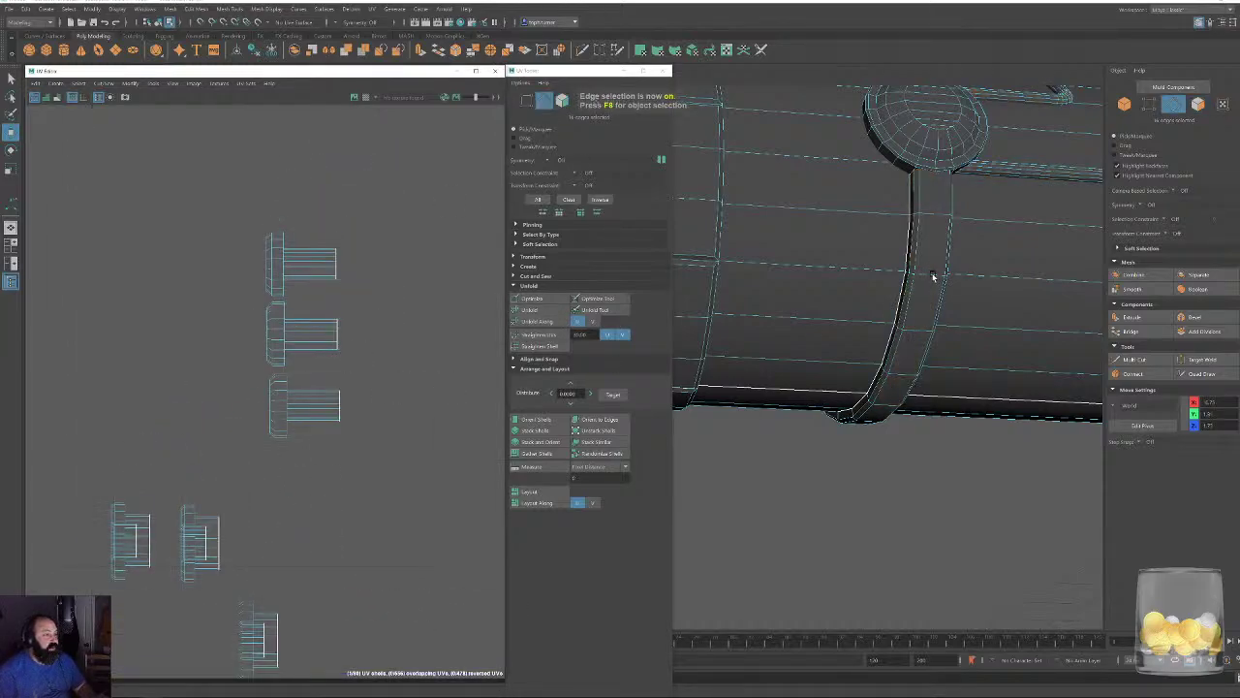
alt+drag(933, 277, 808, 362)
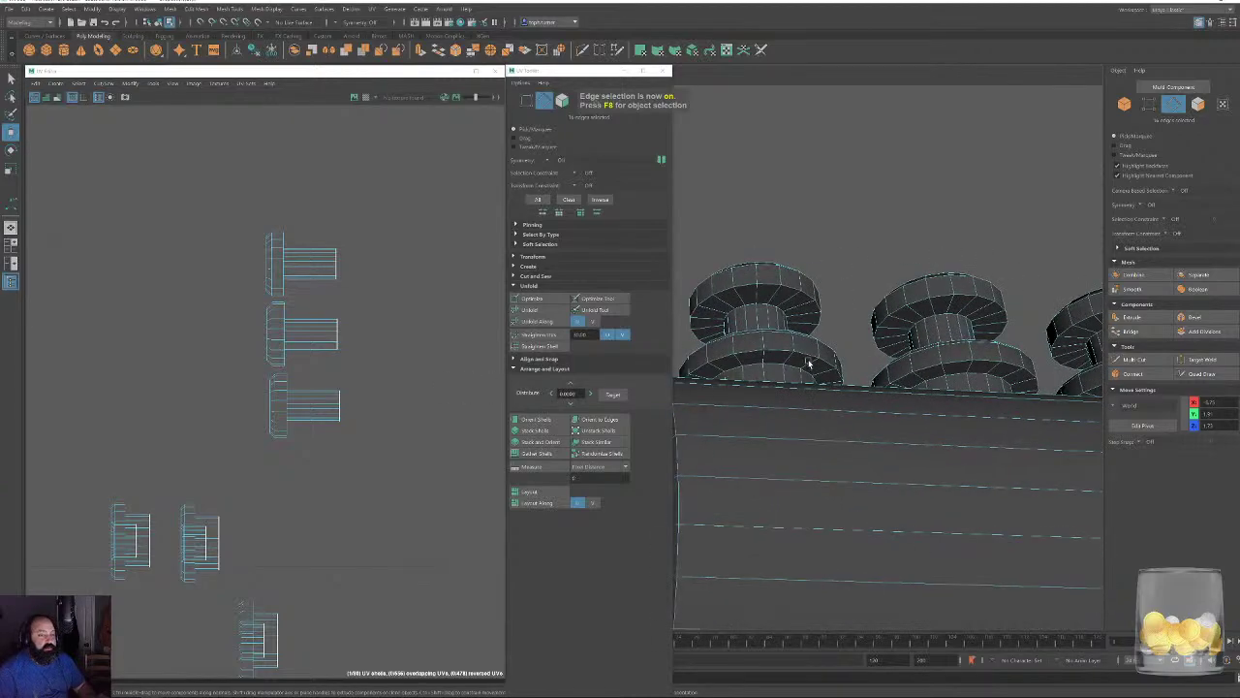
click(754, 298)
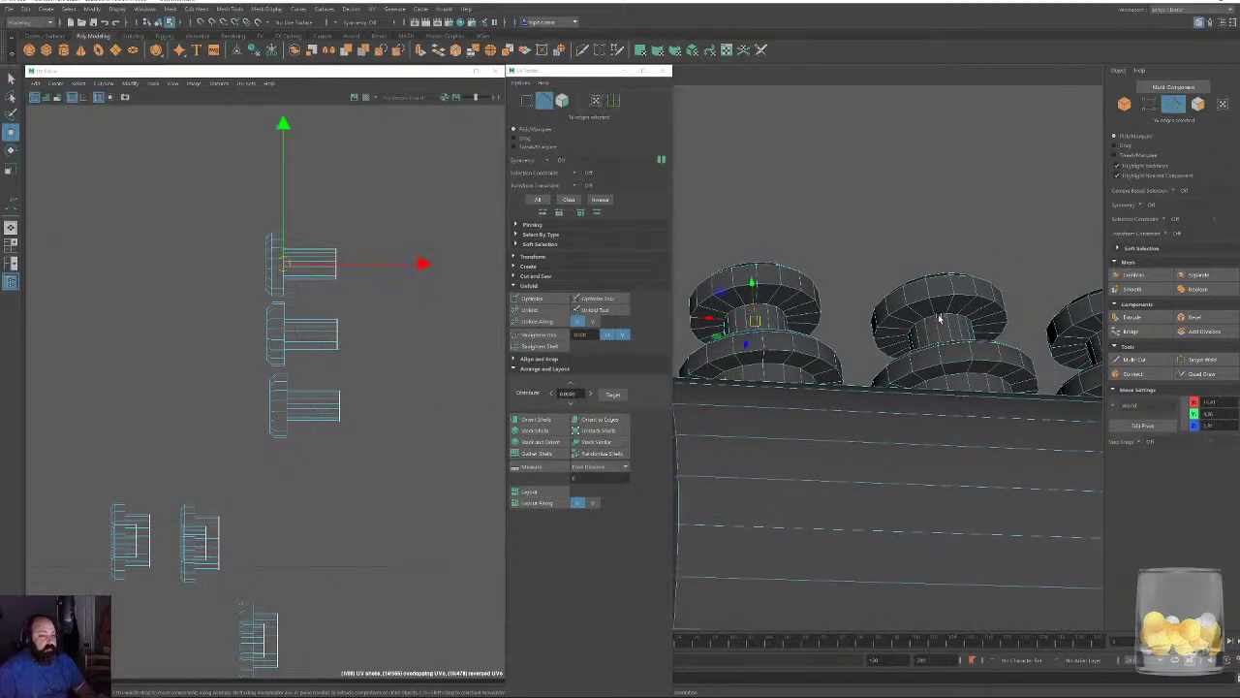
alt+drag(942, 317, 978, 338)
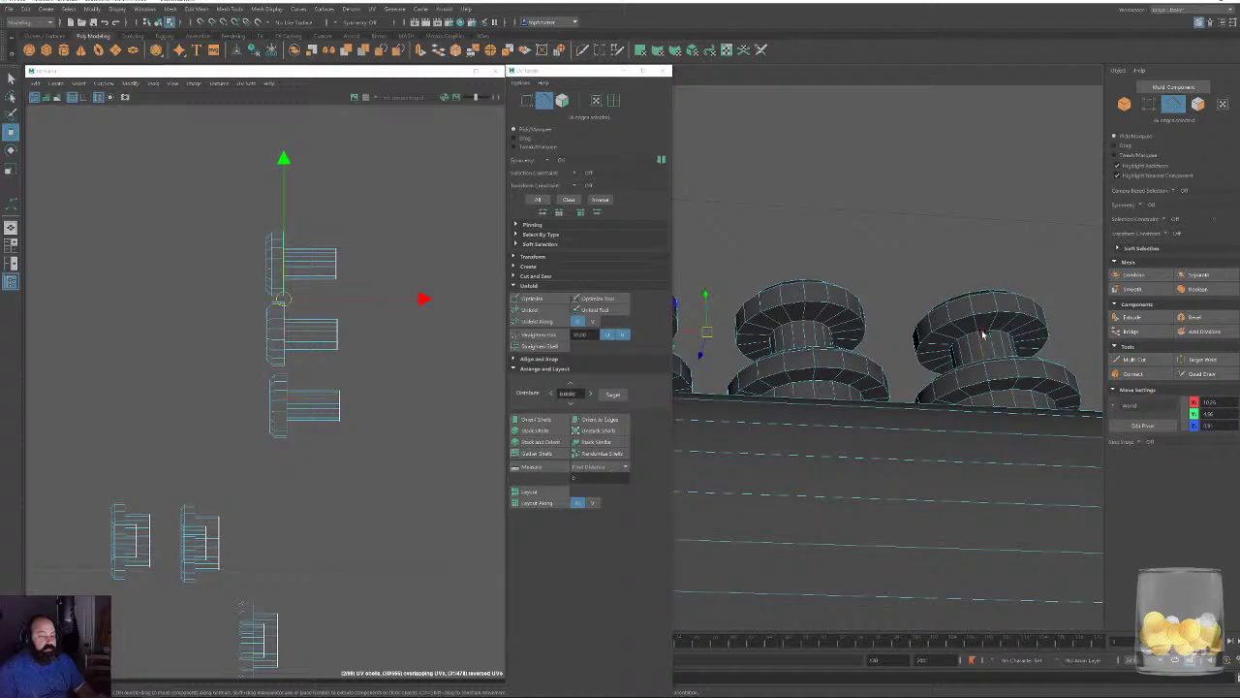
click(981, 334)
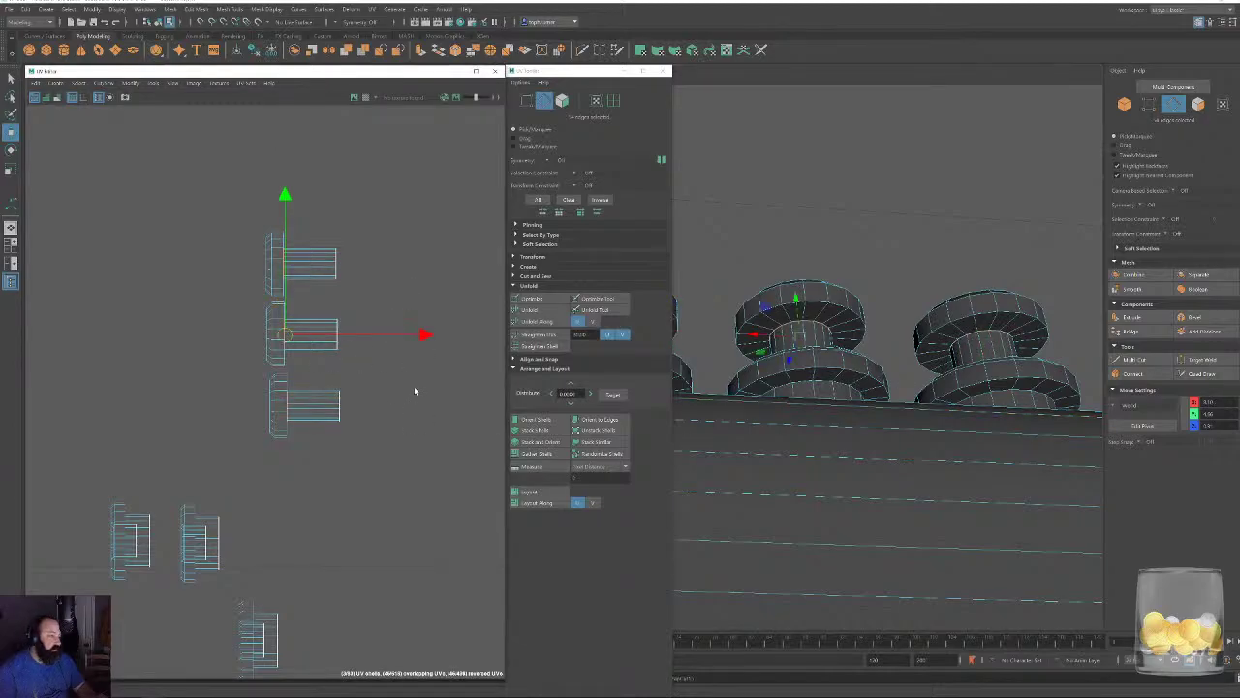
Select one vertical edge along the stem of each of the three pegs and cut the UVs there.
alt+drag(867, 343, 867, 317)
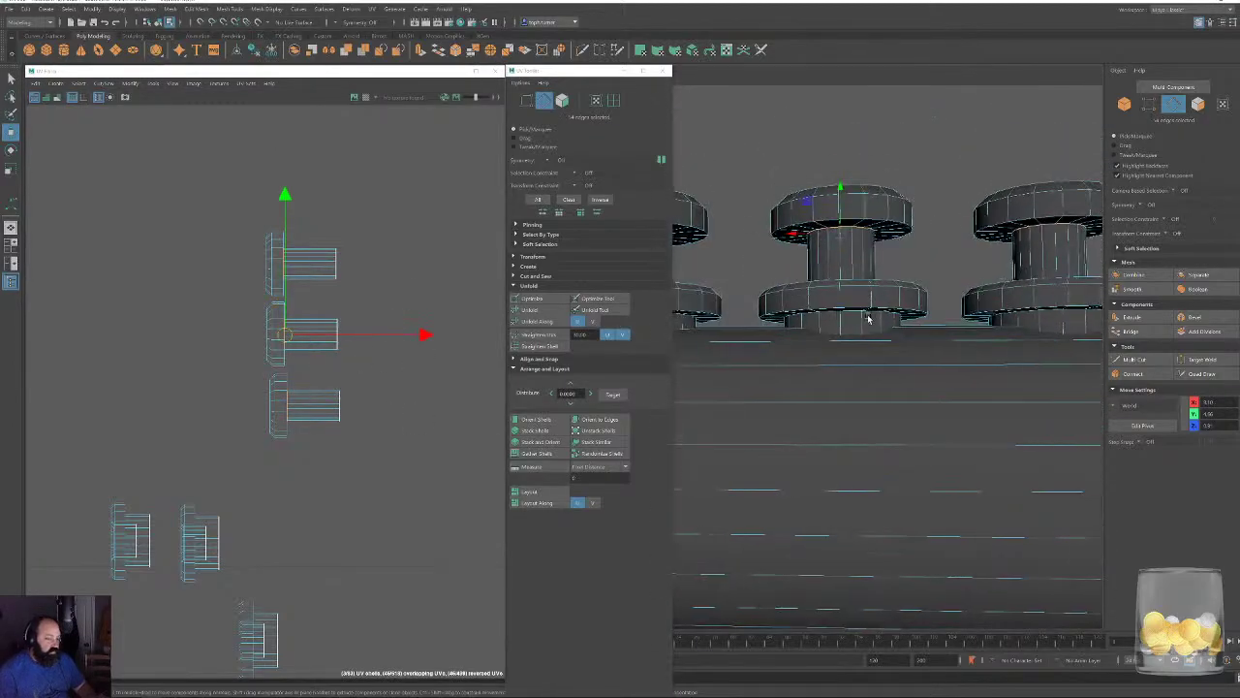
alt+drag(959, 261, 884, 271)
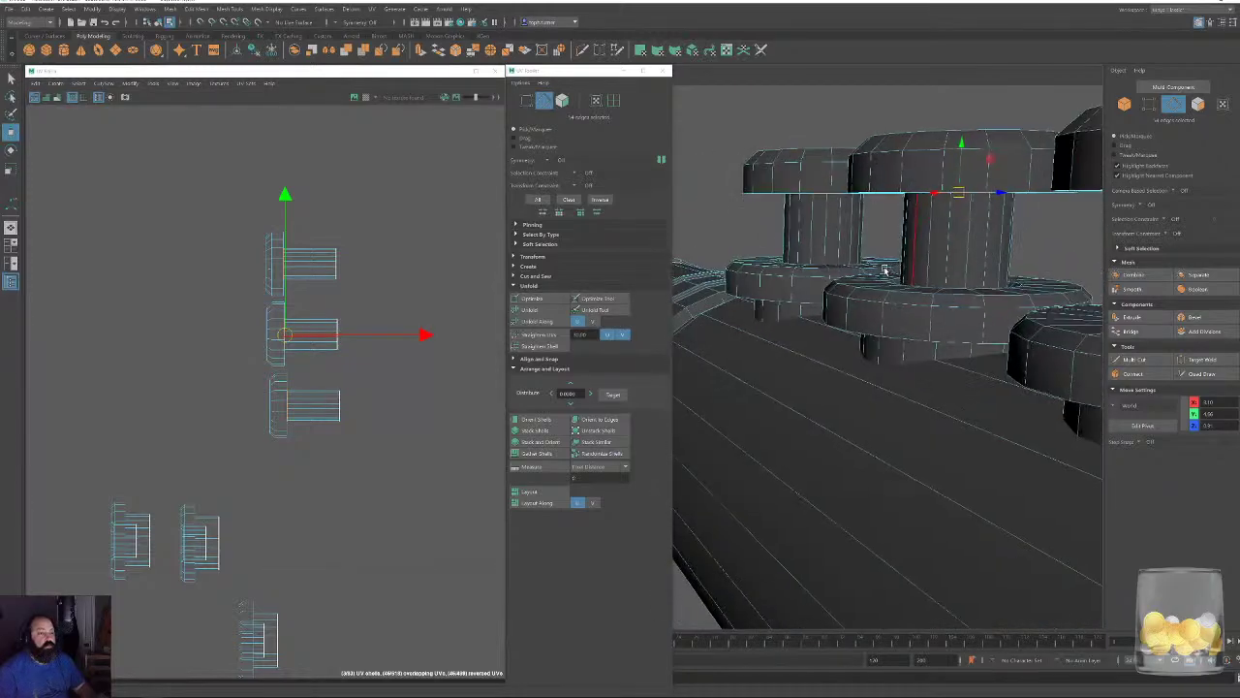
click(984, 247)
click(832, 231)
alt+drag(832, 231, 947, 335)
click(1025, 306)
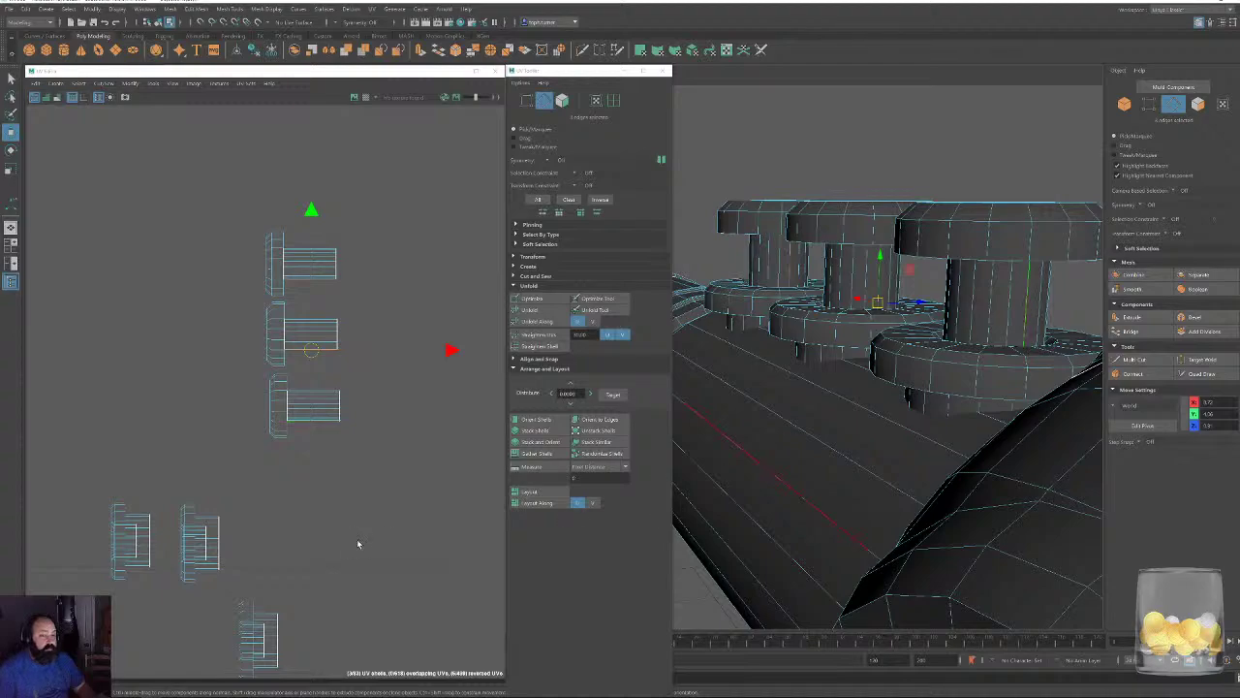
Select the shells of the three upper discs and stems and unfold them.
key(F11)
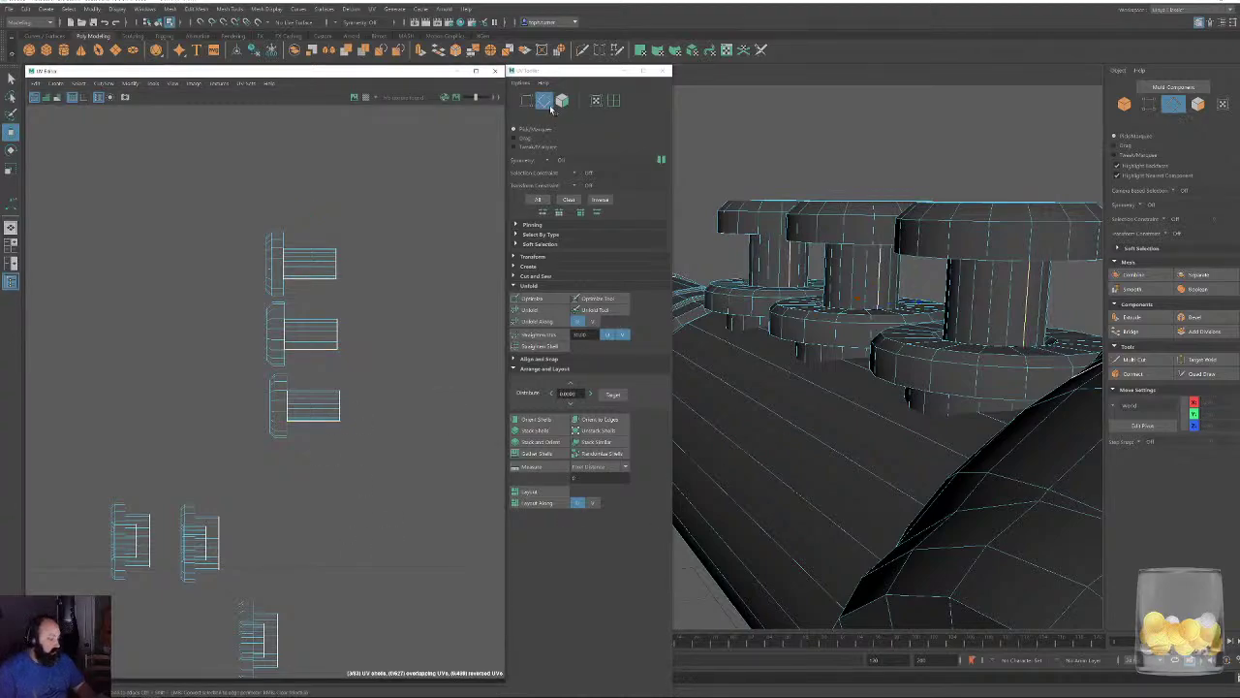
drag(188, 191, 395, 491)
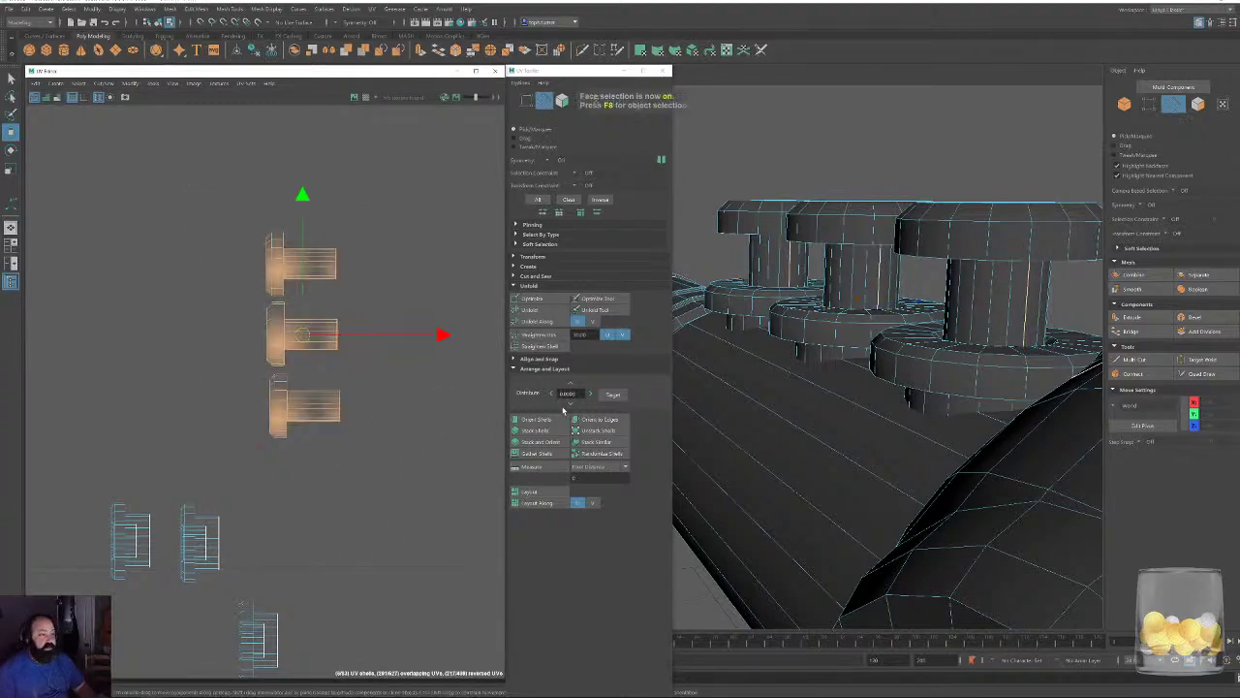
click(547, 311)
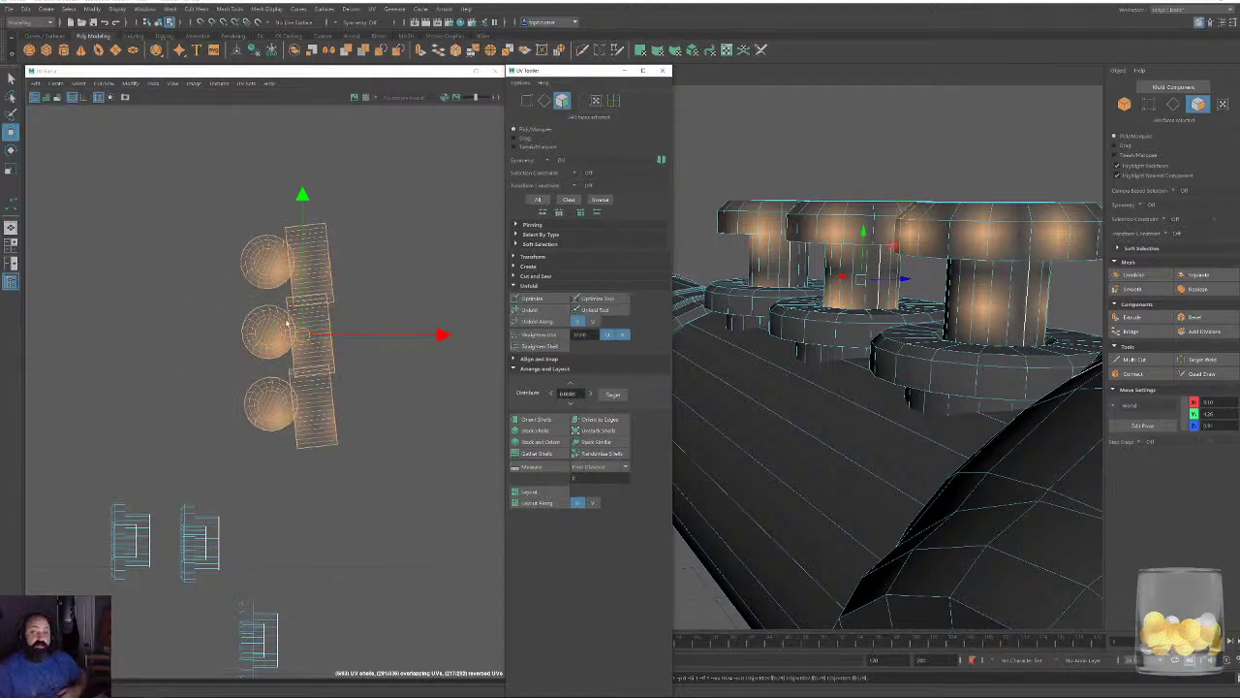
Select the three unfolded stem shells and straighten their UVs.
click(490, 280)
double_click(320, 252)
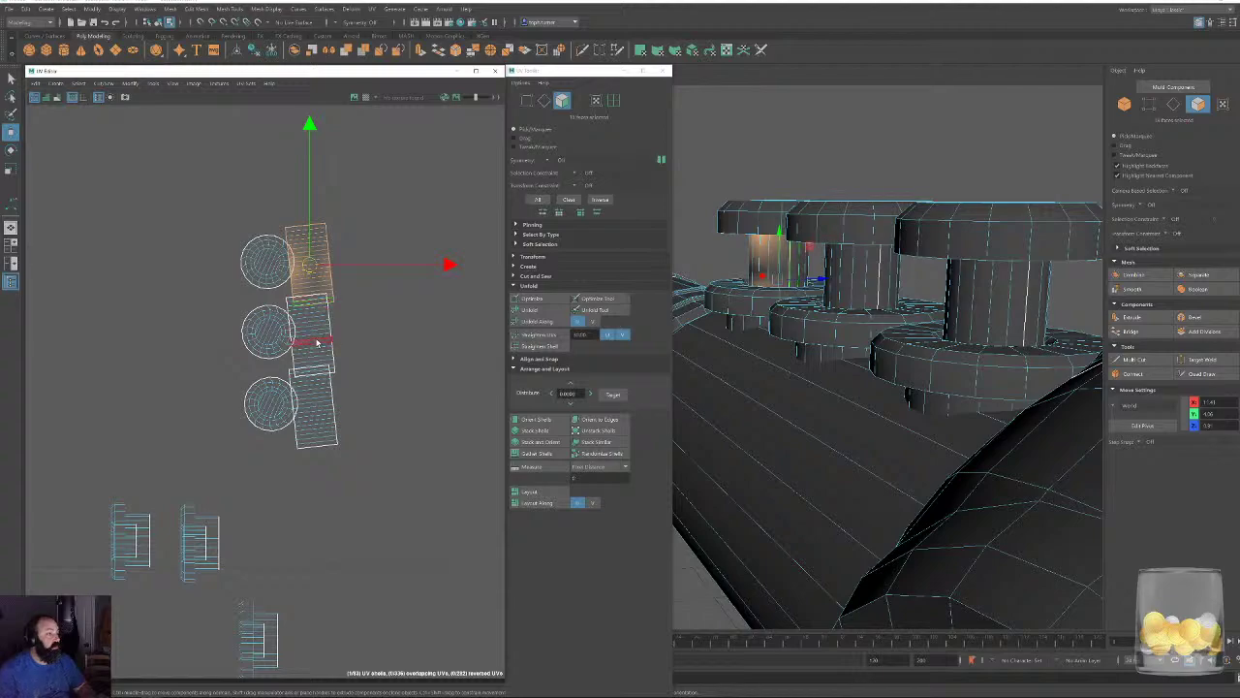
drag(317, 342, 334, 446)
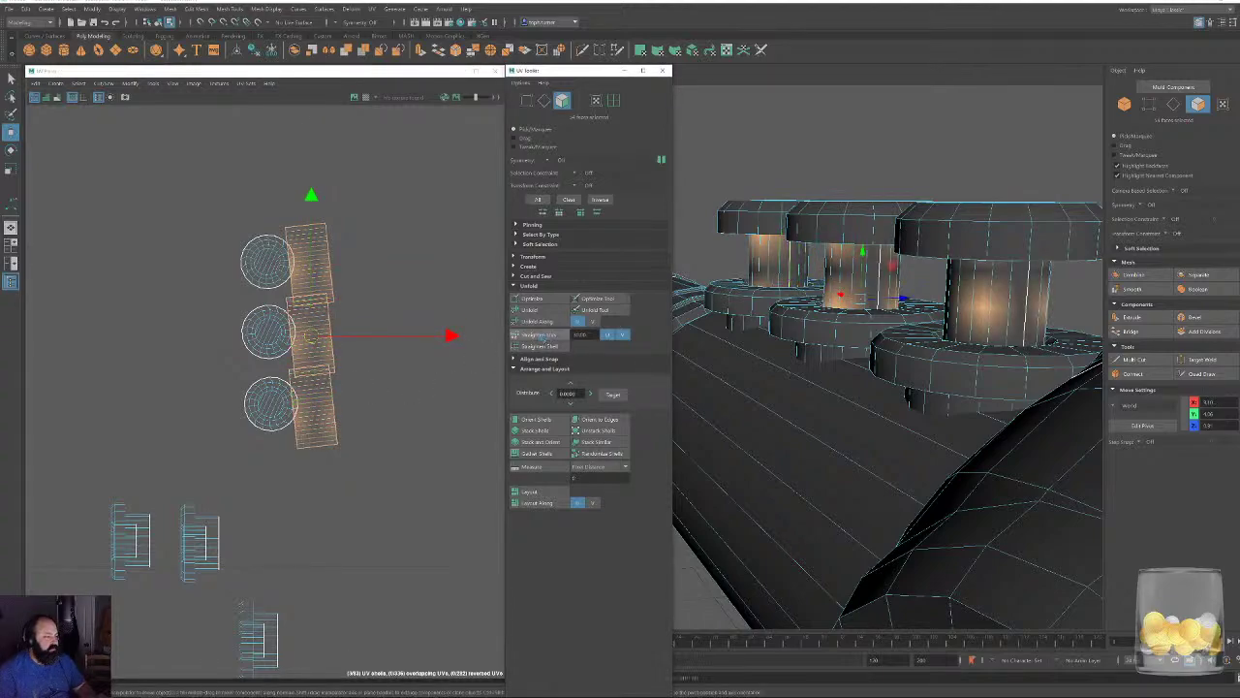
click(540, 335)
click(388, 309)
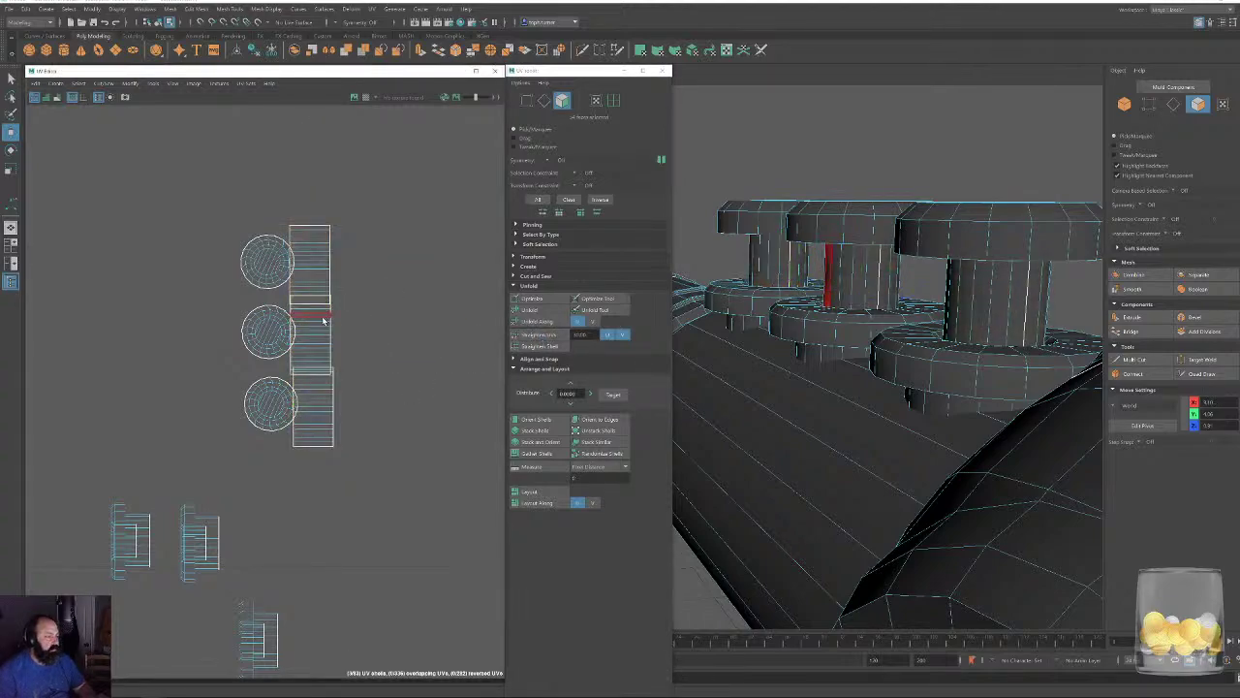
Line up the three straightened stem shells side by side and move them as a group to the other side of the circular shells.
double_click(322, 324)
drag(313, 341, 354, 275)
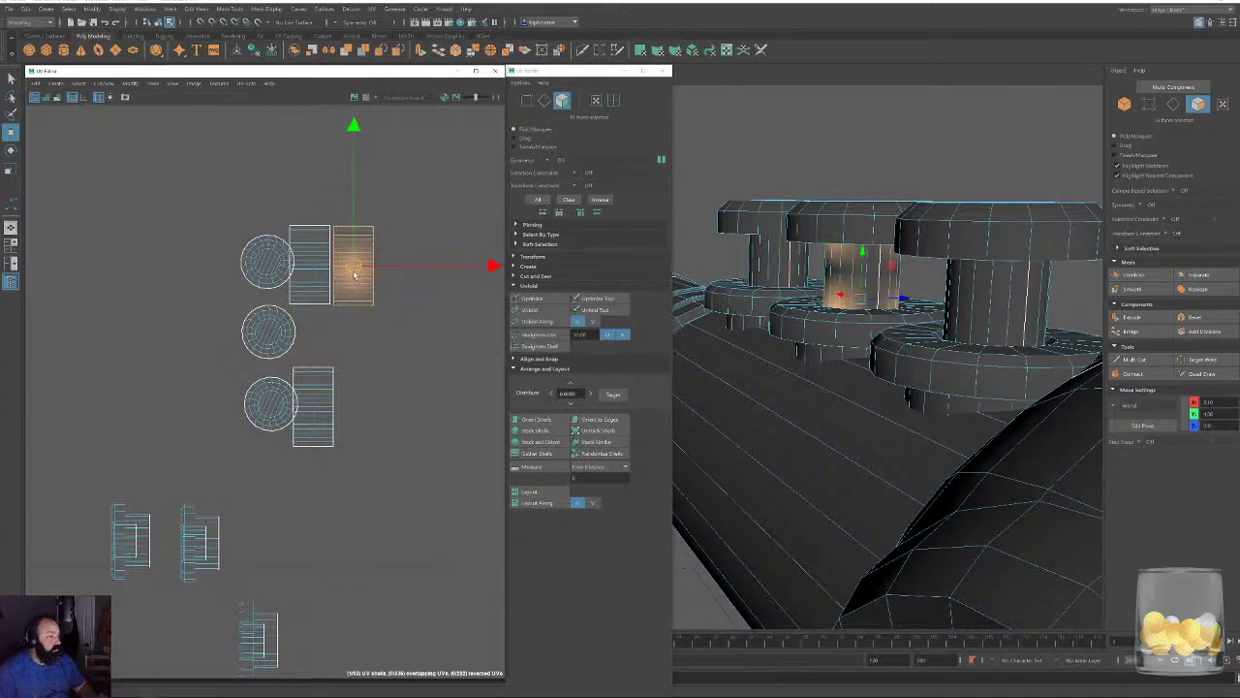
click(311, 412)
drag(312, 407, 396, 266)
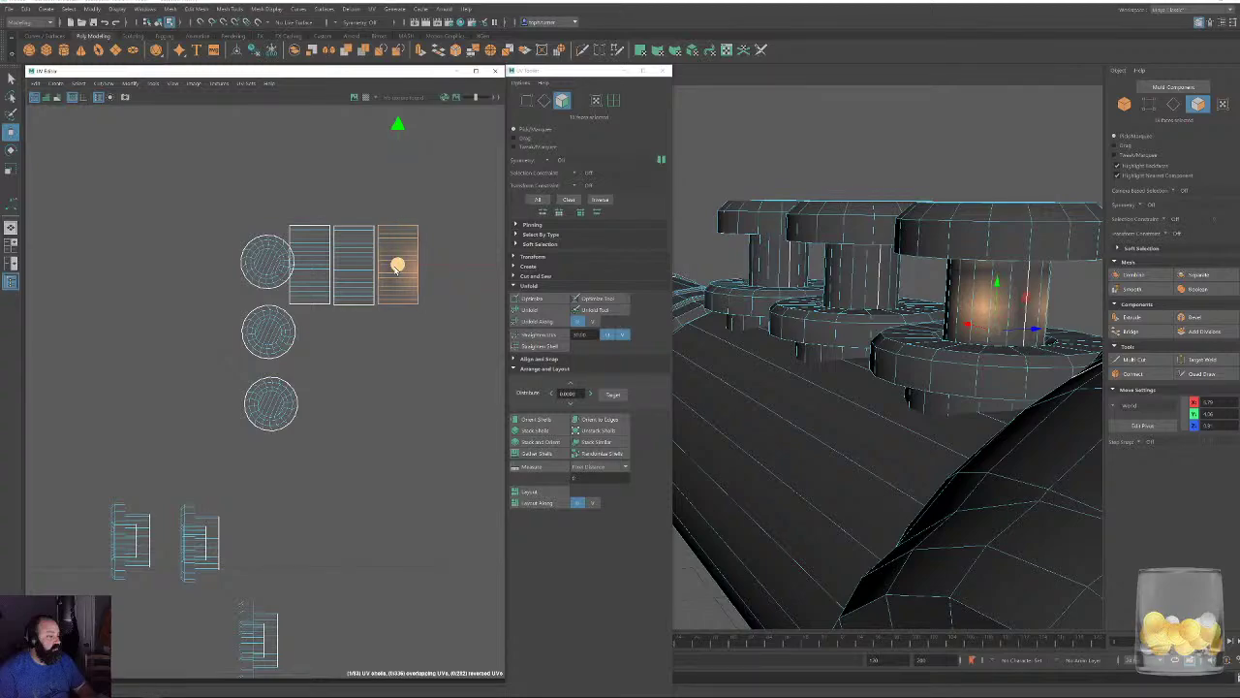
drag(312, 202, 407, 310)
drag(352, 274, 148, 286)
Select the three stem shells with the three circular disc shells and move them away from the remaining peg shells, towards the other unwrapped shells.
drag(224, 223, 355, 402)
scroll(356, 425, down, 3)
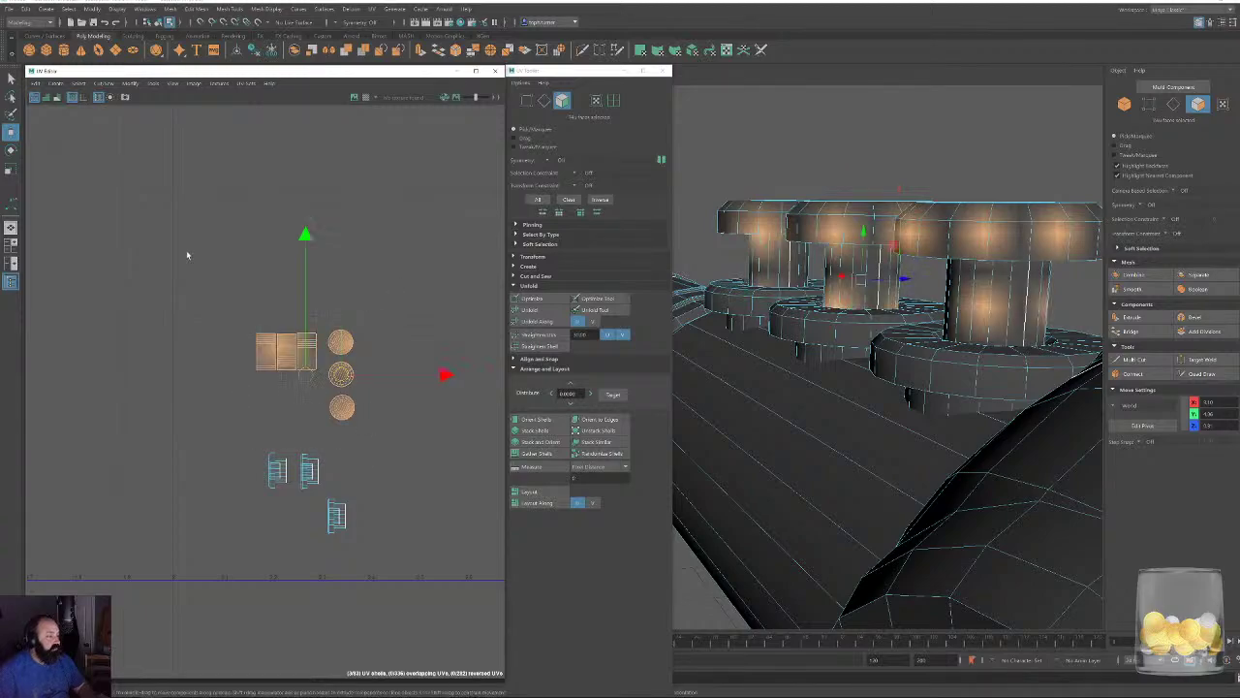
drag(187, 255, 366, 437)
scroll(332, 355, down, 2)
alt+middle_drag(315, 347, 420, 355)
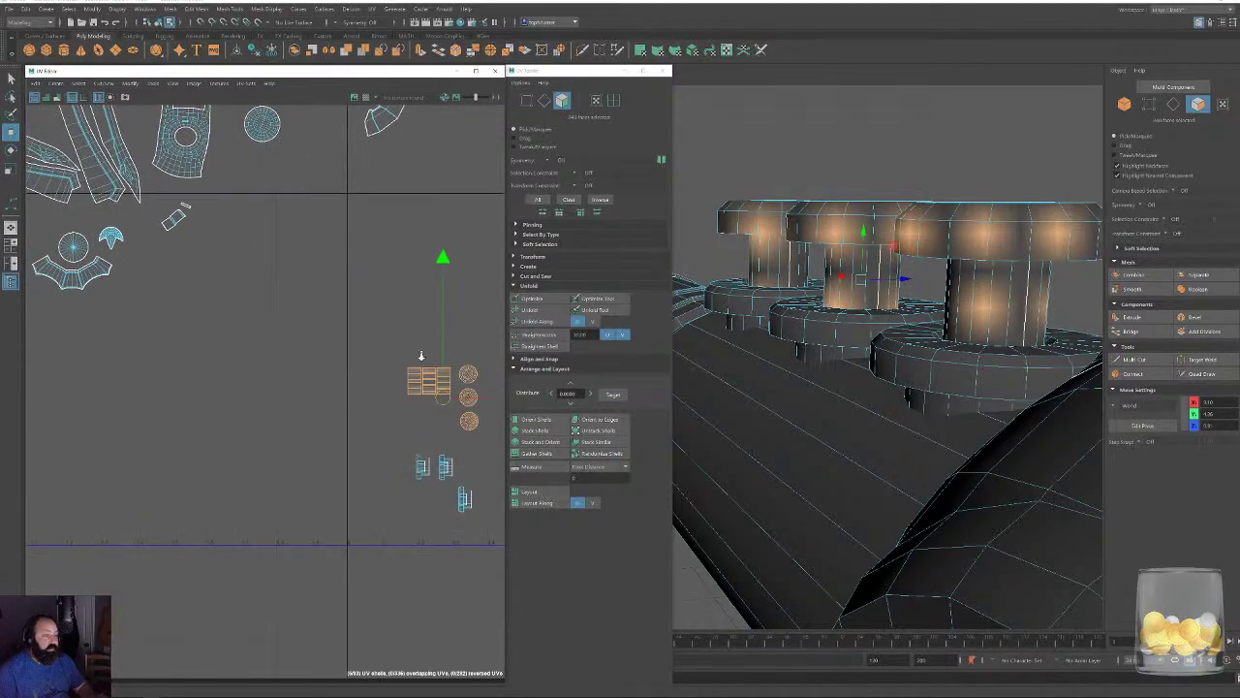
scroll(294, 292, down, 2)
alt+middle_drag(295, 292, 317, 373)
drag(425, 446, 319, 197)
Cut the UVs along the edge loop beneath the lower disc of each of the three pegs, where it meets the base.
alt+right_drag(423, 361, 431, 444)
alt+middle_drag(431, 445, 321, 274)
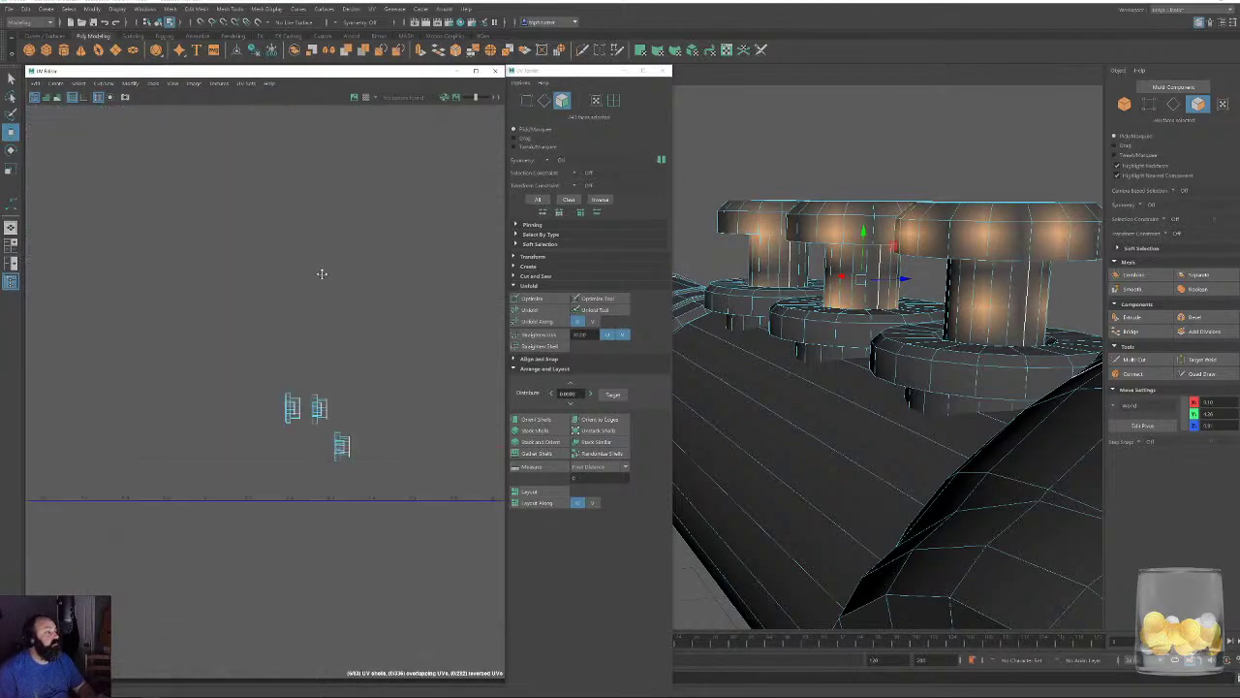
alt+right_drag(282, 288, 374, 578)
alt+middle_drag(374, 577, 280, 326)
alt+right_drag(258, 367, 355, 415)
scroll(354, 415, up, 1)
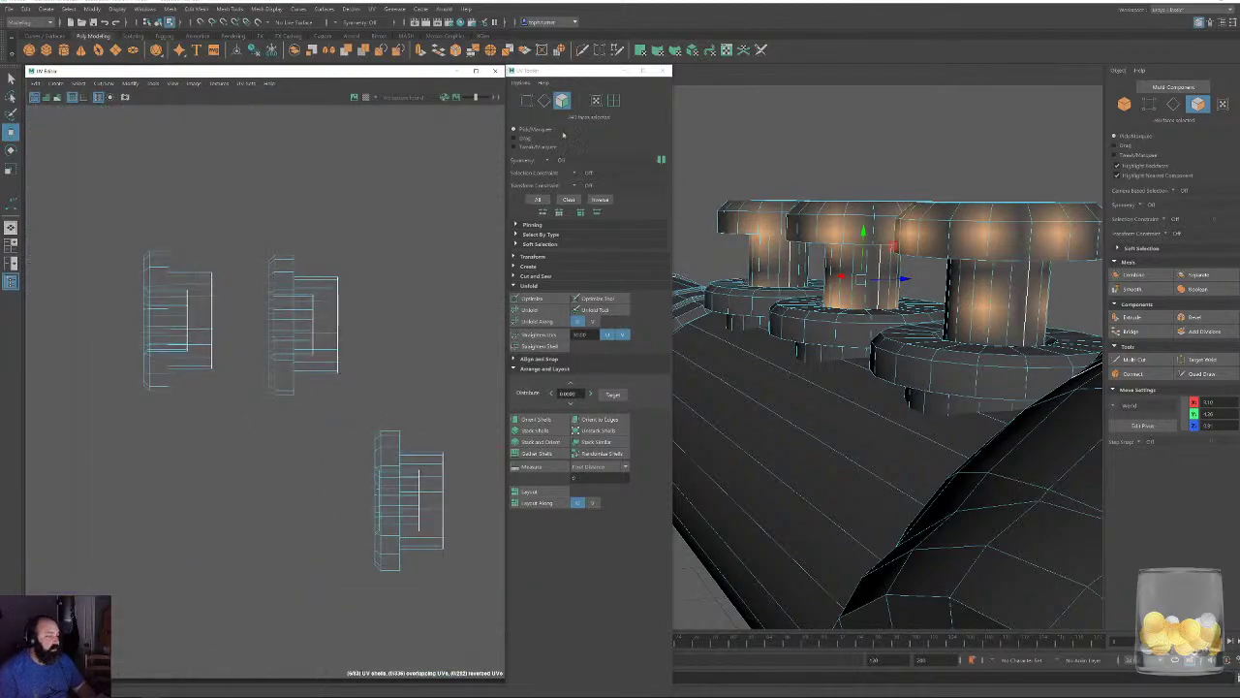
key(F10)
alt+drag(988, 381, 816, 229)
alt+middle_drag(817, 228, 820, 346)
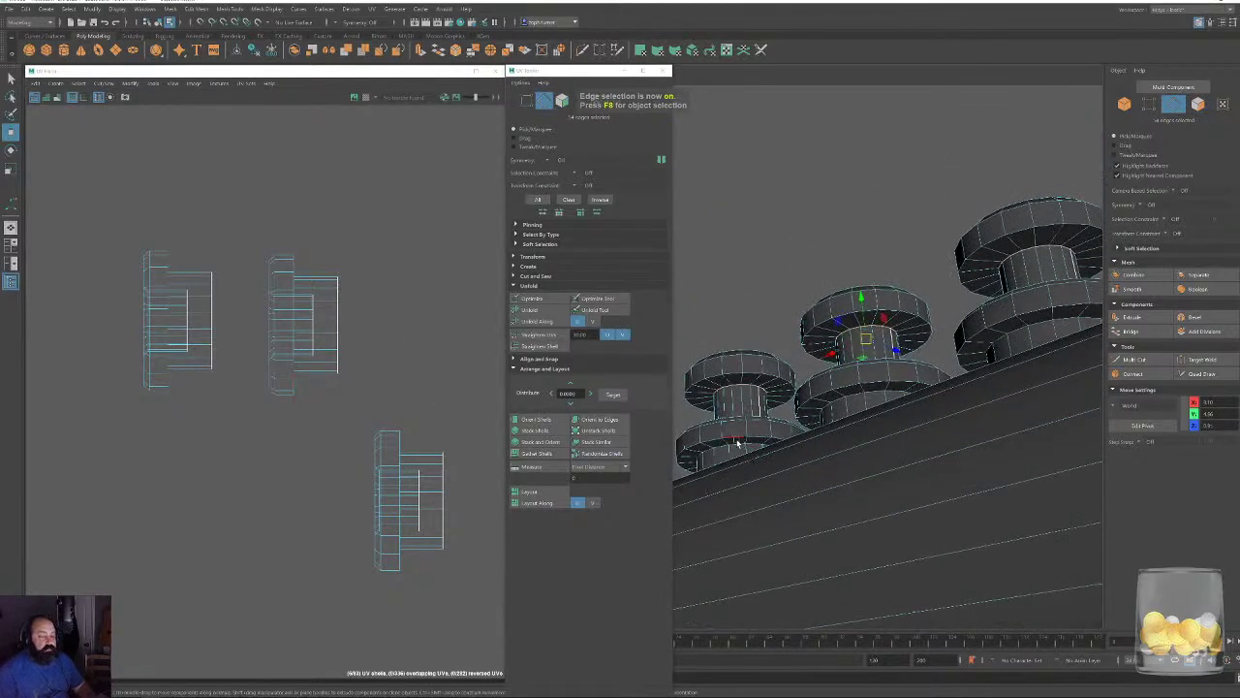
double_click(739, 443)
shift+double_click(872, 395)
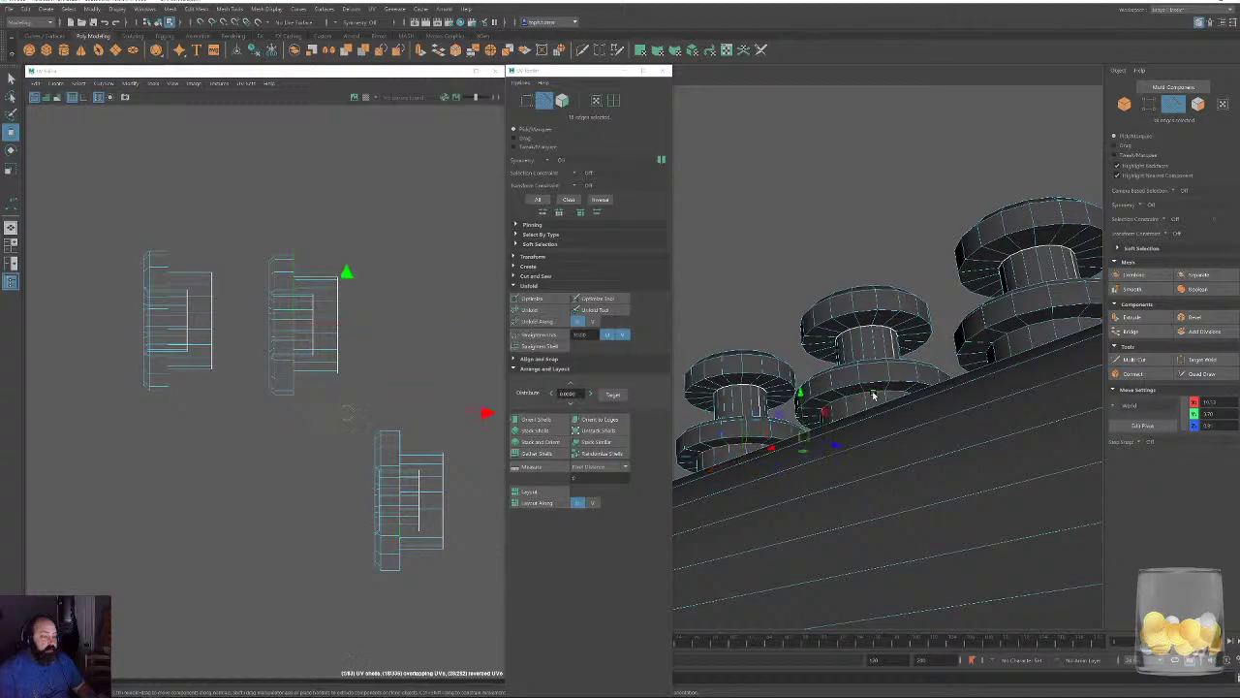
shift+double_click(1037, 322)
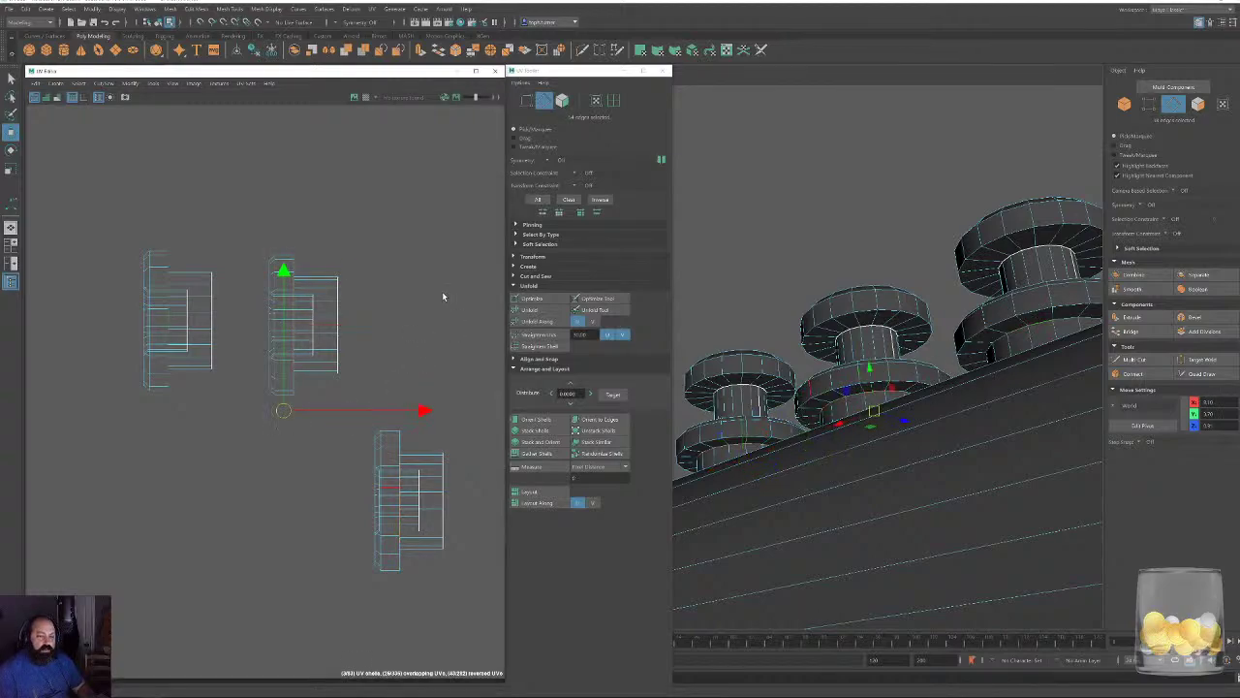
key(shift+x)
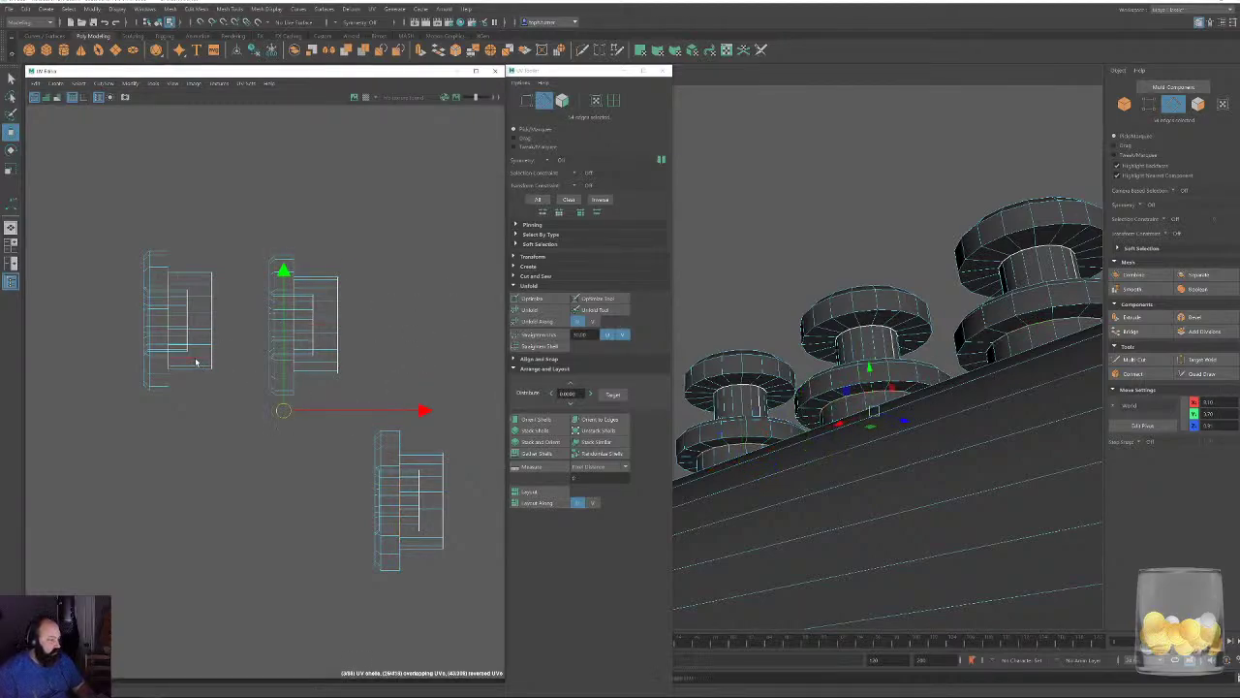
Select one crosswise edge on each of the three base band shells and cut the UVs there.
click(195, 363)
shift+click(314, 363)
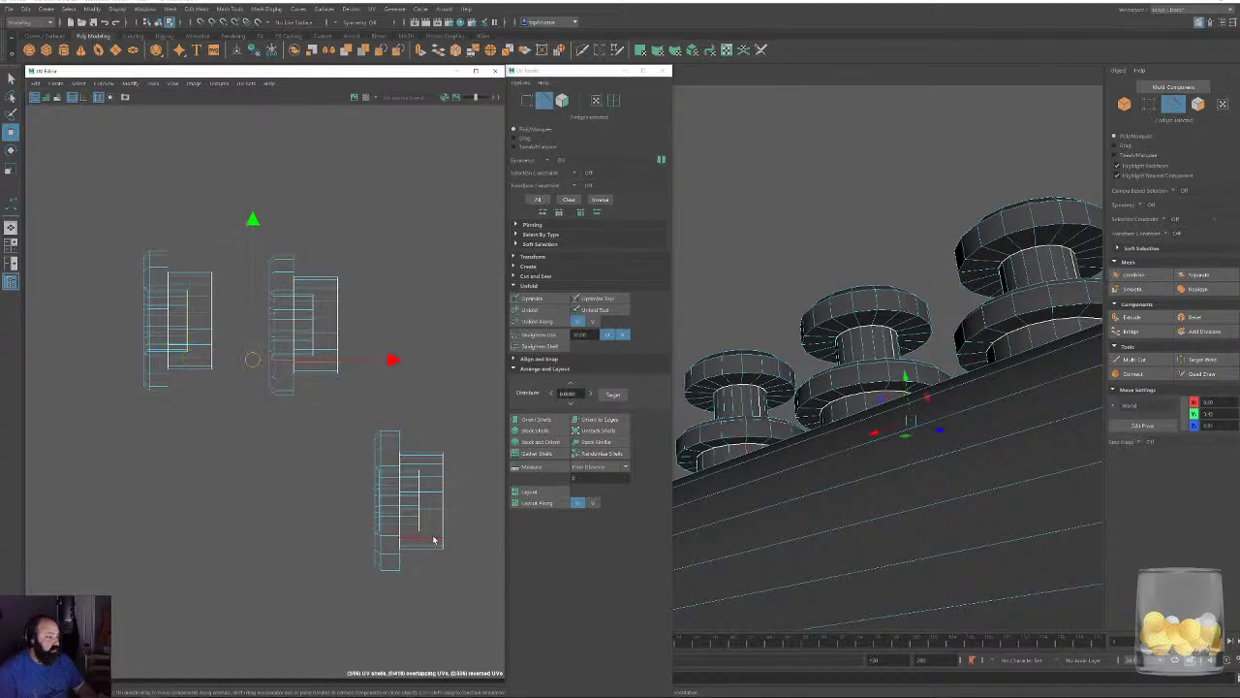
click(392, 473)
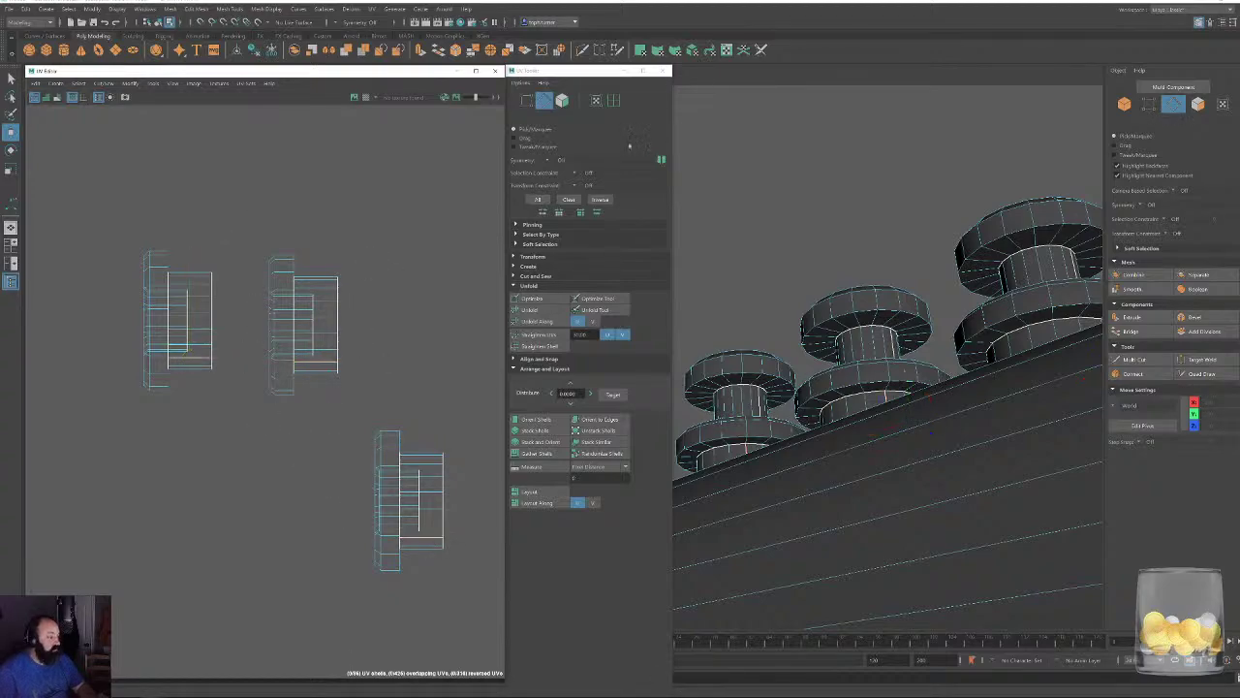
Cut the UVs along the inner edge loop of each of the three lower discs, around the stem.
alt+drag(881, 242, 880, 258)
alt+right_drag(881, 258, 934, 422)
double_click(906, 376)
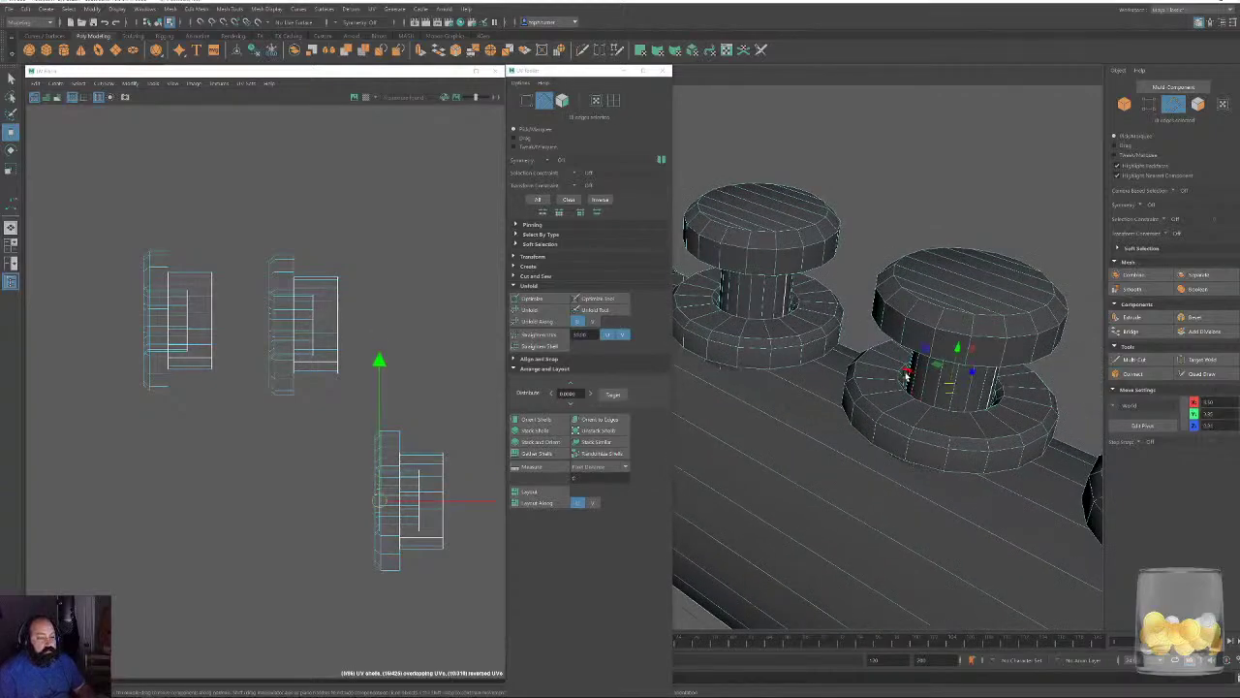
shift+double_click(718, 299)
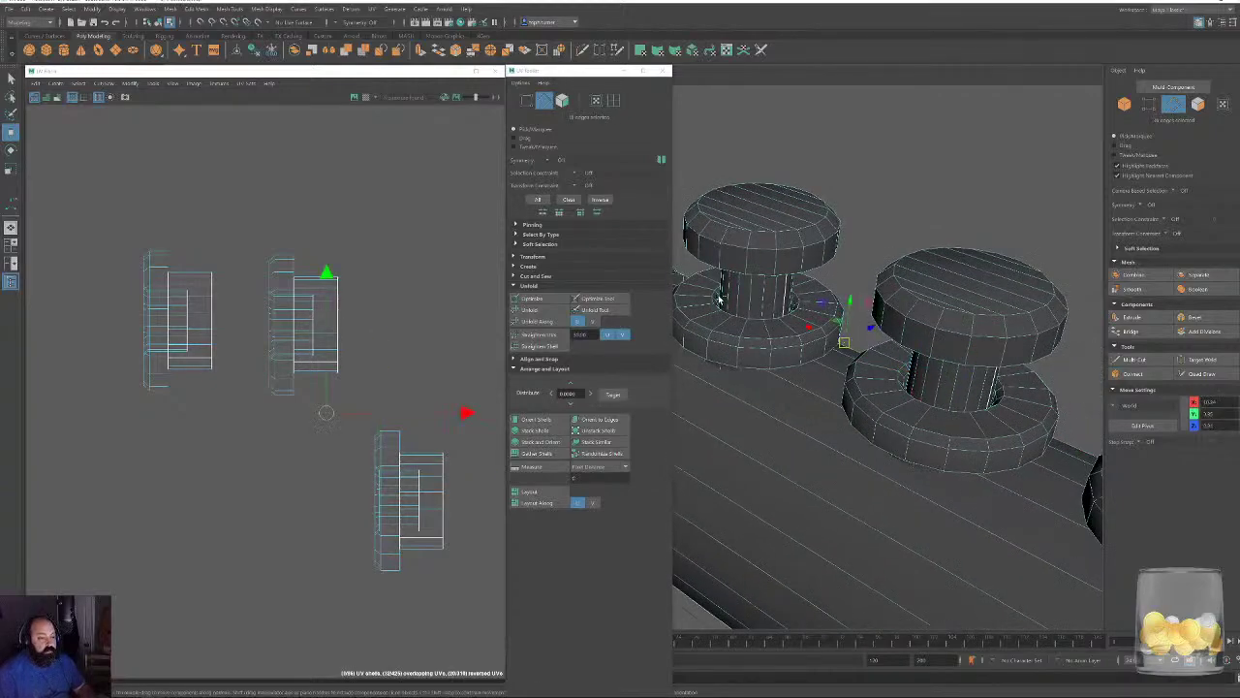
alt+middle_drag(930, 365, 762, 298)
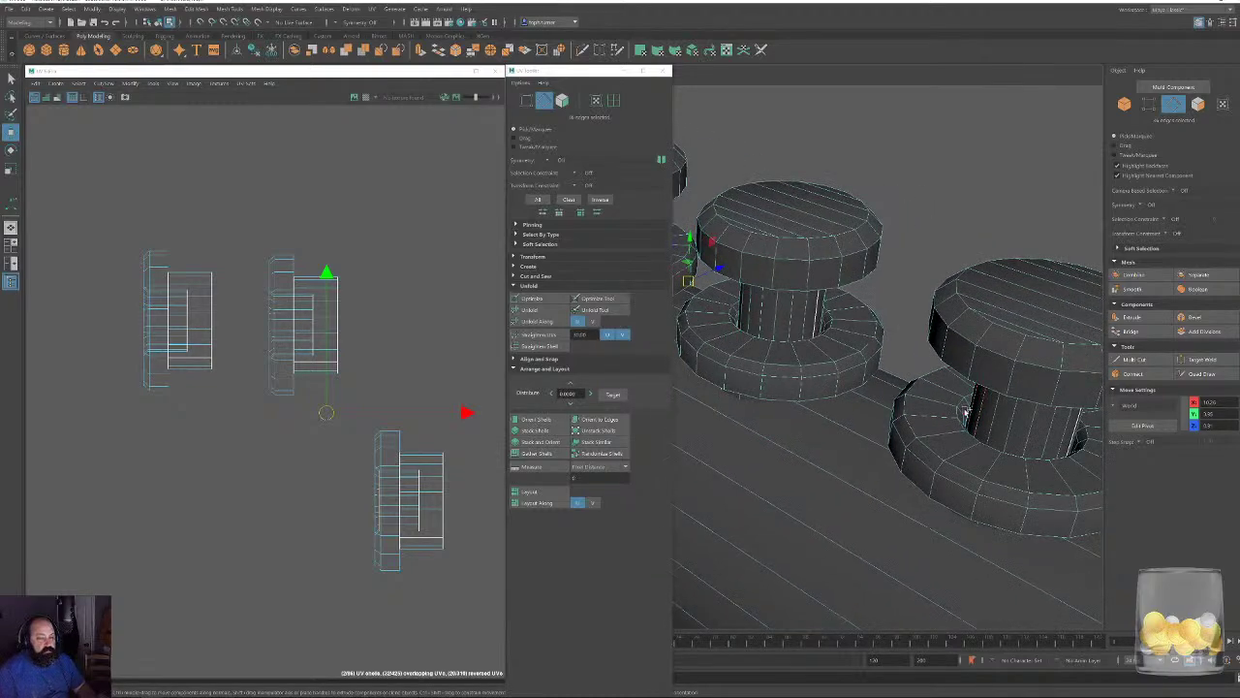
shift+double_click(965, 411)
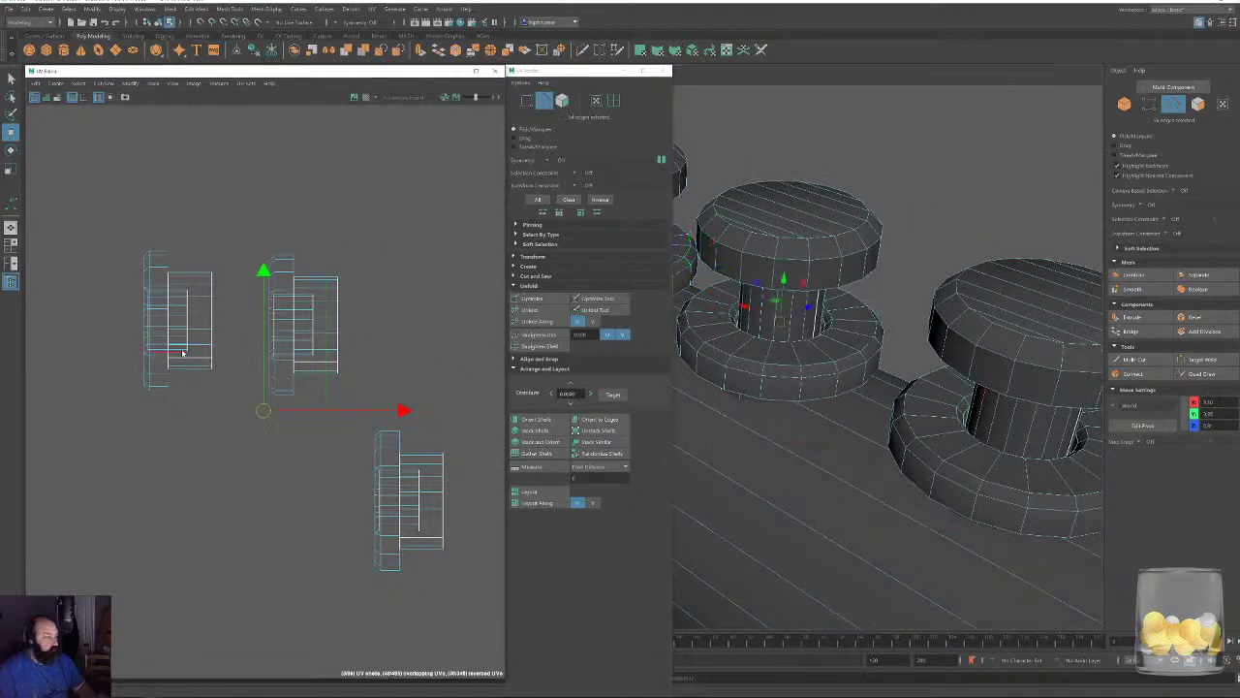
Select one crosswise edge on the inner wall shell of each of the three lower discs and cut the UVs there.
alt+right_drag(155, 329, 456, 558)
double_click(174, 392)
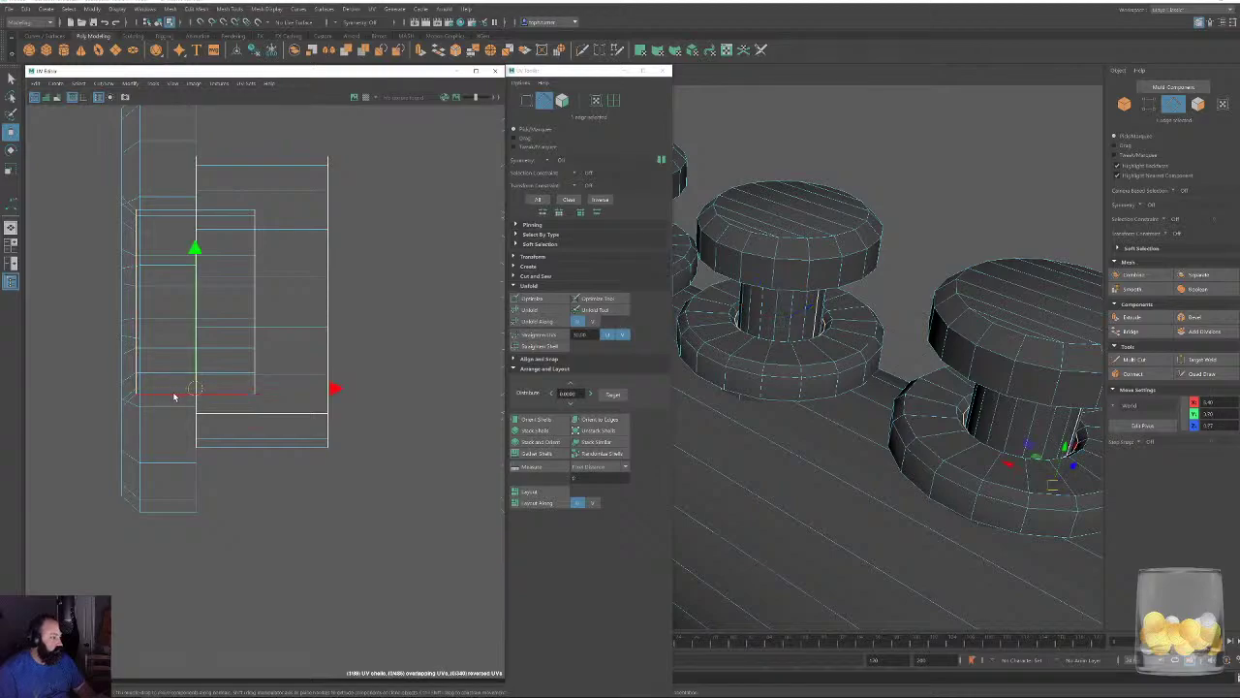
alt+middle_drag(418, 483, 251, 369)
shift+click(432, 296)
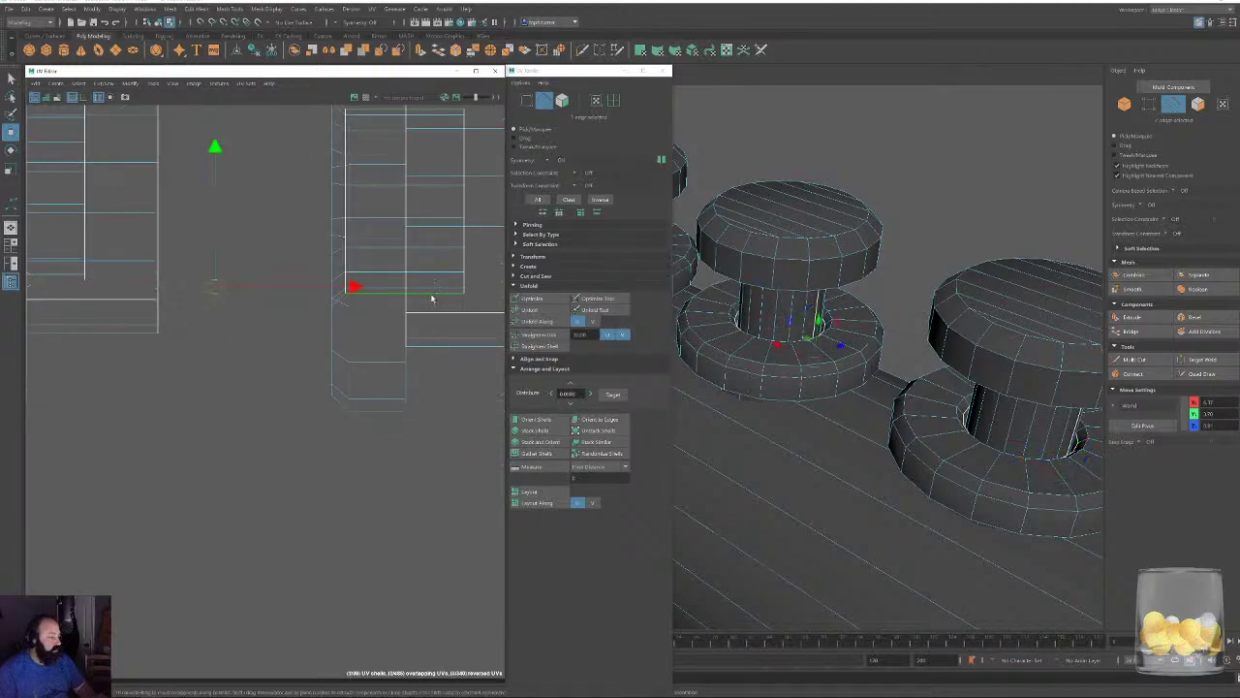
alt+middle_drag(432, 296, 159, 372)
scroll(409, 401, down, 4)
alt+middle_drag(416, 432, 262, 216)
scroll(376, 361, up, 3)
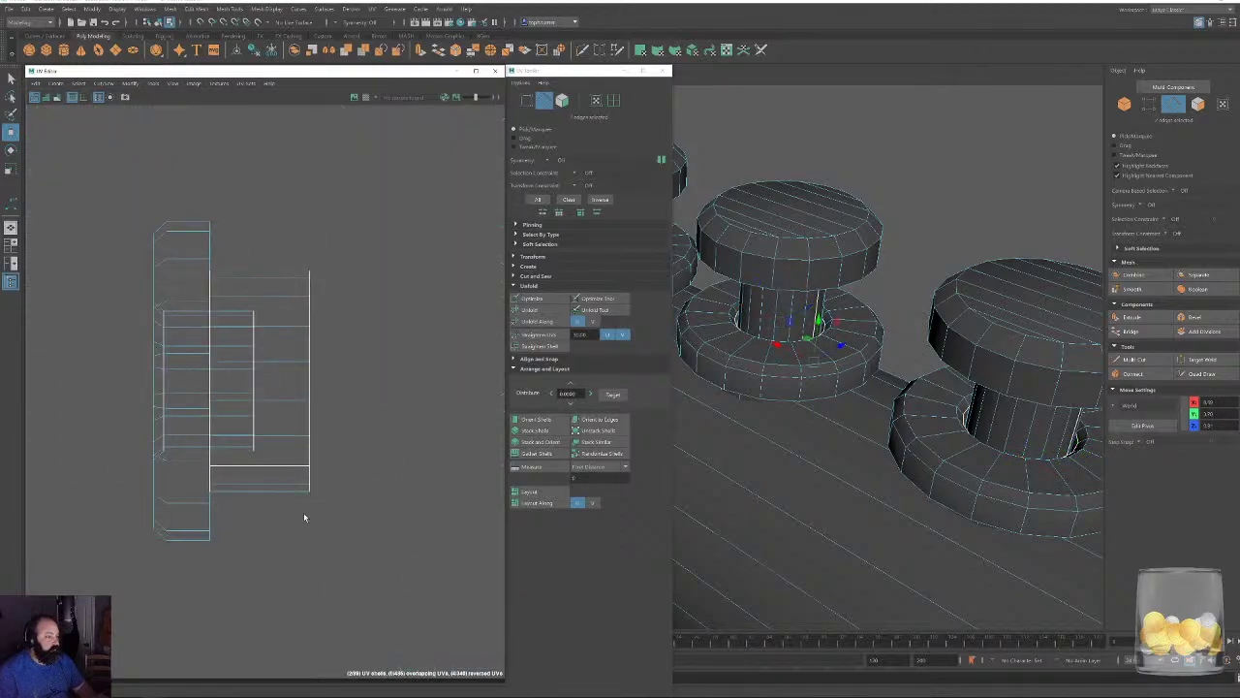
double_click(241, 452)
Select all faces of the three lower peg shell groups and unfold them.
alt+right_drag(320, 439, 194, 335)
alt+middle_drag(194, 335, 311, 378)
alt+right_drag(311, 378, 134, 318)
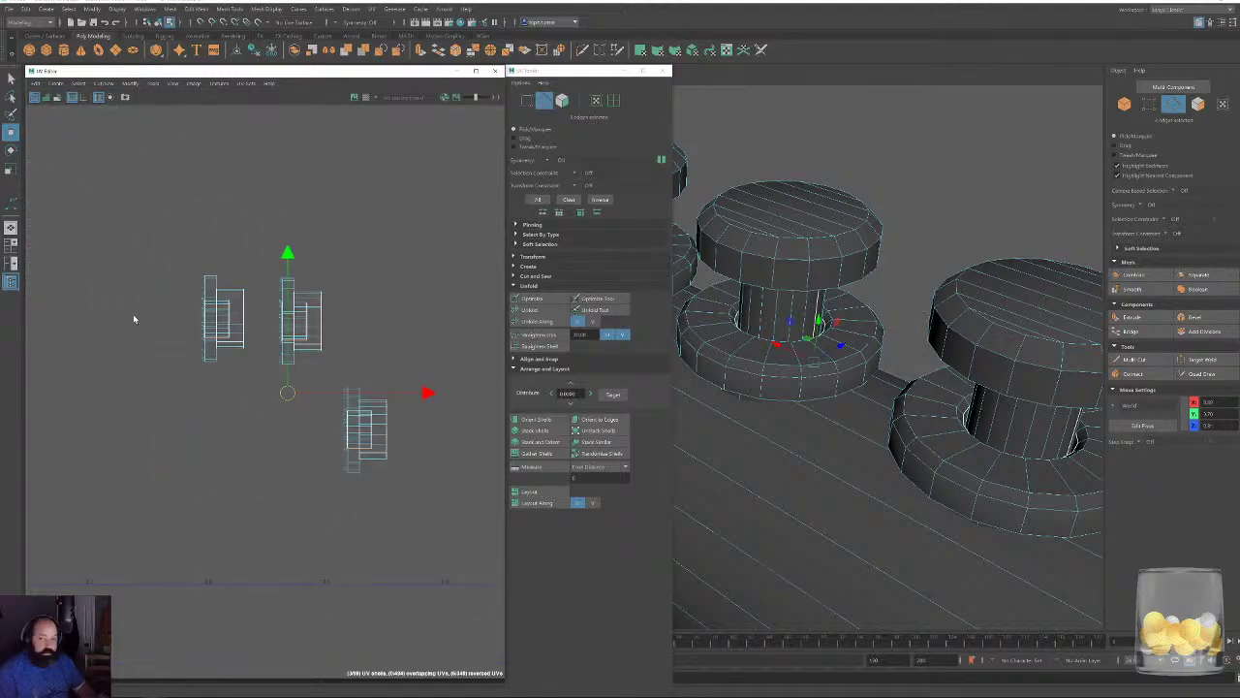
click(565, 102)
drag(132, 226, 401, 506)
click(531, 310)
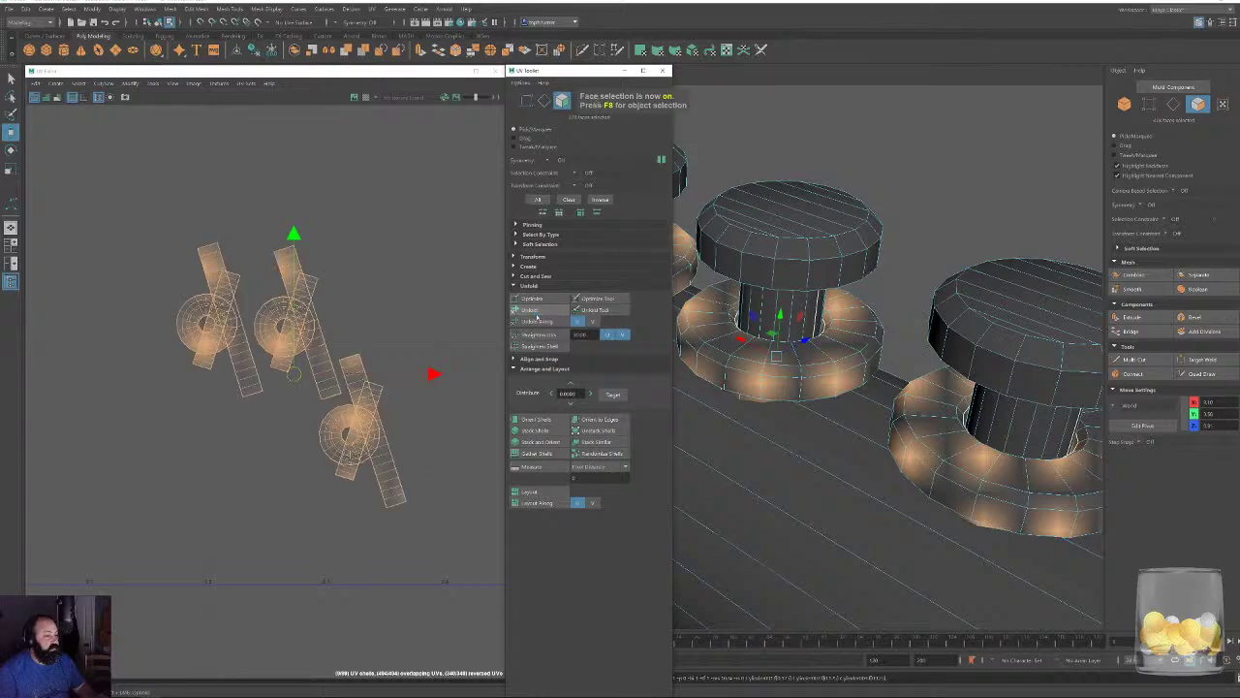
Rotate the first group's long strip shell upright and move it into the empty space beside the three groups.
alt+right_drag(391, 429, 296, 377)
alt+middle_drag(296, 377, 401, 438)
alt+right_drag(401, 438, 420, 581)
alt+middle_drag(206, 404, 39, 354)
double_click(134, 245)
key(e)
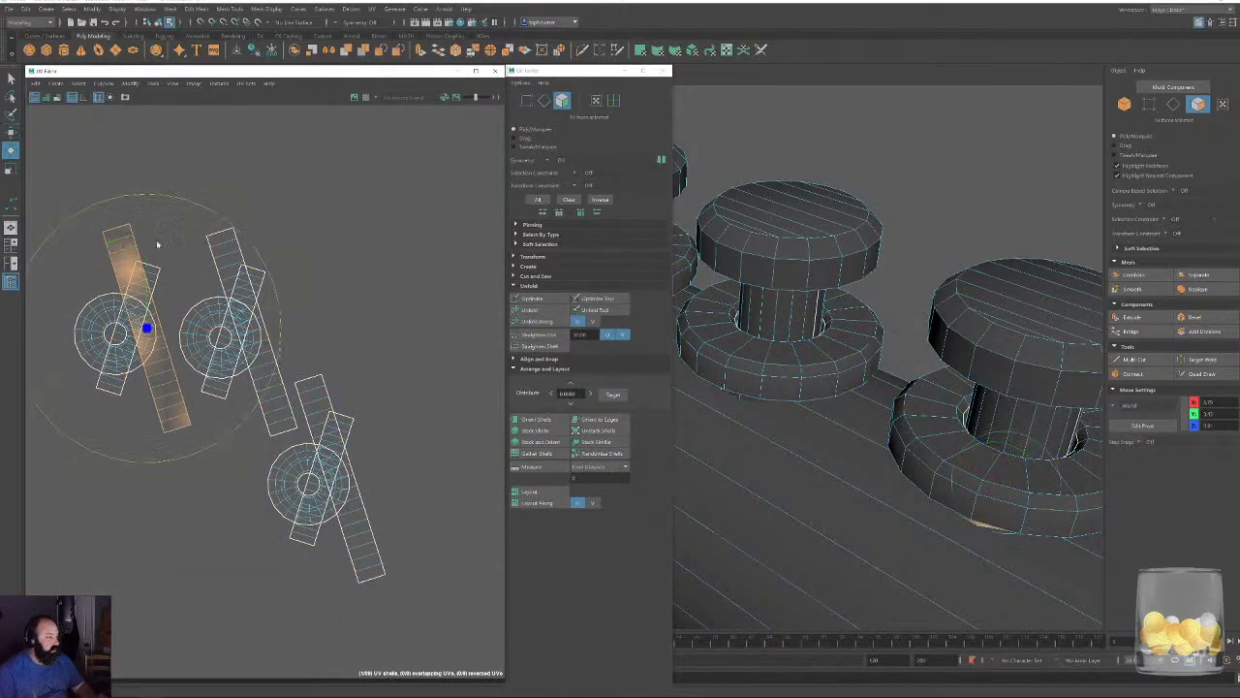
drag(184, 210, 227, 221)
key(w)
middle_drag(174, 402, 424, 385)
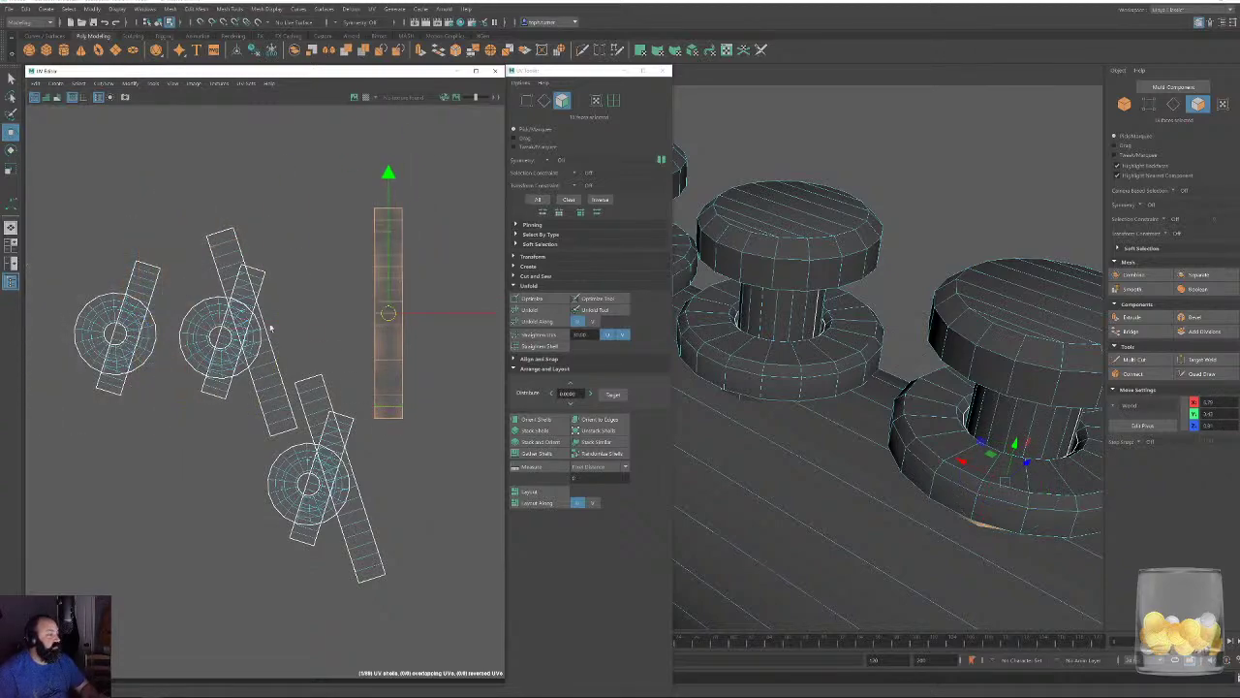
Rotate the first group's short strip shell upright and place it beside the long upright strip.
double_click(138, 279)
key(e)
drag(180, 207, 135, 197)
key(w)
drag(128, 329, 440, 343)
Rotate the second group's short strip shell close to upright and place it beside the first short strip.
double_click(258, 274)
key(e)
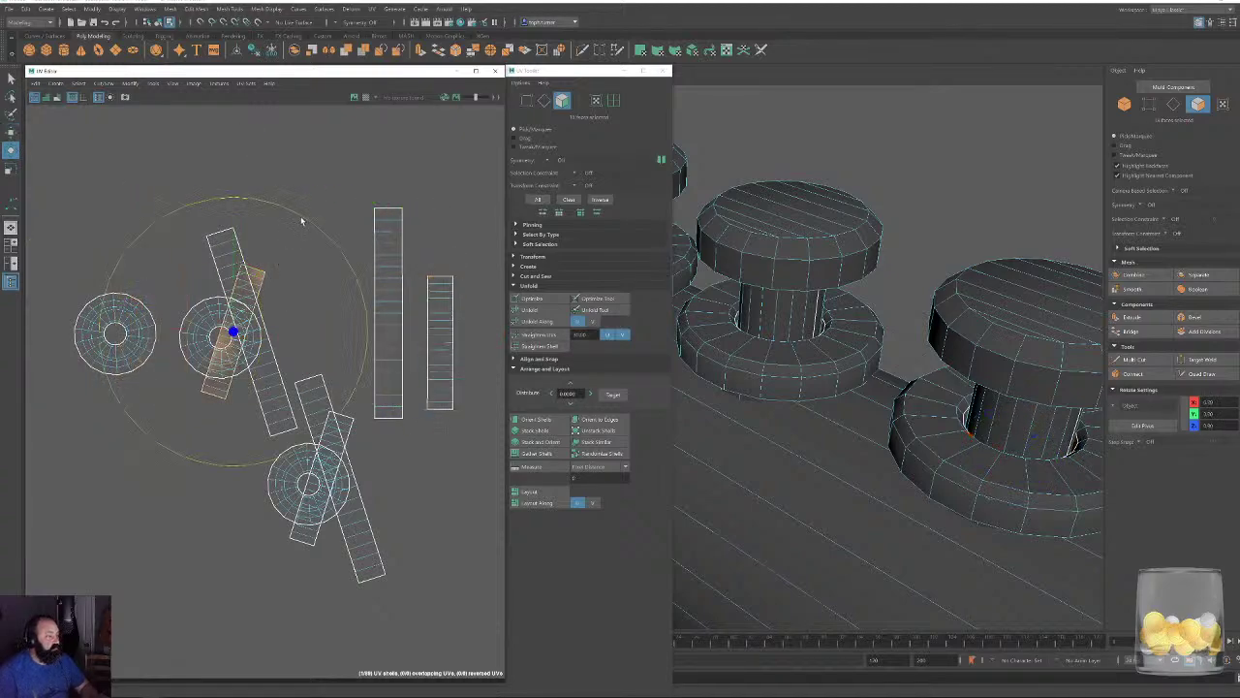
drag(302, 222, 269, 213)
key(w)
middle_drag(250, 335, 492, 345)
Move the second and third ring-shaped disc shells beneath the first one to form a column.
middle_drag(227, 388, 230, 387)
click(215, 390)
click(206, 345)
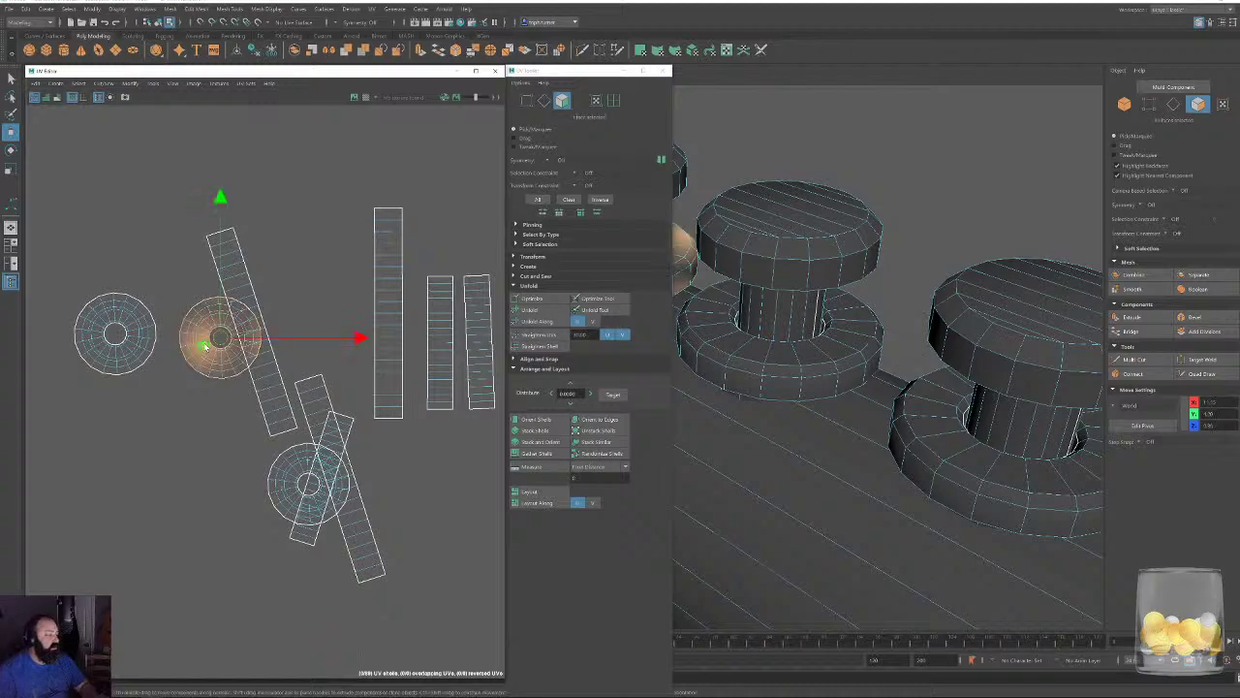
middle_drag(227, 341, 126, 440)
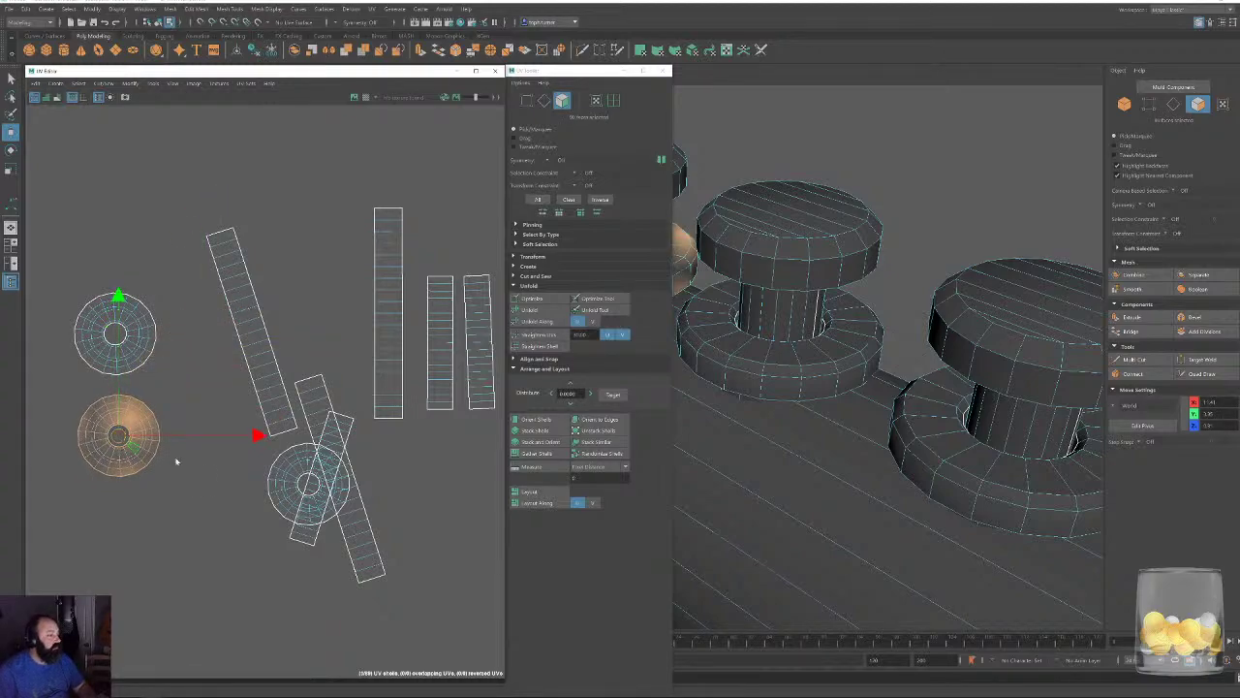
click(291, 495)
middle_drag(306, 484, 102, 528)
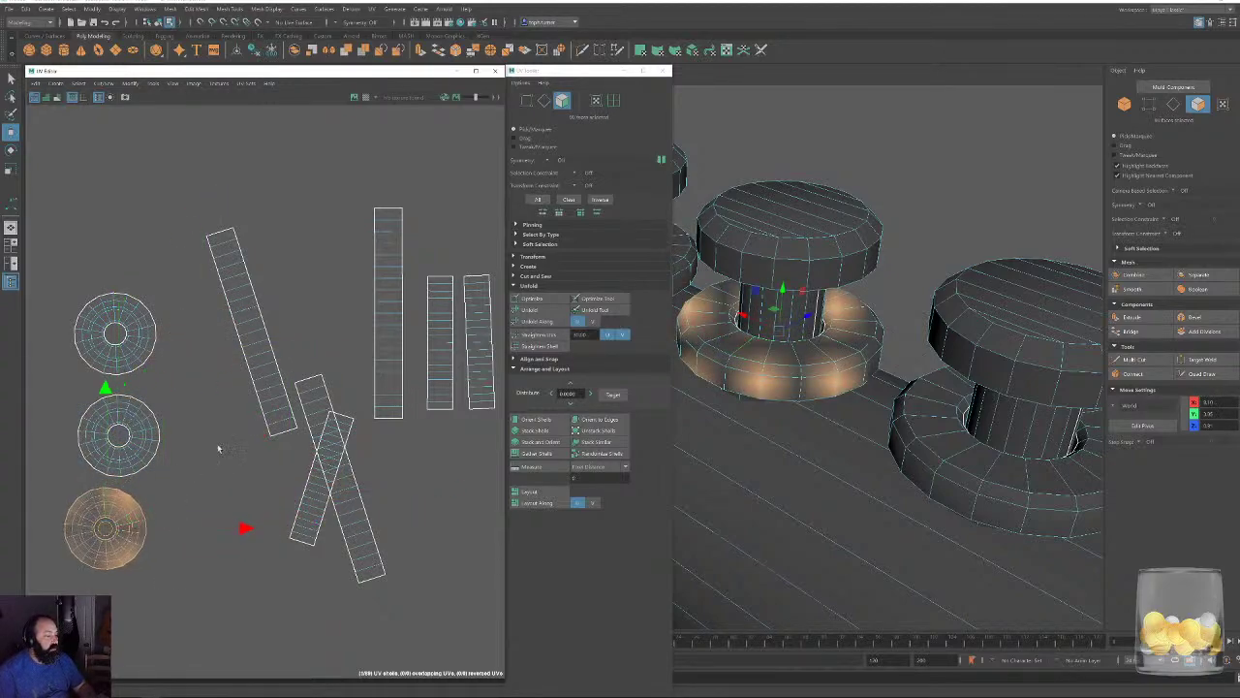
Rotate the tilted long strip shell nearest the disc column to an upright orientation.
click(242, 279)
key(e)
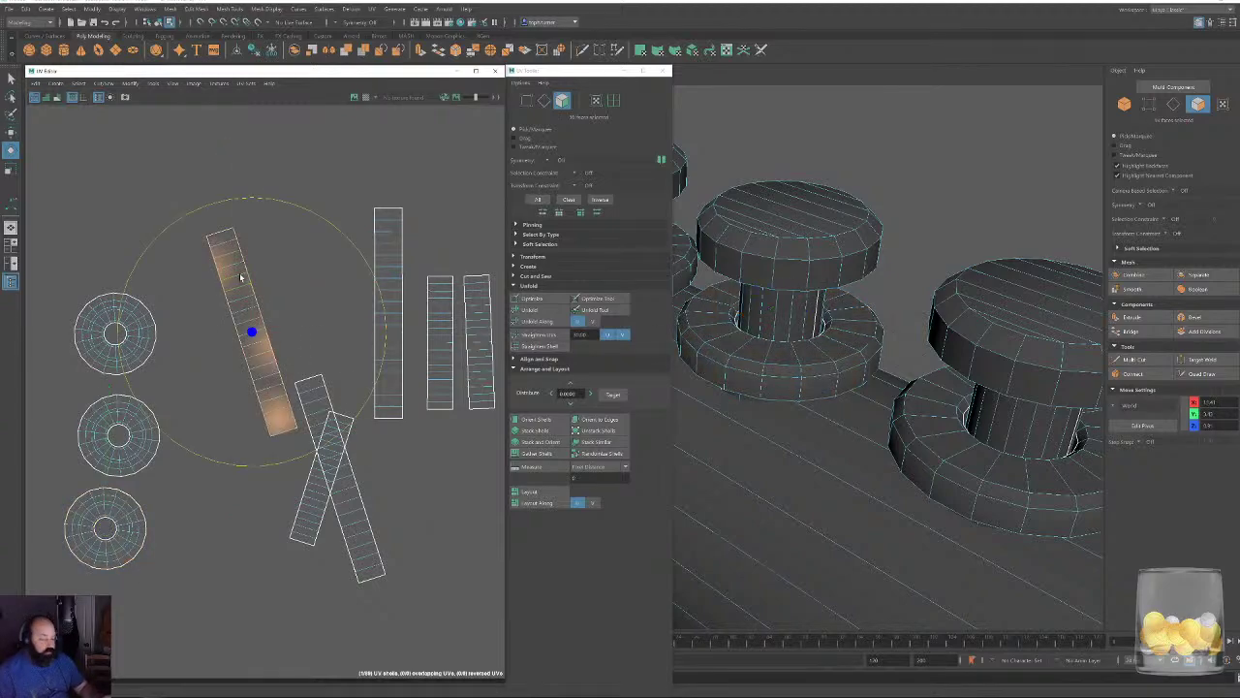
drag(296, 208, 333, 232)
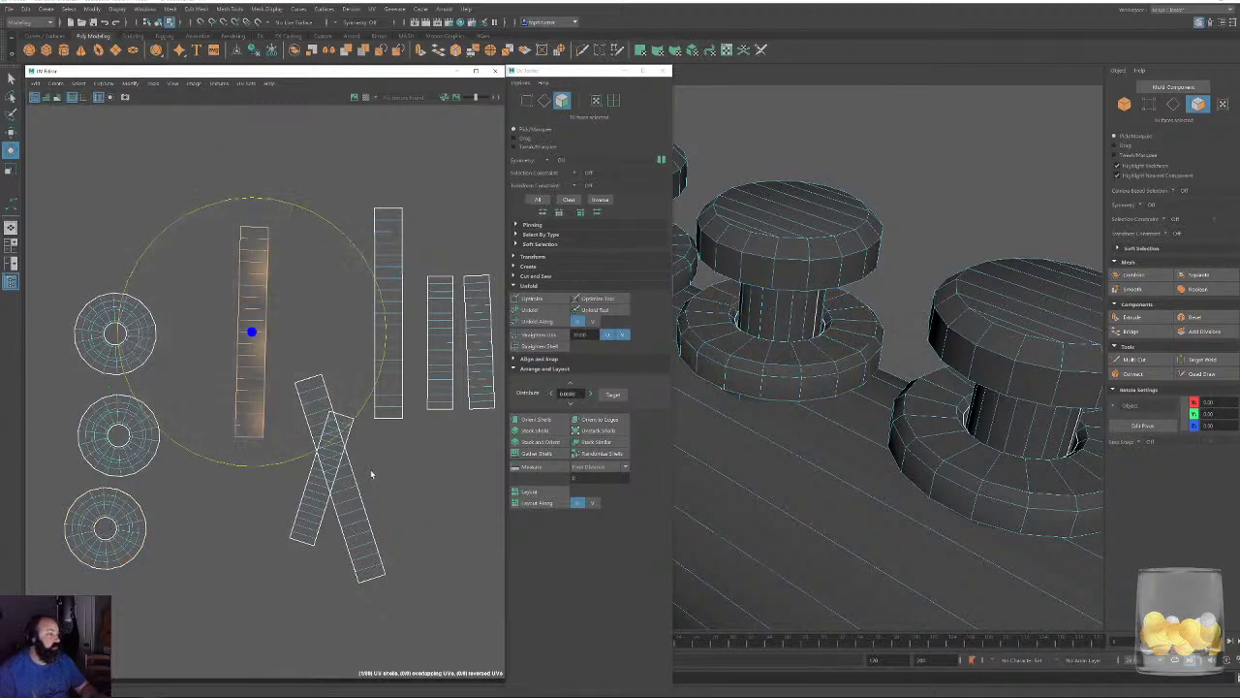
Rotate the remaining tilted long strip shell upright and place it beside the first upright long strip.
click(306, 380)
click(311, 388)
drag(343, 344, 381, 360)
key(w)
middle_drag(346, 396, 364, 253)
drag(364, 253, 350, 239)
Rotate the last short strip shell upright, place it between the long strips, and straighten the orientation of all six strips.
click(324, 475)
key(e)
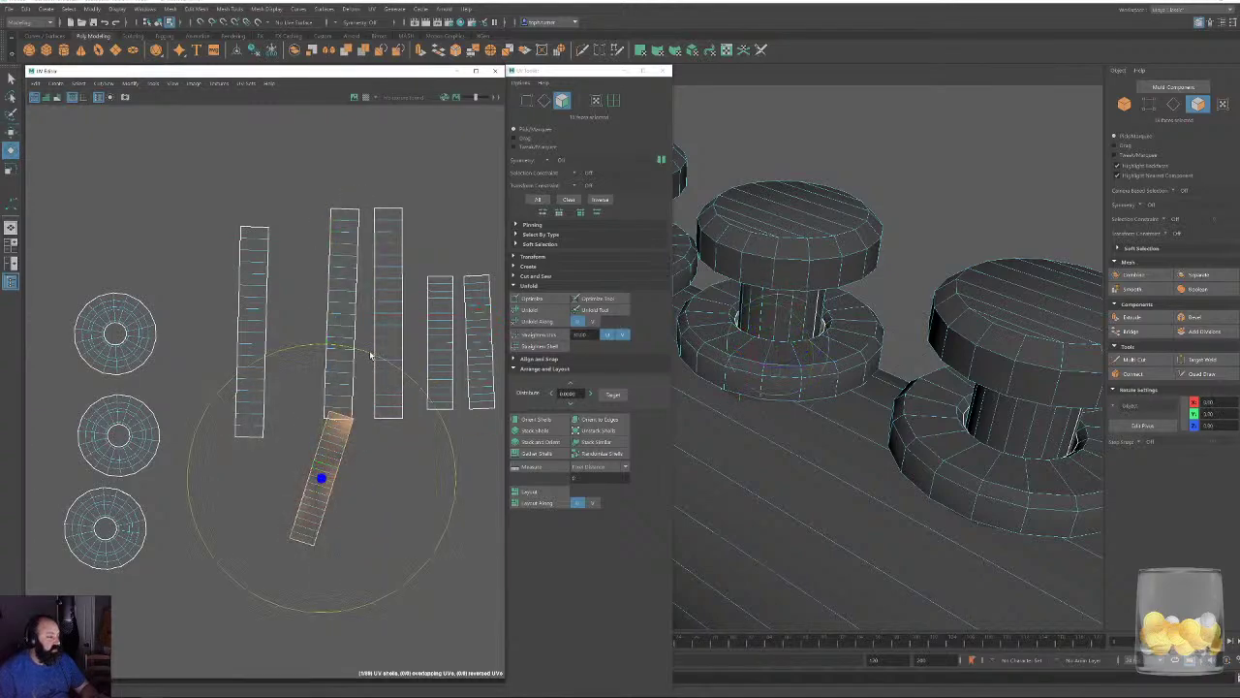
drag(371, 355, 337, 361)
key(w)
drag(312, 484, 292, 368)
drag(222, 175, 495, 480)
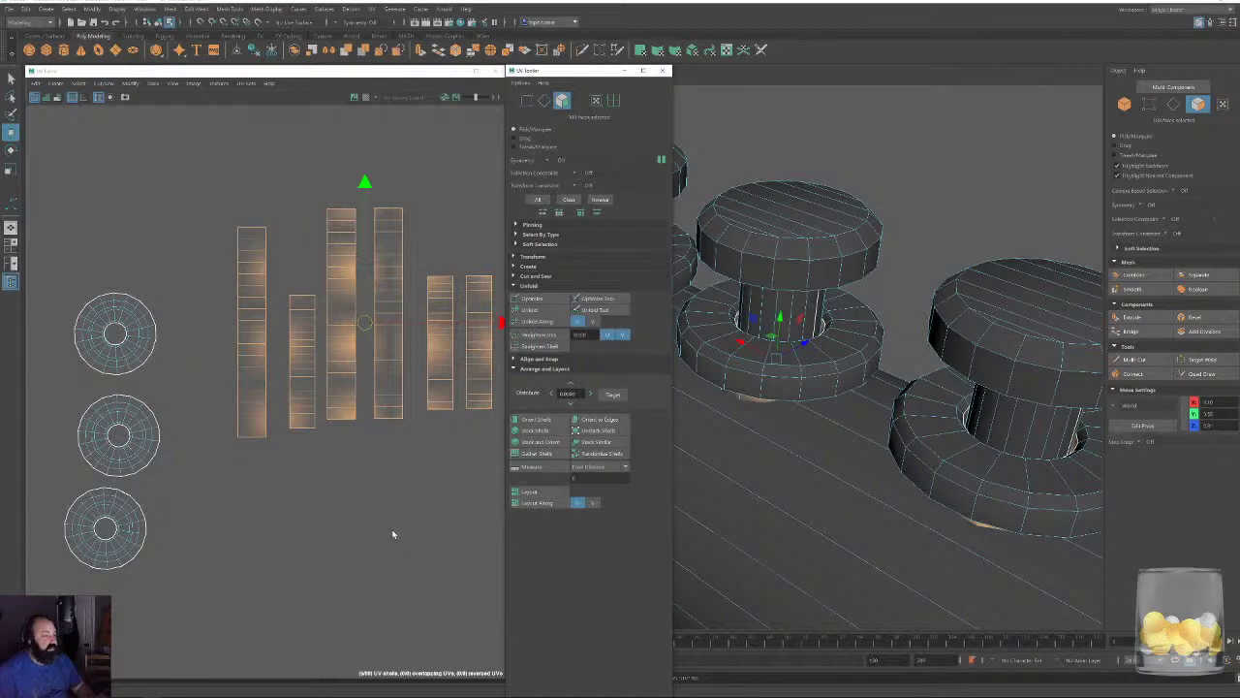
Select all the peg shells, discs and strips together, and move them next to the model's other shells.
alt+right_drag(392, 534, 324, 473)
drag(222, 373, 498, 636)
alt+right_drag(470, 567, 51, 320)
alt+middle_drag(252, 494, 166, 443)
drag(349, 492, 187, 267)
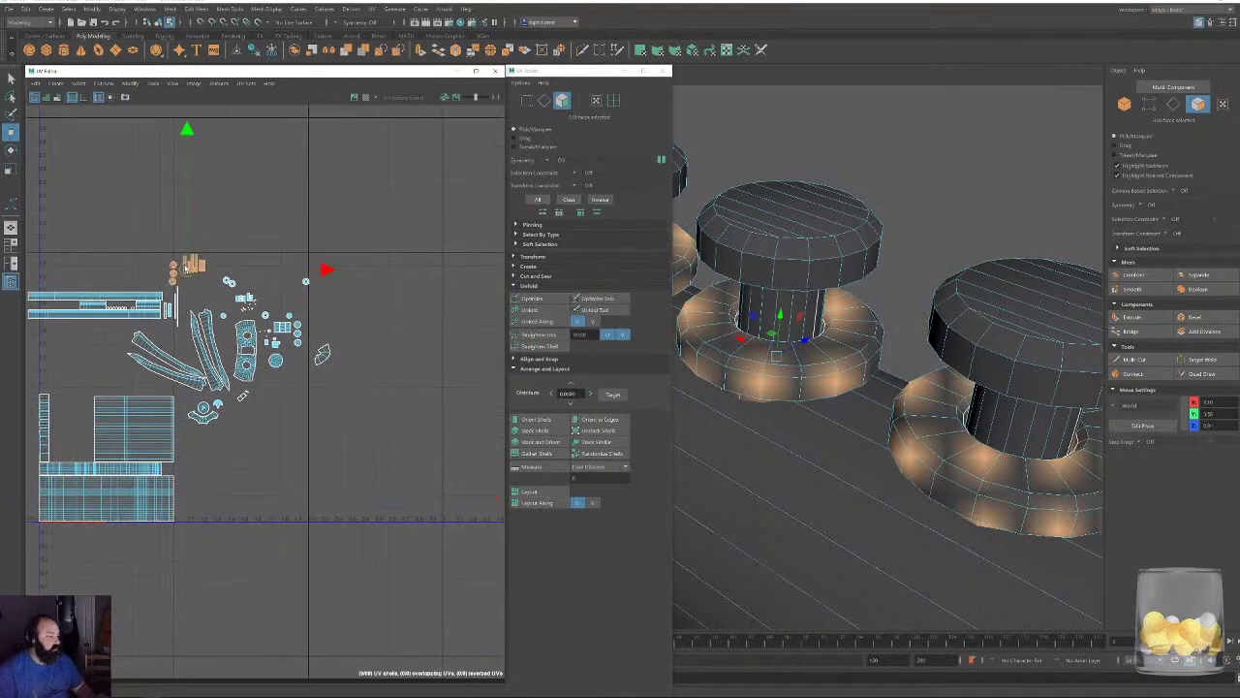
Select every UV shell of the model and pack them into the 0 to 1 tile with Layout.
alt+right_drag(185, 267, 116, 223)
alt+middle_drag(321, 480, 396, 509)
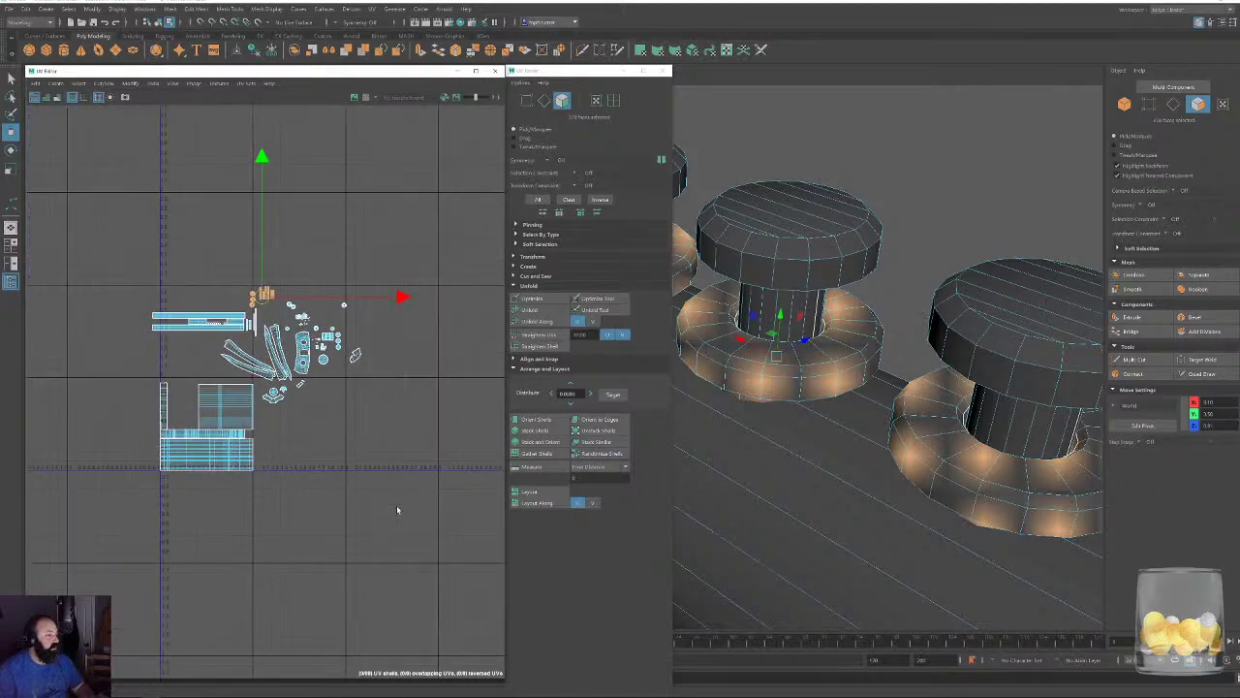
drag(397, 509, 131, 262)
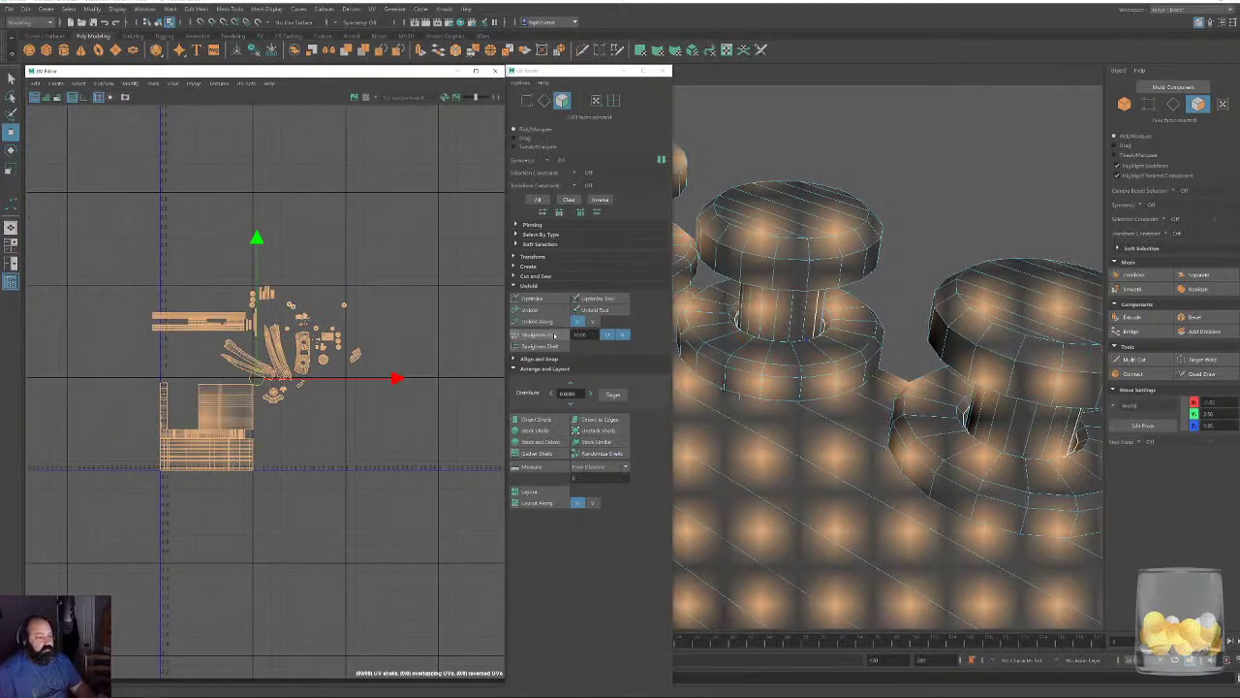
click(559, 492)
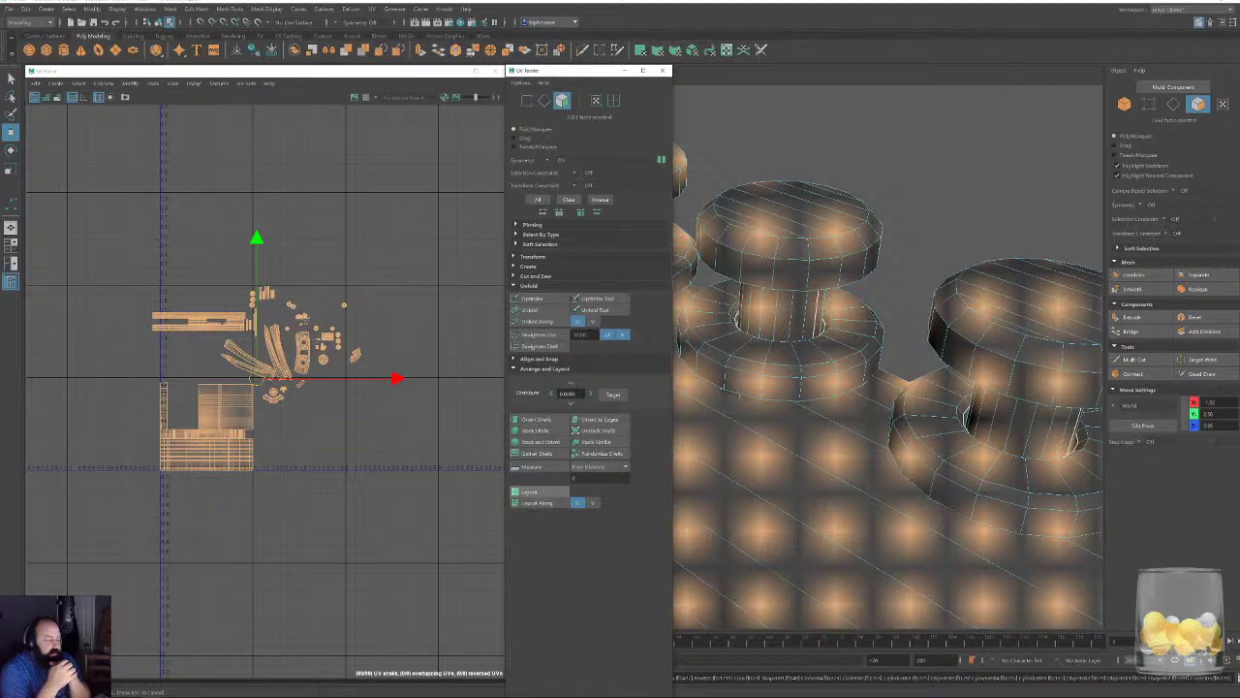
click(529, 491)
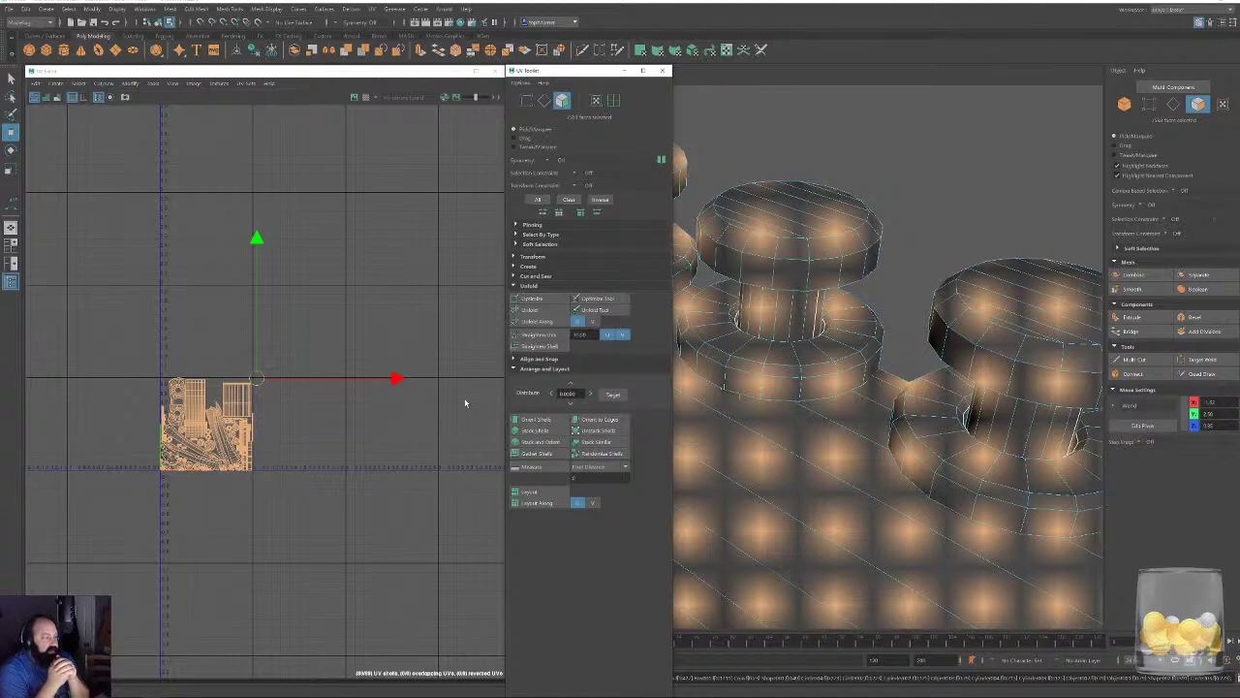
Examine the packed UV layout for shell placement, orientation and wasted space.
alt+right_drag(292, 323, 436, 668)
alt+middle_drag(210, 558, 328, 292)
alt+right_drag(210, 473, 291, 523)
alt+middle_drag(265, 390, 316, 435)
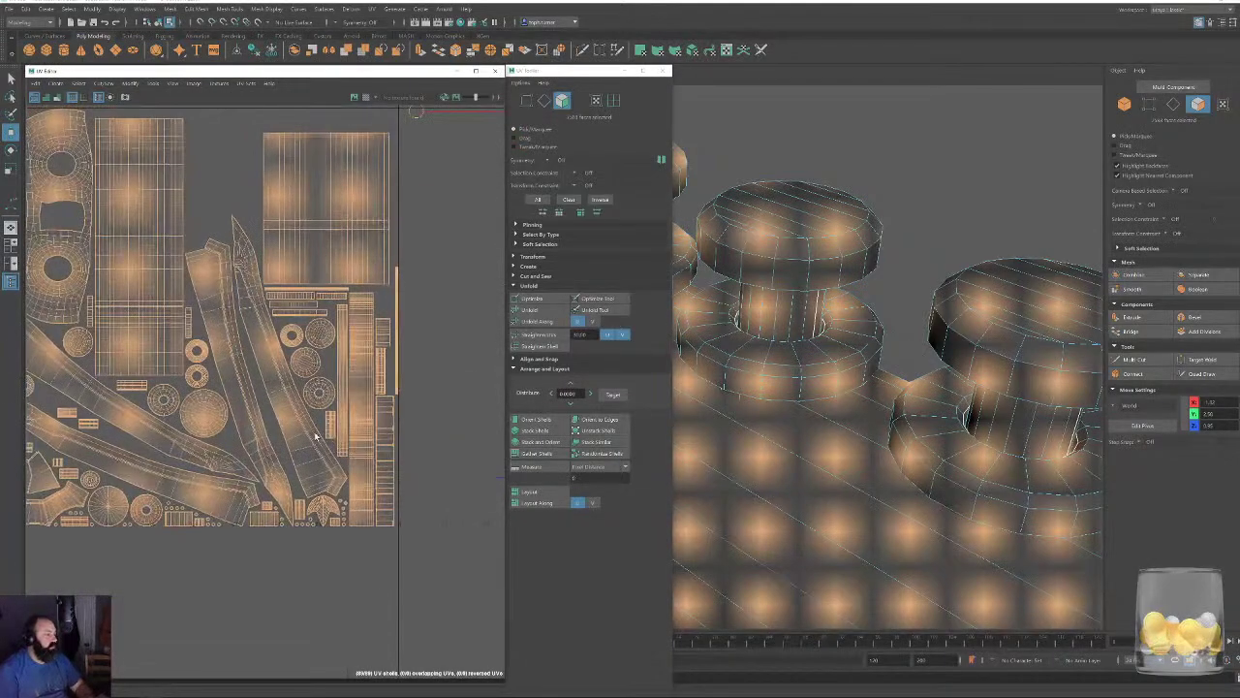
alt+right_drag(316, 435, 219, 324)
alt+middle_drag(219, 324, 239, 313)
scroll(239, 313, up, 3)
scroll(208, 397, down, 2)
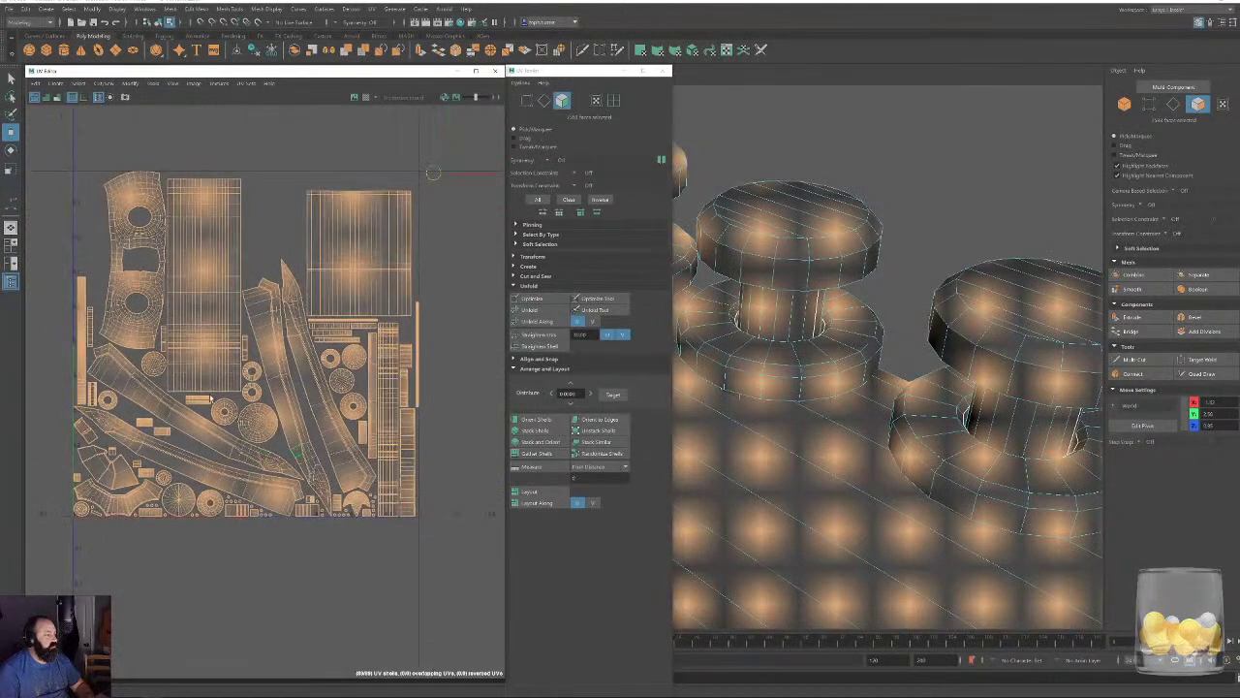
mouse_move(120, 291)
alt+right_down()
mouse_move(149, 398)
mouse_move(130, 309)
alt+right_up()
alt+middle_drag(268, 393, 251, 394)
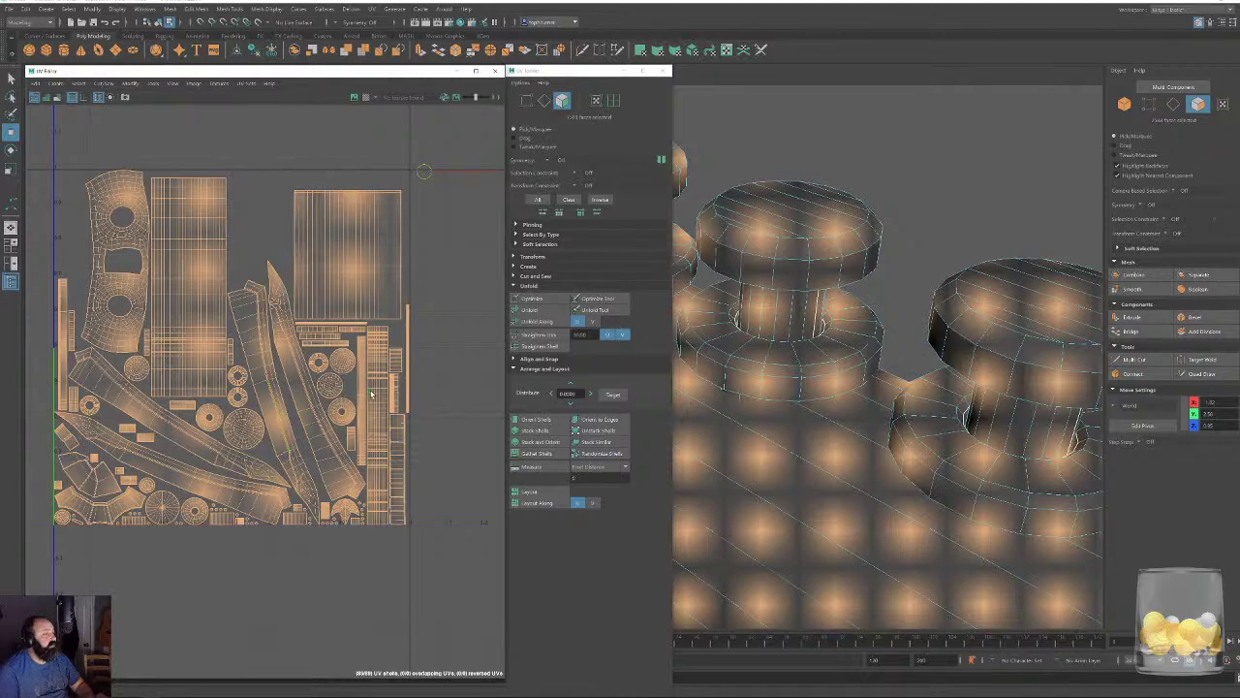
Select one lengthwise edge on each of the four long curved shells and orient the shells to those edges.
click(545, 101)
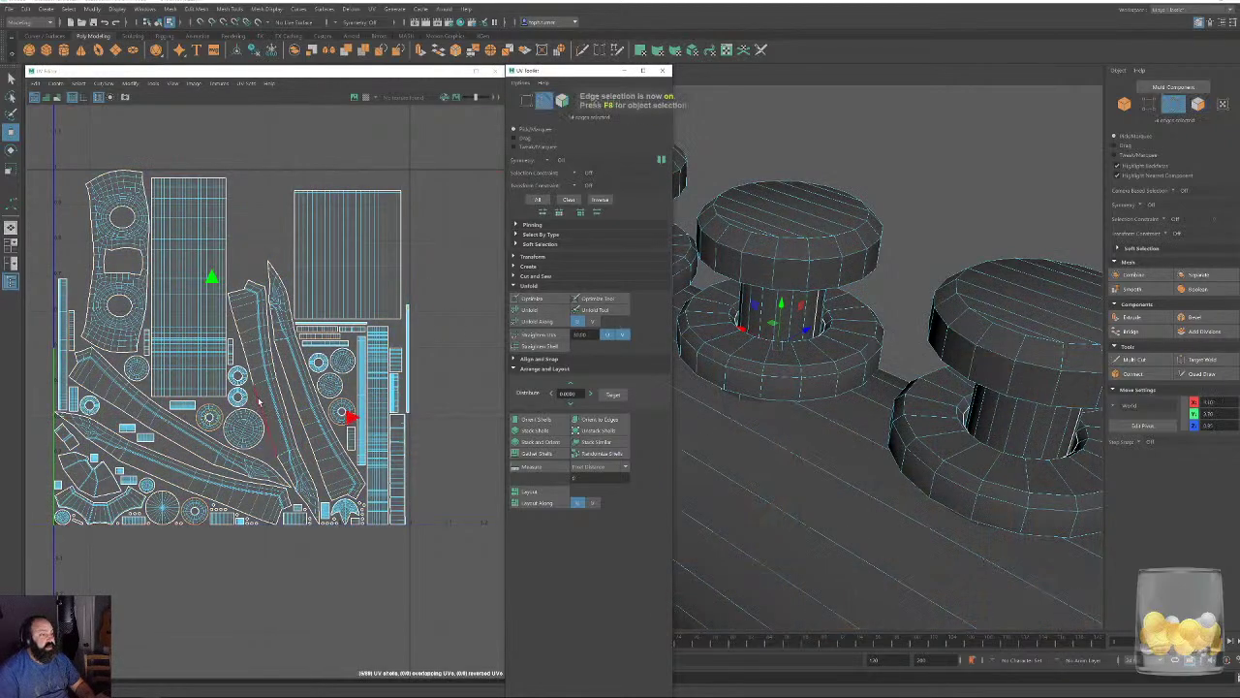
click(265, 368)
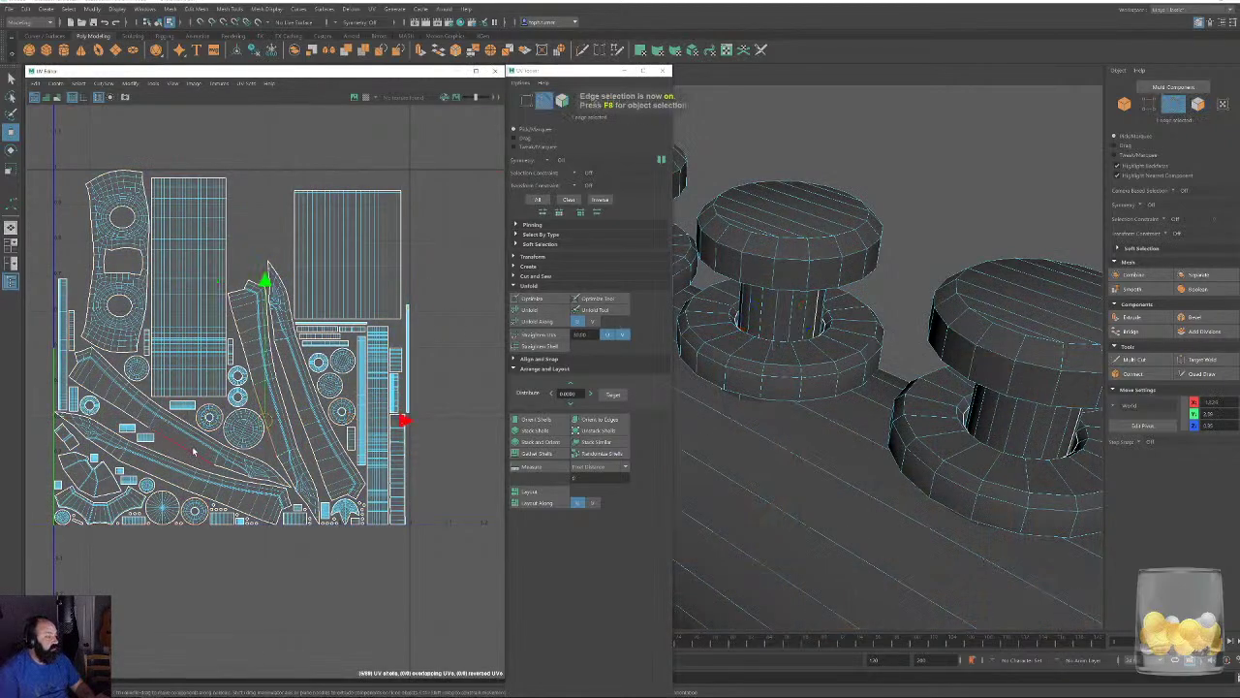
shift+click(186, 445)
shift+click(167, 476)
shift+click(279, 384)
shift+click(293, 396)
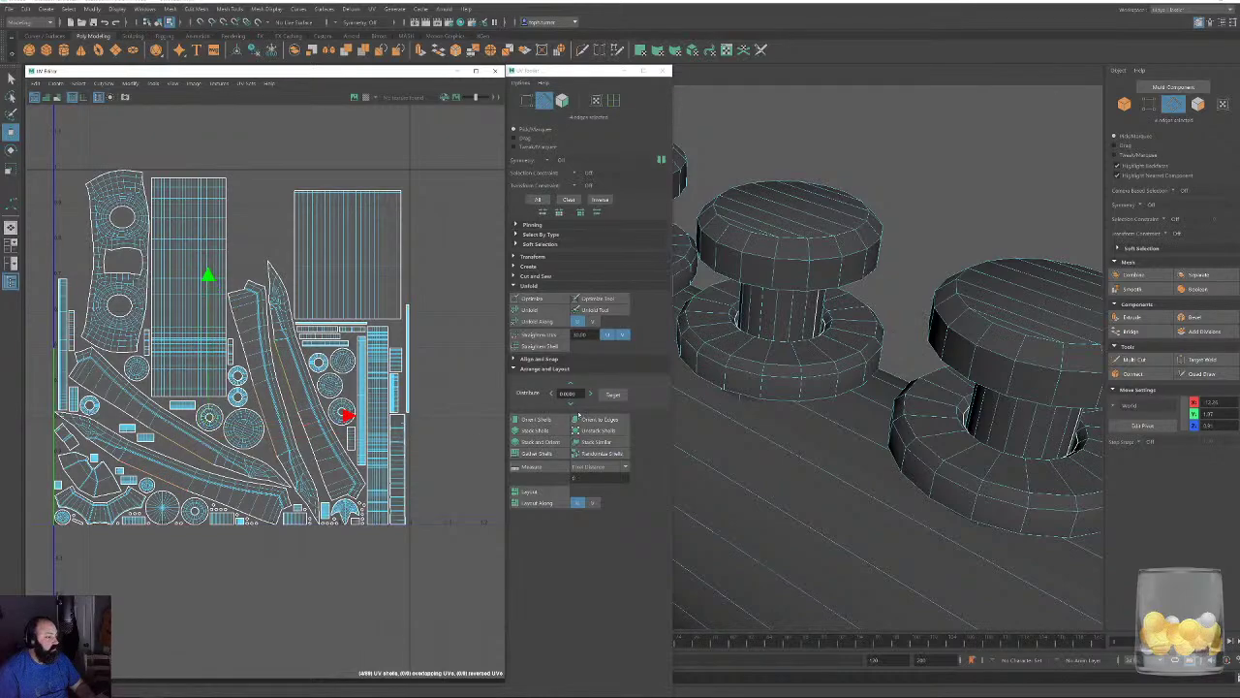
click(597, 420)
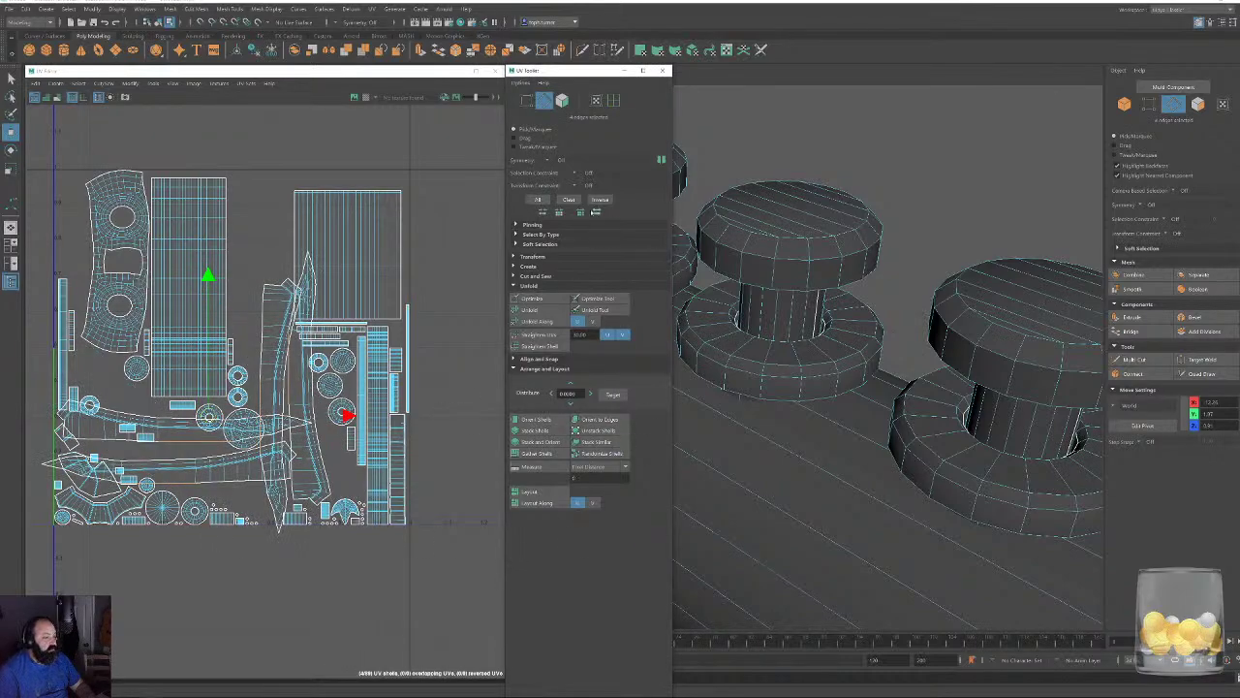
Rotate the two horizontal long curved shells by 90 degrees so they stand upright.
click(564, 102)
double_click(164, 421)
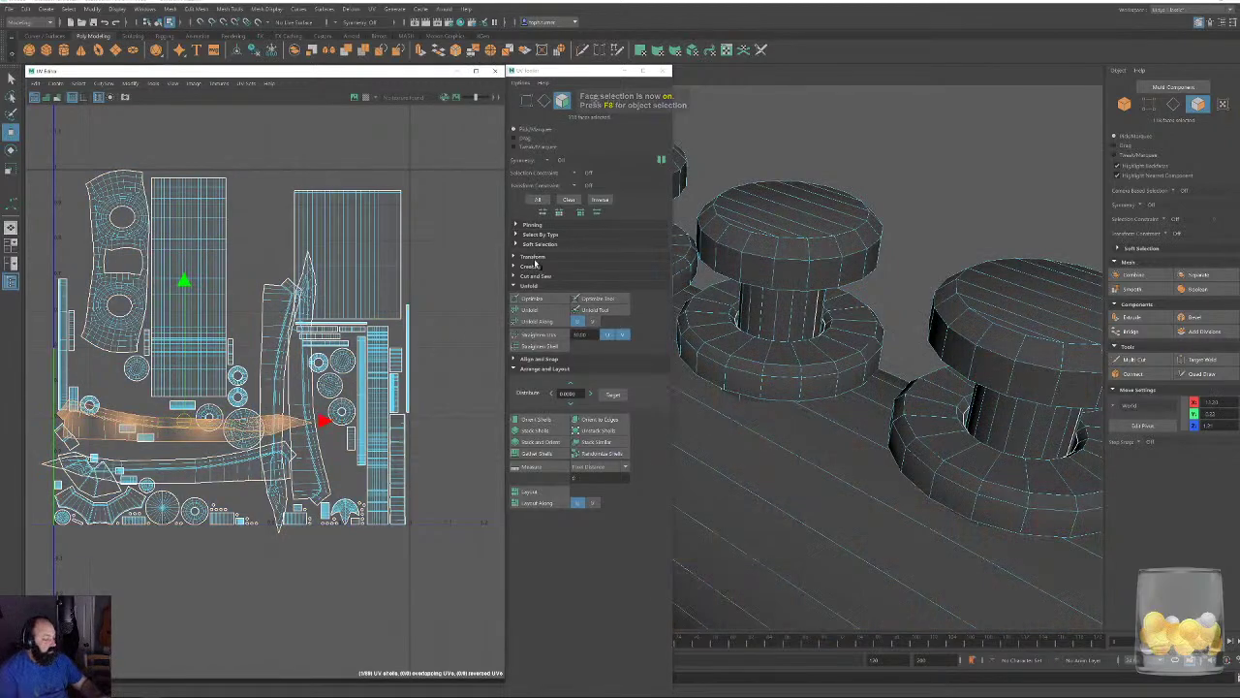
click(543, 255)
click(591, 436)
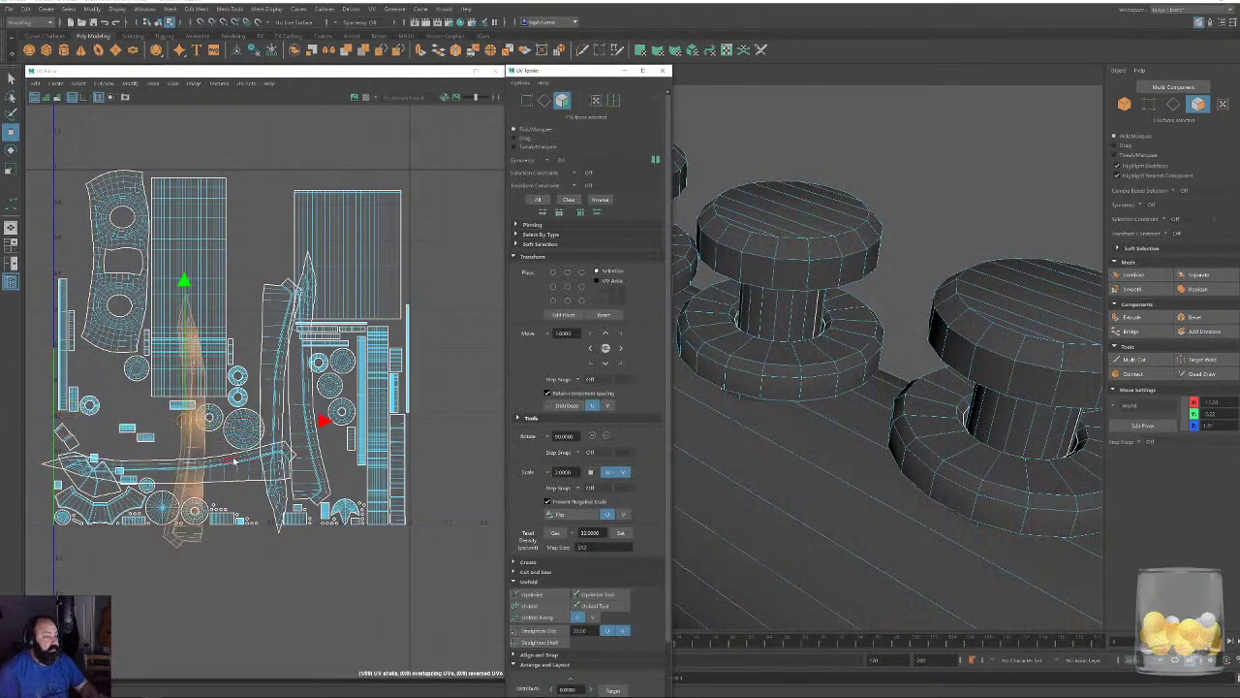
double_click(232, 459)
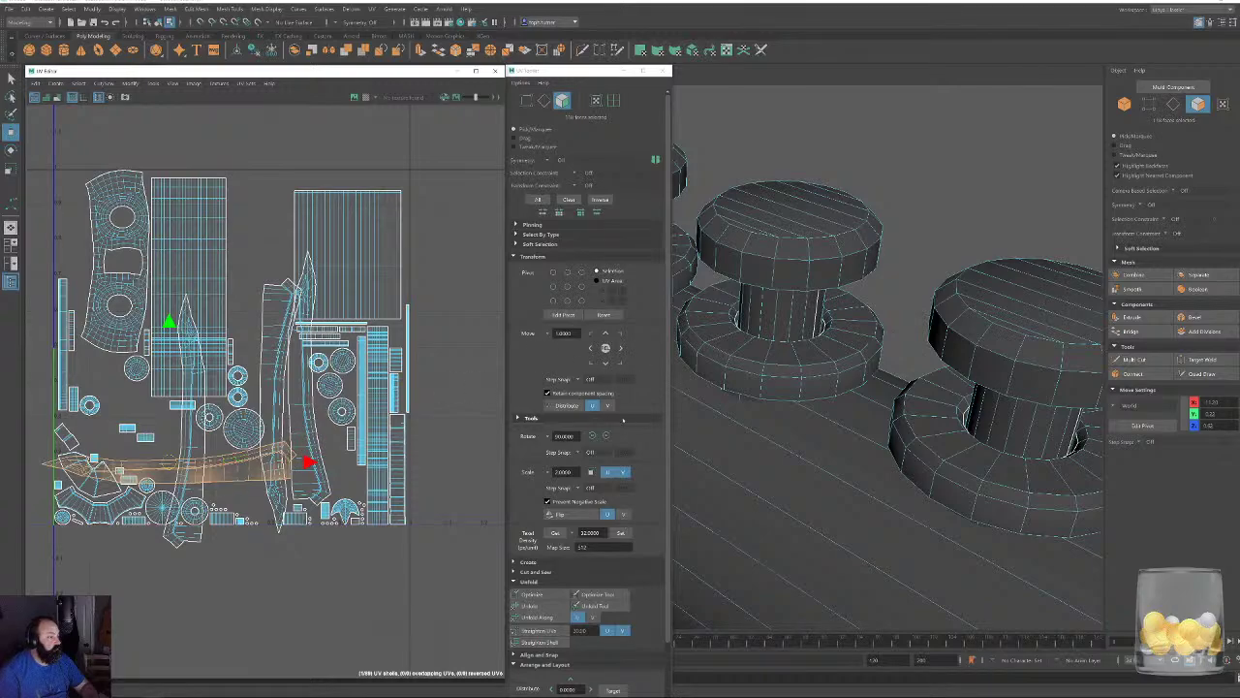
click(592, 435)
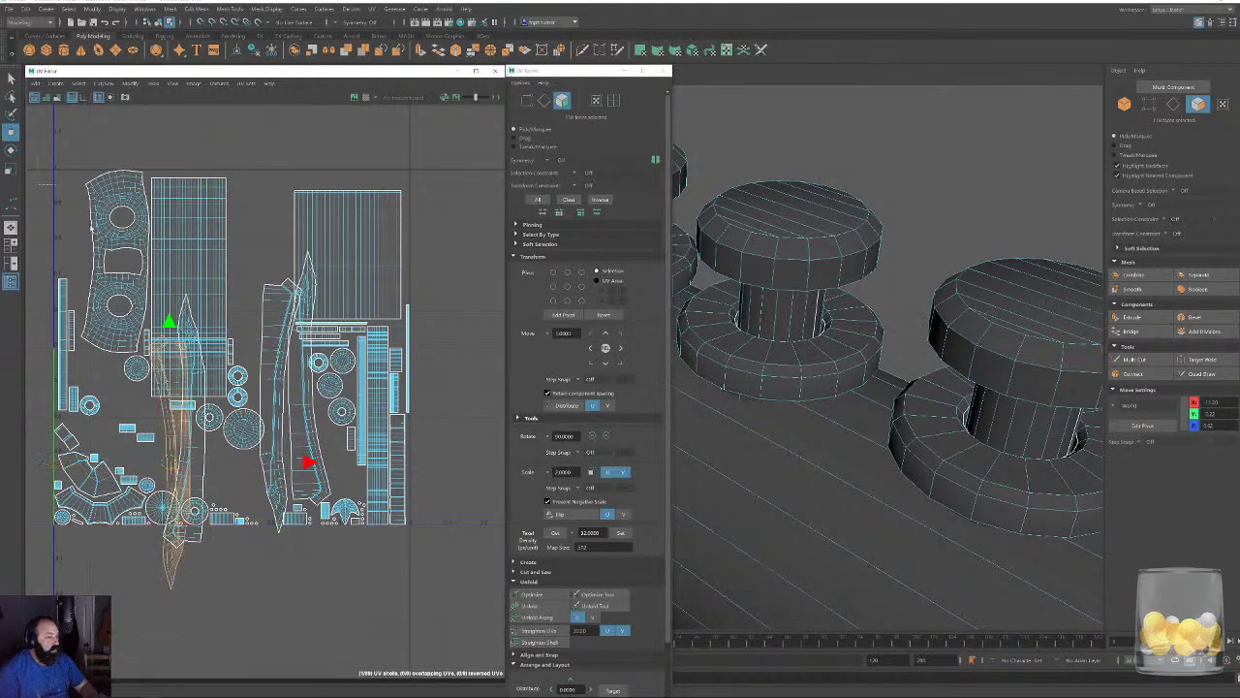
Select the UV shells across the tile and run Layout on them again.
drag(437, 549, 435, 554)
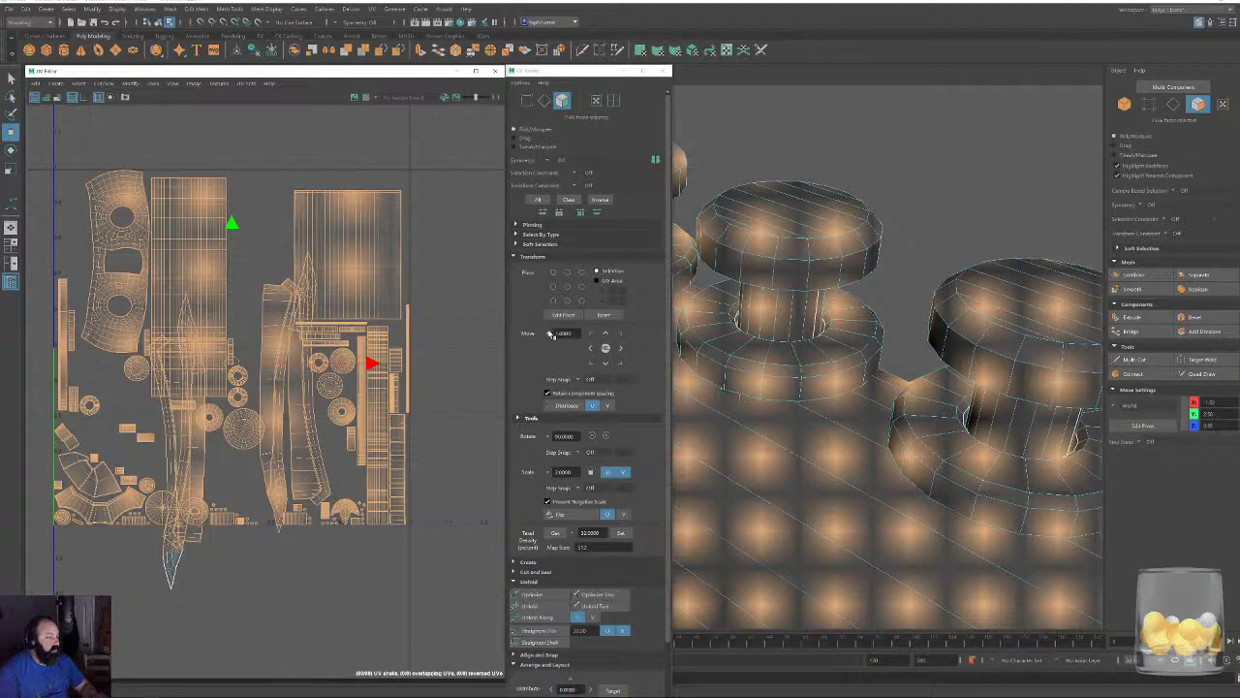
click(549, 258)
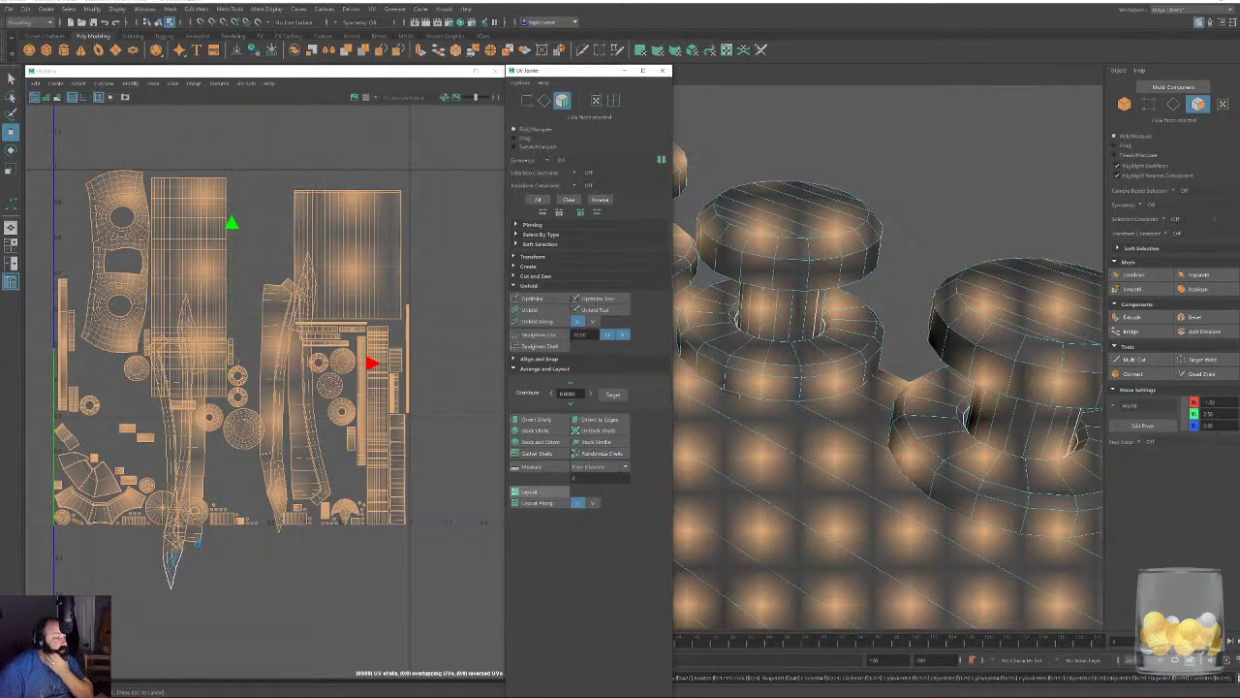
Switch to 3ds Max and create a thin-walled tube primitive at the centre of the grid.
mouse_move(229, 694)
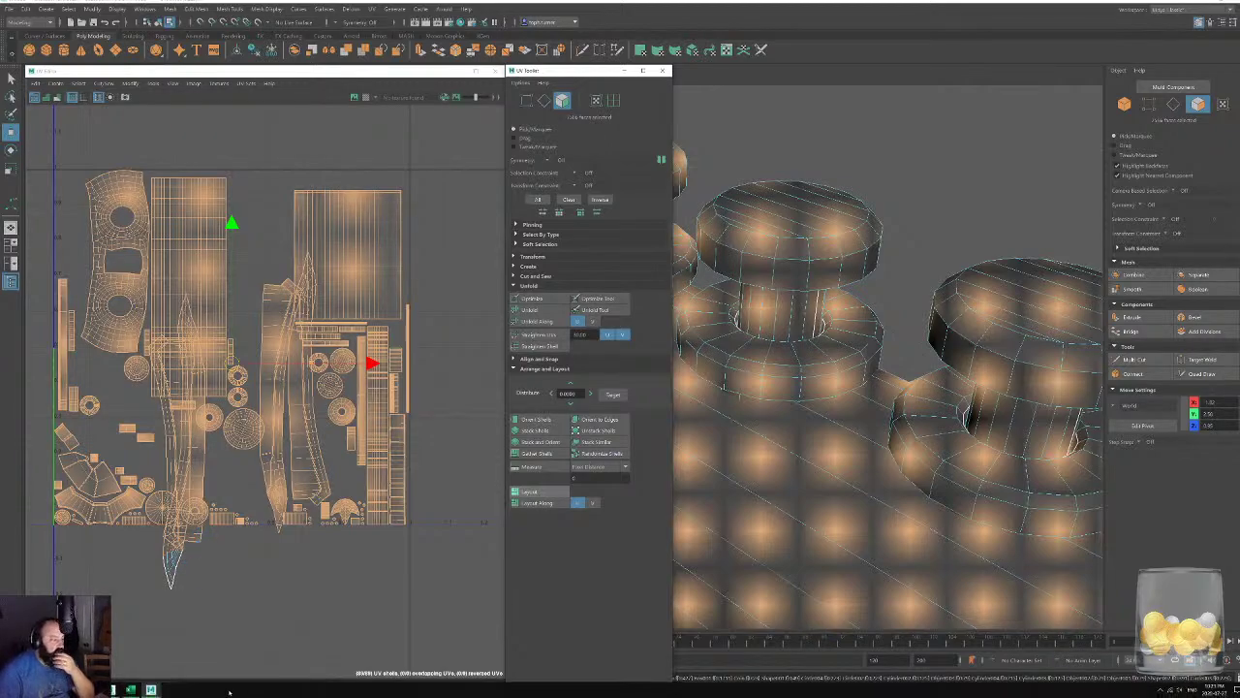
click(114, 690)
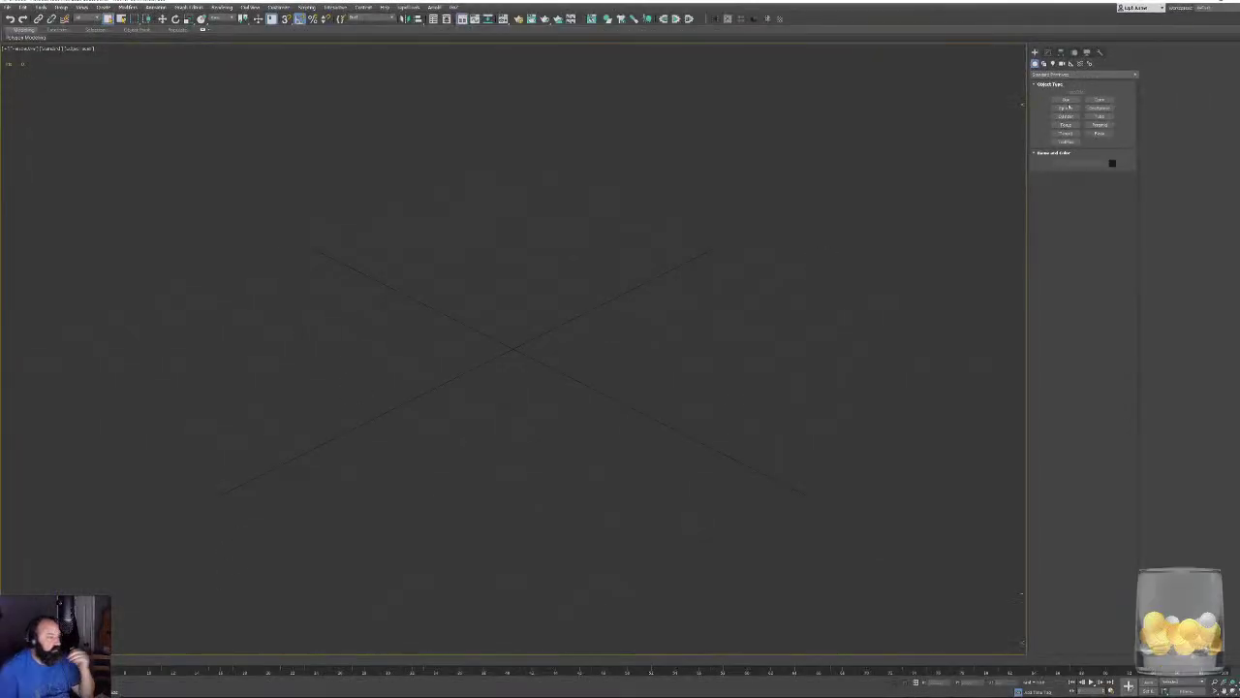
click(1100, 117)
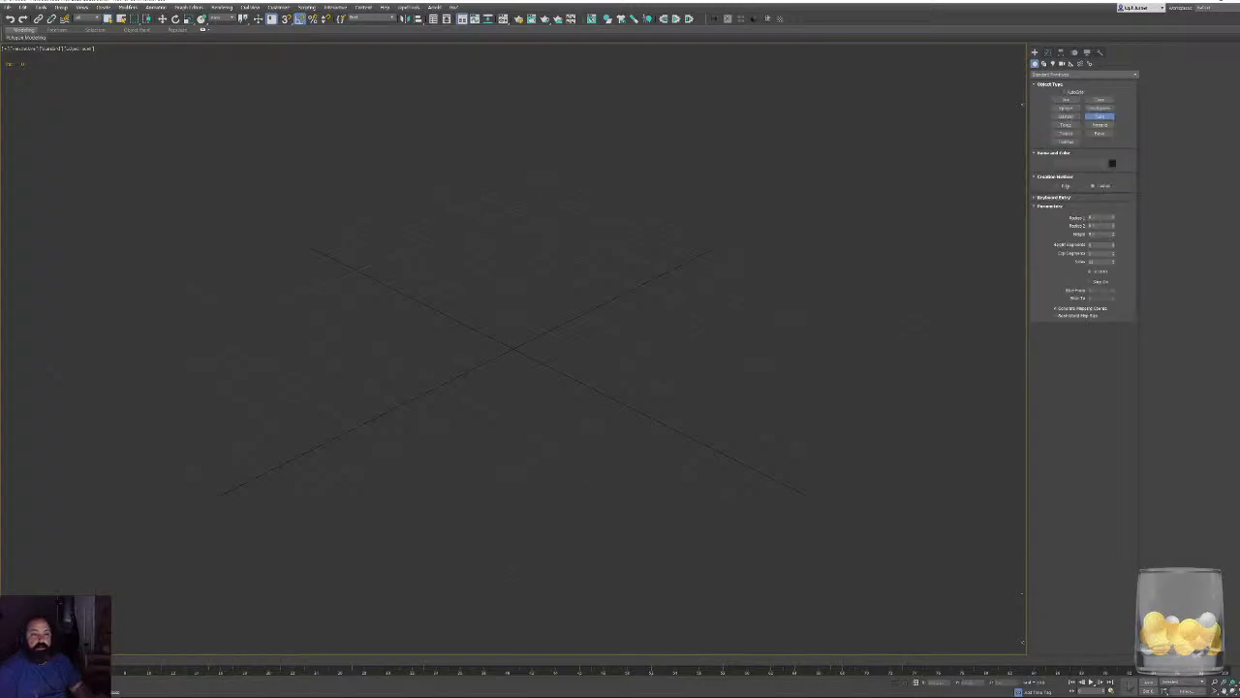
drag(513, 353, 538, 366)
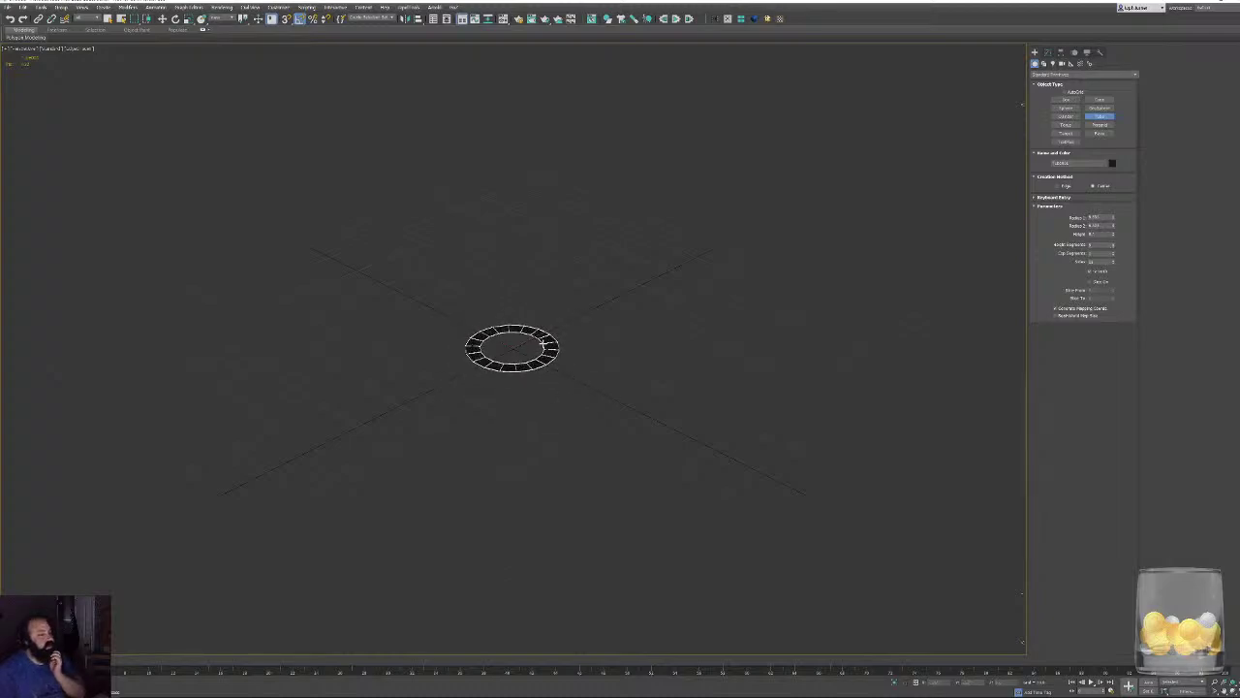
click(540, 332)
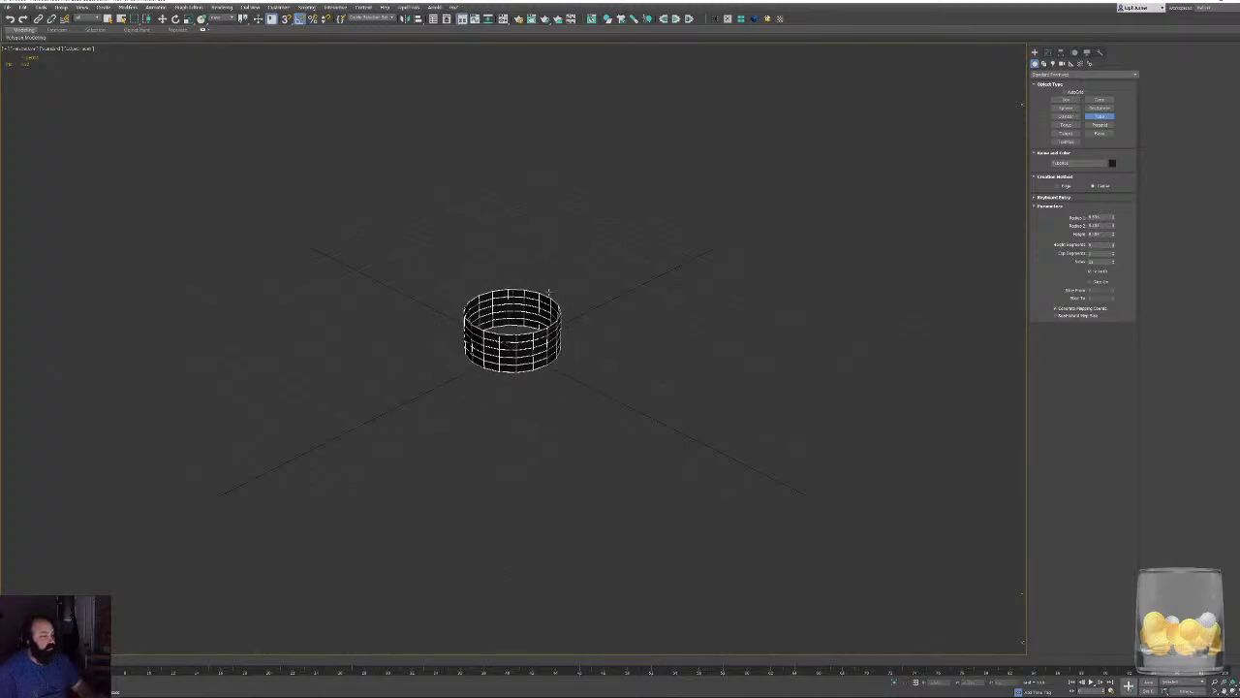
click(551, 309)
alt+middle_drag(552, 309, 583, 438)
scroll(580, 414, up, 3)
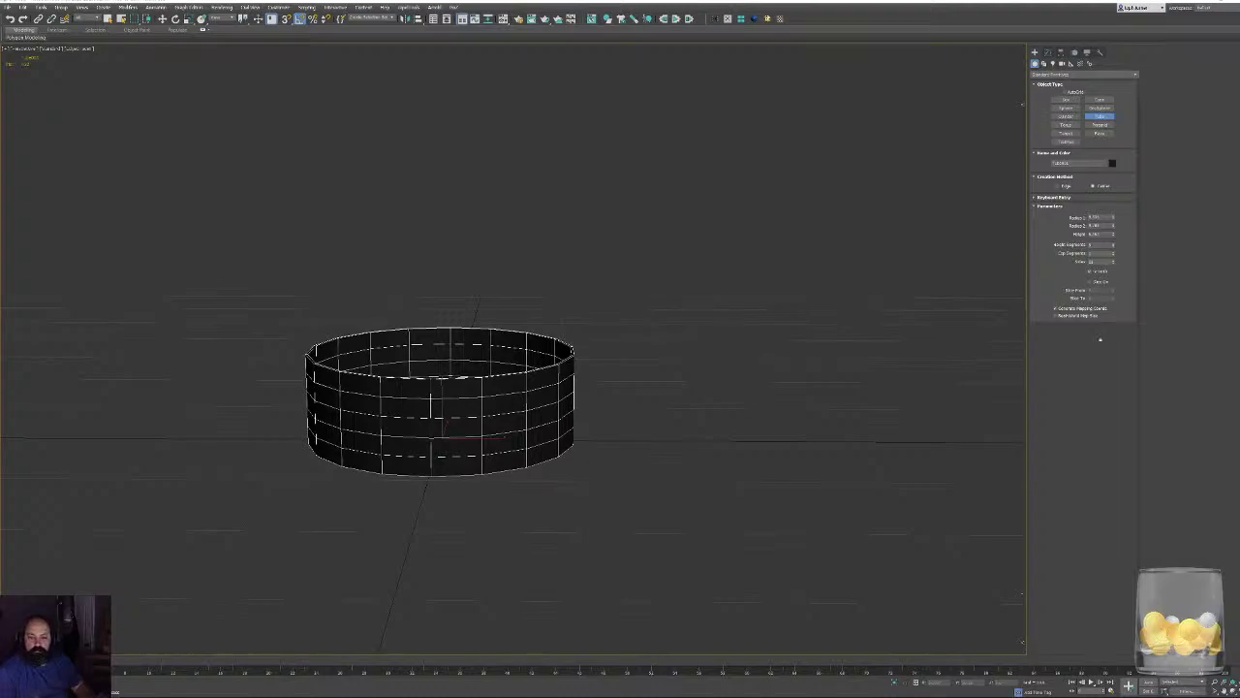
Set the tube's height segments to 1 and its sides to 36.
click(1047, 53)
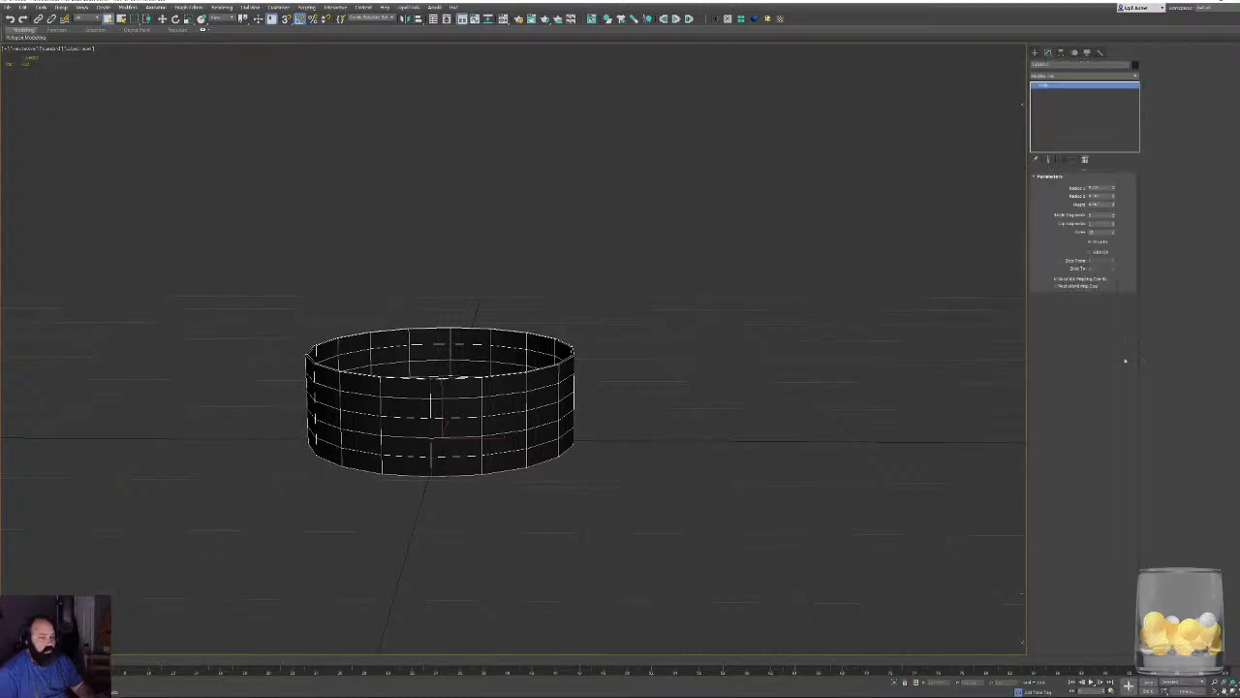
right_click(1113, 215)
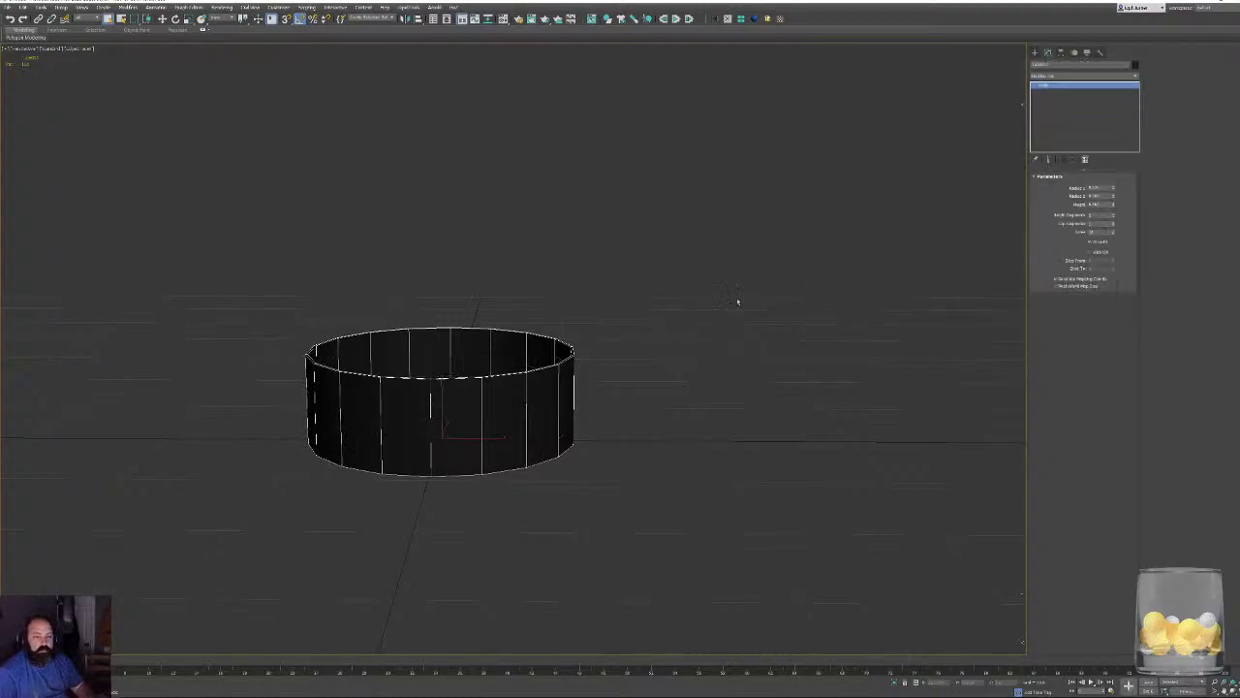
alt+middle_drag(736, 301, 737, 377)
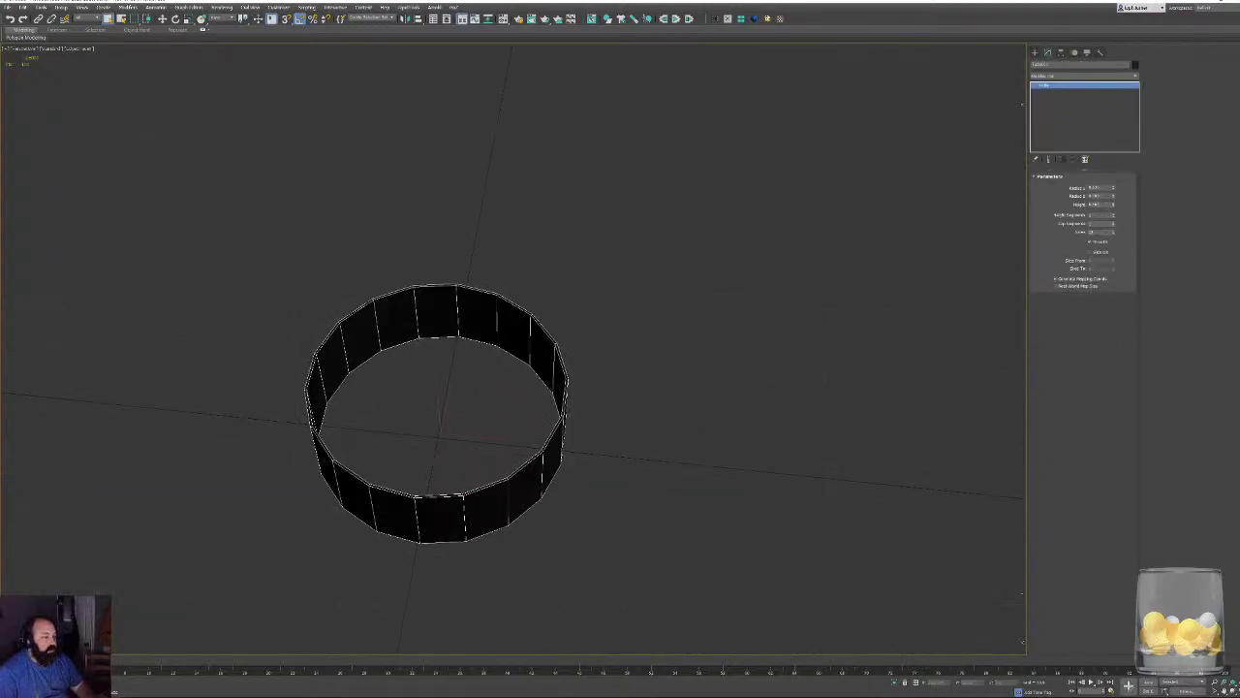
drag(1098, 231, 1030, 232)
text(36)
key(Return)
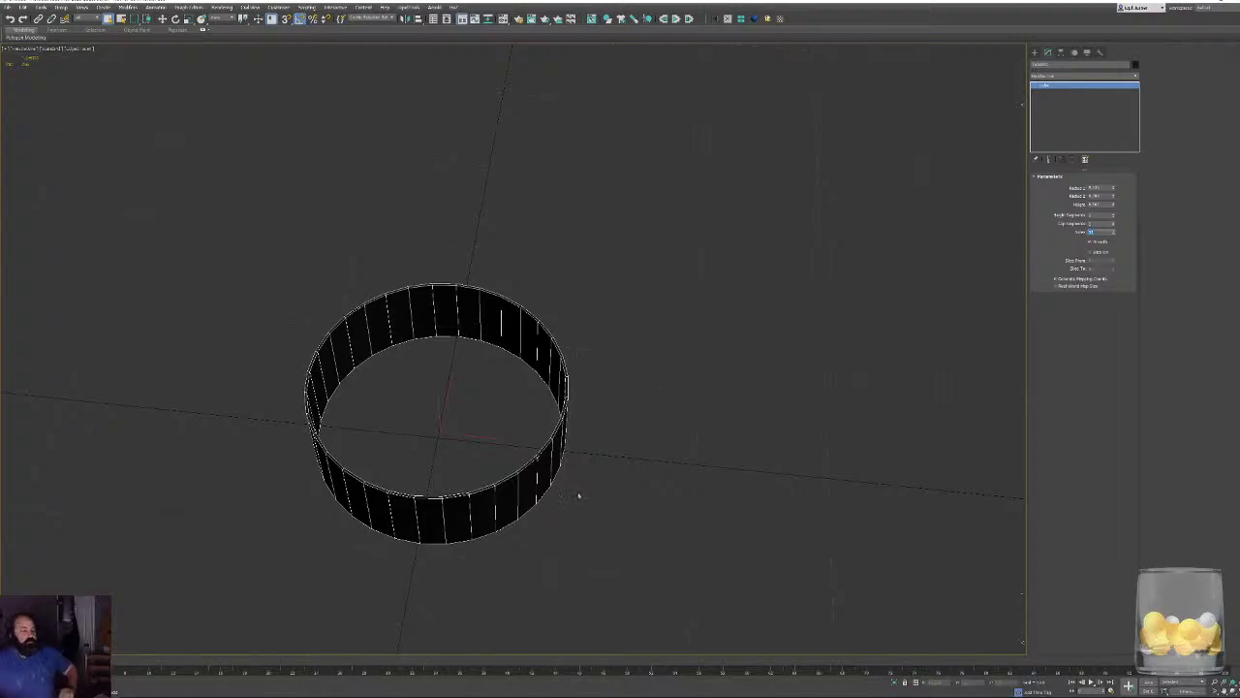
Reduce the tube's Radius 2 so that its wall is about a fifth of the outer radius thick.
alt+middle_drag(521, 440, 602, 376)
key(z)
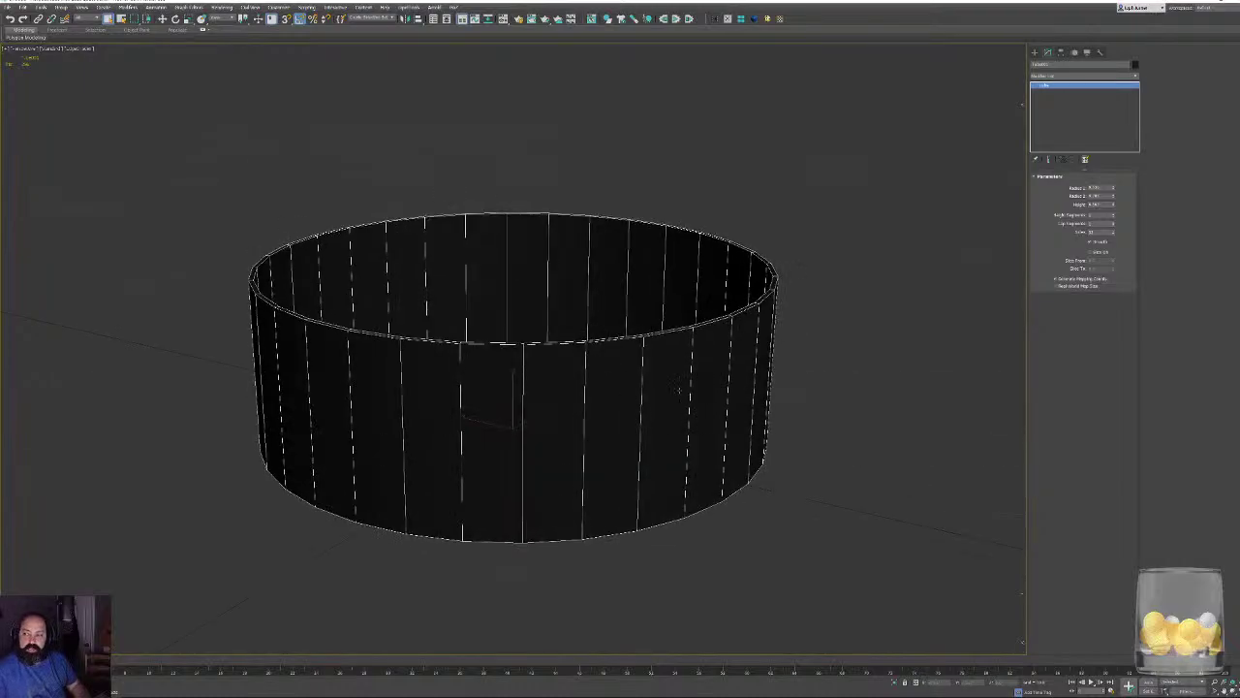
alt+middle_drag(841, 294, 848, 320)
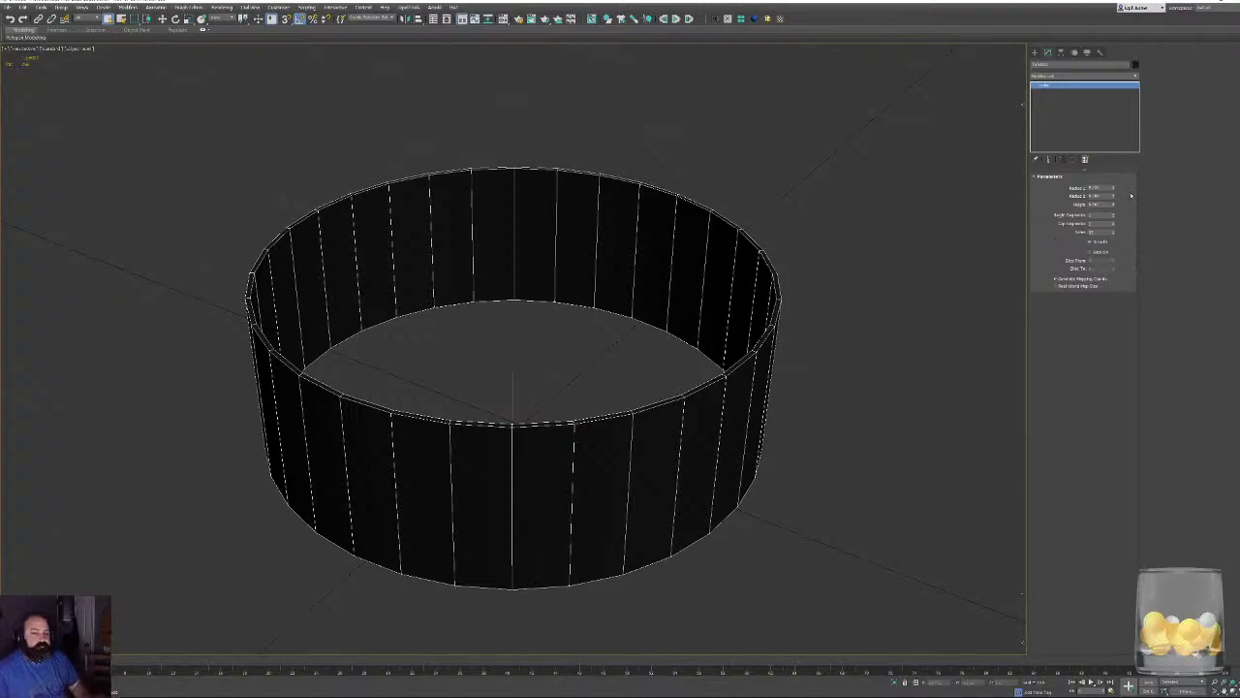
mouse_move(1112, 195)
mouse_down()
mouse_move(1112, 169)
mouse_move(1105, 199)
mouse_up()
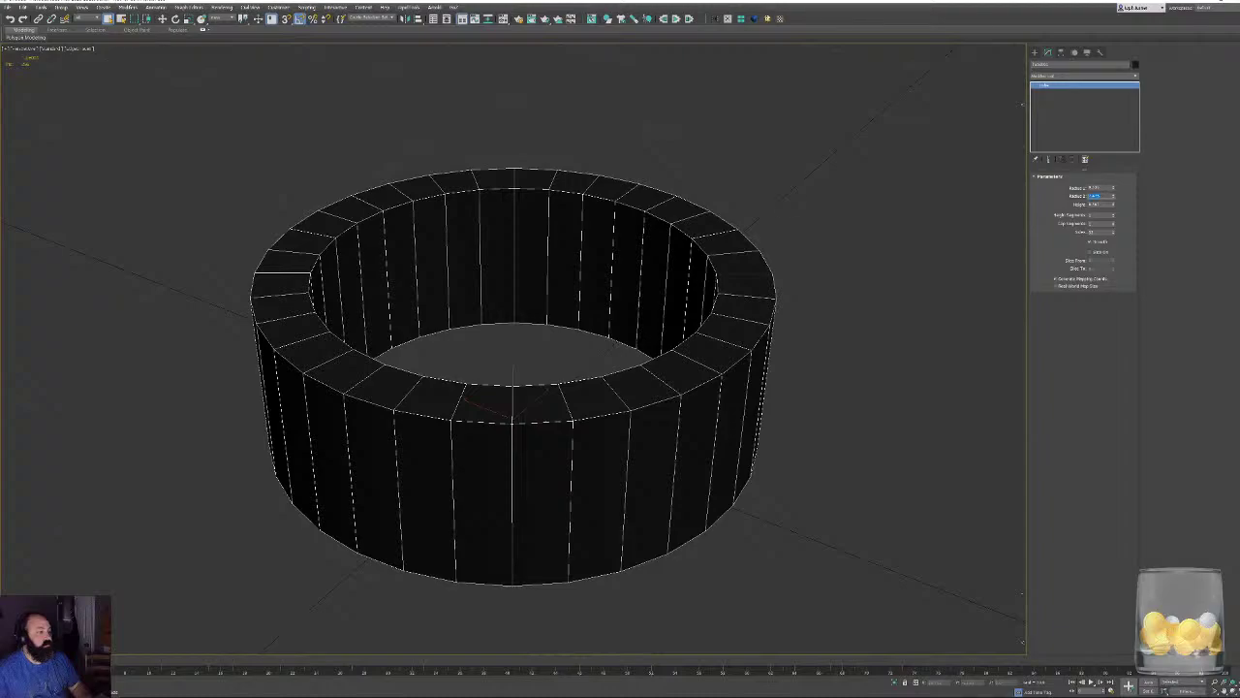
Set the tube's Radius 1 to 10 and its Radius 2 to 8.
alt+middle_drag(814, 218, 778, 302)
scroll(690, 341, down, 3)
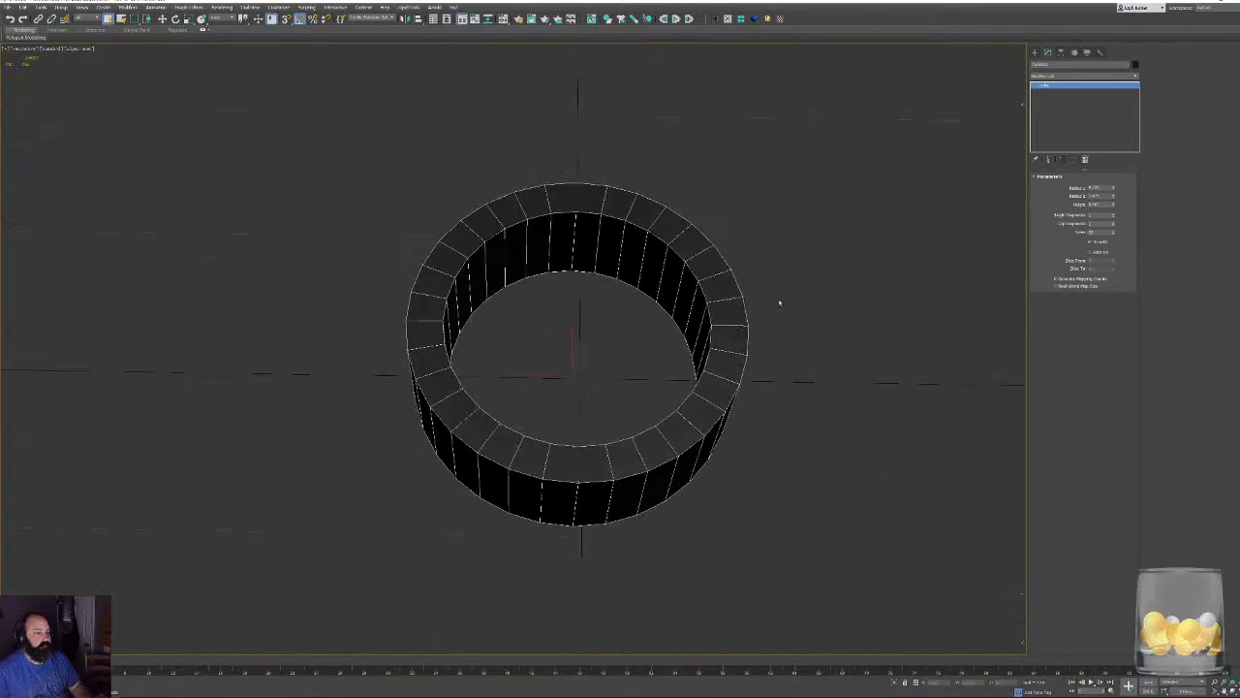
drag(1103, 196, 1050, 202)
key(Return)
text(10)
key(Return)
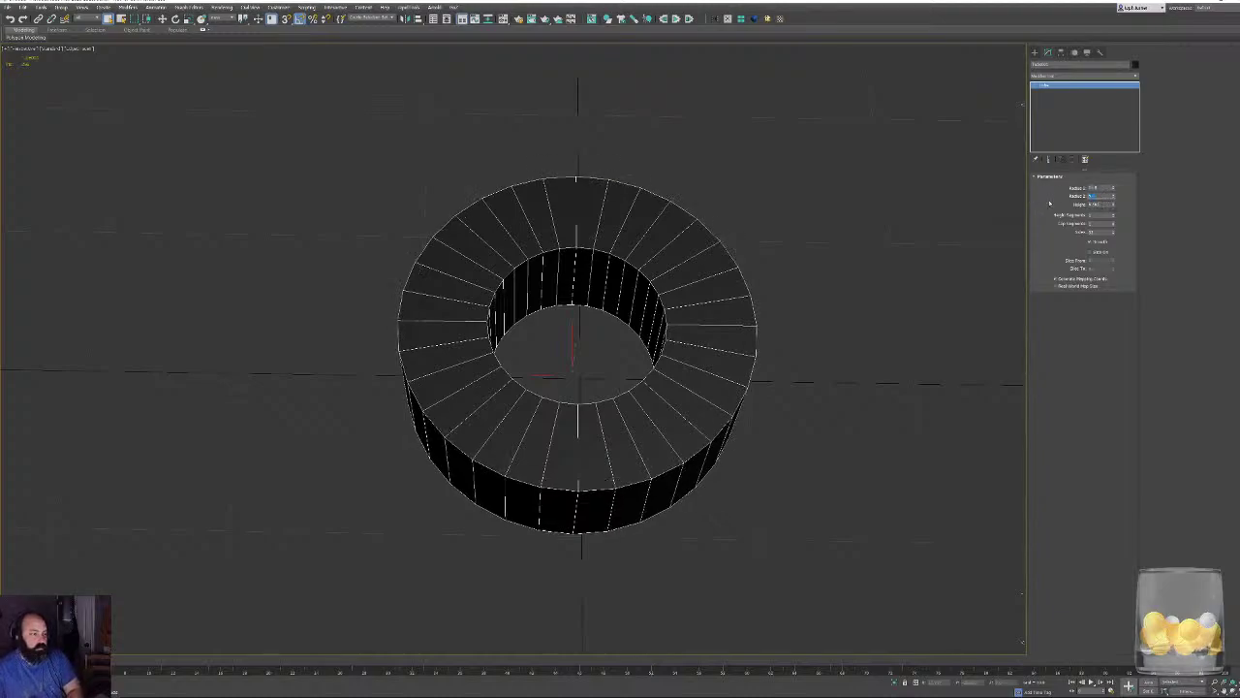
text(2)
key(Return)
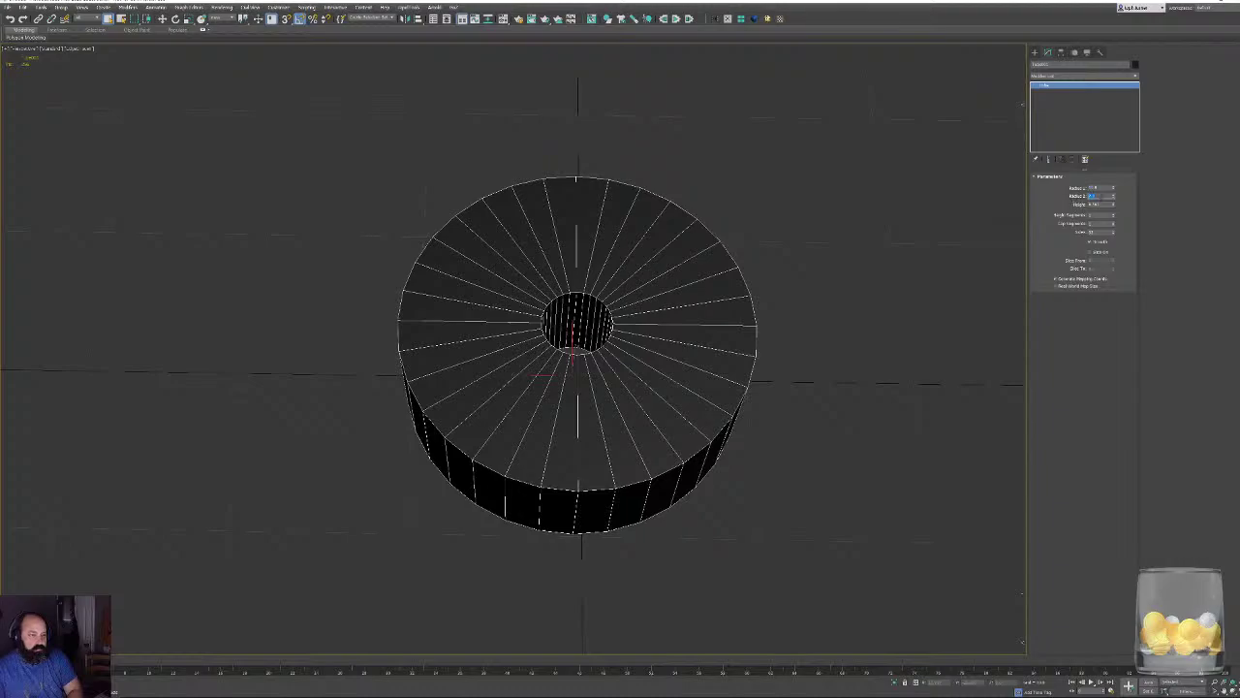
text(8)
key(Return)
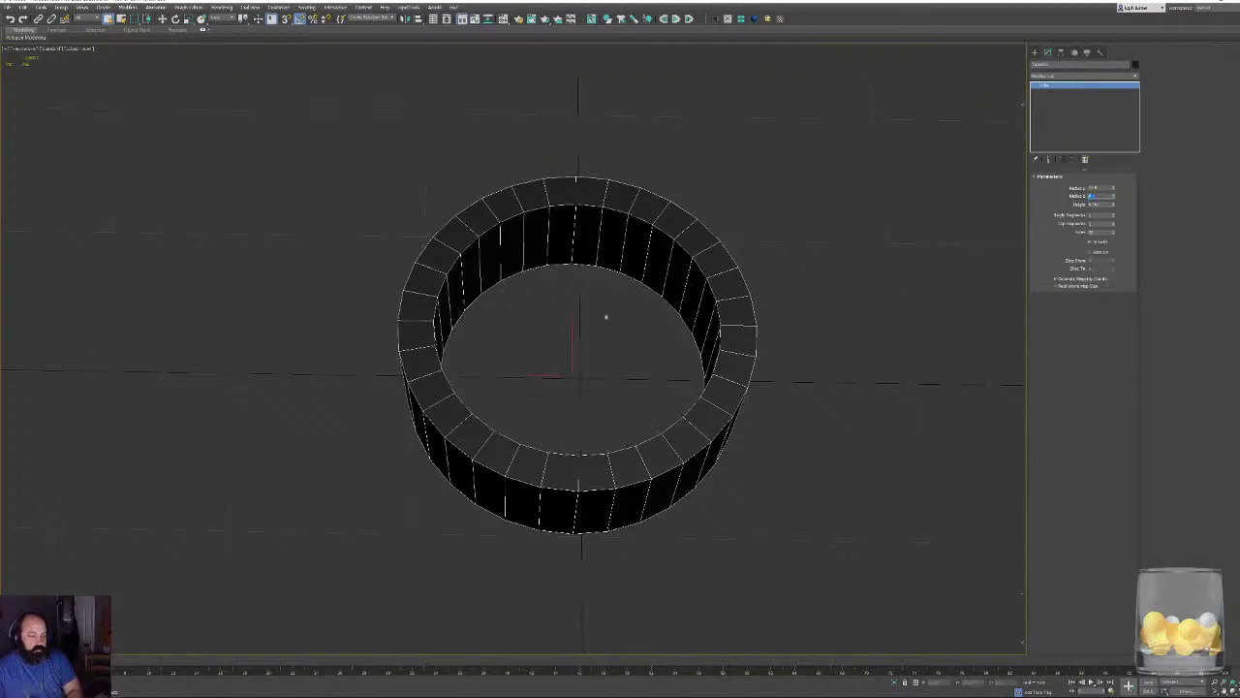
Convert the tube to an Editable Poly and reset its absolute world X and Y position to 0.
alt+middle_drag(607, 317, 672, 382)
right_click(622, 235)
click(639, 245)
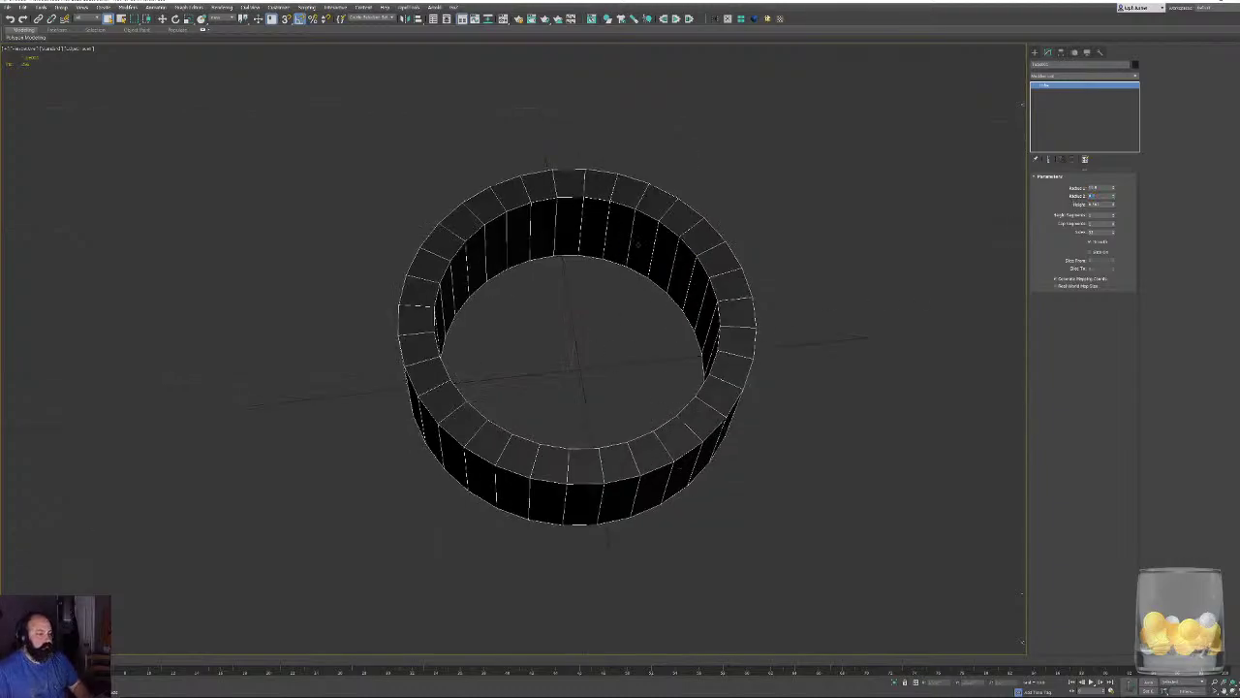
key(w)
key(F12)
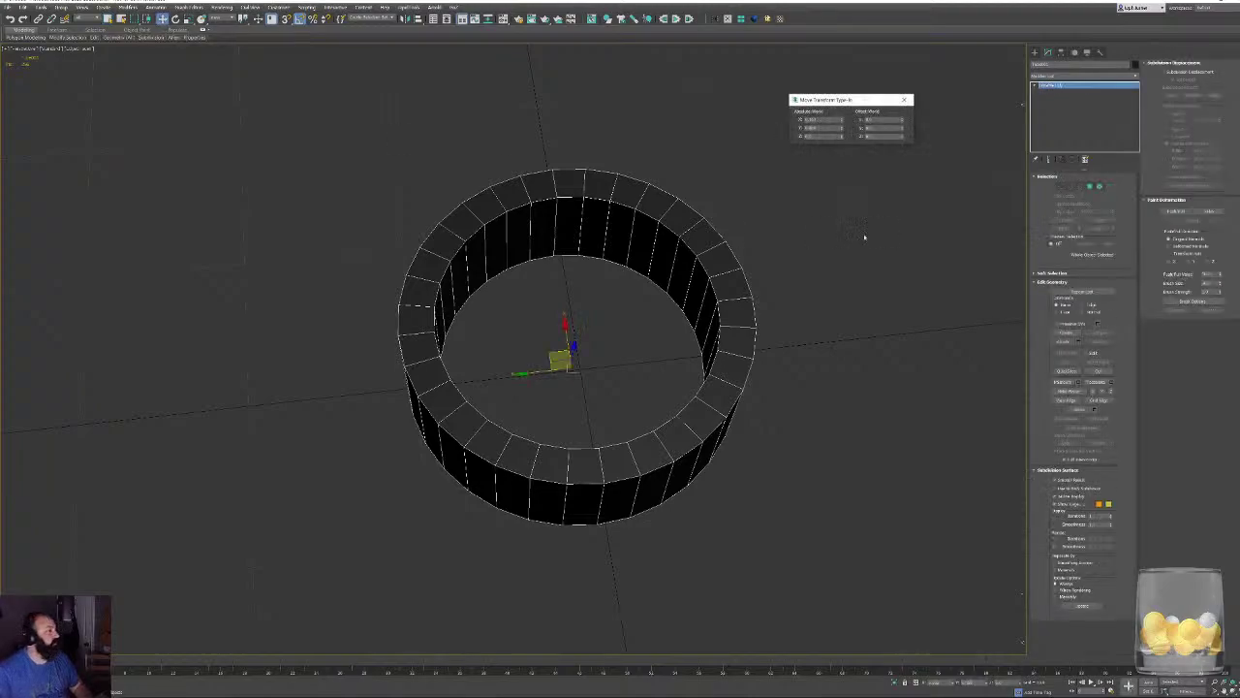
right_click(841, 128)
right_click(841, 119)
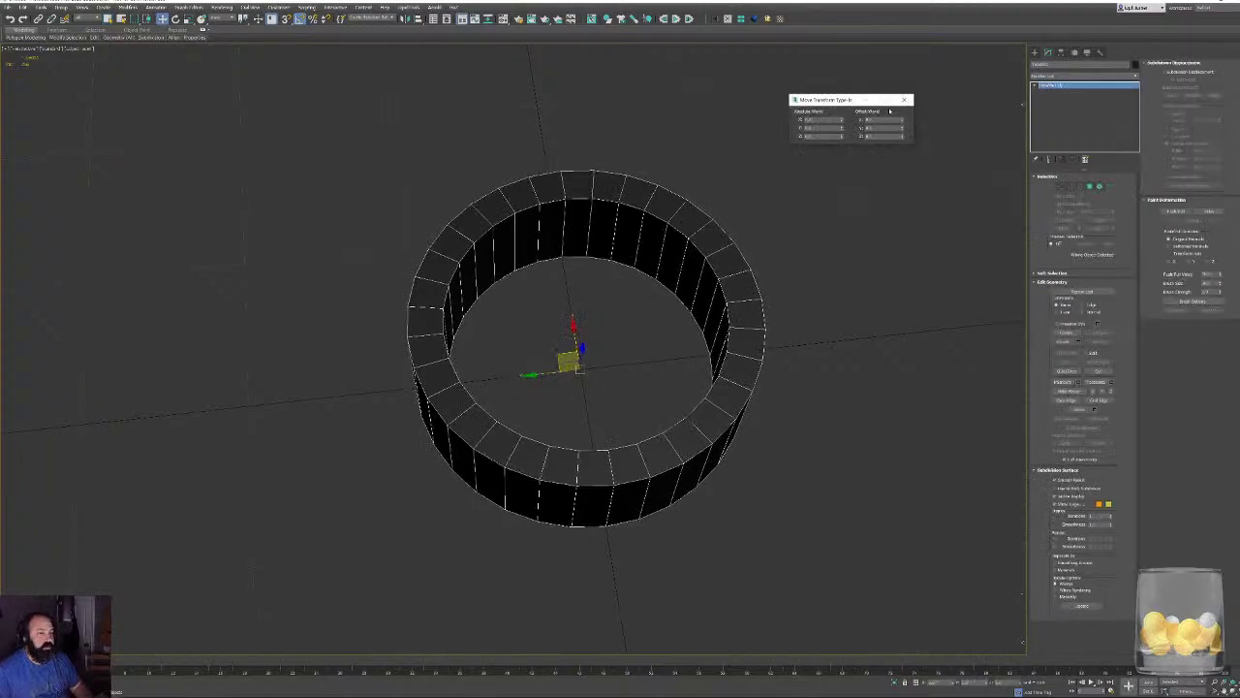
click(904, 100)
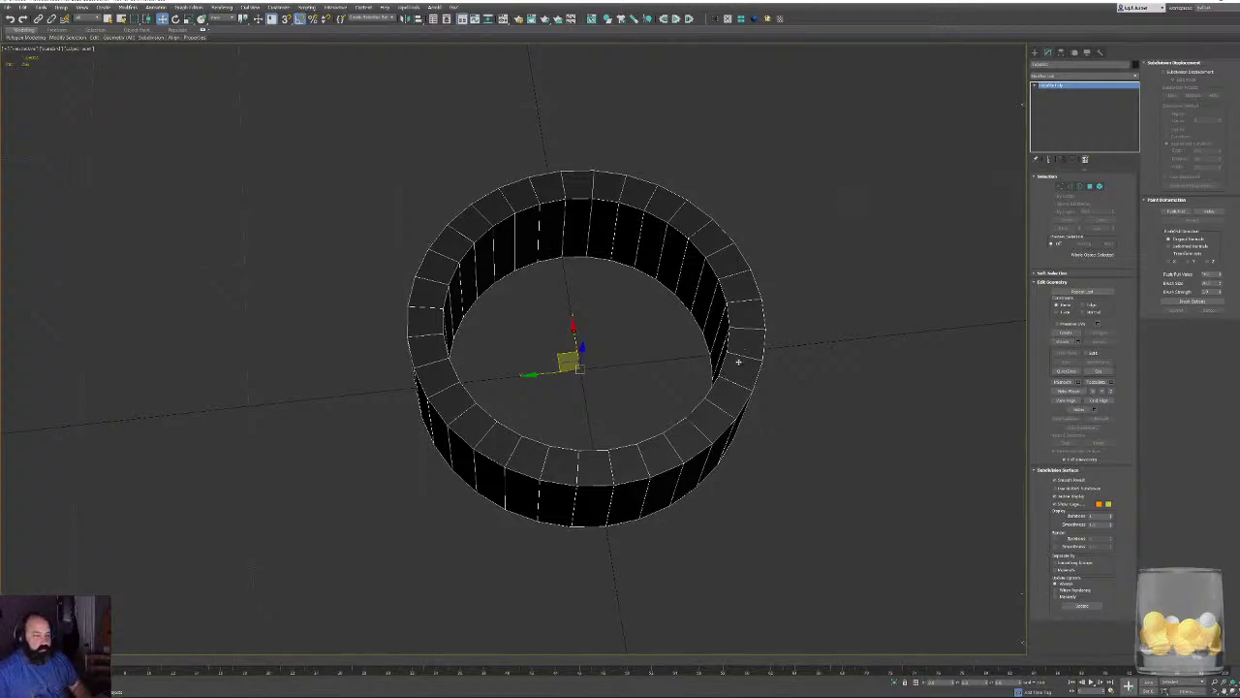
In the top view, delete all polygons of the two ring segments at the lower centre to open a gap.
key(t)
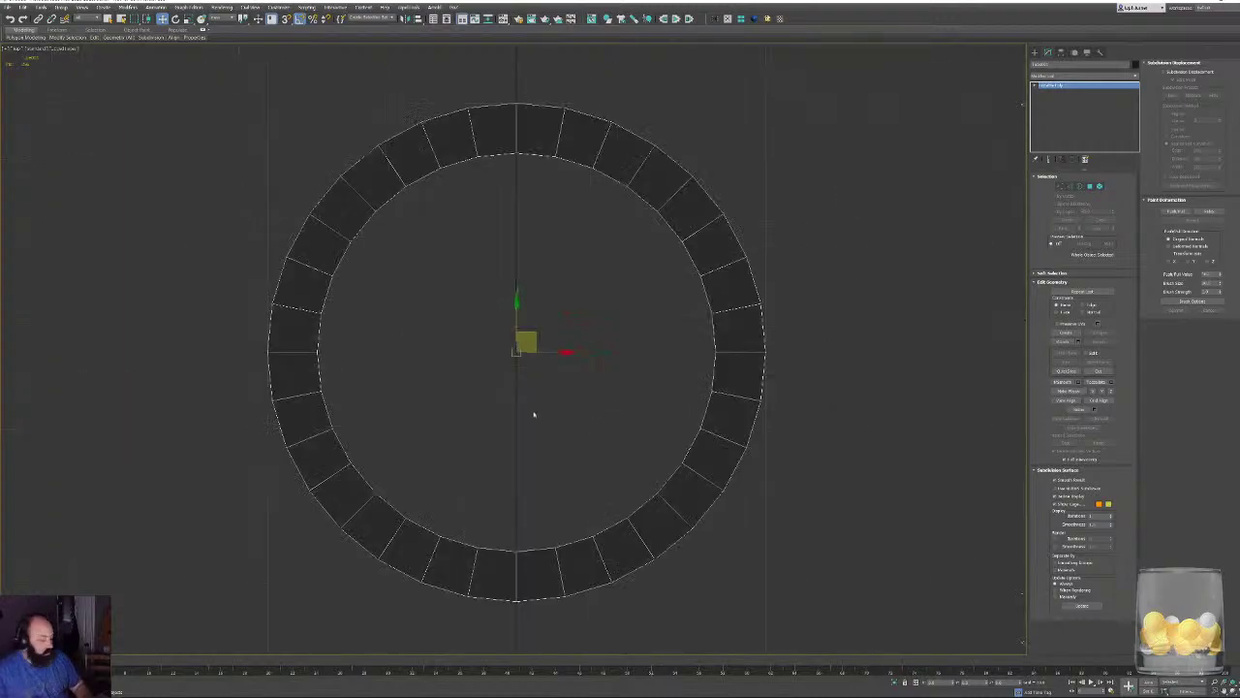
click(1089, 186)
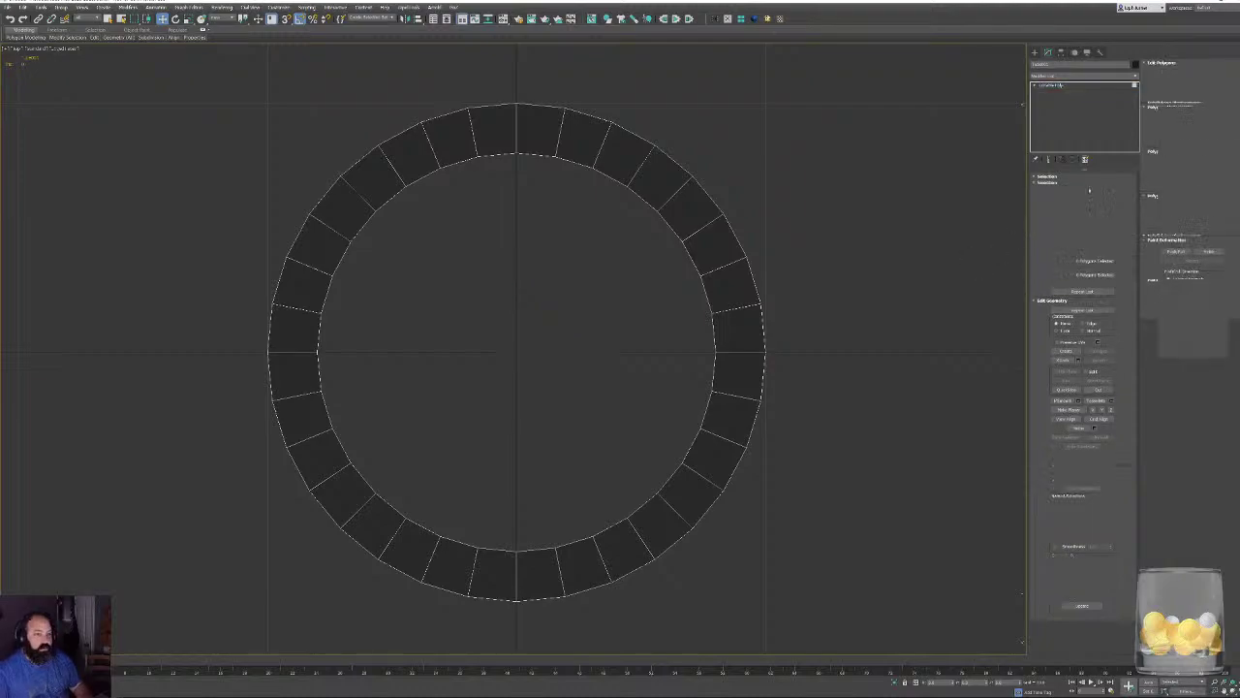
middle_drag(698, 443, 697, 331)
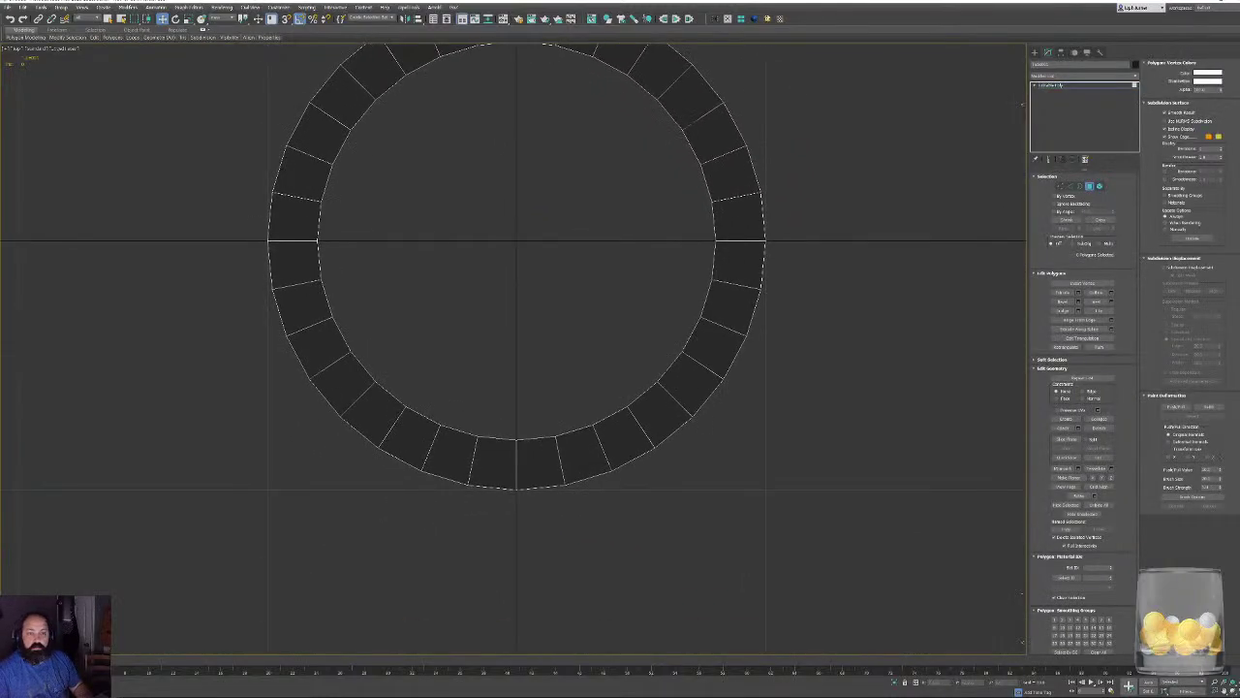
click(525, 468)
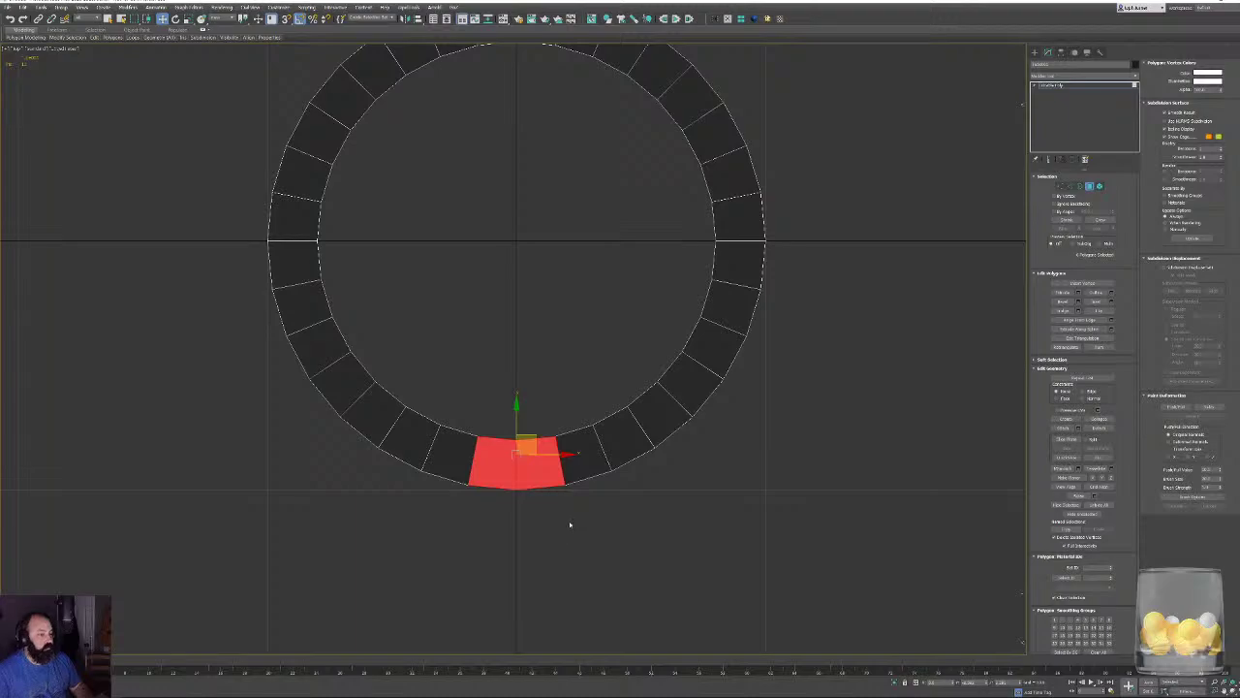
key(Delete)
scroll(498, 471, up, 5)
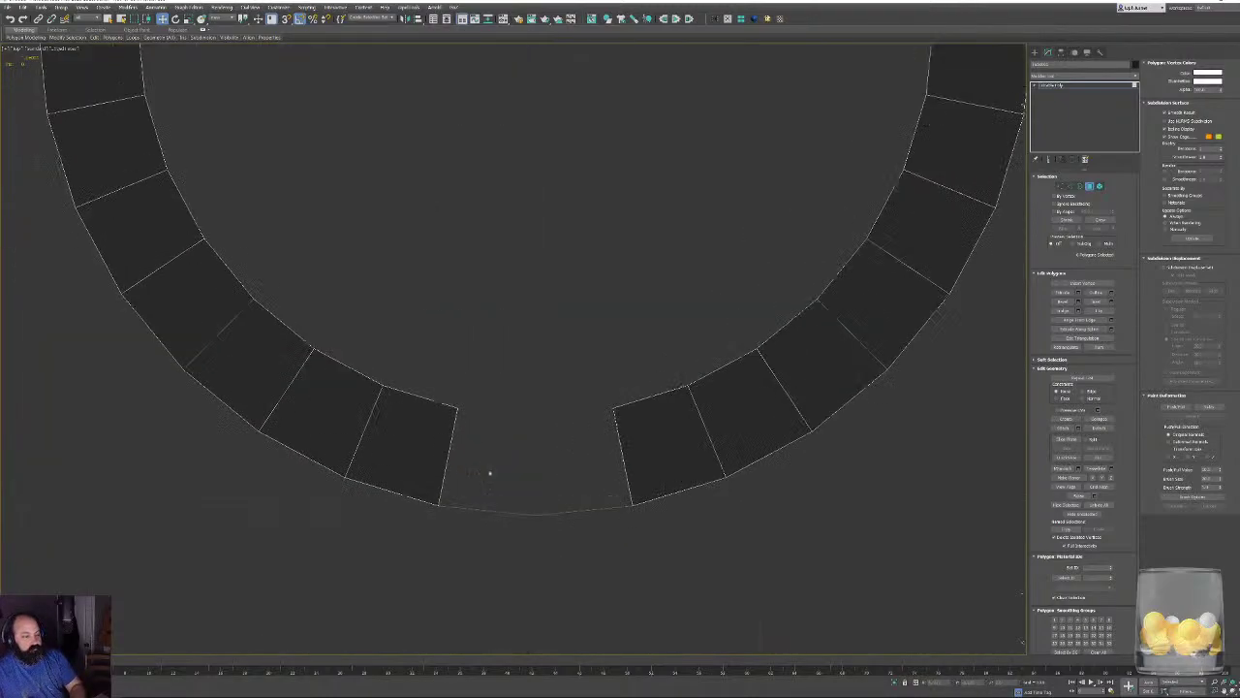
drag(514, 487, 556, 568)
key(Delete)
middle_drag(528, 472, 581, 448)
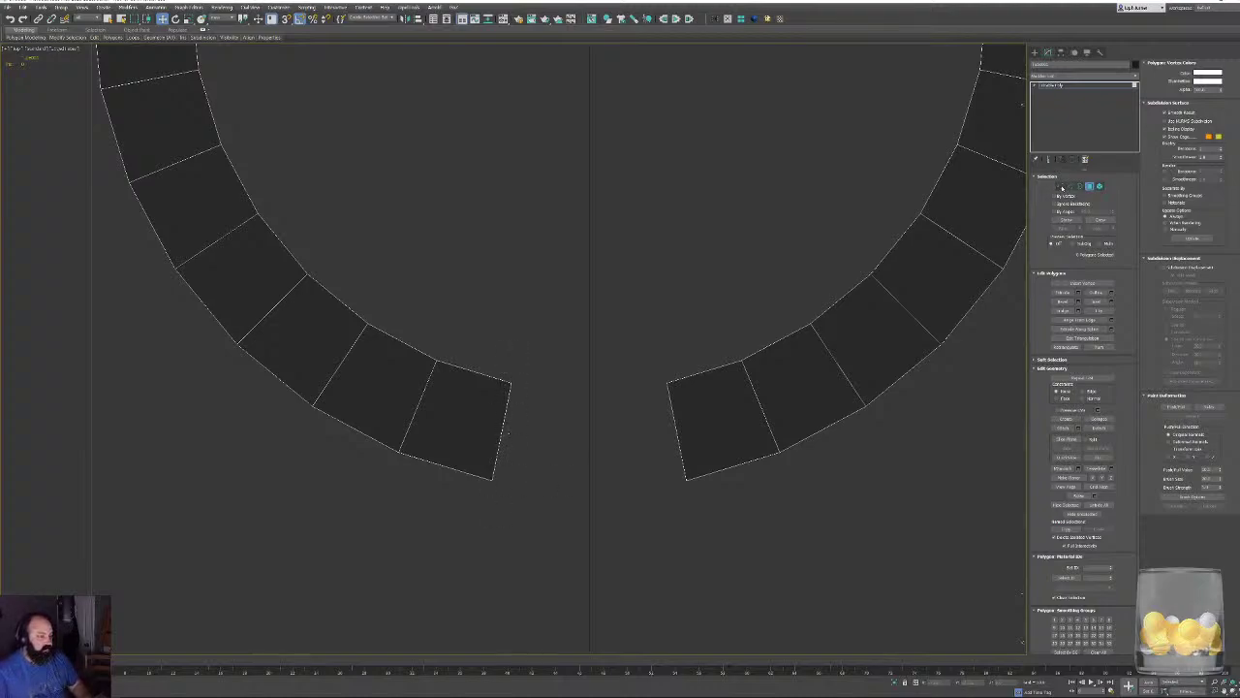
Try to square the left end of the gap by setting its inner vertices' X to -1.951.
click(1061, 187)
drag(471, 455, 517, 507)
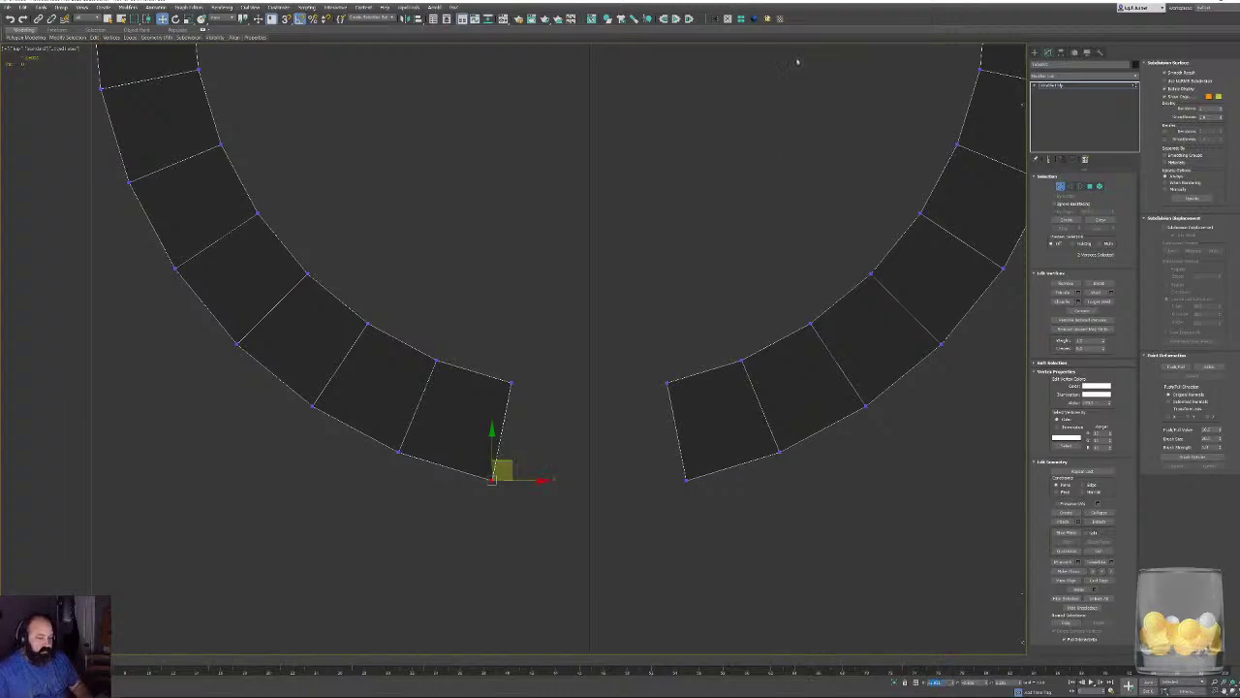
key(1)
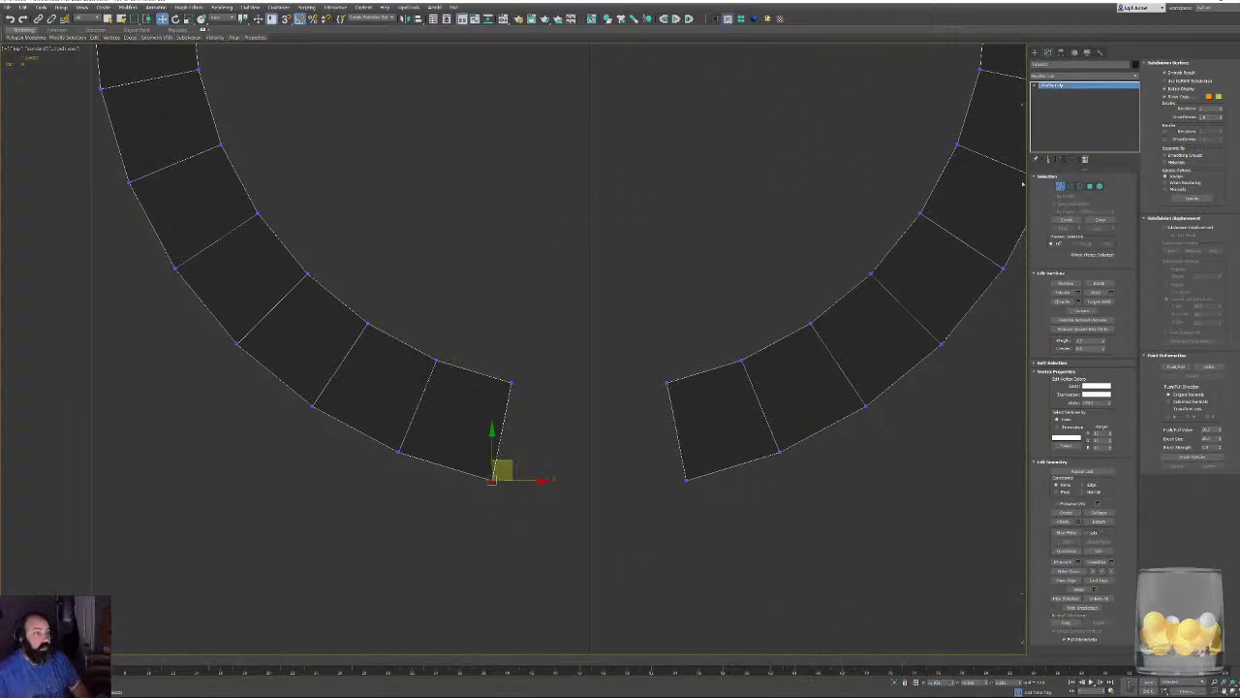
click(1059, 186)
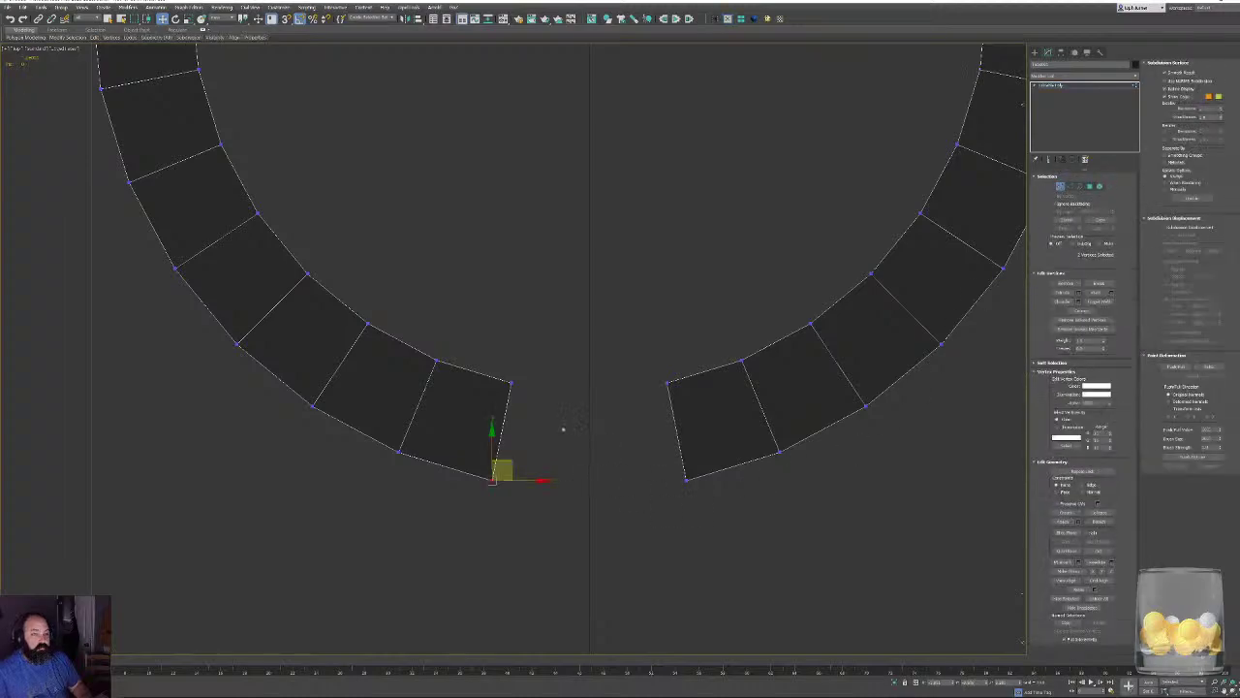
click(510, 378)
drag(495, 354, 528, 392)
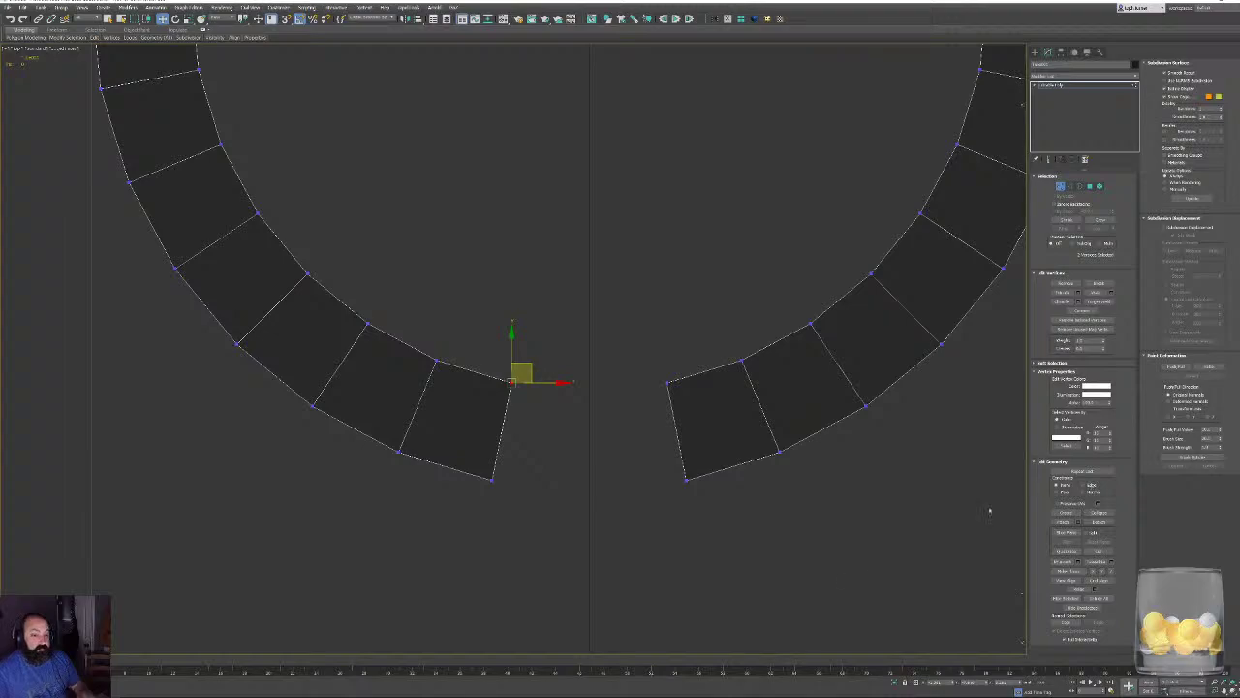
drag(953, 683, 835, 674)
text(-1.951)
key(Return)
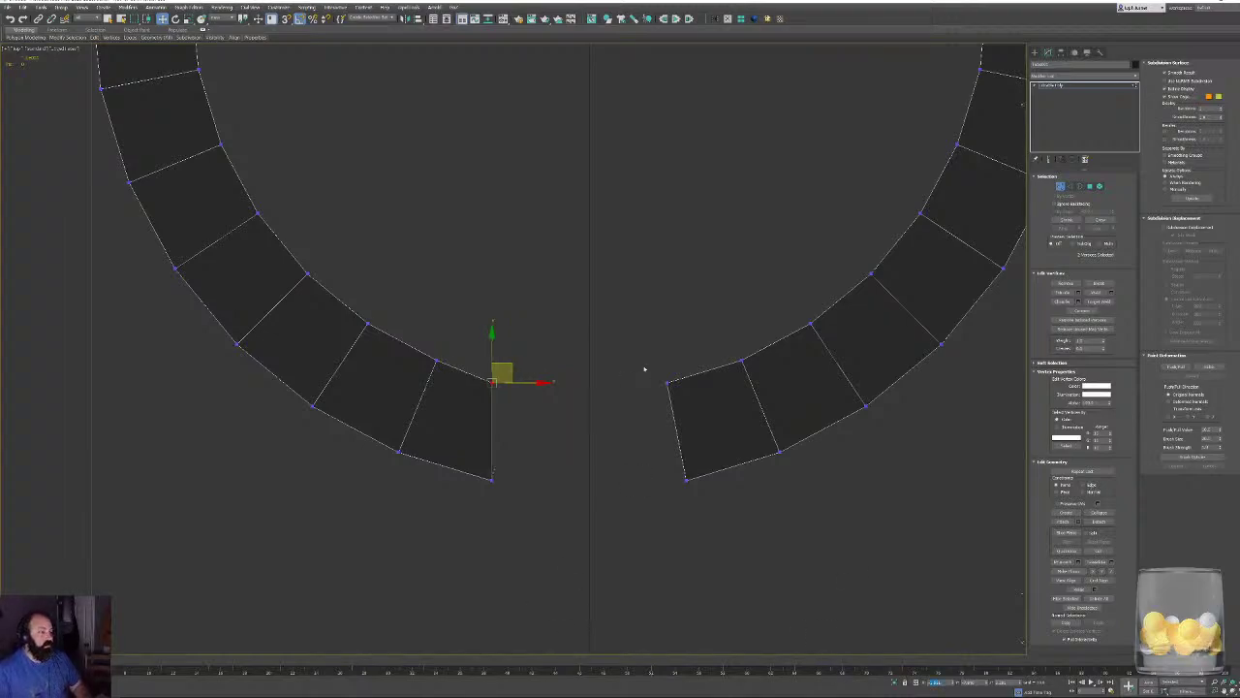
Undo the X alignment of the inner vertices at the left end of the gap.
drag(652, 461, 707, 528)
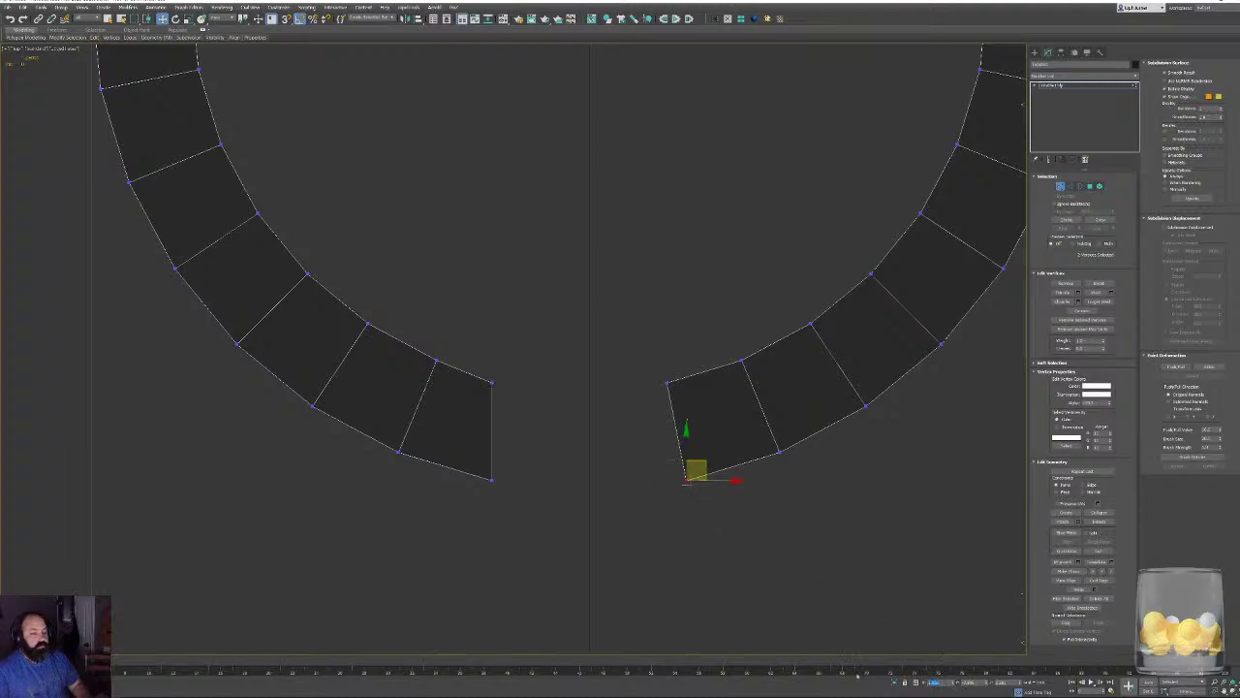
drag(623, 361, 734, 446)
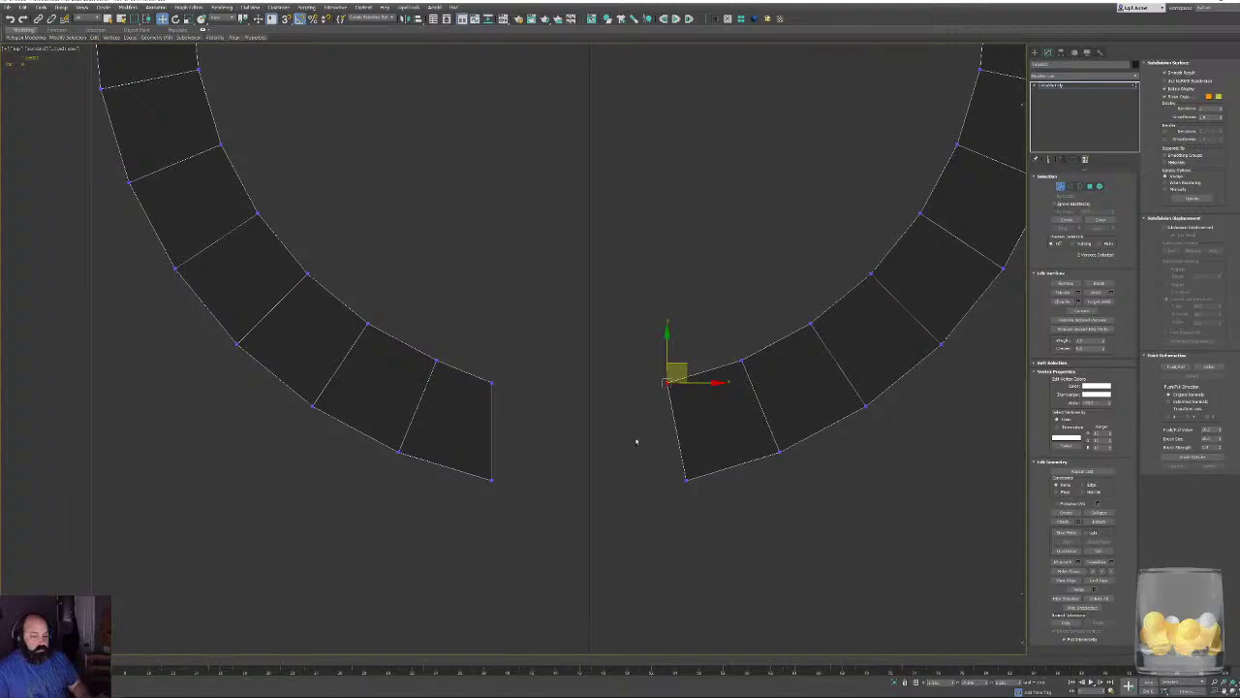
middle_drag(611, 438, 577, 439)
key(ctrl+z)
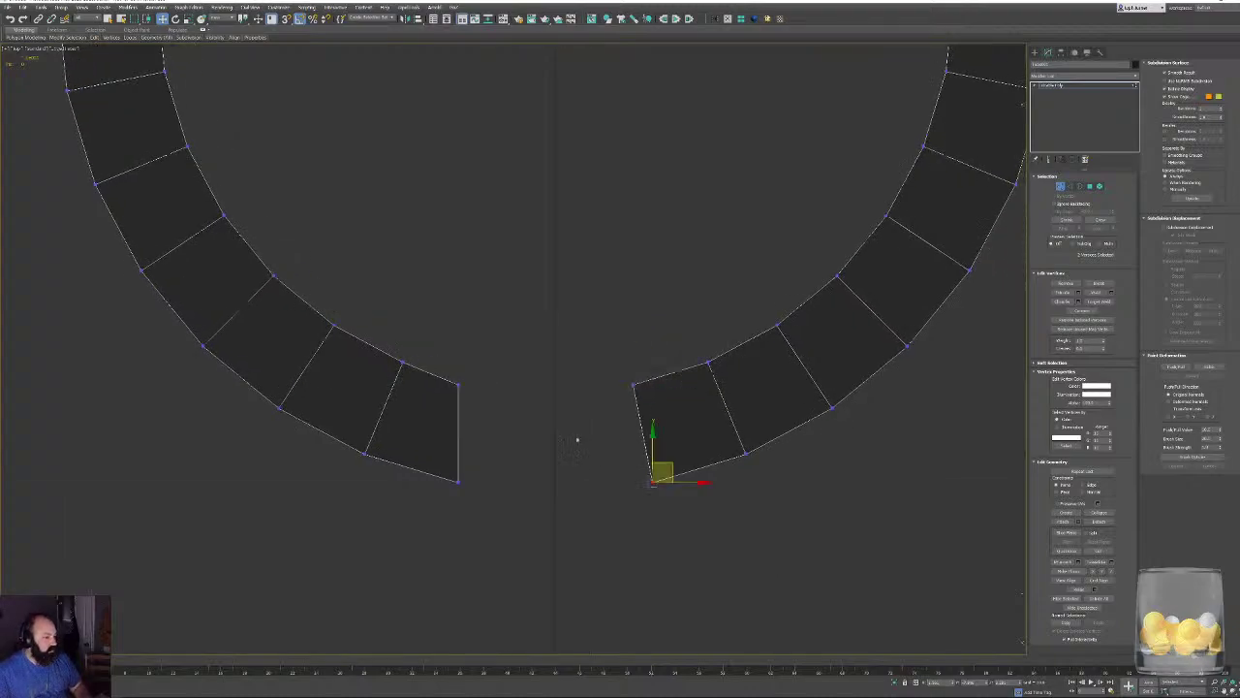
key(ctrl+z)
key(ctrl+z)
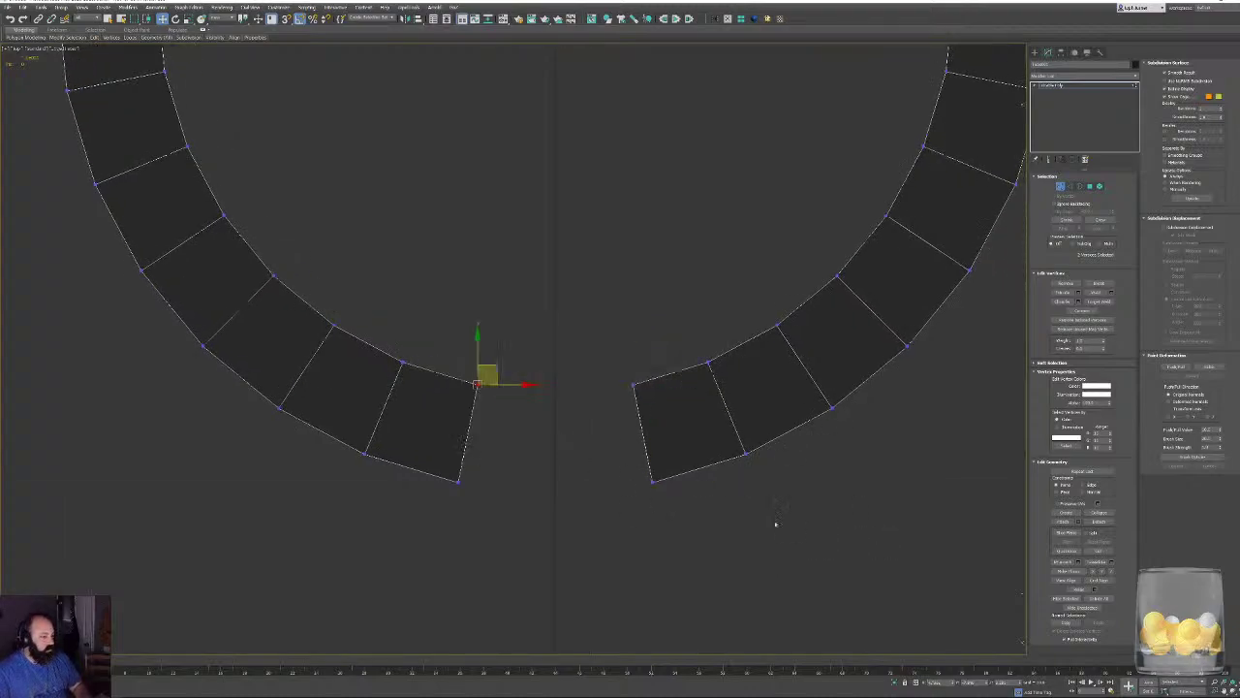
key(ctrl+z)
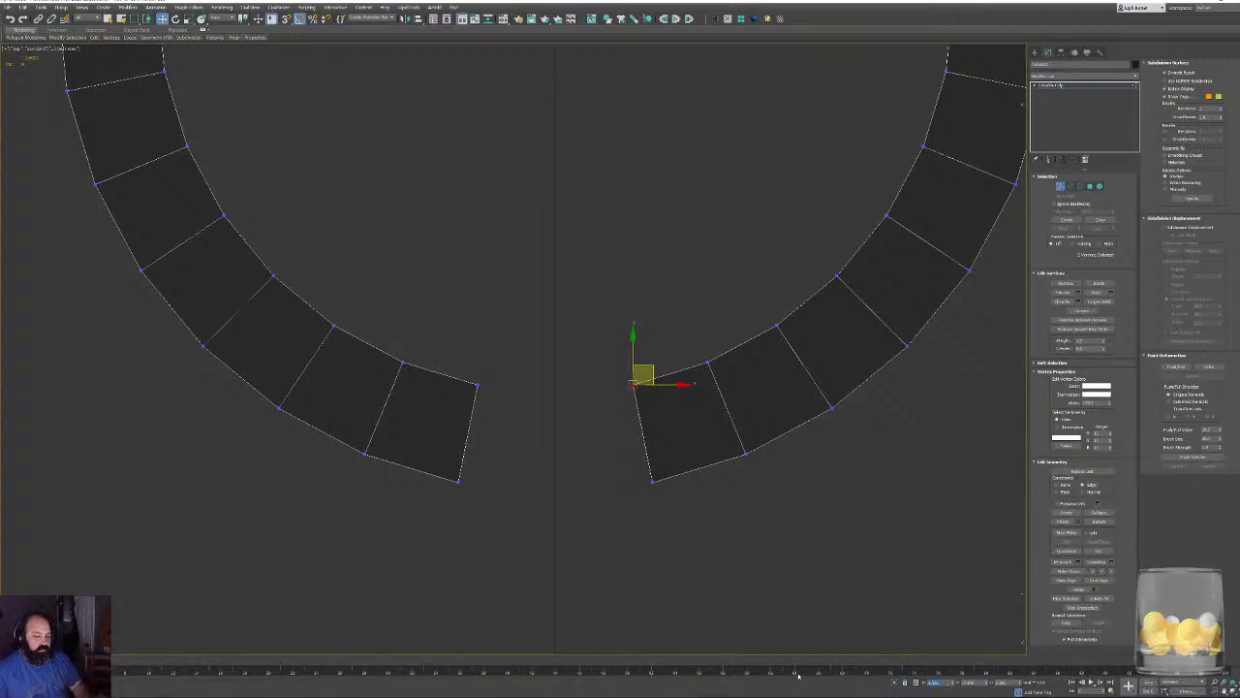
With the Edge constraint on, align the inner vertices at both ends of the gap in X with the outer ones.
key(Return)
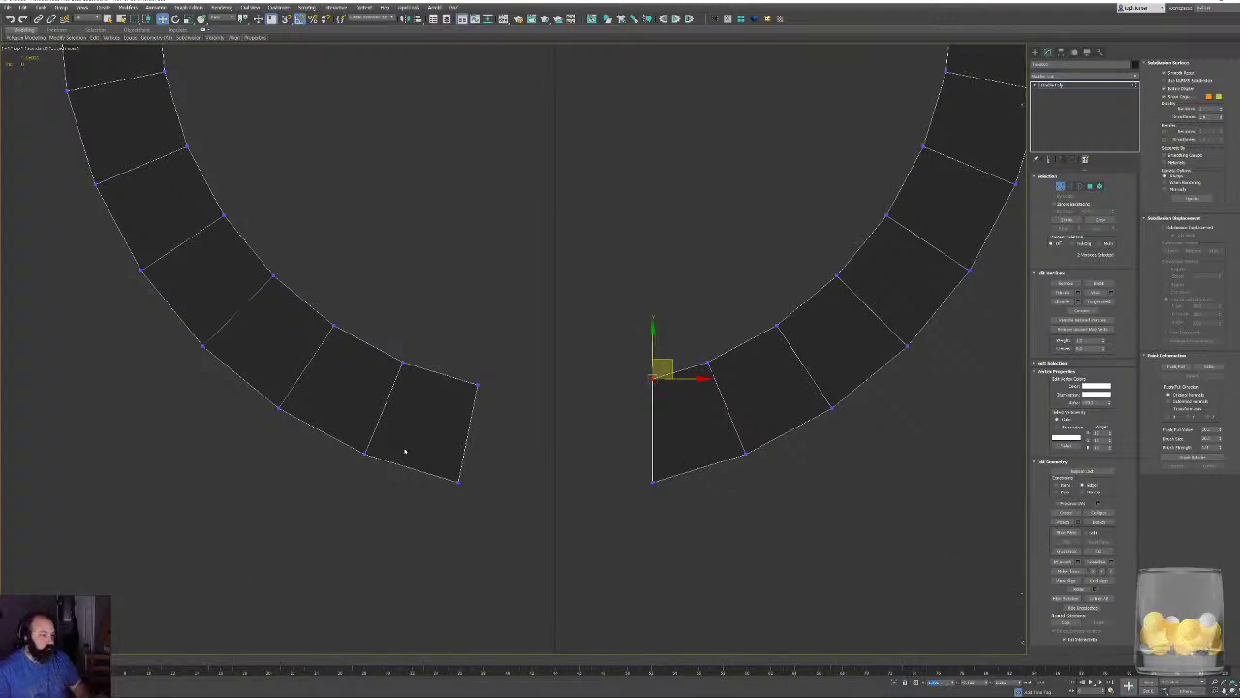
click(459, 478)
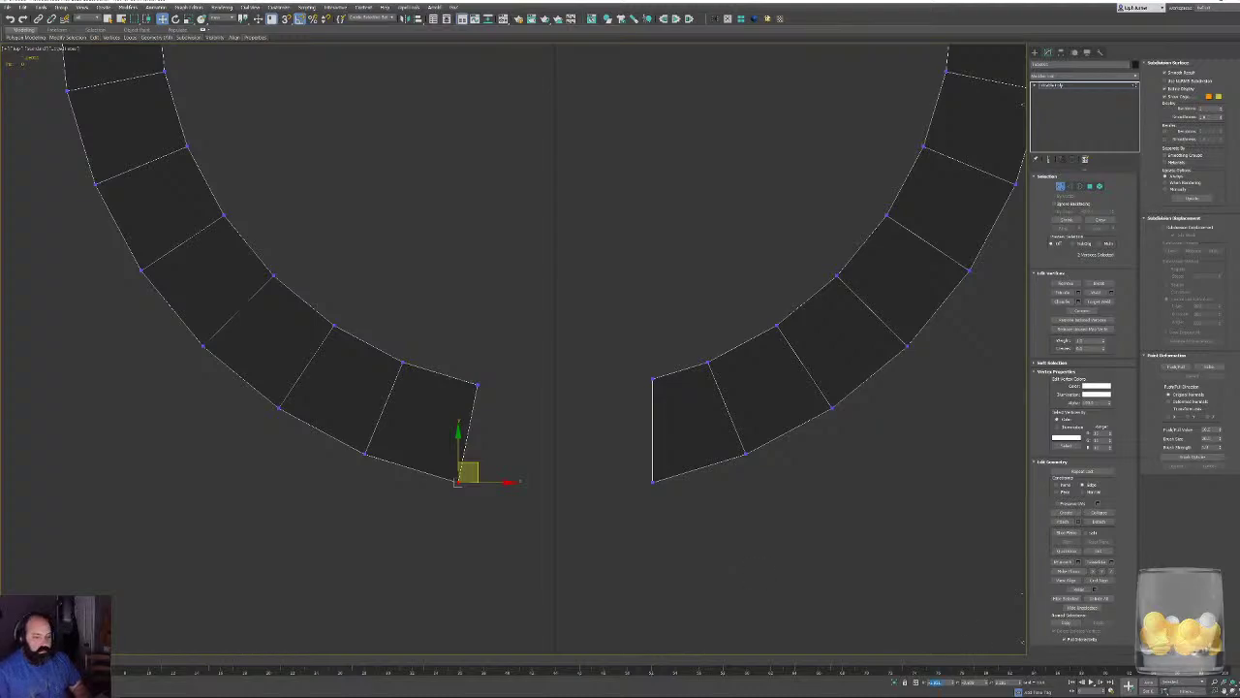
click(476, 384)
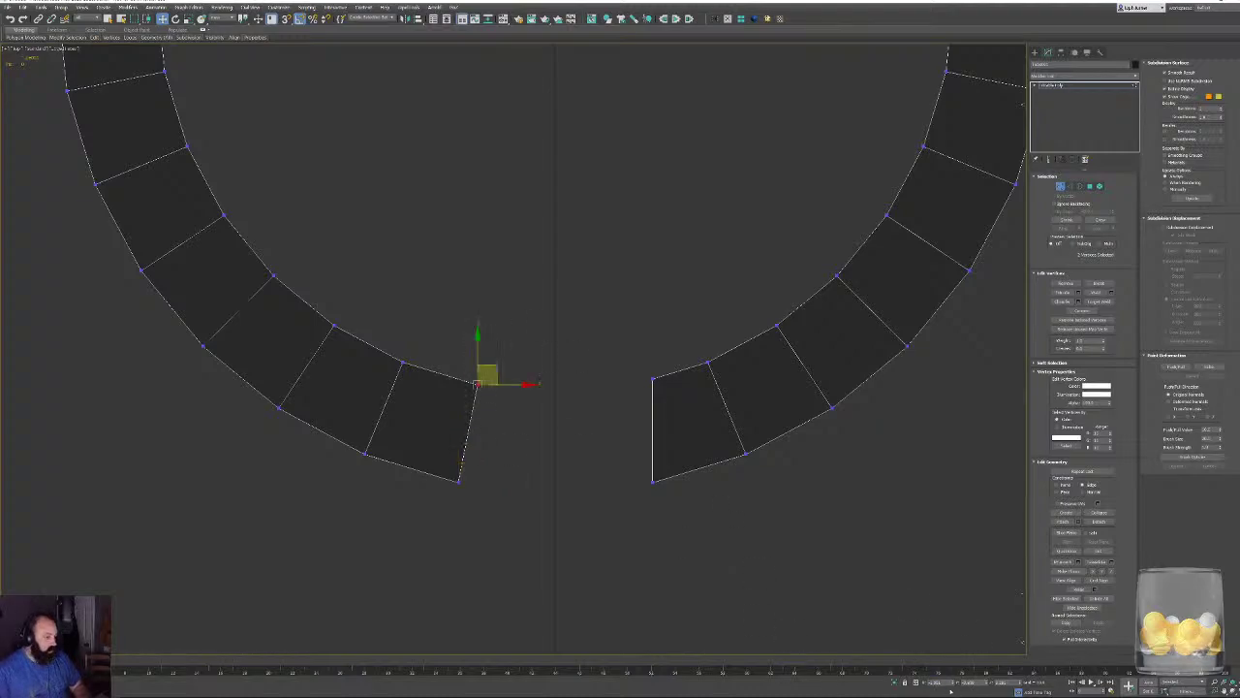
scroll(565, 396, down, 5)
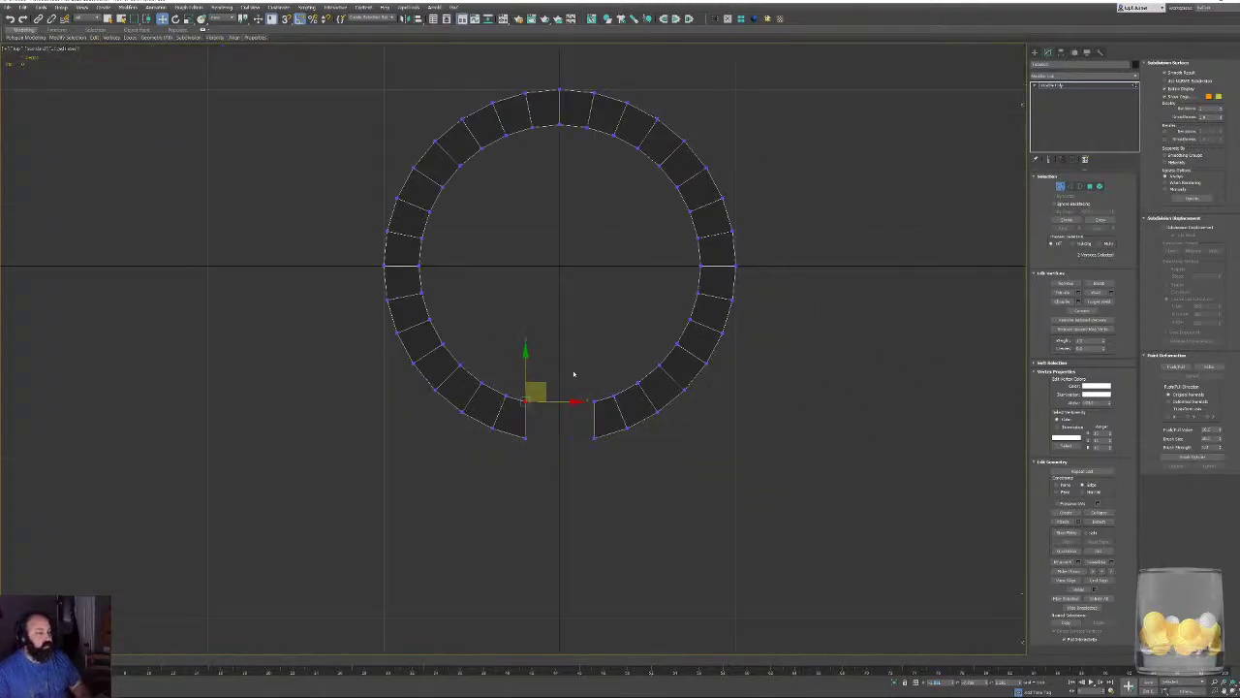
Select the outer-wall polygon beside each end of the gap and extrude both with a height of 0.
click(1089, 185)
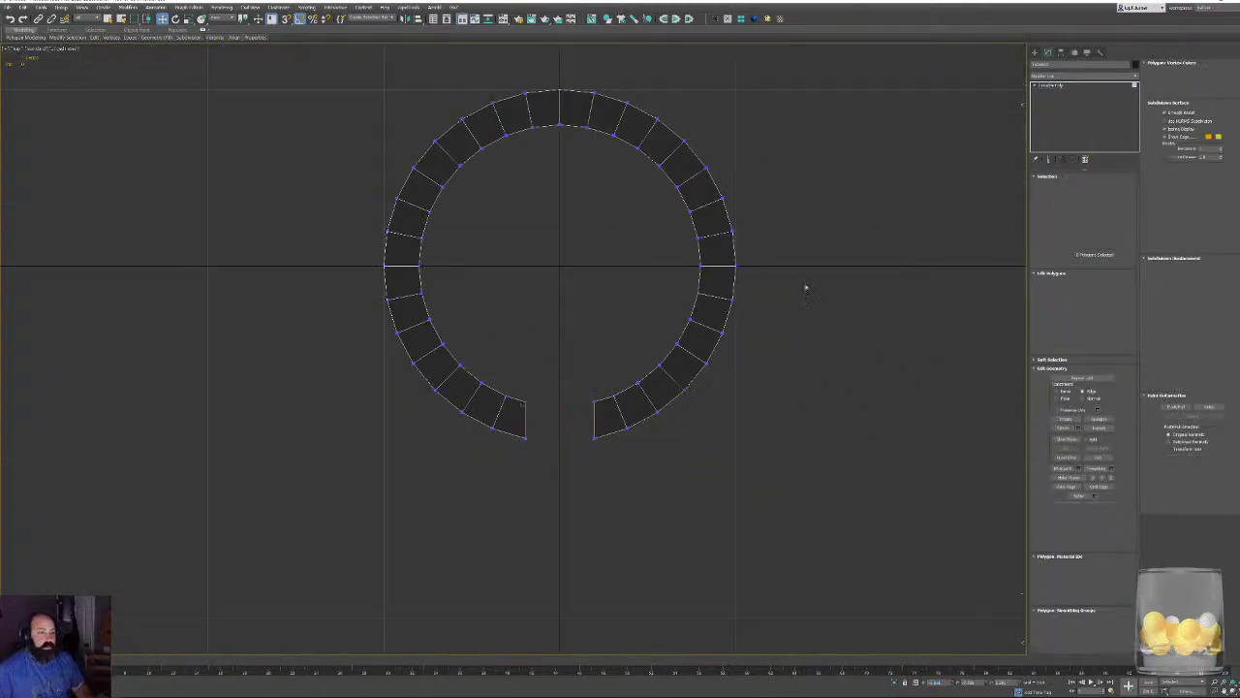
click(518, 428)
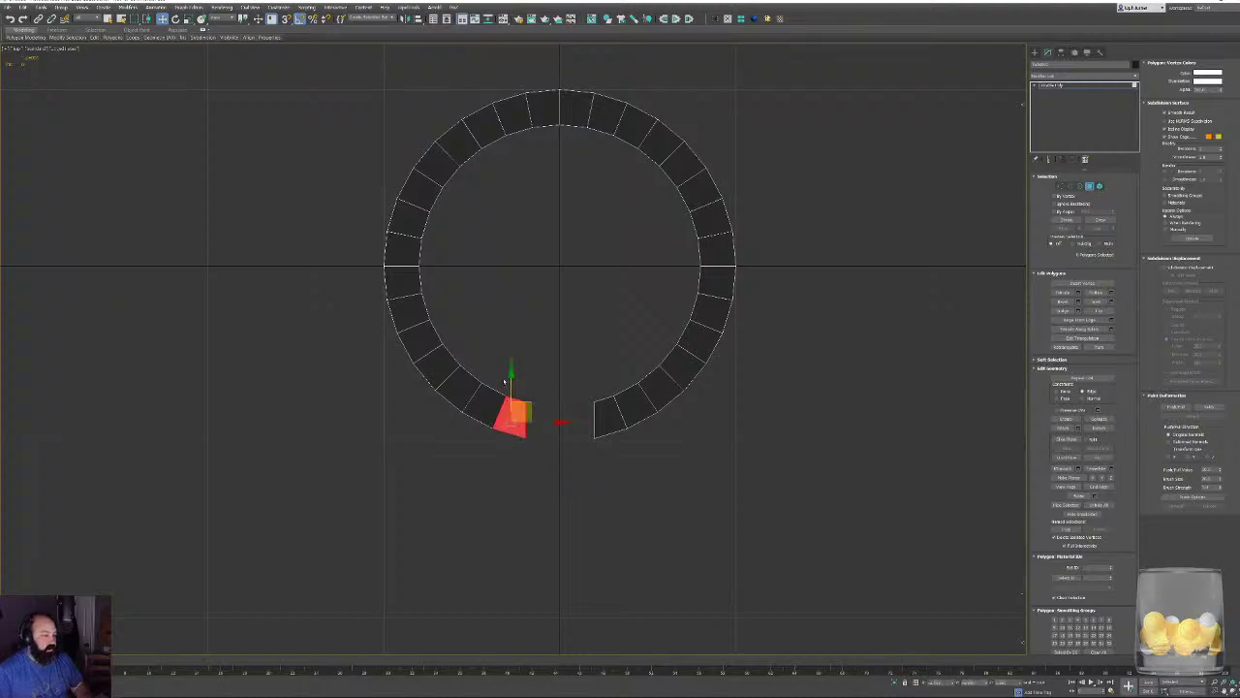
click(607, 422)
click(832, 481)
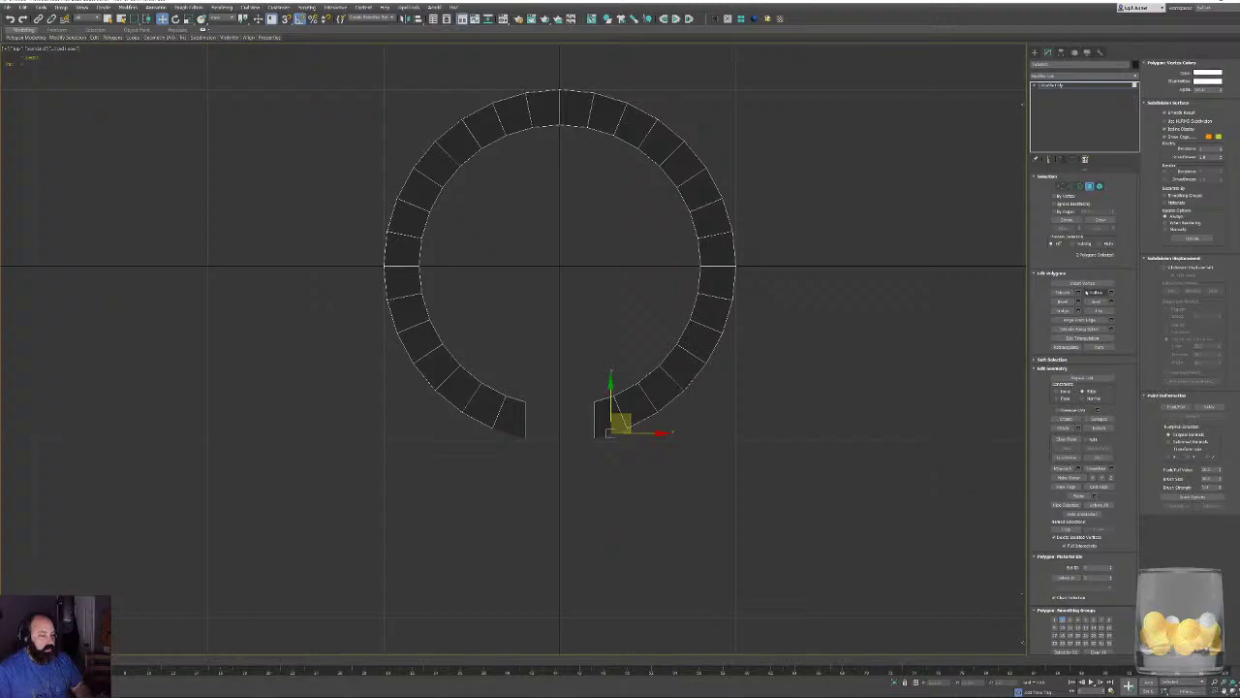
click(1079, 292)
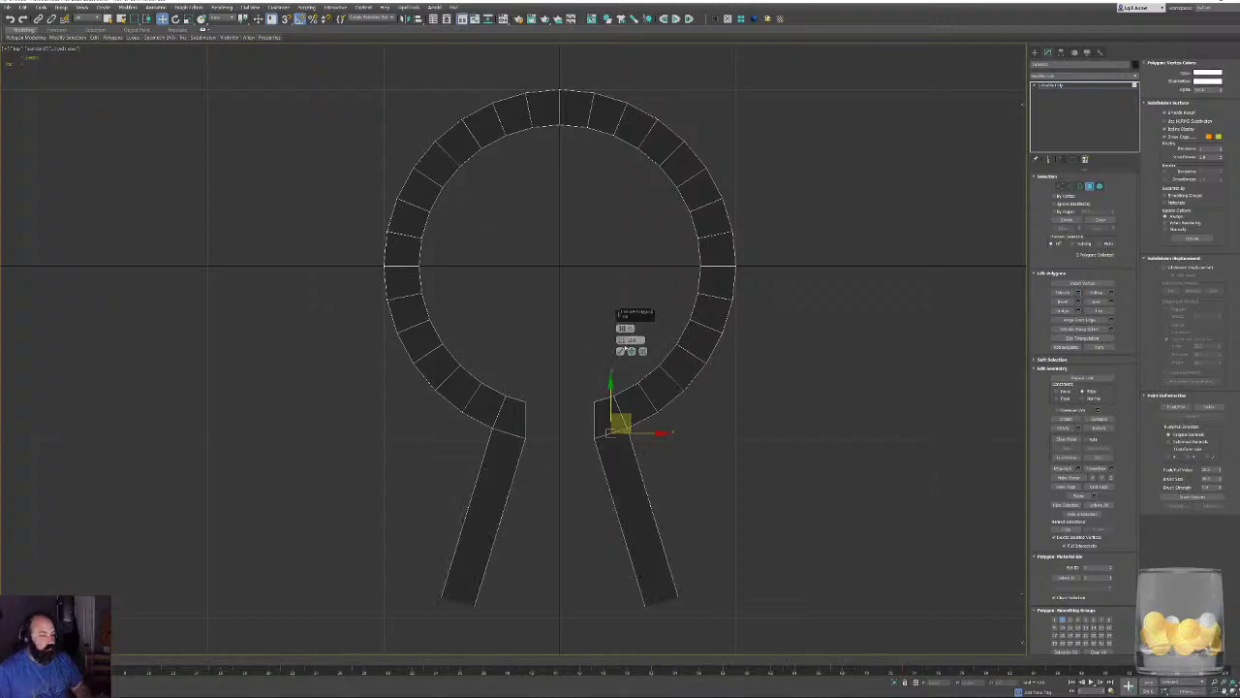
right_click(622, 341)
click(620, 351)
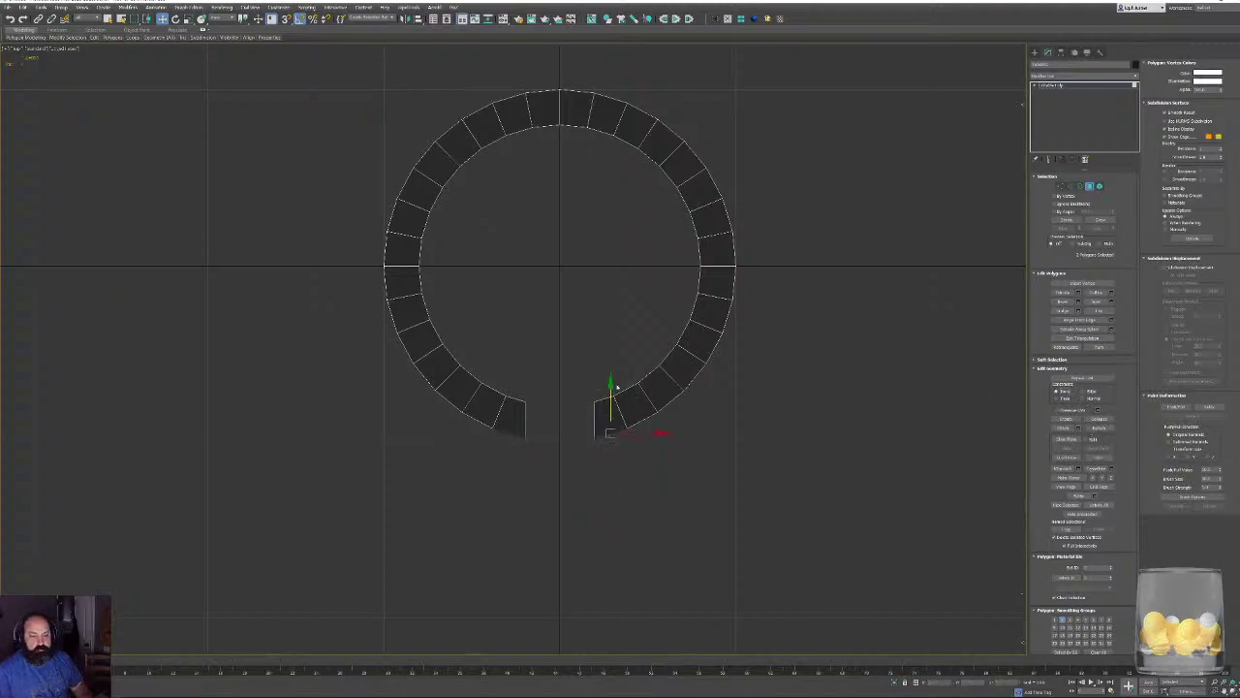
Without a constraint, move the extruded polygons outward along Y to form two parallel flanges, and check them in perspective.
drag(616, 386, 603, 481)
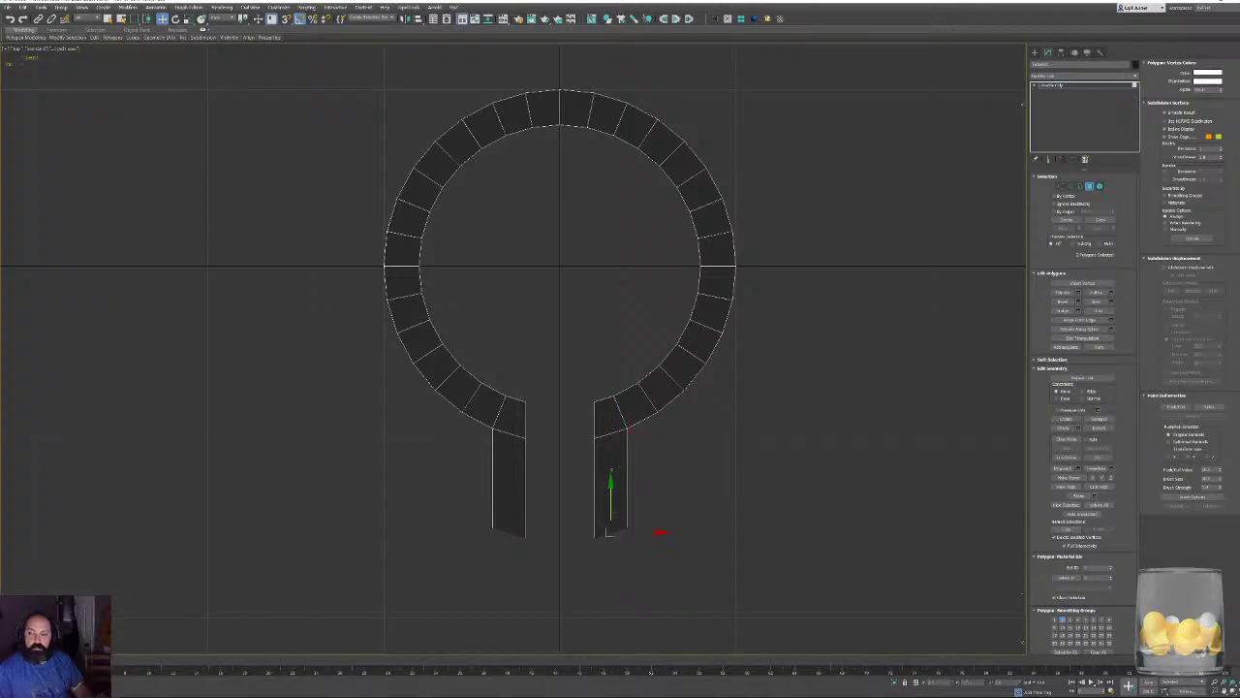
key(p)
key(z)
alt+middle_drag(610, 445, 581, 258)
scroll(616, 304, down, 5)
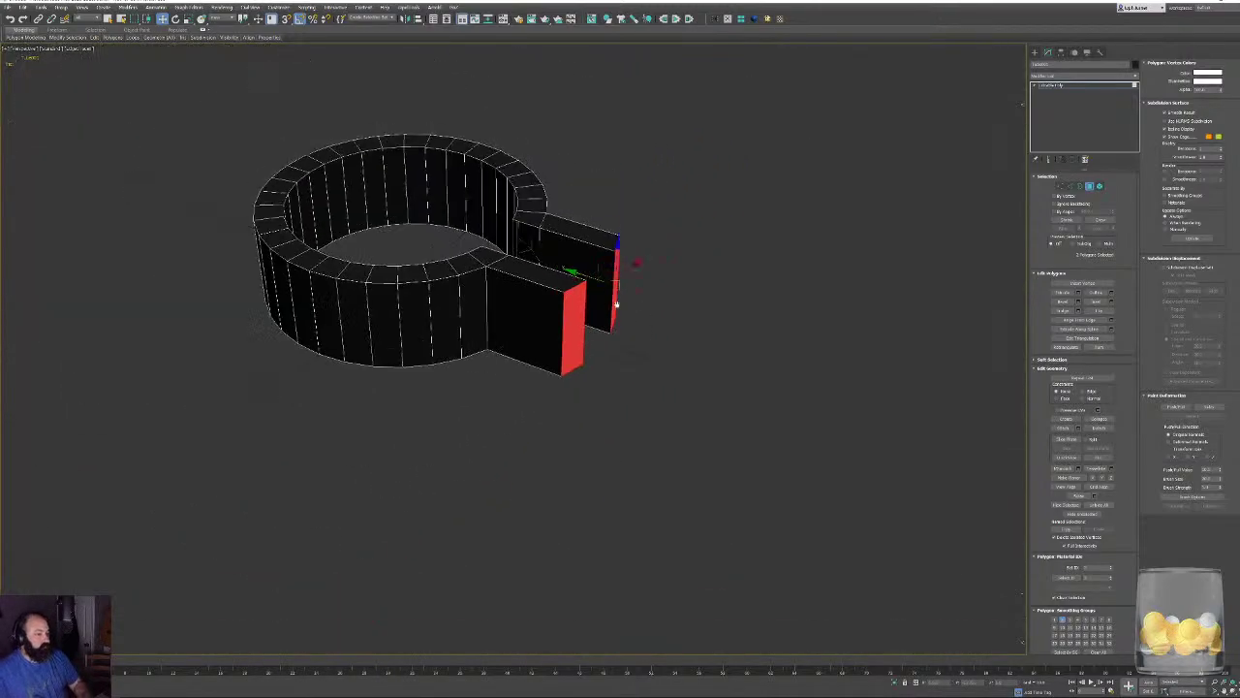
Cap the open borders of the ring at the gap and orbit around to check the closed faces.
middle_drag(616, 305, 656, 346)
scroll(656, 237, up, 5)
alt+middle_drag(659, 243, 641, 270)
click(1080, 186)
click(527, 291)
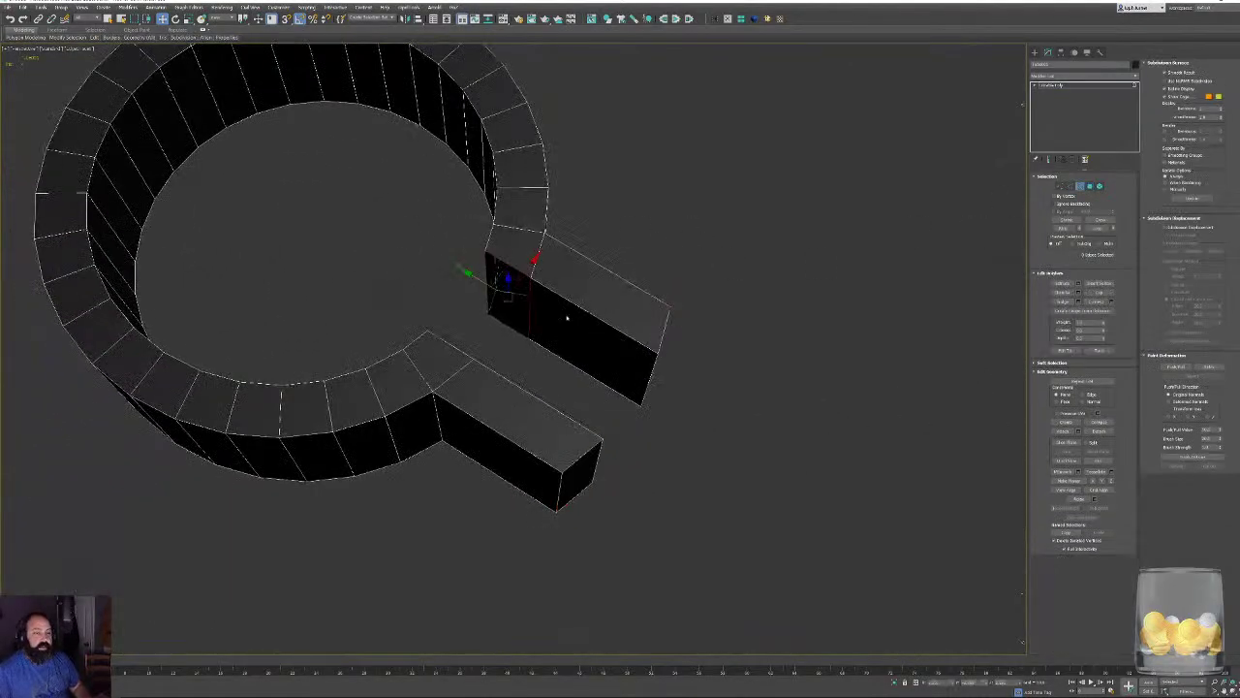
click(1098, 292)
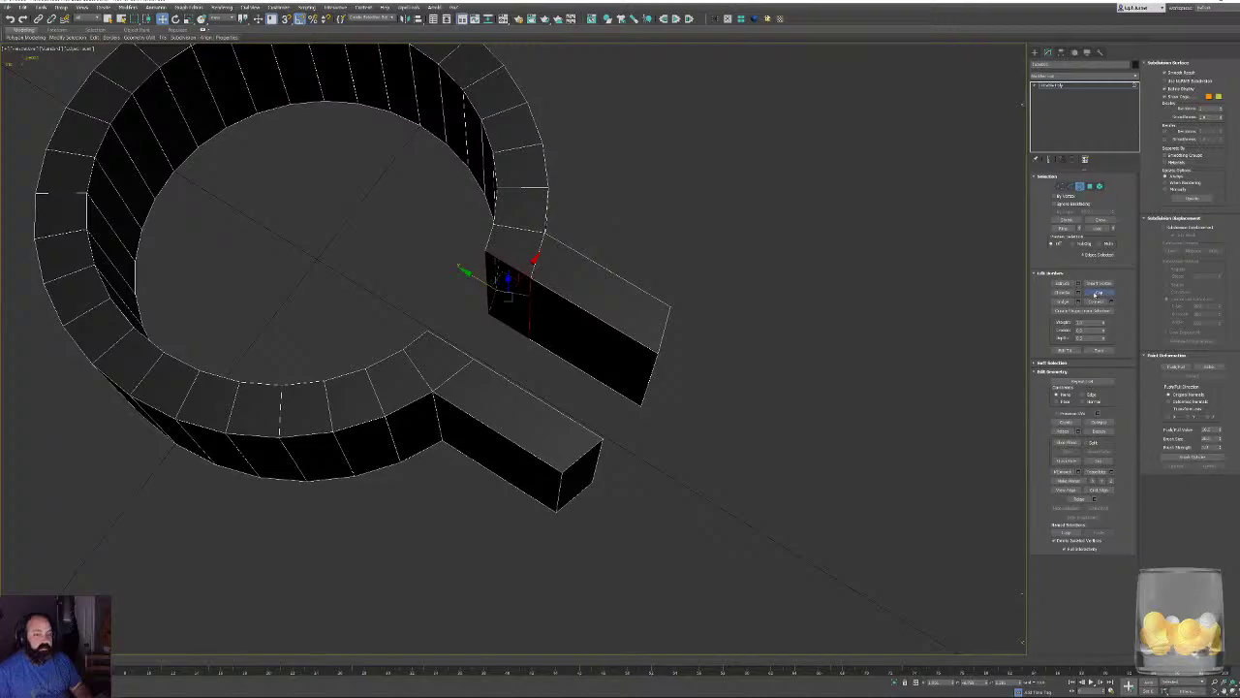
alt+middle_drag(594, 409, 689, 388)
alt+middle_drag(737, 324, 766, 407)
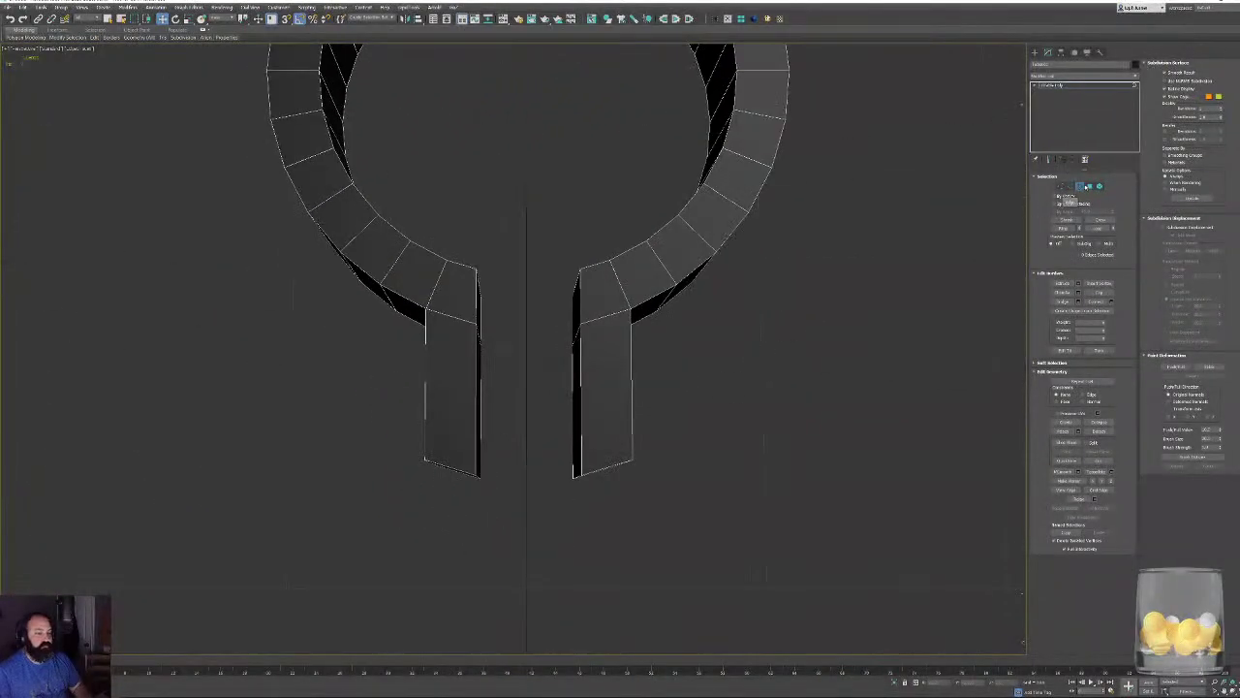
Flatten the two flange end polygons in Y with Make Planar.
click(1089, 186)
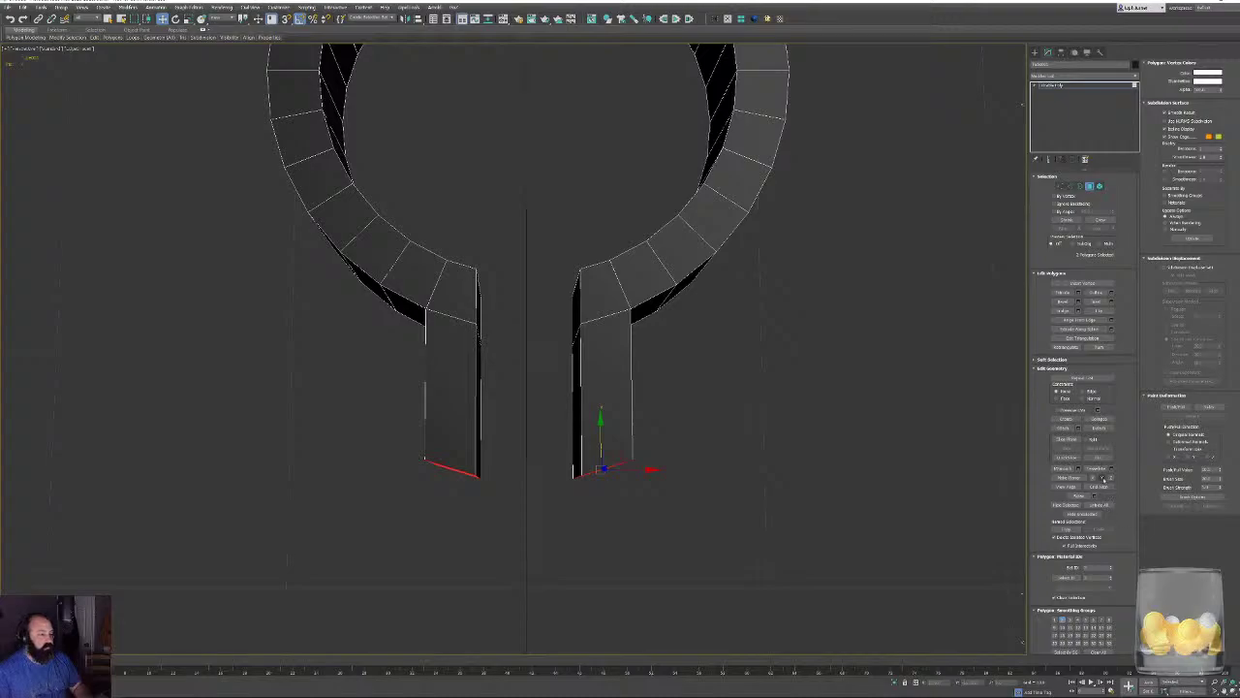
alt+middle_drag(823, 559, 564, 392)
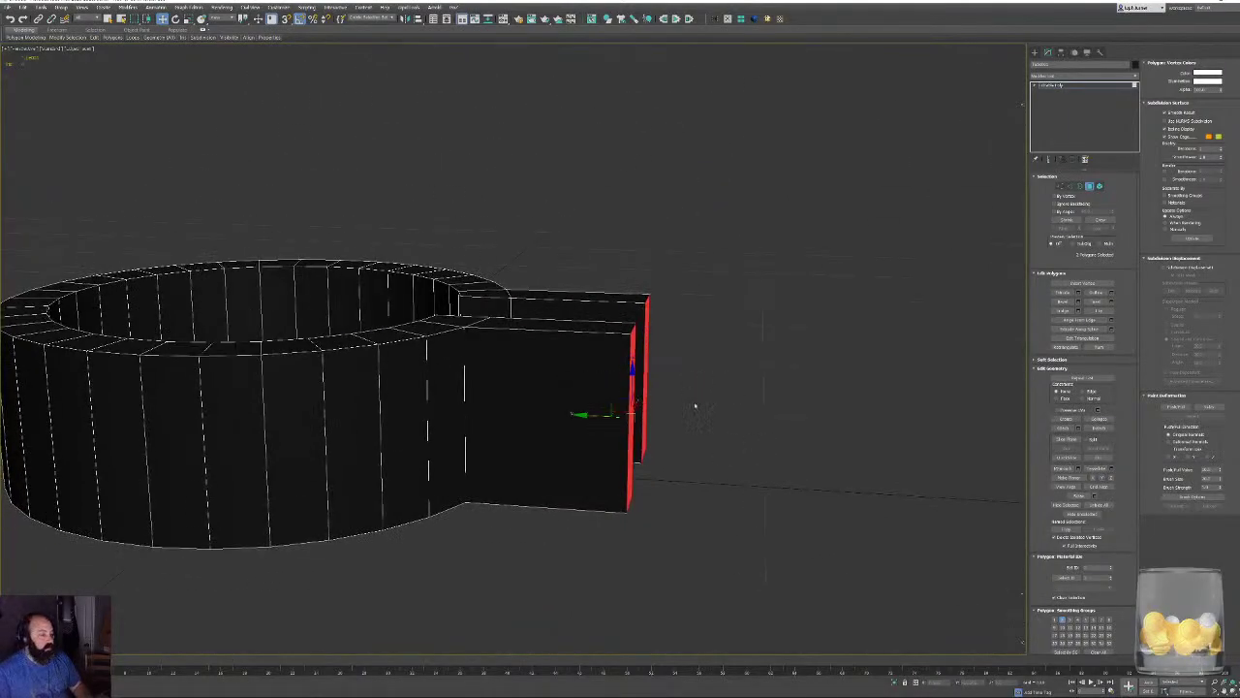
alt+middle_drag(695, 408, 558, 367)
Round the outer corners of both flanges by chamfering the upper and lower edges of their end faces.
key(2)
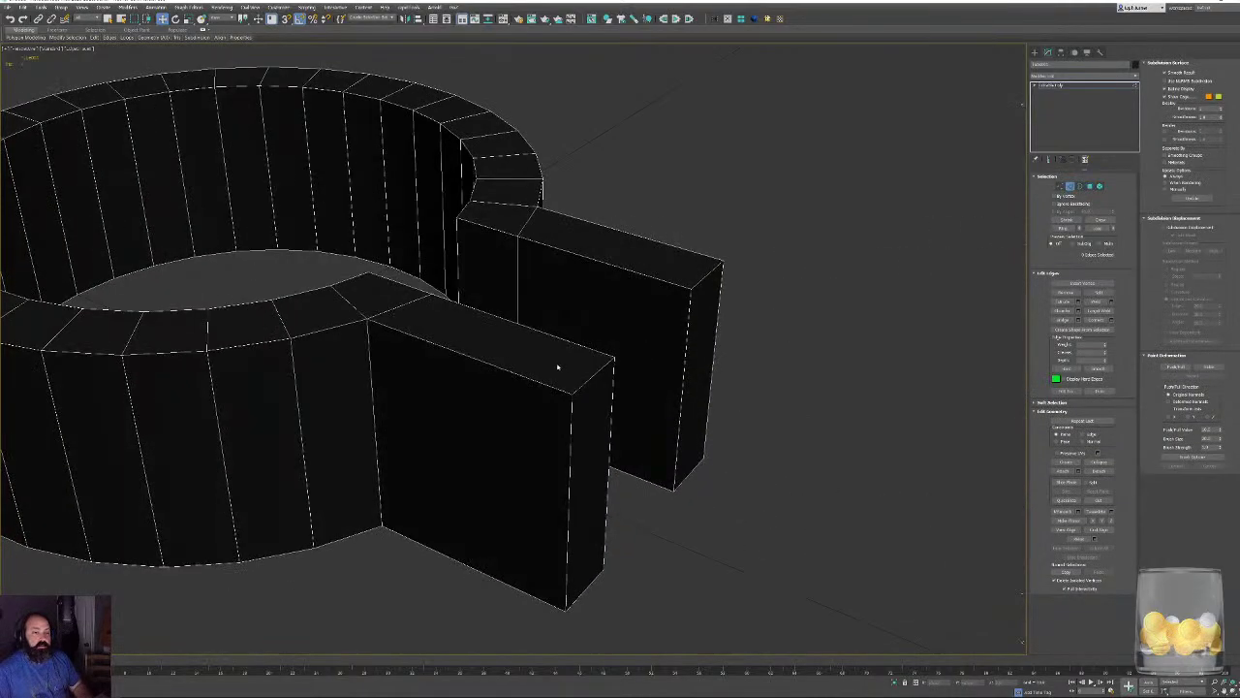
click(586, 379)
click(707, 274)
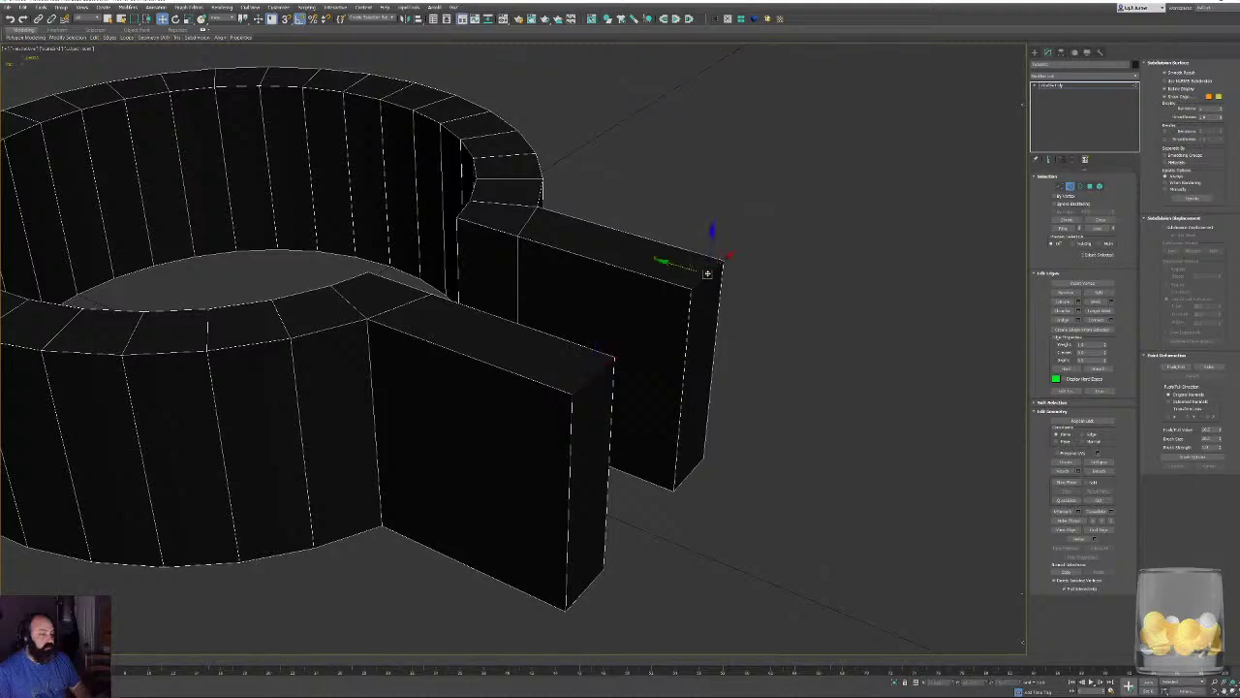
click(690, 472)
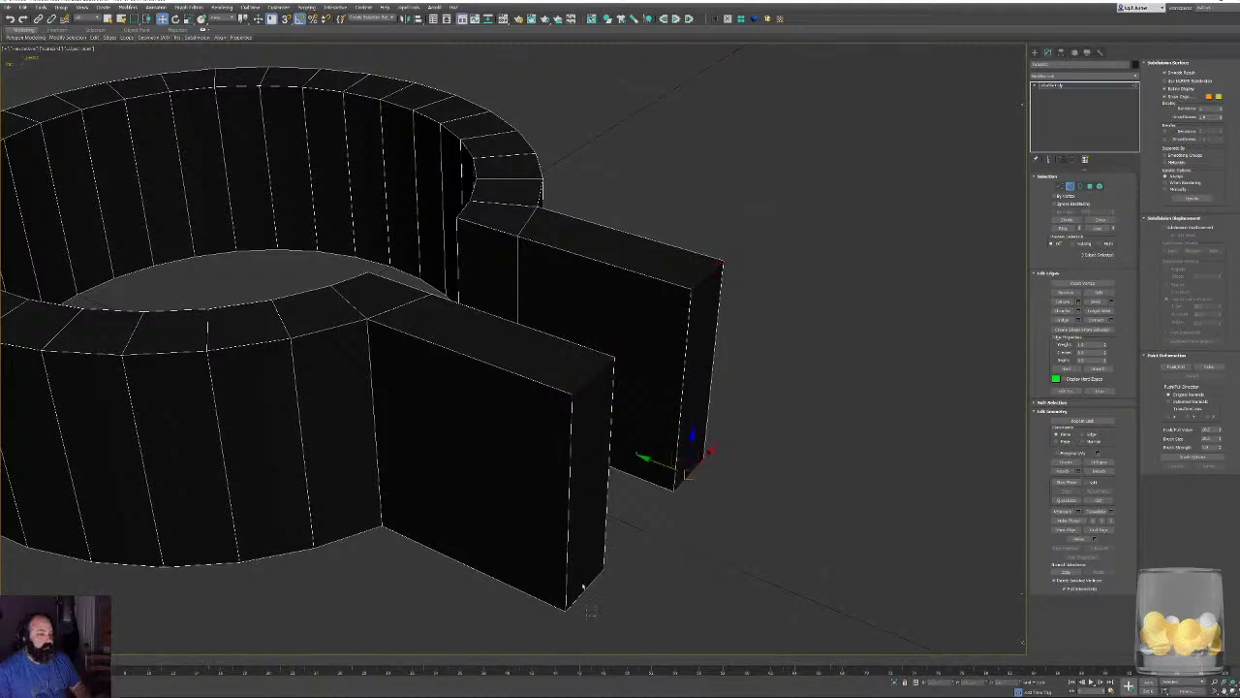
click(583, 585)
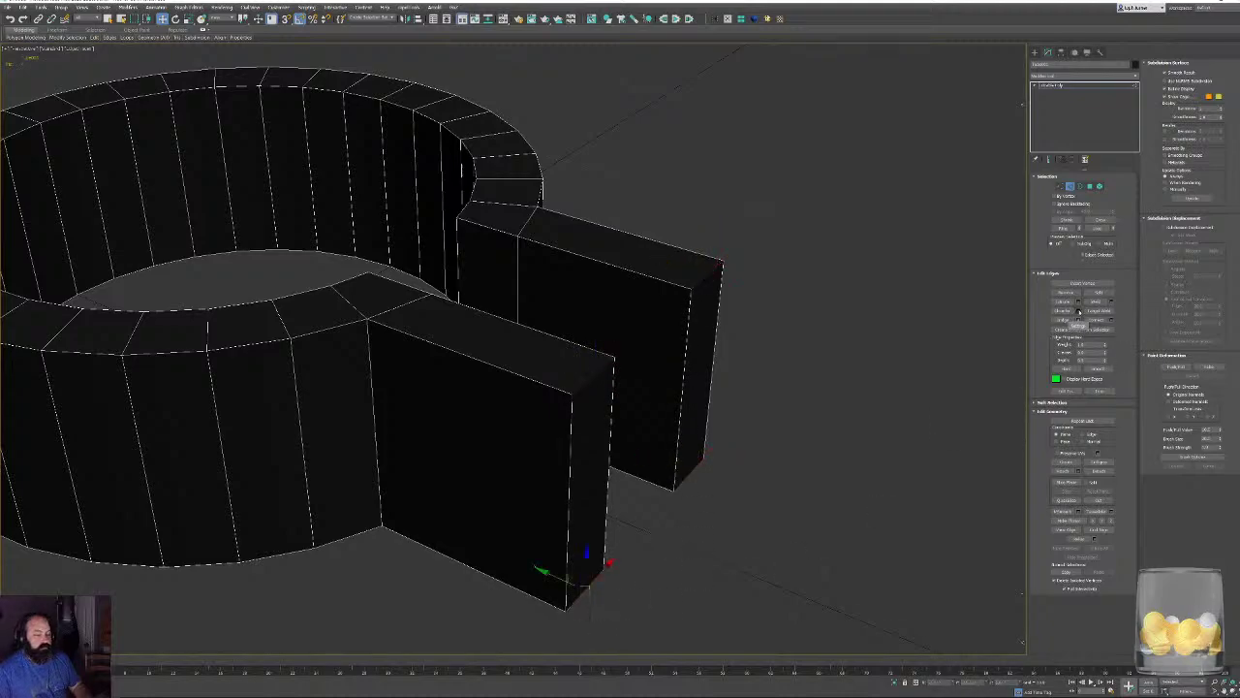
click(1078, 310)
alt+middle_drag(578, 403, 581, 366)
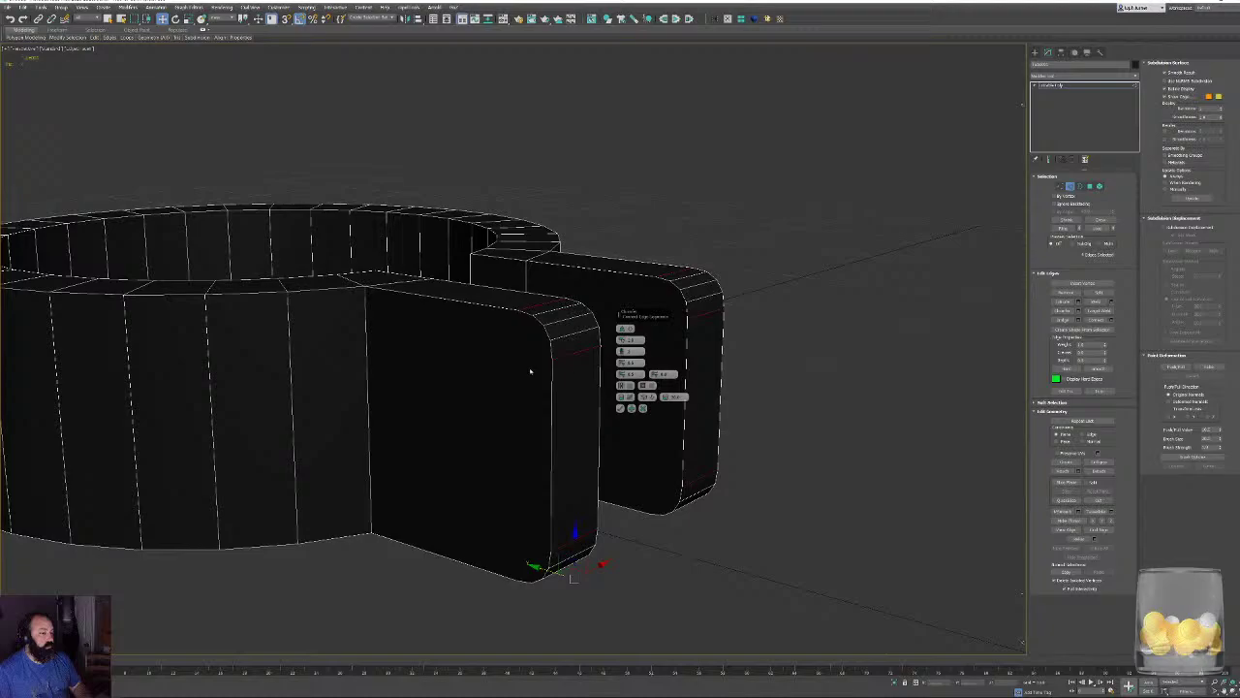
alt+middle_drag(600, 361, 539, 361)
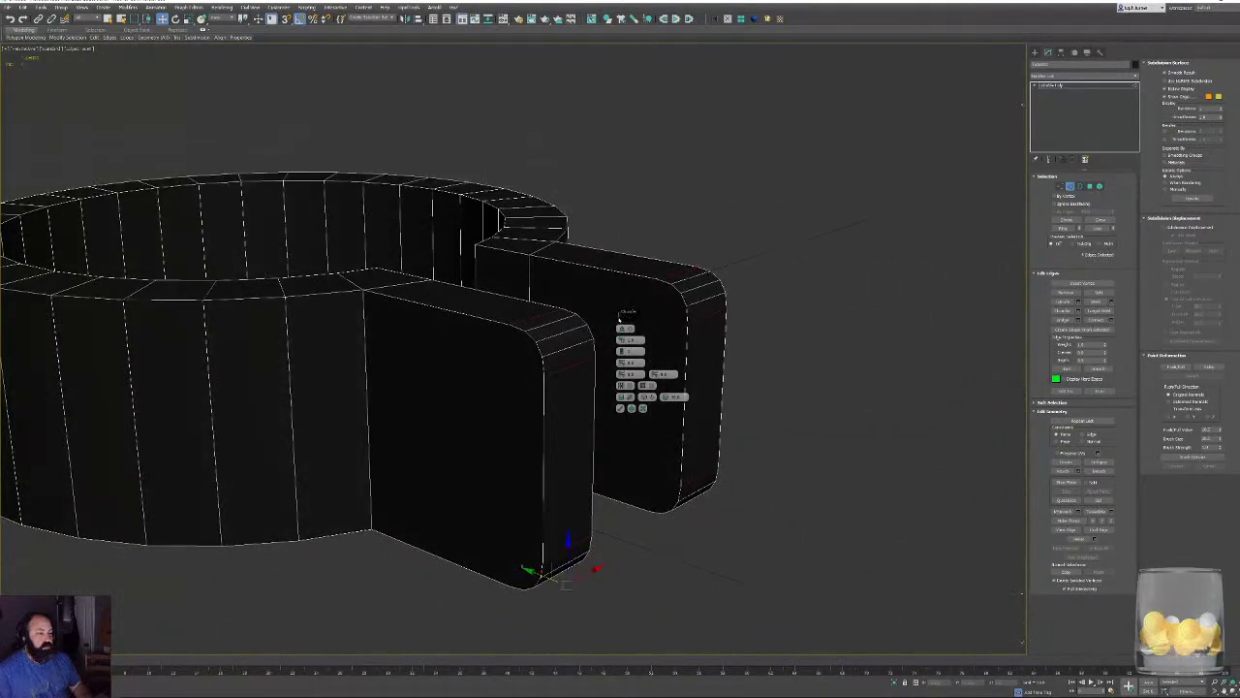
click(620, 408)
click(675, 336)
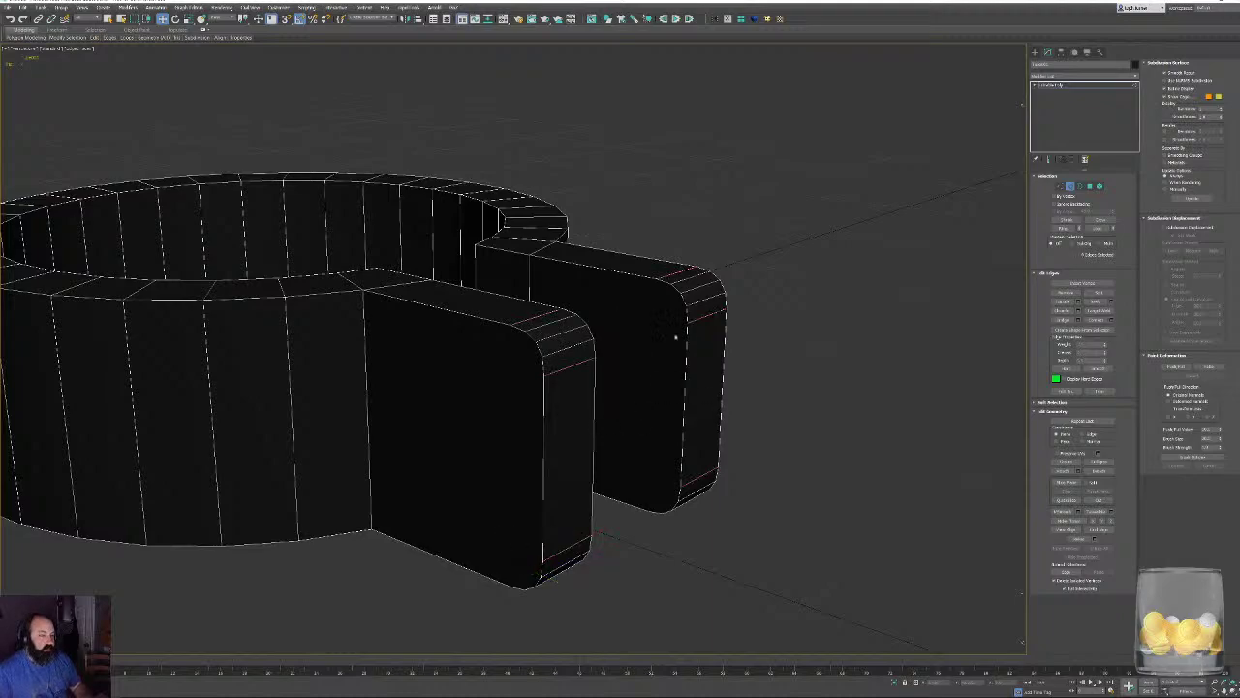
Examine the rounded flanges, the gap and the ring wall from several sides.
scroll(675, 336, down, 3)
alt+middle_drag(675, 336, 578, 395)
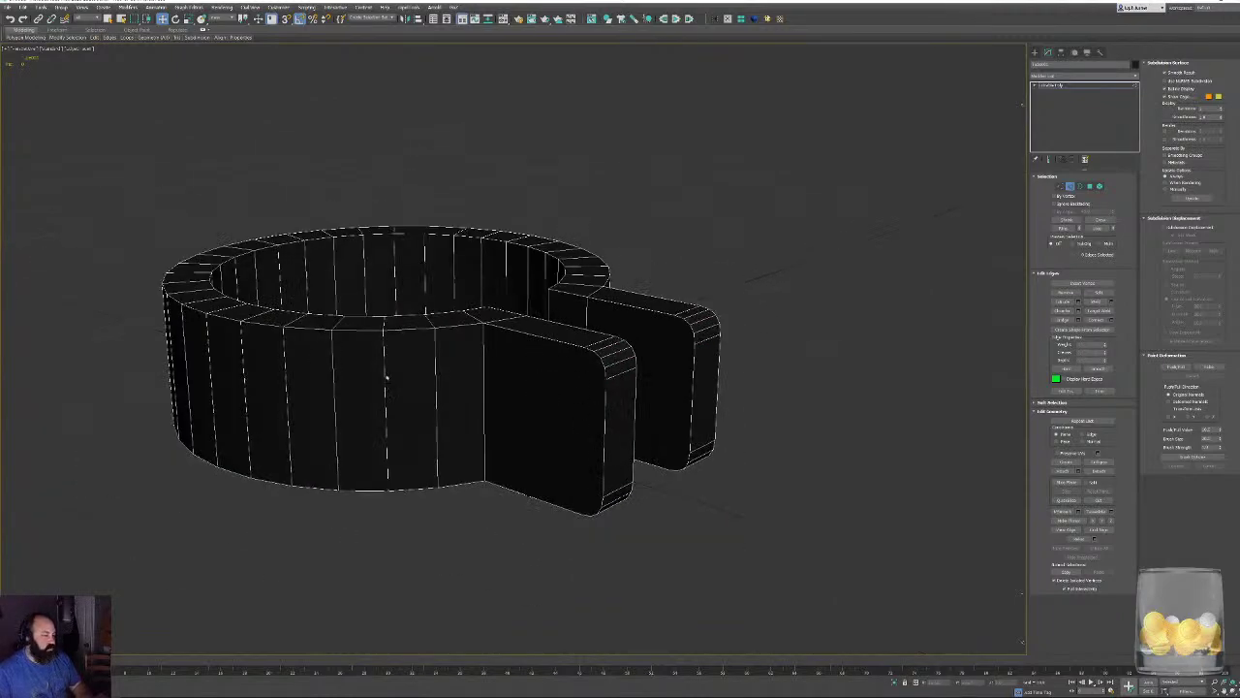
alt+middle_drag(581, 407, 514, 427)
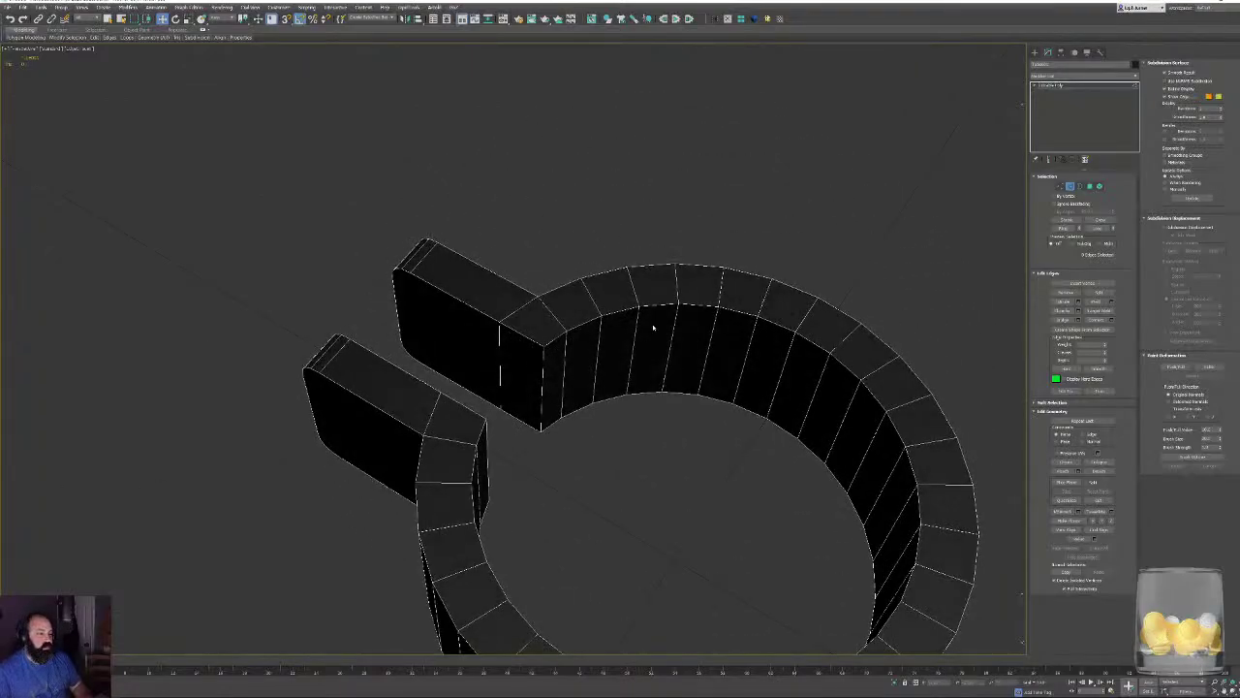
alt+middle_drag(653, 328, 602, 341)
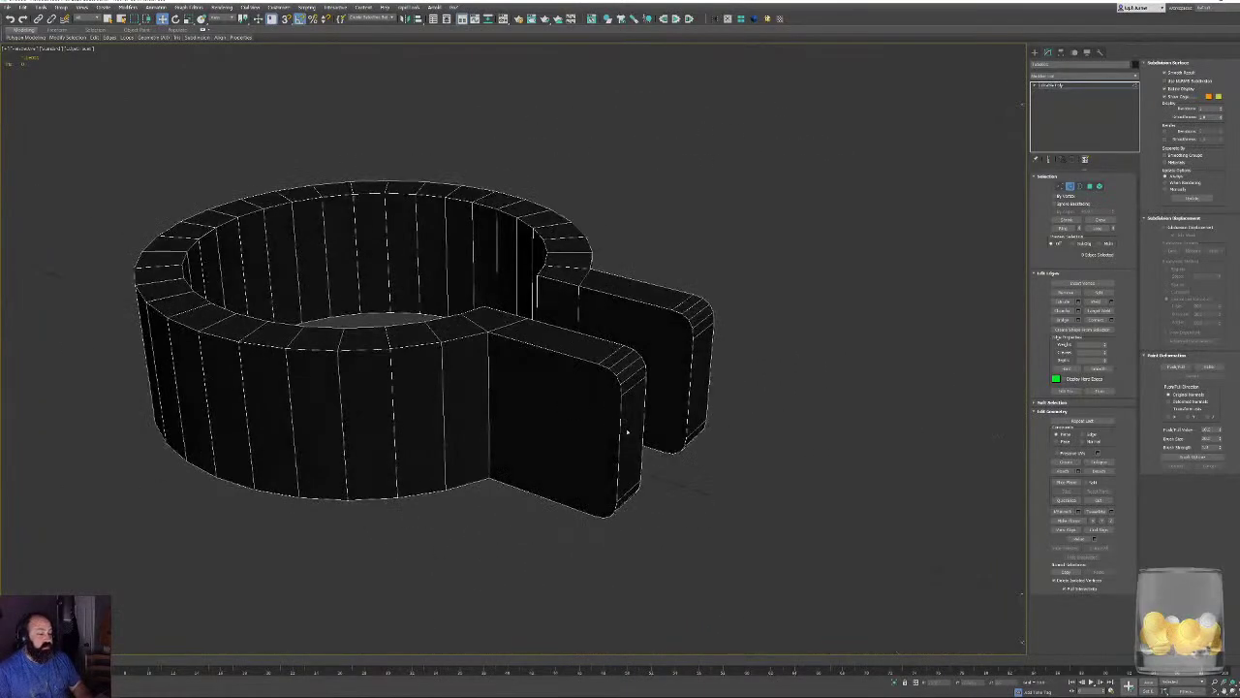
alt+middle_drag(627, 433, 625, 387)
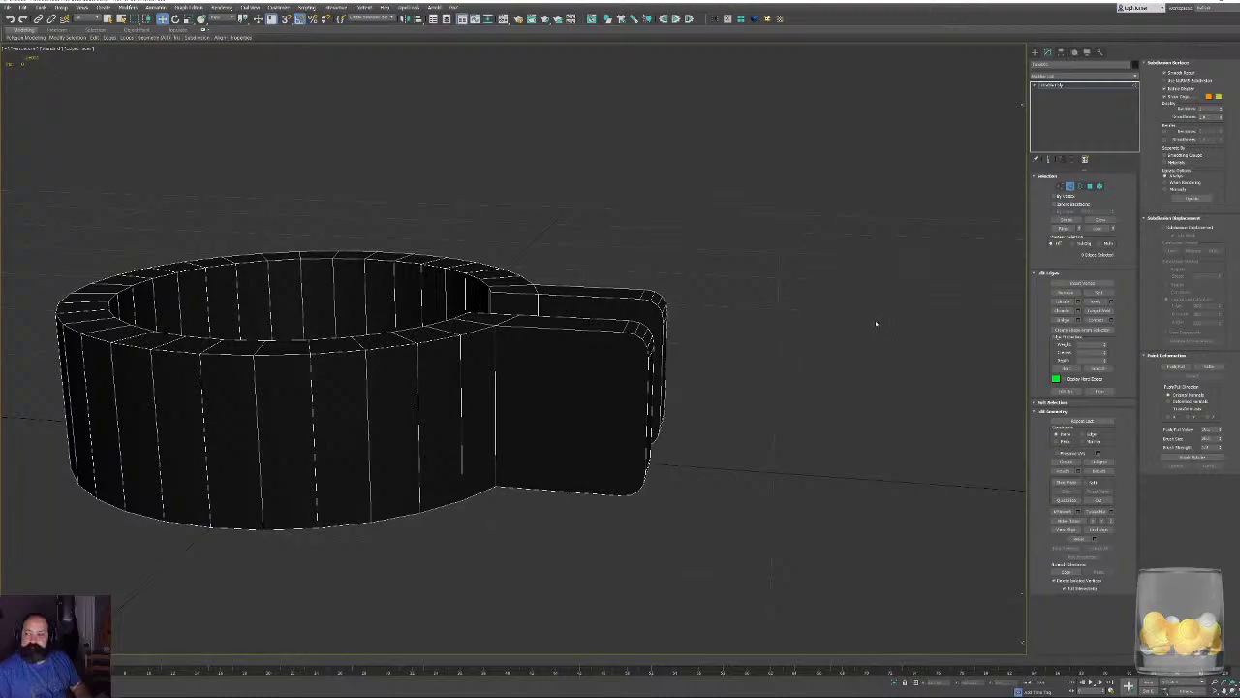
alt+middle_drag(499, 458, 644, 388)
alt+middle_drag(727, 378, 734, 333)
scroll(693, 384, down, 3)
scroll(607, 344, up, 3)
alt+middle_drag(608, 344, 691, 393)
Select the inner and outer circular edge loops around the upper and lower rims of the ring.
click(1080, 186)
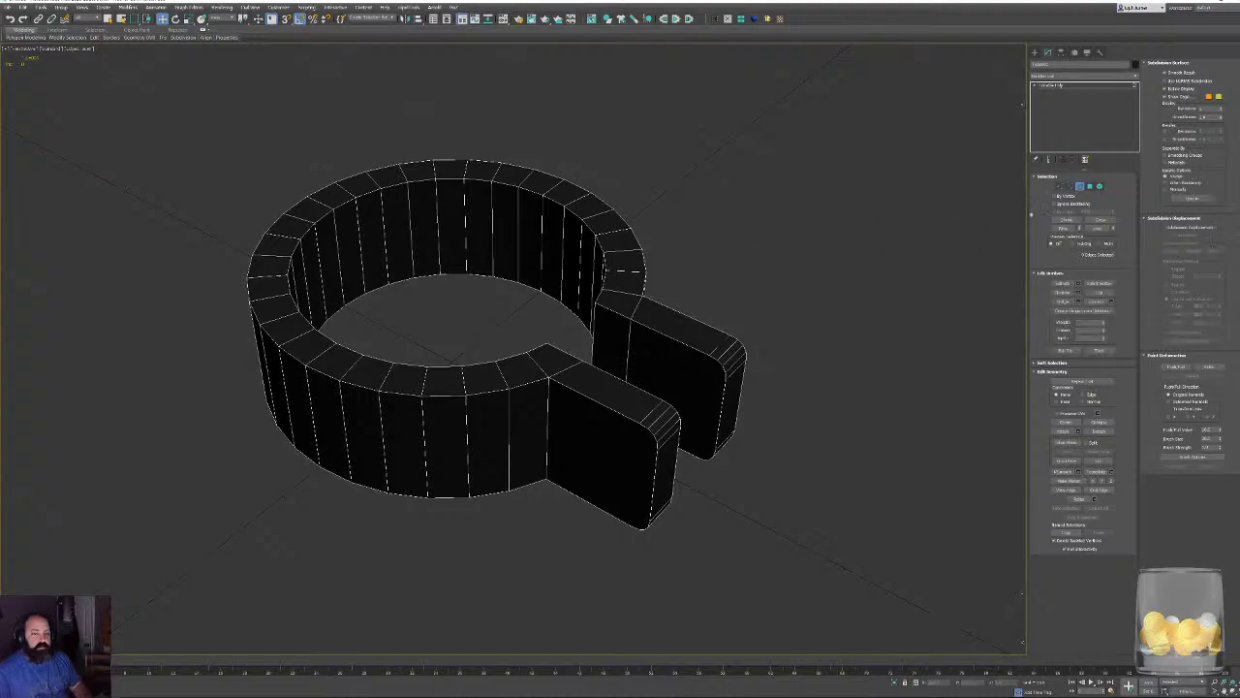
click(1070, 186)
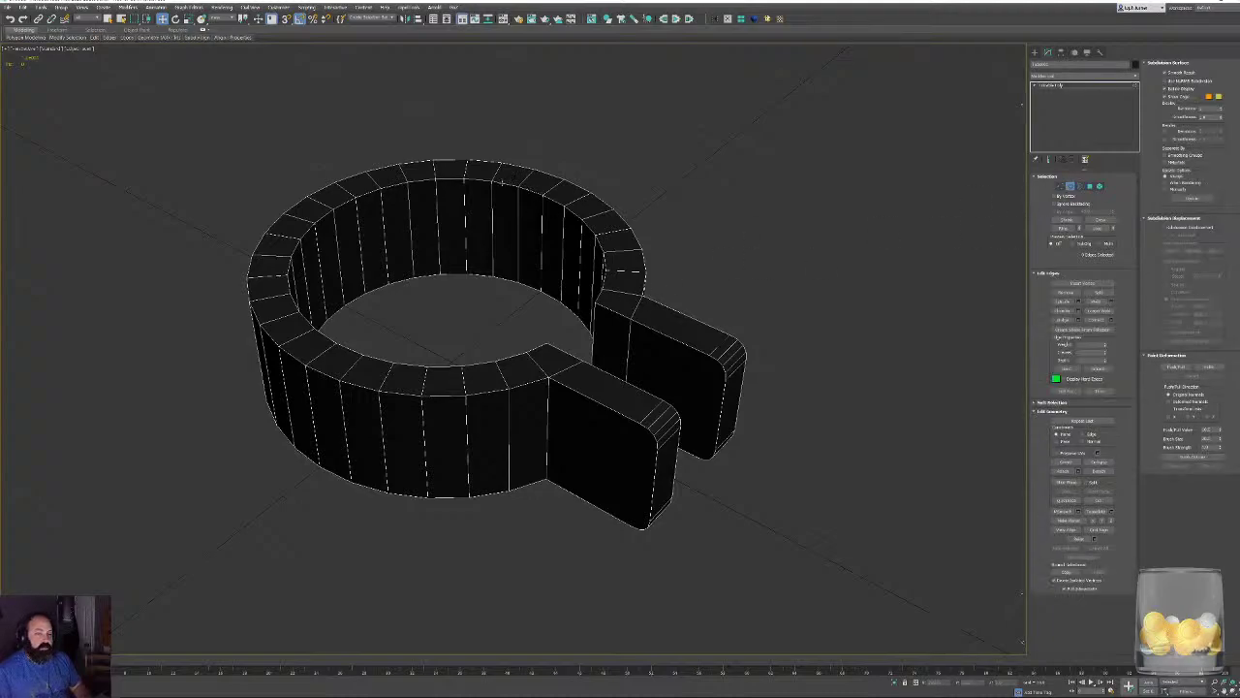
double_click(503, 182)
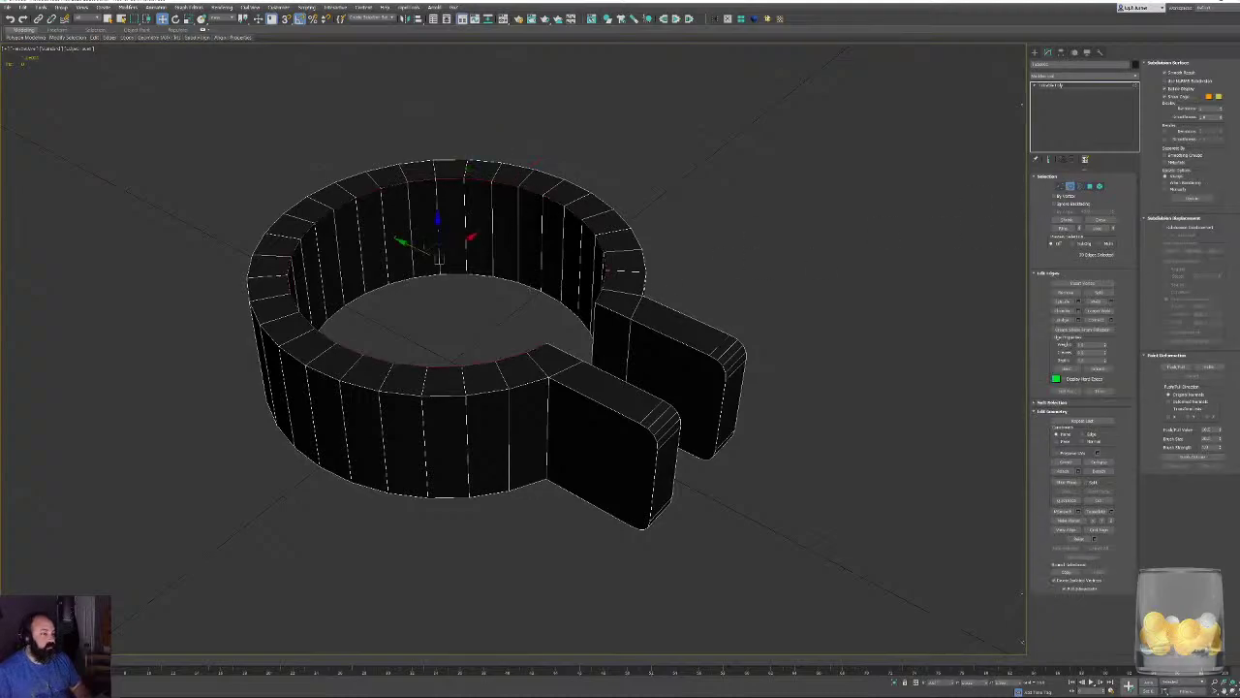
ctrl+double_click(531, 287)
ctrl+double_click(625, 220)
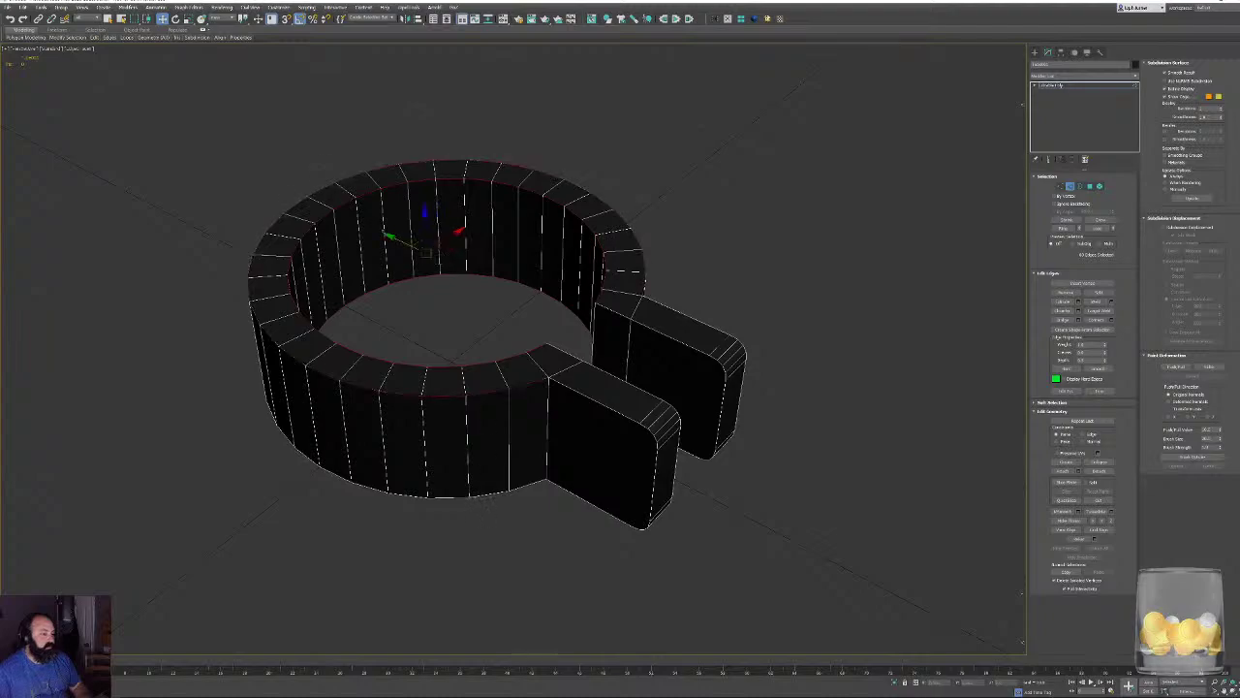
ctrl+double_click(477, 495)
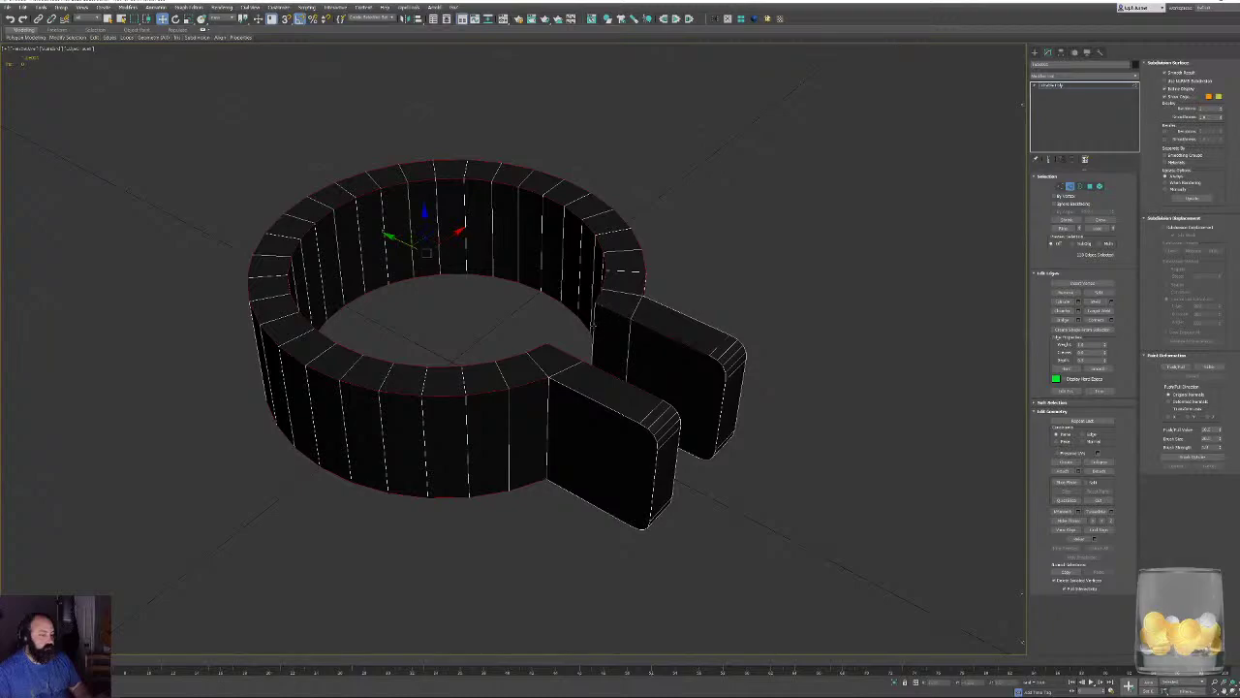
Add the outline edges of both flanges and the vertical edges at the gap to the selection.
ctrl+click(547, 396)
ctrl+click(564, 384)
alt+middle_drag(601, 423, 484, 451)
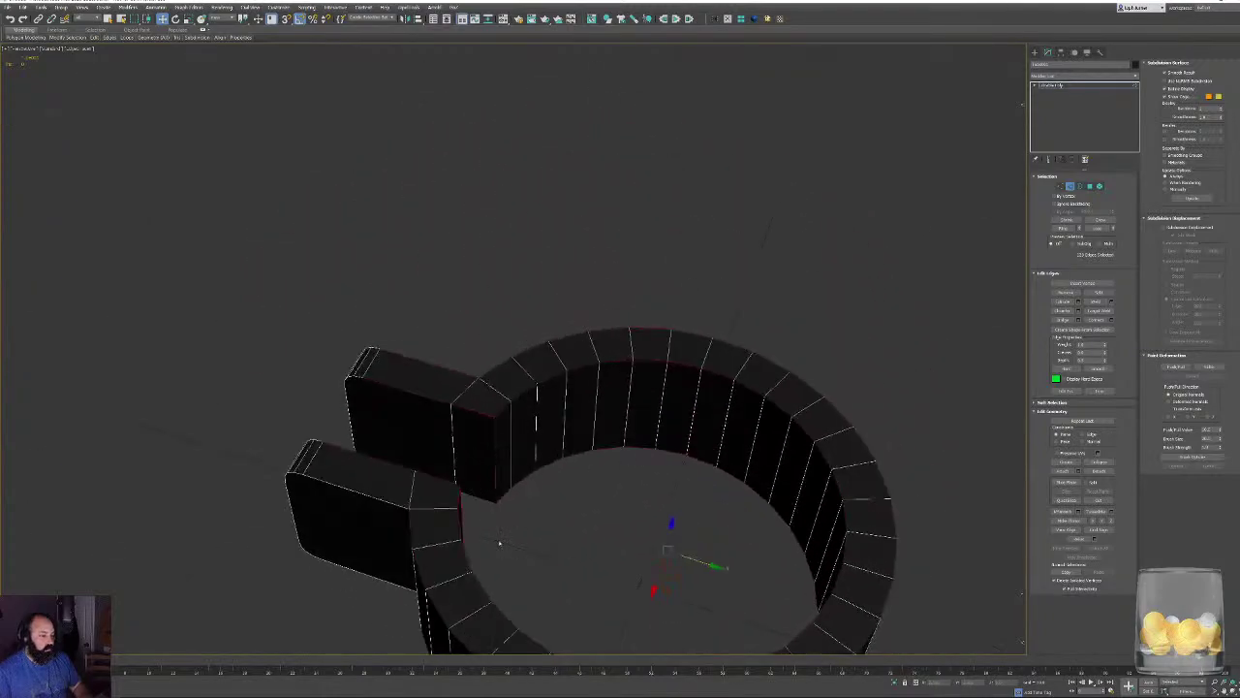
alt+middle_drag(499, 544, 528, 524)
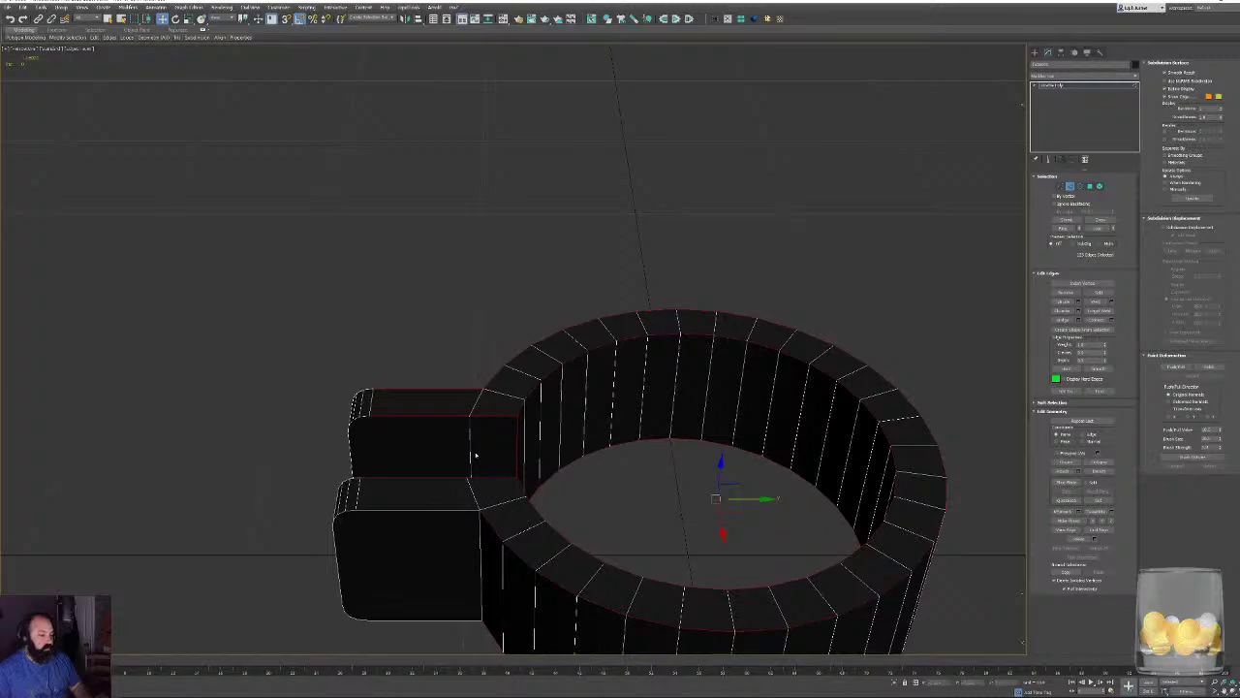
alt+middle_drag(475, 454, 470, 293)
alt+middle_drag(472, 588, 648, 418)
scroll(635, 371, up, 4)
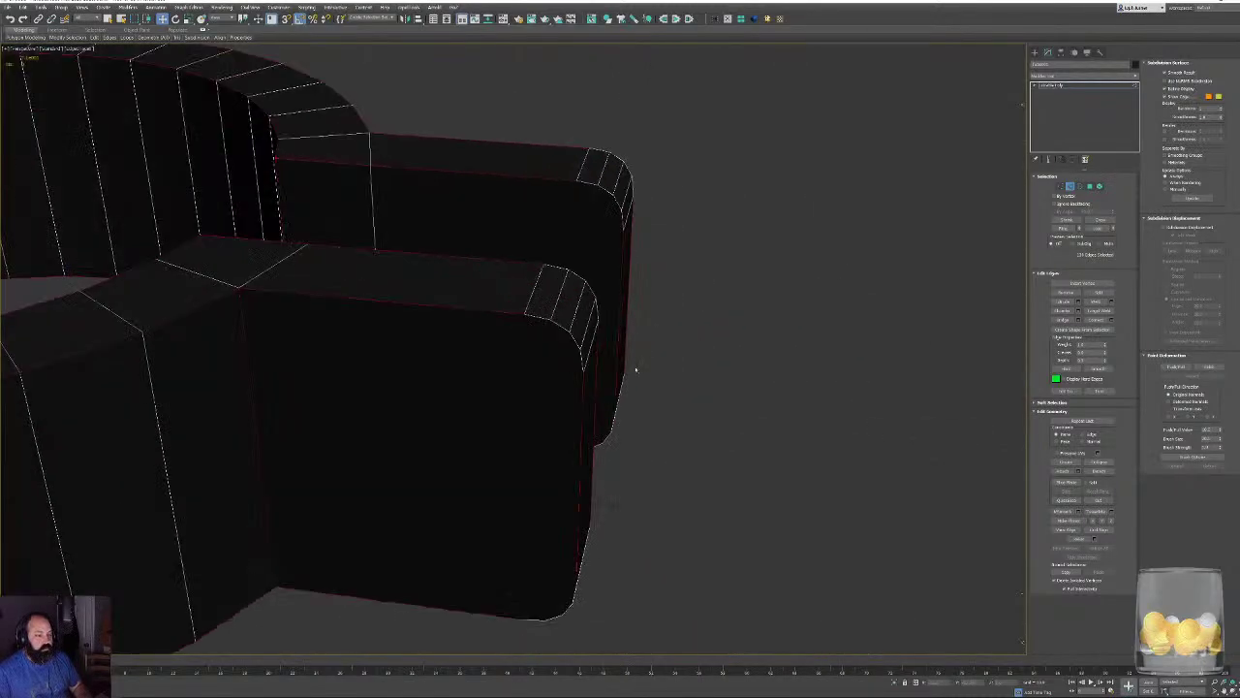
mouse_move(635, 371)
alt+middle_down()
mouse_move(604, 362)
mouse_move(617, 363)
alt+middle_up()
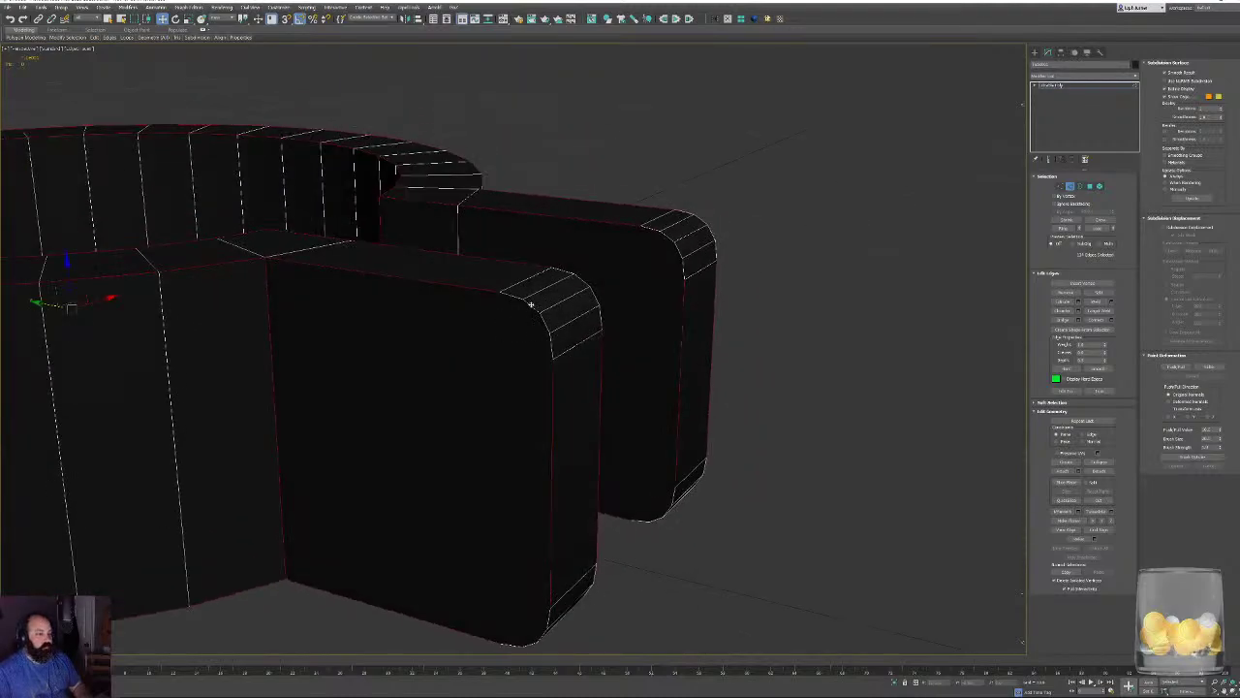
Add the curved outline edges of the flanges' upper rounded corners to the selection in a wireframe side view.
click(530, 304)
key(r)
key(z)
key(ctrl+z)
middle_drag(533, 326, 803, 404)
scroll(392, 354, up, 5)
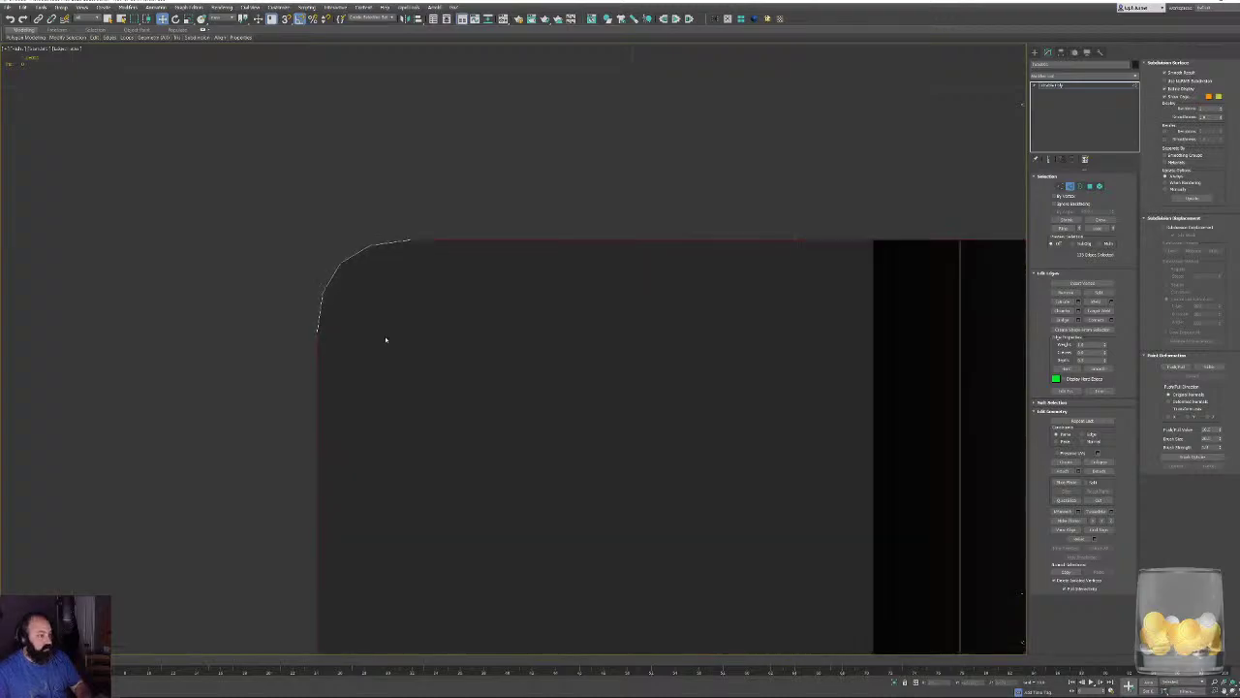
key(F3)
mouse_move(393, 274)
alt+mouse_down()
mouse_move(385, 234)
mouse_move(349, 264)
alt+mouse_up()
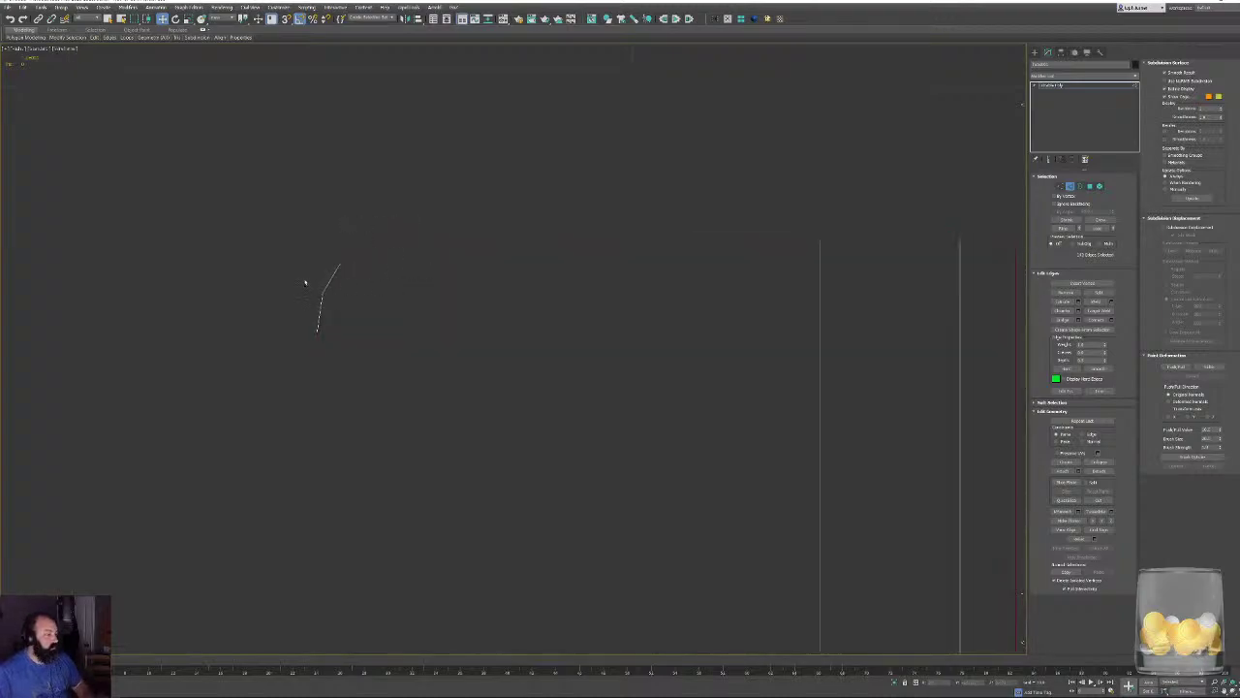
alt+click(333, 278)
Add the curved outline edges of the flanges' lower rounded corners to the selection and return to shaded perspective.
middle_drag(377, 396, 481, 250)
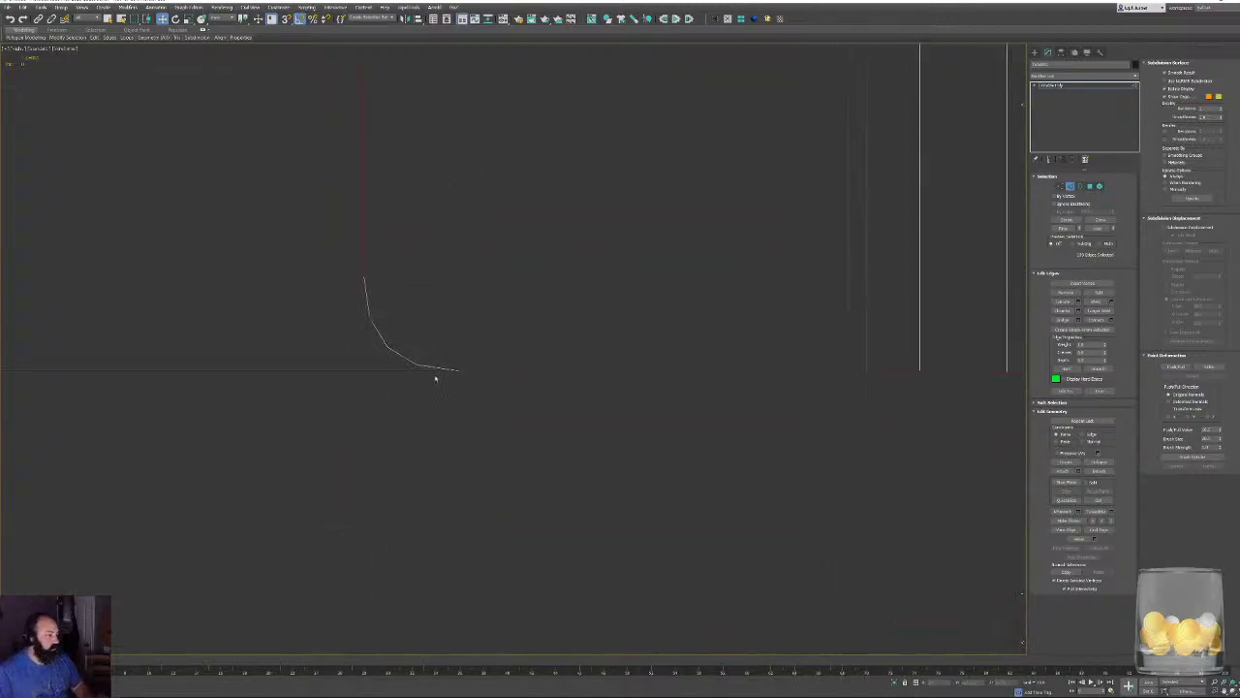
alt+drag(435, 379, 420, 360)
alt+drag(355, 331, 396, 301)
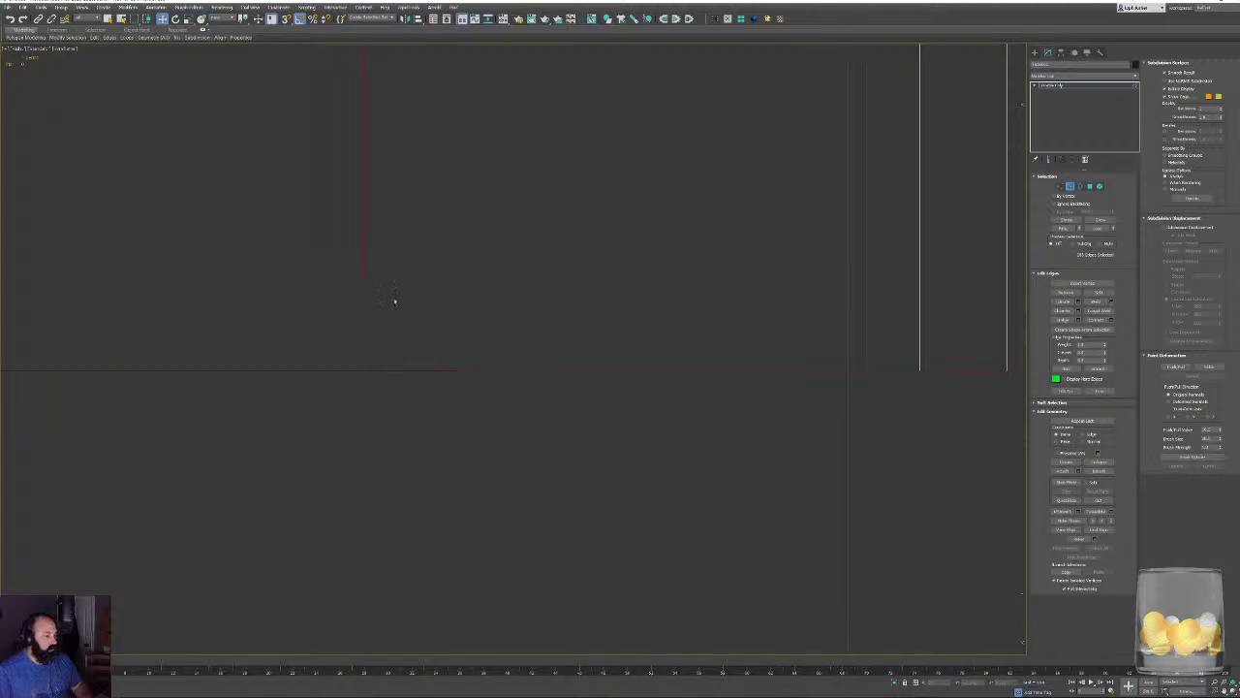
scroll(437, 404, down, 1)
middle_drag(537, 302, 485, 376)
key(z)
alt+middle_drag(636, 311, 651, 338)
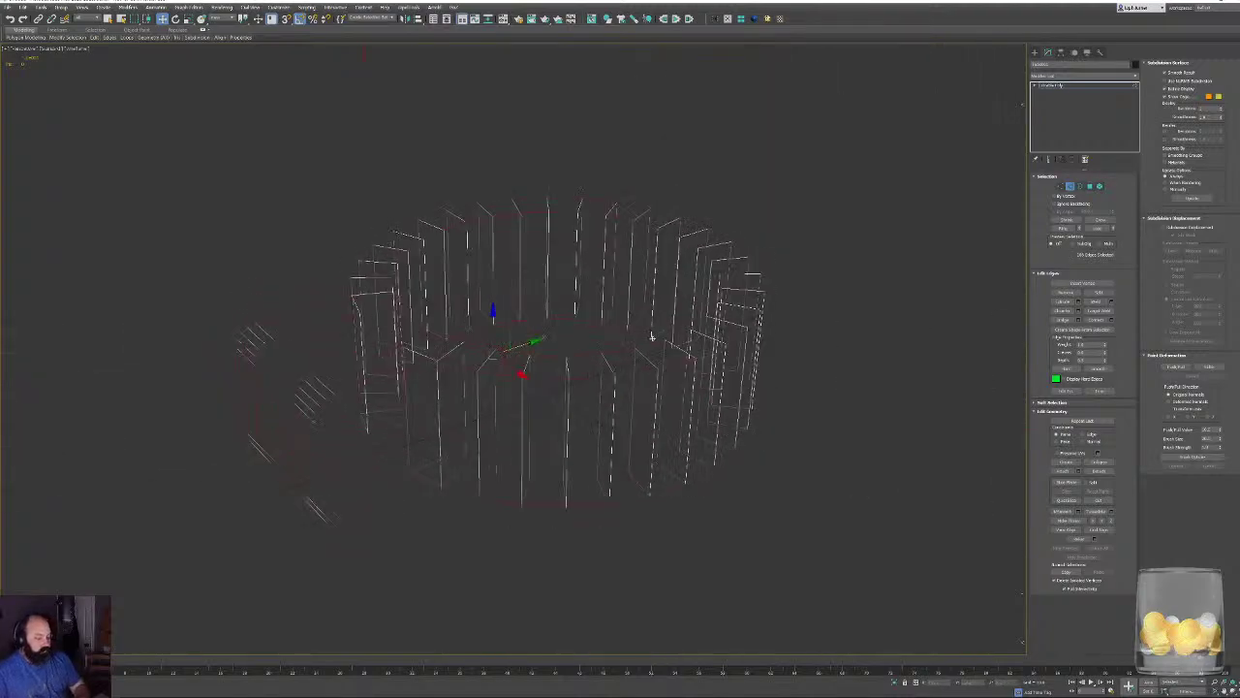
key(F3)
mouse_move(545, 375)
alt+middle_down()
mouse_move(604, 384)
mouse_move(543, 368)
mouse_move(540, 381)
mouse_move(528, 350)
mouse_move(591, 326)
mouse_move(665, 352)
mouse_move(620, 363)
mouse_move(620, 379)
mouse_move(574, 350)
mouse_move(673, 368)
alt+middle_up()
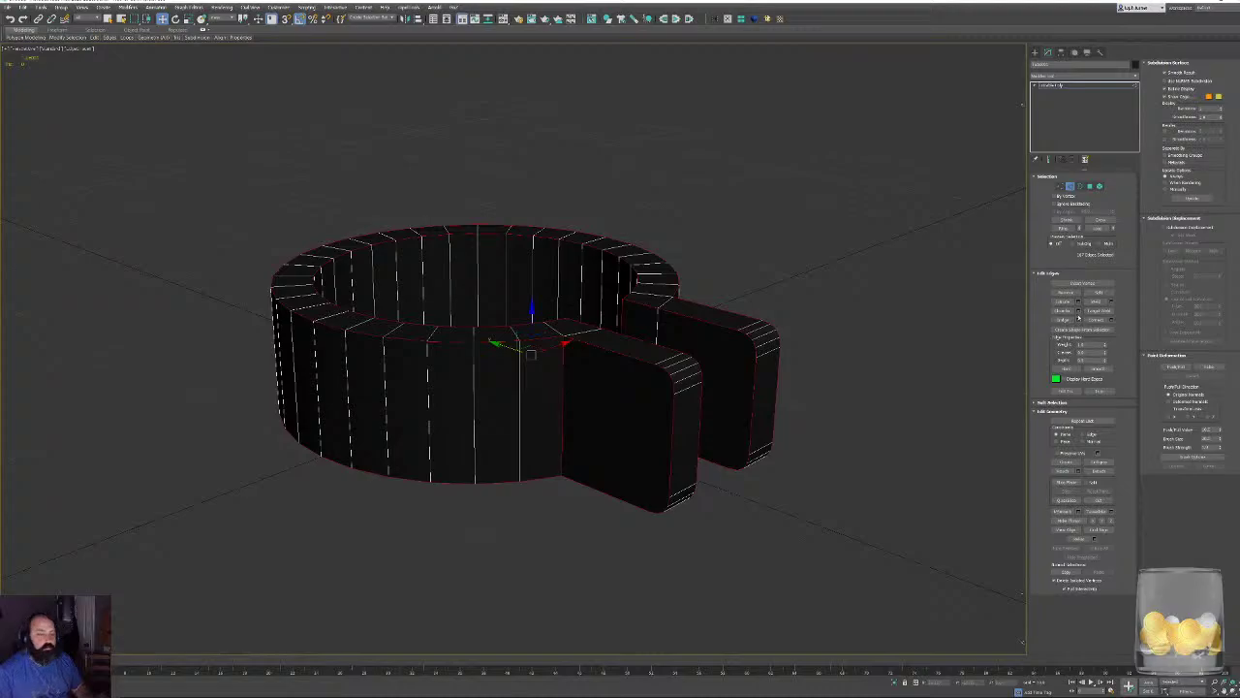
Try to chamfer the selected ring and flange outline edges with different amounts and segment counts.
click(1078, 311)
alt+middle_drag(556, 295, 534, 323)
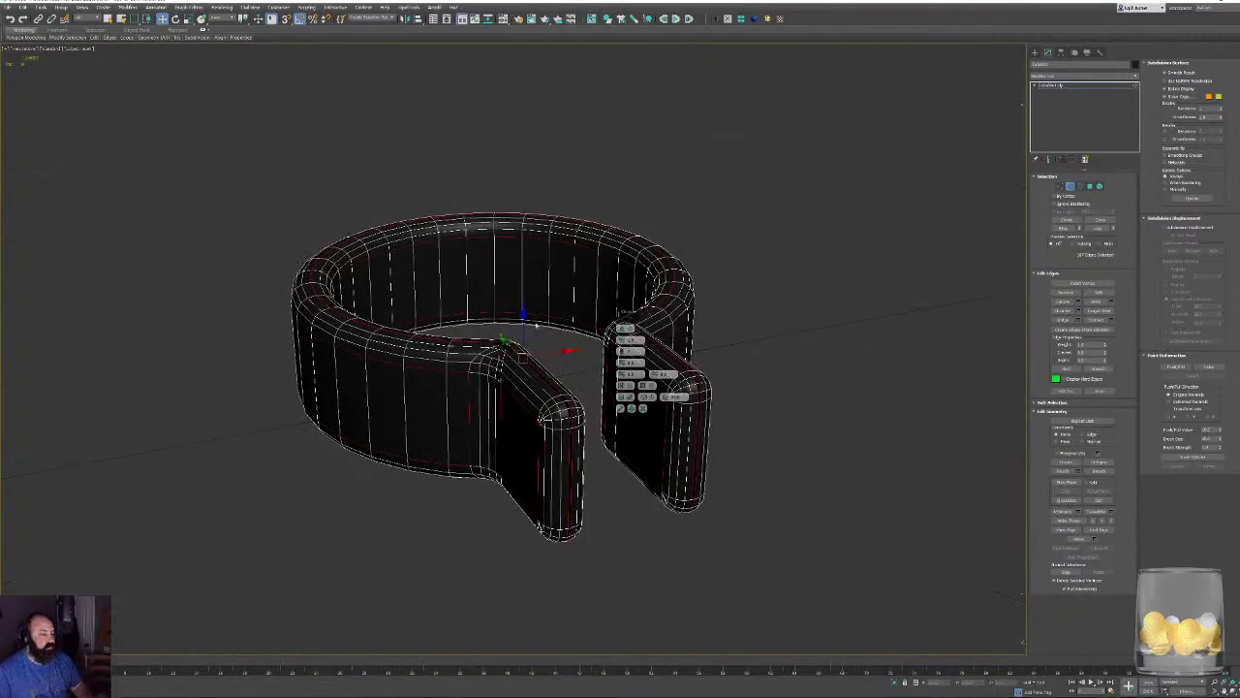
scroll(533, 324, up, 5)
drag(621, 343, 623, 343)
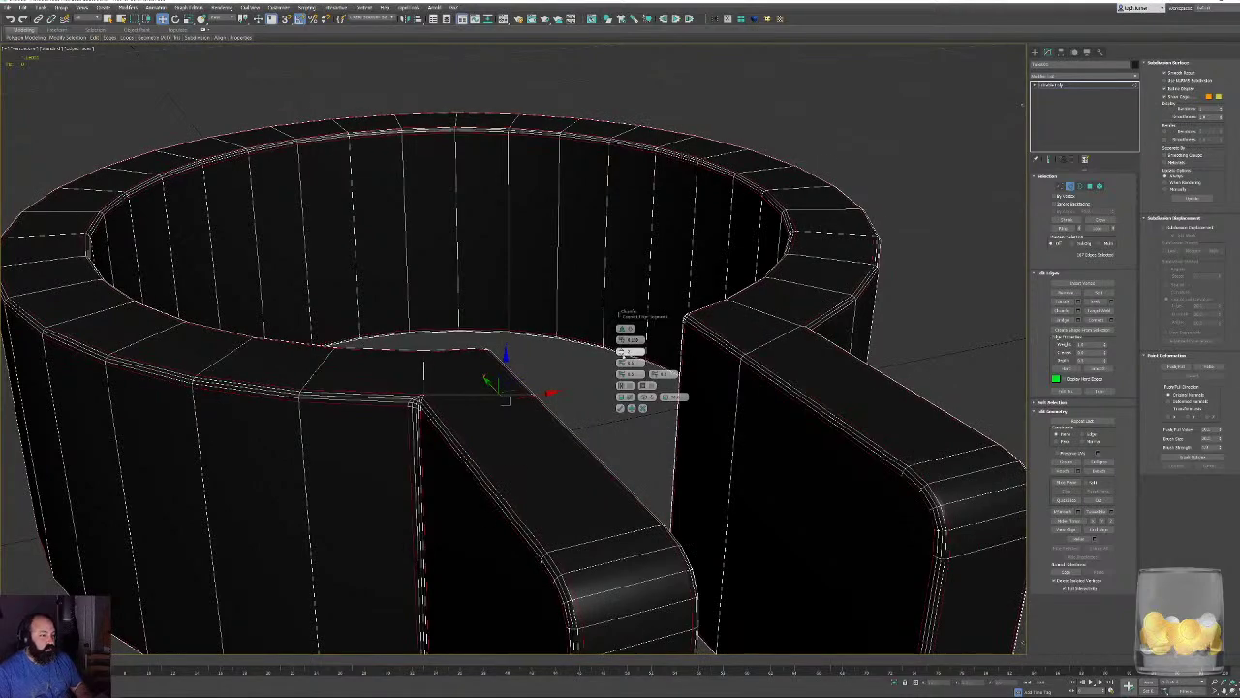
click(623, 353)
drag(623, 340, 623, 336)
mouse_move(366, 339)
alt+middle_down()
mouse_move(387, 365)
mouse_move(333, 313)
mouse_move(410, 357)
mouse_move(368, 352)
mouse_move(380, 349)
alt+middle_up()
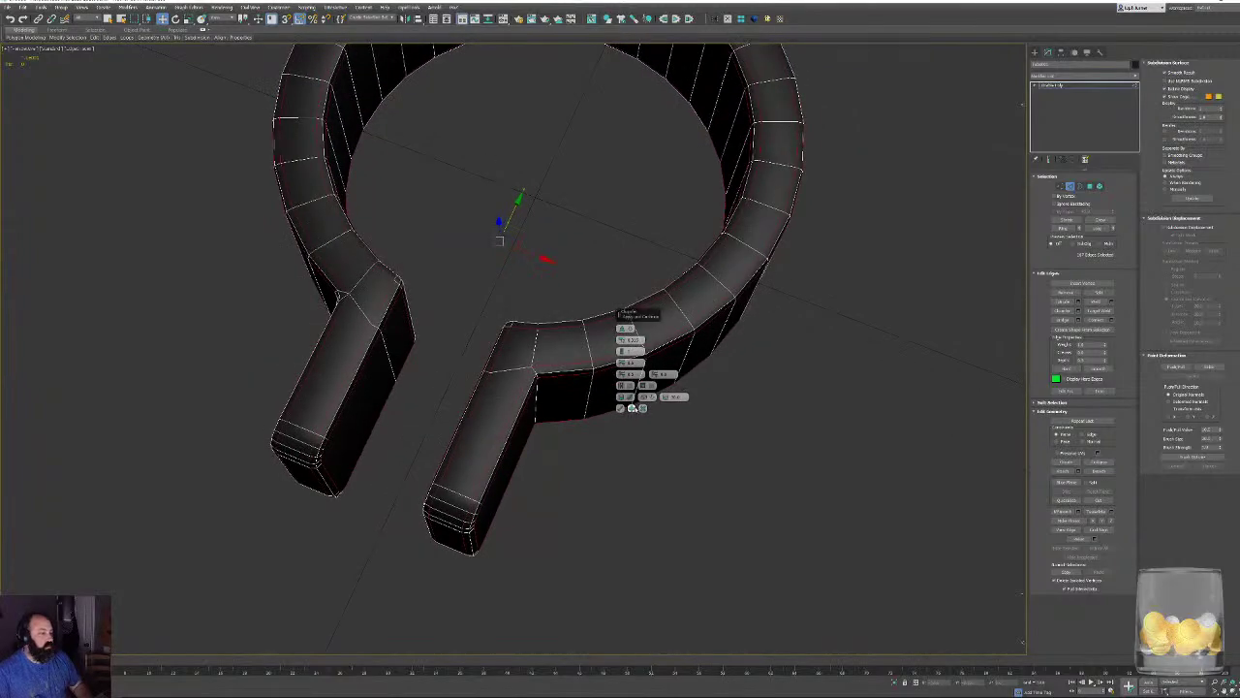
click(642, 408)
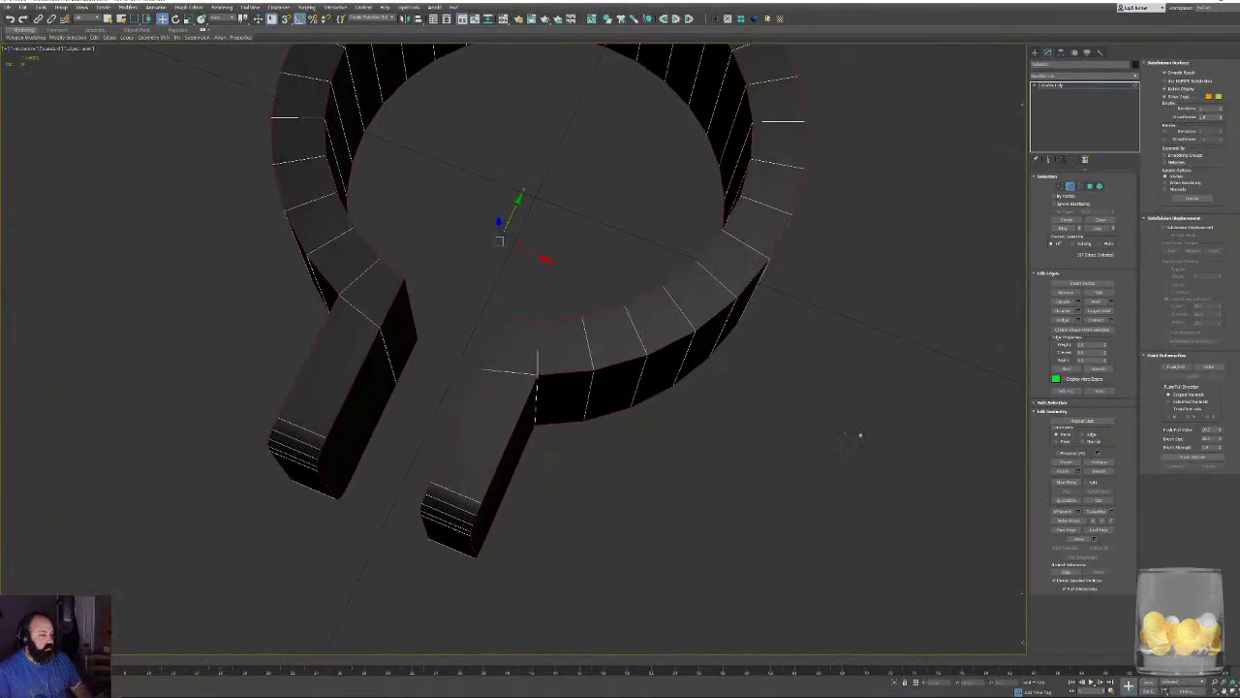
Target-weld the stray upper and lower vertices on both flanges' inner faces to the ring's corner vertices at the gap.
click(1059, 186)
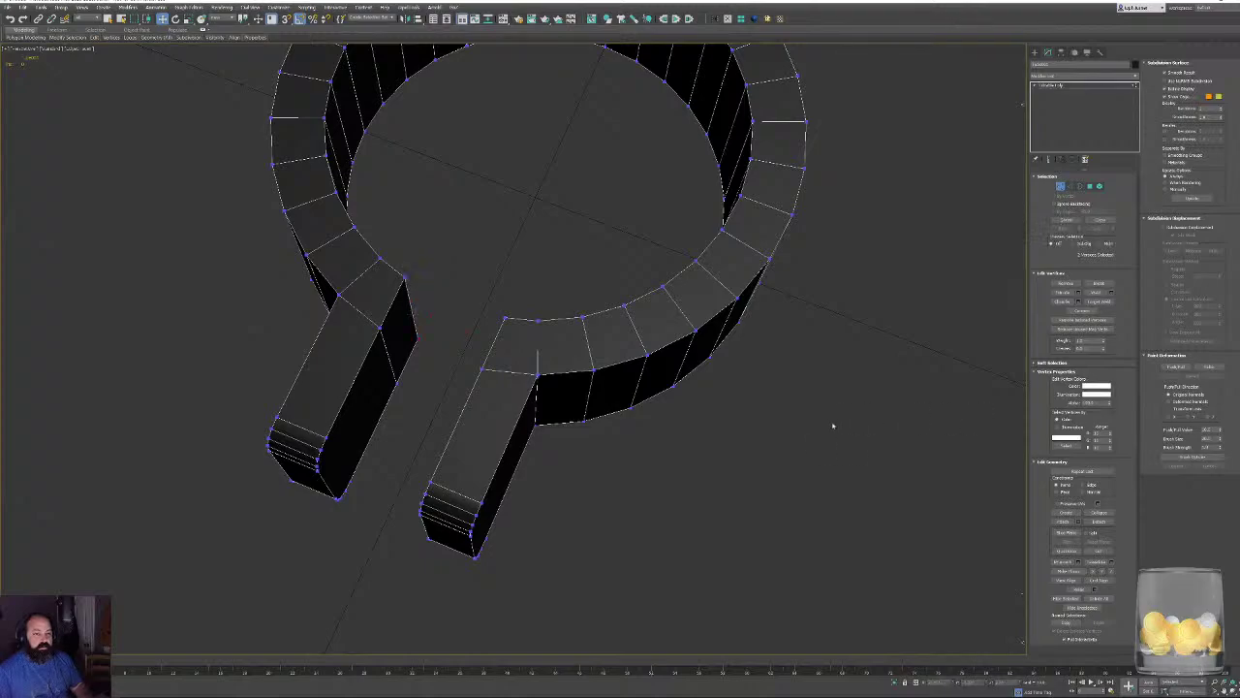
click(1105, 301)
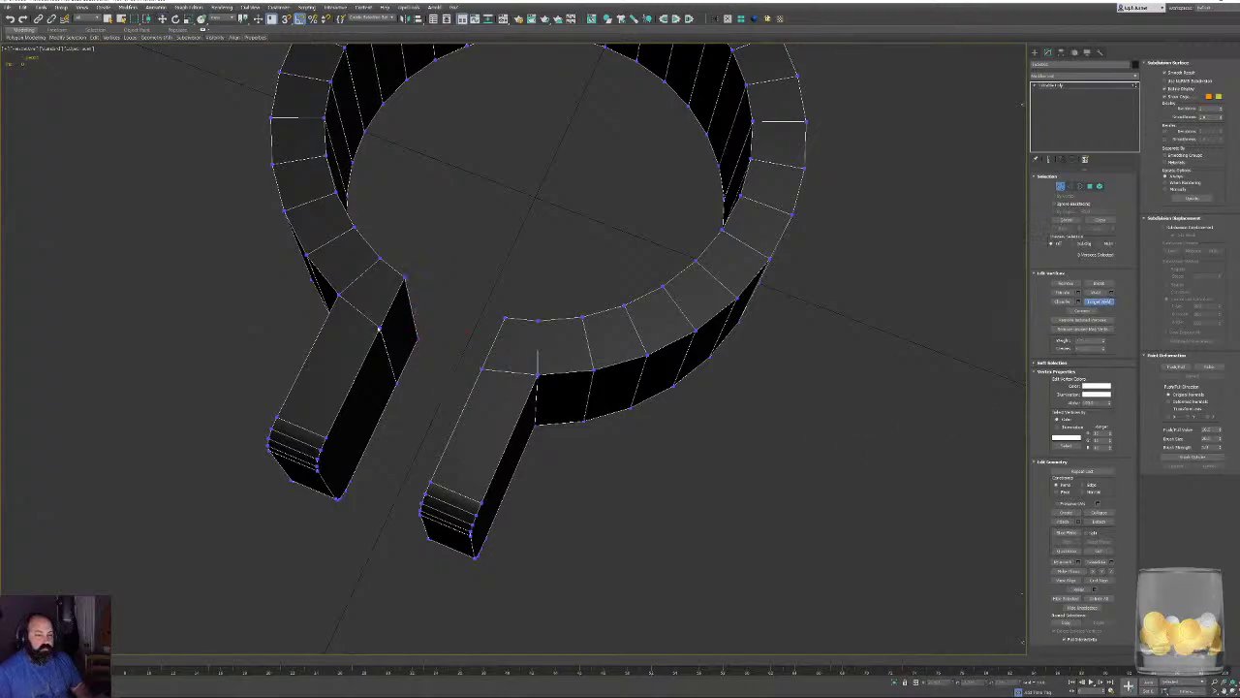
click(403, 279)
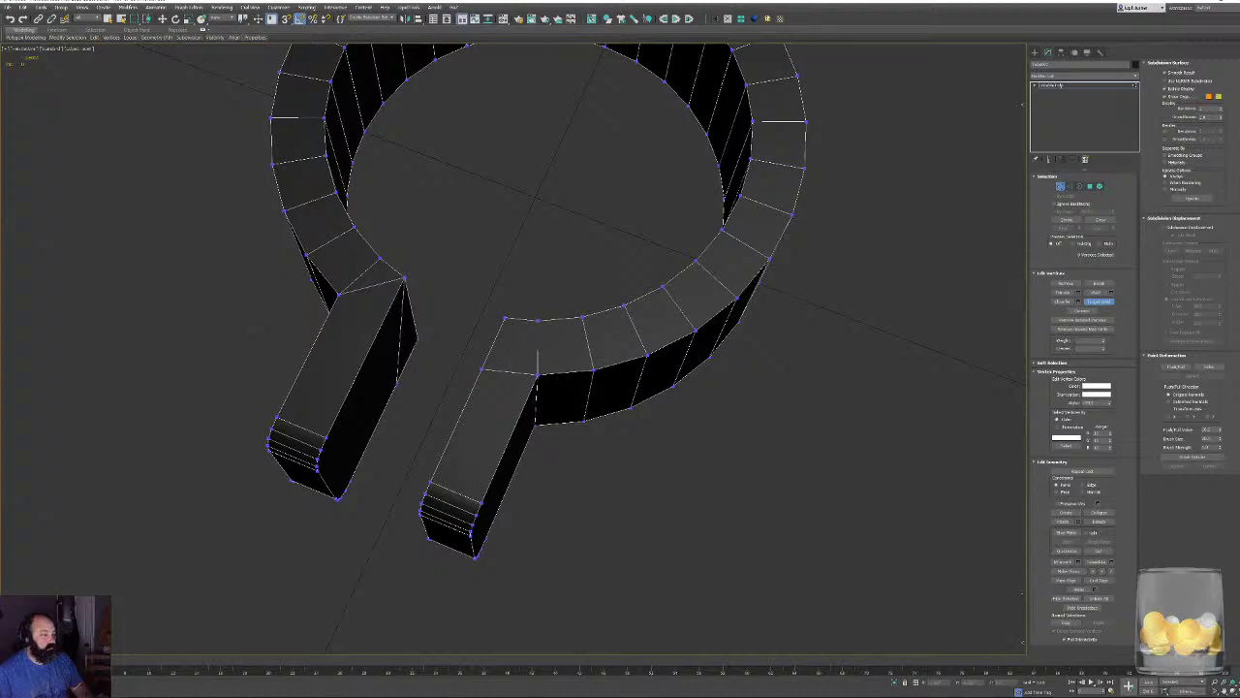
click(416, 339)
alt+middle_drag(423, 339, 491, 338)
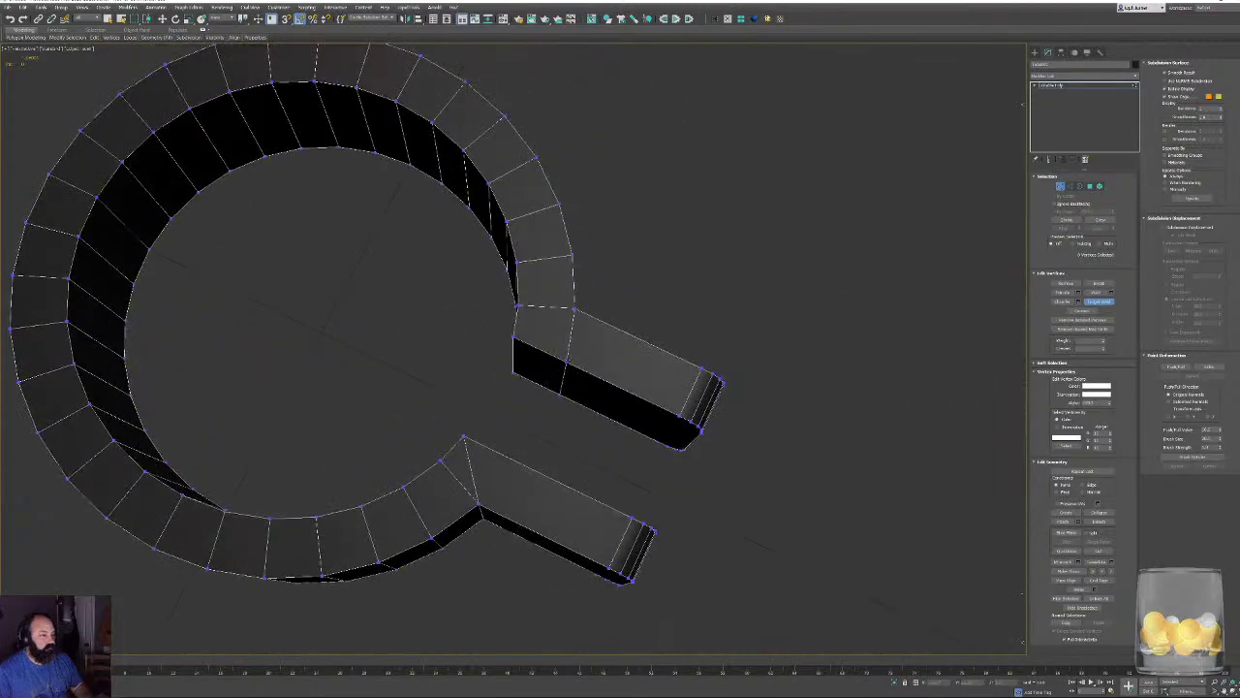
click(513, 338)
click(513, 372)
alt+middle_drag(523, 359, 594, 358)
right_click(594, 357)
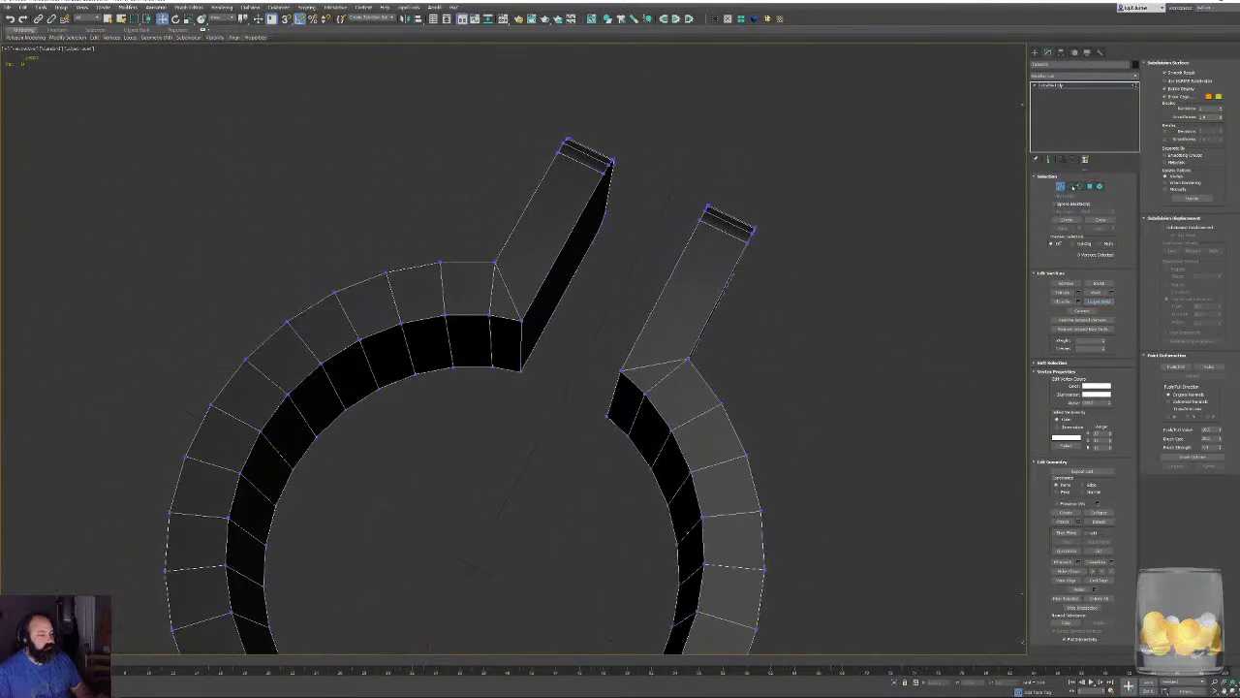
Start a chamfer on the selected ring and flange outline edges and check its preview around the flange joints.
click(1070, 186)
alt+middle_drag(941, 343, 698, 368)
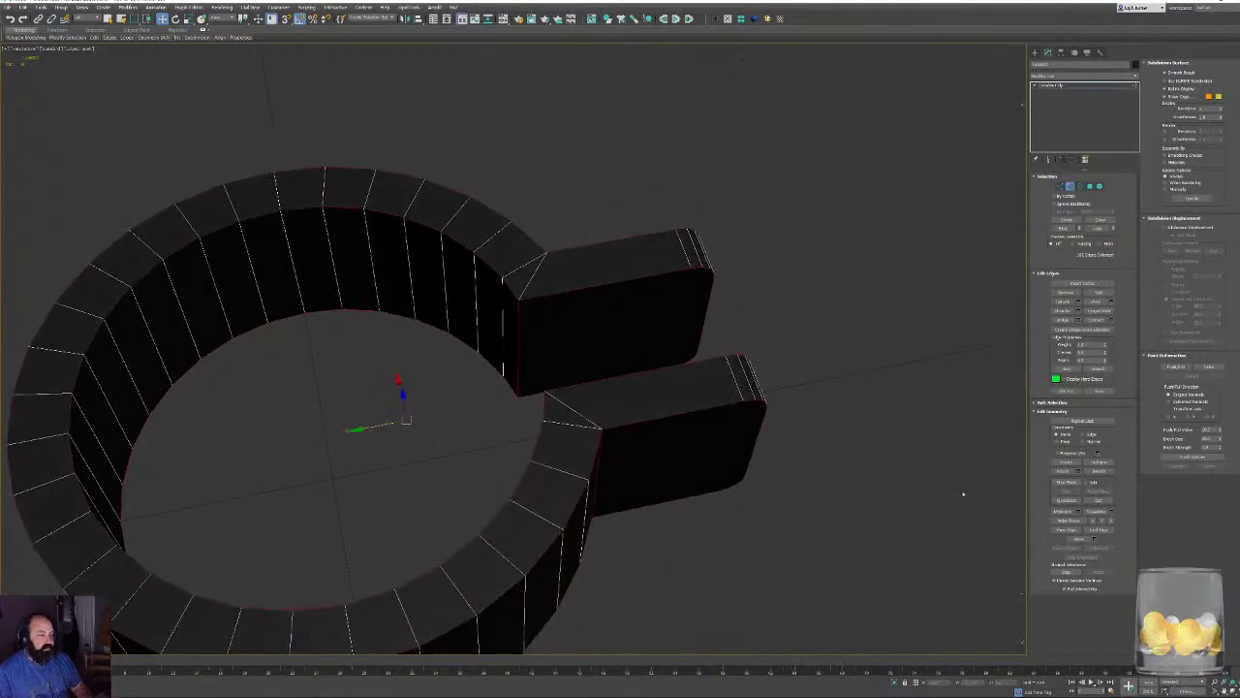
click(1079, 311)
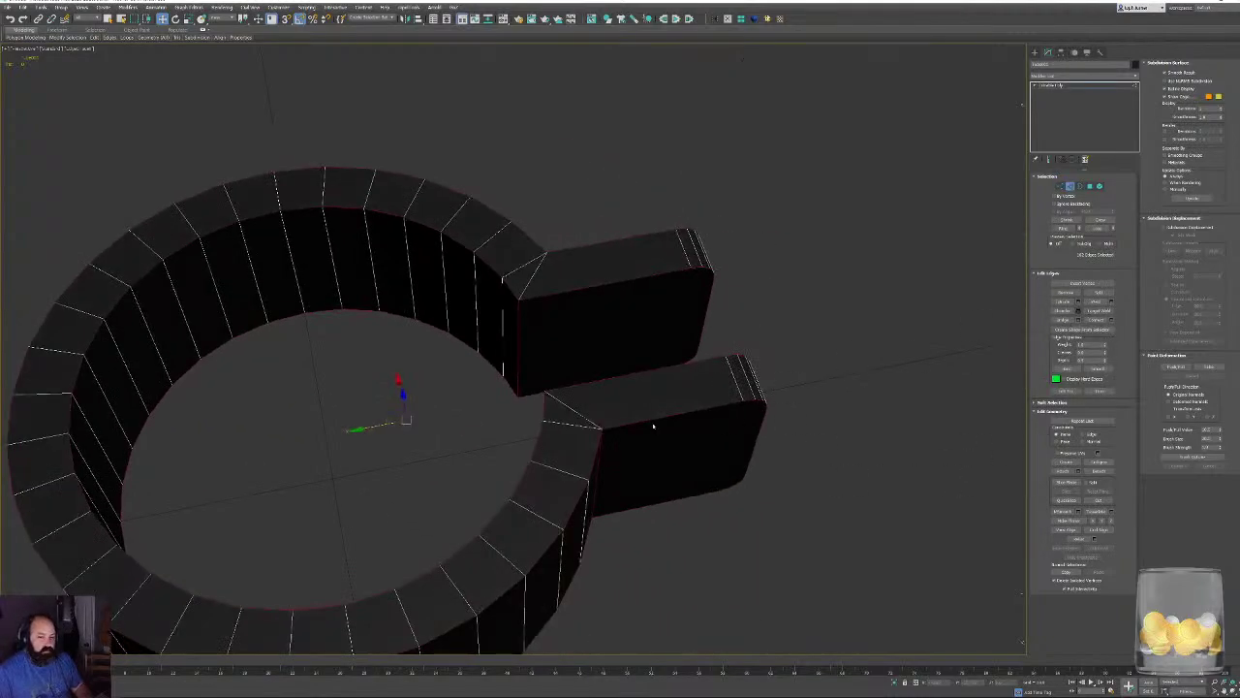
alt+middle_drag(502, 317, 513, 362)
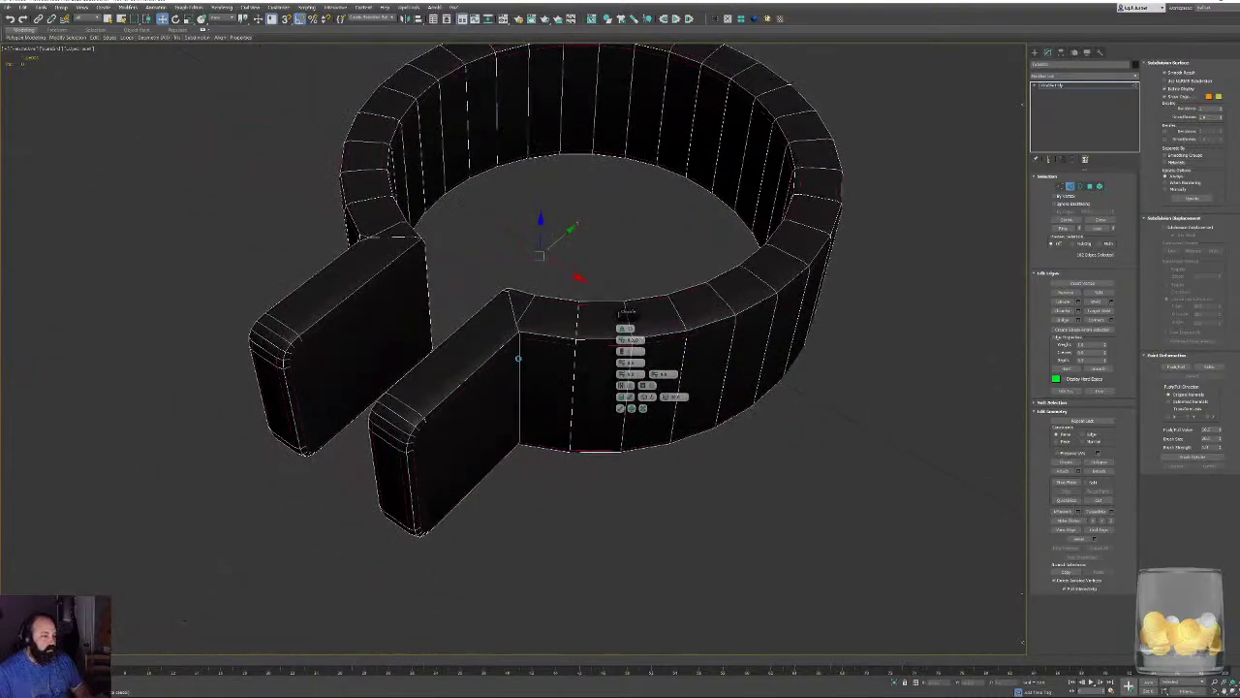
alt+middle_drag(540, 430, 530, 465)
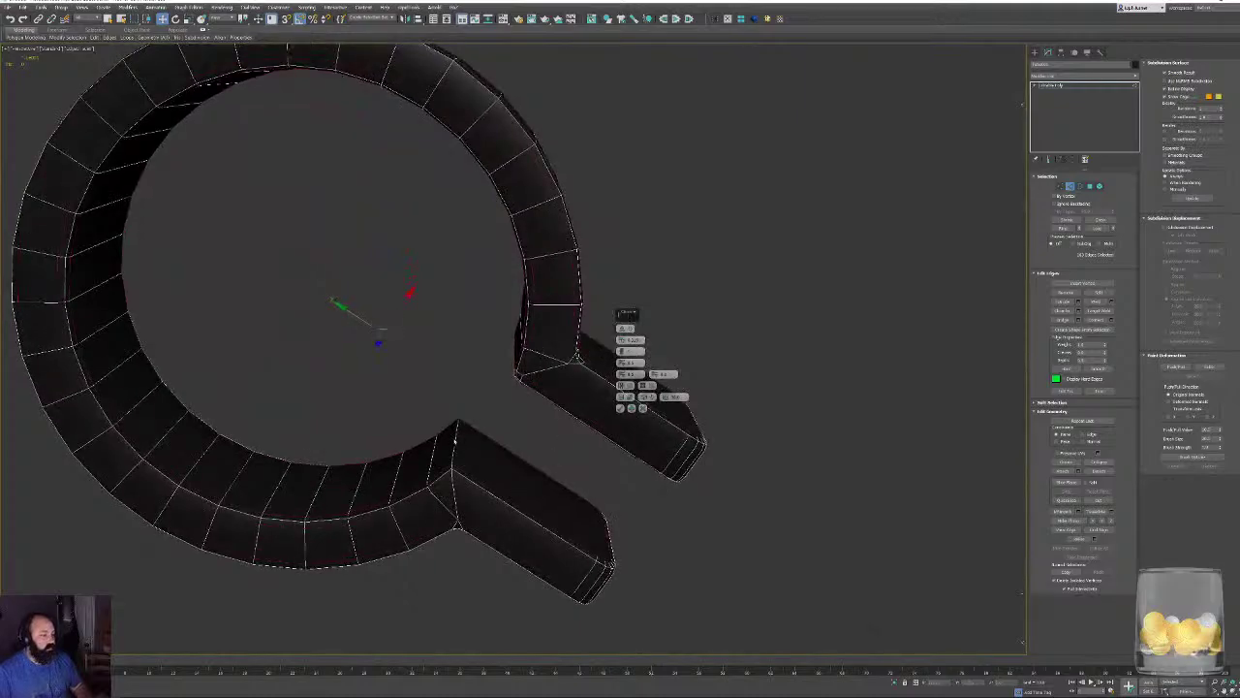
alt+middle_drag(487, 425, 359, 373)
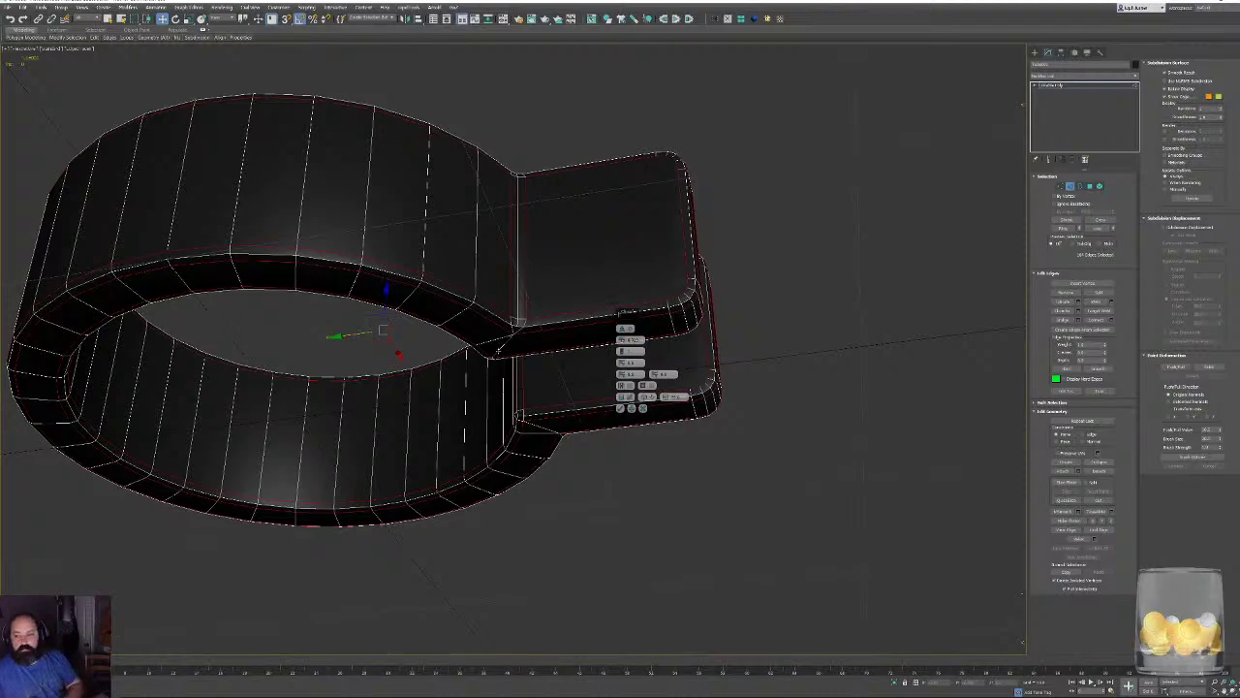
alt+middle_drag(500, 344, 506, 339)
scroll(452, 385, up, 3)
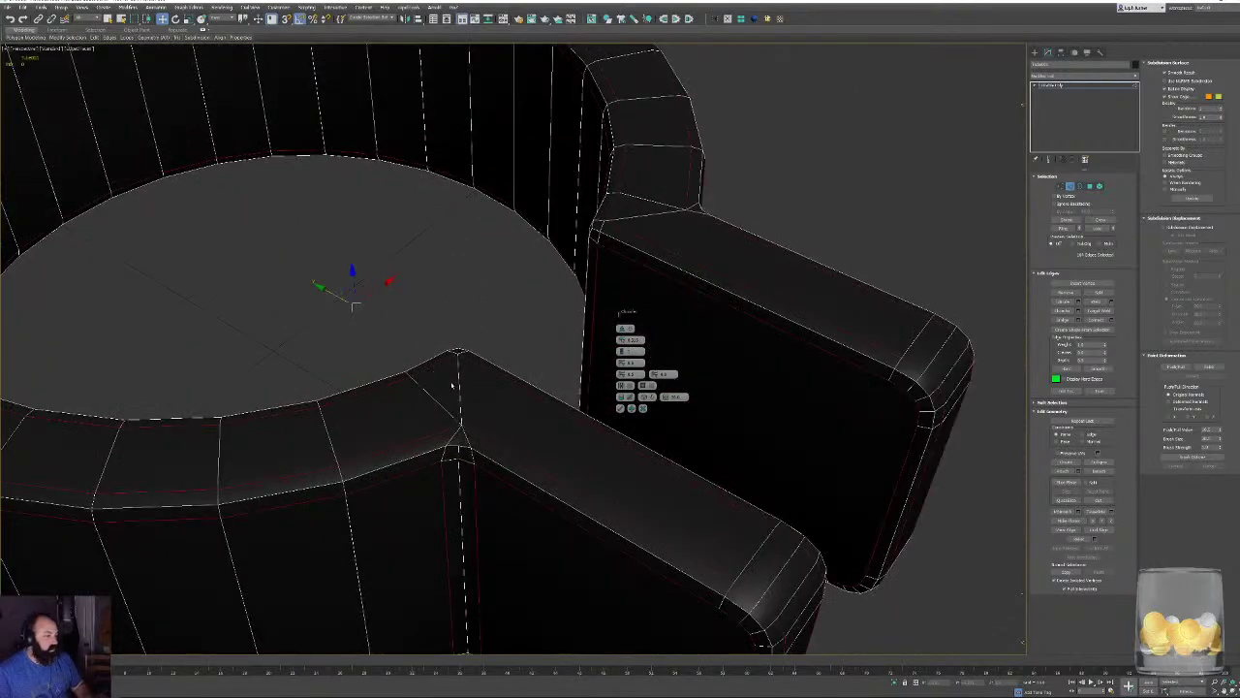
Include the upper and lower edges between ring and flange at the joint in the chamfer, apply it and leave edge editing.
ctrl+click(460, 386)
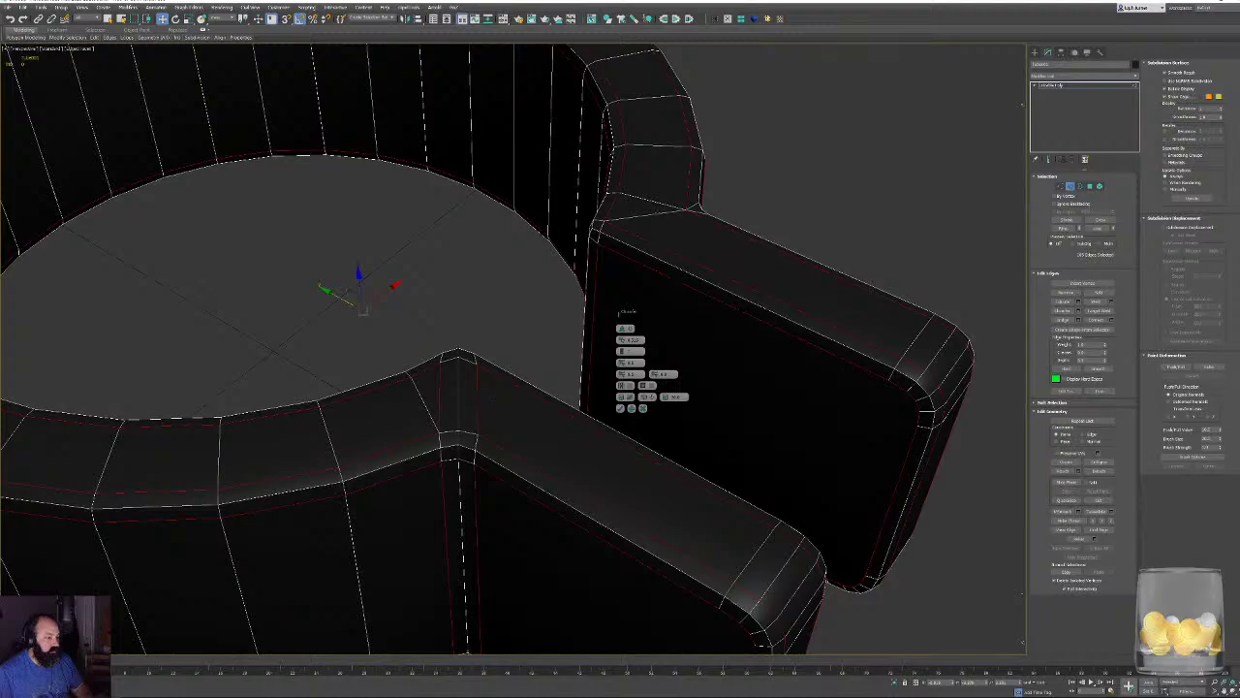
alt+middle_drag(653, 213, 465, 230)
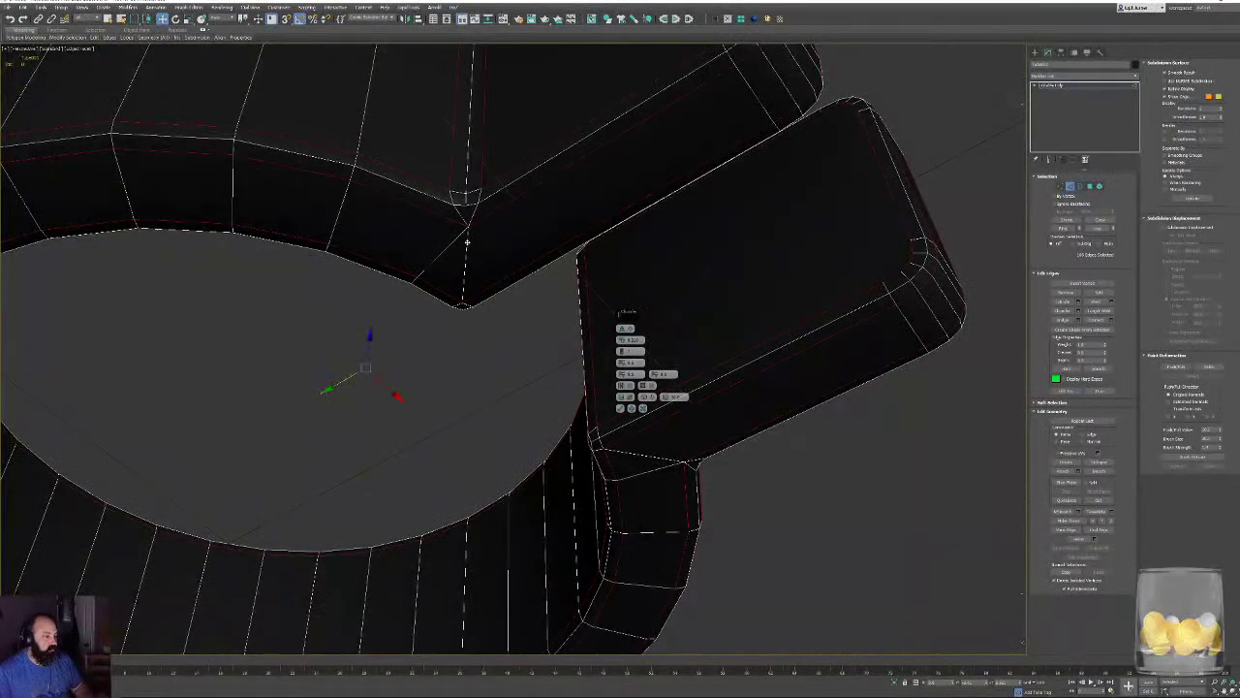
ctrl+click(465, 268)
alt+middle_drag(495, 291, 425, 297)
alt+middle_drag(460, 281, 397, 393)
scroll(495, 344, down, 3)
click(621, 408)
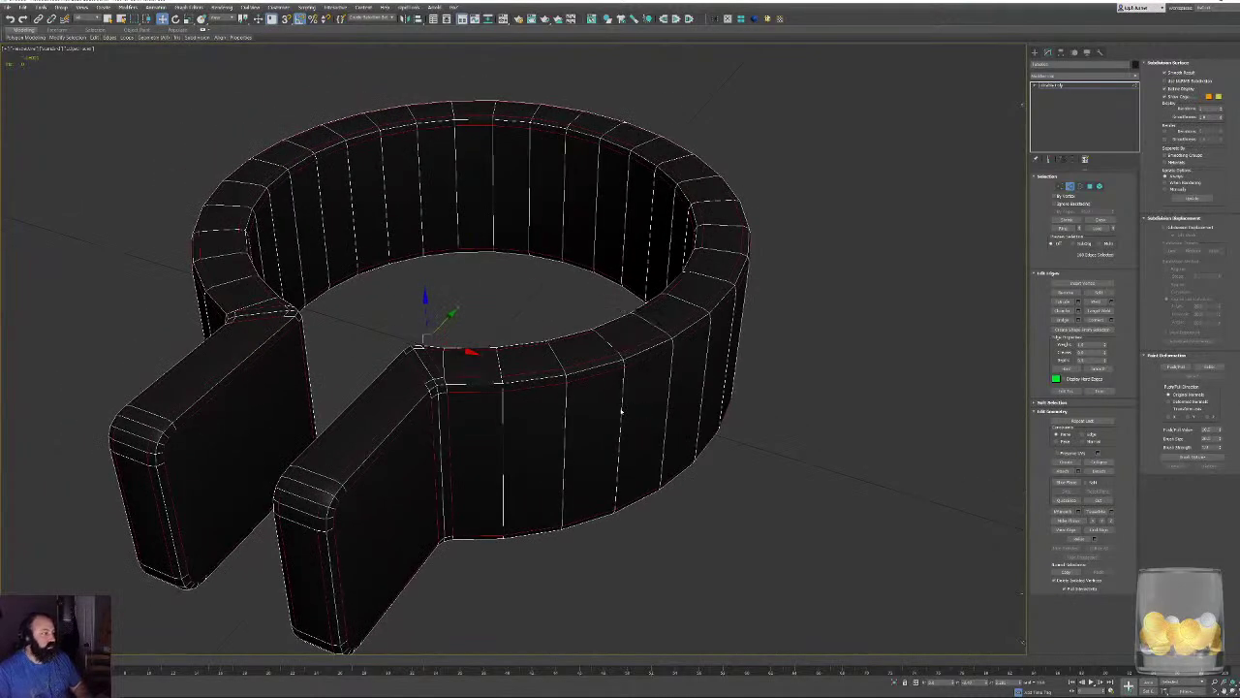
click(894, 258)
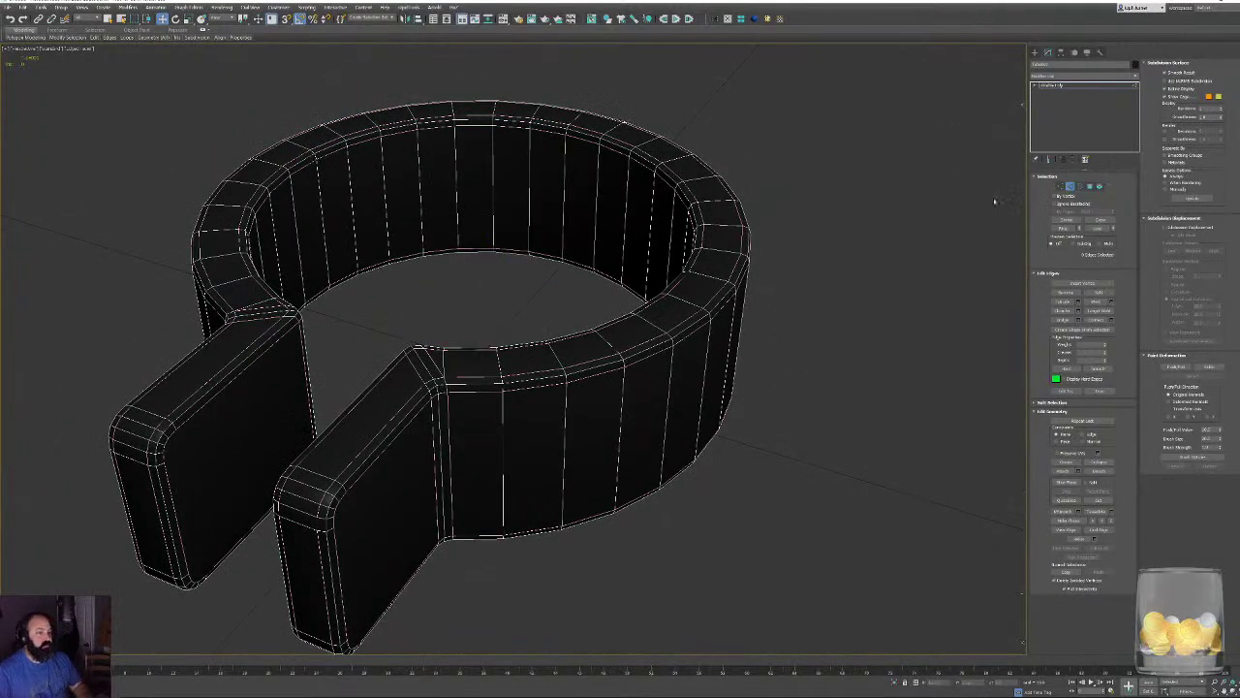
click(1070, 186)
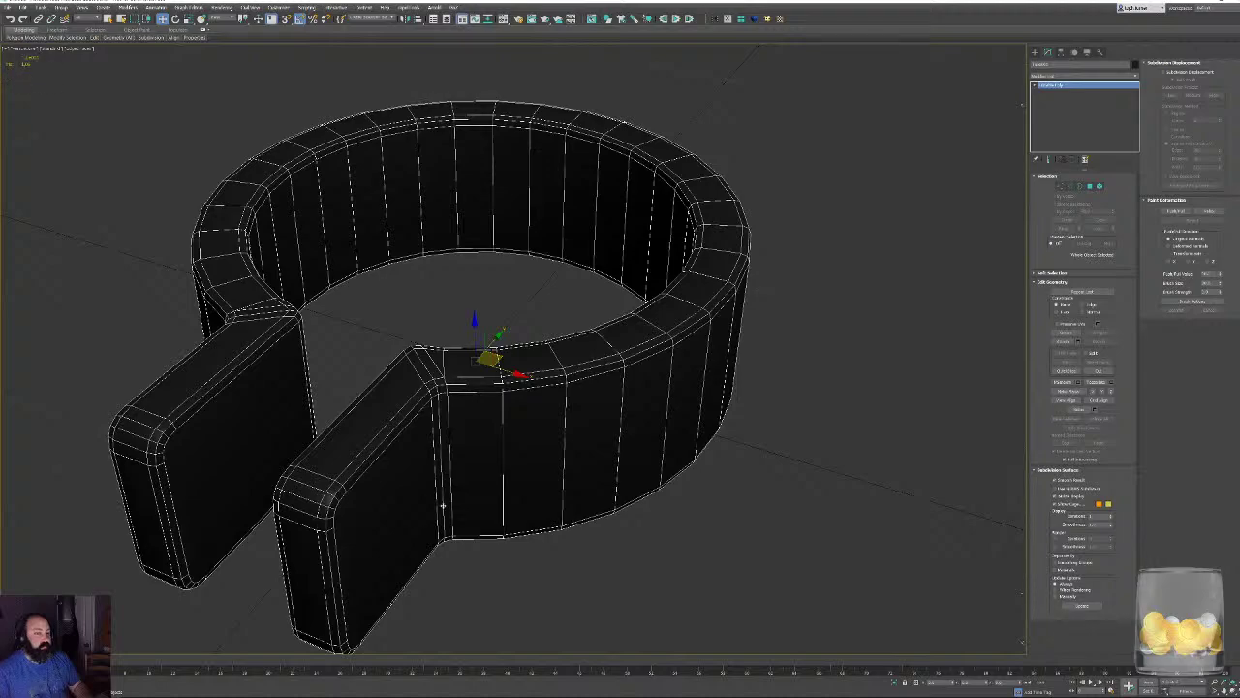
alt+middle_drag(292, 122, 606, 281)
scroll(324, 285, down, 4)
scroll(529, 301, up, 2)
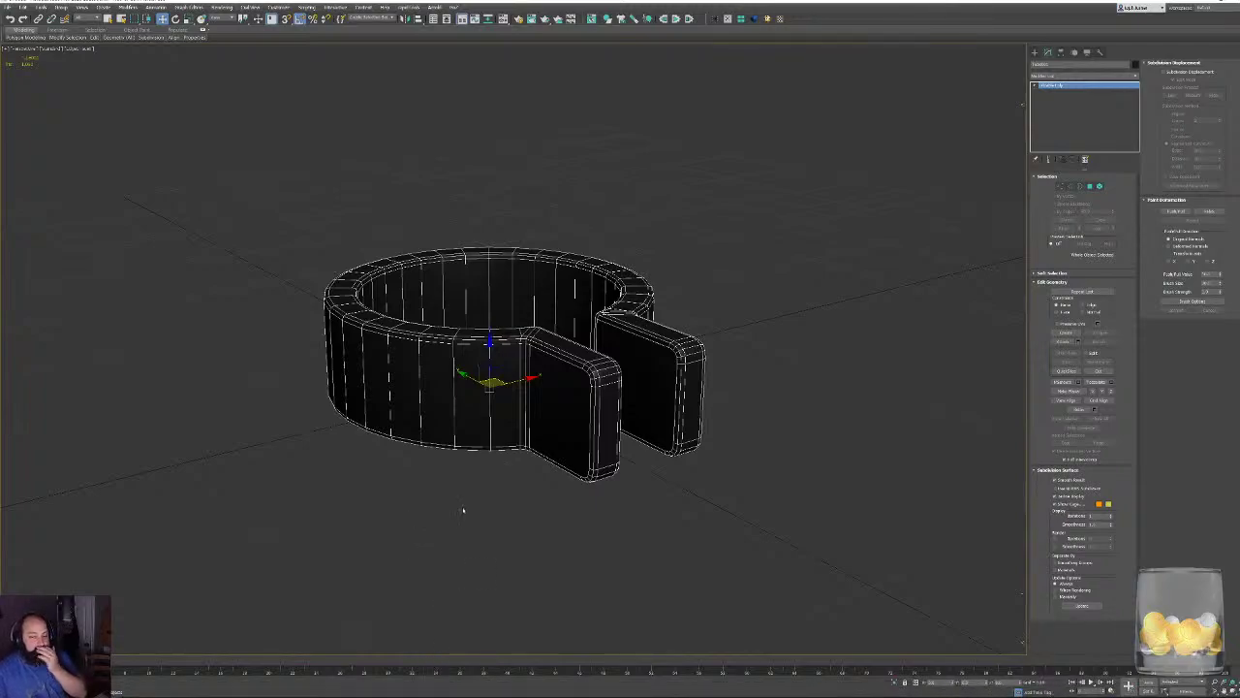
Switch to Maya, close the UV Editor and UV Toolkit, and return the packed model to object selection.
mouse_move(114, 689)
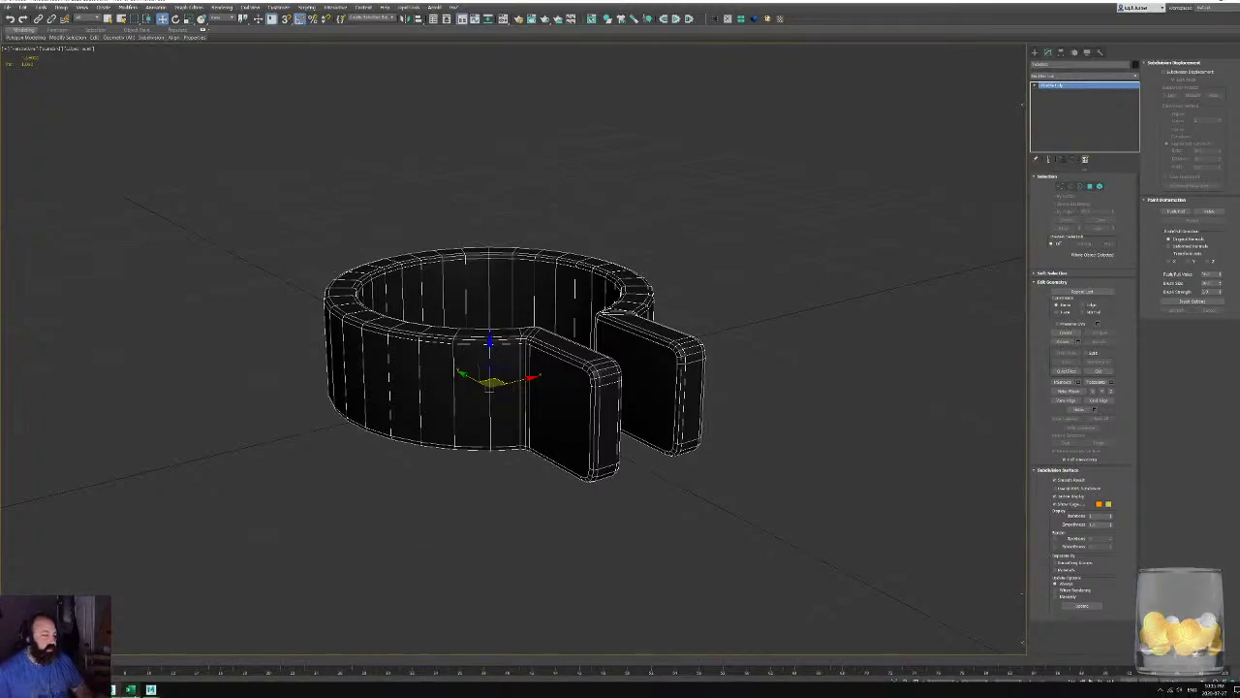
click(177, 660)
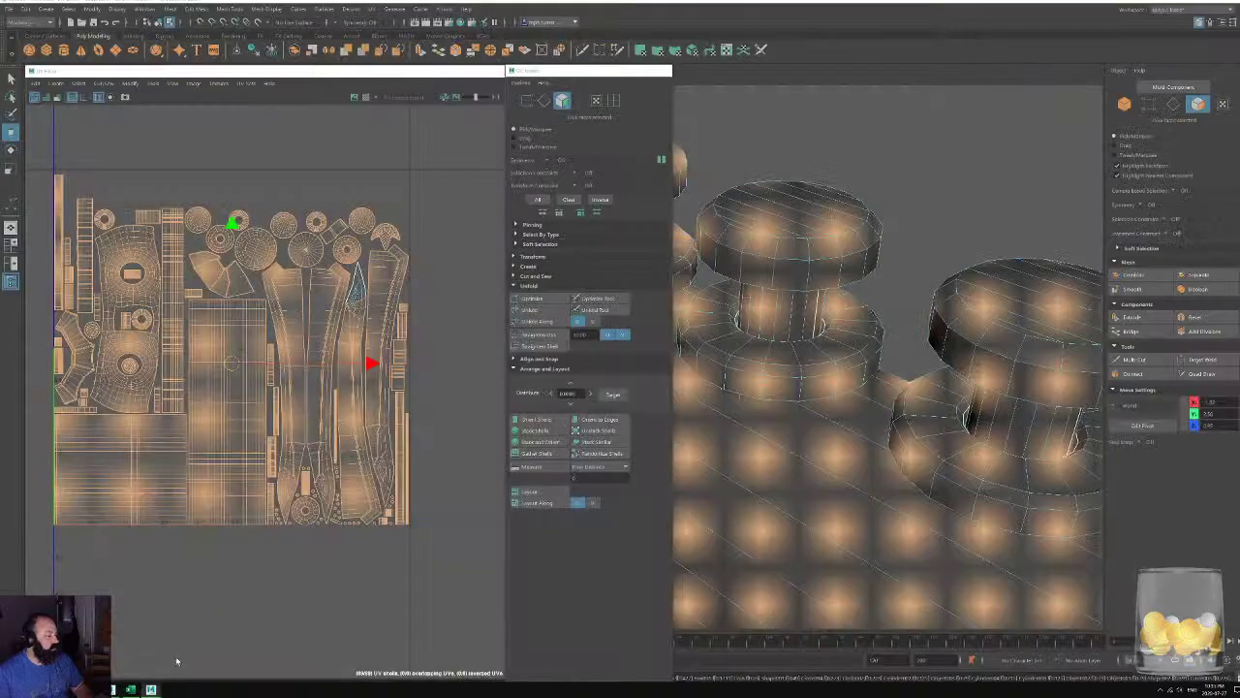
click(457, 303)
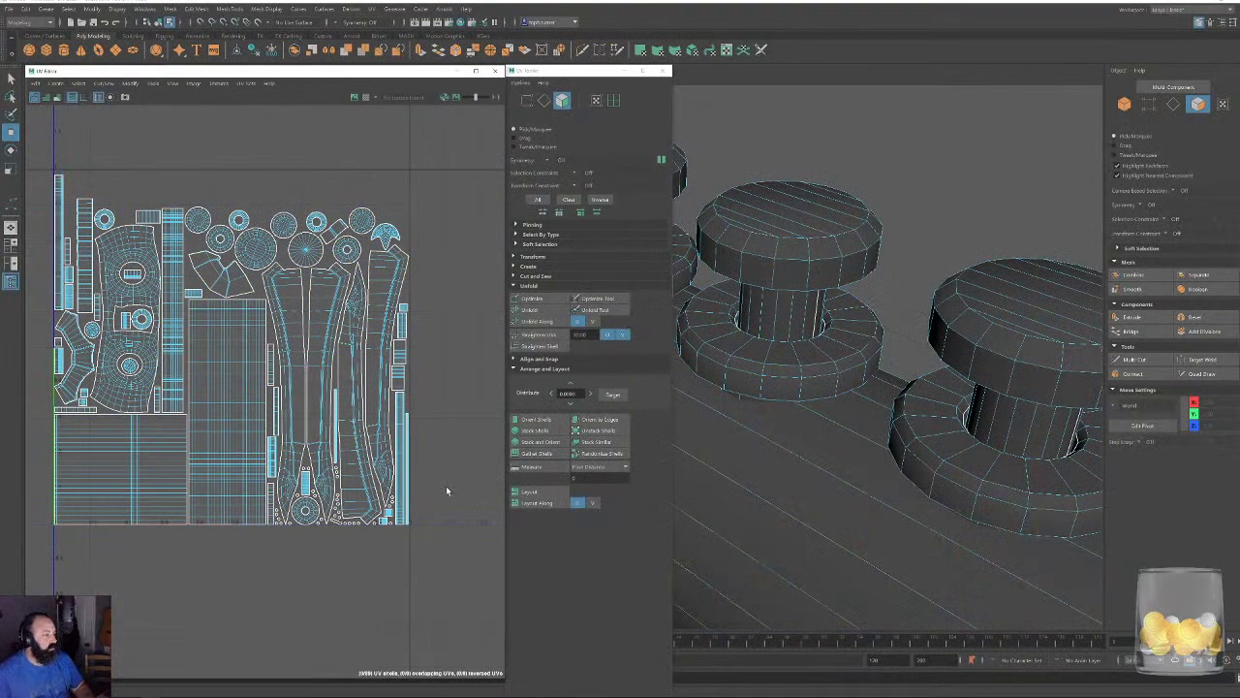
click(495, 70)
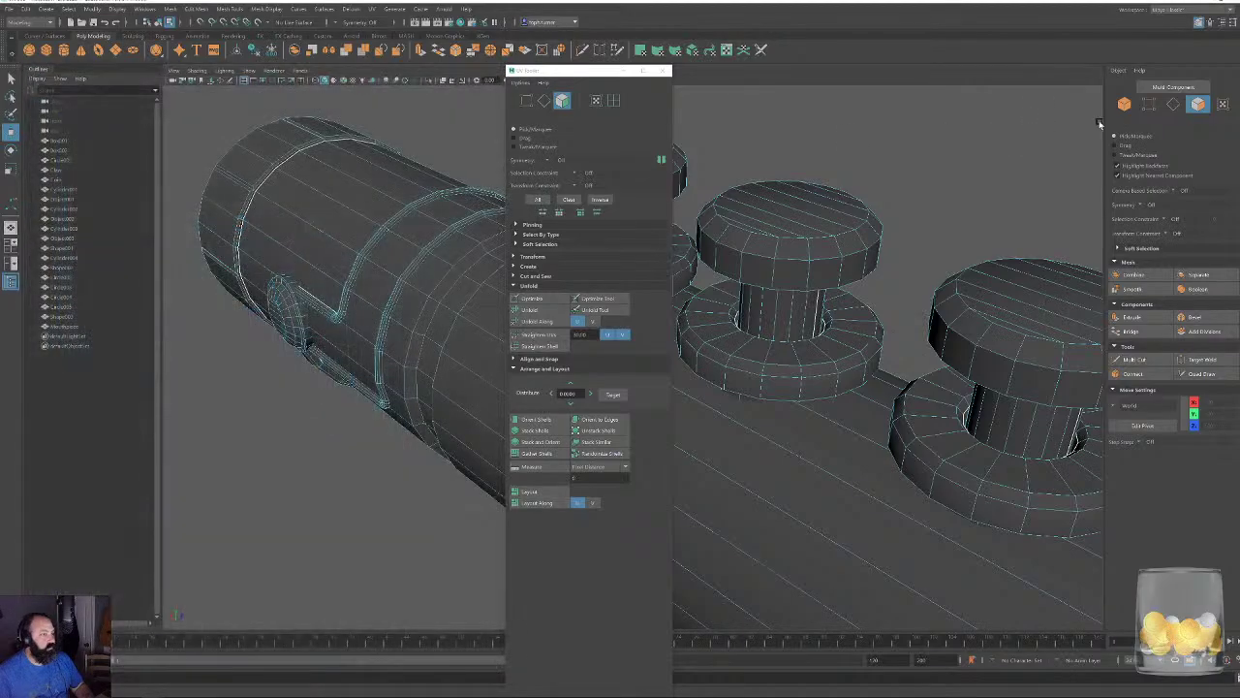
click(1124, 103)
click(661, 70)
scroll(592, 162, down, 4)
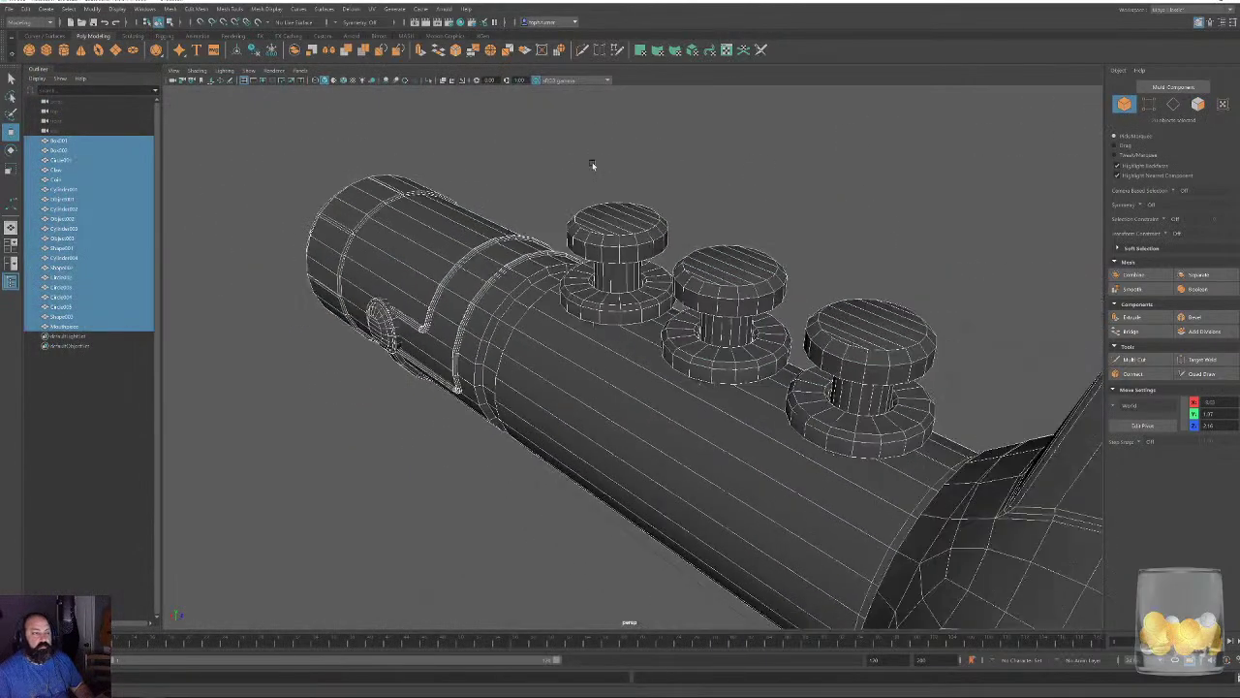
Start exporting all the selected weapon objects as FBX with the current export options.
scroll(592, 162, down, 5)
alt+drag(592, 162, 735, 249)
alt+middle_drag(735, 249, 802, 262)
alt+right_drag(803, 262, 614, 206)
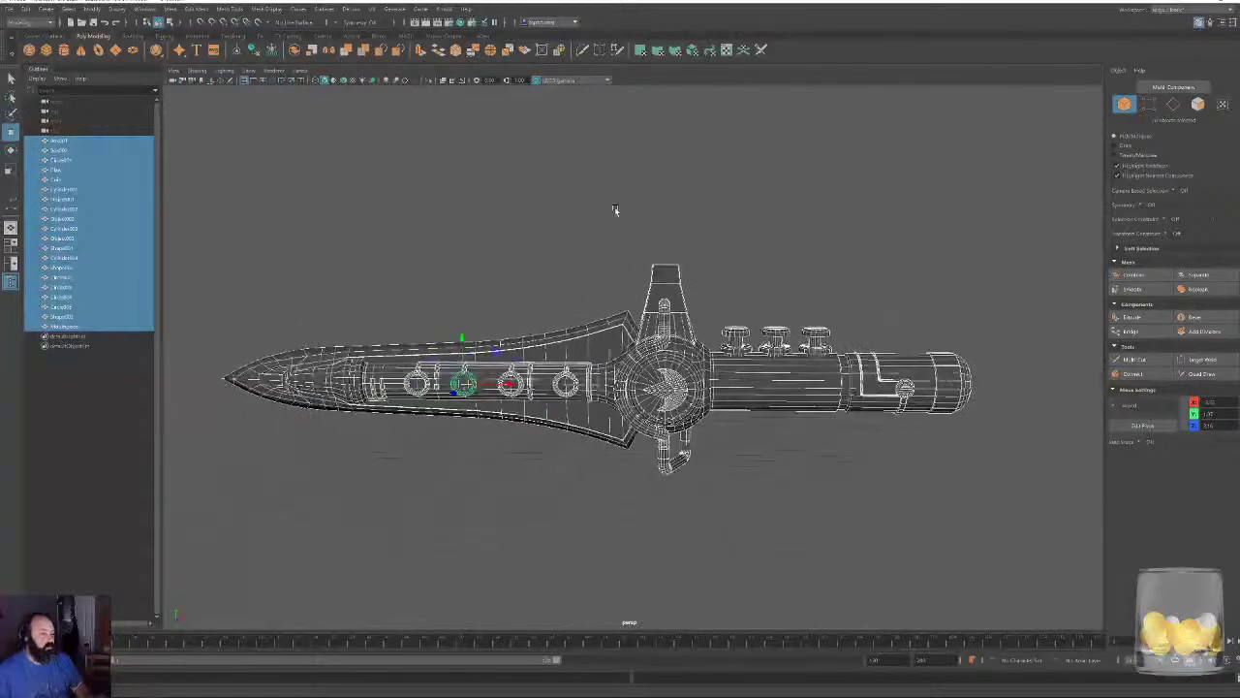
click(9, 9)
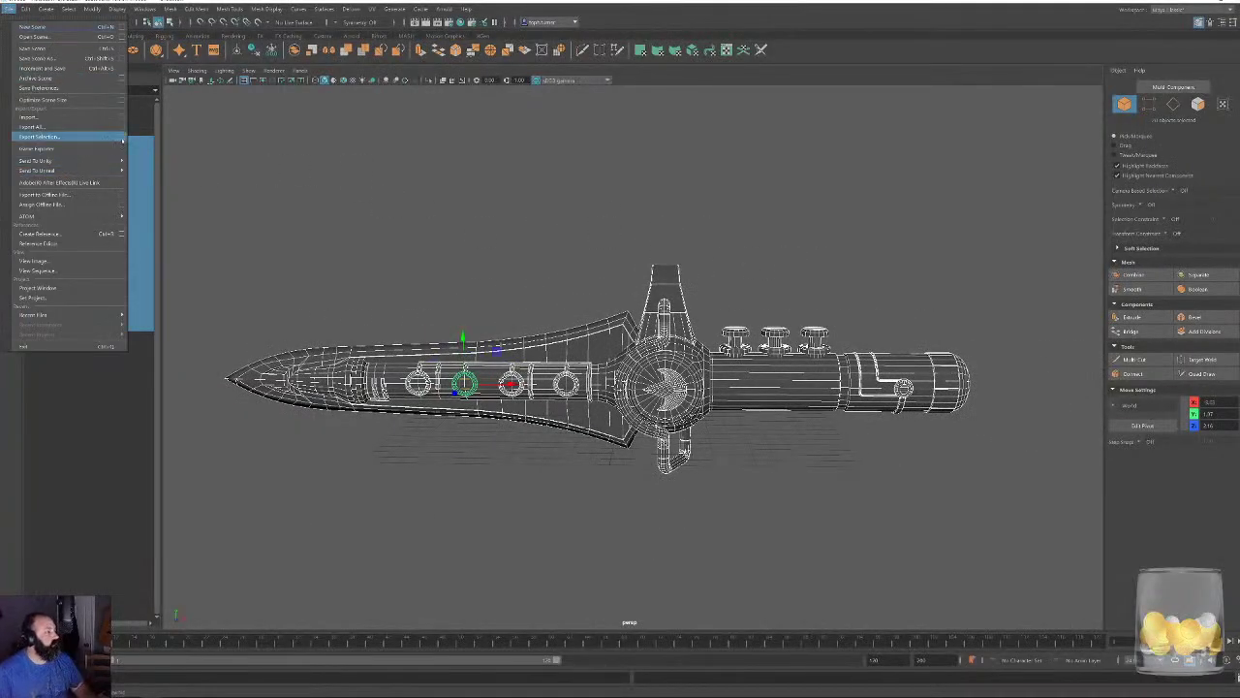
click(121, 136)
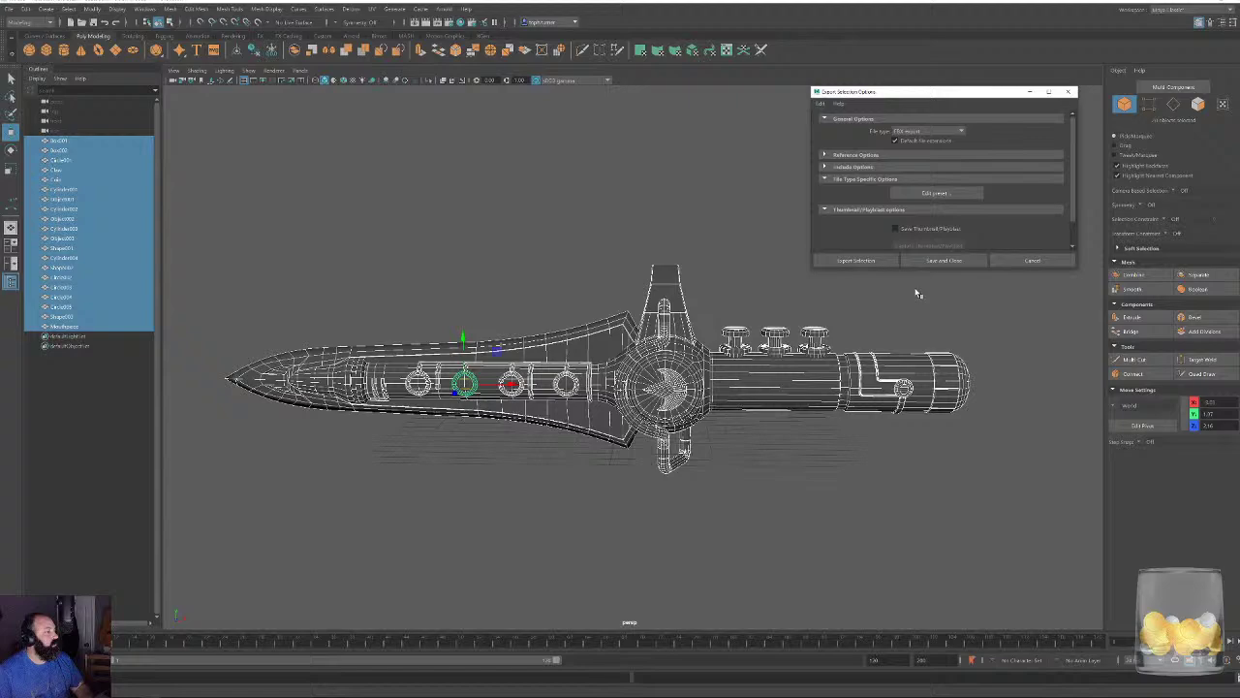
click(855, 260)
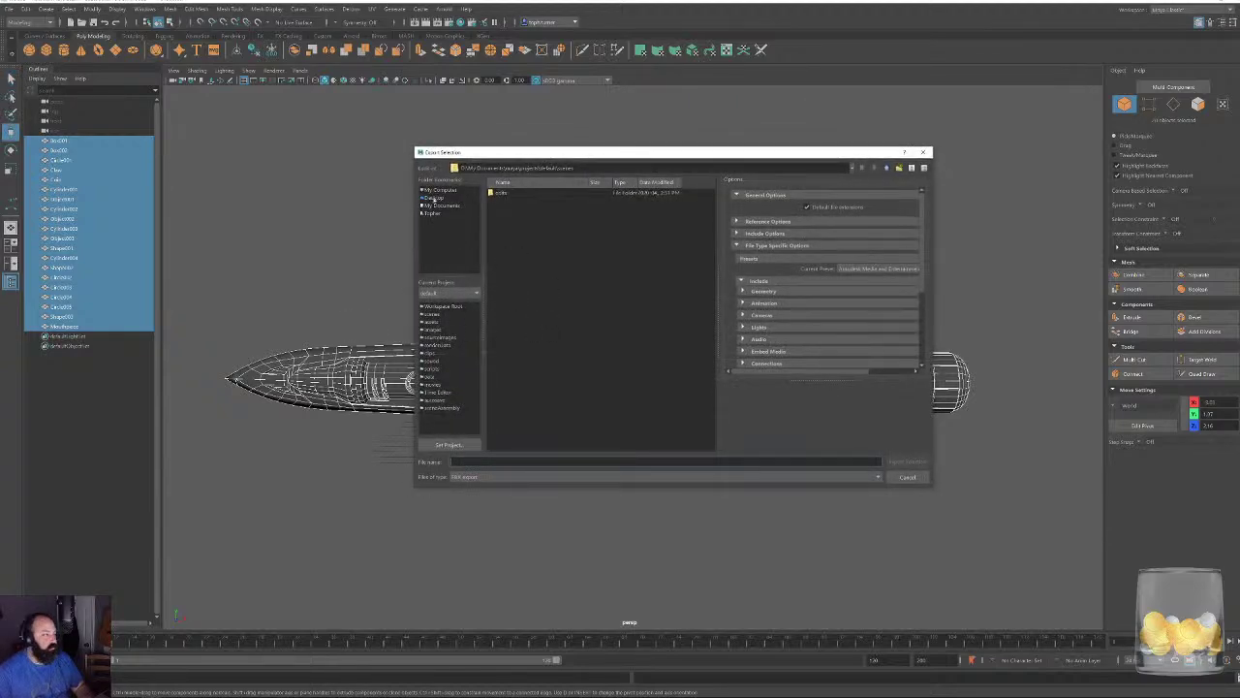
Export the selection to the meshes subfolder of the project's FBX folder, replacing an existing FBX file.
click(434, 197)
double_click(501, 202)
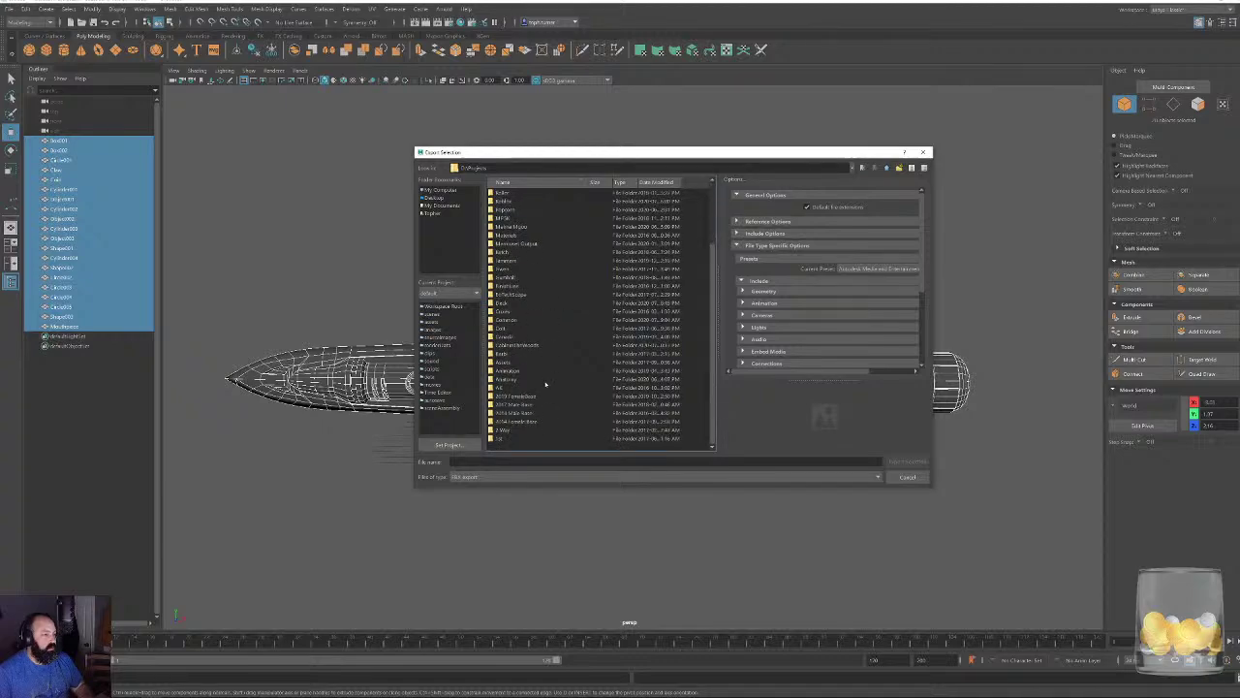
double_click(527, 346)
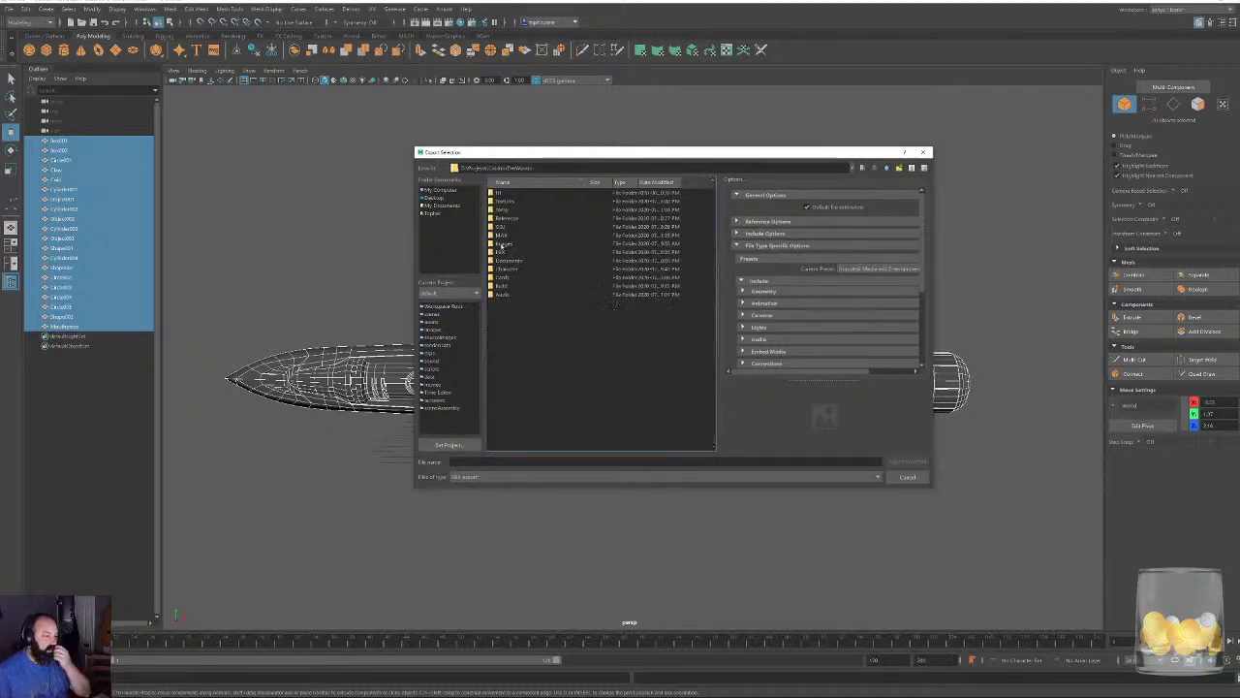
click(502, 251)
double_click(502, 251)
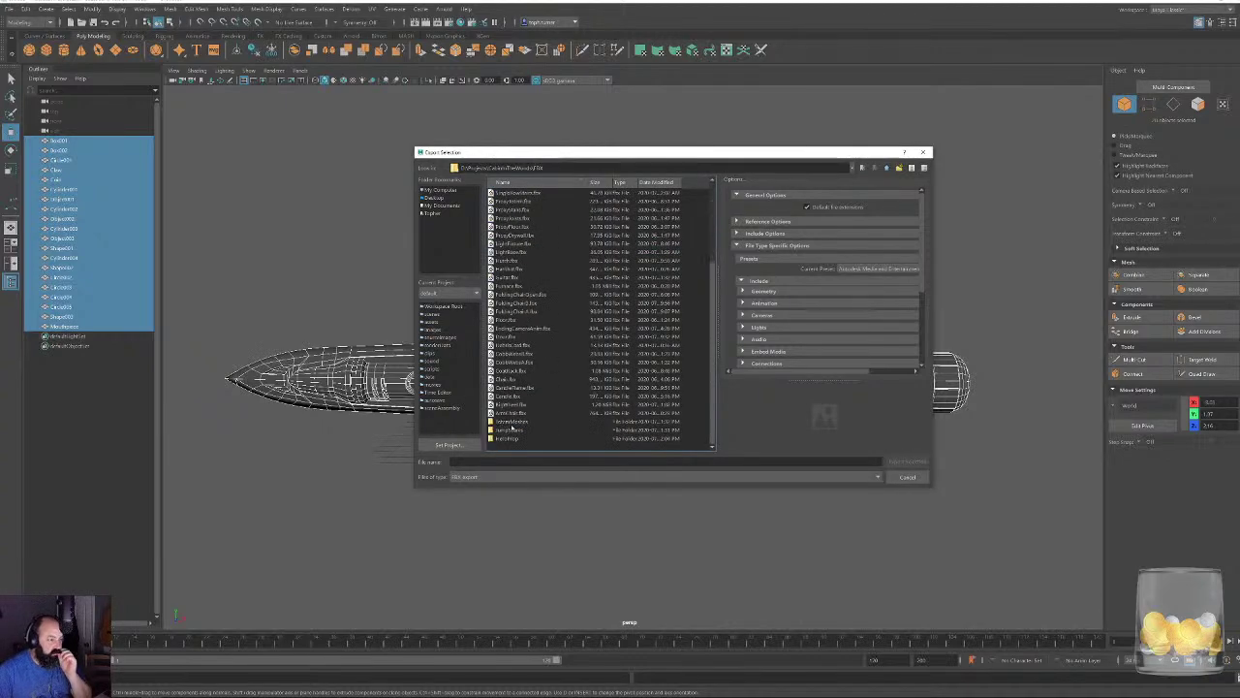
click(504, 422)
double_click(514, 423)
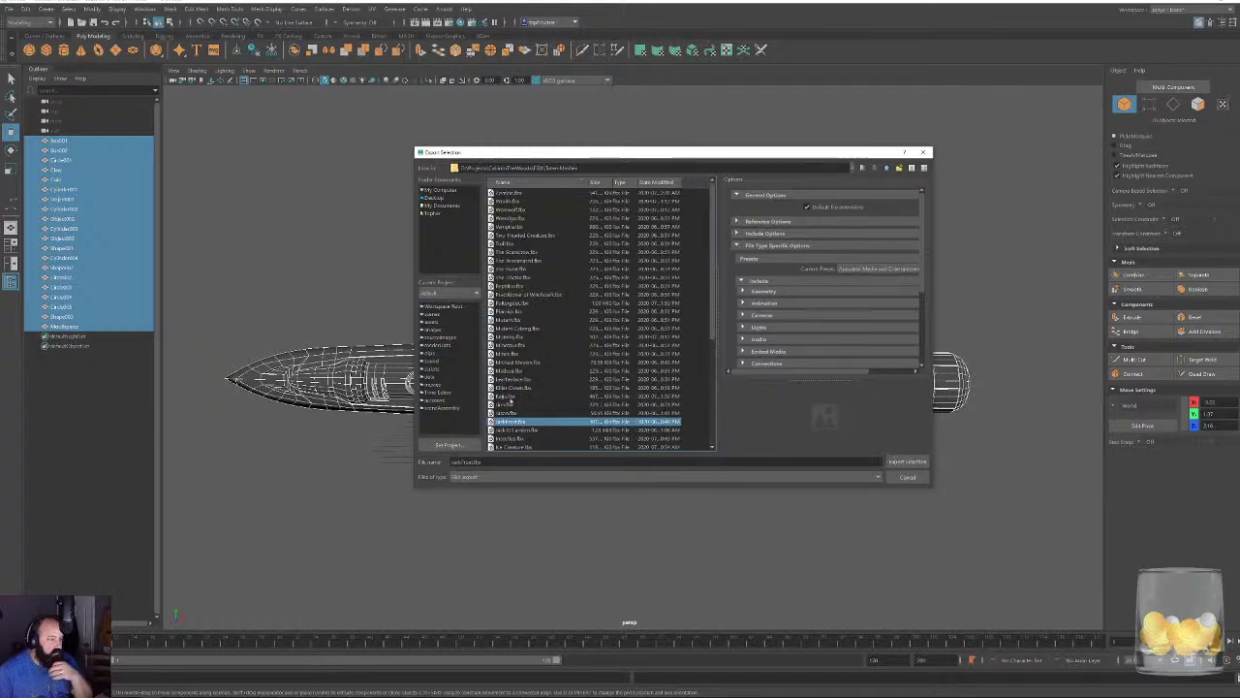
click(506, 397)
double_click(506, 398)
click(656, 333)
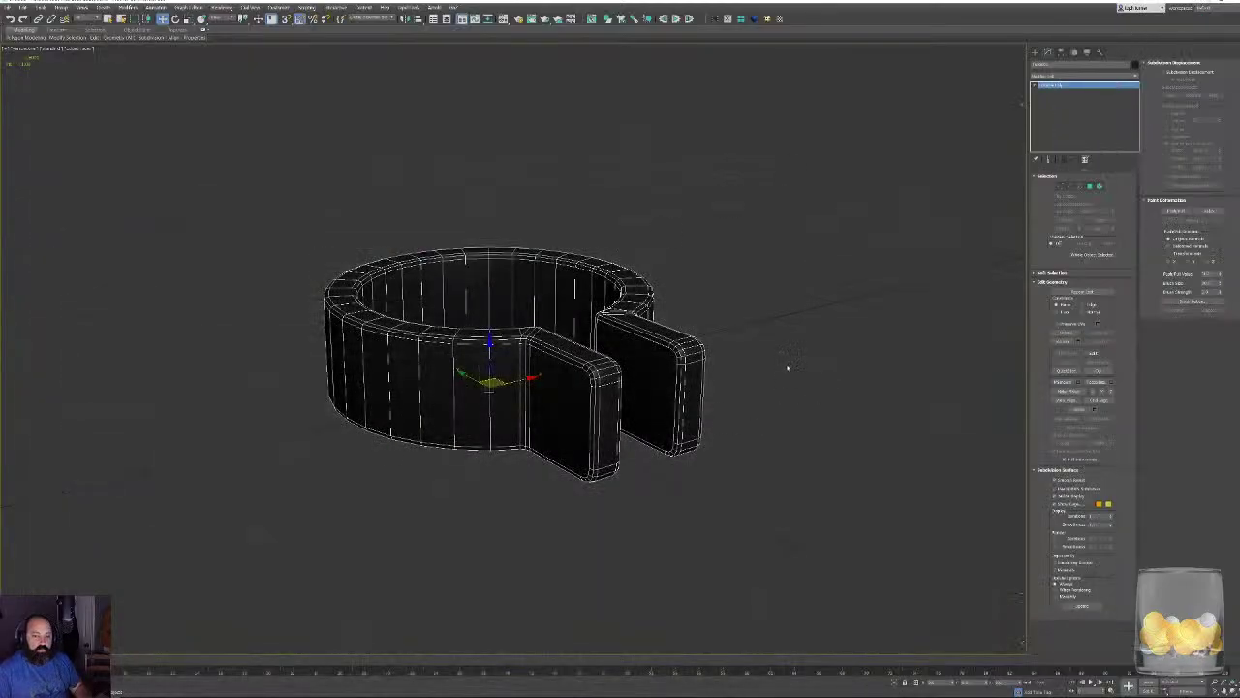
Switch back to 3ds Max and examine the chamfered ring clamp and its two flanges from the side.
alt+middle_drag(859, 348, 736, 399)
scroll(714, 409, up, 2)
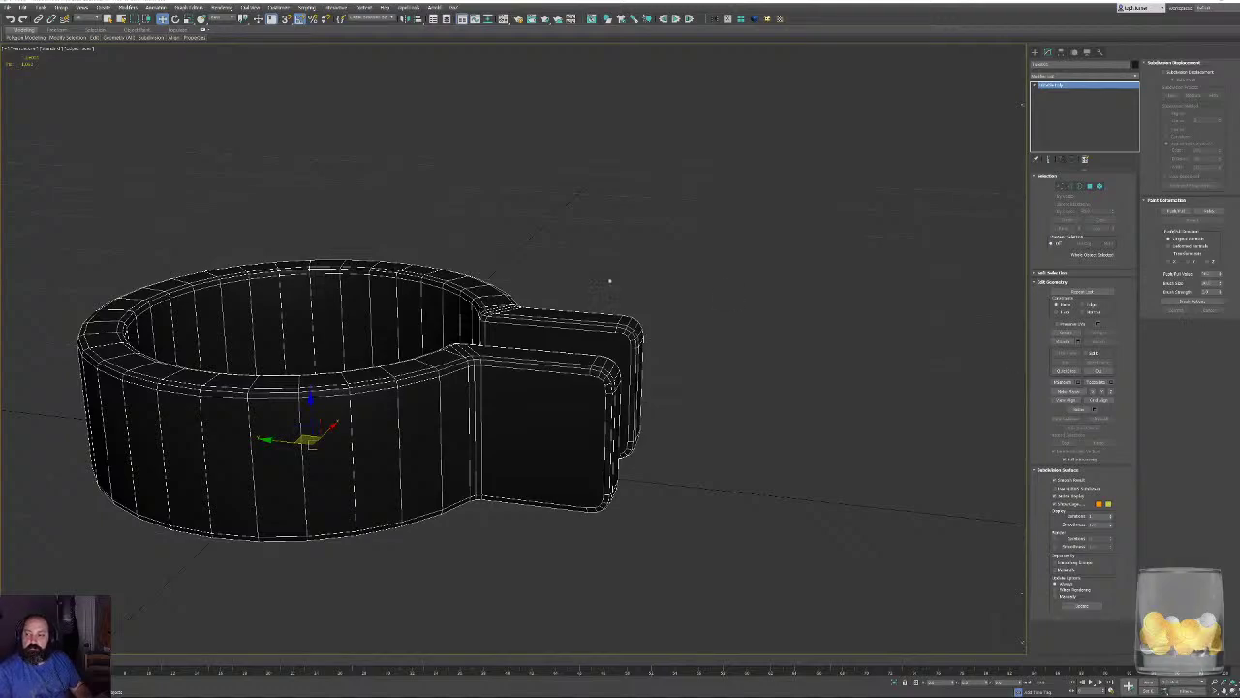
alt+middle_drag(634, 310, 644, 350)
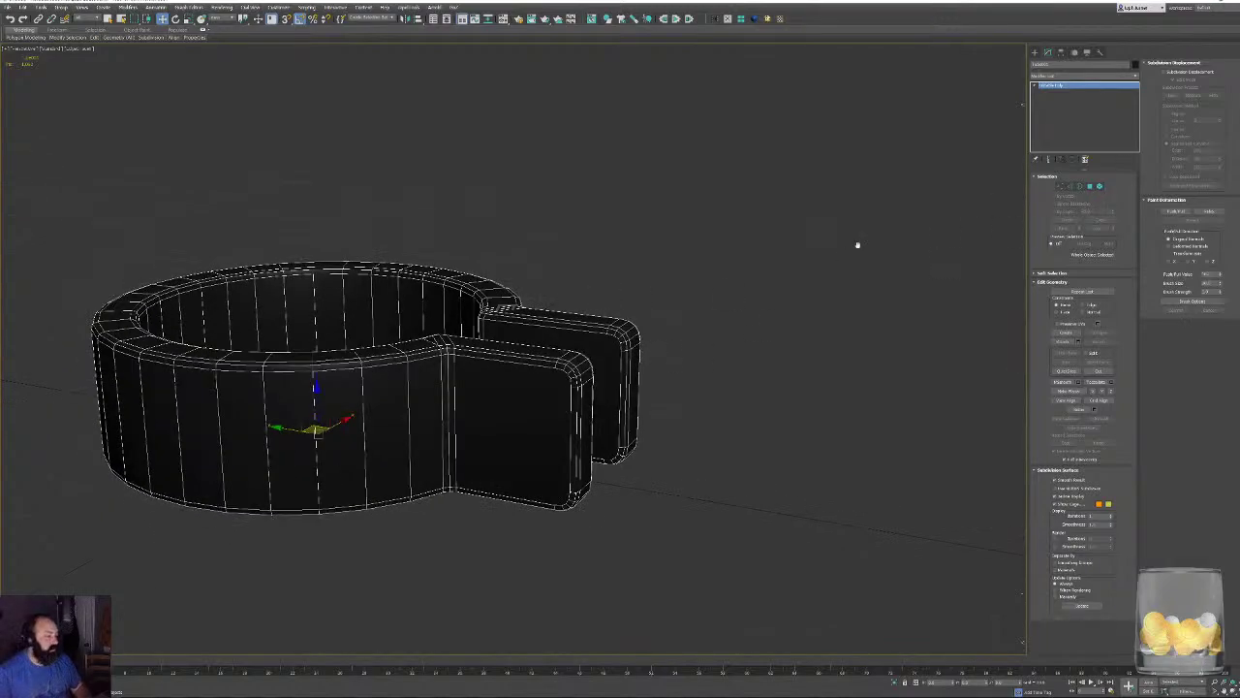
alt+middle_drag(857, 245, 865, 247)
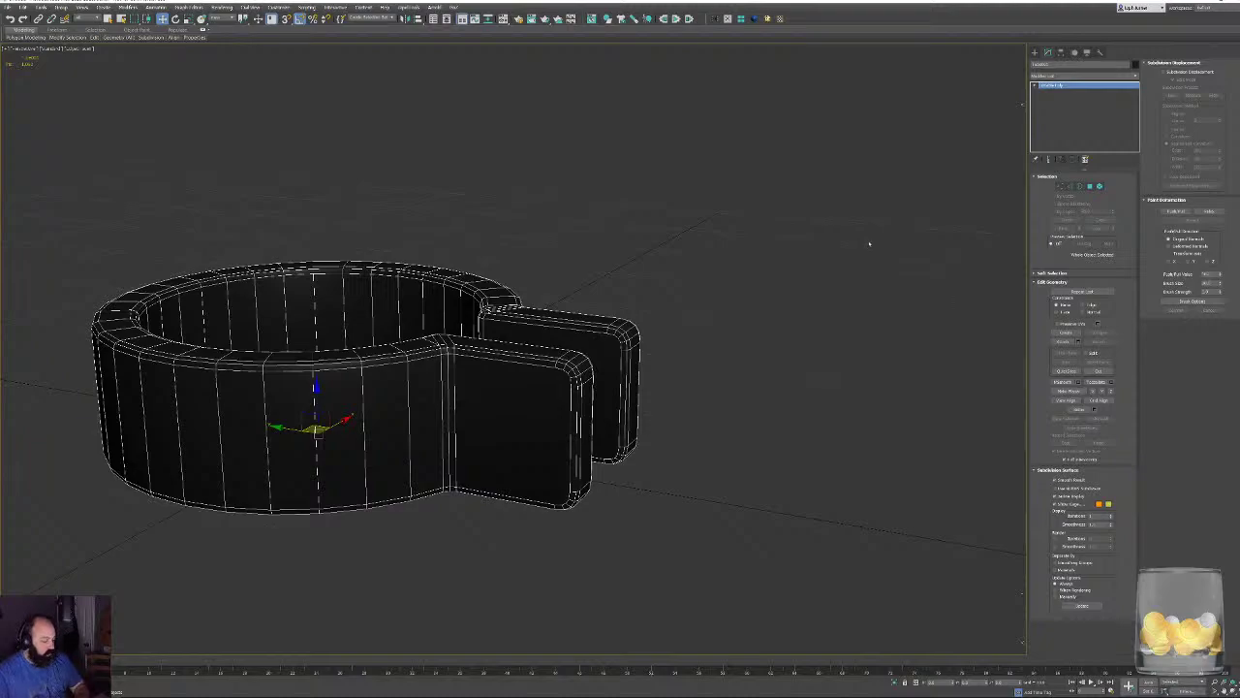
key(l)
alt+middle_drag(730, 302, 720, 304)
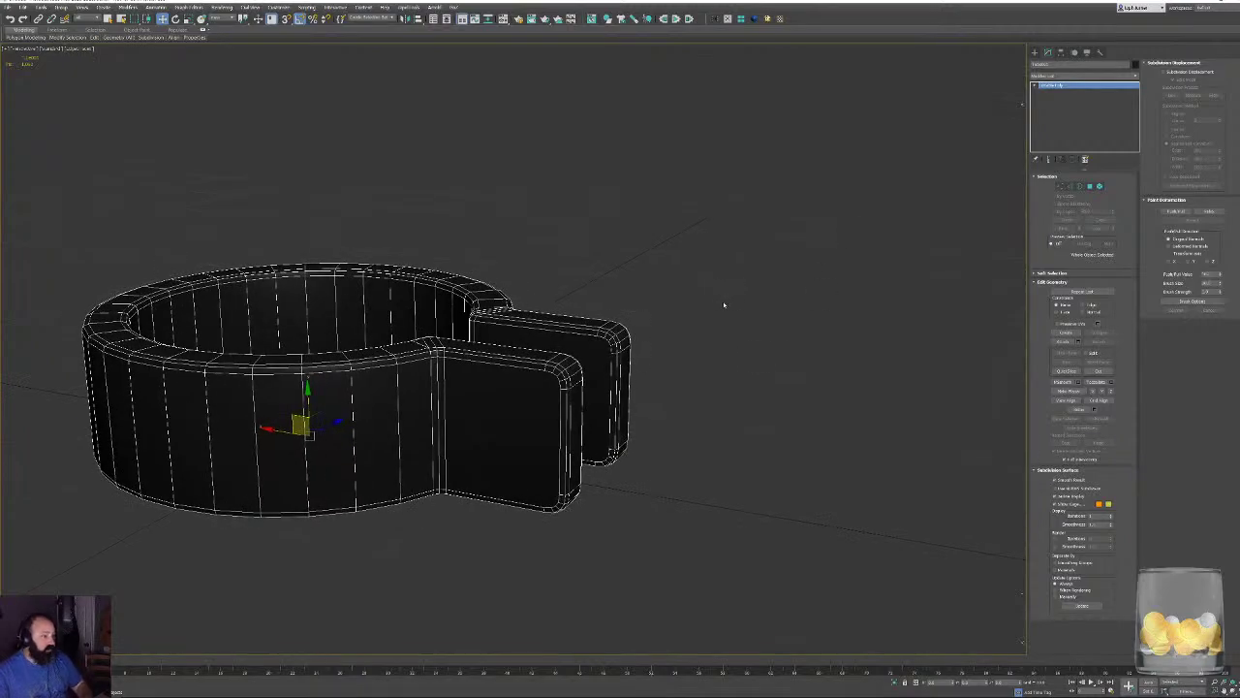
In a wireframe side view, connect the inner end vertices of the flanges' upper rounded corner with a diagonal edge.
key(f)
middle_drag(586, 288, 772, 282)
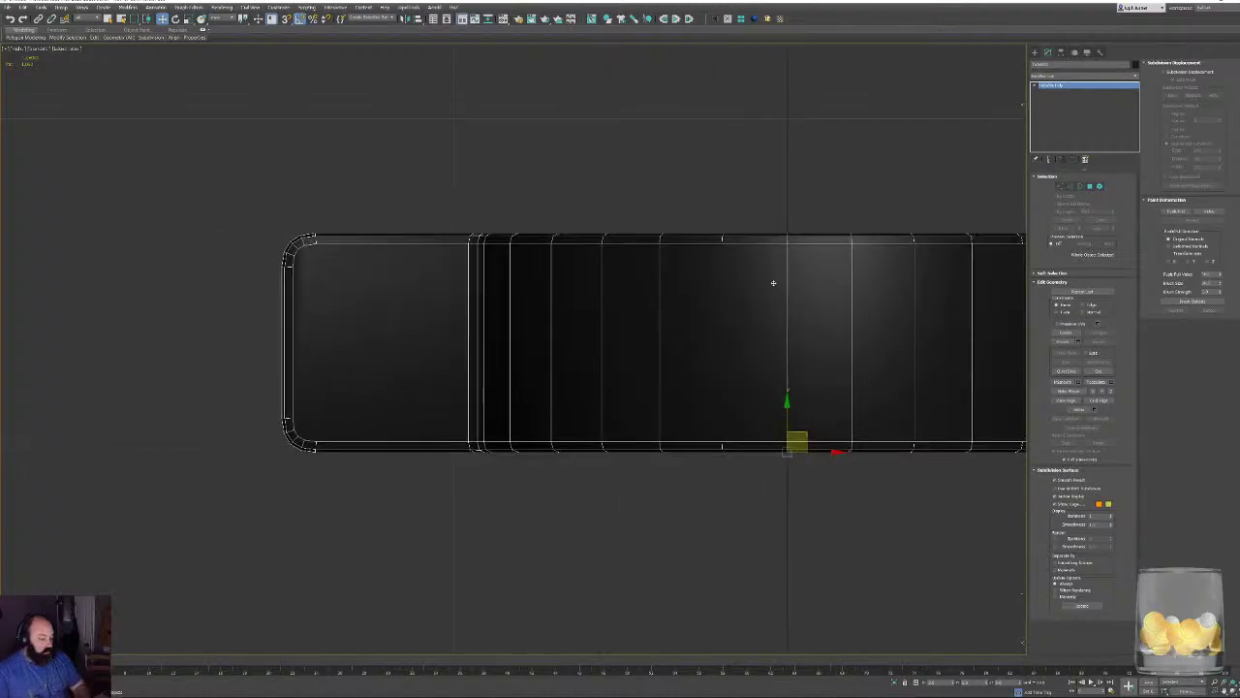
scroll(639, 322, up, 1)
middle_drag(501, 290, 556, 263)
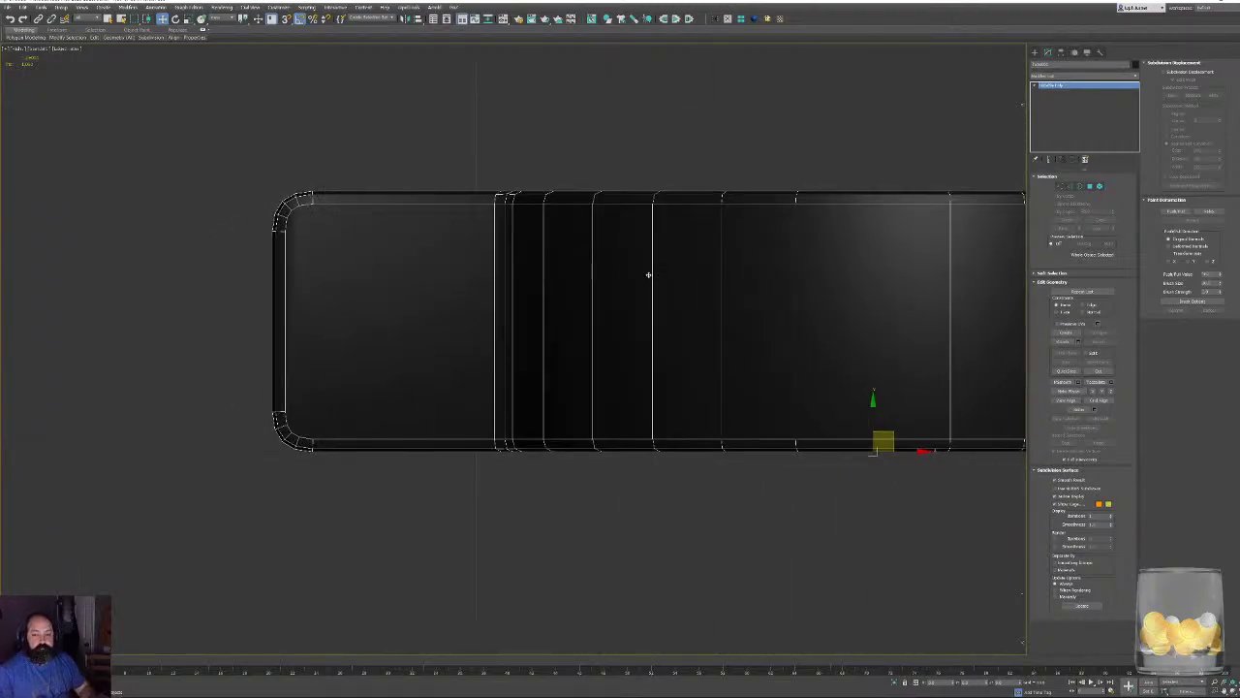
click(1060, 187)
key(F3)
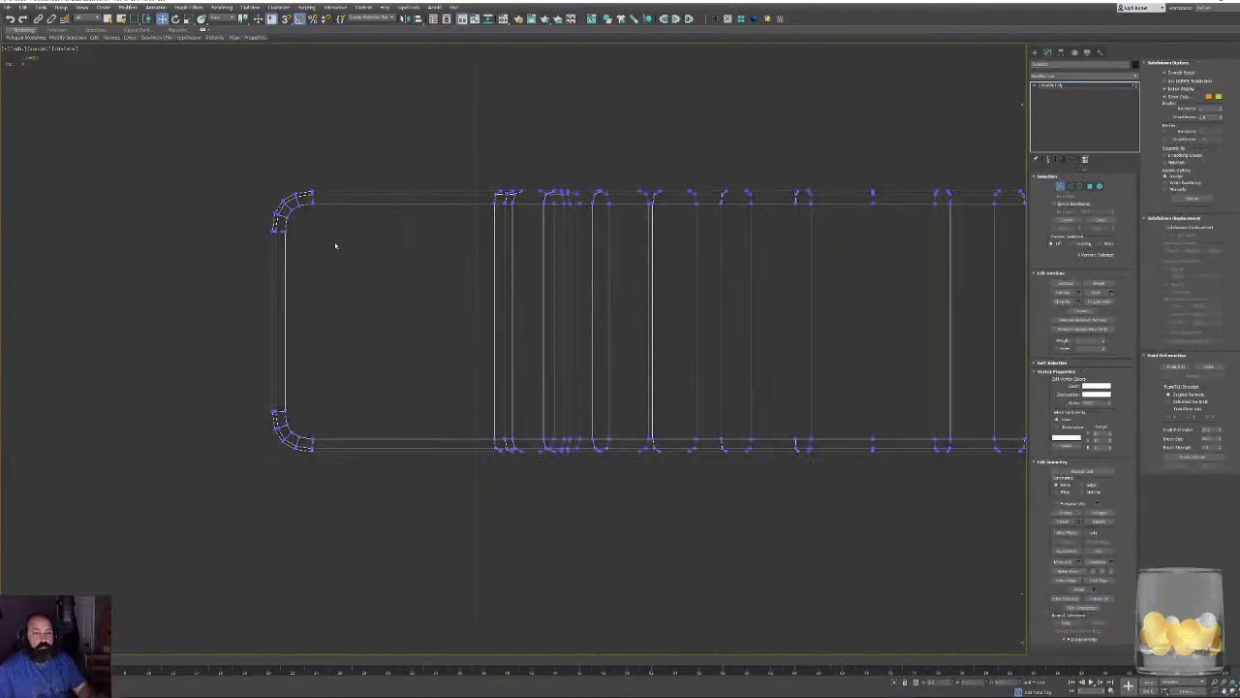
click(310, 195)
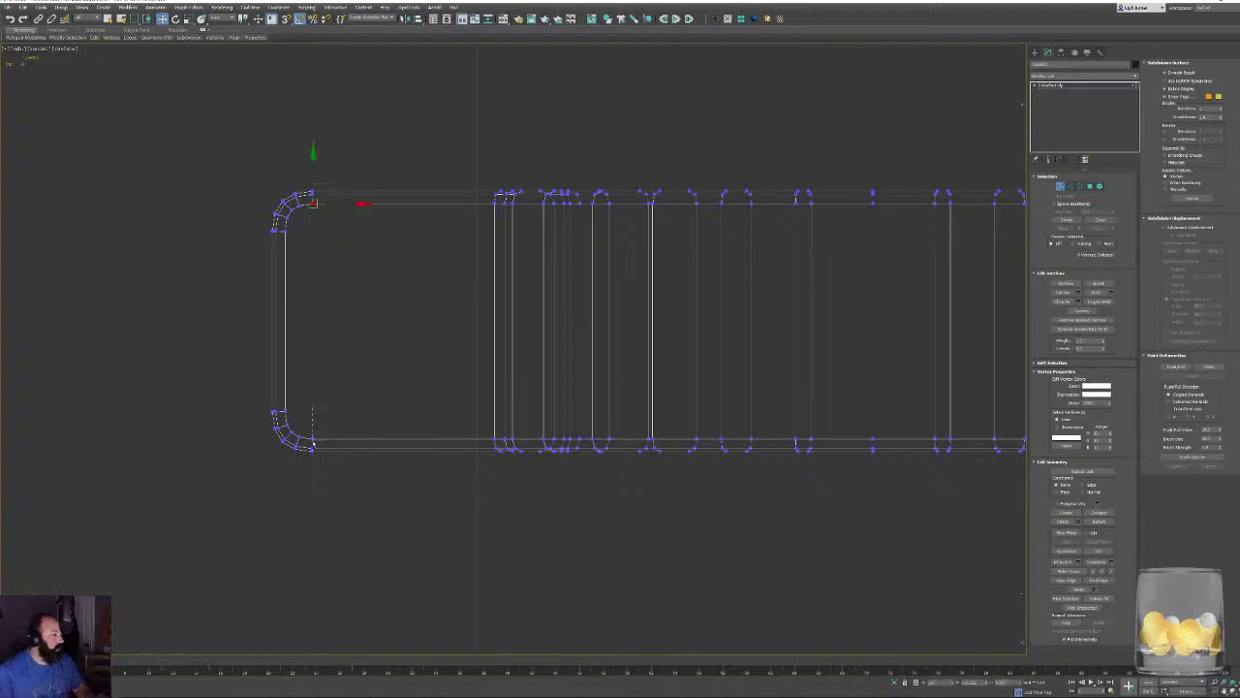
ctrl+click(312, 442)
middle_drag(313, 288, 329, 304)
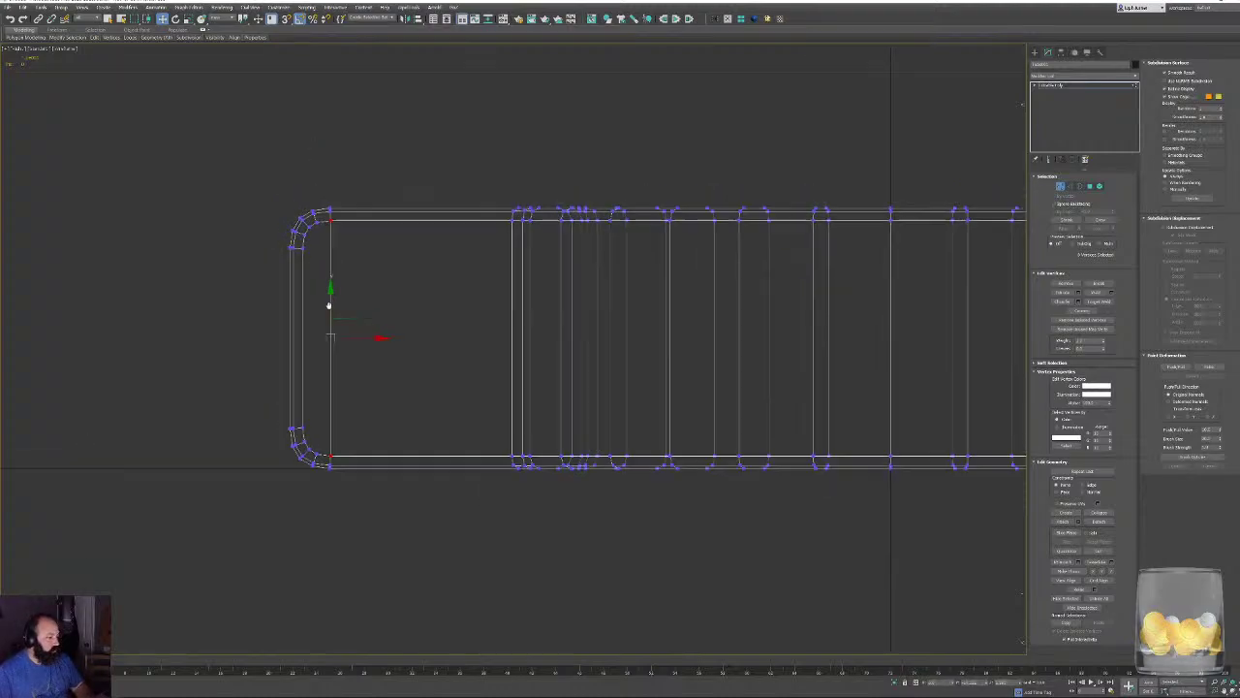
scroll(286, 229, up, 3)
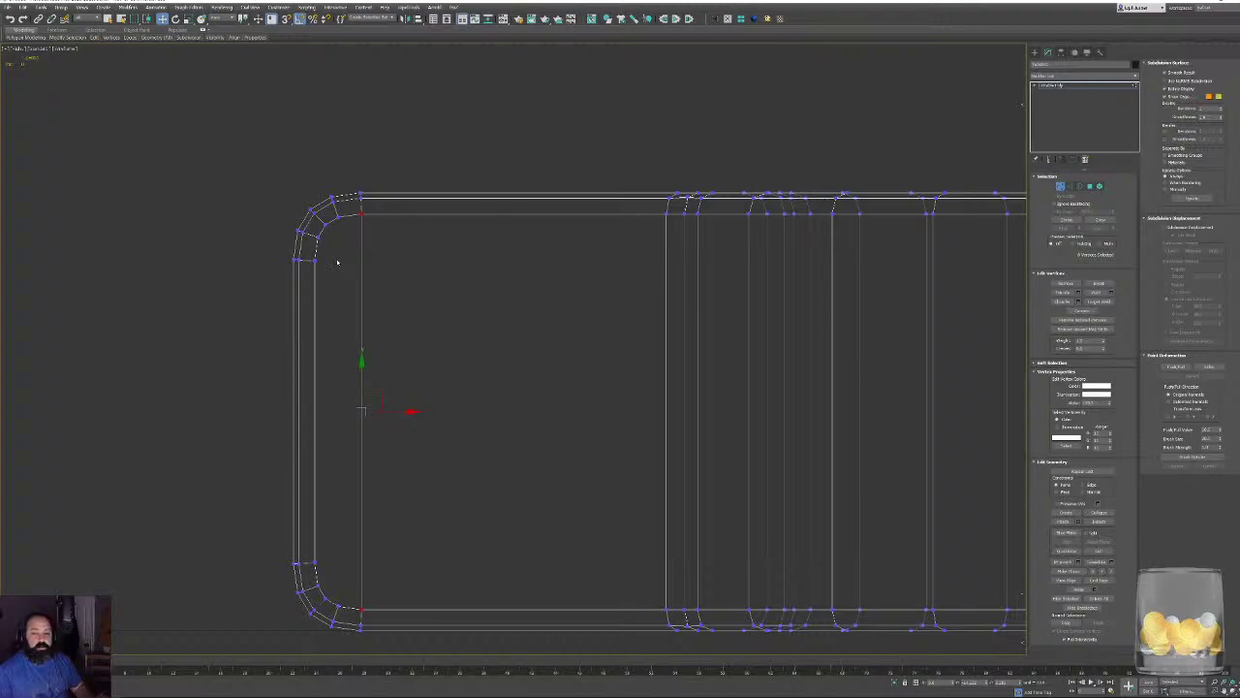
click(315, 260)
ctrl+click(362, 207)
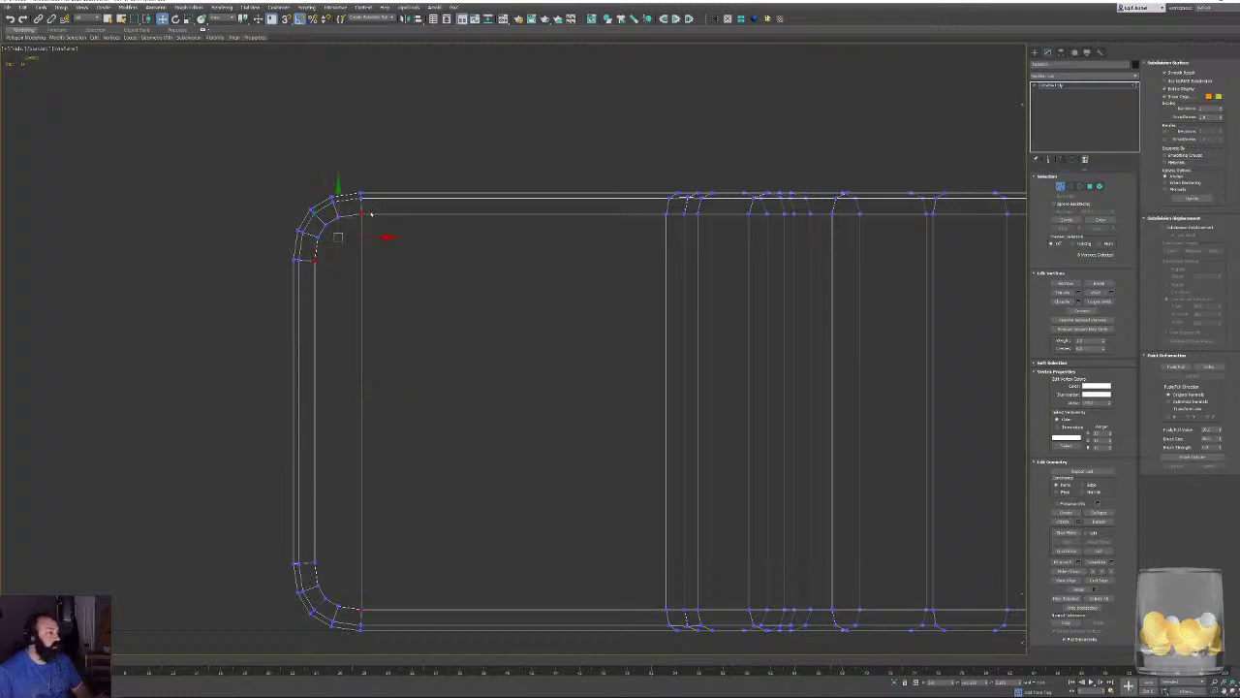
Connect the inner end vertices of the flanges' lower rounded corner with a diagonal edge.
drag(315, 565, 312, 568)
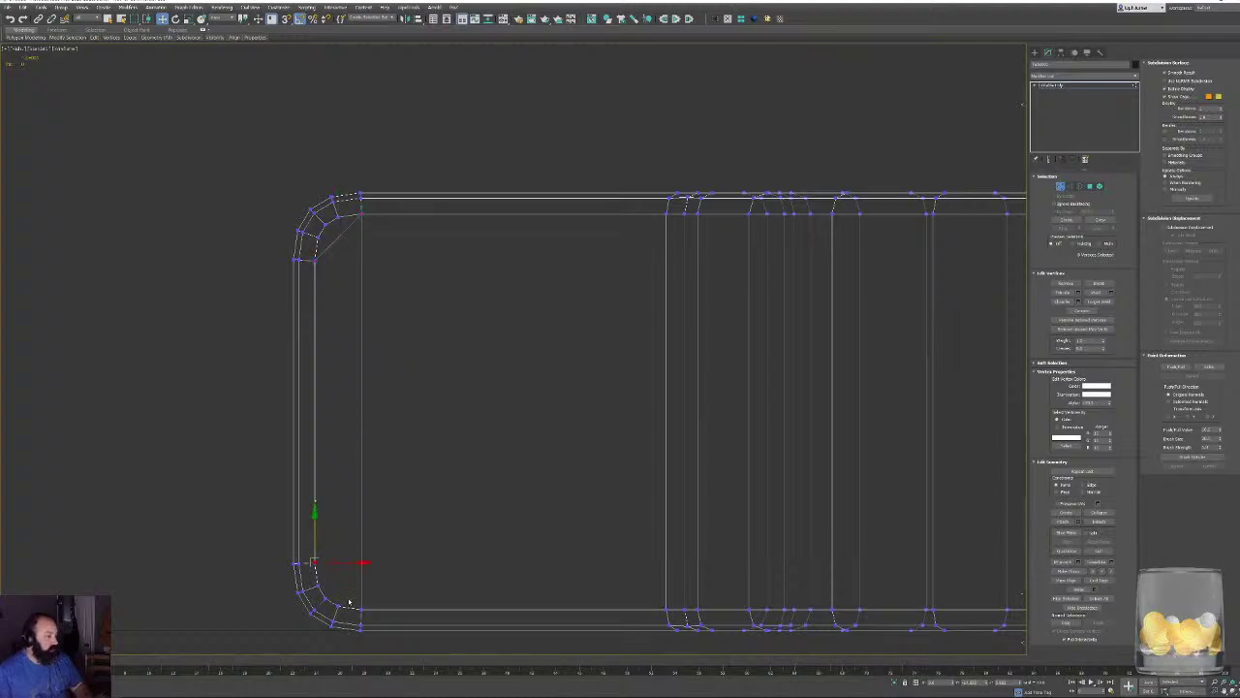
ctrl+click(362, 610)
key(ctrl+shift+e)
click(421, 443)
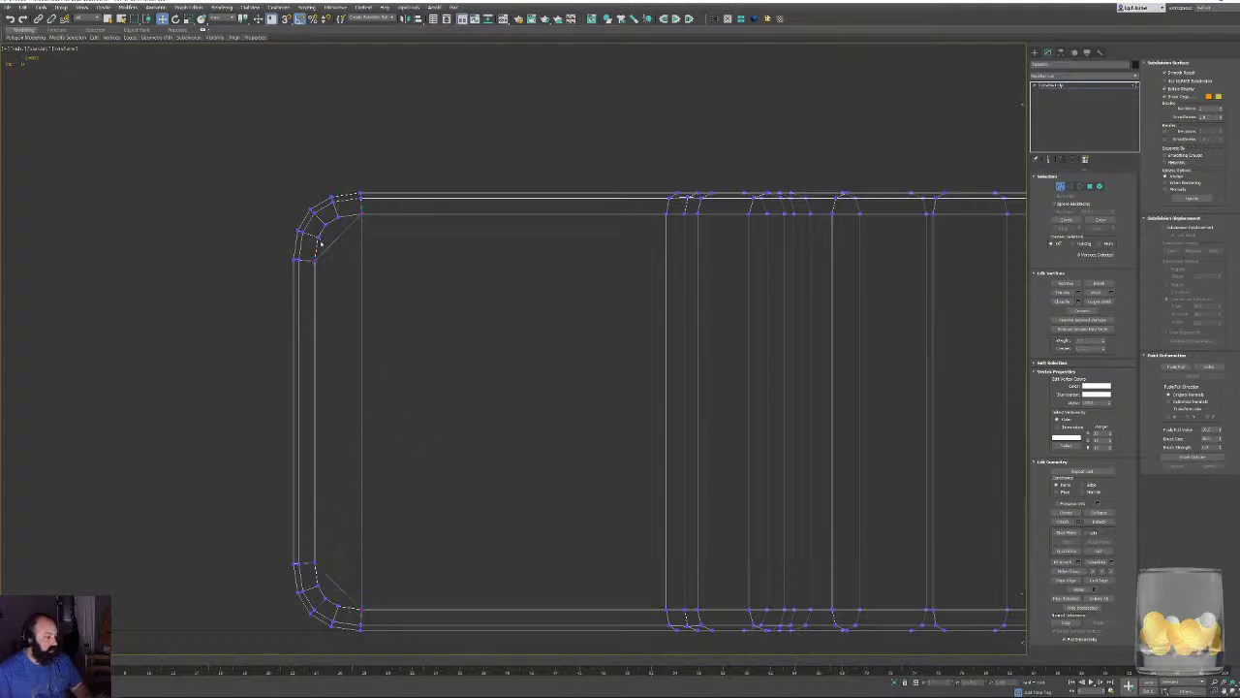
Connect the intermediate arc vertices inside the upper and lower rounded corners with a second edge each.
click(321, 240)
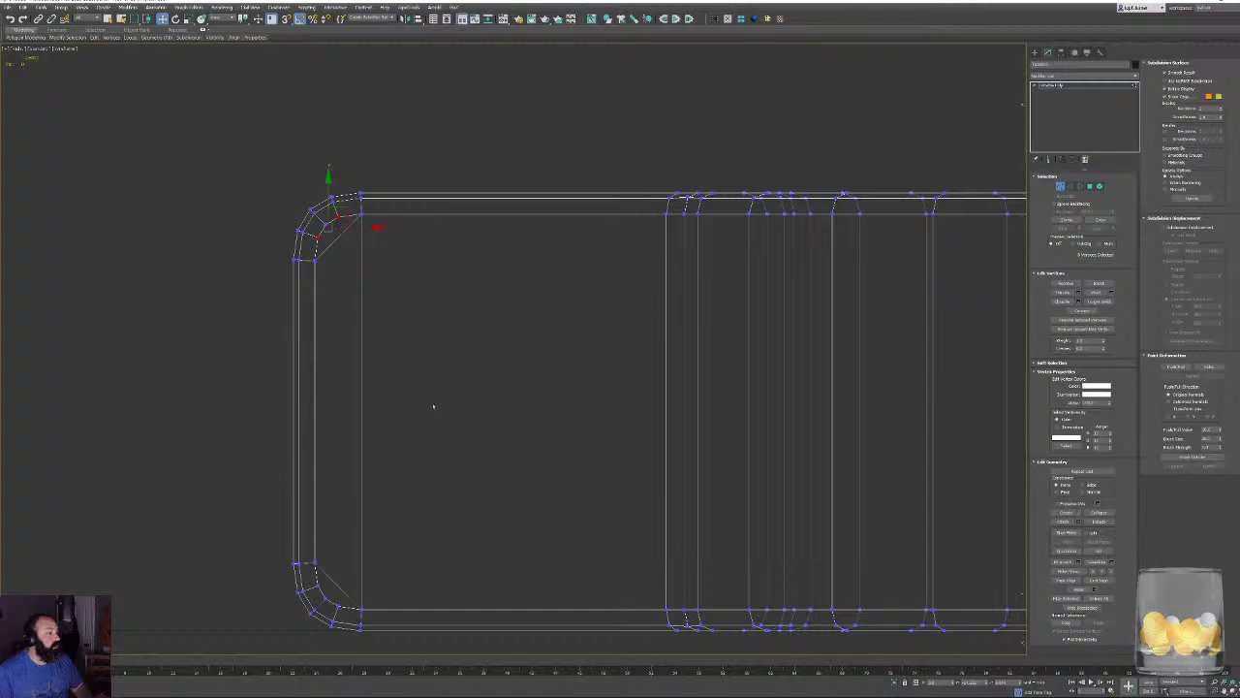
key(ctrl+shift+e)
middle_drag(439, 472, 458, 288)
click(338, 405)
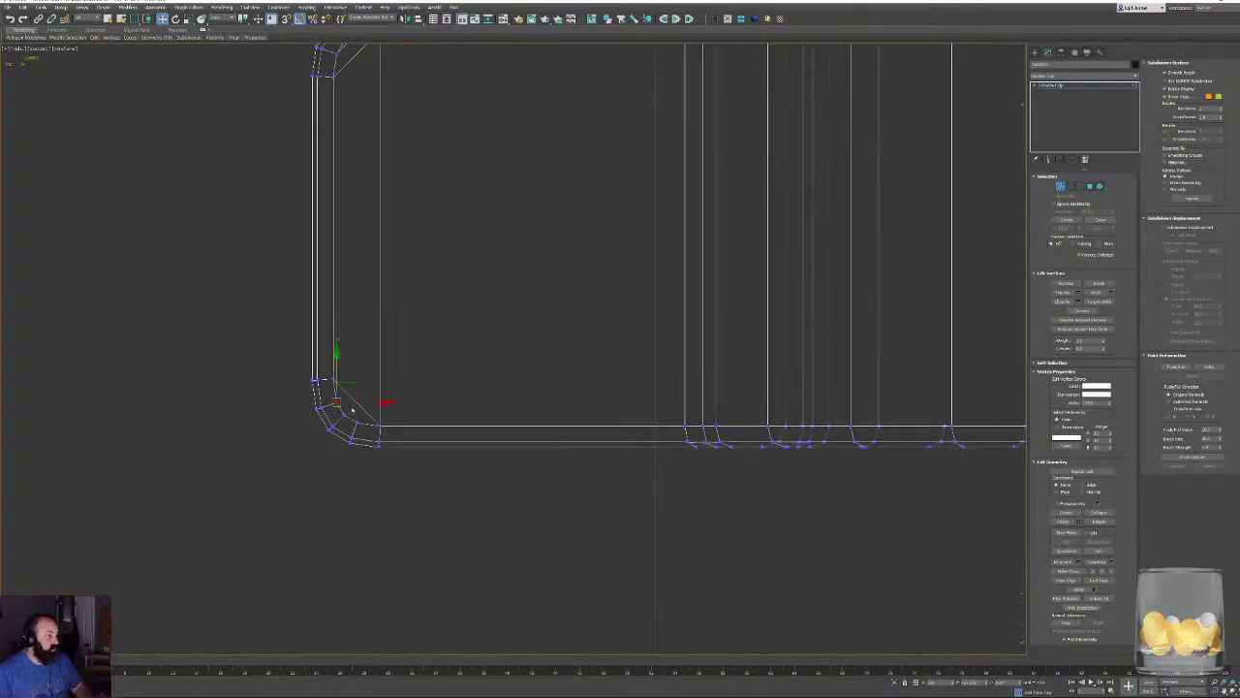
click(512, 388)
middle_drag(533, 331, 498, 419)
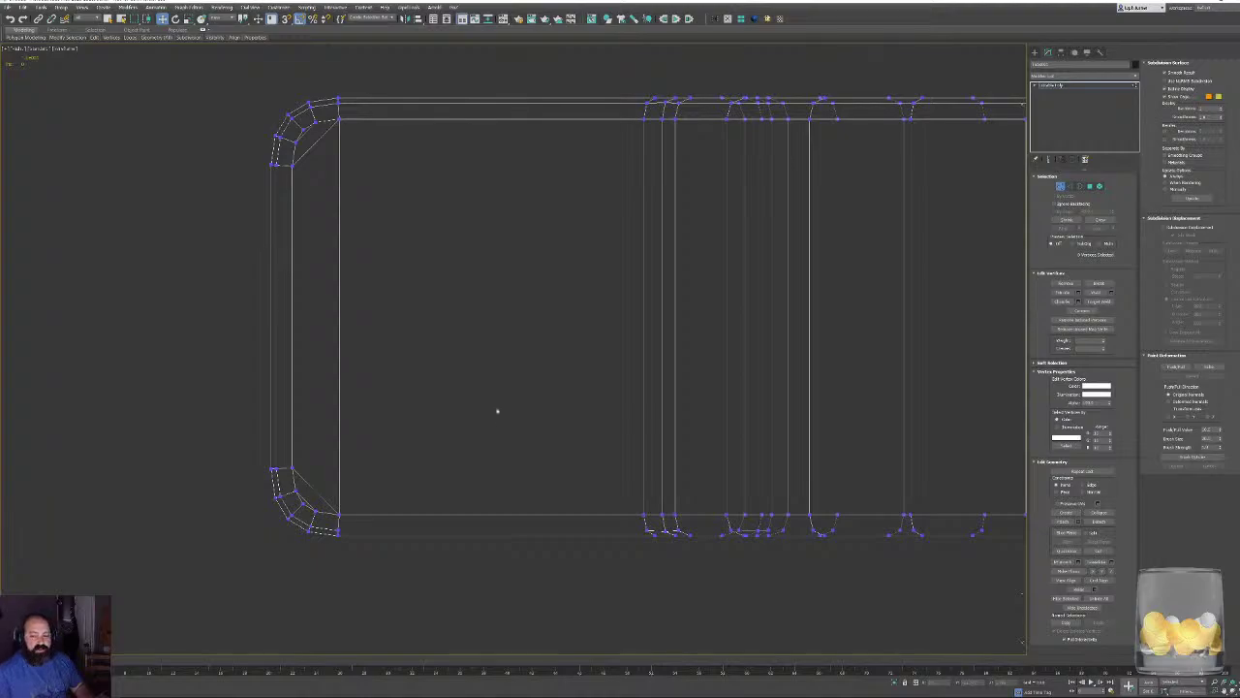
Return the ring clamp to object level and display it shaded in perspective without edge lines.
mouse_move(497, 411)
alt+middle_down()
mouse_move(407, 174)
mouse_move(598, 326)
mouse_move(562, 323)
mouse_move(557, 338)
mouse_move(667, 326)
alt+middle_up()
key(F3)
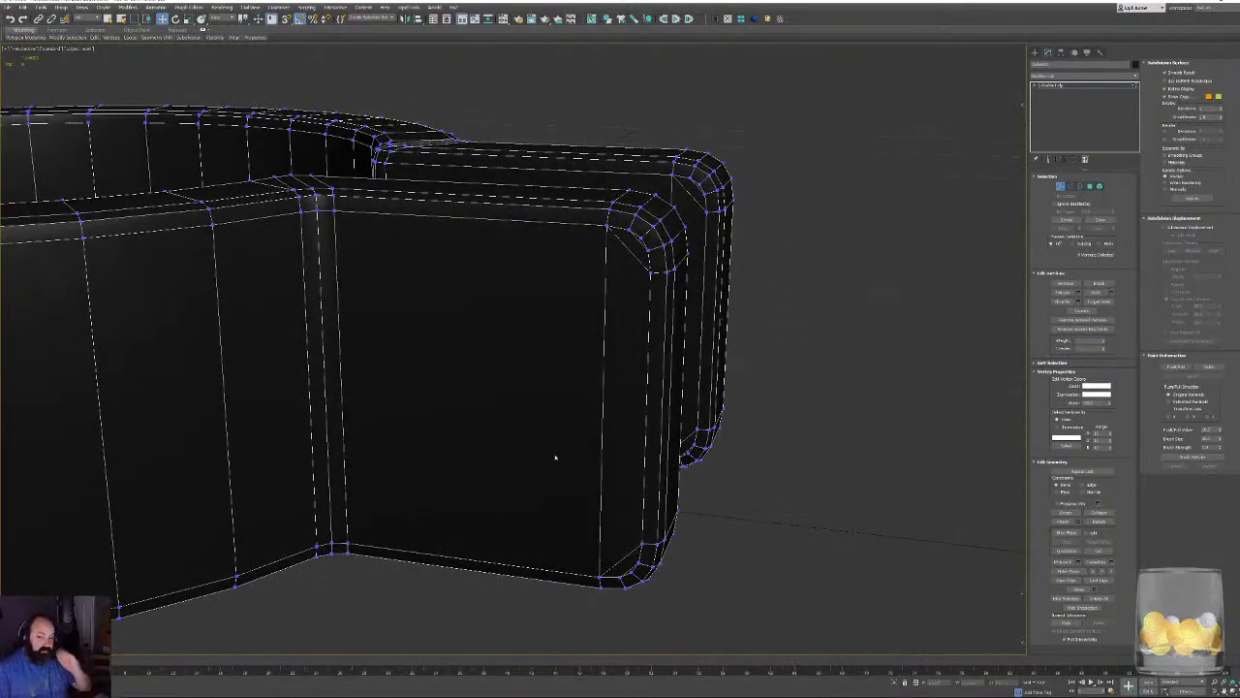
right_click(731, 456)
right_click(671, 358)
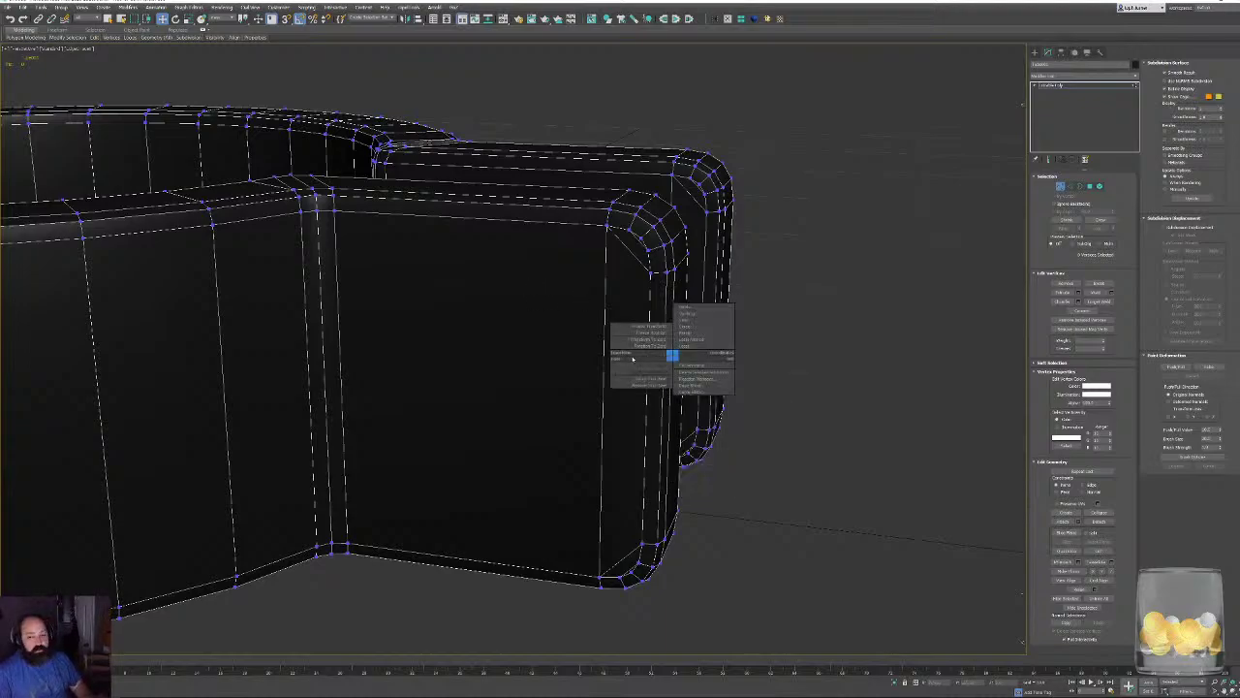
click(713, 365)
key(z)
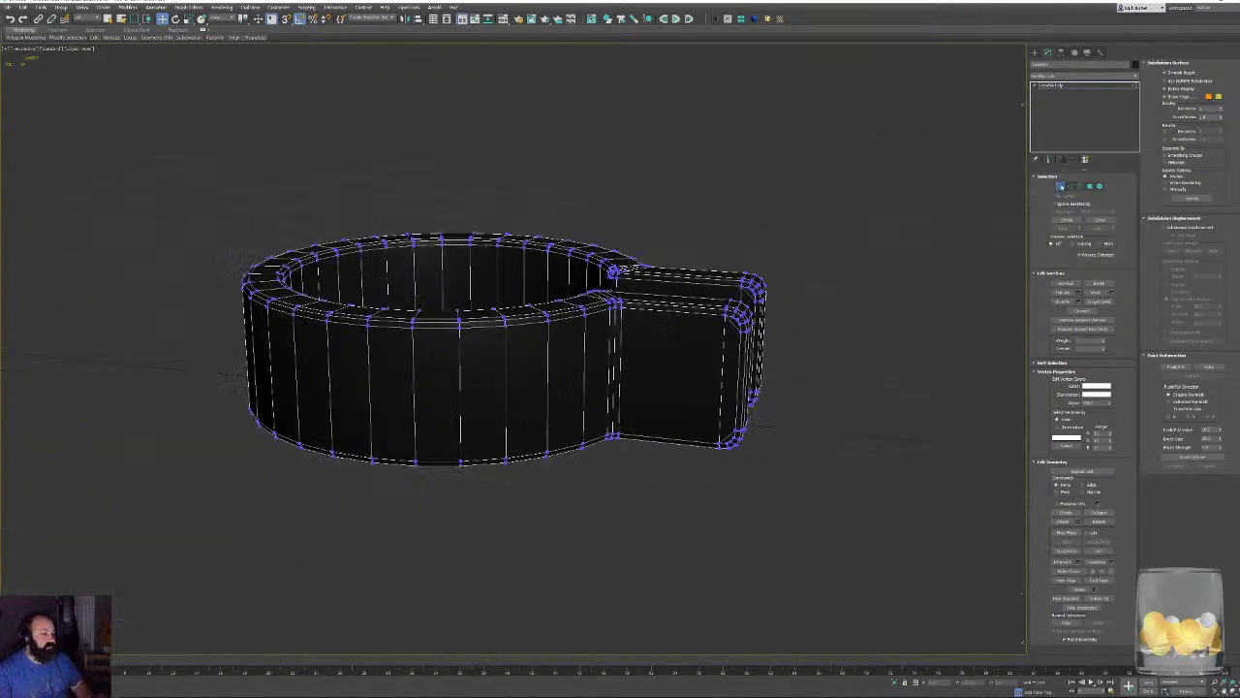
mouse_move(810, 352)
alt+middle_down()
mouse_move(756, 386)
mouse_move(783, 373)
mouse_move(790, 312)
alt+middle_up()
key(F4)
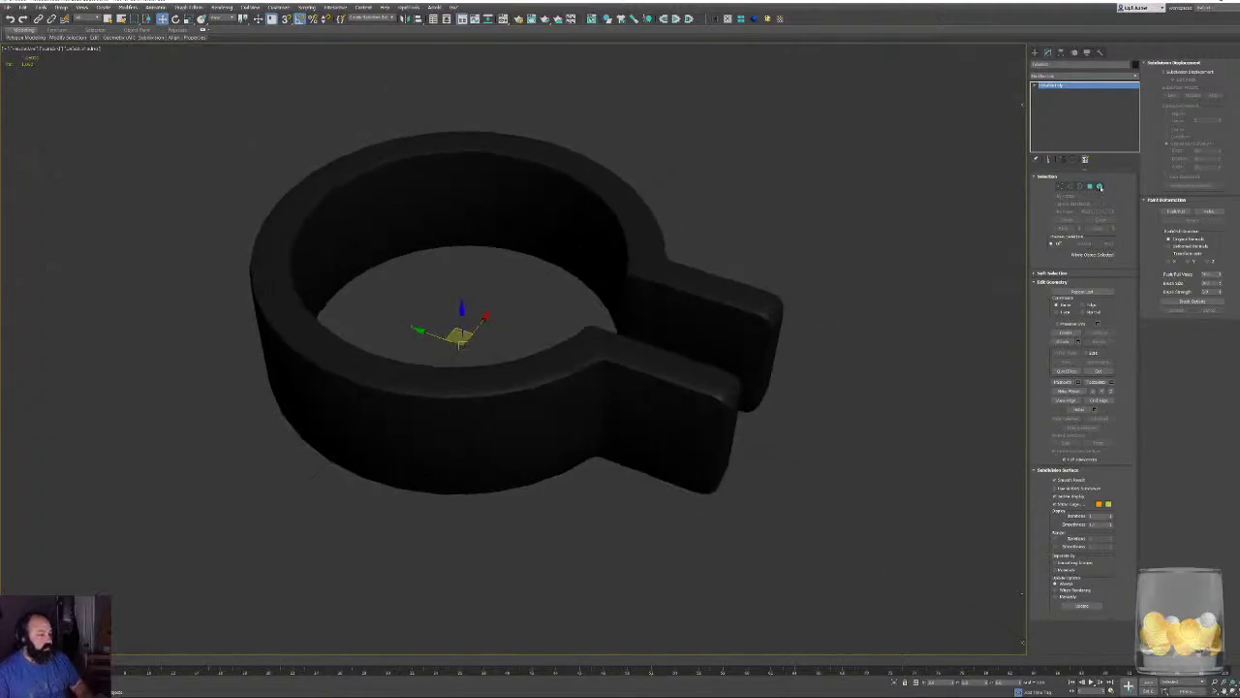
Assign all of the clamp's polygons to smoothing group 1 and return to object level.
click(1099, 186)
key(ctrl+a)
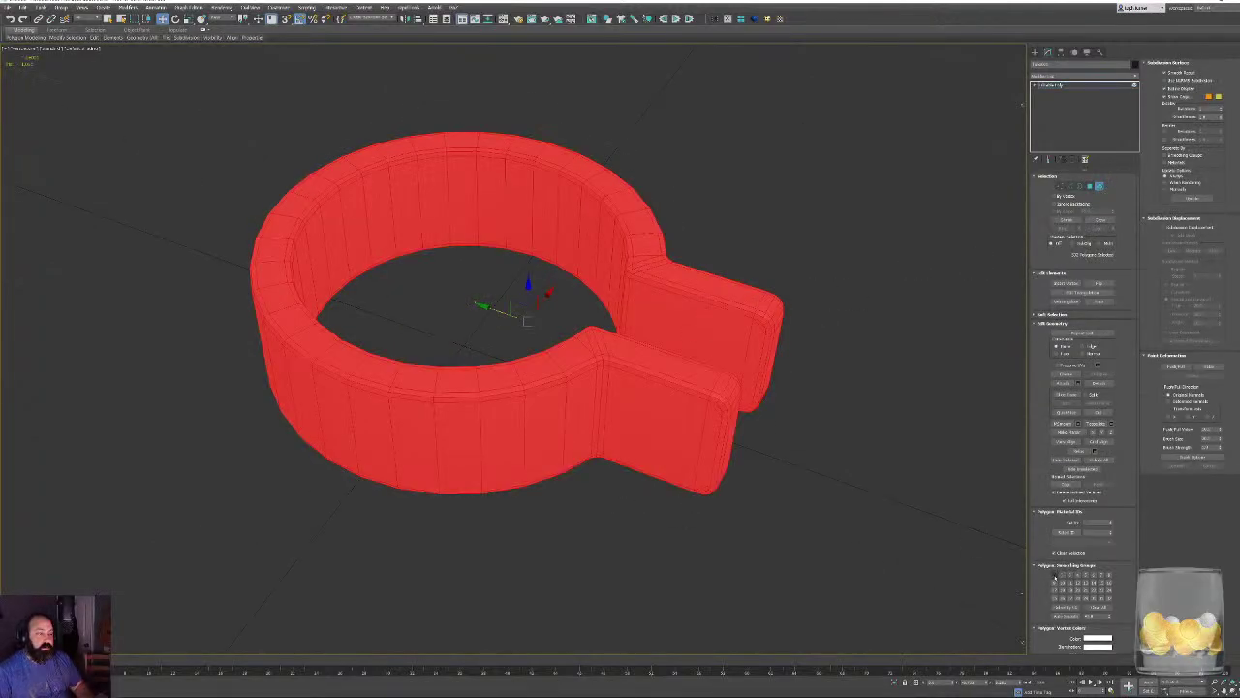
click(1054, 573)
click(889, 437)
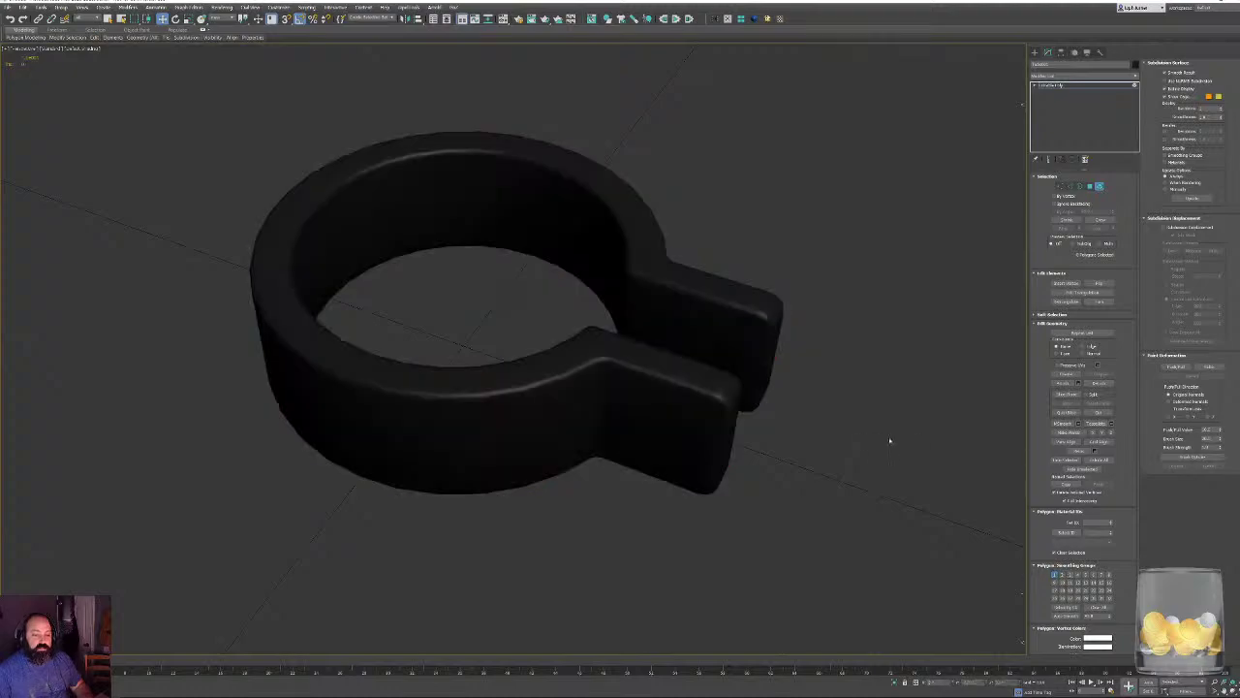
alt+middle_drag(889, 437, 780, 351)
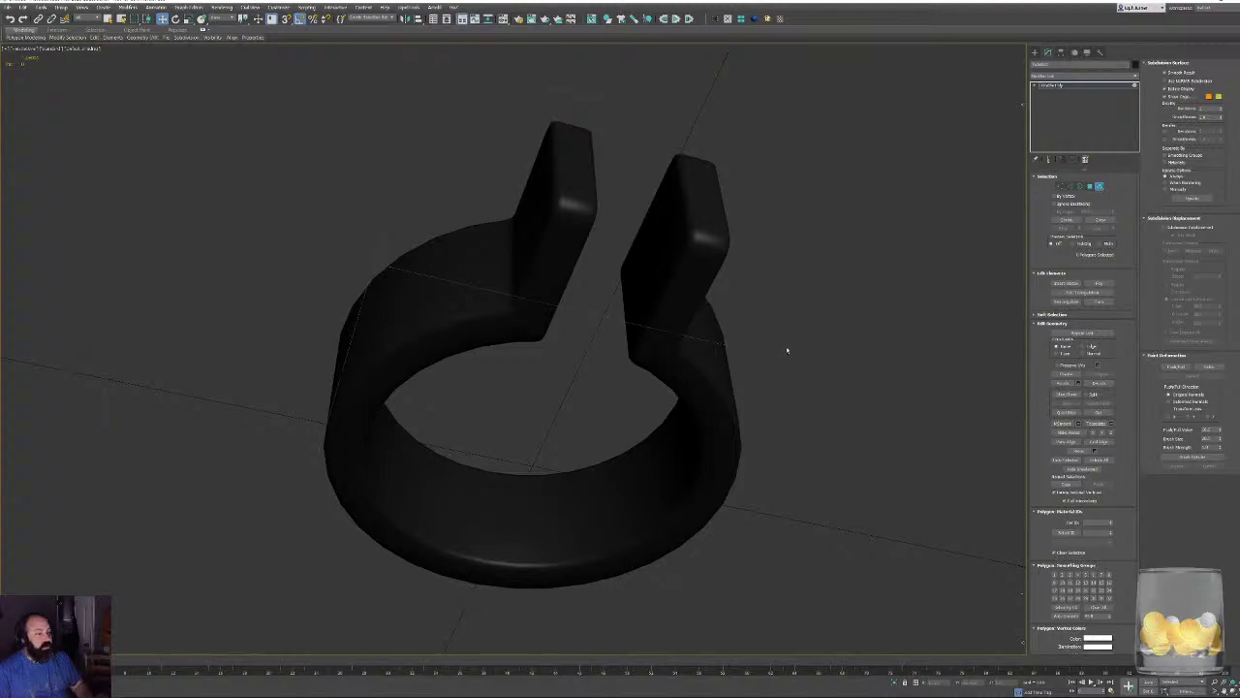
click(1099, 185)
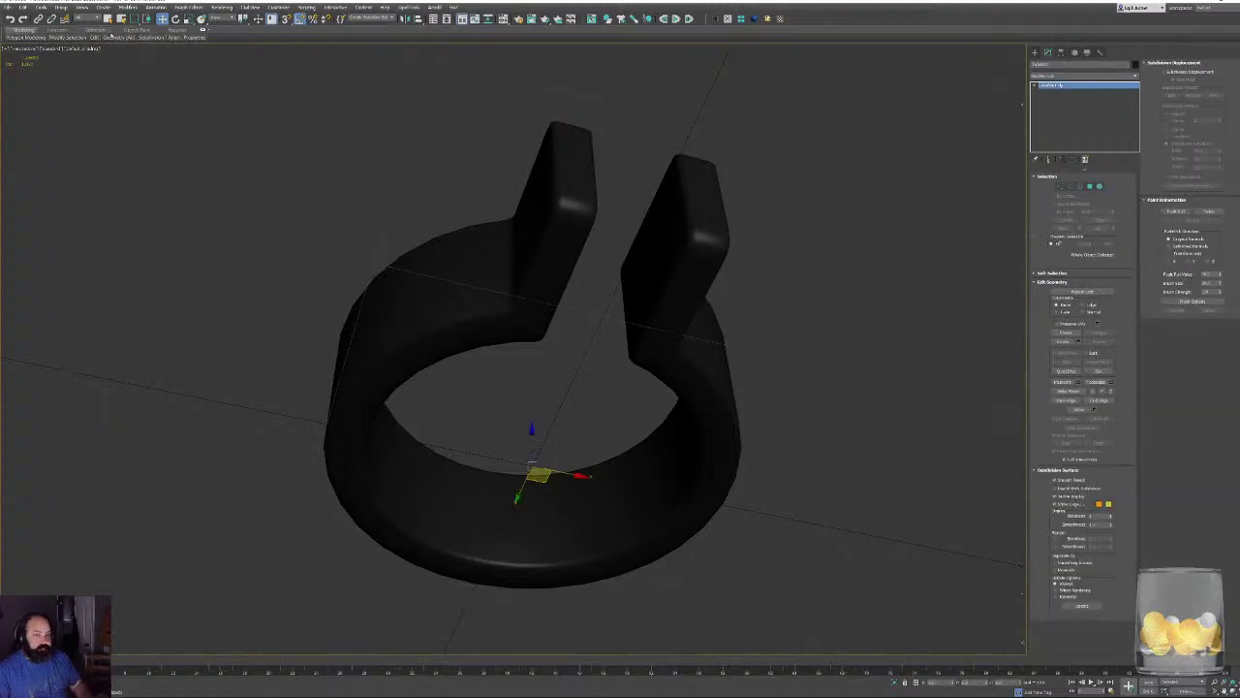
Lower the clamp along Z with an exact transform value so its height is centred on the world origin.
key(F12)
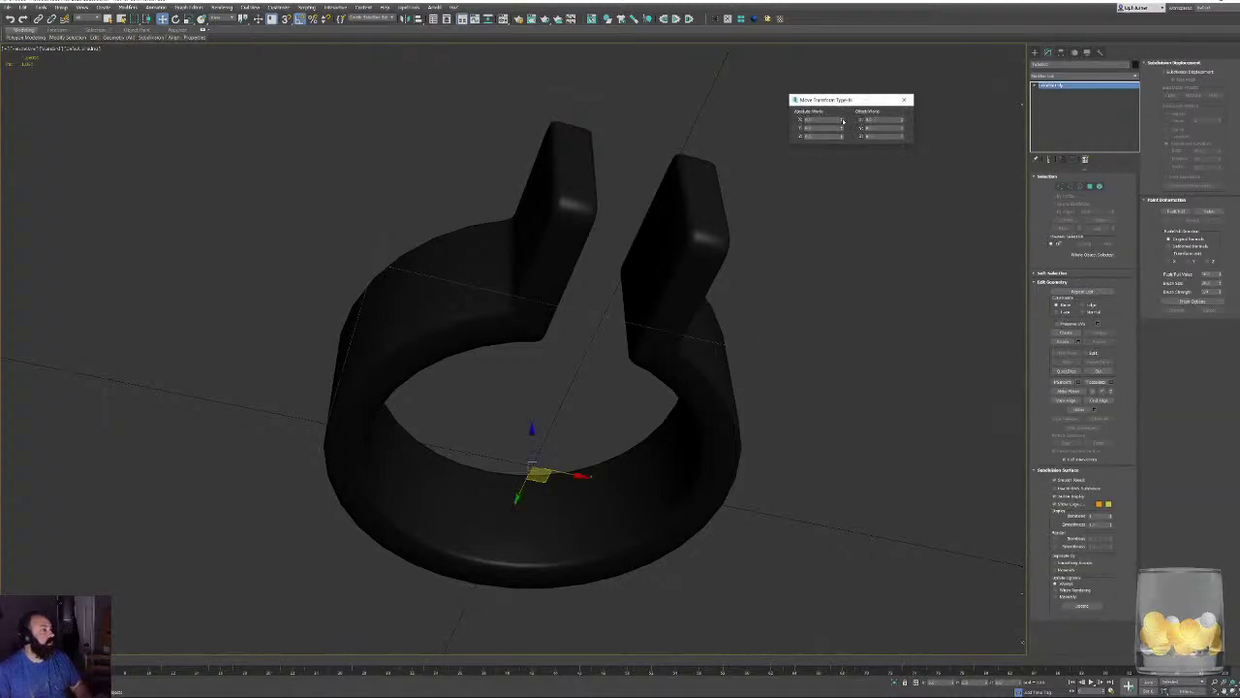
alt+middle_drag(796, 328, 712, 329)
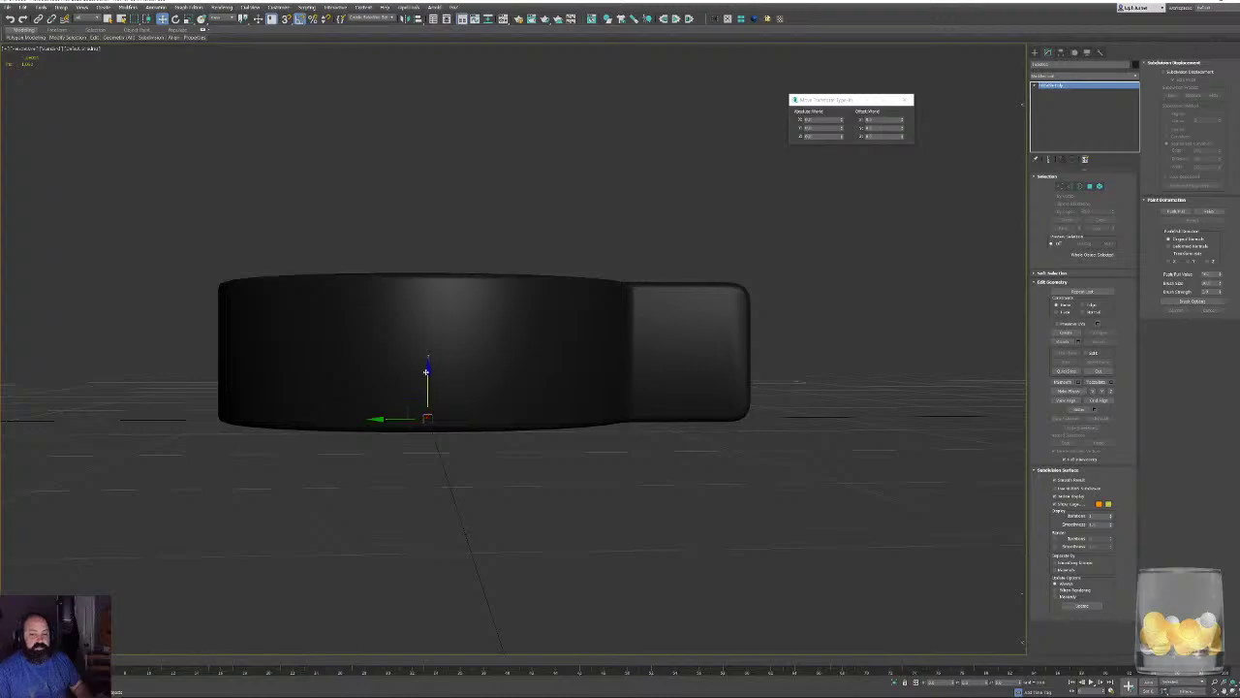
drag(427, 383, 431, 460)
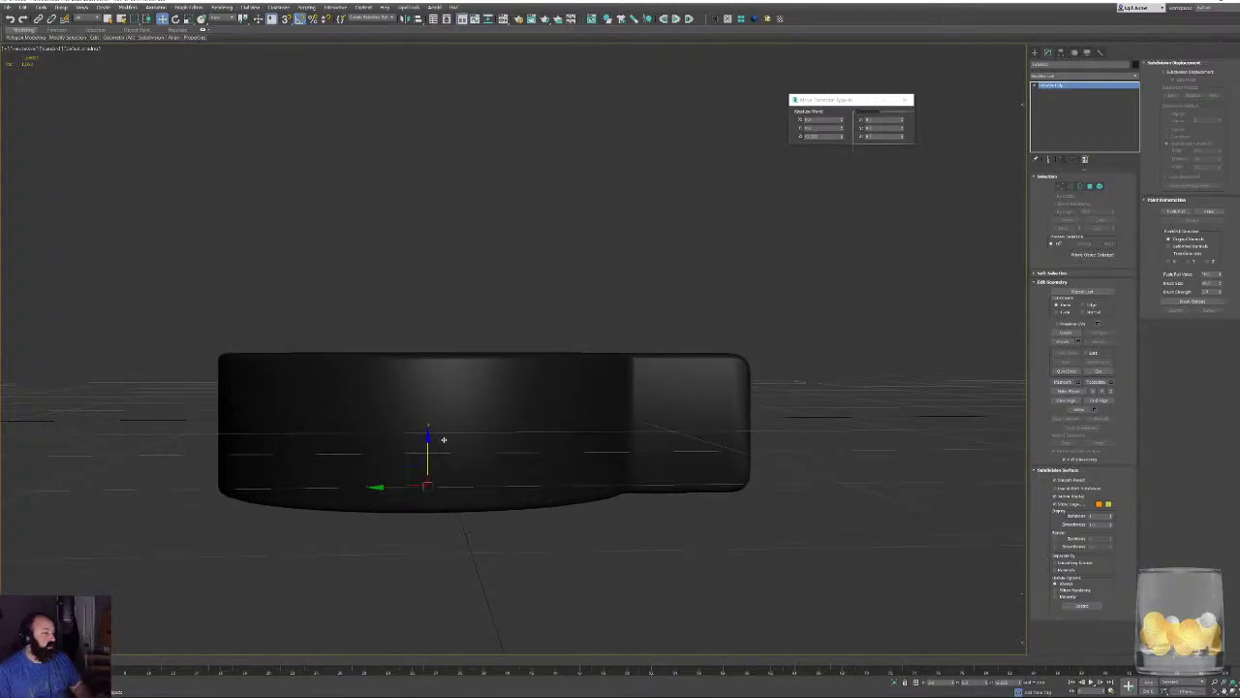
double_click(816, 135)
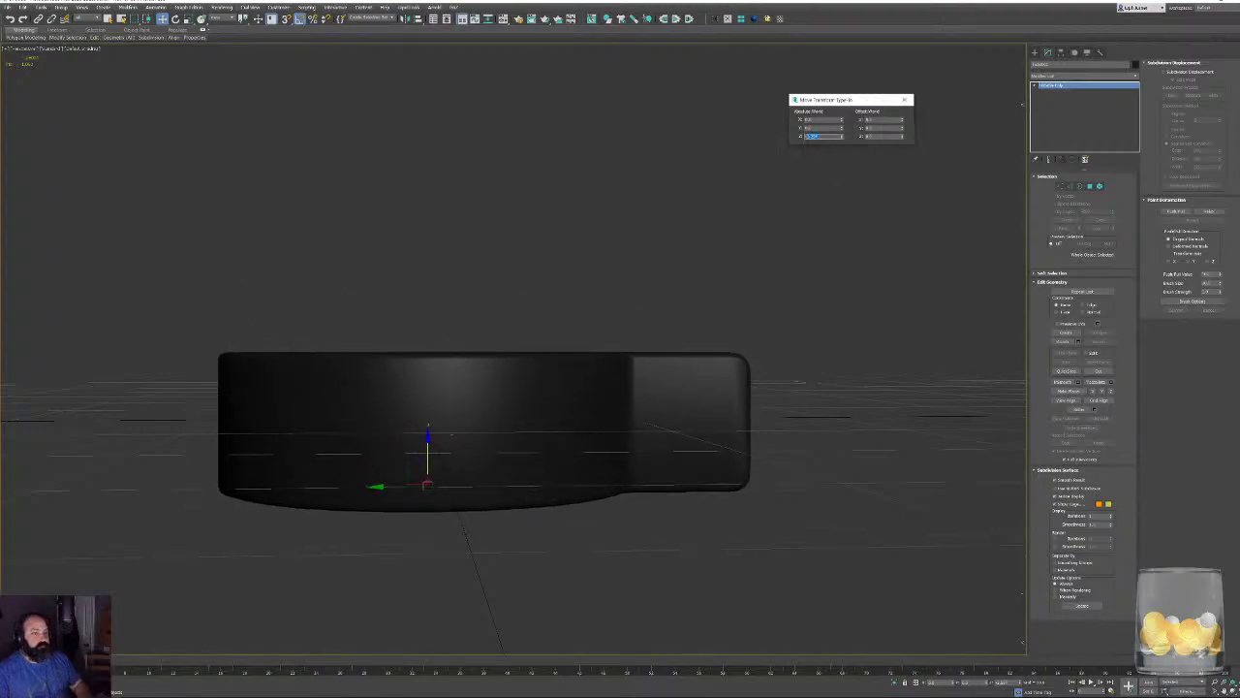
key(Return)
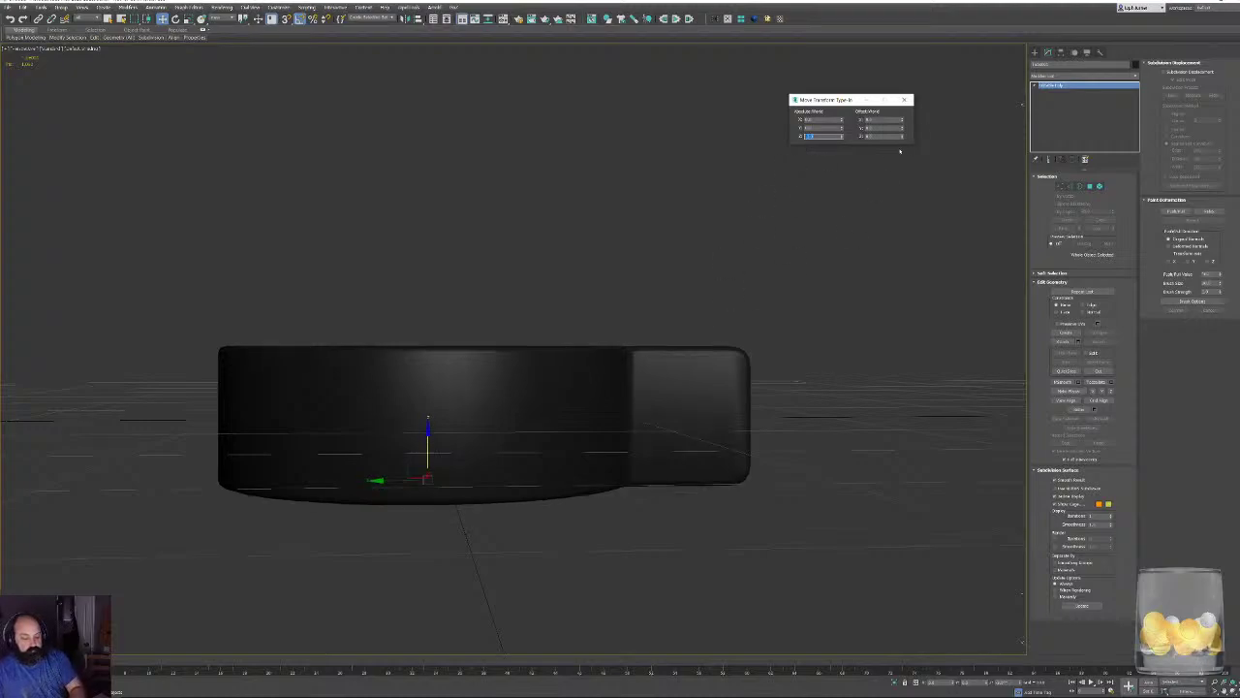
click(904, 100)
Convert the lowered ring clamp to an editable poly.
alt+middle_drag(708, 300, 634, 299)
alt+middle_drag(686, 370, 631, 366)
right_click(631, 362)
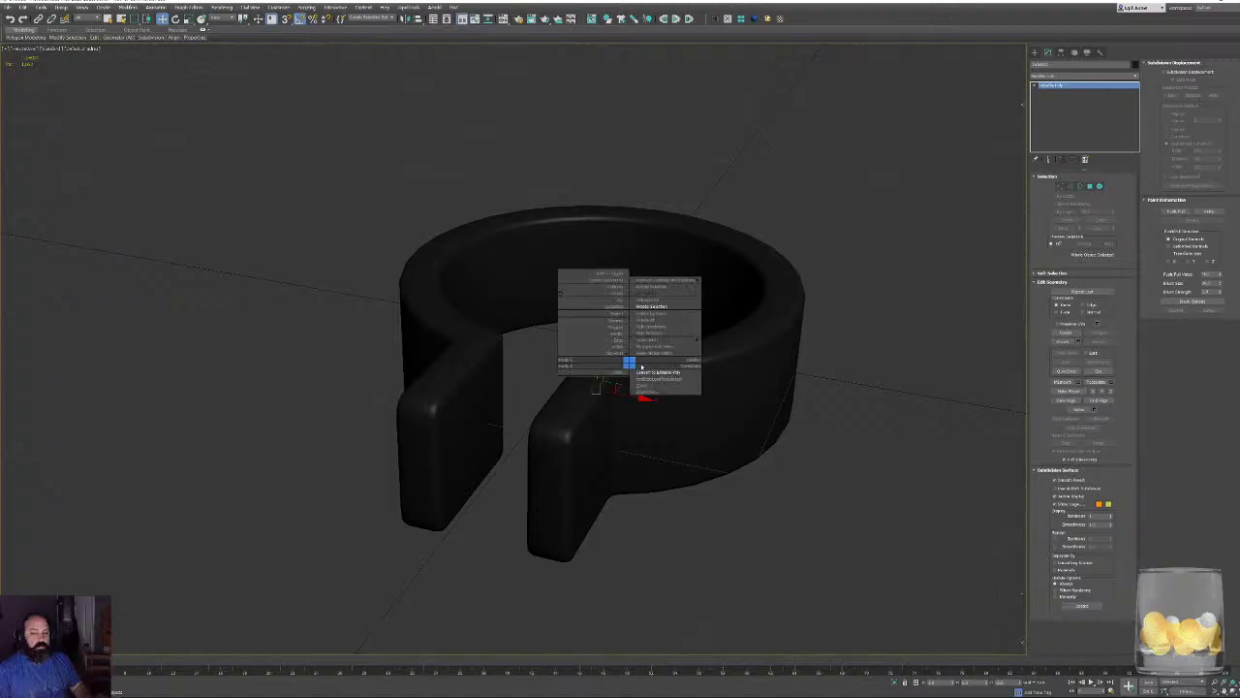
click(646, 372)
alt+middle_drag(733, 406, 681, 402)
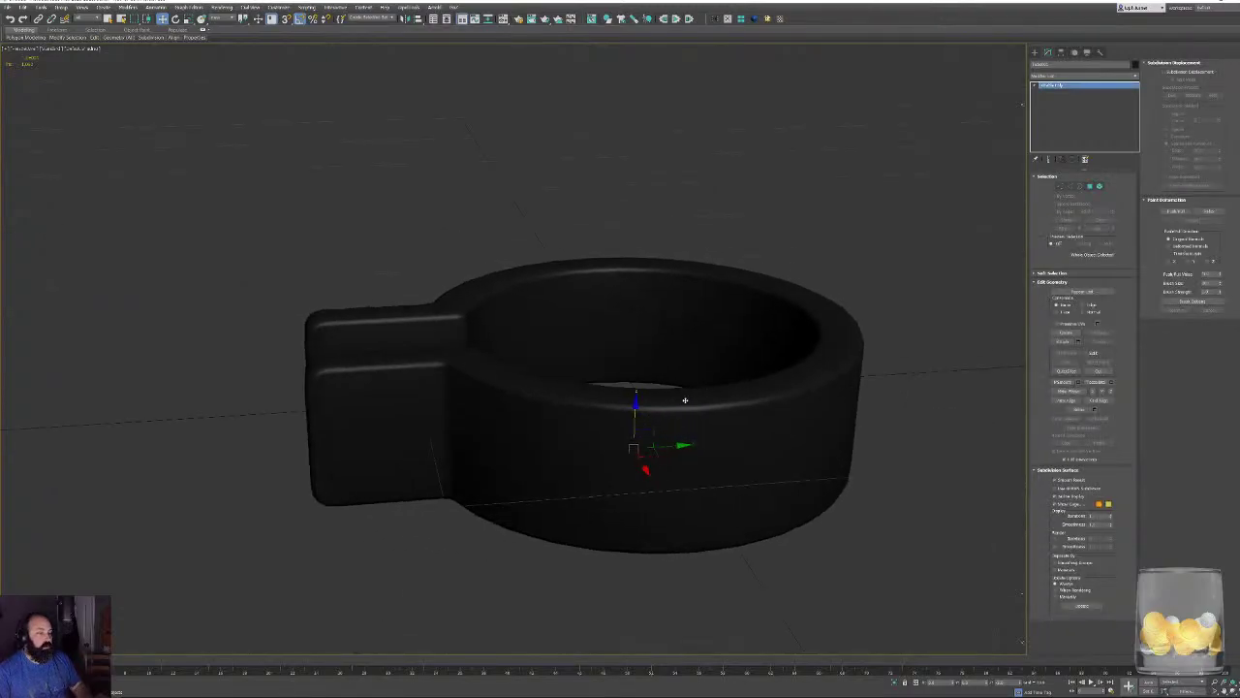
Create a small cylinder on the middle of the flange face in the wireframe side view.
key(f)
key(z)
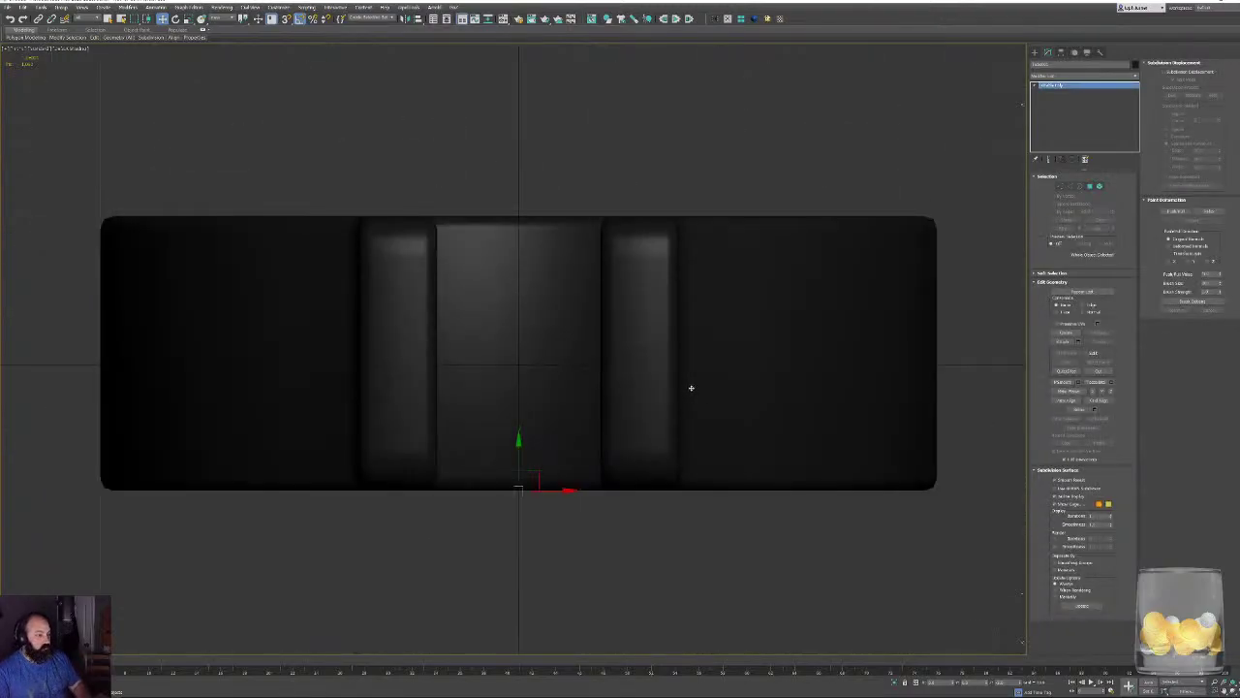
key(l)
key(z)
middle_drag(444, 320, 712, 272)
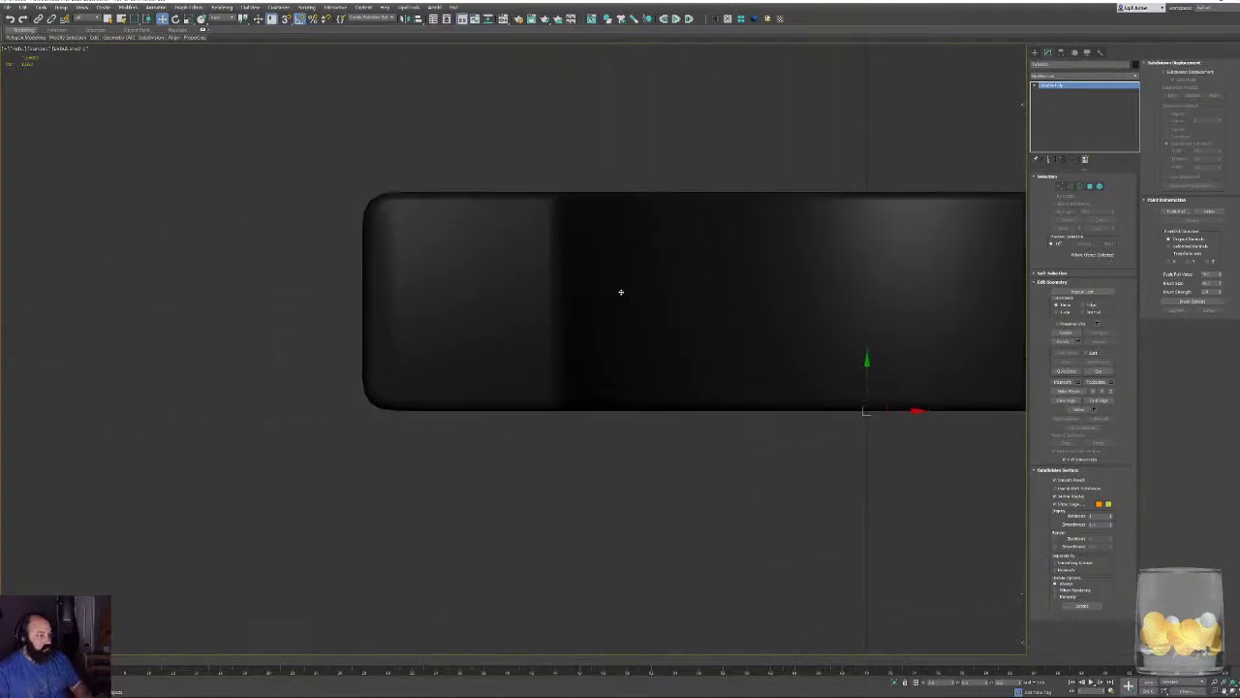
key(F3)
click(1033, 52)
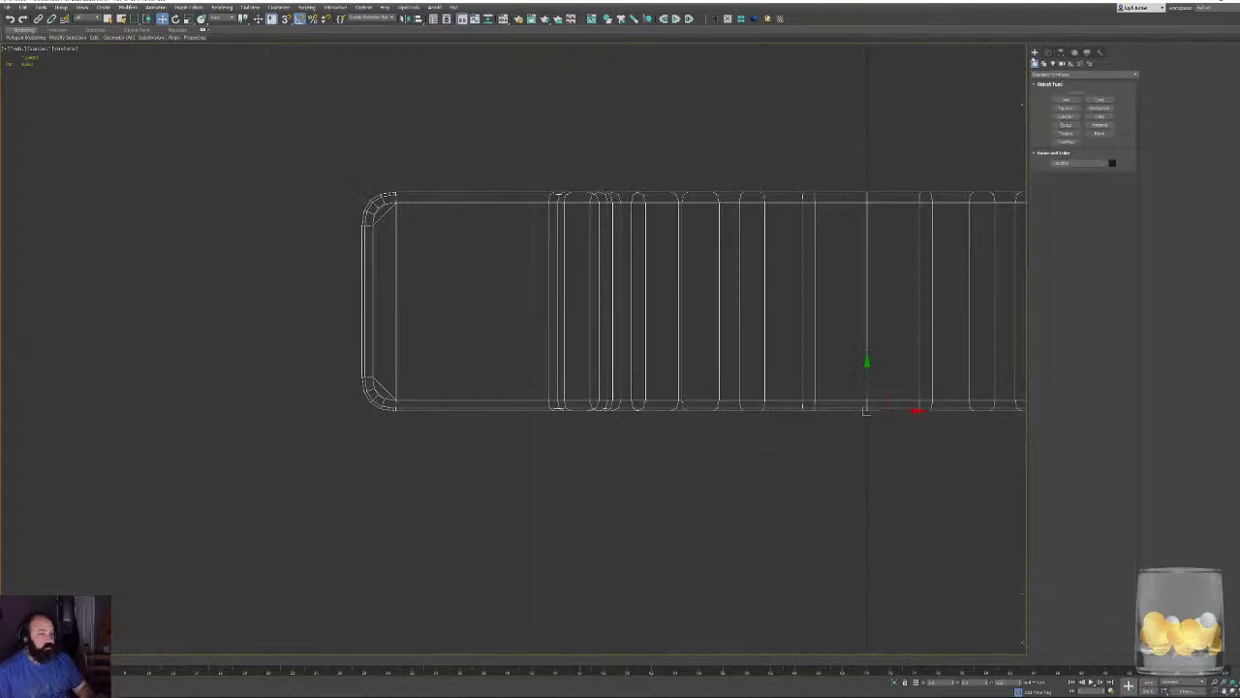
middle_drag(781, 246, 671, 250)
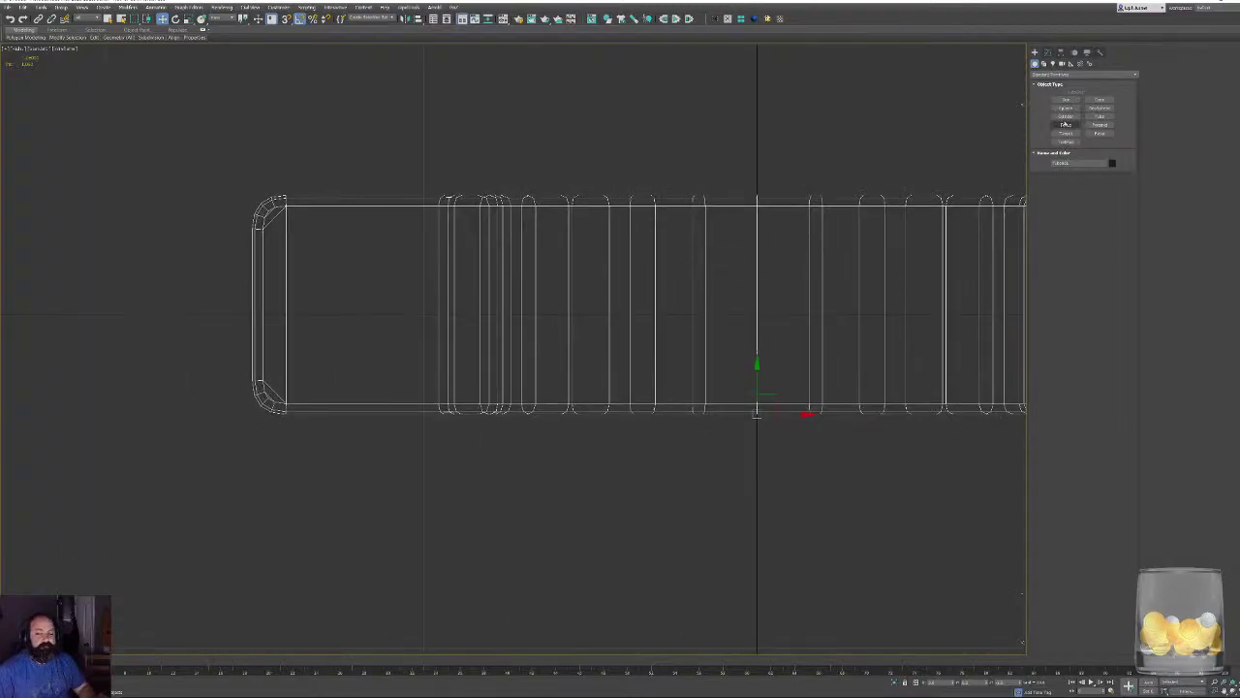
click(1065, 115)
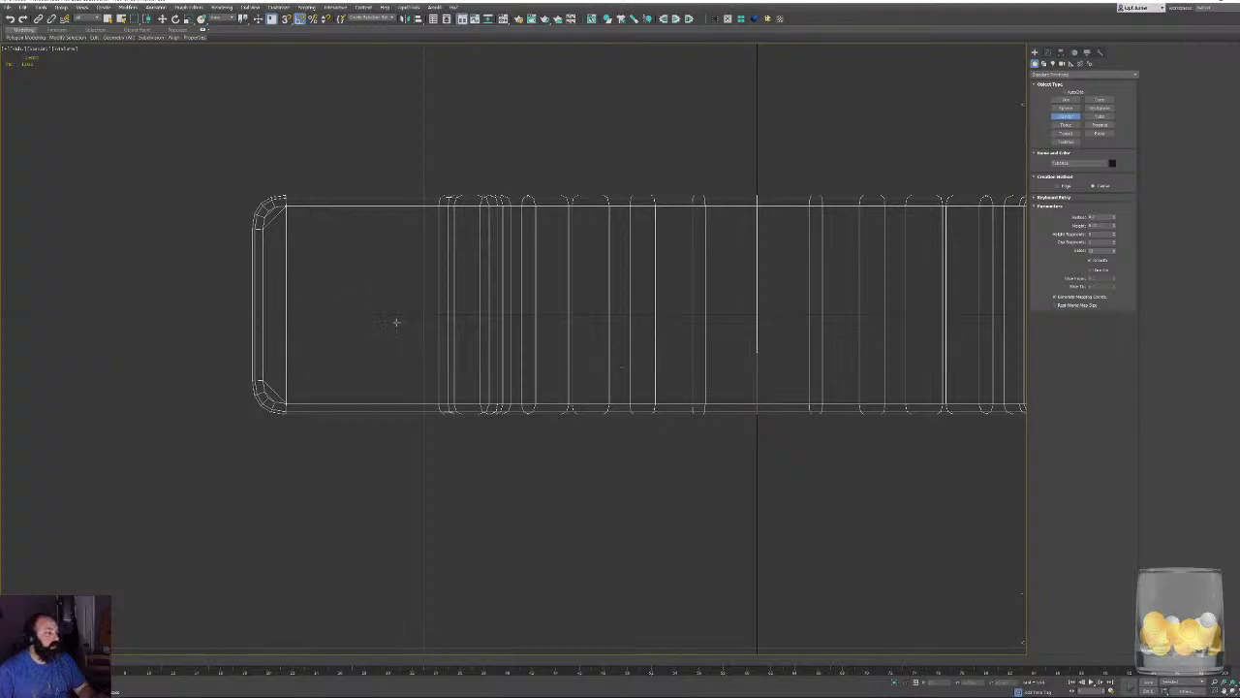
drag(378, 311, 399, 335)
Examine the new cylinder's position relative to the two flanges in a shaded perspective view.
key(p)
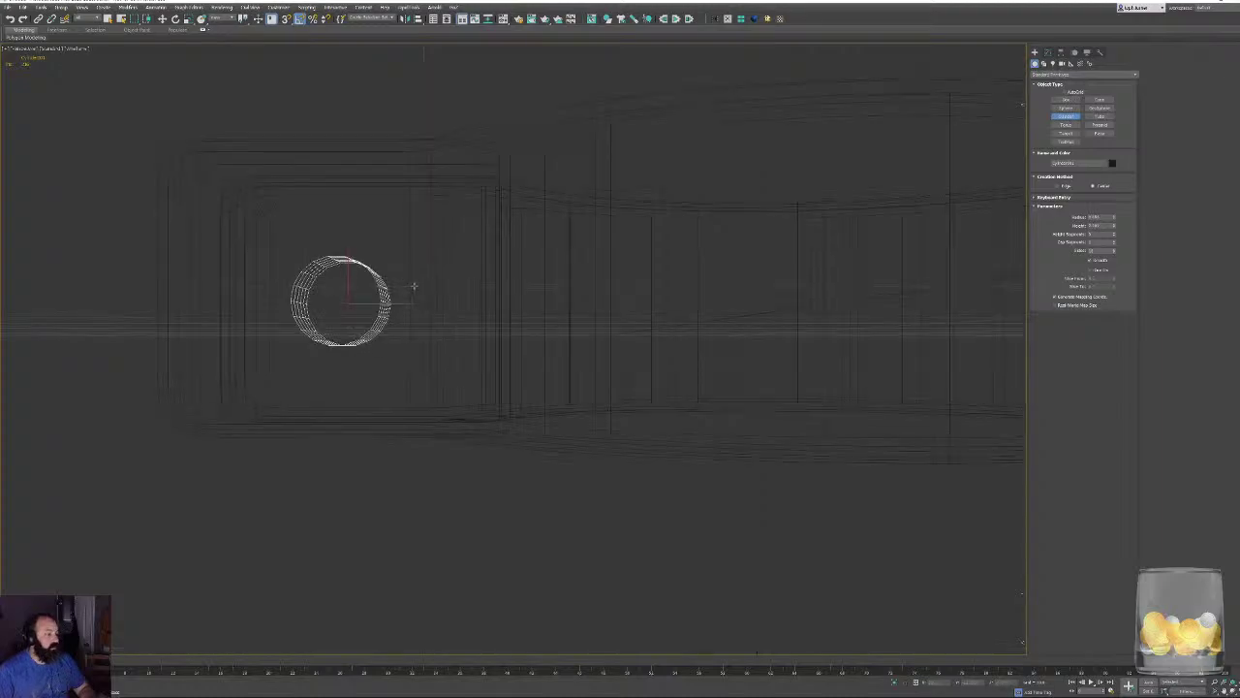
key(z)
alt+middle_drag(459, 302, 532, 295)
key(F3)
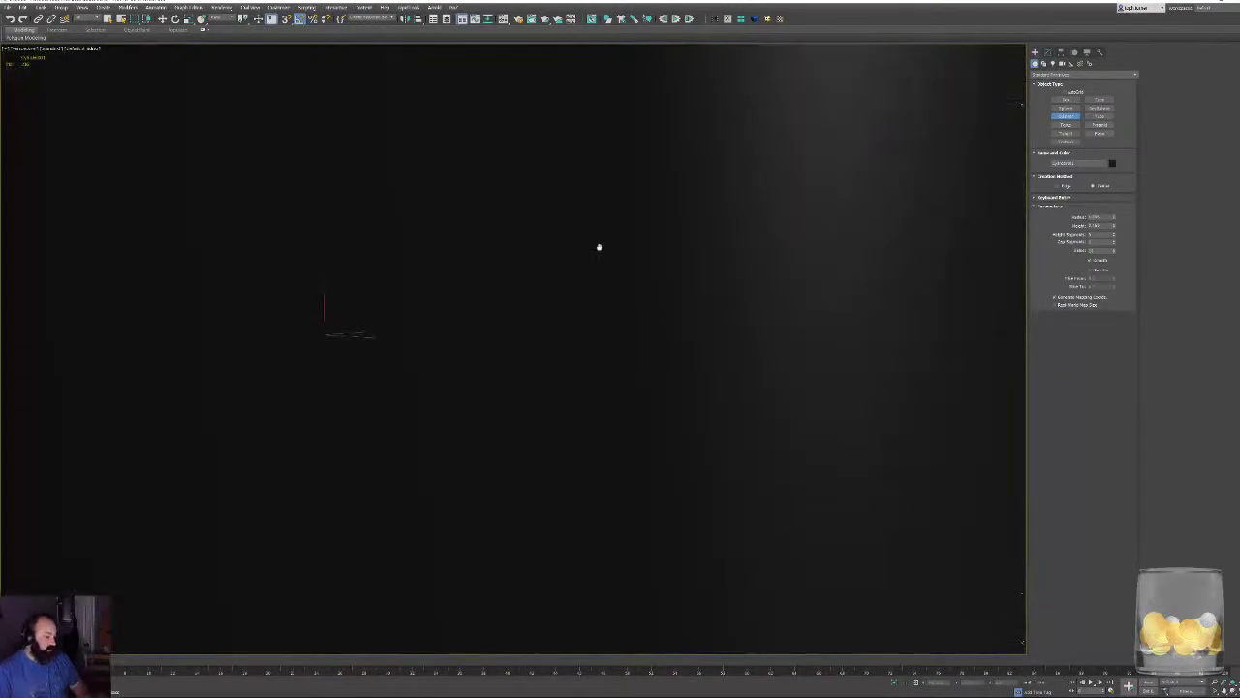
alt+middle_drag(597, 248, 648, 296)
scroll(645, 307, down, 5)
scroll(669, 334, down, 5)
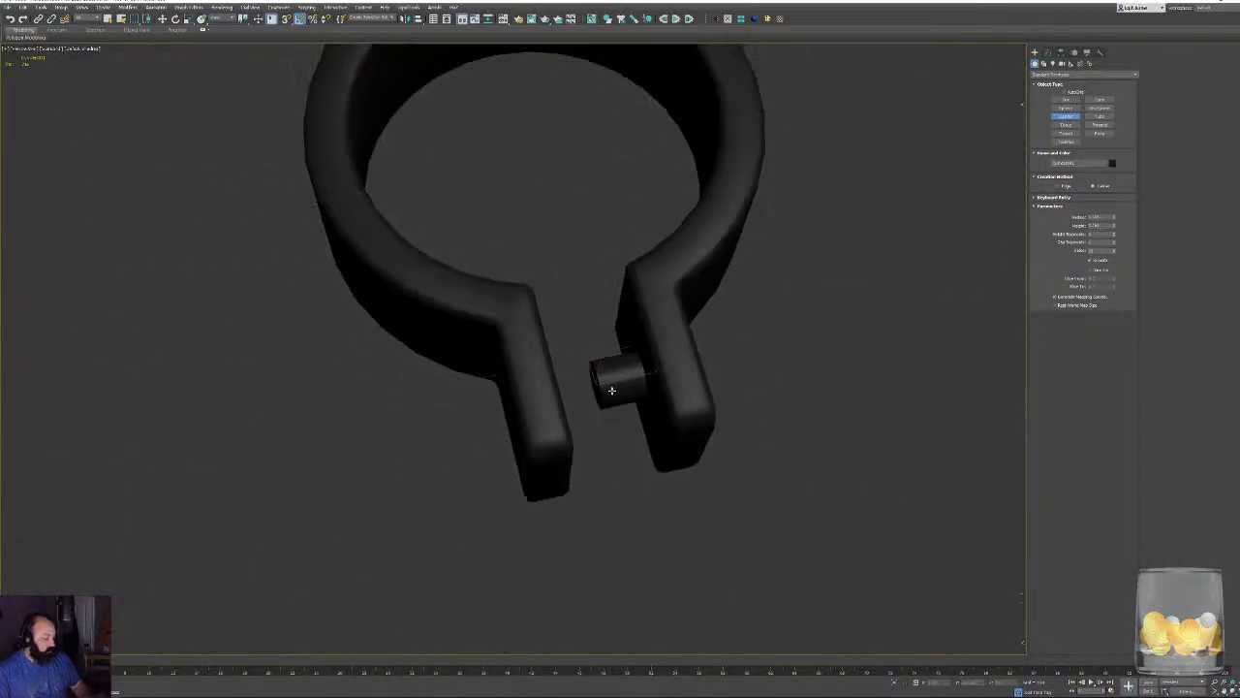
Move the cylinder outside the opposite flange and increase its height so it passes through both flanges.
key(w)
drag(639, 382, 523, 413)
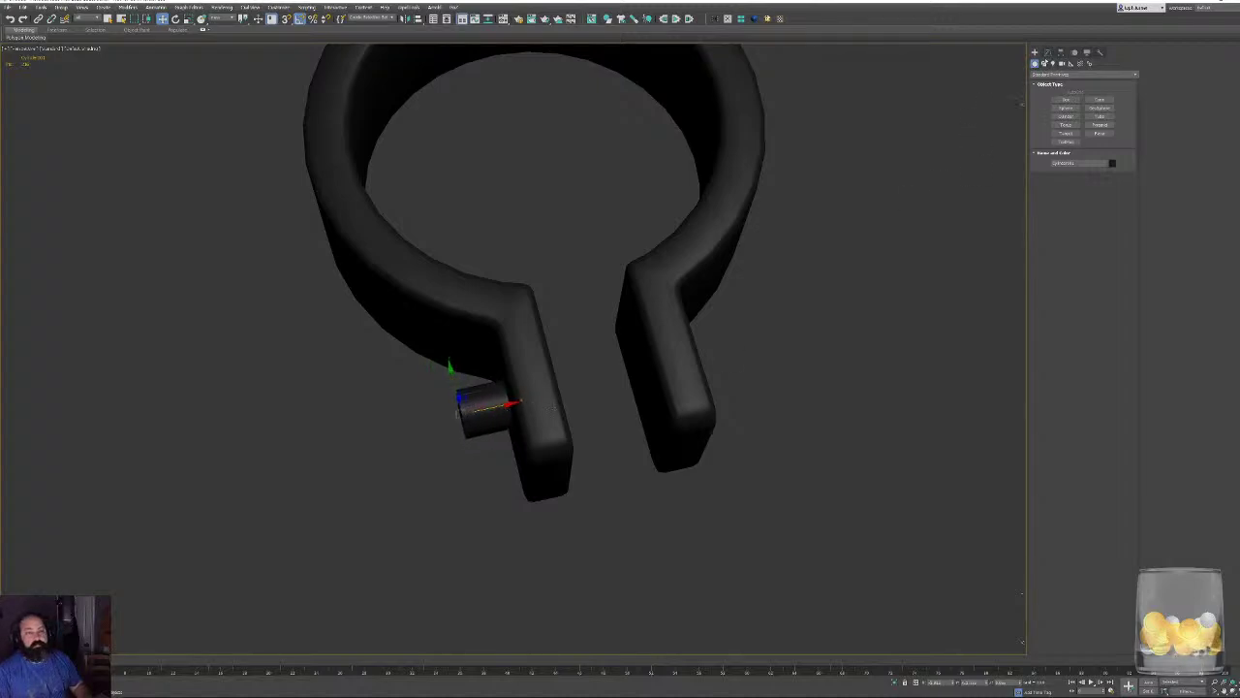
click(1048, 54)
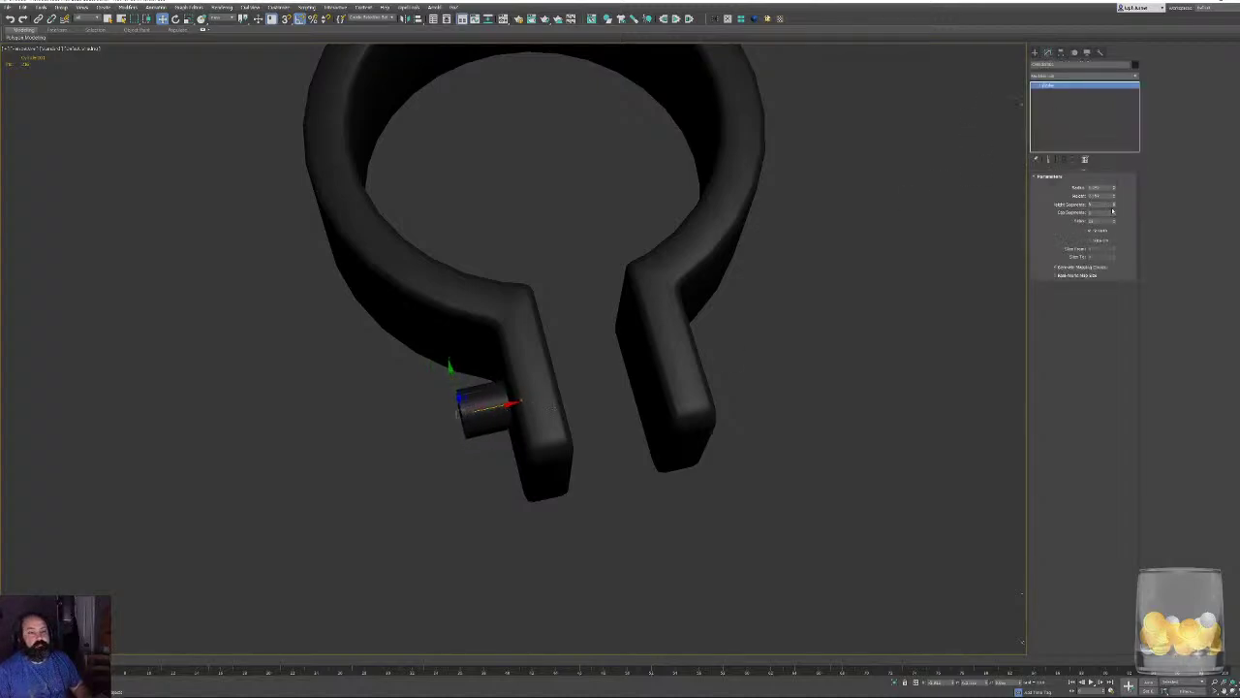
drag(1108, 162, 1087, 52)
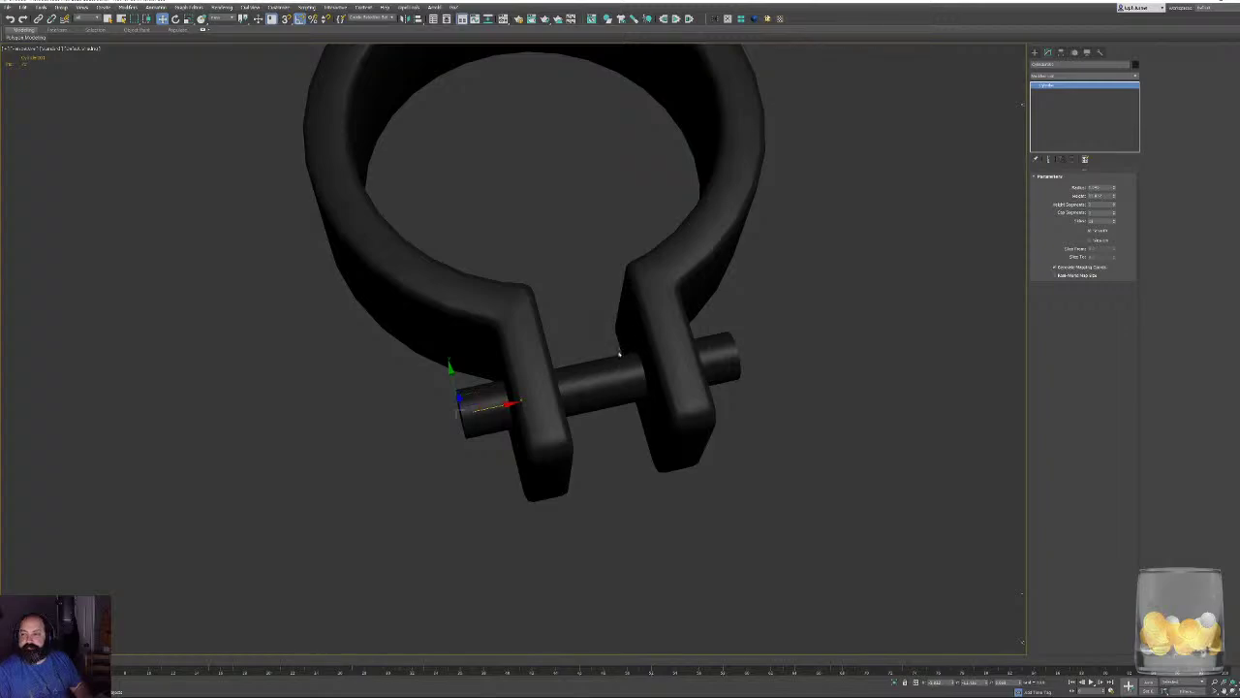
Reposition the cylinder on the flange face in a side-on view so it sits closer to the flange's centre.
alt+middle_drag(586, 383, 479, 331)
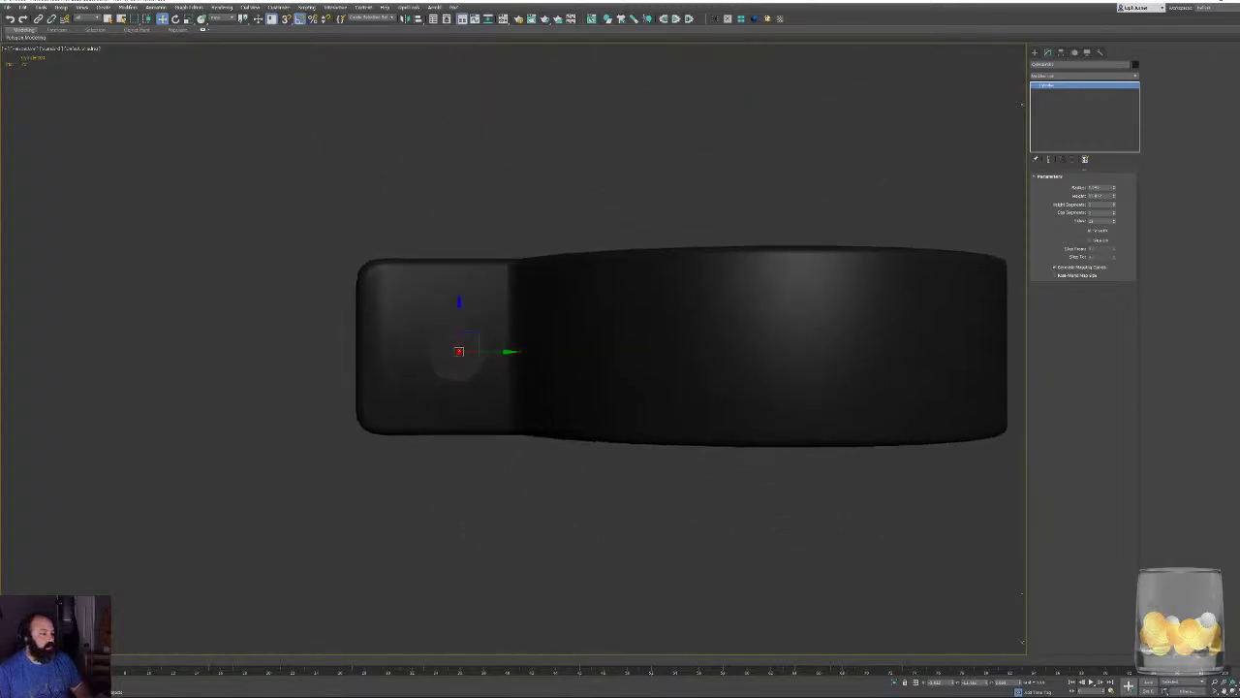
drag(479, 332, 467, 325)
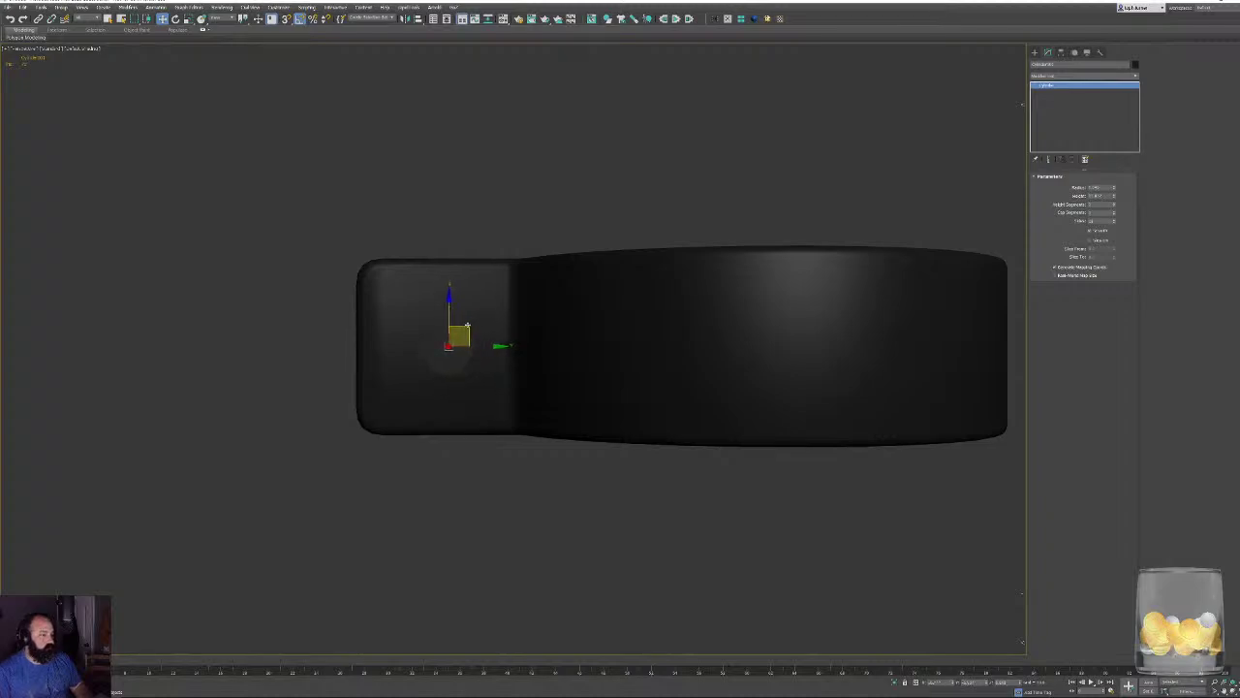
alt+middle_drag(470, 315, 565, 328)
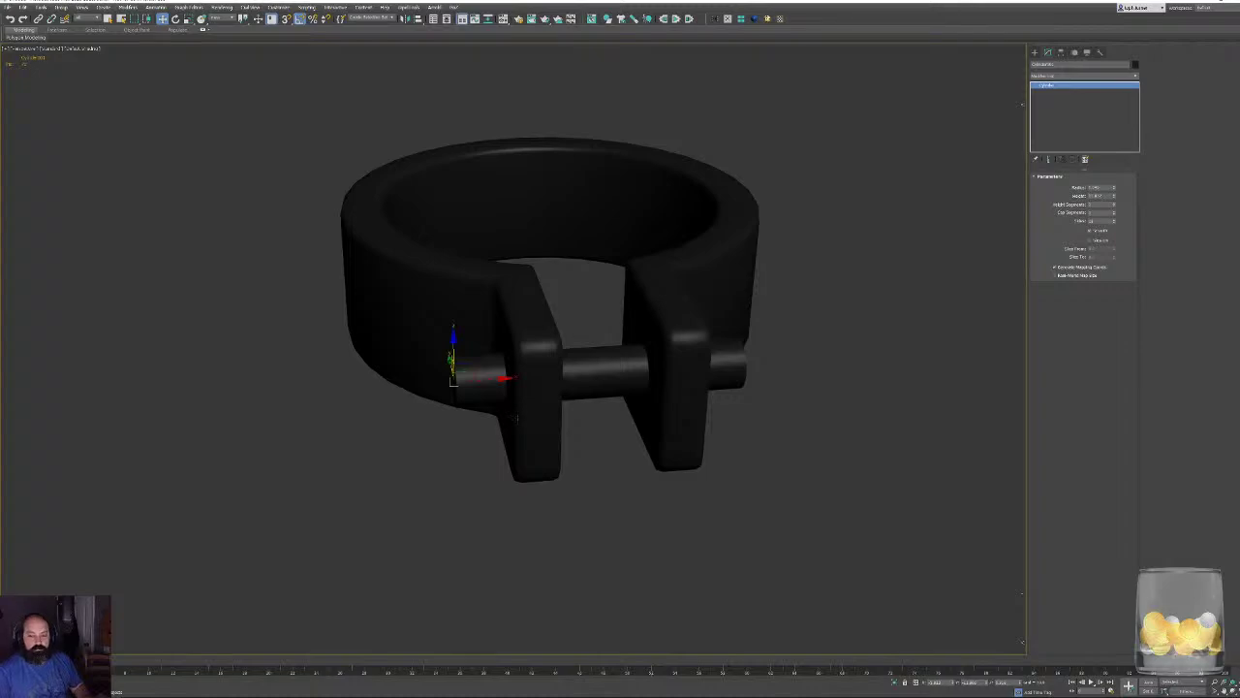
Convert the cylinder to an editable poly and display its edges over the shading.
right_click(598, 376)
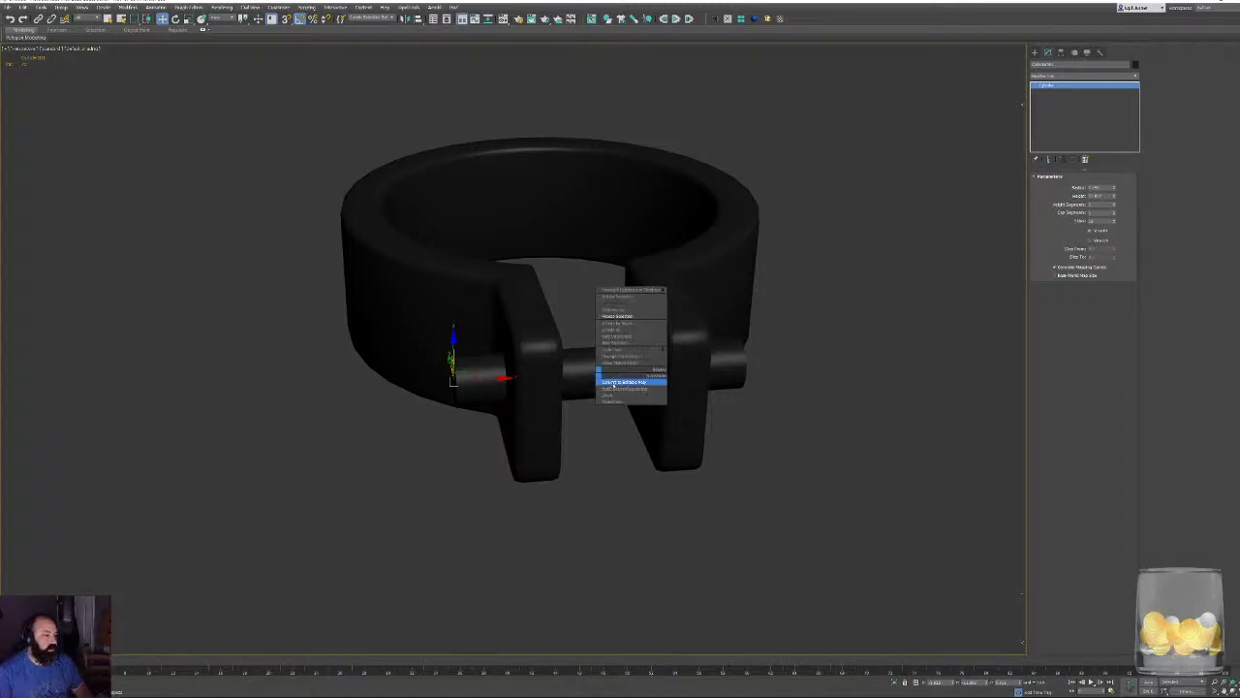
click(620, 381)
middle_drag(548, 375, 537, 379)
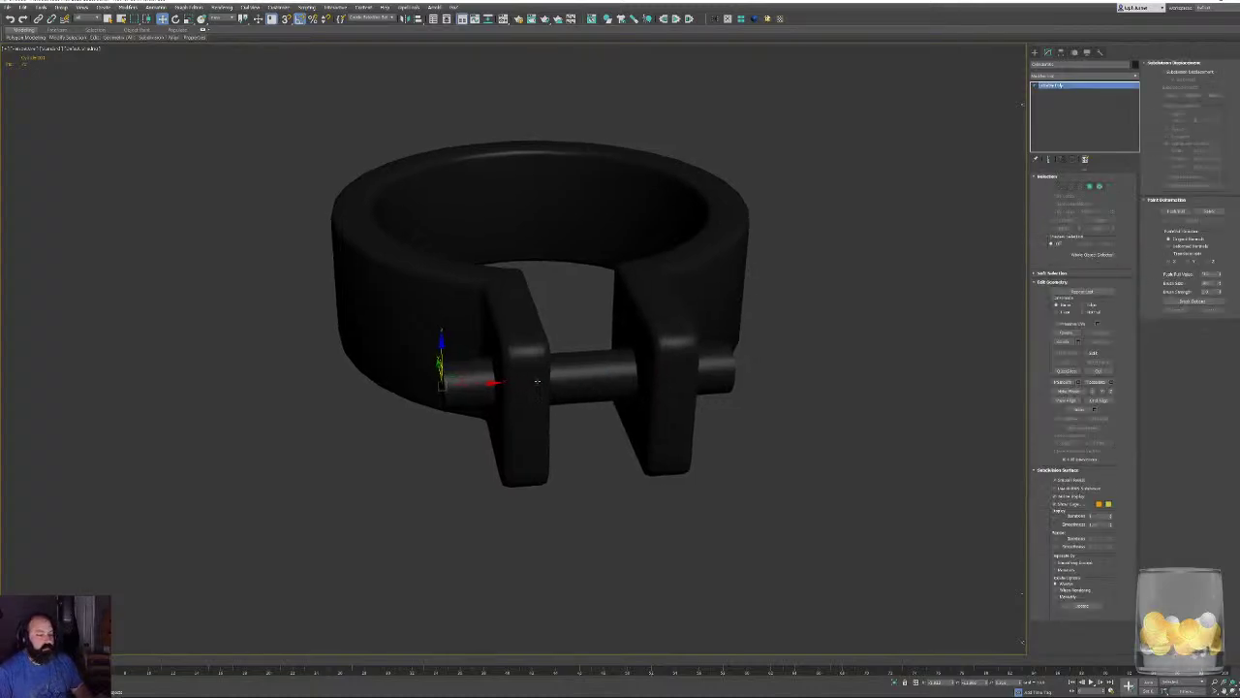
key(F4)
scroll(478, 397, up, 3)
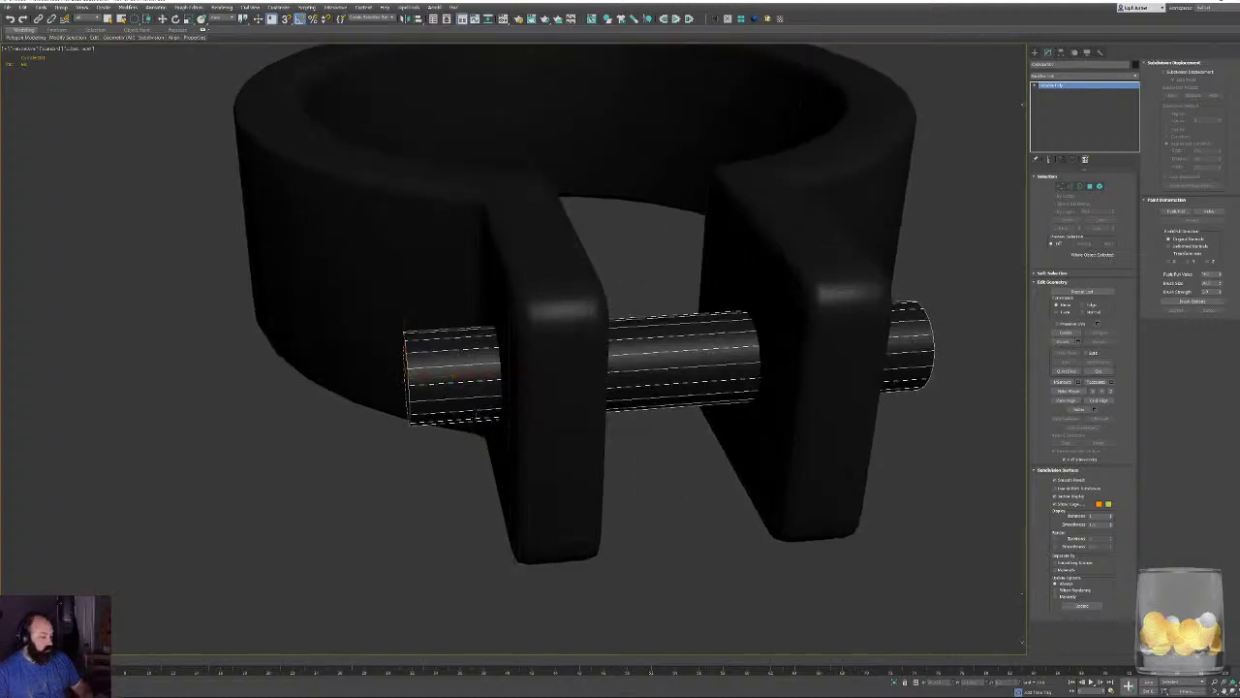
alt+middle_drag(681, 397, 634, 400)
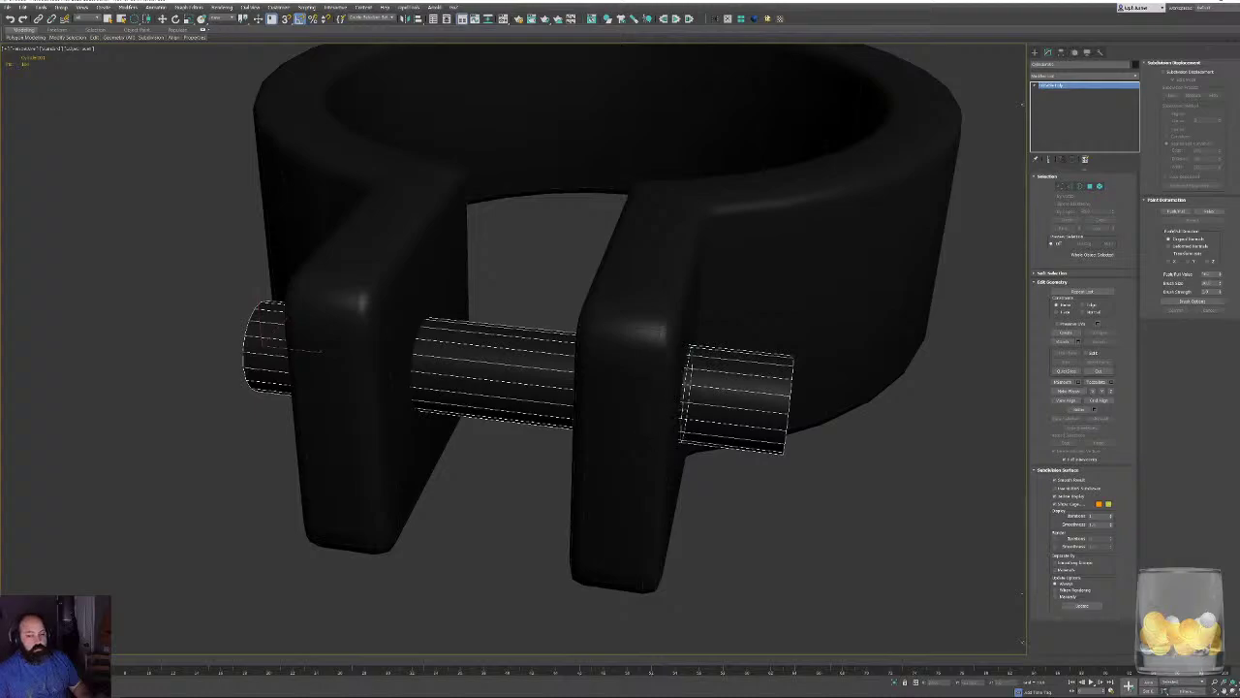
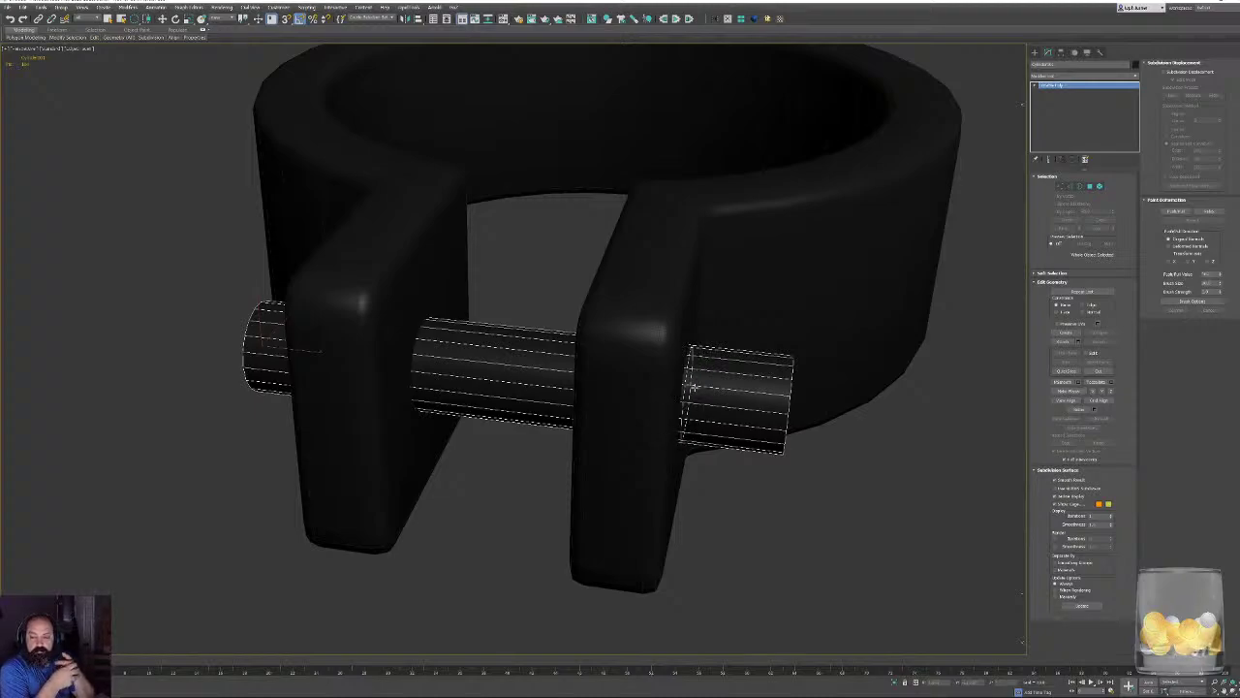
Insert edge loops around the cylinder where it meets the flange faces.
key(w)
alt+middle_drag(805, 532, 530, 425)
key(alt+1)
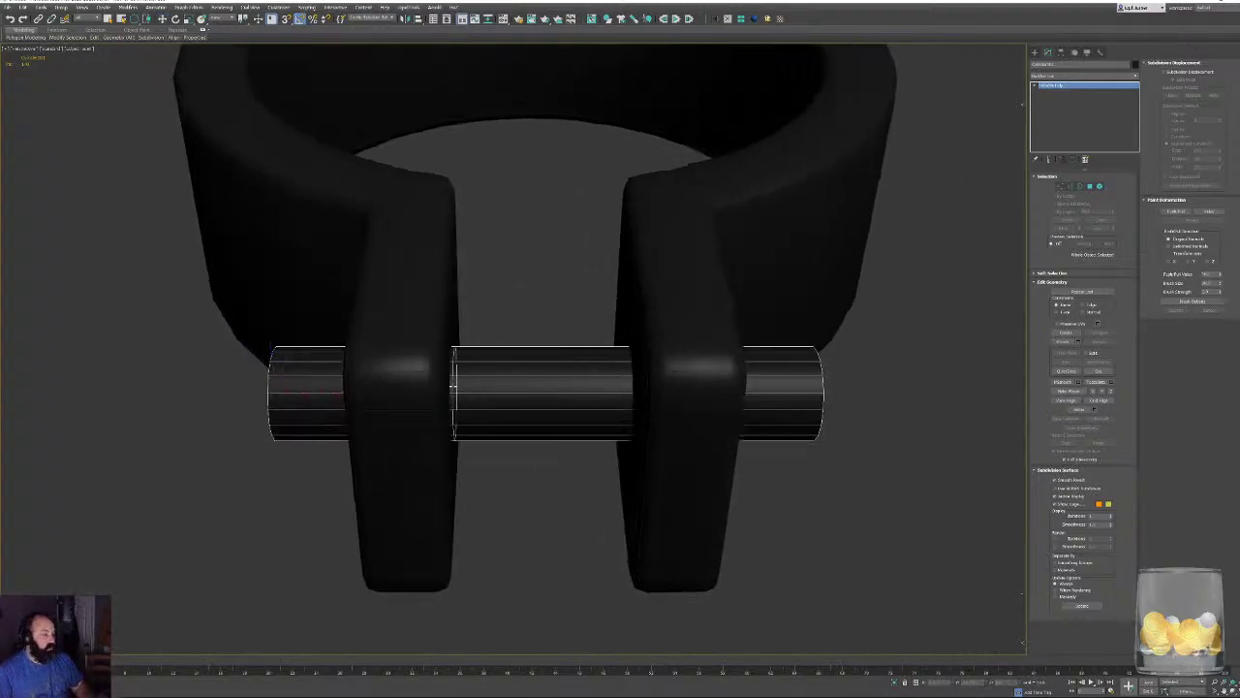
click(454, 388)
key(w)
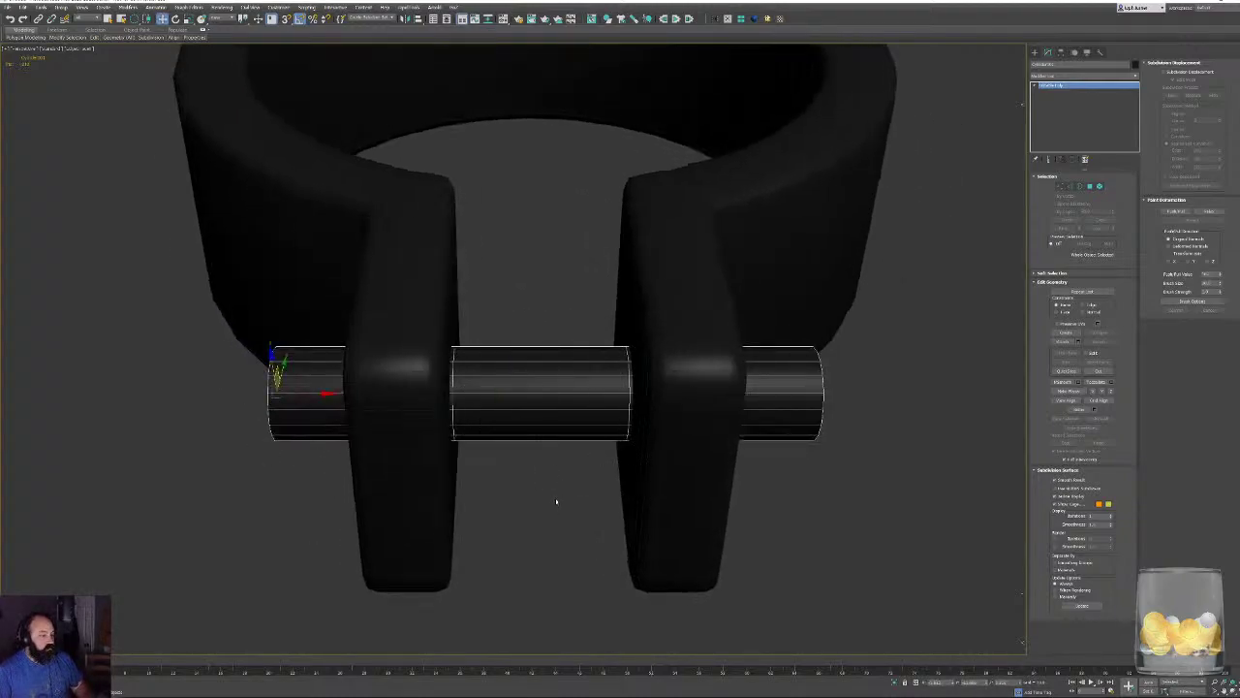
alt+middle_drag(556, 501, 601, 474)
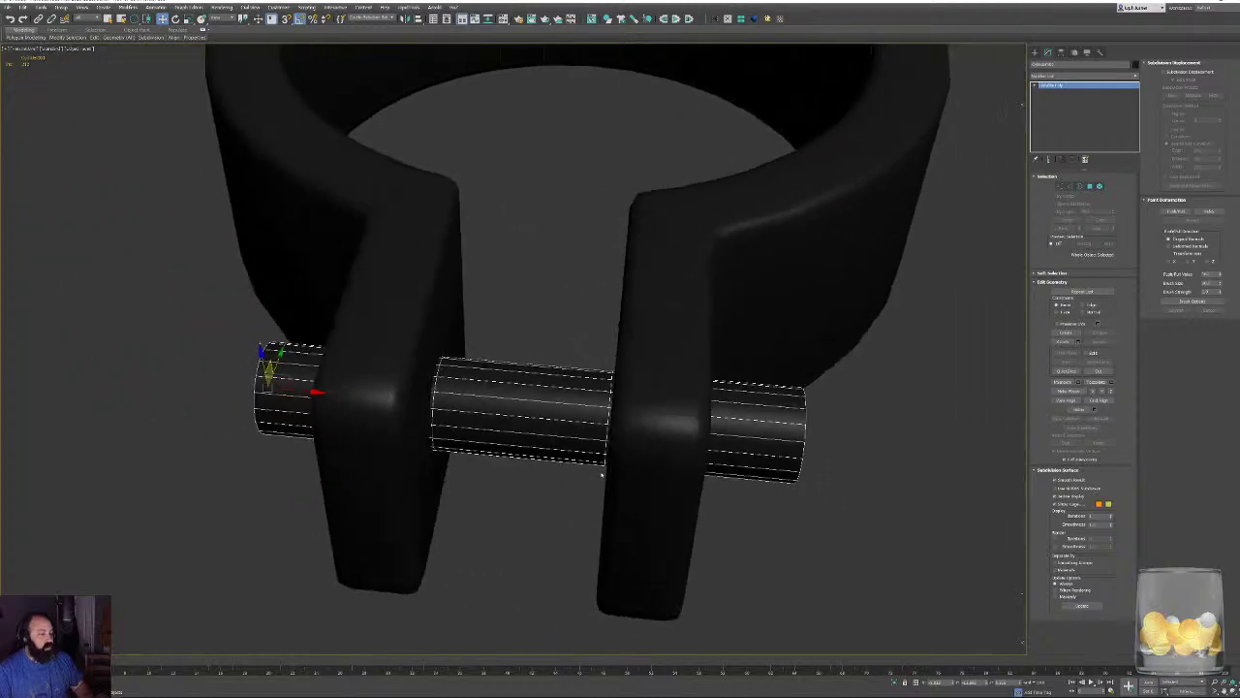
alt+middle_drag(908, 438, 863, 414)
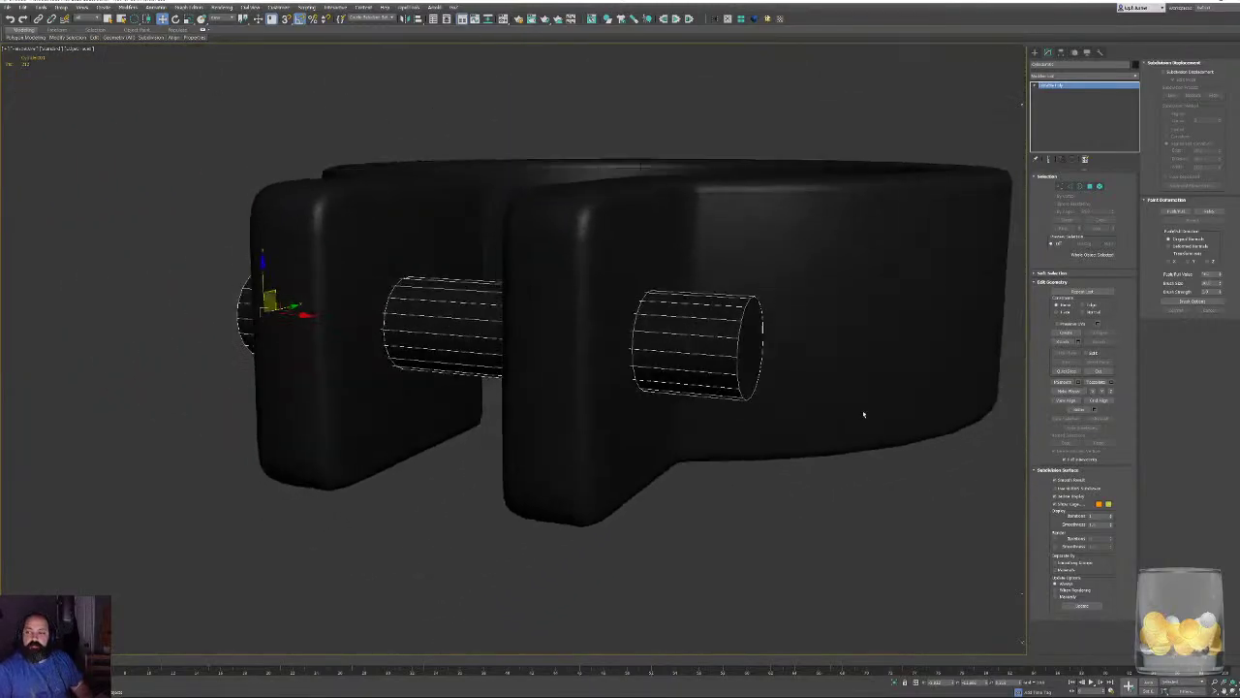
Move the cylinder's end cap towards the flange to shorten the protruding stub, and select the stub's polygons.
click(1088, 188)
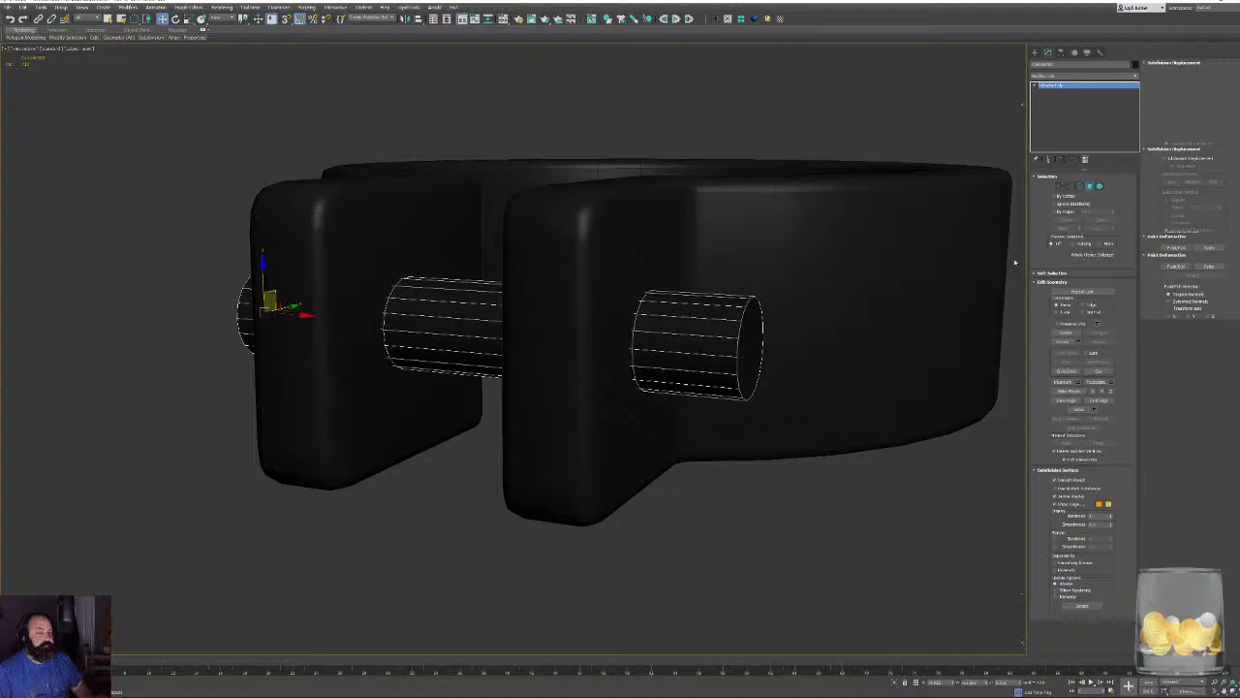
click(758, 345)
alt+middle_drag(759, 345, 935, 339)
alt+middle_drag(601, 344, 625, 352)
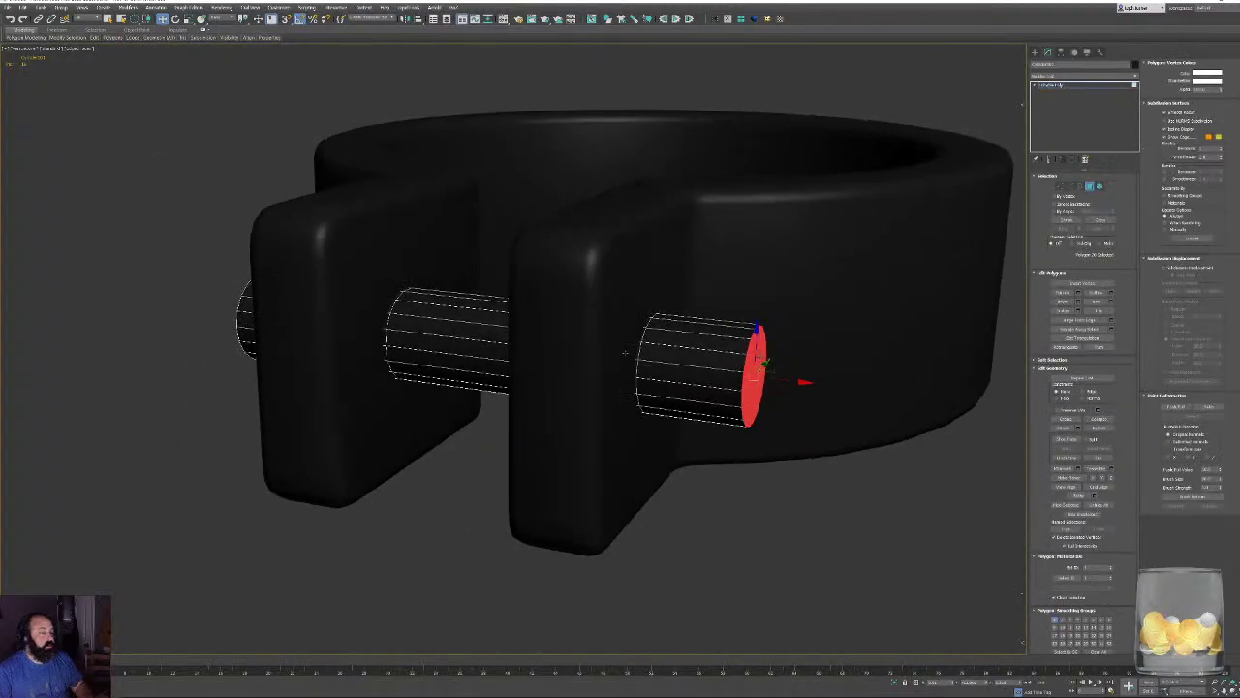
drag(802, 380, 748, 380)
alt+middle_drag(748, 380, 805, 321)
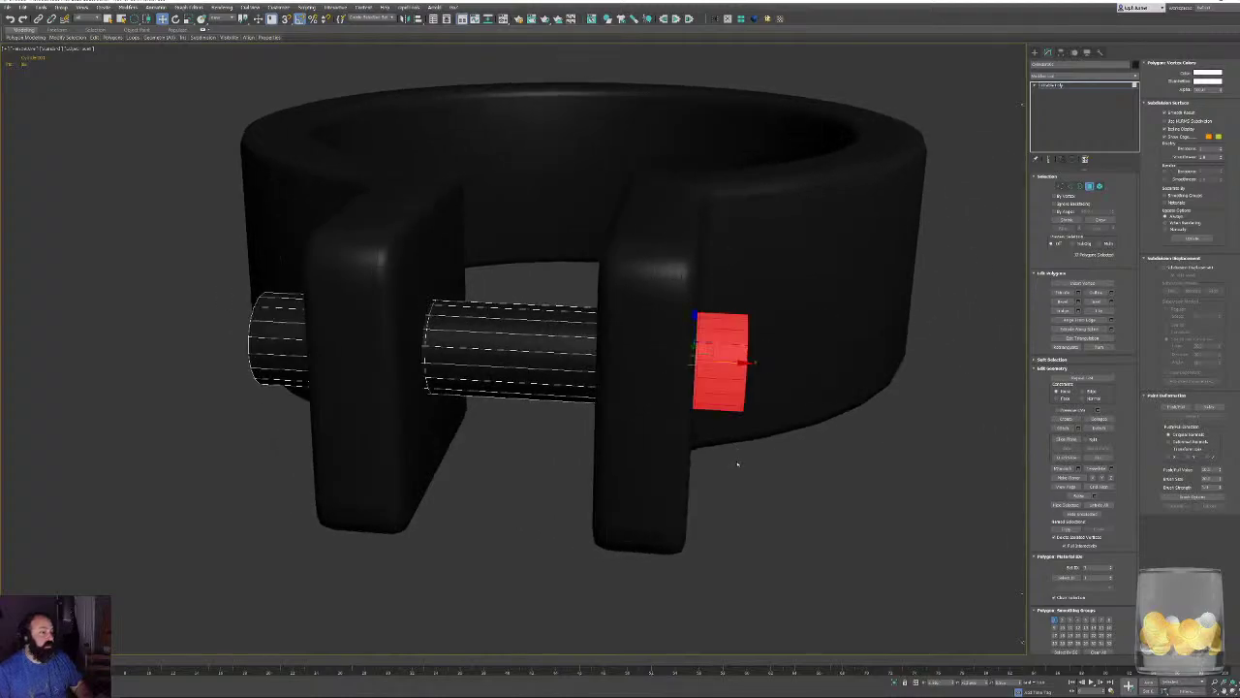
Extrude the protruding stub's polygons slightly outward with the Local Normal type to start the bolt head.
key(q)
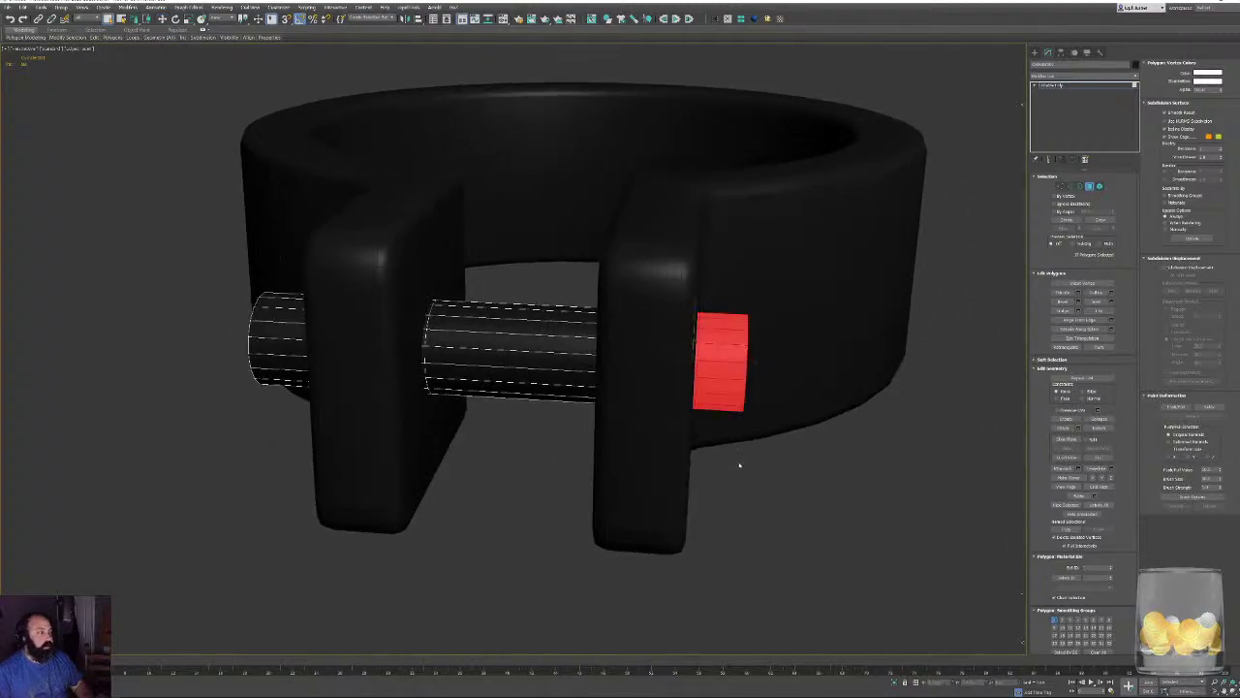
alt+middle_drag(803, 458, 790, 270)
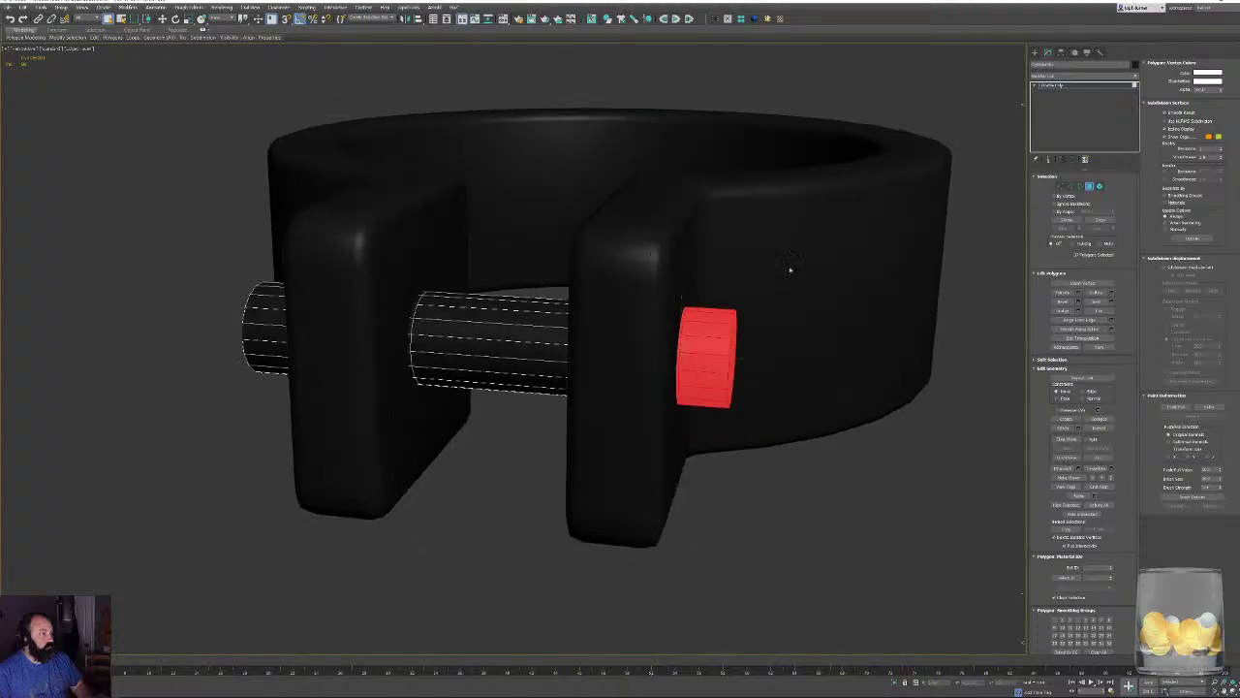
alt+middle_drag(722, 449, 737, 418)
scroll(734, 421, up, 5)
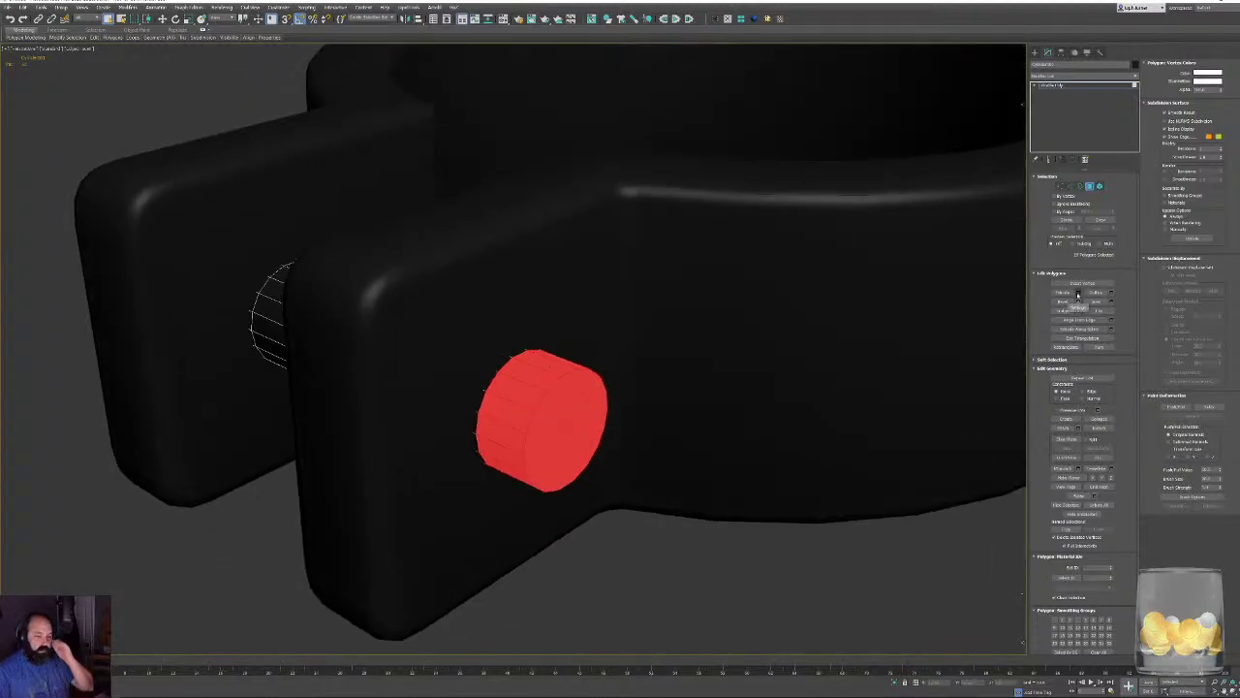
click(1078, 293)
click(626, 328)
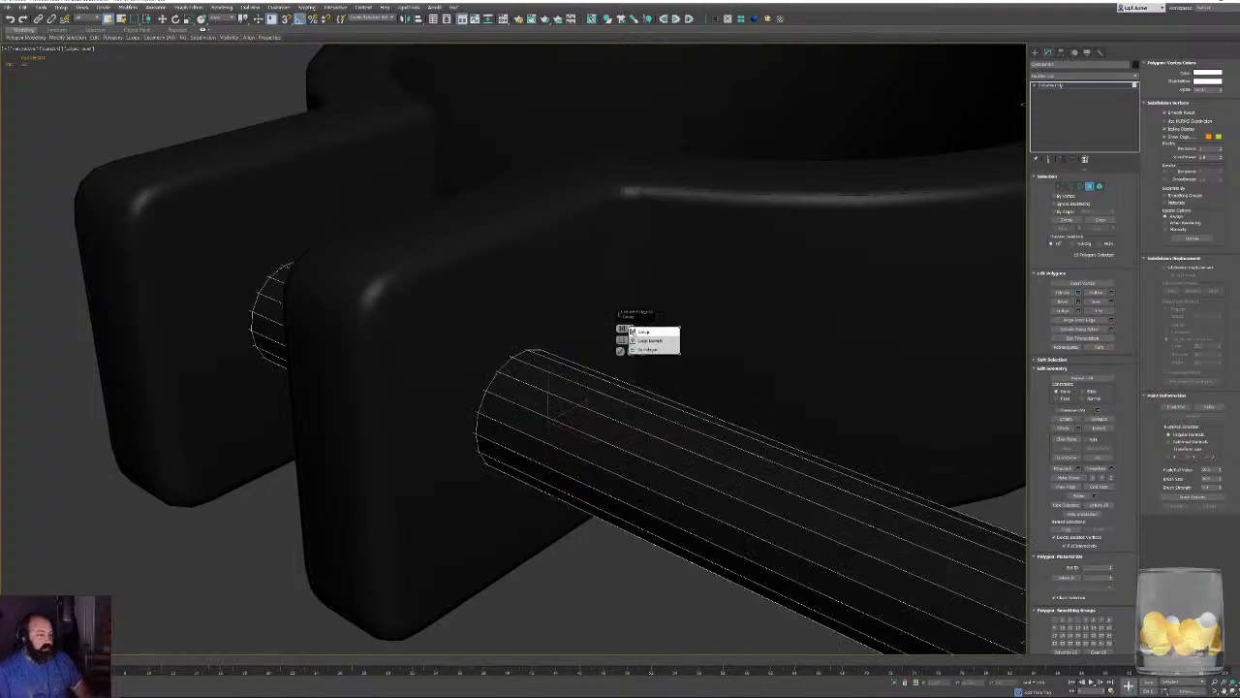
click(644, 340)
right_click(622, 340)
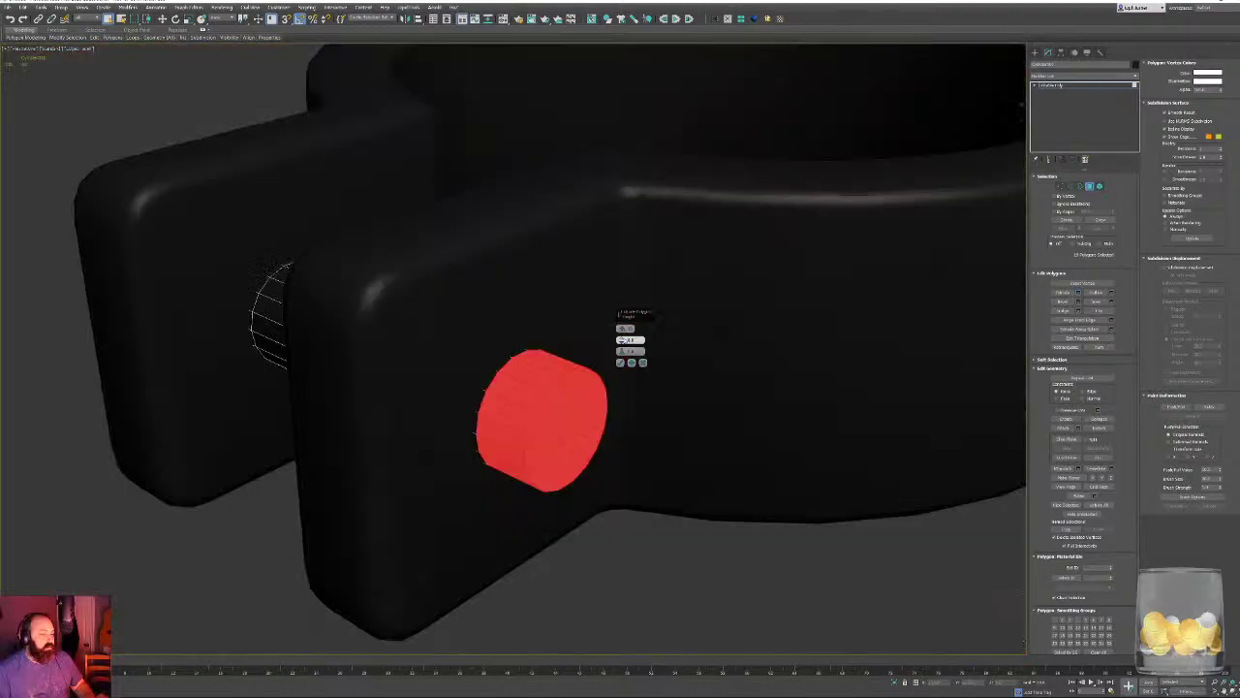
drag(622, 340, 622, 342)
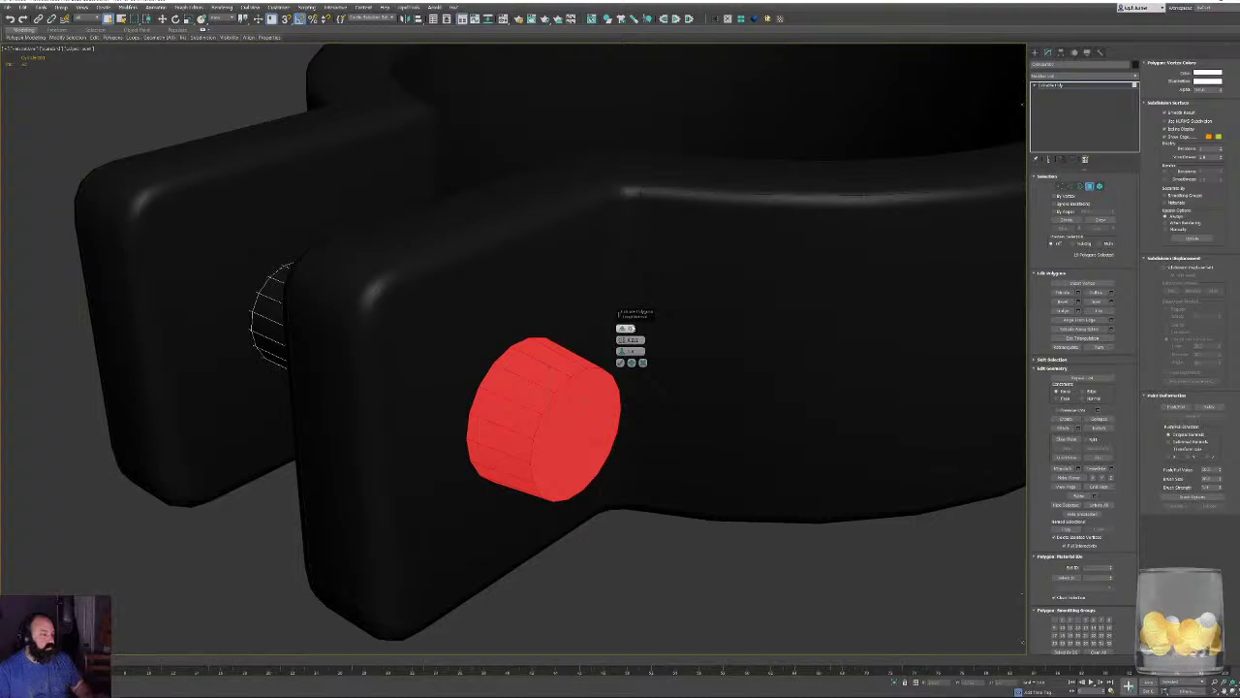
Compare the Group and Local Normal extrusion types, and apply the Local Normal extrusion to the stub's side faces.
alt+middle_drag(469, 378, 478, 403)
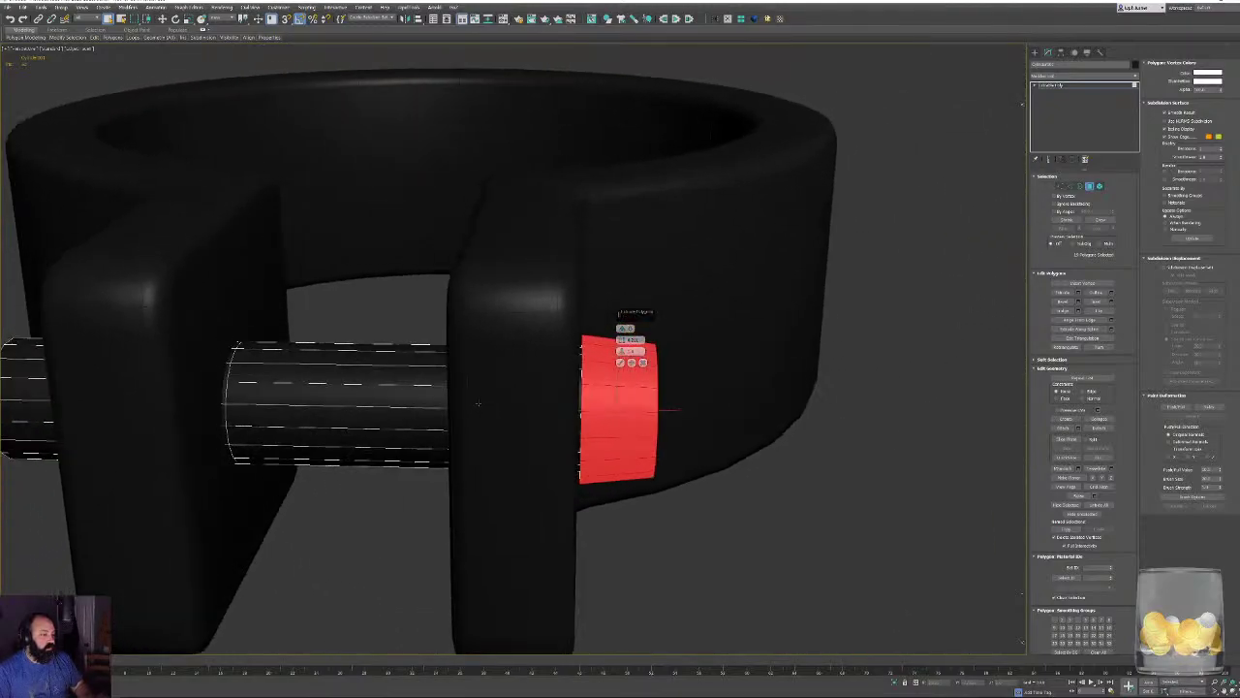
alt+middle_drag(551, 385, 572, 384)
click(625, 339)
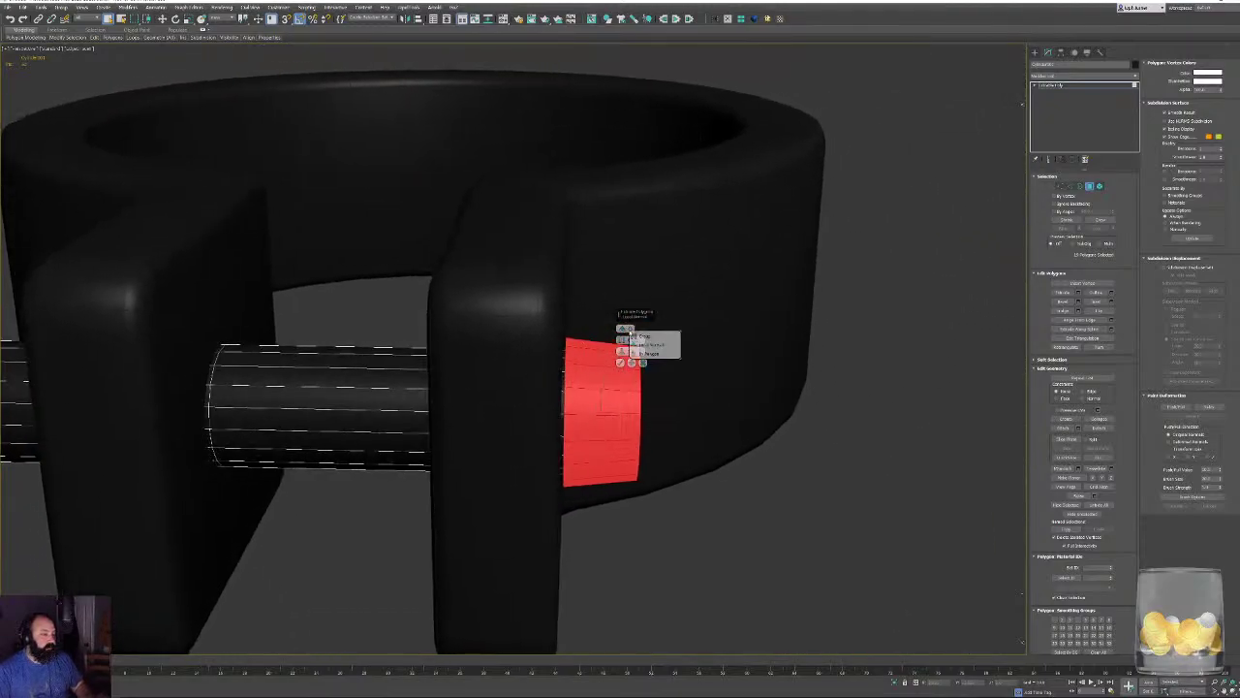
click(647, 344)
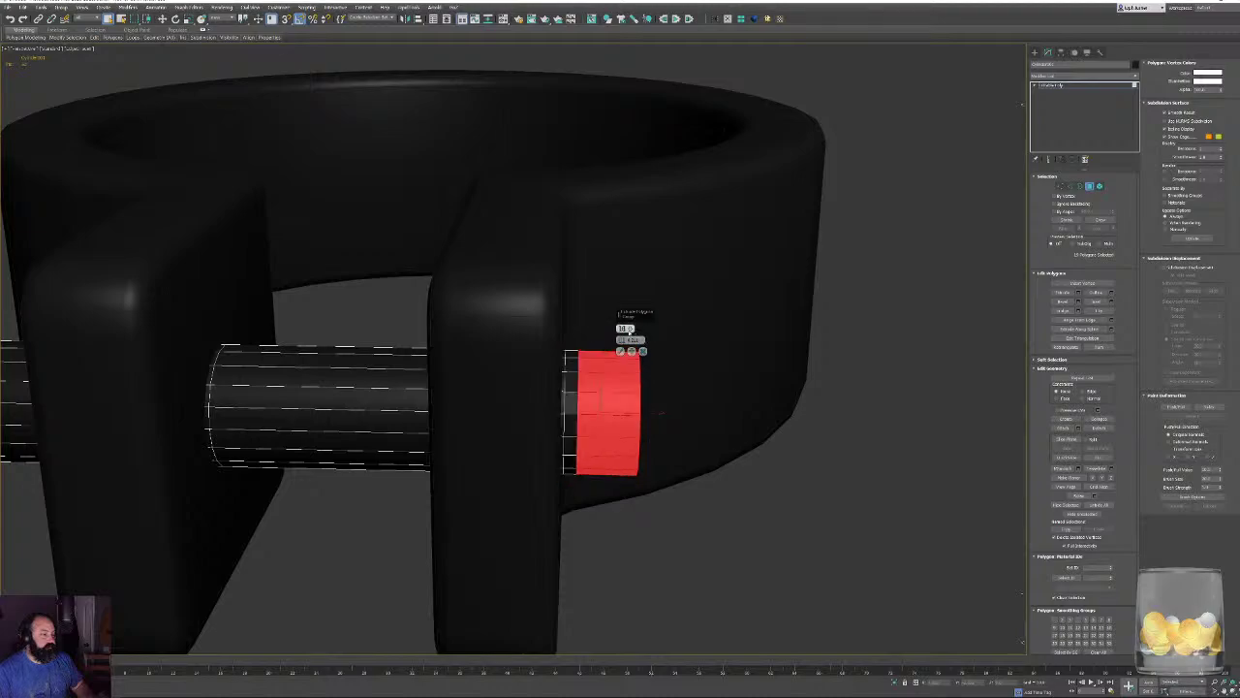
click(625, 338)
click(646, 344)
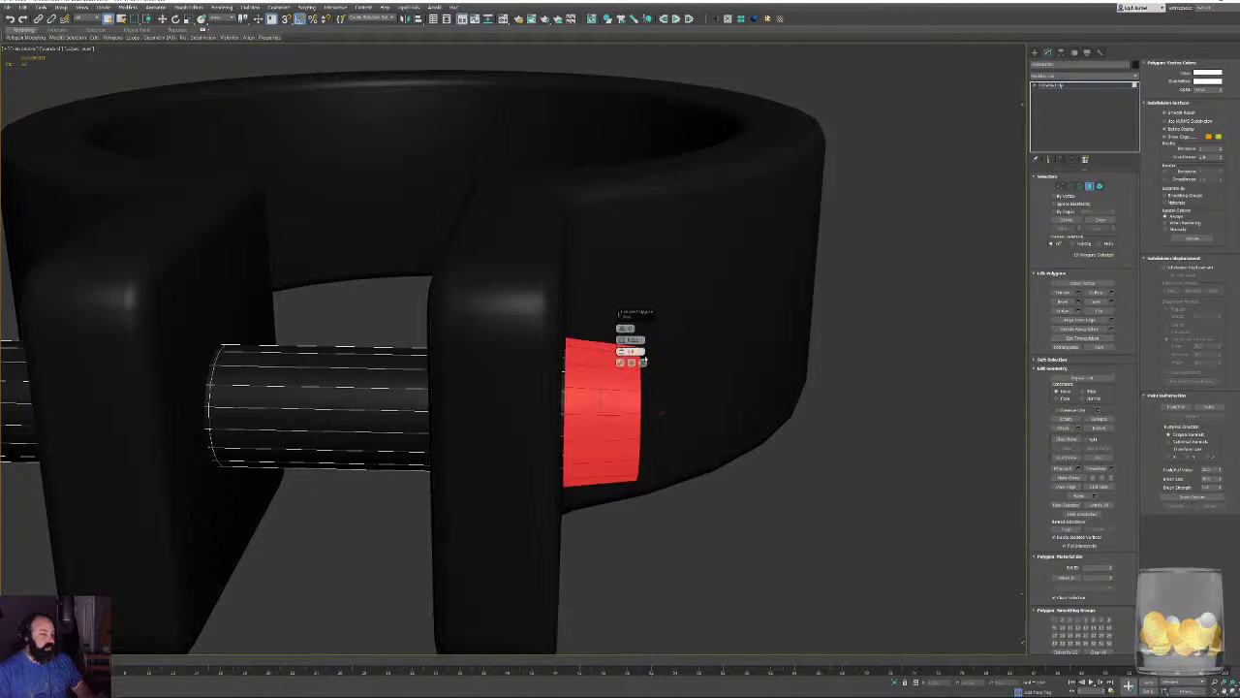
alt+middle_drag(640, 368, 498, 439)
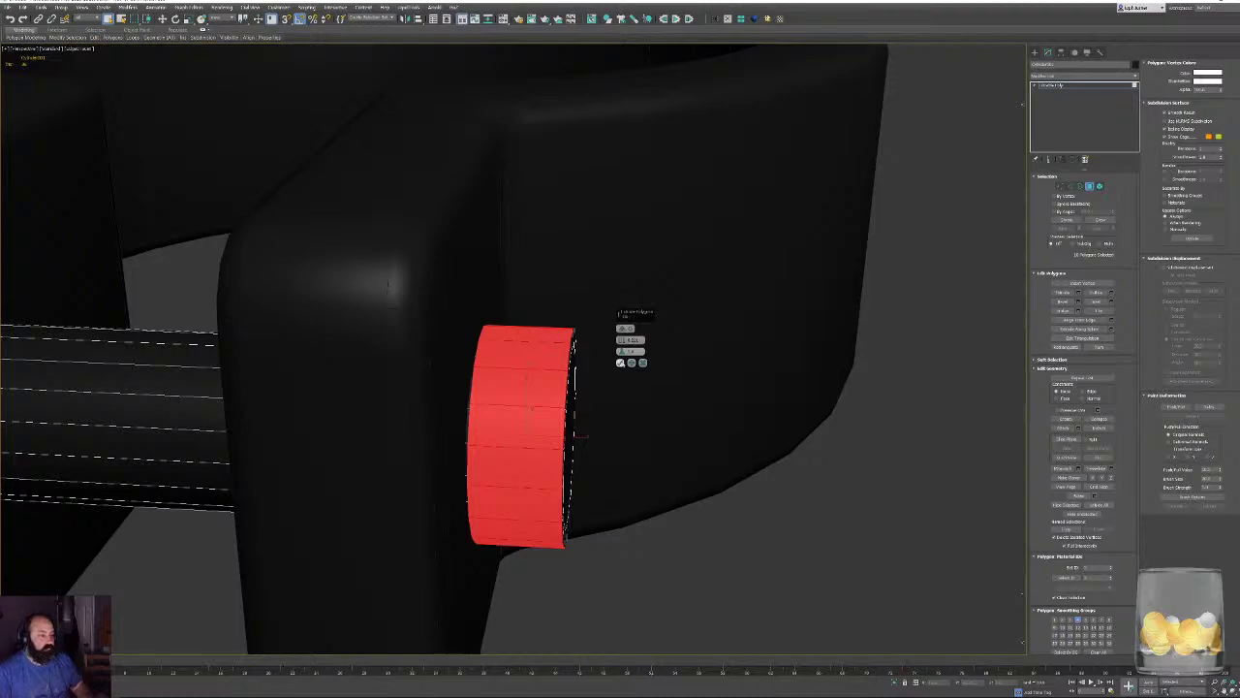
click(620, 362)
Move the inner end cap of the bolt head outward along the shaft to form a tapered end.
click(574, 434)
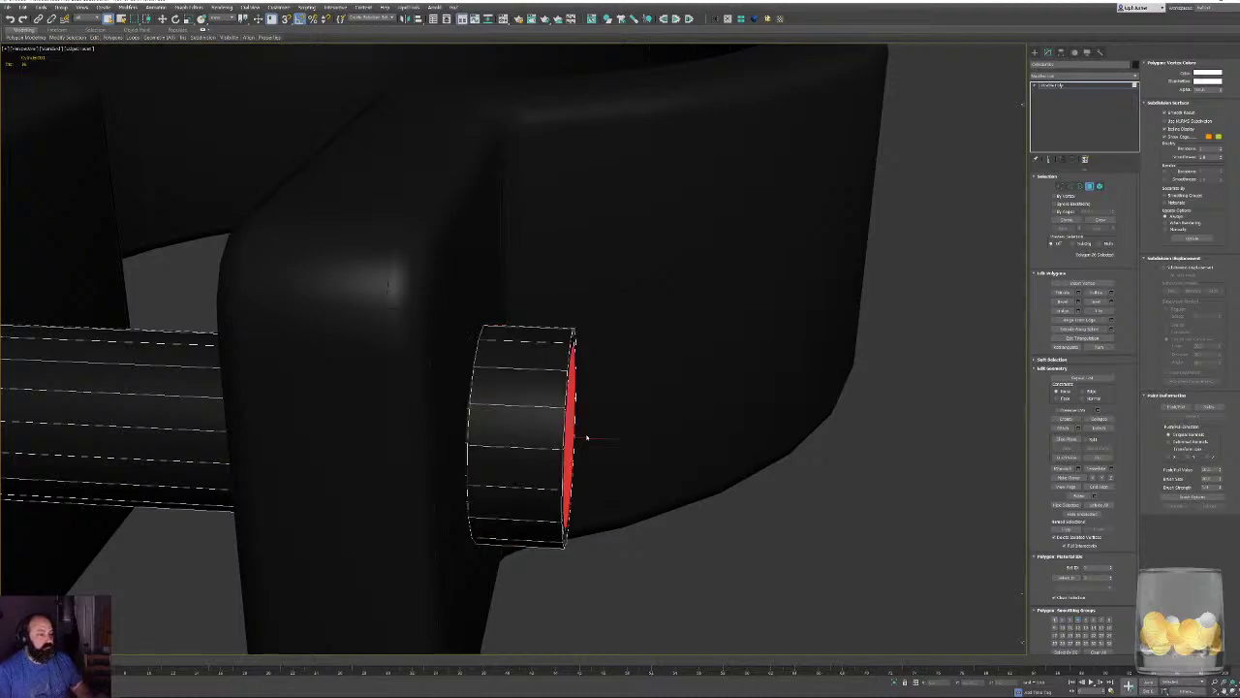
key(w)
drag(611, 439, 636, 435)
scroll(638, 435, down, 4)
mouse_move(637, 435)
alt+middle_down()
mouse_move(609, 437)
mouse_move(607, 424)
mouse_move(656, 424)
mouse_move(636, 438)
alt+middle_up()
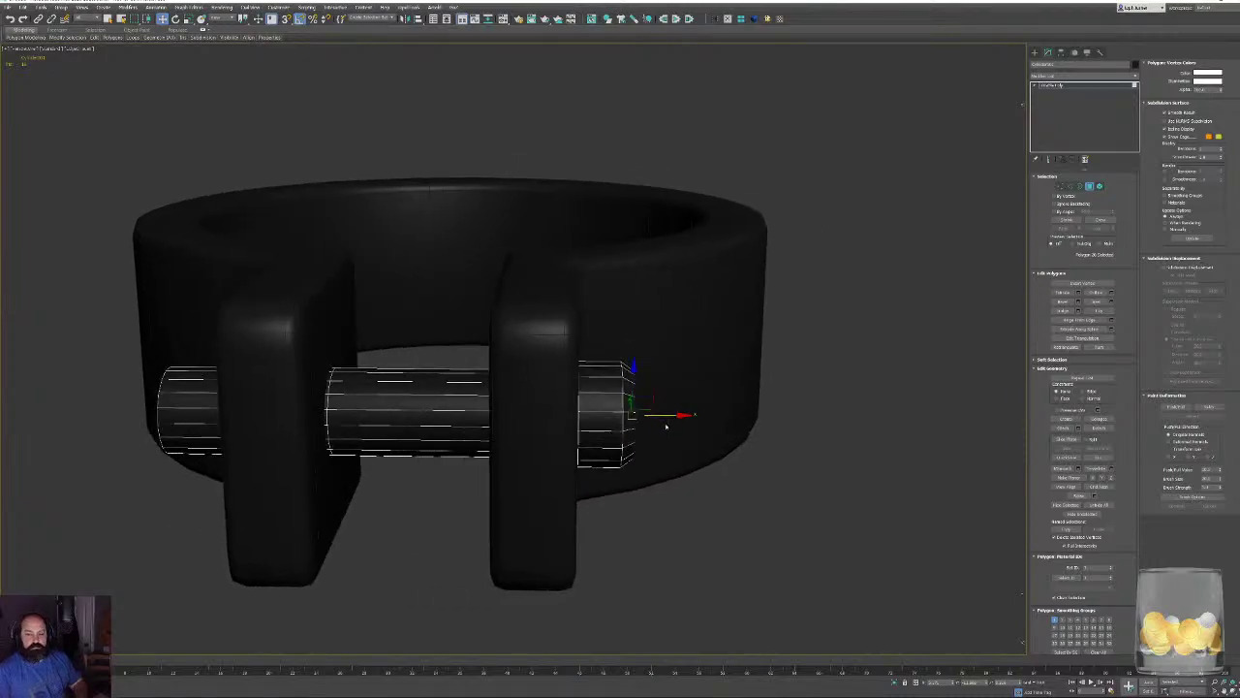
alt+middle_drag(665, 423, 643, 455)
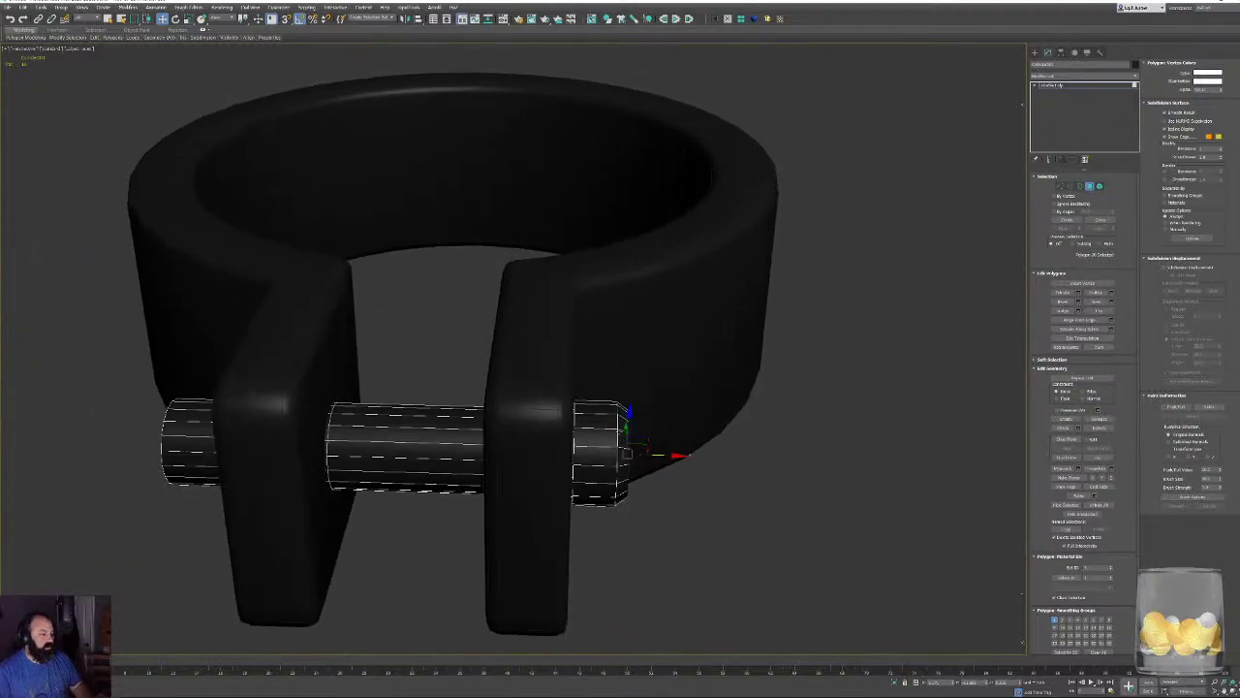
Select the shaft polygons between the flanges and mirror the bolt head to the other end with Symmetry along Z.
click(411, 448)
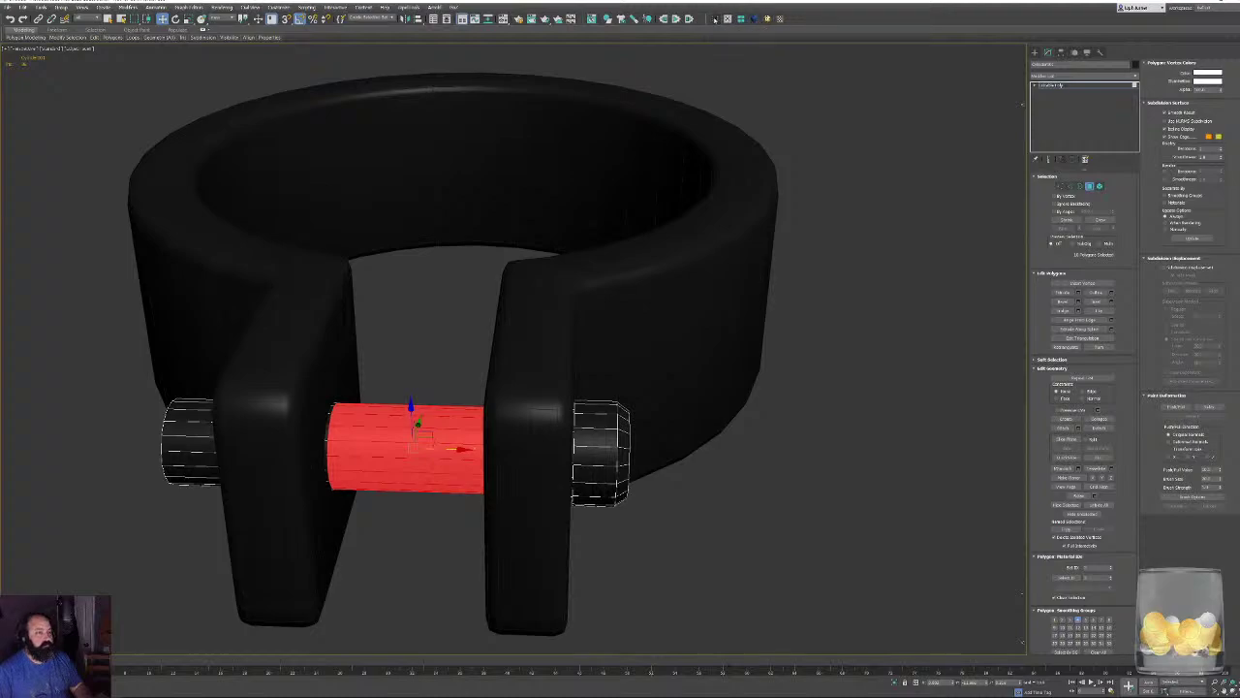
click(715, 19)
click(1096, 192)
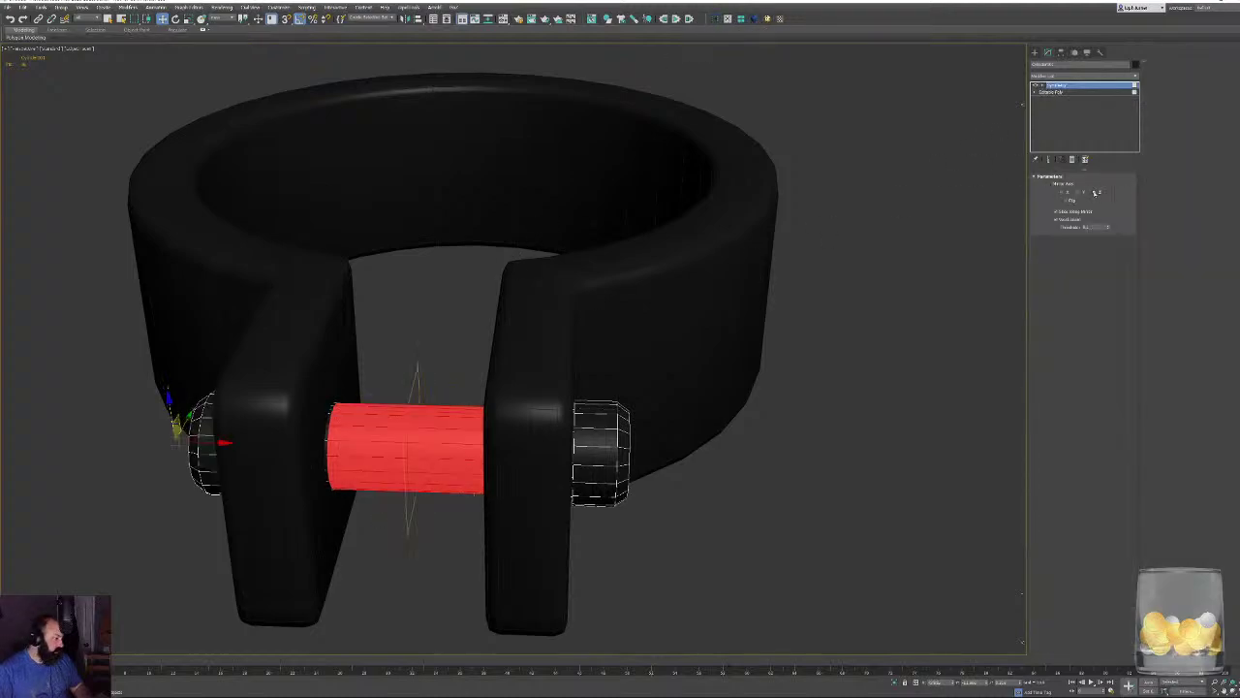
Collapse the mirrored bolt to an editable poly, deselect it, and hide the edge display on the shaded model.
mouse_move(590, 439)
alt+middle_down()
mouse_move(555, 436)
mouse_move(740, 432)
alt+middle_up()
right_click(550, 436)
click(585, 448)
click(852, 310)
key(F4)
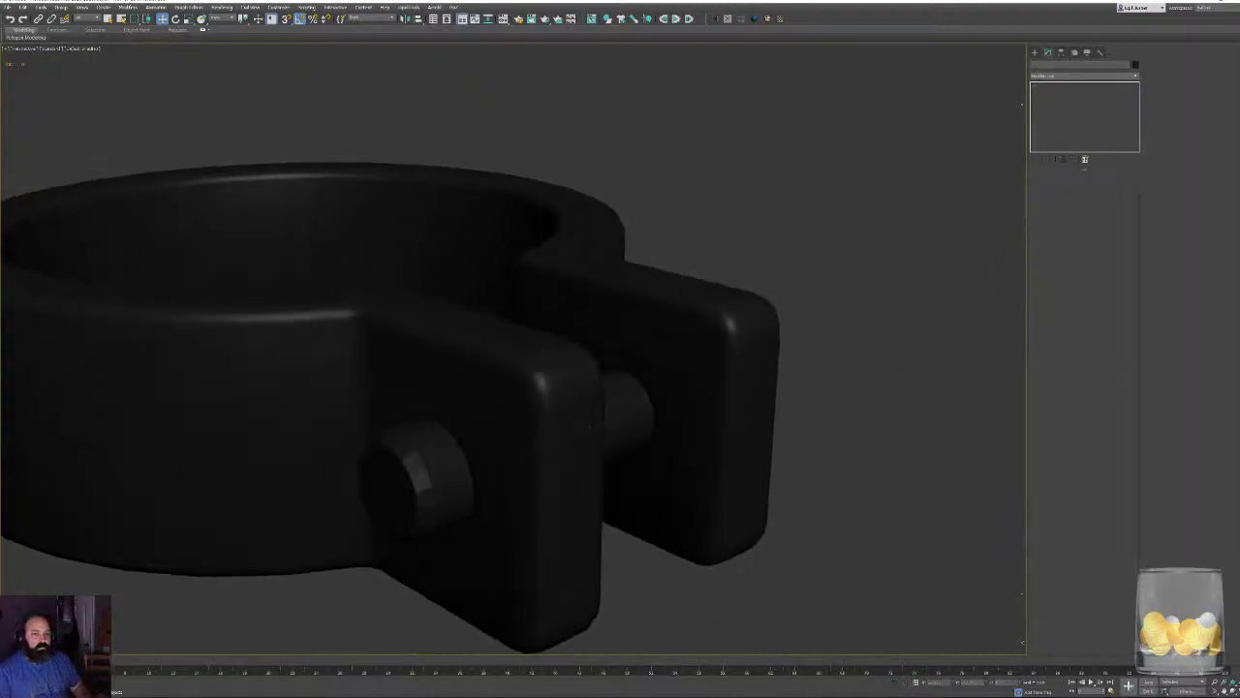
Select the bolt and remove the crosswise edge loops along the shaft between the two flanges.
click(630, 418)
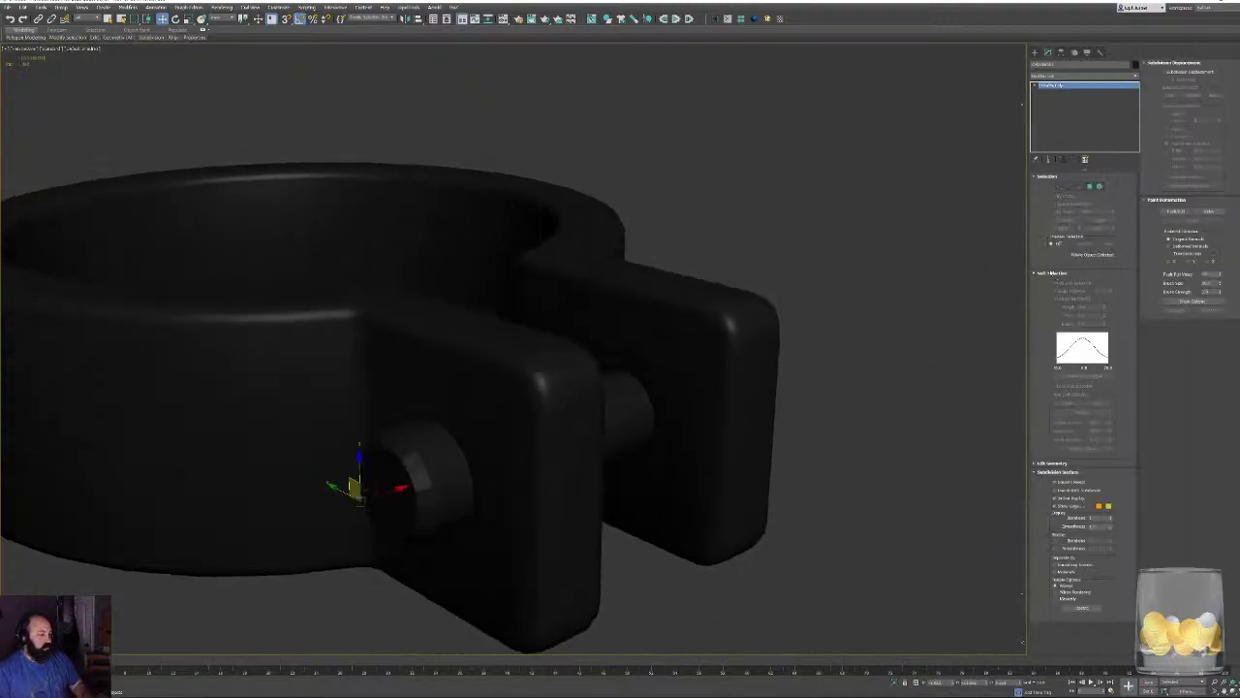
click(1066, 273)
key(4)
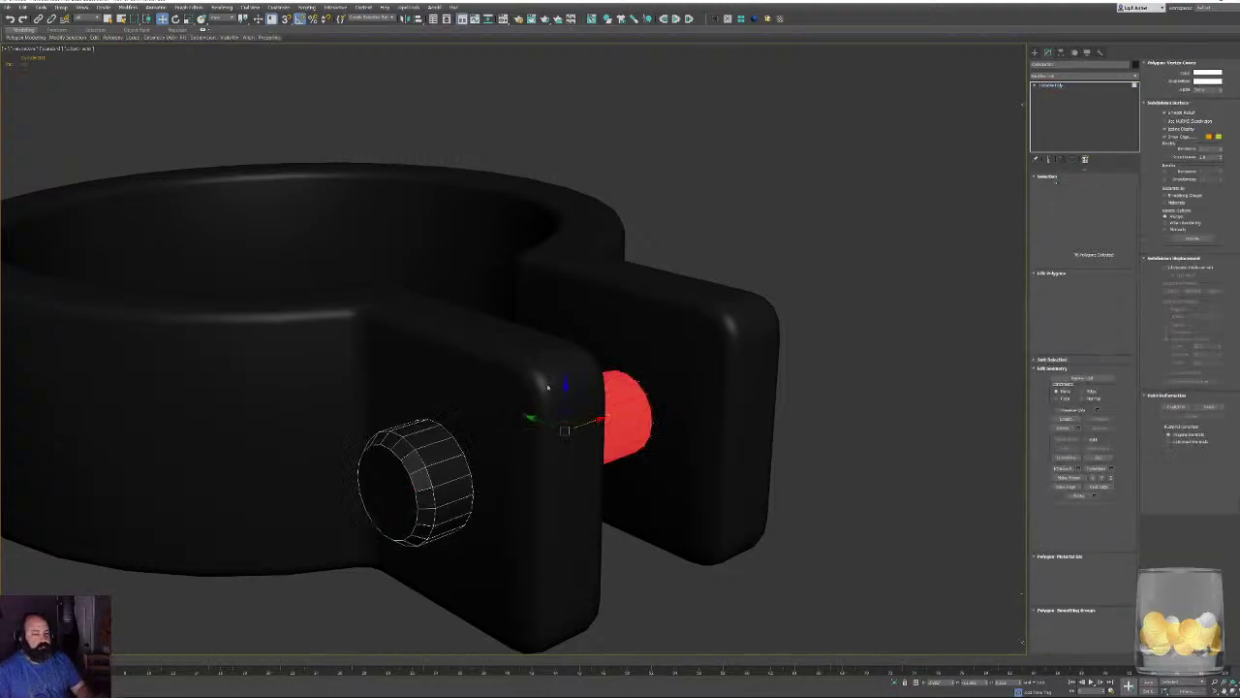
alt+middle_drag(771, 375, 711, 368)
middle_drag(464, 385, 500, 412)
scroll(471, 404, up, 3)
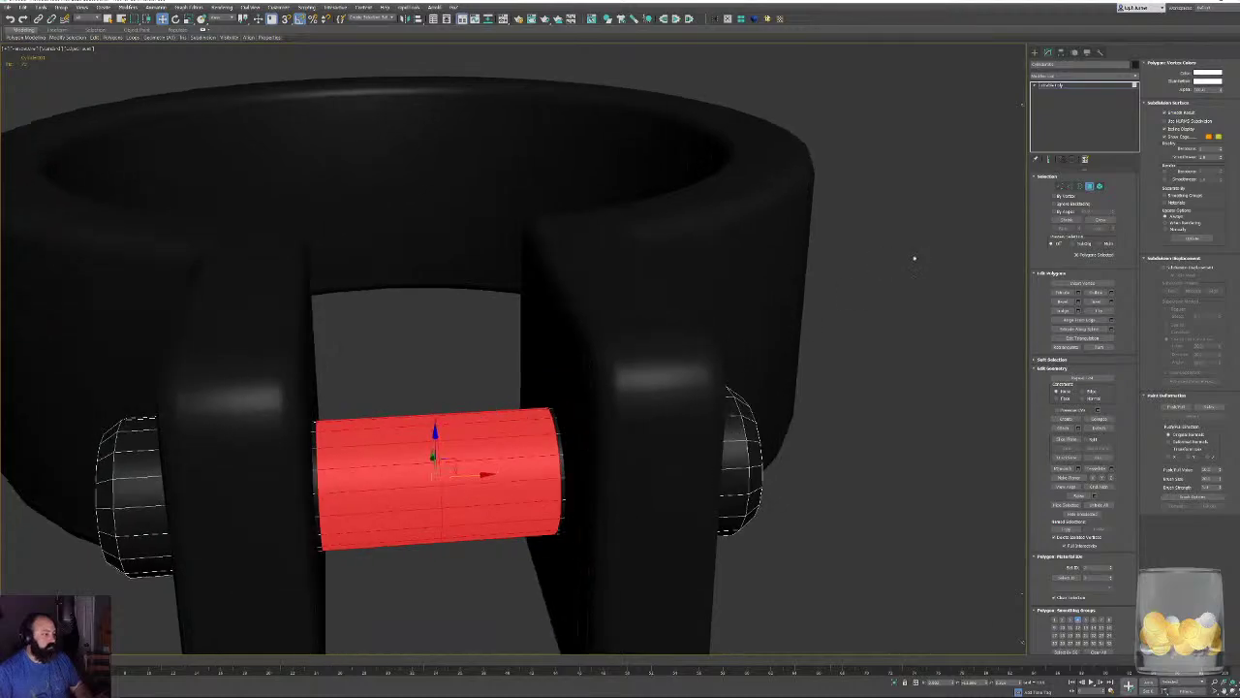
click(1070, 186)
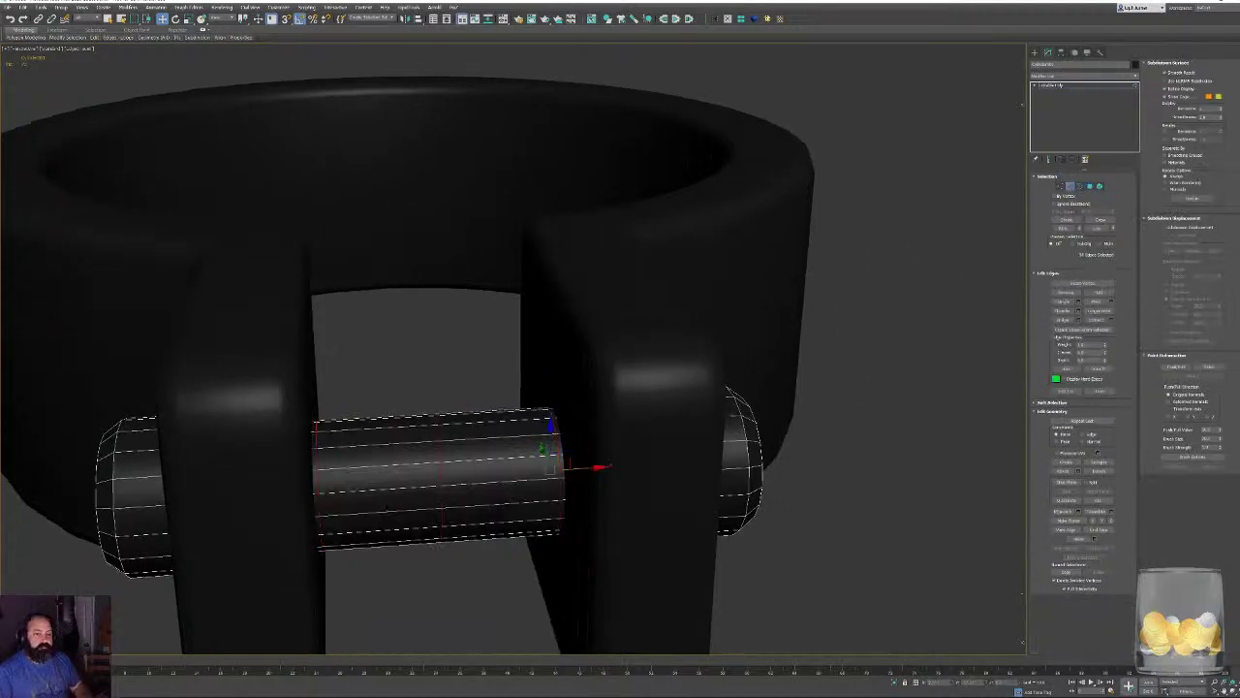
click(406, 382)
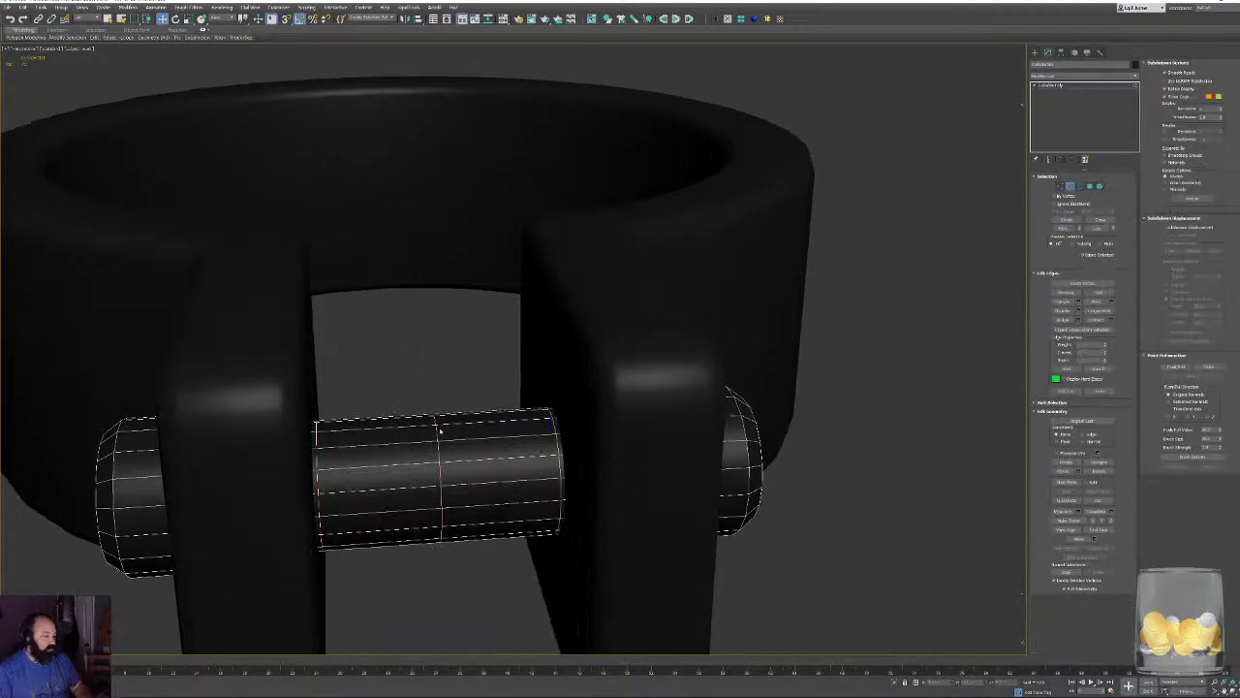
double_click(437, 422)
ctrl+double_click(555, 418)
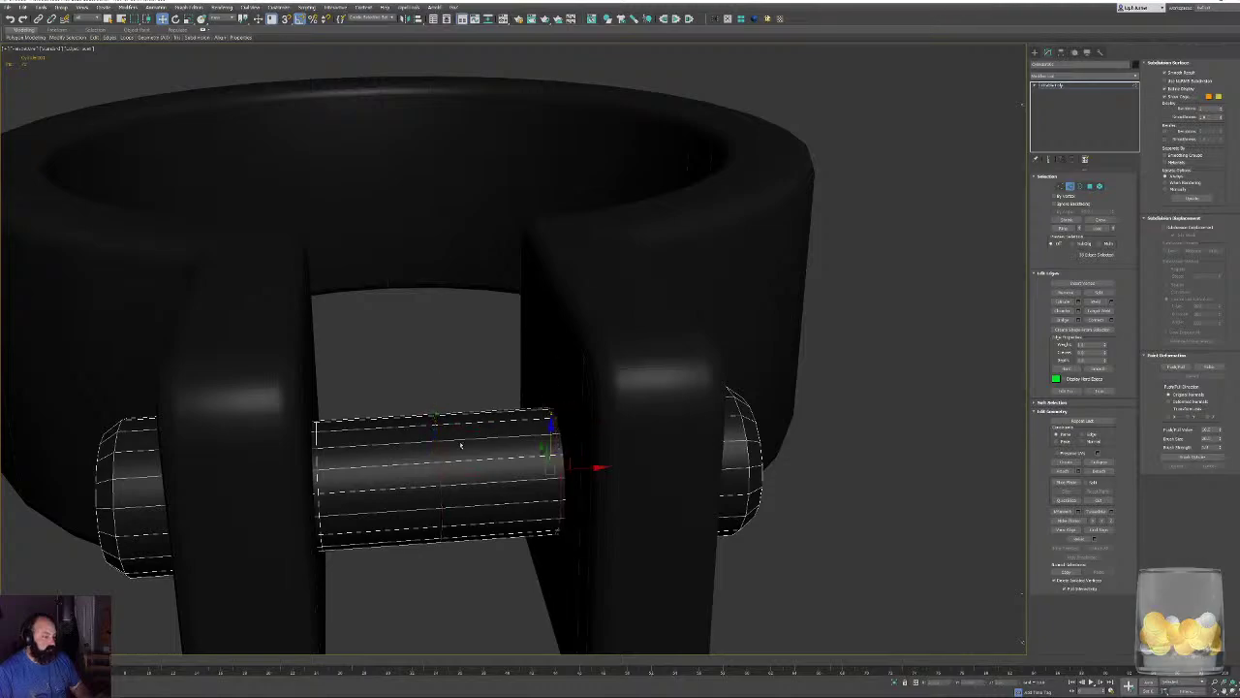
key(ctrl+BackSpace)
Delete the flat end cap polygon of the bolt head on one flange's outer side.
alt+middle_drag(345, 415, 681, 271)
alt+middle_drag(555, 315, 793, 363)
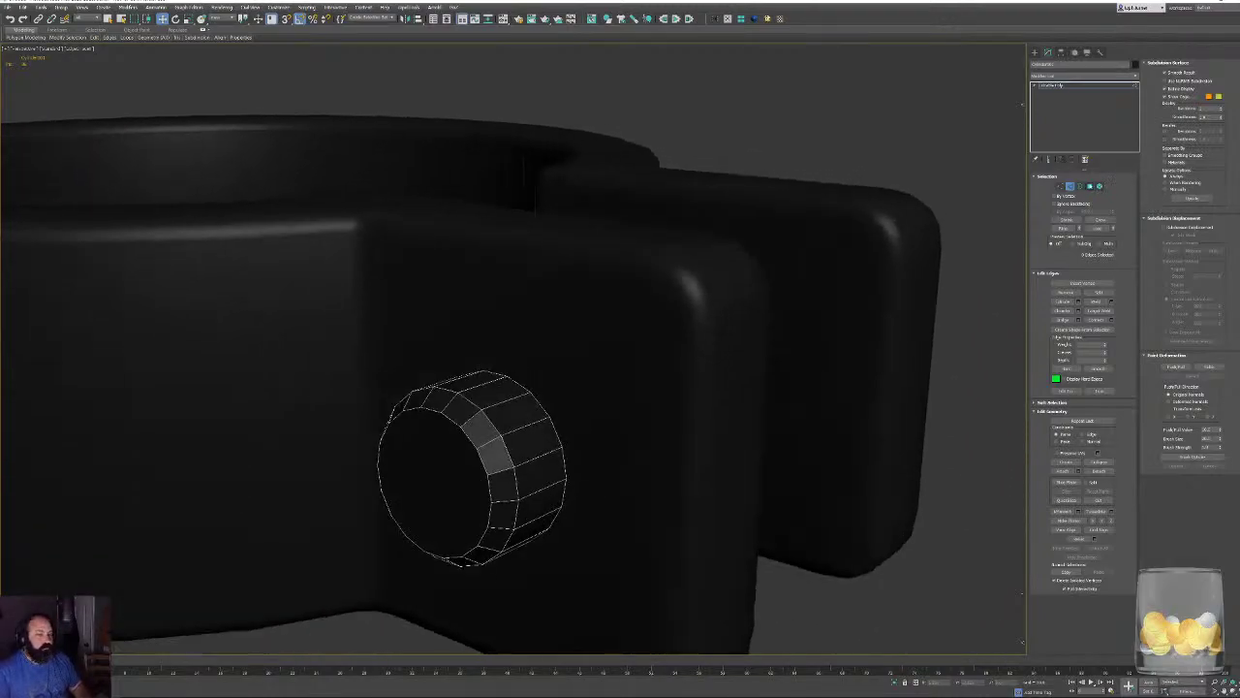
key(4)
click(469, 457)
key(Delete)
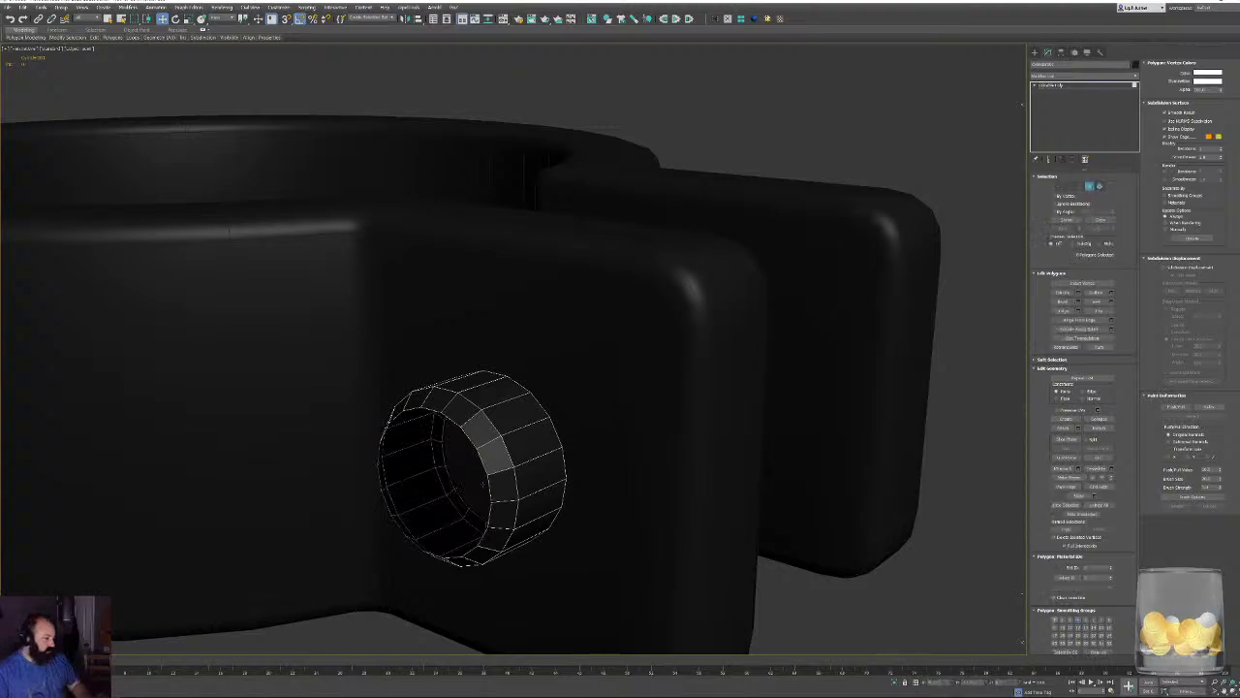
Fill the open bolt head by bridging its border edges, excluding the topmost and bottommost edges from the selection.
click(1079, 186)
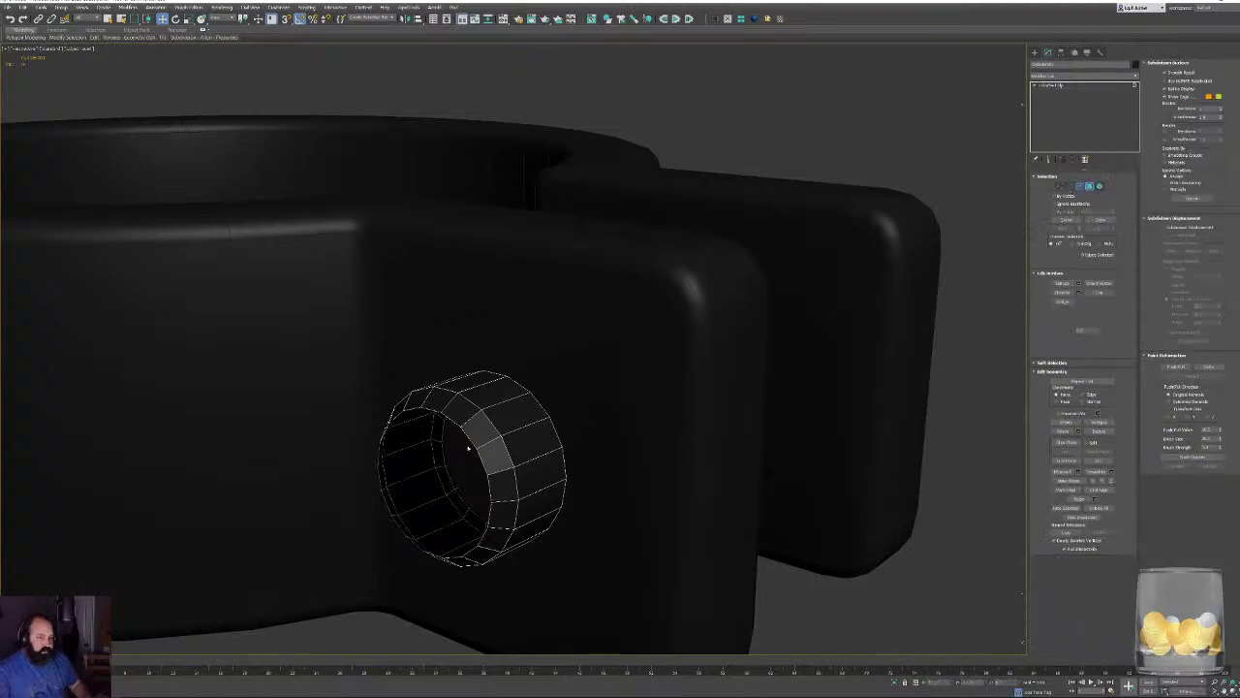
click(382, 467)
alt+middle_drag(388, 466, 549, 441)
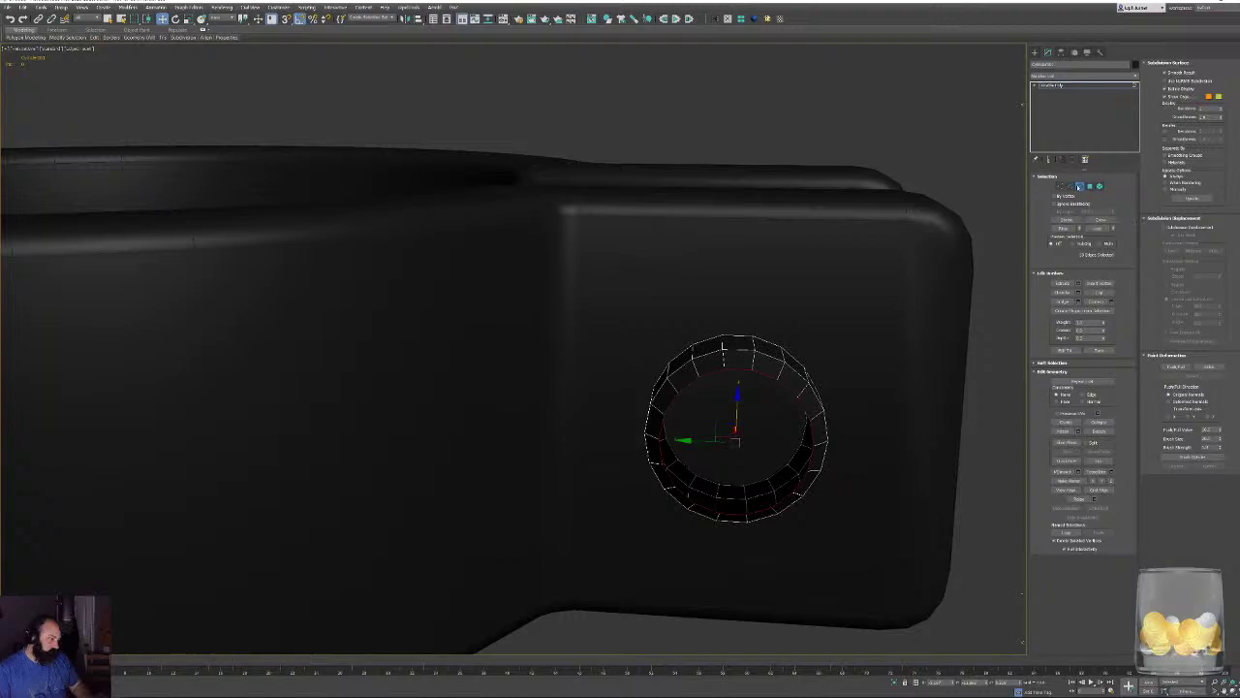
click(1070, 186)
middle_drag(775, 323, 734, 275)
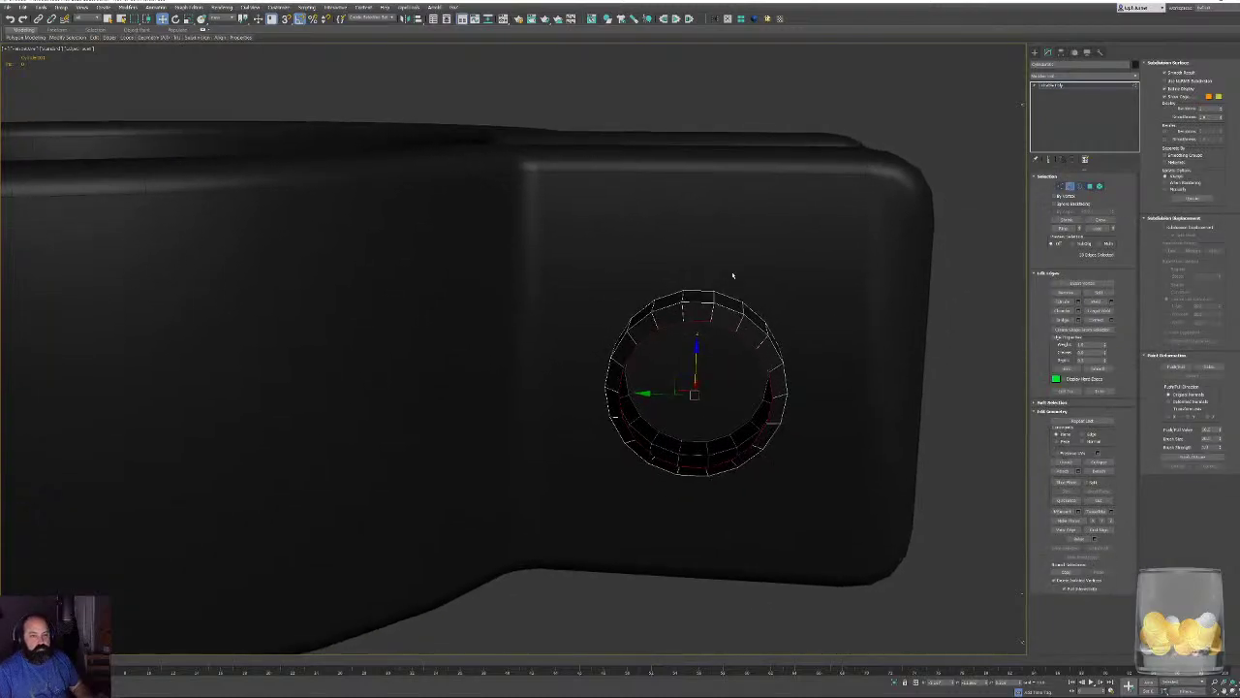
alt+click(701, 318)
alt+click(691, 466)
click(1063, 319)
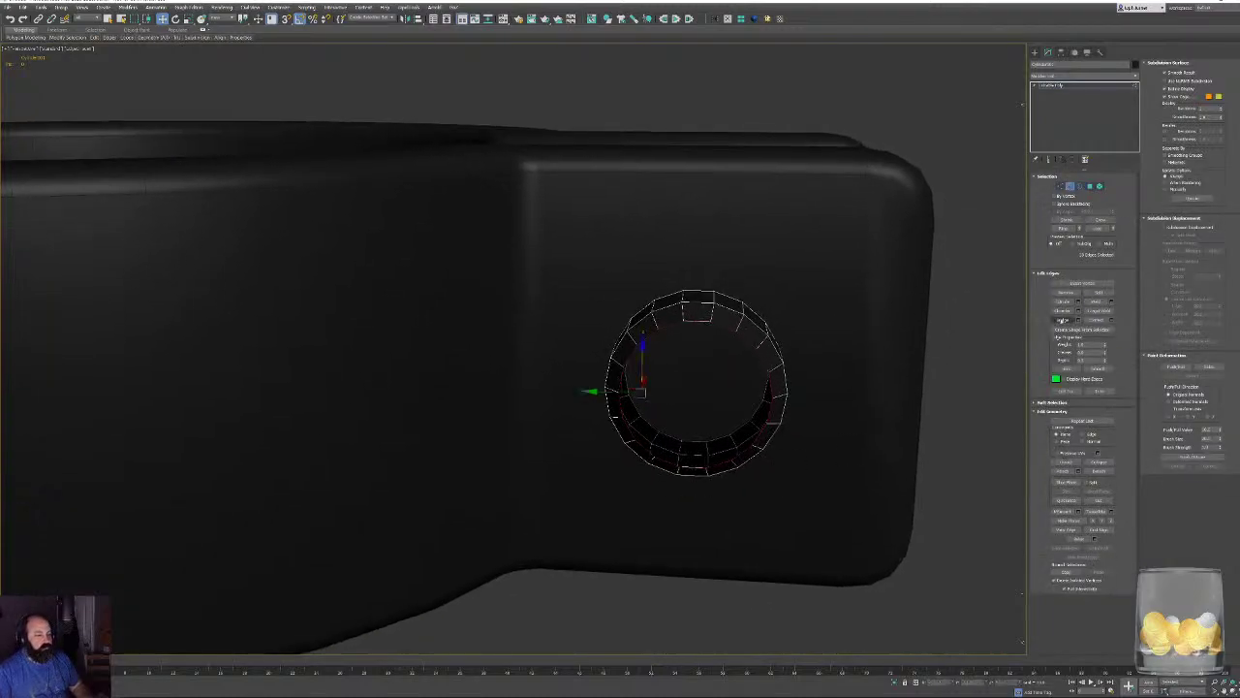
Delete the flat end cap polygon of the bolt head on the opposite flange.
alt+middle_drag(972, 327, 883, 322)
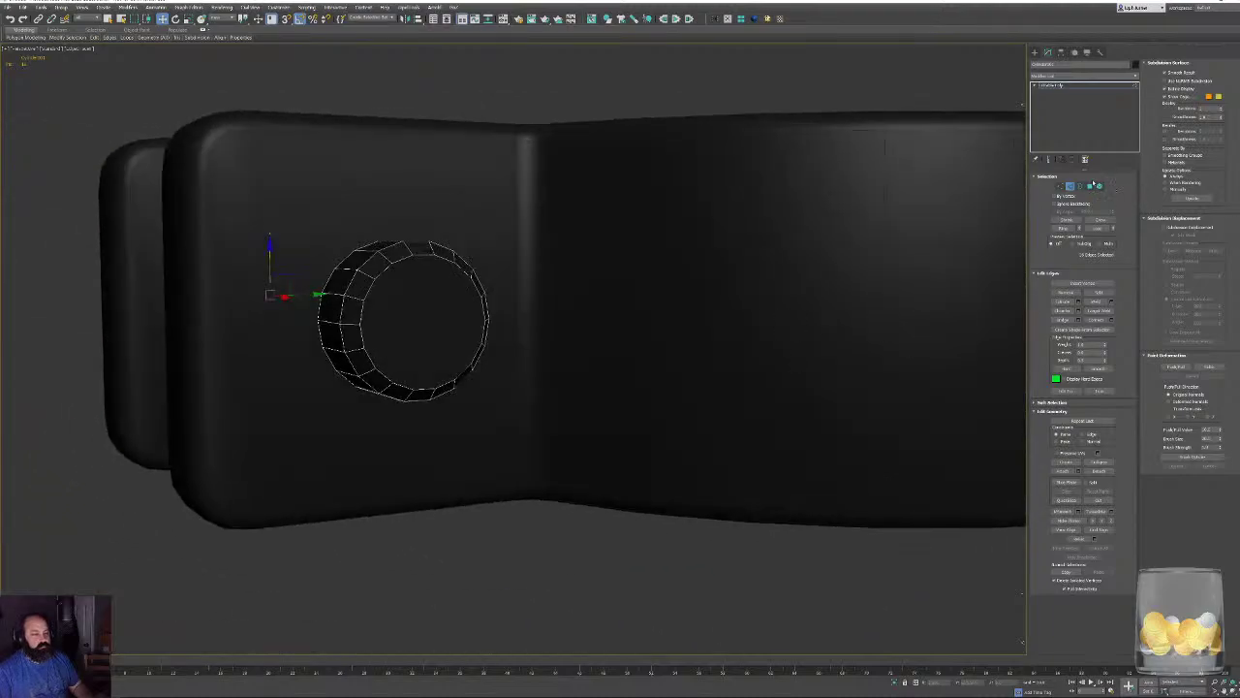
key(4)
click(416, 324)
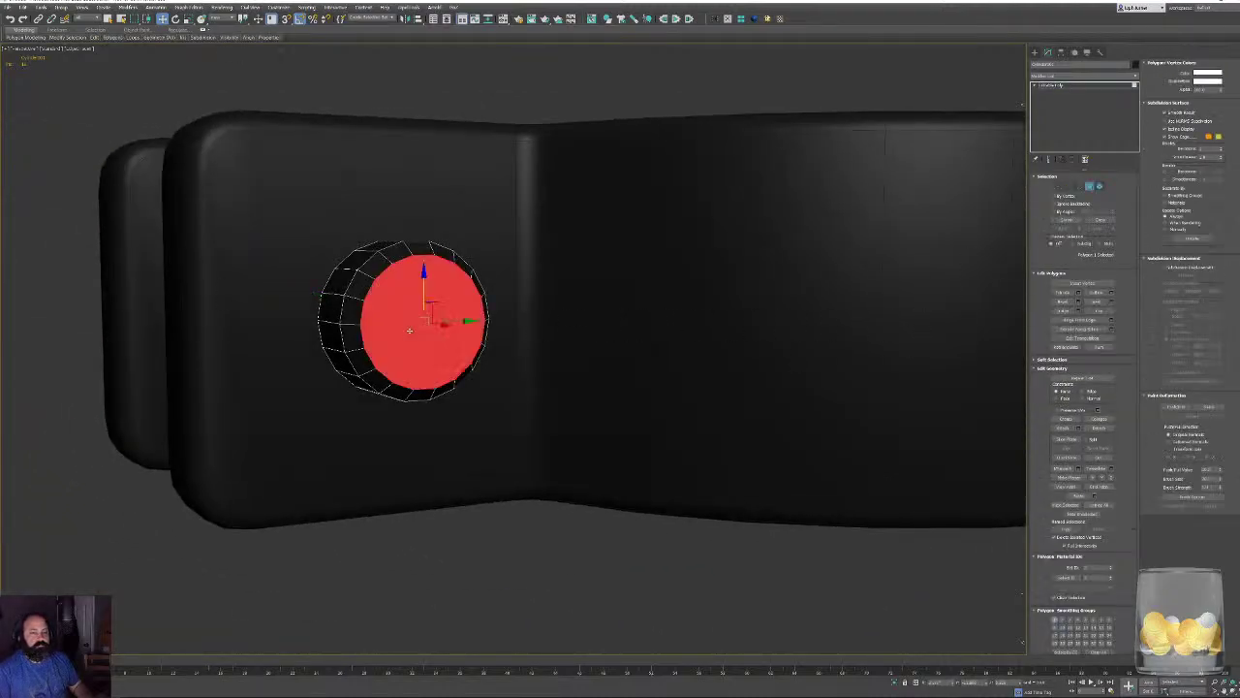
key(Delete)
alt+middle_drag(623, 344, 664, 360)
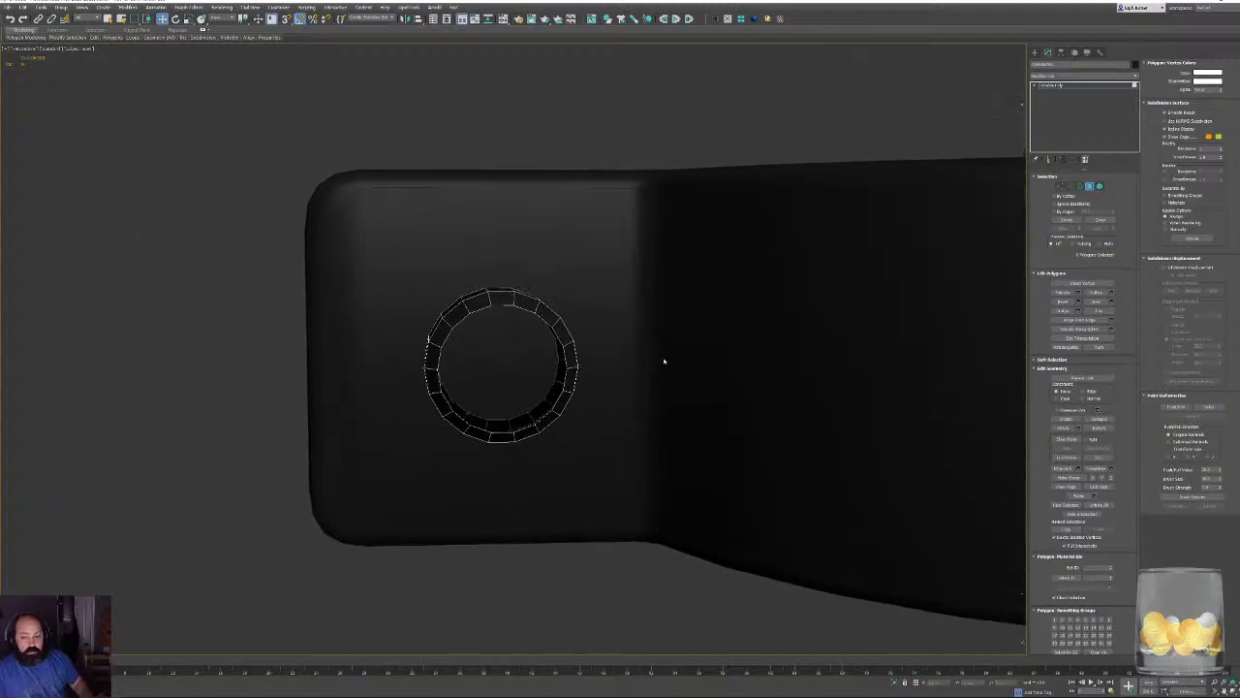
Bridge the opposite bolt head's border edges, without its top and bottom edges, into strips that close the end.
key(3)
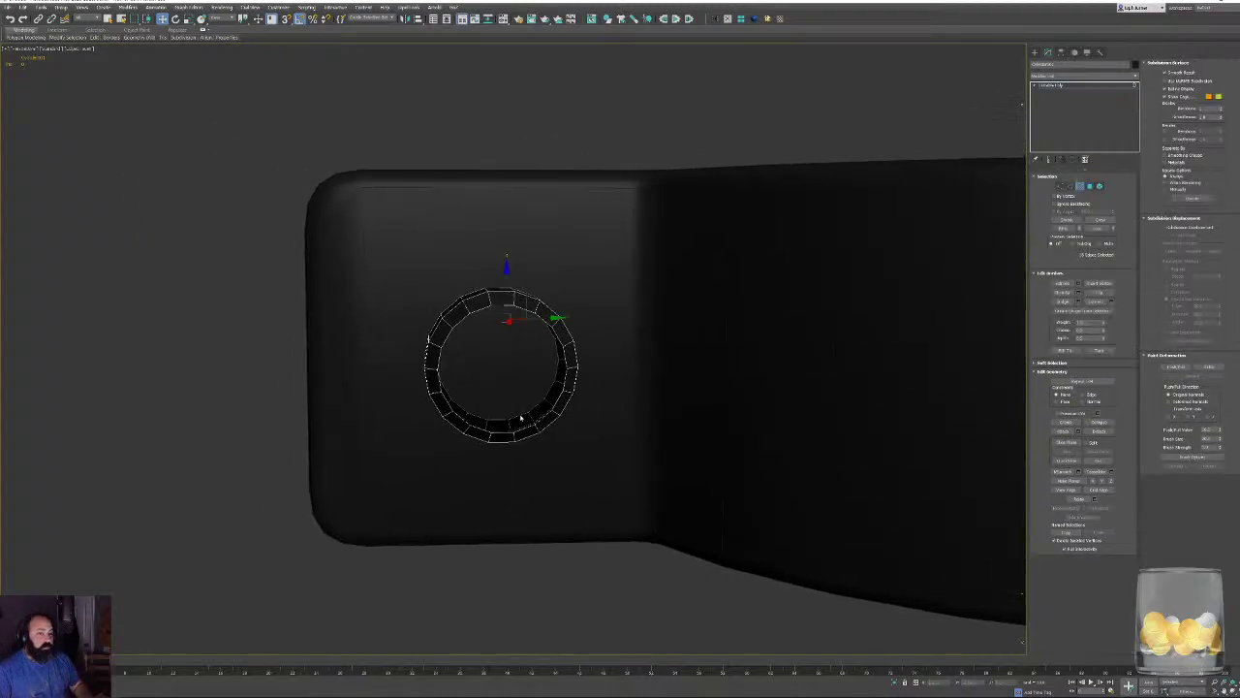
click(531, 426)
key(2)
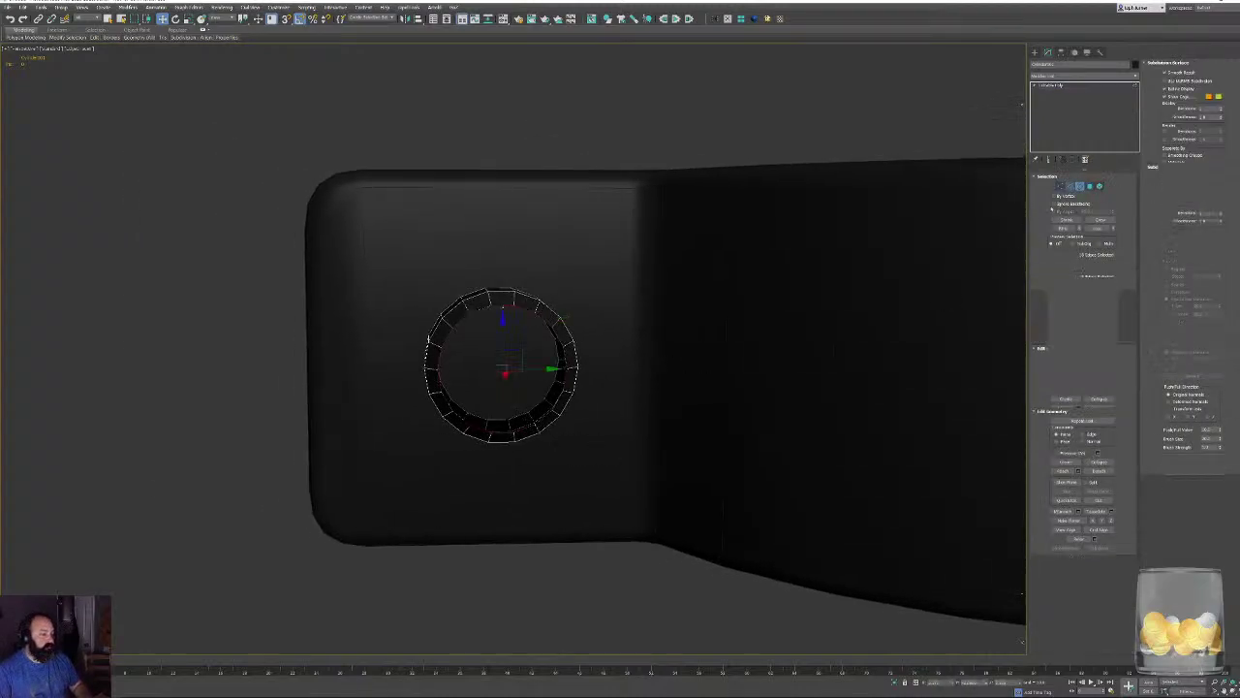
alt+click(508, 304)
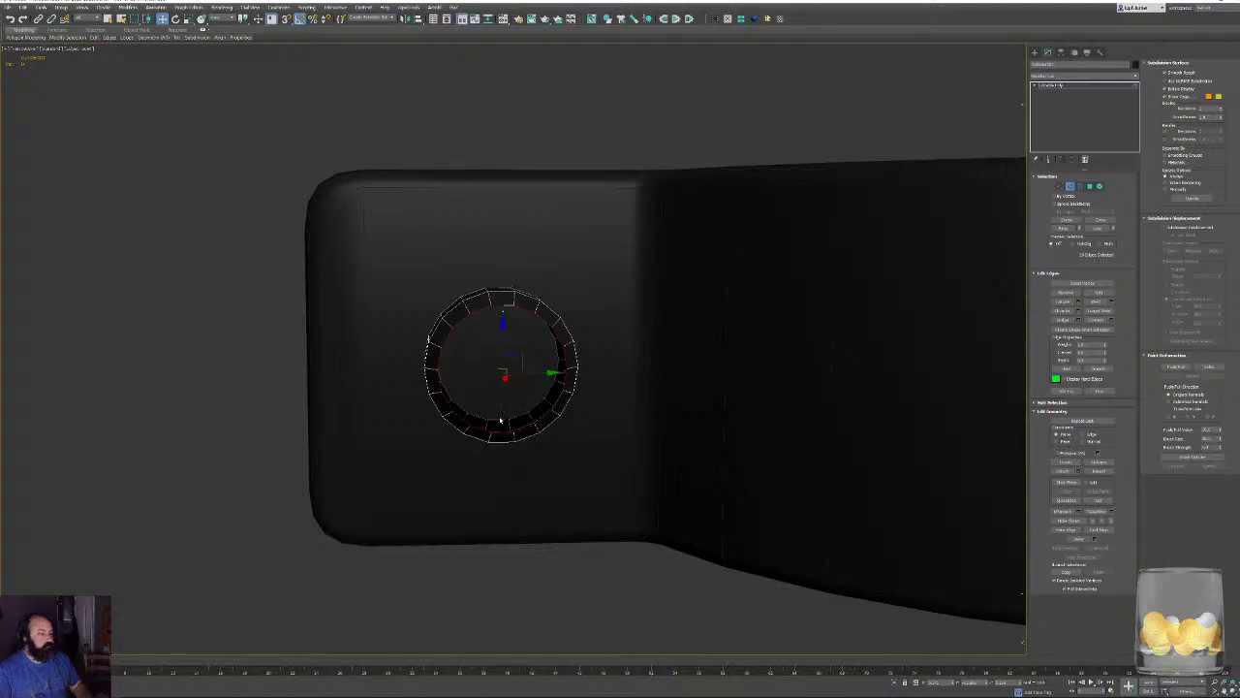
alt+click(500, 420)
click(1066, 321)
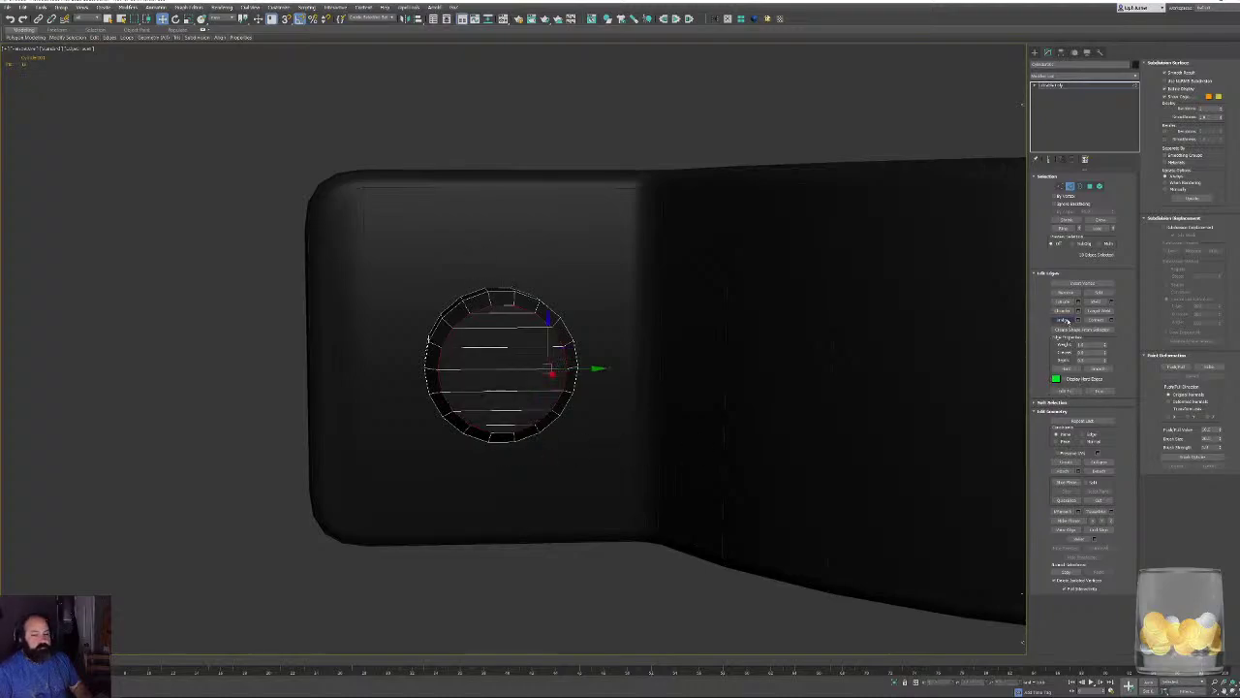
Select the inner and outer edge loops of the tapered rim on both bolt heads.
alt+middle_drag(905, 404, 792, 386)
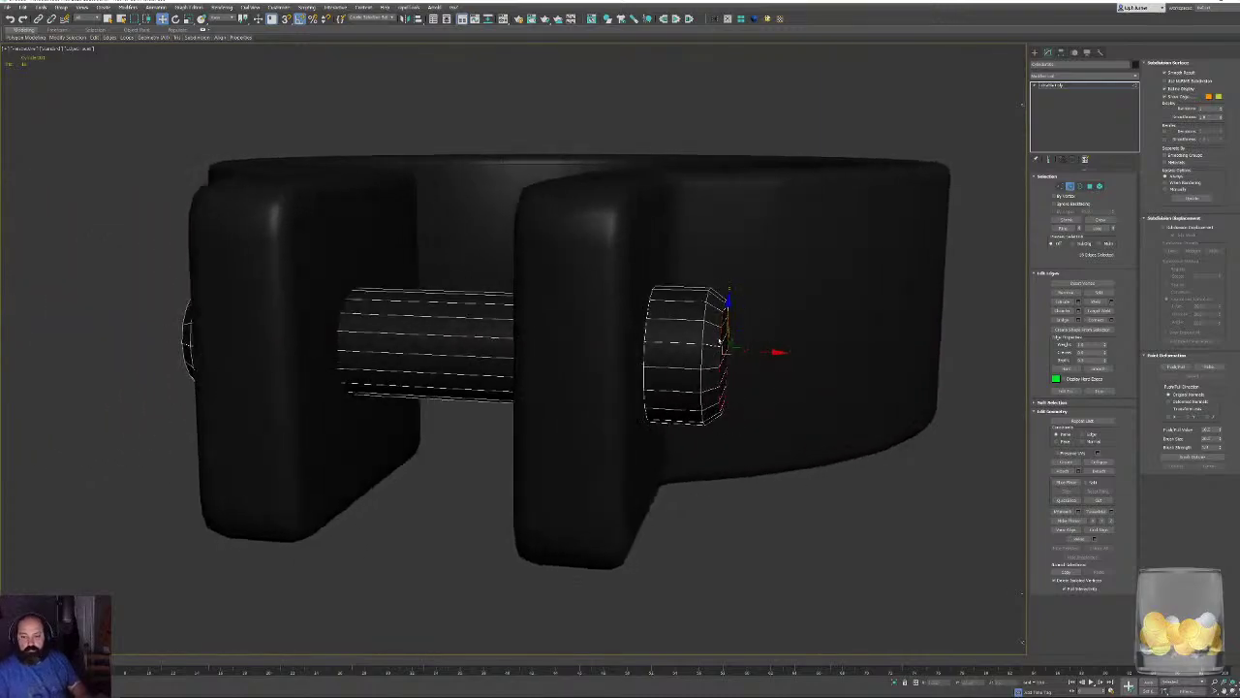
alt+middle_drag(779, 337, 684, 329)
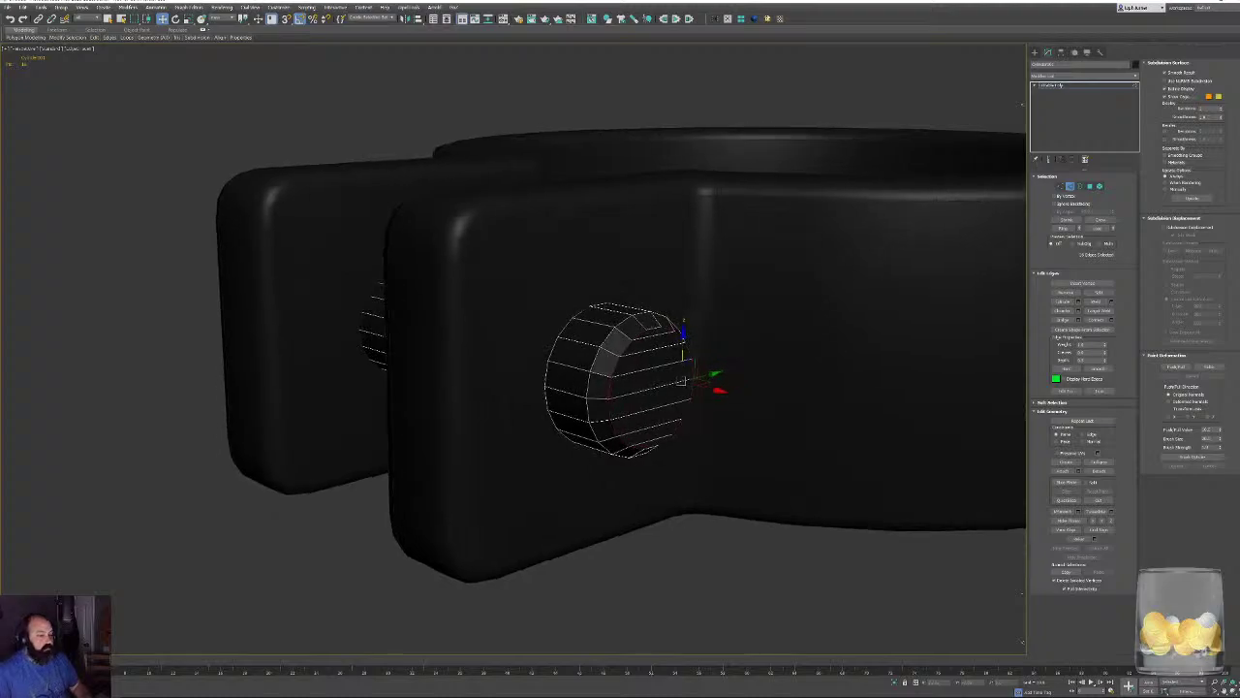
ctrl+click(654, 326)
ctrl+click(652, 447)
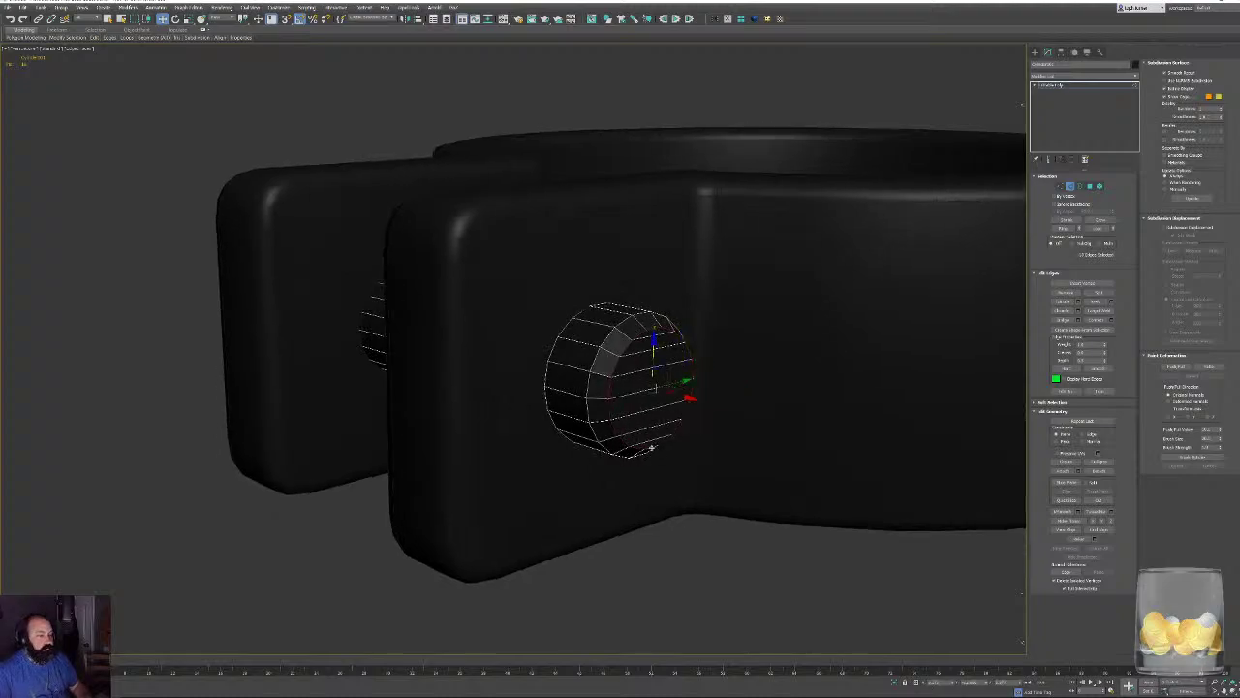
ctrl+double_click(595, 359)
alt+middle_drag(493, 360, 647, 356)
alt+middle_drag(299, 377, 335, 377)
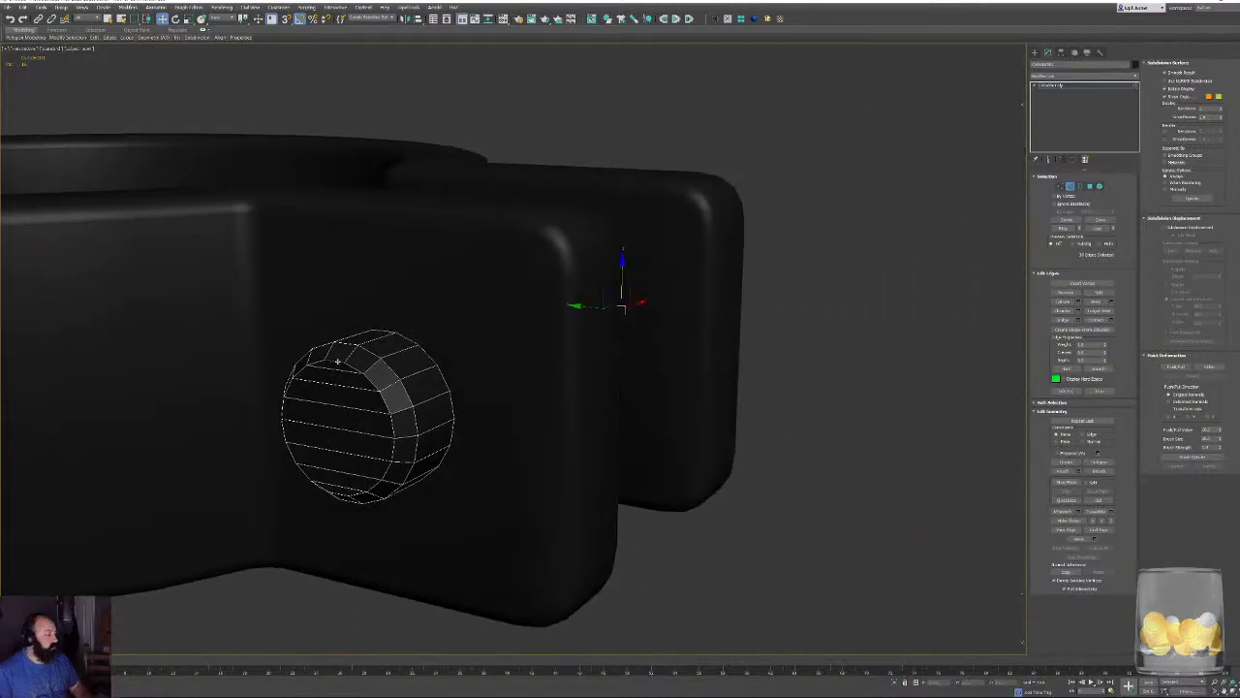
click(338, 362)
double_click(348, 363)
click(333, 418)
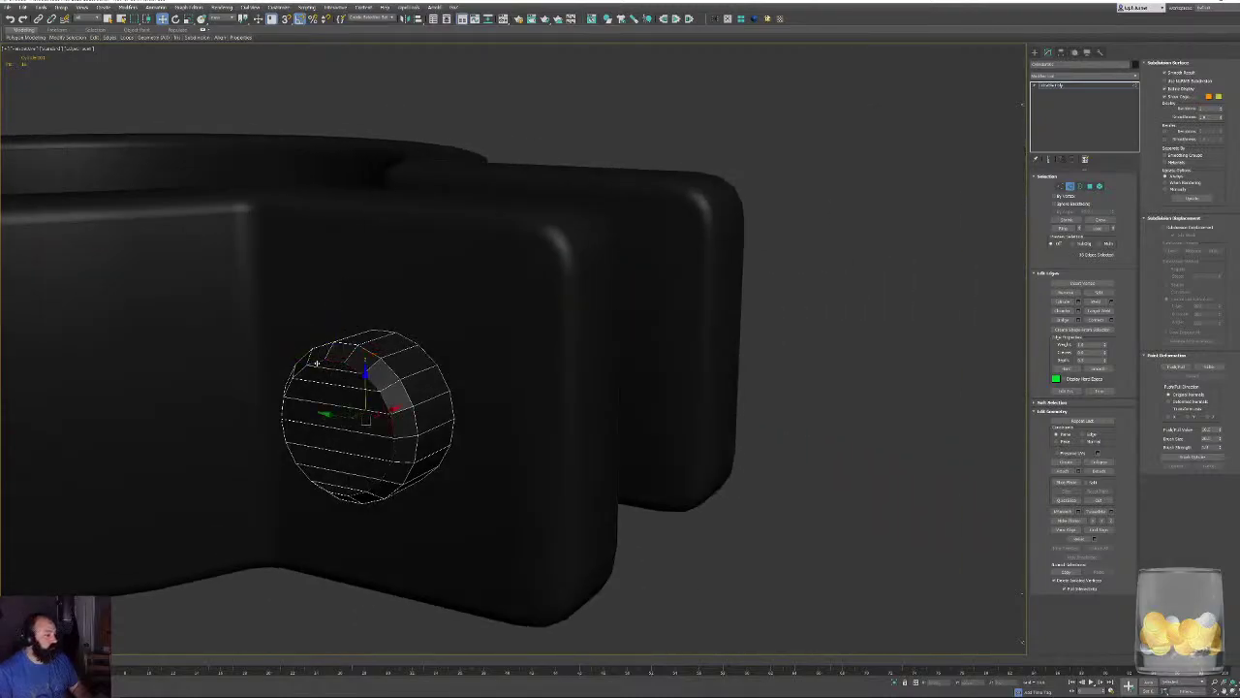
ctrl+click(338, 494)
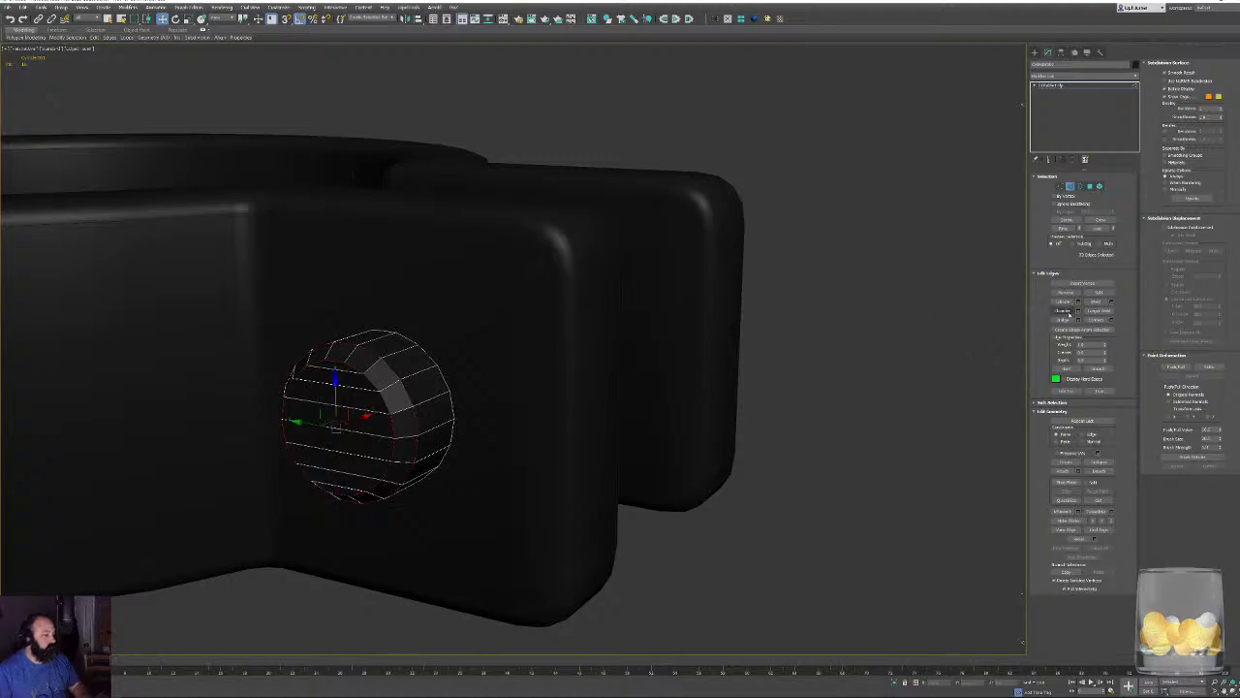
Chamfer the selected rim loops of both bolt heads with a very small amount for tight support edges.
click(1077, 310)
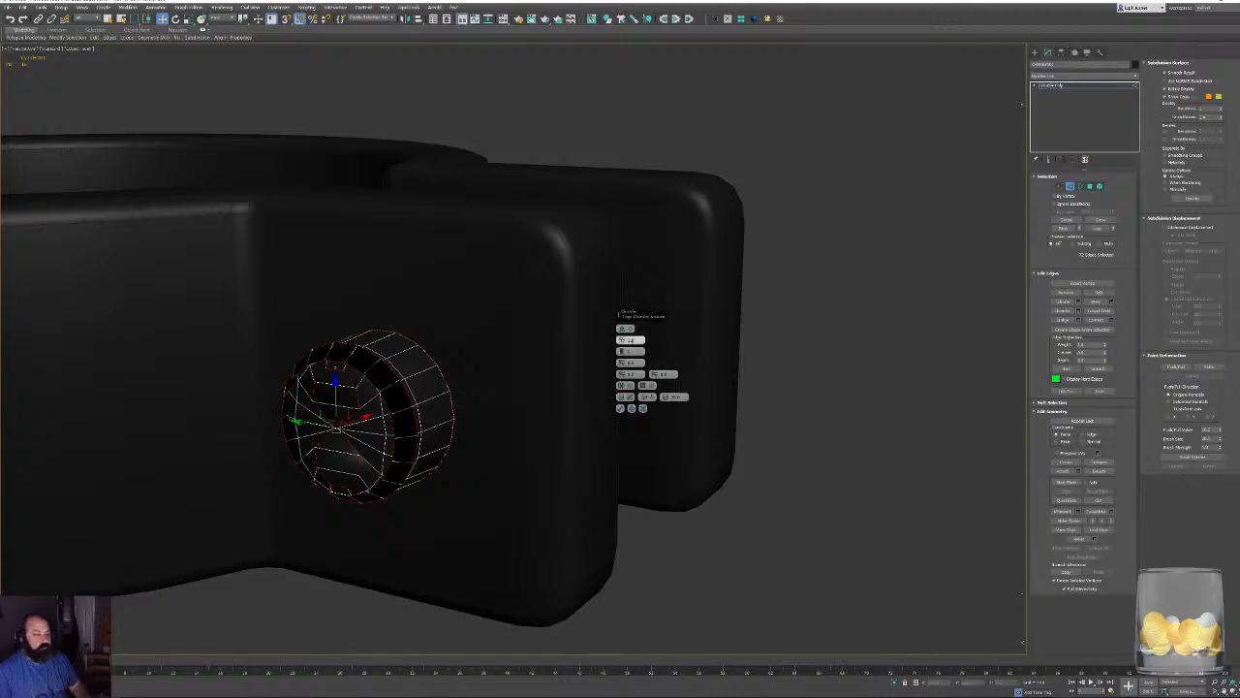
right_click(622, 340)
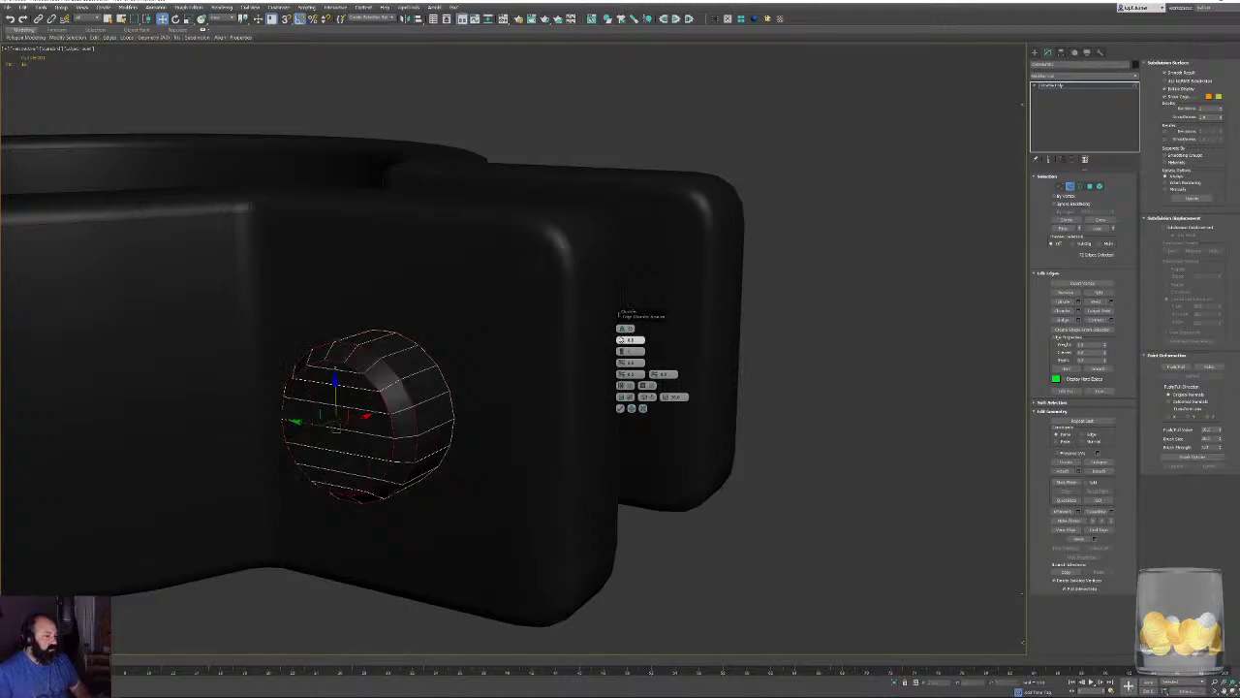
drag(621, 338, 622, 338)
alt+middle_drag(595, 335, 446, 339)
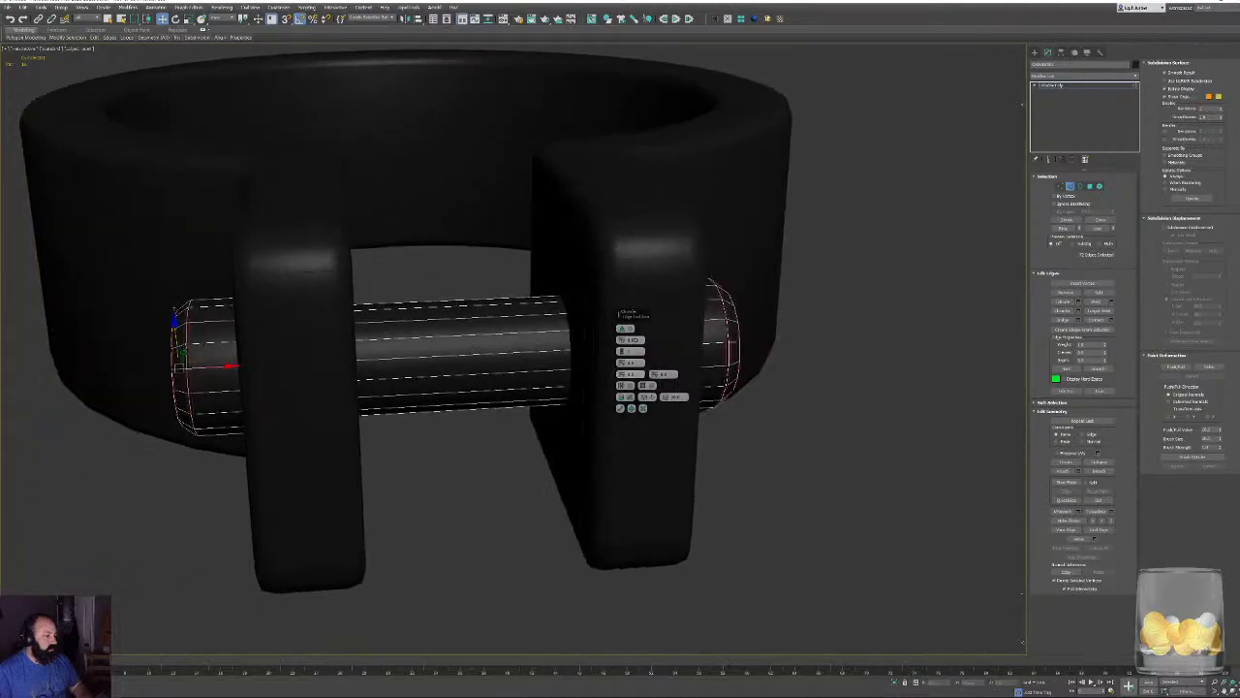
click(621, 408)
alt+middle_drag(781, 384, 817, 380)
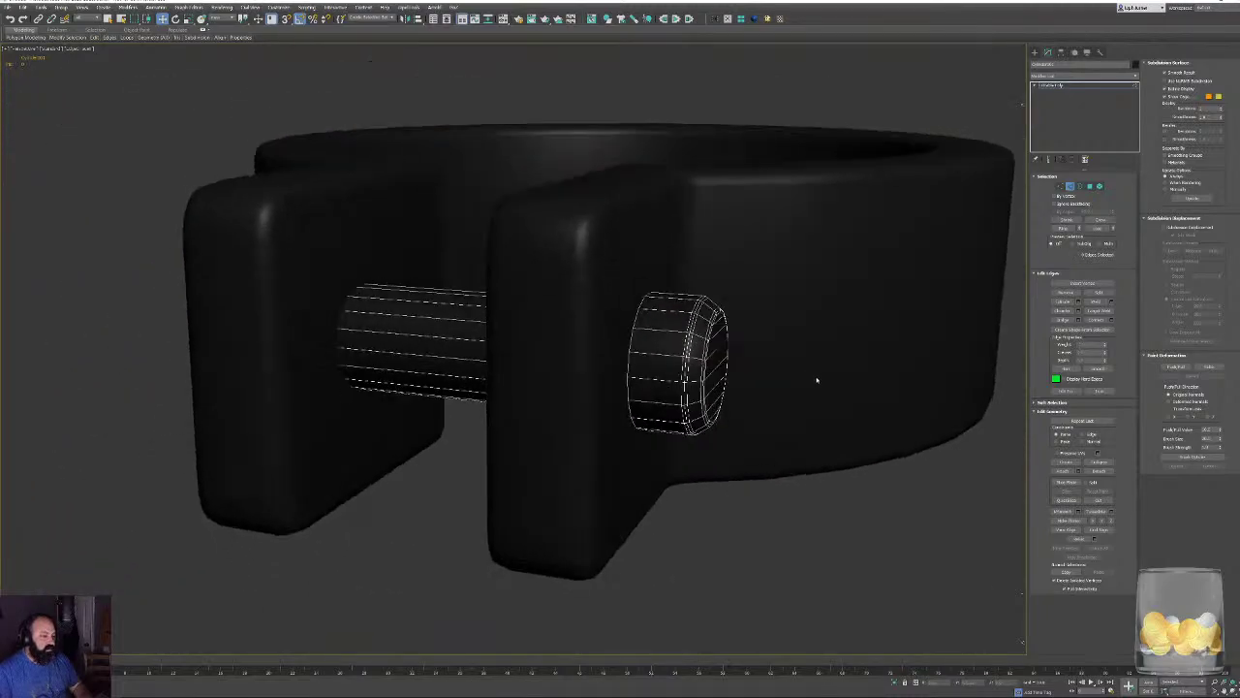
Leave edge editing, hide the edge display, deselect the bolt, and review the whole shaded clamp.
click(1070, 186)
key(F4)
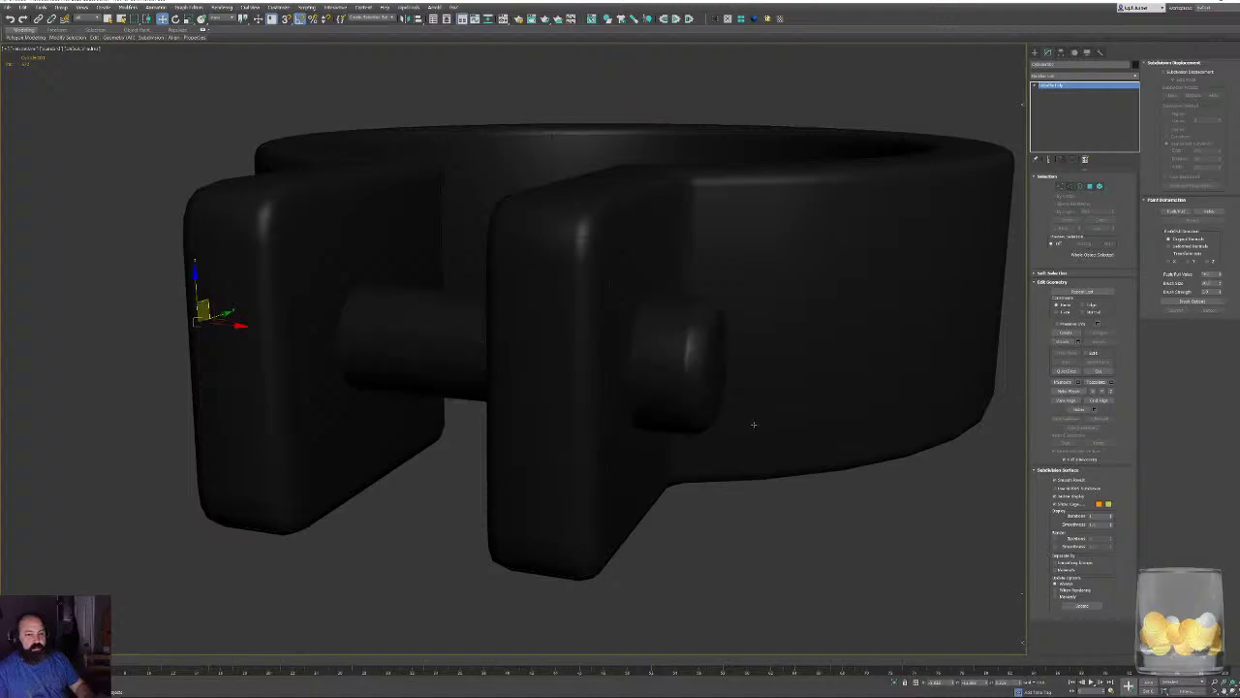
mouse_move(760, 509)
alt+middle_down()
mouse_move(742, 515)
mouse_move(706, 449)
mouse_move(769, 471)
mouse_move(850, 456)
mouse_move(831, 466)
alt+middle_up()
click(741, 514)
scroll(751, 499, down, 5)
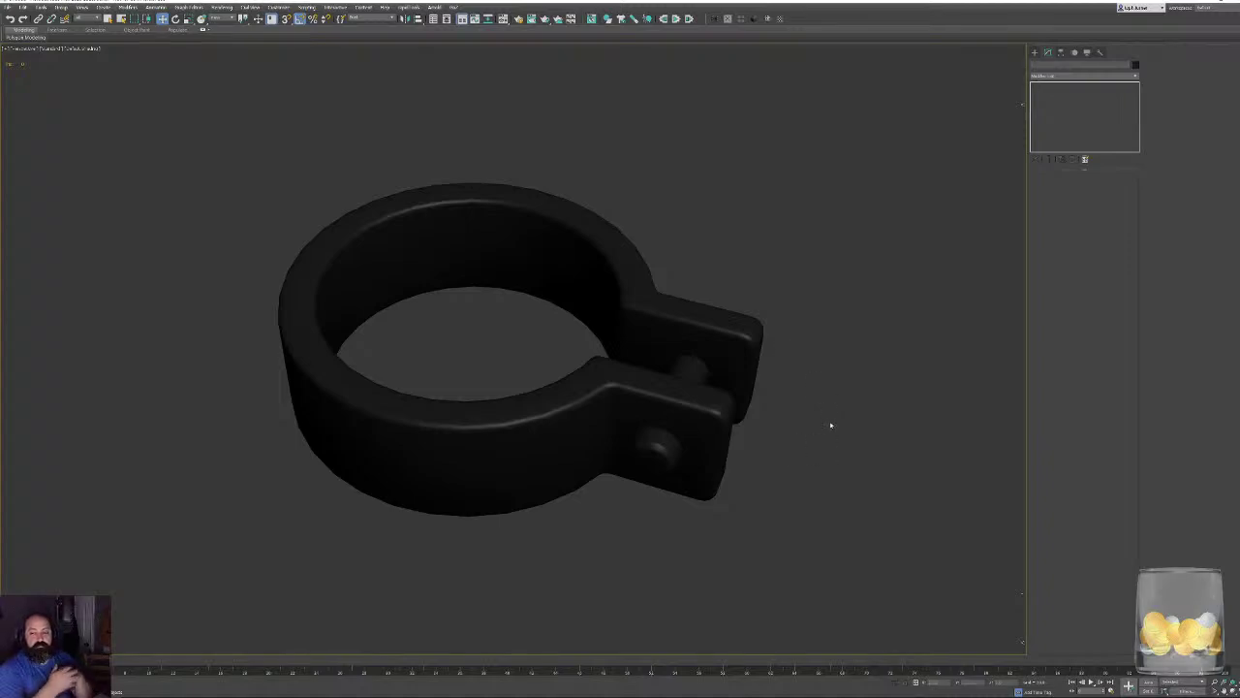
alt+middle_drag(685, 383, 676, 334)
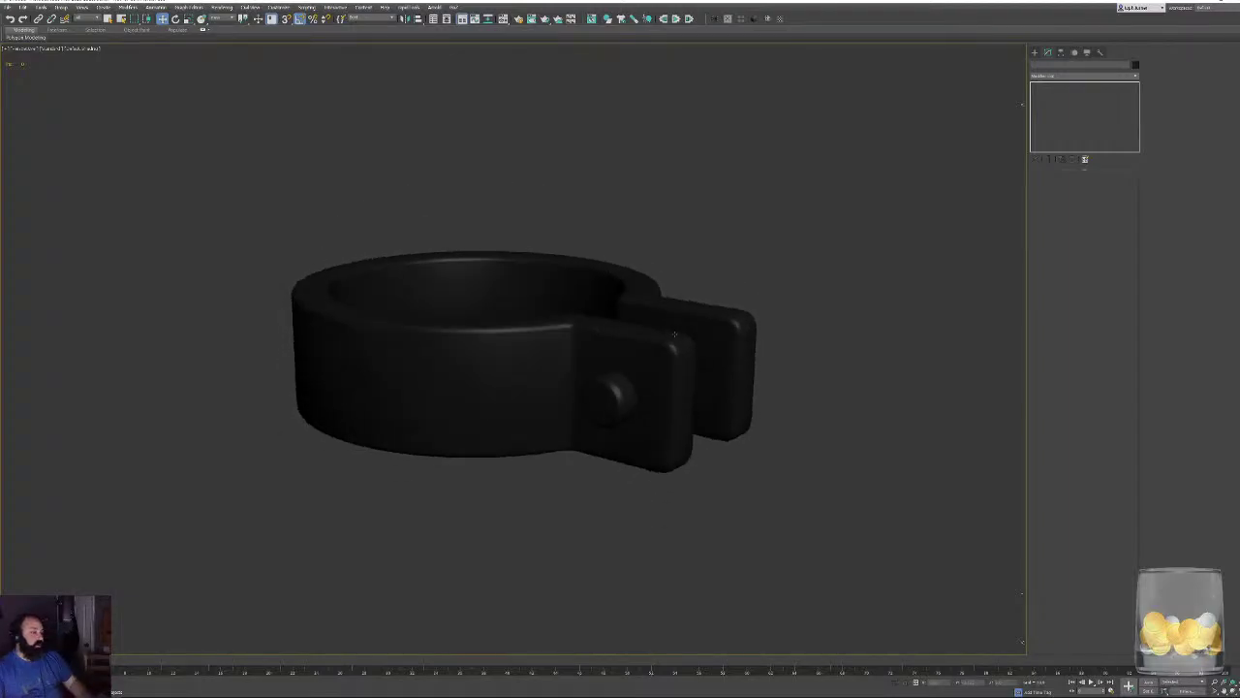
Switch to Maya and examine the wireframe weapon model from another angle.
mouse_move(150, 689)
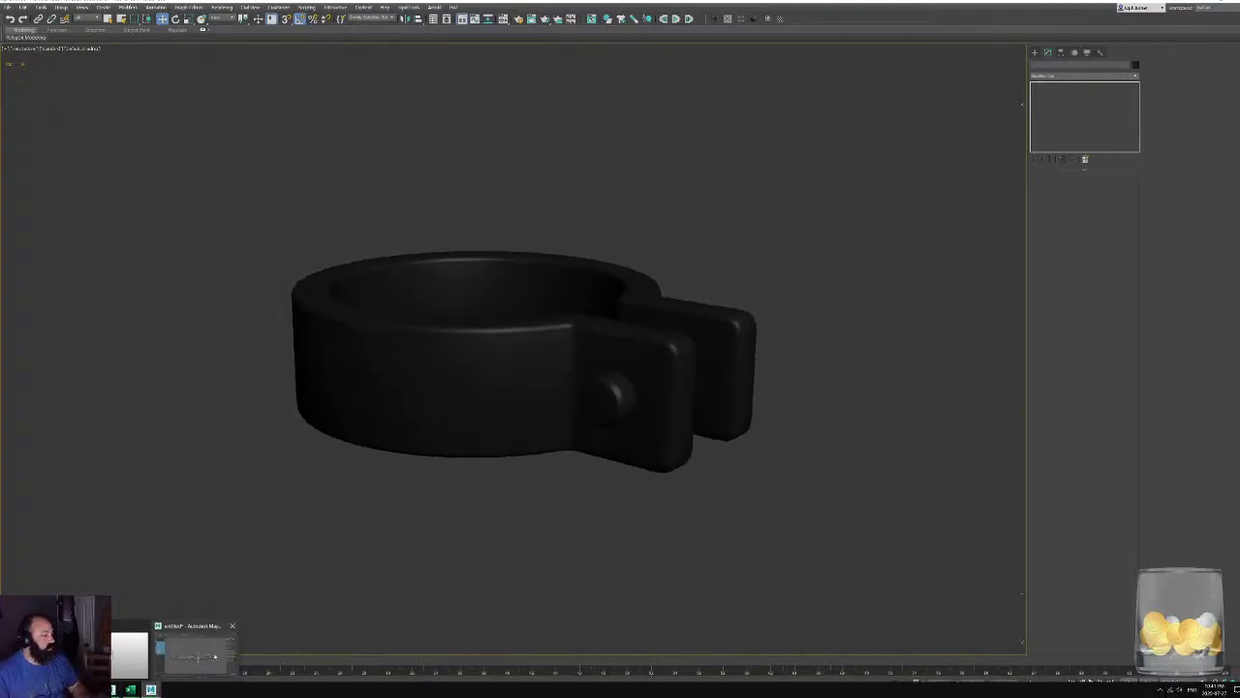
click(195, 657)
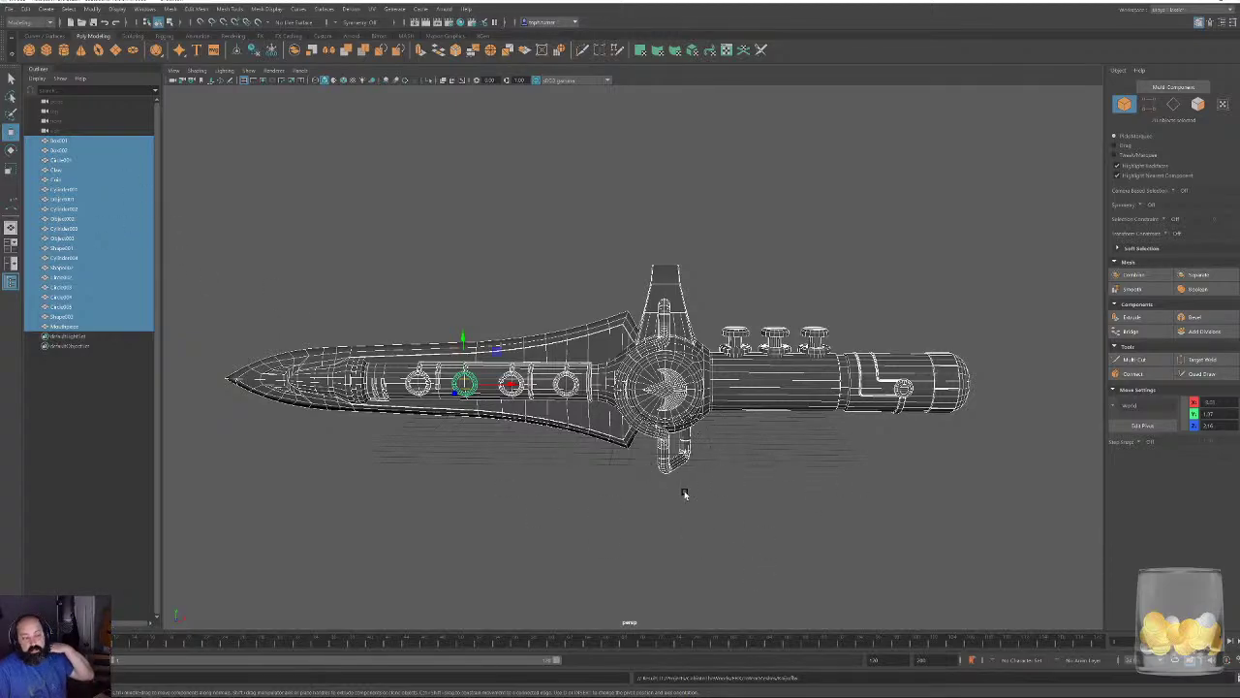
alt+middle_drag(504, 286, 493, 264)
alt+drag(494, 264, 814, 246)
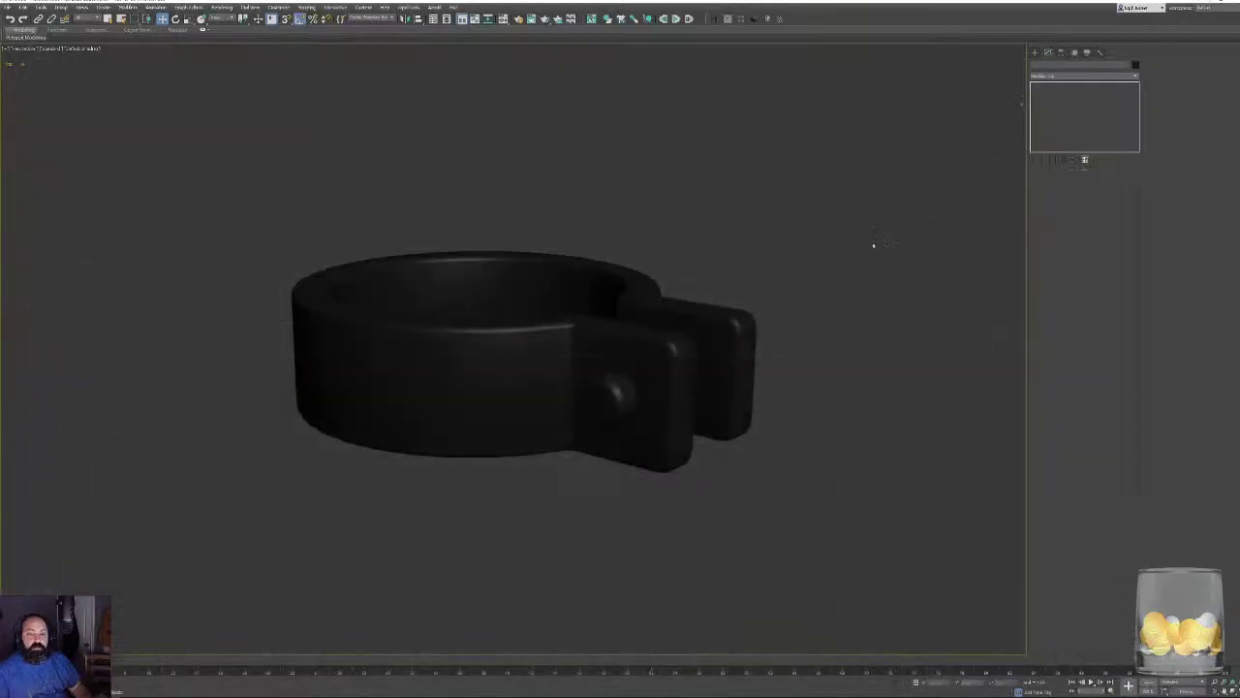
Select the clamp in 3ds Max, start its export, and open the token meshes subfolder as the destination.
click(476, 456)
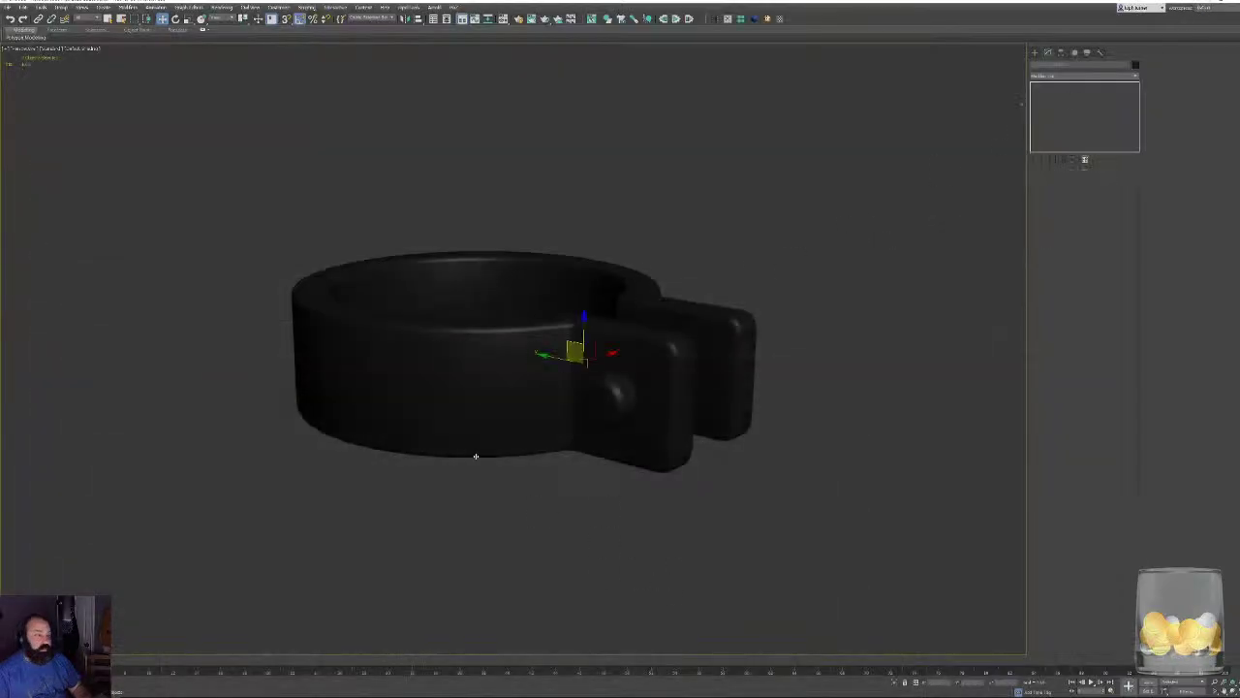
click(7, 6)
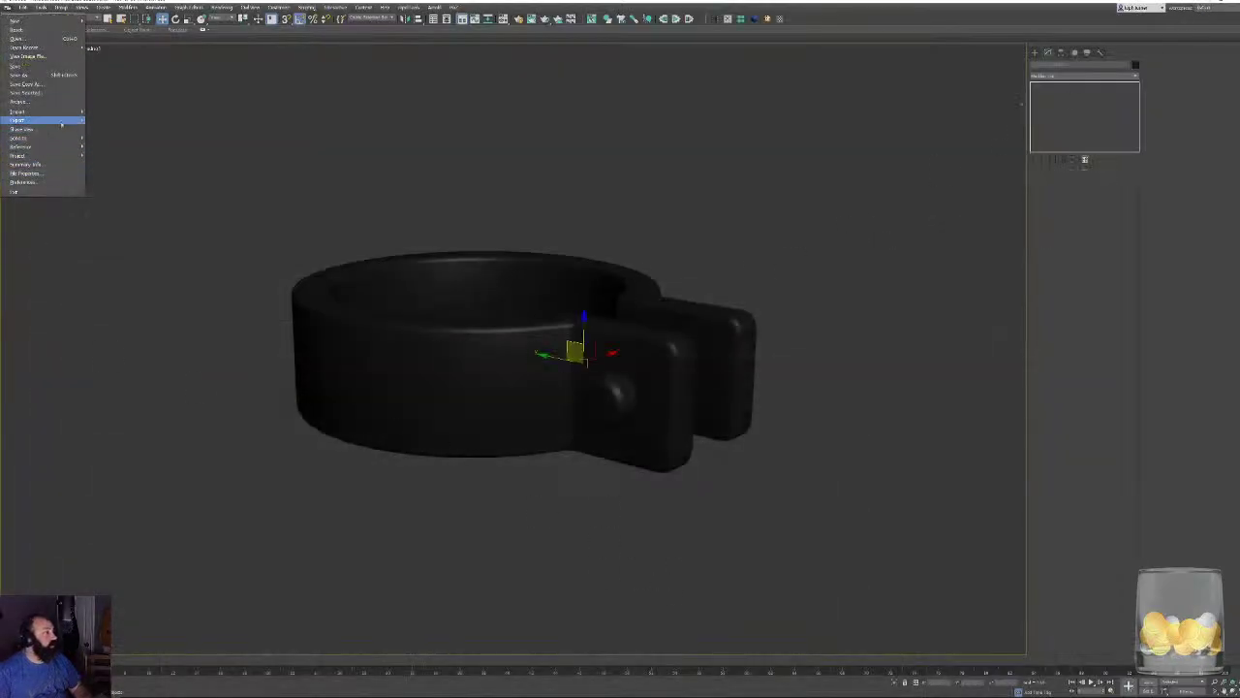
mouse_move(59, 120)
click(124, 121)
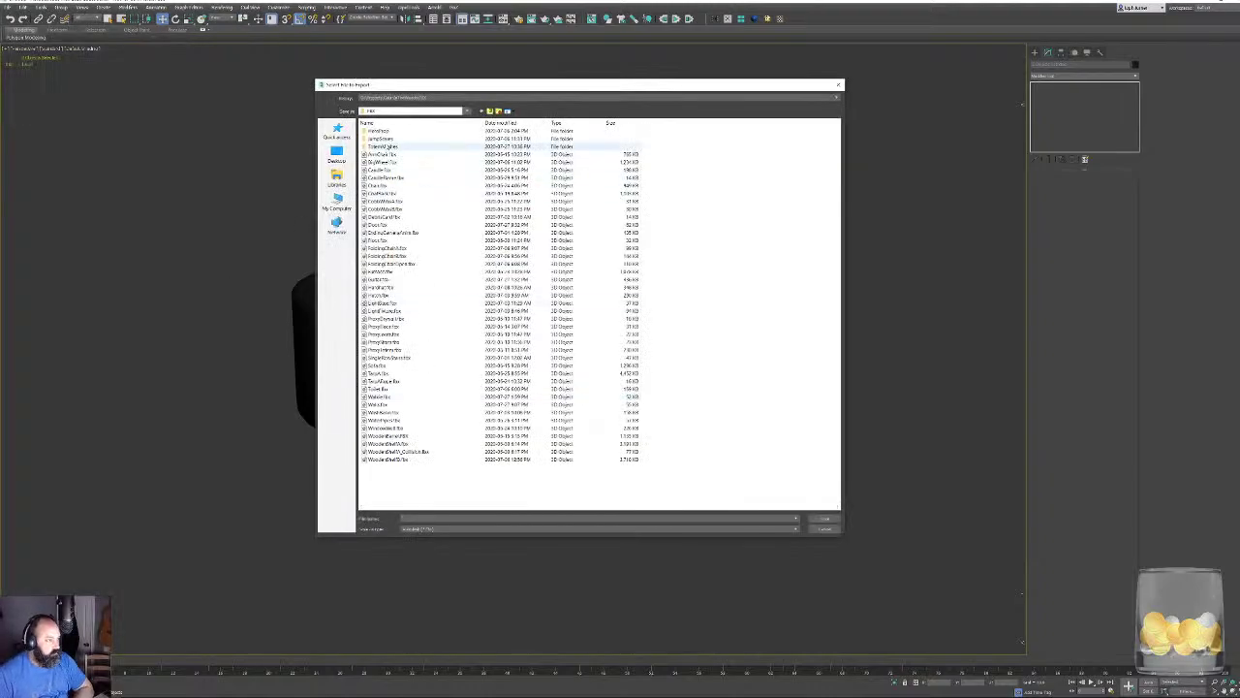
click(384, 147)
double_click(384, 147)
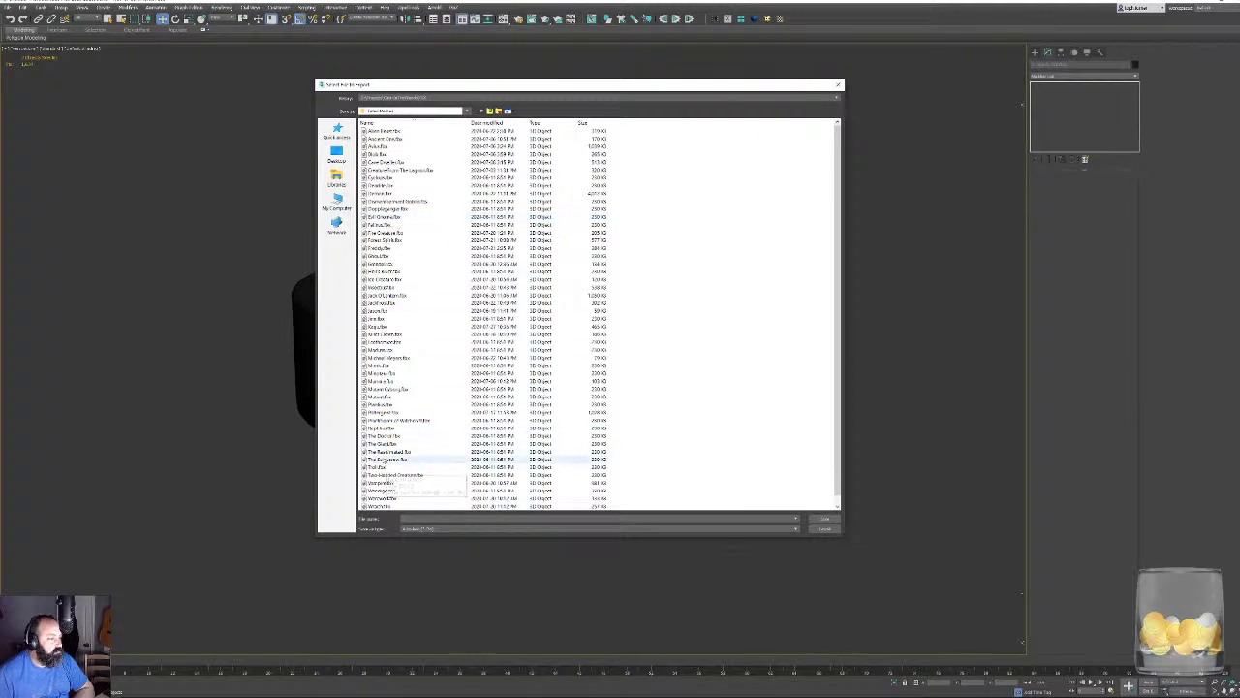
Export the clamp as FBX over the existing Disenchantment file in the token meshes folder, accepting the current export options.
click(407, 438)
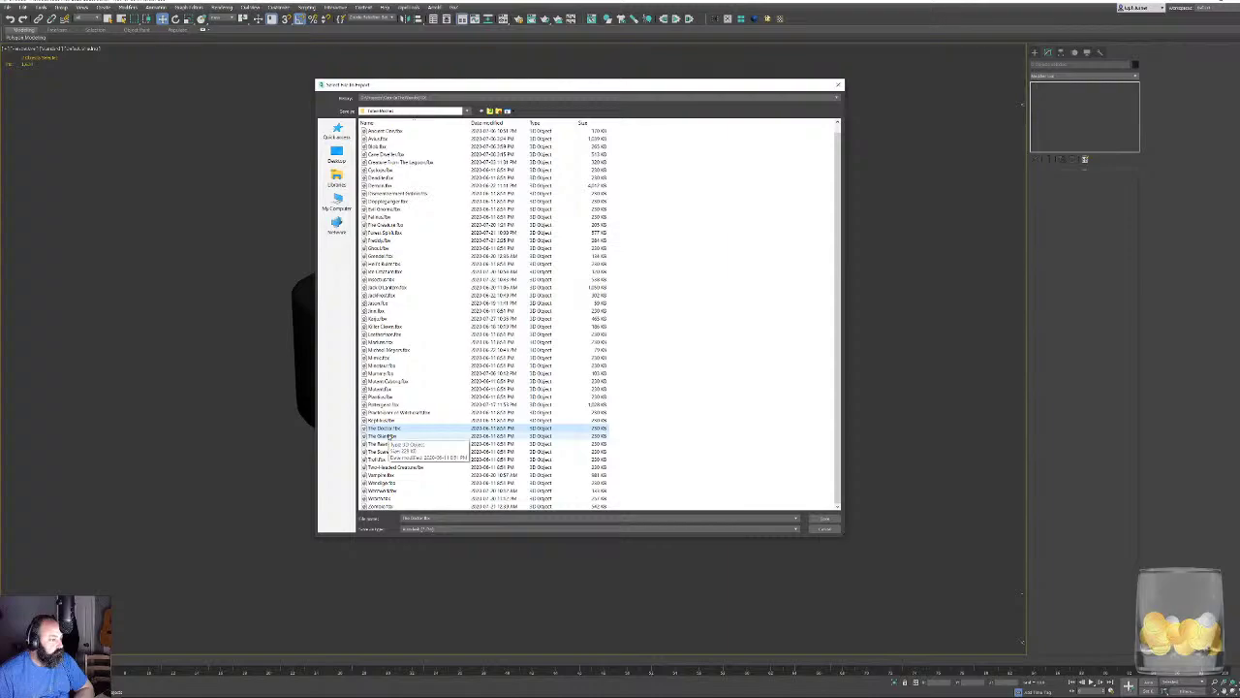
scroll(389, 437, up, 1)
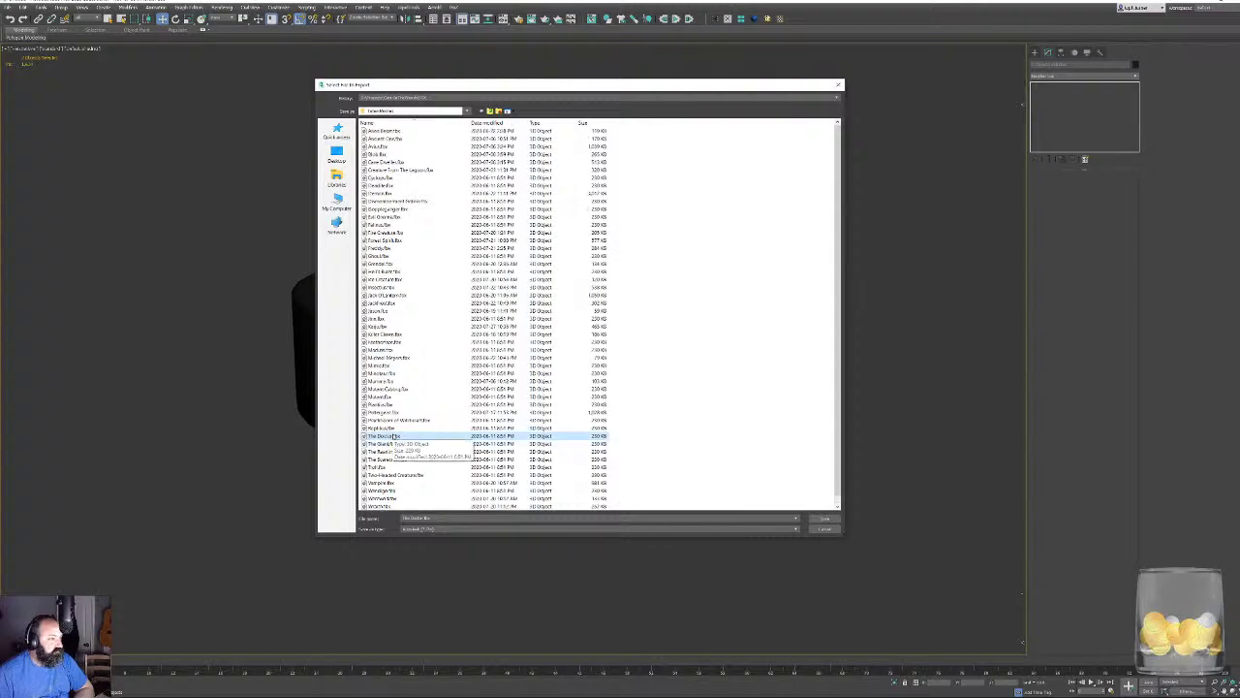
click(401, 303)
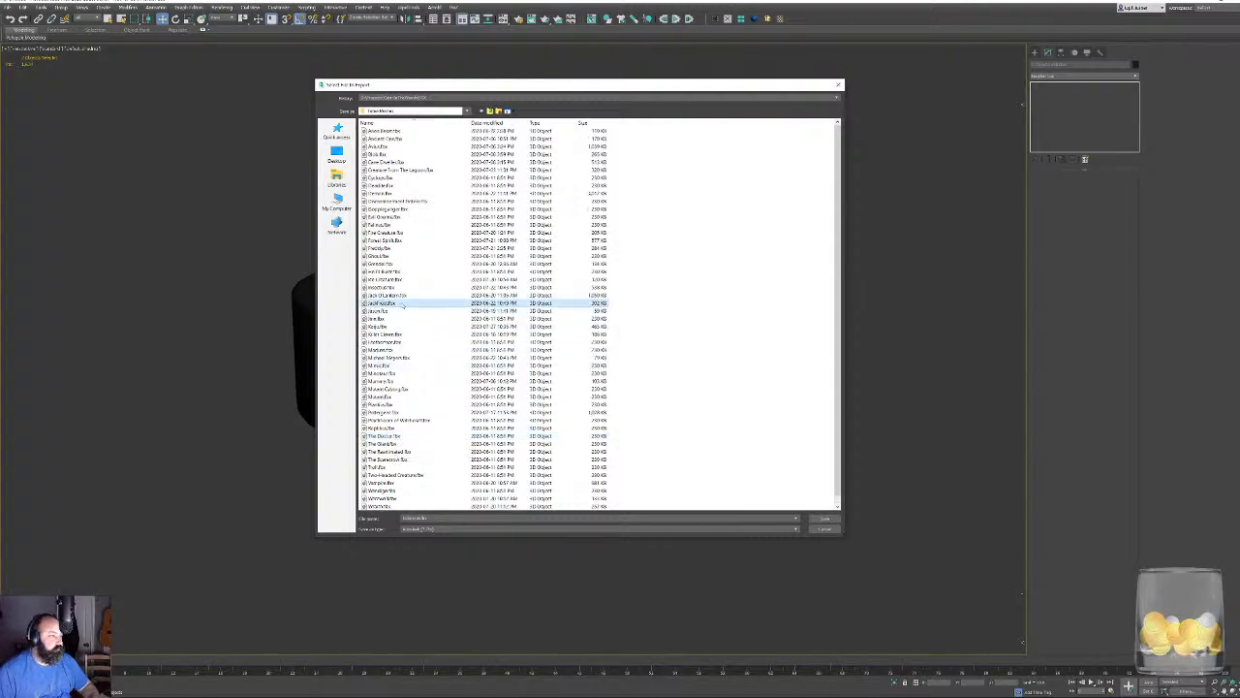
key(g)
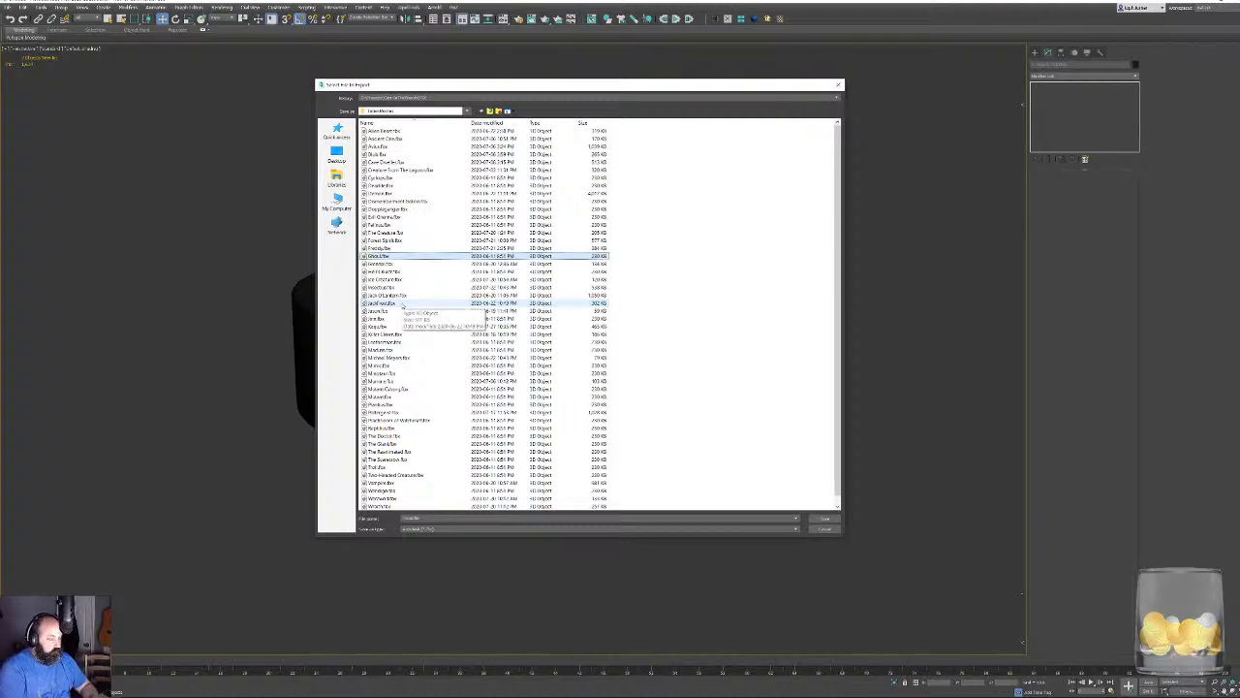
click(397, 202)
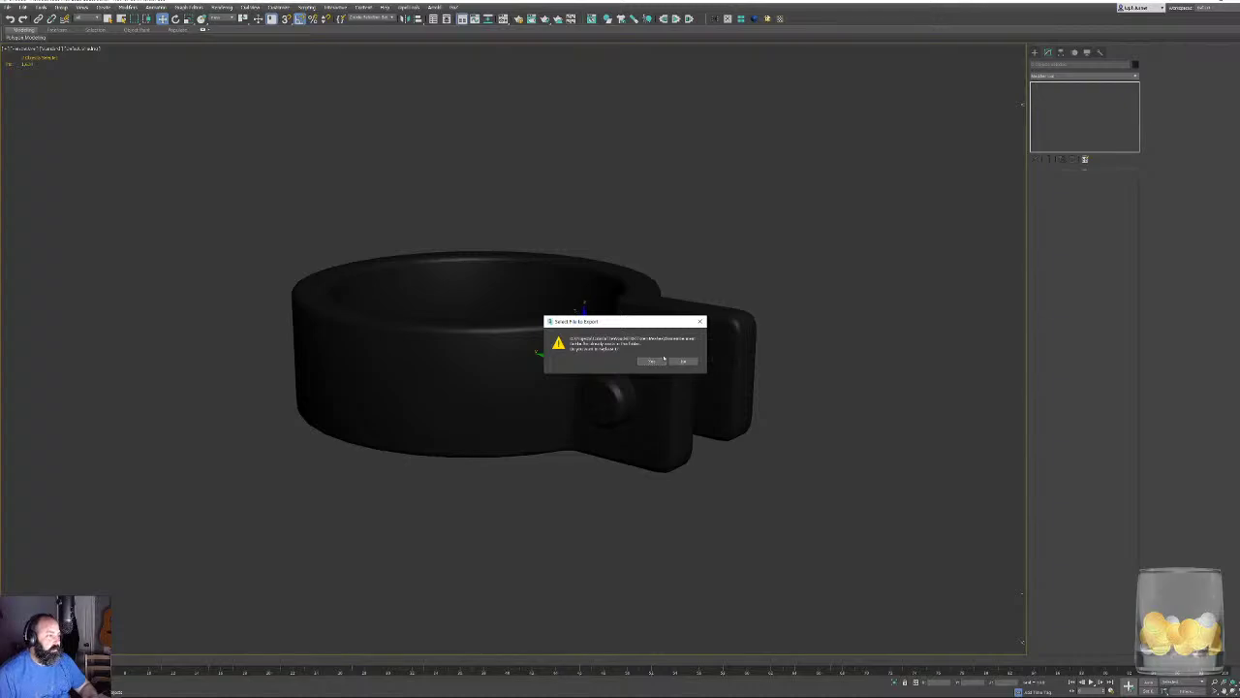
click(661, 360)
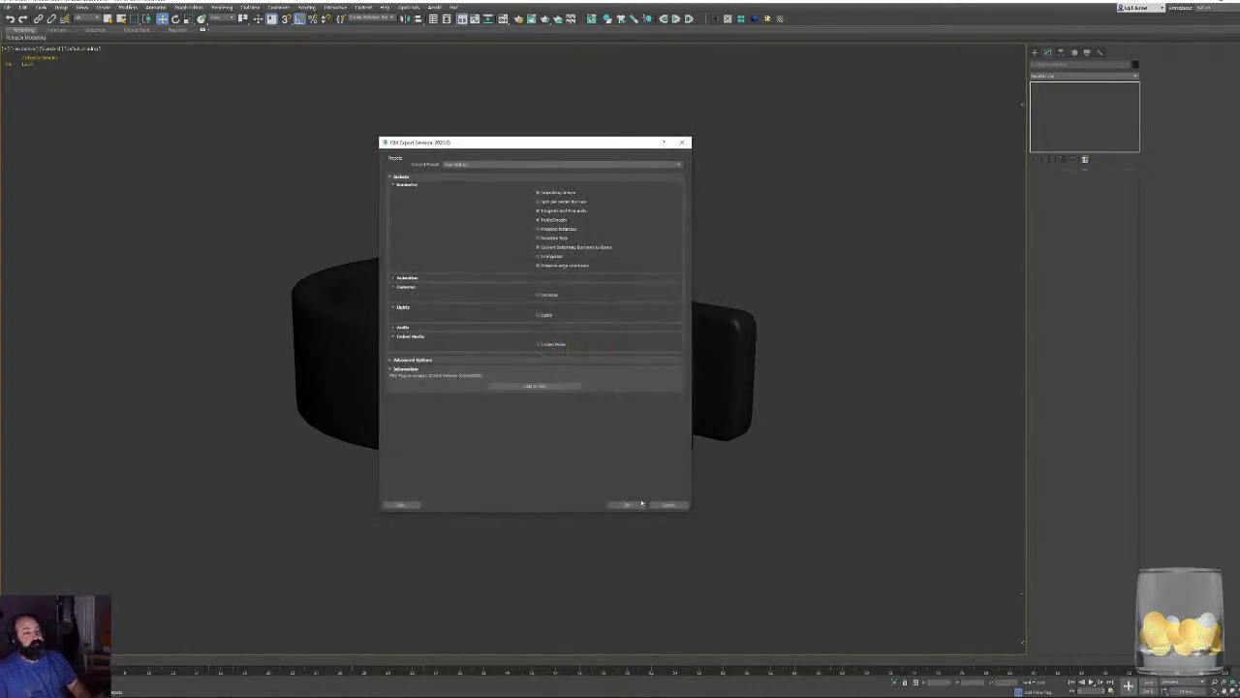
click(640, 504)
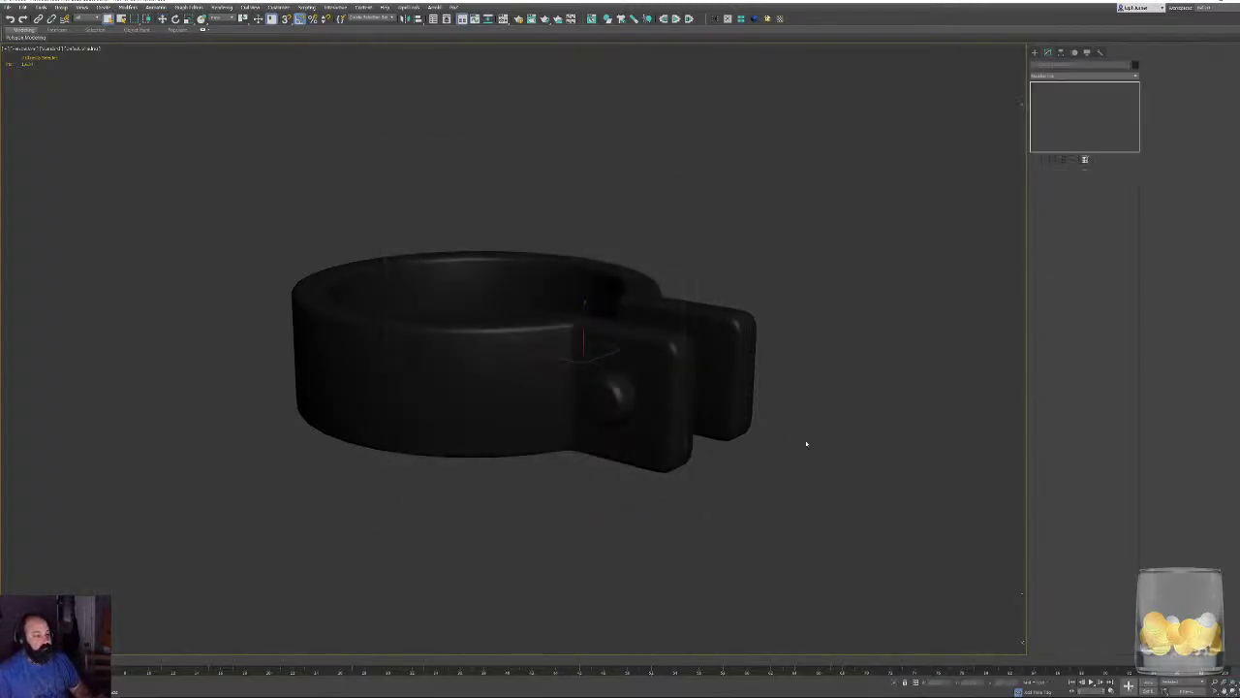
Inspect the shaded clamp from a higher angle, then delete all of its geometry from the scene.
click(806, 443)
alt+middle_drag(805, 443, 880, 425)
click(631, 474)
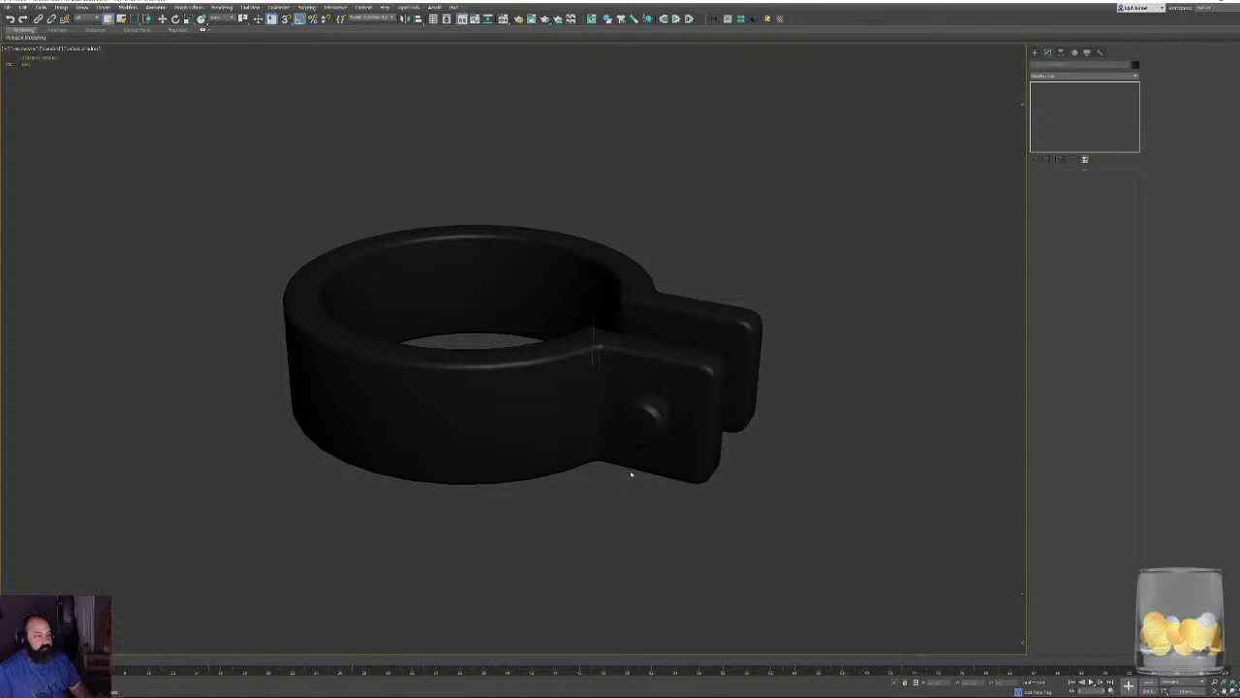
key(Delete)
Start a file import and browse from the projects directory through the project's FBX folder into its token meshes subfolder.
click(19, 7)
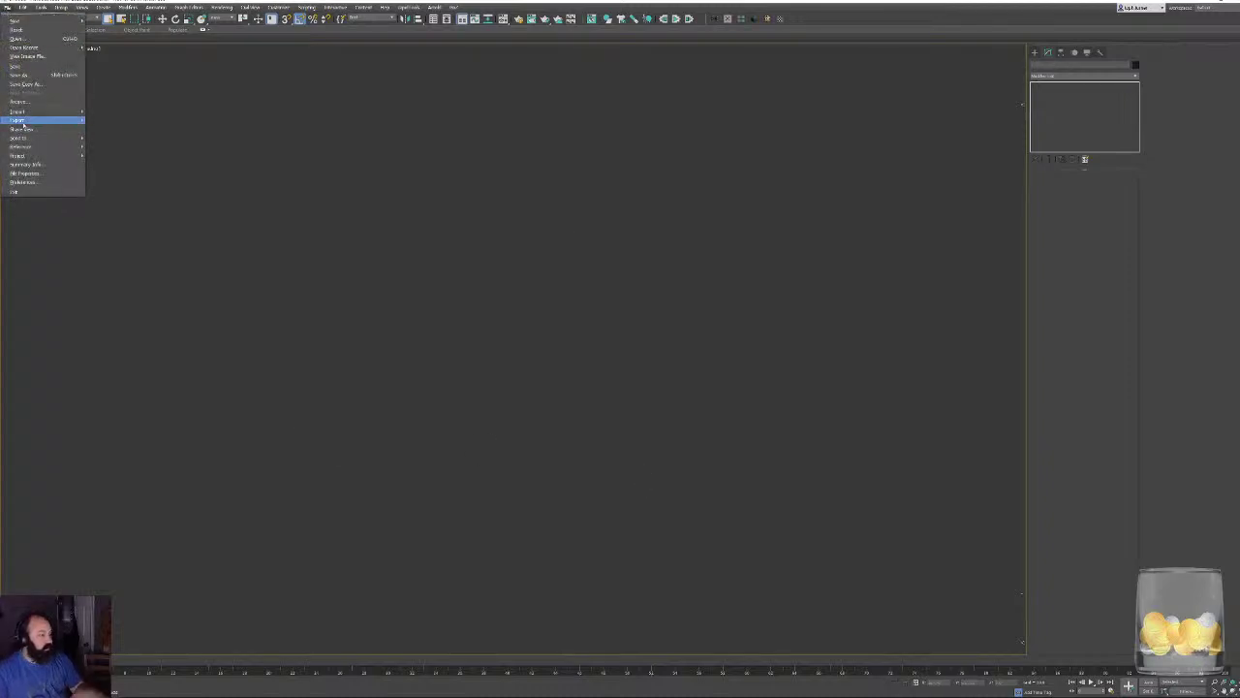
mouse_move(26, 113)
click(104, 119)
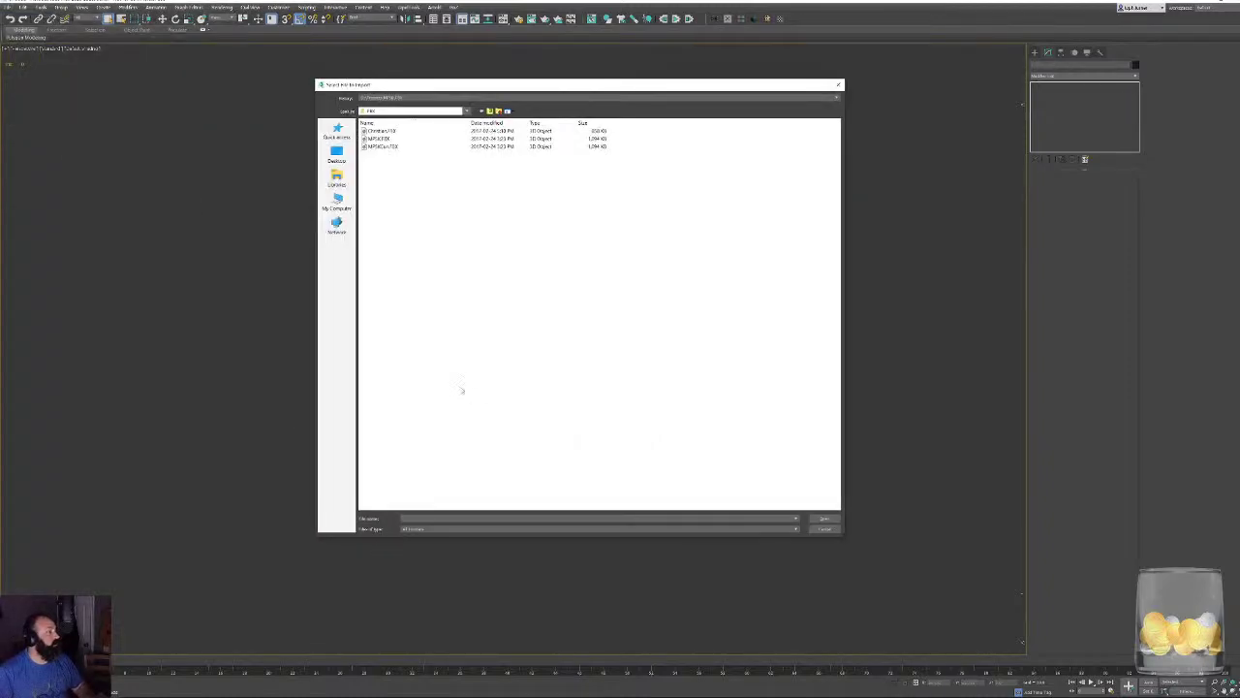
click(480, 110)
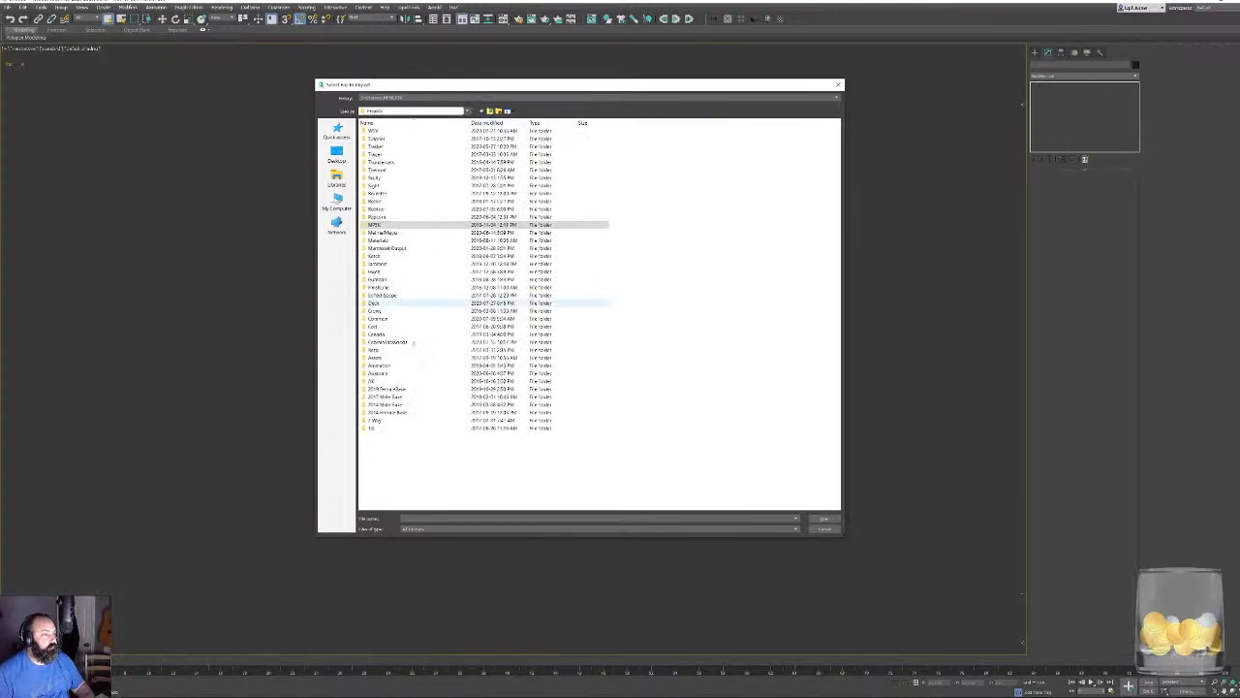
click(399, 342)
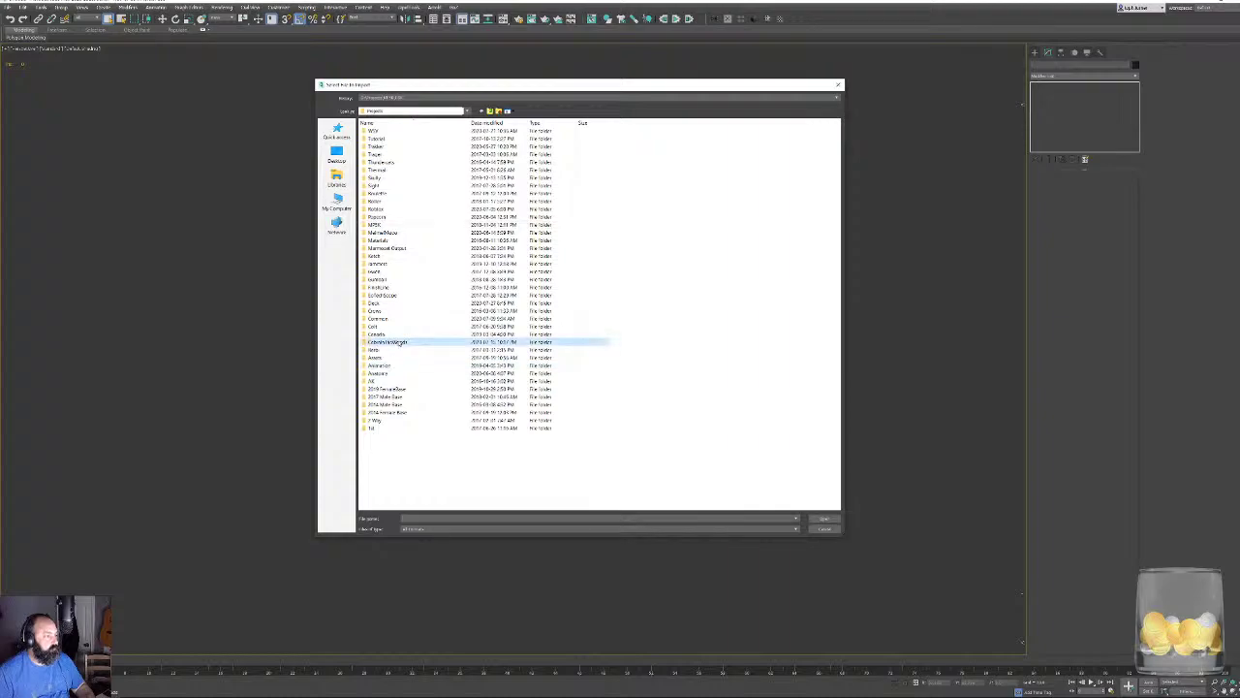
double_click(399, 342)
double_click(389, 193)
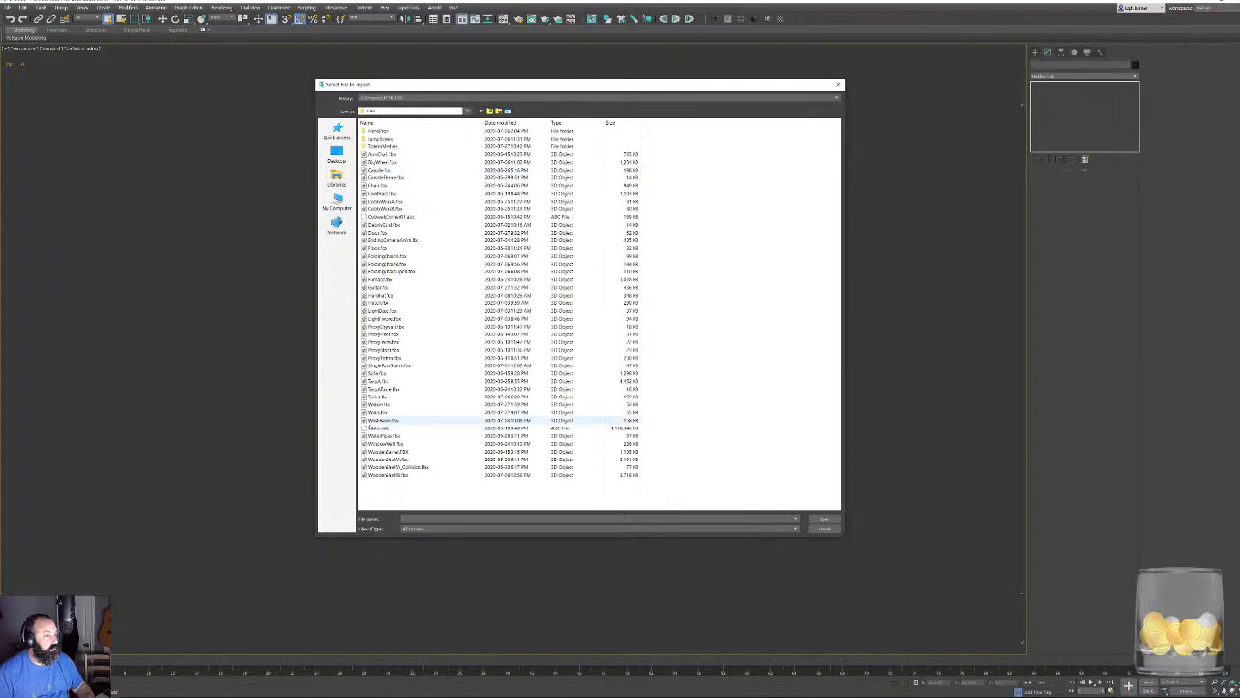
double_click(383, 146)
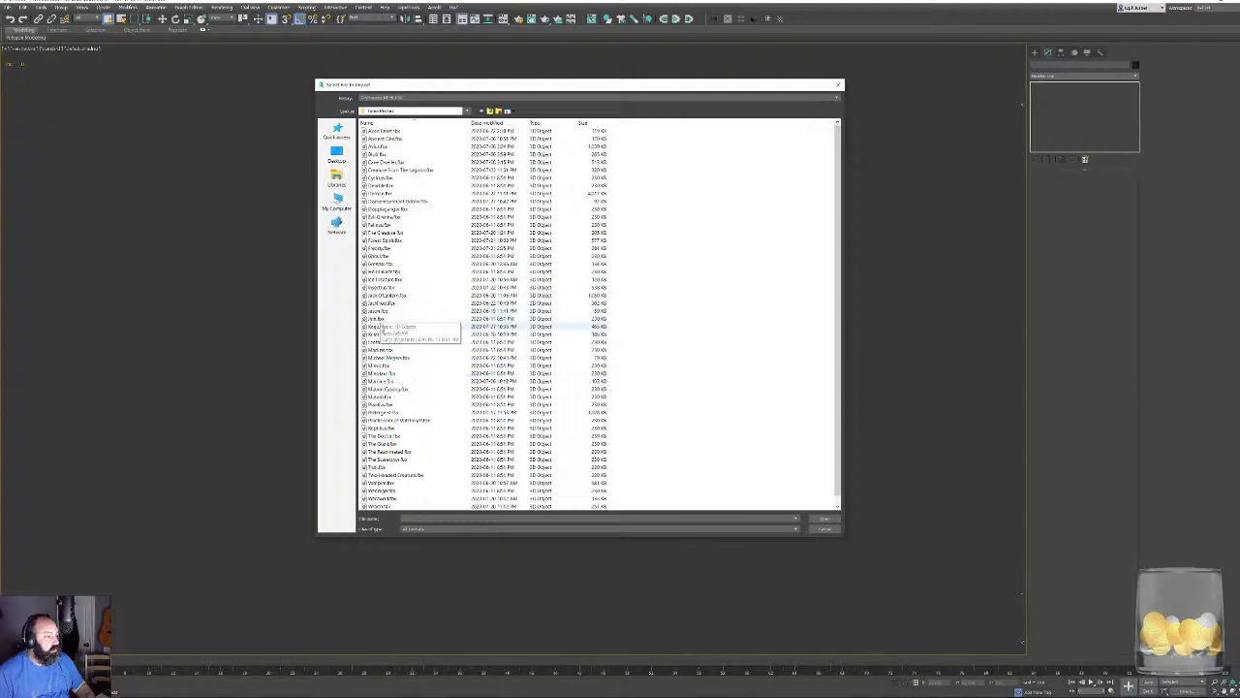
Import the dagger FBX model with the default import settings and display its mesh edges over the shading.
double_click(377, 327)
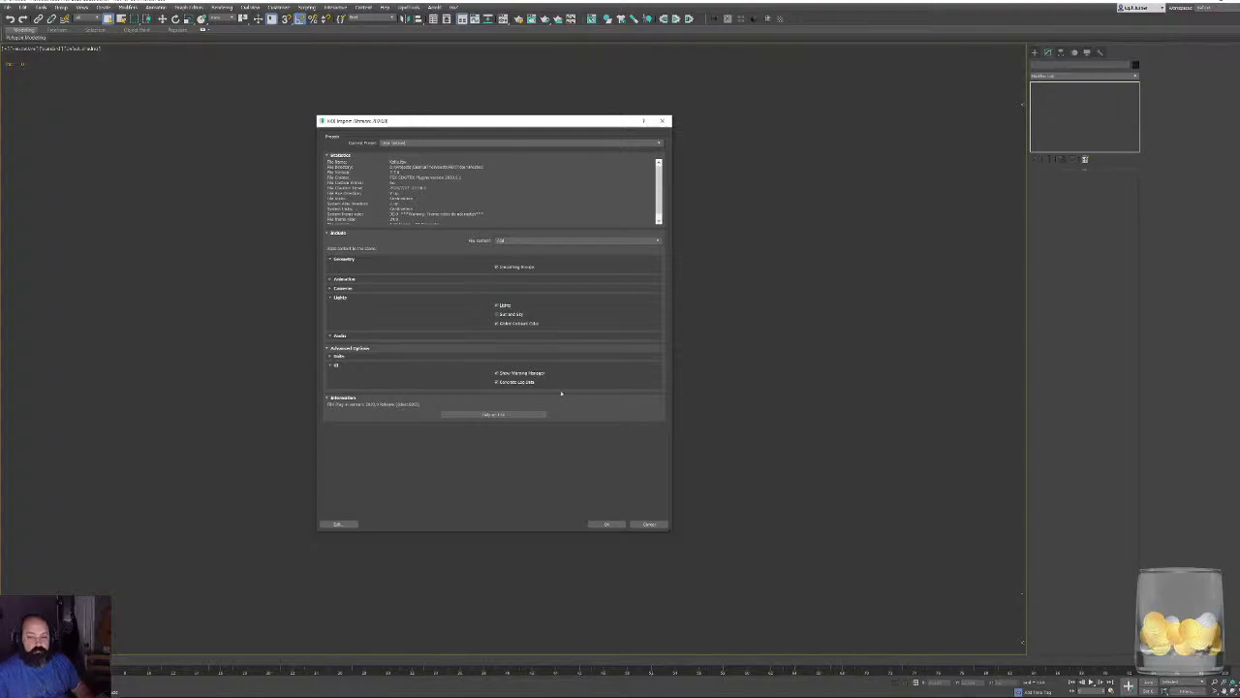
click(603, 524)
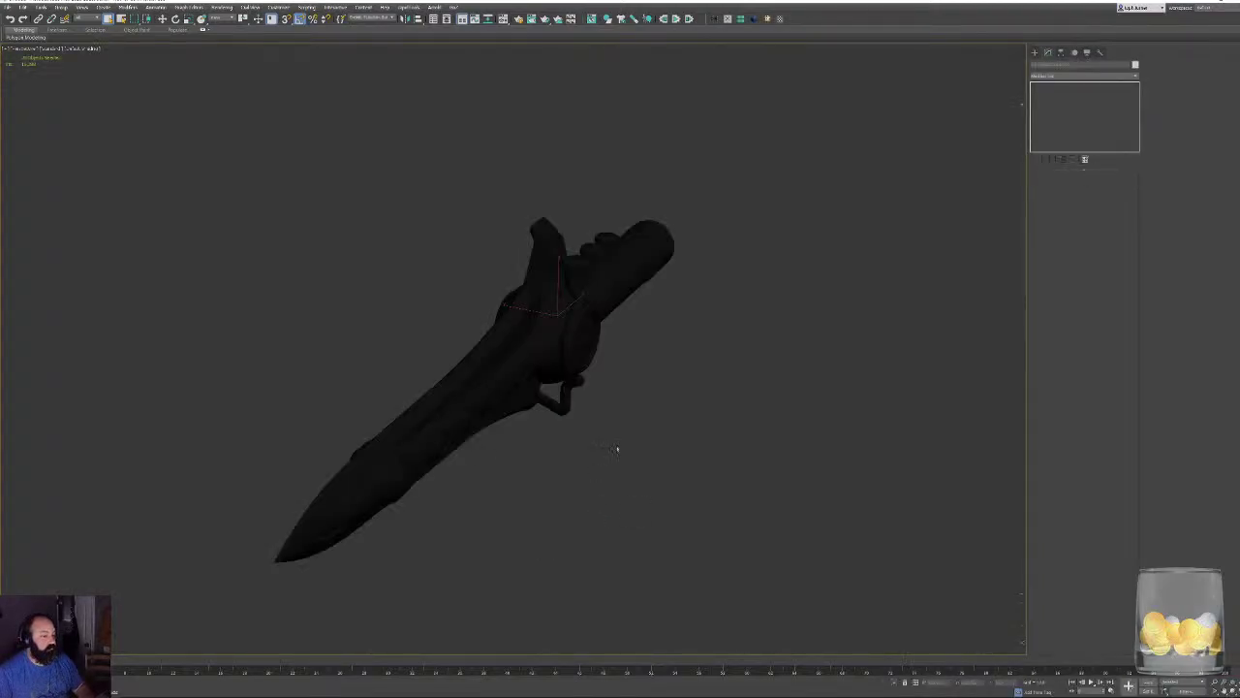
alt+middle_drag(616, 449, 548, 429)
key(F4)
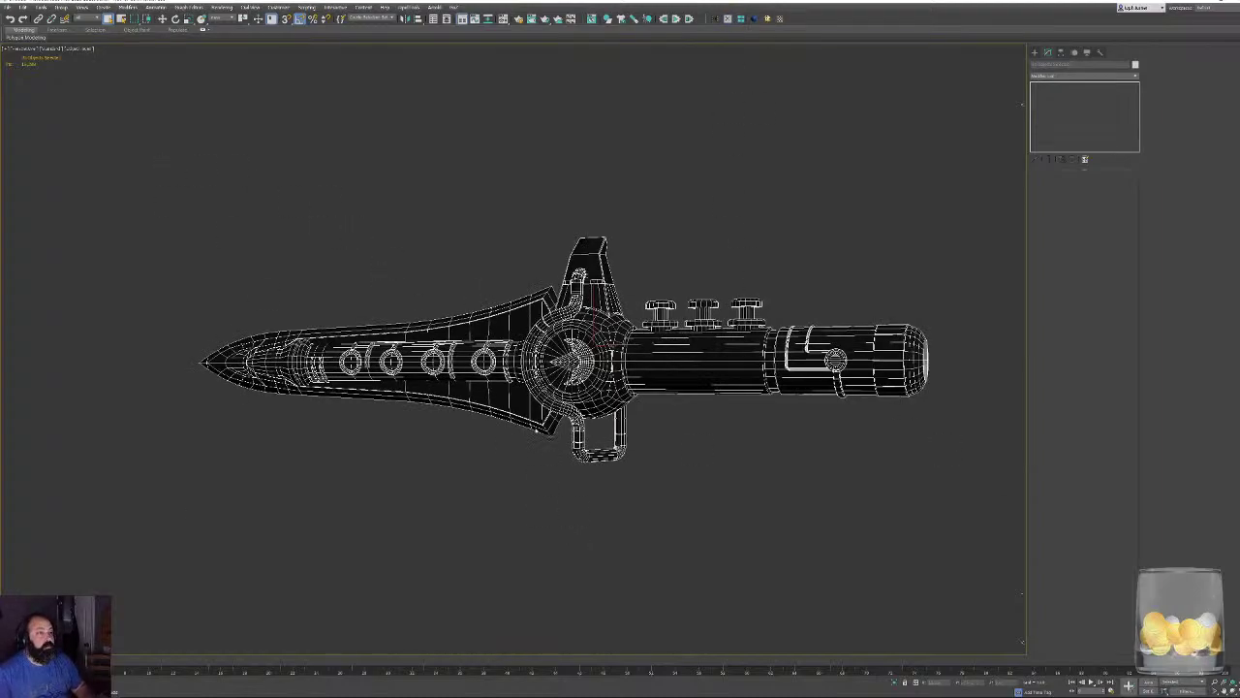
alt+middle_drag(536, 430, 504, 291)
scroll(537, 285, up, 5)
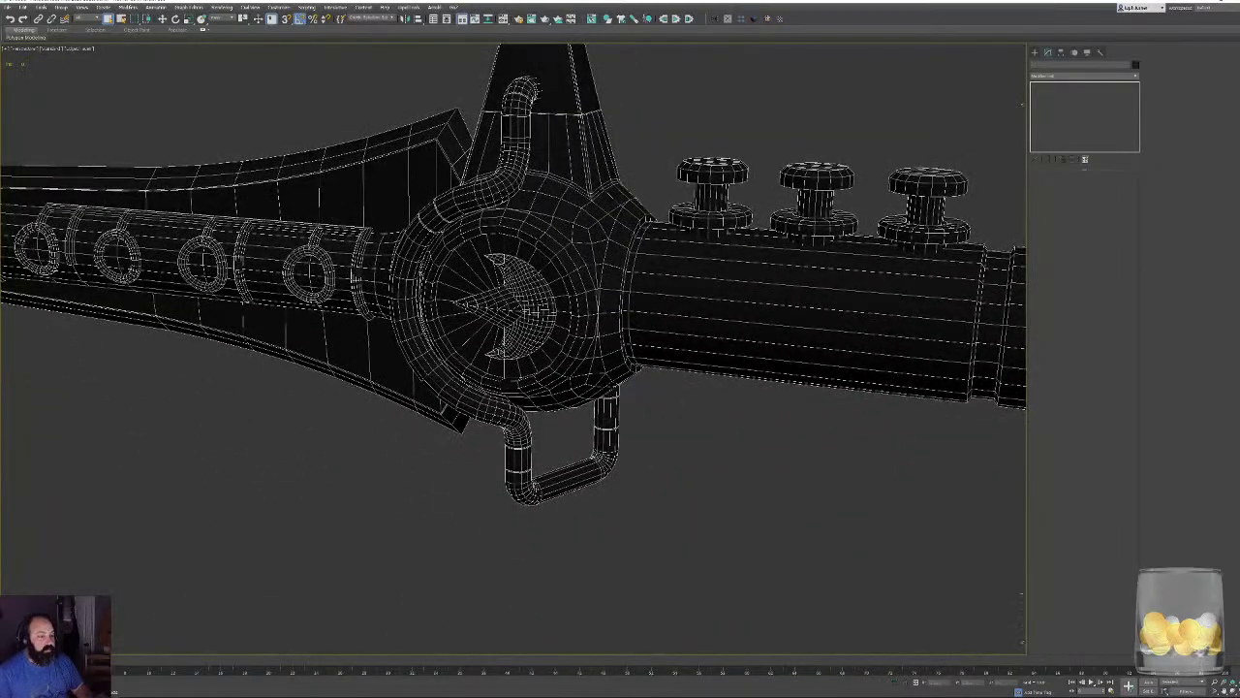
right_click(815, 430)
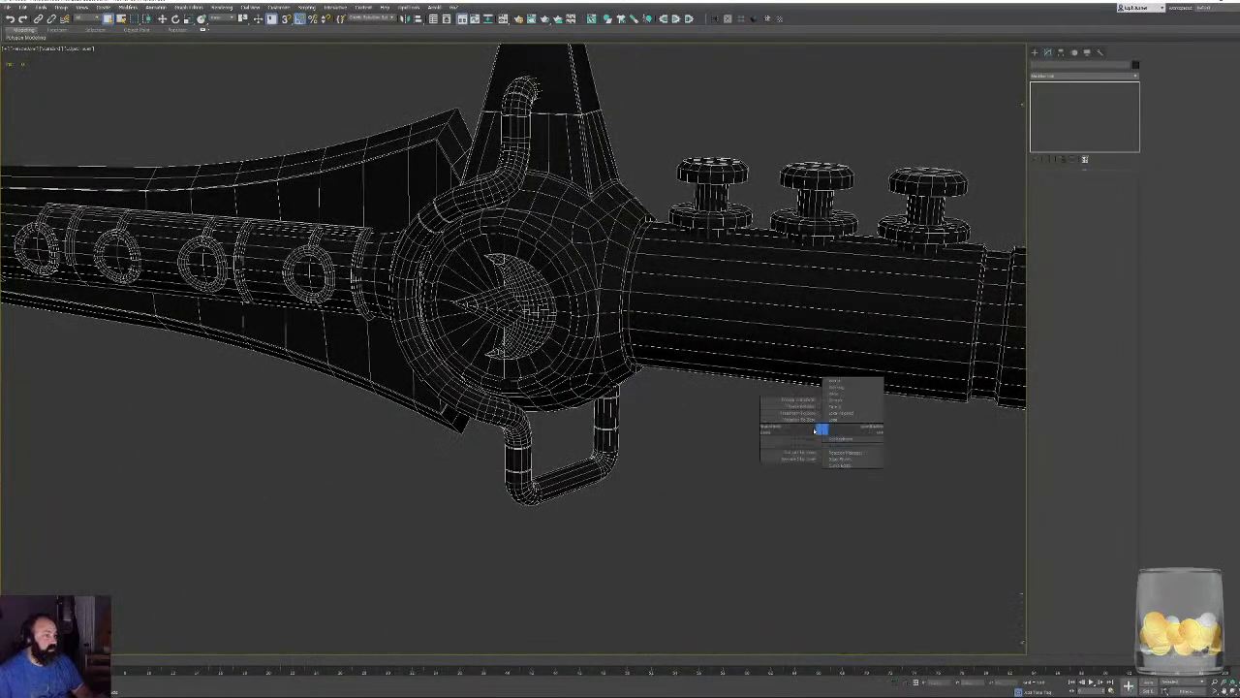
middle_drag(744, 413, 731, 460)
scroll(731, 459, down, 6)
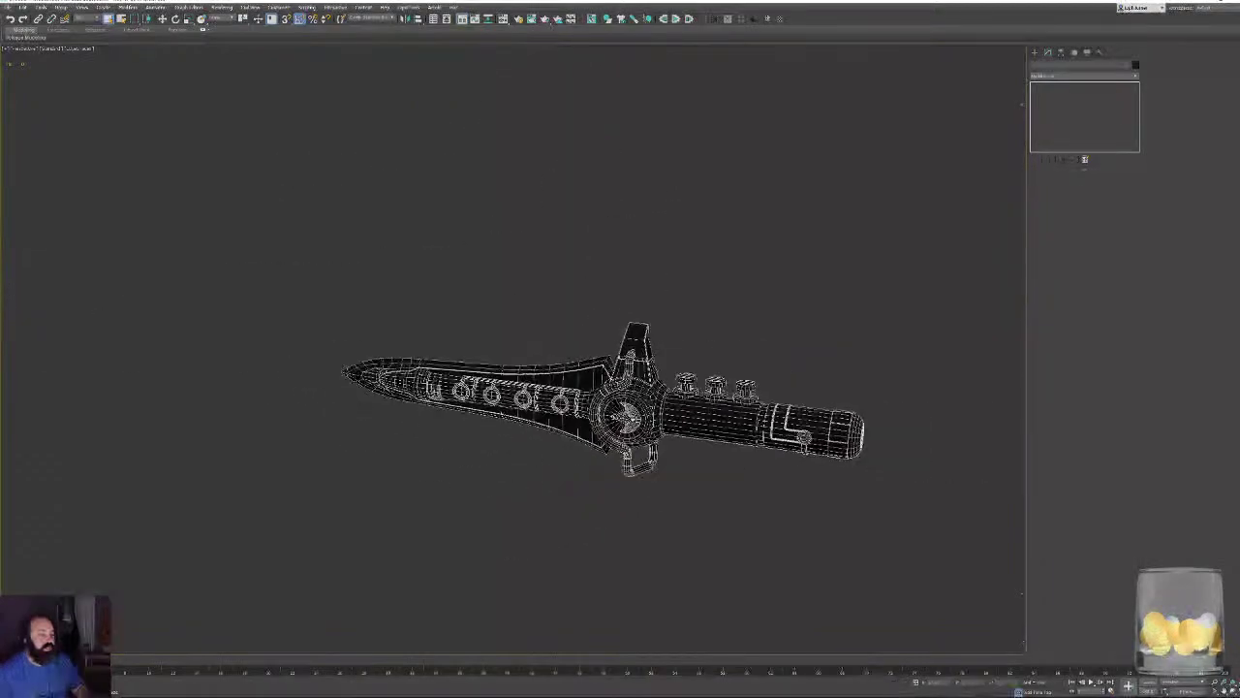
Select all parts of the imported dagger and set their object colour to black.
drag(250, 217, 927, 575)
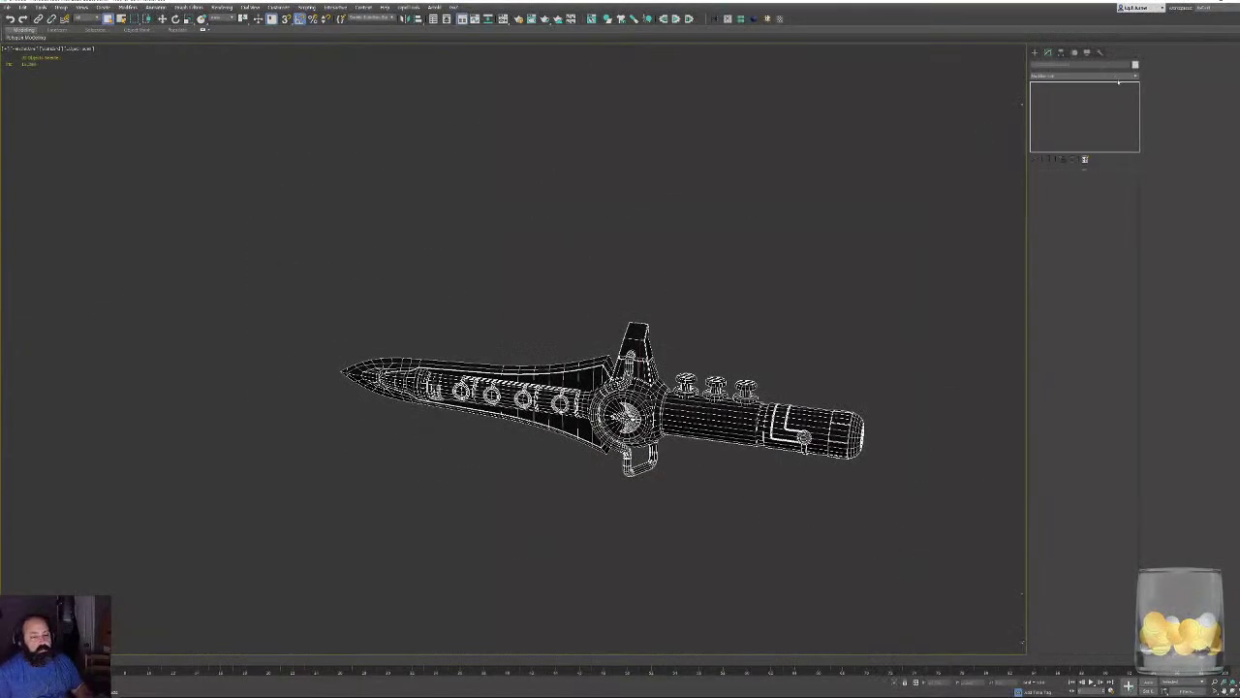
click(1136, 65)
click(321, 226)
click(440, 251)
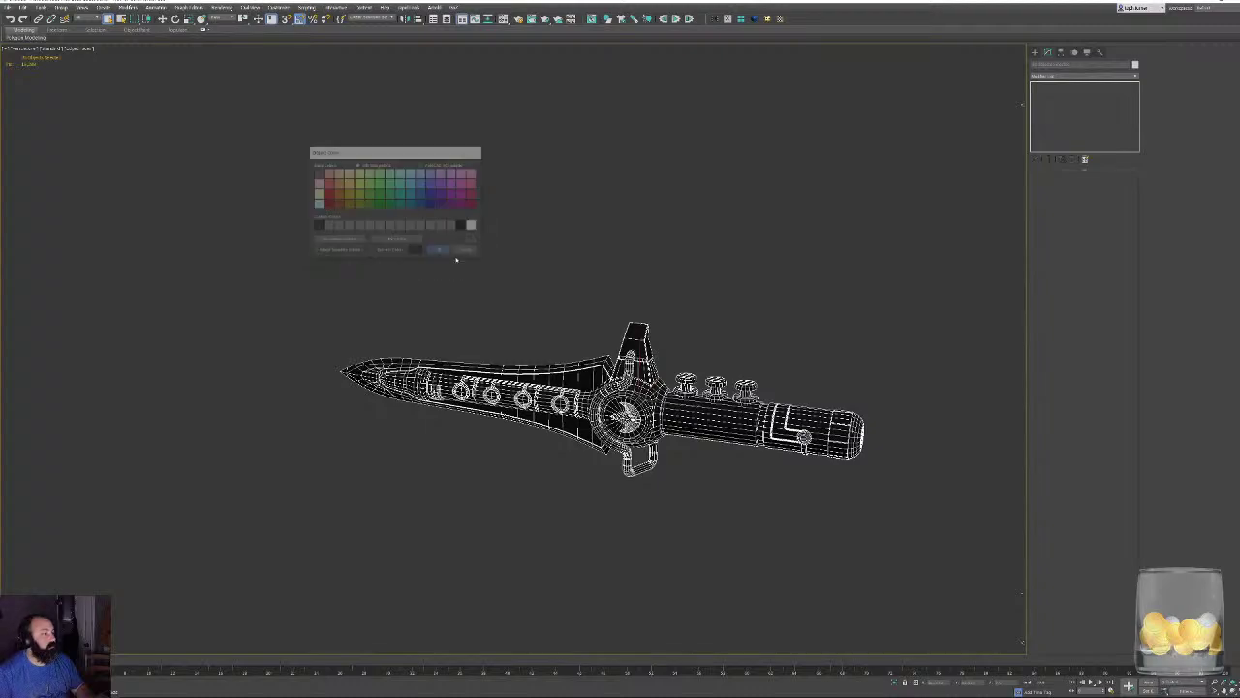
click(875, 410)
Examine the dagger's hub from above in wireframe with the grid hidden, checking how the parts line up.
alt+middle_drag(875, 409, 696, 439)
click(560, 438)
key(w)
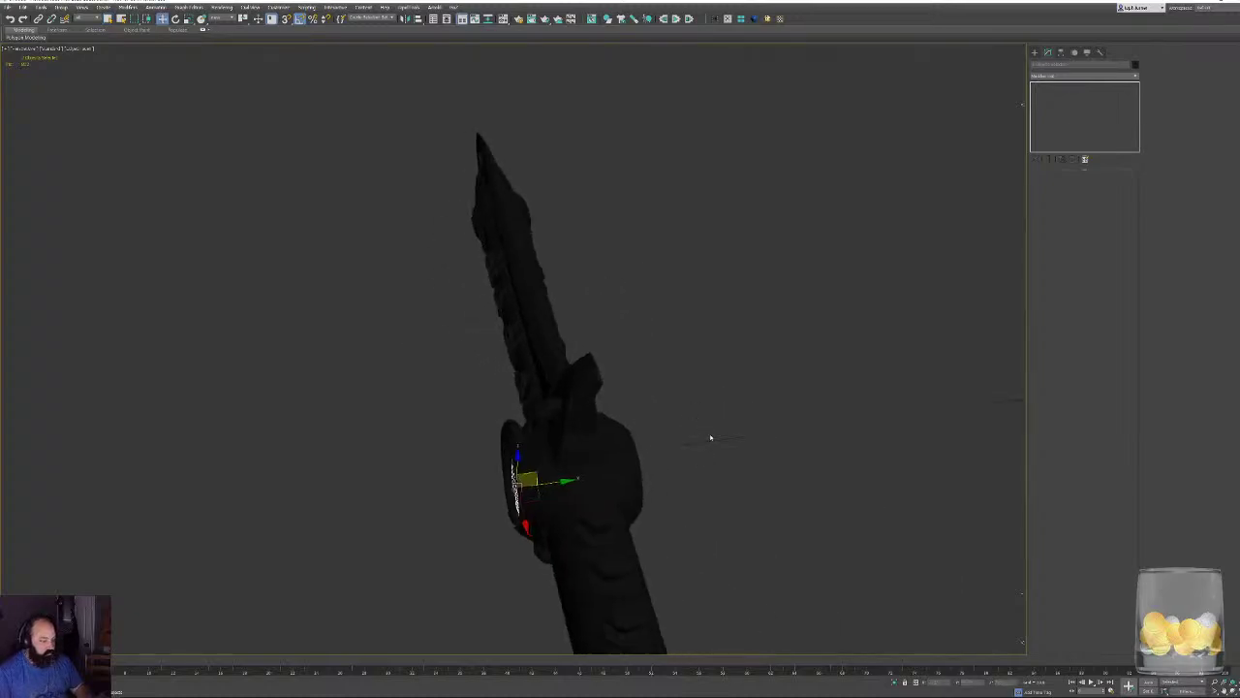
key(t)
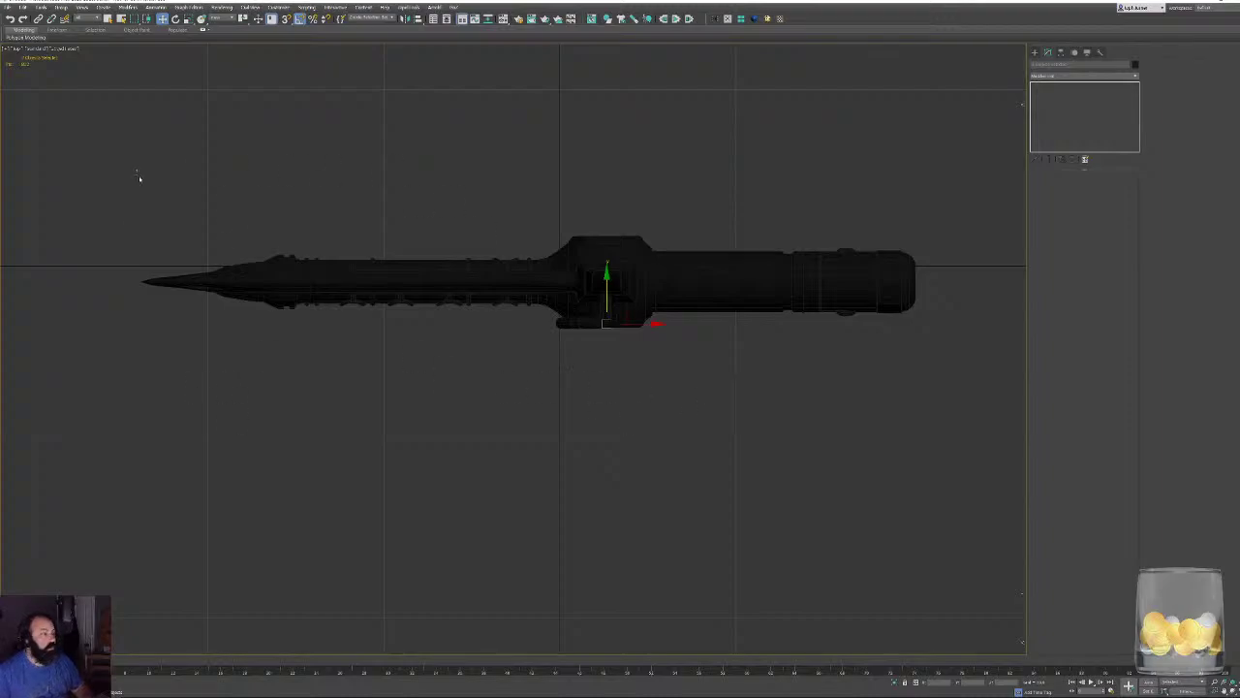
key(F4)
scroll(779, 299, up, 6)
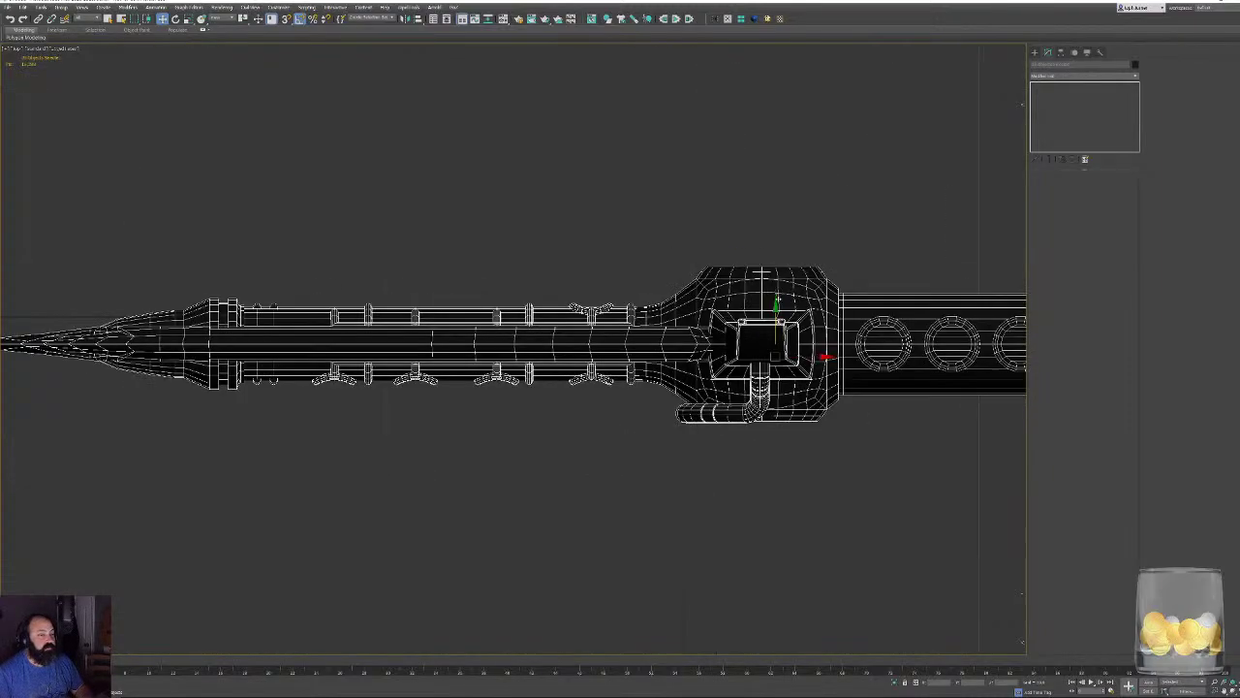
middle_drag(672, 321, 653, 290)
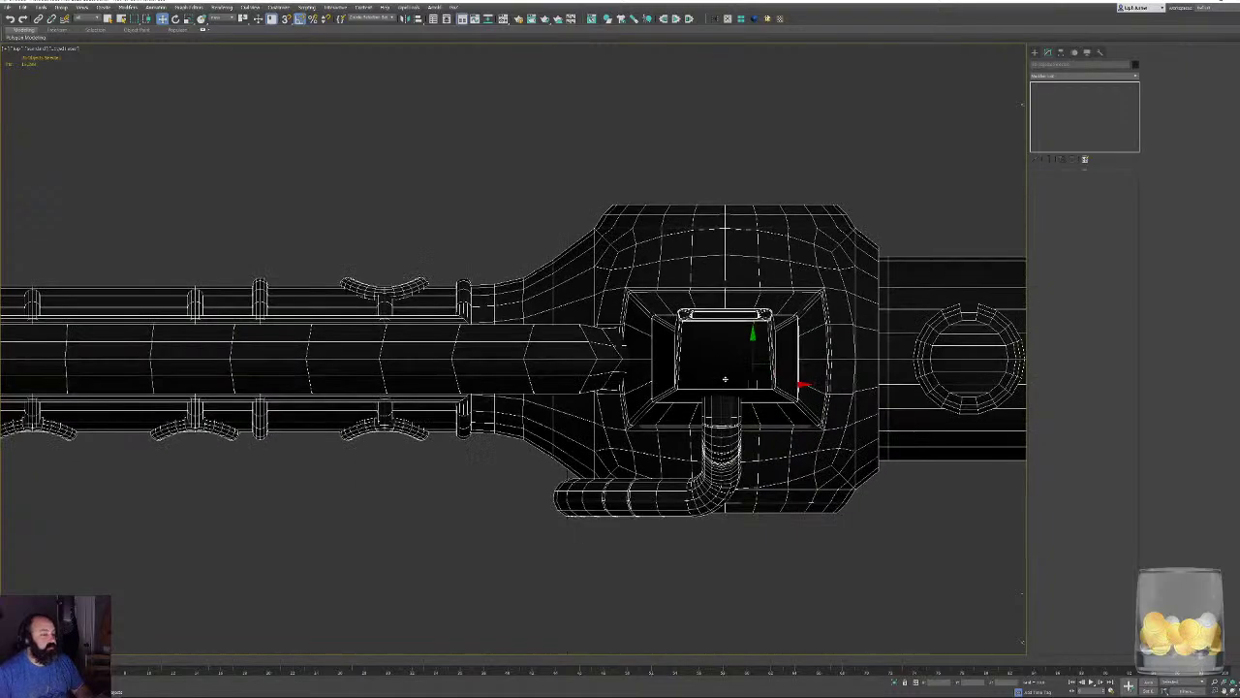
key(F3)
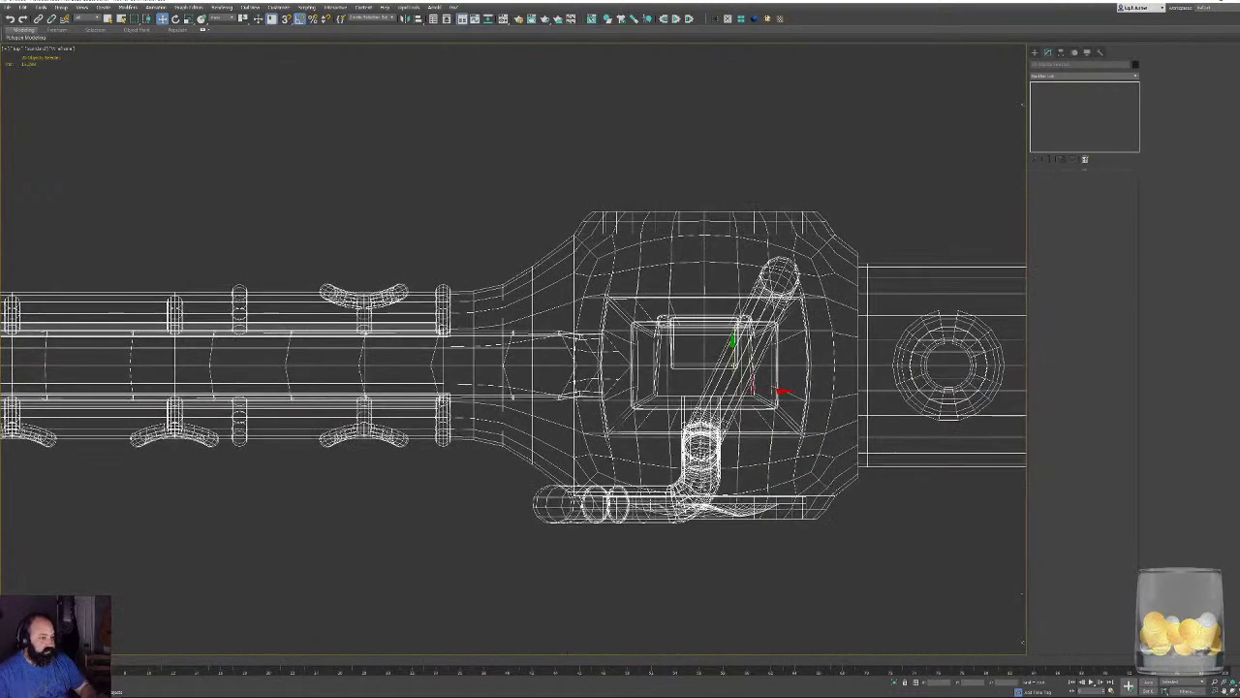
key(g)
middle_drag(730, 345, 730, 288)
drag(742, 289, 742, 289)
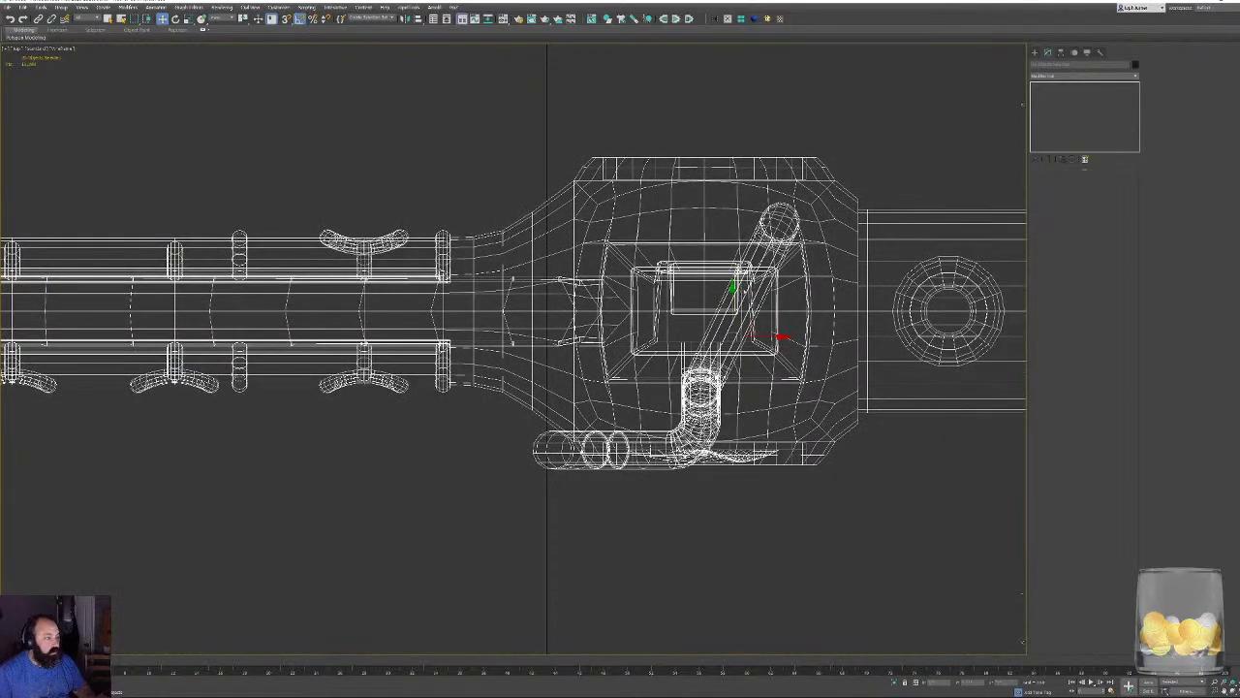
Inspect the guard and the blade tip up close for alignment with the world centre line.
scroll(731, 283, up, 10)
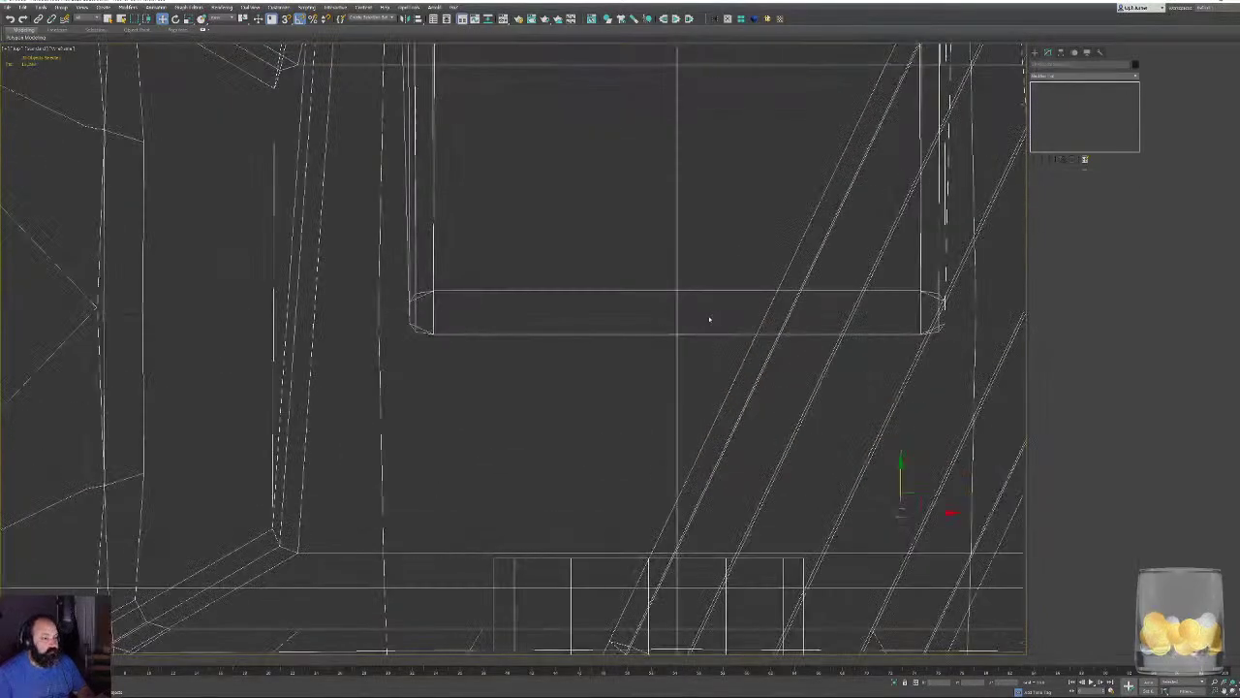
scroll(725, 322, down, 14)
middle_drag(634, 371, 1239, 332)
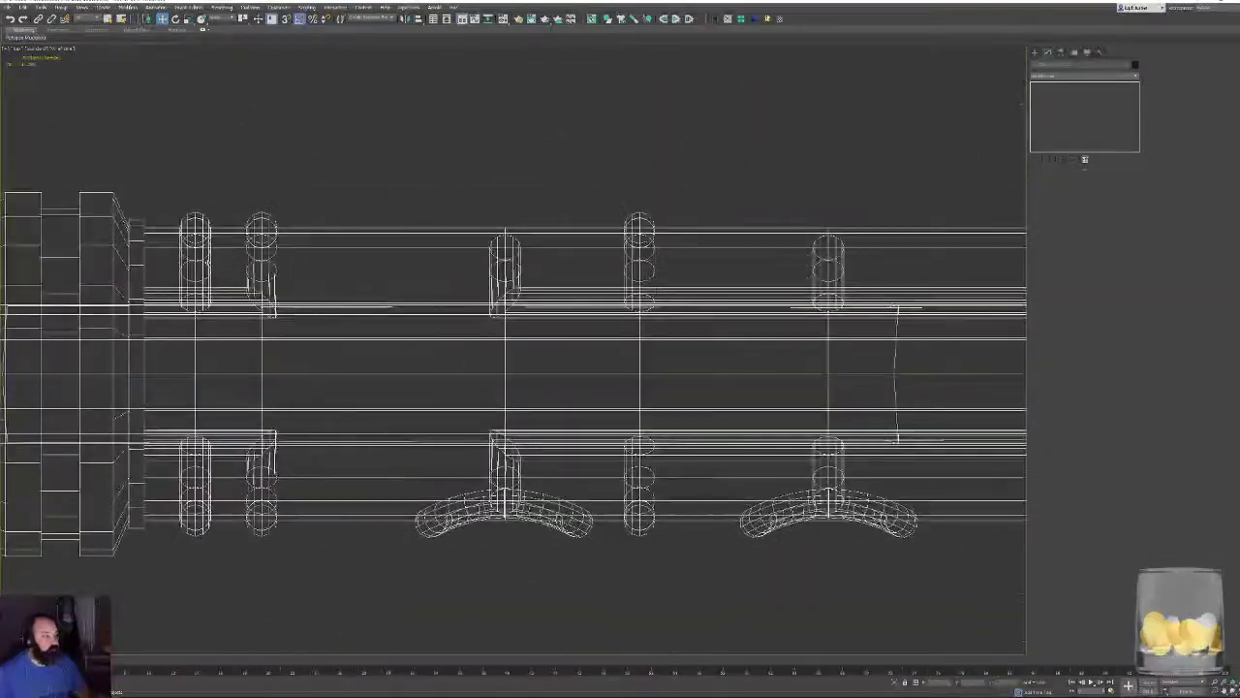
middle_drag(2, 252, 636, 272)
scroll(261, 398, up, 10)
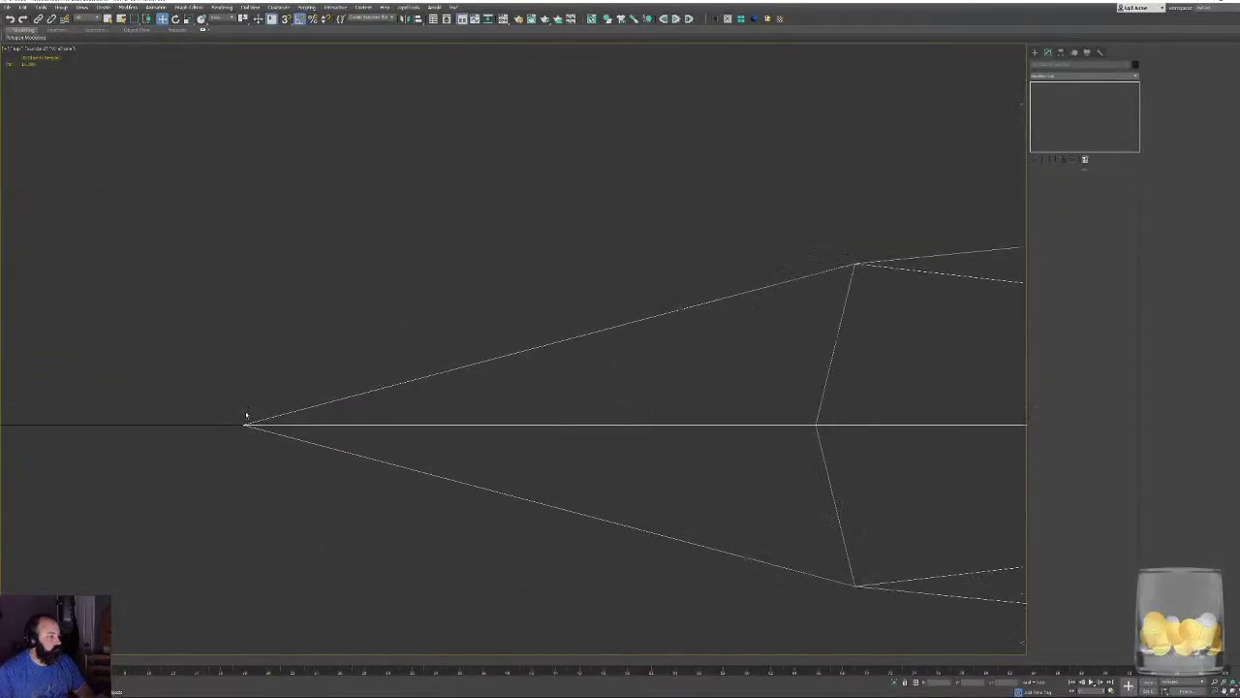
scroll(246, 414, up, 6)
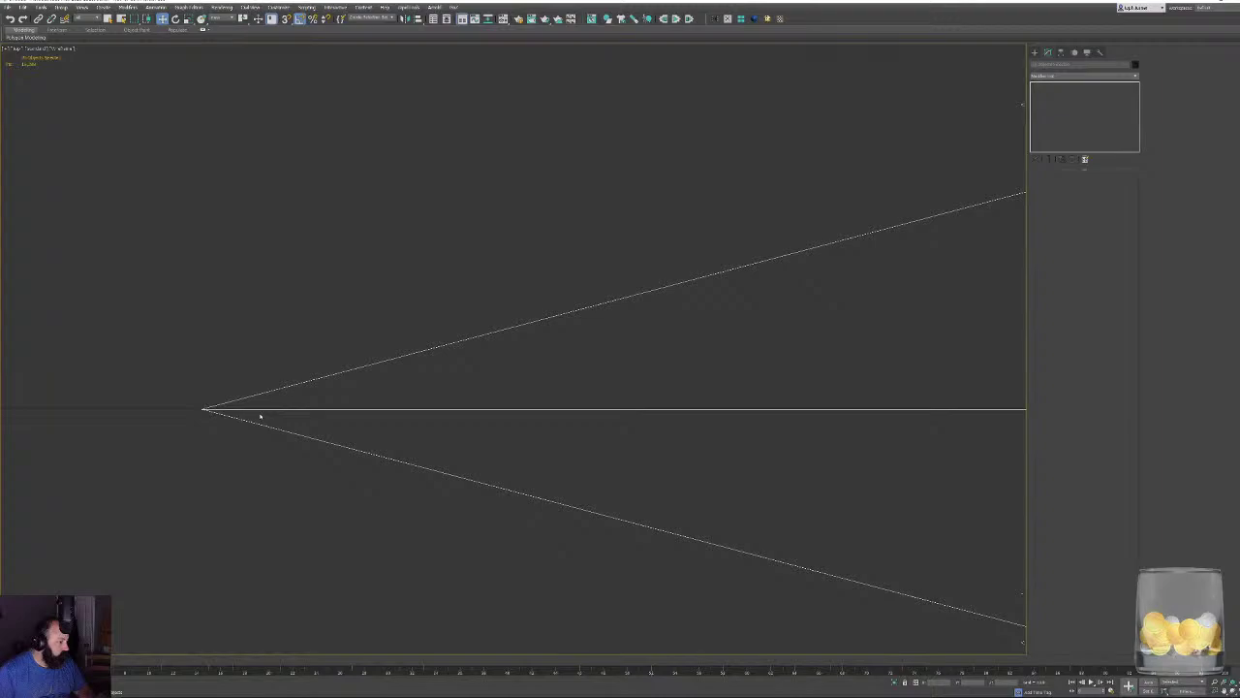
In a perspective view, center the pivots of all dagger parts on their objects using Affect Pivot Only.
key(p)
key(z)
alt+middle_drag(659, 407, 715, 295)
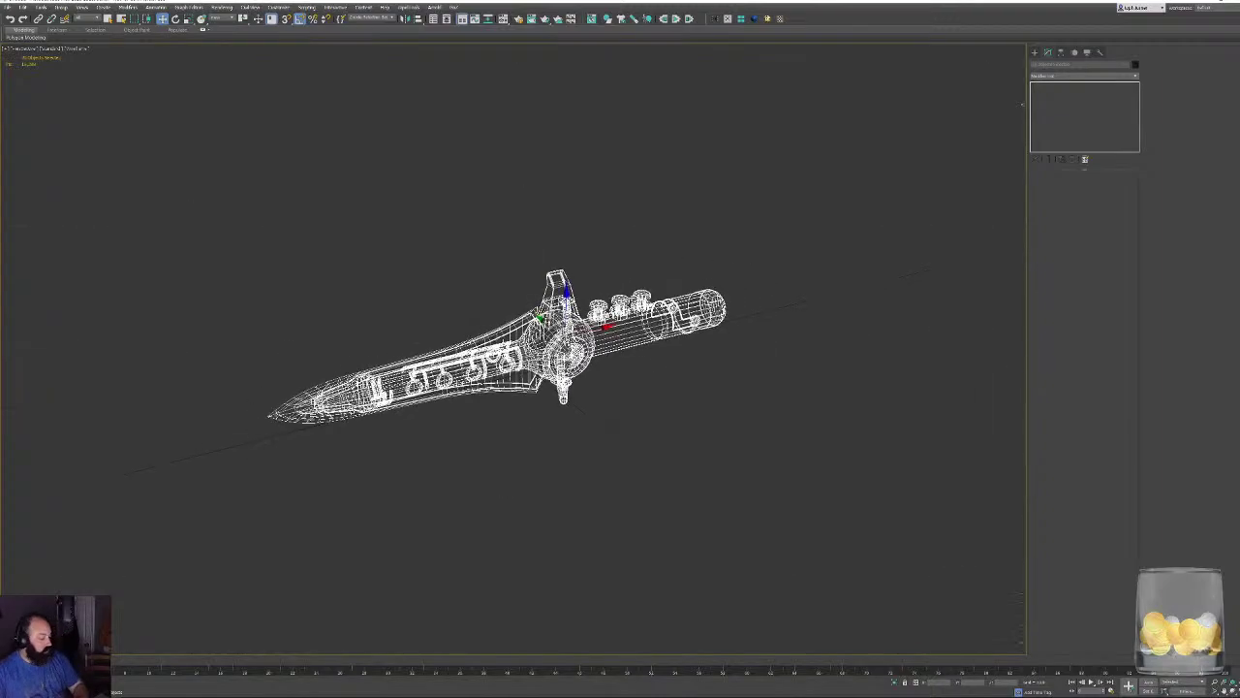
scroll(718, 292, up, 2)
click(1060, 52)
click(1082, 104)
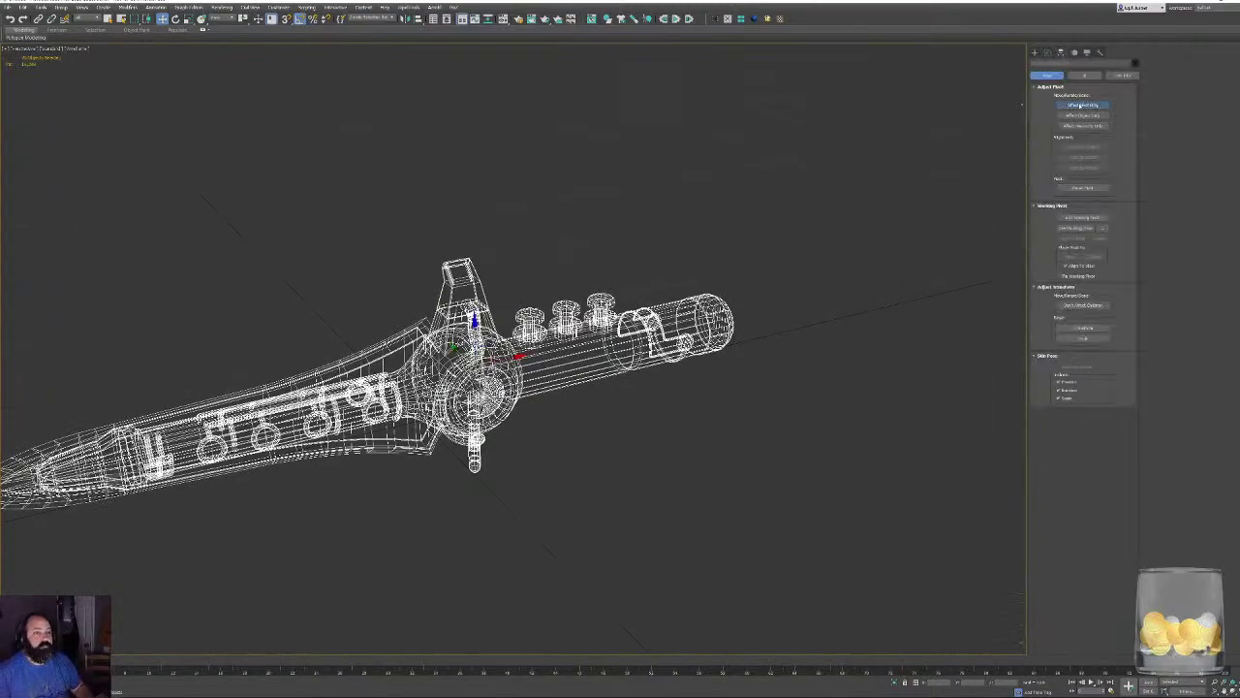
click(1086, 147)
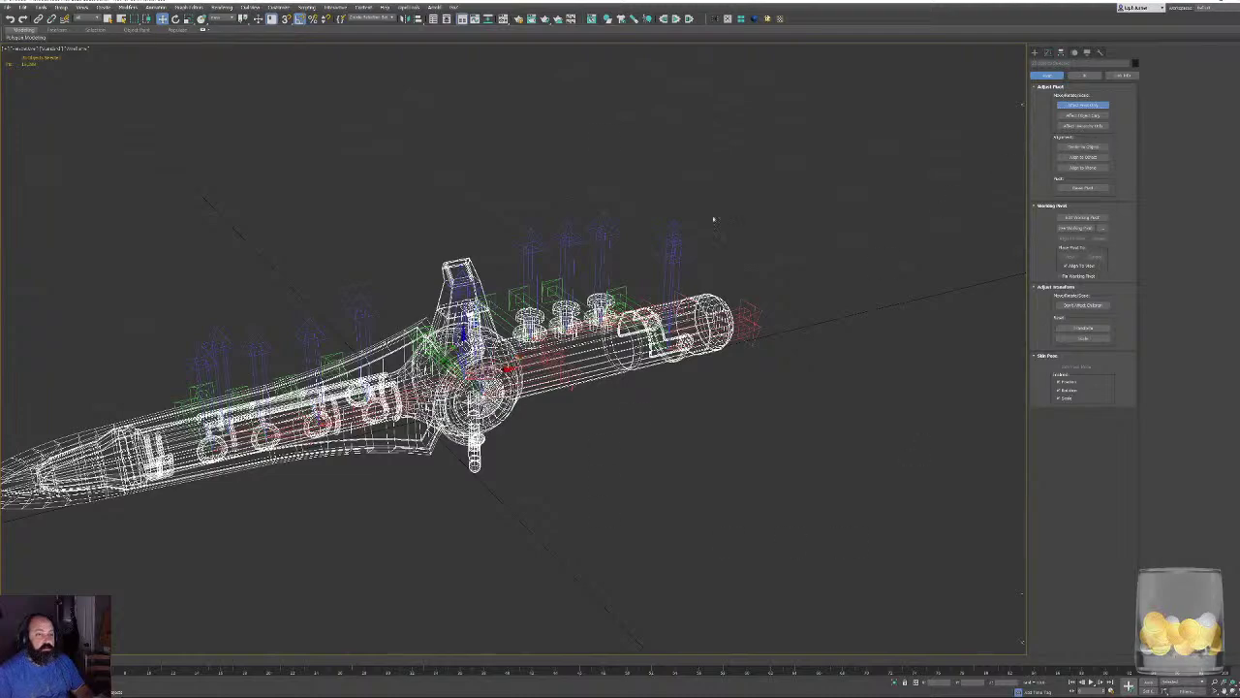
Move all the pivots to the world origin by resetting their absolute X, Y and Z positions, and leave pivot editing.
right_click(161, 18)
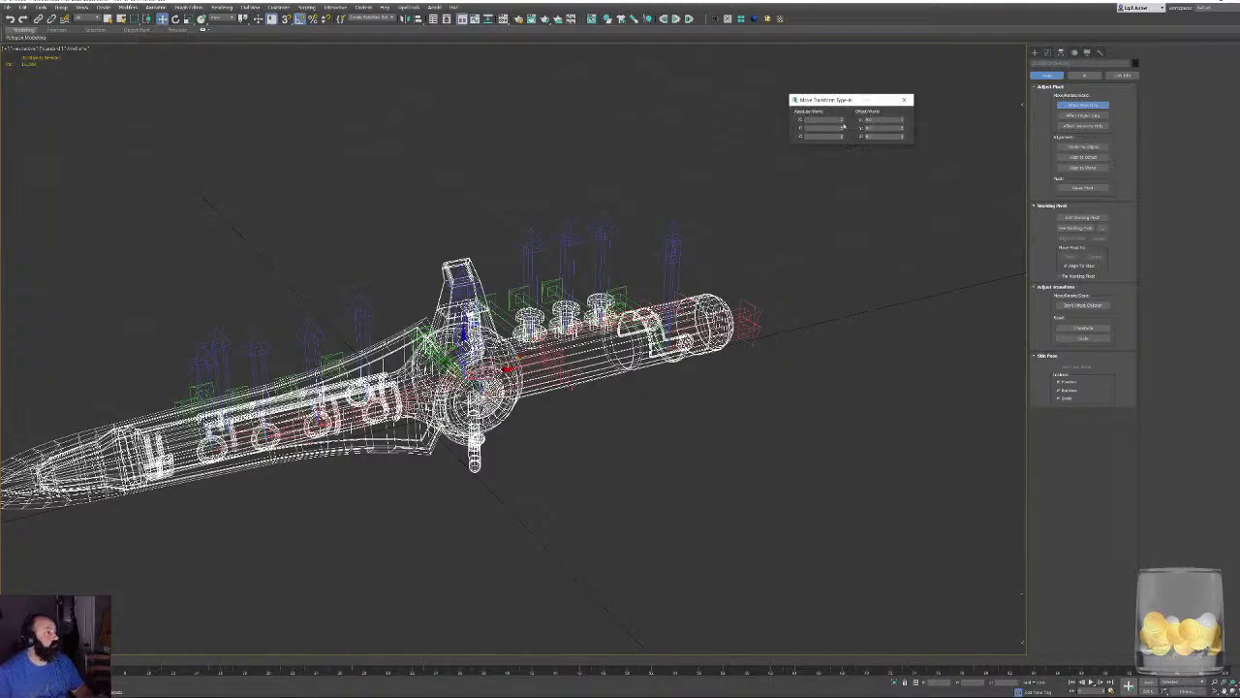
right_click(842, 120)
right_click(842, 128)
right_click(841, 137)
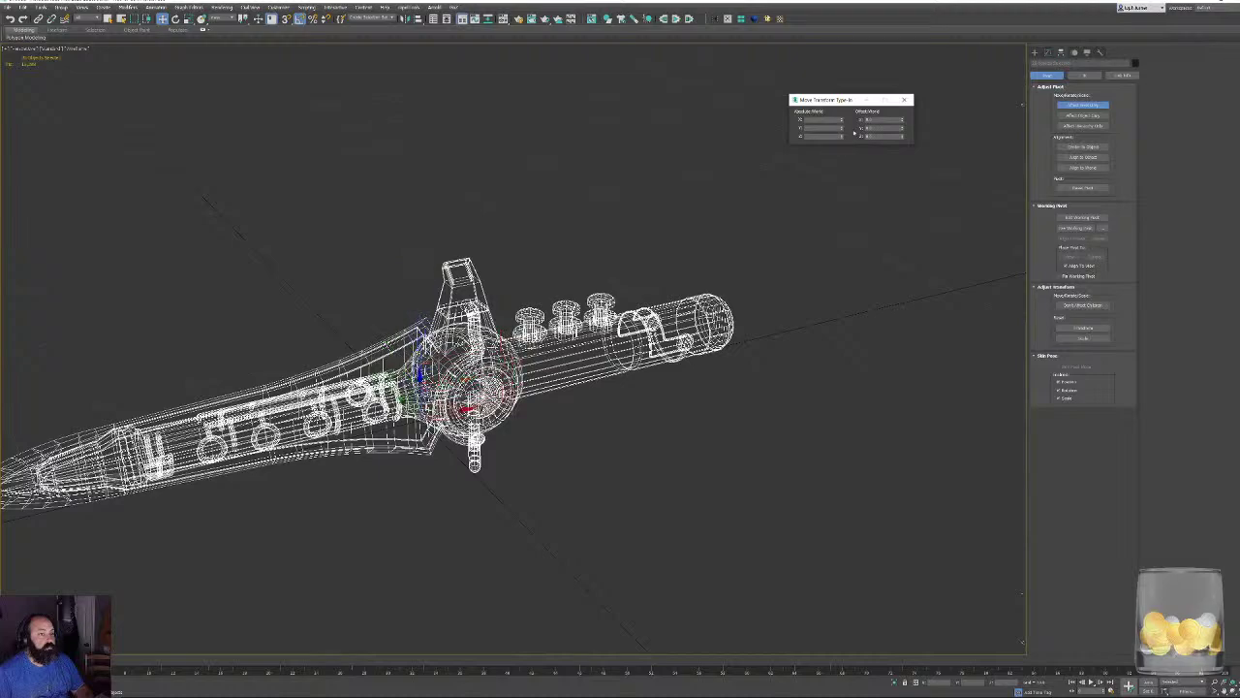
click(904, 99)
click(1048, 53)
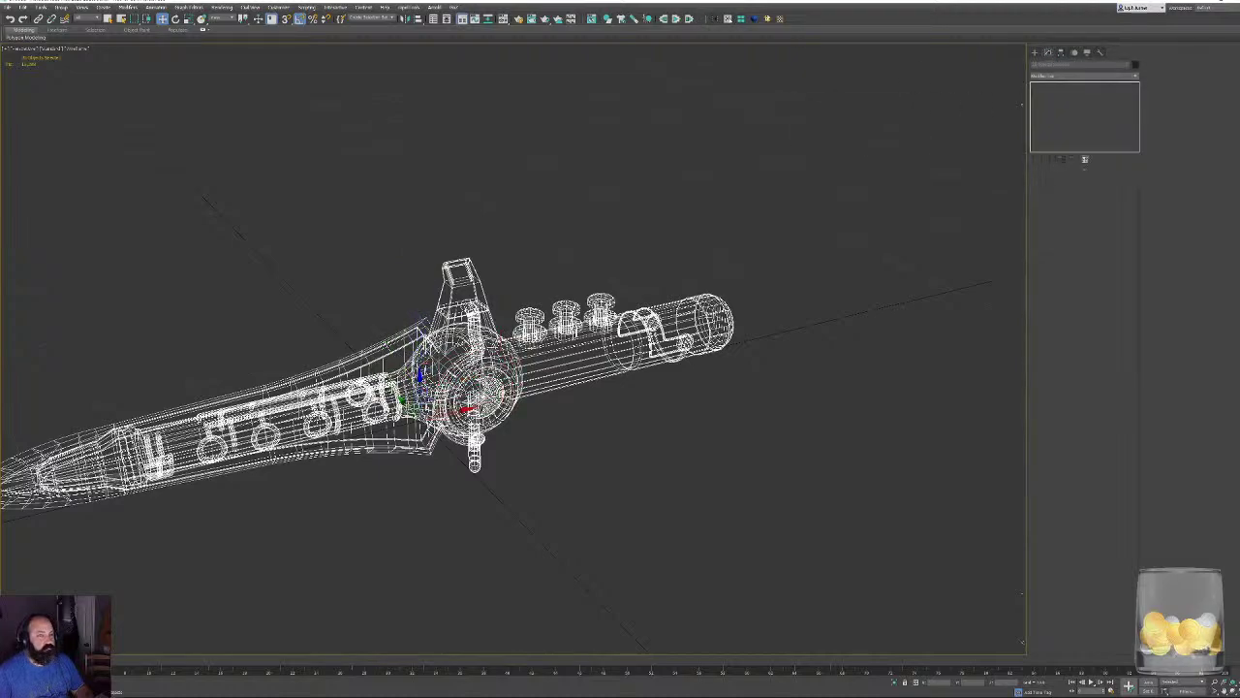
Try to mirror the hub's round disc and crescent emblem together with a Symmetry modifier on the Y axis.
alt+middle_drag(682, 328, 617, 296)
click(617, 297)
scroll(618, 297, up, 5)
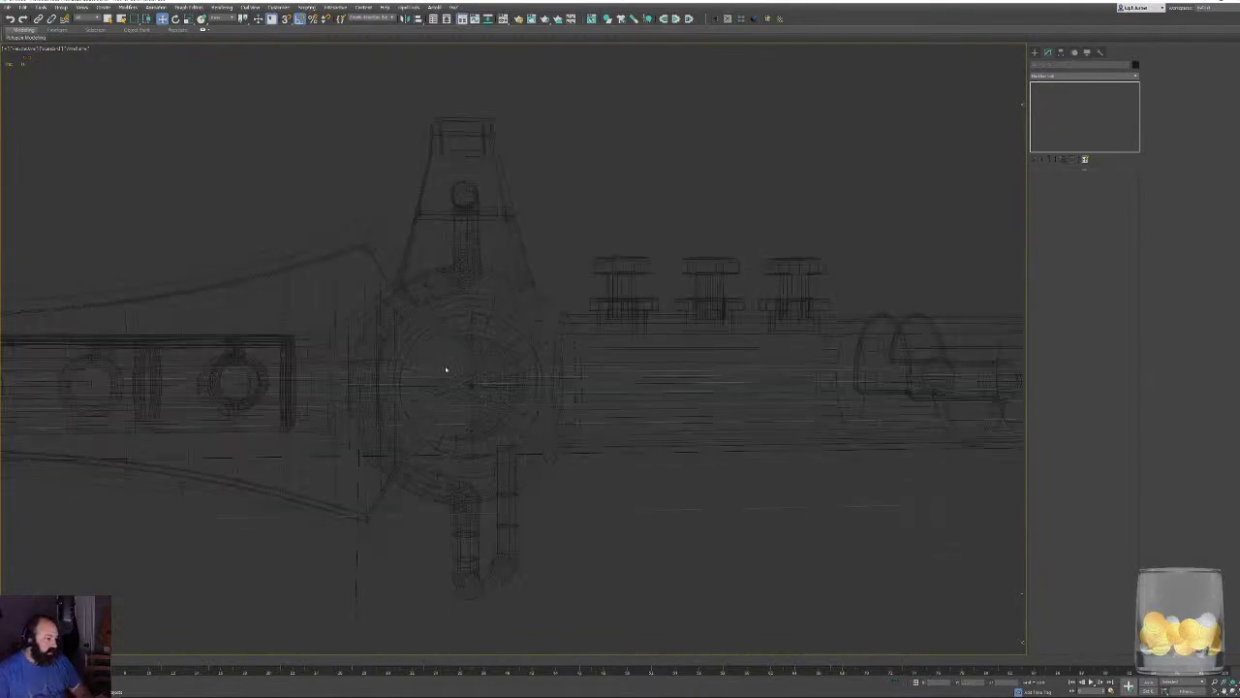
drag(445, 371, 457, 380)
alt+middle_drag(485, 382, 494, 385)
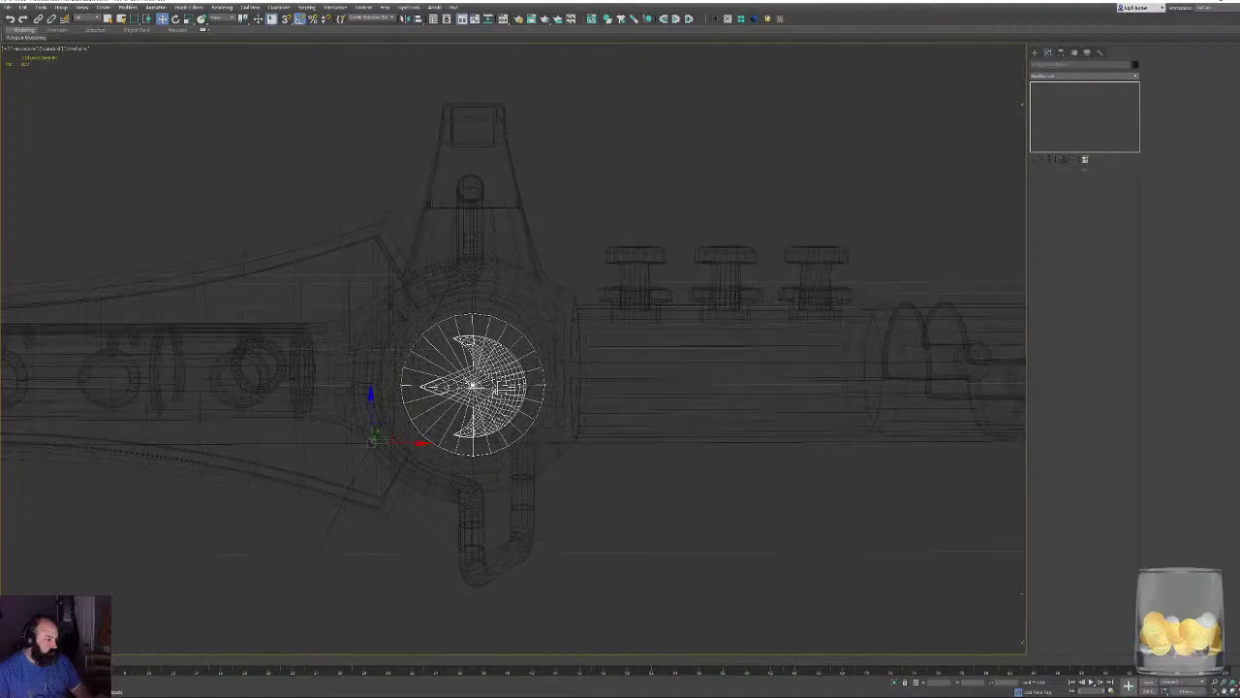
click(718, 19)
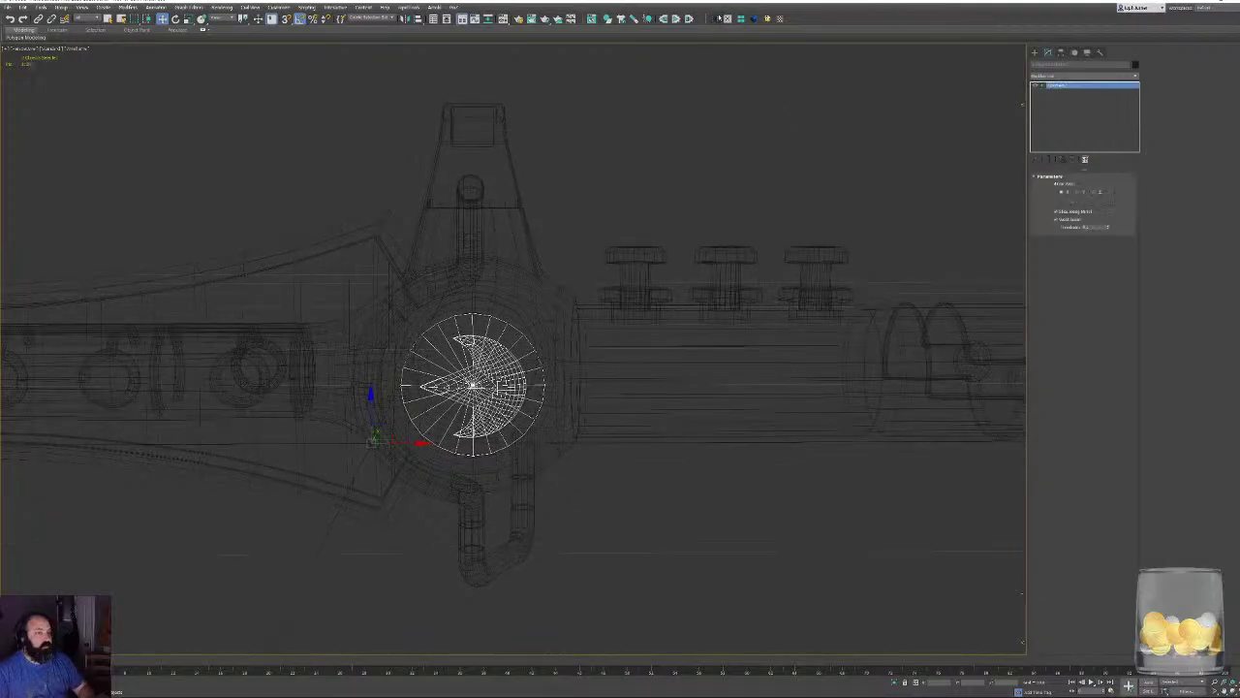
click(1078, 192)
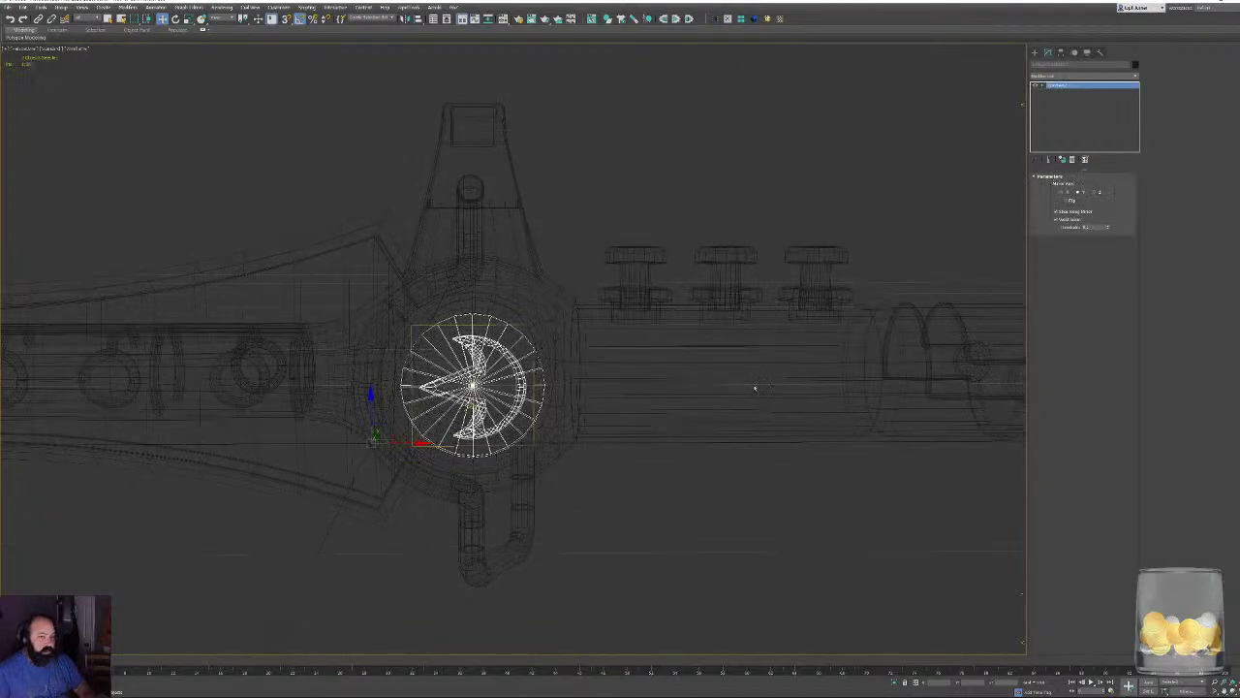
alt+middle_drag(755, 387, 693, 395)
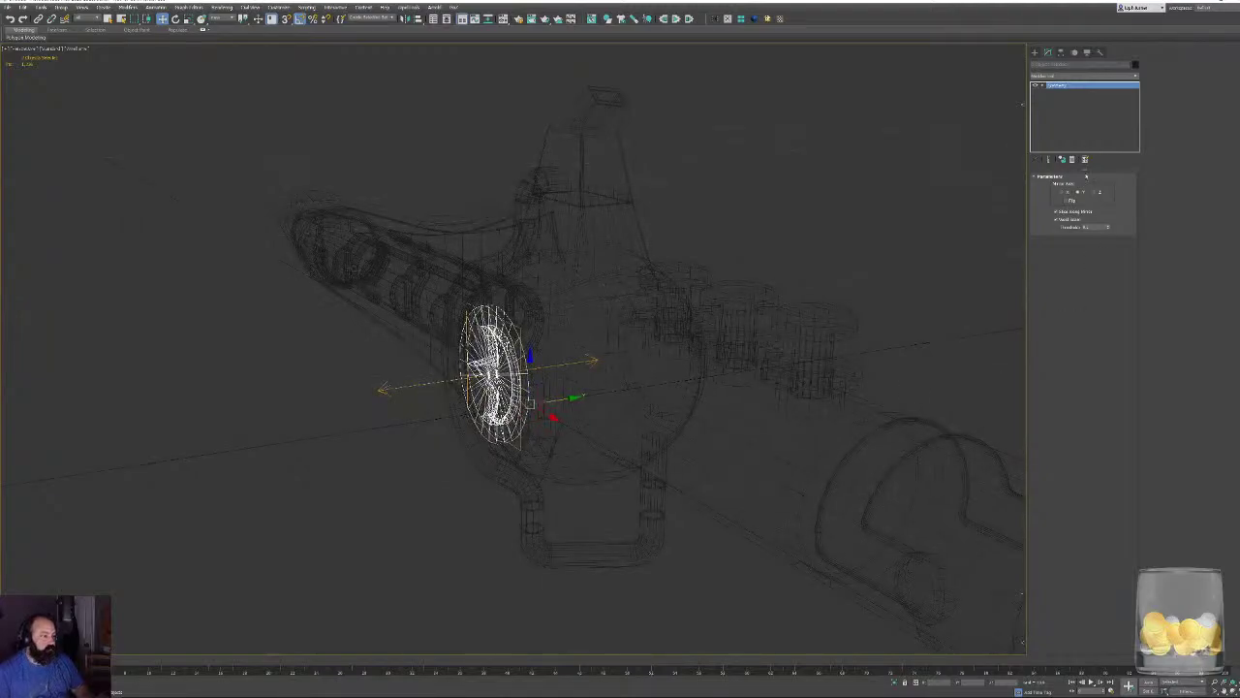
click(1072, 158)
click(768, 263)
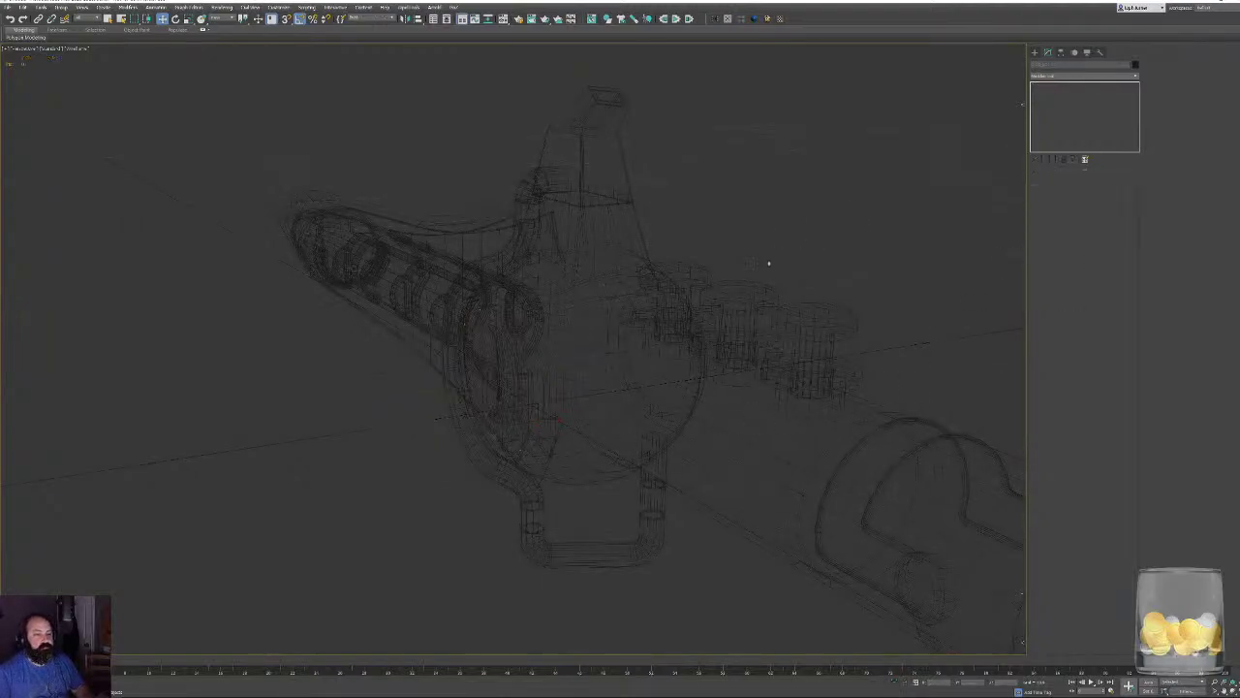
Mirror the hub's crescent emblem alone to the opposite side with a Symmetry modifier, using the Y axis with Flip enabled.
click(690, 319)
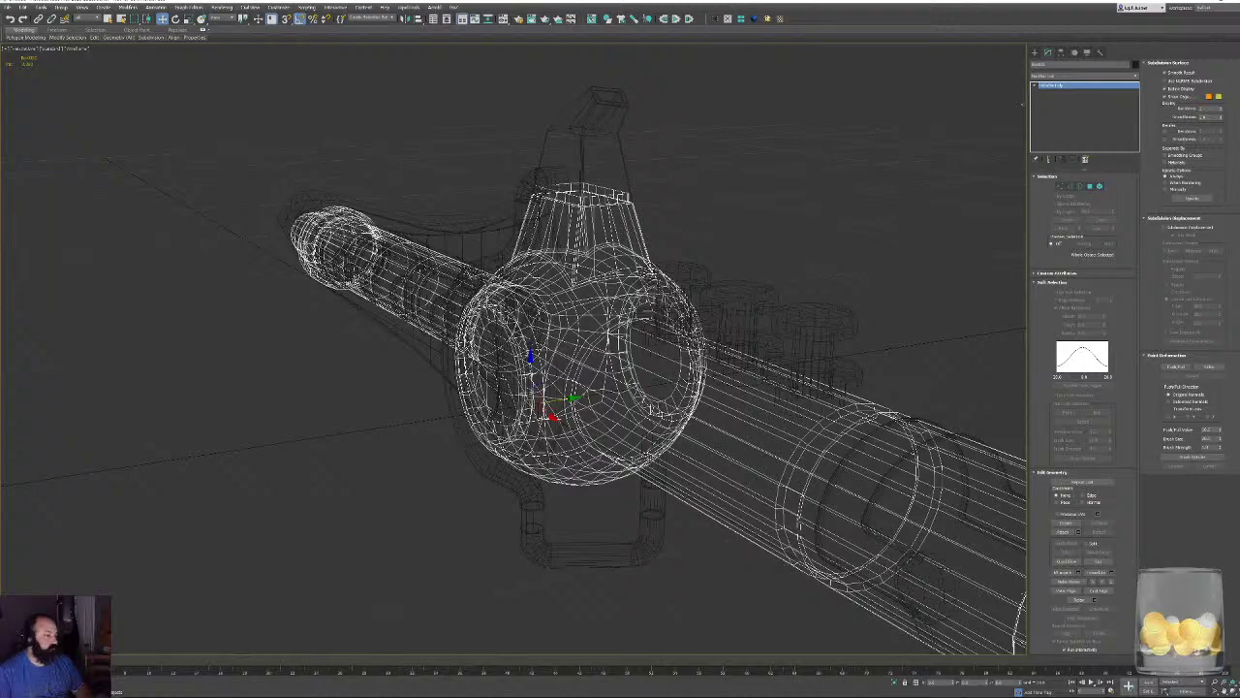
click(503, 349)
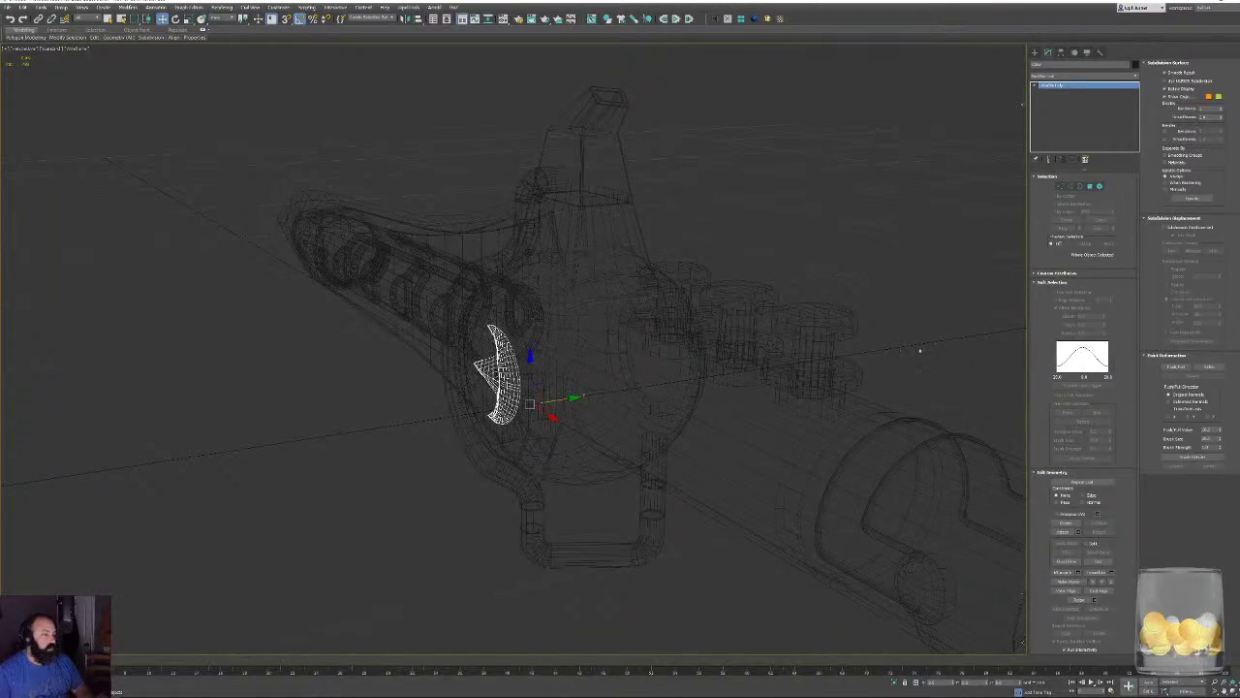
alt+middle_drag(919, 351, 828, 338)
click(1063, 284)
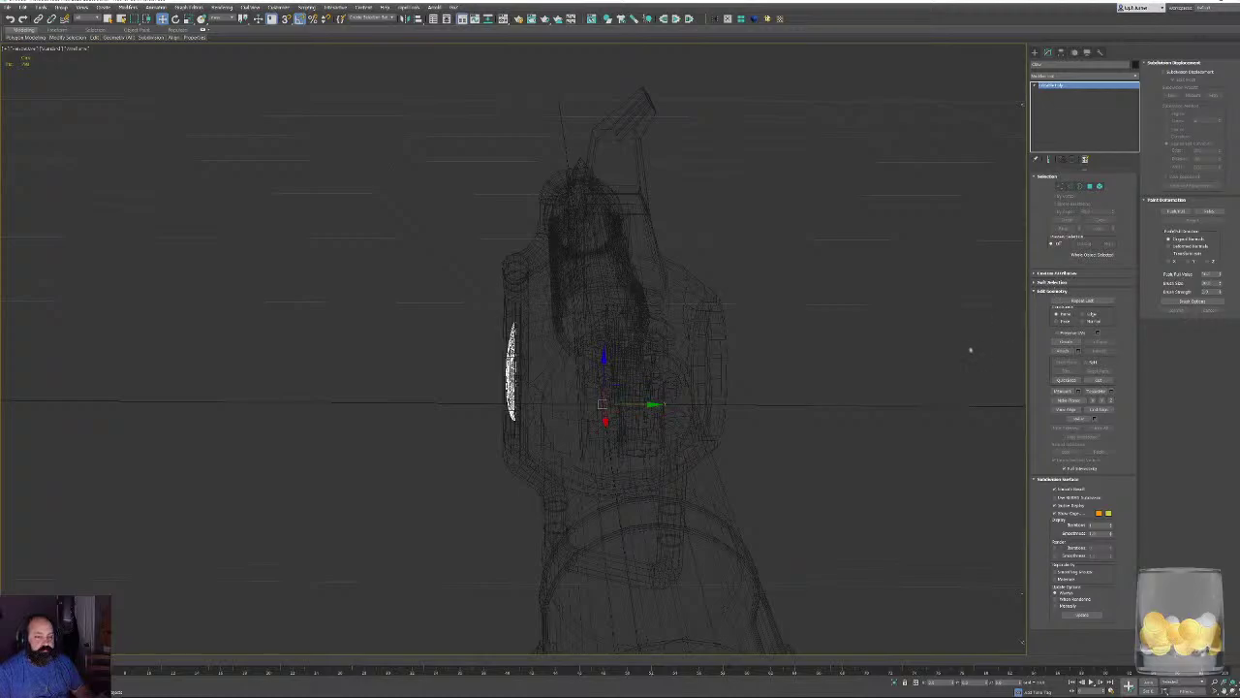
click(714, 20)
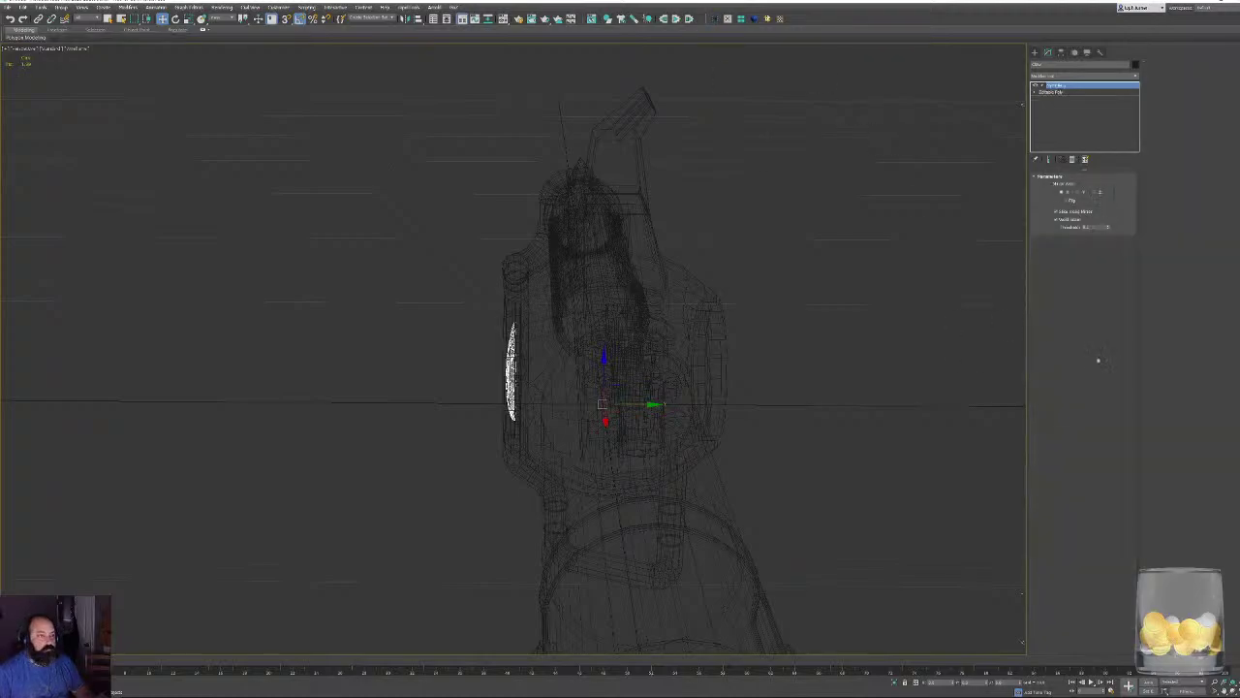
click(1072, 201)
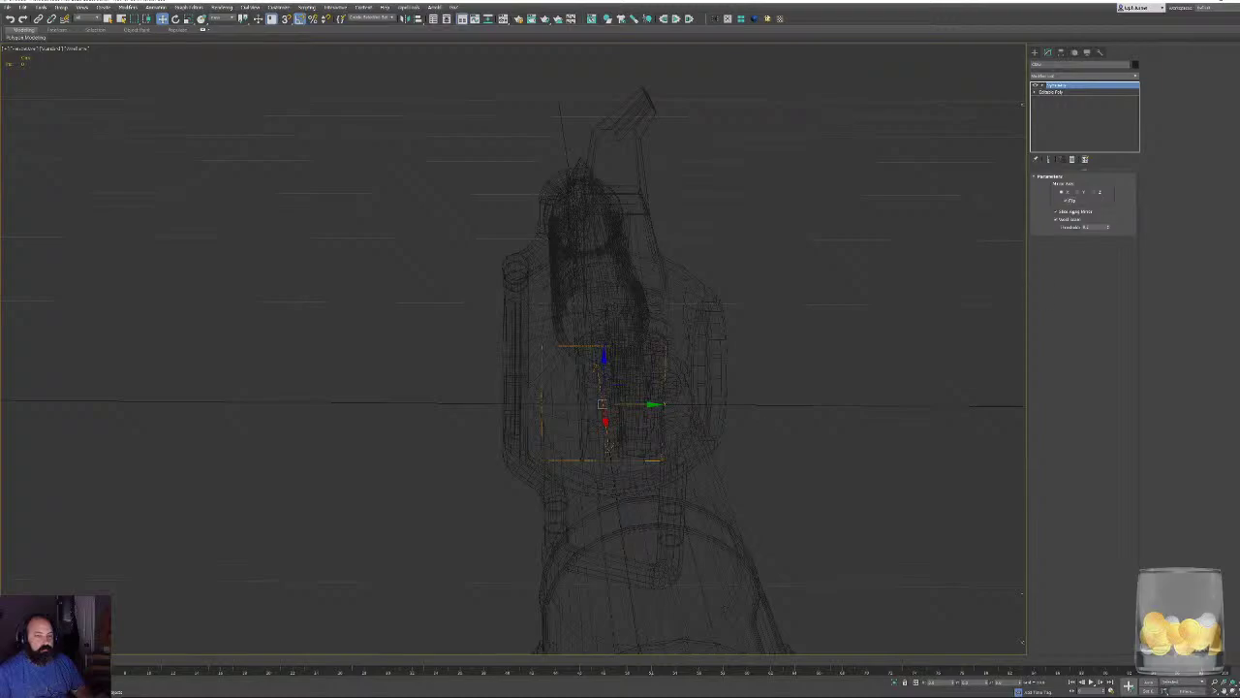
click(1078, 191)
alt+middle_drag(825, 343, 766, 334)
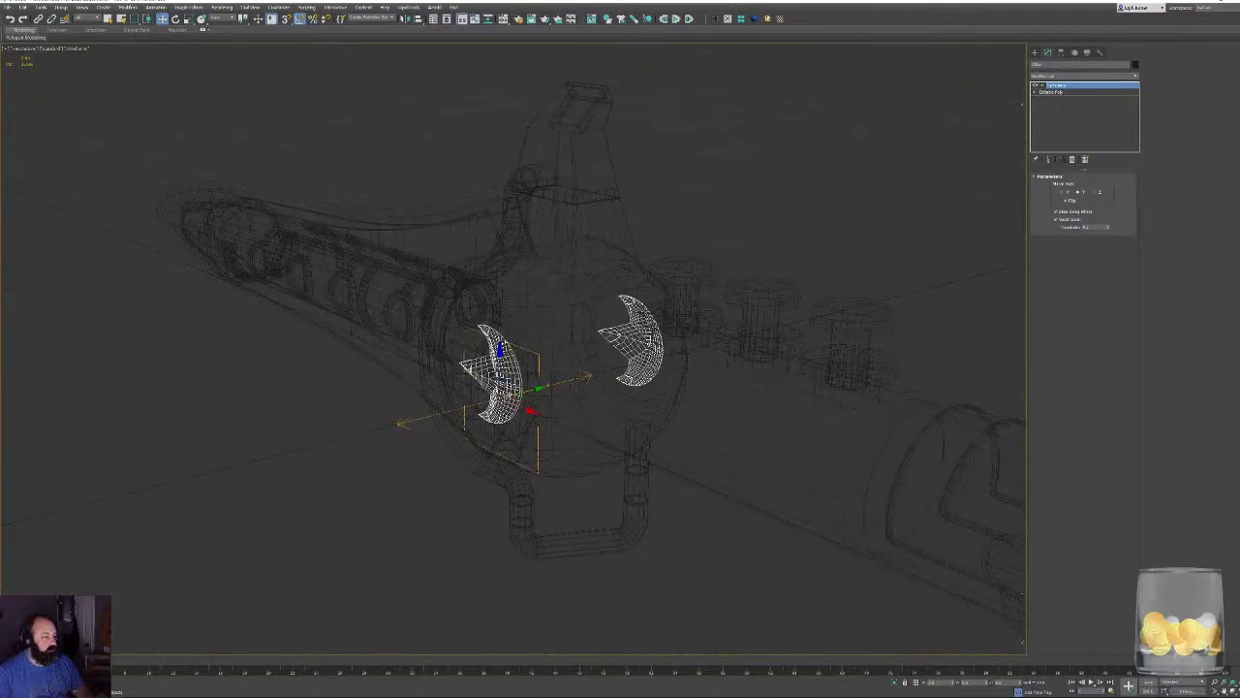
Check the mirrored crescent in shaded display and collapse the selected dagger parts to Editable Poly.
key(F3)
scroll(502, 383, up, 3)
mouse_move(1056, 86)
mouse_down()
mouse_move(634, 283)
mouse_move(465, 332)
mouse_up()
alt+middle_drag(465, 332, 601, 340)
scroll(601, 340, down, 3)
drag(688, 485, 689, 485)
right_click(686, 484)
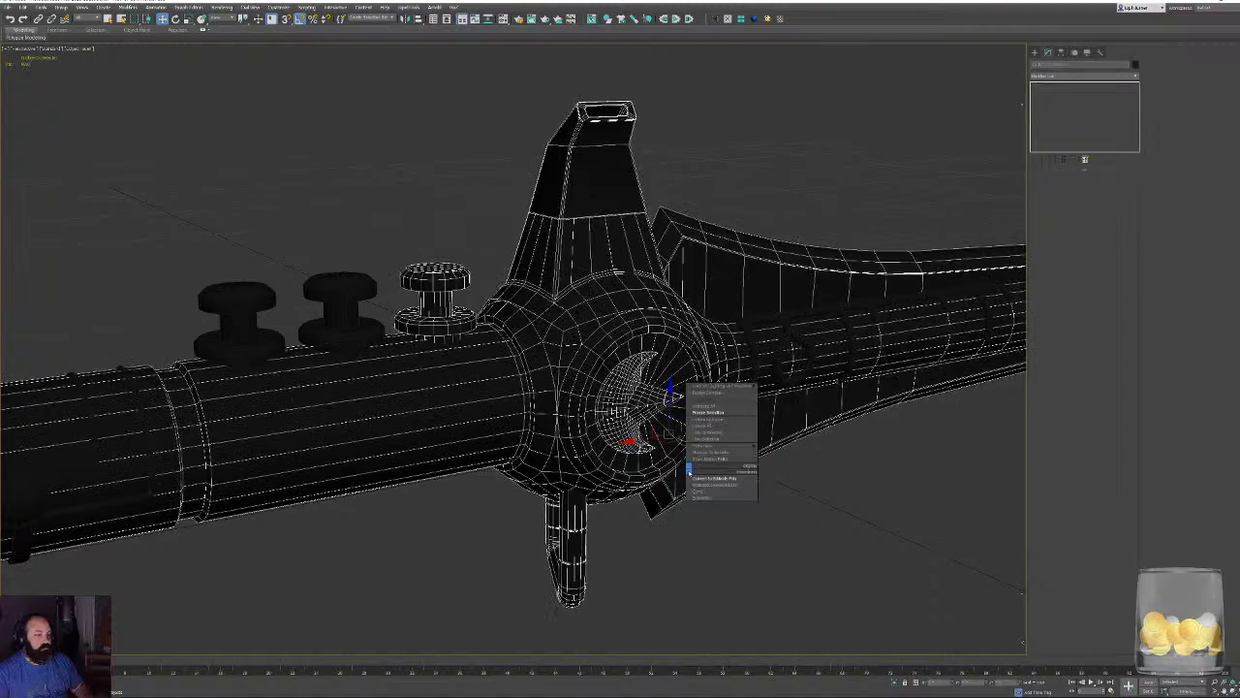
click(715, 484)
key(F3)
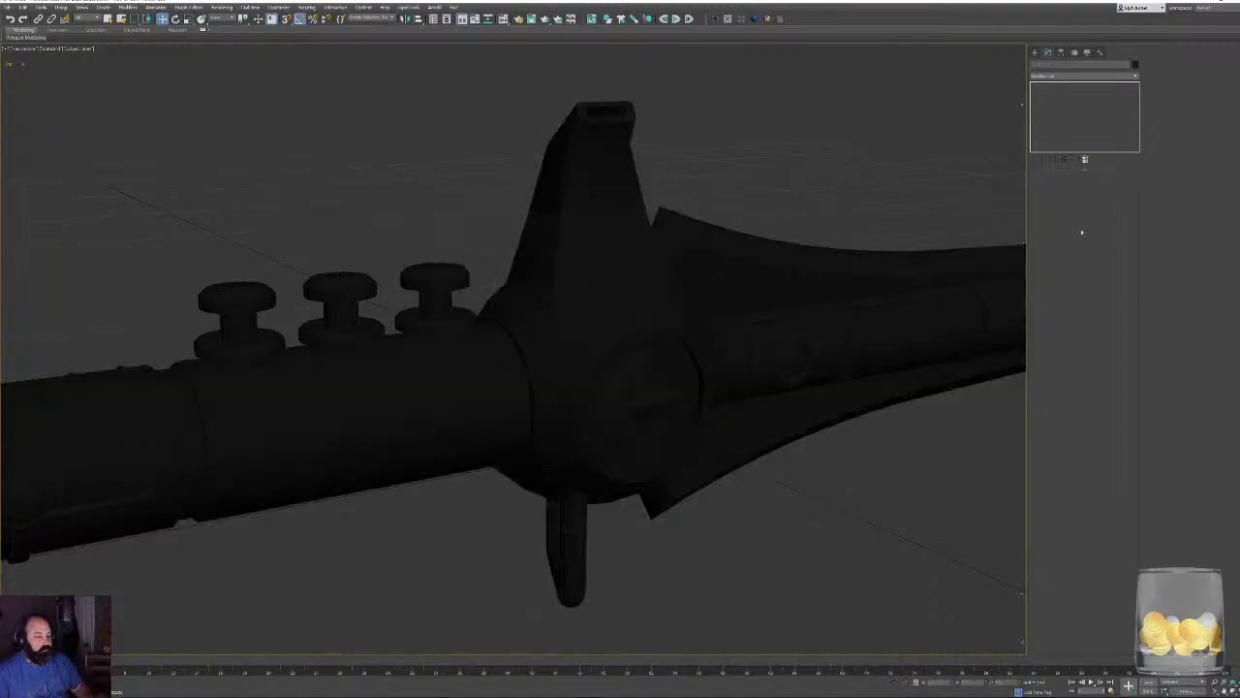
Add a shared Edit Poly modifier to the hub's crescent and round disc and select all their polygons.
click(623, 414)
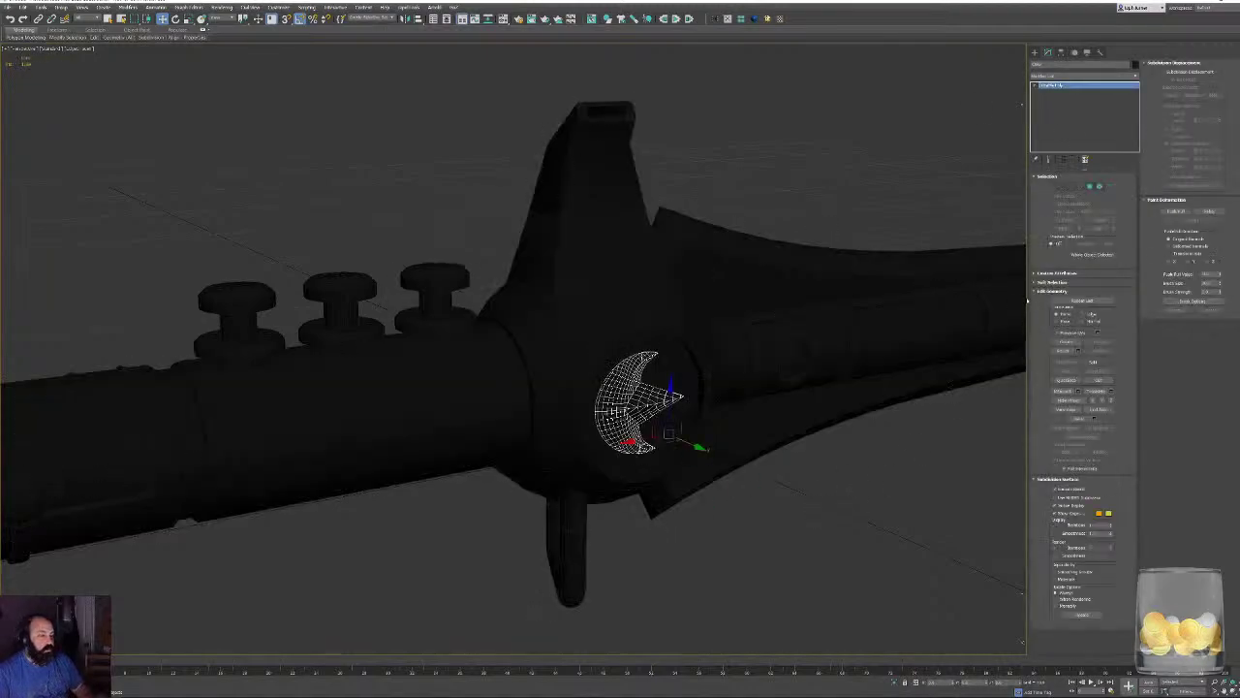
ctrl+click(669, 360)
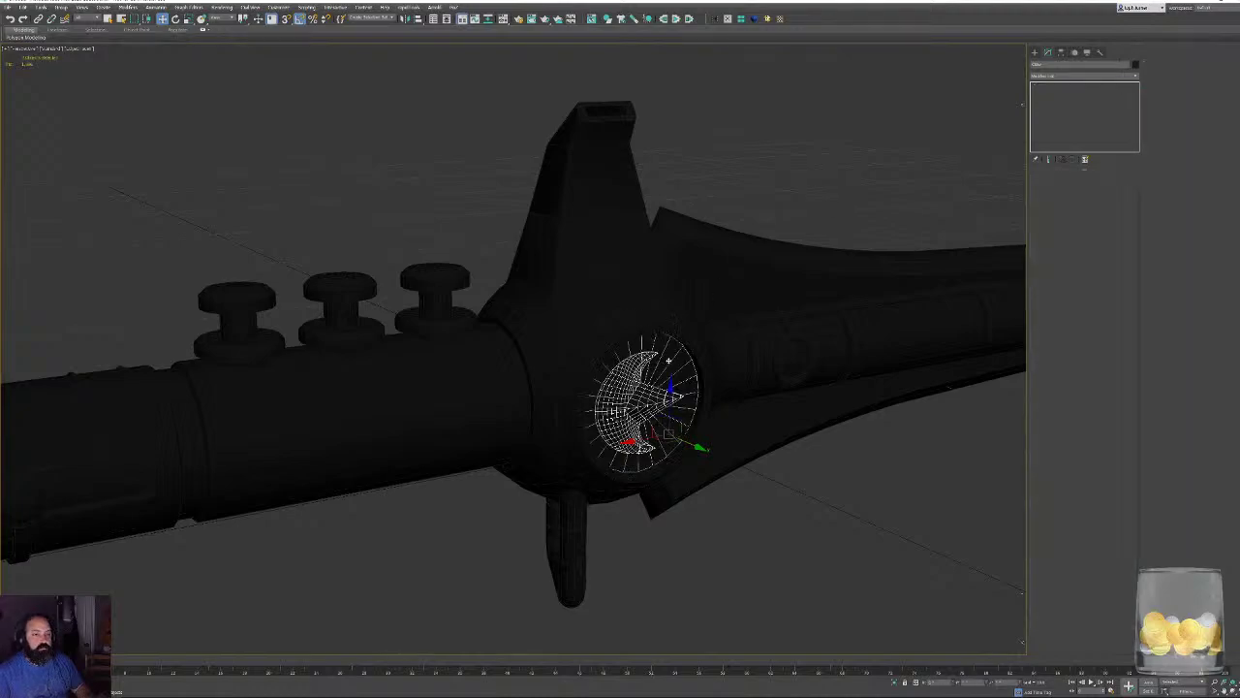
alt+middle_drag(960, 214, 731, 180)
click(1124, 64)
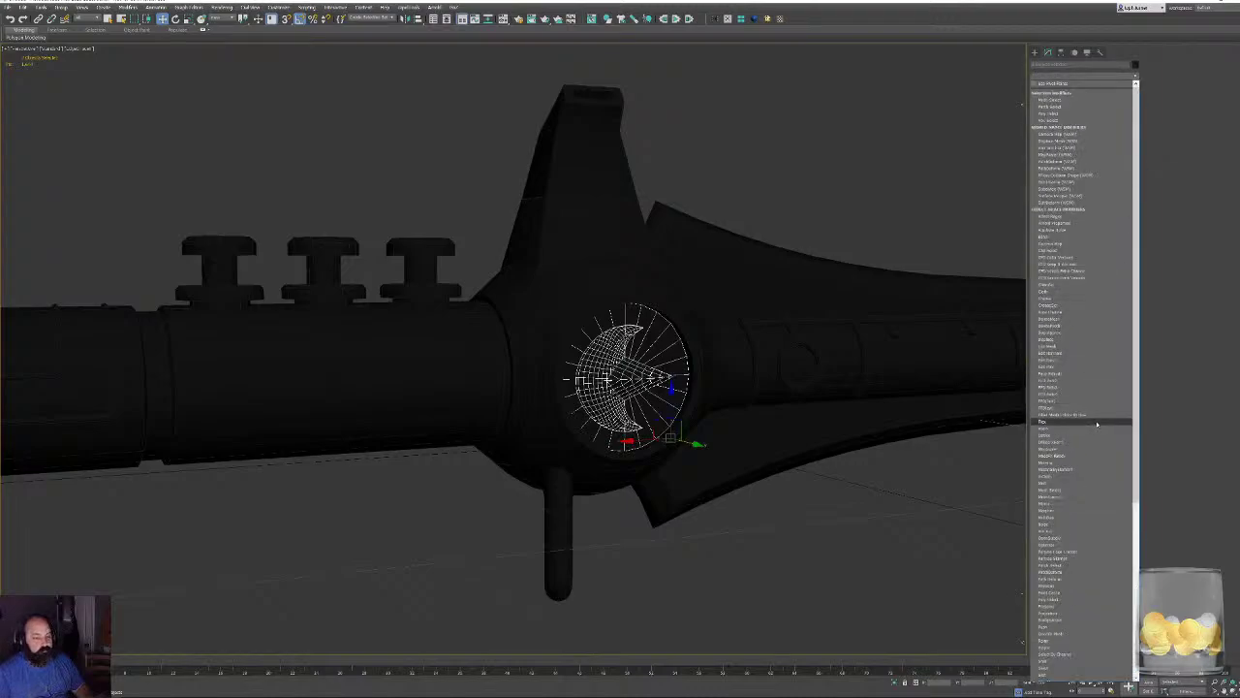
click(1065, 366)
click(1100, 239)
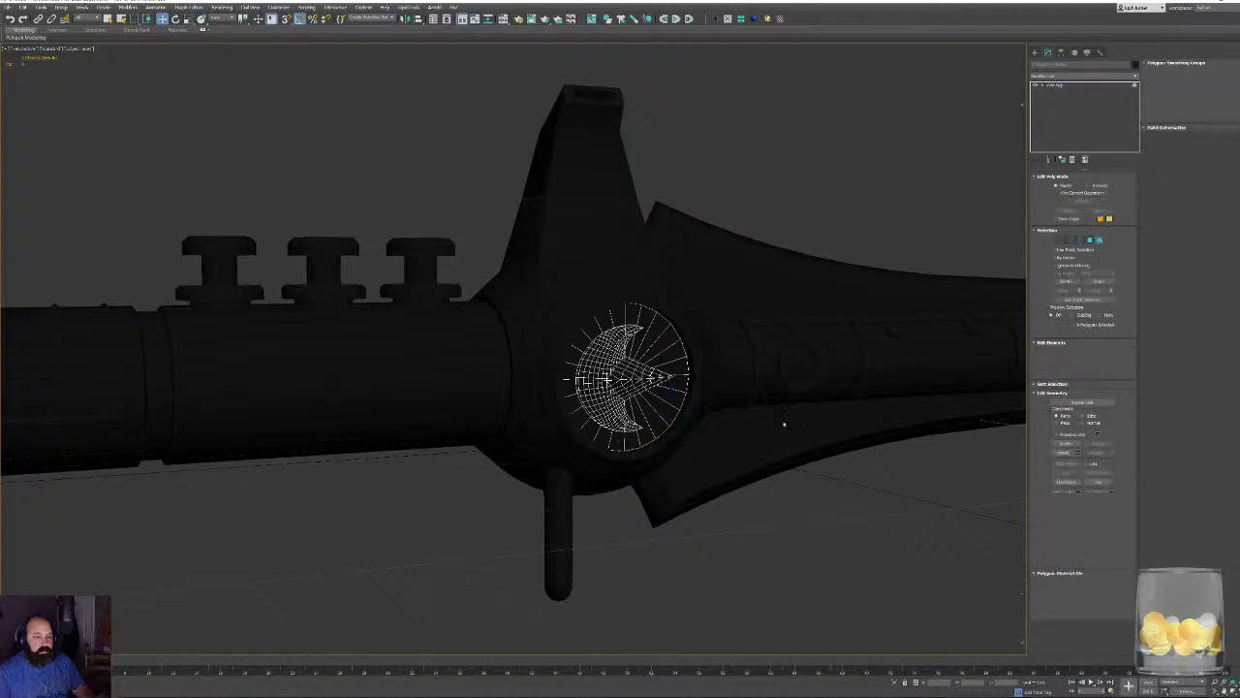
key(ctrl+a)
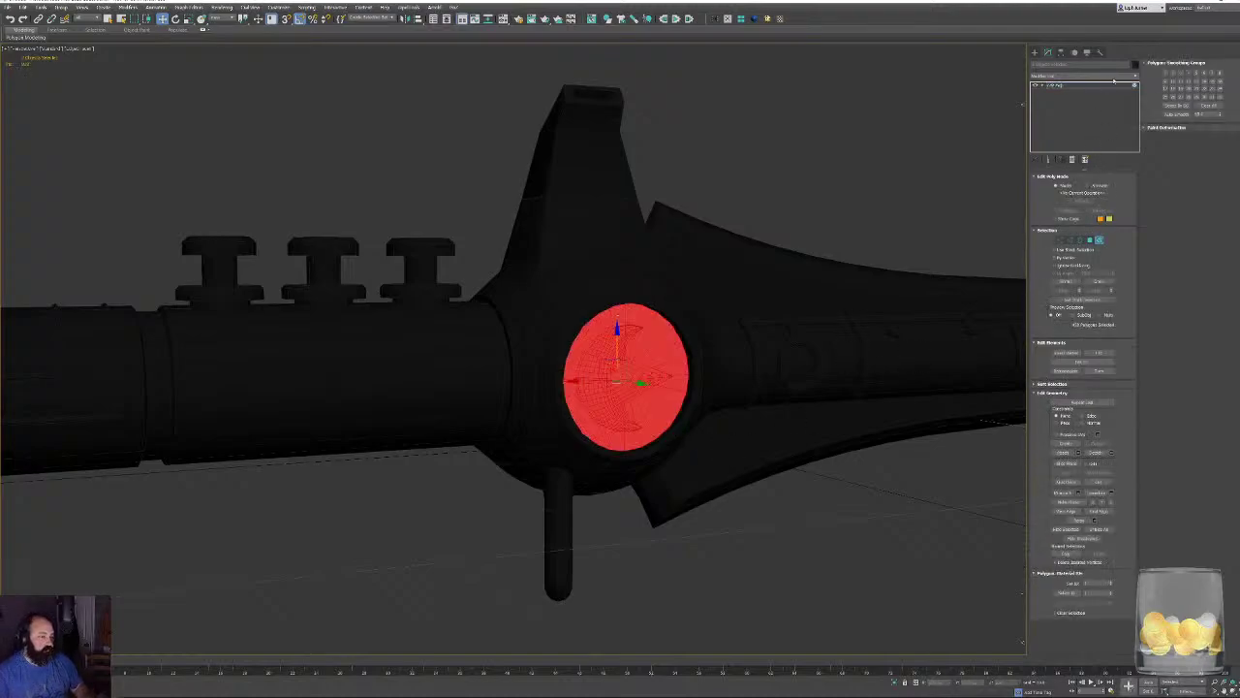
Add a UVW Xform modifier to the selected emblem polygons, edit its U offset, and collapse both objects to Editable Poly.
click(1136, 76)
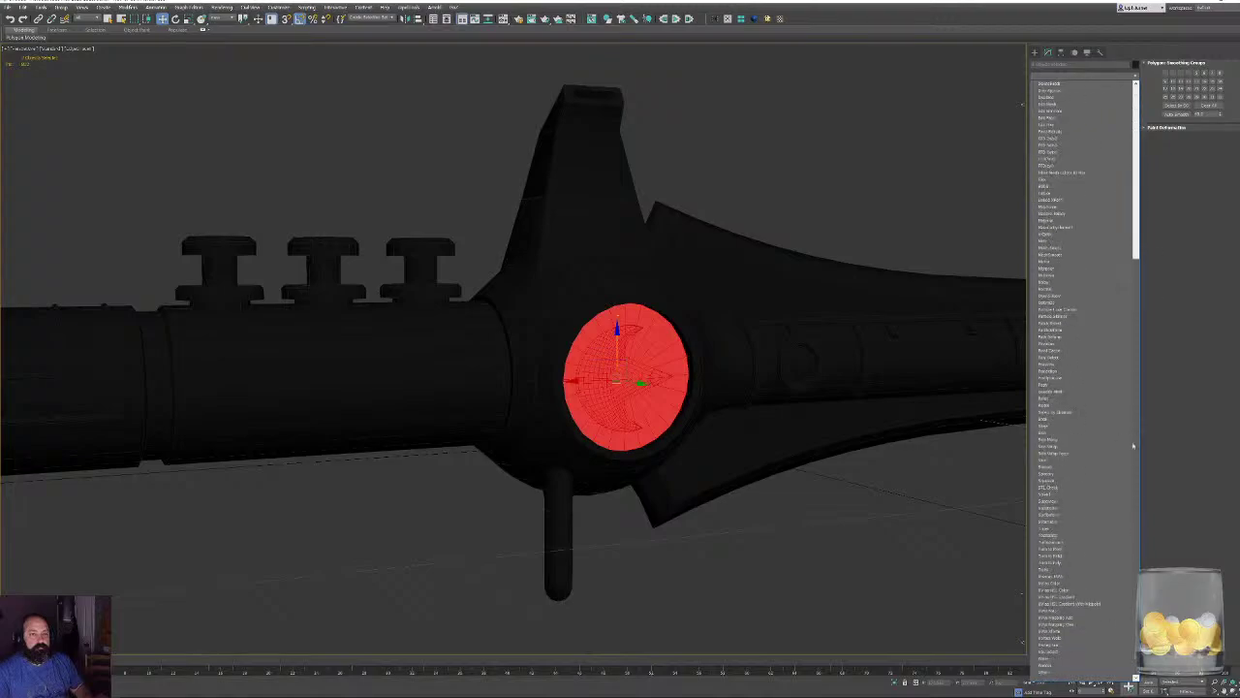
click(1051, 630)
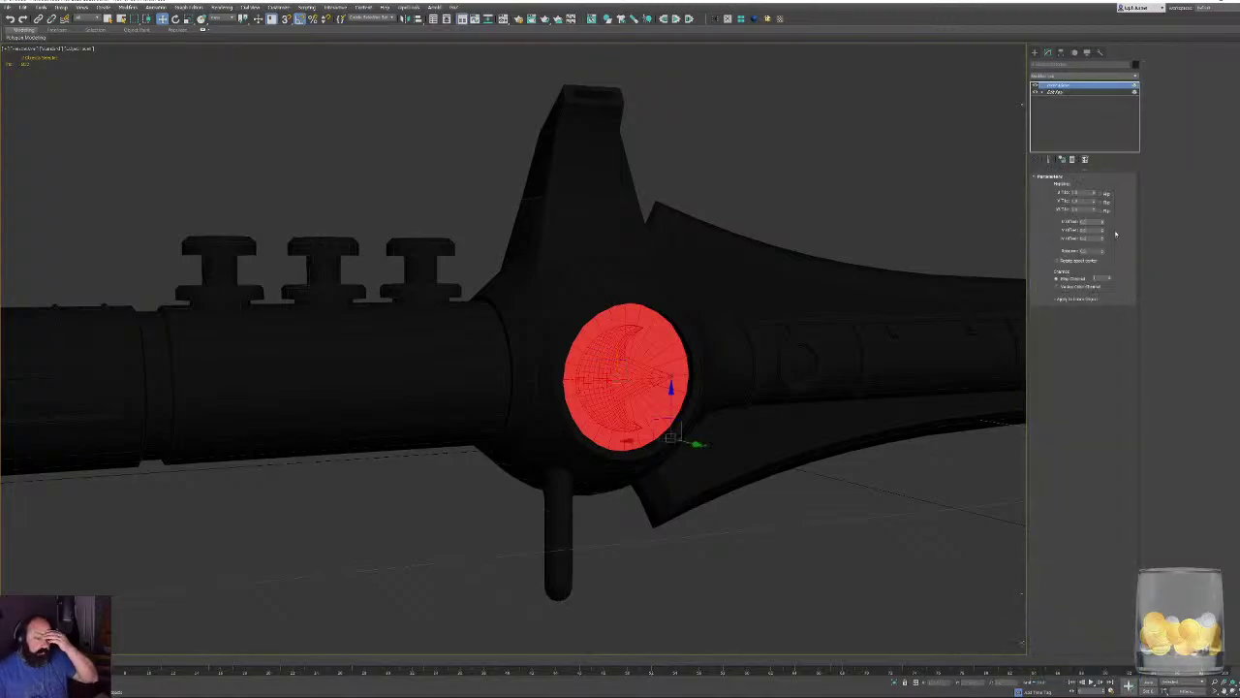
double_click(1091, 222)
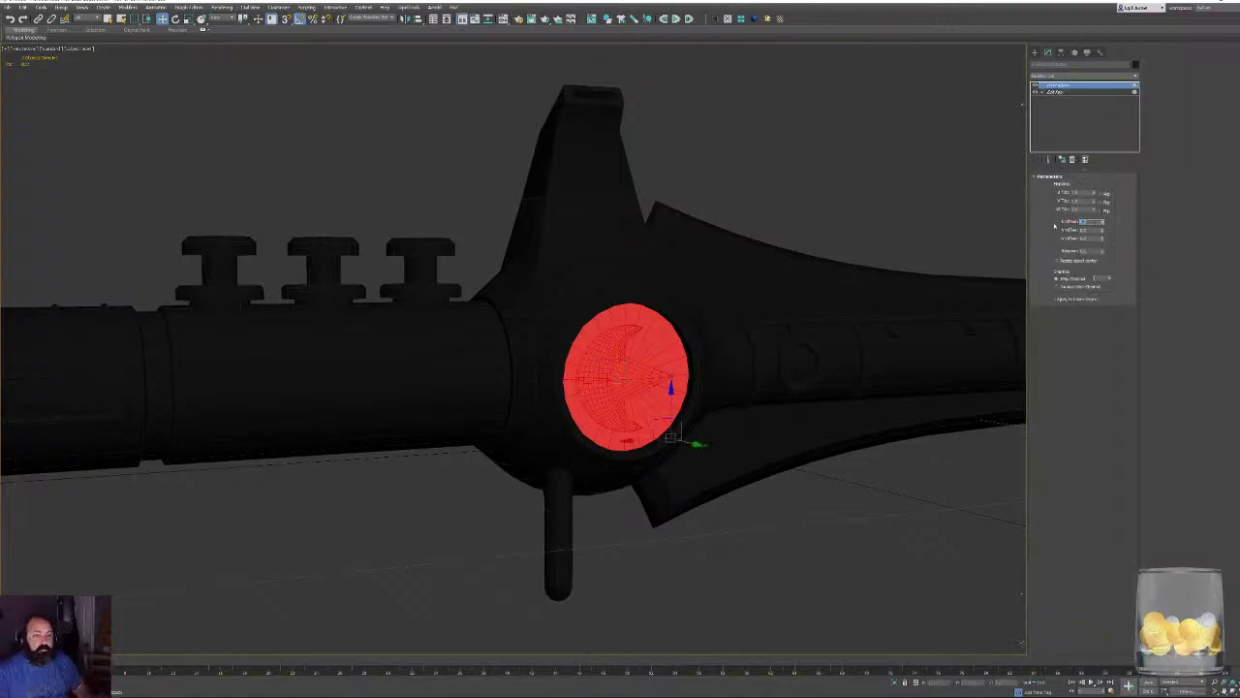
right_click(572, 362)
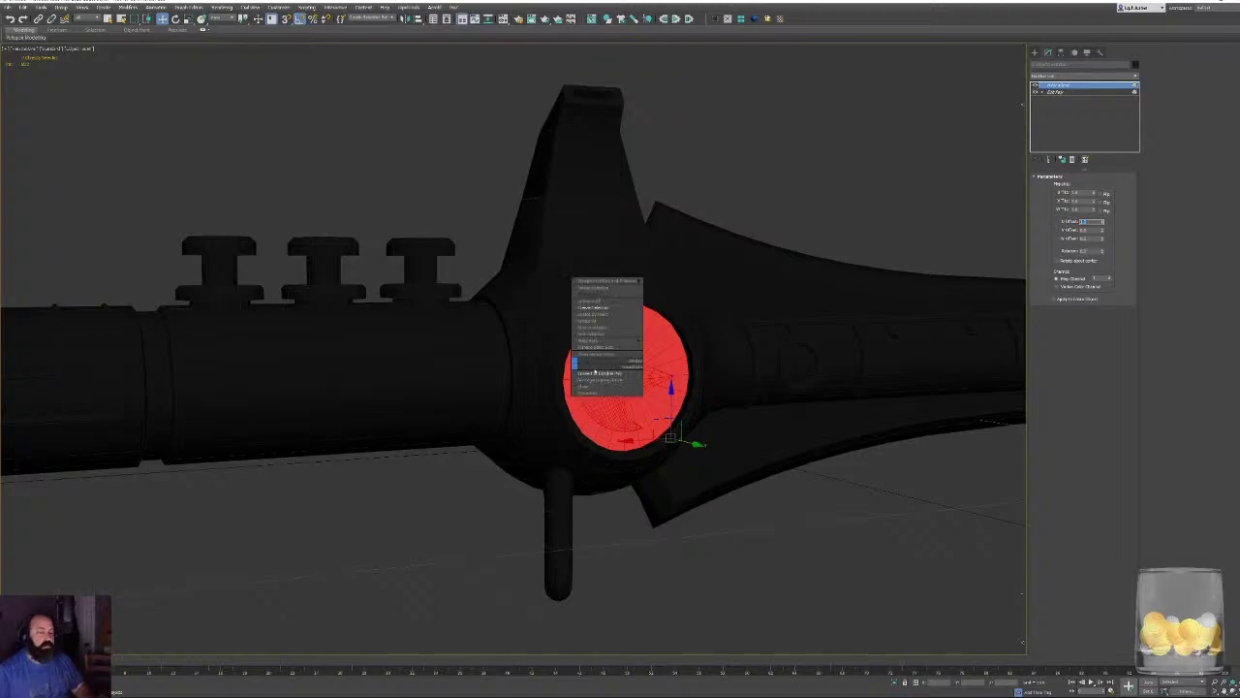
click(605, 373)
Examine the hub emblem on both sides of the dagger in shaded display.
alt+middle_drag(605, 418, 742, 515)
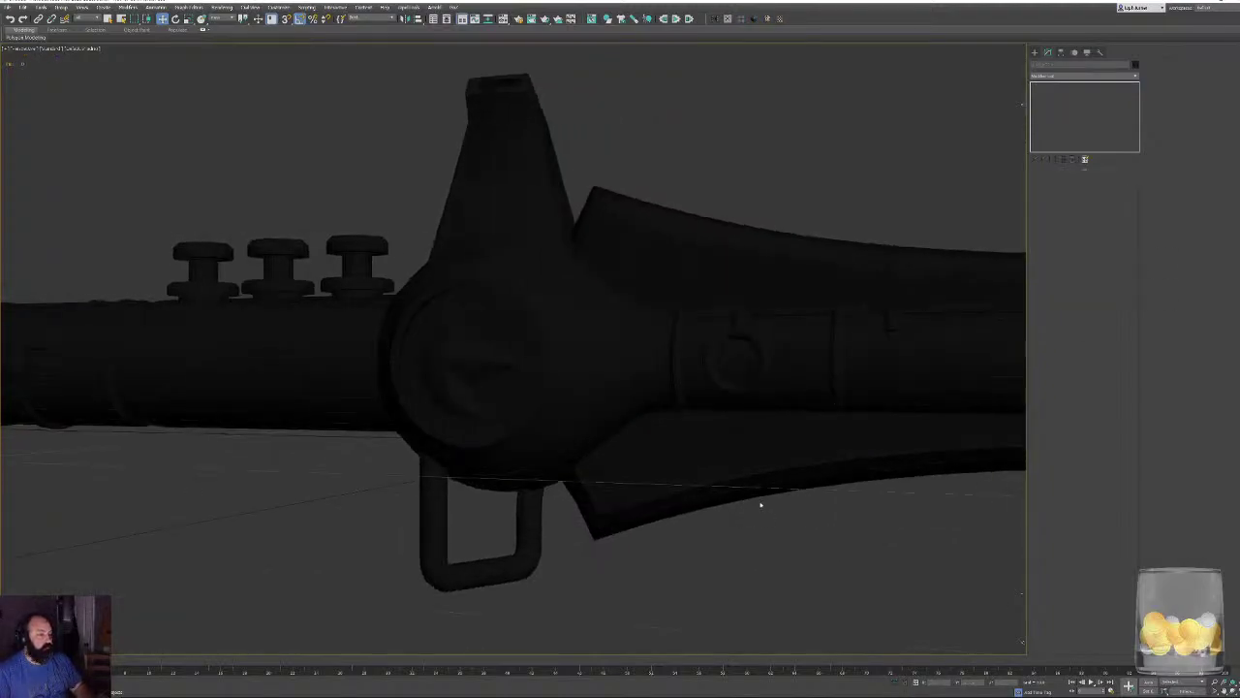
alt+middle_drag(620, 387, 587, 376)
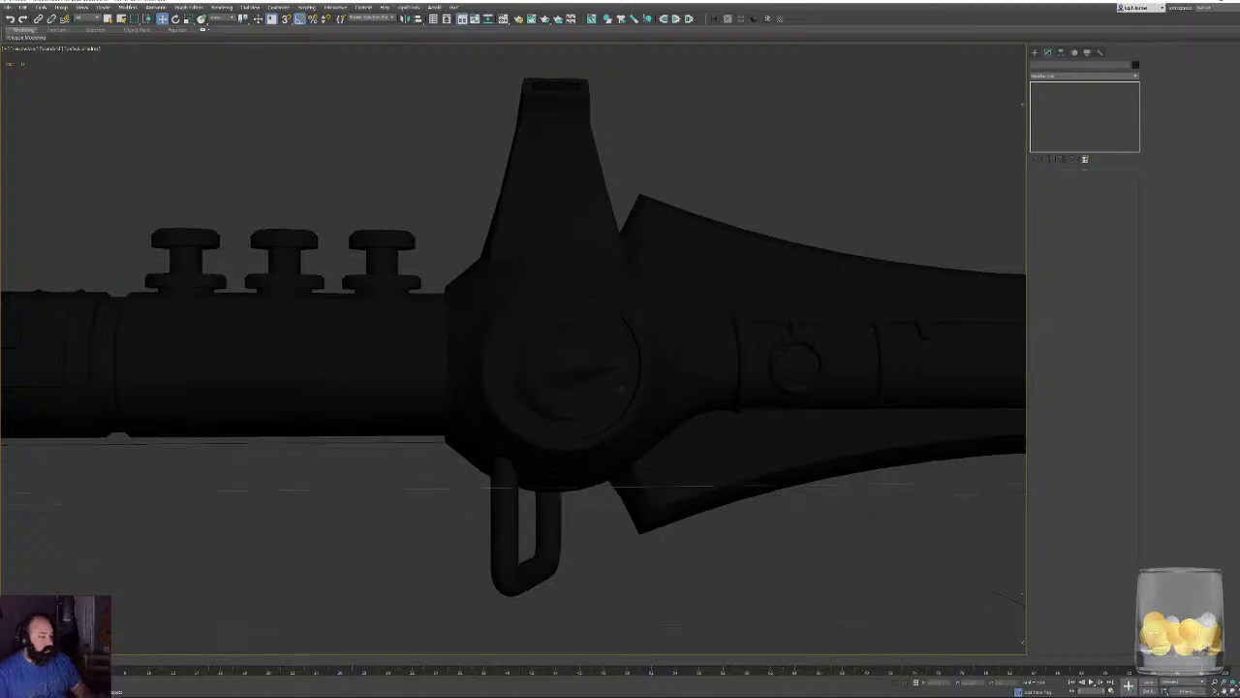
scroll(584, 374, up, 5)
scroll(584, 374, down, 10)
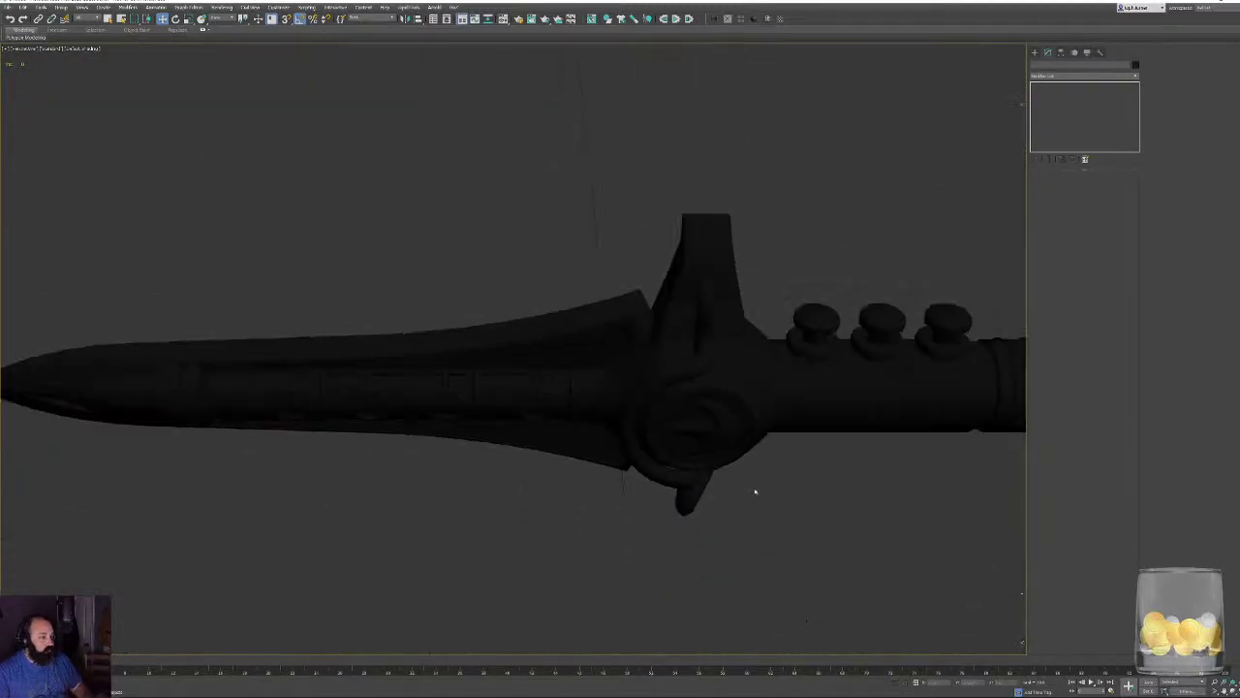
scroll(789, 445, up, 4)
alt+middle_drag(790, 446, 667, 349)
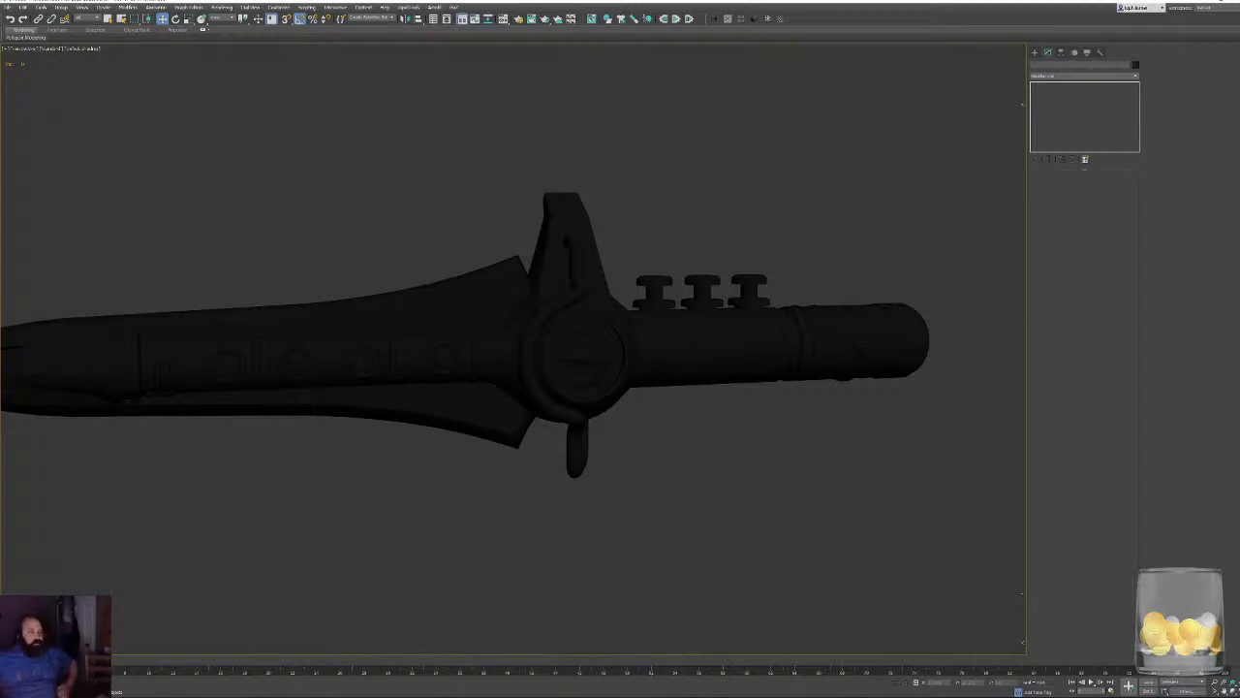
Inspect the shaded dagger along its length, from the blade tip past the guard to the handle's knobs and end.
alt+middle_drag(388, 415, 399, 412)
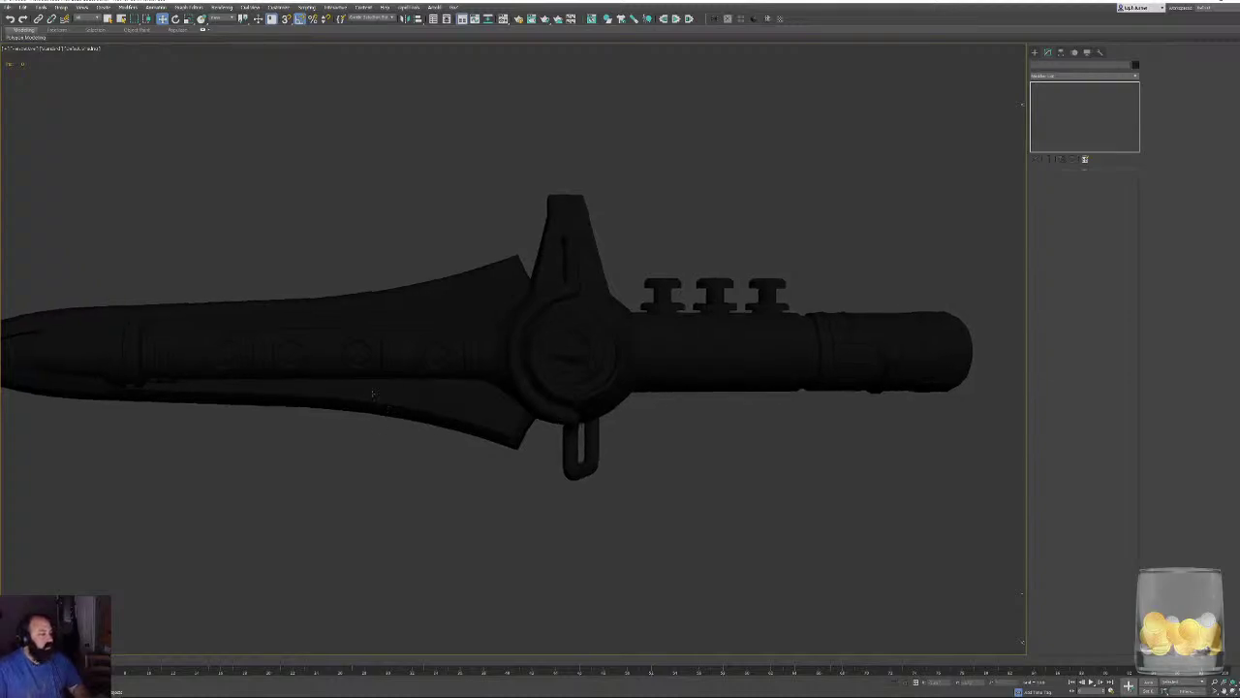
middle_drag(408, 368, 595, 381)
middle_drag(507, 356, 394, 365)
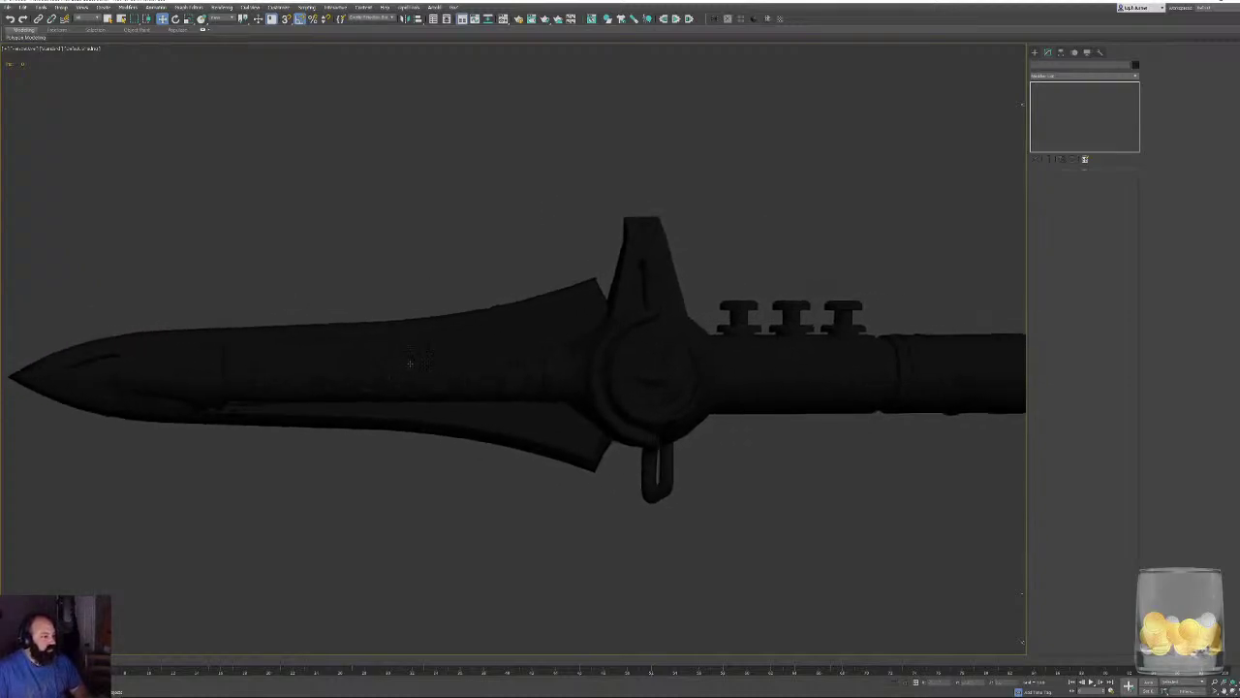
middle_drag(590, 368, 323, 407)
alt+middle_drag(558, 401, 690, 417)
scroll(471, 360, up, 6)
scroll(443, 450, down, 4)
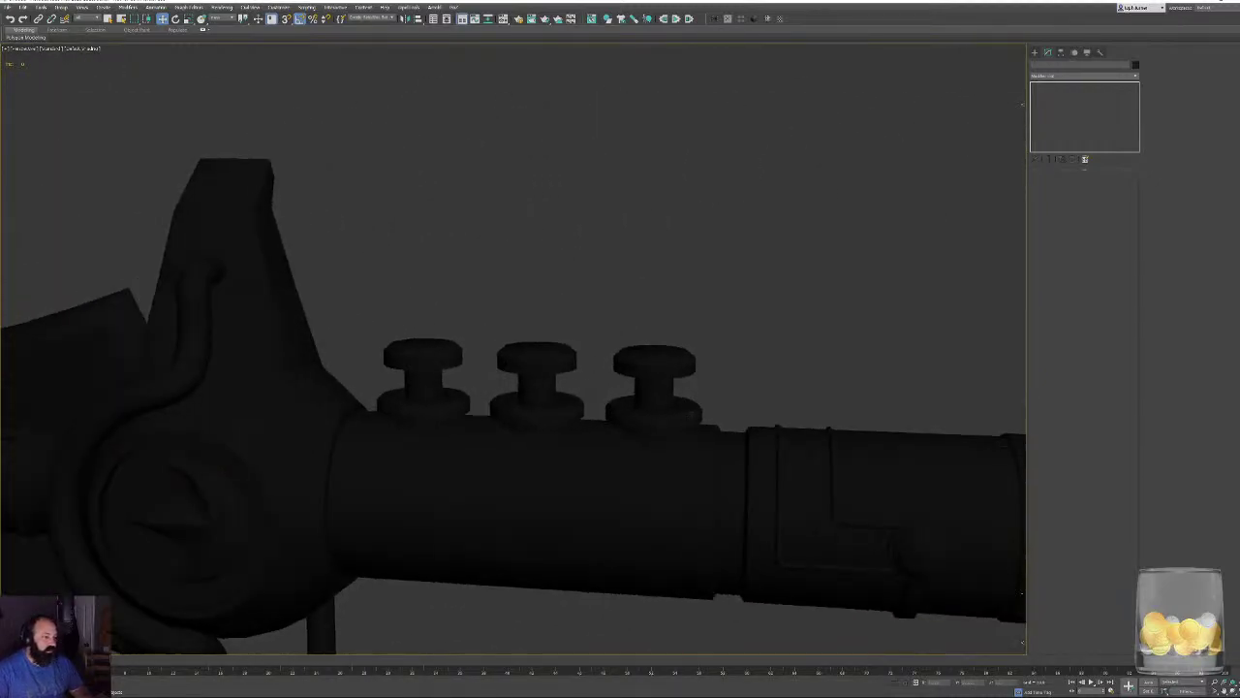
scroll(690, 417, down, 4)
middle_drag(557, 428, 783, 352)
scroll(667, 358, up, 2)
scroll(762, 359, down, 2)
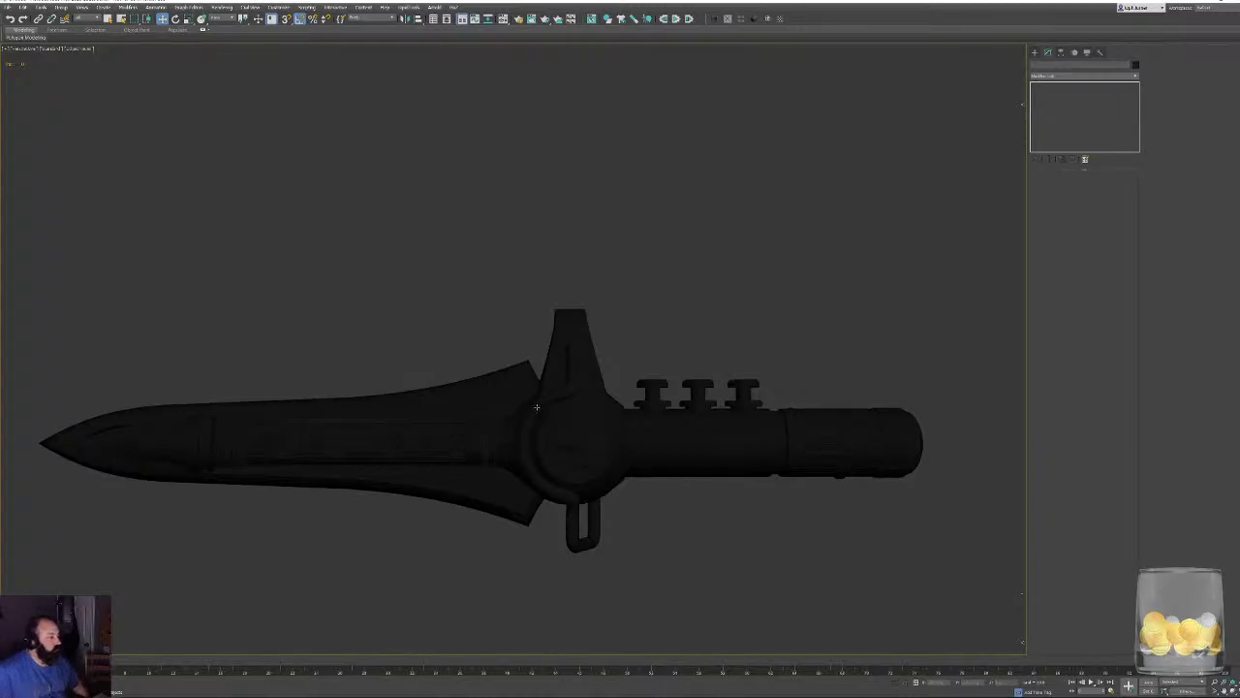
Select the dagger's central body mesh and give it a new object name beginning with Body_.
drag(243, 242, 759, 495)
key(F4)
click(714, 171)
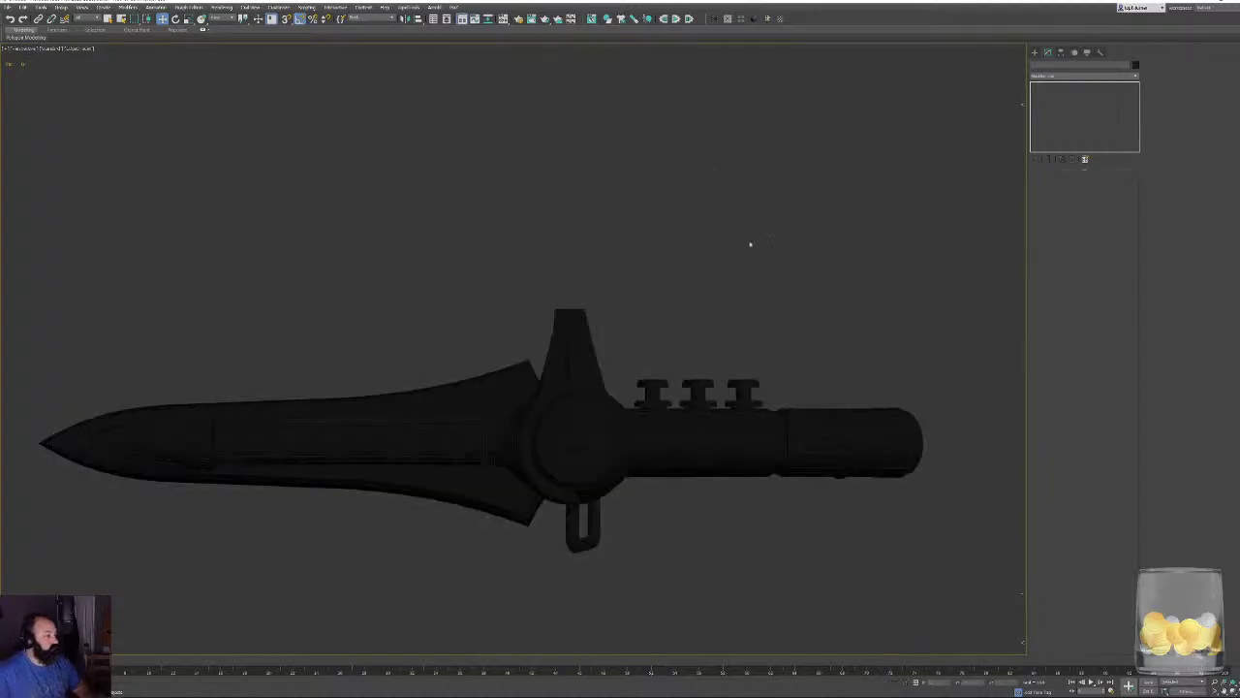
key(h)
double_click(36, 47)
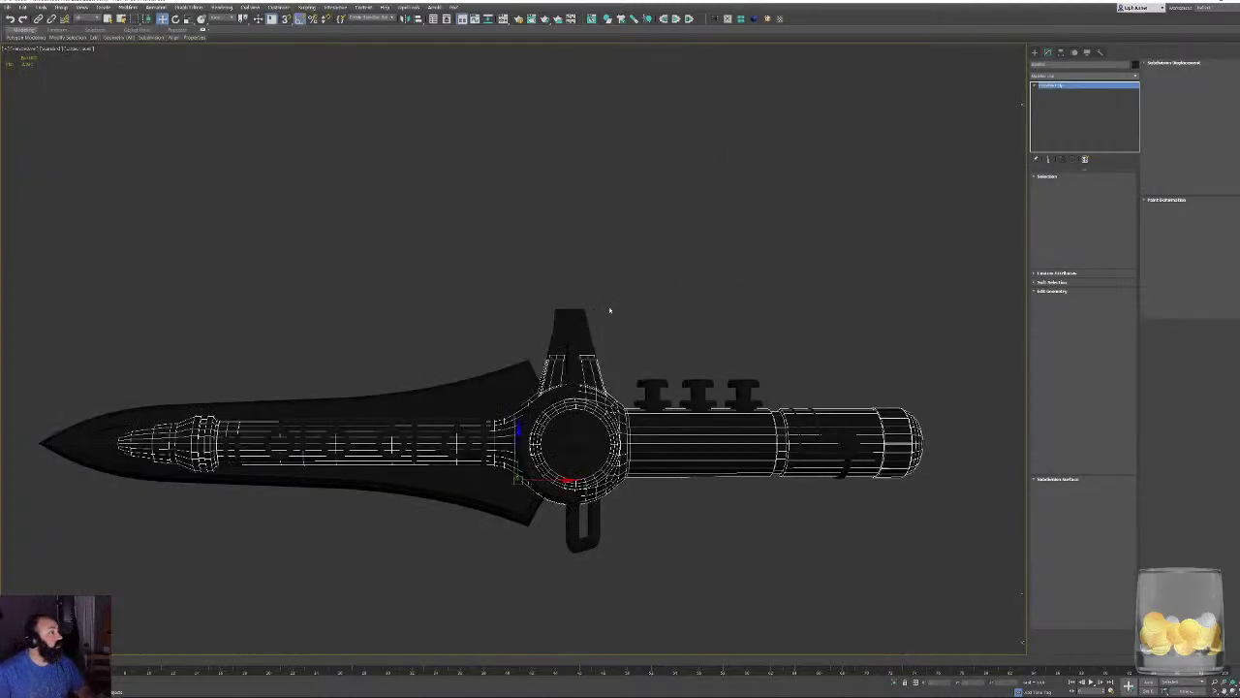
click(1066, 64)
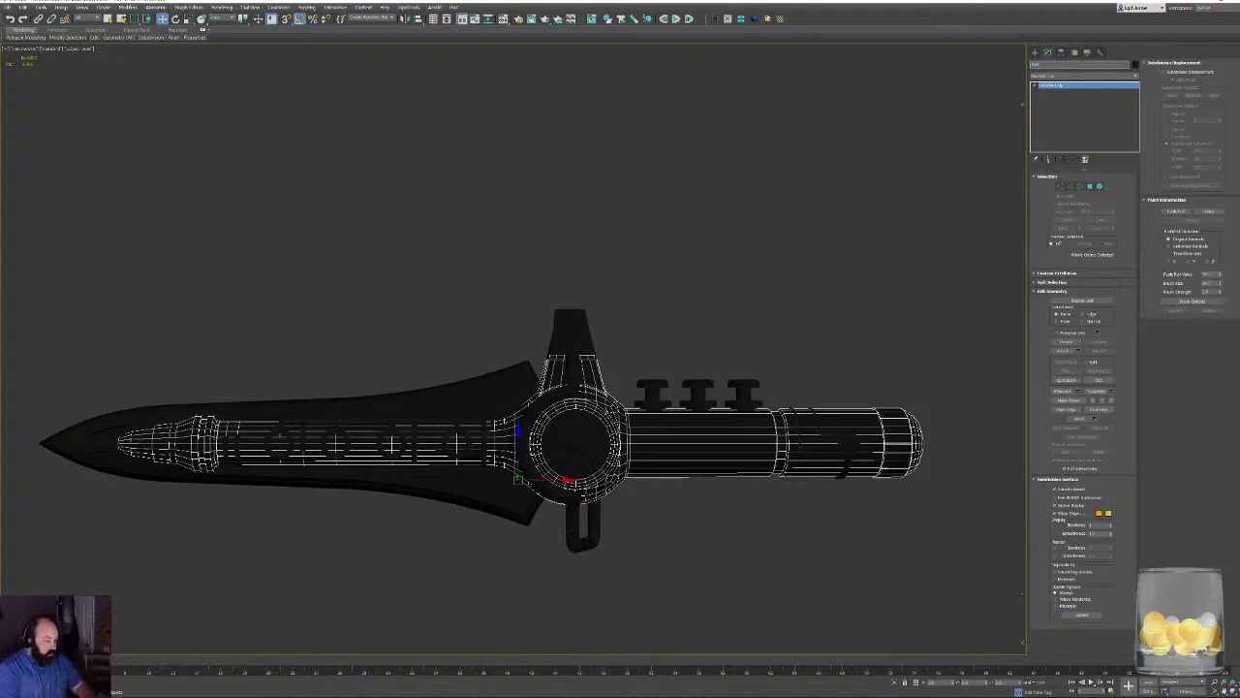
text(Body_hi)
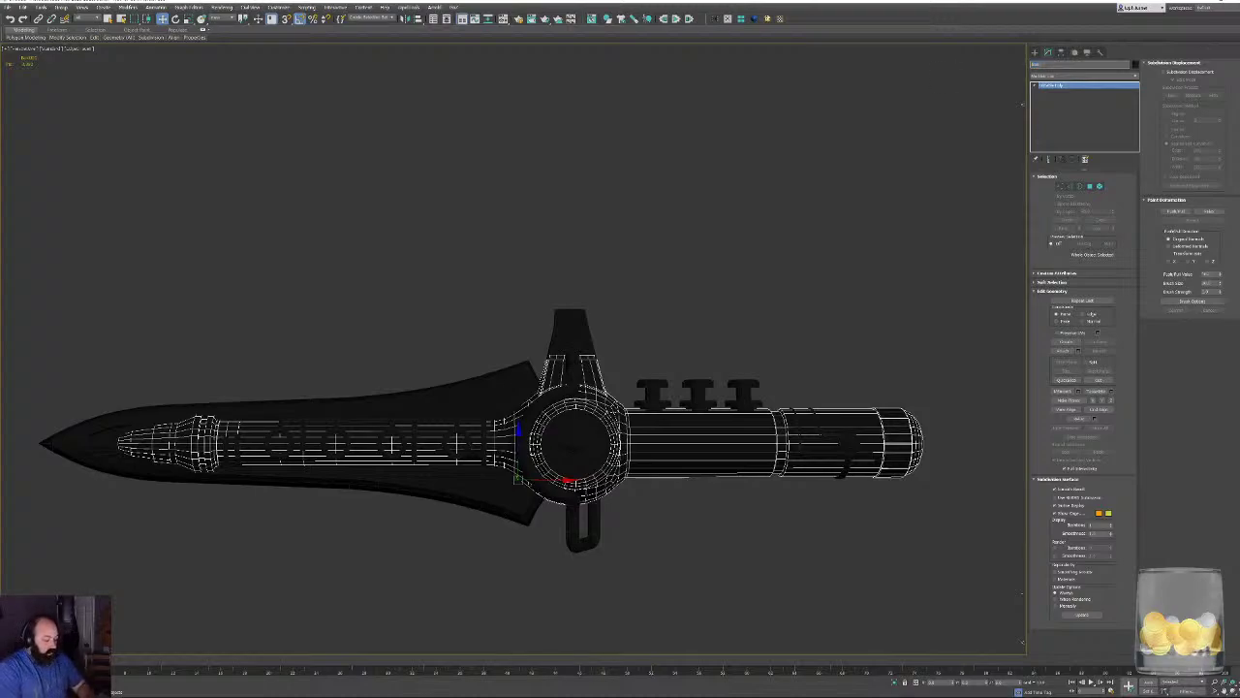
text(w)
key(Return)
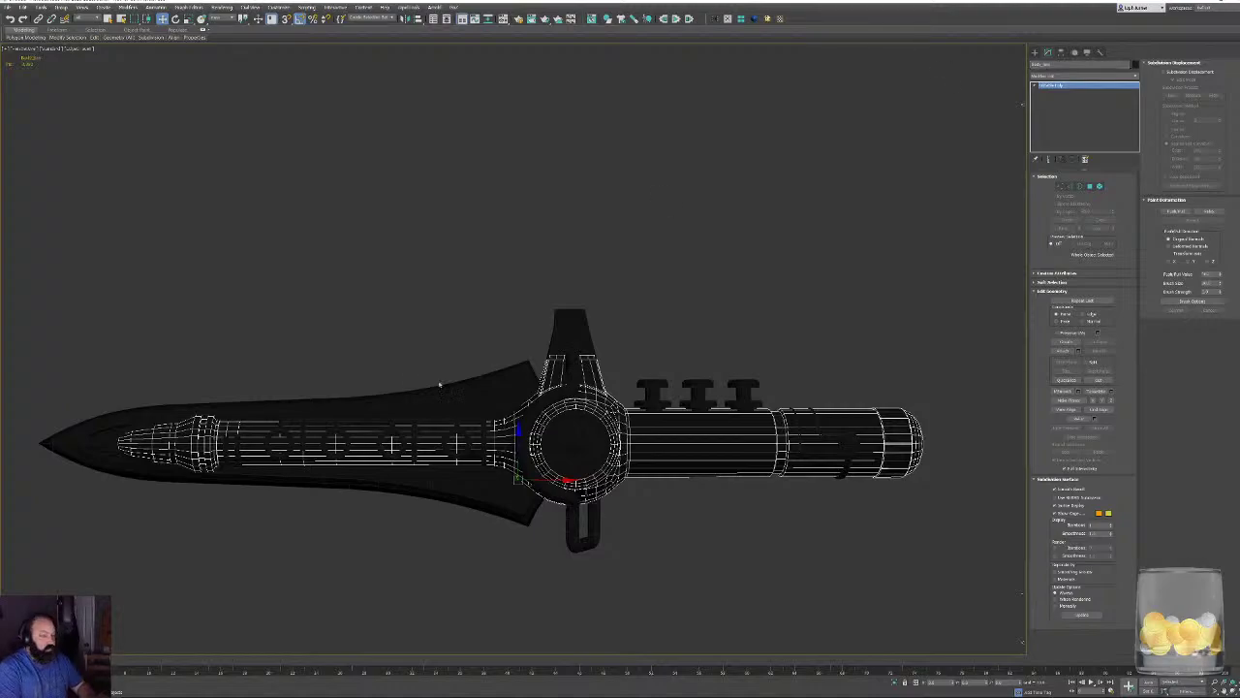
Apply Auto Smooth to the blade's end faces next to the hub, on both the upper and lower wings.
click(456, 390)
scroll(552, 388, up, 5)
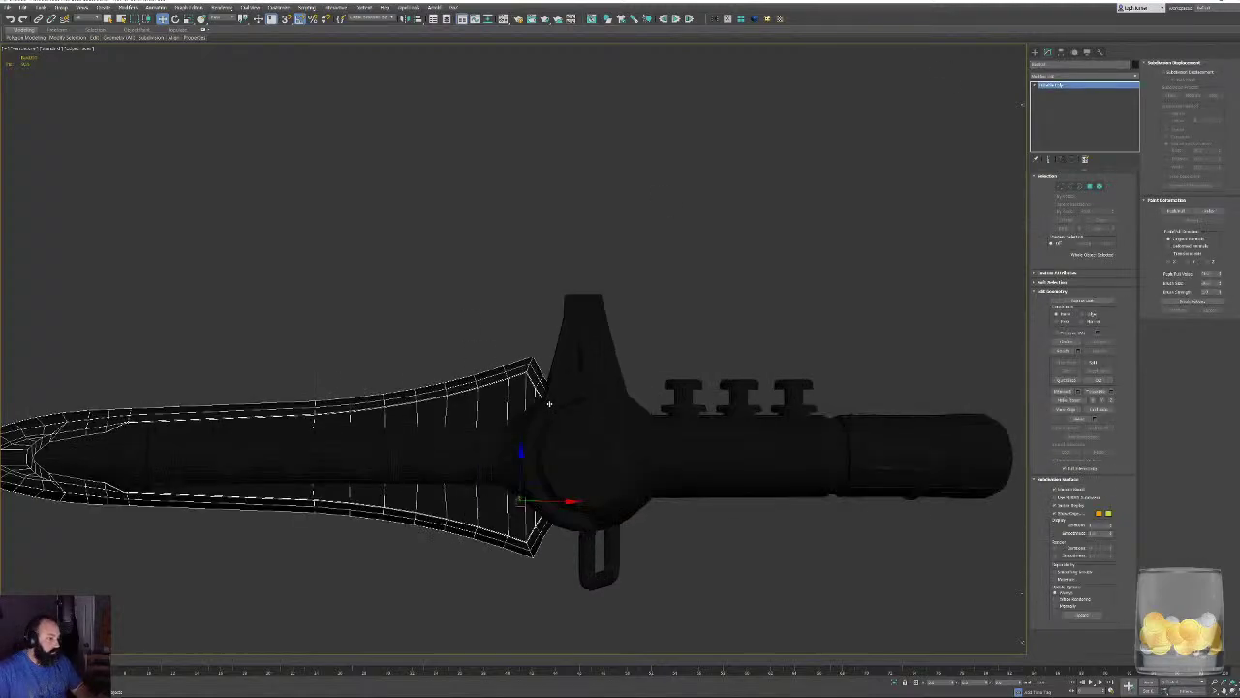
key(4)
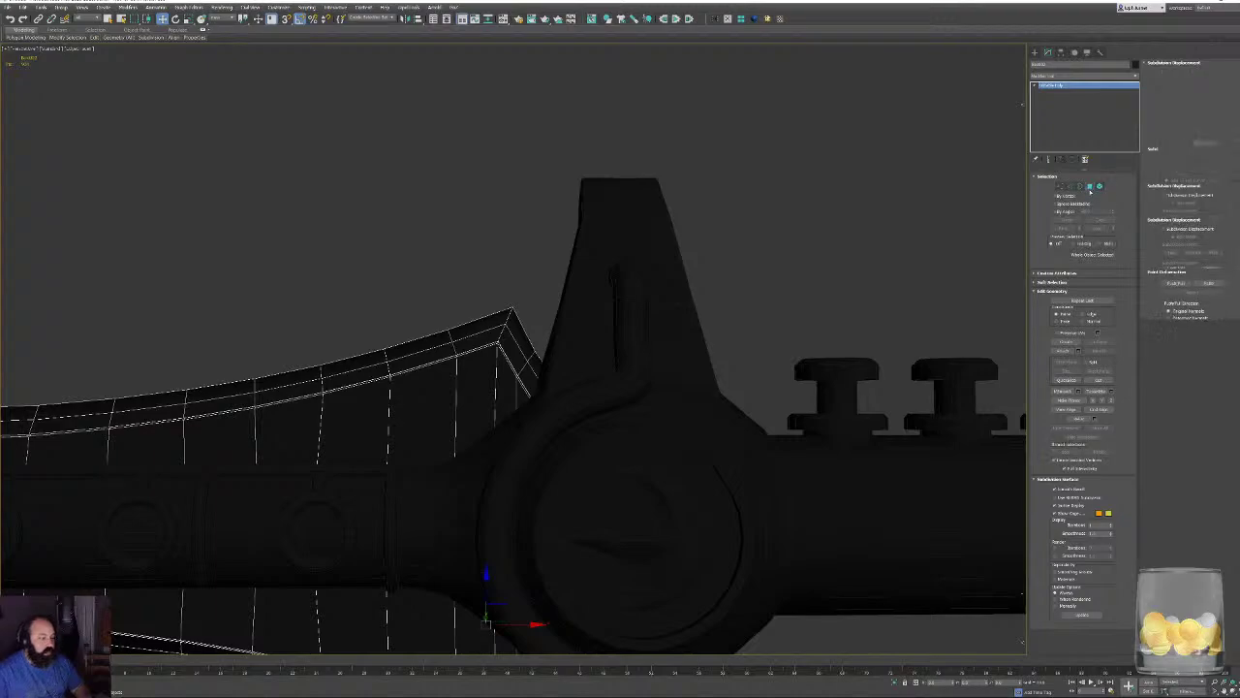
click(519, 341)
ctrl+click(513, 349)
ctrl+click(528, 375)
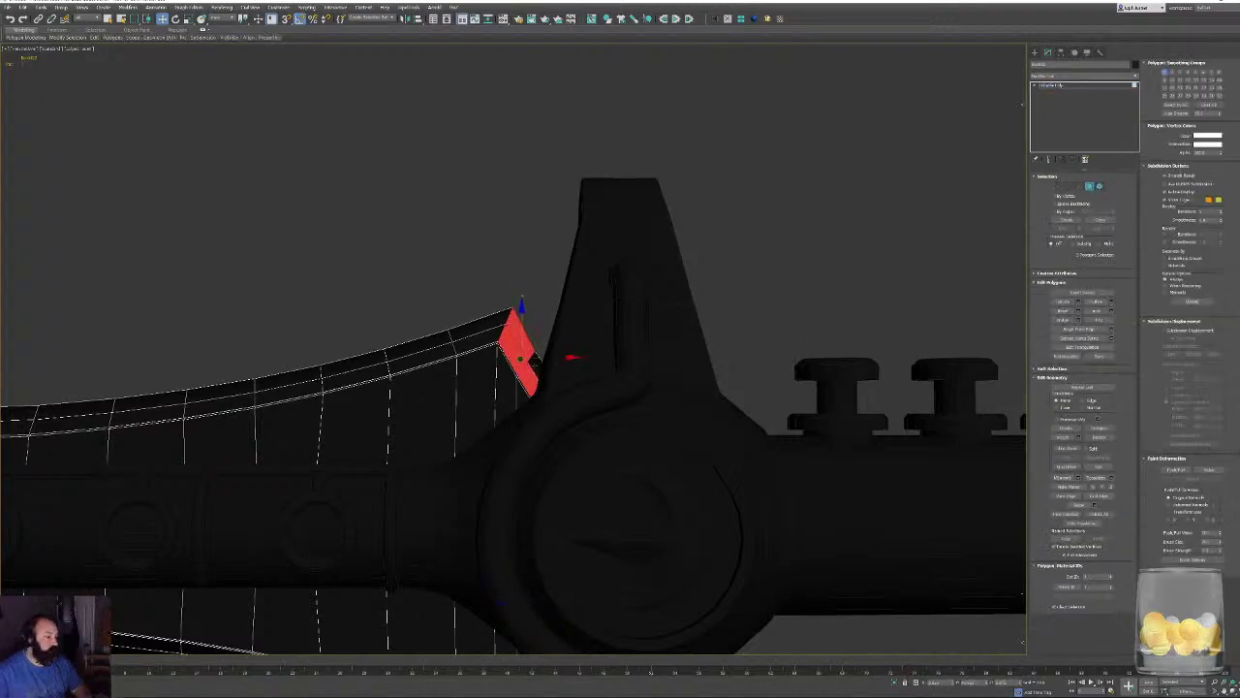
ctrl+click(534, 364)
middle_drag(558, 488, 551, 116)
ctrl+click(522, 339)
ctrl+click(506, 367)
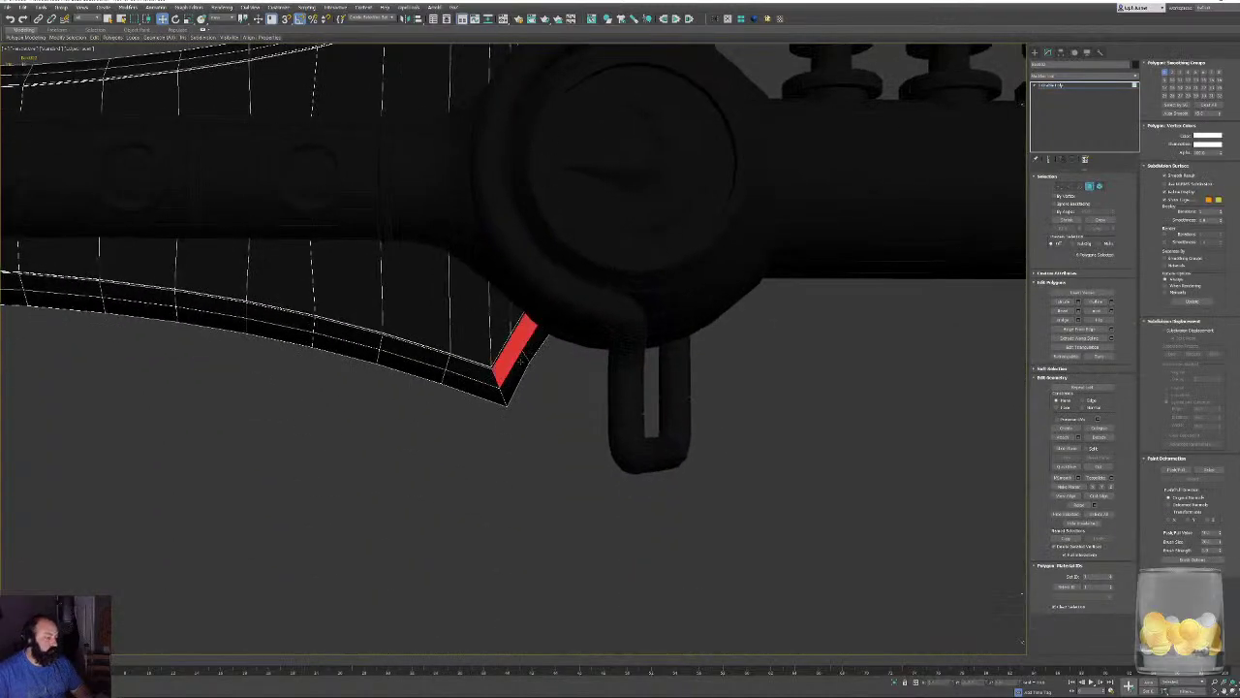
ctrl+click(514, 376)
ctrl+click(528, 349)
click(1176, 114)
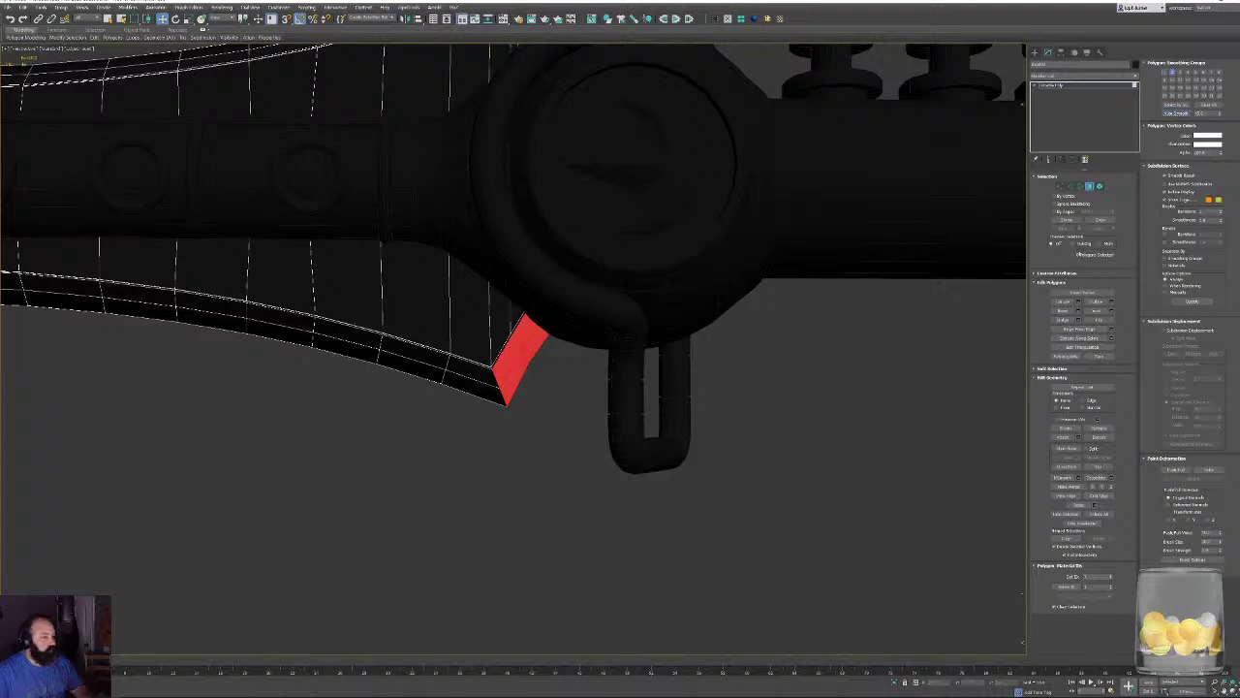
Apply Auto Smooth to the blade's end faces beside the hub on the opposite side, covering both the upper and lower wings.
alt+middle_drag(969, 242, 706, 338)
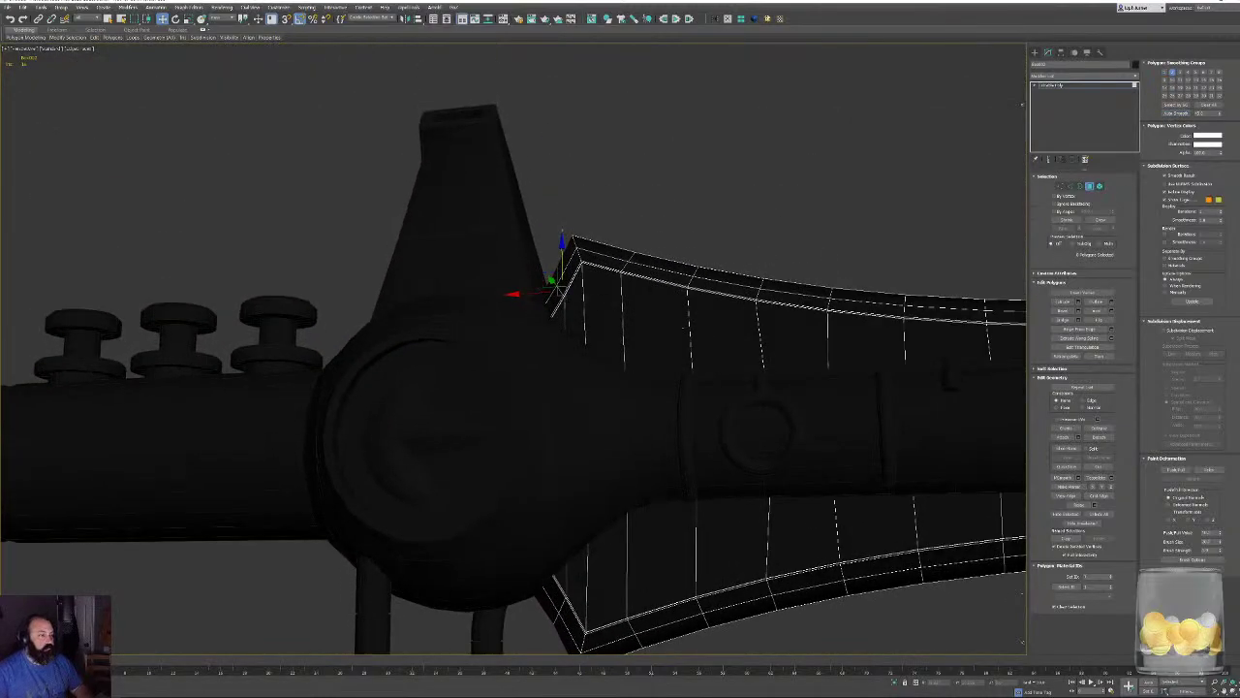
click(551, 300)
ctrl+click(547, 291)
ctrl+click(564, 260)
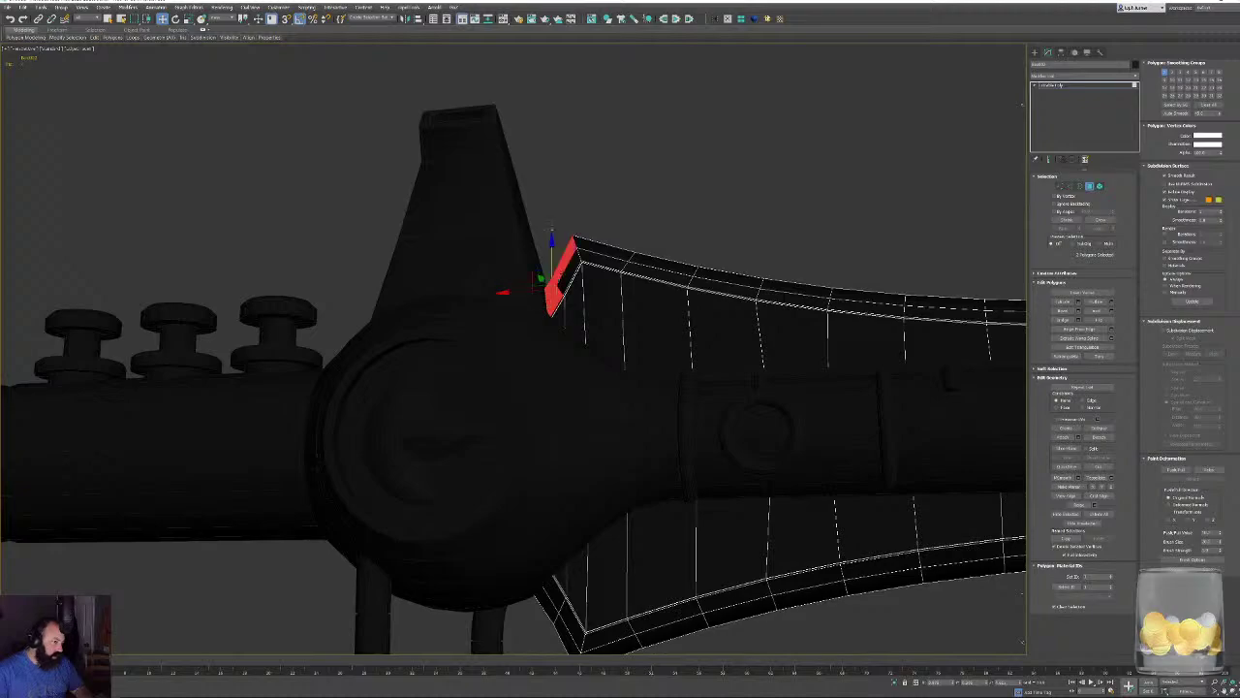
ctrl+click(572, 263)
middle_drag(610, 468, 563, 417)
ctrl+click(526, 402)
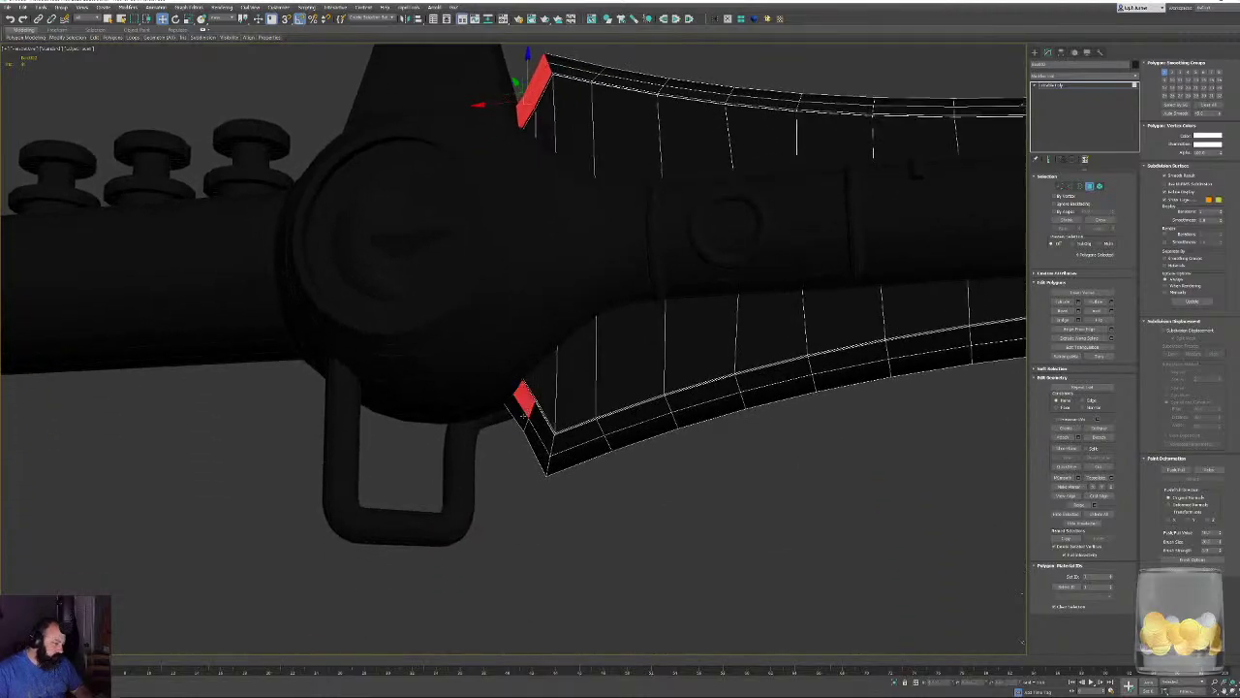
ctrl+click(521, 413)
ctrl+click(538, 425)
ctrl+click(532, 429)
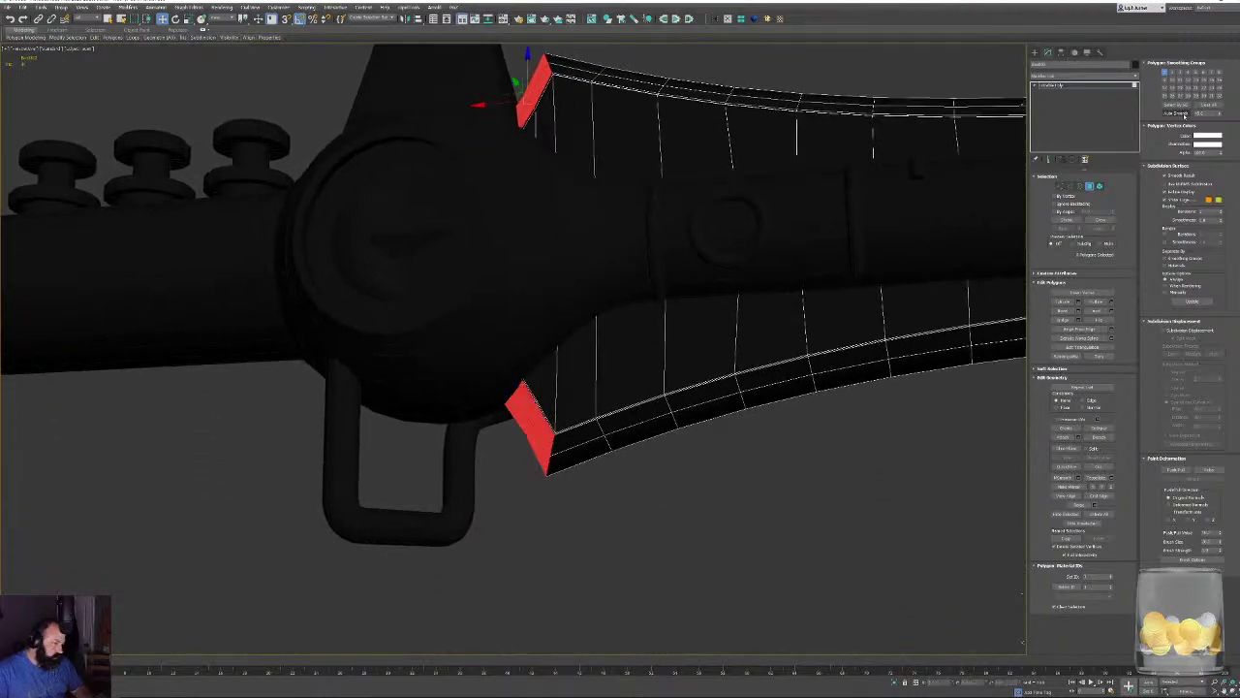
key(Delete)
mouse_move(875, 529)
alt+middle_down()
mouse_move(660, 478)
mouse_move(465, 373)
mouse_move(403, 256)
mouse_move(539, 261)
mouse_move(656, 285)
mouse_move(756, 249)
mouse_move(549, 306)
mouse_move(548, 423)
mouse_move(520, 389)
mouse_move(421, 359)
mouse_move(731, 378)
mouse_move(606, 390)
alt+middle_up()
scroll(660, 478, down, 3)
key(F4)
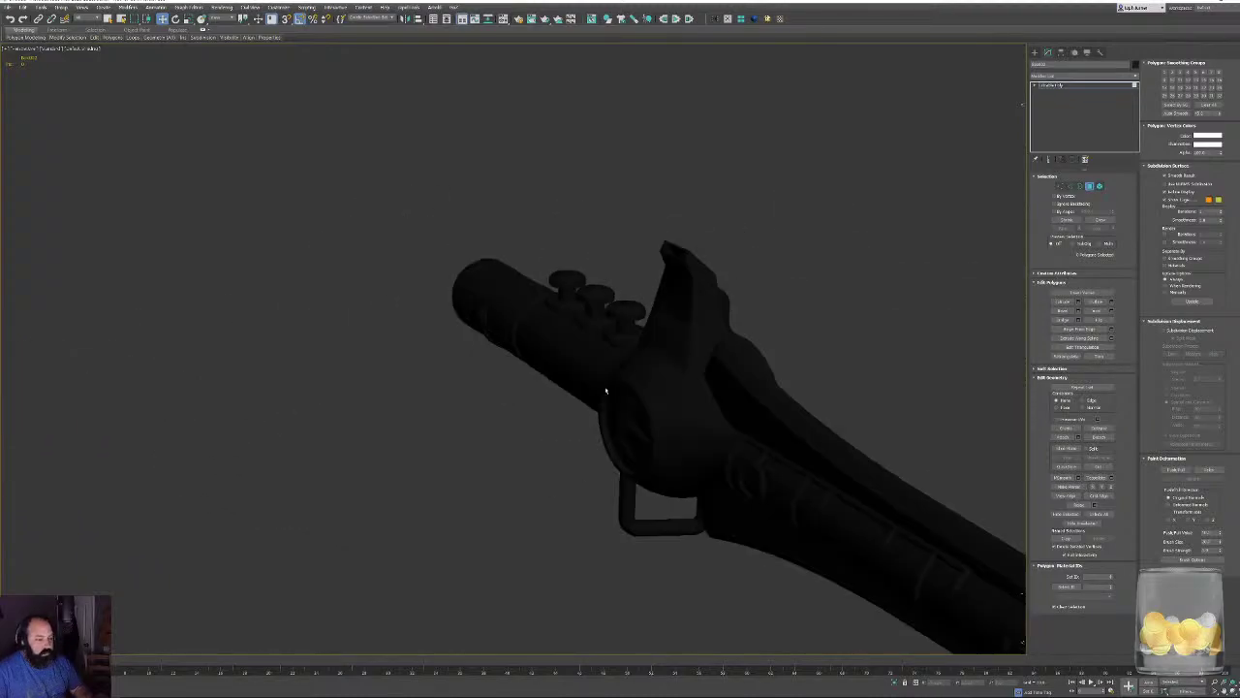
Leave polygon editing on the blade and end its object name with the suffix _low.
click(1089, 186)
alt+middle_drag(863, 285, 709, 261)
key(F4)
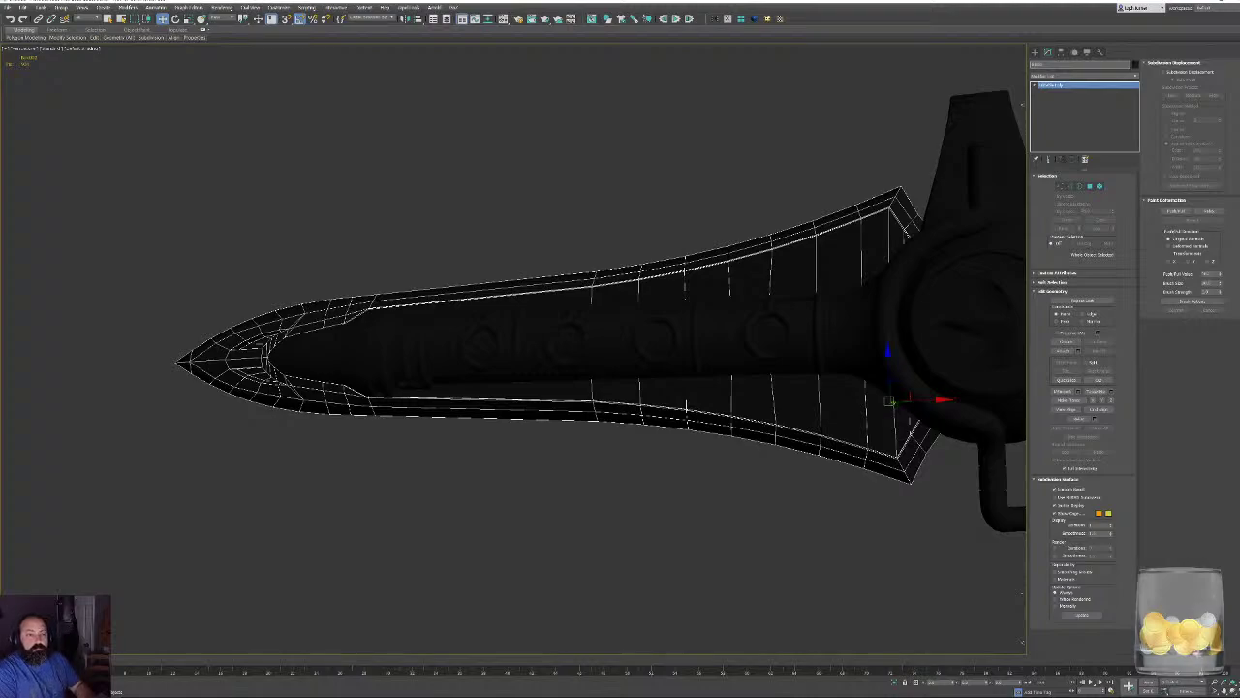
text(_low)
key(Return)
alt+middle_drag(600, 263, 669, 270)
middle_drag(669, 270, 591, 296)
Select the bent pipe around the hub by name and give it a new object name beginning with Pipe_.
click(553, 493)
key(h)
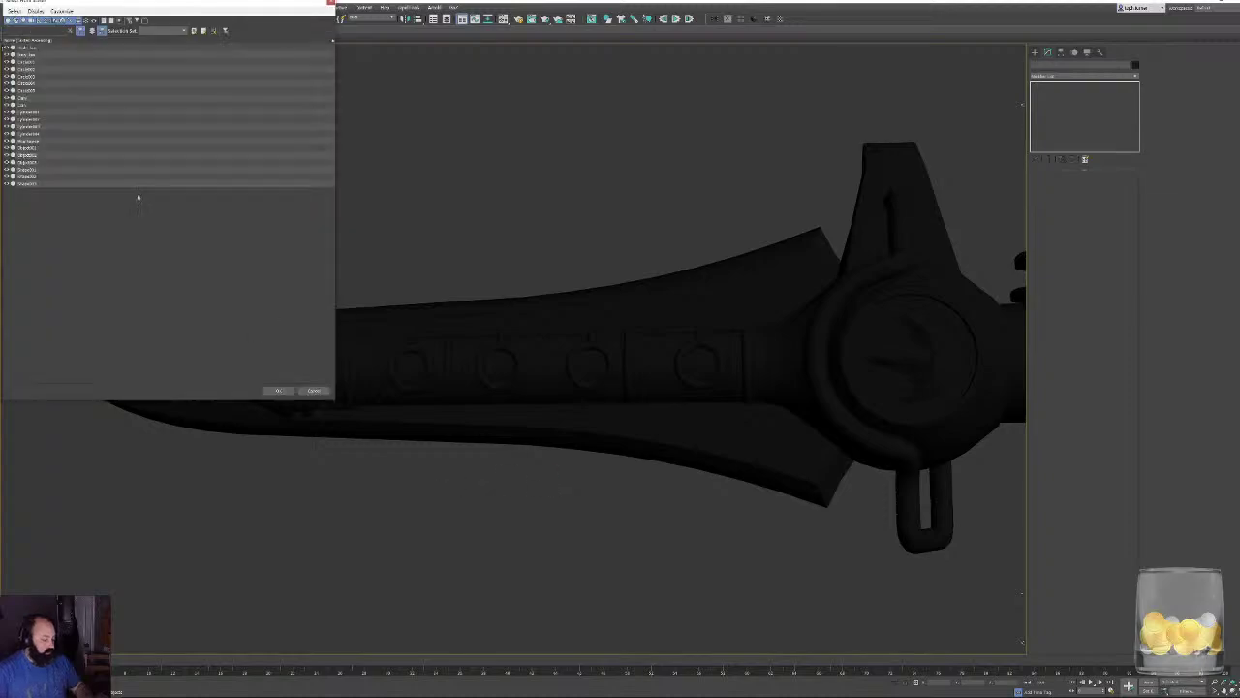
double_click(29, 62)
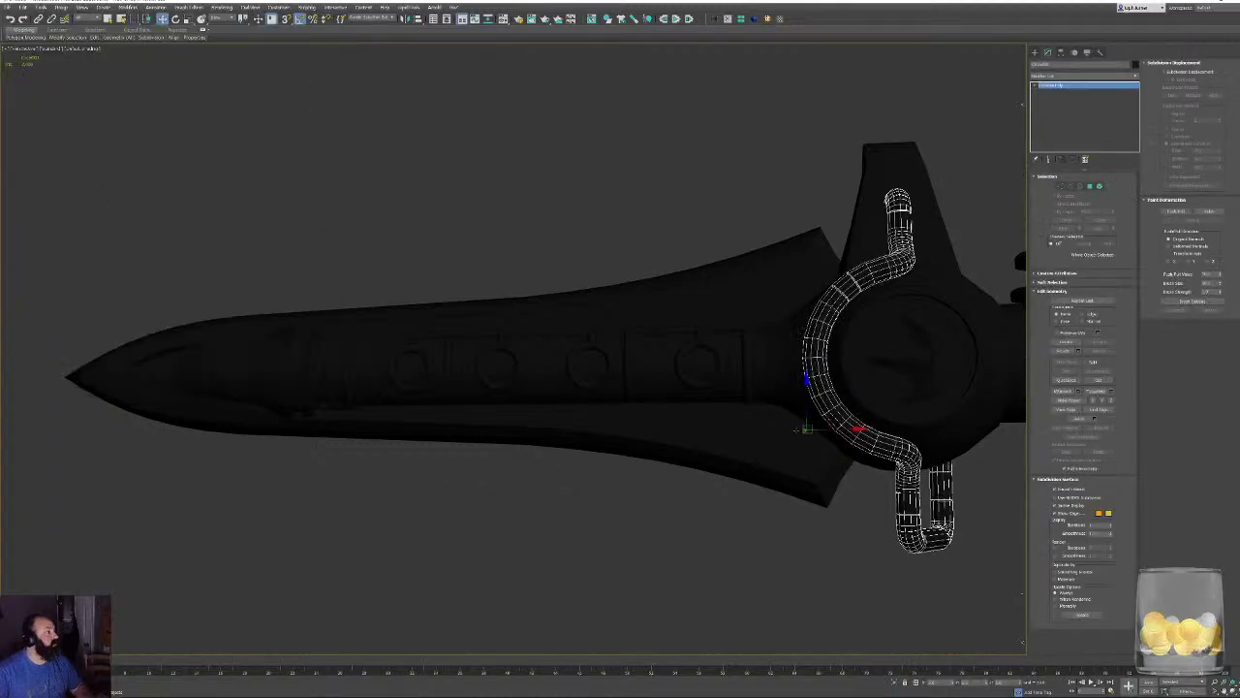
key(z)
alt+middle_drag(776, 407, 781, 412)
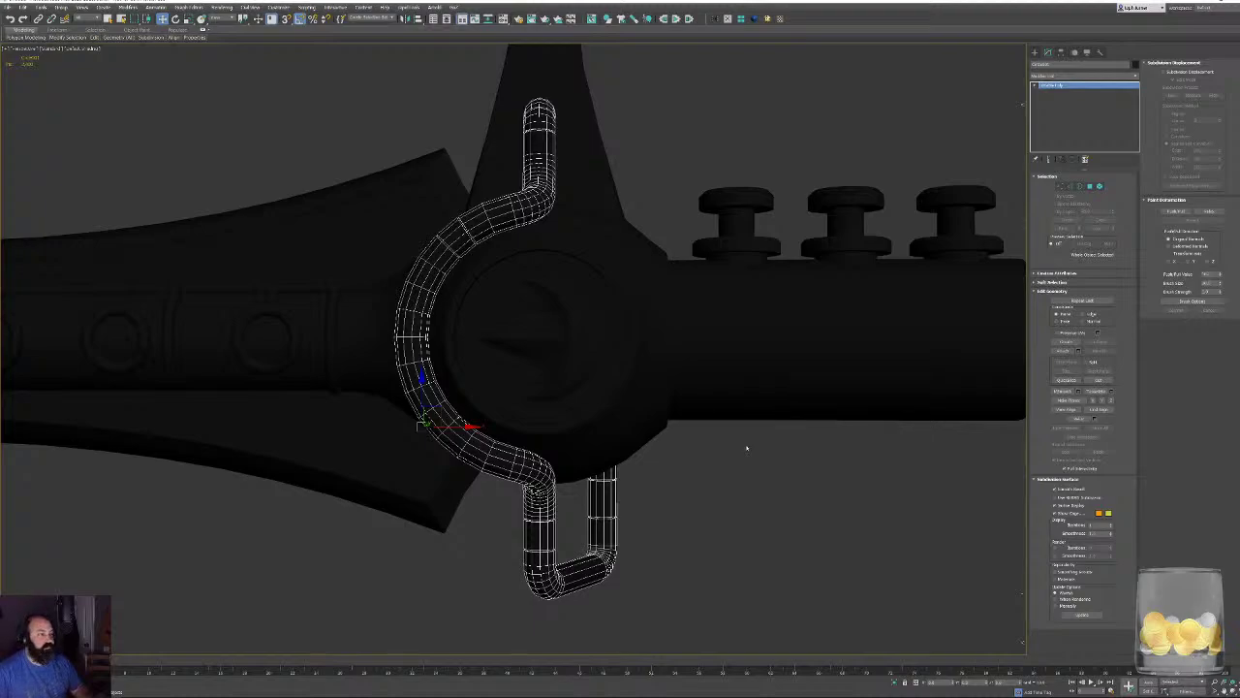
mouse_move(692, 492)
alt+middle_down()
mouse_move(675, 492)
mouse_move(686, 492)
alt+middle_up()
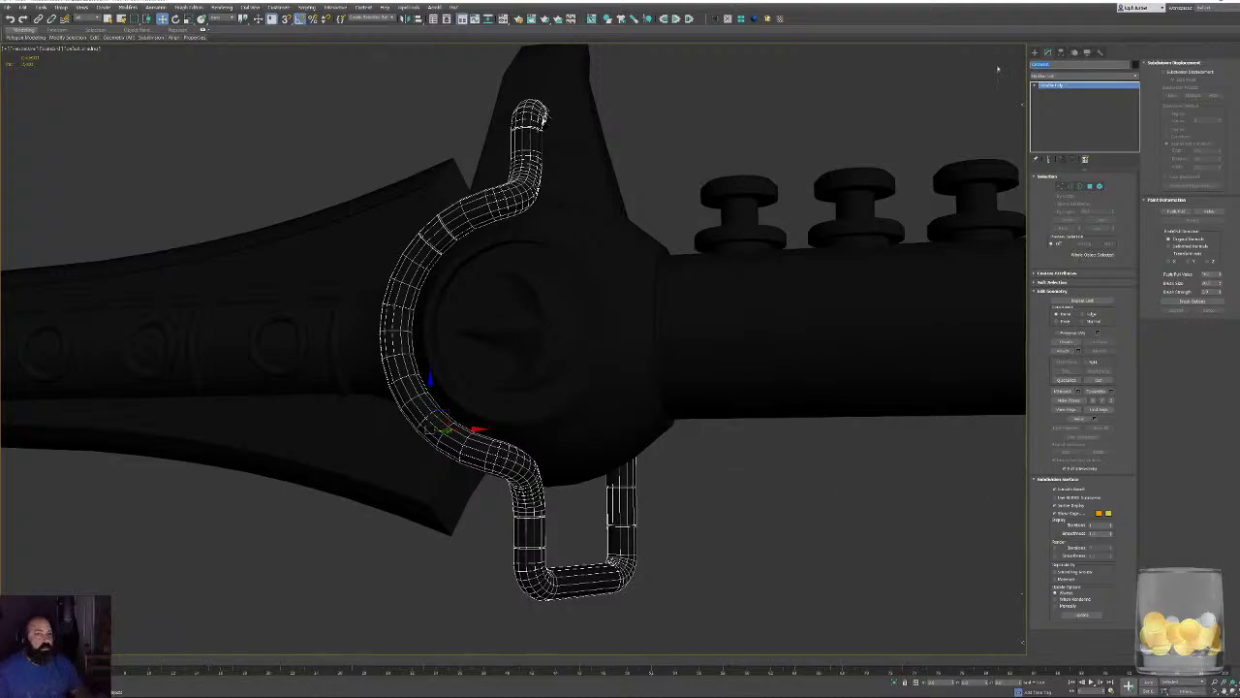
text(pi)
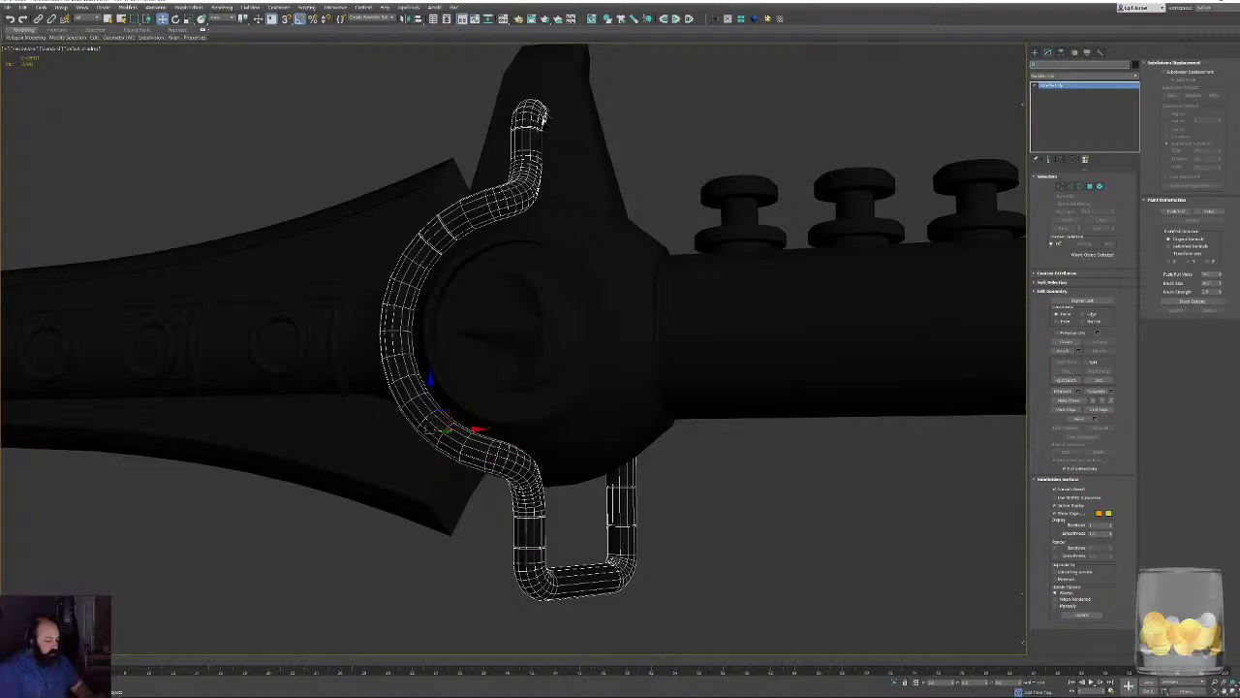
text(pe_b)
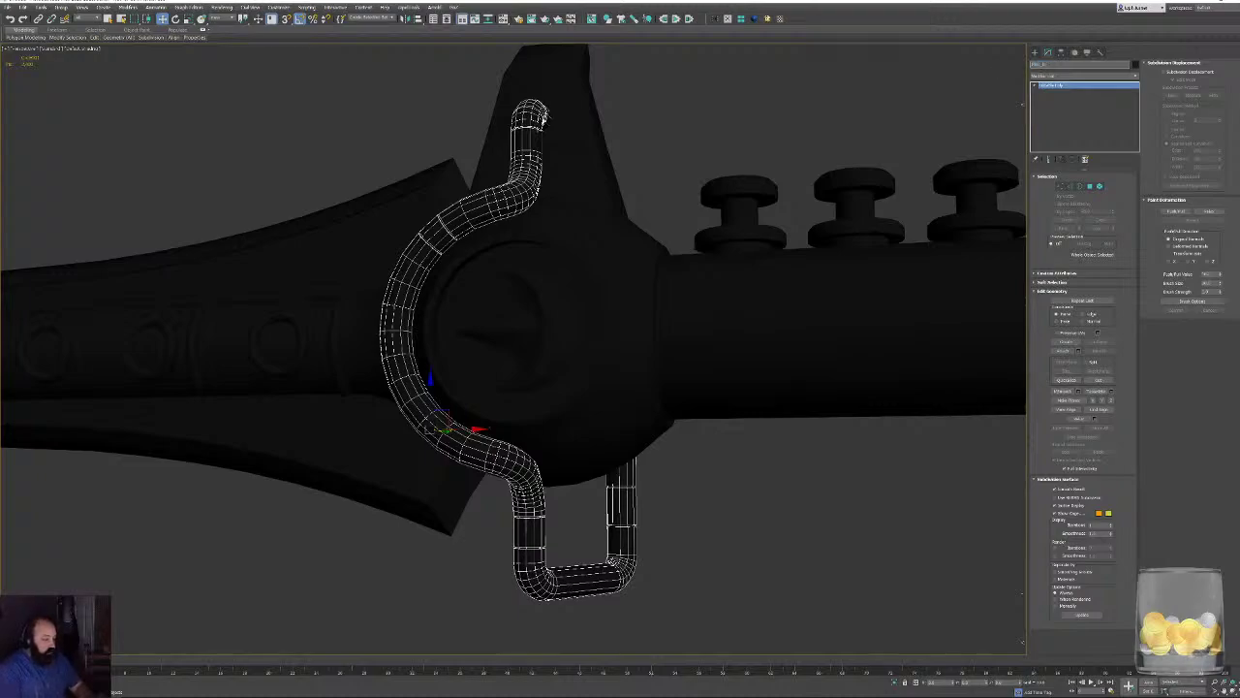
text(ot)
key(Return)
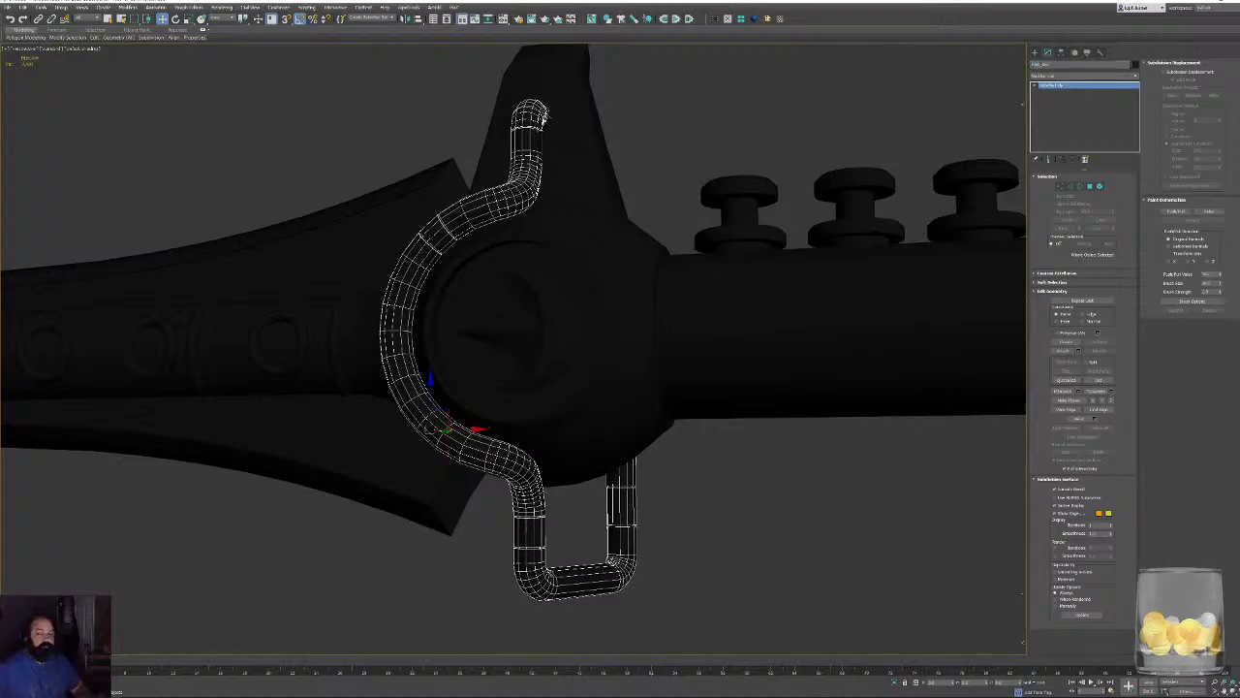
Deselect the pipe and select the small ring nearest the blade tip from the scene object list.
alt+middle_drag(628, 393, 726, 395)
scroll(620, 388, down, 2)
alt+middle_drag(566, 329, 591, 335)
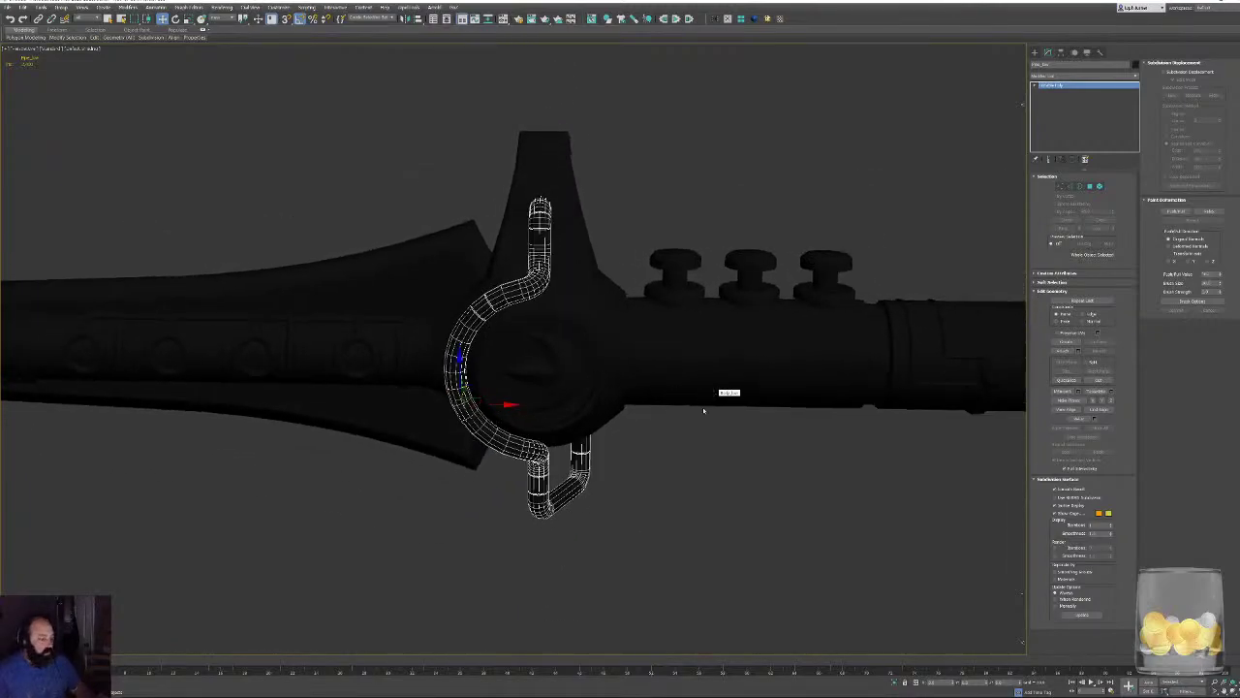
mouse_move(747, 336)
alt+middle_down()
mouse_move(714, 324)
mouse_move(601, 330)
mouse_move(748, 334)
alt+middle_up()
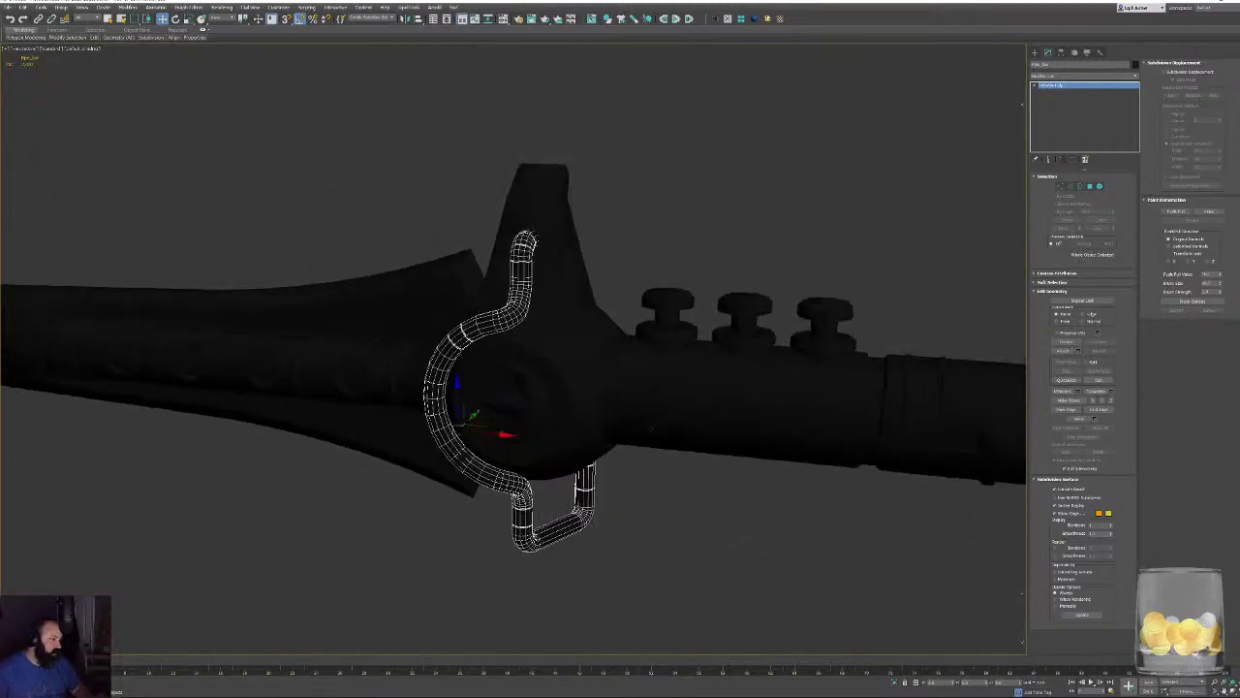
middle_drag(655, 427, 683, 397)
alt+middle_drag(711, 443, 730, 420)
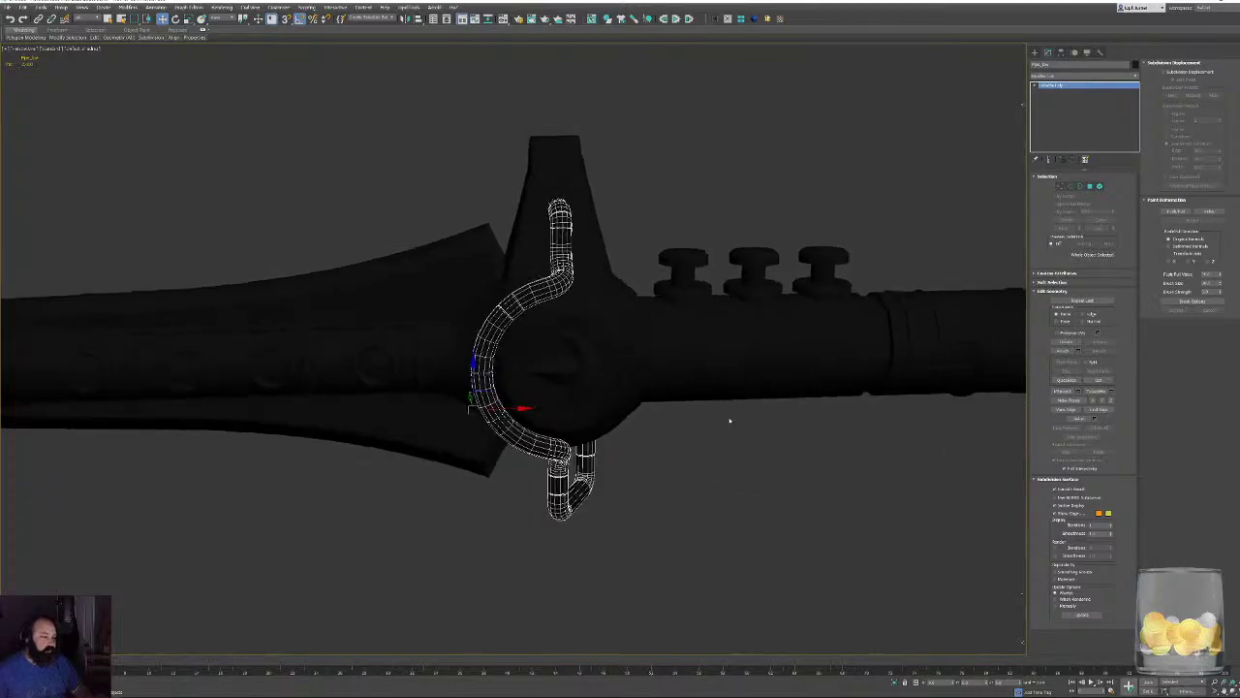
click(713, 211)
key(h)
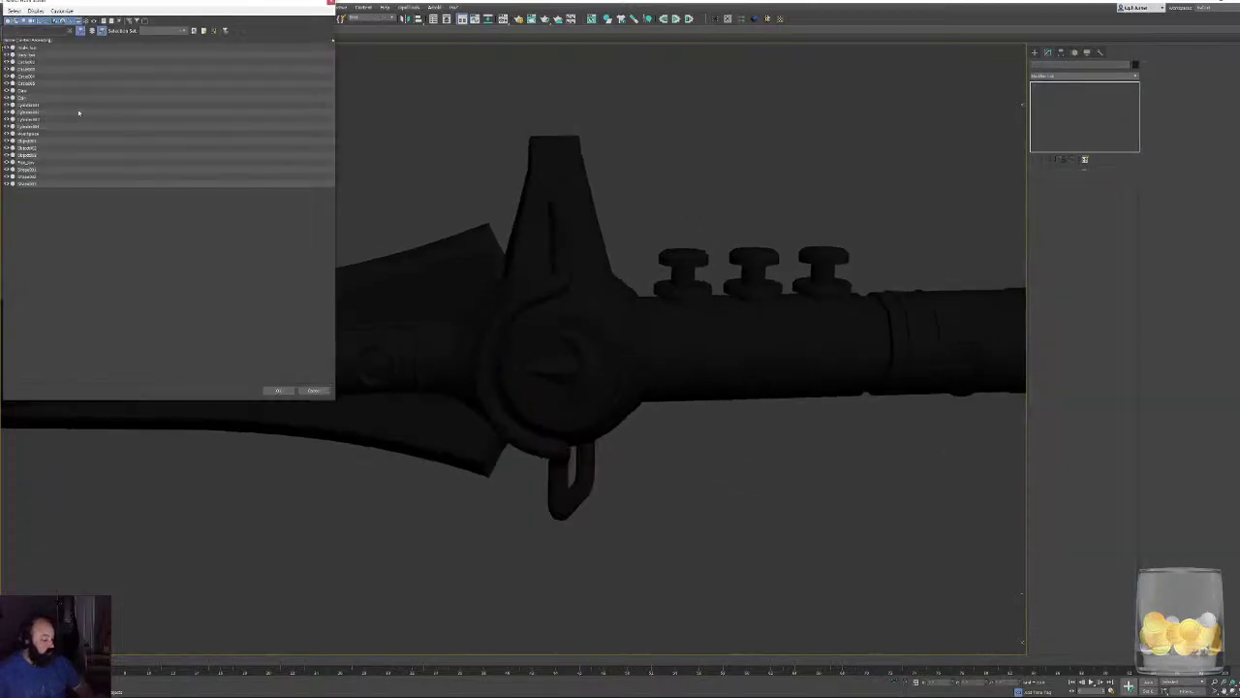
click(30, 62)
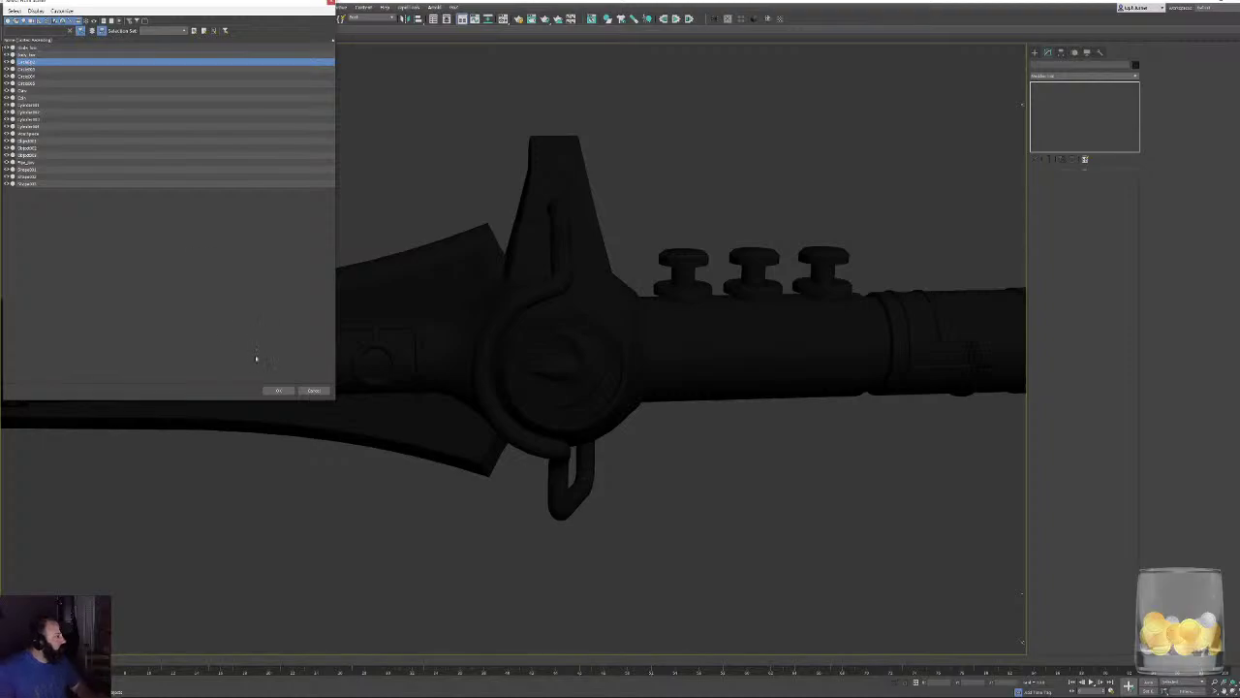
click(278, 390)
key(z)
alt+middle_drag(510, 404, 517, 385)
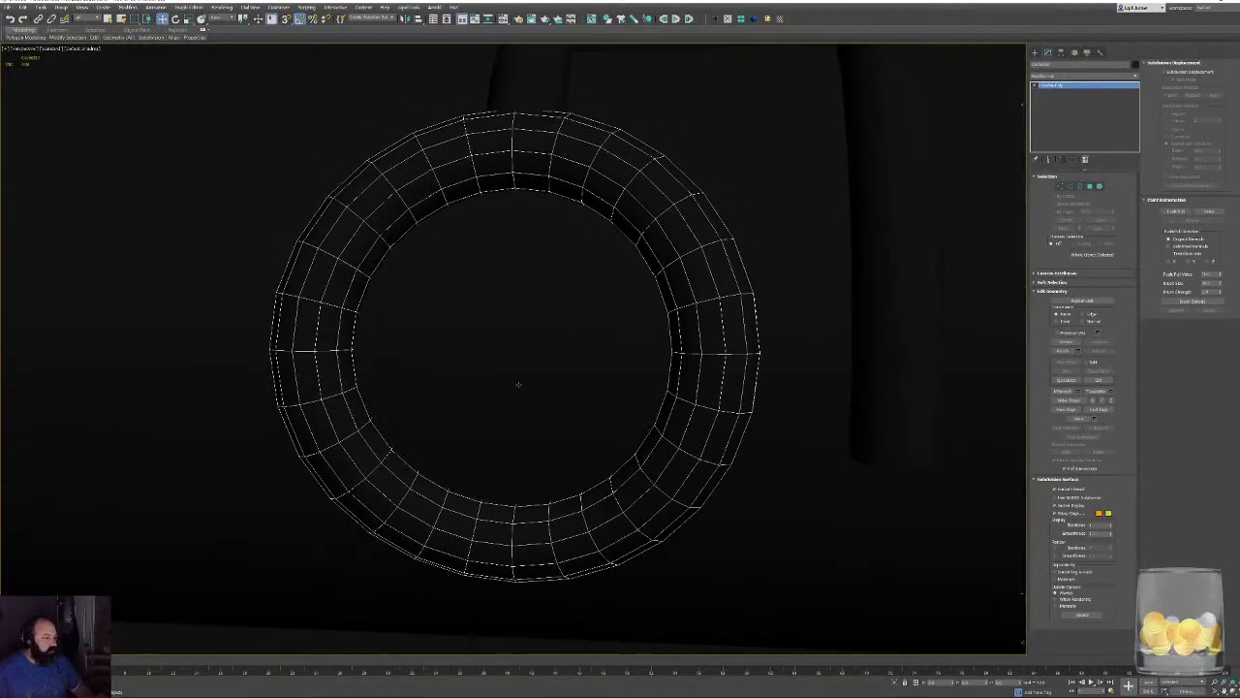
Attach the raised trim strips on the blade's central body and the other three rings to the selected ring.
scroll(509, 363, down, 8)
middle_drag(692, 330, 504, 332)
scroll(502, 333, down, 3)
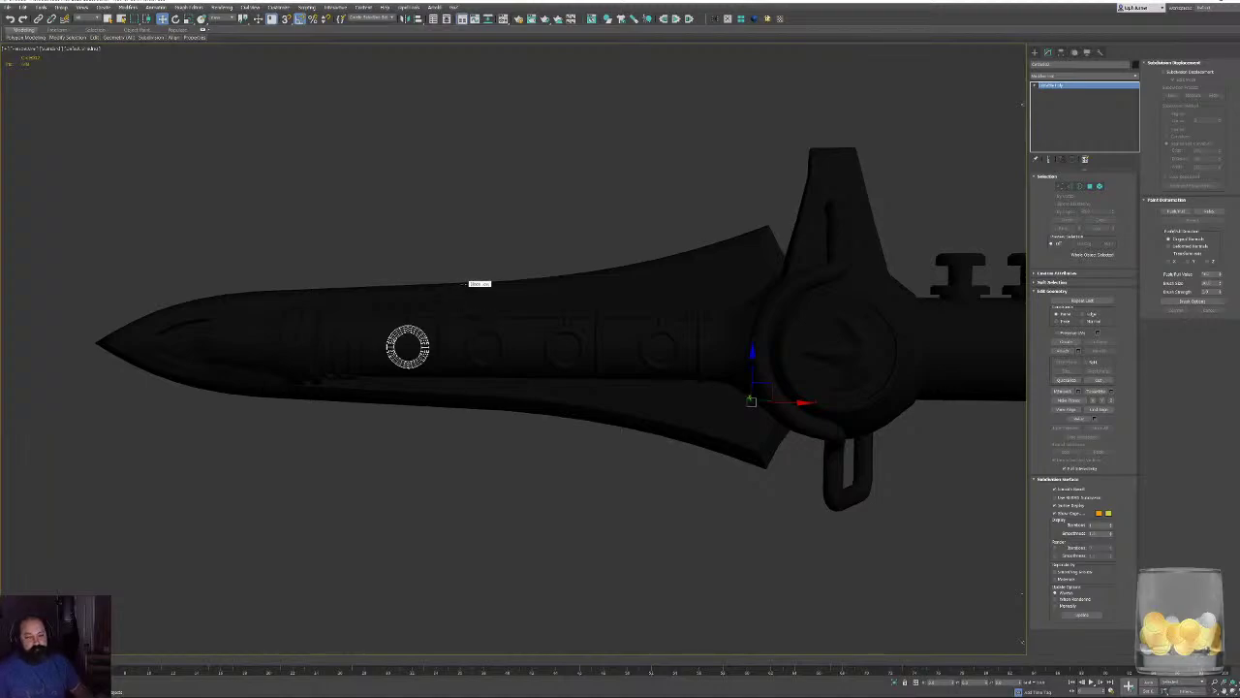
alt+middle_drag(408, 347, 665, 352)
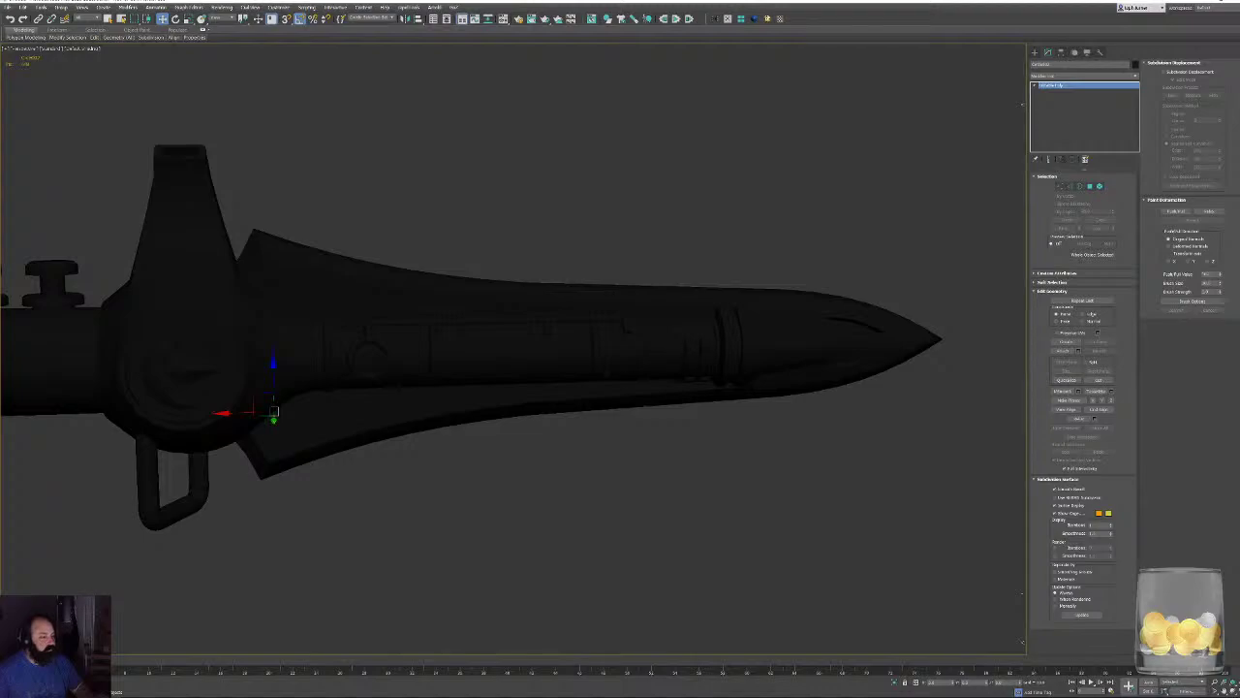
alt+middle_drag(726, 401, 440, 362)
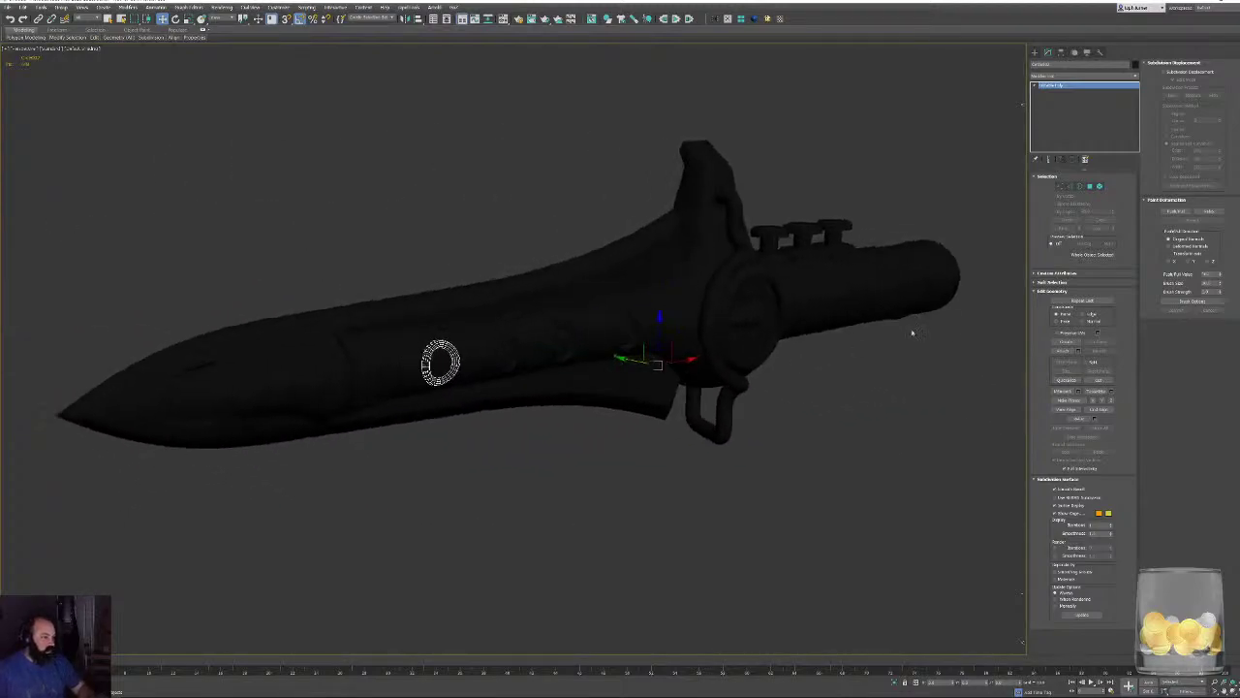
click(1064, 349)
click(459, 334)
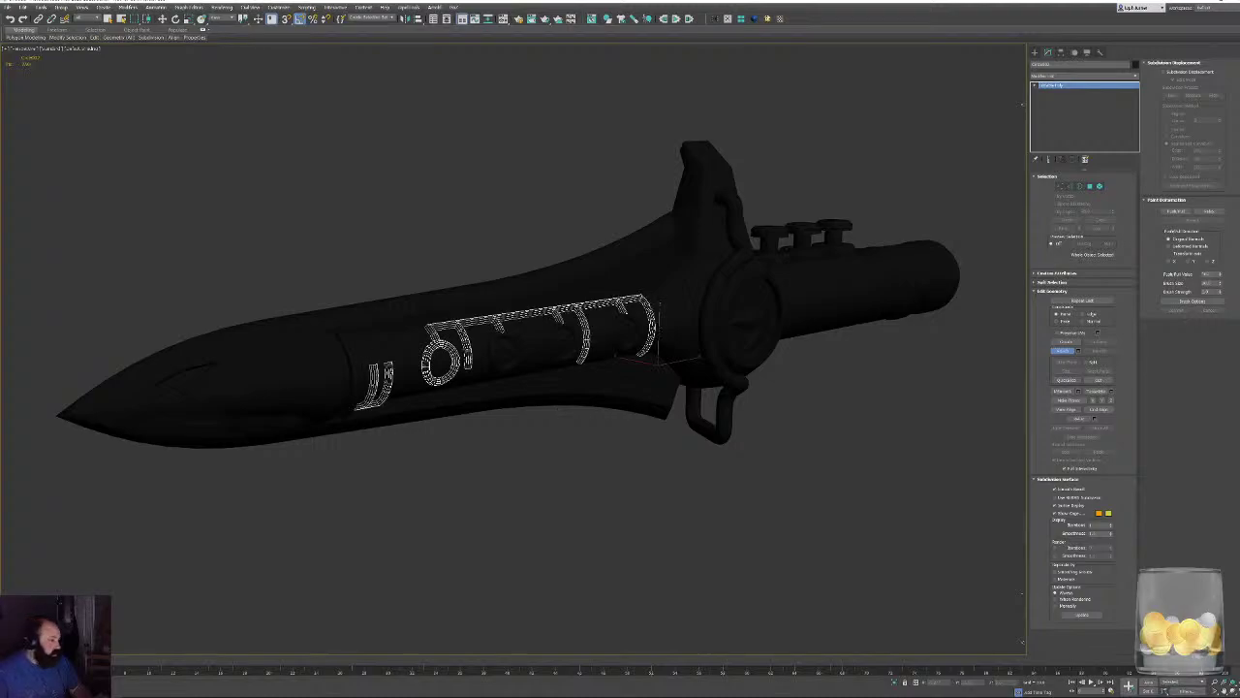
click(505, 349)
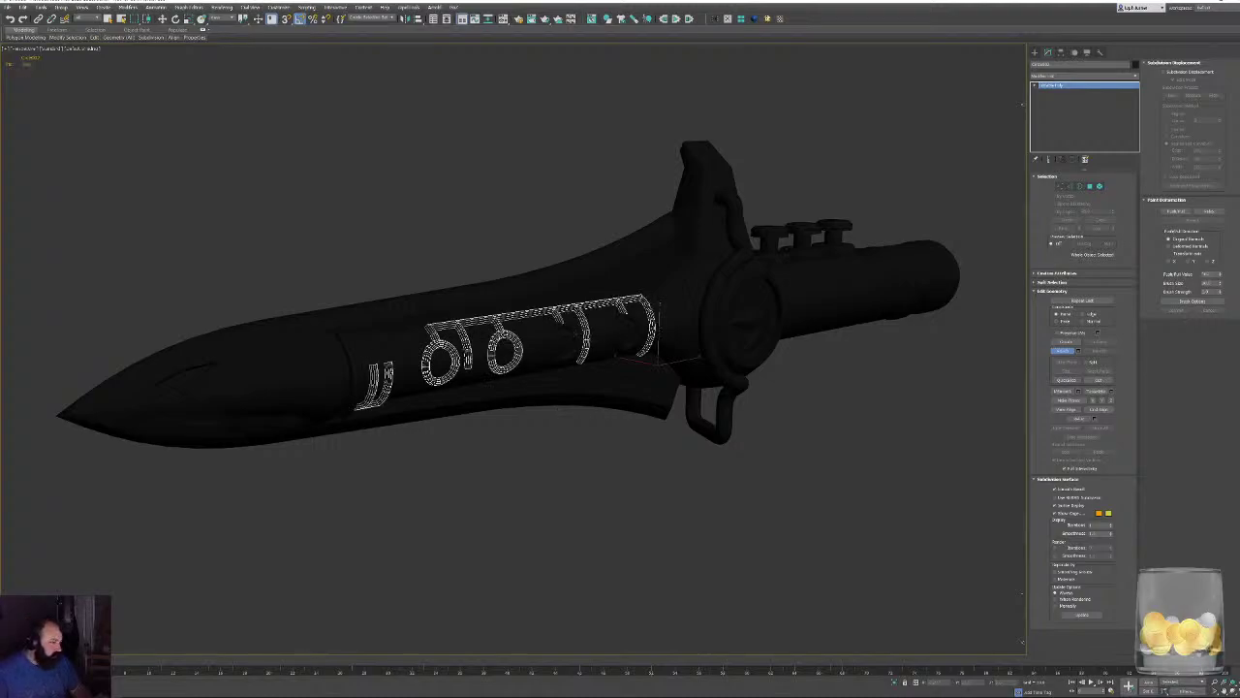
click(569, 335)
click(617, 324)
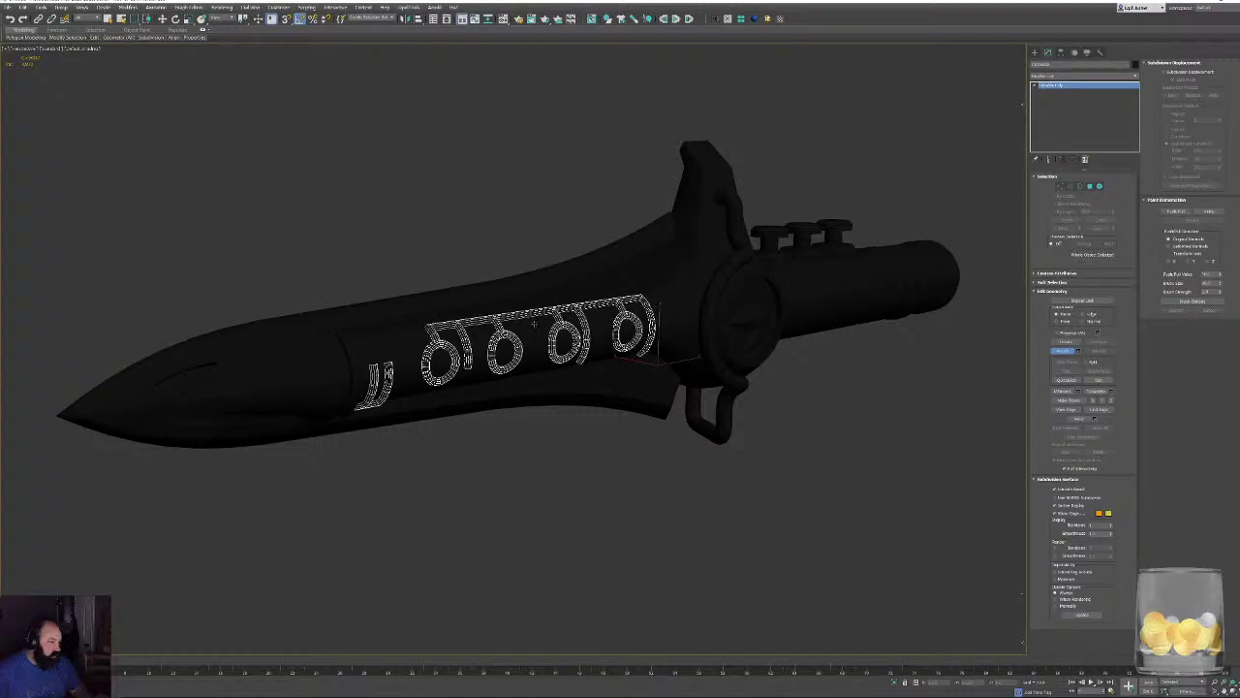
Attach the L-shaped trim on the handle to the ring mesh and give the combined object a new name beginning with D.
alt+middle_drag(617, 324, 631, 321)
alt+middle_drag(450, 379, 513, 388)
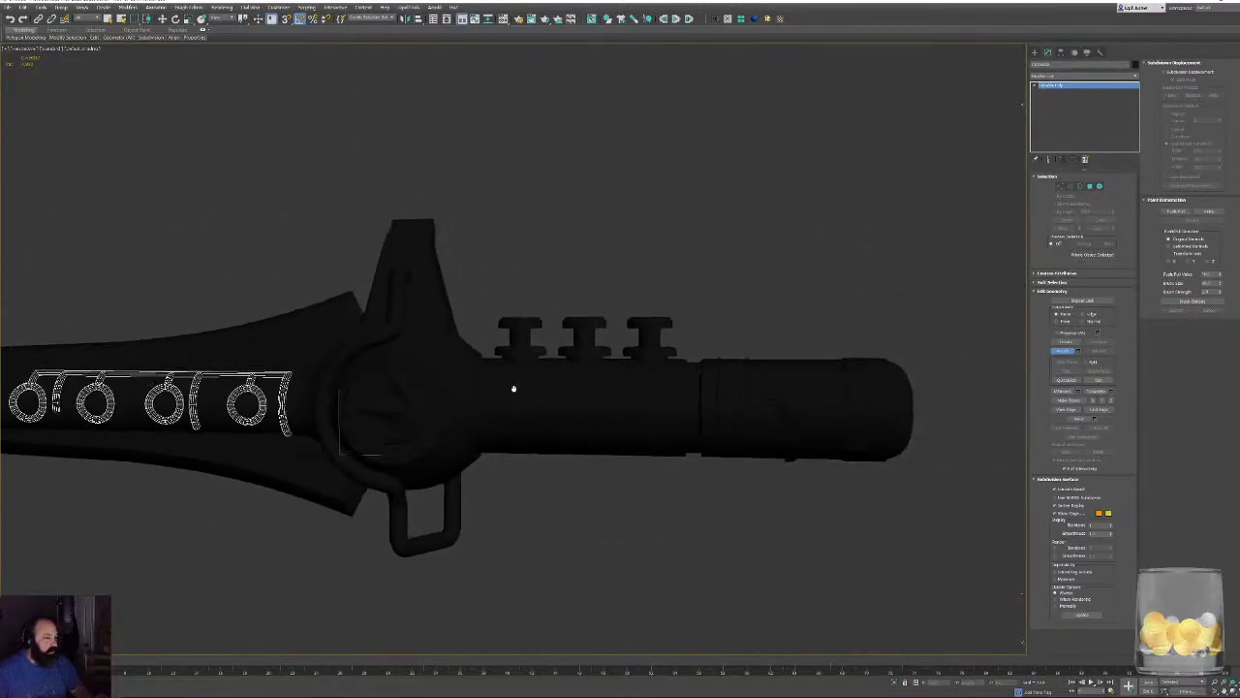
click(755, 399)
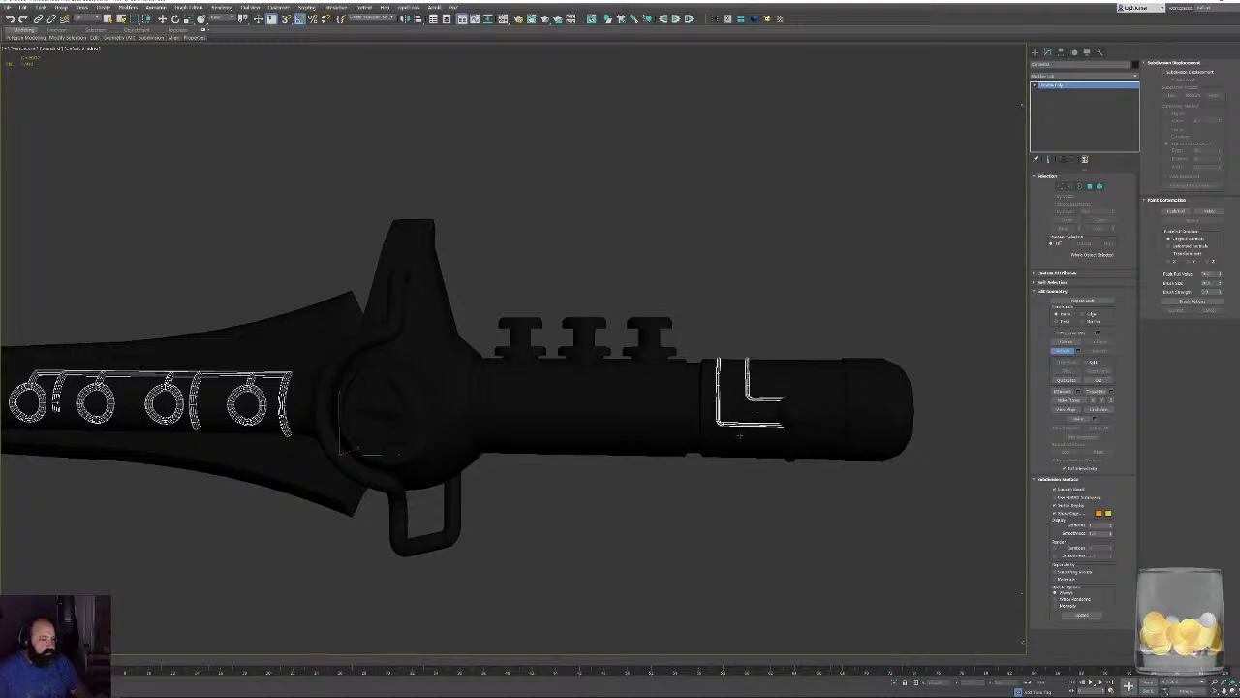
alt+middle_drag(739, 436, 540, 429)
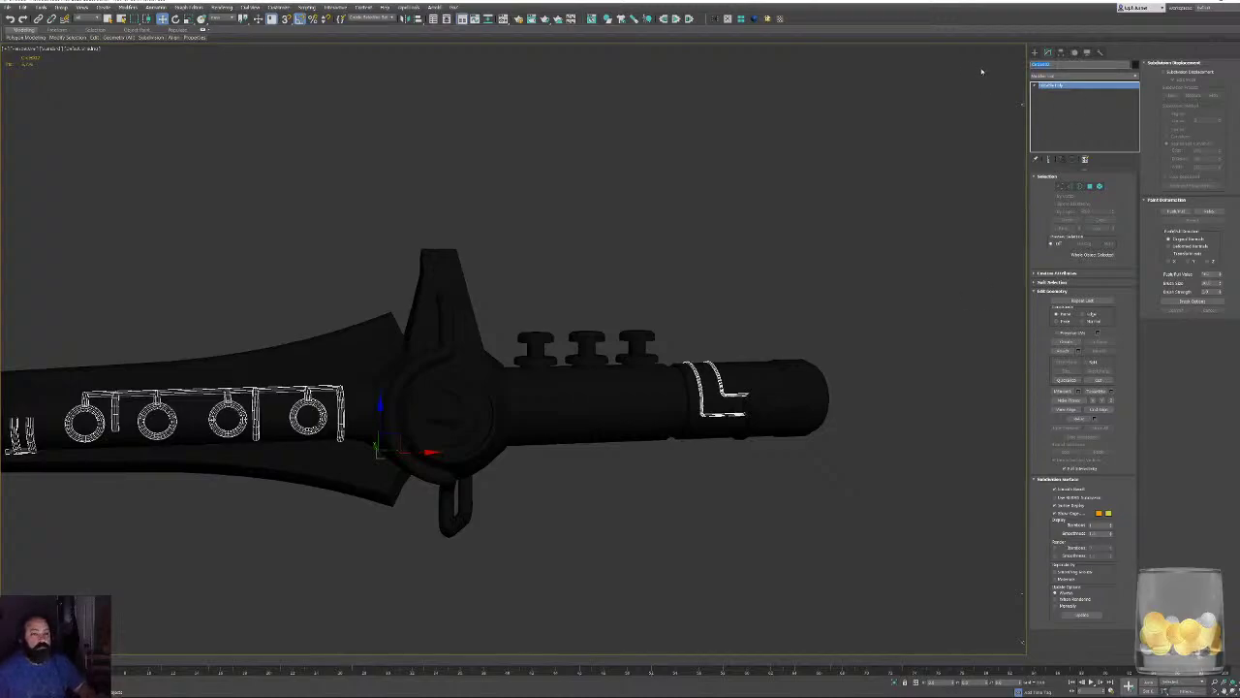
text(D)
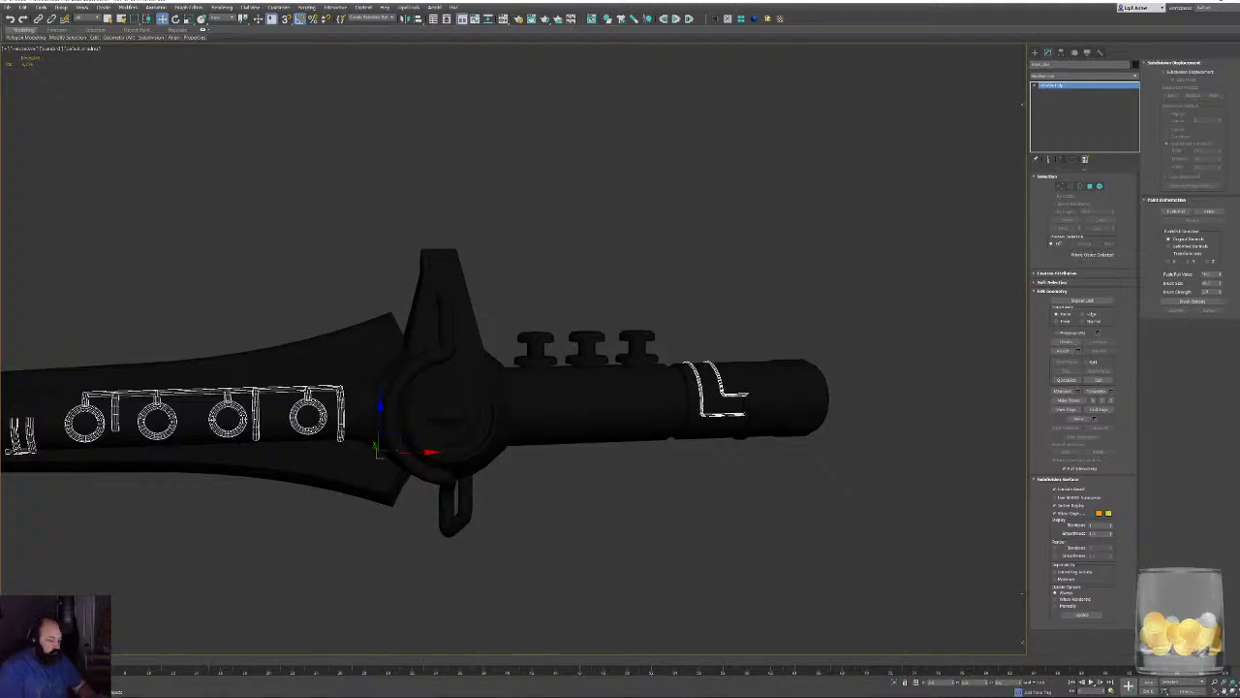
alt+middle_drag(628, 283, 610, 346)
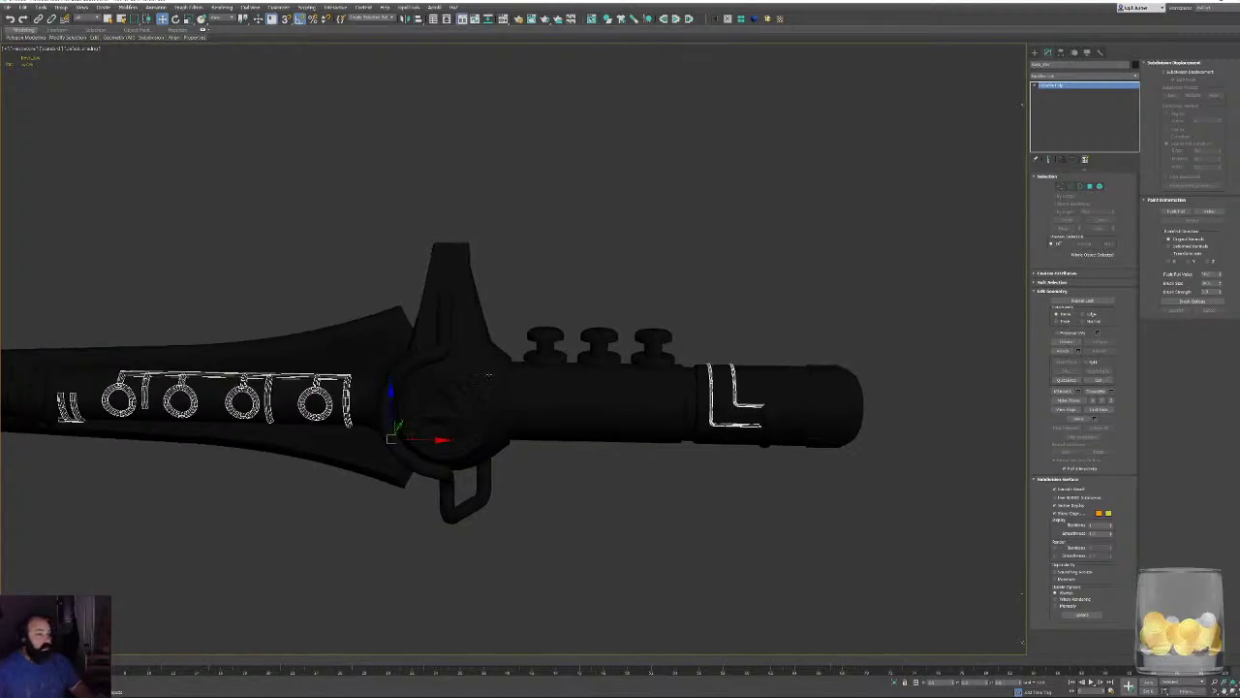
Attach the tops of the other two handle knobs to the top of the knob nearest the hub.
scroll(610, 346, up, 3)
middle_drag(573, 288, 553, 291)
click(553, 290)
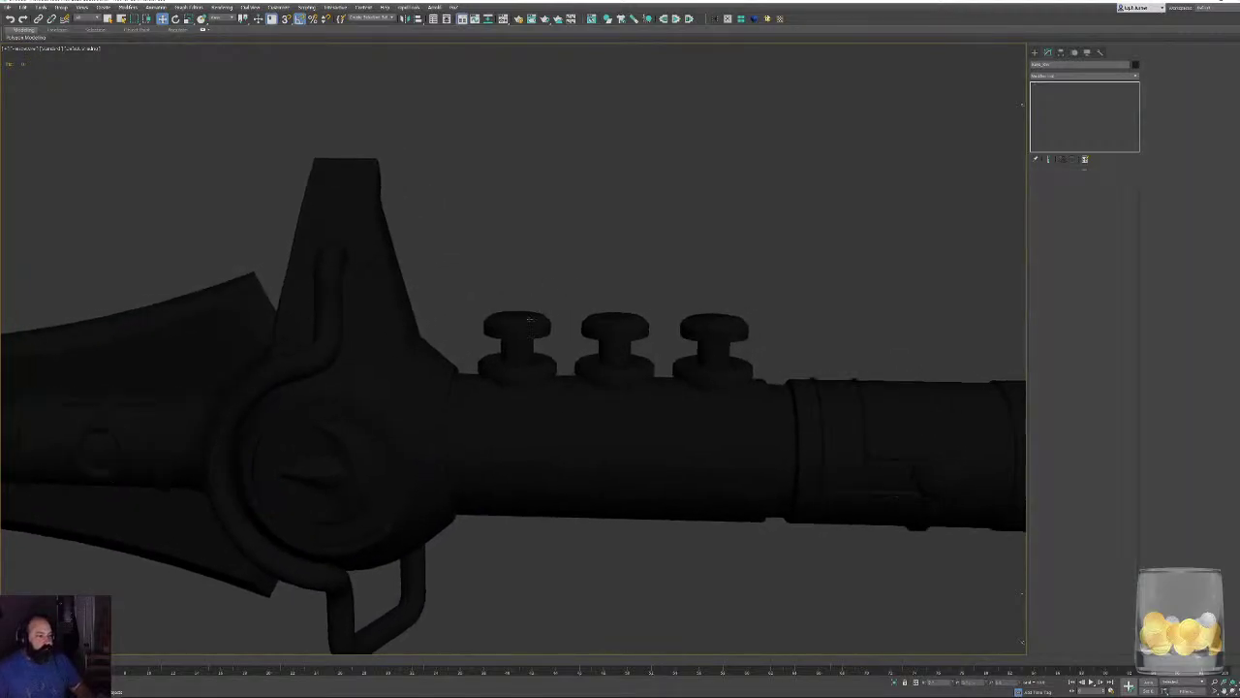
click(494, 344)
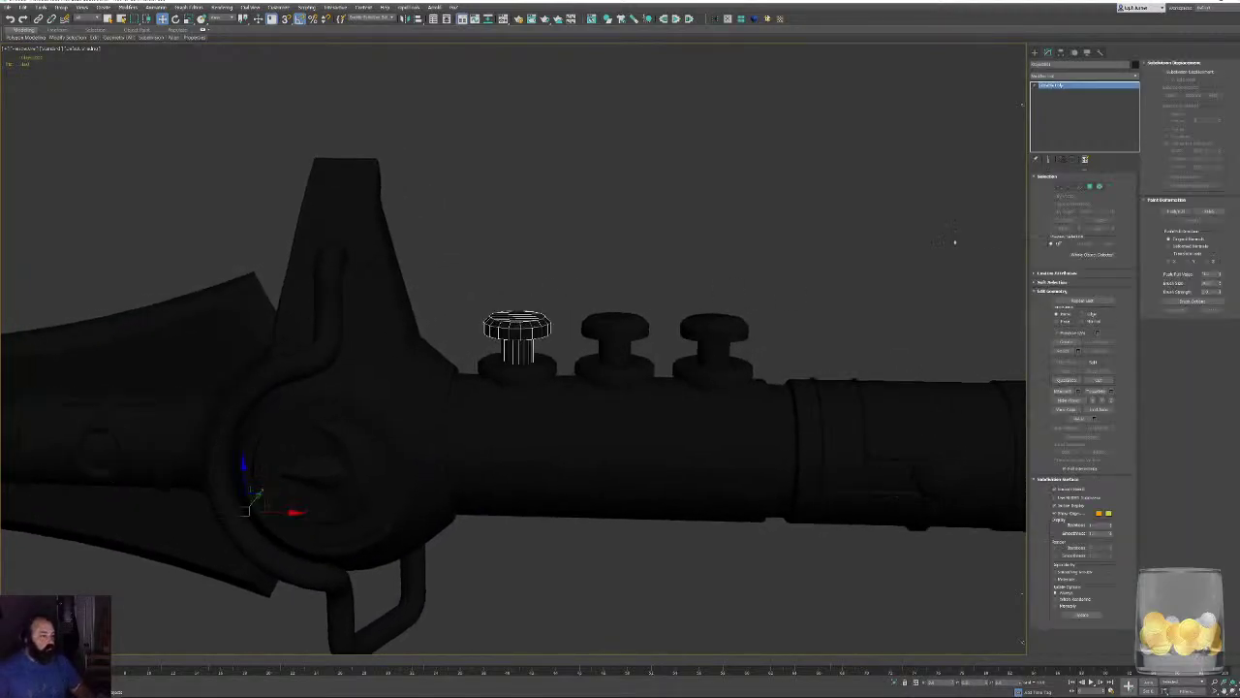
click(1062, 350)
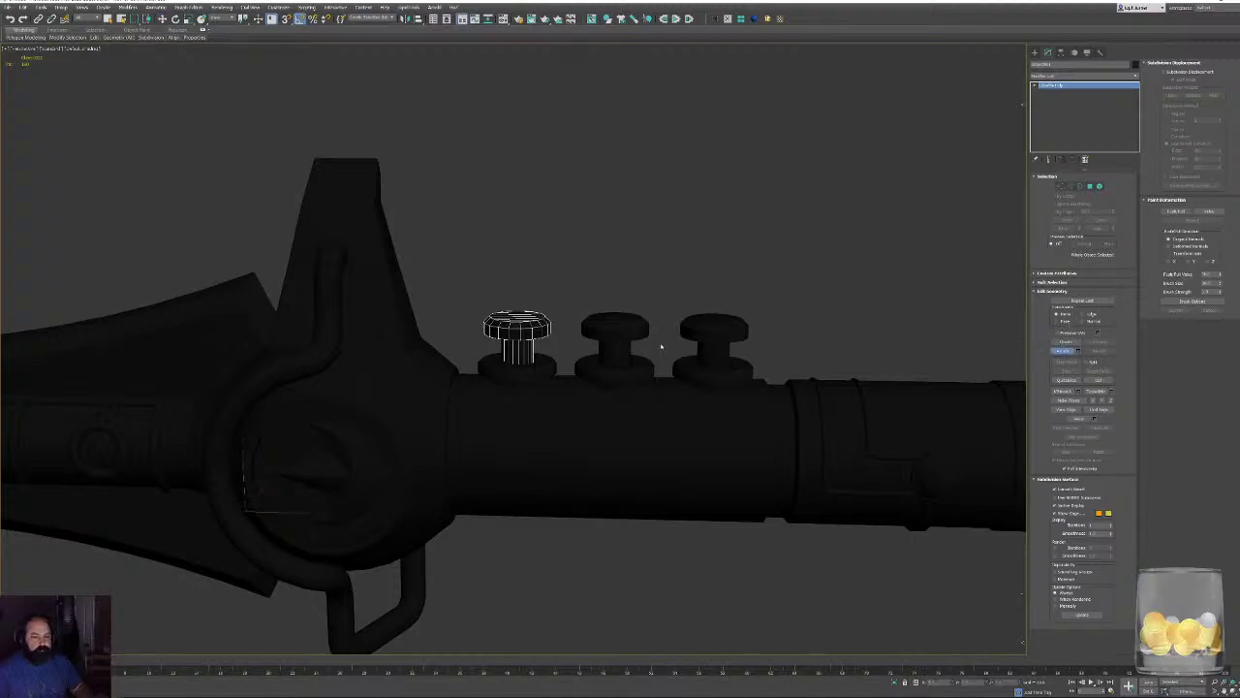
click(615, 329)
click(714, 330)
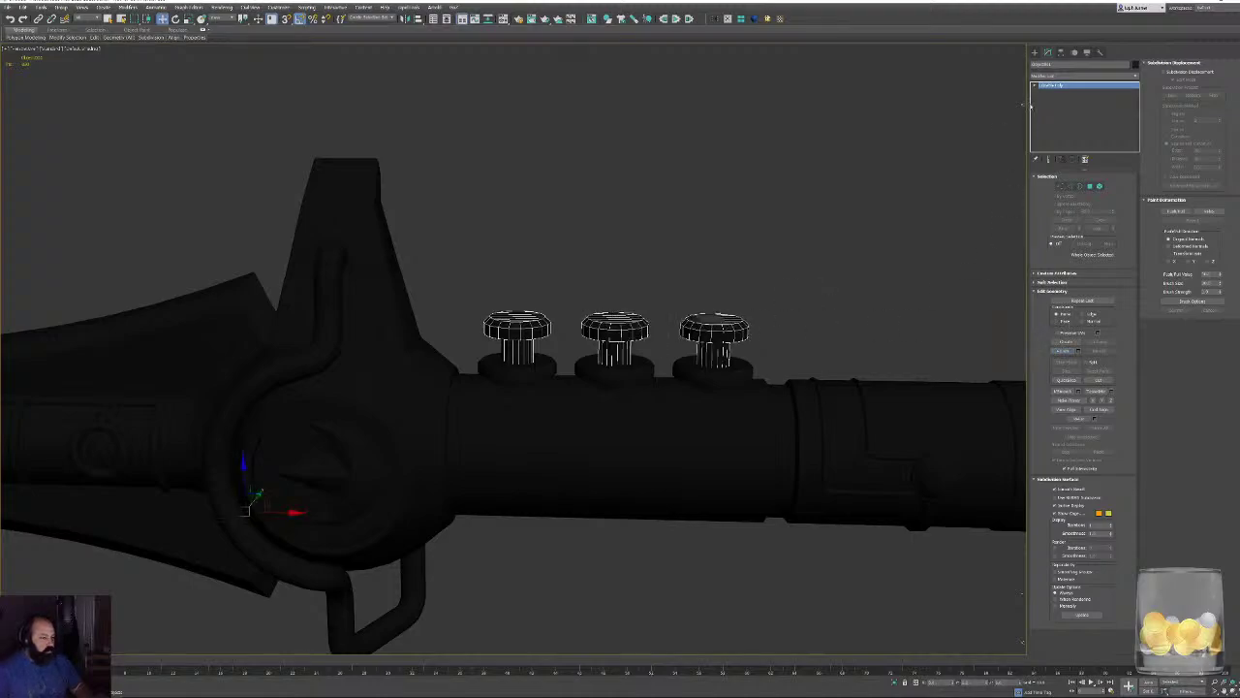
Give the combined knob-top mesh a new object name ending in _low and deselect it.
click(1060, 66)
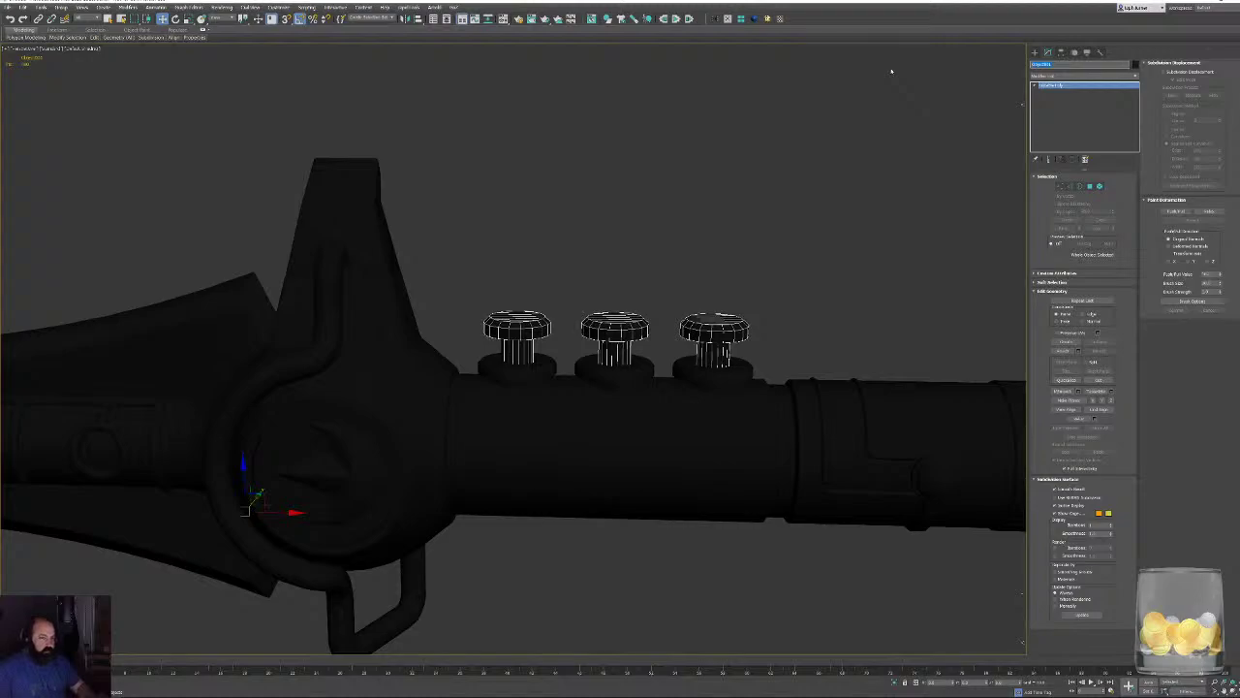
text(Pistons_low)
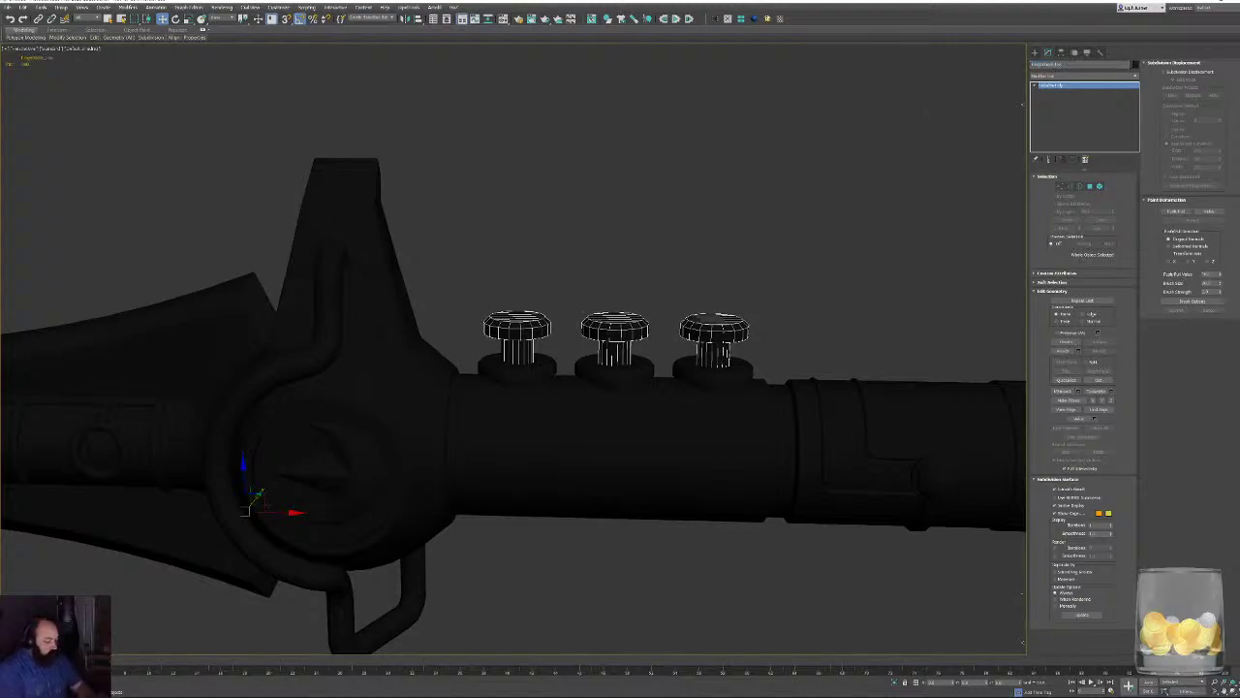
click(589, 230)
Add the _low suffix to the names of the crescent-shaped emblem and the round disc behind it on the hub.
click(349, 204)
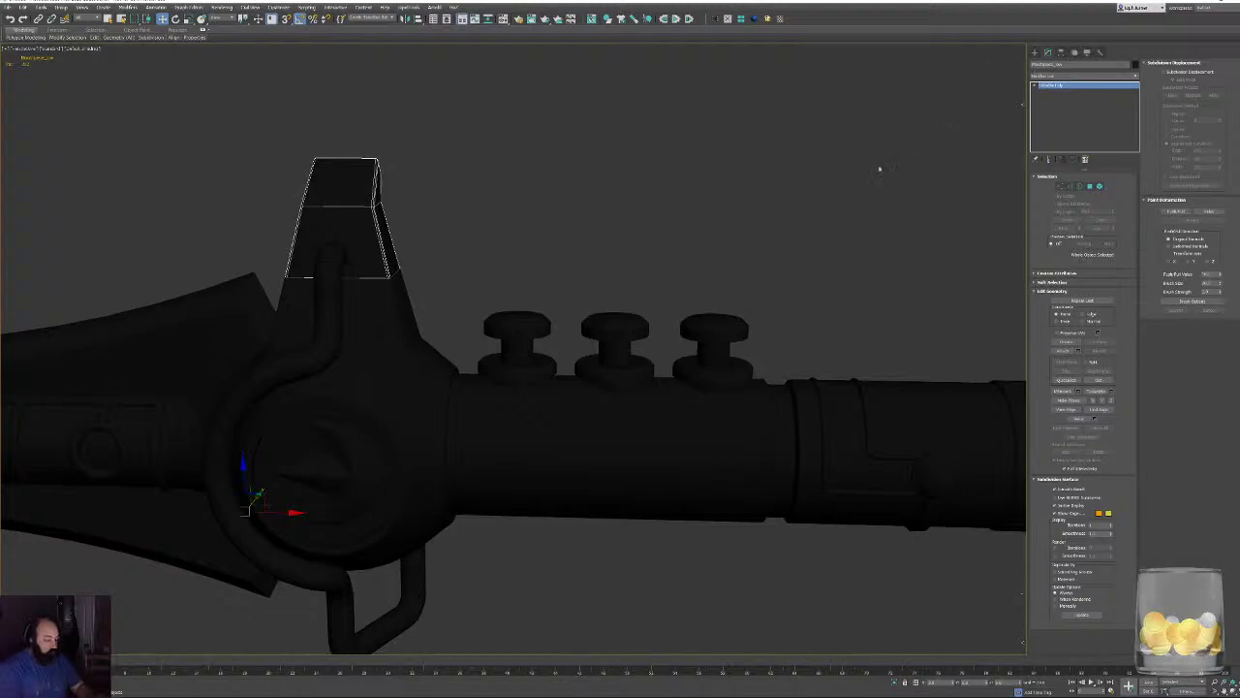
click(878, 169)
key(h)
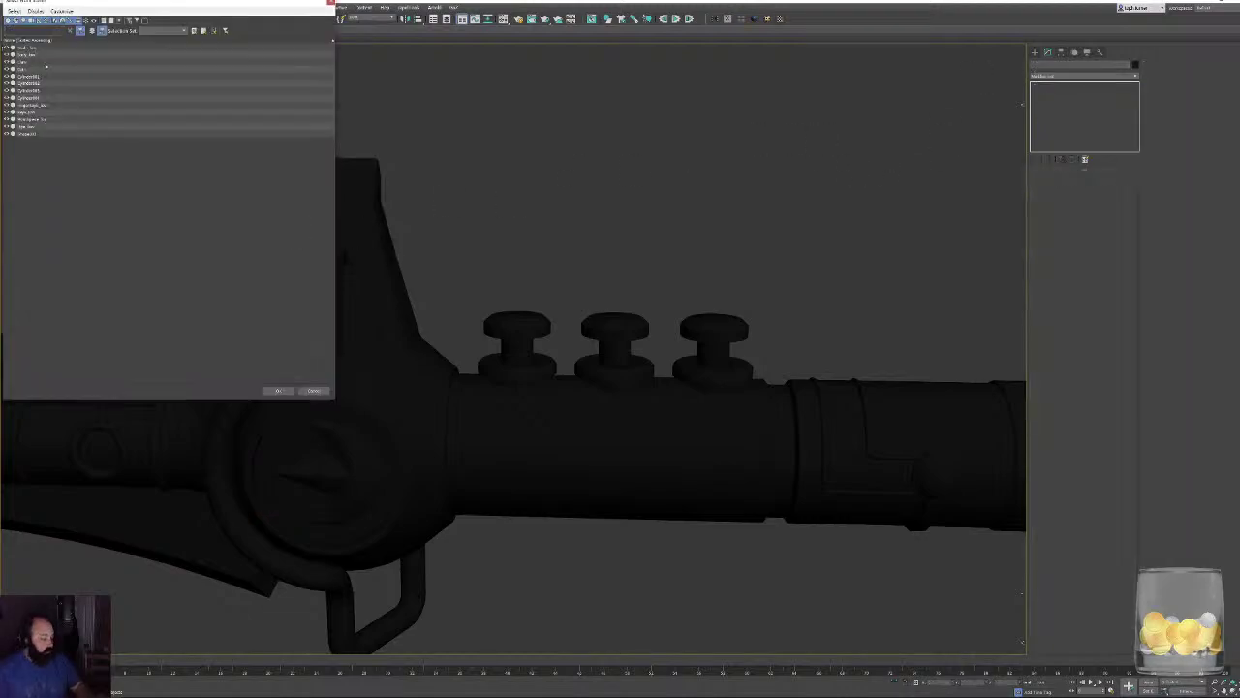
double_click(45, 63)
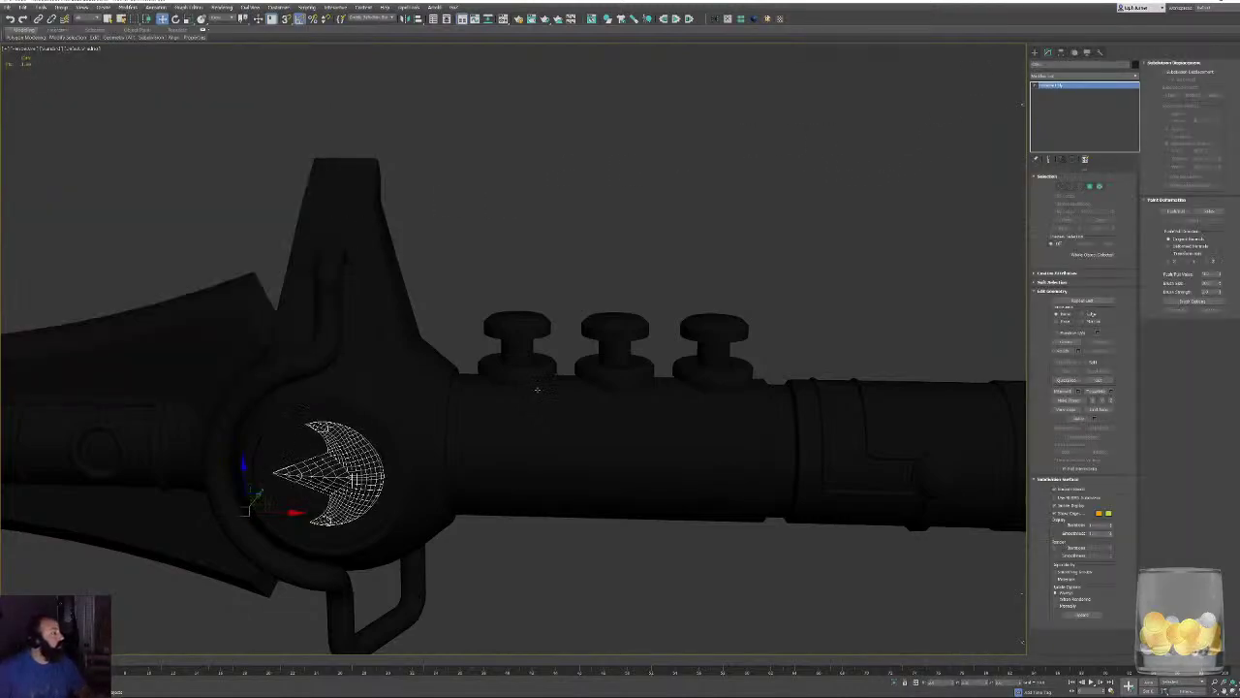
alt+middle_drag(536, 390, 612, 293)
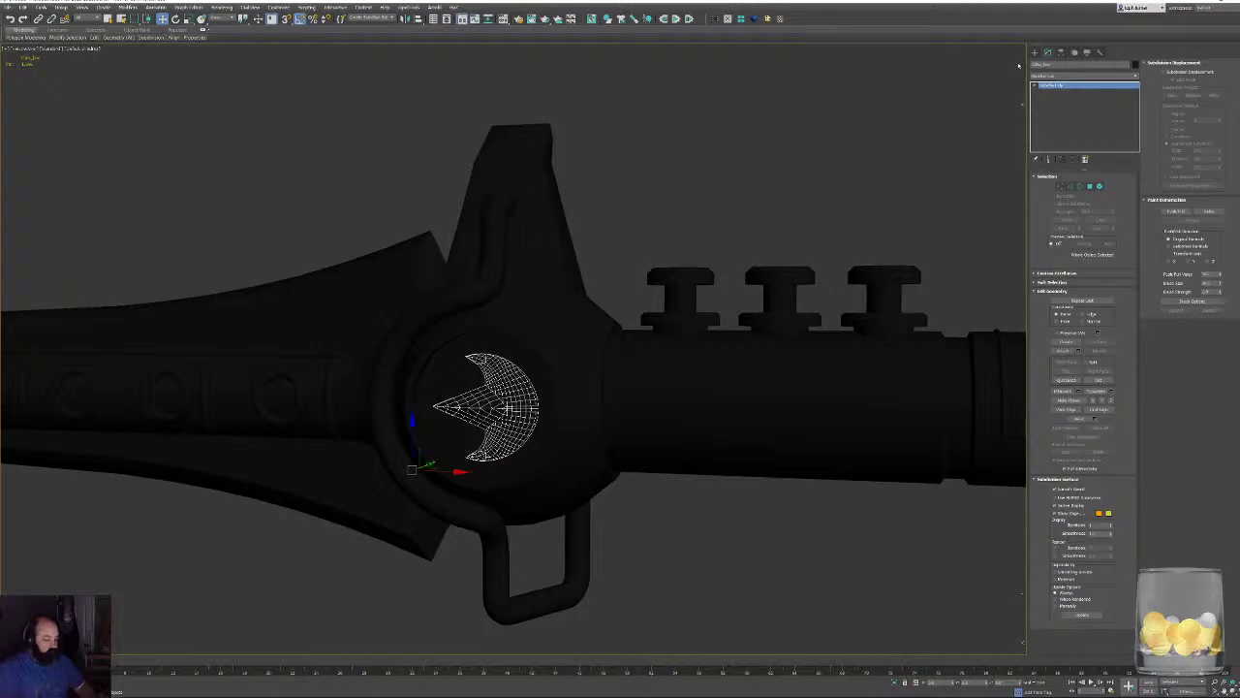
click(520, 362)
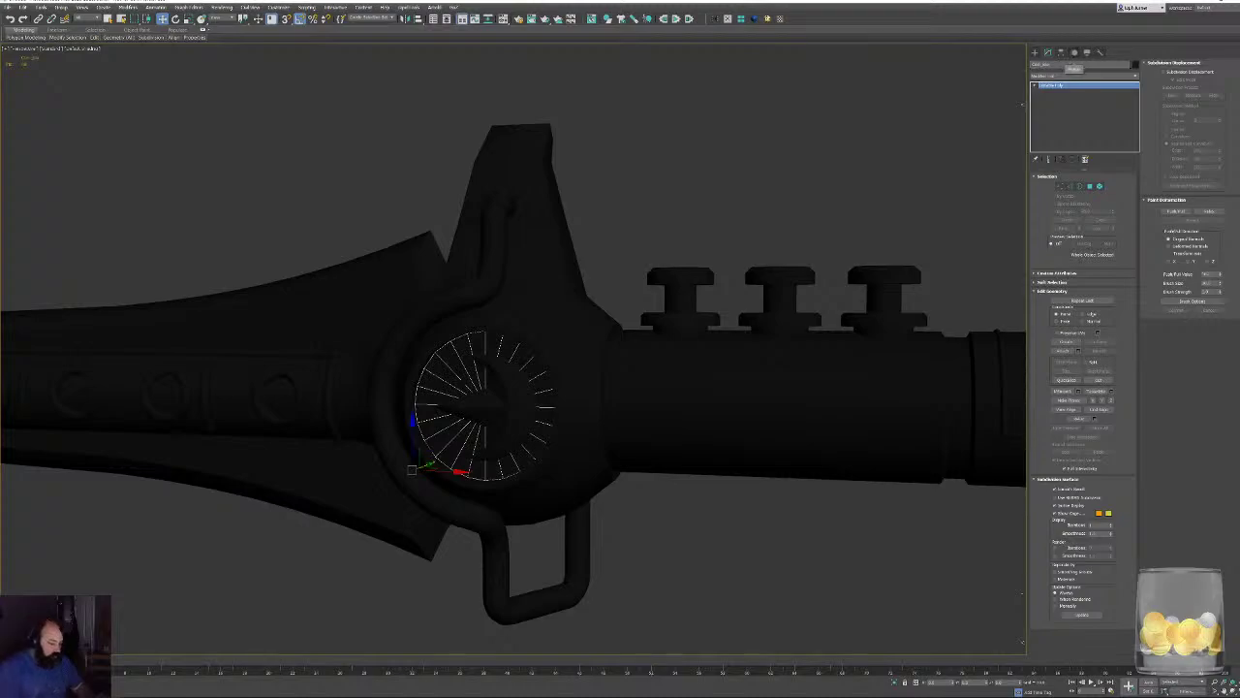
click(231, 152)
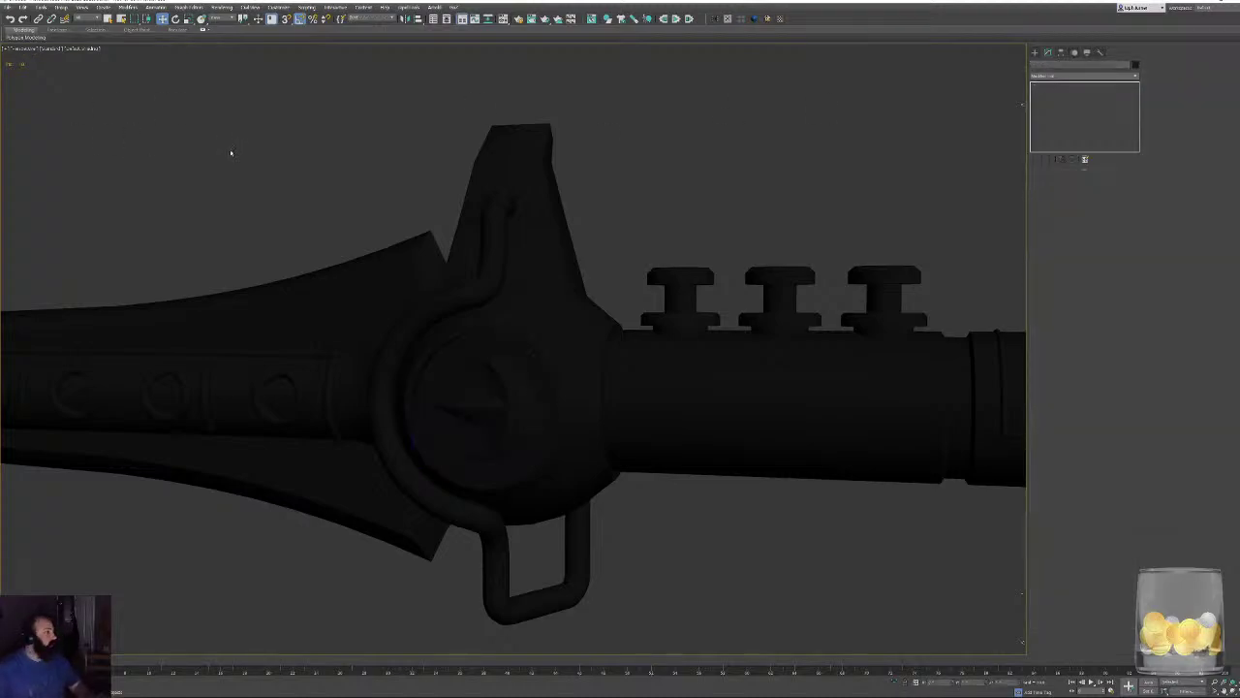
Select the round knob base nearest the hub by name and attach the other two knob bases to it.
key(h)
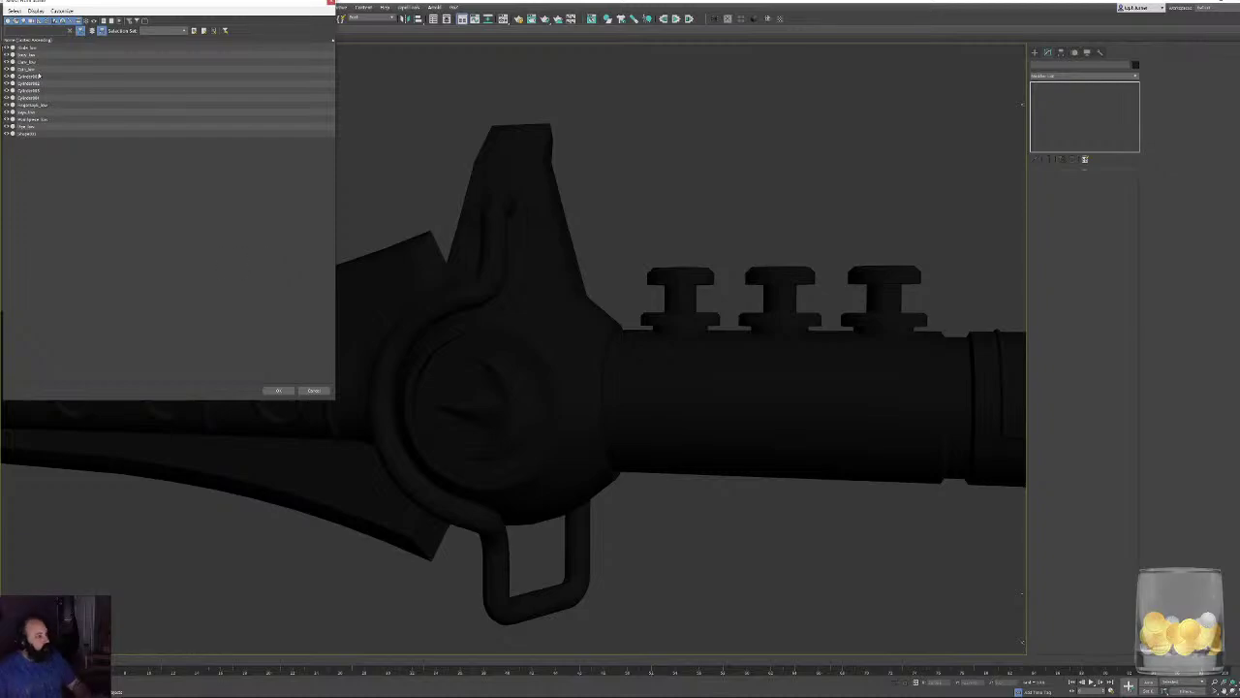
double_click(59, 76)
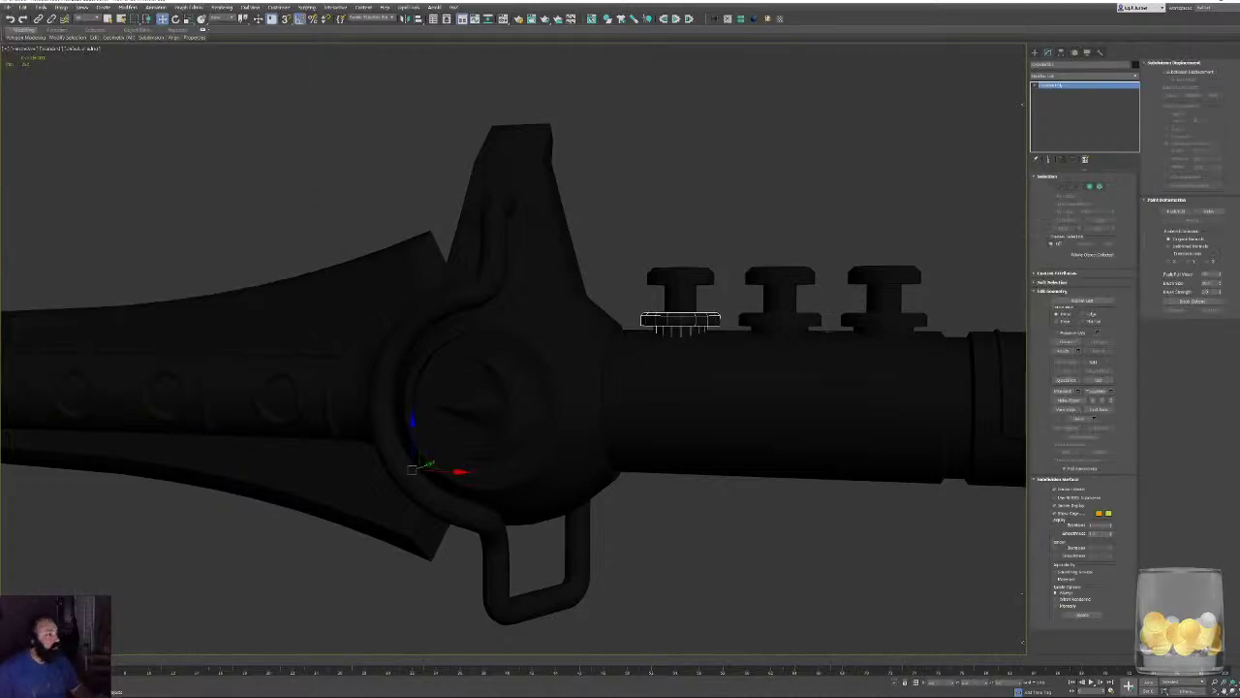
alt+middle_drag(747, 295, 653, 305)
scroll(708, 324, up, 2)
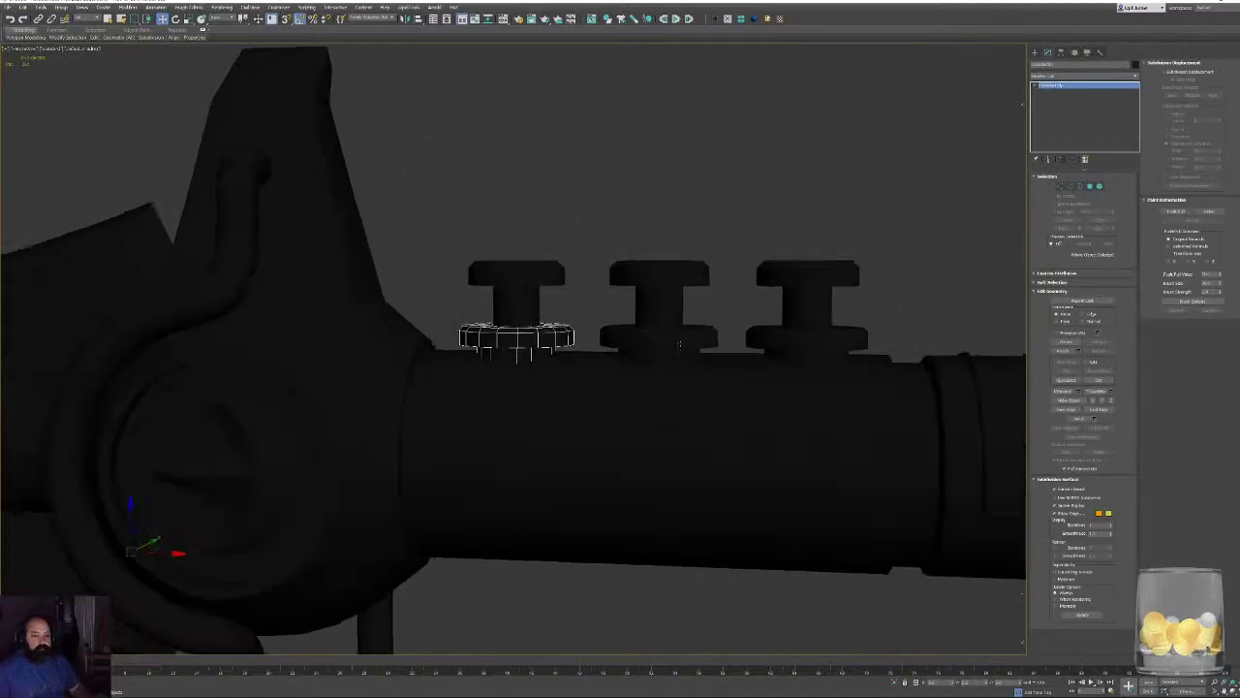
alt+middle_drag(708, 334, 700, 363)
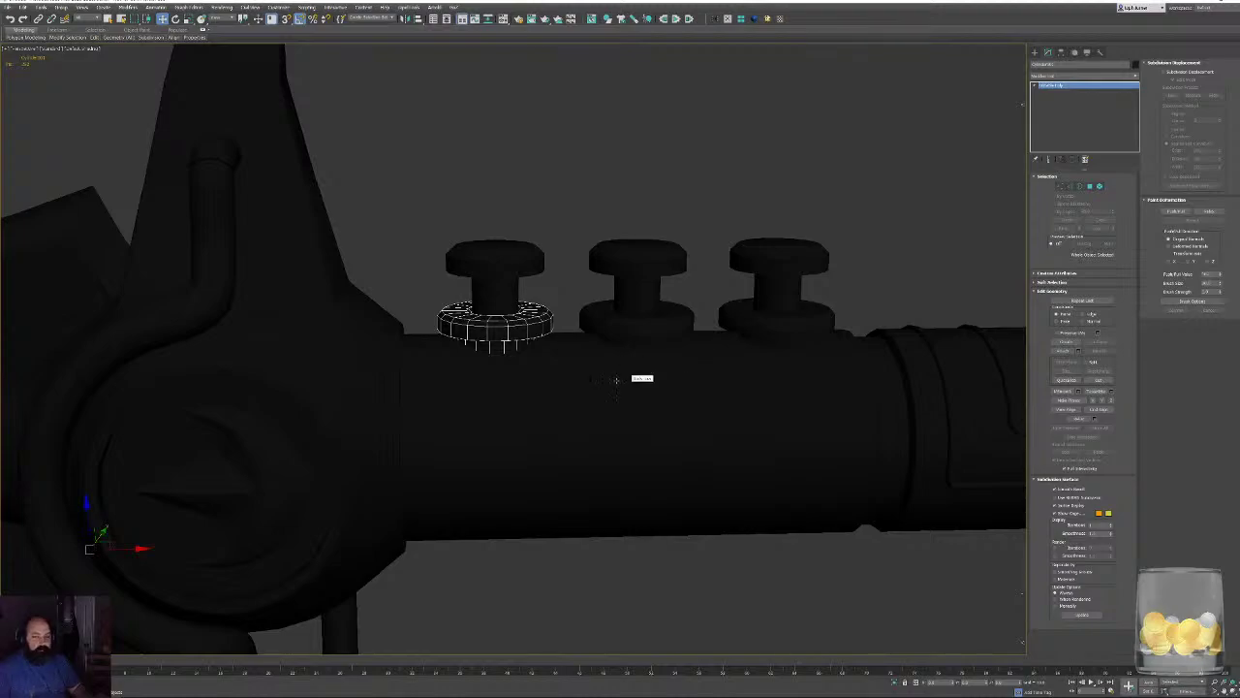
drag(1083, 65, 963, 66)
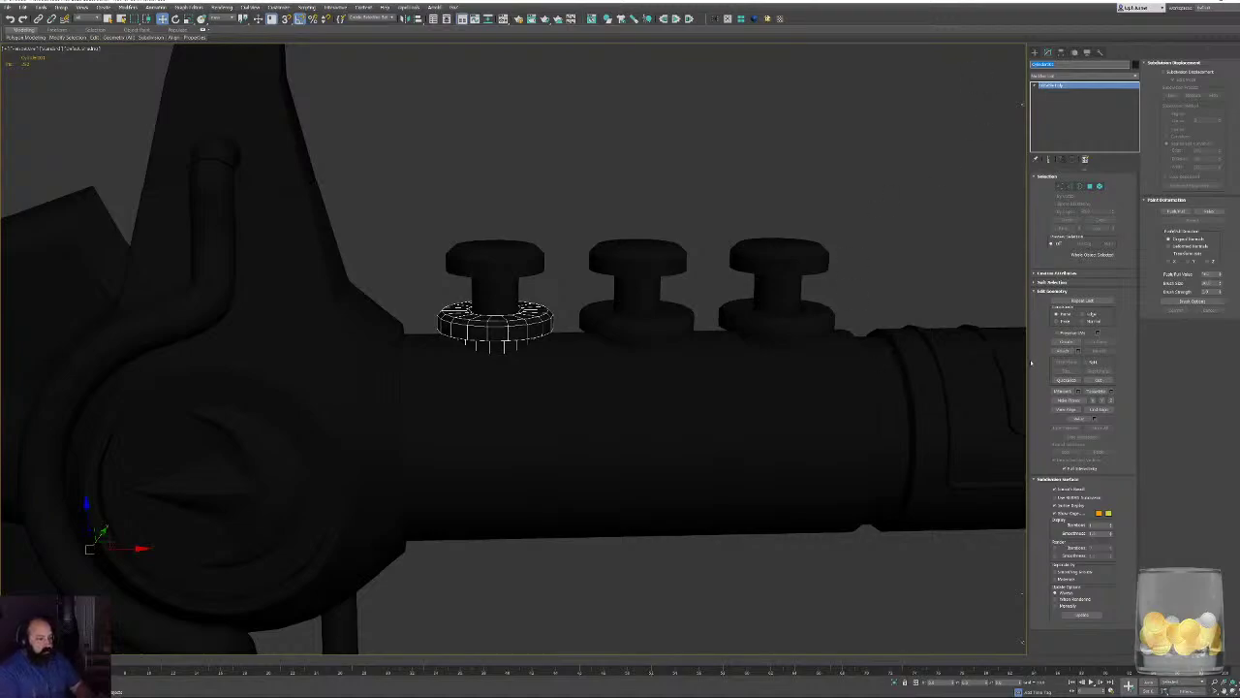
click(1064, 351)
click(636, 320)
click(775, 320)
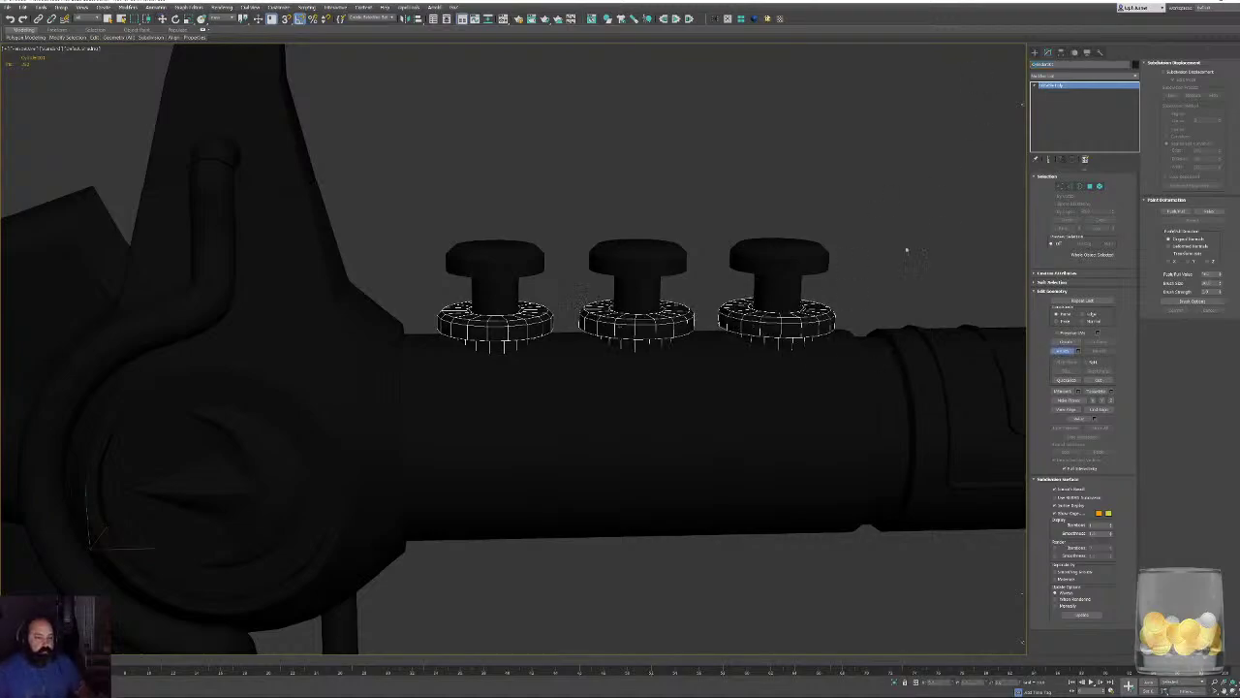
key(w)
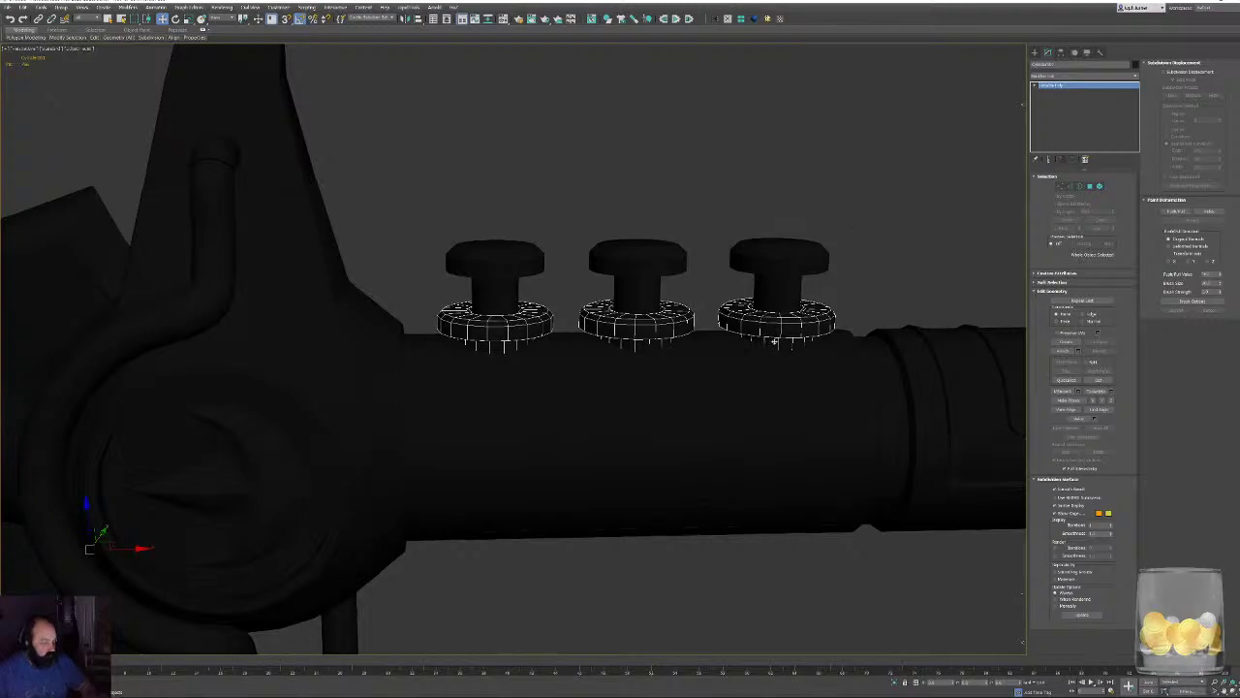
Give the combined knob-base mesh a new object name ending in _low.
key(F4)
scroll(707, 336, up, 4)
scroll(706, 336, up, 3)
alt+middle_drag(701, 326, 672, 351)
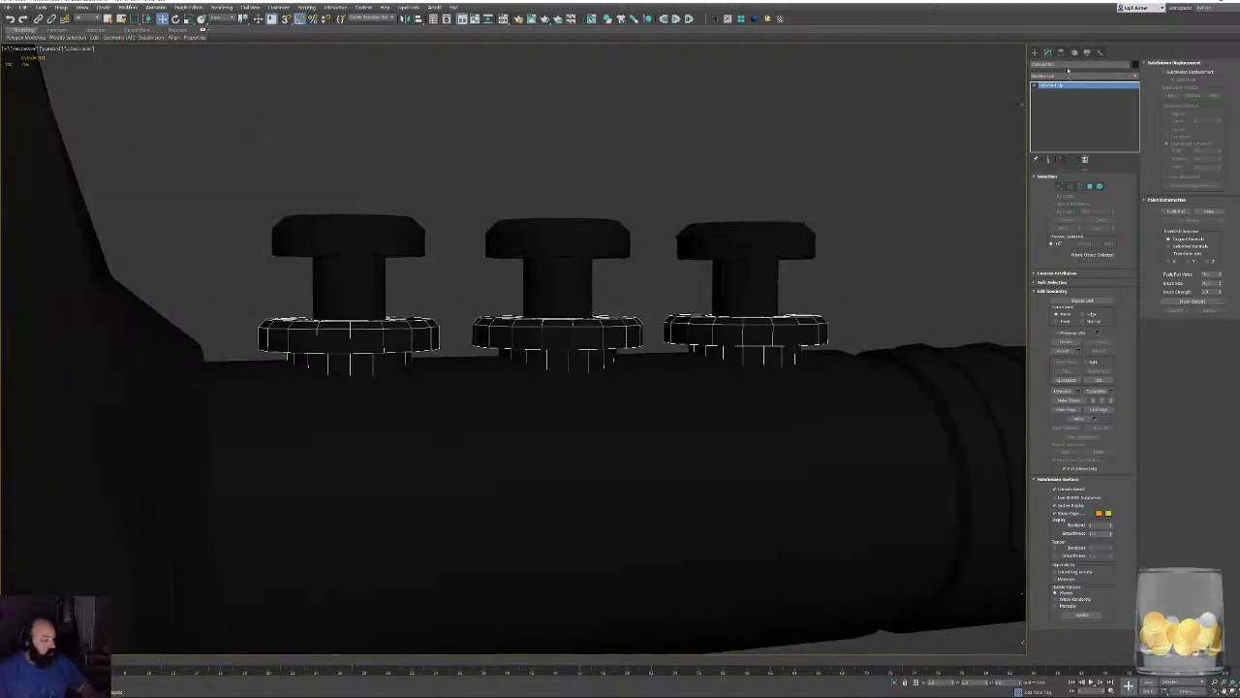
drag(1066, 65, 862, 56)
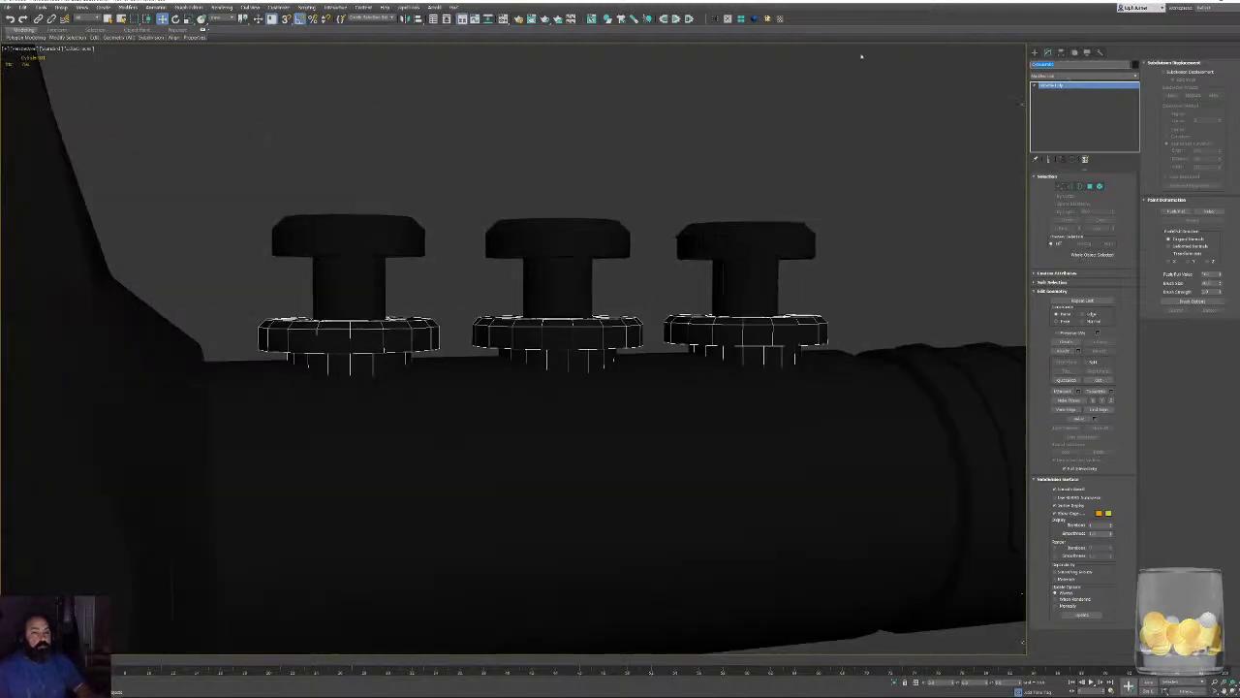
text(R)
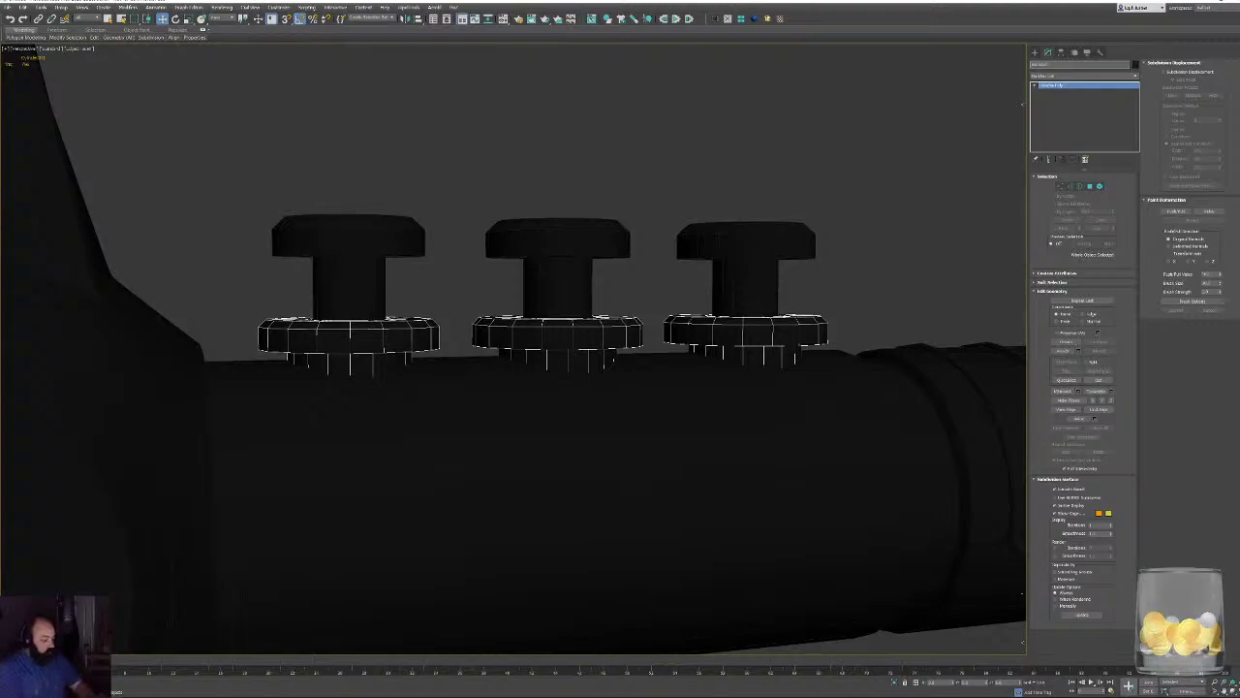
key(Return)
scroll(684, 274, down, 6)
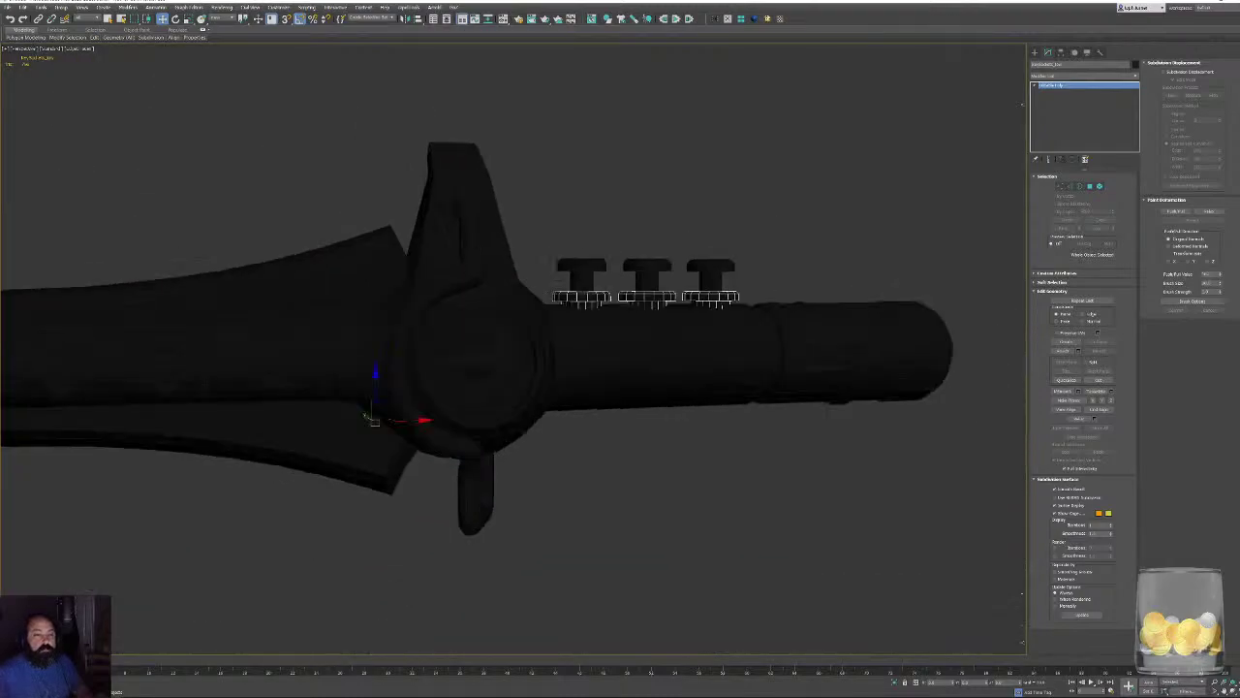
Select the small round stud on the side of the handle and rename it with a _low ending.
scroll(759, 359, up, 3)
click(628, 341)
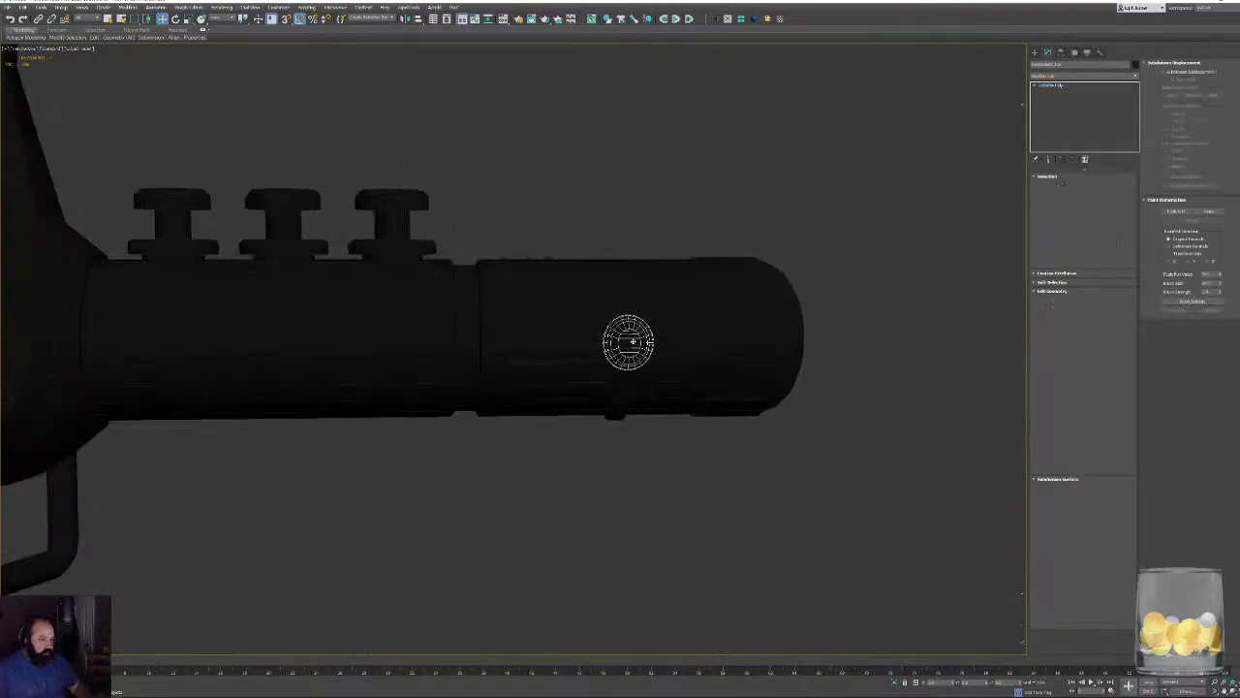
alt+middle_drag(628, 341, 576, 339)
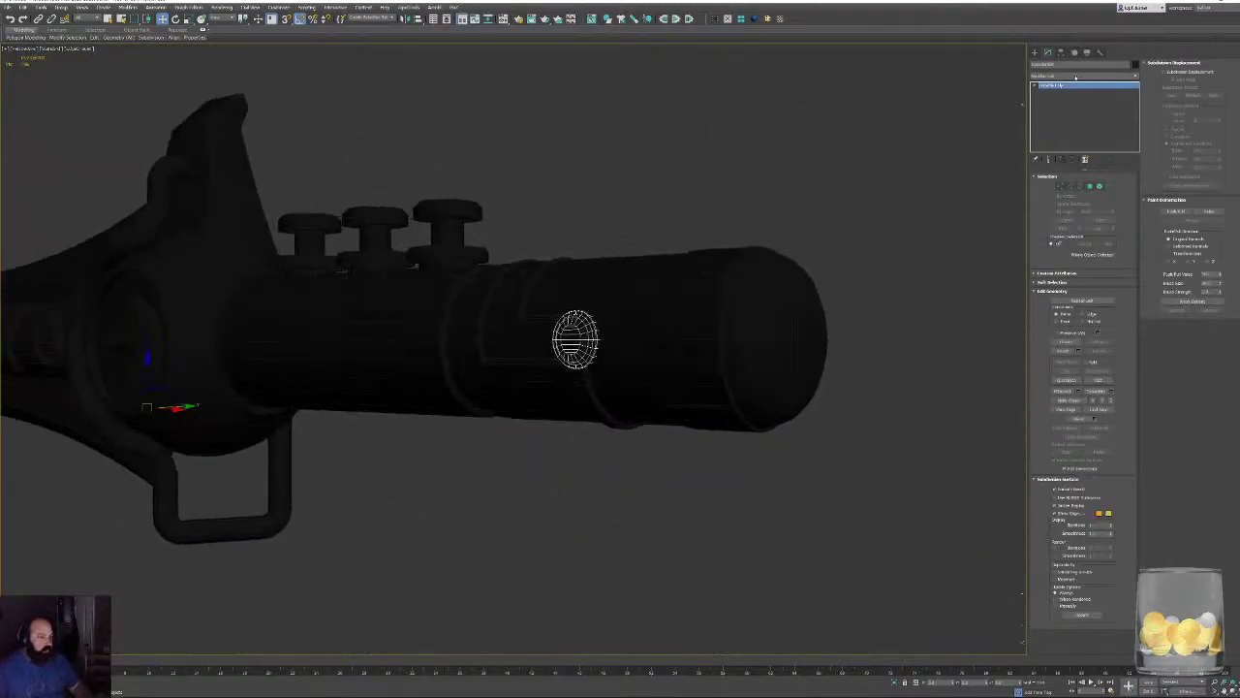
drag(1075, 64, 886, 49)
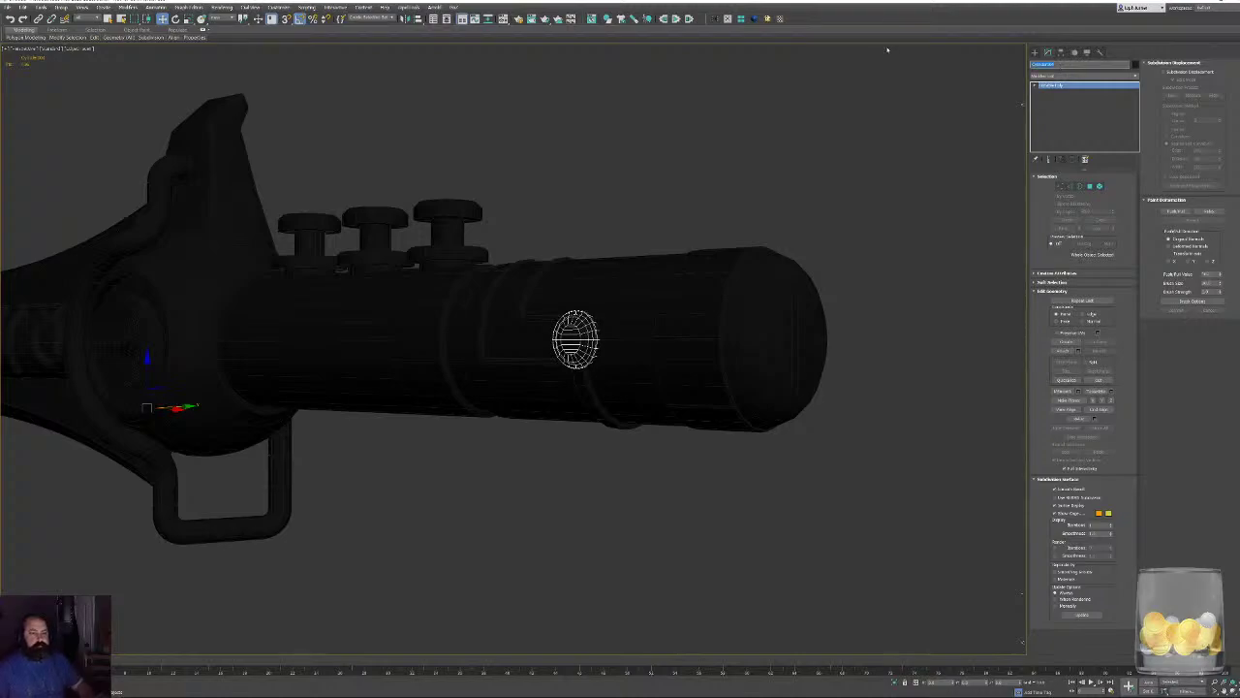
text(s)
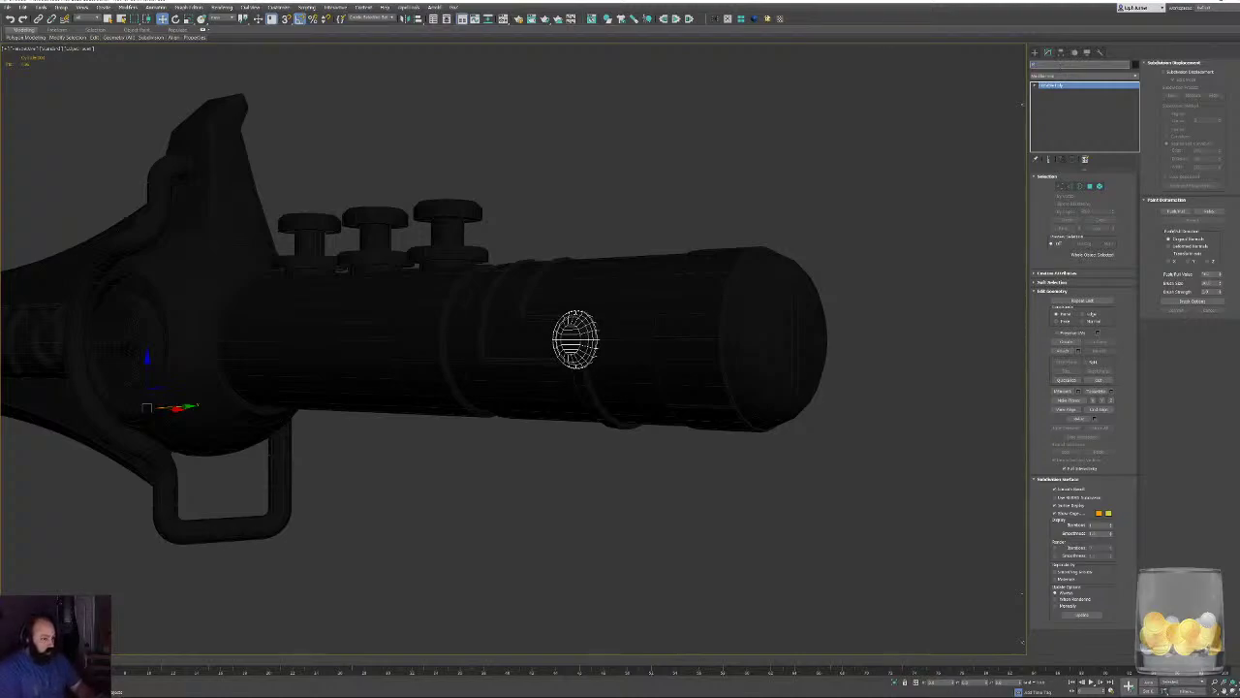
text(elolts)
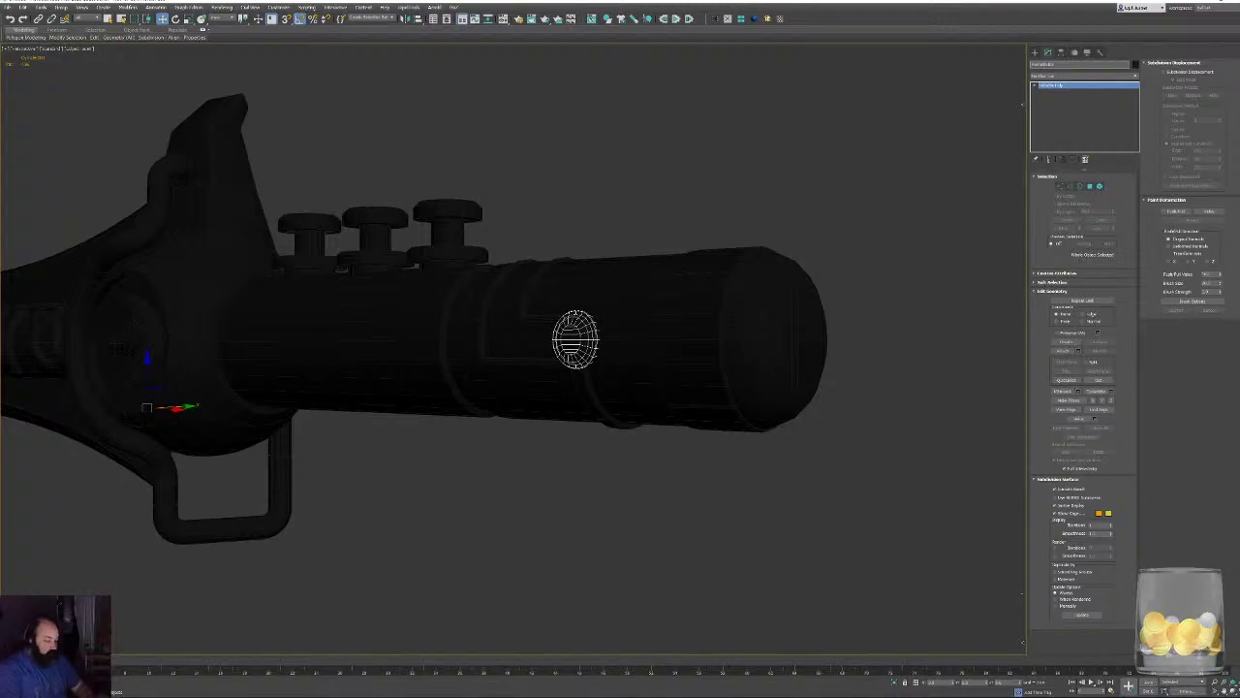
text(_low)
key(Return)
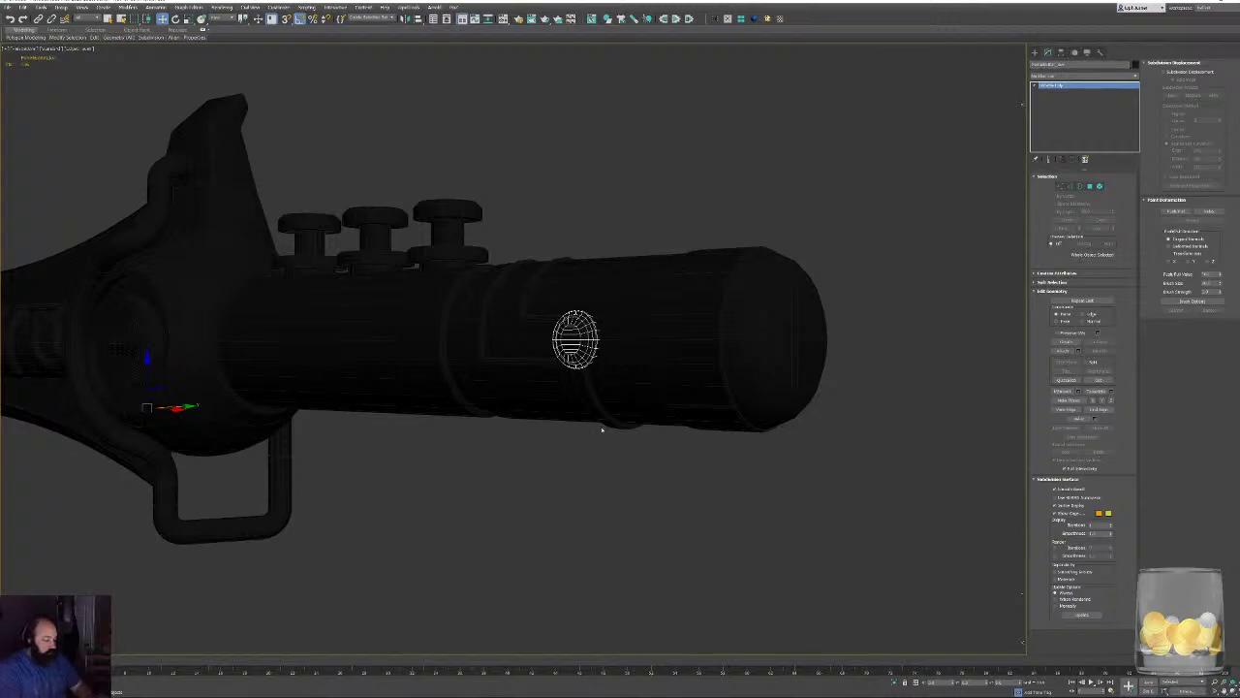
Select the thin curved strip below the handle's round stud and rename it with a _low ending.
drag(582, 385, 595, 392)
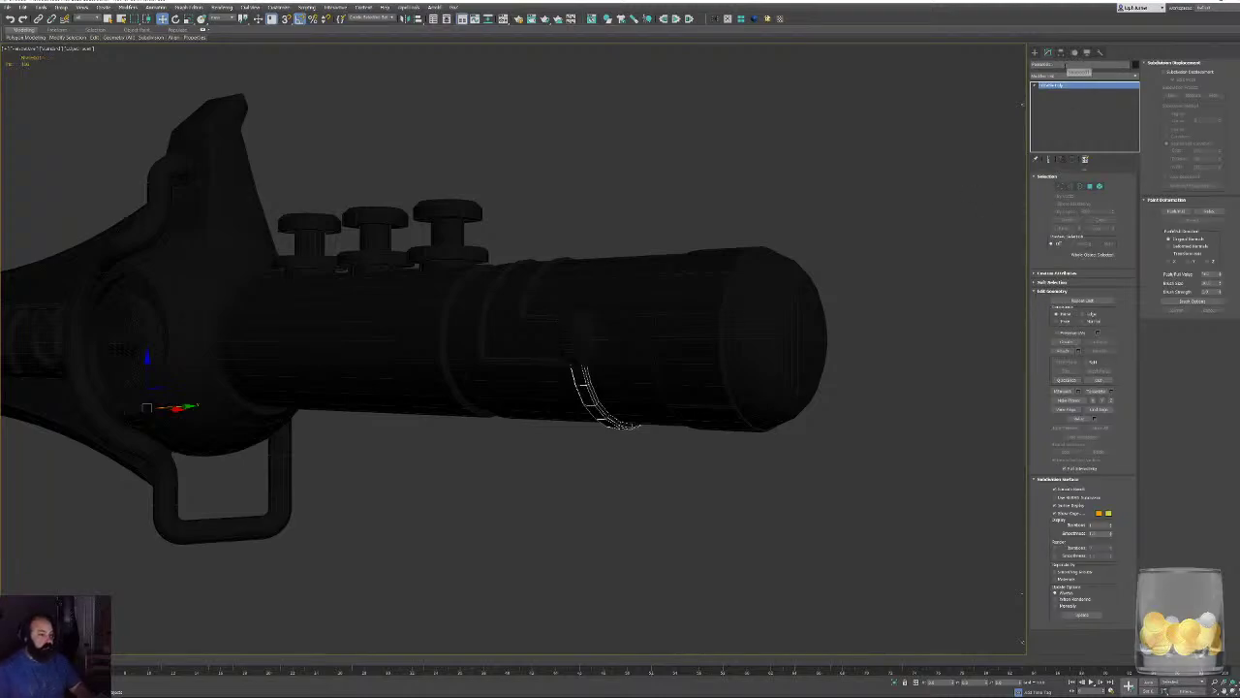
text(strapping_low)
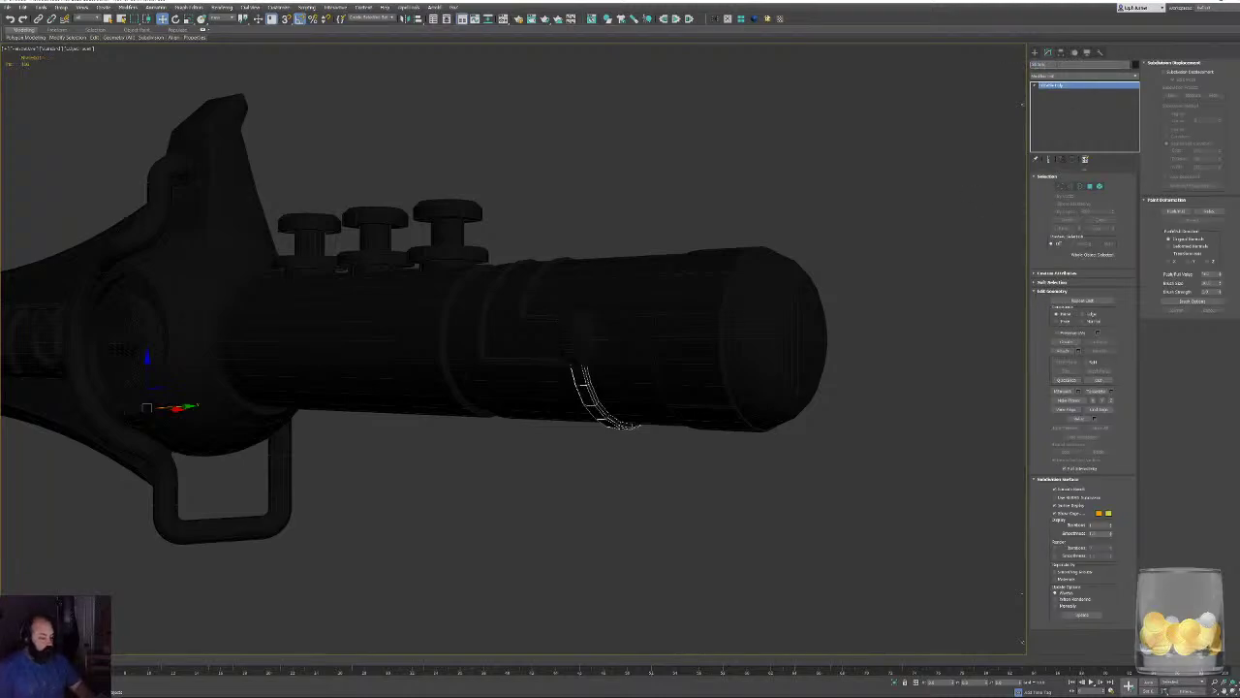
key(Return)
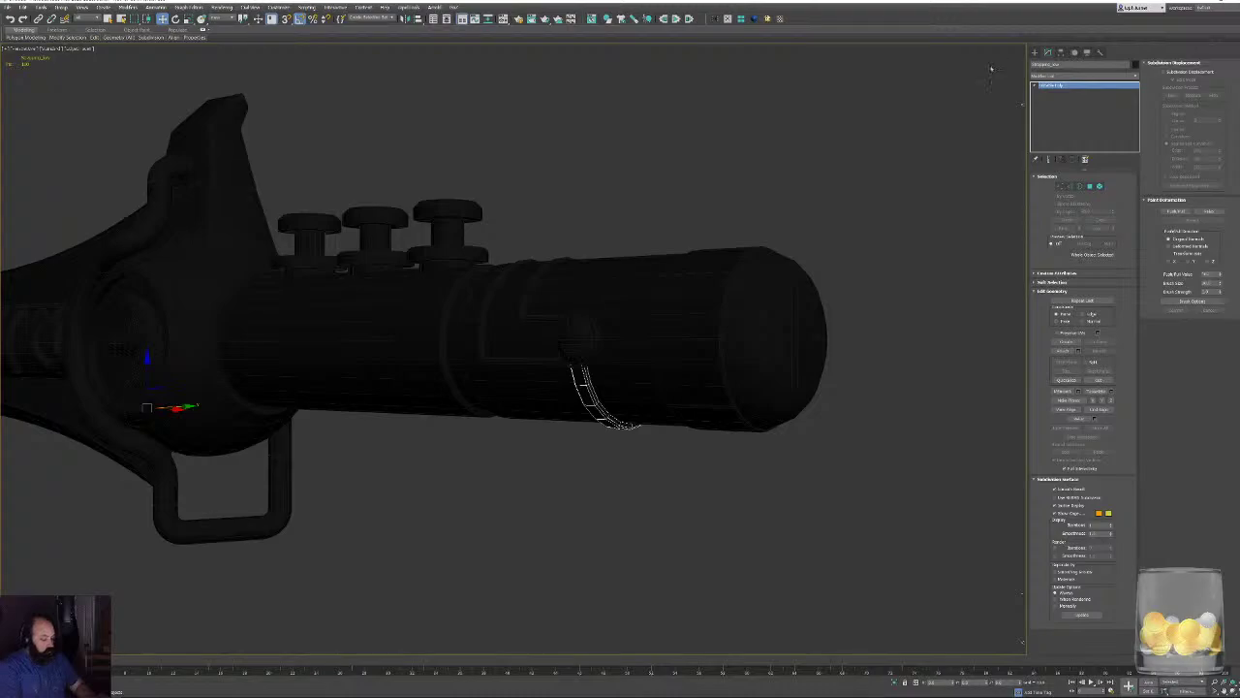
Check the object name of the main handle and hub body, and clear the selection.
click(746, 297)
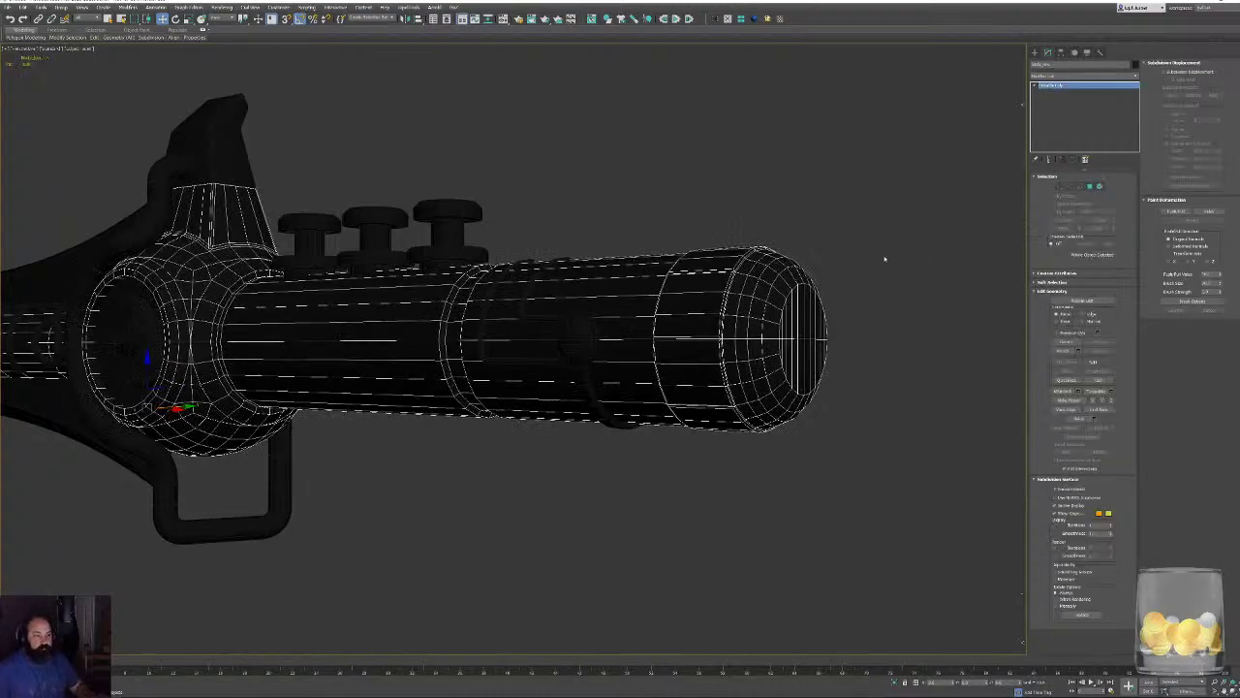
scroll(884, 259, up, 5)
click(385, 490)
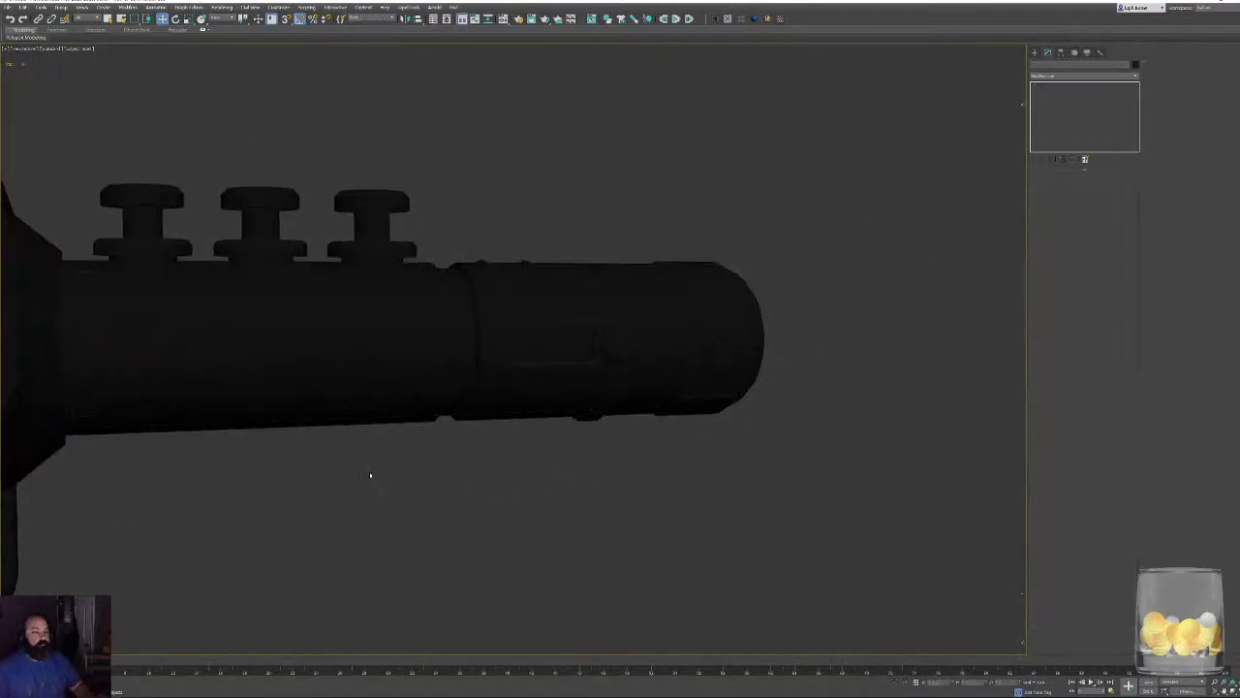
middle_drag(351, 474, 497, 448)
scroll(410, 470, down, 3)
middle_drag(353, 403, 476, 413)
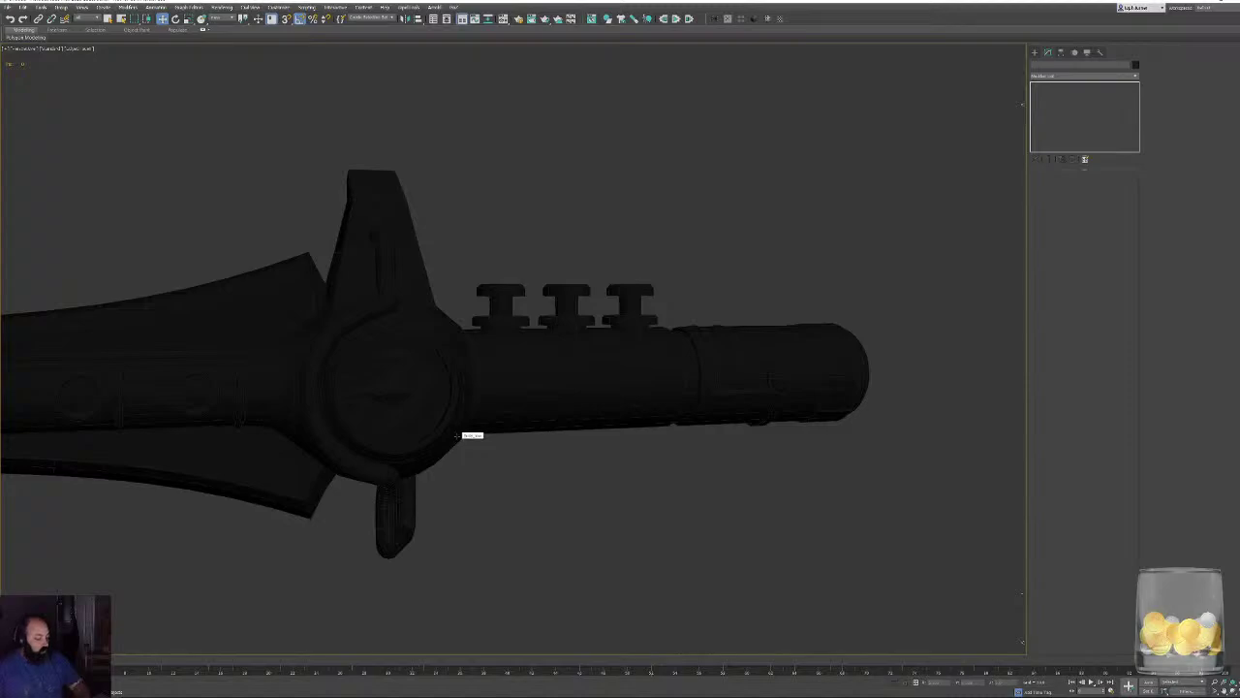
Select all dagger parts and move them vertically in the top view until the dagger's centreline lies on the grid's horizontal axis.
key(h)
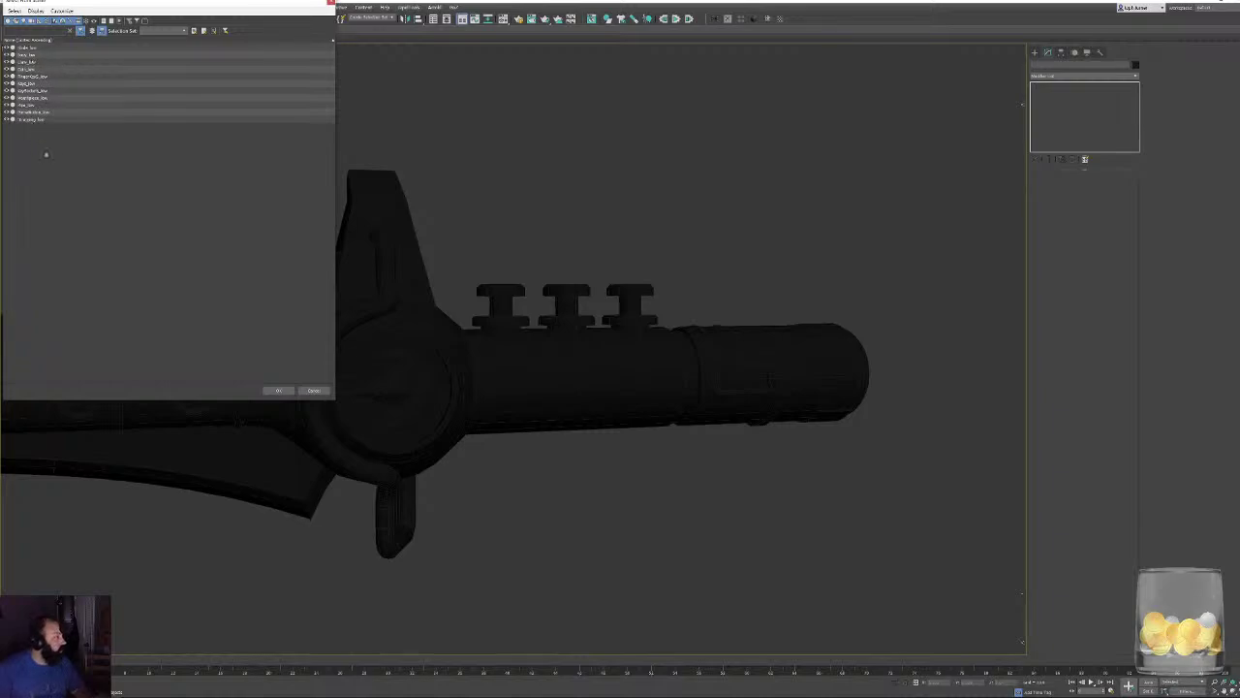
click(278, 389)
alt+middle_drag(534, 254, 863, 177)
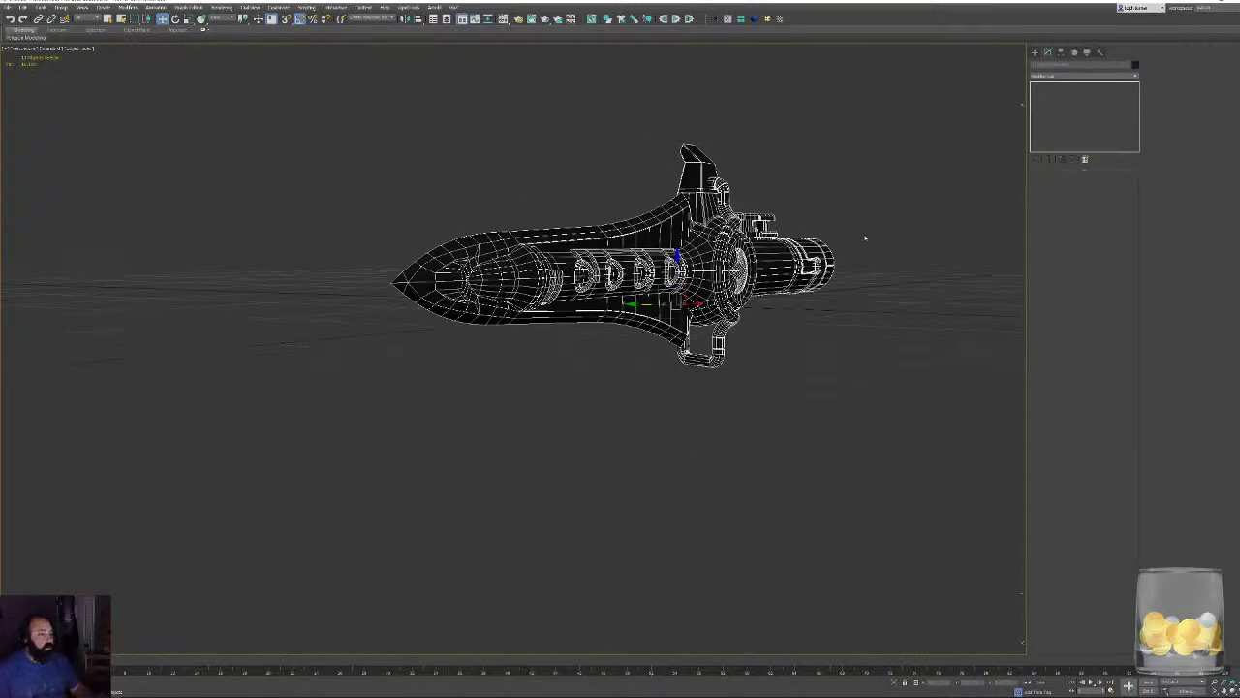
alt+middle_drag(866, 238, 761, 311)
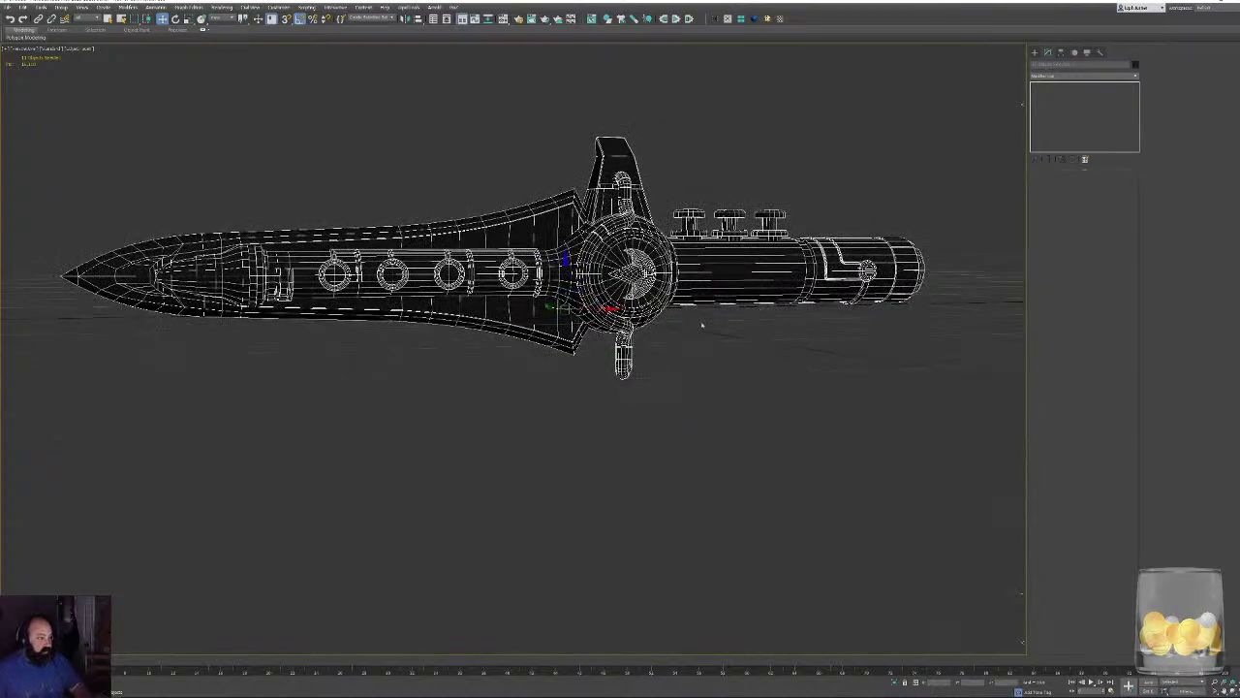
key(t)
middle_drag(587, 310, 647, 294)
scroll(645, 295, down, 5)
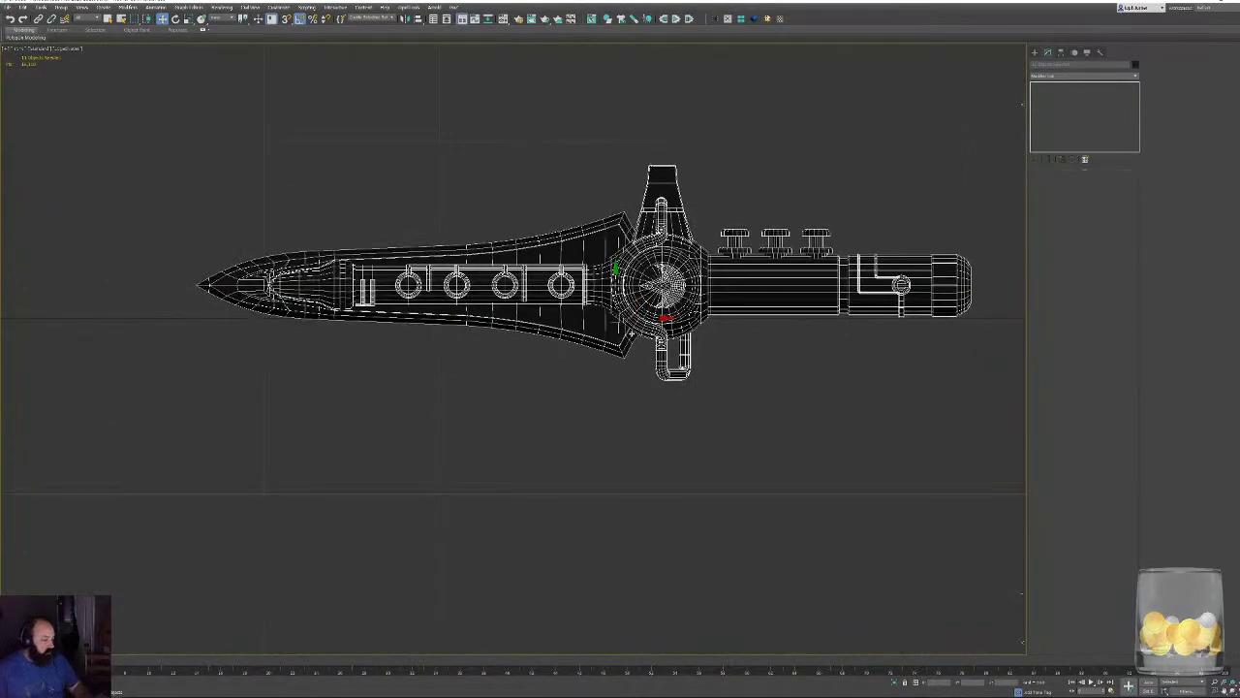
drag(617, 270, 617, 303)
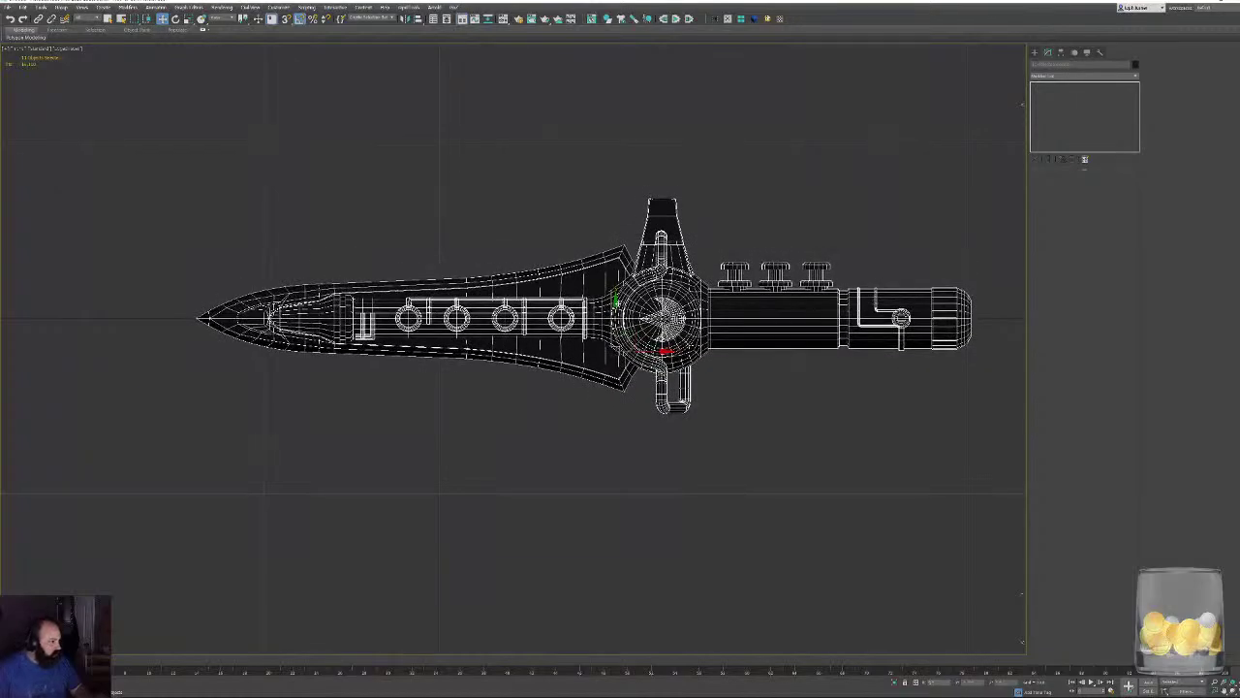
Reset the pivots of all selected dagger parts to the world origin in Y, affecting only the pivots.
click(1061, 51)
click(1083, 105)
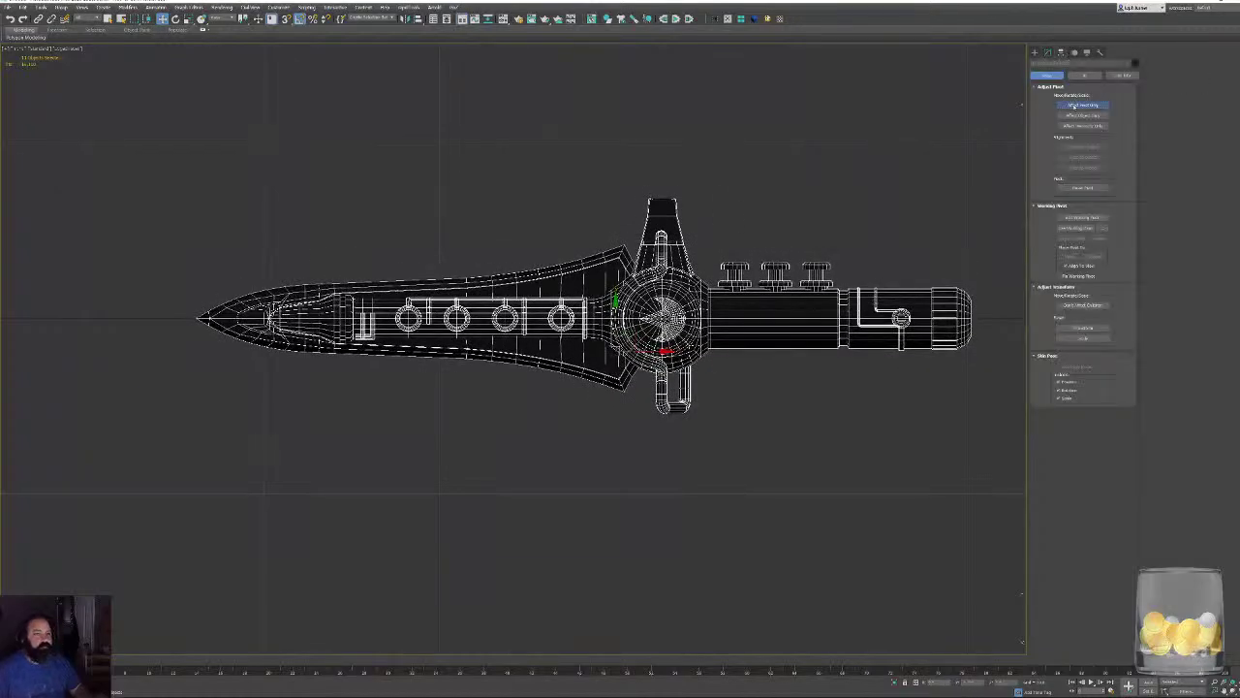
right_click(160, 18)
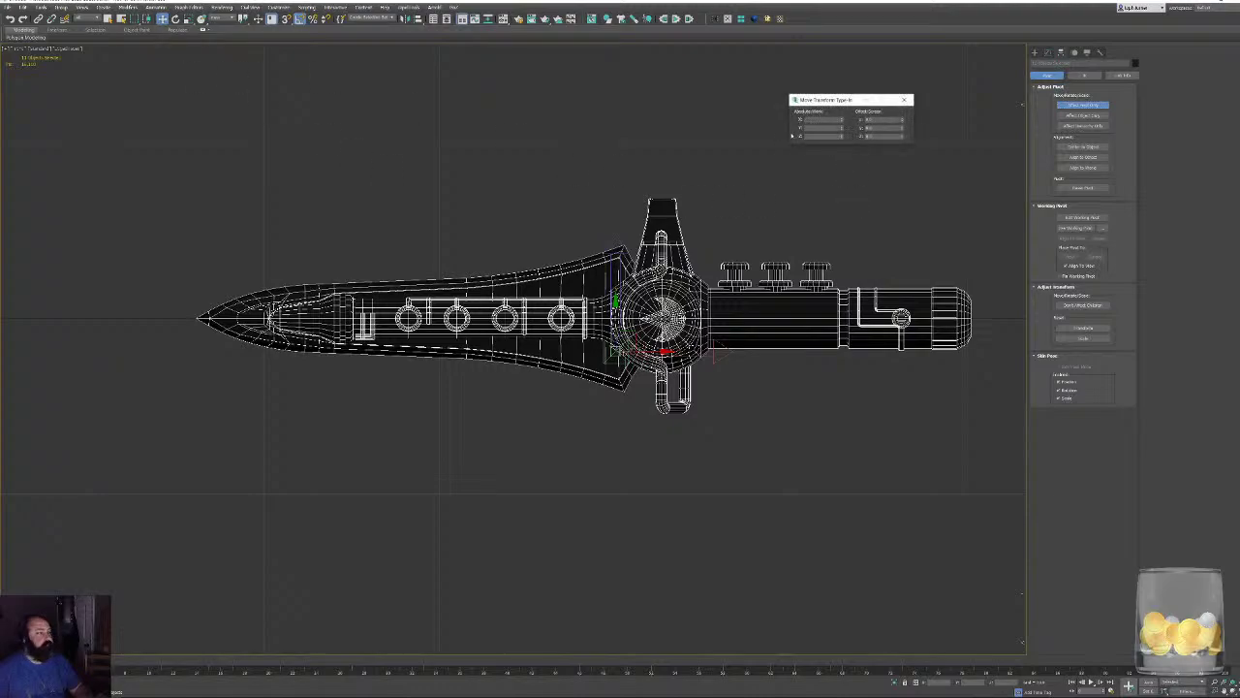
right_click(841, 136)
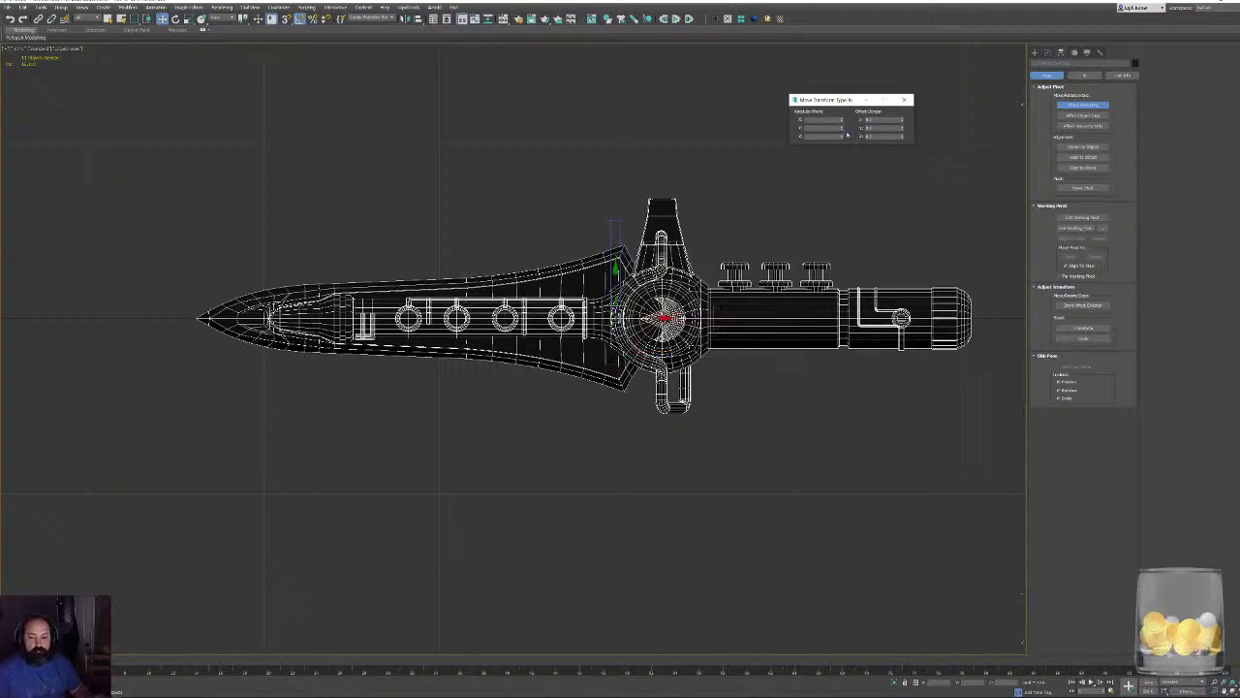
click(1047, 52)
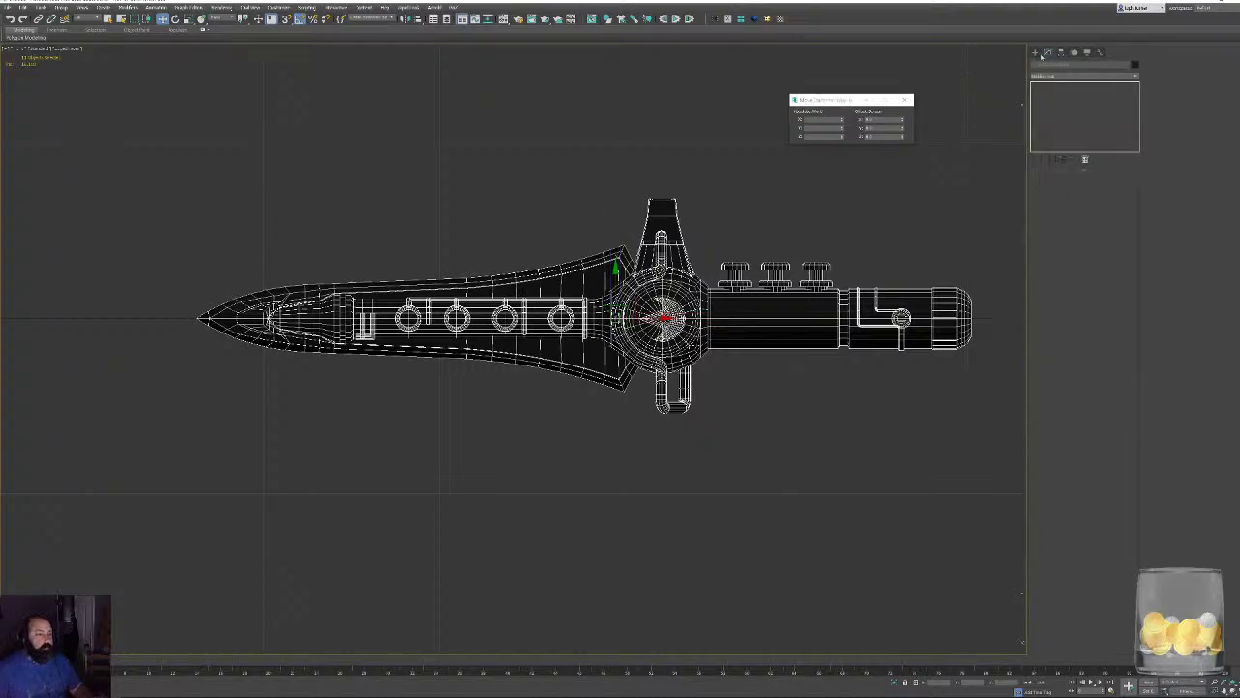
Export the selected dagger parts as FBX in perspective view, overwriting the existing file in the export folder, and close the move transform dialog.
key(p)
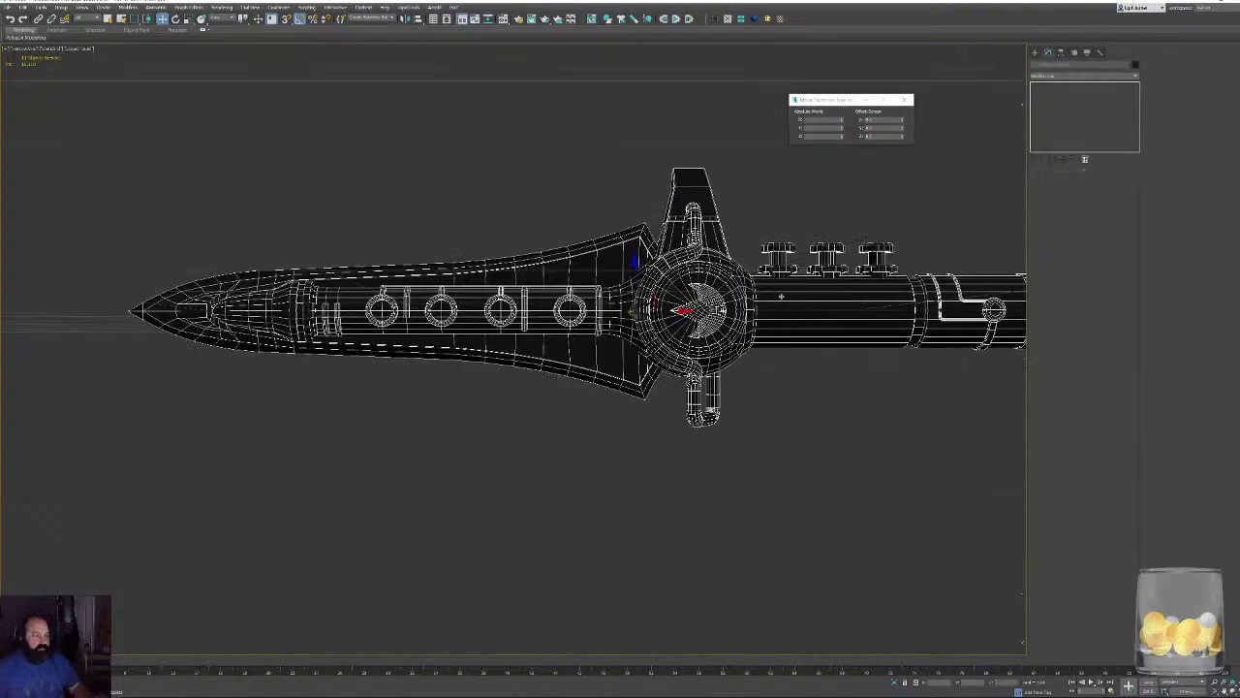
alt+middle_drag(620, 250, 645, 262)
alt+middle_drag(694, 206, 717, 194)
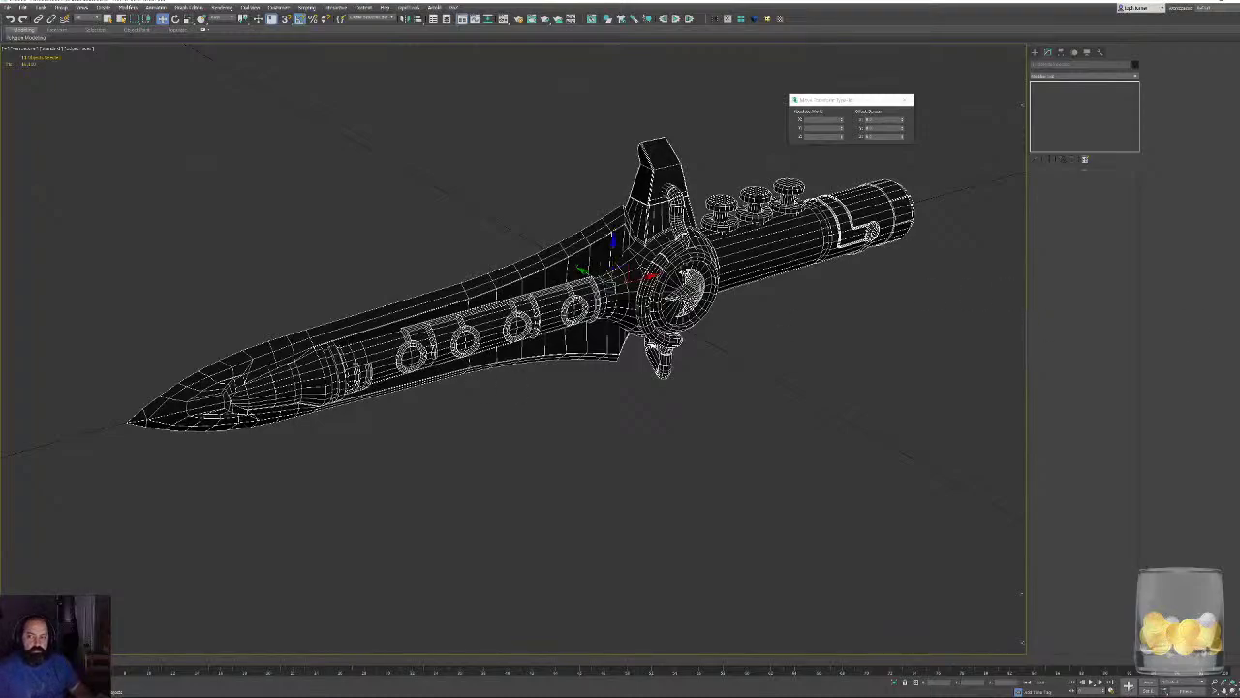
click(8, 9)
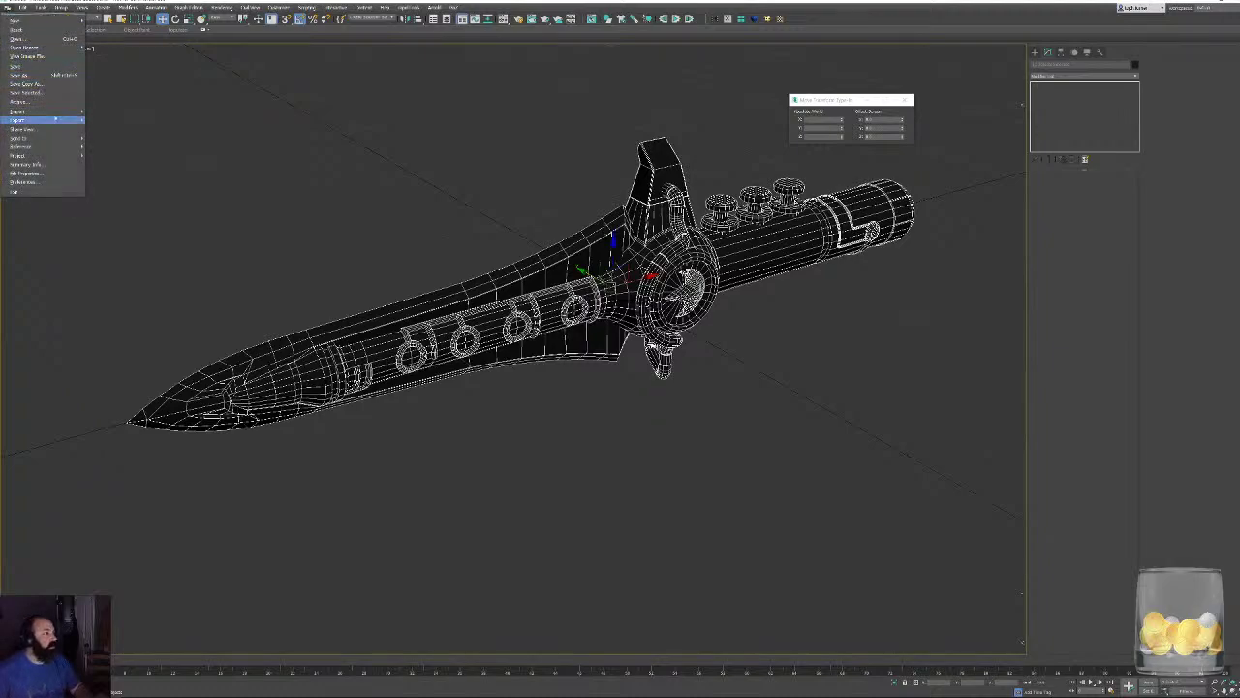
mouse_move(18, 112)
click(111, 127)
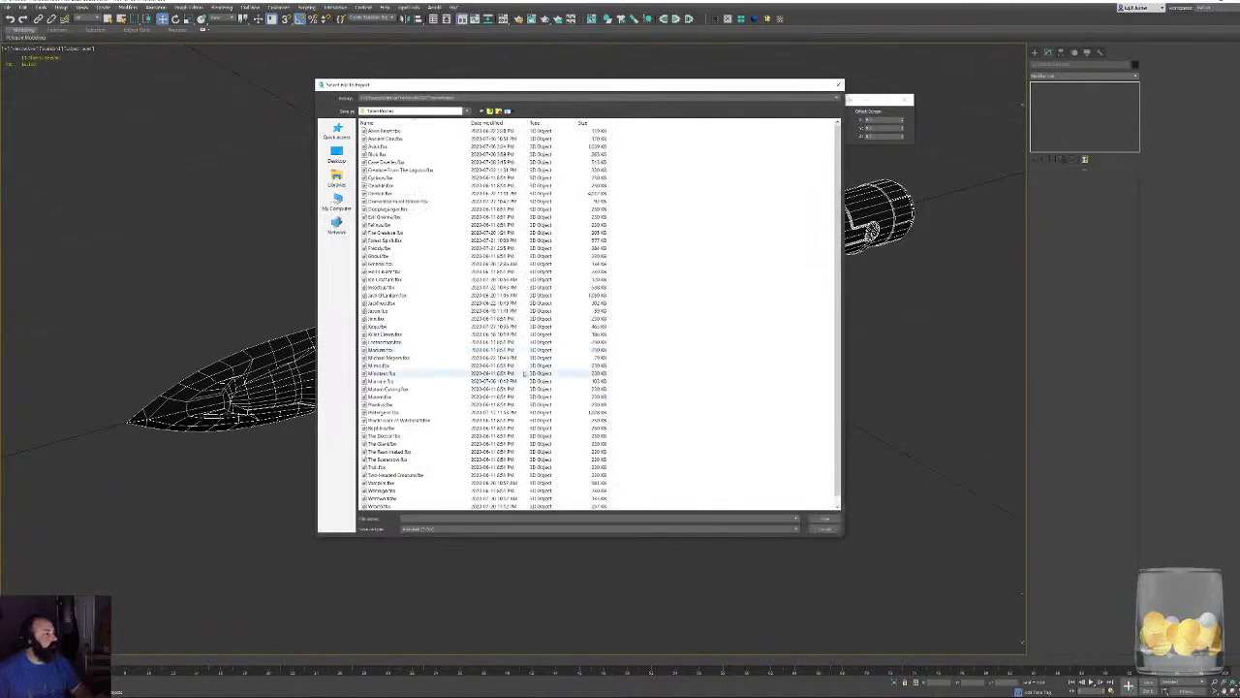
double_click(376, 327)
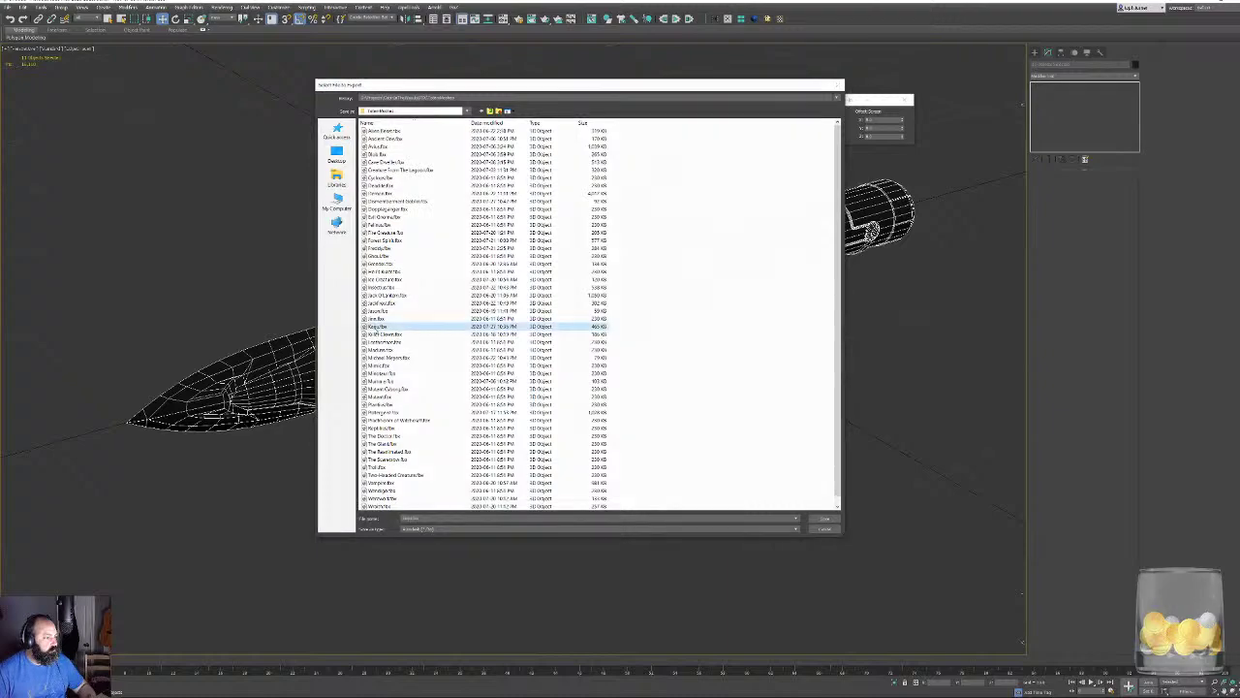
click(650, 362)
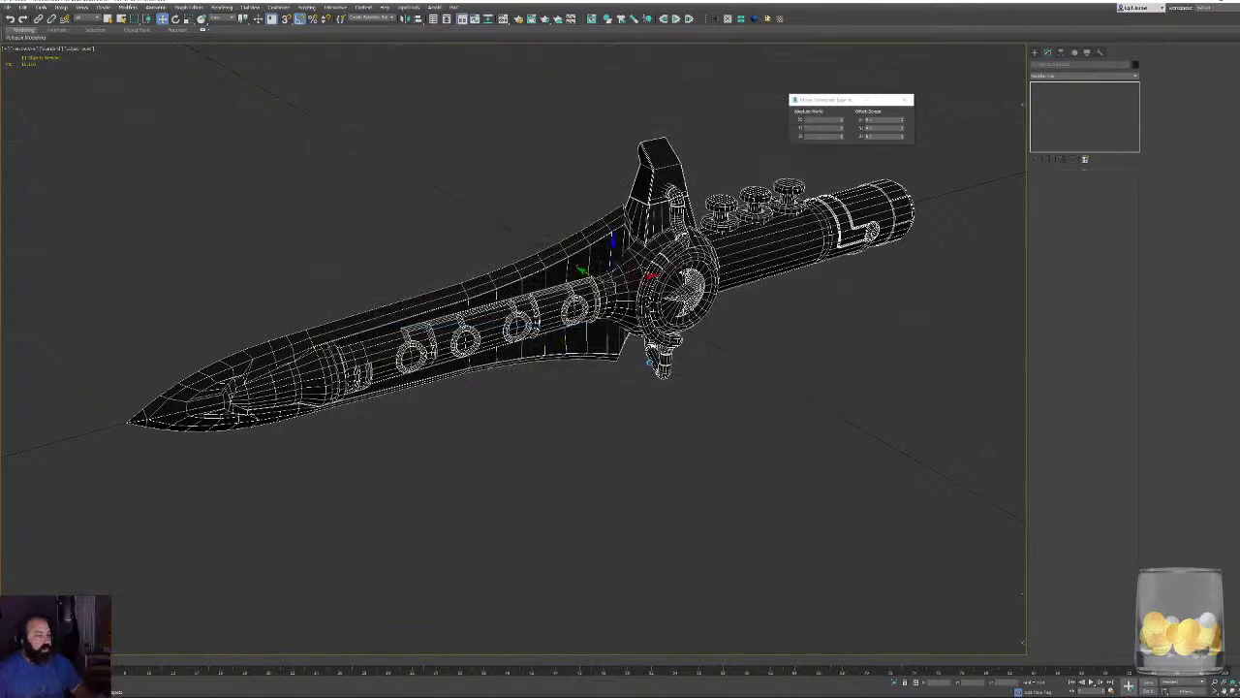
click(634, 503)
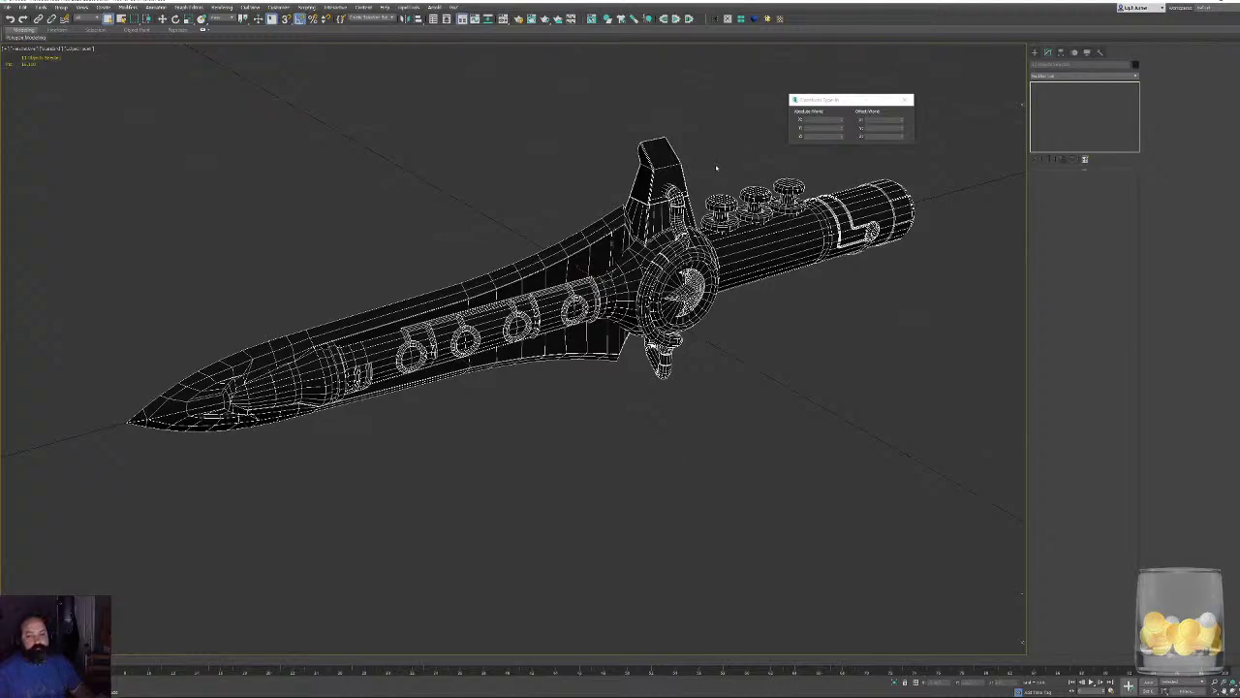
click(907, 100)
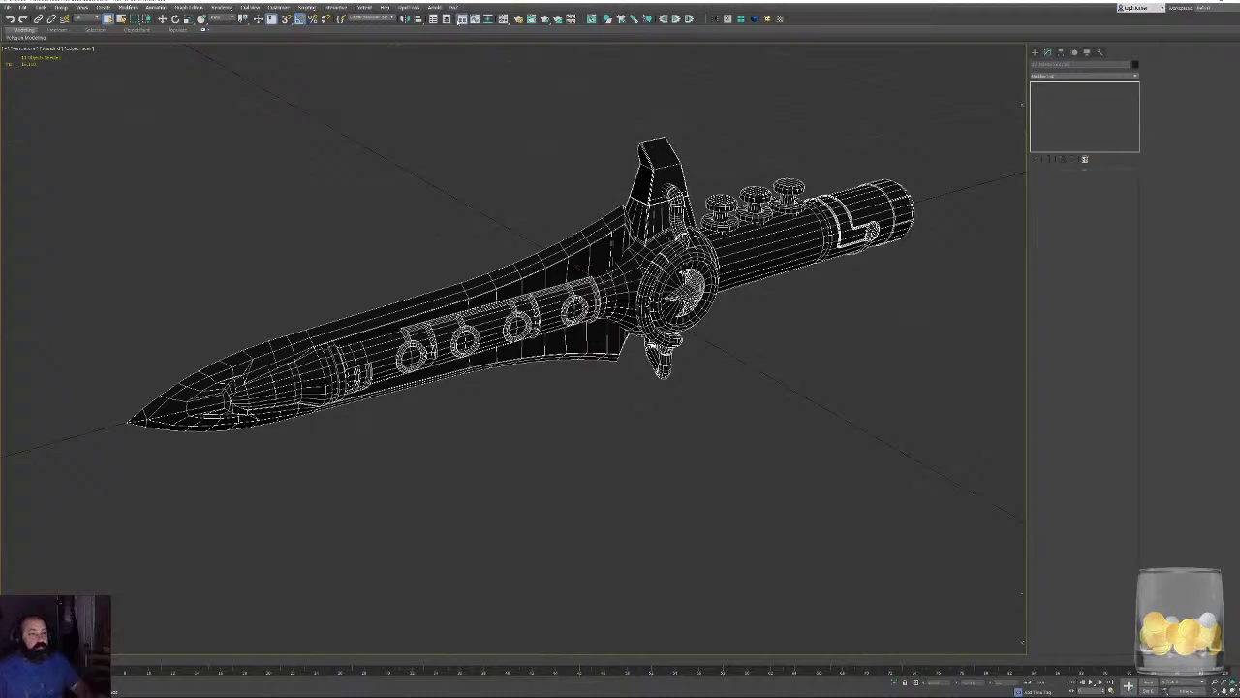
Put all selected dagger parts on a new layer and name it low.
key(ctrl+alt+o)
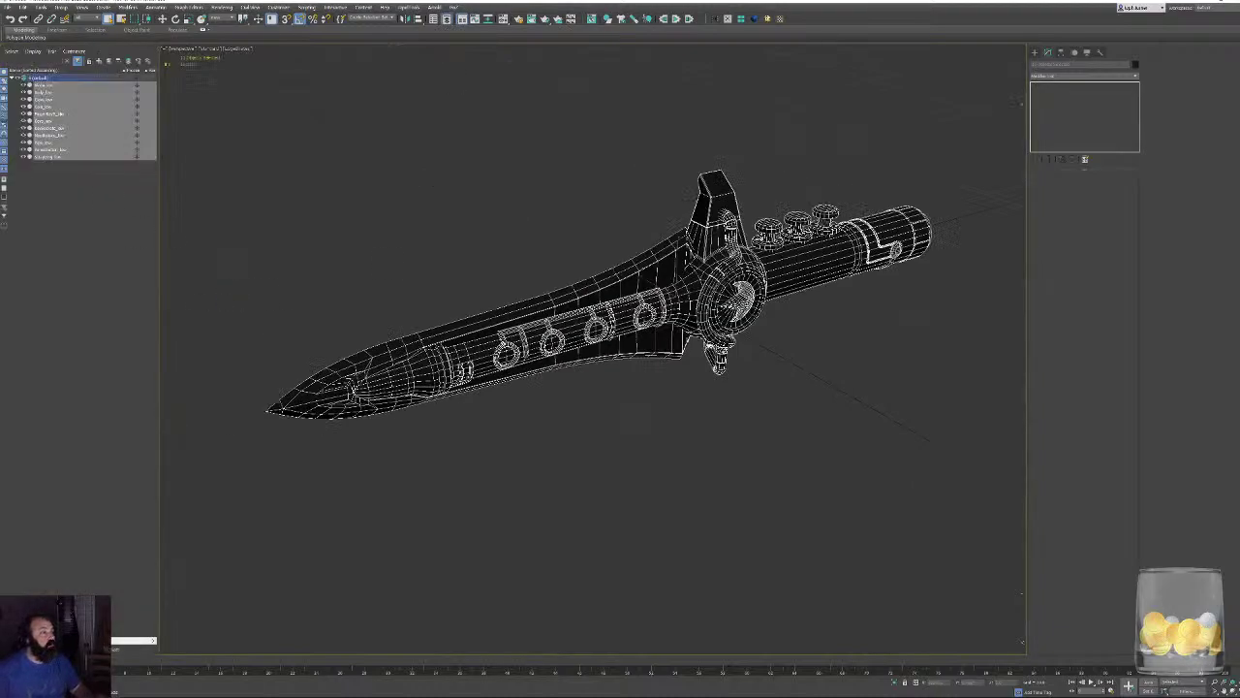
click(99, 61)
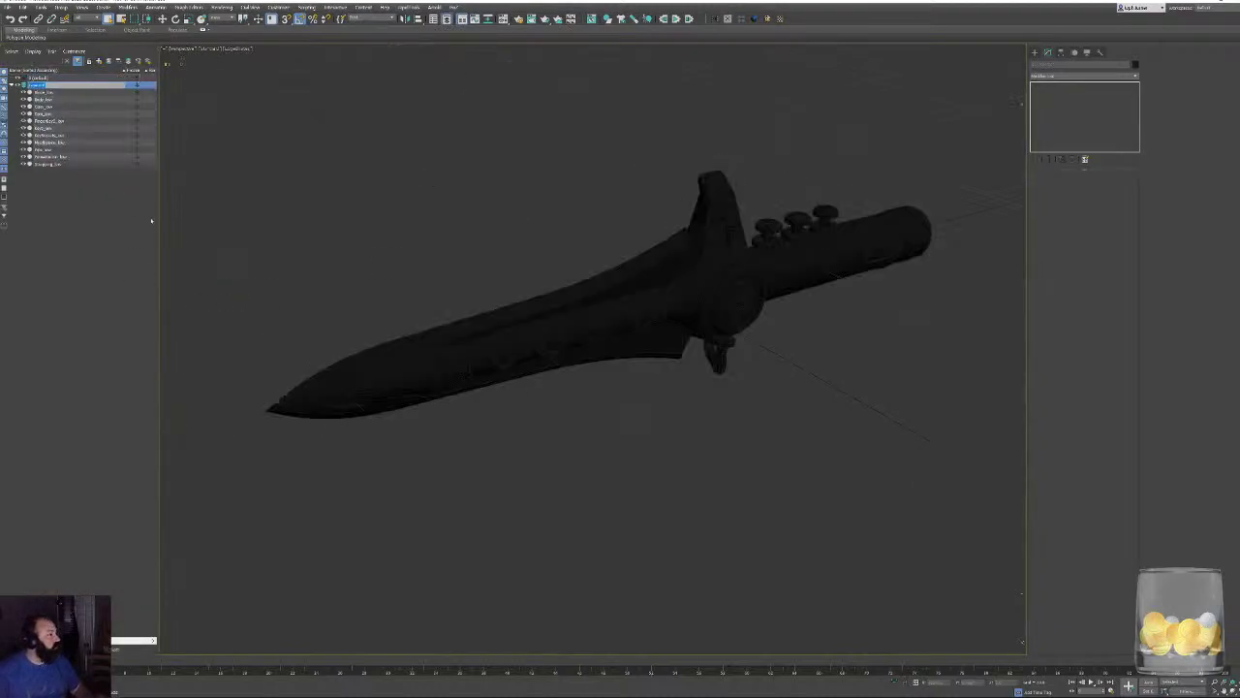
text(low)
key(Return)
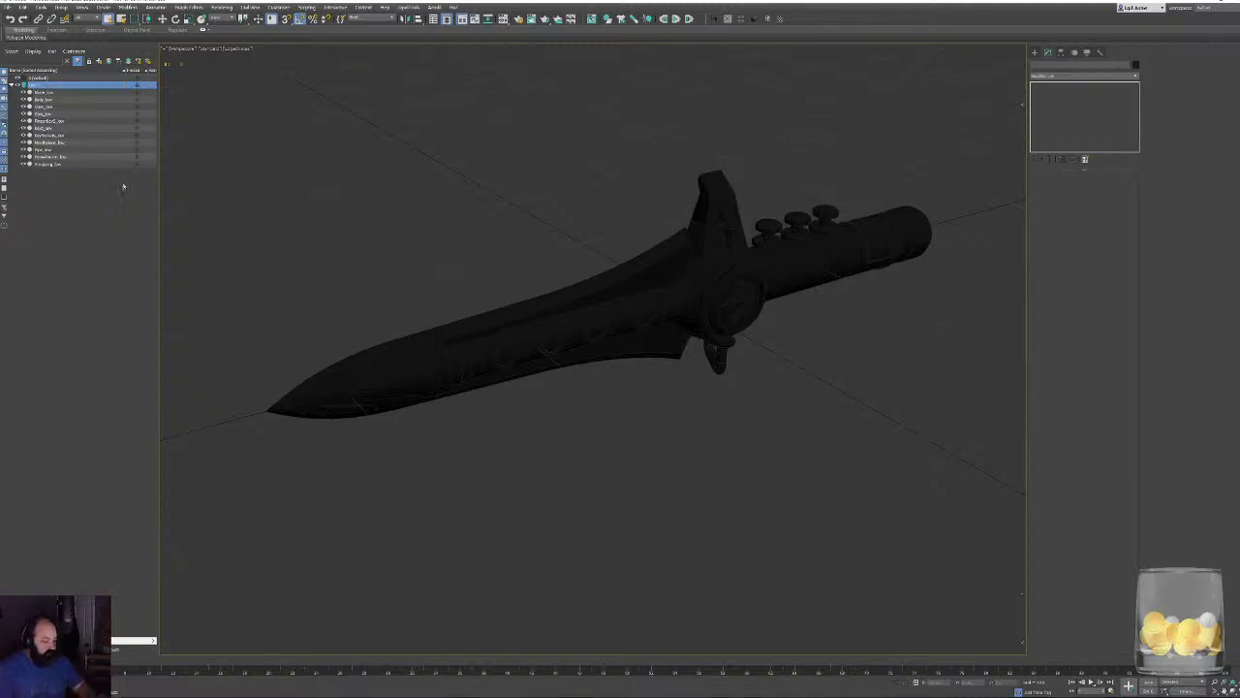
Select all dagger parts and clone them in place as independent copies.
key(ctrl+a)
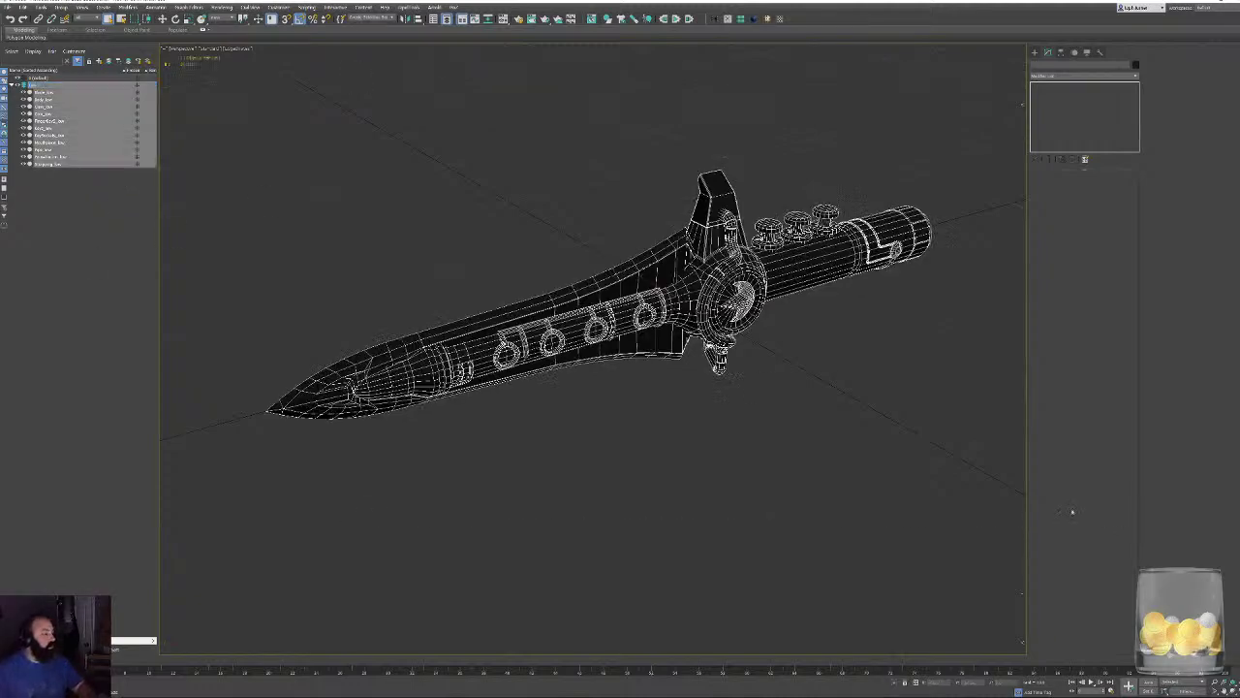
right_click(354, 195)
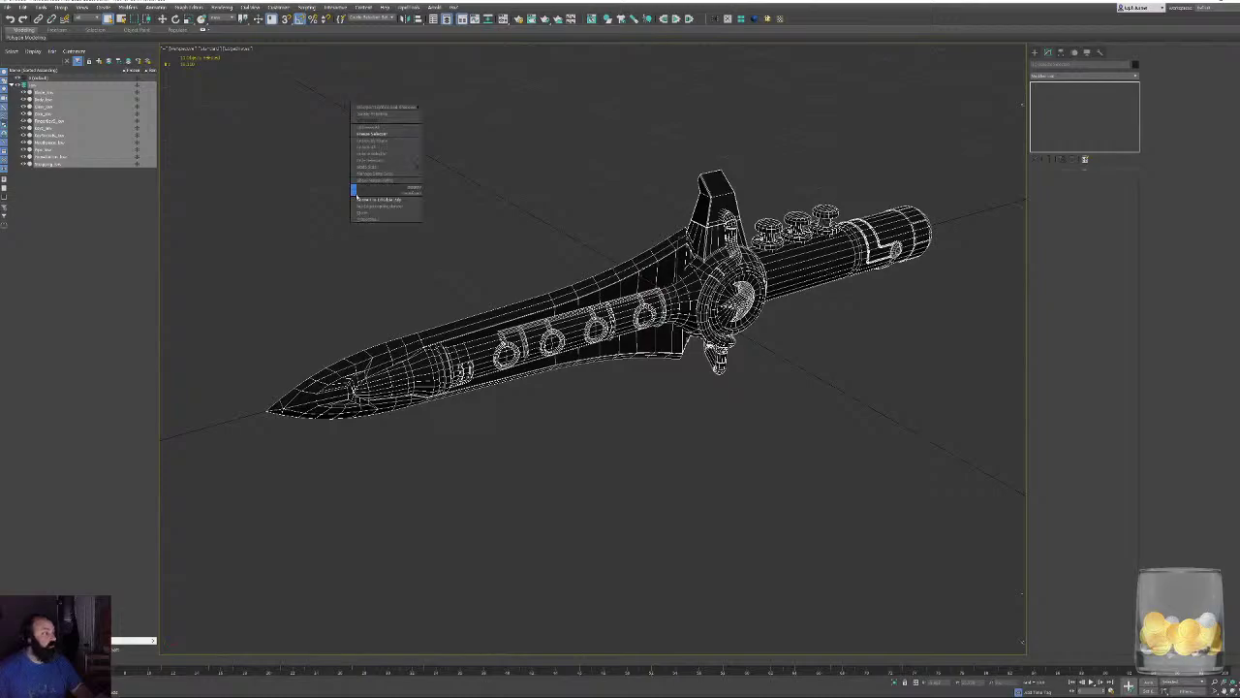
click(385, 208)
click(591, 328)
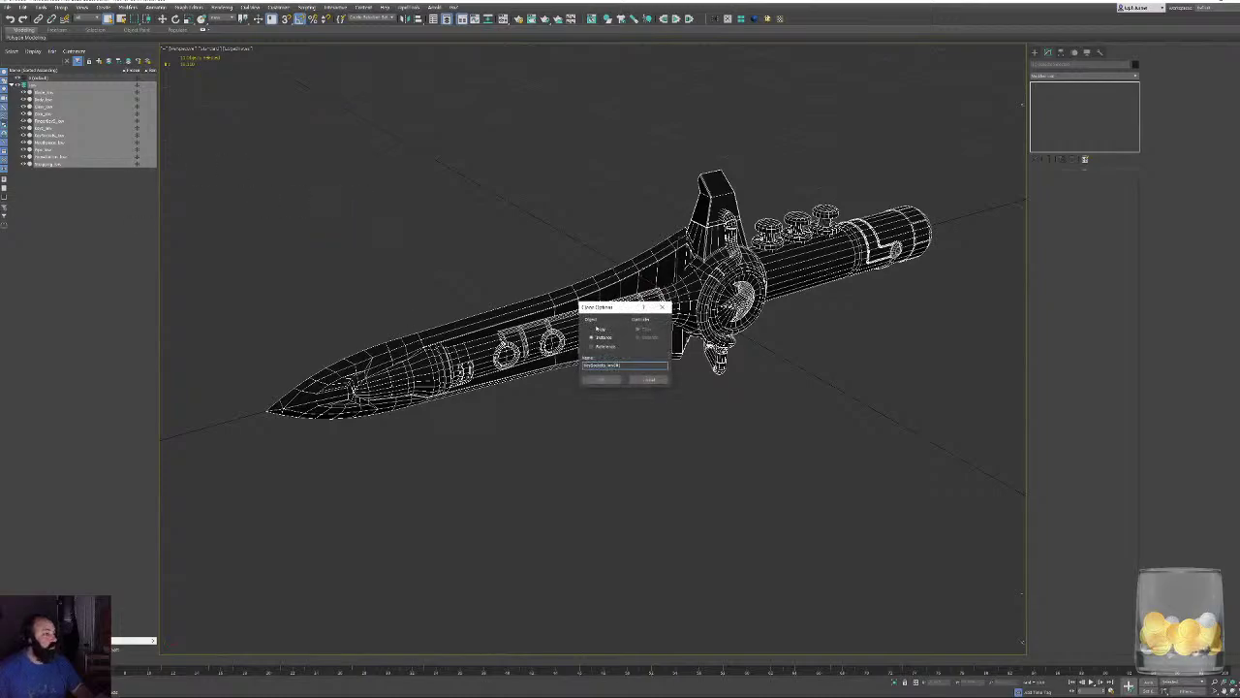
click(602, 381)
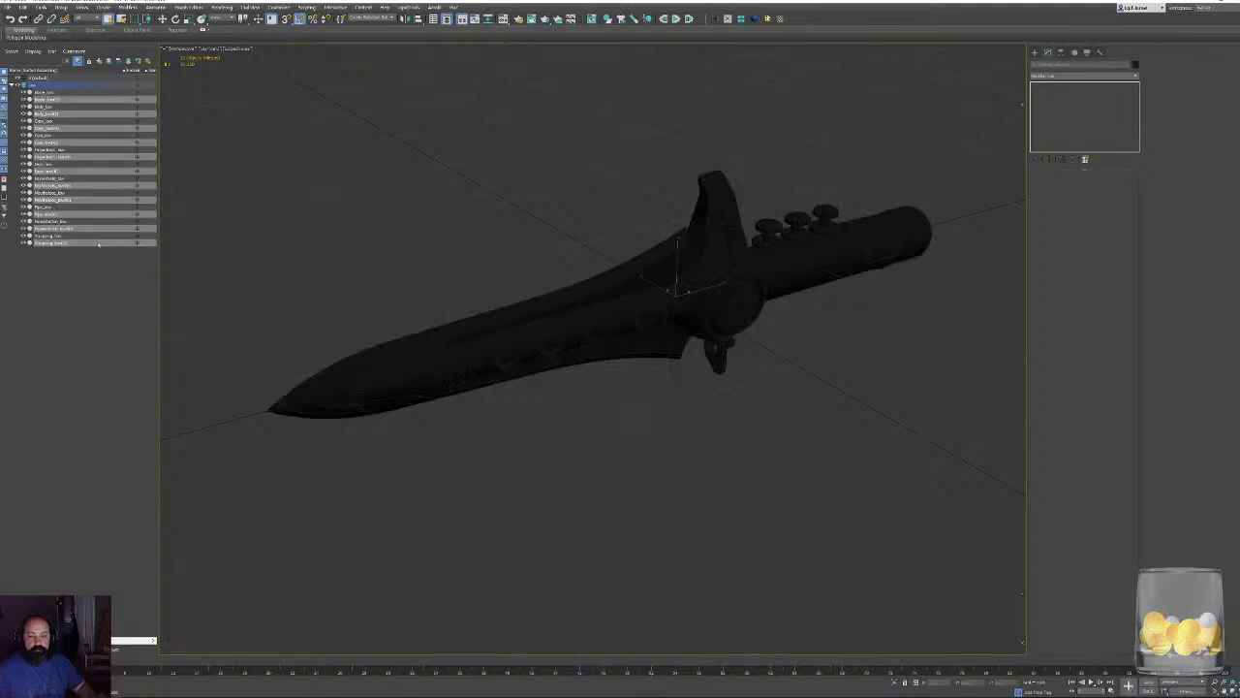
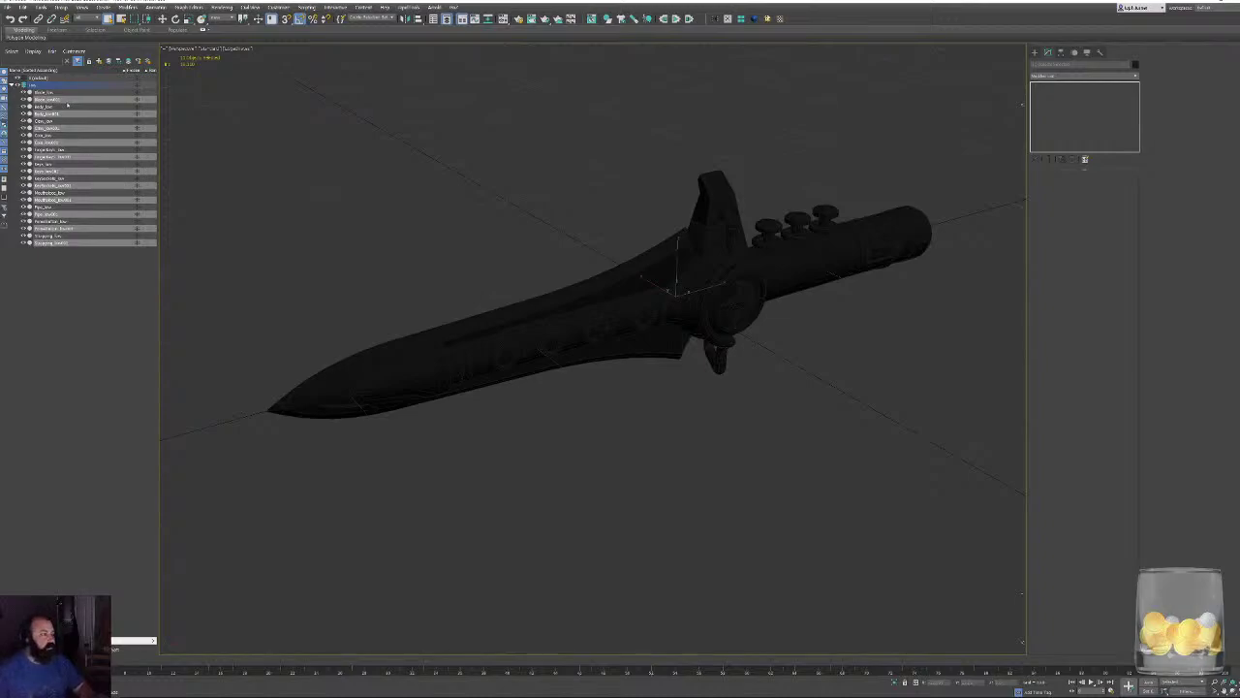
Put the cloned parts on a new layer named high and hide the low layer.
click(98, 61)
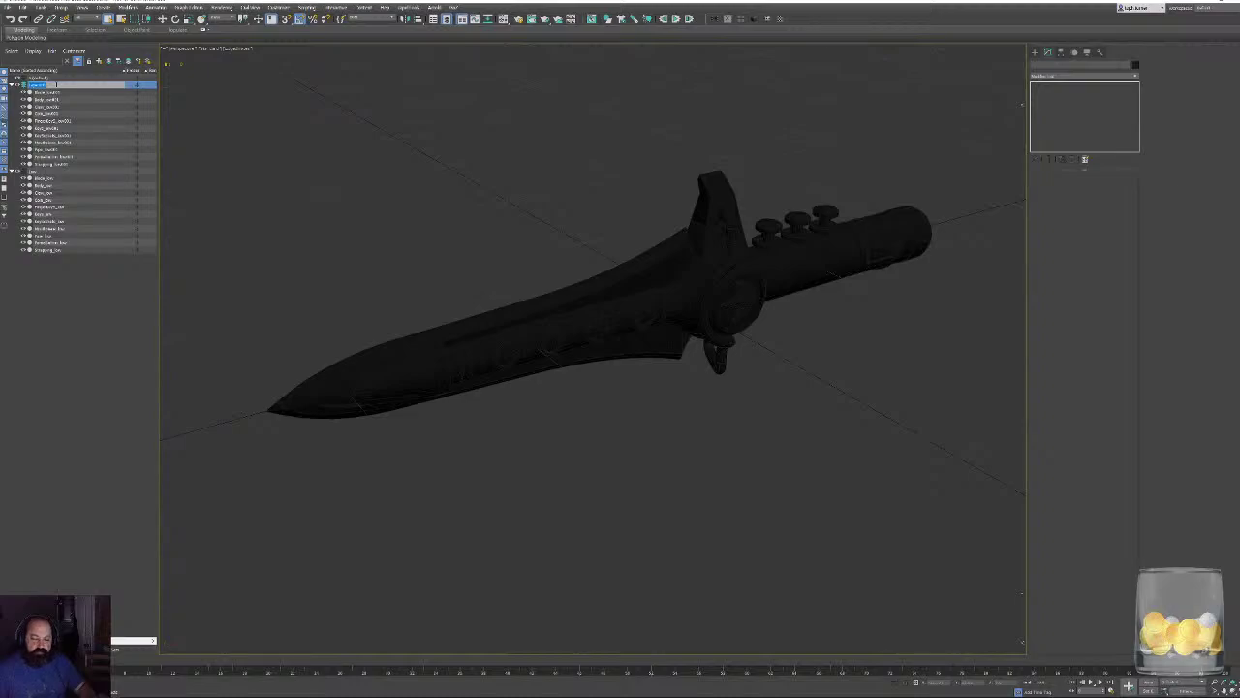
text(high)
key(Return)
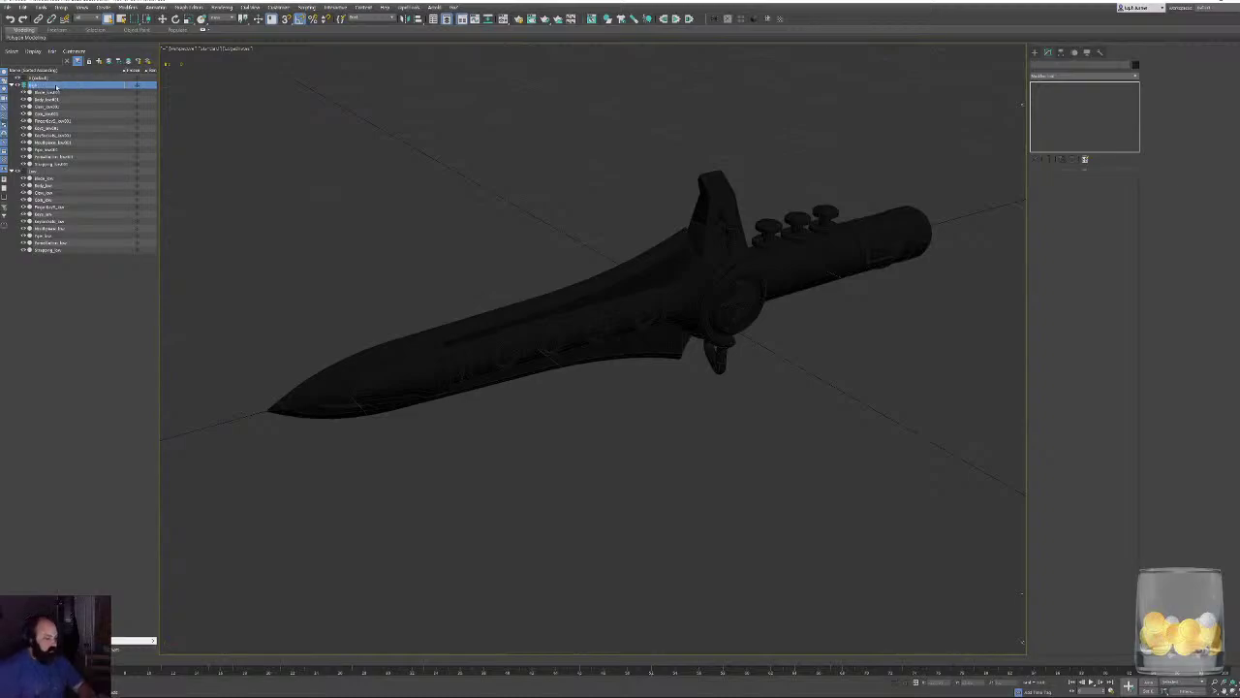
click(18, 171)
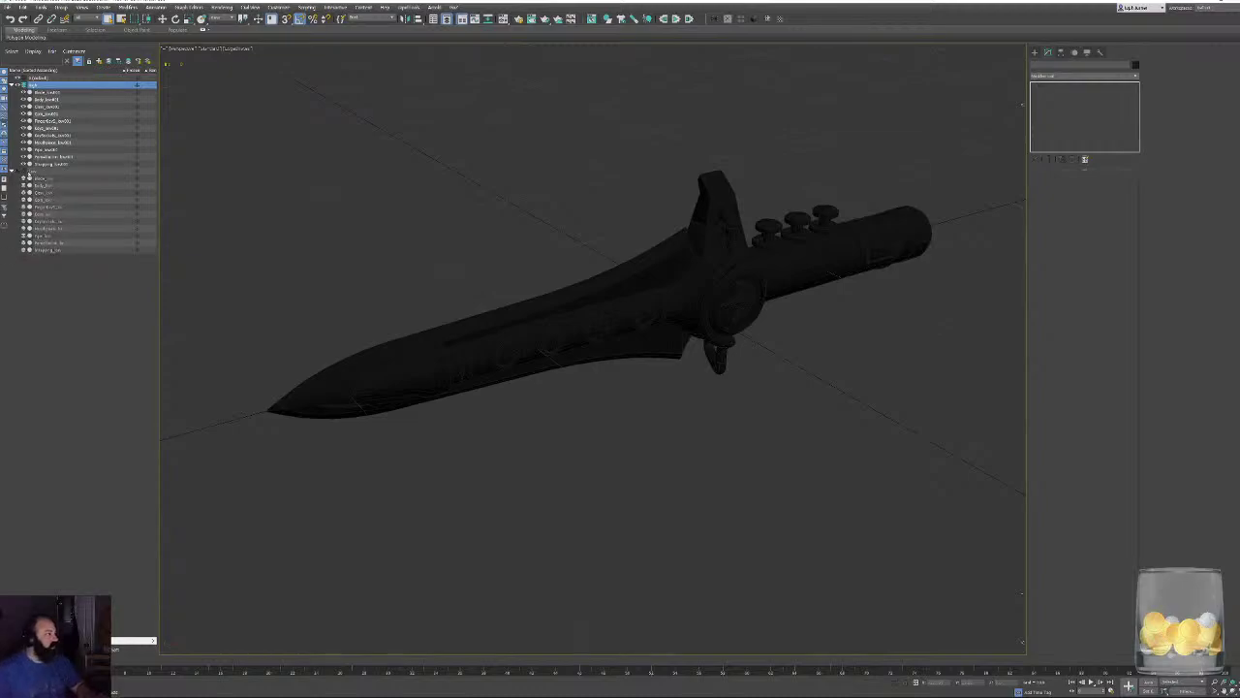
Batch-rename all parts on the high layer, replacing their _low001 endings with the suffix _high.
click(55, 93)
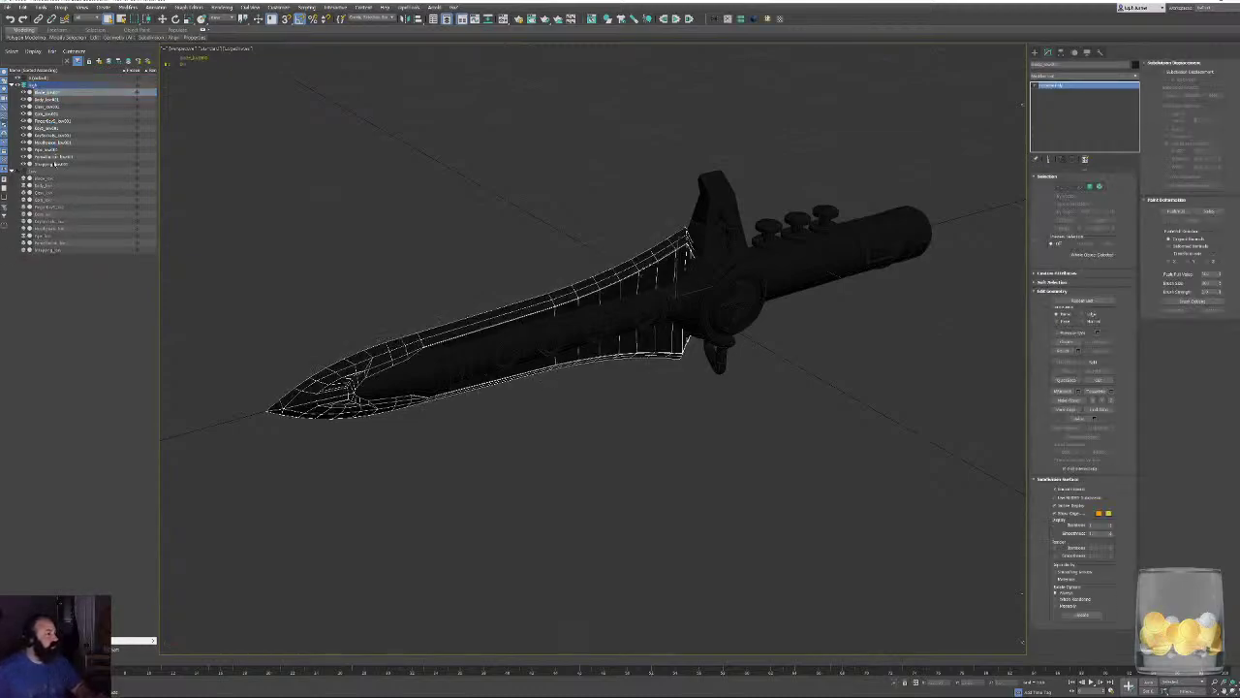
shift+click(55, 163)
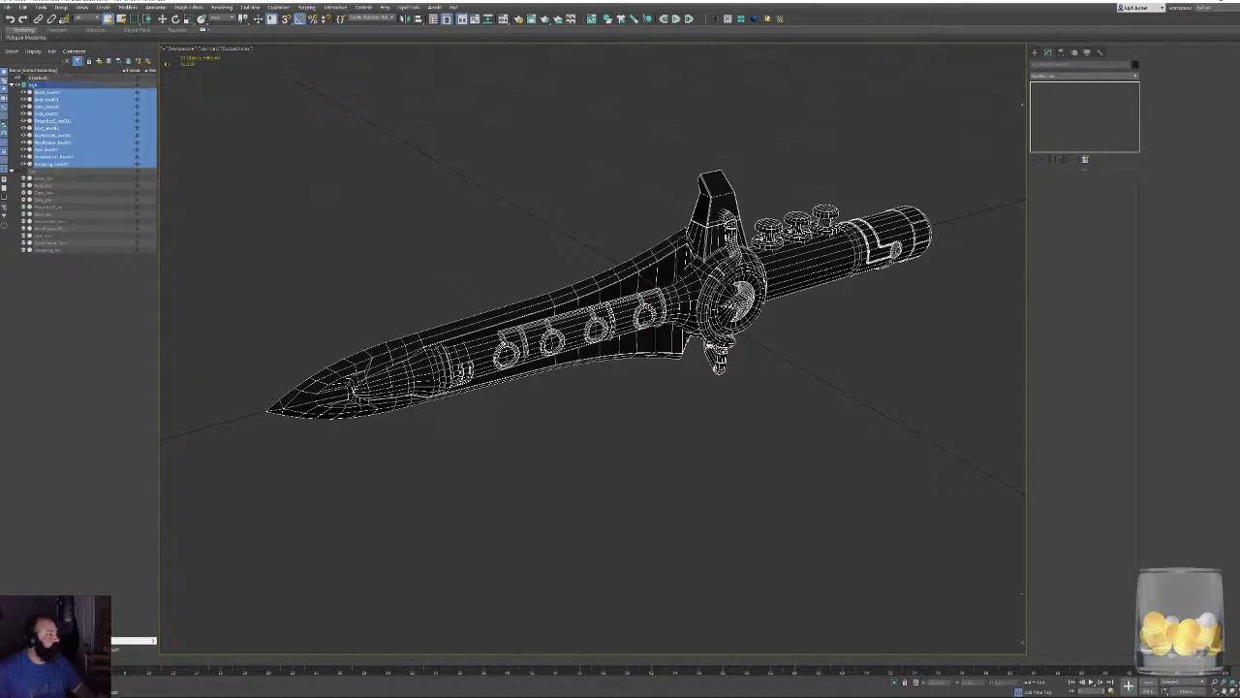
click(41, 6)
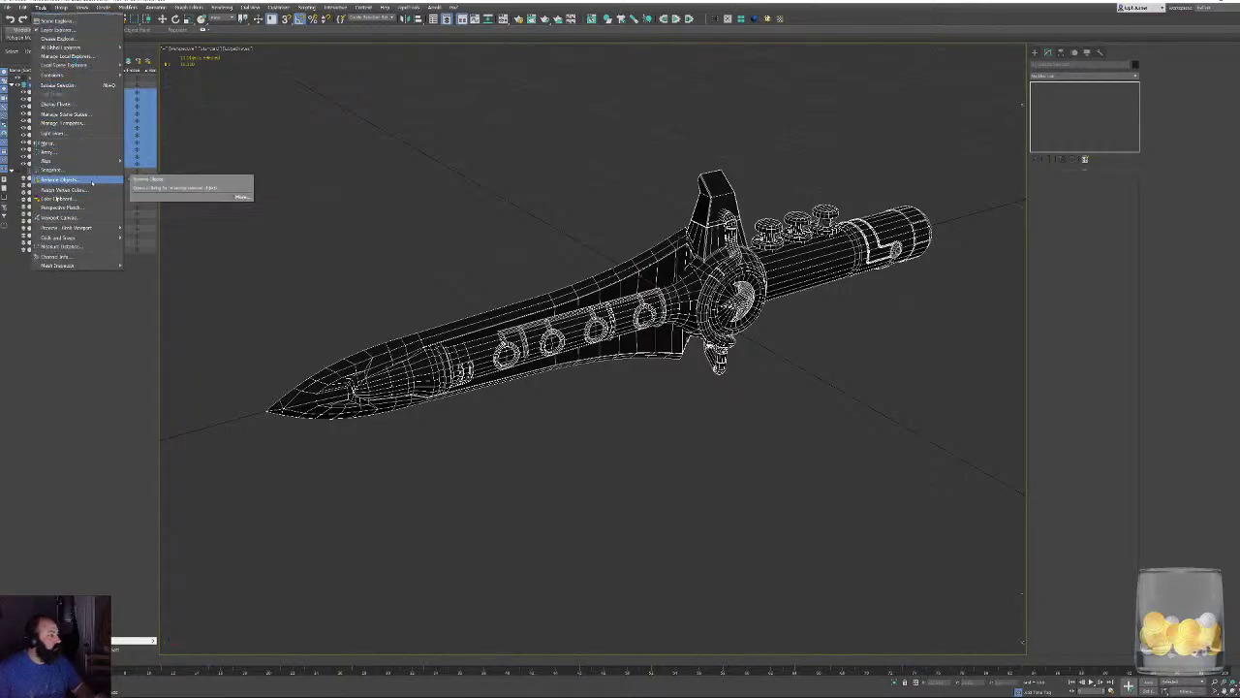
click(92, 181)
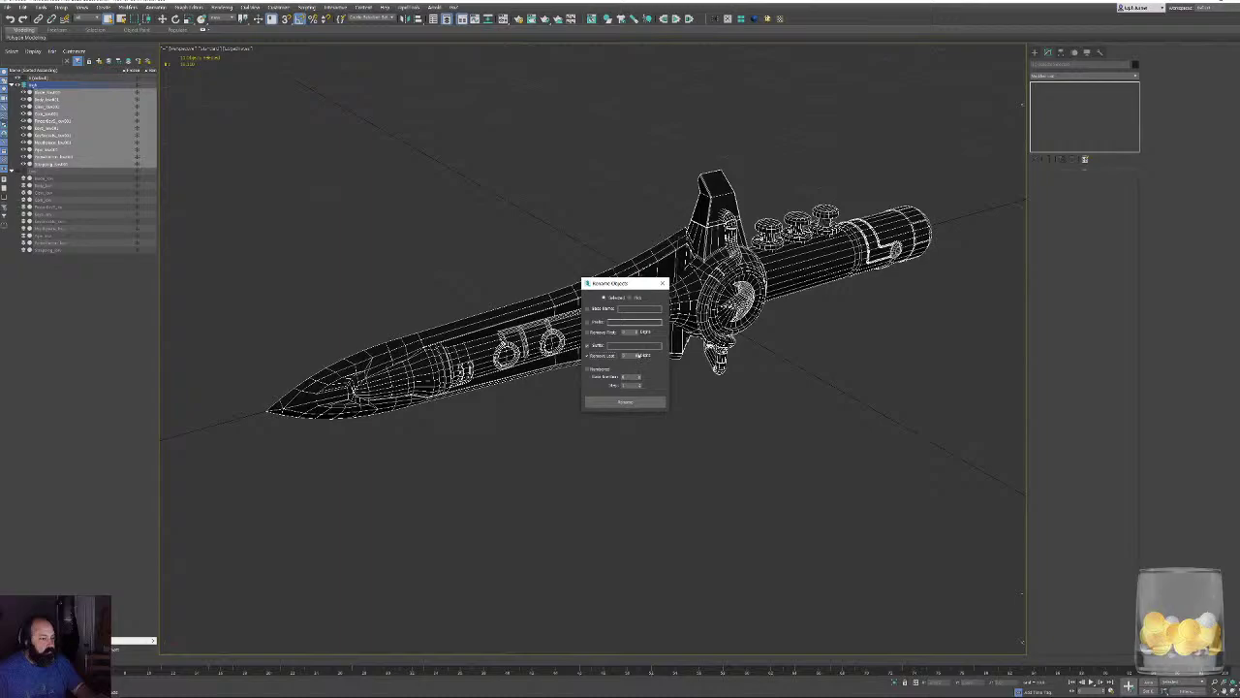
click(625, 345)
text(_hp)
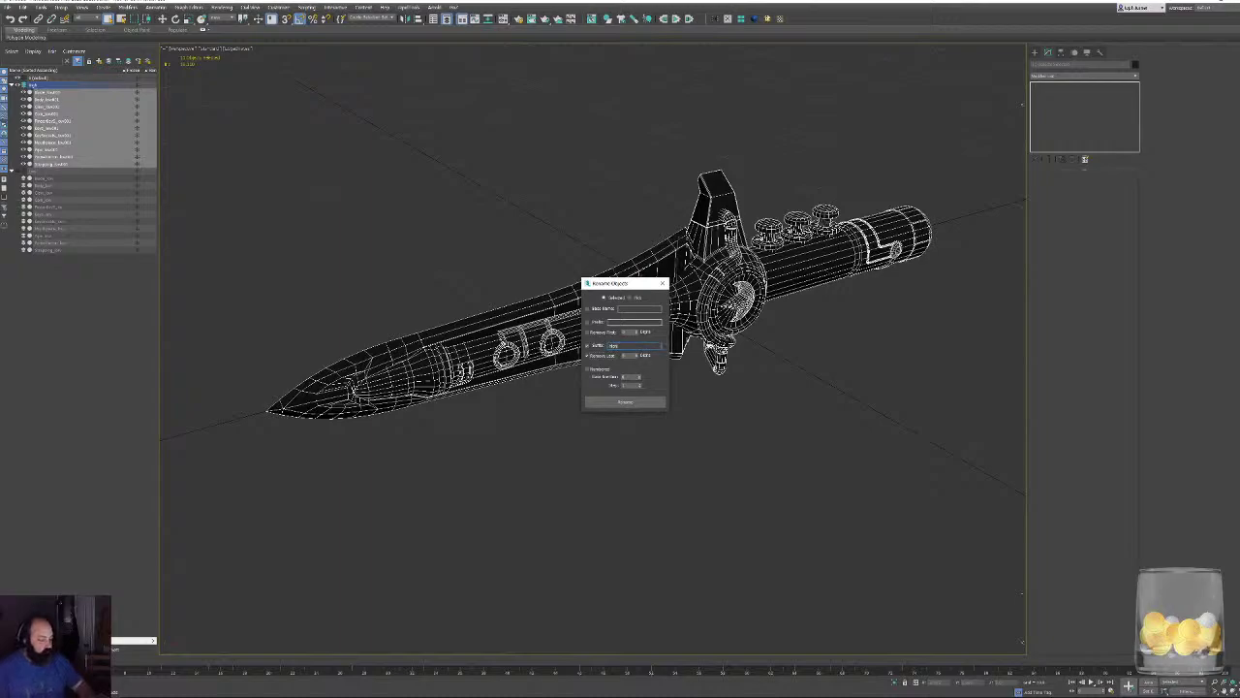
click(646, 403)
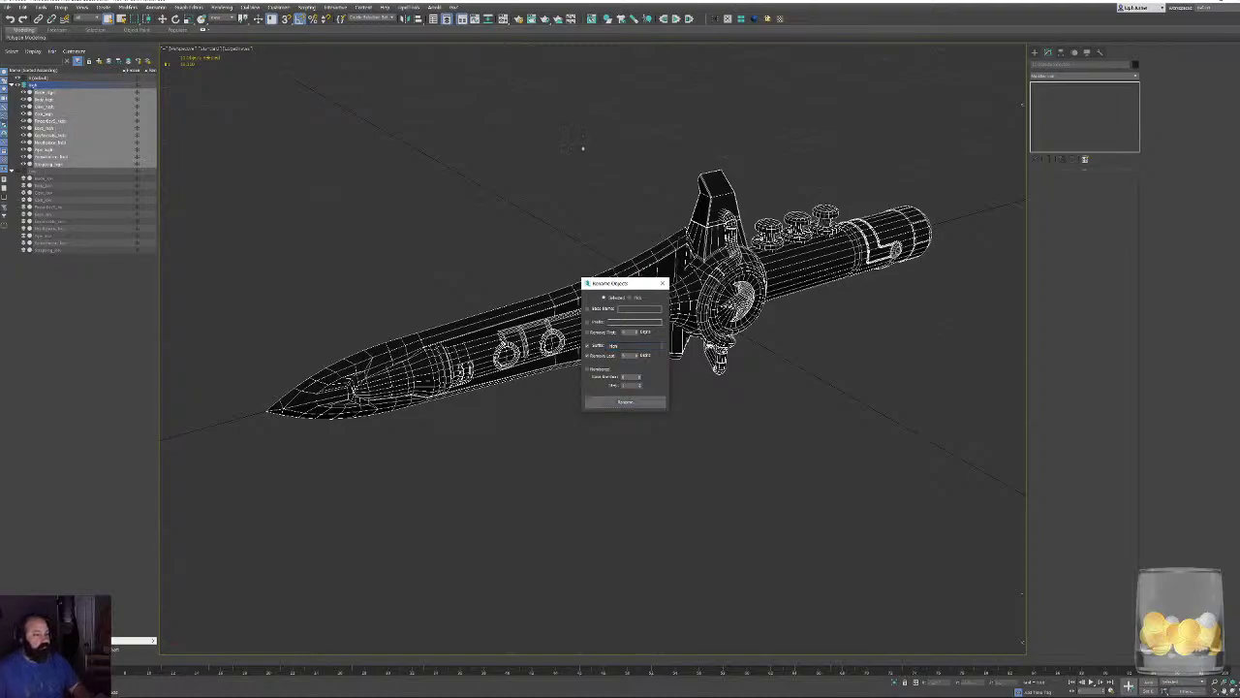
click(662, 284)
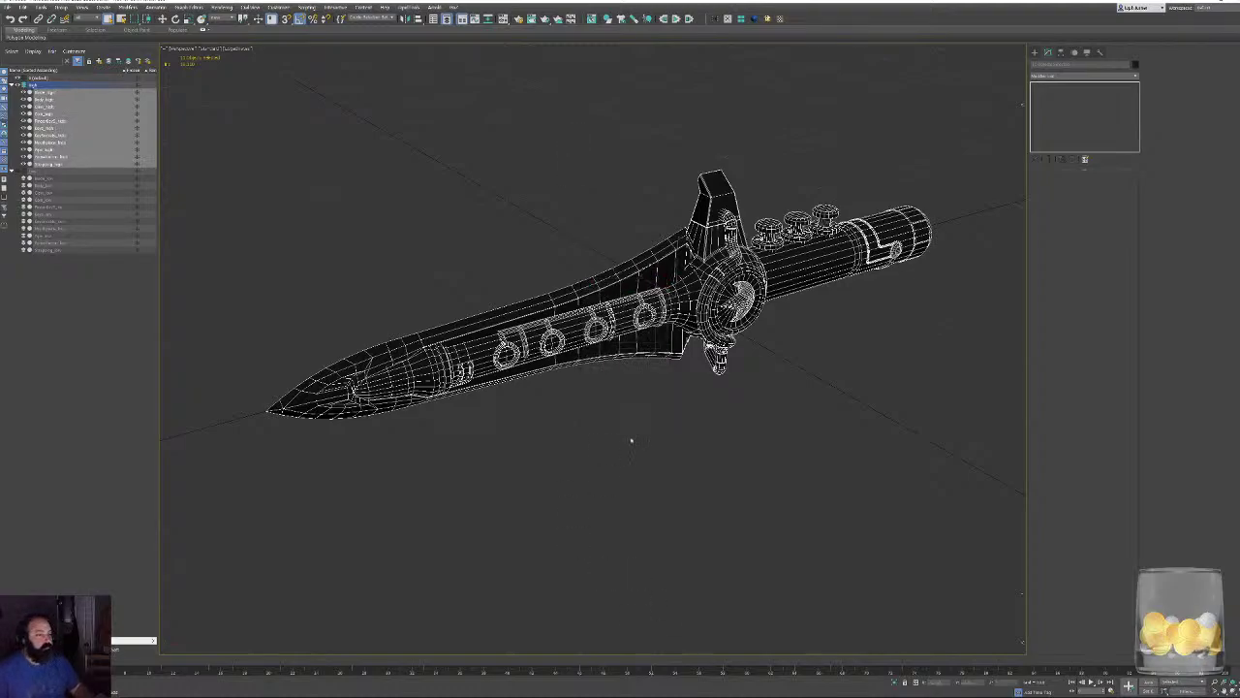
Clear the selection of all high parts and add a TurboSmooth modifier to the blade in the high set.
alt+middle_drag(631, 441, 735, 410)
alt+middle_drag(805, 447, 875, 463)
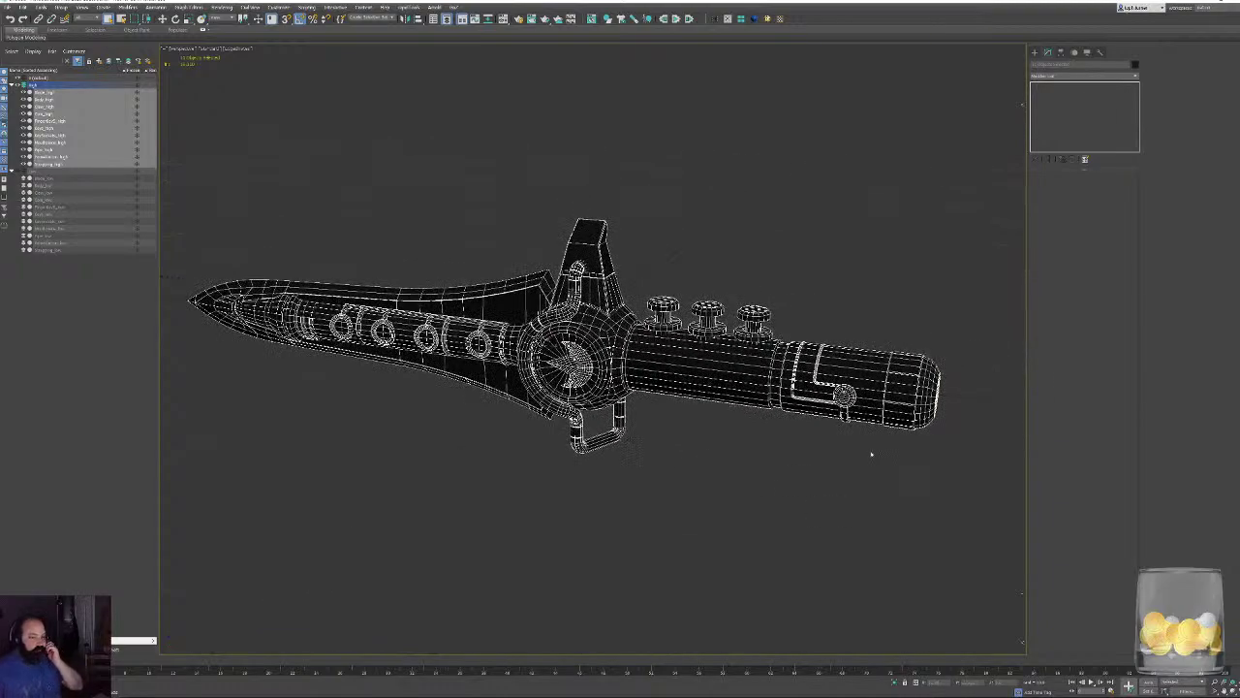
alt+middle_drag(429, 175, 501, 161)
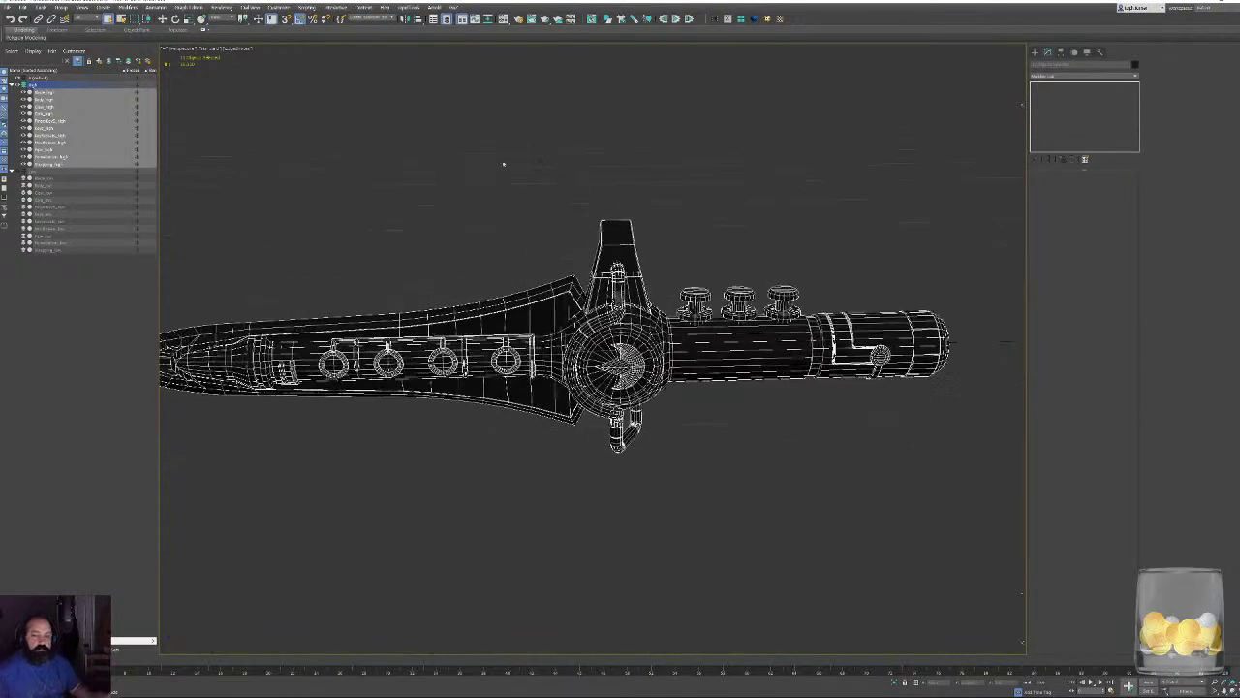
scroll(462, 185, up, 5)
click(473, 221)
middle_drag(473, 221, 708, 168)
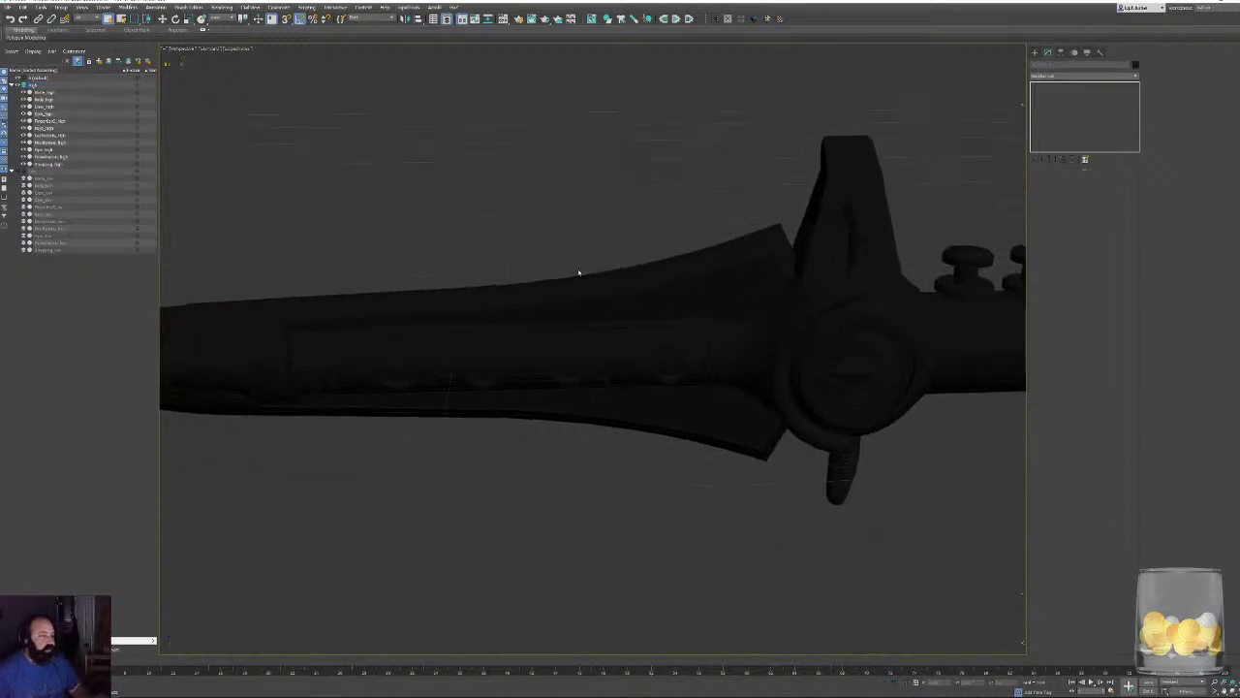
middle_drag(578, 272, 738, 208)
scroll(634, 254, up, 3)
middle_drag(634, 255, 473, 303)
scroll(473, 302, down, 6)
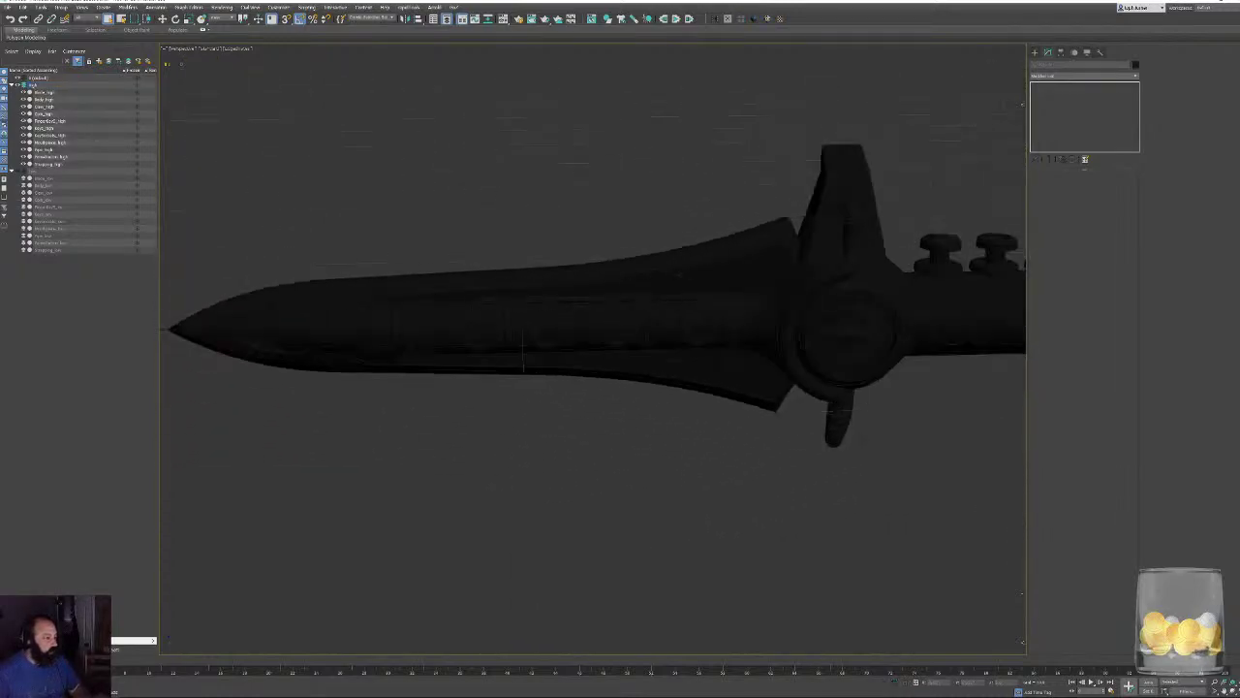
click(664, 260)
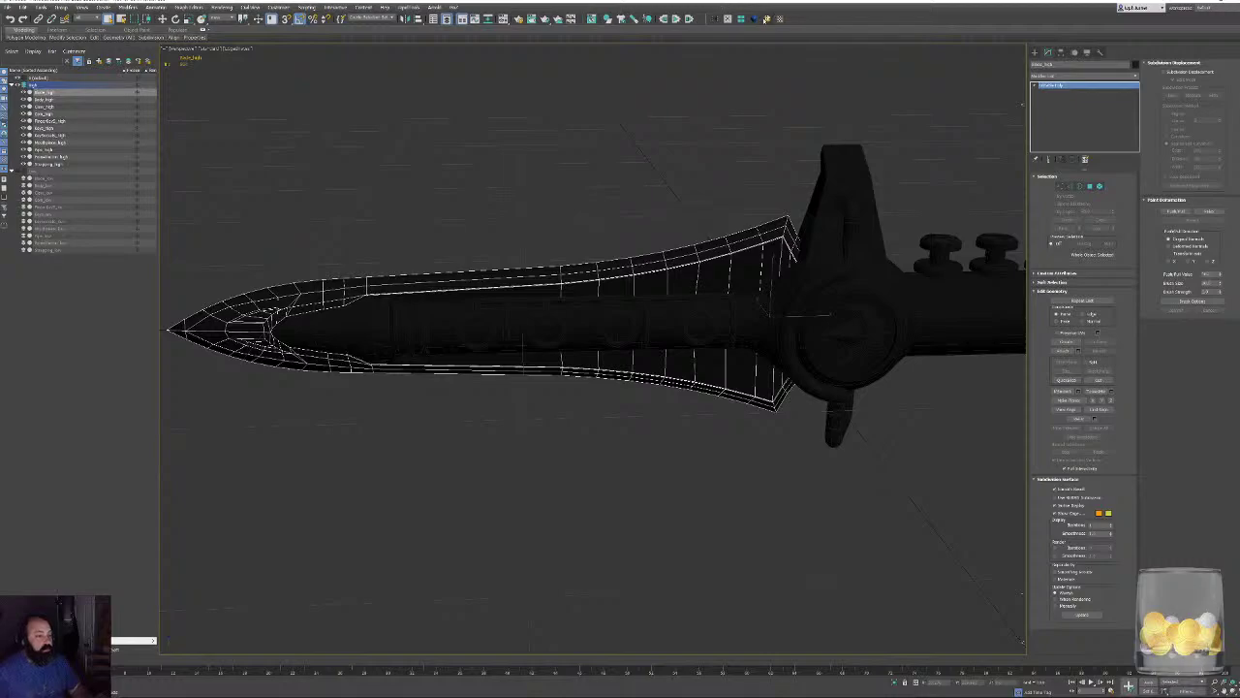
click(753, 18)
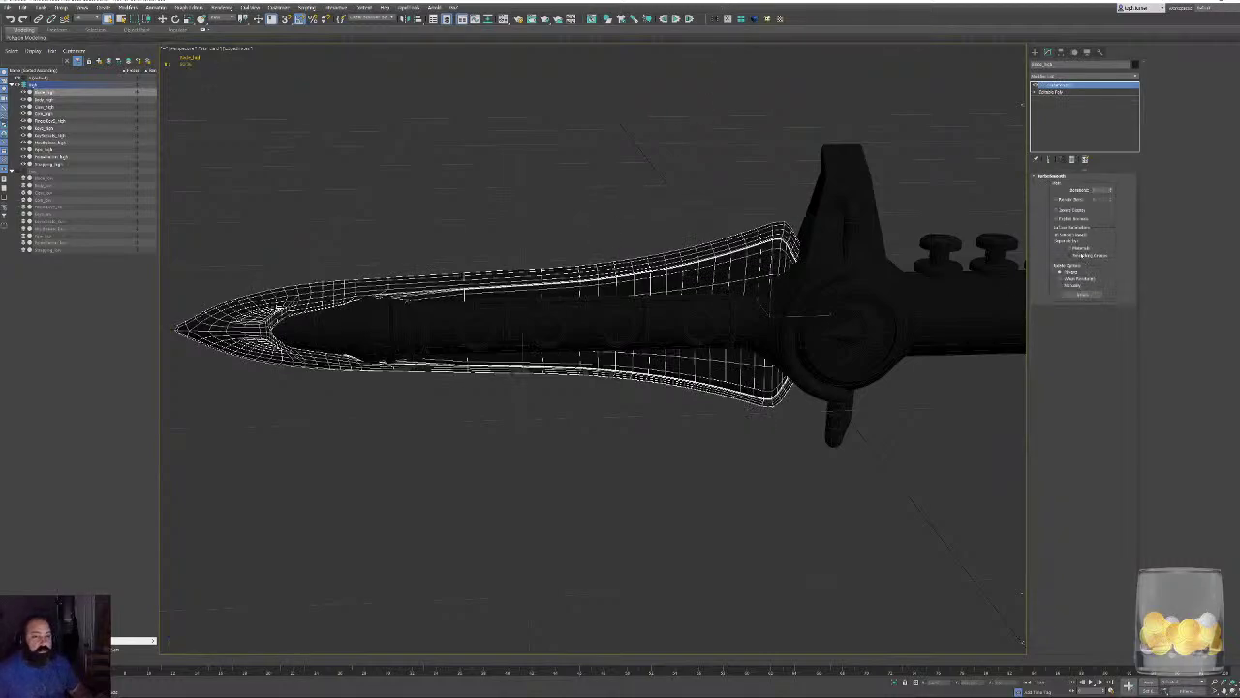
Isolate the smoothed high blade, hide the viewport grid and check its surface with and without edged faces.
alt+middle_drag(605, 271, 668, 334)
scroll(668, 296, up, 6)
scroll(667, 296, down, 5)
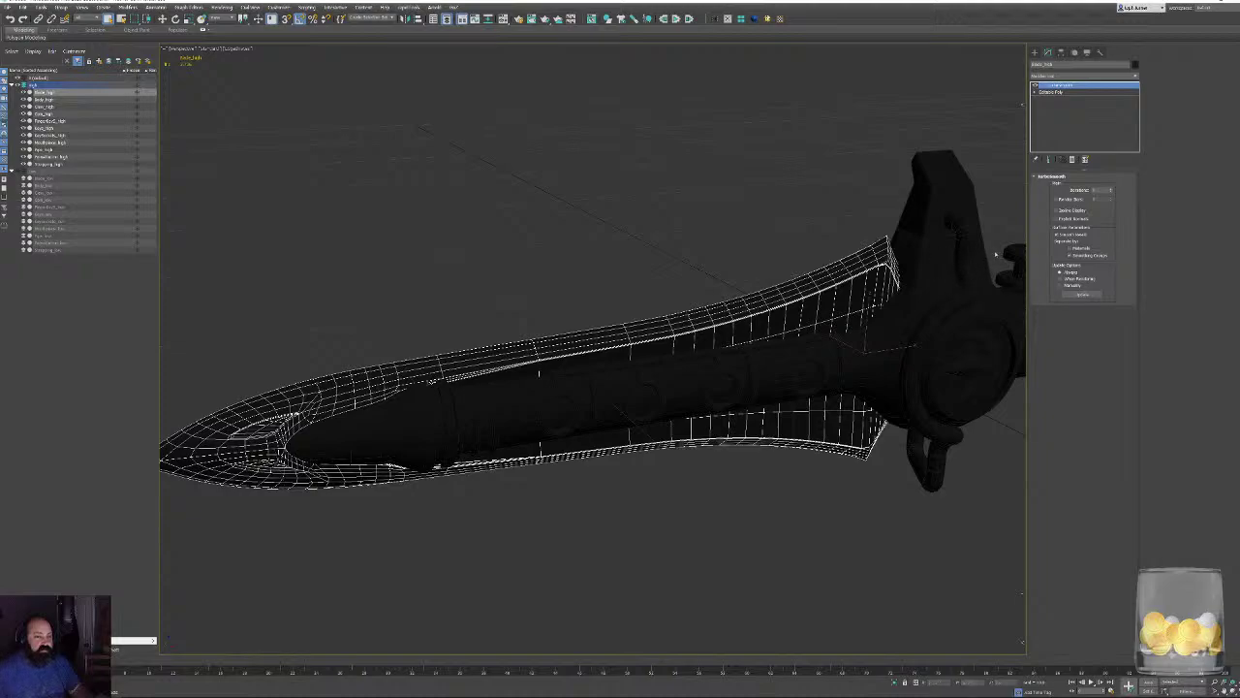
middle_drag(560, 427, 486, 327)
key(F4)
key(alt+q)
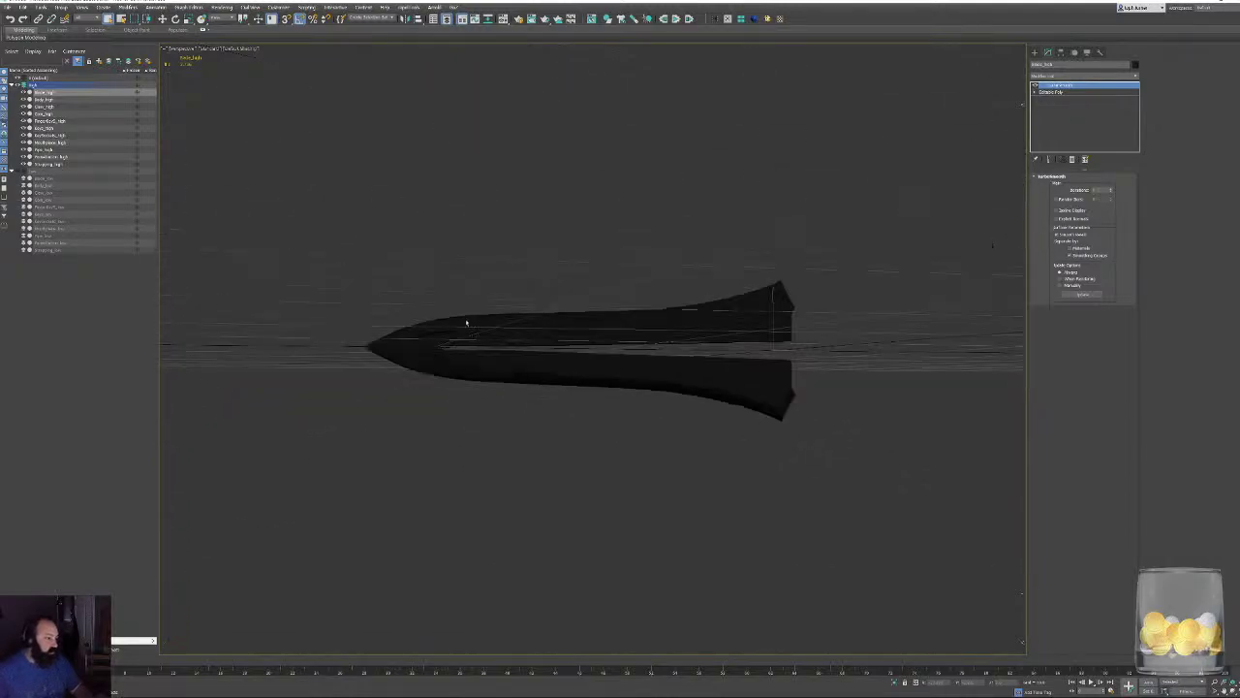
key(g)
middle_drag(576, 332, 624, 313)
scroll(626, 353, up, 4)
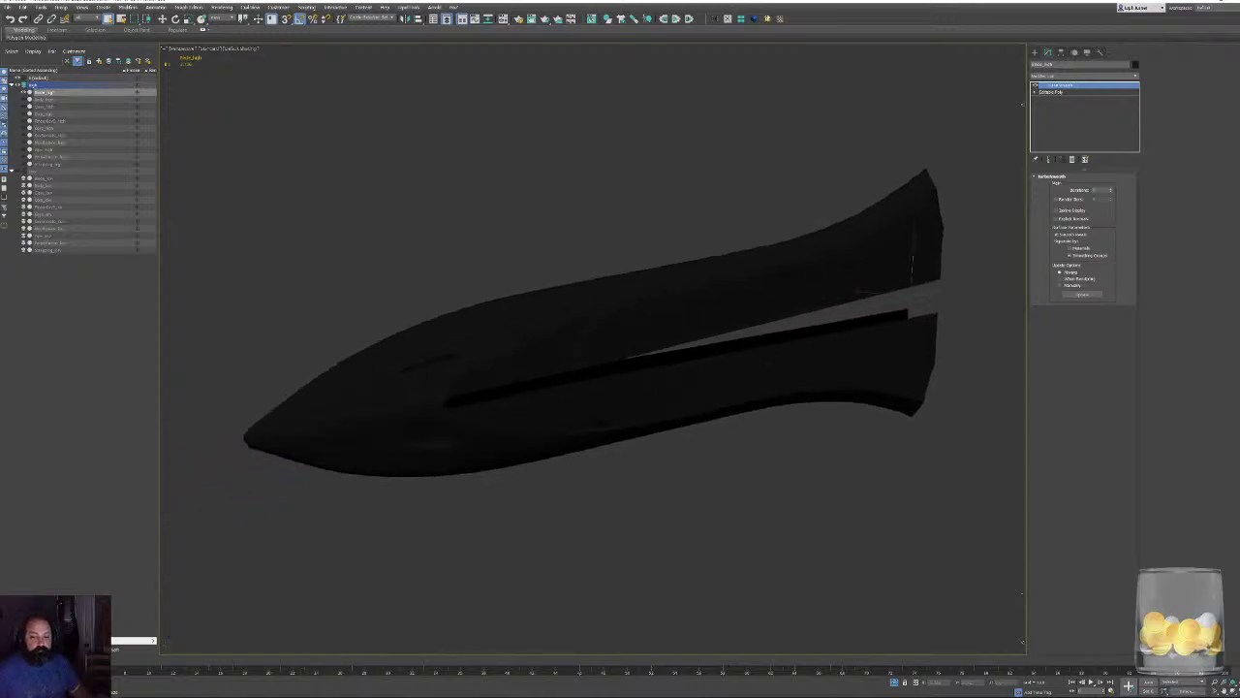
key(F4)
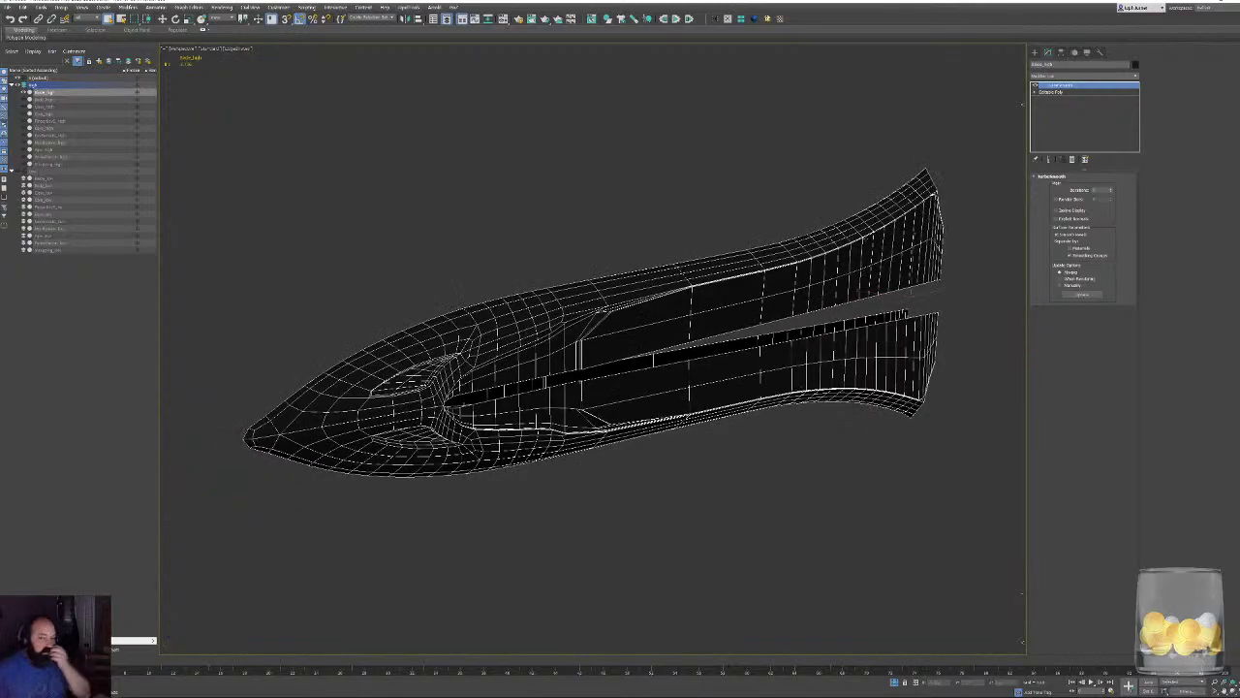
Open the blade's base Editable Poly beneath TurboSmooth for polygon editing and select faces around the tip.
click(1063, 92)
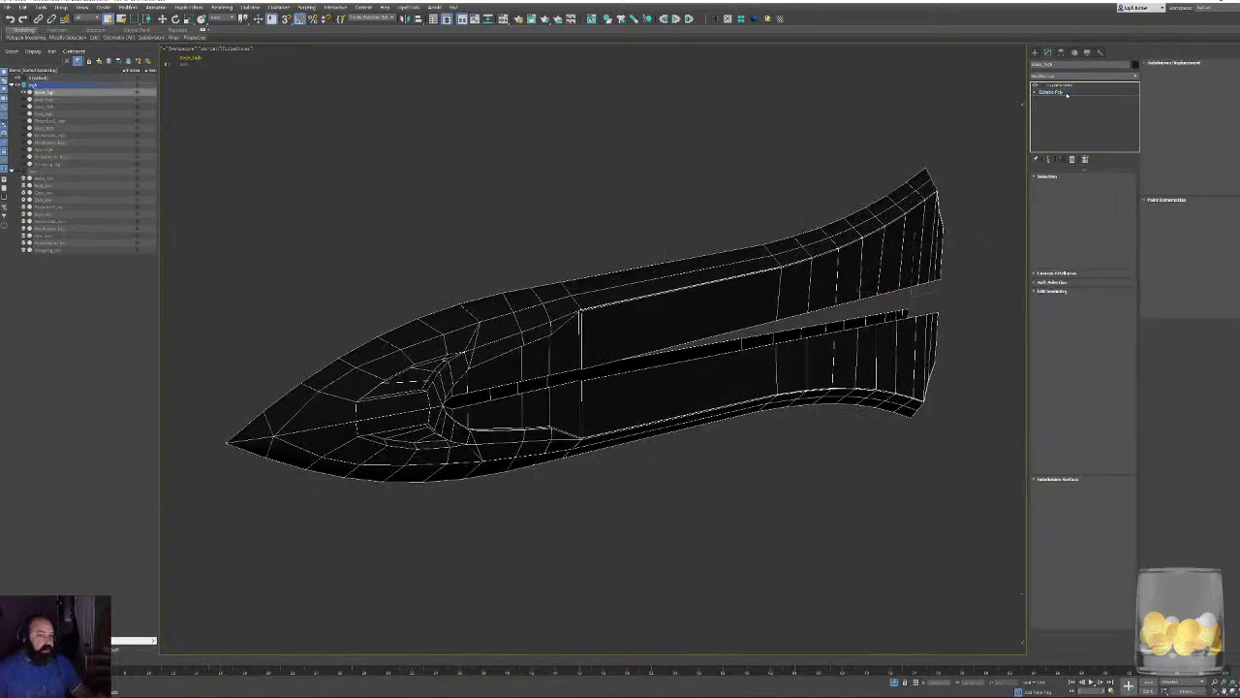
click(1089, 185)
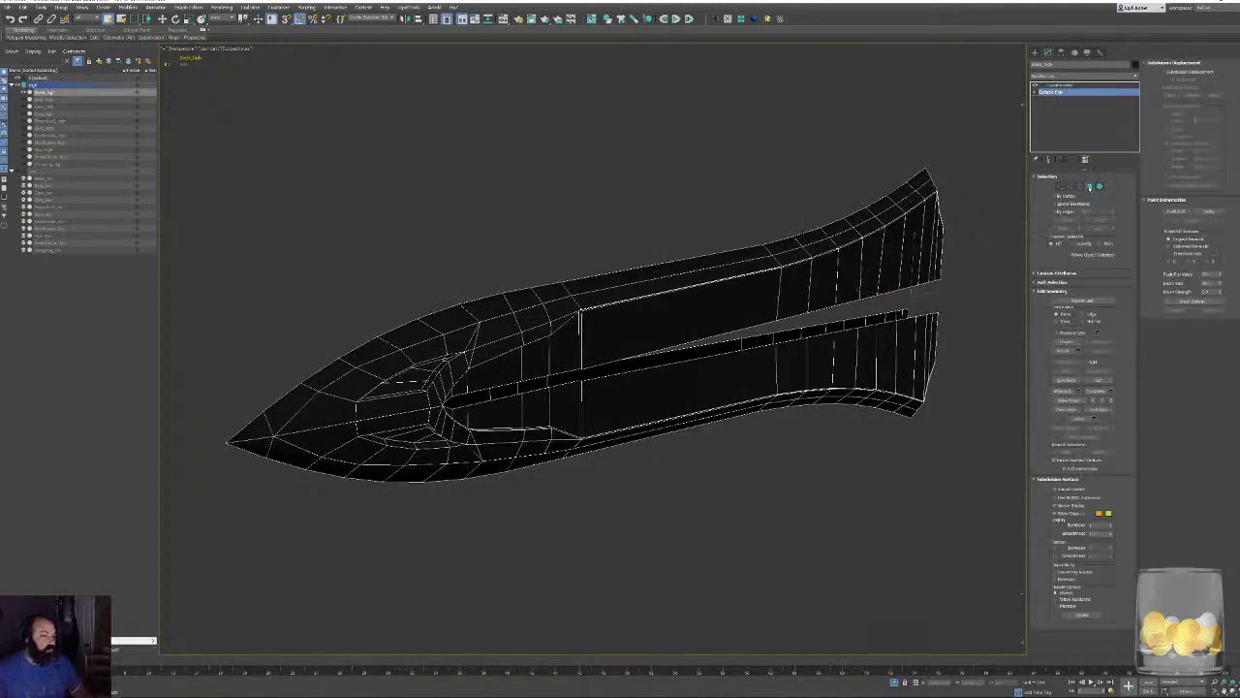
click(252, 429)
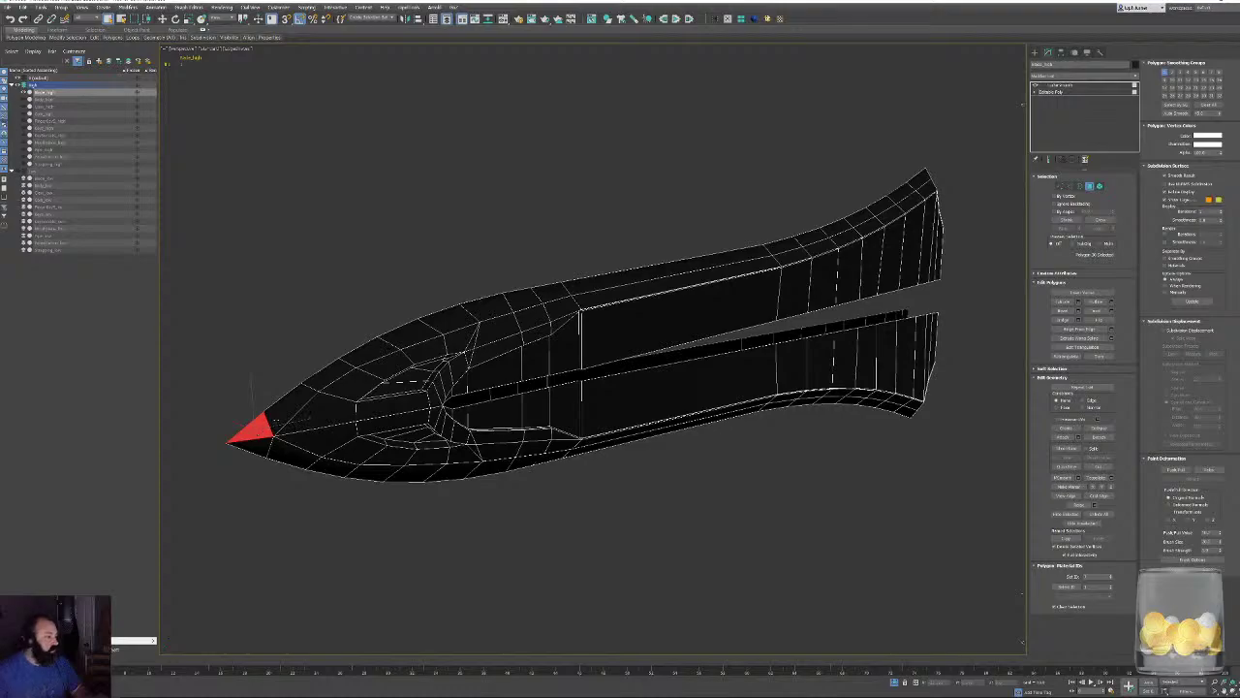
ctrl+click(289, 410)
alt+middle_drag(288, 411, 639, 353)
ctrl+click(227, 384)
ctrl+click(240, 365)
key(F4)
Start a new selection with the outer bevel loop along the upper blade half, plus adjoining inner-row faces near the flared end.
click(839, 247)
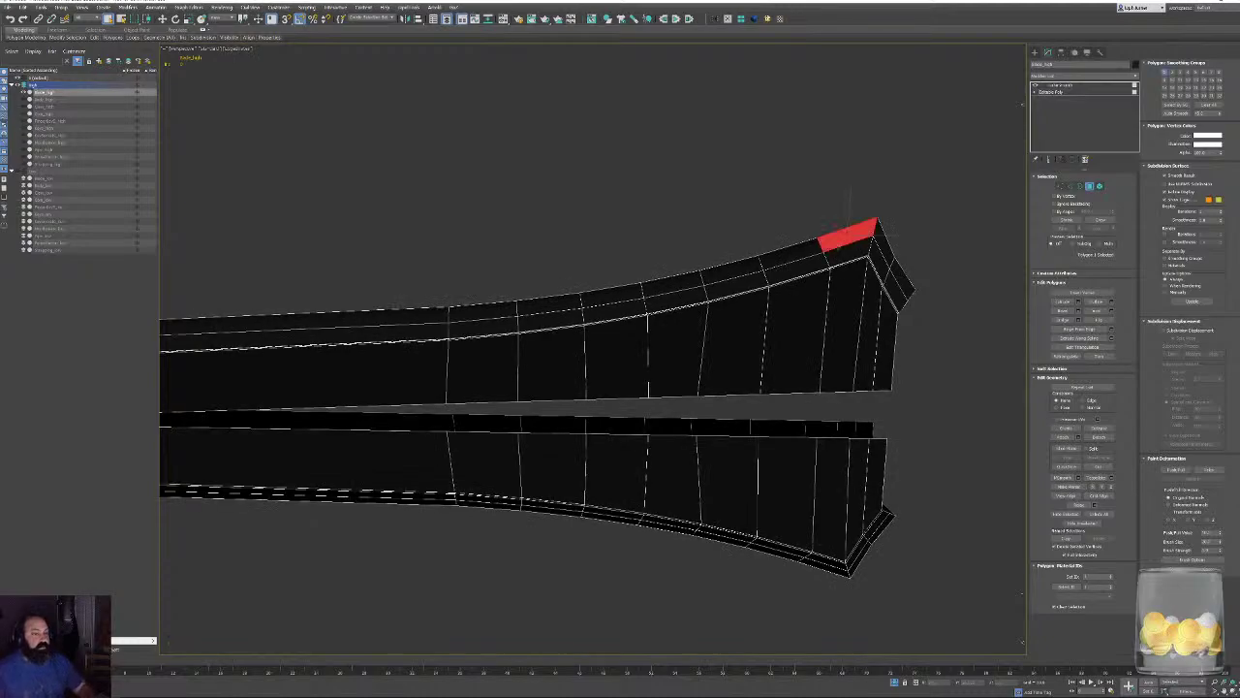
shift+click(856, 248)
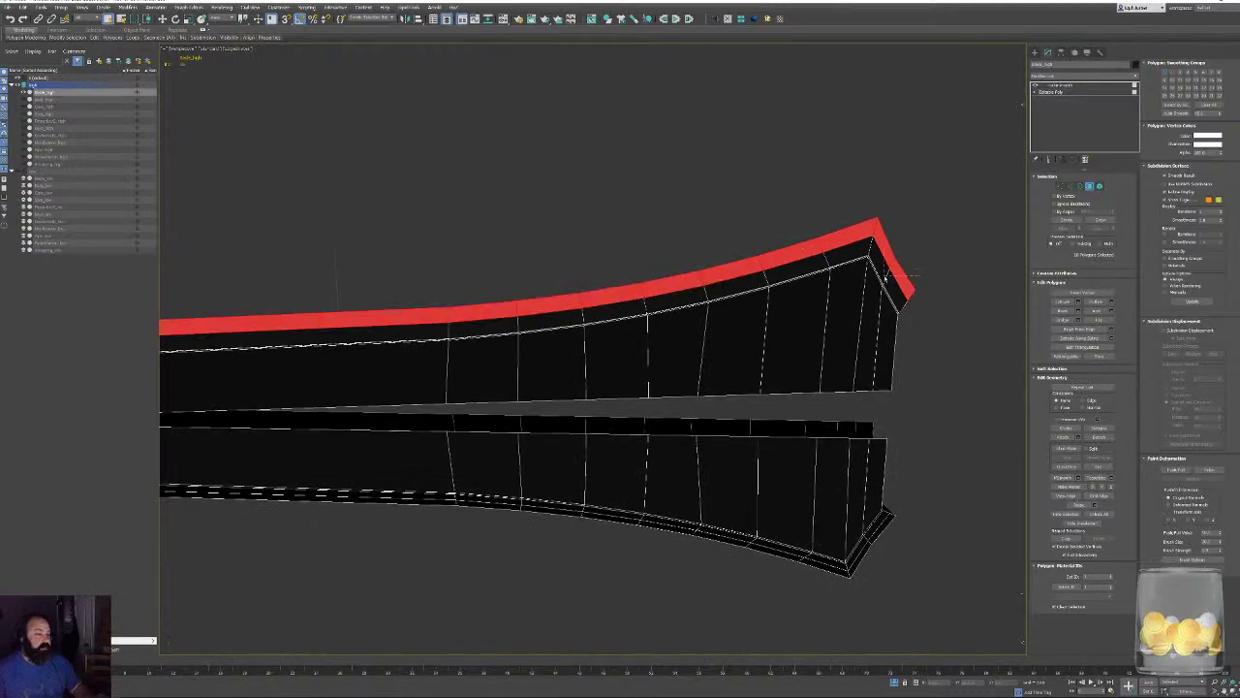
ctrl+click(802, 268)
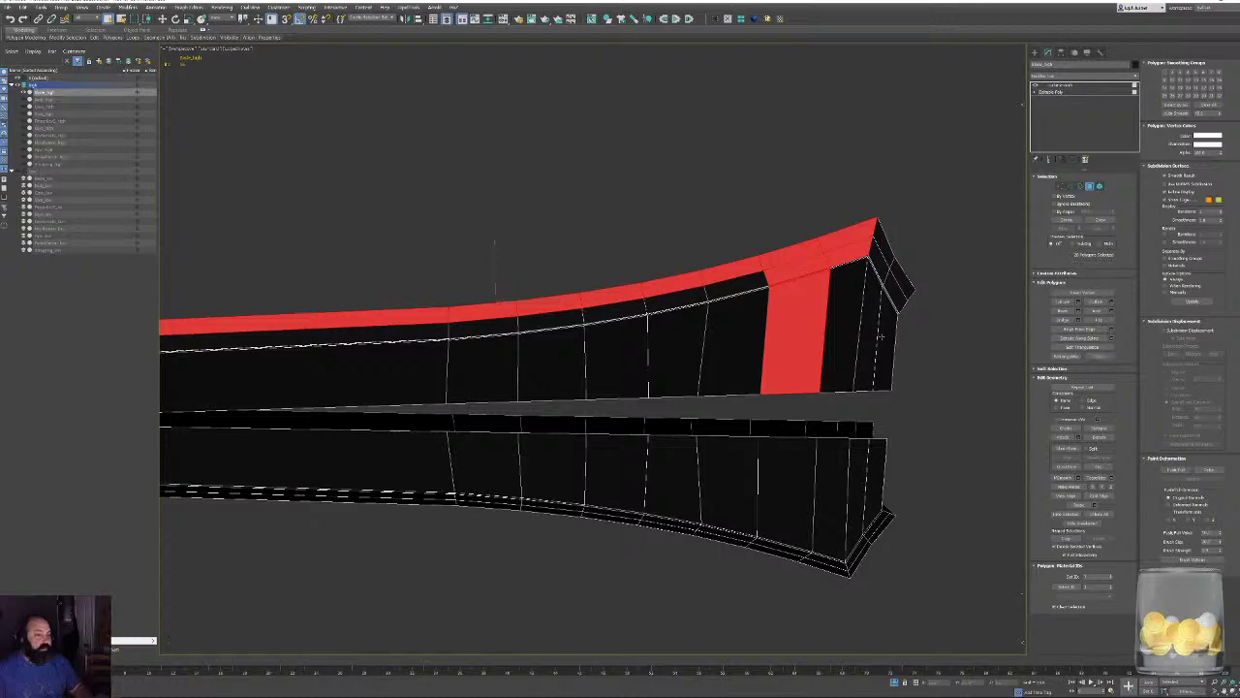
key(ctrl+z)
ctrl+click(813, 263)
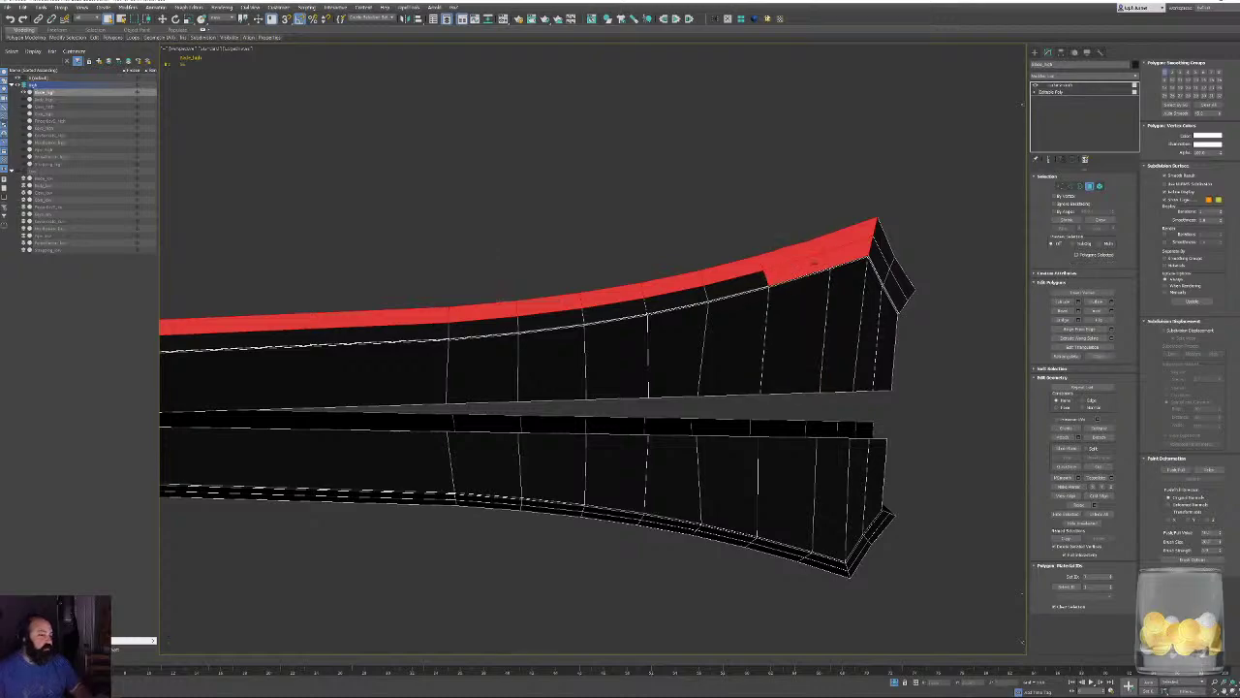
Add the upper half's tip face, centre strip and second-row faces in front of and above the recess to the selection.
middle_drag(594, 356, 960, 373)
scroll(823, 397, down, 3)
scroll(471, 423, up, 3)
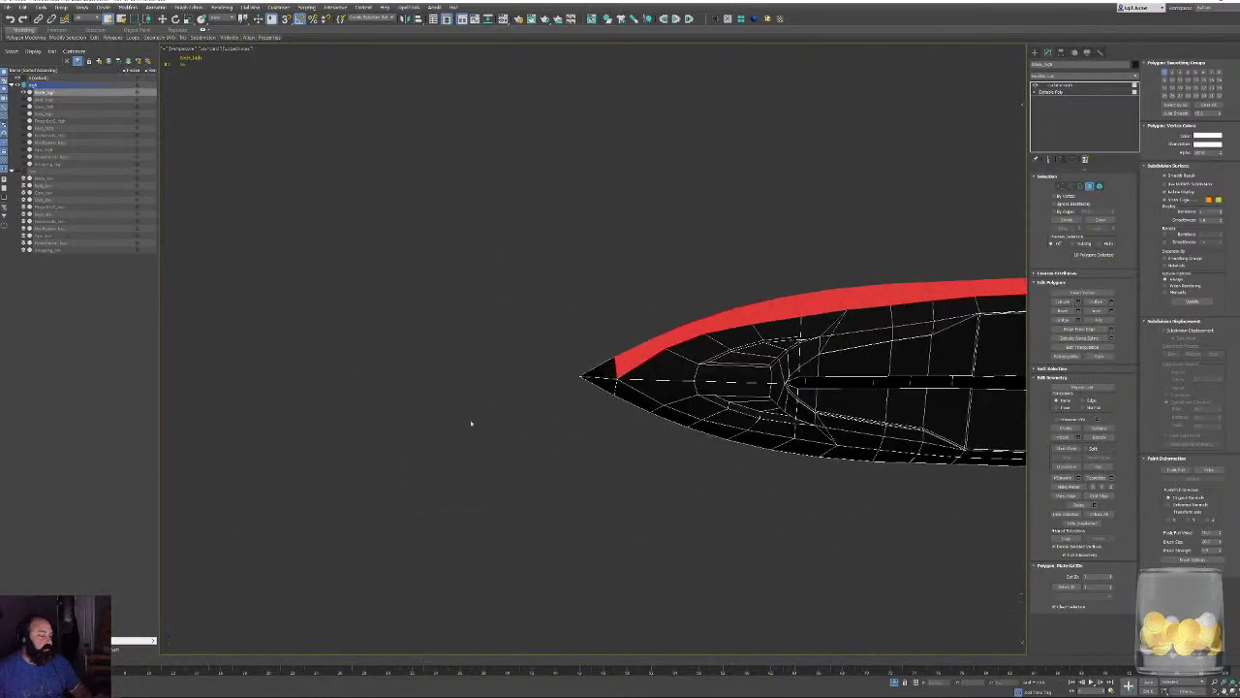
ctrl+click(603, 371)
ctrl+click(651, 369)
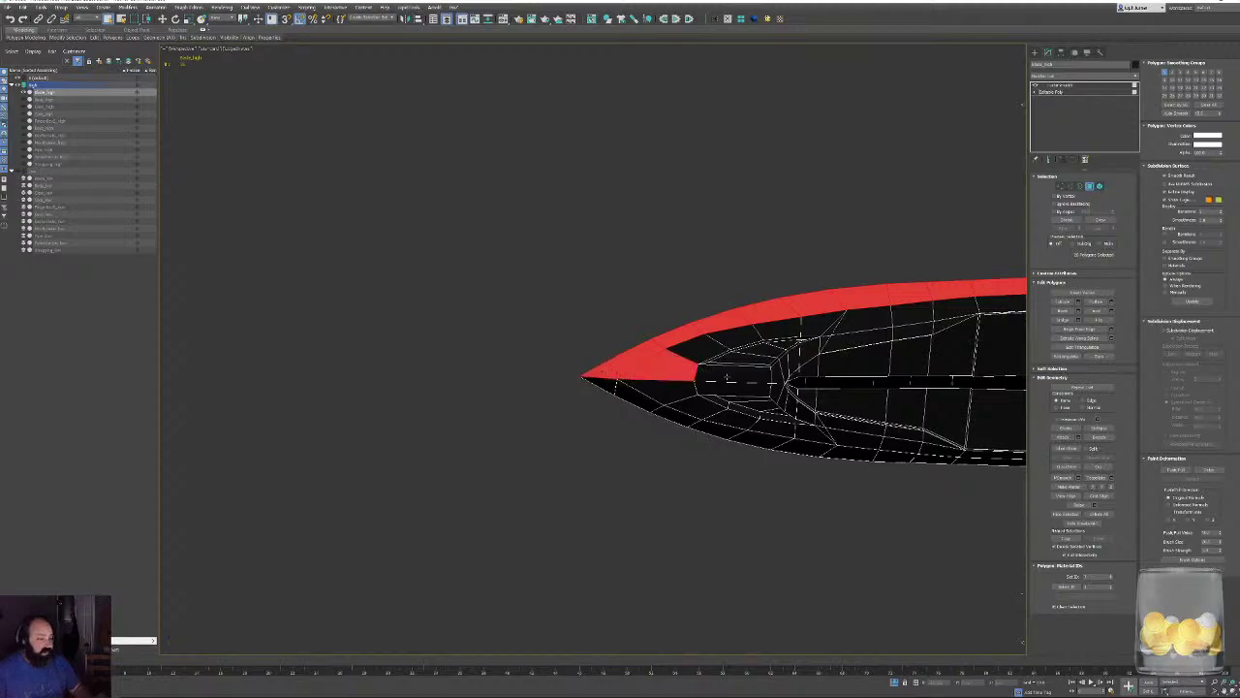
ctrl+click(733, 373)
ctrl+click(698, 348)
ctrl+click(734, 337)
ctrl+click(777, 329)
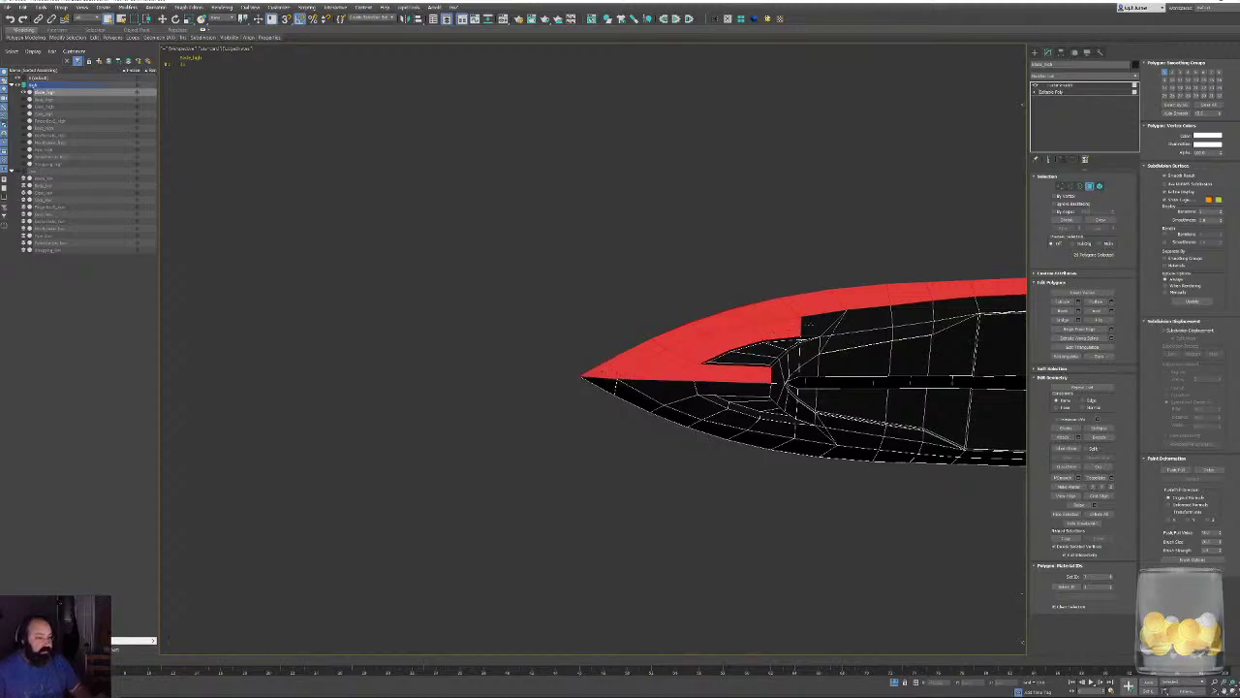
Add the faces closing the ring around the back of the upper recess to the selection.
scroll(775, 358, up, 3)
ctrl+click(717, 361)
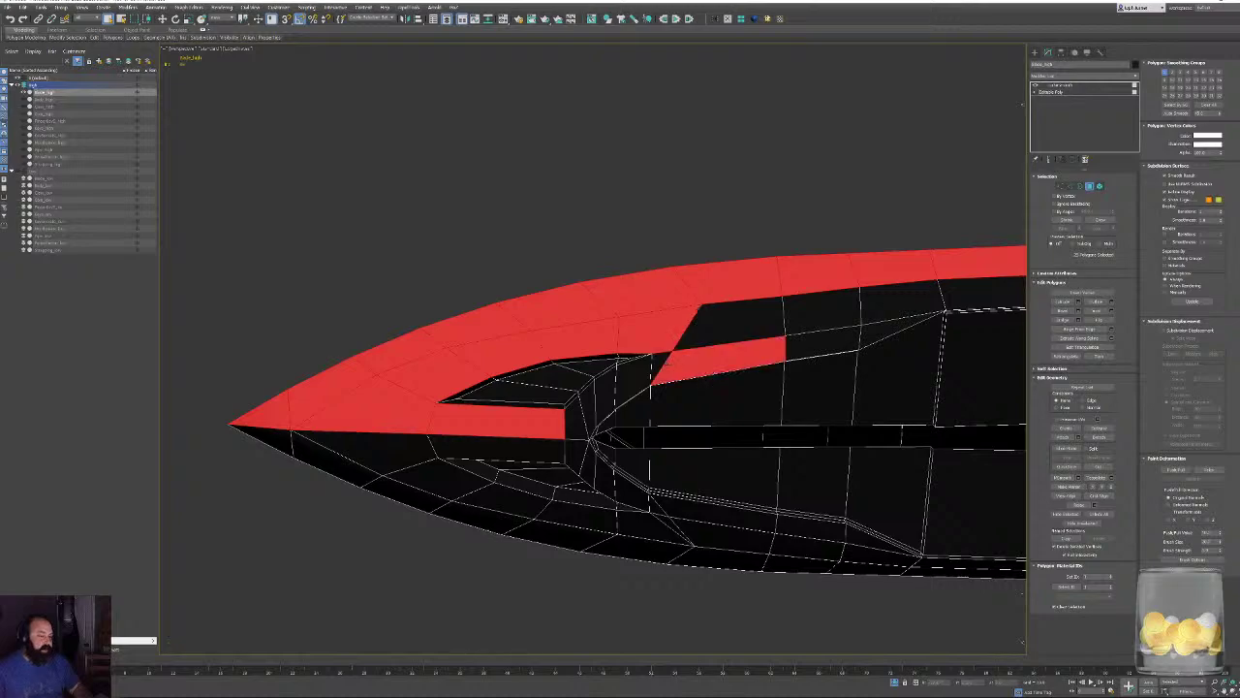
ctrl+click(636, 369)
ctrl+click(602, 391)
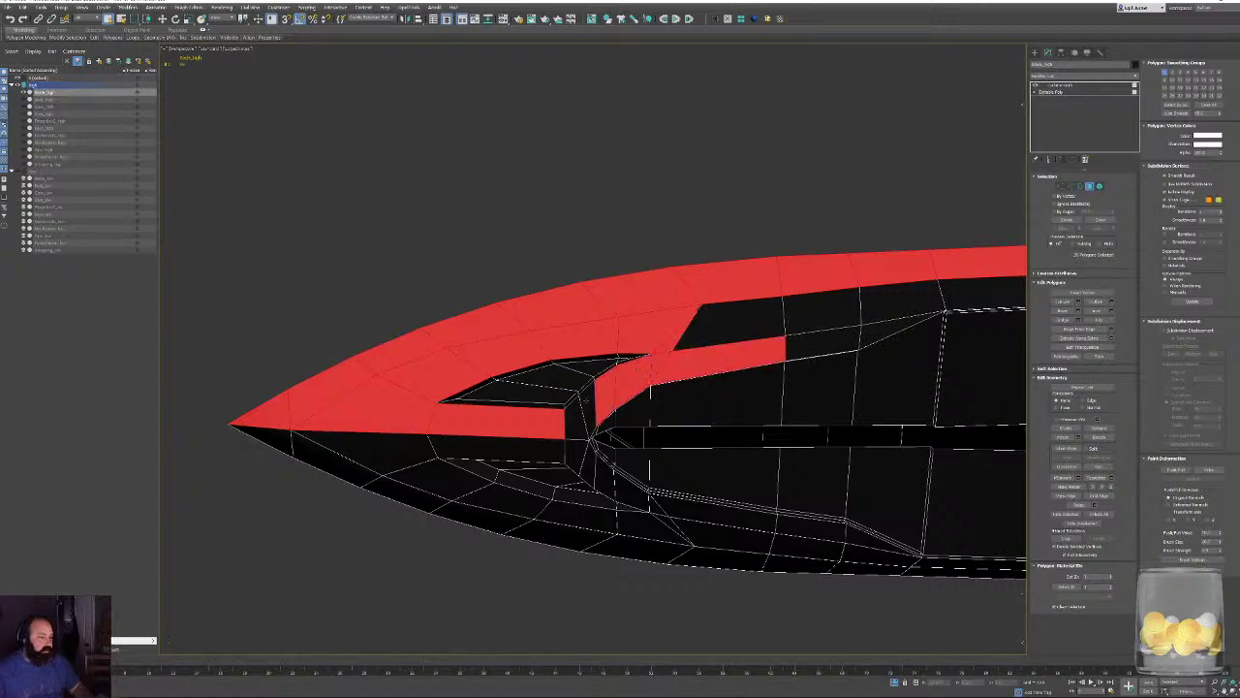
ctrl+click(587, 410)
ctrl+click(577, 422)
Extend the selection through the inner bevel faces from the upper recess to the long straight section of the blade.
middle_drag(732, 353, 491, 332)
ctrl+click(508, 326)
ctrl+click(562, 320)
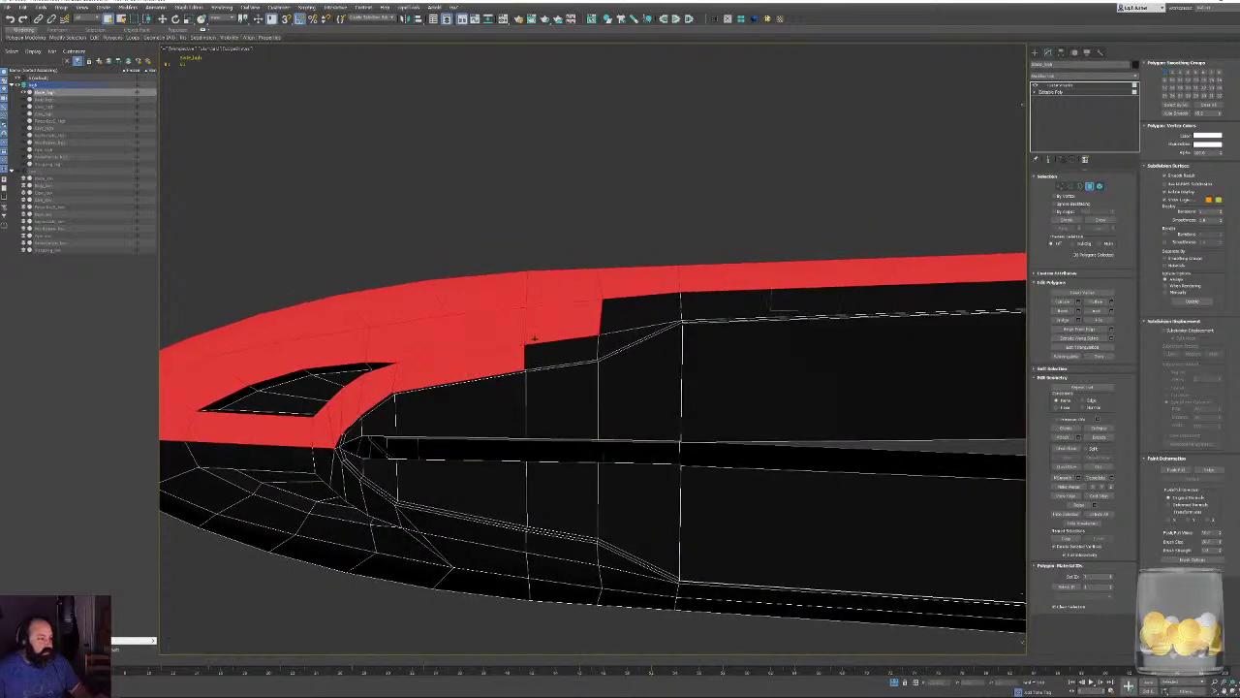
ctrl+click(545, 345)
ctrl+click(625, 337)
ctrl+click(643, 319)
ctrl+click(775, 302)
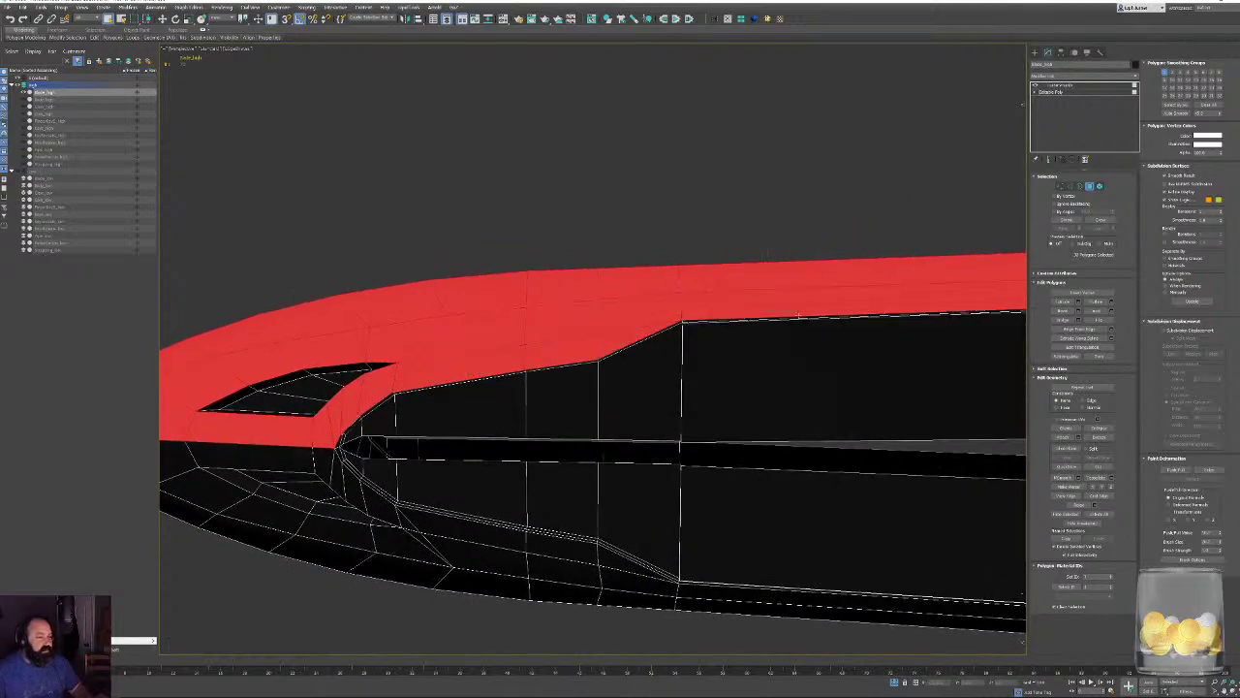
Add the remaining inner bevel faces up to the flared end and apply Auto Smooth to the whole upper bevel selection.
middle_drag(969, 302, 189, 404)
ctrl+click(717, 378)
ctrl+click(843, 366)
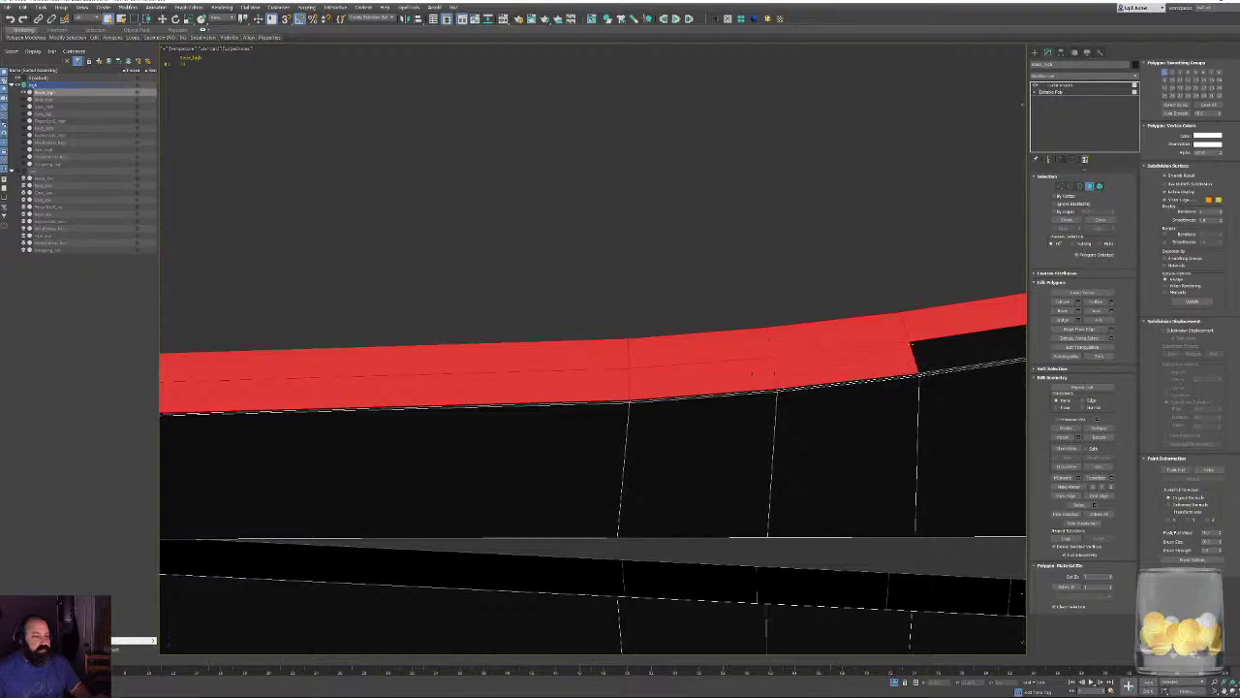
ctrl+click(968, 351)
alt+middle_drag(969, 351, 694, 347)
ctrl+click(693, 346)
ctrl+click(581, 363)
alt+middle_drag(581, 363, 595, 413)
scroll(595, 414, down, 5)
alt+middle_drag(708, 351, 570, 336)
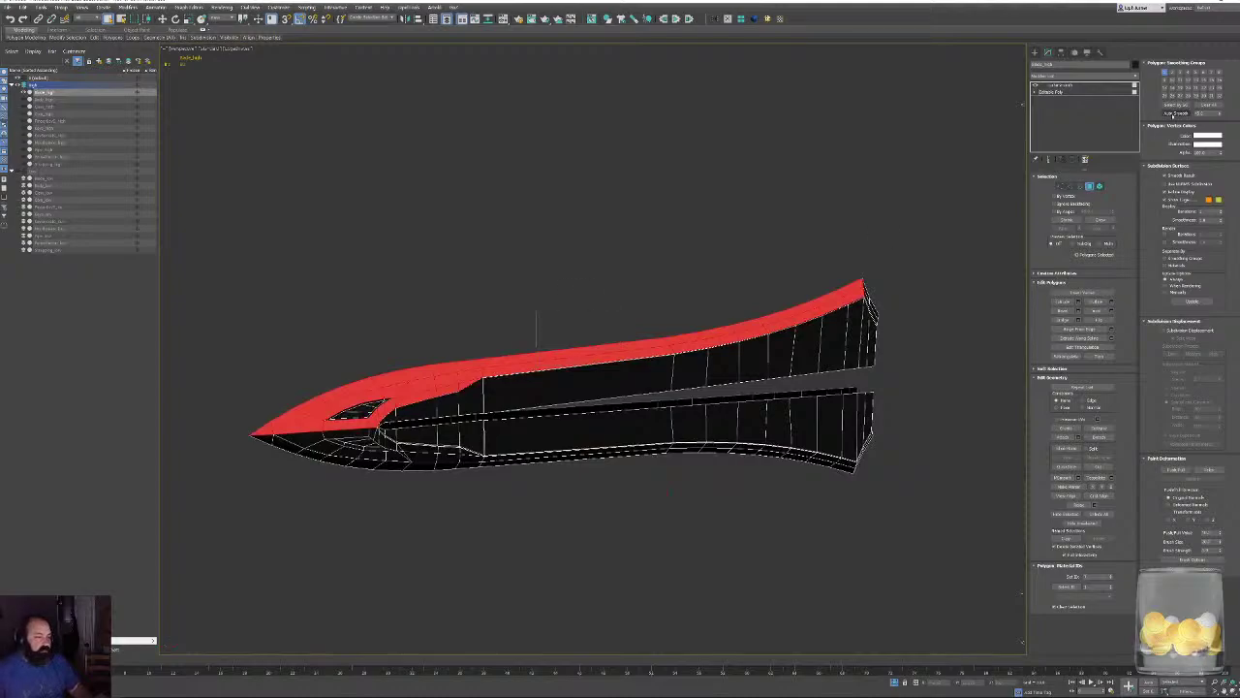
click(1171, 115)
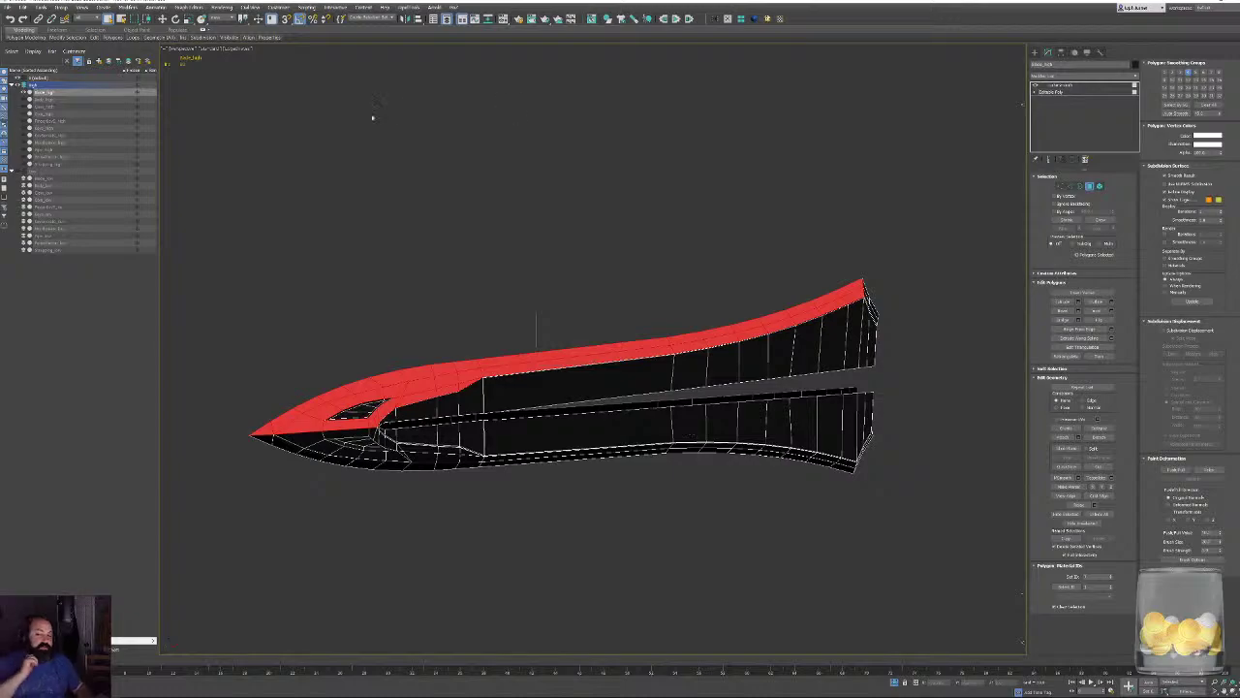
Start a new selection on the lower blade half with the tip, centre strip and faces at the recess's inner end.
alt+middle_drag(571, 422, 657, 417)
scroll(359, 407, up, 5)
click(329, 294)
ctrl+click(373, 315)
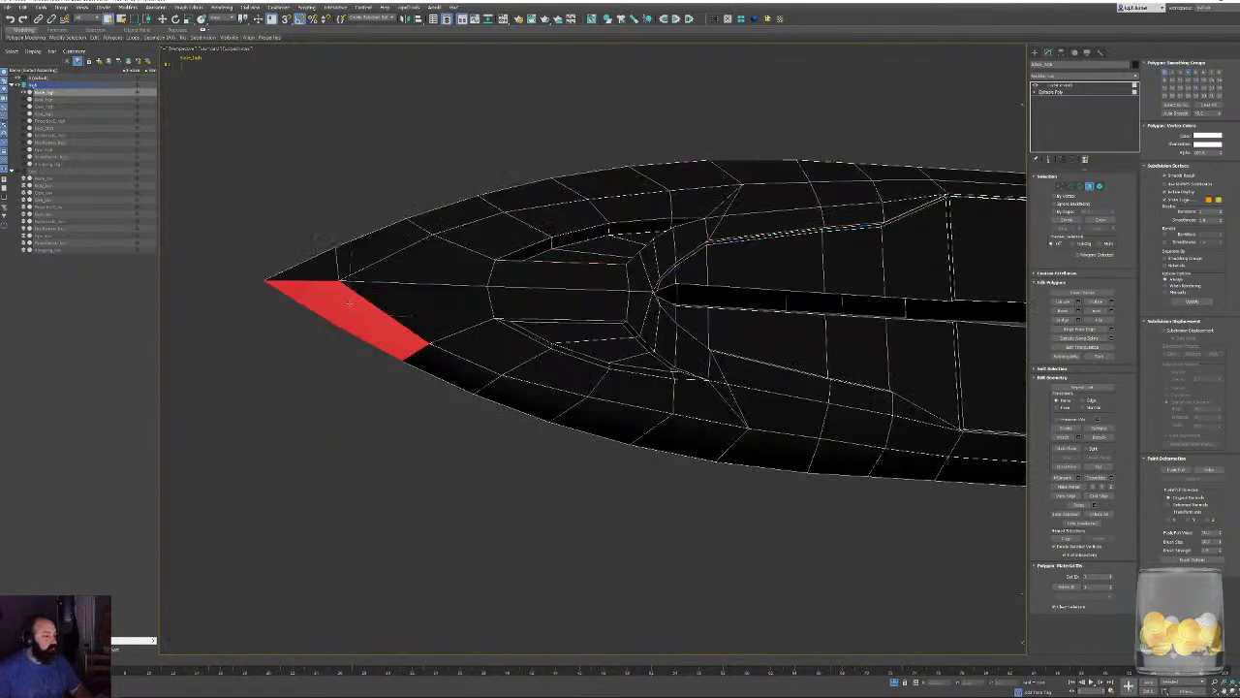
ctrl+click(442, 301)
ctrl+click(575, 298)
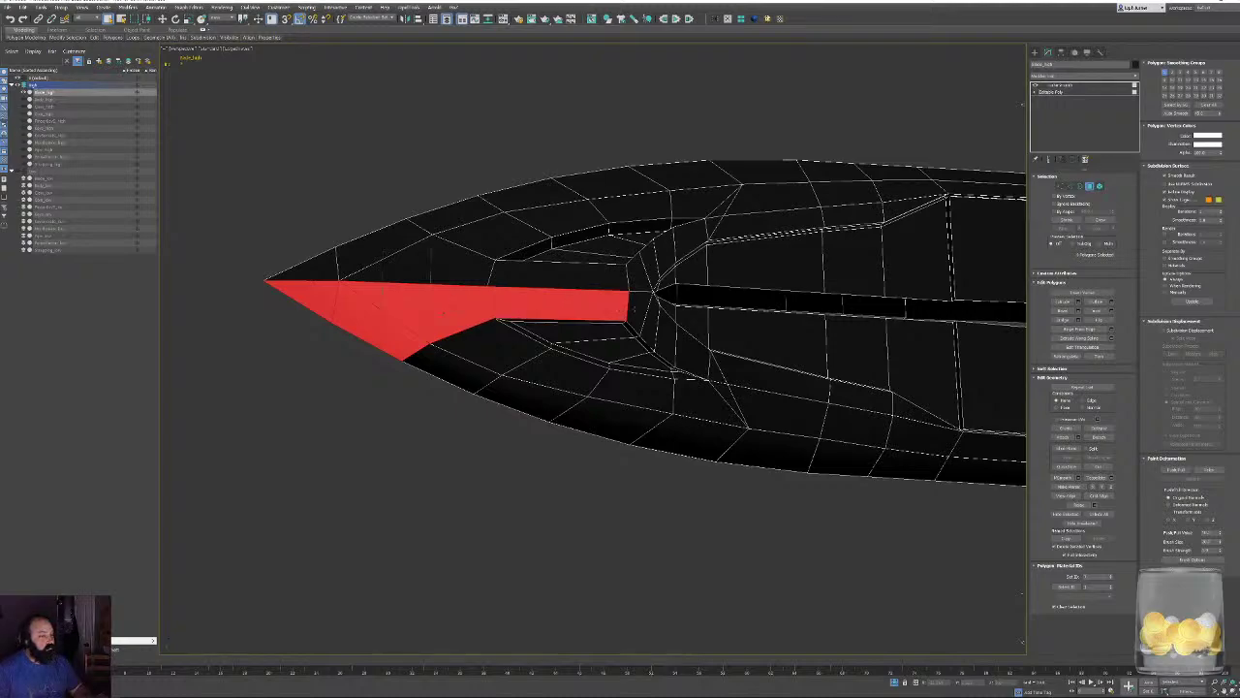
ctrl+click(637, 308)
ctrl+click(647, 327)
Add both rows of bevel faces running along the outer side of the lower recess to the selection.
ctrl+click(494, 346)
ctrl+click(452, 369)
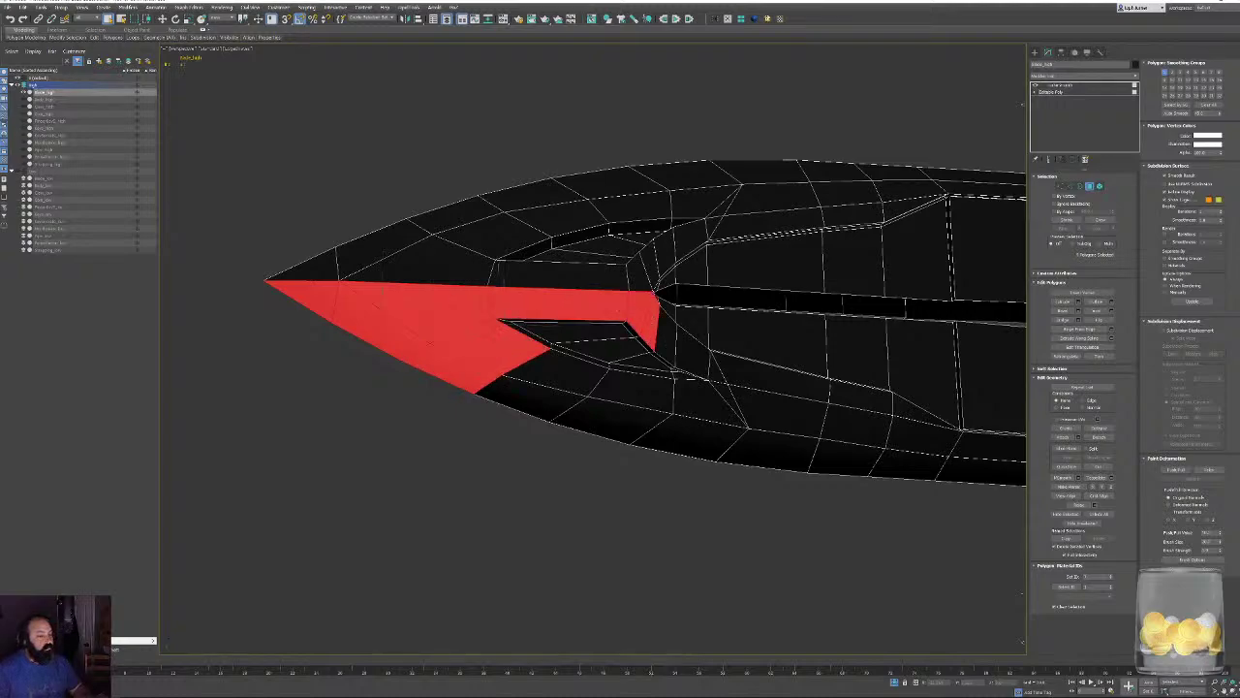
ctrl+click(558, 373)
ctrl+click(531, 397)
ctrl+click(635, 387)
ctrl+click(620, 422)
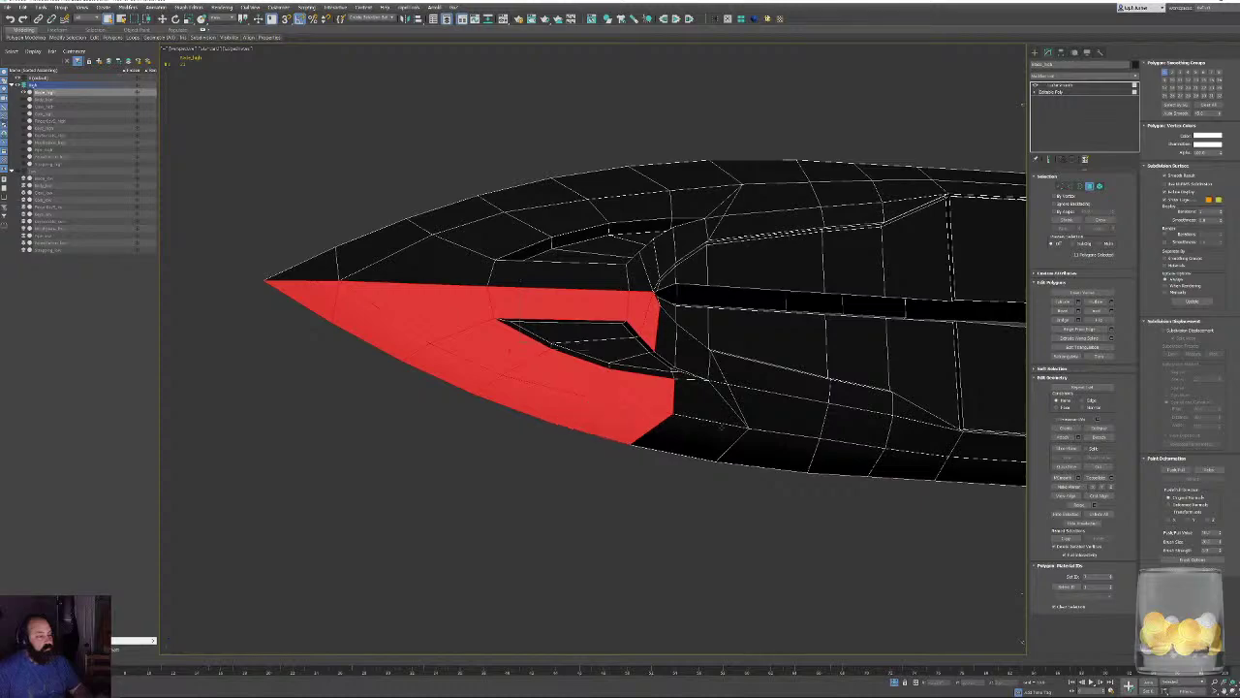
Extend the lower-half selection around the recess's inner end and along the inner bevel row beside the main panel.
alt+middle_drag(719, 427, 624, 442)
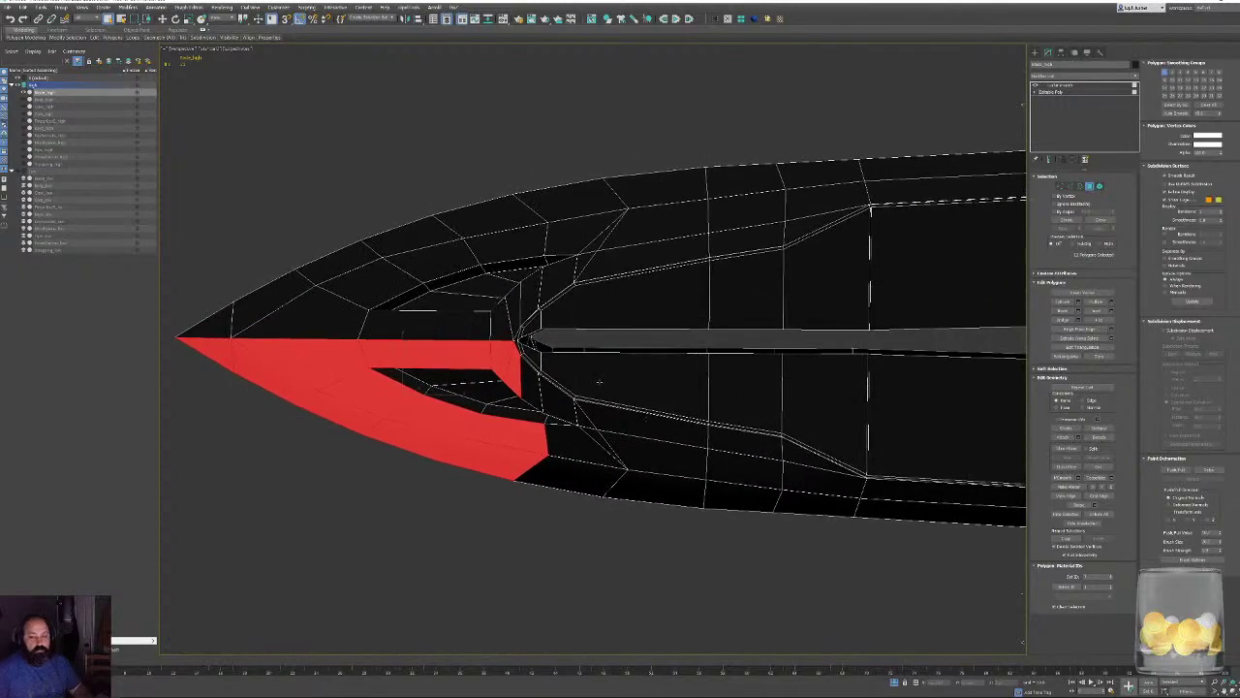
ctrl+click(566, 409)
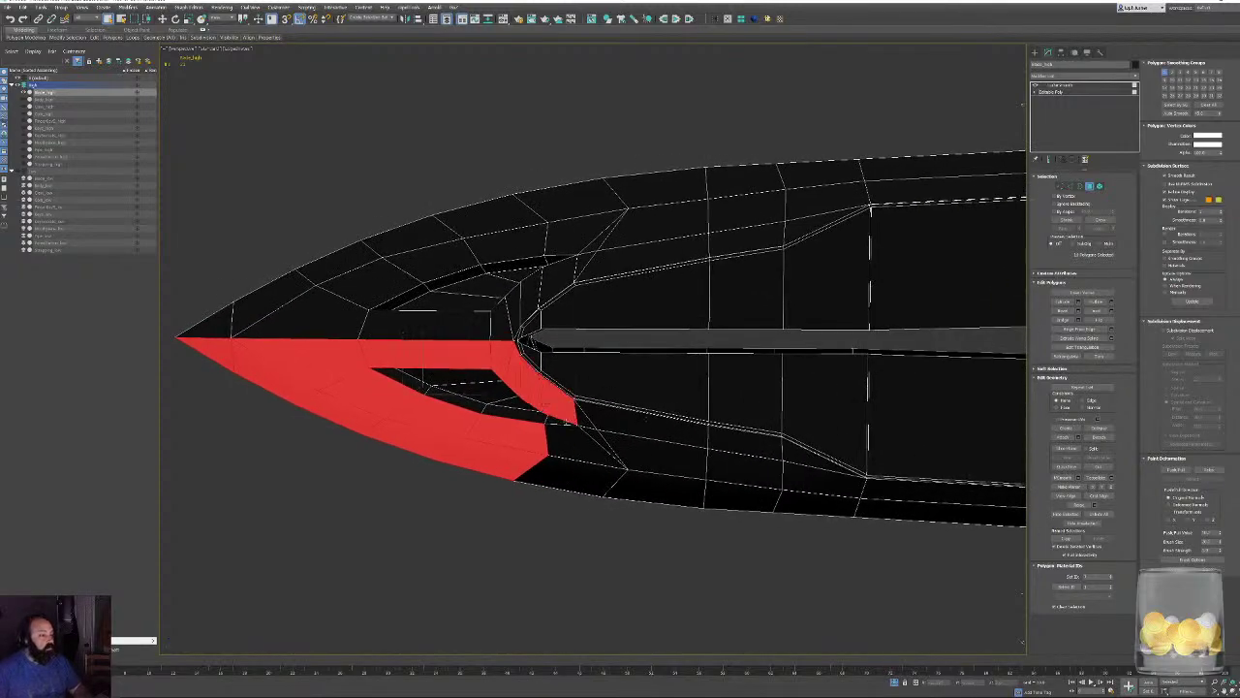
alt+middle_drag(572, 412, 595, 416)
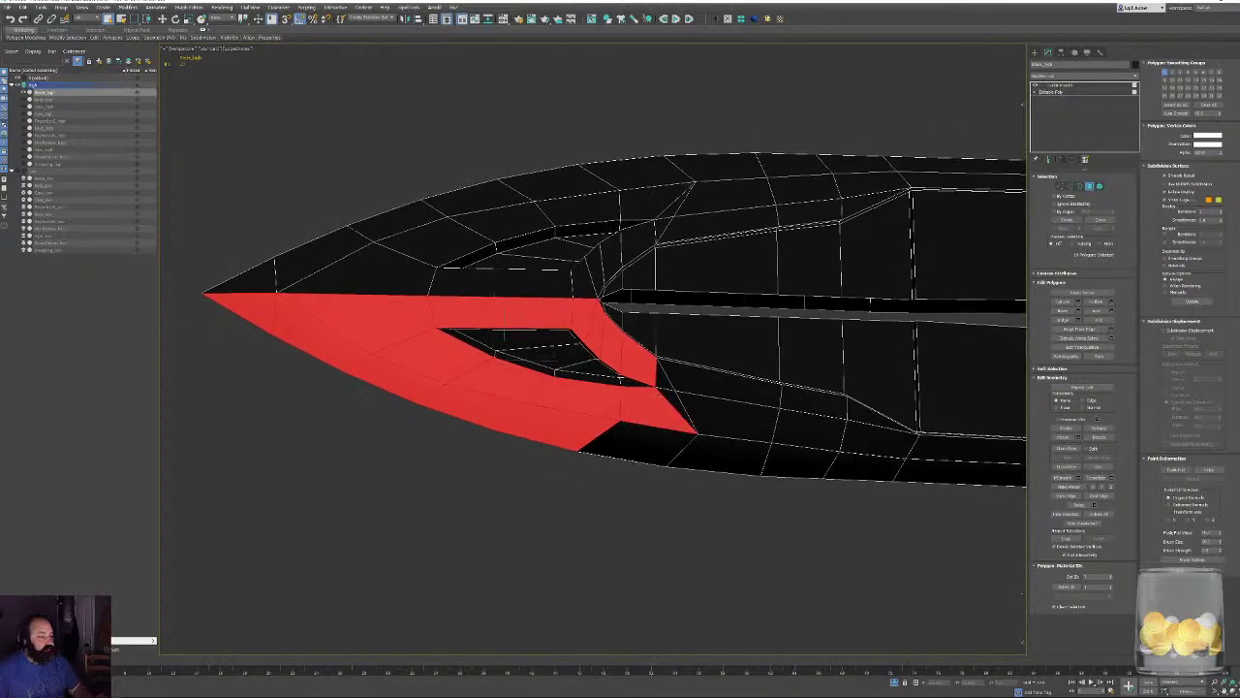
ctrl+click(668, 412)
ctrl+click(711, 390)
ctrl+click(814, 402)
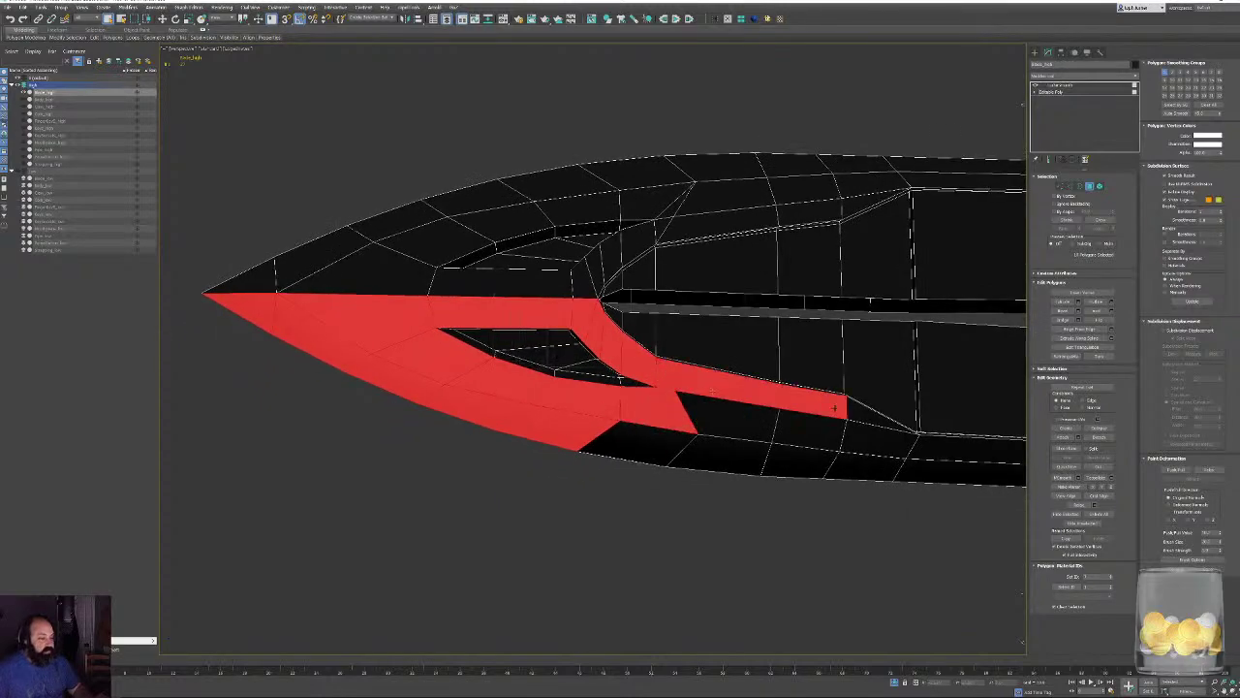
Add the remaining inner, middle and outer bevel faces between the lower recess and the start of the long straight section.
ctrl+click(883, 415)
ctrl+click(878, 438)
ctrl+click(810, 430)
ctrl+click(727, 414)
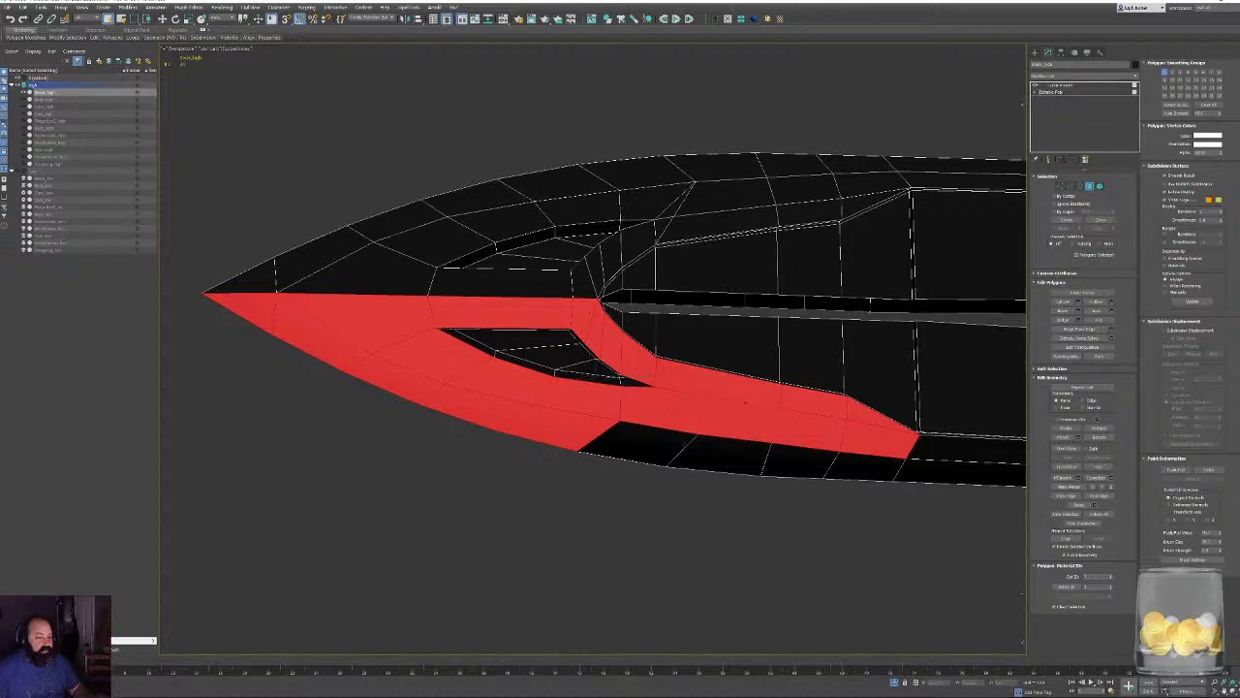
ctrl+click(640, 441)
ctrl+click(722, 455)
ctrl+click(824, 457)
ctrl+click(850, 459)
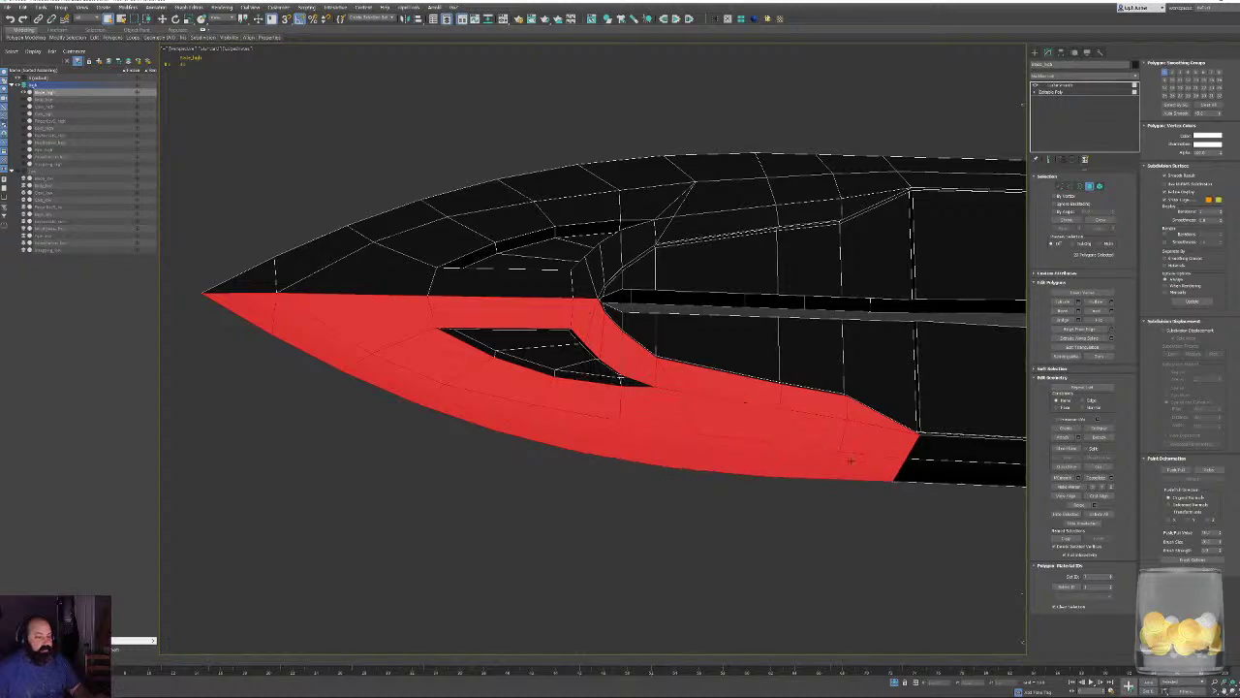
Add both bevel rows along the lower half's long straight section and the first faces of the flare to the selection.
middle_drag(903, 455, 362, 482)
ctrl+click(679, 487)
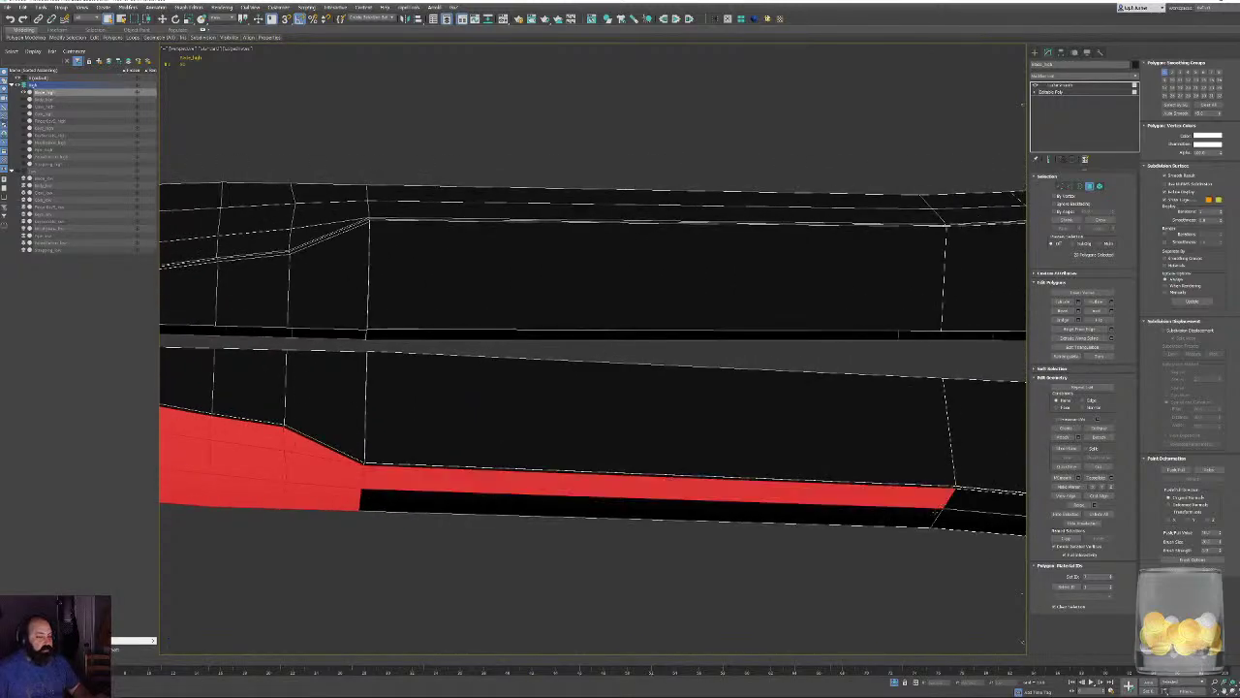
ctrl+click(678, 509)
ctrl+click(983, 501)
ctrl+click(977, 521)
middle_drag(936, 517, 361, 513)
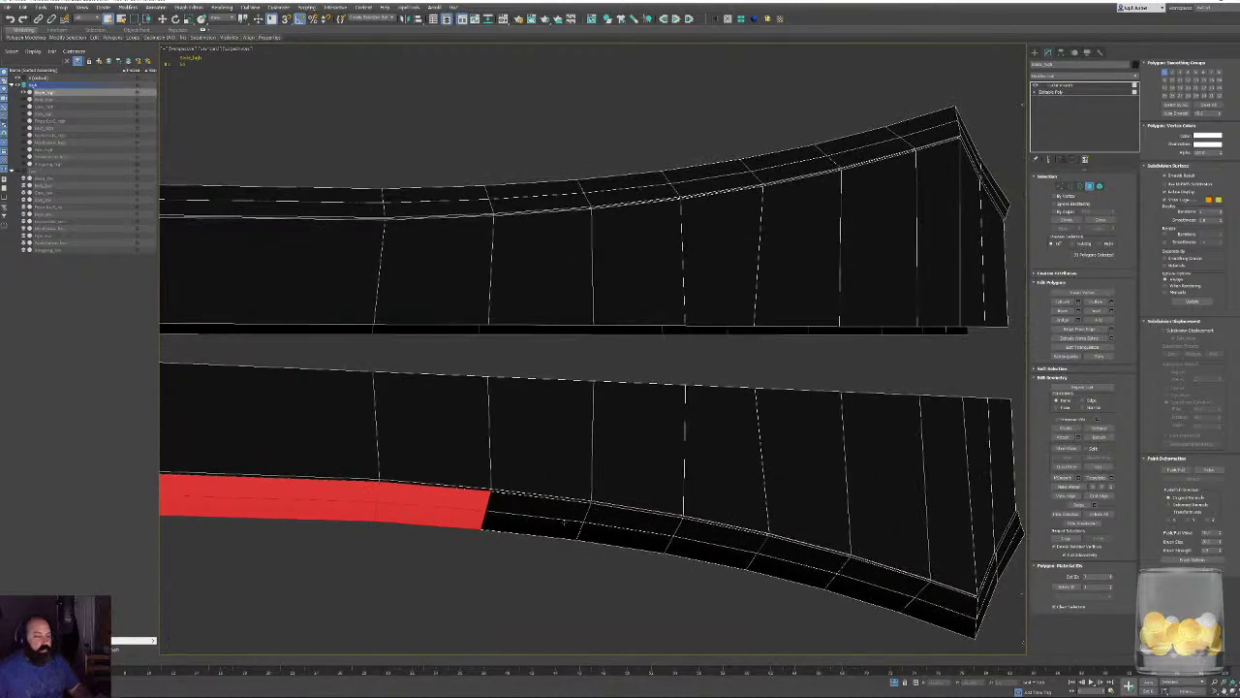
Add both rows of bevel faces along the lower half's flare, up to its end corner, to the selection.
ctrl+click(538, 514)
ctrl+click(625, 523)
ctrl+click(618, 536)
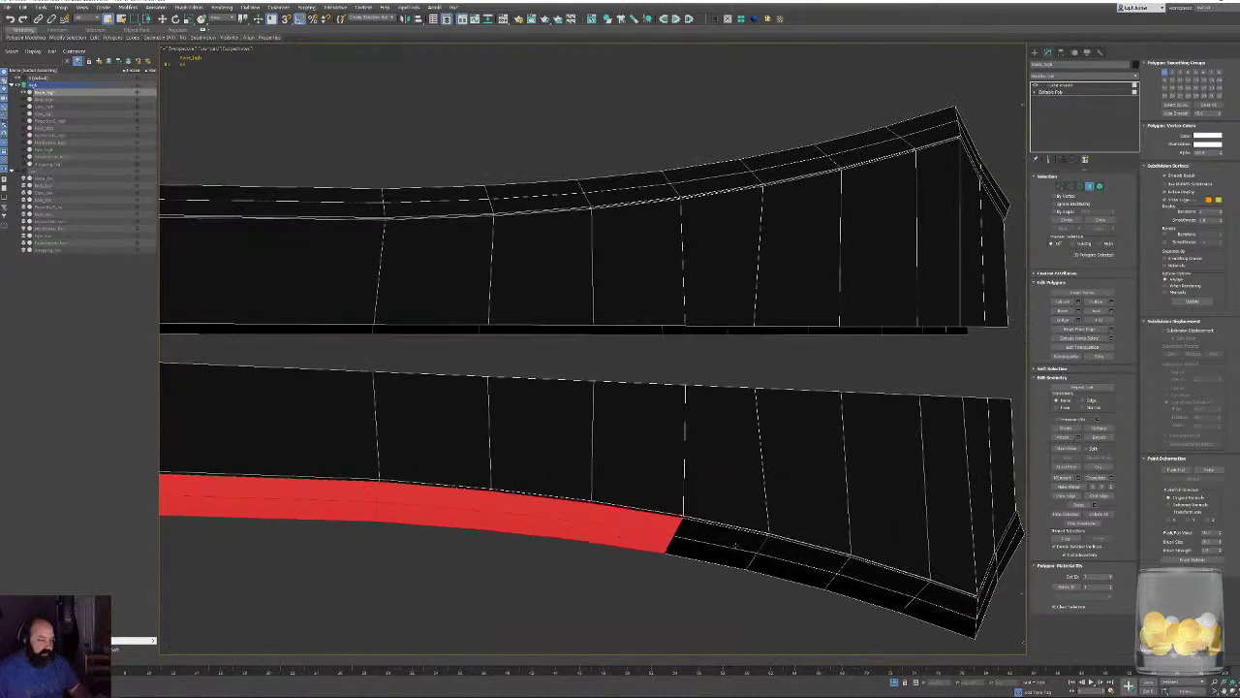
ctrl+click(721, 538)
ctrl+click(802, 559)
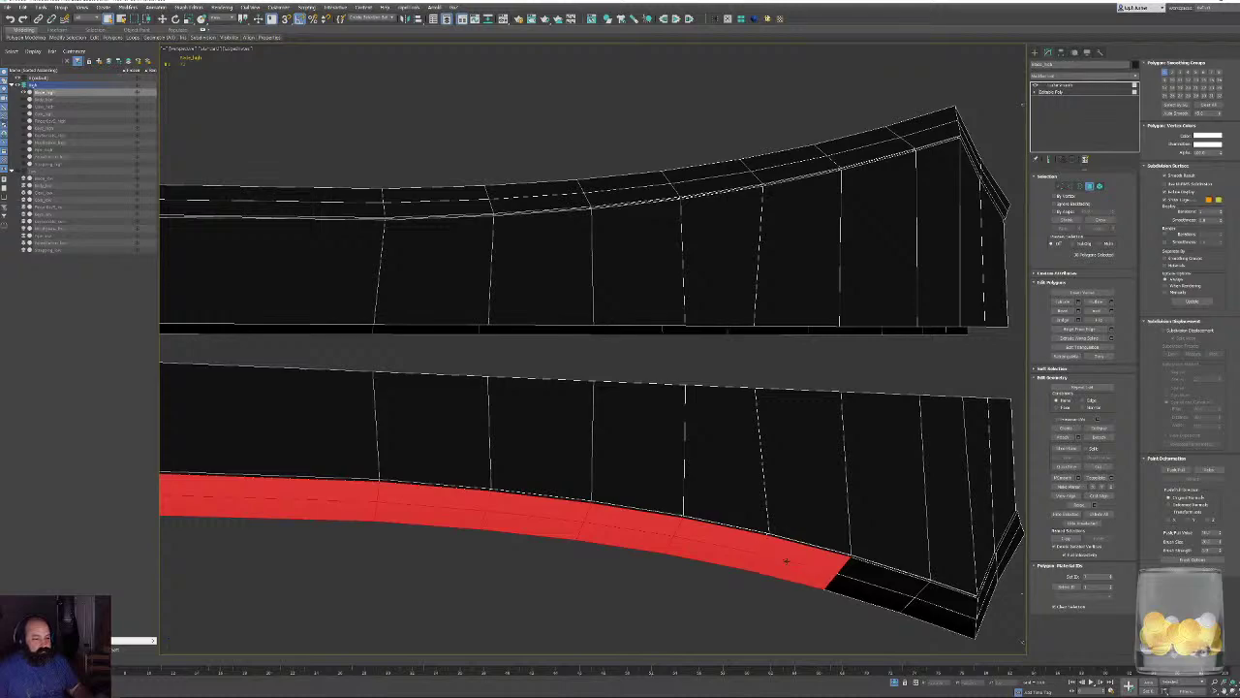
ctrl+click(884, 577)
ctrl+click(872, 591)
ctrl+click(945, 597)
ctrl+click(938, 618)
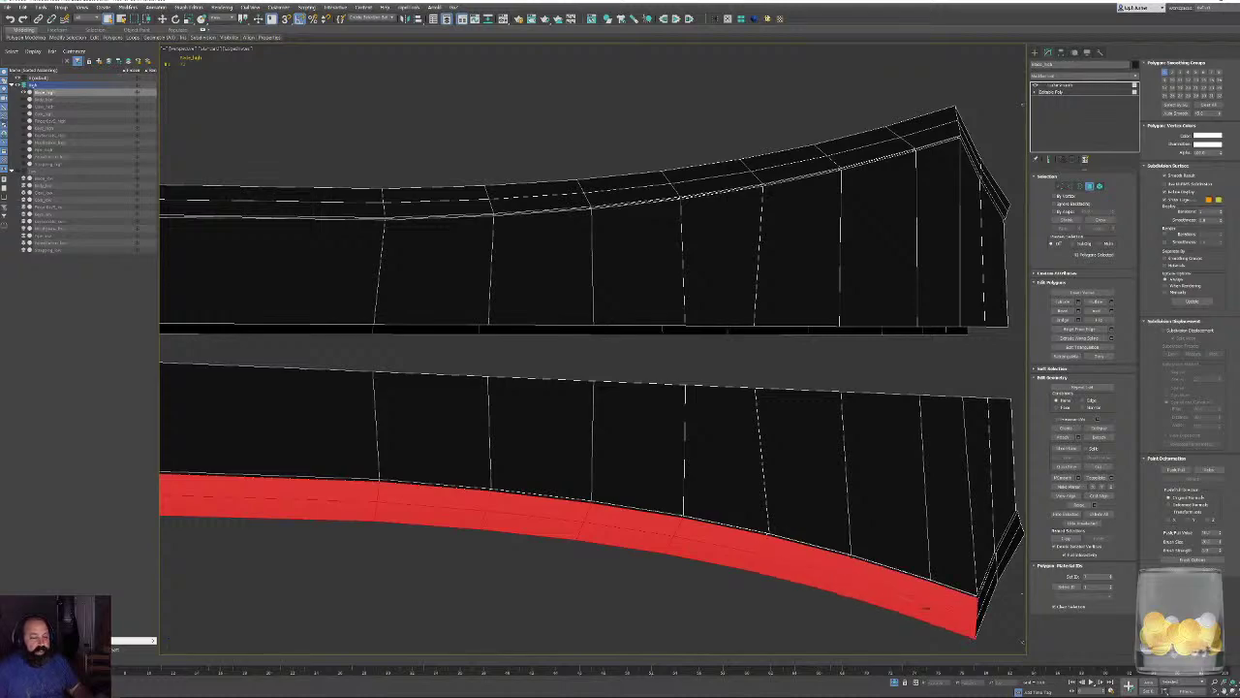
Apply Auto Smooth to the whole lower bevel selection and clear the selection.
key(z)
alt+middle_drag(612, 482, 575, 464)
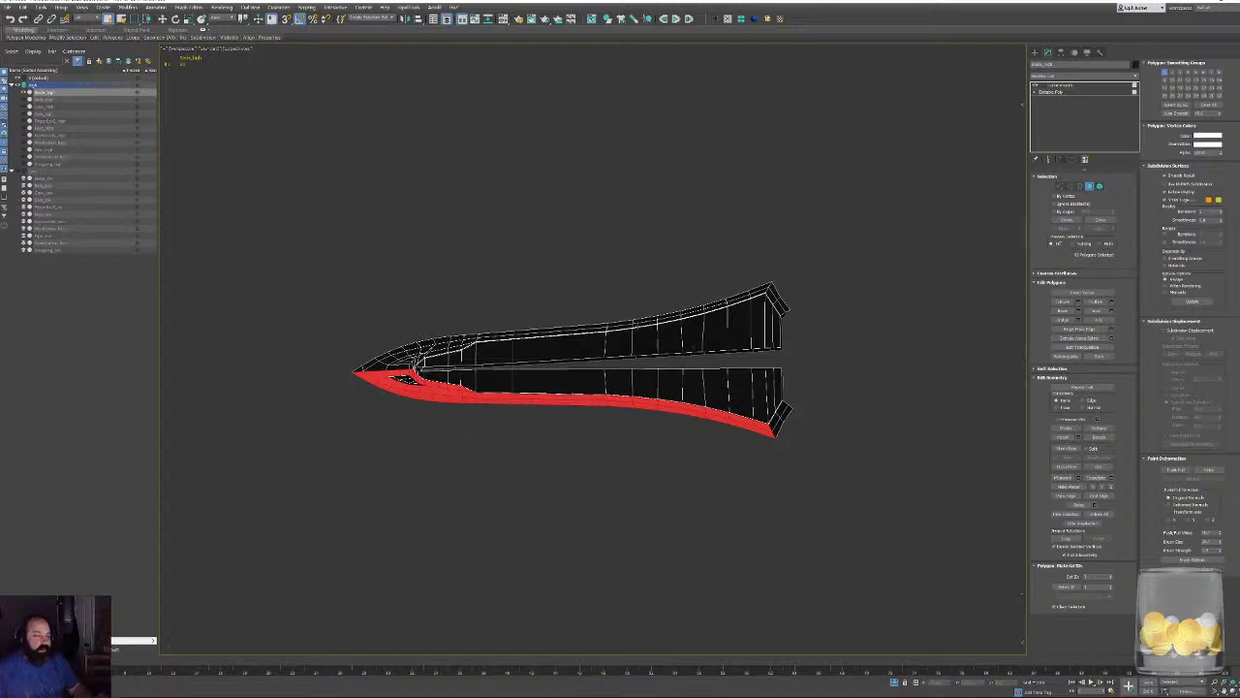
alt+middle_drag(694, 345, 717, 372)
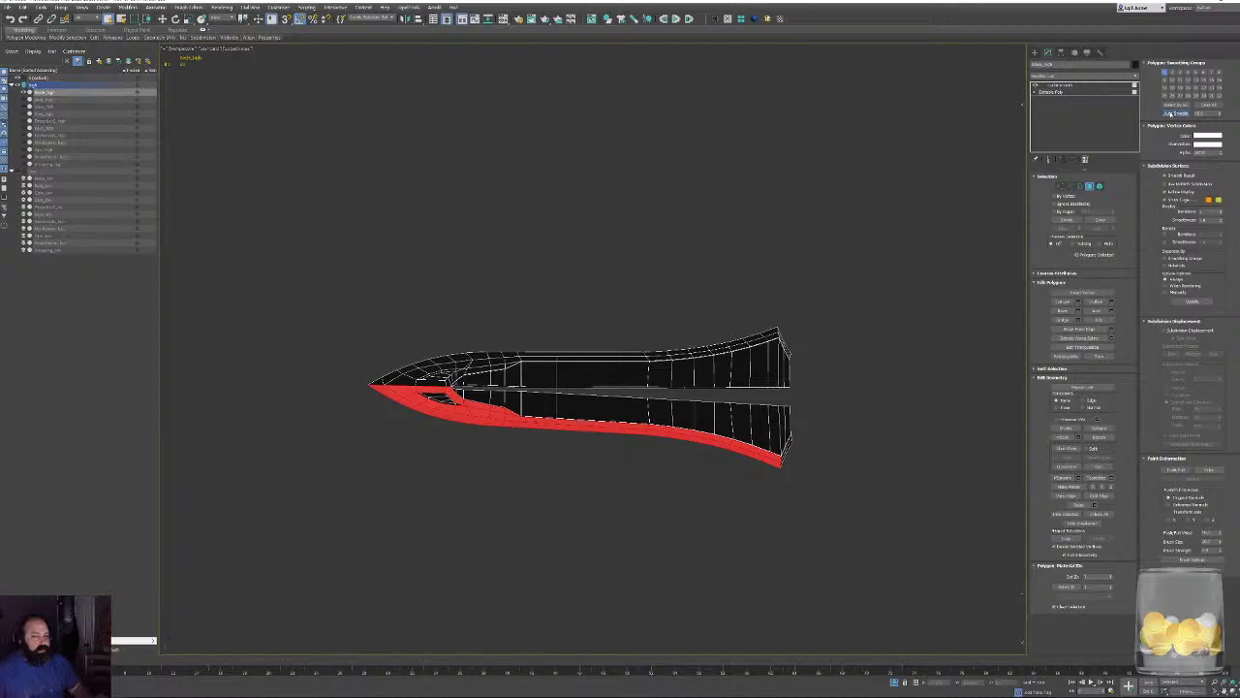
click(1170, 114)
click(804, 219)
Inspect the blade's shading near the tip and along both halves with the edge display turned off.
alt+middle_drag(591, 291, 523, 300)
key(F4)
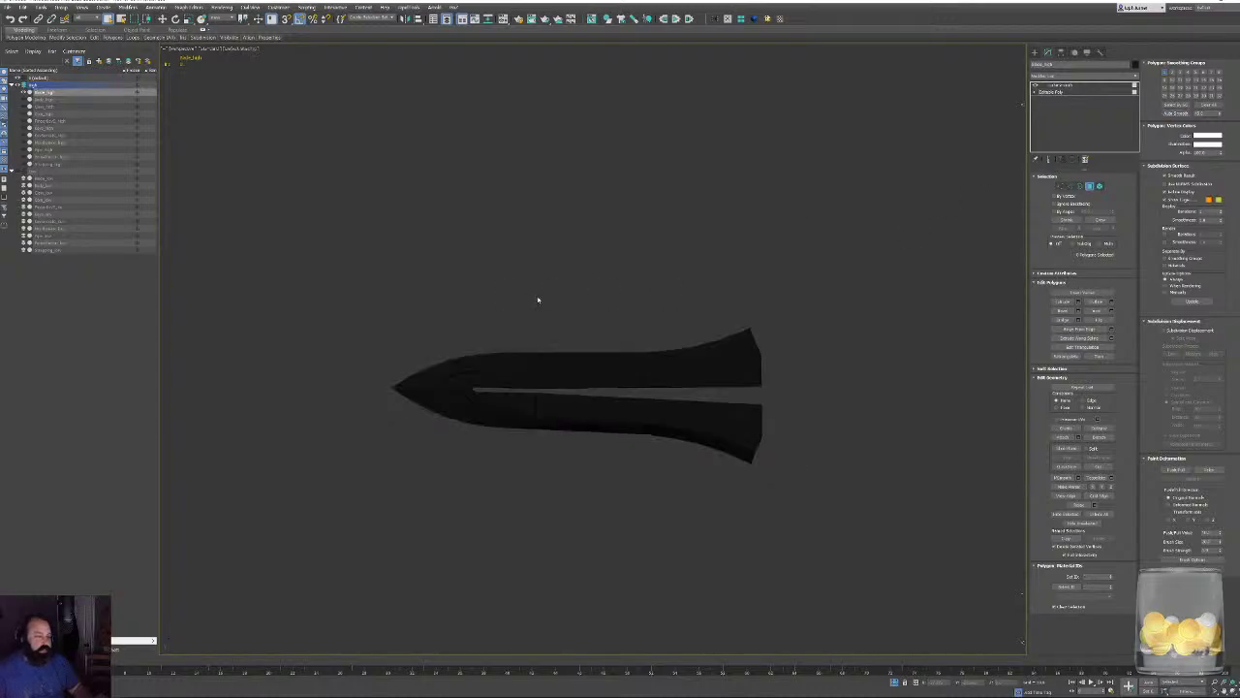
alt+middle_drag(574, 360, 608, 409)
scroll(565, 410, up, 4)
scroll(549, 436, up, 2)
alt+middle_drag(548, 436, 642, 277)
middle_drag(814, 305, 515, 359)
key(F4)
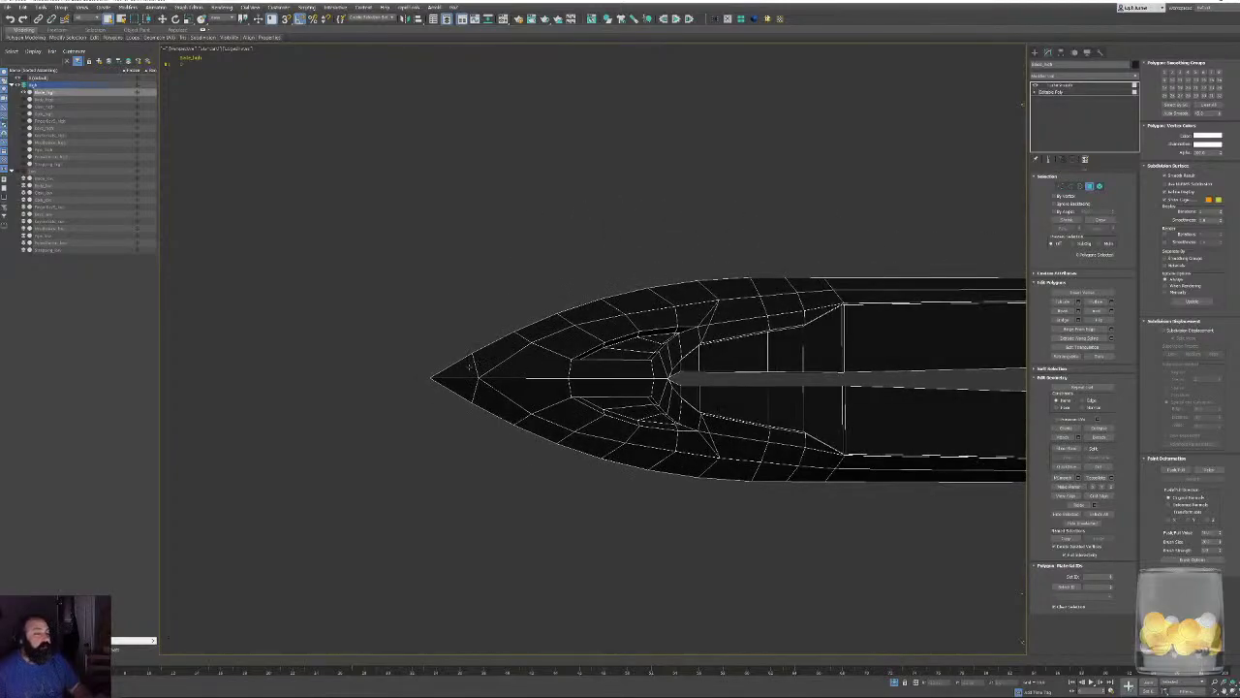
Select the upper half's tip, centre strip and recess-end faces to check which smoothing group they use.
click(470, 366)
ctrl+click(504, 350)
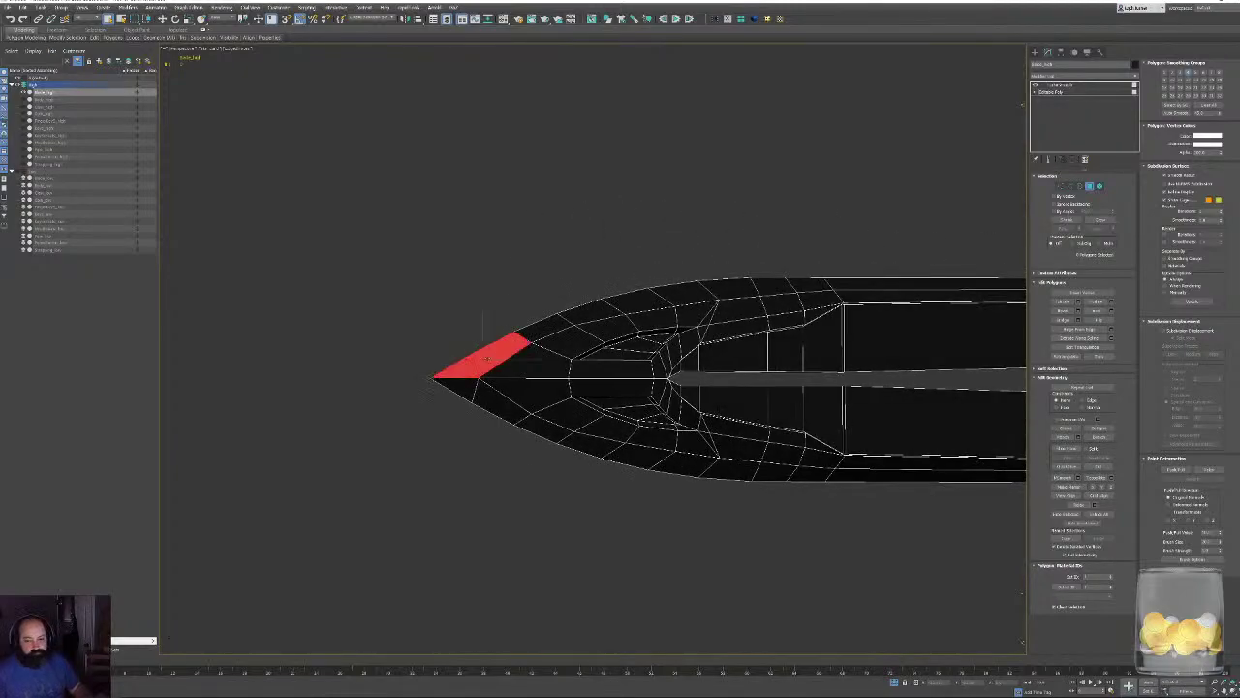
ctrl+click(542, 362)
ctrl+click(605, 369)
ctrl+click(659, 366)
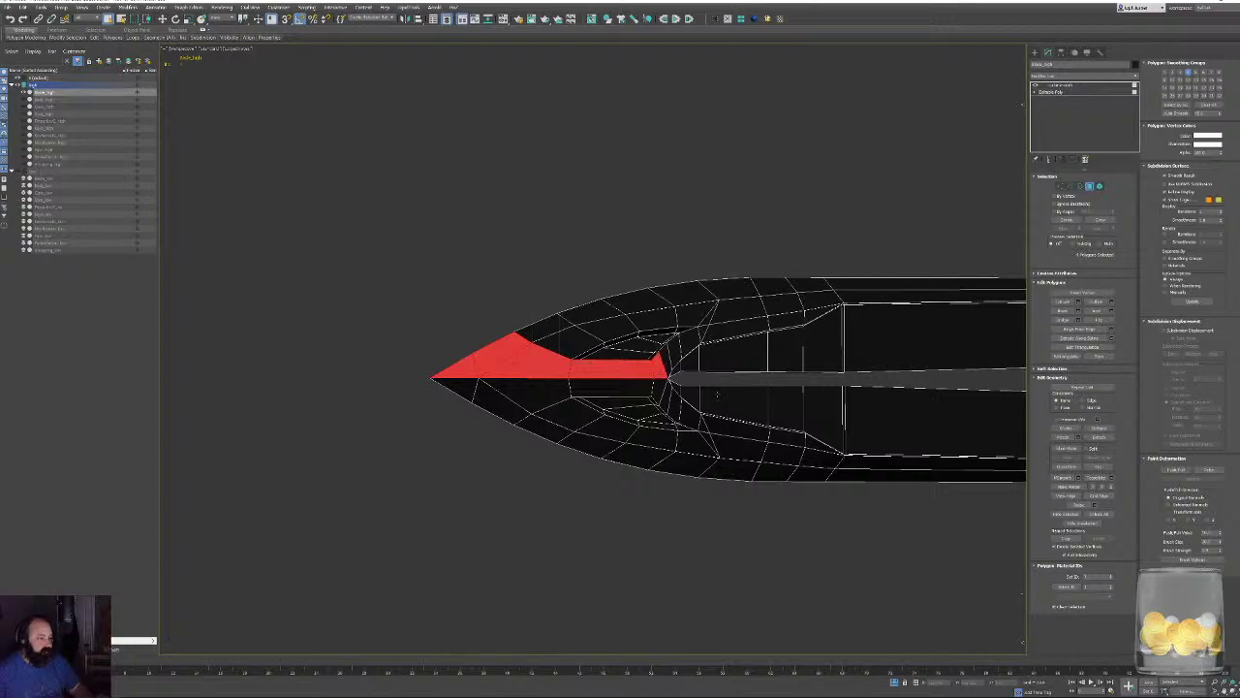
alt+middle_drag(733, 337, 533, 293)
scroll(672, 381, up, 3)
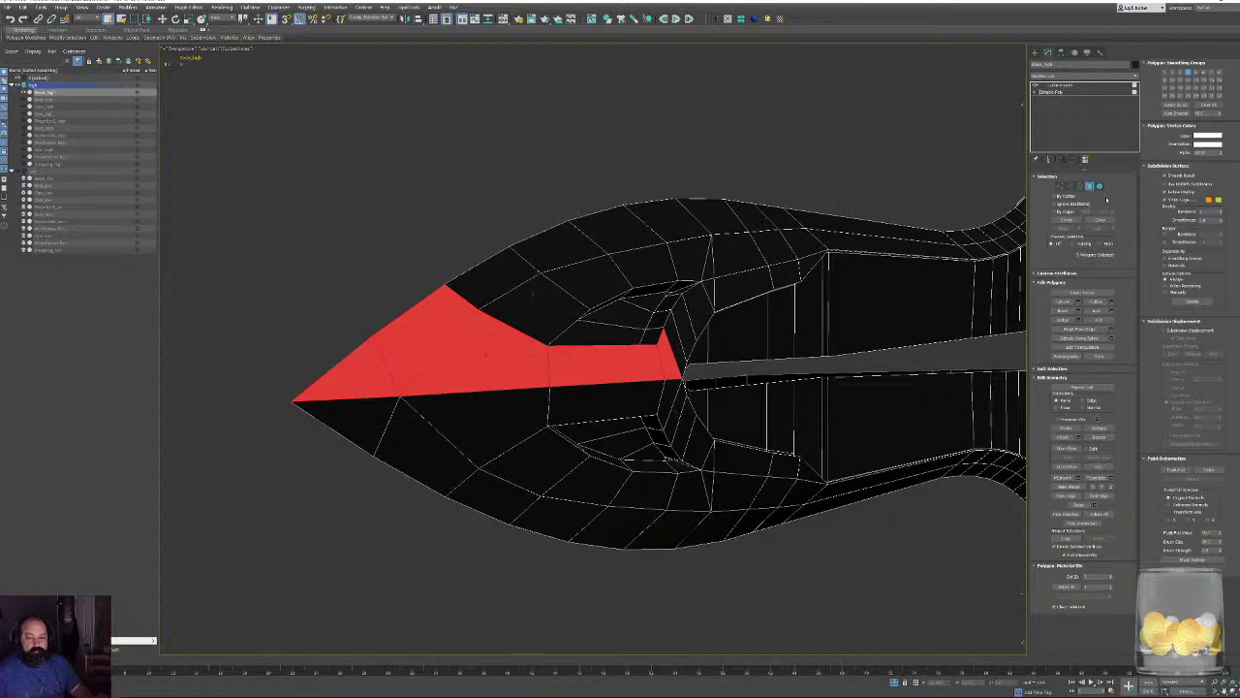
Select the matching lower-half tip and centre strip faces to compare their smoothing groups, and clear the selection.
click(373, 414)
ctrl+click(422, 438)
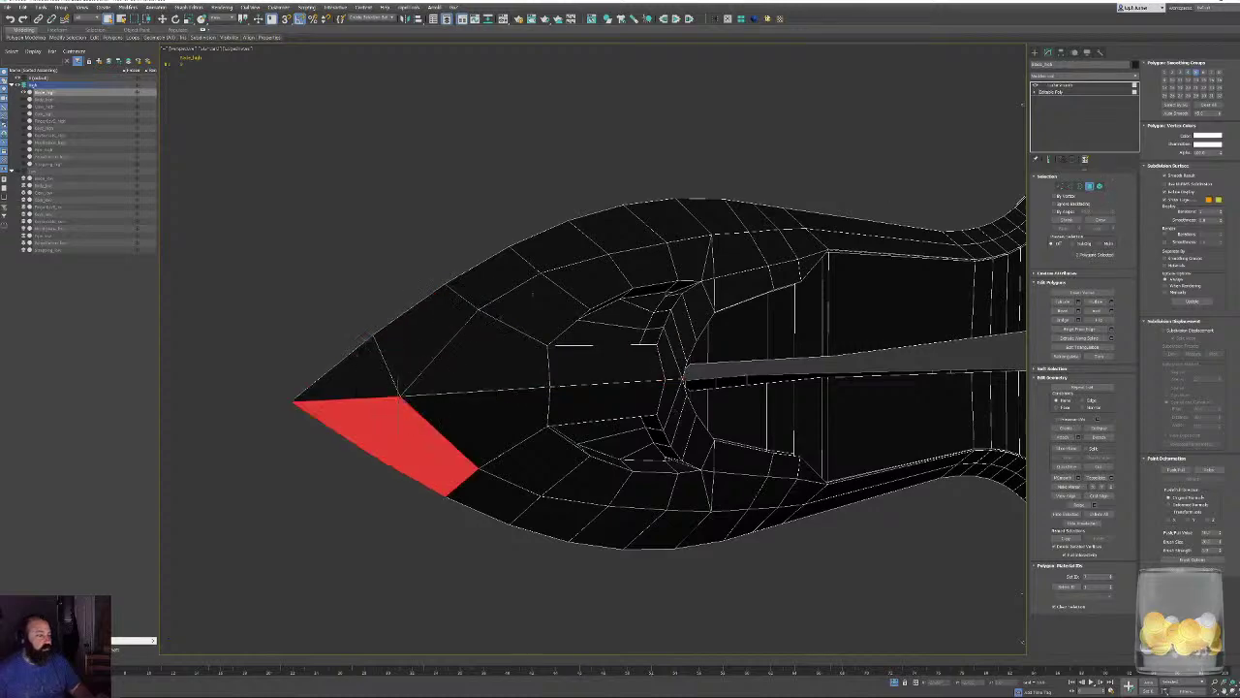
ctrl+click(485, 416)
ctrl+click(603, 399)
ctrl+click(670, 391)
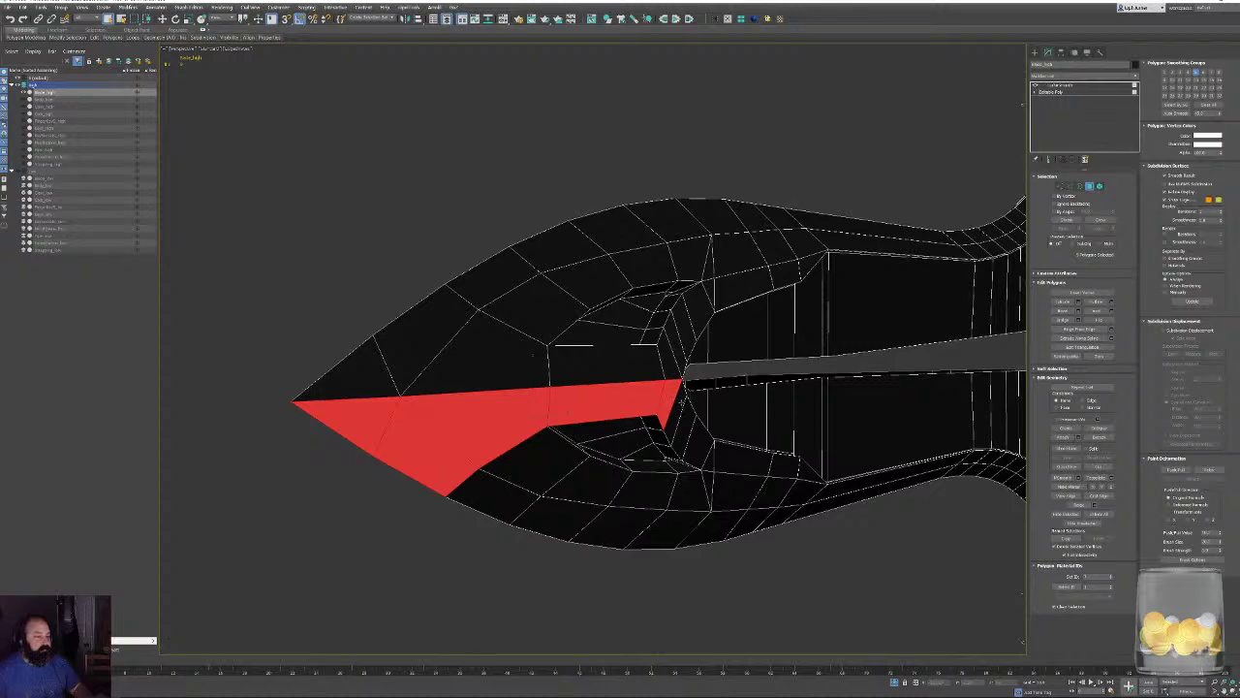
ctrl+click(678, 405)
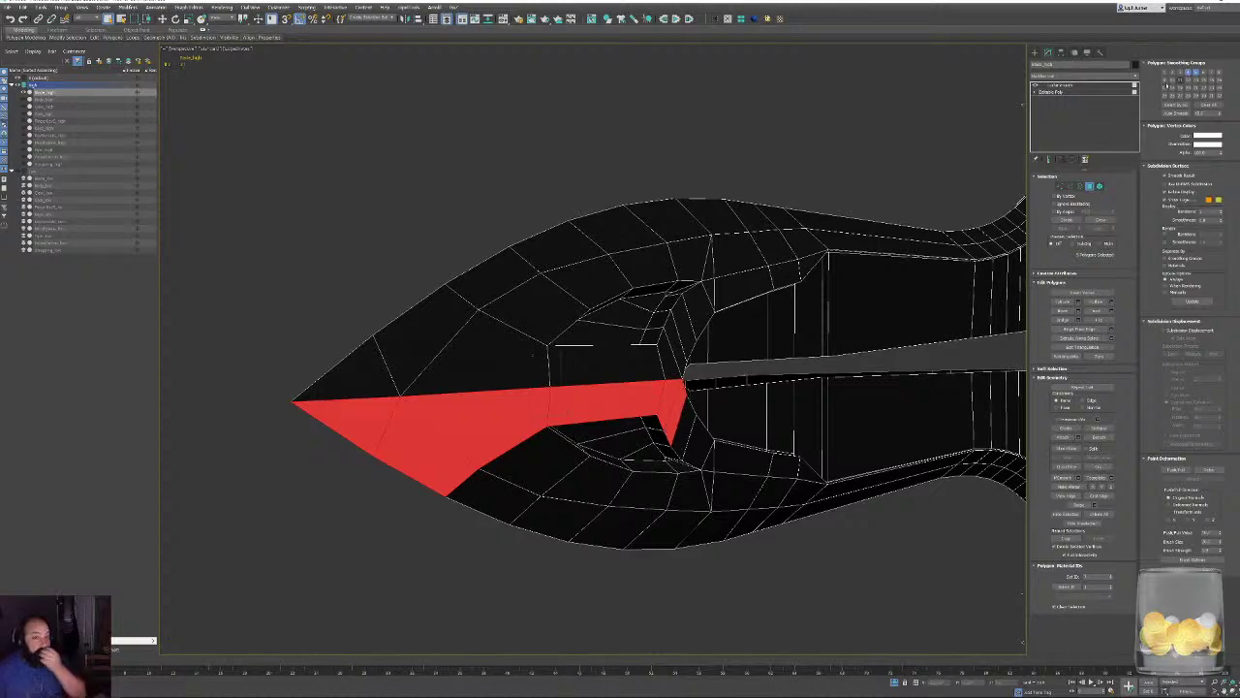
click(371, 229)
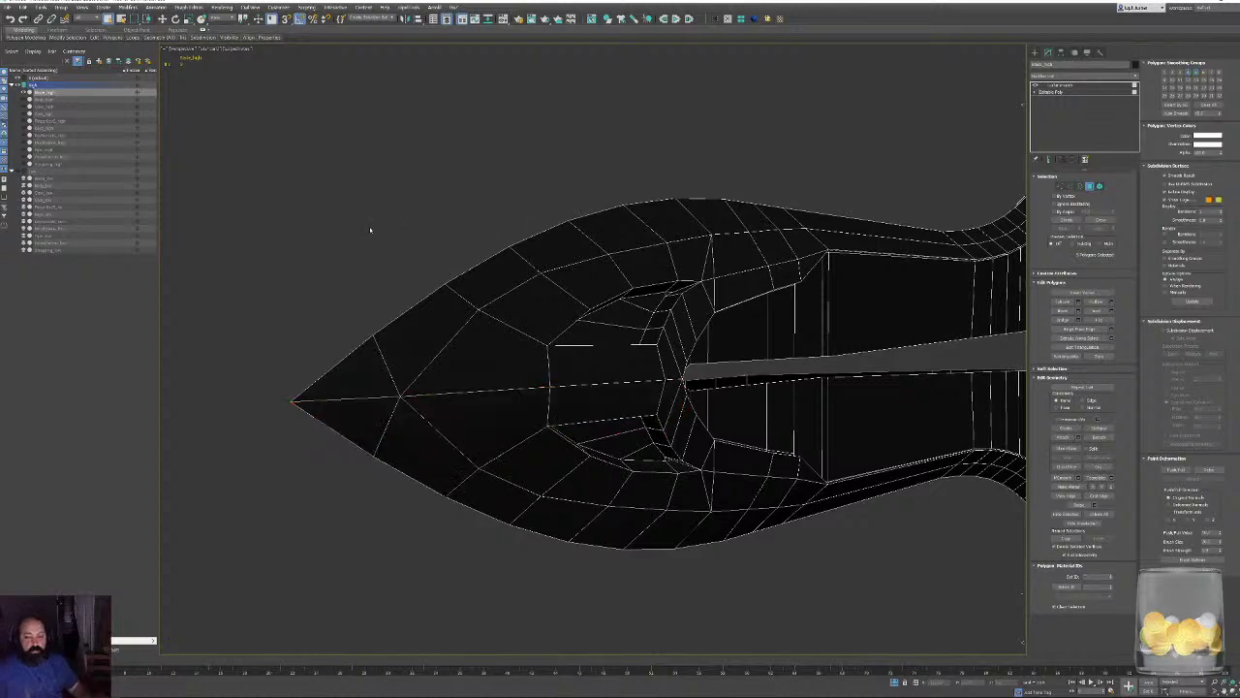
On the blade's opposite side, select the upper half's tip, centre strip and the faces around the recess's inner end.
alt+middle_drag(371, 230, 581, 281)
click(936, 376)
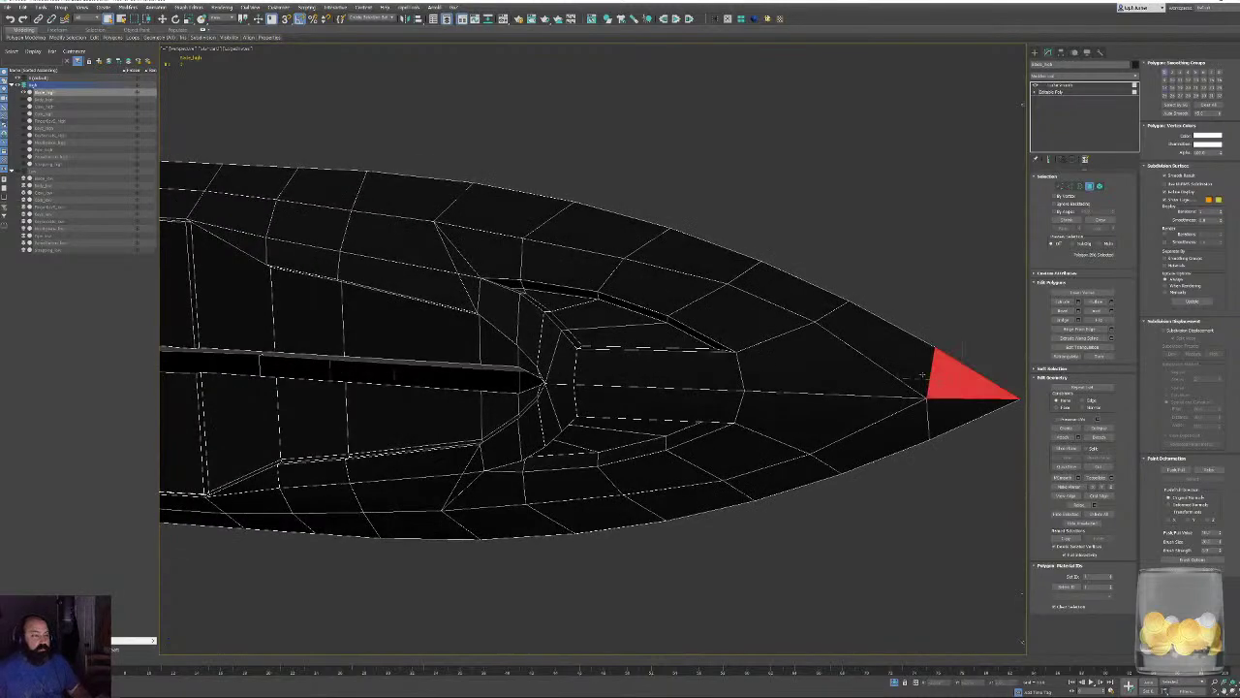
ctrl+click(843, 372)
ctrl+click(656, 371)
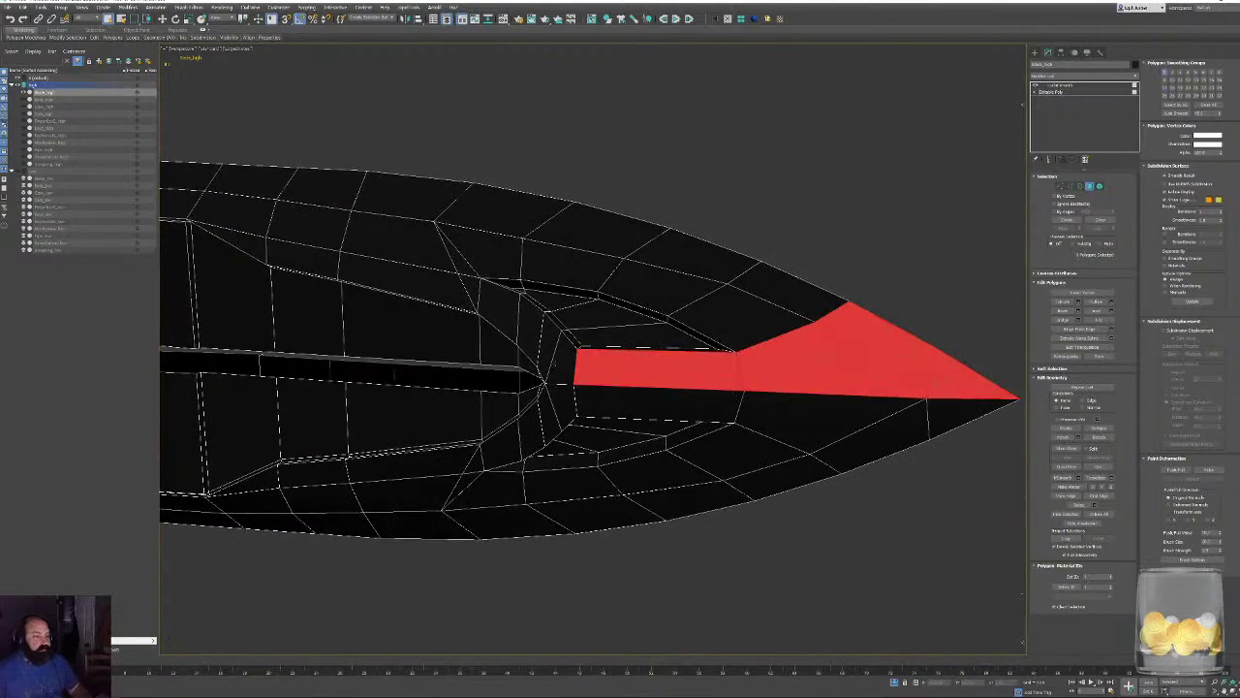
ctrl+click(560, 364)
ctrl+click(549, 341)
ctrl+click(531, 322)
ctrl+click(499, 308)
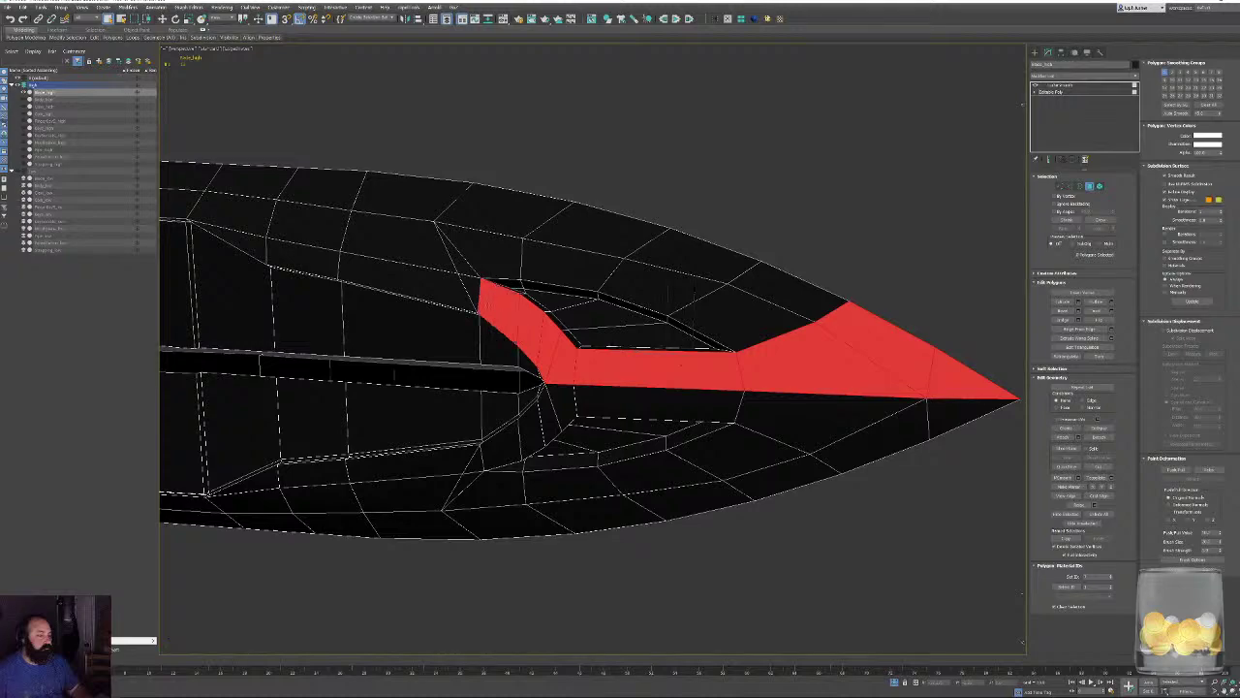
Add the bevel faces behind the upper recess and the row running along its outer side back to the tip.
ctrl+click(472, 291)
ctrl+click(434, 281)
ctrl+click(418, 248)
ctrl+click(455, 256)
ctrl+click(474, 256)
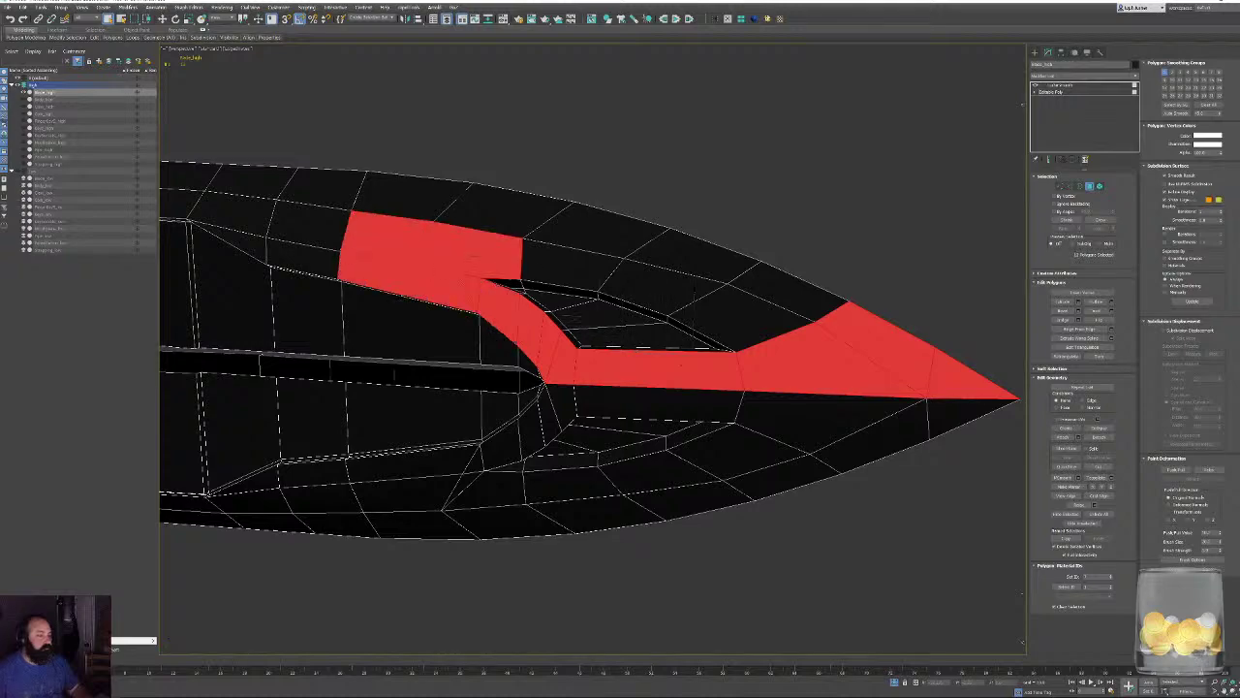
ctrl+click(587, 276)
ctrl+click(641, 290)
ctrl+click(744, 314)
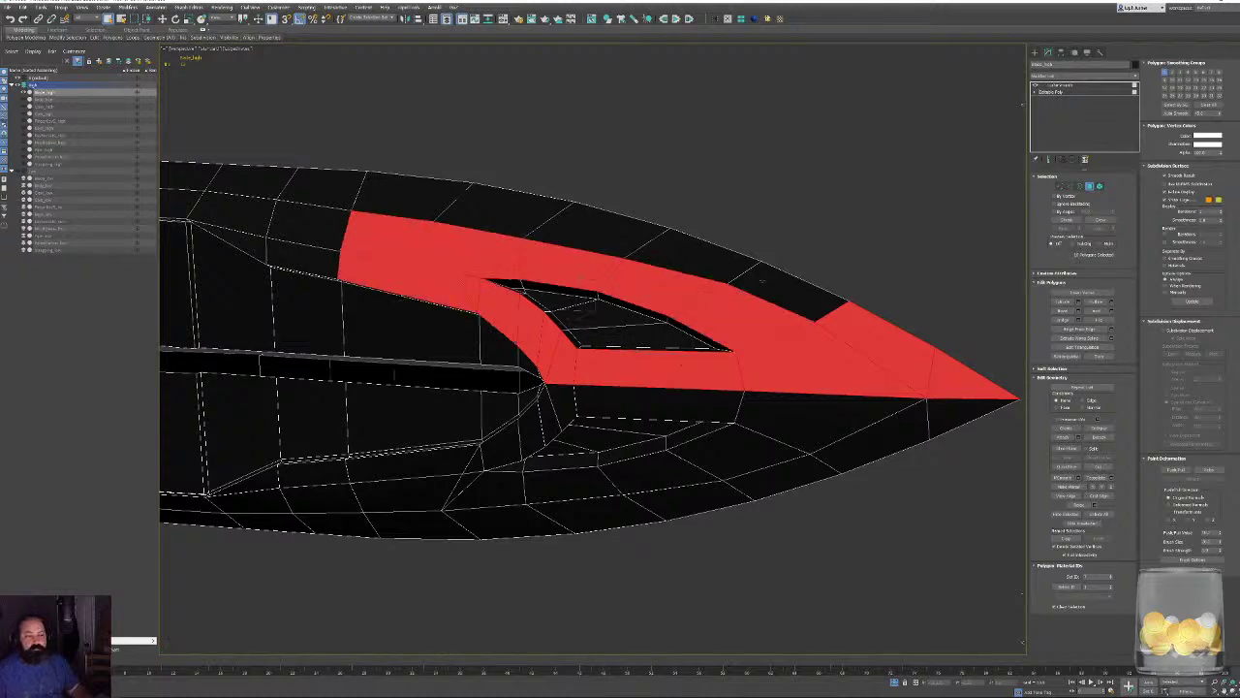
Add the outermost row of bevel faces from the tip back past the upper recess.
ctrl+click(790, 290)
ctrl+click(692, 256)
ctrl+click(611, 231)
ctrl+click(504, 207)
ctrl+click(412, 194)
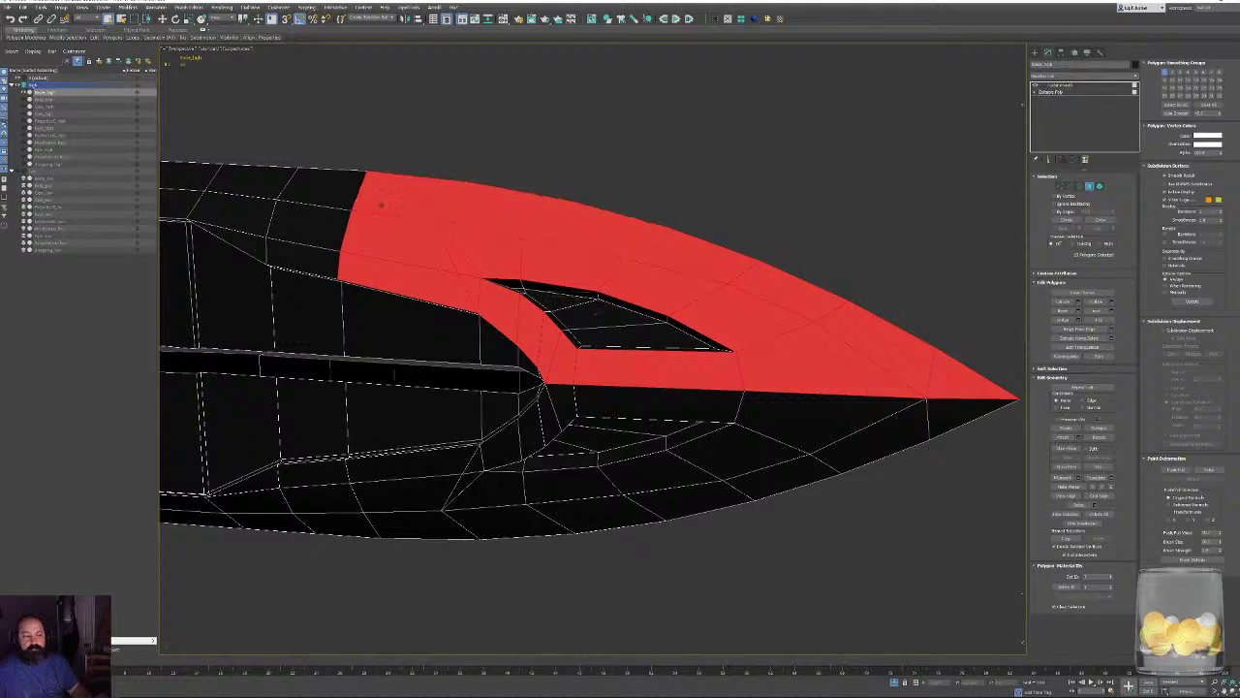
Extend the selection through all bevel rows behind the recess and along the upper half's long straight section.
ctrl+click(320, 187)
ctrl+click(304, 229)
ctrl+click(300, 255)
ctrl+click(231, 244)
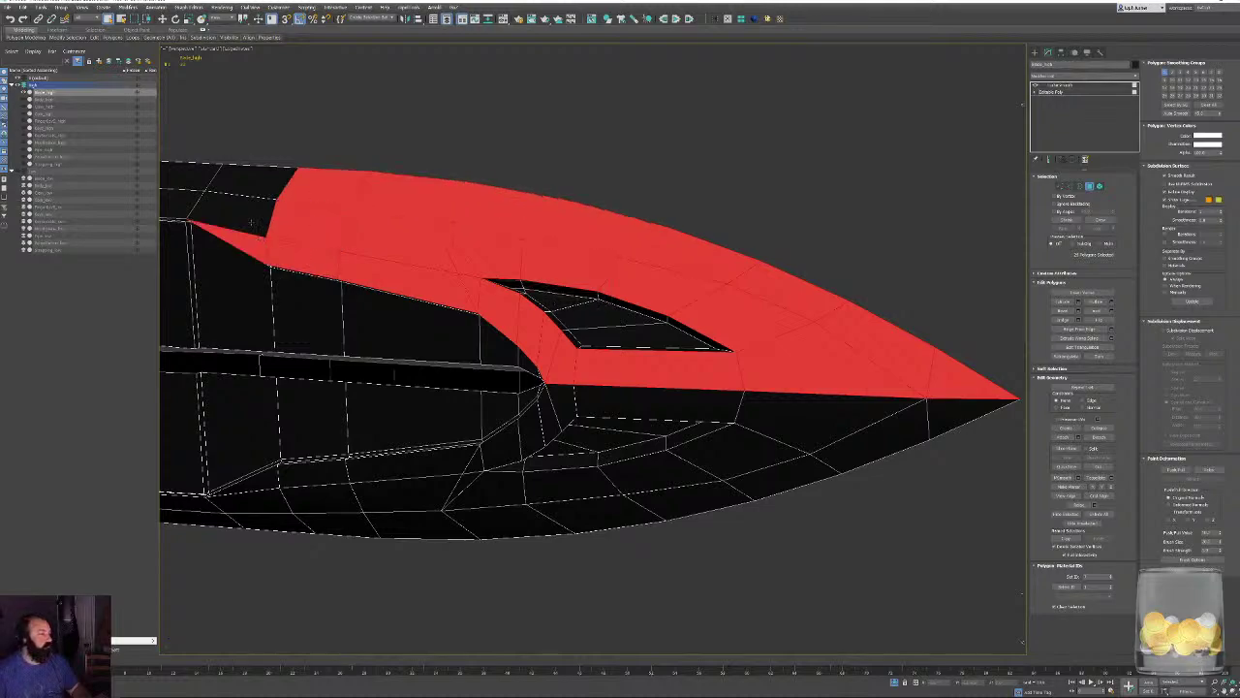
ctrl+click(237, 211)
ctrl+click(250, 180)
ctrl+click(190, 177)
ctrl+click(197, 201)
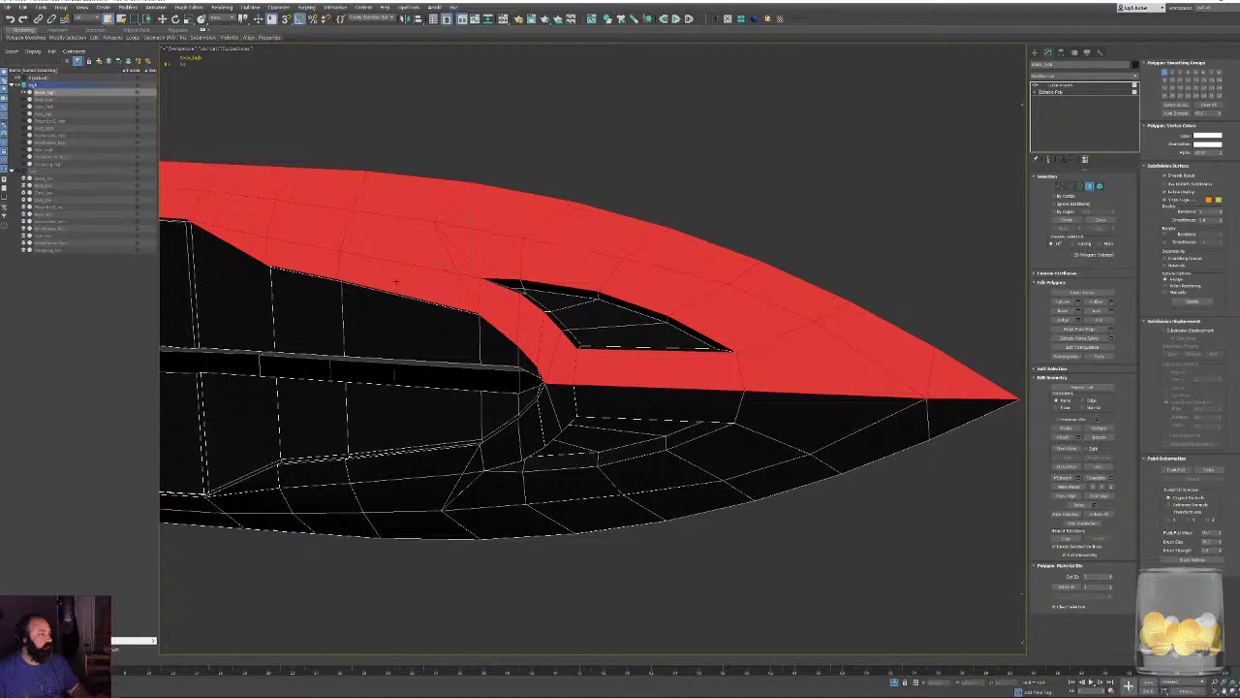
Add the first two pairs of bevel faces where the upper half's straight section turns into the flare.
alt+middle_drag(395, 281, 1006, 355)
scroll(704, 329, down, 3)
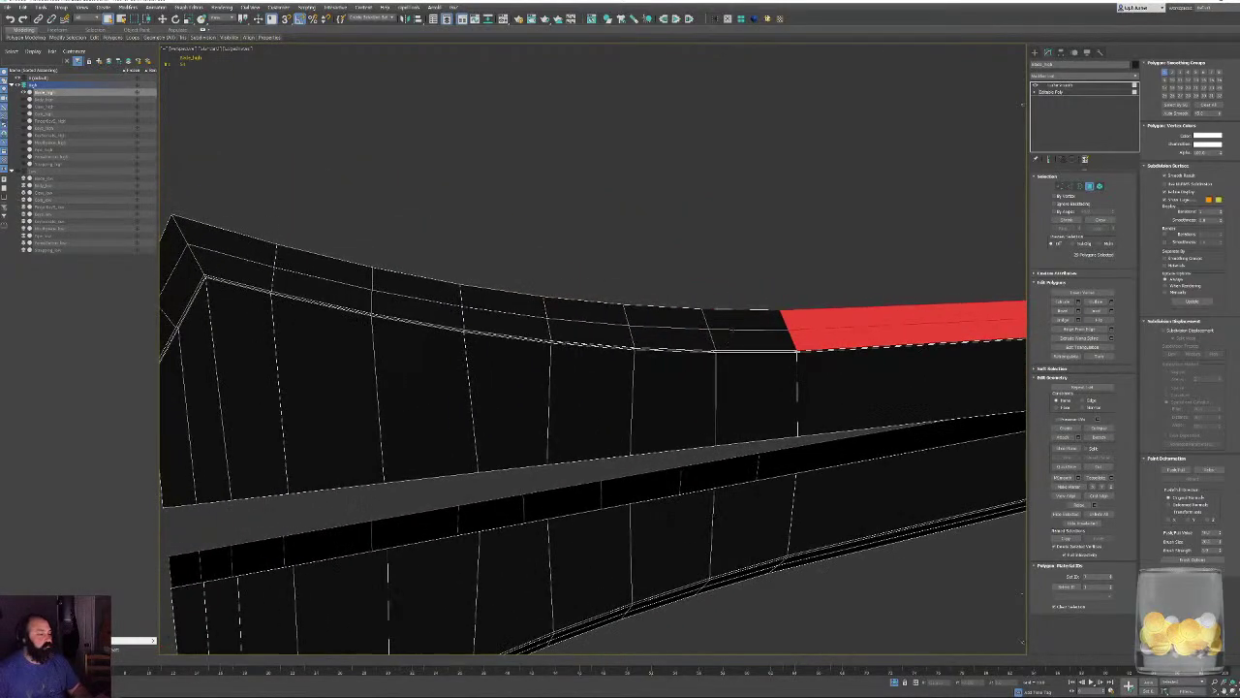
ctrl+click(746, 320)
ctrl+click(751, 341)
ctrl+click(669, 316)
ctrl+click(647, 333)
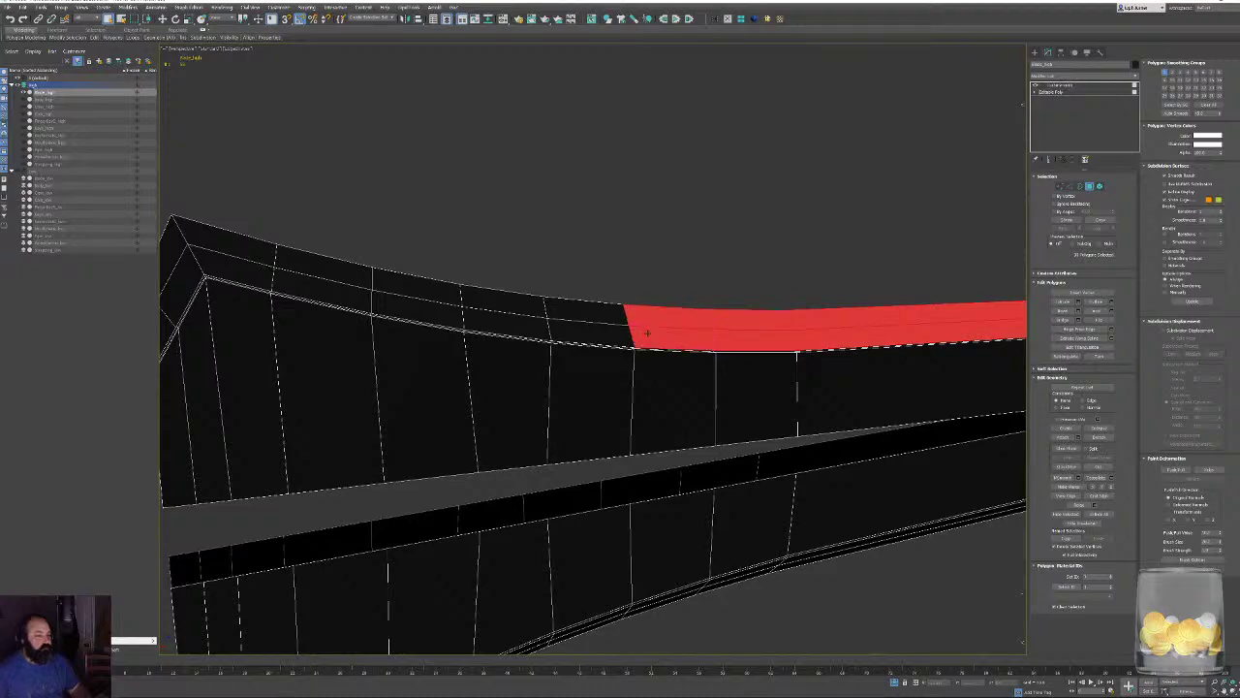
Continue the selection through the next three pairs of bevel faces along the middle of the flare.
ctrl+click(585, 308)
ctrl+click(591, 333)
ctrl+click(506, 302)
ctrl+click(502, 318)
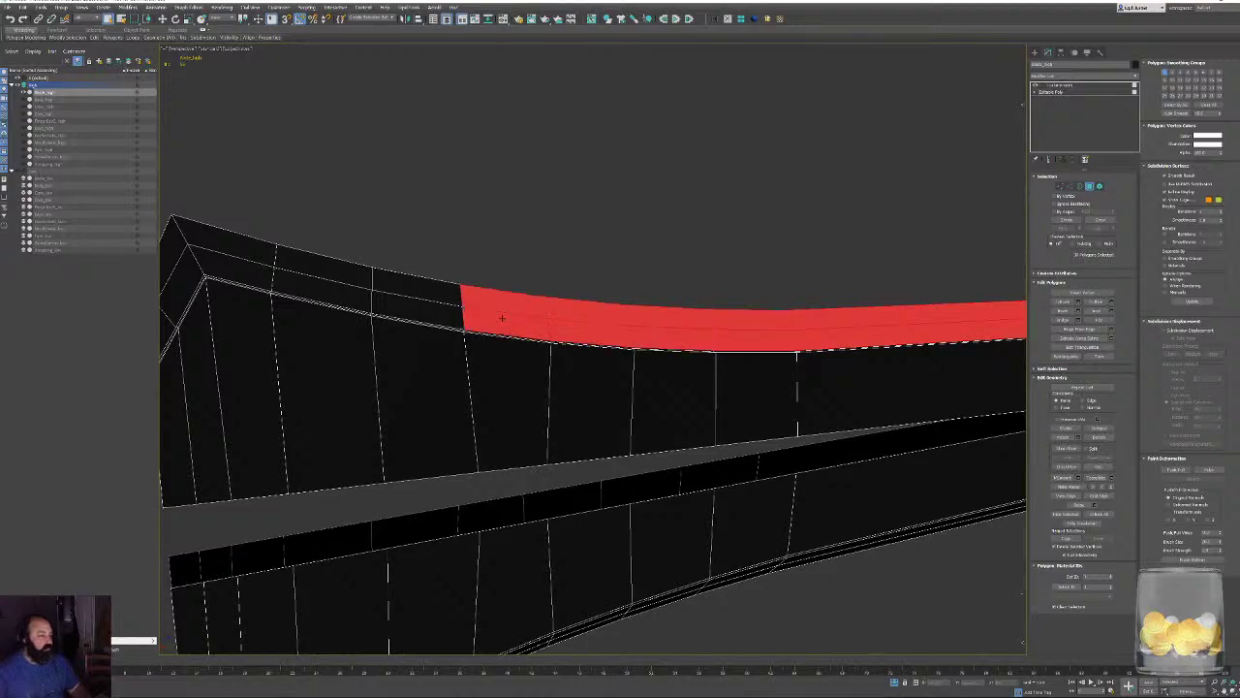
ctrl+click(415, 291)
ctrl+click(389, 298)
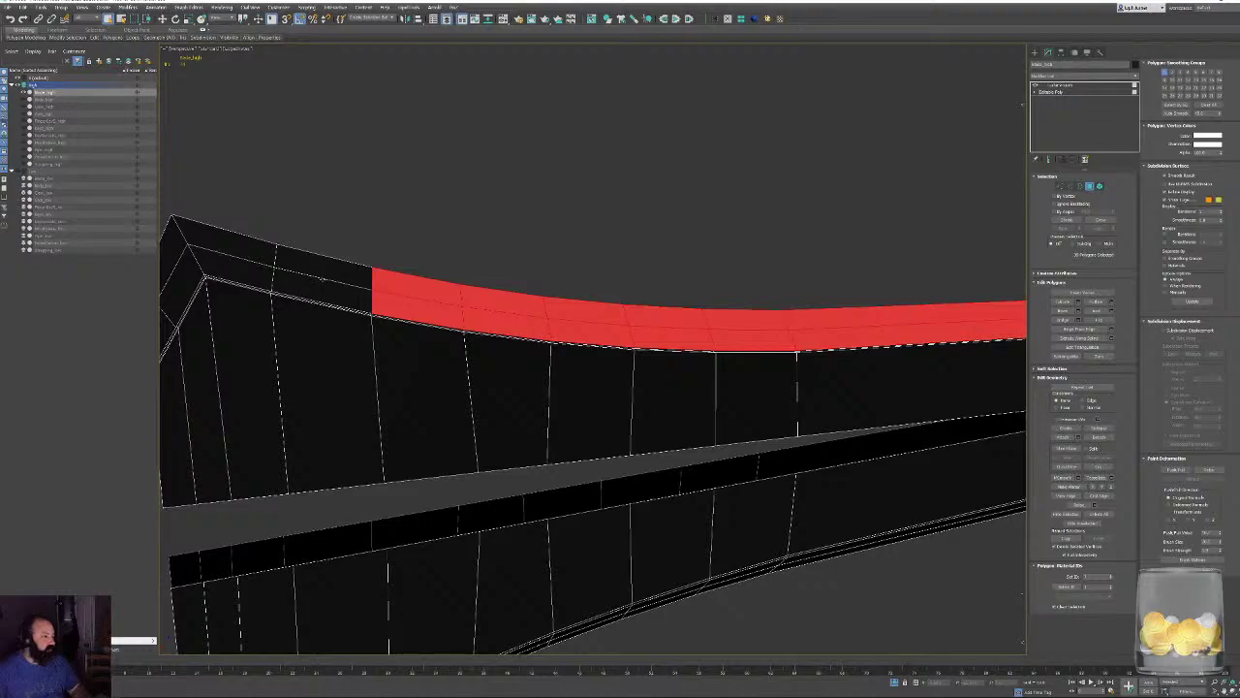
Add the last two pairs of bevel faces up to the flare's end corner and check the end's shading without edges.
ctrl+click(323, 273)
ctrl+click(322, 294)
ctrl+click(229, 243)
ctrl+click(232, 271)
alt+middle_drag(232, 271, 628, 364)
scroll(629, 364, up, 3)
key(F4)
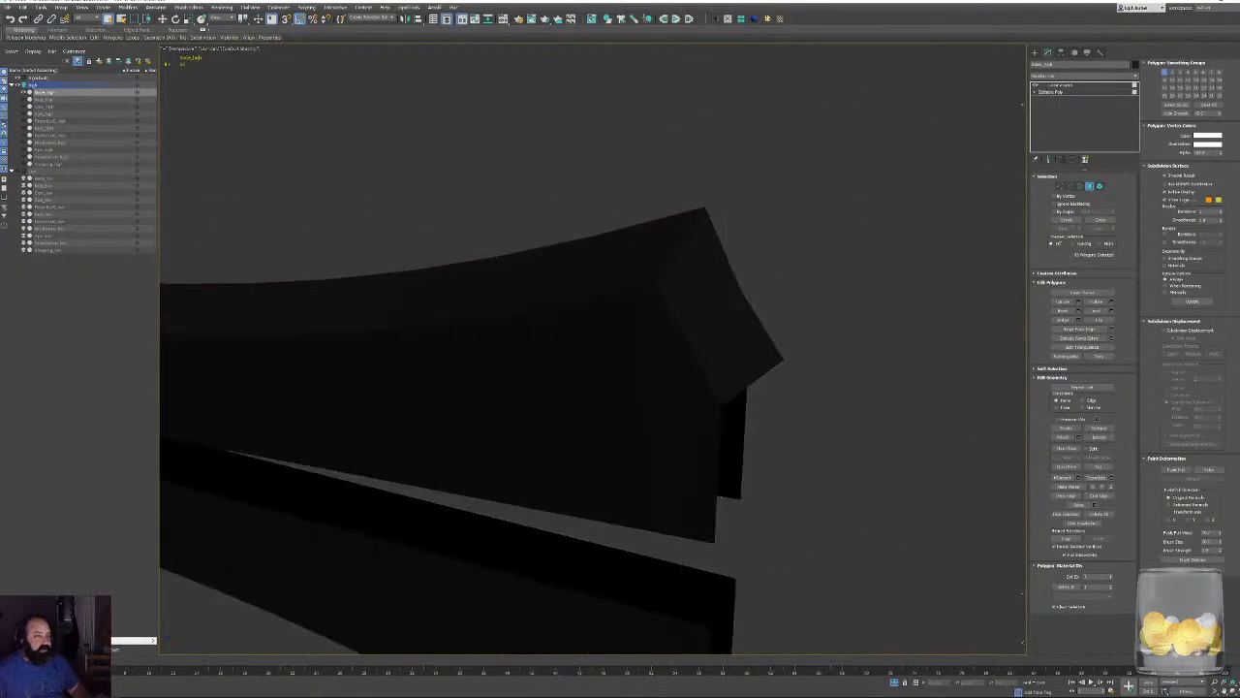
Assign the selected bevel faces along the blade's upper half to their own smoothing group.
scroll(705, 307, down, 1)
alt+middle_drag(705, 306, 658, 309)
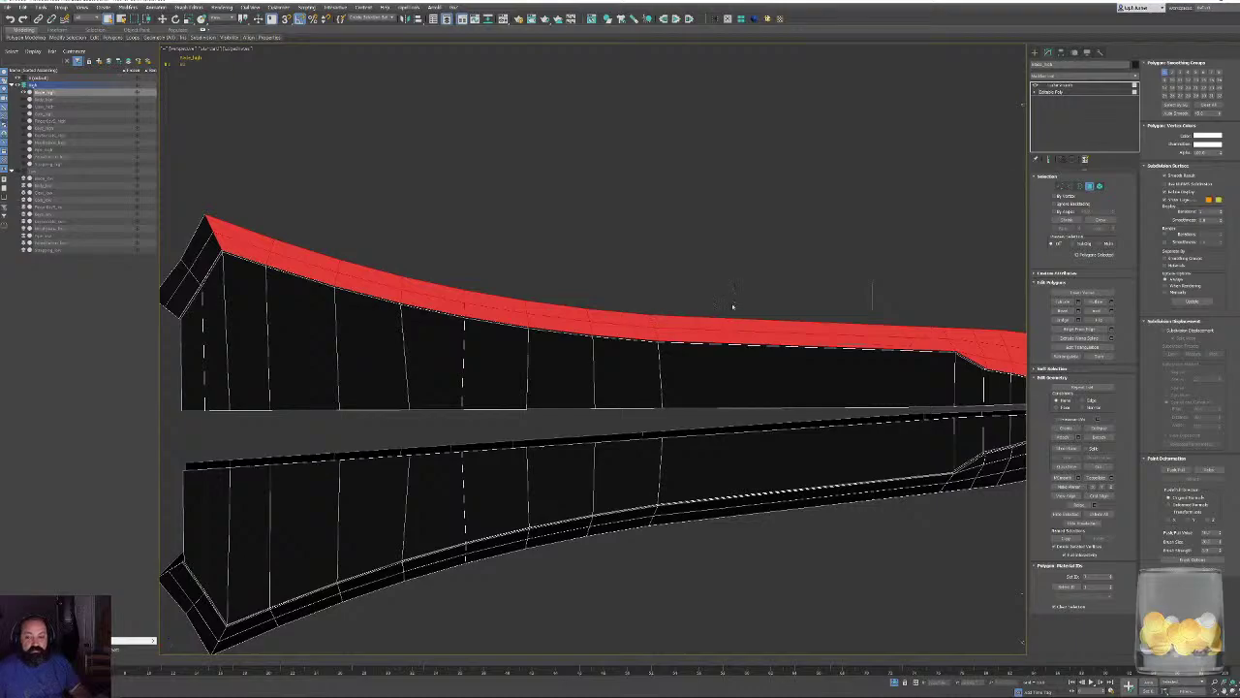
click(1173, 116)
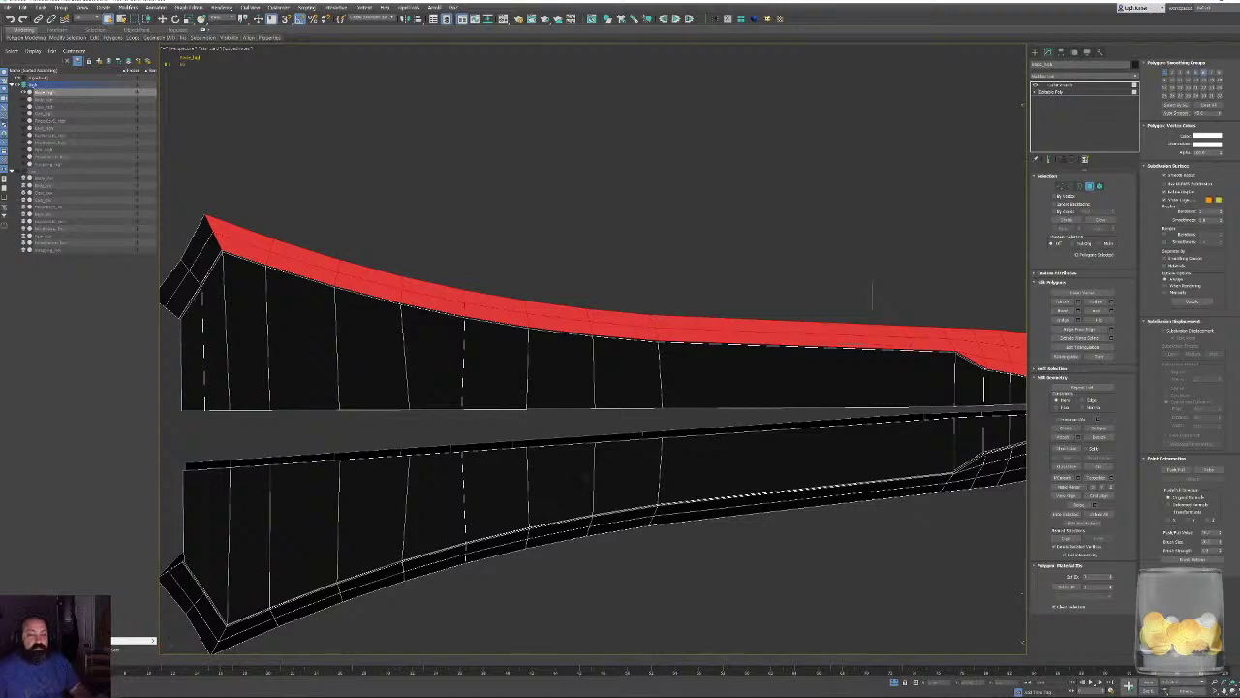
Start a new selection on the lower half with the faces from the blade's tip along the centre line to the slot's end.
middle_drag(705, 420, 887, 322)
click(886, 322)
ctrl+click(838, 334)
ctrl+click(778, 335)
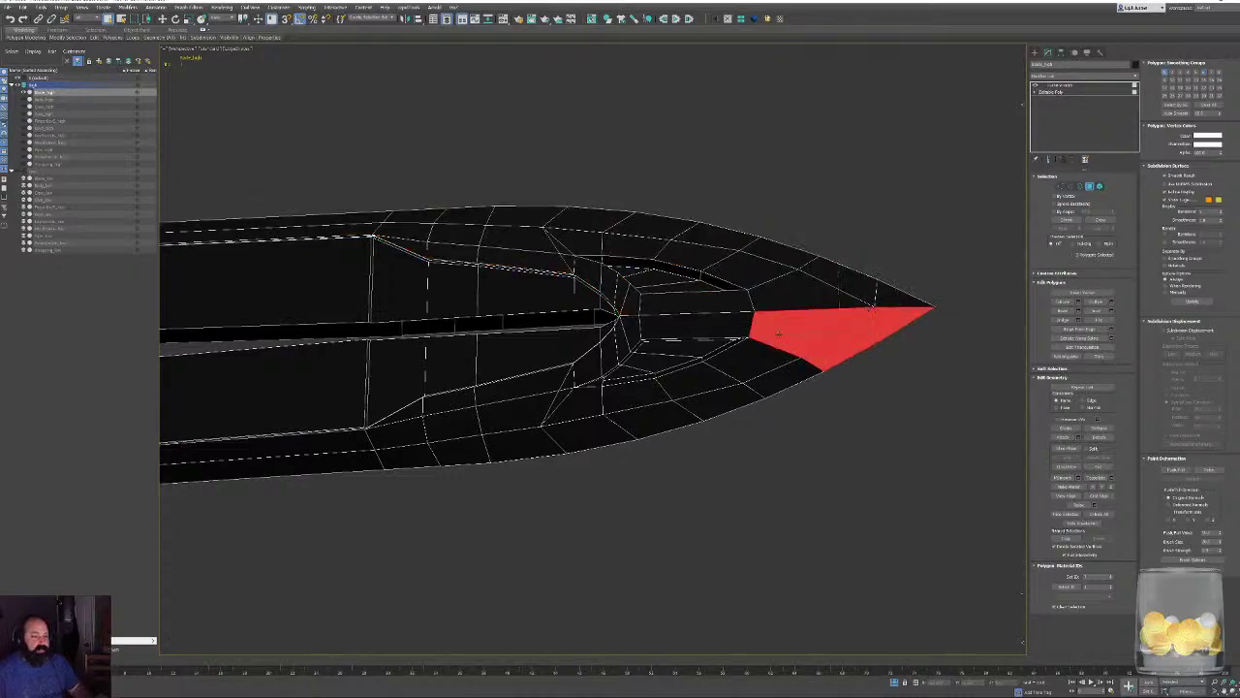
ctrl+click(668, 325)
ctrl+click(630, 331)
ctrl+click(622, 341)
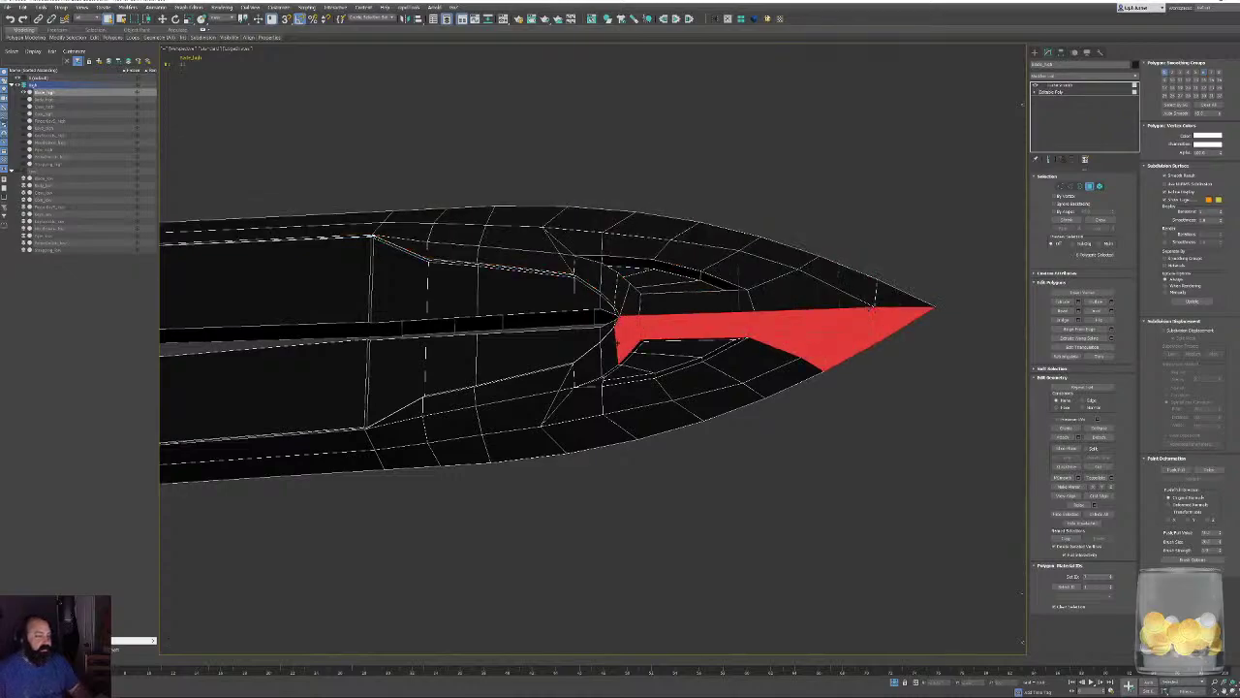
Extend the selection along the edge of the long inset panel and the middle bevel row beside the small tip recess.
ctrl+click(610, 352)
ctrl+click(591, 366)
ctrl+click(564, 378)
ctrl+click(523, 388)
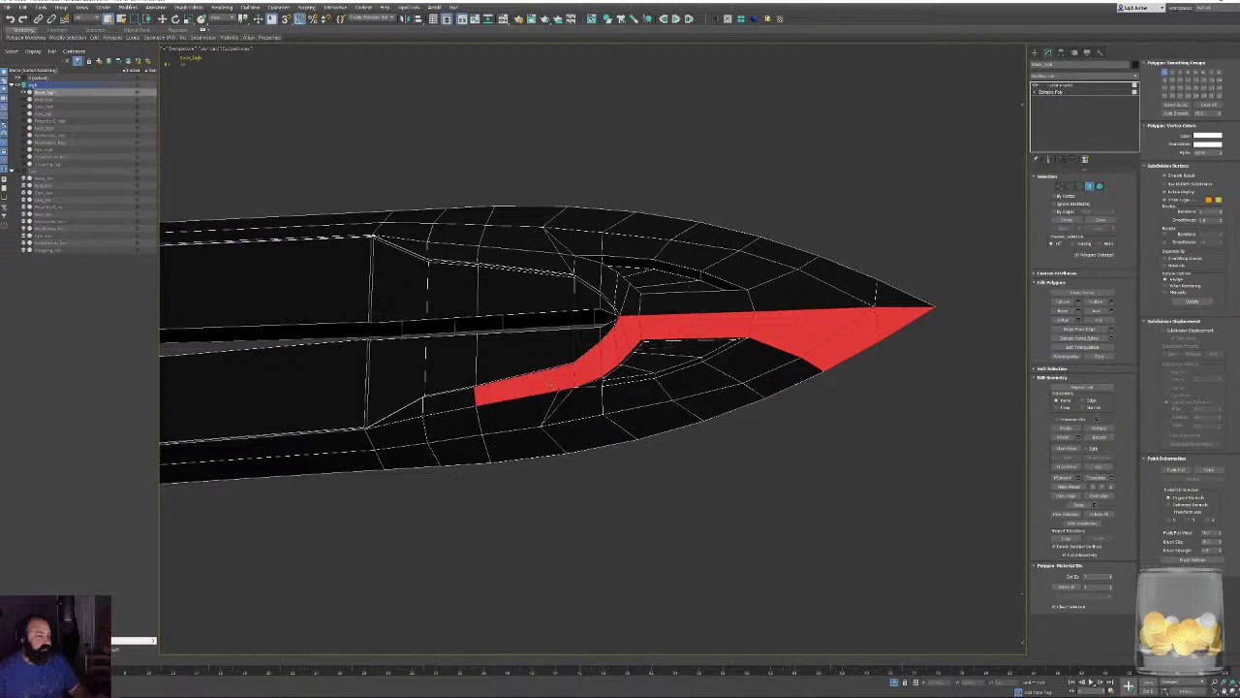
ctrl+click(517, 415)
ctrl+click(579, 403)
ctrl+click(637, 397)
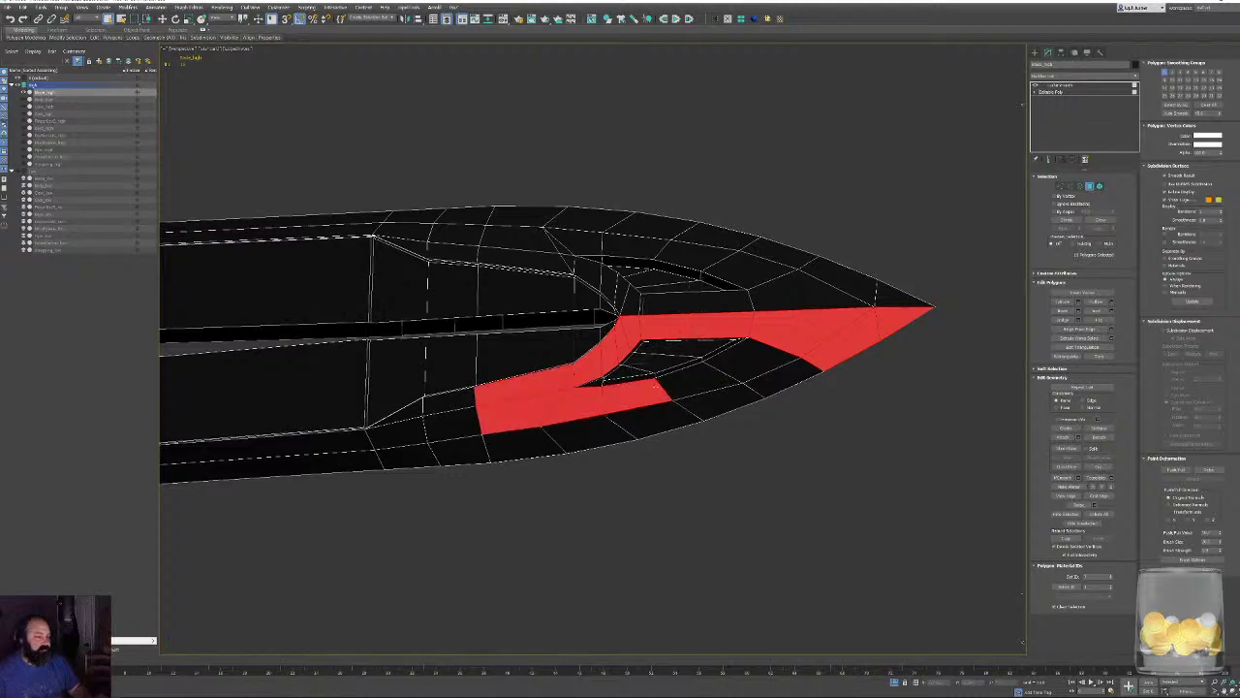
Add the faces around the outer side of the lower tip recess and the neighbouring faces along the cutting edge.
ctrl+click(698, 382)
ctrl+click(751, 360)
ctrl+click(775, 380)
alt+click(717, 408)
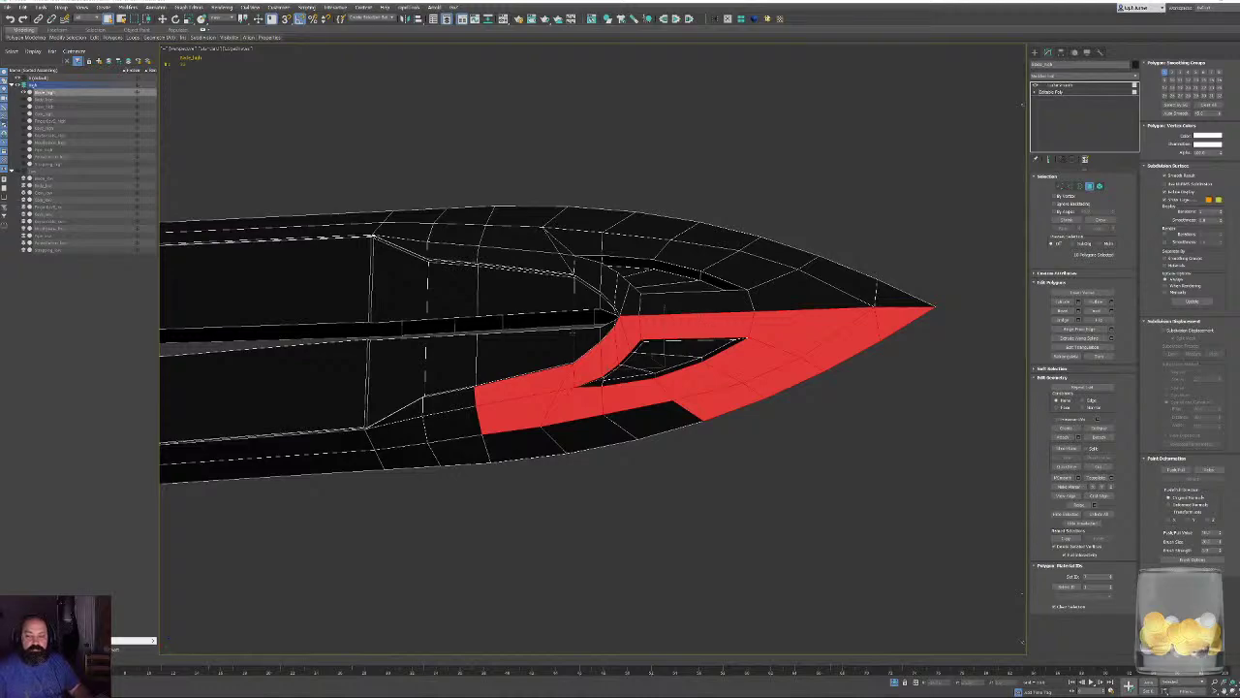
ctrl+click(658, 415)
ctrl+click(588, 432)
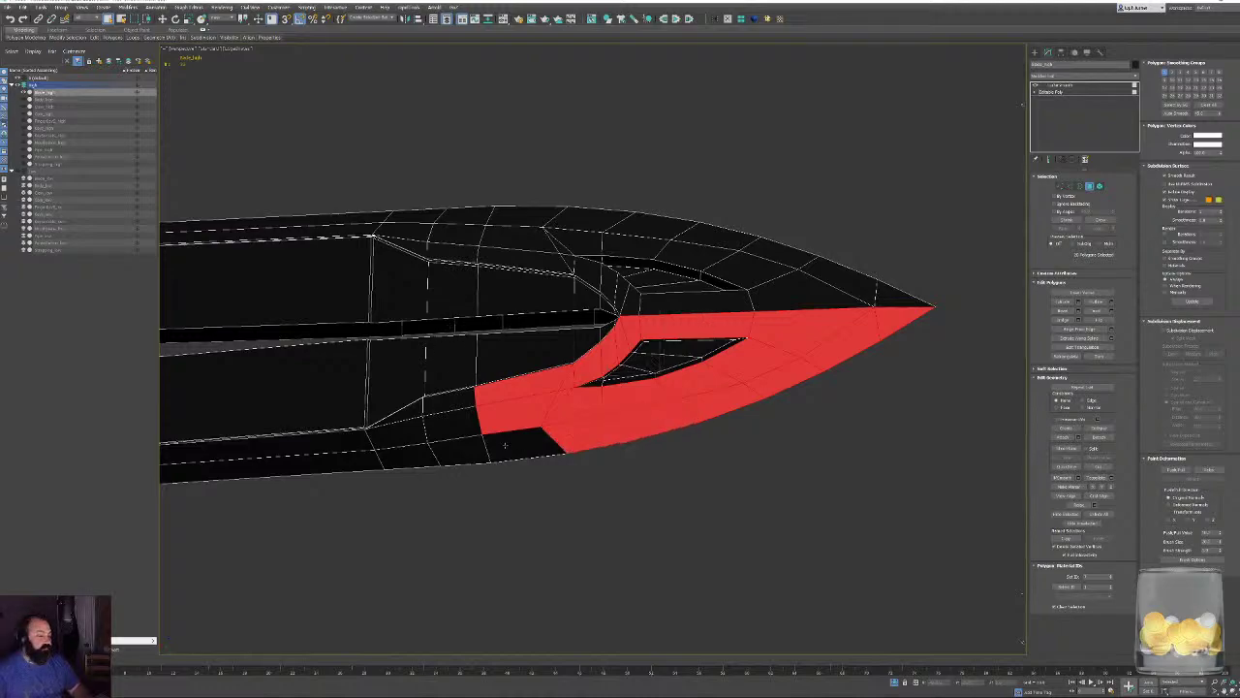
Add all bevel rows behind the recess and both rows of the lower half's long straight section.
ctrl+click(523, 444)
ctrl+click(459, 452)
ctrl+click(438, 404)
ctrl+click(407, 414)
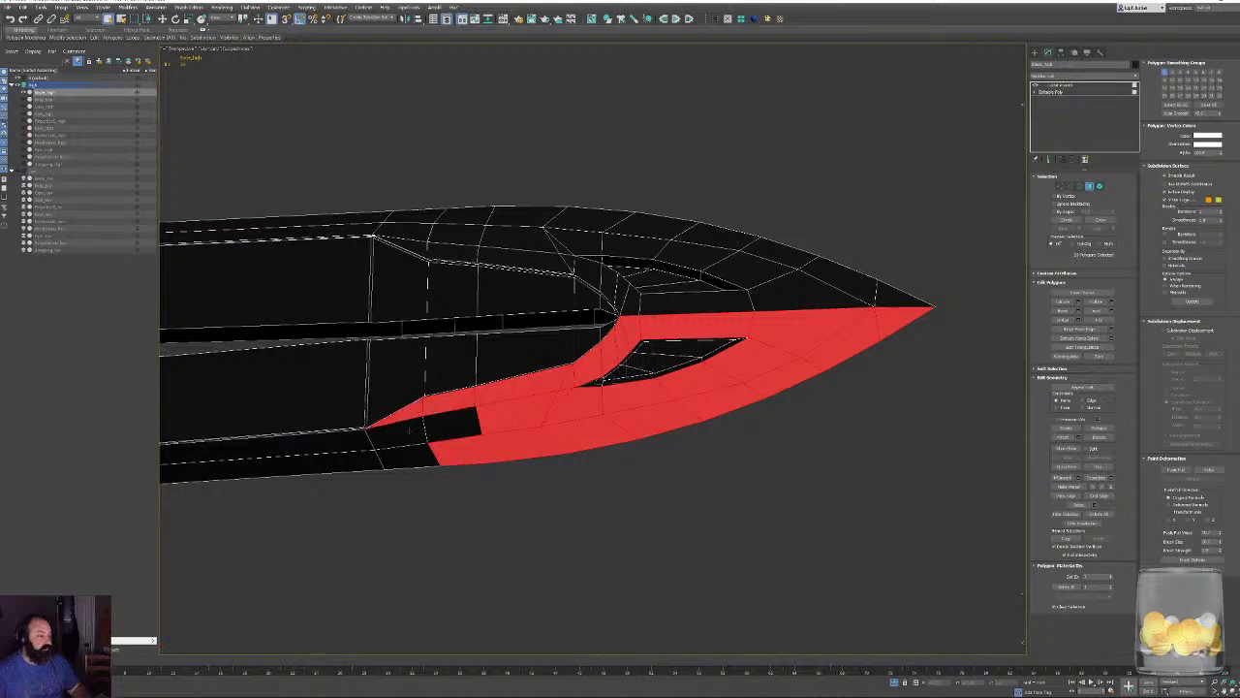
ctrl+click(399, 434)
ctrl+click(453, 426)
ctrl+click(408, 455)
ctrl+click(357, 463)
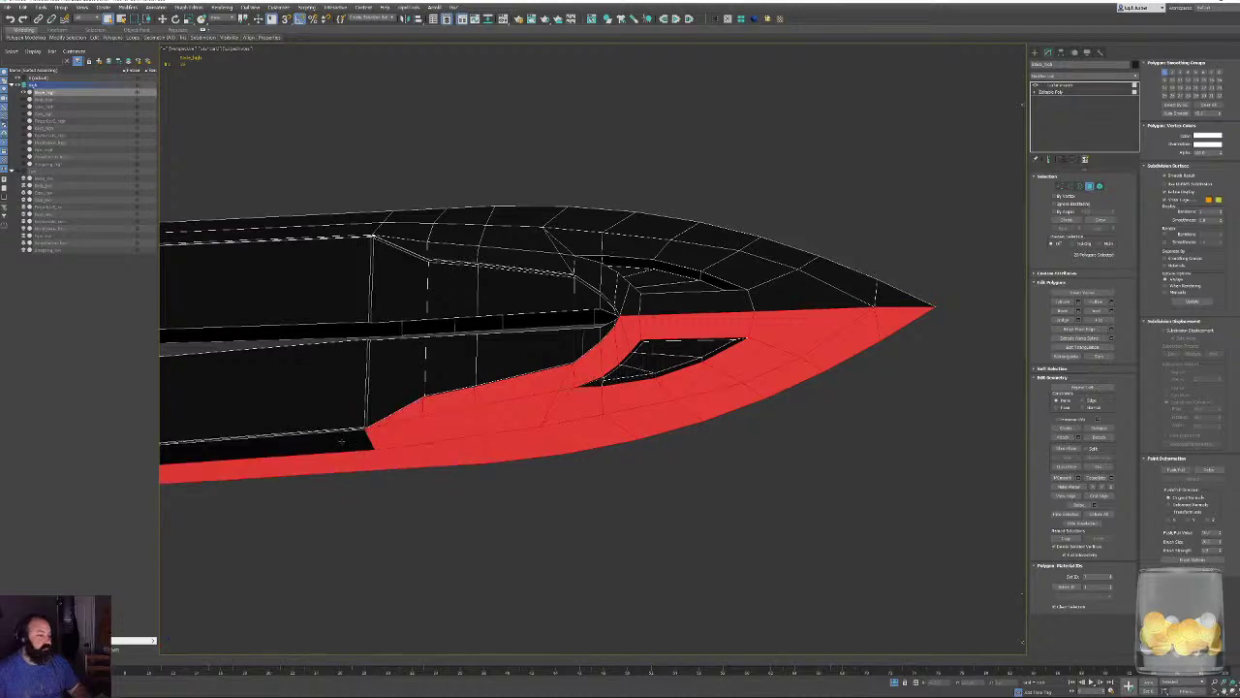
ctrl+click(346, 443)
Add the first two pairs of bevel faces where the lower half's straight section turns into the flare.
alt+middle_drag(345, 443, 685, 341)
ctrl+click(658, 315)
ctrl+click(605, 318)
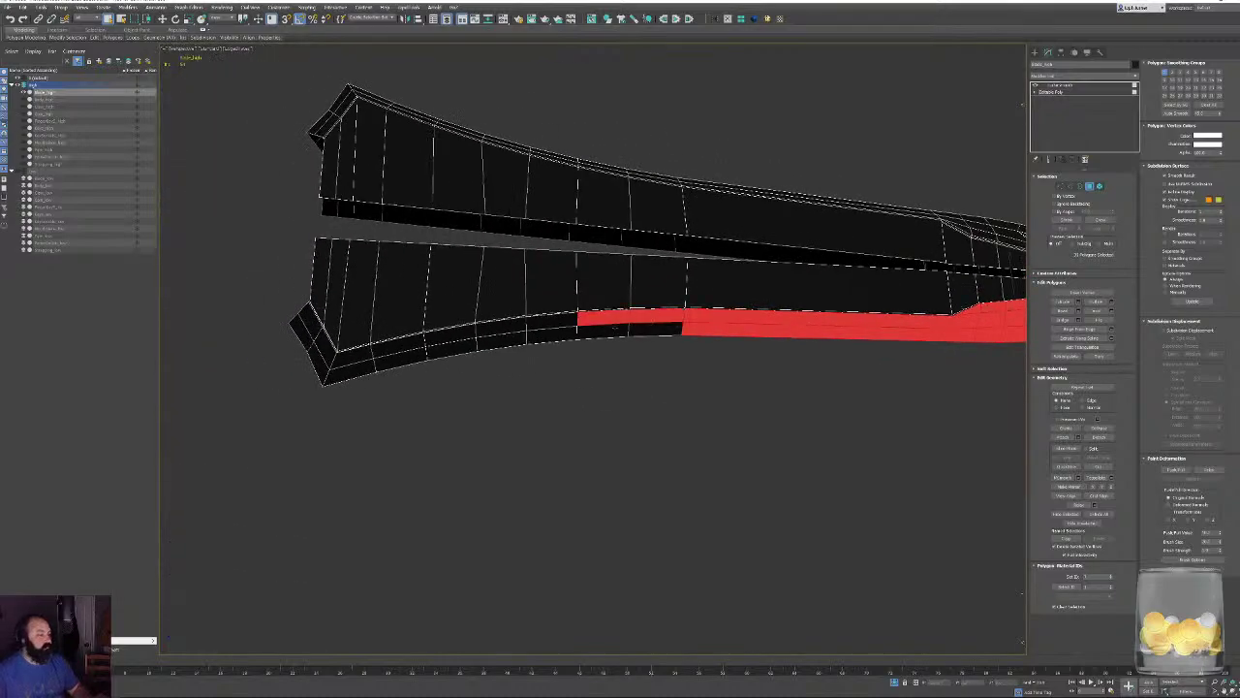
ctrl+click(602, 332)
ctrl+click(656, 330)
Continue the selection through the bevel faces along the middle of the lower half's flare.
ctrl+click(509, 326)
ctrl+click(508, 340)
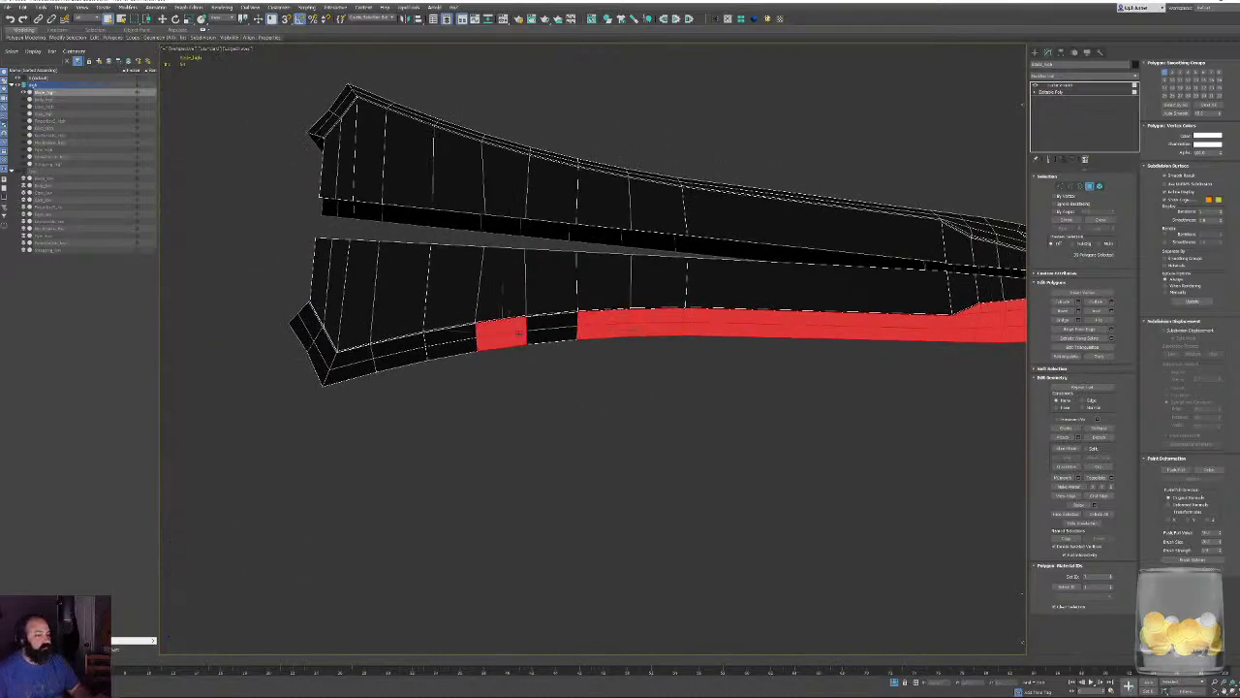
ctrl+click(552, 320)
ctrl+click(553, 334)
ctrl+click(450, 334)
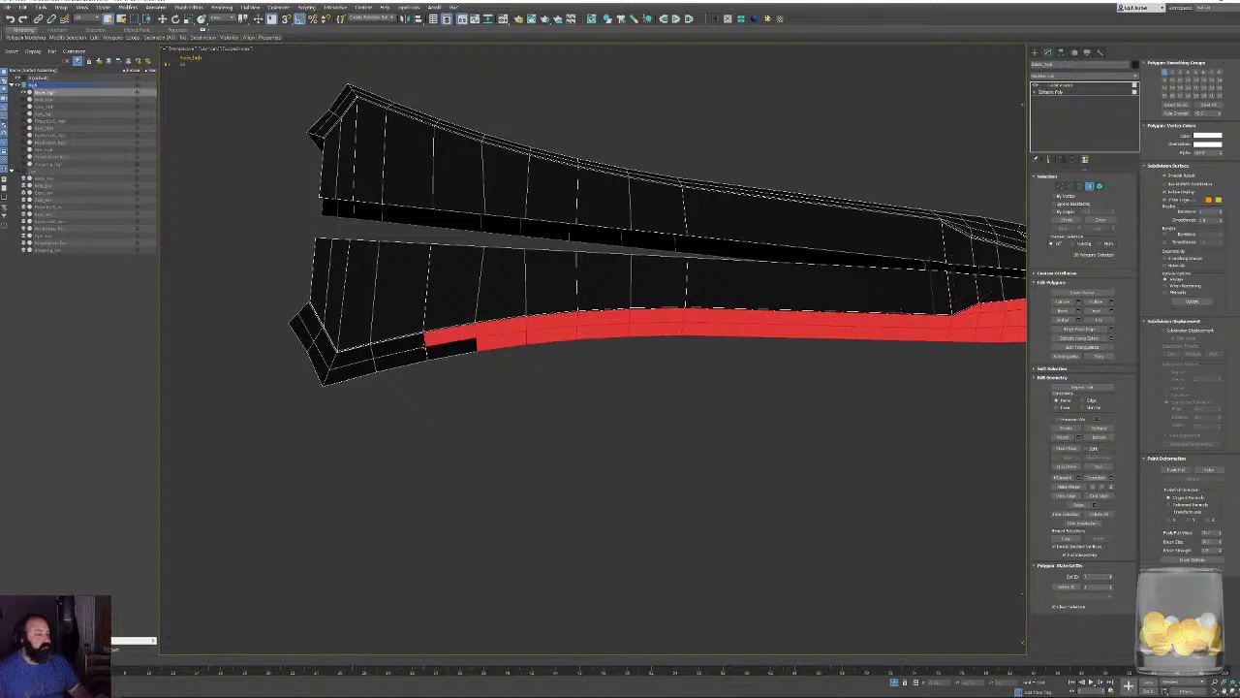
Add the remaining bevel faces up to the lower flare's end corner and finish by clearing the face selection.
ctrl+click(398, 344)
ctrl+click(400, 360)
ctrl+click(450, 347)
ctrl+click(352, 356)
ctrl+click(351, 366)
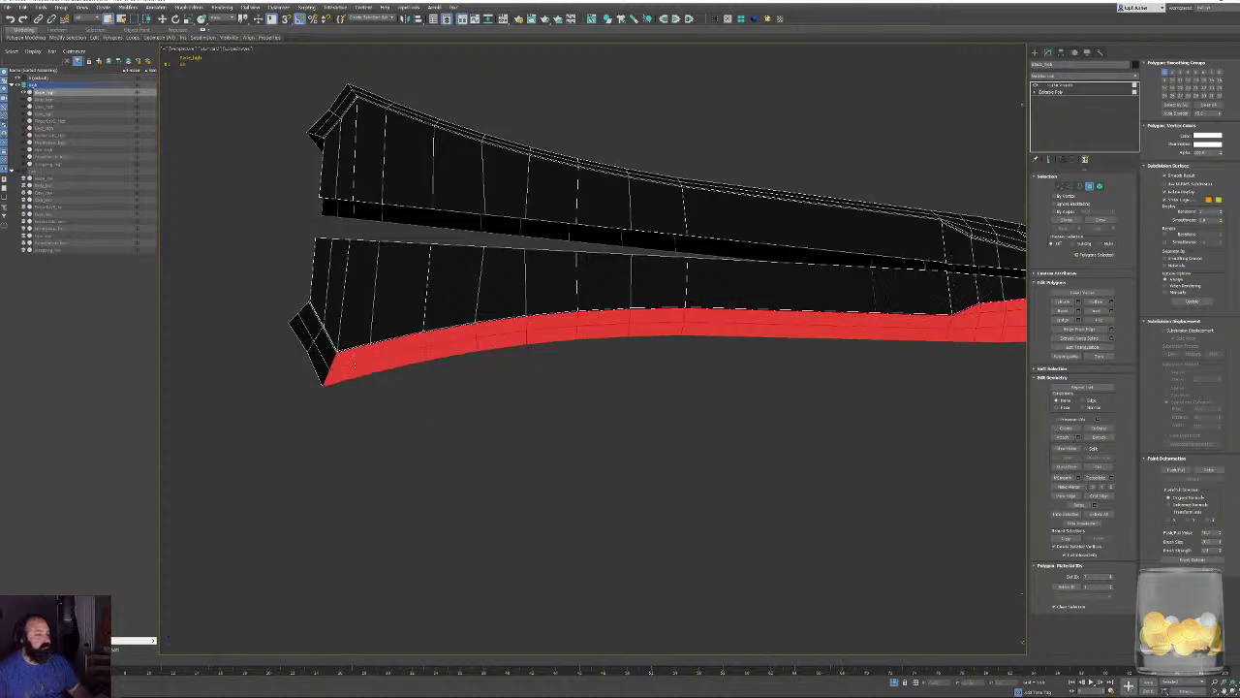
click(833, 415)
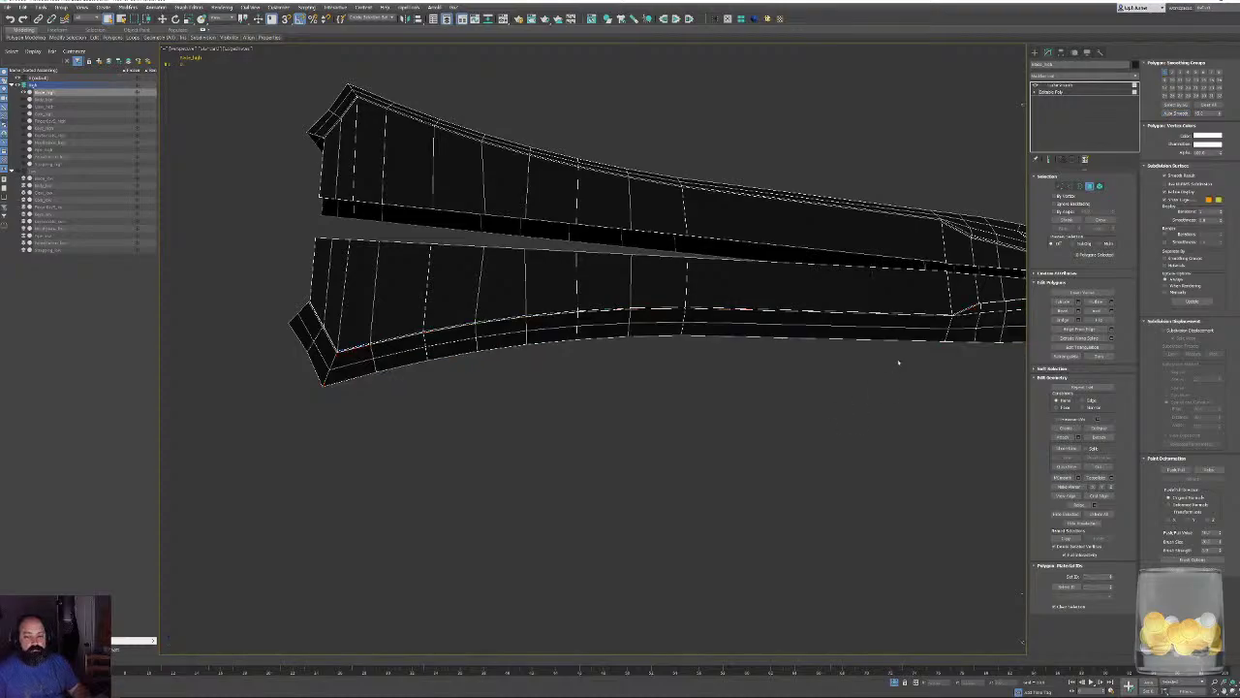
Hide the edges and select the lower face beside the slot's end for a shading check.
alt+middle_drag(899, 363, 789, 358)
key(F4)
middle_drag(642, 277, 562, 310)
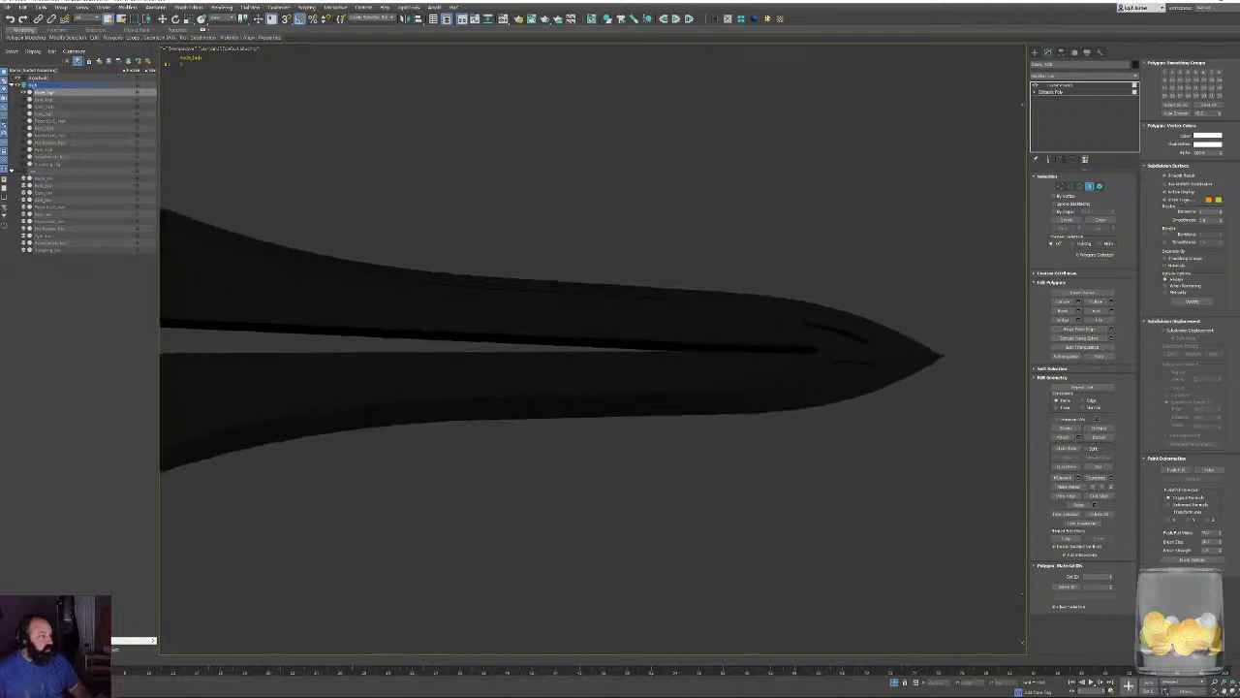
scroll(586, 395, up, 6)
click(603, 414)
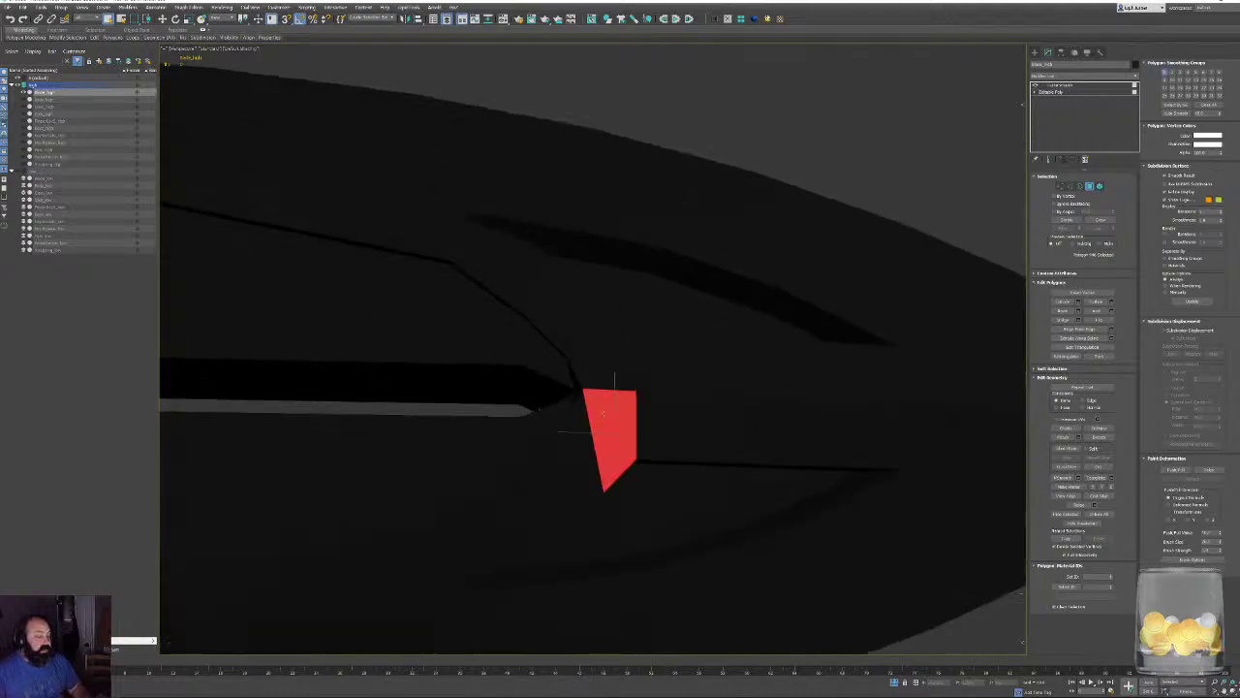
alt+middle_drag(603, 414, 631, 396)
click(524, 416)
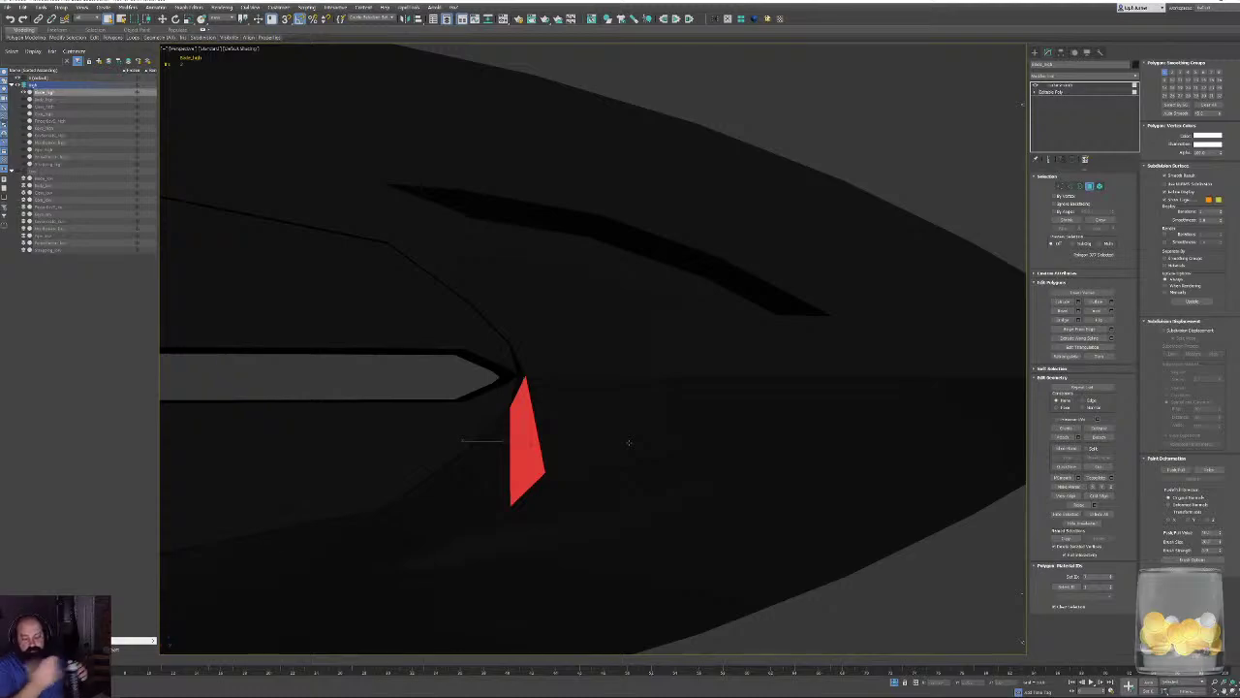
Add the faces from the slot's end along the lower side of the centre line to the blade's tip.
alt+middle_drag(629, 443, 617, 389)
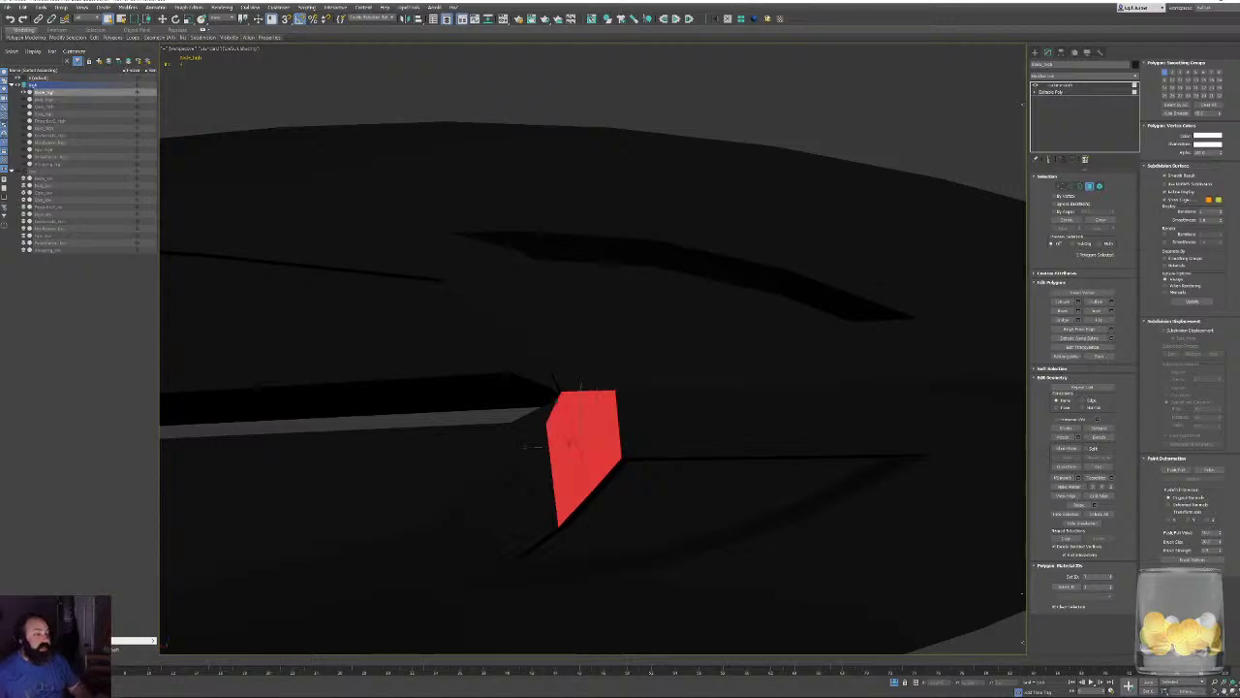
ctrl+click(618, 433)
alt+middle_drag(618, 434, 823, 385)
ctrl+click(872, 390)
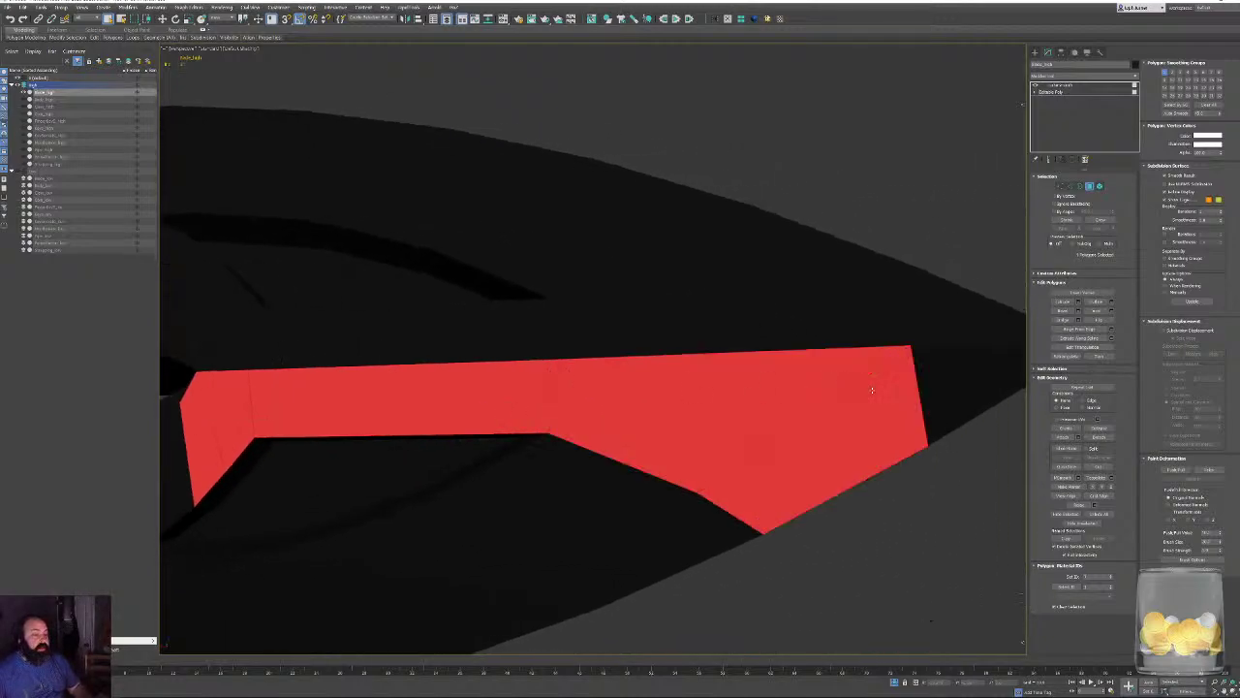
ctrl+click(967, 366)
middle_drag(967, 366, 775, 382)
scroll(775, 452, down, 4)
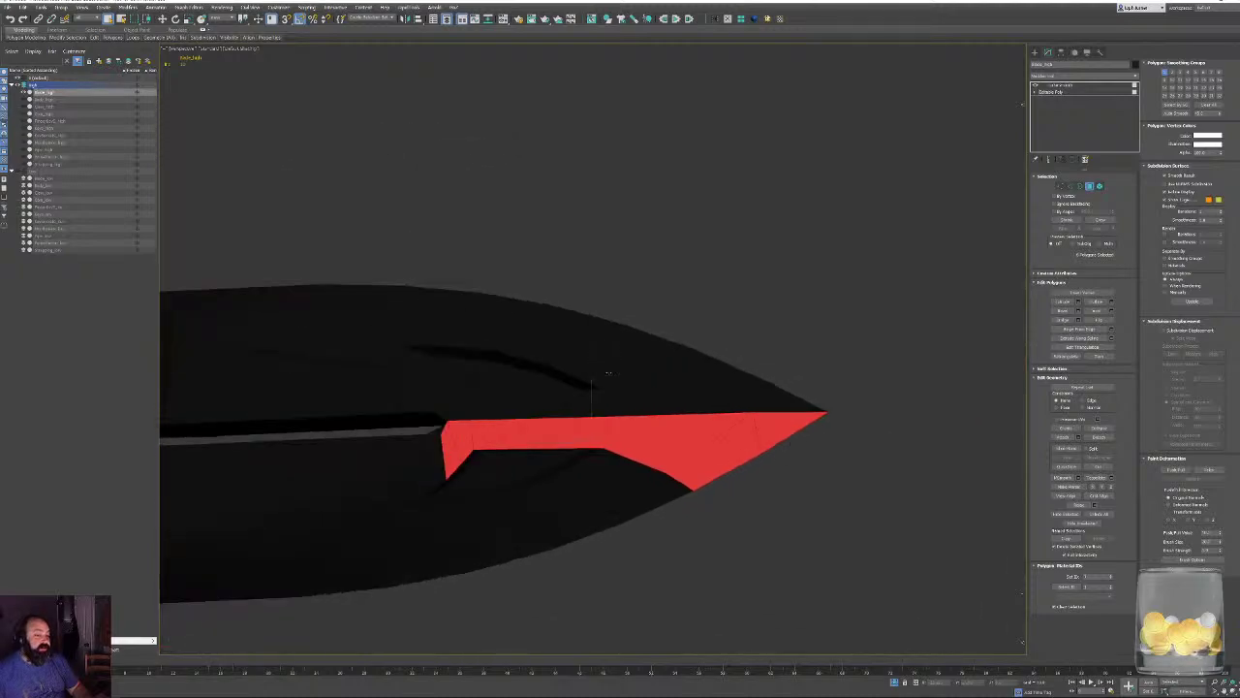
alt+middle_drag(607, 374, 637, 380)
scroll(477, 391, up, 2)
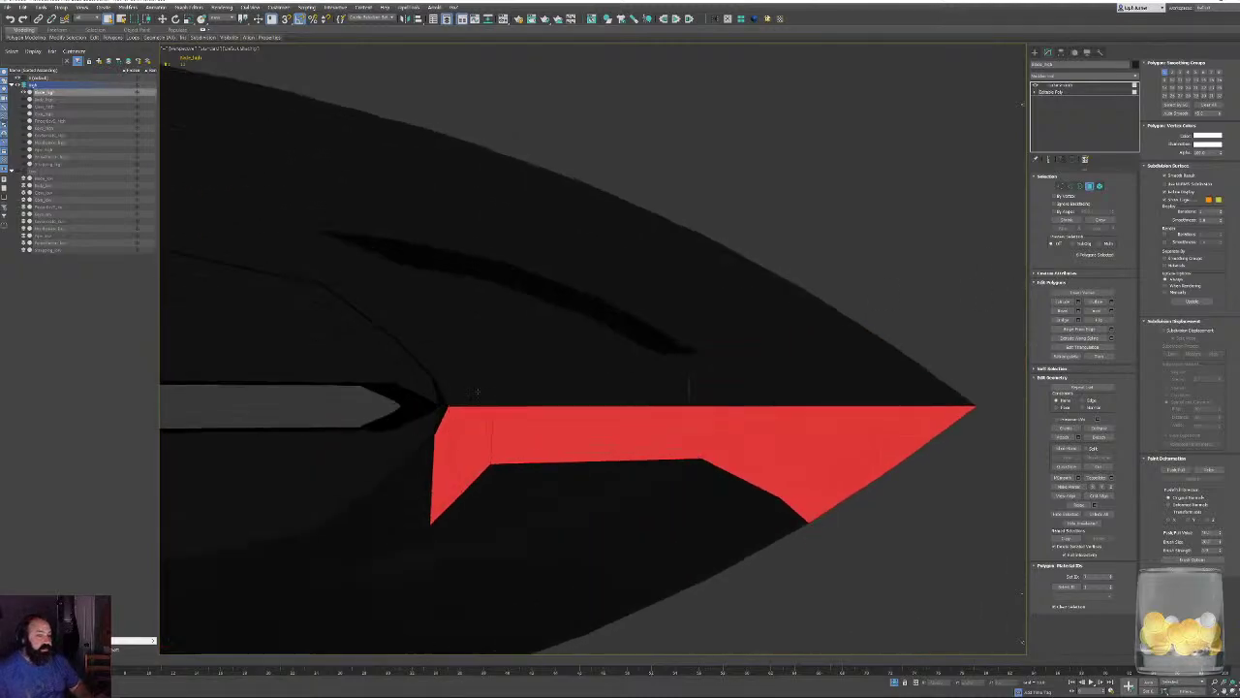
Try adding smoothing group 2 to the selected centre-line faces, undo it, and clear the selection.
click(1167, 73)
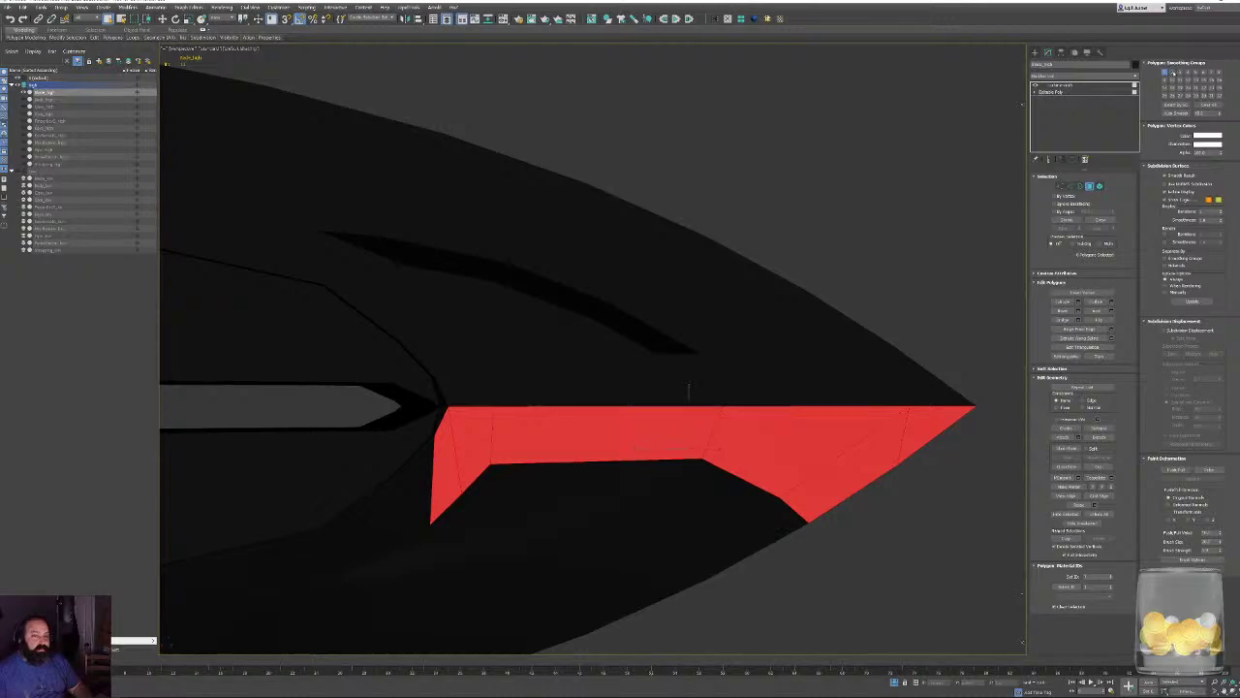
click(993, 116)
alt+middle_drag(910, 271, 867, 316)
key(ctrl+z)
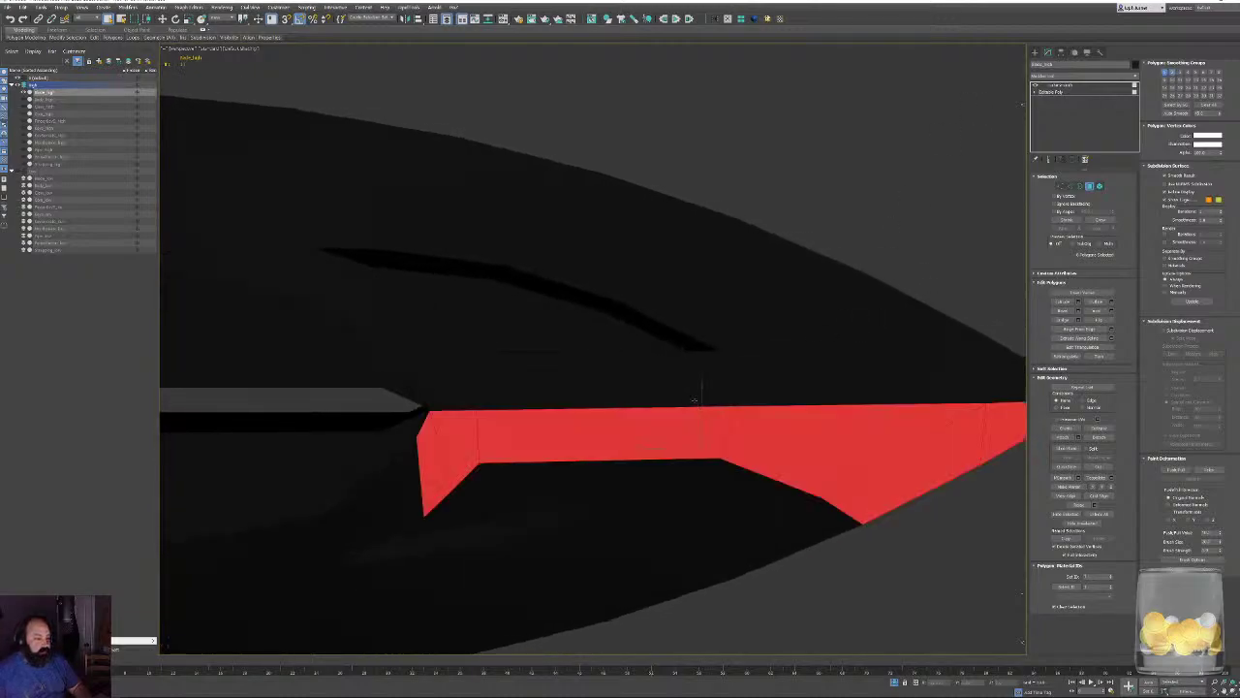
click(694, 399)
key(ctrl+z)
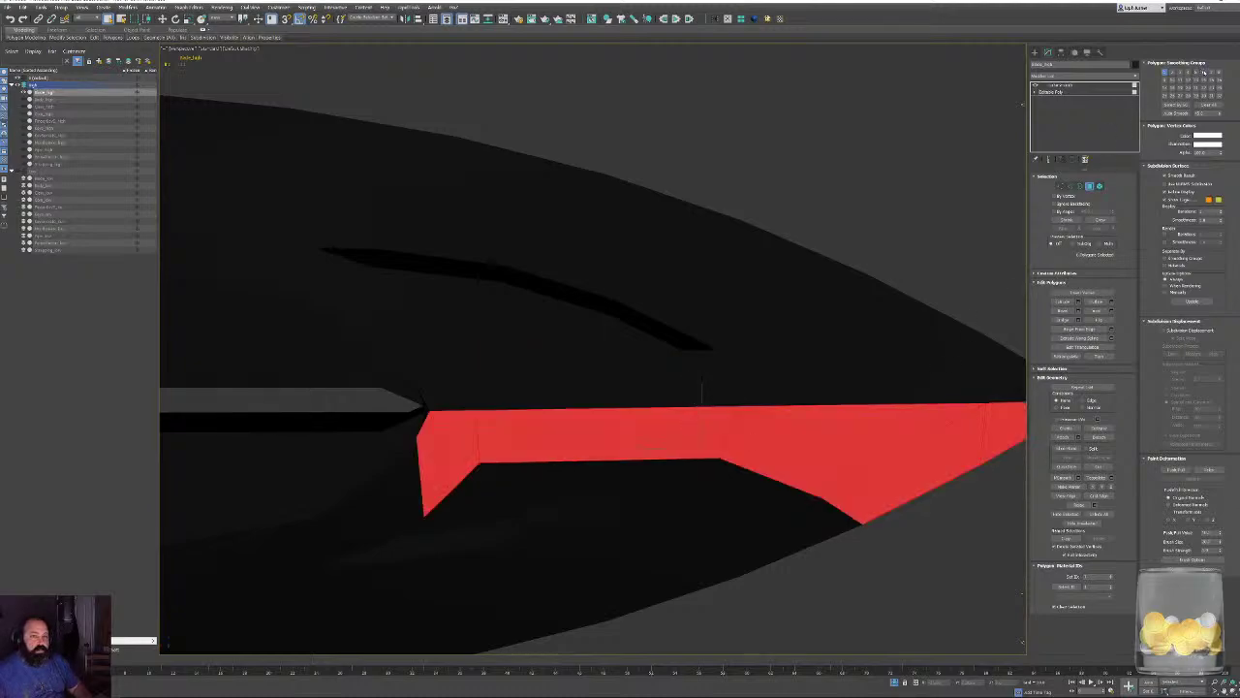
click(913, 256)
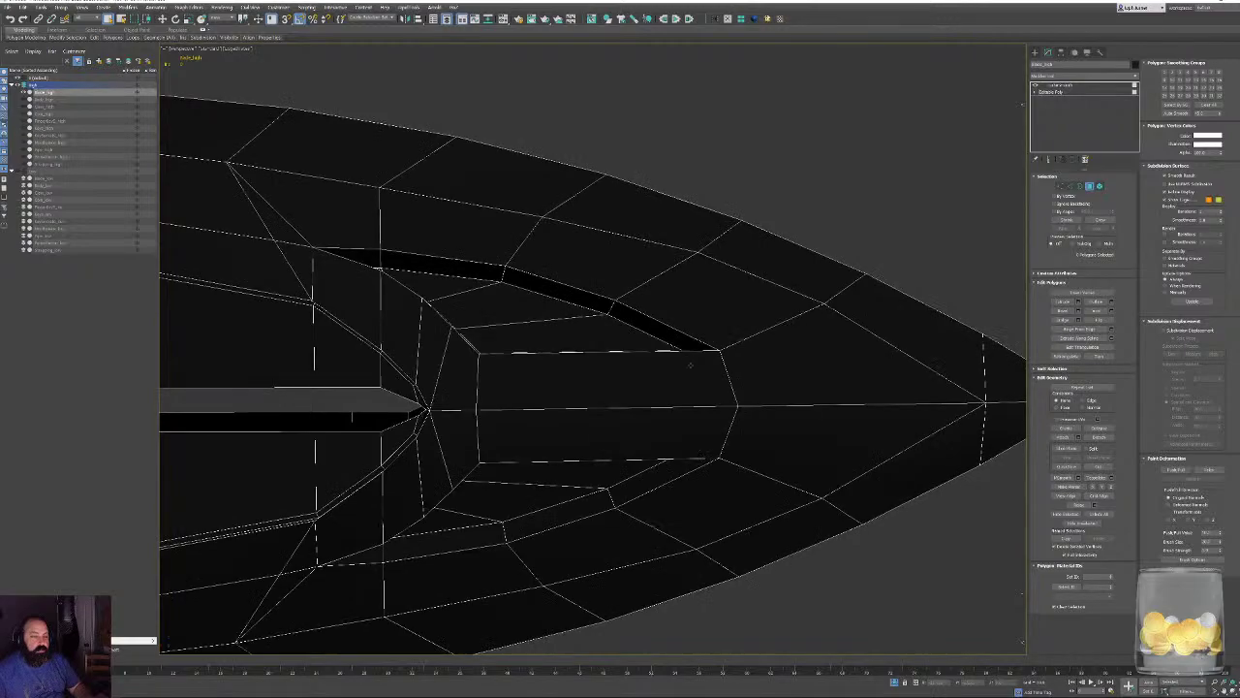
Examine the smoothed blade's shading from the tip to the flare with the edges hidden.
scroll(803, 299, down, 5)
alt+middle_drag(769, 332, 744, 334)
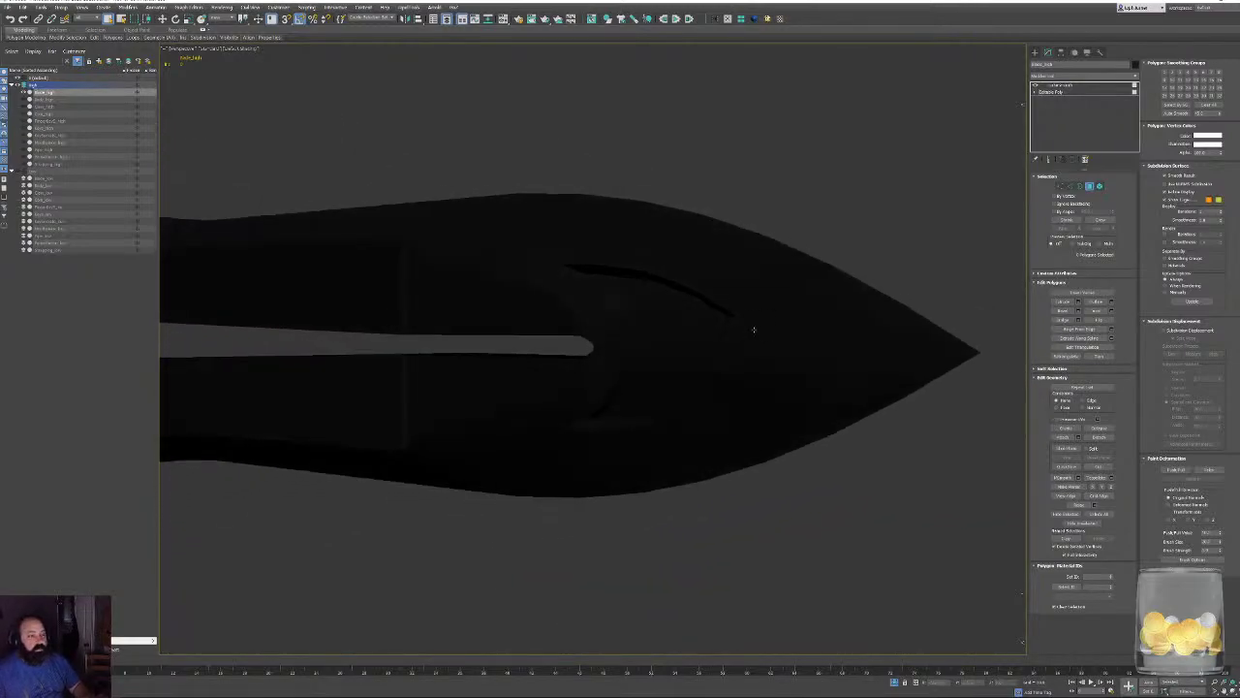
key(ctrl+q)
middle_drag(326, 325, 648, 359)
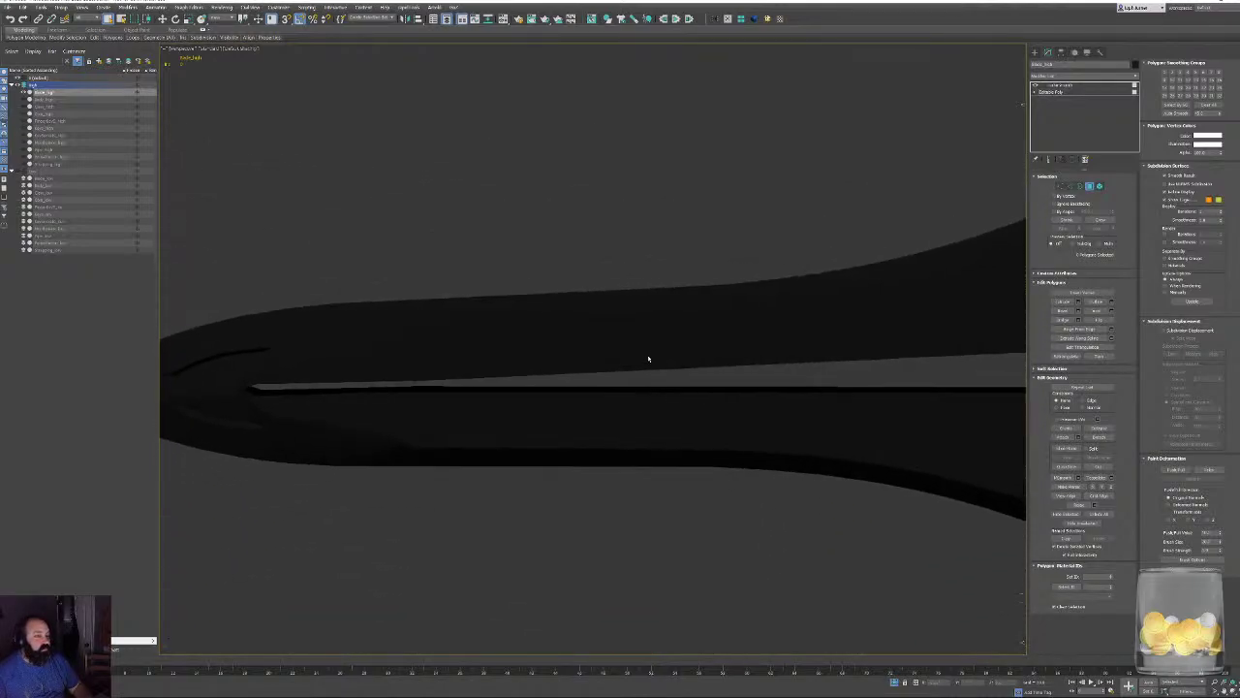
Leave polygon editing, return to the TurboSmooth modifier, and inspect the smoothed surface around the slot's end and tip.
click(1080, 92)
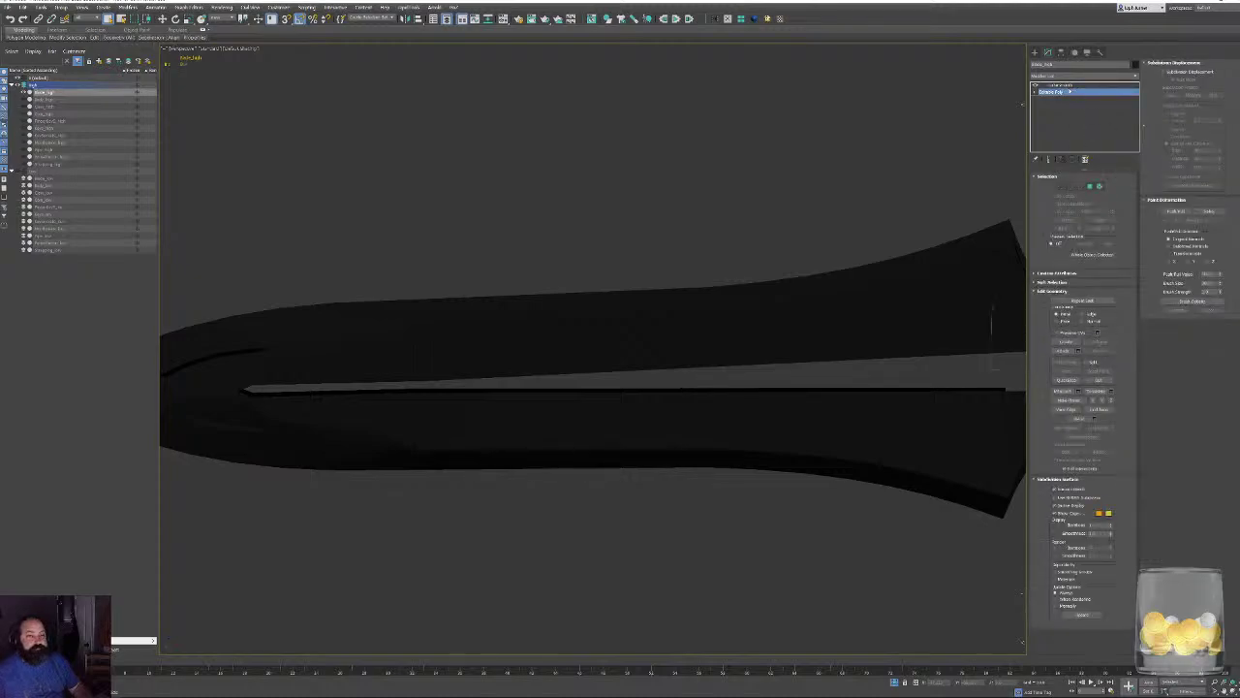
click(1070, 85)
middle_drag(529, 288, 633, 280)
scroll(436, 354, up, 4)
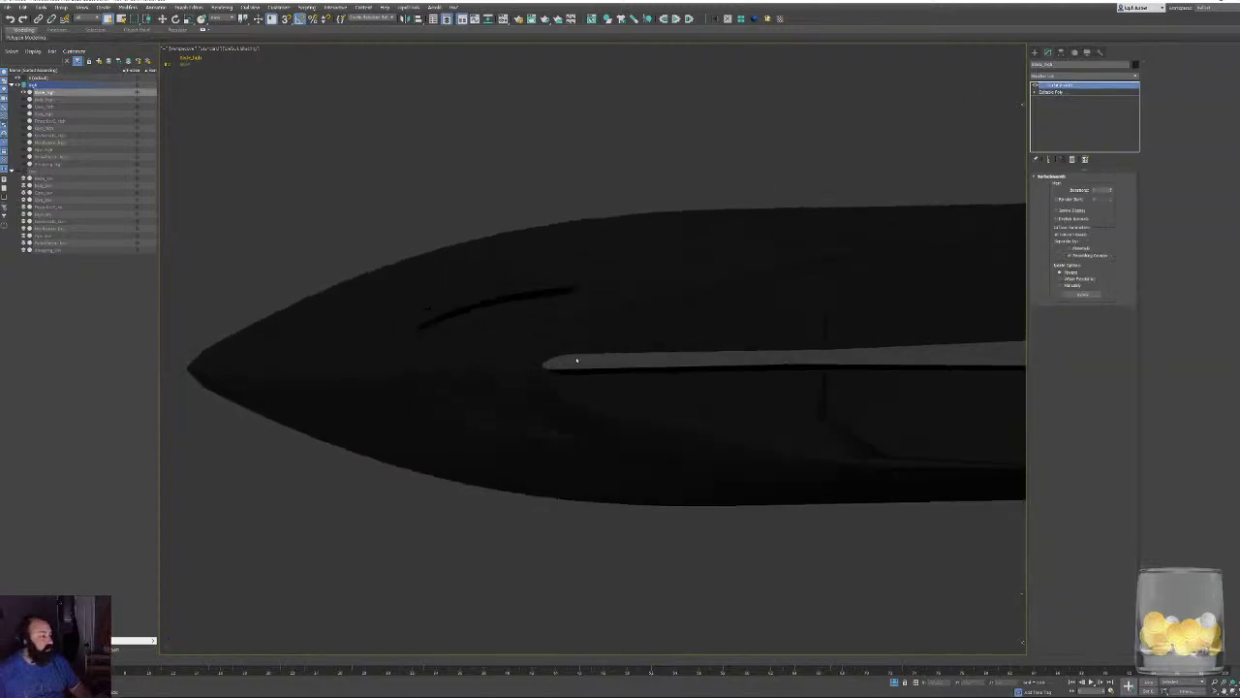
alt+middle_drag(577, 360, 690, 356)
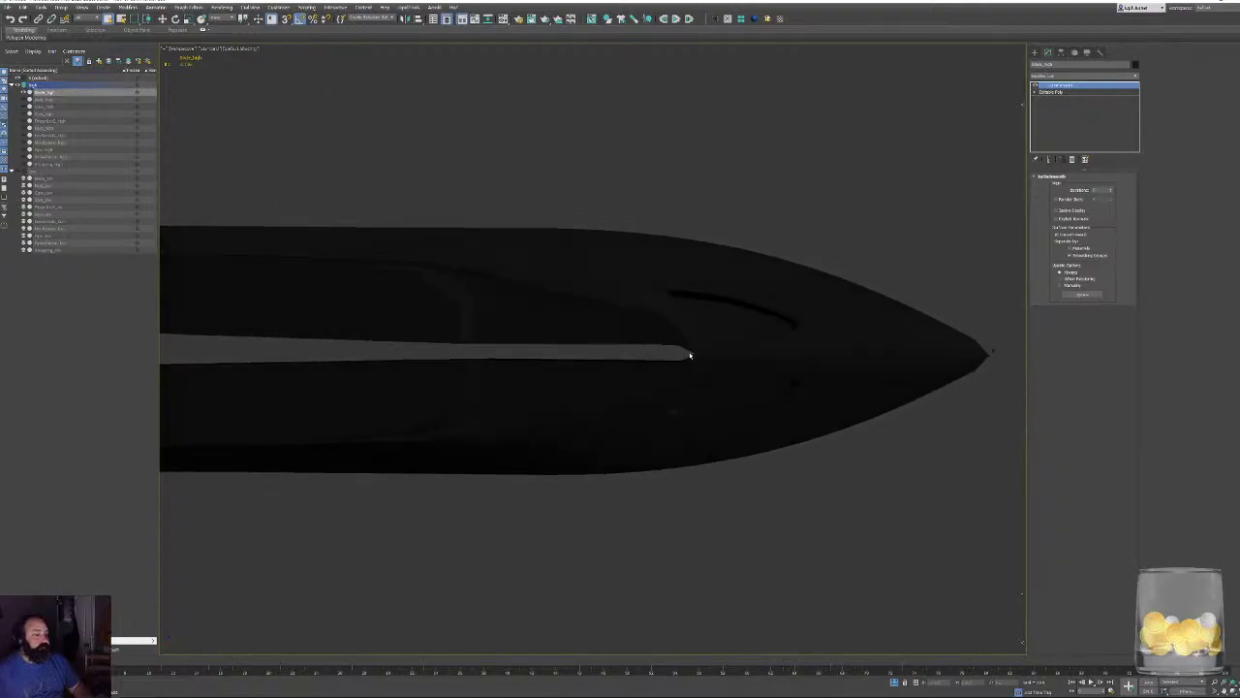
Raise the blade's TurboSmooth iterations by one, show the edges, and compare the result with the base mesh.
click(1112, 190)
middle_drag(992, 350, 962, 358)
key(F4)
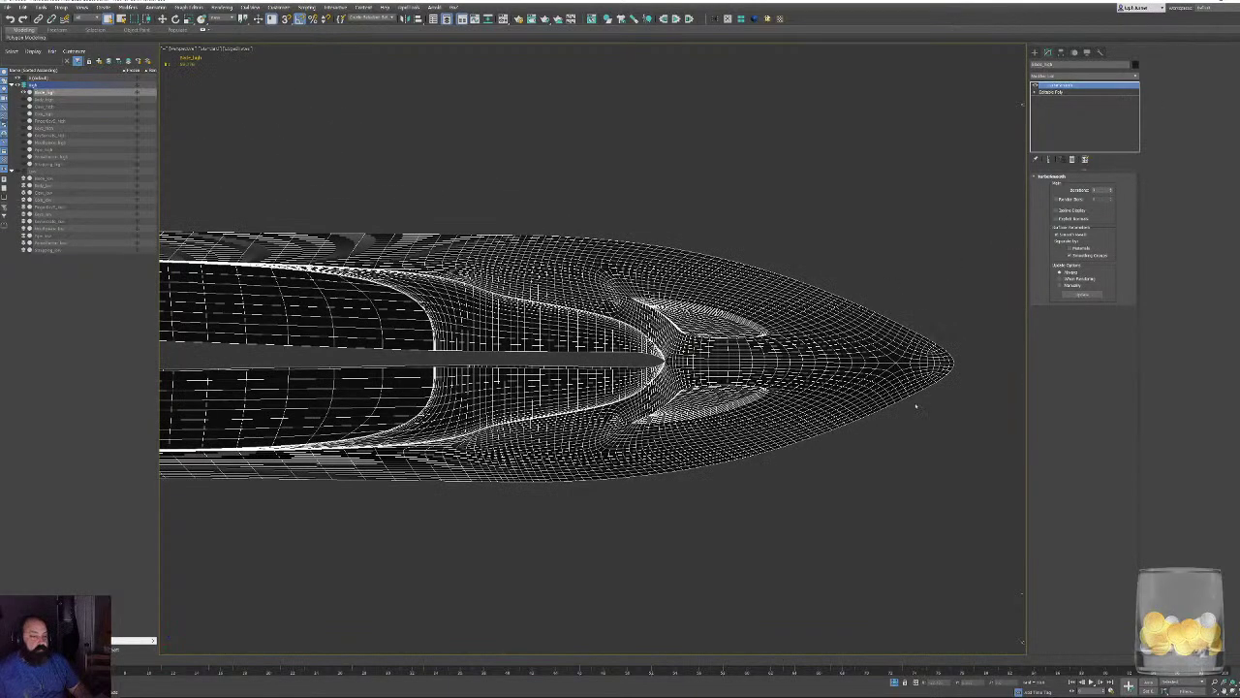
alt+middle_drag(915, 407, 844, 390)
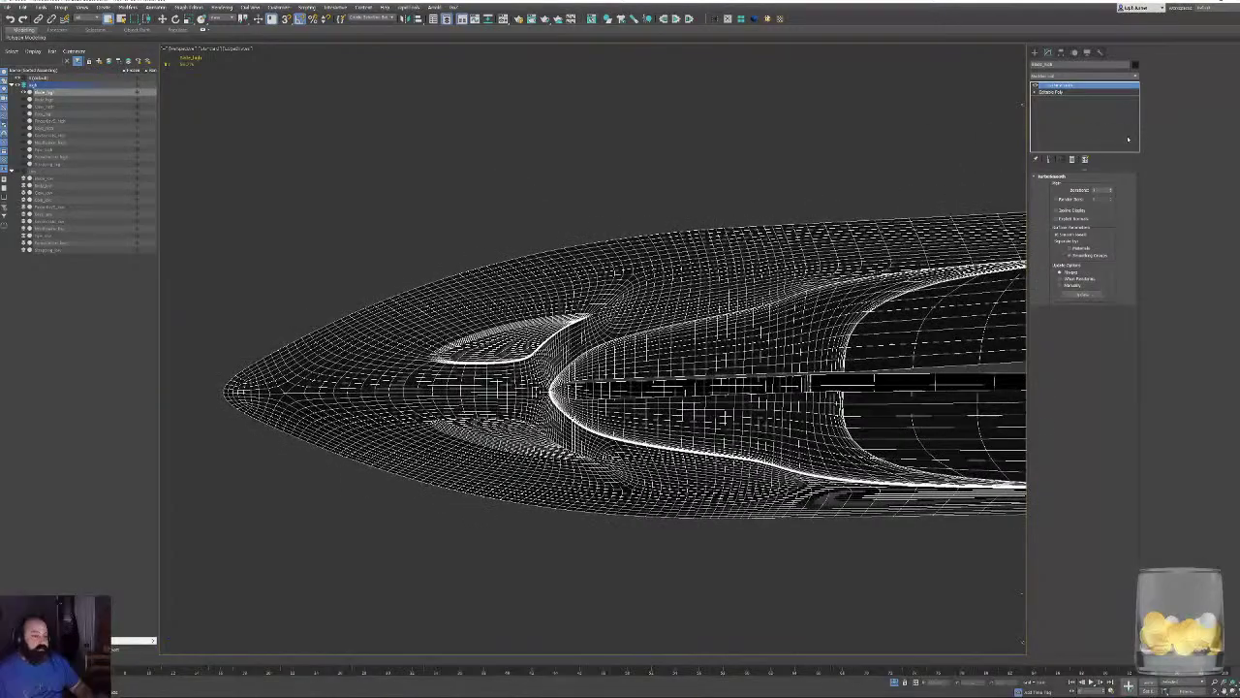
click(1056, 92)
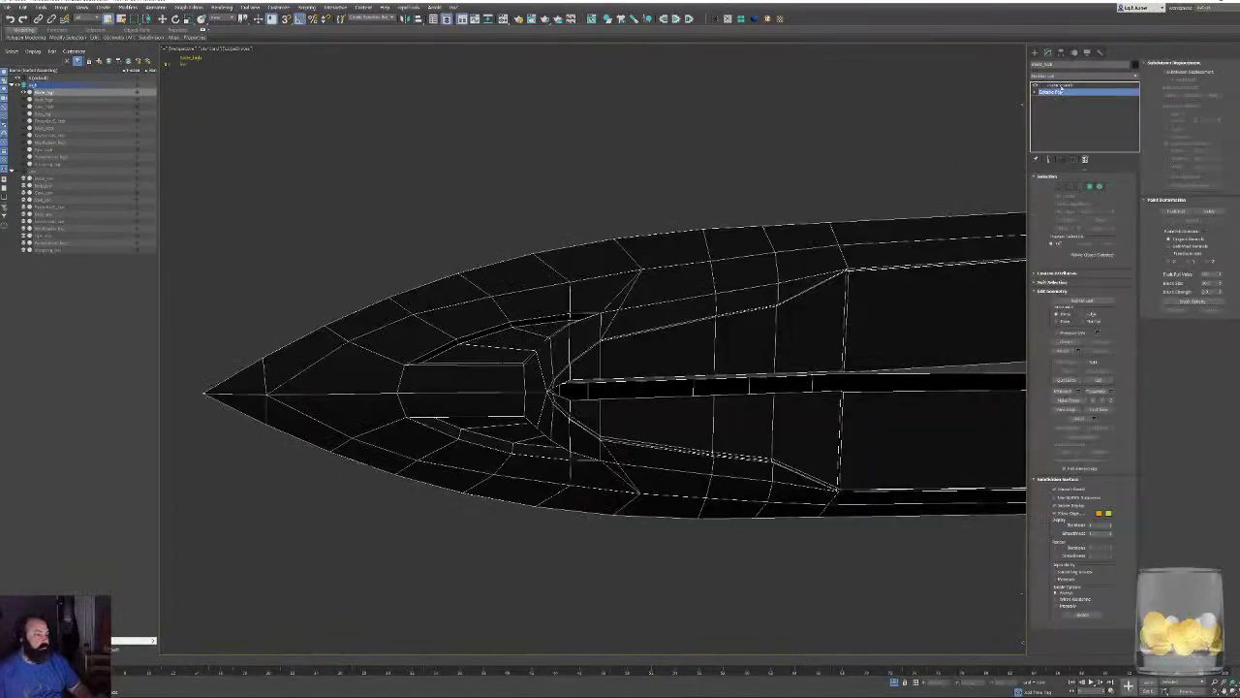
click(1061, 87)
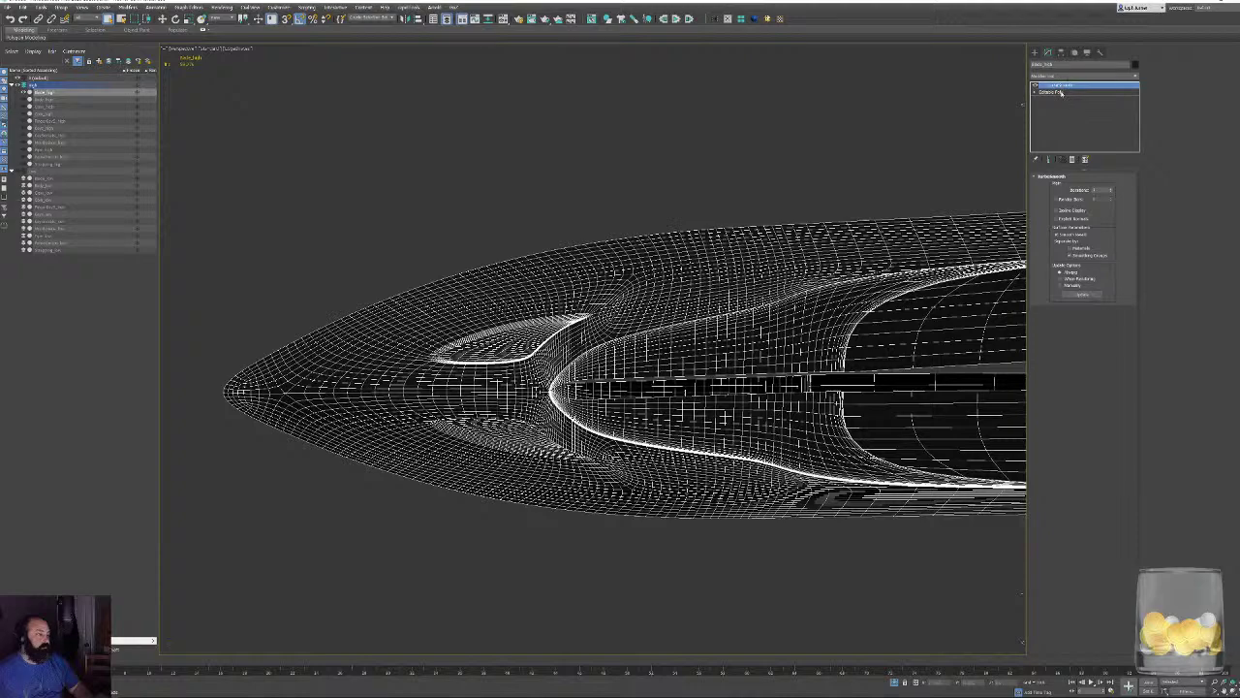
Clear the smoothing groups on the long inner wall strips of the two recesses near the blade tip and auto-smooth them.
click(1061, 92)
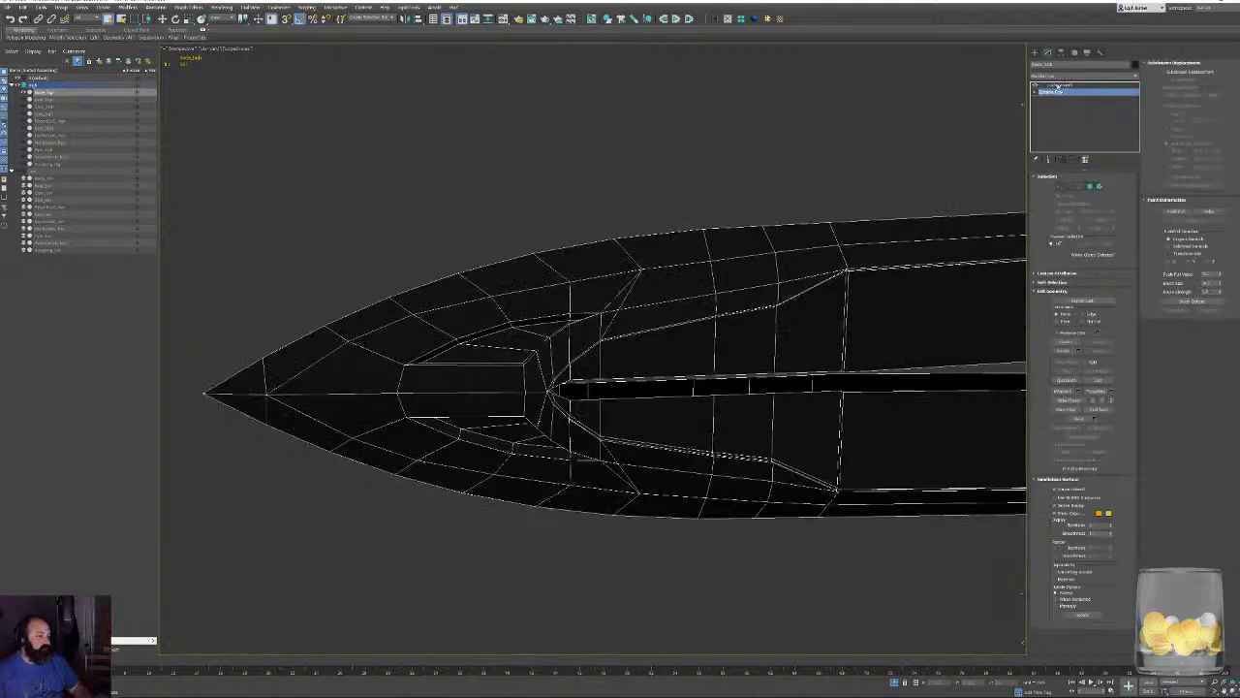
click(1058, 85)
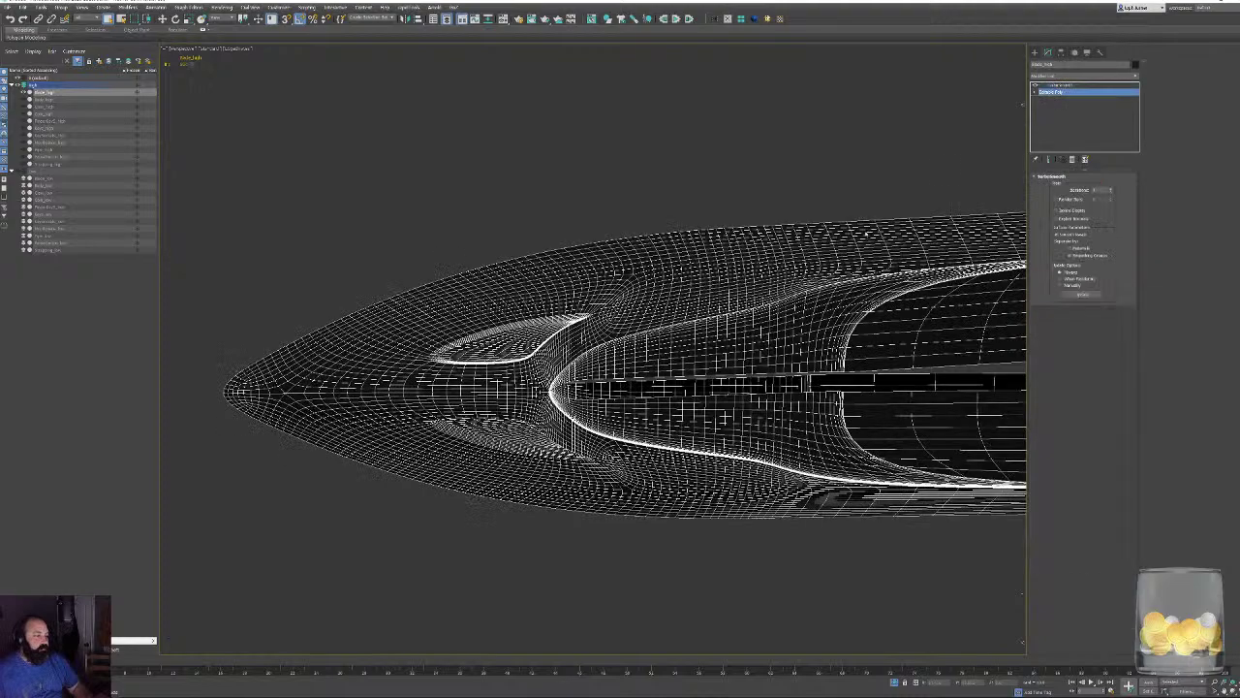
click(1069, 92)
scroll(389, 343, up, 6)
alt+middle_drag(388, 343, 649, 358)
scroll(440, 363, down, 1)
scroll(556, 334, down, 3)
key(4)
click(533, 366)
ctrl+click(654, 225)
click(1176, 114)
click(1208, 105)
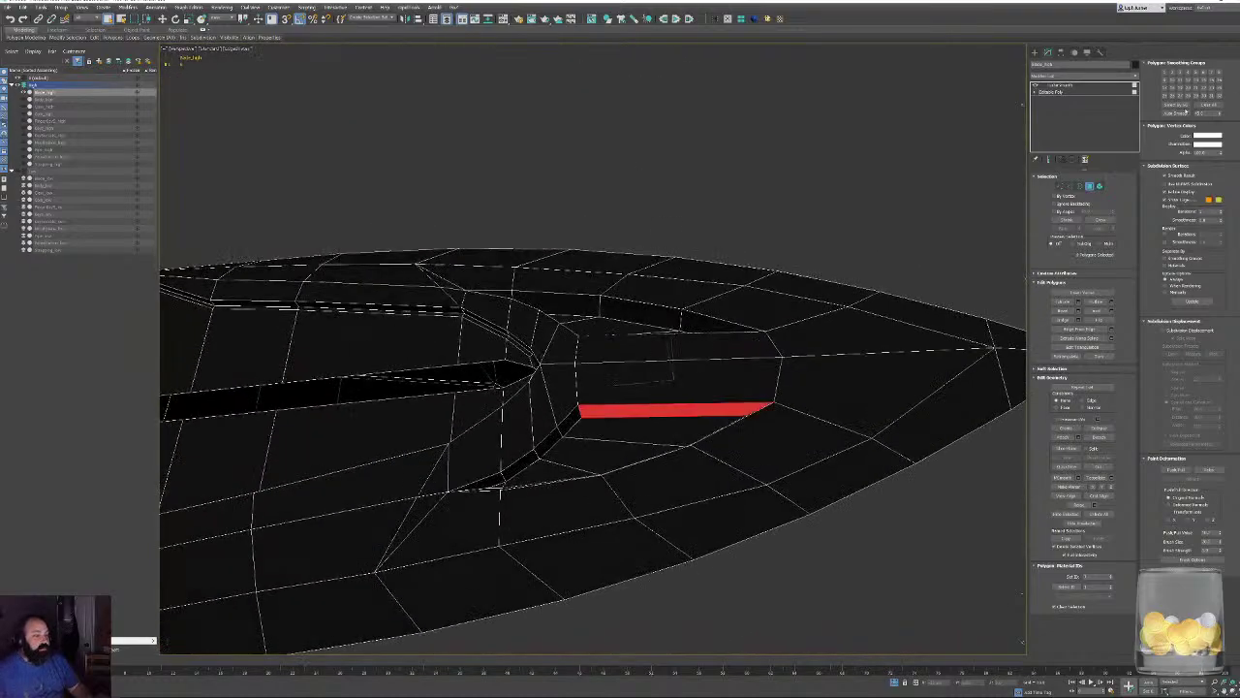
click(1176, 113)
Reduce the face selection to the rear inner wall strip of one tip recess and auto-smooth it.
click(920, 271)
alt+middle_drag(847, 290, 531, 158)
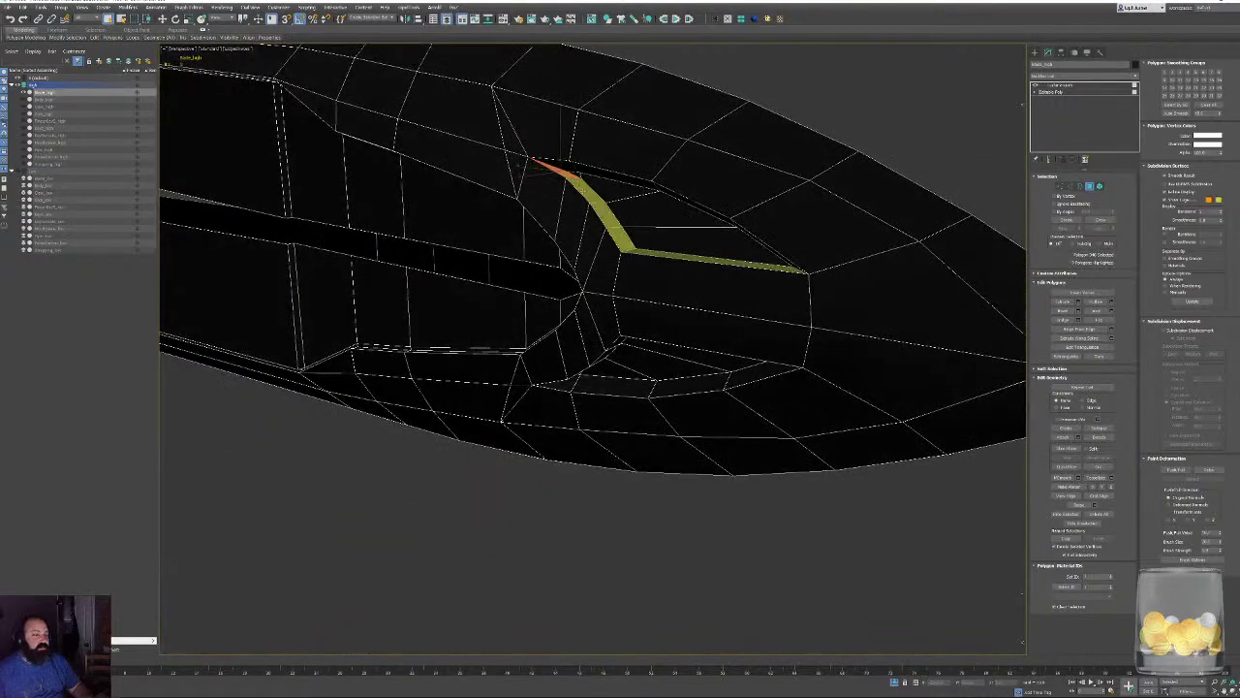
click(688, 258)
alt+click(719, 260)
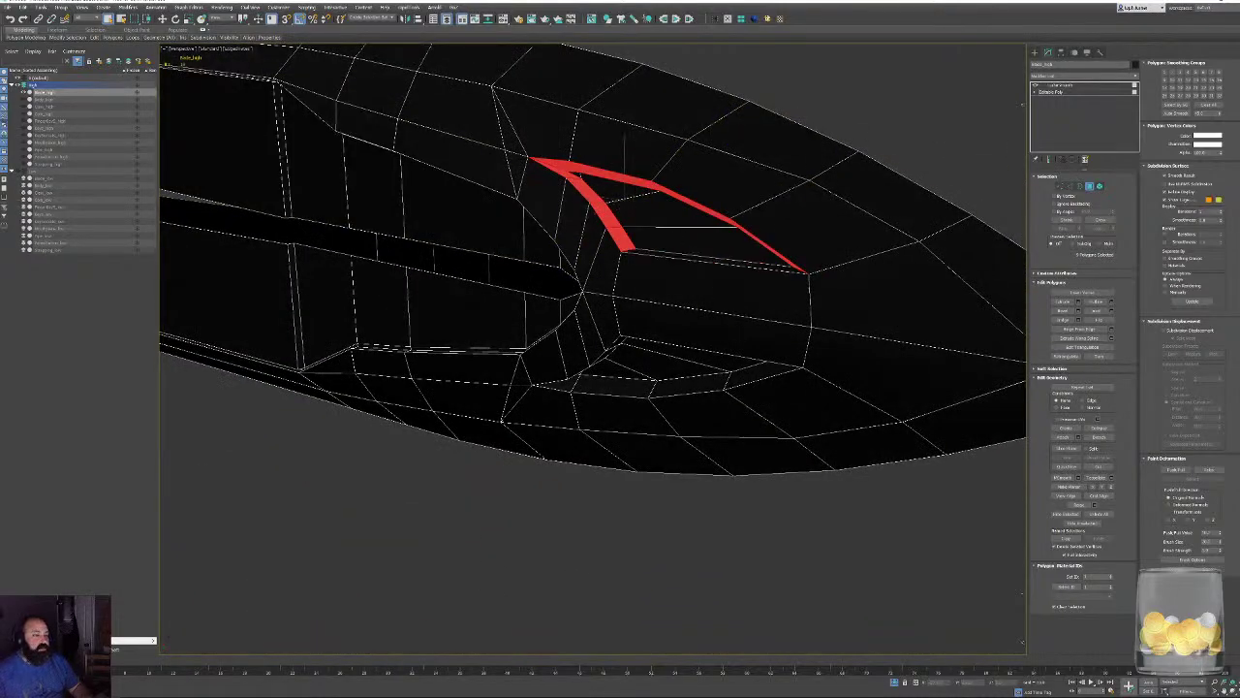
alt+click(591, 175)
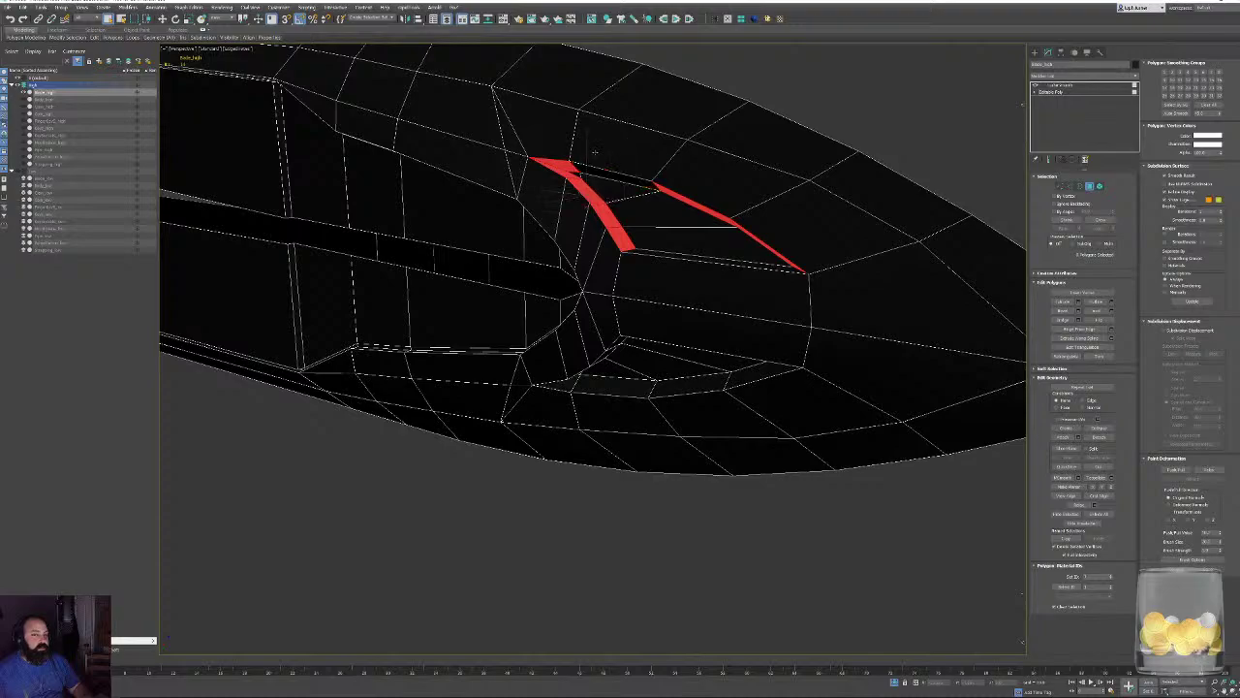
alt+click(708, 223)
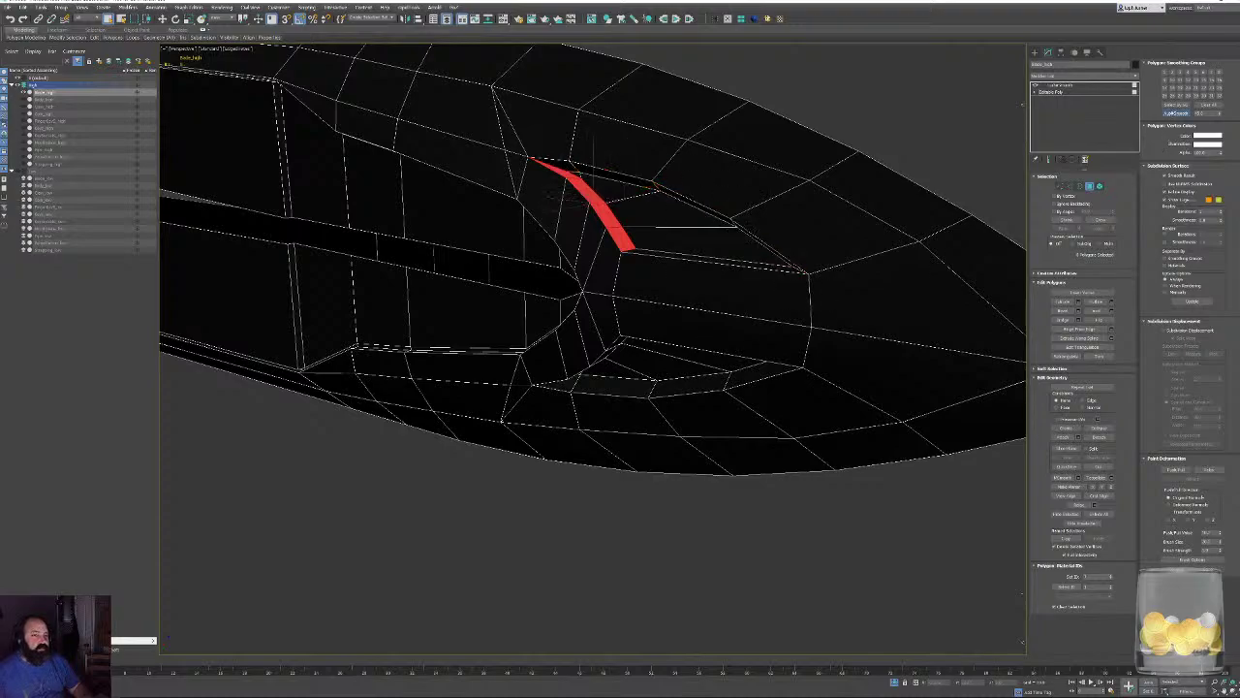
Select the matching rear inner wall strip of the opposite tip recess, leaving out the outer wall faces.
alt+middle_drag(635, 436, 613, 432)
ctrl+click(618, 412)
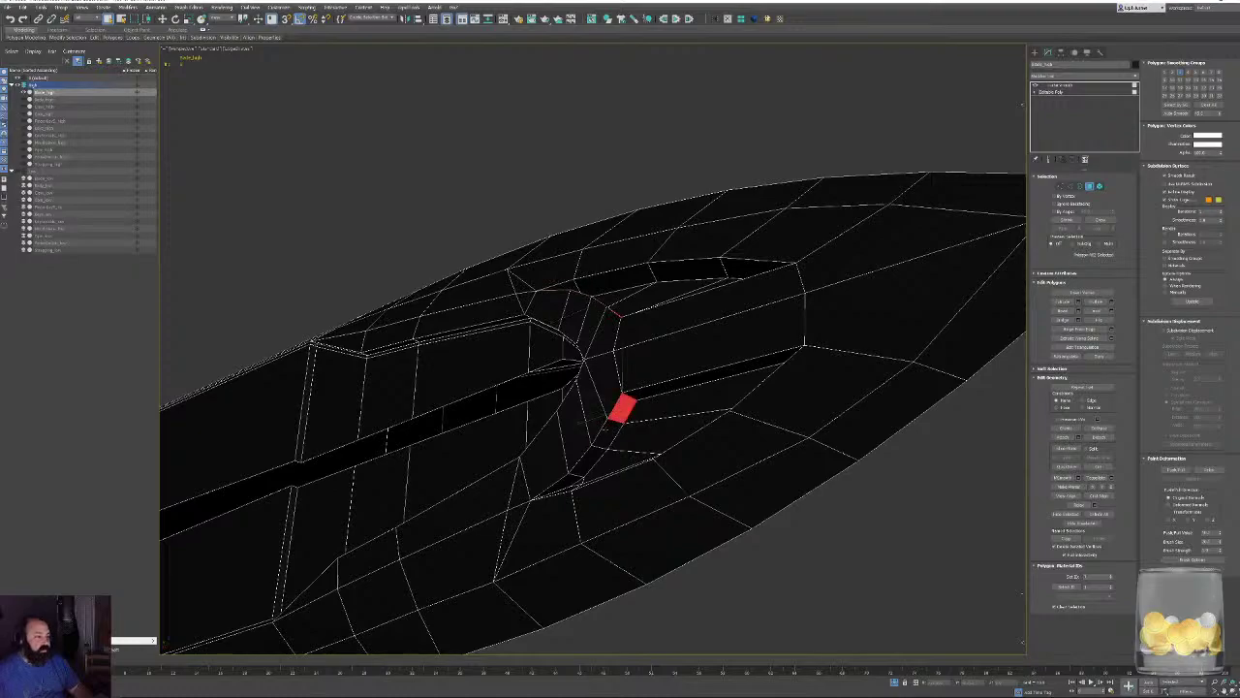
shift+click(587, 469)
alt+drag(808, 465, 717, 354)
alt+middle_drag(717, 353, 649, 377)
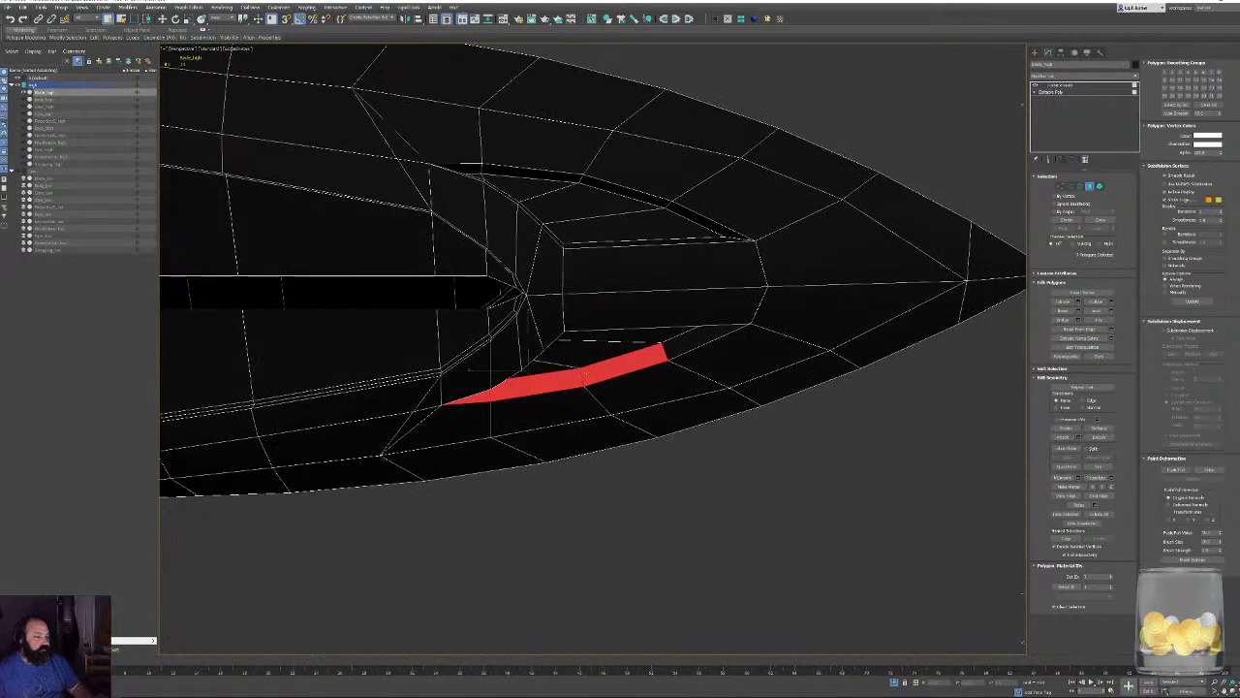
alt+drag(640, 339, 549, 414)
alt+middle_drag(491, 405, 542, 455)
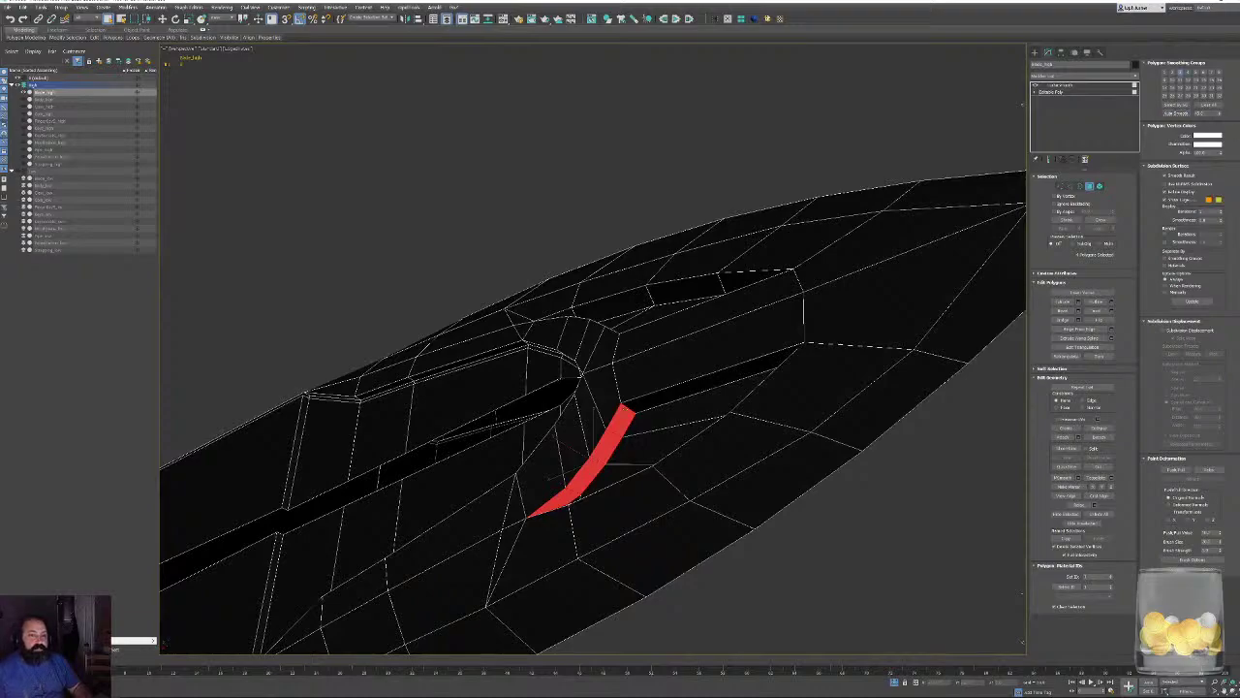
Select the curved outer wall strips of both tip recesses and auto-smooth them.
click(656, 398)
alt+middle_drag(656, 398, 353, 421)
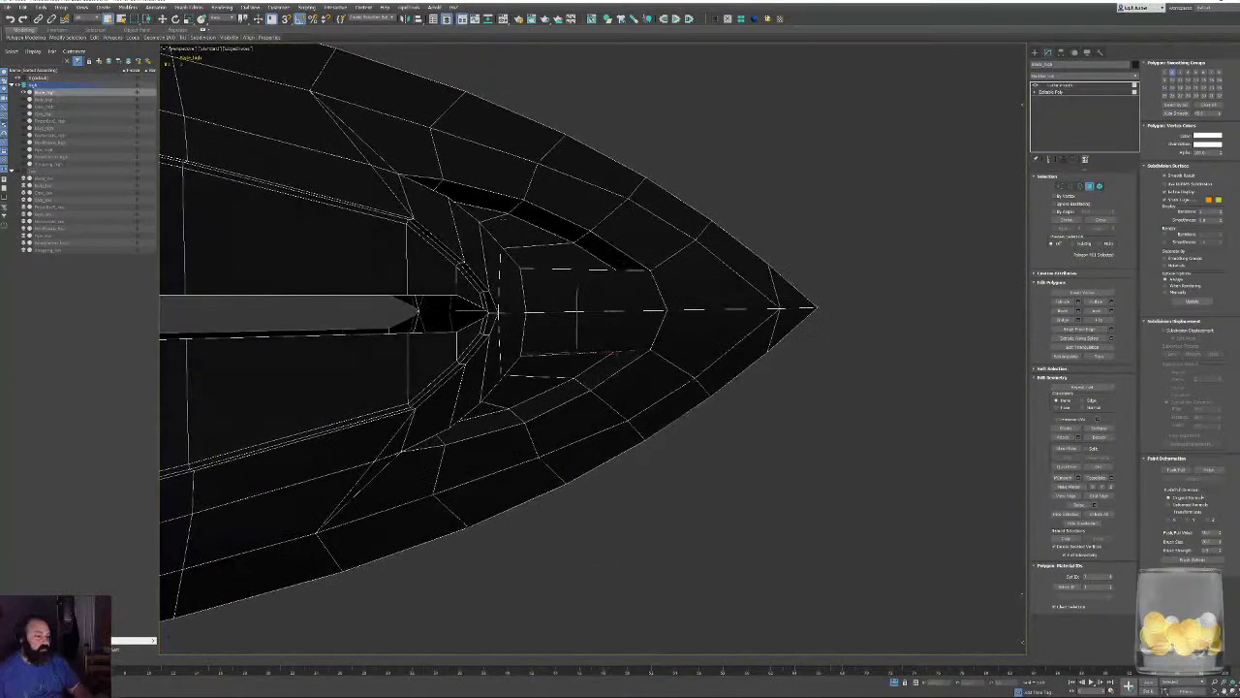
click(421, 183)
ctrl+click(467, 197)
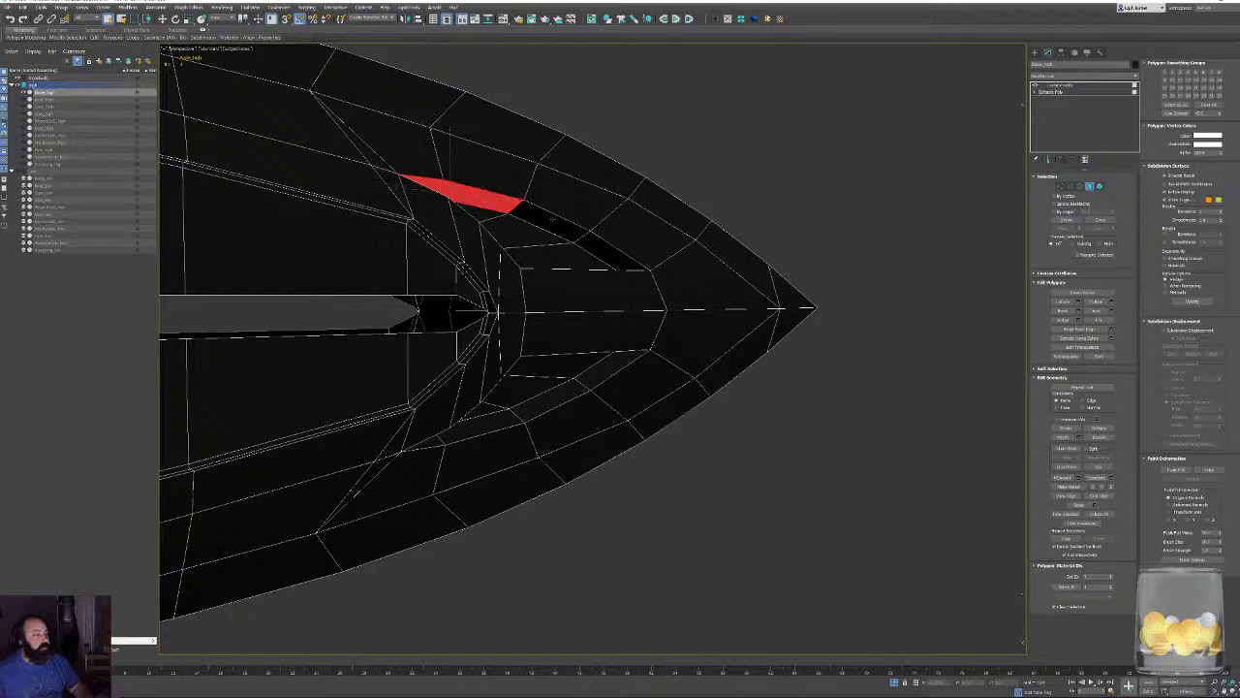
ctrl+click(545, 220)
ctrl+click(609, 254)
ctrl+click(612, 370)
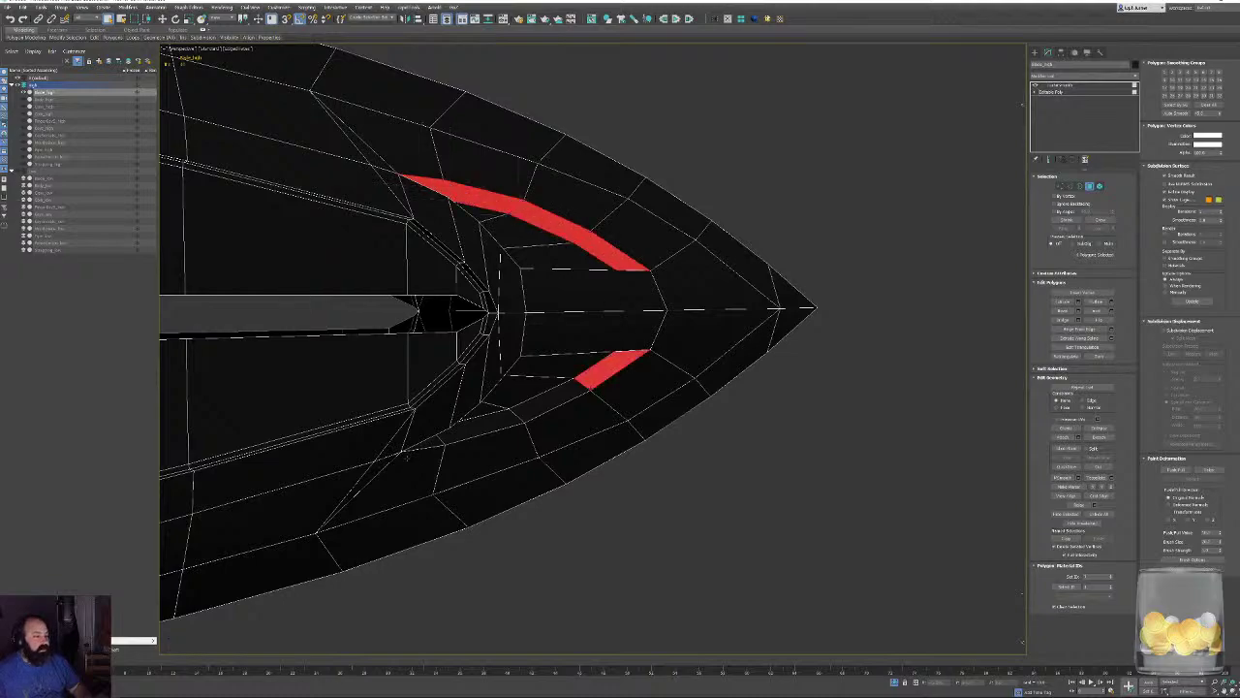
ctrl+click(436, 441)
ctrl+click(483, 424)
ctrl+click(549, 398)
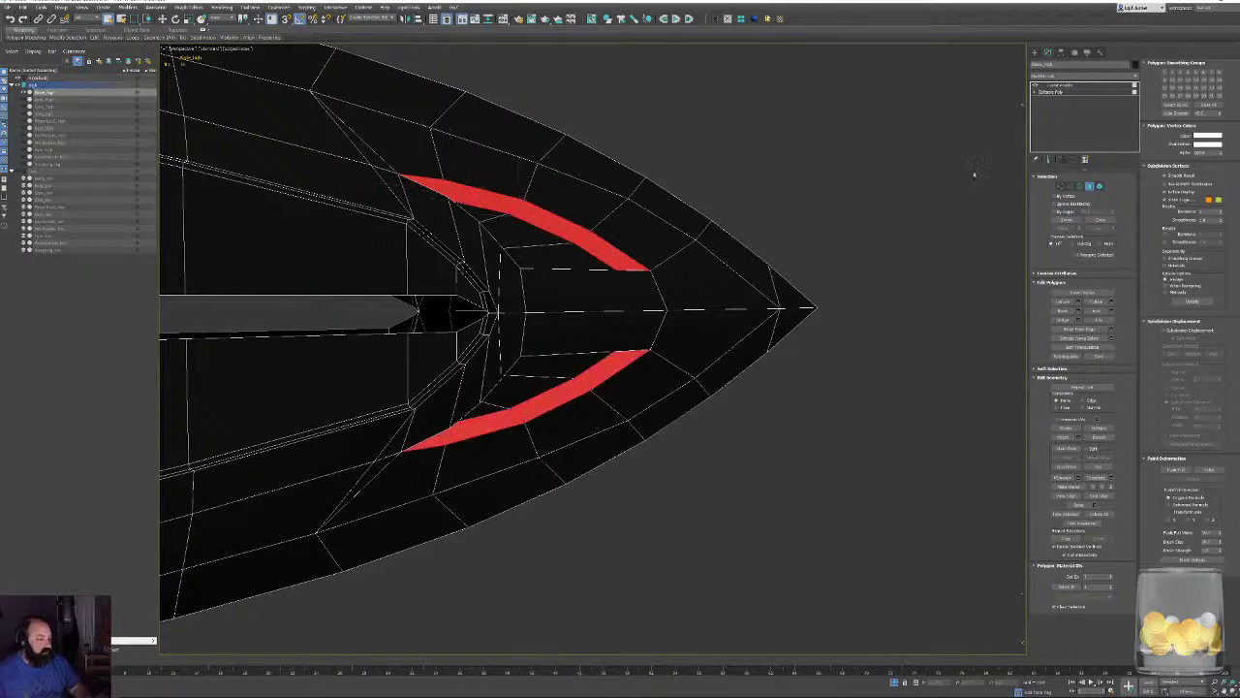
key(Delete)
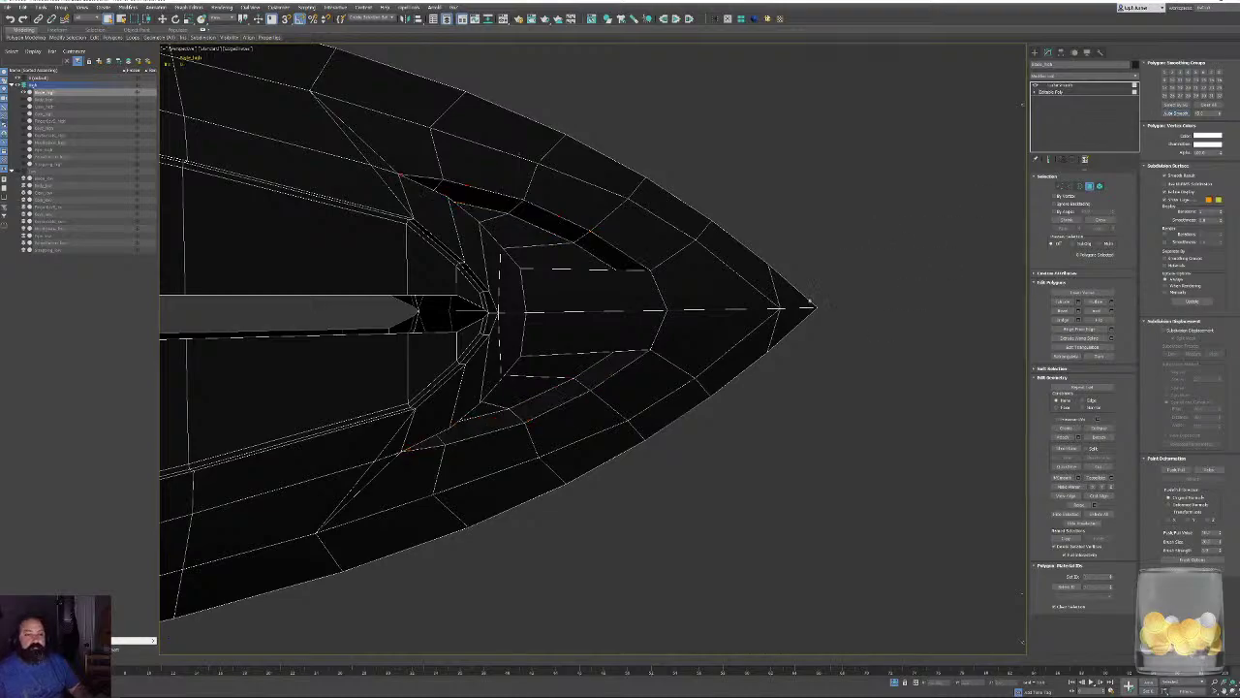
Leave polygon editing, return to the TurboSmooth modifier, and examine the smoothed recesses and slot end in shaded and wireframe views.
alt+middle_drag(812, 306, 700, 306)
click(1092, 184)
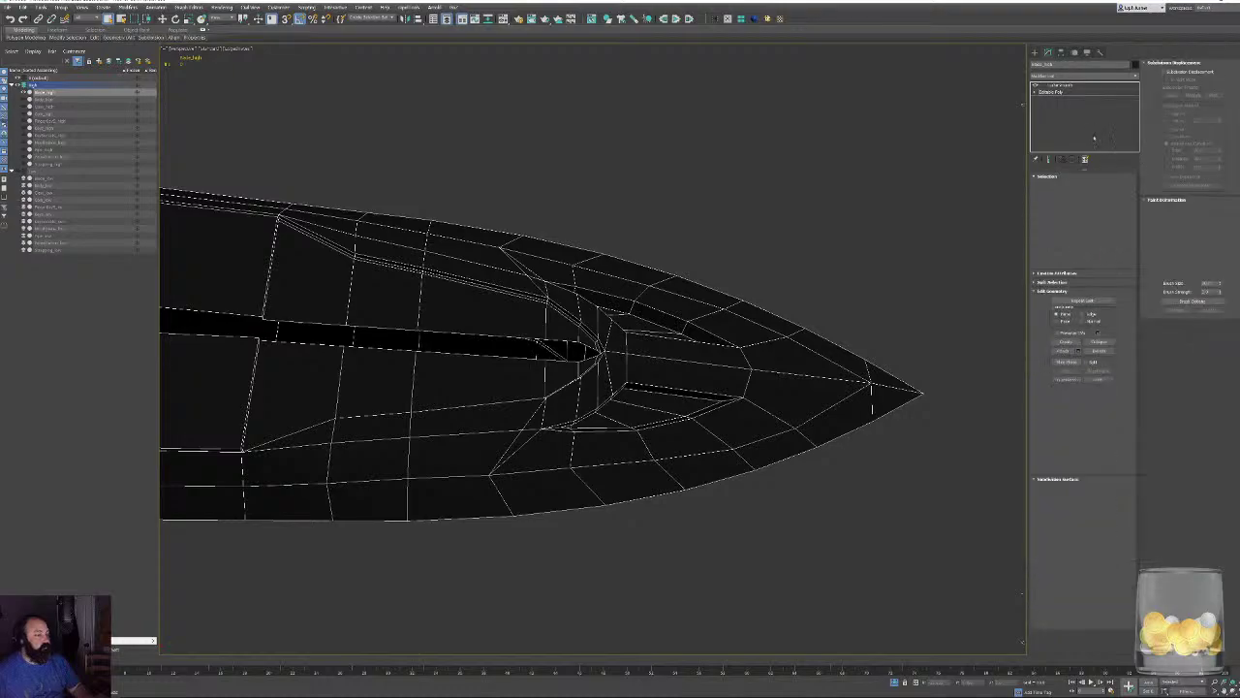
click(1063, 85)
alt+middle_drag(833, 186, 825, 207)
key(F4)
mouse_move(894, 287)
alt+middle_down()
mouse_move(848, 293)
mouse_move(856, 304)
mouse_move(637, 290)
alt+middle_up()
scroll(637, 290, up, 8)
scroll(706, 298, down, 6)
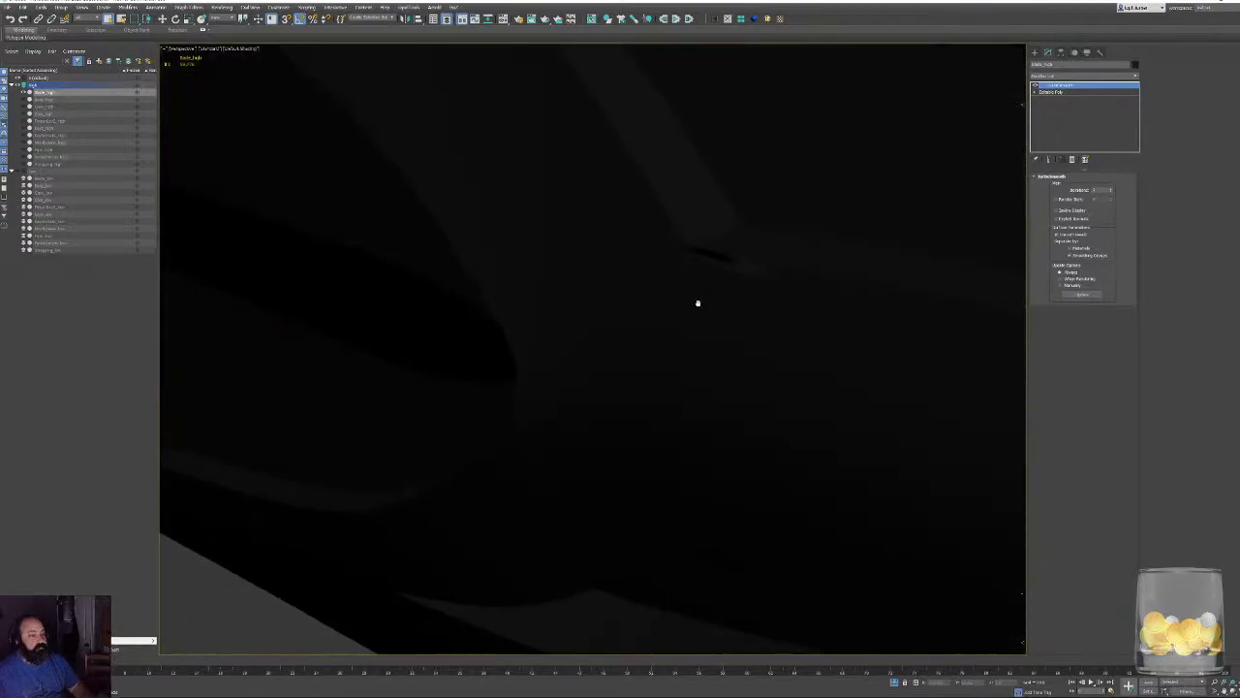
key(F3)
alt+middle_drag(705, 298, 795, 298)
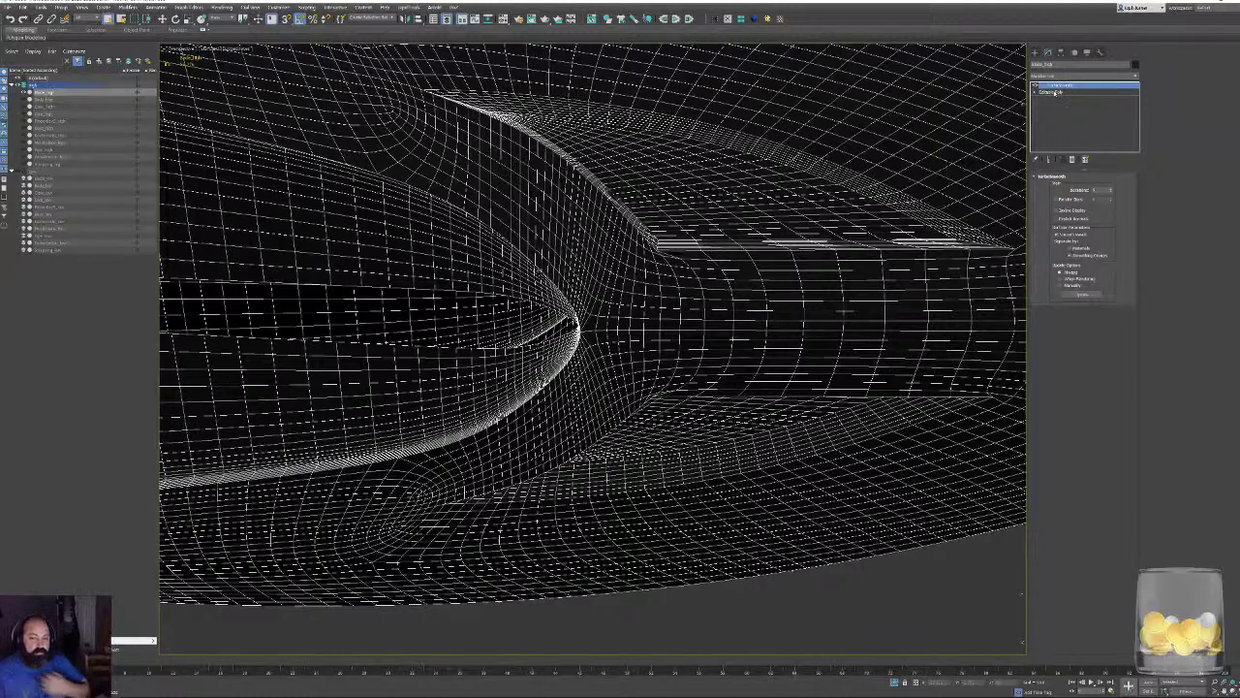
Chamfer the edges across the slot-side end of the flat strip between the two tip recesses by a very small amount.
click(1052, 92)
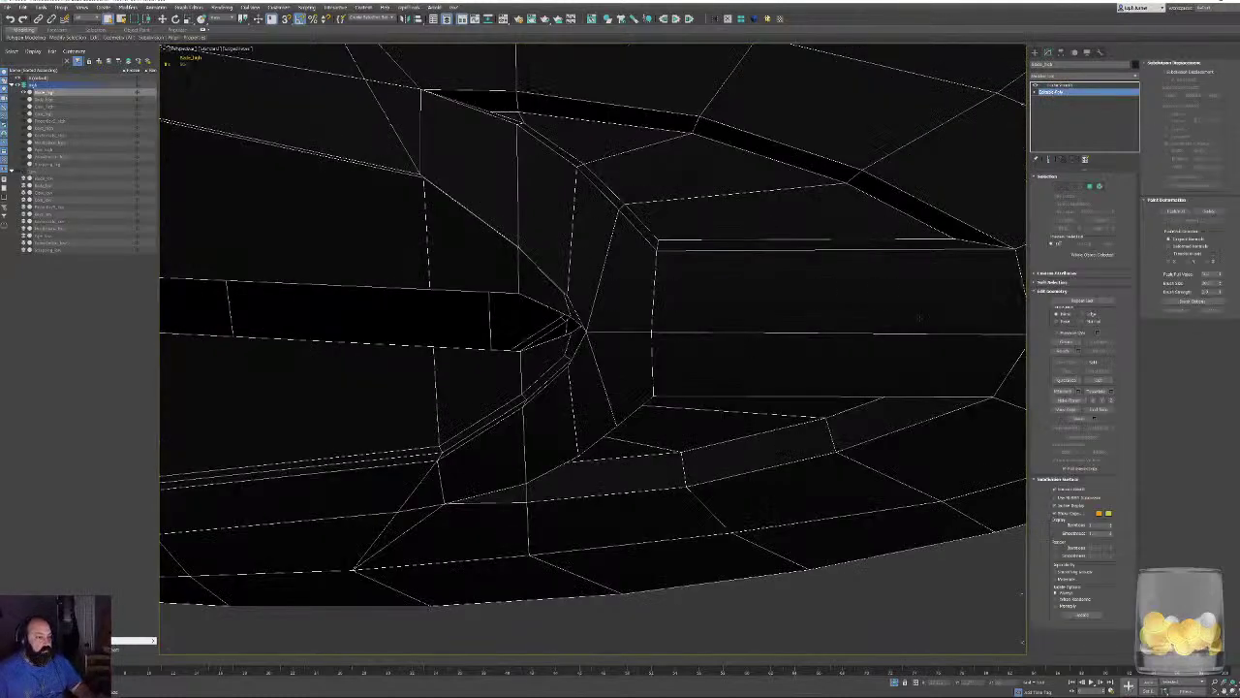
middle_drag(893, 304, 703, 294)
mouse_move(468, 288)
middle_down()
mouse_move(513, 294)
mouse_move(475, 301)
middle_up()
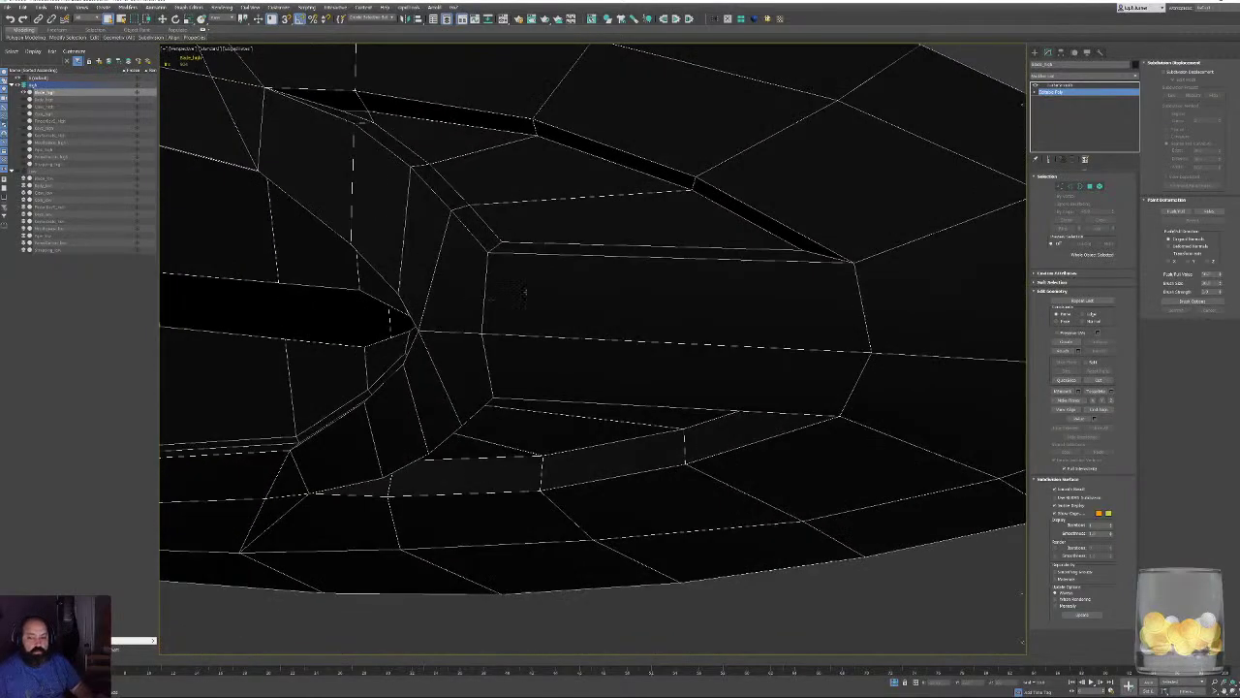
key(2)
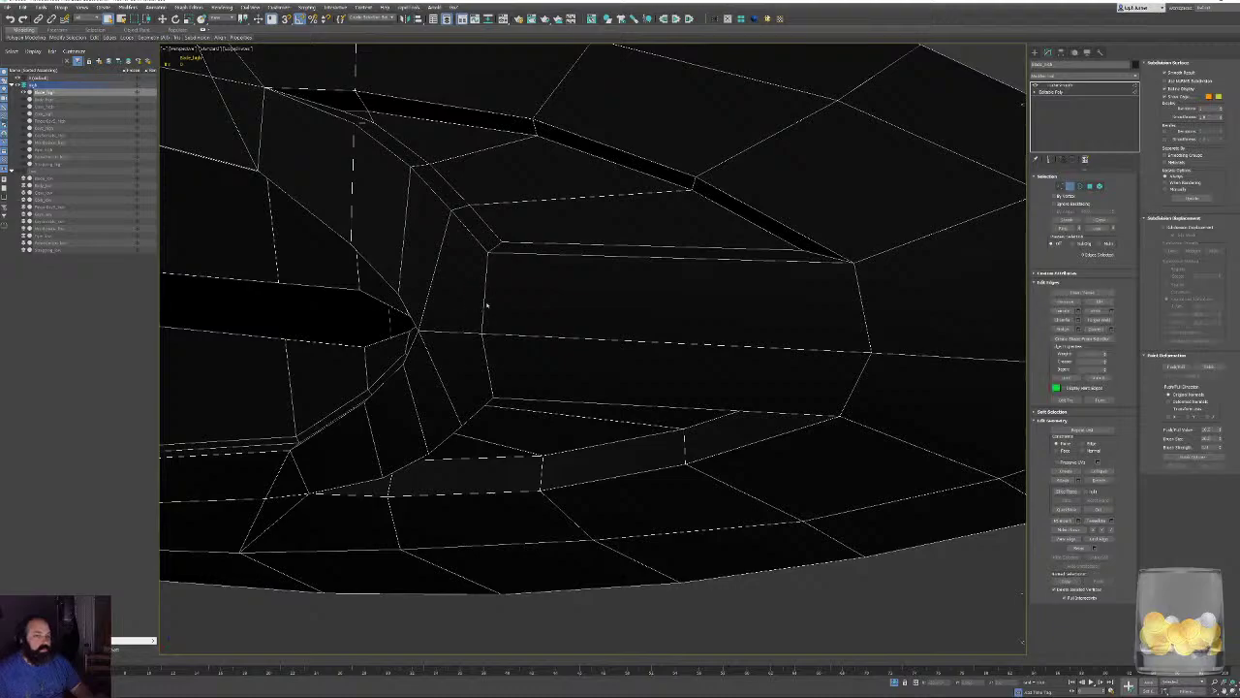
double_click(484, 302)
alt+middle_drag(513, 296, 705, 421)
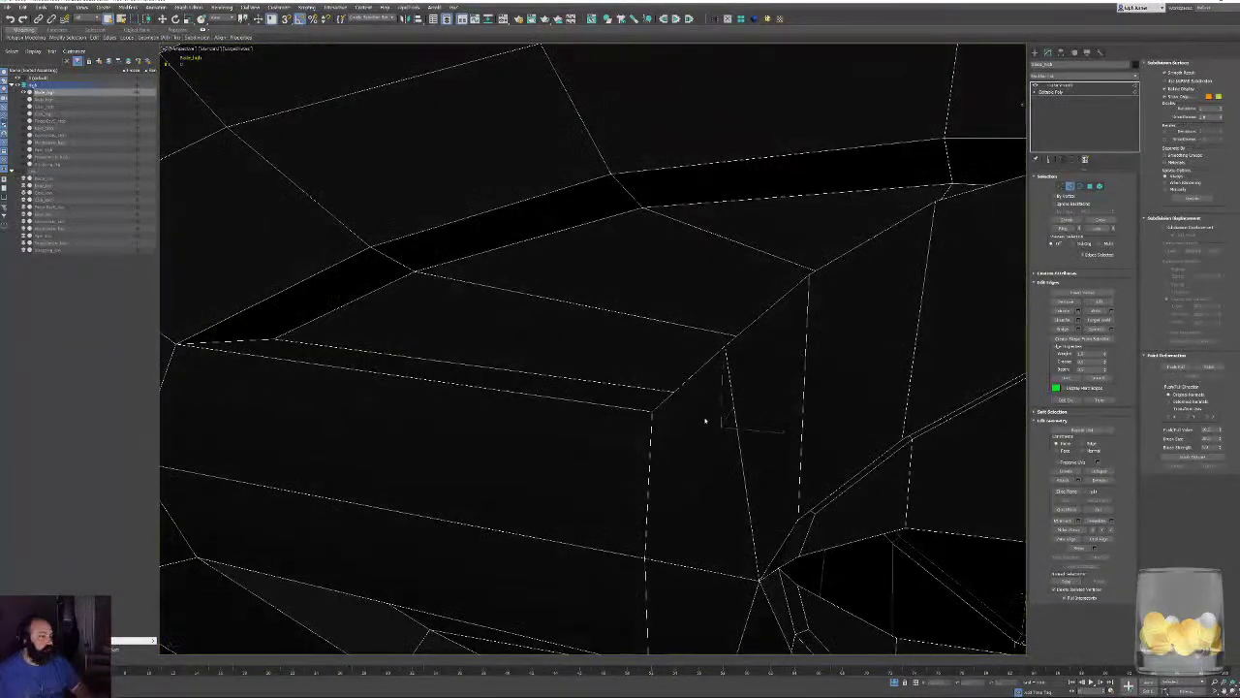
alt+middle_drag(649, 458, 728, 338)
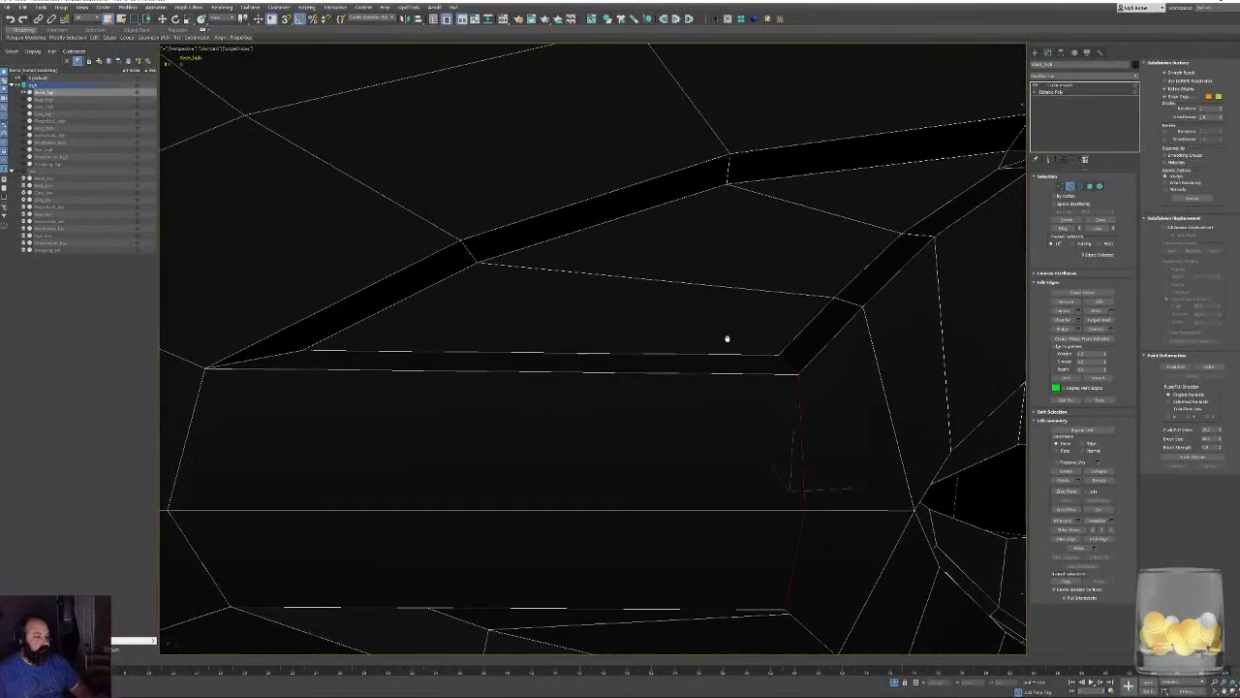
scroll(728, 339, down, 3)
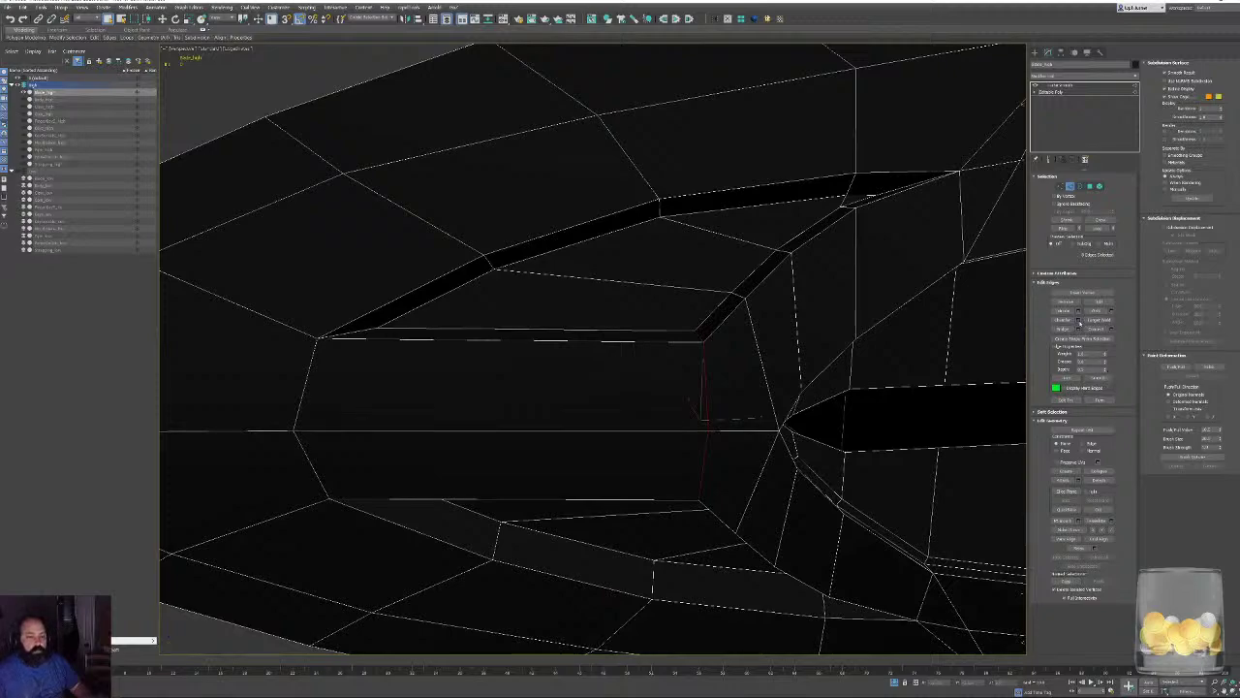
click(1079, 320)
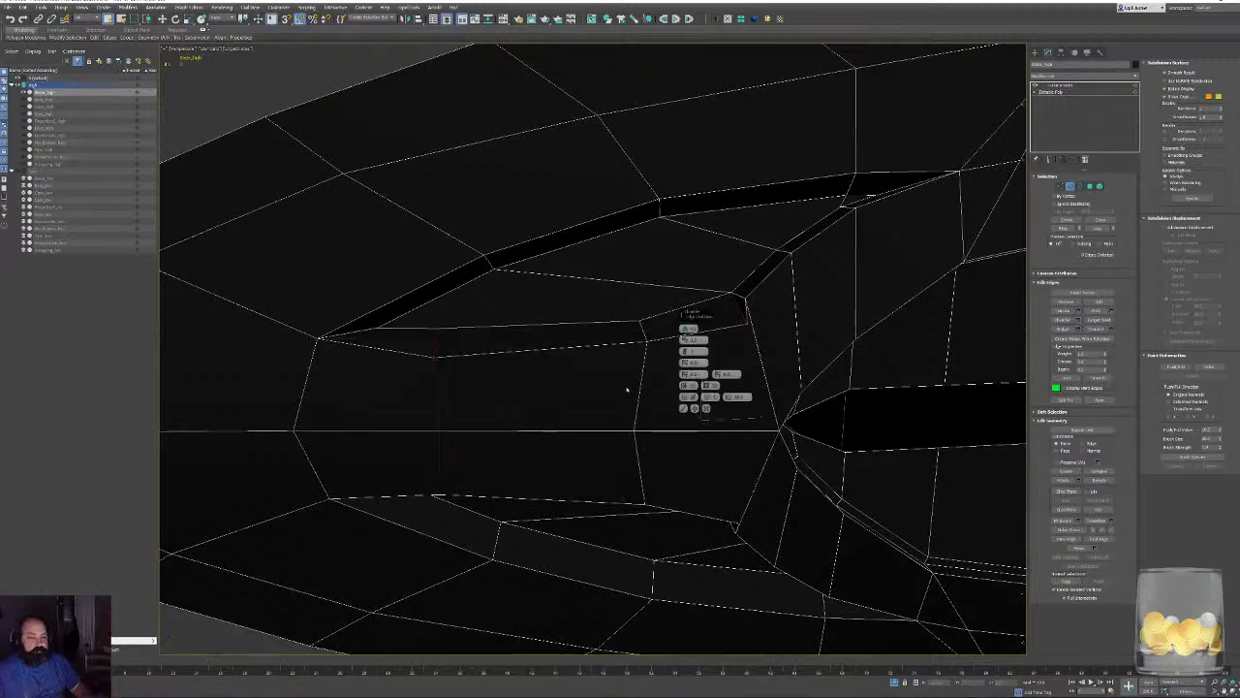
right_click(684, 341)
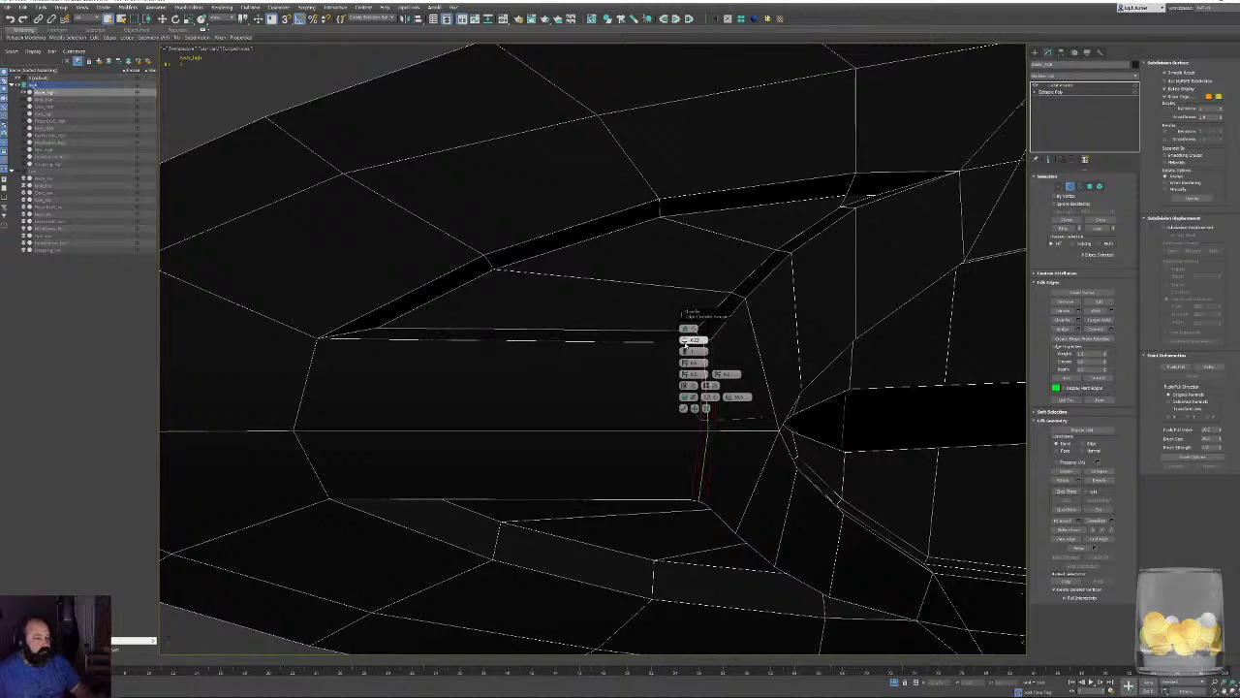
drag(686, 342, 686, 344)
click(683, 408)
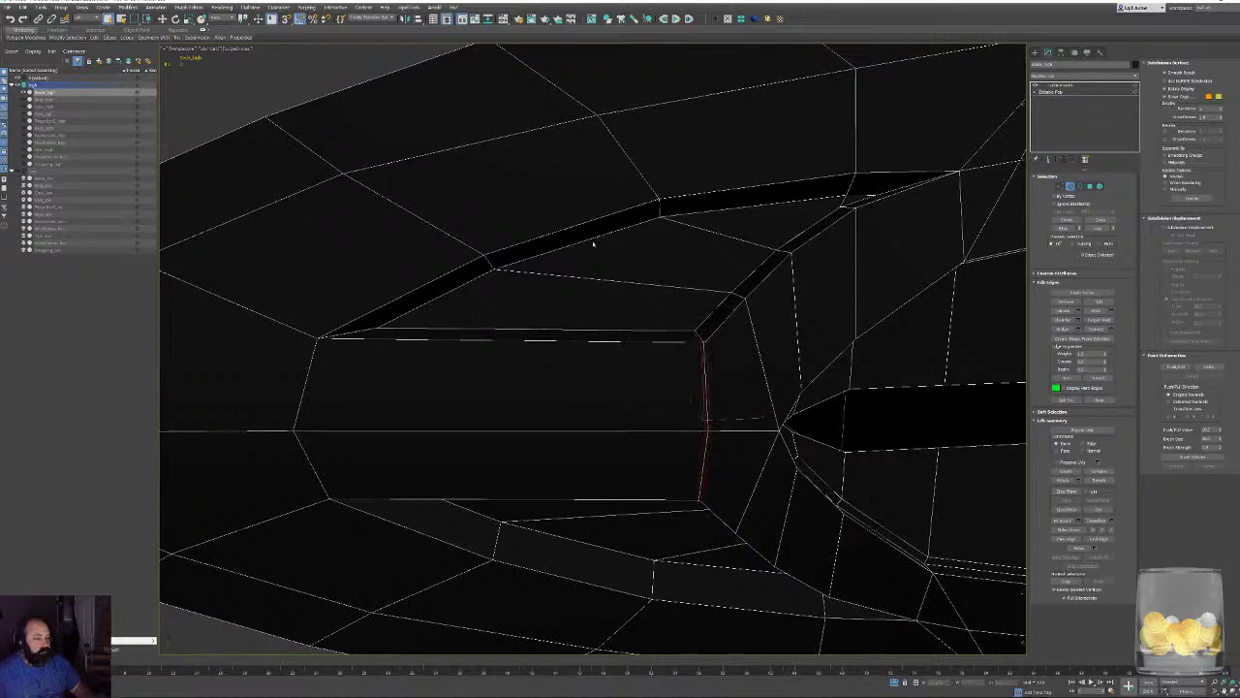
Leave edge editing, return to the TurboSmooth modifier, and inspect the shading around the chamfered edges and blade tip.
click(1071, 187)
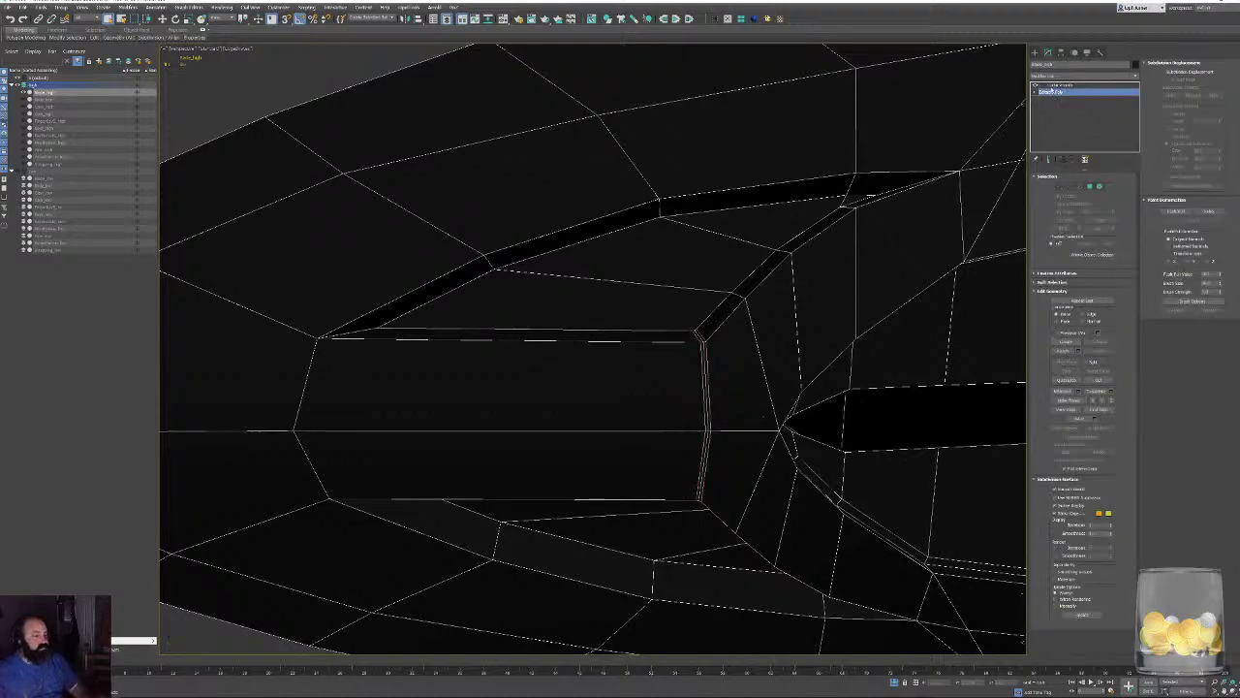
click(1063, 85)
key(F3)
scroll(642, 382, down, 6)
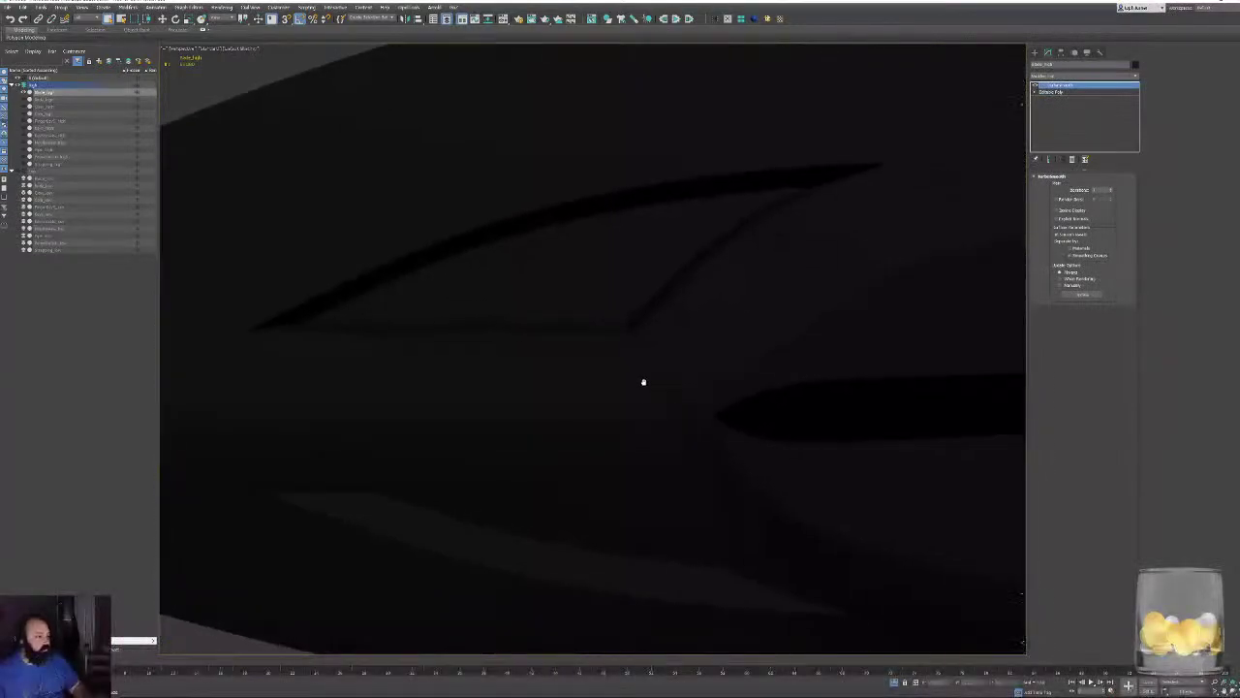
alt+middle_drag(777, 366, 848, 366)
alt+middle_drag(426, 357, 449, 357)
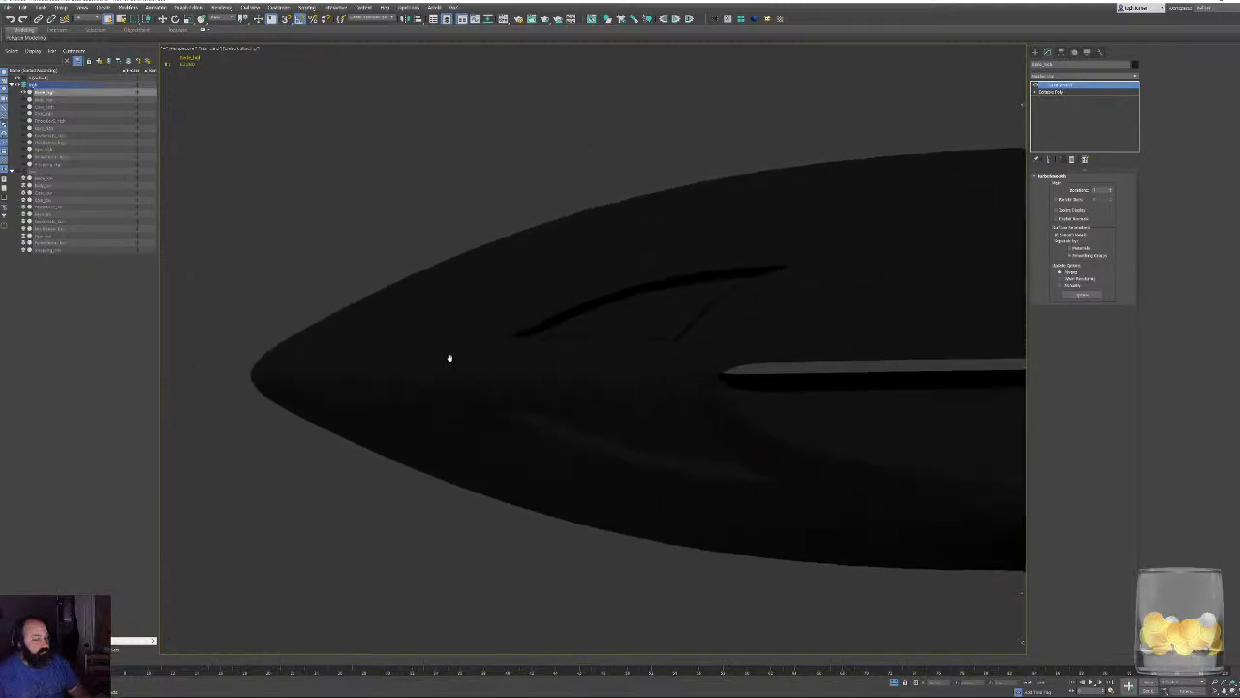
Show the edges and compare the TurboSmooth wireframe with the base mesh around the blade tip.
key(F4)
click(1048, 92)
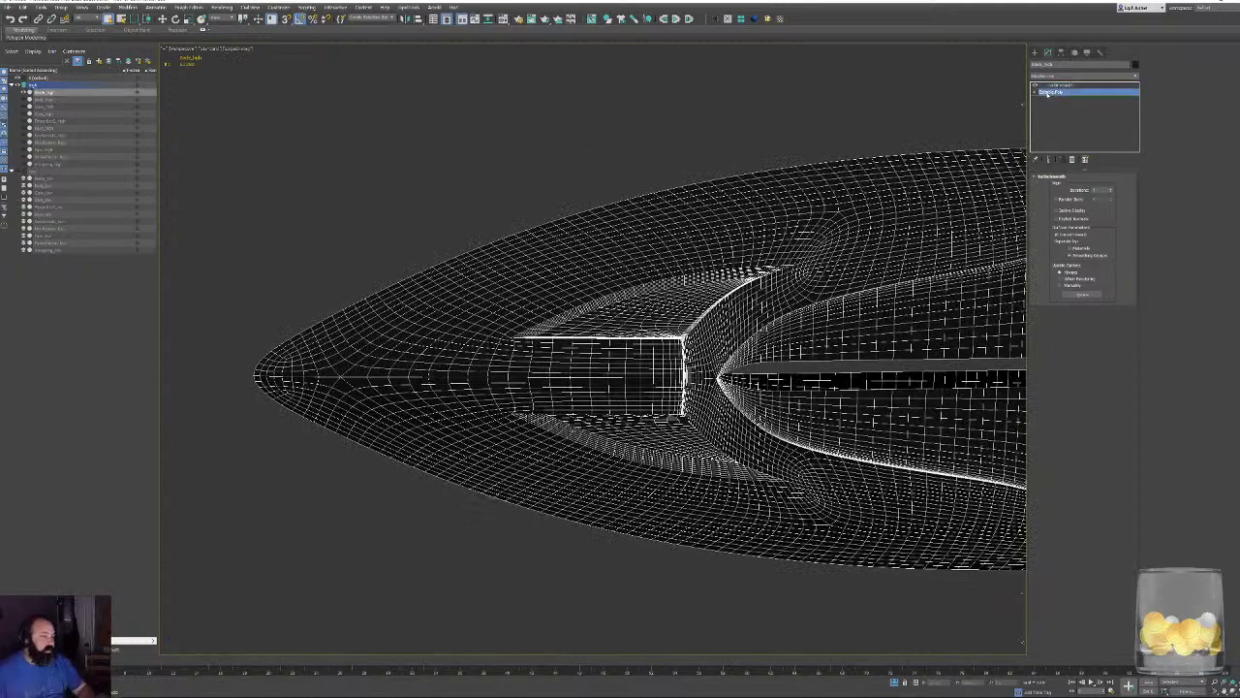
key(5)
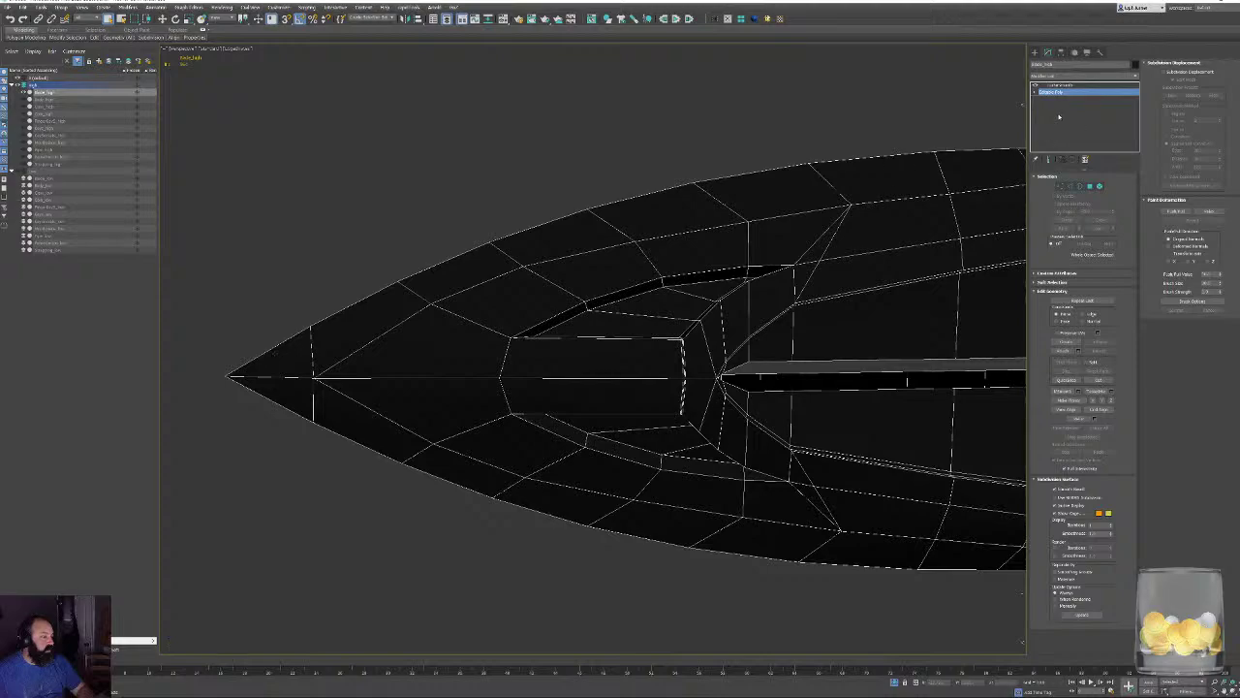
click(1064, 85)
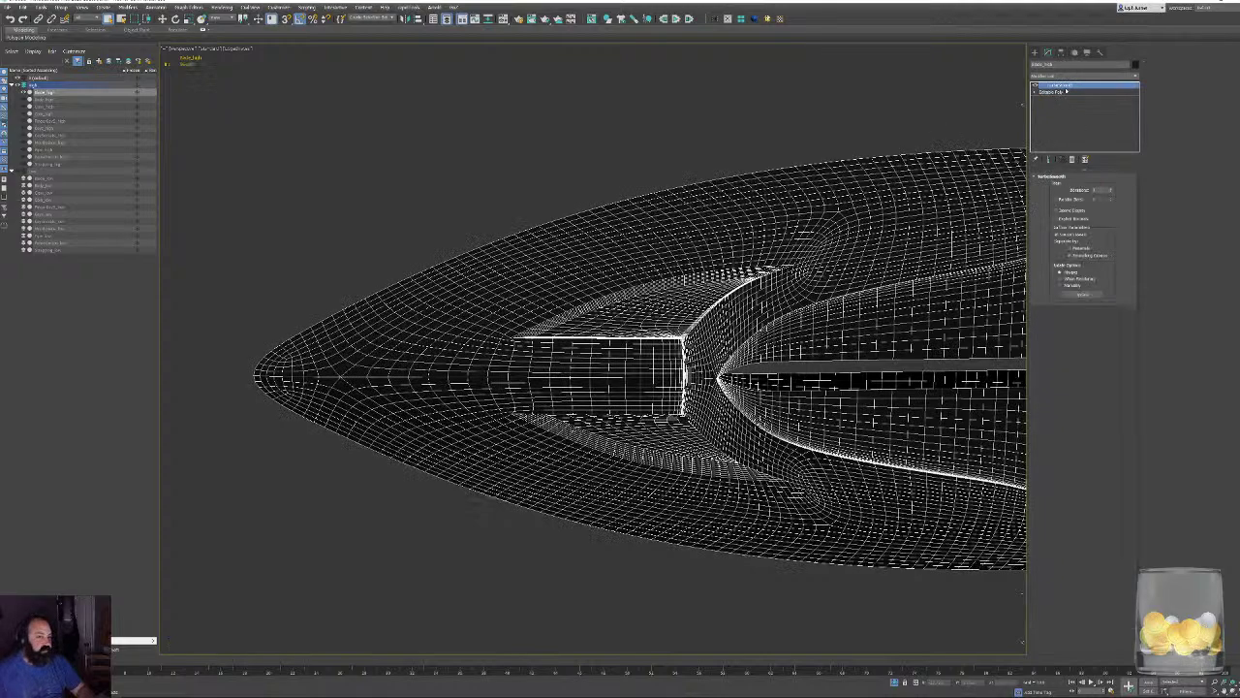
click(1064, 92)
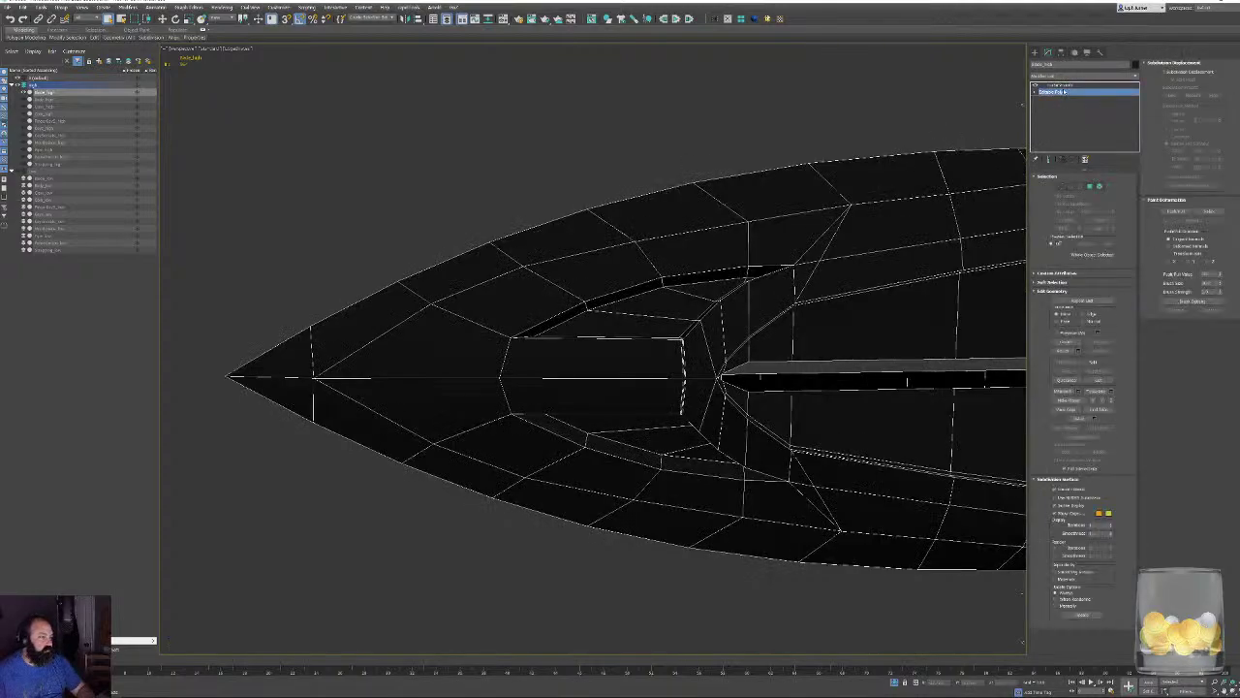
click(1065, 86)
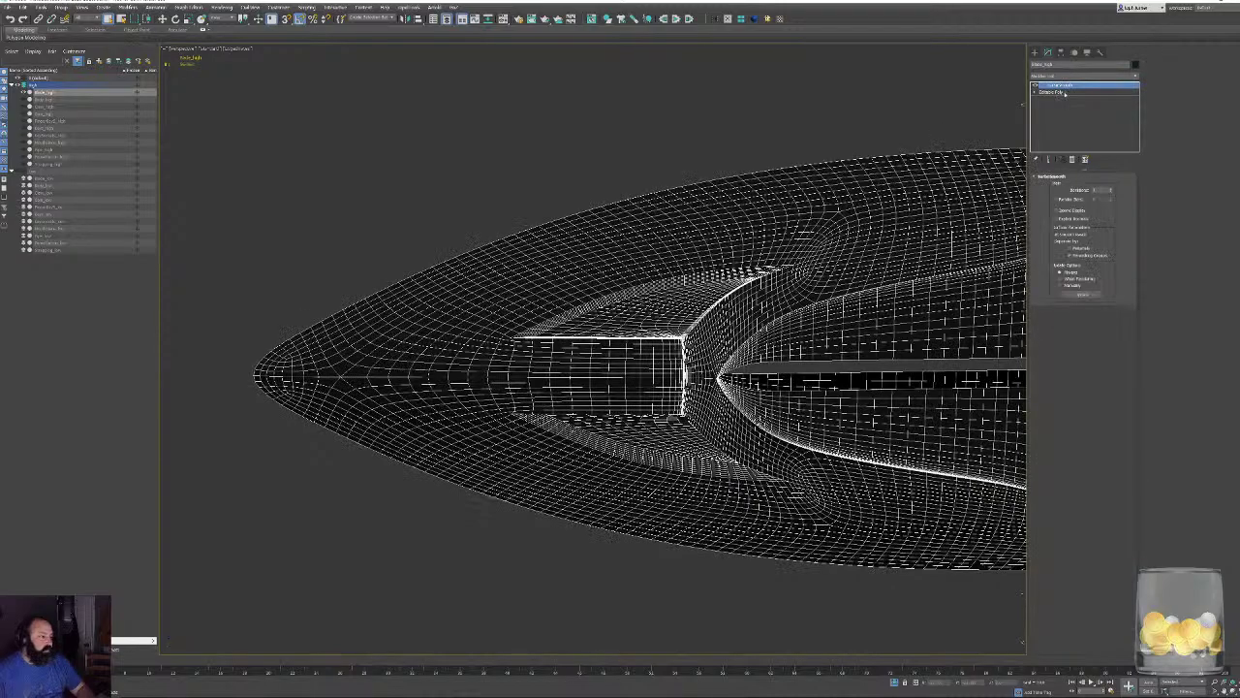
Compare the smoothed and base meshes around the blade tip and where the curved slot recess meets the straight section.
click(1065, 92)
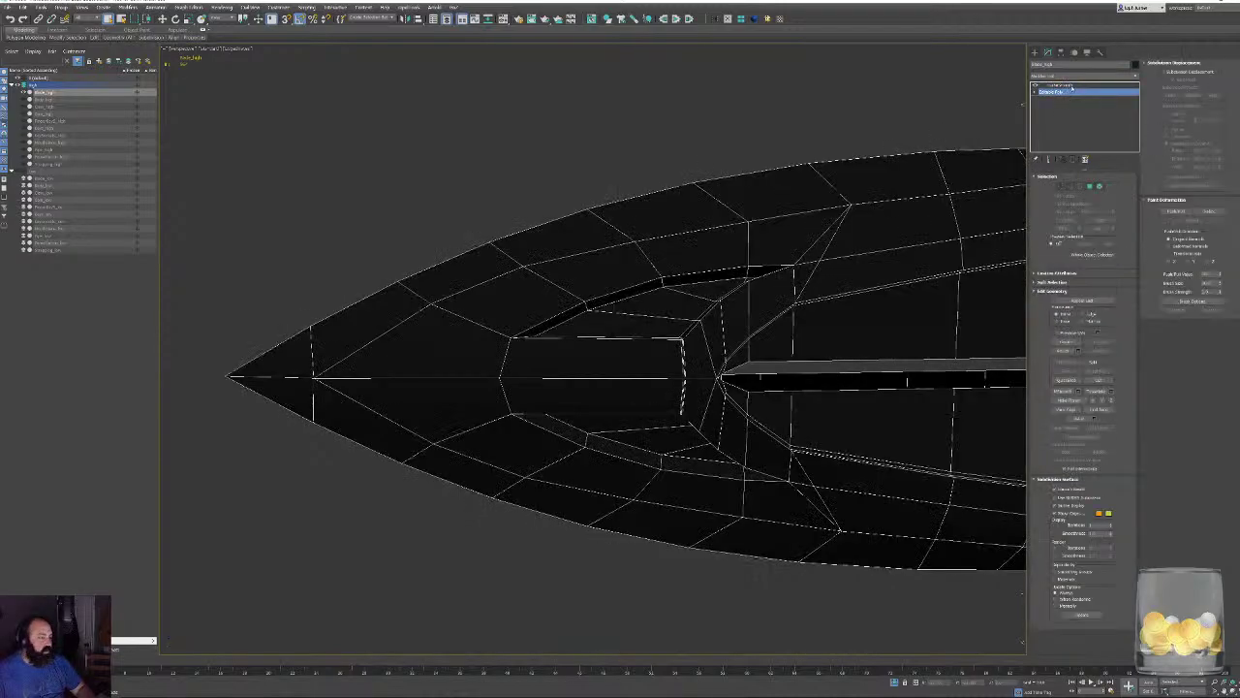
click(1065, 86)
mouse_move(674, 419)
middle_down()
mouse_move(582, 431)
mouse_move(675, 390)
mouse_move(551, 432)
mouse_move(553, 324)
middle_up()
key(F4)
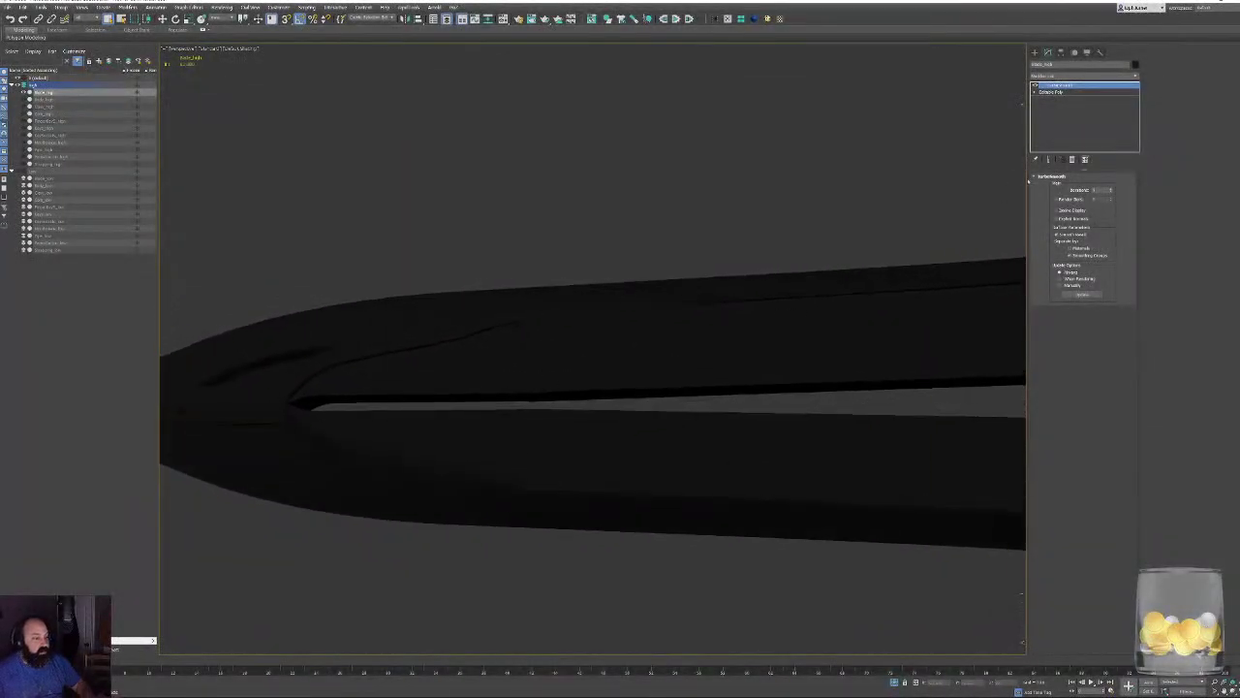
click(1057, 91)
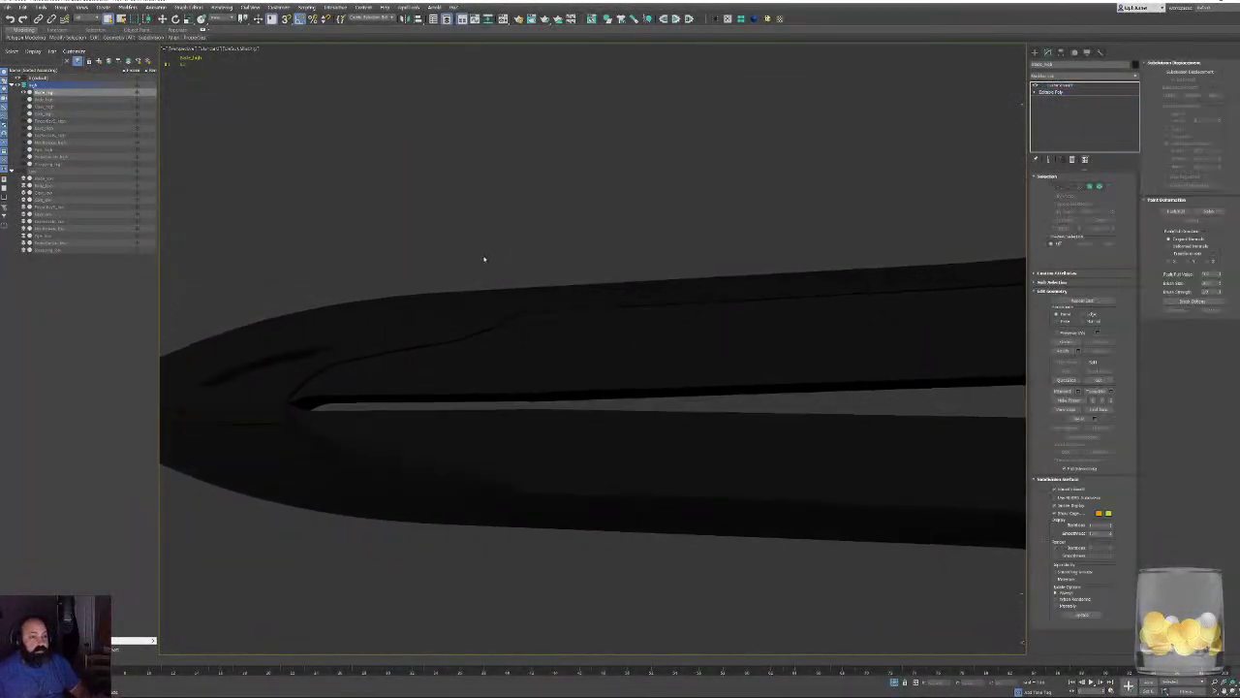
key(F3)
alt+middle_drag(610, 361, 595, 335)
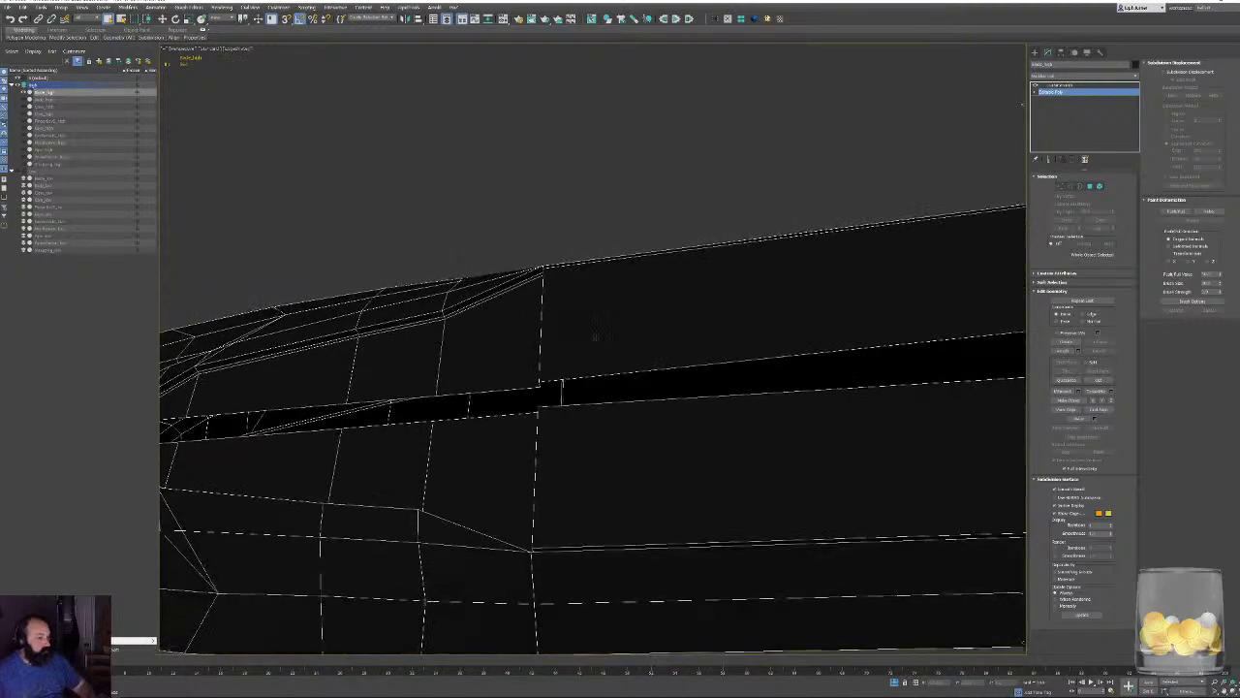
scroll(553, 281, up, 3)
alt+middle_drag(554, 271, 570, 299)
click(1064, 85)
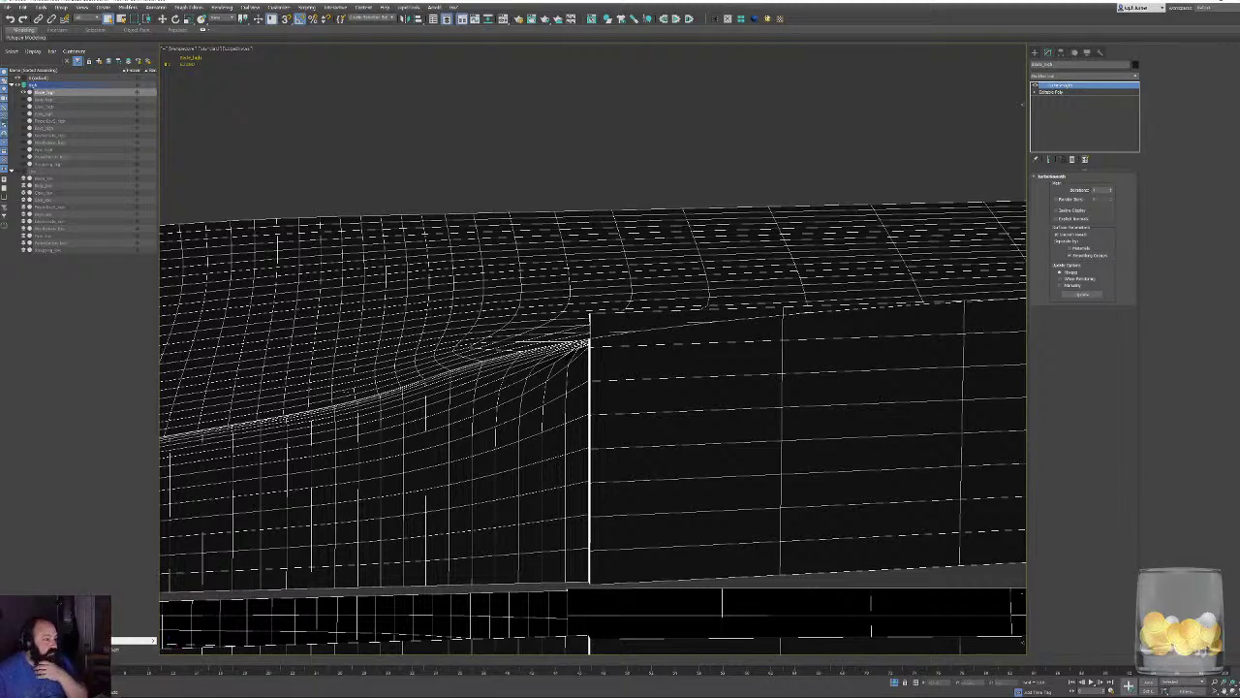
Select the recessed polygons on both sides of the slot's tip end and auto-smooth them.
click(1051, 91)
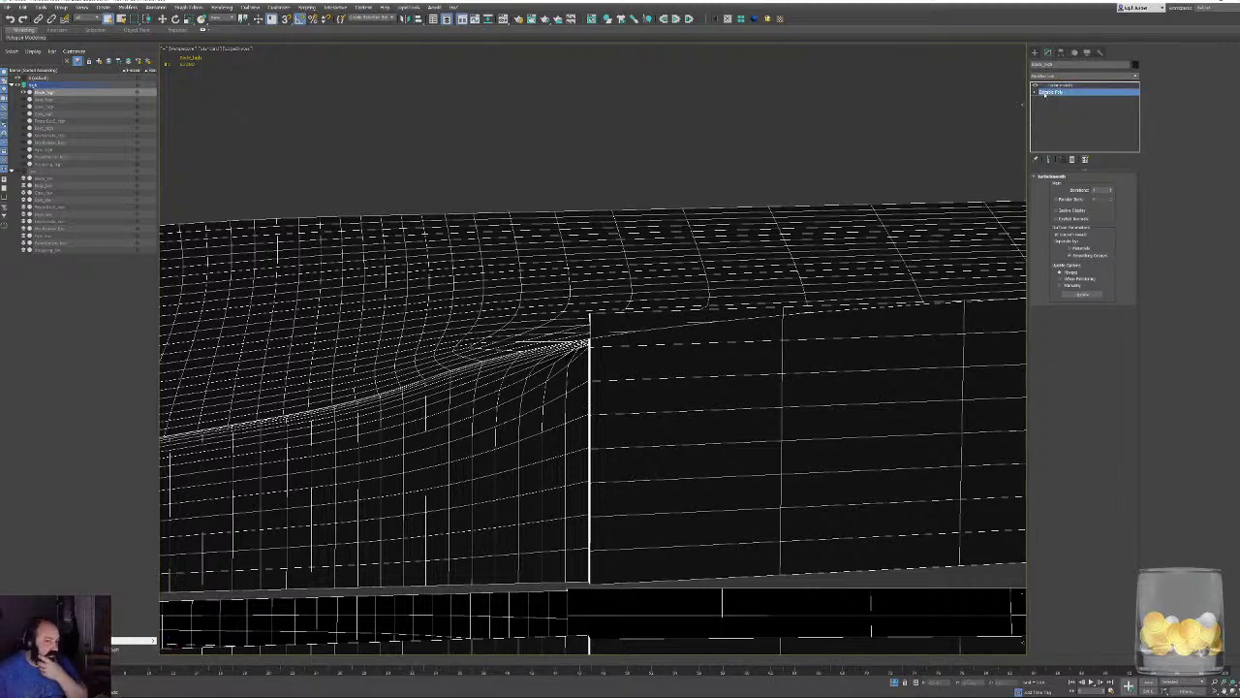
click(1090, 188)
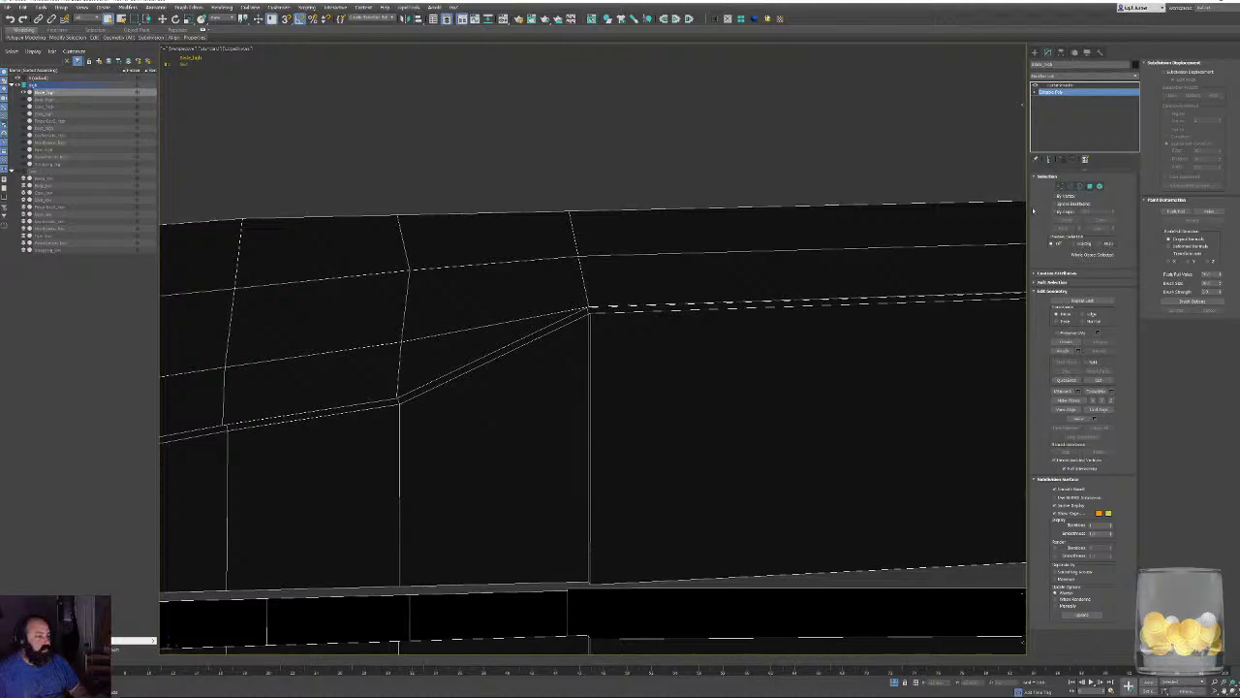
click(416, 468)
alt+middle_drag(415, 468, 625, 359)
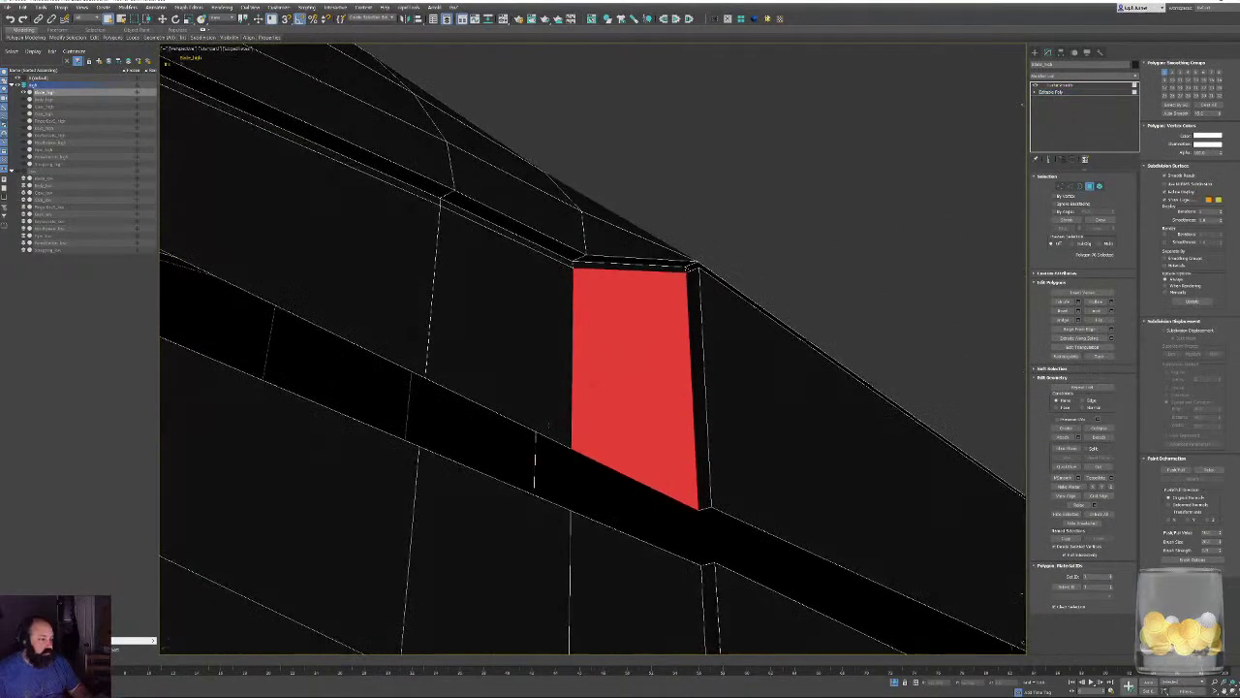
ctrl+click(523, 339)
ctrl+click(388, 271)
alt+middle_drag(576, 302, 539, 360)
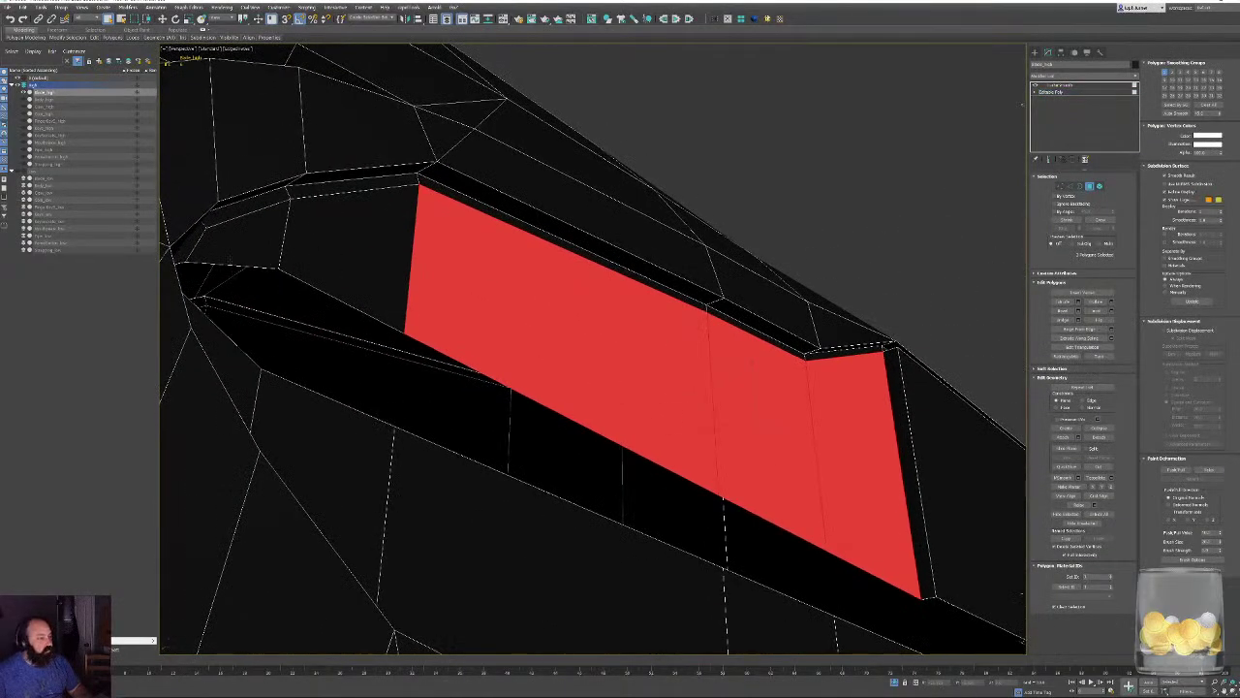
ctrl+click(242, 238)
ctrl+click(344, 257)
alt+middle_drag(484, 320, 404, 472)
ctrl+click(320, 415)
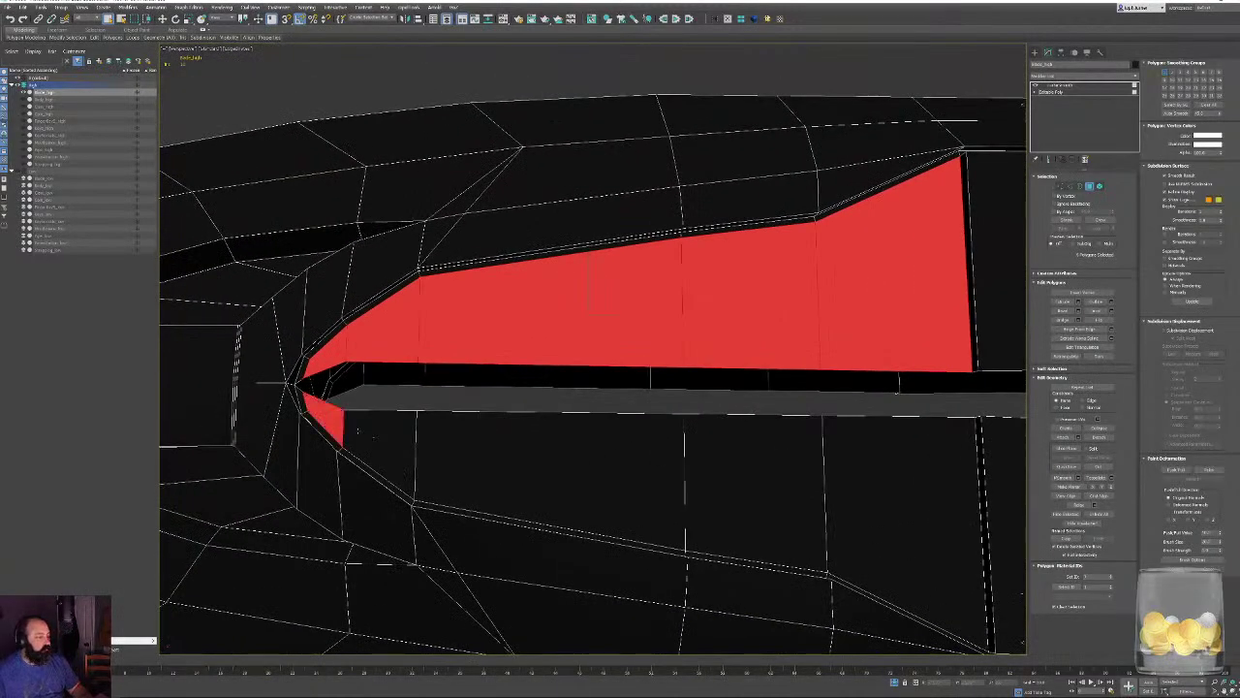
ctrl+click(378, 448)
ctrl+click(547, 470)
ctrl+click(756, 484)
ctrl+click(850, 449)
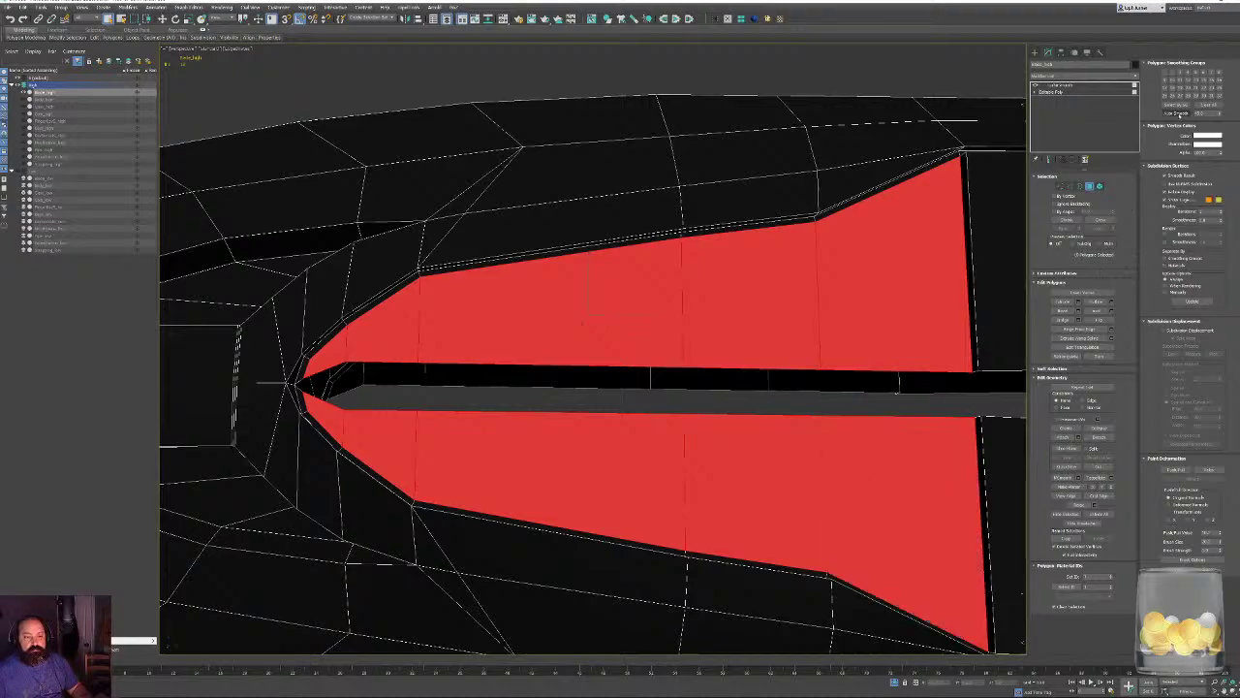
alt+middle_drag(582, 323, 252, 316)
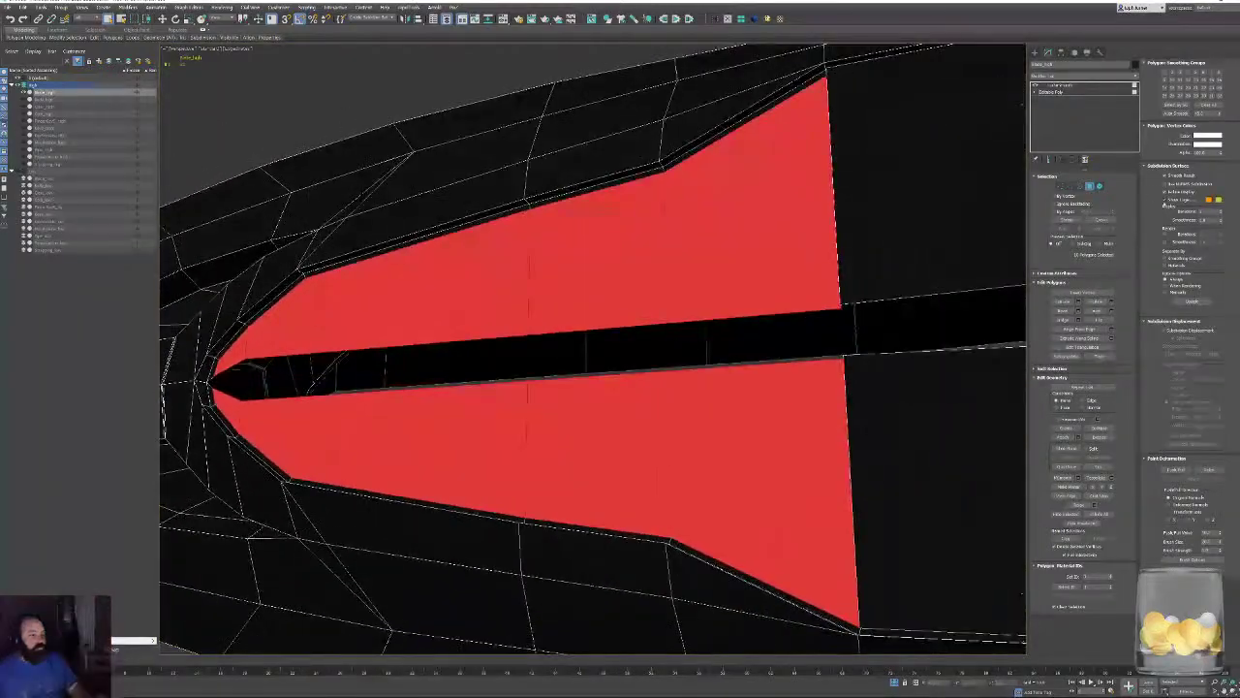
Leave polygon editing, return to the TurboSmooth modifier, and inspect the recess border in shaded and wireframe views.
click(1092, 187)
click(1058, 86)
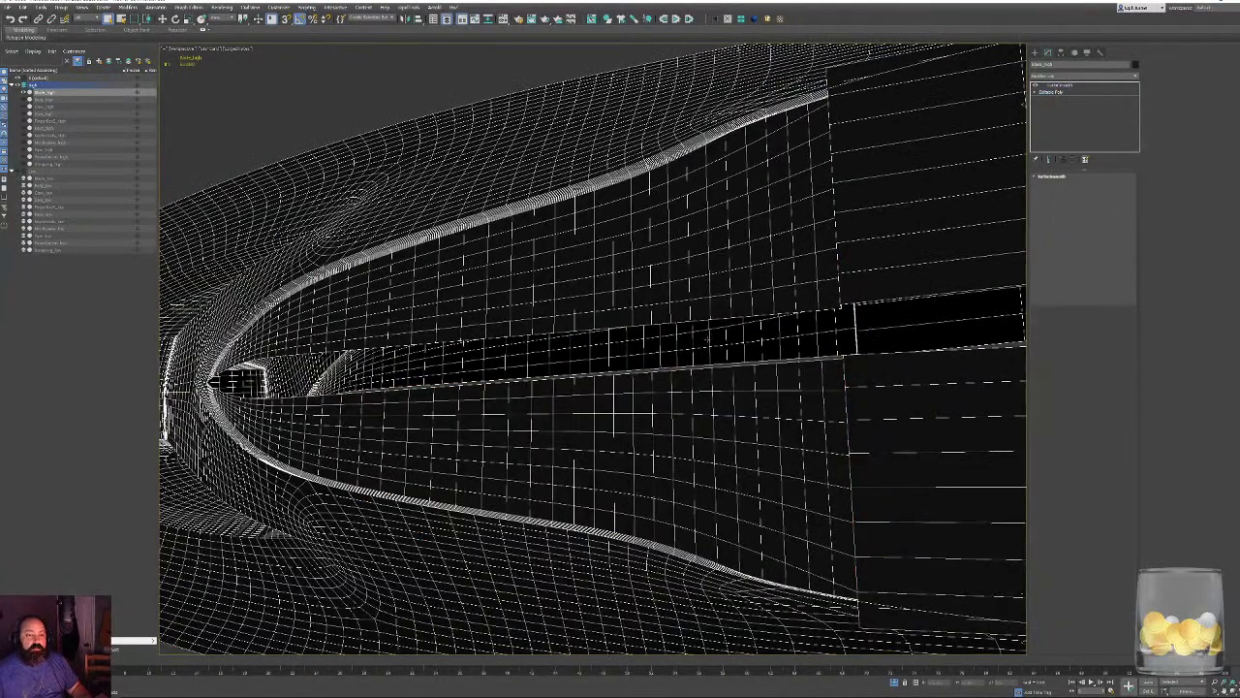
alt+middle_drag(678, 368, 756, 387)
key(F4)
key(F4)
scroll(755, 397, down, 5)
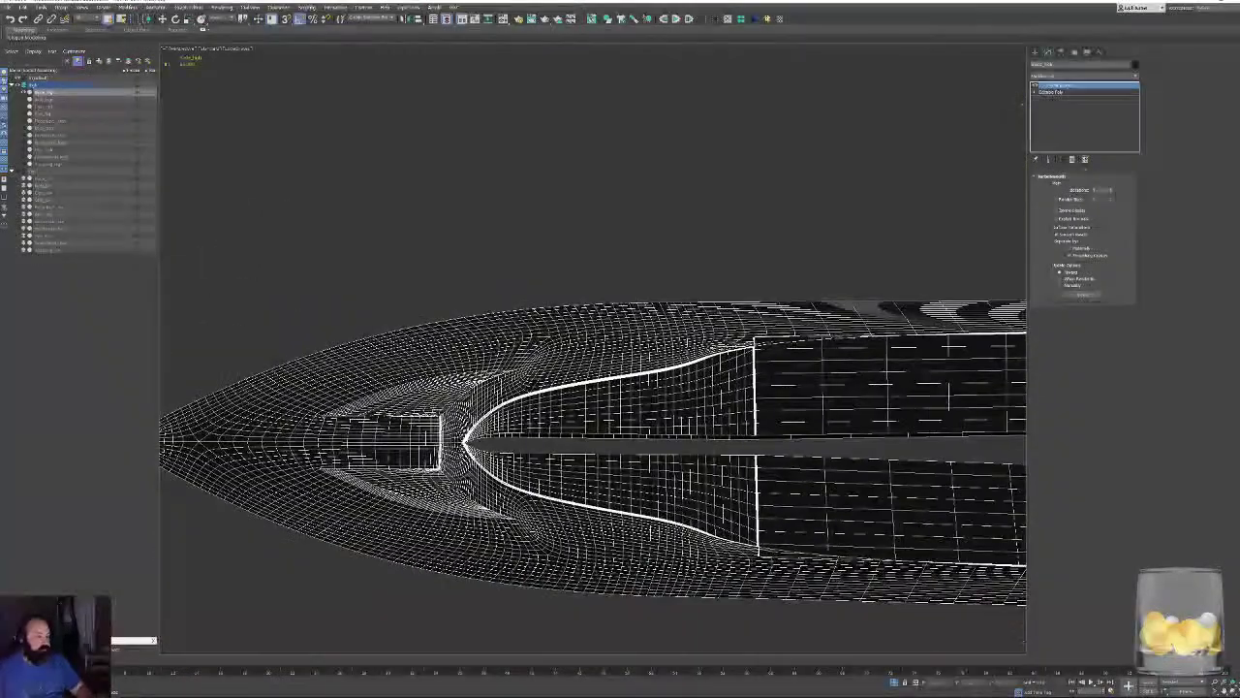
key(F4)
scroll(555, 455, up, 5)
middle_drag(554, 456, 888, 382)
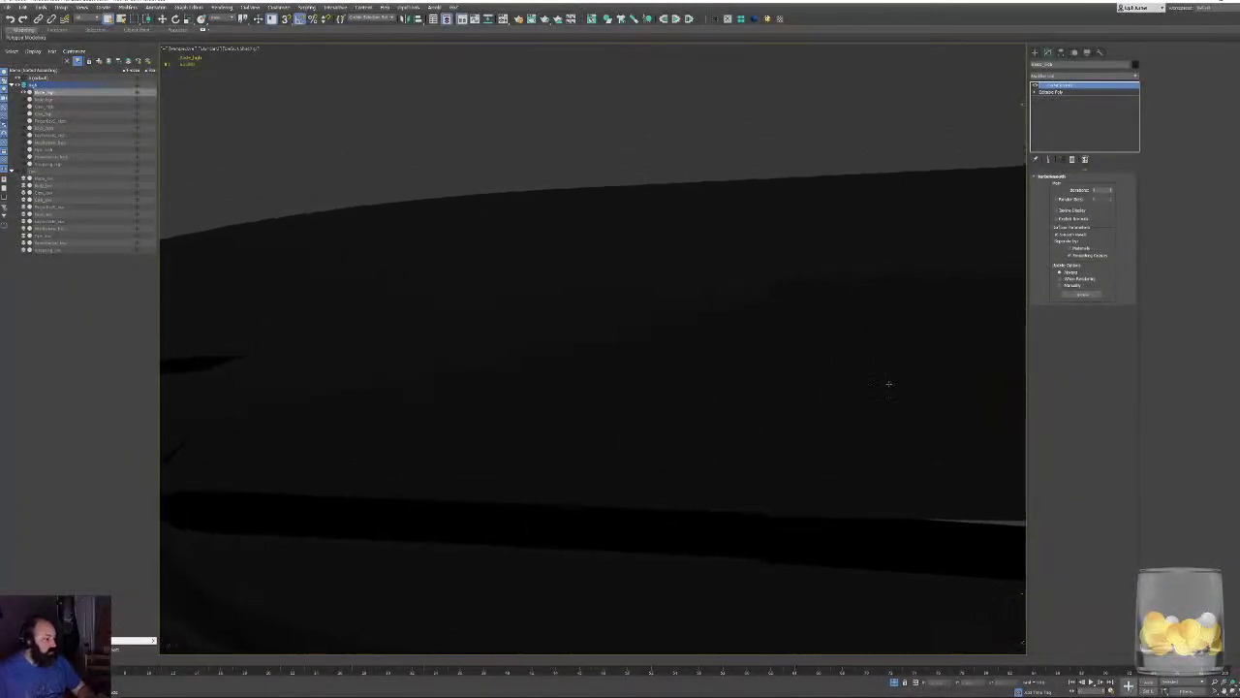
key(F4)
middle_drag(781, 318, 986, 194)
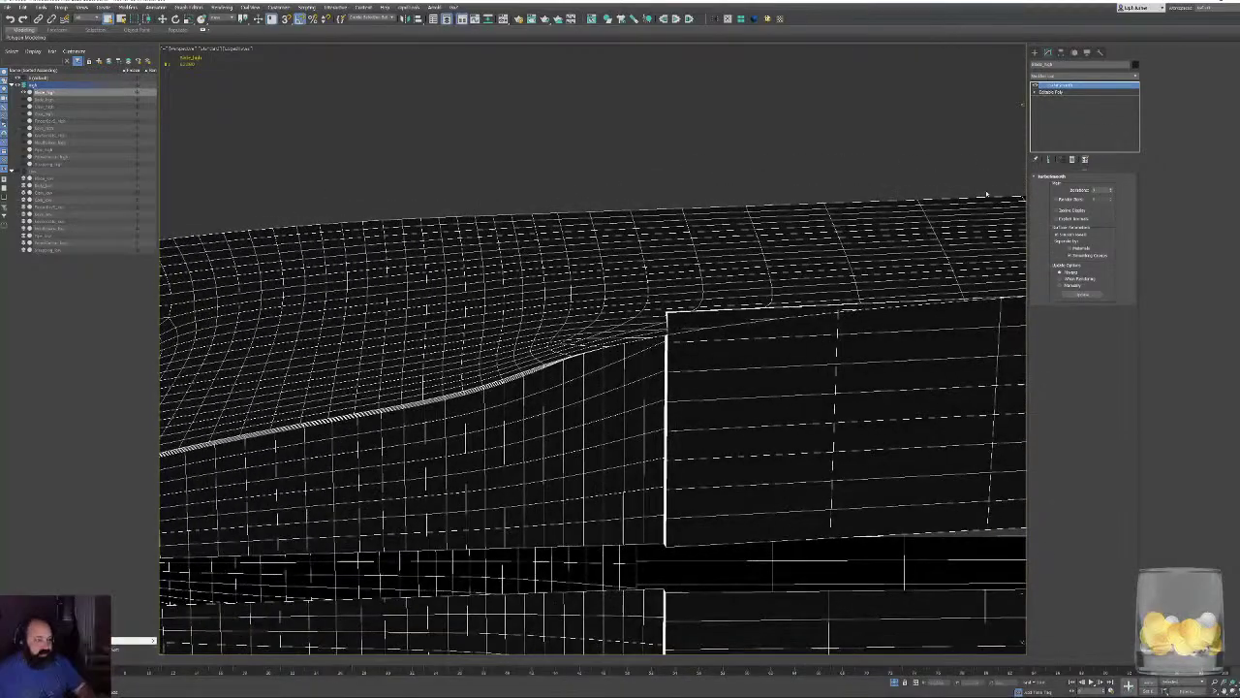
Select the narrow bevel polygons along the straight recess edge beyond the corner and check their smoothing groups.
click(1056, 92)
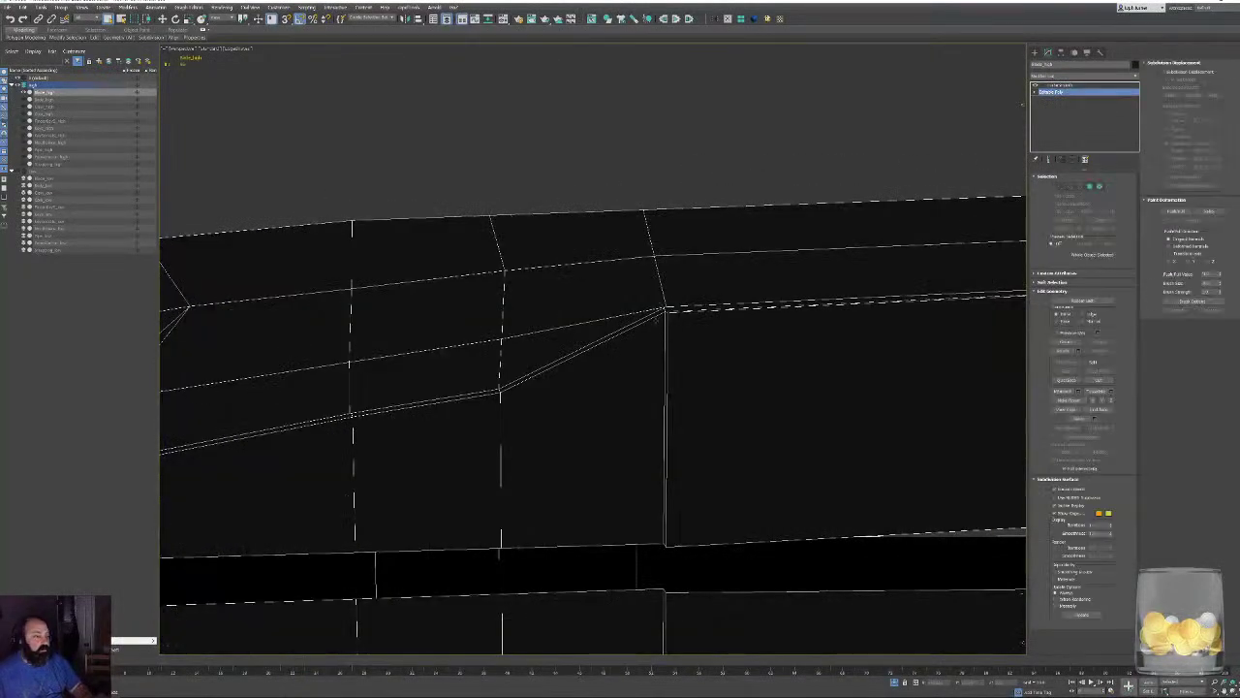
alt+middle_drag(655, 320, 471, 287)
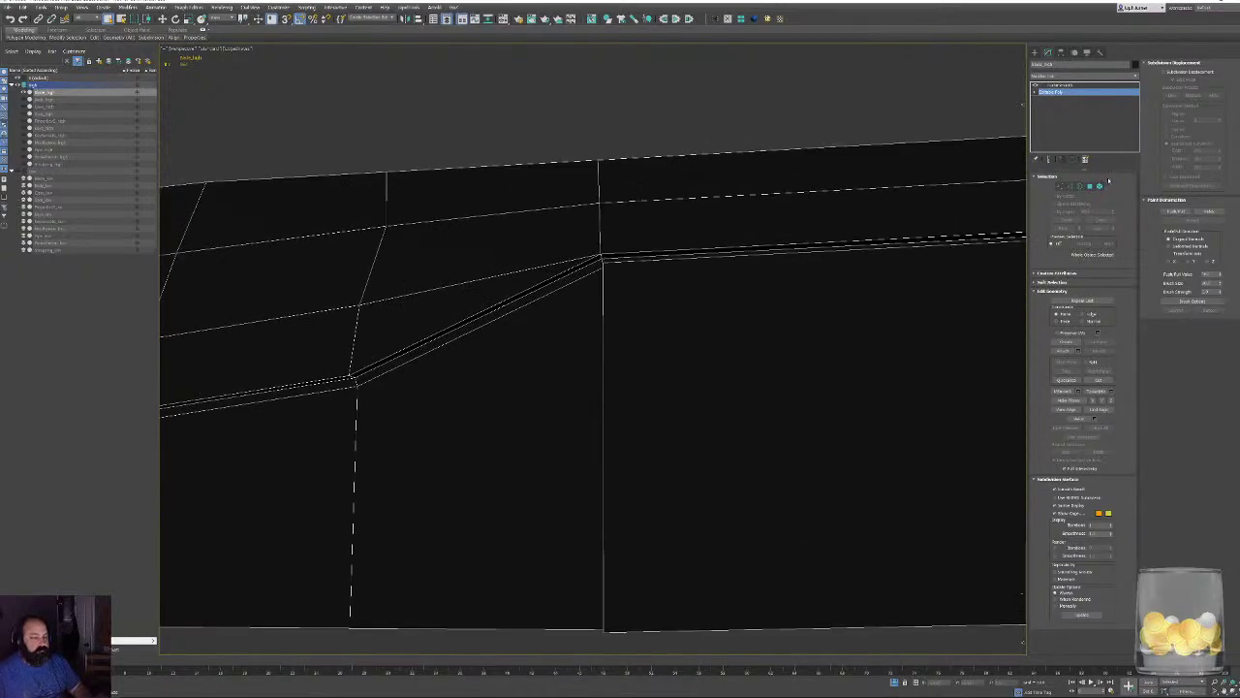
click(1090, 187)
click(610, 260)
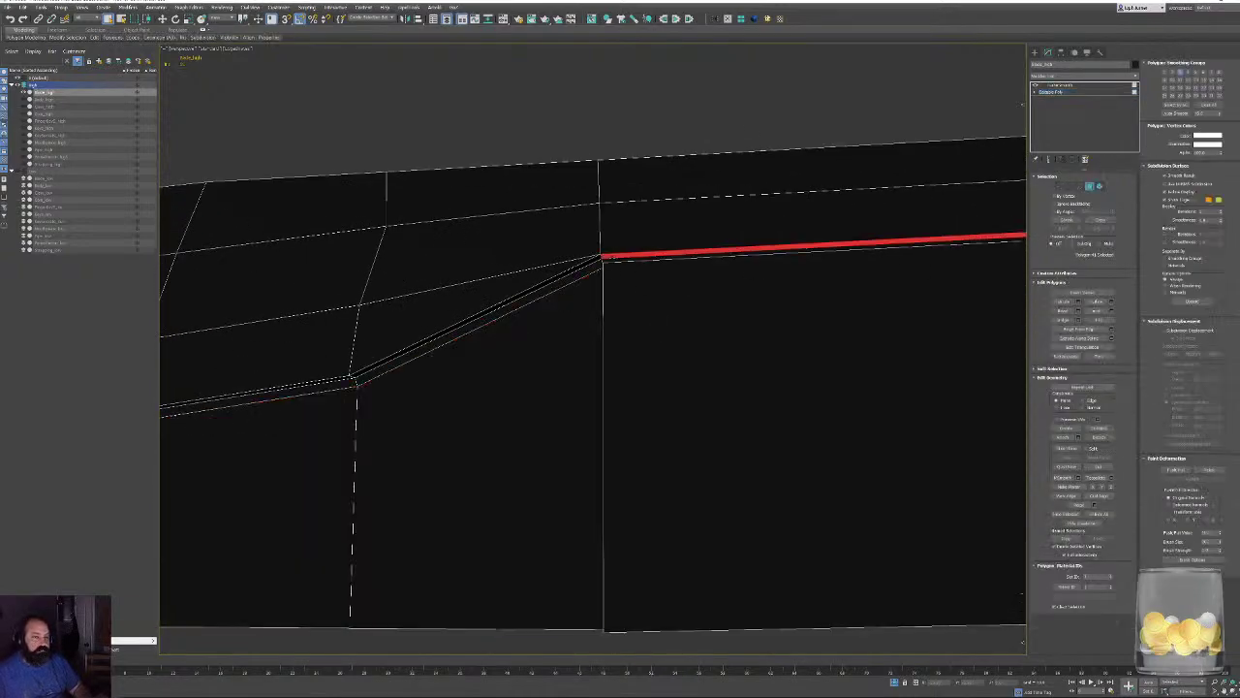
key(z)
alt+middle_drag(611, 262, 622, 286)
scroll(427, 300, up, 6)
scroll(681, 341, down, 4)
alt+middle_drag(682, 341, 527, 374)
scroll(527, 375, up, 3)
click(578, 343)
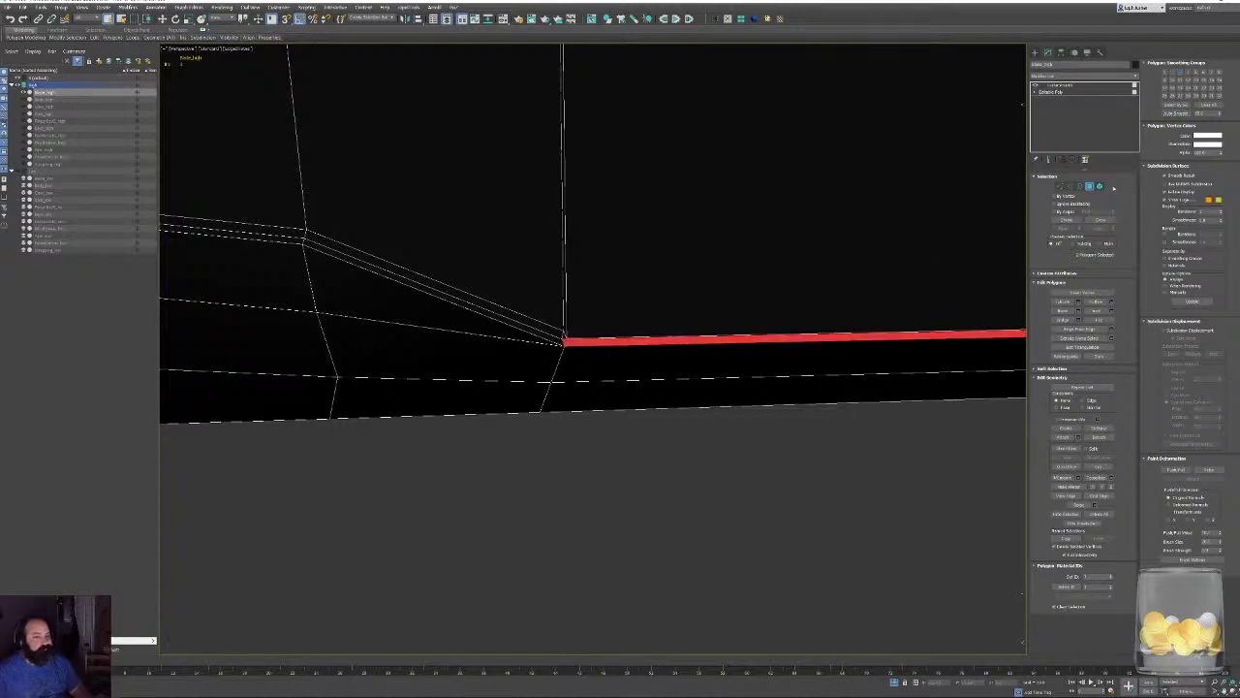
click(1089, 186)
Return to the TurboSmooth modifier and examine the smoothed corner between the curved and straight recess edges, shaded and with edges.
click(1060, 85)
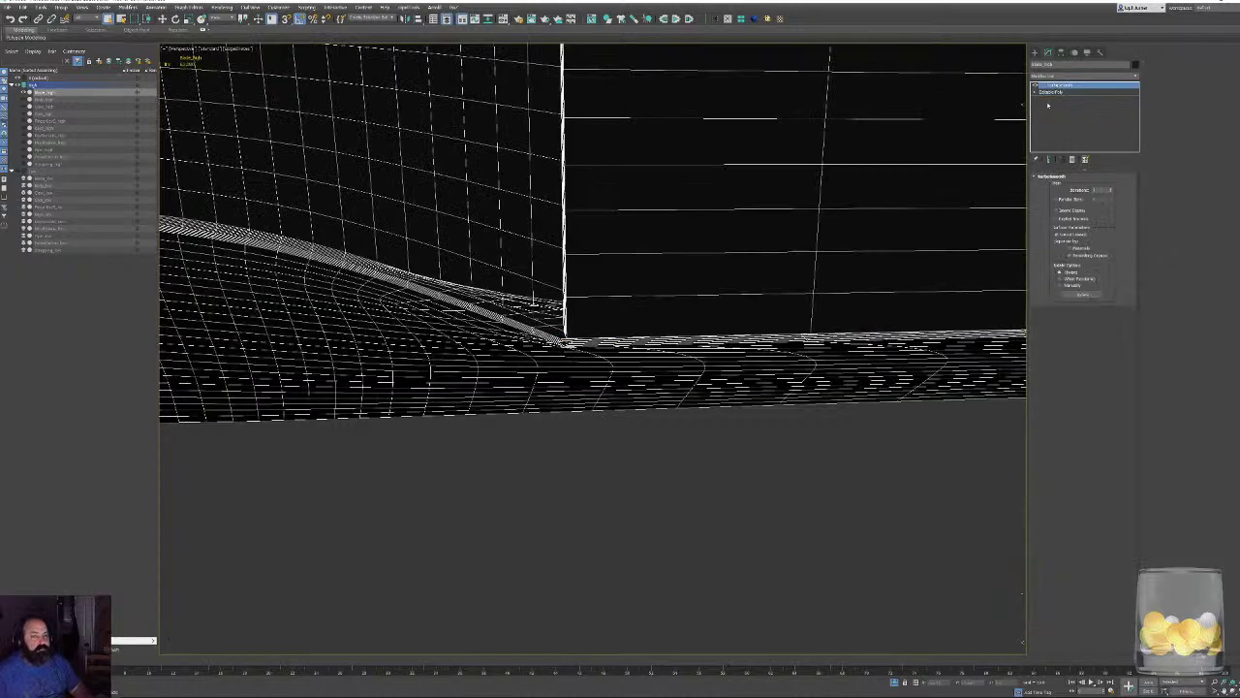
middle_drag(732, 167, 736, 429)
middle_drag(663, 242, 693, 521)
key(F4)
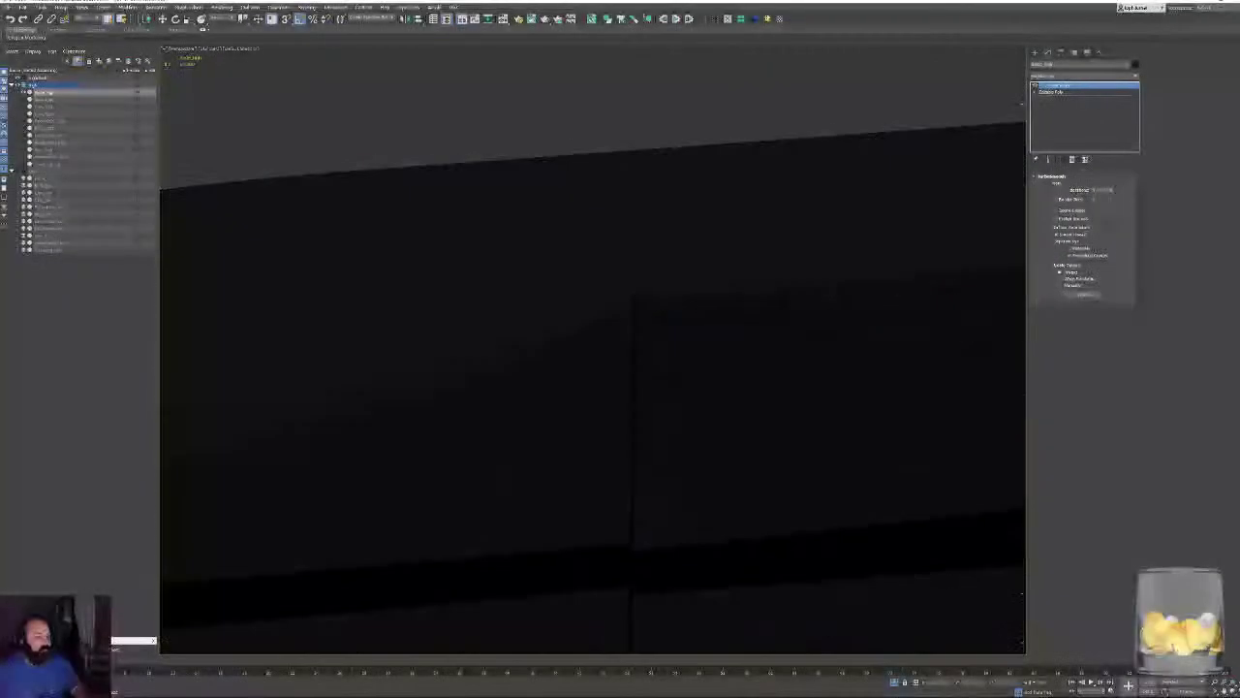
mouse_move(714, 407)
alt+middle_down()
mouse_move(673, 241)
mouse_move(639, 446)
mouse_move(584, 435)
mouse_move(625, 419)
alt+middle_up()
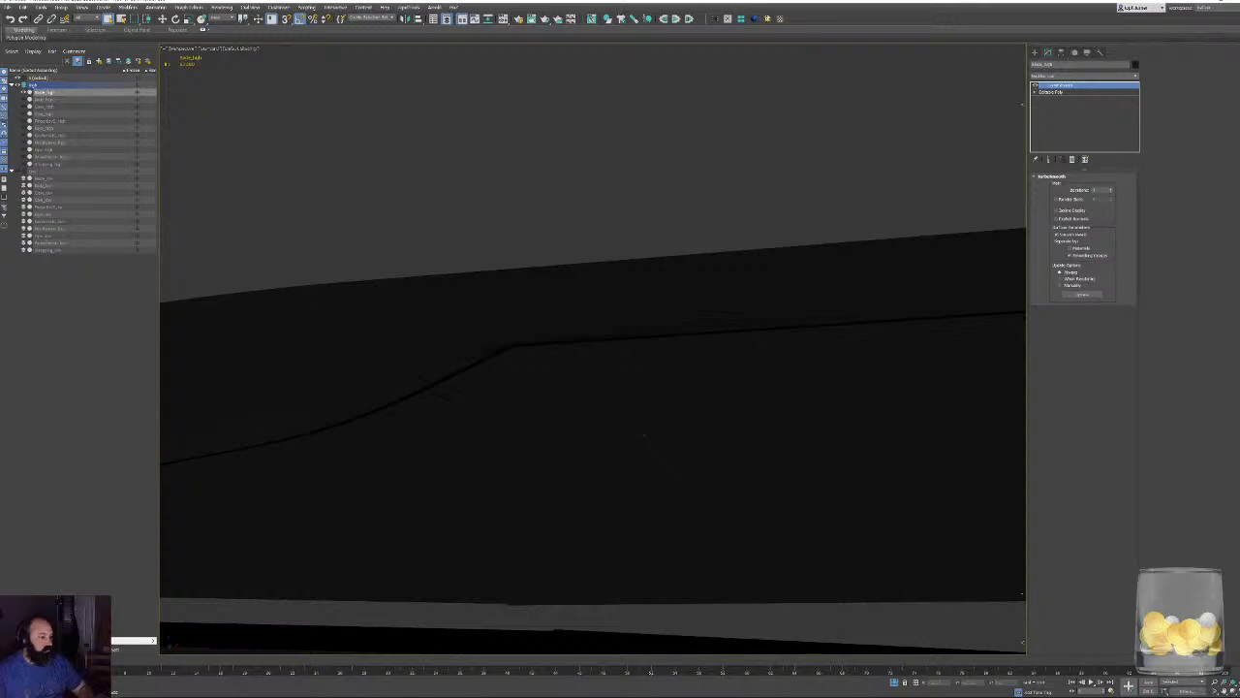
key(F4)
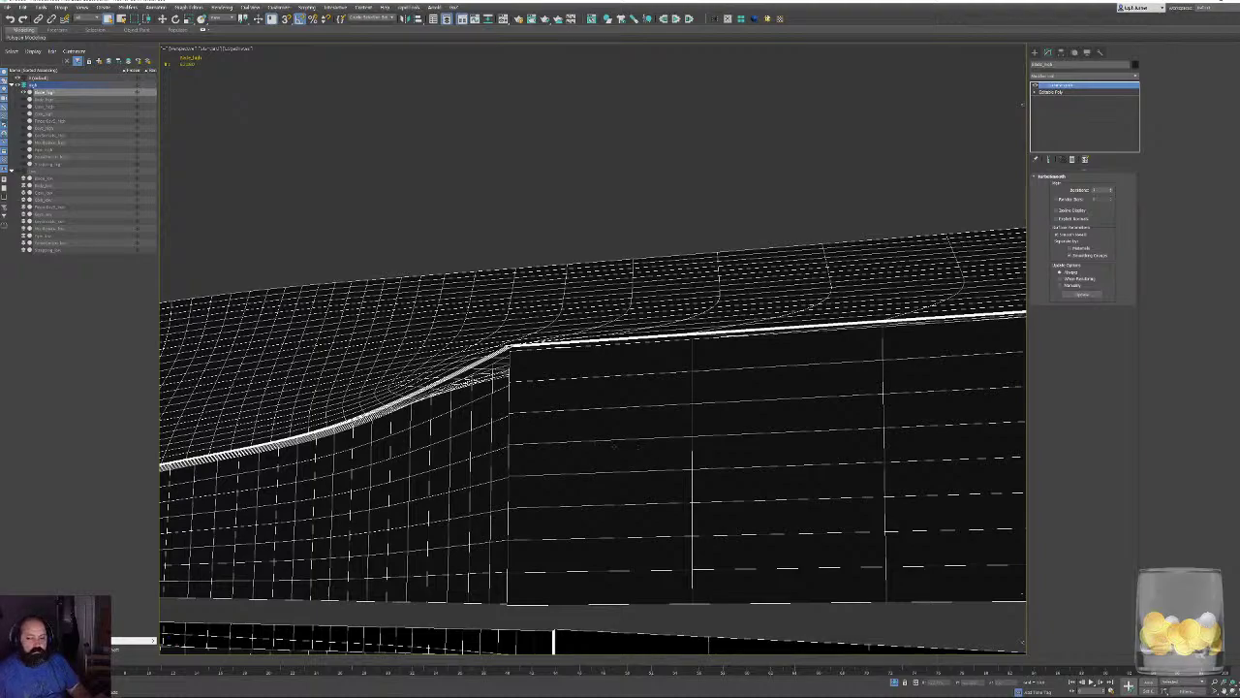
alt+middle_drag(511, 441, 620, 414)
scroll(930, 153, down, 1)
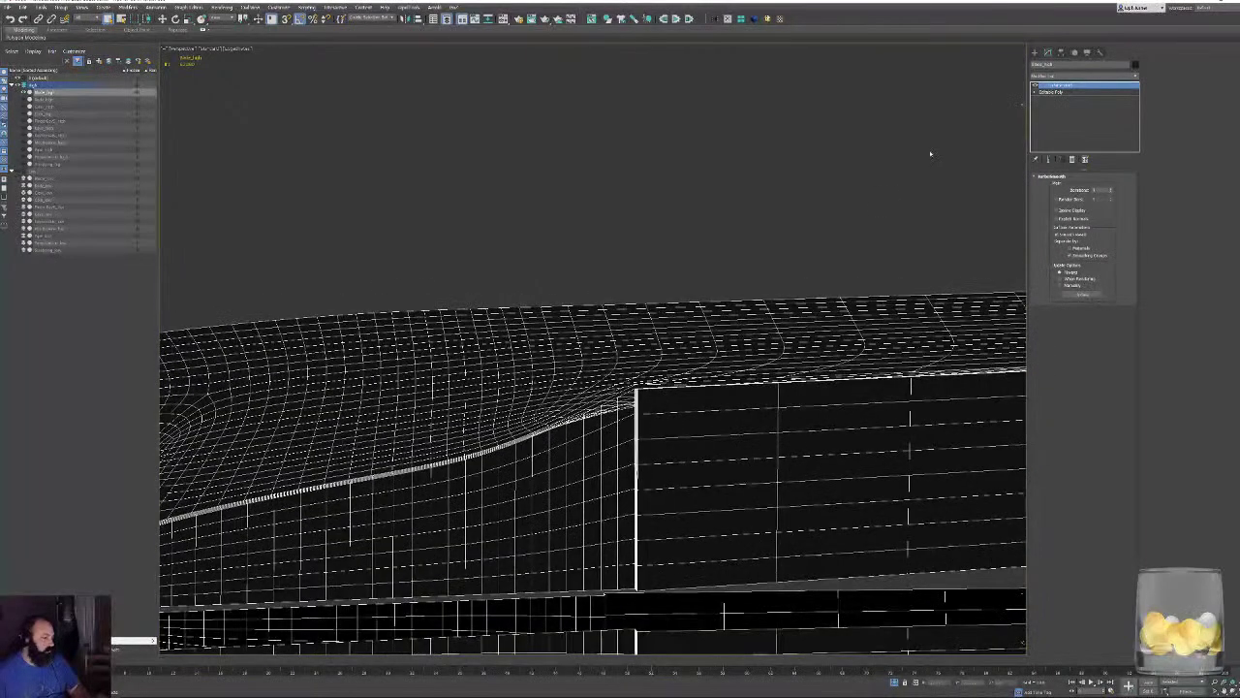
Insert a support edge loop across the blade in the base mesh, close to where the curved recess meets the straight section.
click(1061, 93)
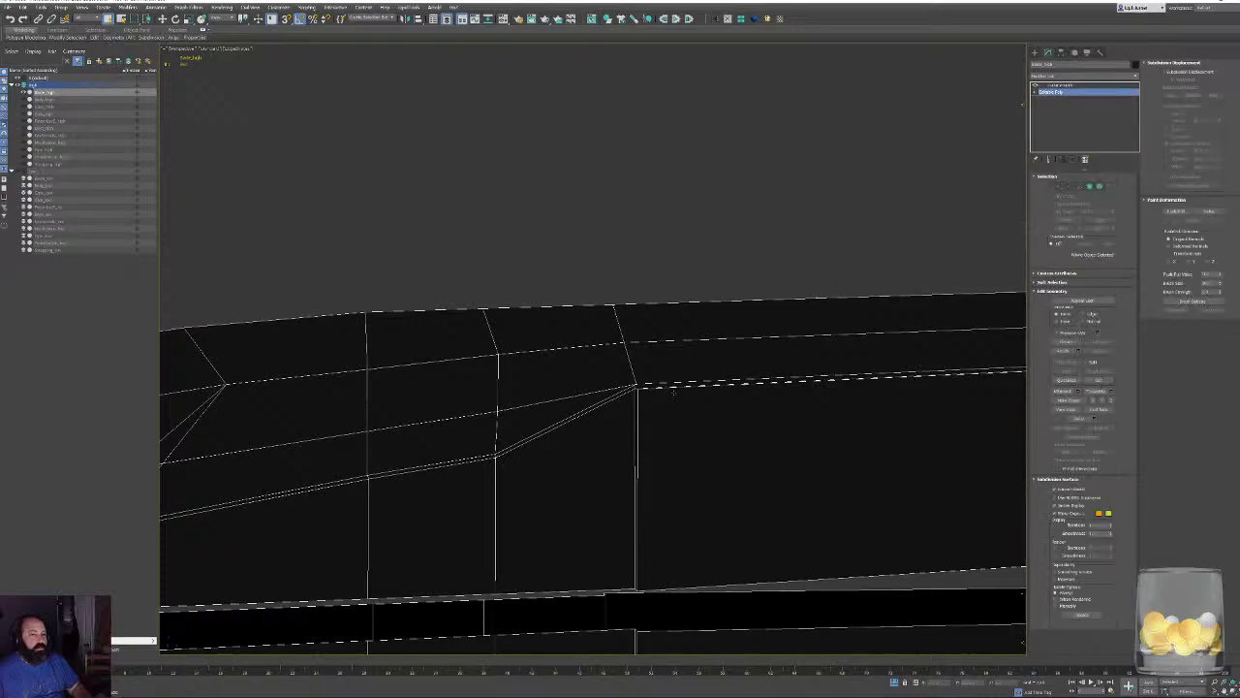
alt+middle_drag(640, 387, 588, 229)
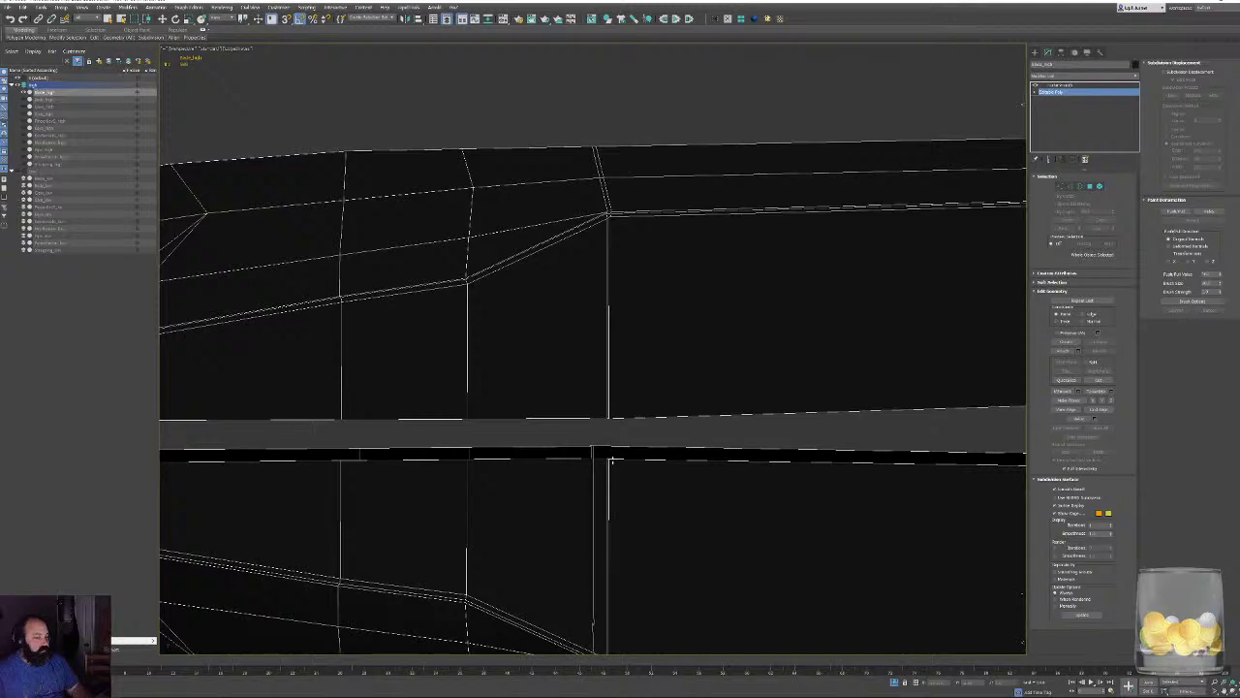
right_click(607, 460)
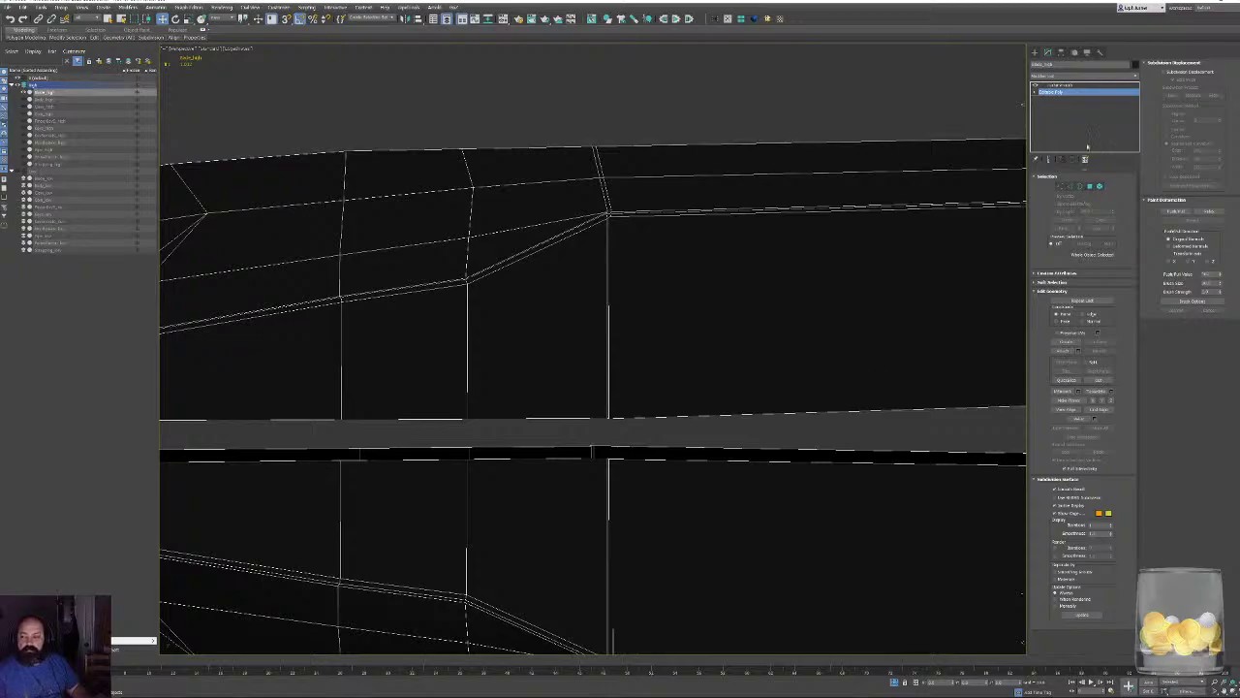
Return to the TurboSmooth modifier and inspect how the recess corner smooths with the added support loop on both blade faces.
click(1069, 85)
key(F4)
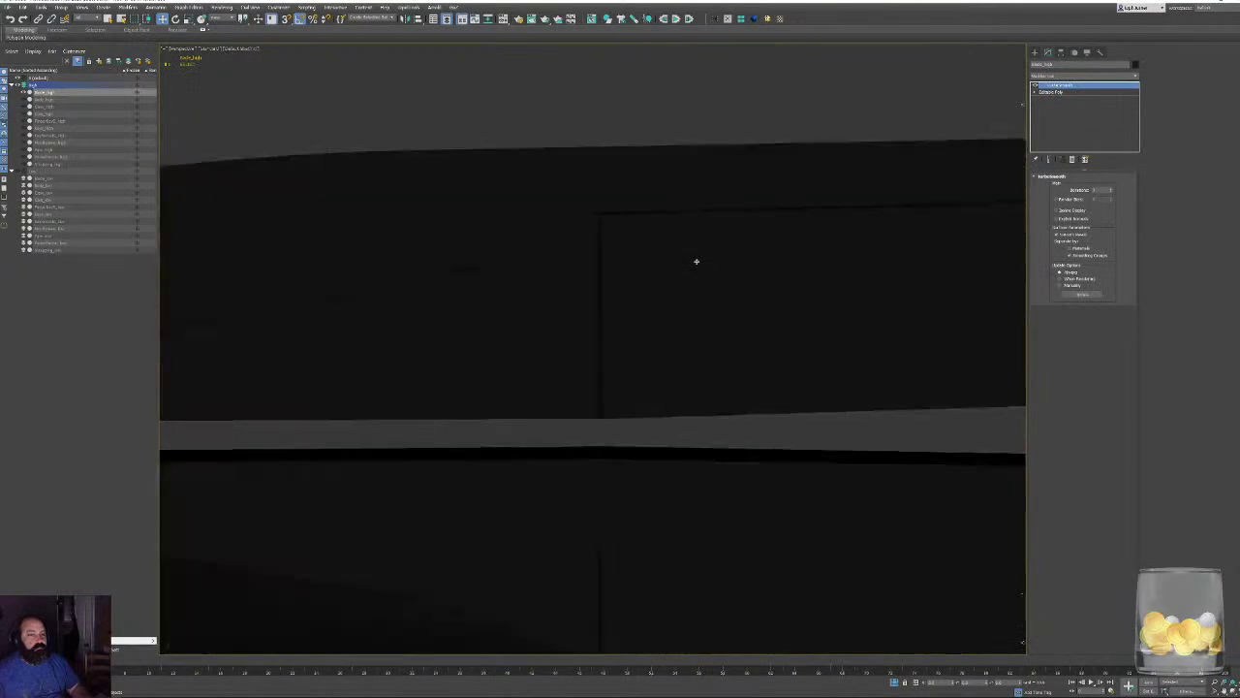
middle_drag(663, 291, 615, 185)
scroll(615, 185, down, 3)
alt+middle_drag(690, 319, 801, 318)
middle_drag(676, 296, 669, 382)
scroll(656, 315, up, 3)
key(F4)
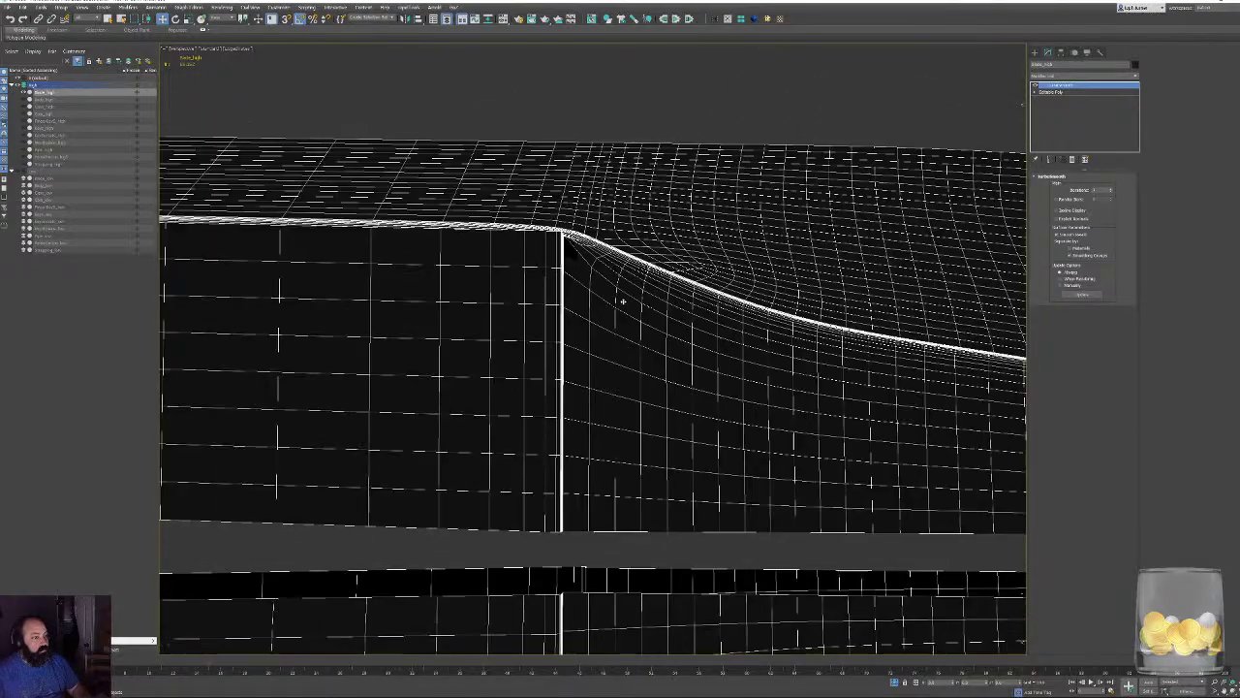
middle_drag(617, 312, 621, 364)
scroll(598, 313, up, 3)
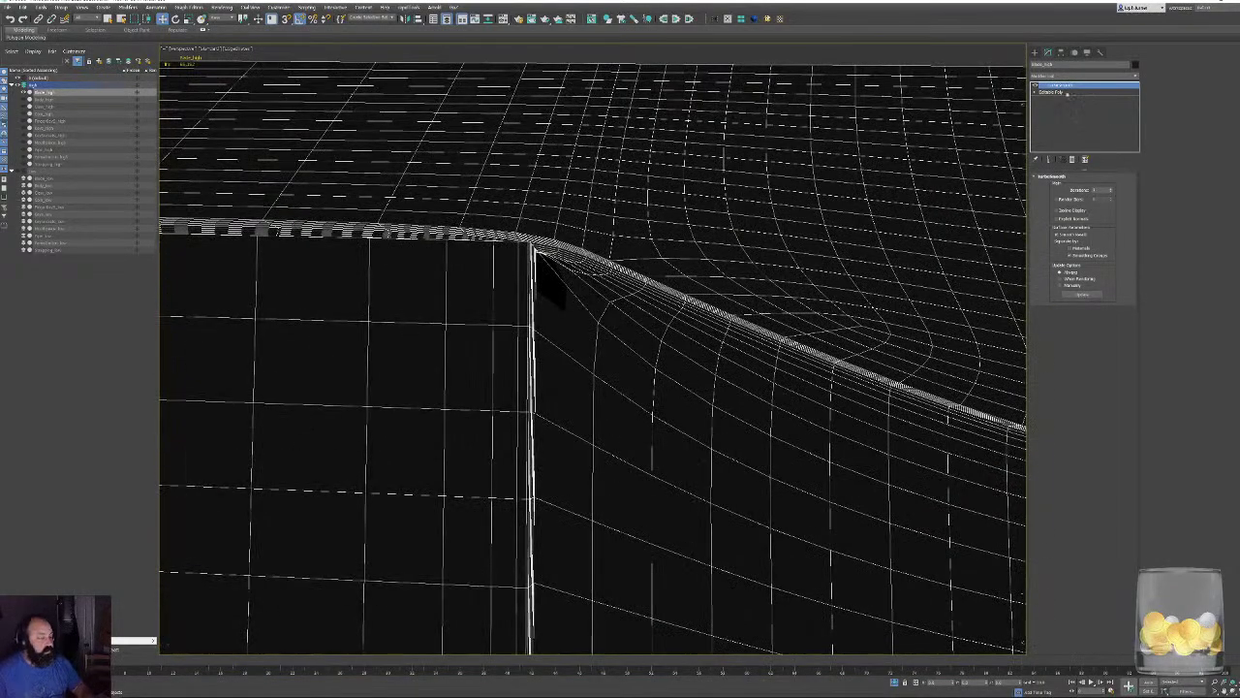
In the base mesh, select the recess wall polygons along the curved section of the blade's upper half, up to the pointed end.
click(1056, 91)
click(1089, 186)
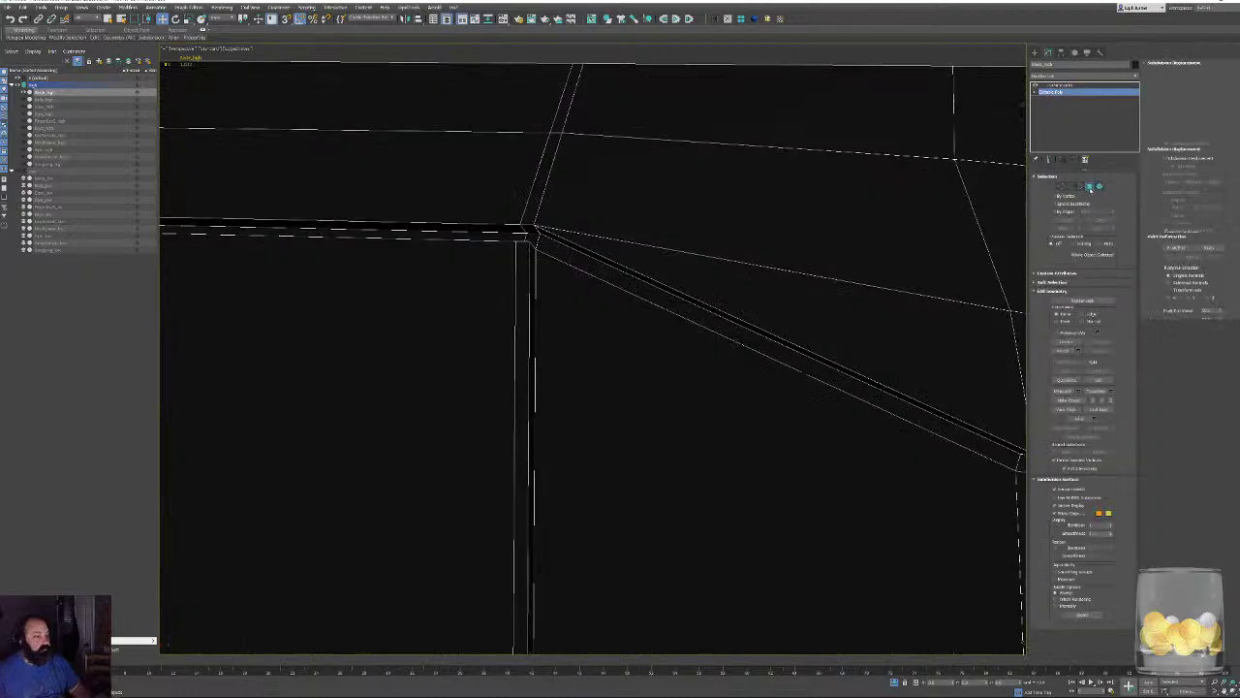
middle_drag(894, 423, 527, 271)
scroll(512, 261, down, 4)
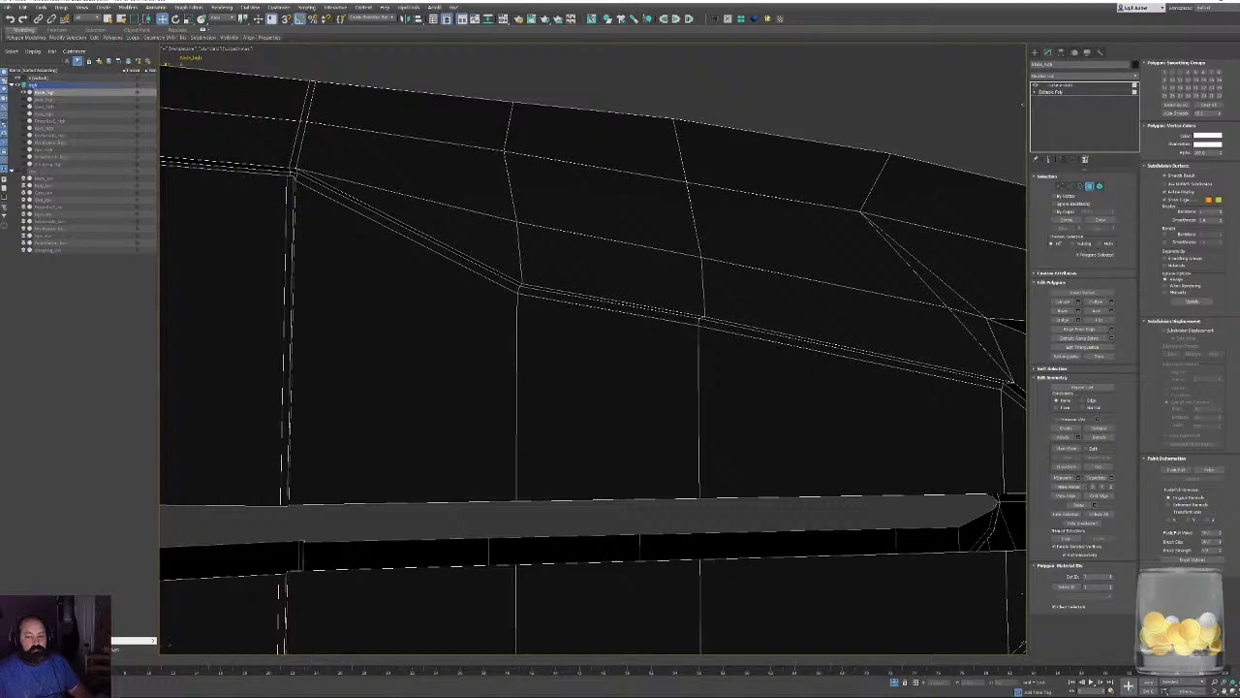
click(363, 389)
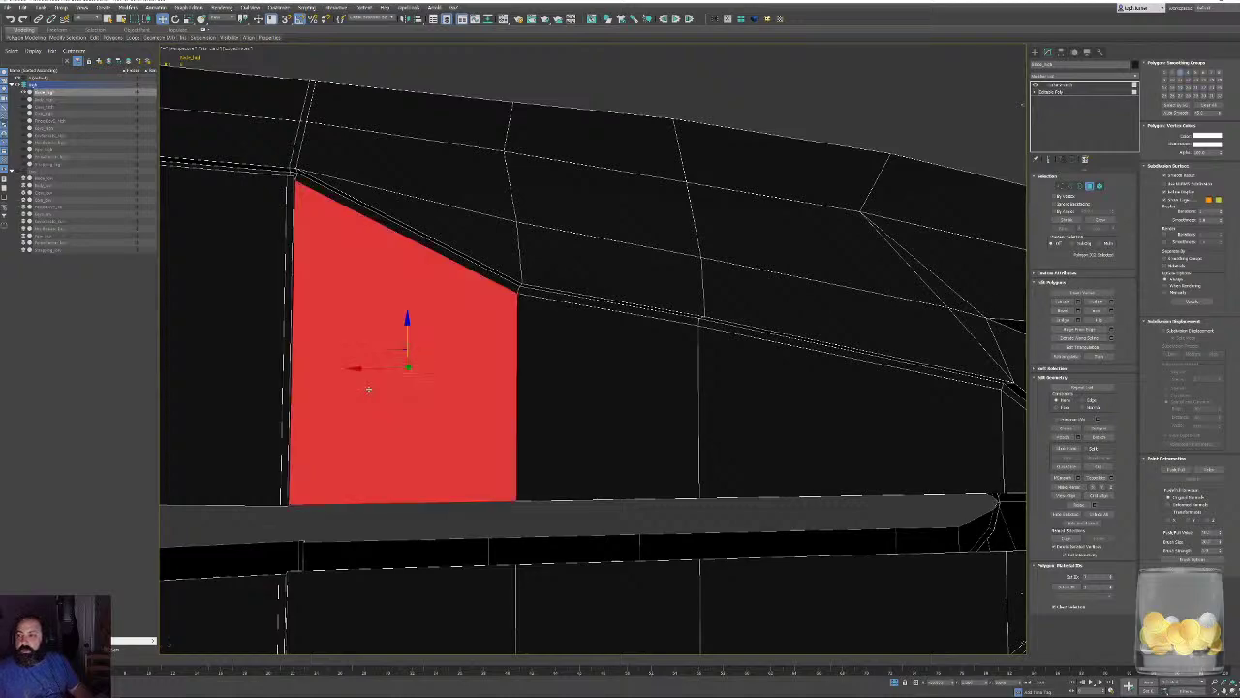
ctrl+click(541, 391)
ctrl+click(816, 407)
middle_drag(817, 407, 626, 410)
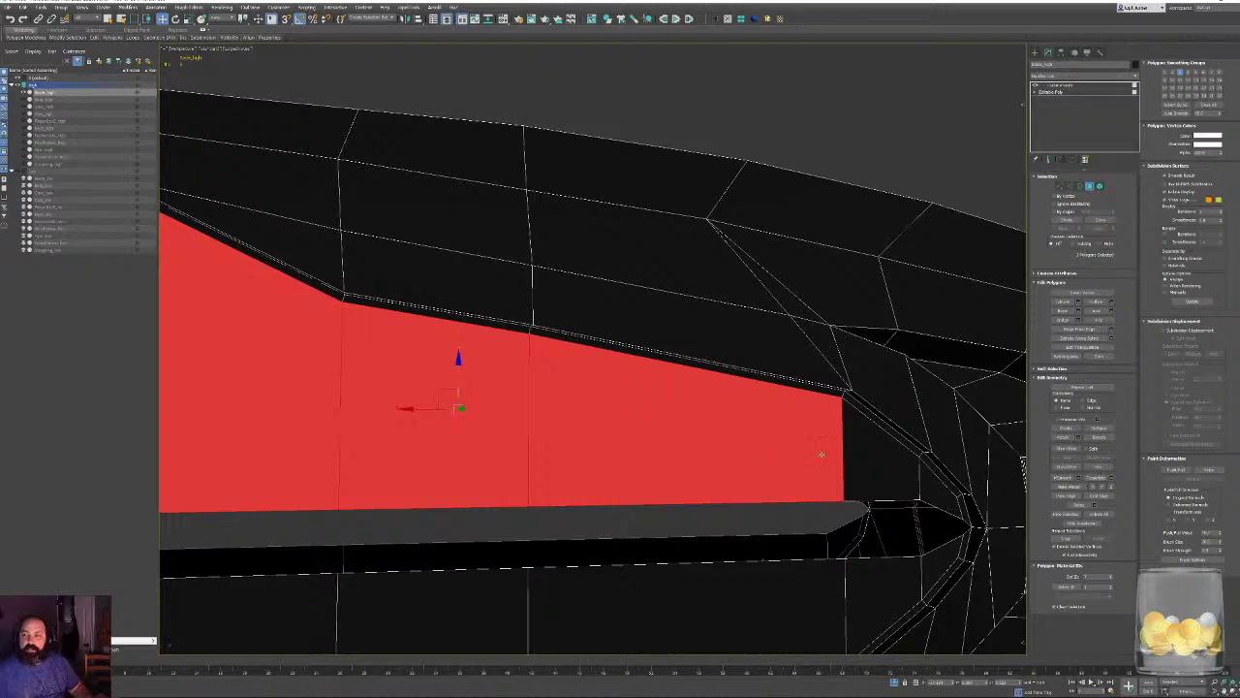
ctrl+click(872, 453)
ctrl+click(936, 486)
Add the matching curved-section recess polygons on the blade's lower half to the polygon selection.
ctrl+click(938, 560)
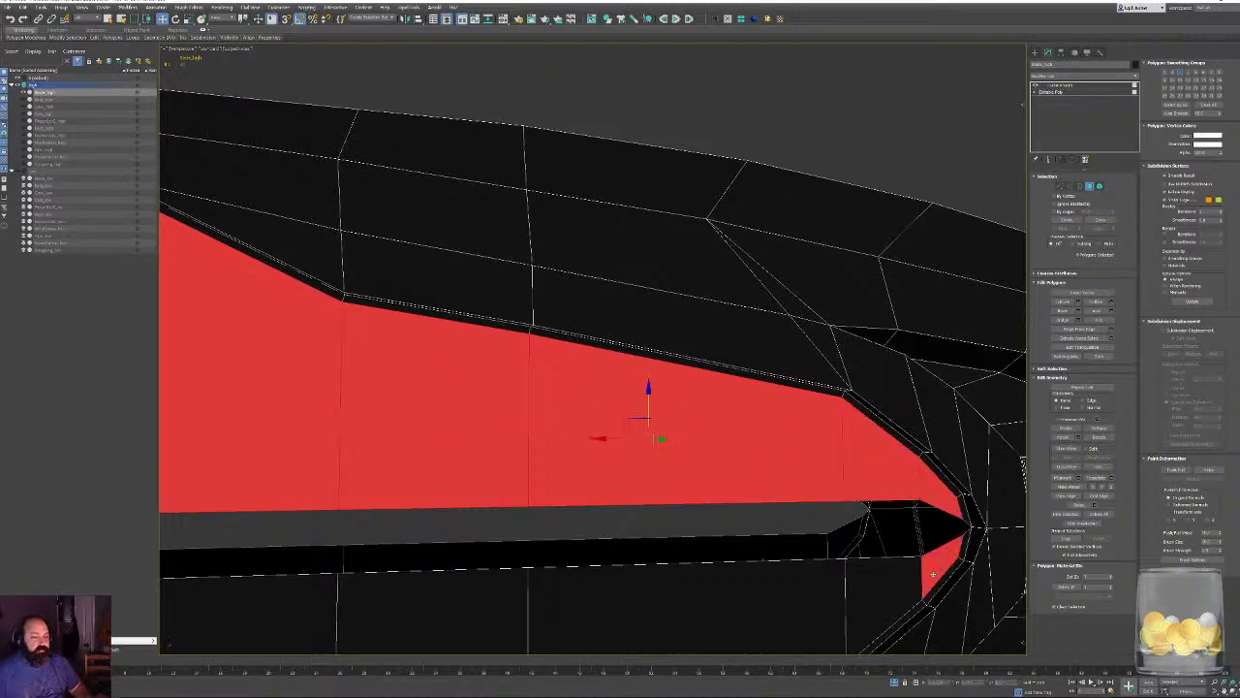
ctrl+click(883, 599)
middle_drag(285, 625, 706, 354)
scroll(704, 356, down, 4)
ctrl+click(664, 415)
ctrl+click(800, 362)
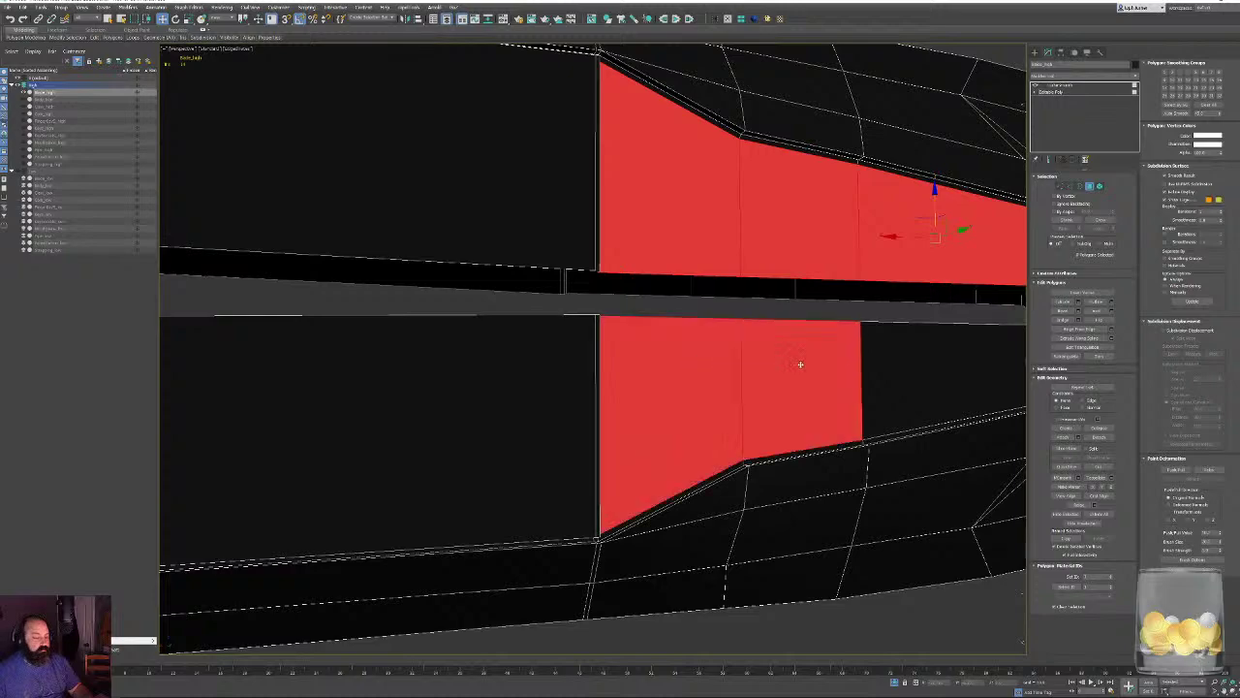
ctrl+click(876, 376)
scroll(870, 371, up, 4)
middle_drag(870, 372, 832, 383)
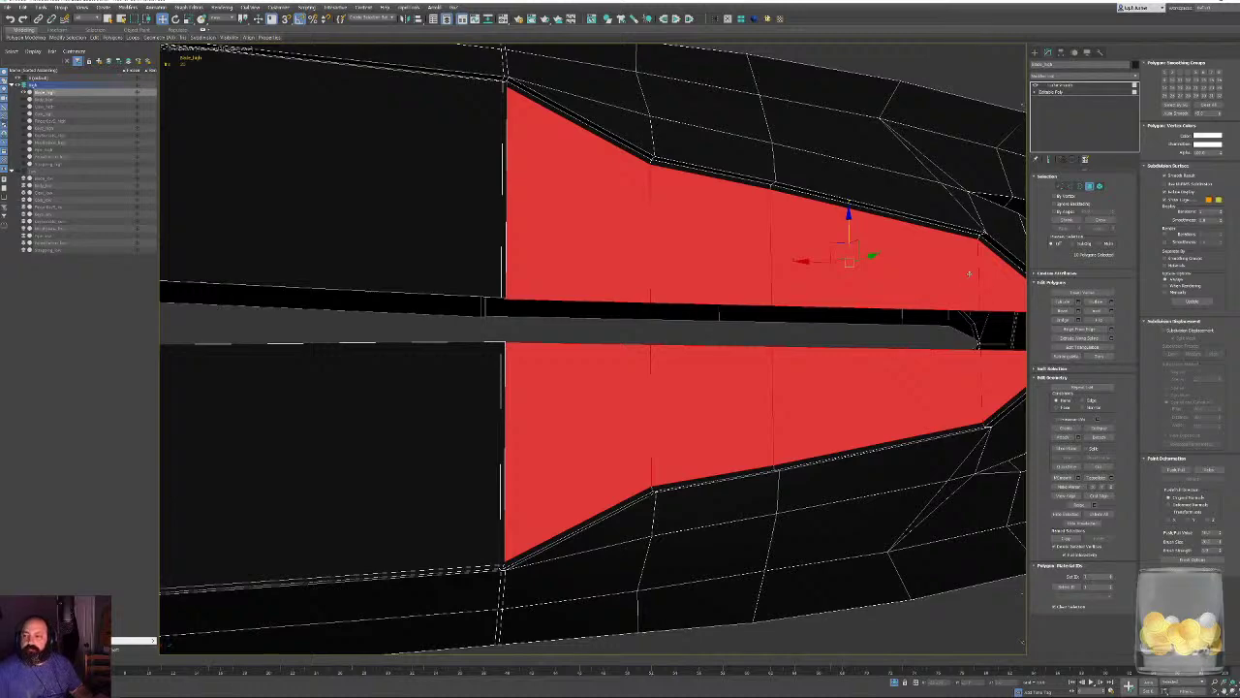
Add the curved-section recess polygons on the opposite blade face to the selection, clear all smoothing groups and Auto Smooth them.
alt+middle_drag(969, 274, 806, 312)
ctrl+click(306, 325)
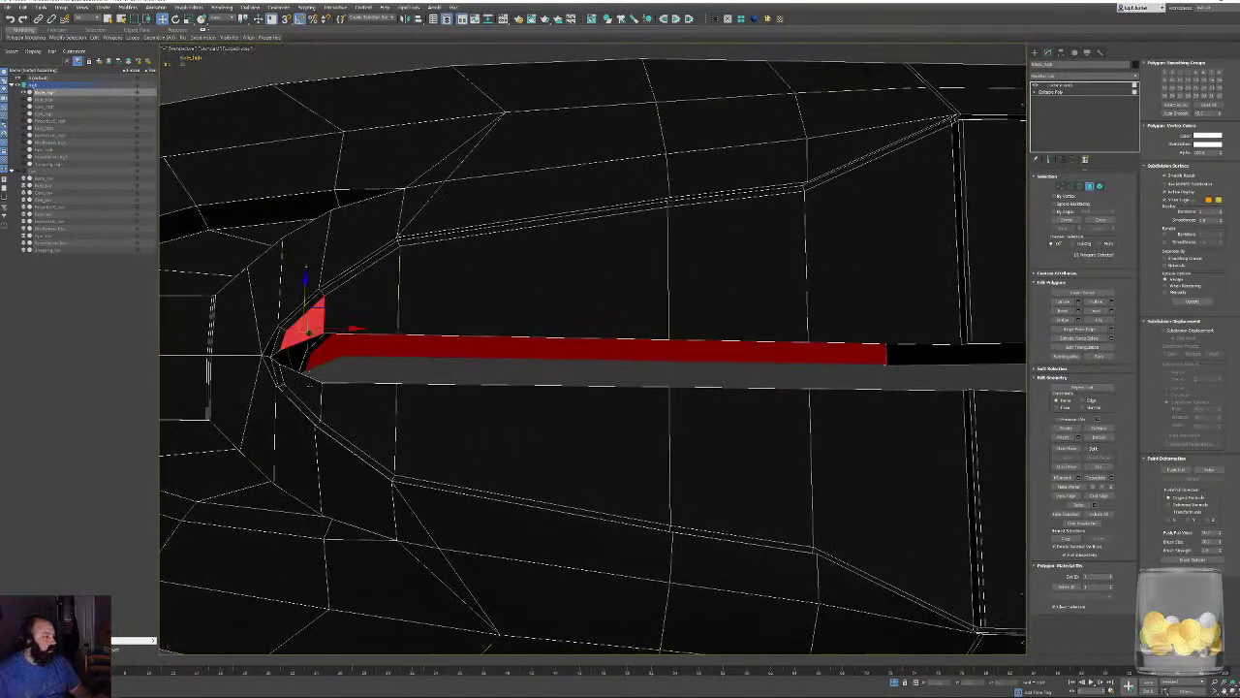
ctrl+click(304, 388)
ctrl+click(363, 296)
ctrl+click(361, 426)
ctrl+click(532, 303)
ctrl+click(534, 416)
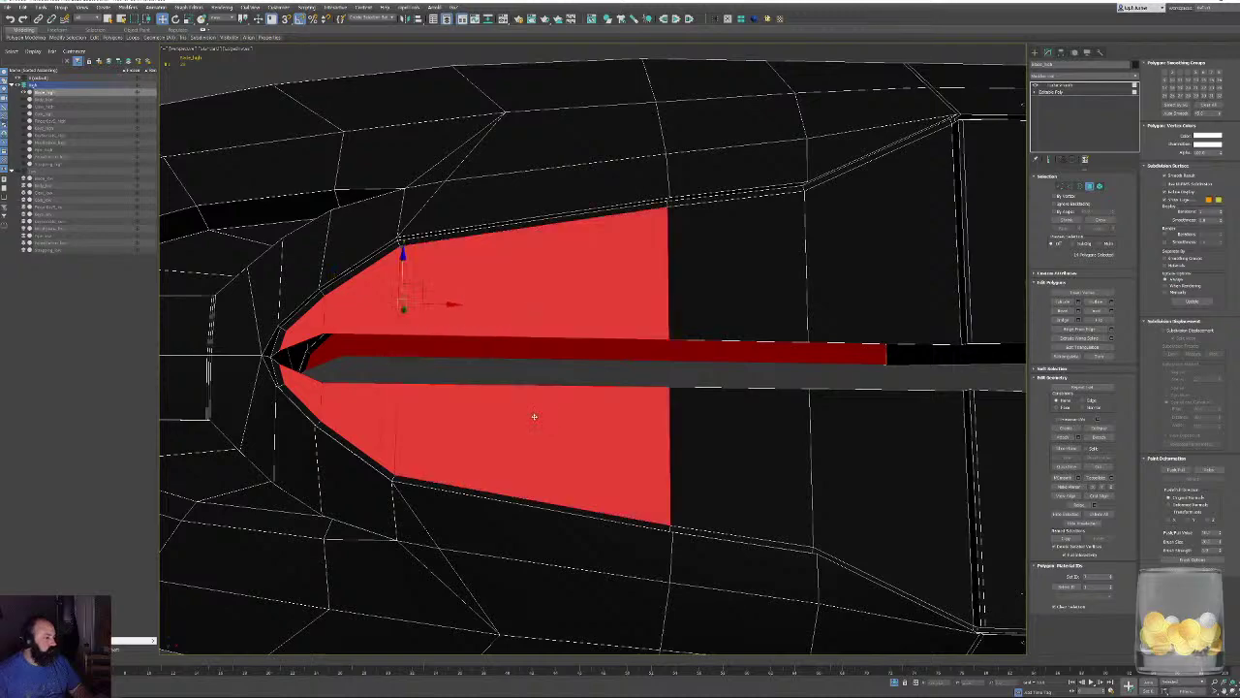
ctrl+click(736, 271)
ctrl+click(882, 252)
ctrl+click(891, 484)
ctrl+click(740, 458)
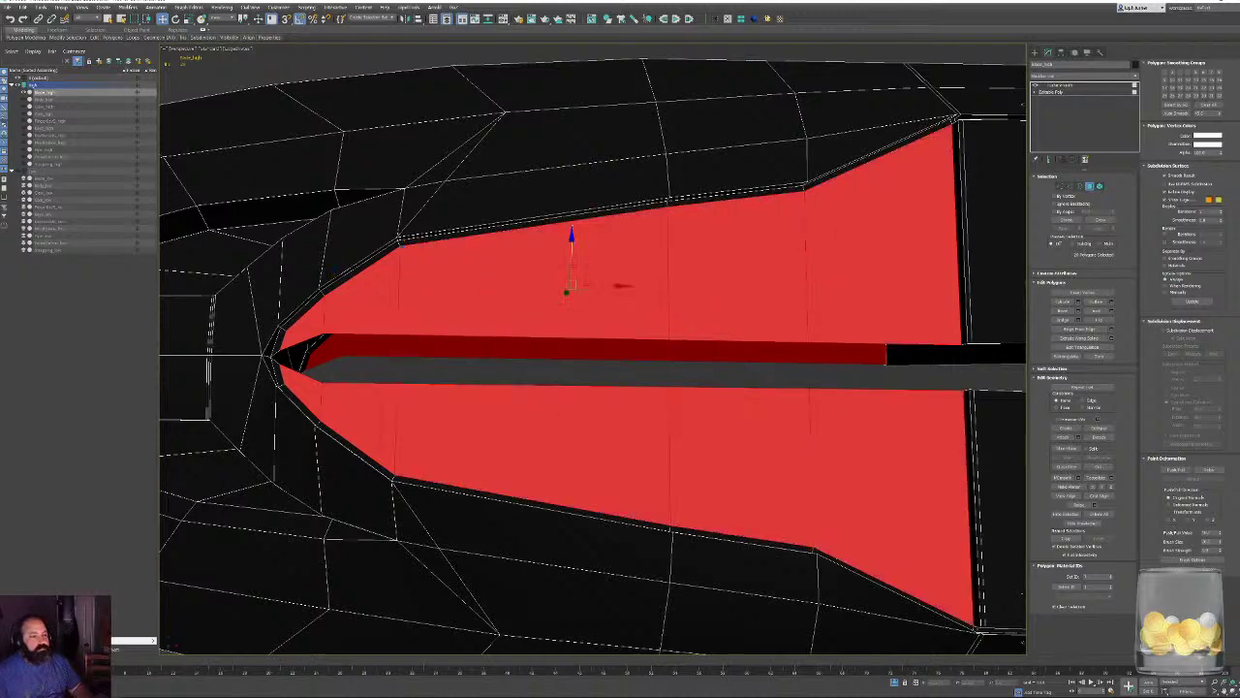
click(1208, 105)
click(1179, 115)
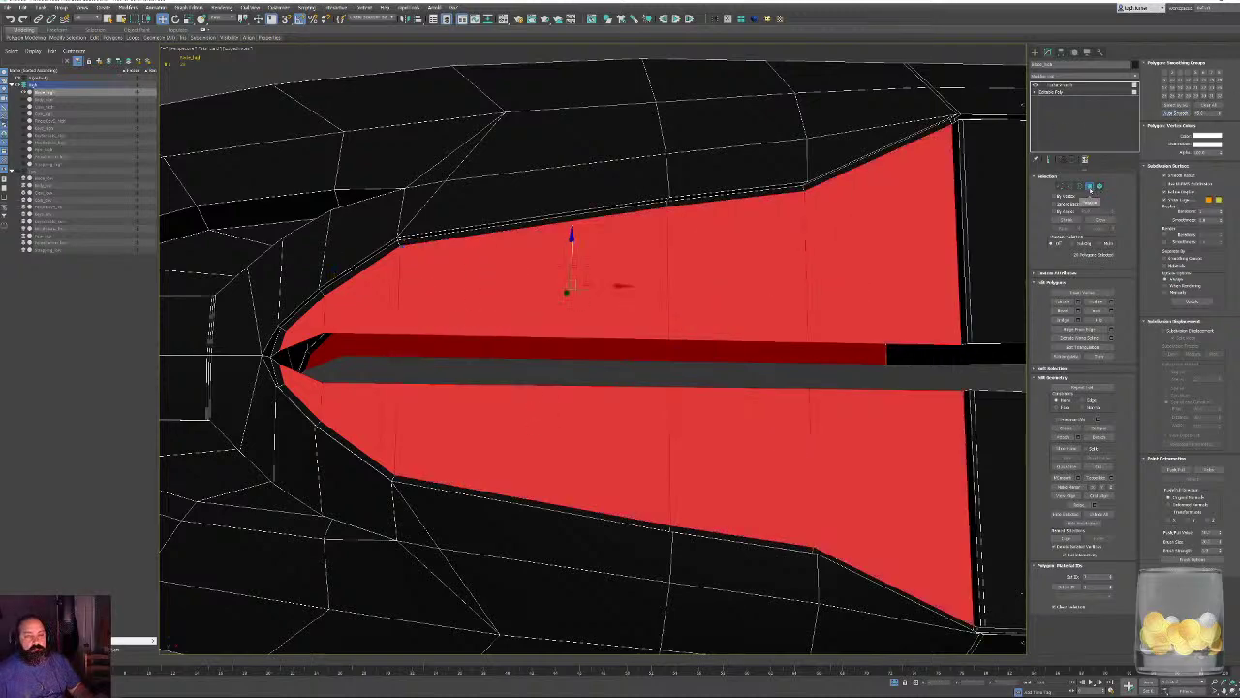
Return to the TurboSmooth modifier and inspect the shaded blade recess from its pointed end to the flared base.
click(1089, 186)
click(1061, 86)
key(F4)
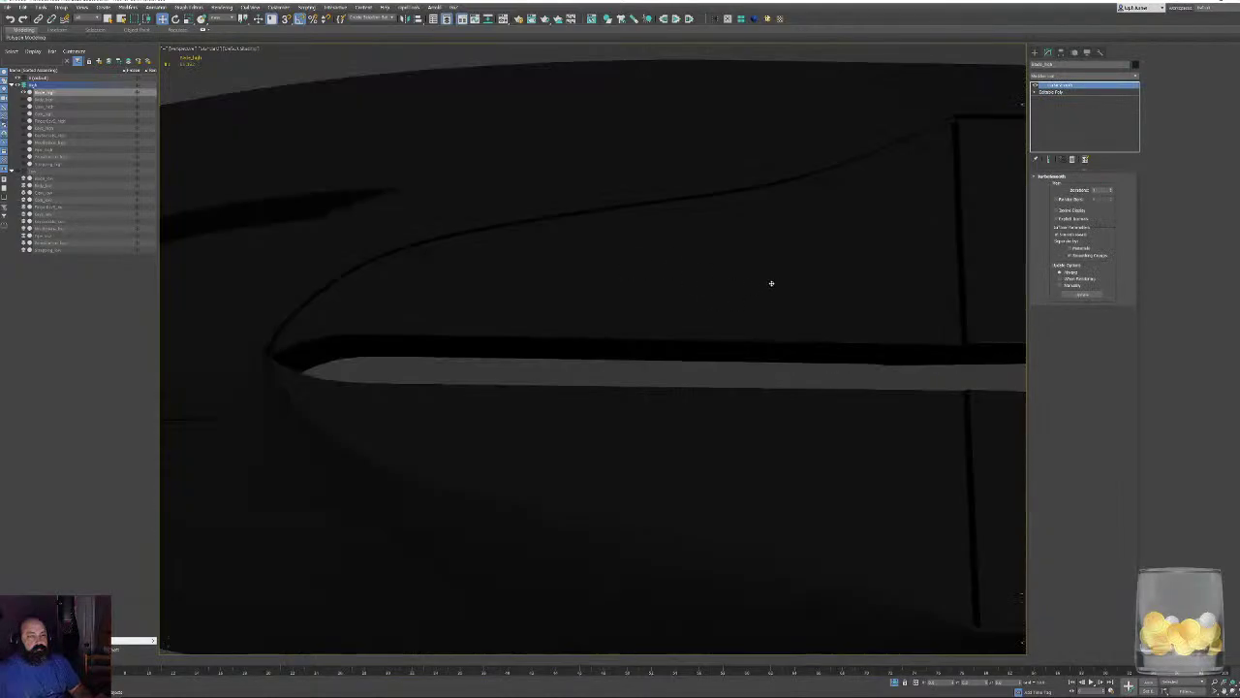
scroll(711, 355, down, 4)
mouse_move(750, 305)
alt+middle_down()
mouse_move(852, 315)
mouse_move(858, 297)
mouse_move(845, 314)
alt+middle_up()
middle_drag(698, 324, 944, 343)
mouse_move(398, 299)
middle_down()
mouse_move(607, 281)
mouse_move(546, 304)
mouse_move(382, 274)
mouse_move(684, 280)
mouse_move(778, 300)
mouse_move(703, 296)
mouse_move(721, 290)
middle_up()
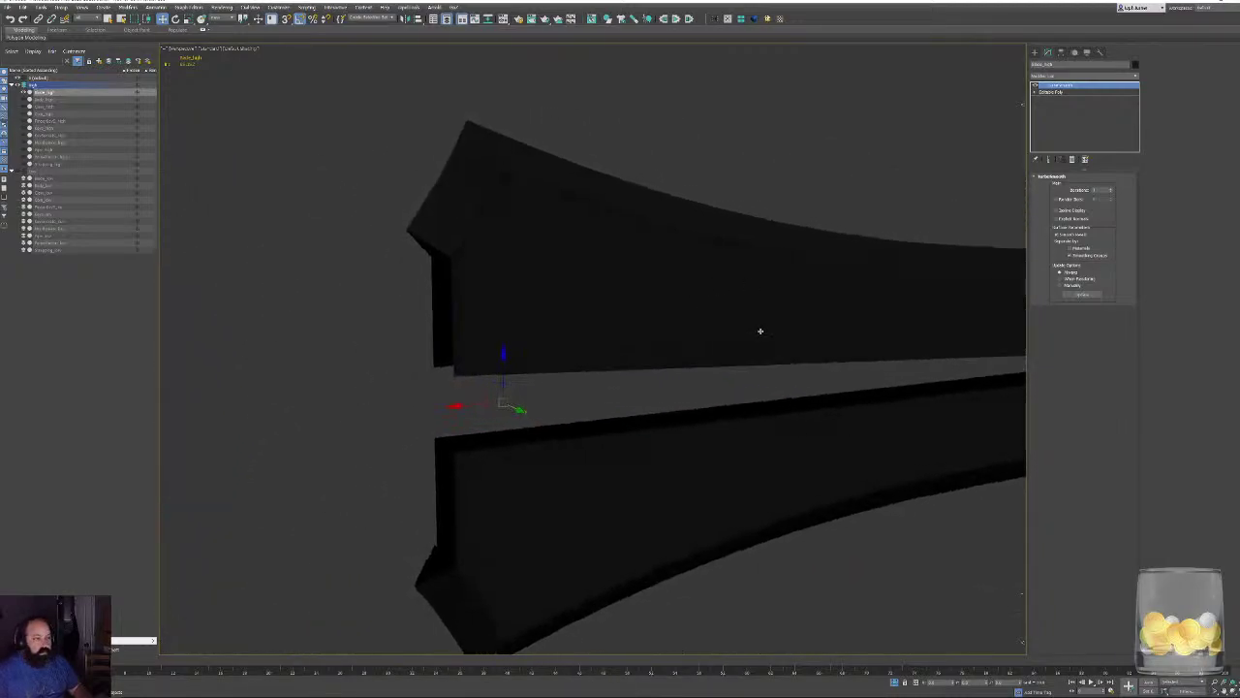
Leave isolation and inspect the smoothed blade mesh together with the other high-poly dagger parts.
scroll(759, 331, down, 5)
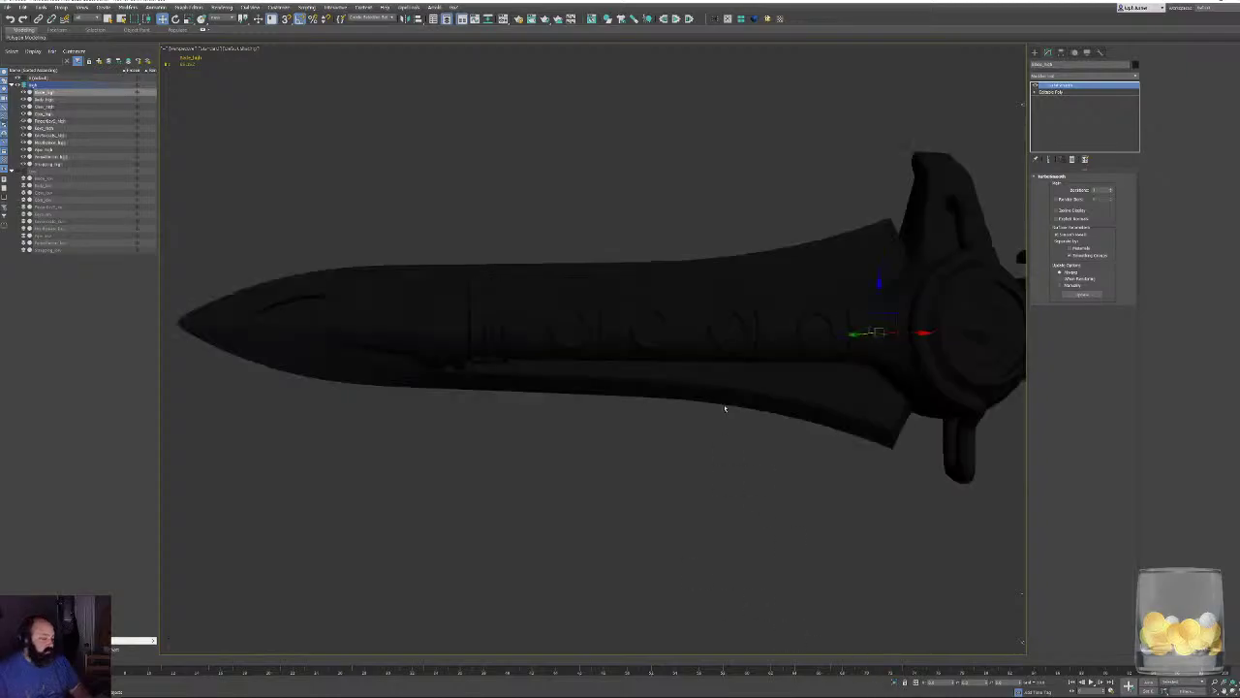
scroll(414, 344, up, 4)
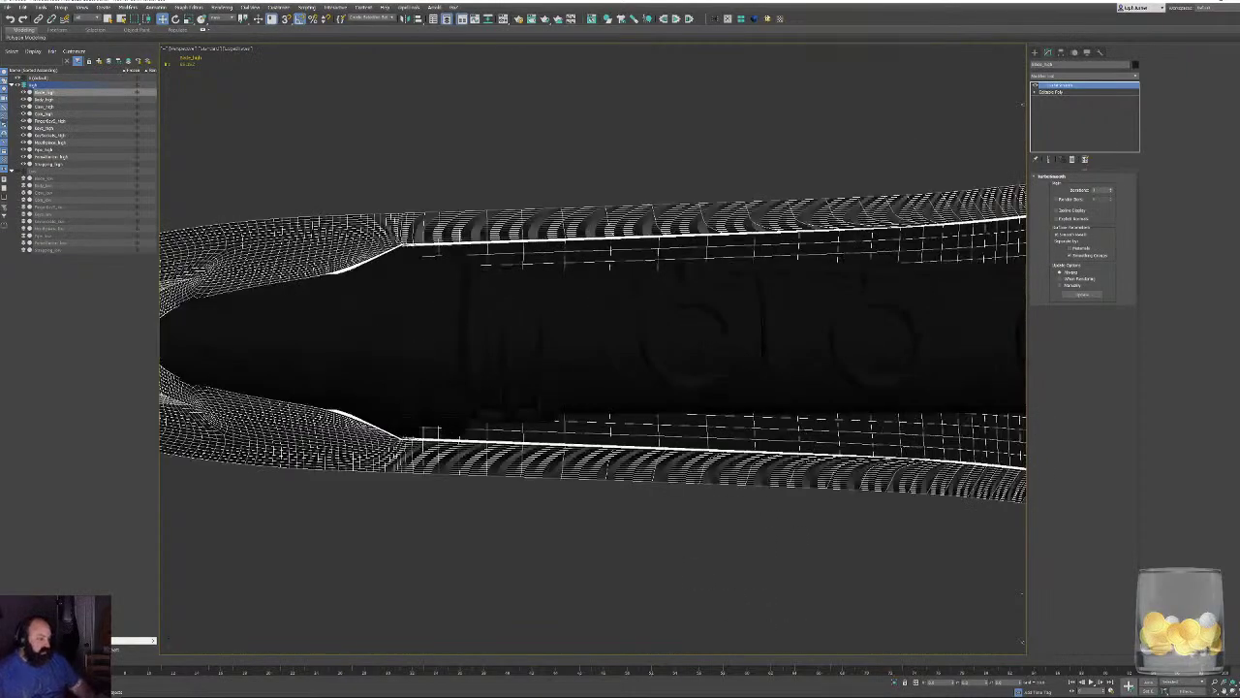
middle_drag(863, 337, 504, 332)
scroll(504, 331, down, 3)
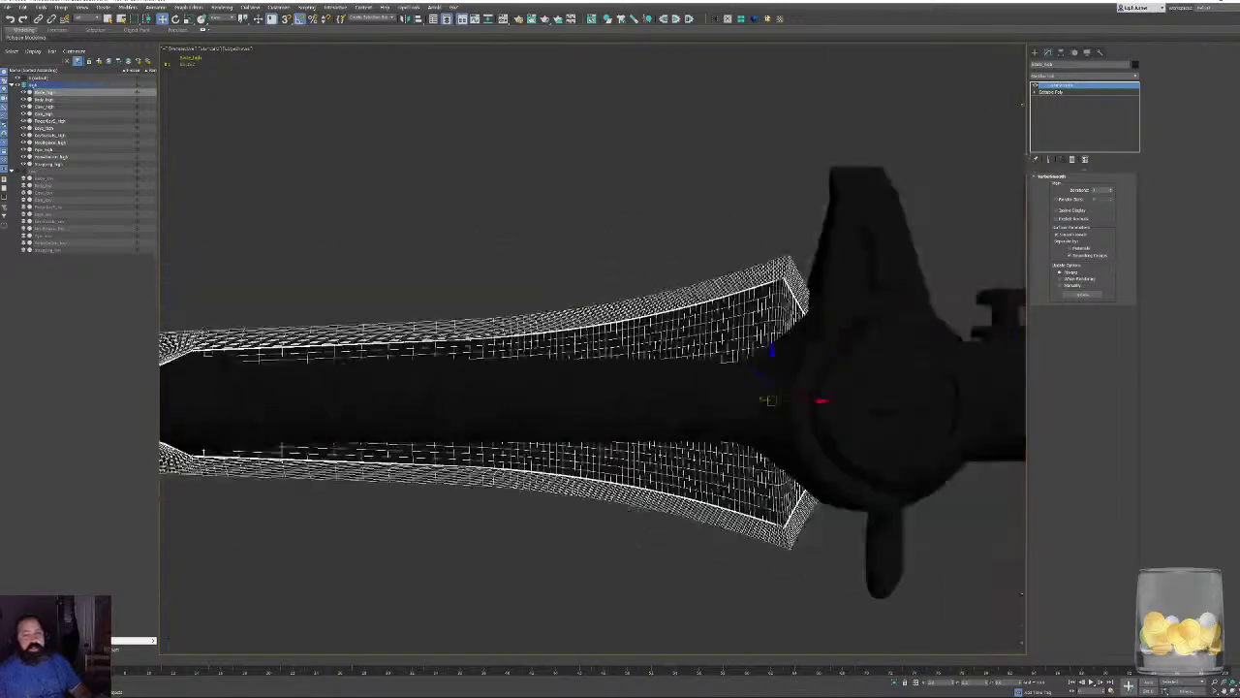
middle_drag(827, 323, 809, 334)
alt+middle_drag(626, 280, 782, 300)
middle_drag(563, 319, 665, 301)
scroll(379, 357, up, 4)
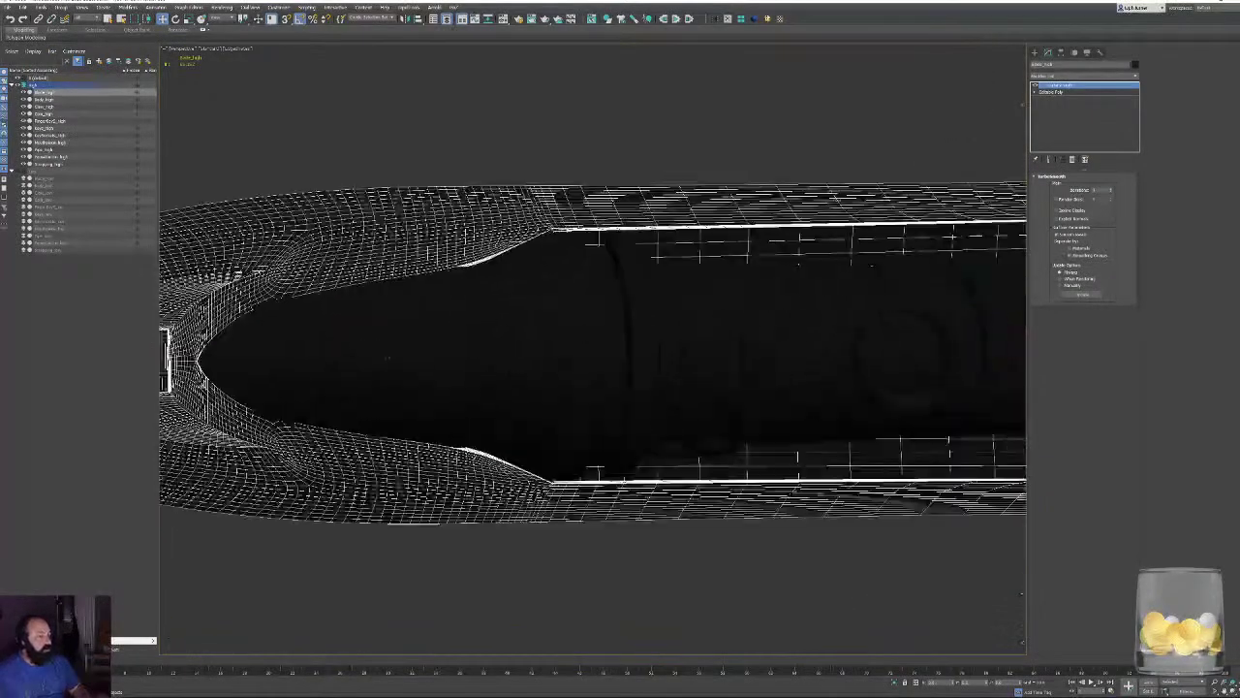
Isolate the dagger's central body part and add a Chamfer modifier limited to unsmoothed edges.
click(377, 352)
key(alt+q)
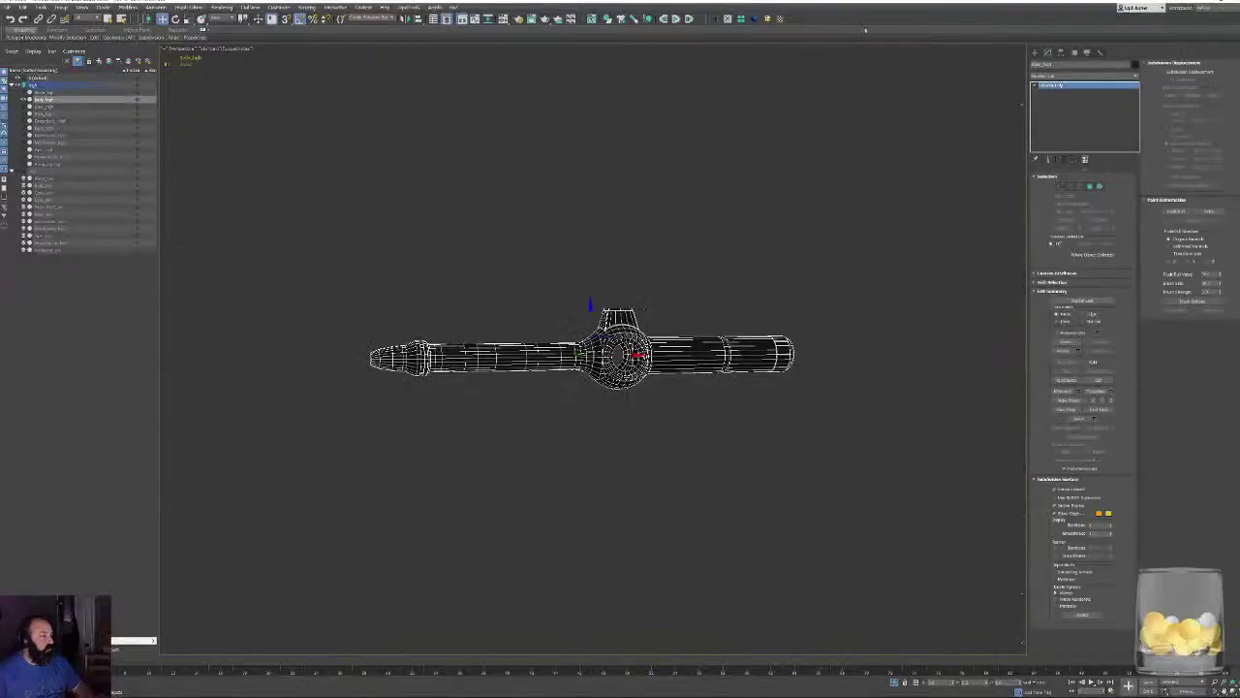
click(754, 18)
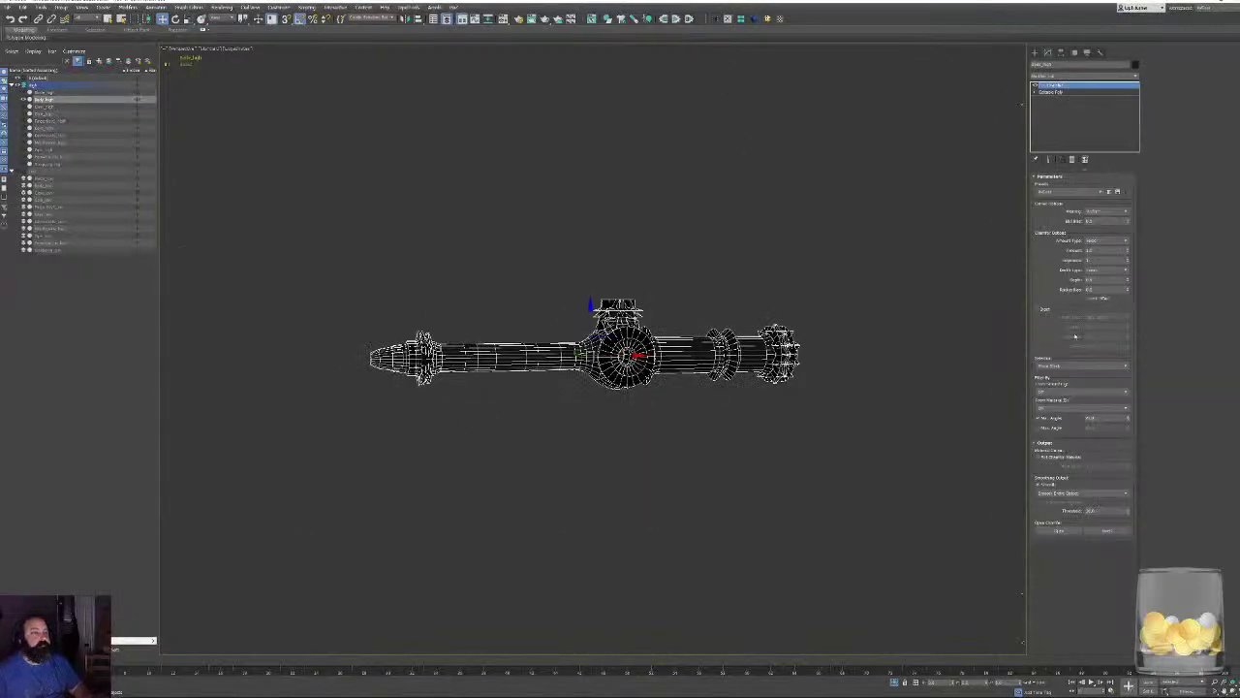
click(1062, 391)
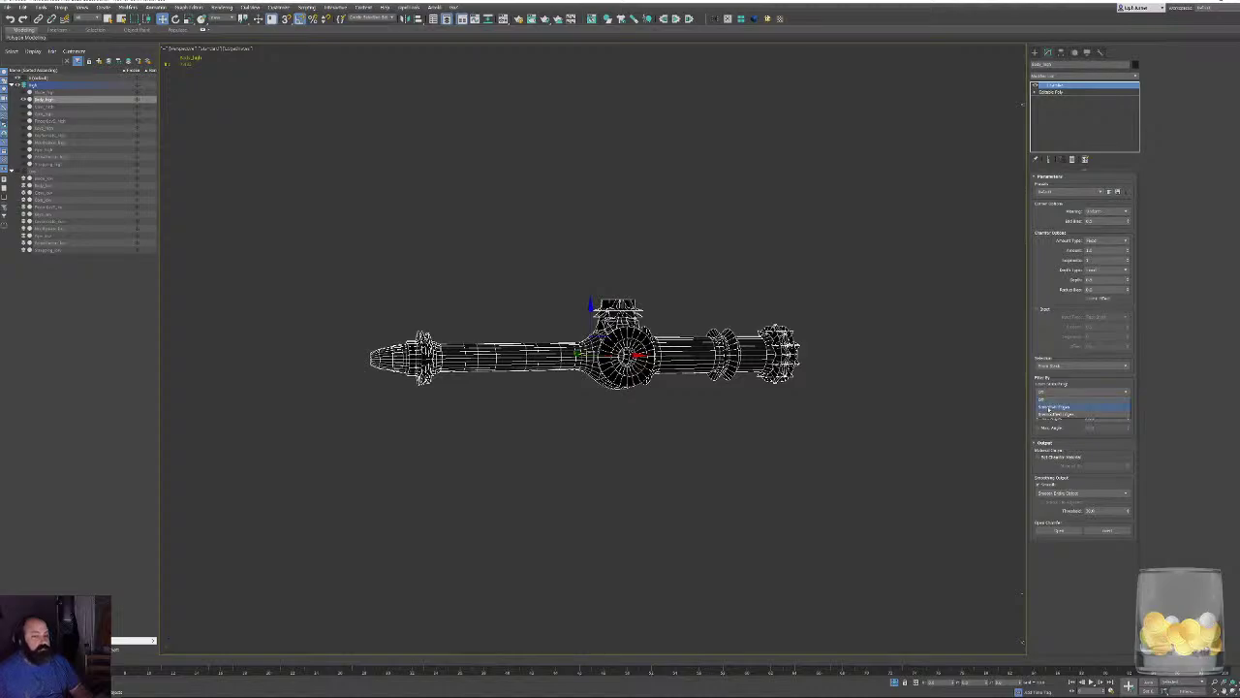
click(1050, 407)
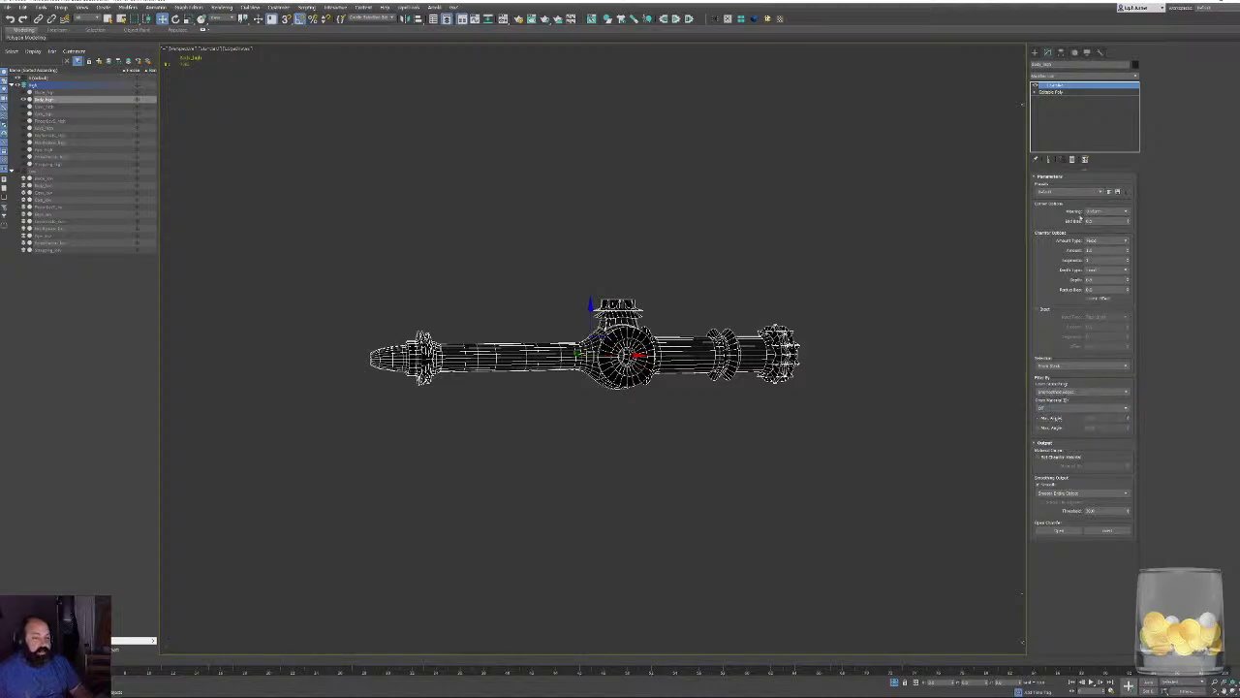
key(z)
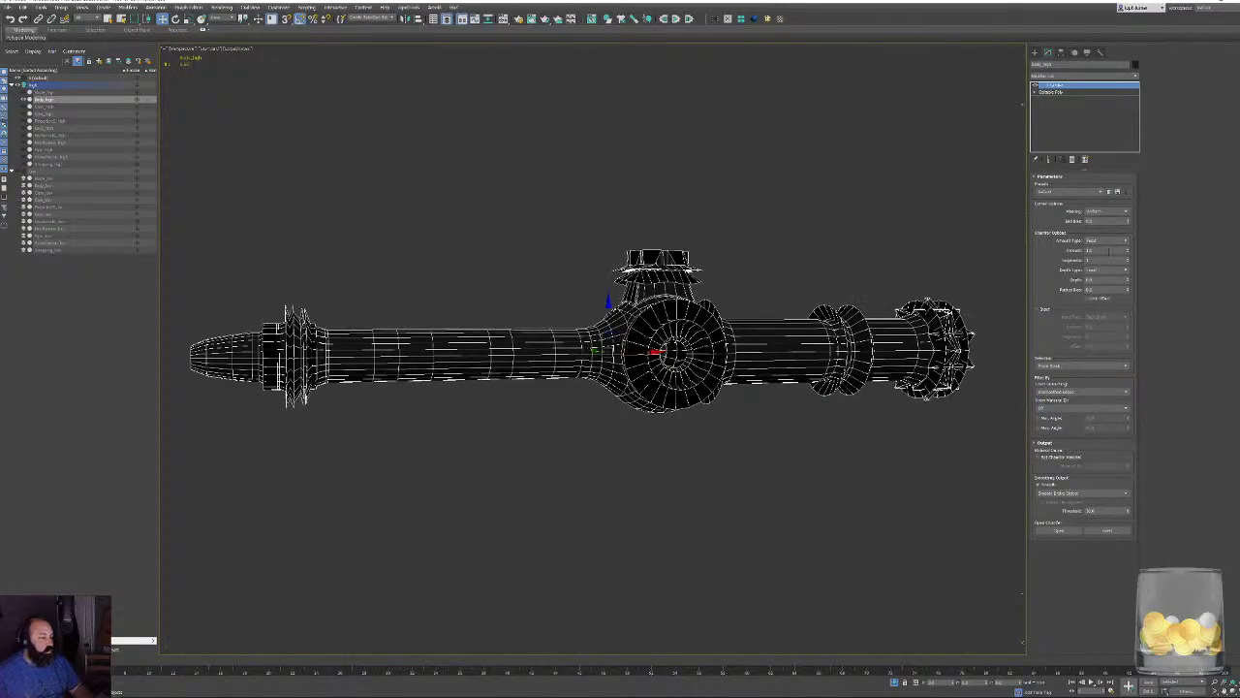
Reduce the chamfer amount so only thin bevels run along the body's hard edges, and check the collar near the tip.
drag(1128, 251, 1128, 323)
middle_drag(682, 252, 790, 262)
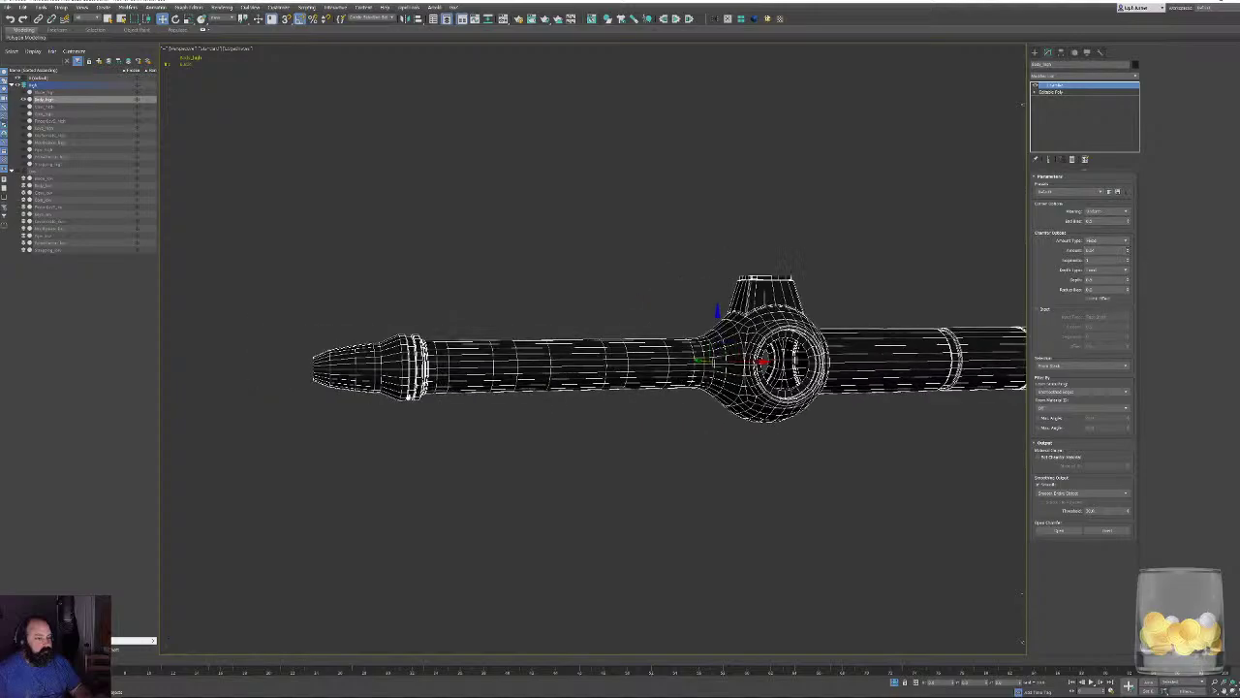
scroll(353, 366, up, 8)
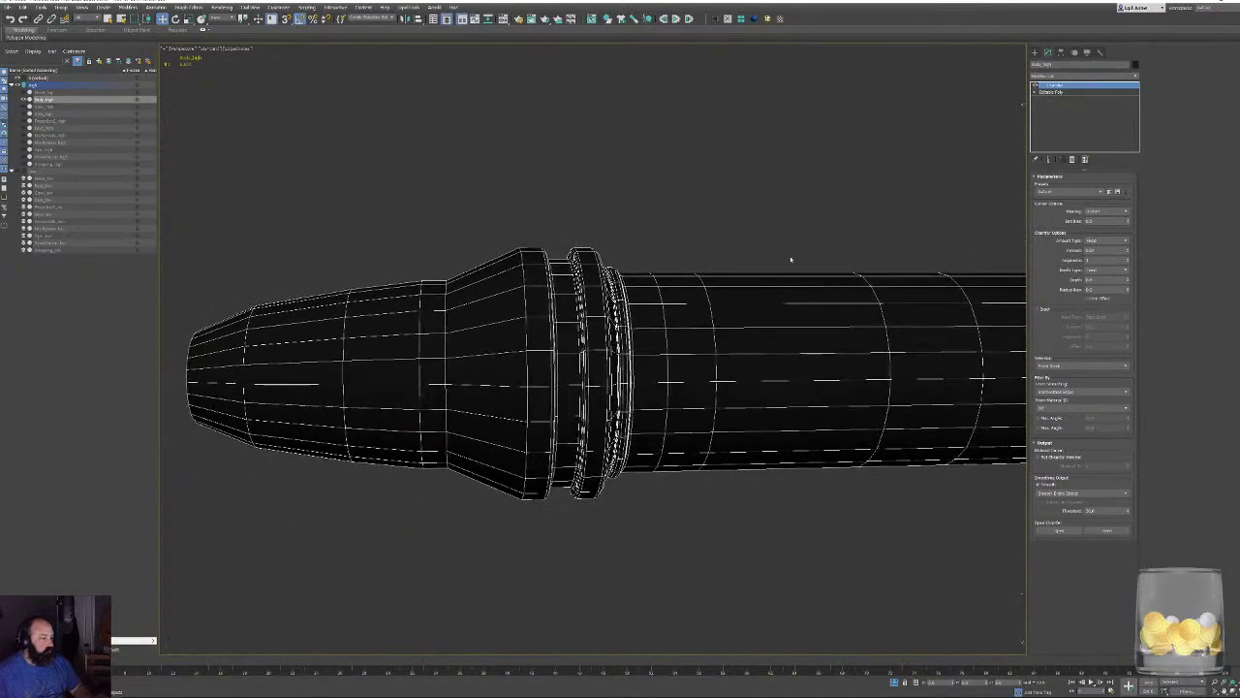
In the body's base mesh, select the flared ring of polygons between the tip and the collar and Auto Smooth it.
click(1051, 91)
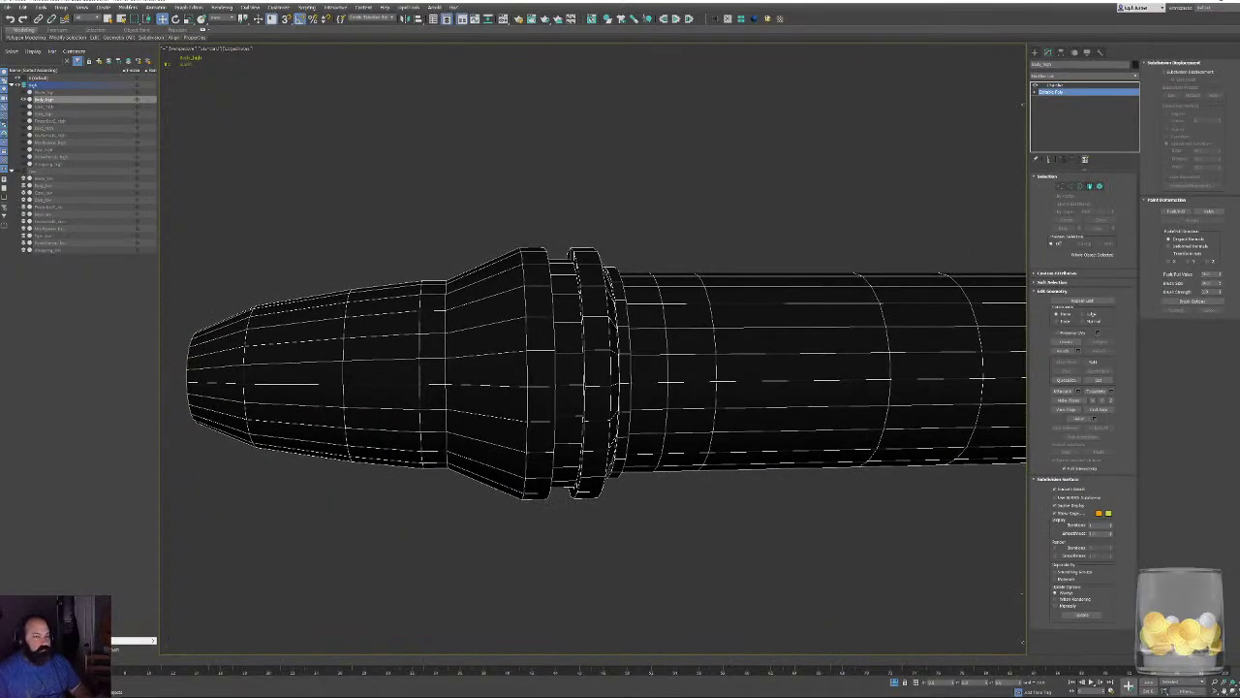
click(1089, 185)
click(484, 334)
shift+click(485, 357)
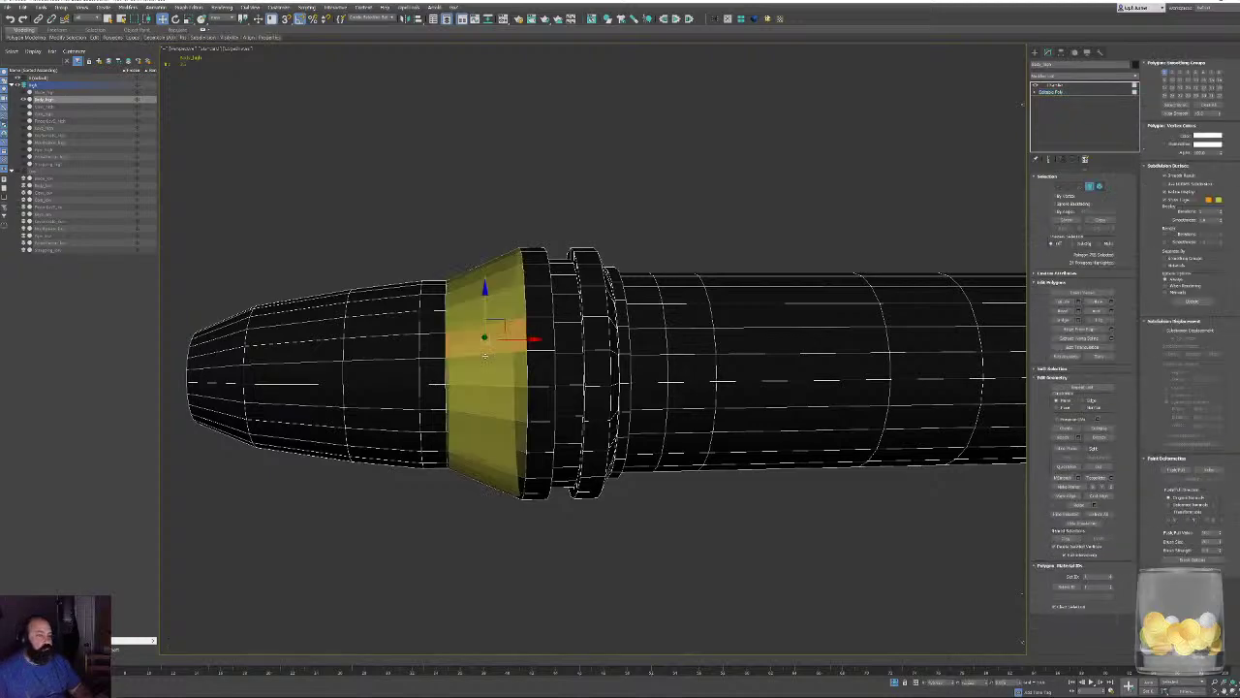
shift+click(484, 356)
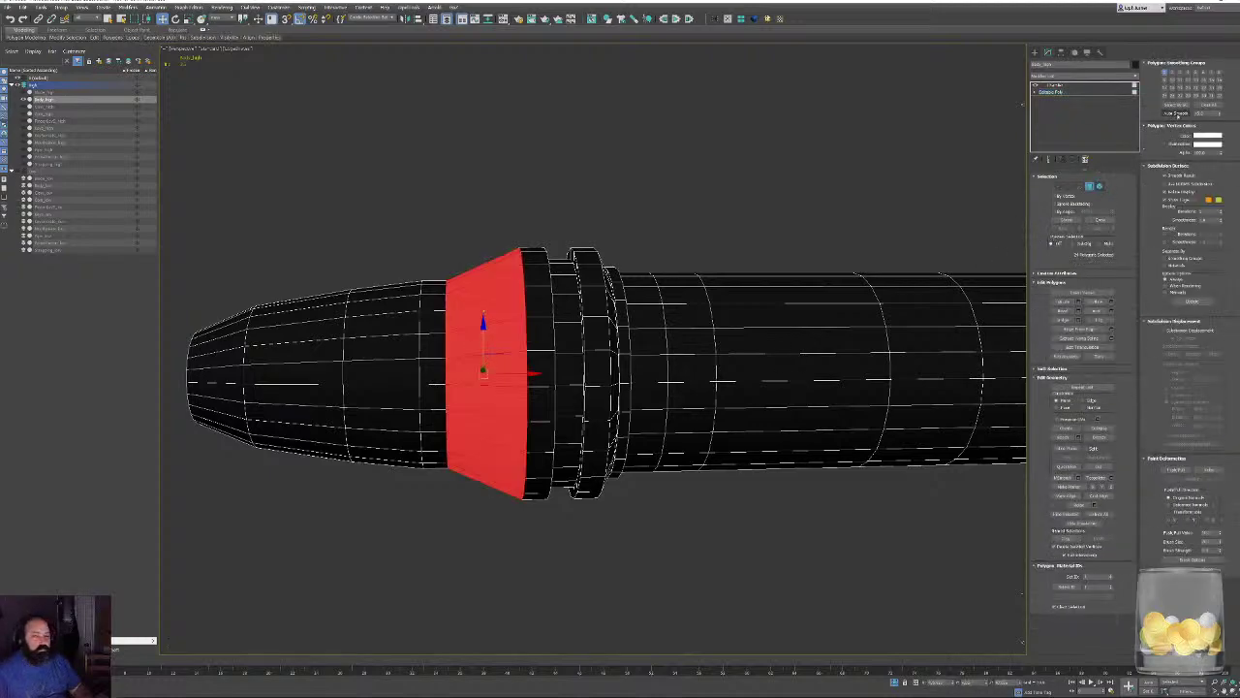
middle_drag(257, 282, 401, 237)
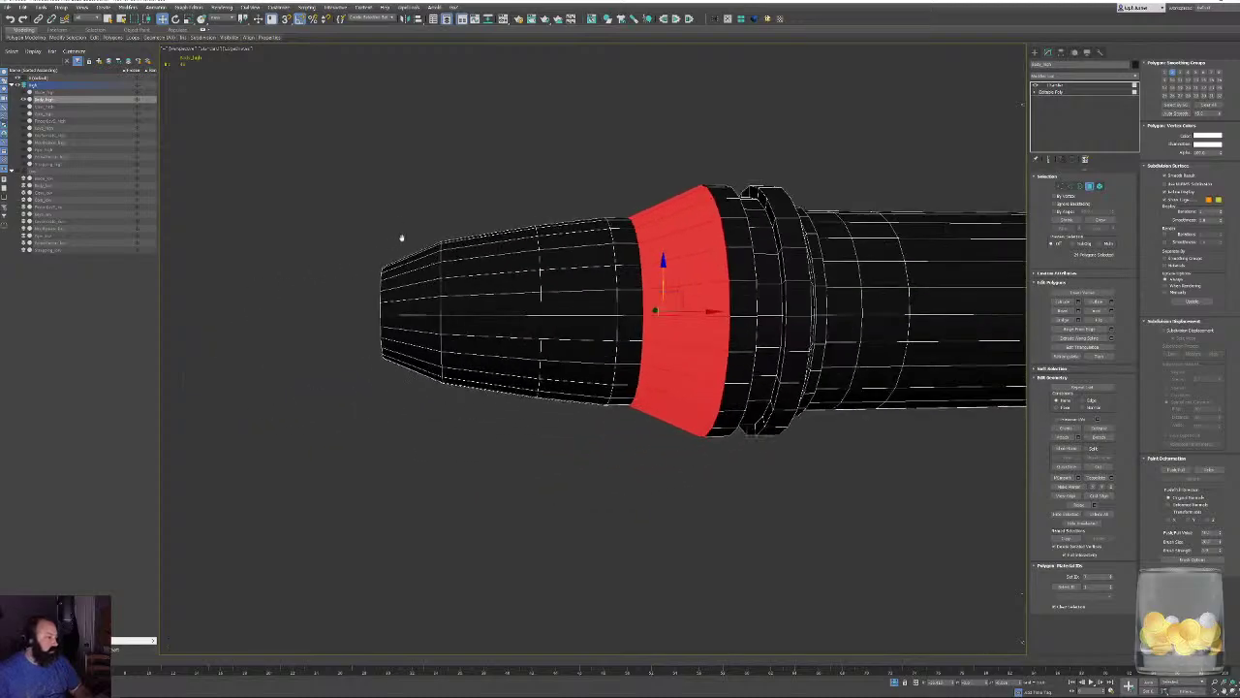
Select the tapered tip polygons of the body, Auto Smooth them and clear the selection.
drag(436, 436, 435, 433)
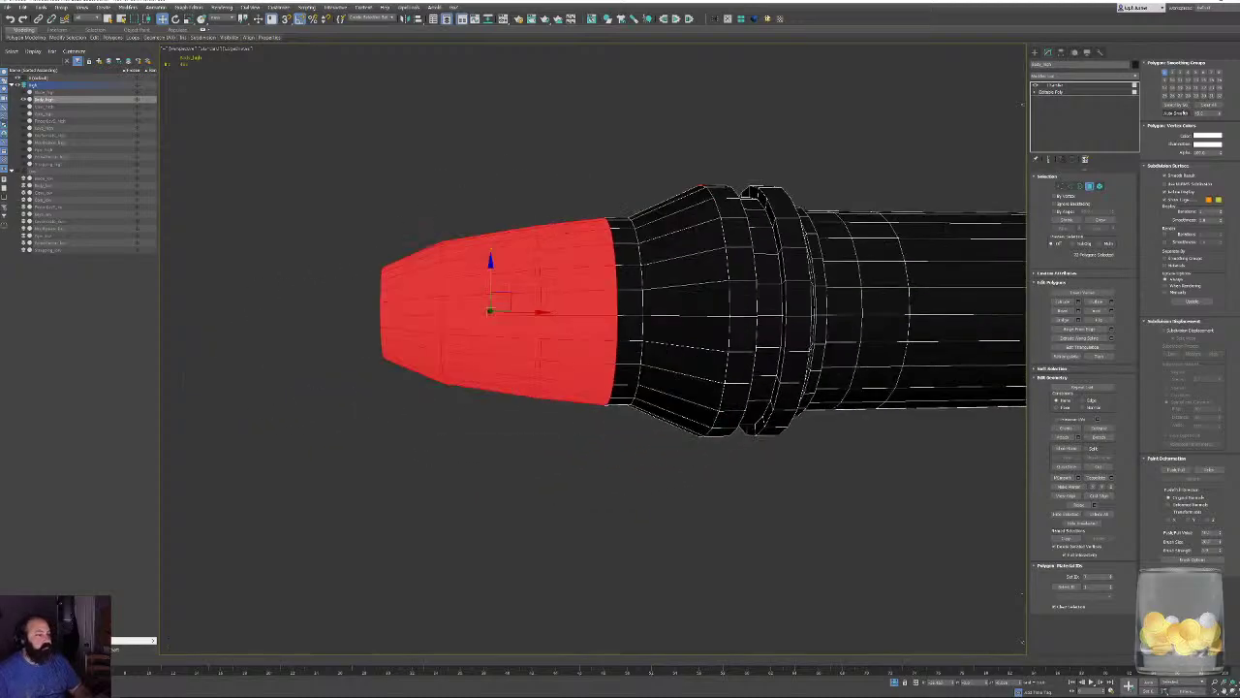
click(1176, 114)
click(1015, 161)
Select the polygons around the straight shaft between the tip collar and the round central hub.
middle_drag(909, 225, 378, 262)
scroll(378, 262, down, 1)
middle_drag(751, 292, 318, 285)
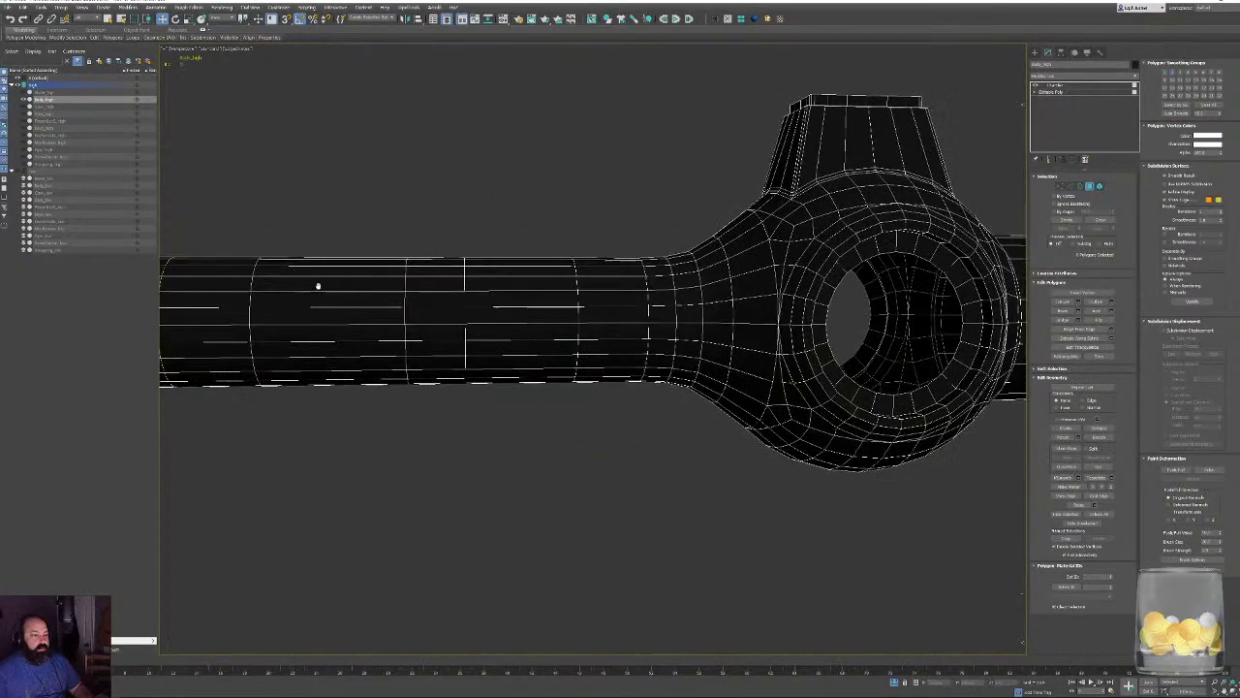
middle_drag(715, 295, 585, 331)
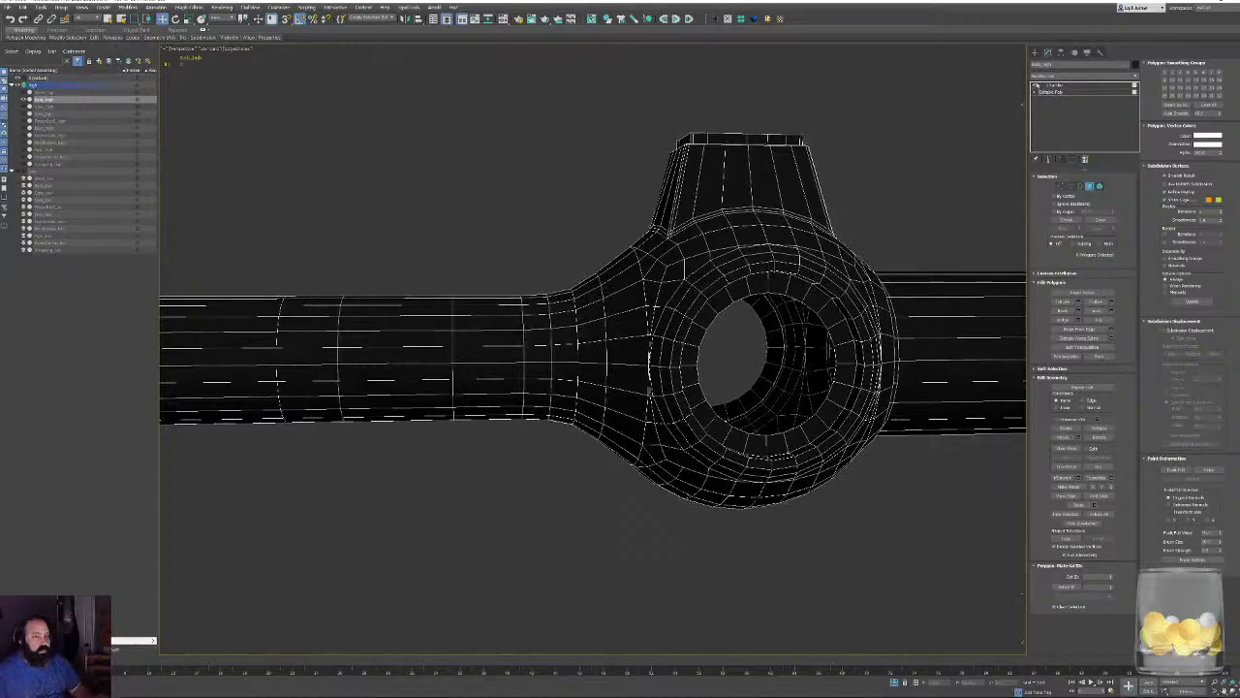
middle_drag(532, 312, 367, 273)
drag(446, 203, 329, 466)
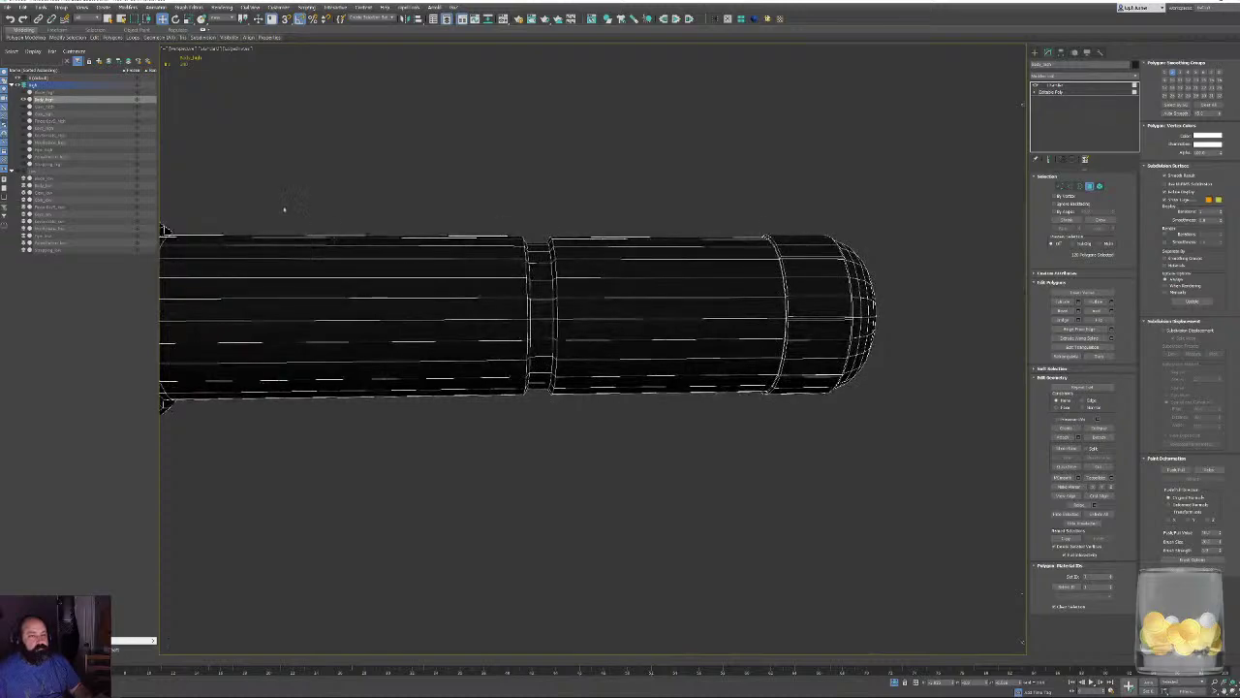
Auto Smooth the long grip cylinder beside the hub, then the grown selection of the narrow groove ring, and clear the selection.
drag(330, 199, 330, 427)
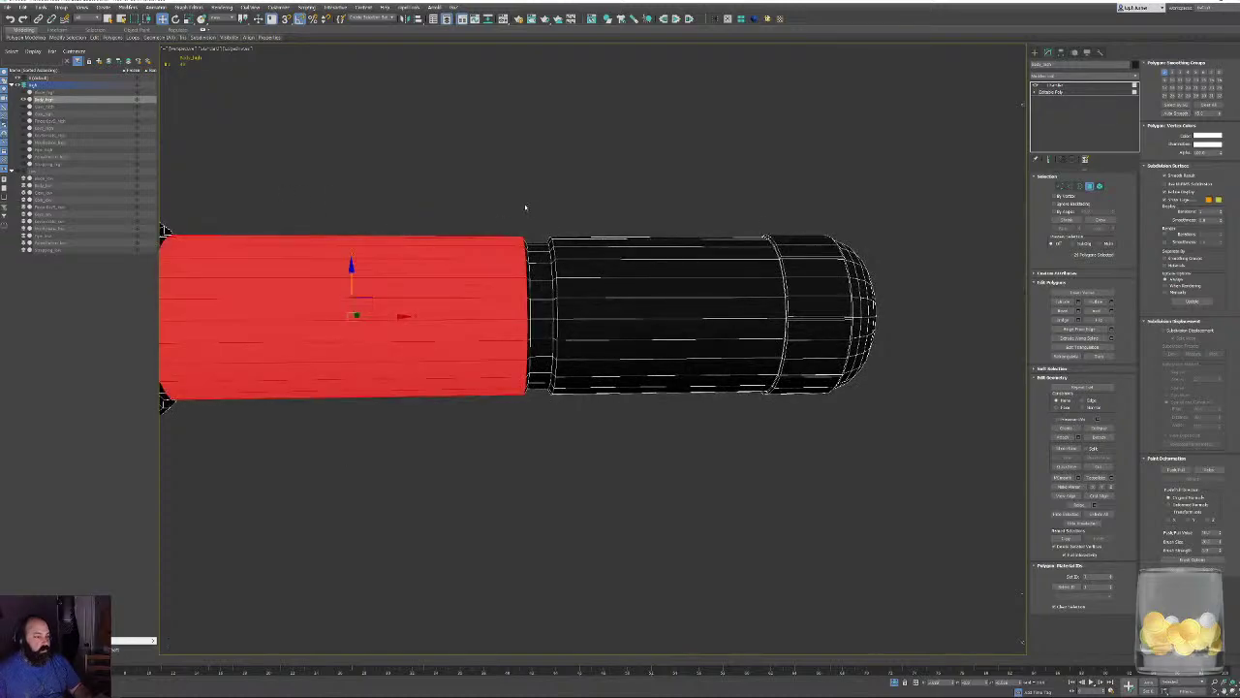
alt+middle_drag(526, 207, 543, 228)
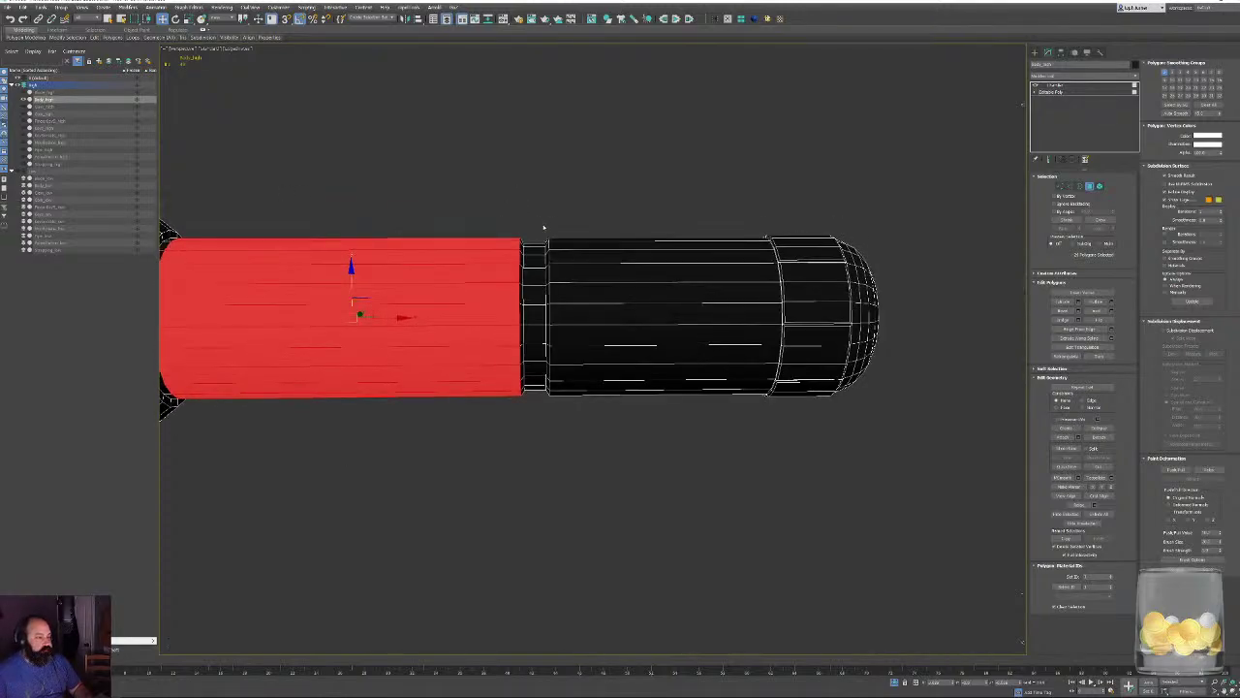
click(534, 386)
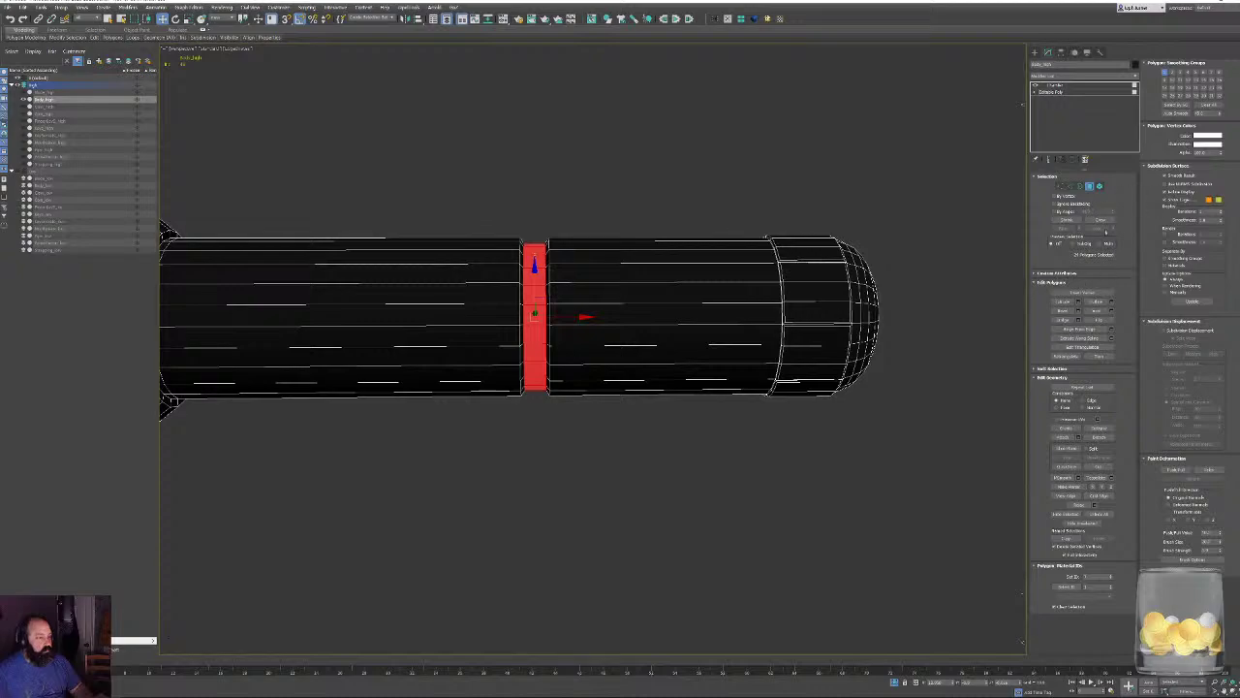
click(1100, 220)
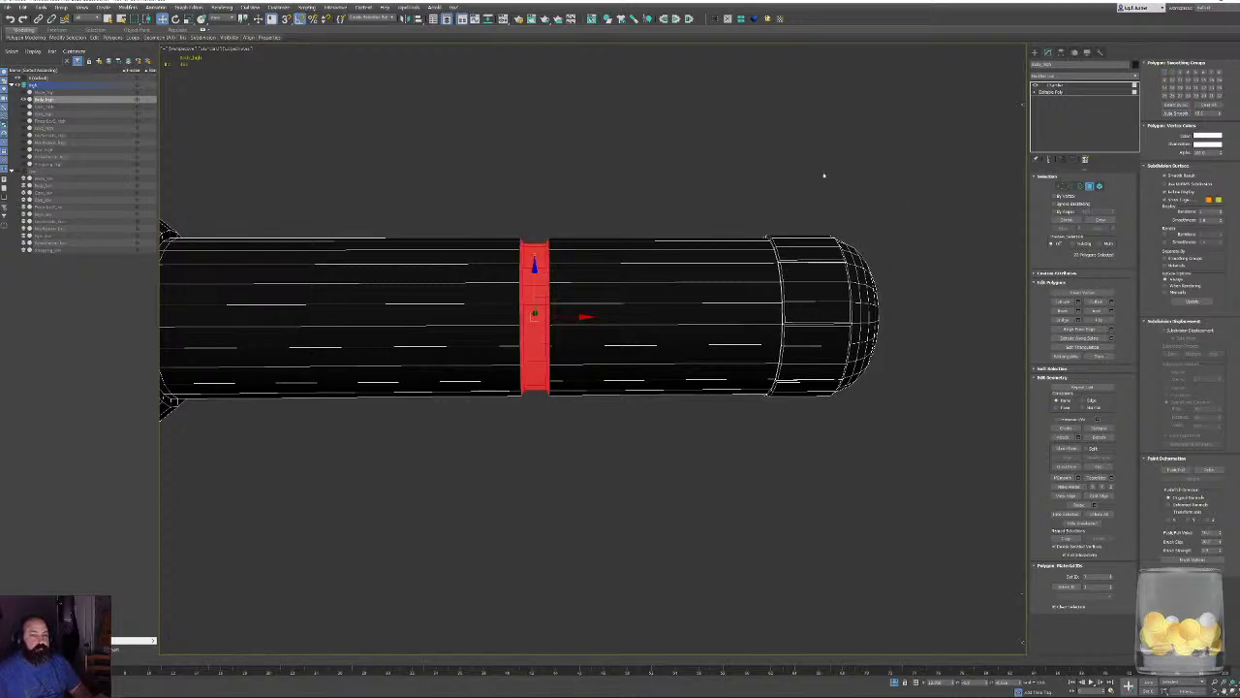
click(837, 223)
Select the polygons of the domed cap at the grip's end, Auto Smooth them and clear the selection.
middle_drag(836, 224, 666, 219)
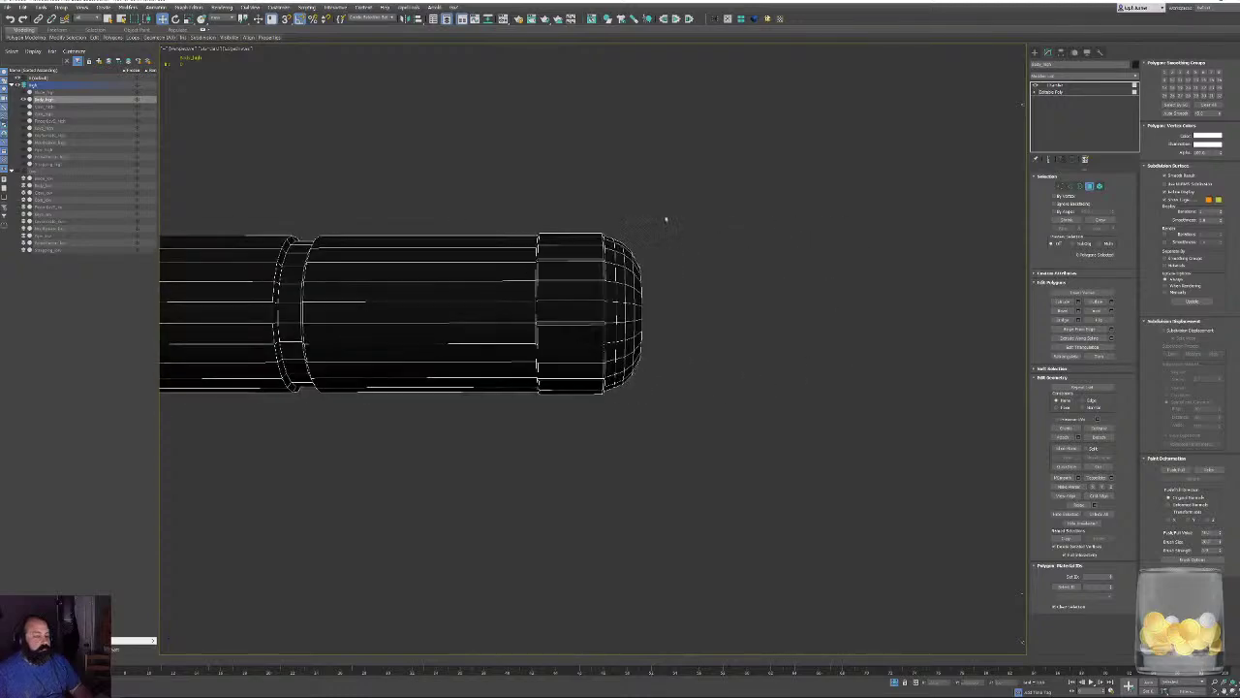
drag(621, 453, 610, 456)
alt+middle_drag(609, 456, 616, 316)
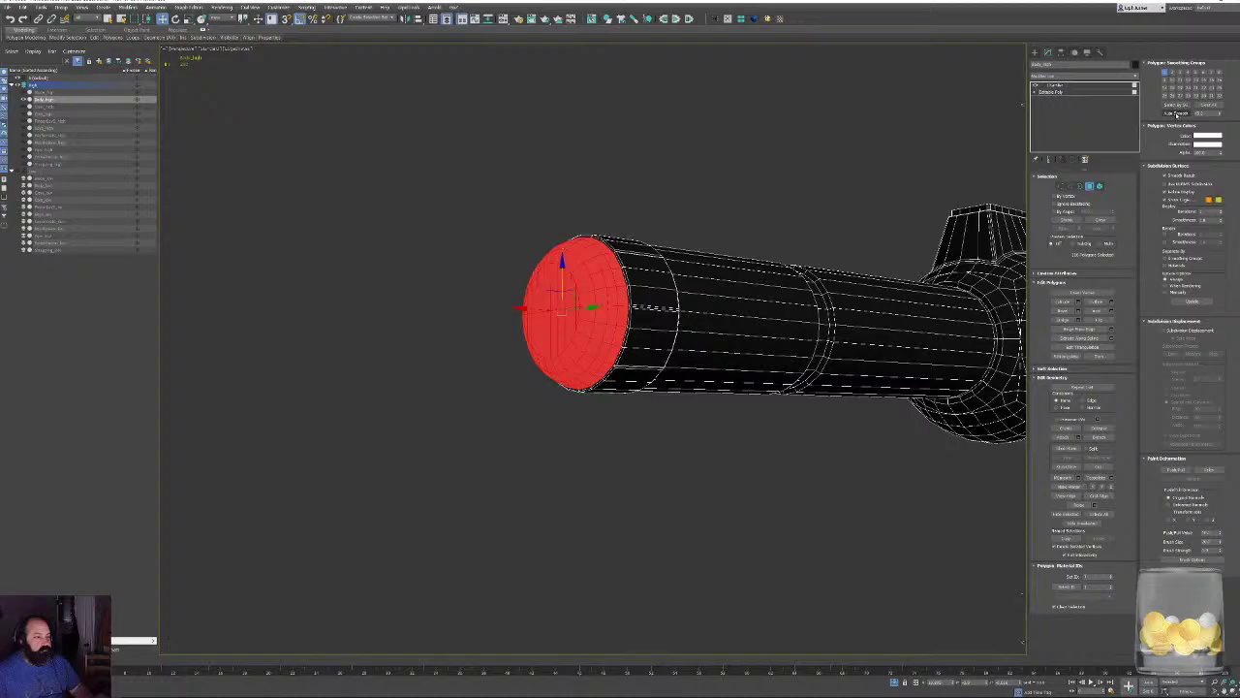
click(626, 191)
Leave the body's polygon editing and add a TurboSmooth modifier above its Chamfer with more iterations.
alt+middle_drag(626, 191, 765, 250)
click(1087, 187)
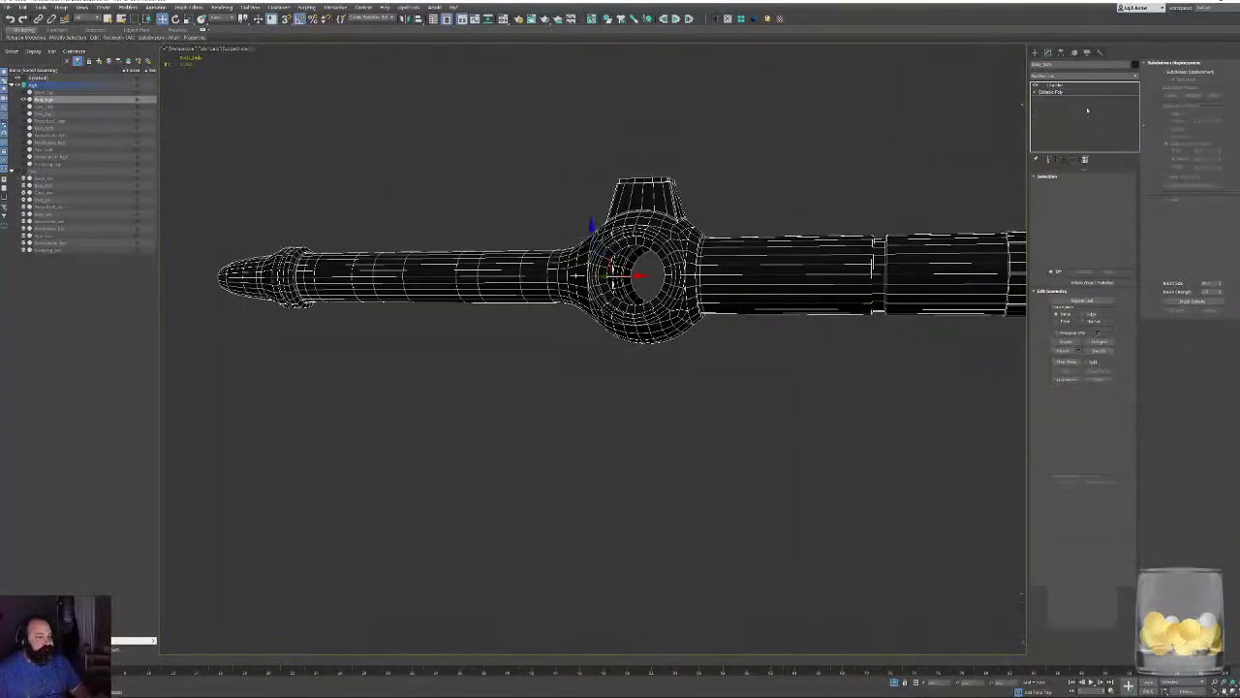
click(1069, 85)
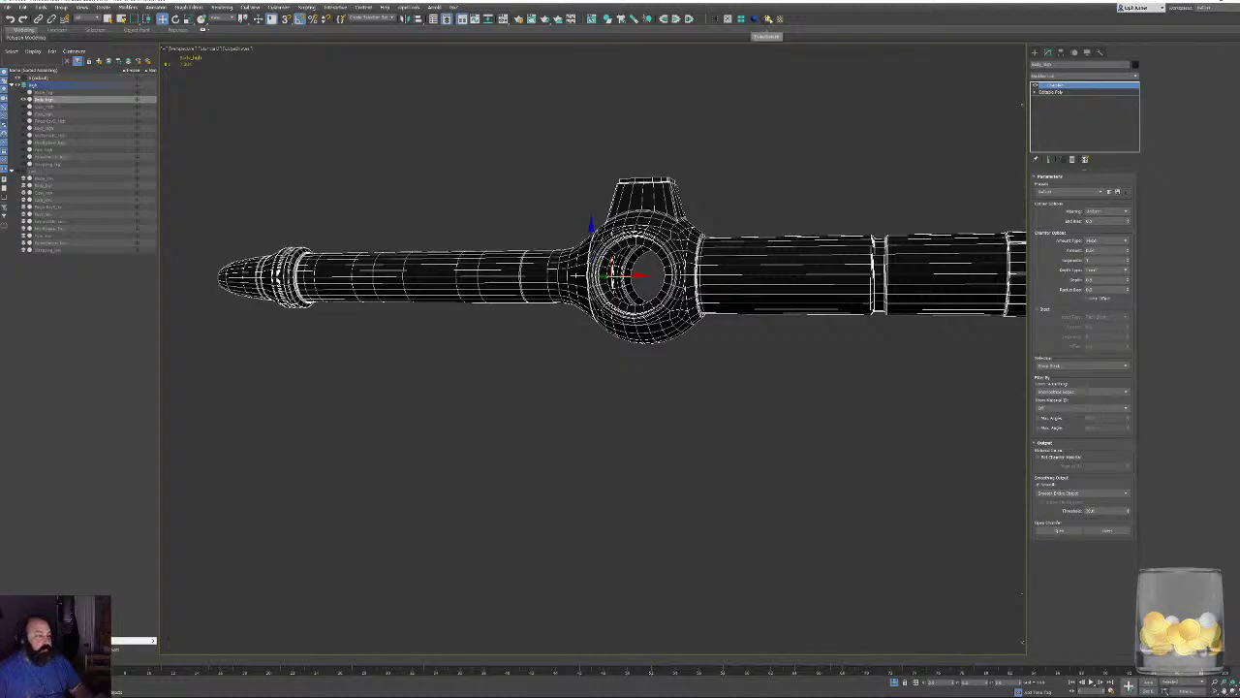
click(778, 15)
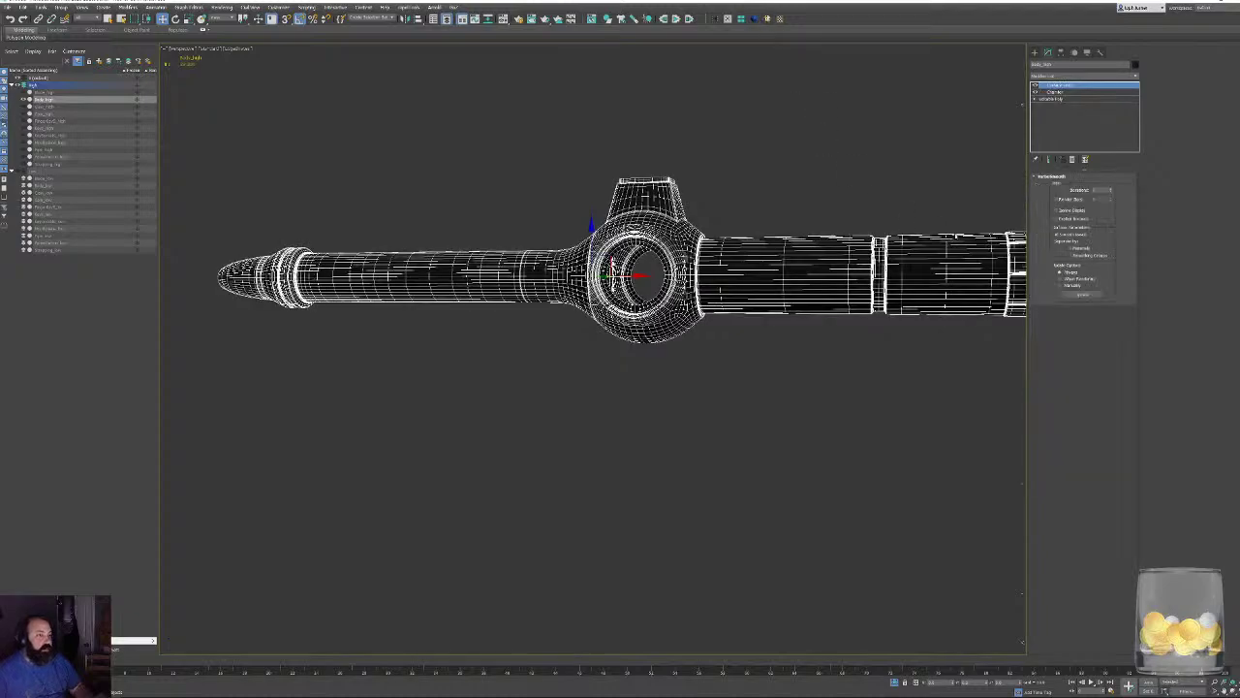
click(1111, 189)
click(1110, 189)
Reduce the body's Chamfer amount so the bevels around the grip's end band are narrower, and return to the TurboSmooth result.
middle_drag(747, 327, 629, 390)
key(F4)
scroll(693, 388, up, 3)
alt+middle_drag(758, 371, 659, 366)
middle_drag(659, 366, 576, 374)
scroll(803, 385, up, 3)
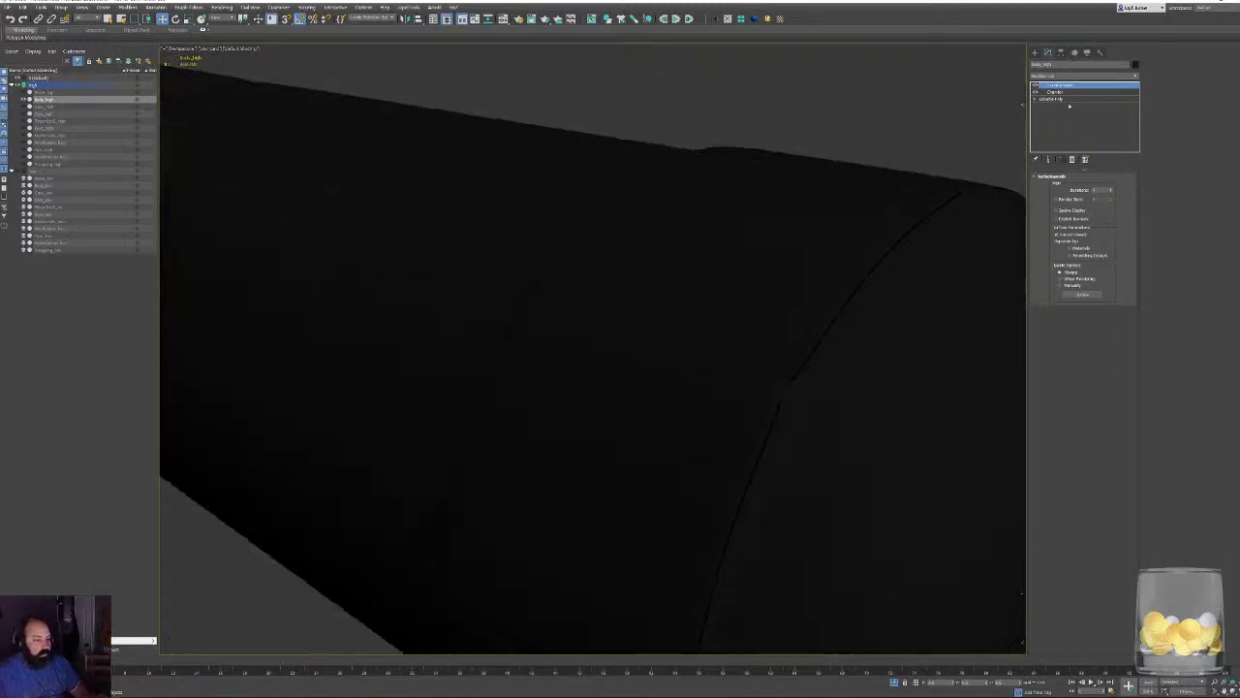
click(1065, 92)
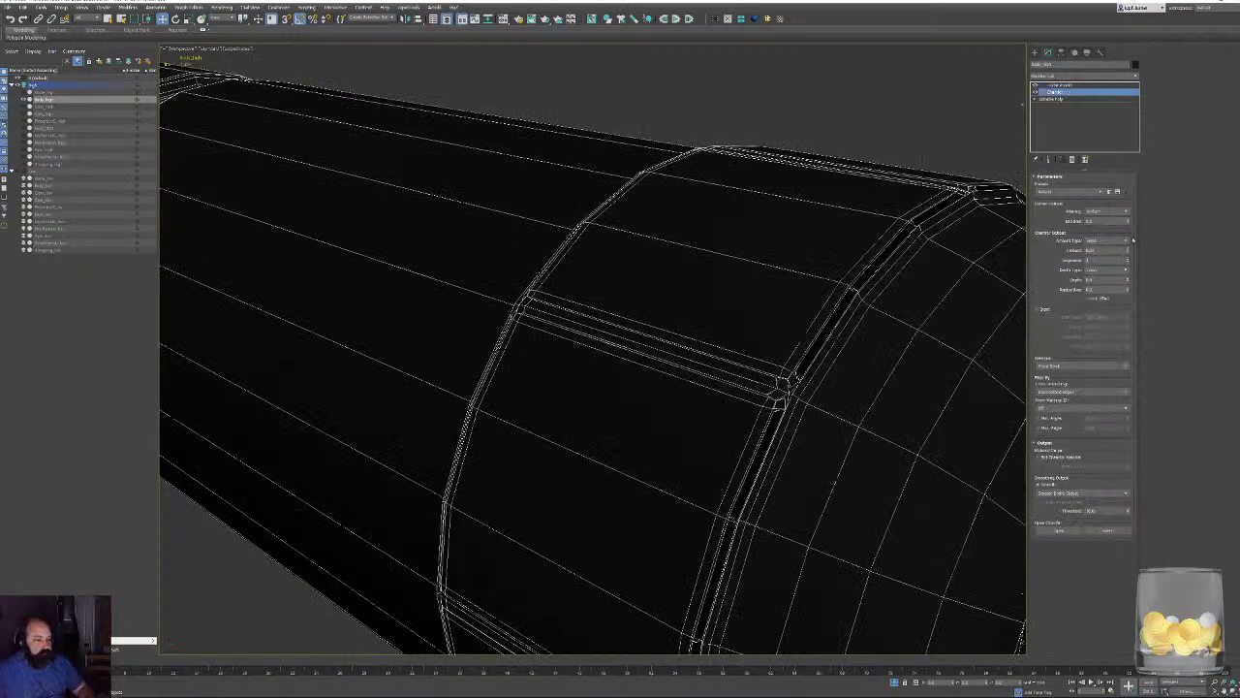
click(1128, 253)
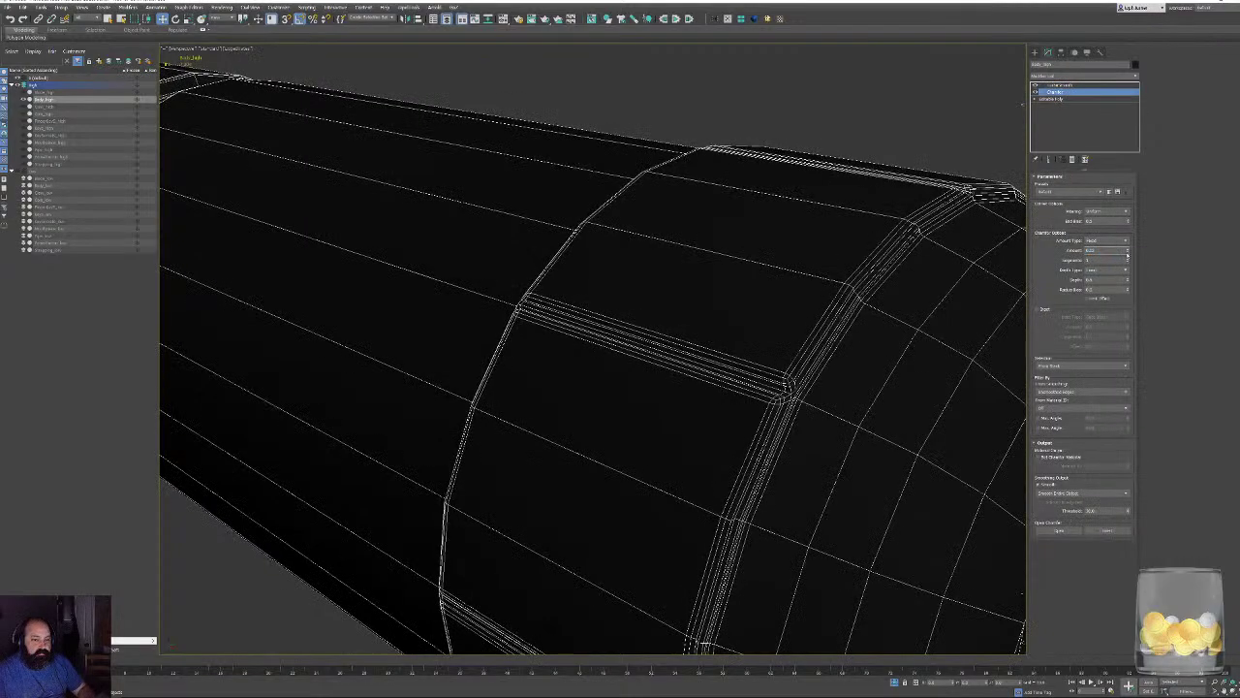
click(1128, 253)
click(1128, 253)
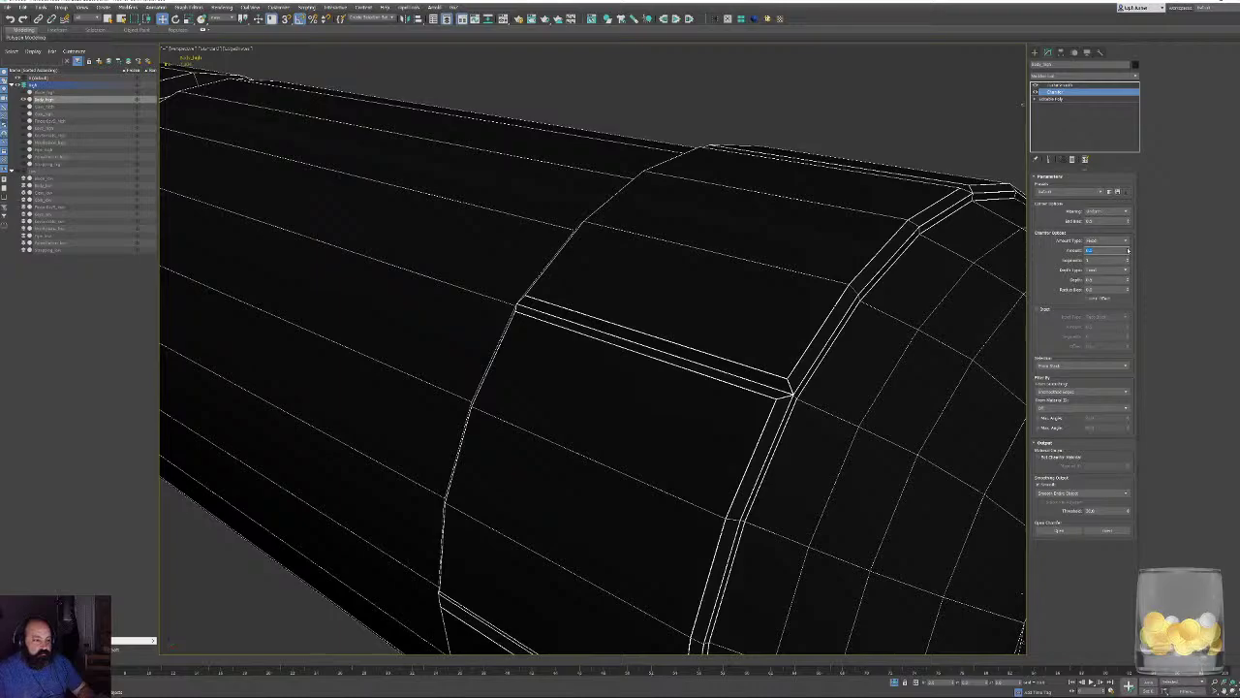
drag(1128, 251, 1128, 251)
click(1066, 86)
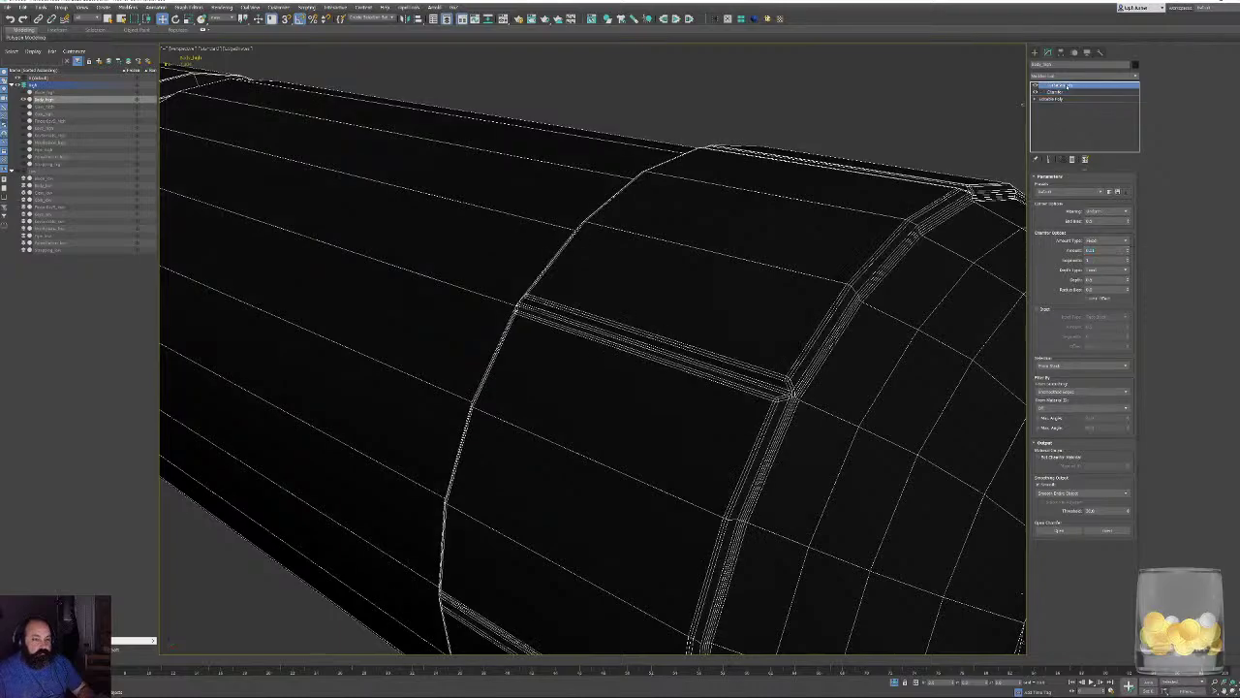
key(F4)
Examine the smoothed body from grip to blade tip together with the other high-poly parts, shaded and with edges shown.
scroll(847, 310, down, 10)
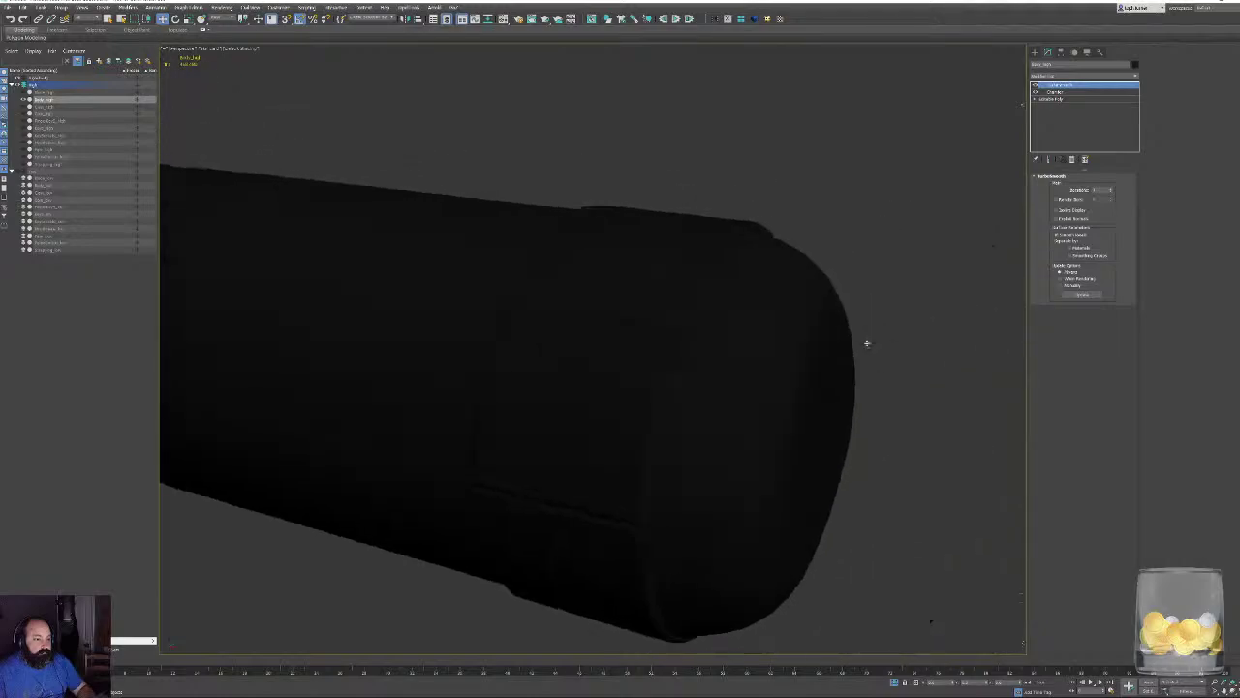
scroll(679, 356, up, 15)
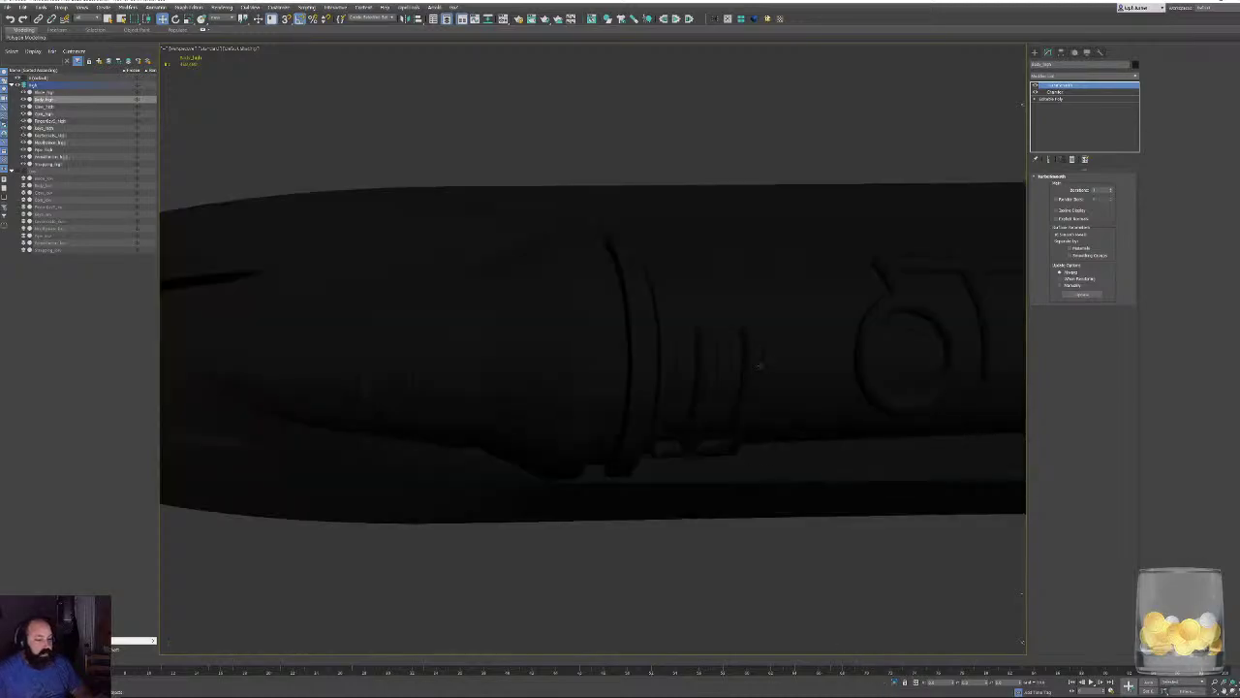
middle_drag(848, 374, 581, 391)
scroll(581, 390, down, 3)
key(F4)
middle_drag(683, 409, 641, 409)
scroll(639, 409, down, 4)
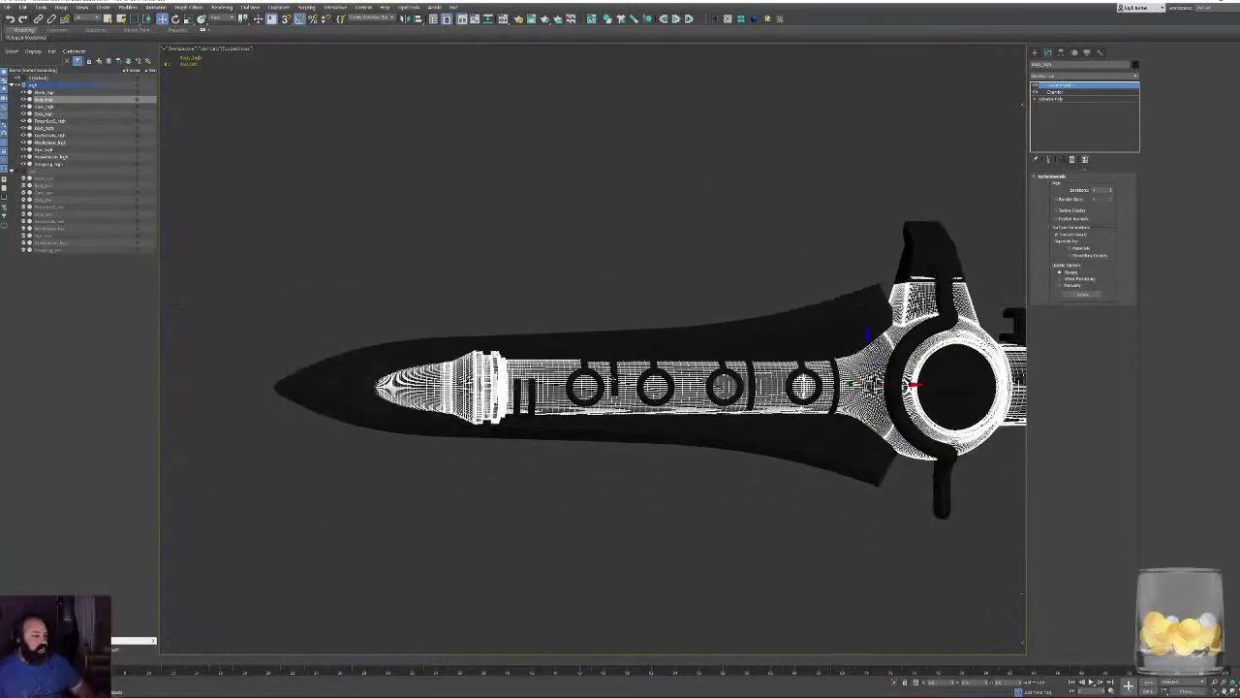
key(F4)
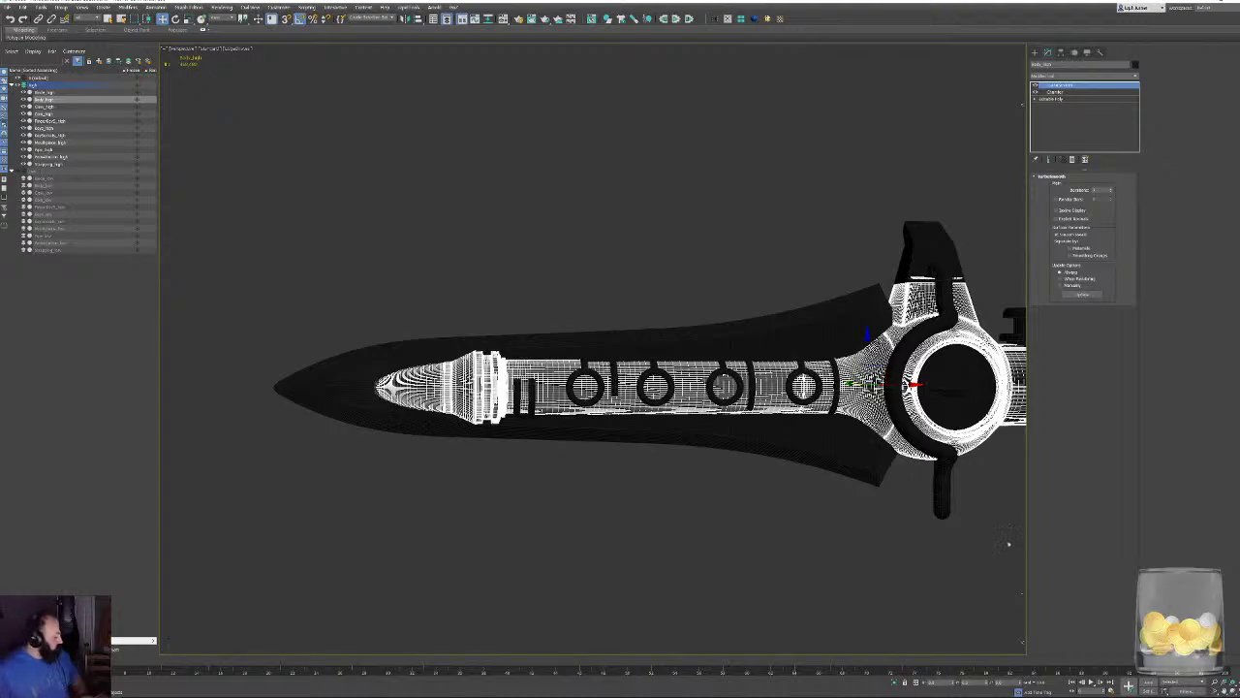
middle_drag(1008, 544, 742, 552)
scroll(729, 395, up, 3)
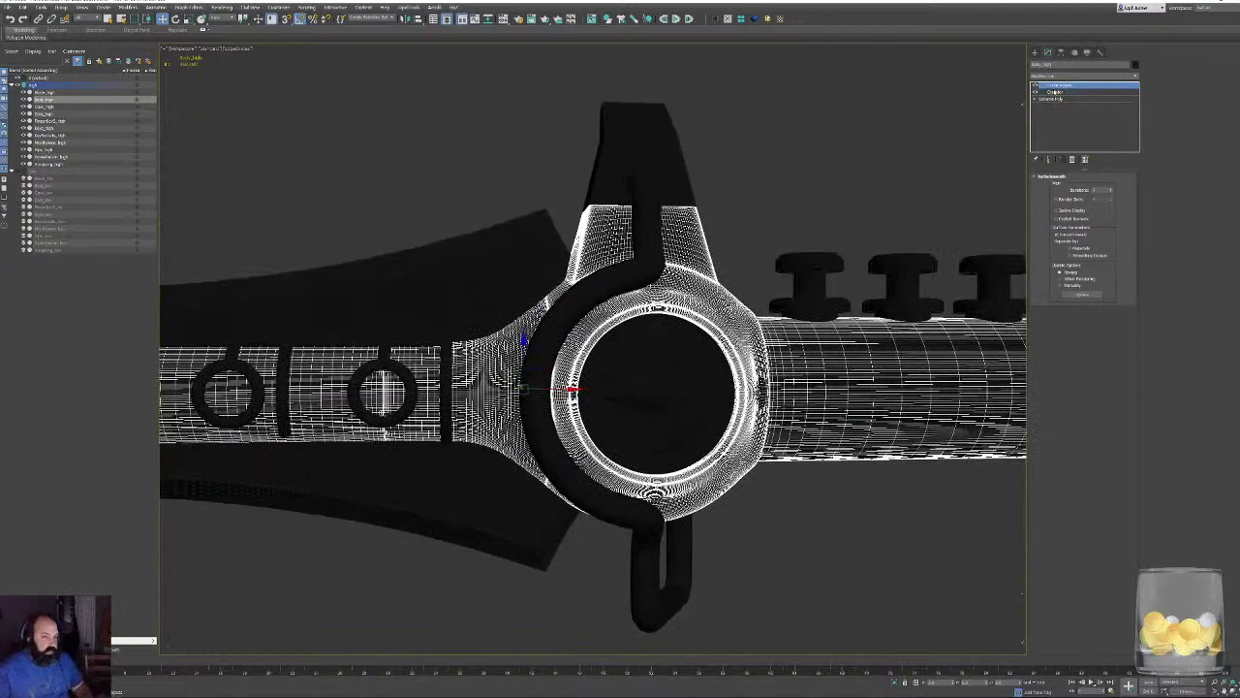
Copy the body's Chamfer and TurboSmooth modifiers onto the bent pipe around the hub, isolate the pipe and check its bends.
drag(1058, 91, 651, 268)
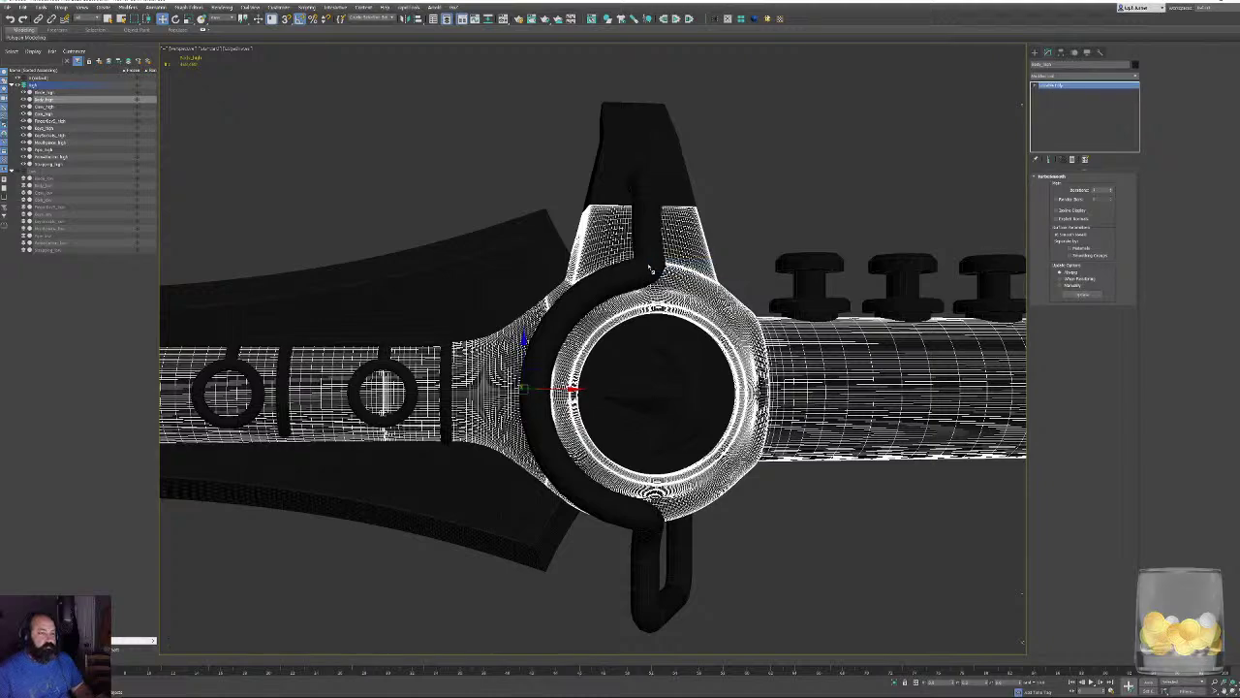
click(651, 269)
key(alt+q)
click(678, 271)
middle_drag(626, 258, 637, 321)
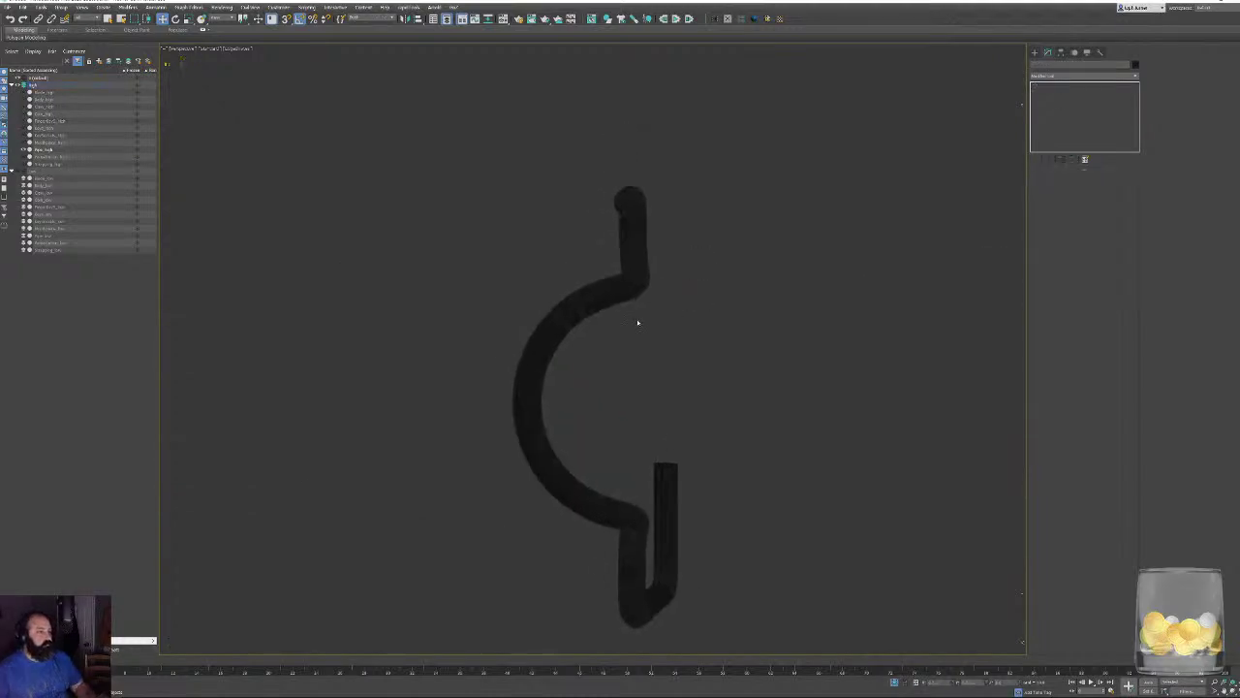
scroll(637, 321, up, 5)
middle_drag(659, 207, 745, 310)
scroll(642, 490, up, 7)
scroll(643, 491, down, 4)
scroll(831, 361, down, 2)
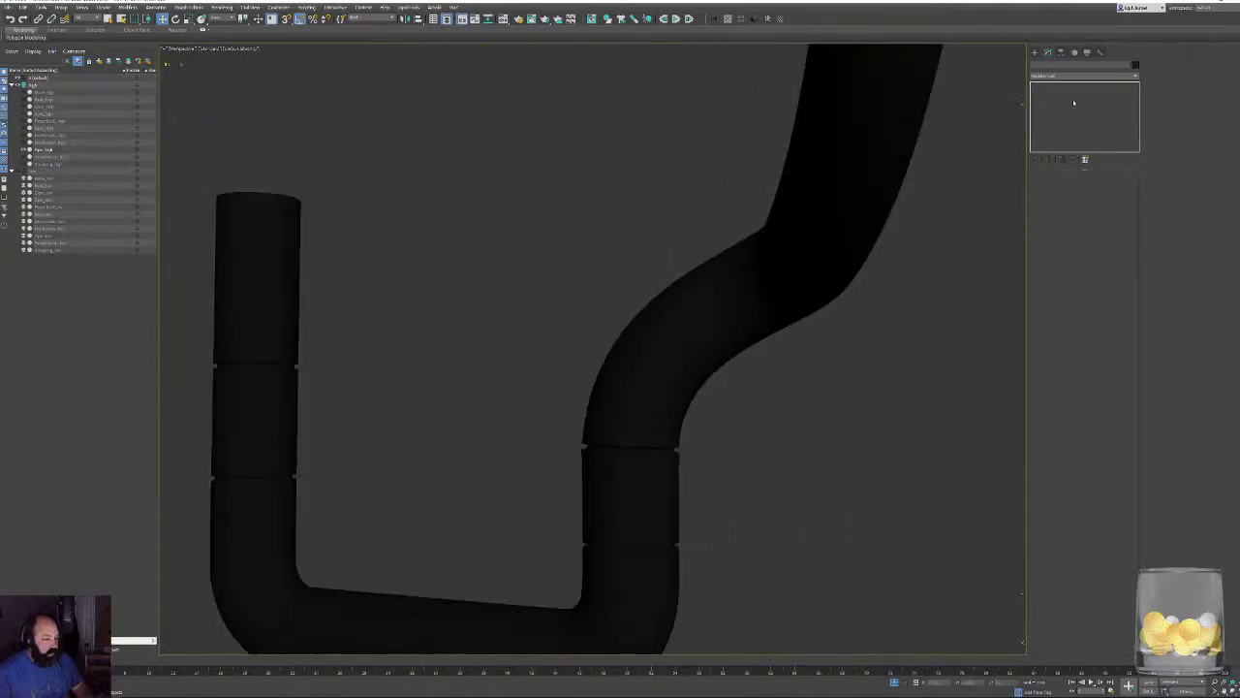
Smooth the whole pipe element in its base mesh to remove the hard rings, return to TurboSmooth and end the isolation.
click(822, 200)
click(1066, 99)
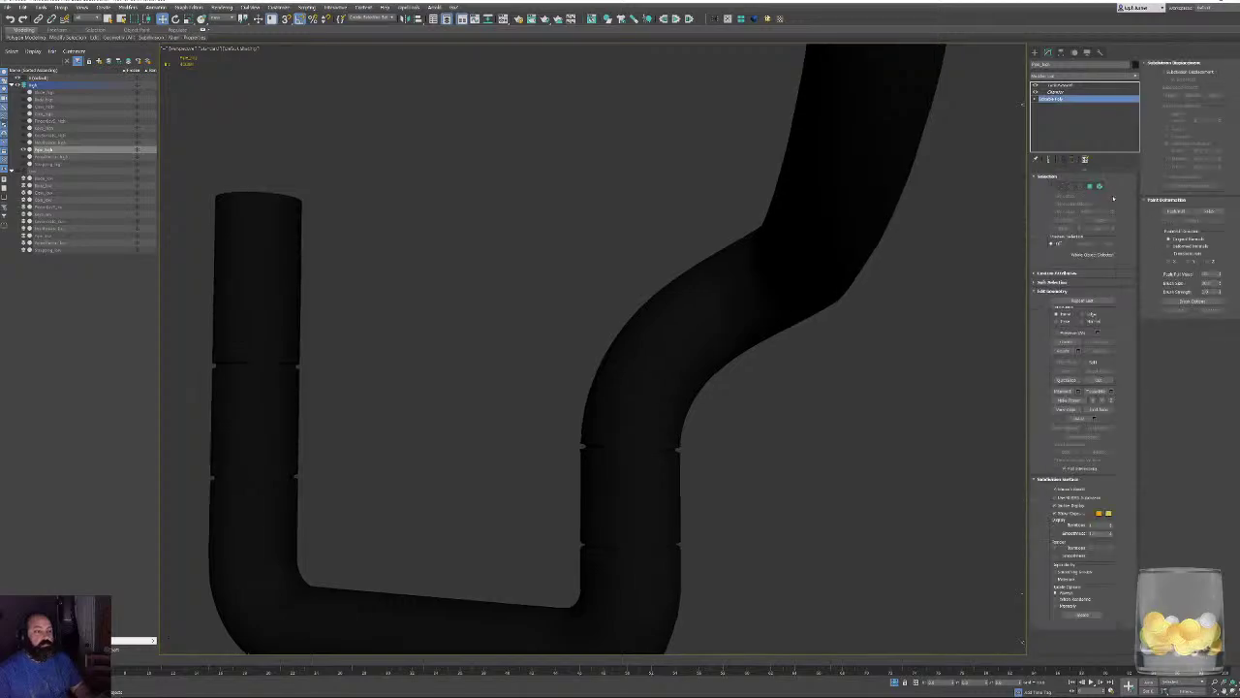
click(1098, 187)
click(787, 237)
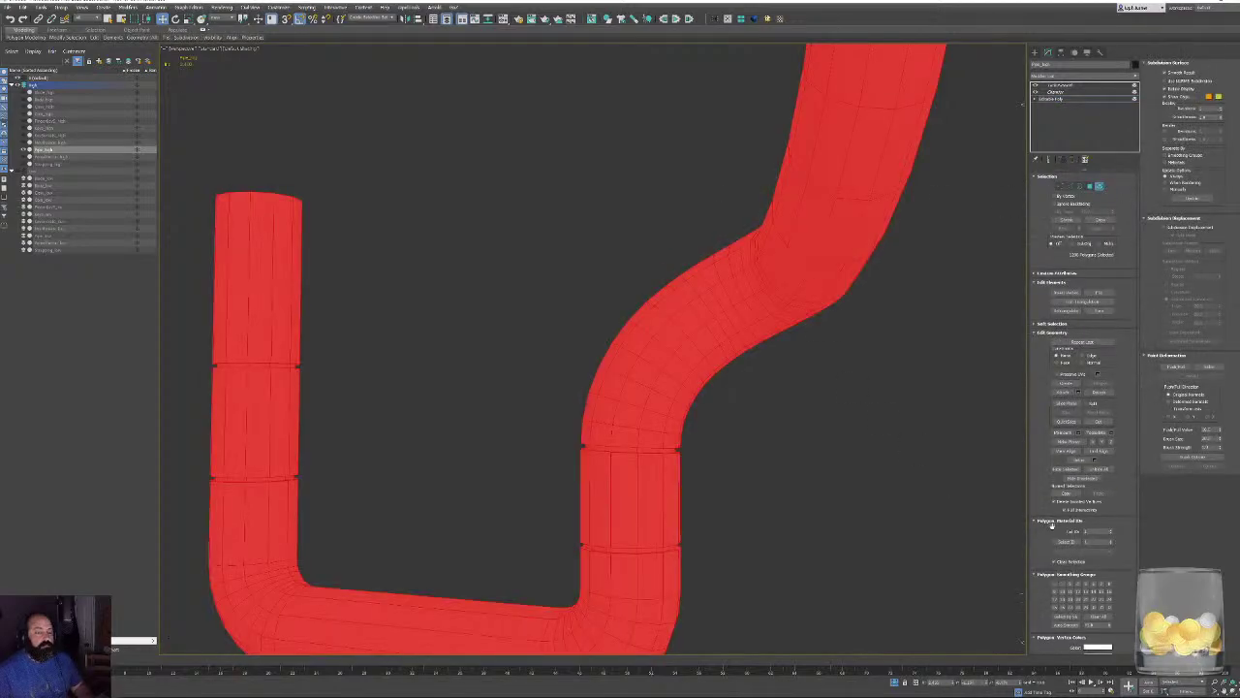
alt+middle_drag(629, 300, 604, 291)
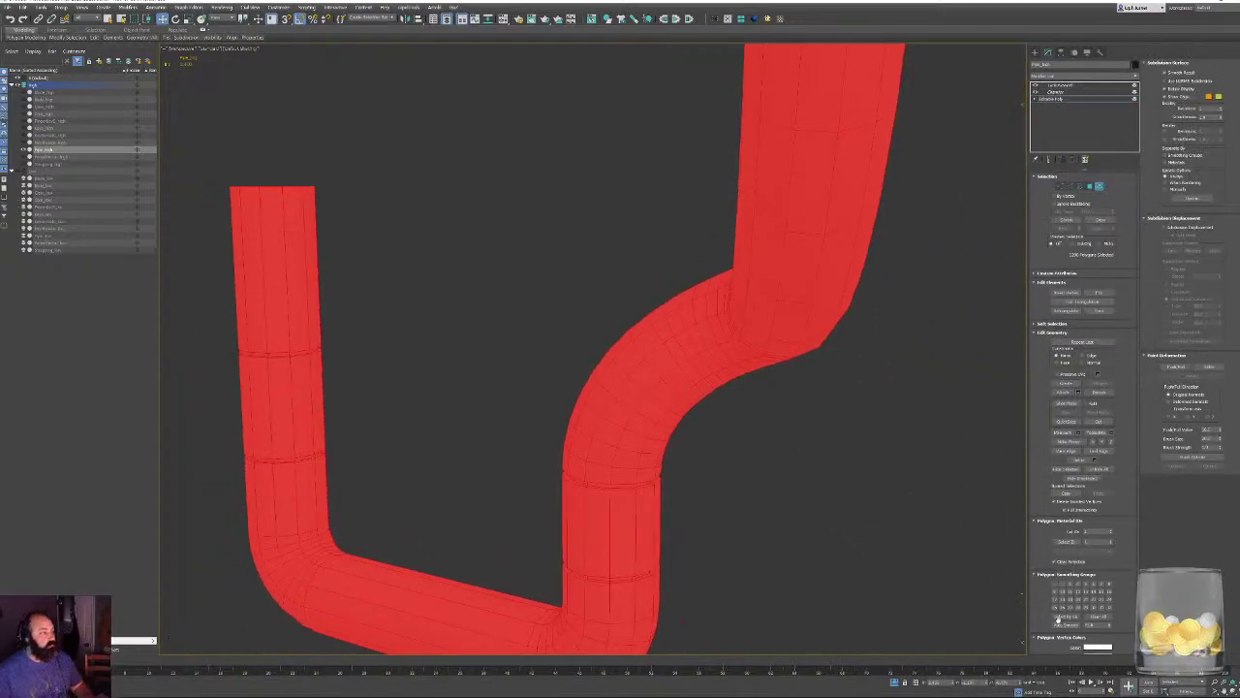
click(1079, 100)
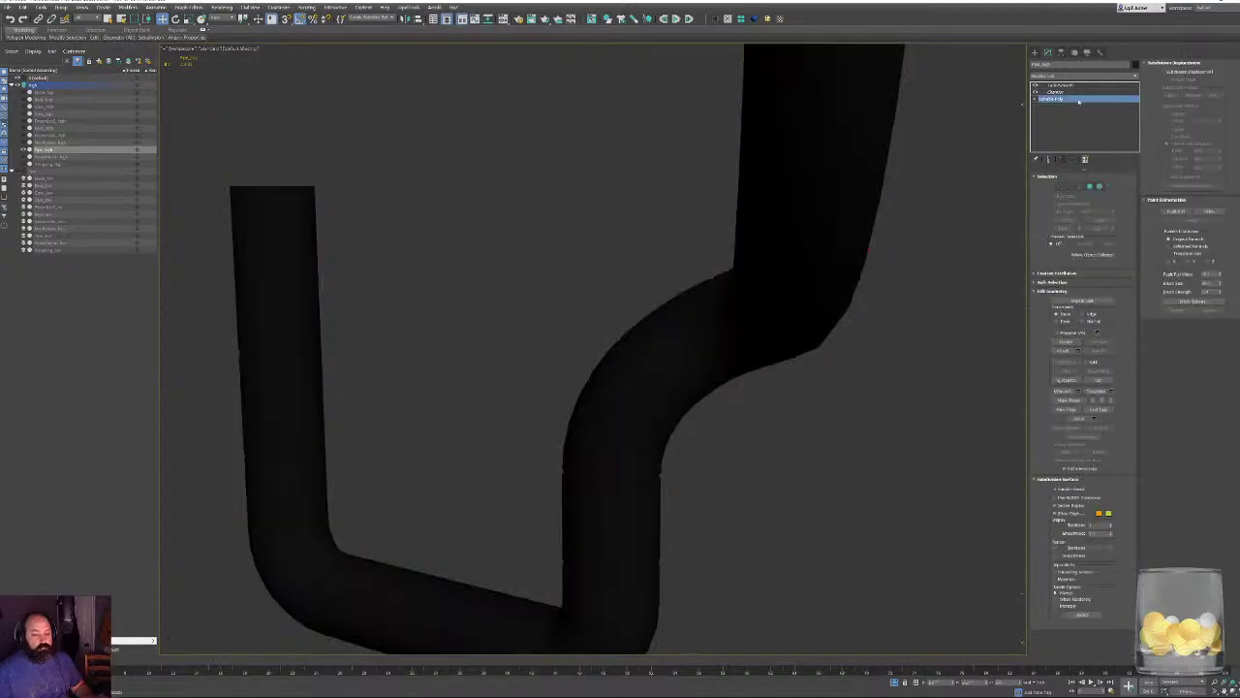
click(1067, 85)
alt+middle_drag(894, 269, 703, 623)
click(894, 681)
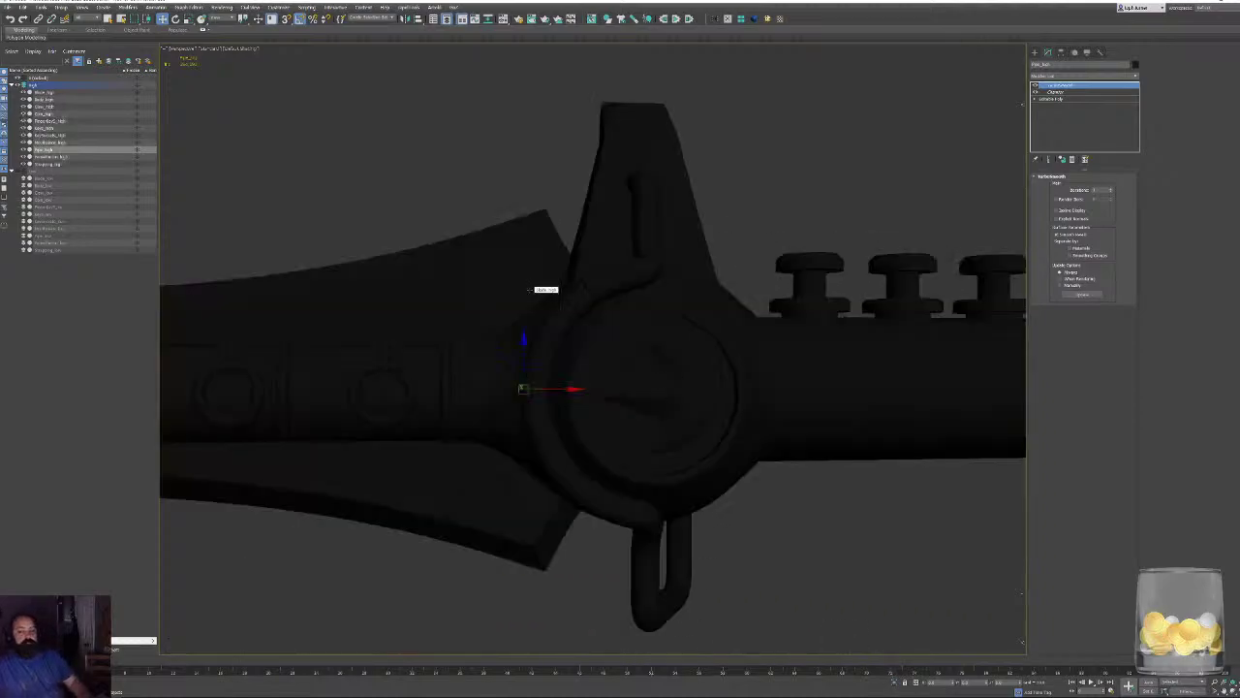
Copy the pipe's Chamfer and TurboSmooth modifiers together onto the ring detail on the blade's shaft.
middle_drag(671, 300, 596, 322)
key(F4)
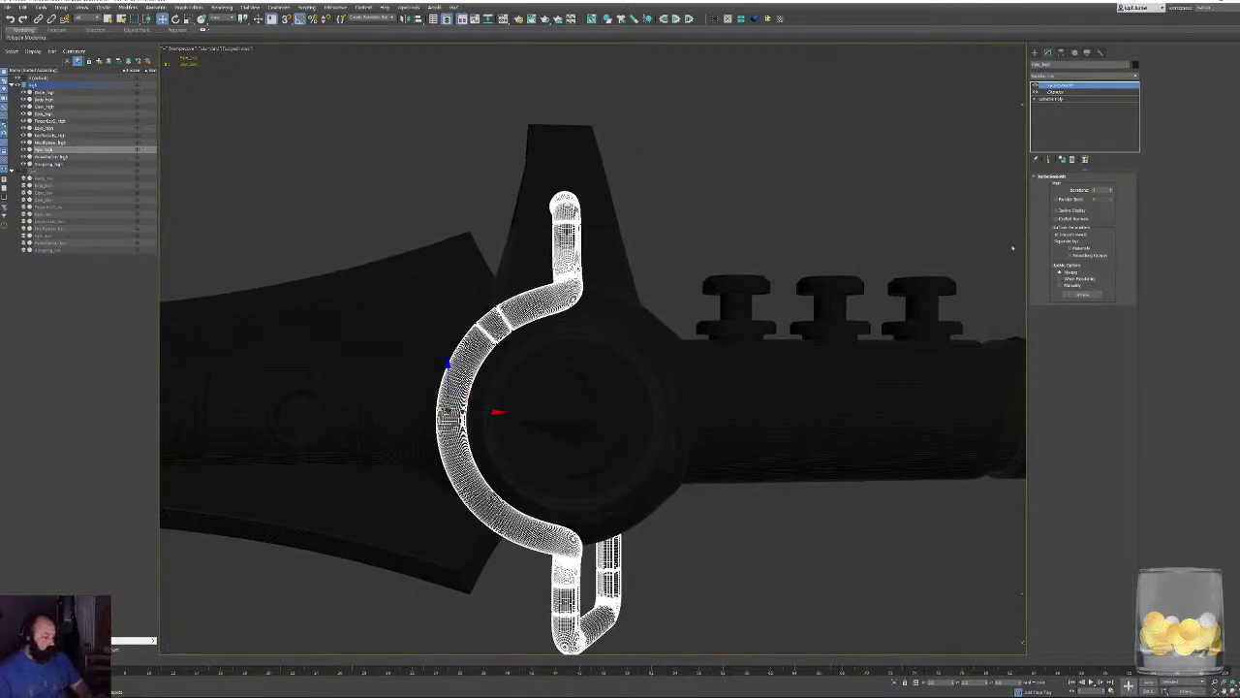
ctrl+click(1056, 92)
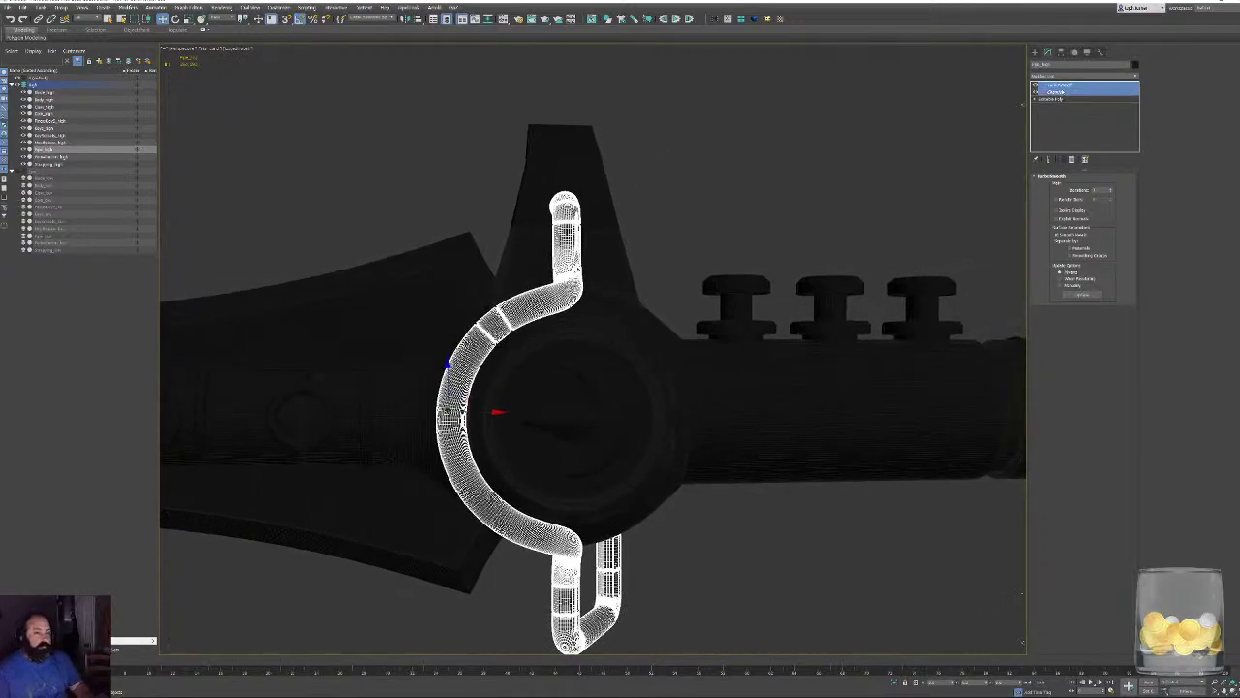
click(307, 390)
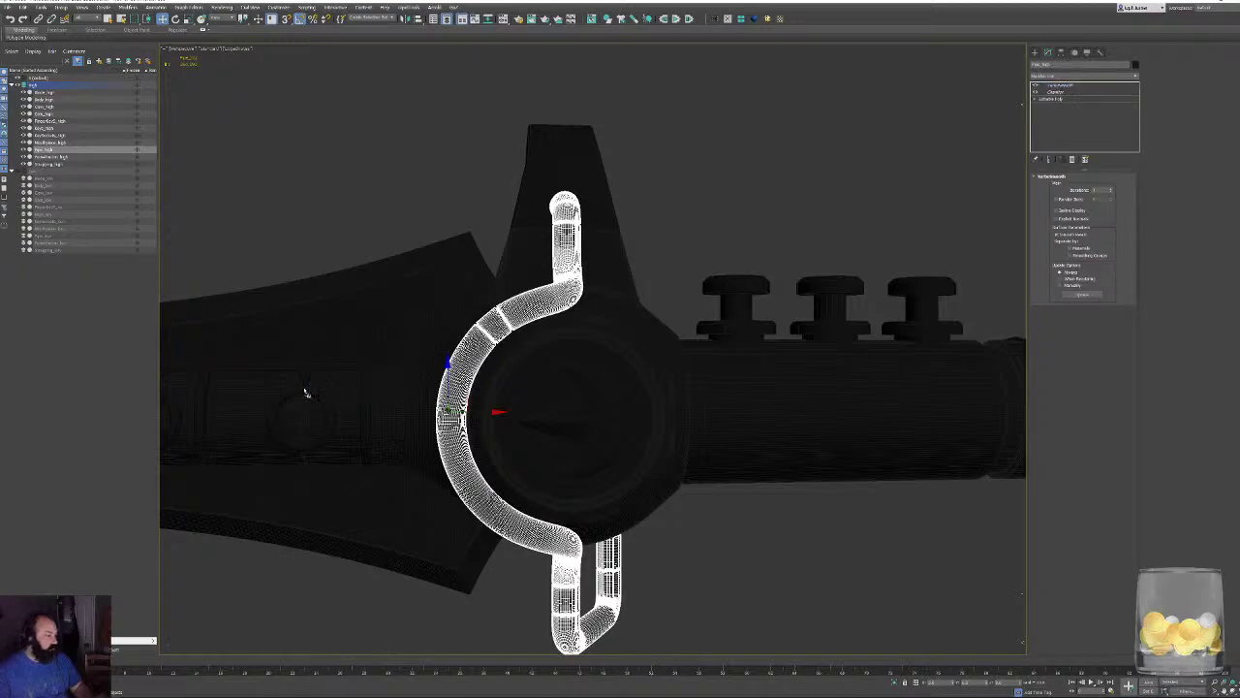
Apply the same Chamfer and TurboSmooth modifiers to the L-shaped lines and the round domed part on the grip.
middle_drag(307, 390, 602, 432)
key(F4)
key(z)
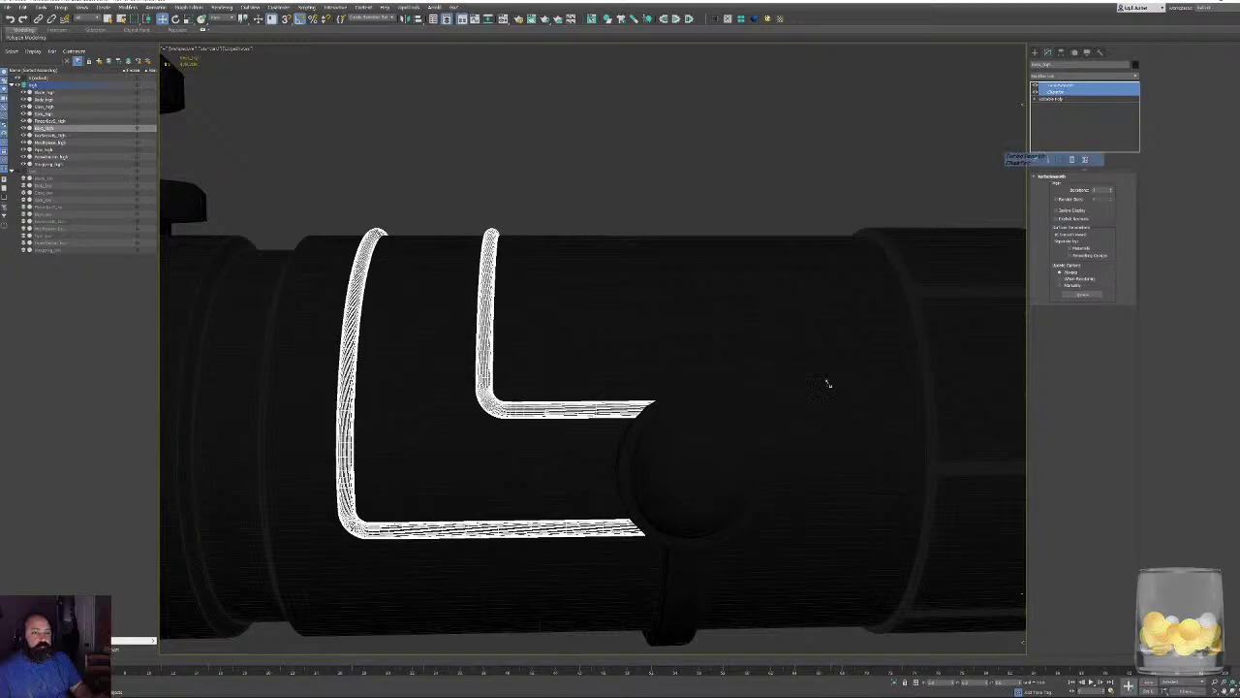
click(722, 504)
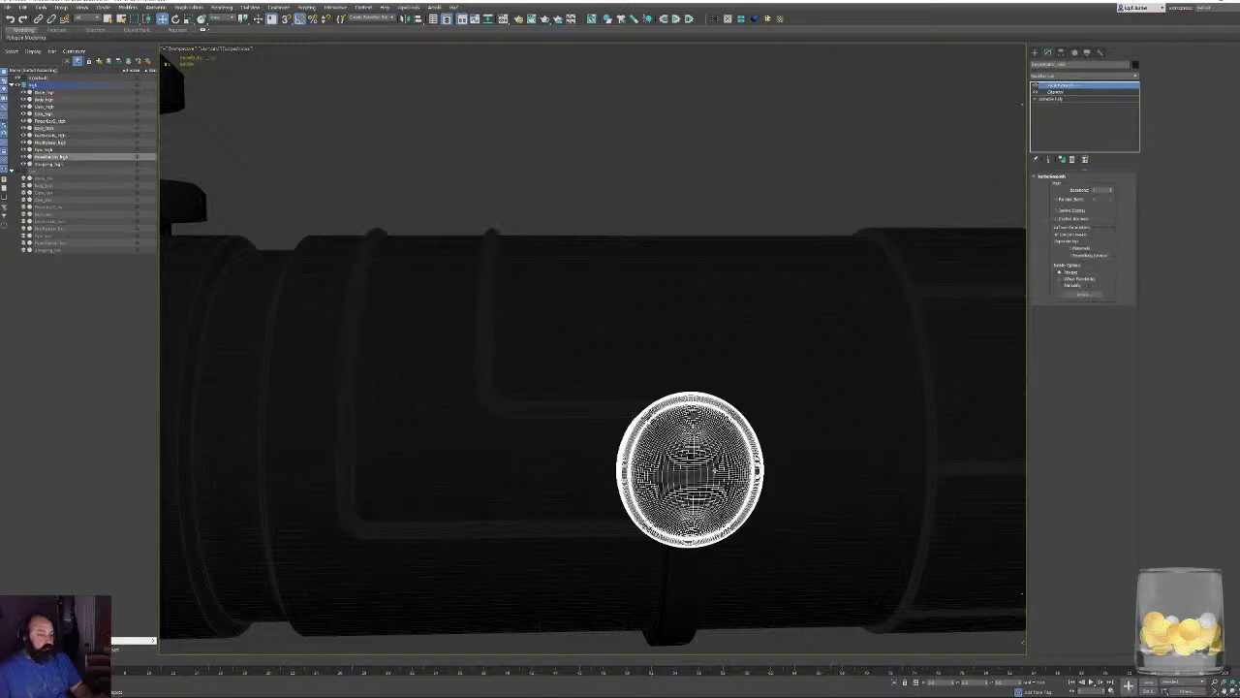
Copy the Chamfer and TurboSmooth modifiers from the round dome onto the narrow strap beneath it.
key(F4)
middle_drag(736, 459, 703, 363)
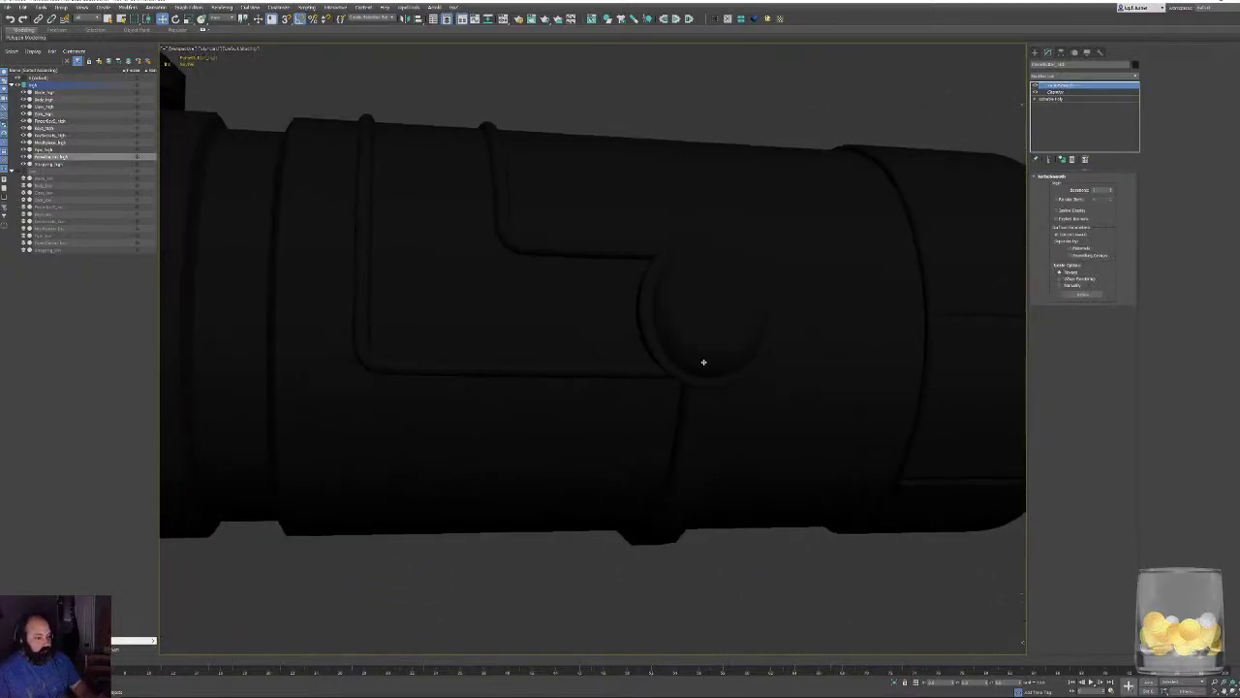
key(z)
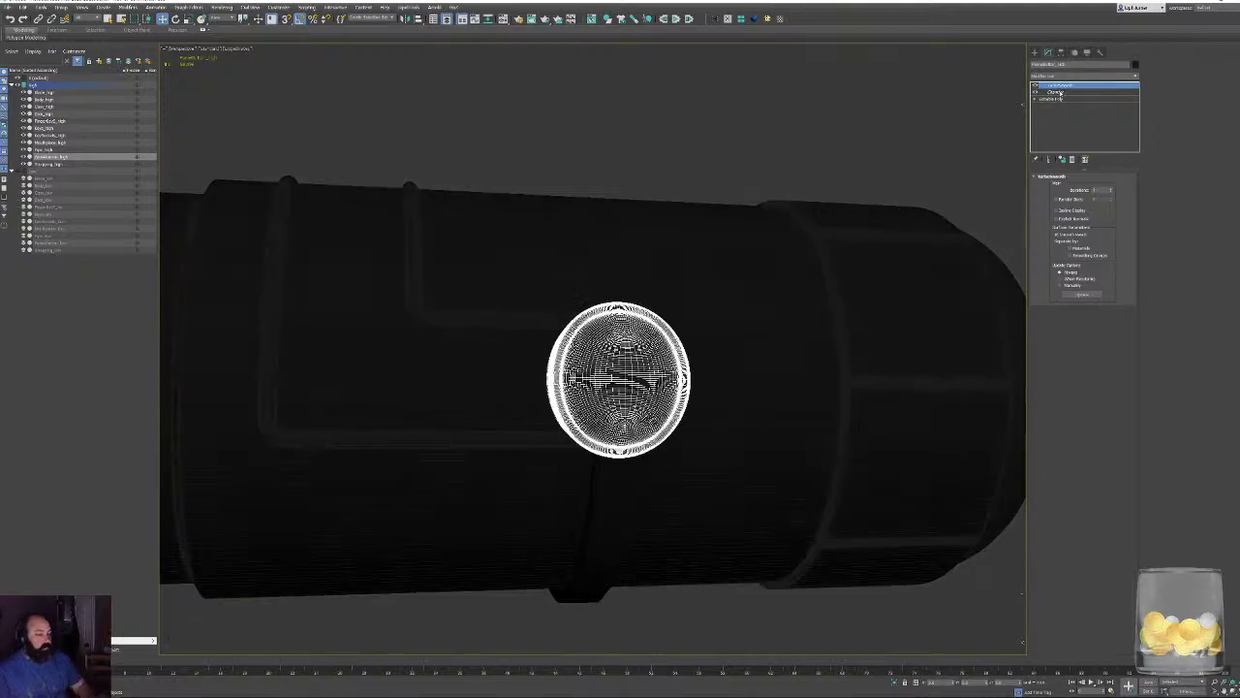
click(1059, 92)
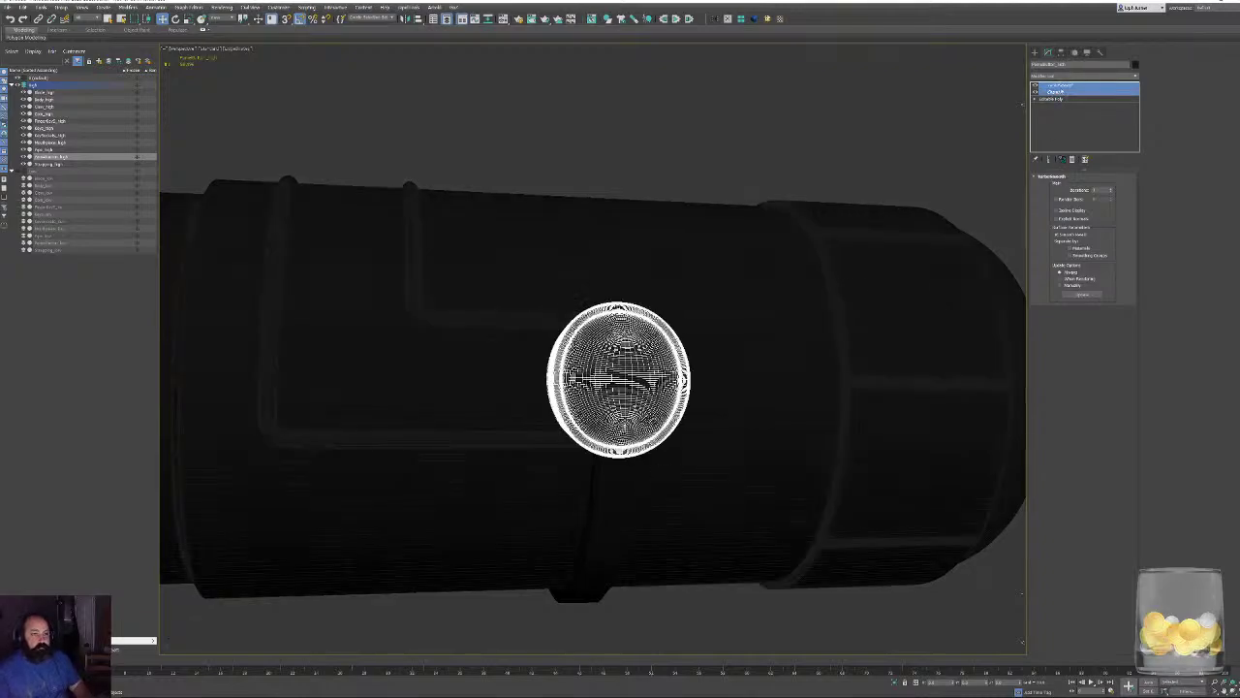
click(603, 506)
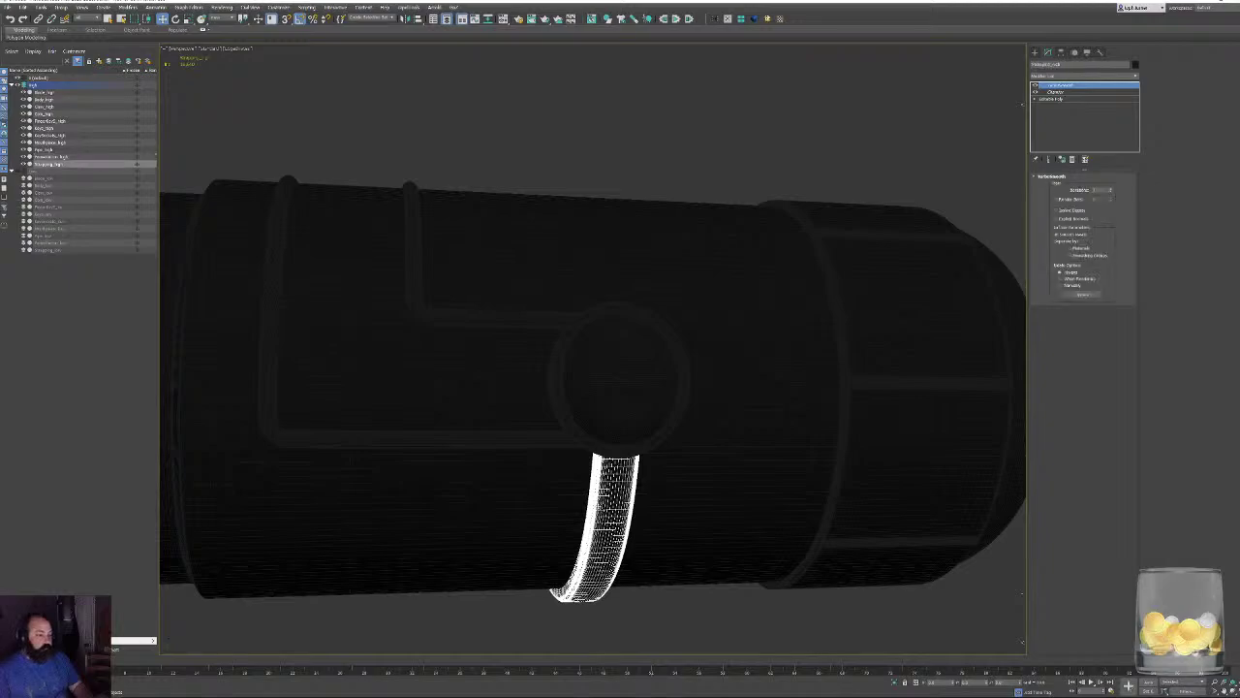
key(F4)
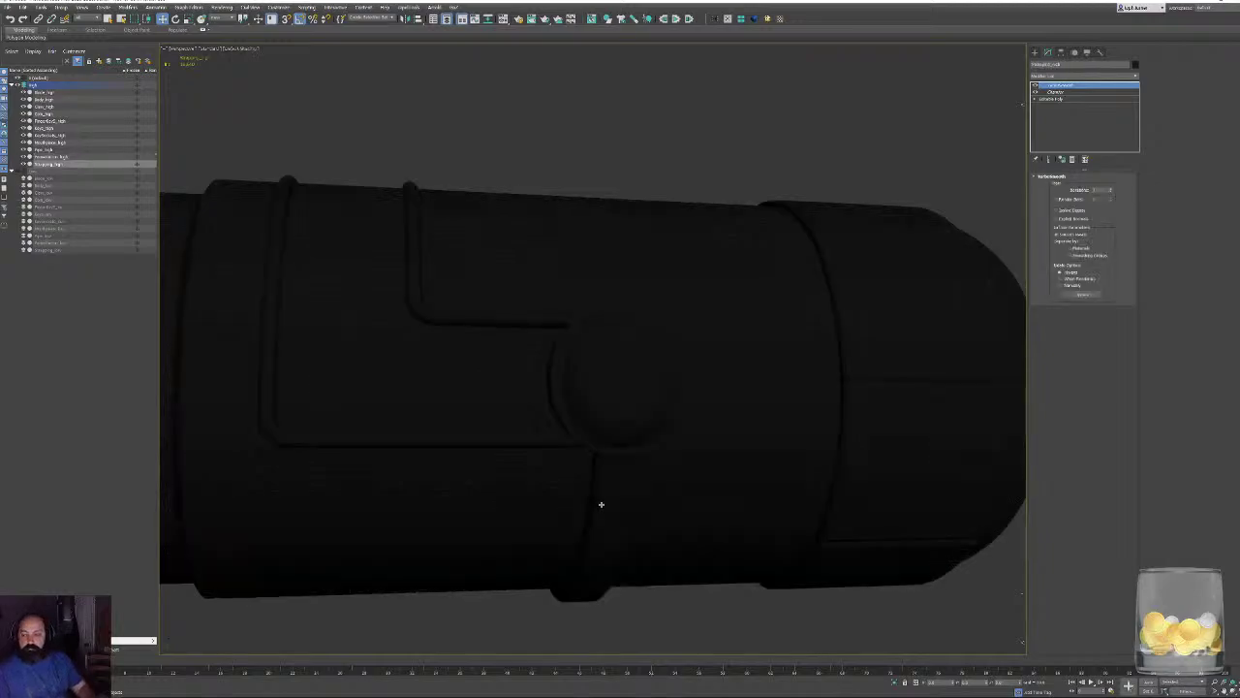
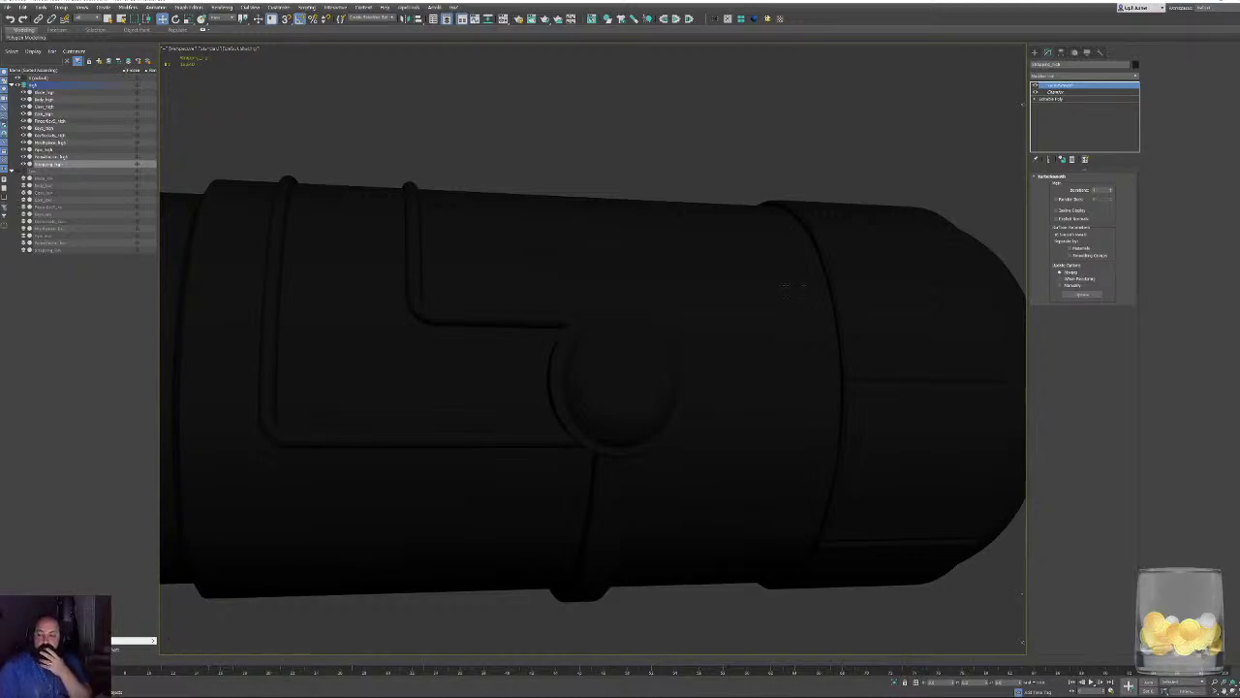
Copy the strap's Chamfer and TurboSmooth modifiers onto the base rings under the three keys.
alt+middle_drag(687, 446, 728, 420)
scroll(728, 421, down, 4)
middle_drag(514, 352, 769, 390)
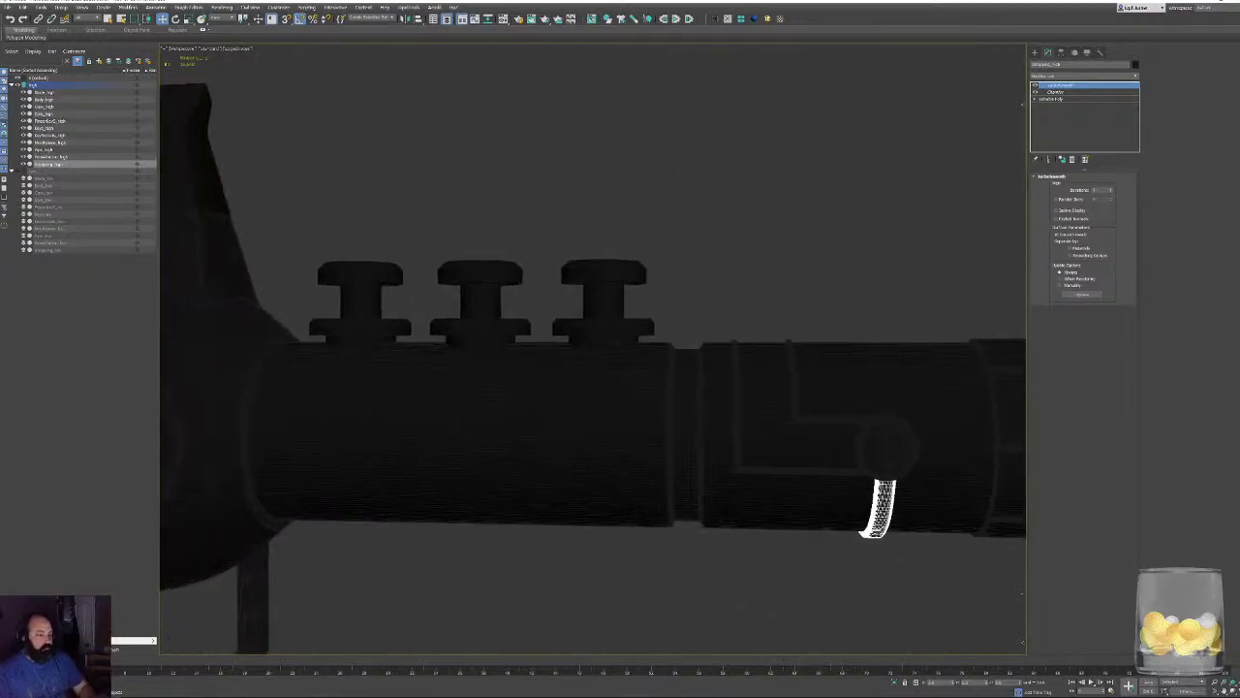
alt+middle_drag(600, 339, 628, 339)
middle_drag(628, 339, 630, 384)
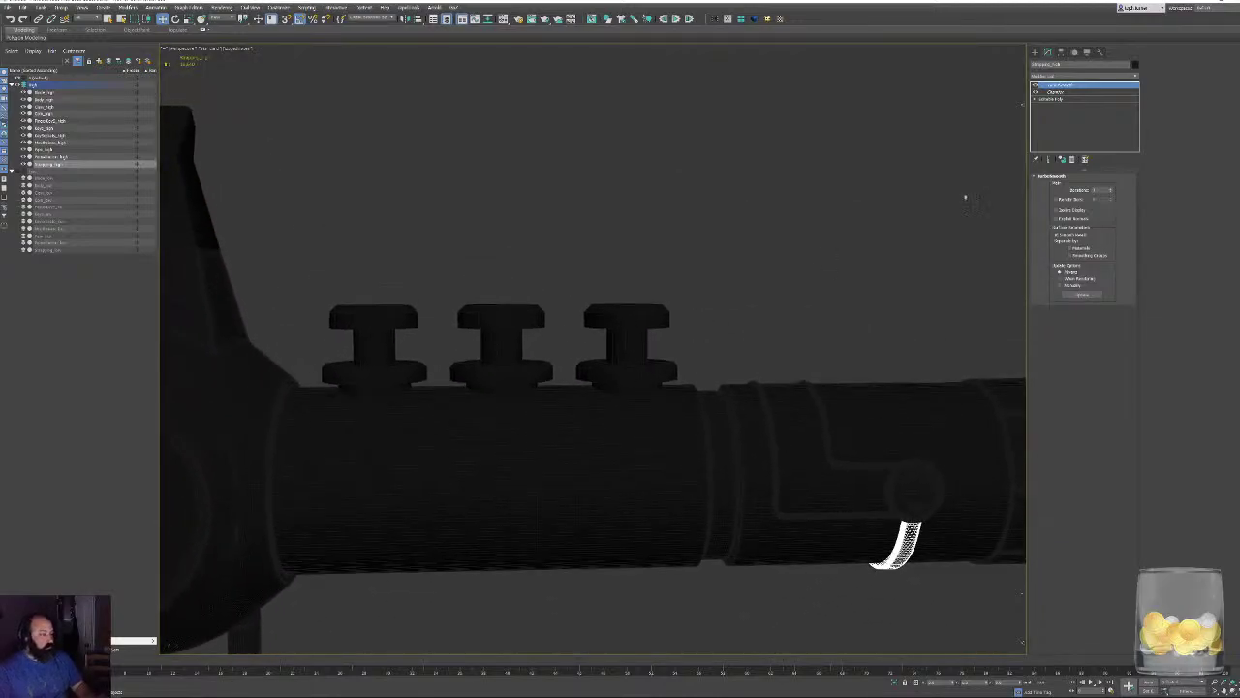
ctrl+click(1058, 93)
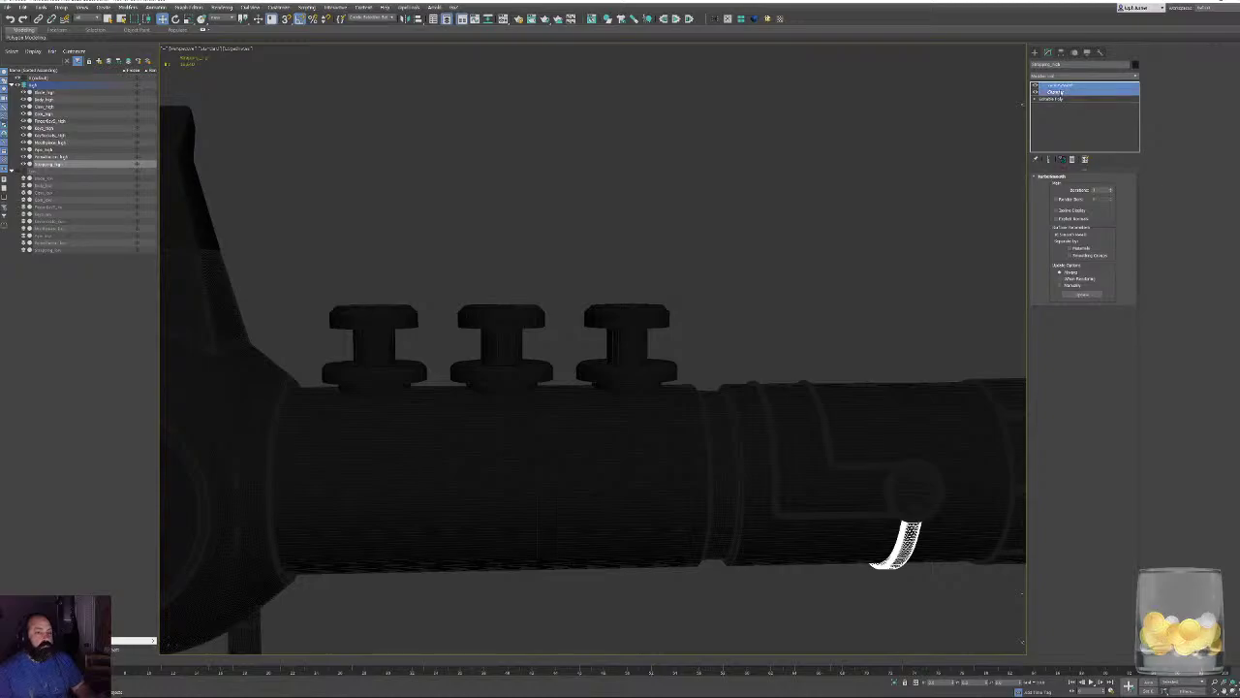
drag(1058, 93, 631, 372)
click(631, 372)
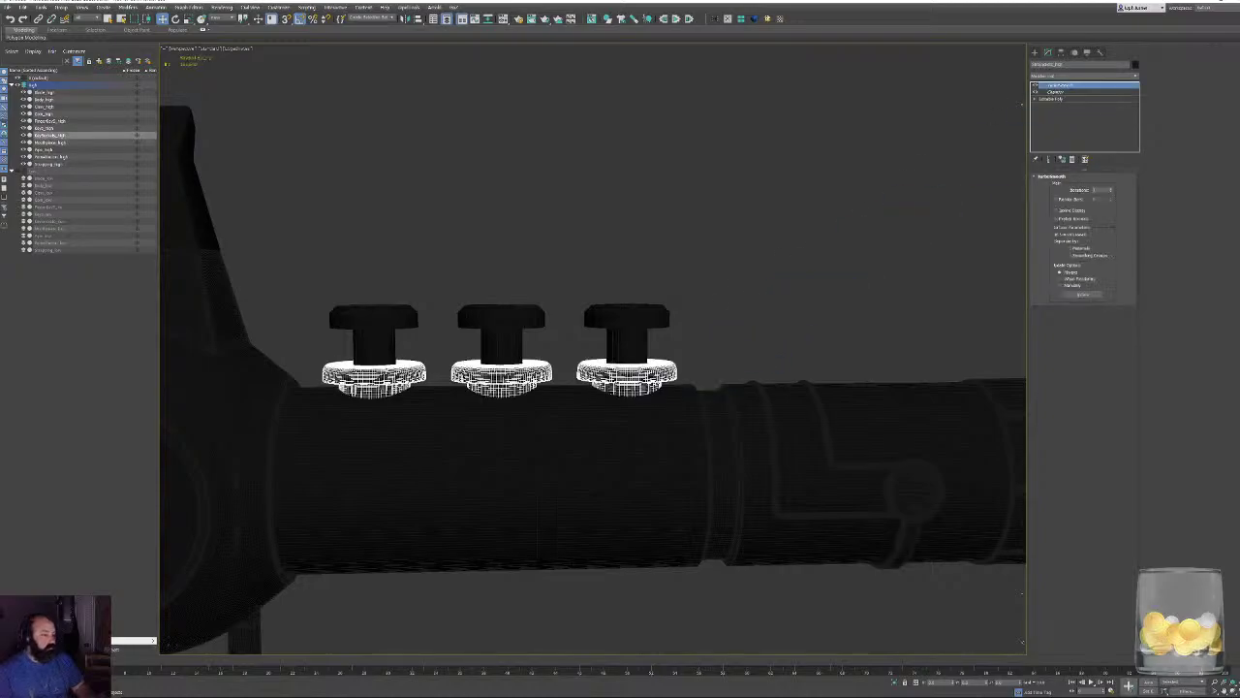
At the Editable Poly level, select the outer bevel polygon loops on all three key base rings and auto-smooth them.
scroll(594, 347, up, 4)
scroll(645, 416, up, 8)
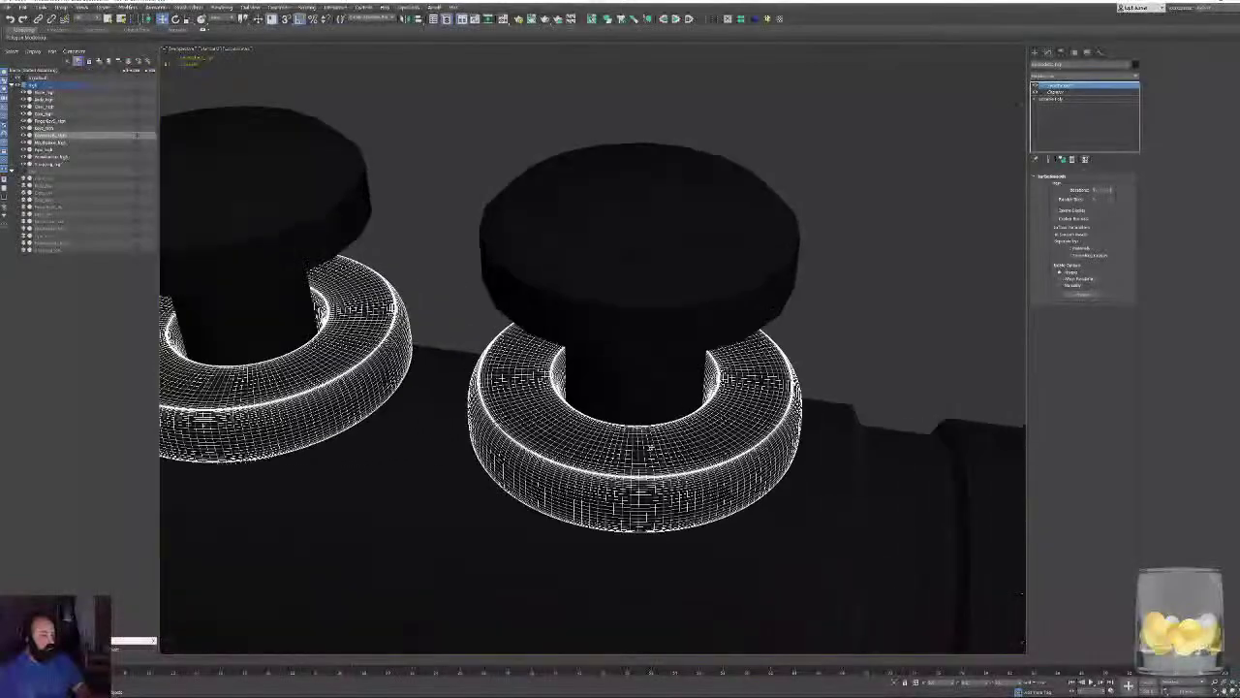
click(1056, 98)
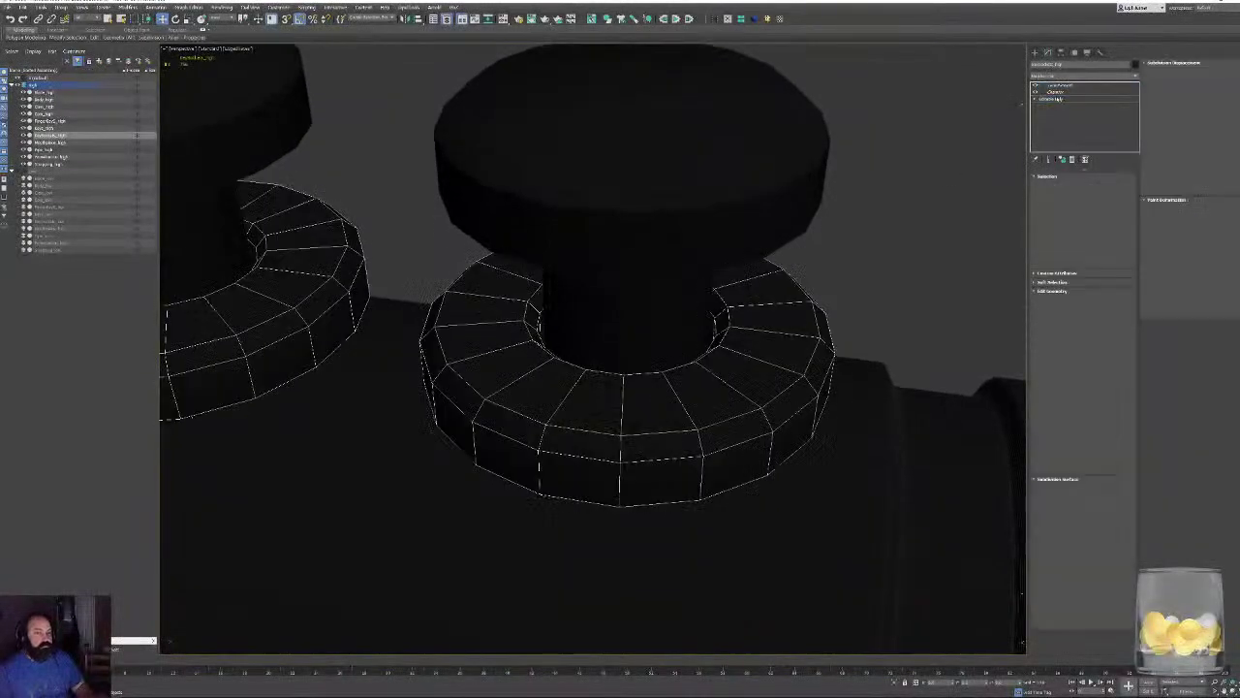
click(1089, 185)
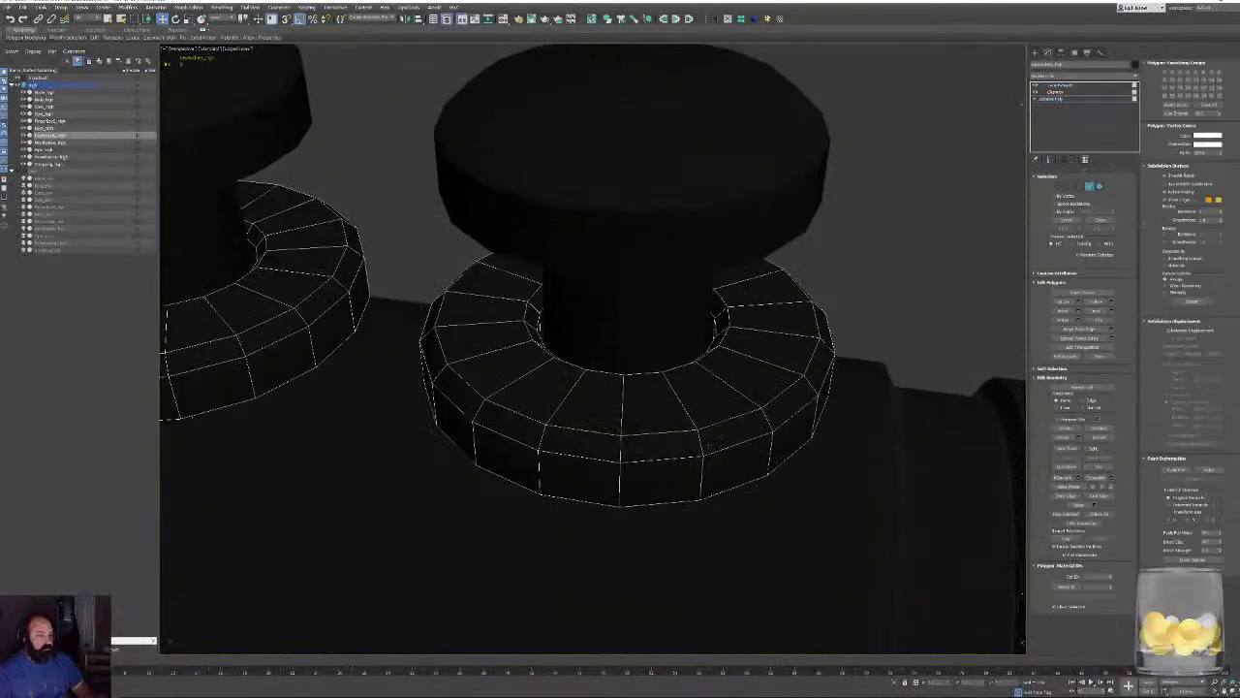
click(732, 431)
shift+click(673, 447)
middle_drag(461, 402, 819, 364)
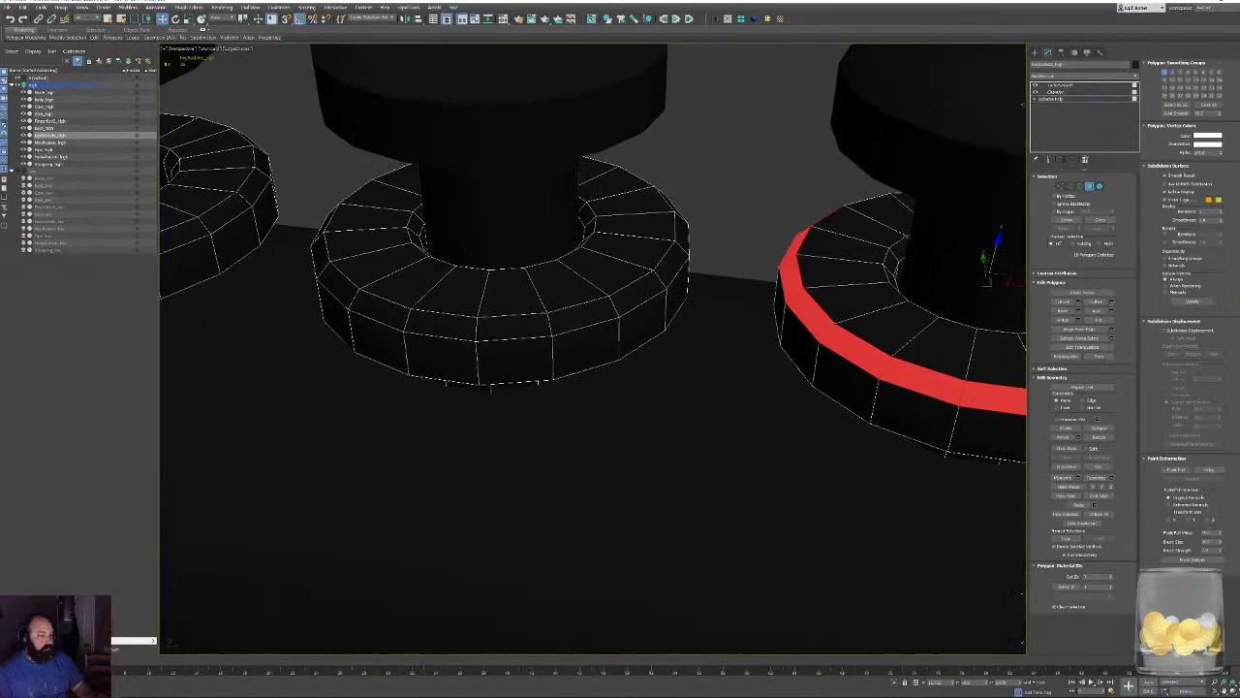
ctrl+click(485, 320)
shift+click(426, 324)
middle_drag(423, 323, 802, 370)
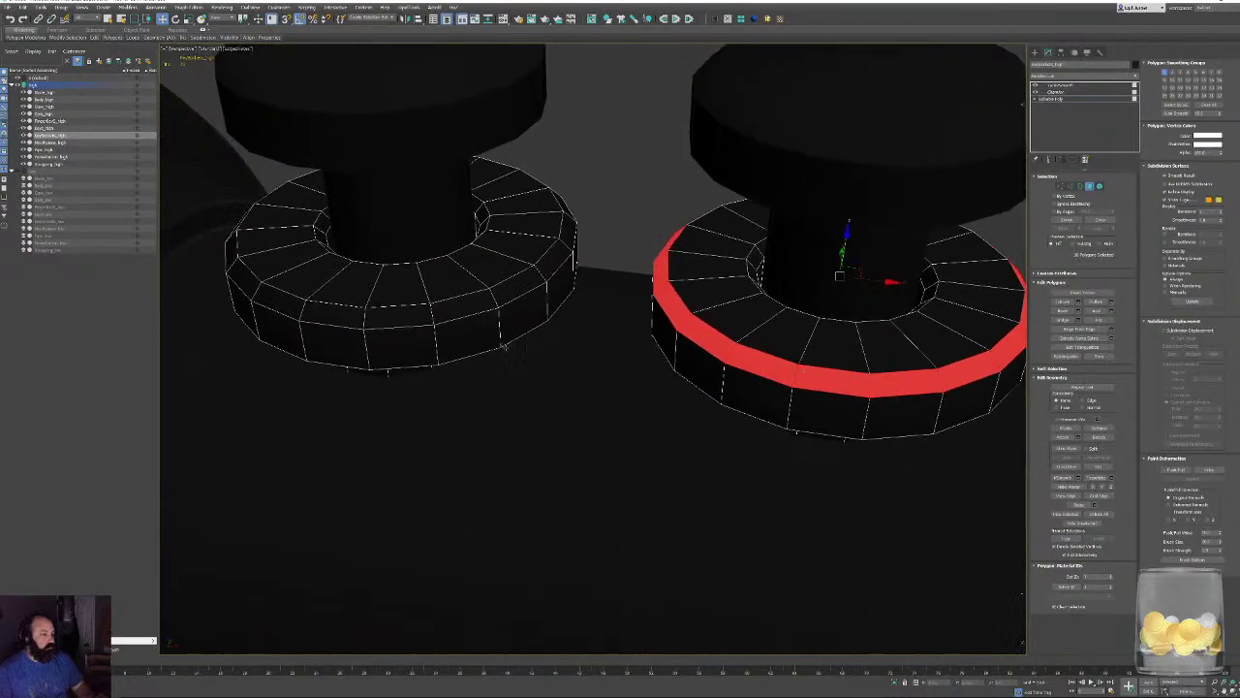
click(446, 310)
shift+click(411, 312)
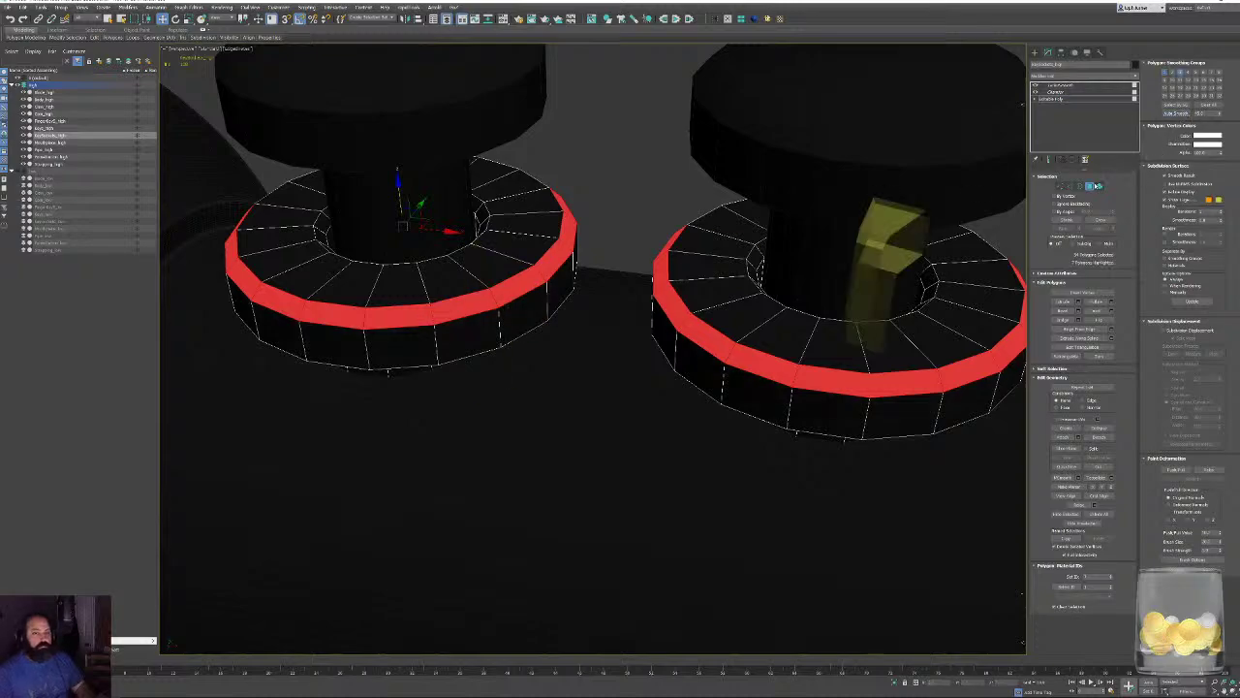
click(1093, 185)
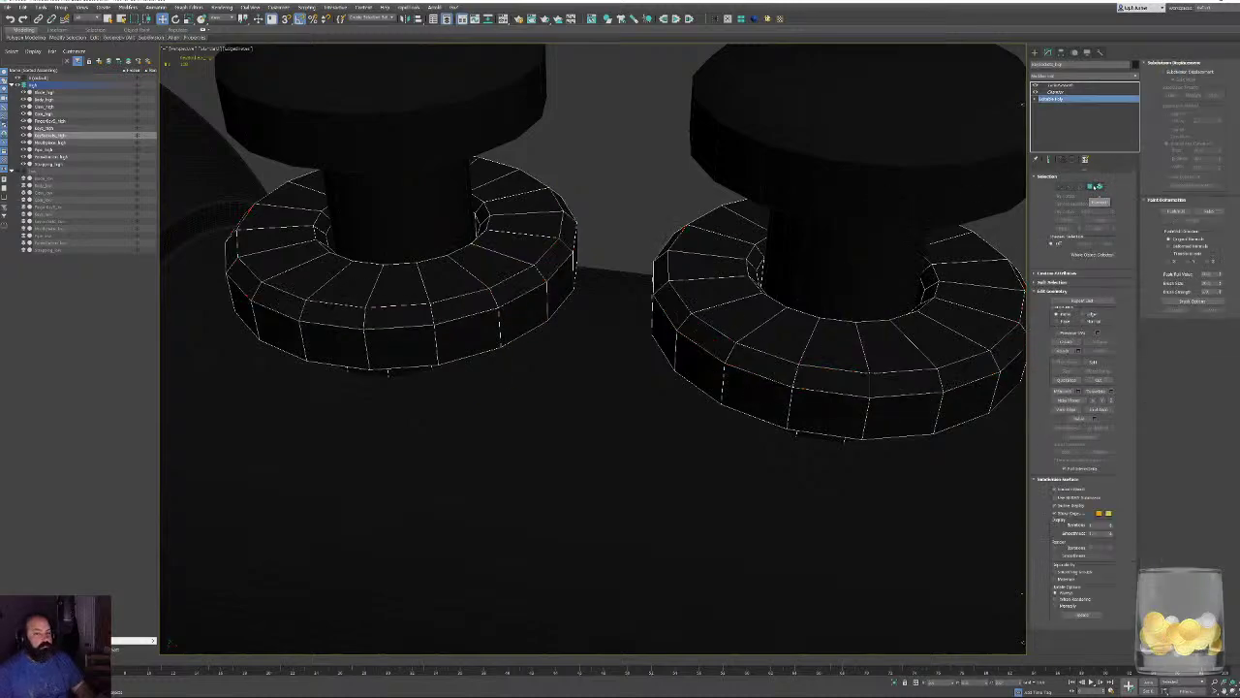
Select the inner hole polygon loops on all three key base rings and auto-smooth them.
click(1092, 186)
click(482, 219)
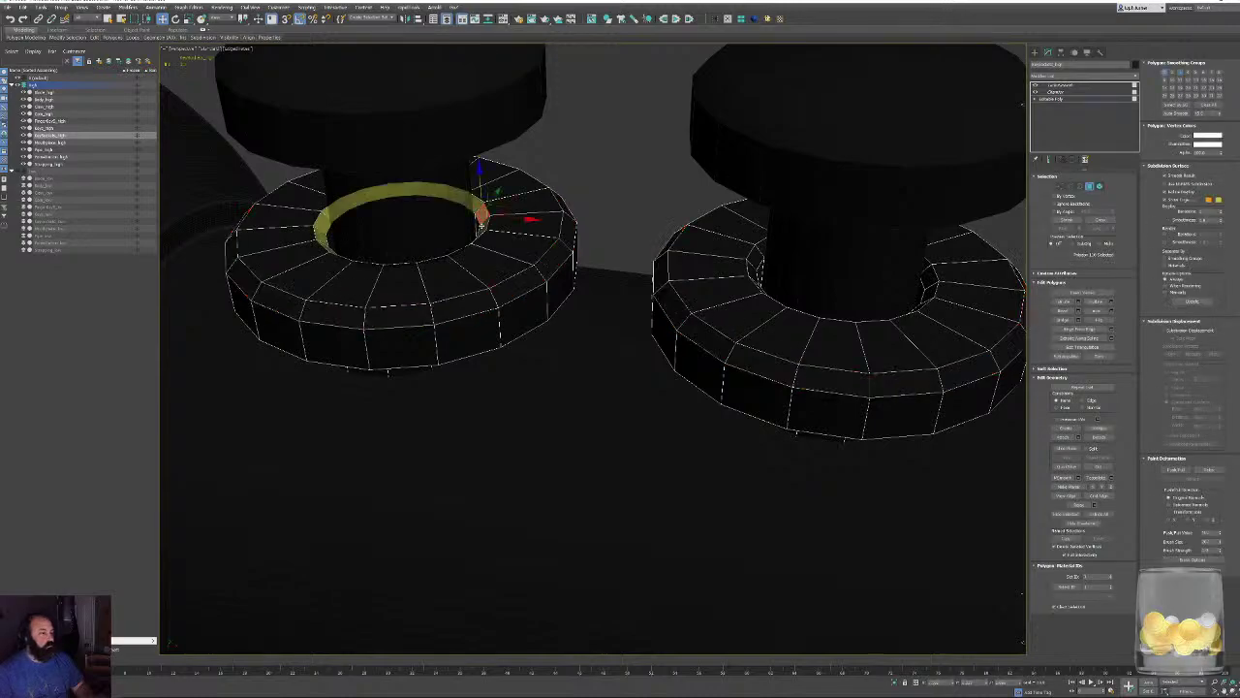
shift+click(482, 221)
ctrl+click(755, 257)
shift+click(756, 268)
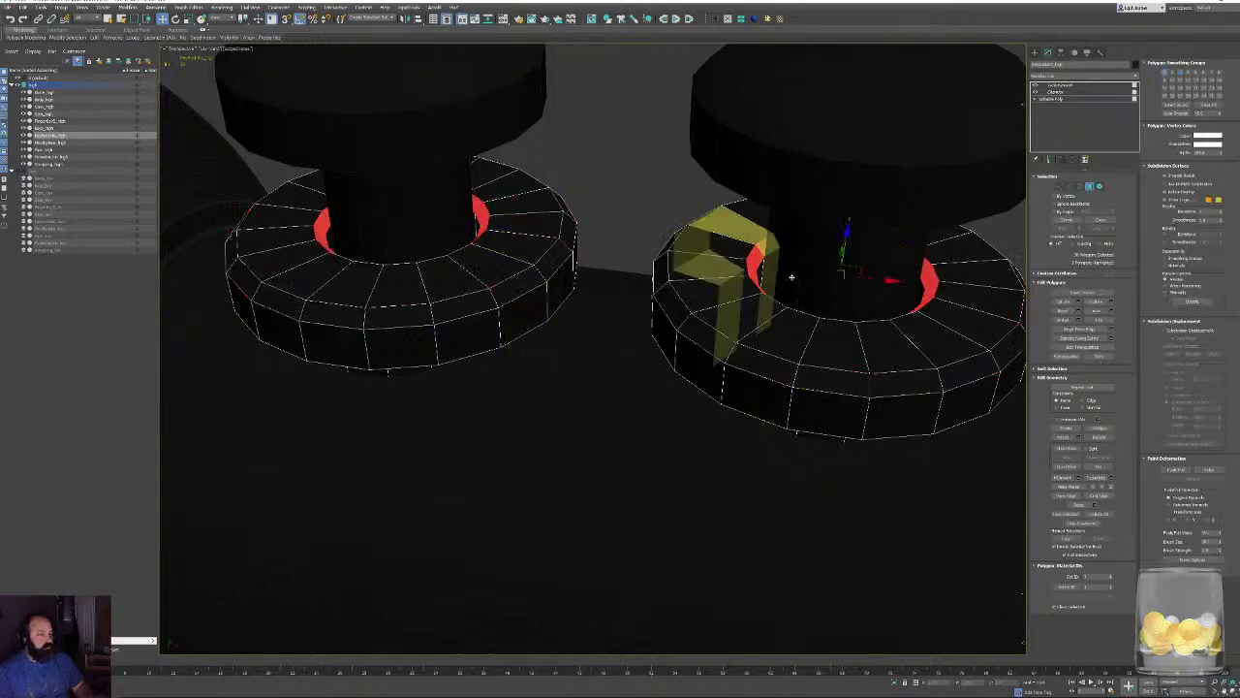
middle_drag(792, 277, 256, 263)
ctrl+click(675, 294)
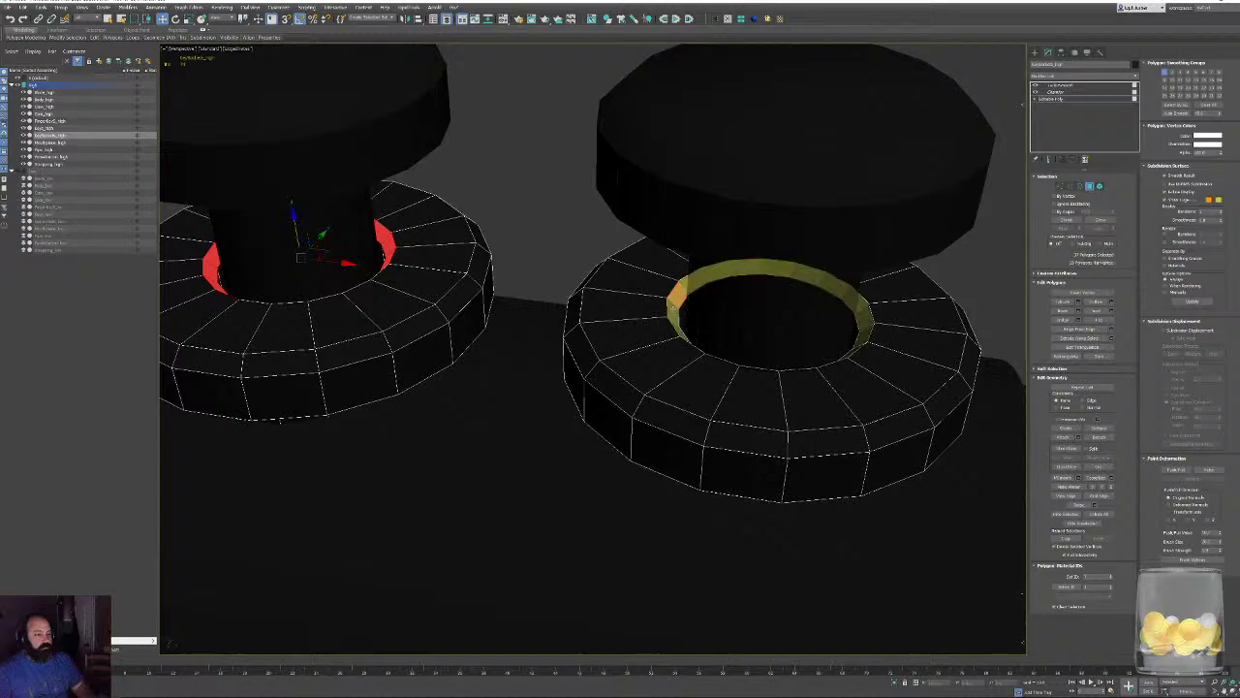
shift+click(675, 296)
click(1174, 113)
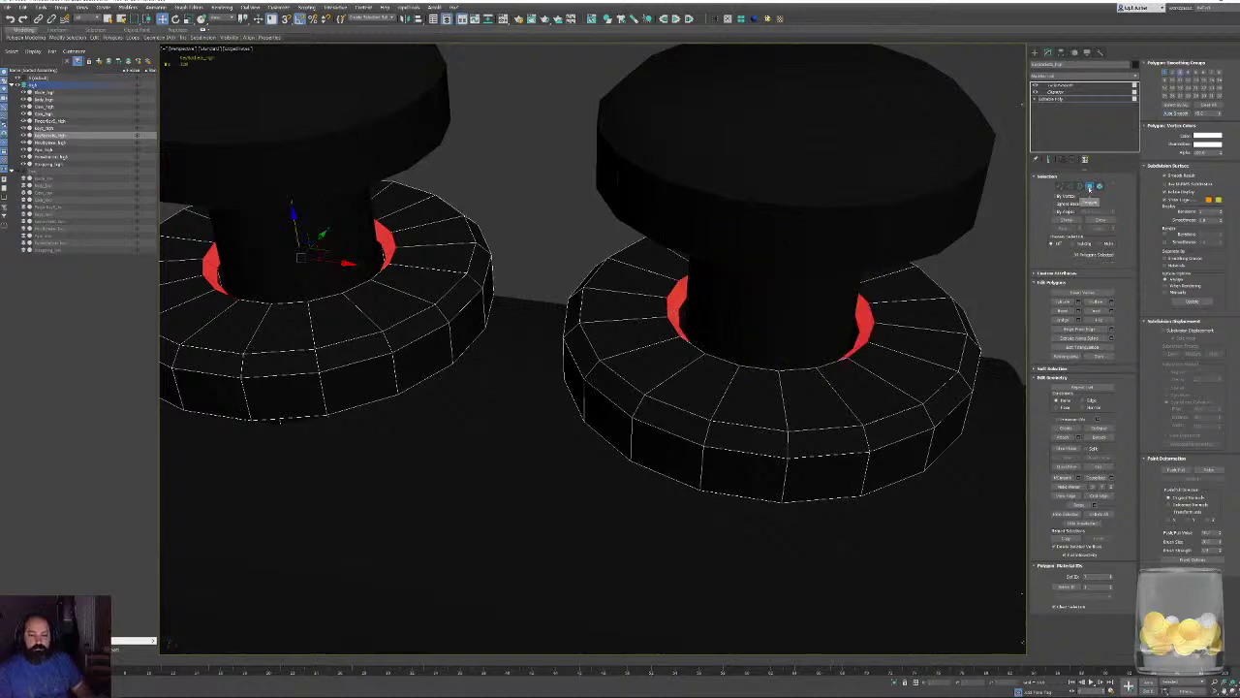
Return the key base rings to the TurboSmooth level and check their smoothed shape without edged faces.
click(1089, 186)
click(1067, 84)
middle_drag(775, 304, 763, 308)
key(F4)
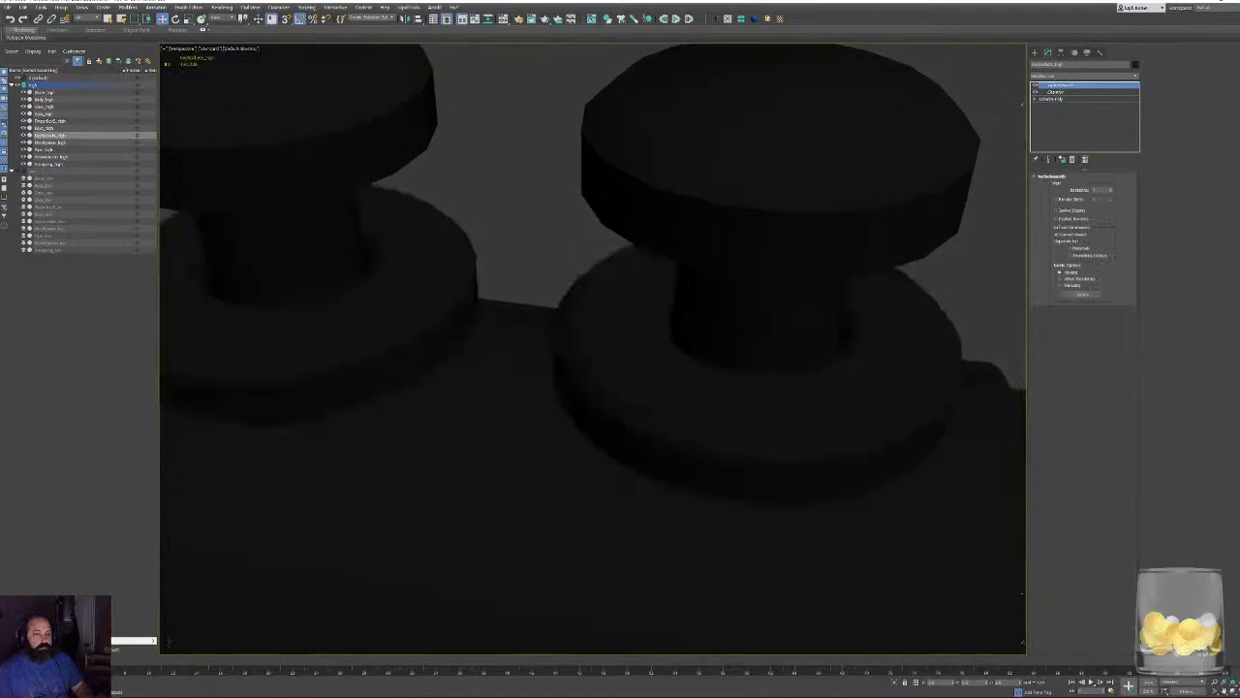
scroll(739, 400, down, 4)
alt+middle_drag(738, 399, 797, 392)
Copy the Chamfer and TurboSmooth modifiers from the base rings onto the three key tops.
ctrl+click(1055, 92)
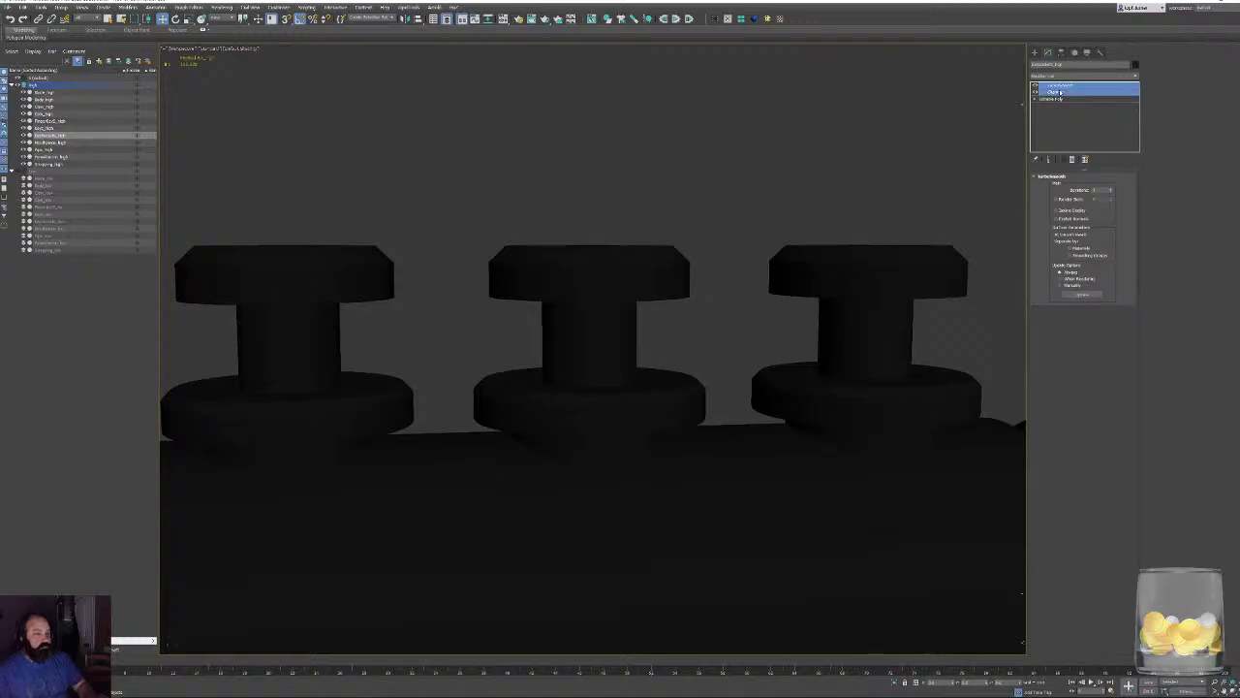
drag(1055, 93, 1046, 114)
click(901, 263)
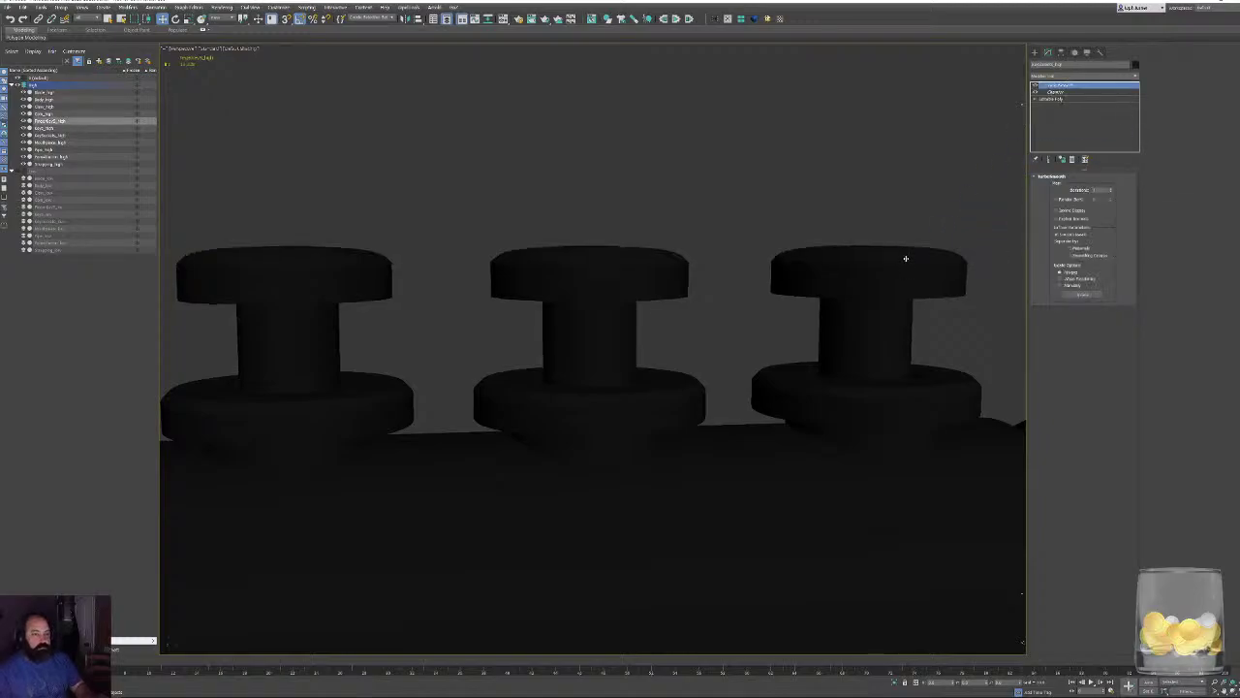
Copy the Chamfer and TurboSmooth modifiers from the key tops onto the curved pipe and the mouthpiece.
alt+middle_drag(900, 263, 900, 300)
scroll(900, 300, down, 6)
middle_drag(572, 296, 578, 374)
scroll(579, 374, up, 3)
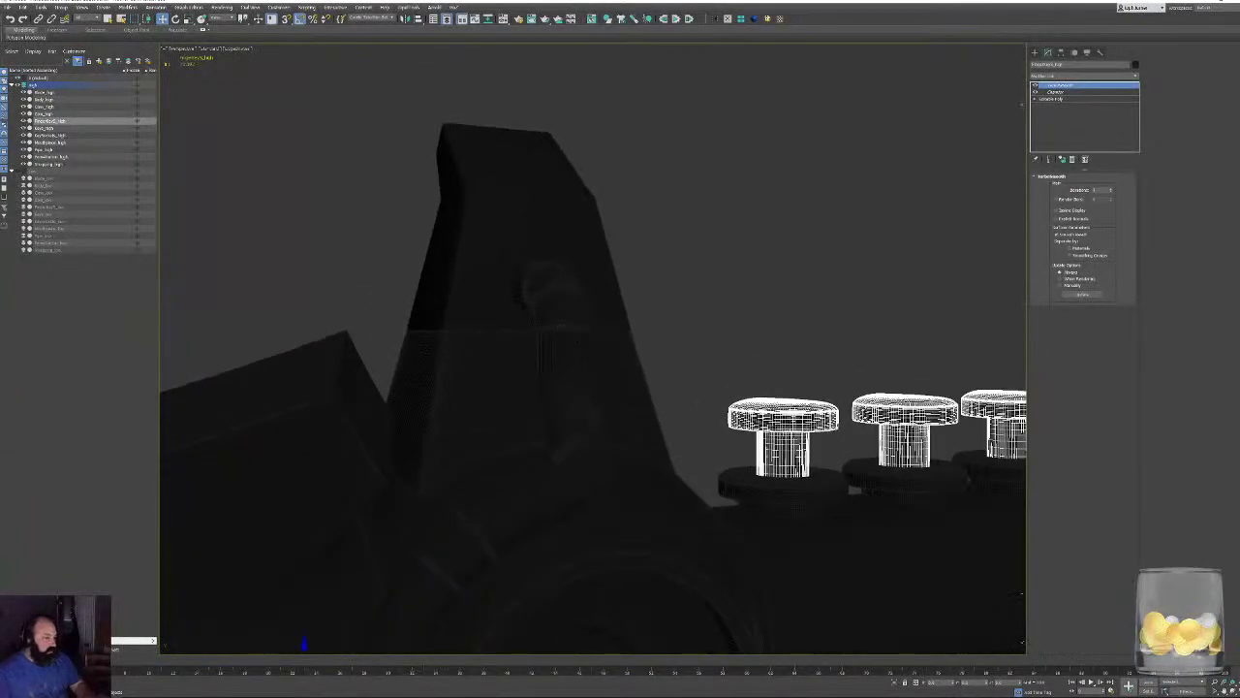
click(579, 374)
ctrl+click(1053, 92)
ctrl+click(1053, 92)
ctrl+click(1054, 92)
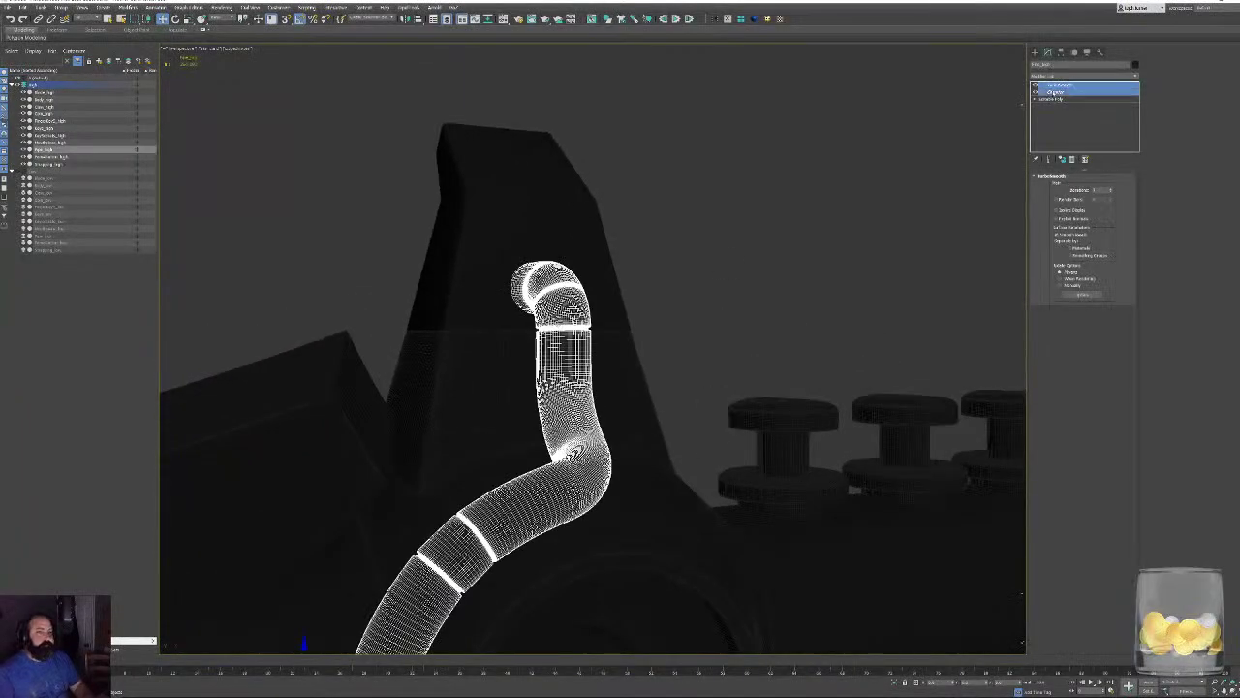
click(539, 223)
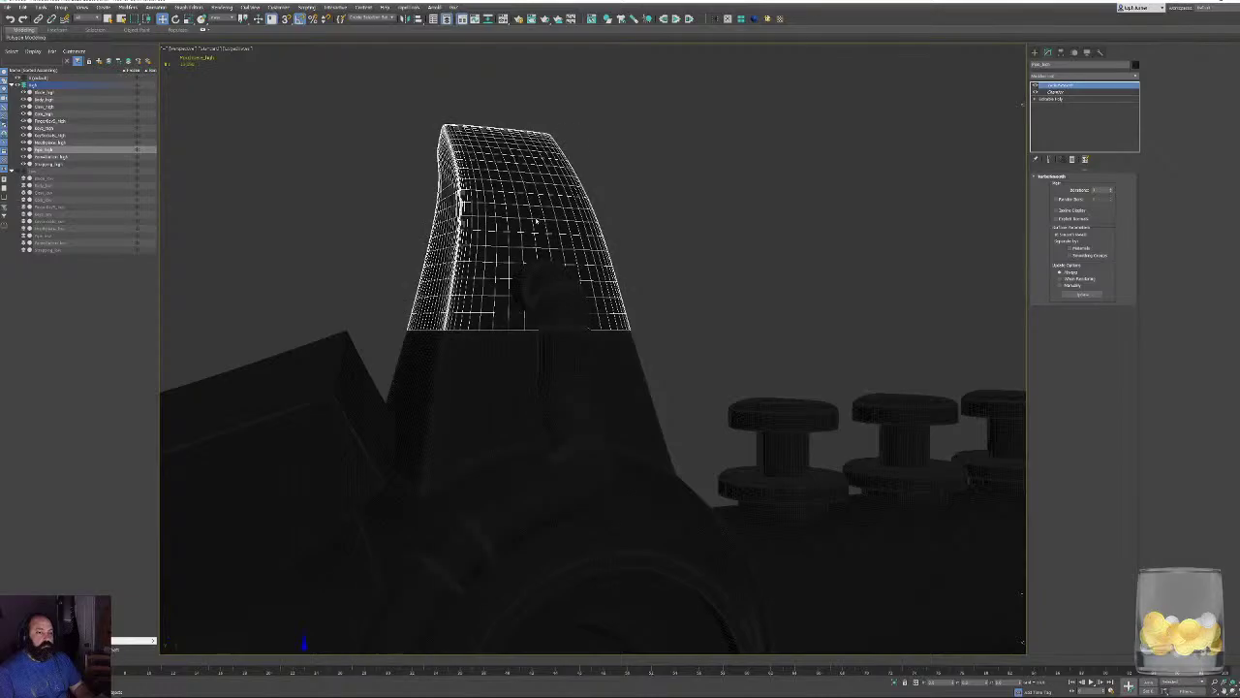
At the Editable Poly level, assign the mouthpiece's lower band of polygons to smoothing group 2.
alt+middle_drag(500, 198, 769, 210)
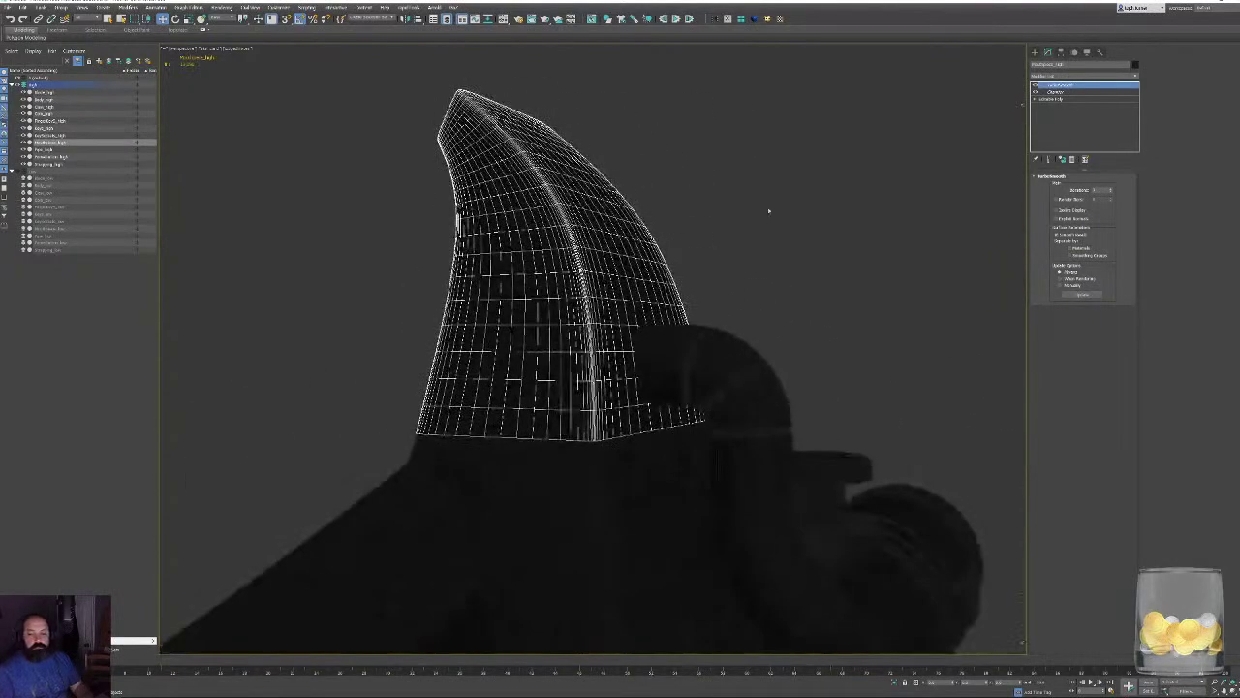
click(1074, 98)
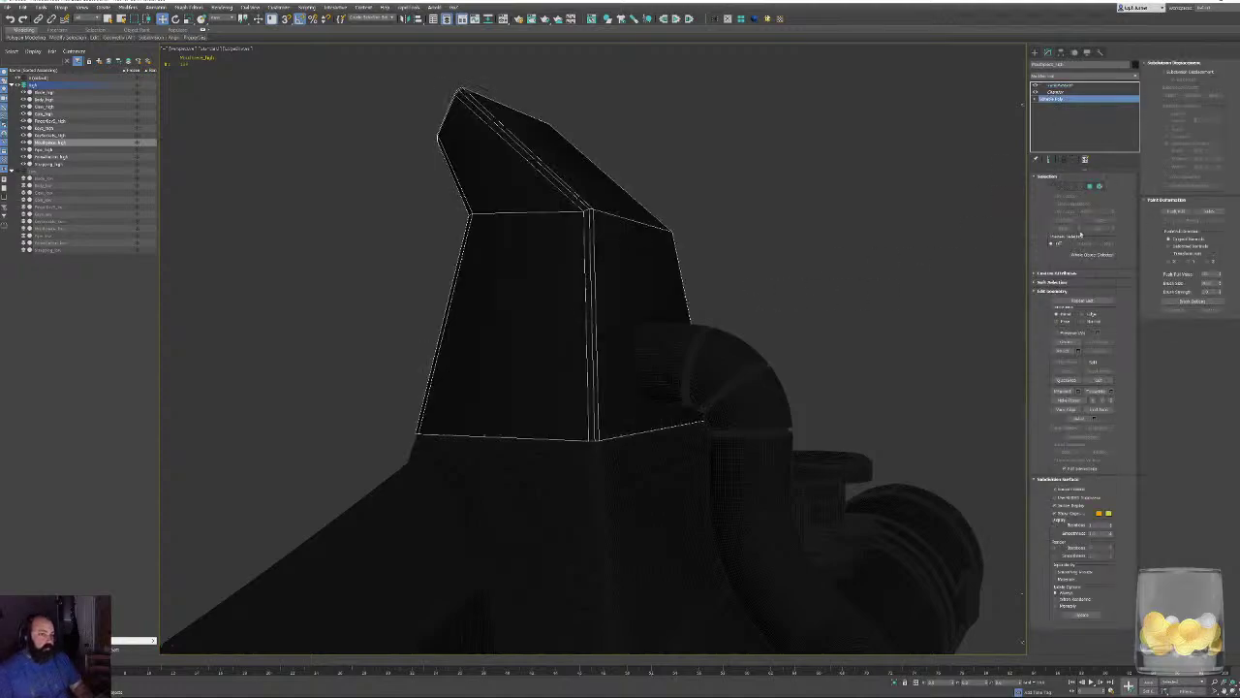
click(1089, 185)
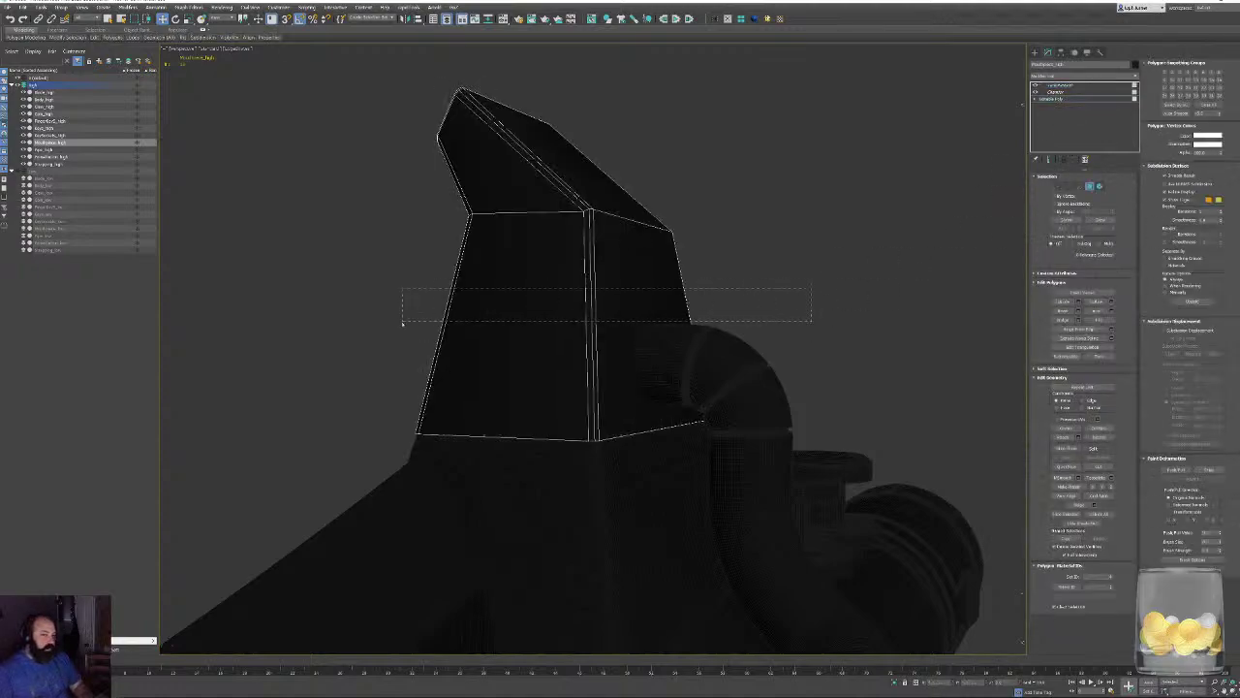
drag(402, 323, 403, 323)
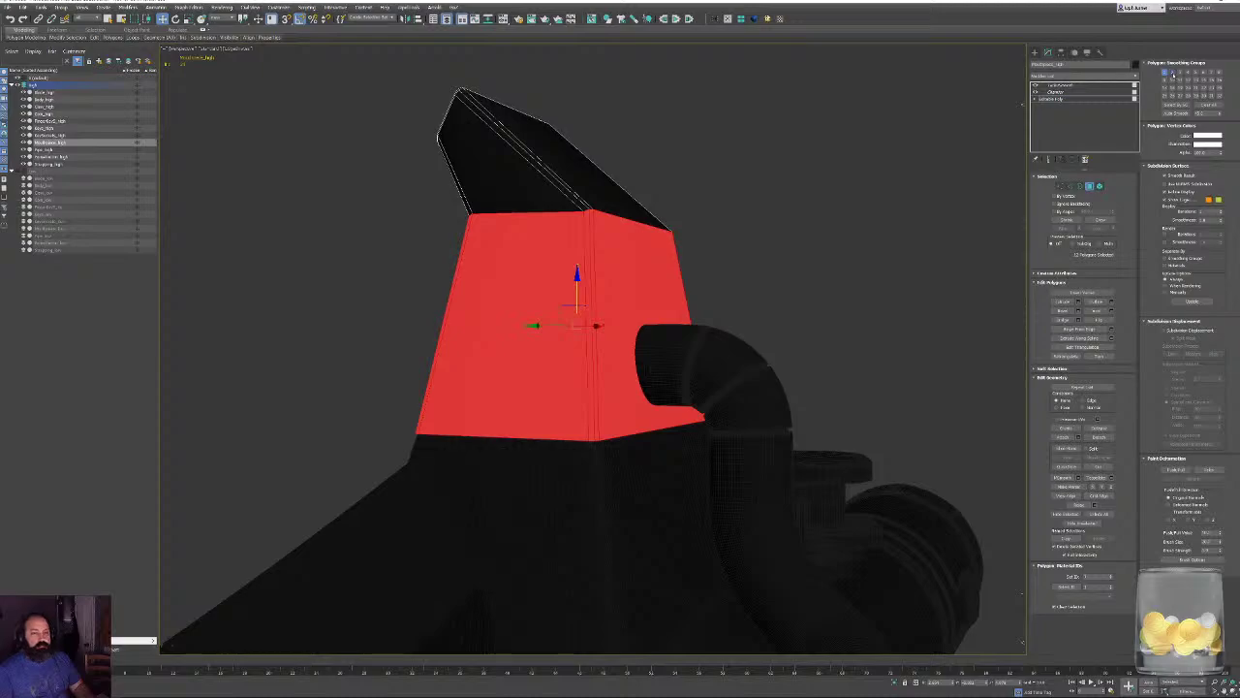
click(919, 170)
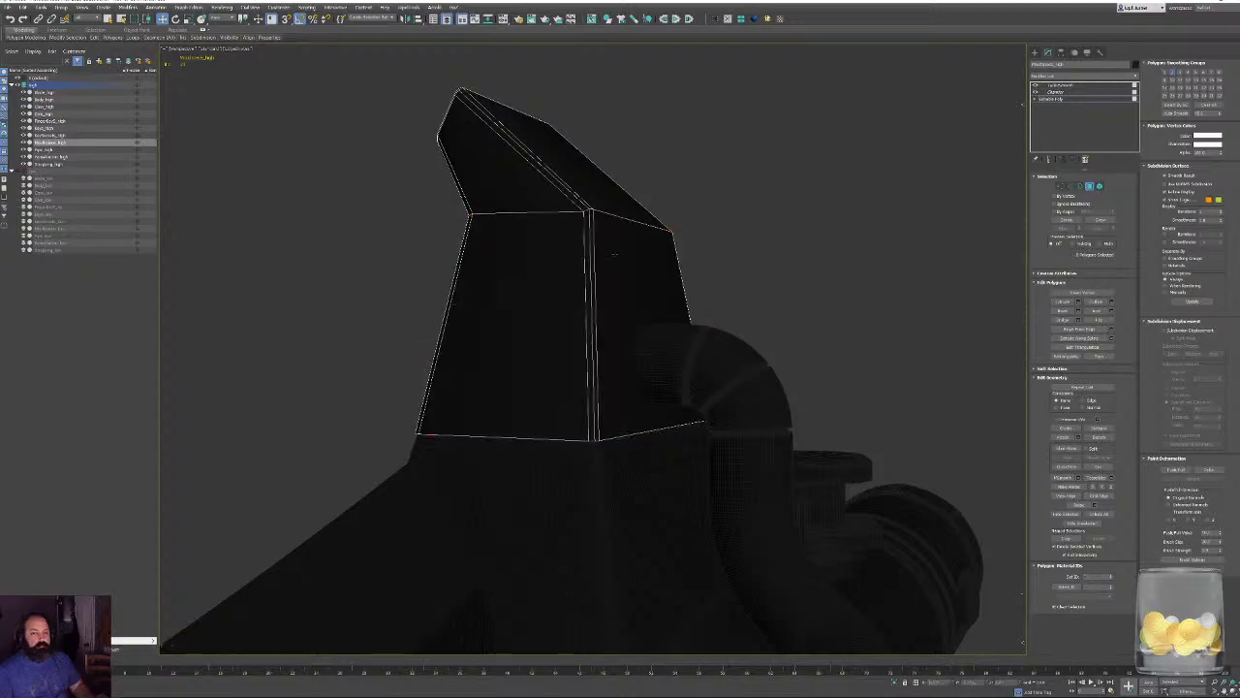
alt+middle_drag(919, 170, 1119, 149)
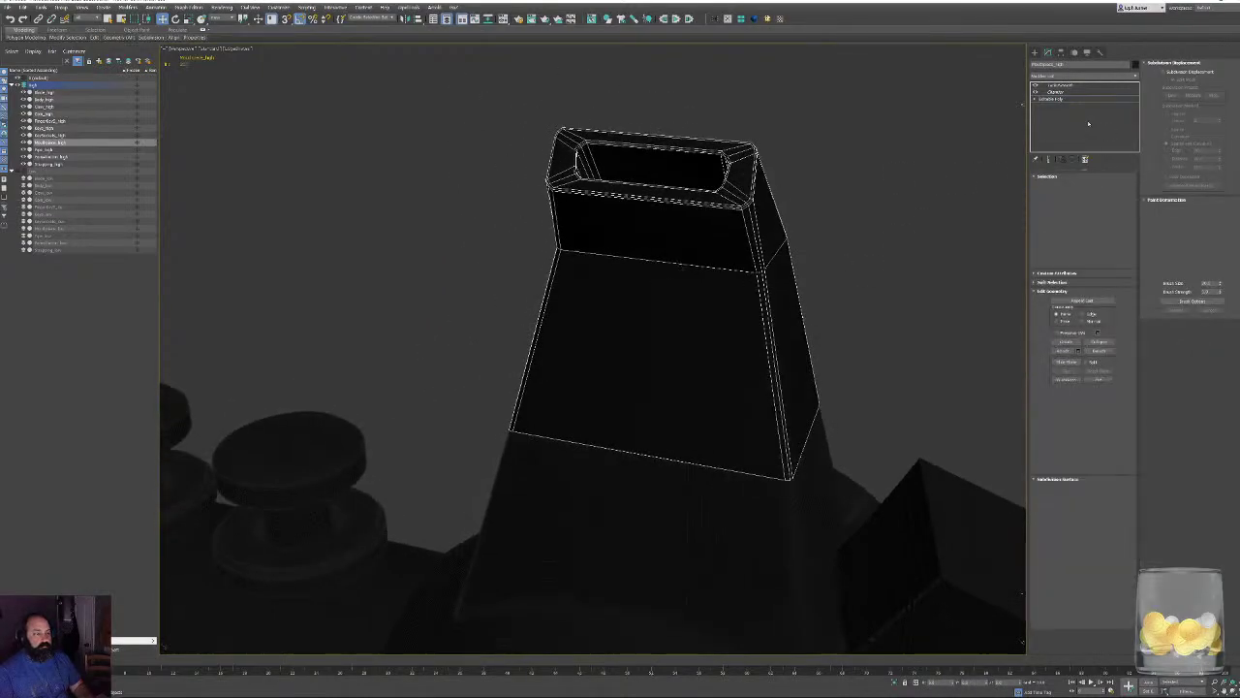
Return the mouthpiece to the TurboSmooth level, deselect it, and check the shaded model without edged faces.
click(1060, 85)
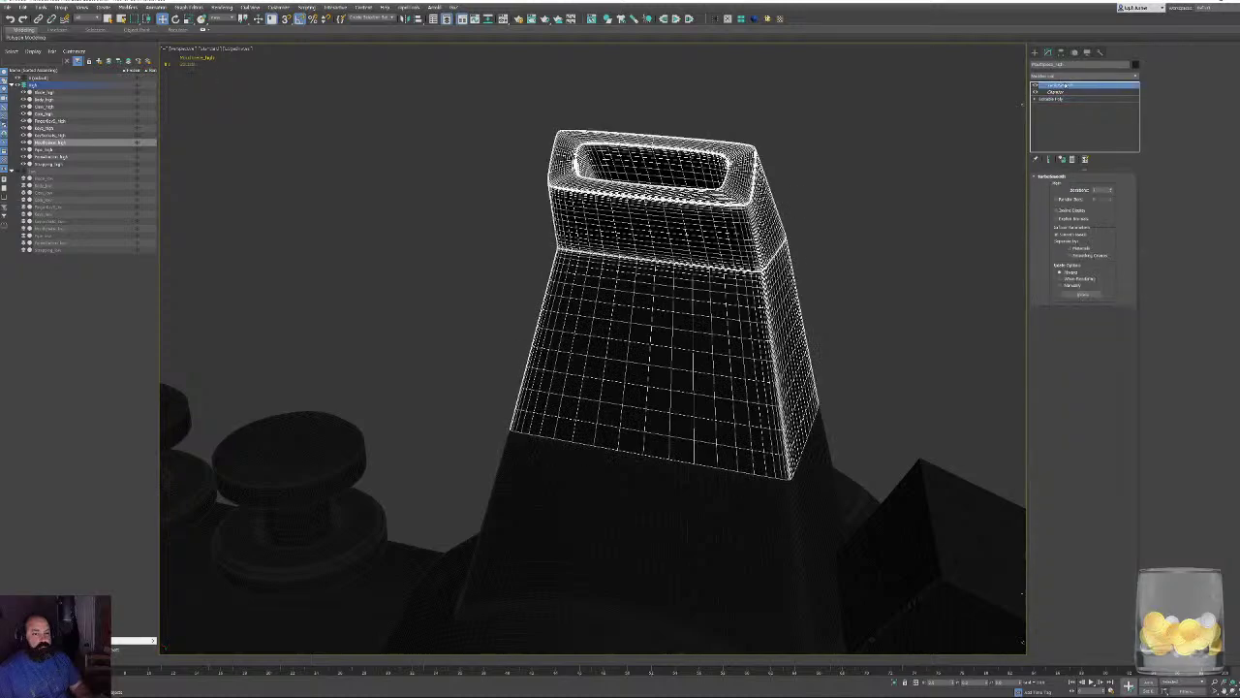
click(862, 199)
alt+middle_drag(862, 199, 755, 241)
key(F4)
scroll(736, 290, down, 6)
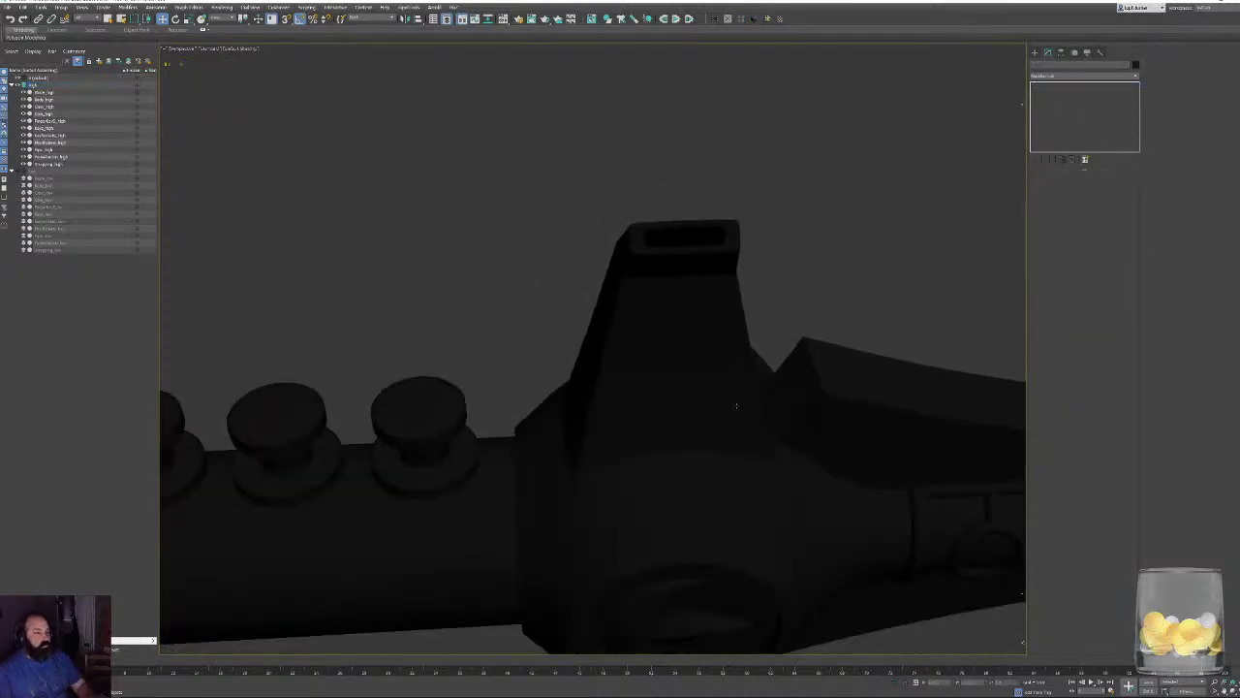
Copy the Chamfer and TurboSmooth modifiers from the main body onto the crescent-shaped claw emblem inside the round guard.
alt+middle_drag(753, 377, 610, 436)
scroll(597, 489, up, 5)
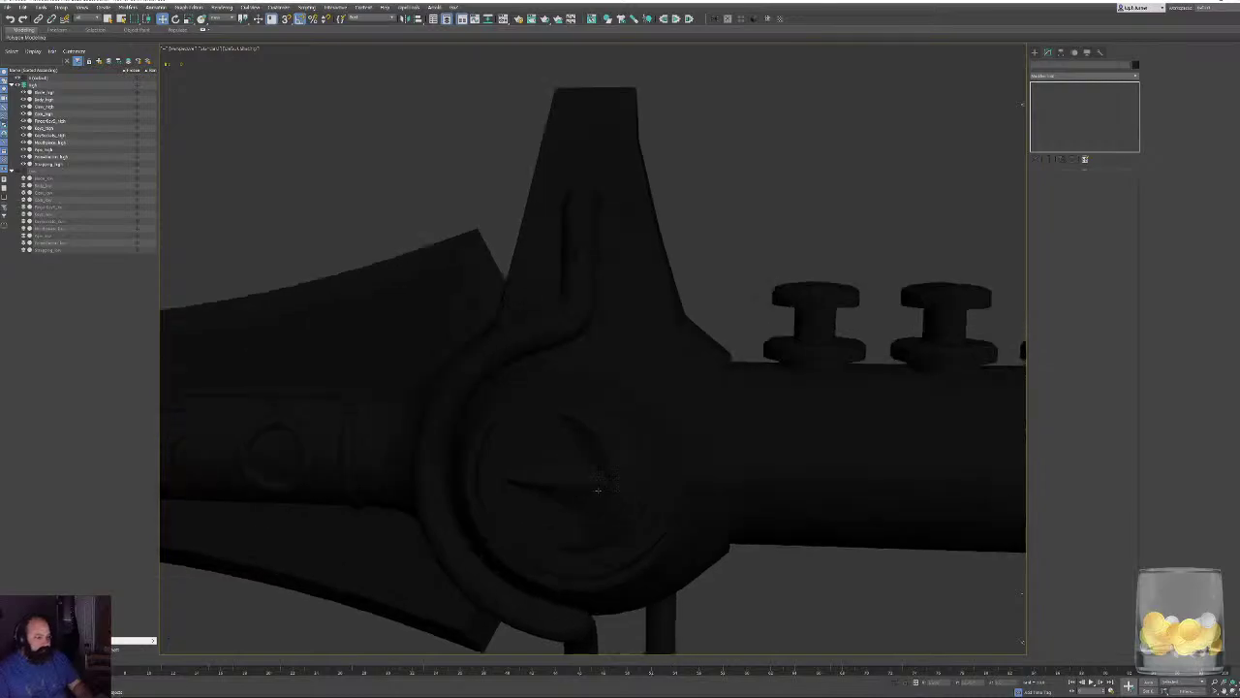
key(F4)
middle_drag(560, 494, 683, 382)
scroll(568, 387, up, 3)
scroll(717, 376, down, 4)
click(683, 383)
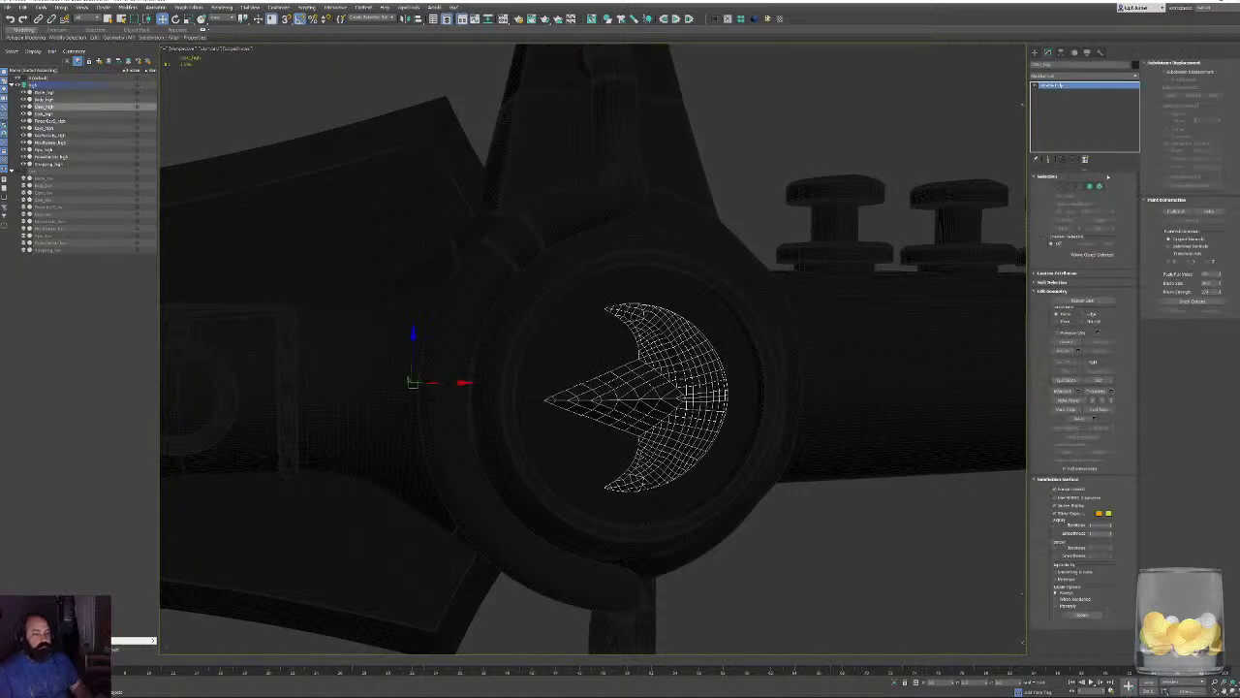
click(702, 271)
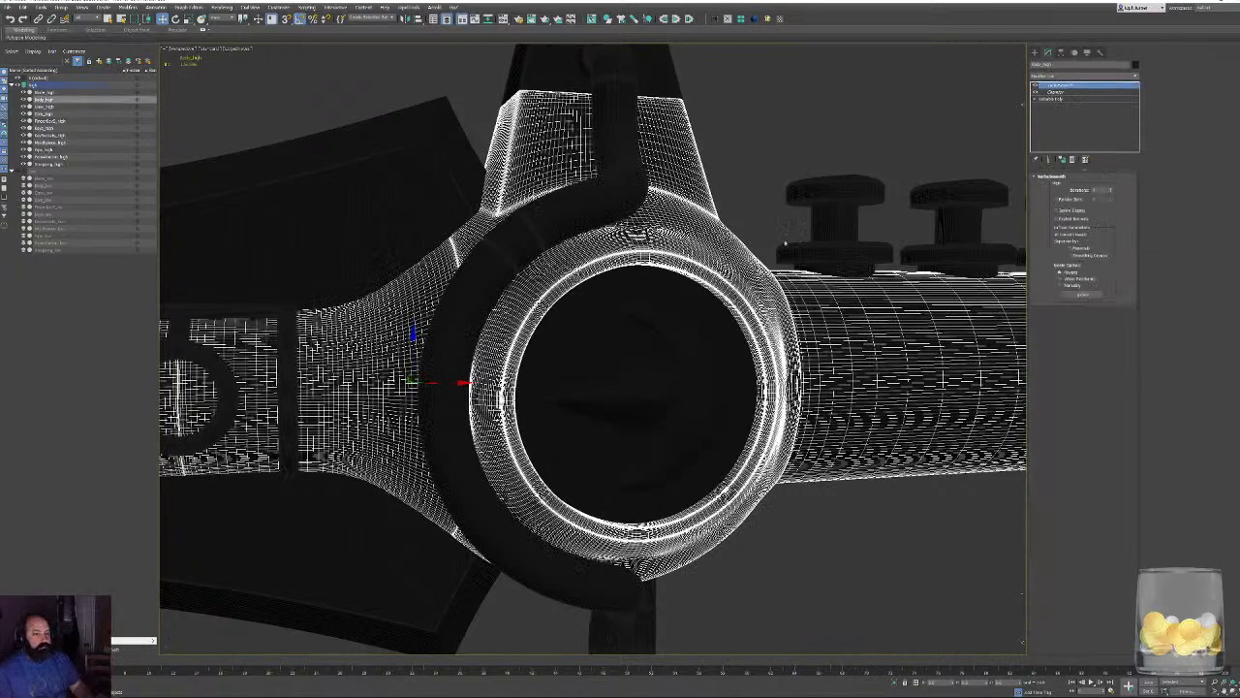
click(1074, 93)
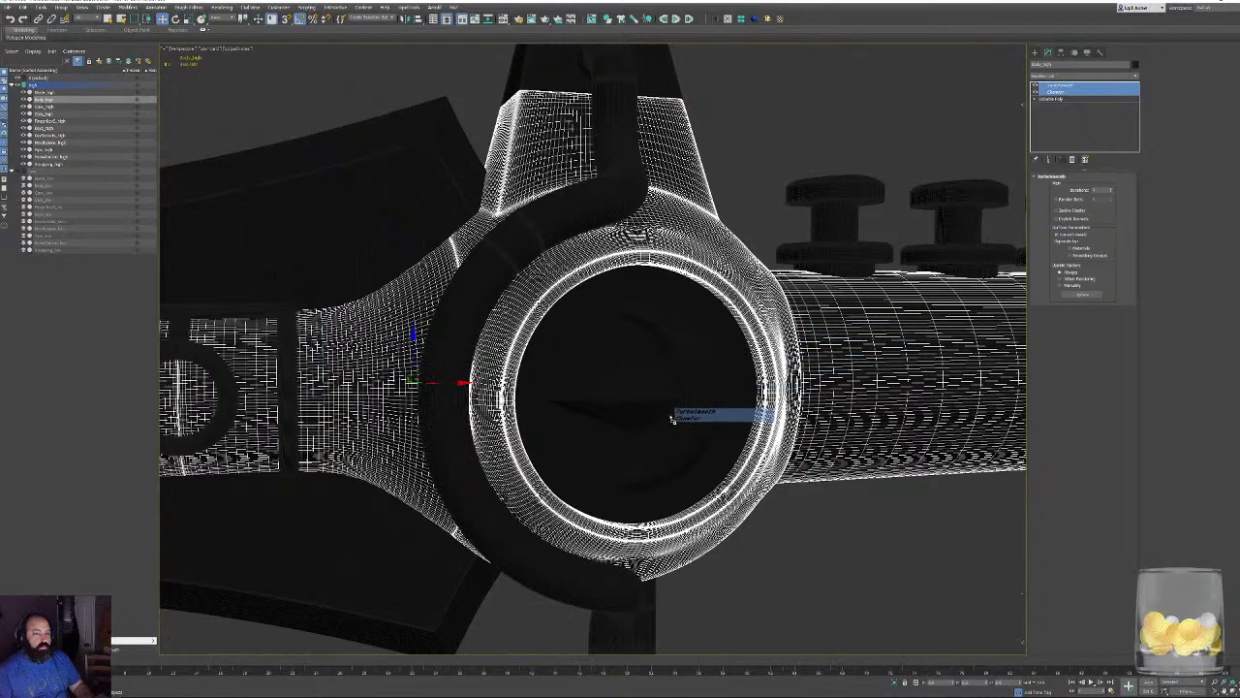
click(675, 415)
Deselect the claw emblem and examine the whole dagger from both sides.
alt+middle_drag(726, 383, 810, 352)
scroll(810, 352, down, 4)
scroll(587, 395, up, 3)
alt+middle_drag(619, 392, 707, 363)
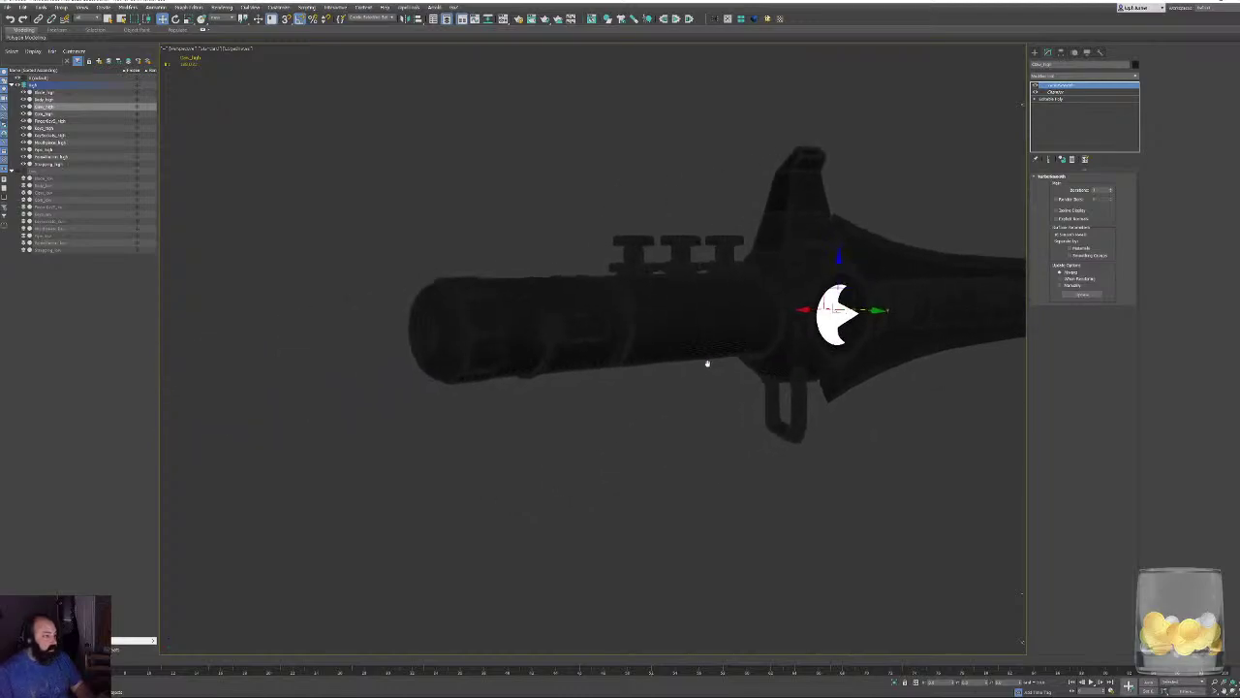
click(616, 415)
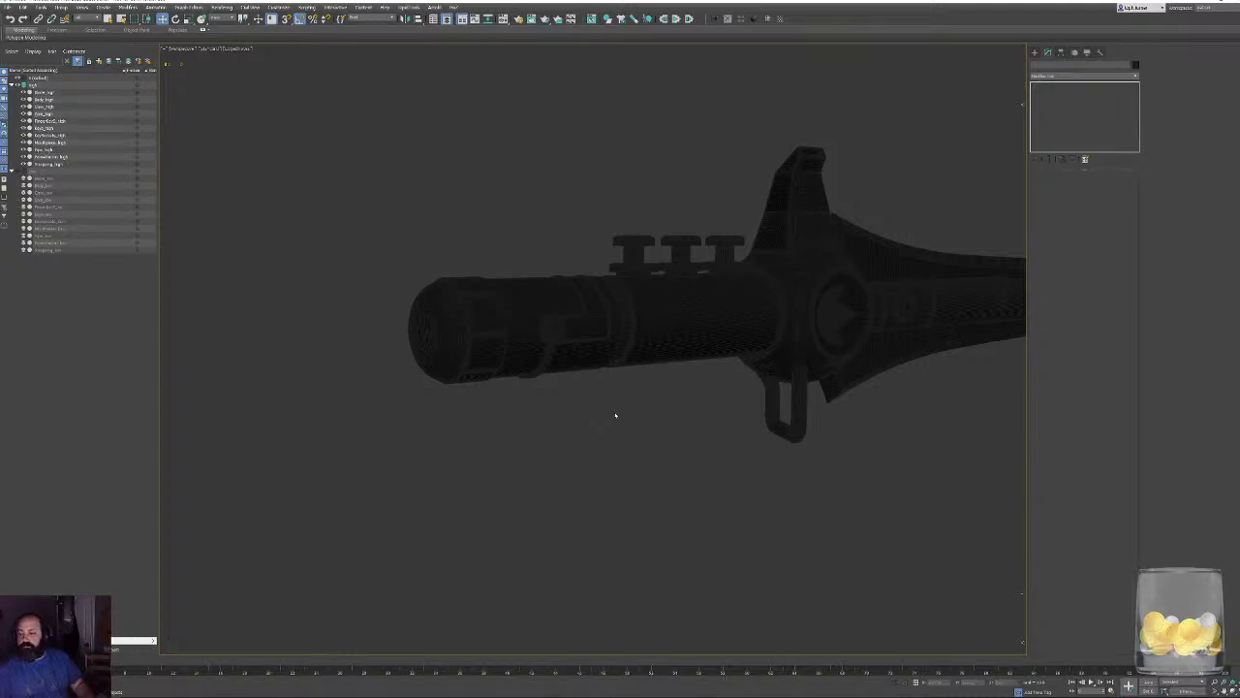
alt+middle_drag(466, 443, 783, 332)
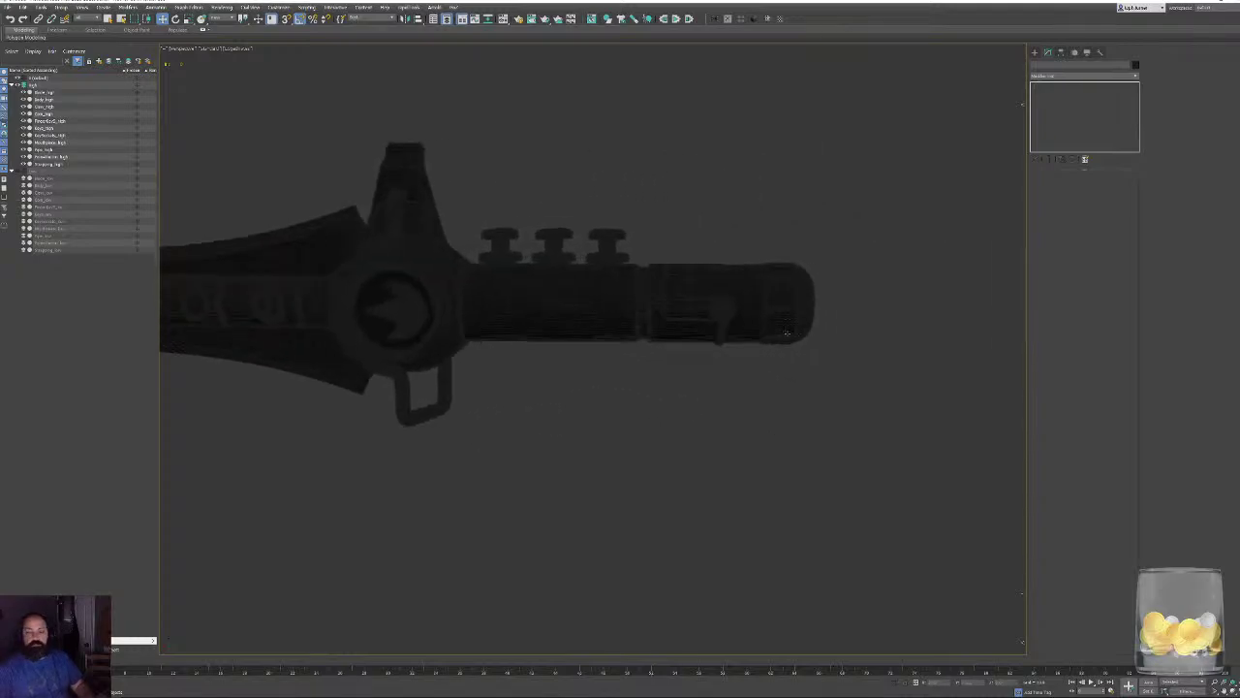
middle_drag(678, 305, 781, 324)
scroll(781, 323, down, 4)
Select all the high-poly parts and start exporting only the selection, with the project's OBJ folder as destination.
key(ctrl+a)
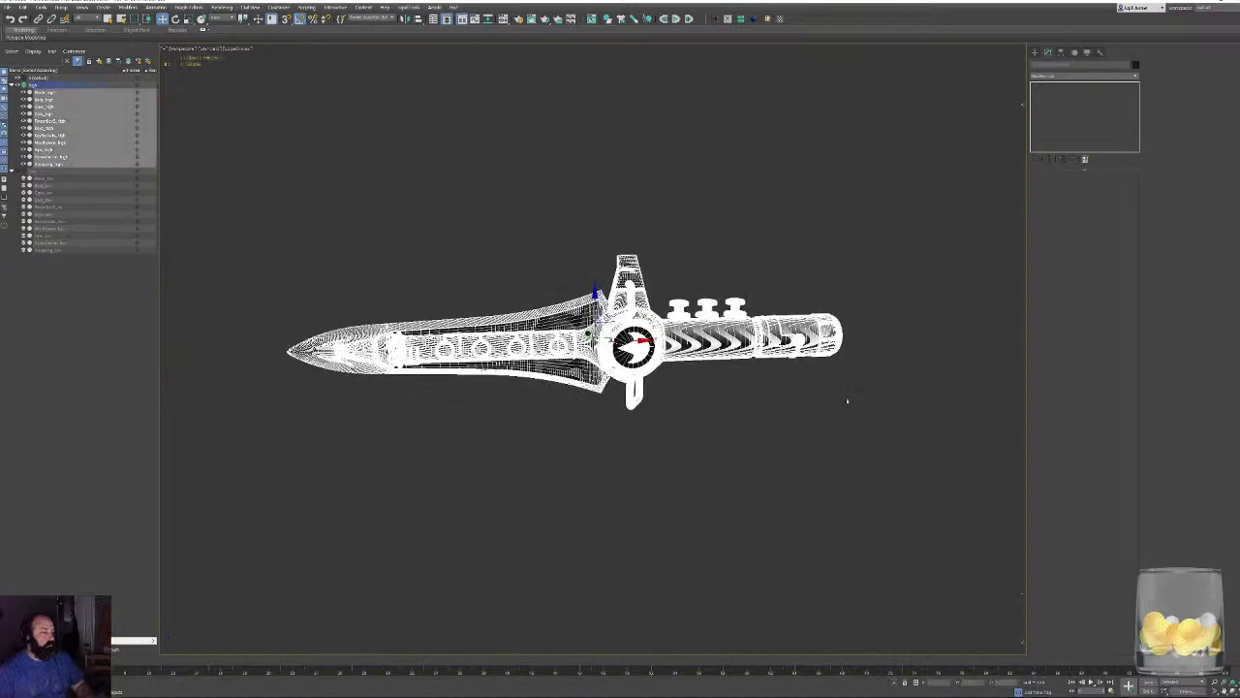
click(7, 8)
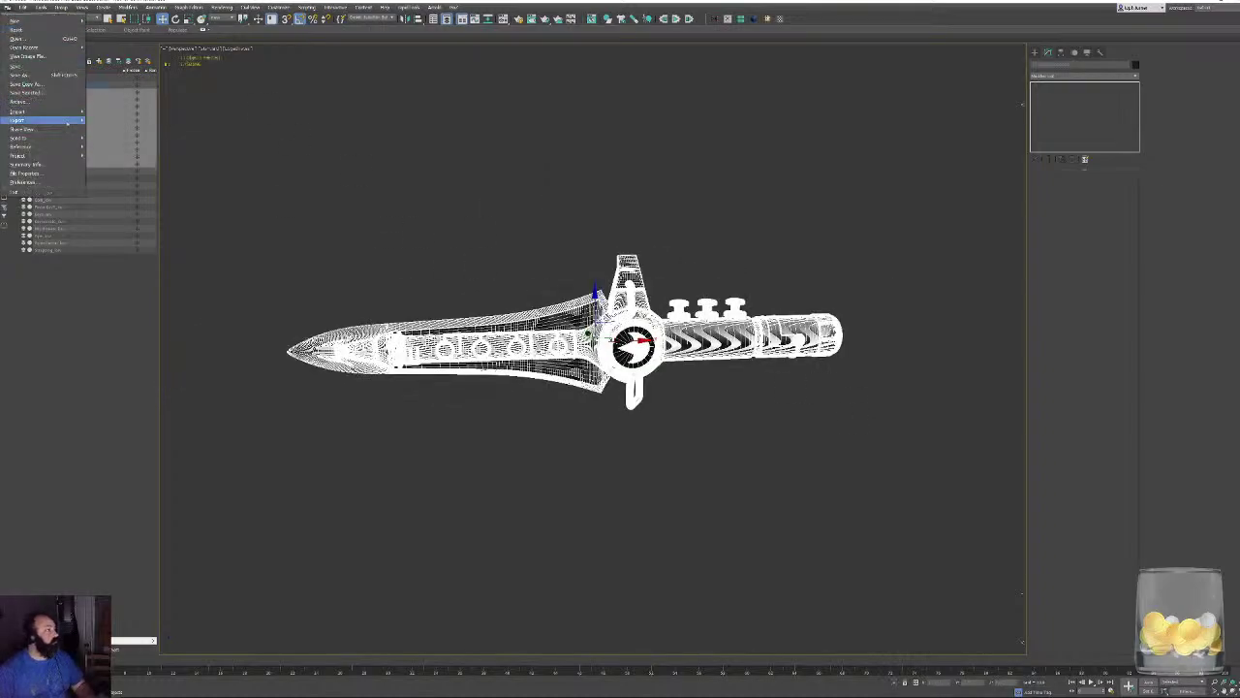
mouse_move(67, 121)
click(110, 129)
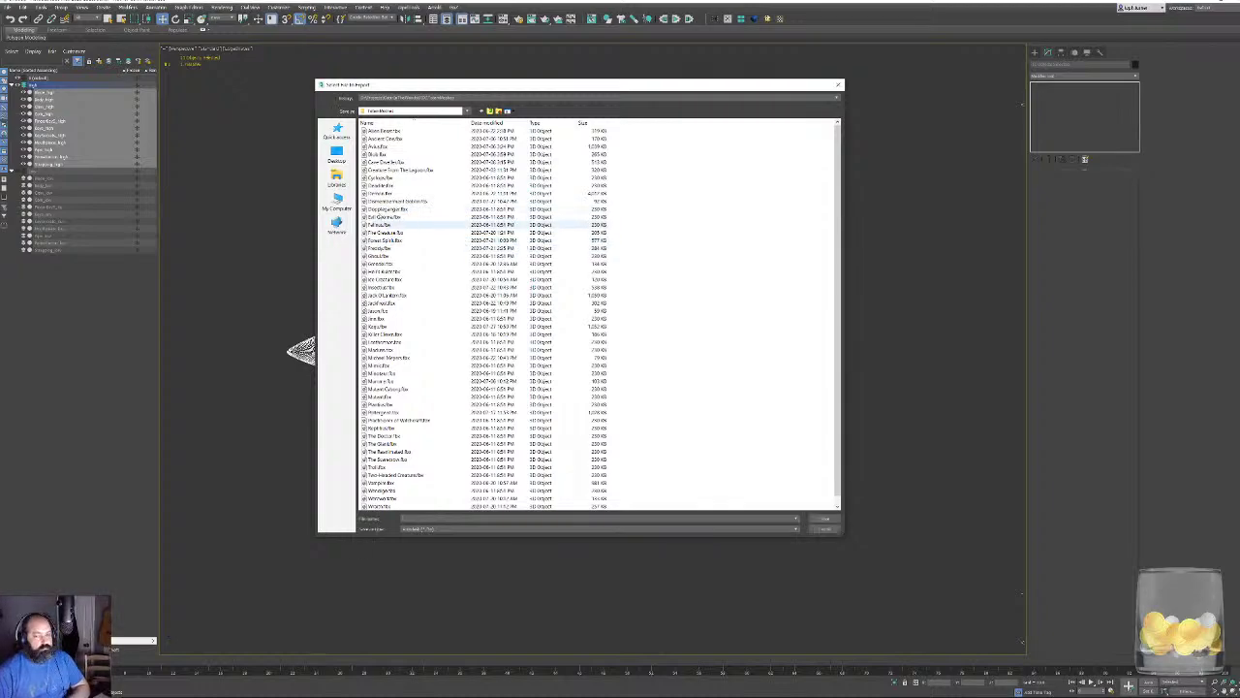
click(489, 111)
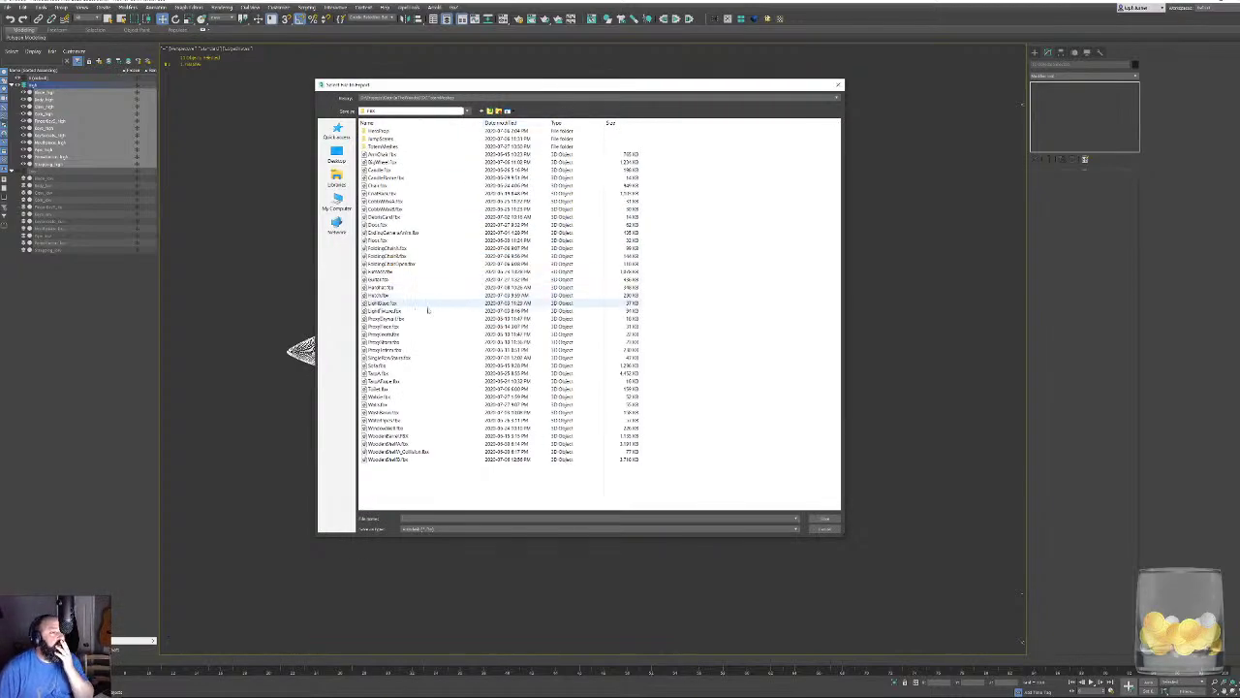
click(488, 111)
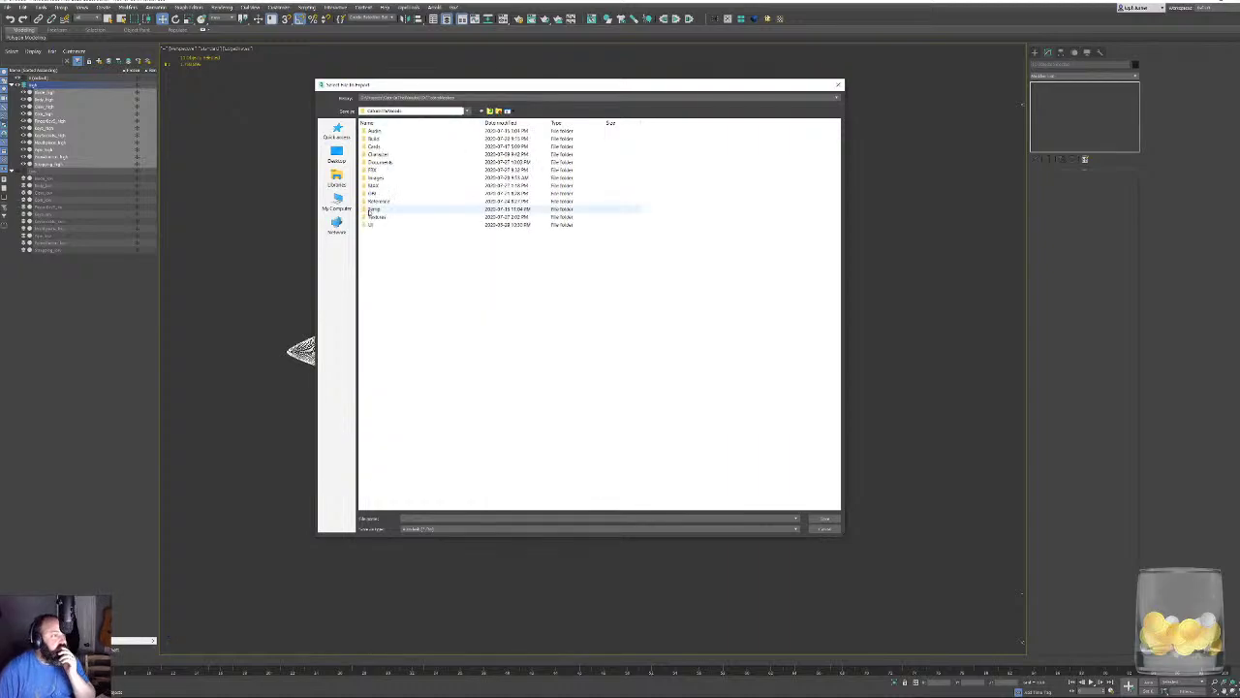
double_click(378, 193)
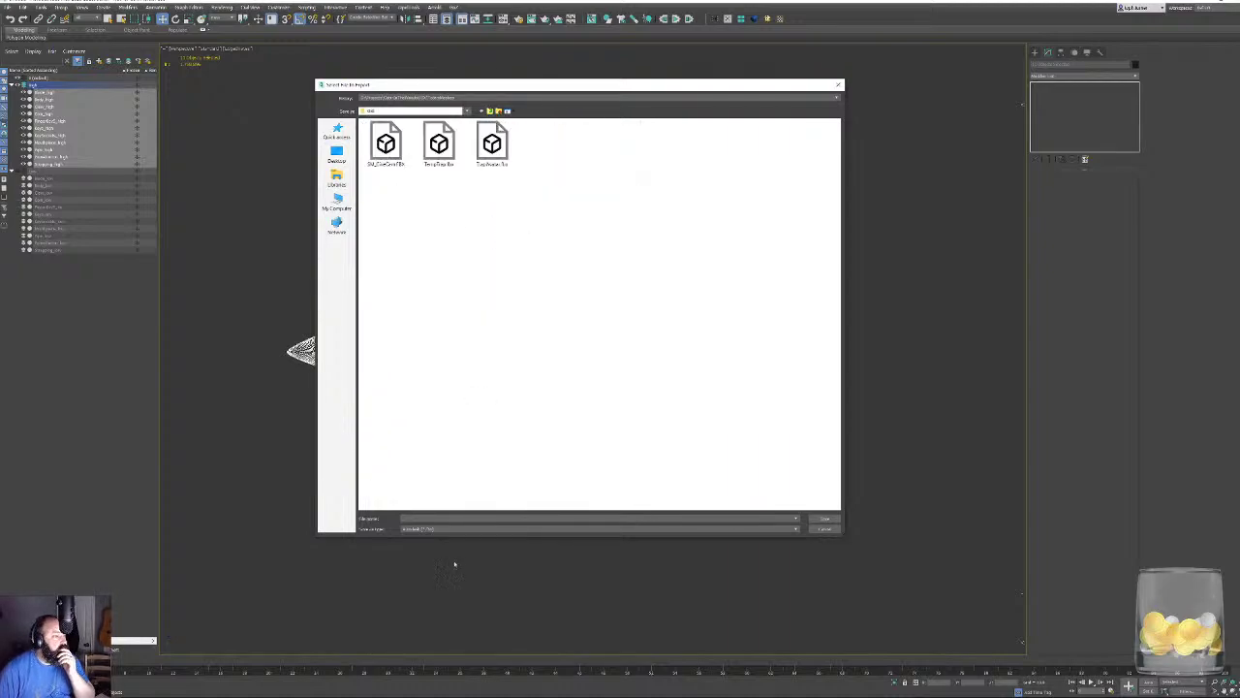
Export the selected parts in OBJ format over the existing High.obj, keeping the current export options, and close the export report.
click(421, 529)
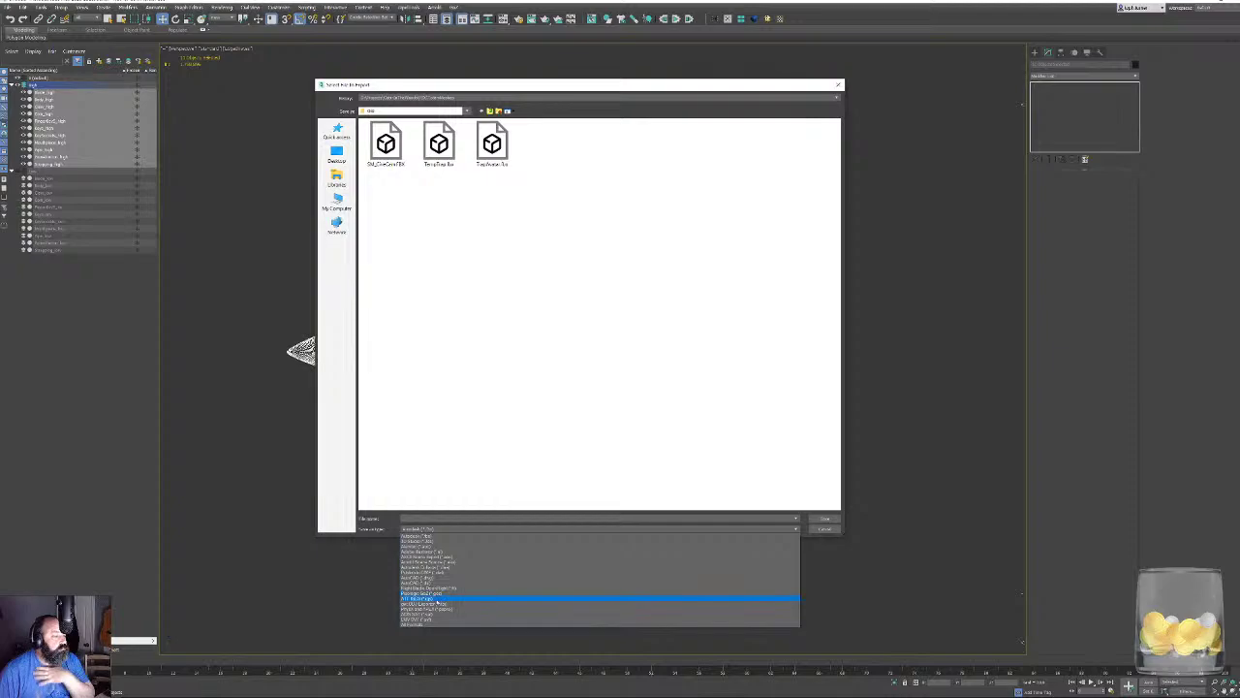
click(445, 604)
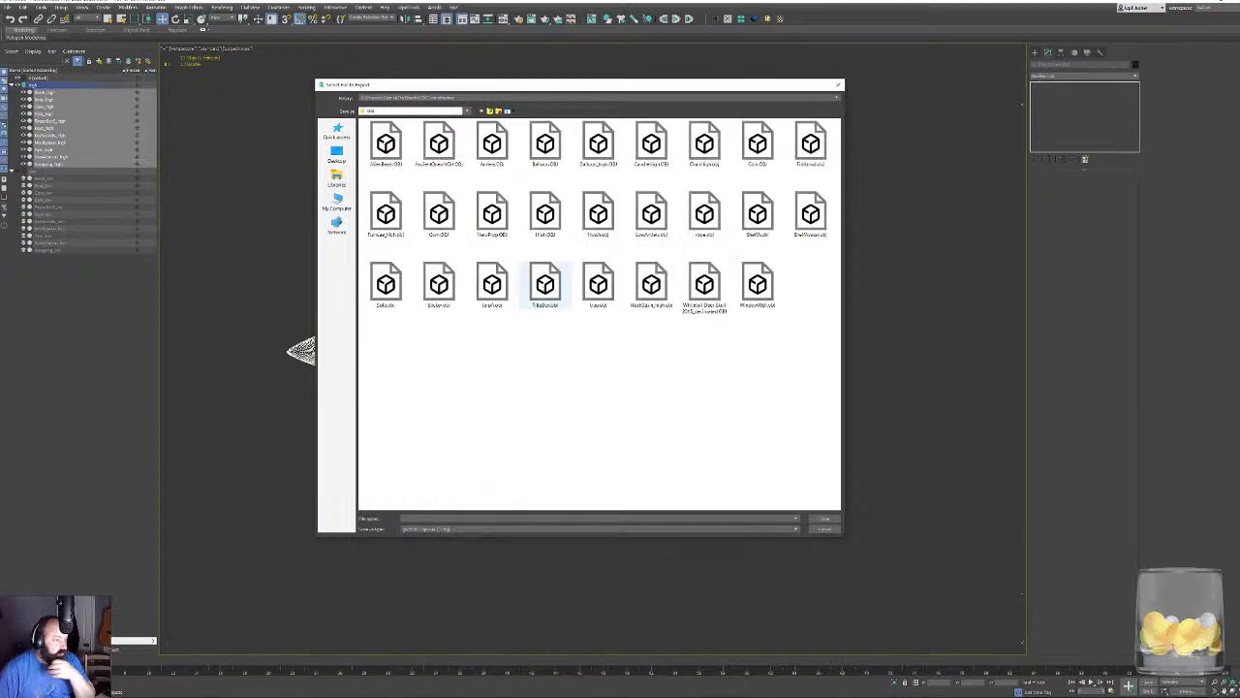
double_click(545, 213)
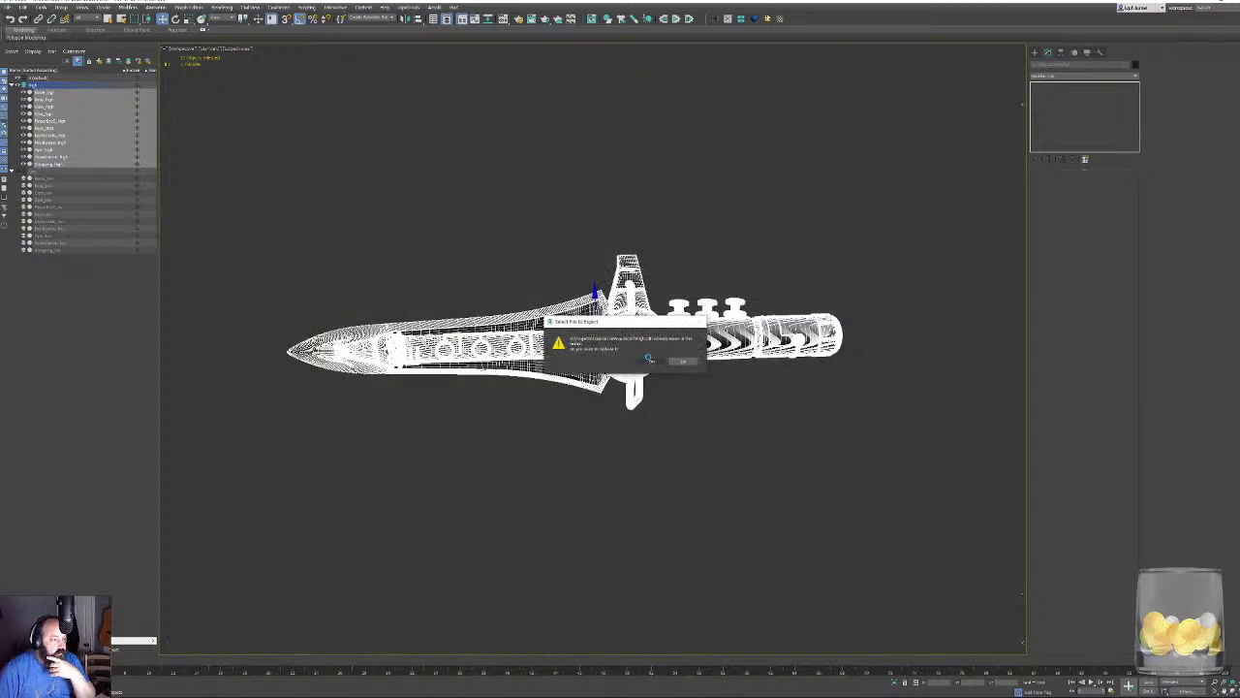
click(651, 362)
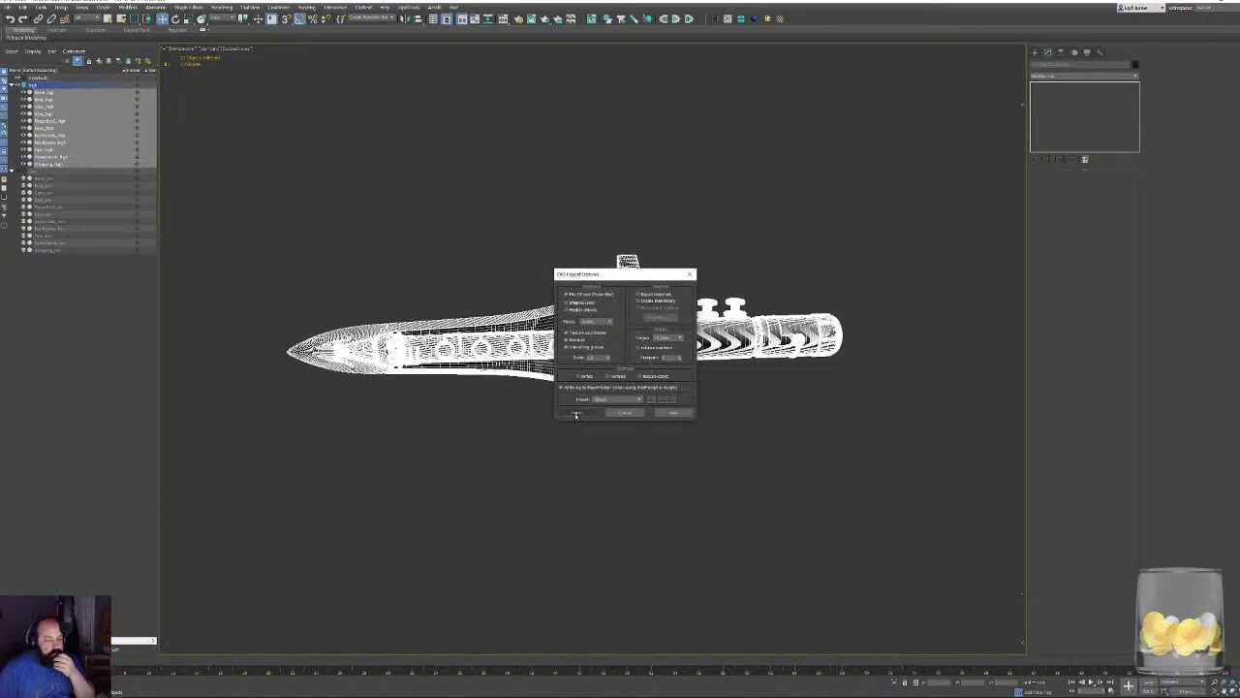
click(576, 415)
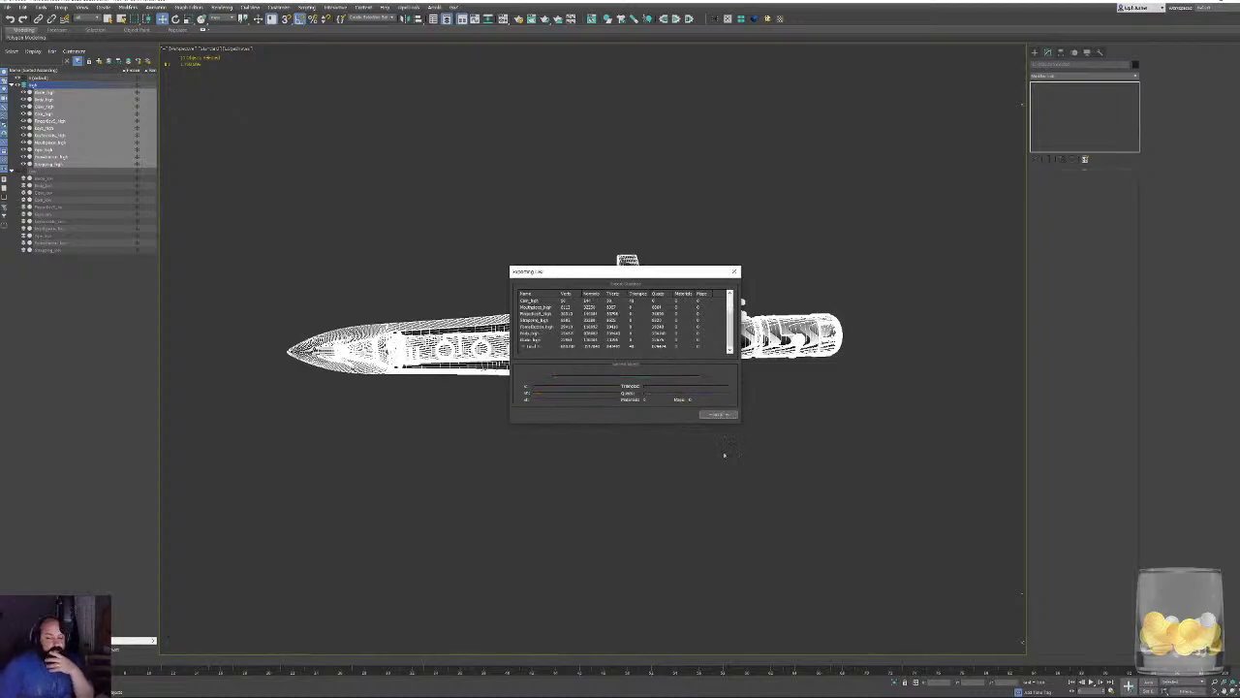
click(717, 415)
click(685, 444)
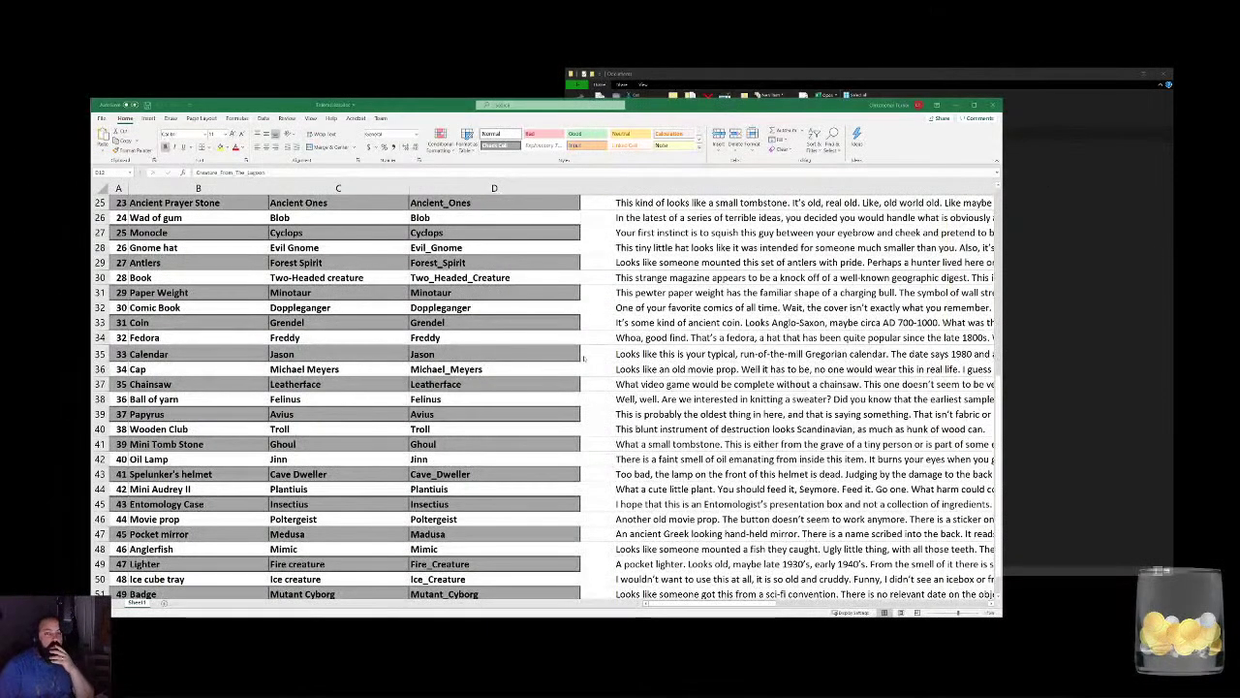
Close the token spreadsheet and the Documents folder window, launch Substance Painter, and decline its update.
click(993, 105)
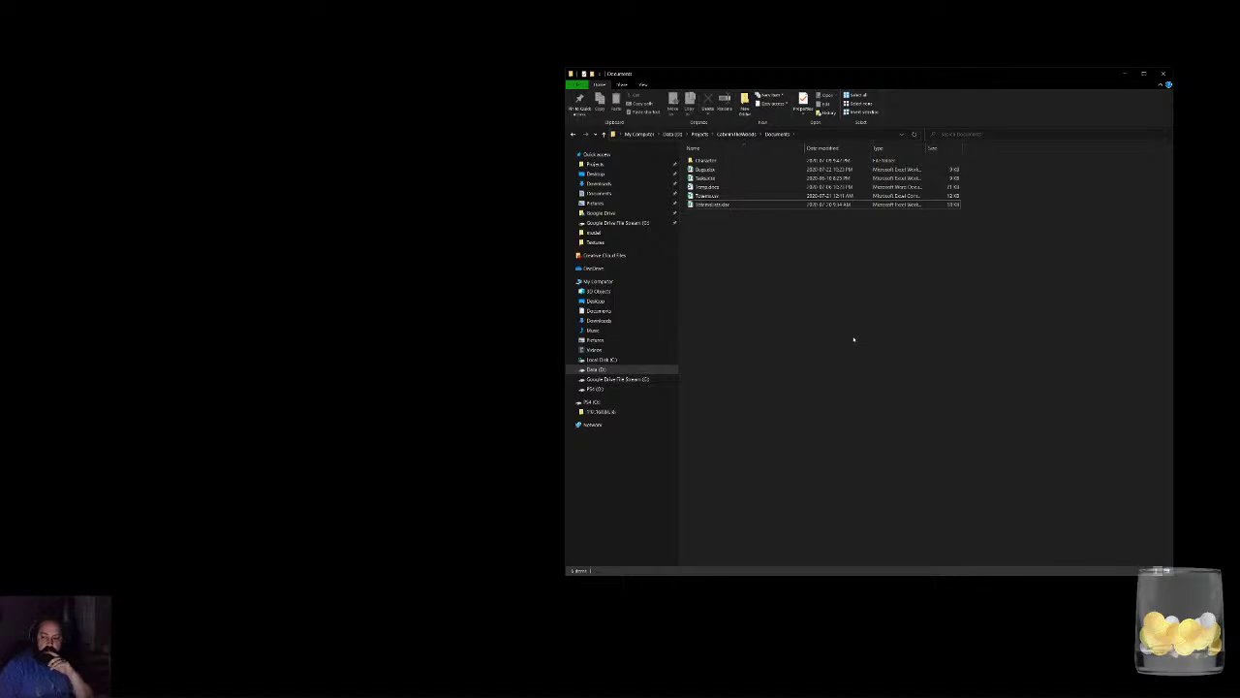
click(1163, 74)
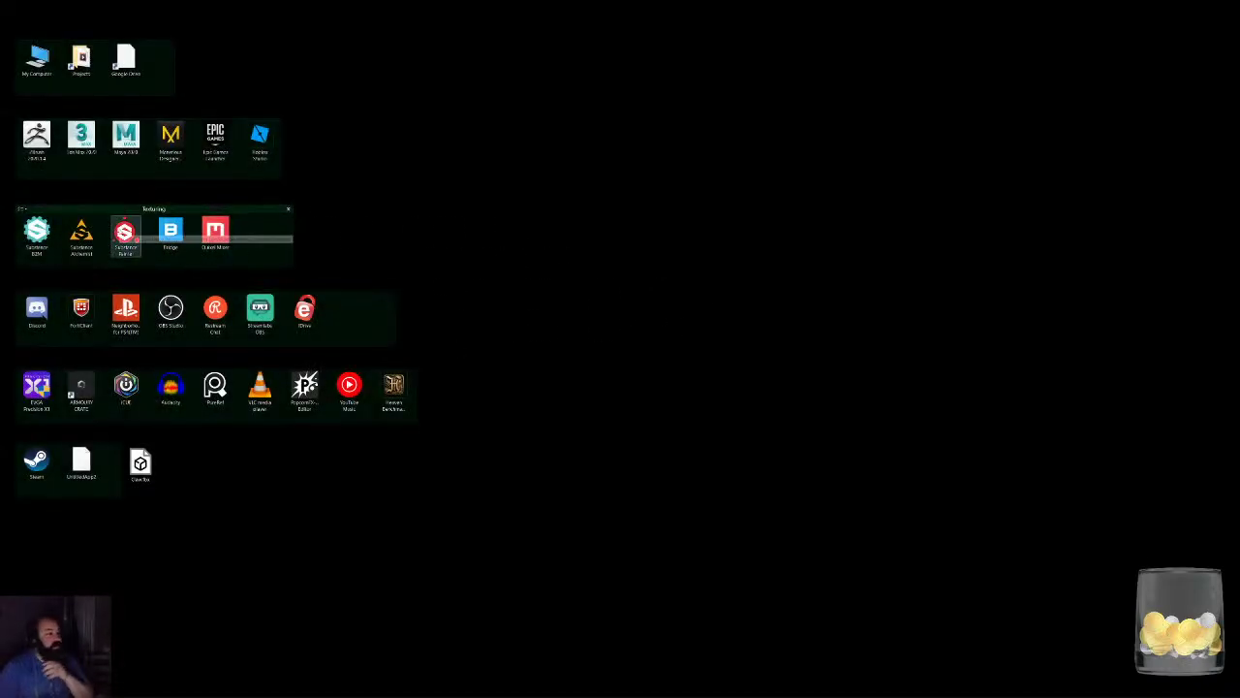
double_click(125, 233)
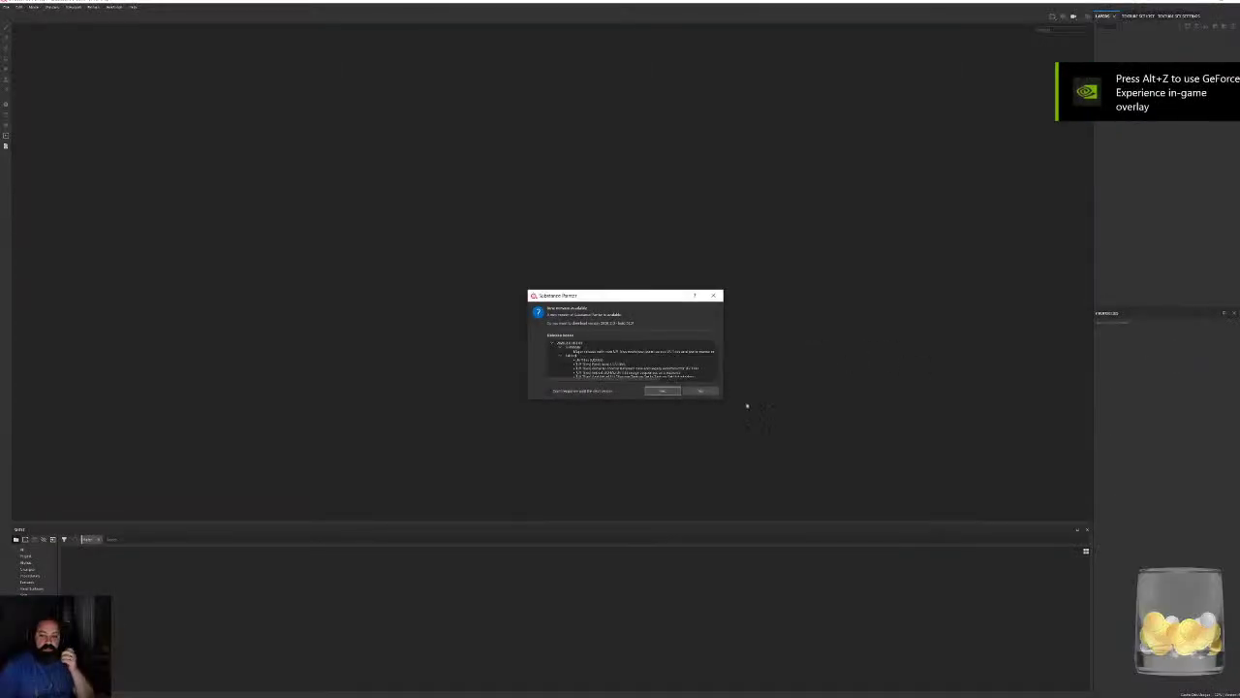
click(701, 391)
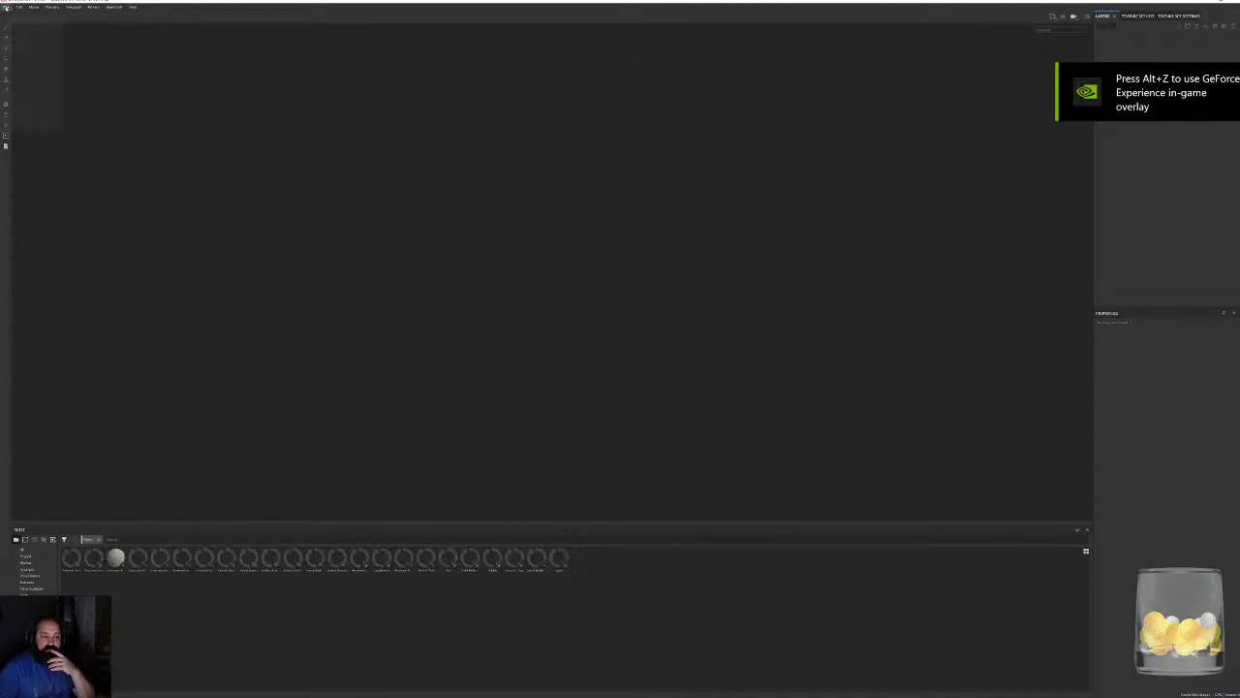
Start a new Substance Painter project and change its document resolution.
click(6, 7)
mouse_move(9, 30)
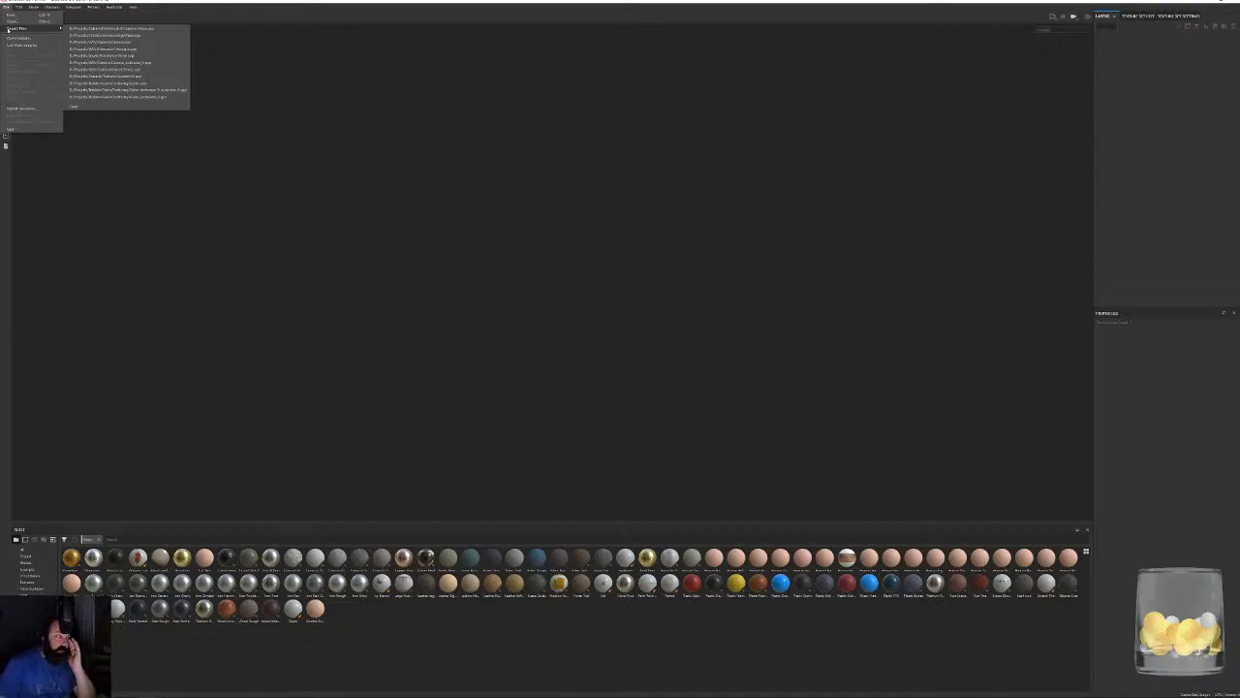
click(10, 15)
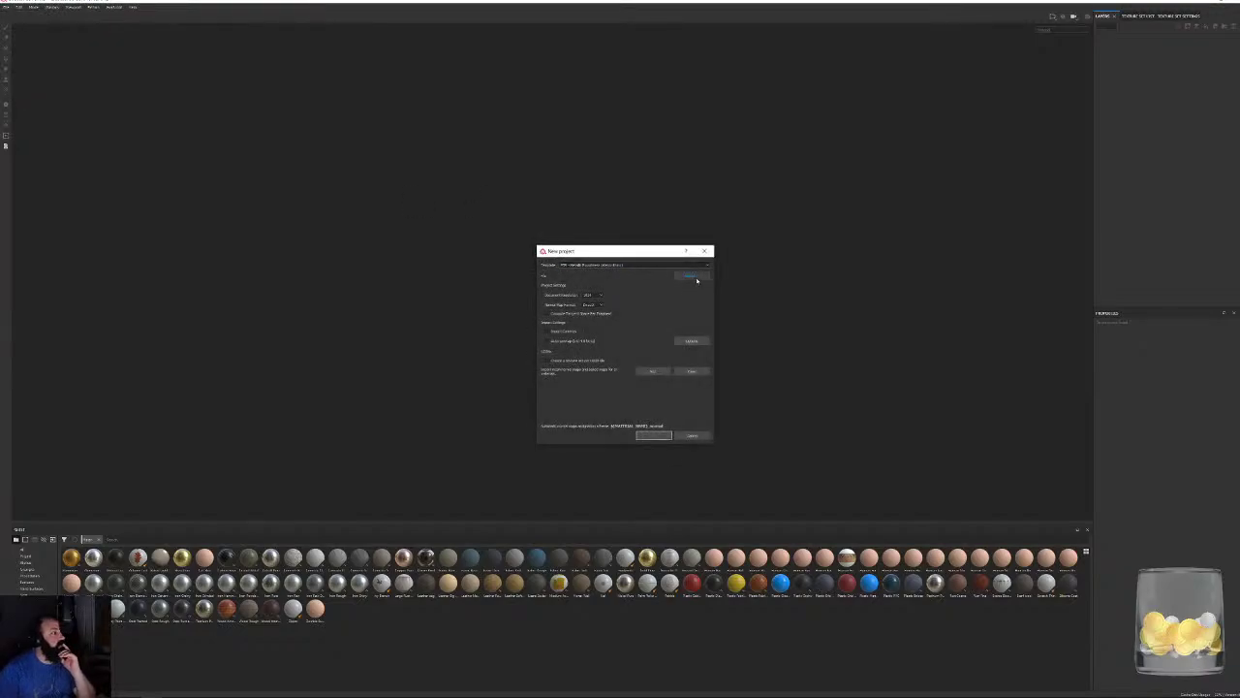
drag(664, 254, 651, 209)
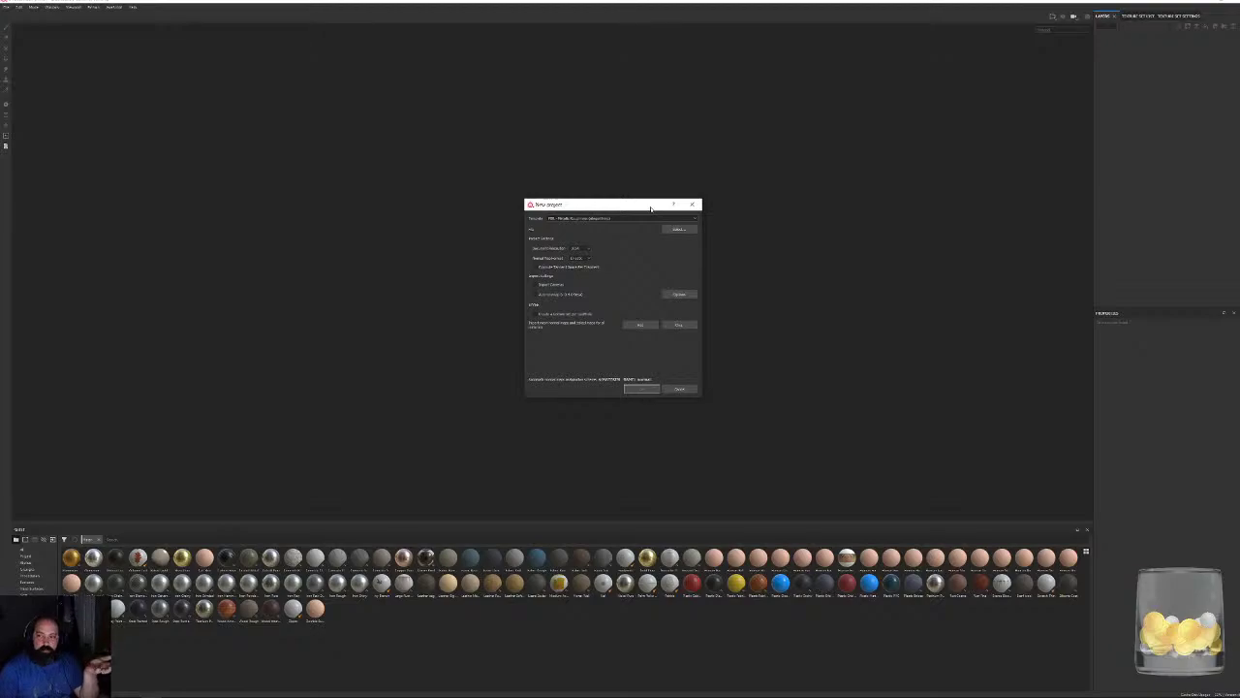
click(582, 249)
click(585, 276)
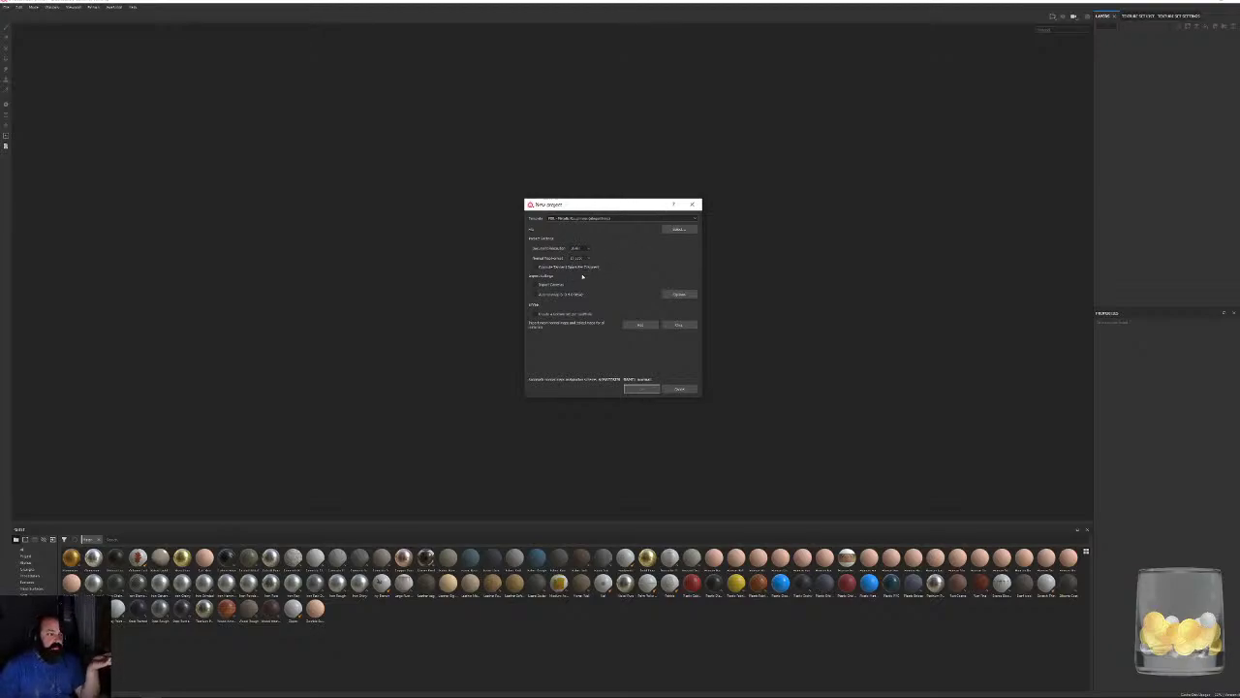
Choose the dagger's FBX file as the project mesh and create the project.
click(677, 229)
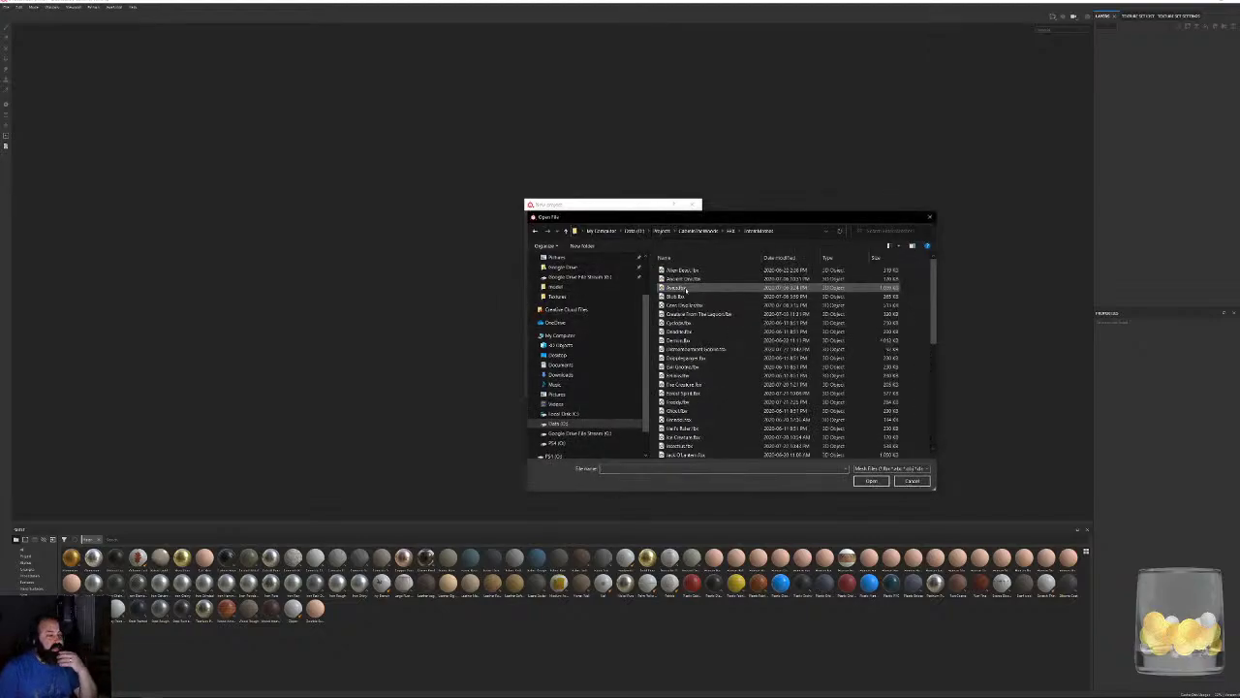
double_click(676, 270)
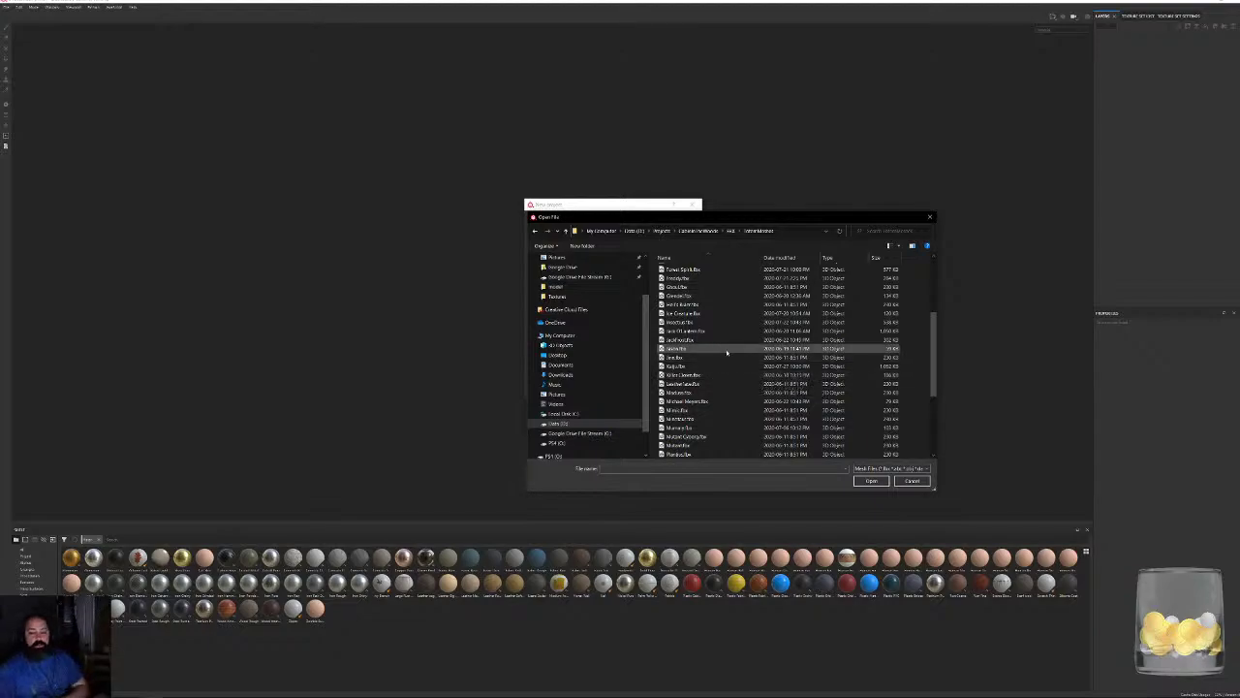
scroll(736, 398, down, 5)
scroll(746, 410, up, 3)
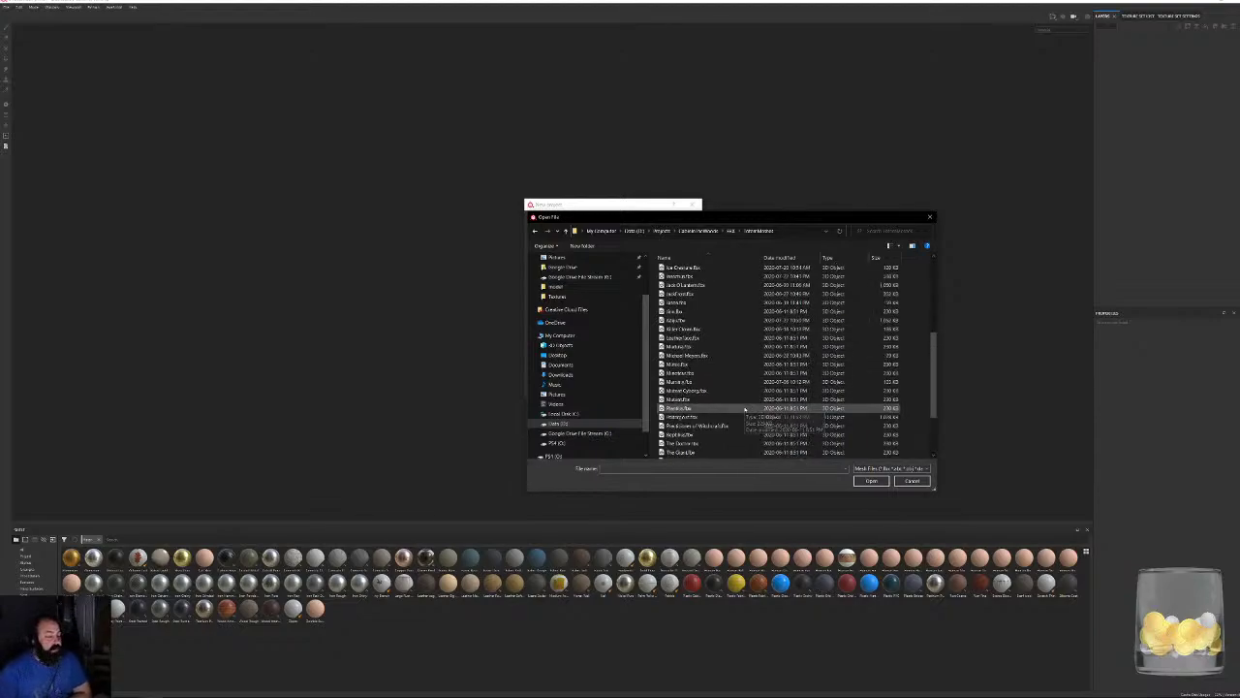
double_click(697, 328)
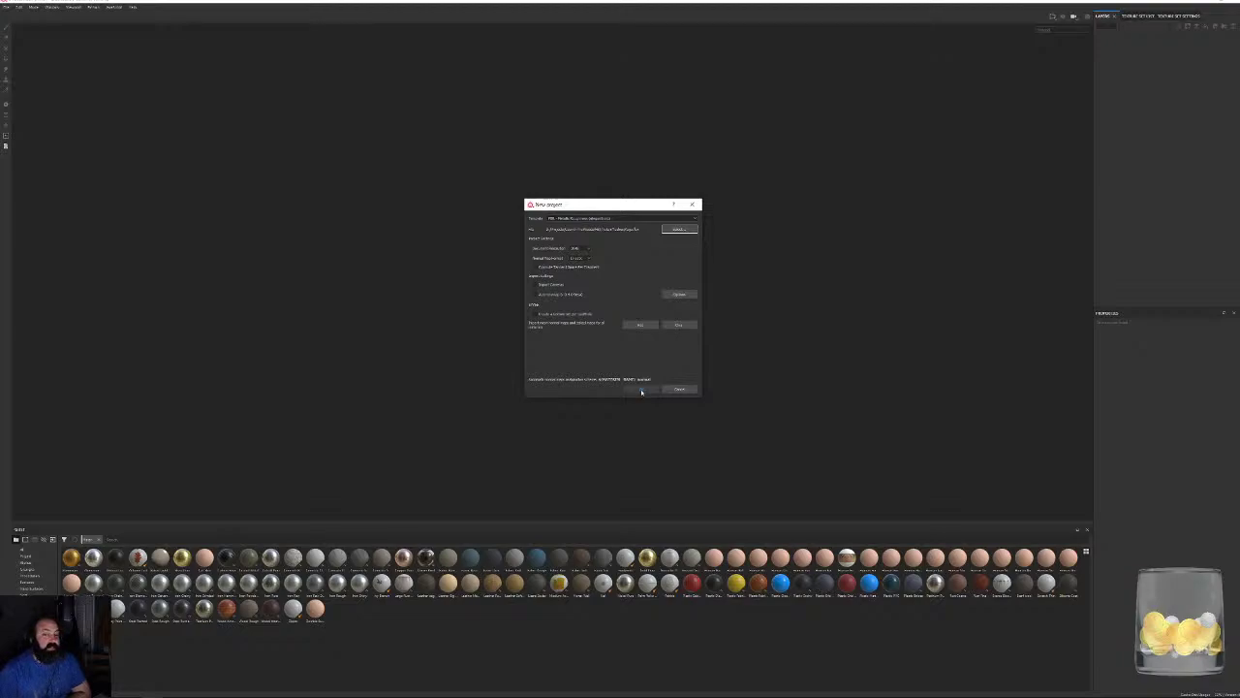
click(640, 389)
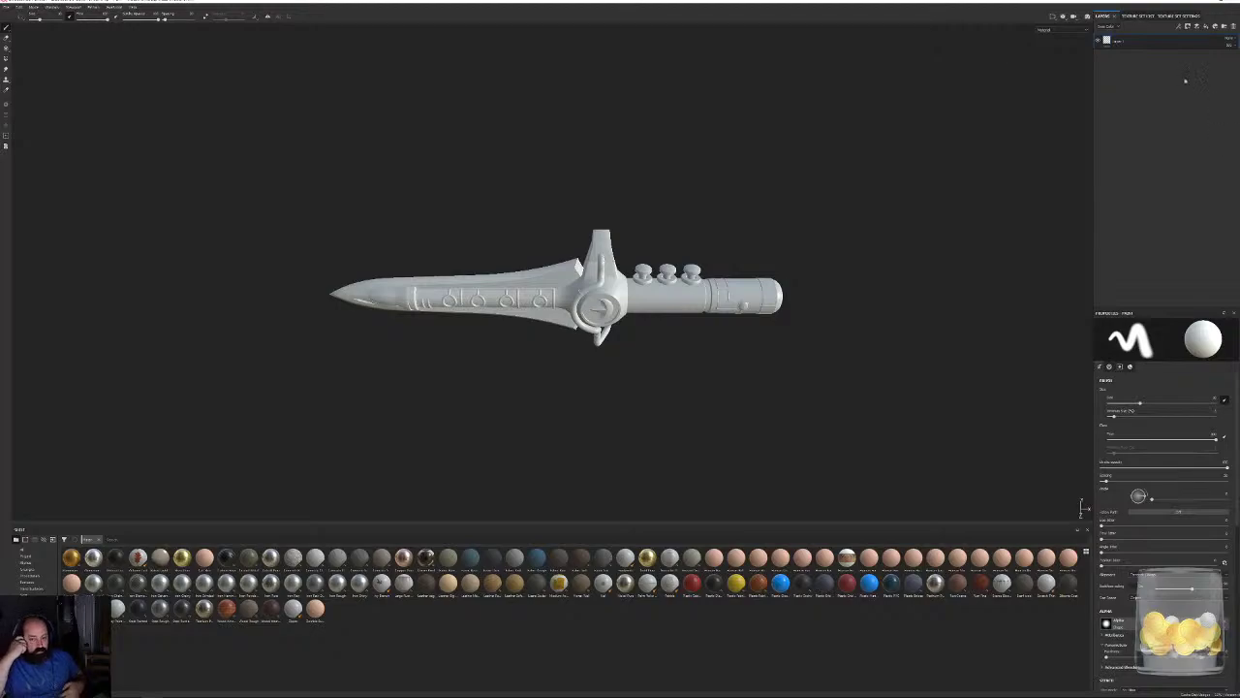
Open the mesh map baking options from the texture set settings and raise the bake output size.
click(1173, 15)
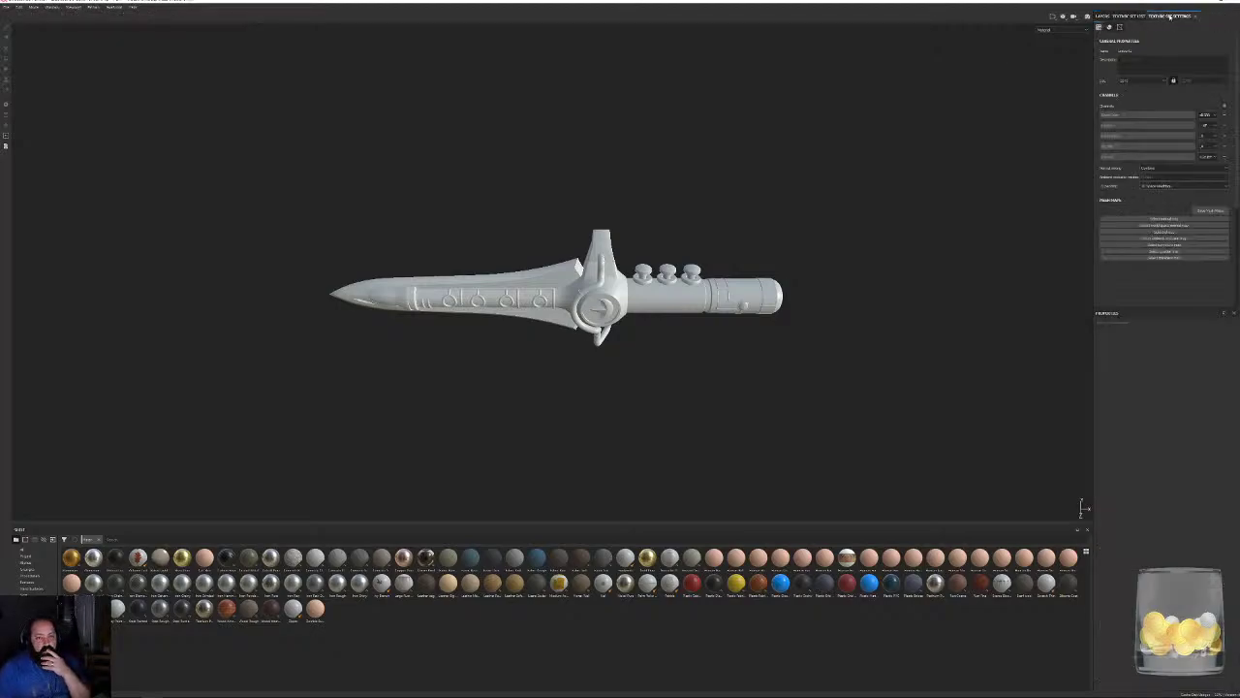
click(1211, 210)
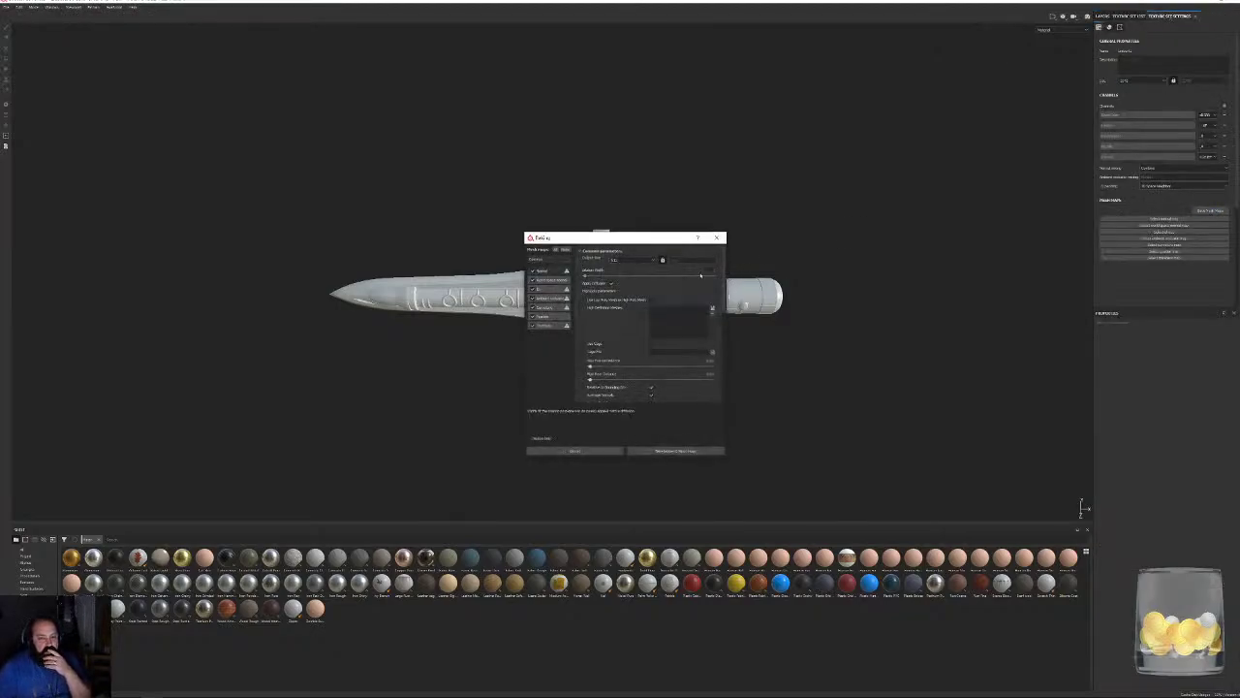
click(625, 260)
click(628, 295)
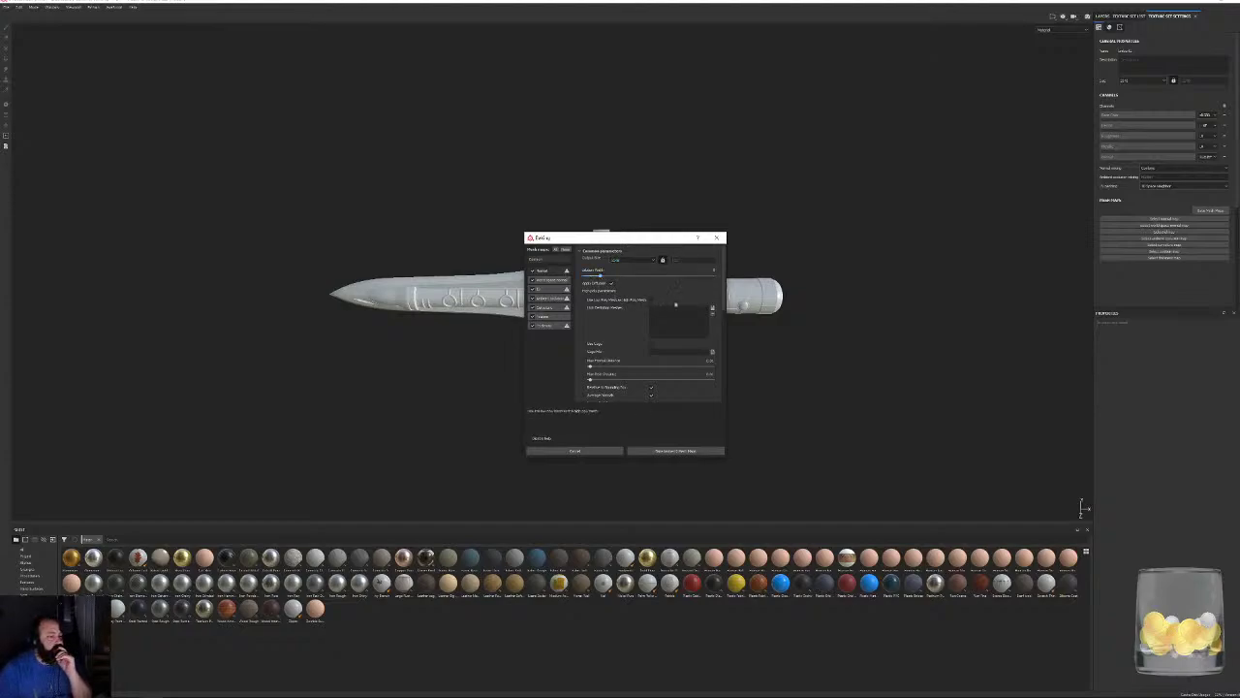
Add the high-poly OBJ from the project's OBJ folder as the high definition mesh for baking.
click(712, 309)
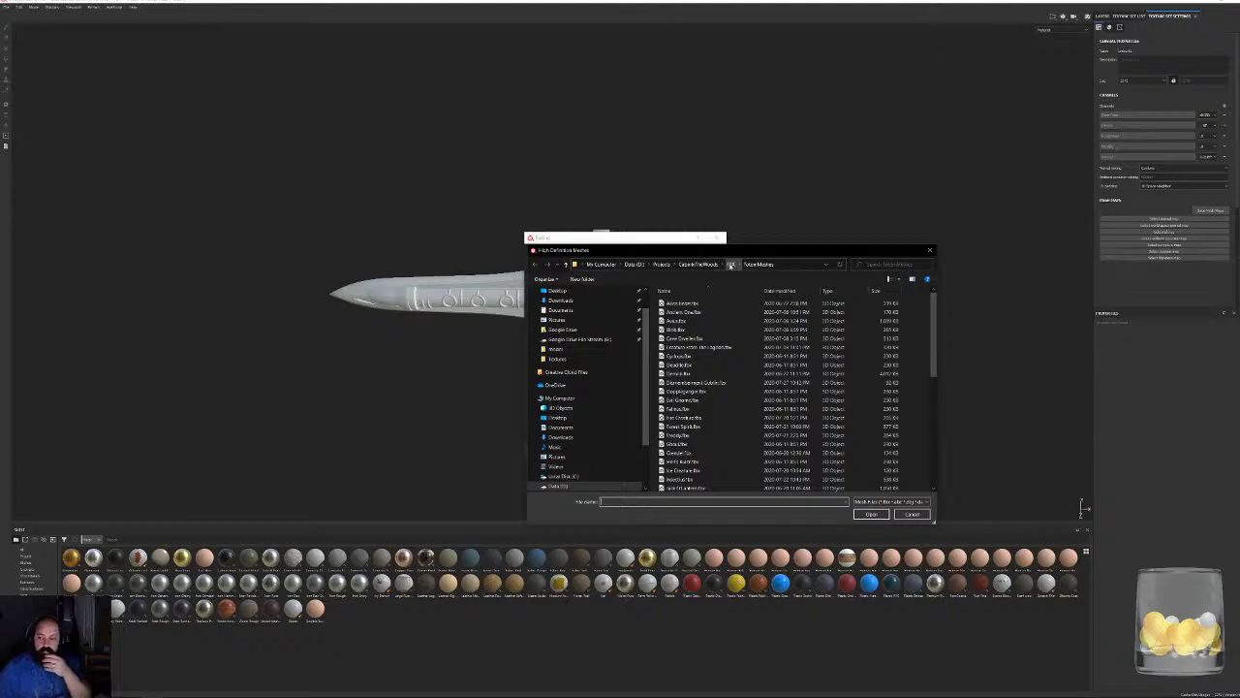
click(730, 265)
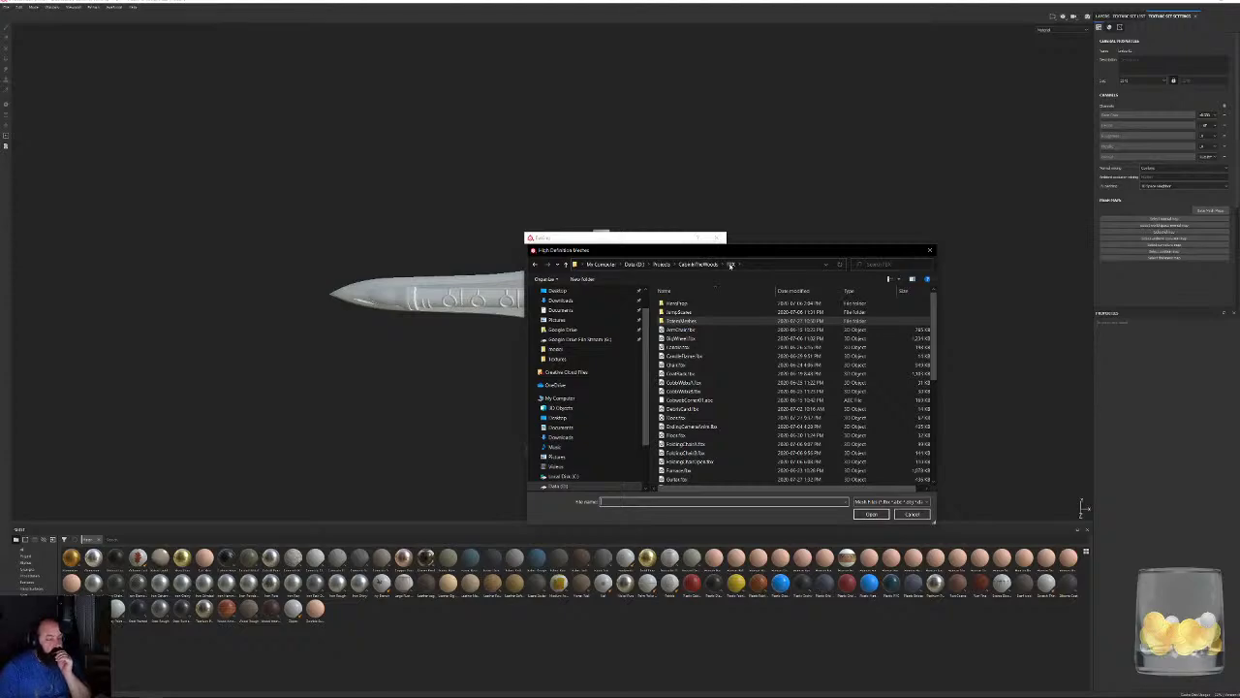
click(698, 264)
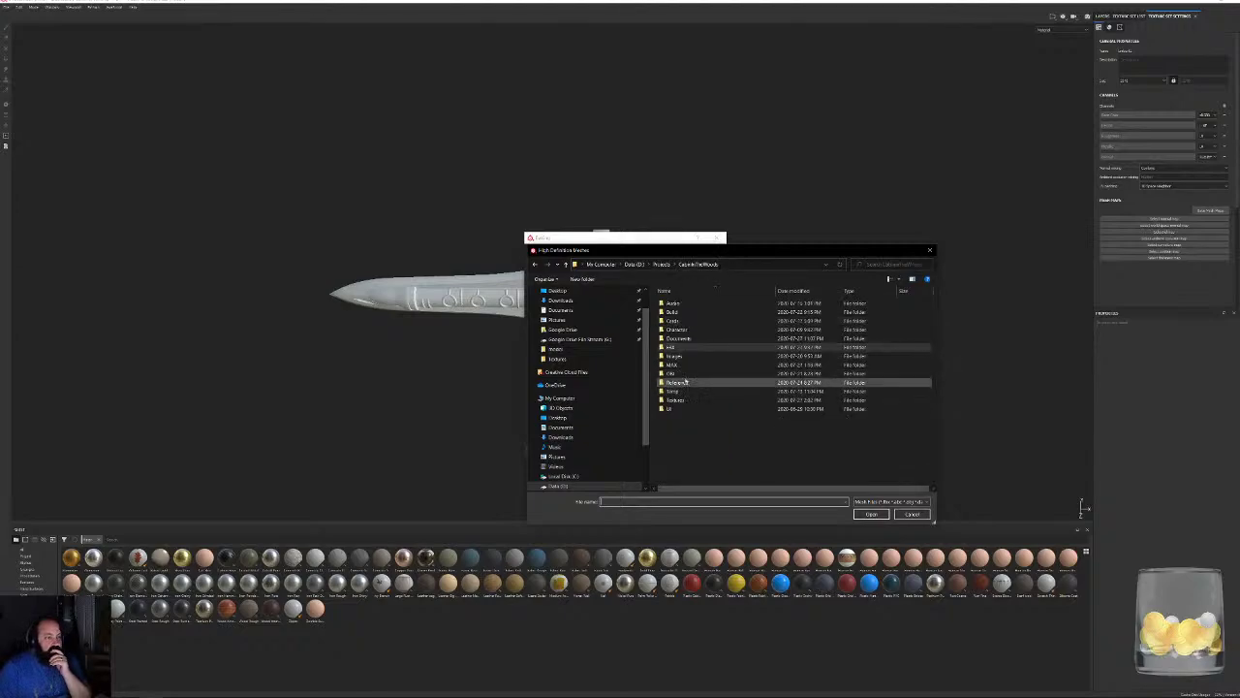
double_click(678, 373)
click(722, 415)
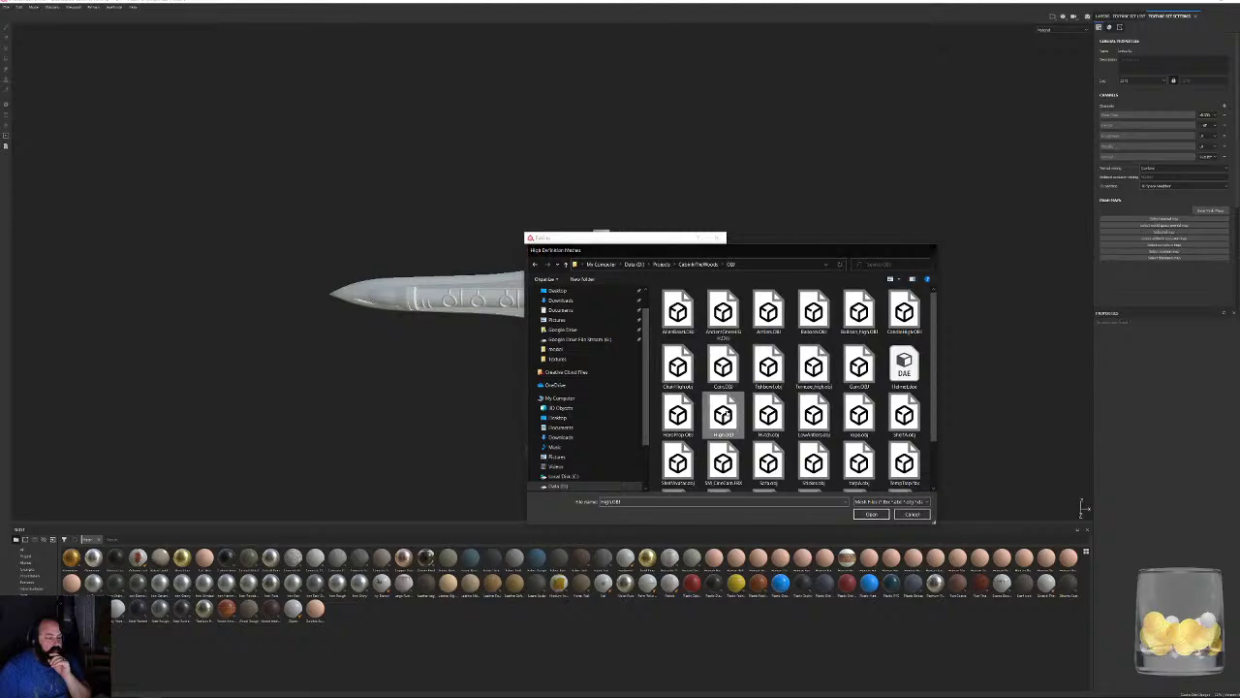
double_click(723, 415)
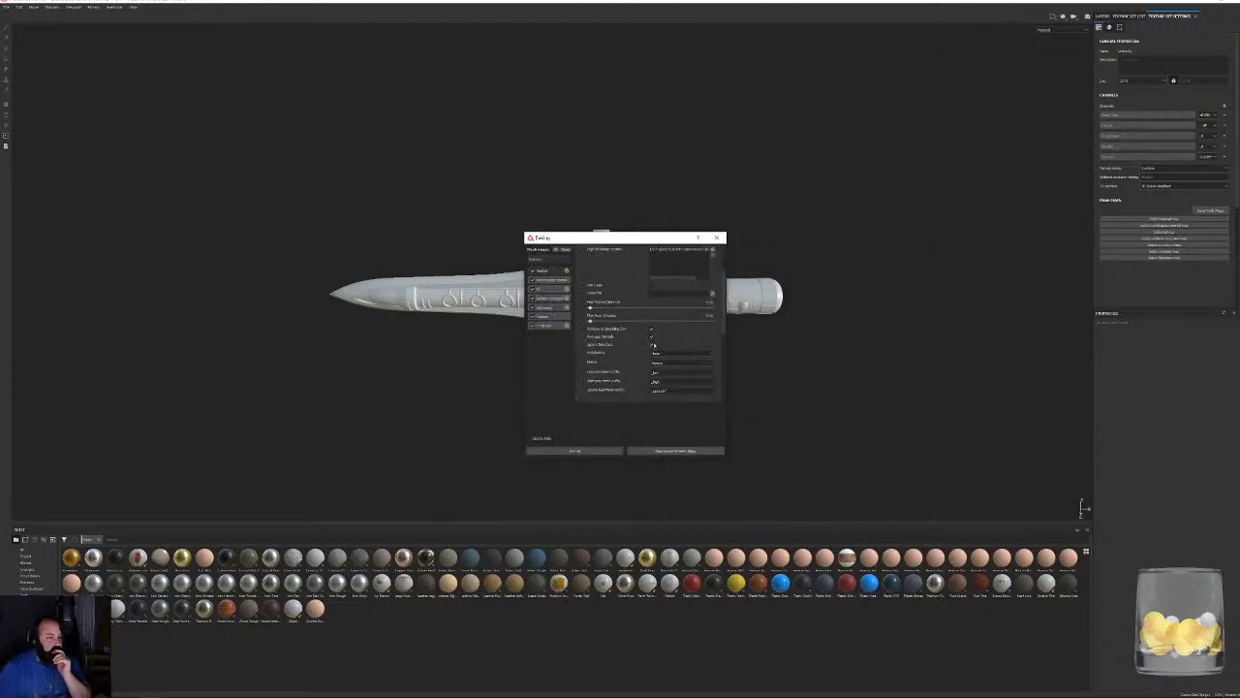
Enable antialiasing subsampling, match meshes by name, and set the ID map's color source to Mesh ID / Polygroup.
click(678, 353)
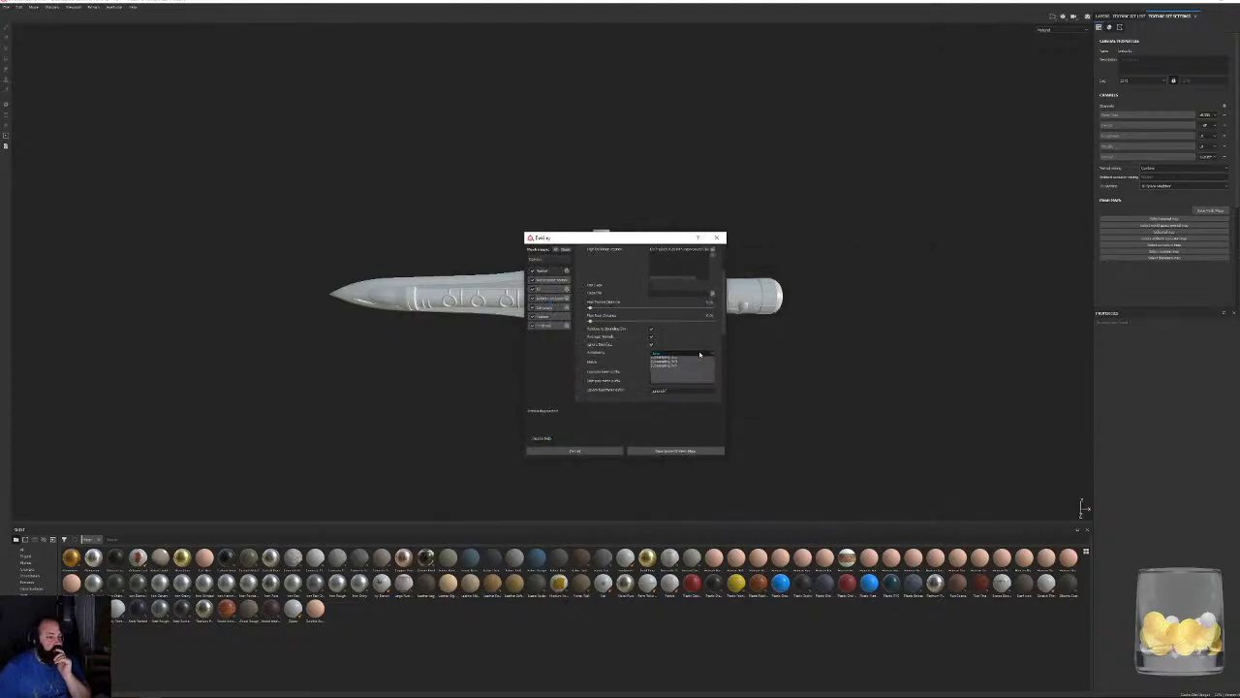
click(672, 370)
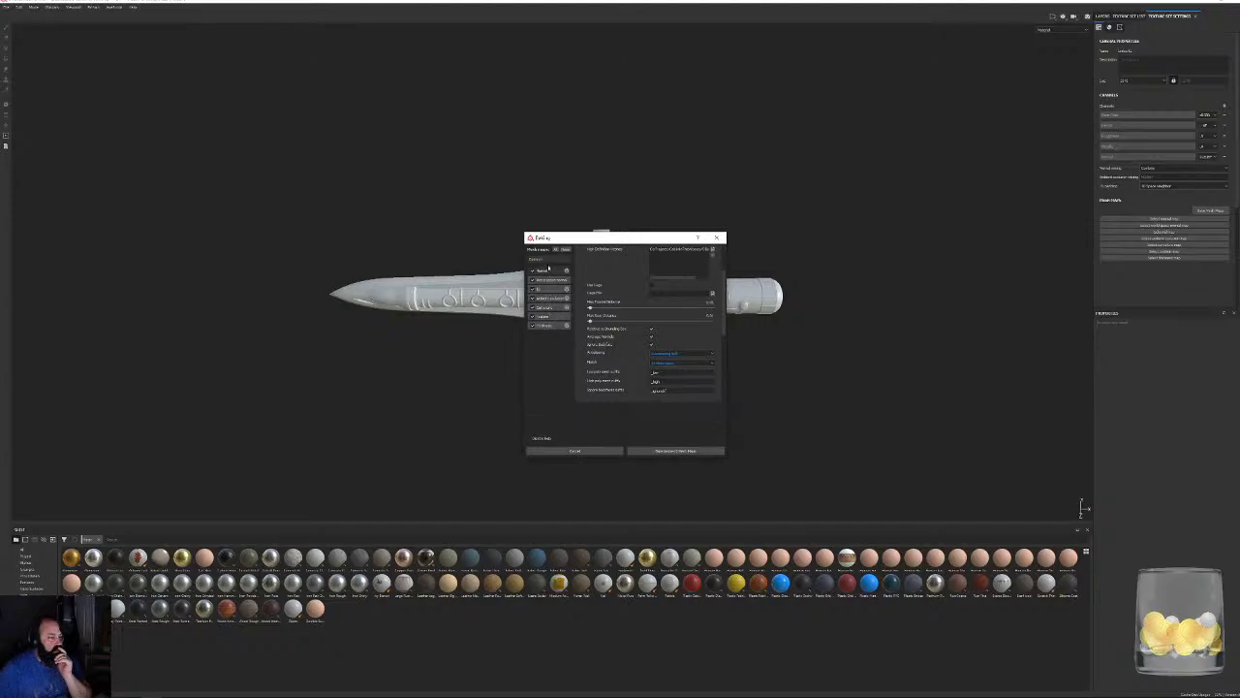
click(539, 288)
click(631, 261)
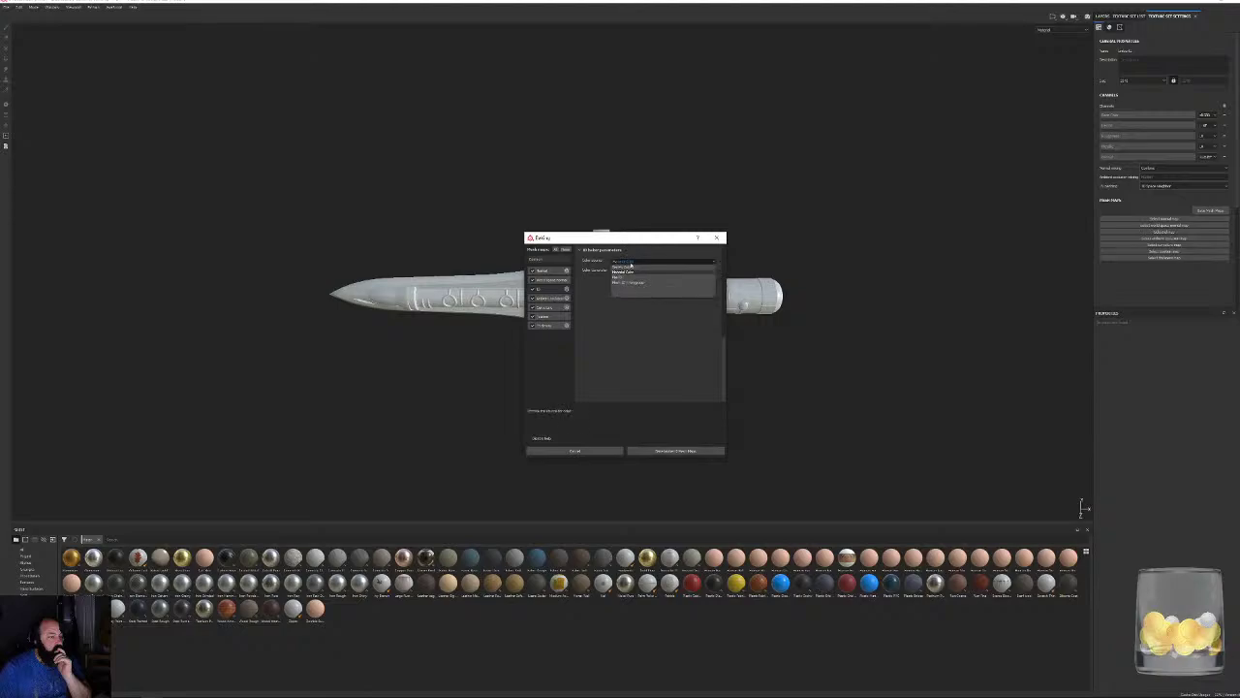
click(630, 282)
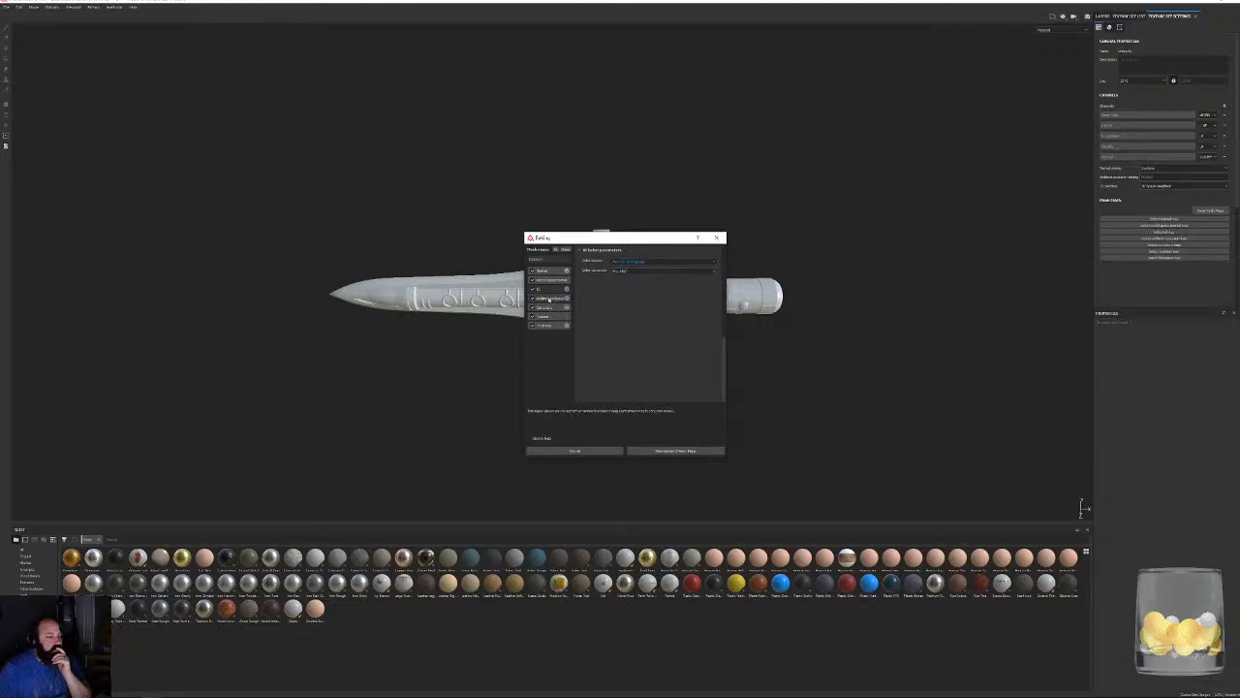
Raise the ambient occlusion and thickness secondary rays to the maximum and bake all mesh maps.
click(549, 298)
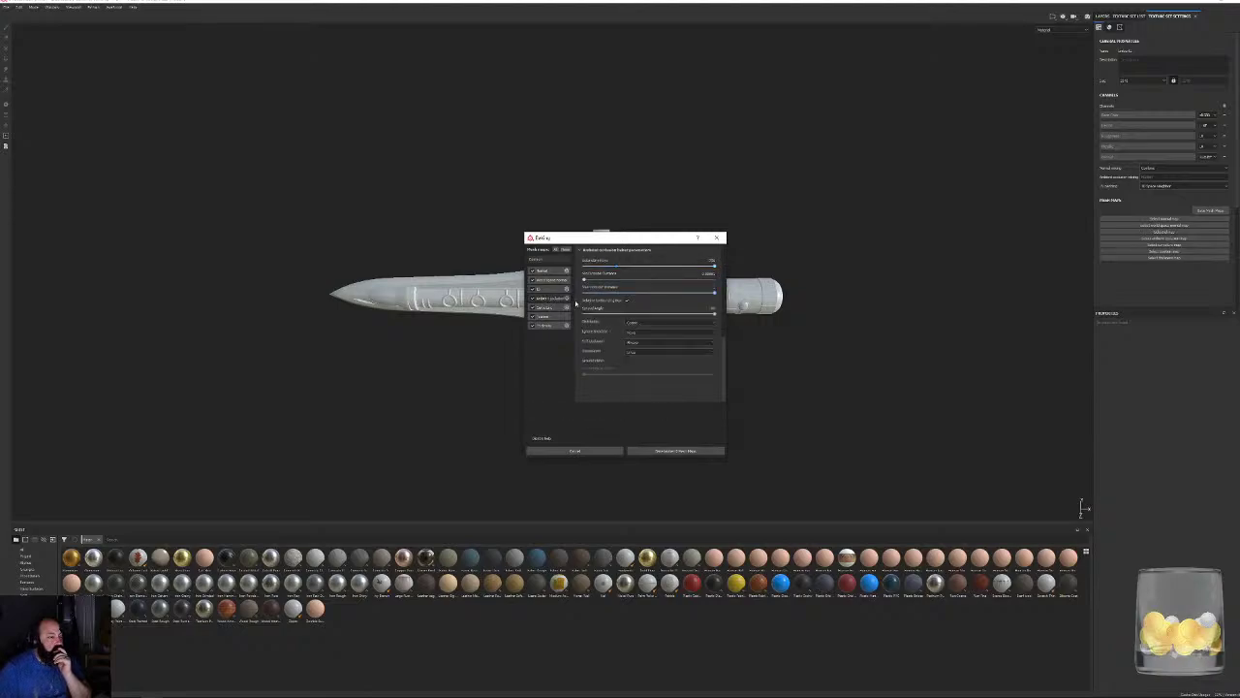
click(546, 325)
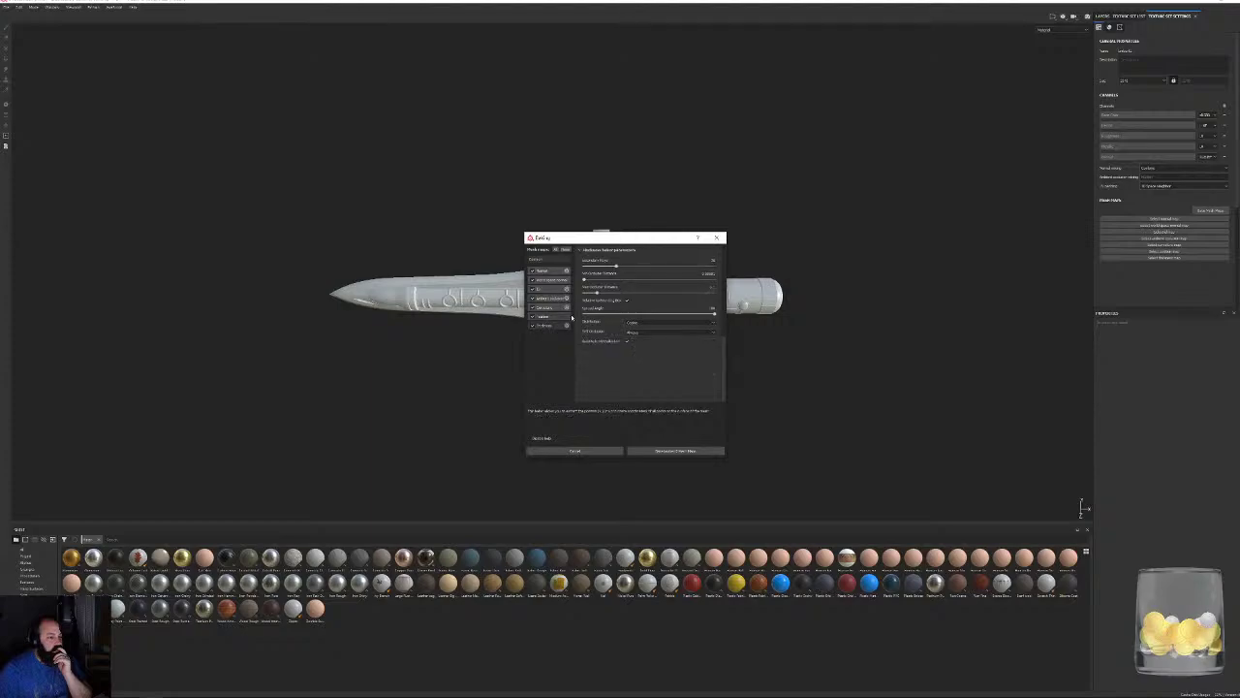
click(675, 450)
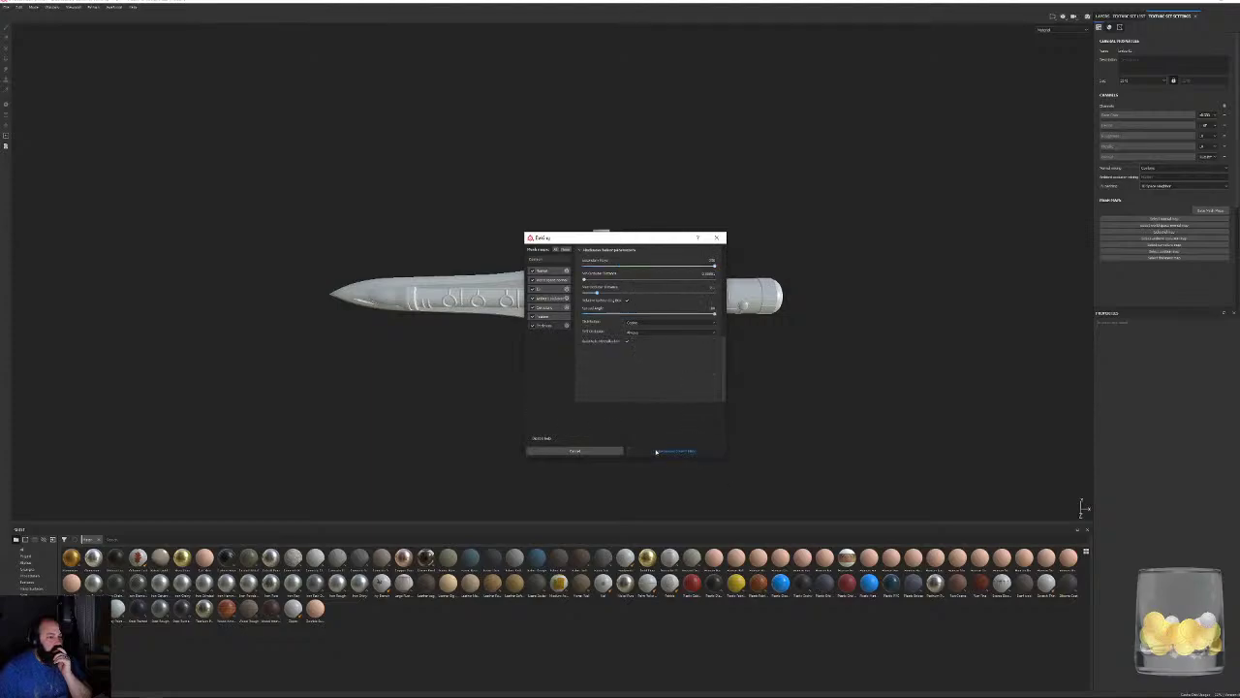
drag(617, 306, 578, 124)
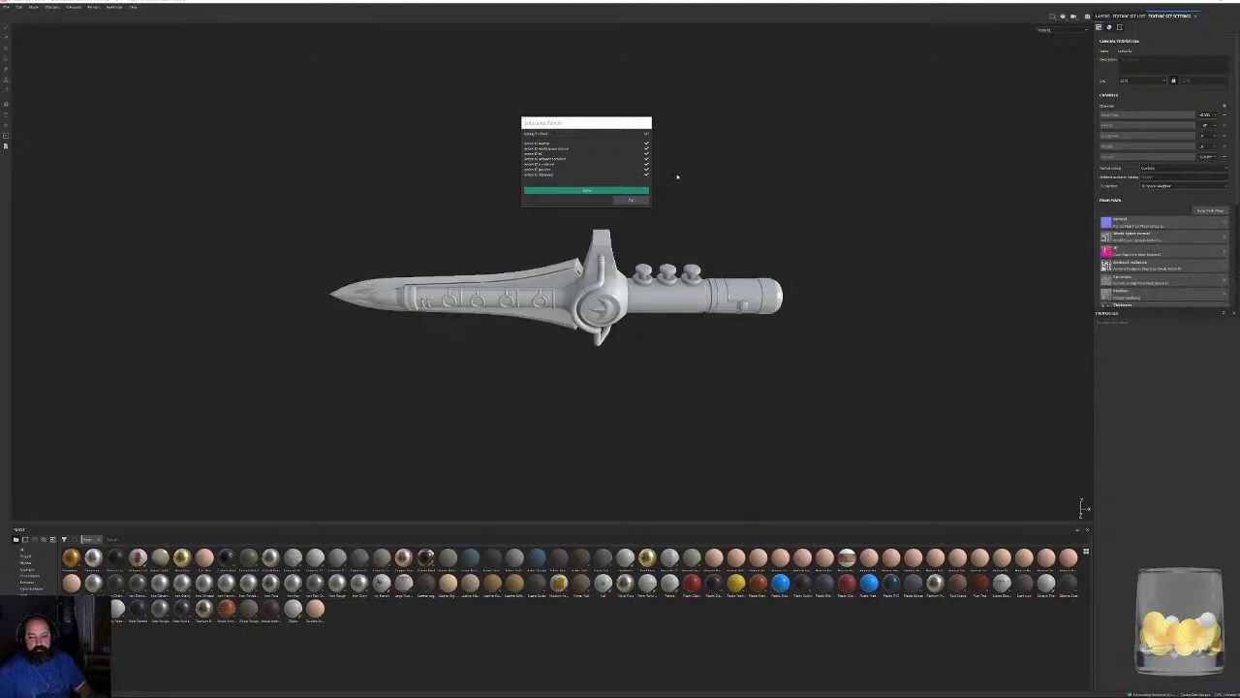
click(631, 200)
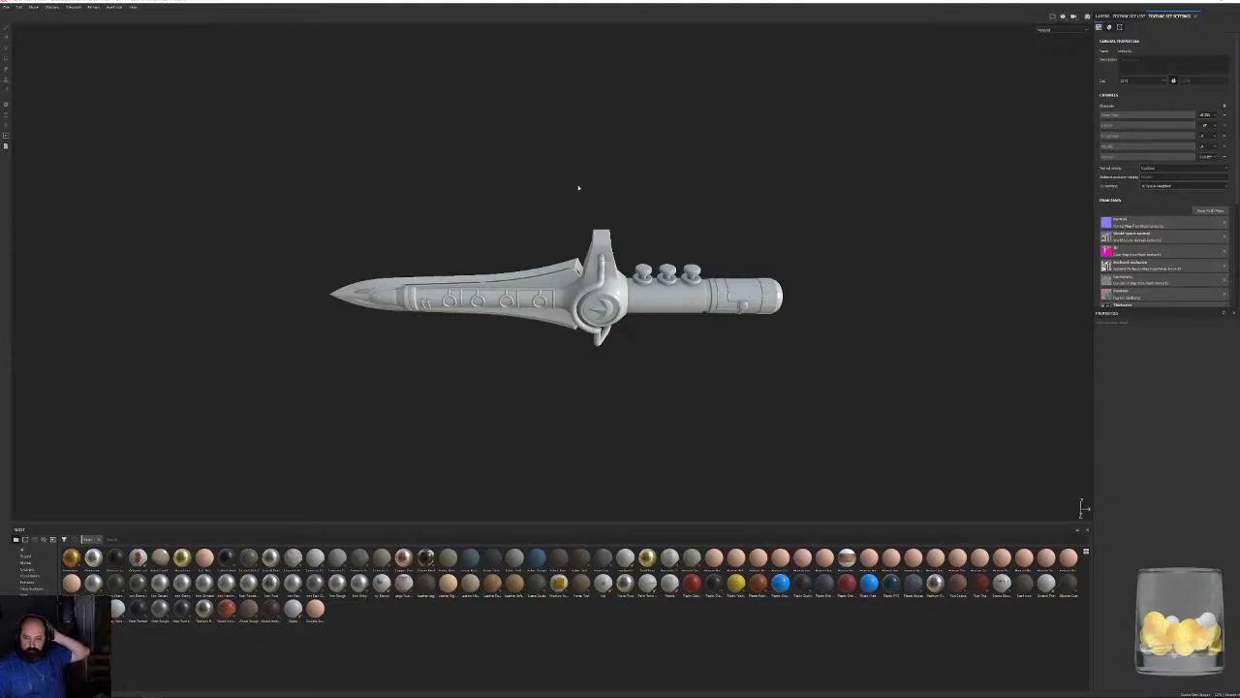
Examine the baked detail on the dagger's blade, guard, crescent emblem, and handle from several angles.
alt+drag(557, 177, 575, 146)
scroll(582, 291, up, 5)
alt+drag(590, 312, 508, 270)
scroll(684, 340, up, 3)
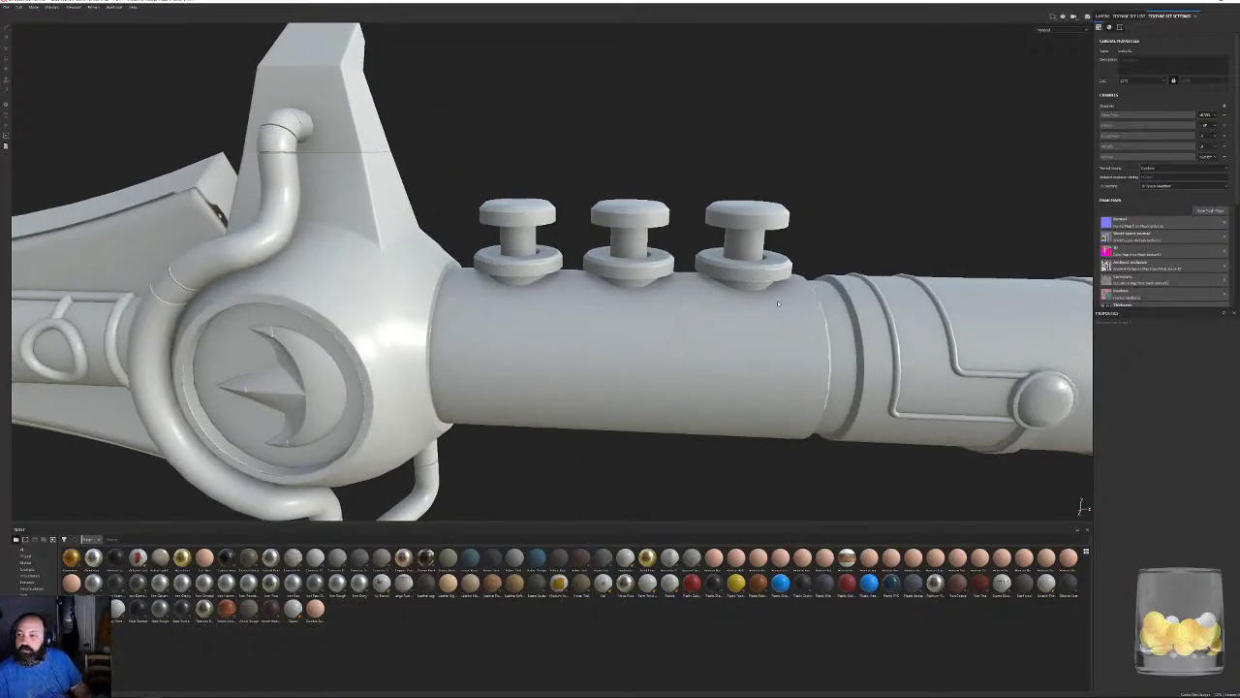
alt+drag(777, 304, 714, 304)
scroll(717, 304, down, 3)
alt+middle_drag(199, 311, 573, 246)
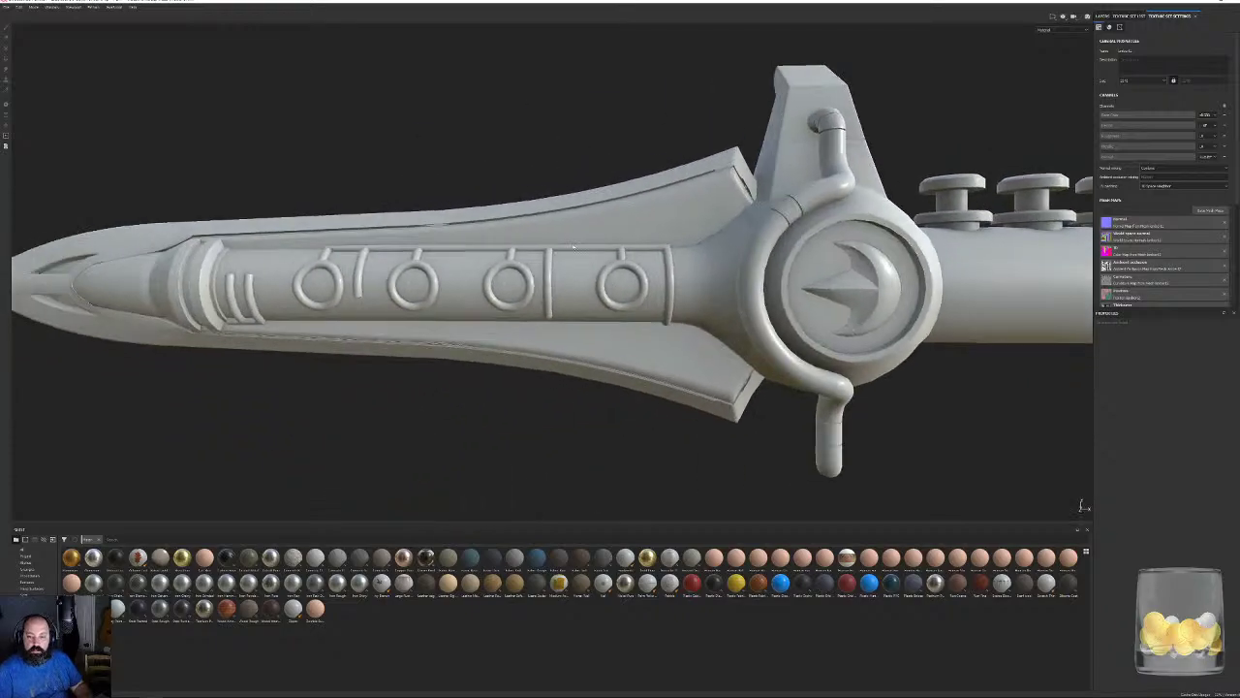
alt+drag(572, 247, 550, 225)
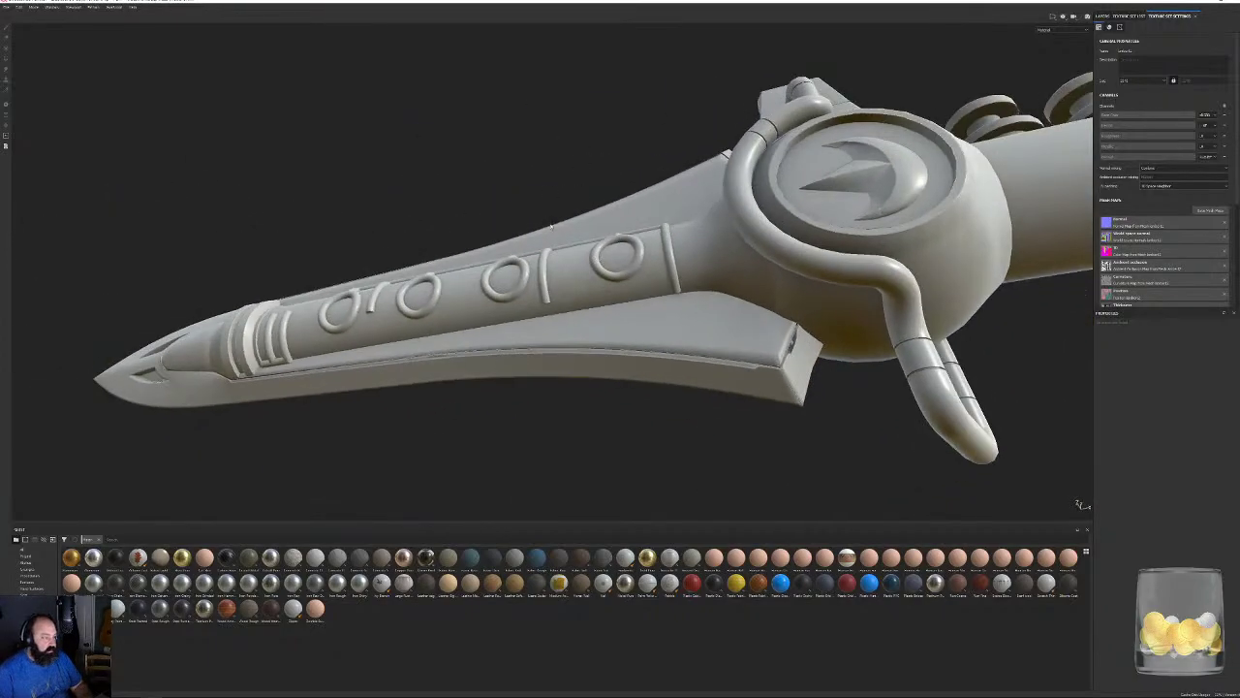
alt+right_drag(747, 254, 974, 443)
alt+middle_drag(975, 443, 687, 210)
alt+drag(687, 210, 1011, 262)
alt+right_drag(1011, 263, 476, 213)
alt+drag(476, 213, 1085, 315)
alt+middle_drag(1085, 314, 776, 392)
alt+drag(775, 392, 709, 276)
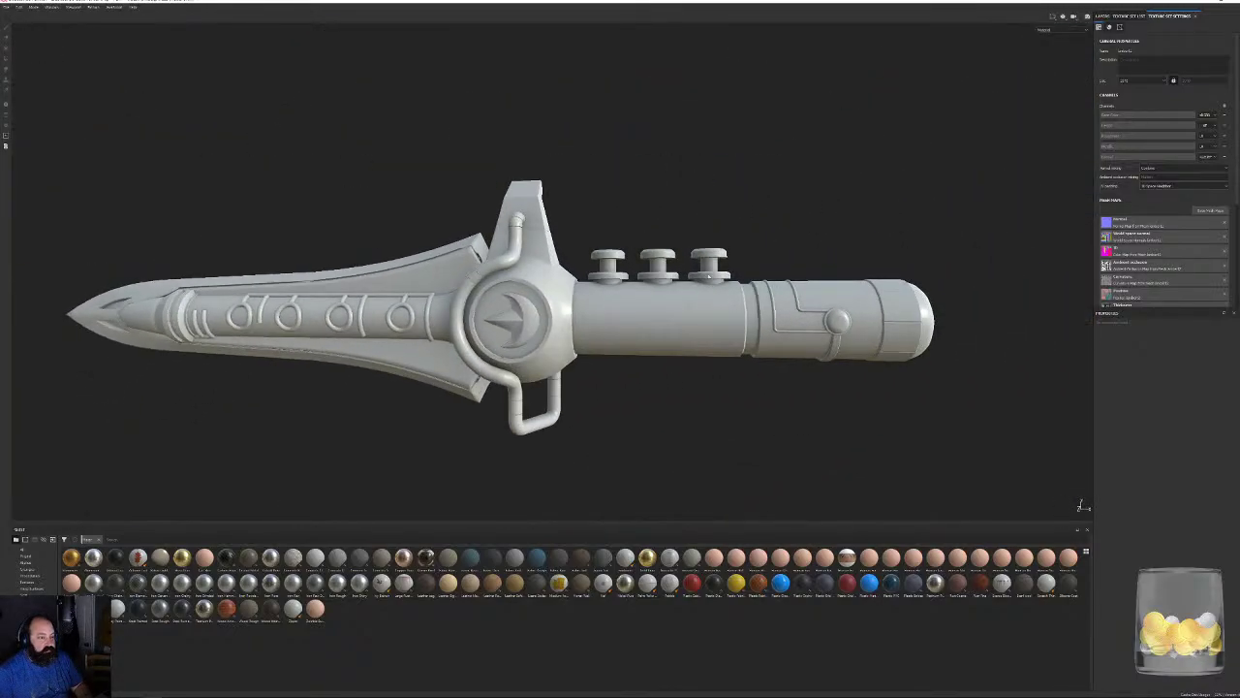
alt+drag(814, 304, 842, 313)
alt+right_drag(842, 313, 950, 397)
alt+drag(949, 396, 742, 324)
alt+right_drag(742, 323, 571, 265)
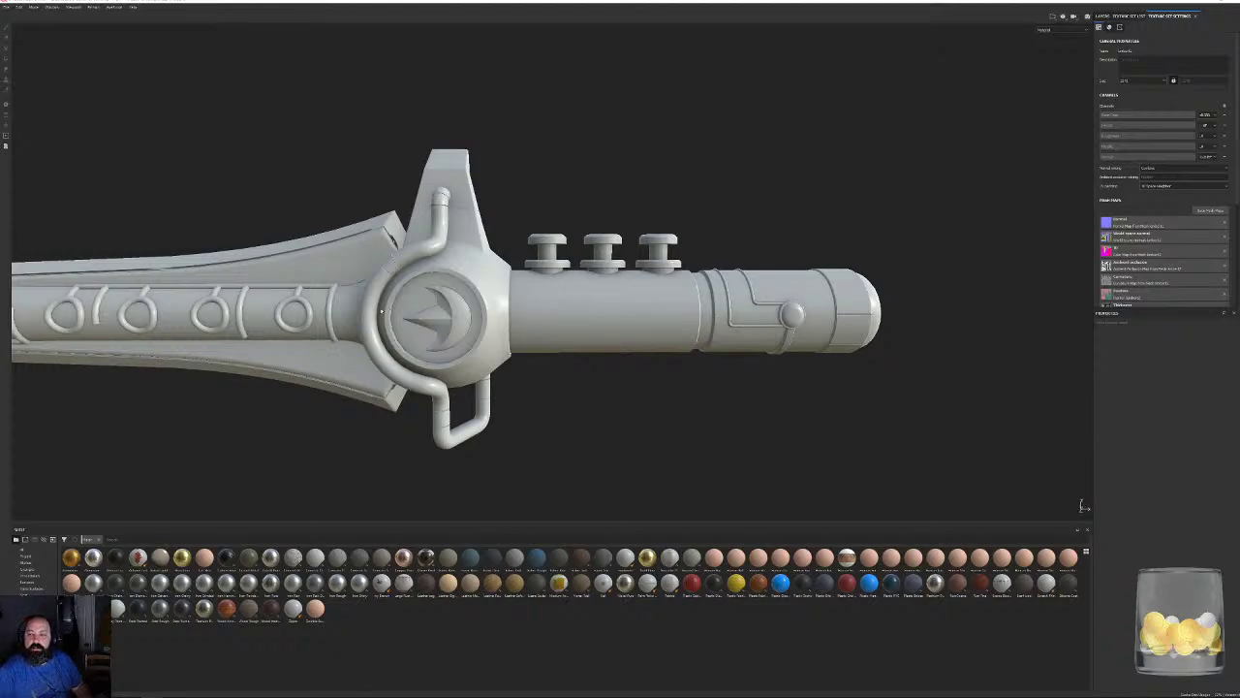
alt+middle_drag(448, 297, 591, 287)
alt+right_drag(591, 287, 449, 315)
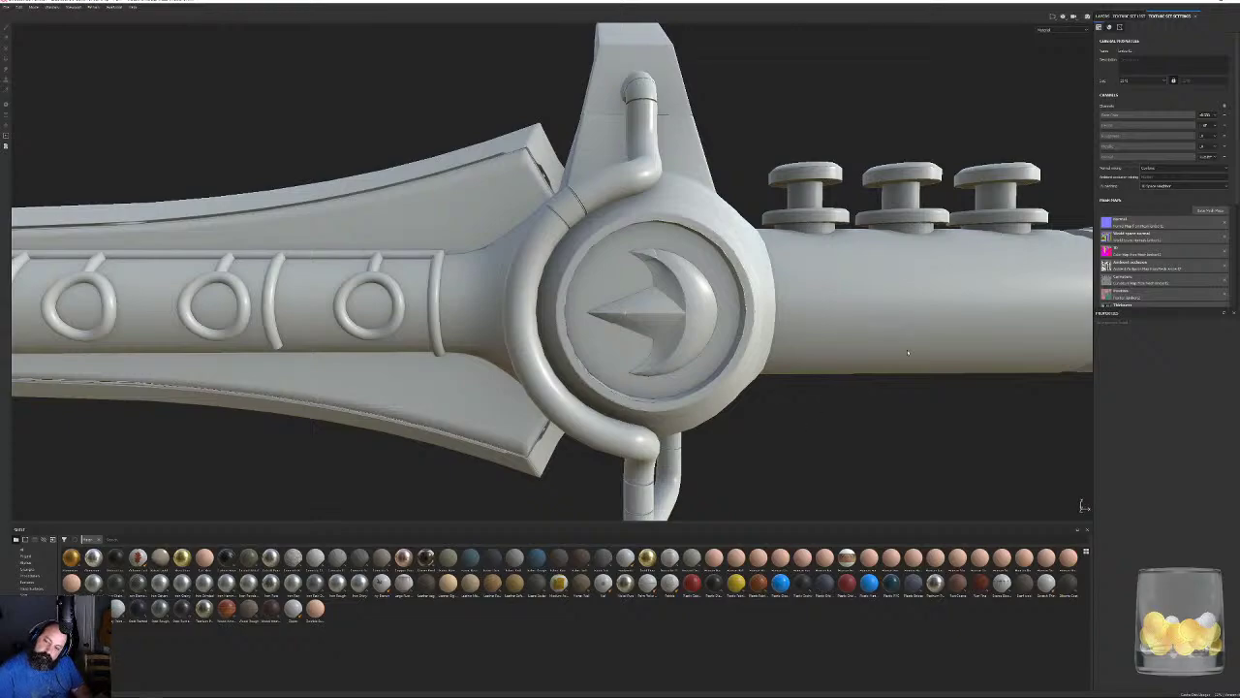
Show the layer stack and add an empty paint layer.
click(1102, 17)
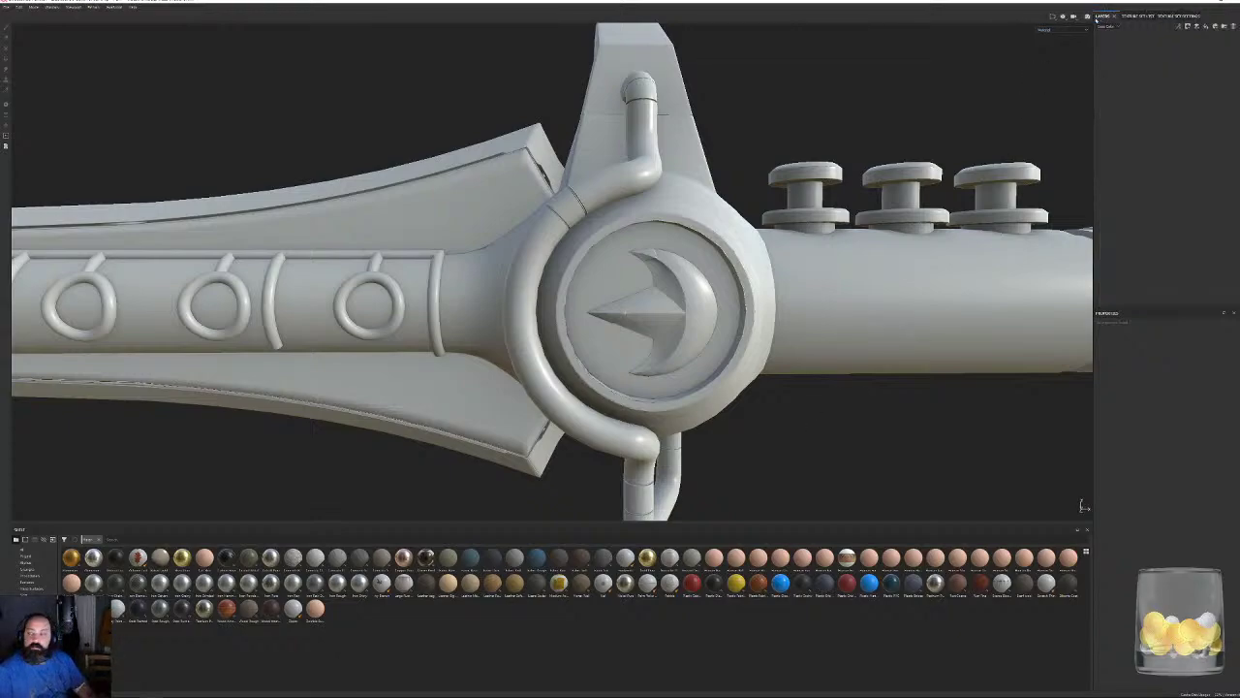
alt+middle_drag(870, 258, 641, 245)
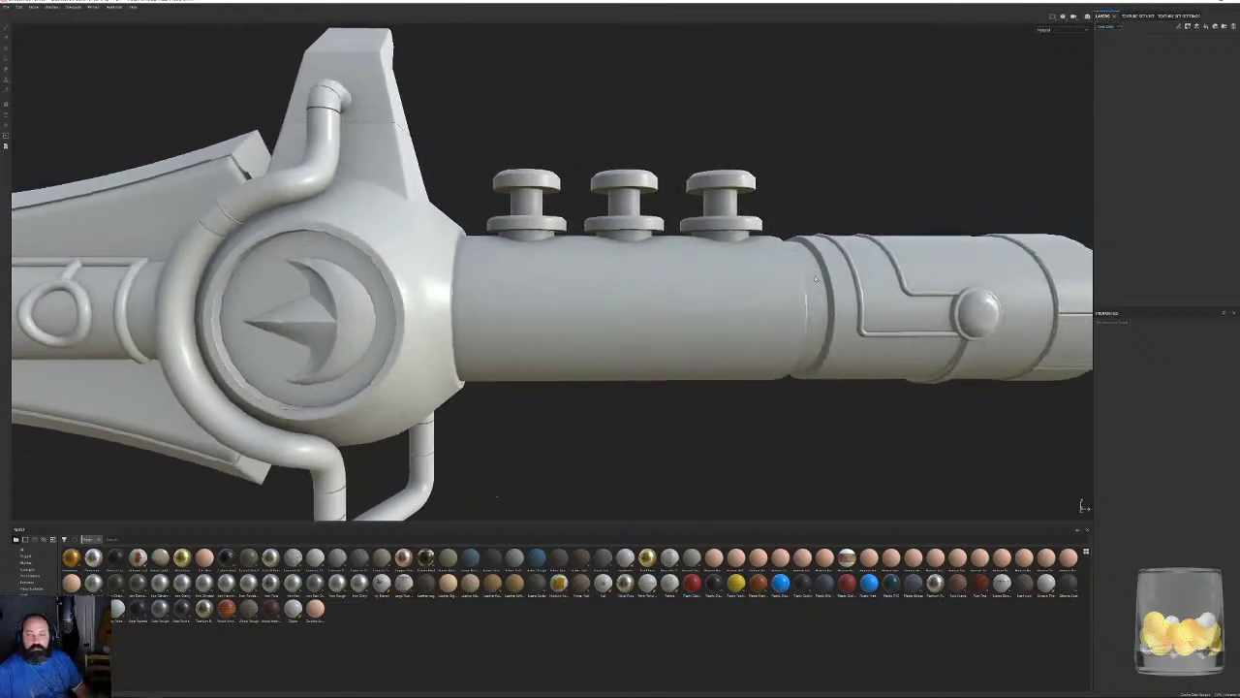
alt+middle_drag(528, 262, 647, 247)
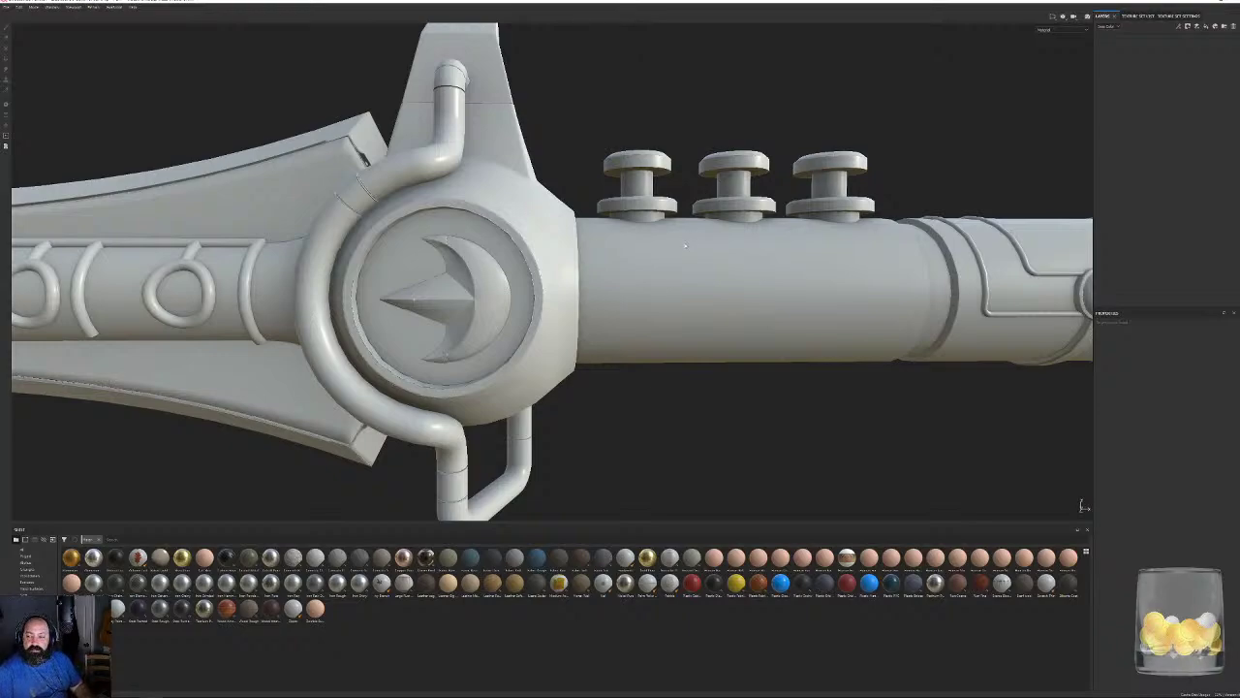
middle_drag(379, 211, 485, 213)
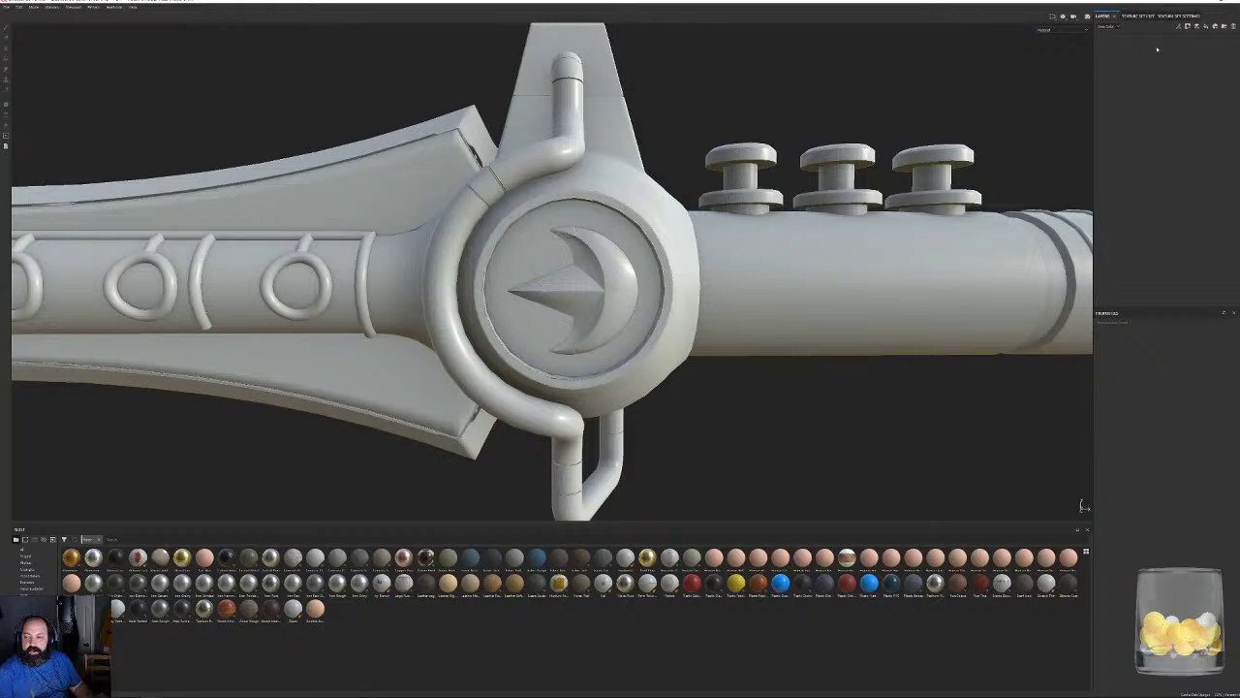
click(1205, 27)
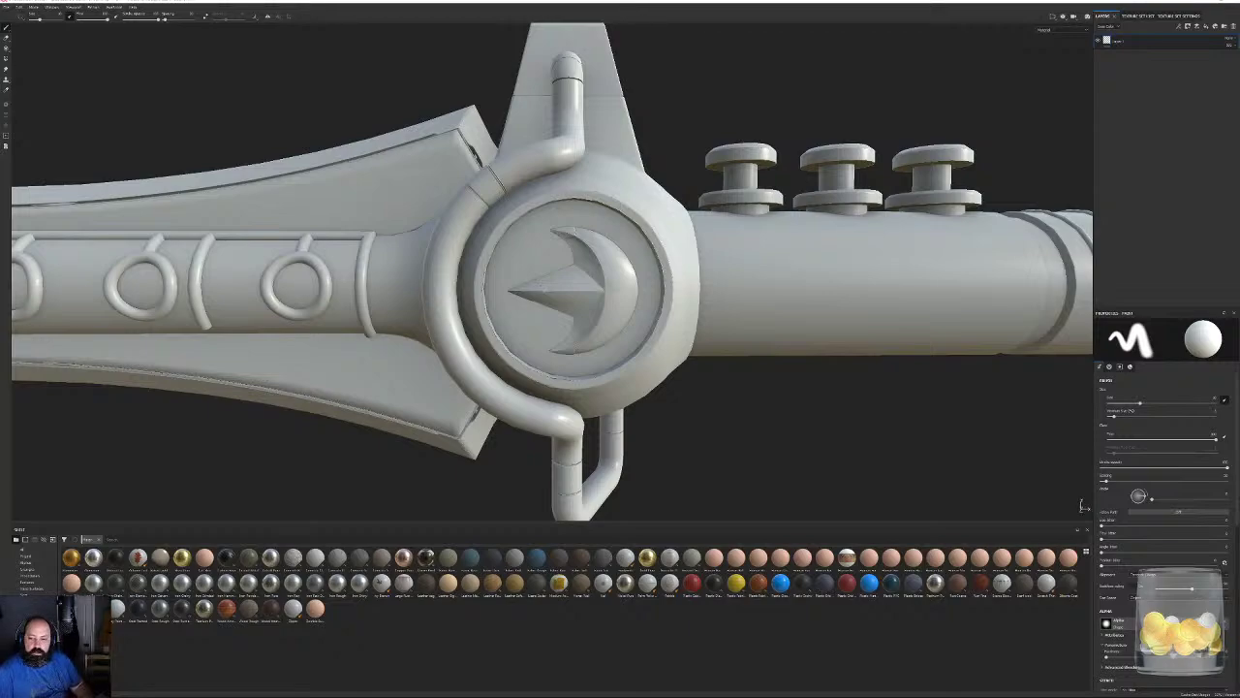
Shrink the paint brush to a fine tip for work around the crescent emblem.
alt+drag(822, 410, 635, 300)
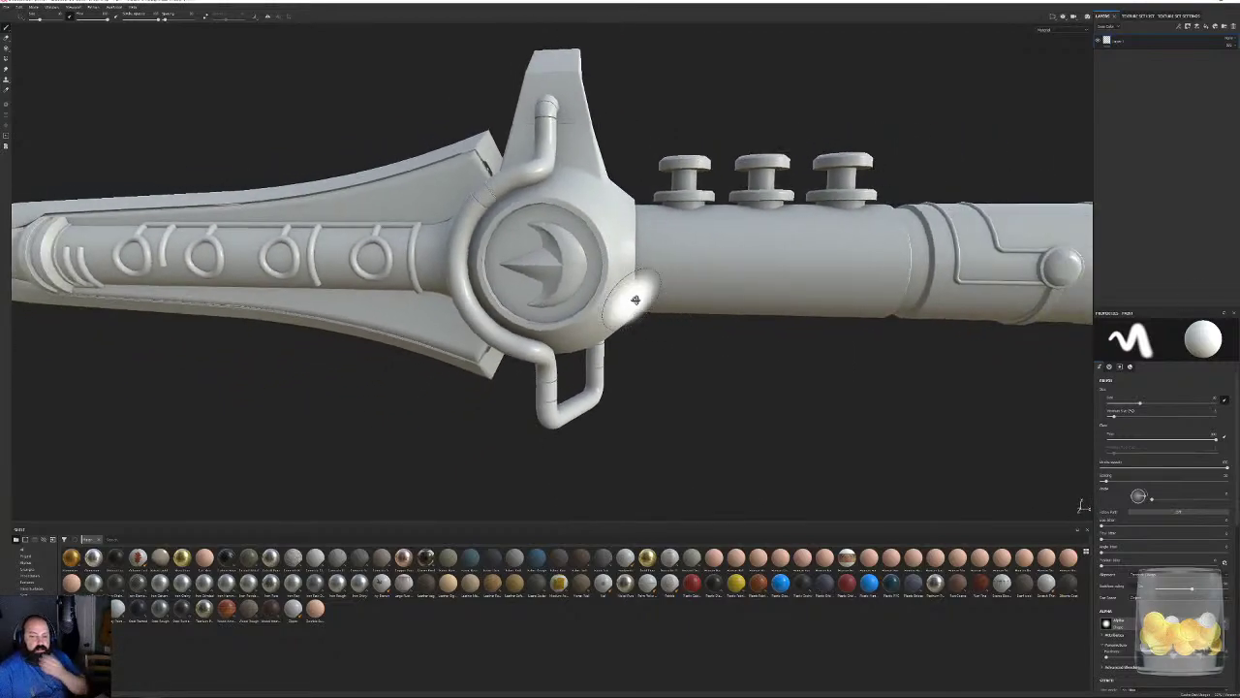
mouse_move(547, 236)
alt+right_down()
mouse_move(883, 493)
mouse_move(1018, 514)
alt+right_up()
mouse_move(572, 232)
alt+mouse_down()
mouse_move(604, 338)
mouse_move(691, 390)
mouse_move(581, 359)
alt+mouse_up()
alt+right_drag(582, 359, 14, 167)
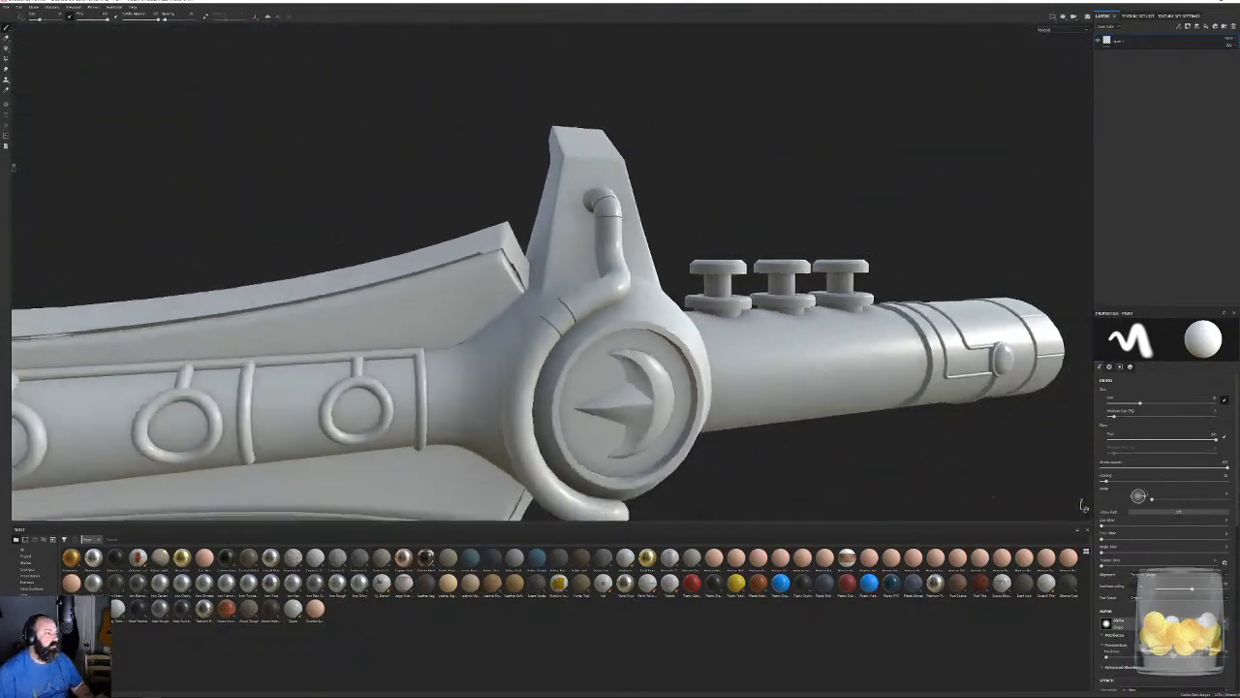
alt+drag(14, 168, 155, 184)
alt+middle_drag(757, 279, 514, 208)
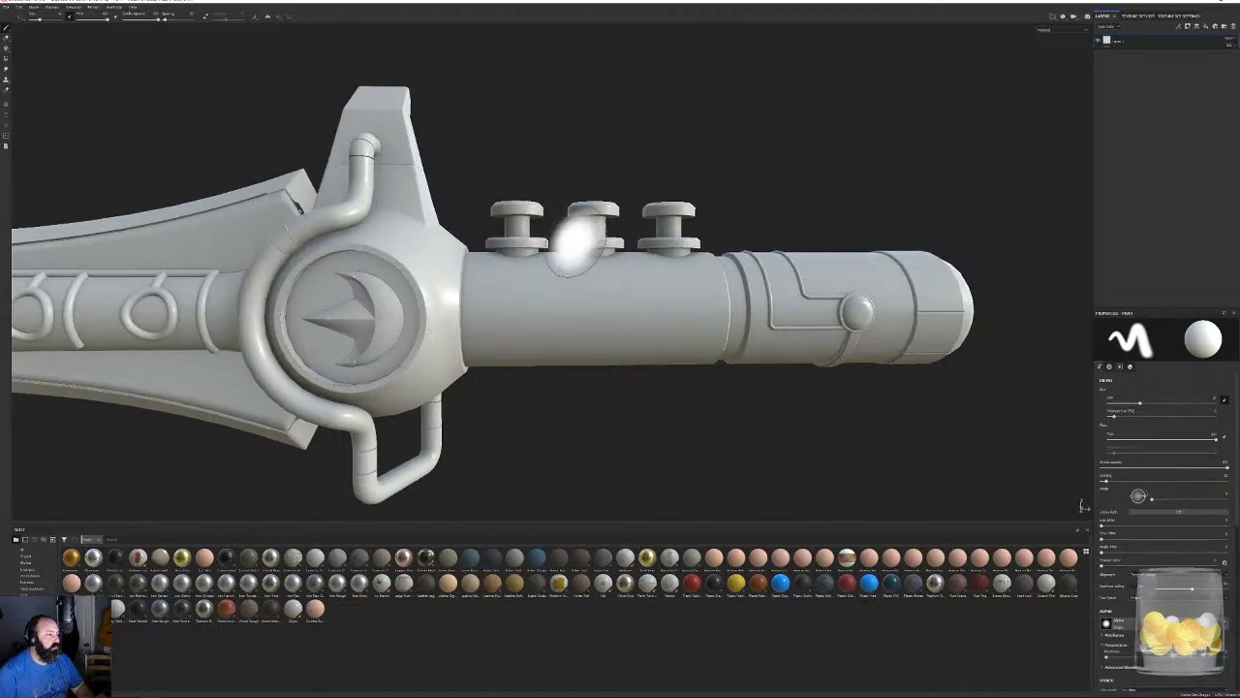
alt+drag(576, 240, 621, 254)
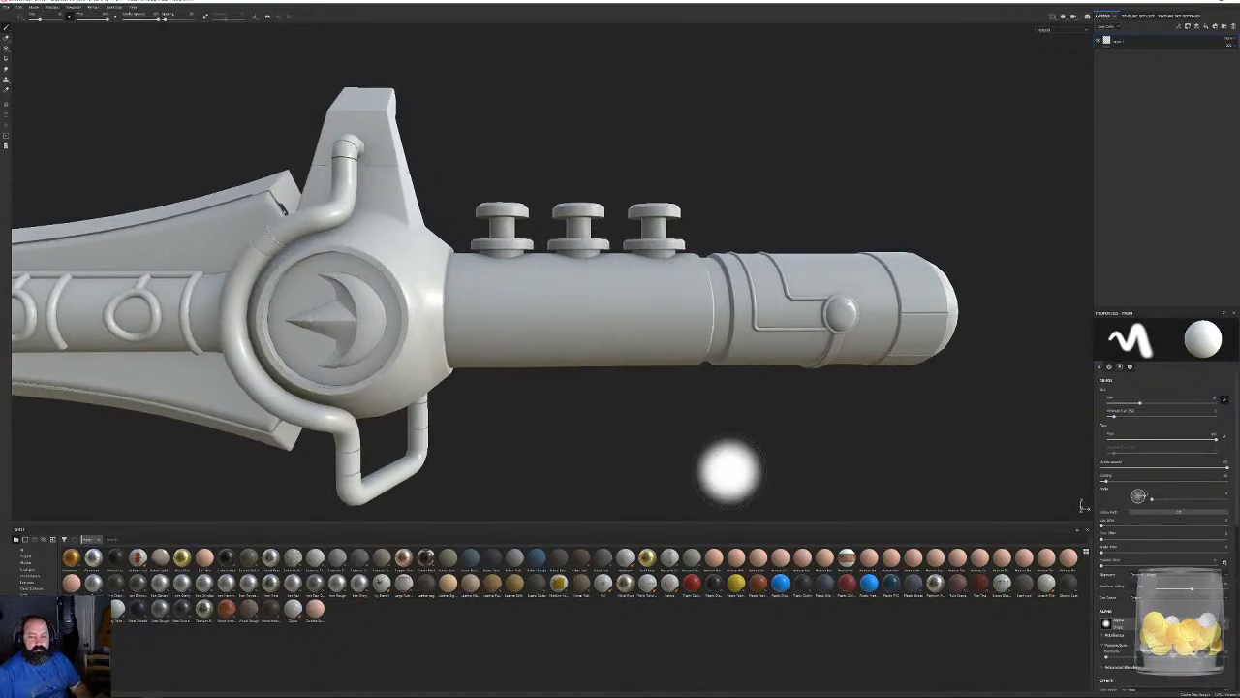
ctrl+right_drag(595, 330, 407, 292)
alt+middle_drag(408, 291, 681, 254)
alt+right_drag(682, 253, 626, 412)
alt+middle_drag(592, 335, 670, 280)
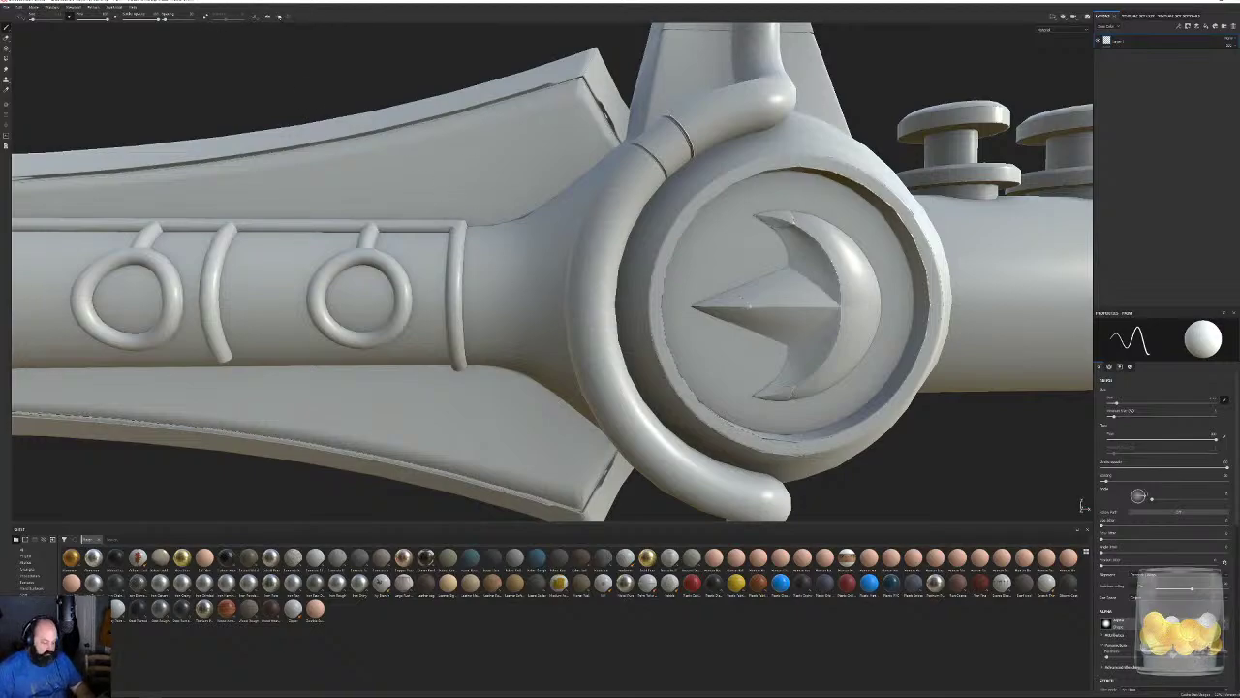
Turn on mirror symmetry along the Y axis and offset its plane to the dagger's lengthwise centre line.
click(268, 16)
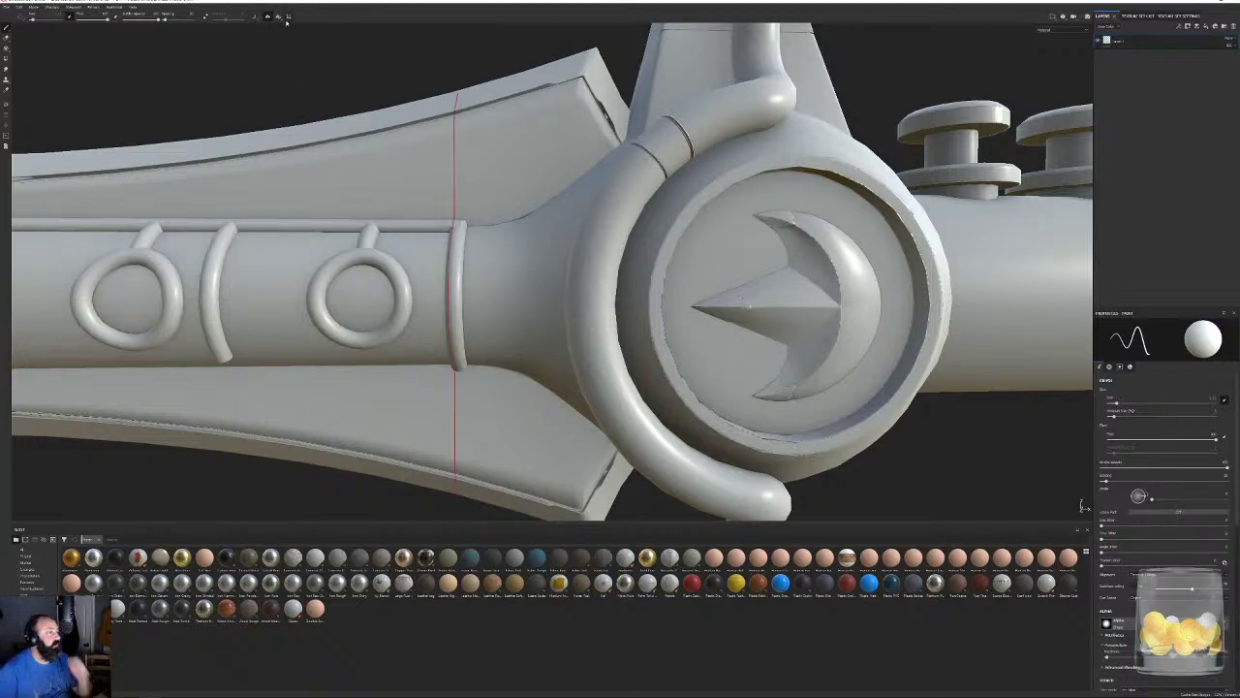
click(279, 17)
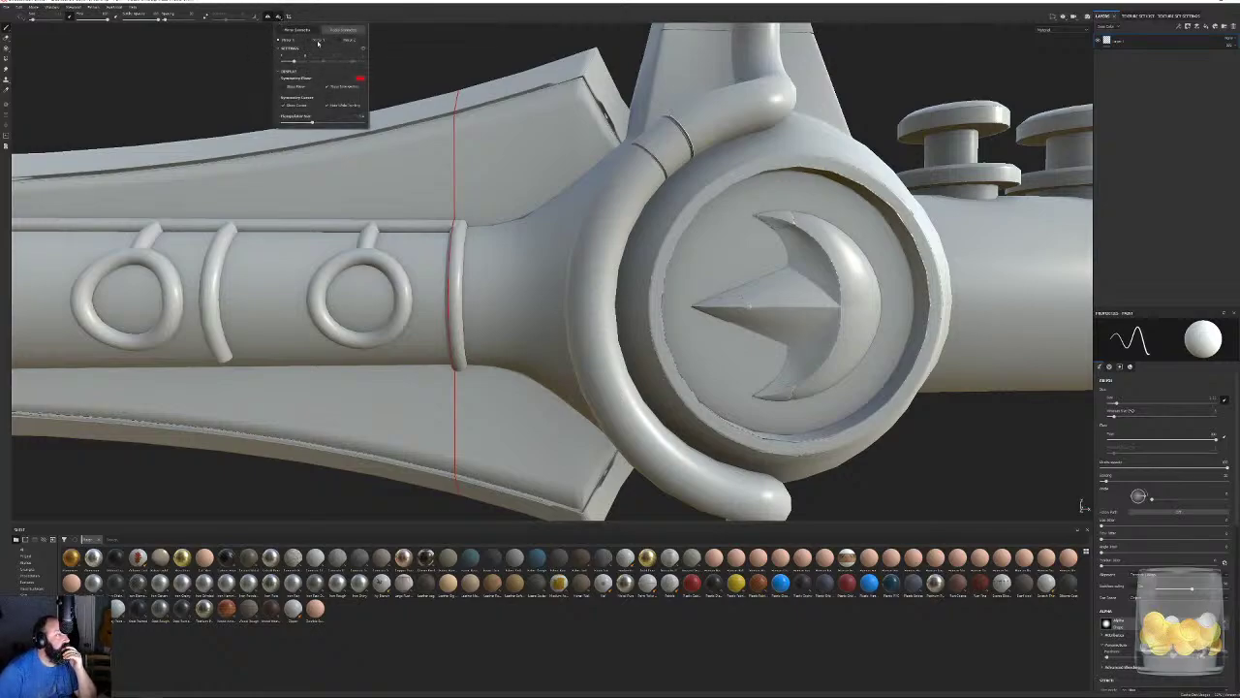
click(316, 40)
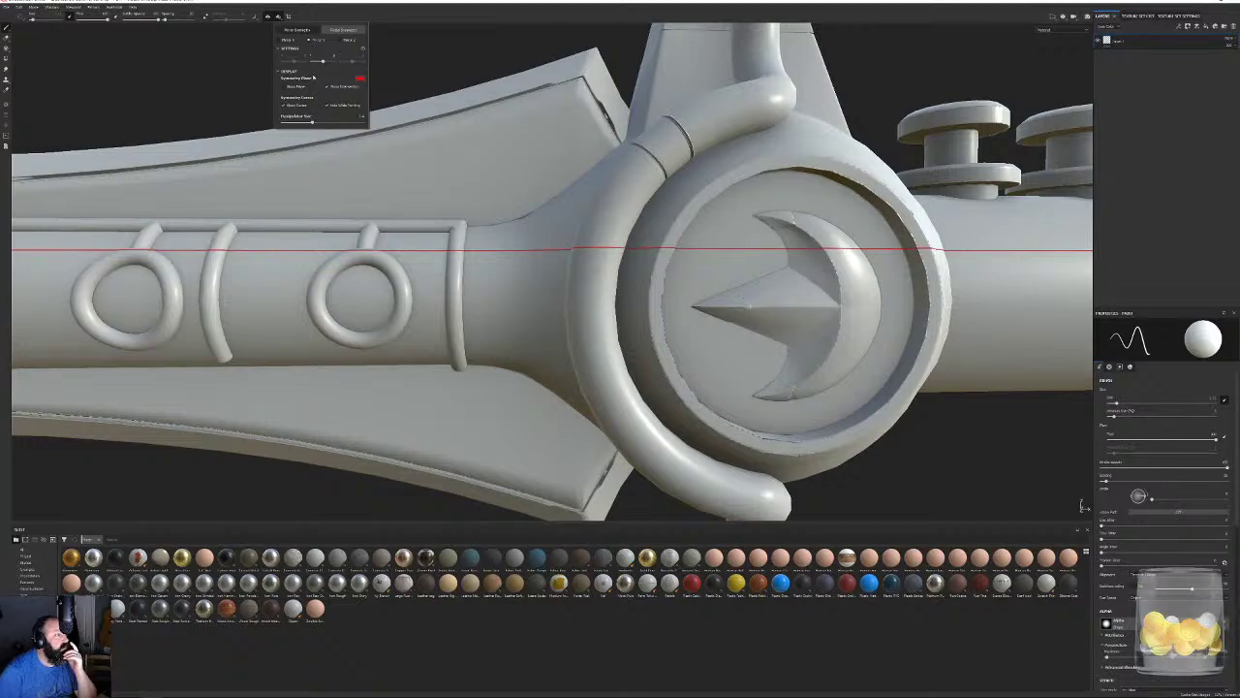
mouse_move(317, 62)
mouse_down()
mouse_move(332, 61)
mouse_move(318, 61)
mouse_up()
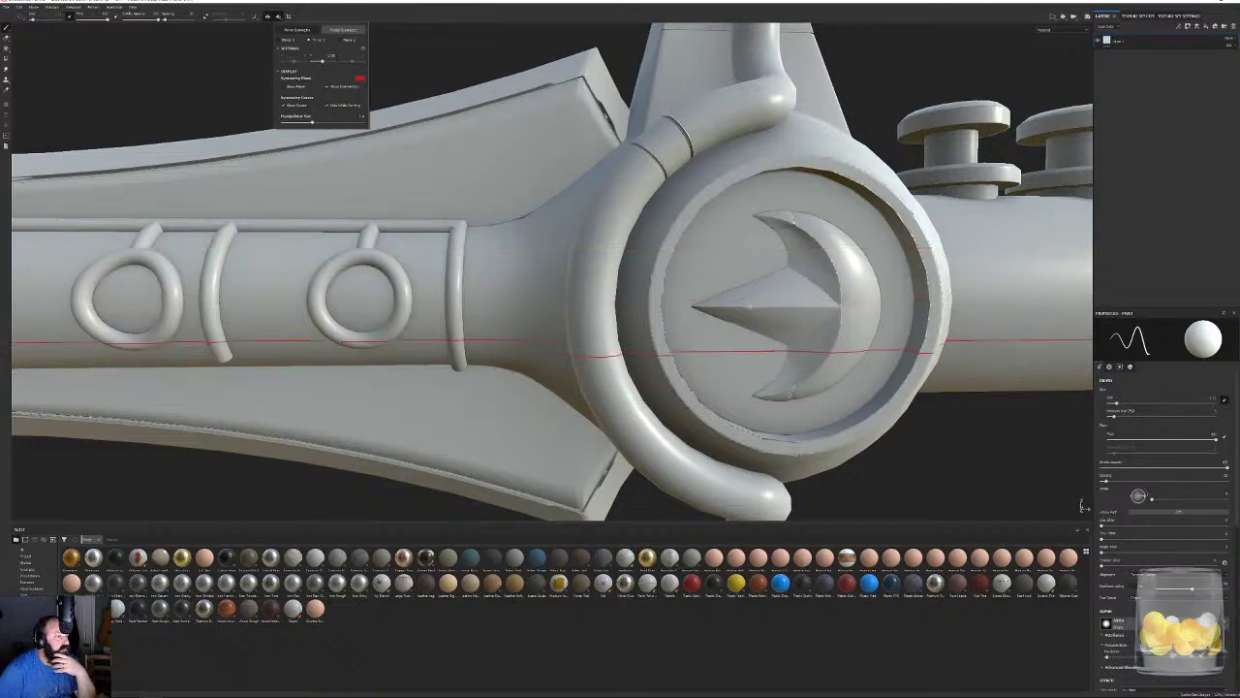
drag(320, 61, 328, 64)
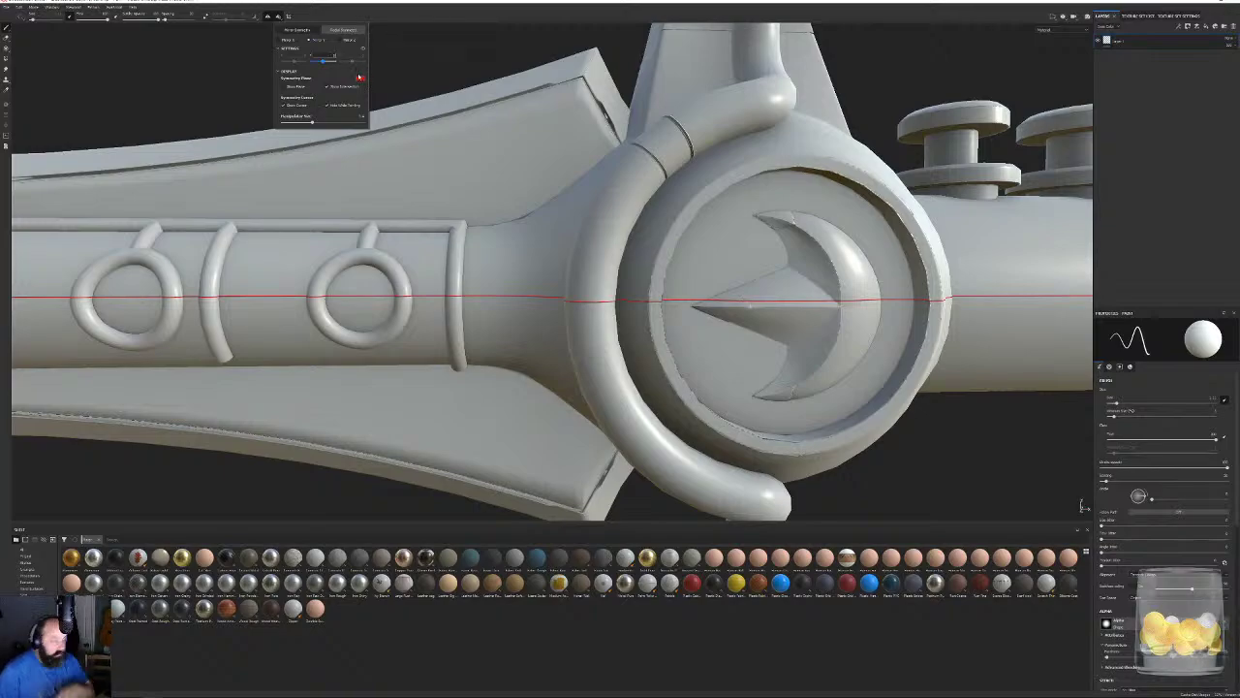
Try several offsets for the Y symmetry plane, including 0.03 and 0, to bring it close to the crescent emblem's centre.
key(Return)
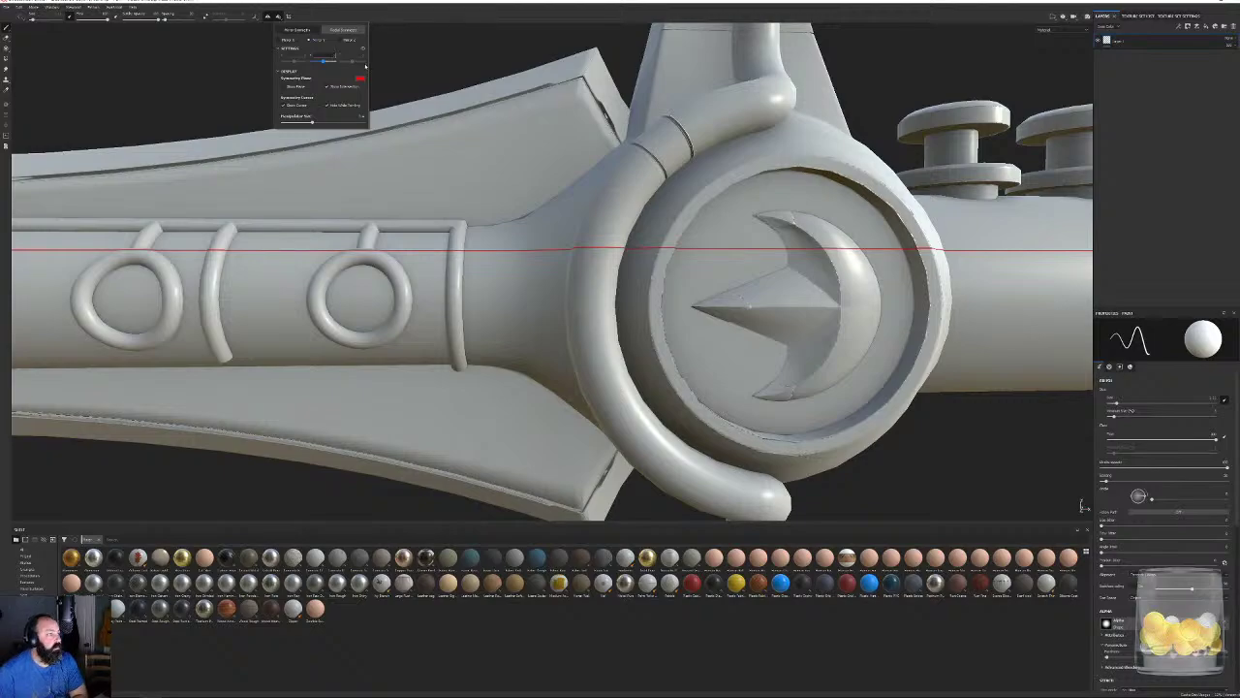
key(Return)
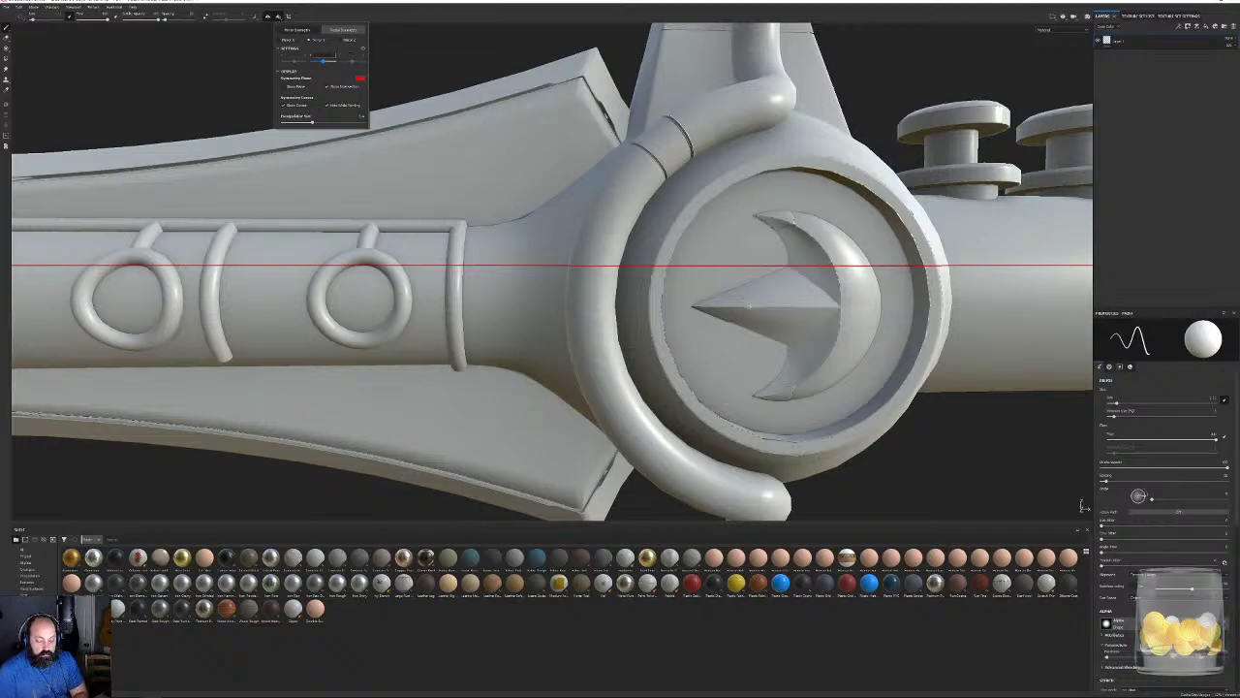
text(0.03)
key(Return)
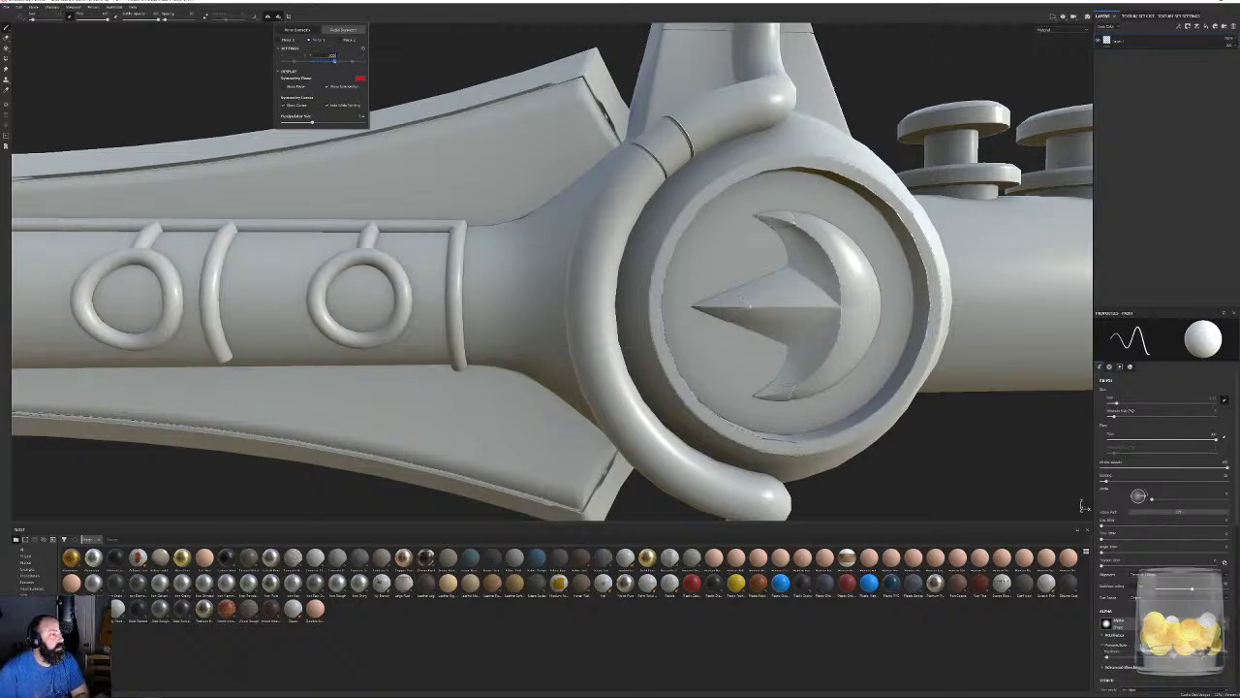
text(0)
key(Return)
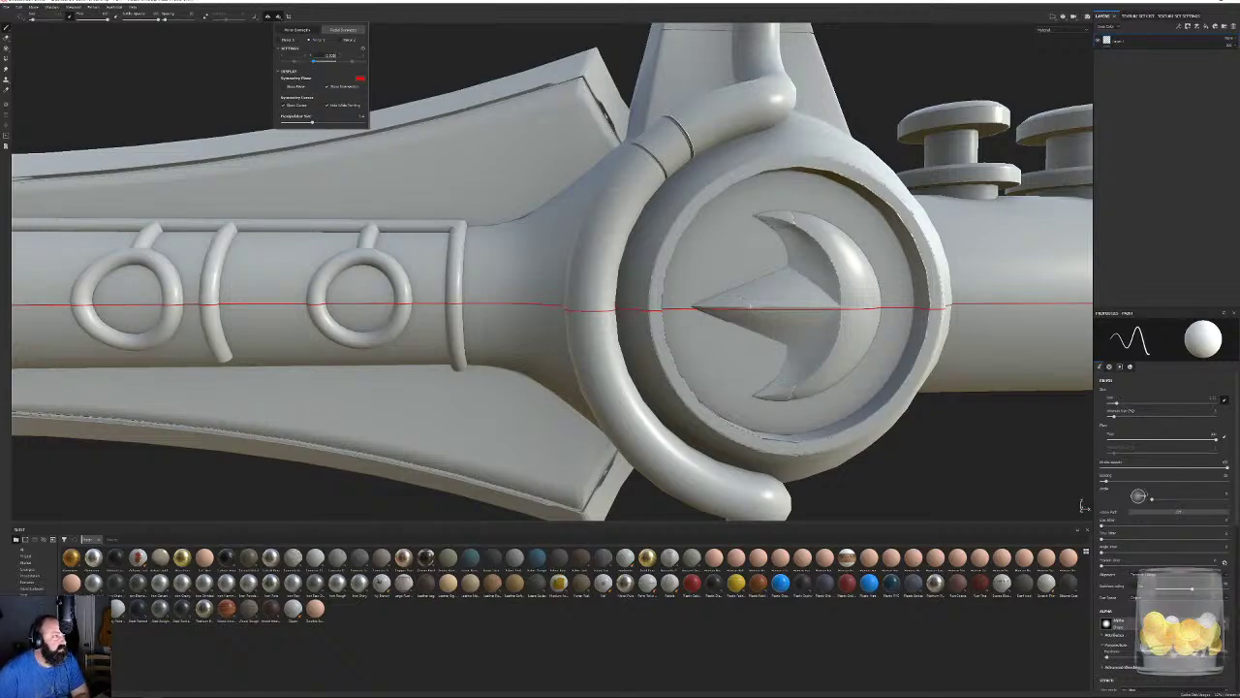
key(Return)
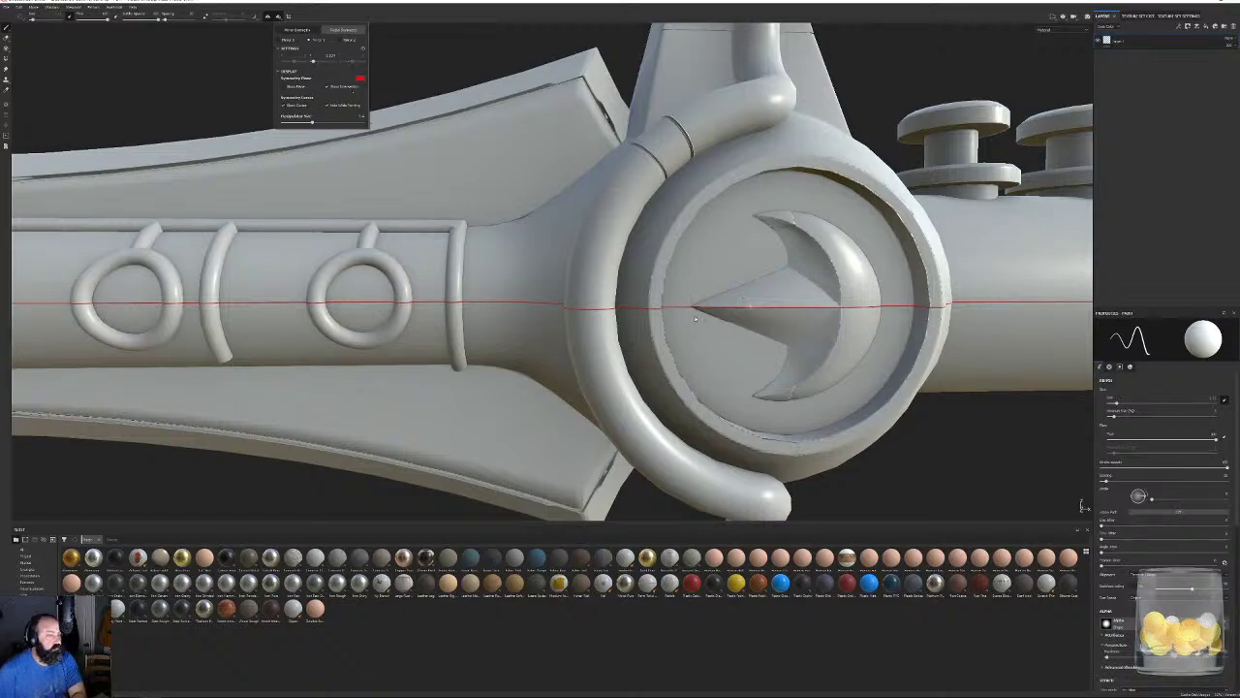
Fine-tune the Y symmetry plane's offset so its line runs through the tip and ridge of the emblem's spike.
alt+drag(695, 319, 670, 315)
scroll(712, 312, up, 5)
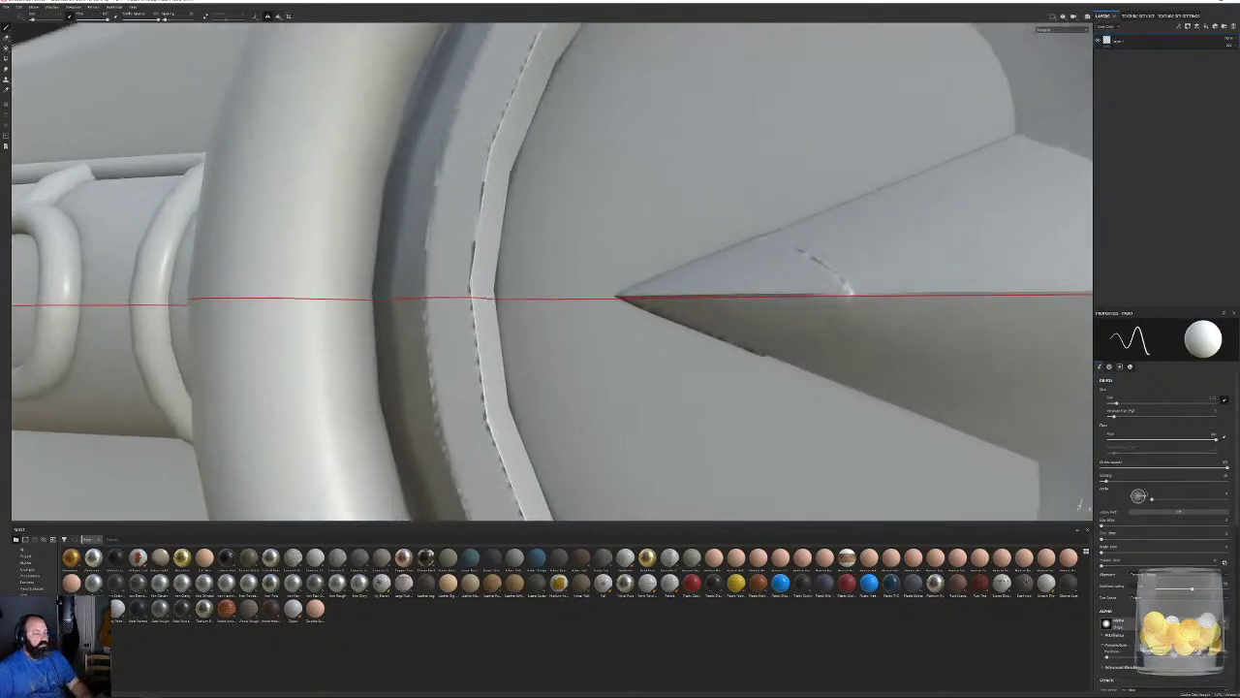
click(278, 17)
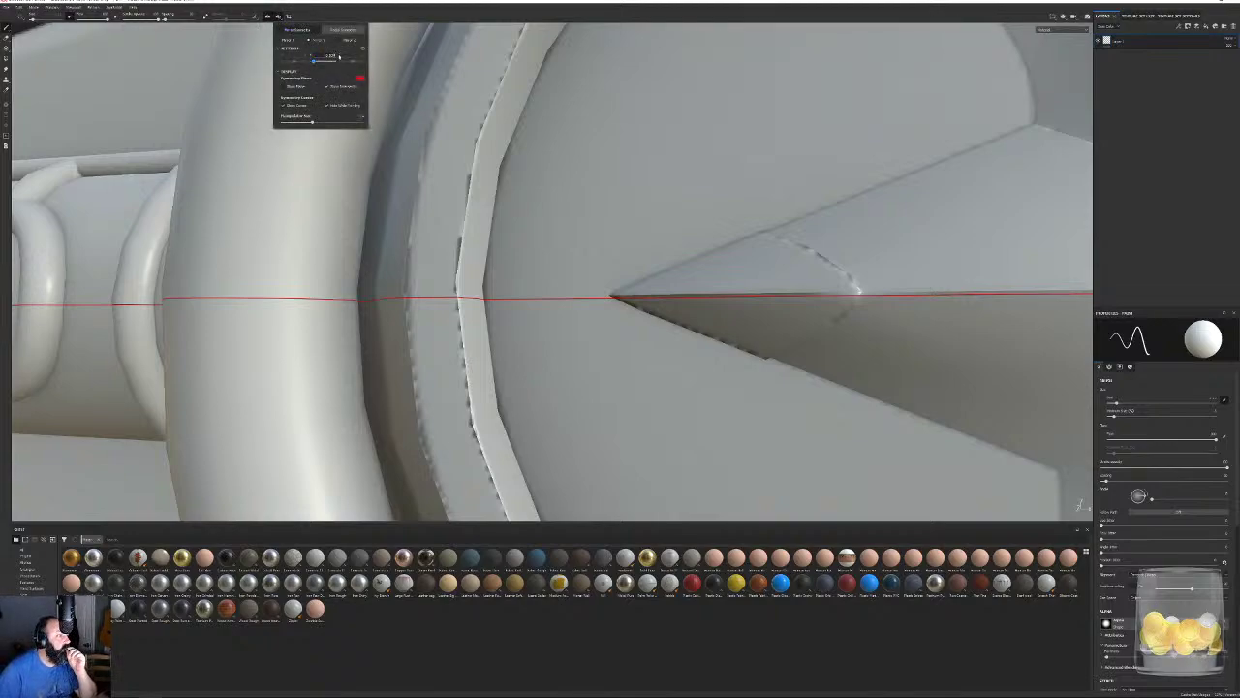
scroll(339, 56, up, 1)
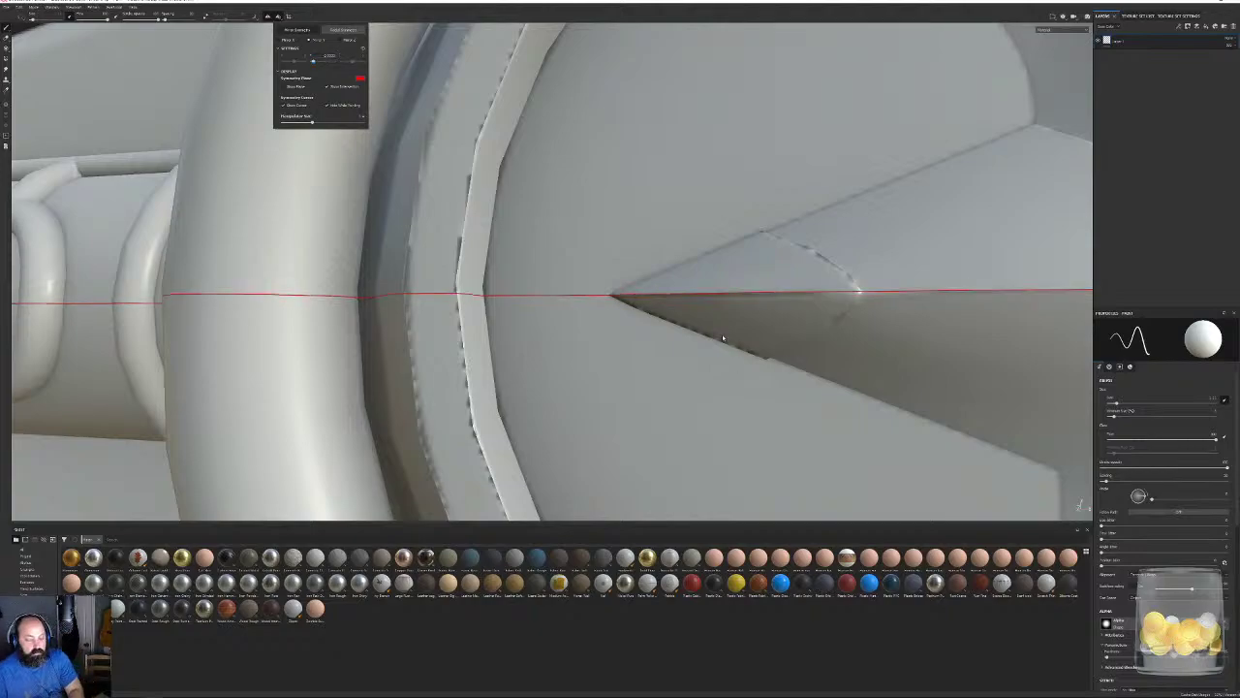
right_click(720, 294)
click(617, 289)
alt+right_drag(659, 301, 392, 175)
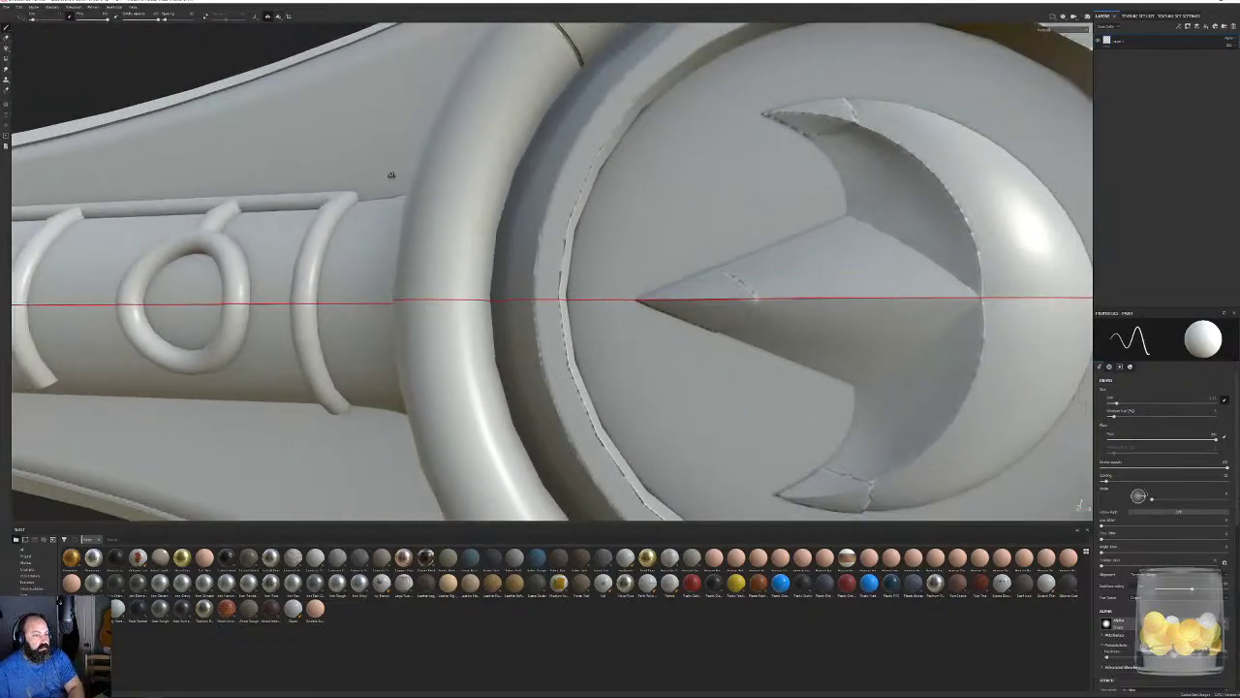
Restrict the paint brush material to the height channel by disabling colour, roughness, metallic and normal.
alt+drag(391, 175, 582, 194)
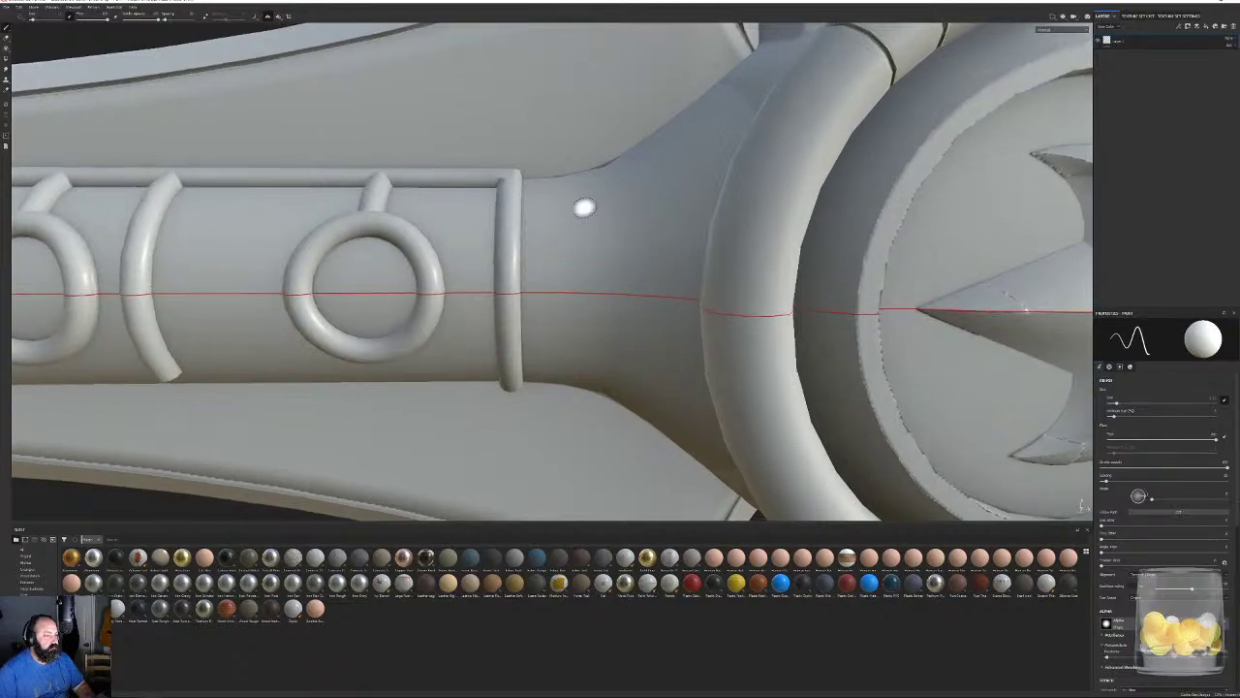
scroll(542, 194, down, 3)
scroll(549, 135, up, 1)
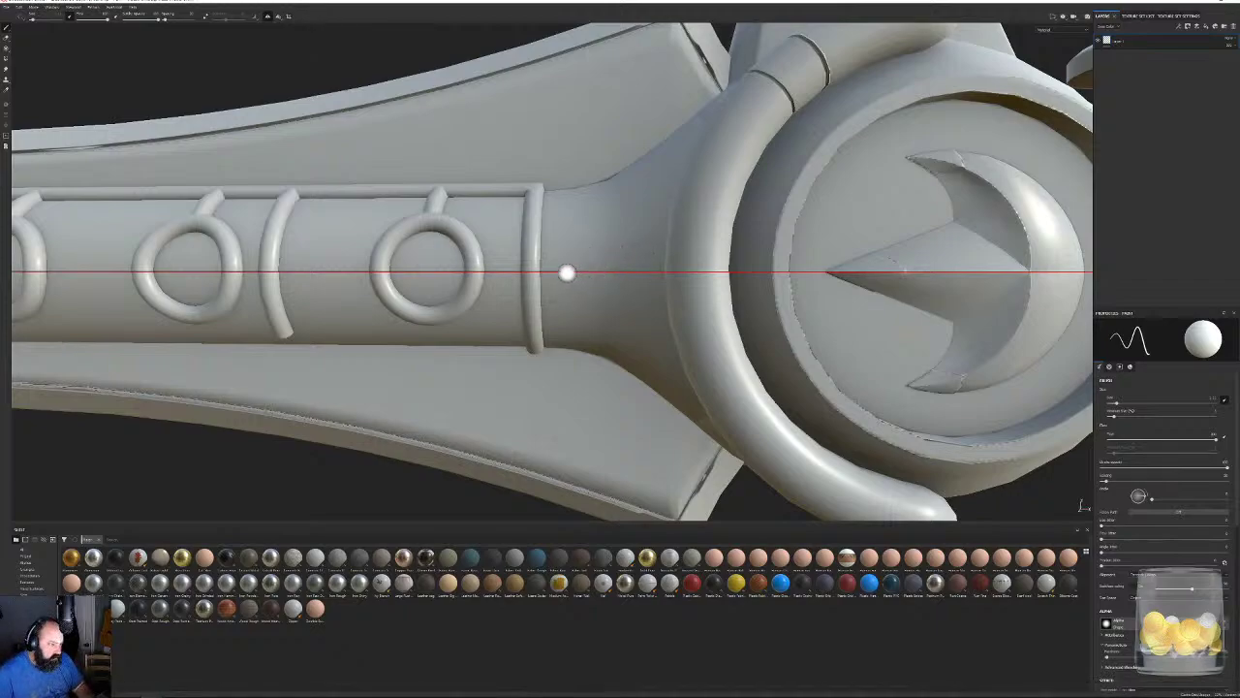
click(1130, 367)
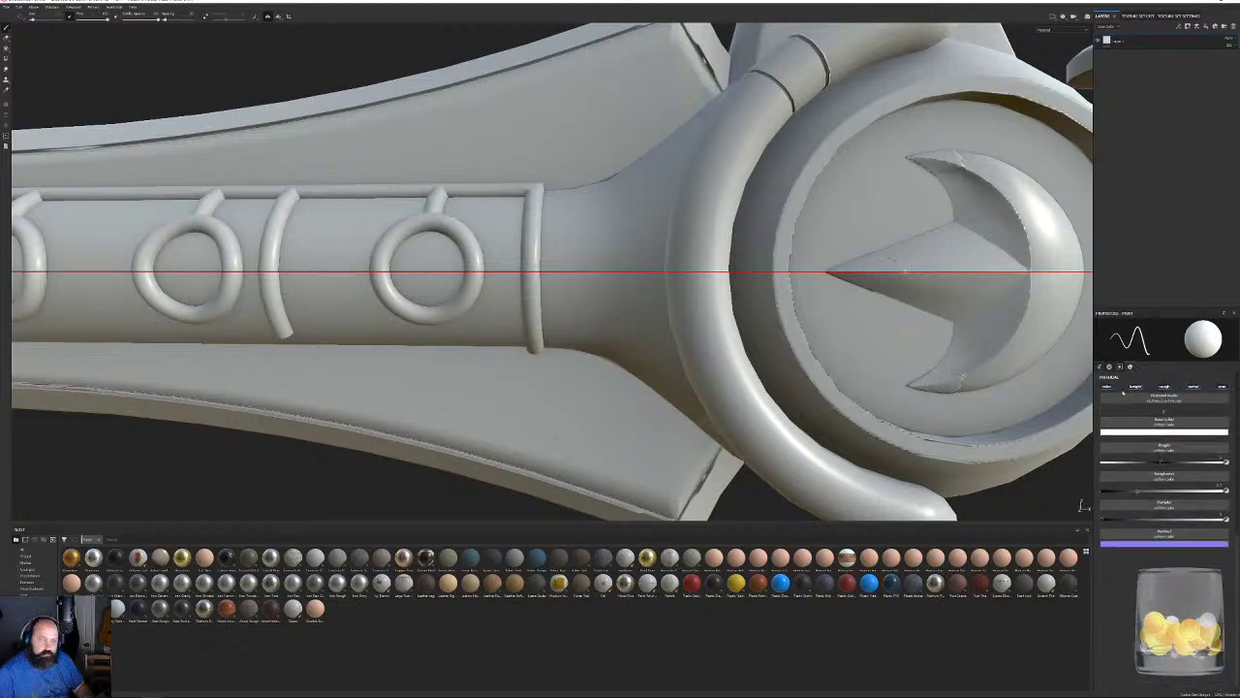
click(1164, 386)
click(1193, 387)
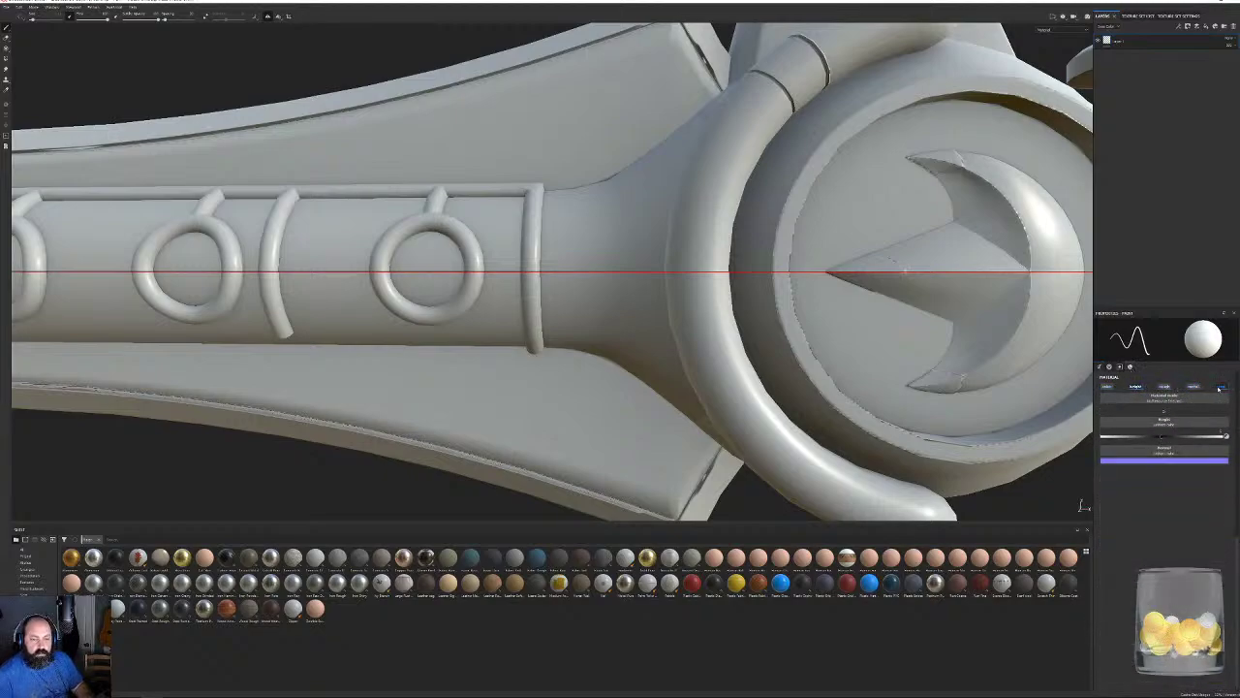
click(1221, 387)
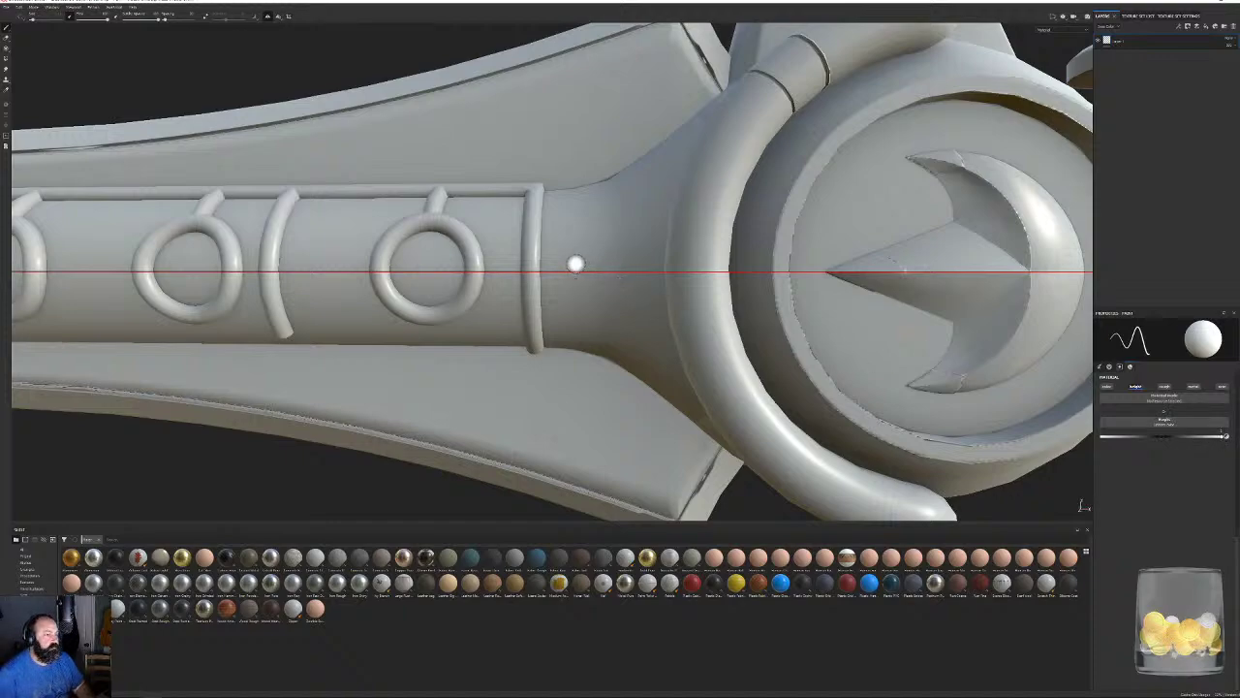
Paint a mirrored raised scroll ornament on the blade's base between the framed panel and the curved guard tube, undoing unwanted strokes.
mouse_move(565, 270)
mouse_down()
mouse_move(598, 266)
mouse_move(586, 276)
mouse_up()
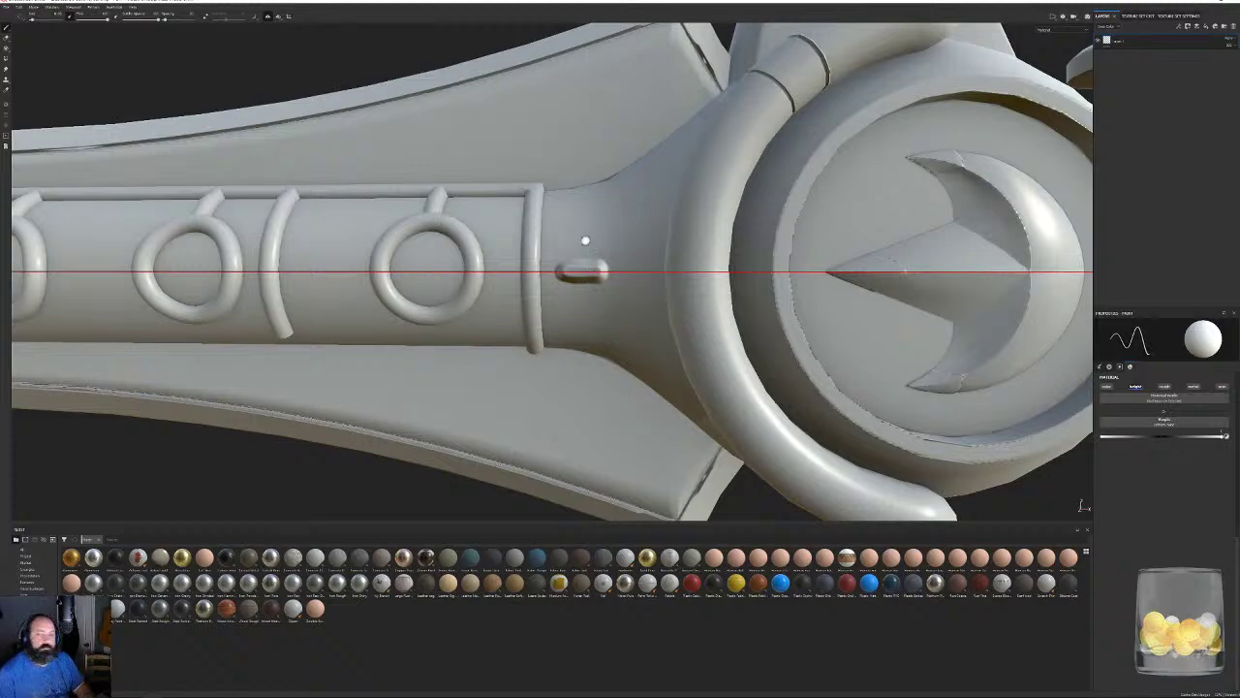
drag(585, 252, 587, 261)
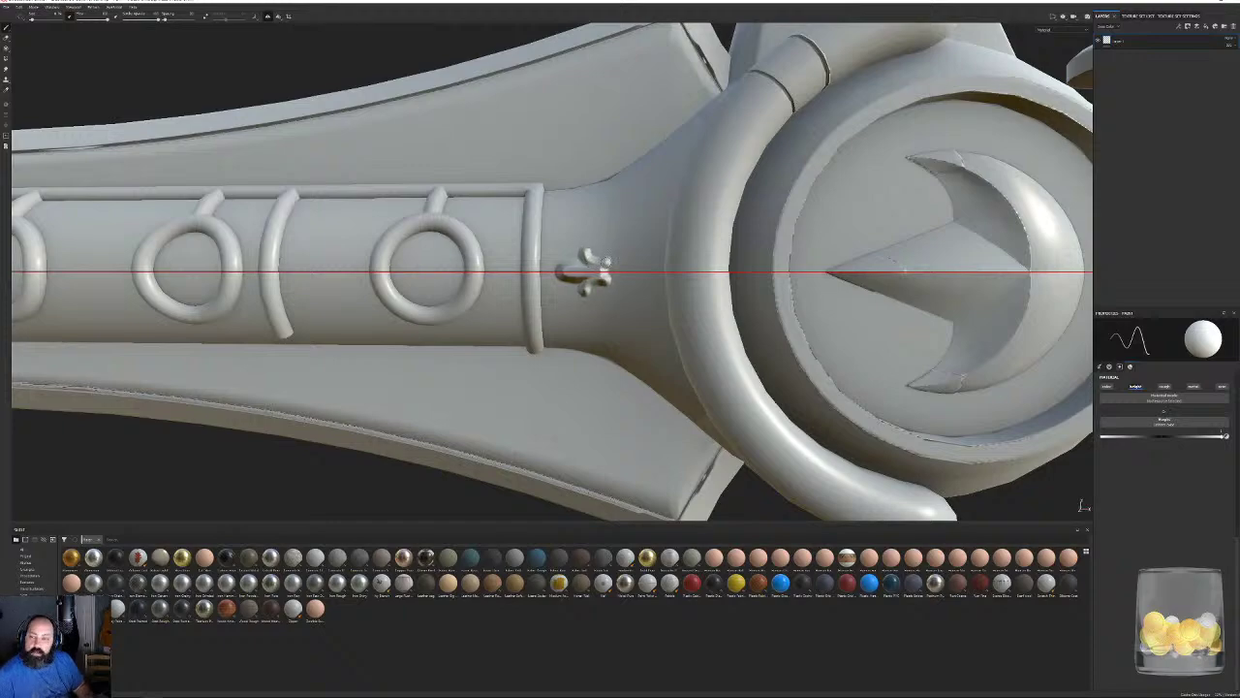
click(606, 266)
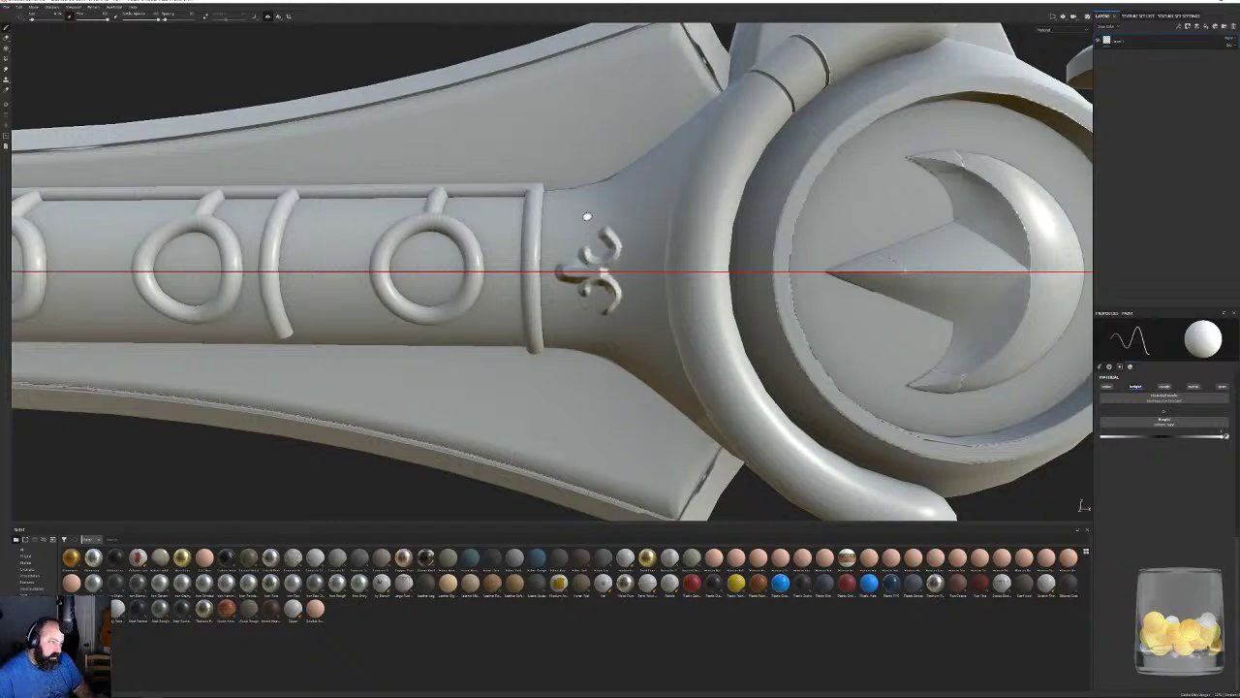
key(ctrl+z)
key(ctrl+z)
mouse_move(594, 211)
mouse_down()
mouse_move(611, 259)
mouse_move(585, 248)
mouse_up()
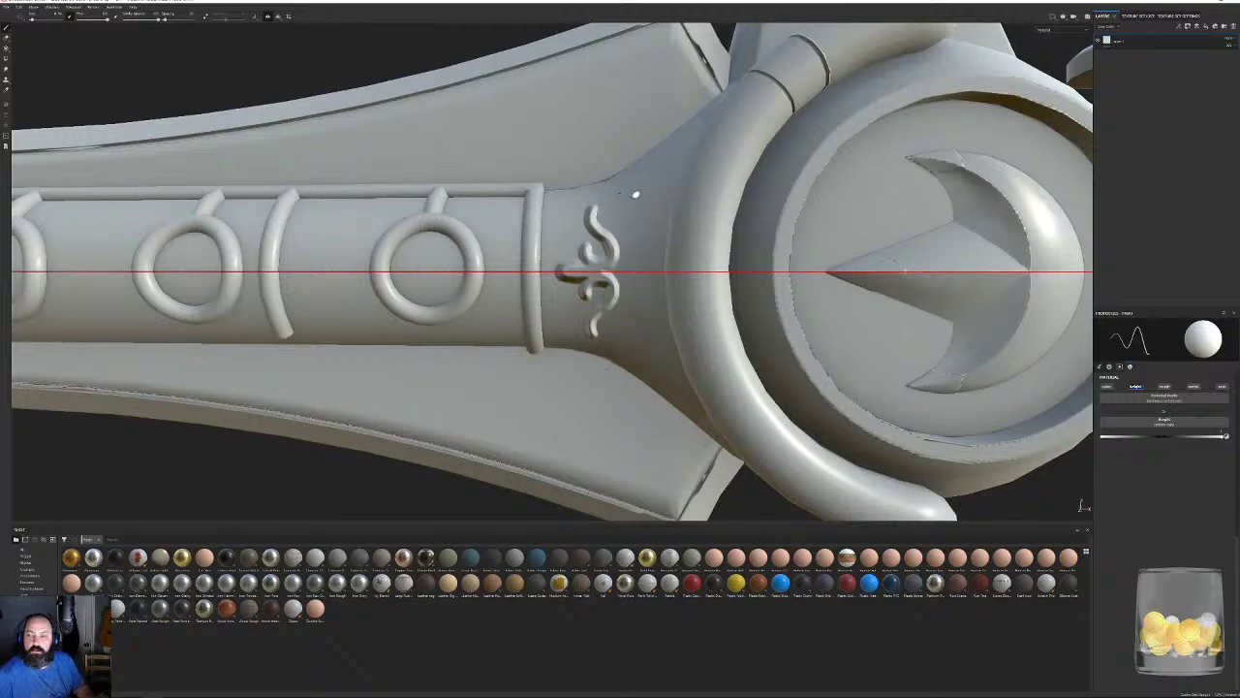
mouse_move(634, 194)
mouse_down()
mouse_move(610, 207)
mouse_move(607, 232)
mouse_move(632, 329)
mouse_up()
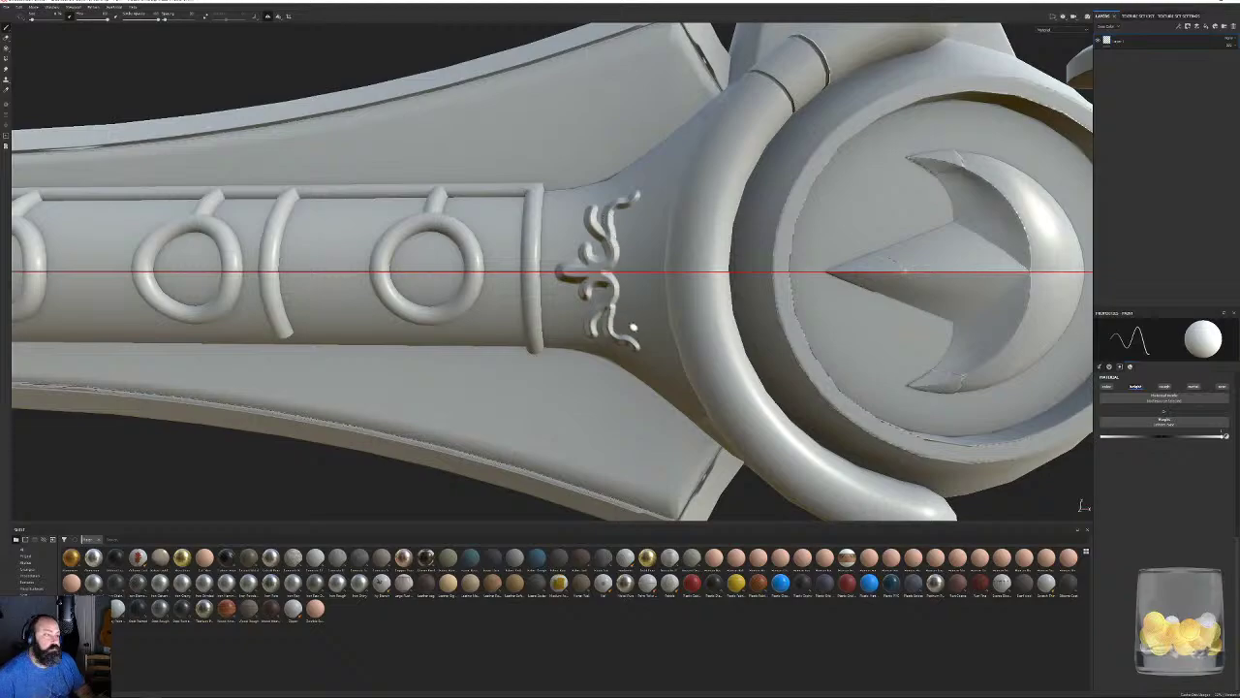
Paint a small mirrored raised crescent with a central spike on the handle beside the round guard.
alt+drag(808, 359, 842, 351)
alt+middle_drag(882, 343, 218, 375)
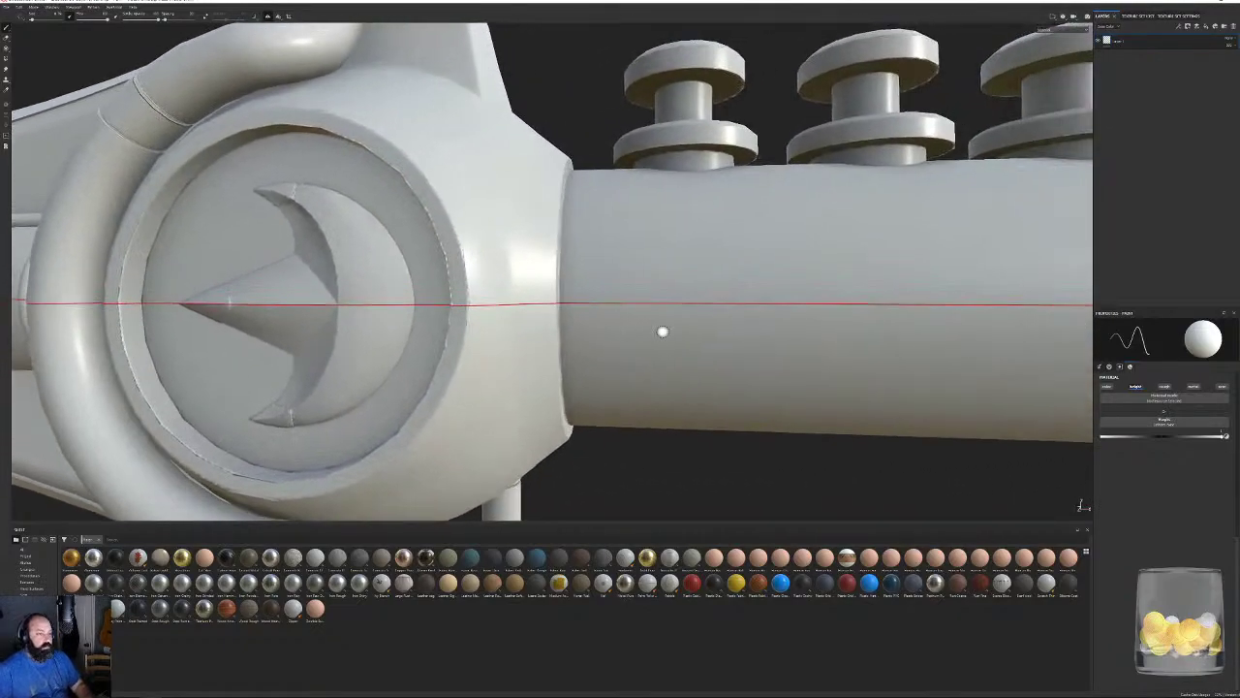
alt+middle_drag(662, 331, 304, 282)
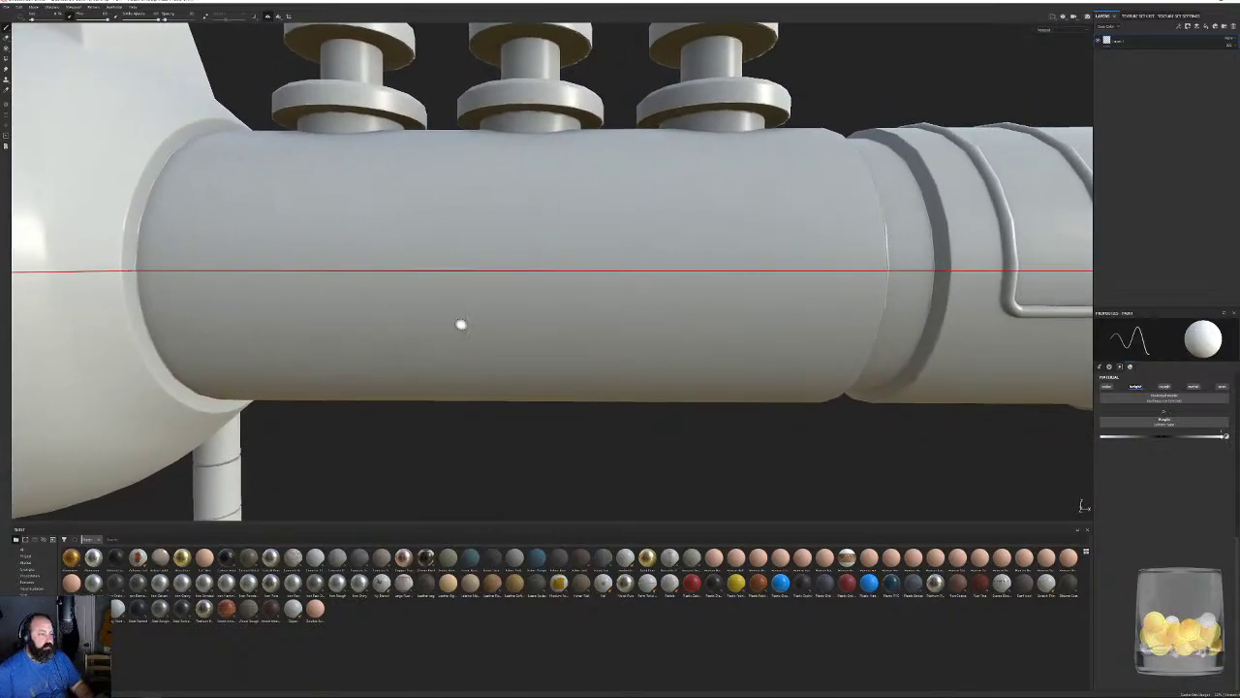
alt+middle_drag(355, 294, 707, 290)
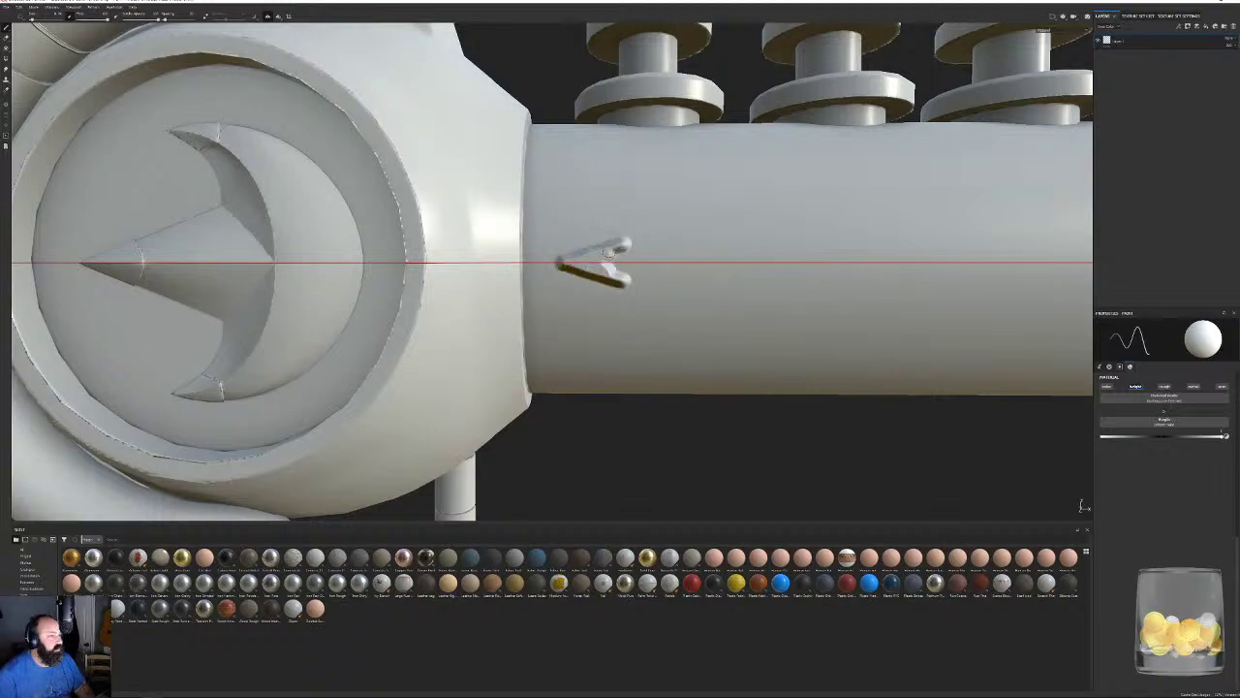
mouse_move(582, 213)
mouse_down()
mouse_move(620, 240)
mouse_move(626, 273)
mouse_up()
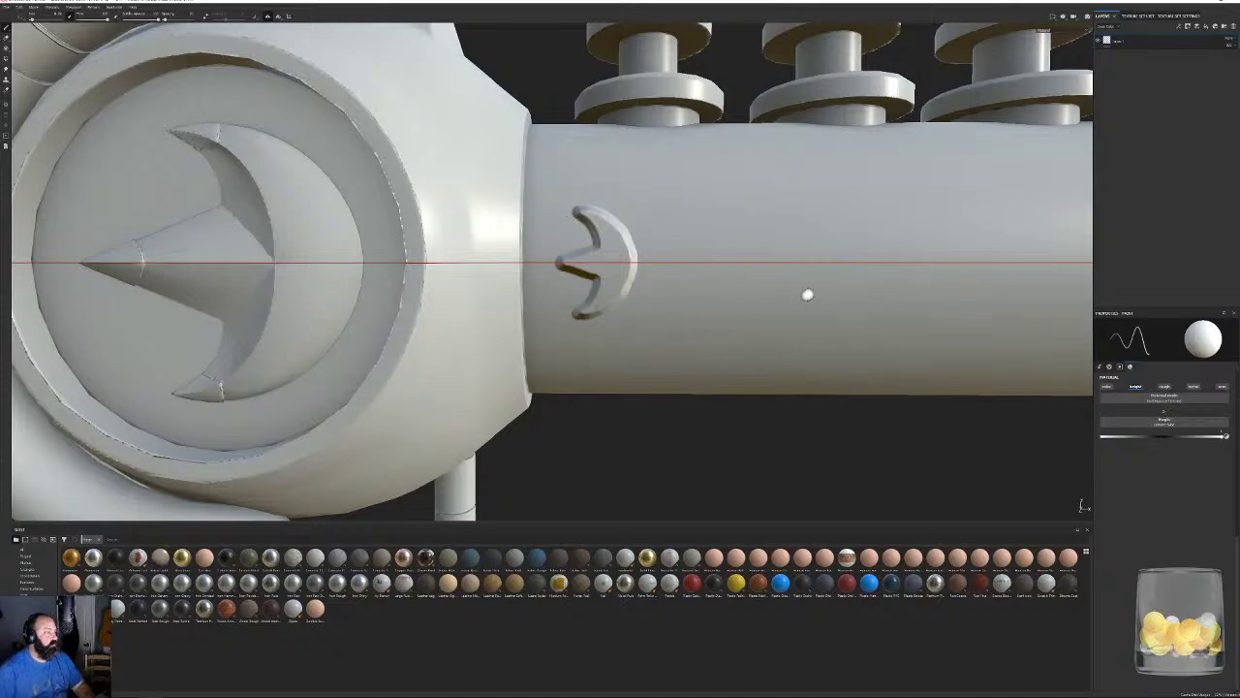
Try painting mirrored S-shaped raised scrolls along the middle of the handle below the knobs, and undo them.
alt+middle_drag(807, 294, 520, 301)
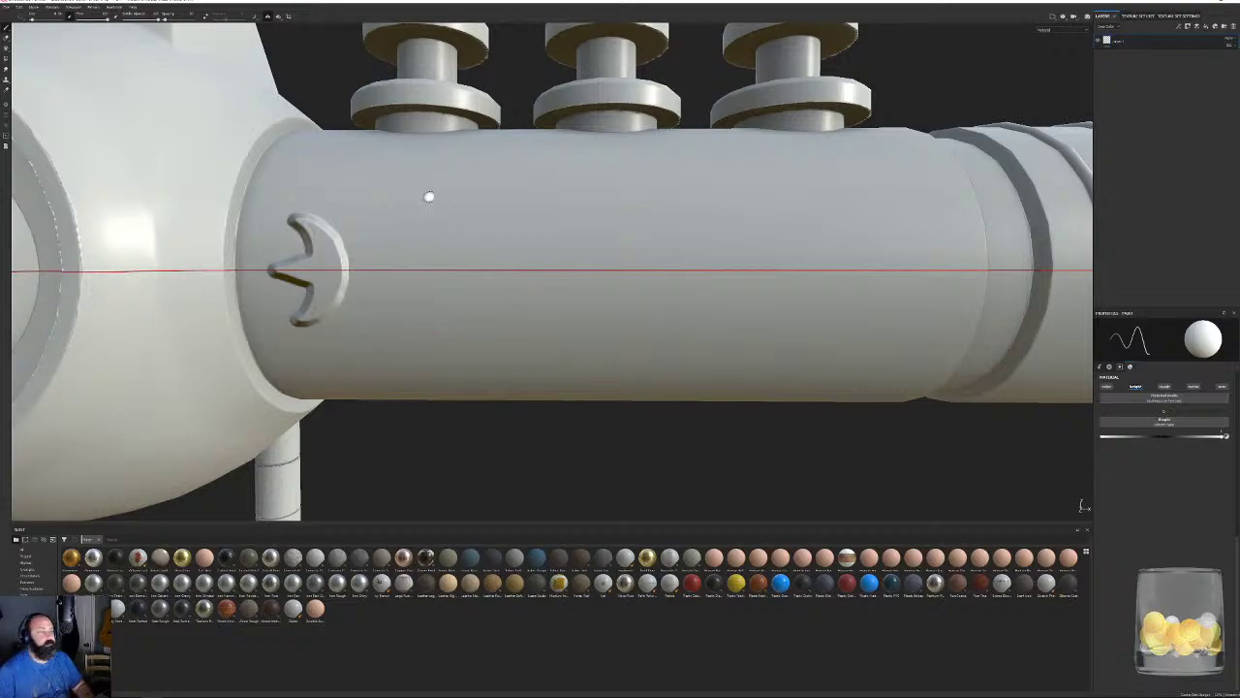
mouse_move(428, 196)
mouse_down()
mouse_move(416, 234)
mouse_move(644, 236)
mouse_move(647, 176)
mouse_up()
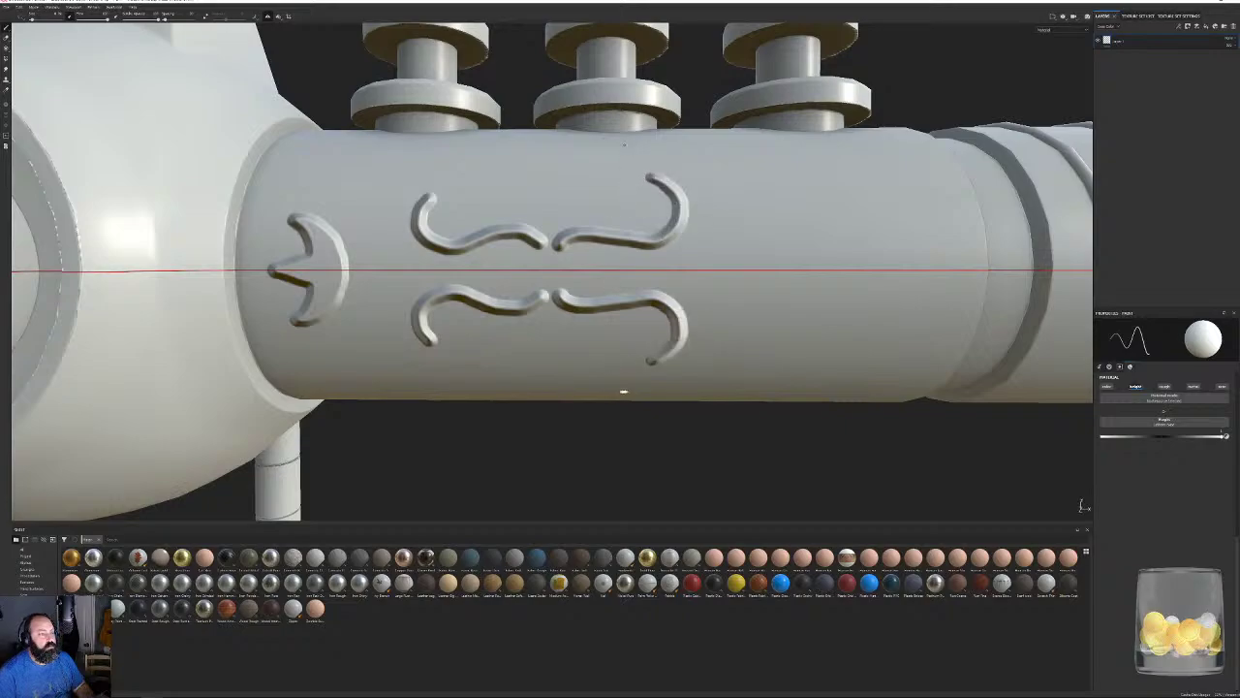
key(ctrl+z)
key(ctrl+z)
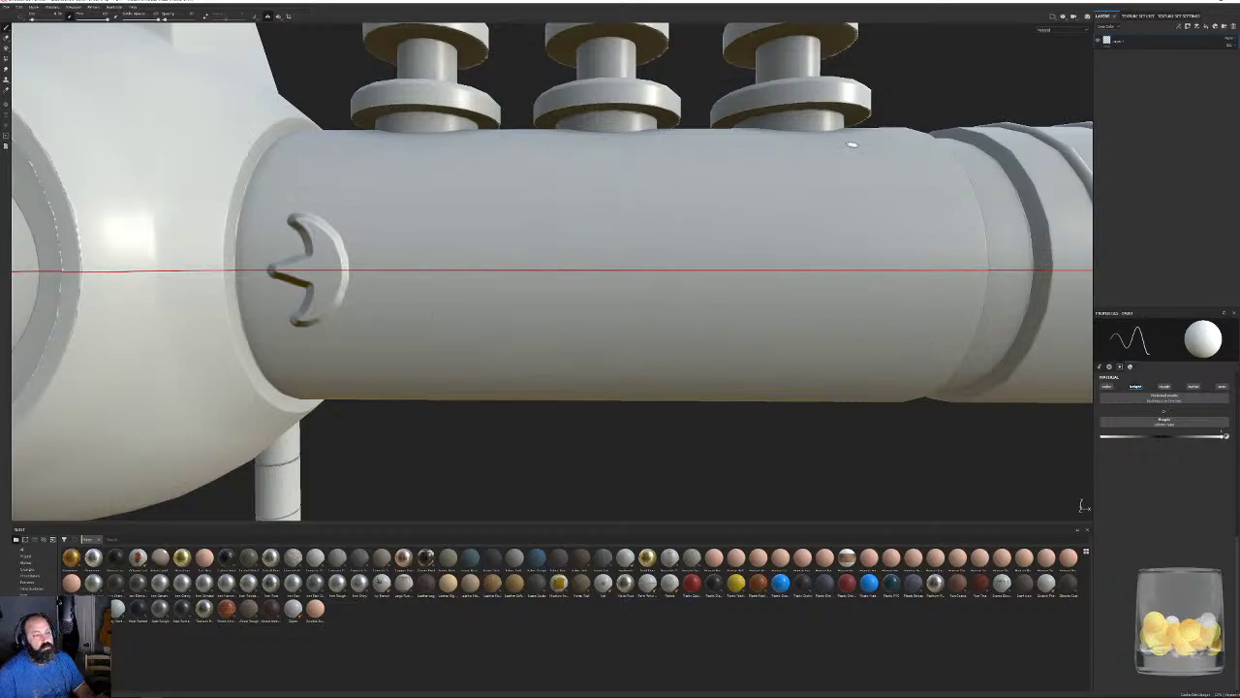
scroll(643, 323, down, 5)
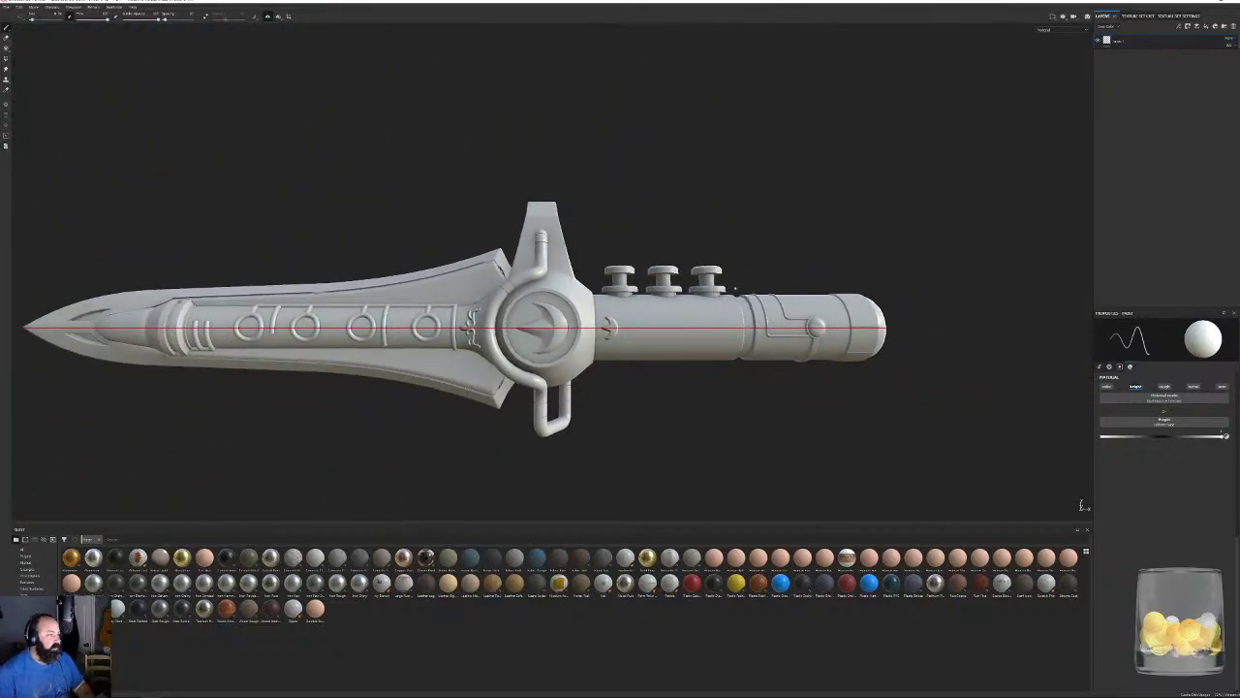
alt+drag(735, 289, 730, 289)
Switch to Photoshop and create a new 2048 x 2048 pixel, 8-bit RGB document.
key(super)
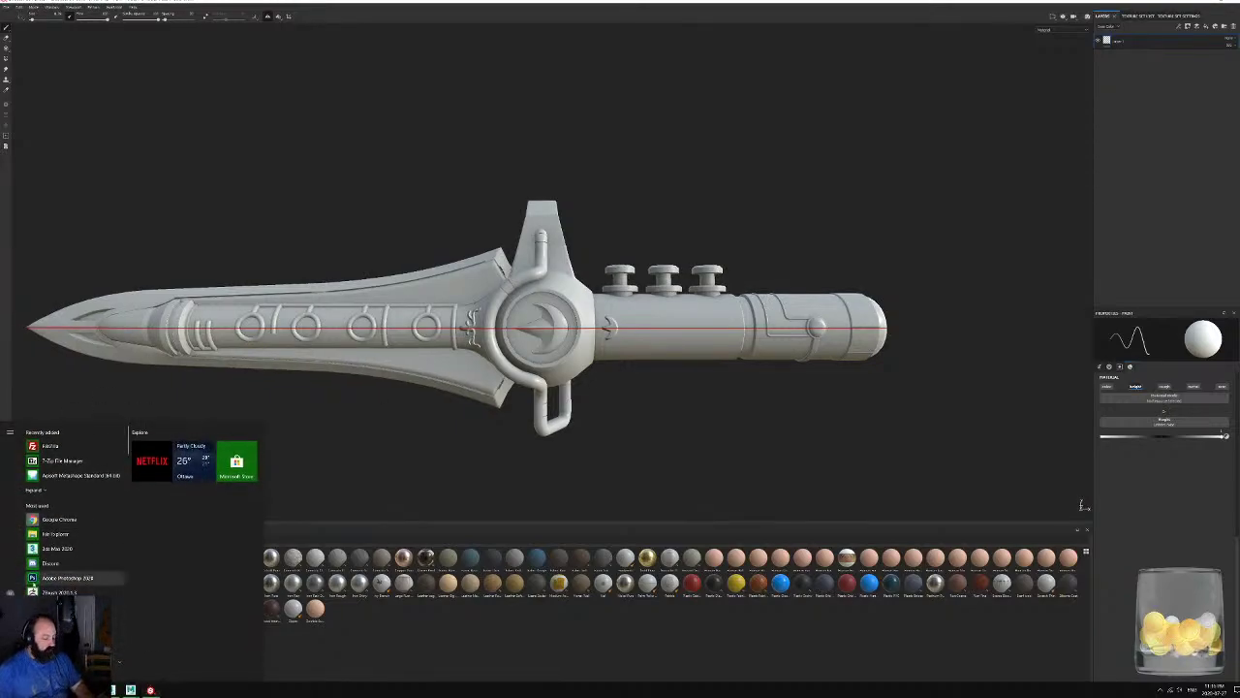
click(45, 577)
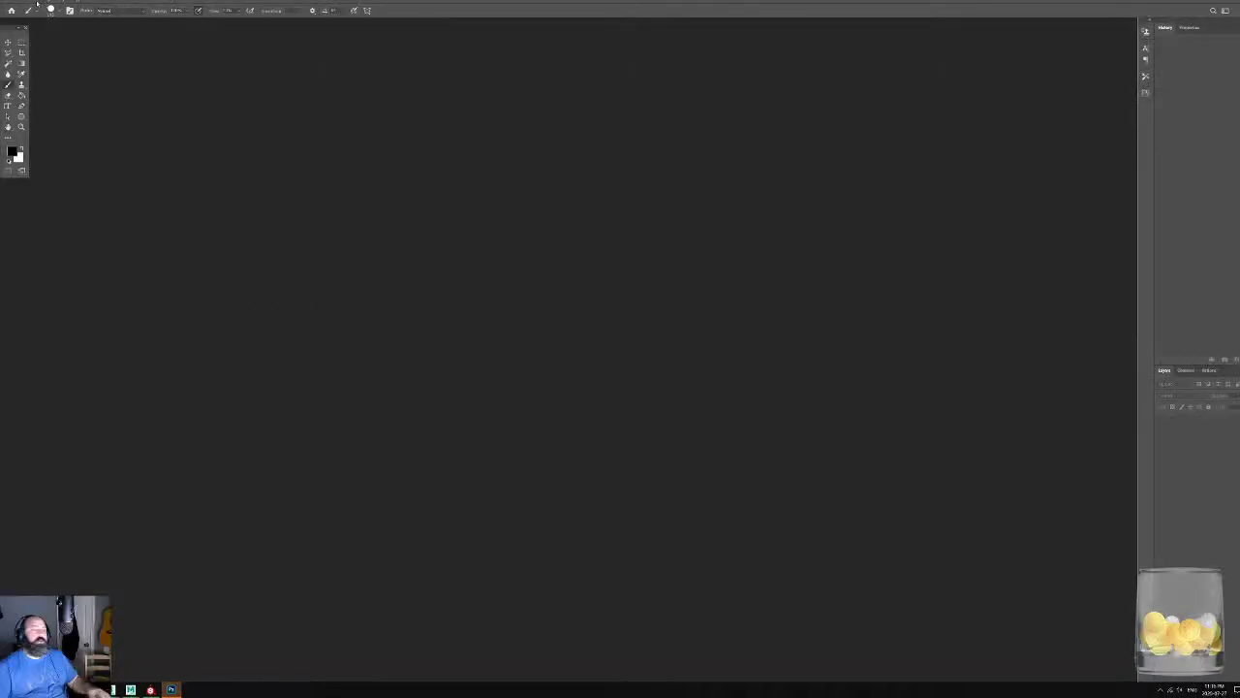
click(17, 3)
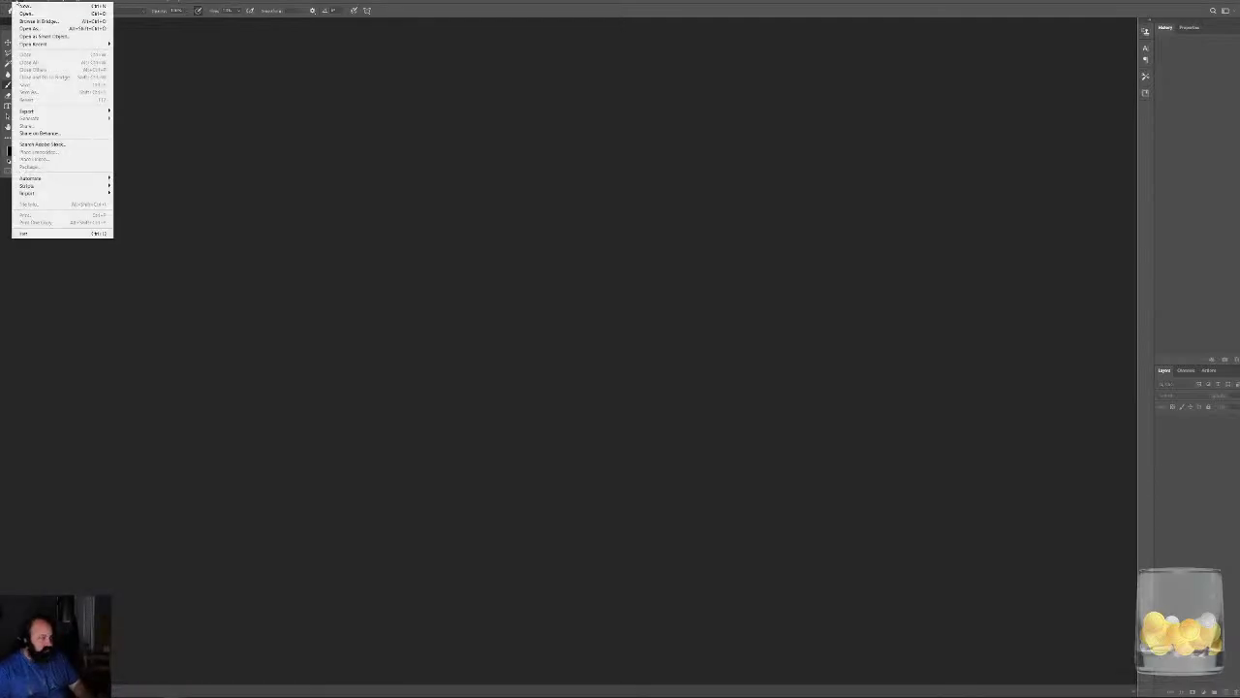
click(22, 8)
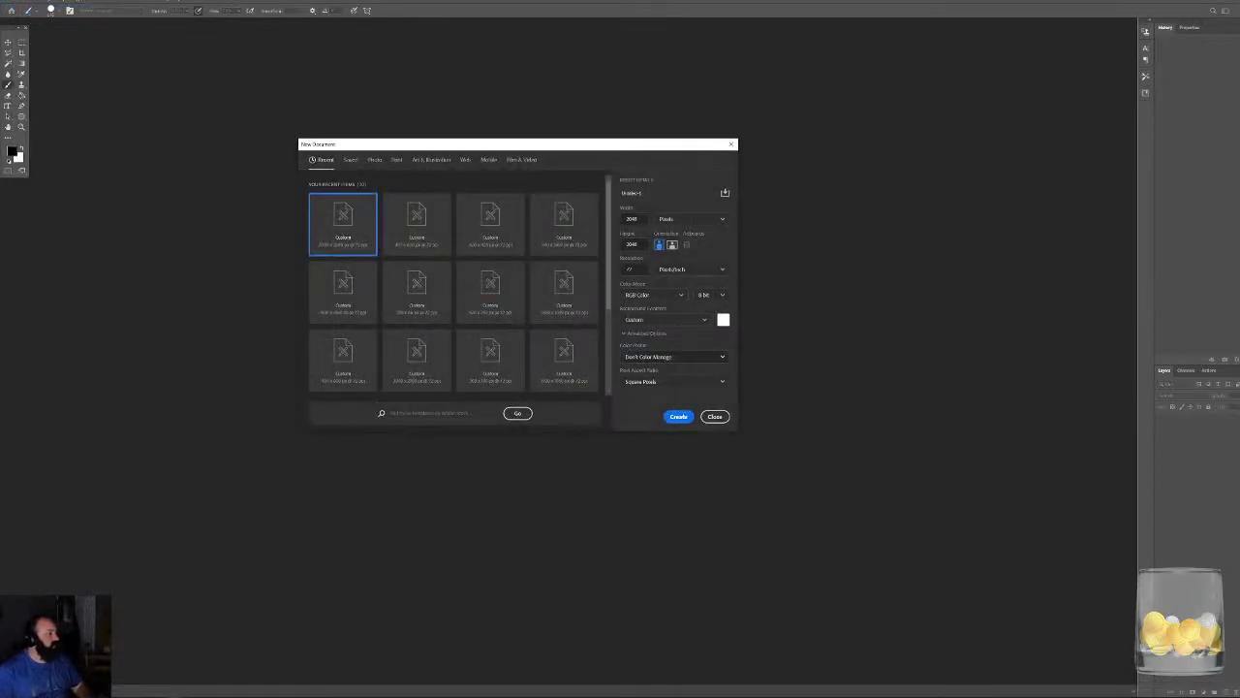
click(685, 420)
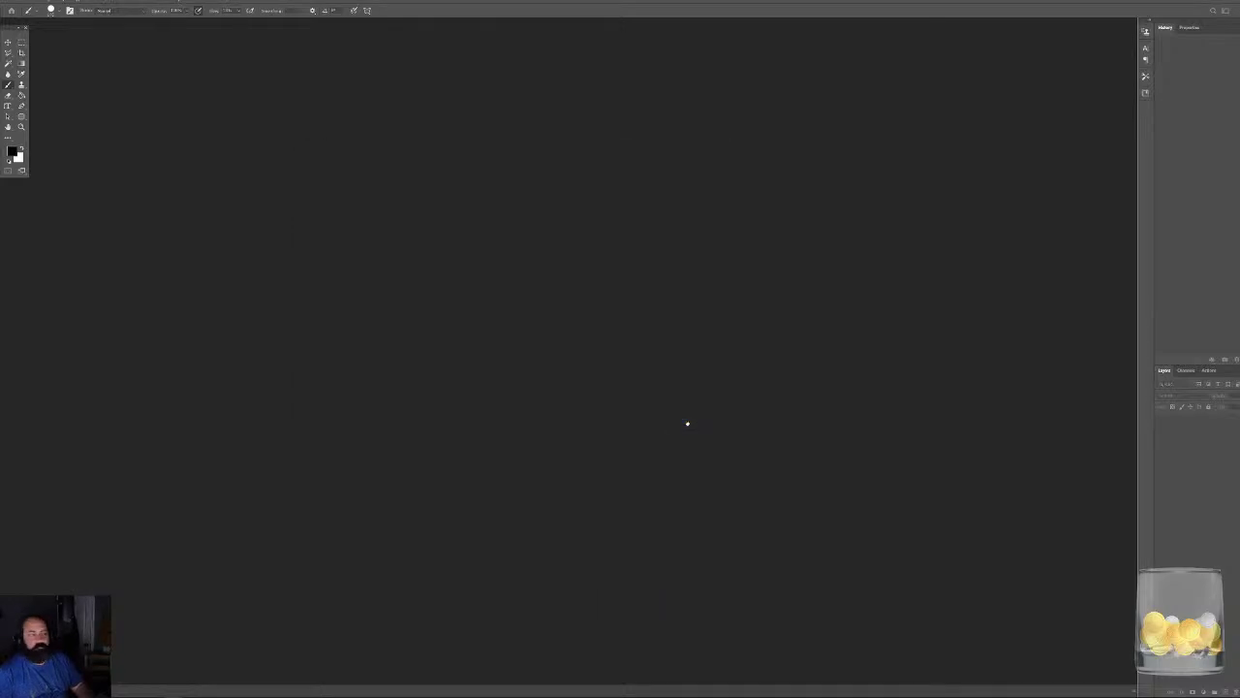
Move the document window to mid-screen, fill its background with black, and make white the foreground colour.
drag(247, 28, 530, 147)
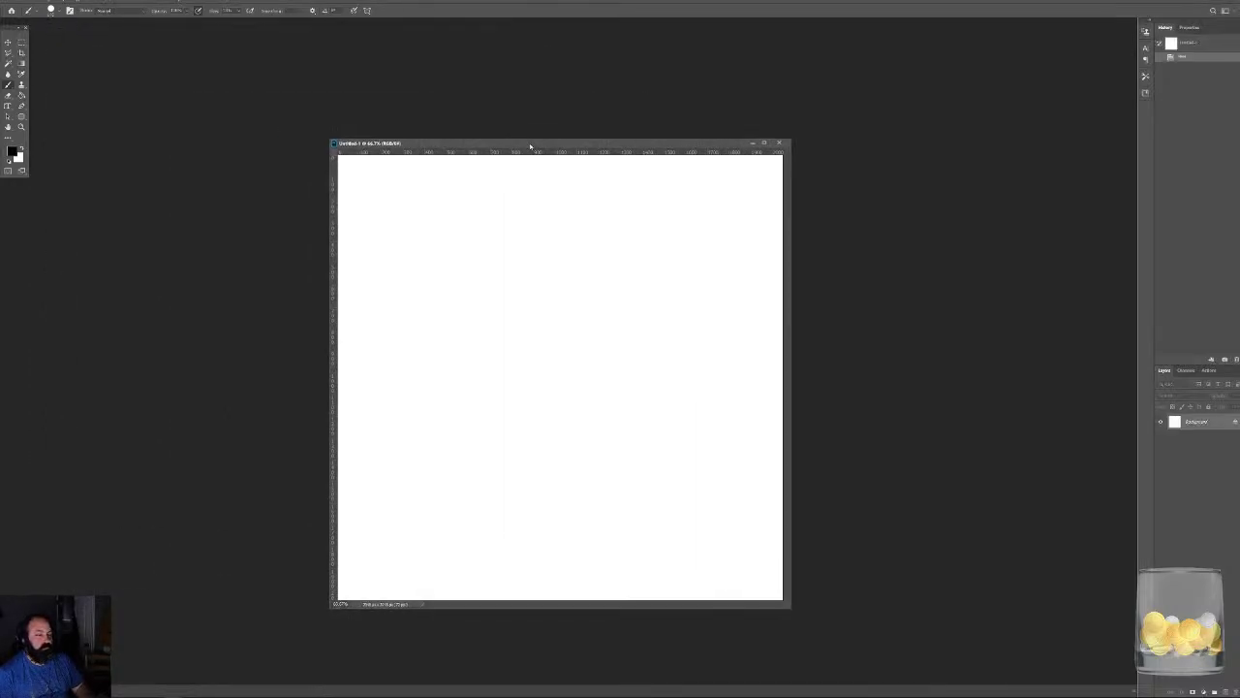
key(alt+BackSpace)
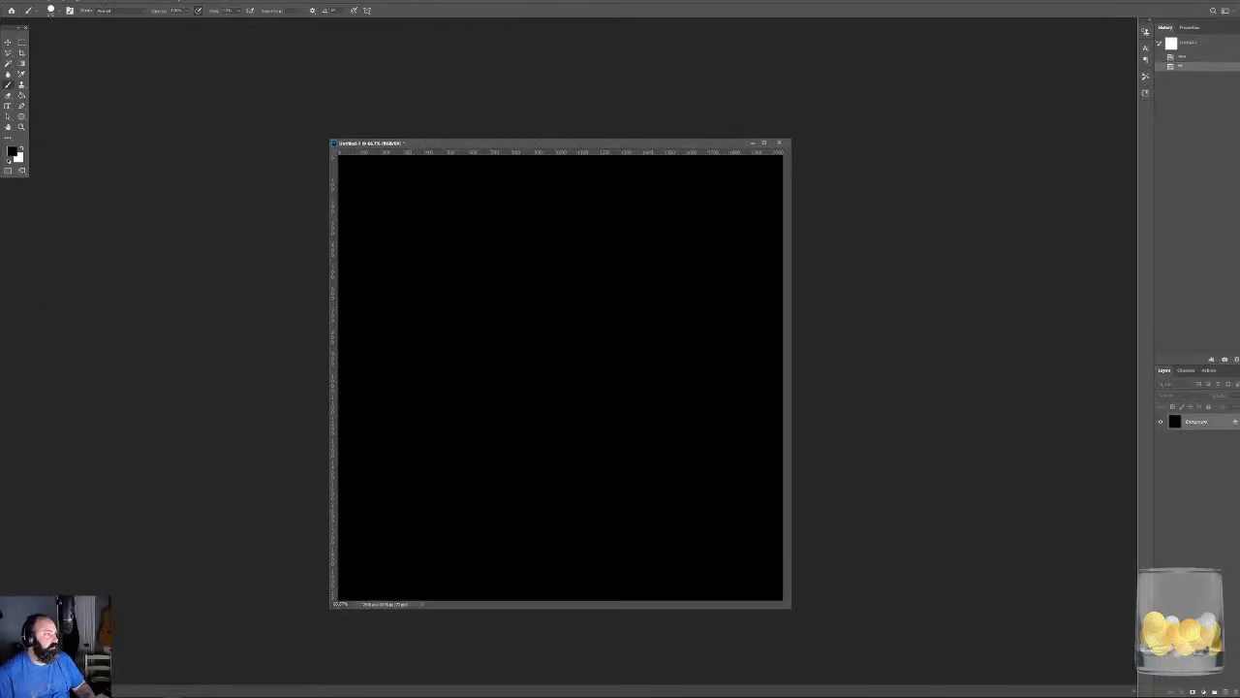
click(20, 148)
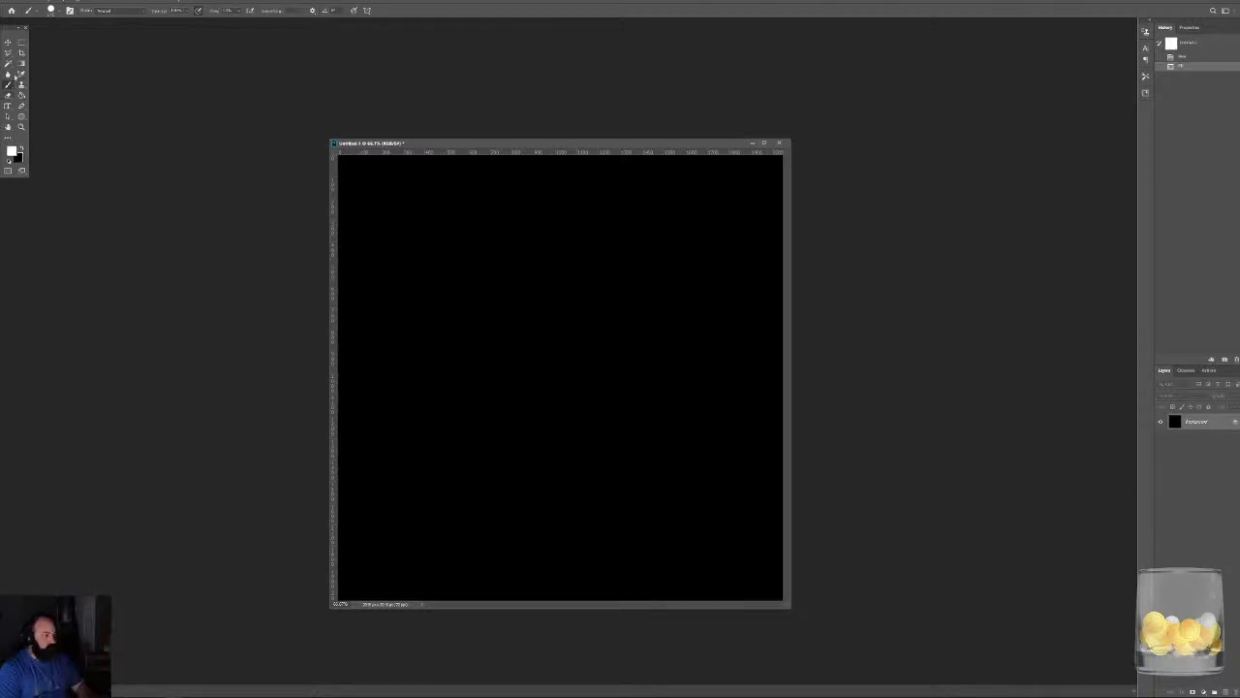
Draw an open S-shaped curve with the Pen tool across the upper-left part of the canvas.
double_click(8, 127)
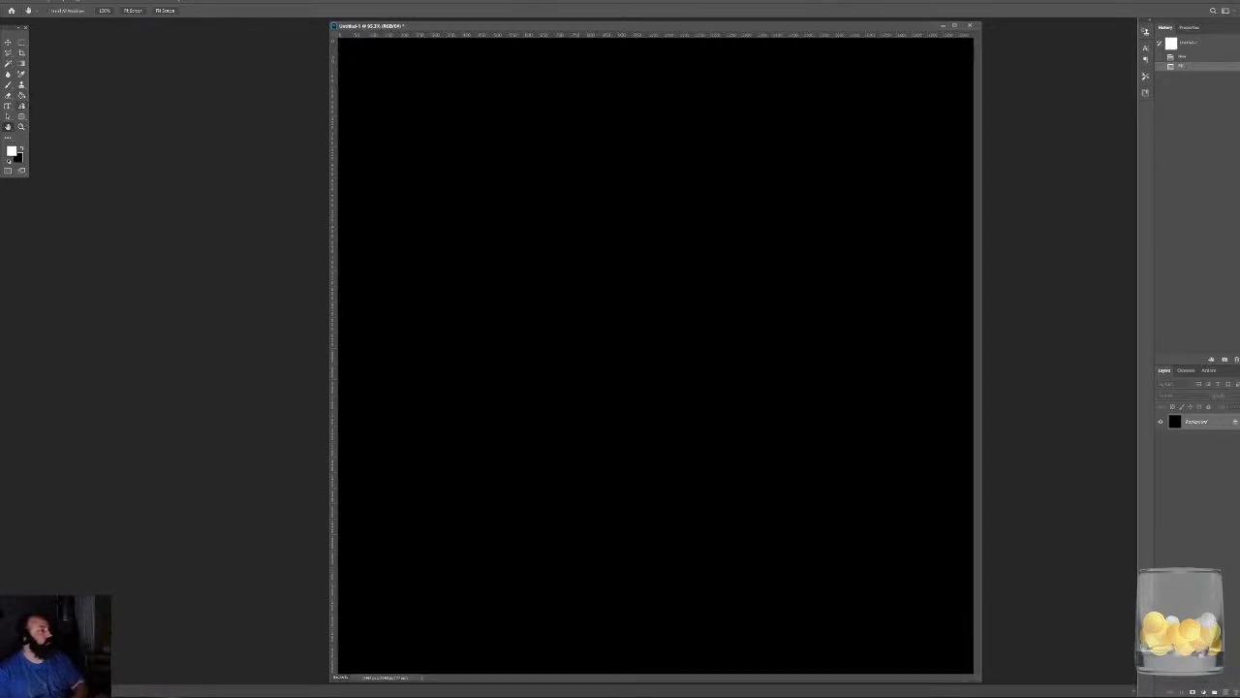
key(v)
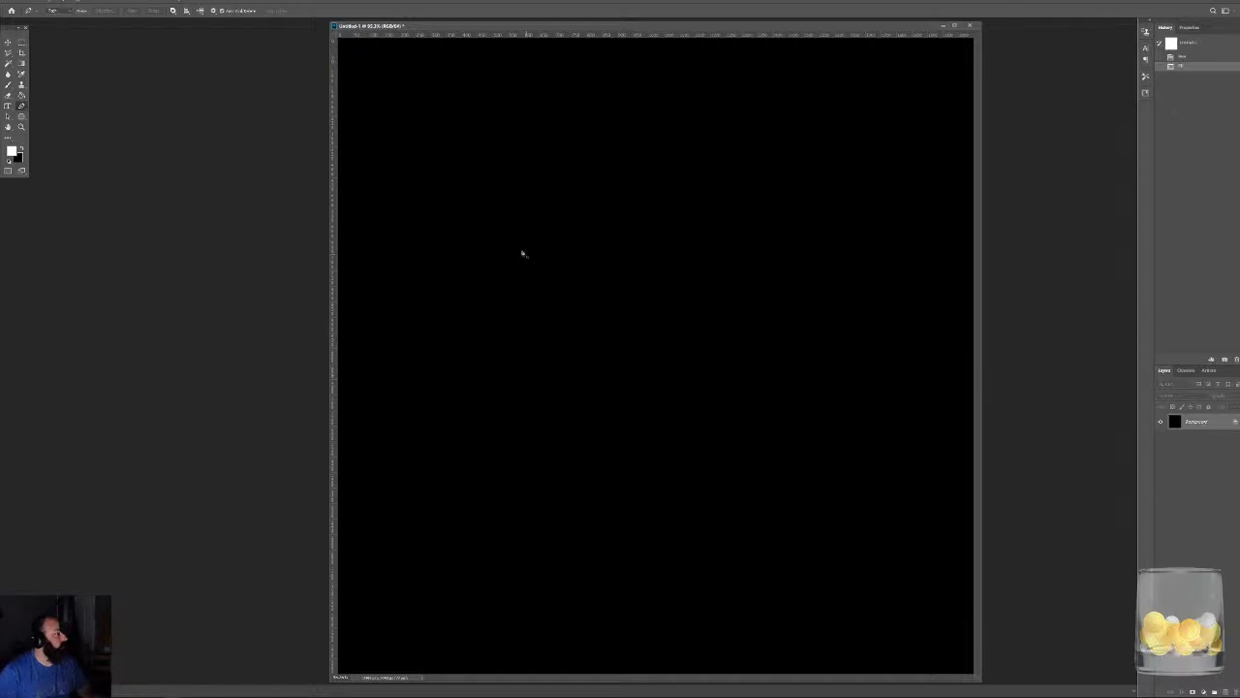
click(466, 230)
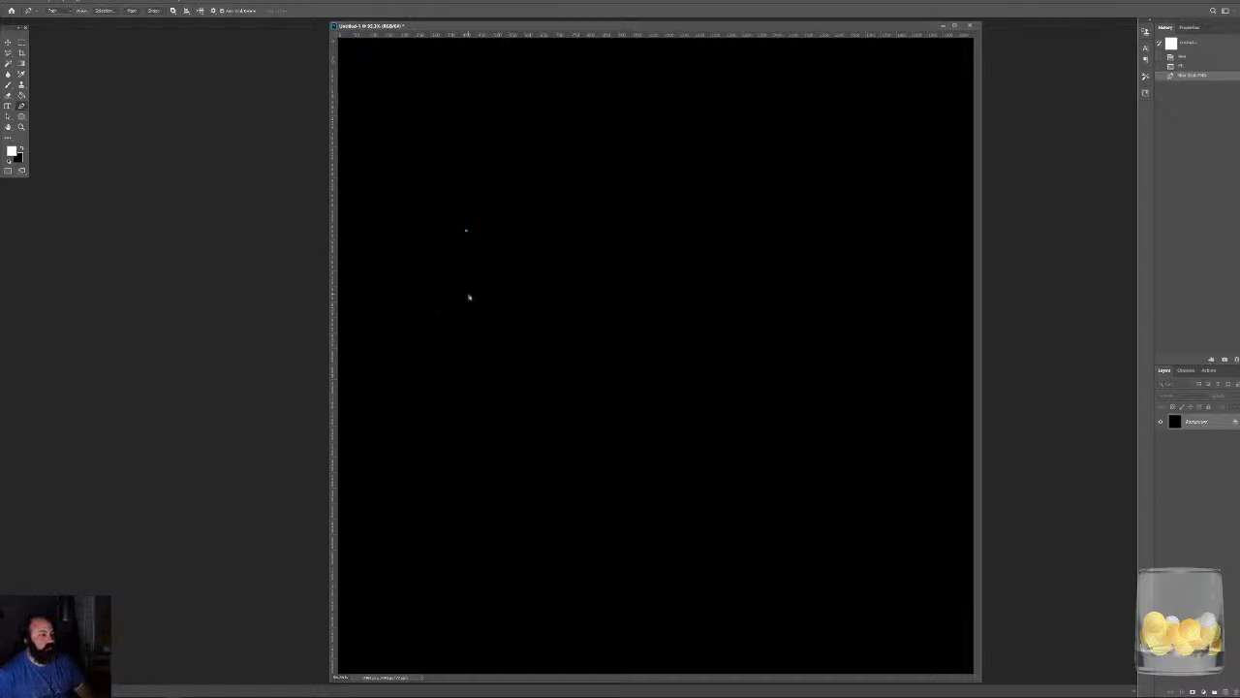
drag(469, 295, 523, 324)
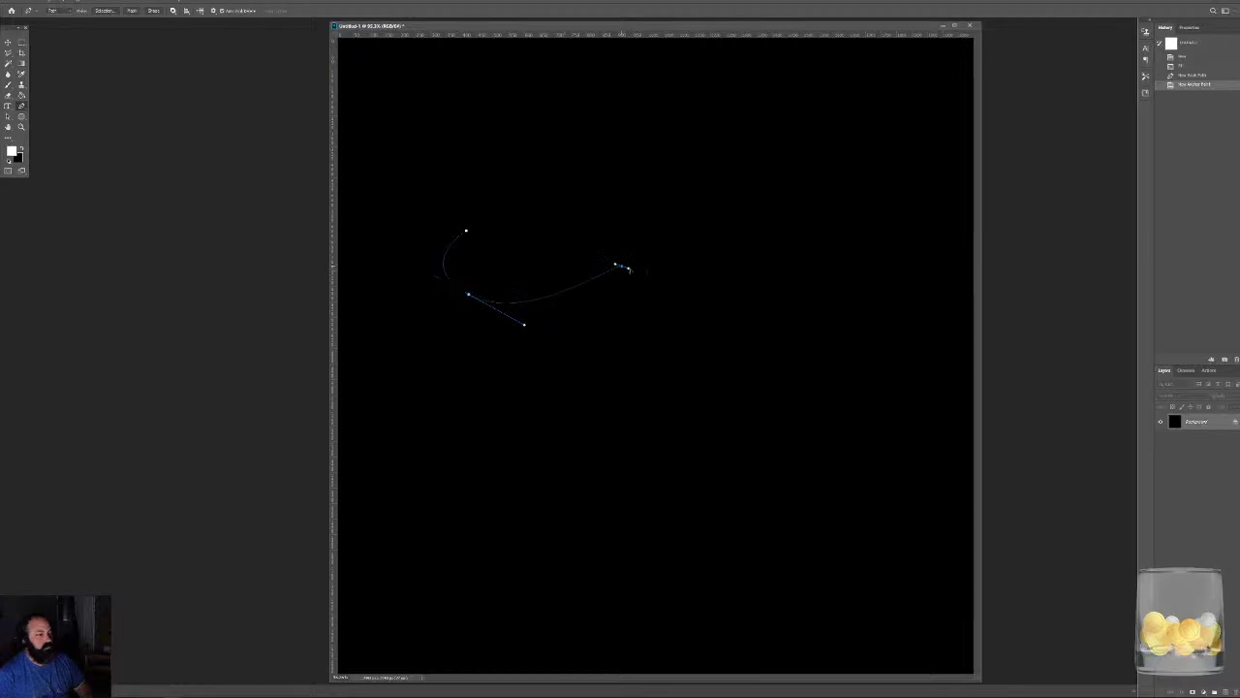
drag(621, 265, 678, 288)
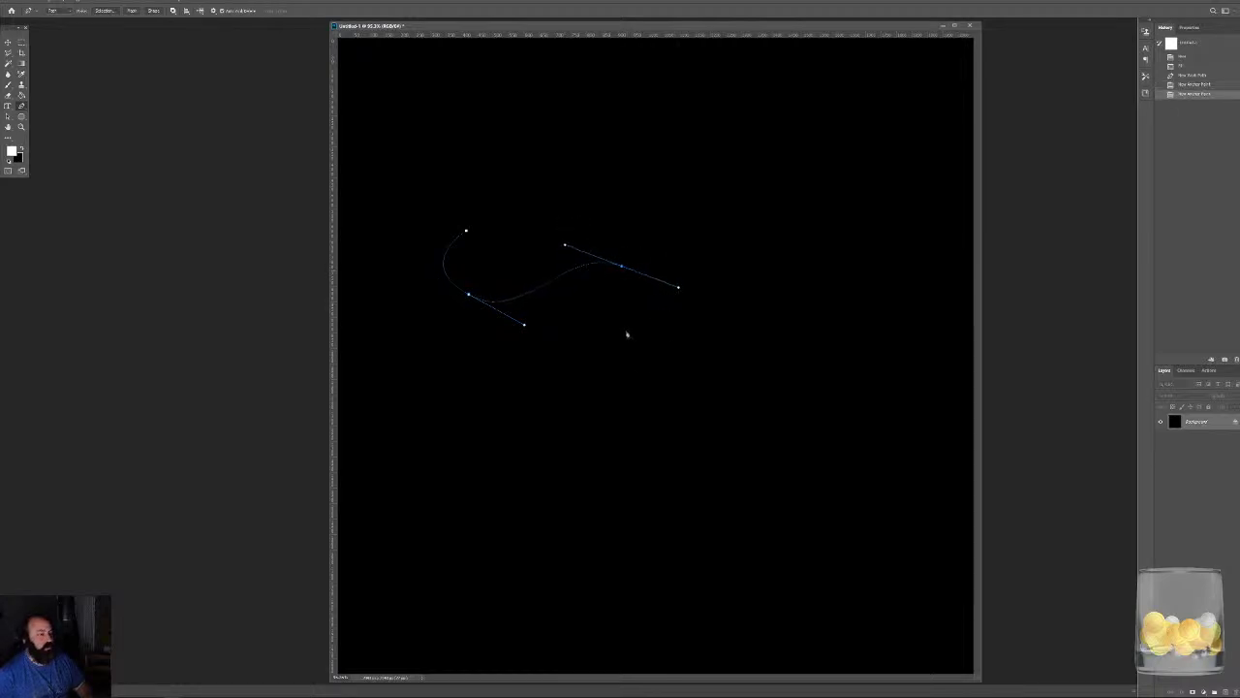
mouse_move(625, 331)
mouse_down()
mouse_move(614, 340)
mouse_move(610, 329)
mouse_up()
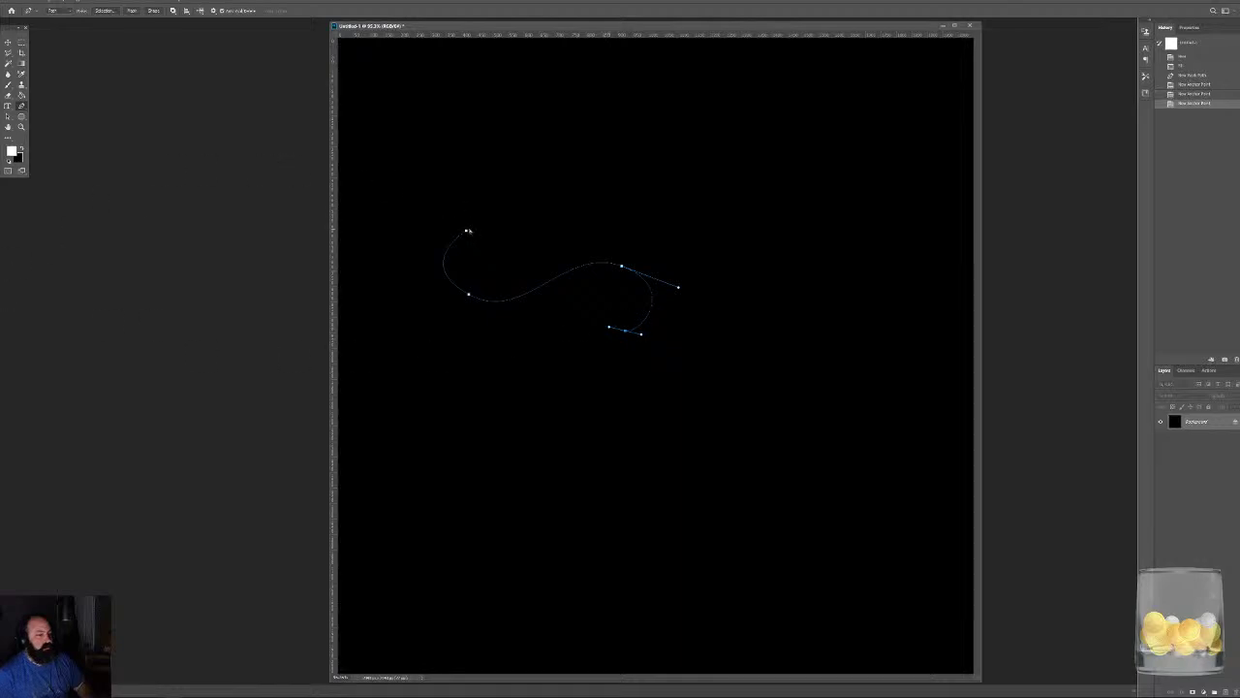
Nudge the first anchor point of the S-shaped path slightly upward, undoing the extra anchor edits.
click(467, 231)
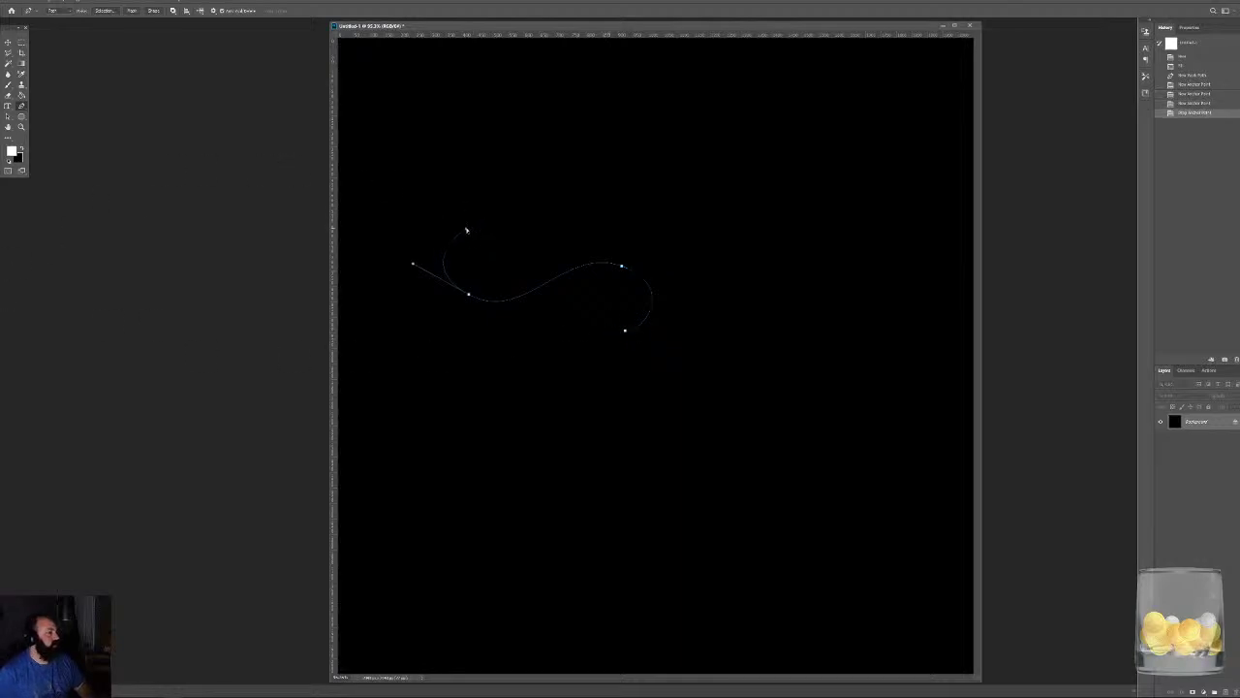
mouse_move(467, 231)
mouse_down()
mouse_move(456, 199)
mouse_move(466, 229)
mouse_up()
key(ctrl+z)
key(ctrl+z)
key(ctrl+z)
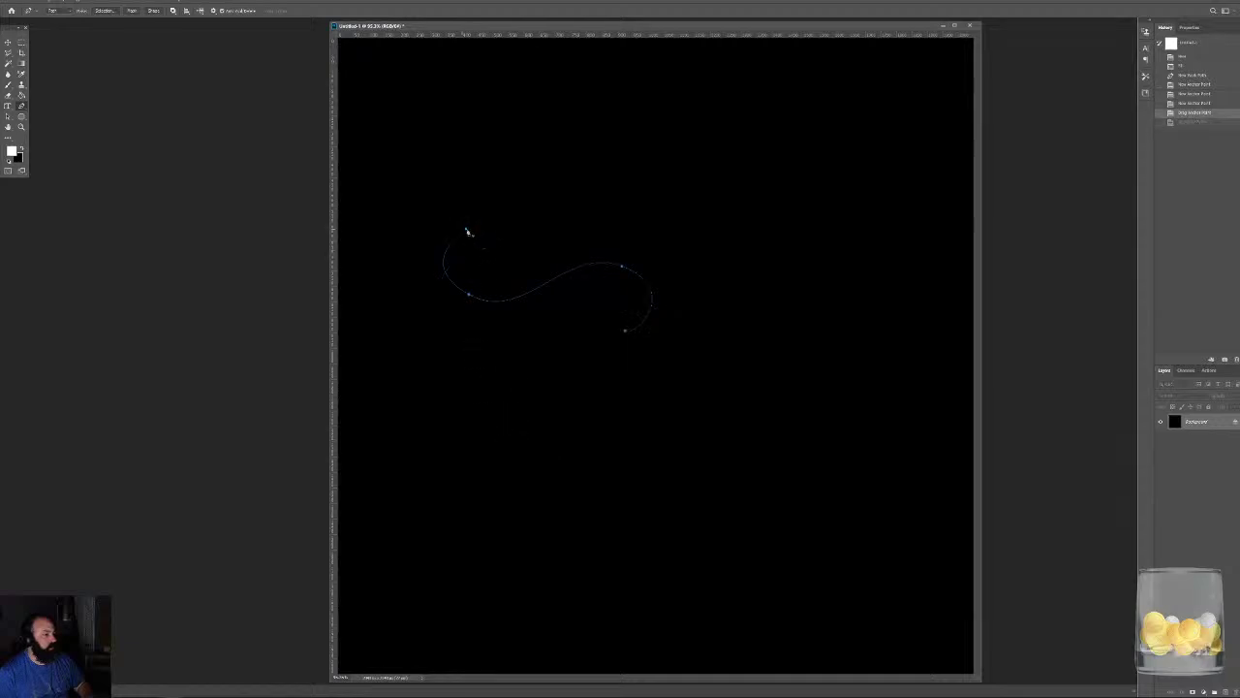
click(467, 232)
key(ctrl+z)
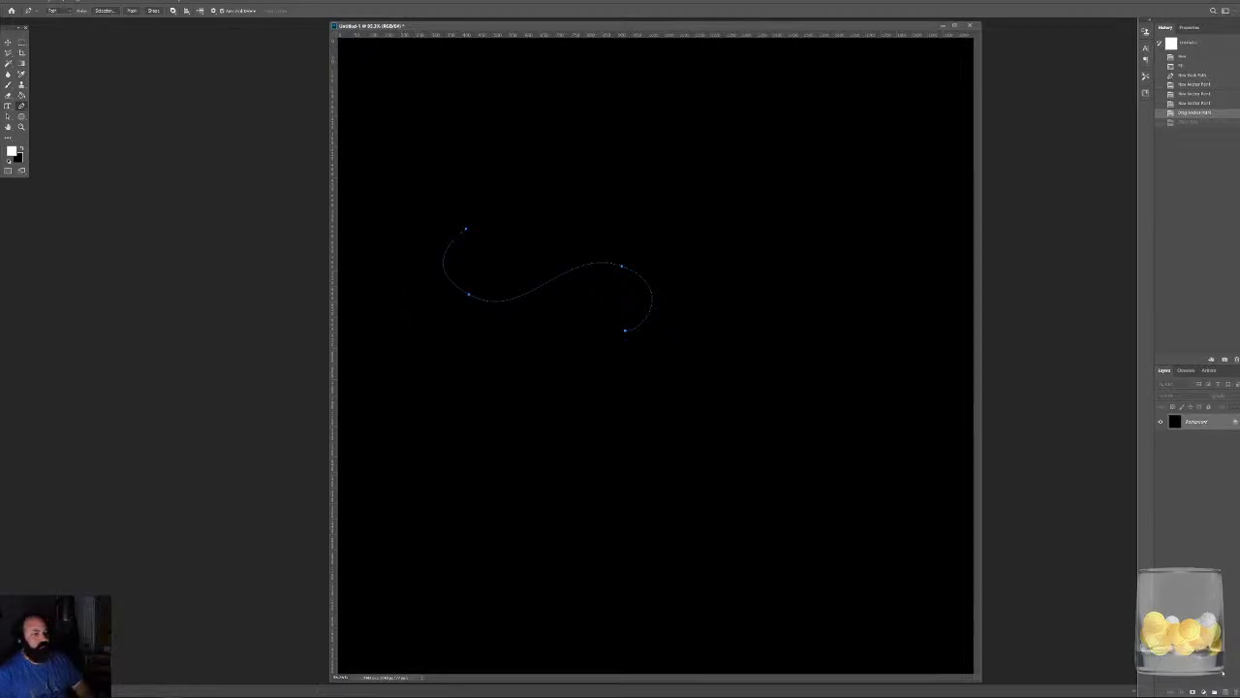
Add a new layer and try stroking the path on it with the Brush and Simulate Pressure, undoing the stroke.
key(ctrl+shift+alt+n)
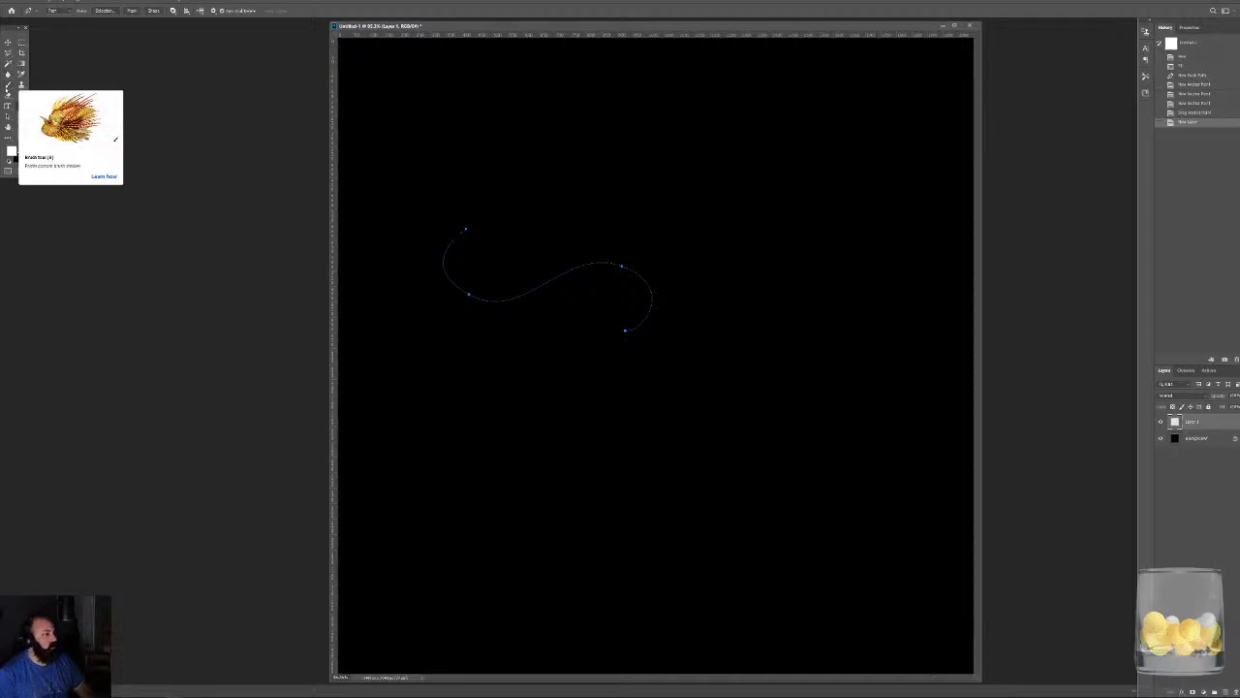
right_click(611, 269)
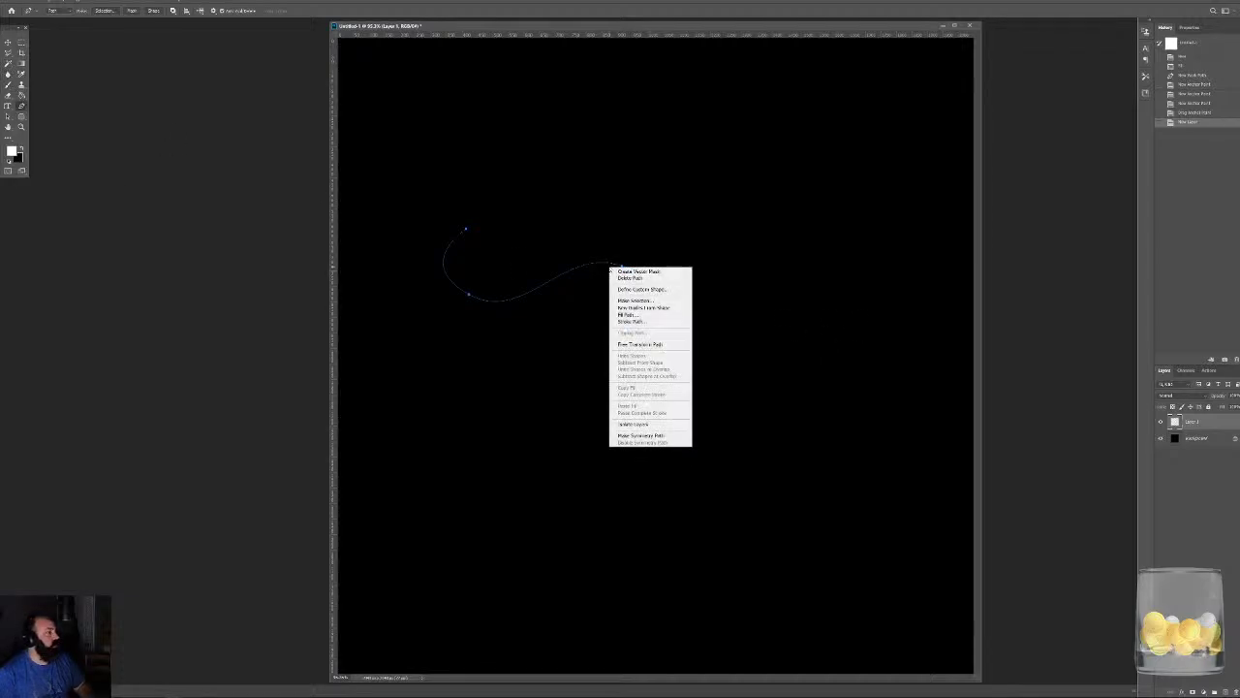
click(629, 320)
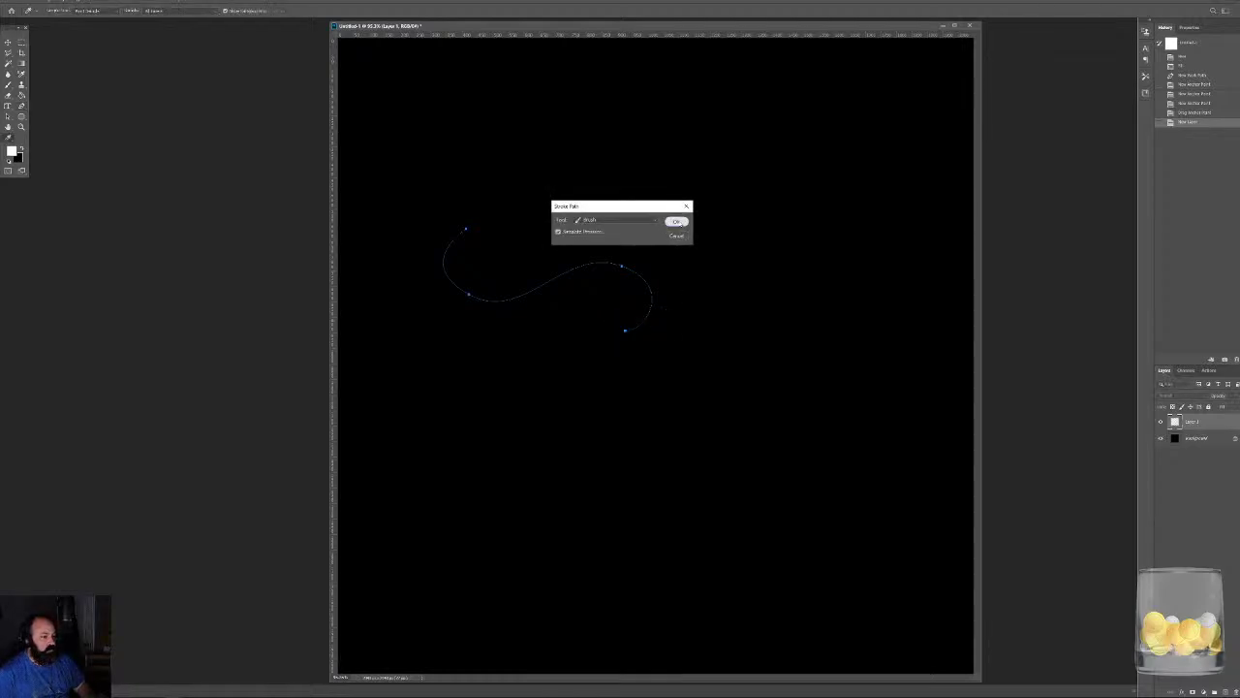
click(677, 222)
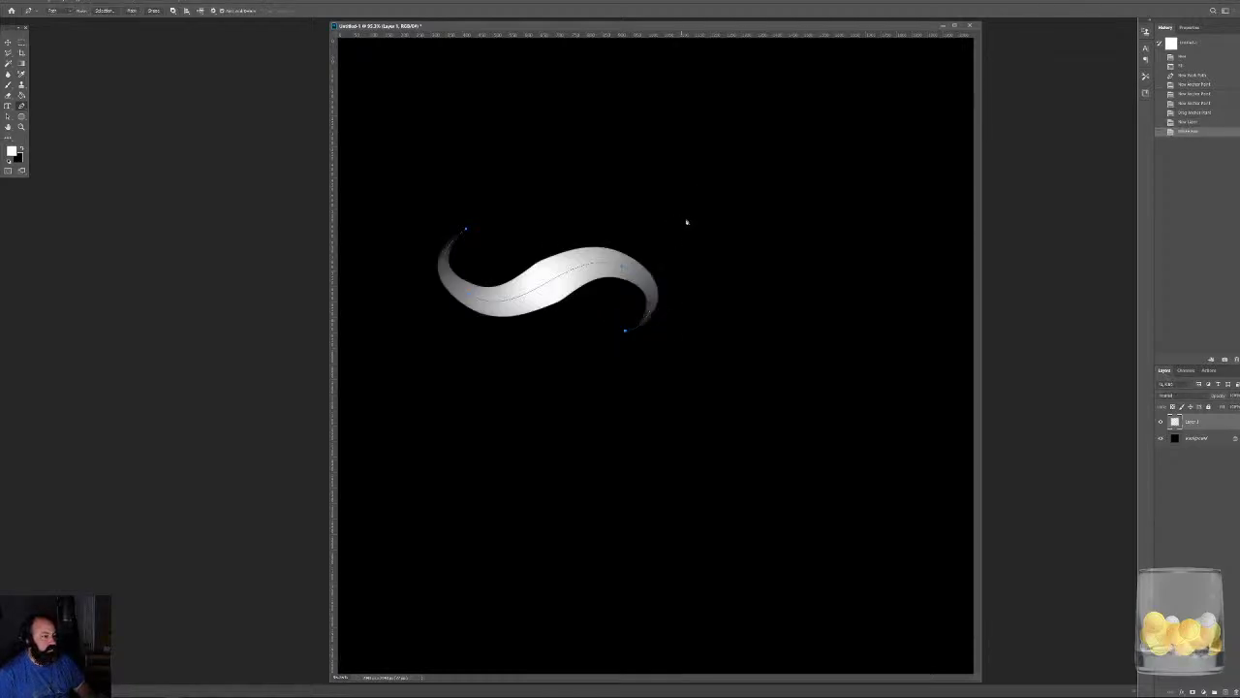
key(ctrl+z)
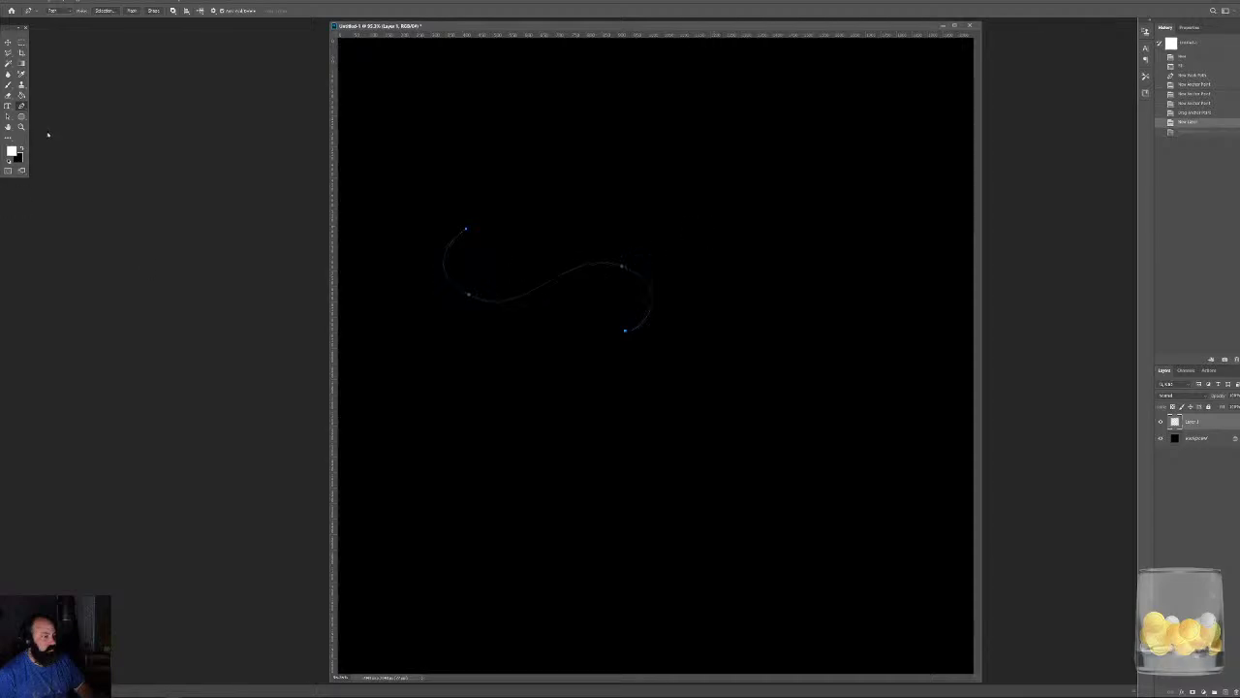
Switch the brush to the Hard Round preset and reduce its size for a thinner stroke.
key(b)
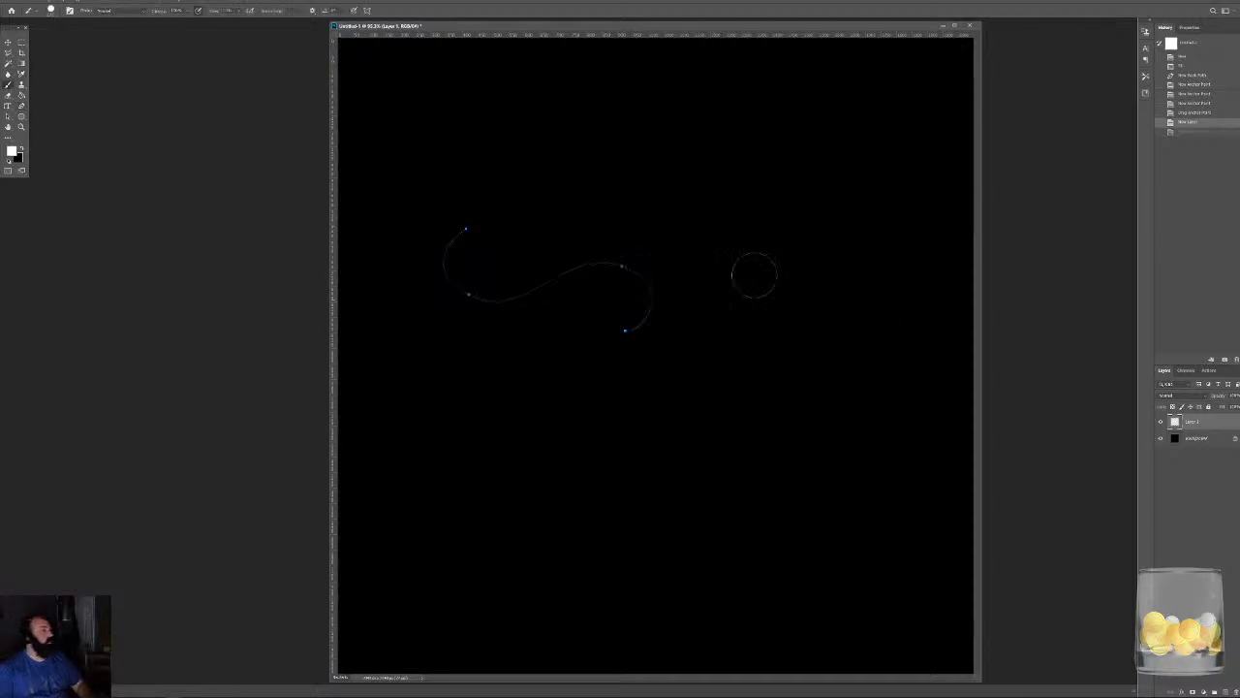
right_click(592, 229)
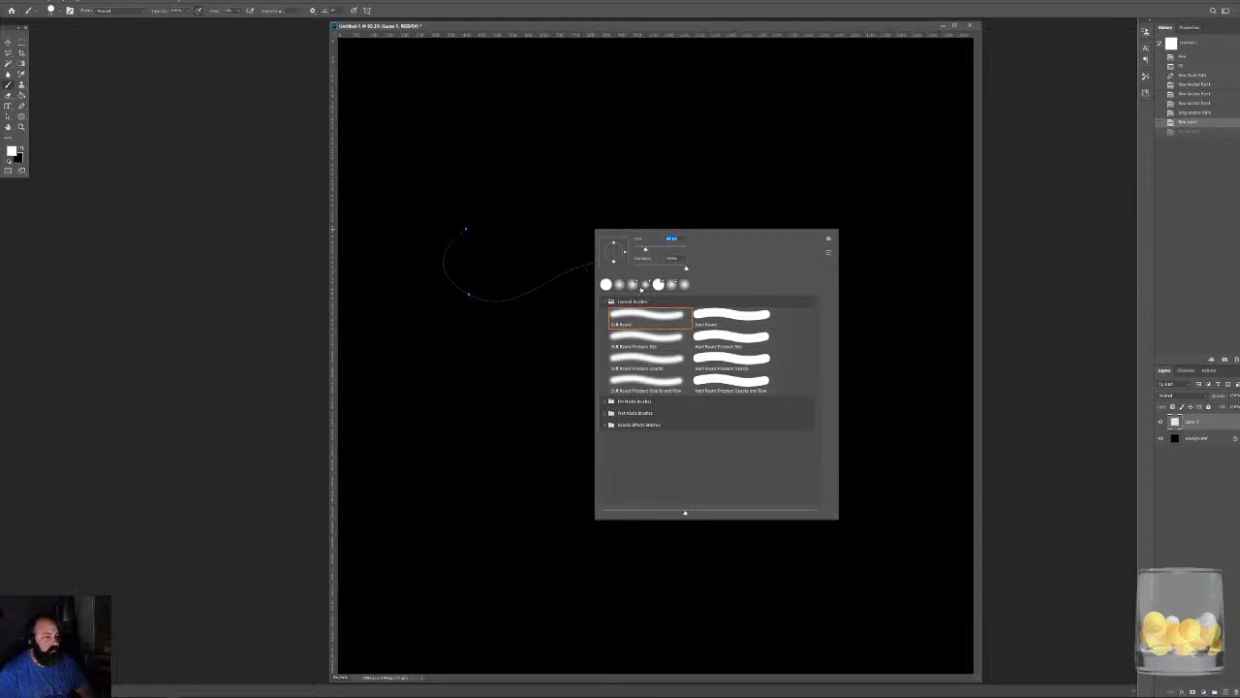
click(702, 317)
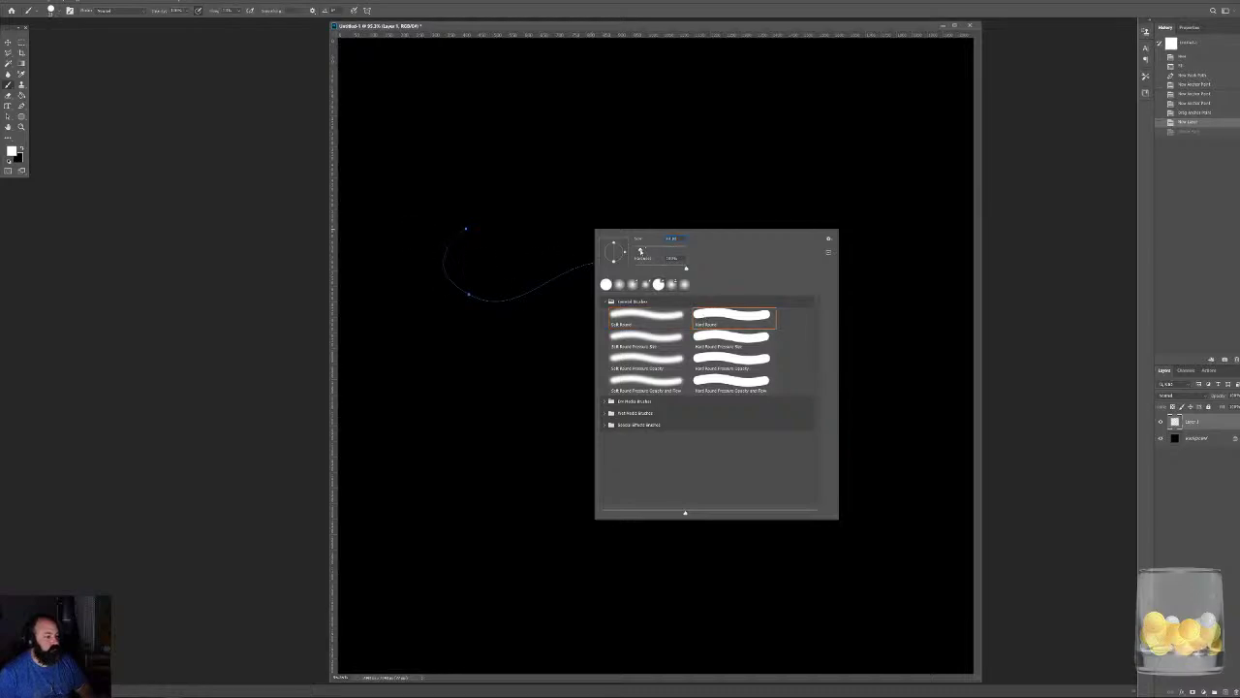
Stroke the S-shaped path with the Brush and Simulate Pressure on the new layer, and dismiss the path.
click(22, 106)
key(p)
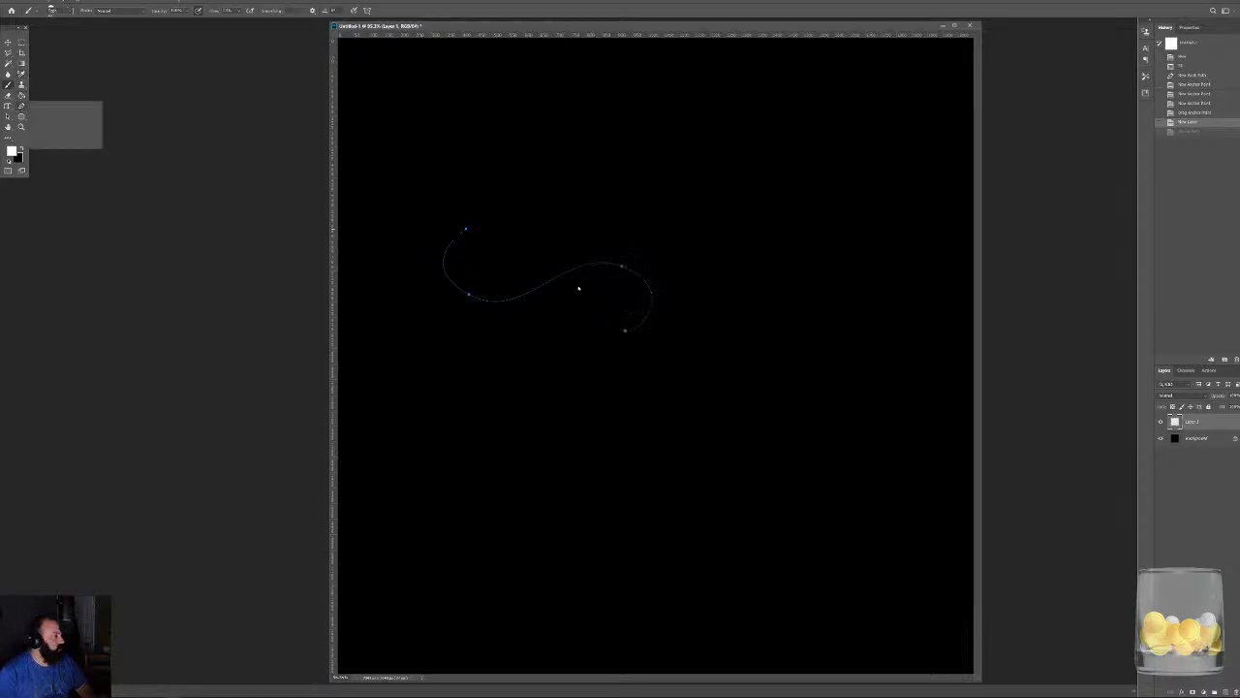
right_click(547, 270)
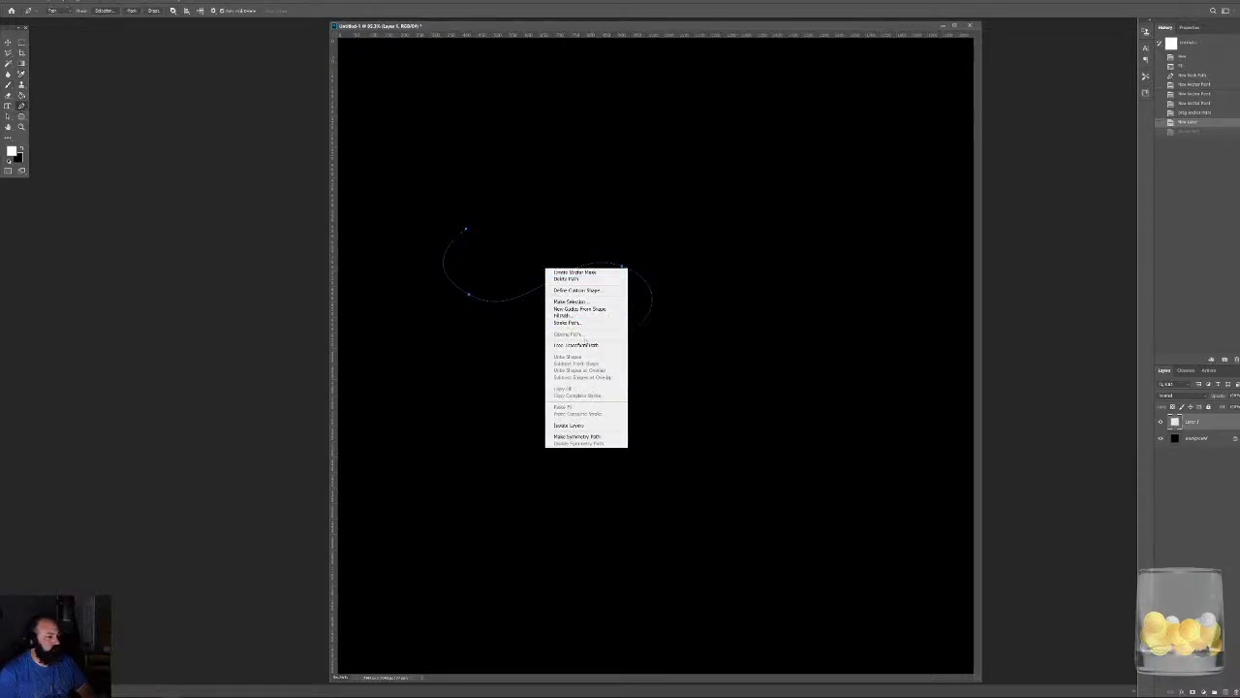
click(579, 322)
click(674, 224)
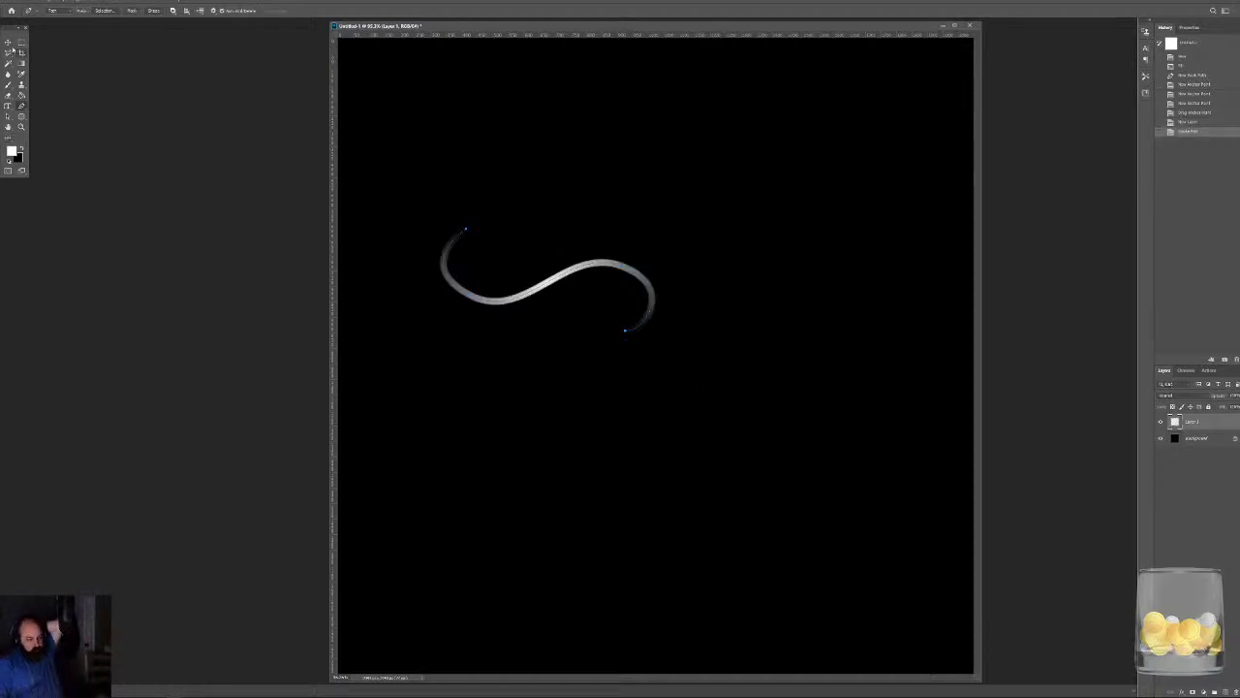
key(Return)
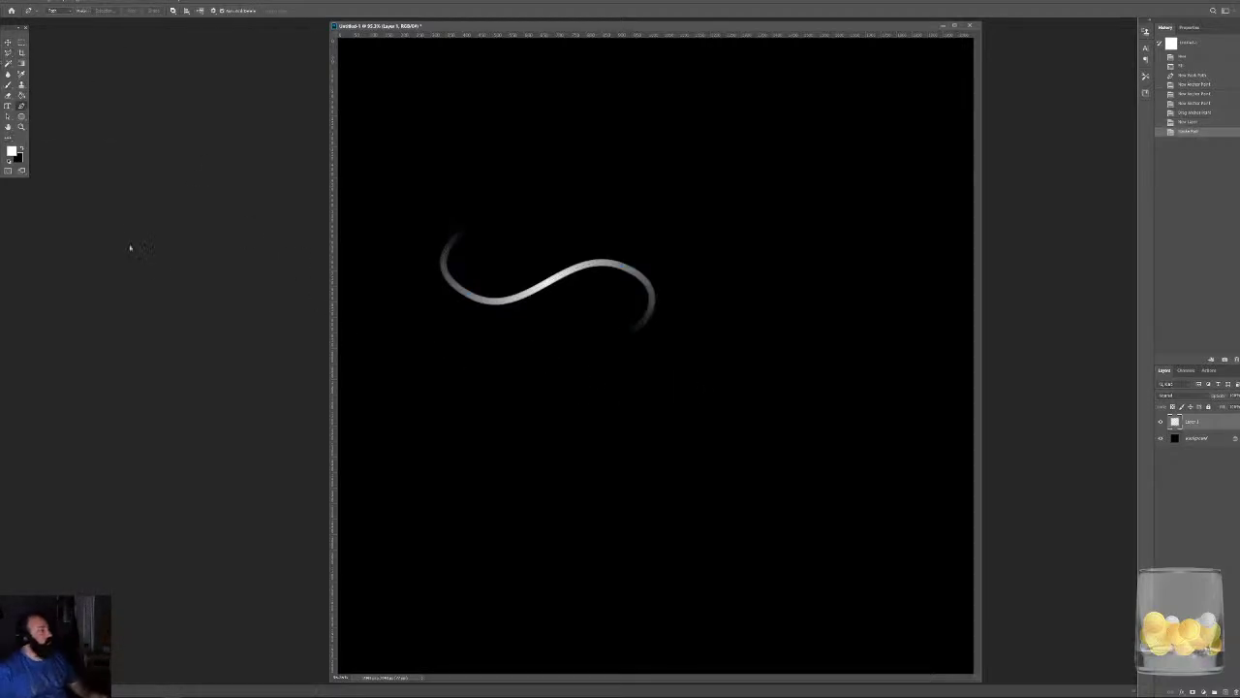
key(ctrl+l)
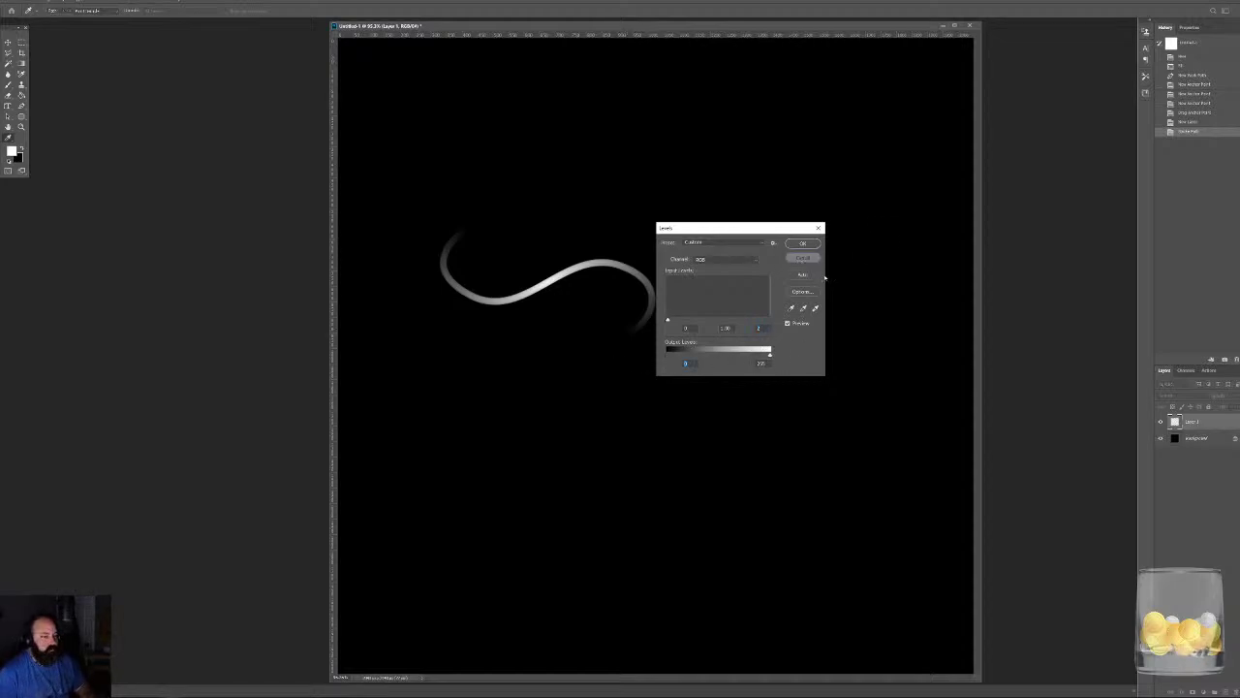
key(Return)
drag(798, 256, 465, 99)
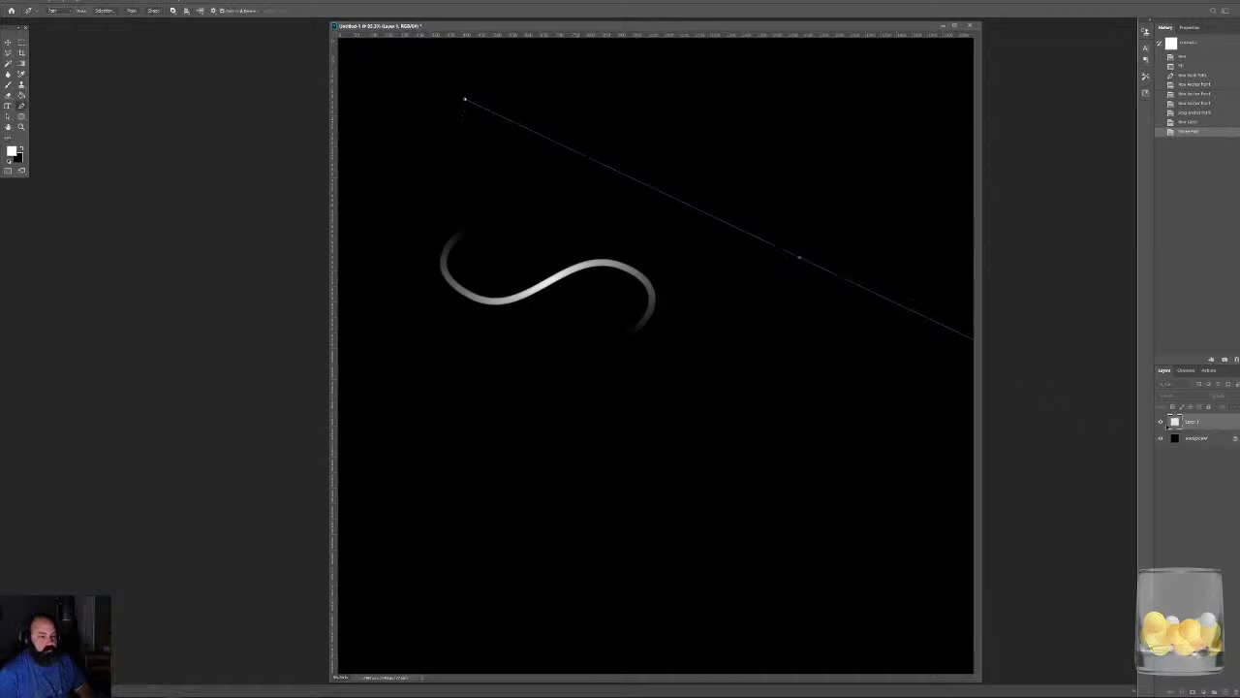
click(8, 44)
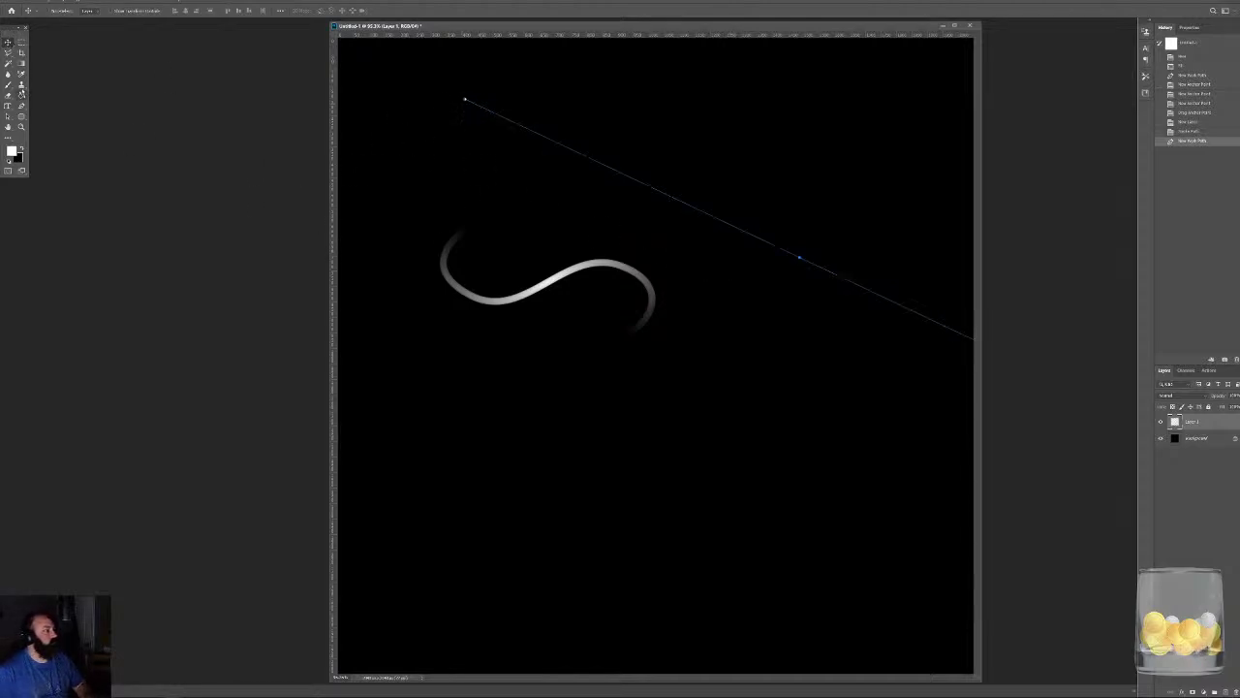
key(p)
click(639, 219)
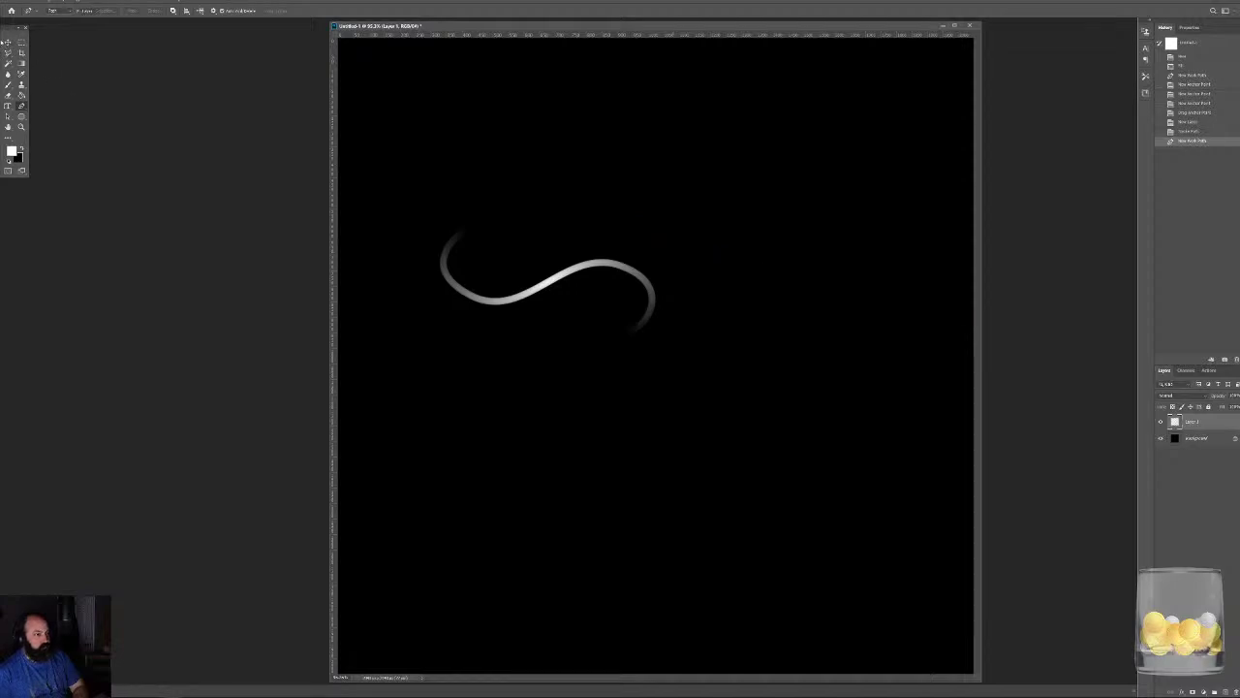
click(111, 114)
key(v)
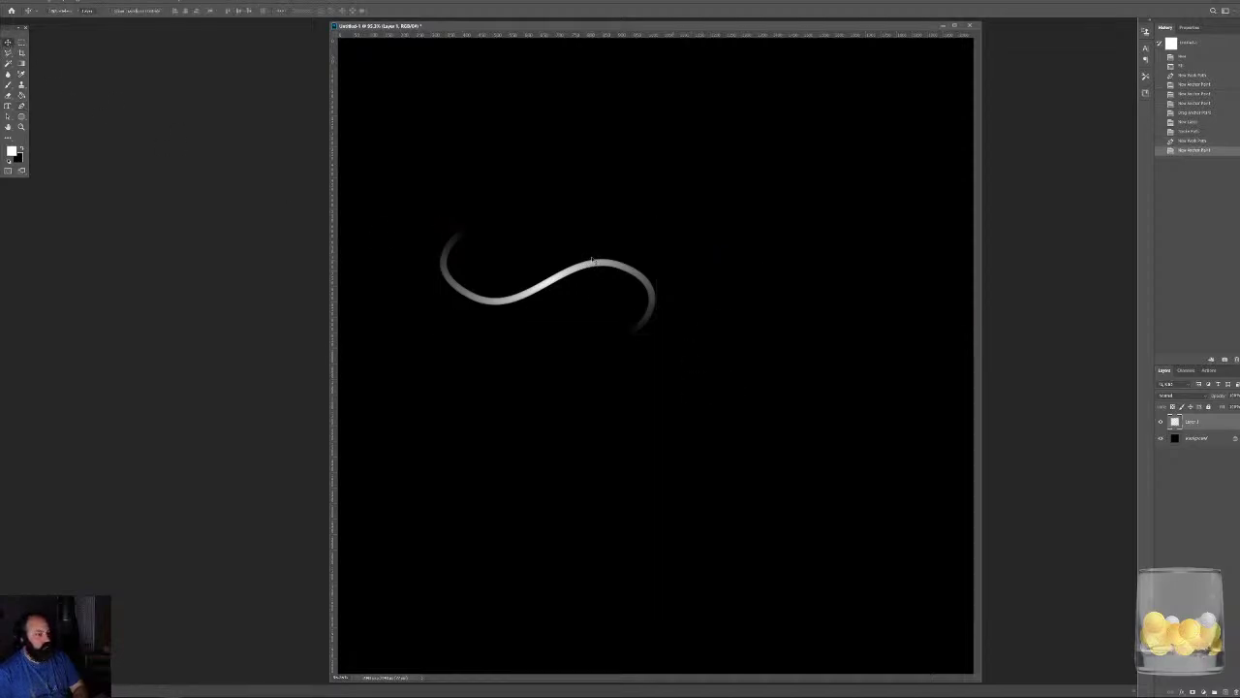
key(ctrl+l)
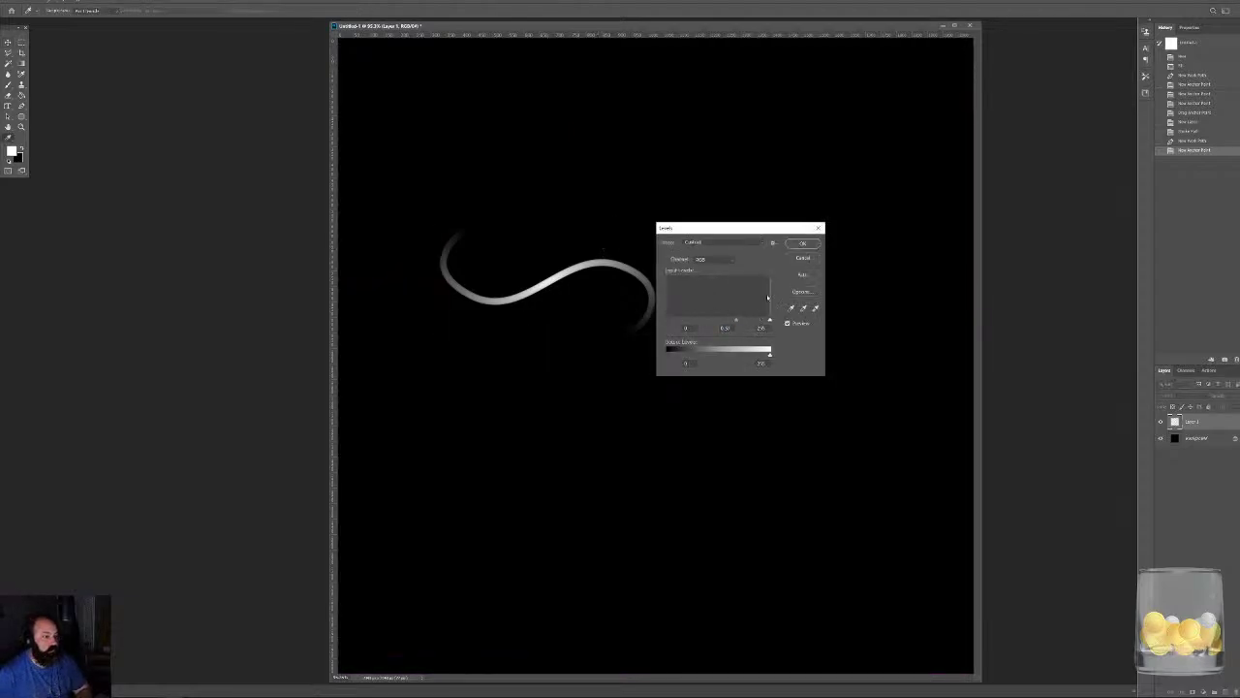
click(802, 258)
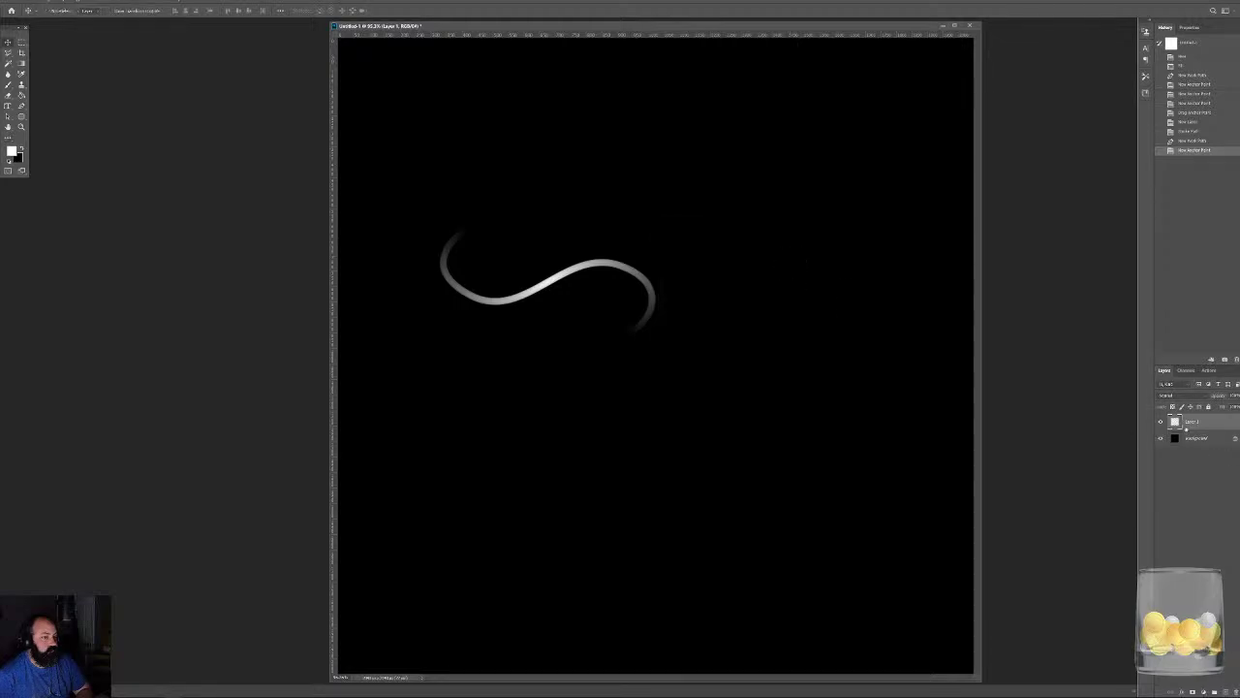
right_click(1172, 420)
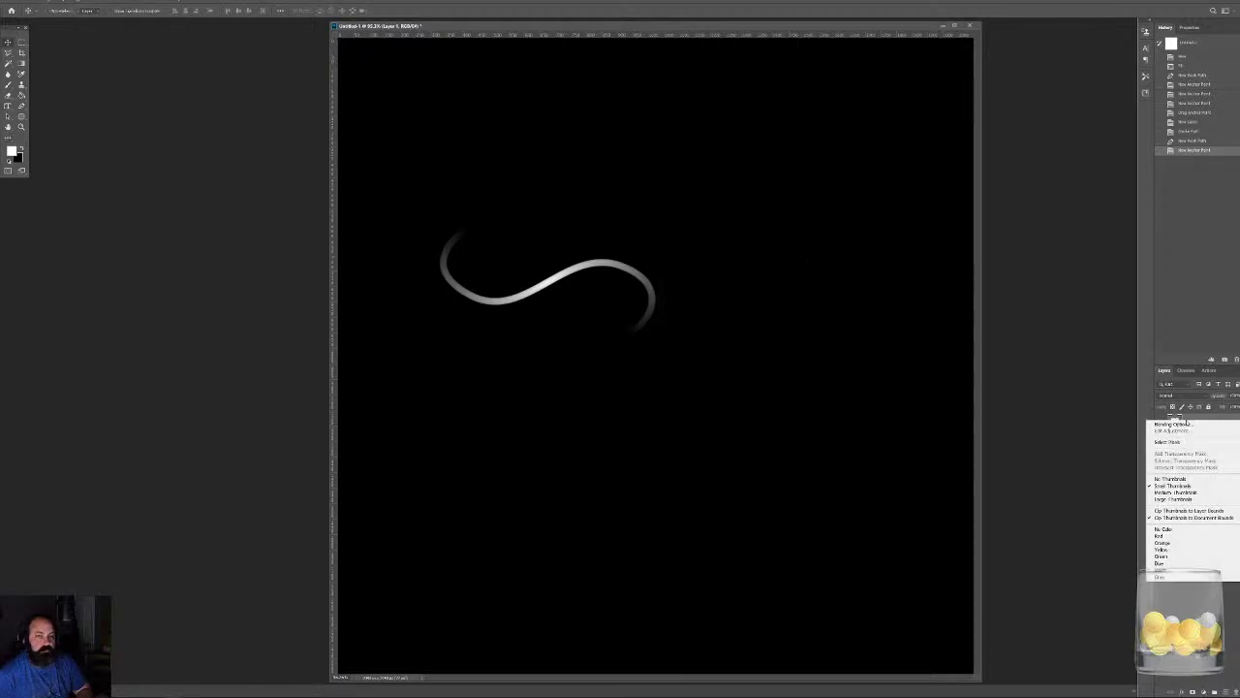
right_click(1194, 419)
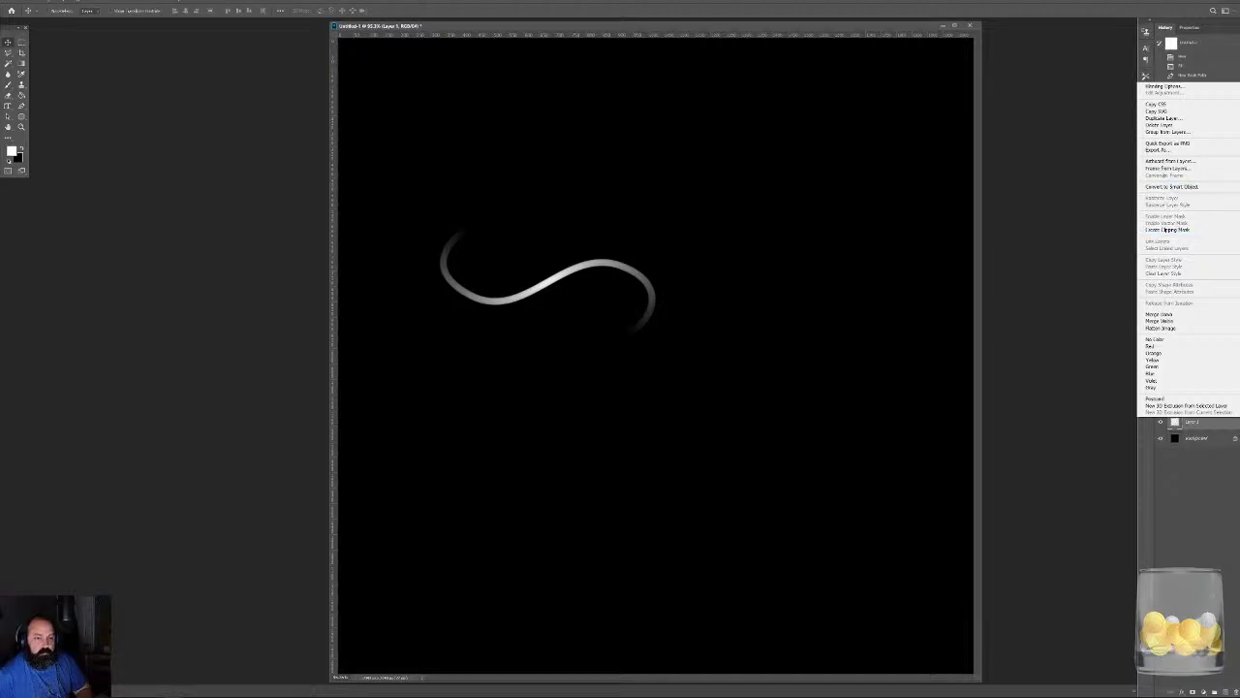
click(1183, 569)
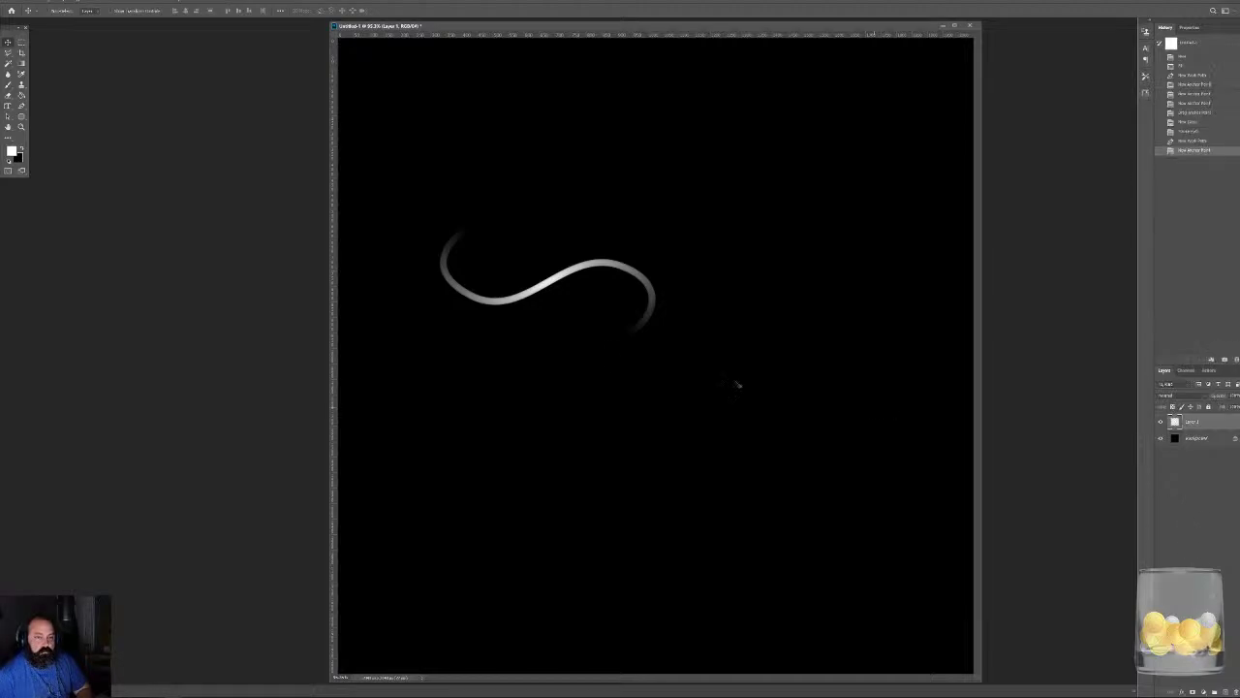
key(ctrl+l)
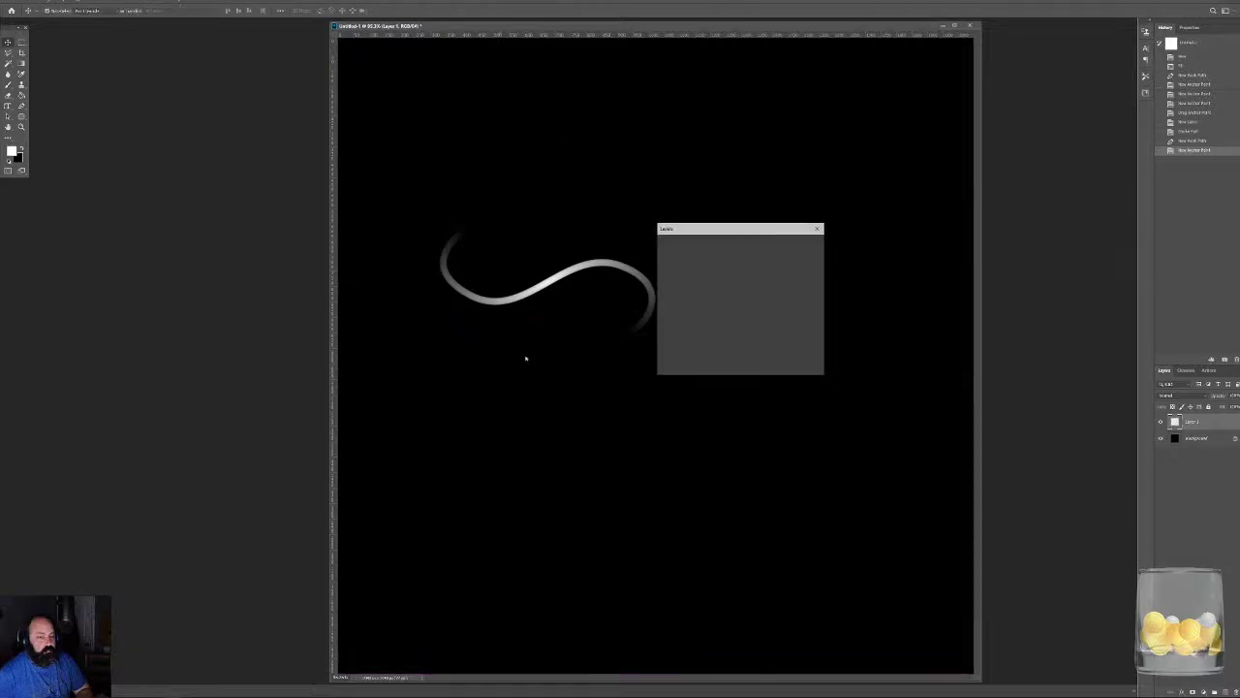
click(667, 356)
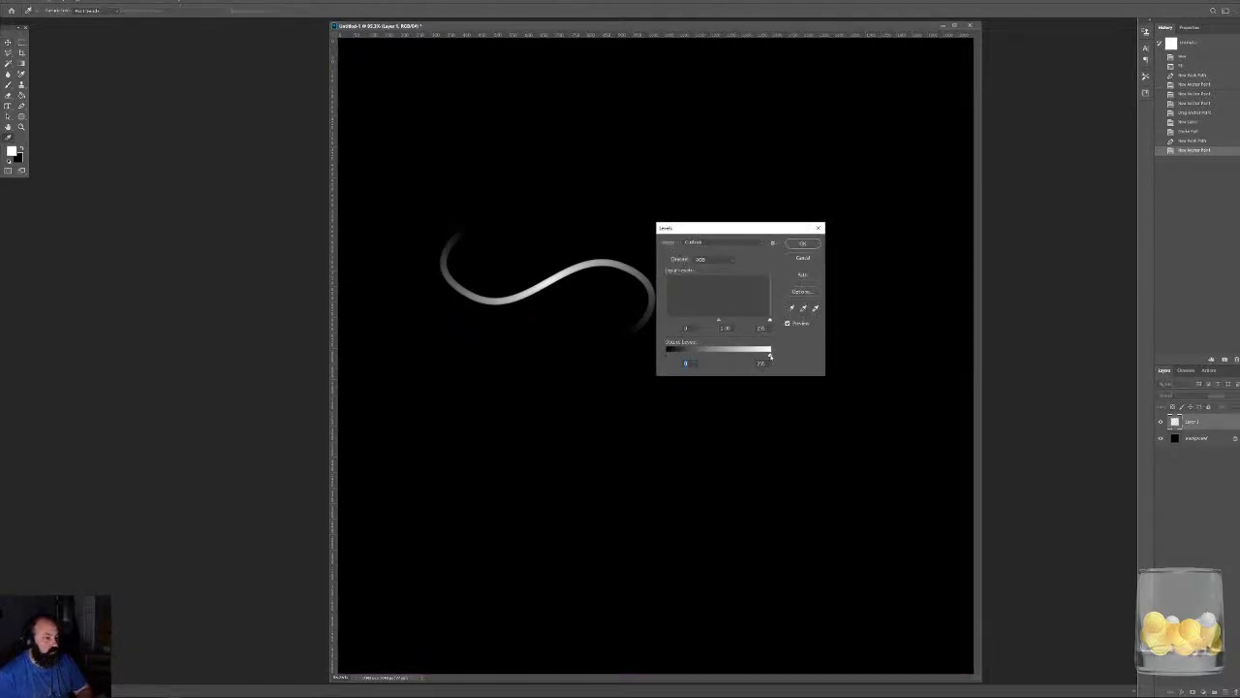
drag(770, 353, 802, 355)
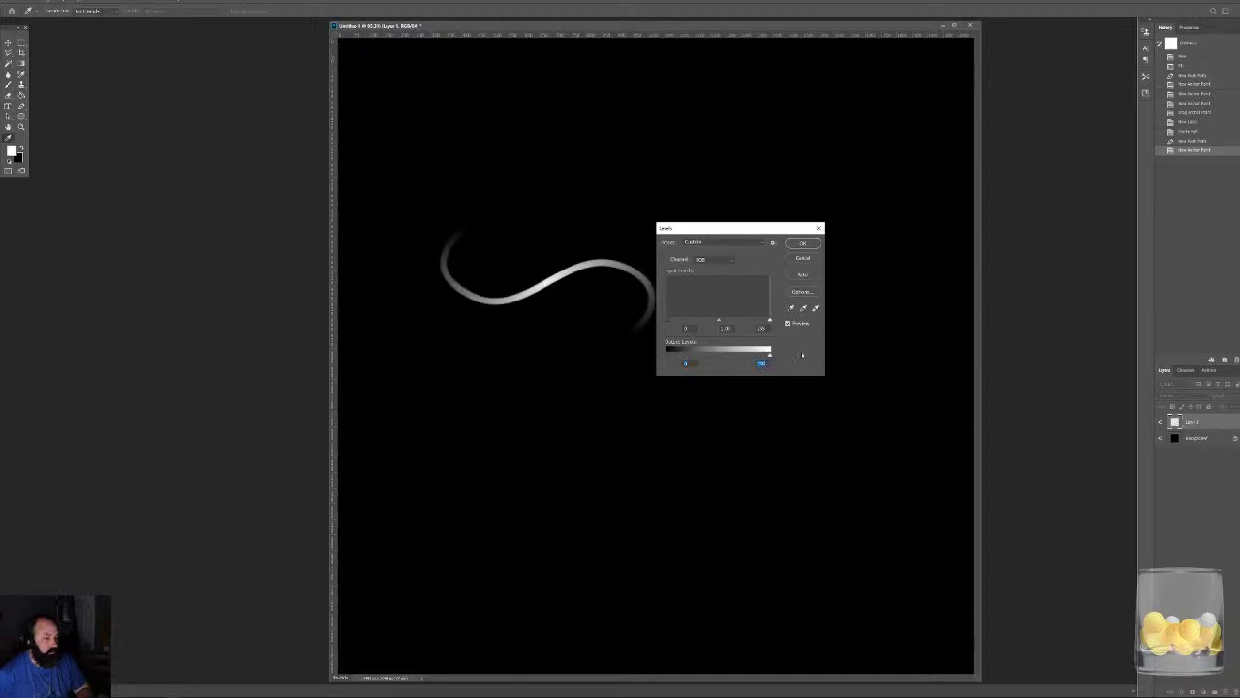
click(817, 259)
Hide the black Background layer.
click(1160, 438)
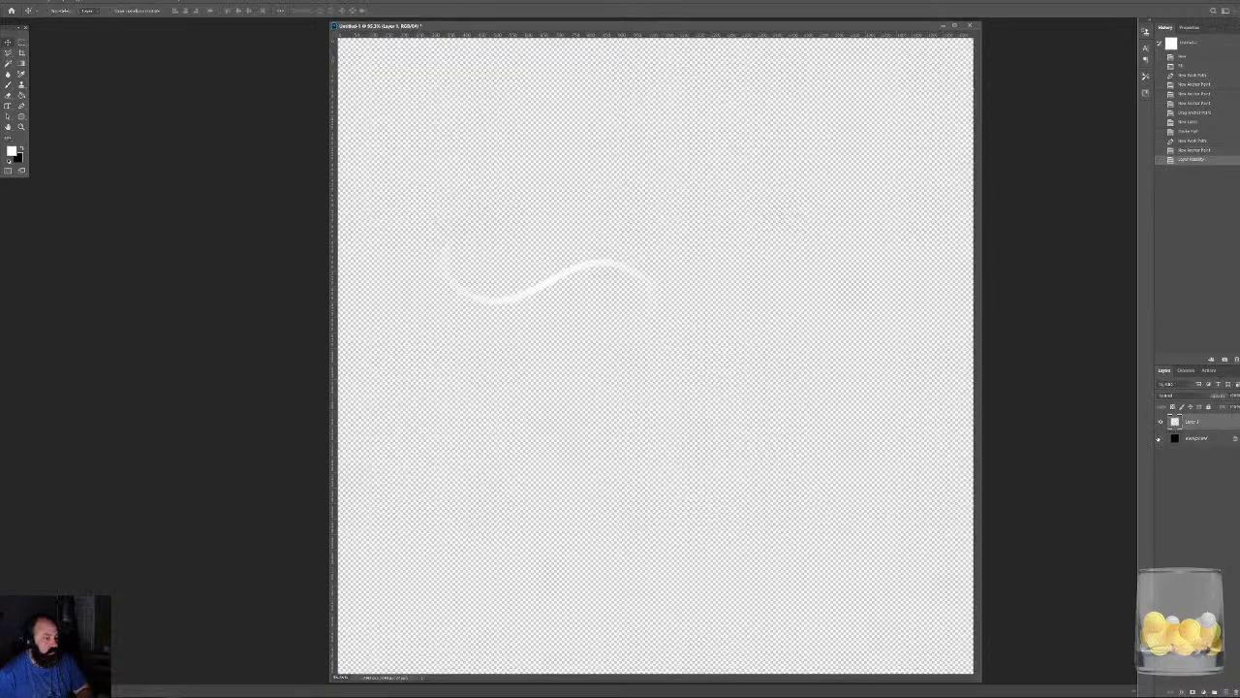
Make the black Background layer visible again.
click(1159, 438)
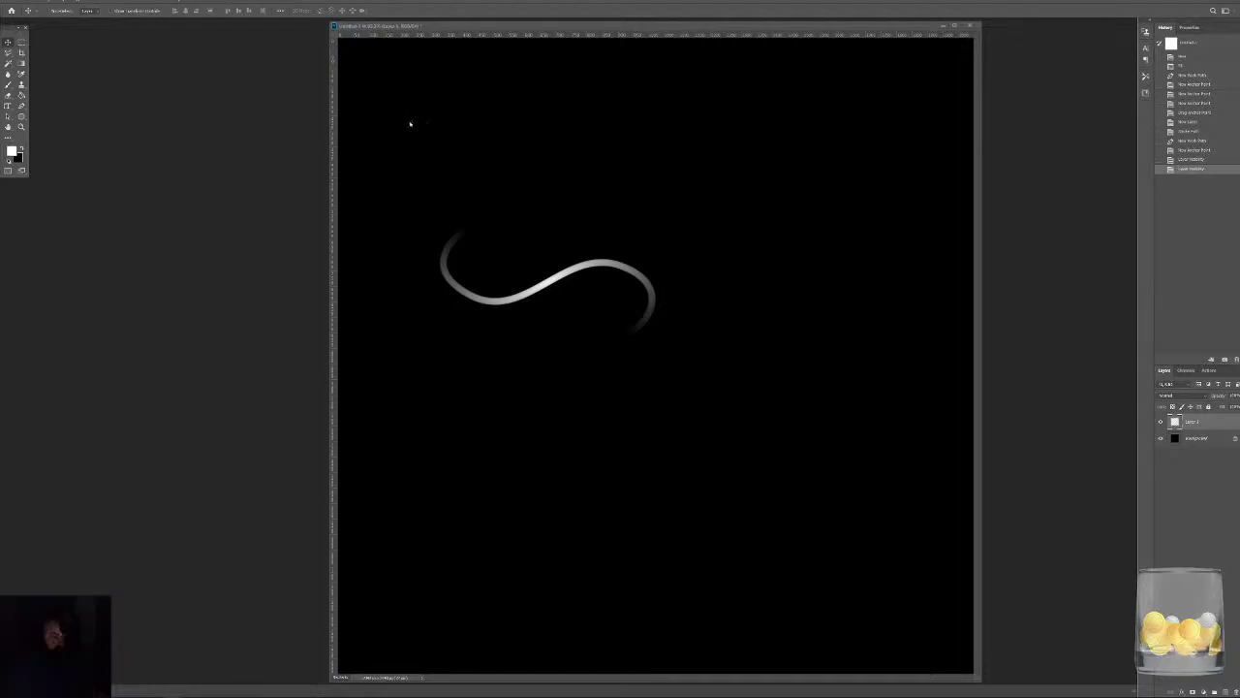
Duplicate the S-stroke layer and try a Gaussian Blur with a reduced radius on the copy for a soft glow, undoing the blur.
key(ctrl+j)
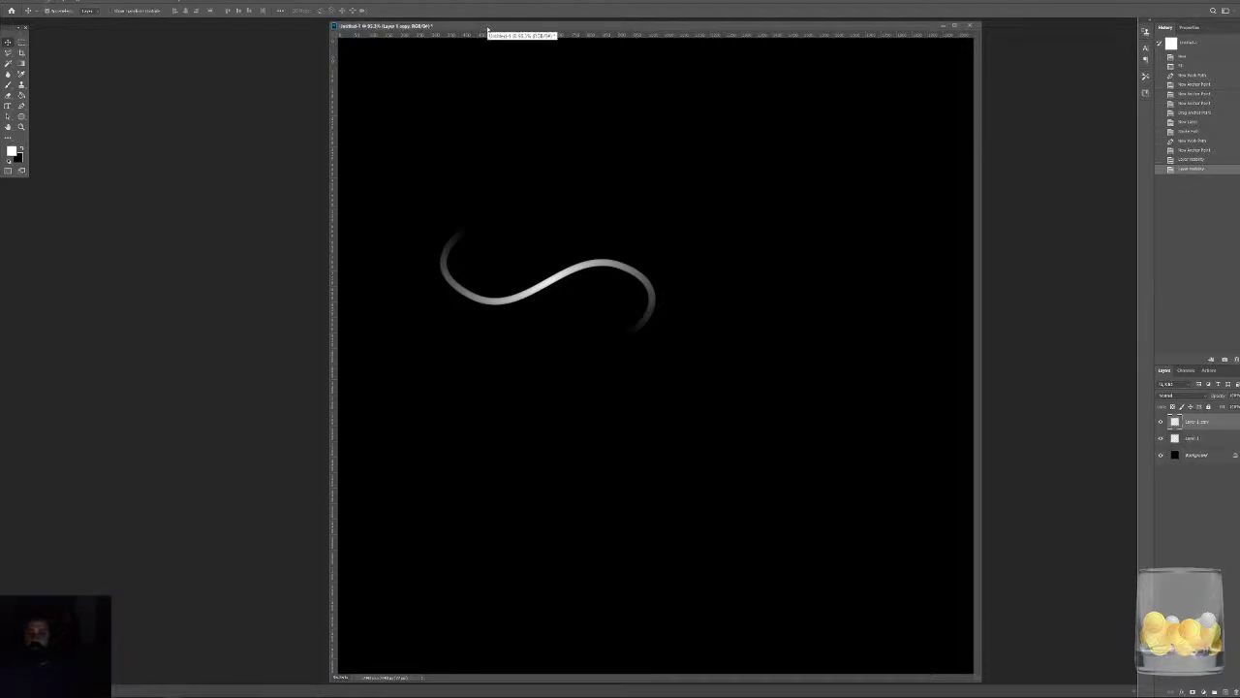
click(124, 2)
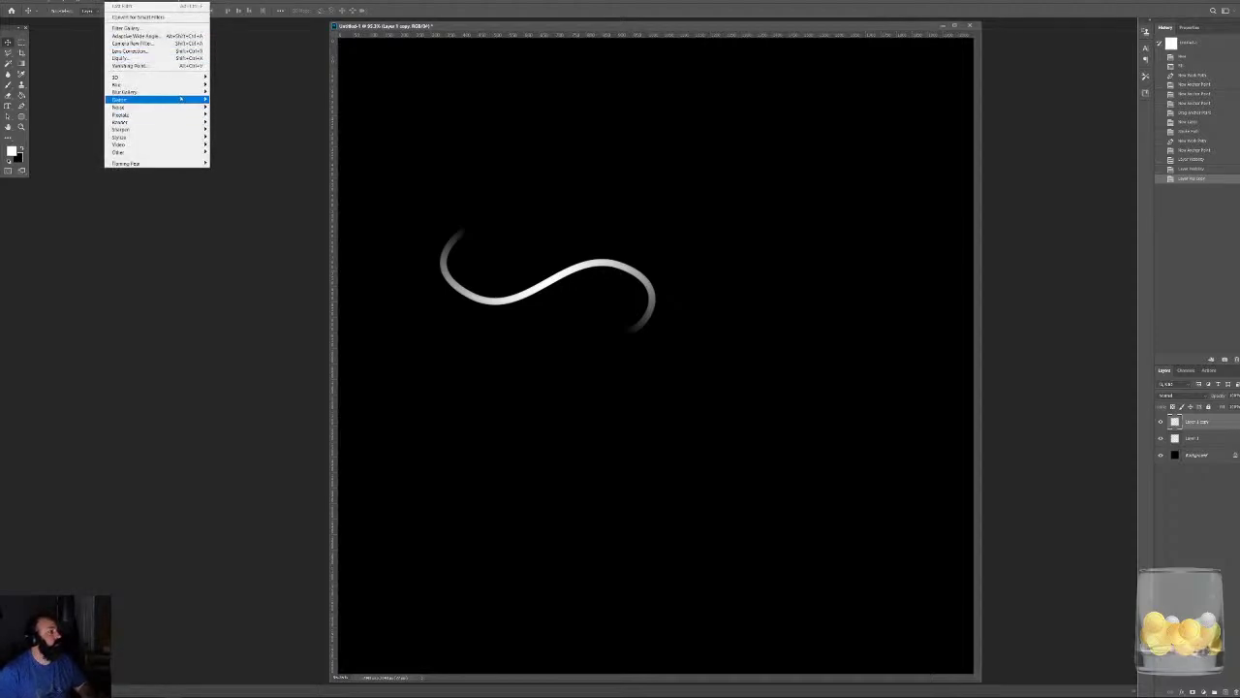
mouse_move(145, 84)
click(232, 114)
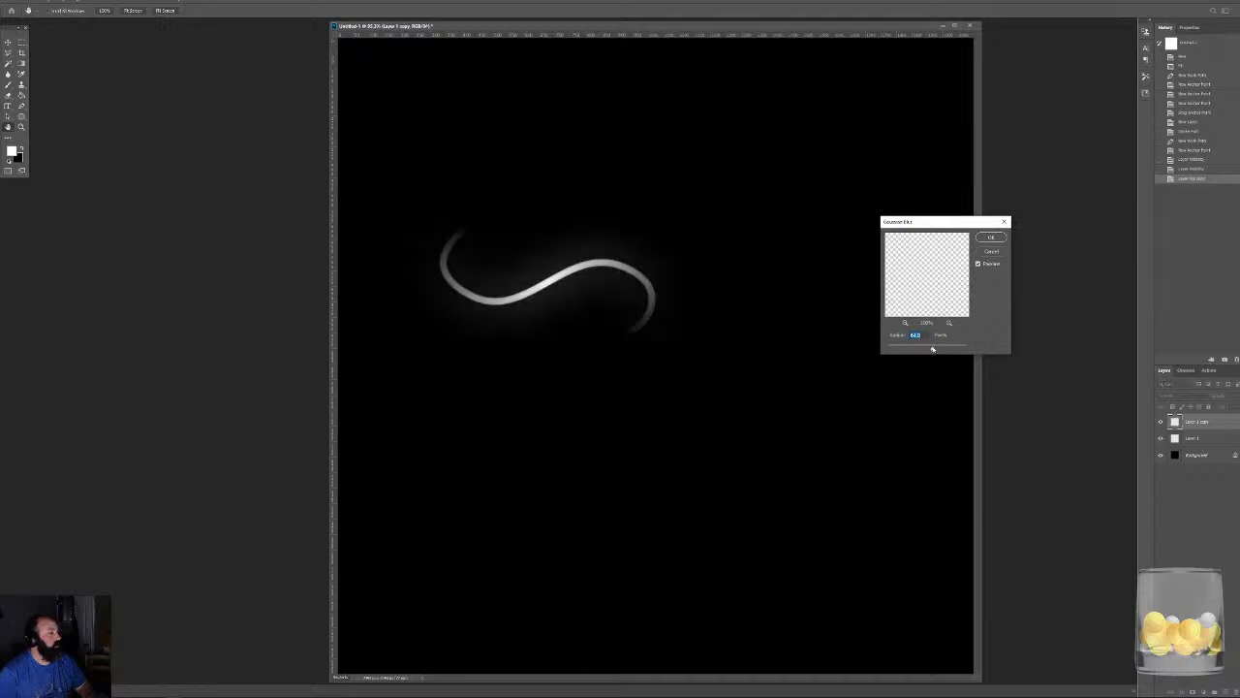
drag(932, 349, 925, 349)
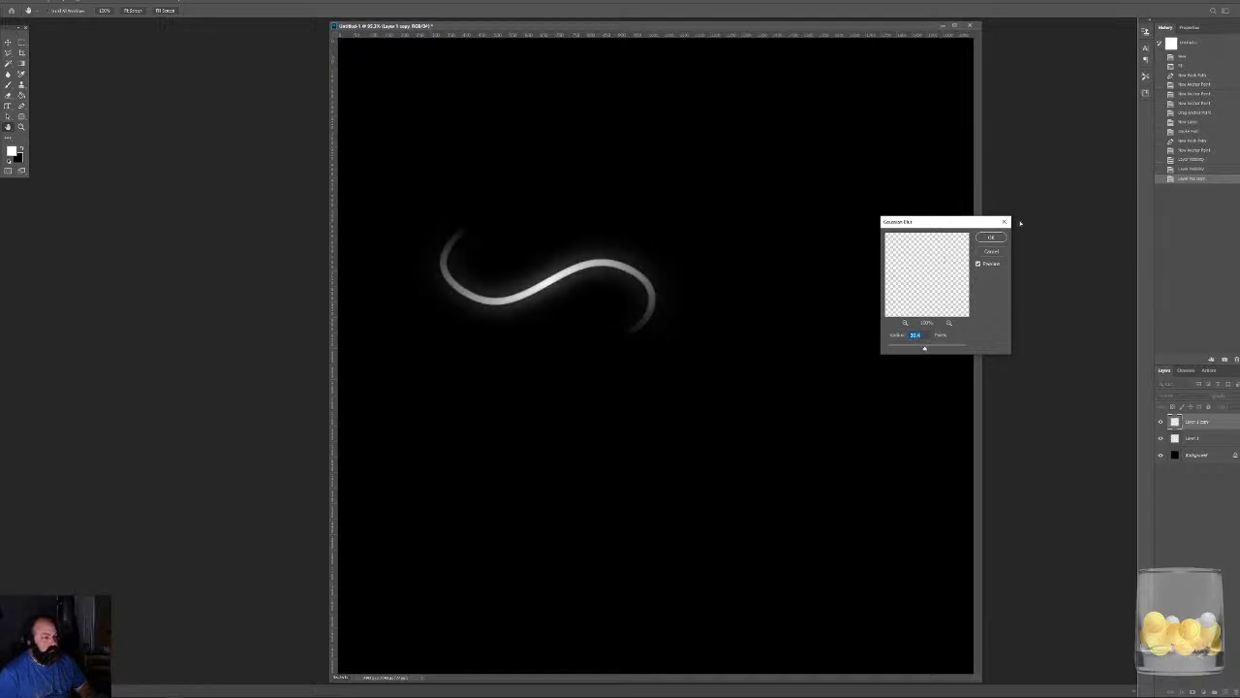
click(990, 237)
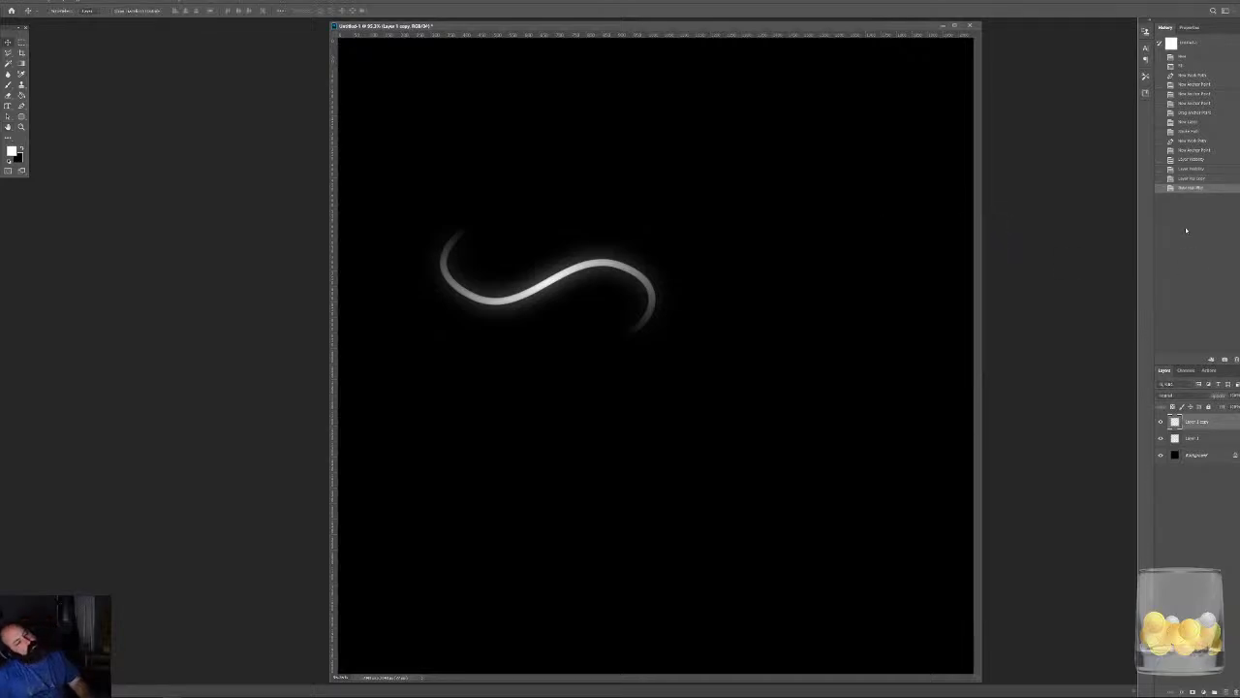
click(1197, 179)
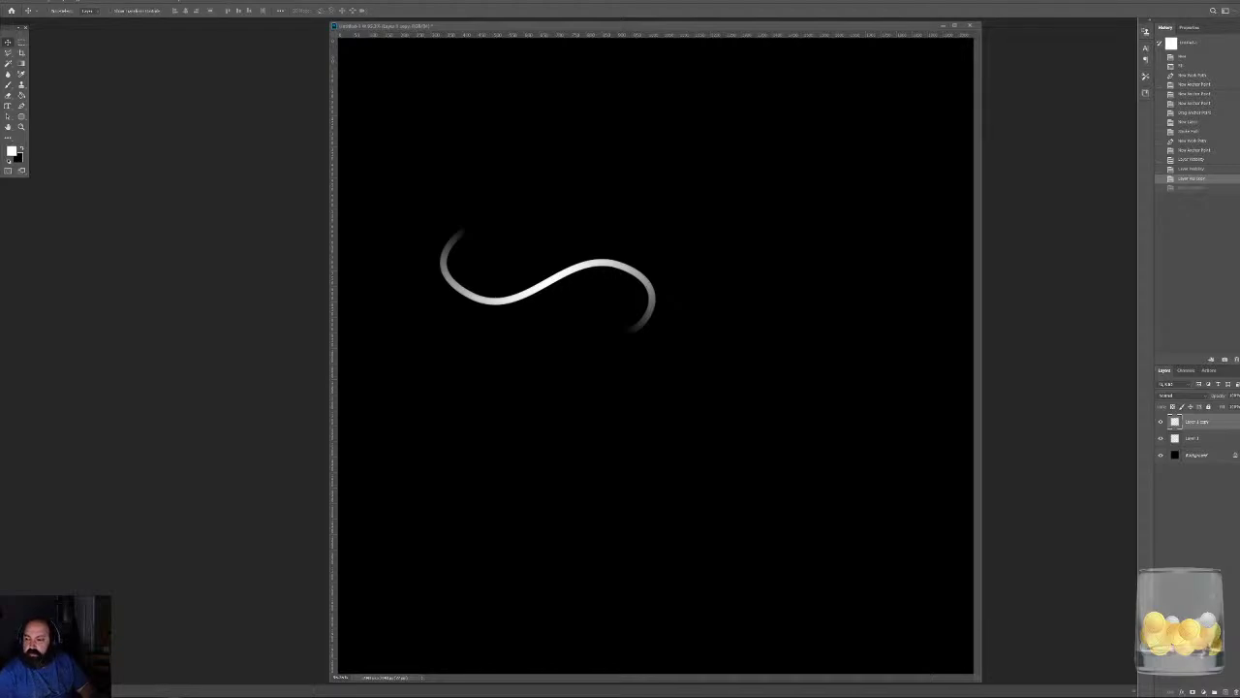
Paste the copied sheet of swirl ornaments as a new layer and scale it up to span most of the canvas width.
key(ctrl+v)
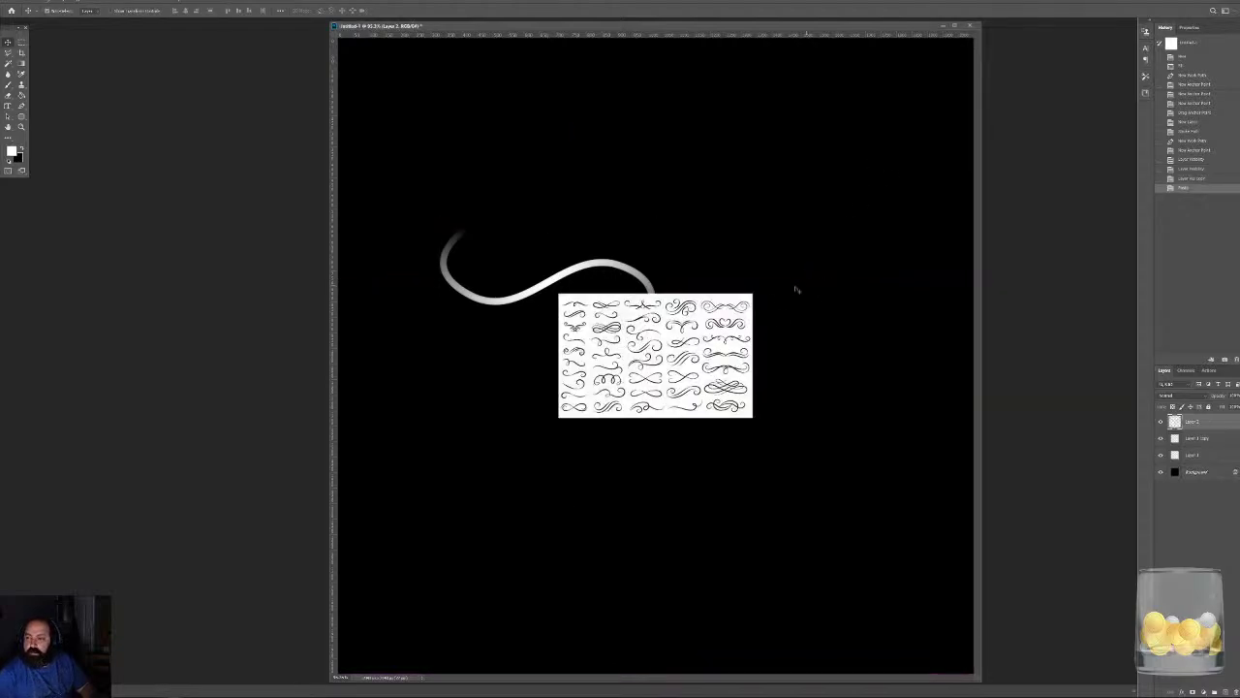
key(ctrl+t)
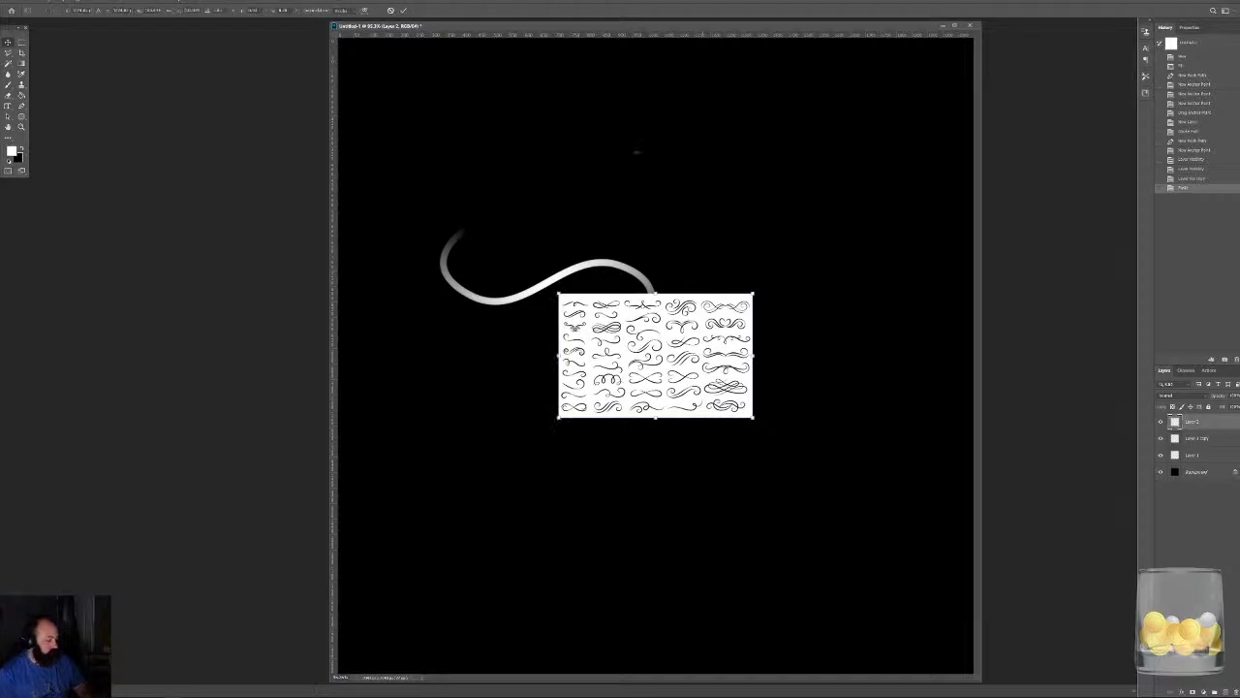
alt+drag(753, 294, 880, 122)
key(Return)
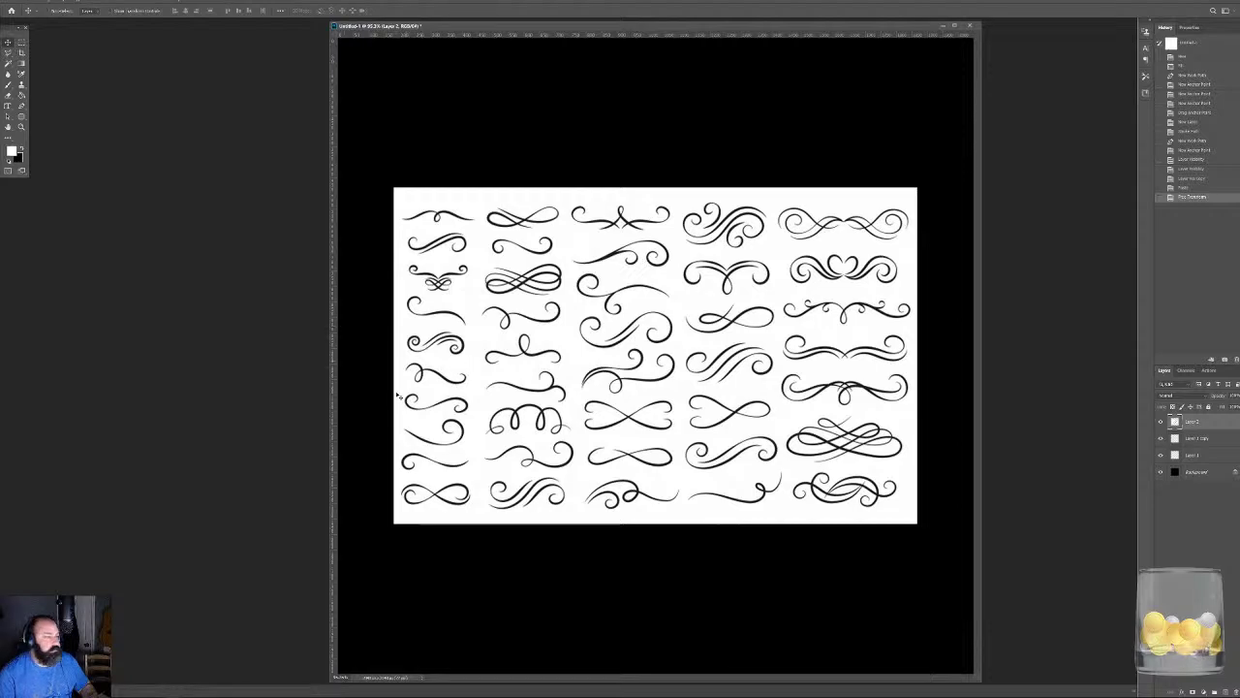
Keep only the double-curled S-scroll from the sheet's first column, erasing everything else on the layer, and move it up toward the canvas centre.
click(22, 43)
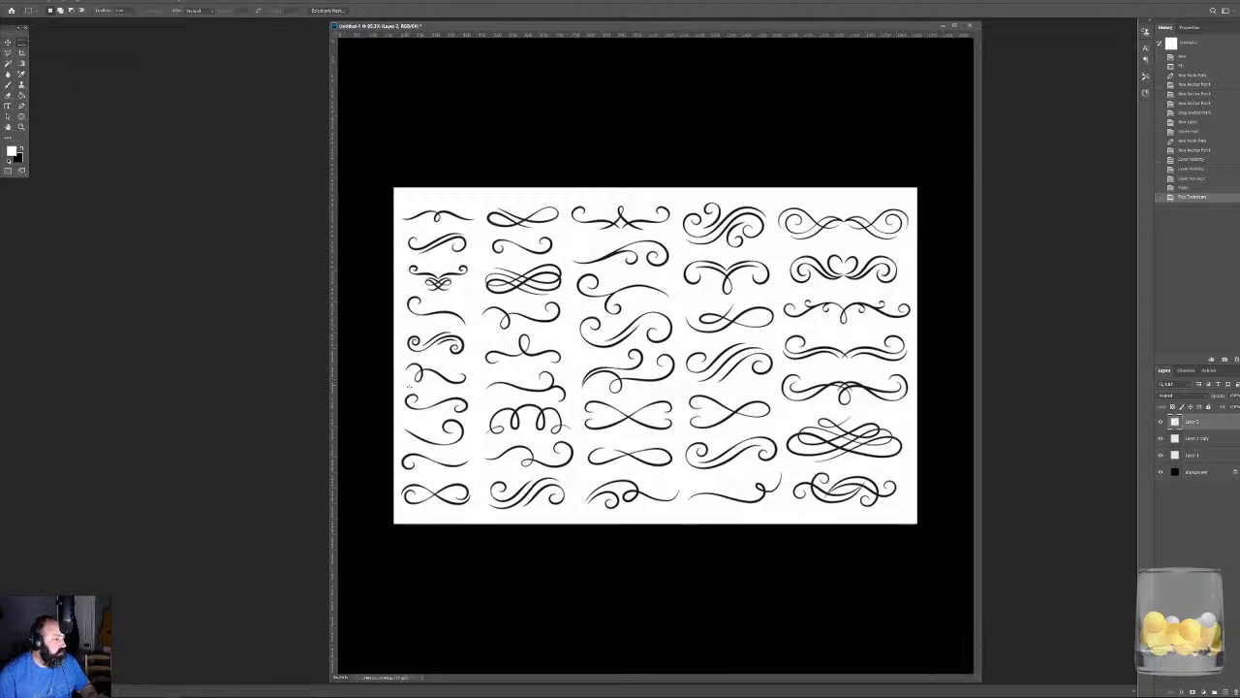
drag(390, 391, 479, 416)
key(ctrl+shift+i)
key(Delete)
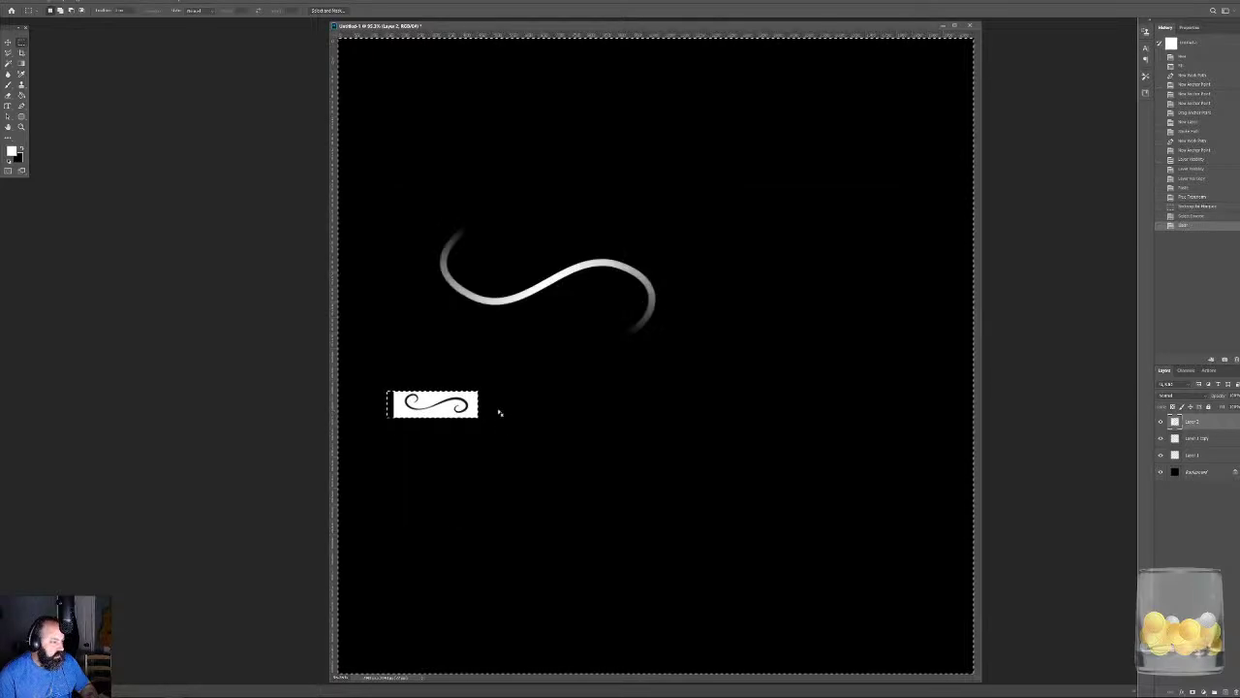
key(ctrl+d)
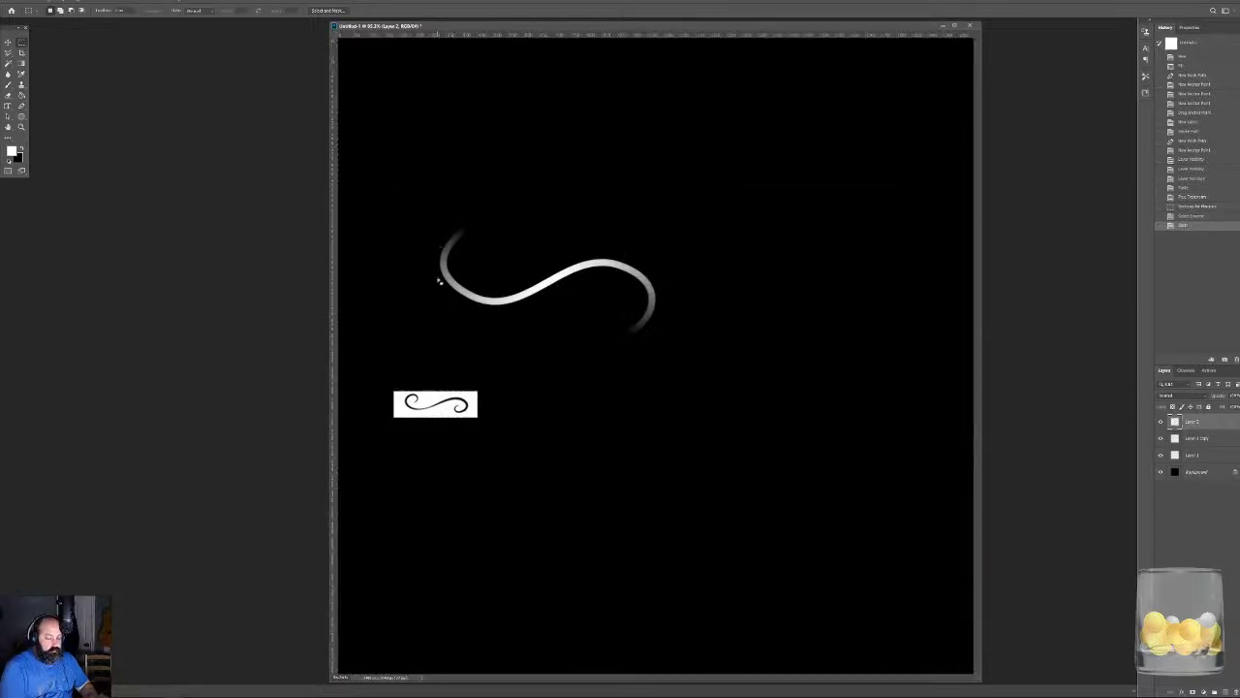
key(v)
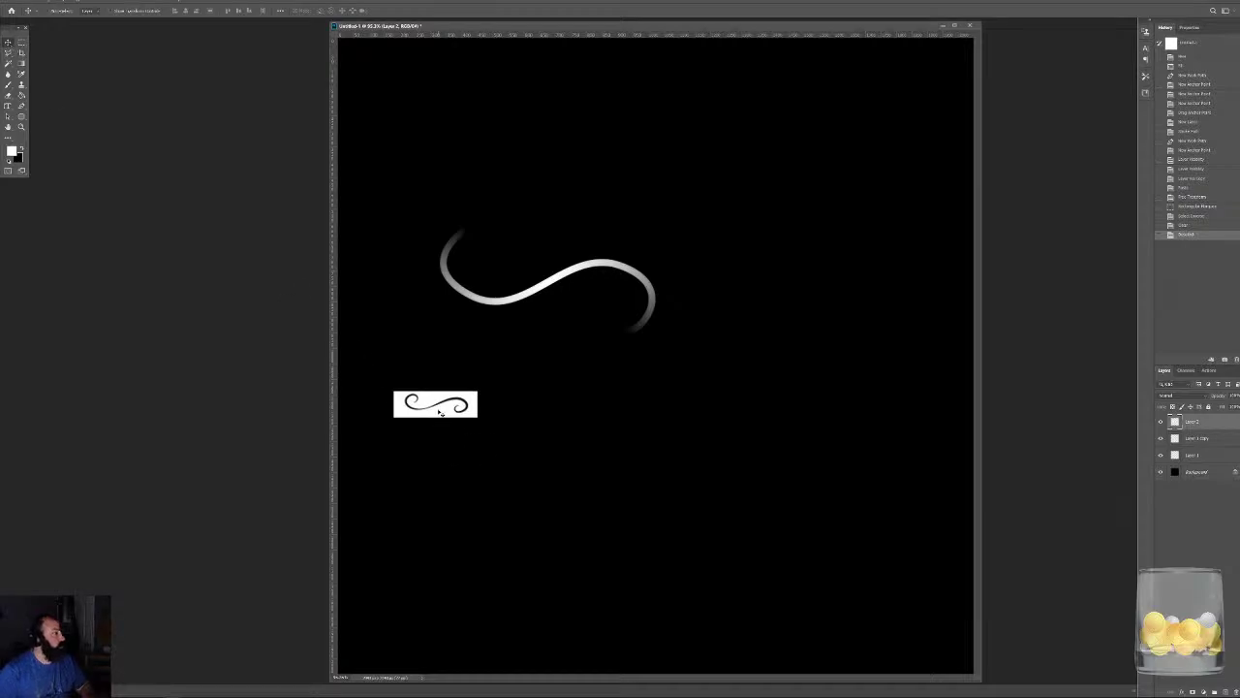
drag(438, 410, 528, 341)
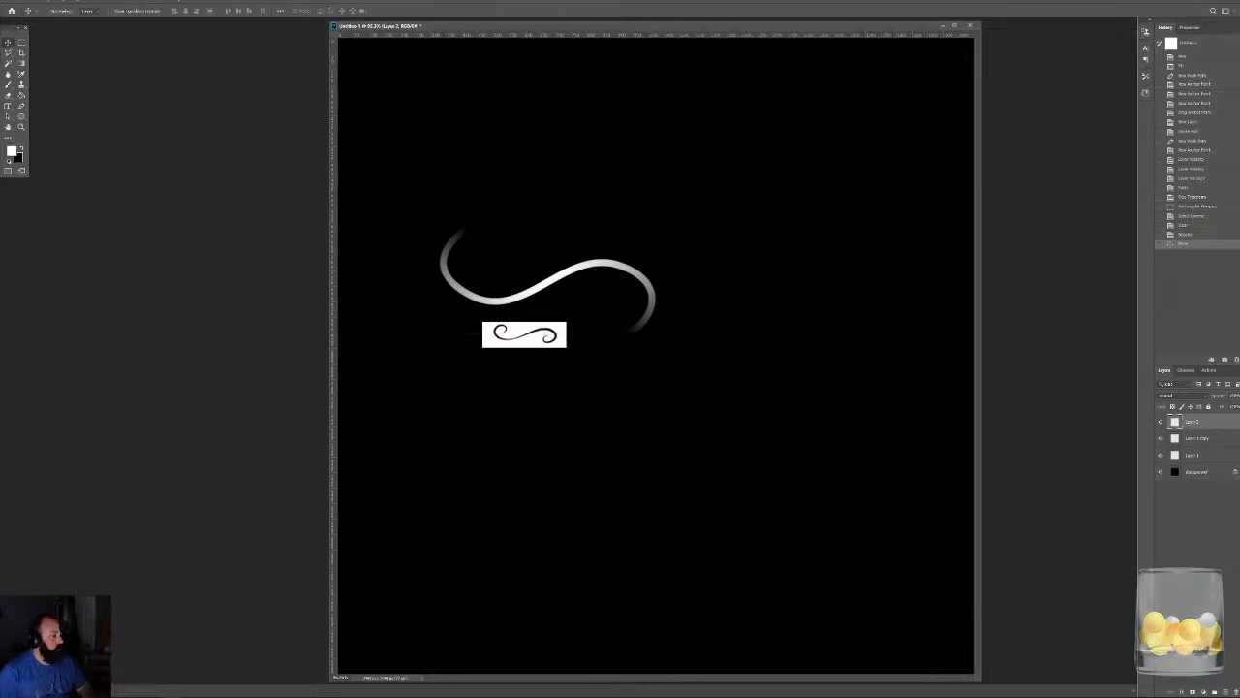
Delete the two layers holding the stroked S-curve.
click(1209, 438)
shift+click(1209, 454)
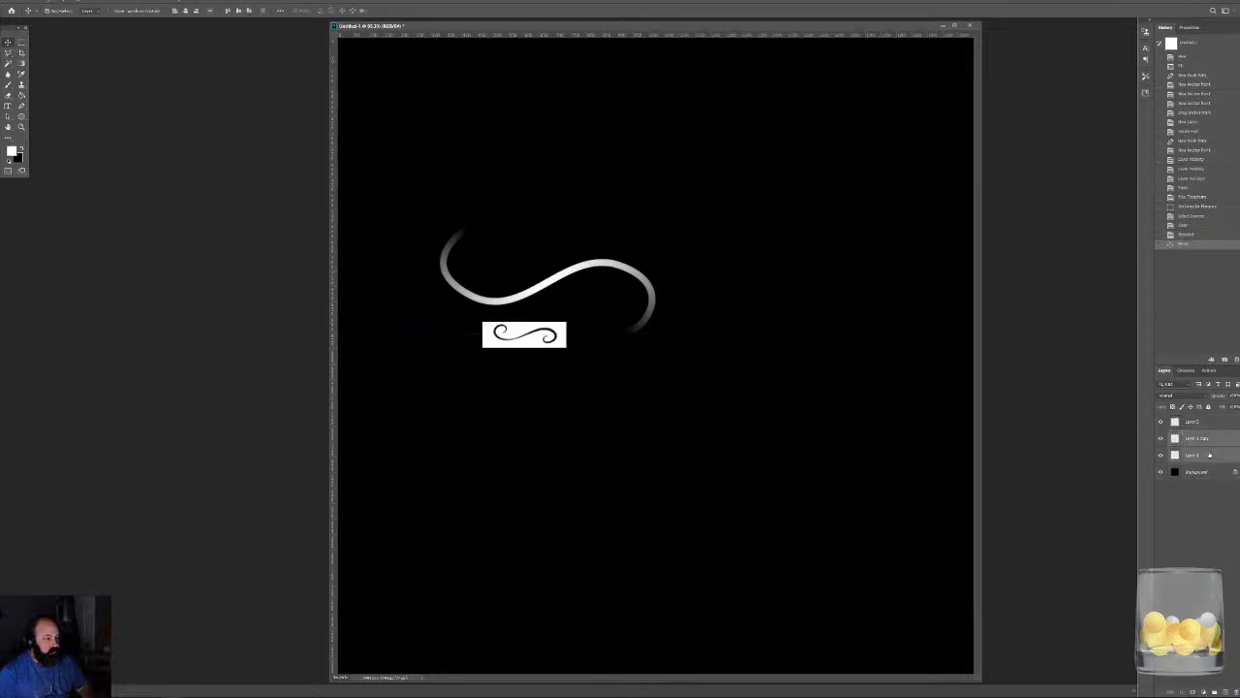
drag(1210, 454, 1226, 693)
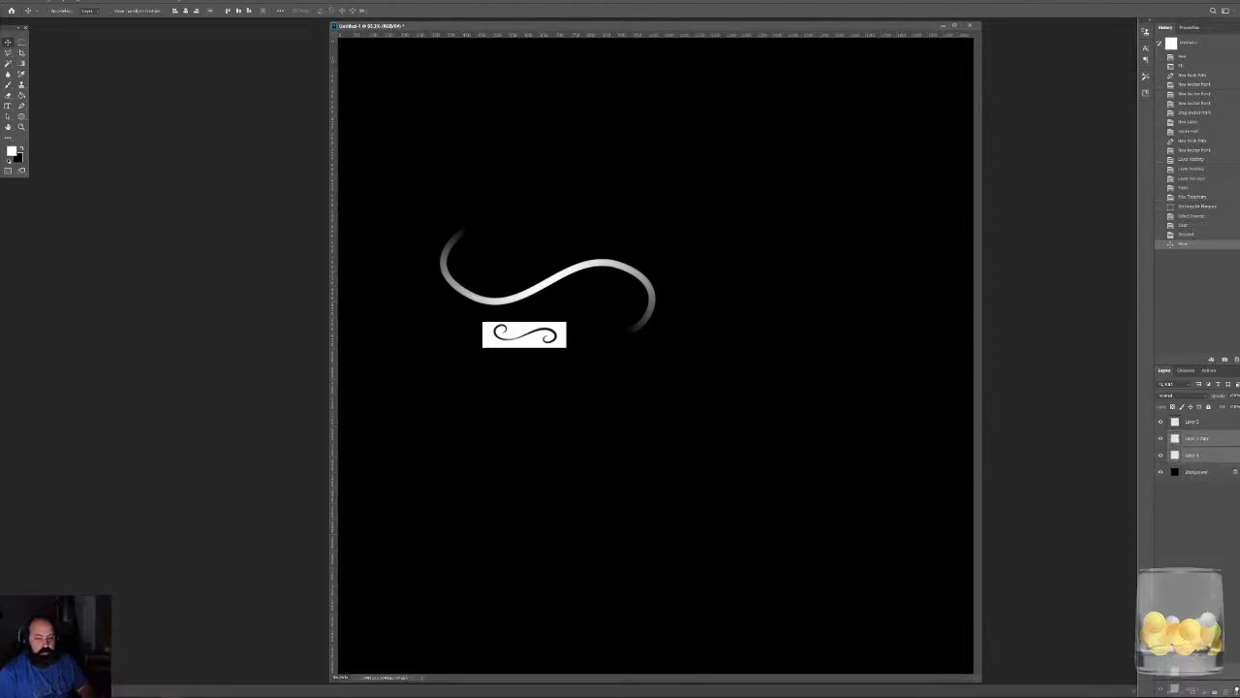
key(Delete)
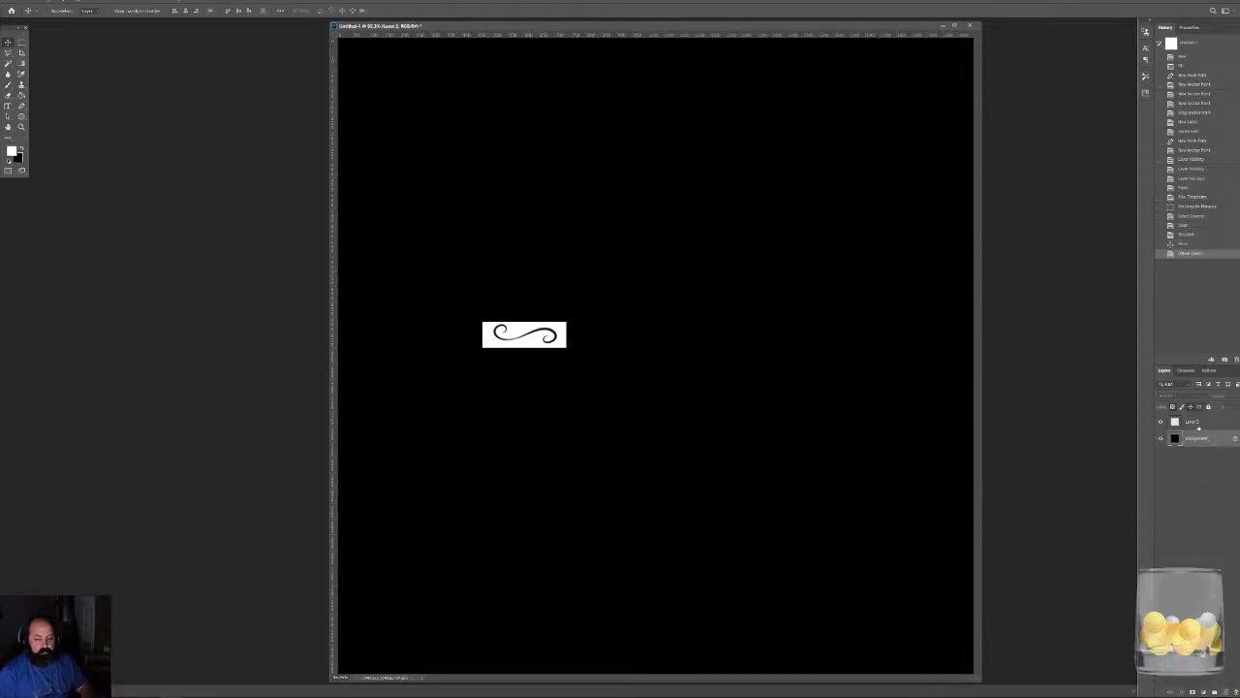
Invert the scroll layer's colours to white on black and duplicate the layer.
click(1205, 423)
key(ctrl+i)
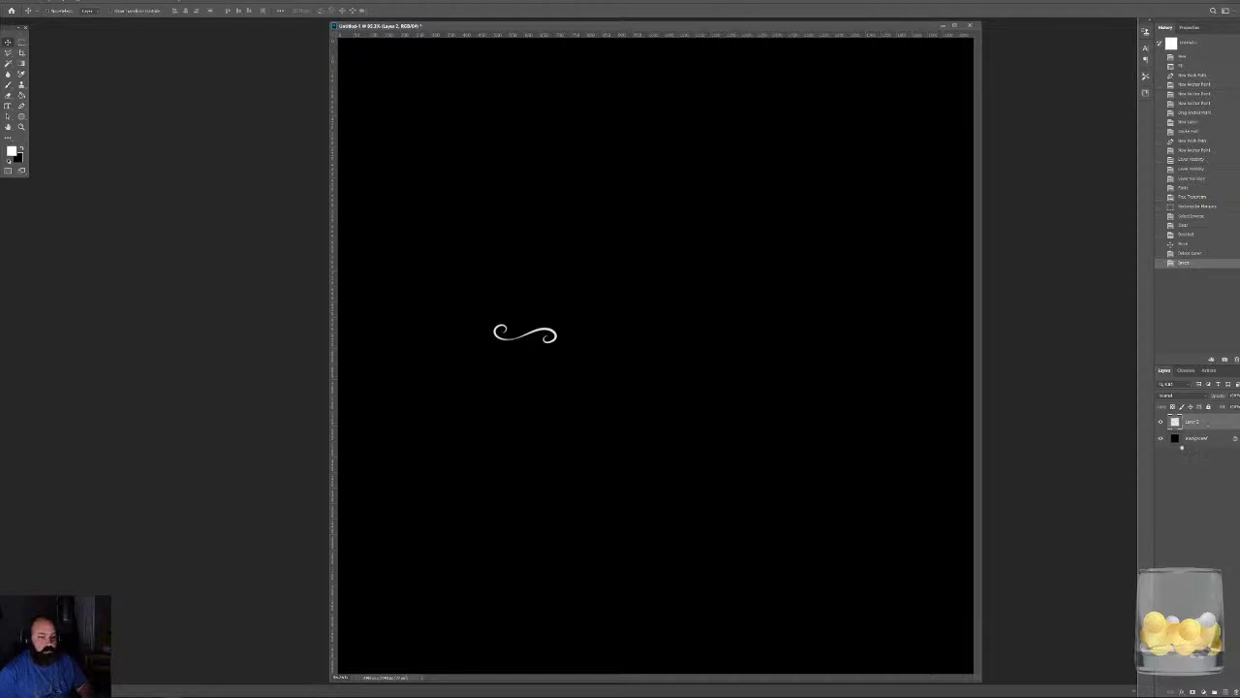
key(ctrl+j)
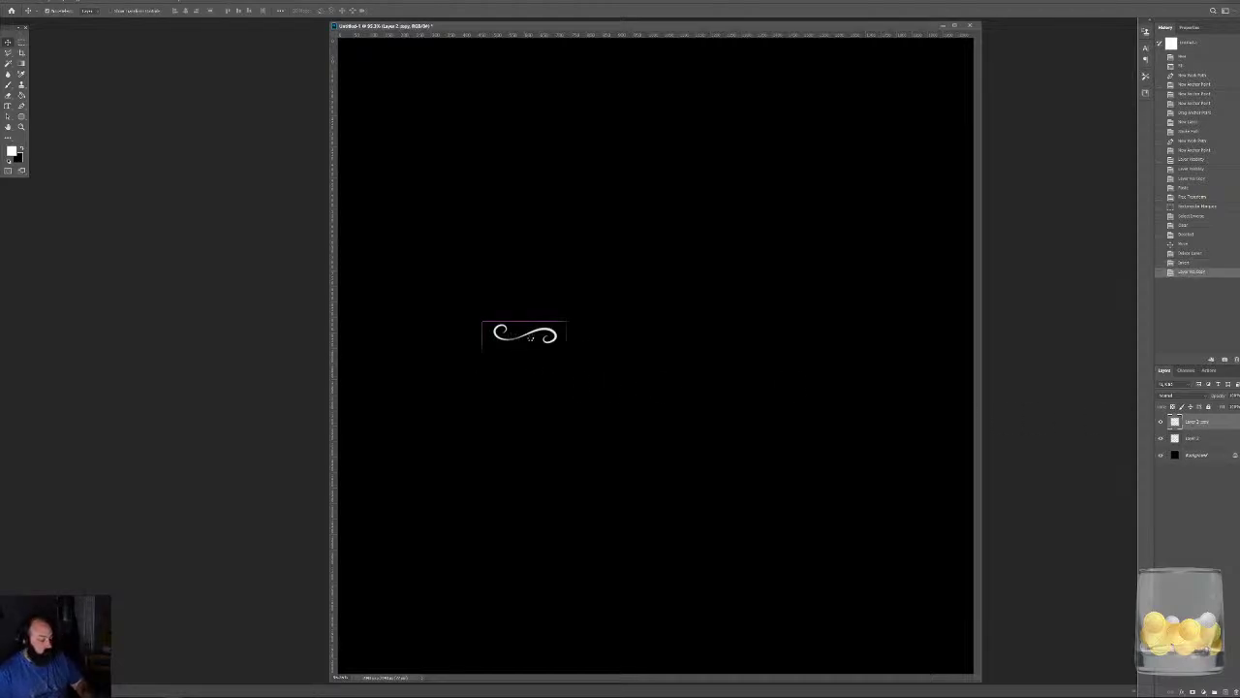
key(t)
right_click(531, 340)
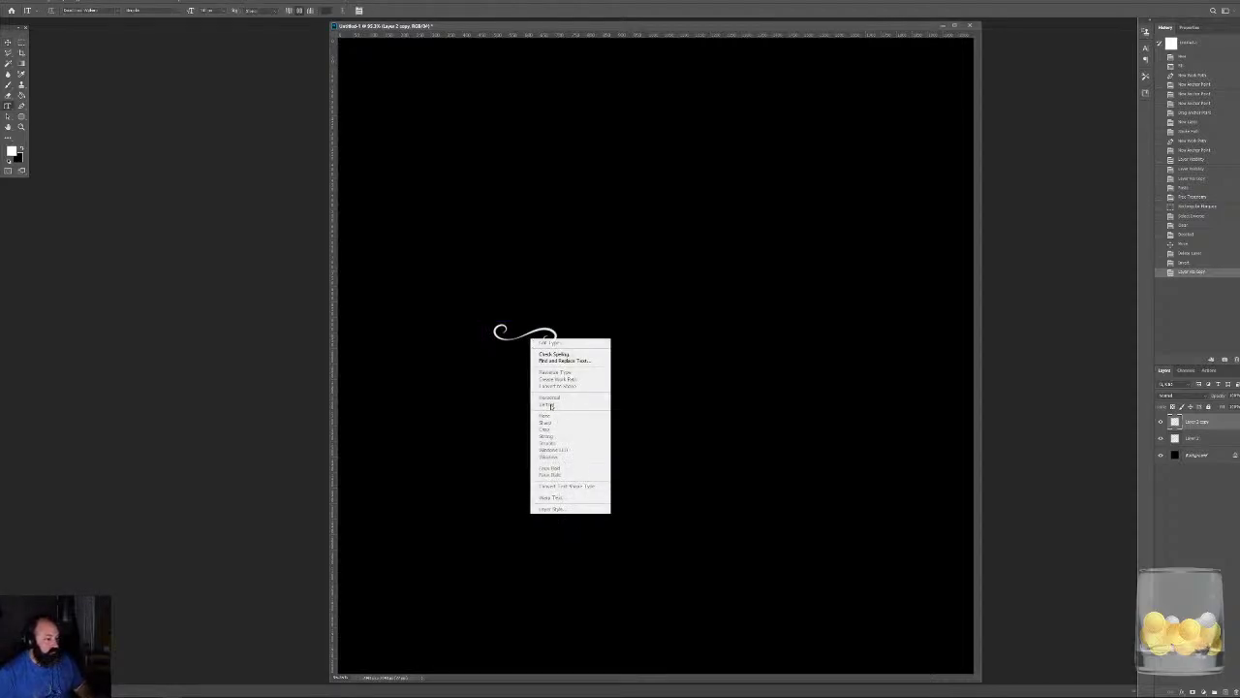
key(Escape)
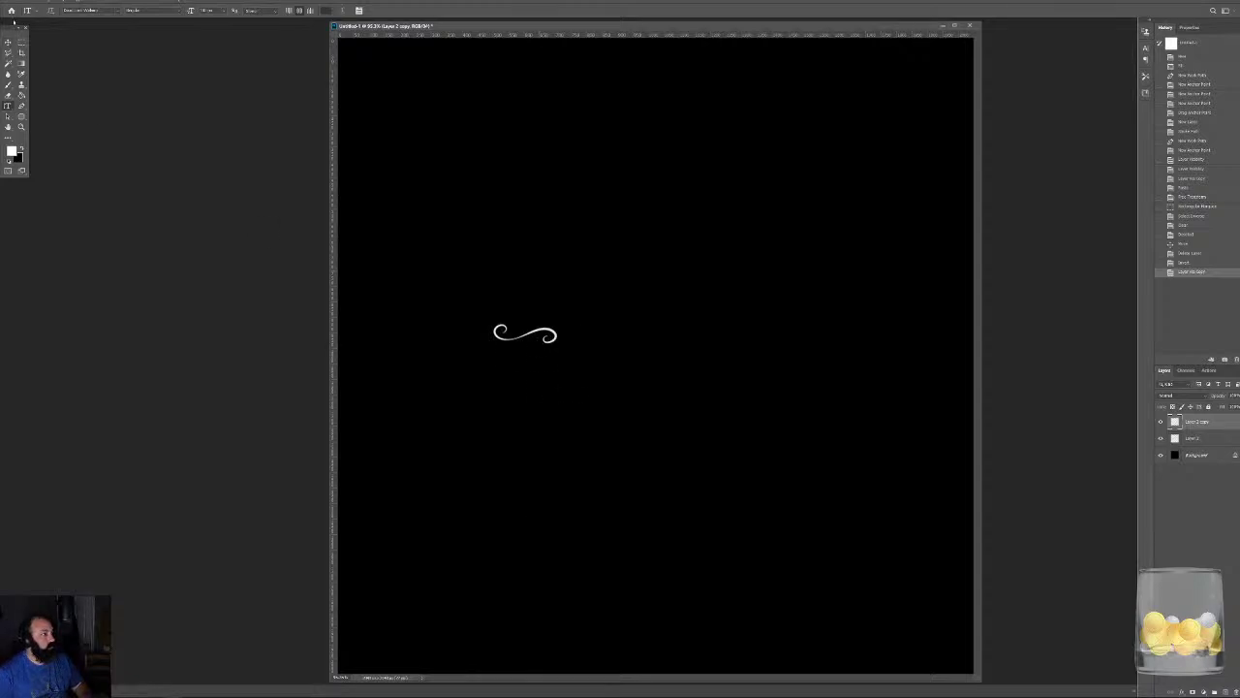
click(8, 42)
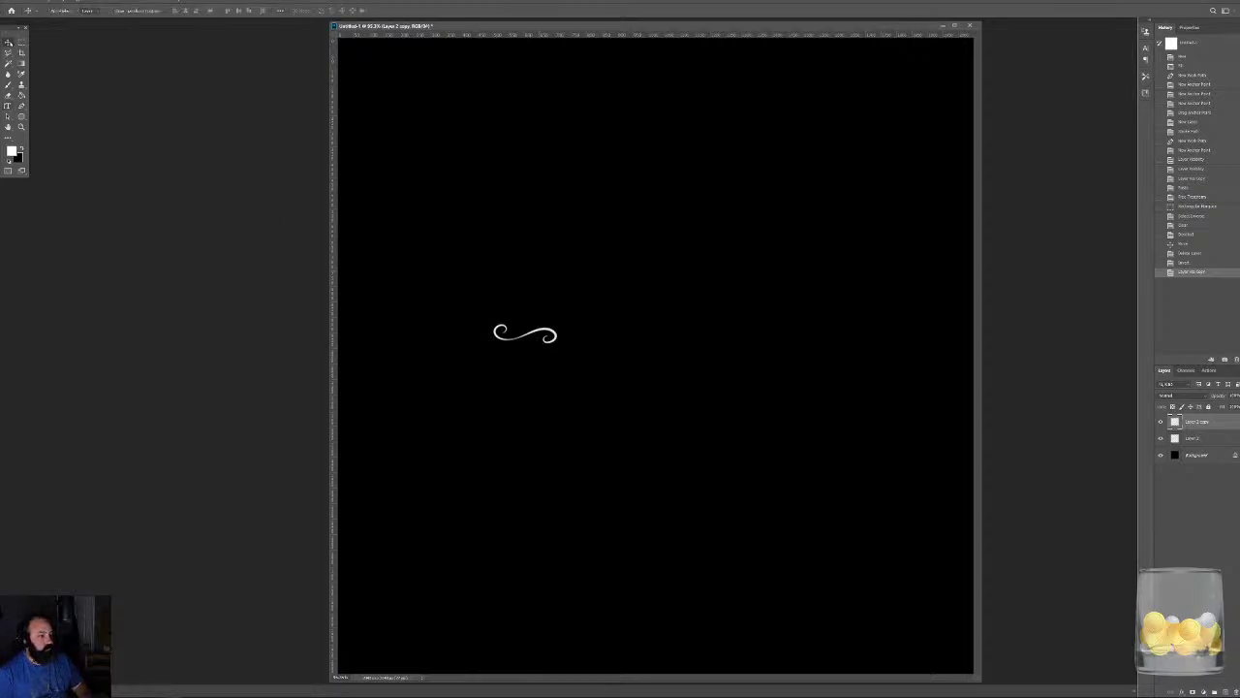
Flip the duplicated scroll vertically and place it directly below the original as a mirrored pair.
click(530, 375)
key(ctrl+t)
right_click(520, 341)
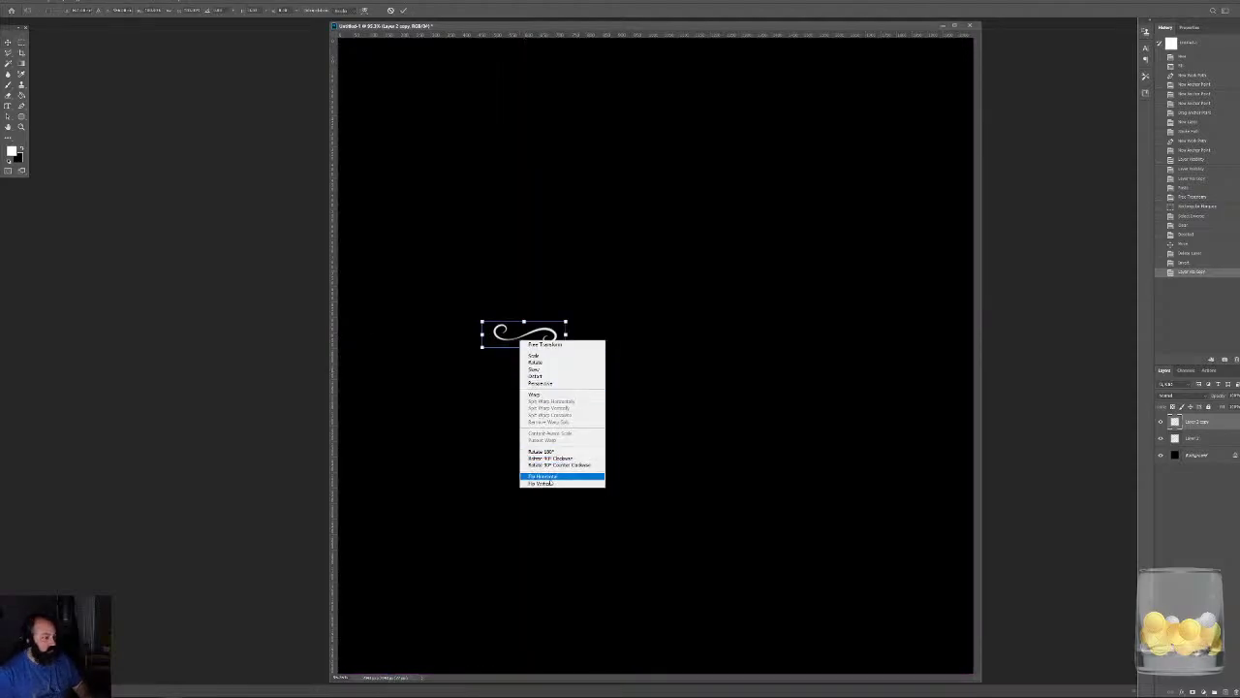
click(540, 483)
mouse_move(554, 337)
mouse_down()
mouse_move(556, 360)
mouse_move(570, 351)
mouse_up()
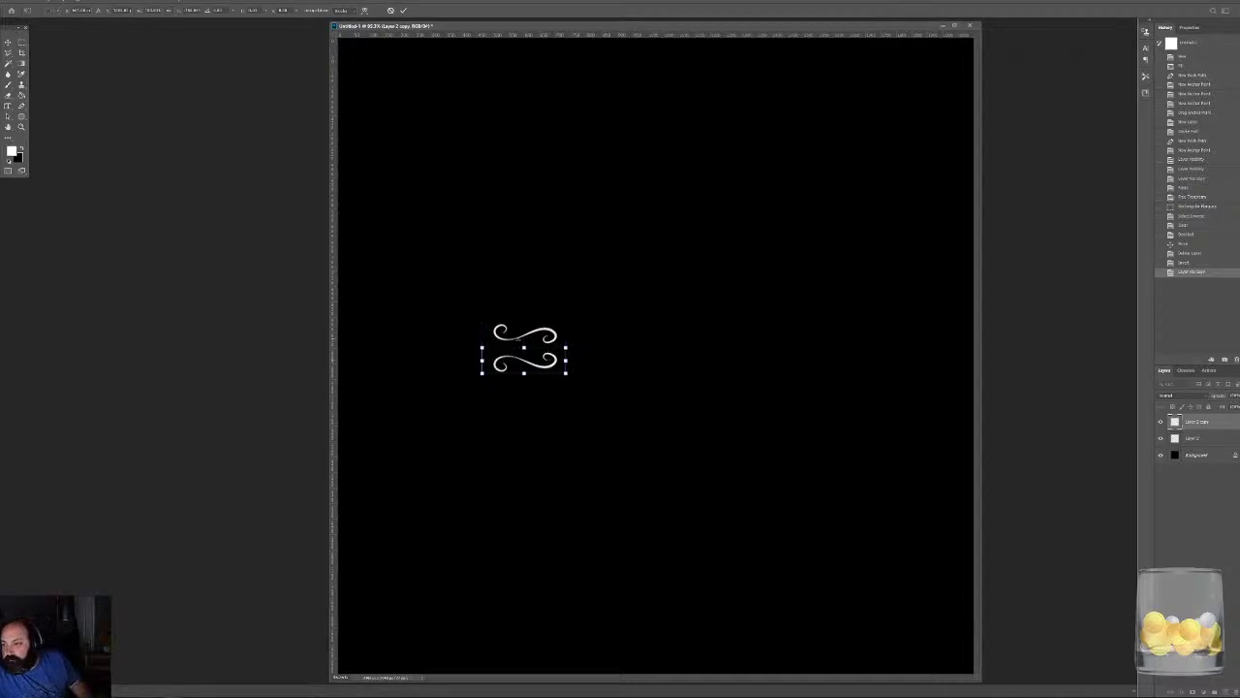
key(Return)
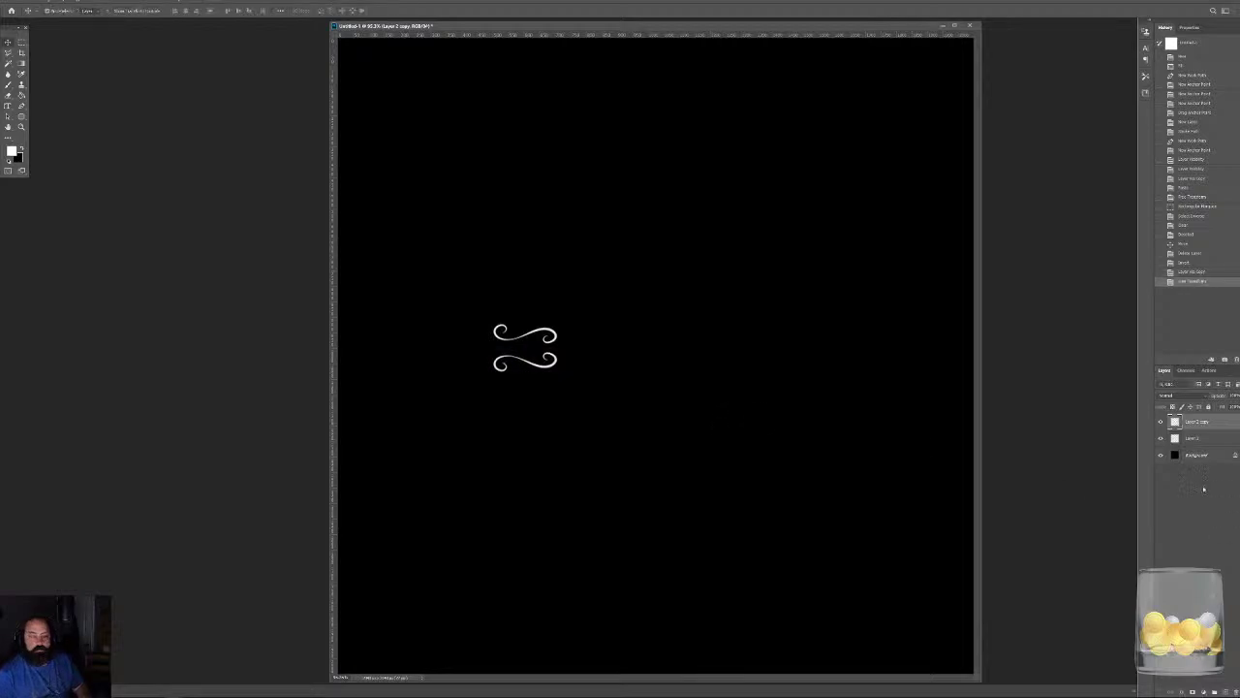
Merge the scroll pair into one layer and place a horizontally flipped duplicate to its right.
key(ctrl+e)
key(ctrl+j)
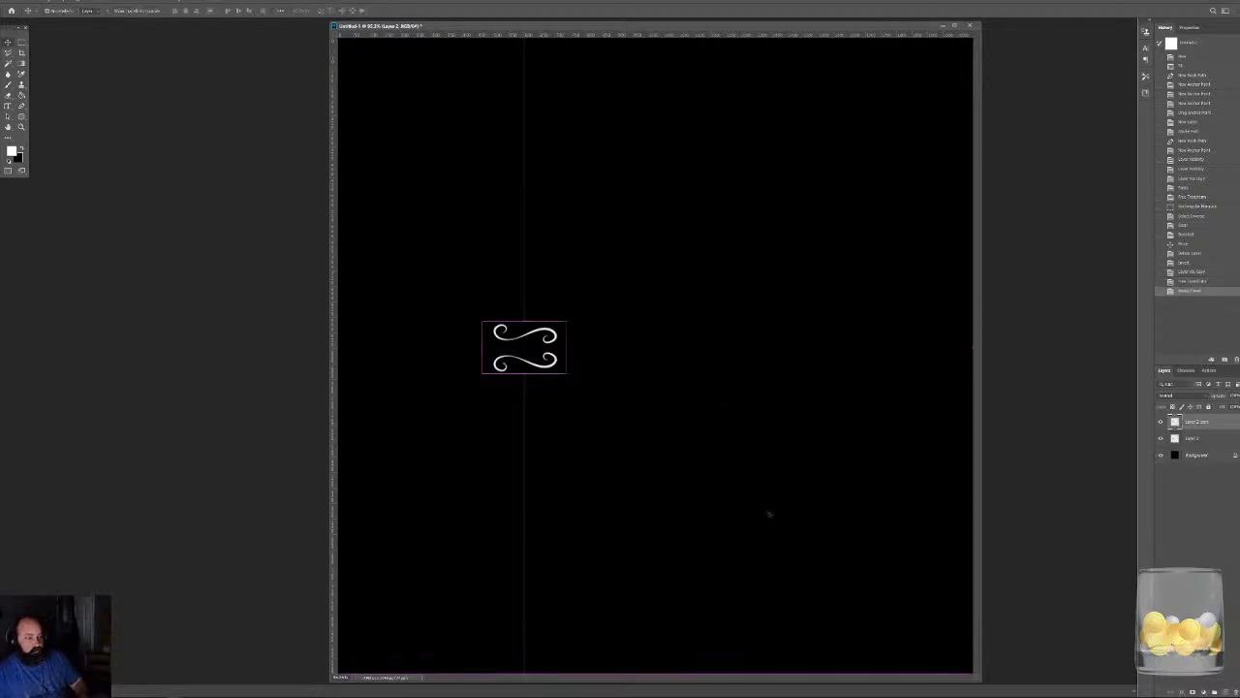
key(ctrl+t)
right_click(533, 328)
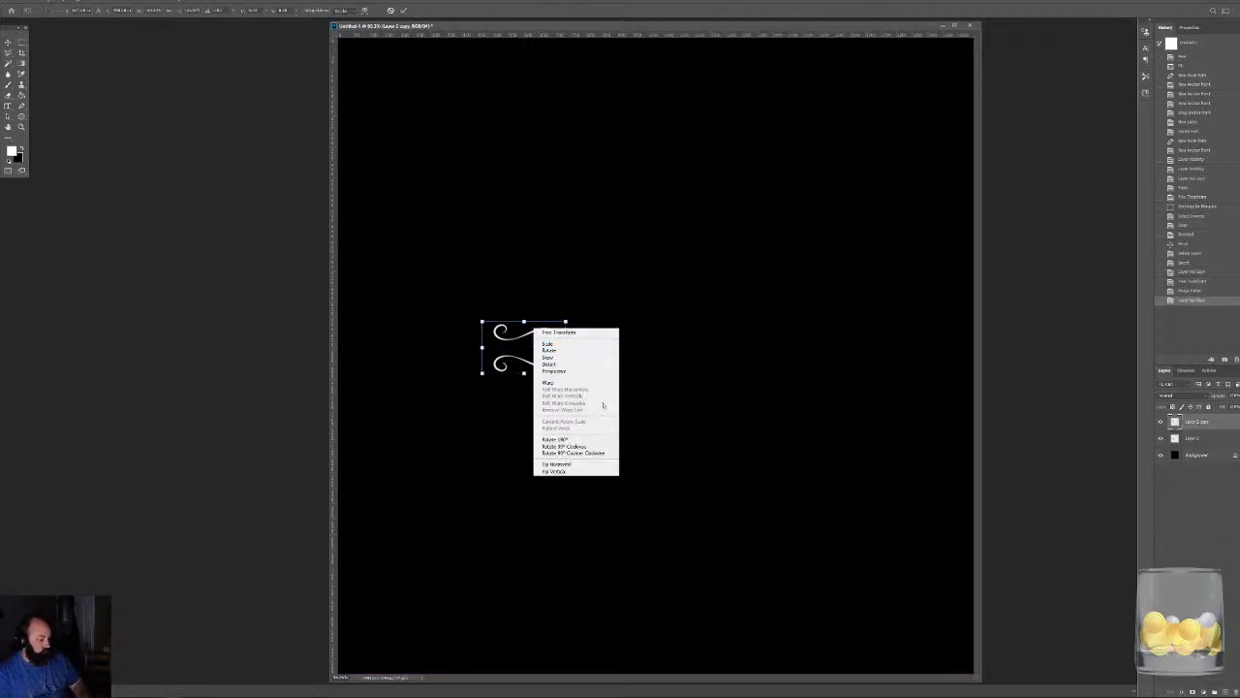
click(585, 466)
drag(498, 337, 588, 344)
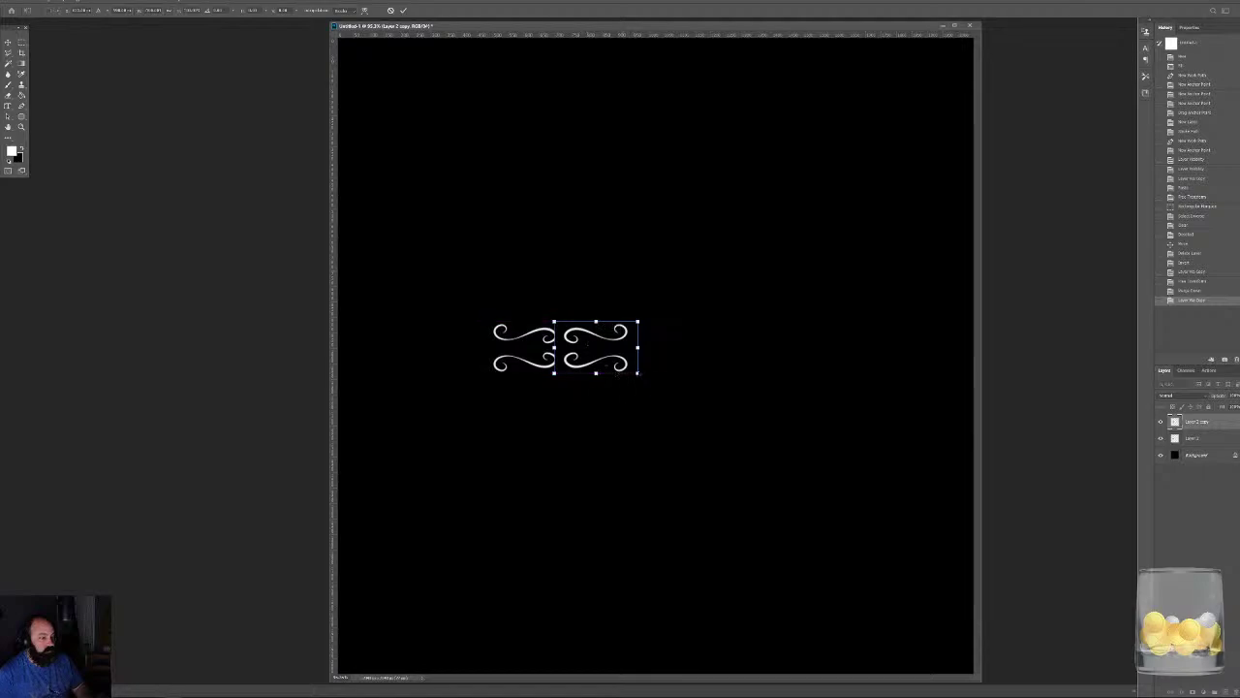
Set the flipped copy's blend mode to Screen and nudge it left until its curls nearly meet the original pair.
click(1206, 396)
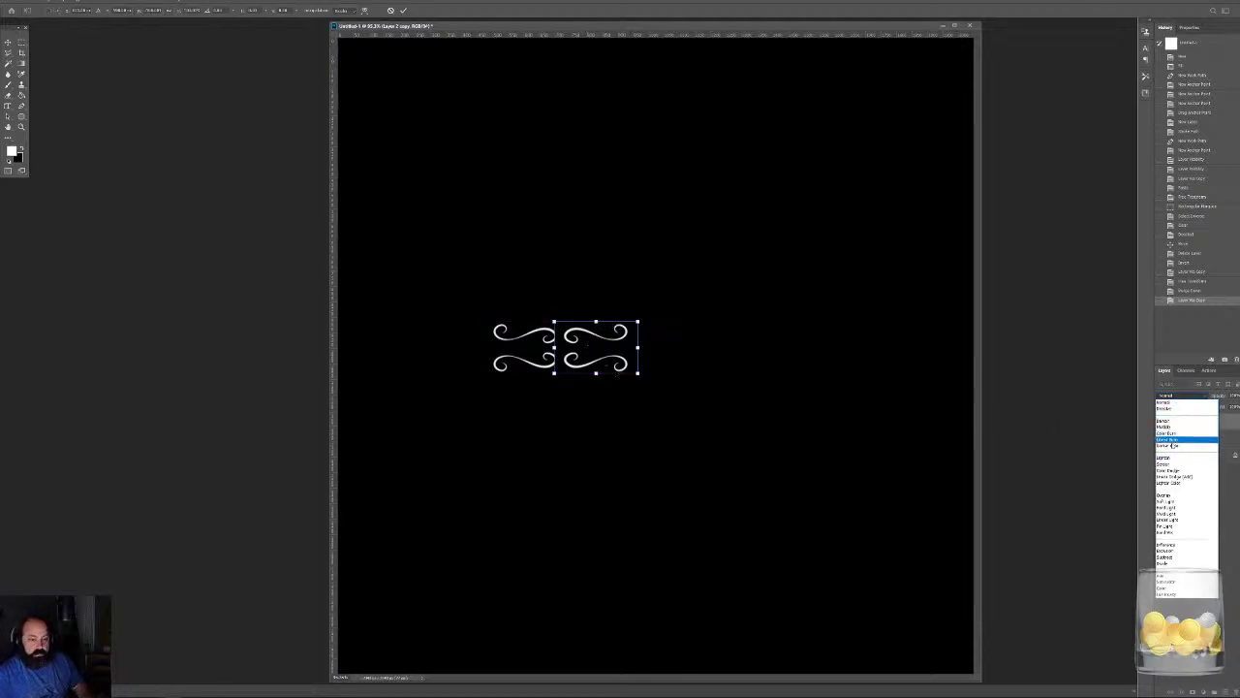
click(1164, 464)
key(Left)
key(Left)
key(Left)
key(Left)
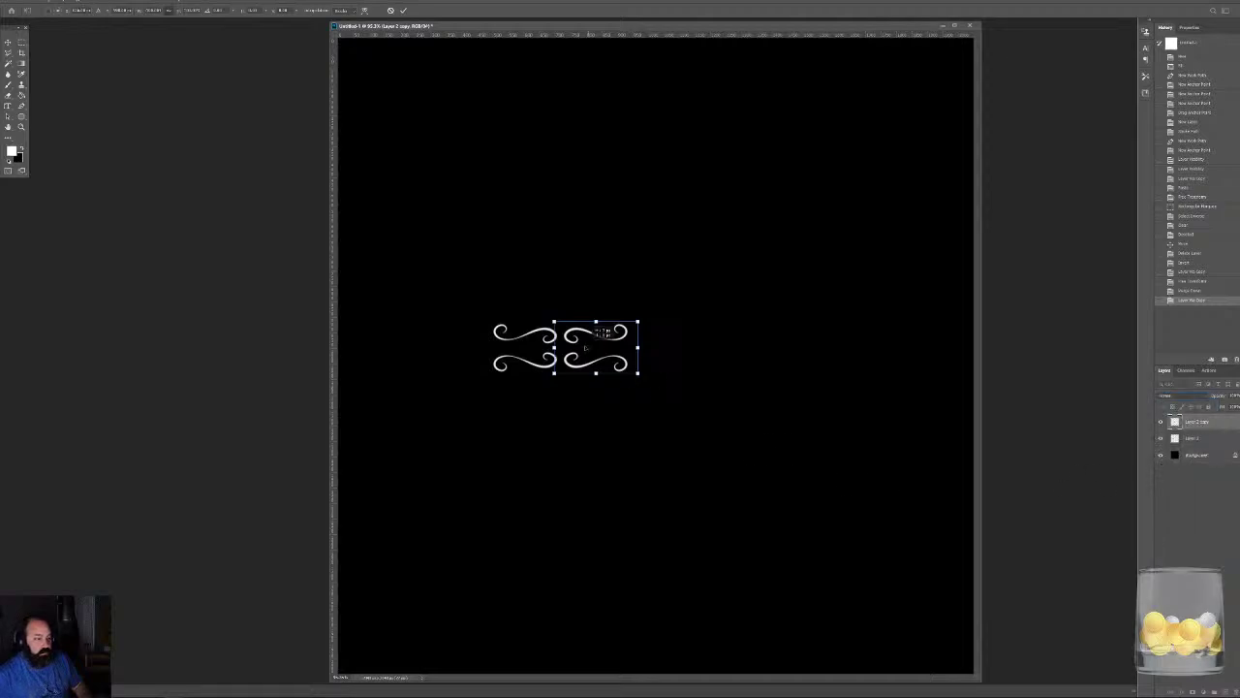
key(Return)
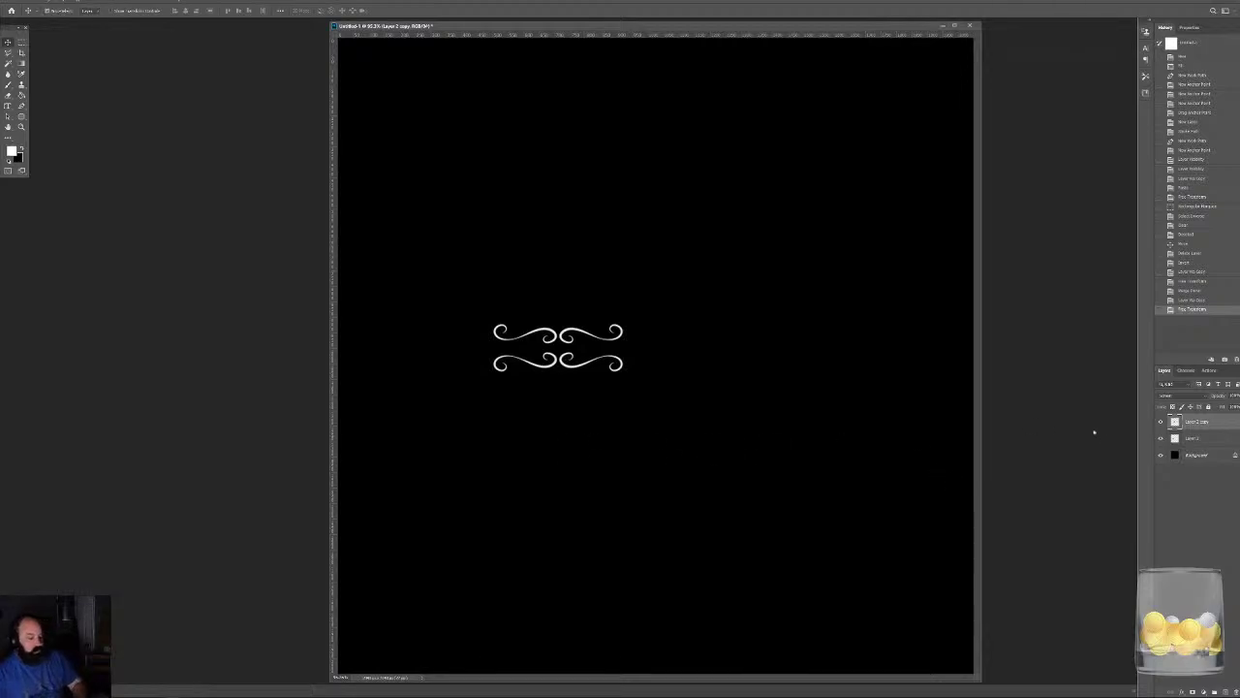
Merge the four scrolls into one ornament, place a duplicate to its right, and merge both onto a single layer.
key(ctrl+e)
key(ctrl+j)
drag(491, 360, 679, 341)
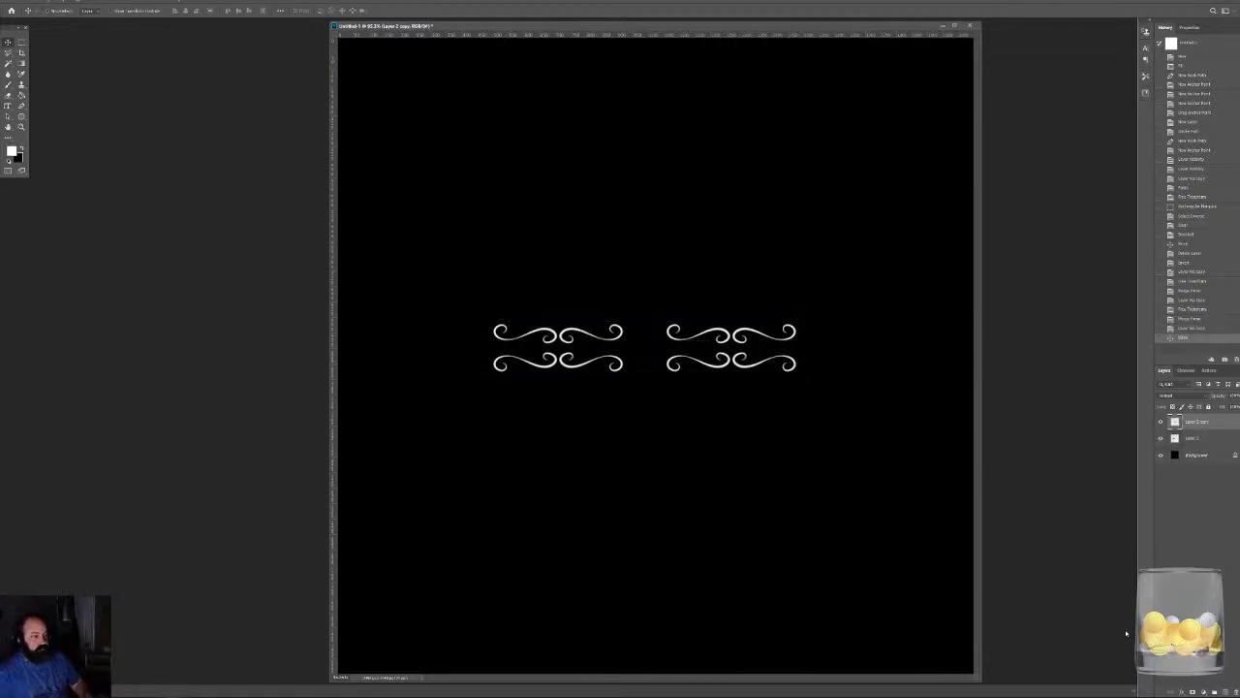
key(ctrl+e)
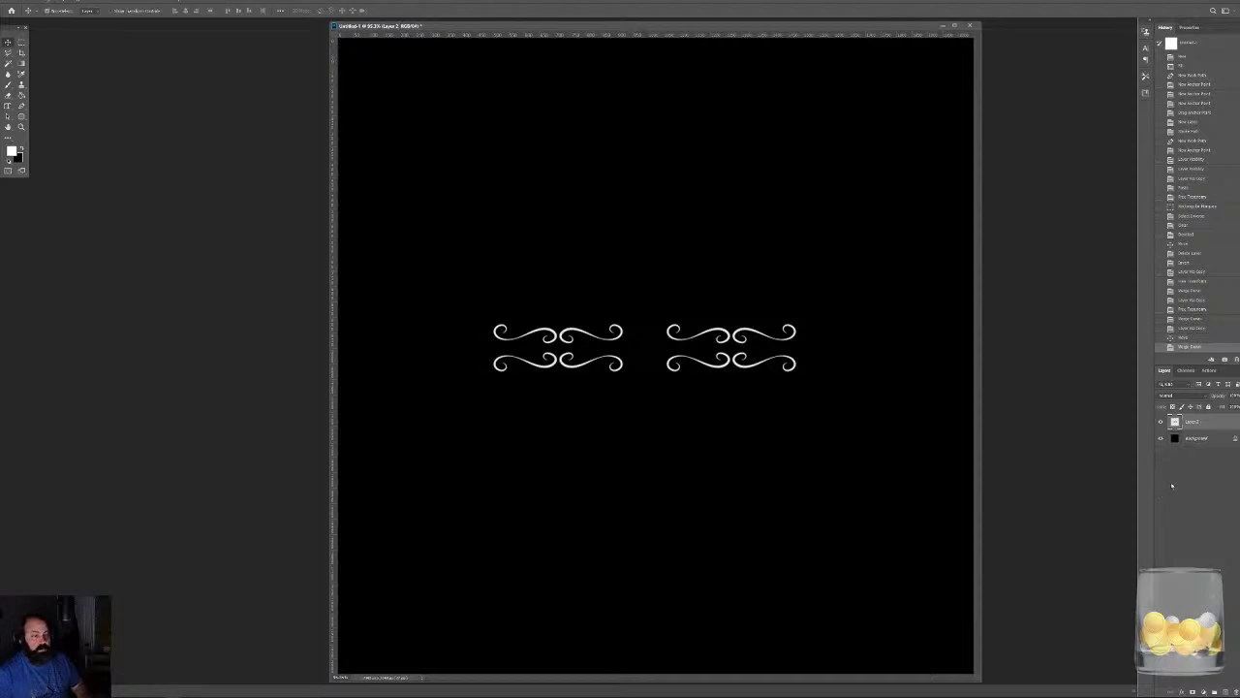
Save the scroll pattern as a PNG named Filigree in the project's Reference folder with the large file size option, and close the document.
key(ctrl+shift+s)
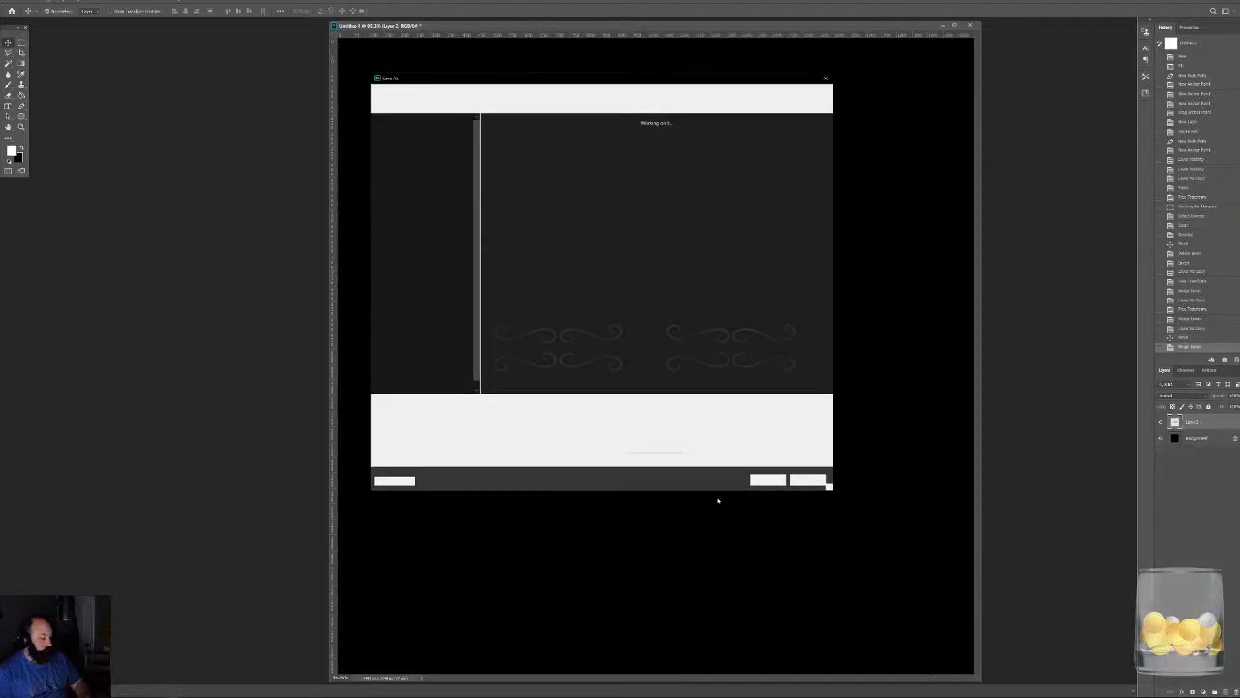
click(459, 414)
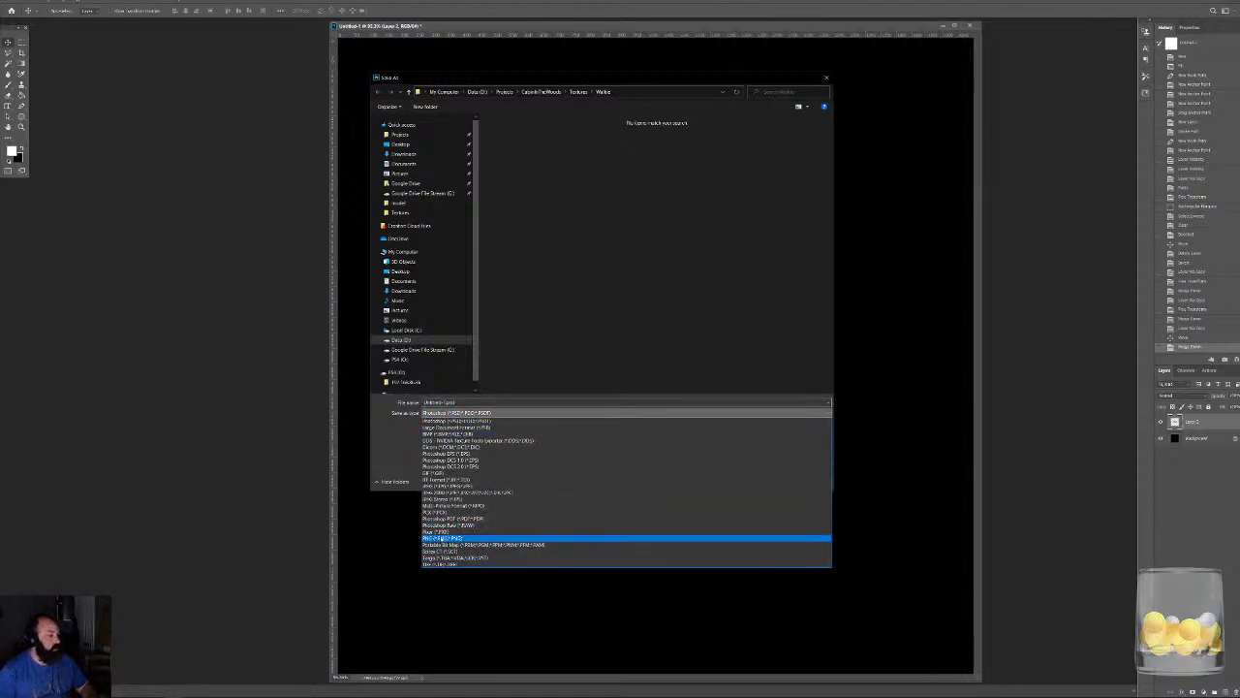
click(440, 538)
click(542, 92)
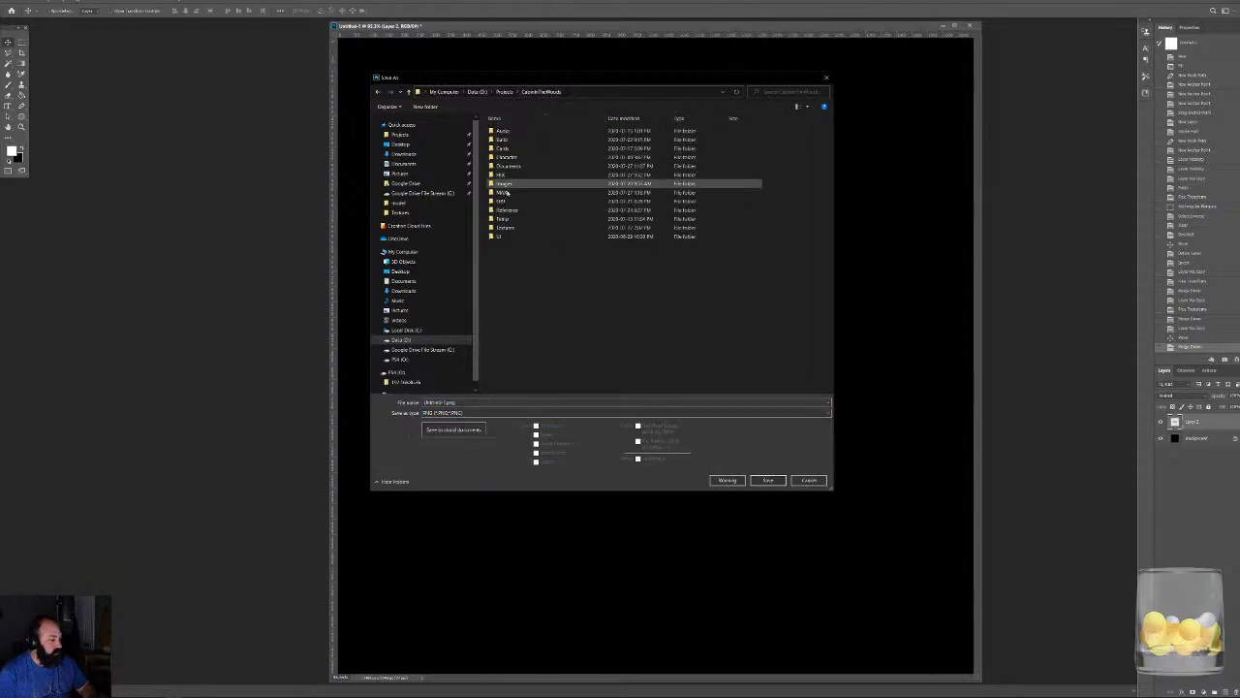
double_click(514, 200)
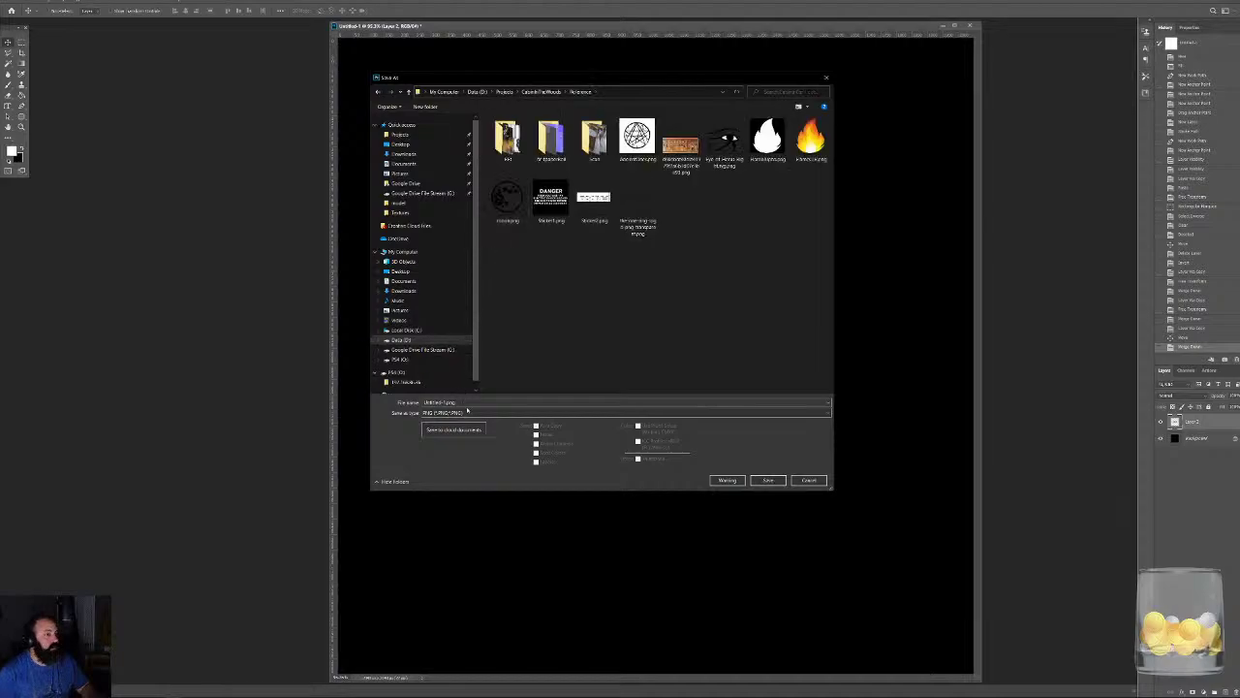
click(466, 402)
text(N)
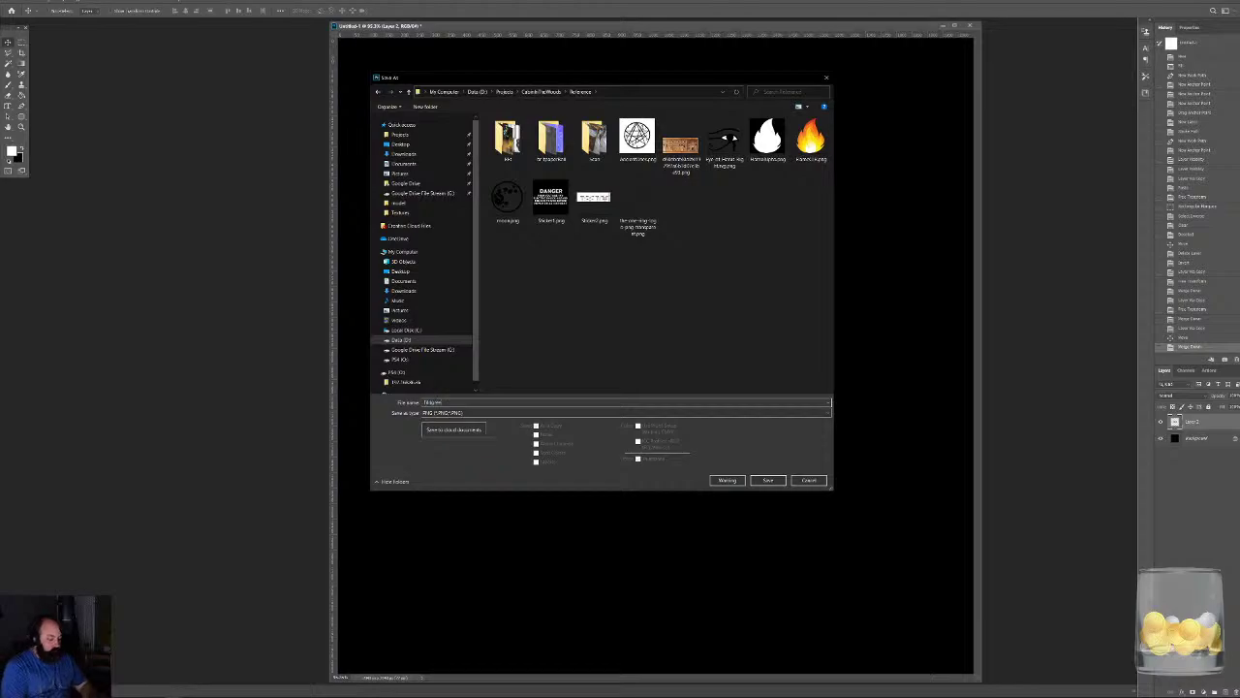
text(iligree)
key(Return)
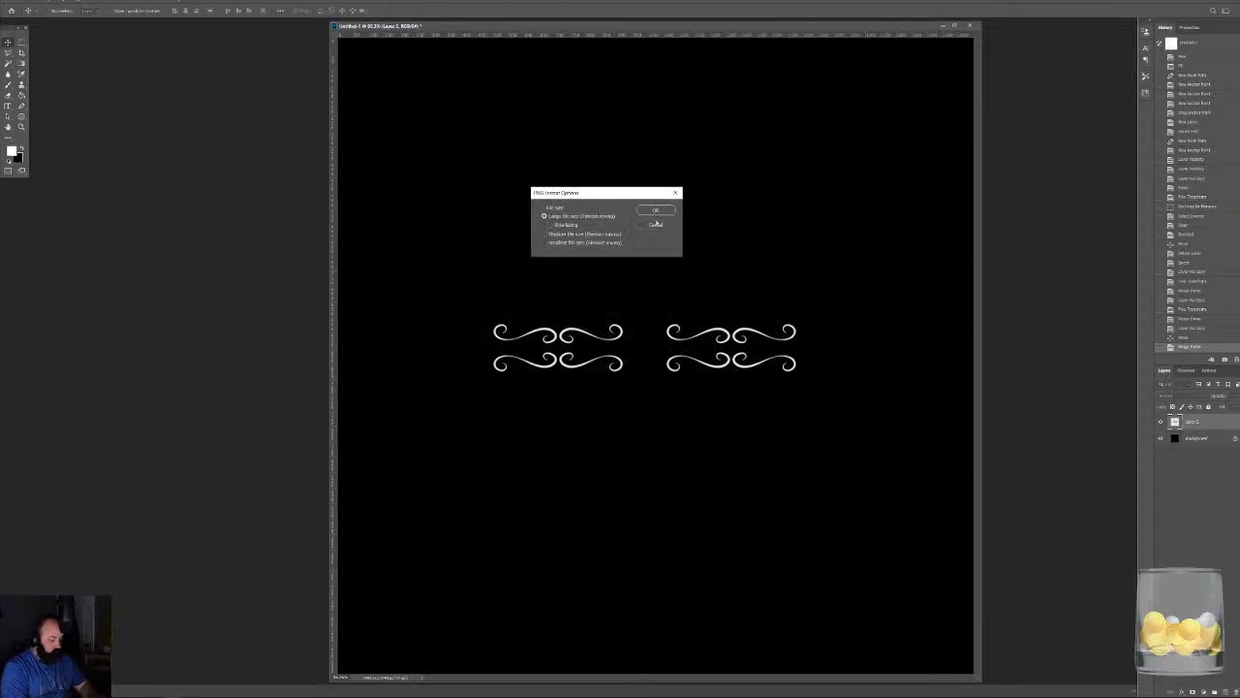
click(662, 209)
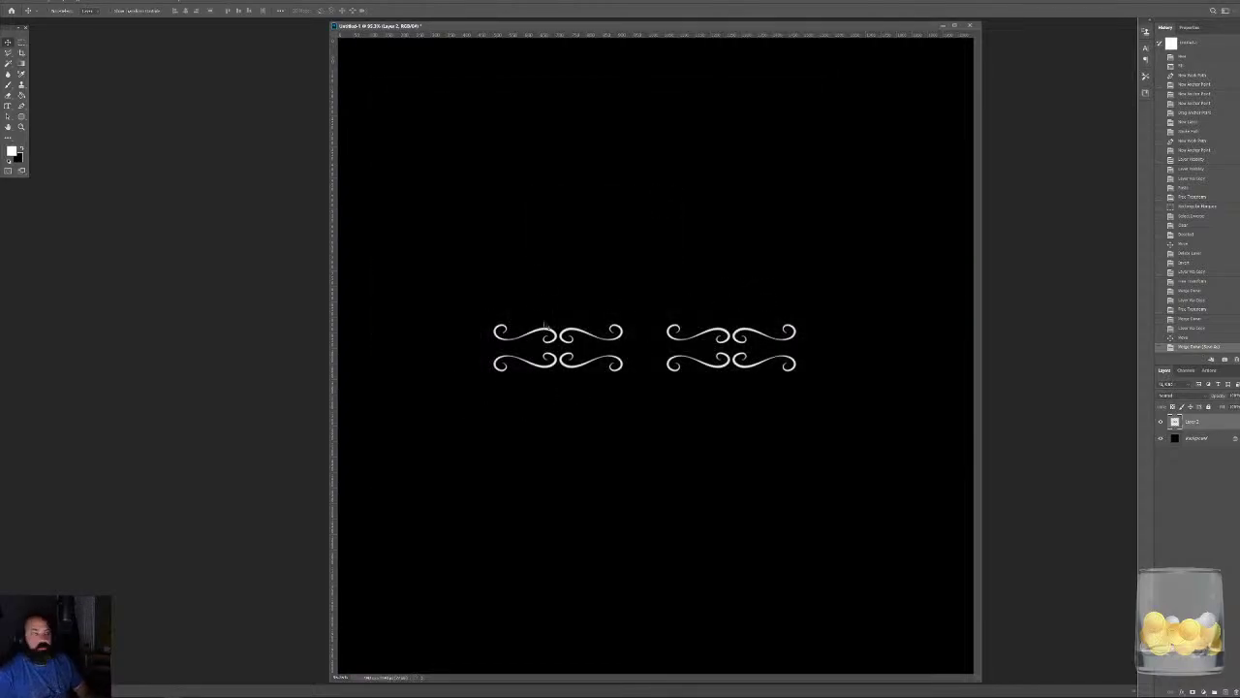
key(ctrl+w)
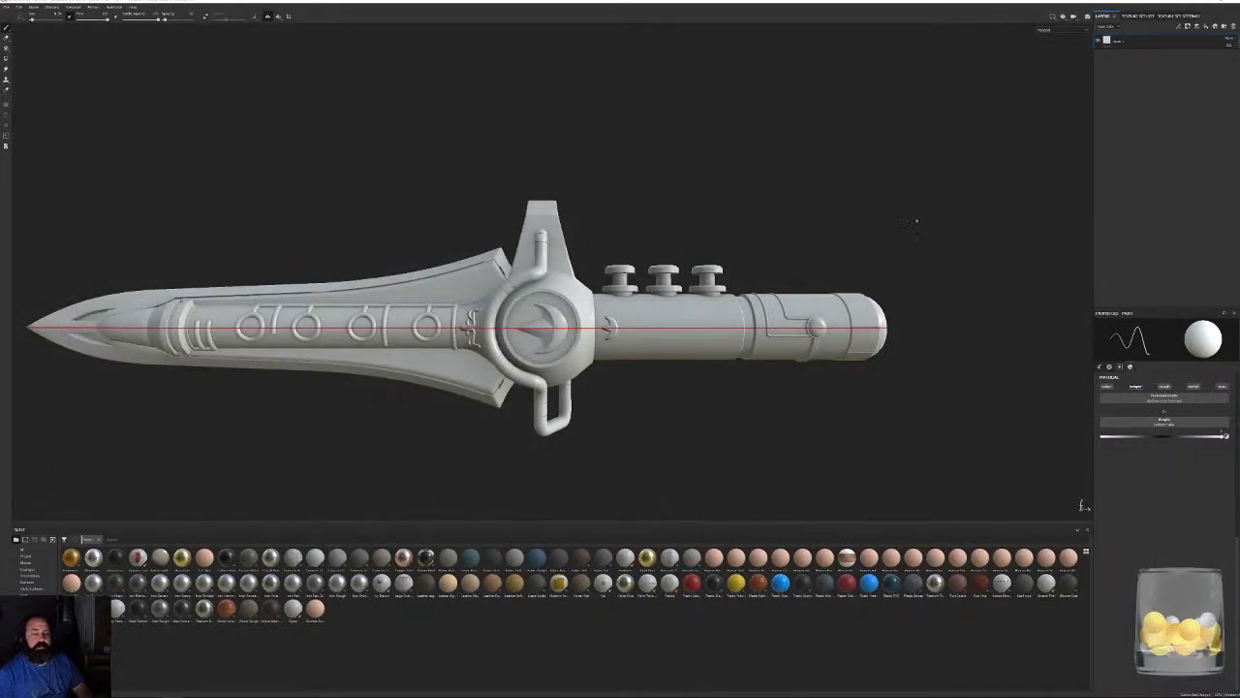
Switch to File Explorer and open the Reference folder inside the CabinInTheWoods project.
key(super)
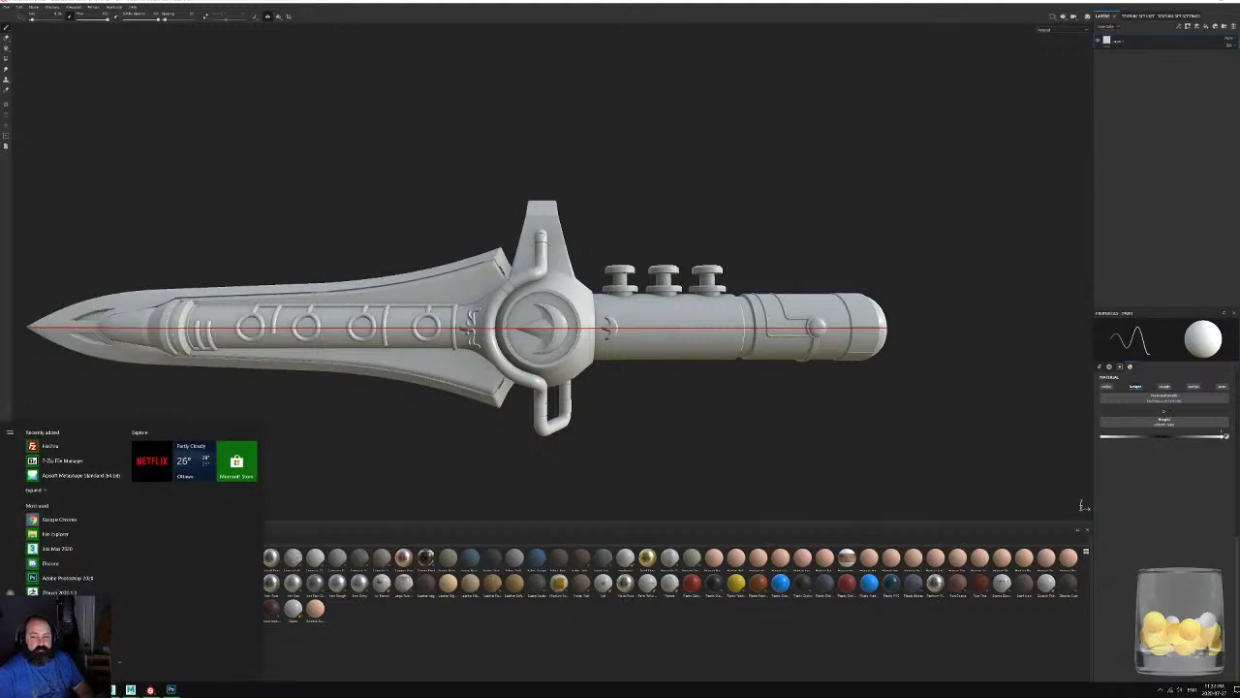
click(748, 412)
key(super+e)
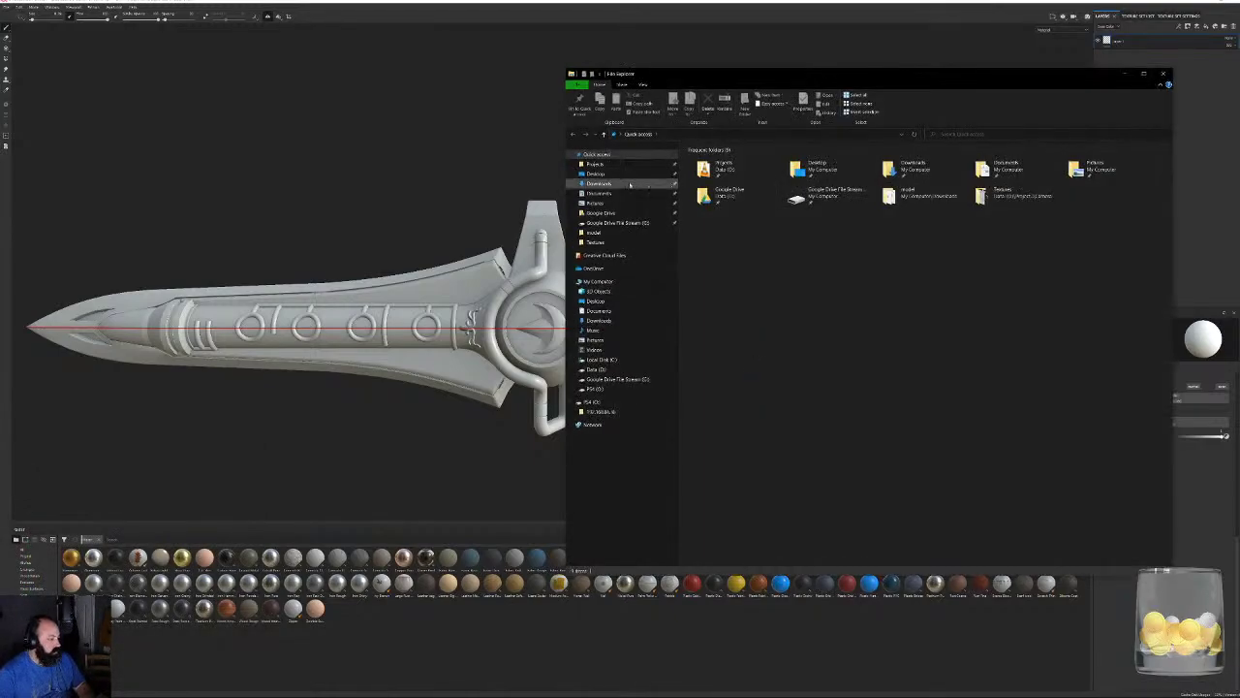
click(595, 164)
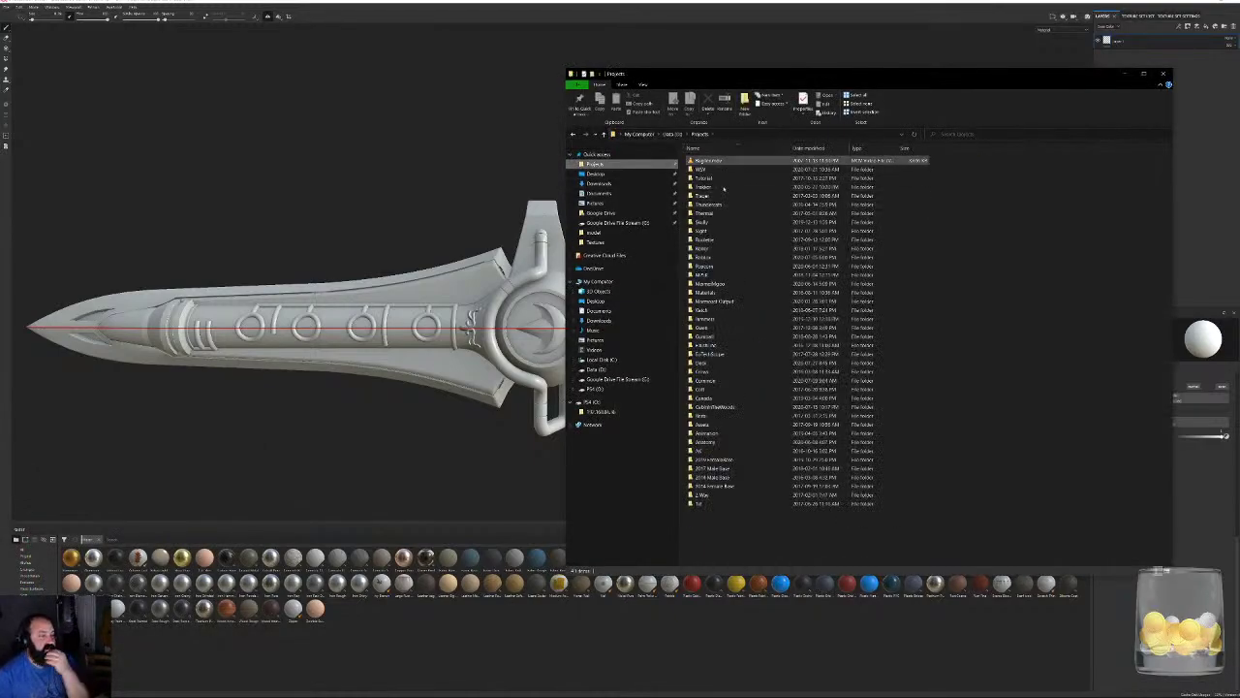
double_click(727, 407)
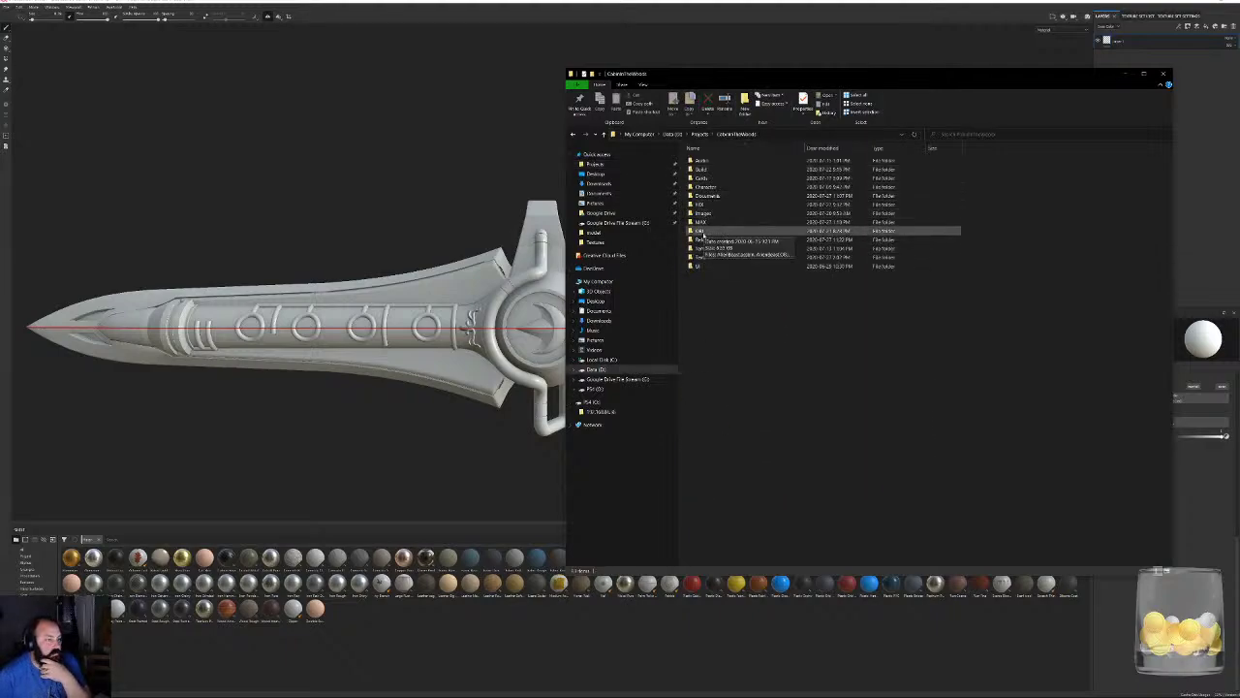
click(703, 239)
double_click(704, 239)
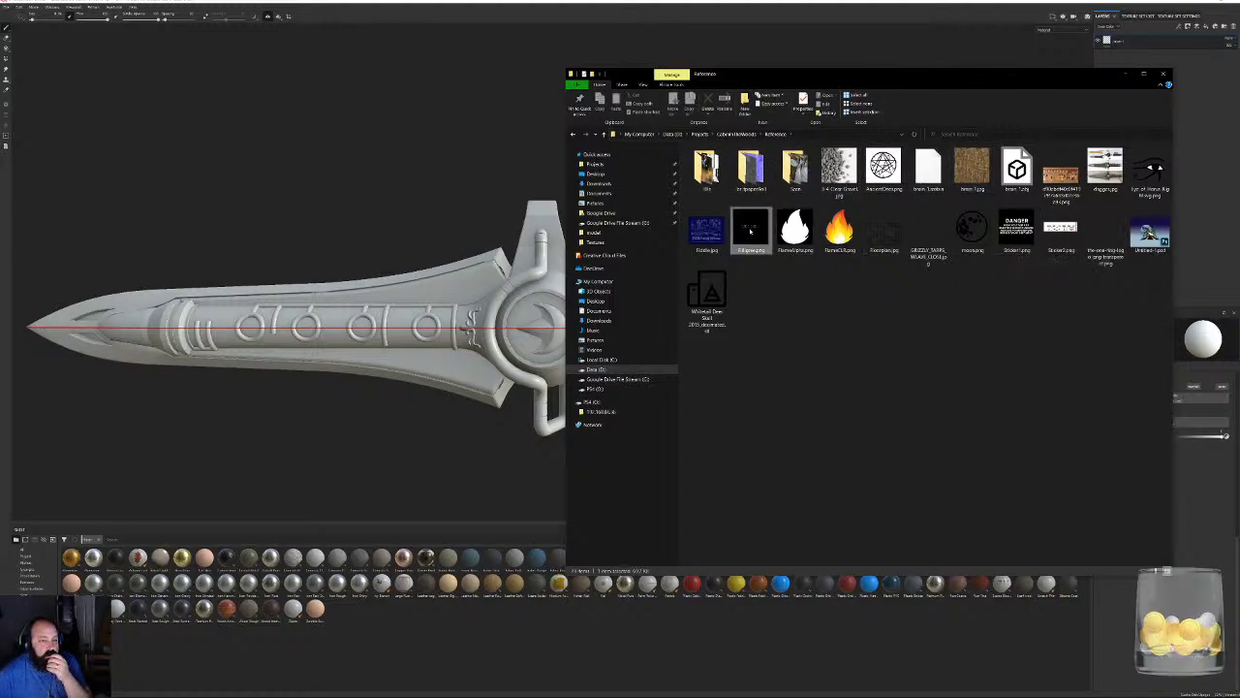
Import Filigree.png into Substance Painter as an alpha resource.
click(749, 229)
drag(749, 228, 702, 635)
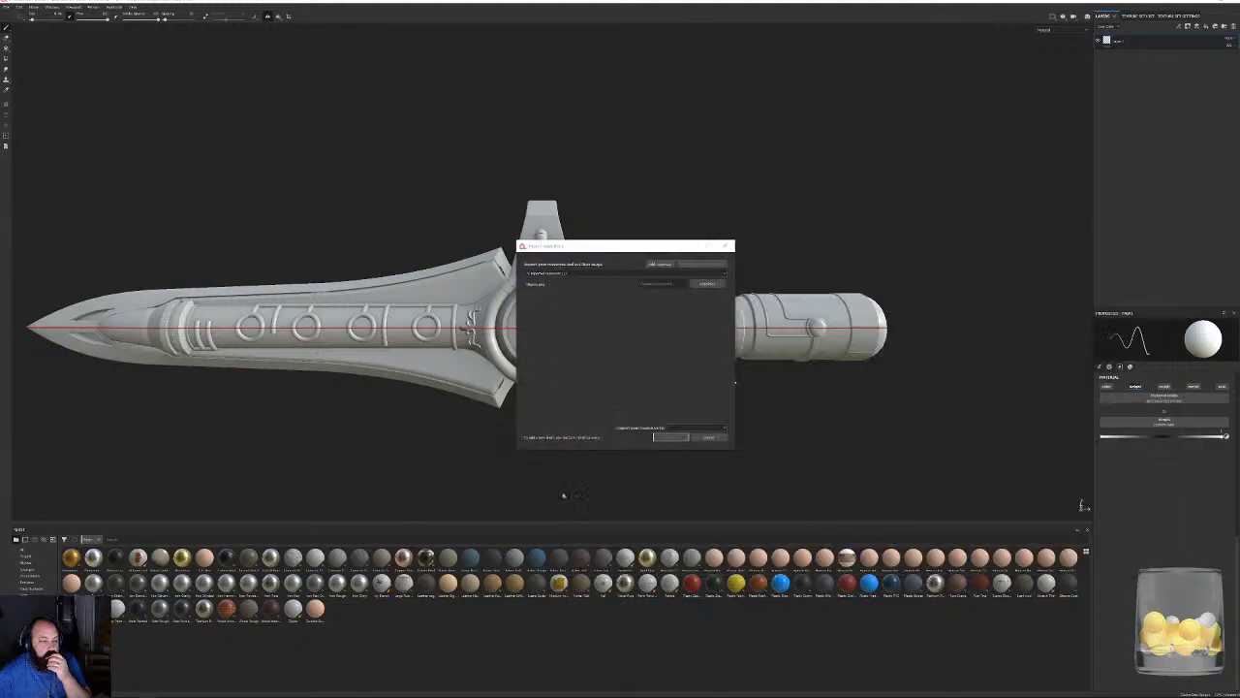
click(706, 283)
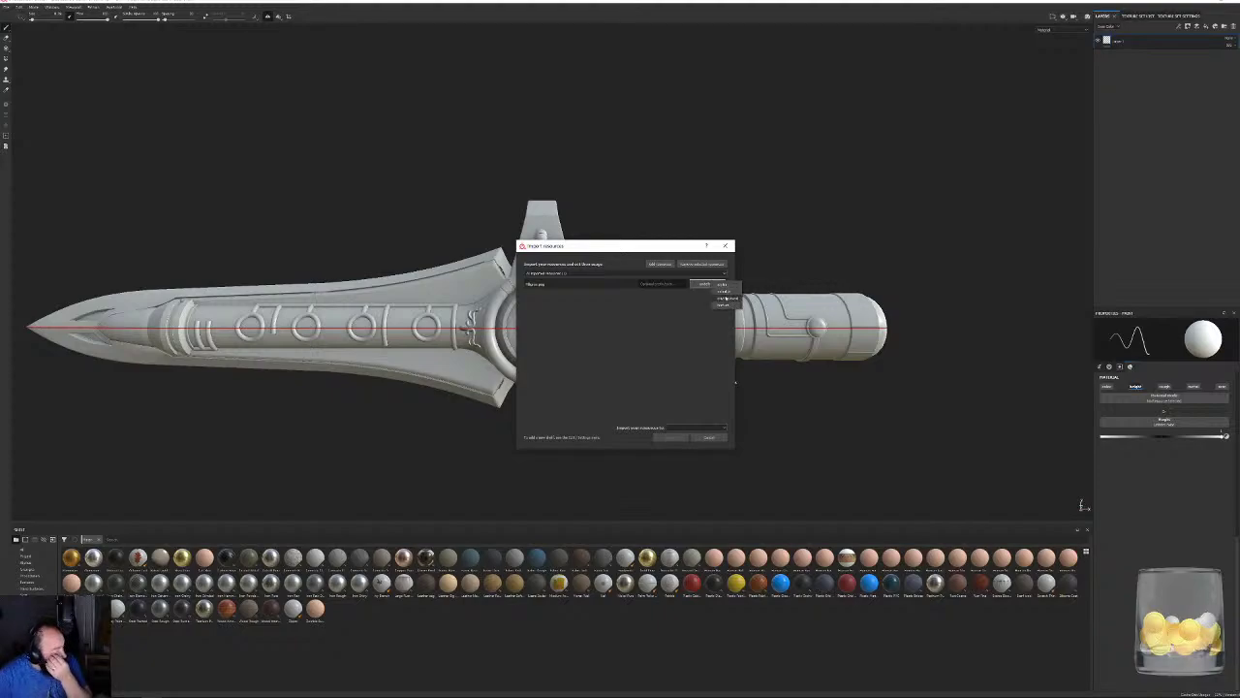
click(722, 283)
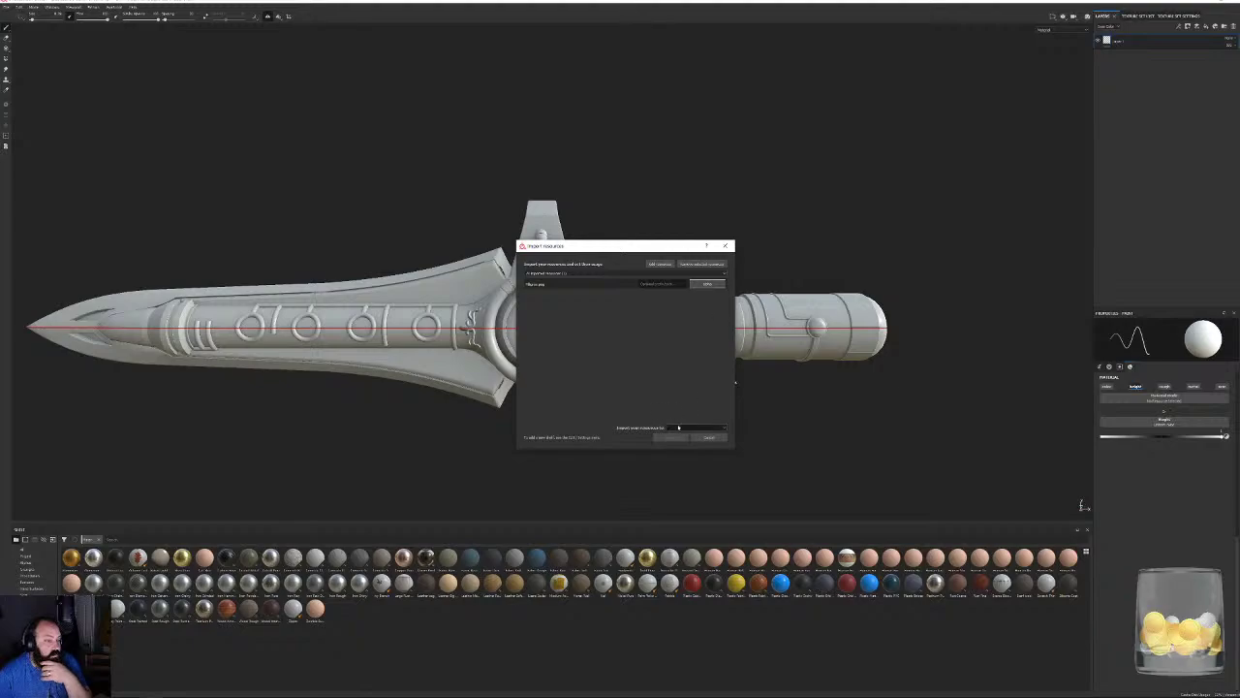
click(695, 427)
click(682, 437)
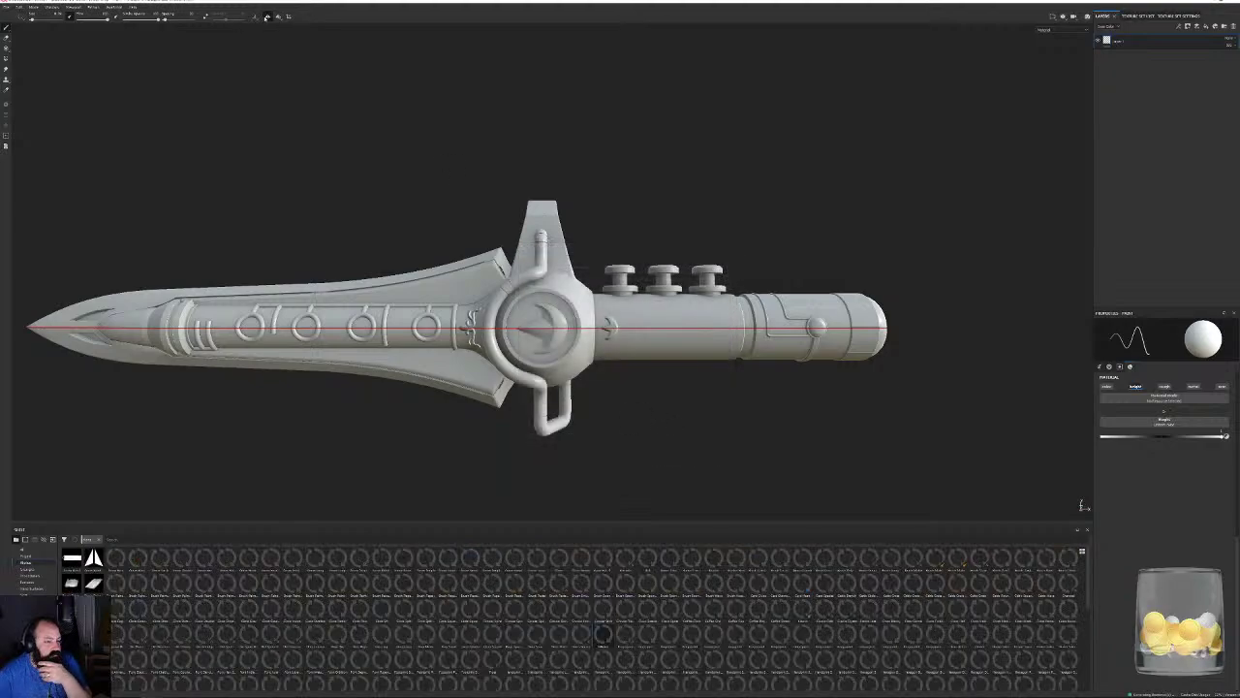
Change the symmetry axis to Mirror Z and view the dagger's edge from above to check the mirror line.
click(278, 17)
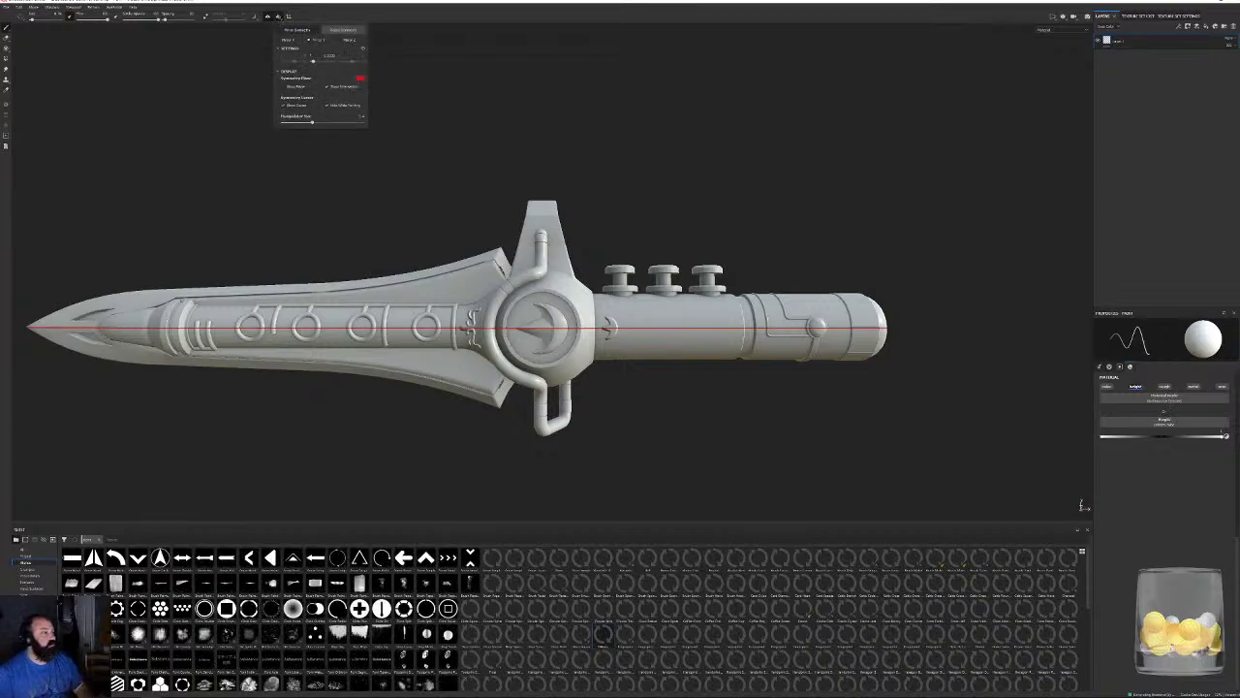
click(345, 40)
alt+drag(623, 212, 672, 243)
alt+right_drag(662, 331, 842, 465)
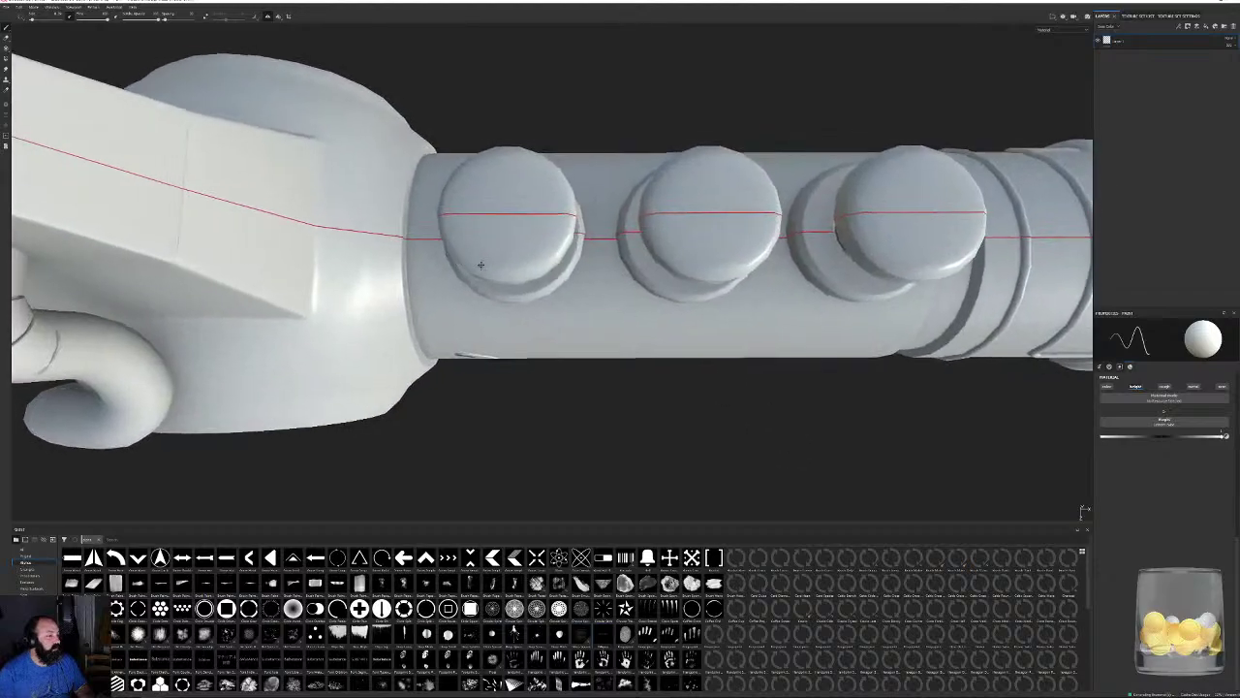
alt+middle_drag(482, 262, 1048, 385)
alt+drag(585, 353, 587, 345)
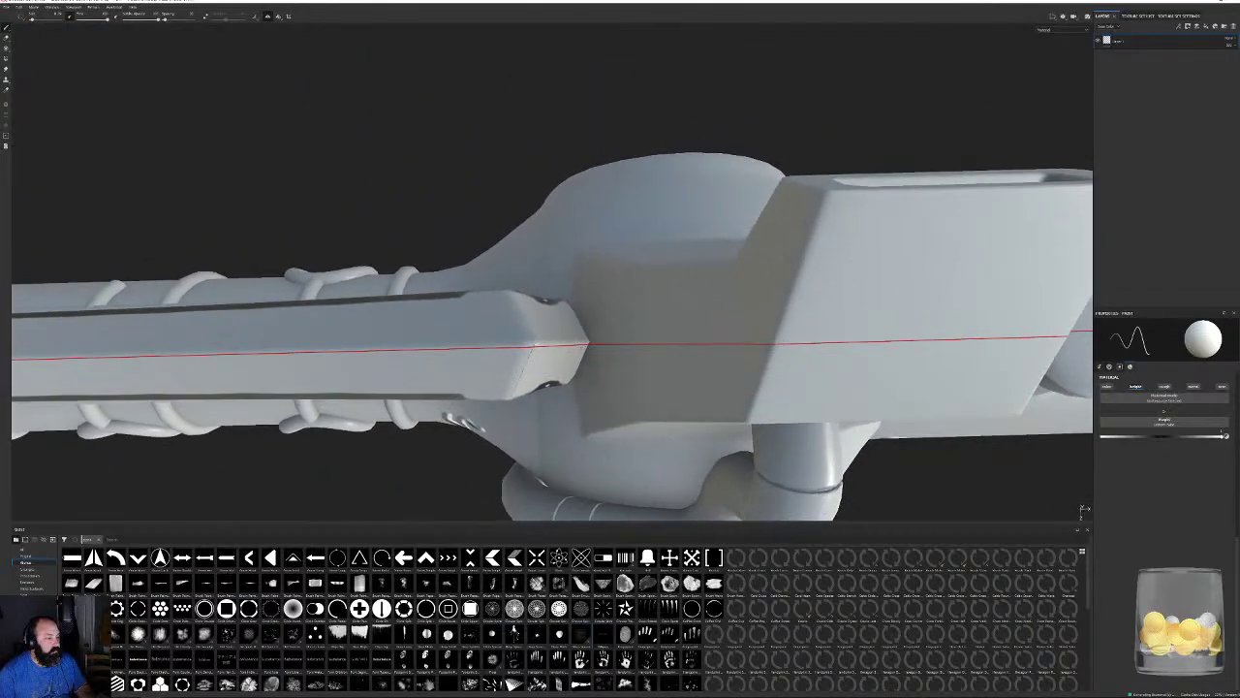
Fine-tune the Z symmetry offset so the mirror line runs along the centre ridge of the blade and guard.
click(284, 16)
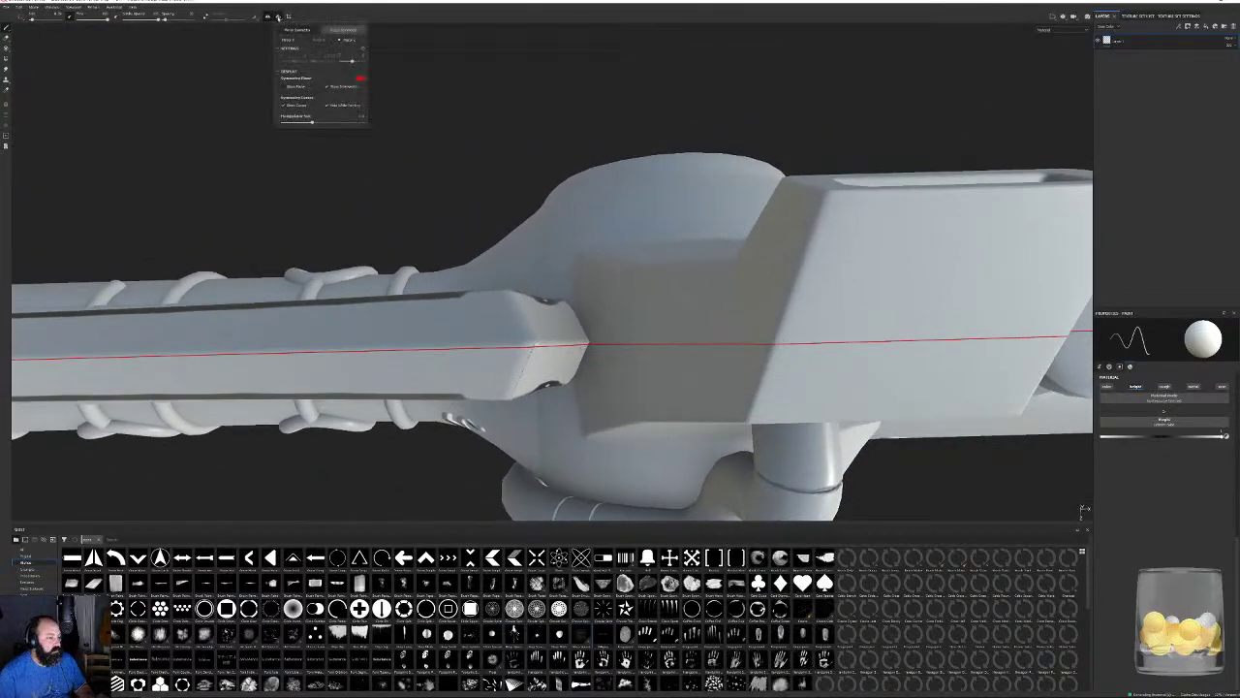
click(356, 61)
drag(356, 61, 353, 63)
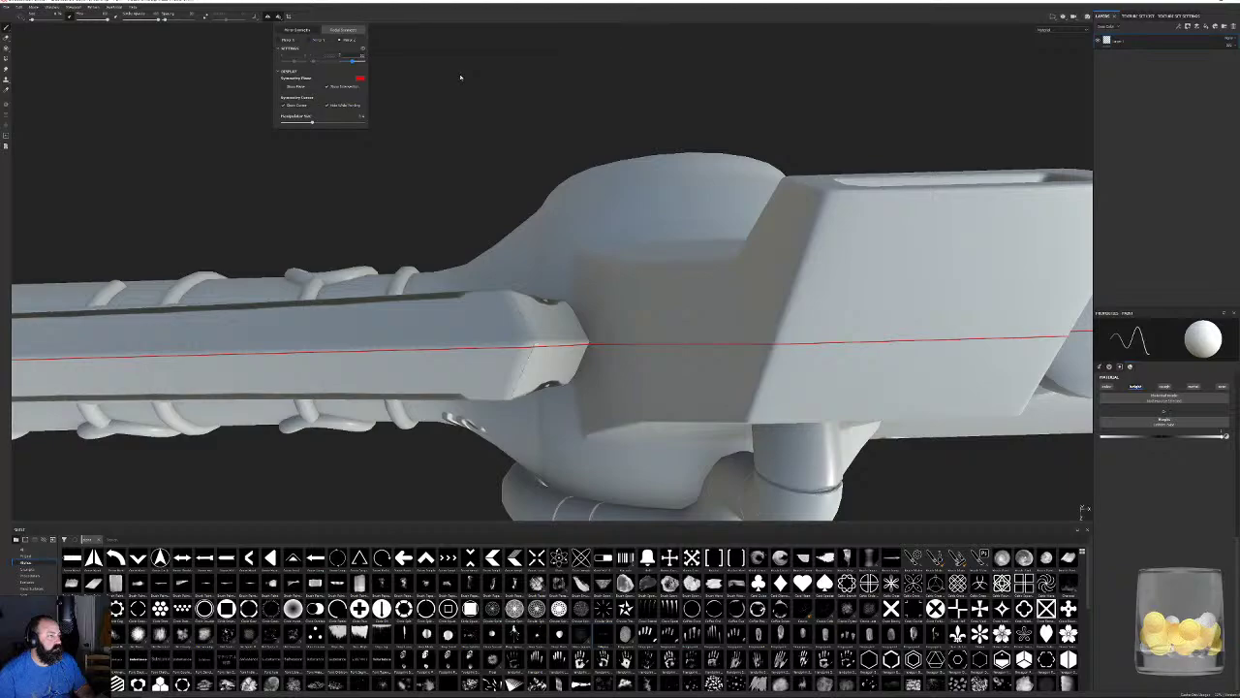
key(Return)
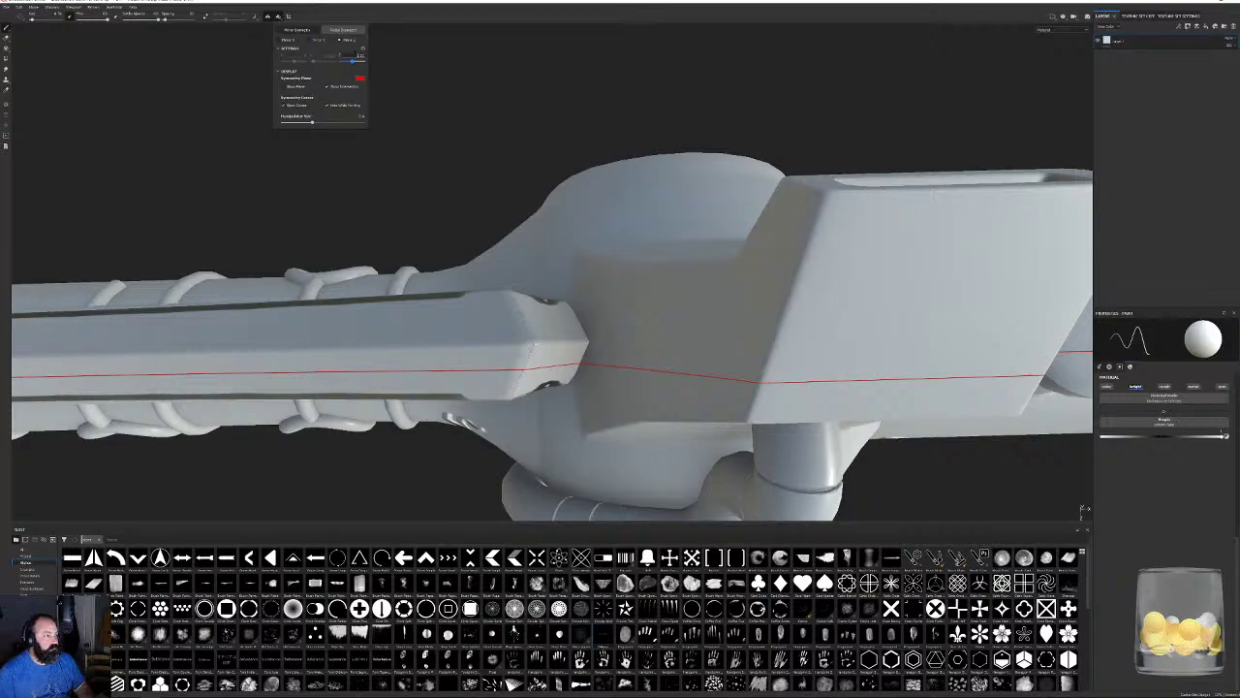
key(Return)
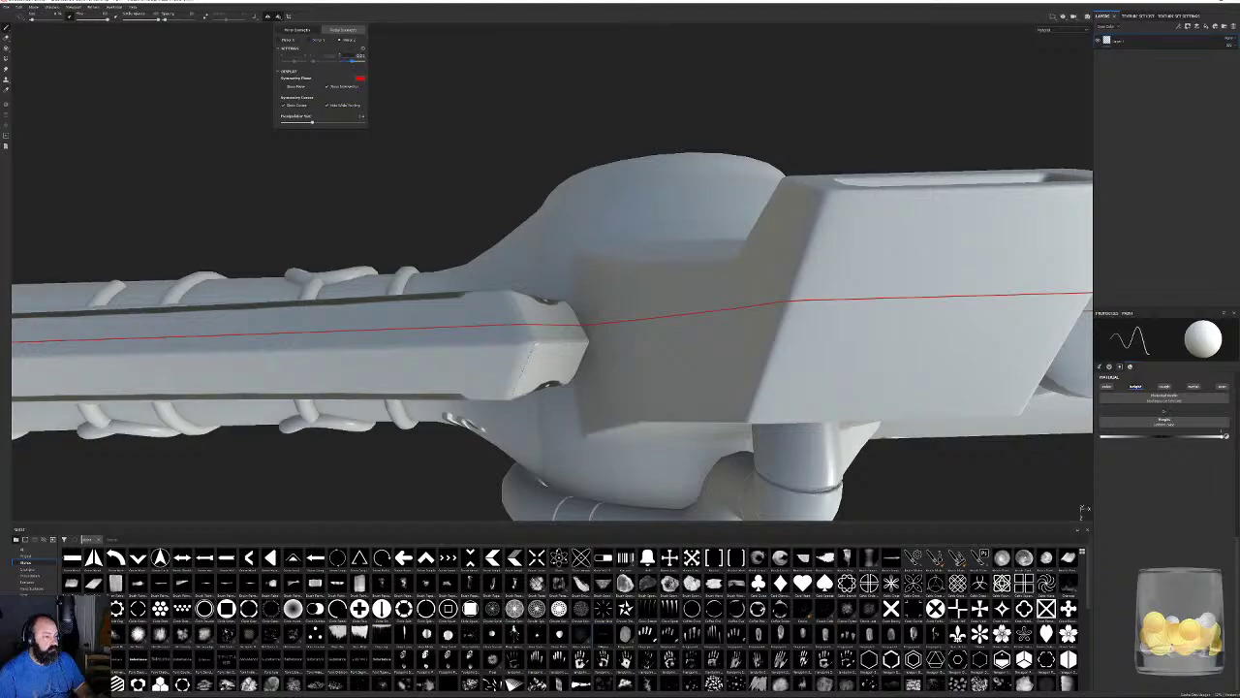
text(2)
key(Return)
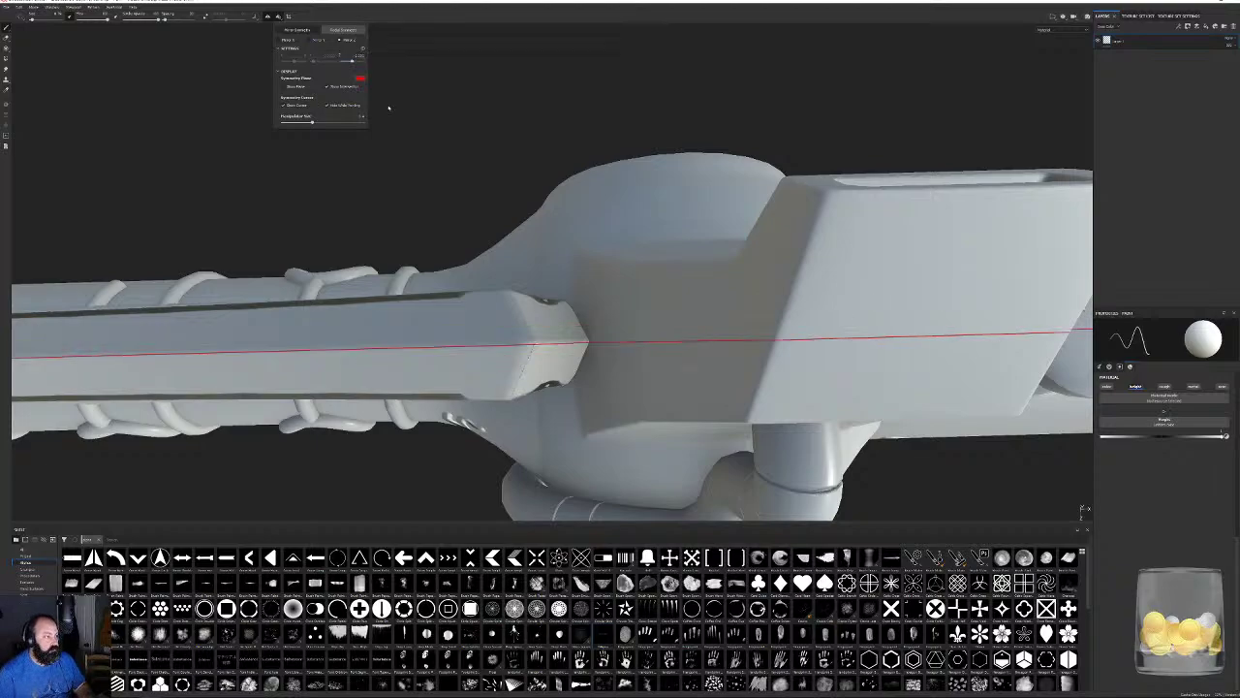
Inspect the symmetry line around the blade and guard, and frame the handle squarely from the side.
alt+drag(588, 248, 589, 236)
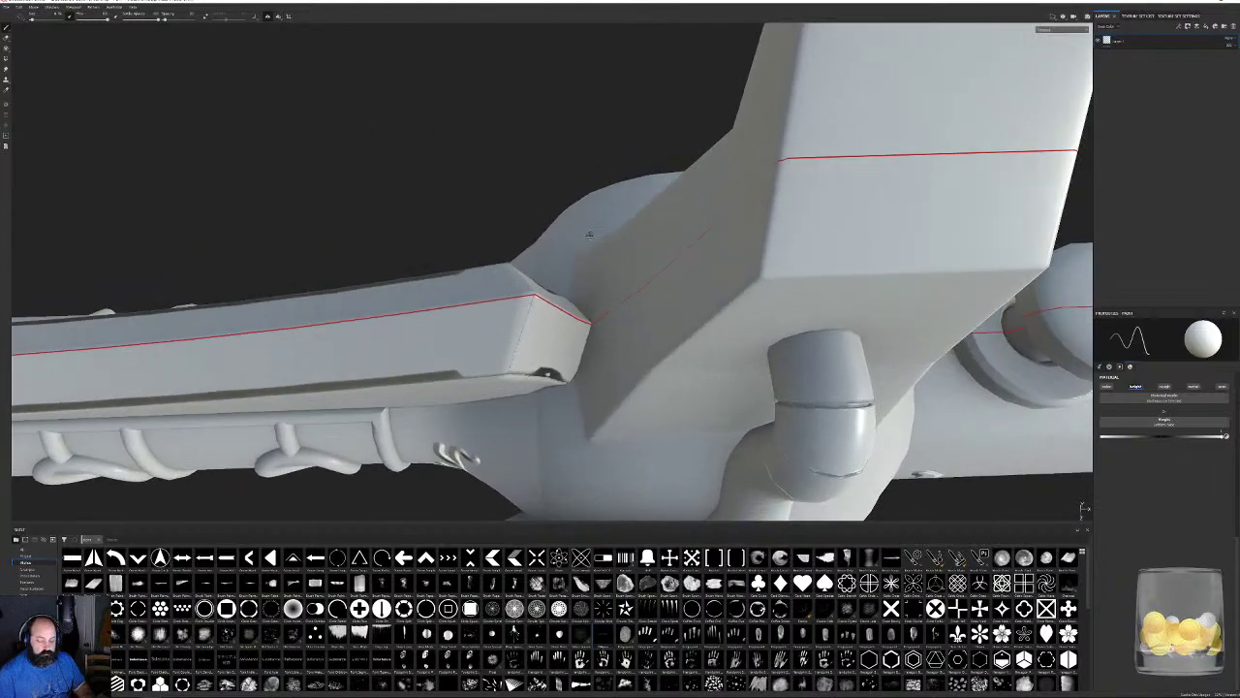
scroll(600, 241, down, 5)
alt+drag(650, 152, 676, 133)
alt+middle_drag(675, 133, 603, 122)
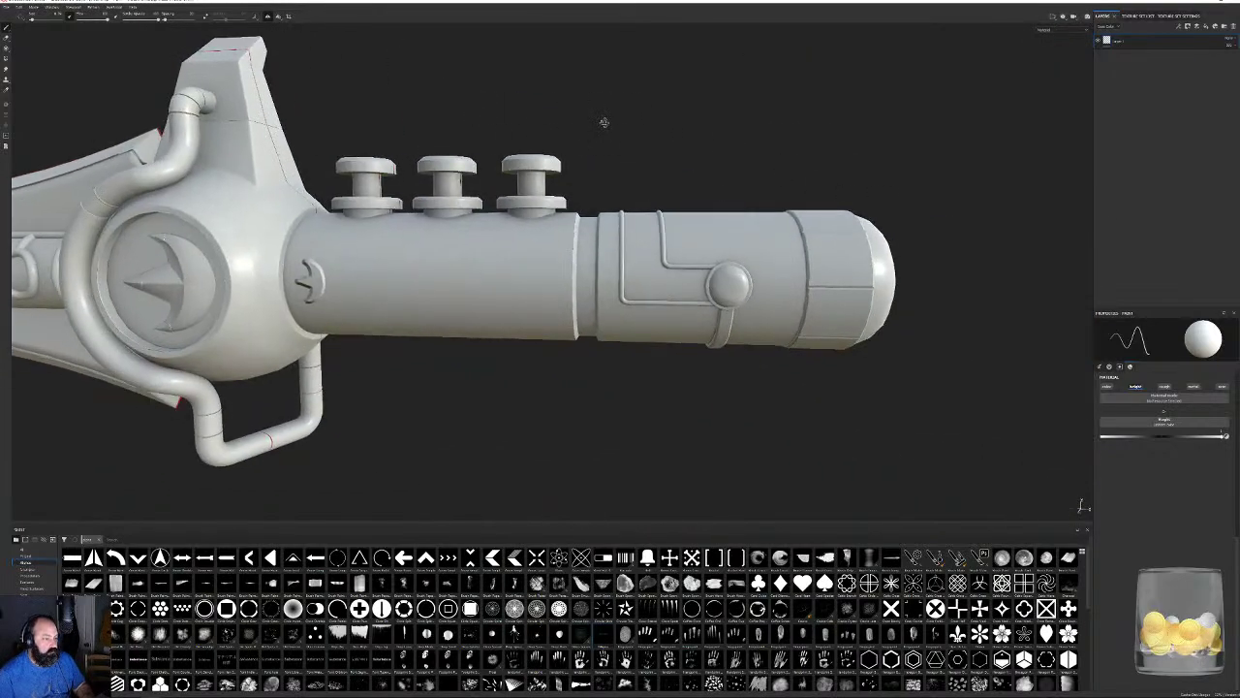
alt+drag(604, 122, 607, 142)
alt+middle_drag(606, 142, 686, 146)
scroll(634, 423, up, 1)
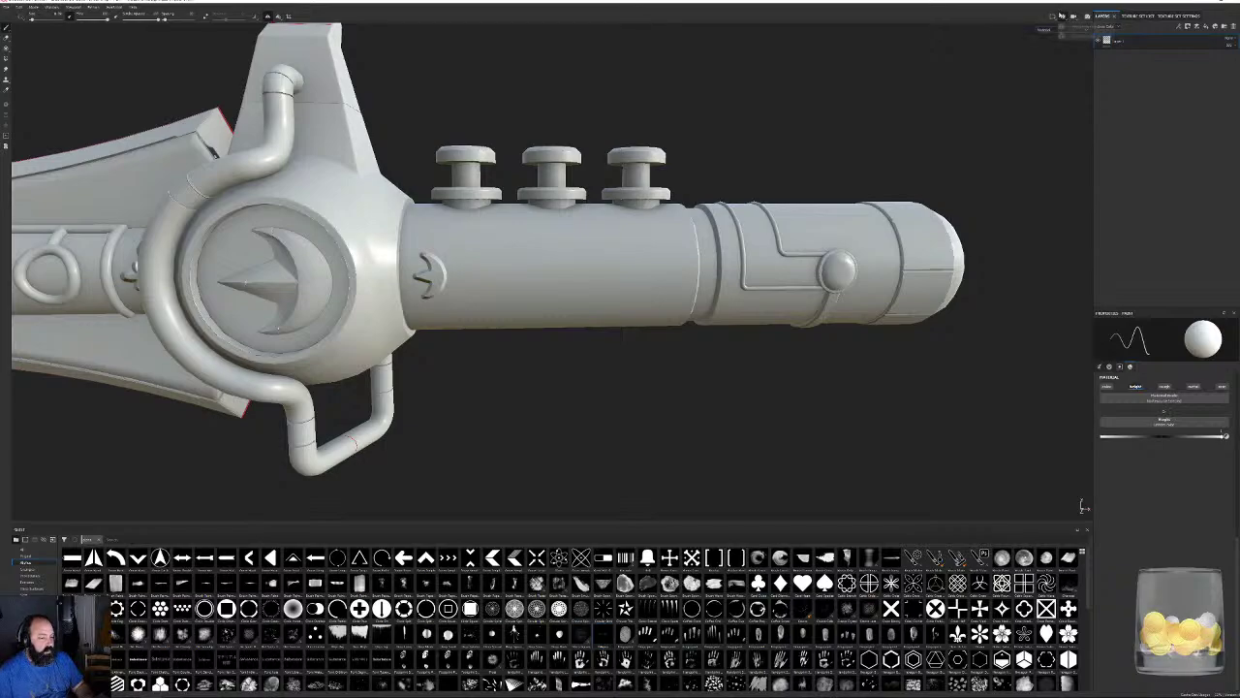
key(f)
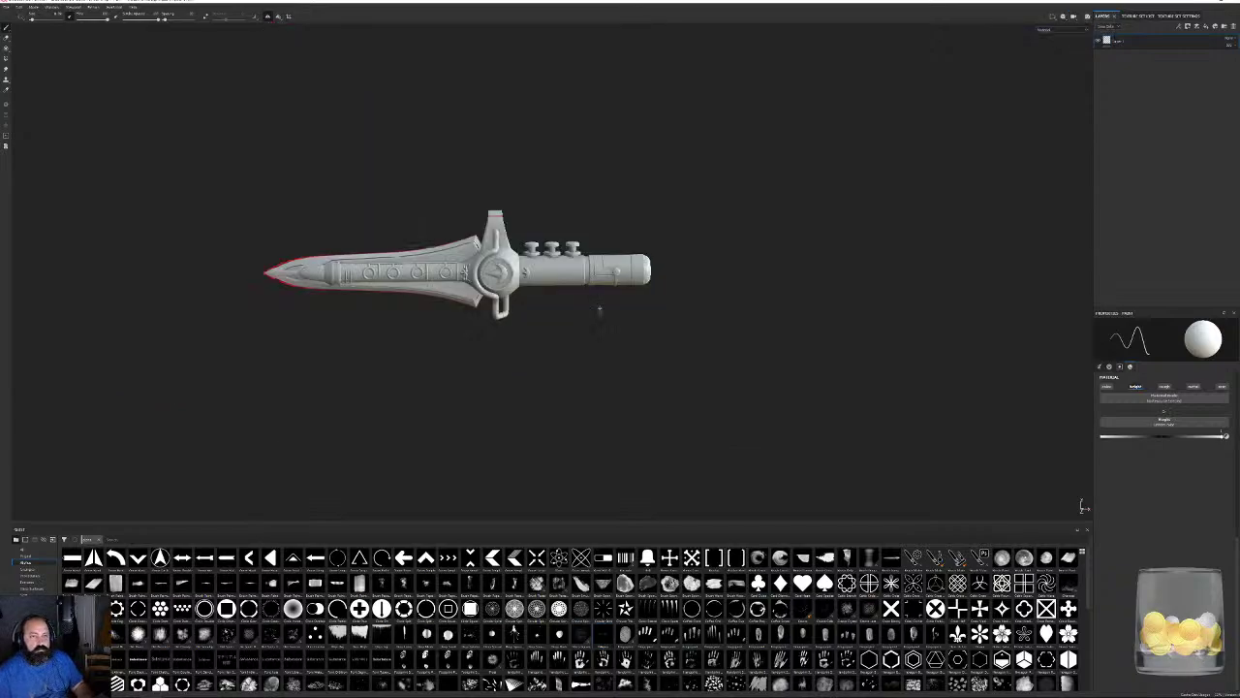
scroll(483, 237, up, 5)
alt+drag(794, 219, 813, 205)
alt+middle_drag(852, 276, 510, 109)
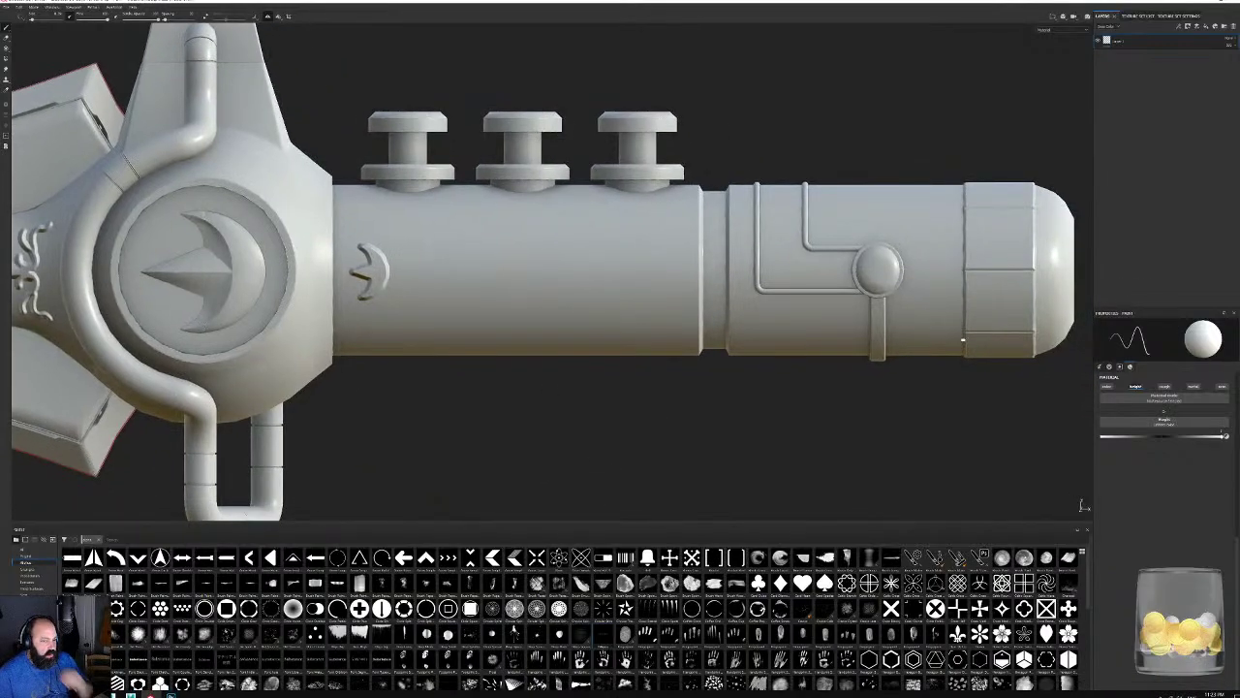
Find the imported filigree alpha in the shelf and load it as the brush's stencil.
click(1120, 366)
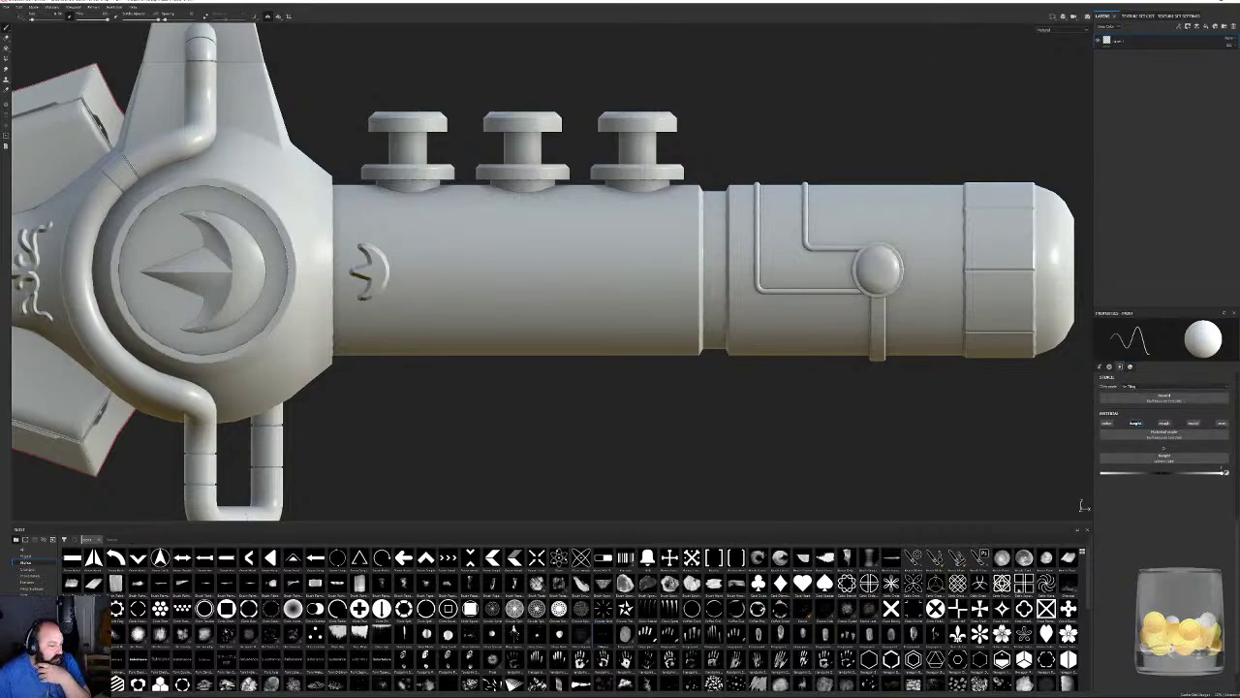
mouse_move(1046, 587)
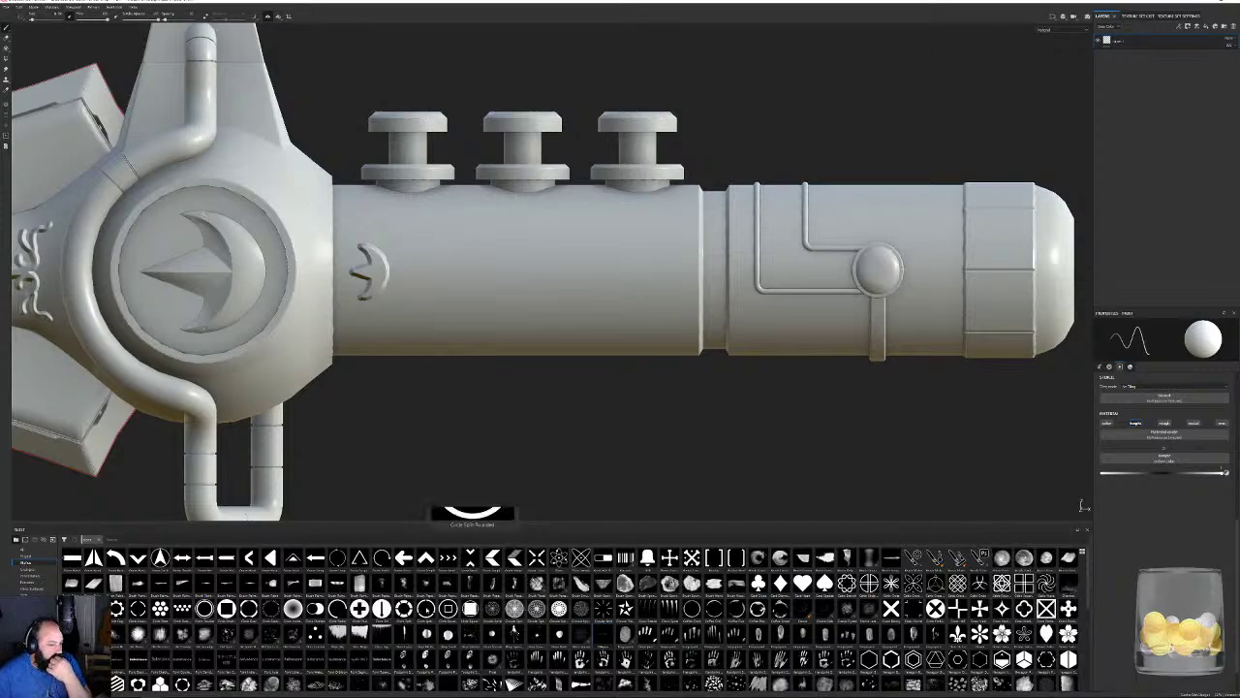
scroll(438, 610, down, 3)
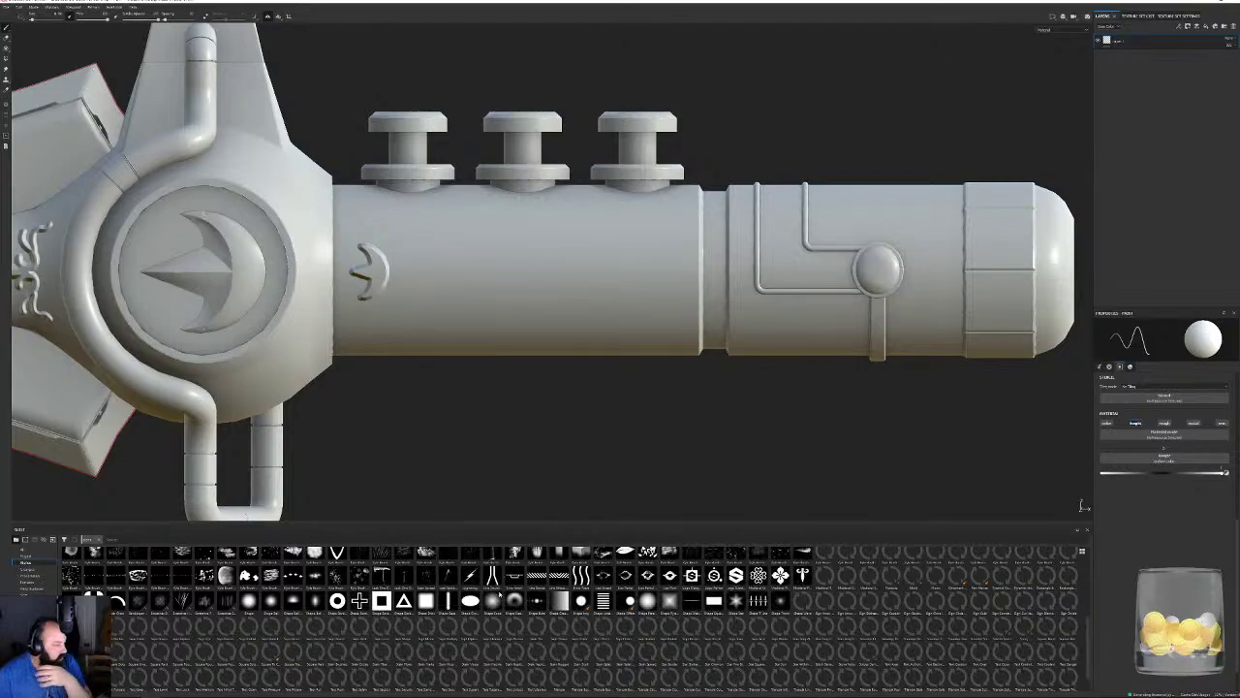
scroll(499, 611, down, 1)
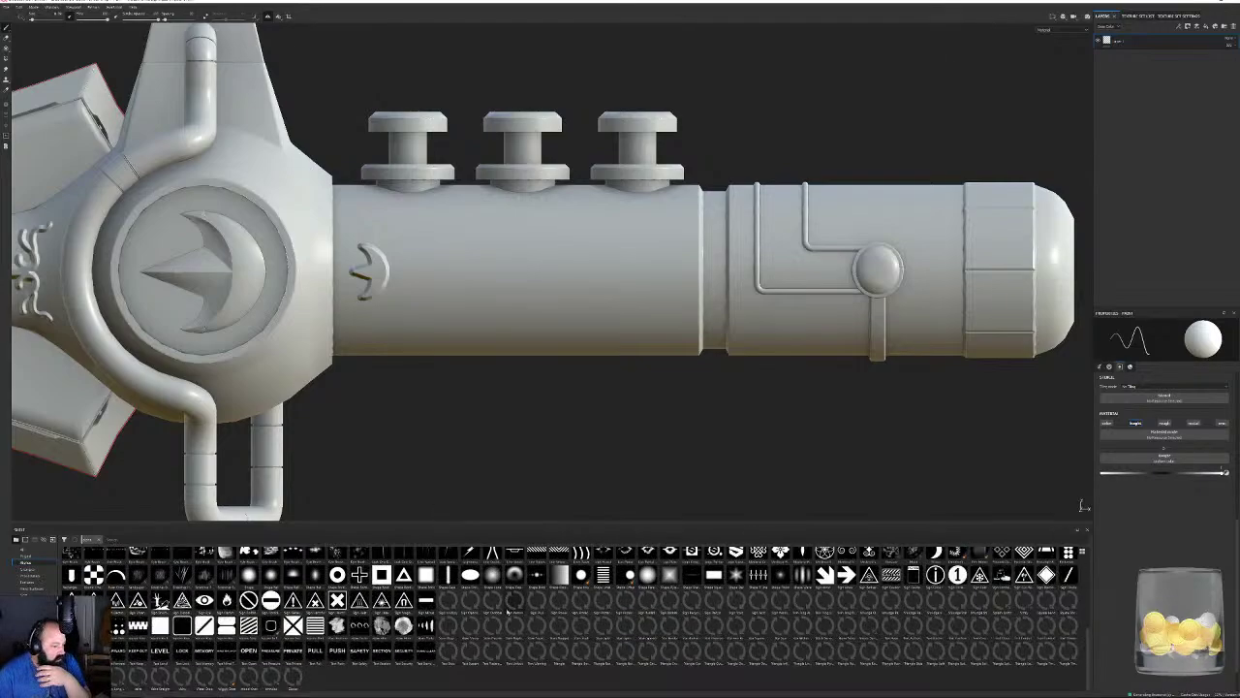
scroll(507, 610, up, 3)
scroll(572, 610, up, 4)
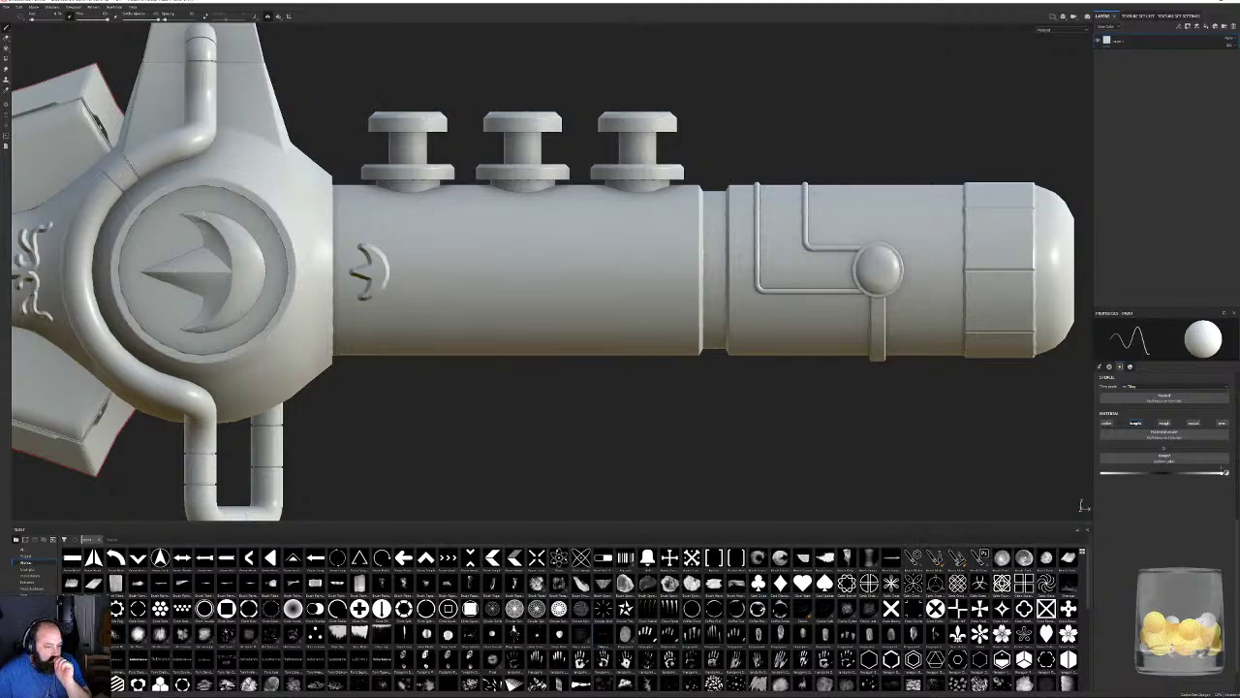
mouse_move(979, 634)
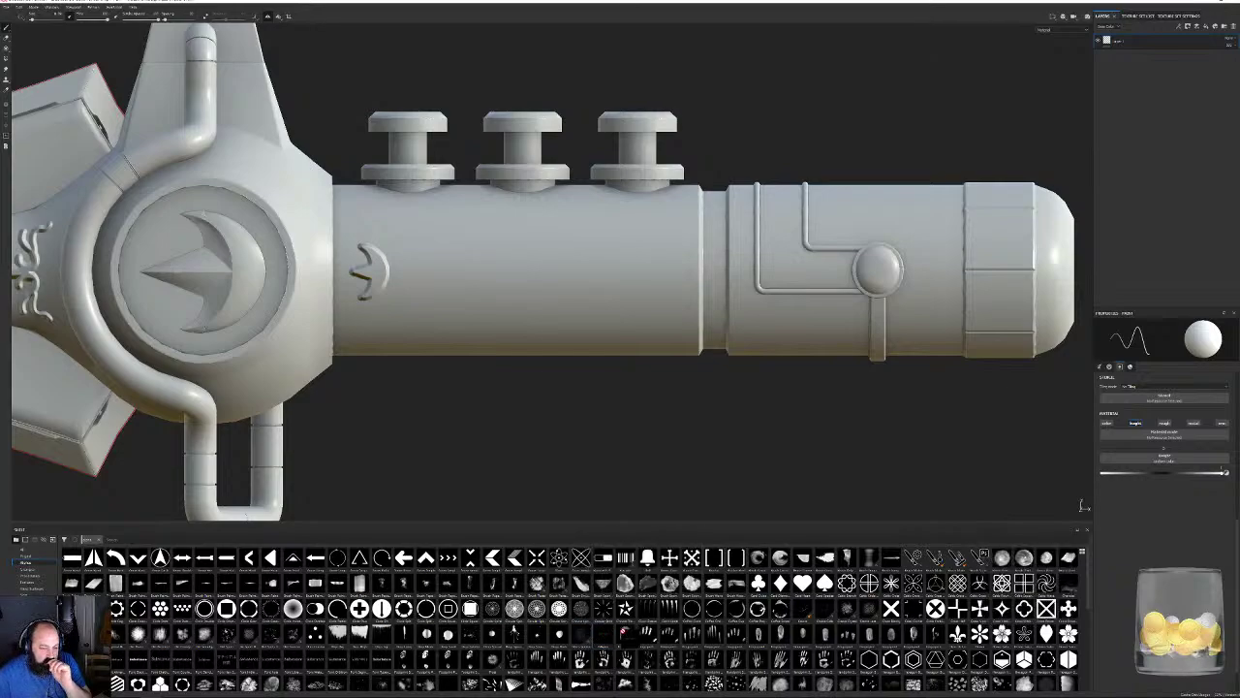
drag(623, 630, 1169, 400)
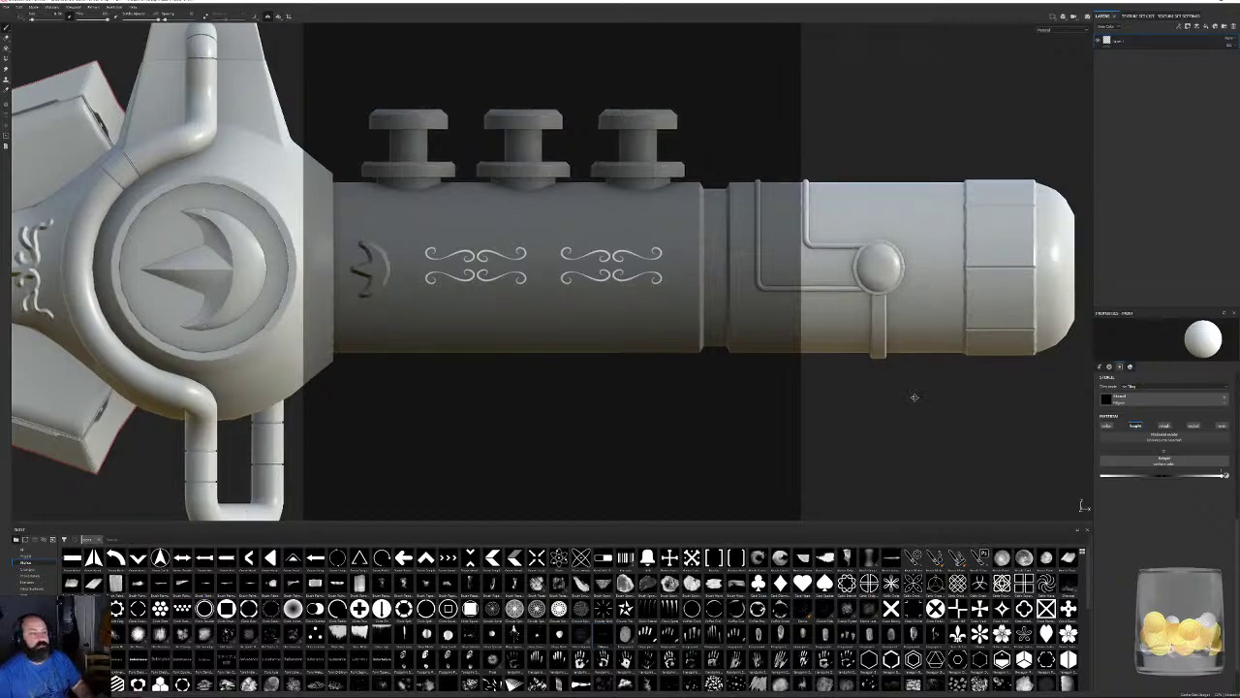
Align the handle under the stencil and paint both raised filigree ornaments along it, behind the crescent emblem.
alt+middle_drag(915, 396, 920, 393)
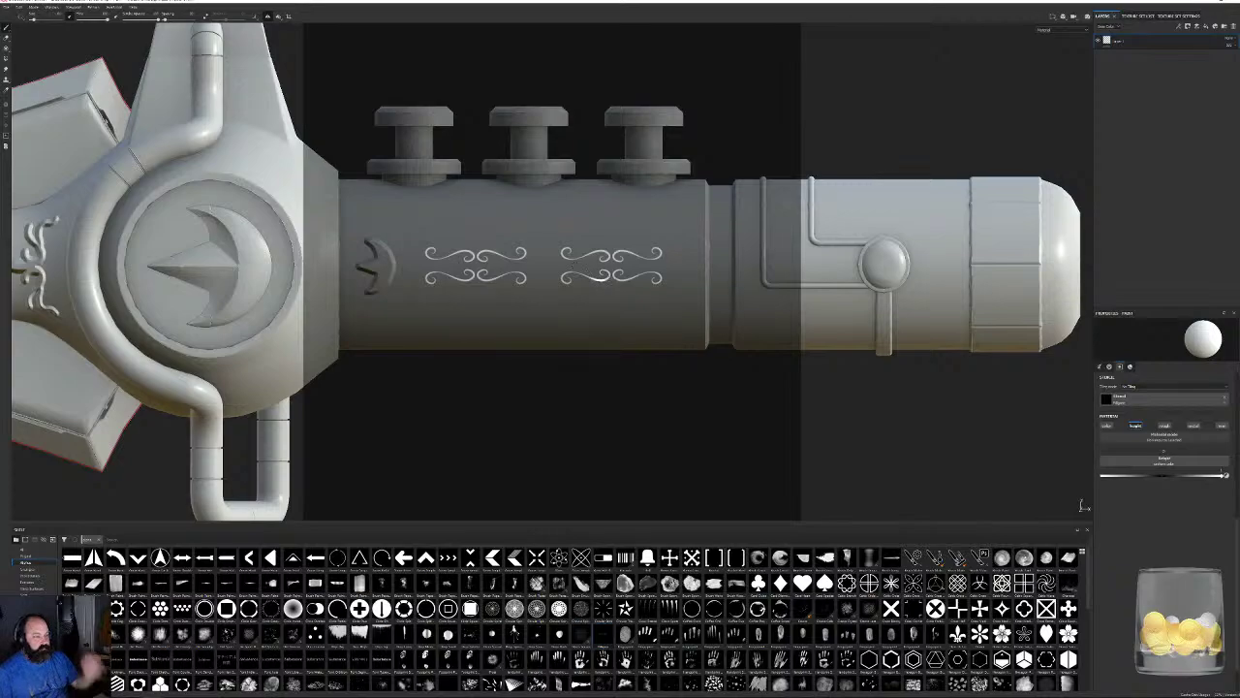
mouse_move(613, 260)
mouse_down()
mouse_move(577, 273)
mouse_move(640, 260)
mouse_move(481, 251)
mouse_move(443, 282)
mouse_move(518, 276)
mouse_move(438, 240)
mouse_move(423, 271)
mouse_move(436, 253)
mouse_up()
drag(593, 256, 659, 256)
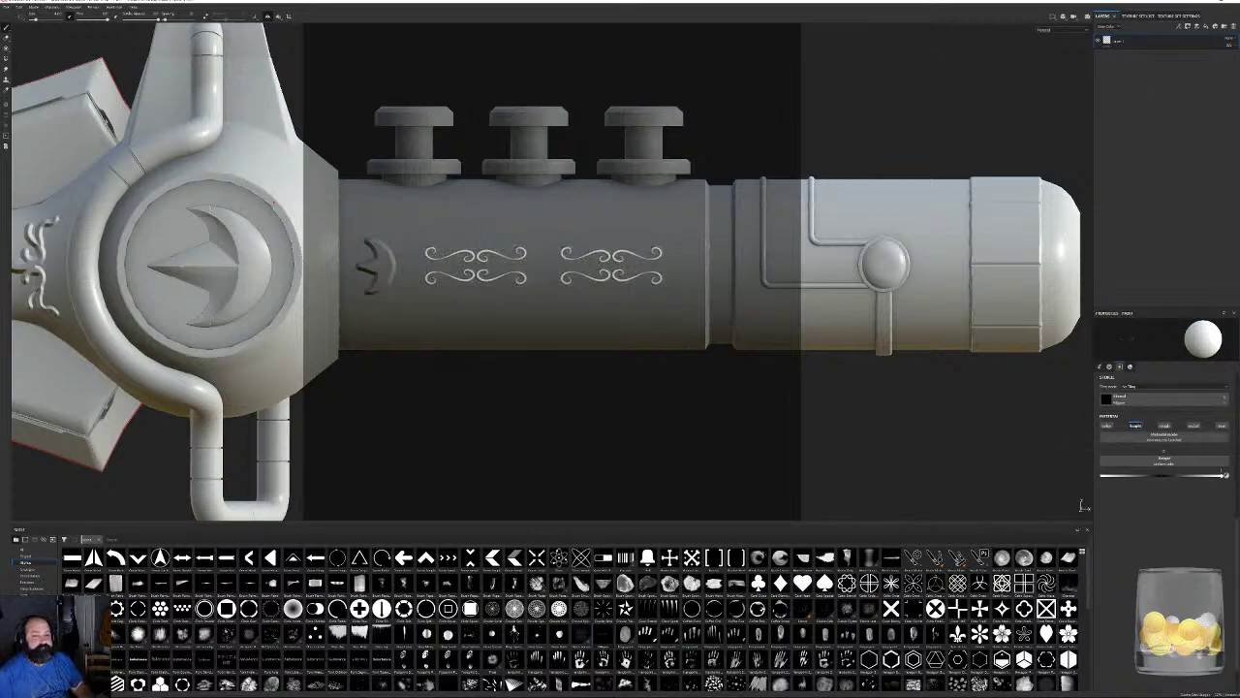
Switch to Photoshop, merge the filigree layer into the black background and apply a Levels adjustment.
key(super)
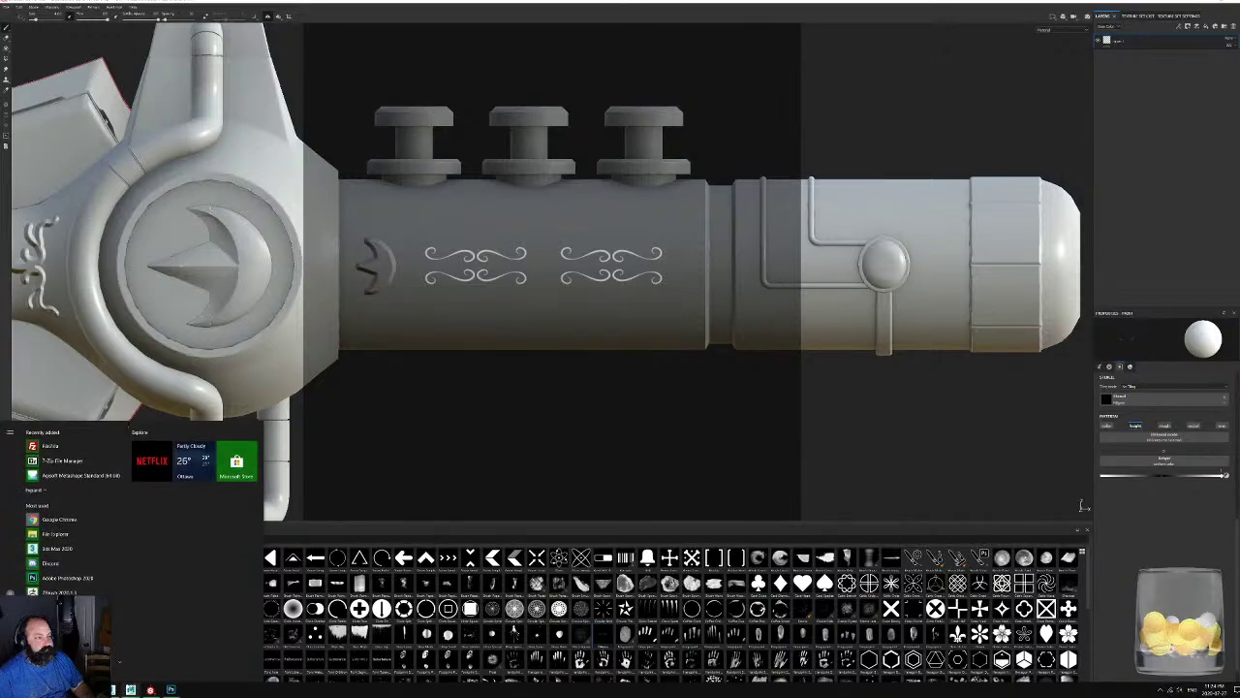
click(171, 690)
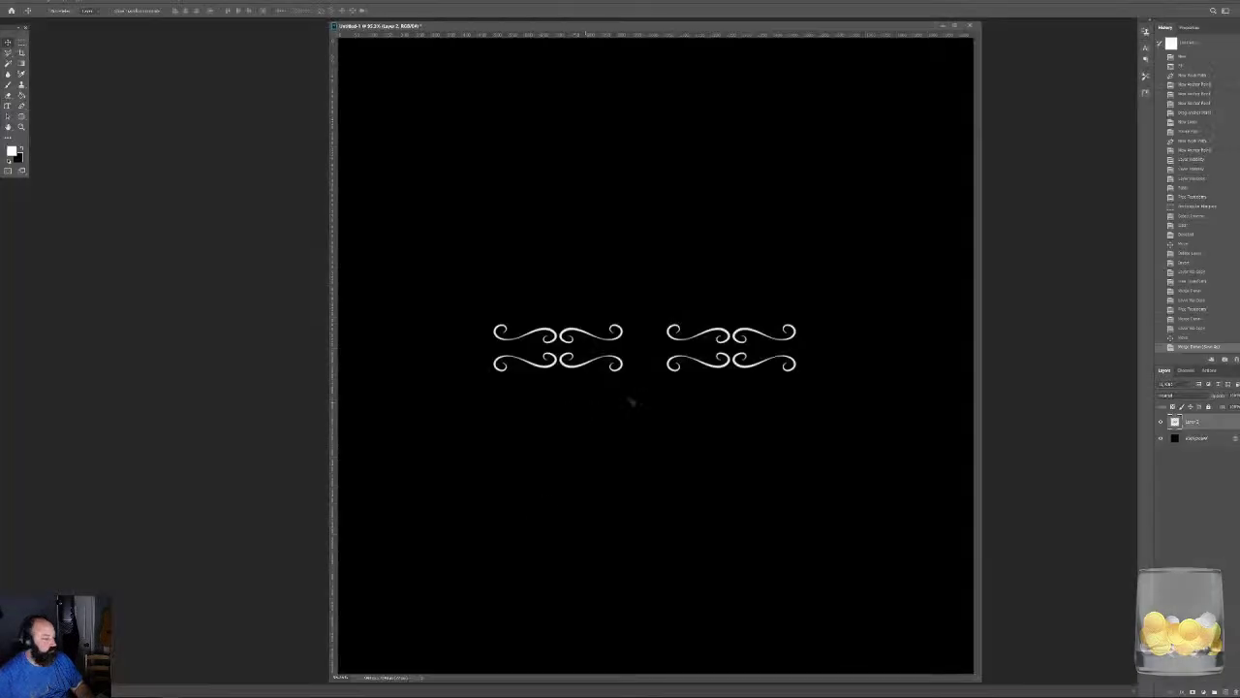
key(ctrl+e)
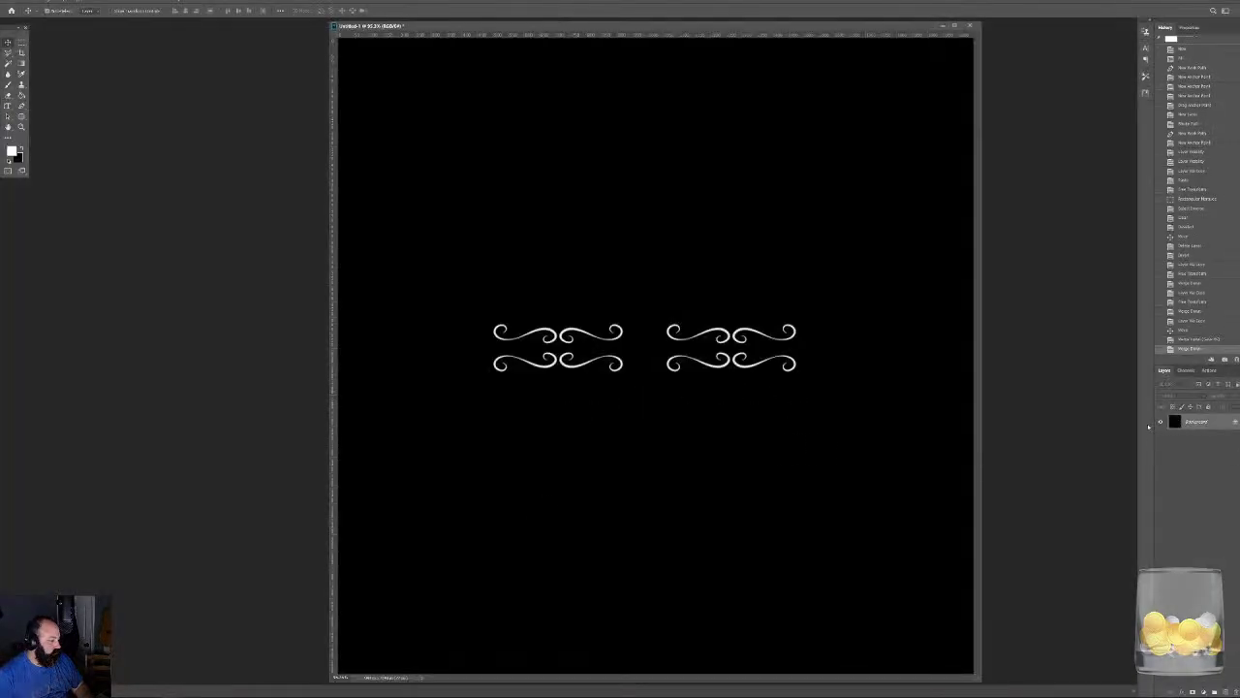
key(ctrl+l)
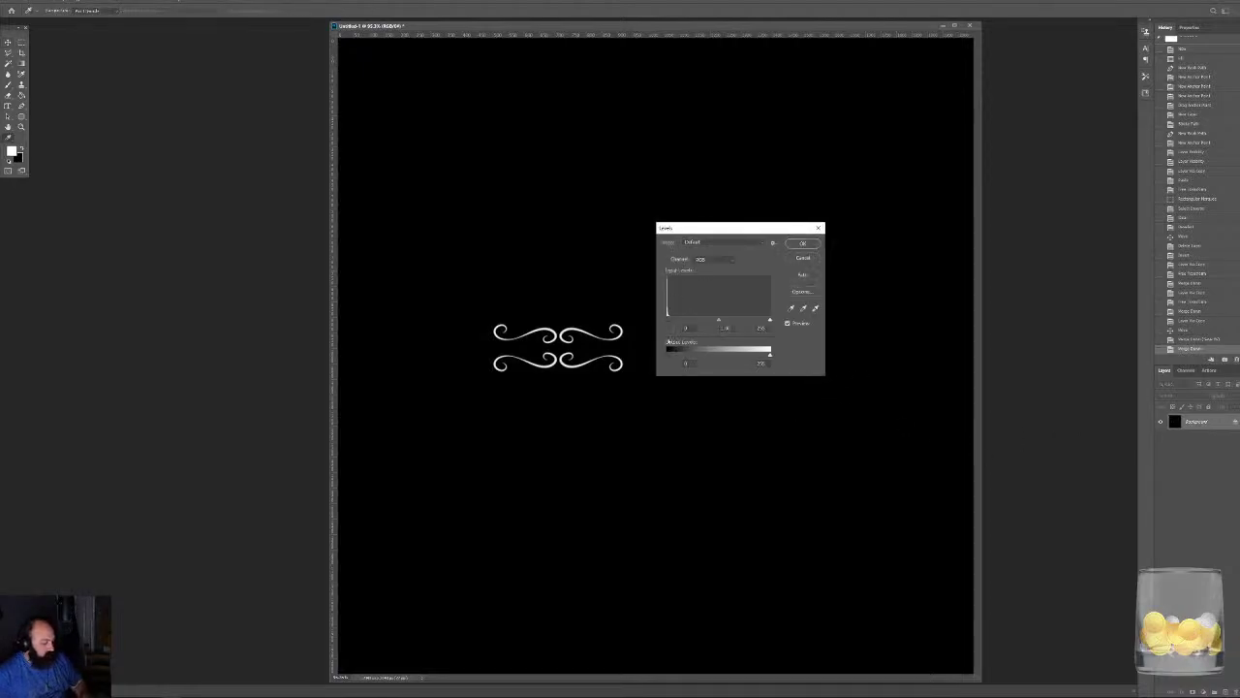
click(802, 243)
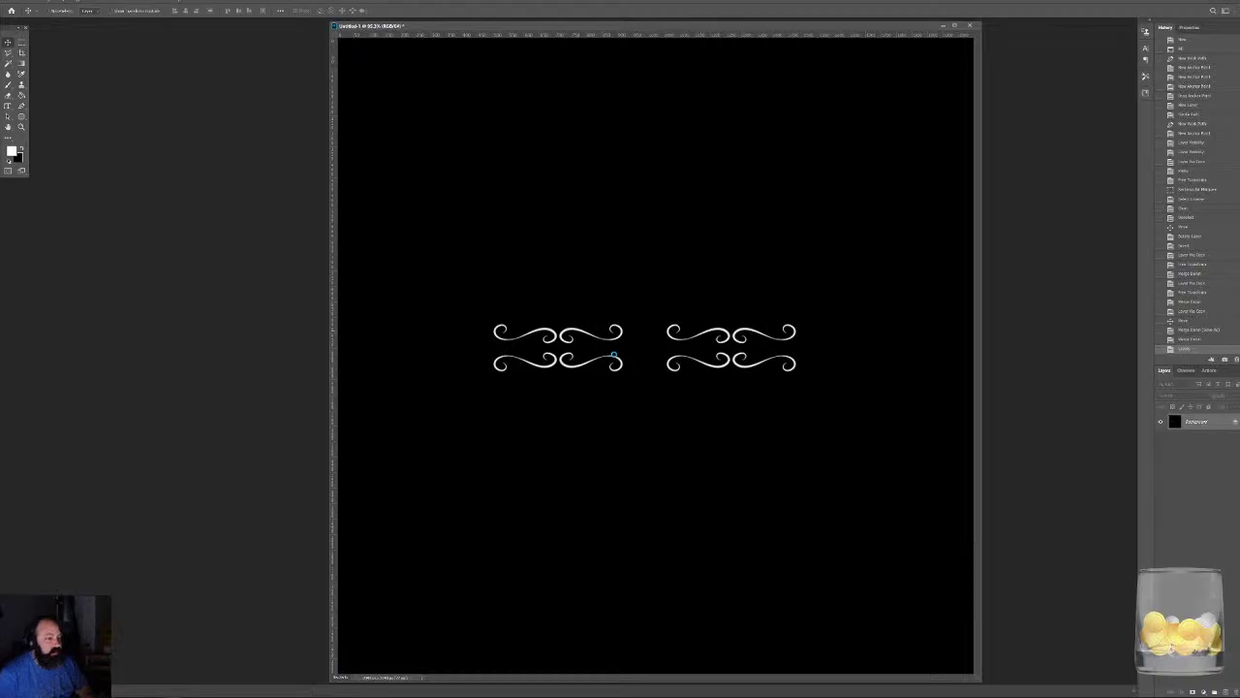
Save the flattened pattern over the existing Filigree.png in the Reference folder, keeping the large file size option.
key(ctrl+shift+s)
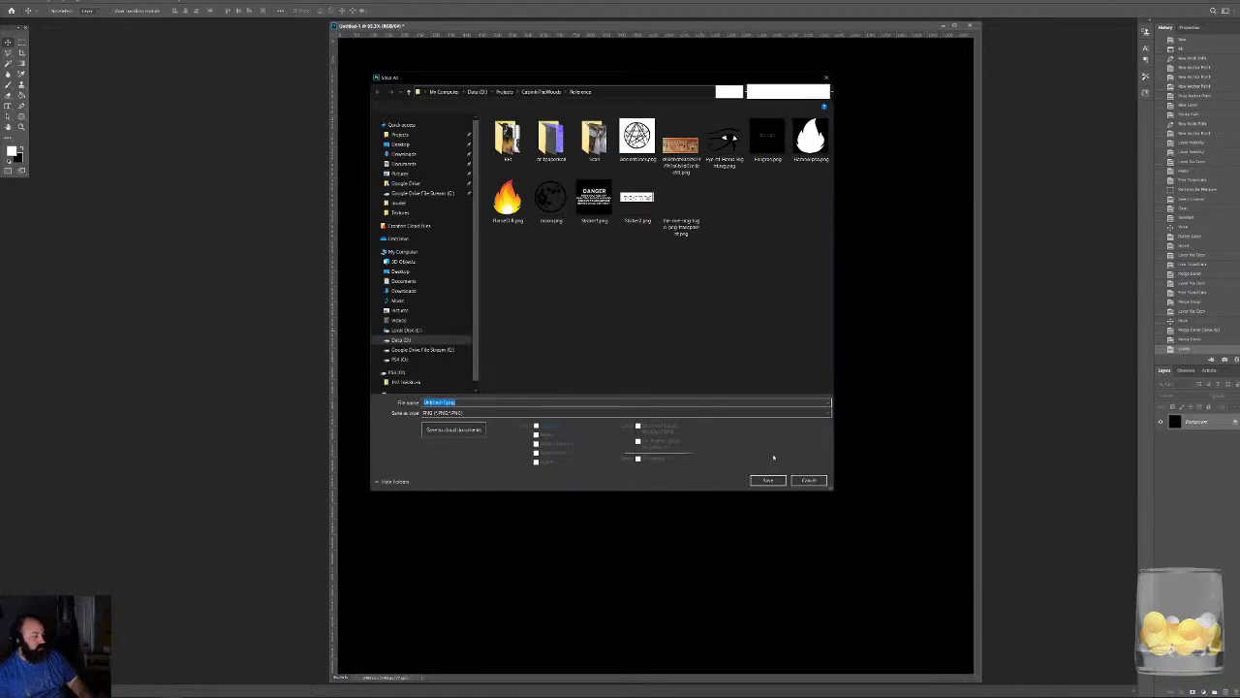
double_click(767, 157)
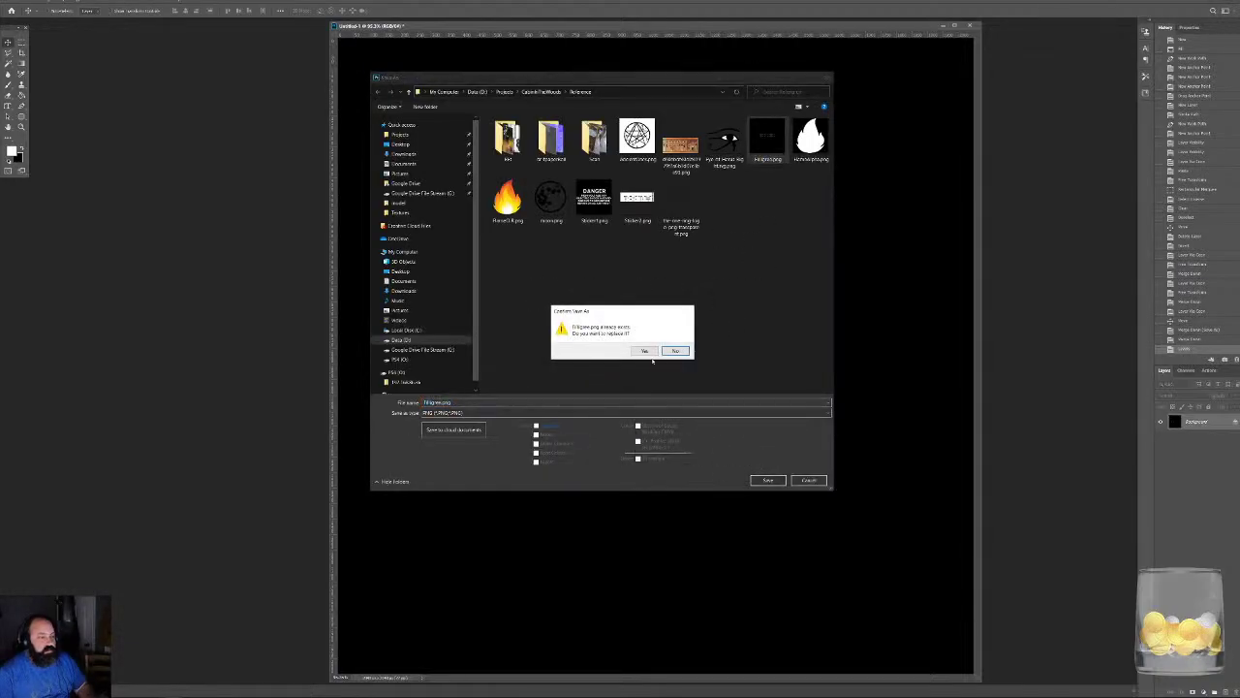
click(642, 351)
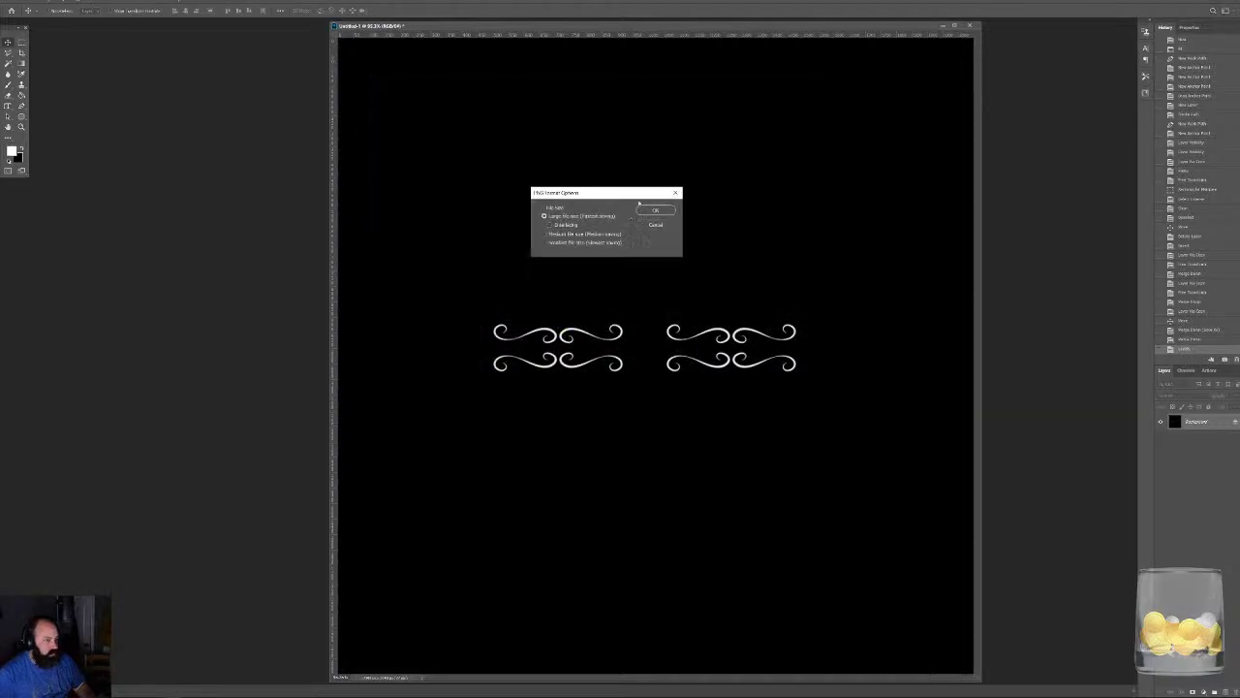
click(652, 213)
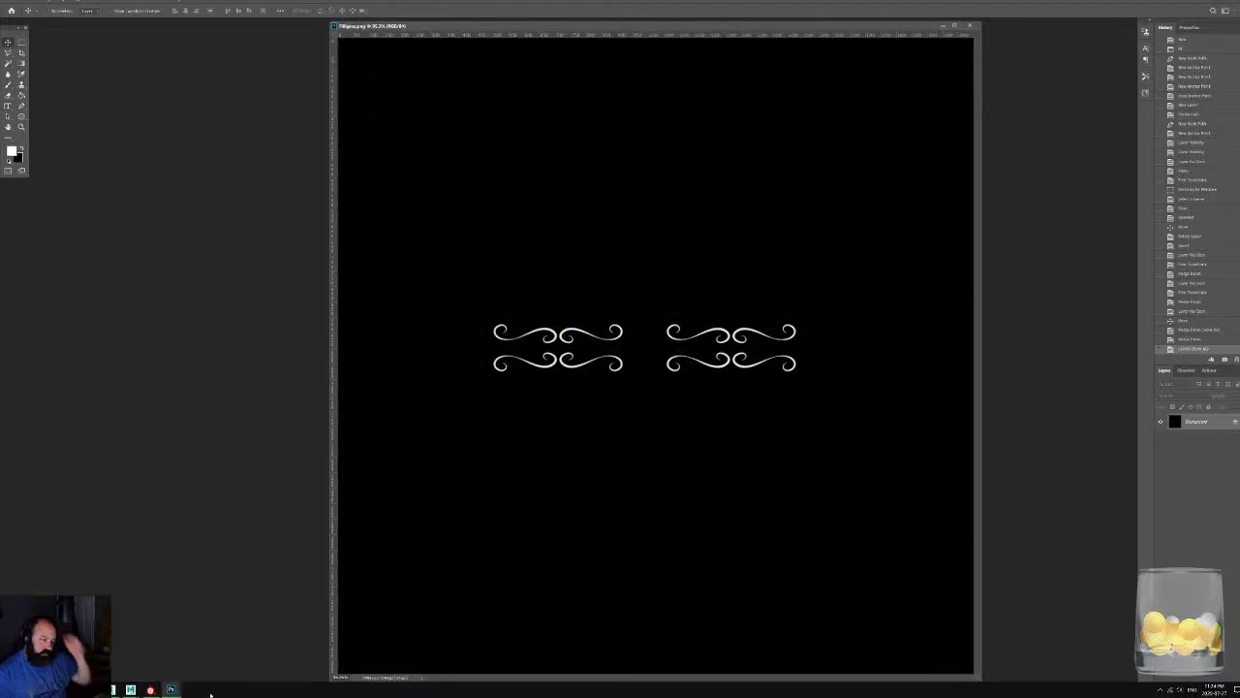
Return to Substance Painter and re-import the updated Filigree.png from the Reference folder as an alpha.
click(150, 689)
click(95, 689)
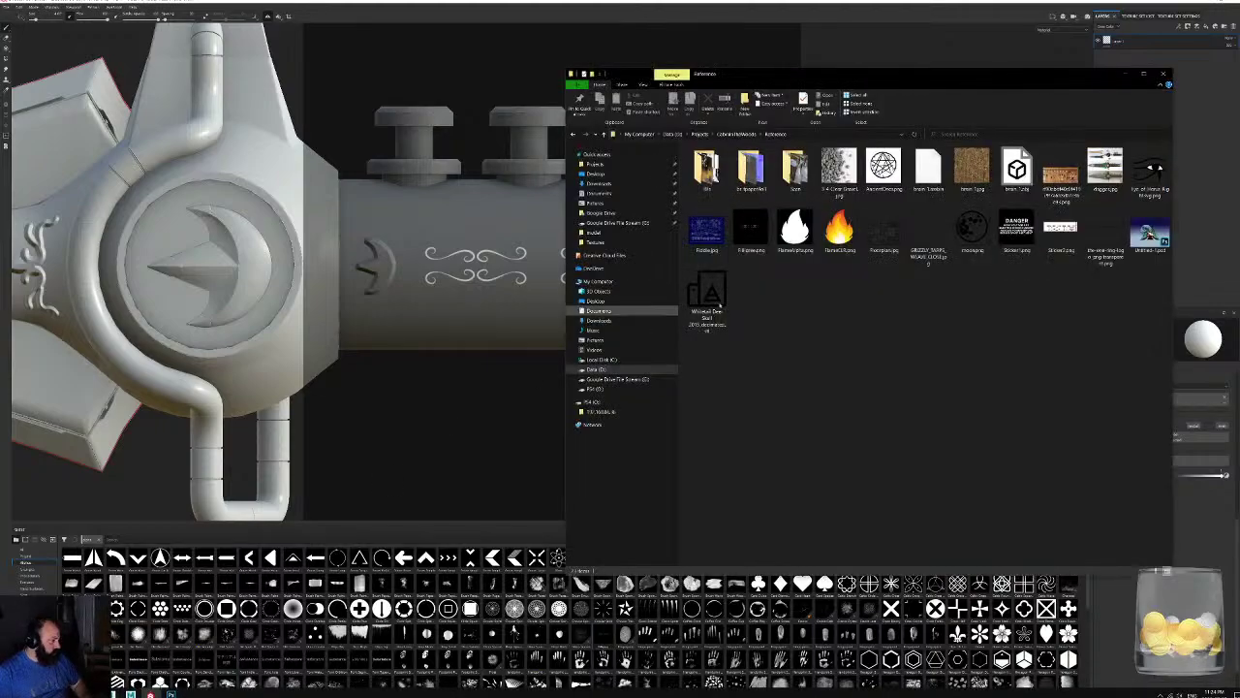
mouse_move(750, 230)
mouse_down()
mouse_move(872, 557)
mouse_move(1085, 631)
mouse_move(434, 484)
mouse_move(428, 608)
mouse_up()
click(548, 347)
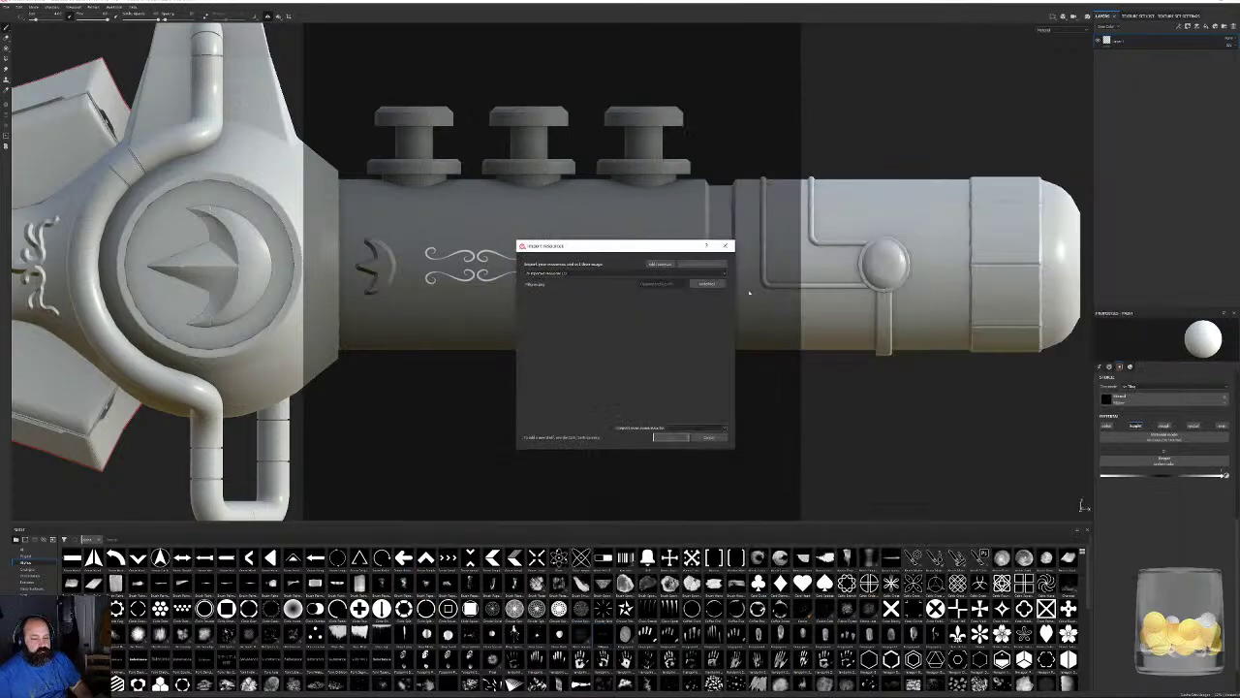
click(714, 281)
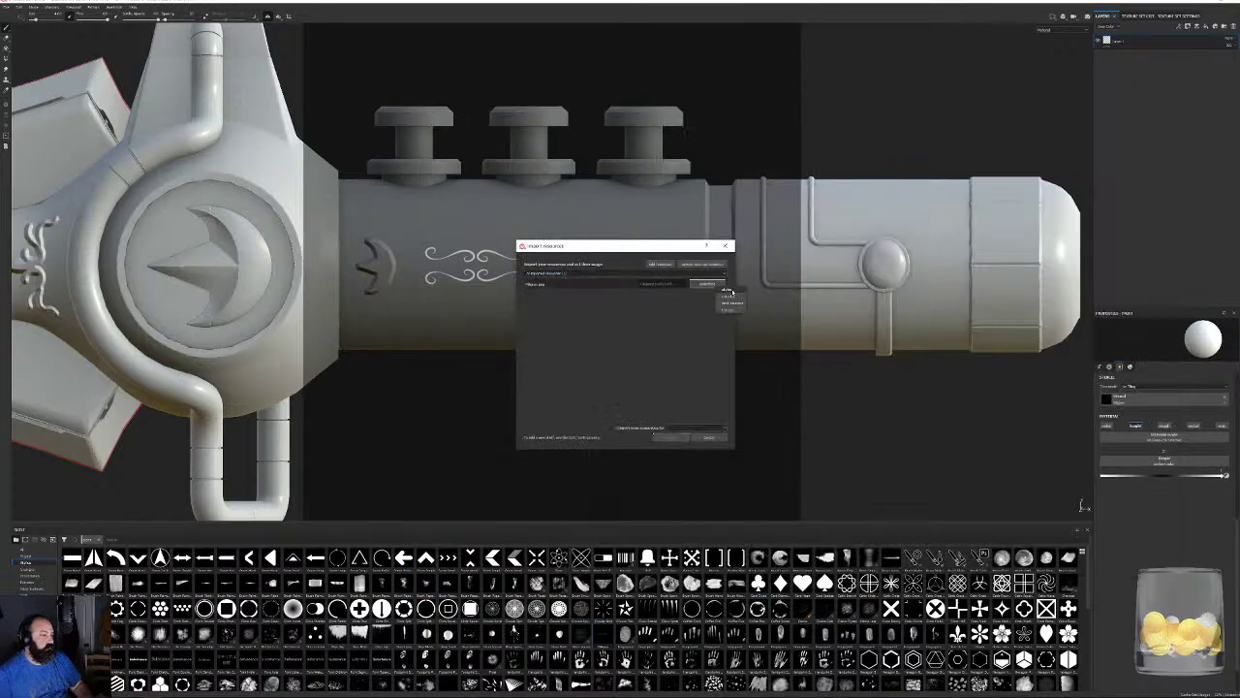
click(700, 427)
click(680, 440)
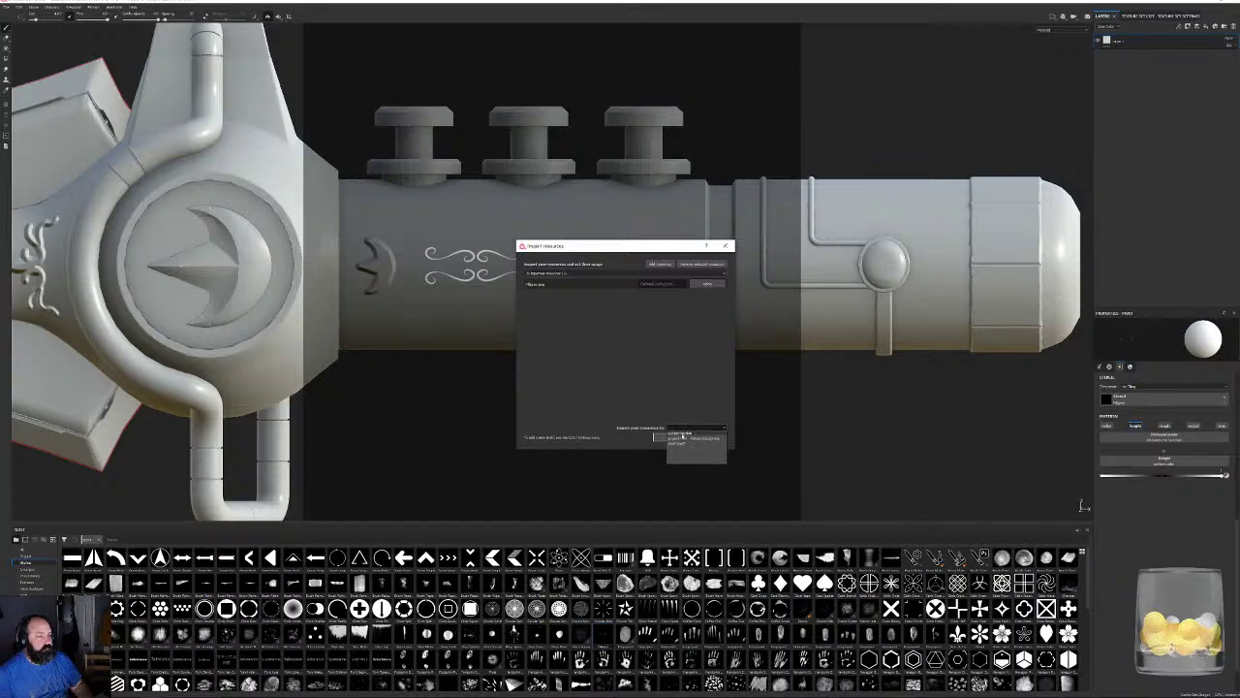
click(671, 437)
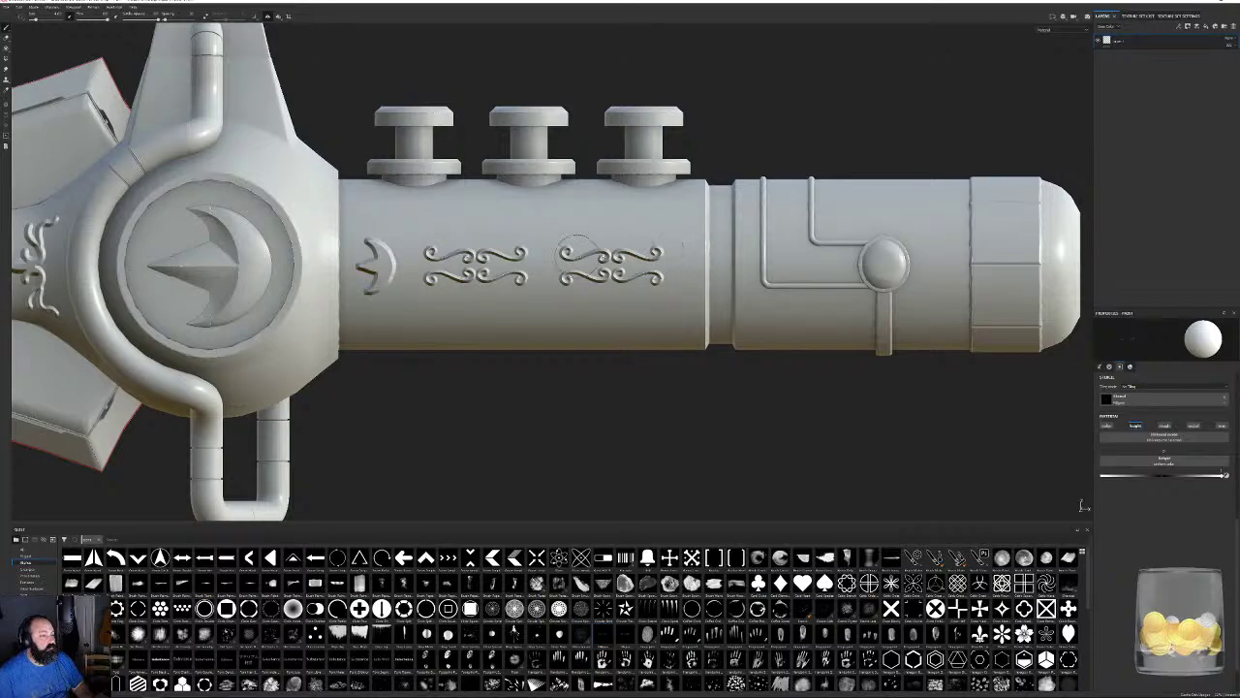
Check the opposite side of the guard and blade, and remove the filigree stencil from the brush.
alt+drag(924, 423, 581, 417)
alt+middle_drag(223, 477, 412, 479)
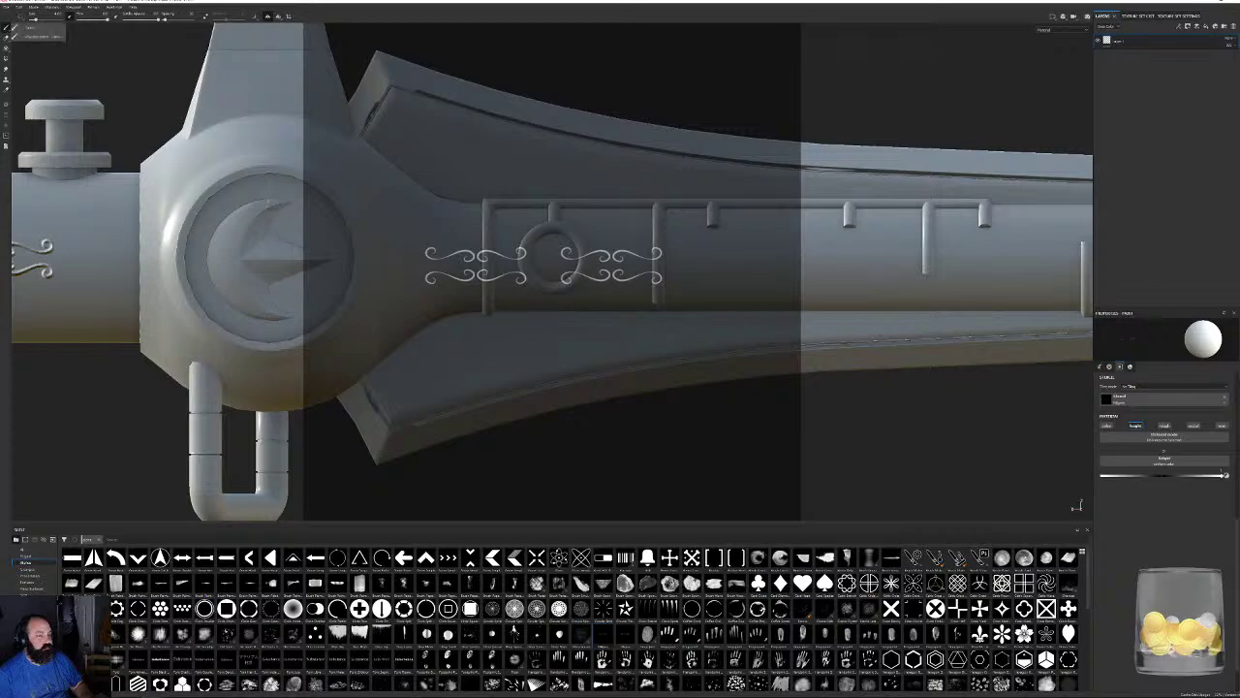
click(1228, 397)
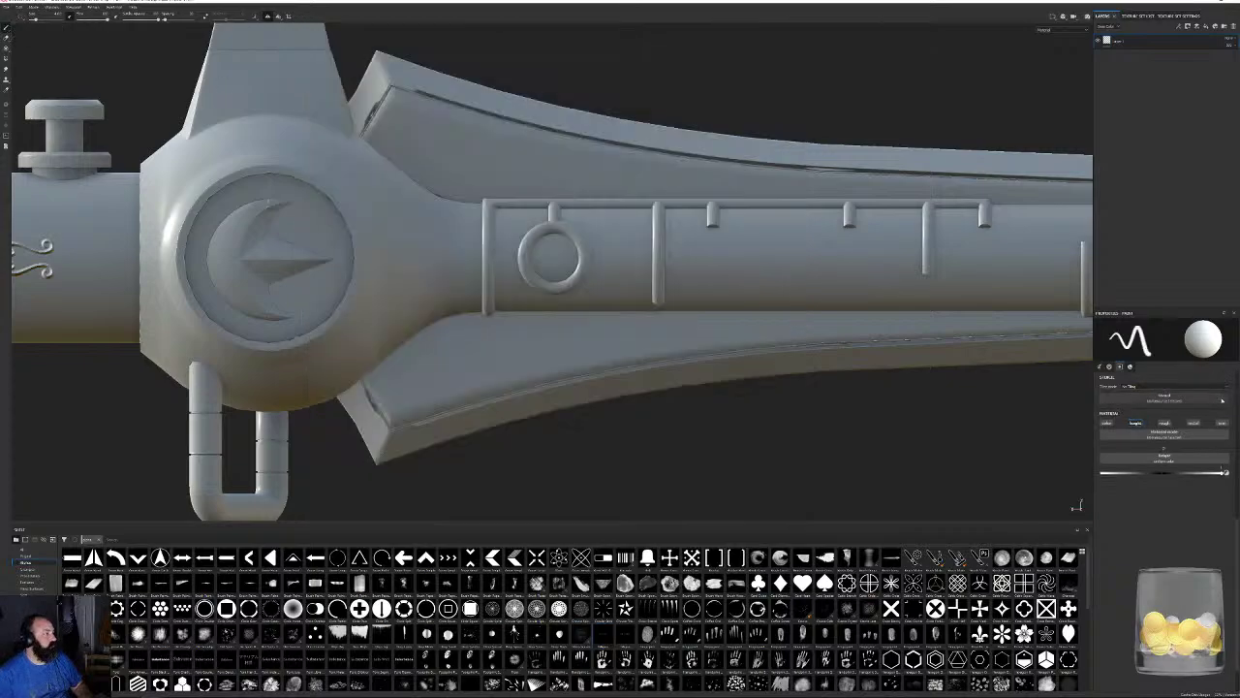
Switch the viewport to the perspective camera, turn off symmetry, and inspect the ornaments on the guard and handle.
scroll(963, 365, down, 4)
alt+drag(579, 182, 879, 200)
alt+middle_drag(878, 201, 562, 200)
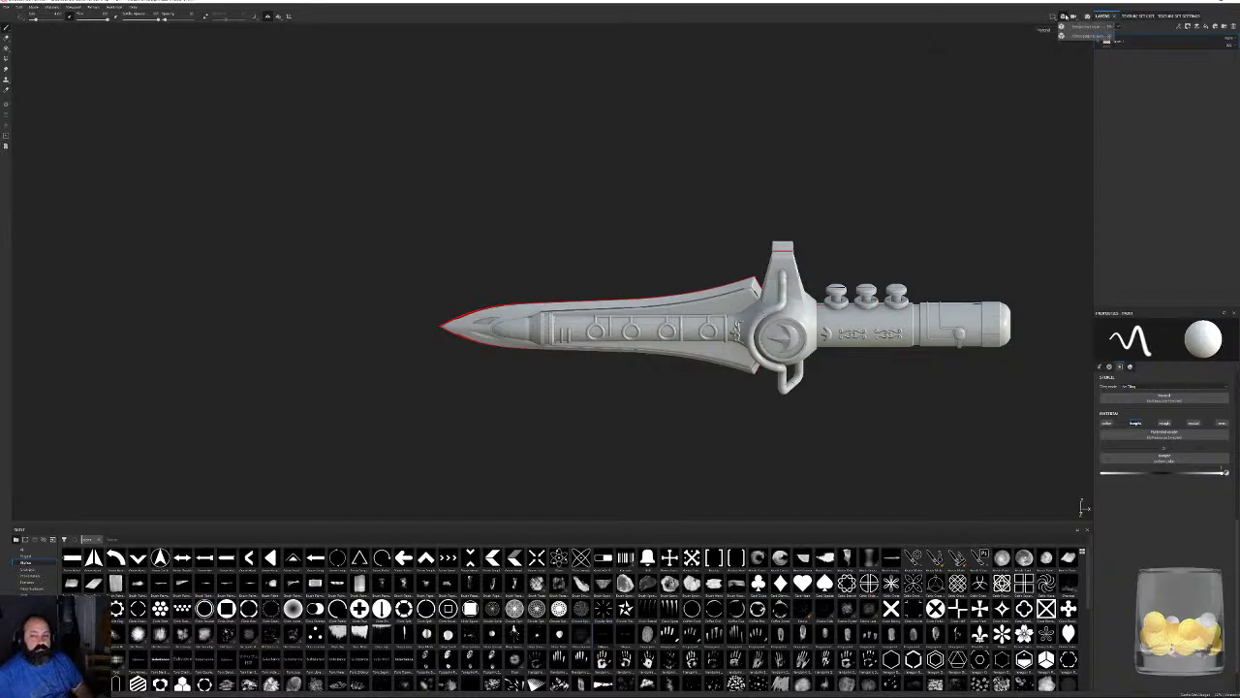
click(1079, 27)
scroll(812, 250, down, 3)
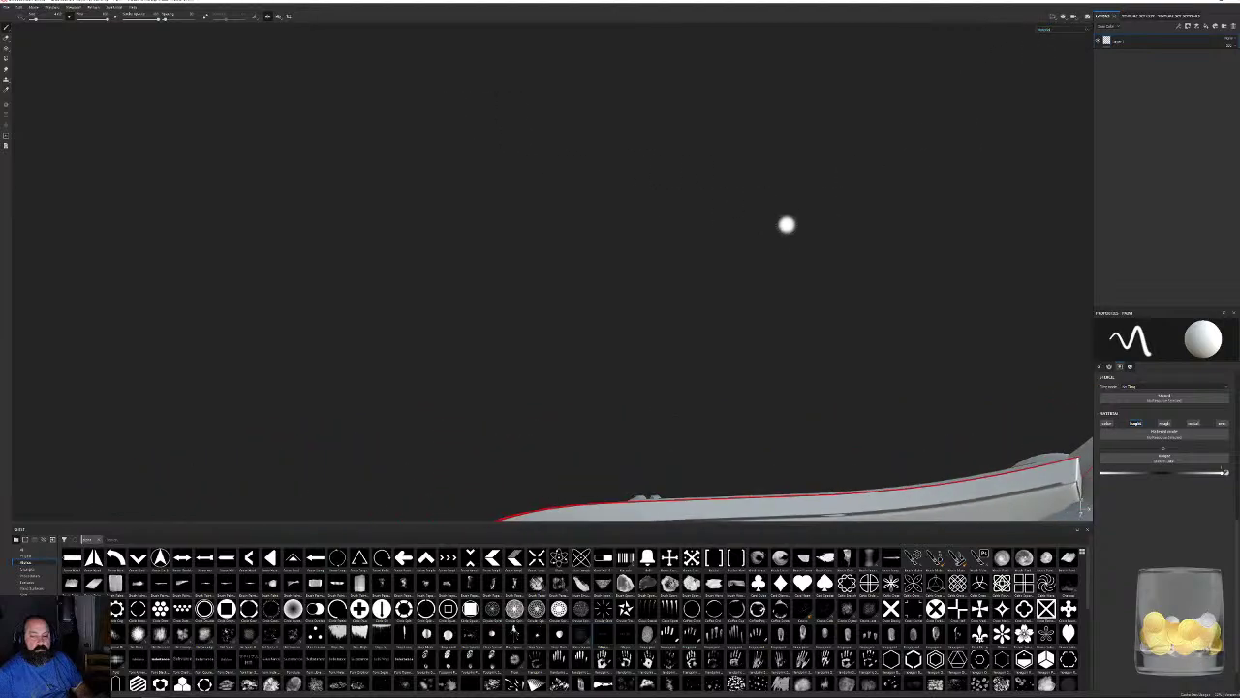
alt+middle_drag(786, 224, 519, 75)
click(268, 16)
alt+drag(564, 228, 655, 222)
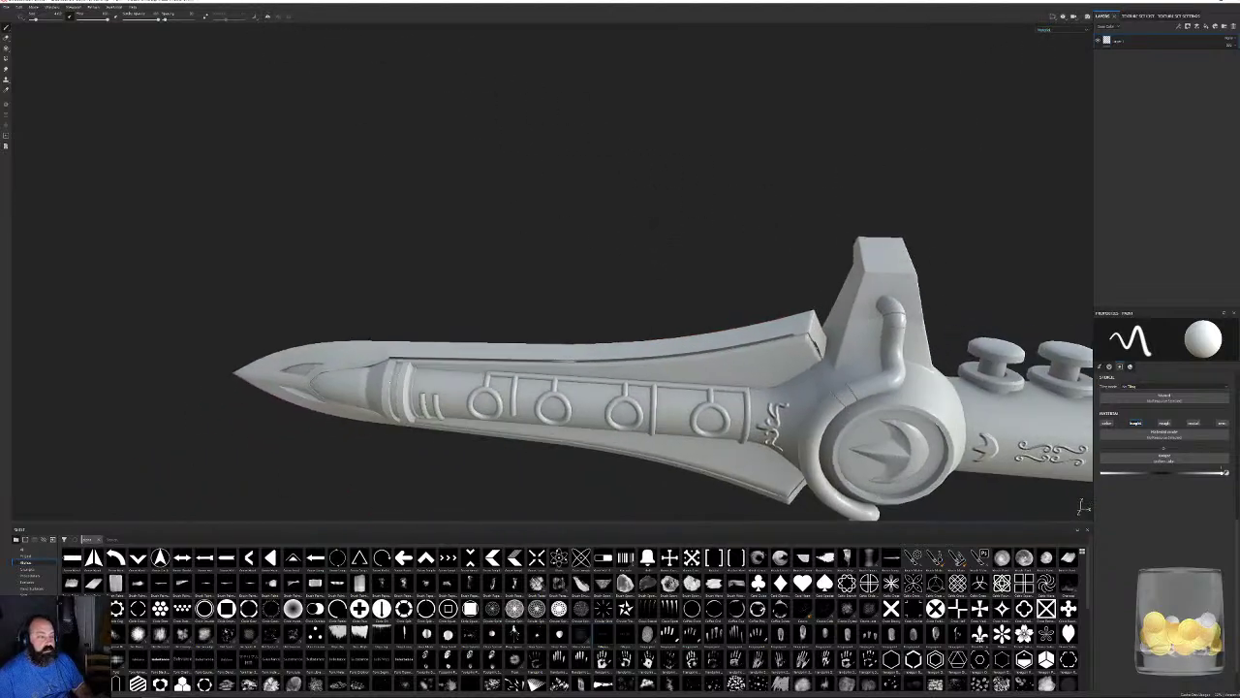
alt+middle_drag(967, 301, 579, 222)
alt+drag(579, 222, 601, 199)
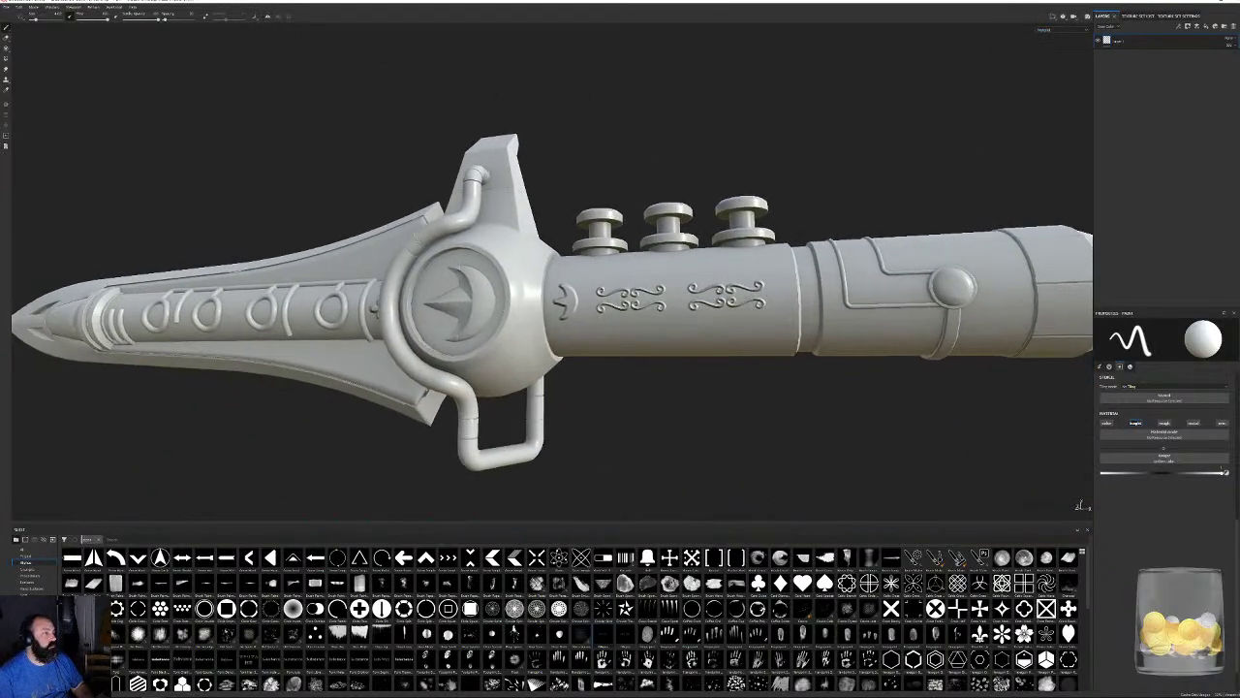
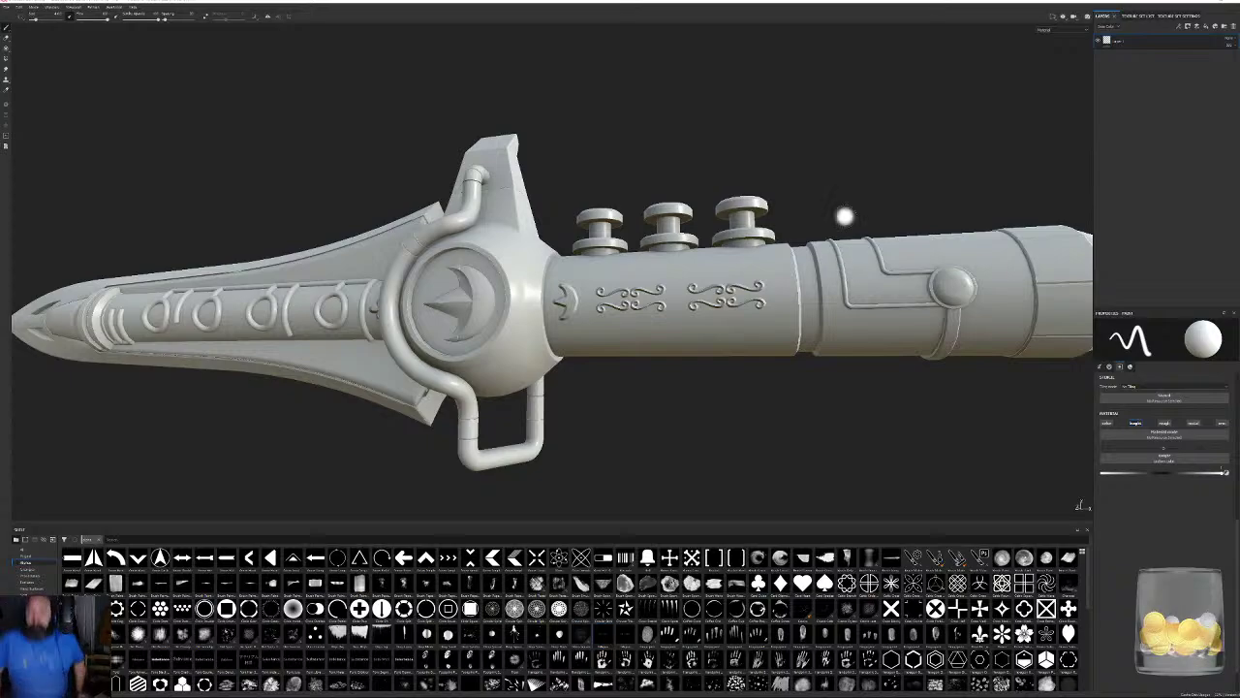
Rename the layer holding the painted height ornaments and add an anchor point to it.
alt+shift+drag(762, 169, 777, 183)
alt+right_drag(777, 184, 666, 177)
alt+middle_drag(667, 177, 816, 177)
double_click(1118, 41)
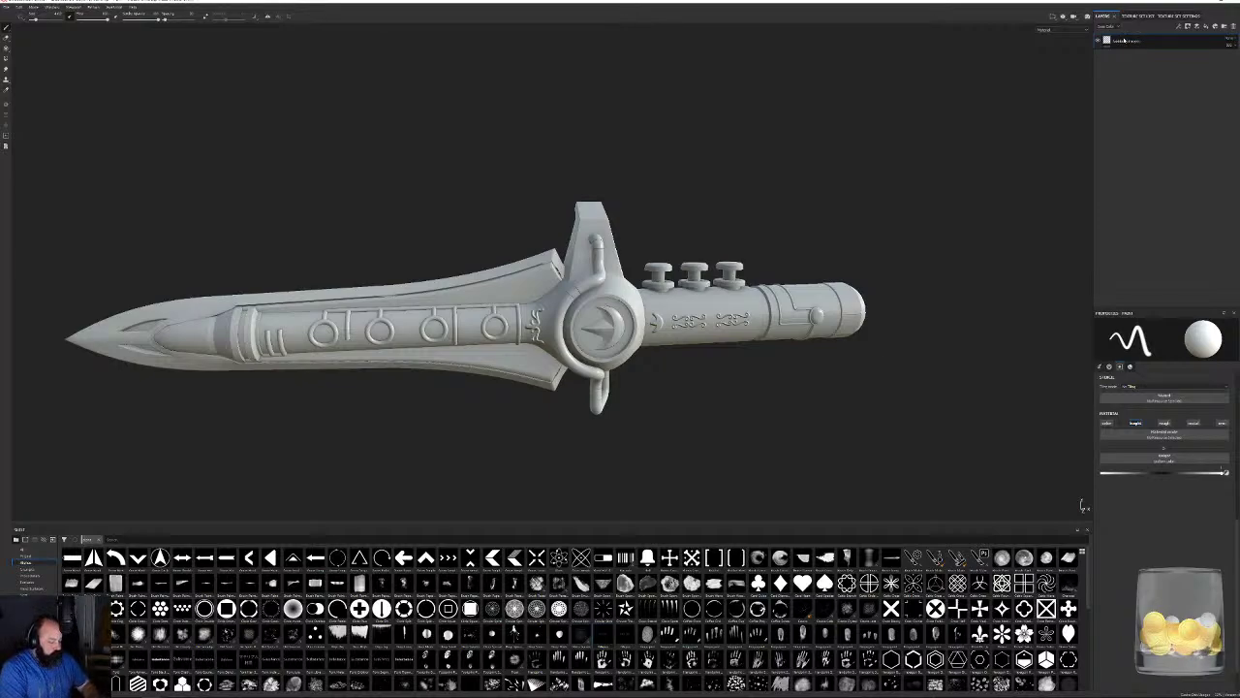
key(Return)
right_click(1124, 44)
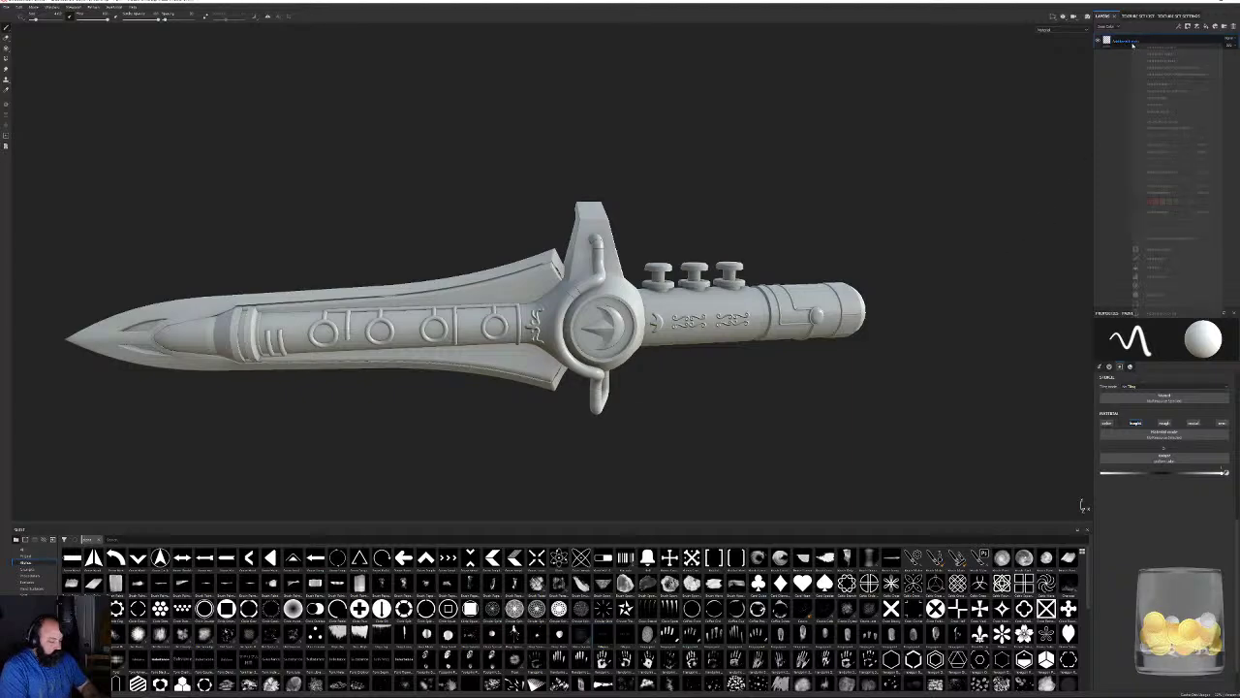
click(1155, 312)
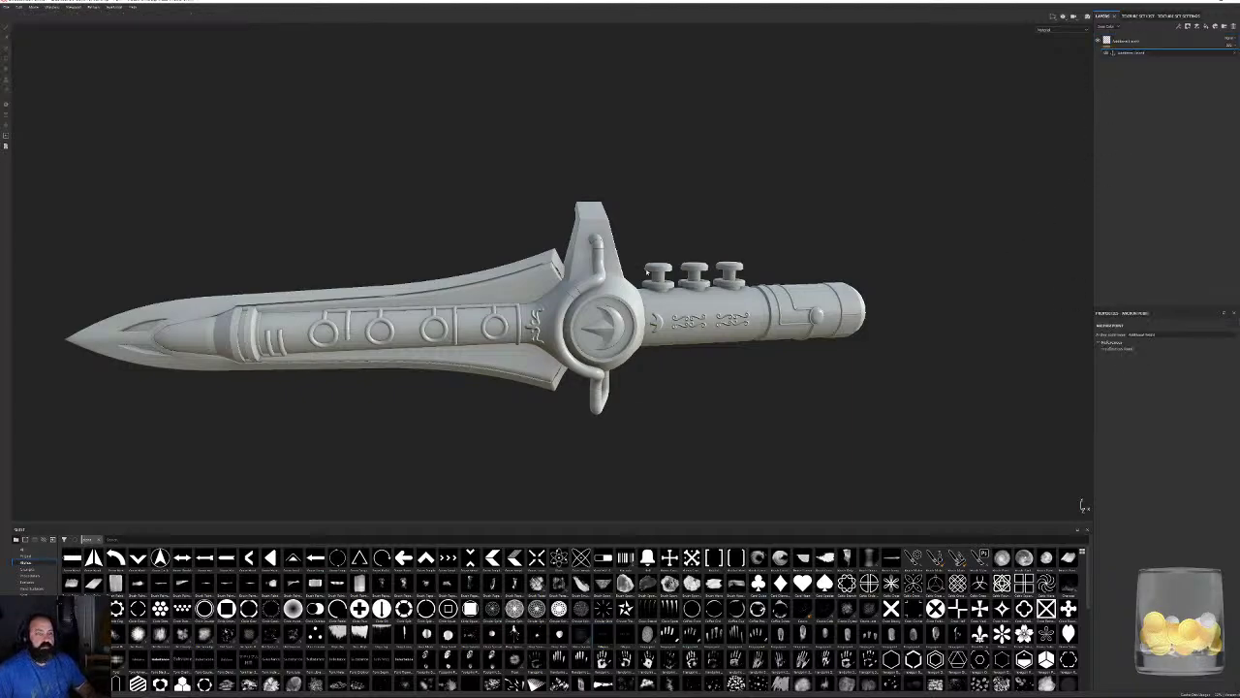
Apply the patterned gold Aluminium Insulator material as a fill layer above the height layer and inspect its colour setting.
alt+drag(647, 272, 653, 262)
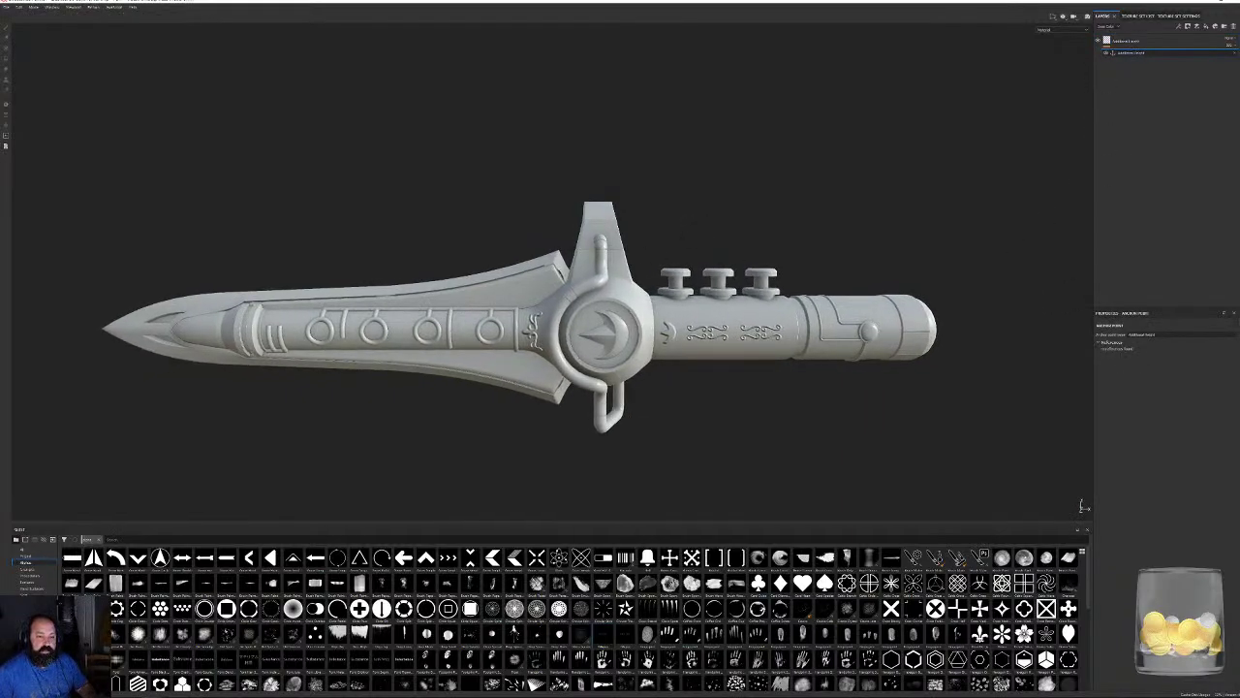
click(29, 628)
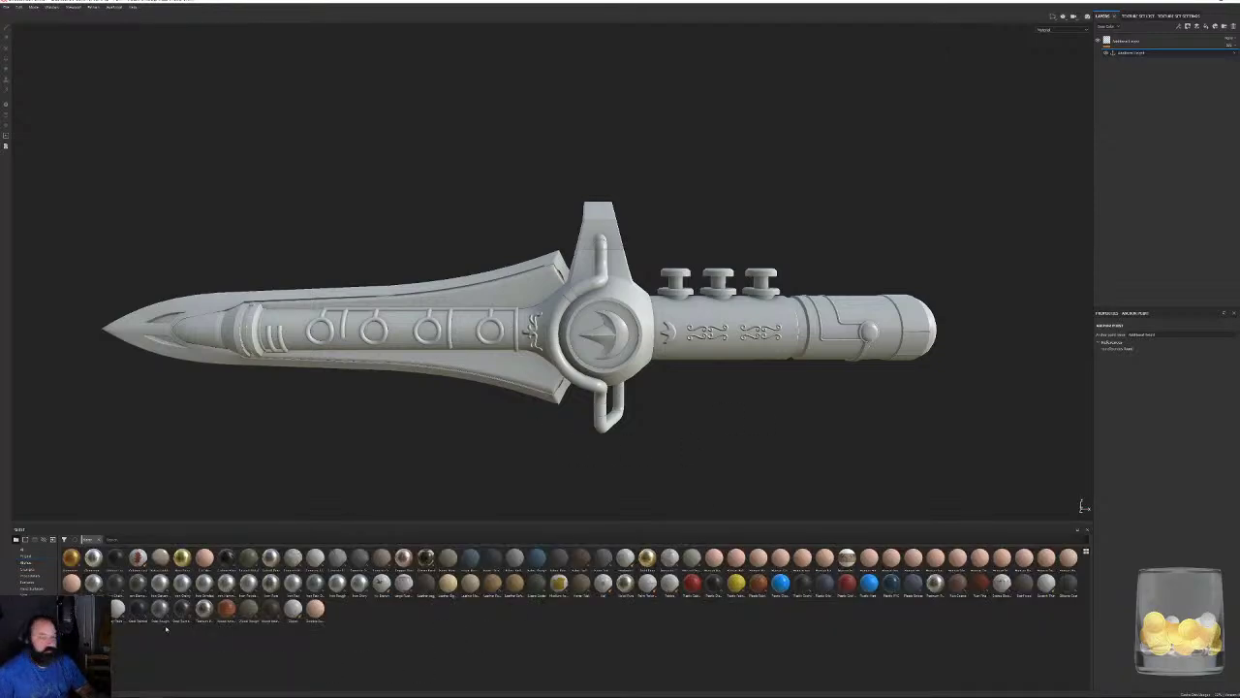
mouse_move(71, 556)
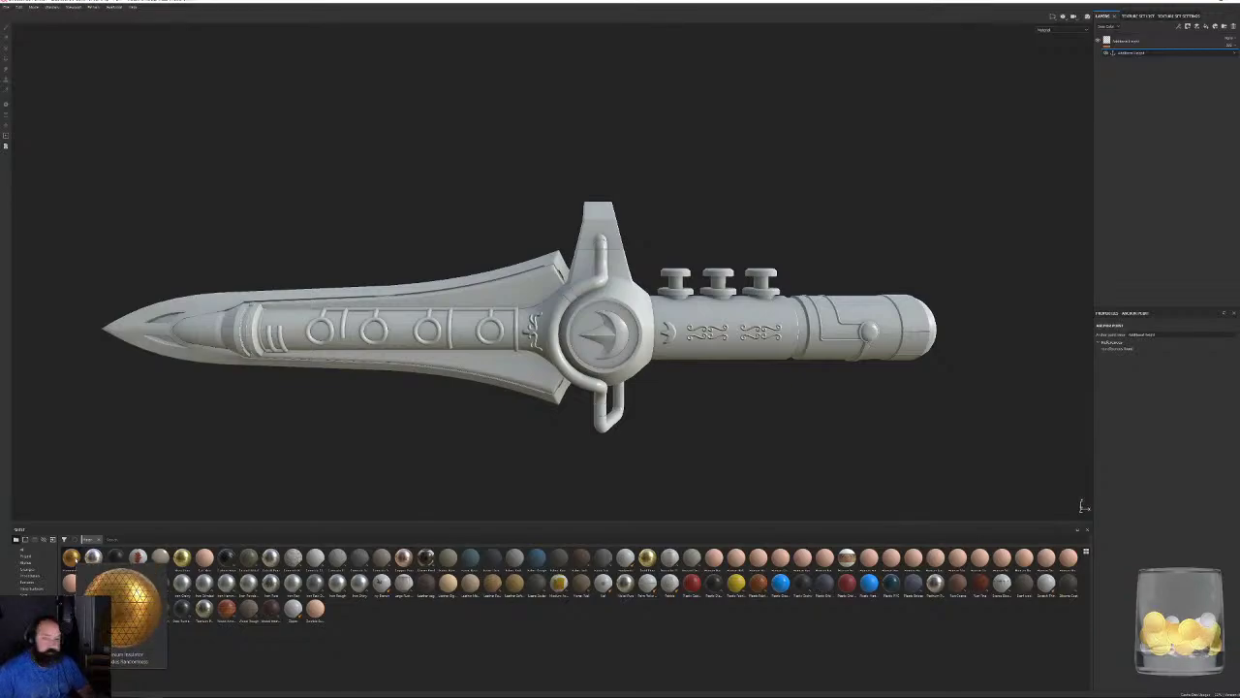
drag(74, 560, 1167, 44)
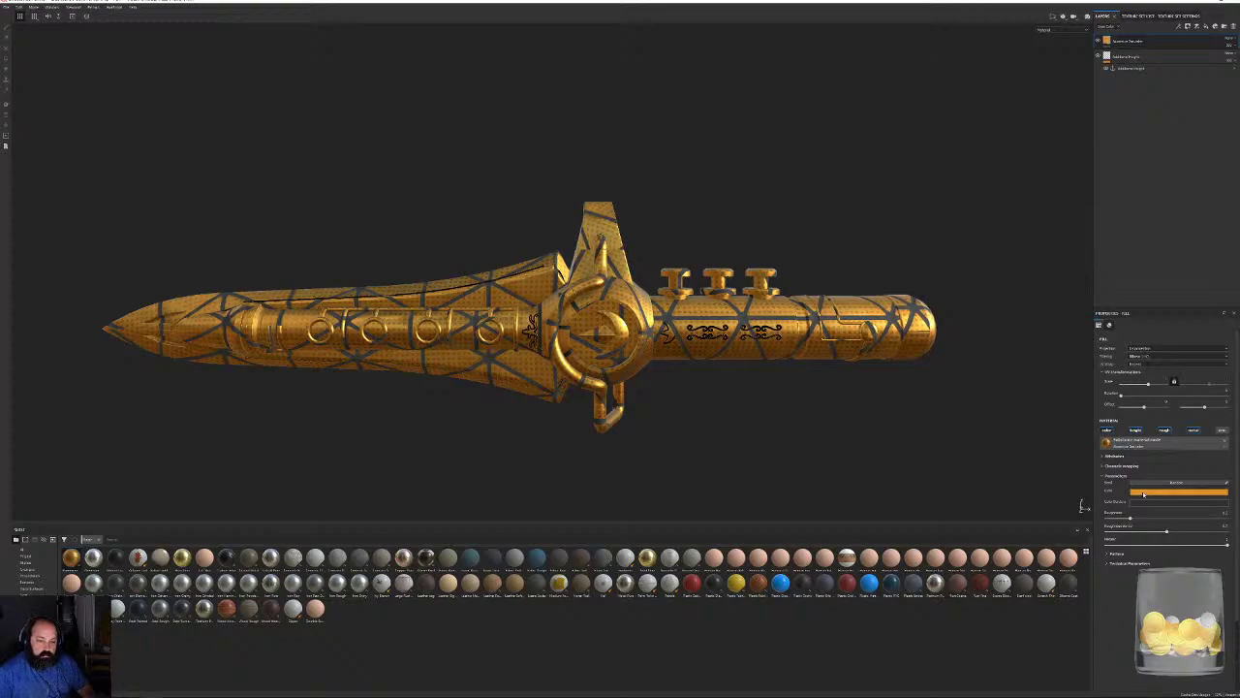
click(1144, 494)
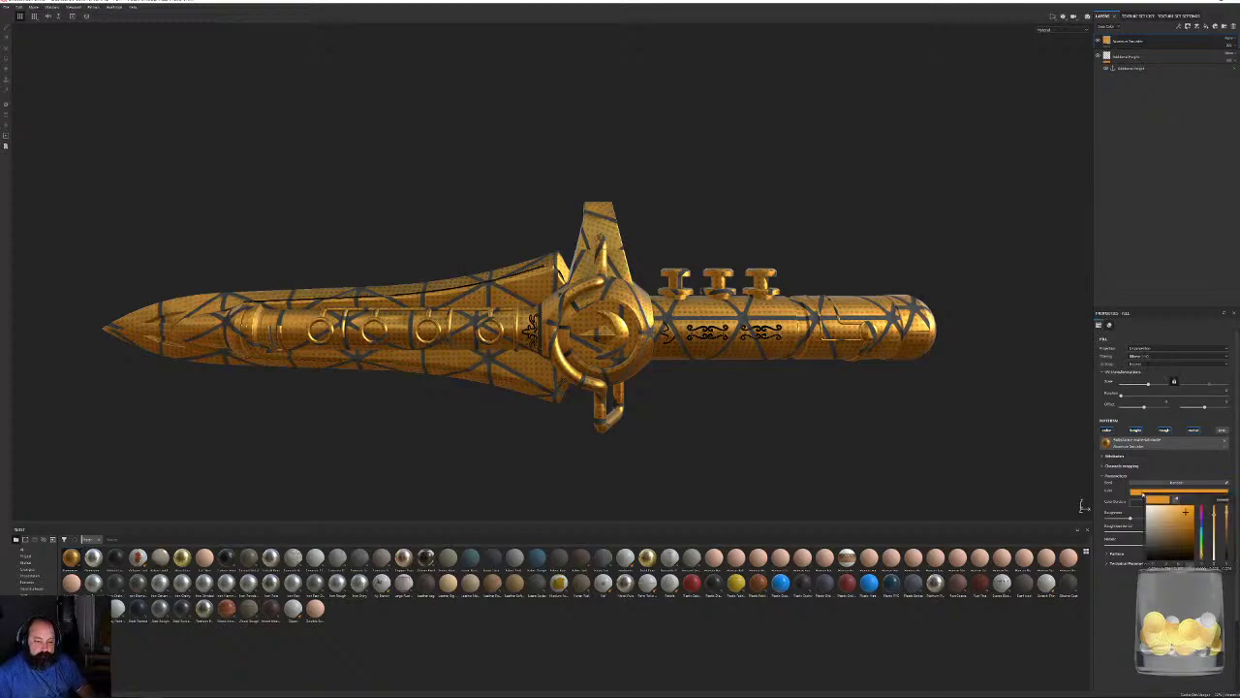
alt+drag(688, 374, 438, 349)
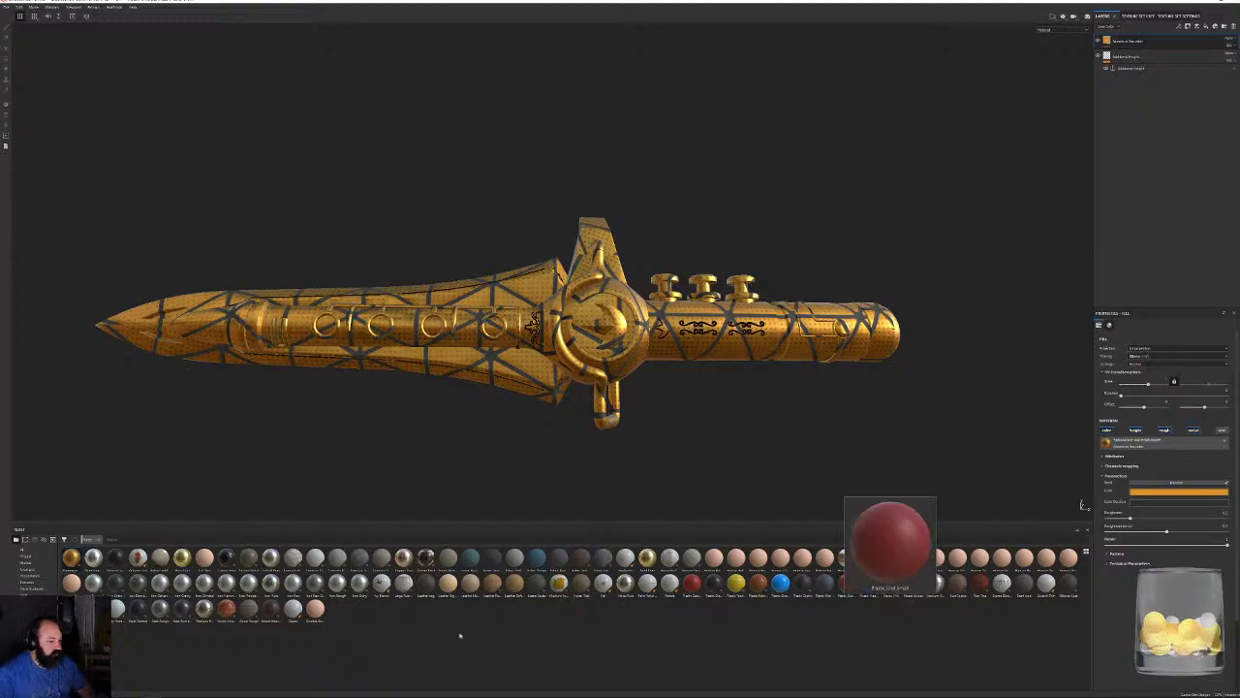
Add the Brass Pure material beneath the insulator layer and set its base colour to the orange gold sampled from that layer.
drag(181, 558, 1147, 56)
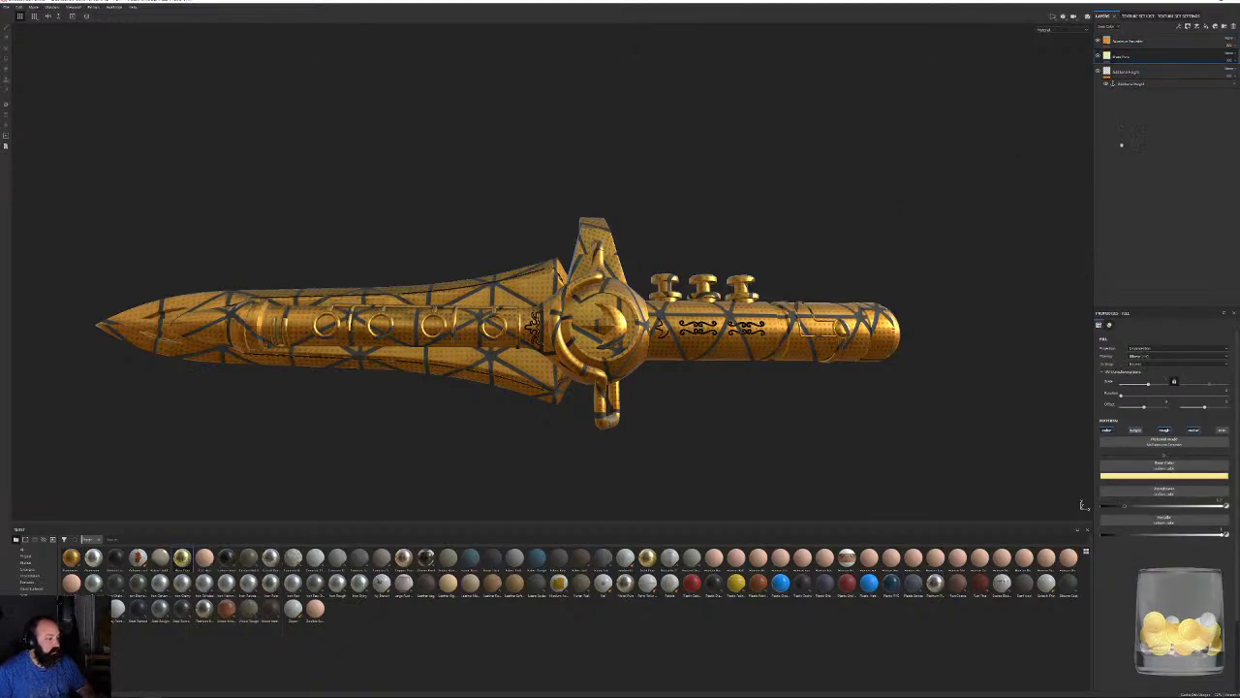
click(1125, 58)
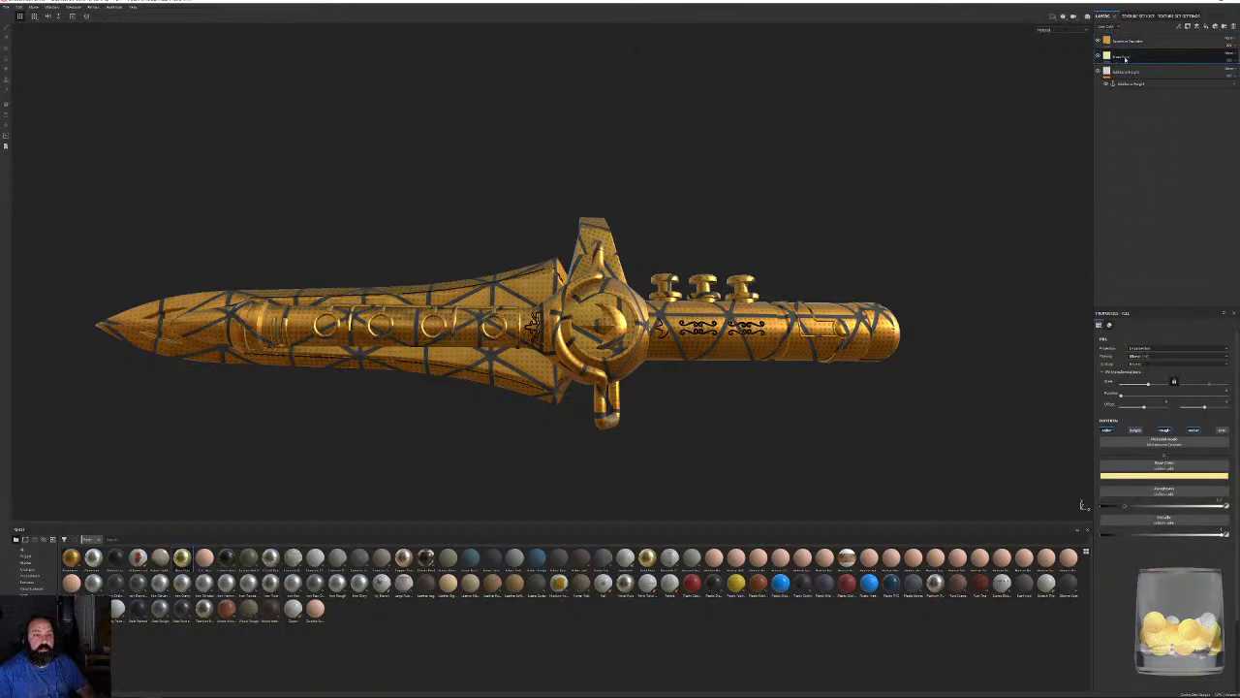
click(1119, 42)
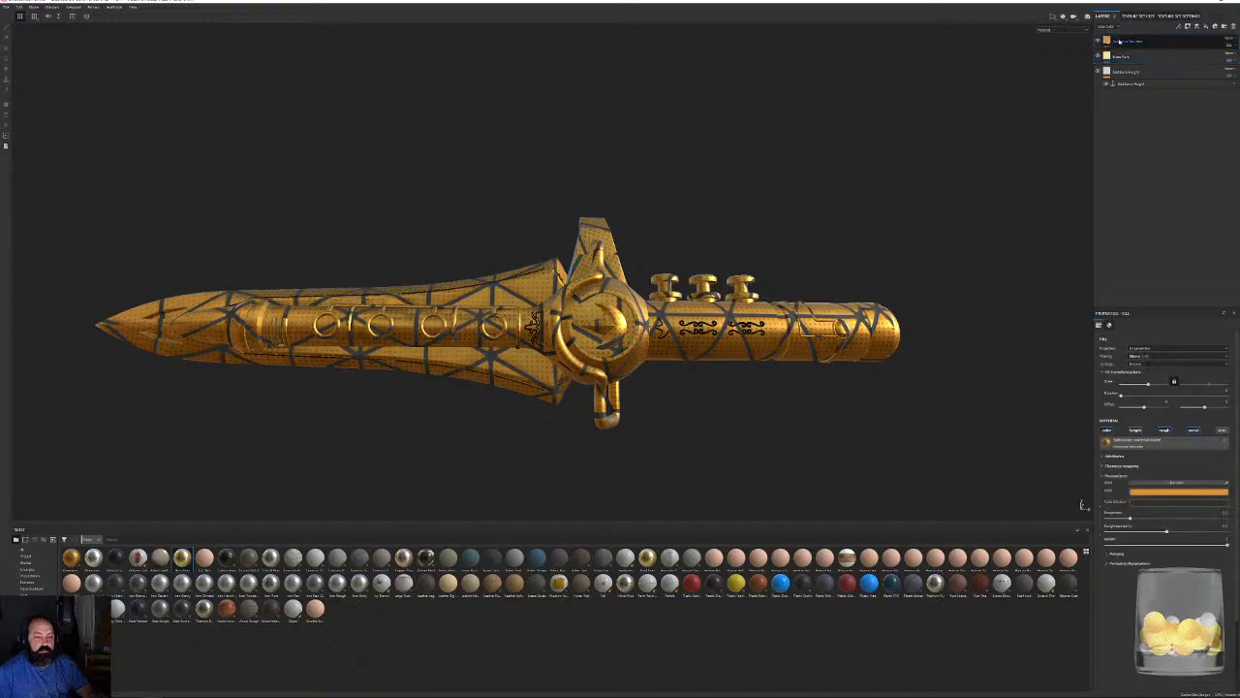
click(1151, 493)
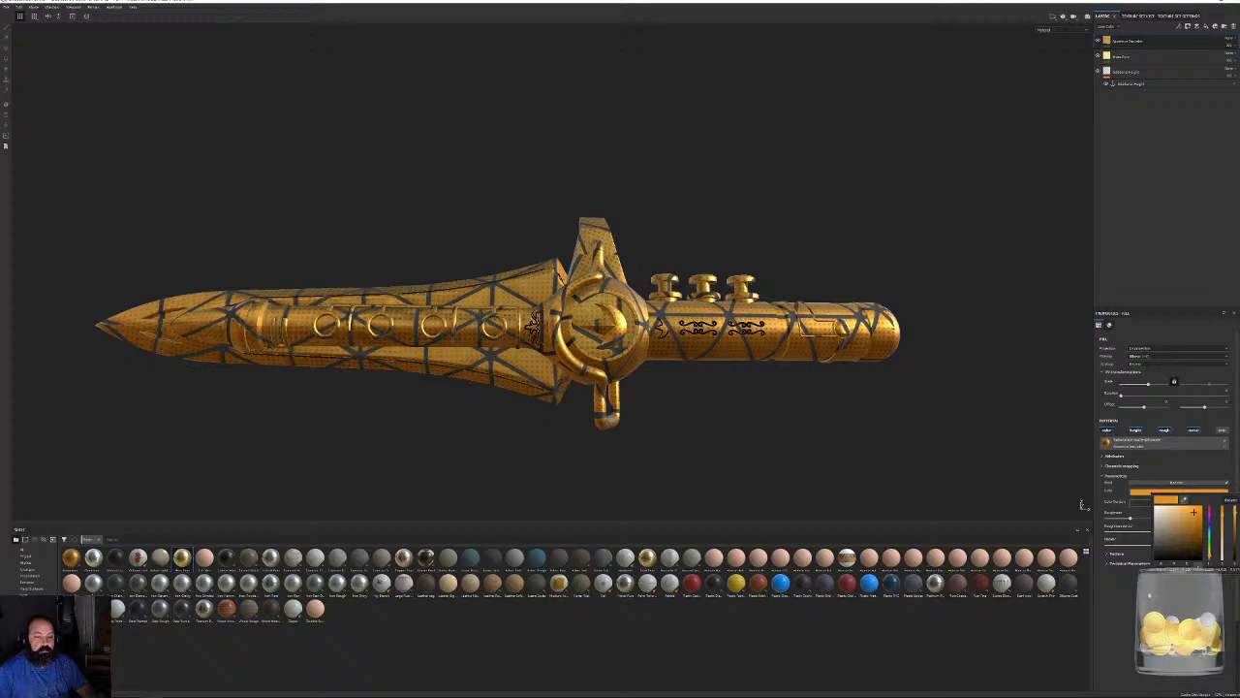
click(1122, 56)
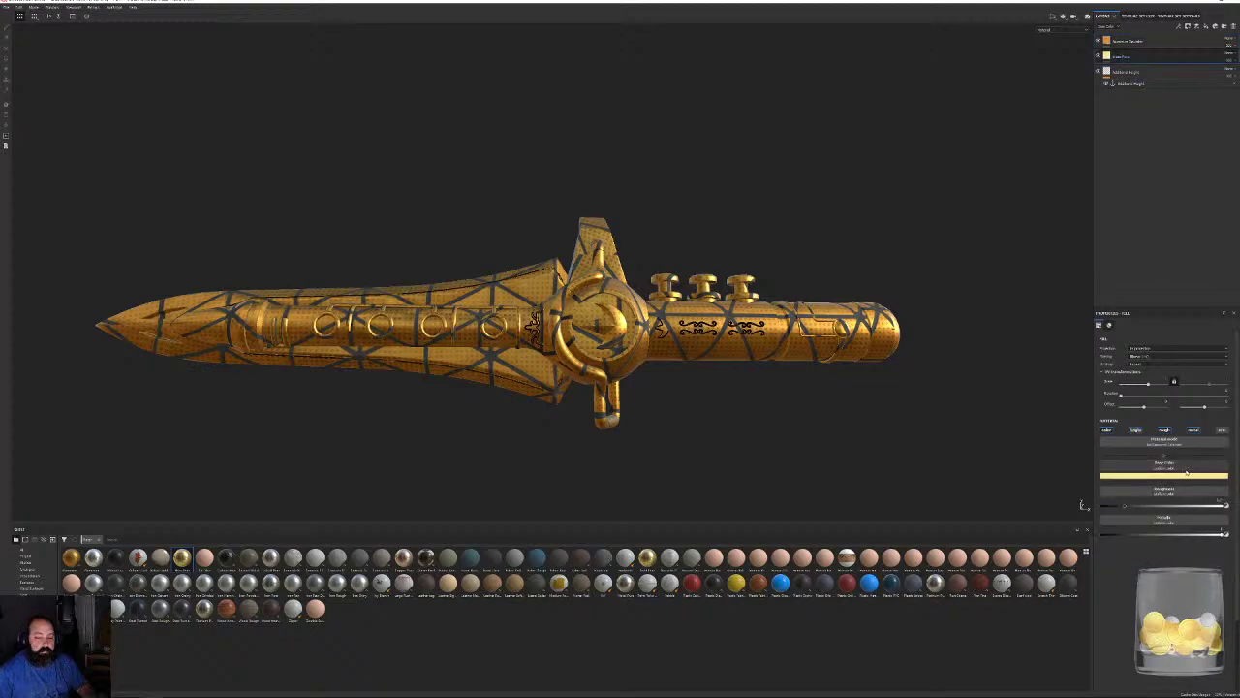
drag(1191, 481, 1110, 35)
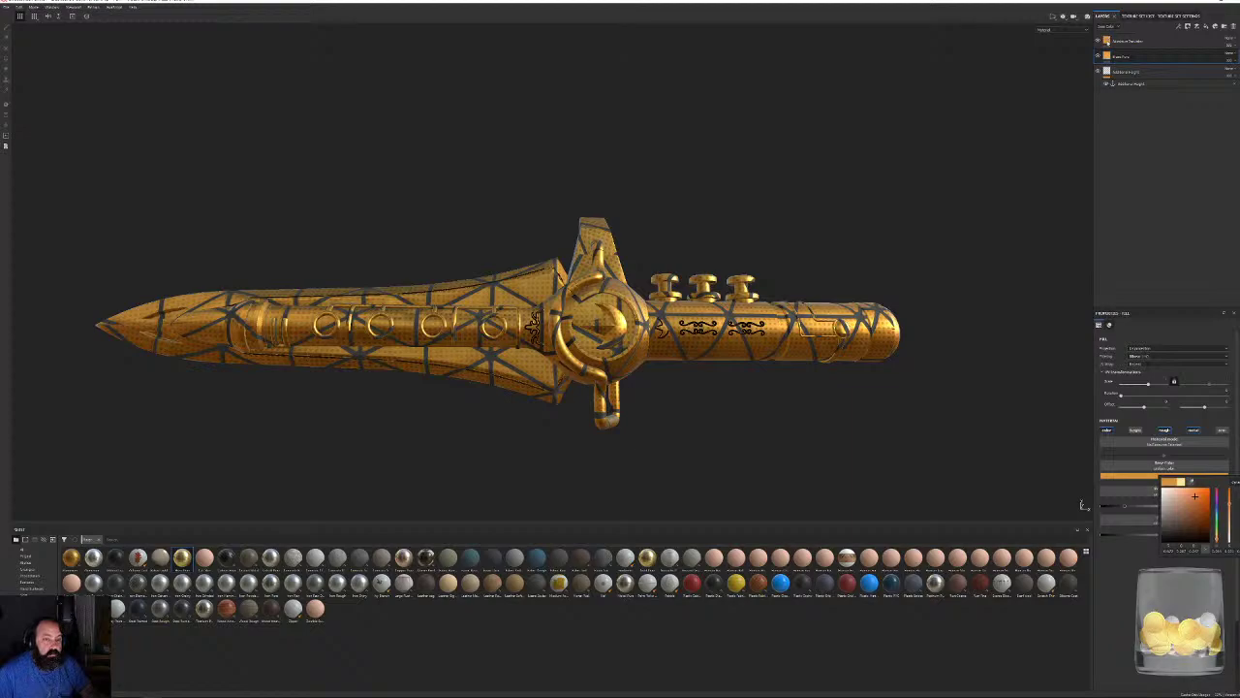
click(1145, 57)
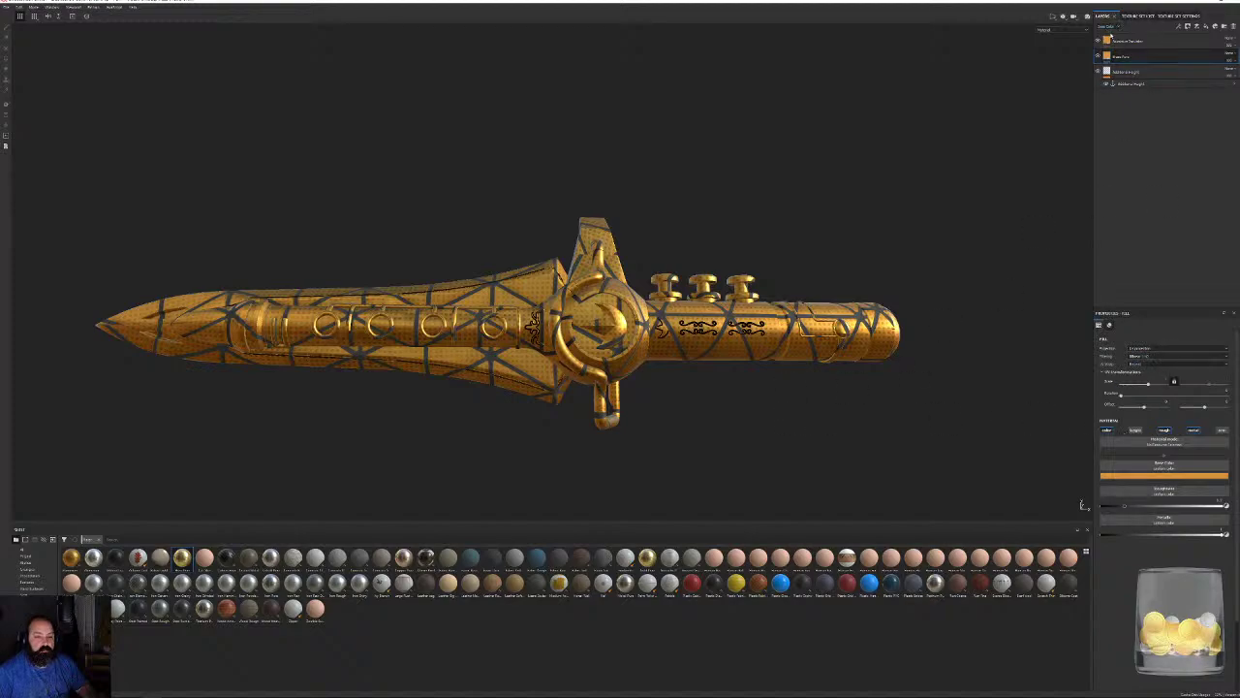
Hide the Aluminium Insulator layer to check the plain gold beneath, and delete the insulator layer.
click(1098, 41)
alt+drag(692, 290, 736, 300)
click(1196, 41)
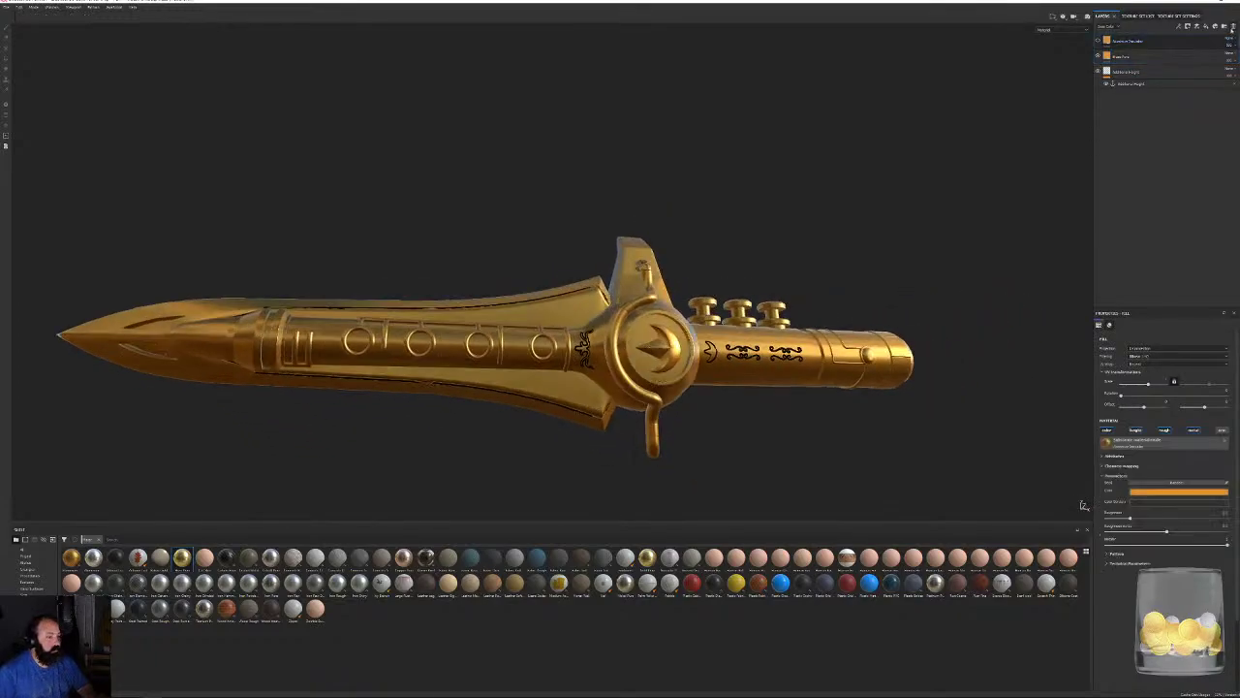
click(1232, 27)
alt+drag(610, 358, 669, 365)
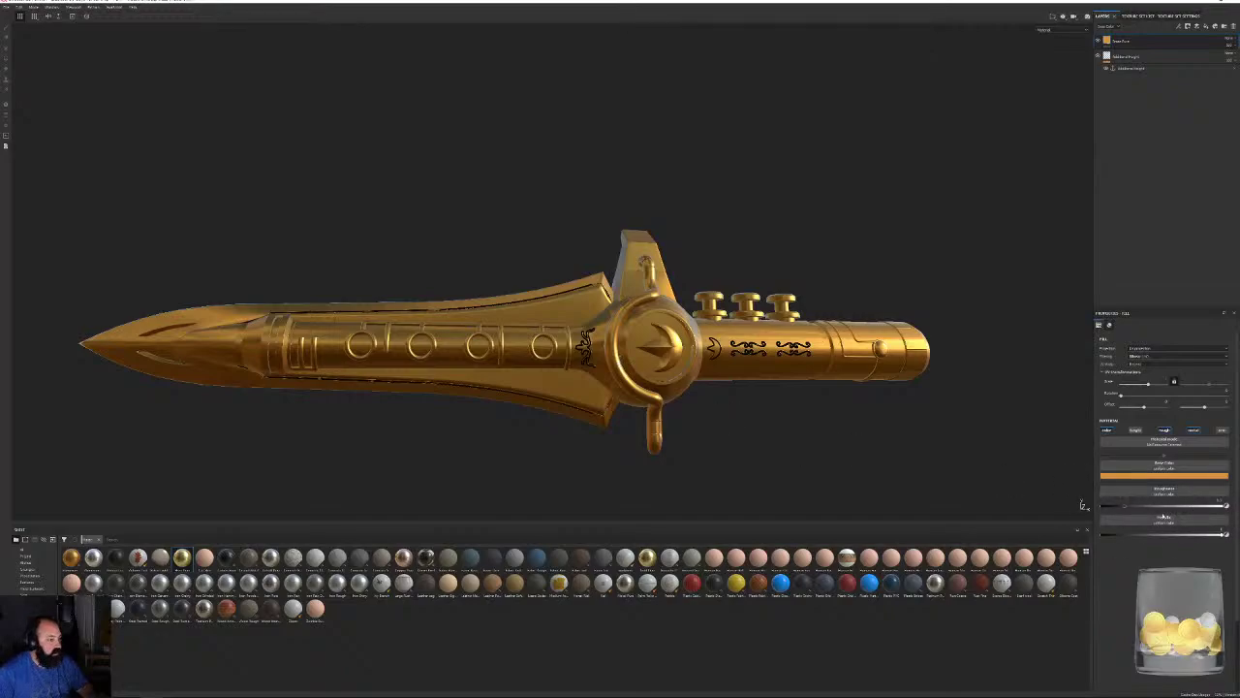
Lower the roughness of the gold-coloured Brass Pure layer slightly.
alt+drag(624, 315, 630, 319)
scroll(620, 329, up, 3)
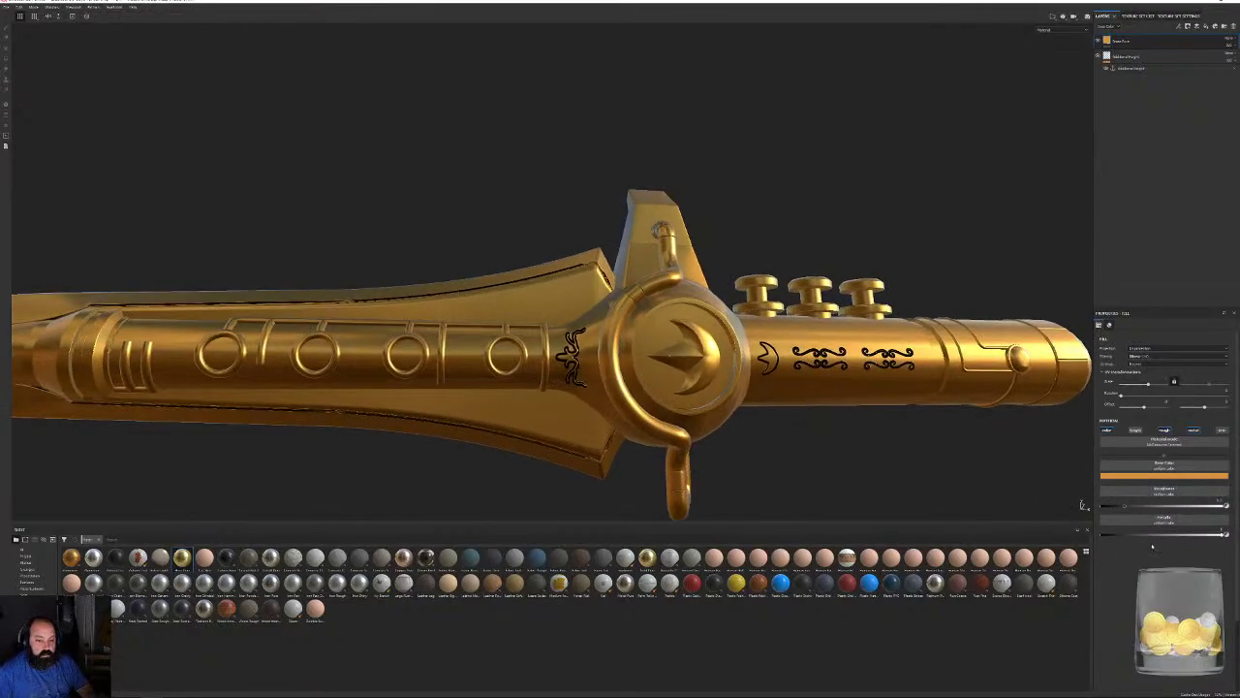
drag(1121, 504, 1116, 506)
Examine the gold material's reflections across the blade, guard and handle, and how it looks around the filigree ornaments.
scroll(326, 229, down, 5)
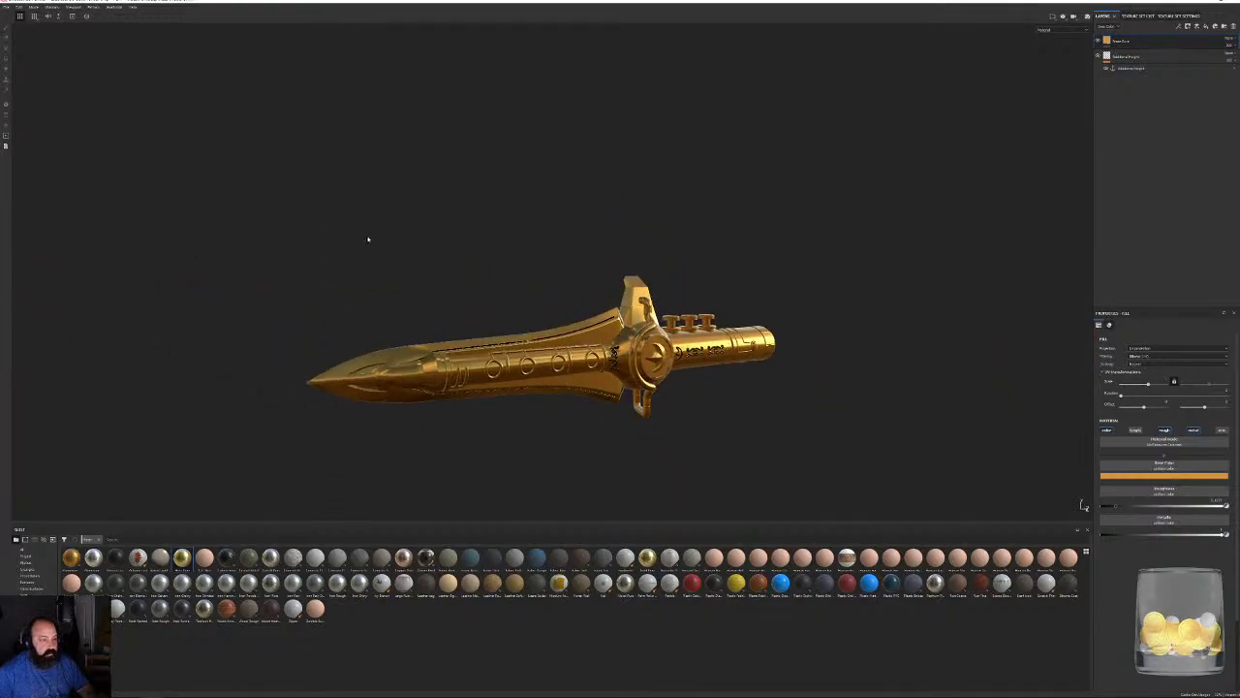
scroll(647, 320, up, 5)
alt+drag(655, 327, 747, 312)
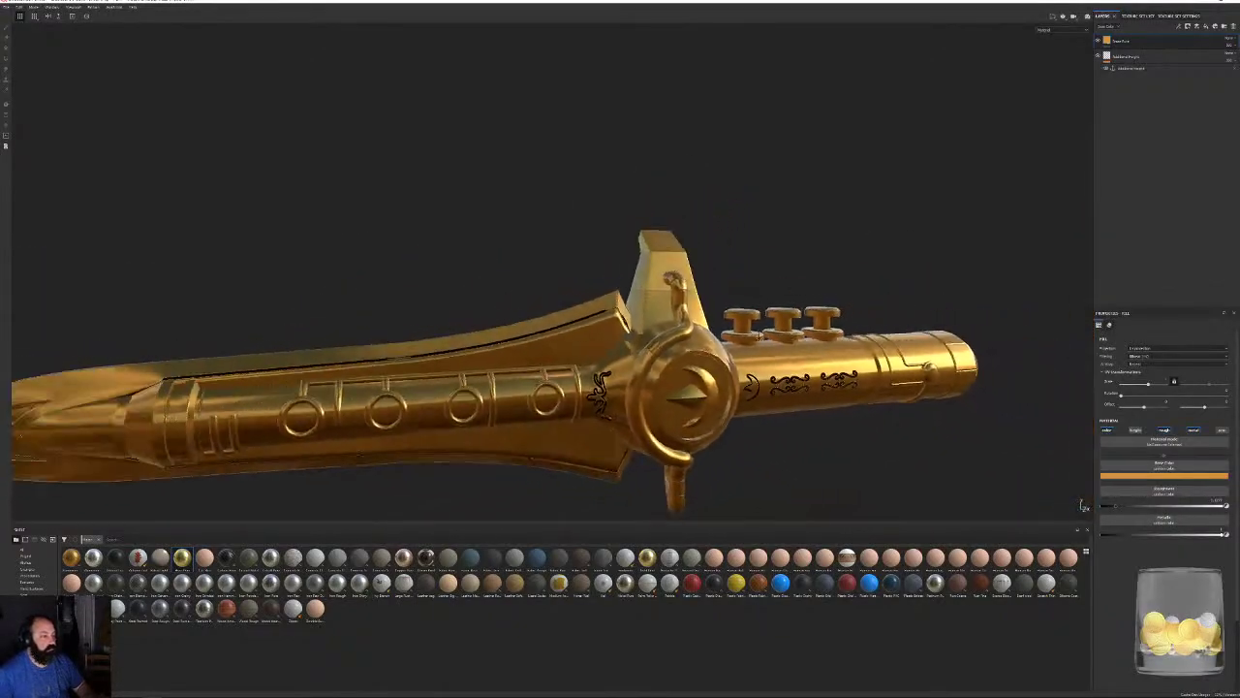
scroll(747, 312, down, 3)
alt+drag(598, 291, 592, 246)
scroll(821, 252, up, 3)
alt+drag(620, 290, 610, 279)
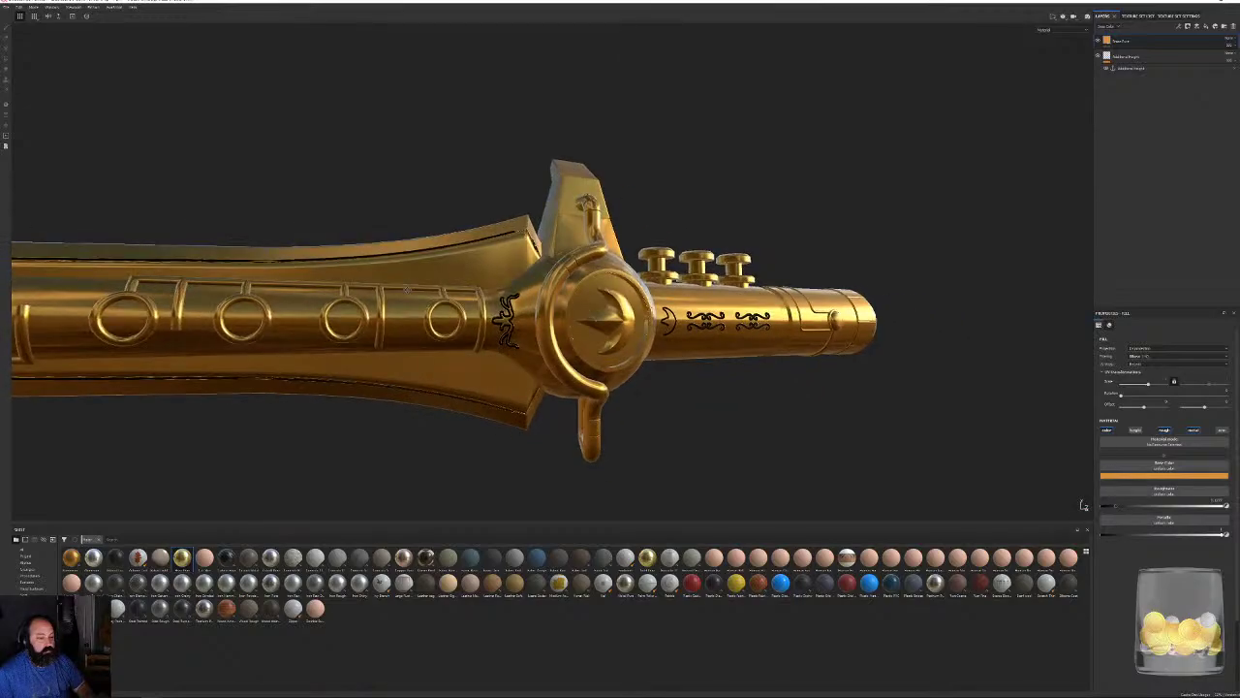
alt+middle_drag(339, 291, 738, 289)
alt+drag(739, 289, 780, 296)
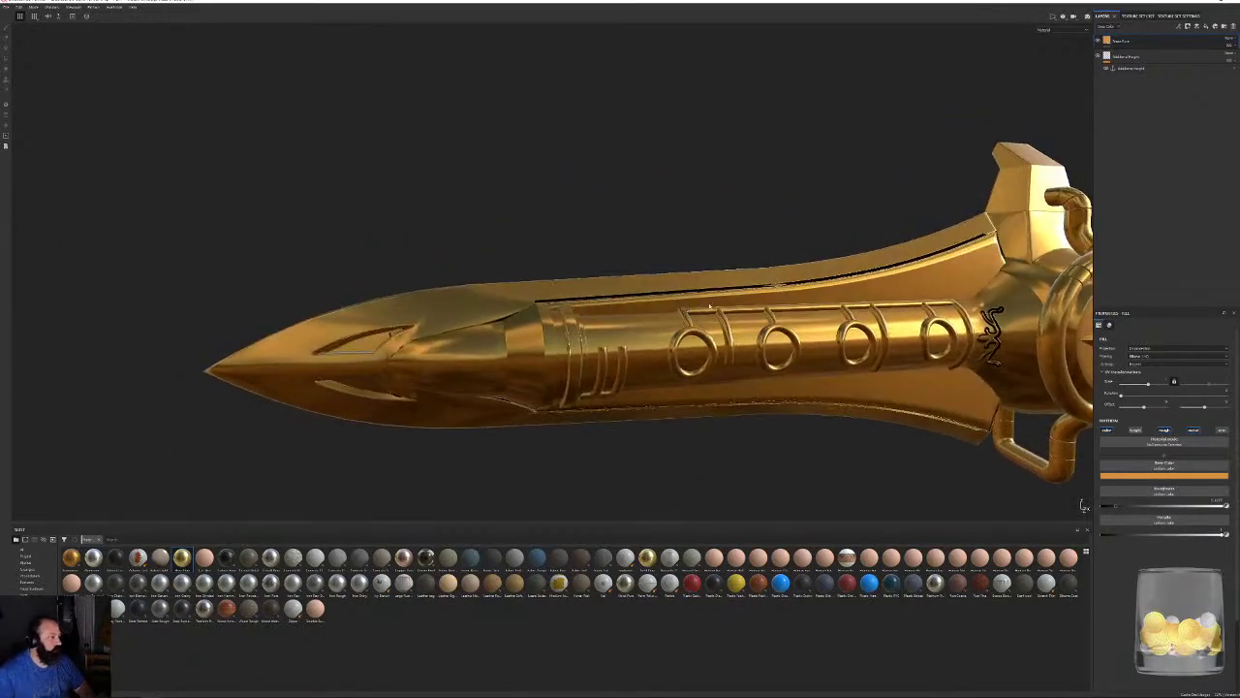
alt+middle_drag(974, 277, 727, 276)
scroll(758, 262, down, 1)
alt+drag(1083, 504, 1084, 505)
alt+drag(846, 332, 784, 334)
scroll(804, 320, down, 5)
scroll(799, 347, up, 2)
alt+right_drag(799, 347, 994, 487)
alt+drag(901, 373, 792, 339)
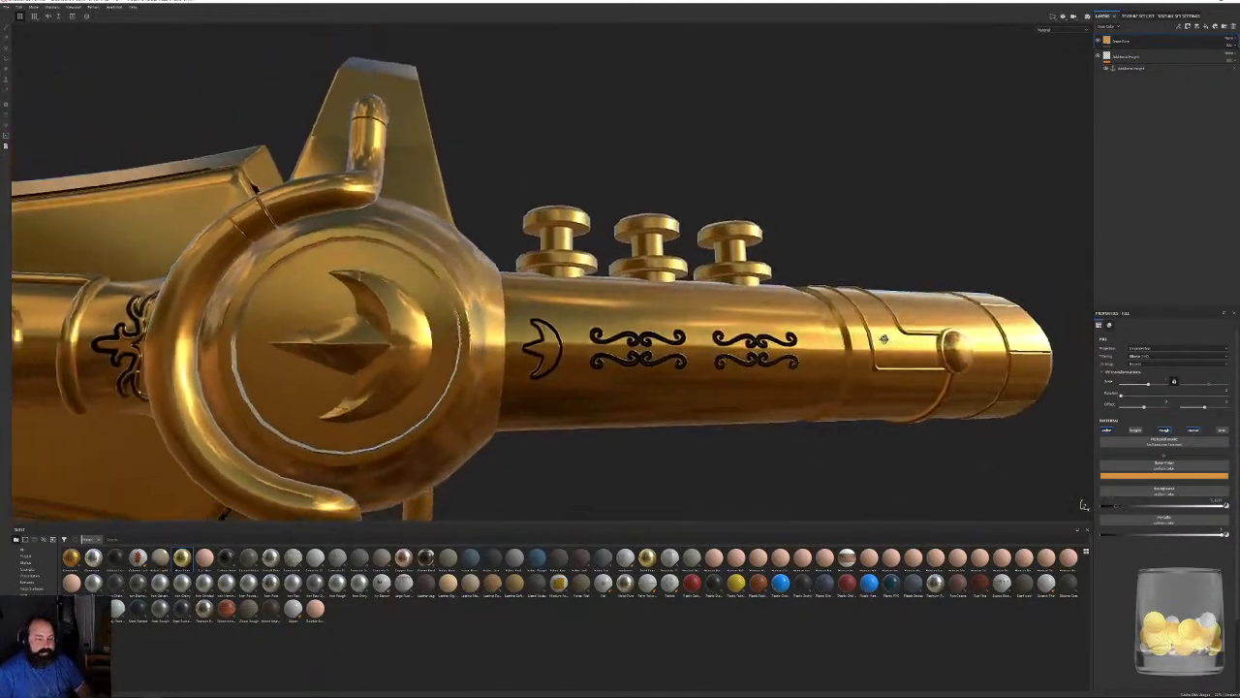
alt+right_drag(792, 339, 582, 275)
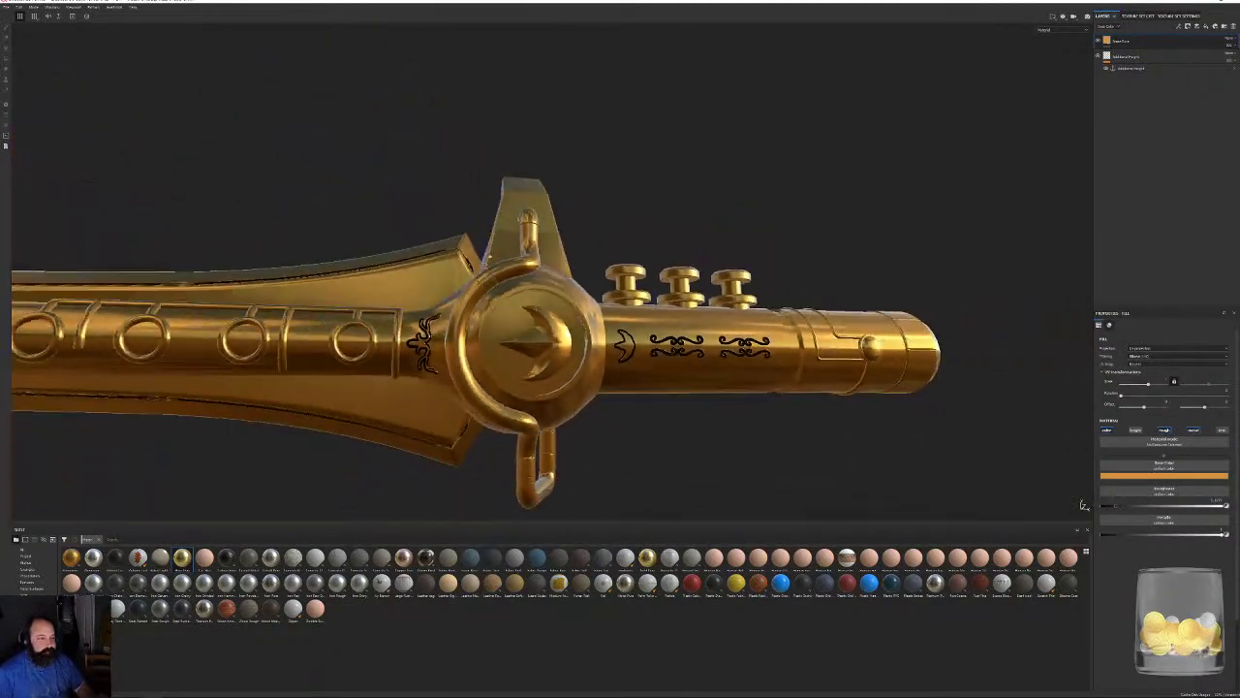
alt+middle_drag(582, 275, 609, 283)
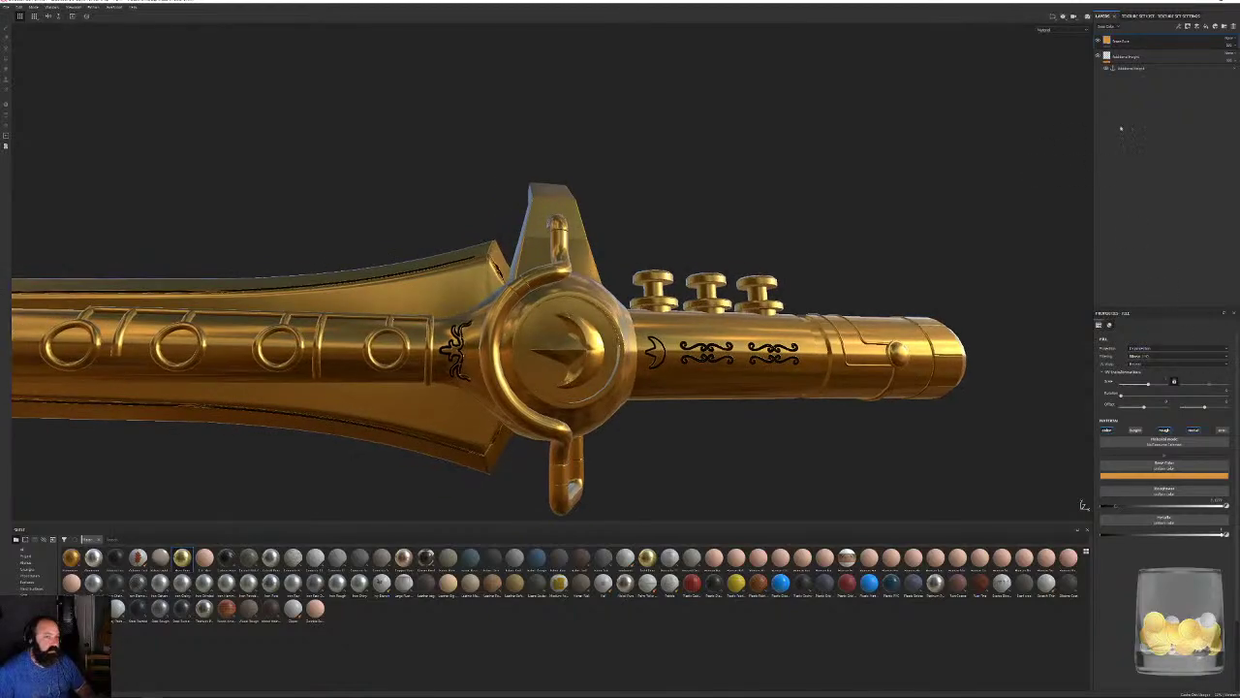
Try adding a fill effect to the Brass Pure layer with every channel except roughness disabled.
right_click(1129, 43)
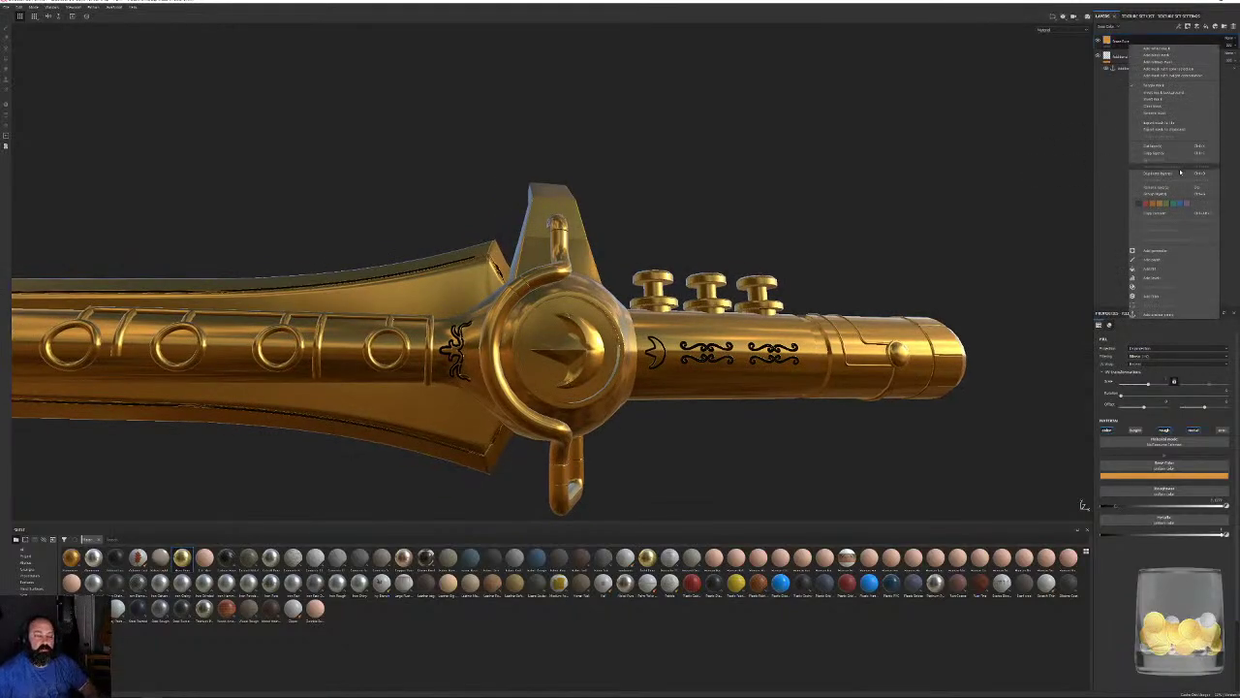
click(1160, 268)
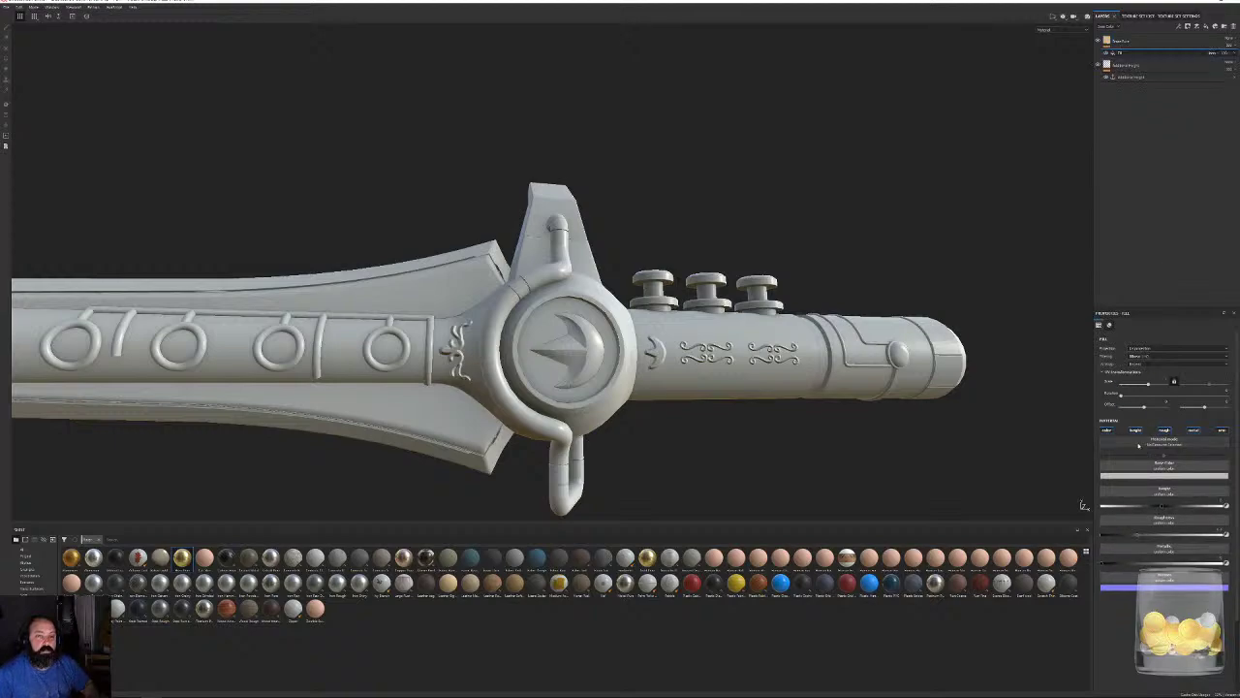
click(1105, 430)
click(1135, 431)
click(1194, 430)
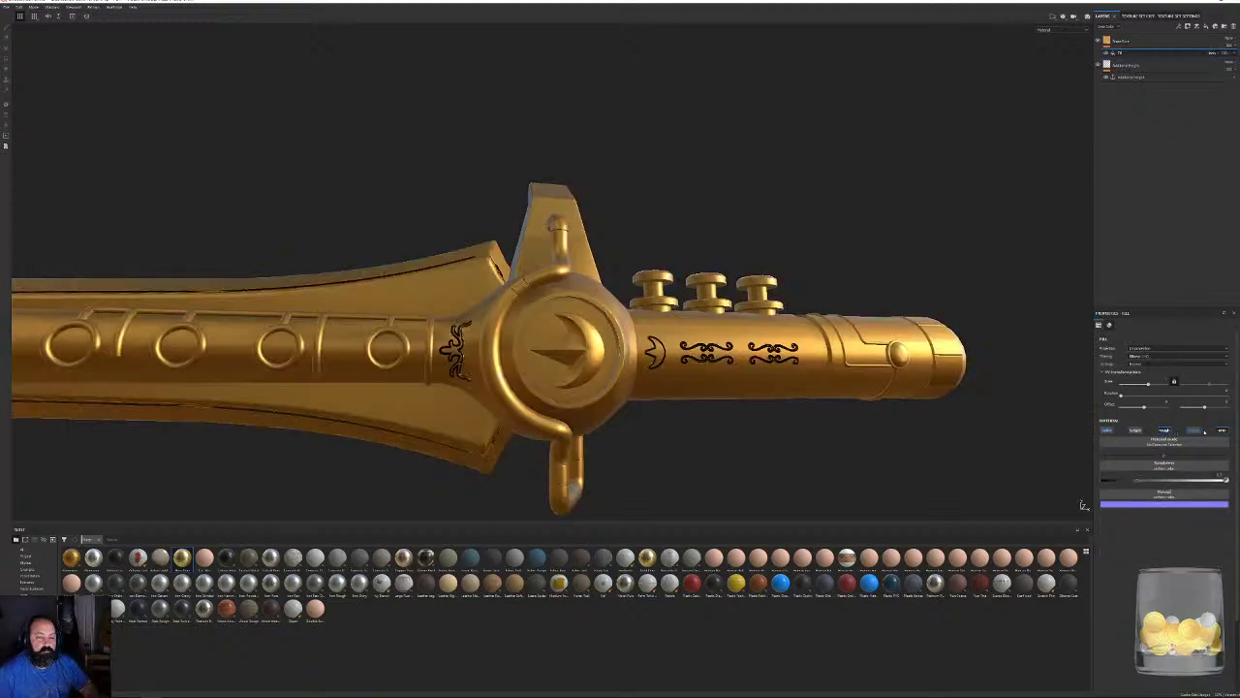
click(1222, 430)
Search for a texture for the fill effect's roughness using "gr", and leave the resource list without choosing one.
click(1166, 464)
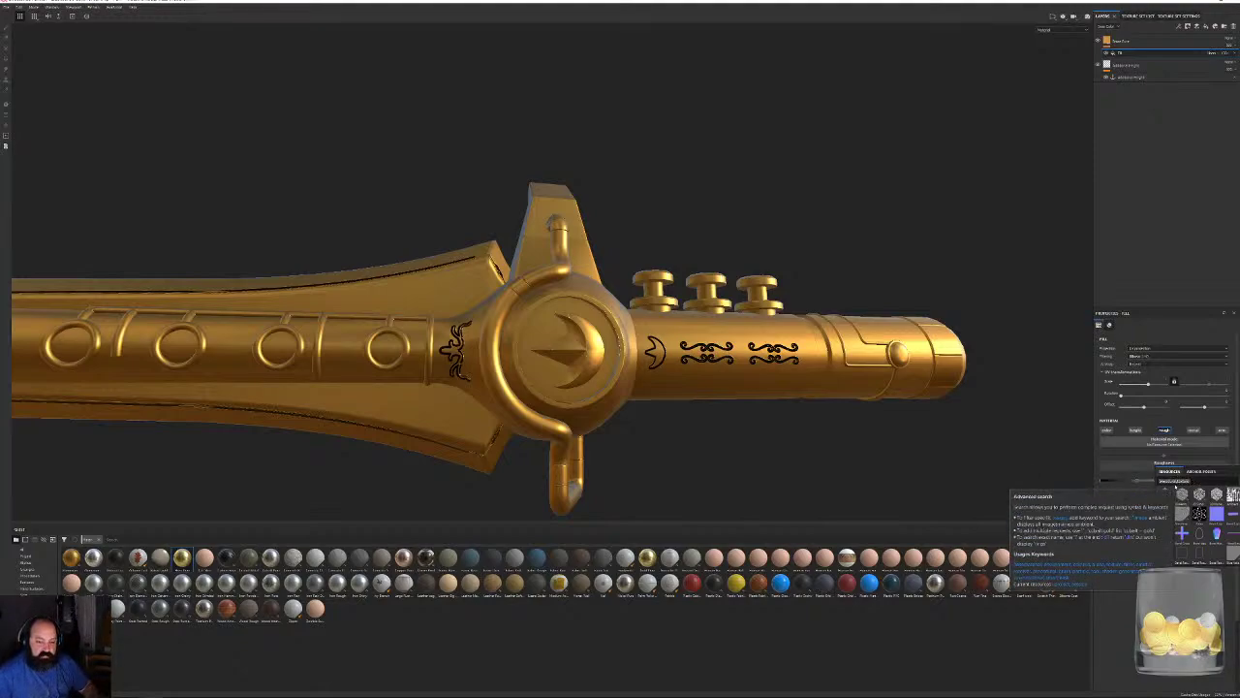
click(1178, 216)
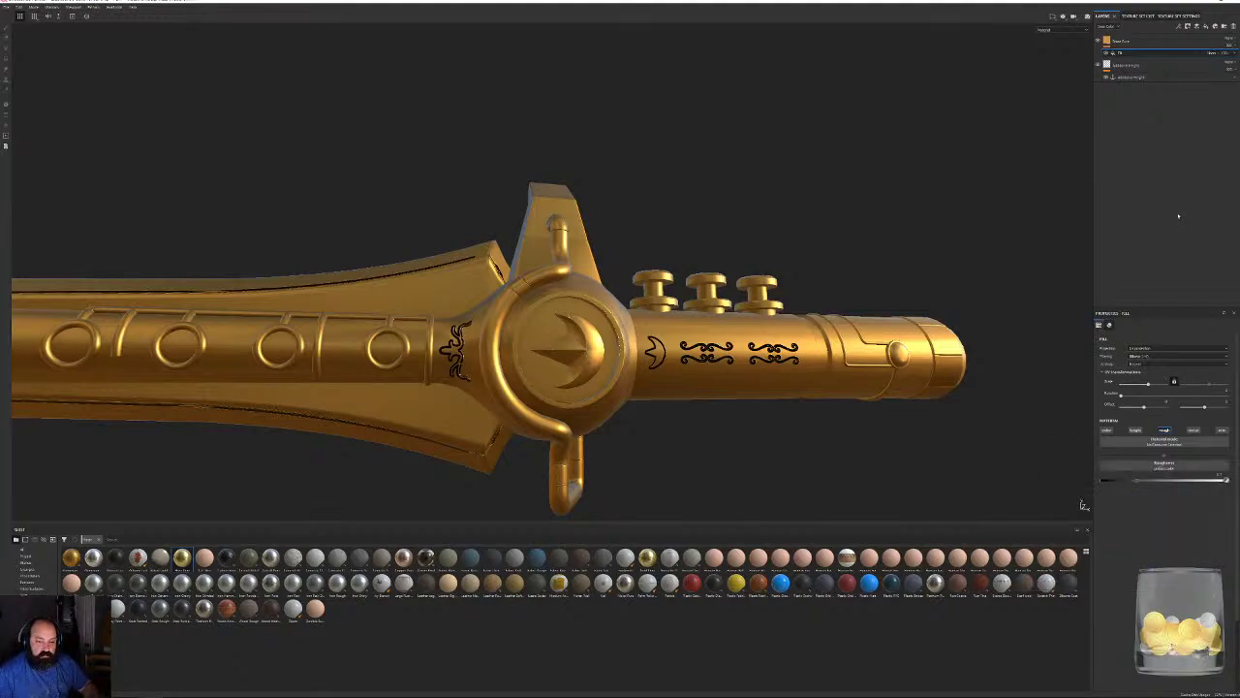
click(1166, 468)
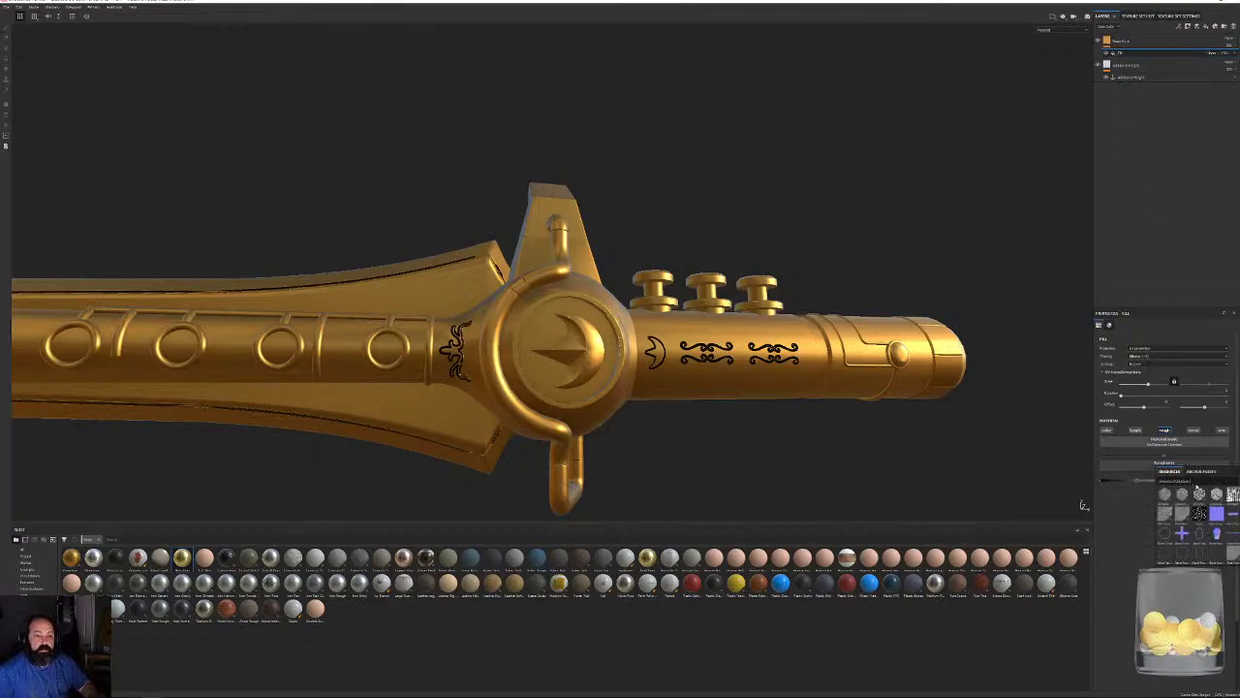
text(gr)
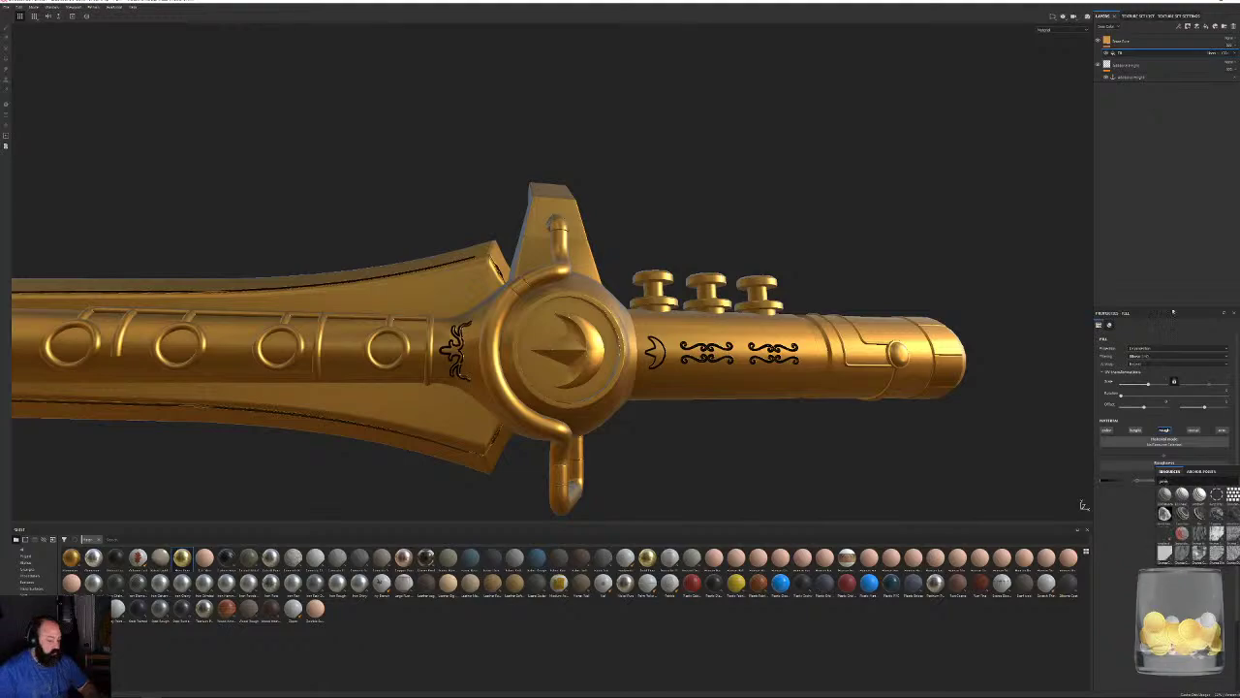
click(1152, 271)
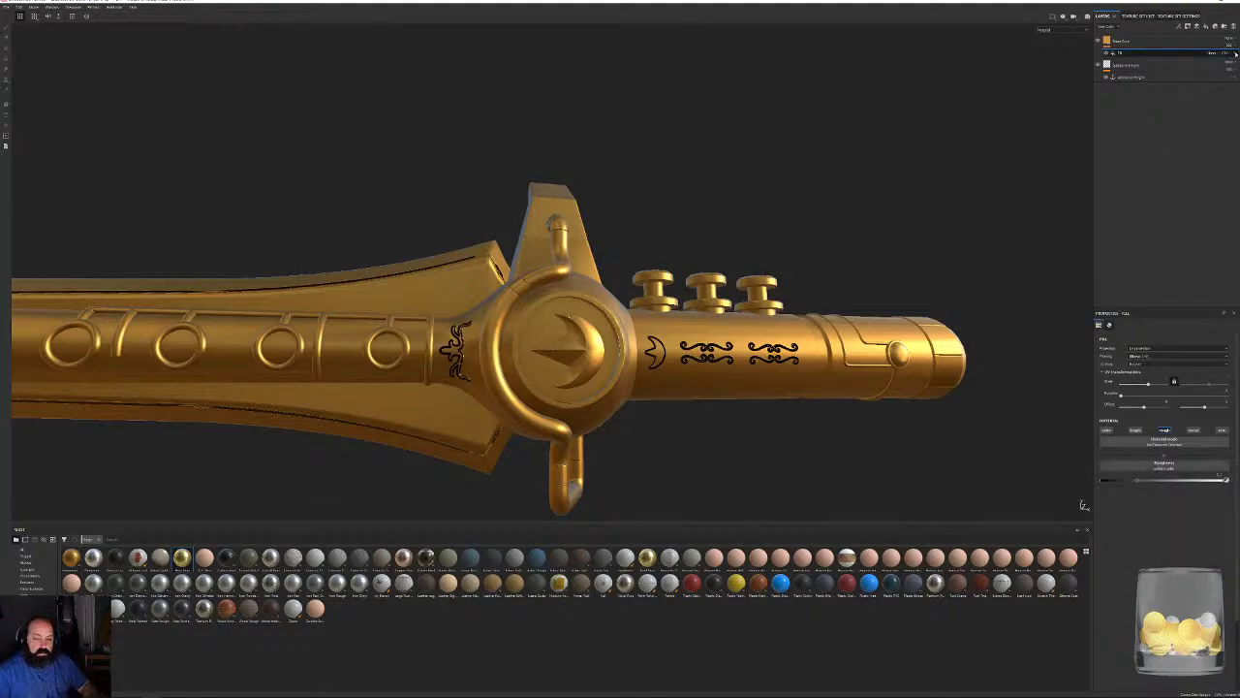
Try a fill effect and a Dripping Rust generator limited to roughness on the Brass Pure layer, and remove both effects.
right_click(1124, 41)
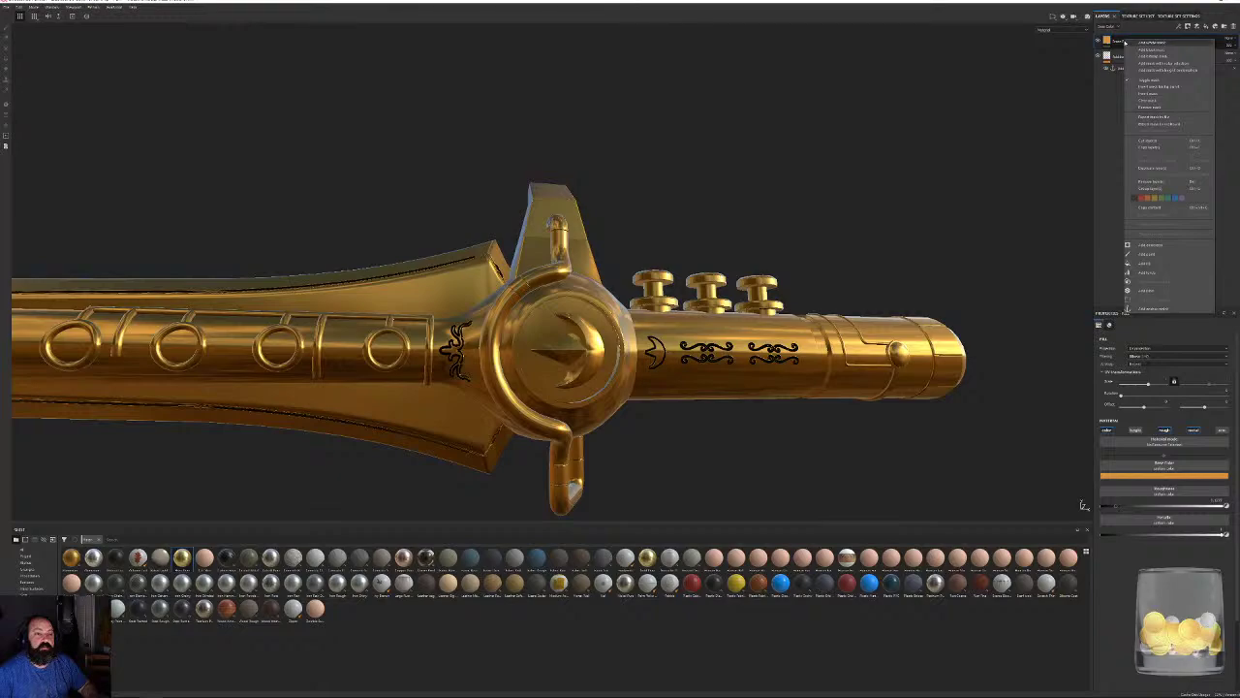
click(1148, 254)
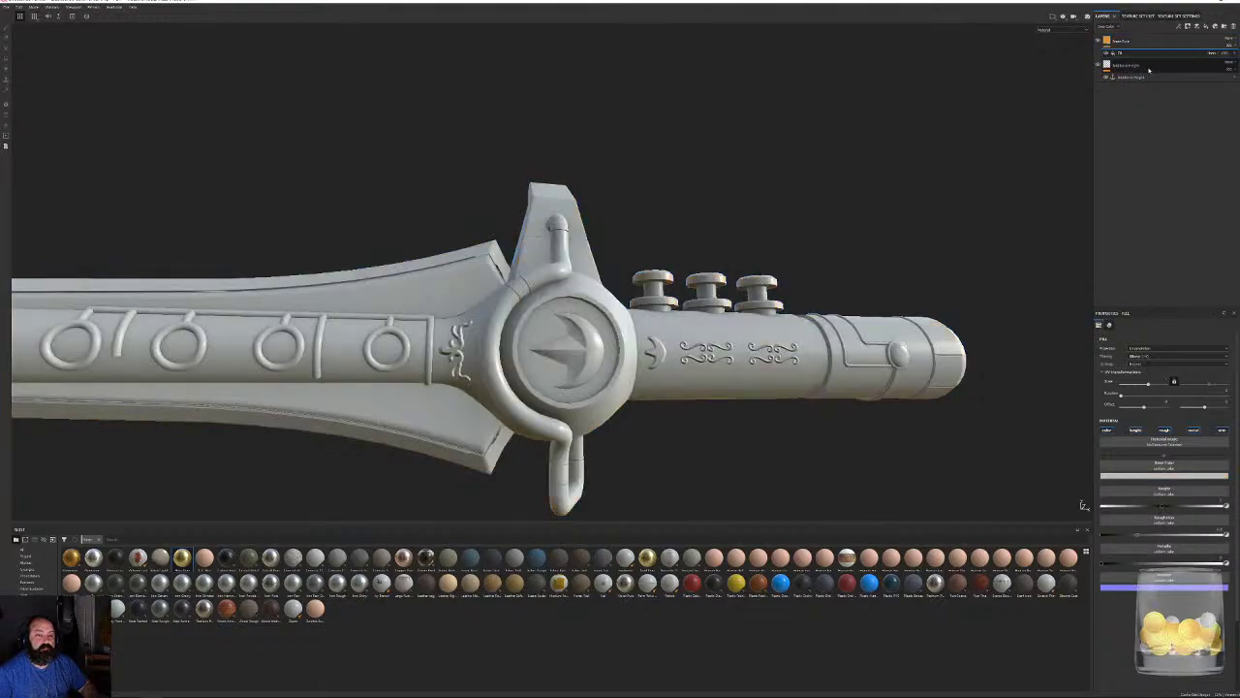
right_click(1124, 54)
click(1143, 62)
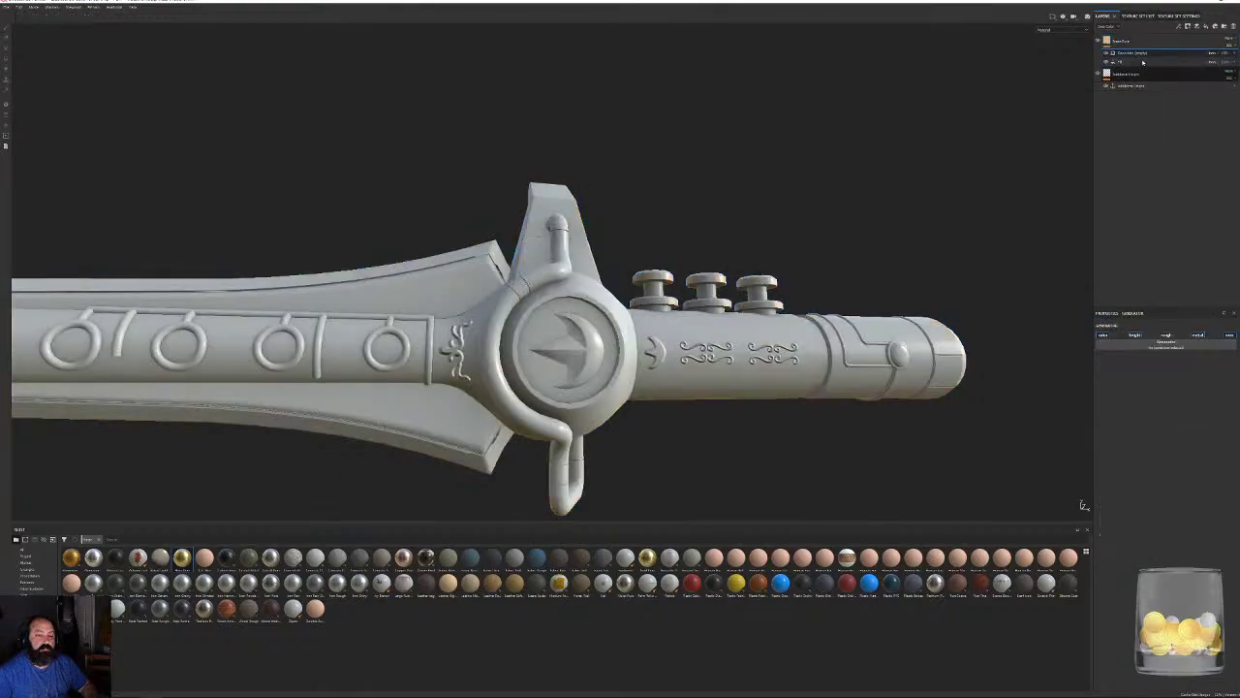
click(1161, 346)
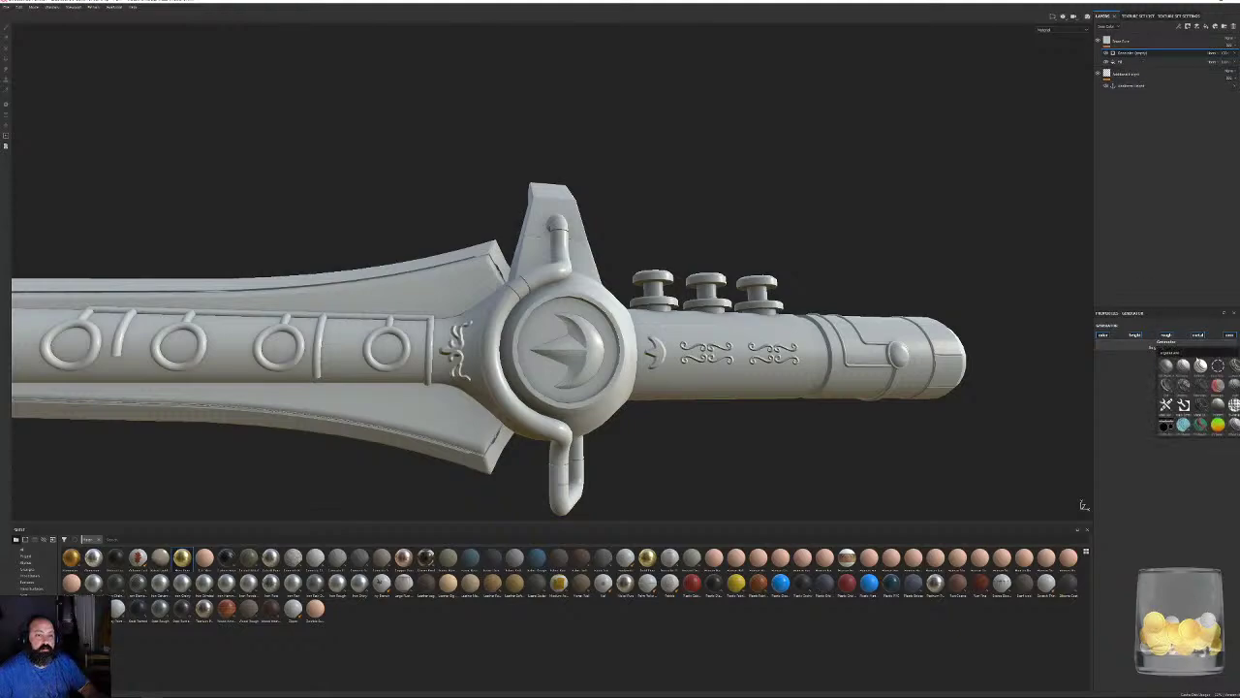
click(1183, 386)
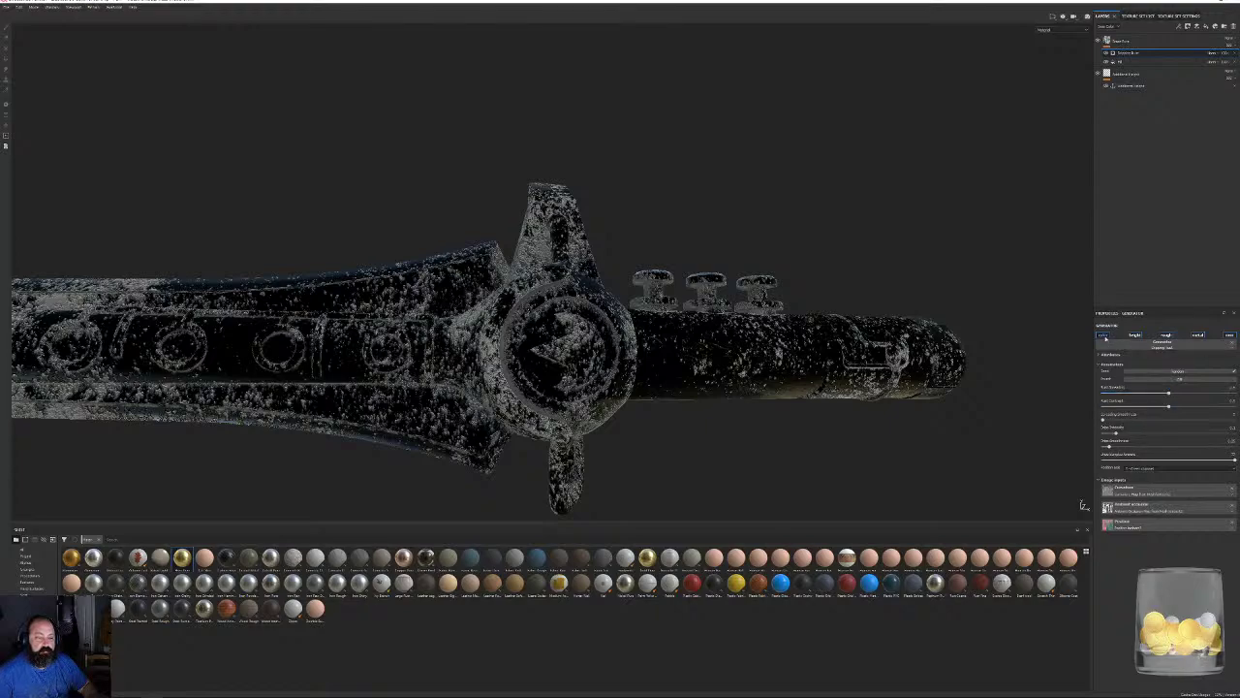
click(1135, 335)
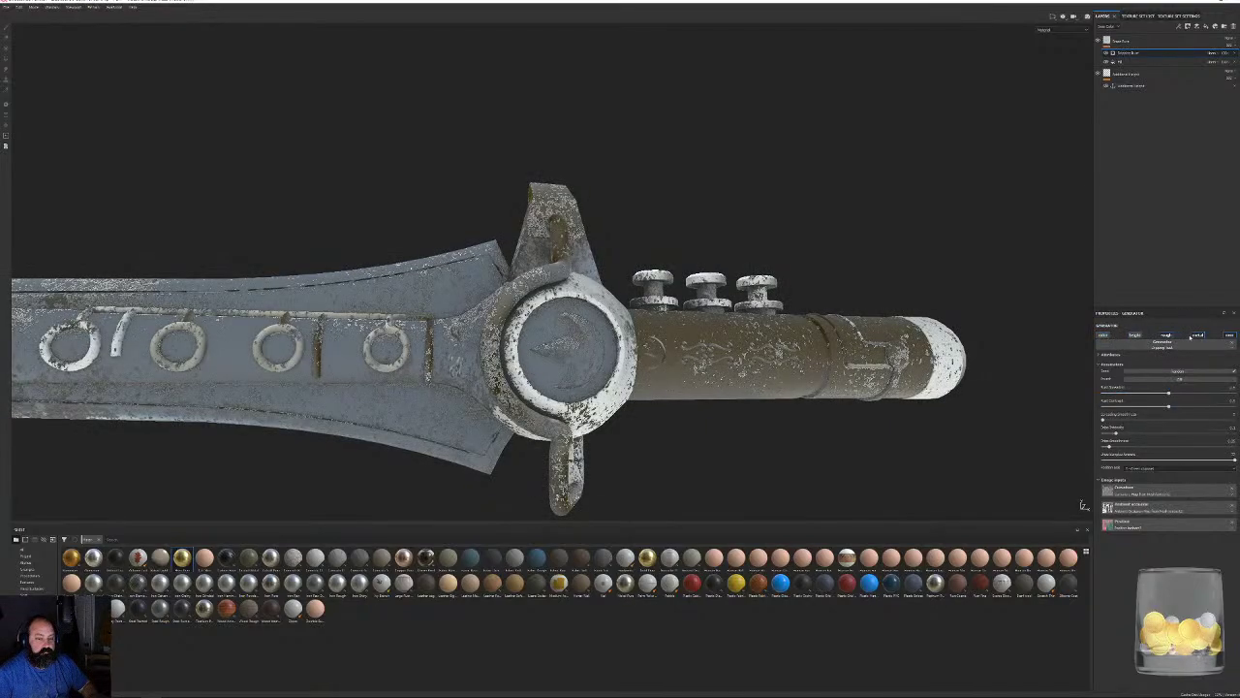
click(1198, 335)
click(1228, 336)
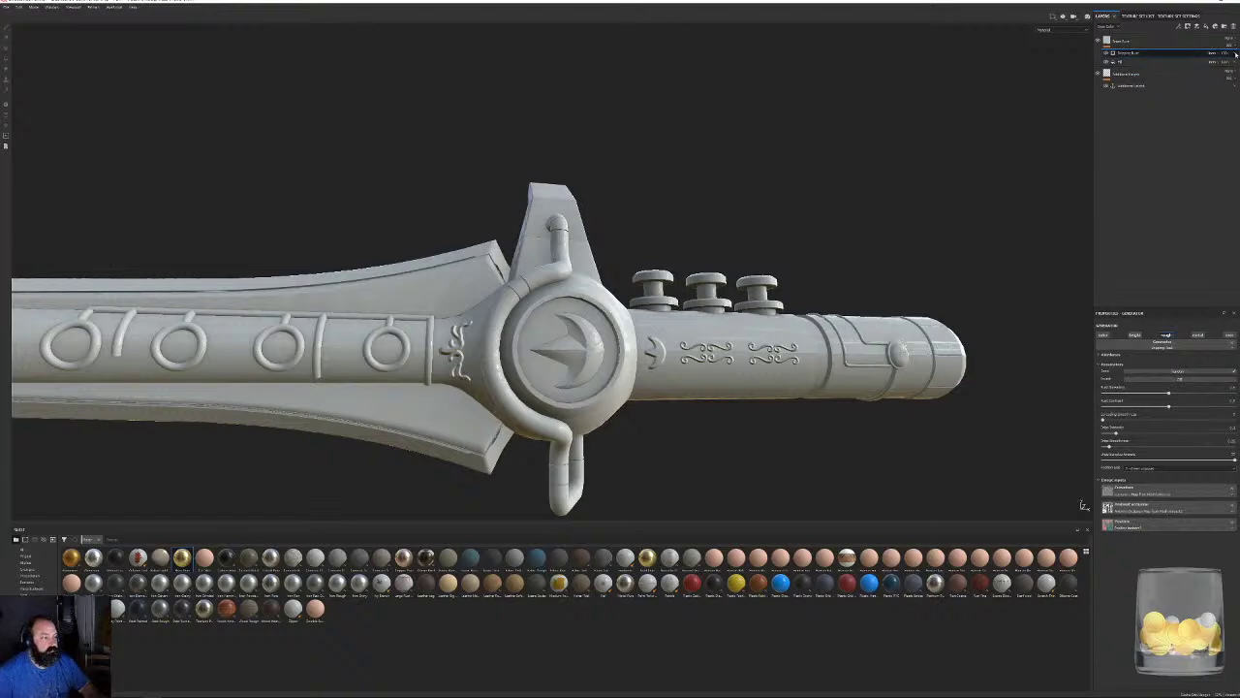
click(1124, 53)
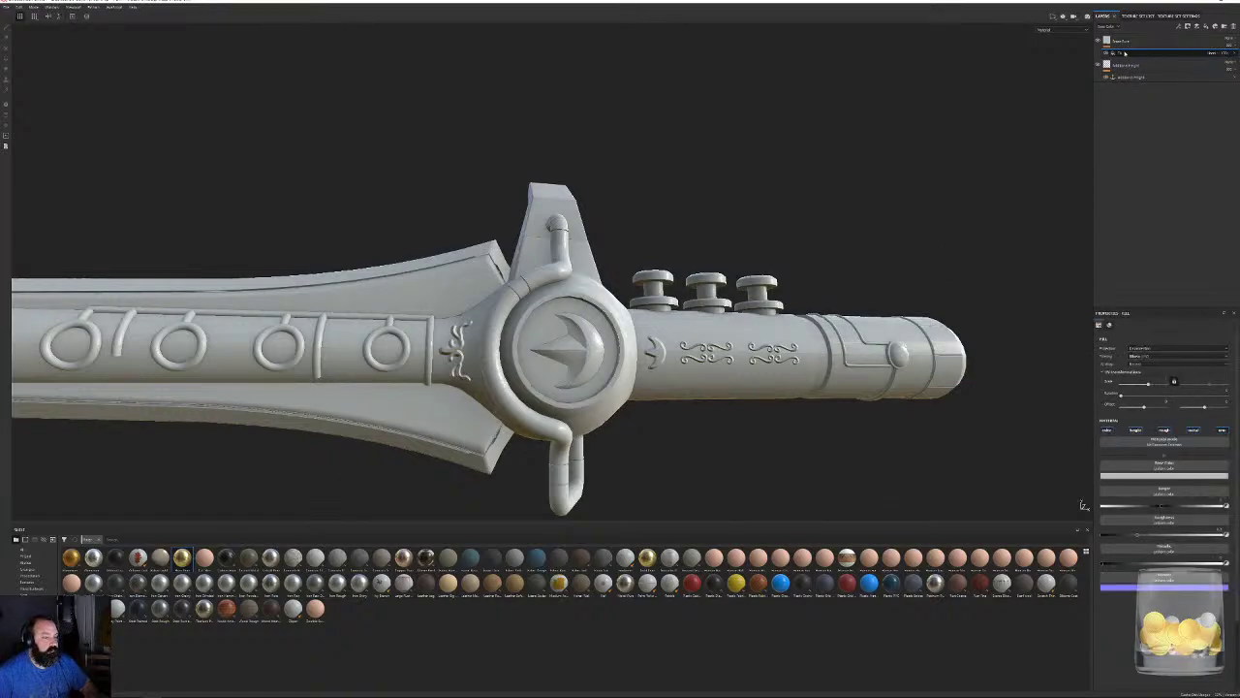
click(1235, 53)
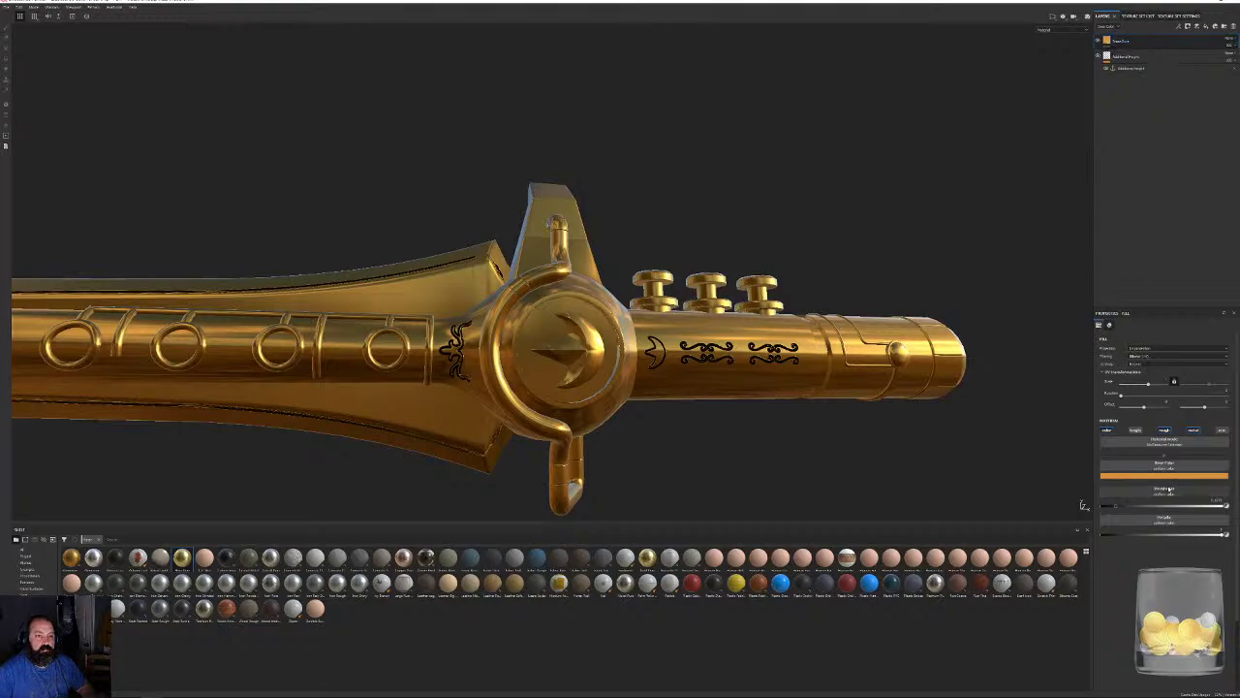
click(1148, 495)
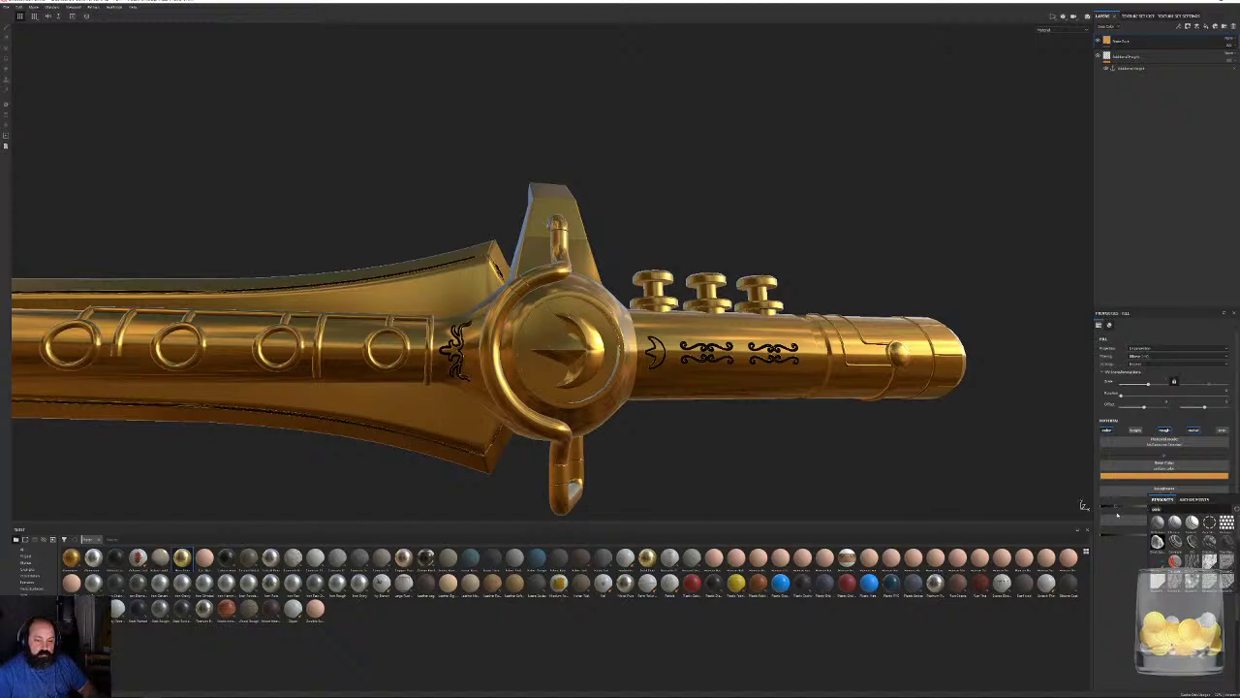
text(t)
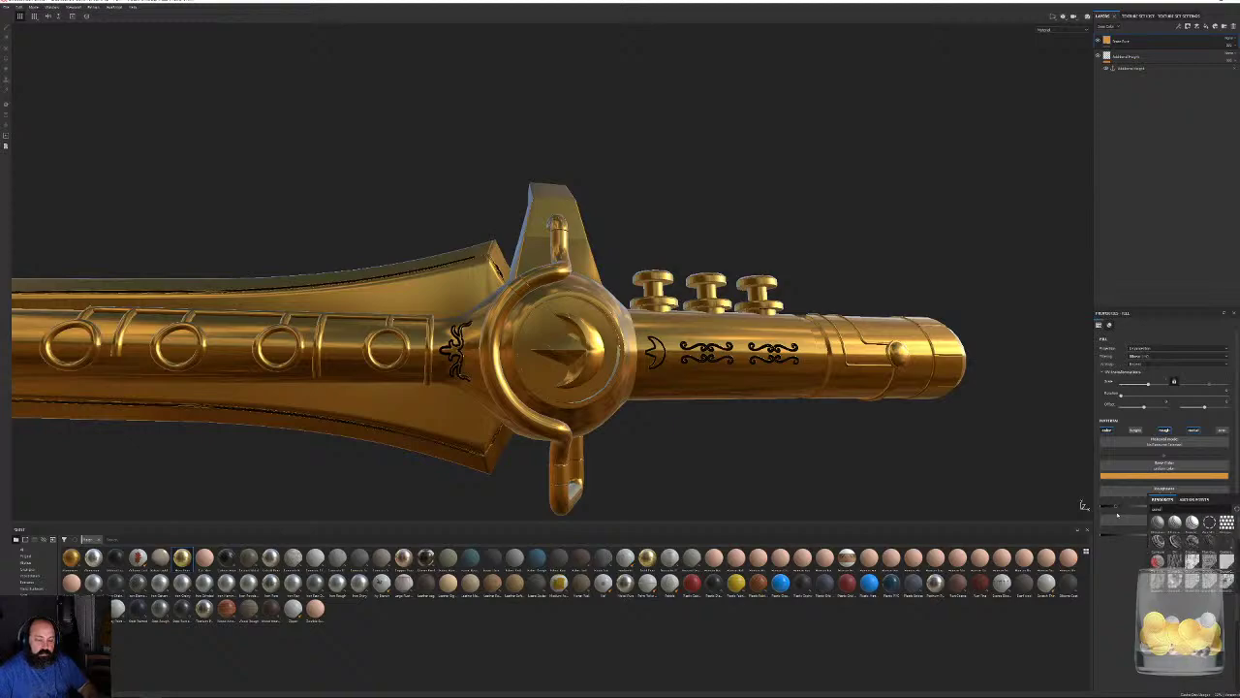
key(BackSpace)
key(BackSpace)
key(BackSpace)
key(BackSpace)
key(BackSpace)
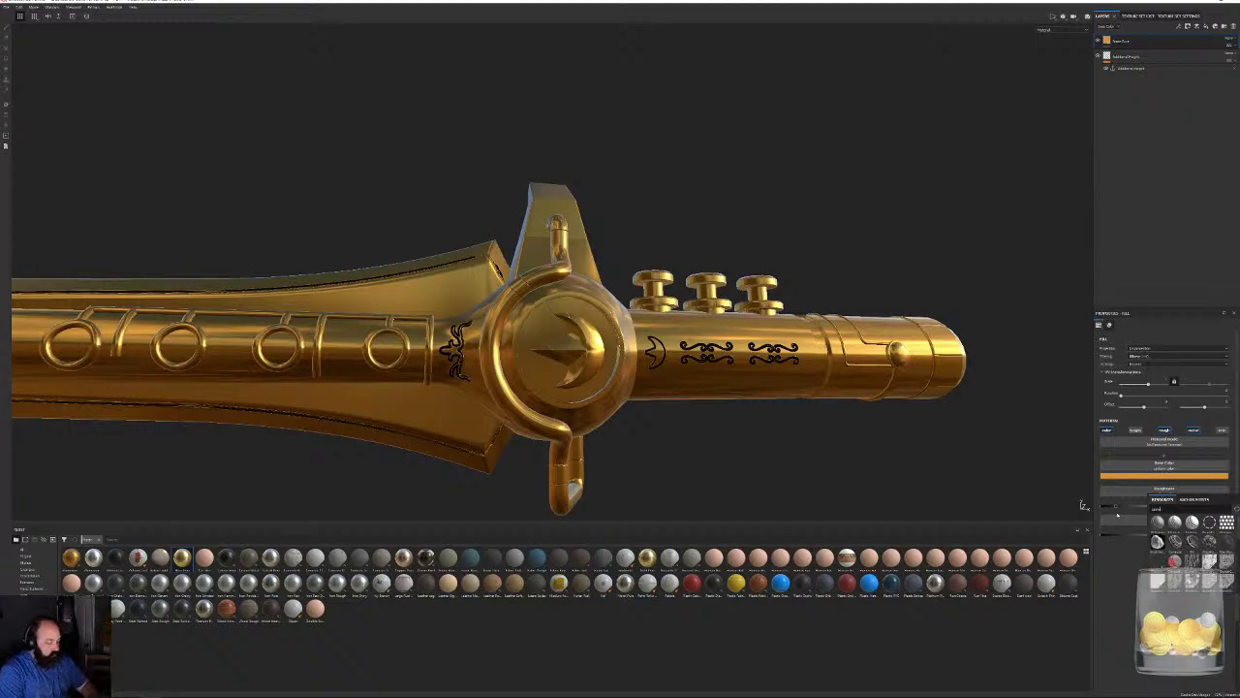
click(1236, 510)
click(1107, 192)
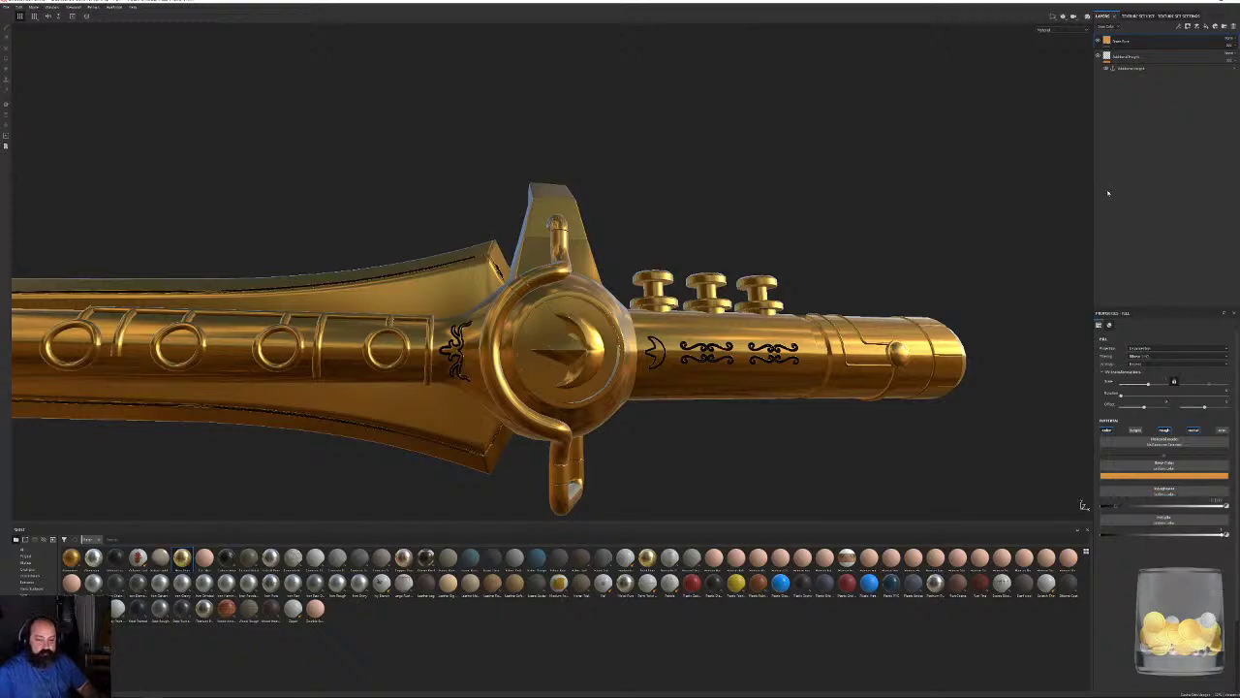
Add a fill effect to the Brass Pure layer with every channel except roughness disabled.
right_click(1117, 42)
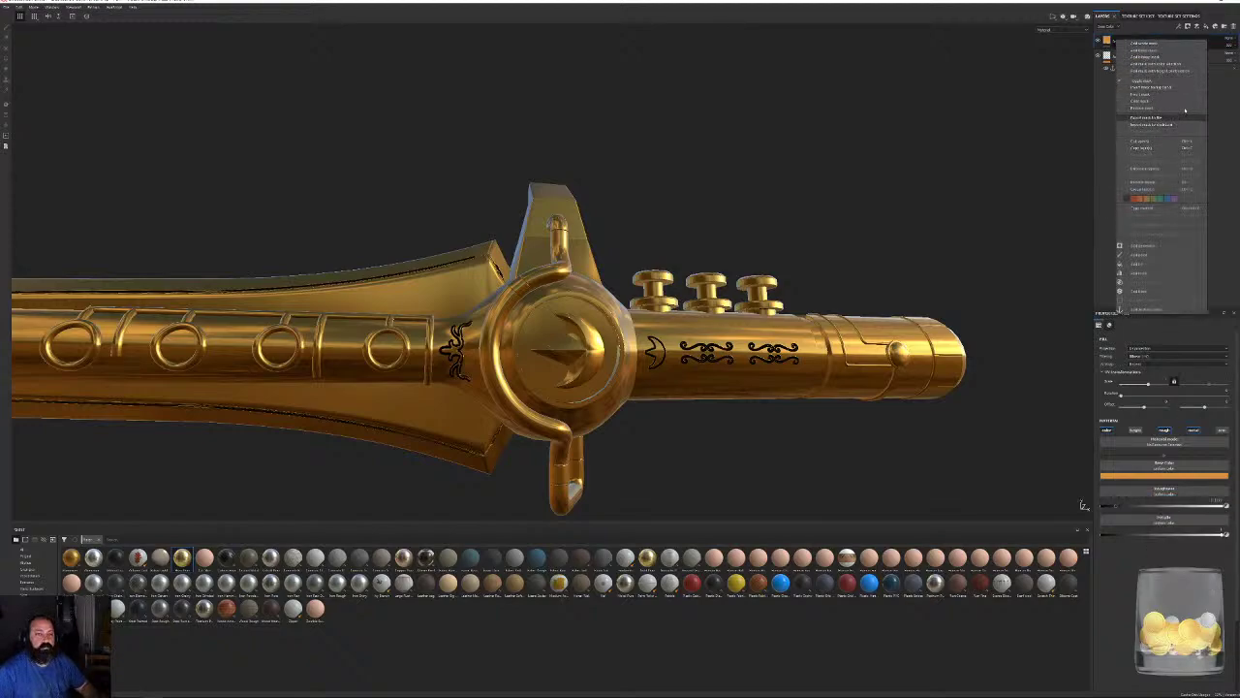
click(1149, 262)
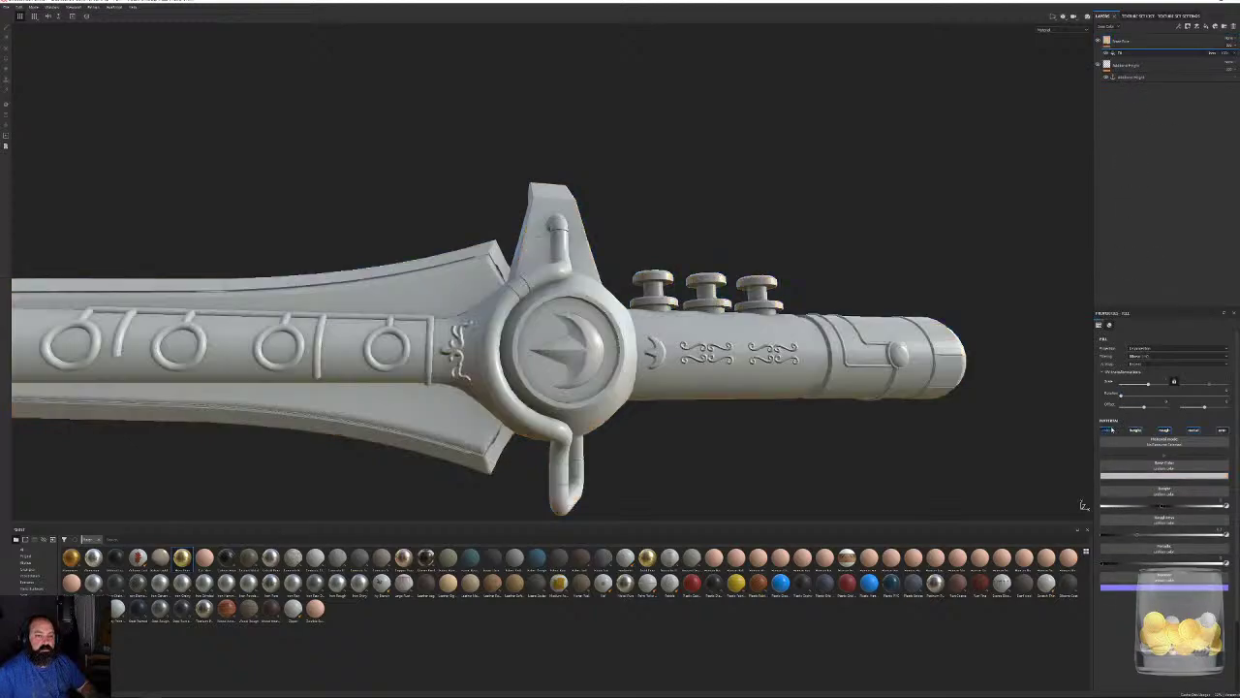
click(1132, 430)
click(1192, 431)
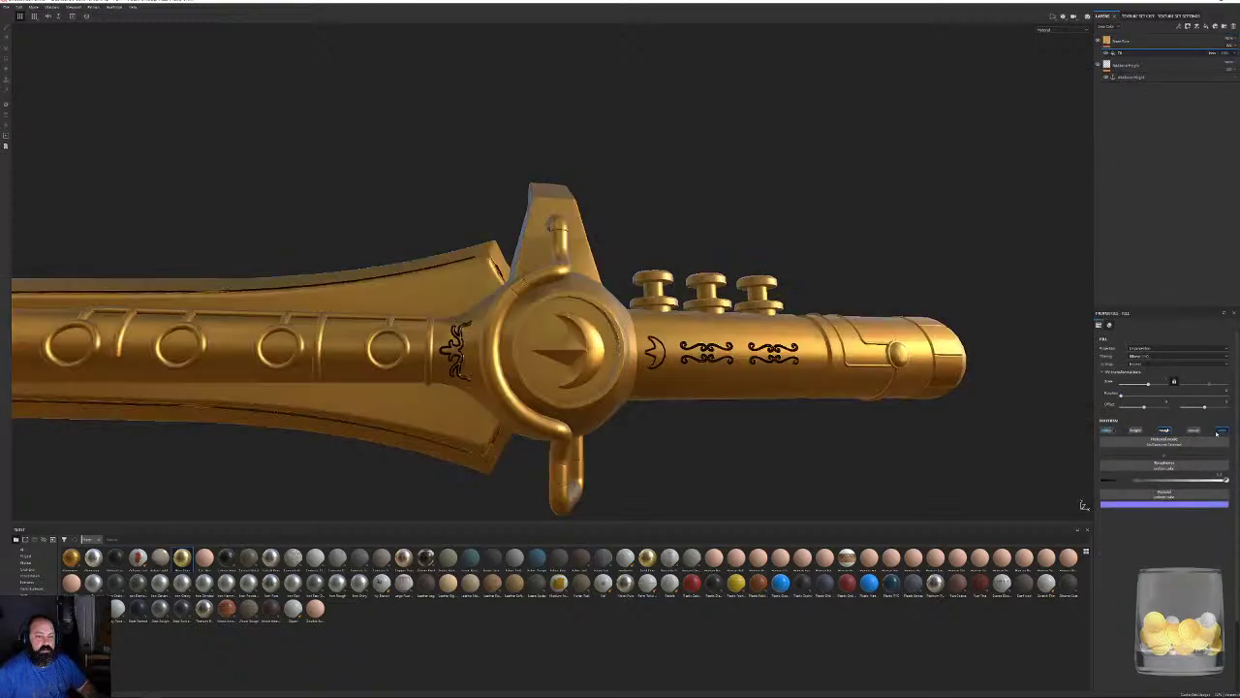
click(1220, 431)
Find the Dripping Rust texture and assign it to the fill effect's roughness.
click(1166, 466)
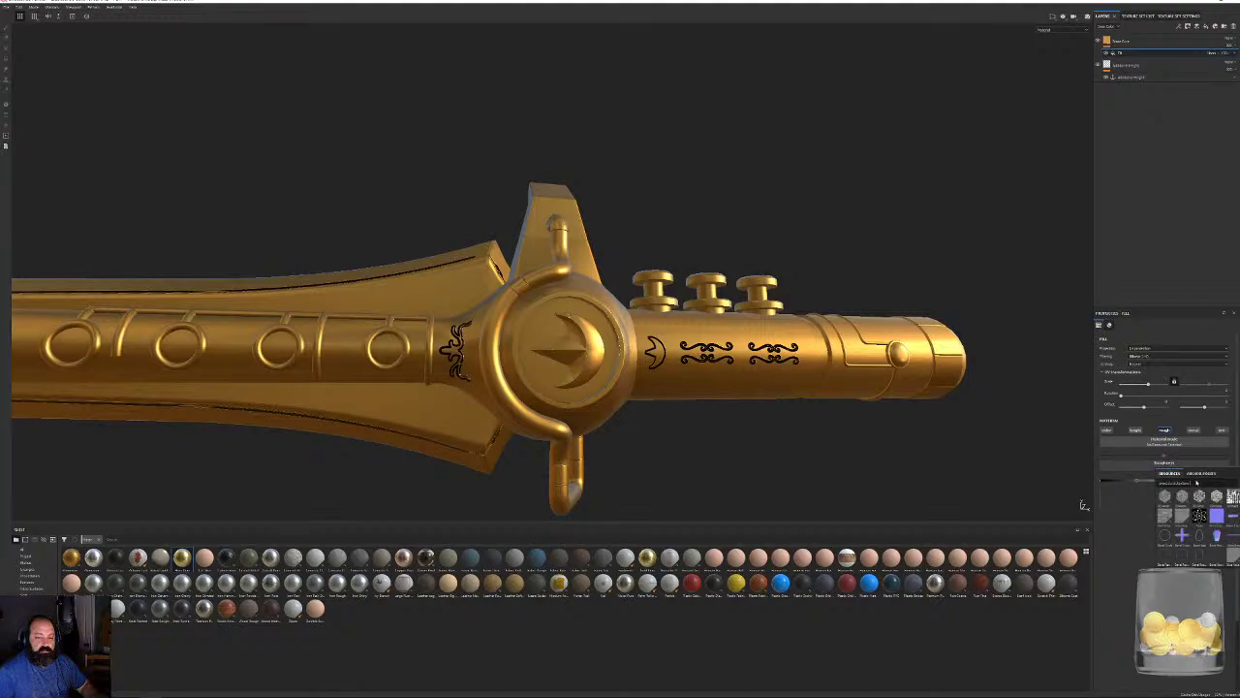
text(shad)
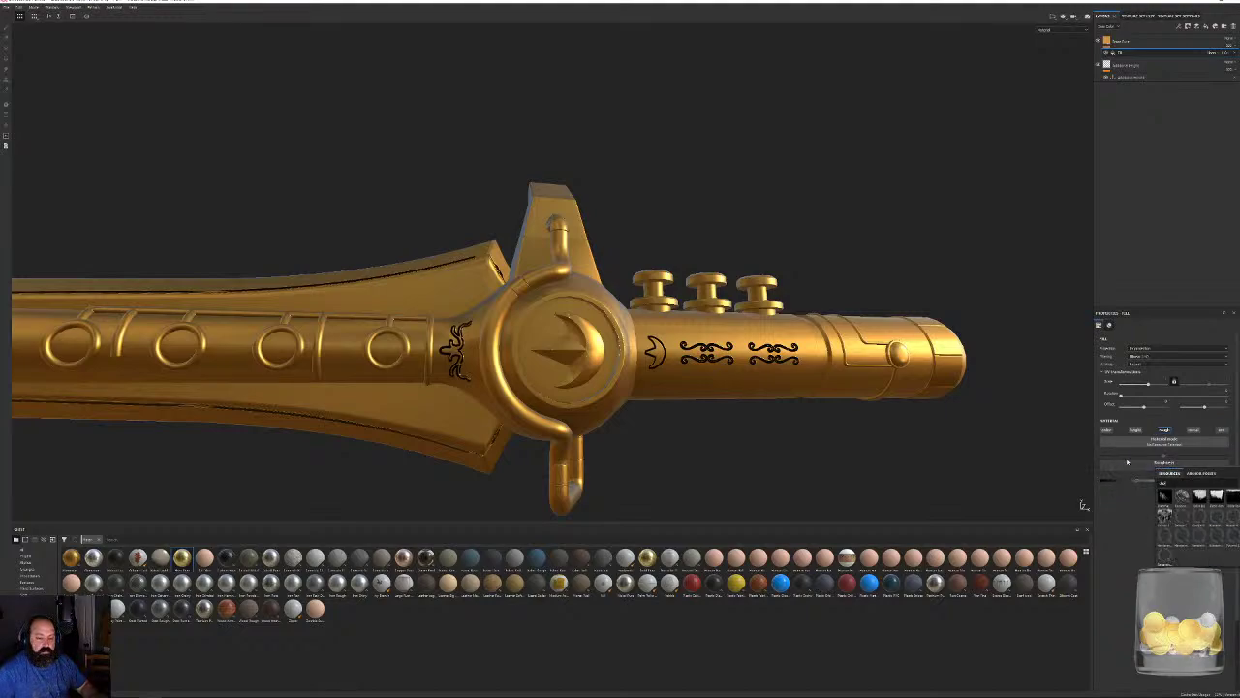
click(1167, 497)
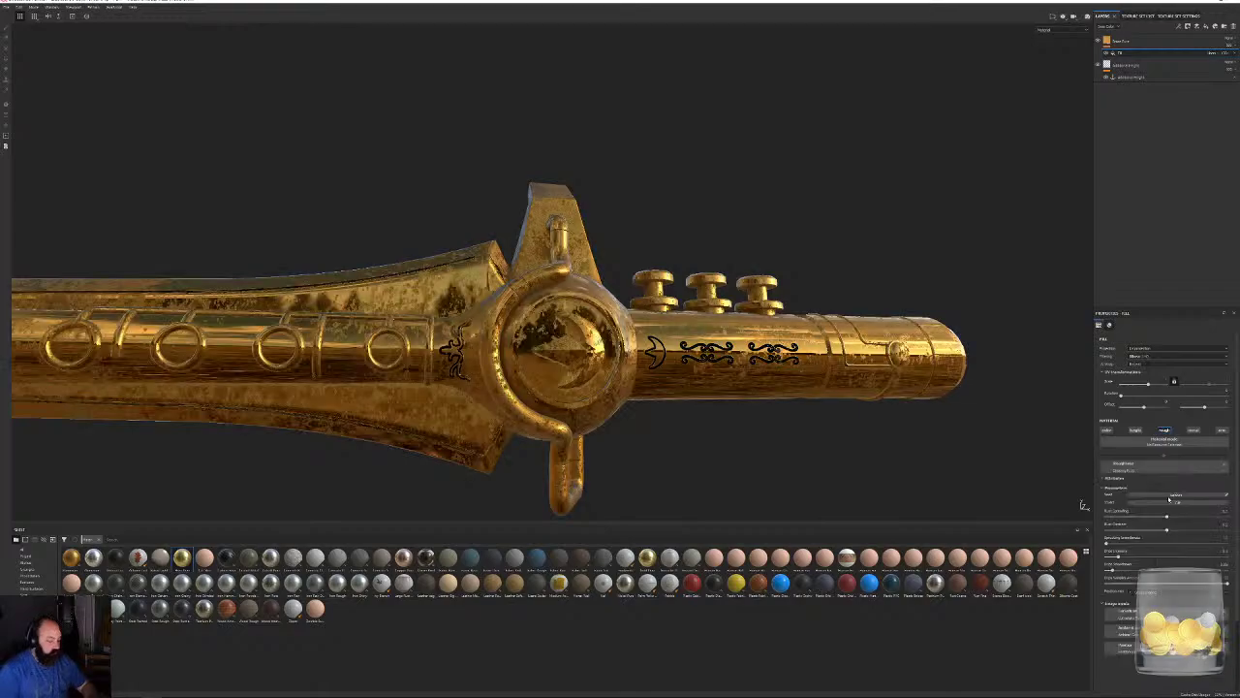
Increase the Dripping Rust texture's rust spreading and drips intensity, and reduce its rust contrast to almost nothing.
alt+drag(901, 373, 859, 347)
scroll(781, 368, up, 4)
alt+drag(1083, 504, 1083, 505)
drag(1184, 518, 1196, 523)
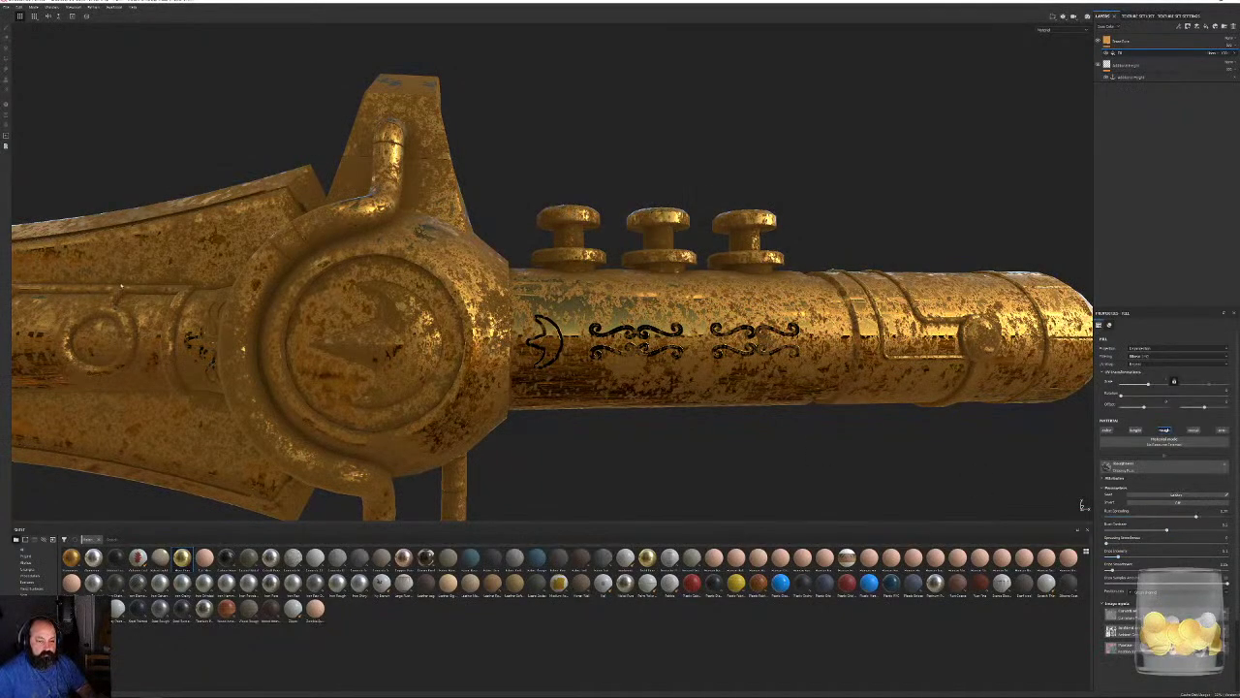
alt+middle_drag(121, 286, 735, 278)
alt+right_drag(735, 278, 475, 247)
alt+drag(475, 247, 1047, 473)
drag(1154, 532, 1158, 557)
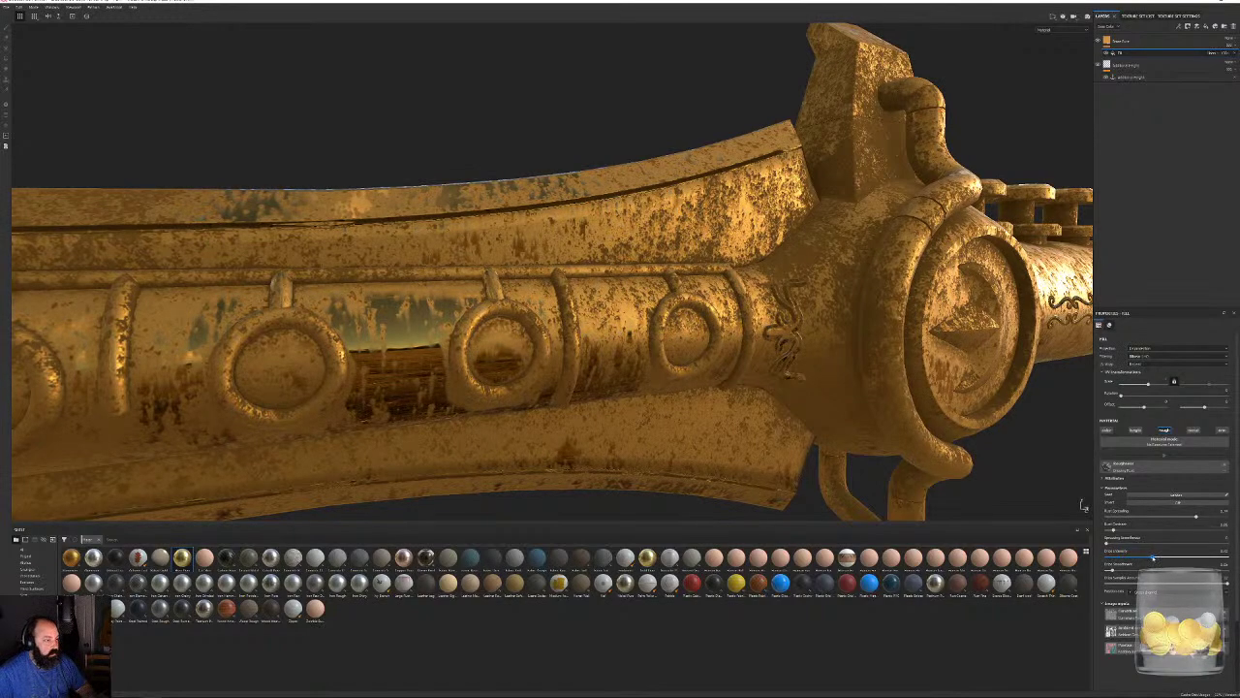
Raise the drips smoothness of the Dripping Rust roughness texture to just past the middle of its range.
alt+drag(620, 271, 504, 252)
scroll(503, 238, down, 5)
alt+middle_drag(871, 319, 408, 243)
scroll(408, 243, up, 4)
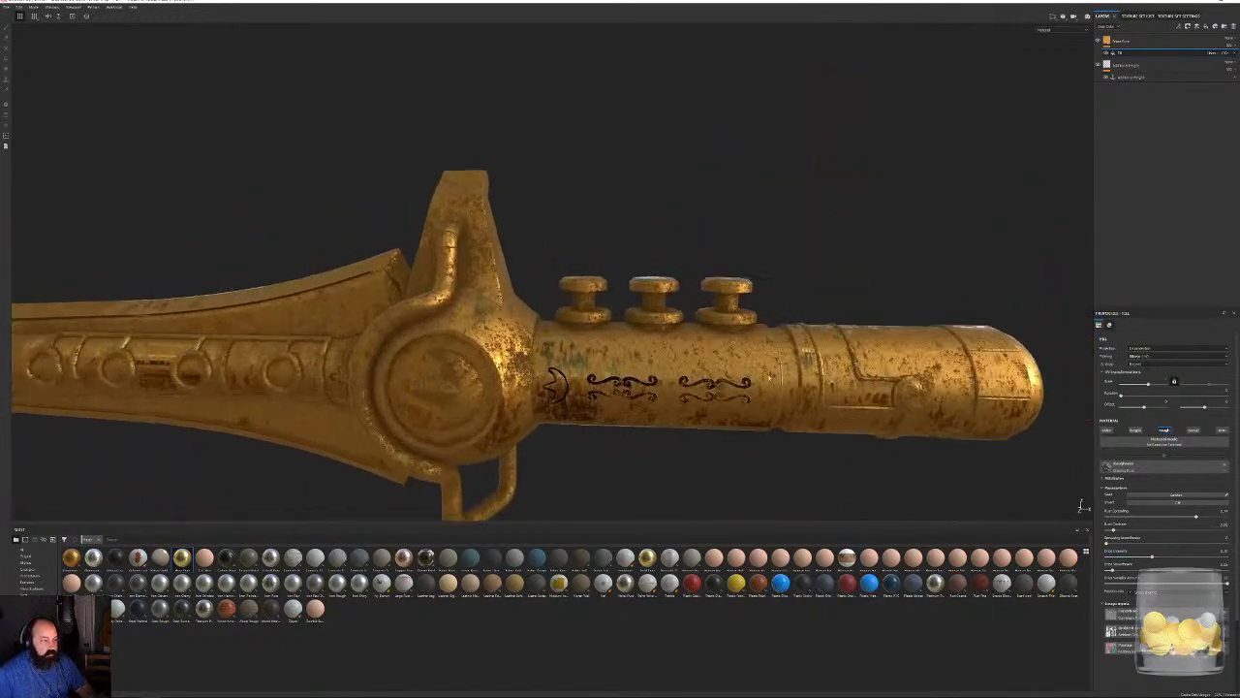
alt+drag(761, 276, 780, 368)
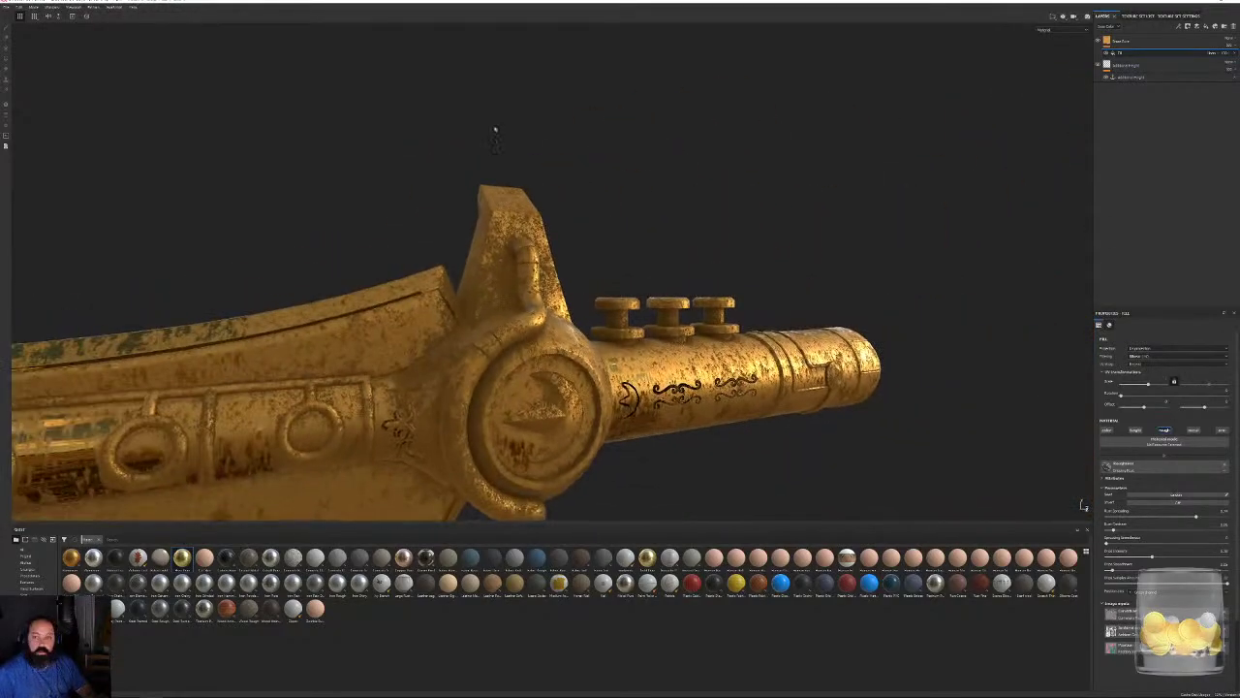
alt+drag(479, 201, 772, 325)
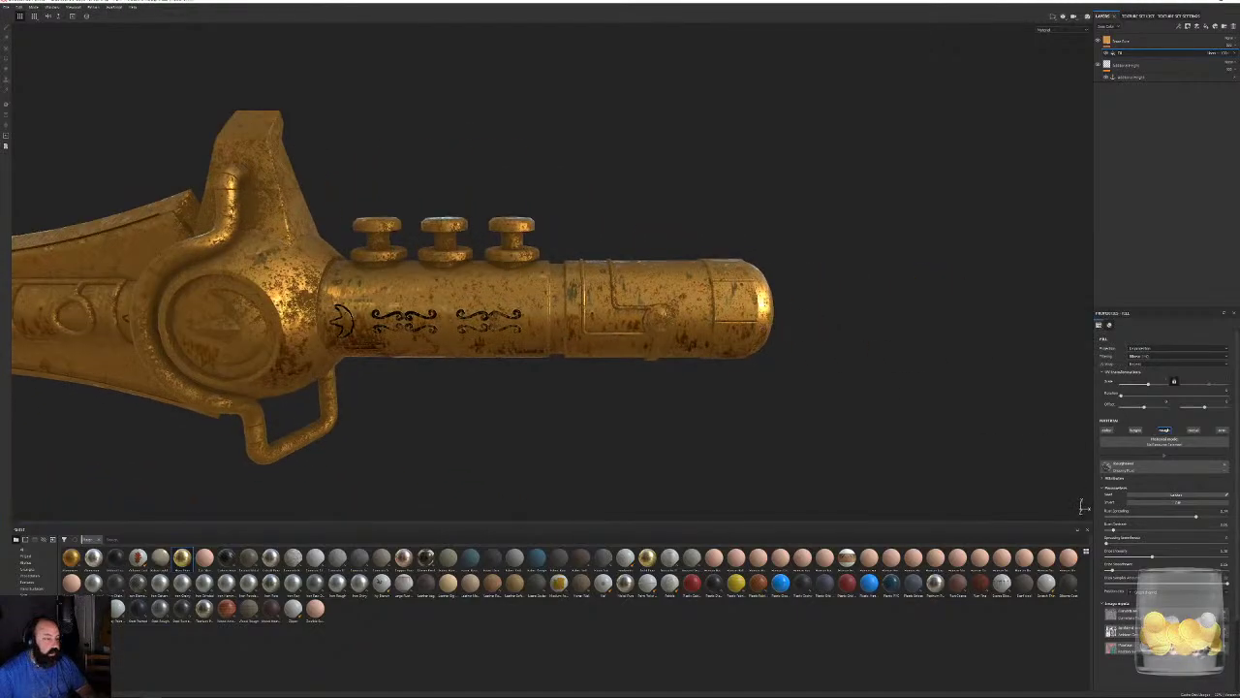
drag(1135, 571, 1179, 572)
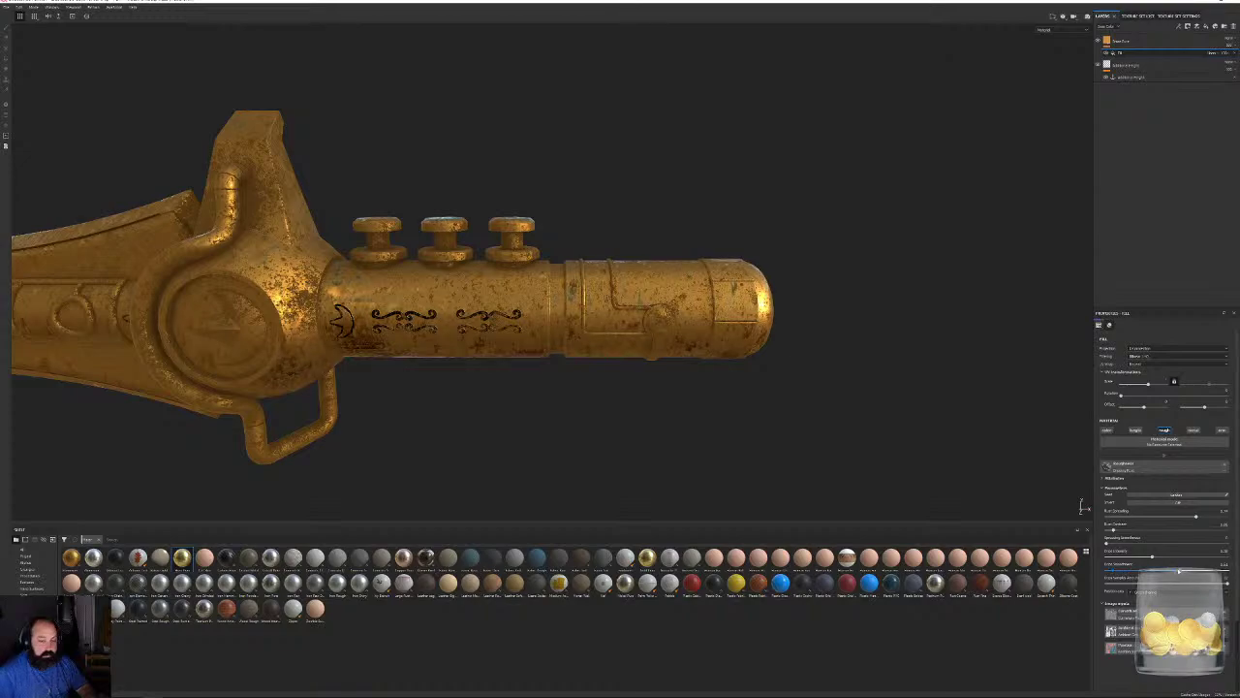
Reduce the rust spreading of the roughness texture to slightly above the middle of its range.
alt+drag(620, 365, 745, 294)
scroll(736, 373, up, 2)
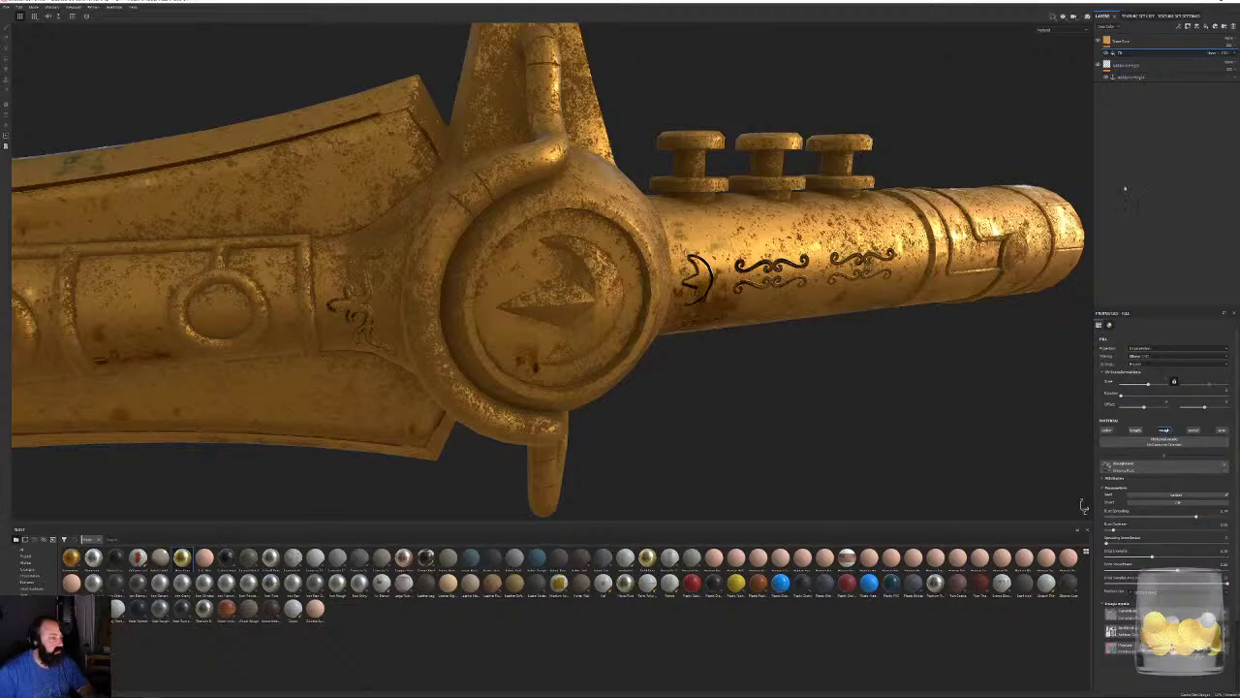
drag(1184, 518, 1175, 519)
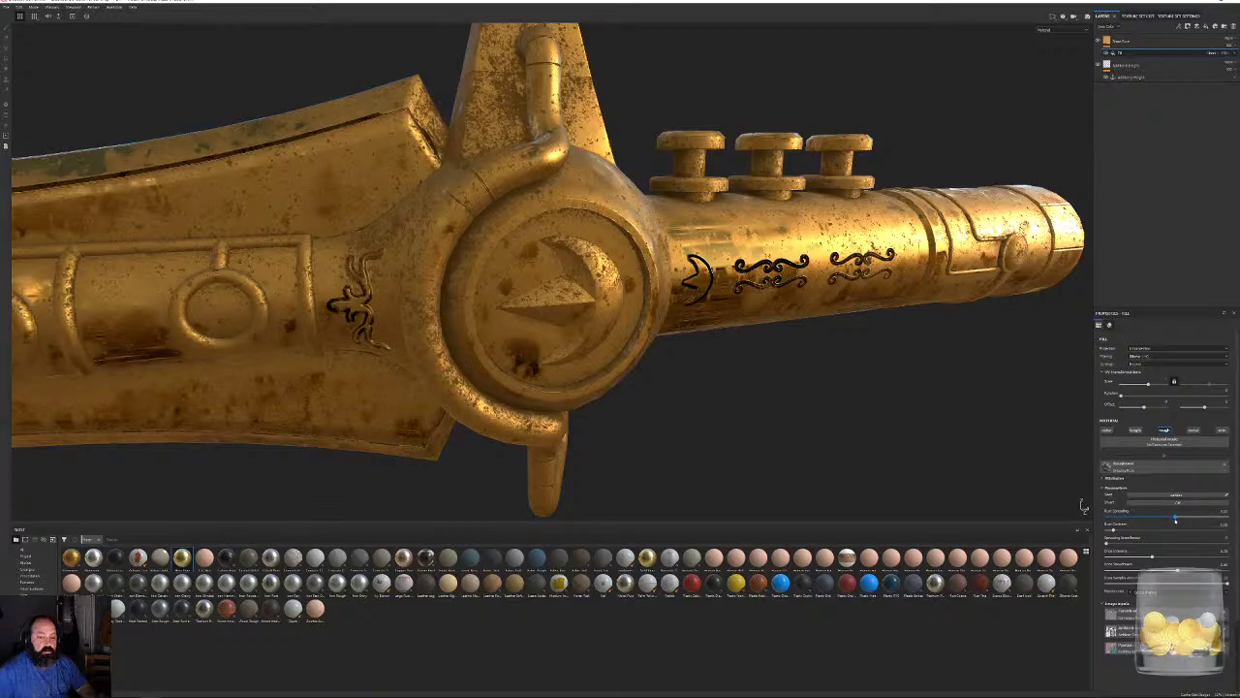
Examine the patchy rust roughness along the blade, ring ornaments and guard from several angles.
alt+drag(799, 287, 969, 291)
alt+right_drag(968, 291, 349, 116)
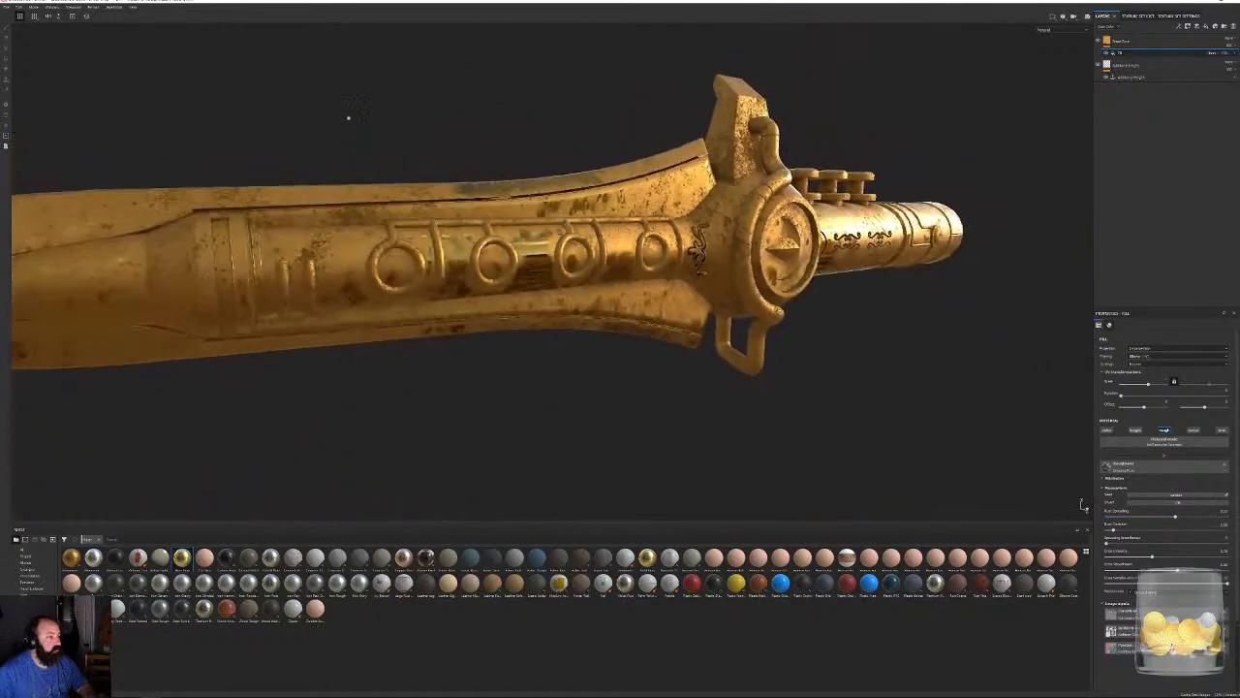
alt+drag(348, 116, 319, 121)
alt+right_drag(320, 121, 668, 233)
alt+drag(668, 232, 647, 253)
alt+middle_drag(646, 253, 1002, 254)
mouse_move(1002, 254)
alt+mouse_down()
mouse_move(1075, 261)
mouse_move(1008, 258)
alt+mouse_up()
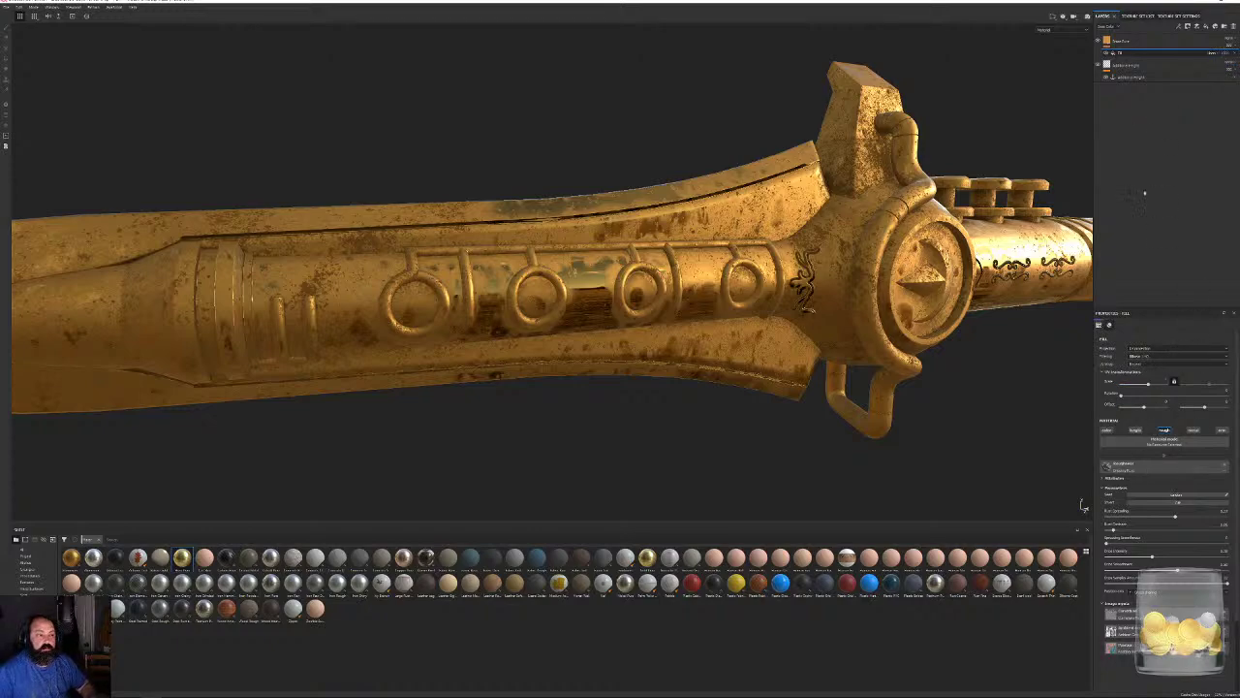
Switch the layer stack to the Roughness channel and lower the Brass Pure layer's opacity in that channel.
click(1146, 40)
click(1115, 28)
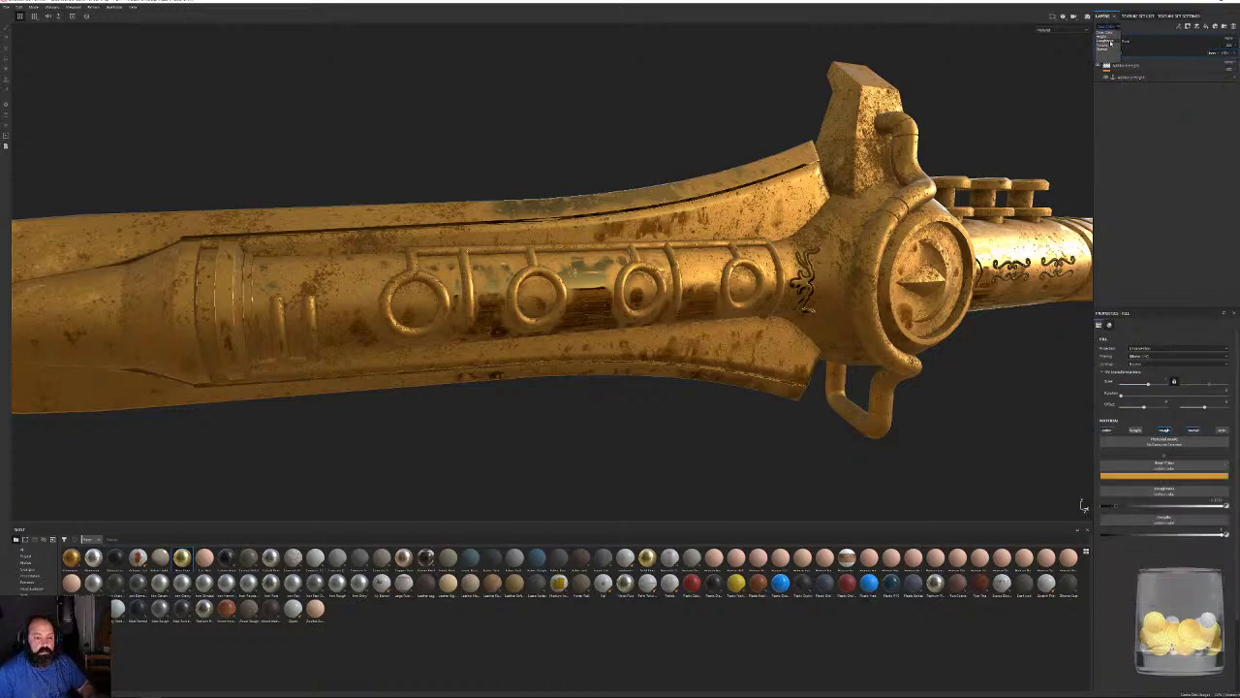
click(1111, 42)
click(1228, 45)
drag(1235, 58, 1227, 57)
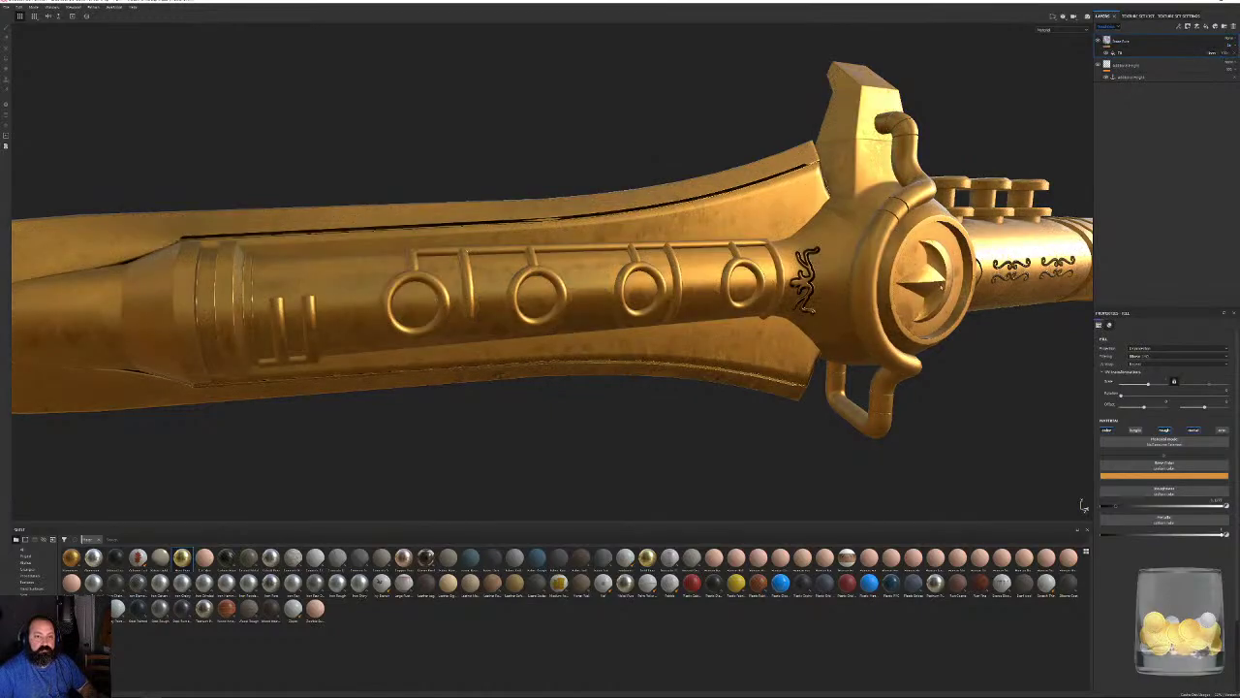
Examine the gold surface's roughness up close on the handle and along the blade.
alt+drag(941, 287, 901, 290)
alt+middle_drag(901, 291, 543, 319)
alt+right_drag(543, 319, 949, 462)
alt+drag(949, 463, 610, 254)
alt+right_drag(610, 254, 783, 385)
alt+drag(783, 384, 693, 365)
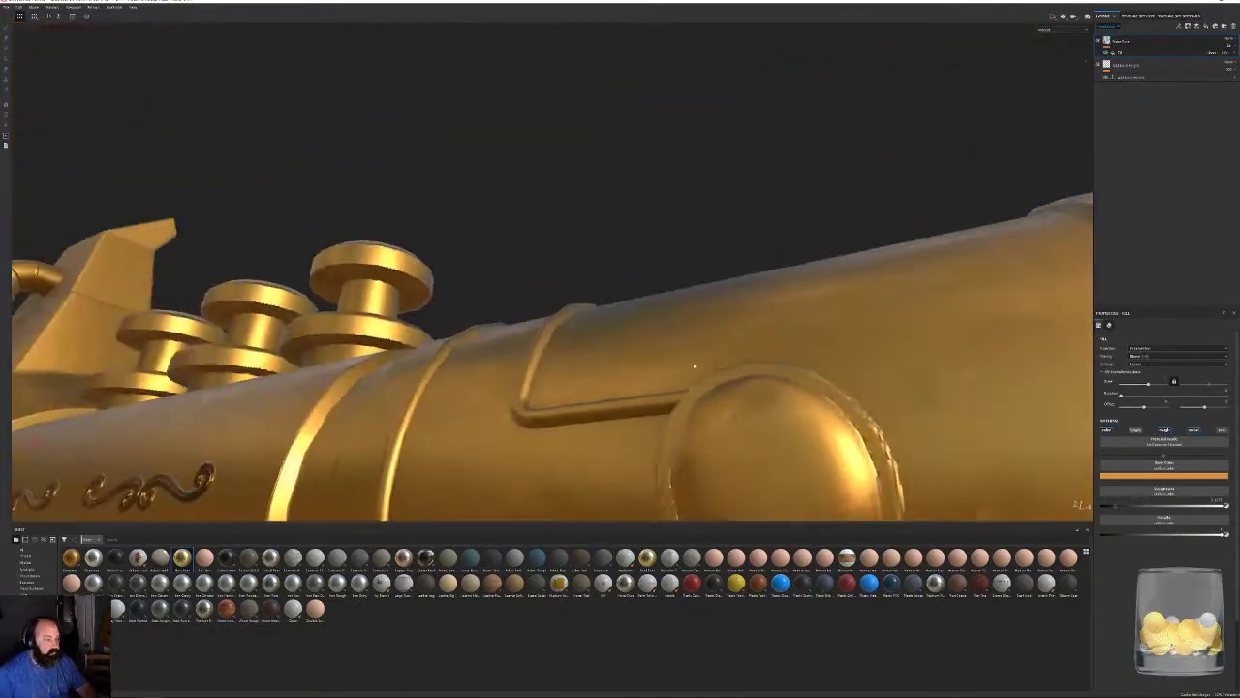
alt+right_drag(694, 365, 456, 241)
alt+drag(456, 241, 678, 213)
alt+middle_drag(678, 214, 1196, 174)
alt+right_drag(1196, 175, 808, 181)
alt+drag(808, 180, 792, 269)
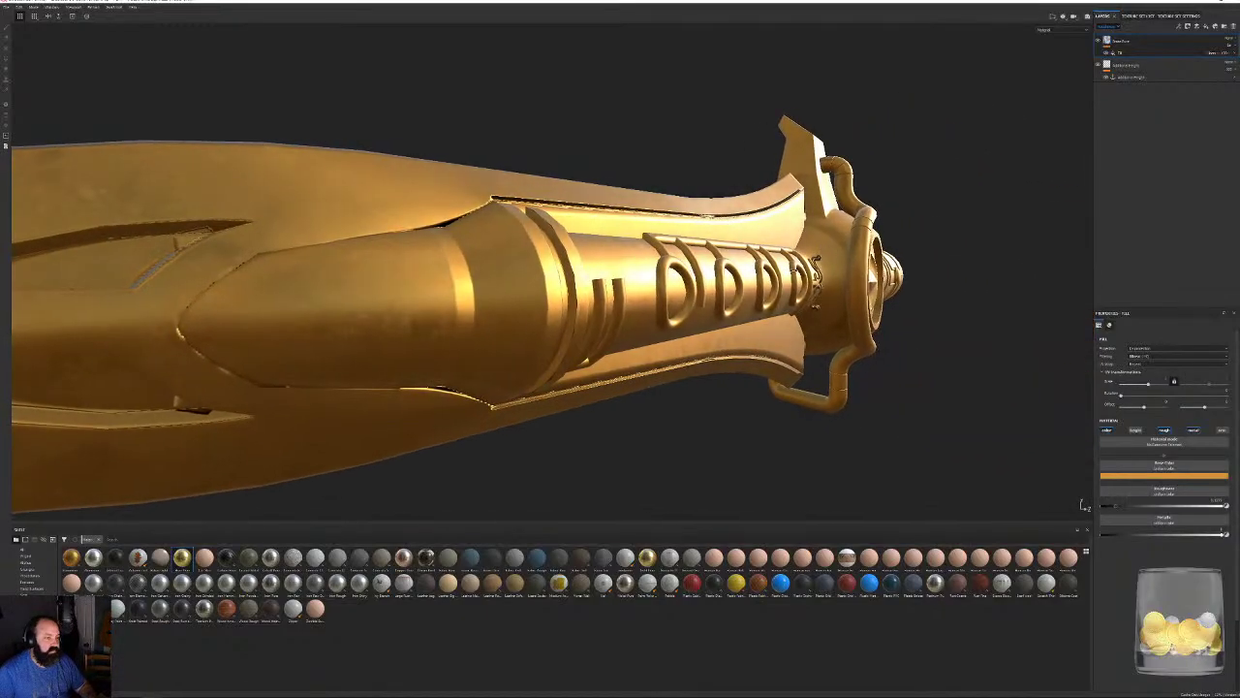
Rotate the environment lighting and examine the reflections across the guard, handle and blade from the side.
shift+right_drag(793, 270, 826, 281)
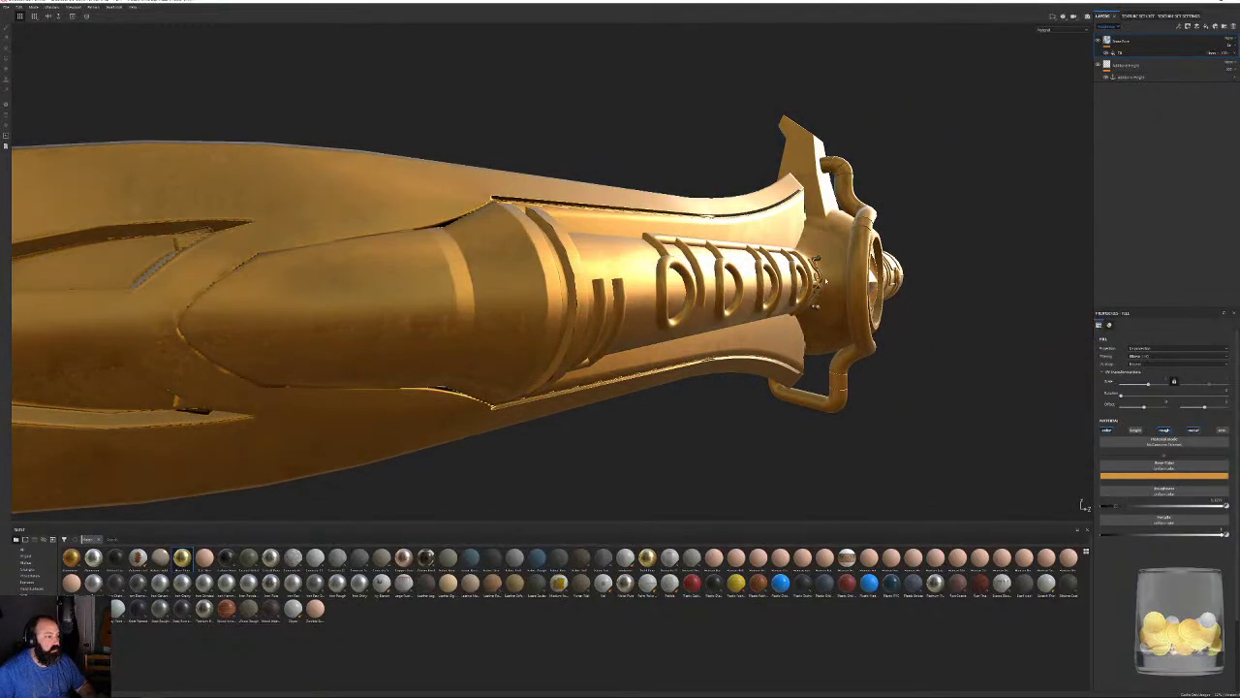
alt+drag(826, 281, 736, 276)
alt+middle_drag(1066, 252, 760, 250)
alt+right_drag(1041, 237, 977, 232)
alt+middle_drag(977, 231, 869, 245)
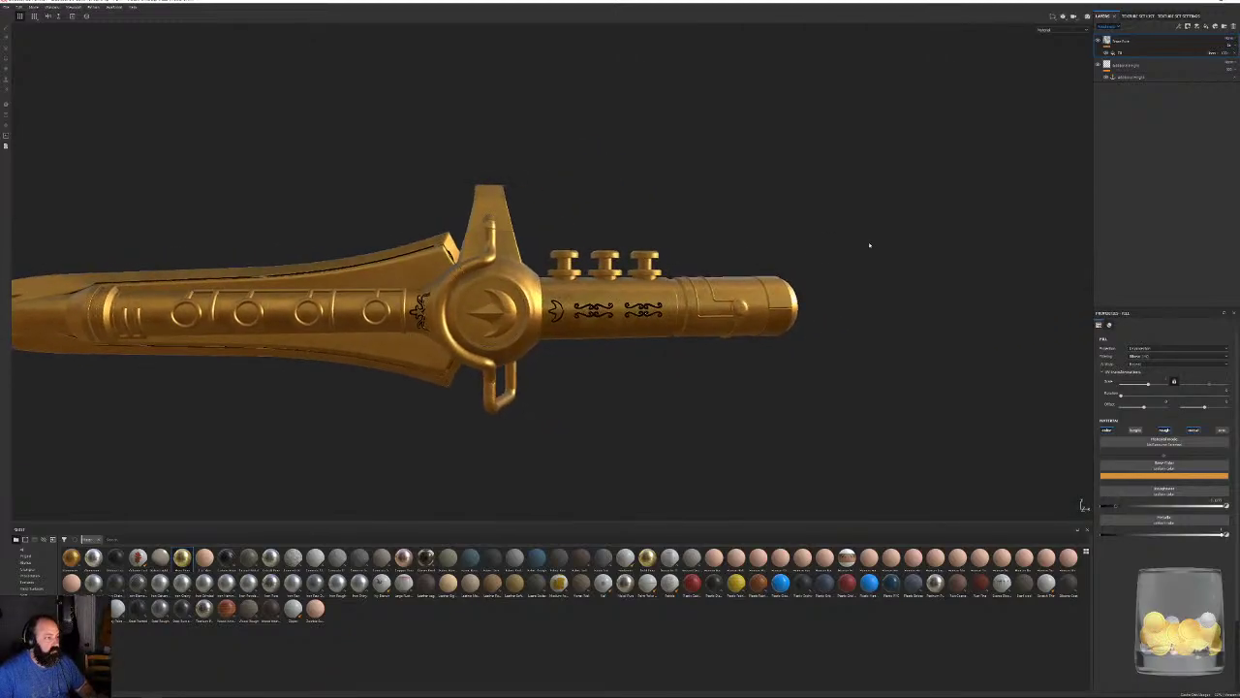
Switch the Brass Pure layer's roughness fill to tri-planar projection and check the seams around the guard, handle and blade.
alt+drag(982, 255, 798, 249)
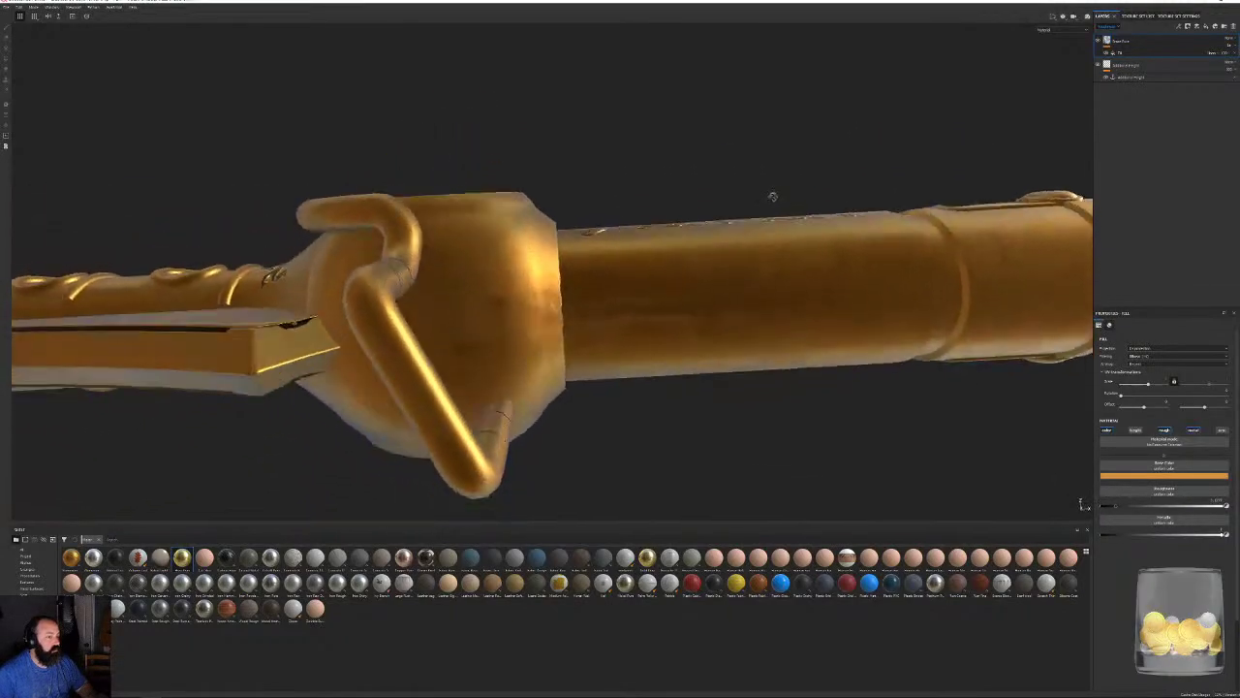
alt+drag(772, 197, 656, 316)
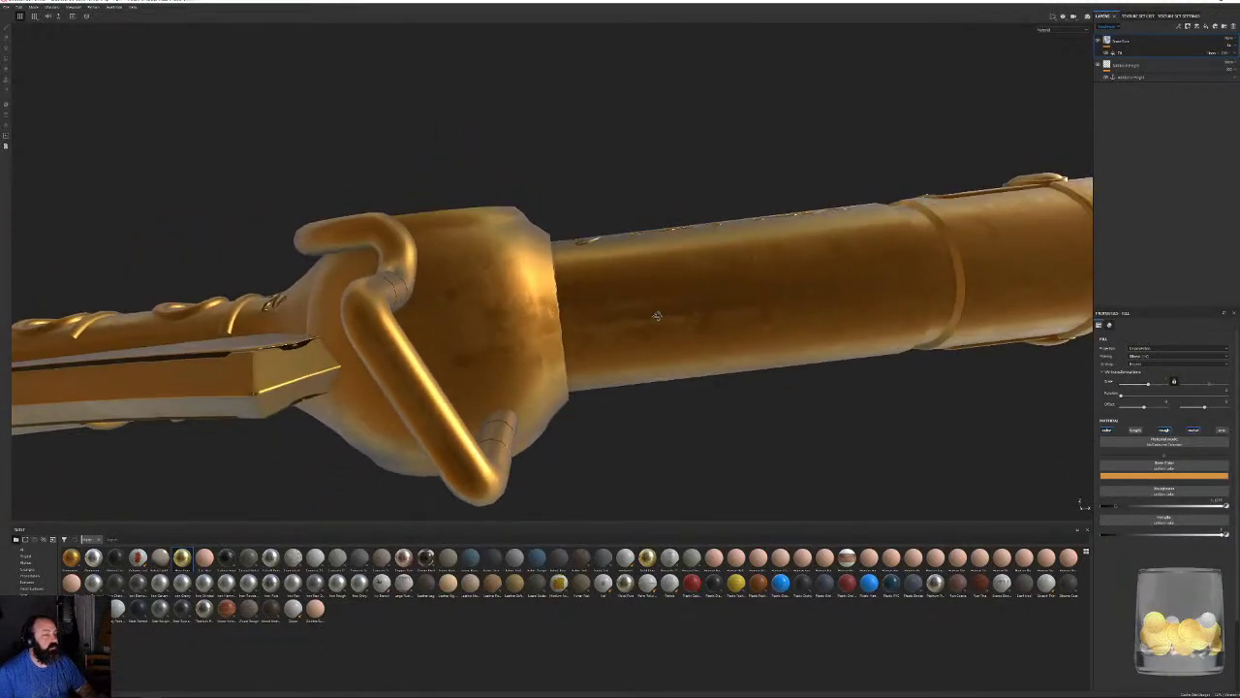
click(1127, 55)
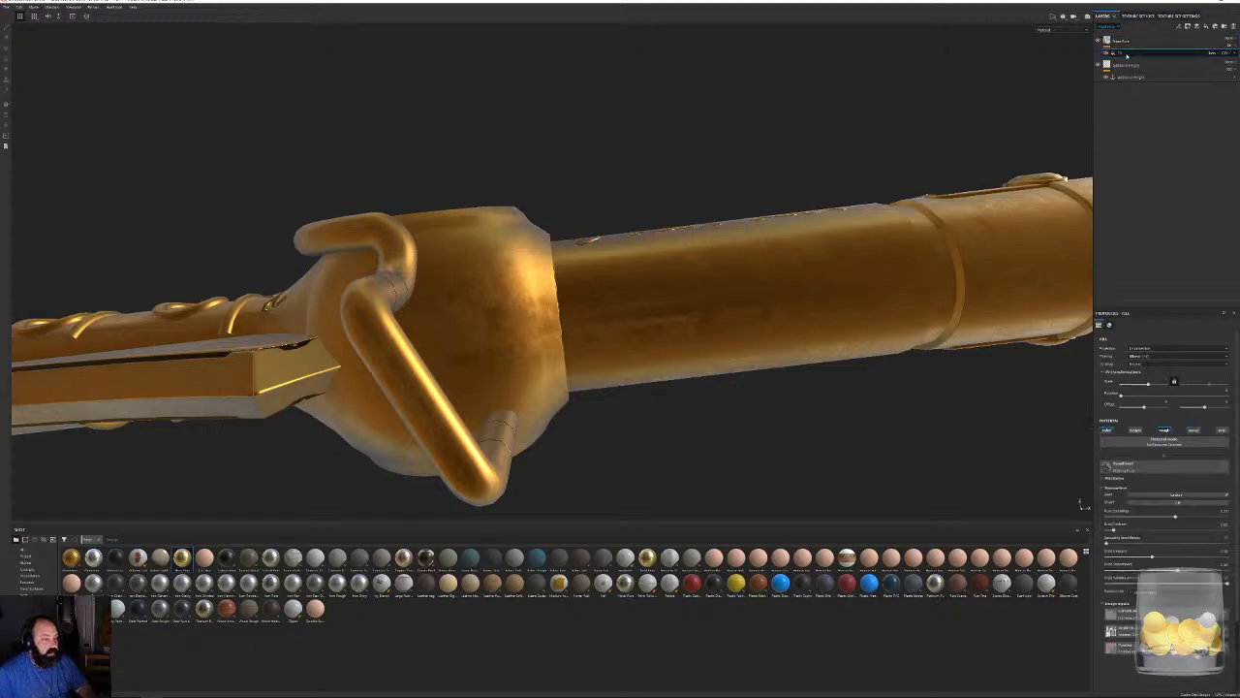
click(1140, 350)
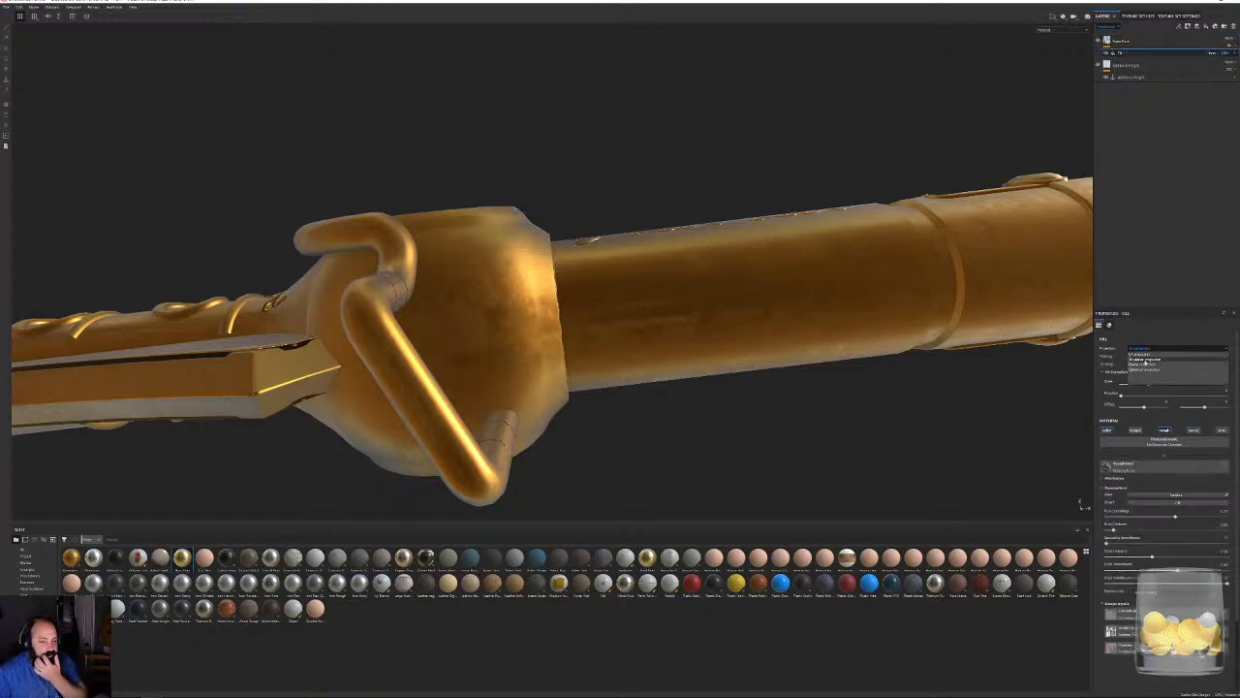
click(1145, 363)
alt+drag(711, 297, 731, 371)
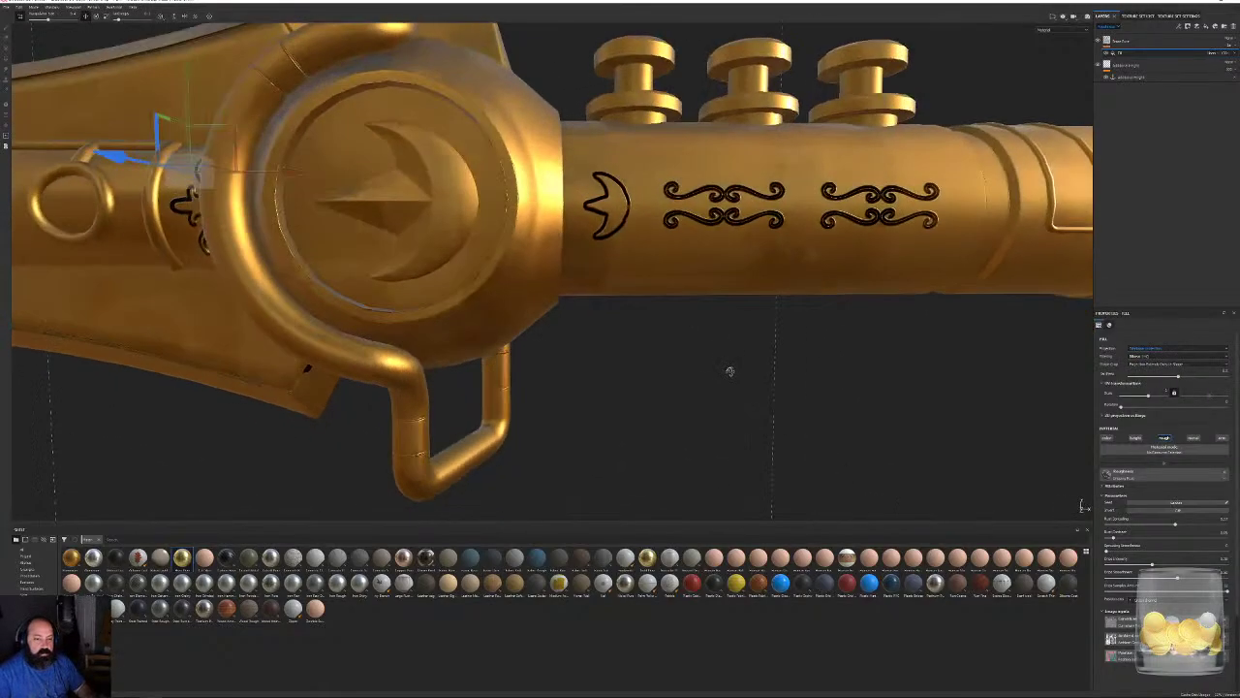
alt+right_drag(730, 371, 844, 379)
alt+drag(843, 379, 900, 353)
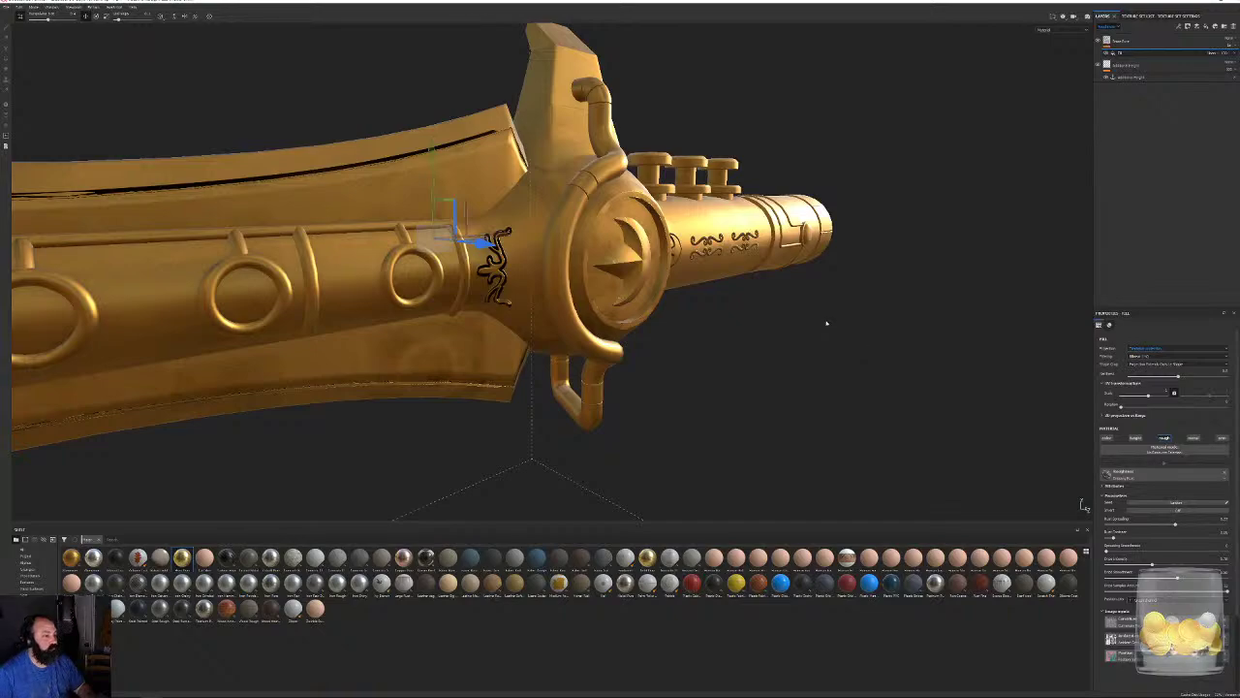
alt+drag(826, 323, 752, 317)
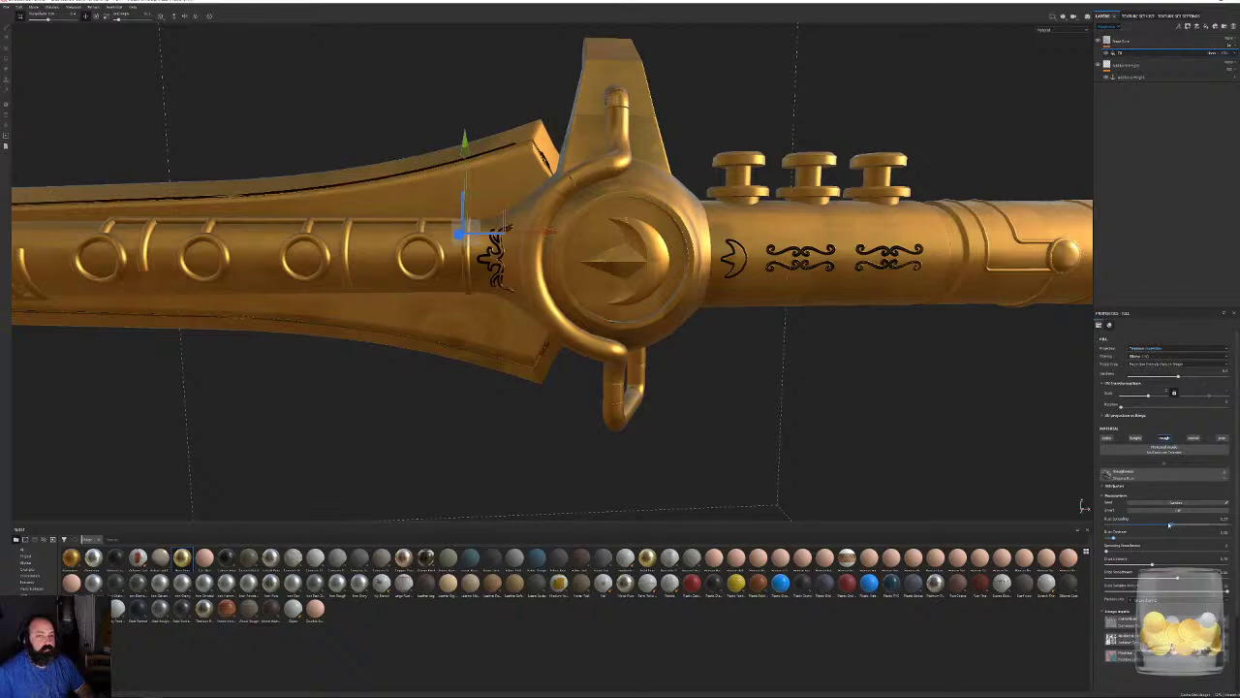
Lower the rust spreading of the roughness texture and check its effect along the blade.
drag(1180, 528, 1157, 542)
alt+drag(353, 329, 446, 329)
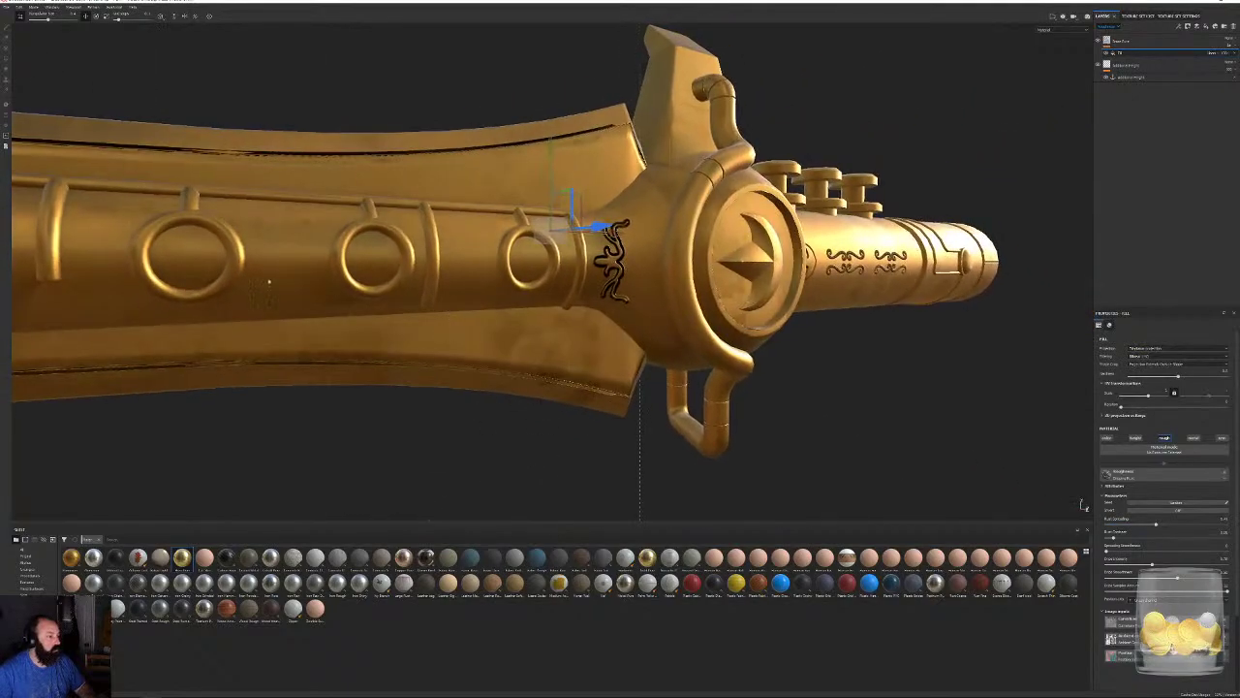
alt+drag(269, 282, 305, 310)
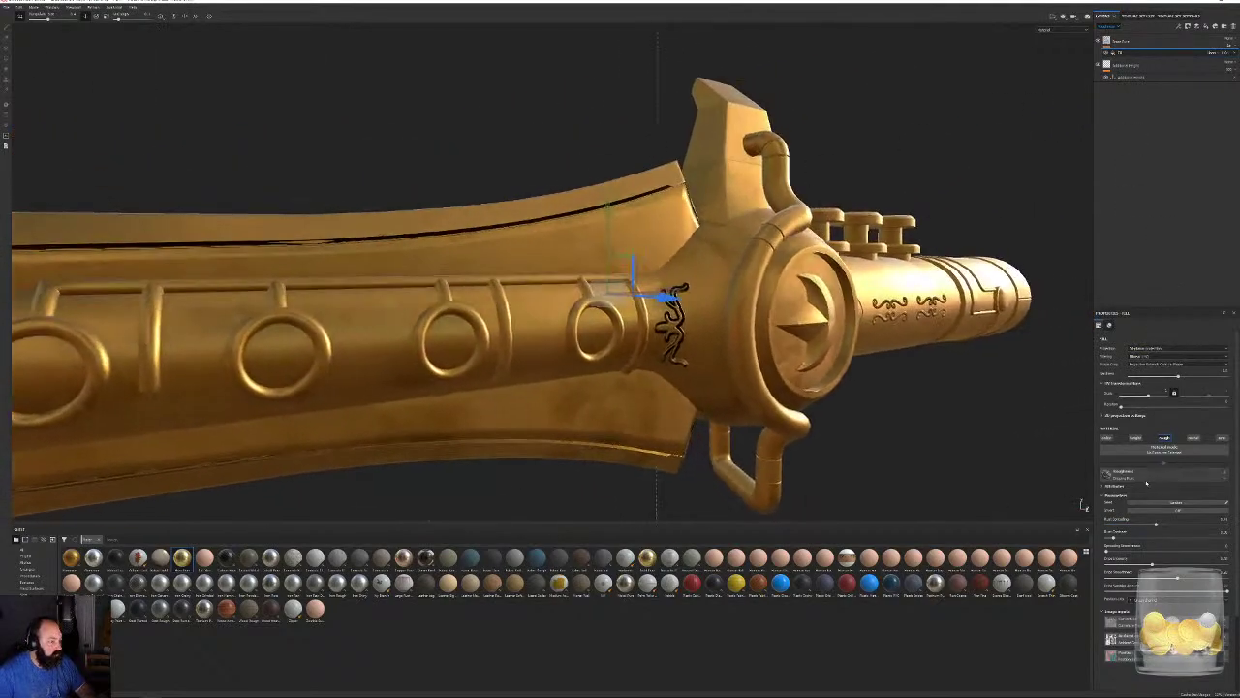
Replace the fill's rust roughness texture with a wispy, smeared grunge map and check it on the guard and handle.
click(1154, 475)
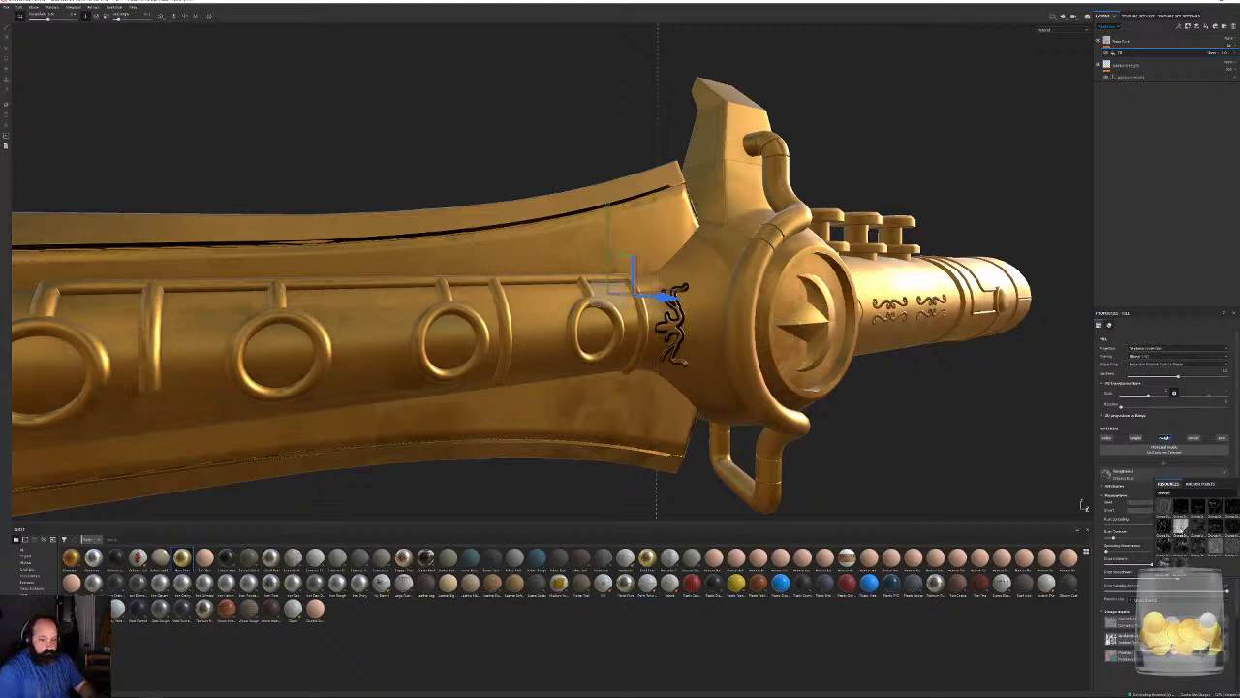
mouse_move(1182, 544)
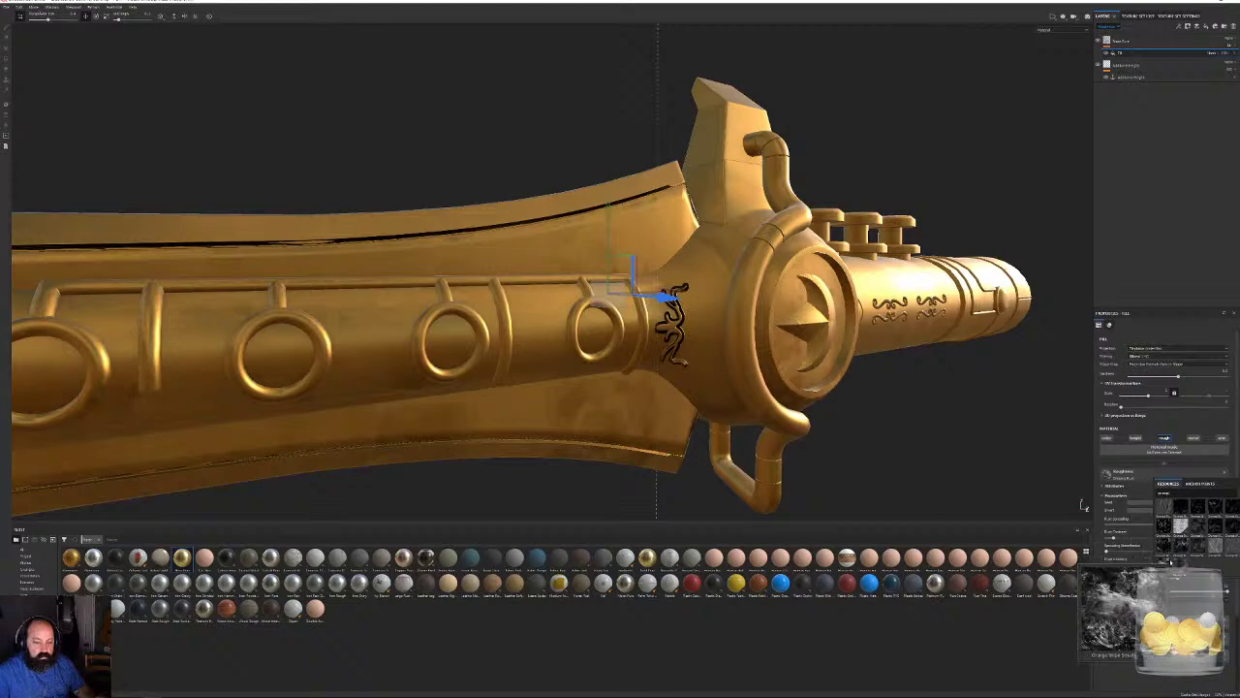
click(1167, 560)
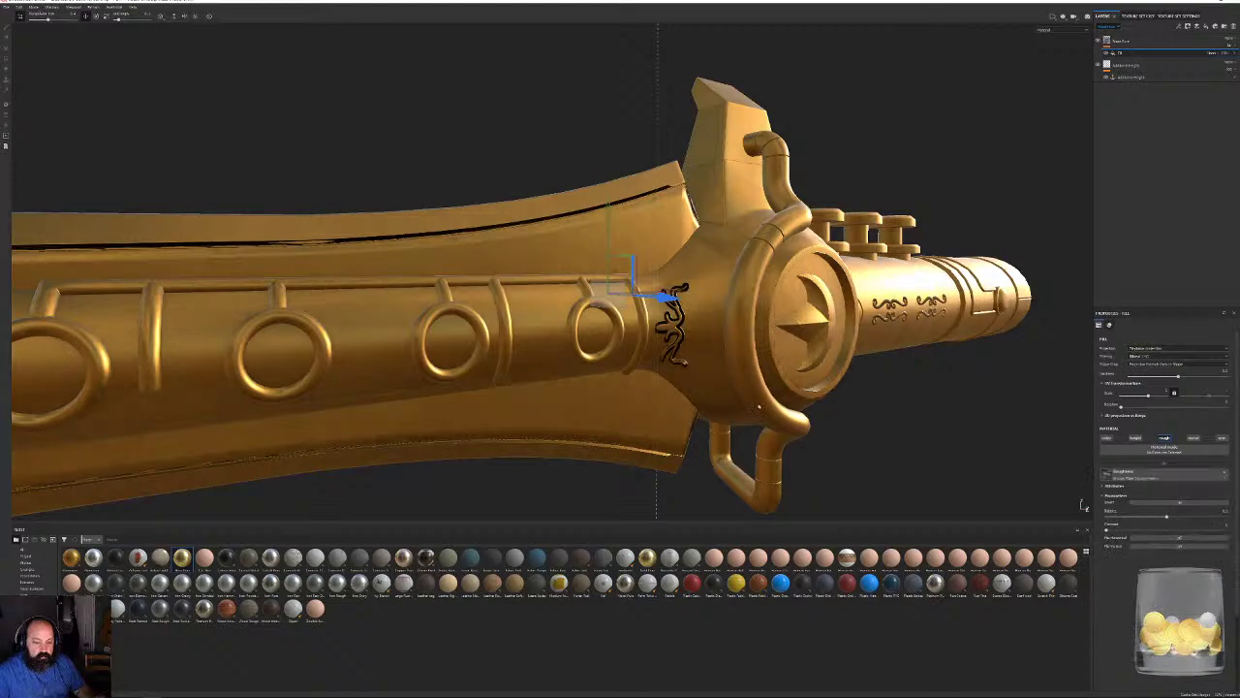
mouse_move(668, 295)
alt+mouse_down()
mouse_move(634, 277)
mouse_move(432, 249)
mouse_move(433, 230)
alt+mouse_up()
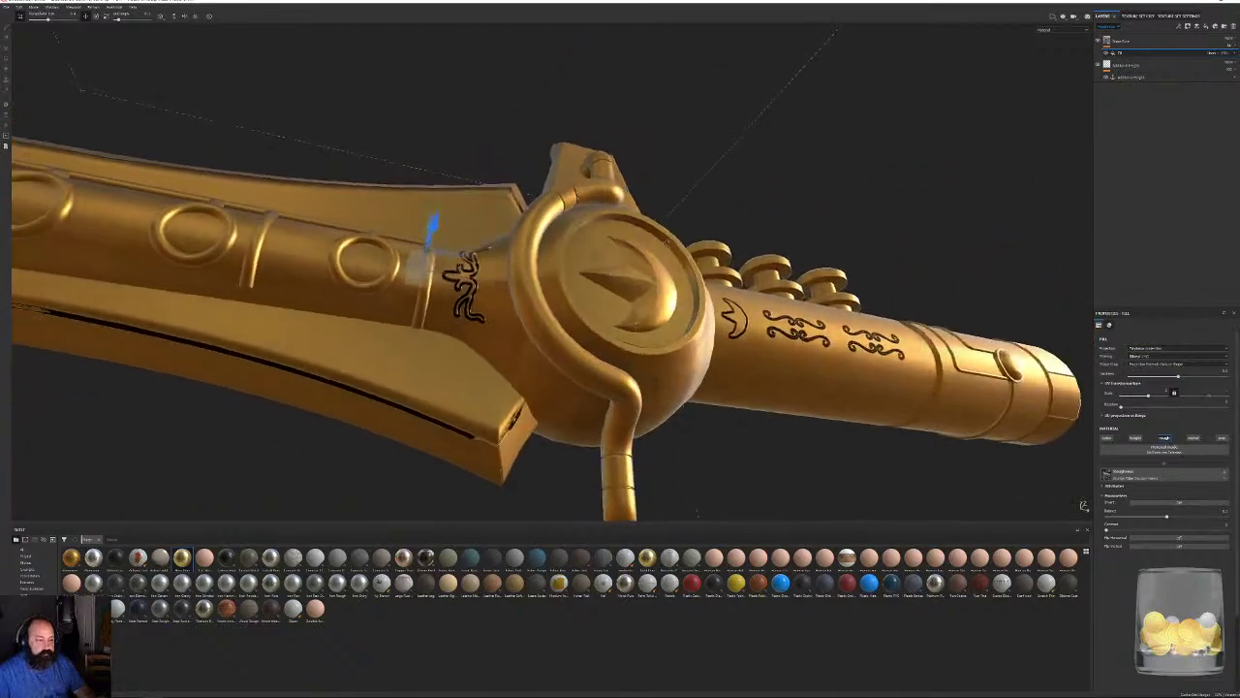
alt+drag(666, 243, 620, 291)
alt+right_drag(761, 276, 872, 276)
alt+middle_drag(775, 291, 449, 360)
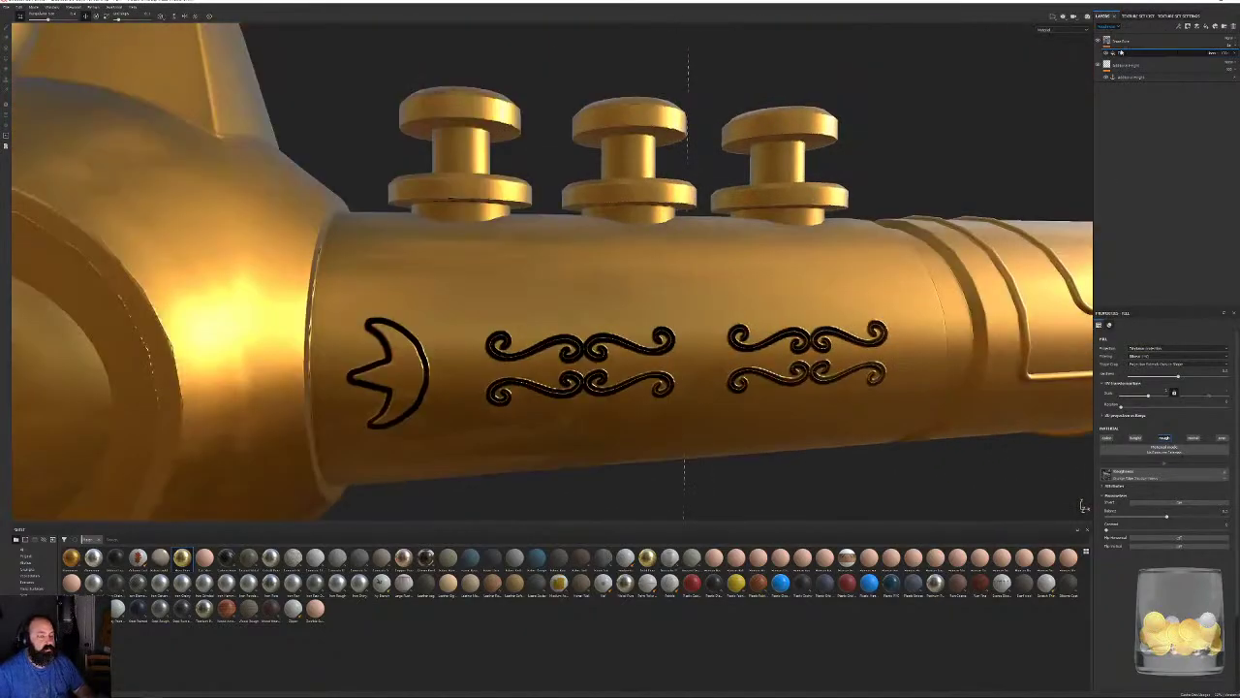
Raise the grunge roughness fill's opacity and inspect the variation across the handle, guard and blade.
click(1127, 41)
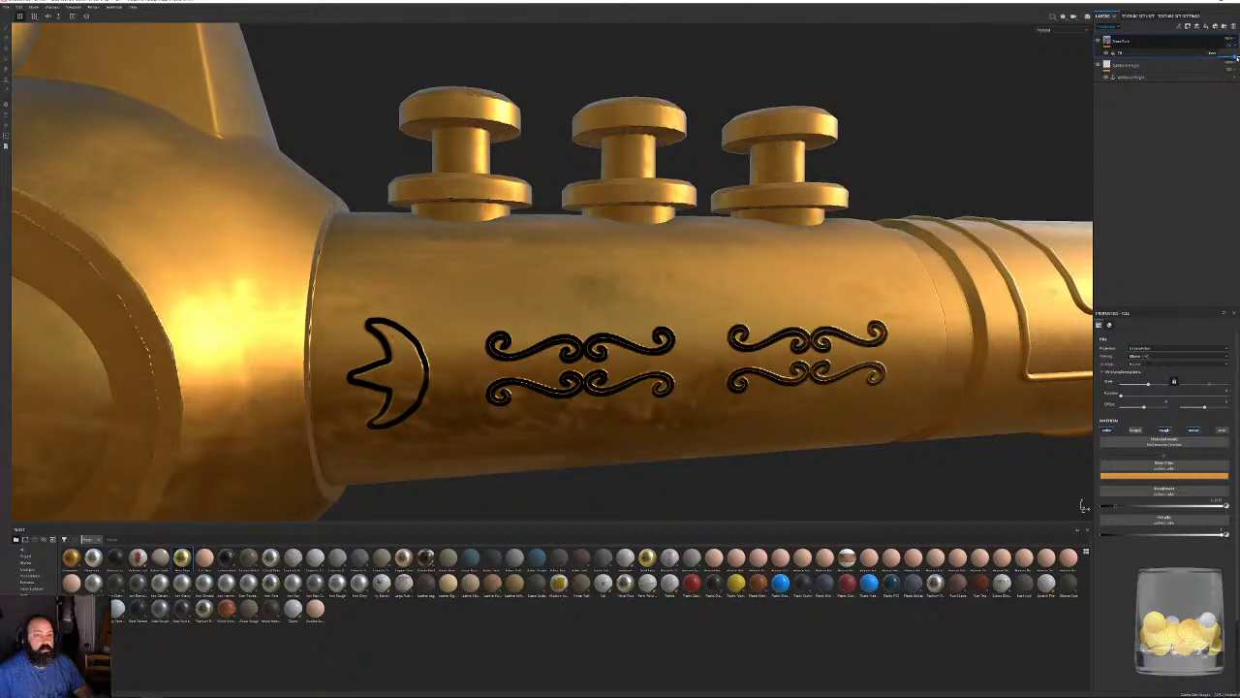
key(f)
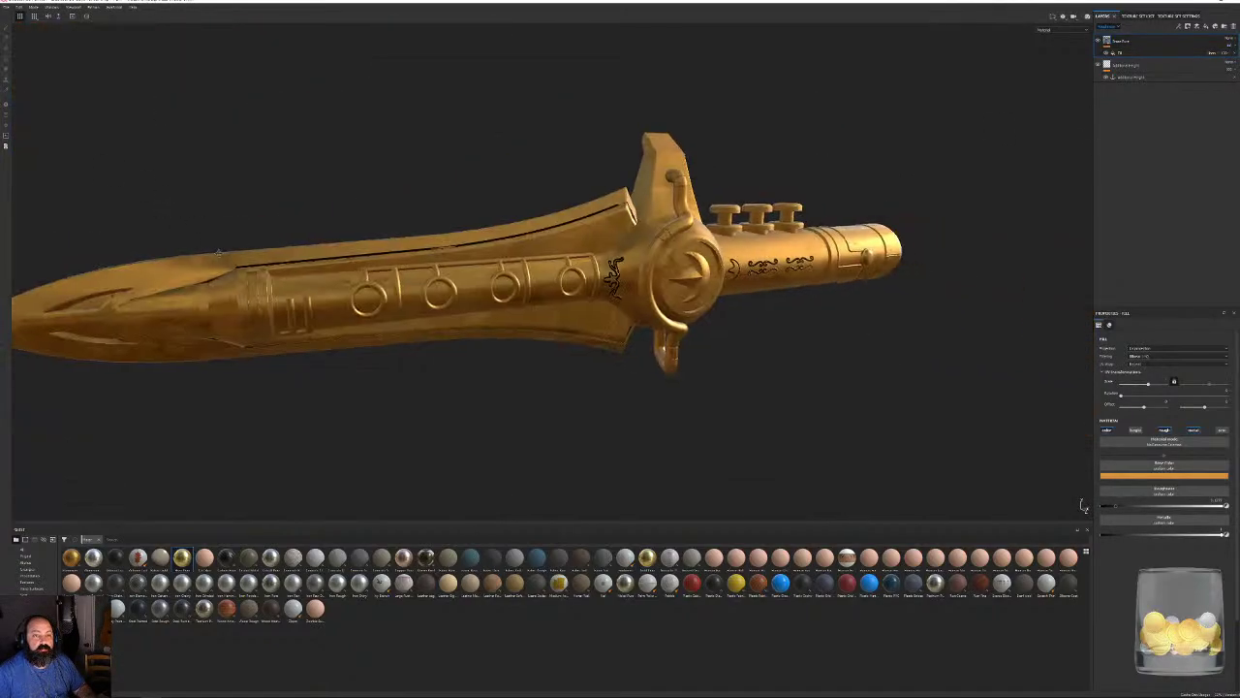
alt+right_drag(852, 242, 1016, 504)
alt+drag(1017, 503, 930, 465)
alt+middle_drag(388, 319, 828, 233)
alt+drag(542, 194, 646, 136)
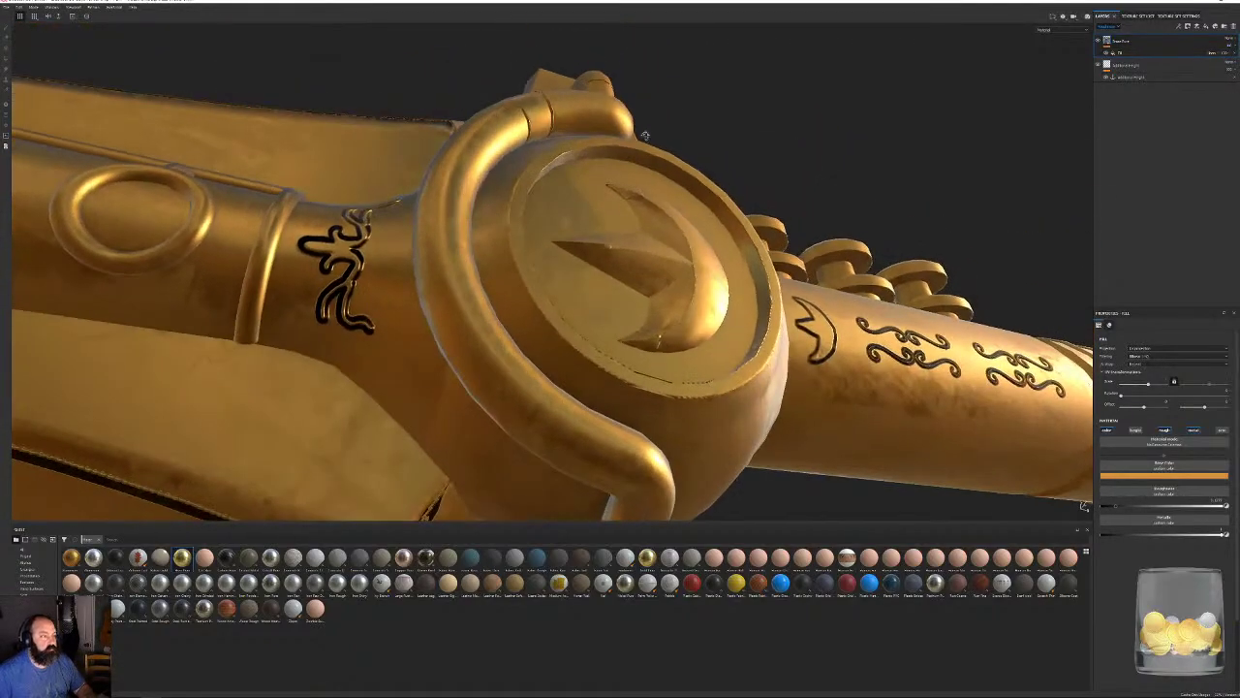
Add a black mask to the Brass Pure layer and activate Polygon Fill for whole mesh pieces.
key(f)
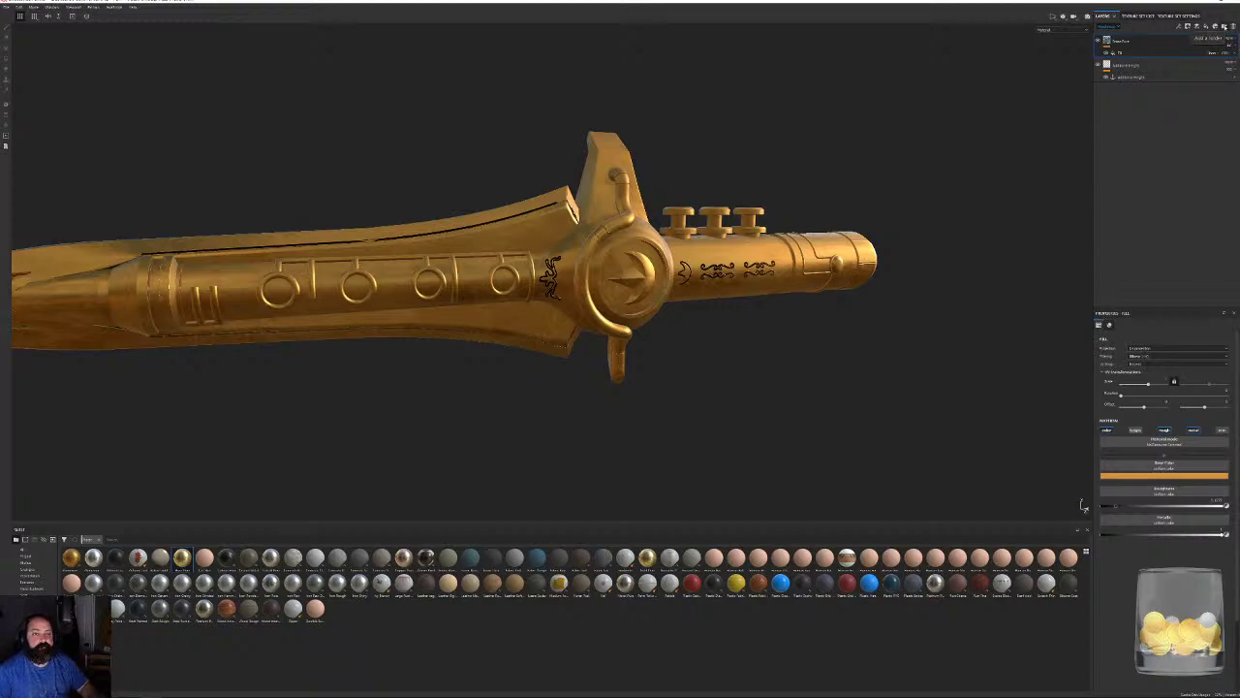
right_click(1135, 42)
click(1158, 50)
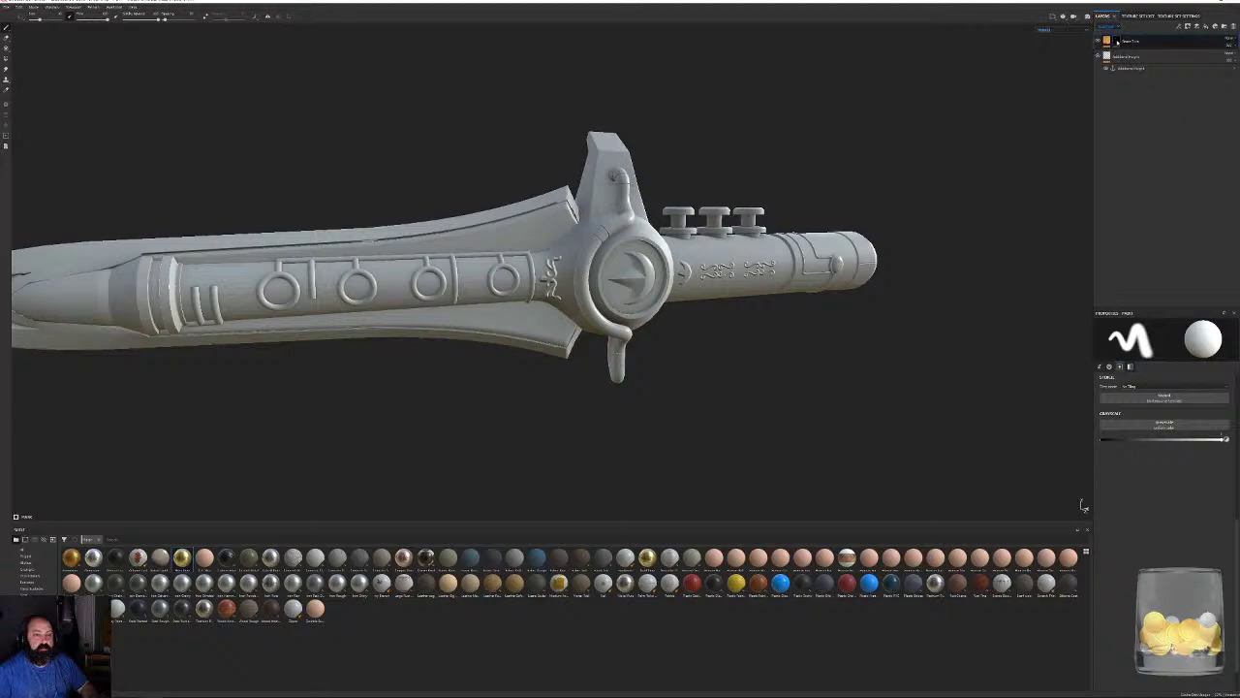
right_click(1117, 42)
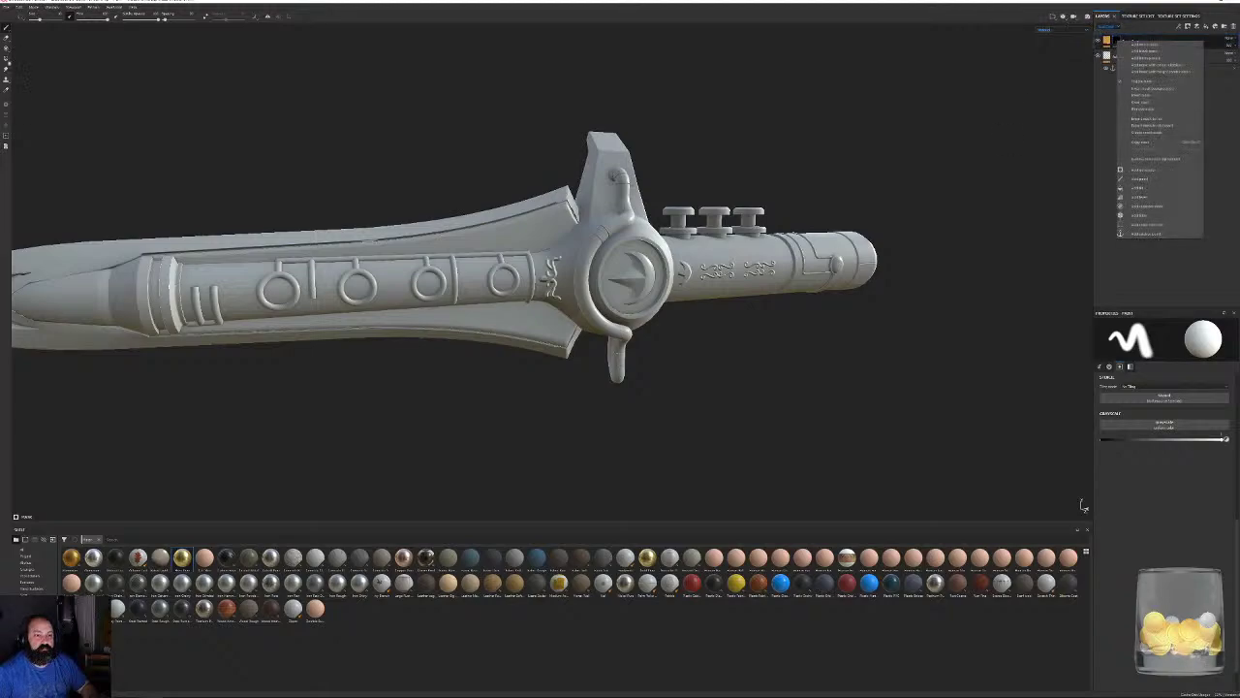
click(7, 59)
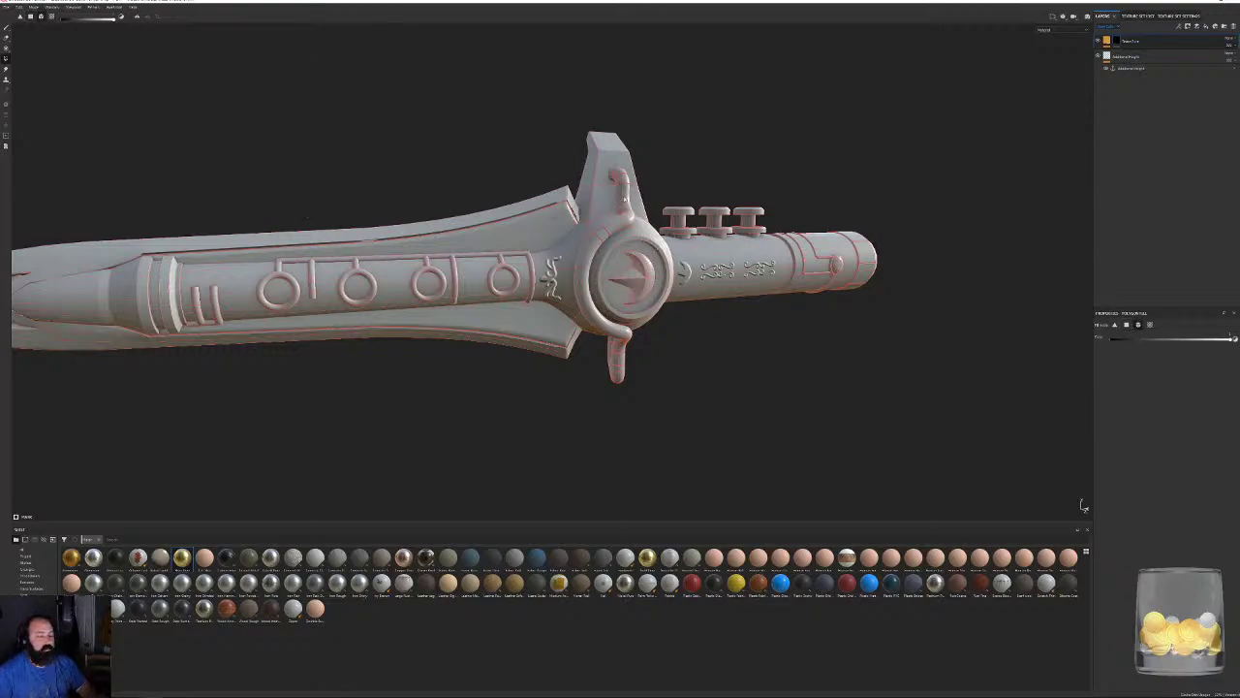
Fill the guard's curved tube and the caps of the three handle buttons in the mask.
click(625, 200)
alt+drag(731, 276, 750, 264)
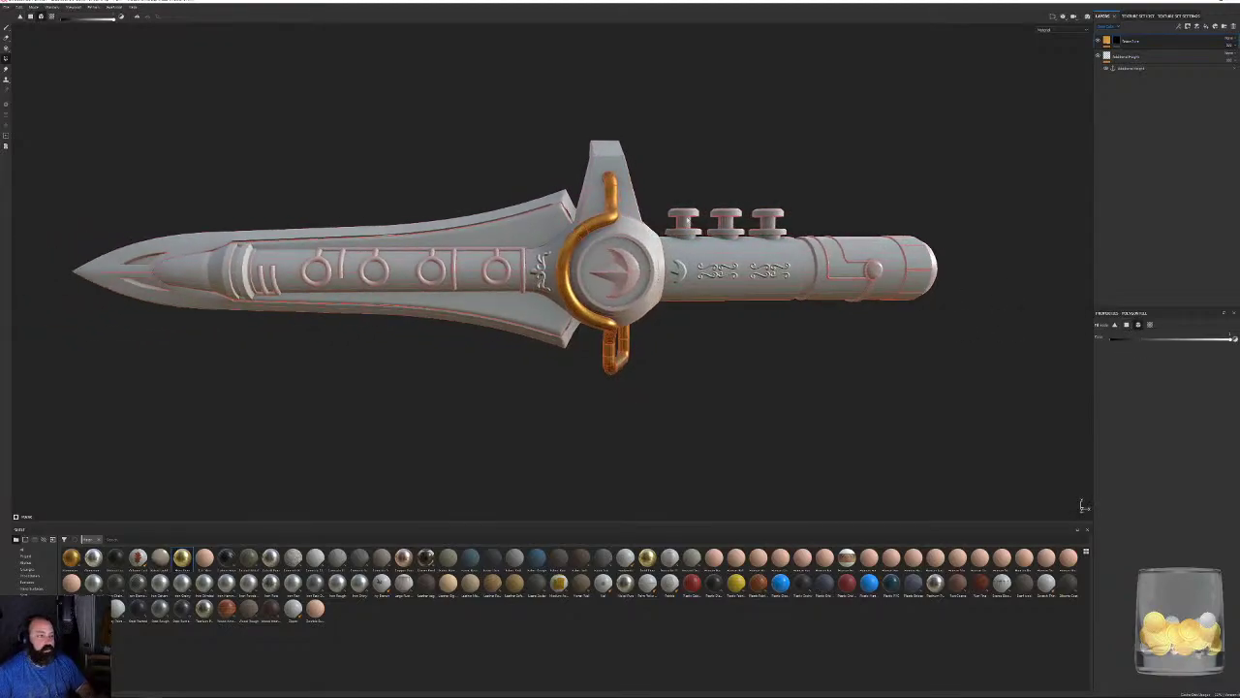
click(767, 215)
alt+middle_drag(802, 236, 687, 263)
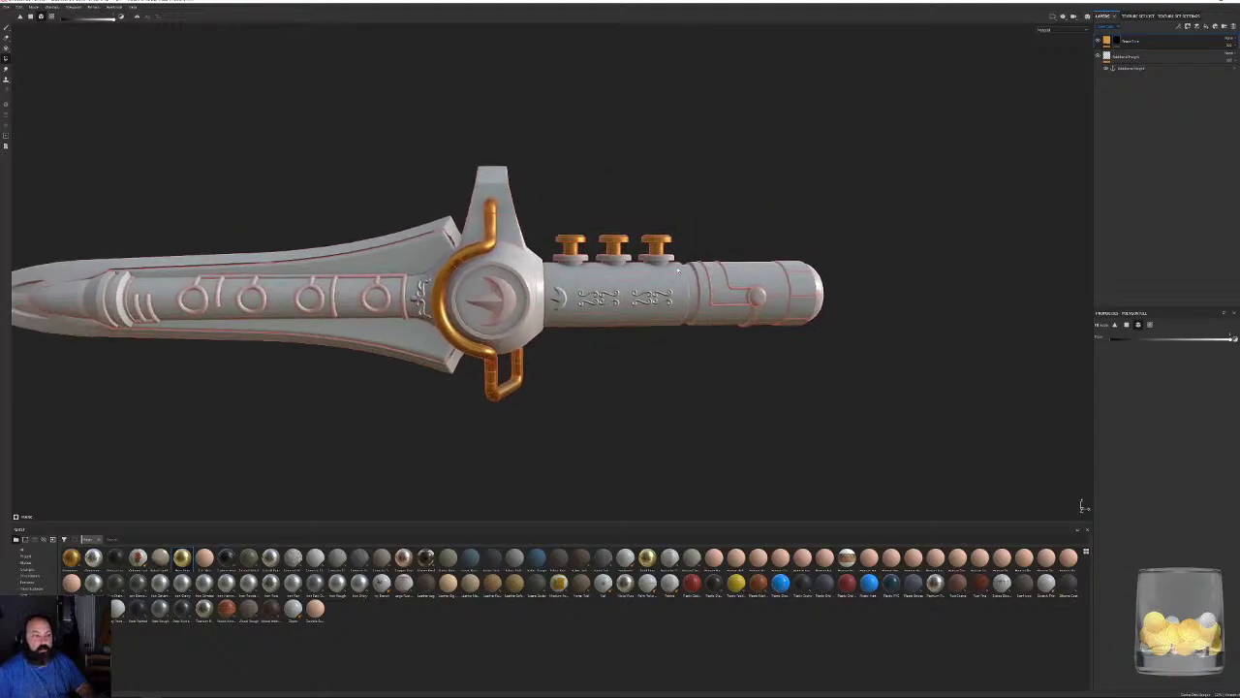
Fill the handle's bent wire trims, round knob and the small strap beneath it in the mask.
scroll(687, 262, up, 3)
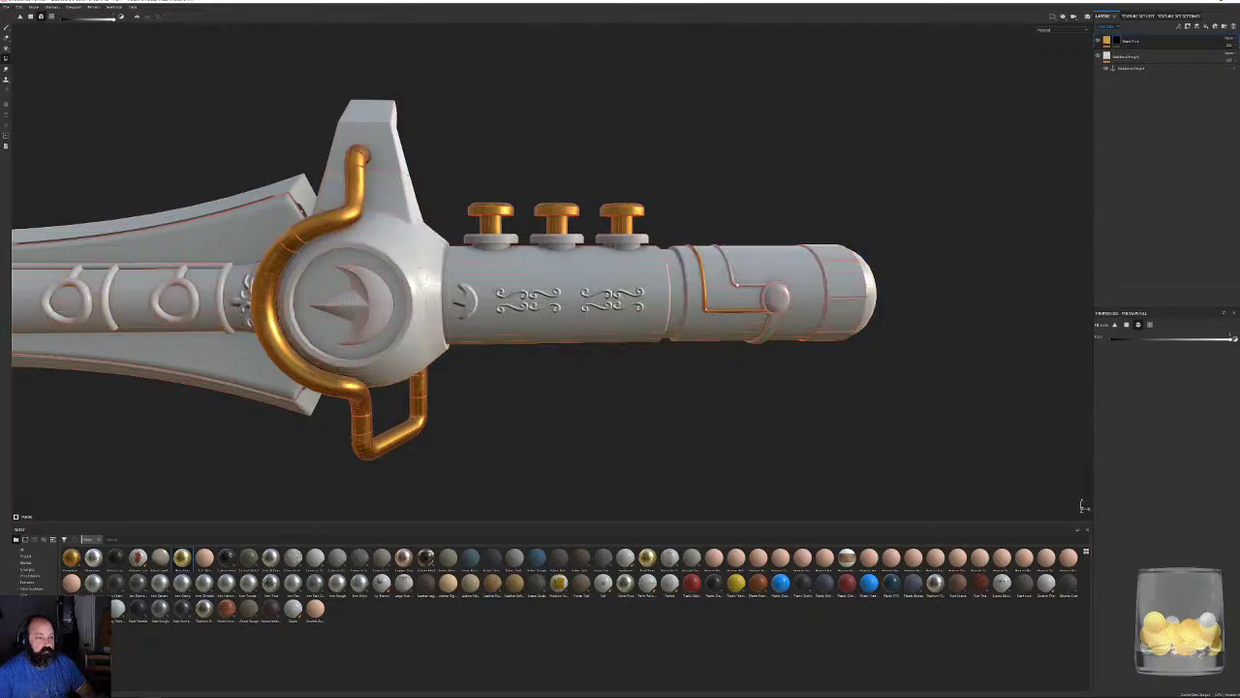
alt+middle_drag(797, 347, 610, 340)
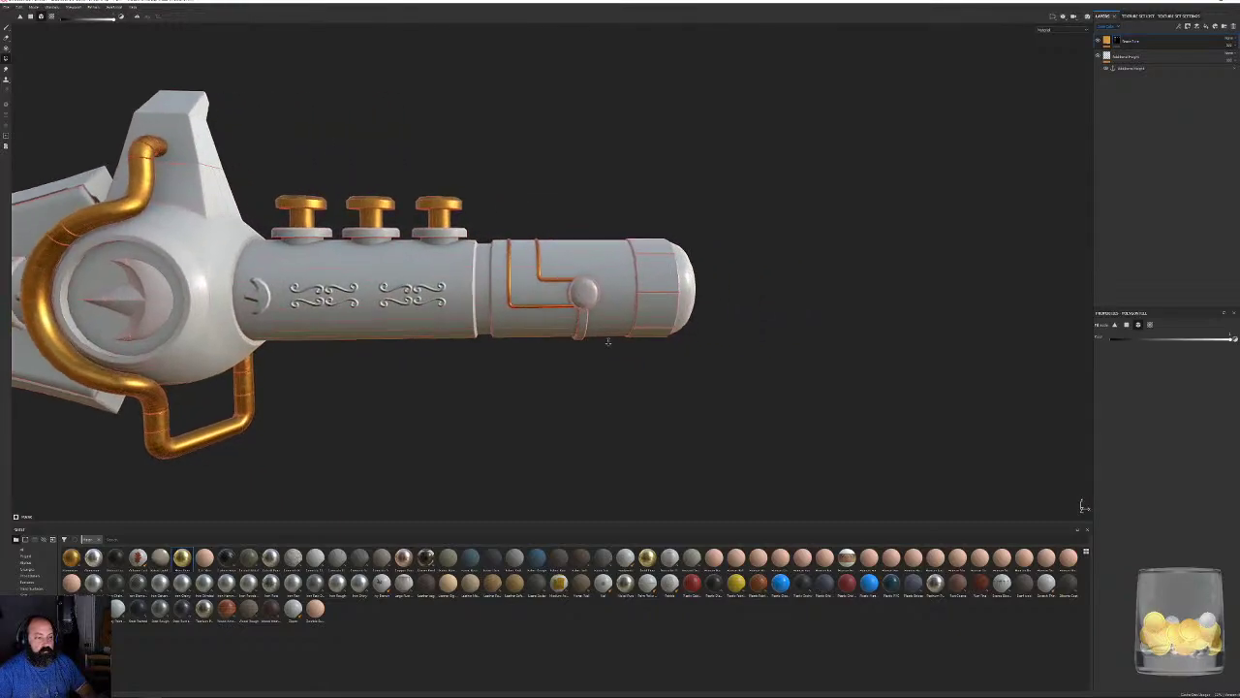
scroll(625, 347, up, 3)
click(592, 359)
click(593, 285)
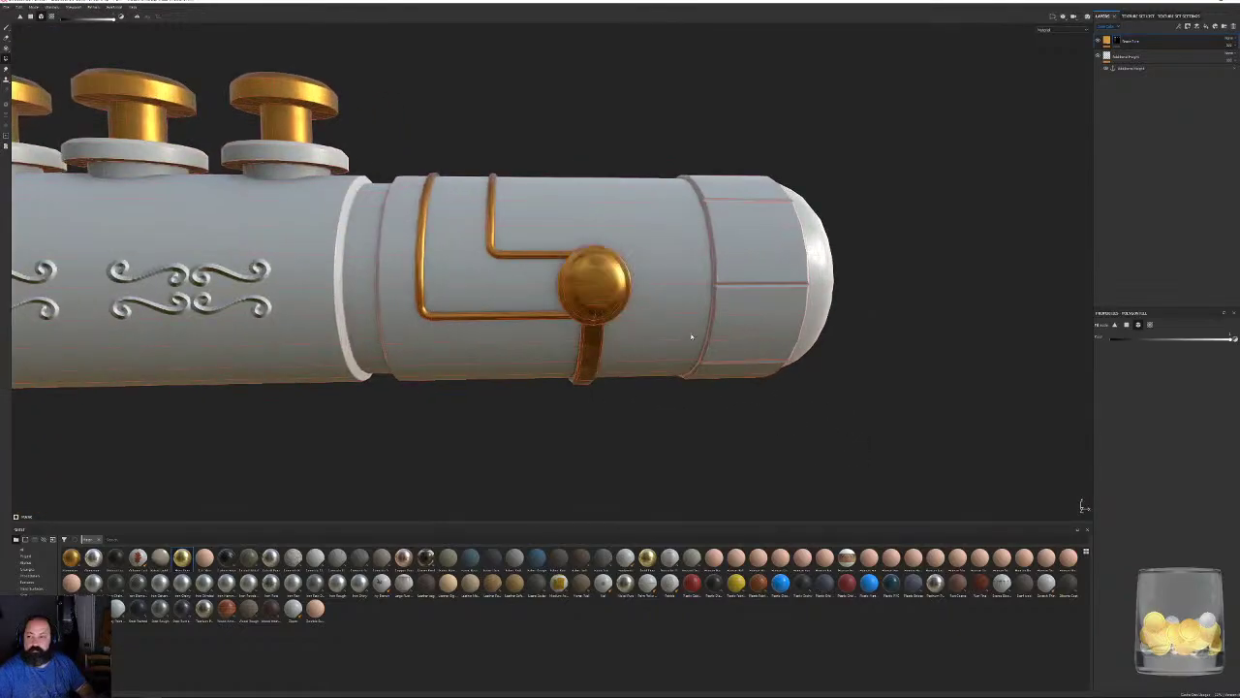
Switch Polygon Fill to UV chunk mode and fill the handle's end cap in the mask.
alt+drag(689, 336, 667, 307)
alt+middle_drag(799, 272, 642, 285)
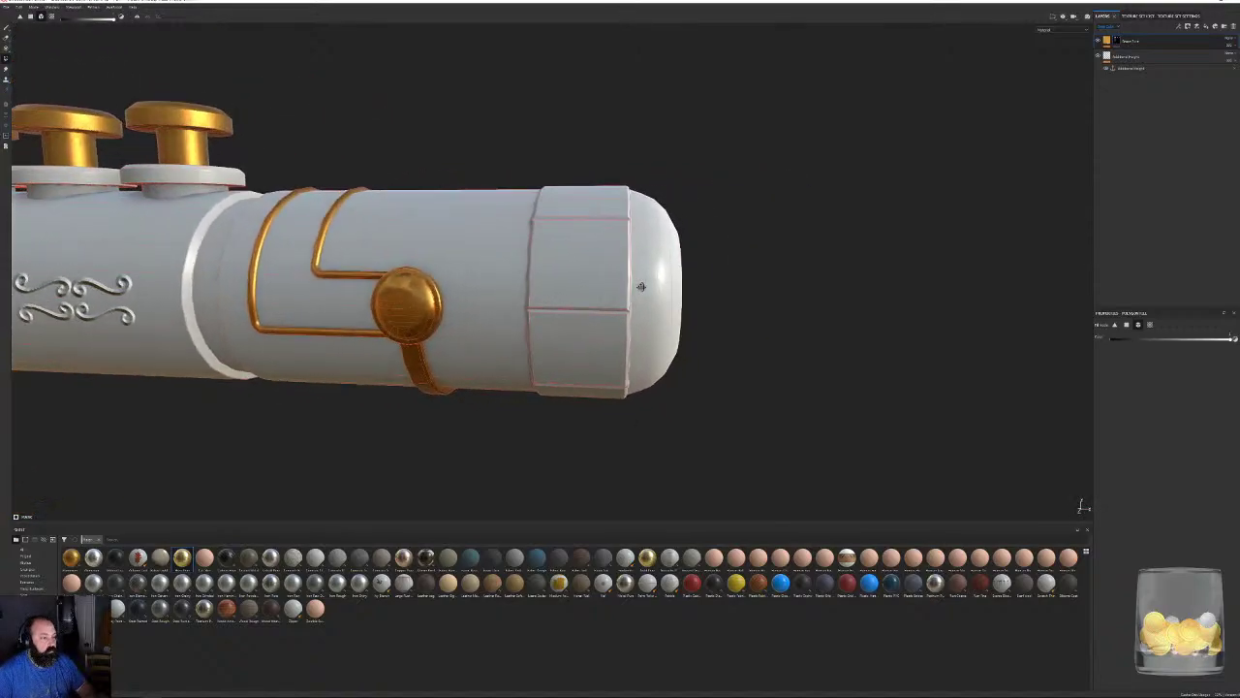
mouse_move(642, 285)
alt+mouse_down()
mouse_move(688, 288)
mouse_move(667, 290)
alt+mouse_up()
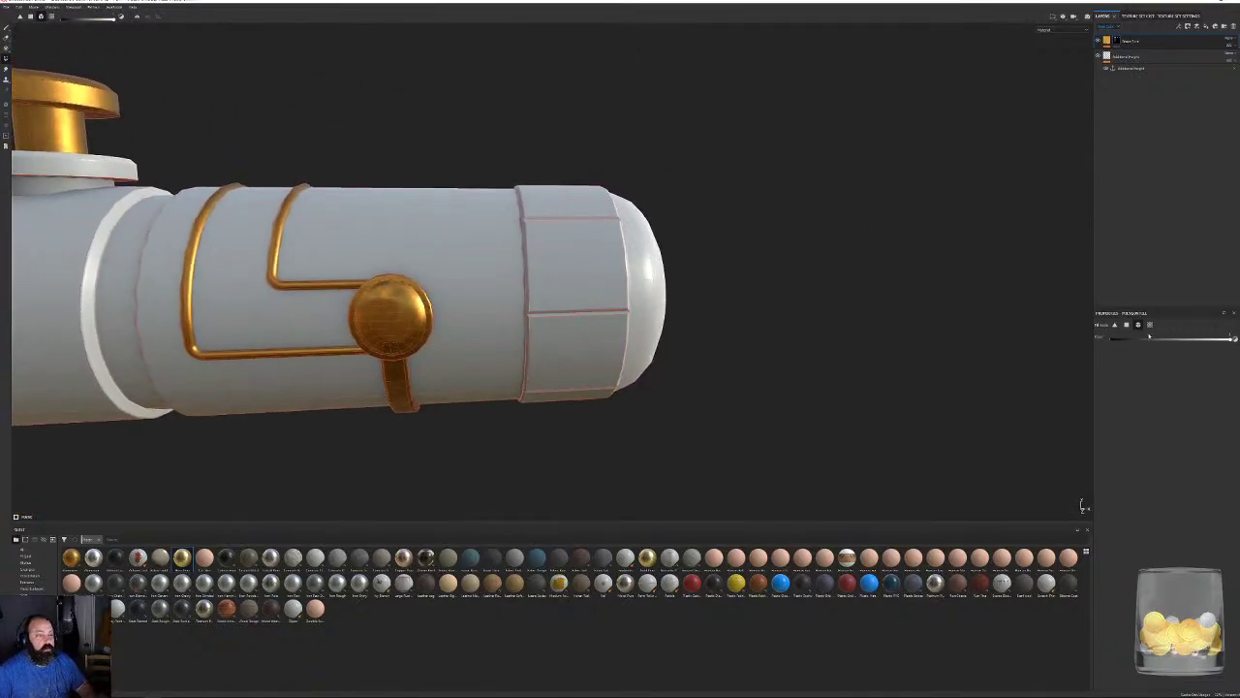
click(635, 269)
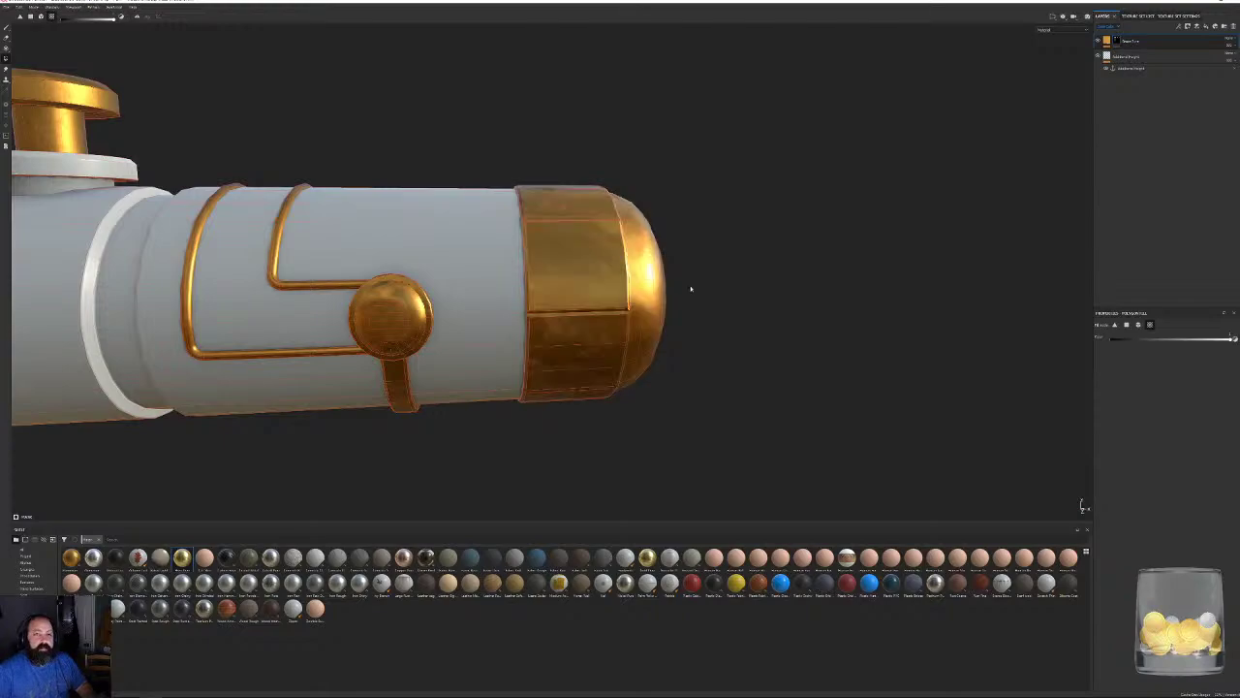
Fill the crescent emblem disc and the round handle knob on the dagger's reverse side in the mask.
alt+right_drag(616, 289, 420, 221)
alt+middle_drag(420, 222, 695, 213)
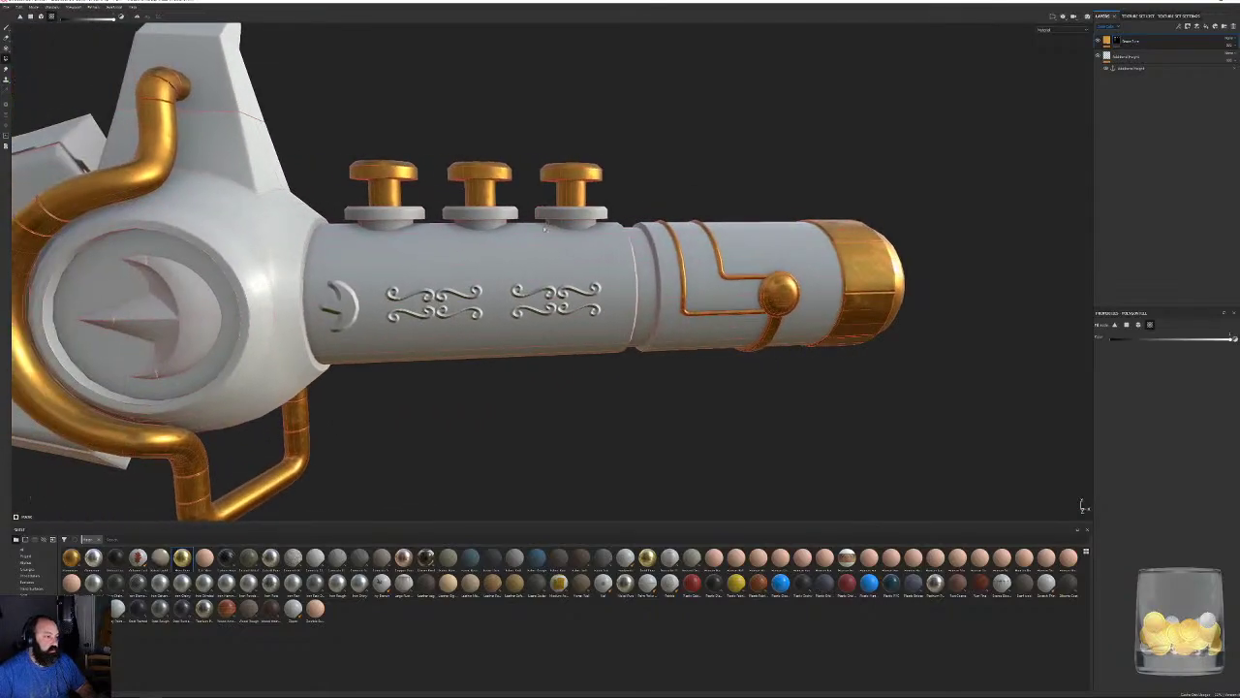
alt+middle_drag(545, 229, 603, 232)
alt+right_drag(603, 233, 375, 344)
alt+middle_drag(375, 344, 555, 325)
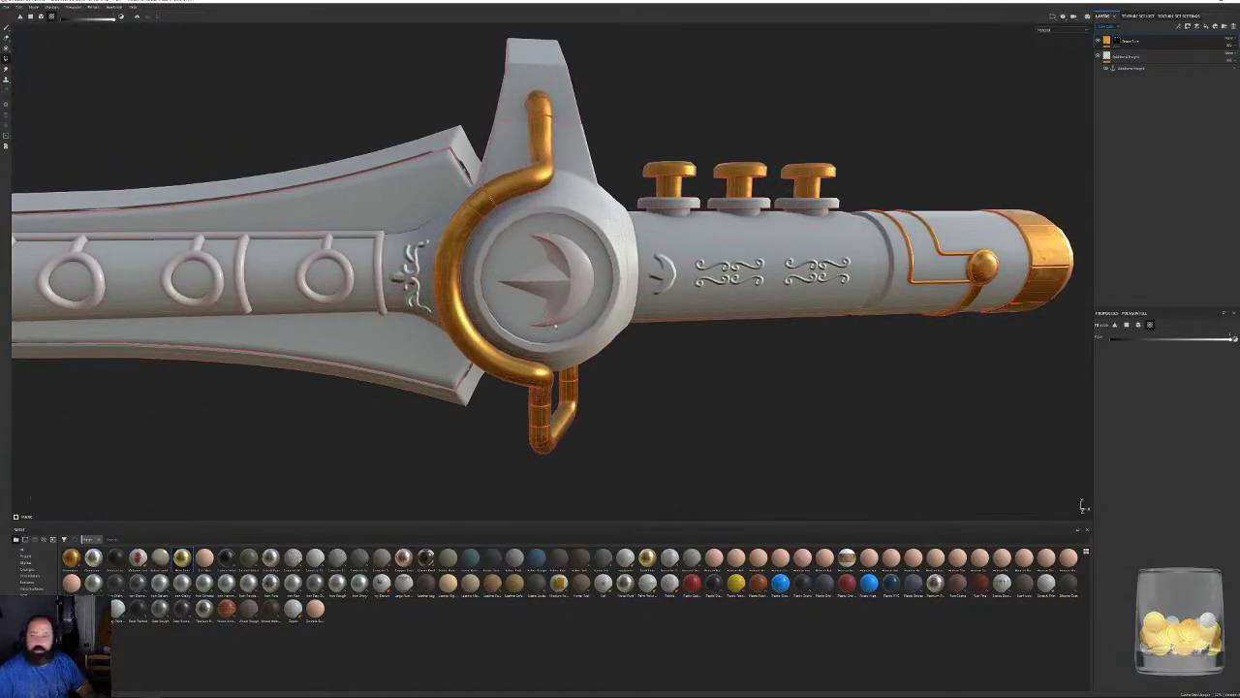
mouse_move(527, 263)
alt+mouse_down()
mouse_move(465, 255)
mouse_move(506, 255)
alt+mouse_up()
alt+middle_drag(507, 255, 289, 244)
alt+right_drag(289, 244, 254, 262)
alt+middle_drag(254, 261, 378, 275)
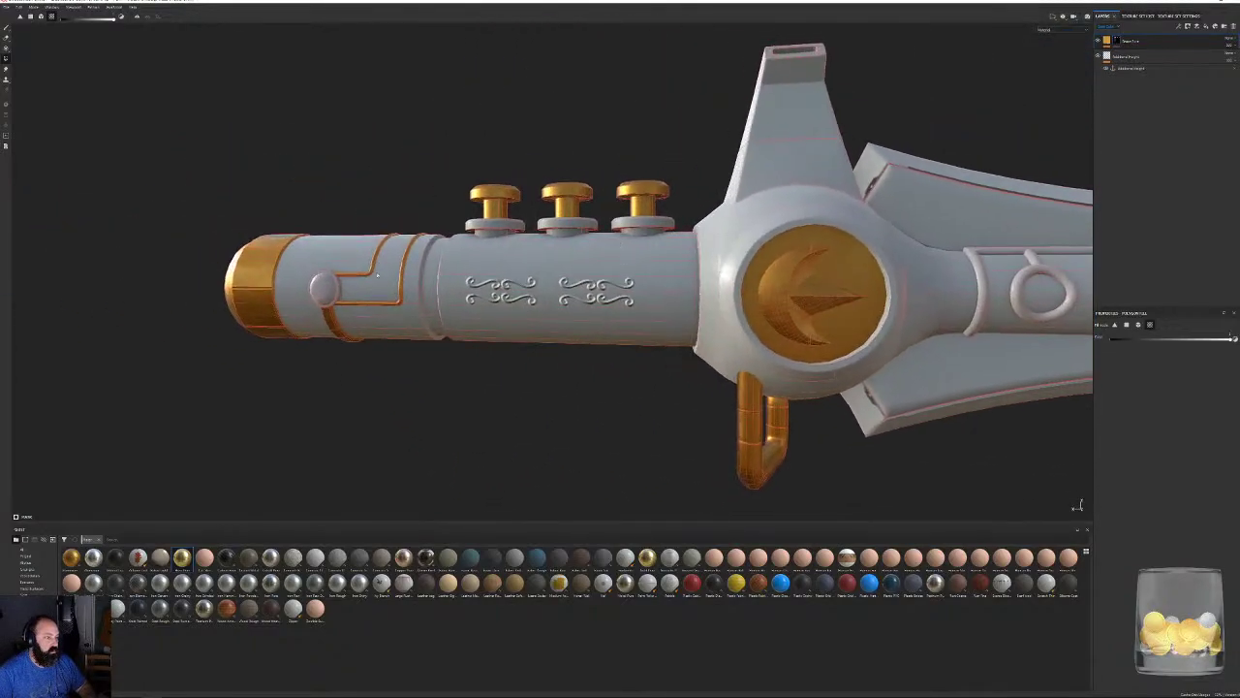
click(332, 293)
In mesh fill mode, fill the ring, long rail, crossbars and first short bar on the blade's reverse side in the mask.
alt+middle_drag(896, 252, 664, 241)
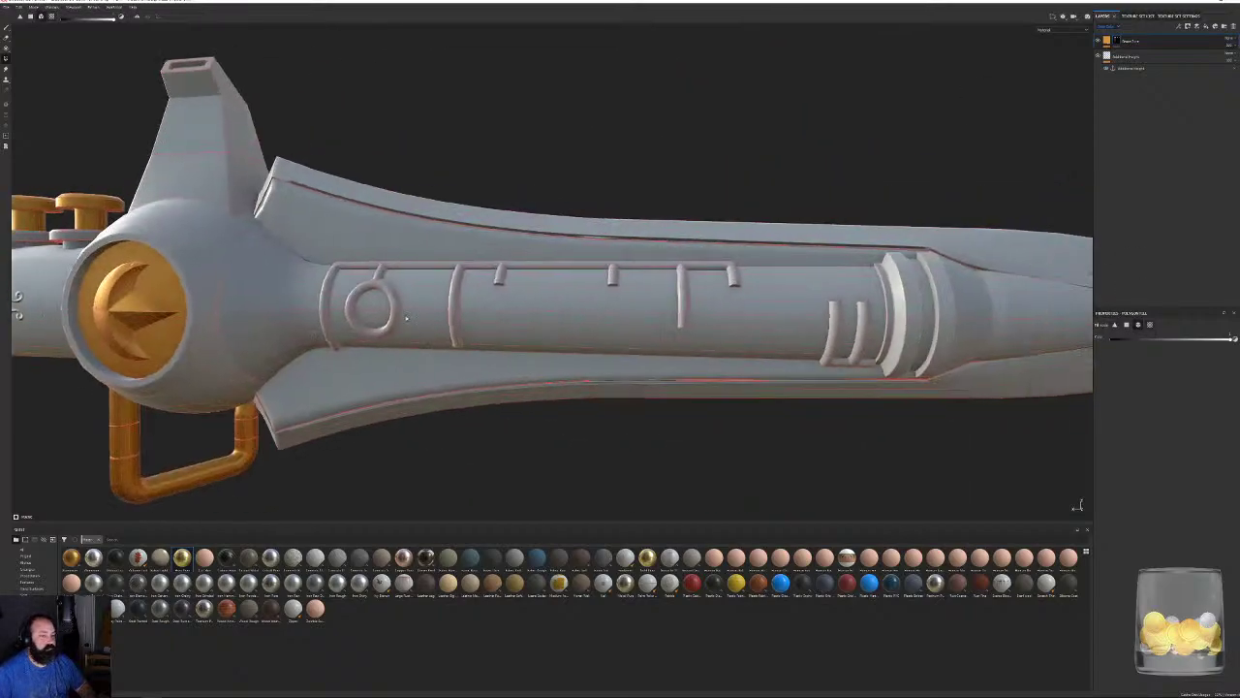
click(392, 295)
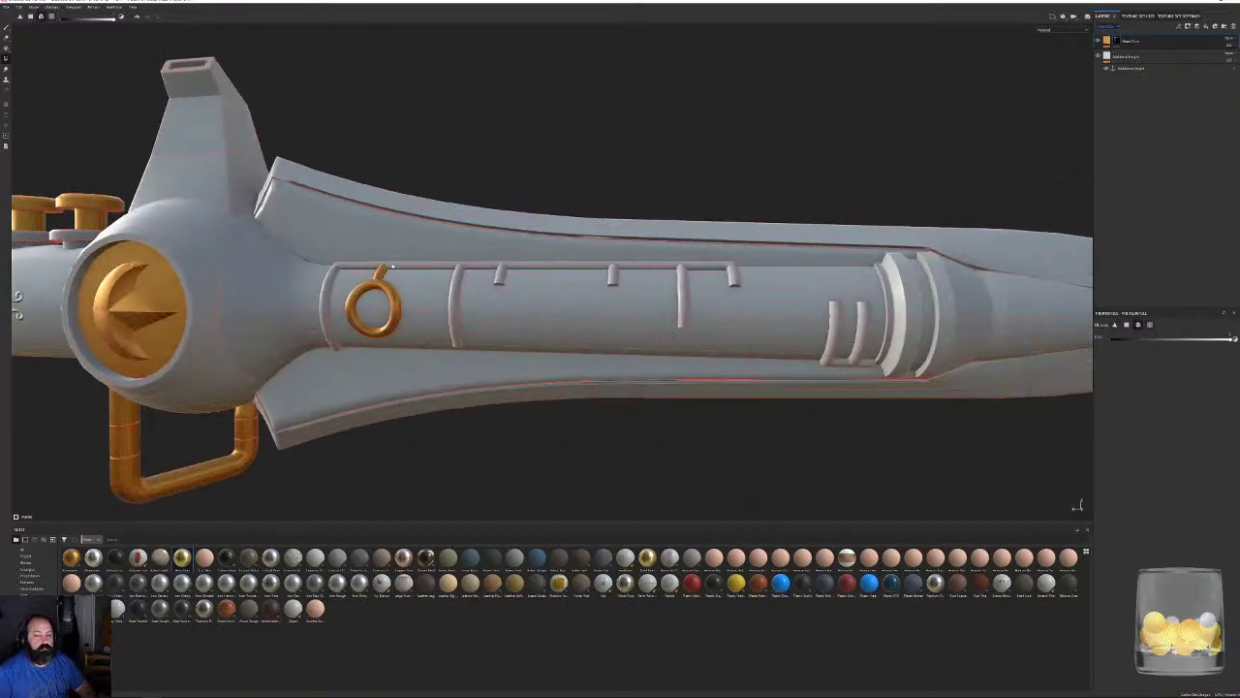
click(394, 265)
click(456, 288)
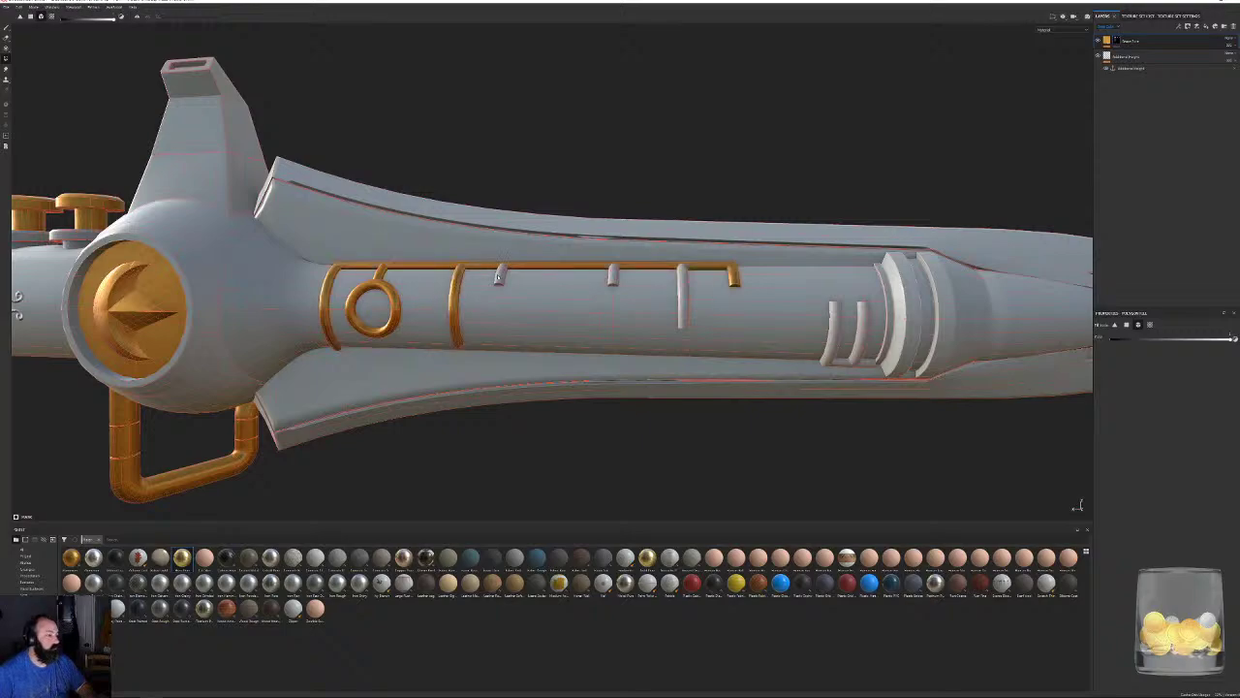
click(498, 276)
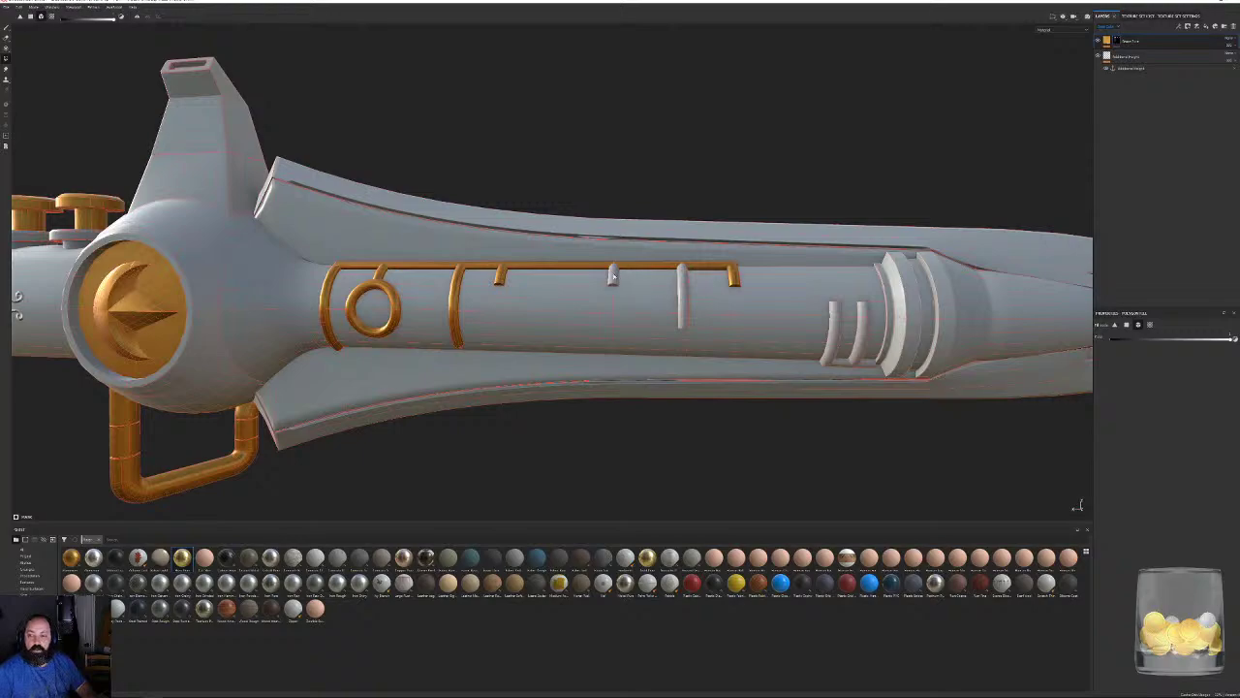
click(612, 276)
click(683, 297)
click(837, 346)
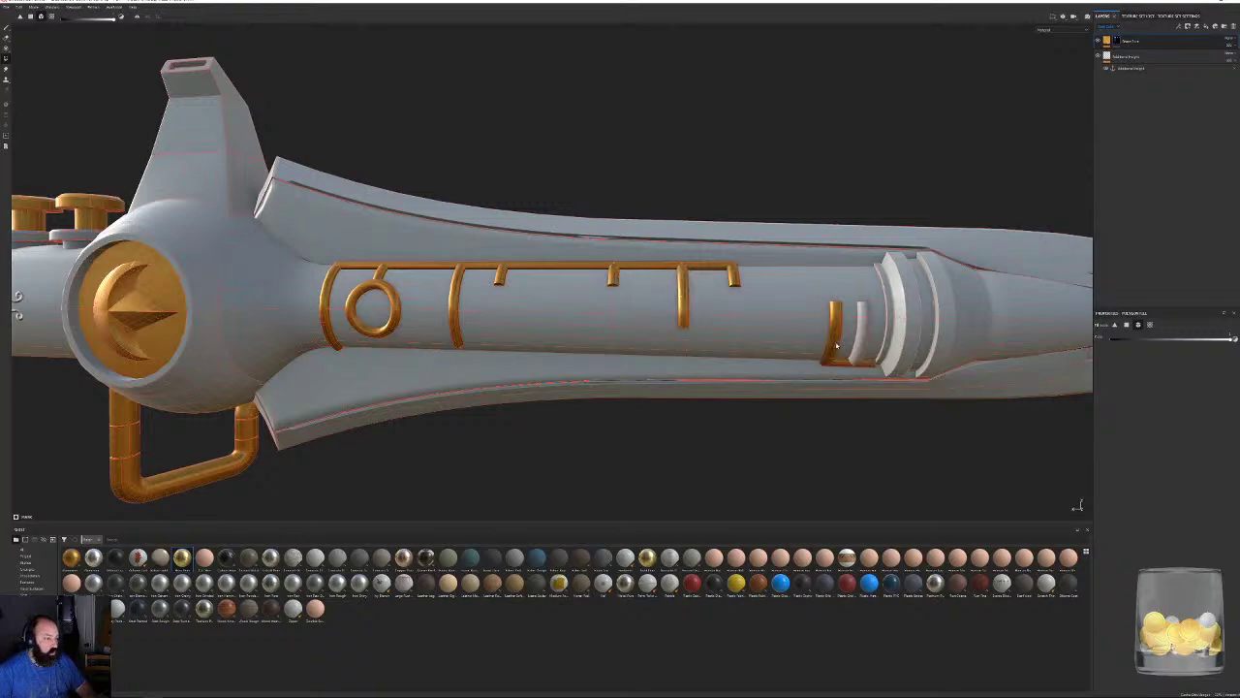
On the blade's front side, fill the ring nearest the tip, the long rail, the two short bars and the neighbouring crossbar in the mask.
alt+drag(860, 346, 576, 312)
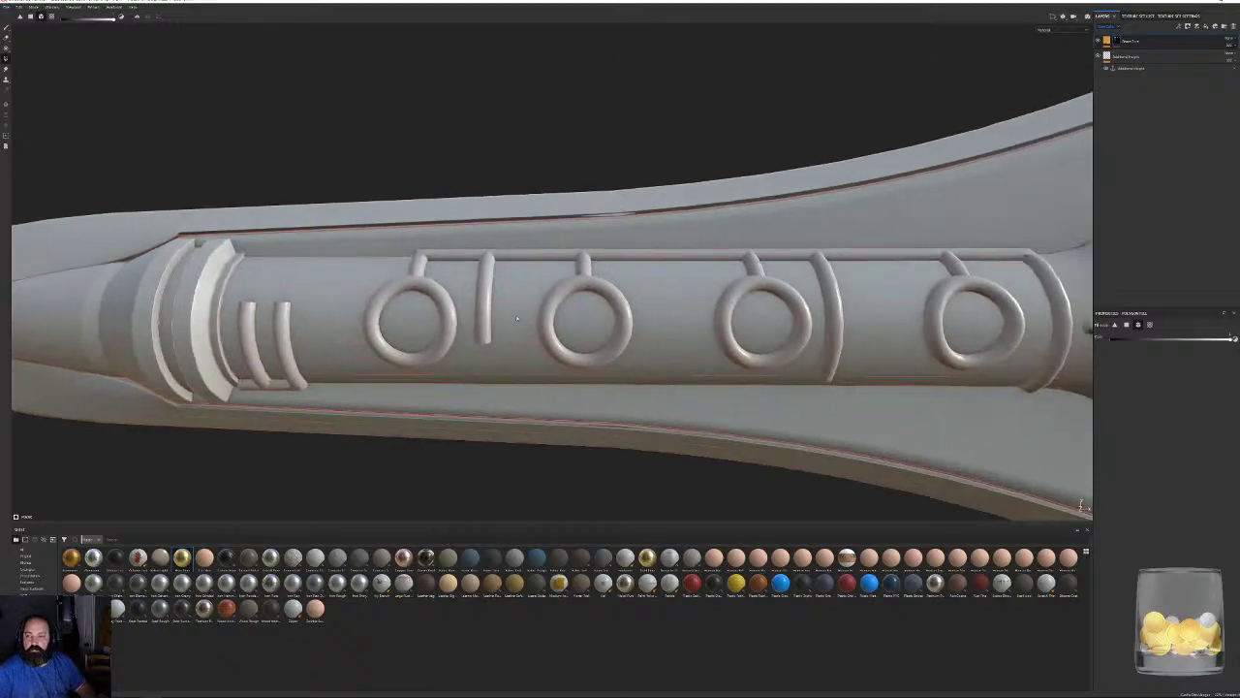
alt+drag(435, 281, 448, 285)
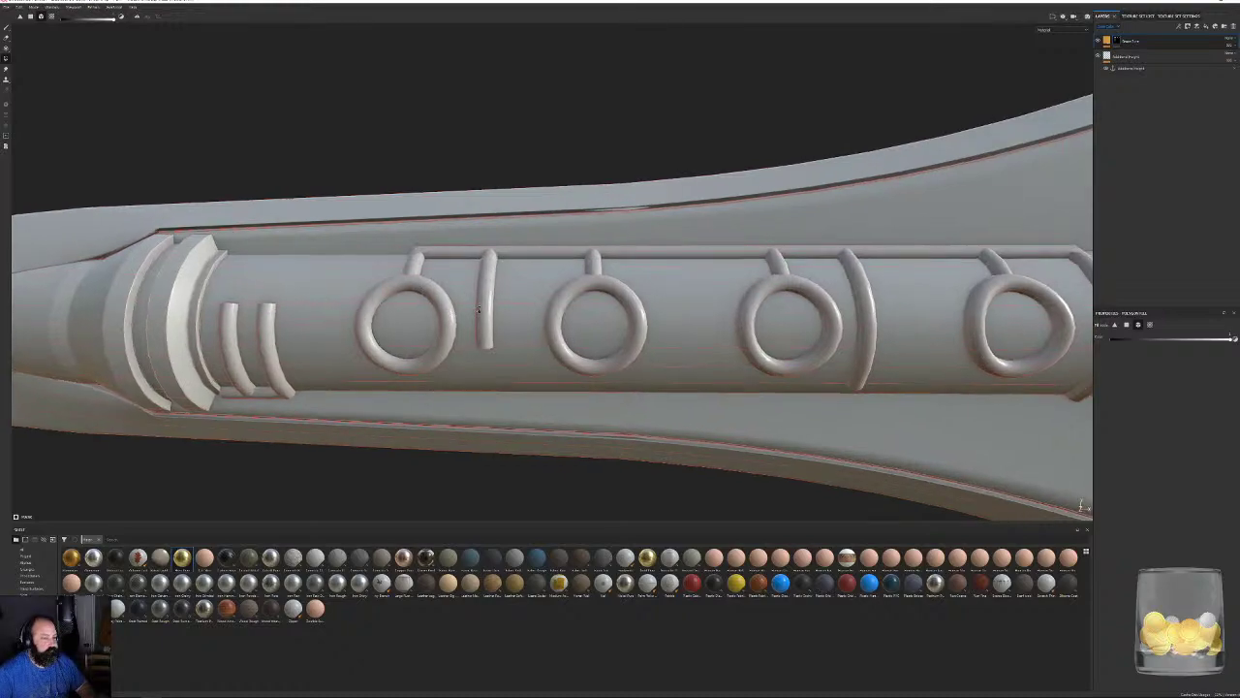
alt+right_drag(449, 285, 423, 199)
alt+drag(424, 199, 484, 203)
click(439, 290)
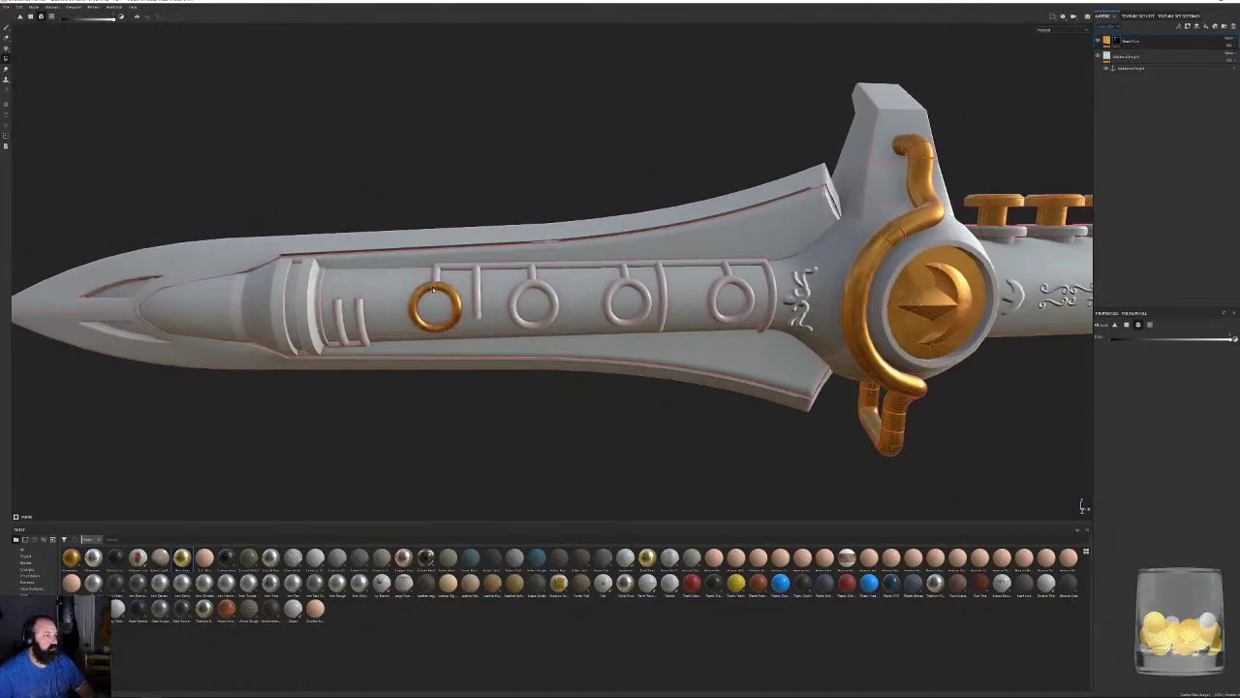
click(437, 271)
click(341, 323)
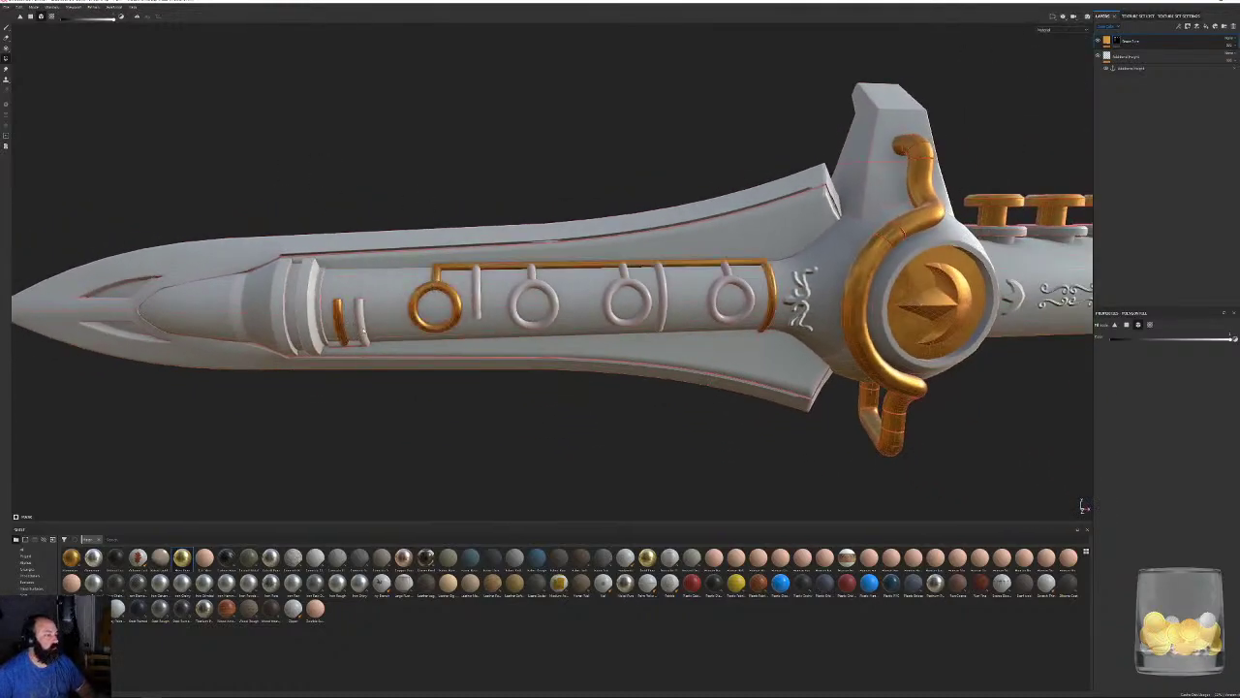
click(356, 329)
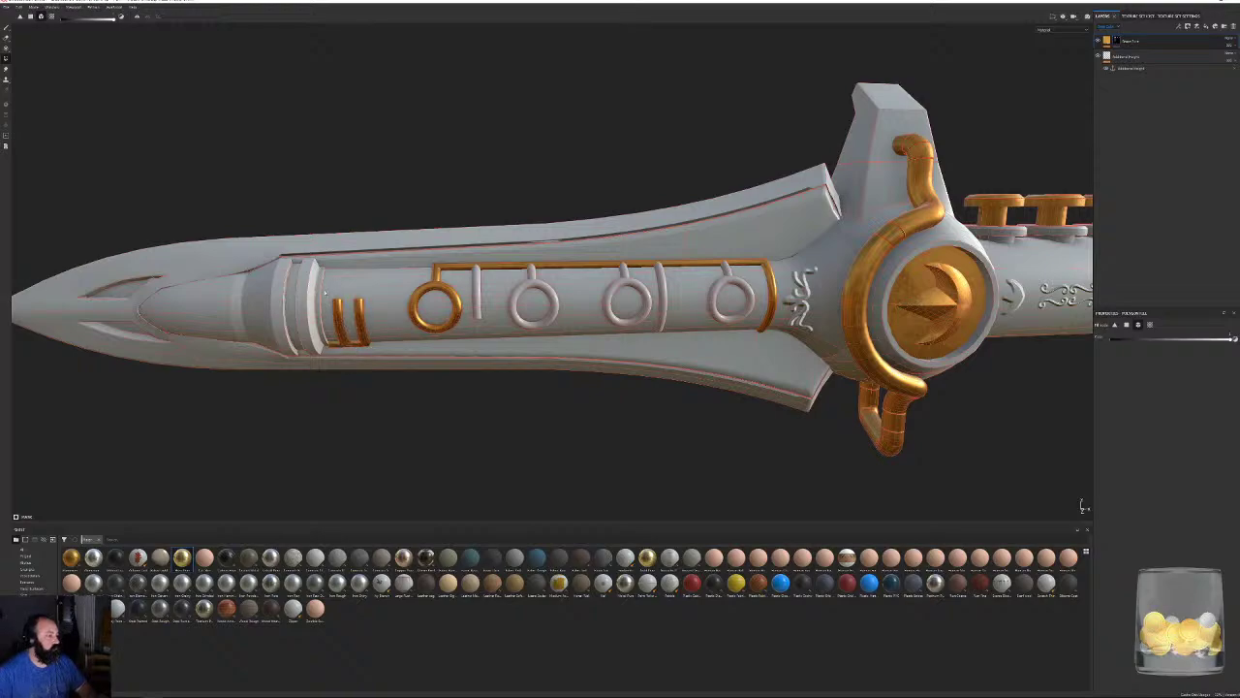
alt+middle_drag(520, 265, 411, 275)
click(368, 291)
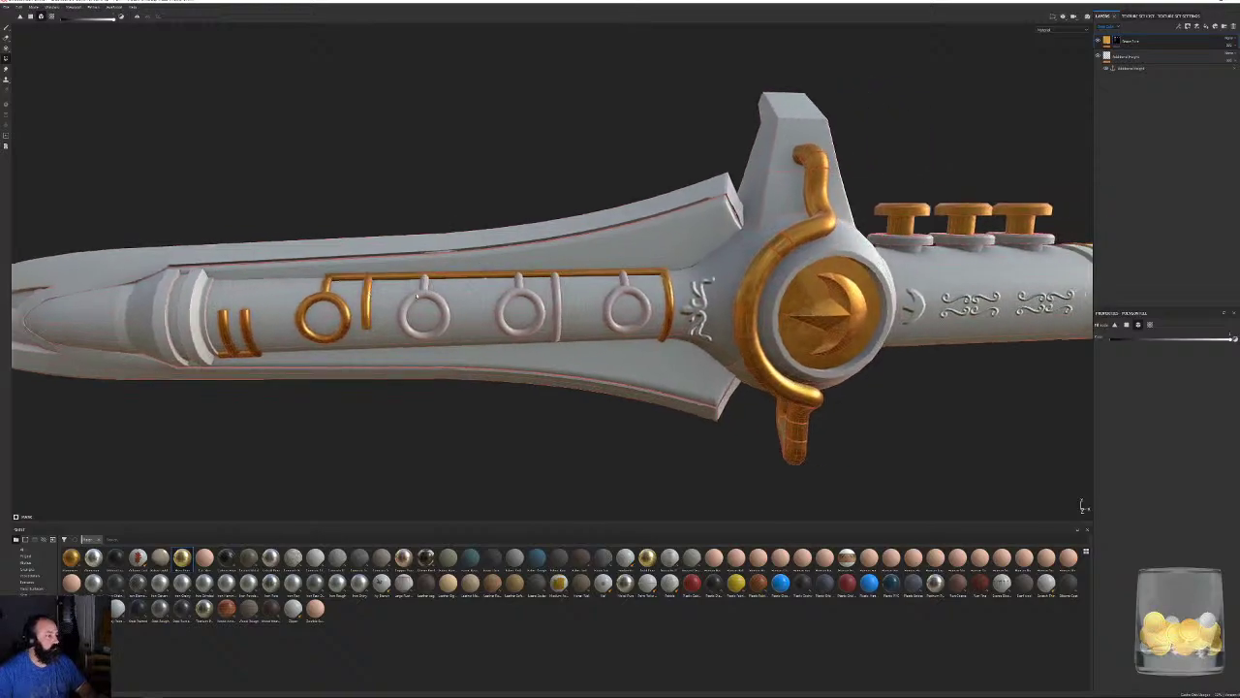
Fill the three remaining front rings with their connectors and the crossbar between them in the mask.
click(444, 308)
click(425, 286)
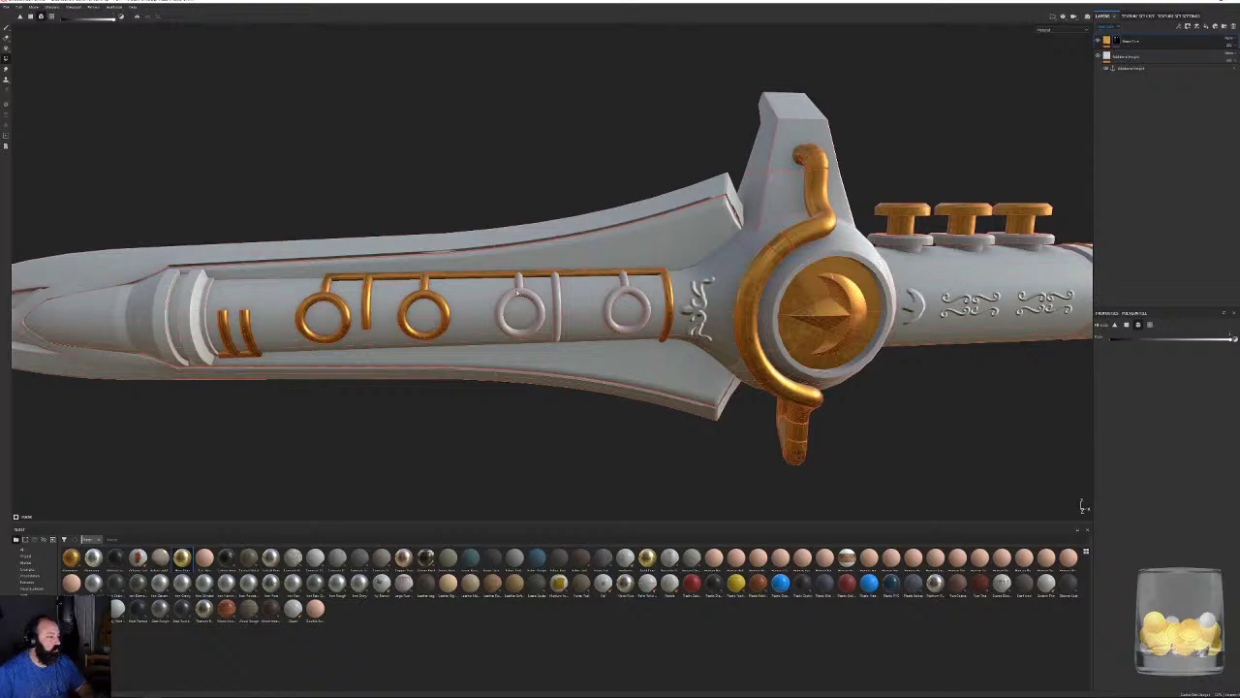
click(543, 308)
click(521, 281)
click(558, 308)
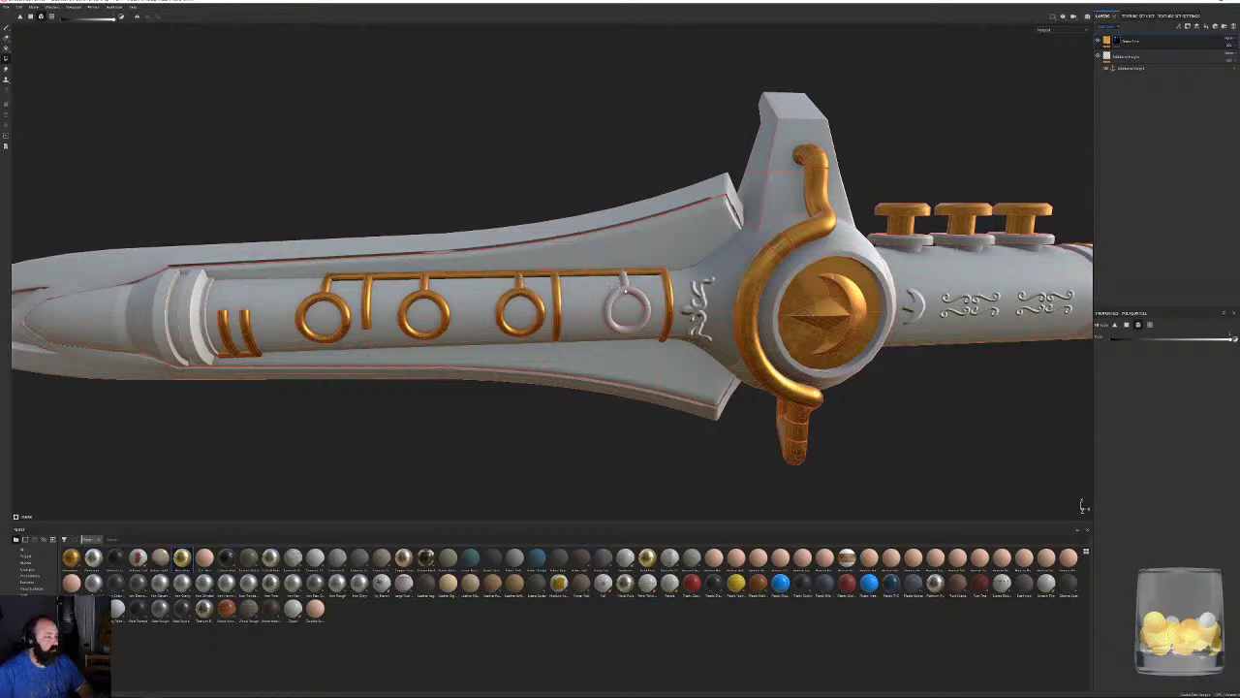
click(625, 291)
click(624, 278)
Switch Polygon Fill to polygon mode and fill several faces along the thin edge of the collar near the blade tip in the mask.
scroll(597, 188, down, 4)
alt+drag(598, 188, 769, 228)
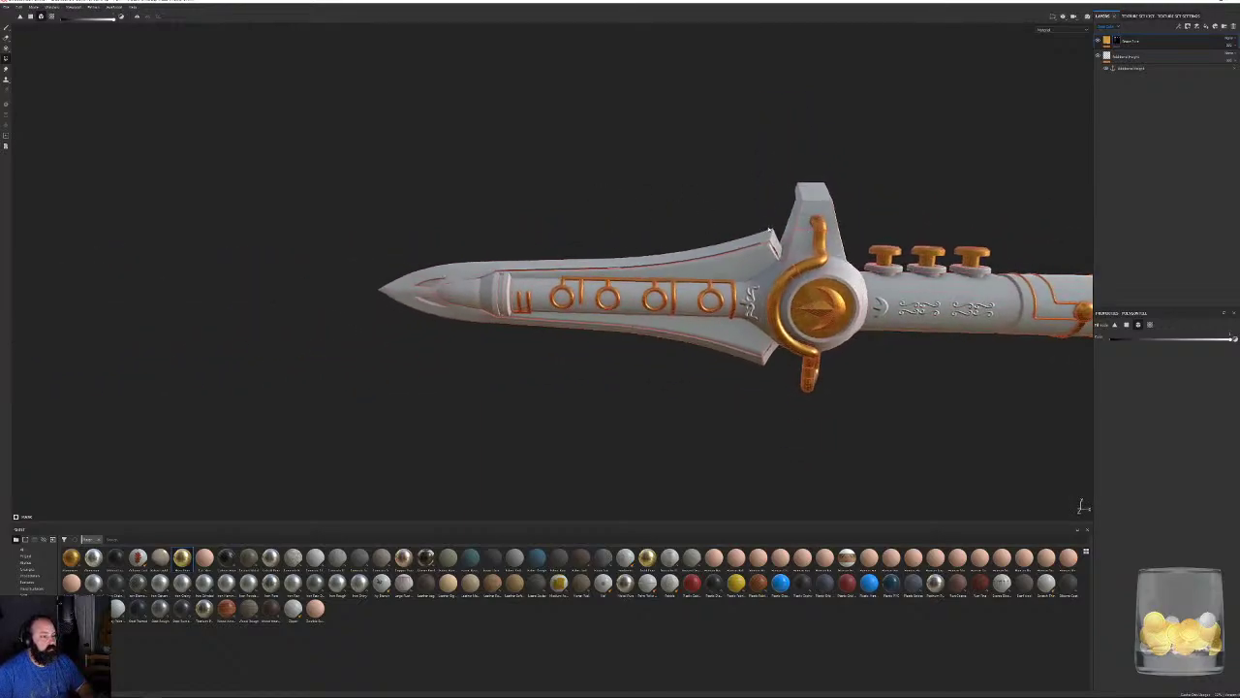
alt+middle_drag(769, 229, 820, 199)
scroll(843, 276, up, 4)
scroll(694, 334, up, 2)
alt+middle_drag(122, 295, 421, 297)
scroll(693, 334, up, 1)
alt+drag(524, 272, 496, 266)
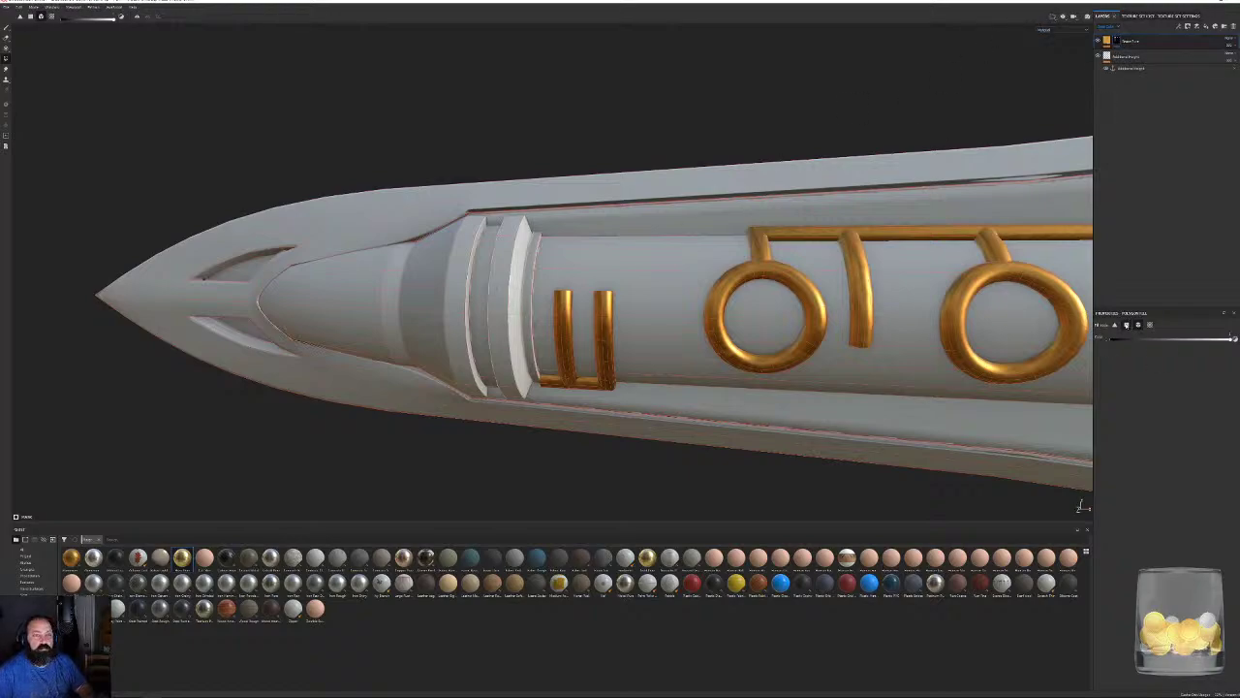
scroll(606, 329, up, 3)
mouse_move(607, 328)
alt+mouse_down()
mouse_move(559, 277)
mouse_move(627, 271)
mouse_move(638, 295)
alt+mouse_up()
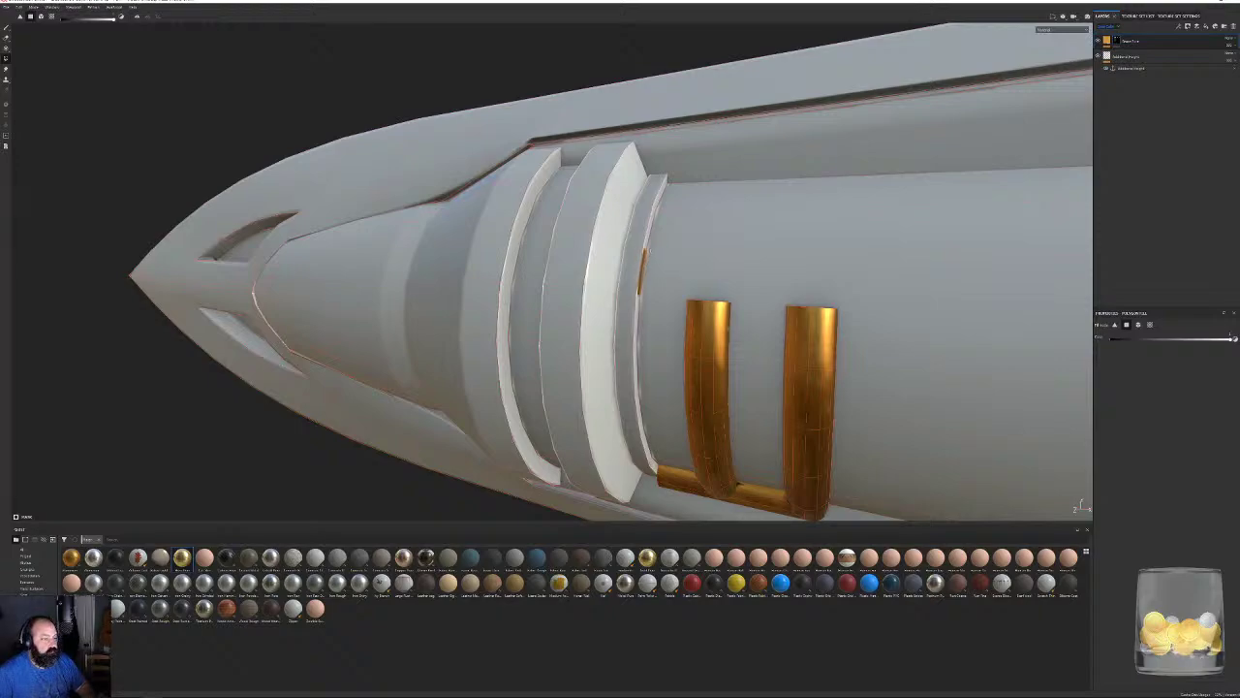
drag(646, 249, 664, 180)
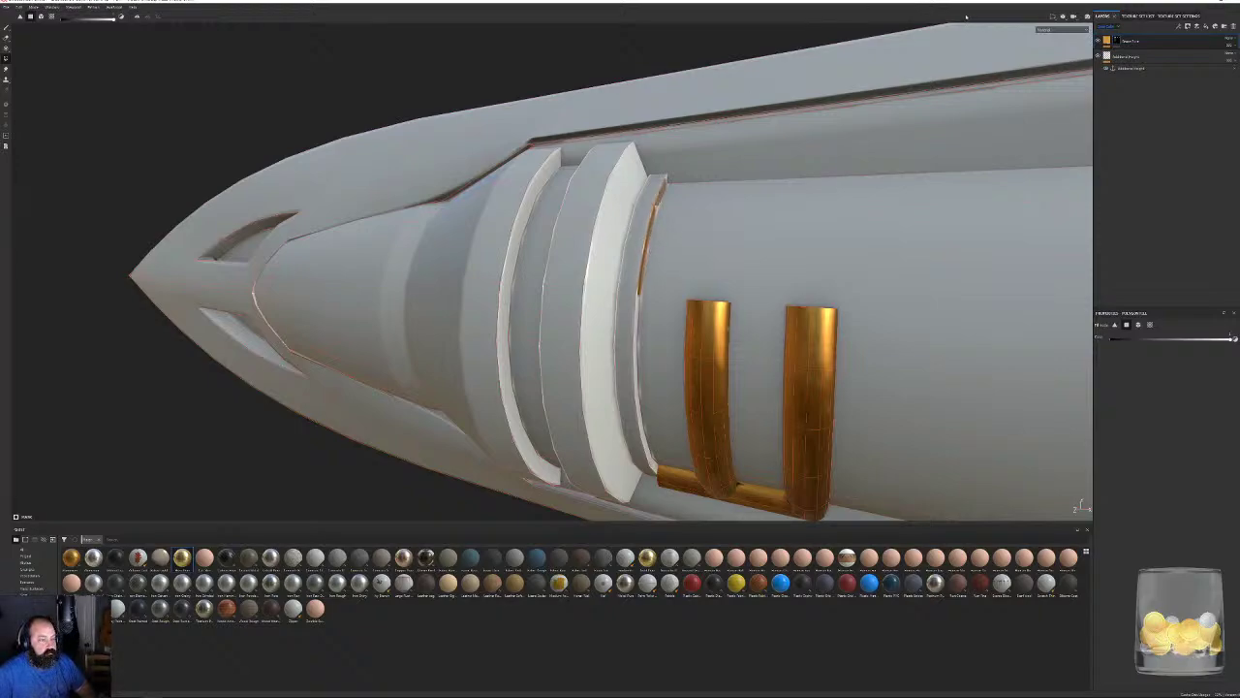
Switch to the 2D view and fill the collar rings and tapered tip section of the blade core's UV island in the mask.
click(1054, 16)
click(1062, 47)
scroll(746, 268, down, 2)
alt+middle_drag(841, 160, 587, 309)
scroll(544, 420, up, 1)
scroll(587, 310, up, 6)
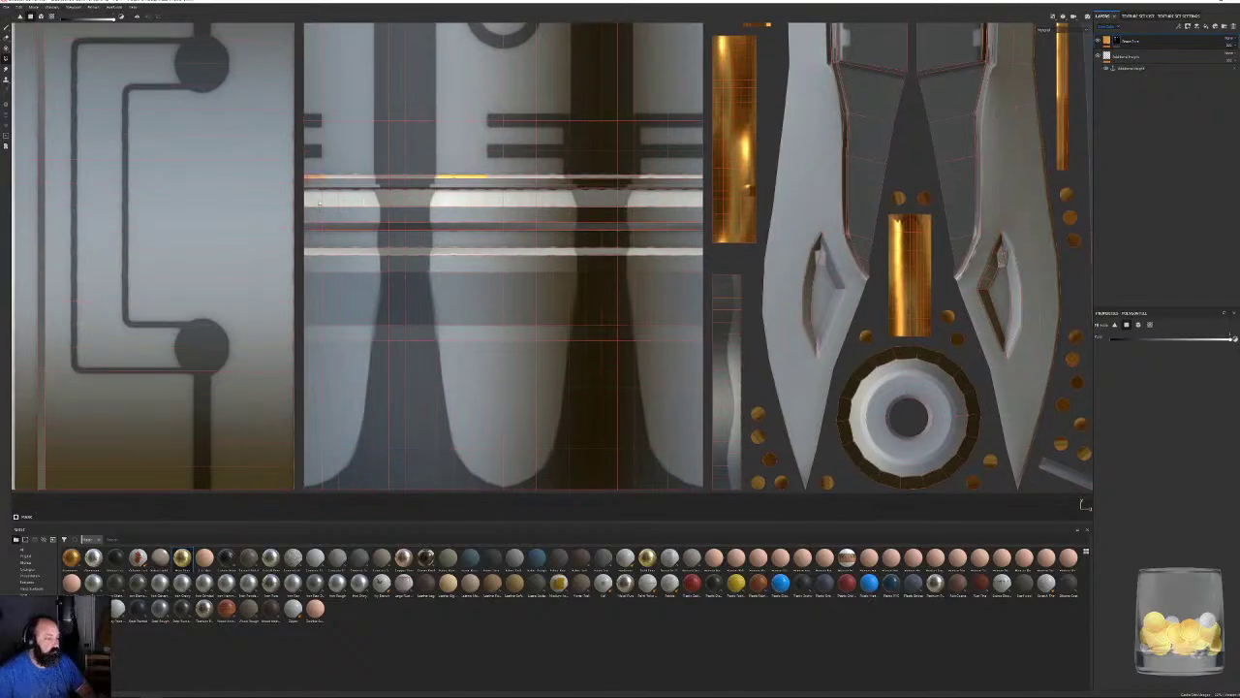
mouse_move(304, 179)
mouse_down()
mouse_move(417, 368)
mouse_move(689, 515)
mouse_up()
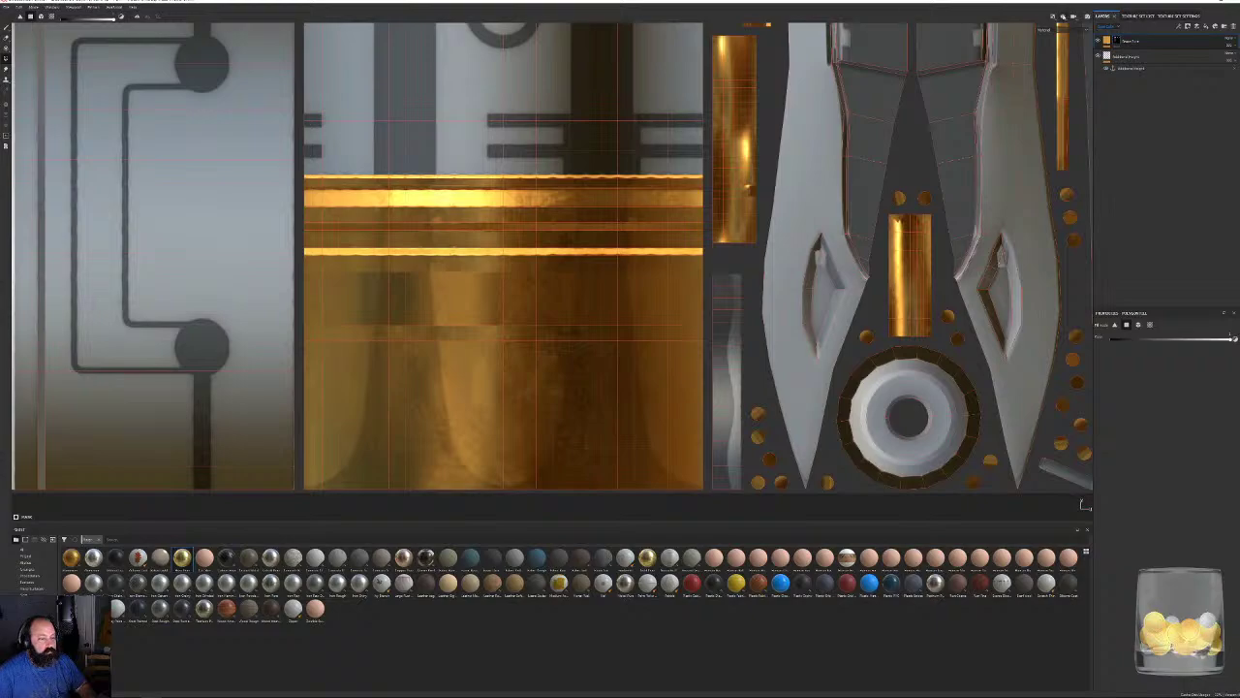
Return to the 3D view, activate the Paint tool and frame the whole dagger.
click(1053, 16)
click(1058, 35)
alt+drag(1010, 88, 844, 238)
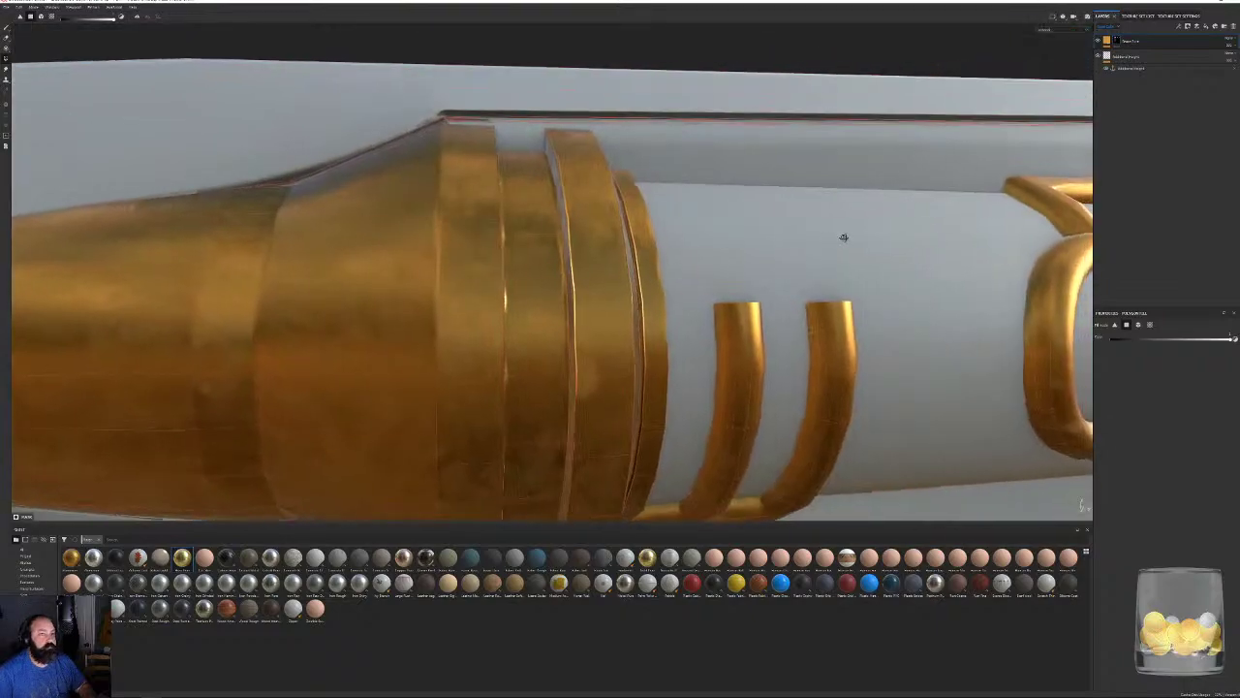
alt+right_drag(843, 238, 213, 87)
click(5, 27)
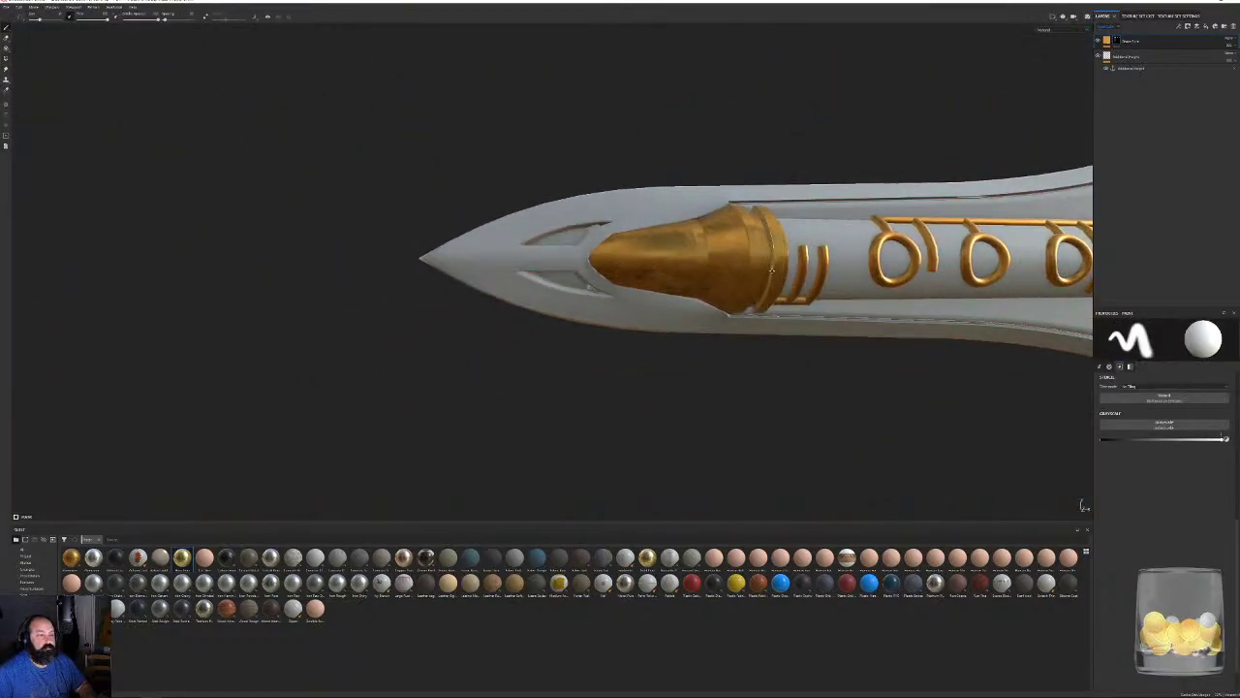
key(f)
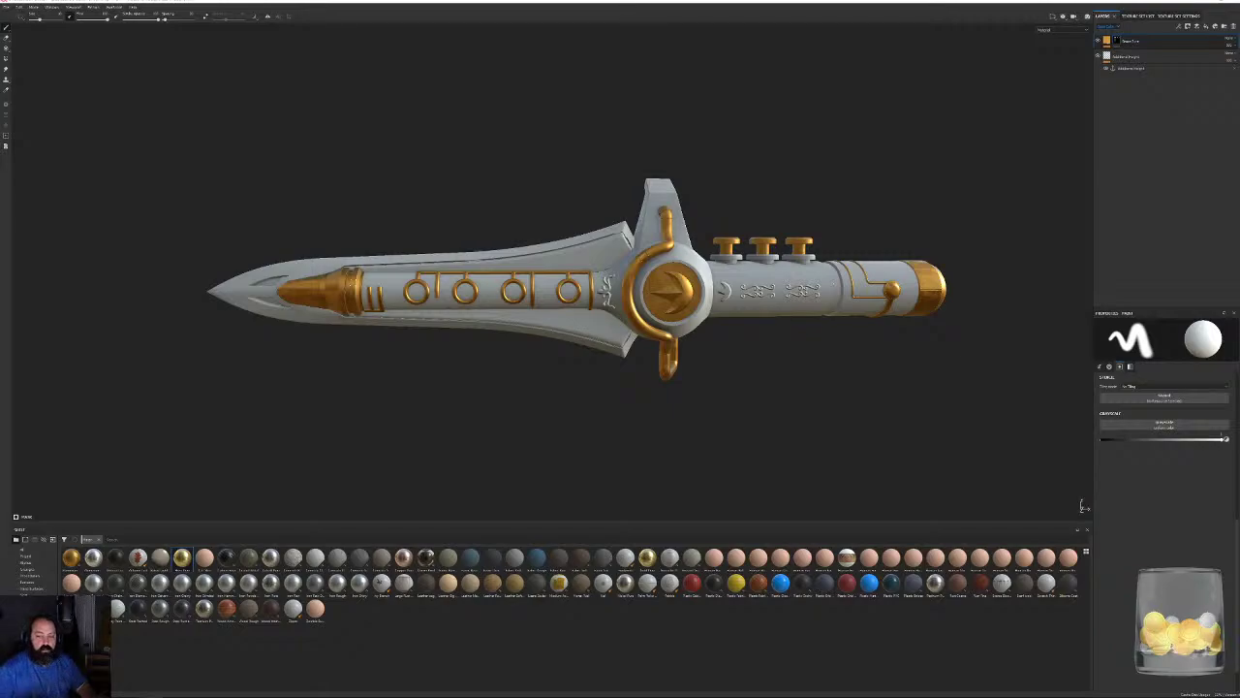
Duplicate the masked gold layer in the layer stack.
scroll(841, 190, up, 4)
mouse_move(841, 189)
alt+mouse_down()
mouse_move(852, 175)
mouse_move(837, 300)
mouse_move(717, 285)
mouse_move(829, 291)
mouse_move(797, 278)
mouse_move(620, 300)
mouse_move(532, 364)
mouse_move(518, 320)
mouse_move(581, 280)
mouse_move(595, 291)
mouse_move(595, 346)
alt+mouse_up()
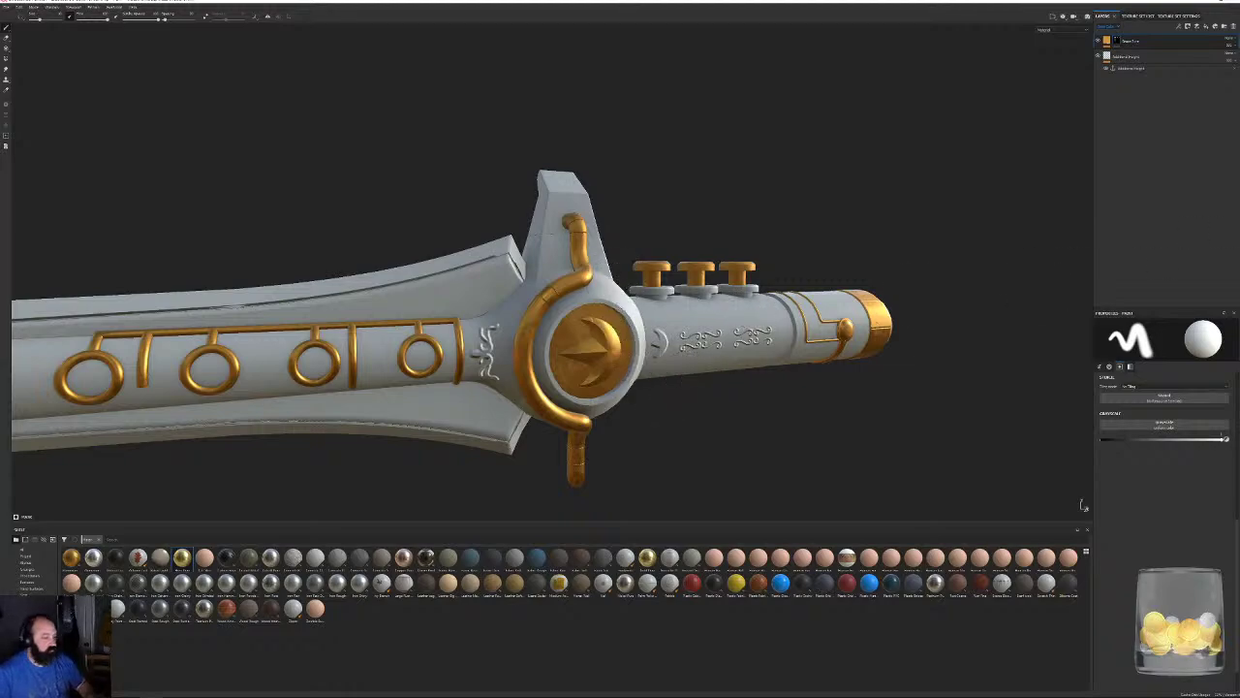
right_click(1150, 43)
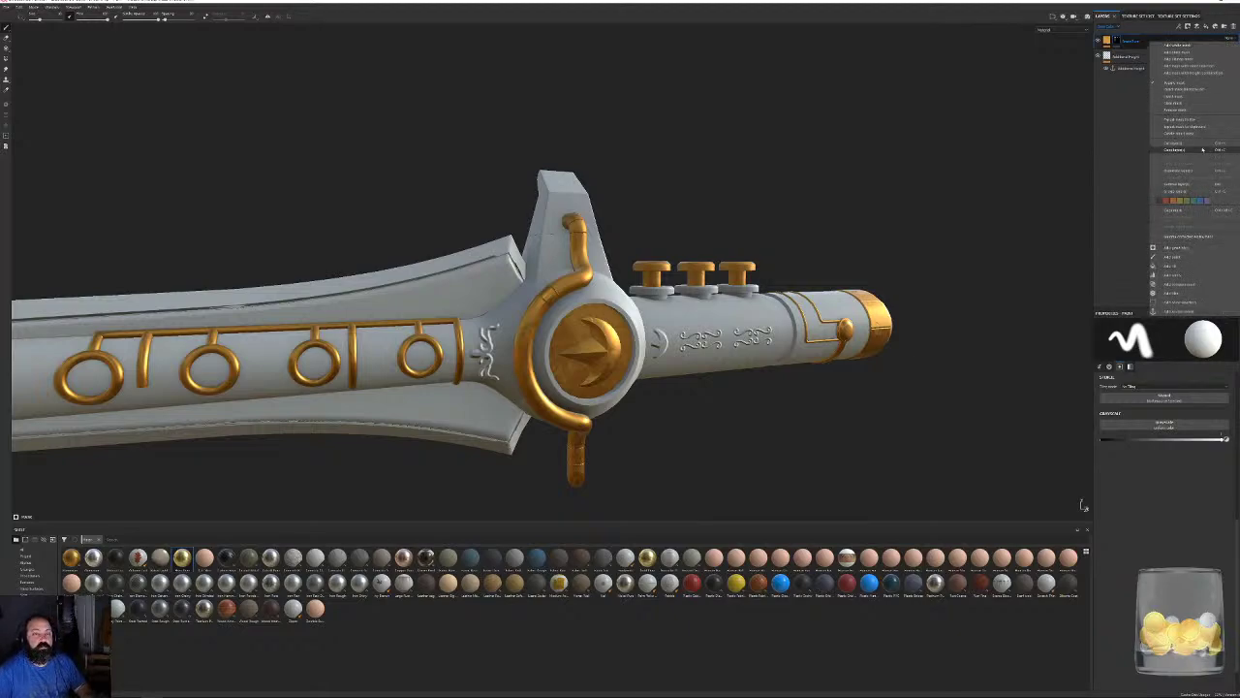
click(1186, 169)
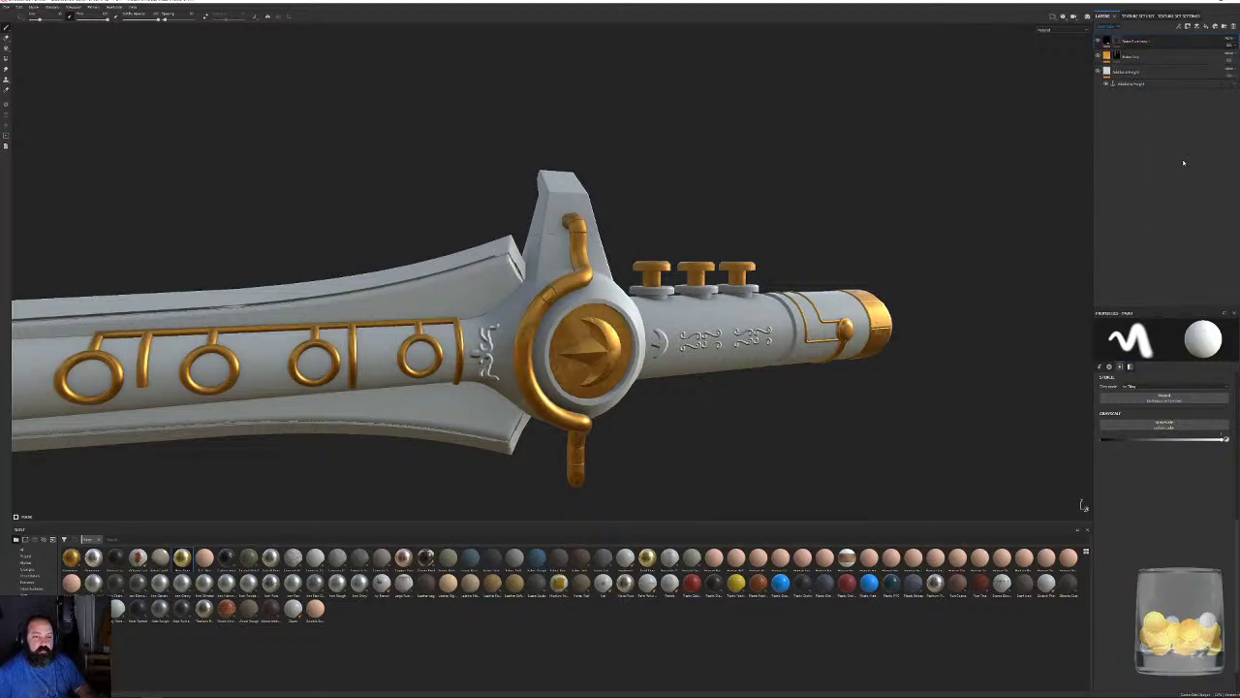
Rename the top layer, the copy of the gold fill, to suit its new metal.
double_click(1129, 42)
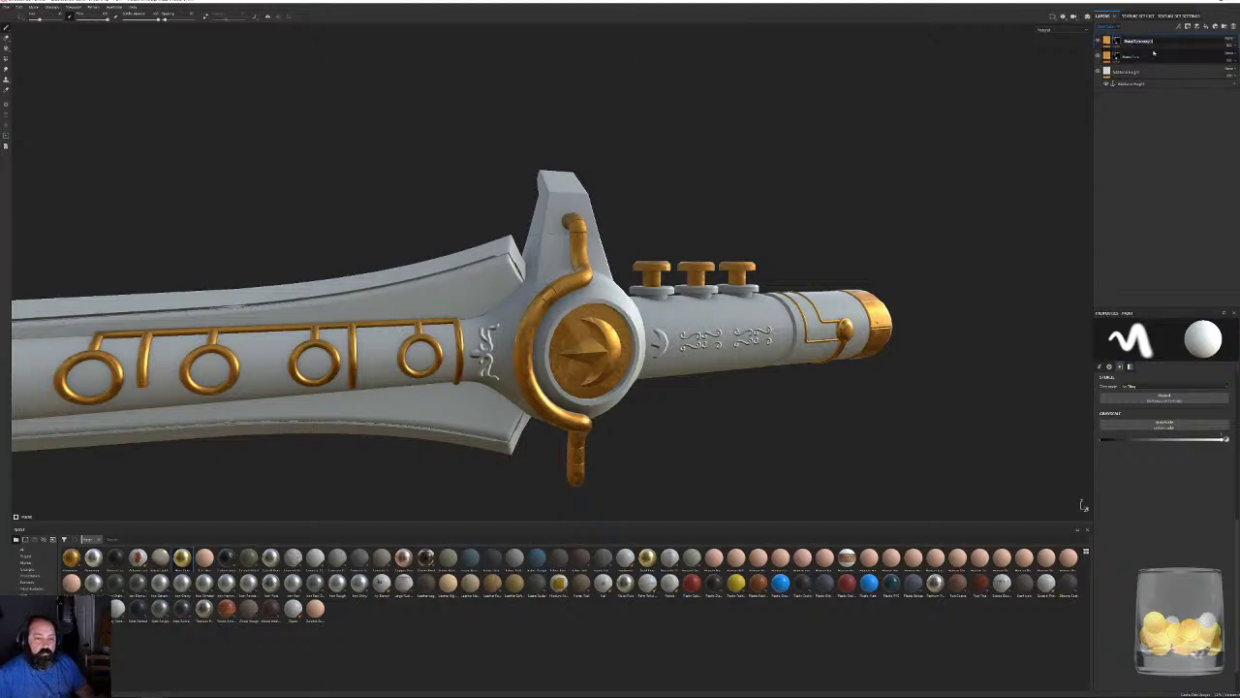
text(Si)
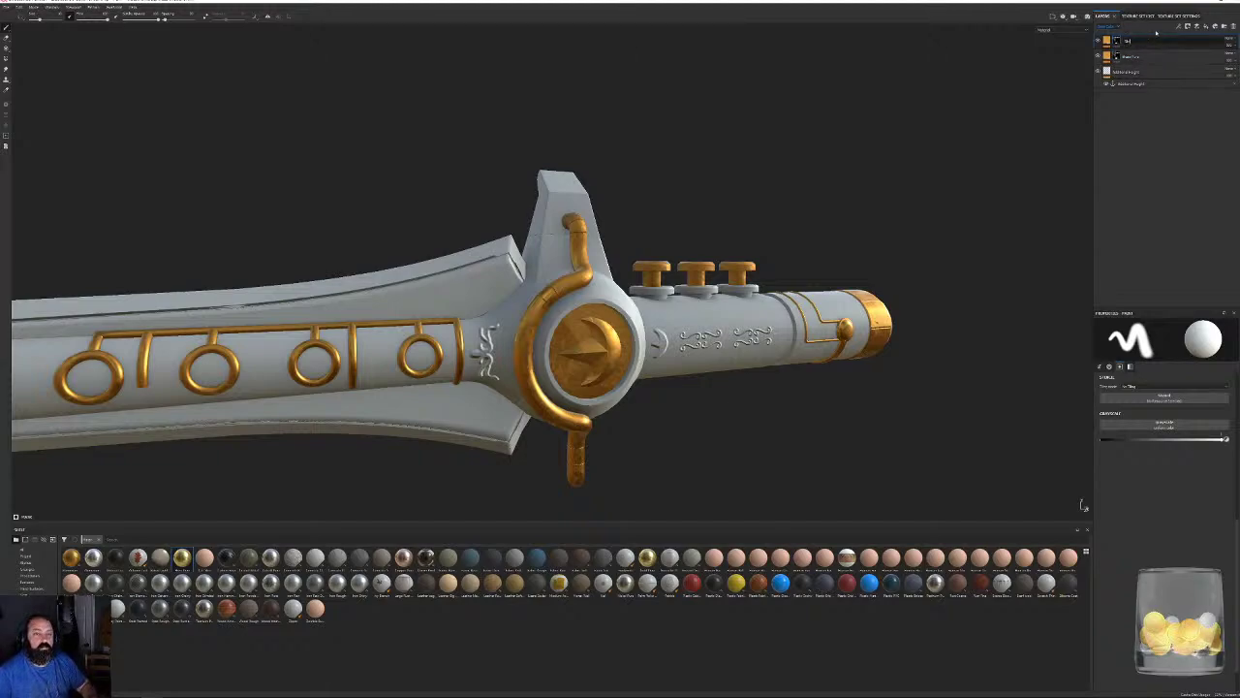
text(el)
key(Return)
key(Return)
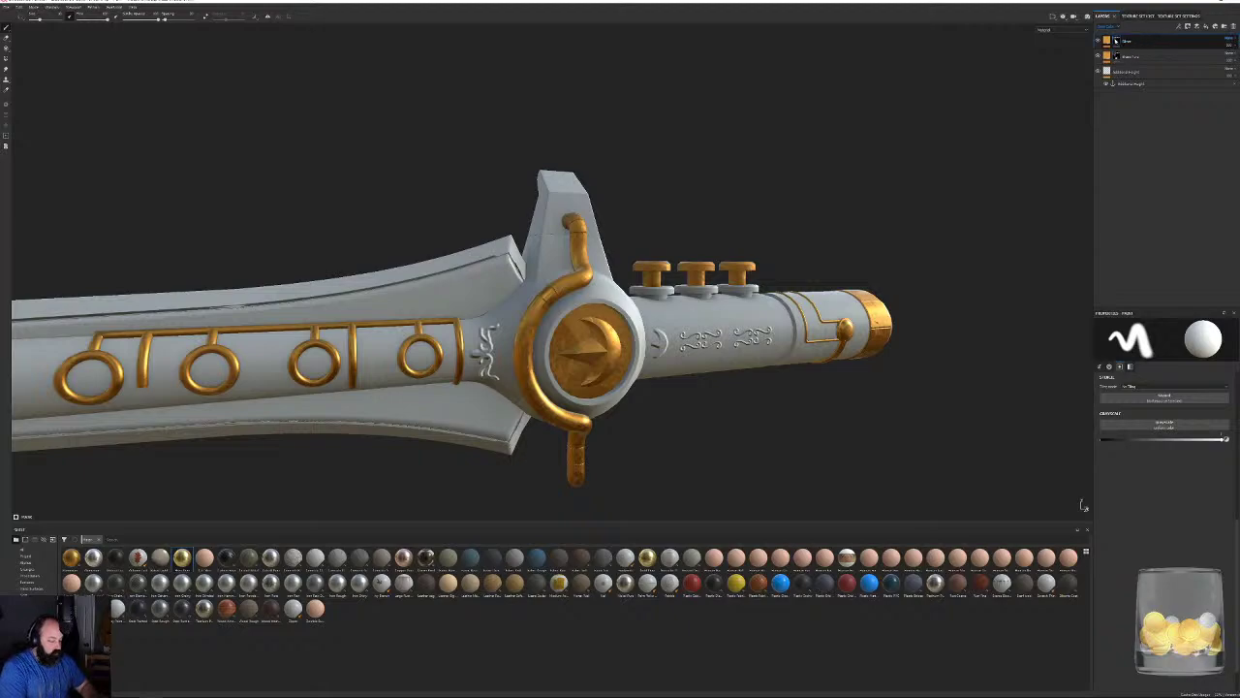
Clear the renamed top layer's mask and replace it with a white mask covering the whole sword.
right_click(1122, 40)
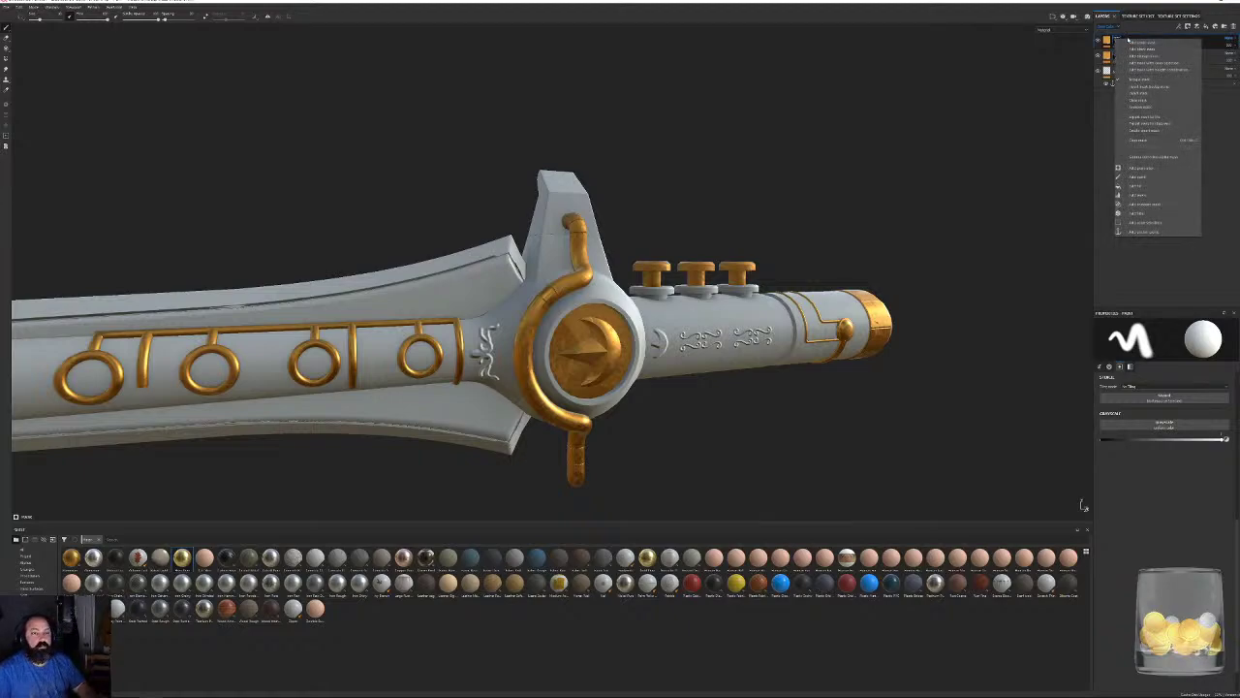
click(1153, 99)
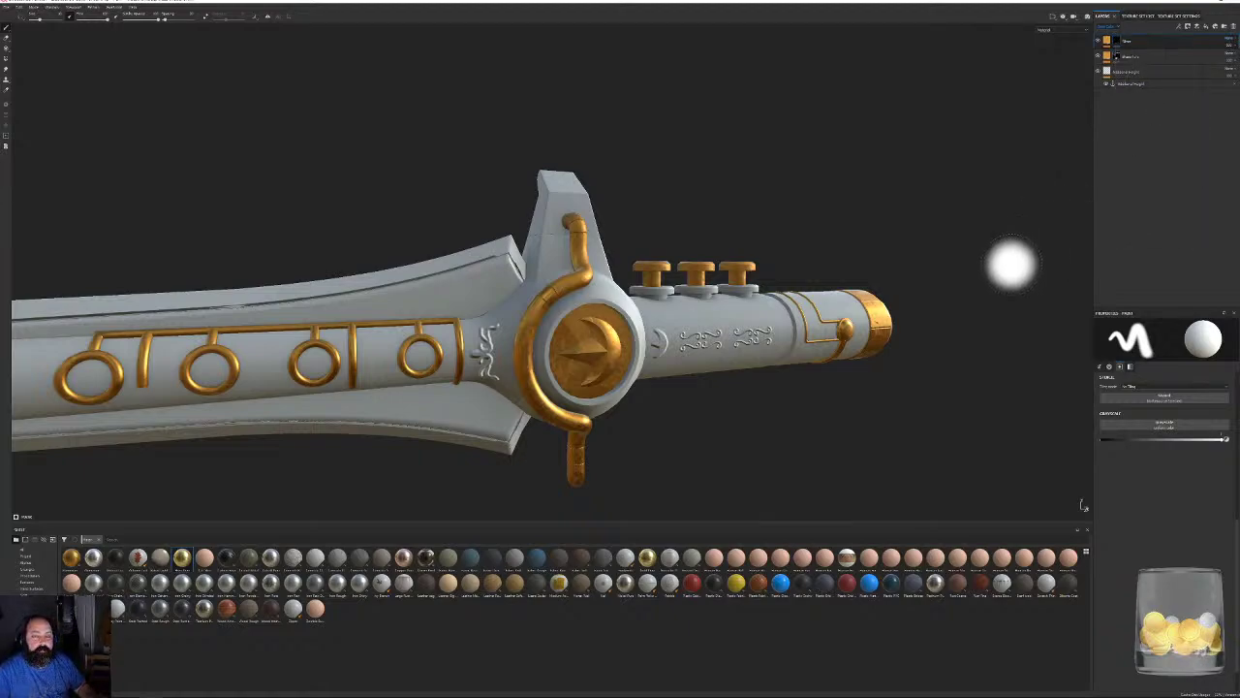
right_click(1118, 43)
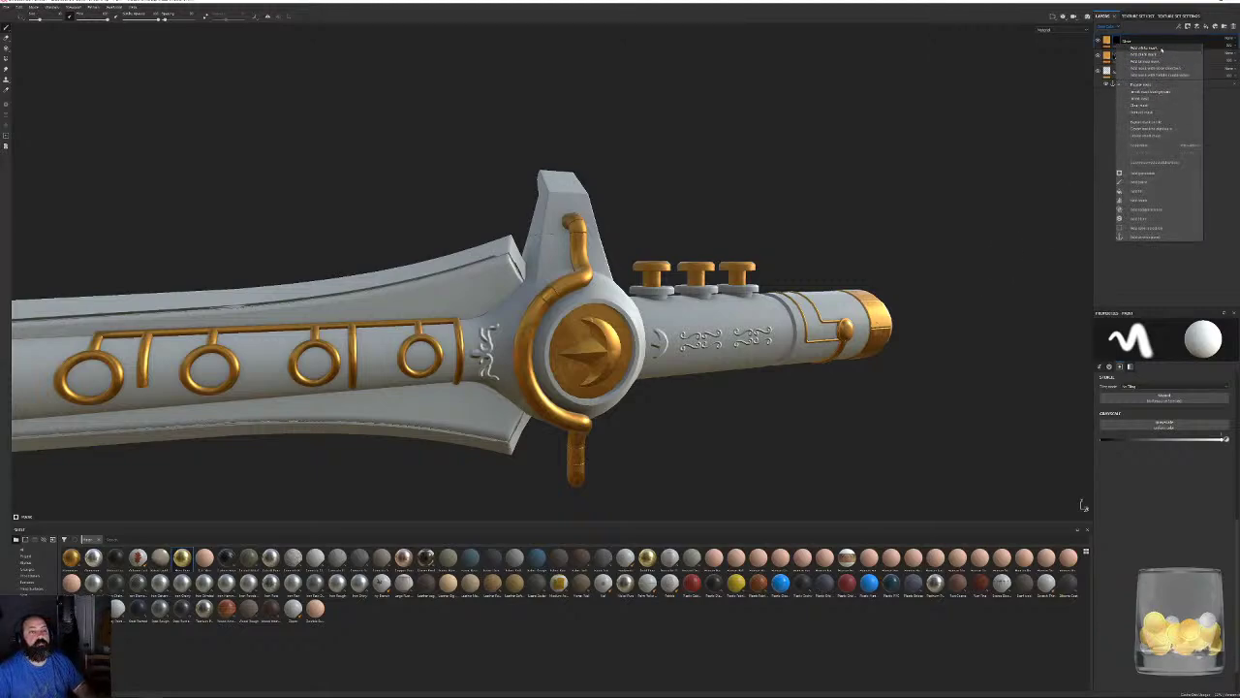
click(1143, 55)
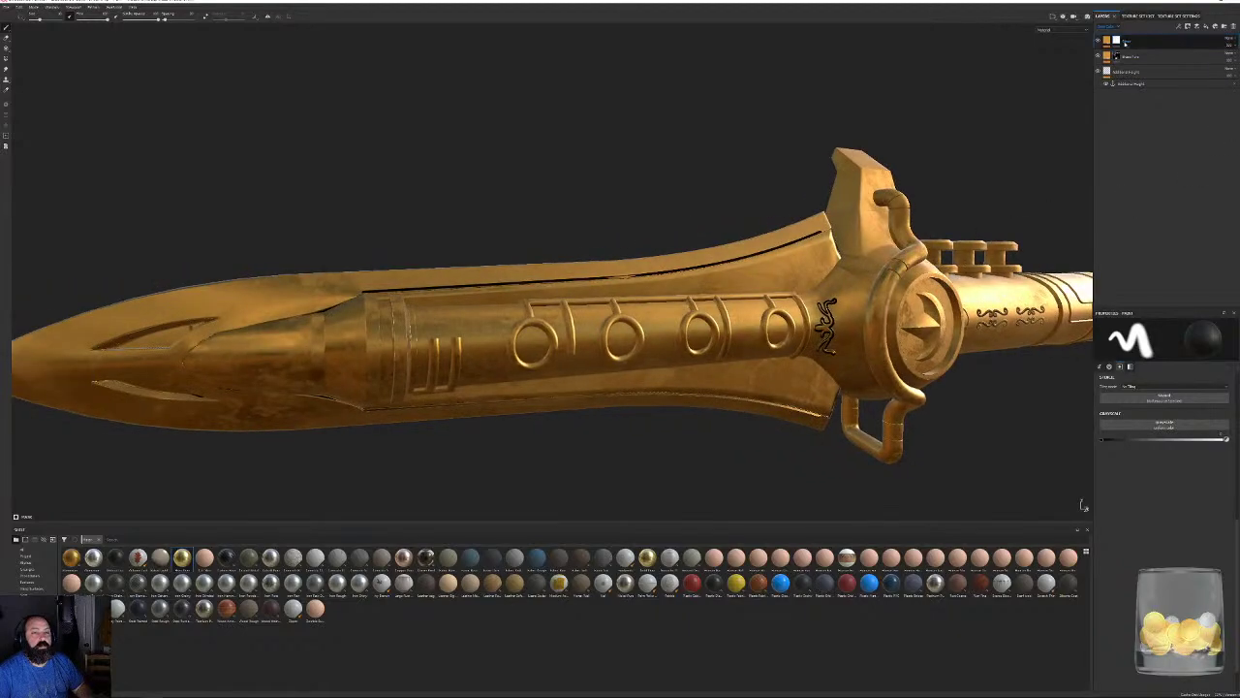
Change the top fill layer's base color from gold to a light silver grey.
click(1107, 42)
click(1145, 476)
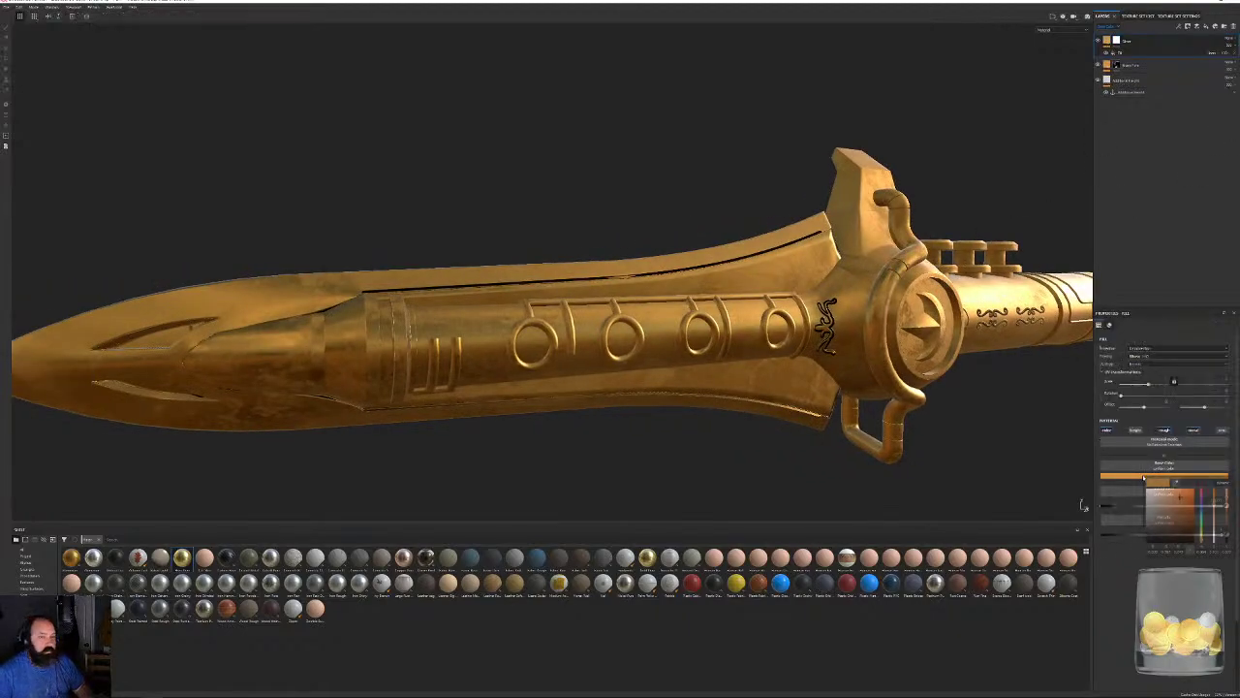
drag(1161, 517, 1124, 503)
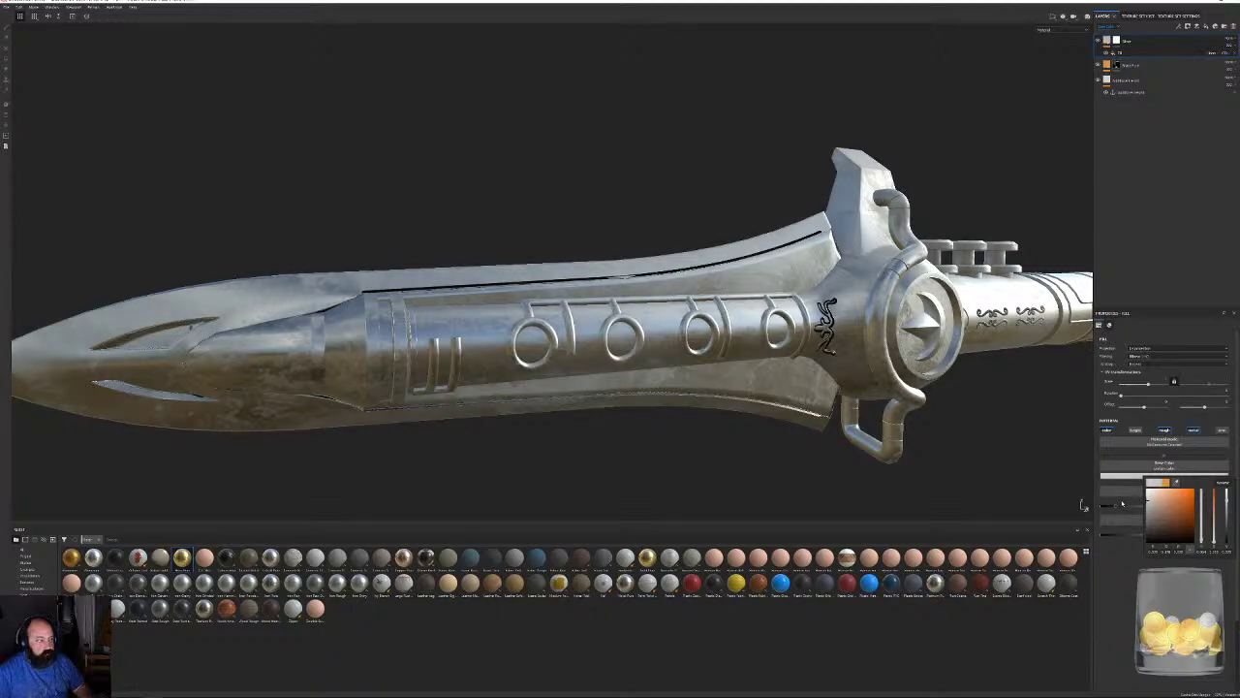
alt+drag(945, 233, 896, 228)
alt+middle_drag(897, 228, 509, 215)
alt+drag(543, 221, 614, 227)
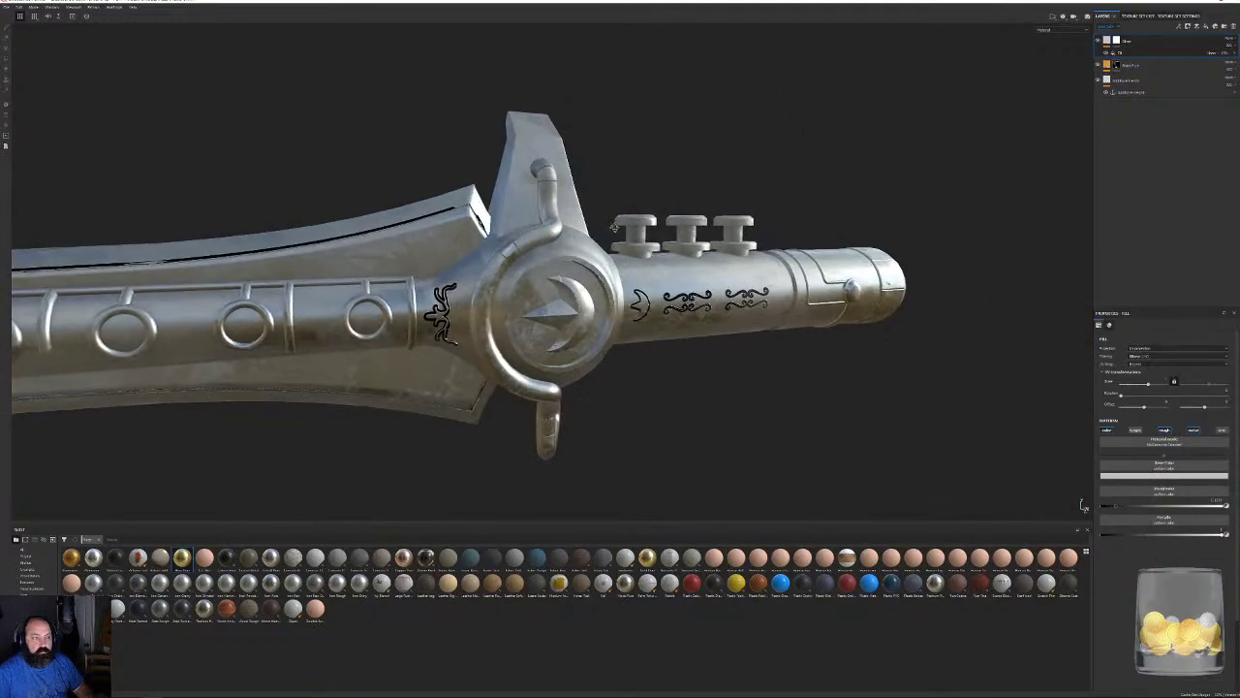
Replace the silver layer's white mask with a black mask.
click(1118, 41)
right_click(1116, 39)
click(1149, 52)
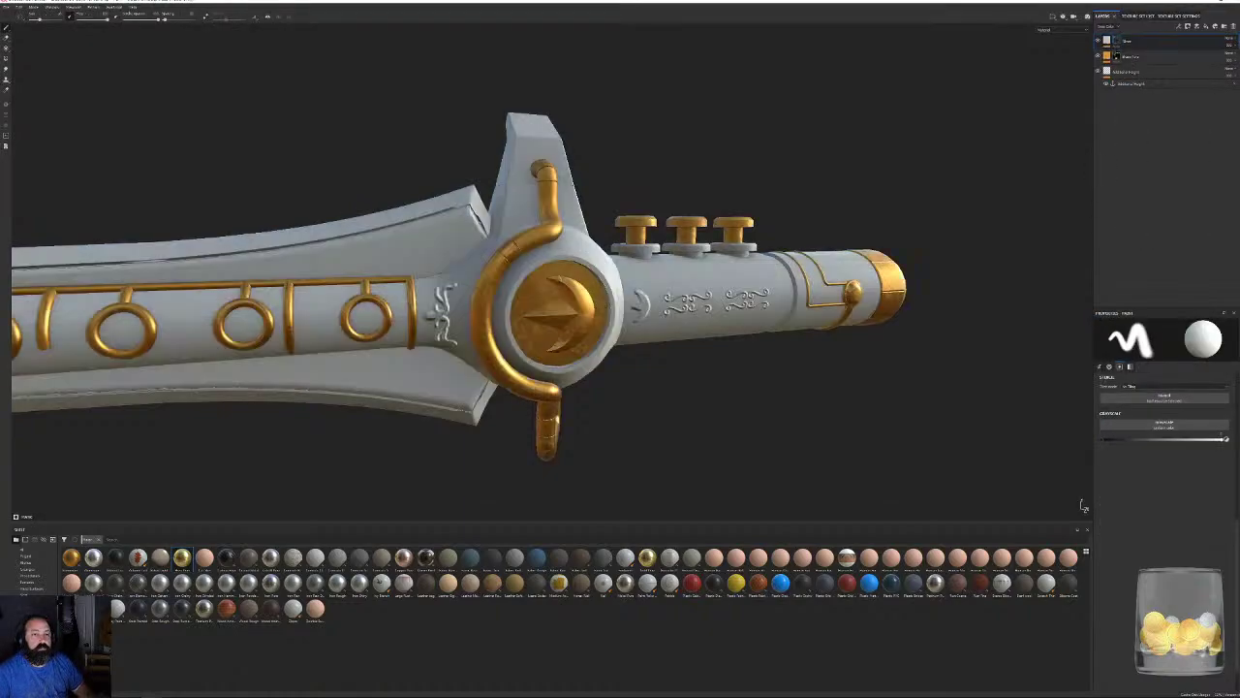
Use Polygon Fill on the silver layer's mask to reveal silver on the upper tip of the crossguard.
key(4)
key(3)
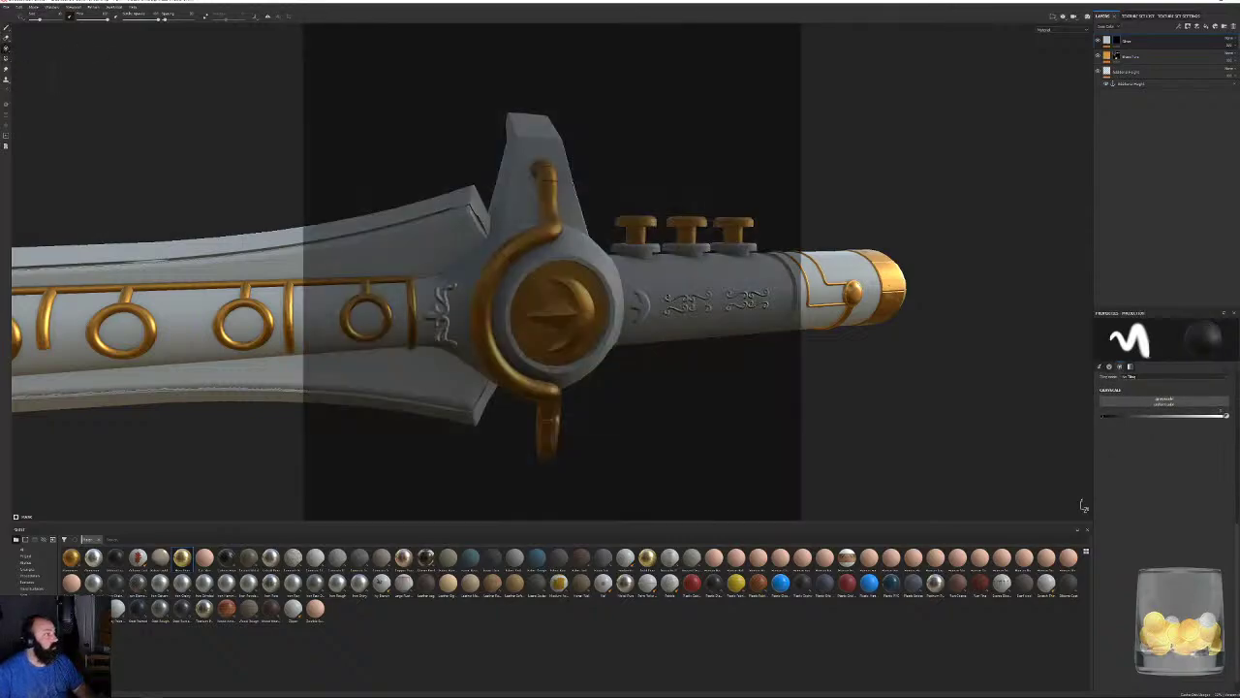
click(6, 50)
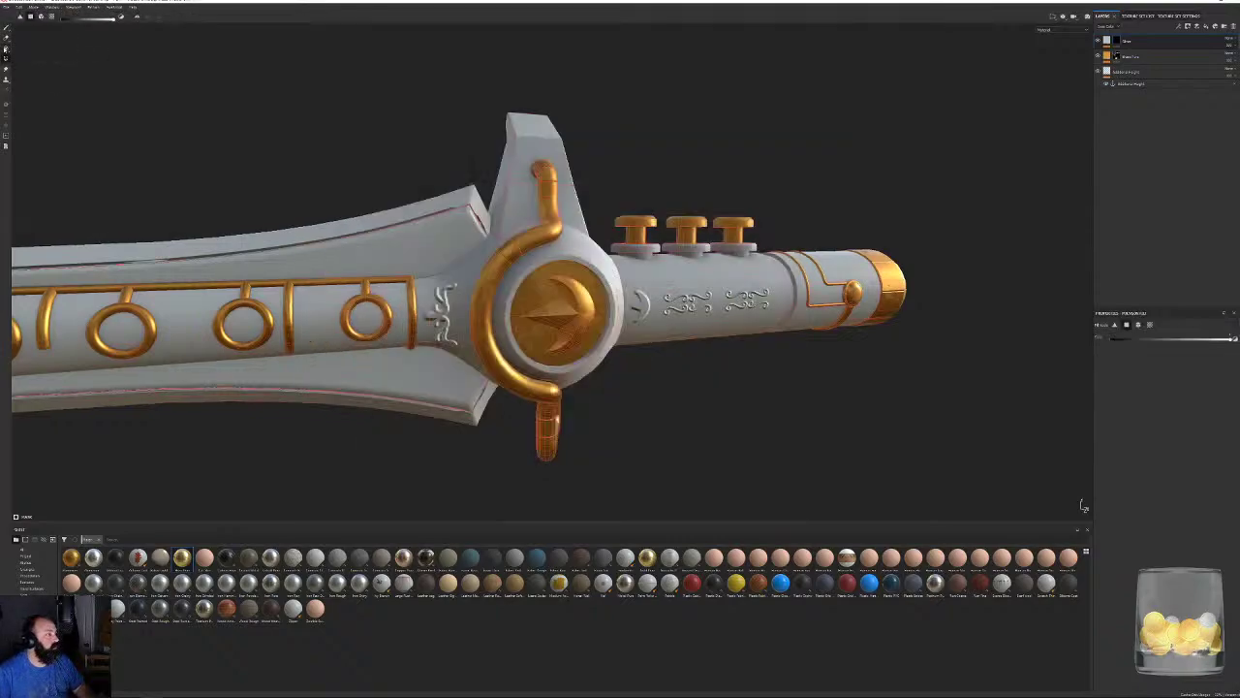
alt+drag(649, 174, 611, 176)
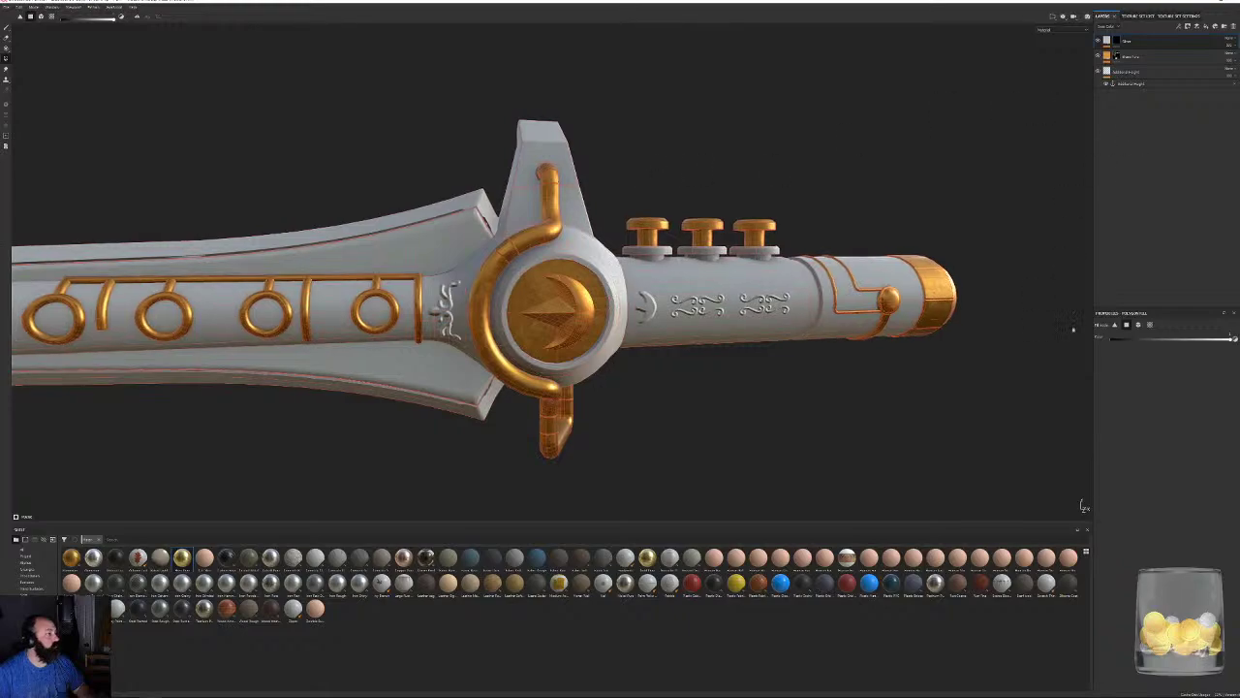
click(543, 152)
mouse_move(762, 200)
alt+mouse_down()
mouse_move(750, 230)
mouse_move(750, 217)
alt+mouse_up()
alt+middle_drag(981, 236, 856, 248)
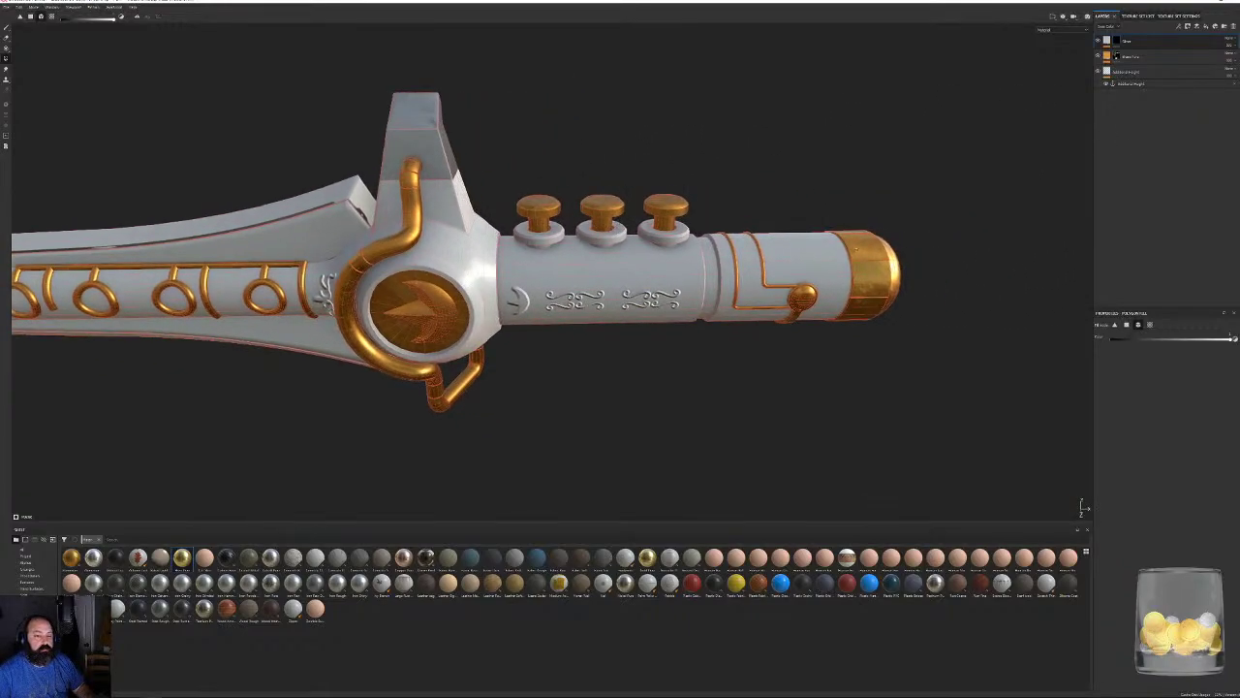
Fill the sword's flared blade with silver in the layer mask, leaving the central shaft and gold trim uncovered.
alt+middle_drag(397, 219, 845, 239)
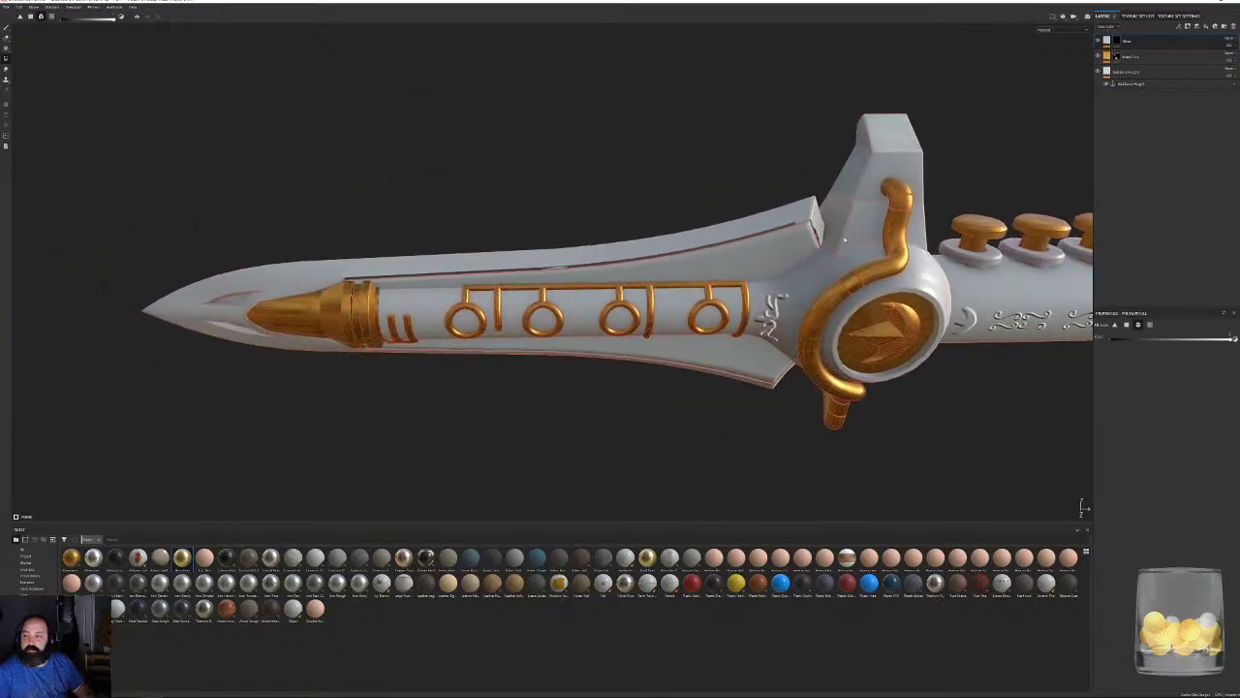
alt+drag(573, 333, 567, 294)
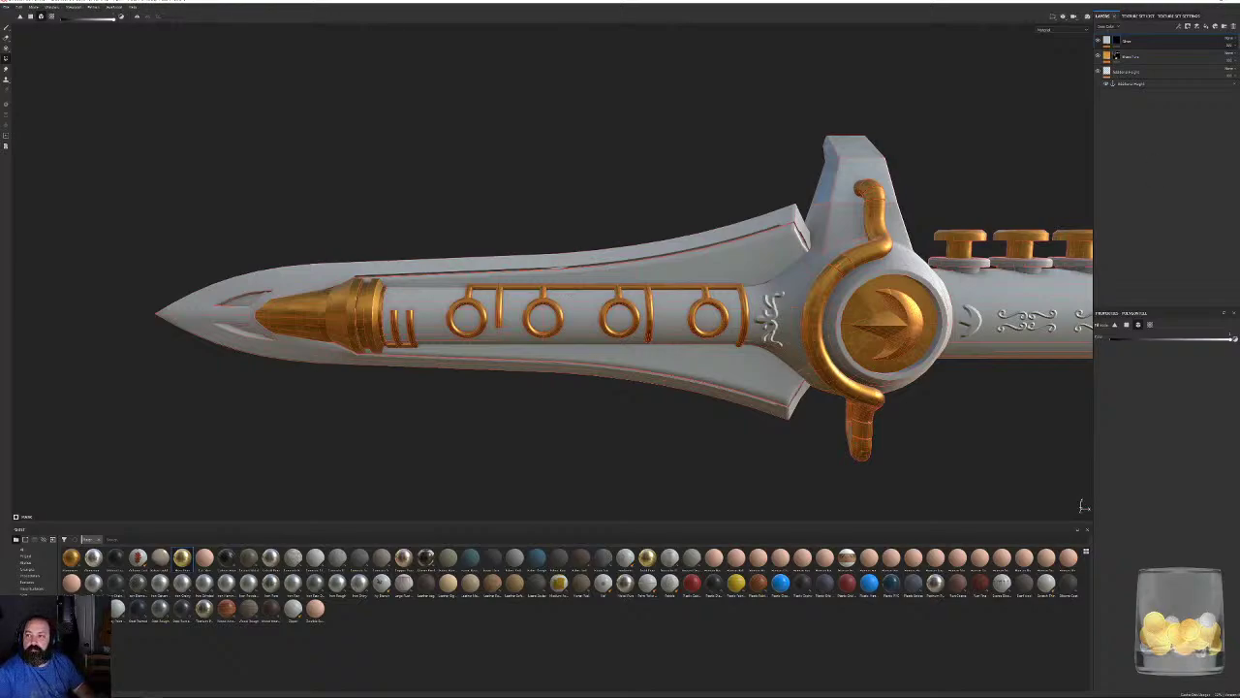
scroll(742, 194, up, 5)
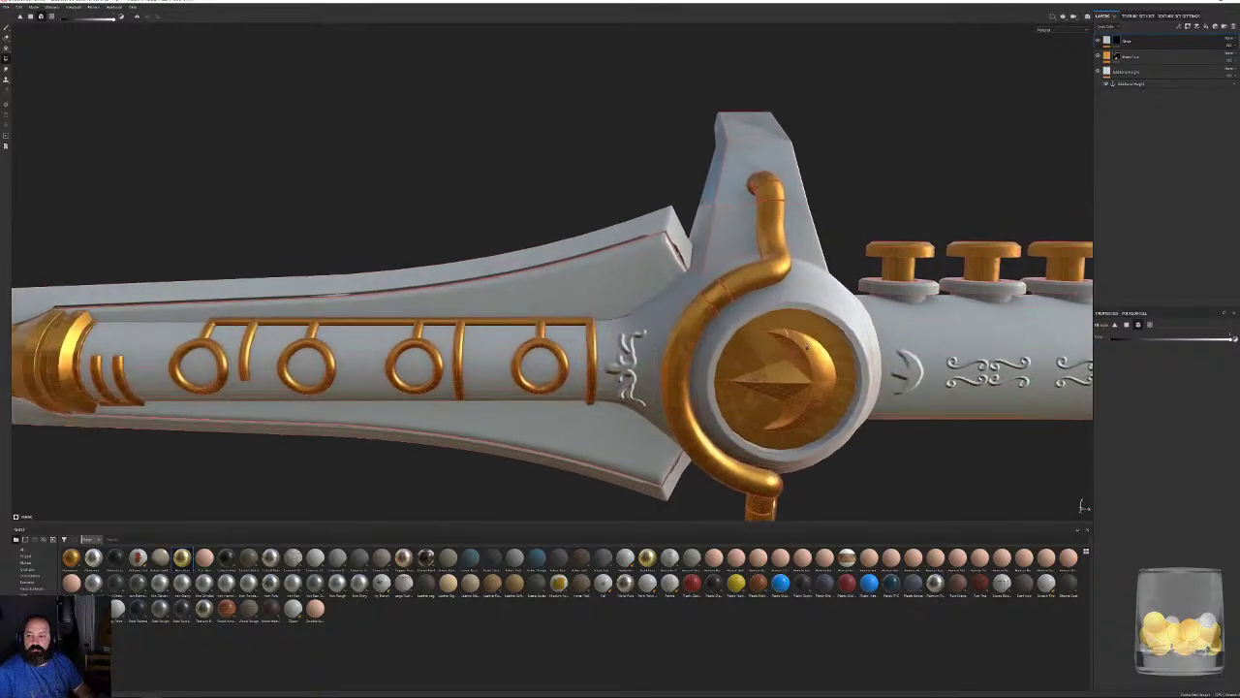
click(557, 243)
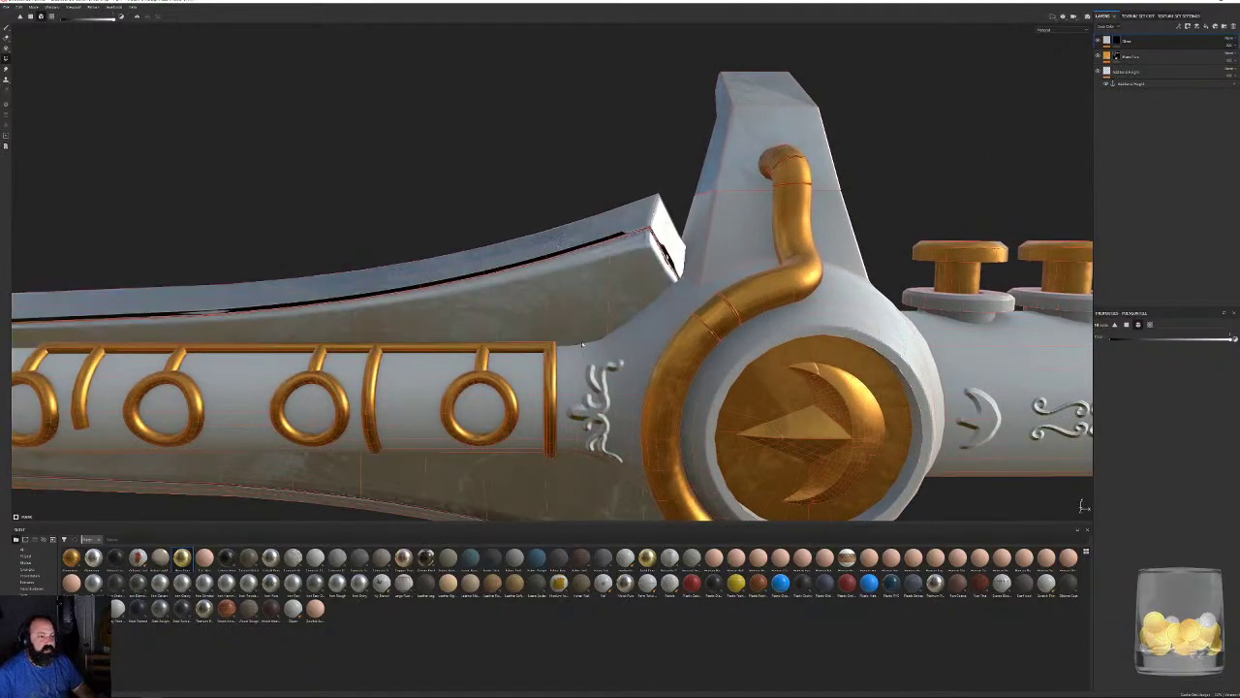
Hide the wireframe by switching to the Paint tool and examine the silver blade and guard from several angles and distances.
alt+middle_drag(528, 314, 663, 272)
scroll(678, 271, down, 4)
alt+drag(360, 229, 1056, 201)
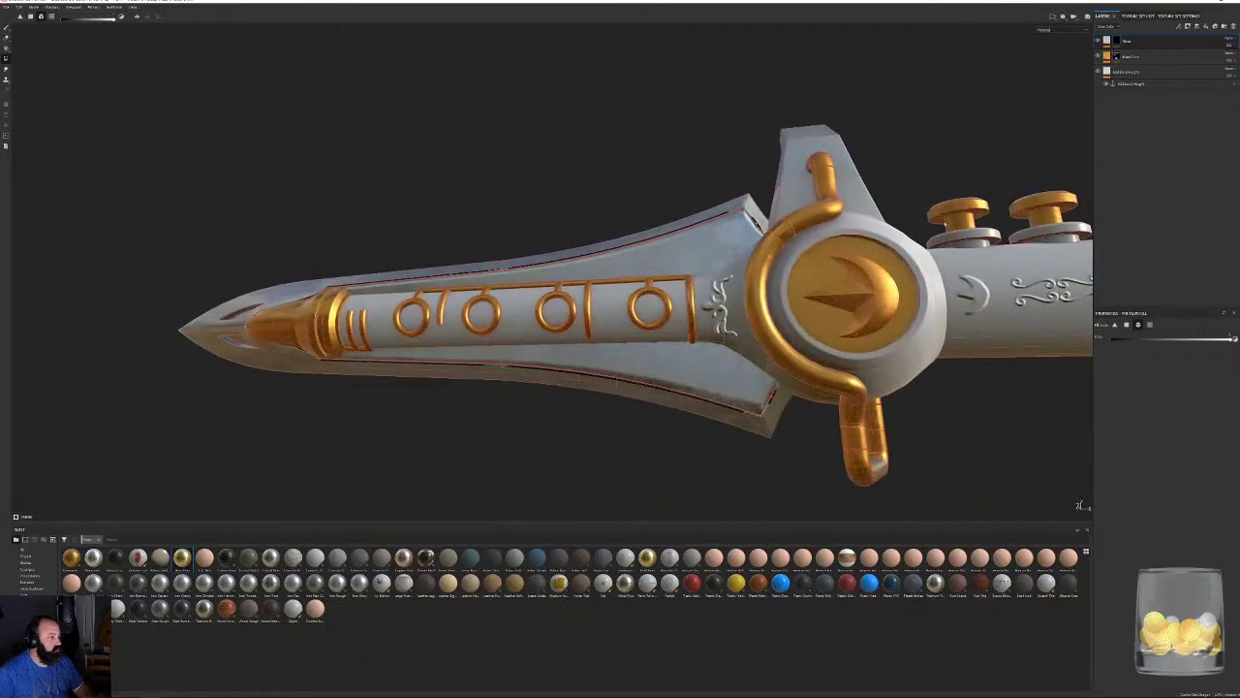
click(5, 29)
alt+drag(524, 199, 567, 194)
scroll(634, 174, down, 3)
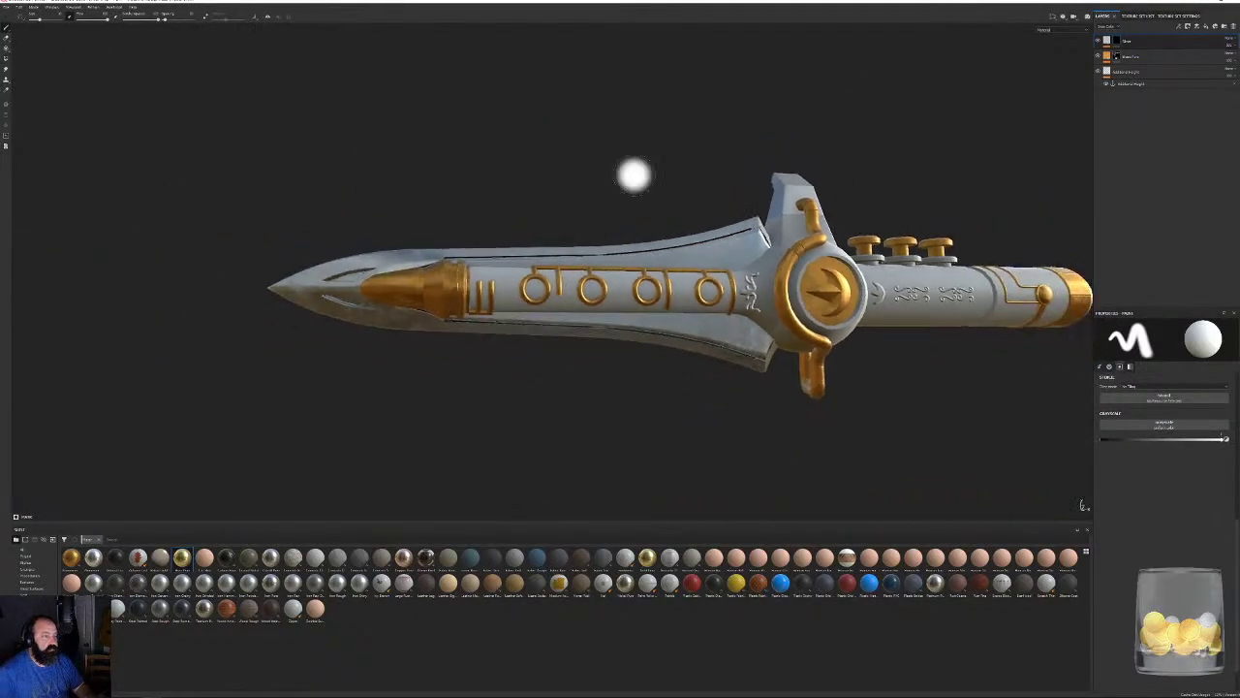
alt+middle_drag(729, 232, 645, 249)
mouse_move(646, 249)
alt+mouse_down()
mouse_move(685, 266)
mouse_move(640, 257)
alt+mouse_up()
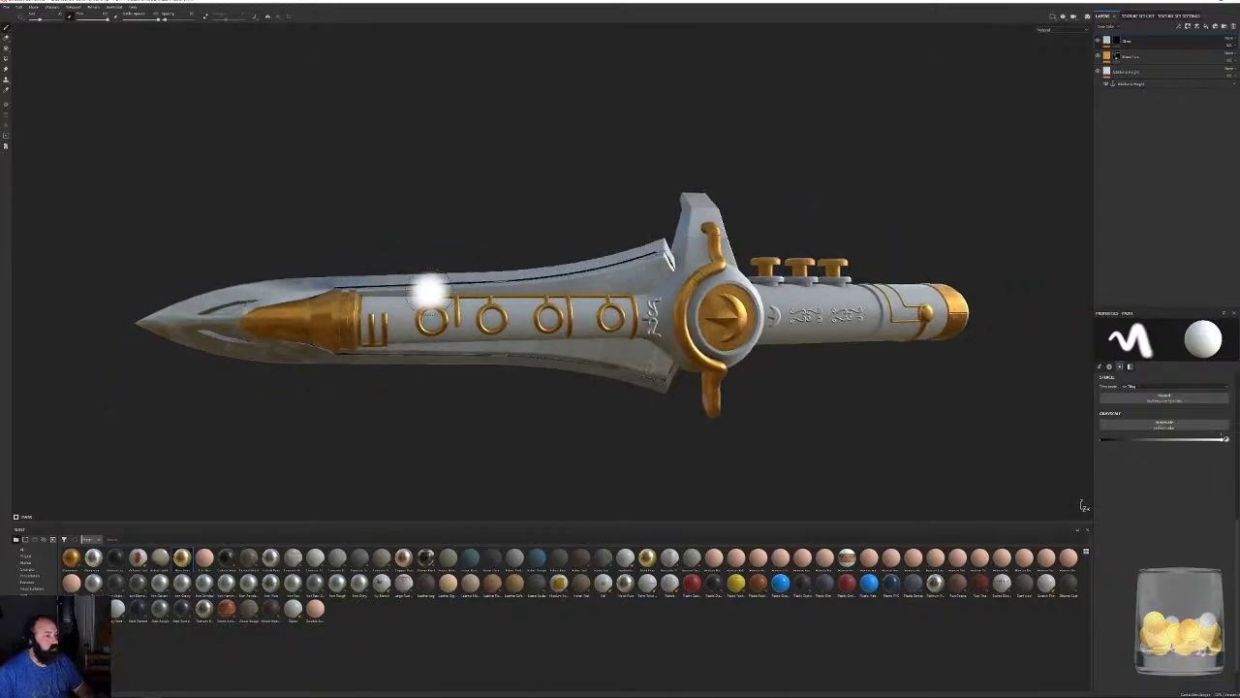
mouse_move(540, 349)
alt+mouse_down()
mouse_move(603, 298)
mouse_move(650, 352)
mouse_move(717, 380)
alt+mouse_up()
alt+drag(658, 329, 602, 308)
scroll(602, 306, down, 2)
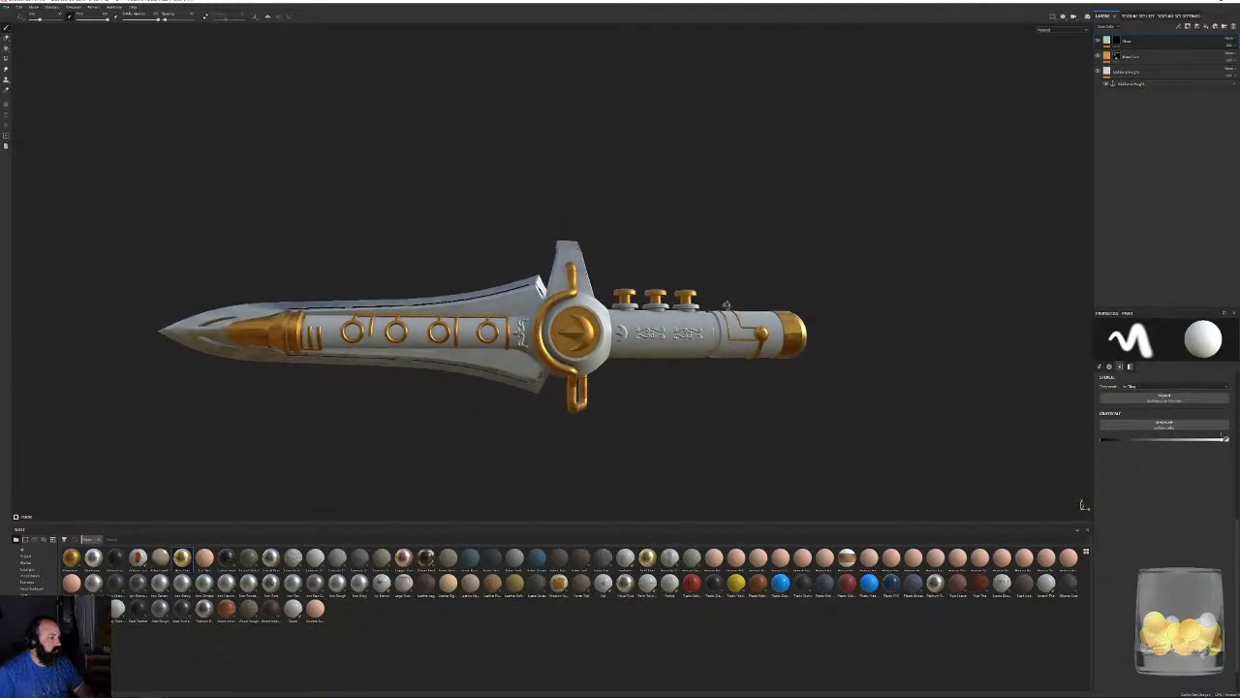
scroll(733, 305, up, 5)
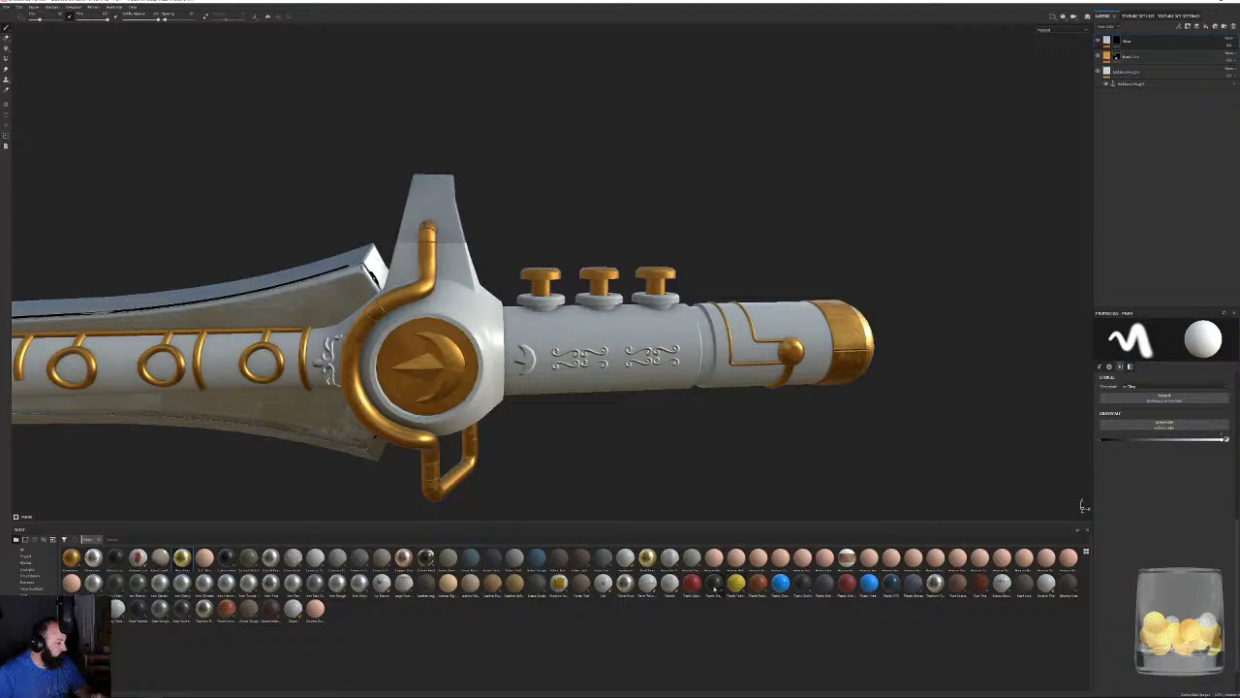
Add the Steel Painted material as a new top layer and set its paint color to near-black.
mouse_move(714, 585)
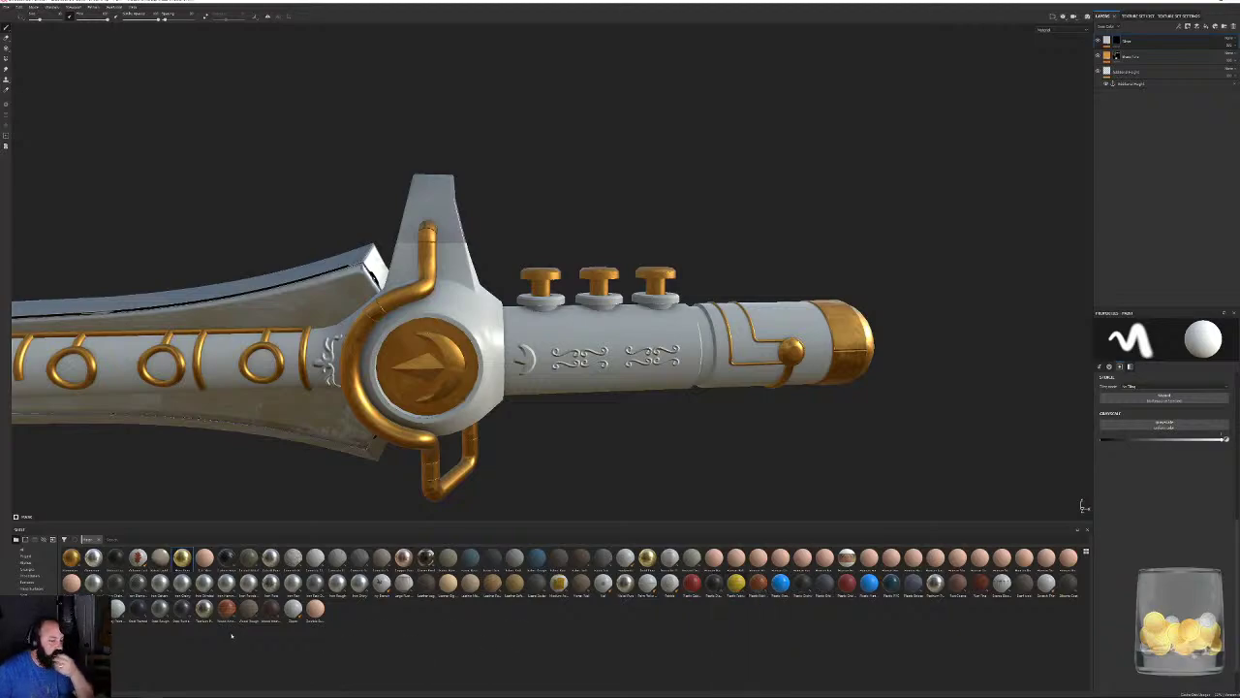
mouse_move(176, 612)
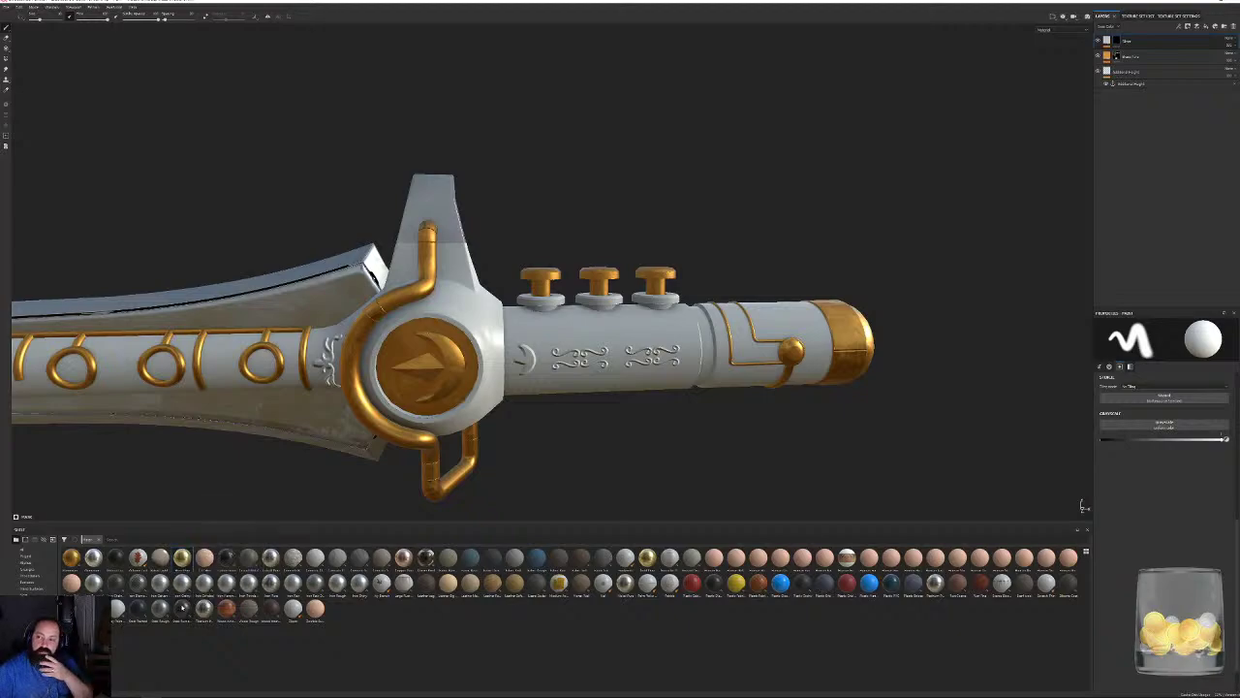
mouse_move(226, 608)
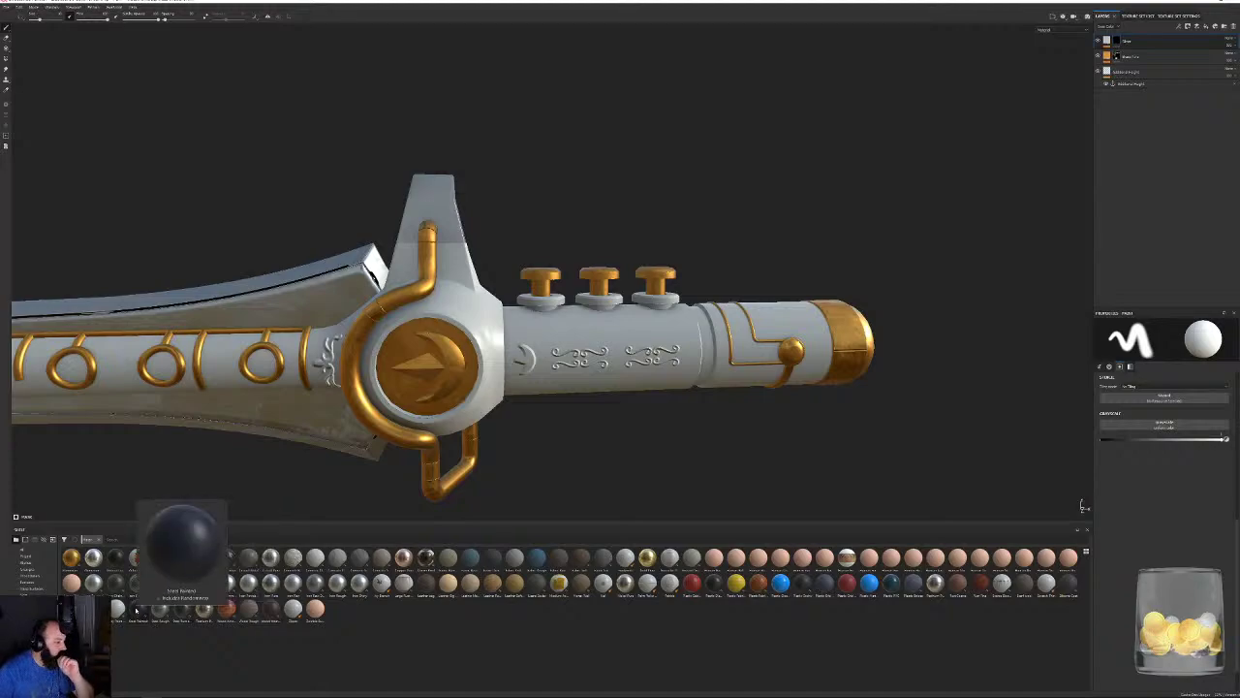
drag(1143, 44, 1143, 39)
mouse_move(729, 321)
alt+mouse_down()
mouse_move(712, 279)
mouse_move(713, 296)
alt+mouse_up()
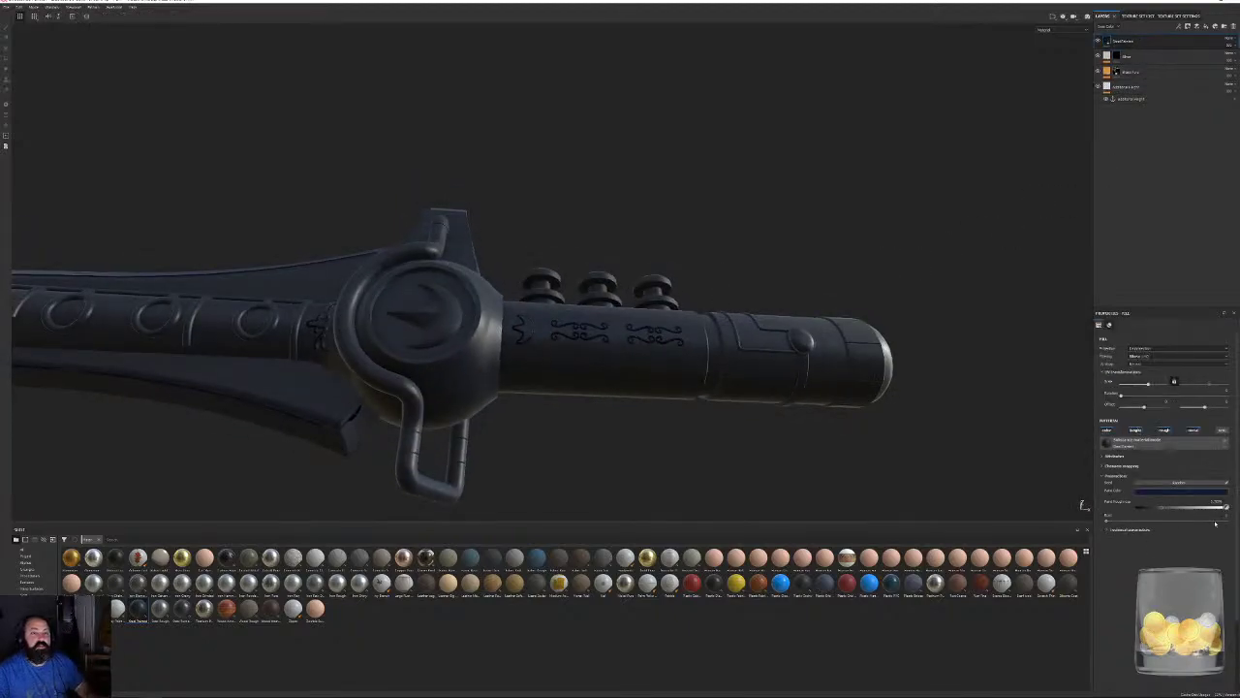
click(1167, 493)
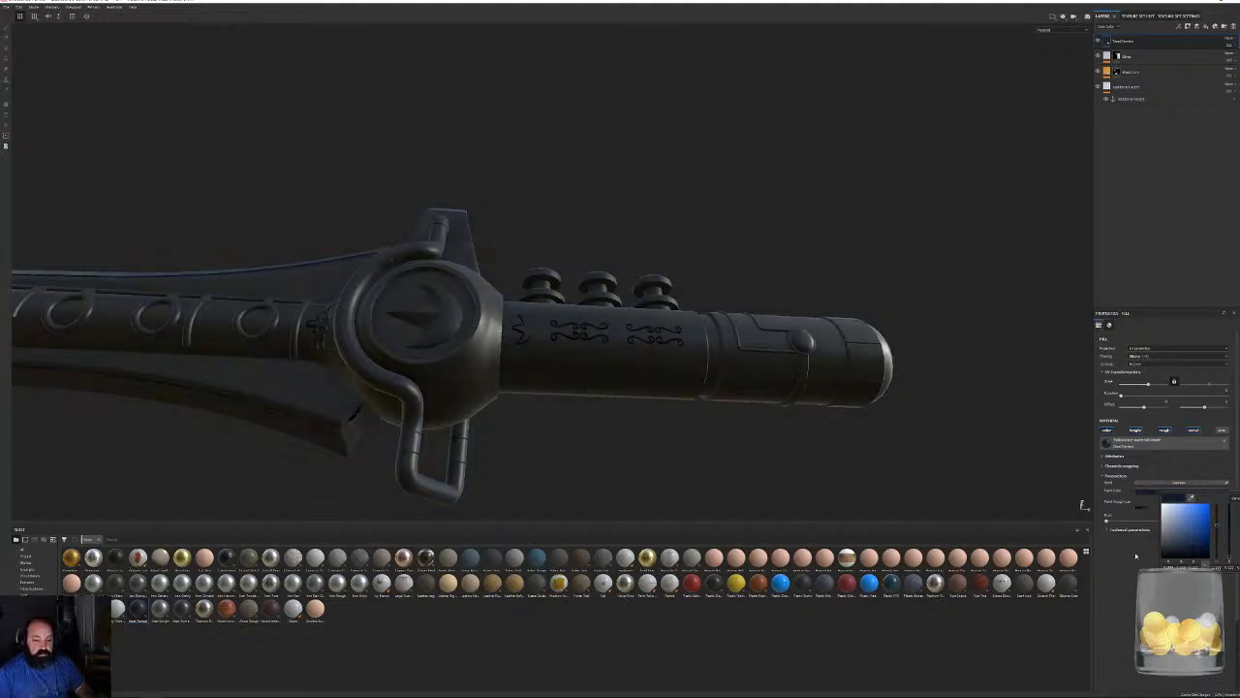
Examine the dark painted steel finish on the handle, buttons and guard up close and from several angles.
alt+drag(853, 436, 824, 413)
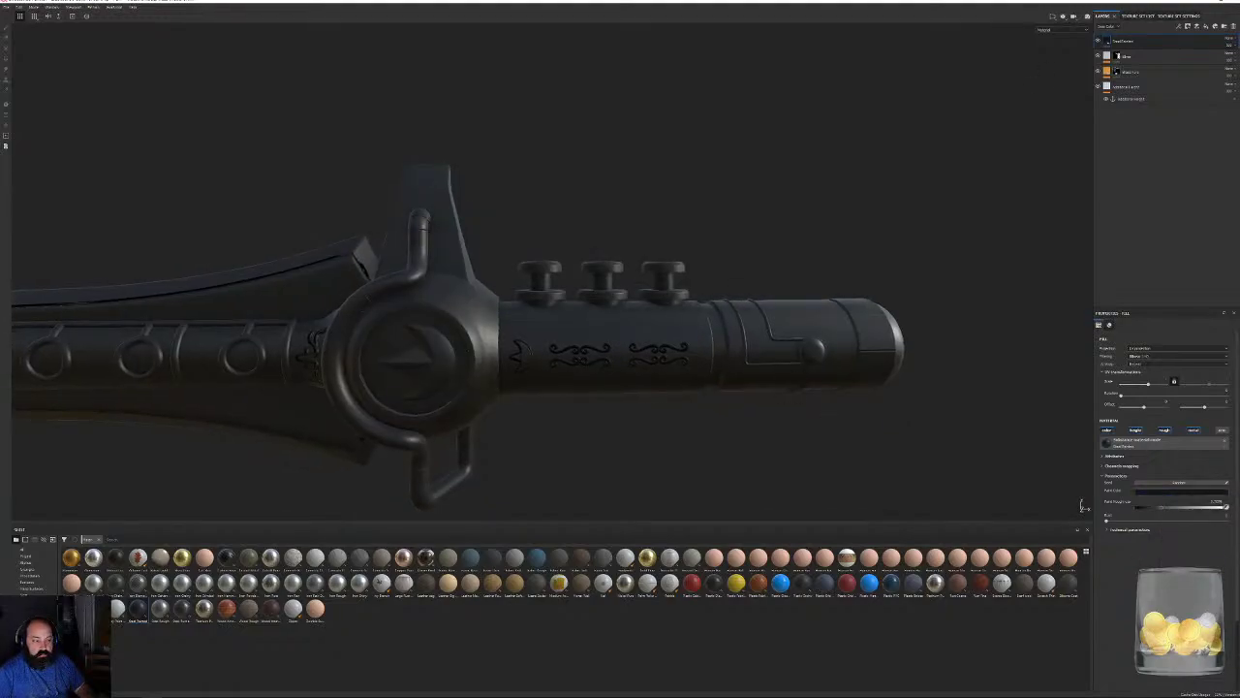
alt+right_drag(825, 412, 559, 269)
alt+drag(560, 269, 703, 290)
alt+right_drag(704, 291, 313, 204)
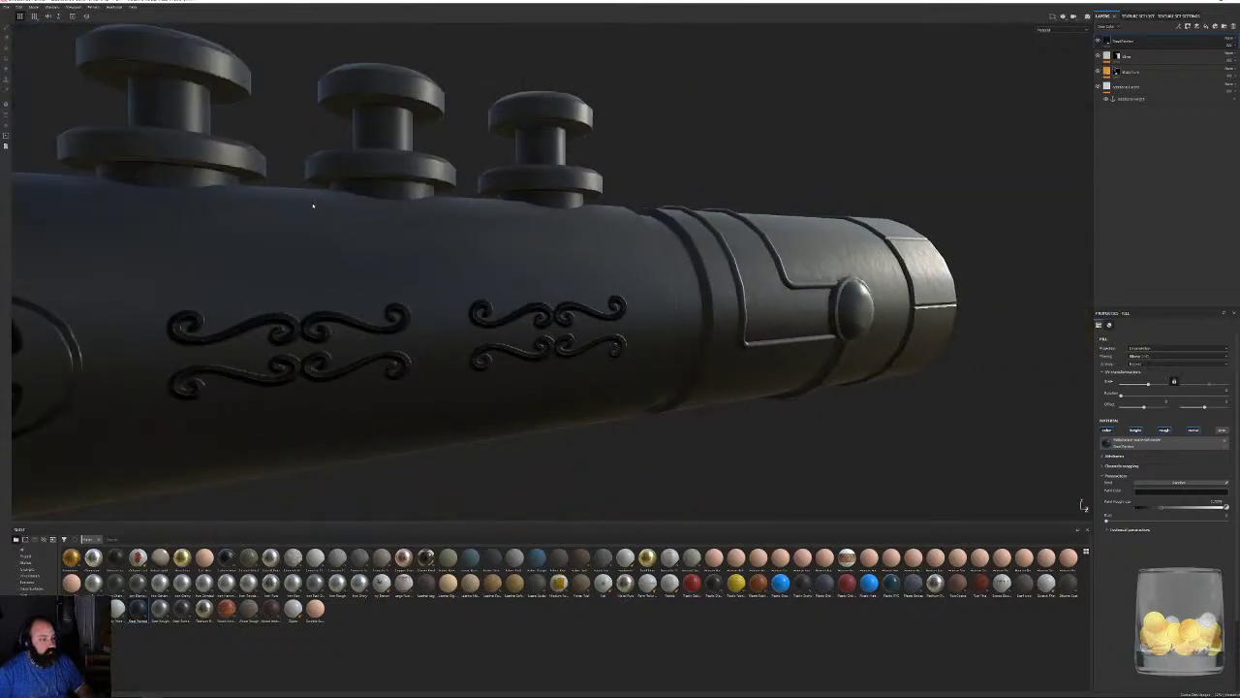
alt+drag(313, 204, 369, 200)
alt+right_drag(369, 200, 484, 232)
alt+drag(485, 233, 436, 192)
alt+middle_drag(436, 192, 615, 240)
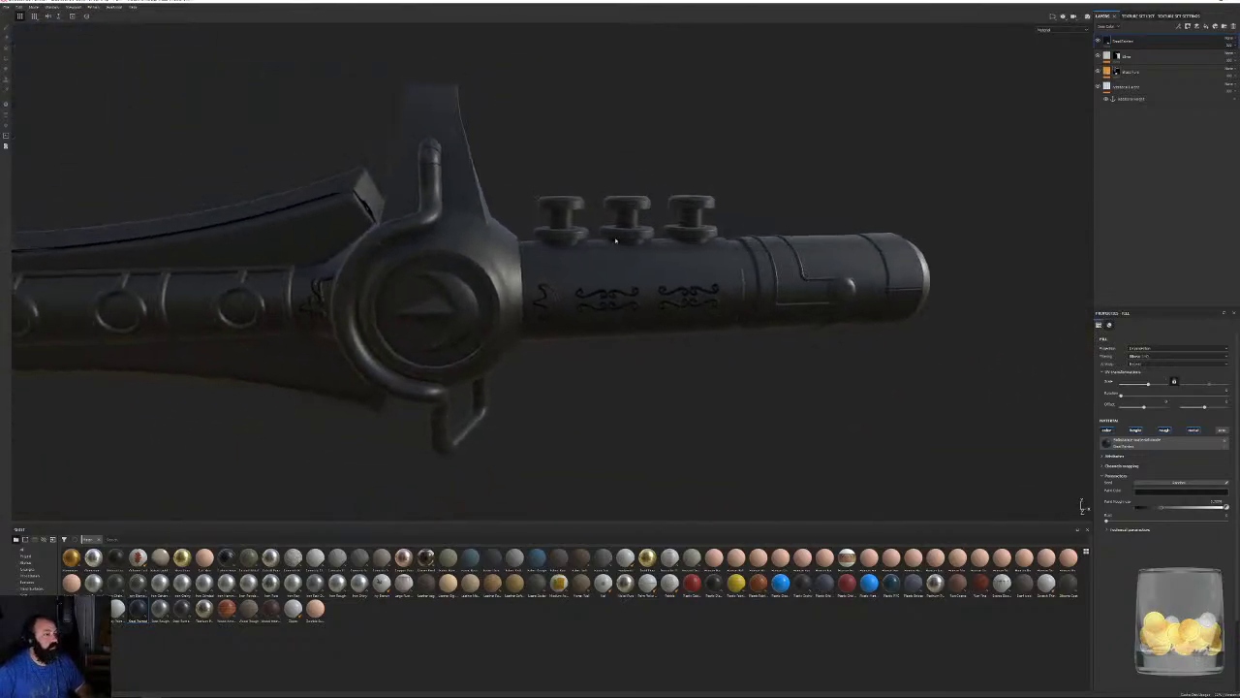
Give the Steel Painted layer a black mask and use Polygon Fill to reveal it on the handle and central shaft.
right_click(1131, 42)
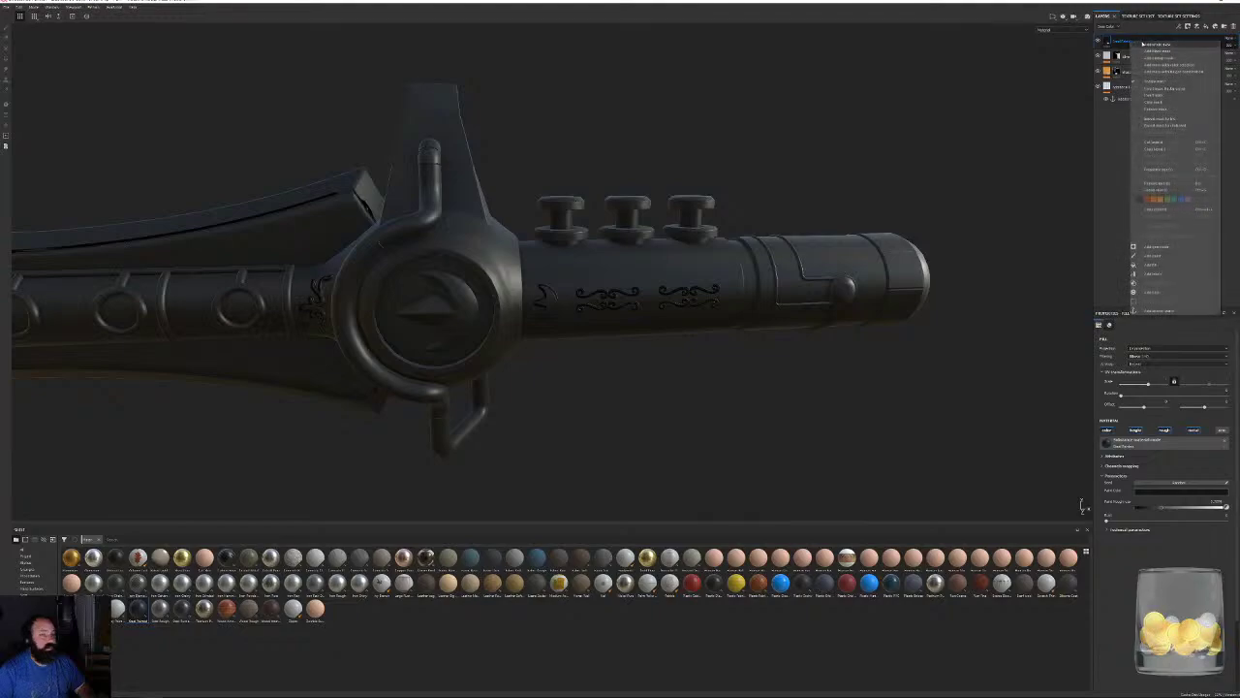
click(1163, 58)
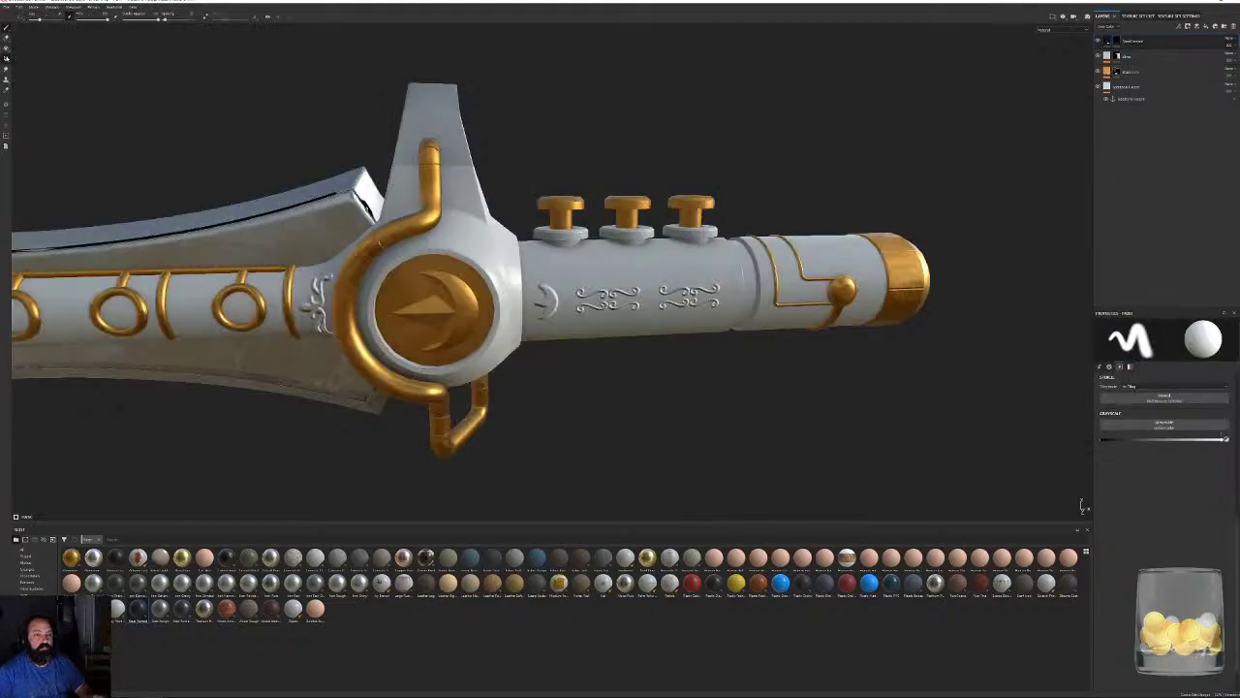
key(4)
click(733, 272)
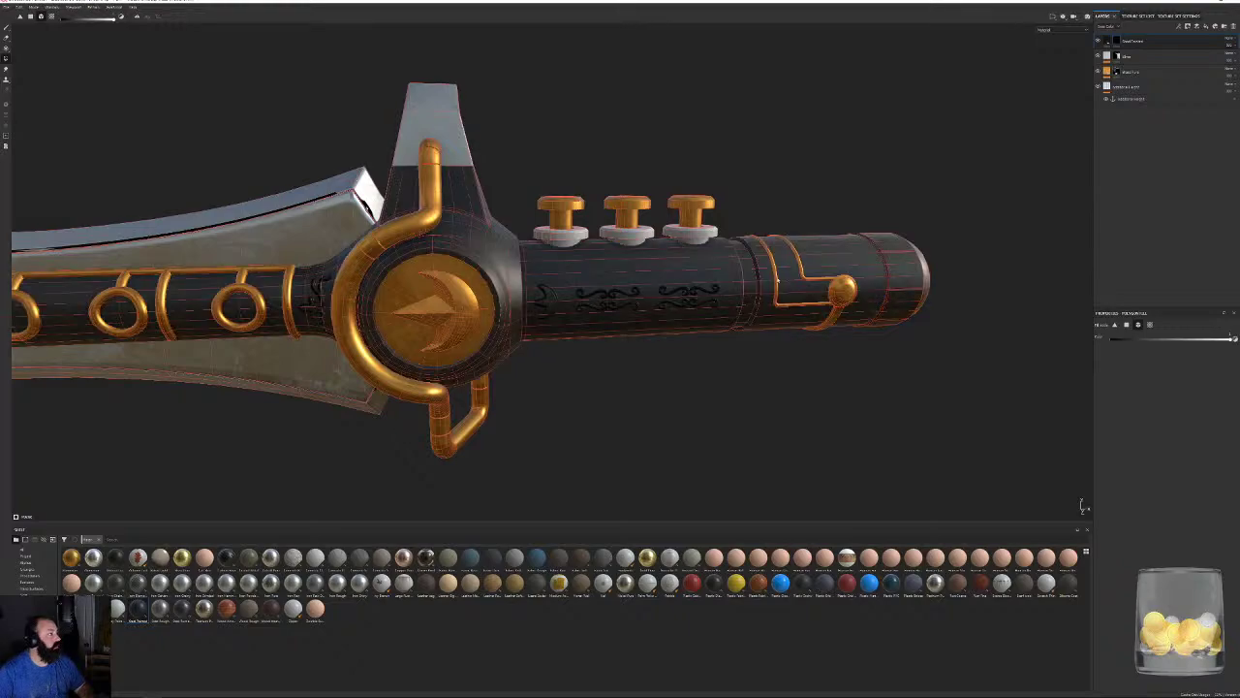
Undo the last Steel Painted fill on the handle, guard and central shaft.
alt+drag(733, 272, 320, 291)
alt+middle_drag(319, 291, 820, 301)
alt+middle_drag(724, 300, 405, 300)
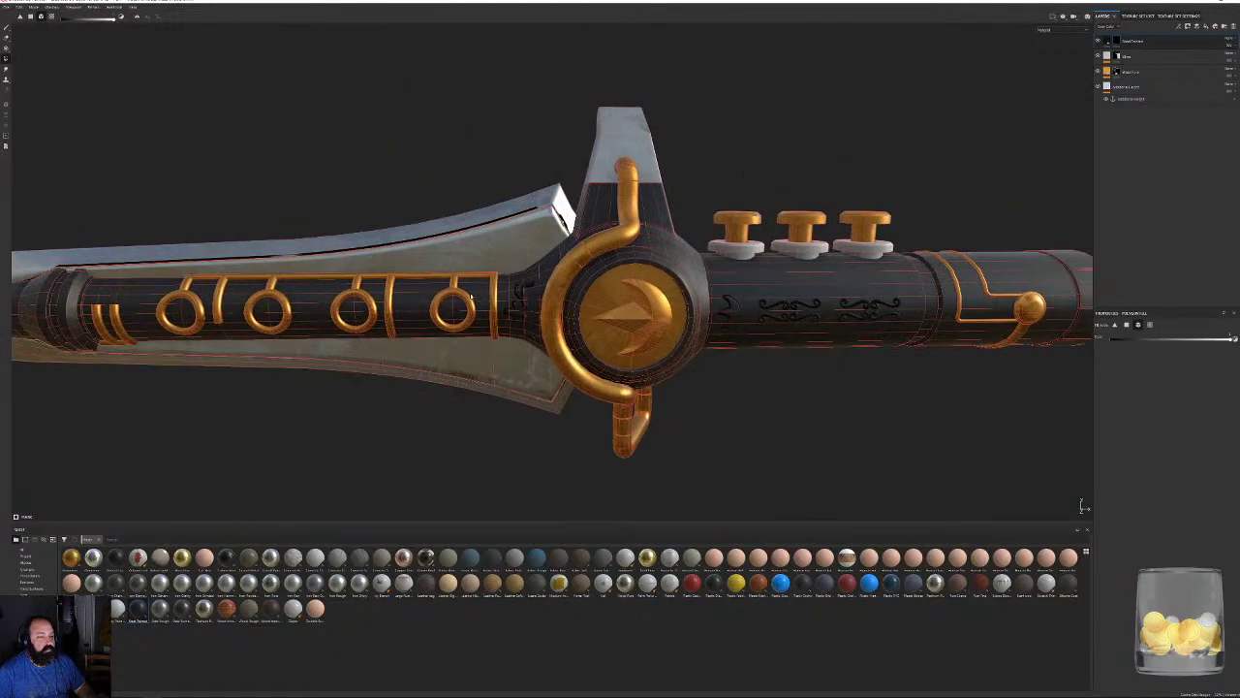
key(ctrl+z)
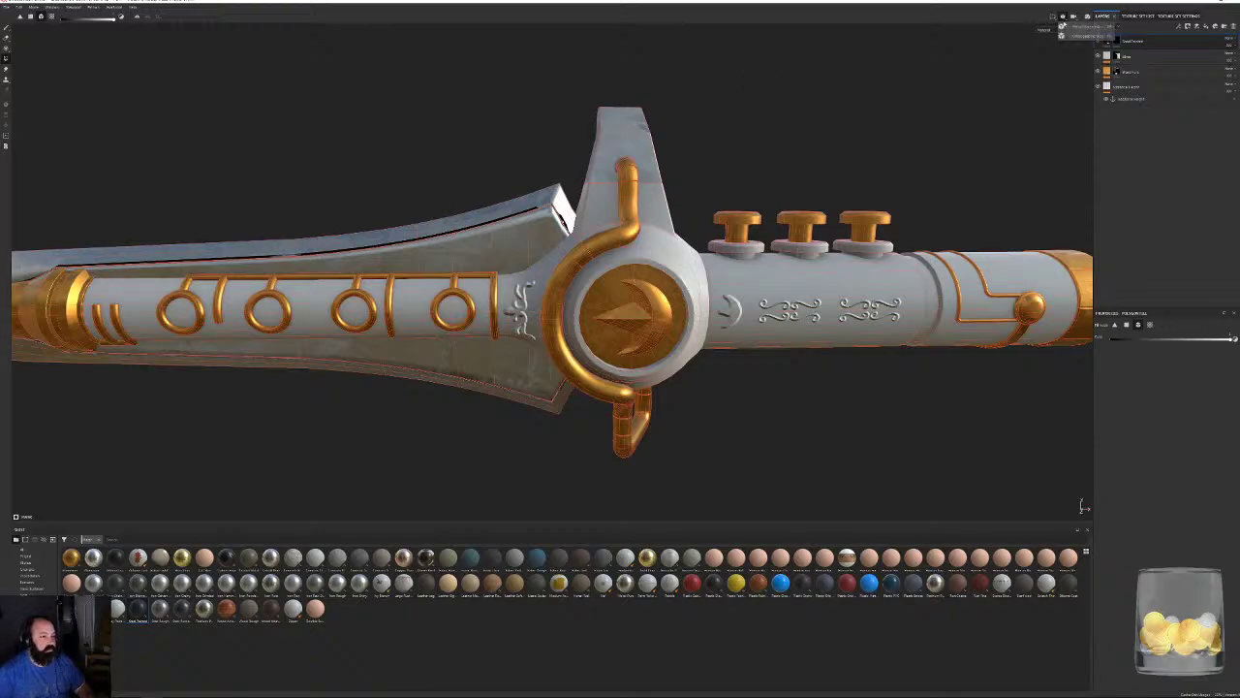
Reveal Steel Painted on the central shaft by polygon-filling its faces in the UV view, excluding the gold collar, and return to the 3D view.
click(1054, 17)
click(1064, 45)
alt+right_drag(804, 319, 620, 291)
alt+middle_drag(620, 242, 542, 402)
alt+right_drag(581, 290, 543, 291)
alt+middle_drag(610, 243, 565, 316)
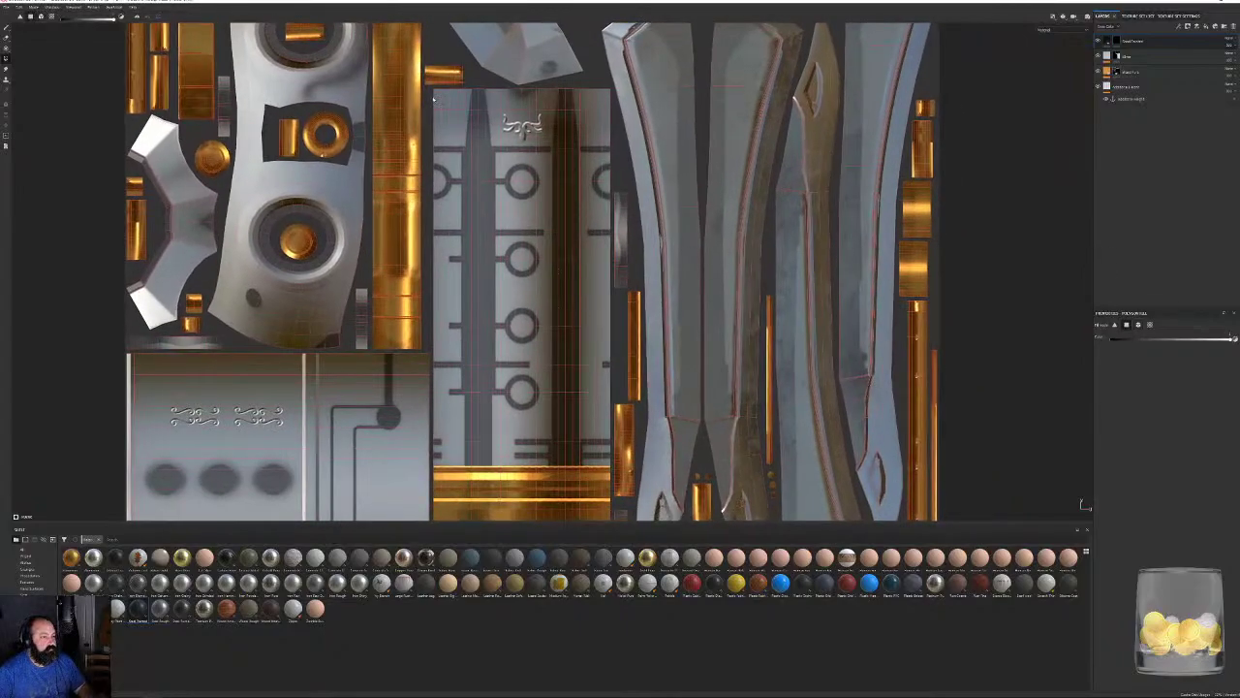
drag(433, 97, 607, 463)
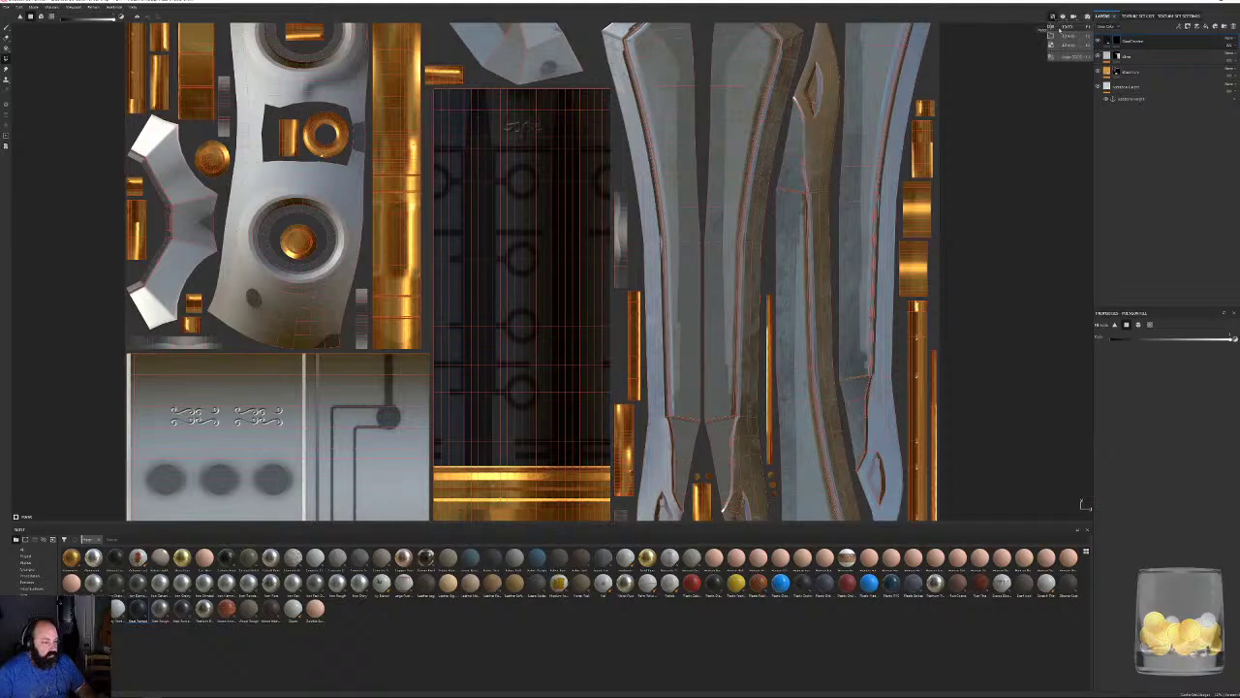
click(1062, 16)
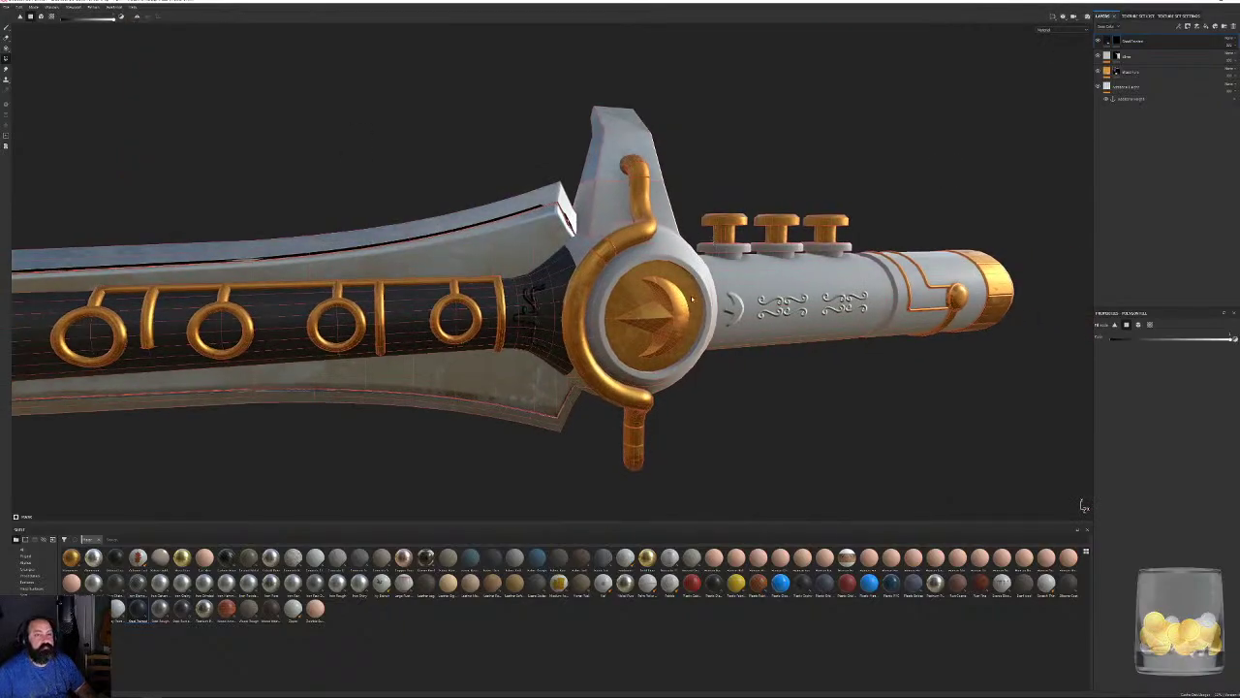
Reveal Steel Painted on the guard body, handle and three button bases using UV Chunk Fill.
scroll(681, 256, up, 5)
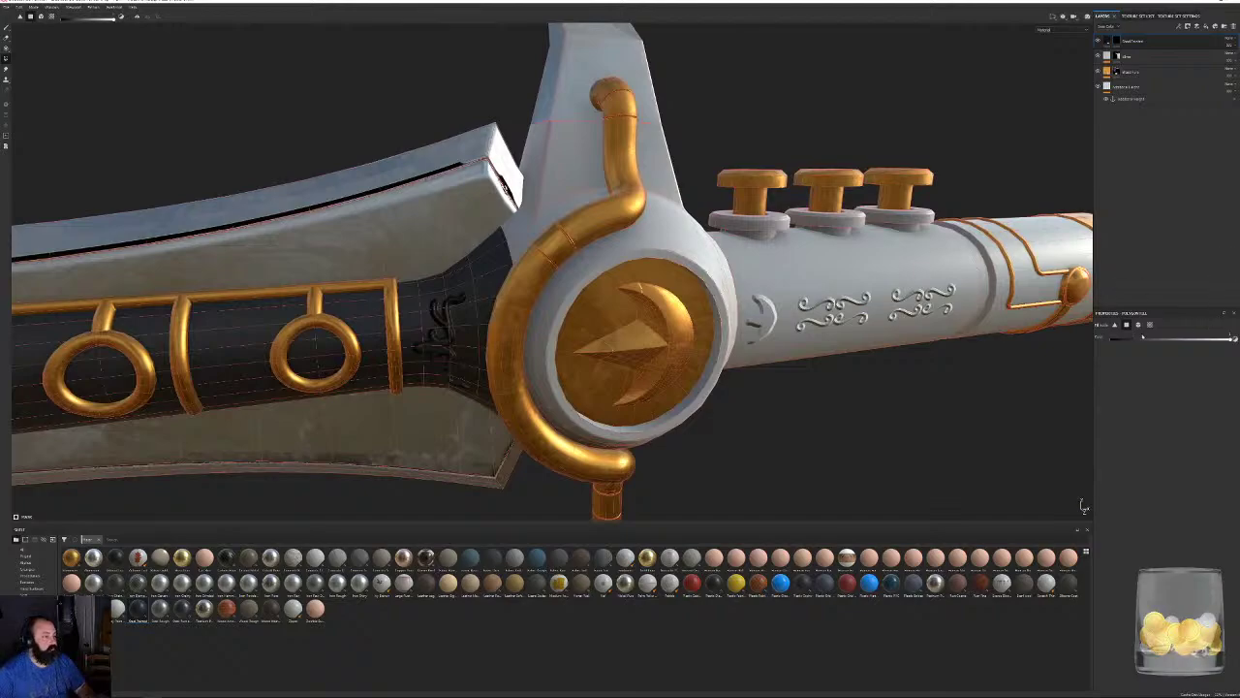
click(1149, 325)
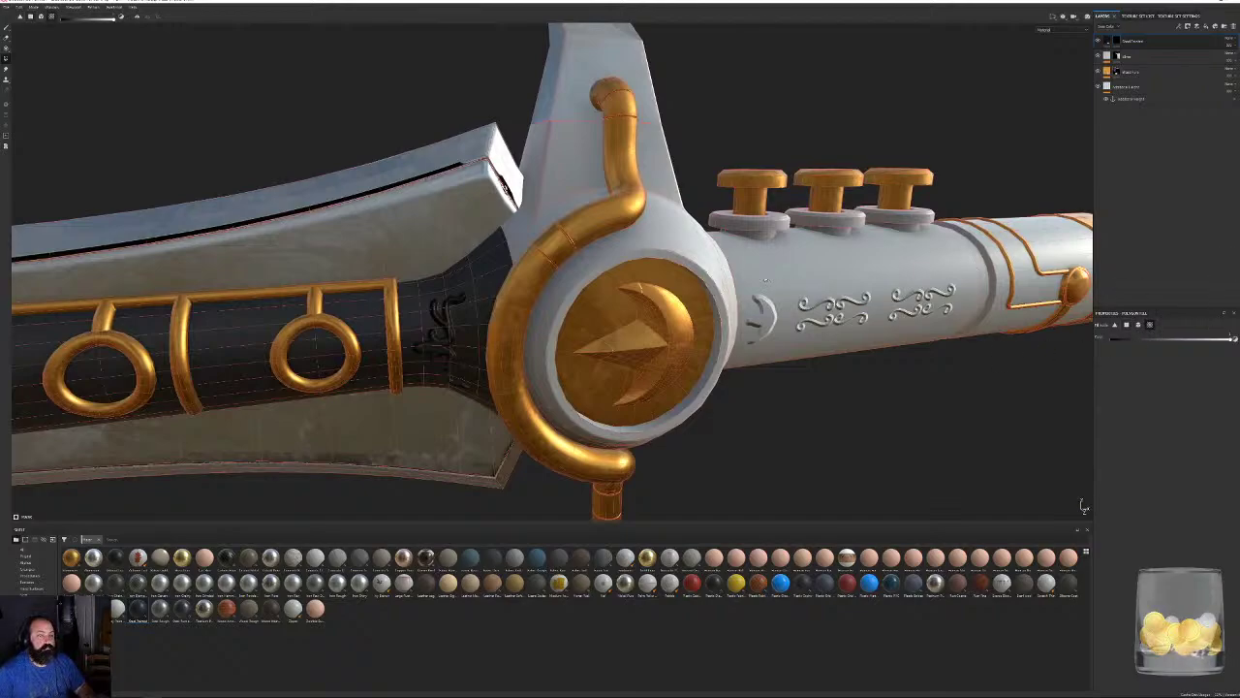
click(678, 227)
click(667, 200)
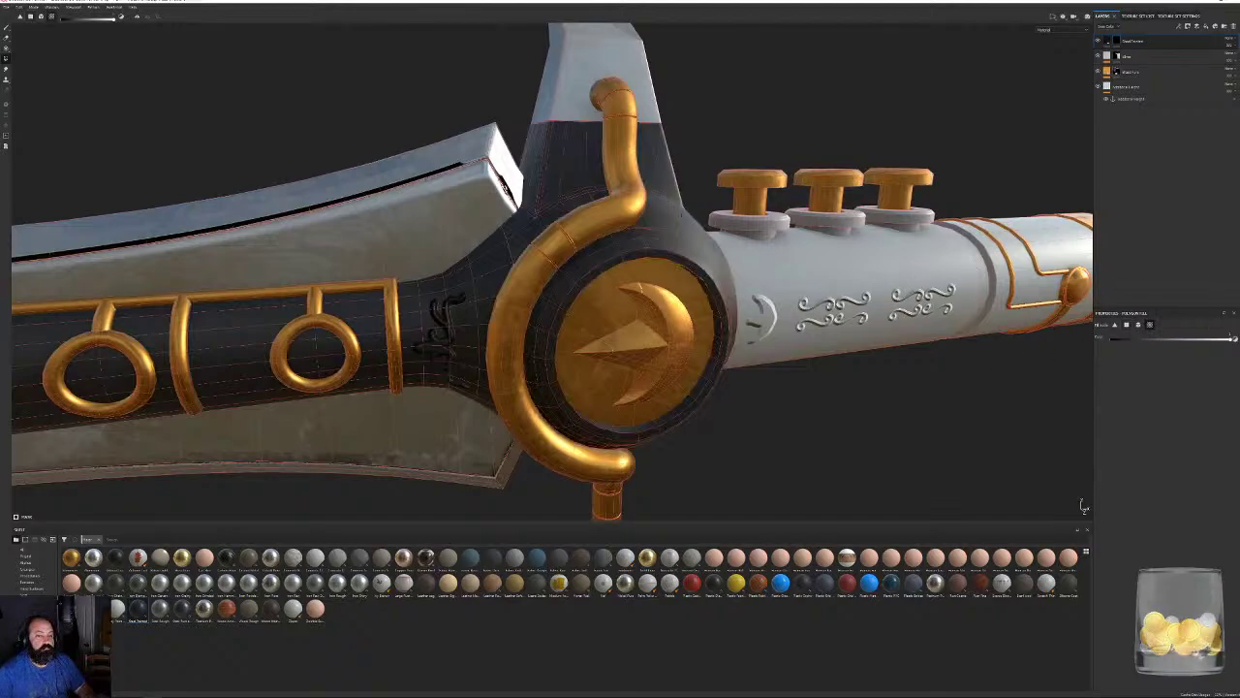
click(775, 274)
alt+drag(775, 274, 589, 282)
click(487, 269)
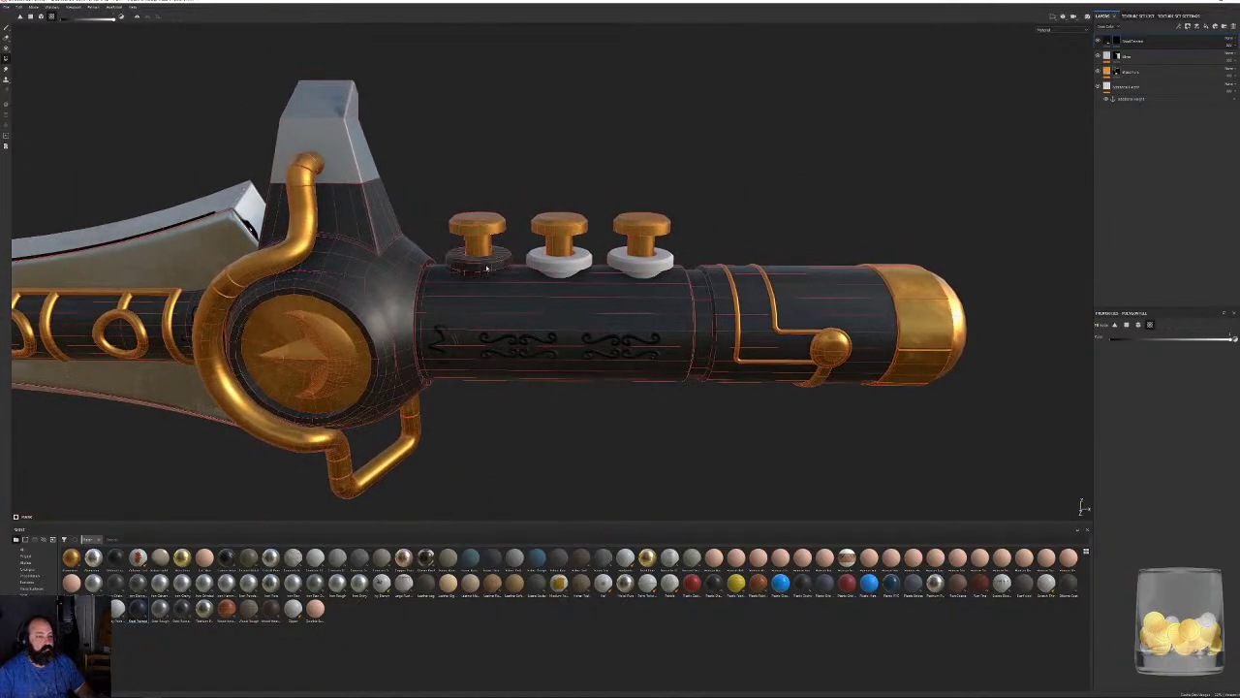
click(562, 275)
click(638, 272)
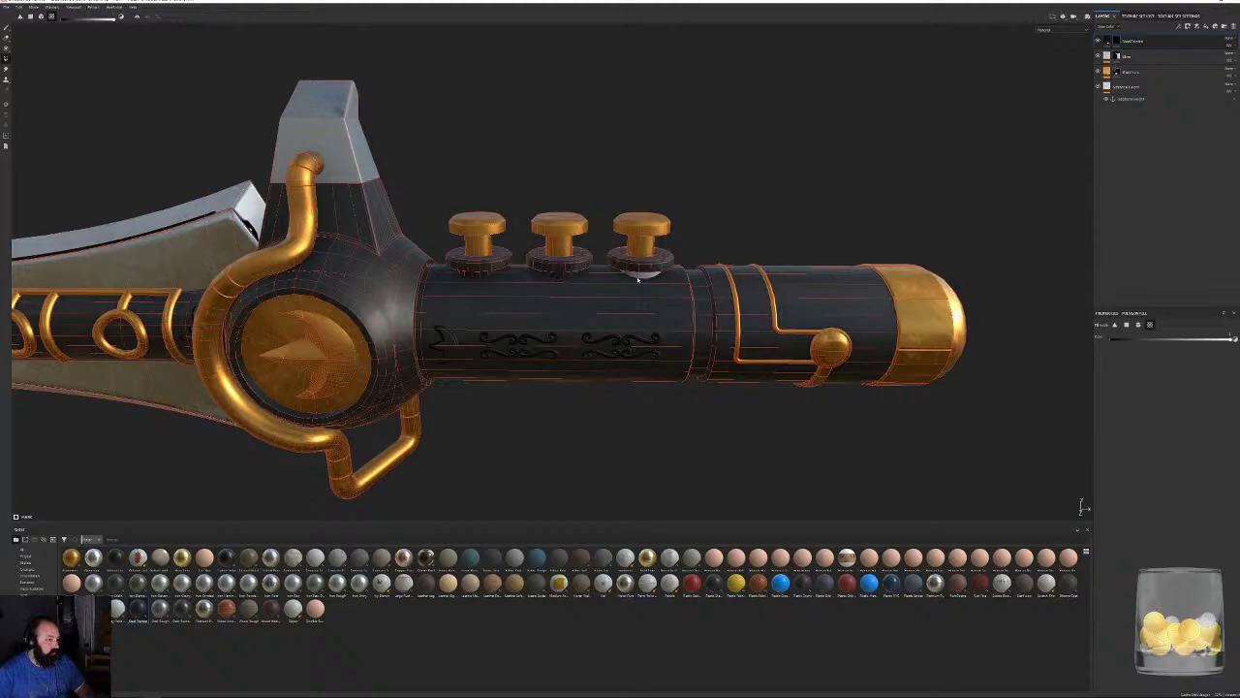
Examine the steel fill on both sides of the sword and switch to the Paint tool to hide the wireframe.
alt+middle_drag(432, 237, 678, 218)
alt+right_drag(678, 218, 113, 116)
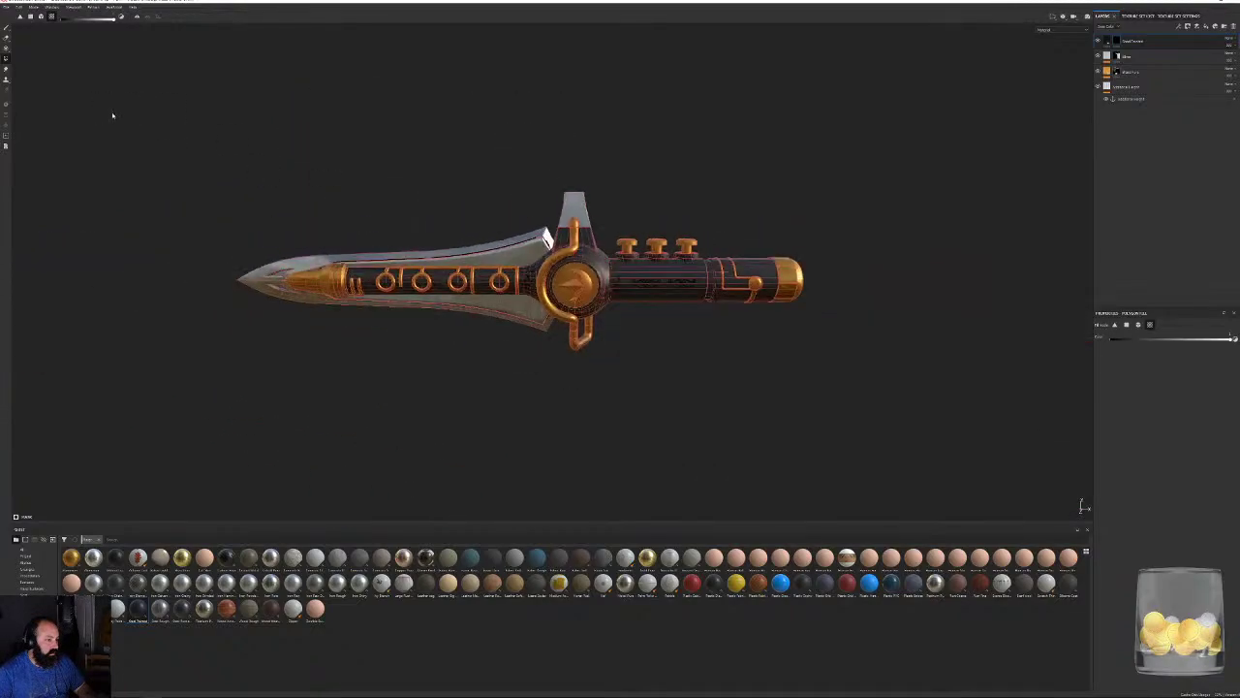
alt+drag(113, 116, 432, 177)
alt+drag(291, 181, 634, 177)
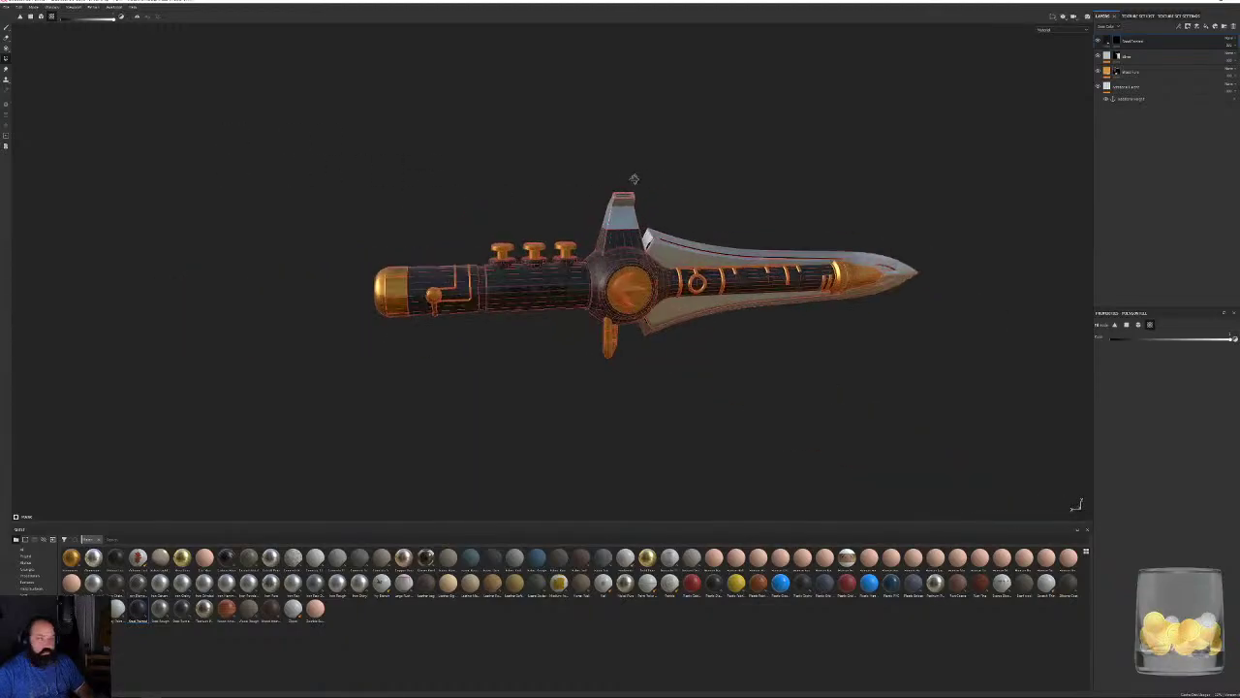
alt+right_drag(634, 177, 804, 271)
alt+drag(804, 271, 751, 282)
alt+middle_drag(751, 282, 441, 271)
alt+drag(441, 271, 998, 257)
click(6, 28)
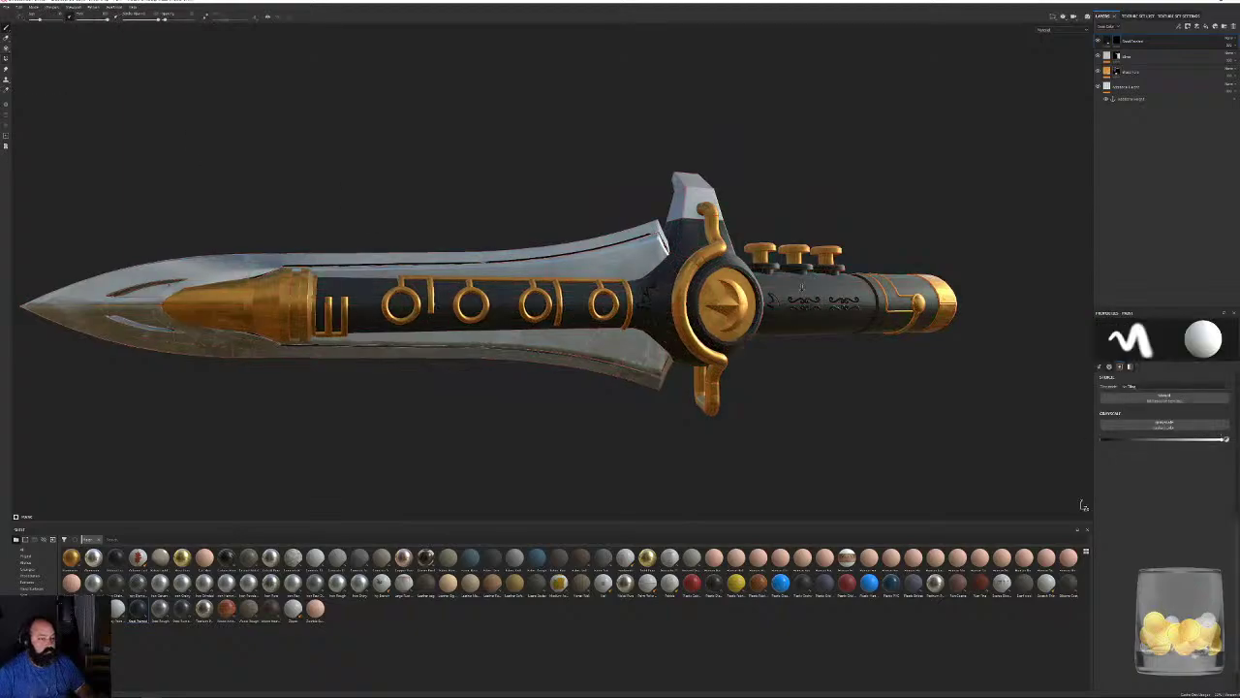
Examine the dark steel, gold and silver finishes on the handle, guard and blade from several angles.
scroll(605, 233, down, 4)
alt+middle_drag(818, 346, 576, 371)
alt+right_drag(576, 371, 779, 355)
alt+middle_drag(779, 354, 610, 321)
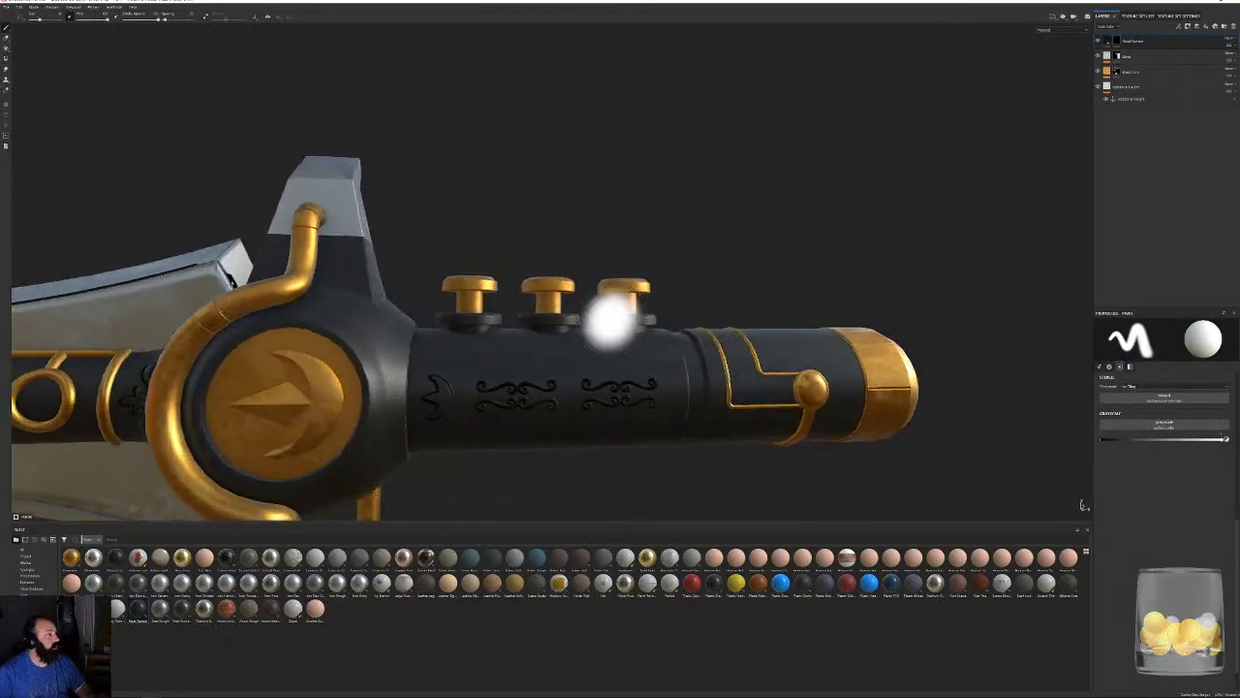
scroll(610, 322, down, 3)
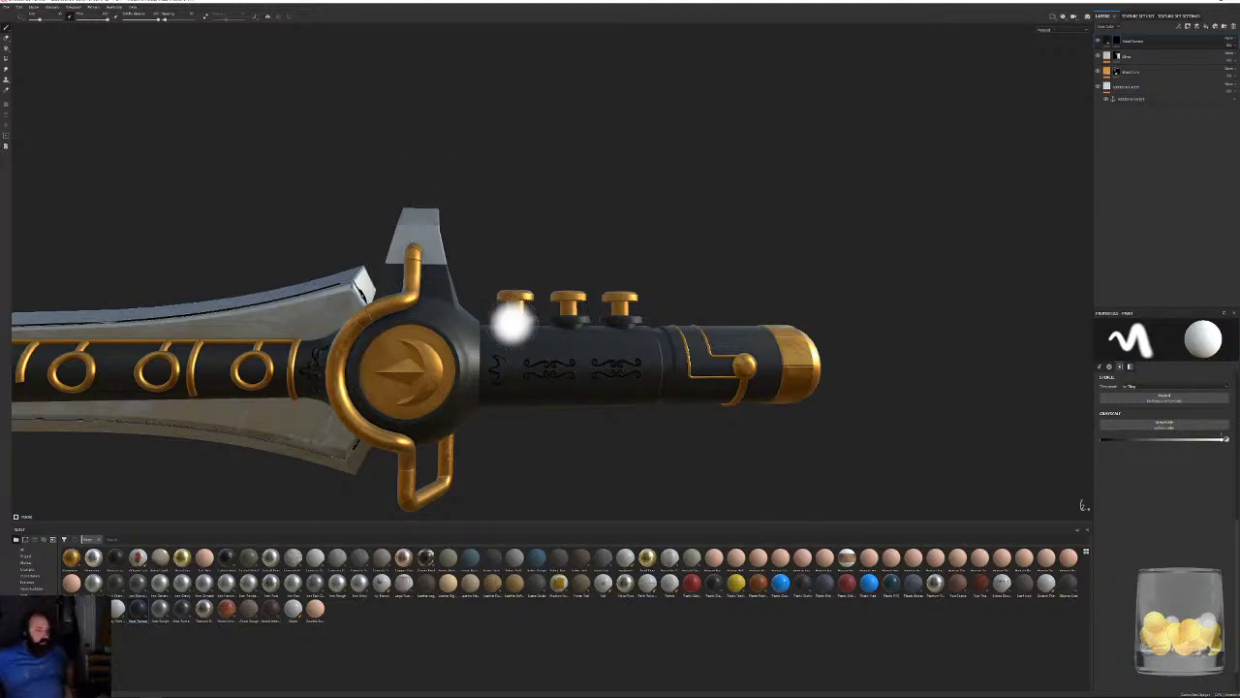
mouse_move(513, 323)
alt+mouse_down()
mouse_move(433, 282)
mouse_move(765, 277)
mouse_move(514, 327)
alt+mouse_up()
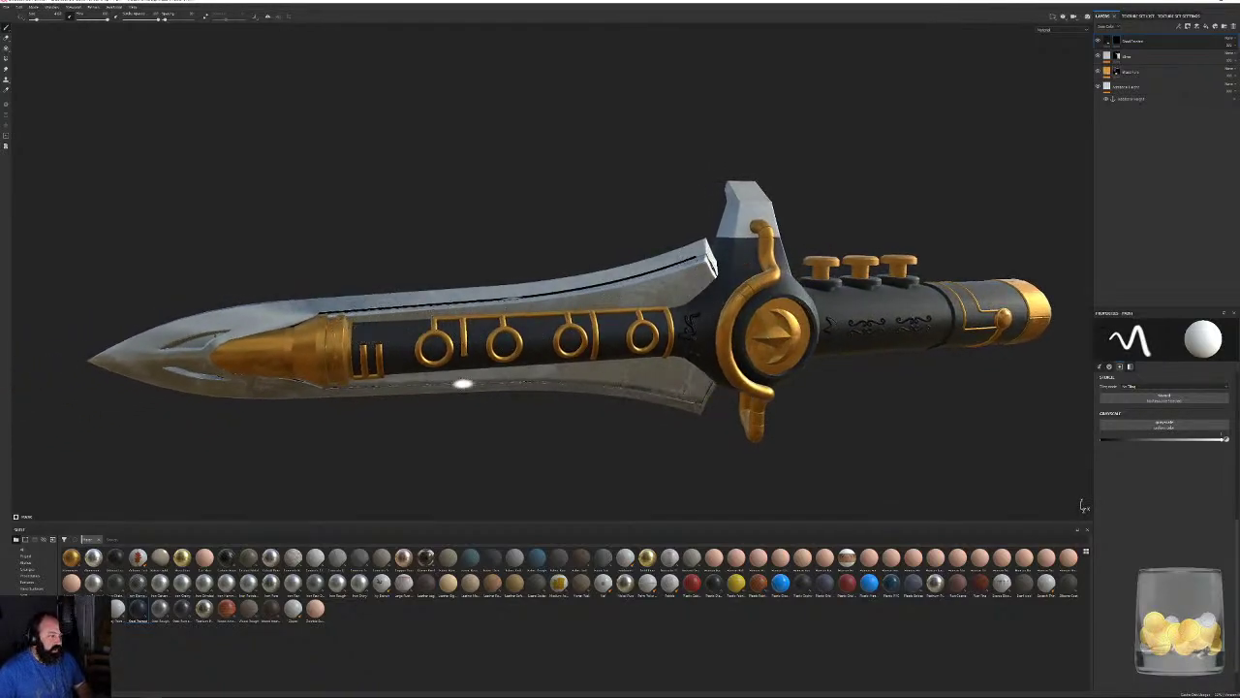
mouse_move(657, 331)
alt+mouse_down()
mouse_move(666, 328)
mouse_move(610, 339)
mouse_move(586, 325)
mouse_move(807, 327)
mouse_move(724, 308)
mouse_move(515, 360)
mouse_move(528, 355)
alt+mouse_up()
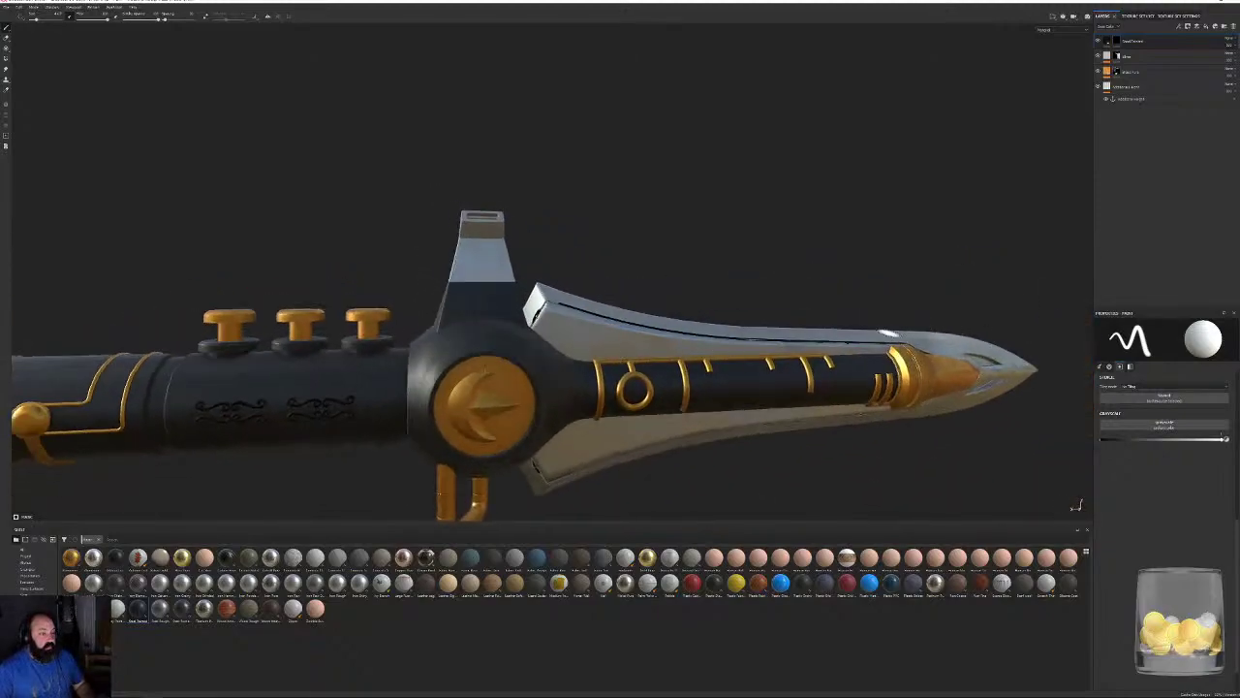
alt+drag(487, 288, 603, 334)
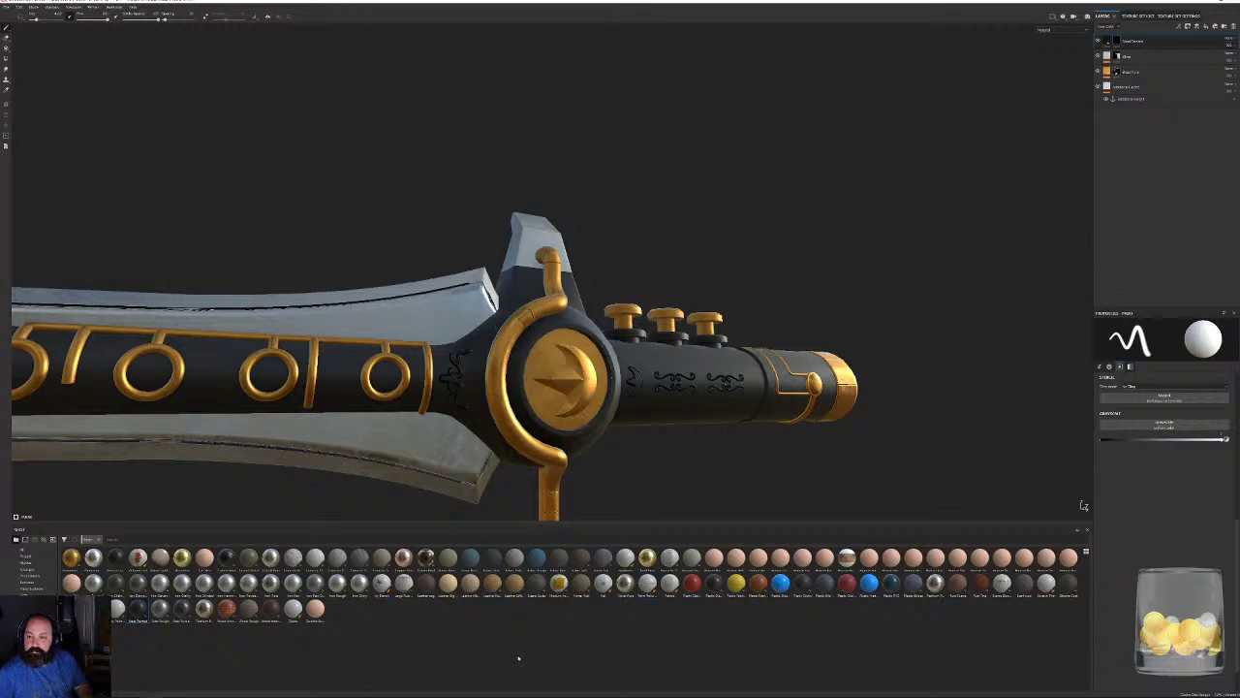
alt+drag(665, 359, 843, 366)
alt+middle_drag(842, 366, 773, 336)
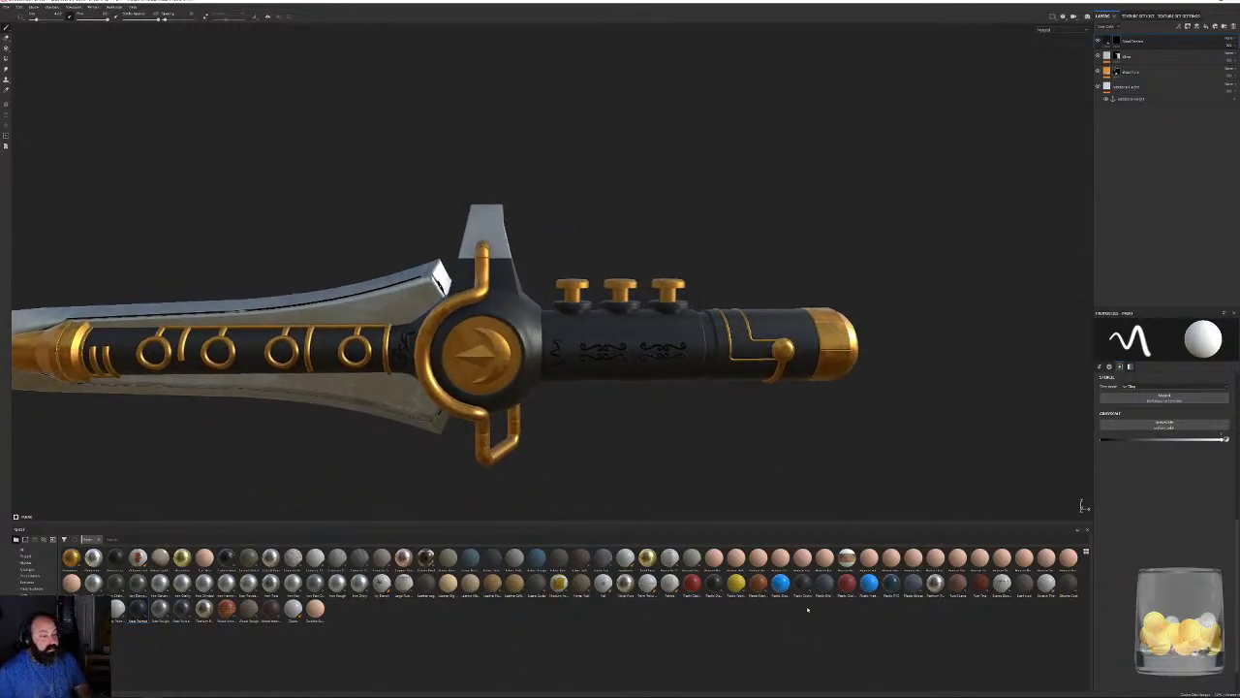
Add the Plastic Grainy material as a new layer at the top of the layer stack.
mouse_move(800, 579)
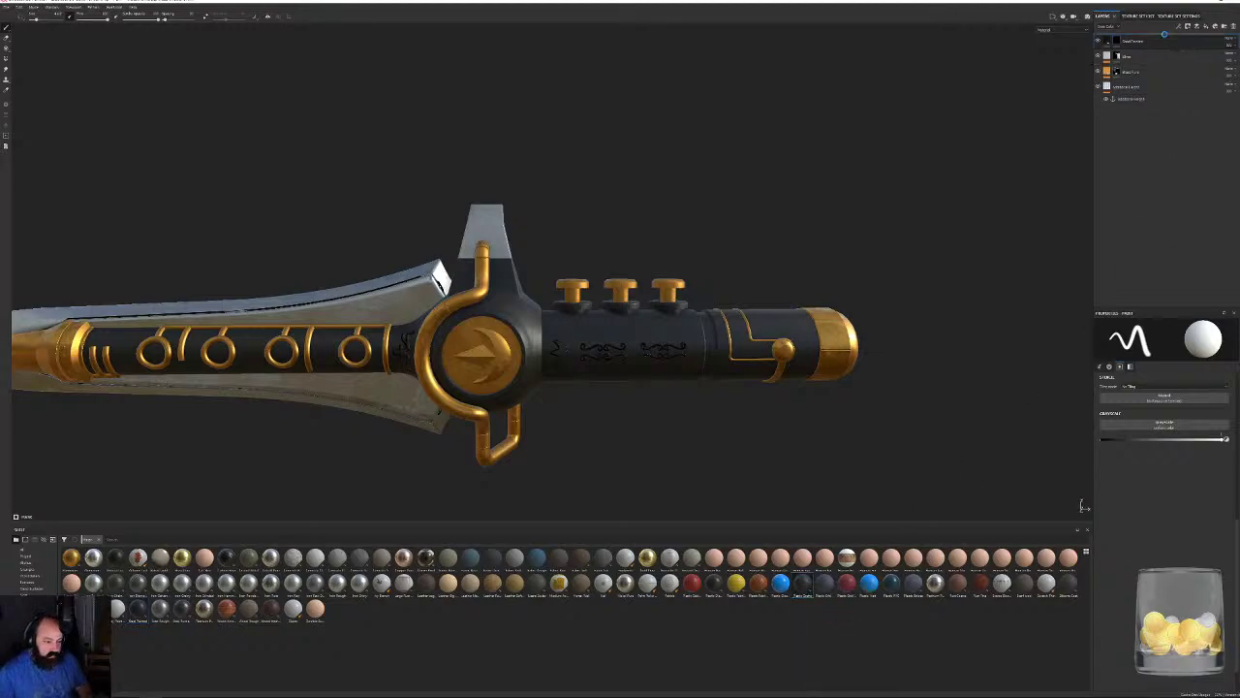
drag(1165, 34, 1164, 37)
alt+middle_drag(653, 360, 1055, 304)
alt+drag(658, 242, 707, 237)
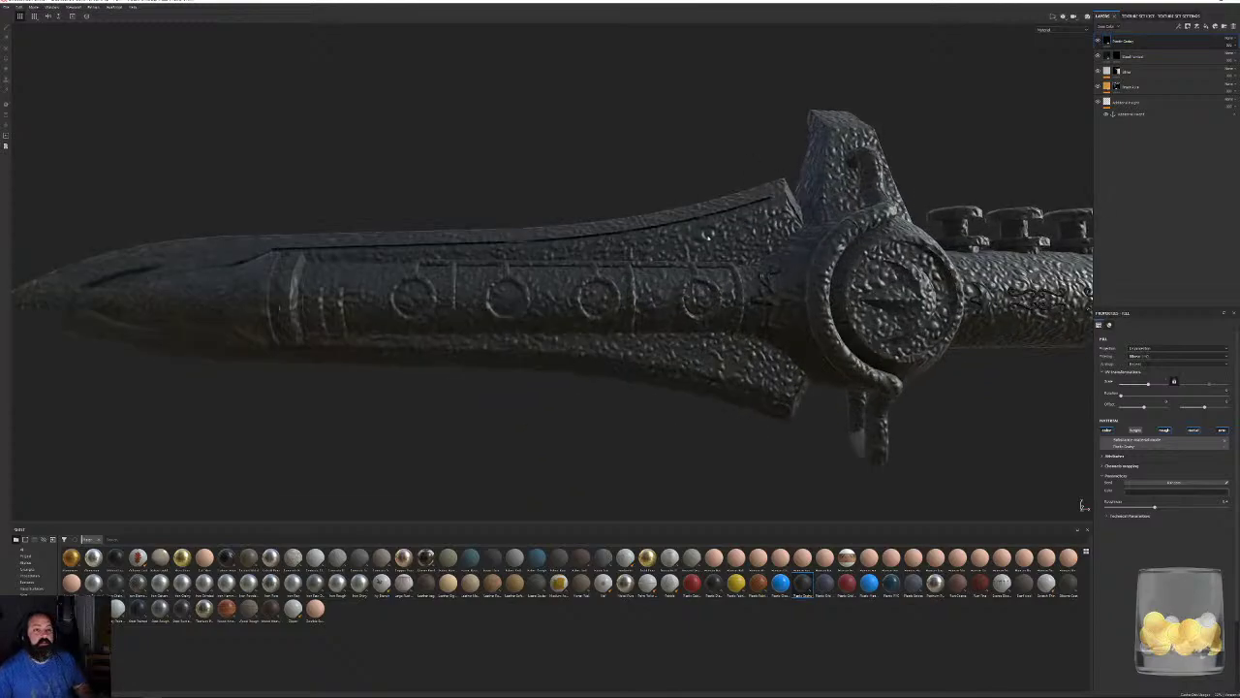
alt+middle_drag(707, 237, 572, 282)
alt+drag(920, 319, 979, 321)
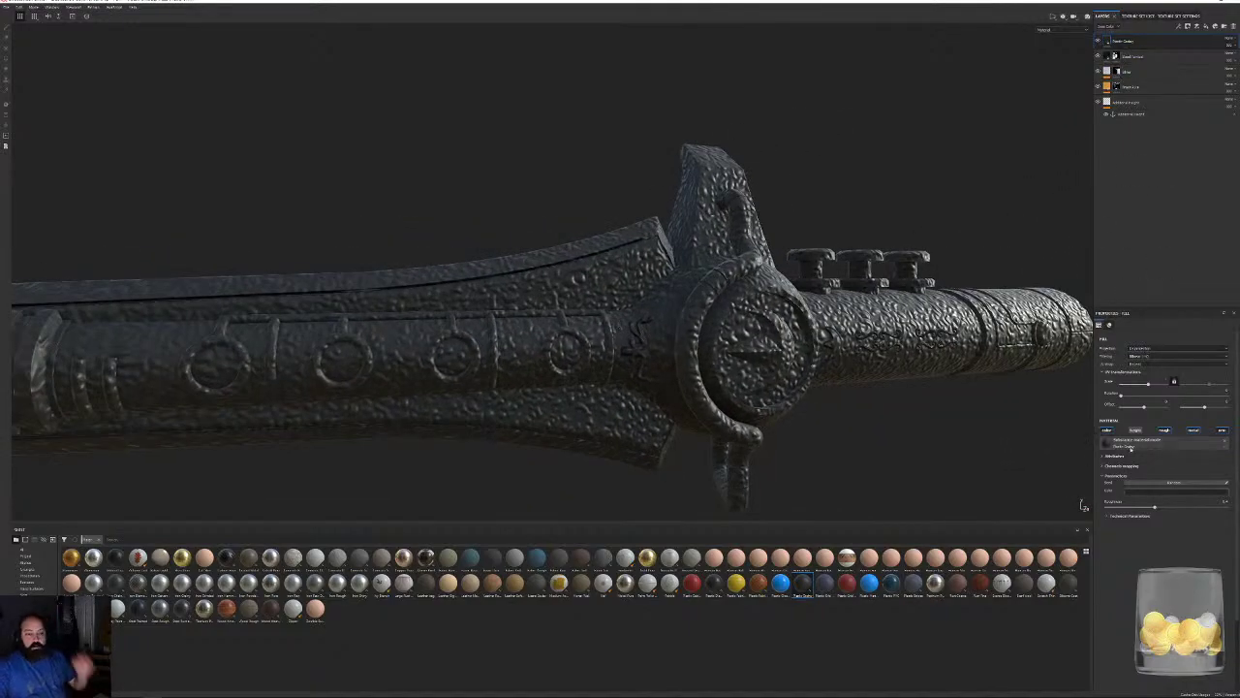
Adjust the Plastic Grainy layer's UV scale for a much finer surface grain and check it up close.
drag(1142, 384, 1135, 388)
scroll(538, 304, up, 5)
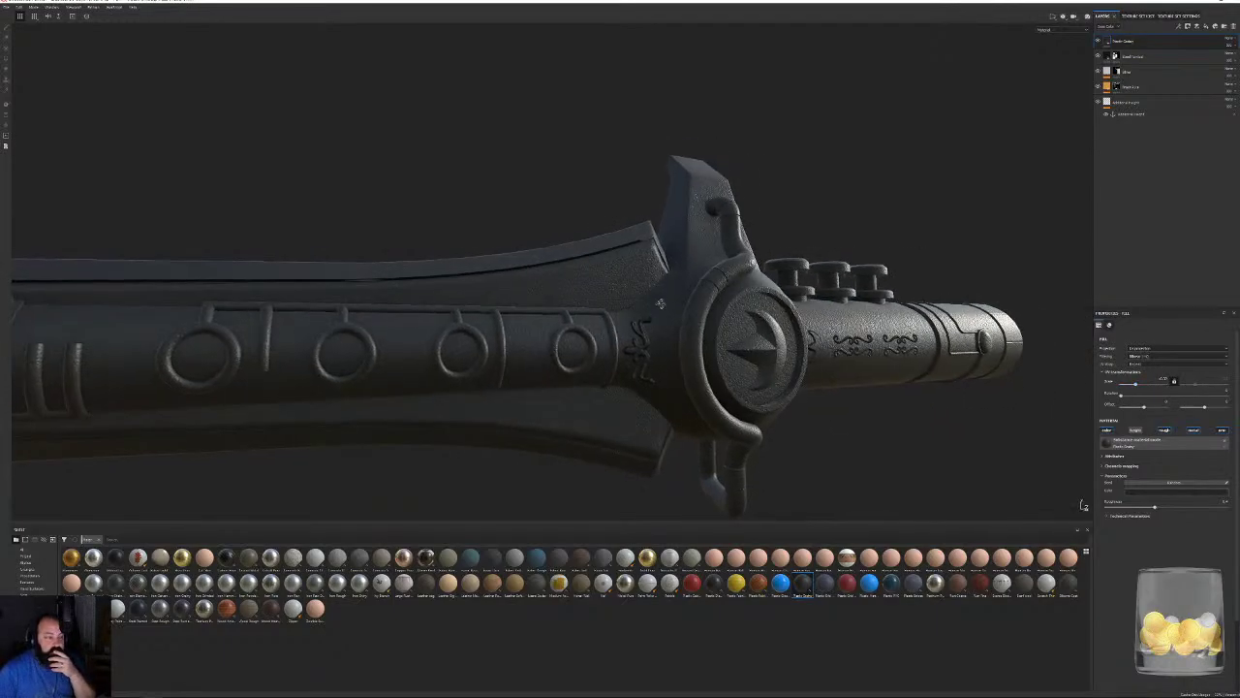
alt+drag(538, 303, 577, 304)
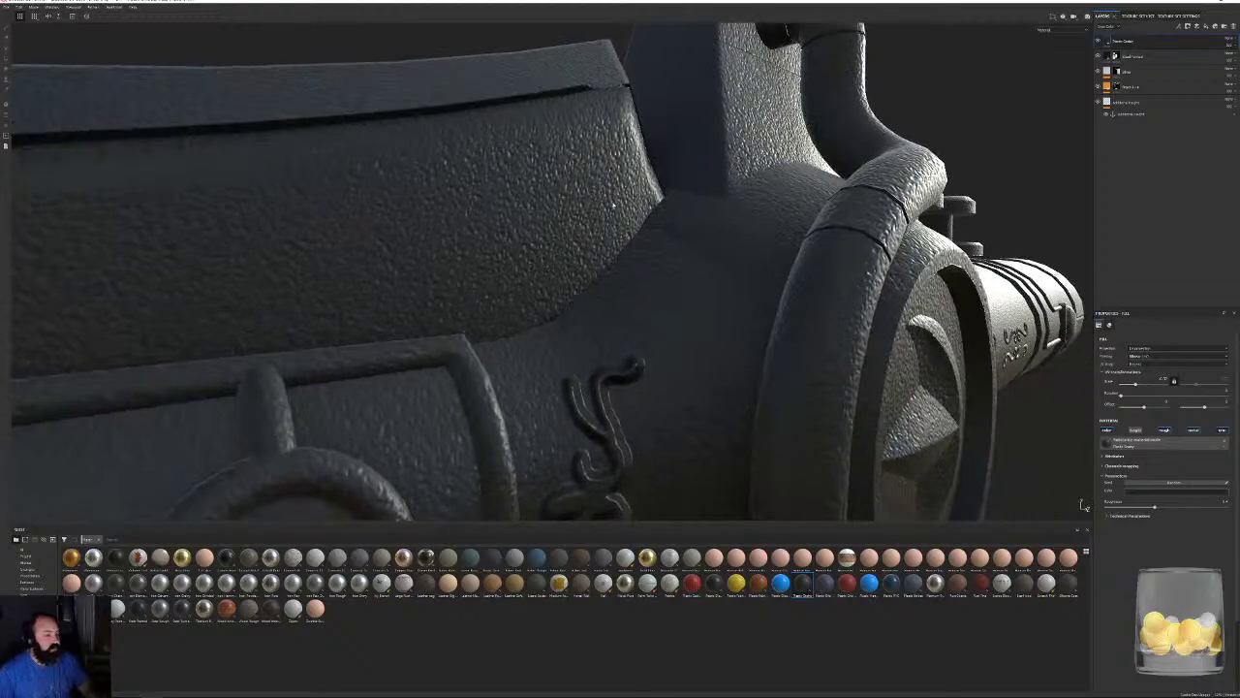
Set the Plastic Grainy layer's color to a saturated medium green and check it on the whole sword.
key(f)
click(1186, 495)
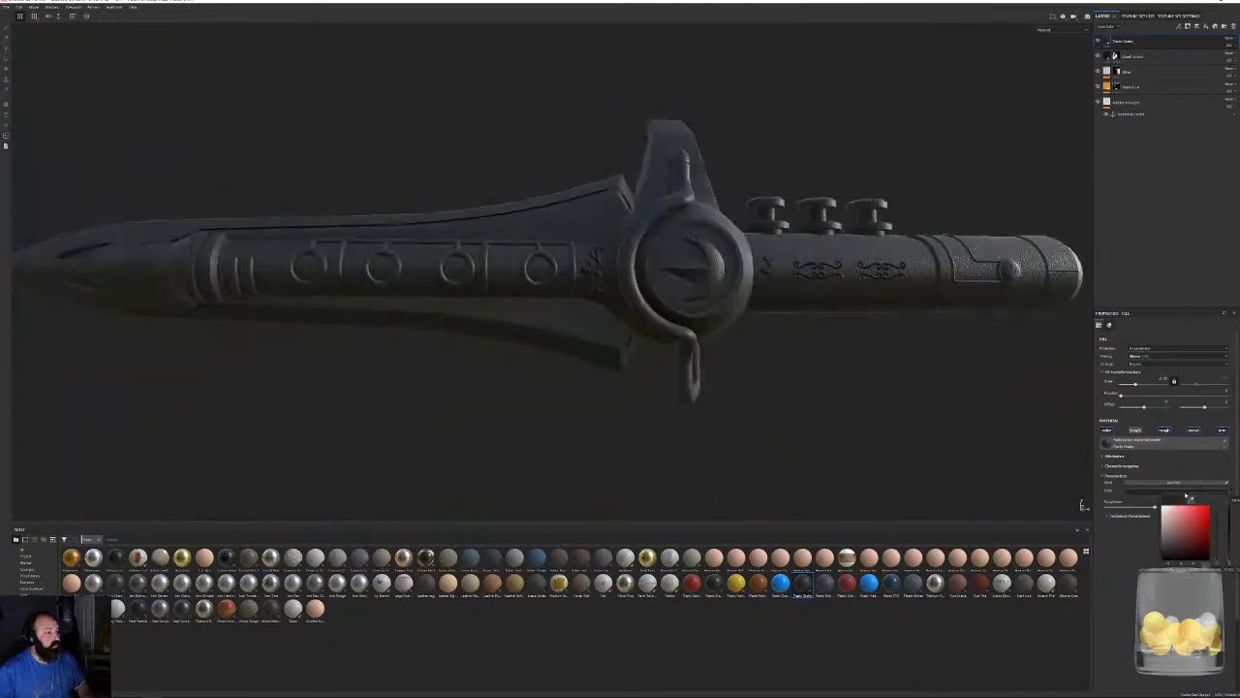
drag(1221, 503, 1230, 547)
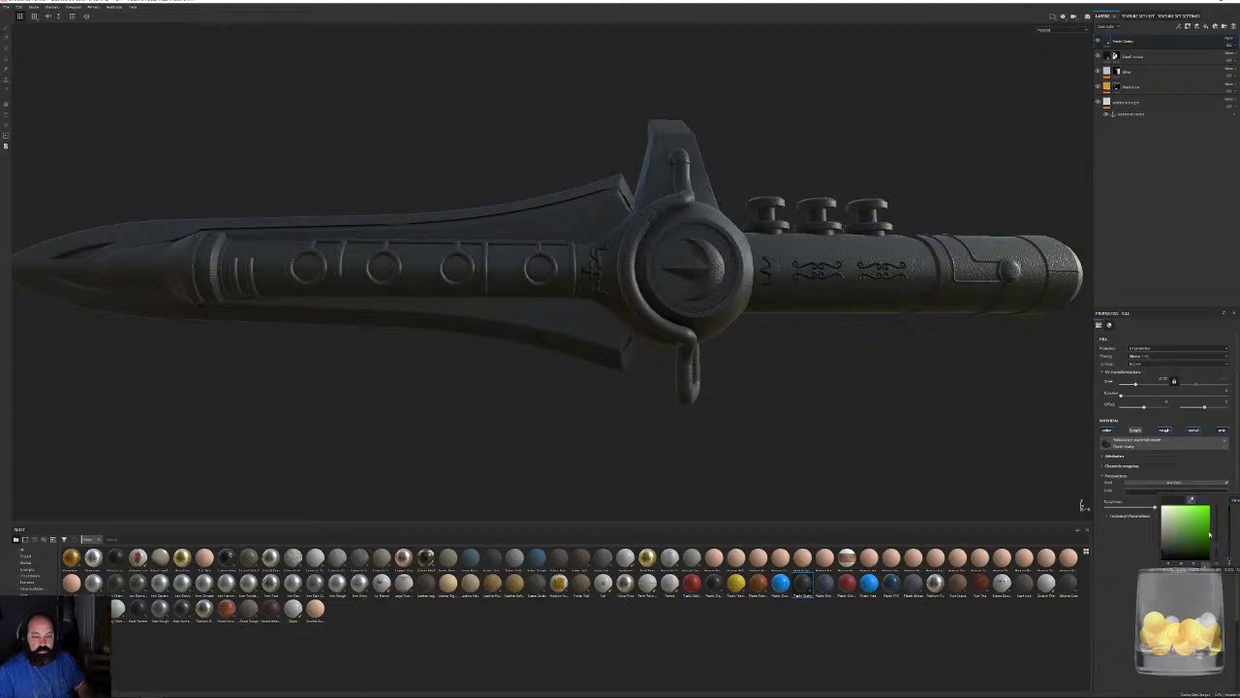
click(1209, 534)
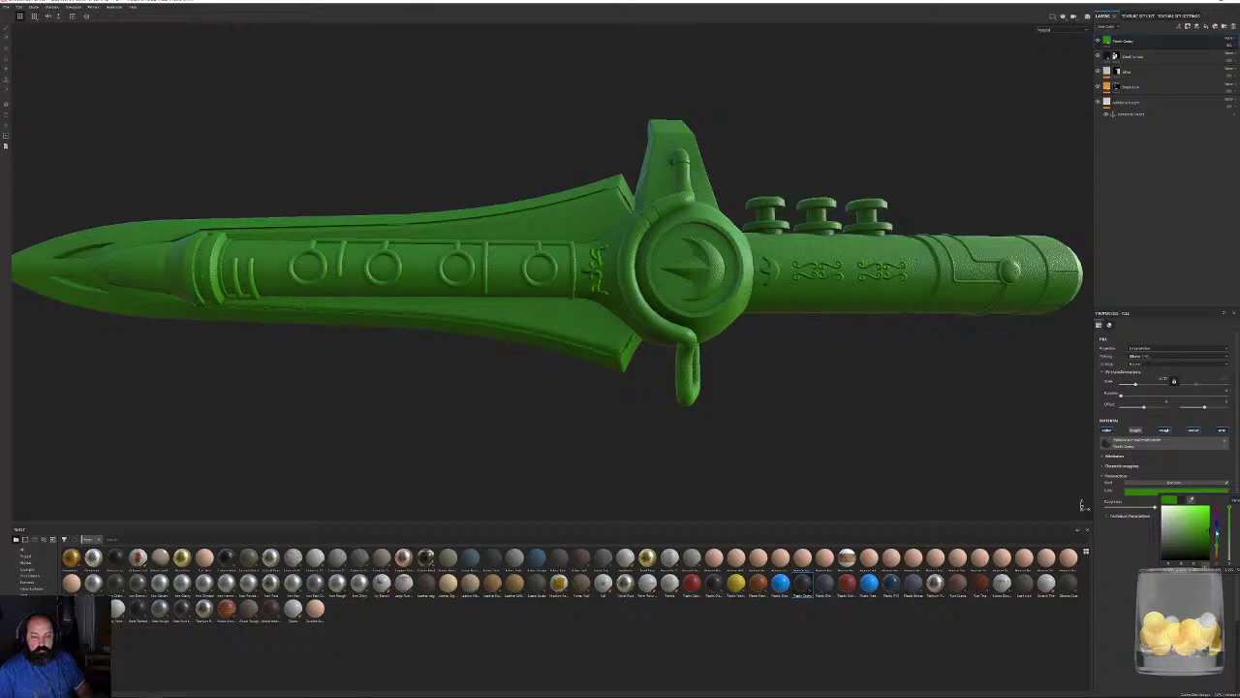
click(914, 416)
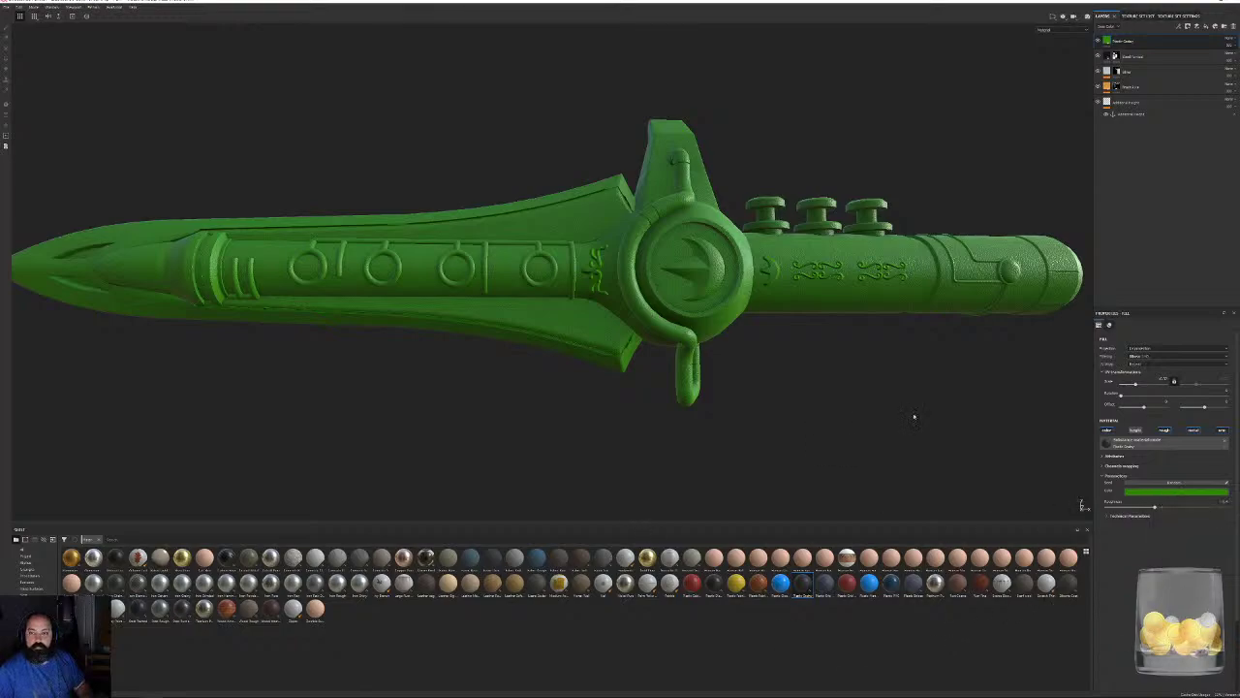
mouse_move(914, 416)
alt+mouse_down()
mouse_move(861, 420)
mouse_move(920, 410)
alt+mouse_up()
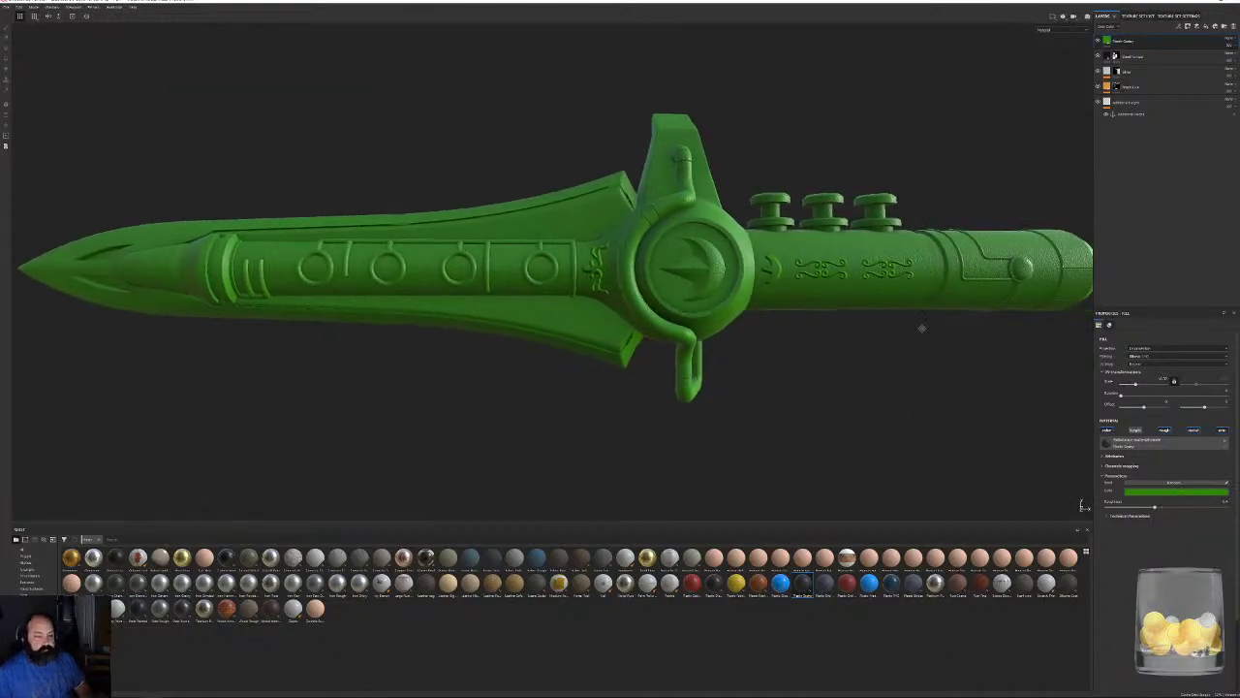
alt+drag(921, 329, 804, 358)
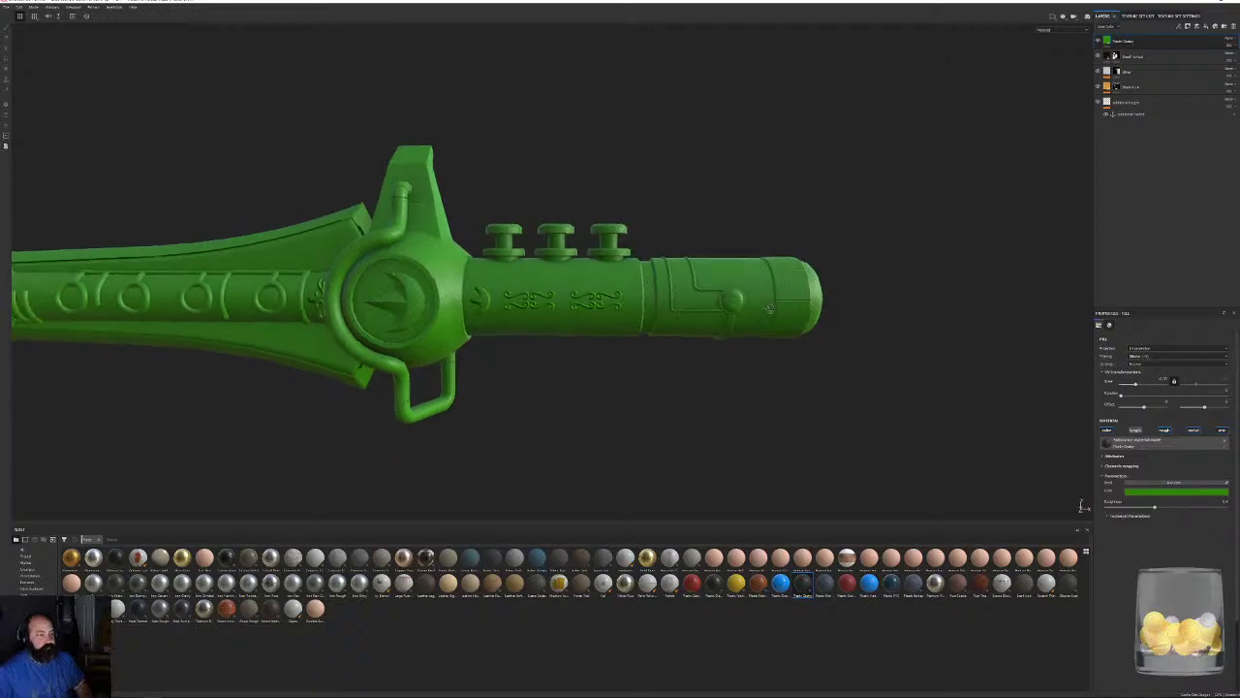
Give the green plastic layer a black mask and use Polygon Fill to reveal it on the recessed ring around the handle.
right_click(1121, 41)
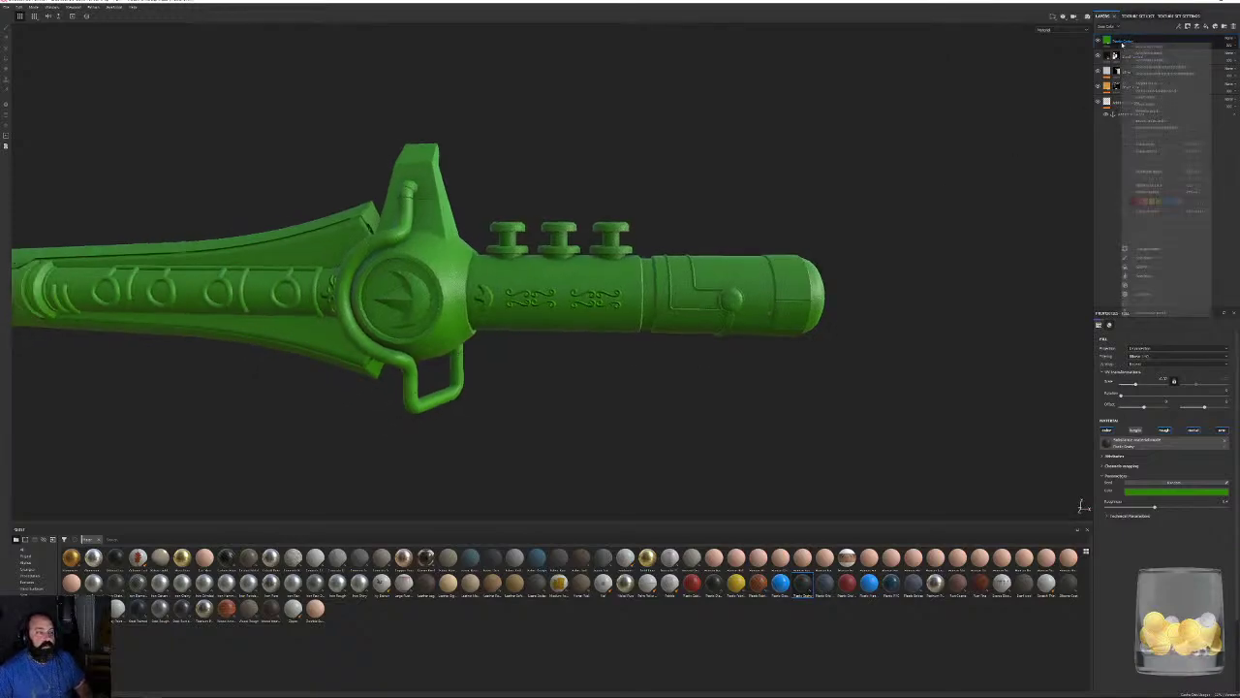
click(1144, 56)
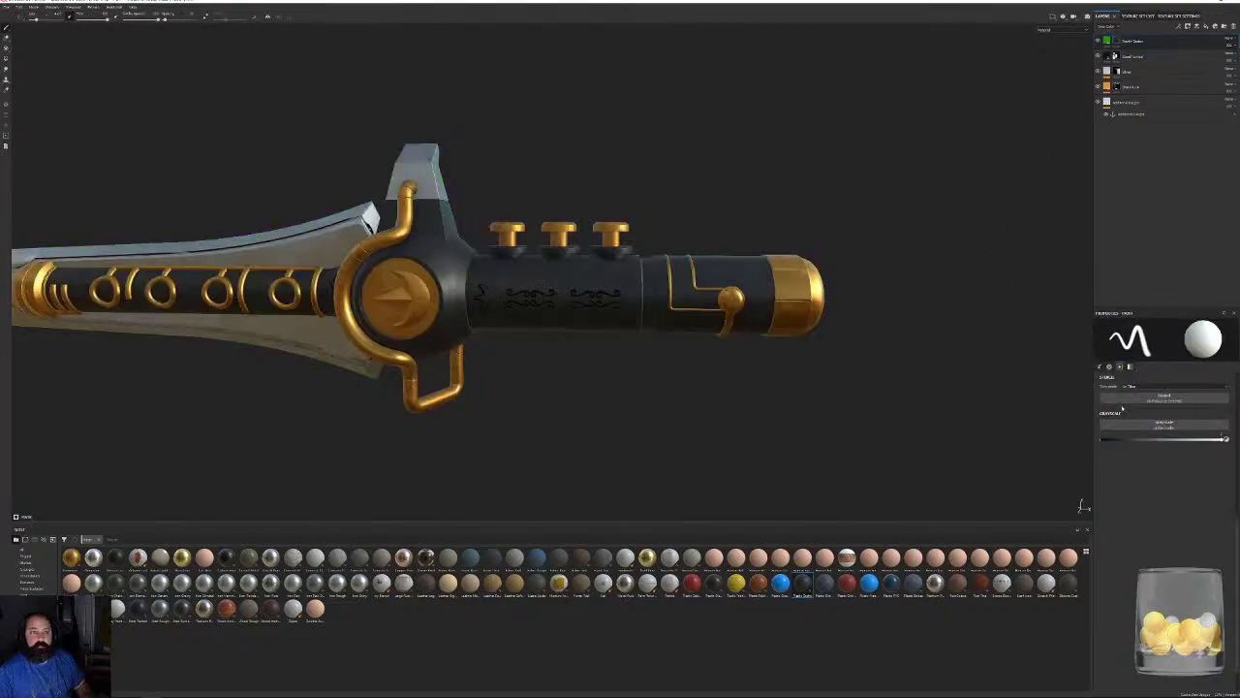
click(7, 60)
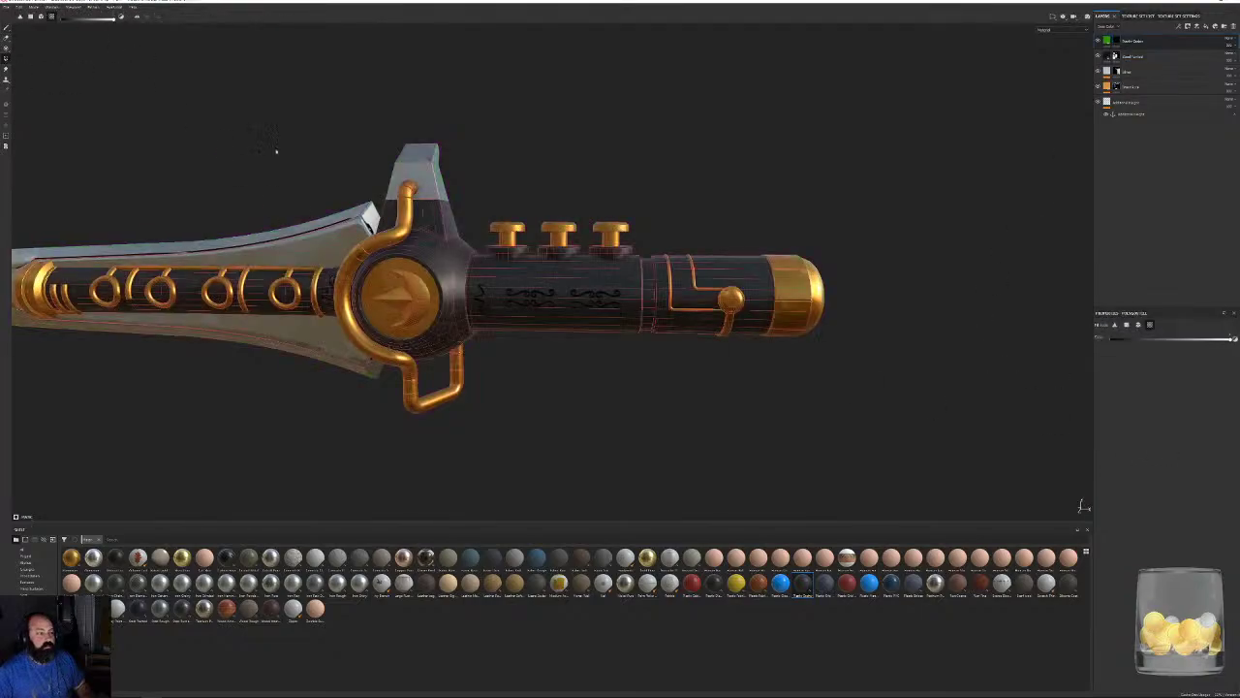
scroll(623, 241, up, 6)
alt+middle_drag(968, 346, 991, 342)
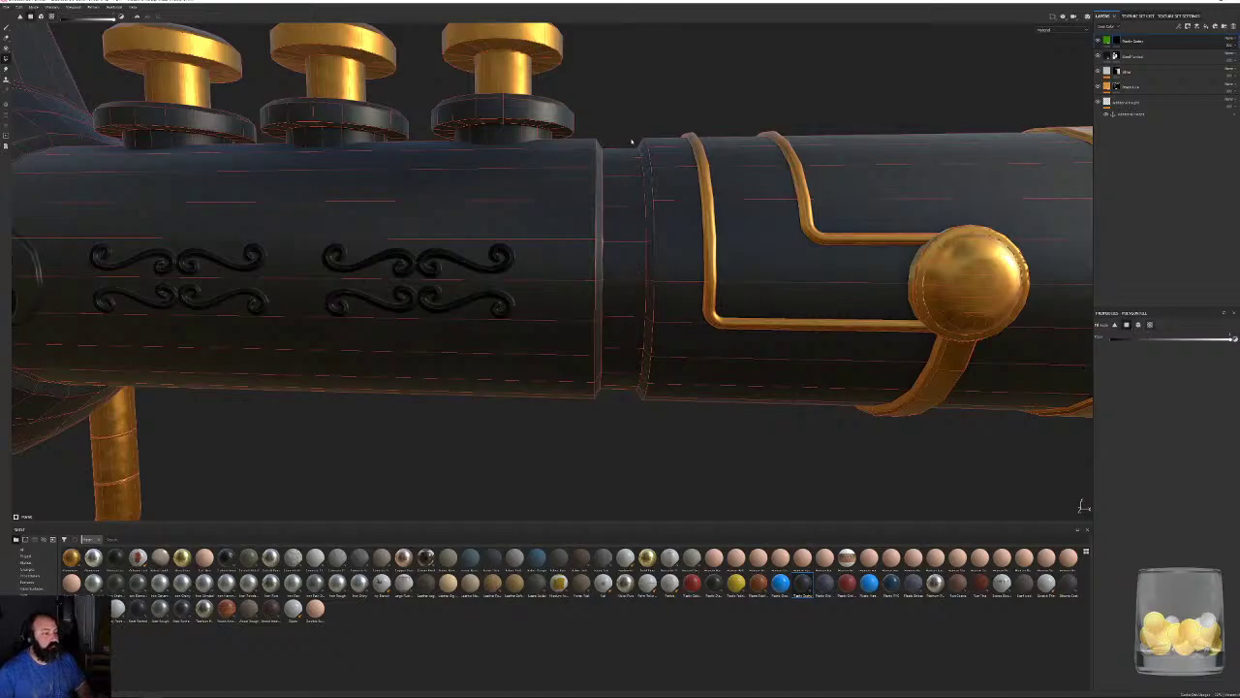
mouse_move(620, 131)
mouse_down()
mouse_move(617, 398)
mouse_move(656, 363)
mouse_move(420, 362)
mouse_up()
alt+right_drag(420, 362, 823, 175)
alt+middle_drag(822, 174, 392, 194)
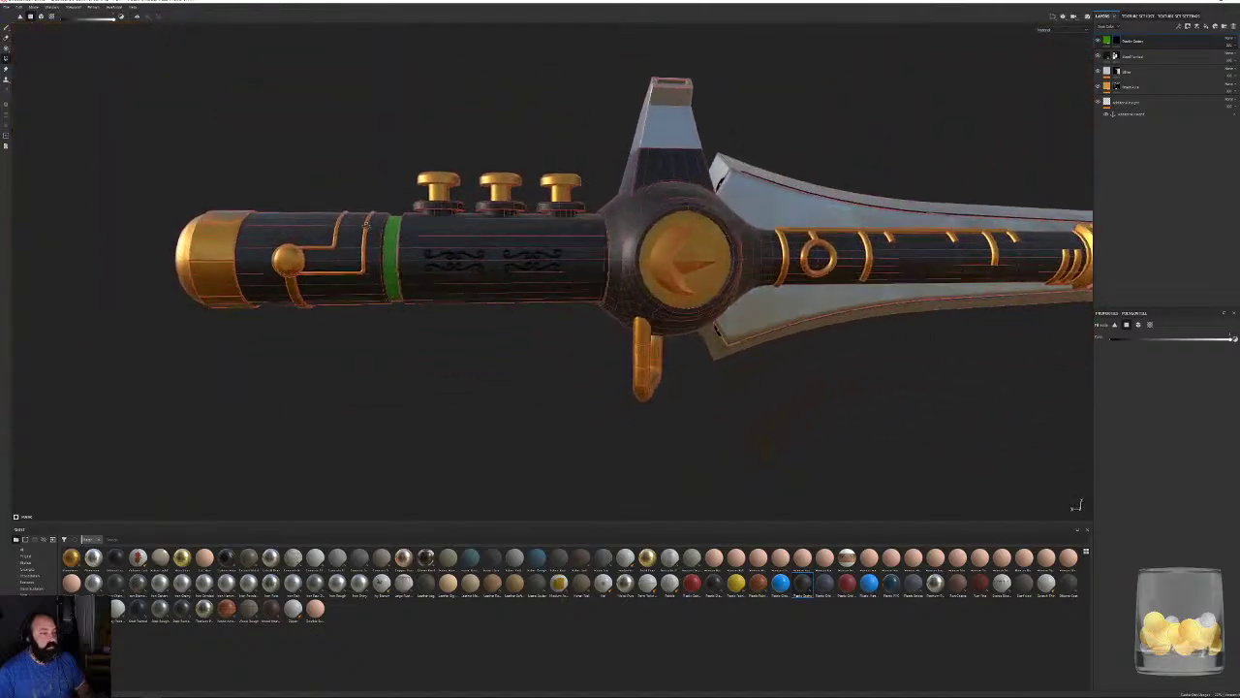
Switch to the 2D UV view and polygon-fill the inner faces of the first two blade islands to reveal the green plastic.
alt+drag(392, 194, 978, 158)
click(1053, 17)
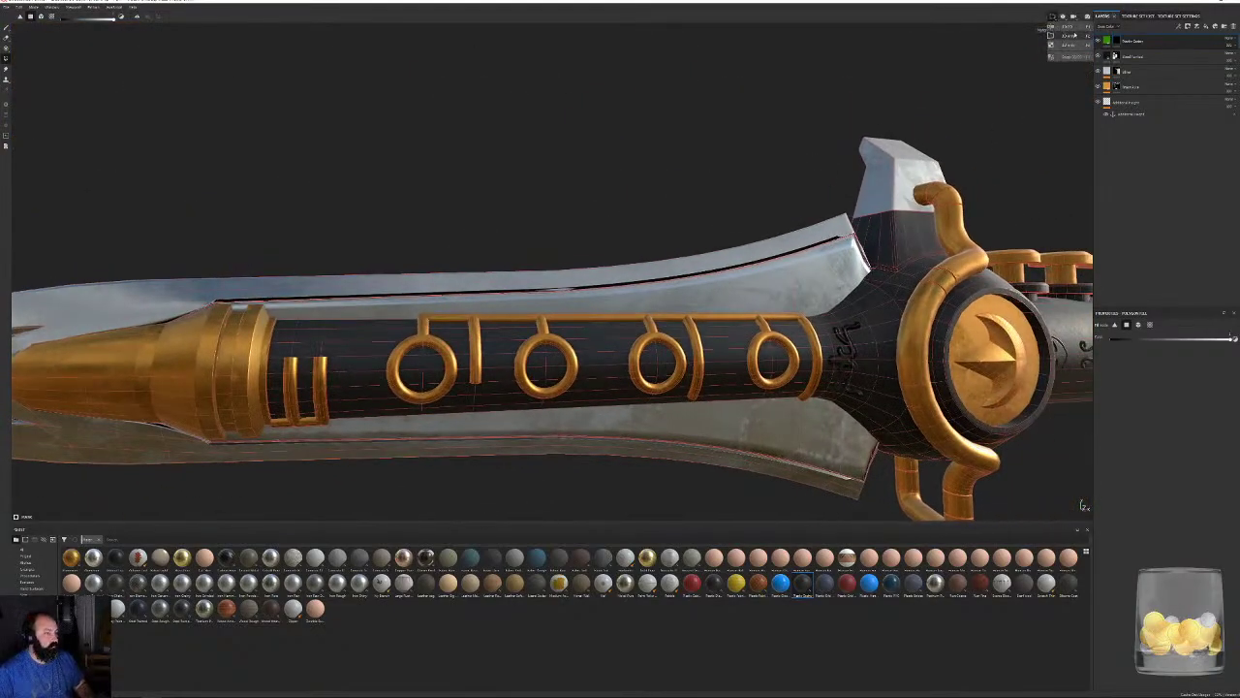
click(1068, 55)
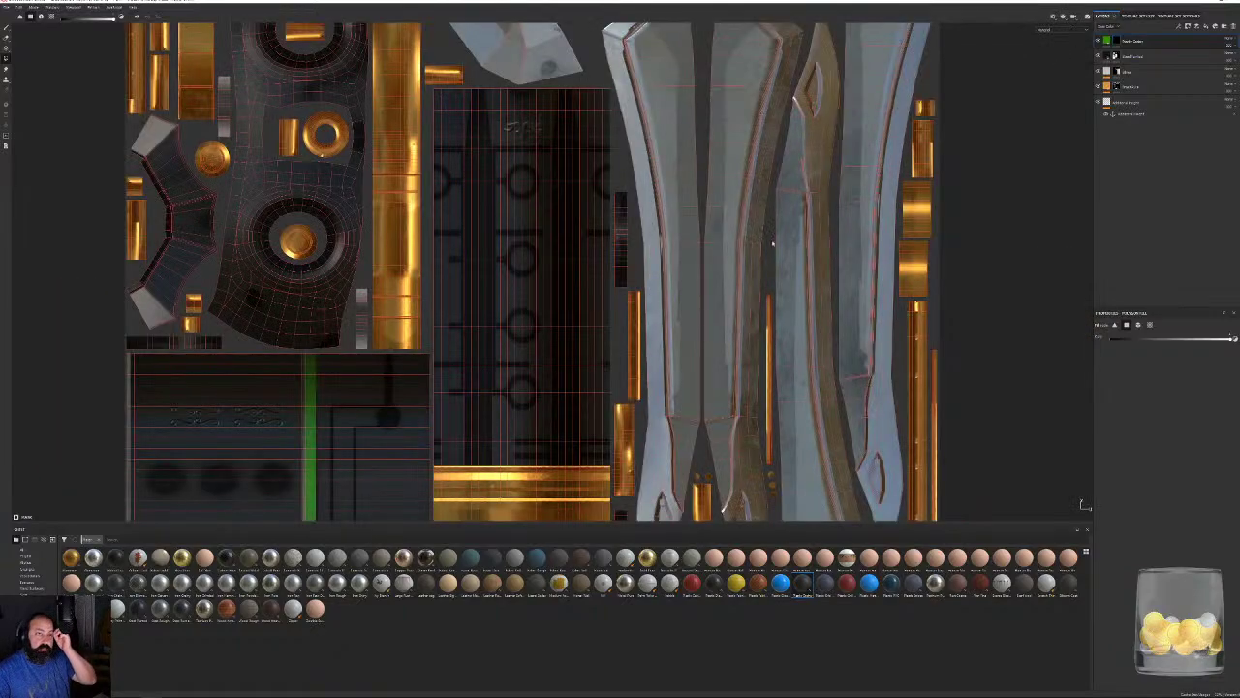
alt+middle_drag(713, 207, 677, 315)
alt+right_drag(636, 152, 852, 339)
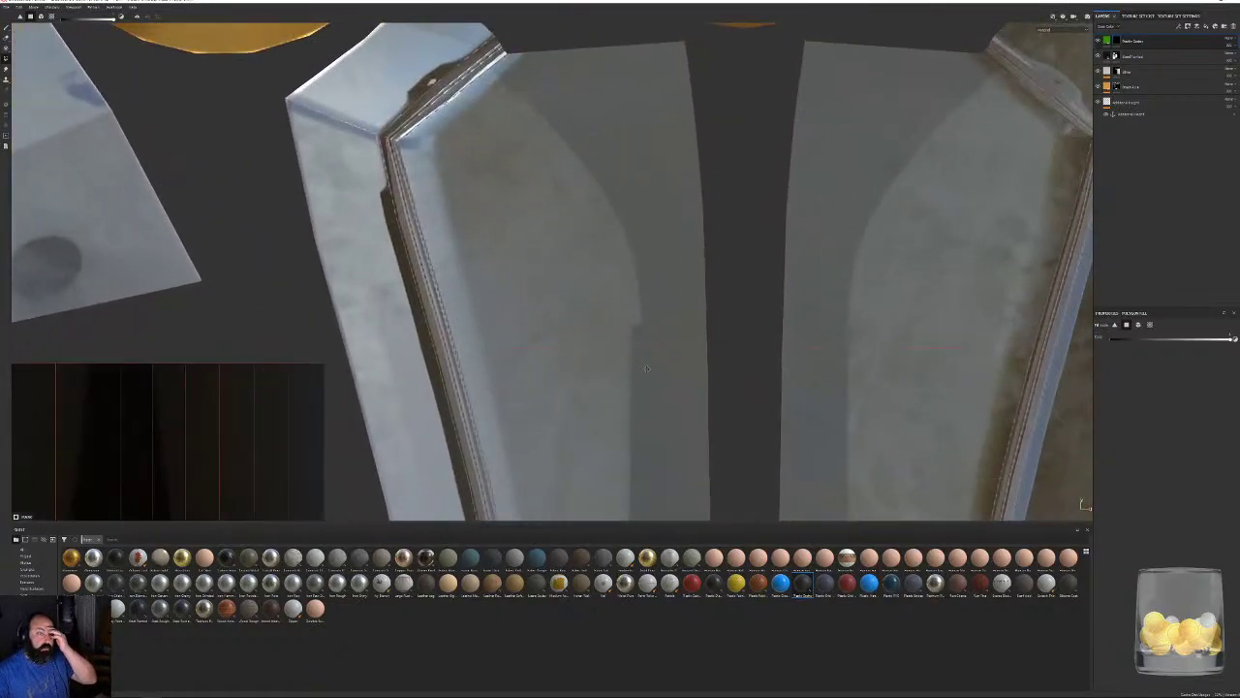
alt+right_drag(596, 424, 411, 200)
alt+middle_drag(624, 363, 592, 165)
drag(620, 104, 584, 393)
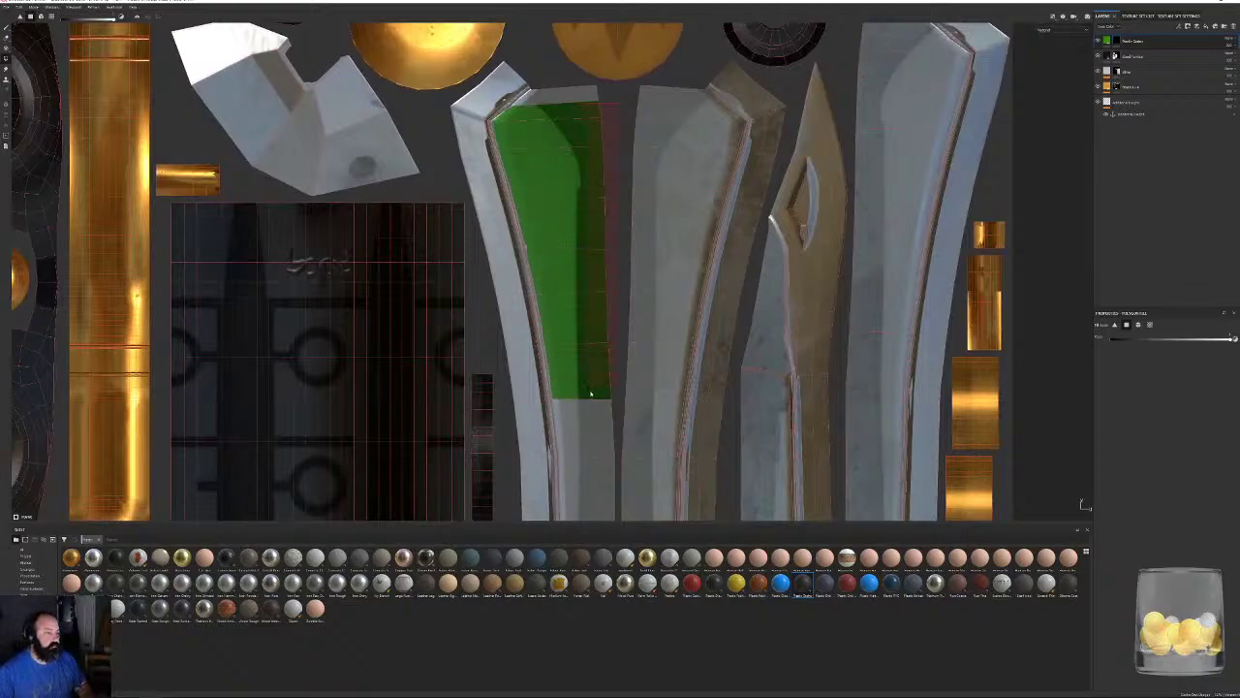
click(593, 96)
drag(638, 135, 644, 416)
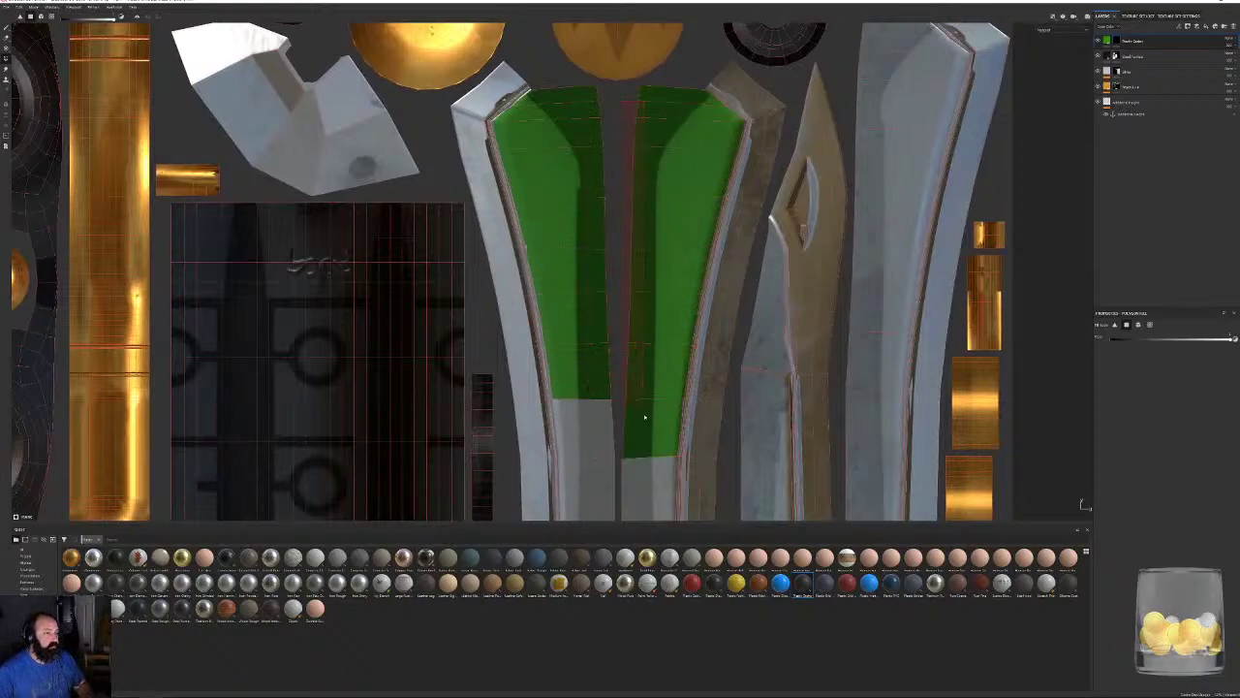
middle_drag(615, 304, 601, 16)
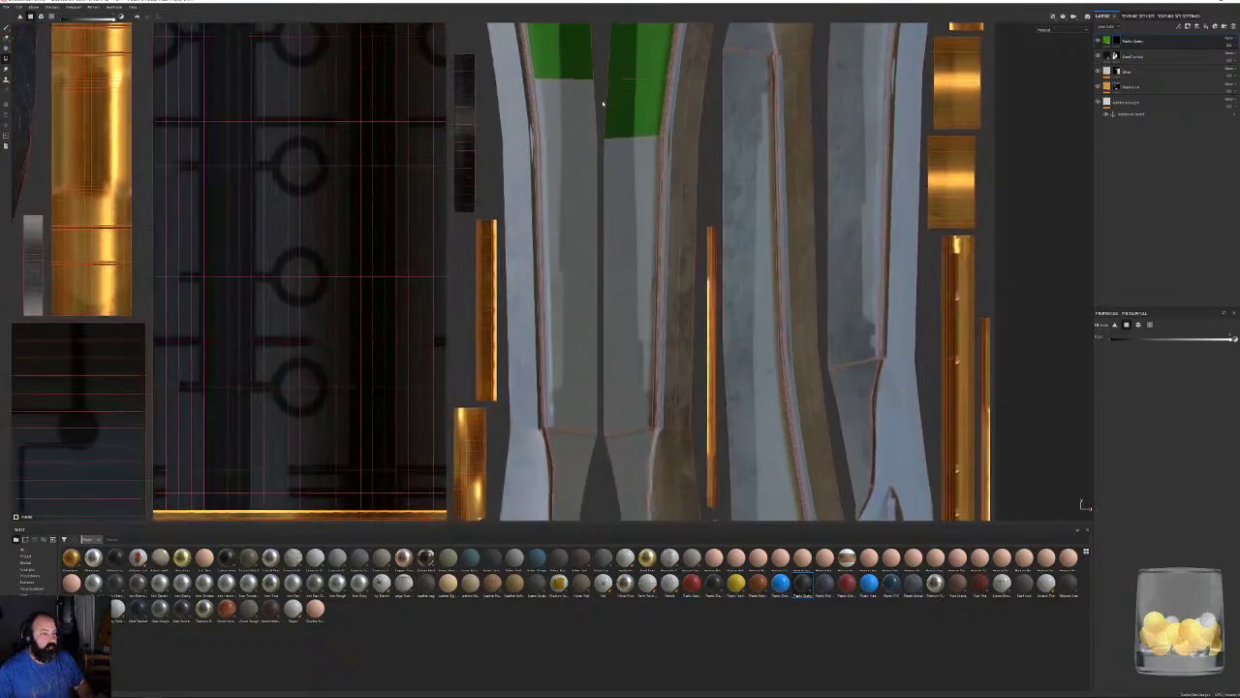
click(592, 374)
click(614, 162)
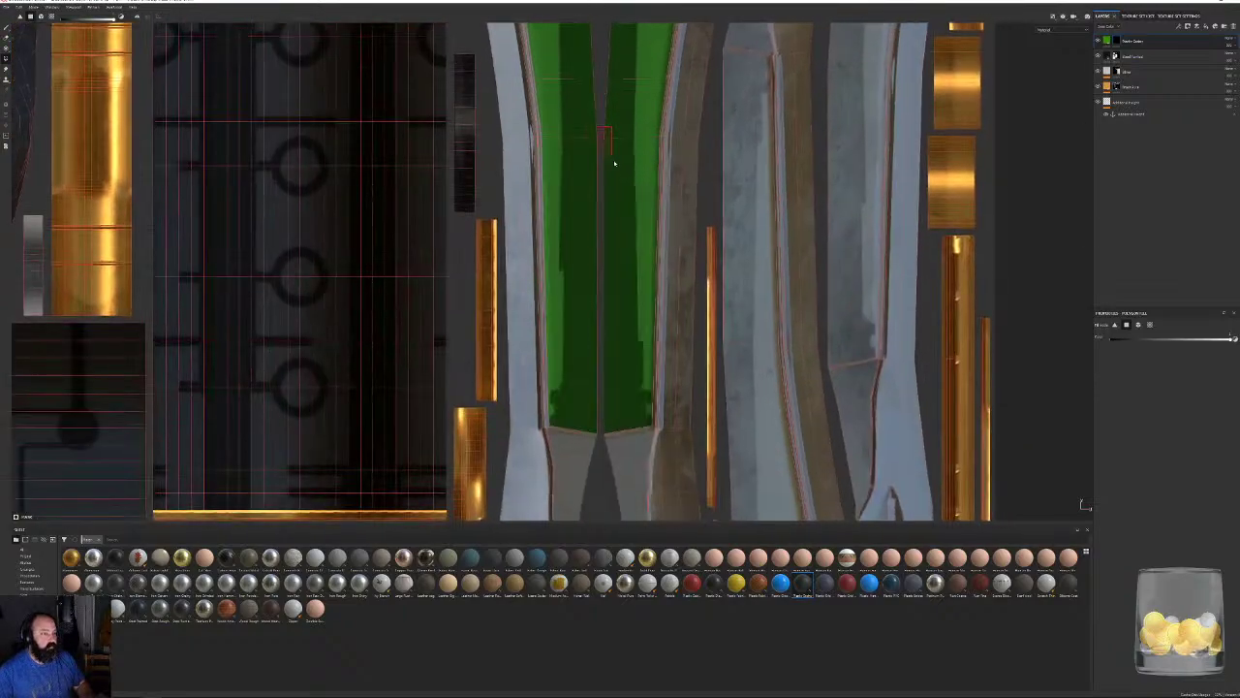
Reveal the green plastic on the inner face of the rightmost blade island, down to its crease.
alt+middle_drag(685, 173, 489, 522)
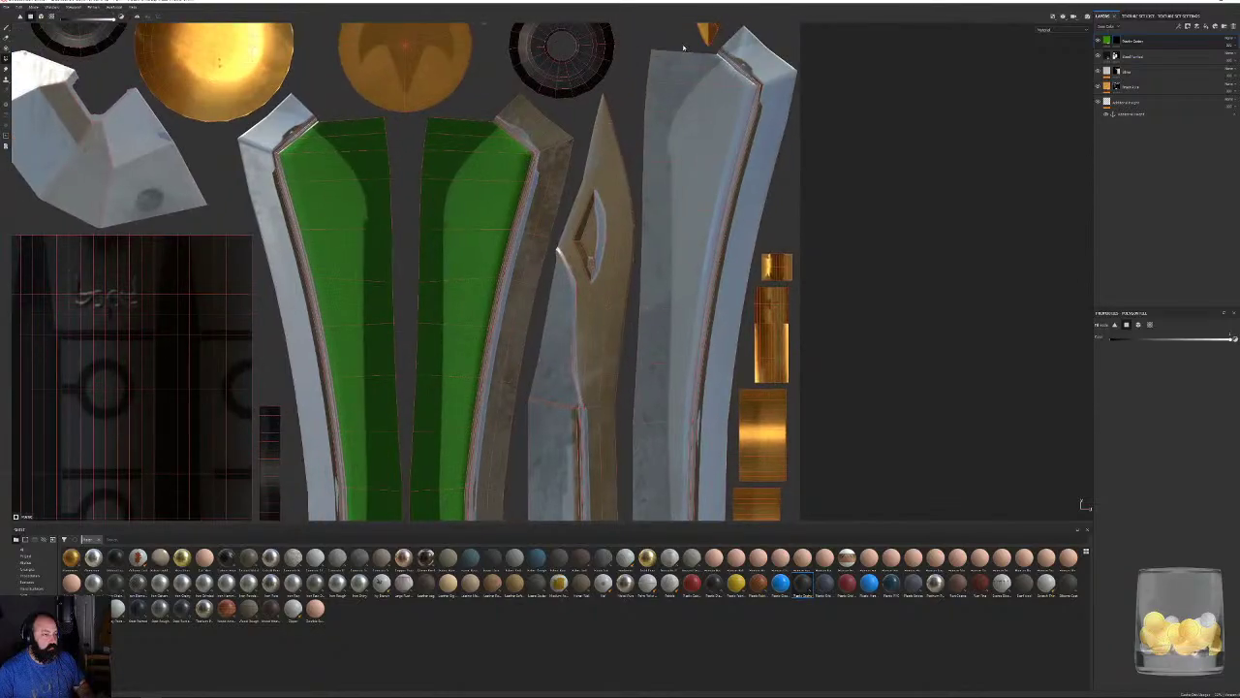
mouse_move(684, 47)
mouse_down()
mouse_move(657, 321)
mouse_move(656, 512)
mouse_up()
alt+middle_drag(650, 369, 600, 16)
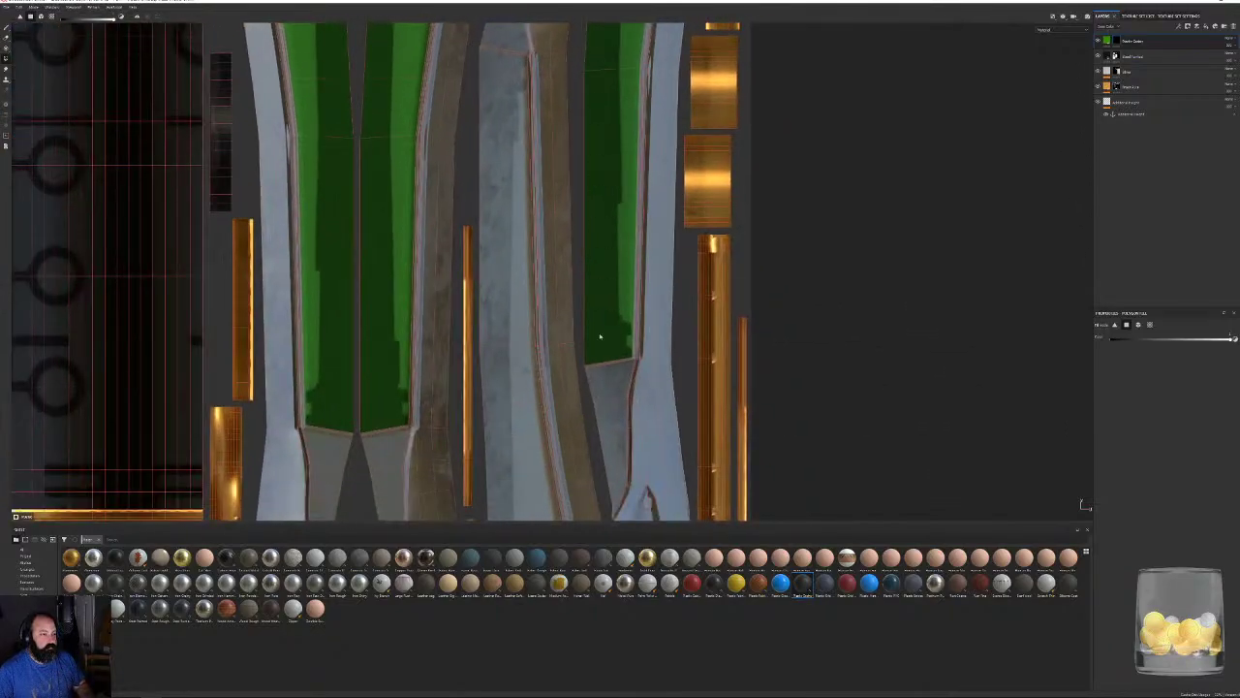
Try extending the green fill below the crease of the rightmost blade island, and undo it.
click(597, 374)
middle_drag(608, 403, 592, 366)
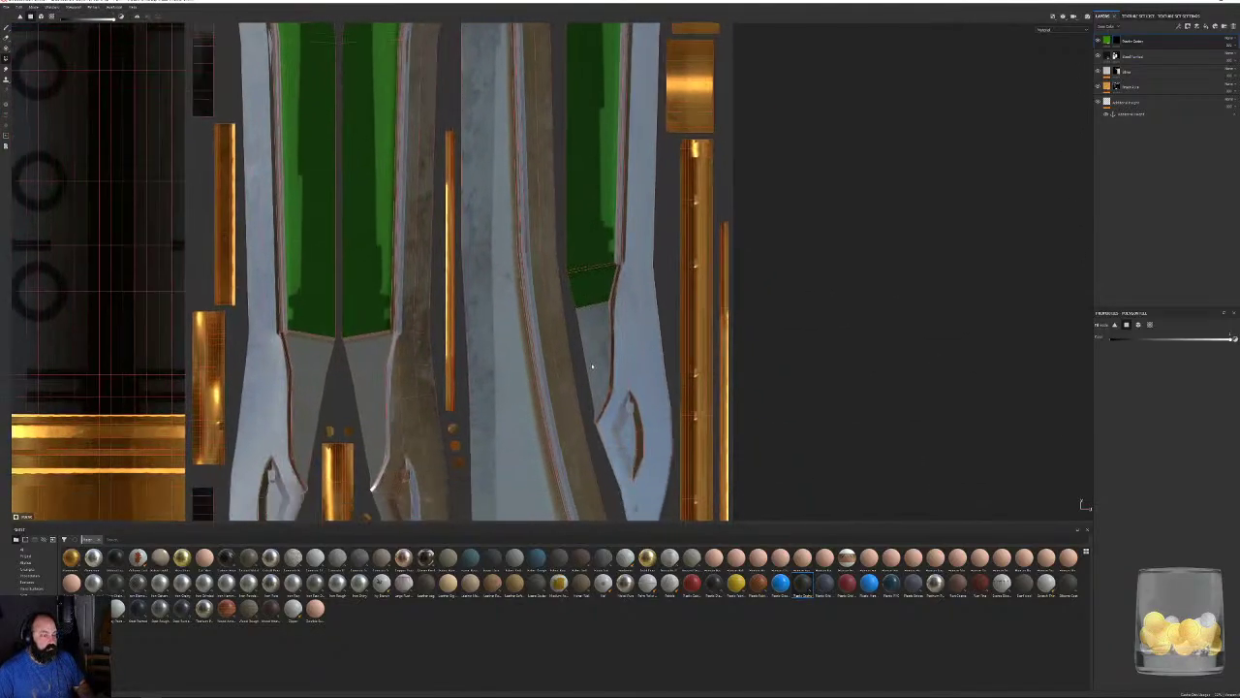
click(590, 298)
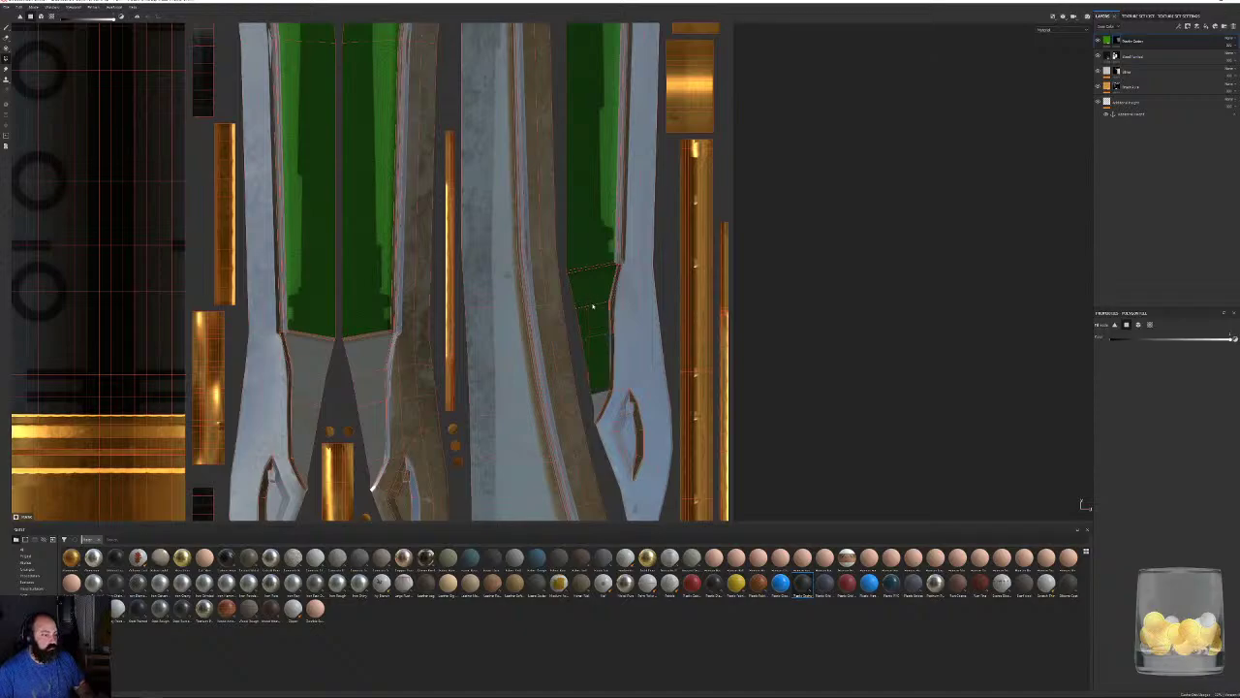
scroll(626, 292, up, 3)
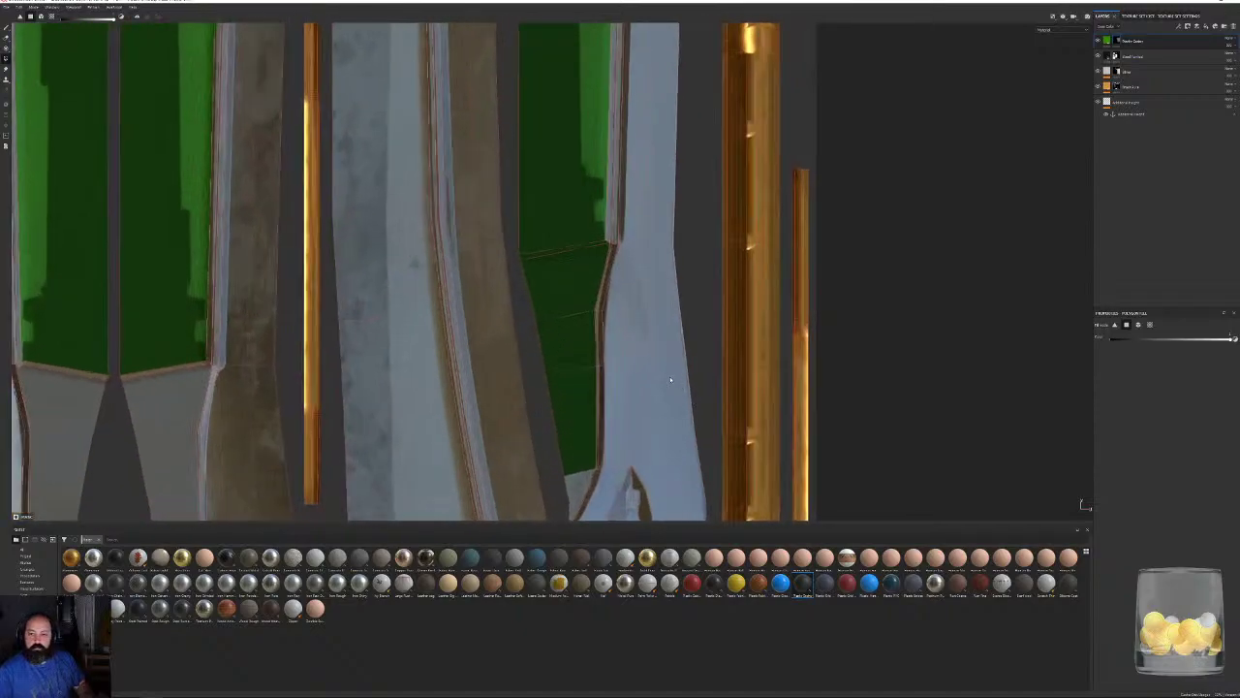
key(ctrl+z)
key(ctrl+z)
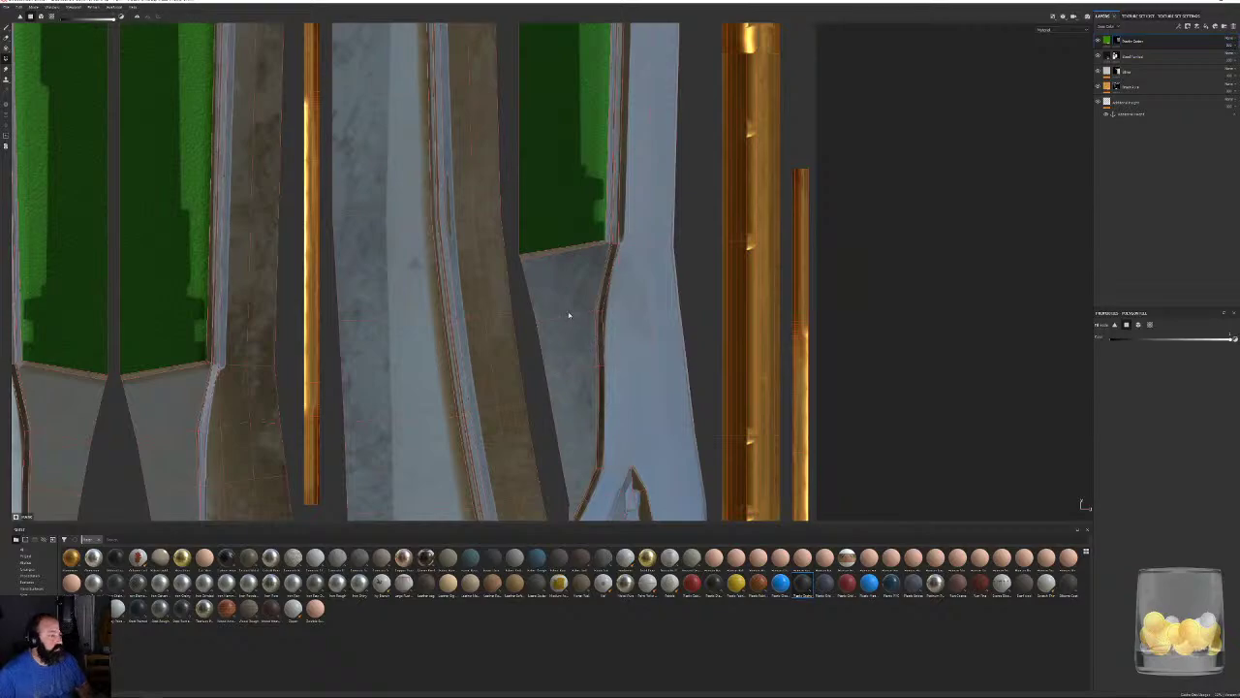
Fill the inner face of the remaining blade island with the green plastic along its full length.
scroll(568, 315, down, 4)
middle_drag(642, 344, 598, 253)
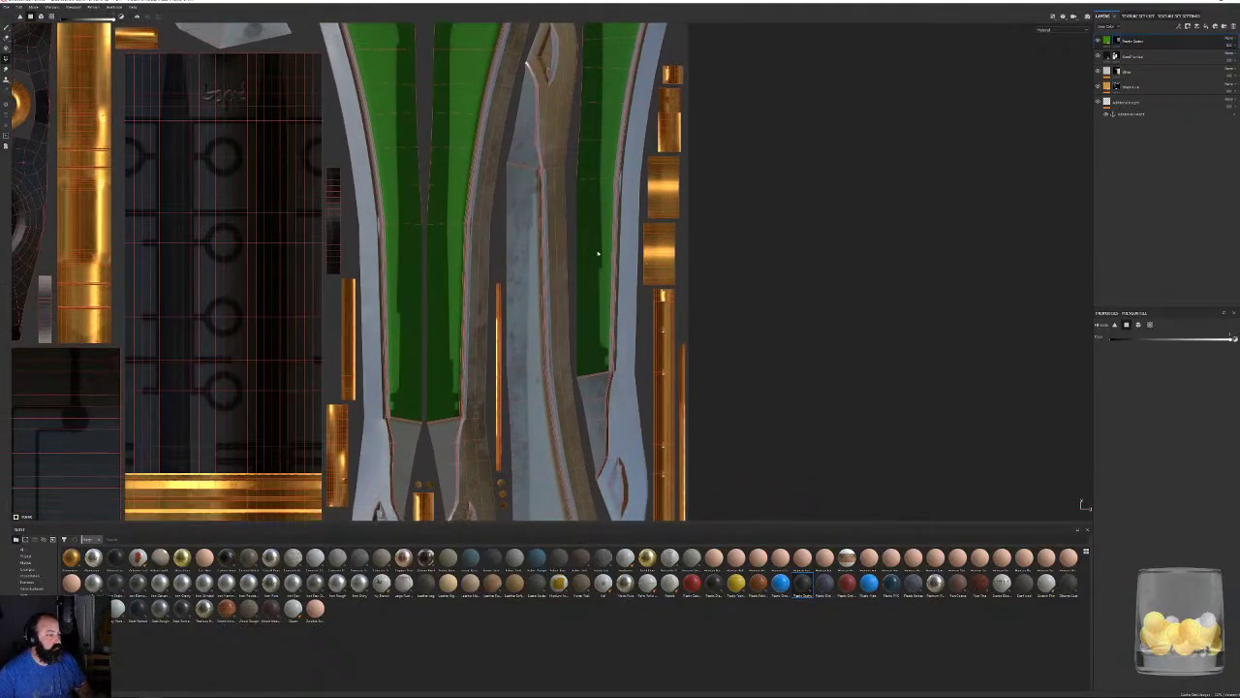
click(508, 228)
alt+middle_drag(535, 440, 526, 261)
click(529, 294)
drag(529, 293, 527, 426)
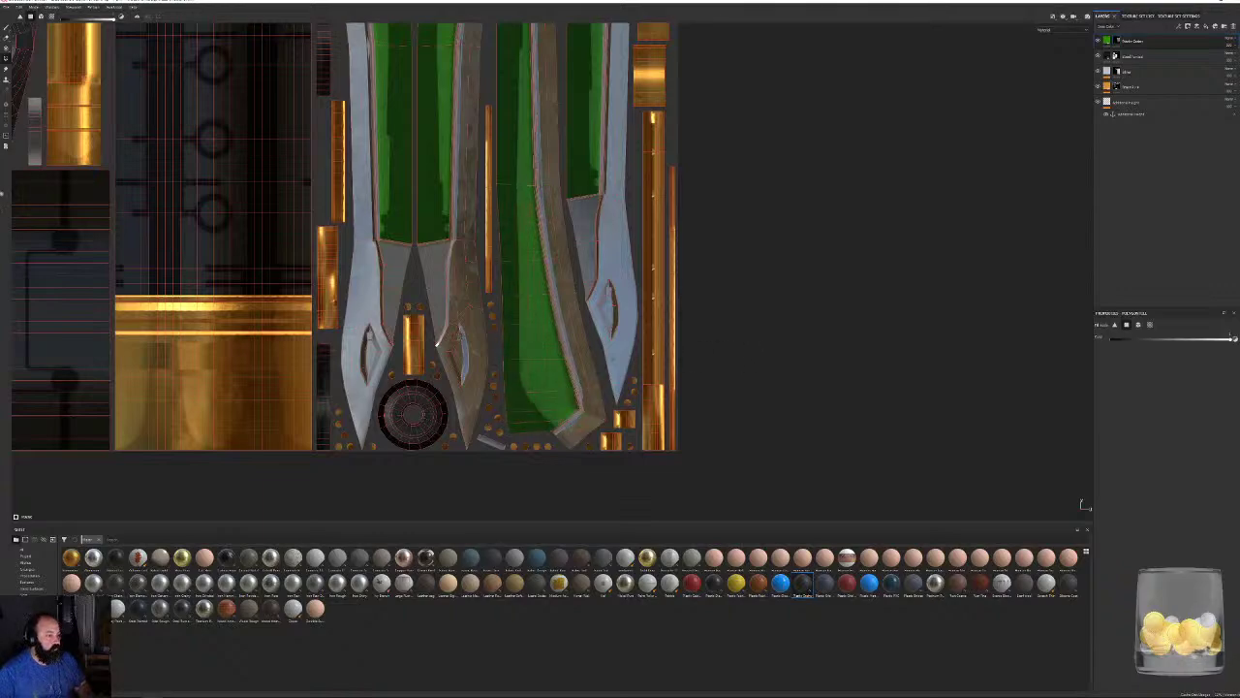
Return to the 3D view and examine the green blade panels, guard and handle from several angles.
key(1)
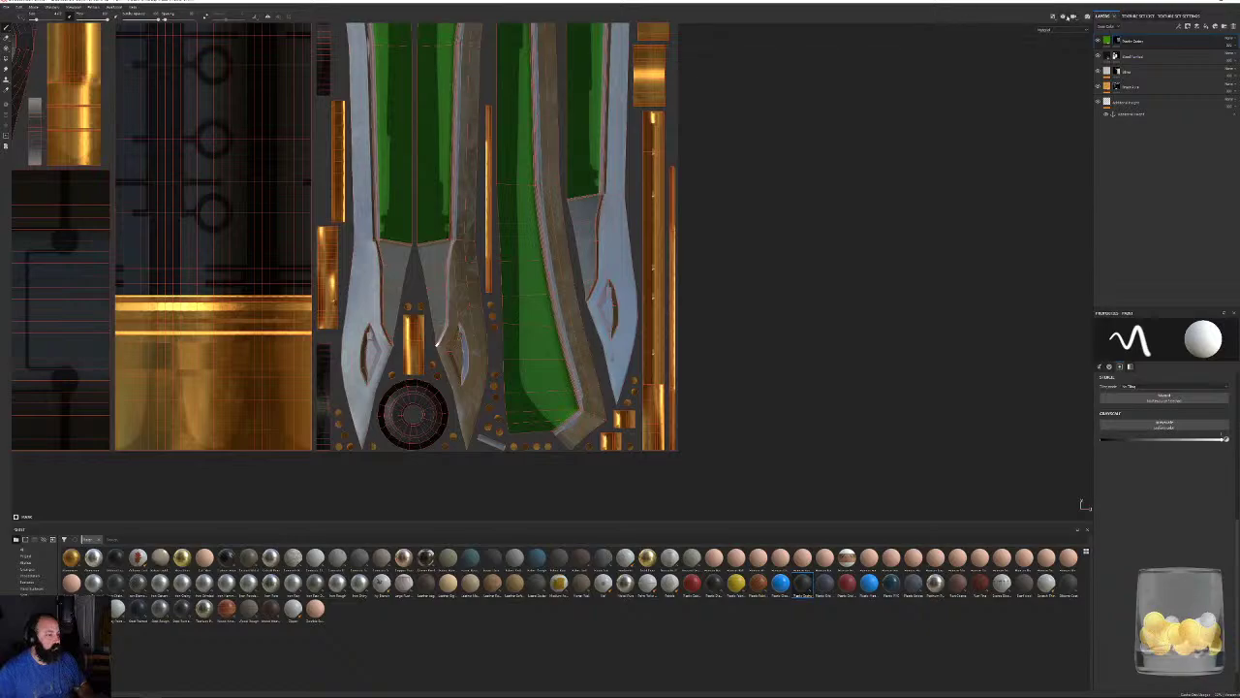
click(1073, 37)
alt+right_drag(859, 337, 718, 269)
mouse_move(718, 269)
alt+middle_down()
mouse_move(486, 252)
mouse_move(614, 208)
alt+middle_up()
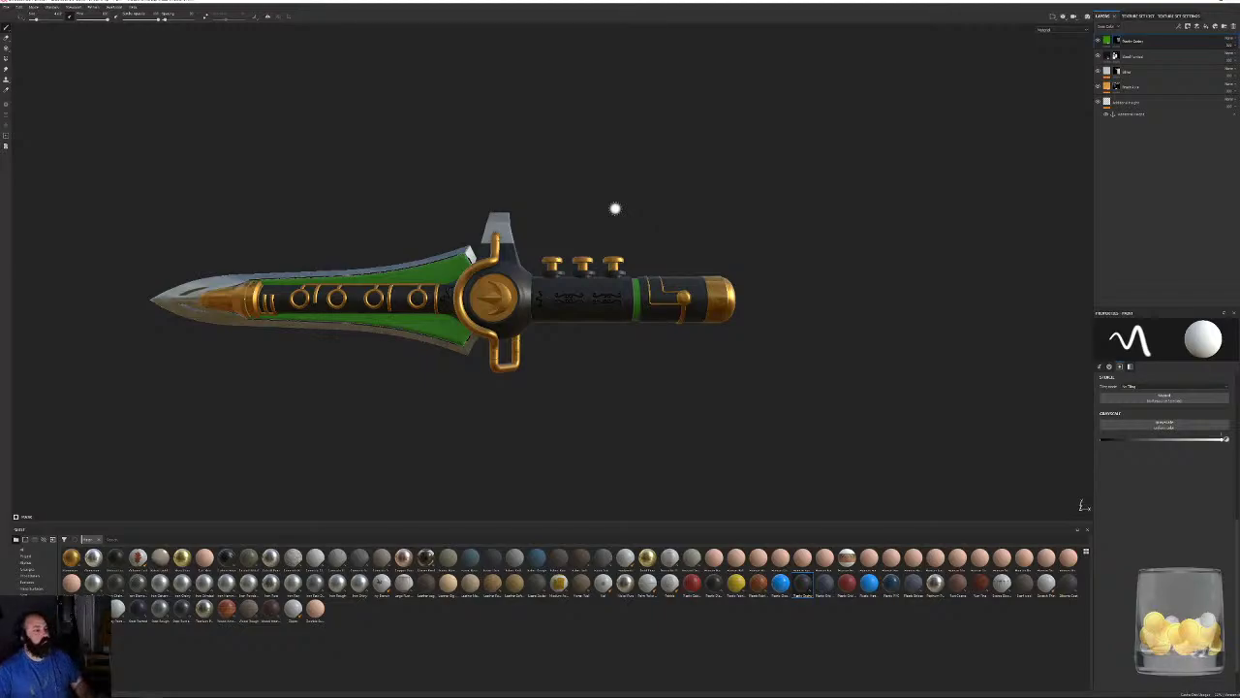
alt+drag(700, 359, 587, 297)
alt+right_drag(587, 298, 852, 387)
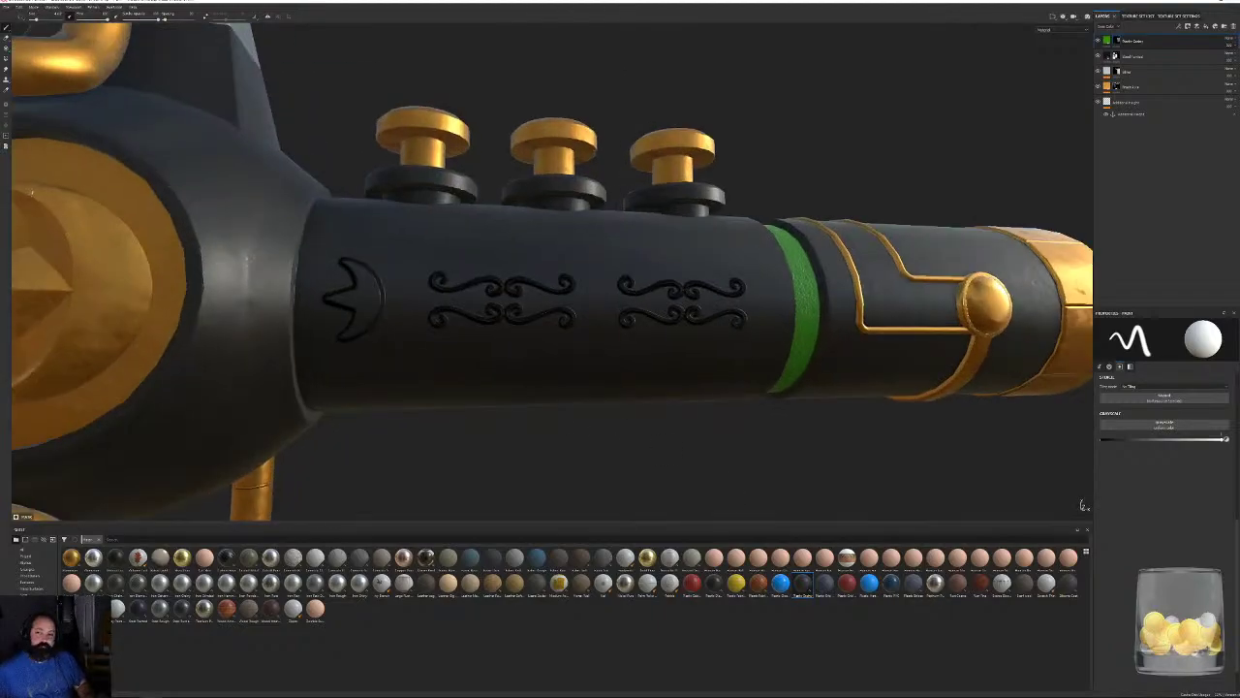
alt+middle_drag(298, 276, 692, 286)
alt+right_drag(691, 286, 571, 262)
alt+drag(571, 262, 505, 258)
alt+drag(521, 261, 554, 274)
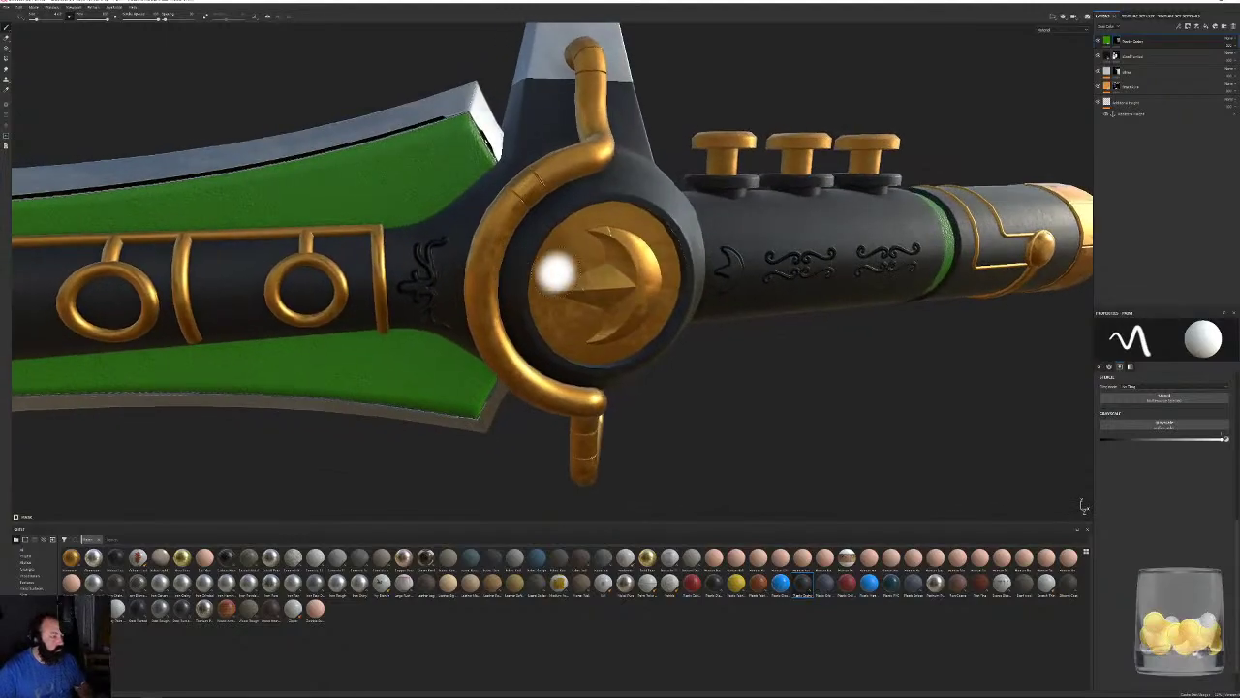
alt+middle_drag(553, 274, 510, 282)
alt+drag(510, 281, 579, 237)
alt+drag(577, 297, 872, 326)
scroll(366, 244, down, 4)
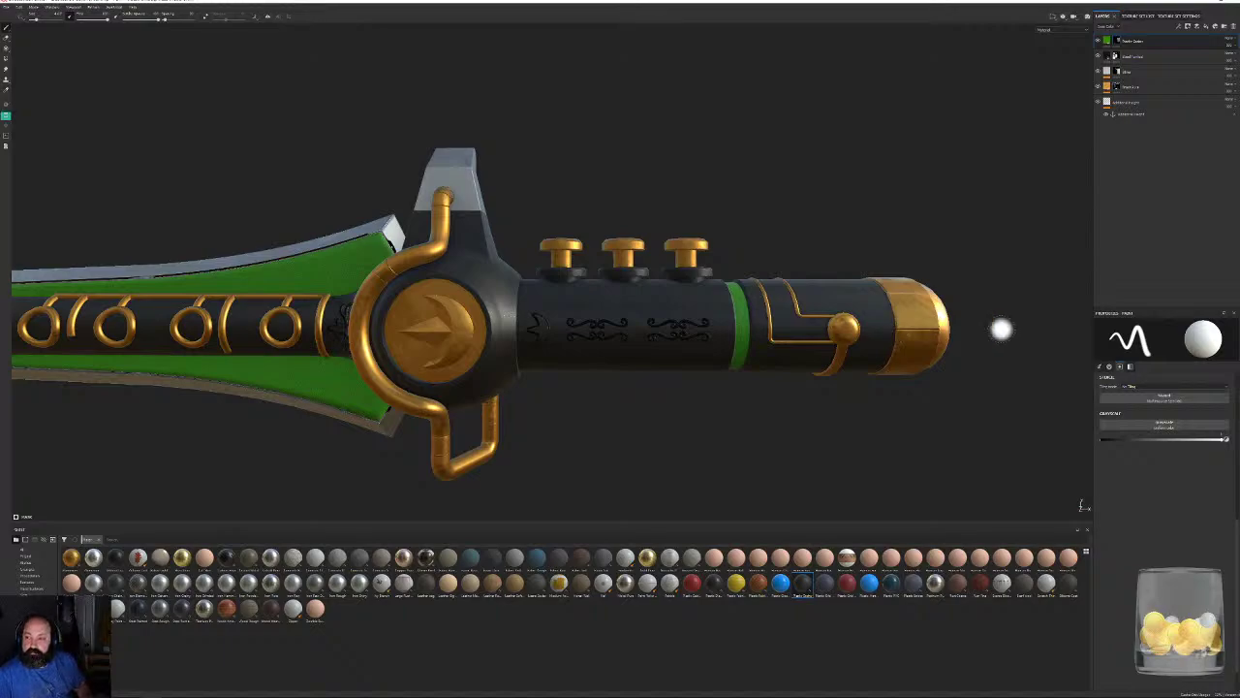
Add a fill layer directly above the gold layer and disable its color, roughness, metallic and normal channels, leaving only height.
click(1136, 88)
click(1152, 89)
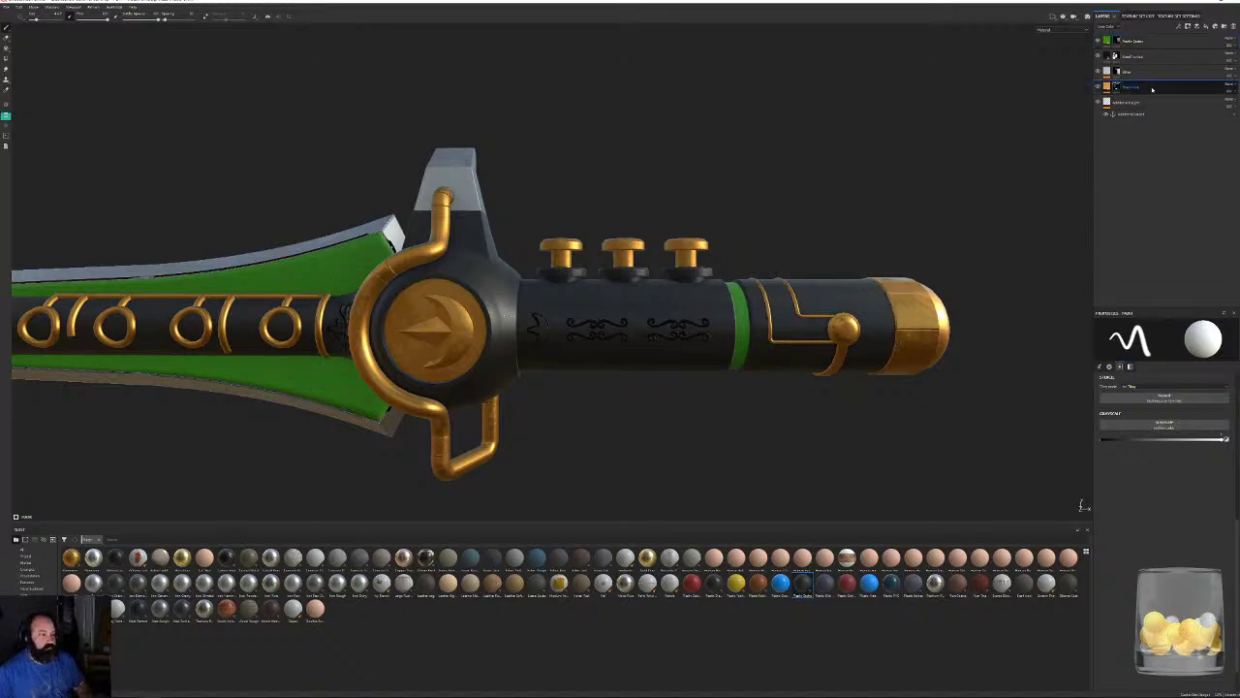
right_click(1152, 89)
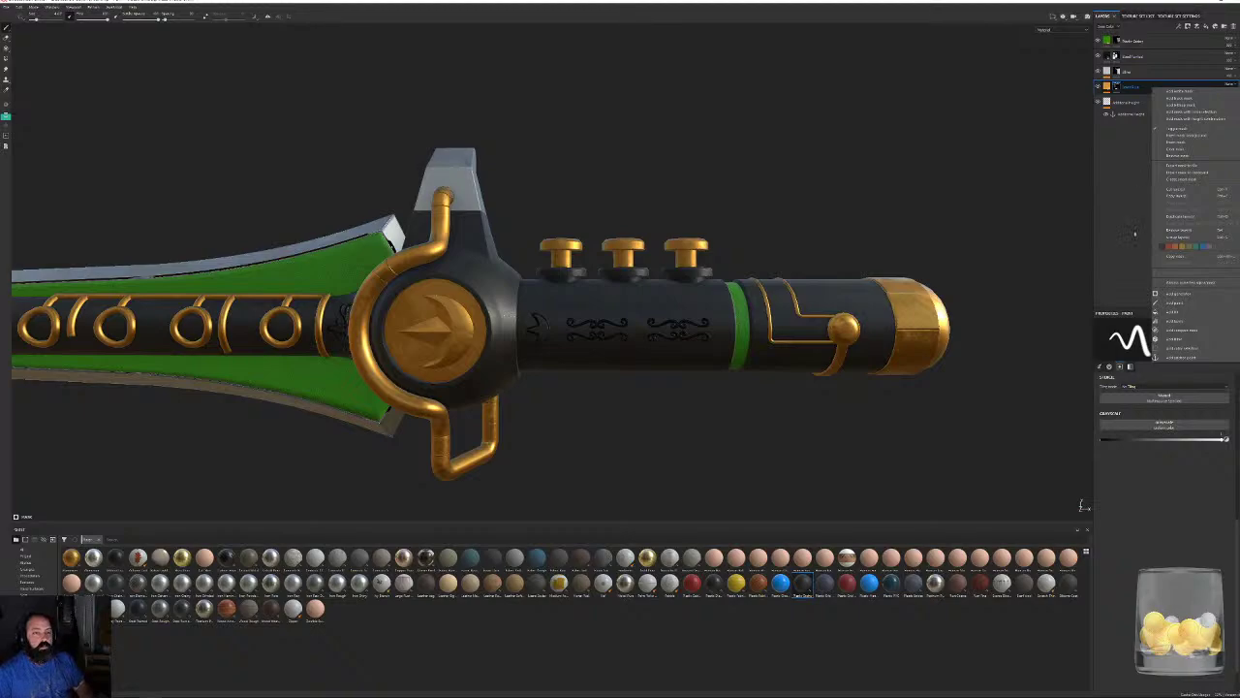
click(1131, 476)
click(1205, 26)
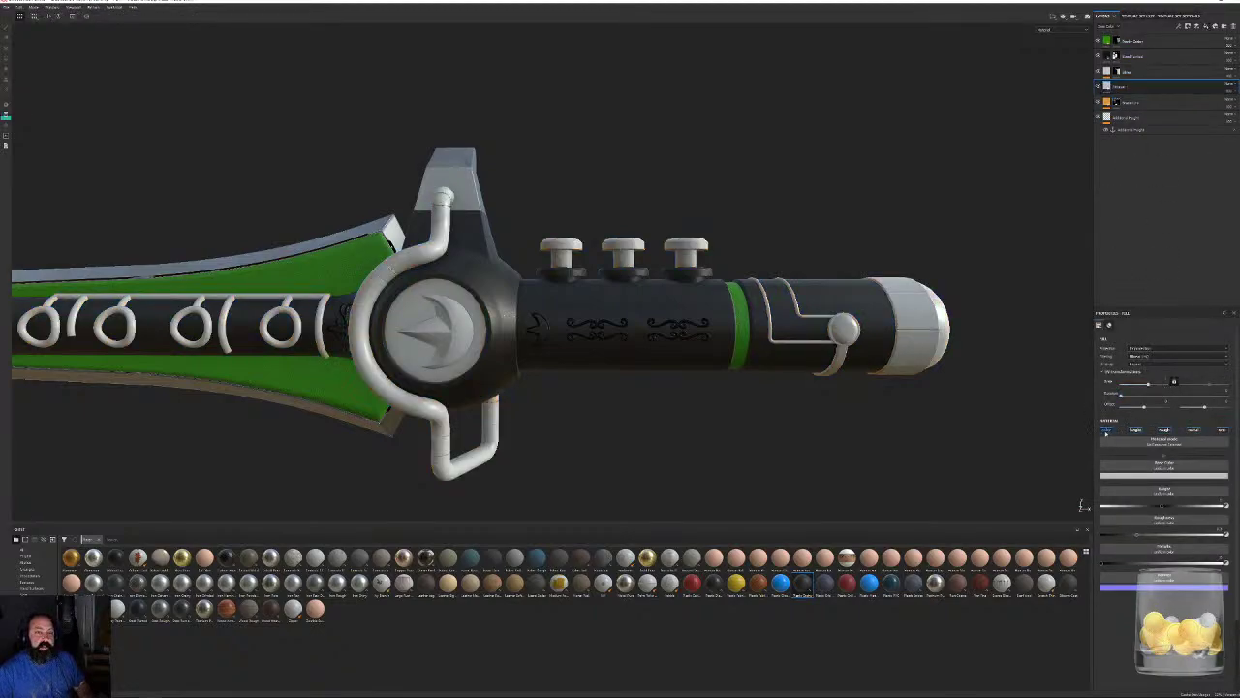
click(1105, 432)
click(1164, 431)
click(1193, 431)
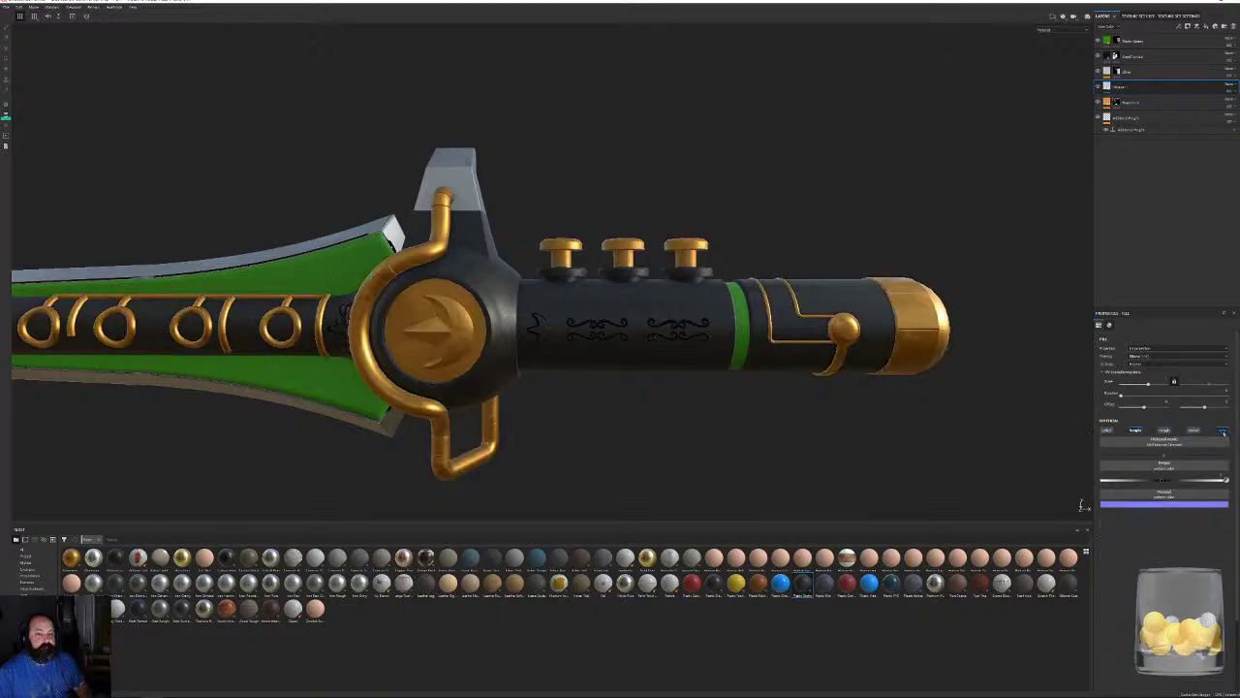
click(1223, 432)
click(1107, 41)
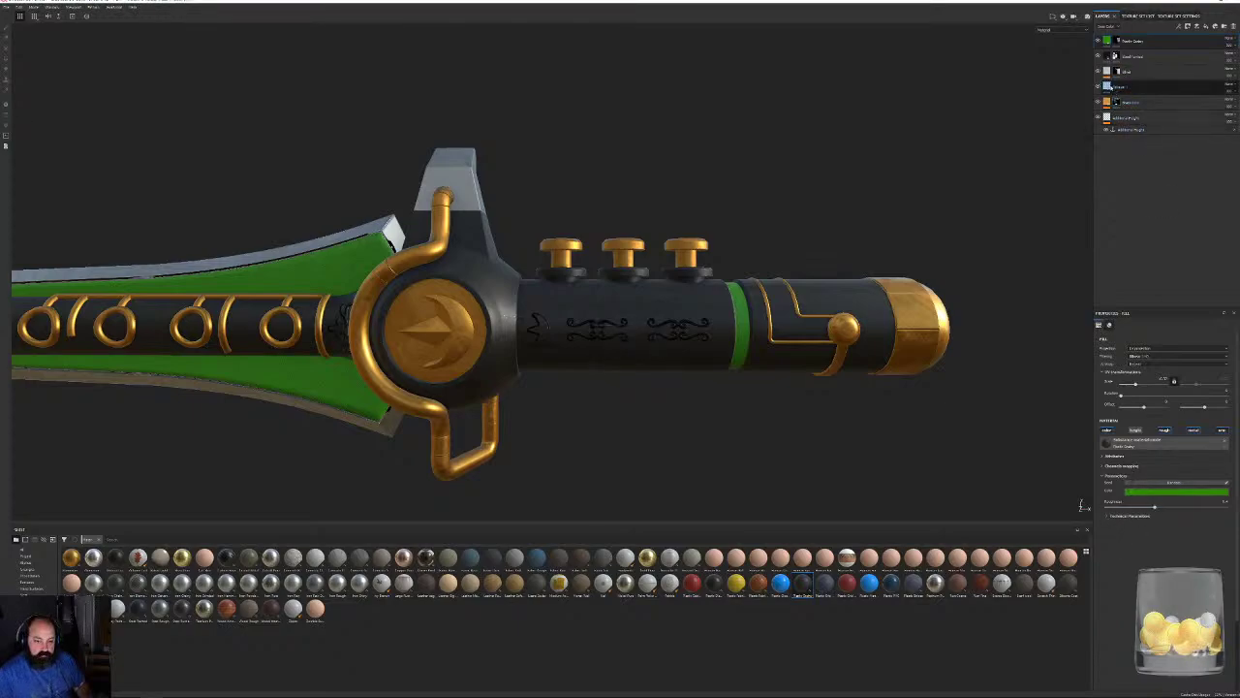
click(1124, 88)
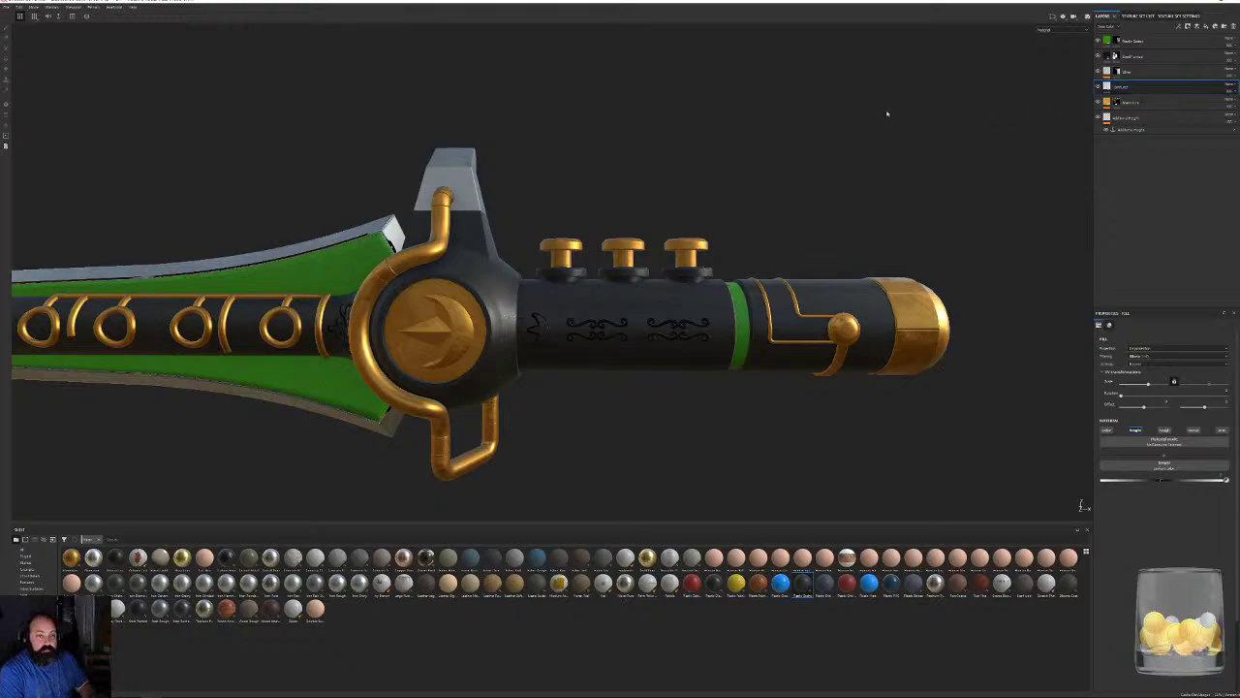
Assign a procedural noise texture to the fill layer's Height channel and increase its UV tiling for a much finer pattern.
click(1162, 465)
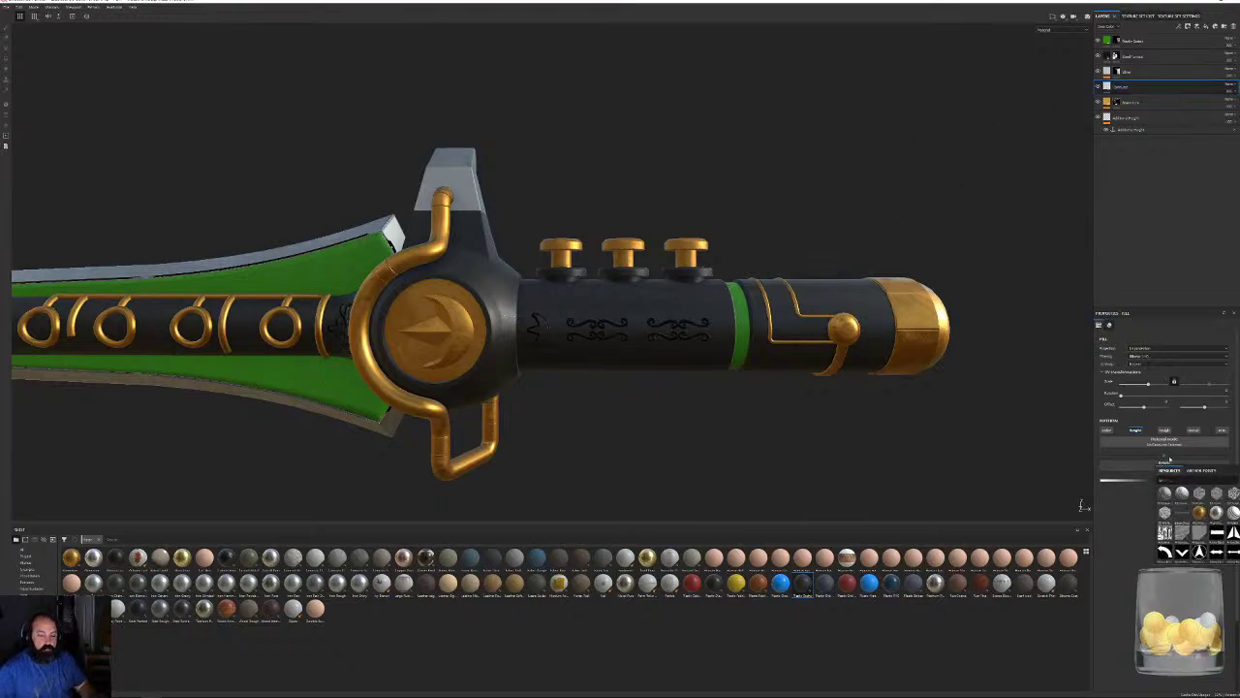
text(dirt)
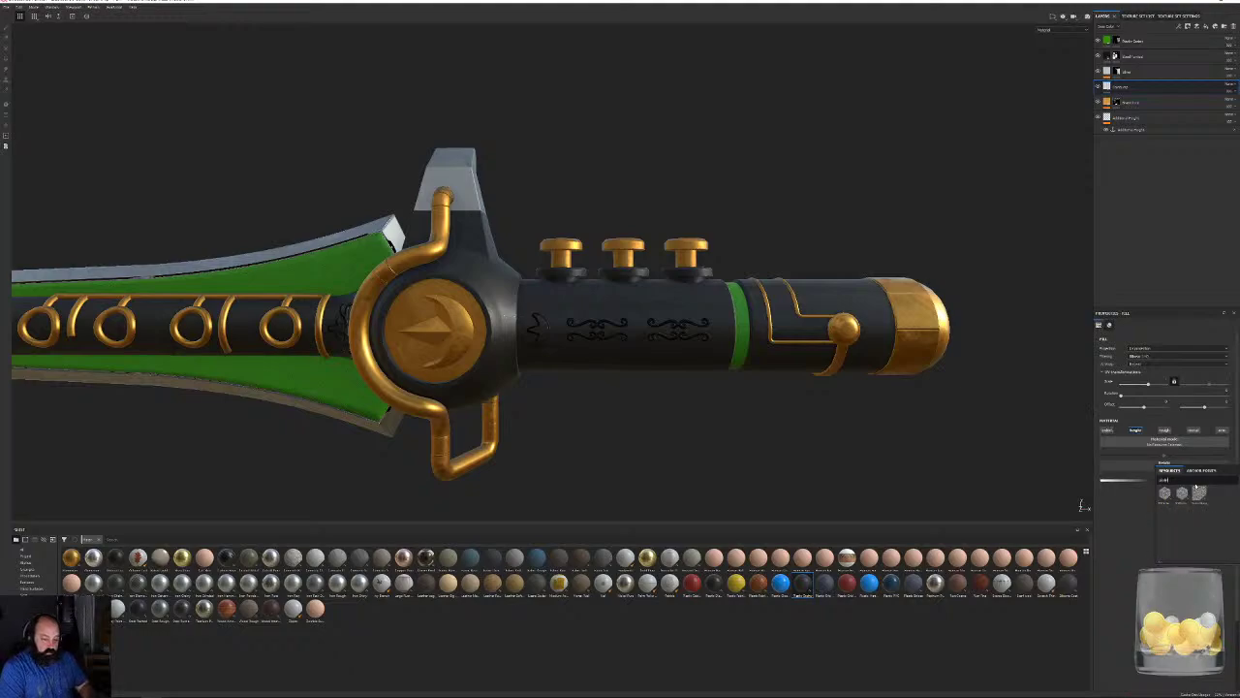
click(1198, 492)
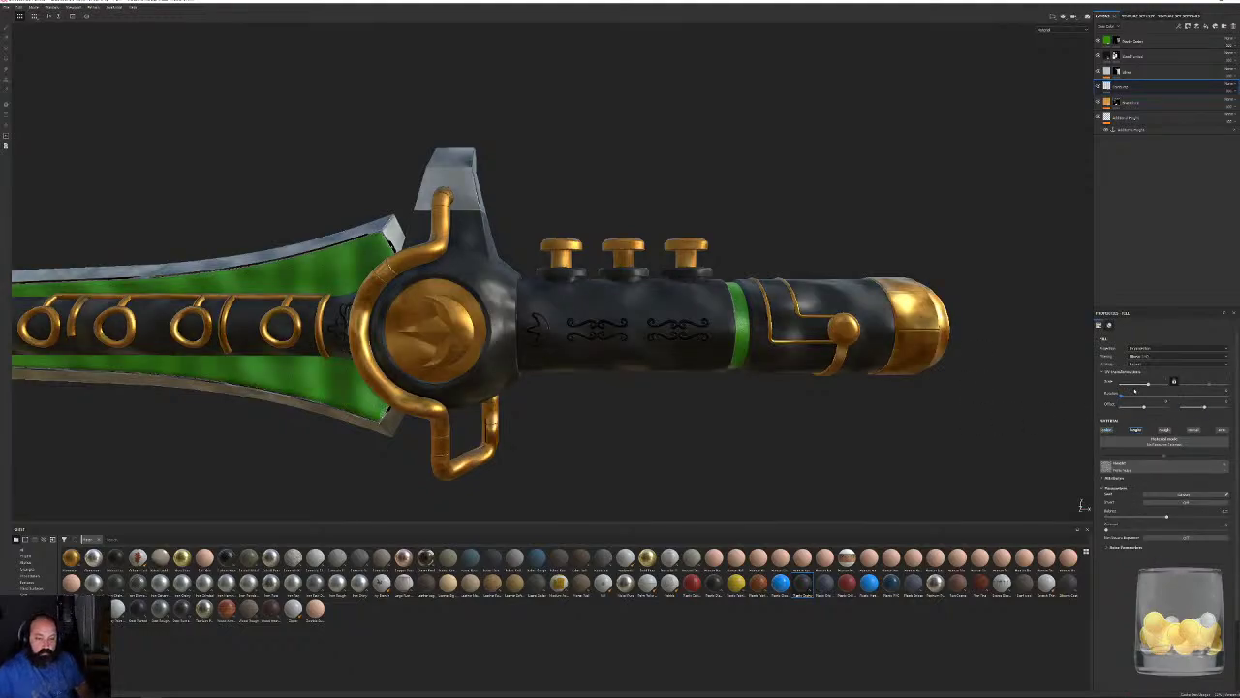
drag(1135, 389, 1130, 385)
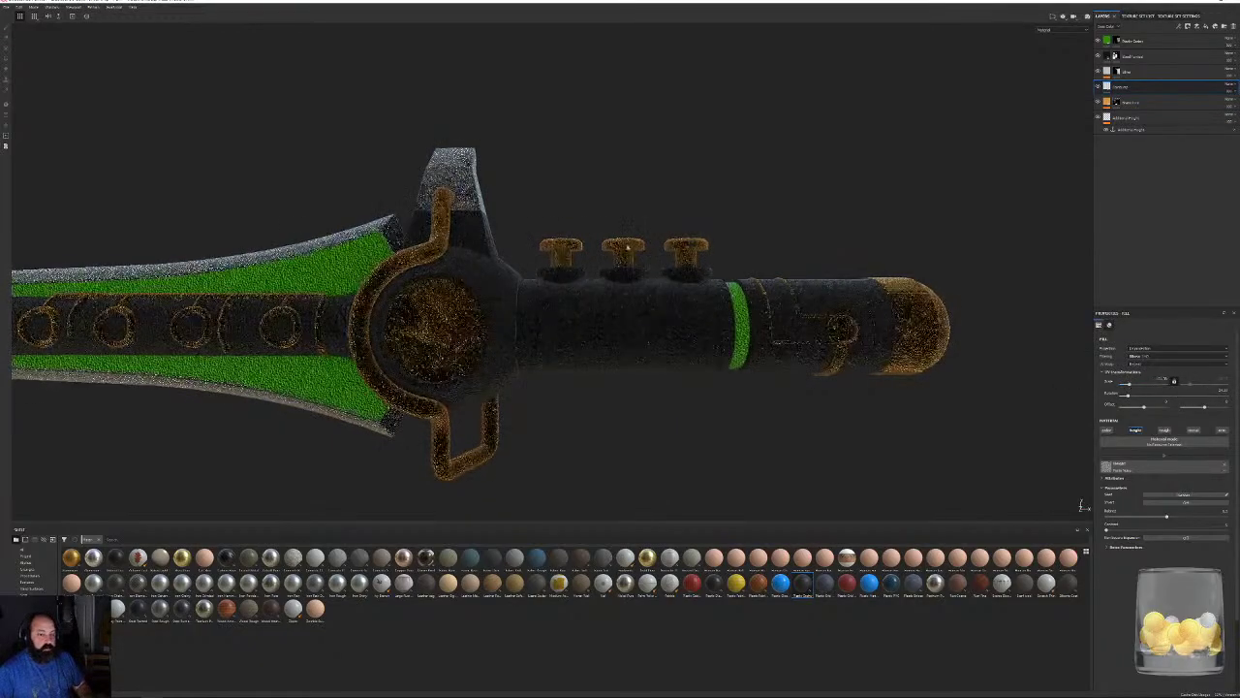
Check the height noise up close on the guard medallion and reduce its UV tiling for a coarser pattern.
scroll(426, 291, up, 3)
alt+drag(426, 291, 653, 364)
scroll(500, 331, up, 2)
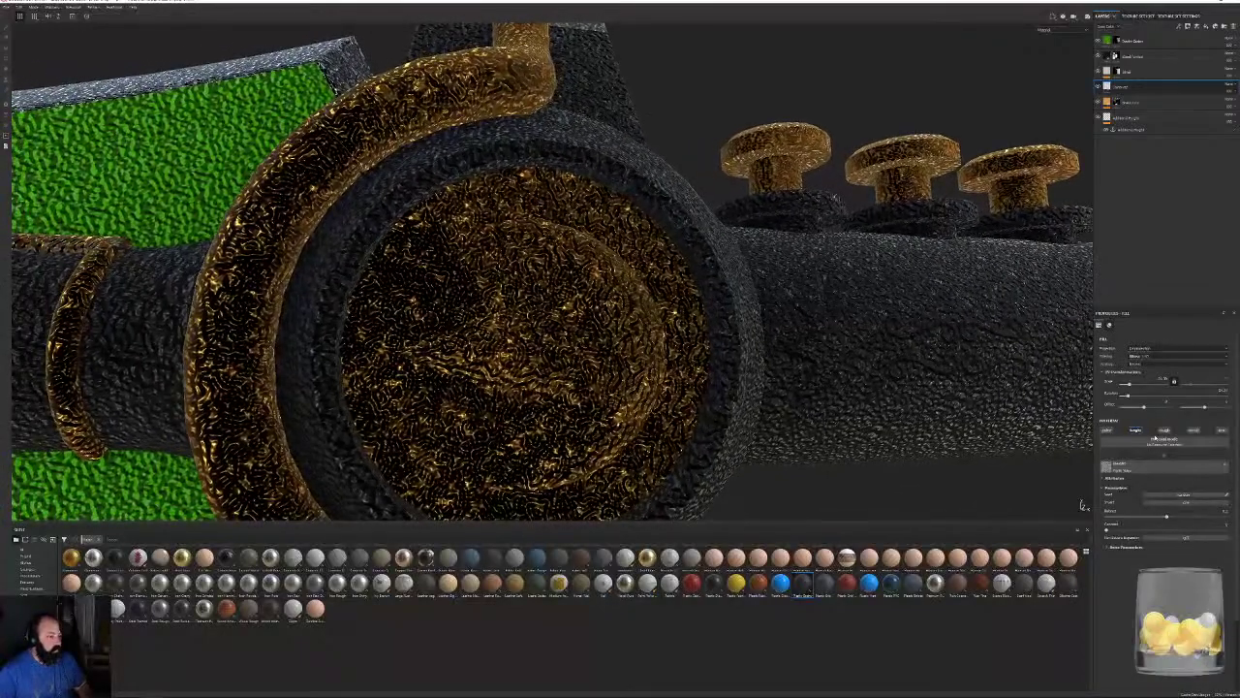
drag(1131, 385, 1133, 385)
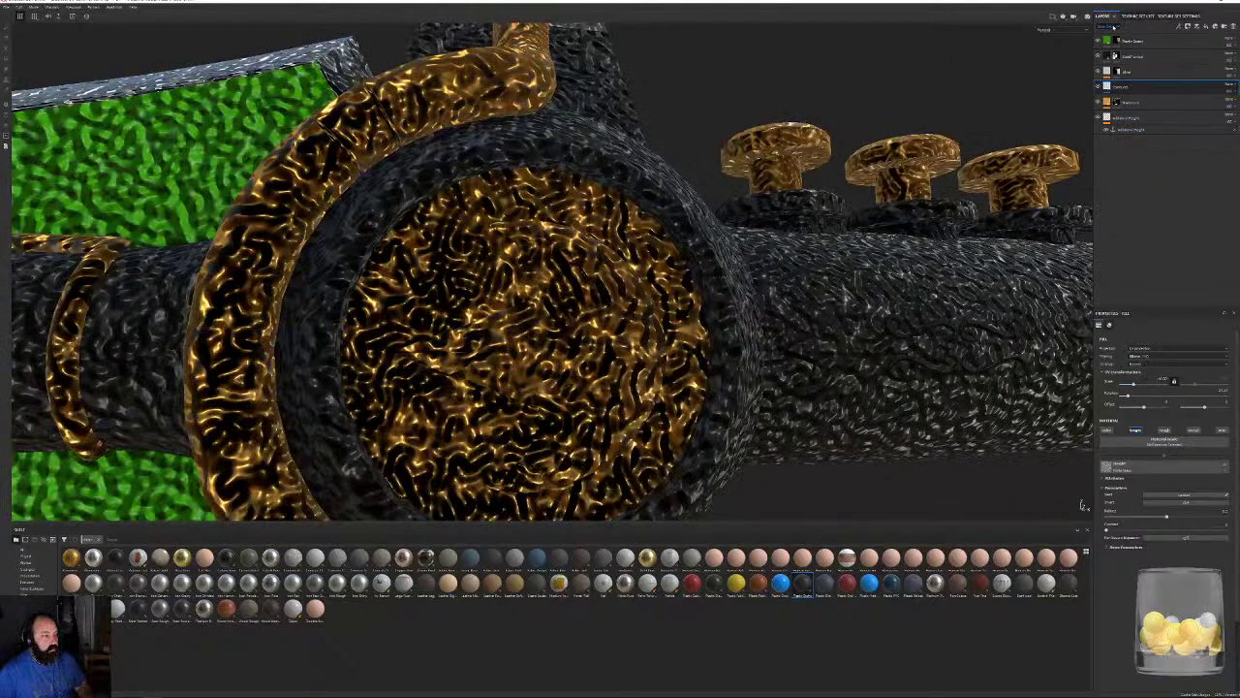
Show the layer stack's Height channel, lower the noise layer's opacity for shallower bumps, and increase its UV tiling for a finer pattern.
click(1105, 27)
click(1104, 37)
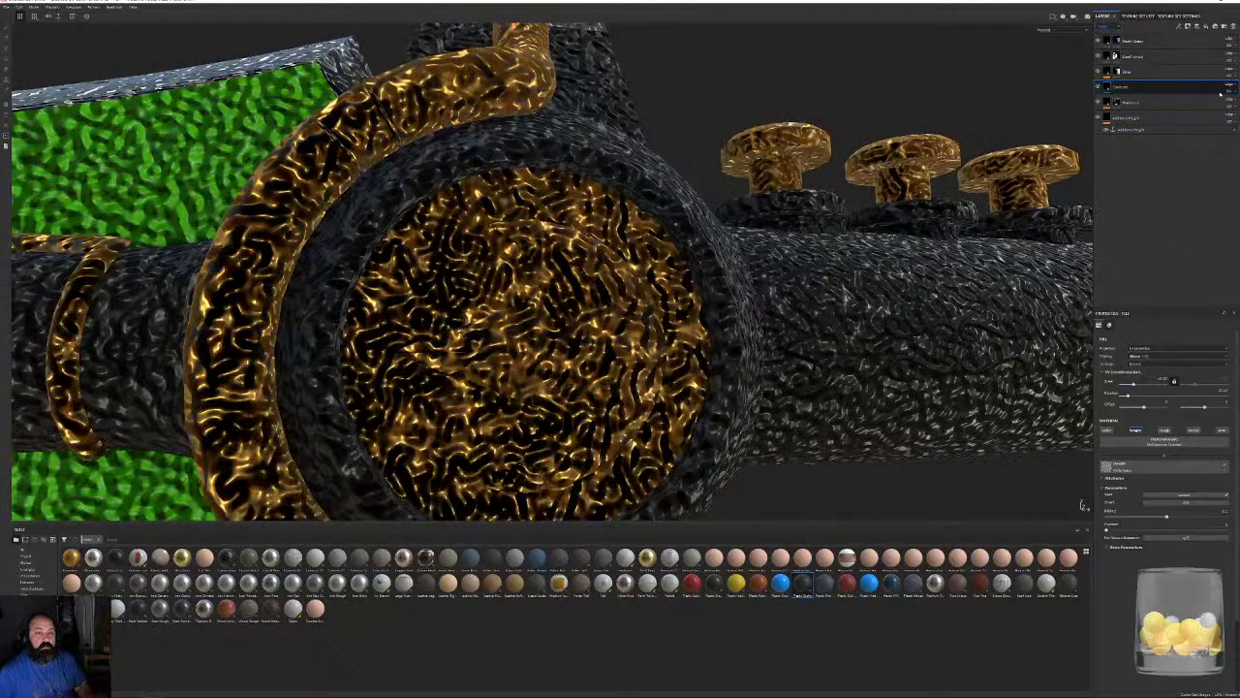
drag(1229, 100, 1217, 101)
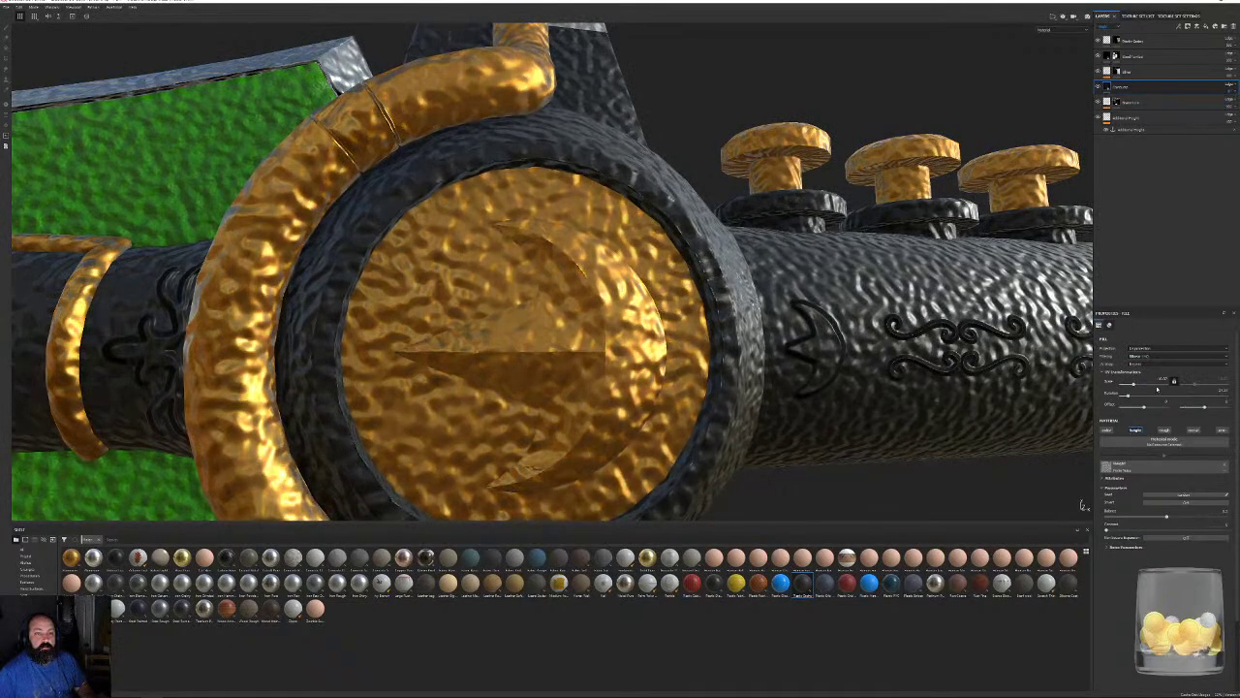
drag(1134, 384, 1128, 384)
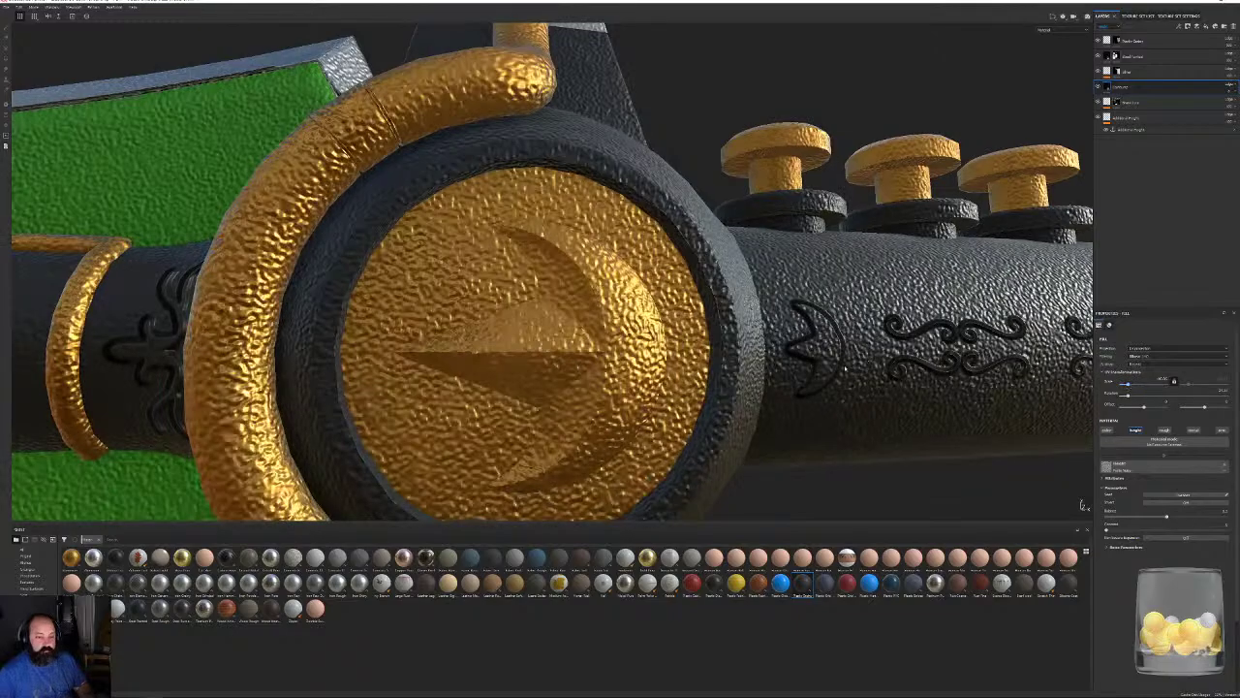
Add a black mask to the height noise layer and reveal it only on the guard medallion's recessed background using UV-island polygon fill.
alt+drag(641, 368, 596, 368)
scroll(596, 368, down, 1)
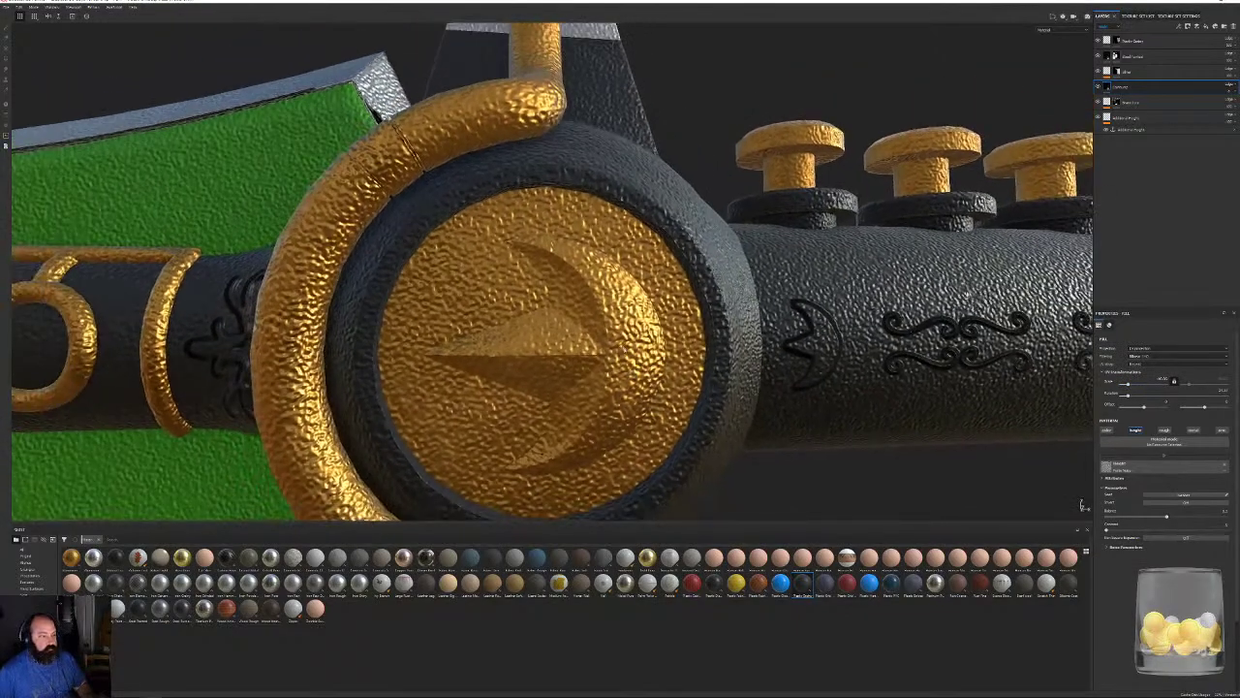
right_click(1119, 85)
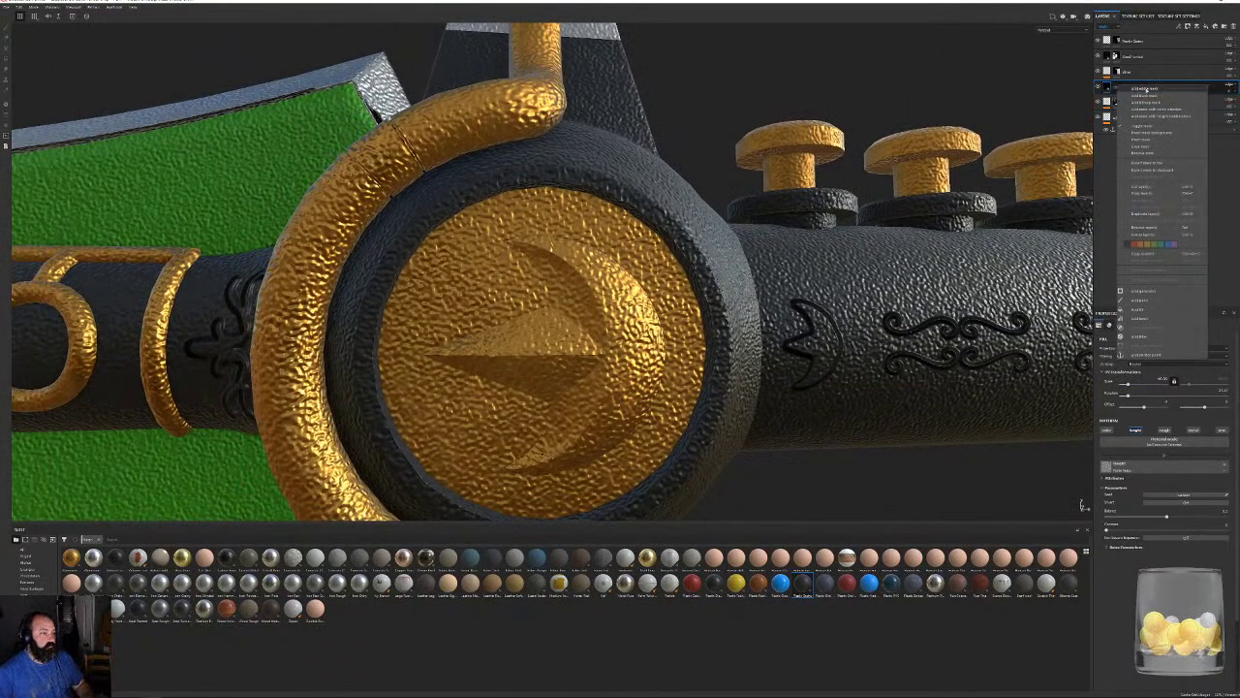
click(1153, 95)
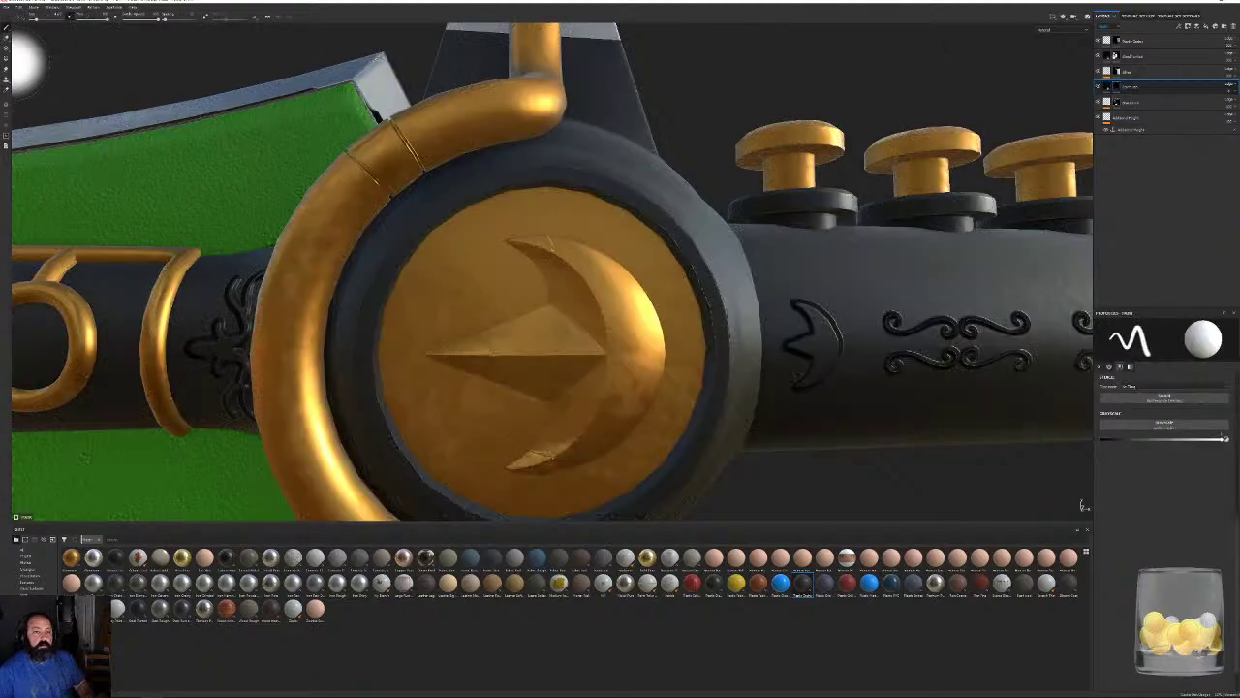
key(4)
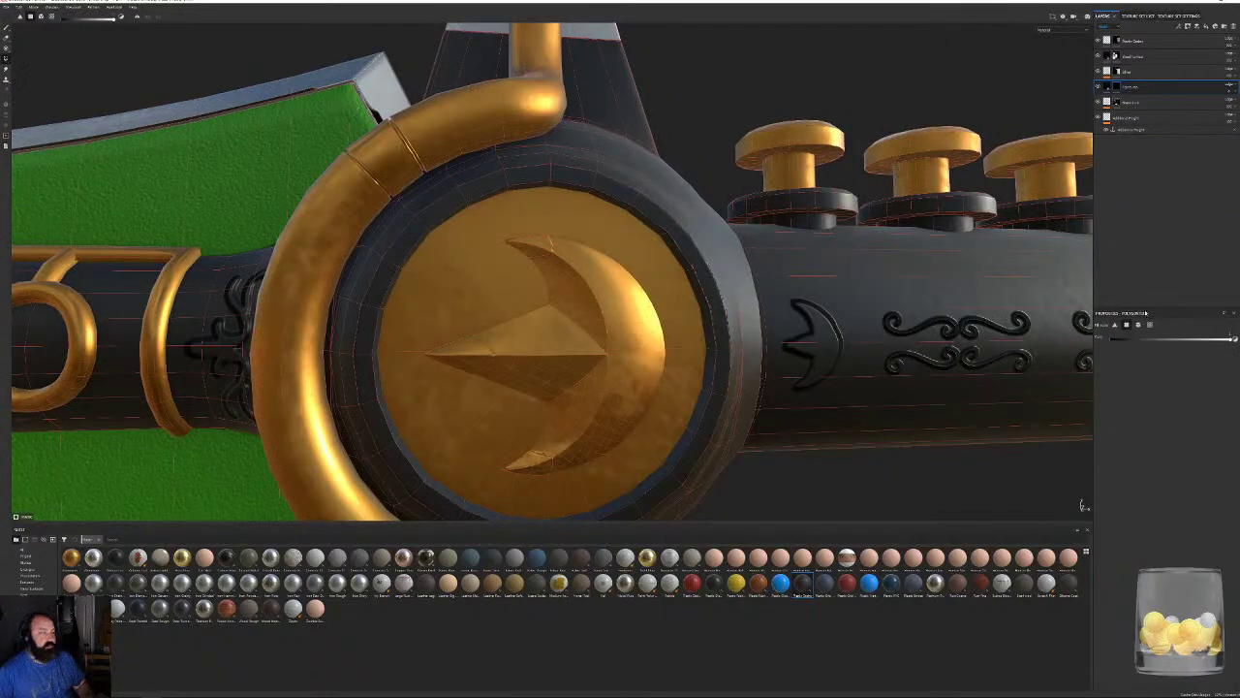
click(1150, 325)
click(601, 235)
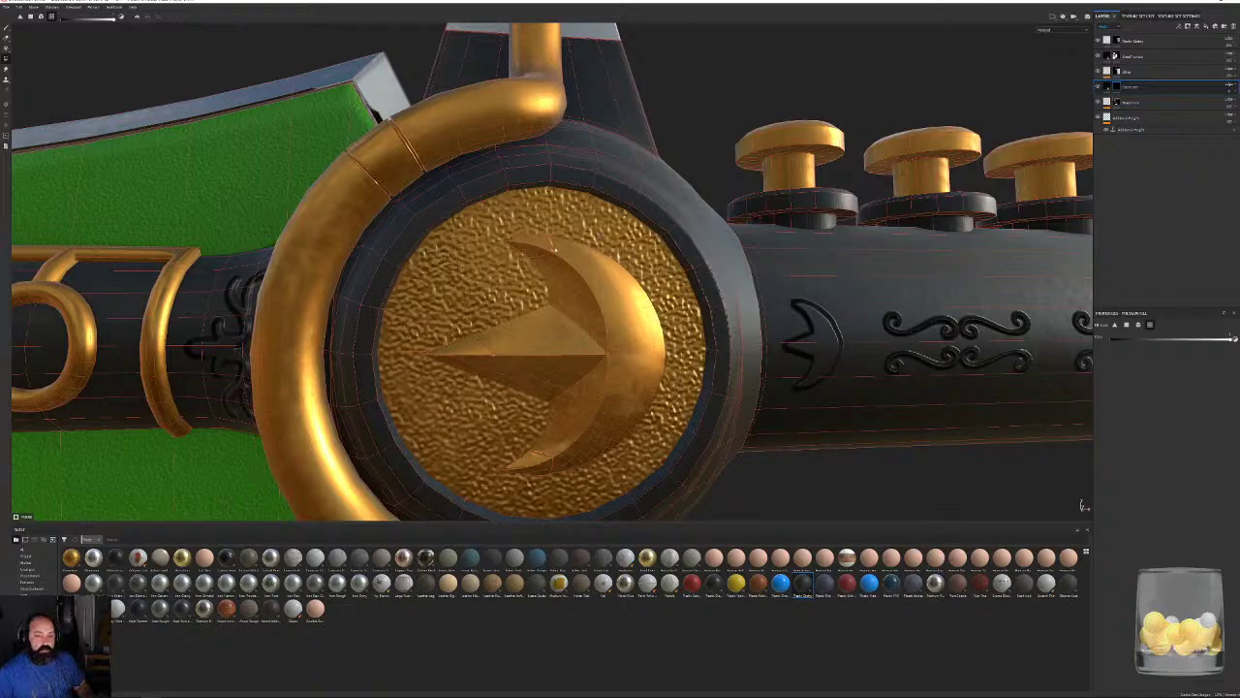
click(5, 28)
Show the layer stack's Base Color channel and add the glossy blue plastic material as the topmost layer.
alt+right_drag(1044, 167, 548, 200)
alt+middle_drag(1053, 368, 407, 288)
scroll(406, 287, down, 5)
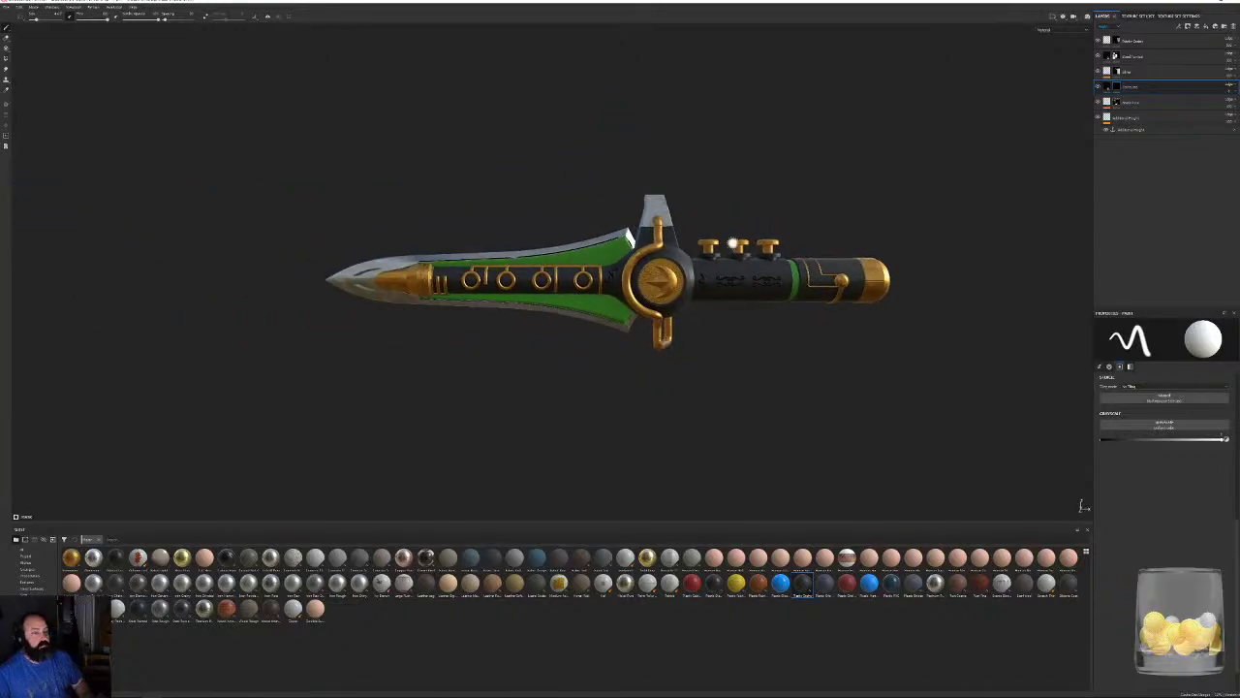
scroll(742, 296, up, 3)
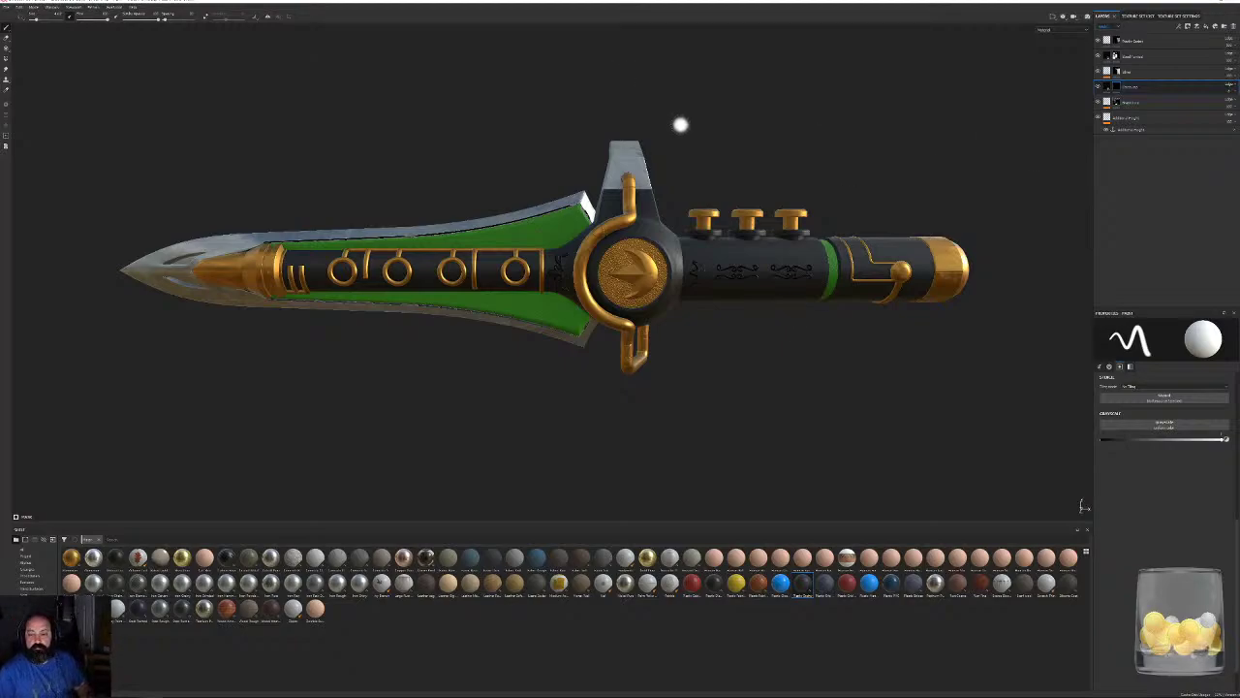
alt+drag(799, 287, 826, 293)
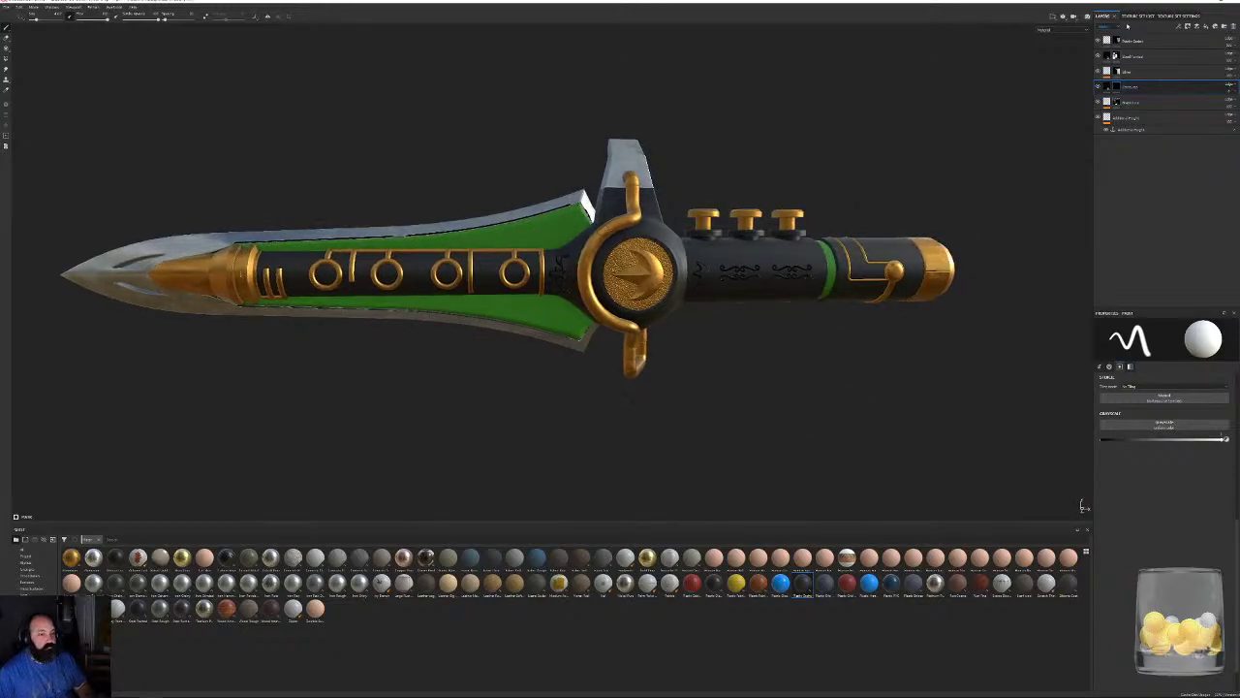
click(1154, 42)
click(1107, 26)
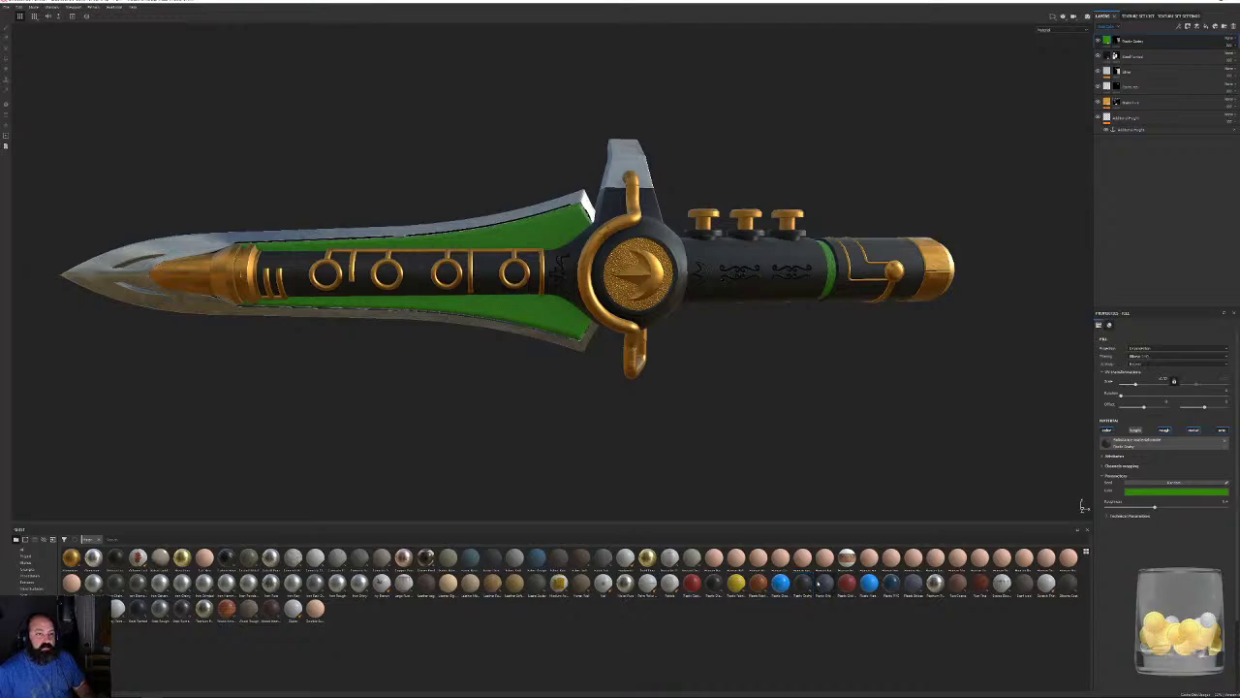
drag(780, 581, 1153, 44)
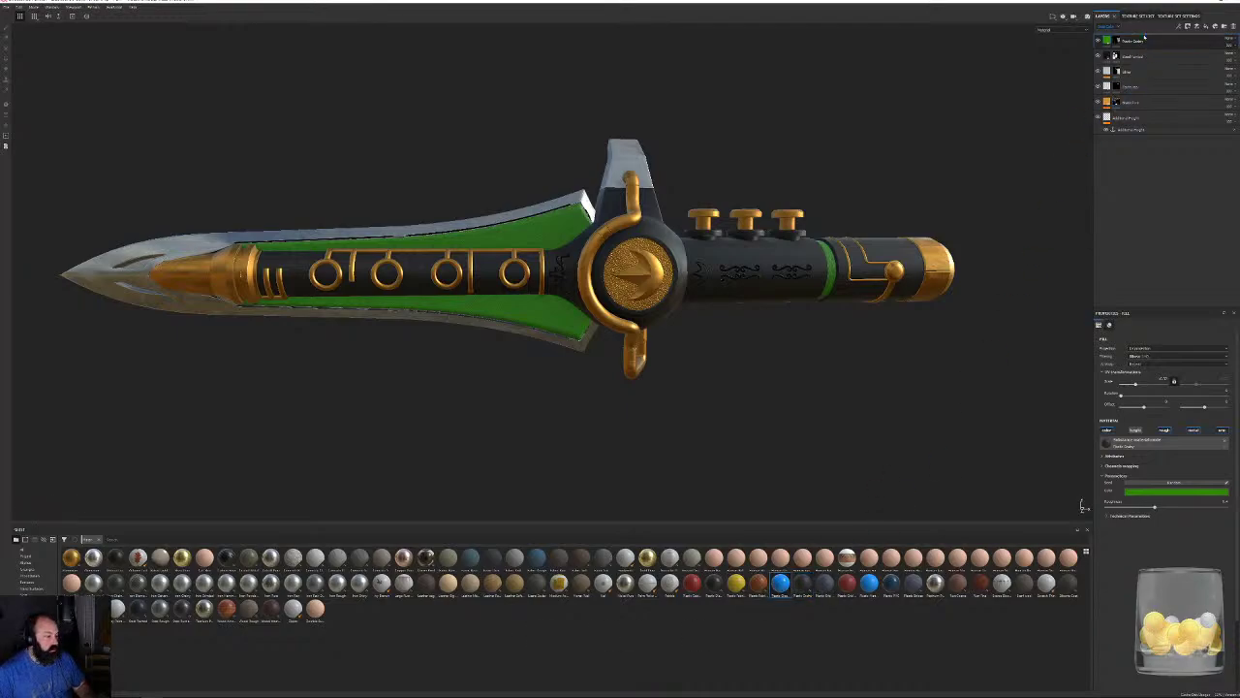
Recolor the new plastic layer to a dull grayish beige and raise its roughness to the maximum.
click(1145, 476)
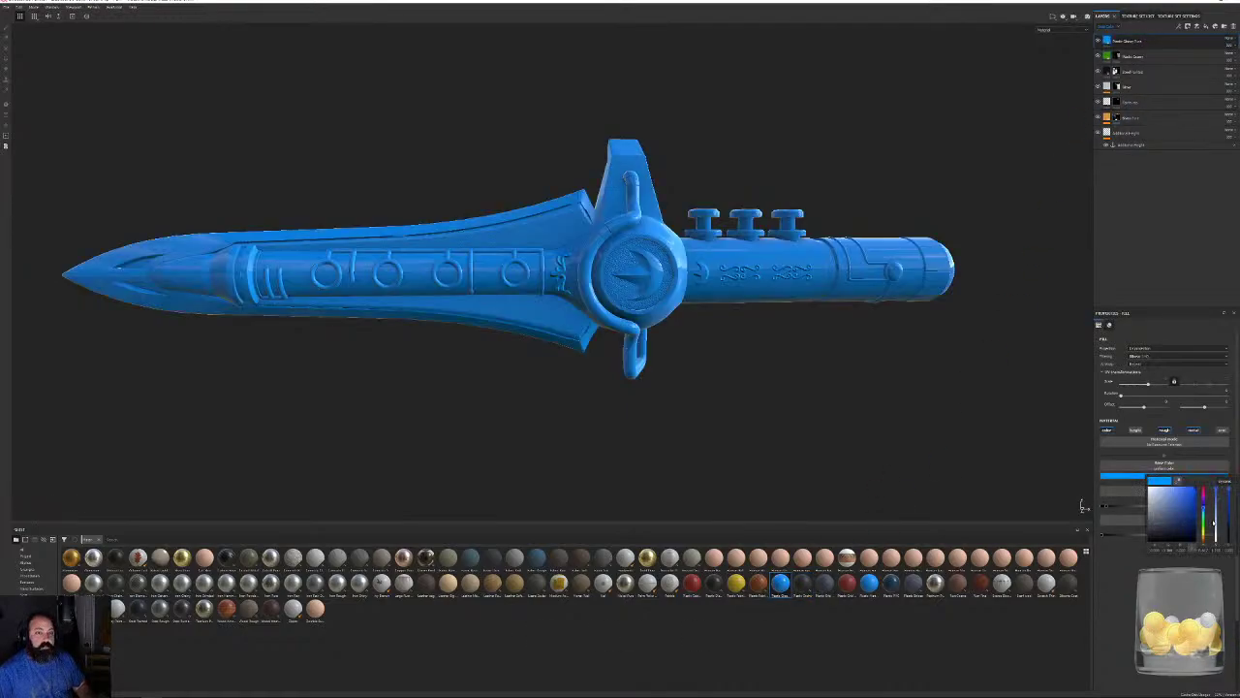
drag(1204, 529, 1151, 507)
click(1152, 515)
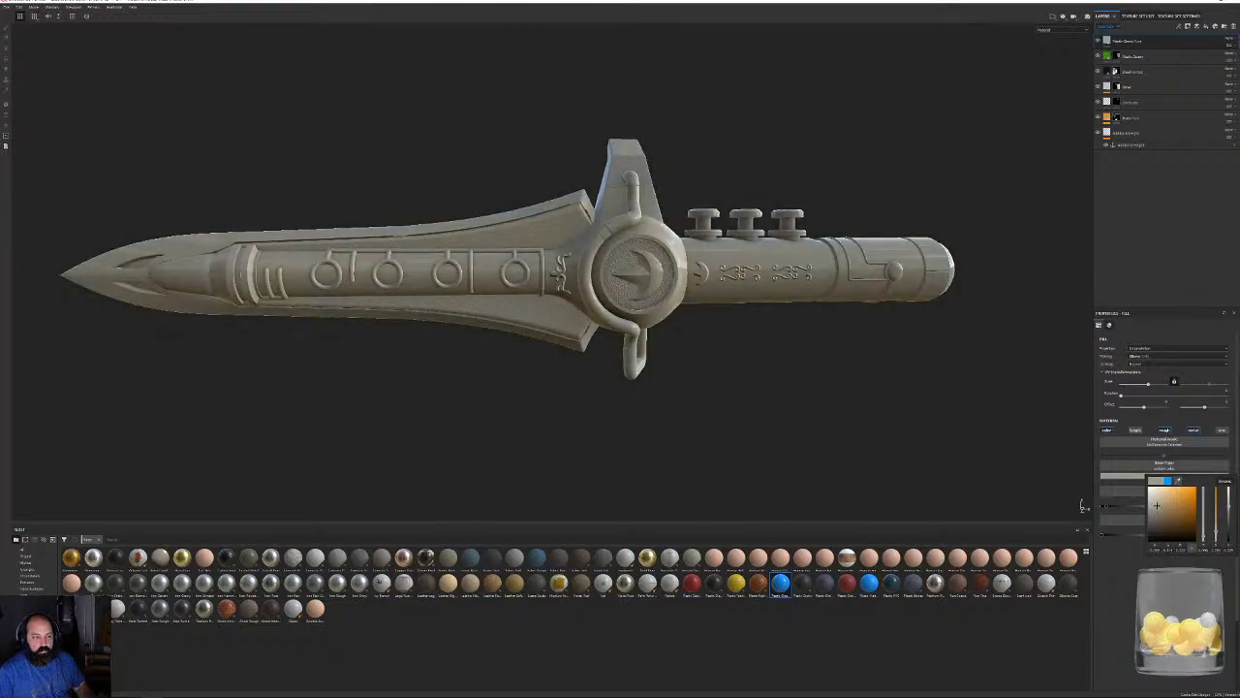
click(1126, 606)
click(1210, 506)
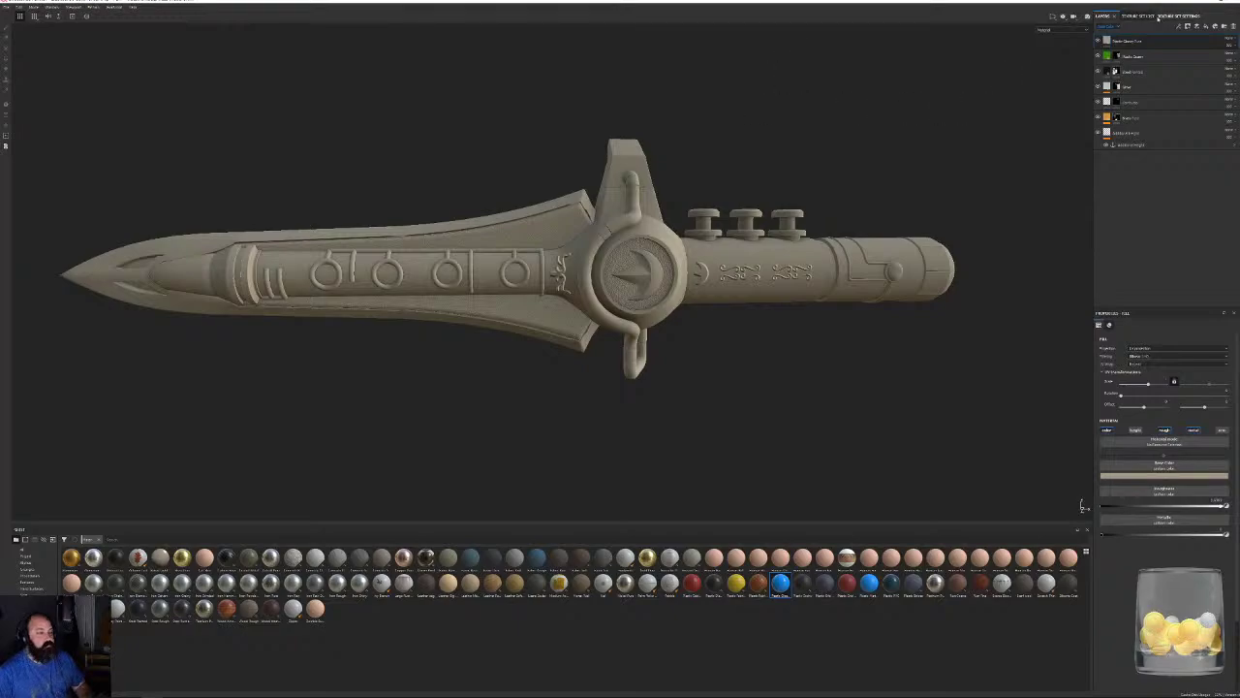
Rename the beige layer, give it a black mask, and apply a dirt generator from the smart masks to that mask.
double_click(1126, 42)
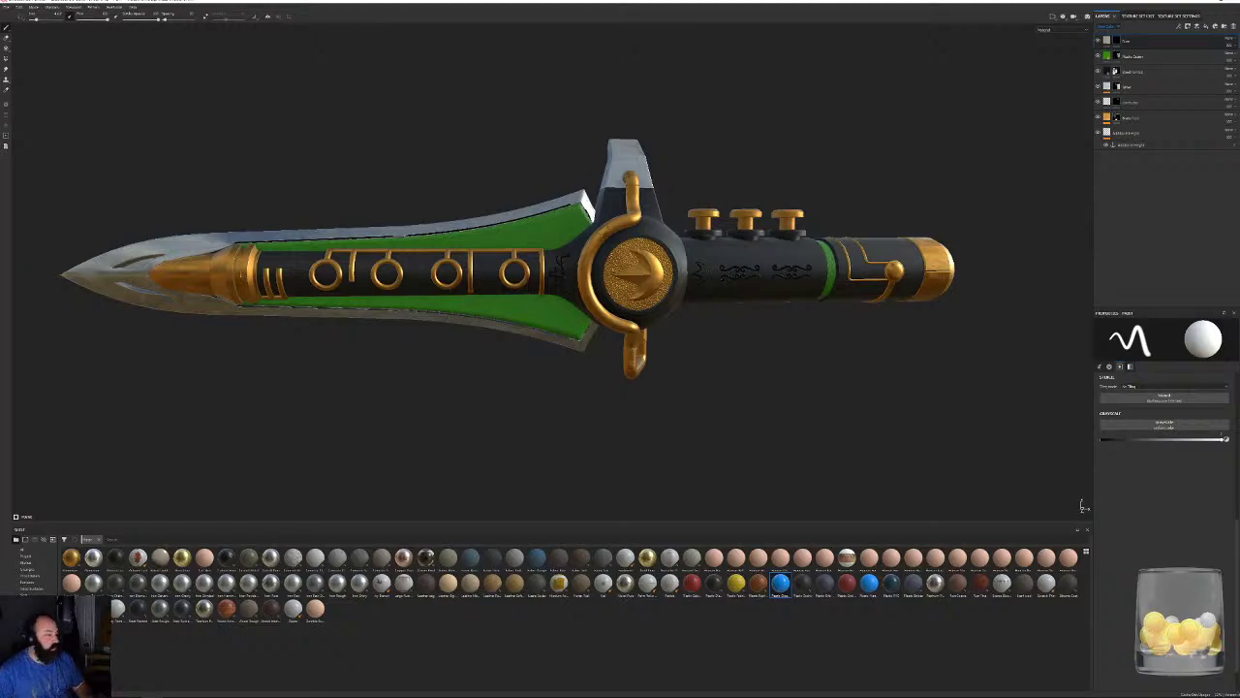
click(29, 640)
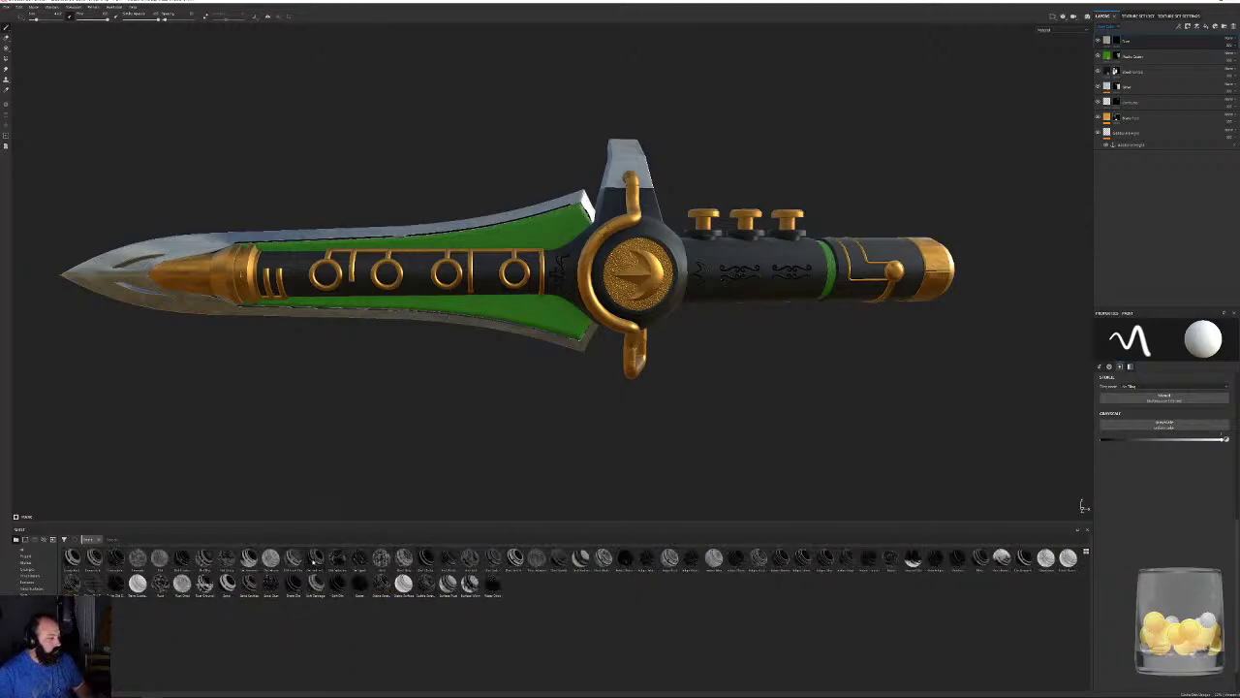
mouse_move(315, 559)
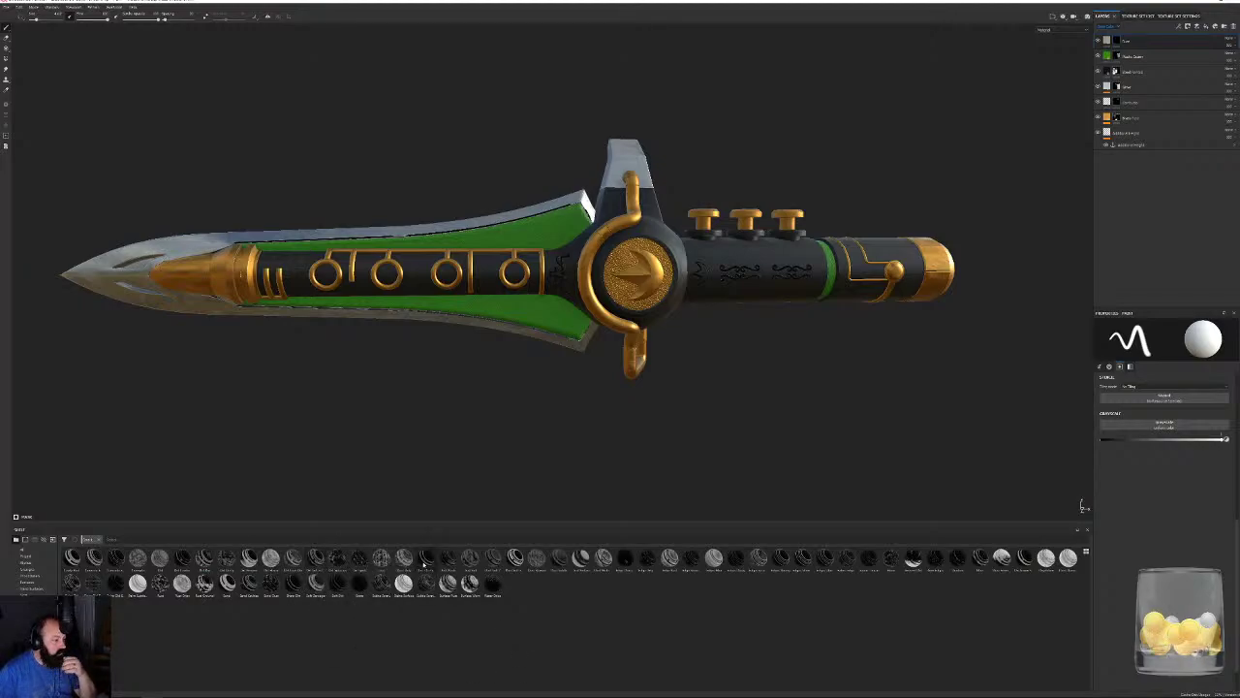
drag(423, 563, 1124, 42)
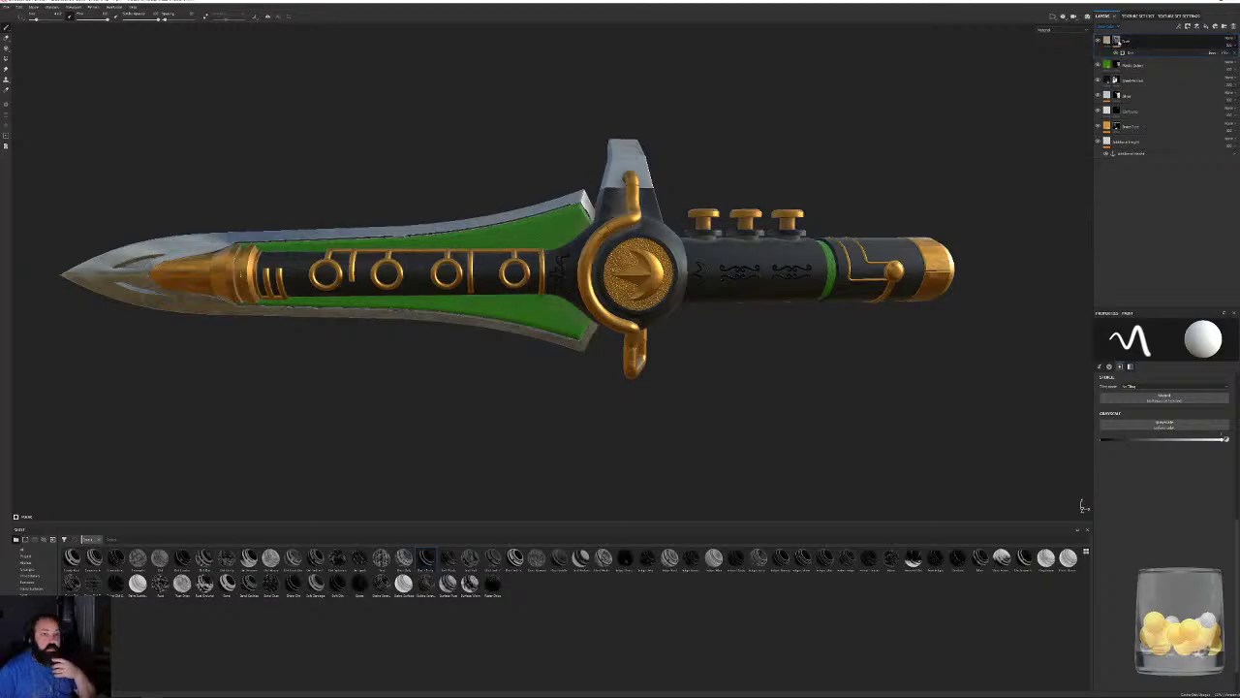
Feed the additional height layer's anchor point into the dirt generator's Micro Height input and enable its micro details for the carved ornaments.
scroll(721, 301, up, 8)
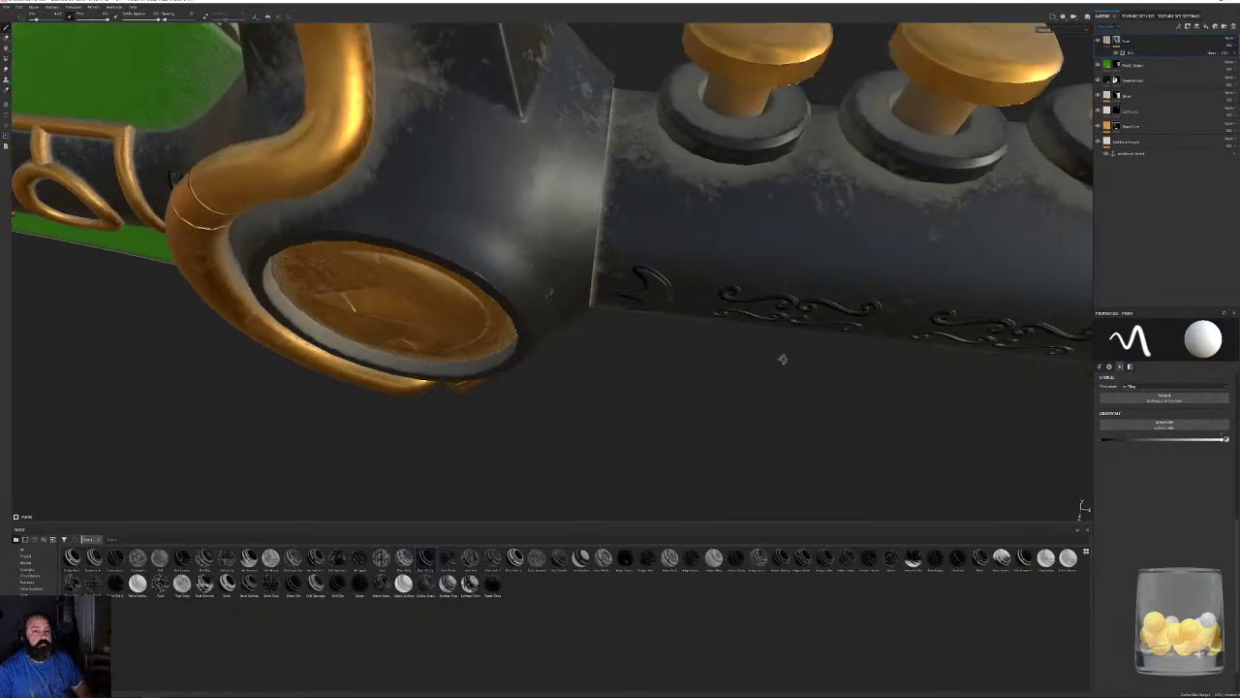
scroll(694, 301, down, 4)
mouse_move(626, 252)
alt+mouse_down()
mouse_move(608, 360)
mouse_move(578, 332)
alt+mouse_up()
scroll(578, 332, up, 3)
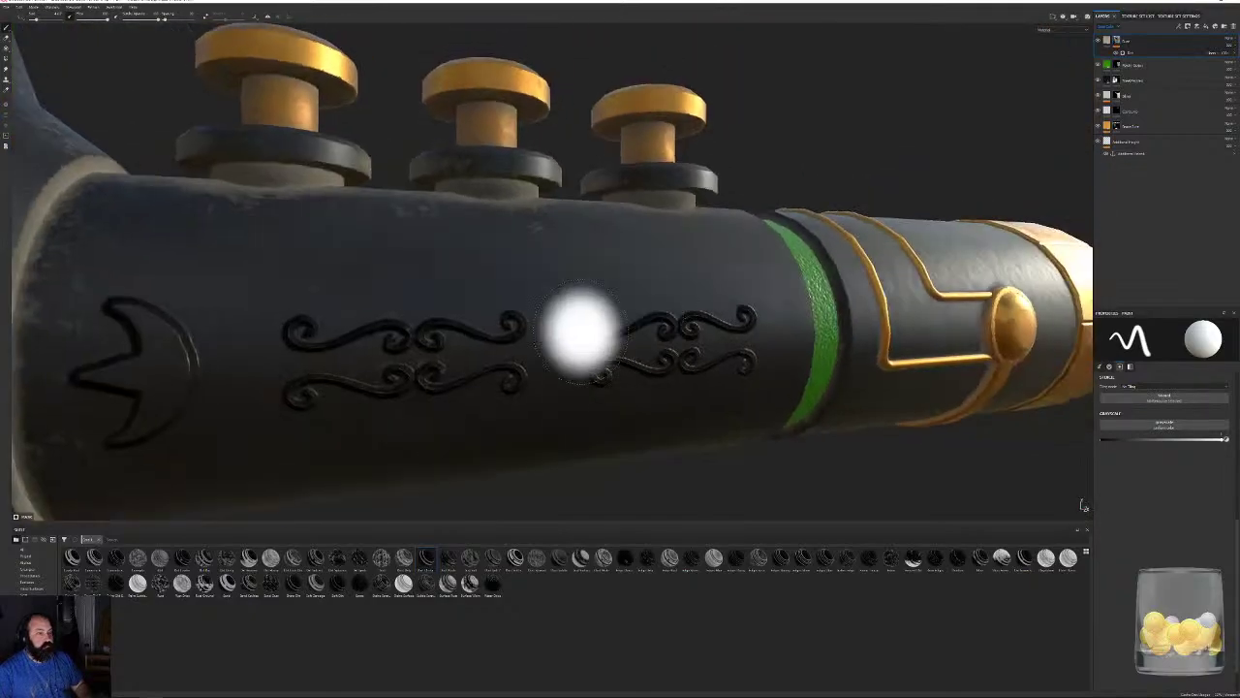
scroll(503, 299, down, 4)
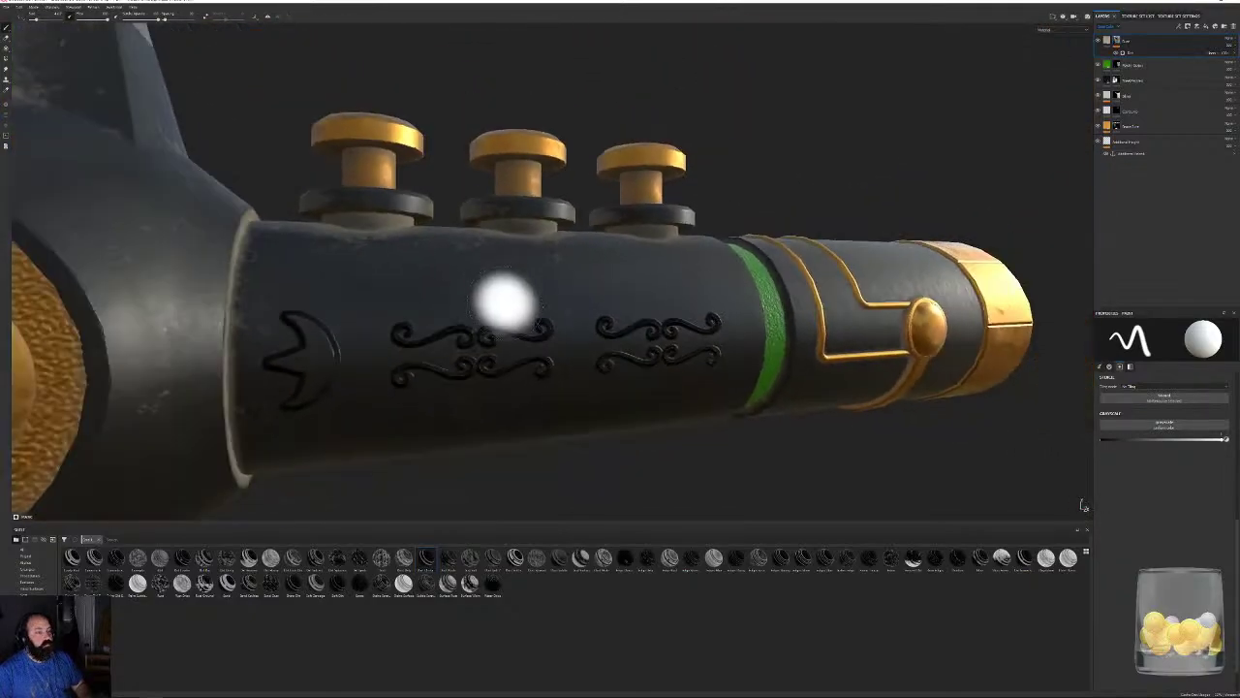
click(1129, 53)
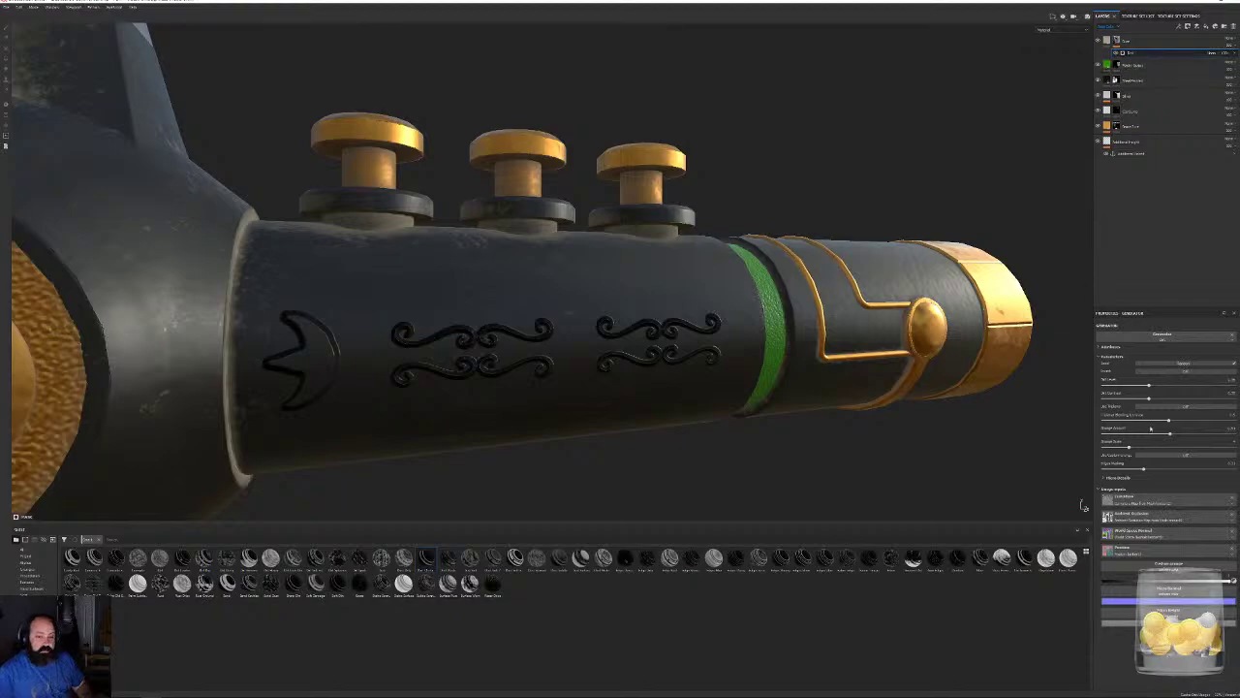
click(1168, 590)
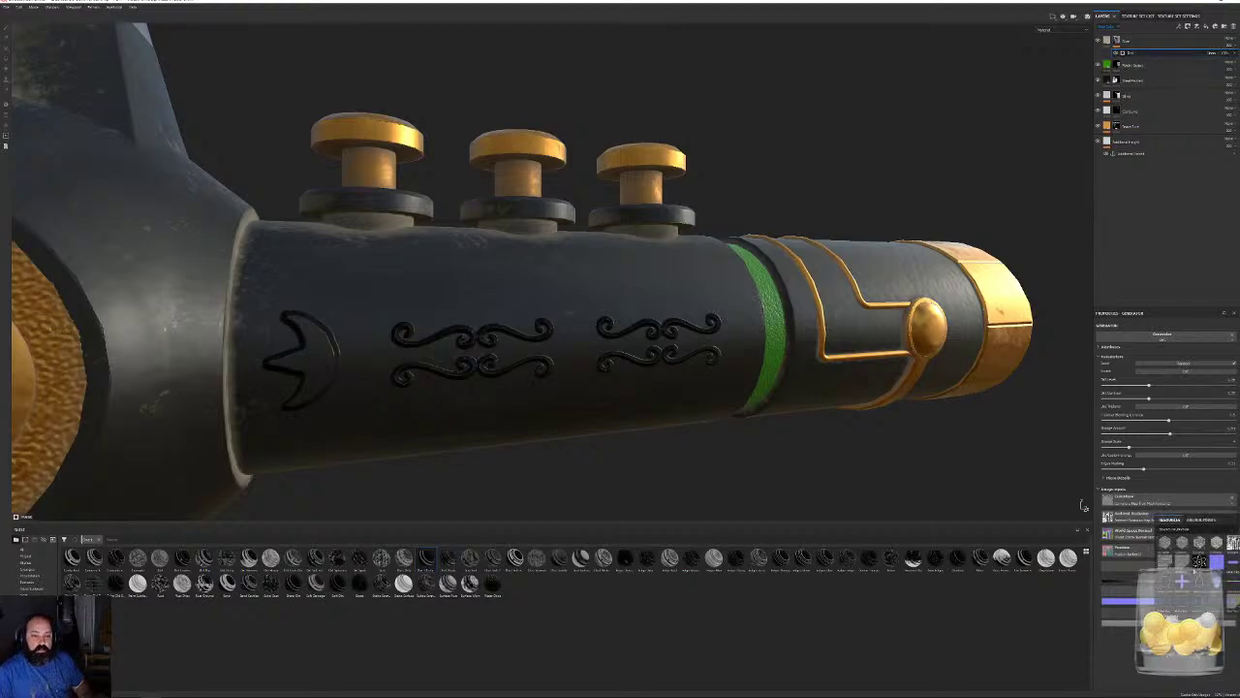
click(1201, 520)
click(1190, 532)
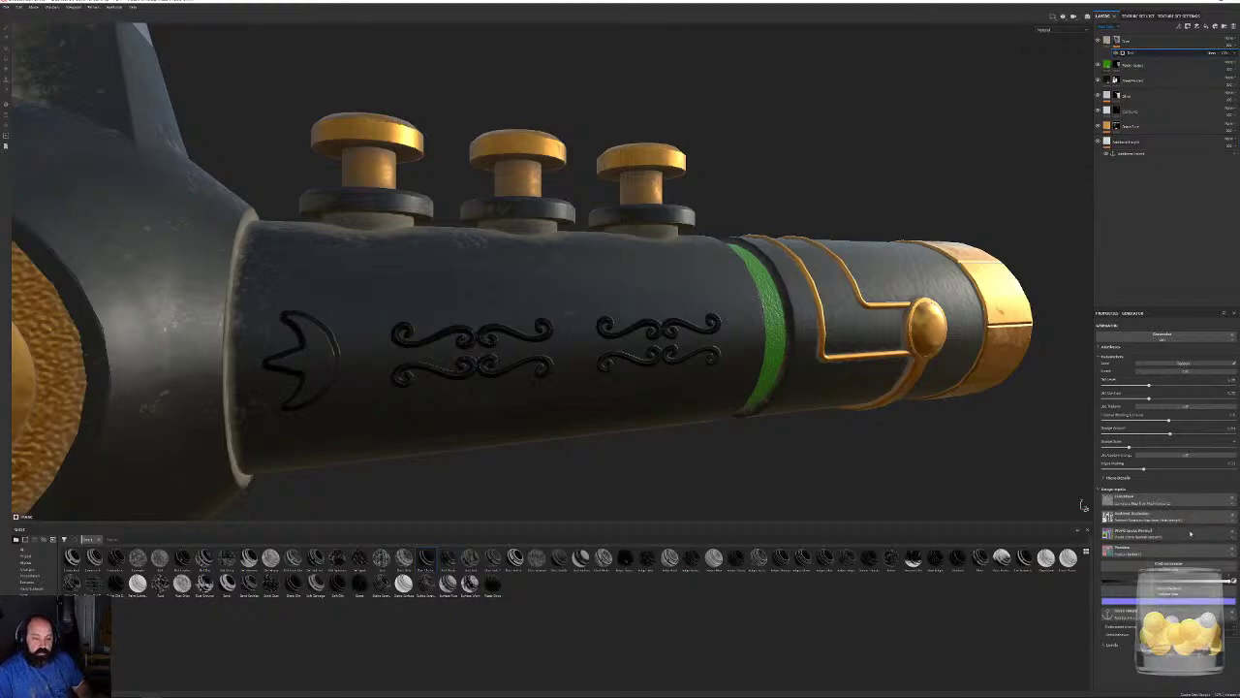
click(1112, 477)
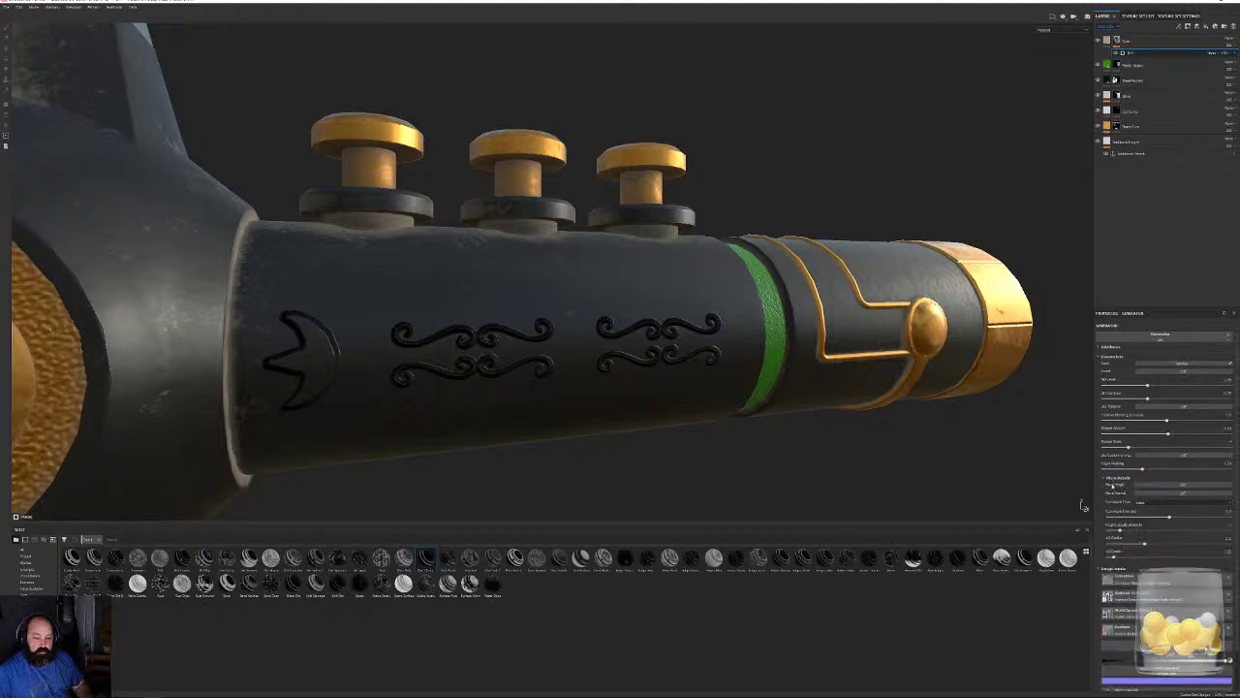
click(1115, 477)
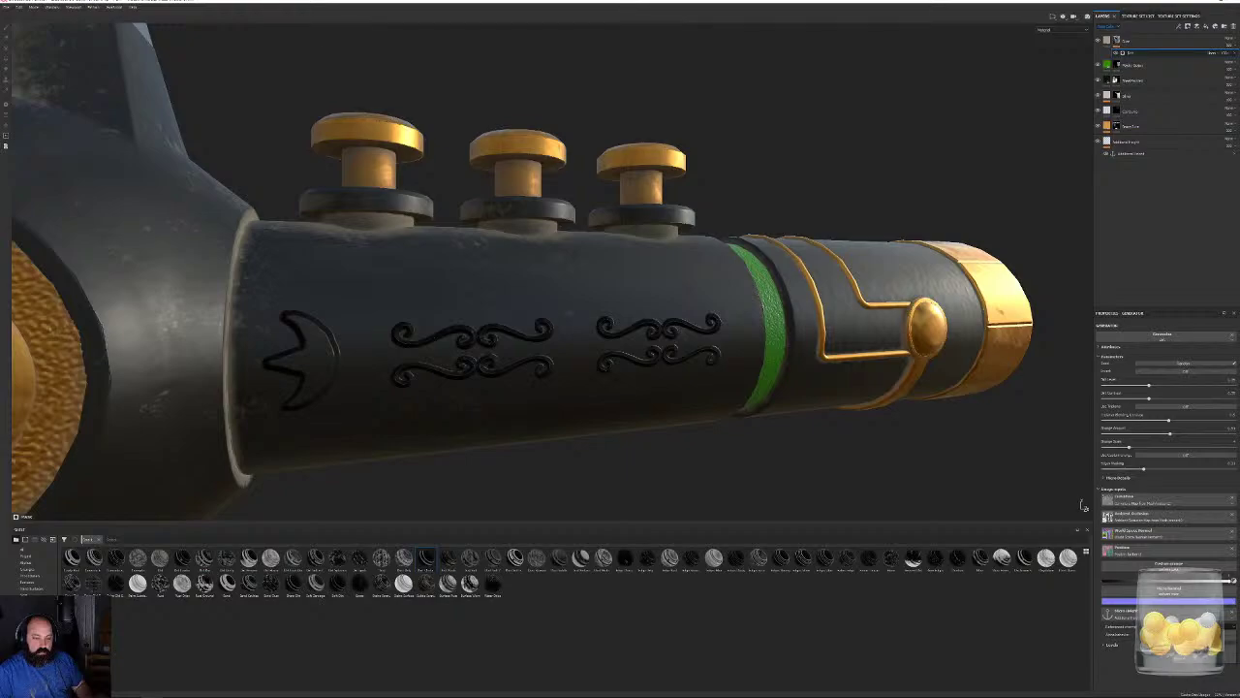
Lower the beige dirt layer's opacity so the dirt on the guard and carvings is more subtle.
scroll(763, 376, down, 5)
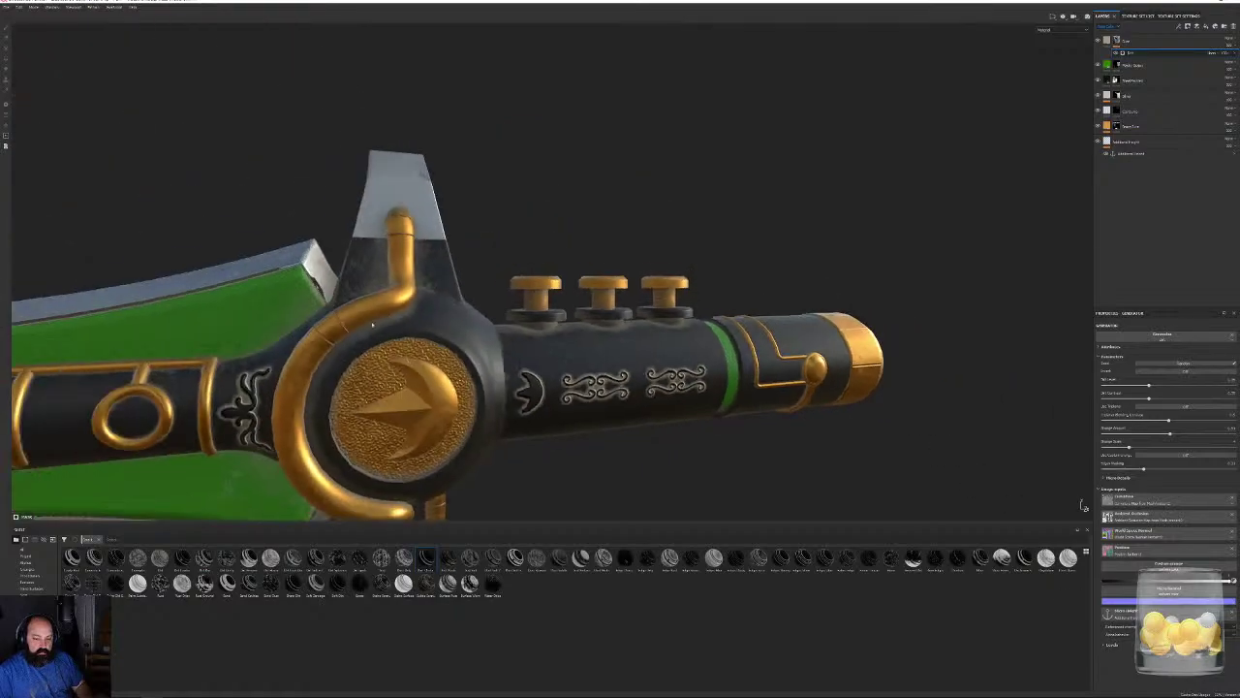
alt+drag(764, 376, 595, 407)
alt+middle_drag(595, 406, 771, 396)
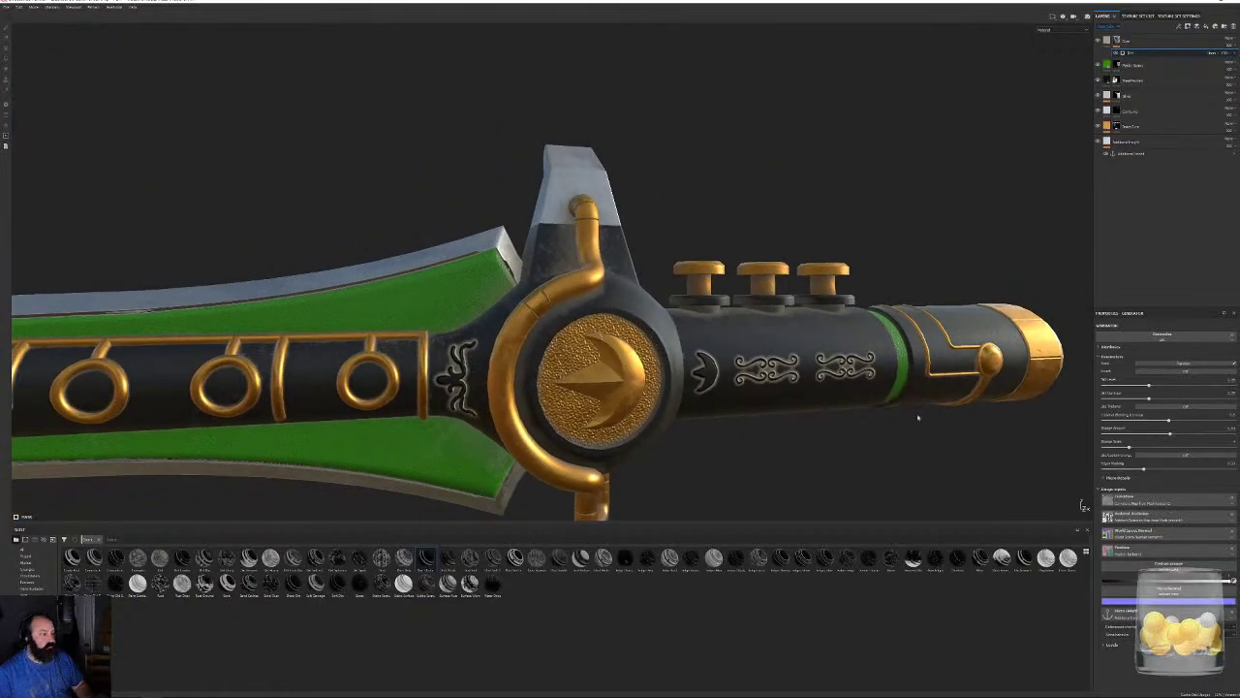
click(1229, 47)
click(1228, 47)
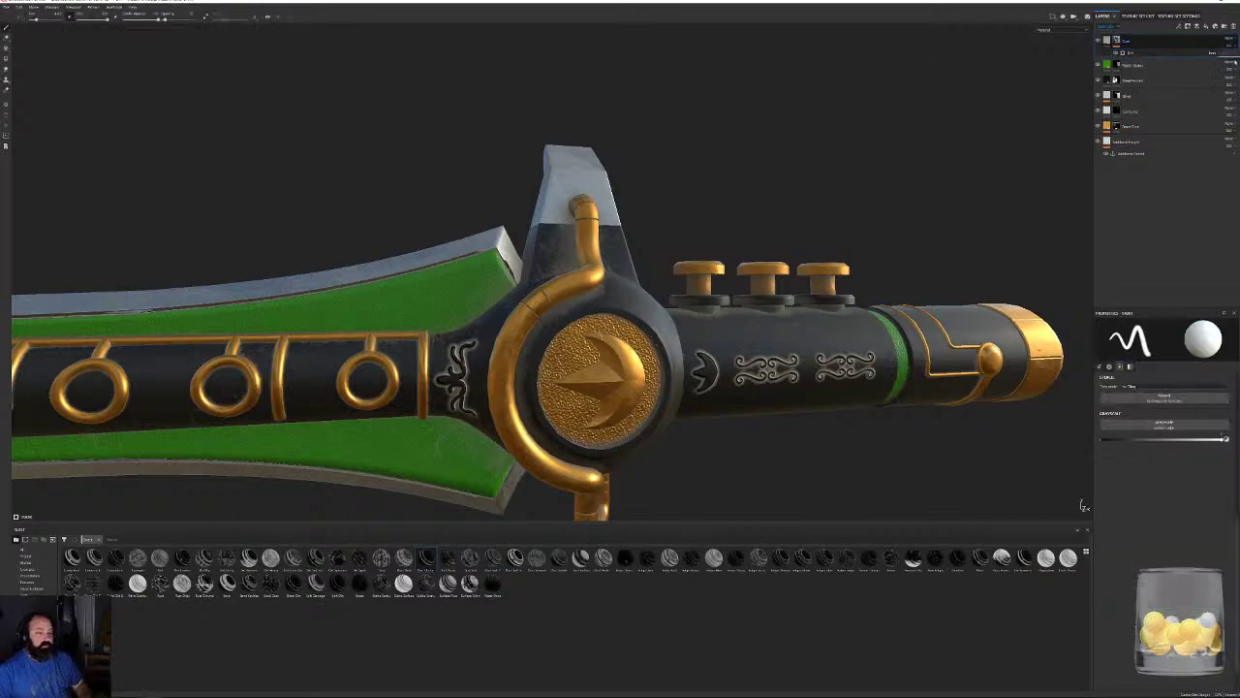
drag(1236, 58, 1226, 59)
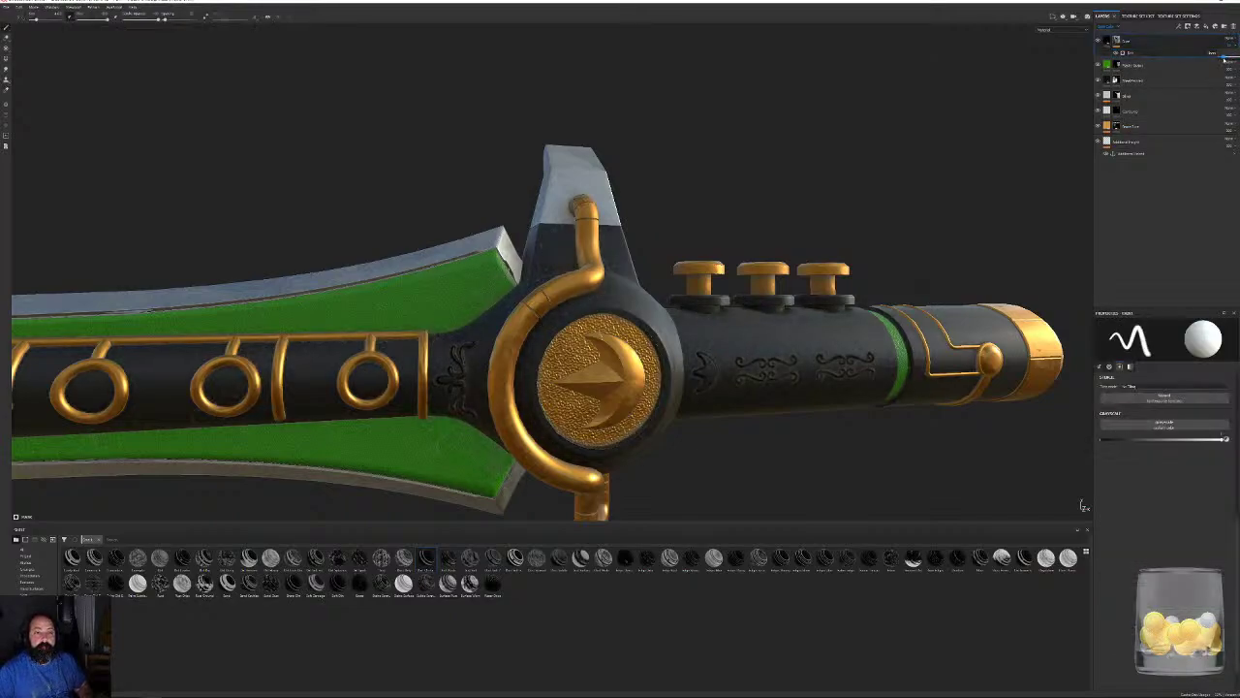
Examine the reduced dirt on the guard, handle and carvings from several angles, and frame the whole sword.
alt+drag(877, 160, 848, 166)
scroll(637, 144, down, 4)
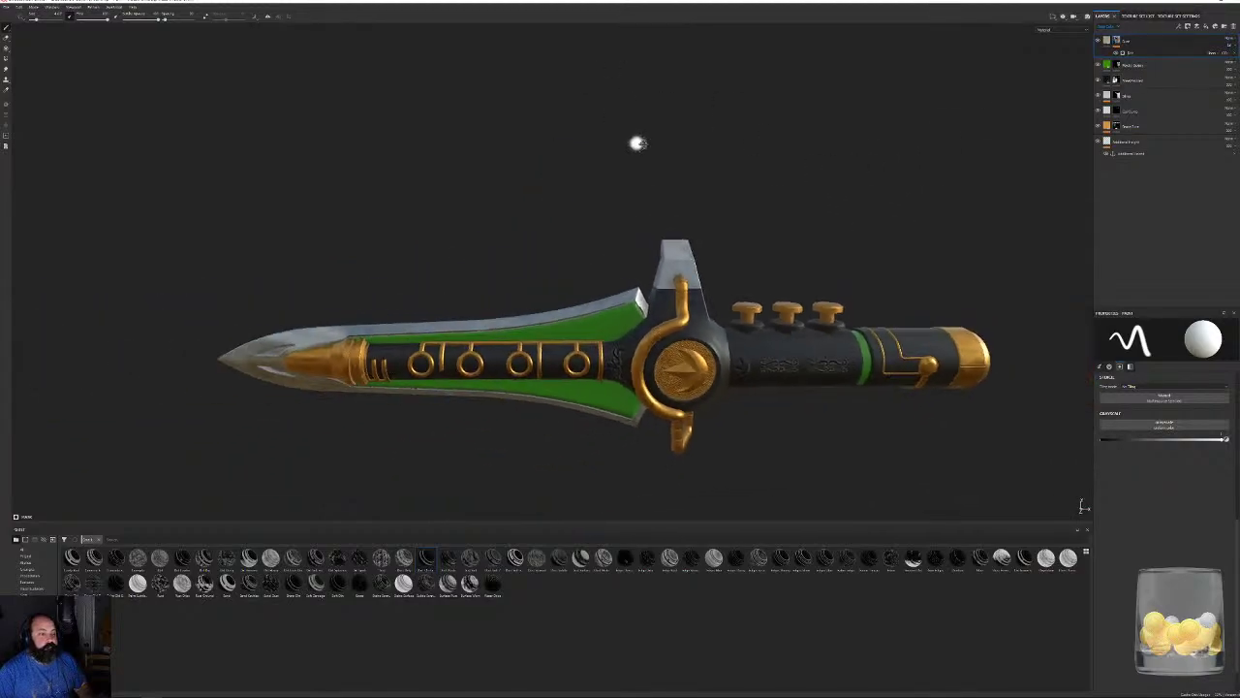
scroll(781, 291, up, 3)
alt+drag(781, 291, 731, 288)
scroll(817, 337, up, 2)
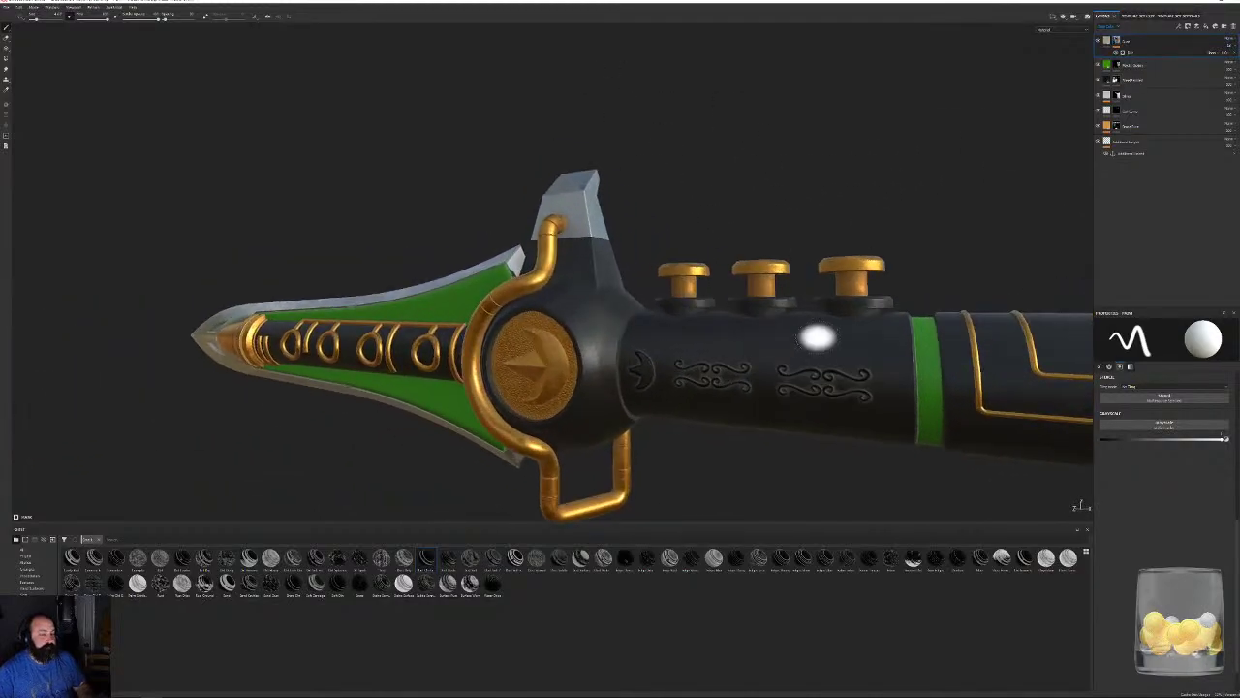
alt+middle_drag(817, 337, 693, 325)
alt+drag(693, 324, 622, 277)
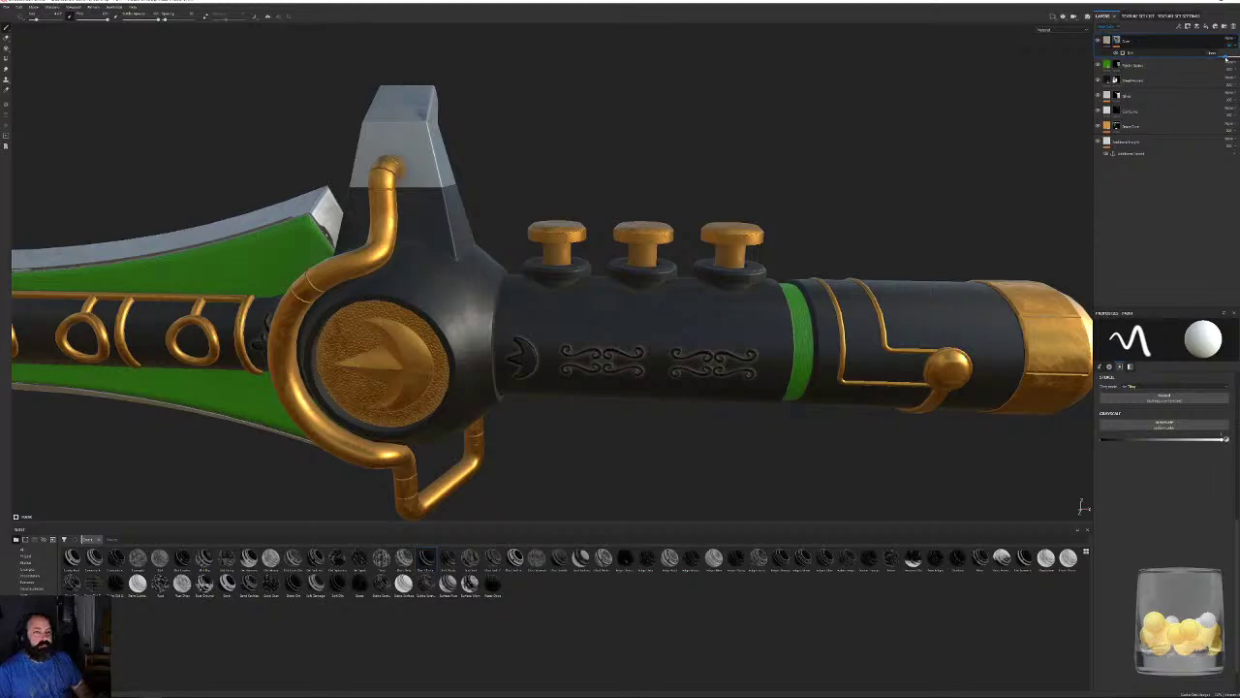
alt+drag(426, 194, 476, 196)
scroll(661, 253, down, 5)
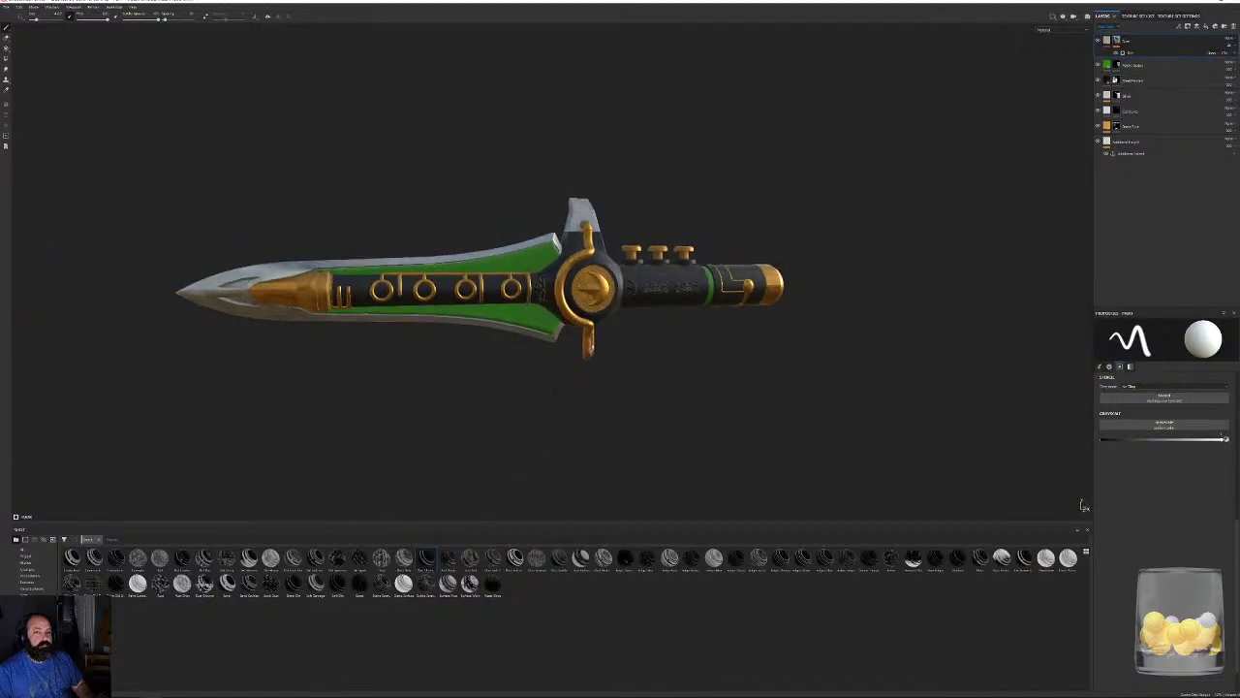
alt+drag(648, 253, 1151, 238)
key(f)
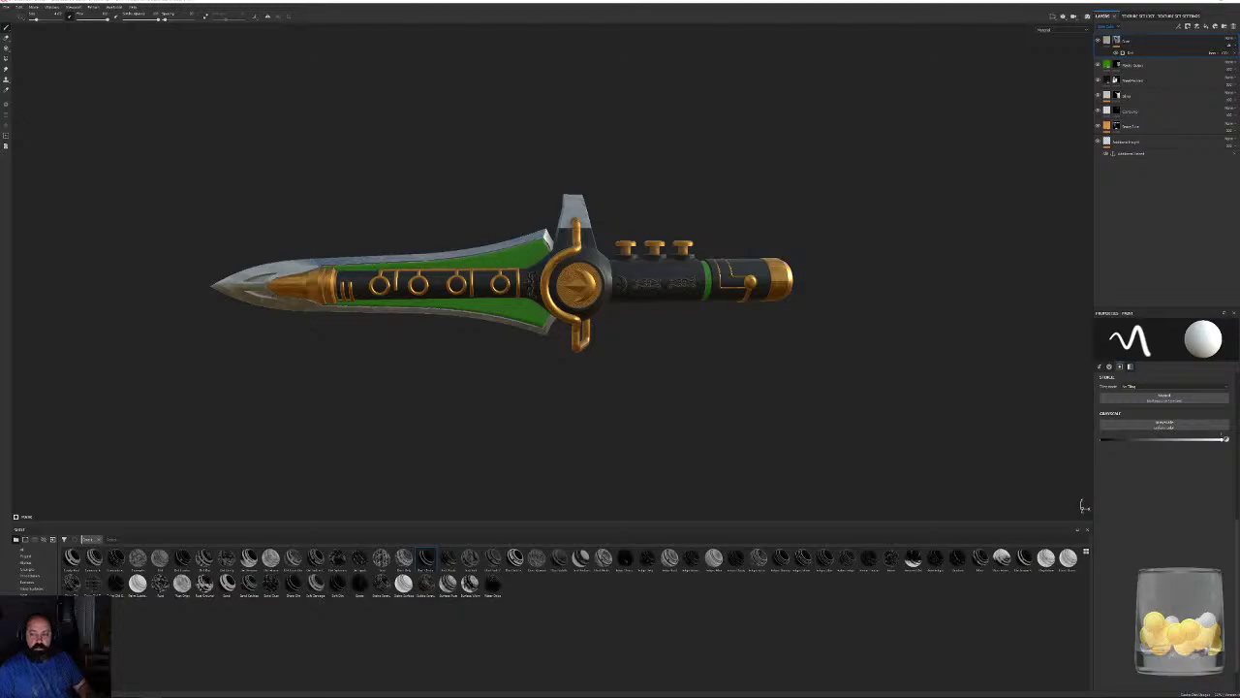
Examine the textured sword up close, including the blade's gold rings, green inlay and silver edges.
alt+drag(466, 288, 581, 281)
scroll(484, 316, up, 3)
alt+middle_drag(581, 281, 706, 207)
mouse_move(706, 207)
alt+mouse_down()
mouse_move(620, 155)
mouse_move(548, 157)
mouse_move(514, 180)
mouse_move(470, 256)
mouse_move(377, 281)
mouse_move(503, 344)
alt+mouse_up()
mouse_move(465, 263)
alt+mouse_down()
mouse_move(455, 227)
mouse_move(529, 418)
mouse_move(541, 408)
mouse_move(510, 386)
mouse_move(645, 359)
mouse_move(543, 432)
mouse_move(512, 435)
mouse_move(484, 374)
alt+mouse_up()
scroll(600, 200, down, 5)
alt+middle_drag(599, 200, 194, 208)
scroll(552, 281, up, 2)
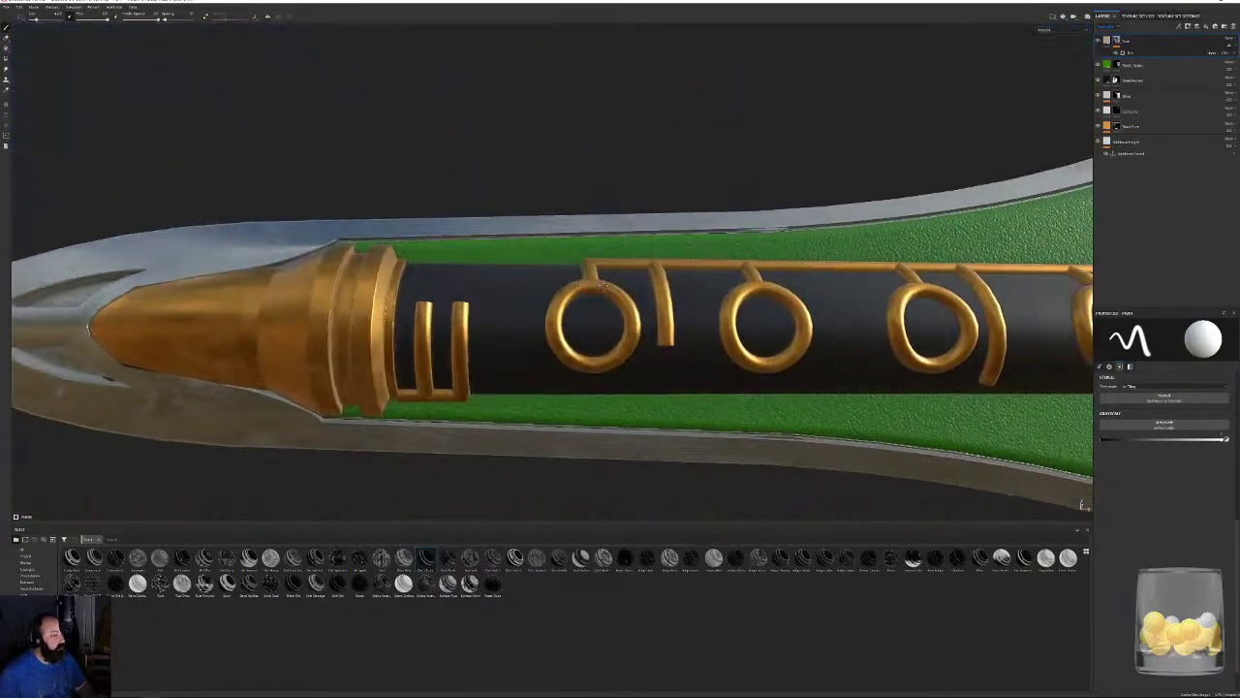
Rebake all of the sword's mesh maps from the texture set settings.
alt+drag(621, 290, 591, 310)
alt+middle_drag(1066, 233, 789, 316)
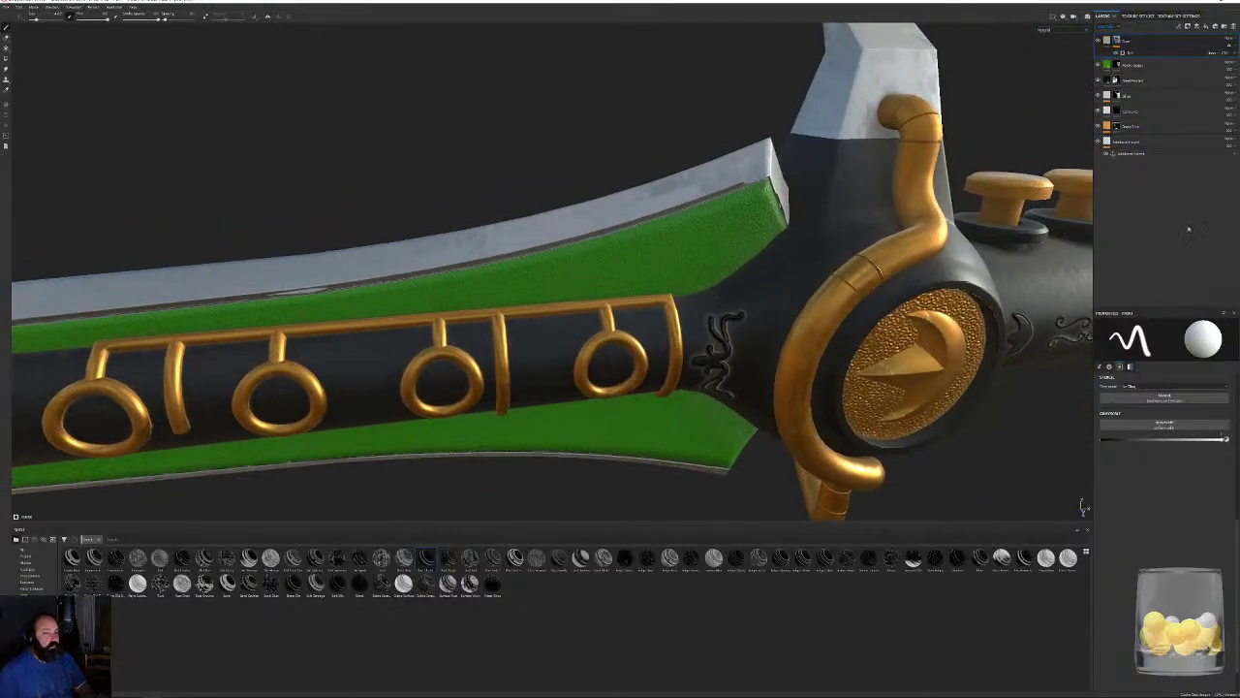
click(1168, 17)
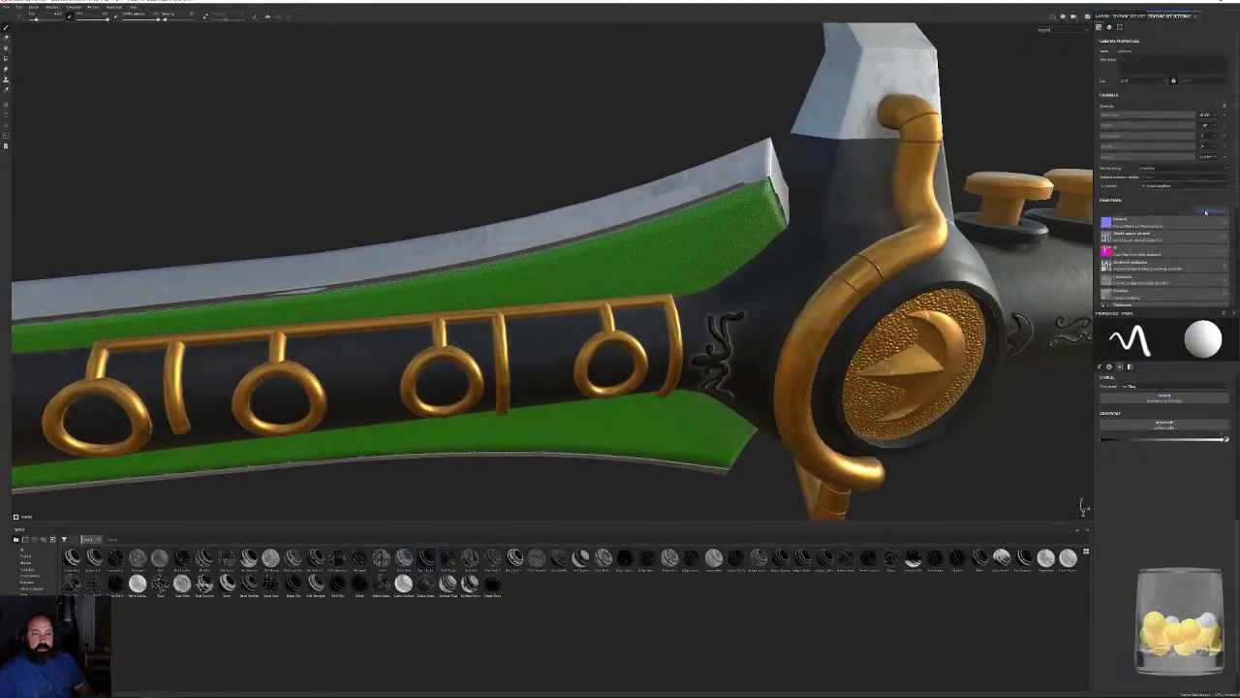
click(1208, 210)
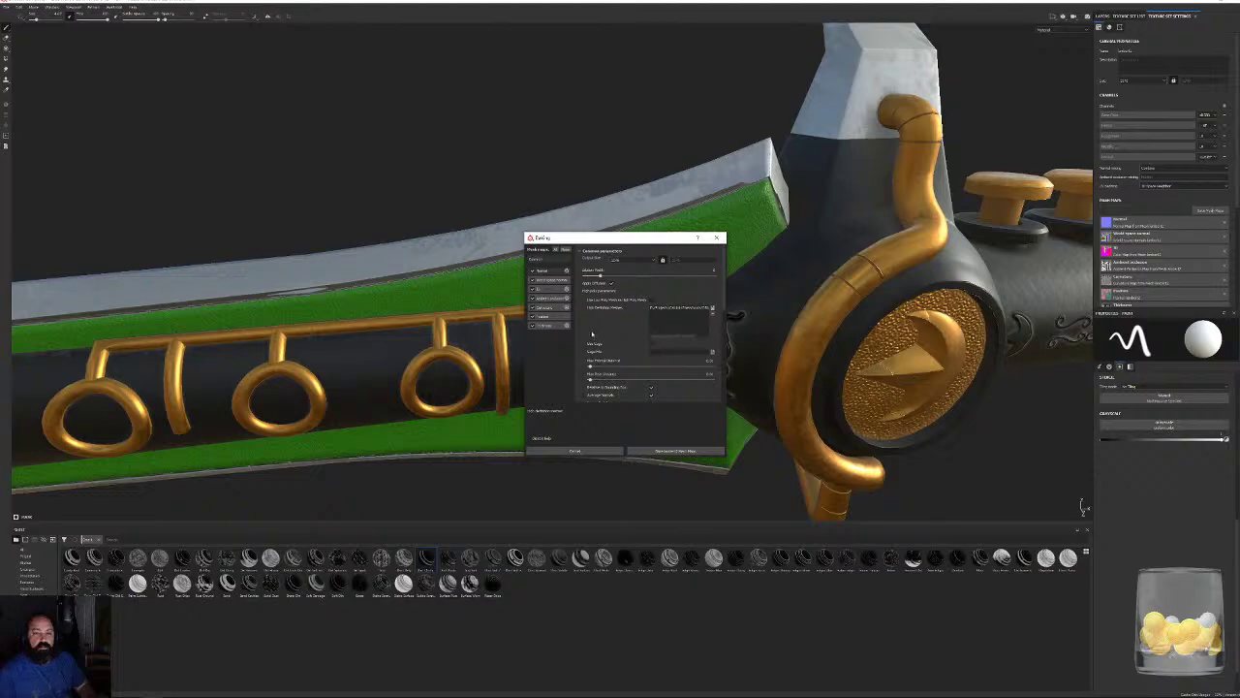
scroll(603, 332, down, 1)
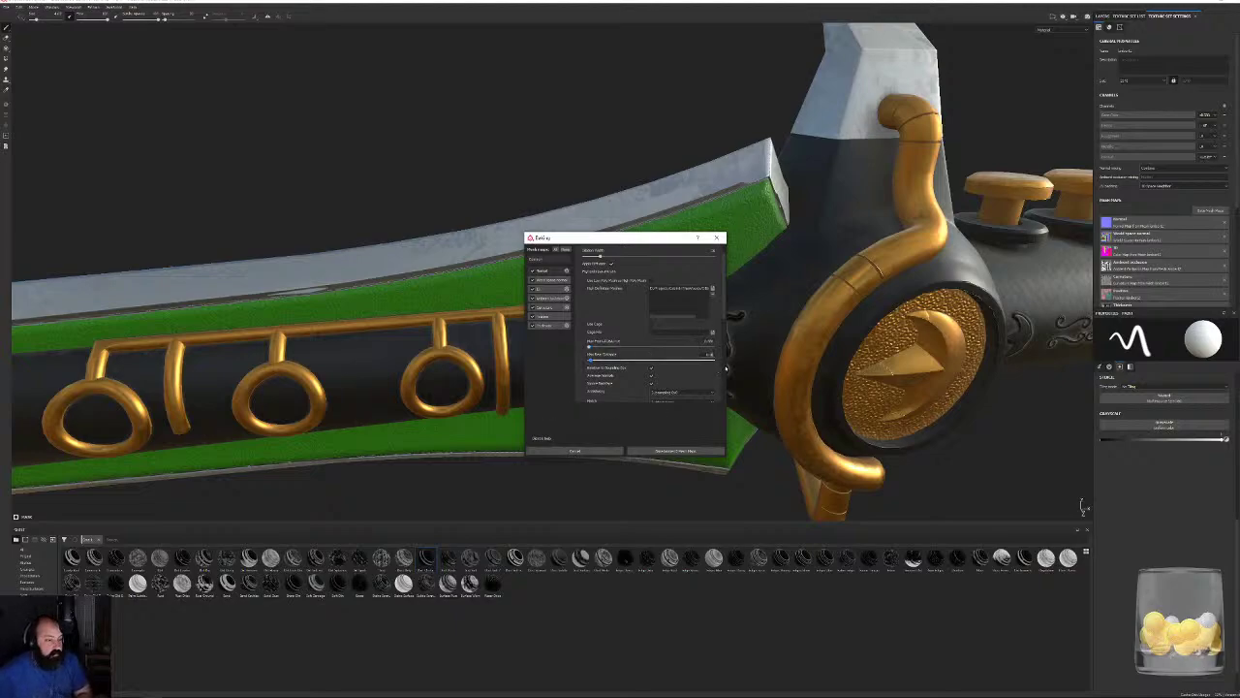
click(675, 452)
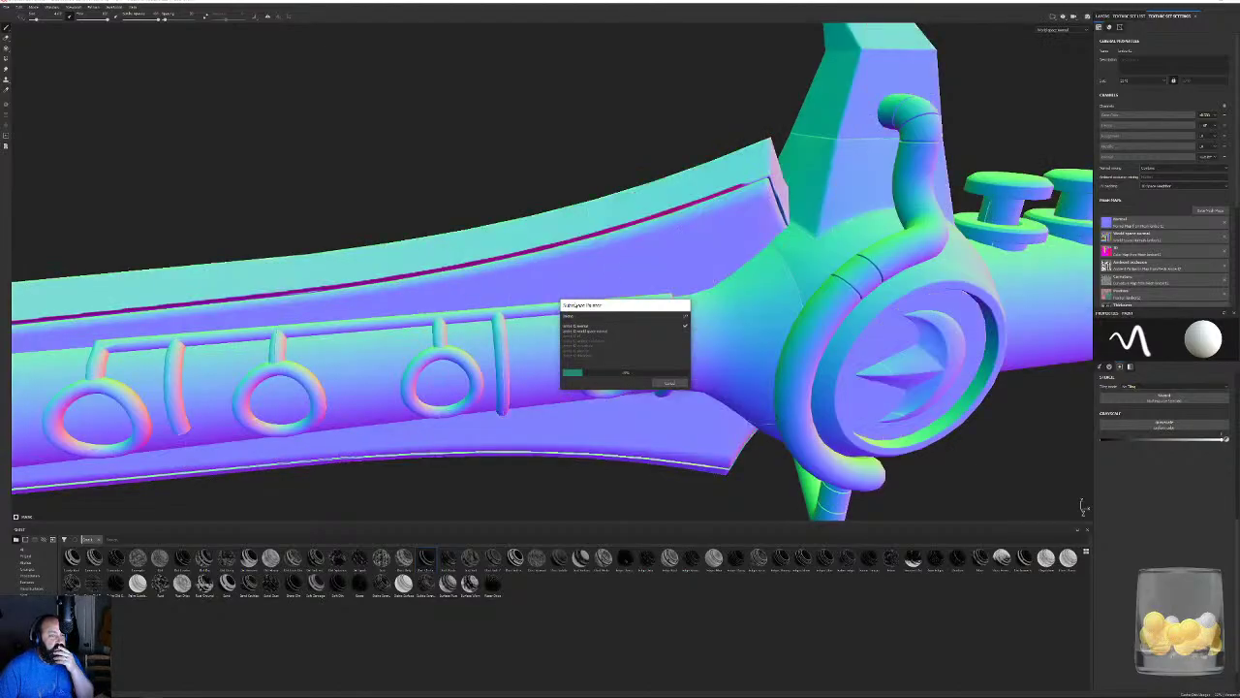
drag(625, 305, 386, 88)
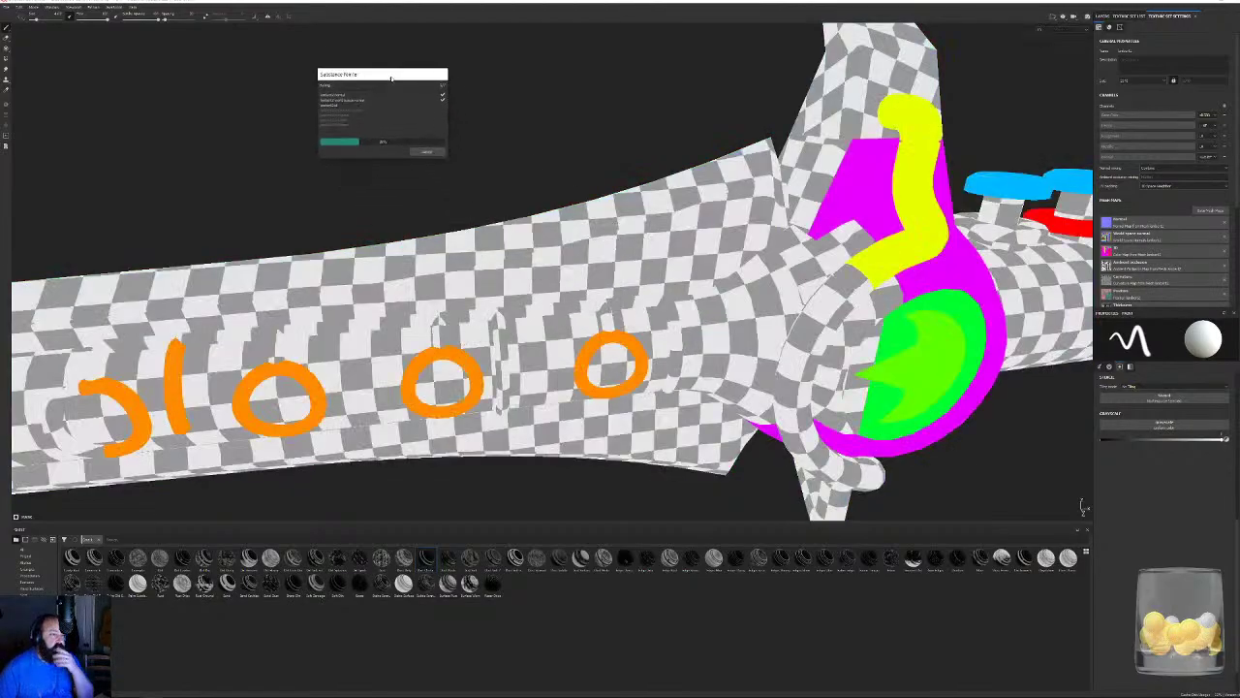
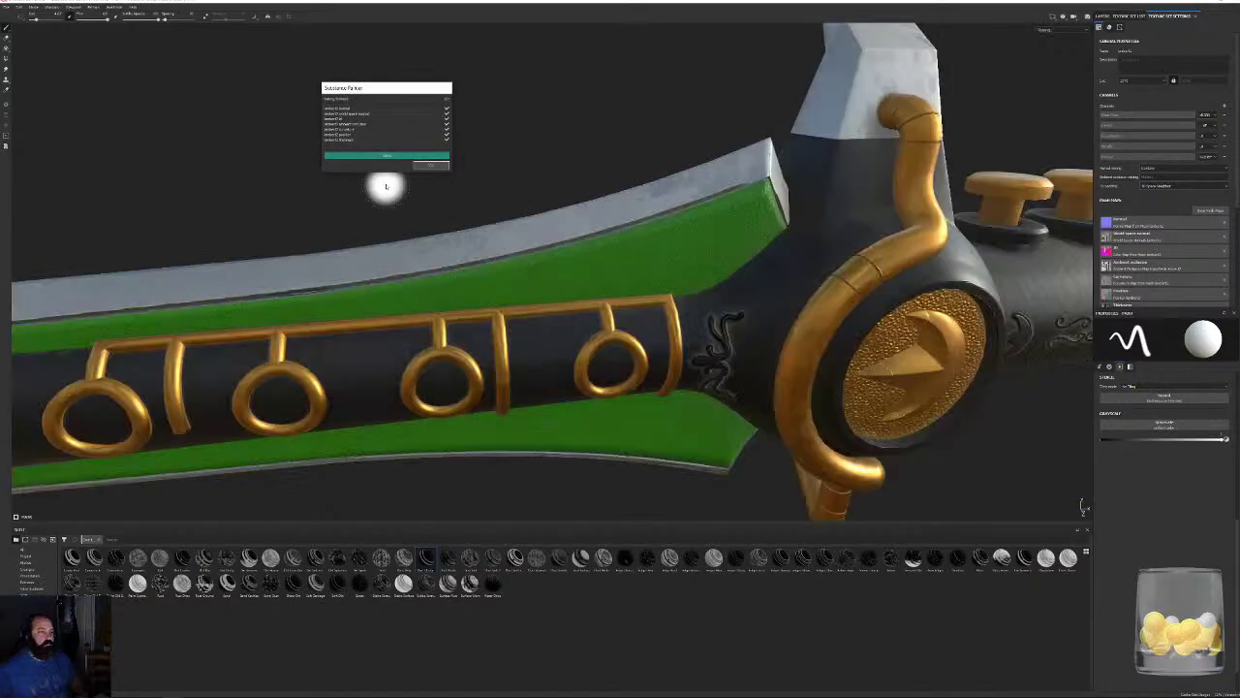
click(448, 165)
Examine the sword after the bake, from the blade tip to the guard and on both sides.
alt+middle_drag(368, 255, 852, 199)
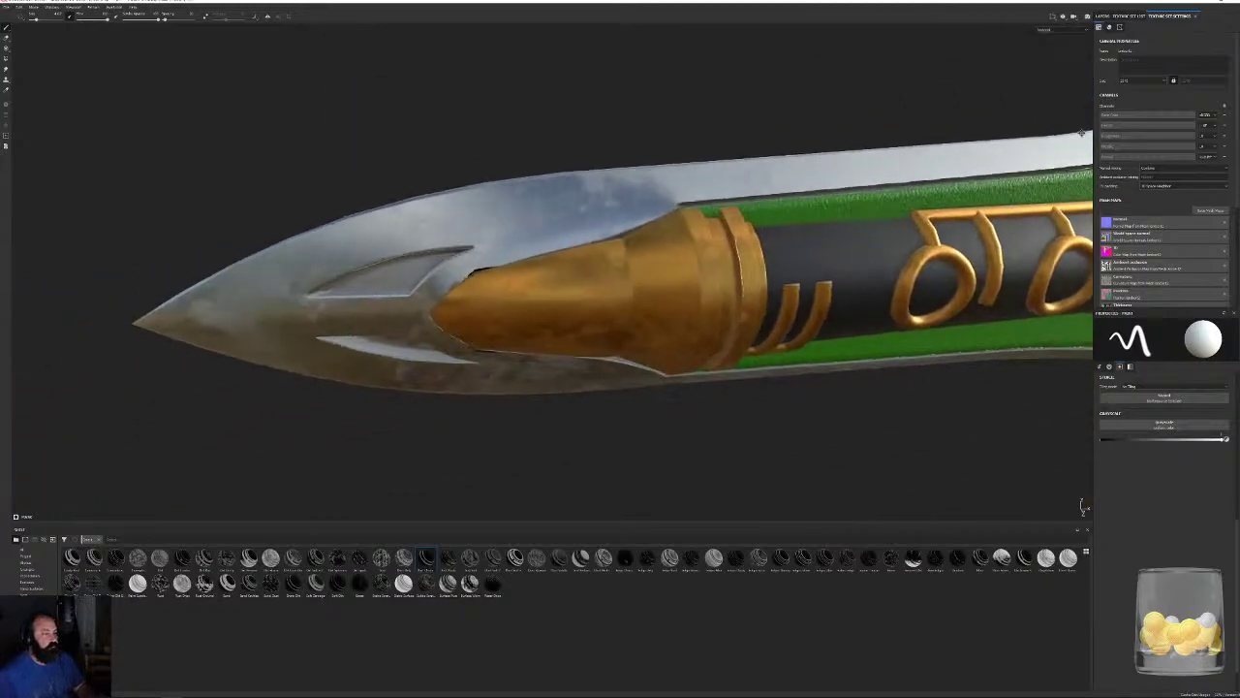
alt+drag(852, 199, 930, 174)
alt+right_drag(930, 175, 614, 135)
alt+drag(614, 135, 487, 271)
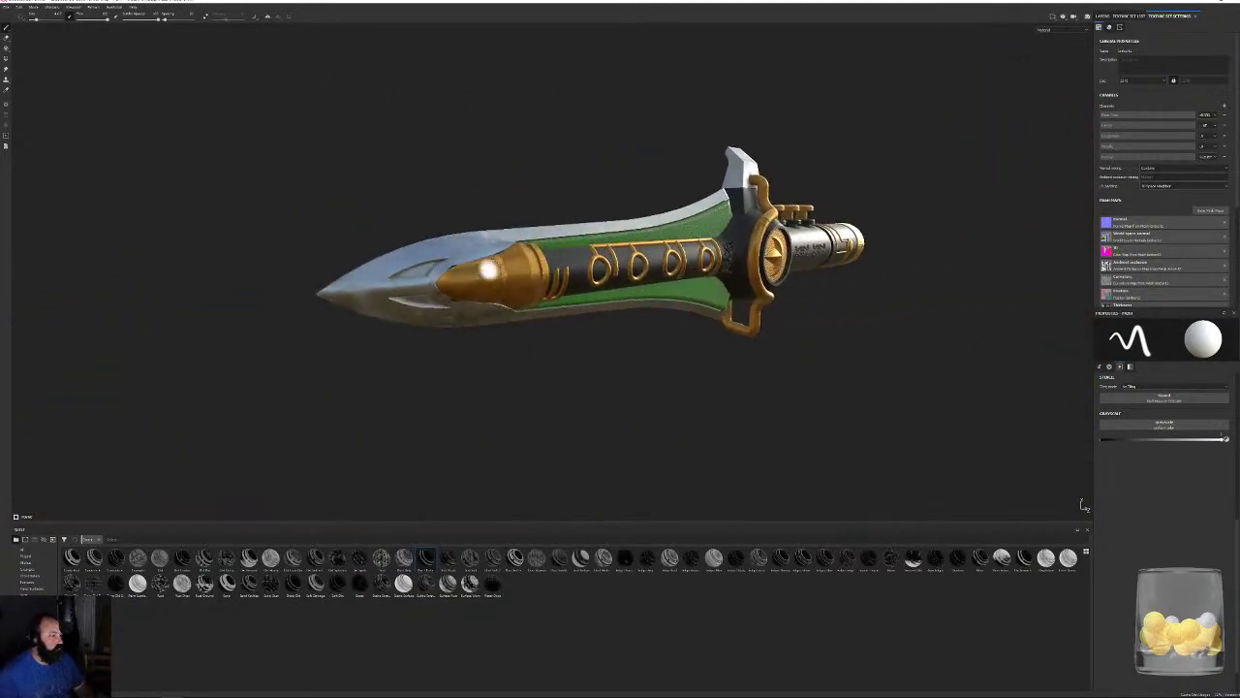
alt+drag(891, 290, 385, 274)
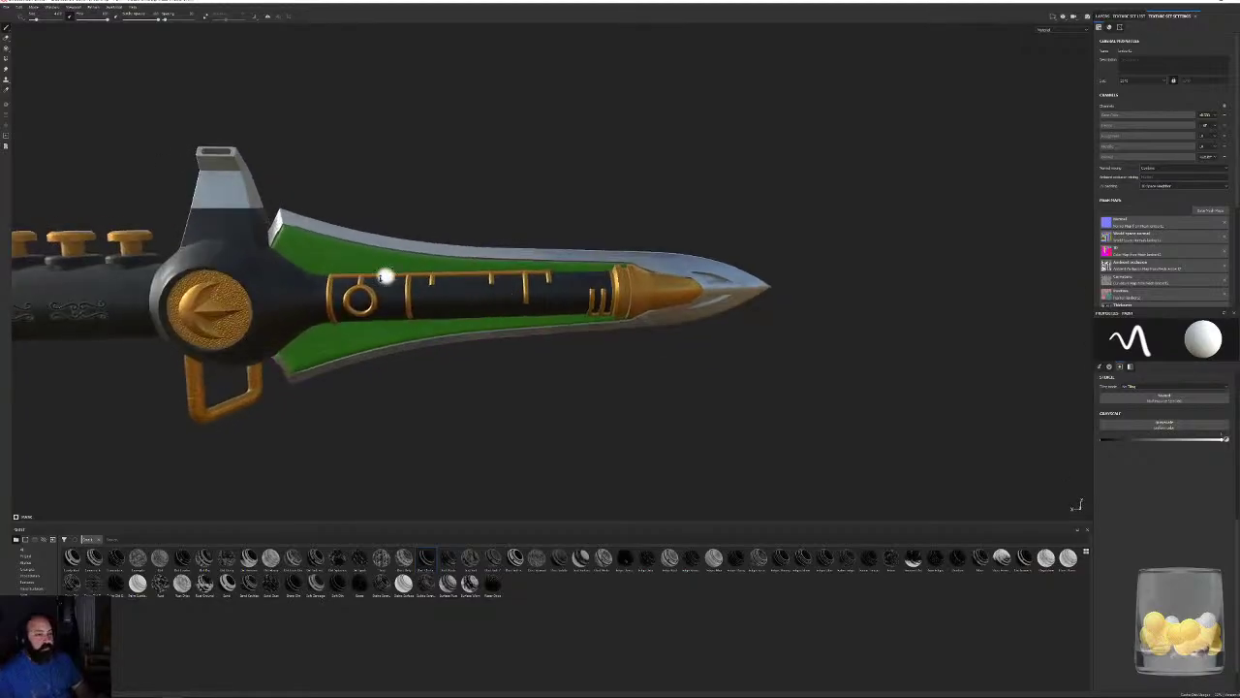
scroll(384, 274, up, 3)
alt+middle_drag(360, 271, 620, 227)
alt+right_drag(620, 227, 407, 213)
alt+drag(406, 214, 848, 148)
alt+drag(848, 149, 682, 262)
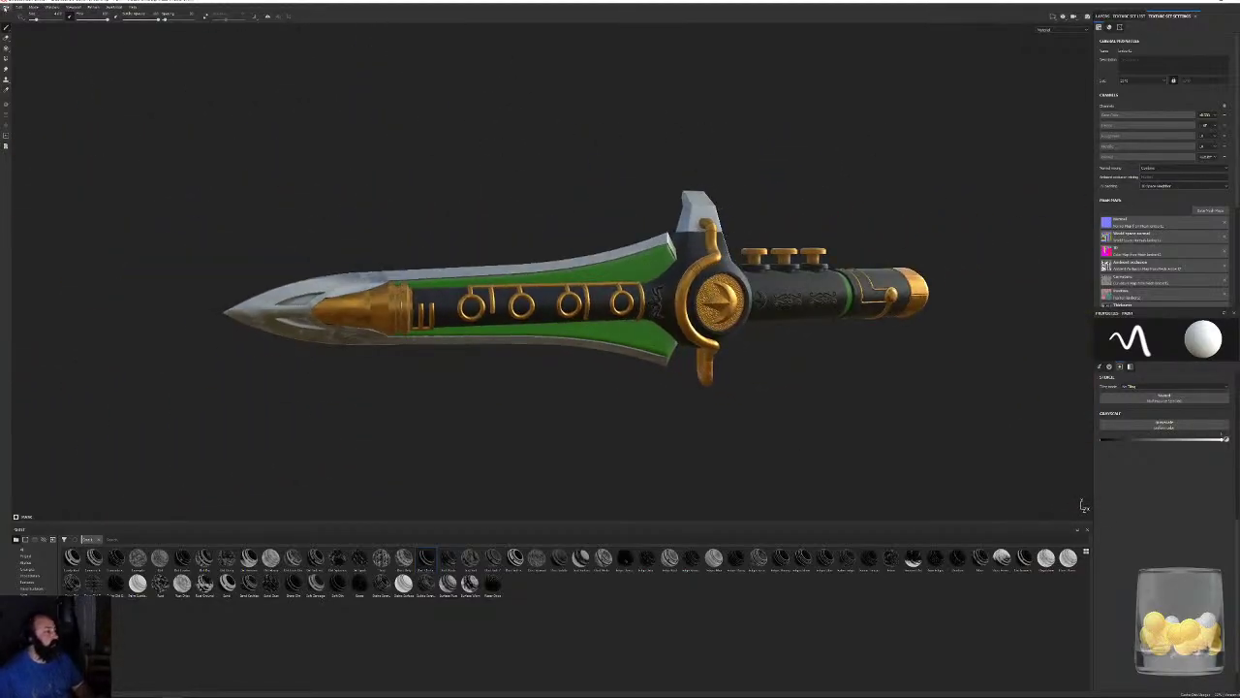
Start a texture export and browse for its output directory to the CabinInTheWoods project's Textures folder.
click(6, 7)
click(35, 121)
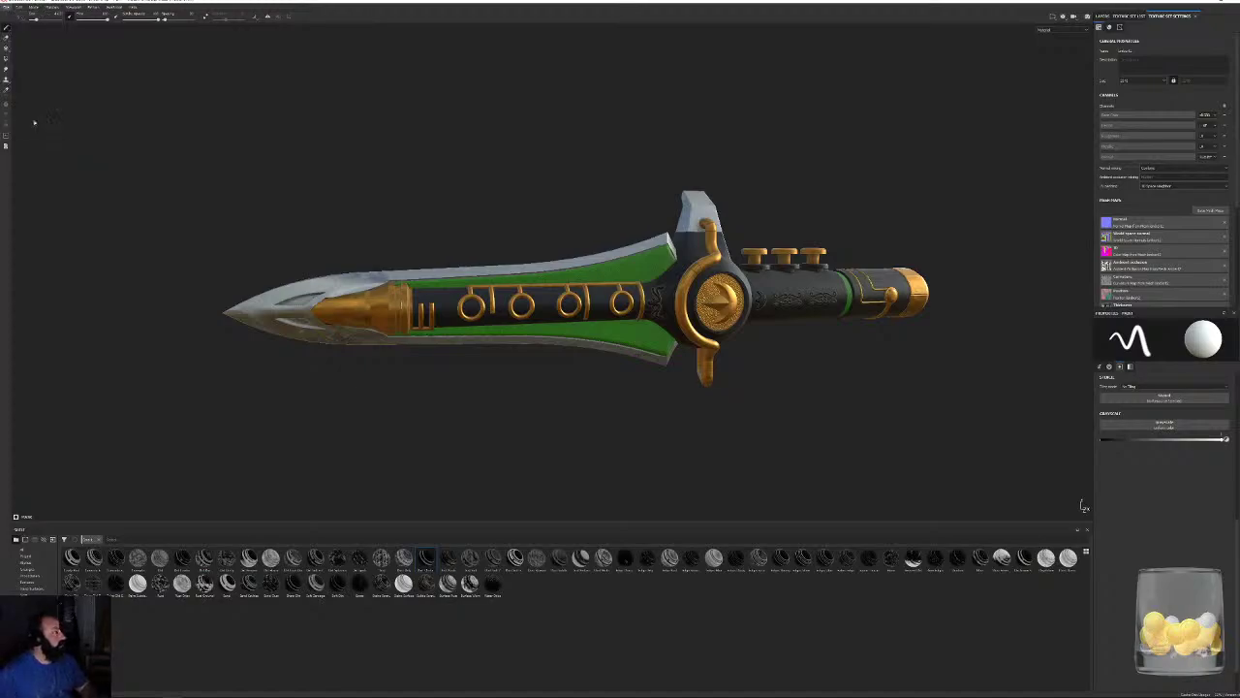
click(675, 270)
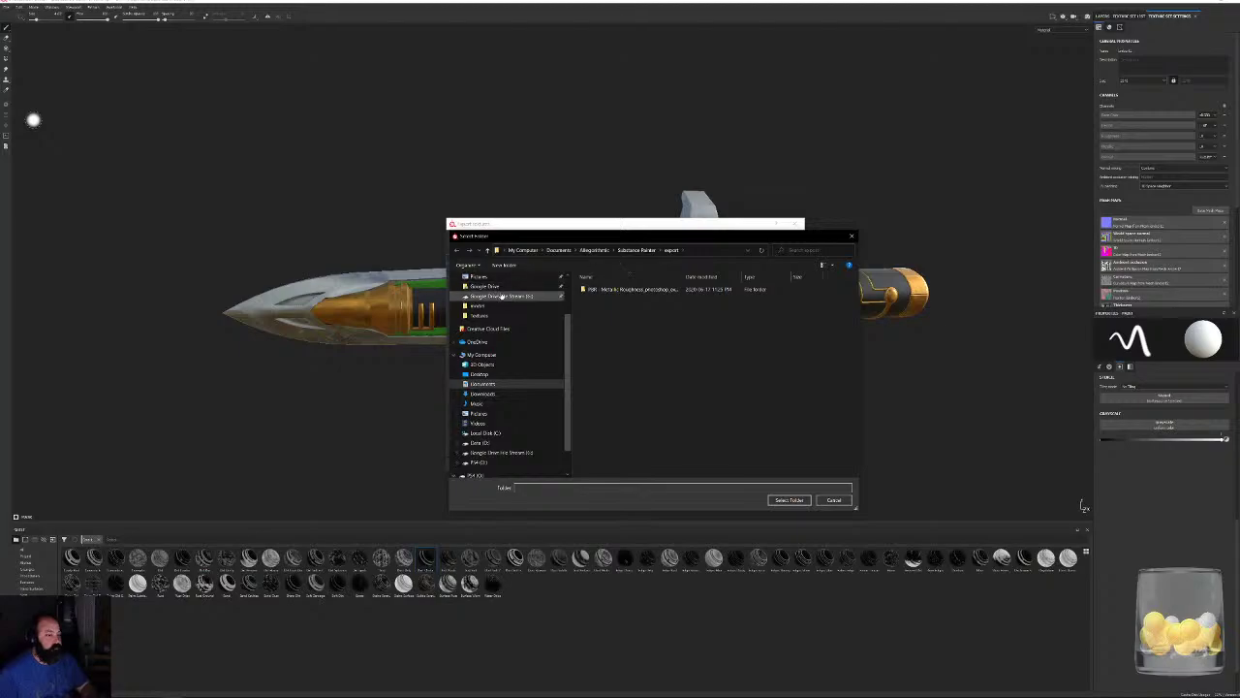
scroll(497, 316, up, 2)
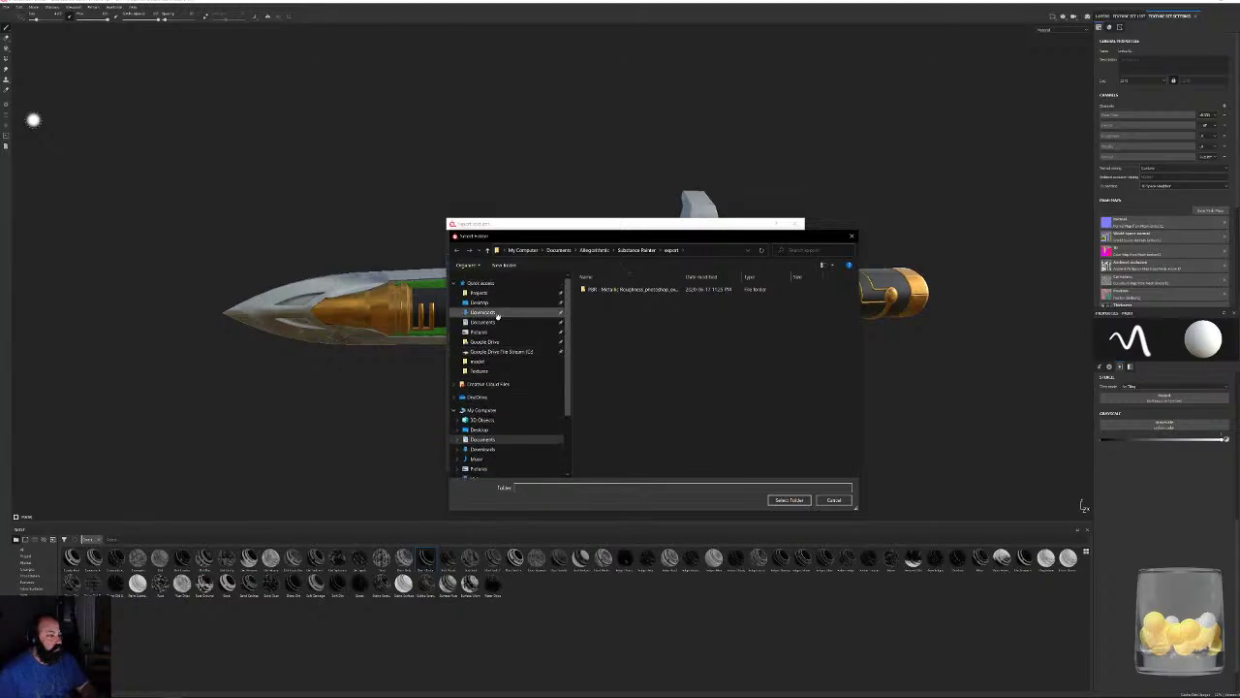
click(478, 292)
double_click(623, 403)
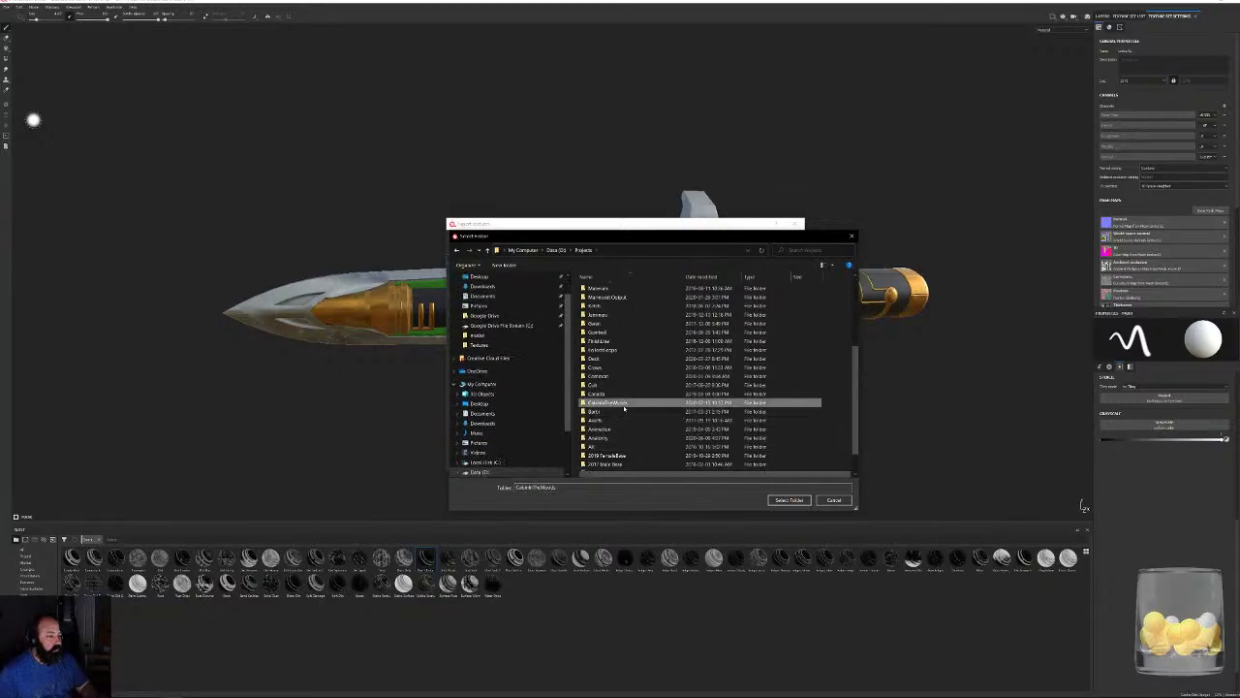
double_click(614, 381)
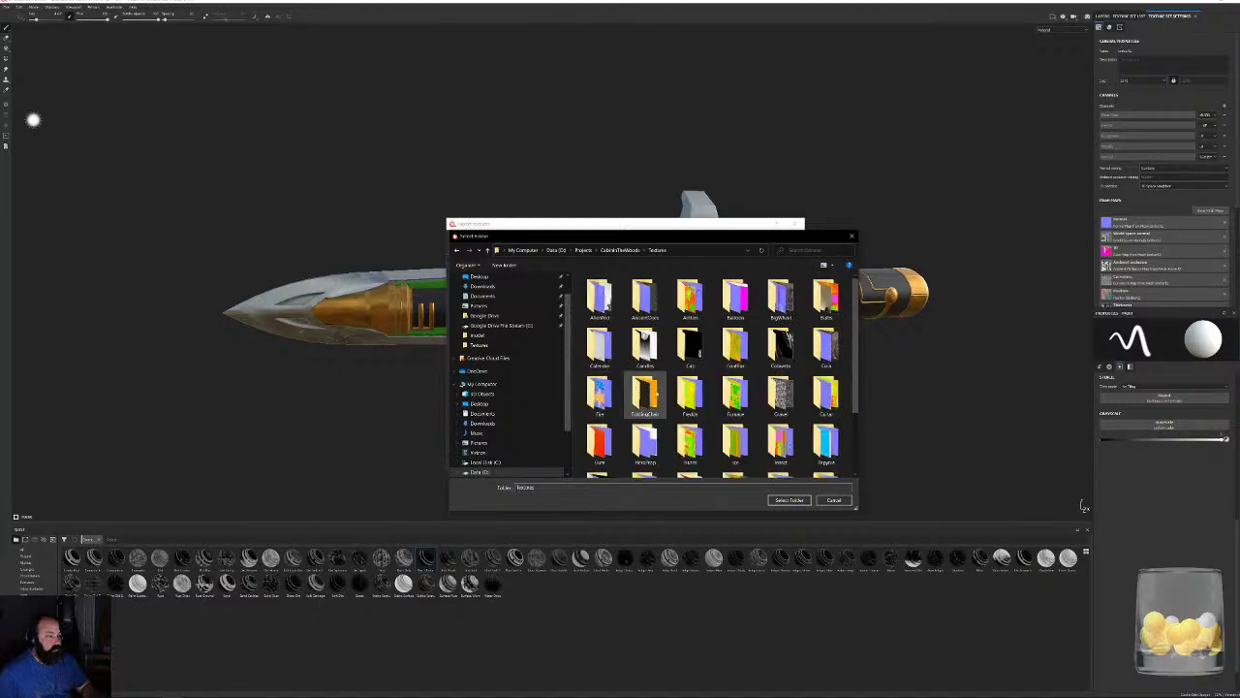
Create a folder named Kaiju inside Textures and choose it as the export's output directory.
click(511, 266)
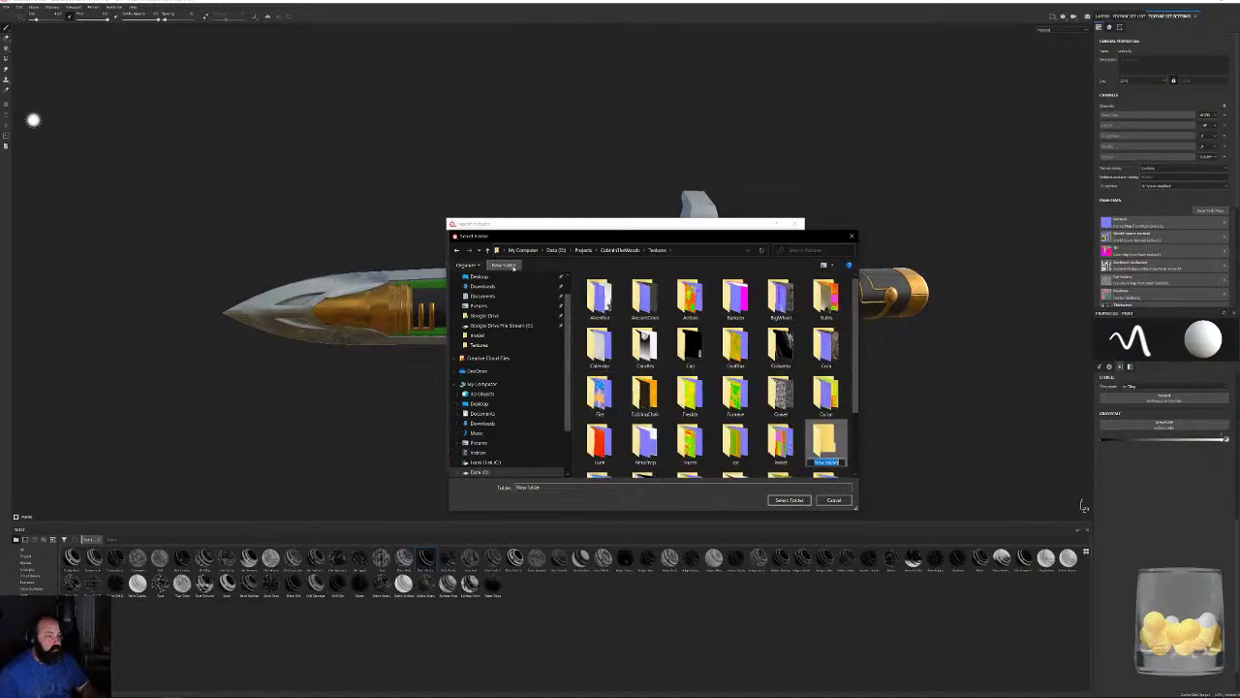
text(Knife)
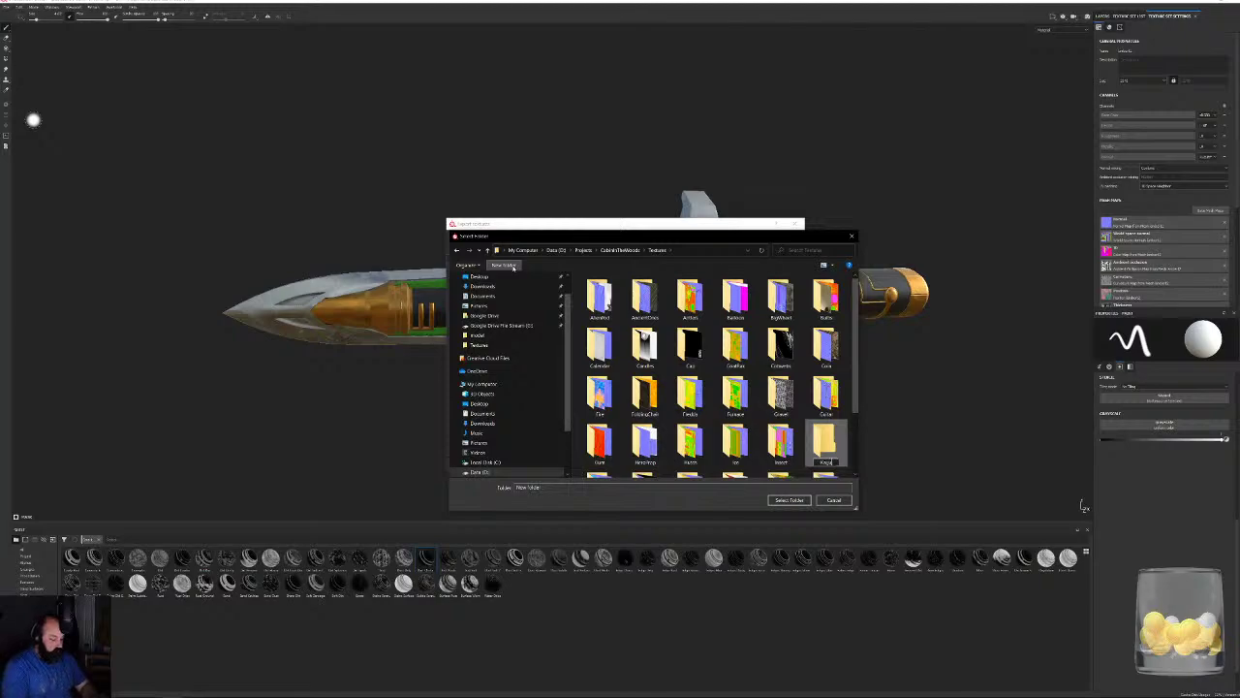
text(Kaiju)
key(Return)
key(Return)
click(788, 499)
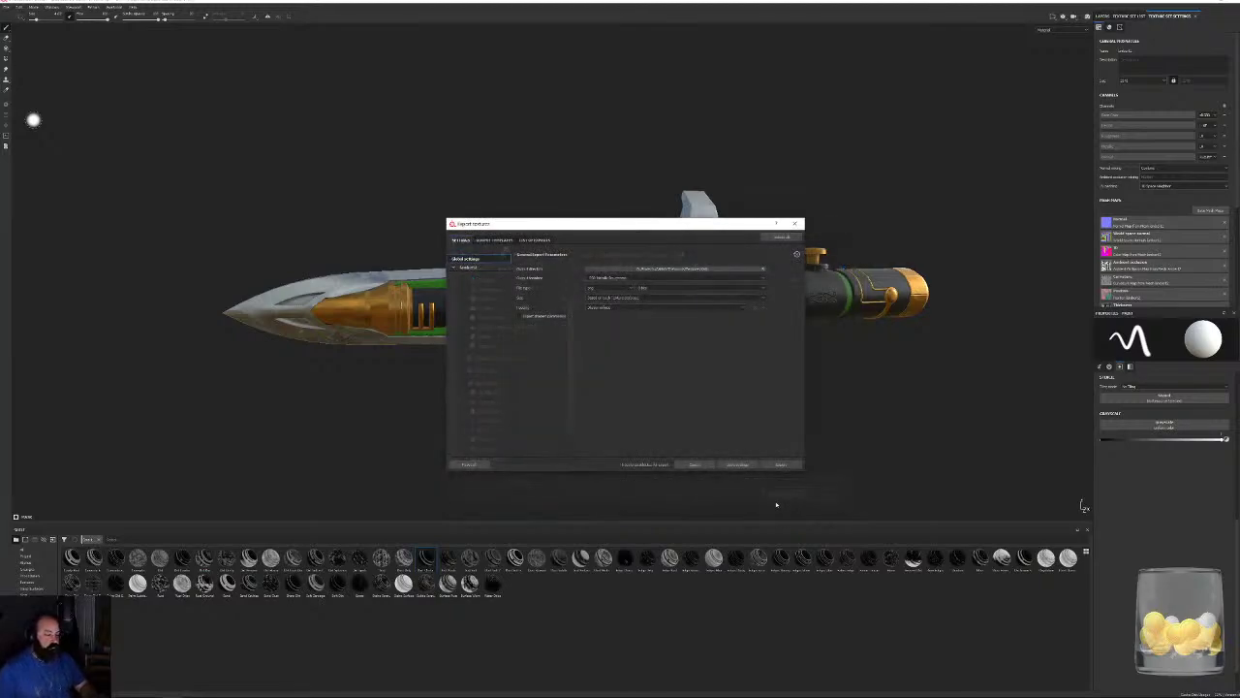
Choose the Unreal Engine output template and export the sword's textures.
click(596, 279)
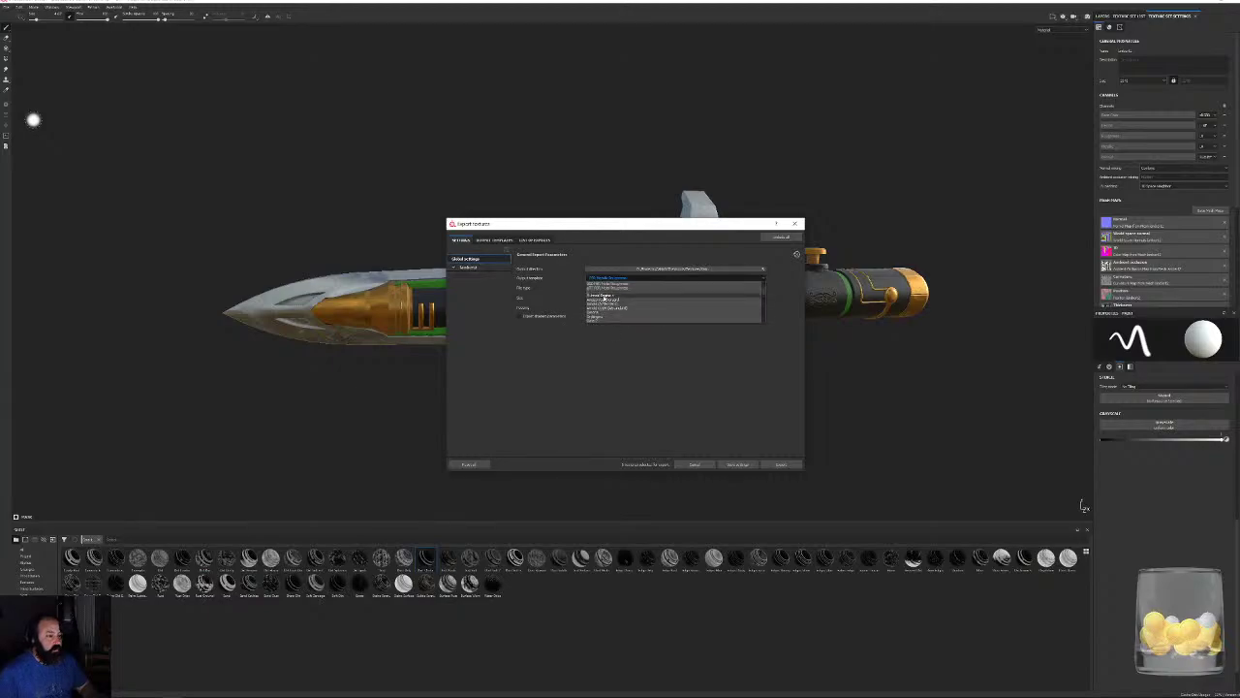
click(610, 301)
click(778, 464)
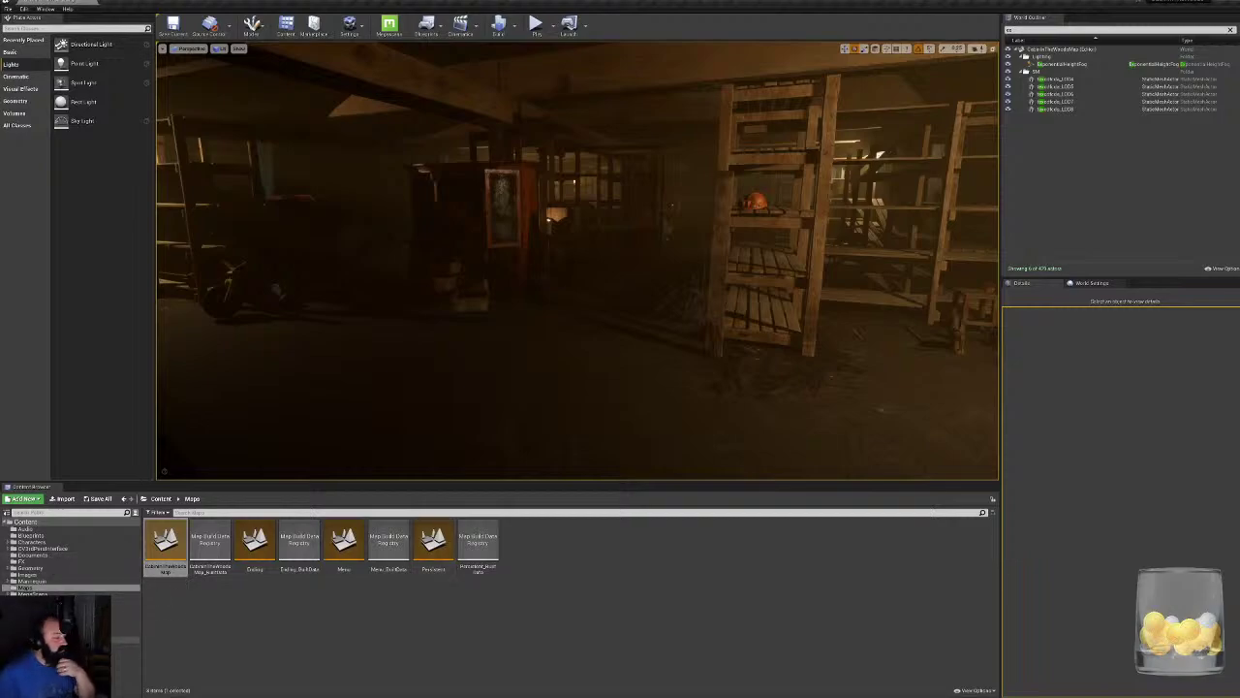
Switch to the Unreal Editor and open the TotemMeshes folder under Meshes in the project content.
click(126, 601)
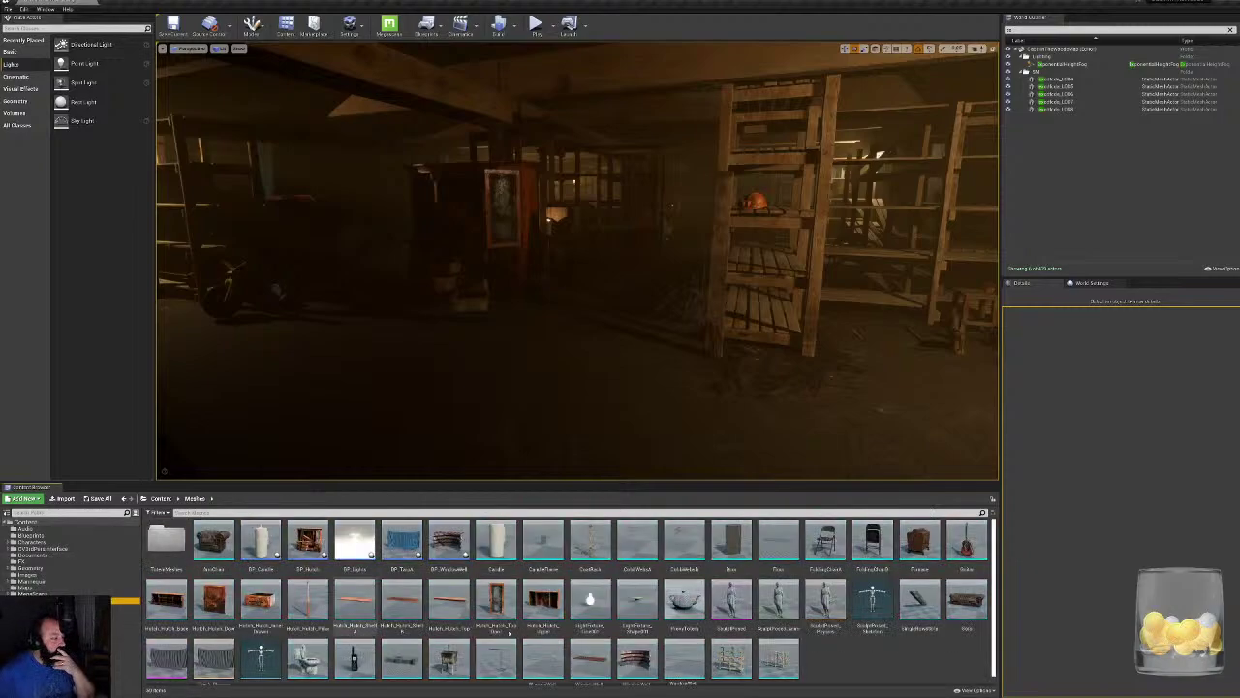
double_click(165, 541)
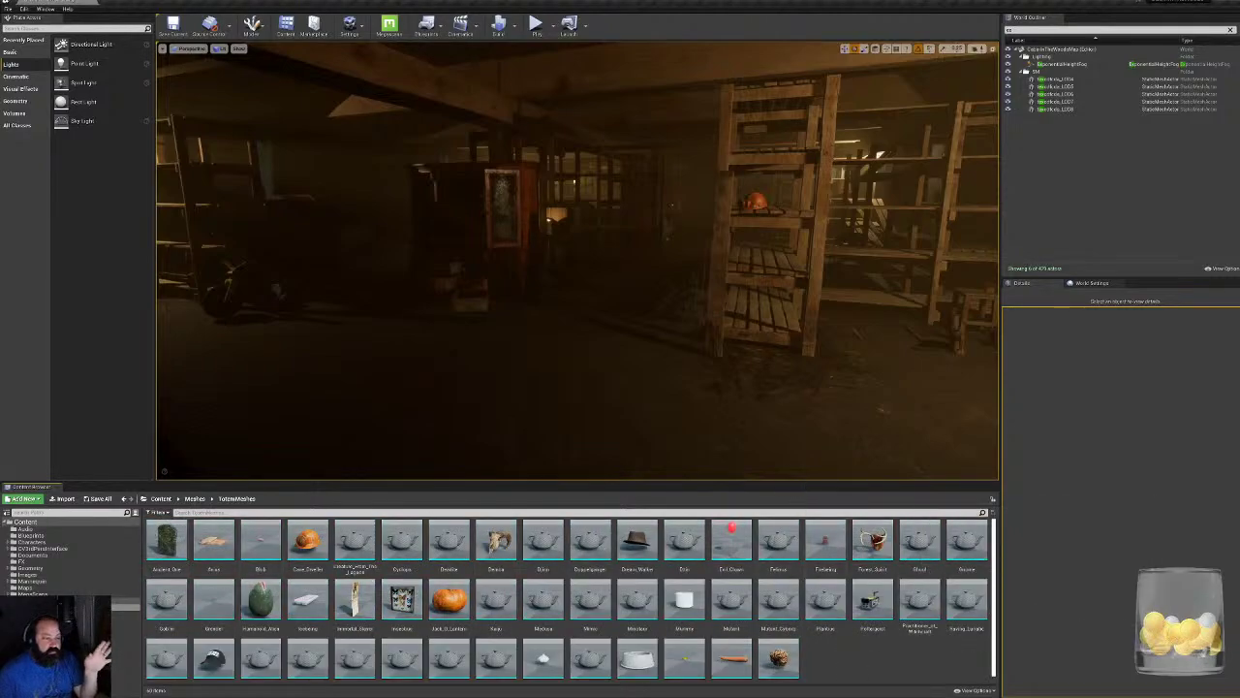
drag(801, 480, 801, 476)
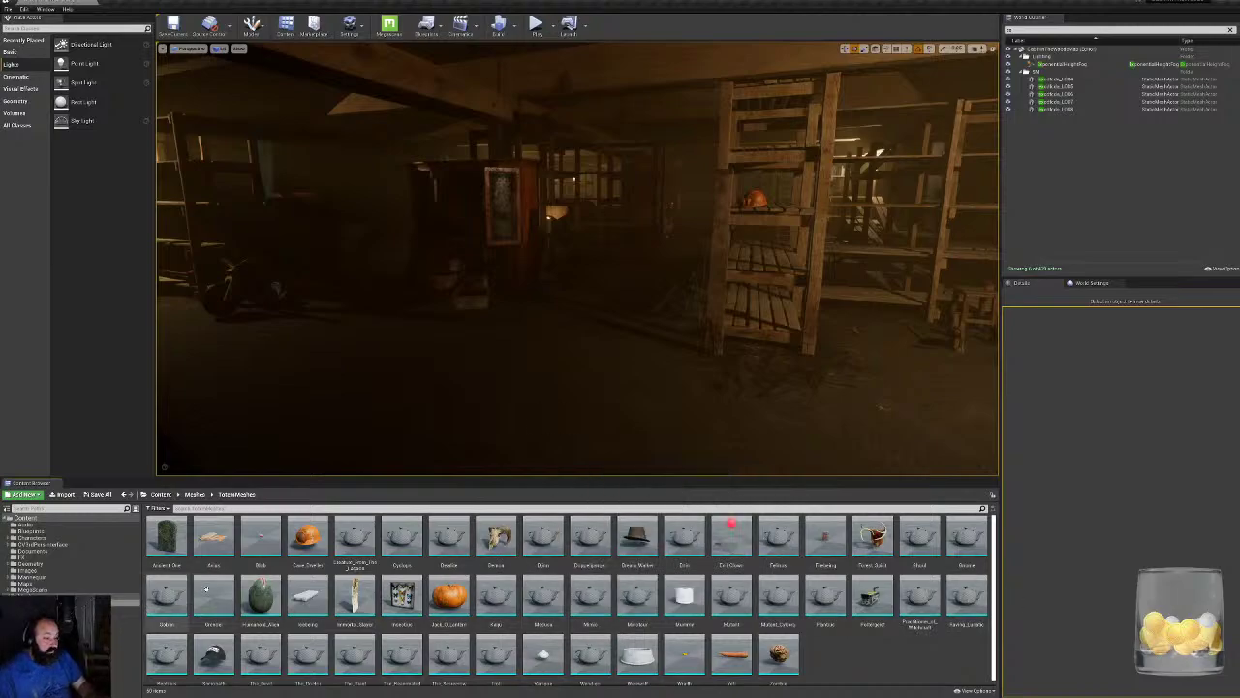
Reimport the Kaiju static mesh from the new file Kaiju.fbx, resetting its materials to those of the FBX.
click(495, 598)
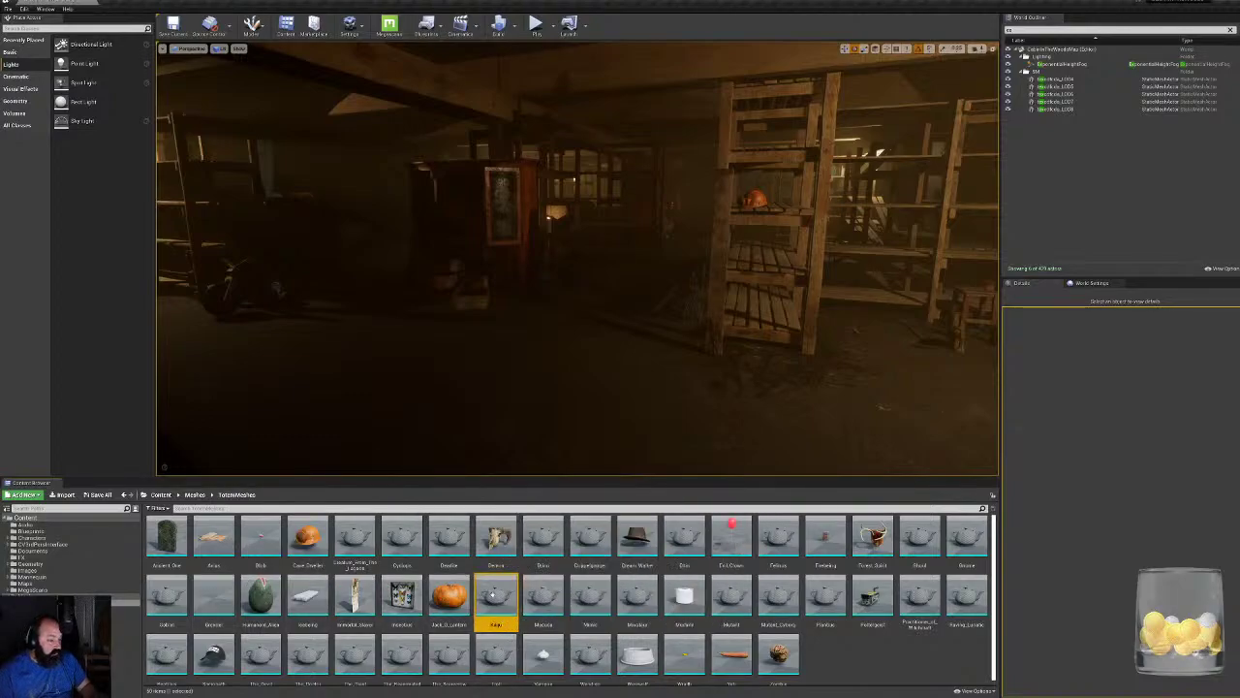
right_click(495, 597)
click(529, 357)
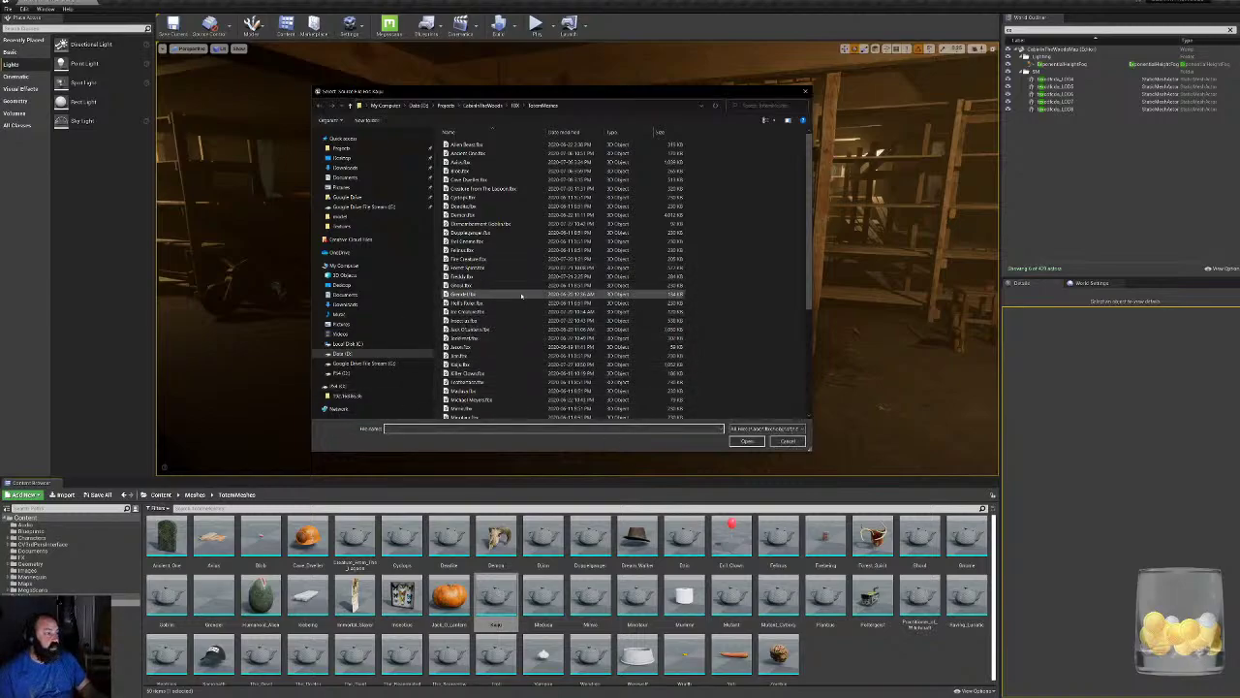
click(473, 365)
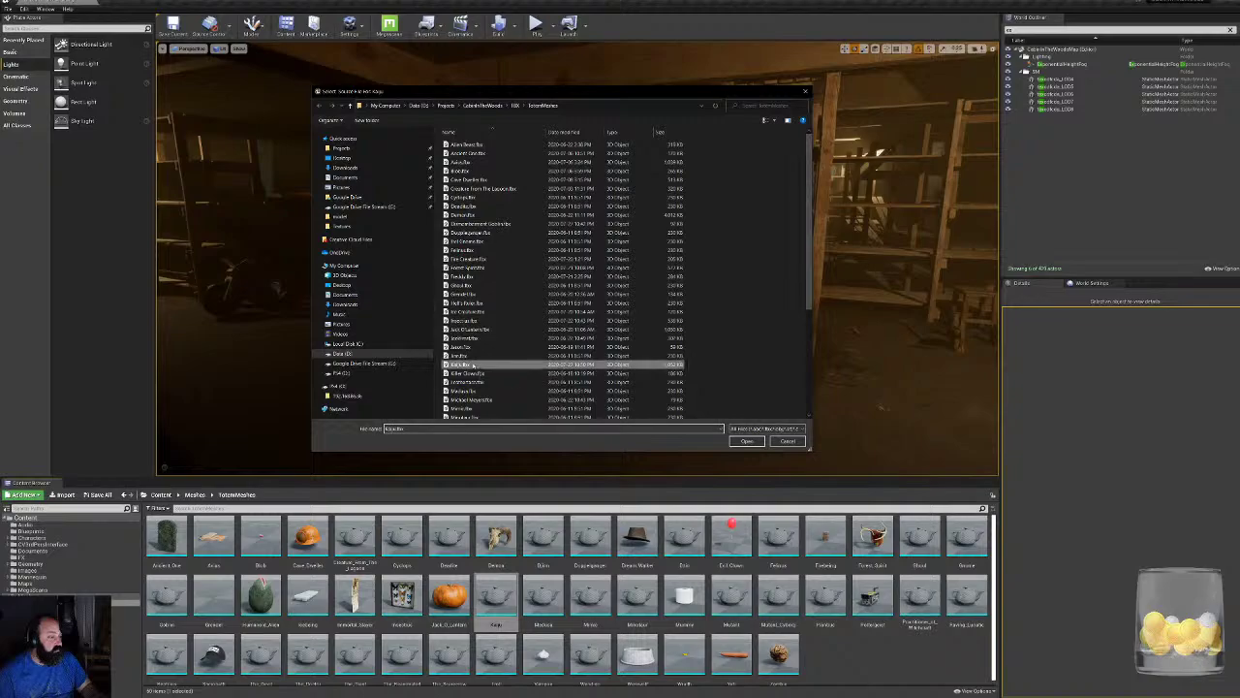
click(747, 442)
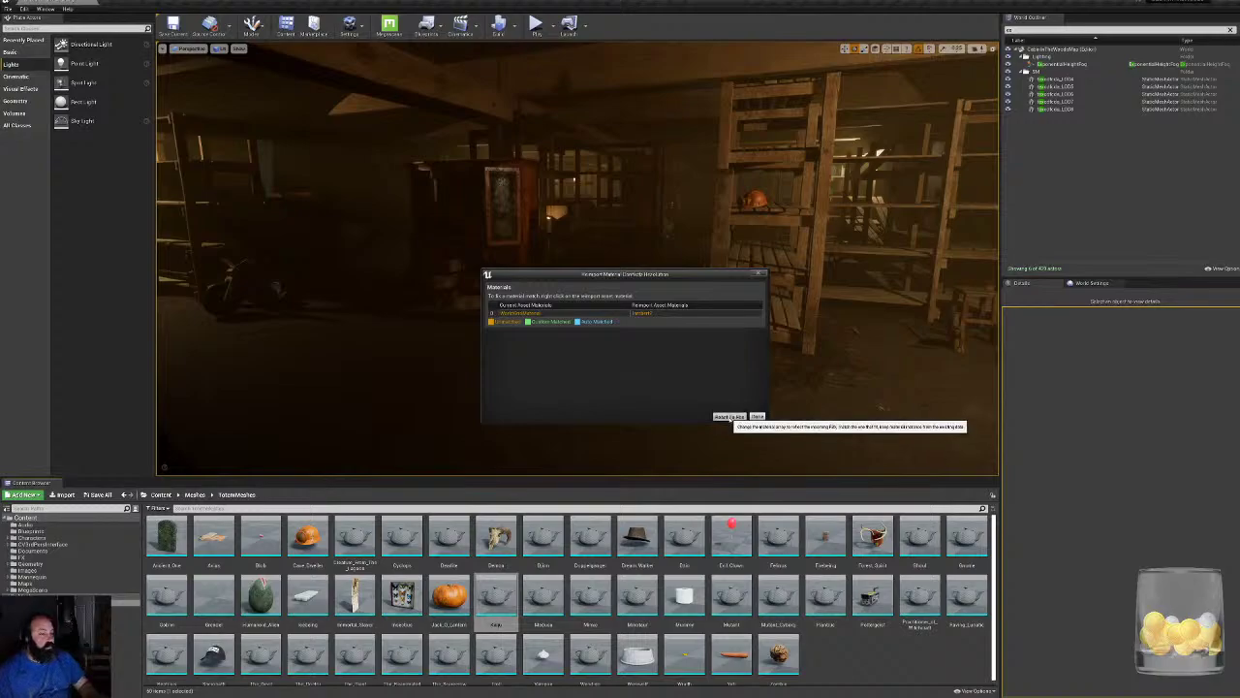
click(731, 417)
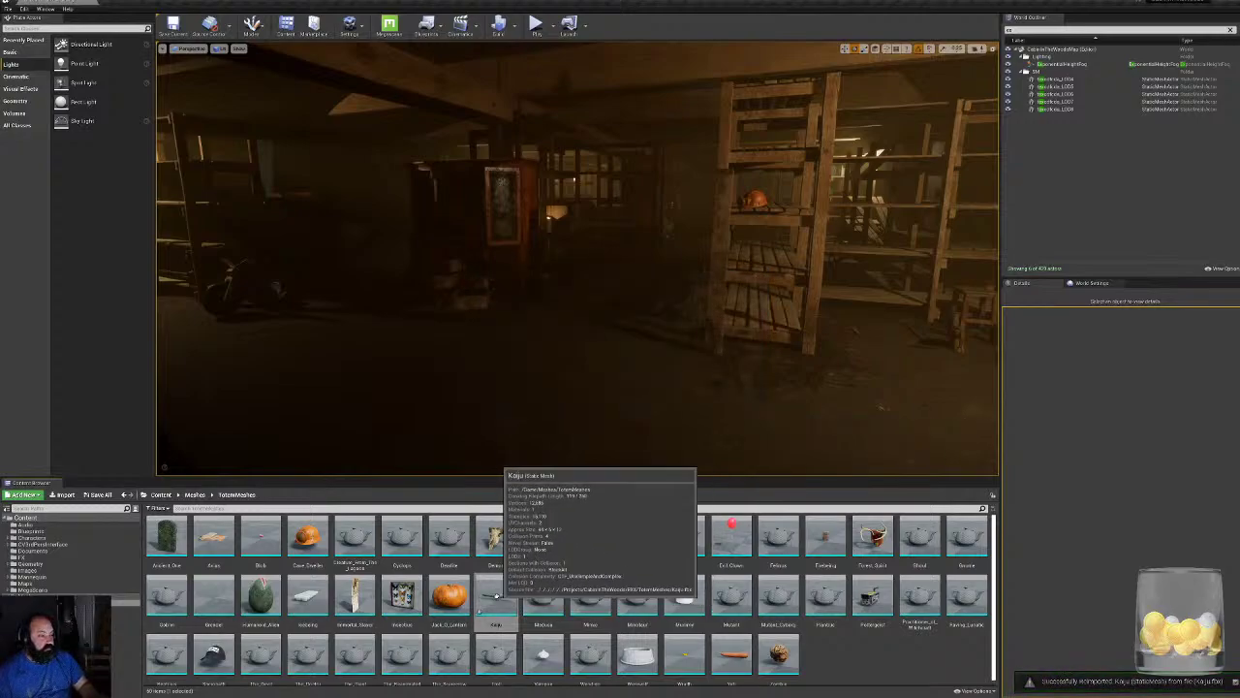
Import the three Kaiju textures (ARM, BC and N) from Textures/Kaiju into the Werewolf folder under TexturesAndMaterials.
click(60, 636)
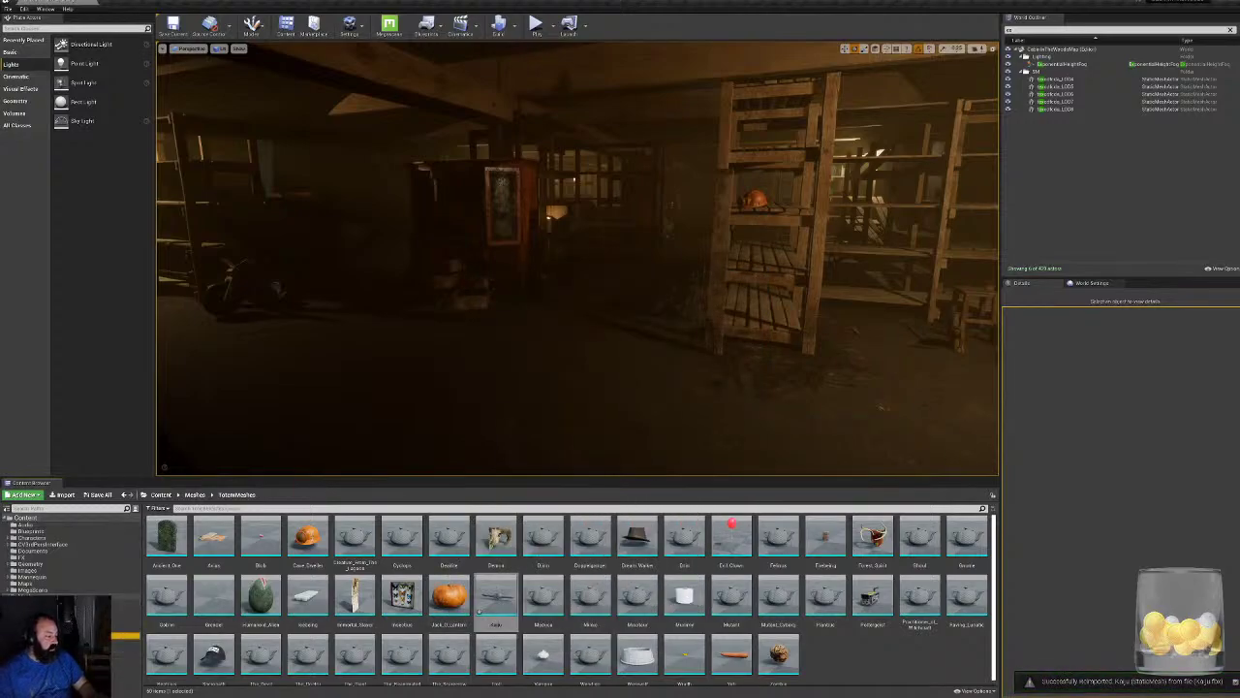
double_click(684, 591)
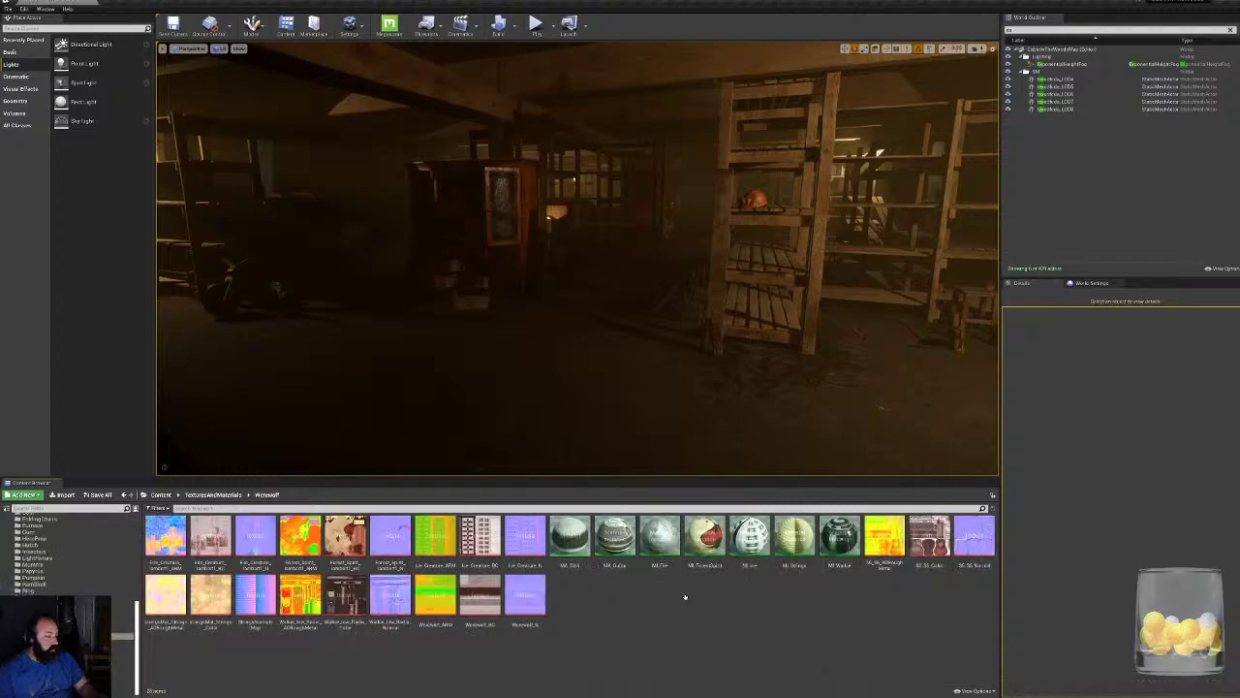
click(63, 495)
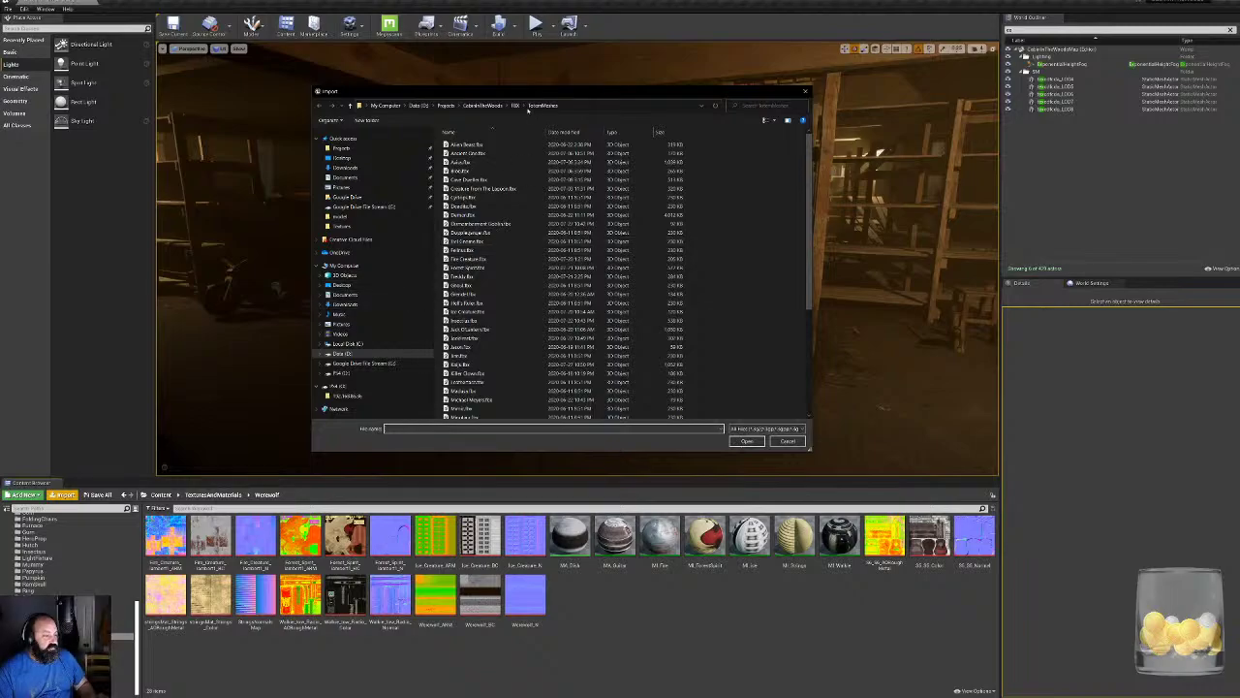
click(494, 105)
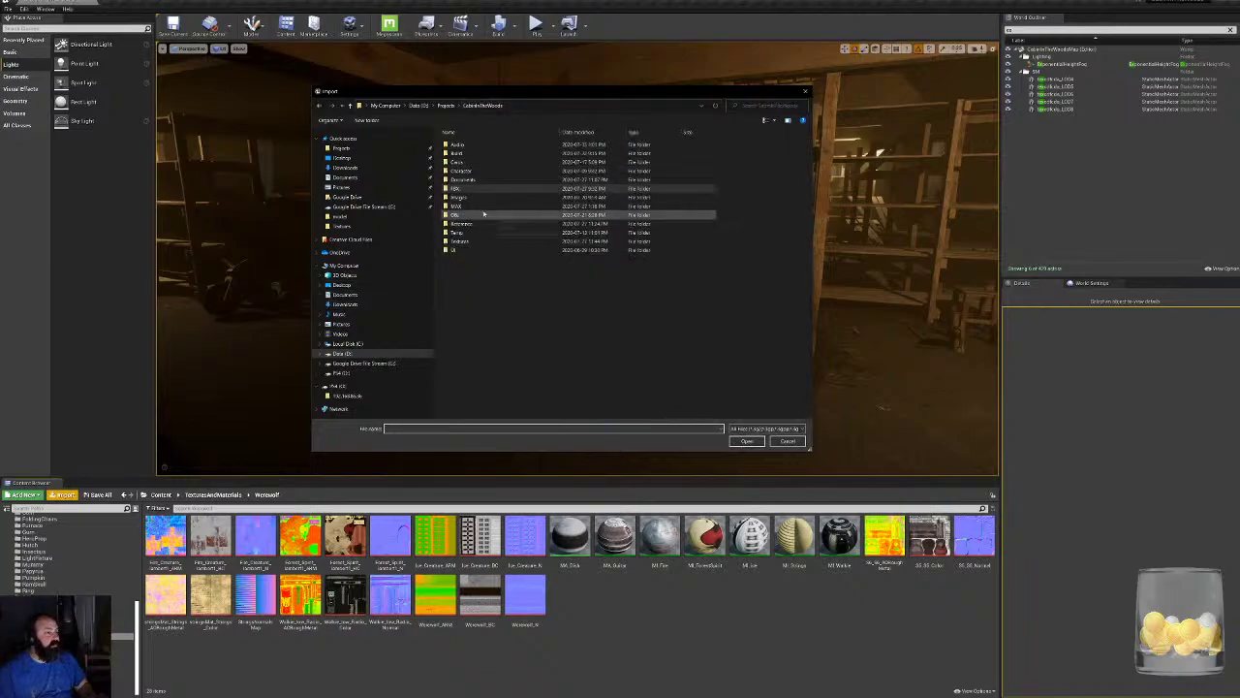
double_click(461, 242)
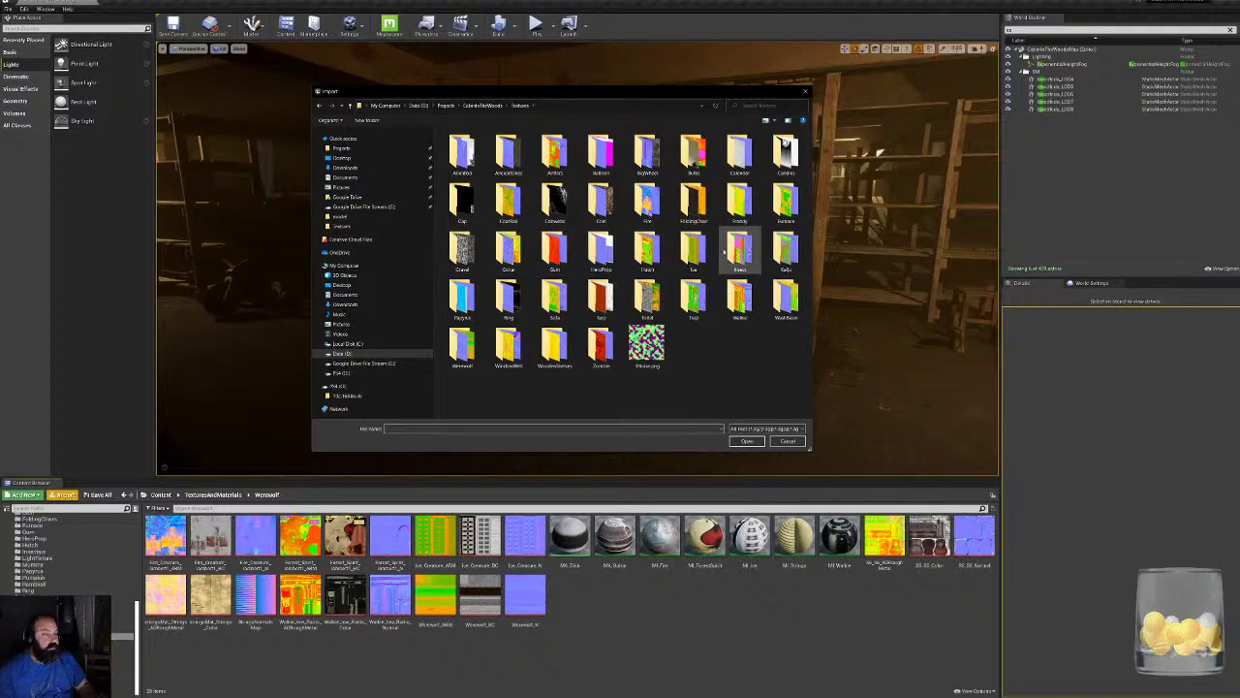
double_click(786, 250)
drag(603, 235, 455, 155)
click(747, 441)
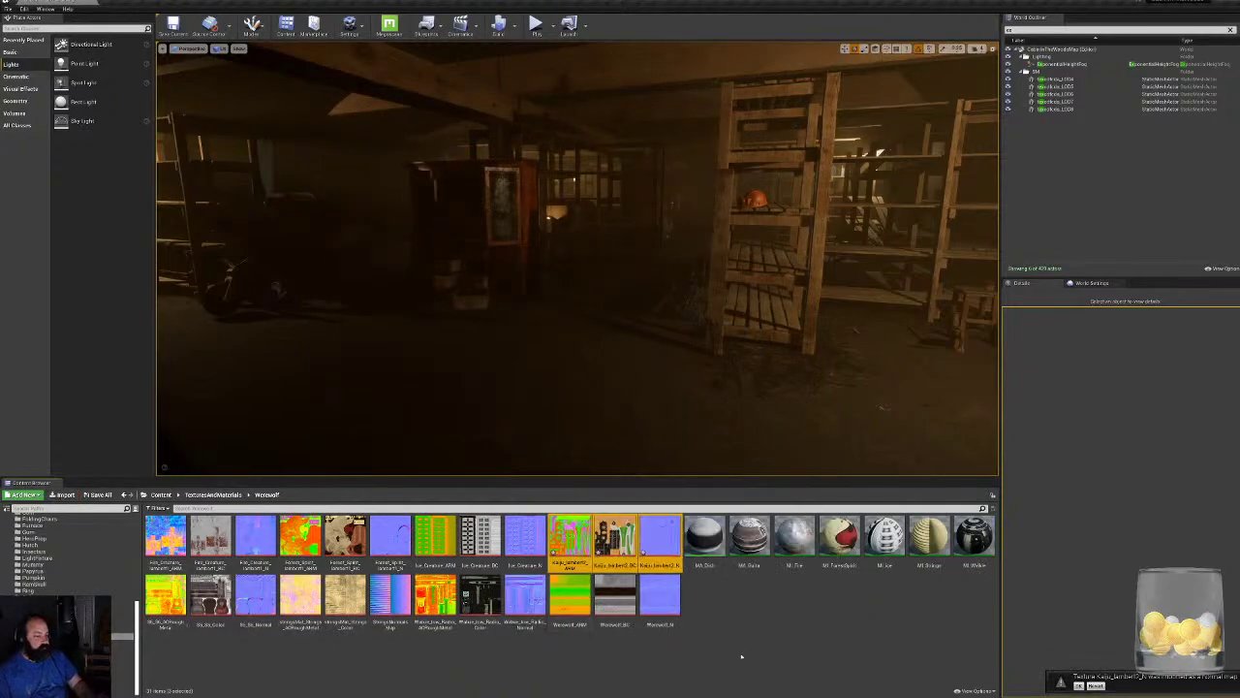
Turn off sRGB for the imported Kaiju ARM texture and close its editor.
double_click(571, 595)
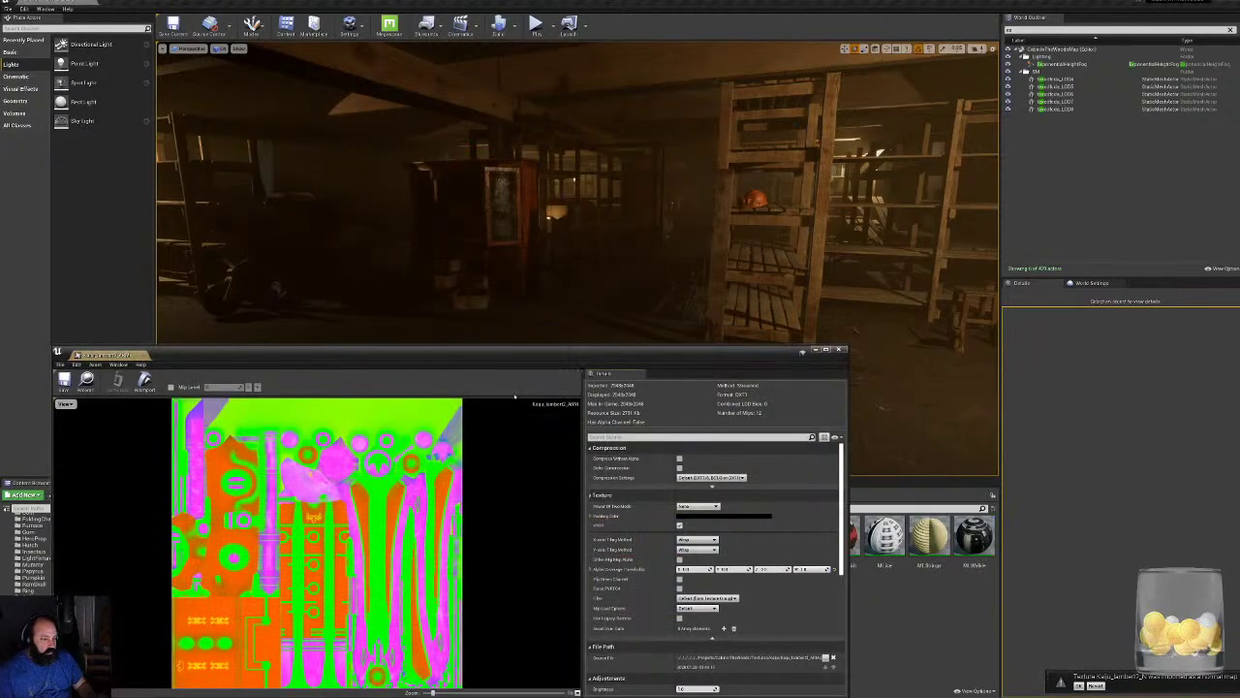
drag(121, 354, 117, 182)
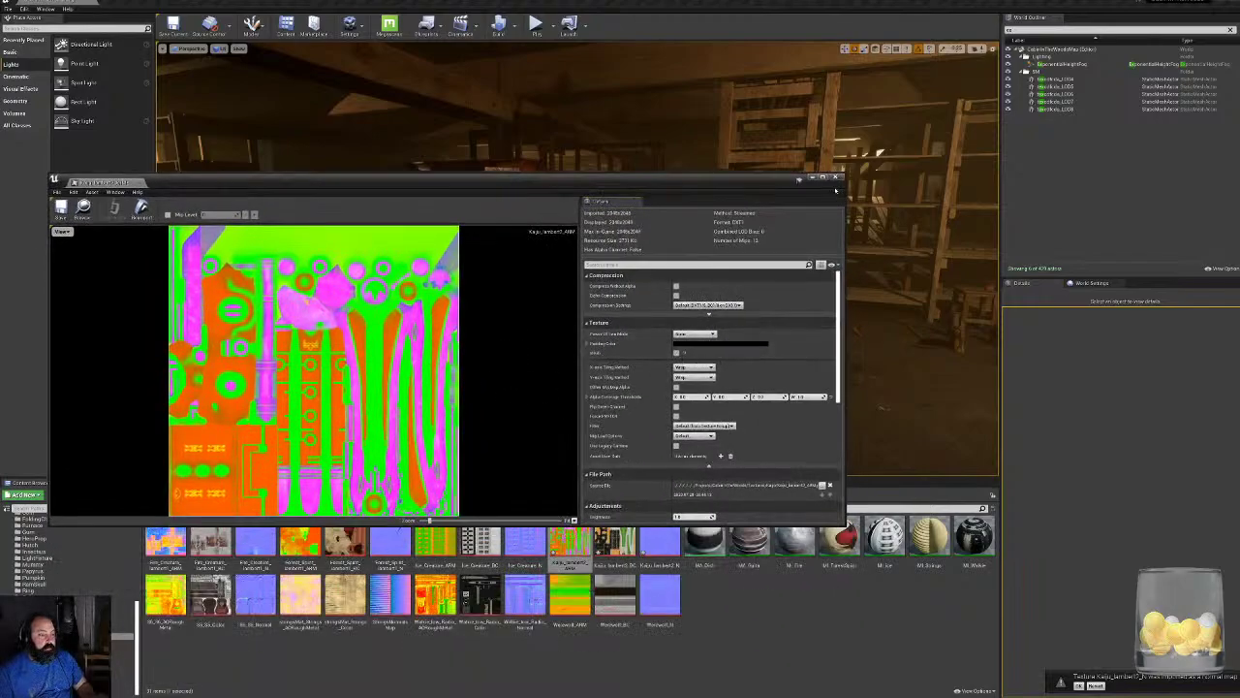
click(835, 177)
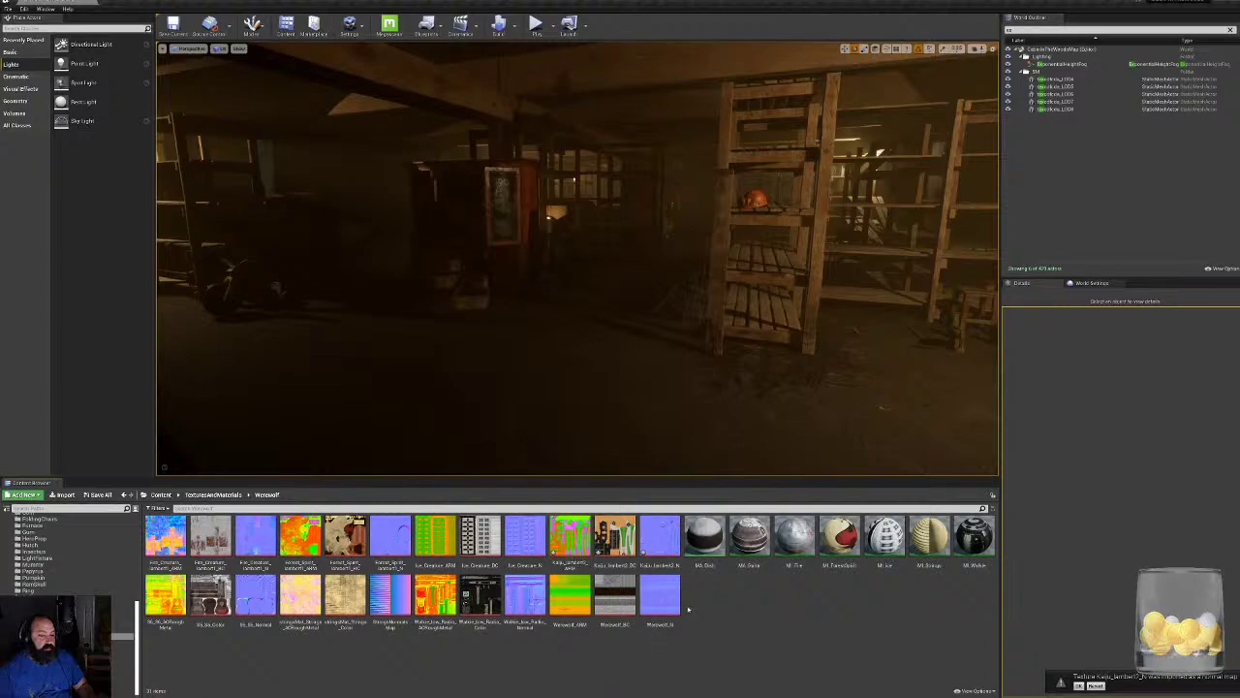
Create a child material instance from the first material instance in the Werewolf folder and name it MI_Kaiju.
right_click(714, 540)
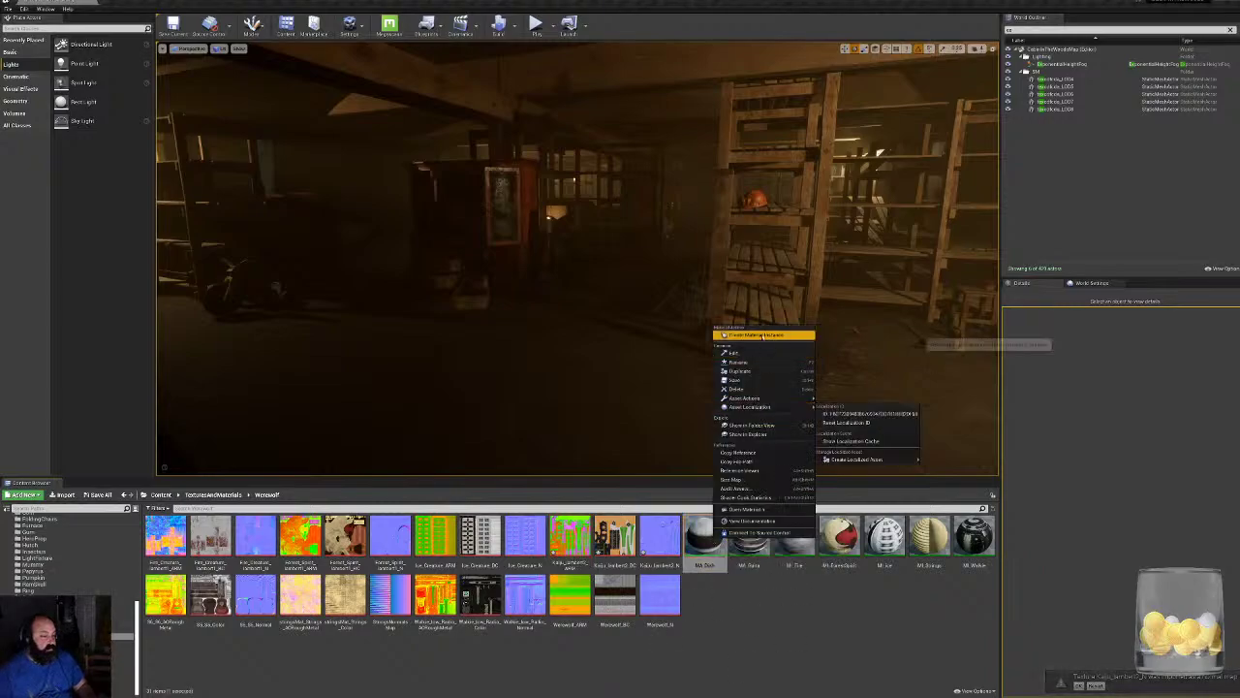
click(762, 334)
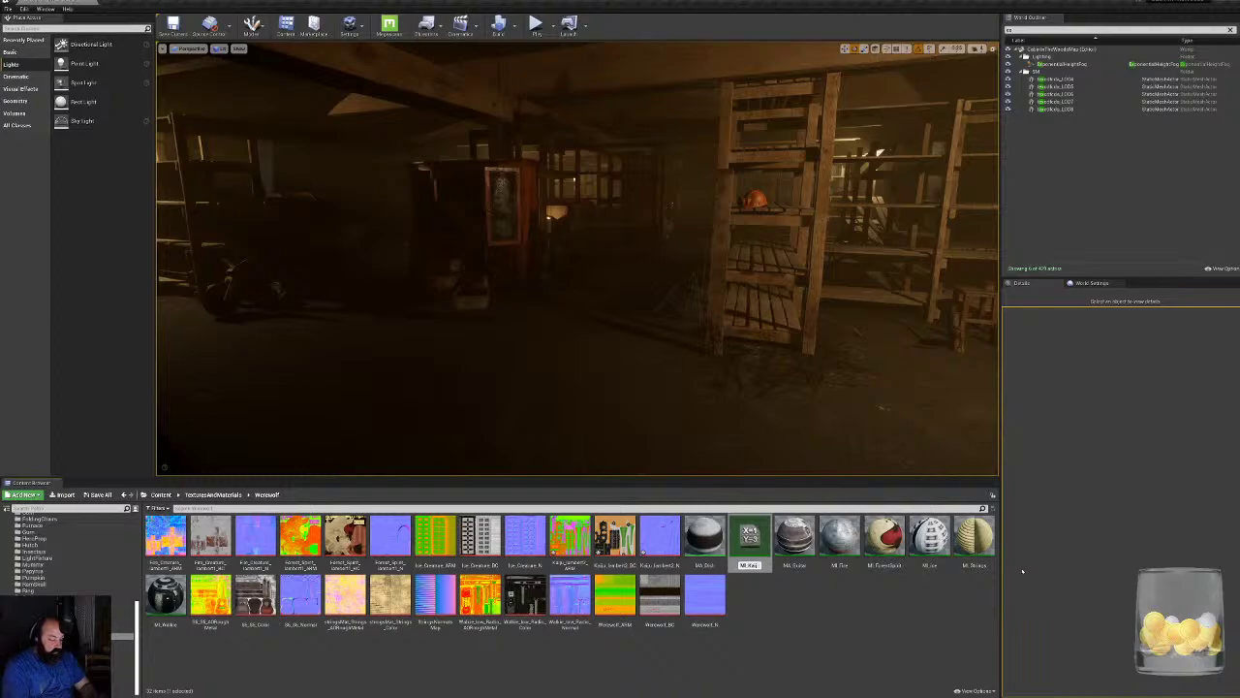
key(Return)
Override the ARM, base color and normal parameters of MI_Kaiju with the three matching Kaiju textures.
double_click(928, 539)
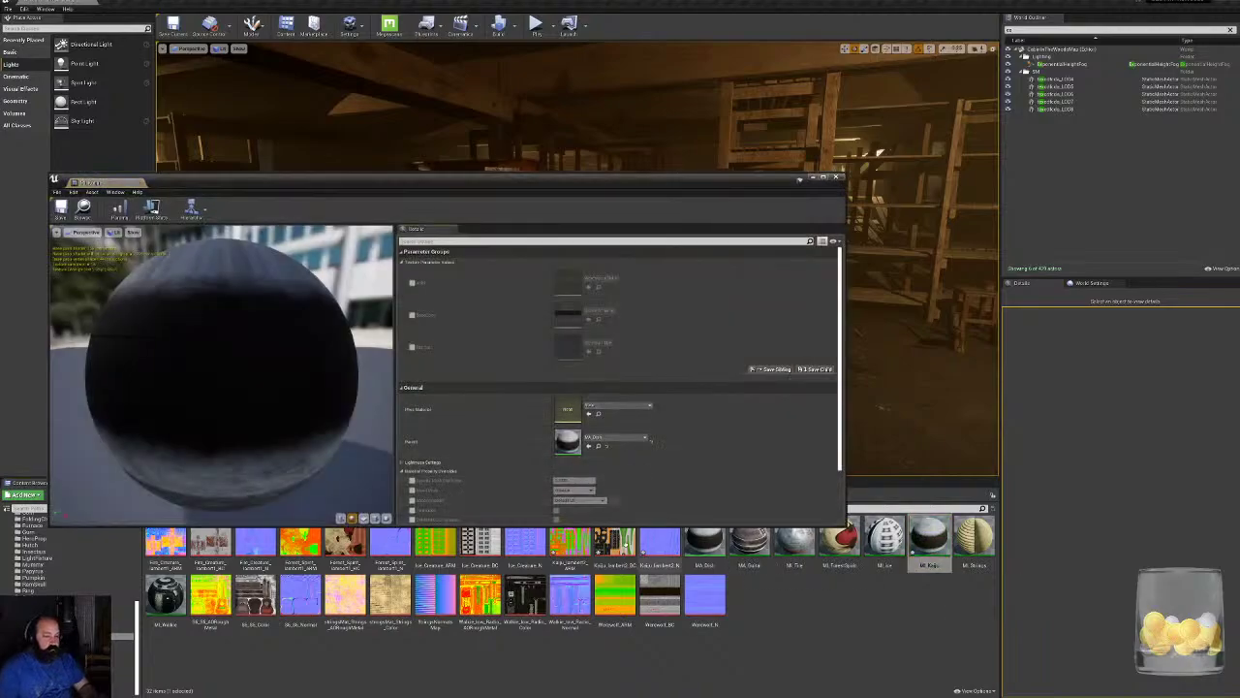
click(412, 282)
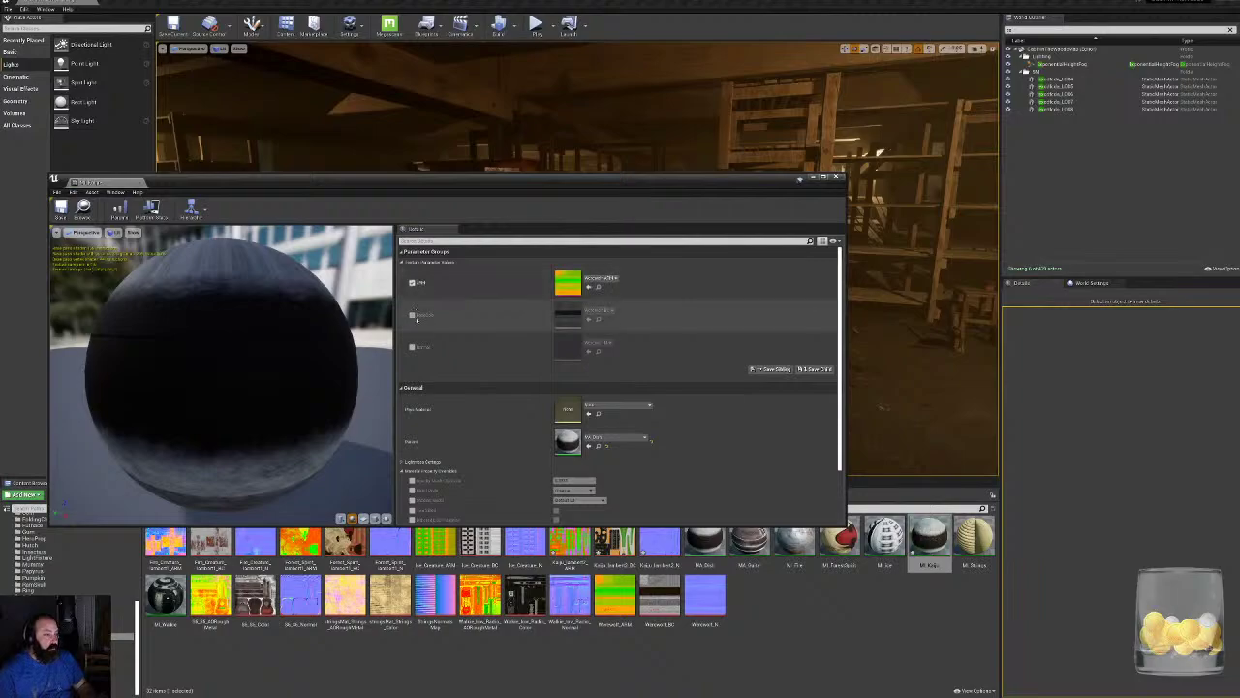
click(412, 315)
click(412, 347)
drag(569, 543, 562, 281)
drag(614, 543, 562, 312)
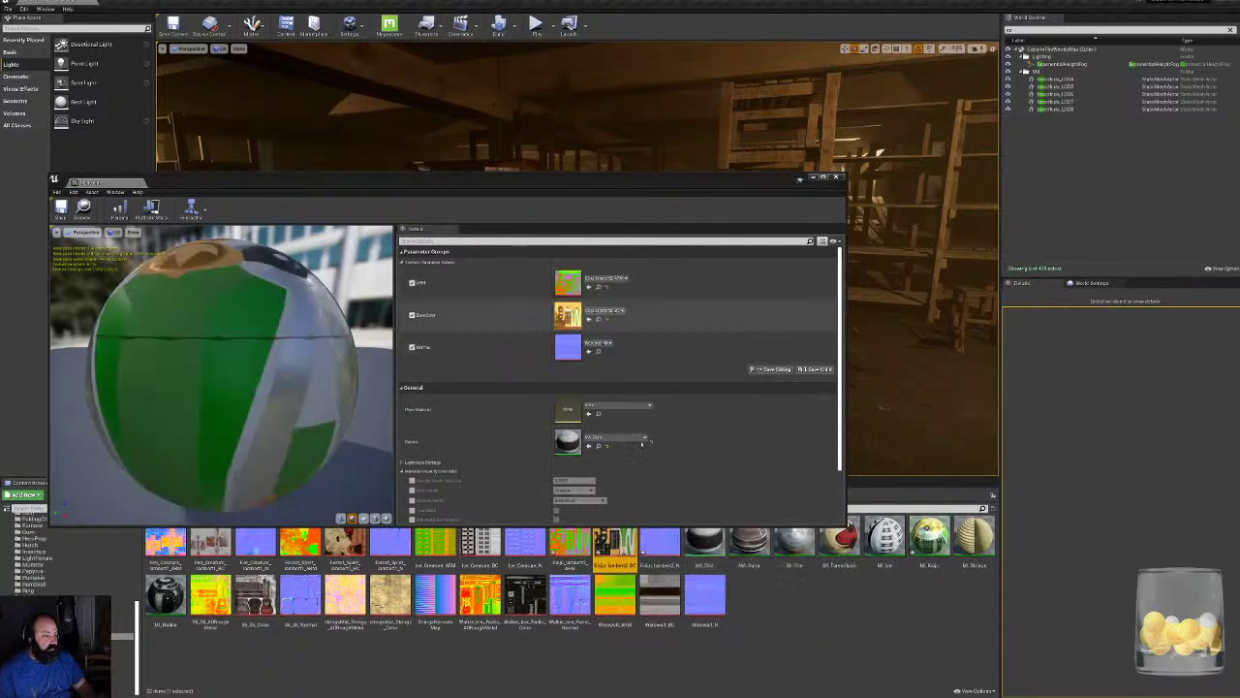
drag(660, 543, 567, 346)
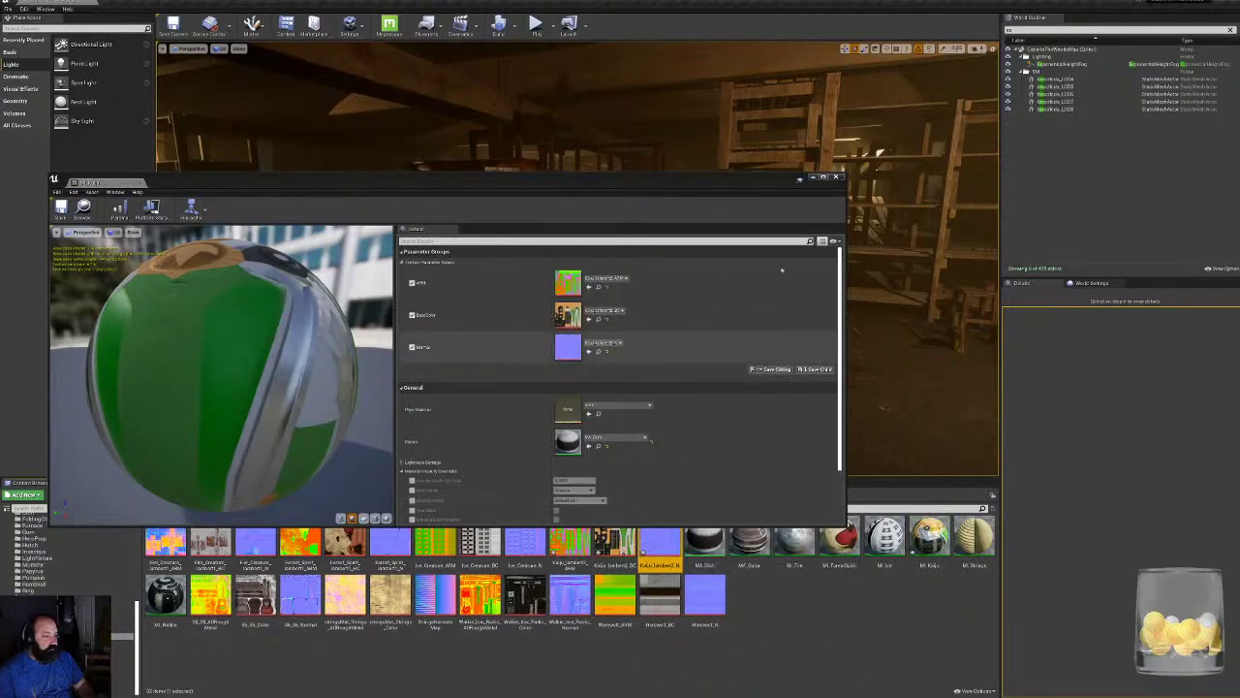
click(837, 178)
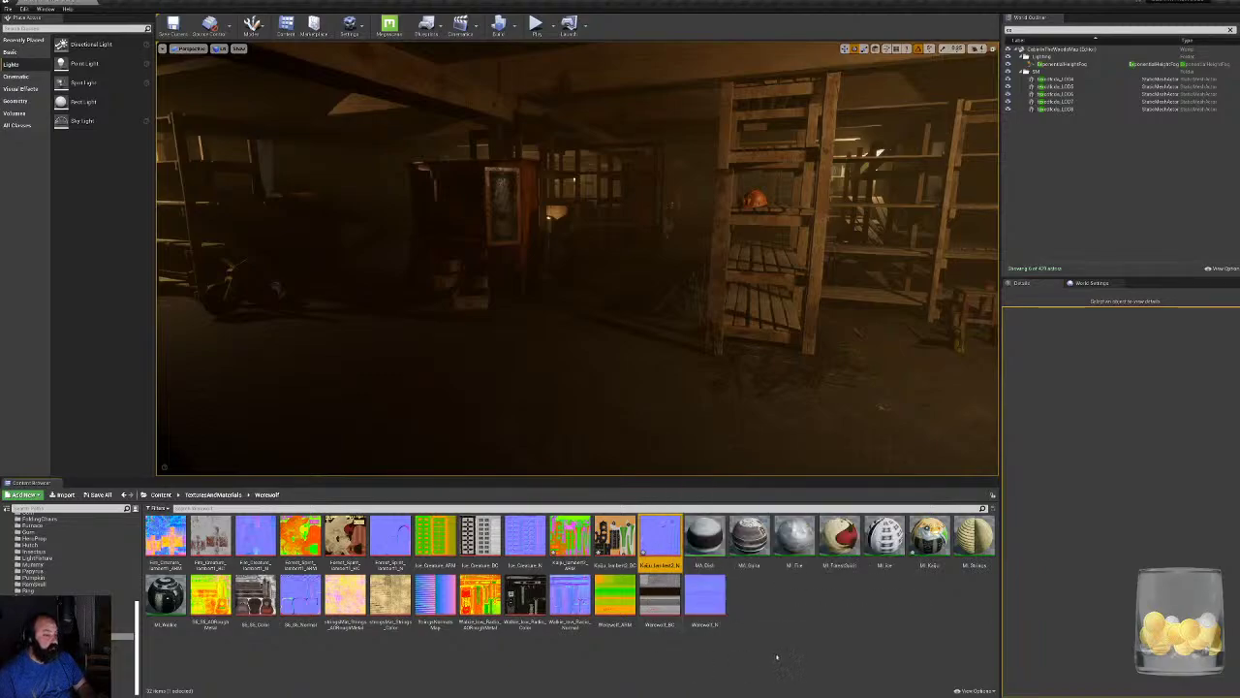
Rename the three Kaiju textures to Kaiju_ARM, Kaiju_BC and Kaiju_N.
click(568, 548)
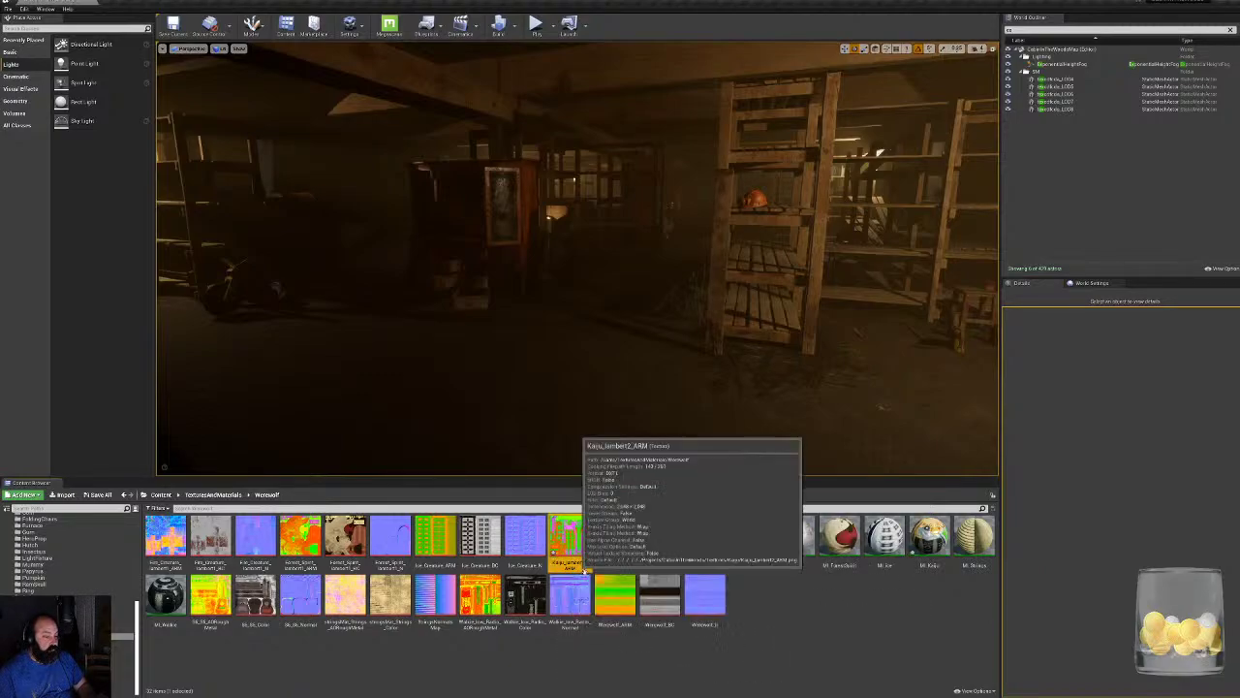
key(F2)
click(572, 565)
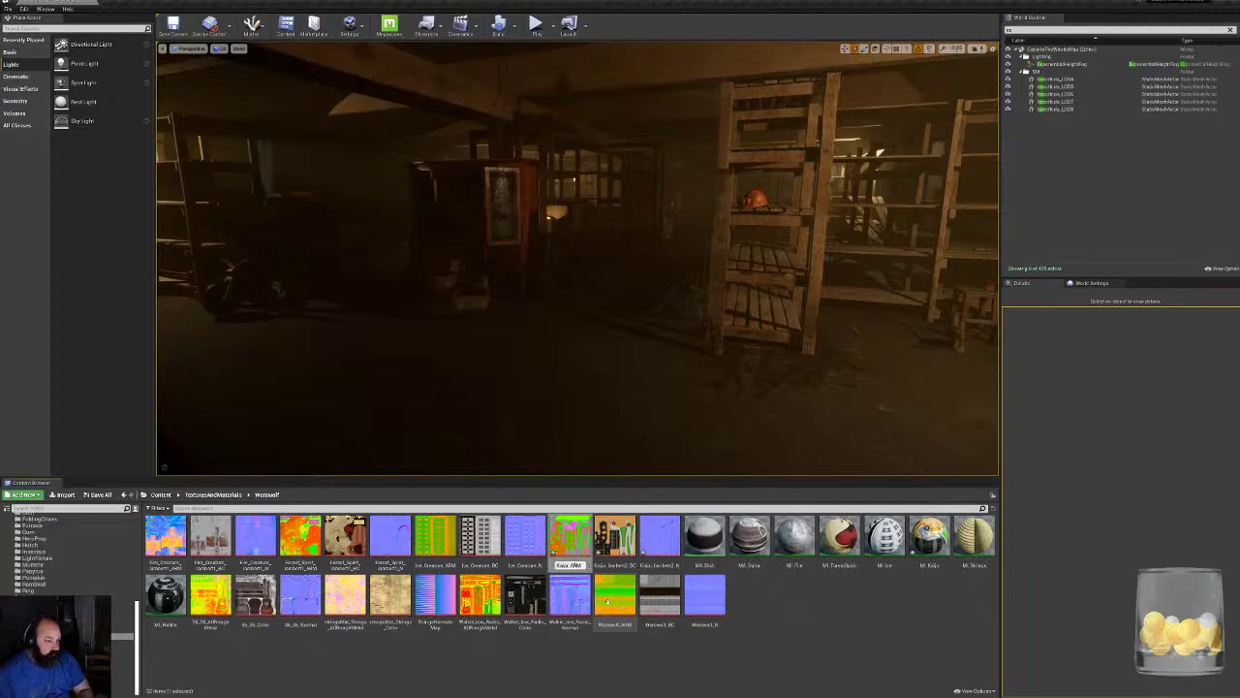
key(Return)
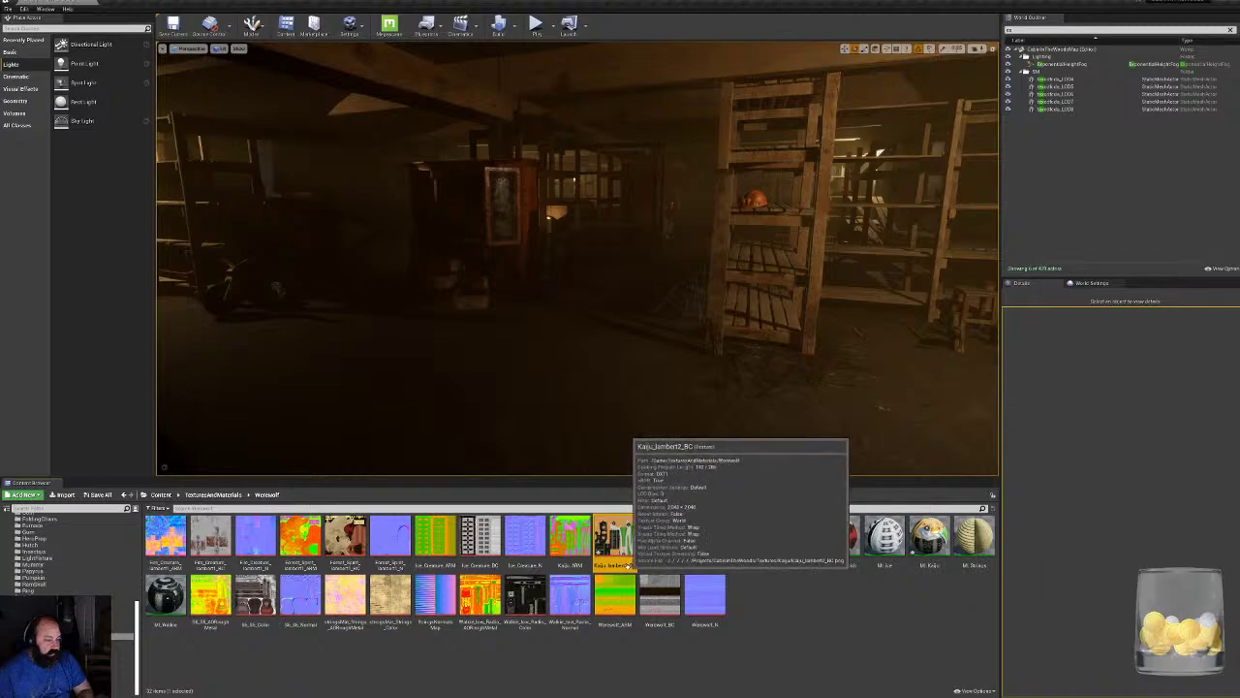
click(627, 566)
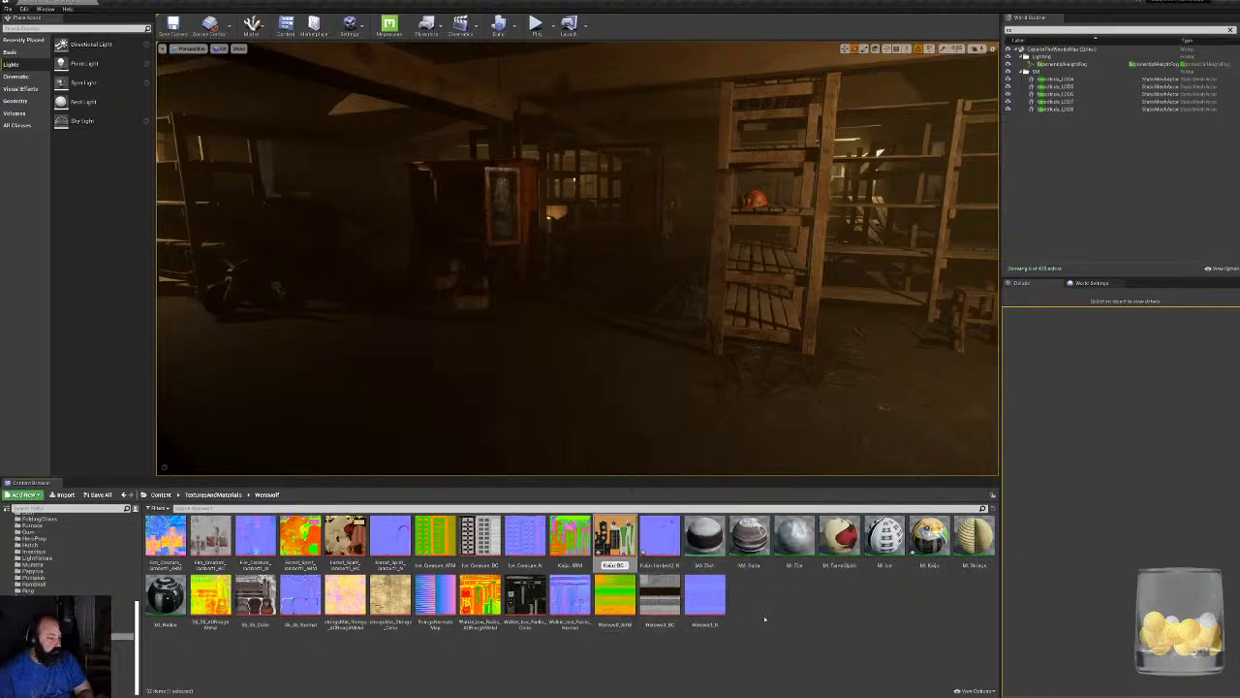
text(Kaiju_BC)
key(Return)
click(657, 562)
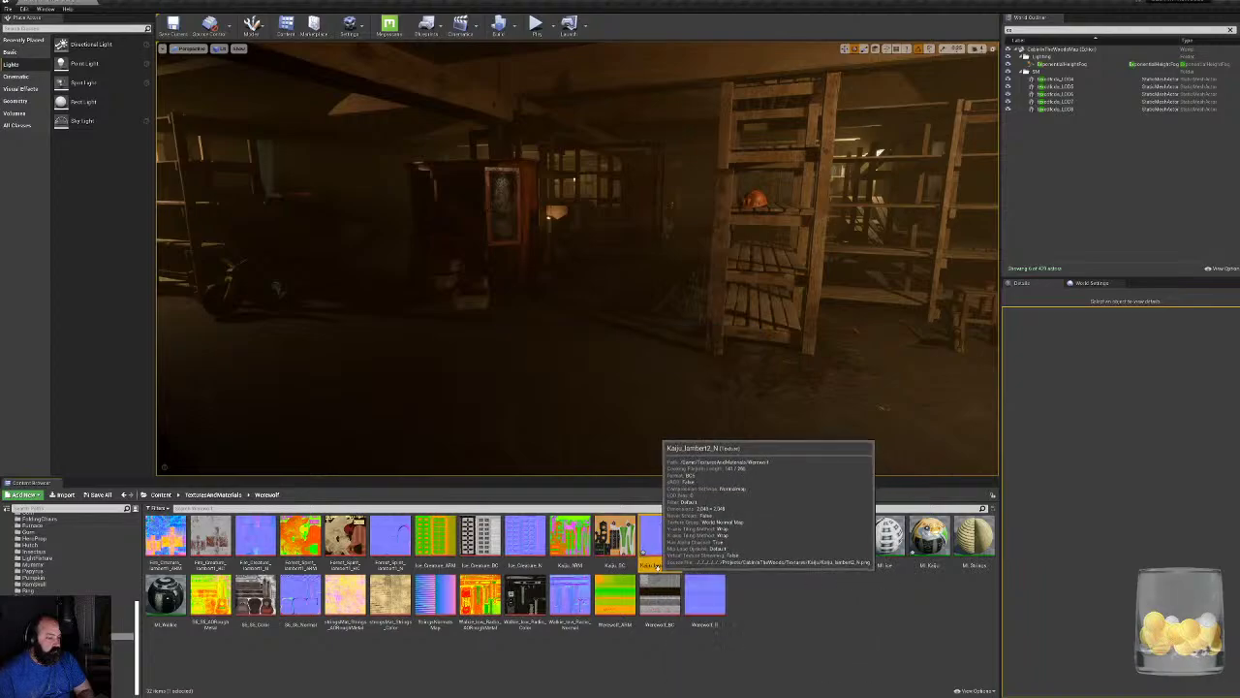
key(F2)
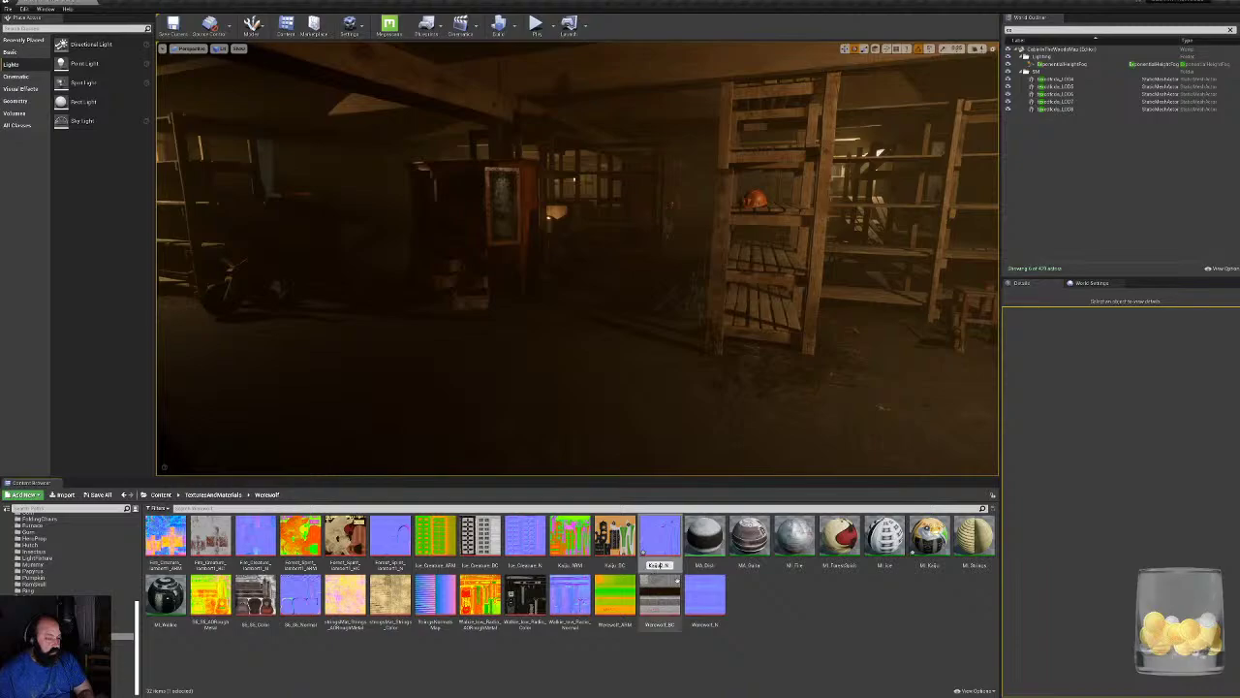
key(Delete)
key(Return)
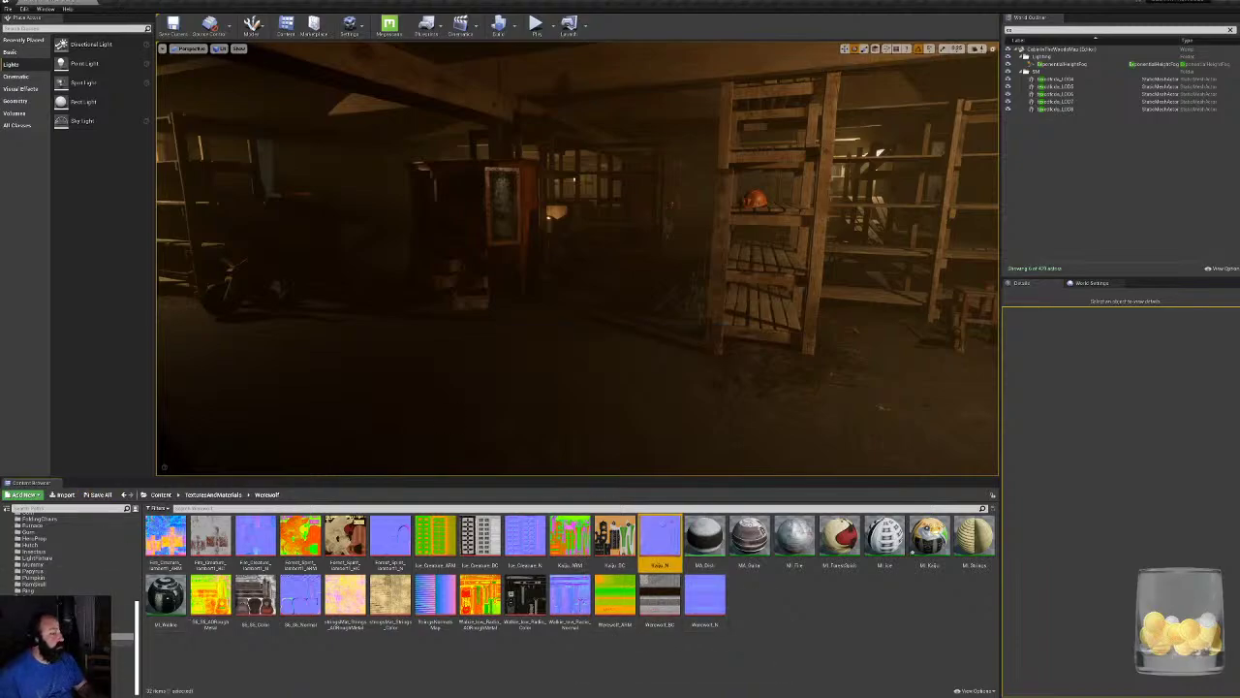
Assign the MI_Kaiju material to the Kaiju static mesh in the TotemMeshes folder and close the mesh editor.
scroll(39, 552, up, 10)
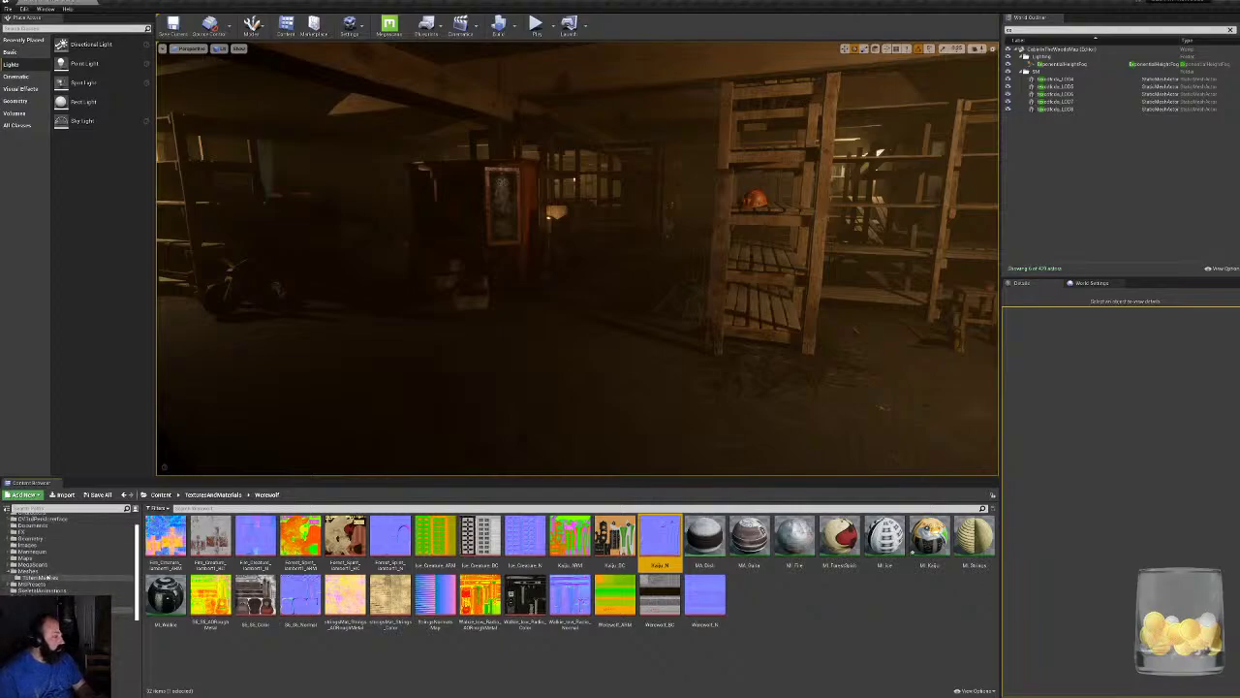
click(39, 578)
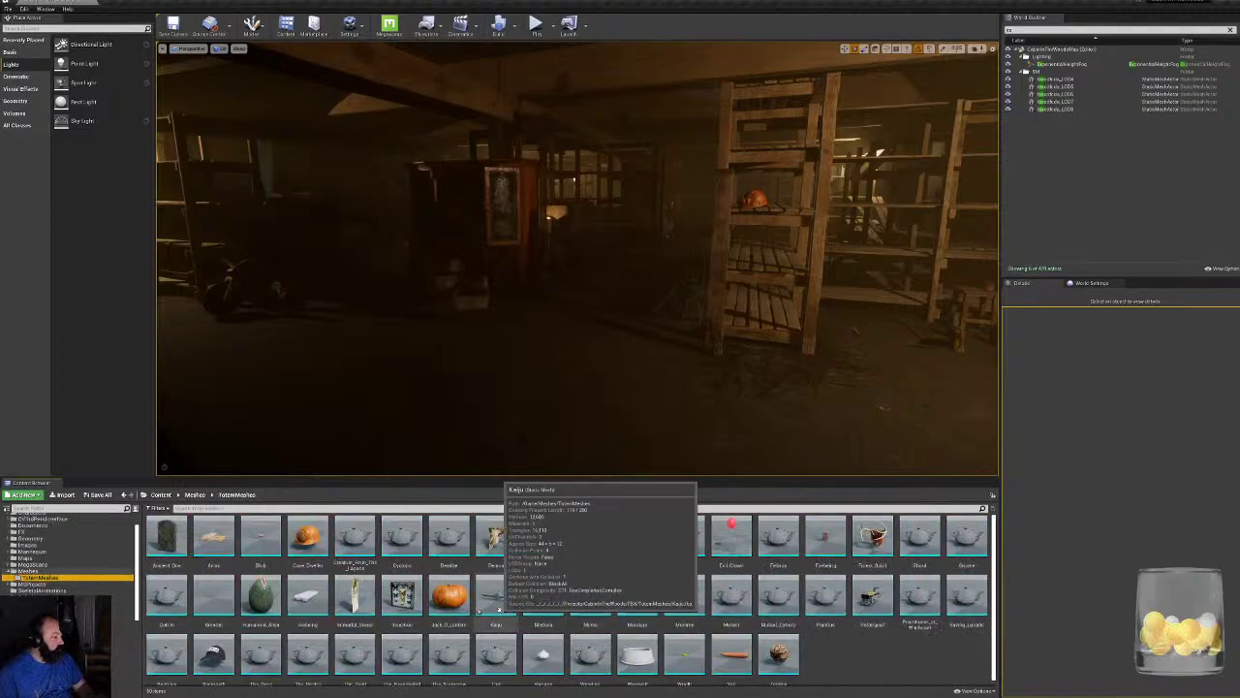
double_click(496, 601)
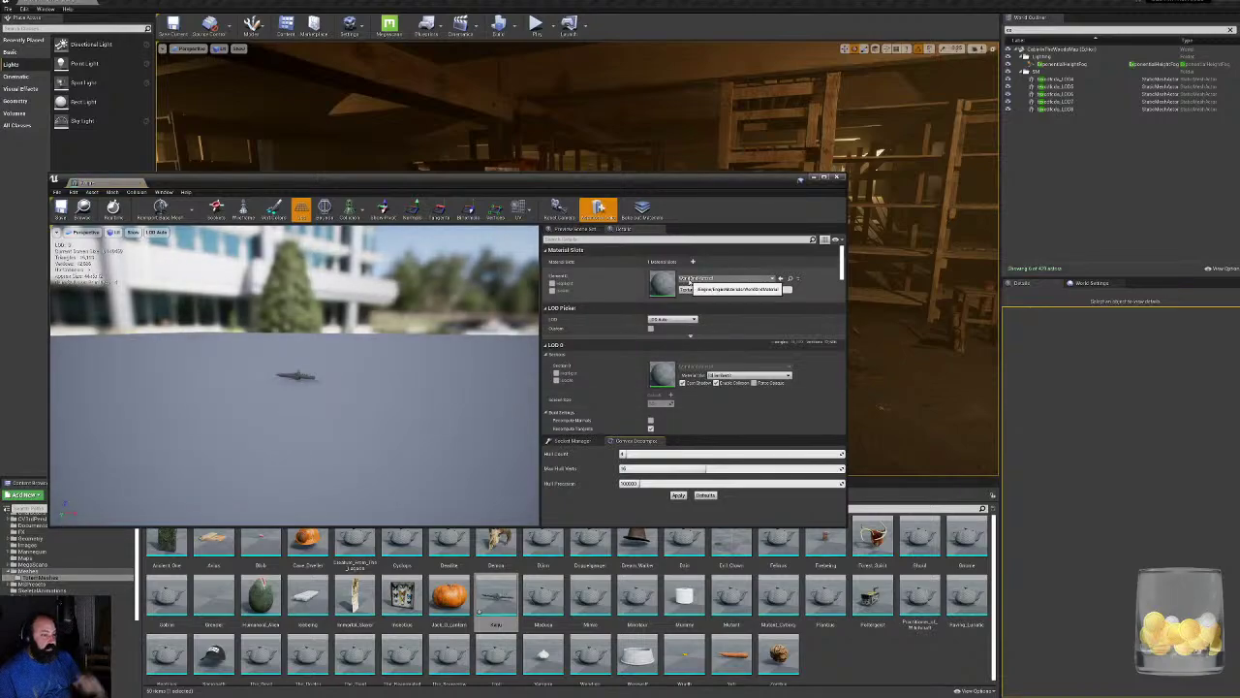
click(736, 279)
text(MI_K)
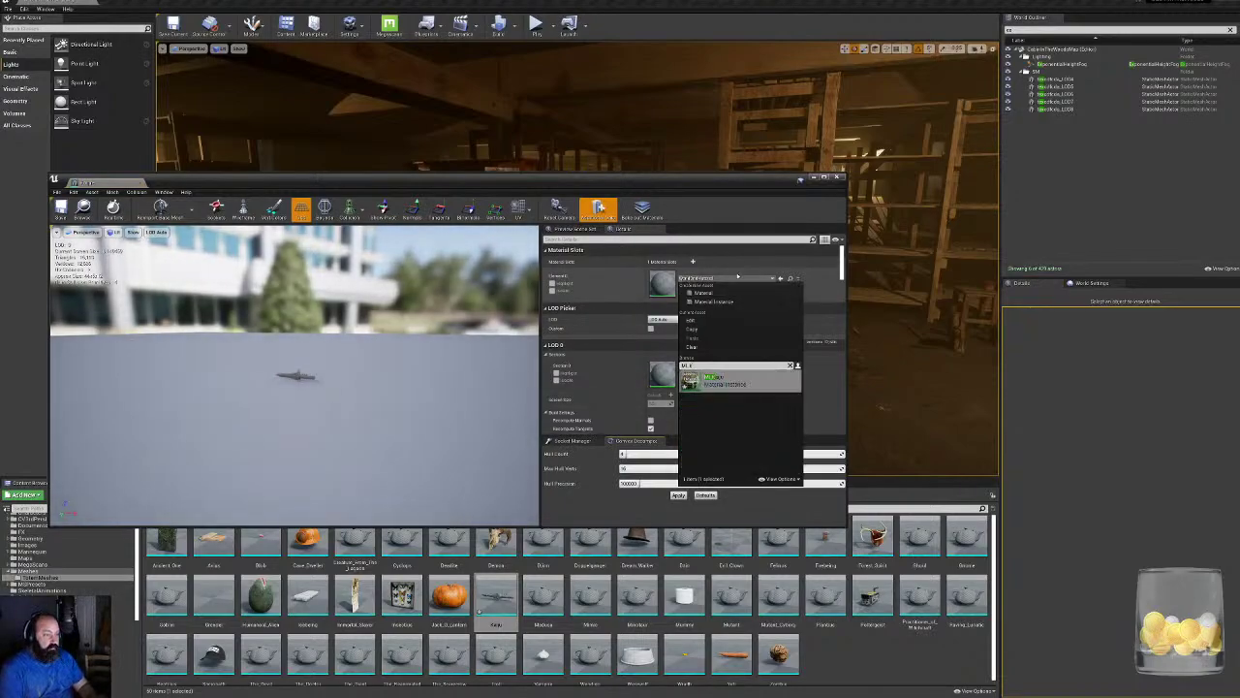
click(717, 379)
right_drag(293, 376, 281, 304)
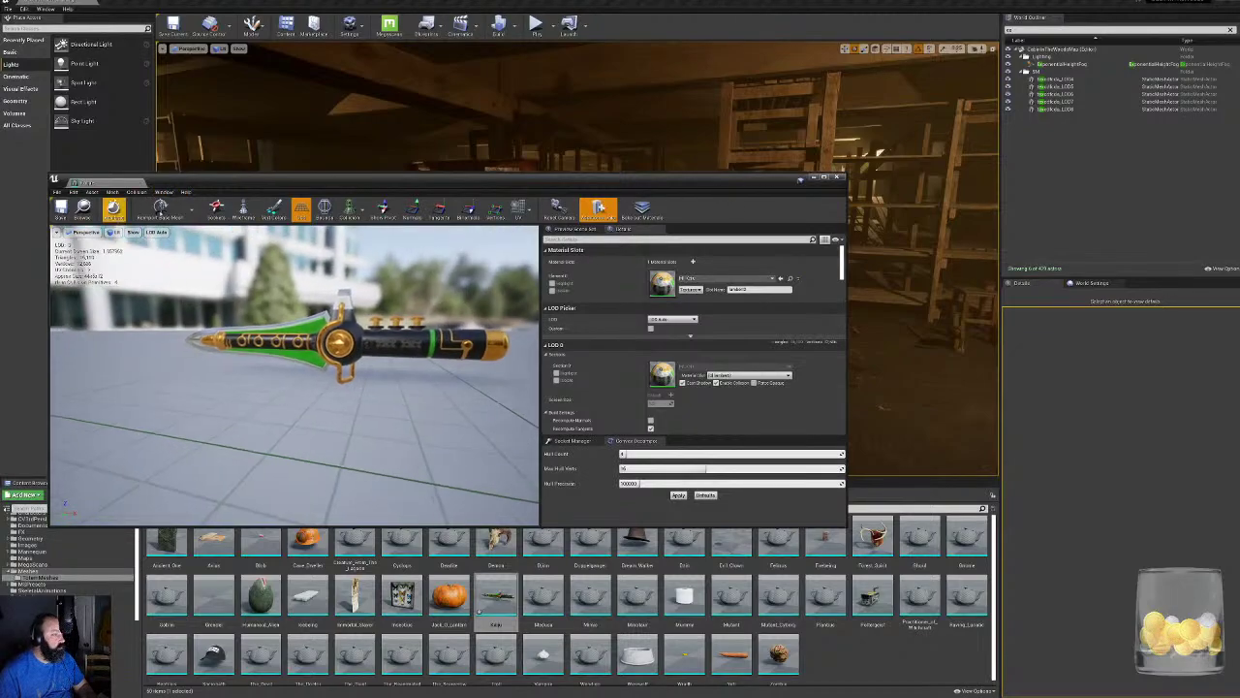
click(833, 179)
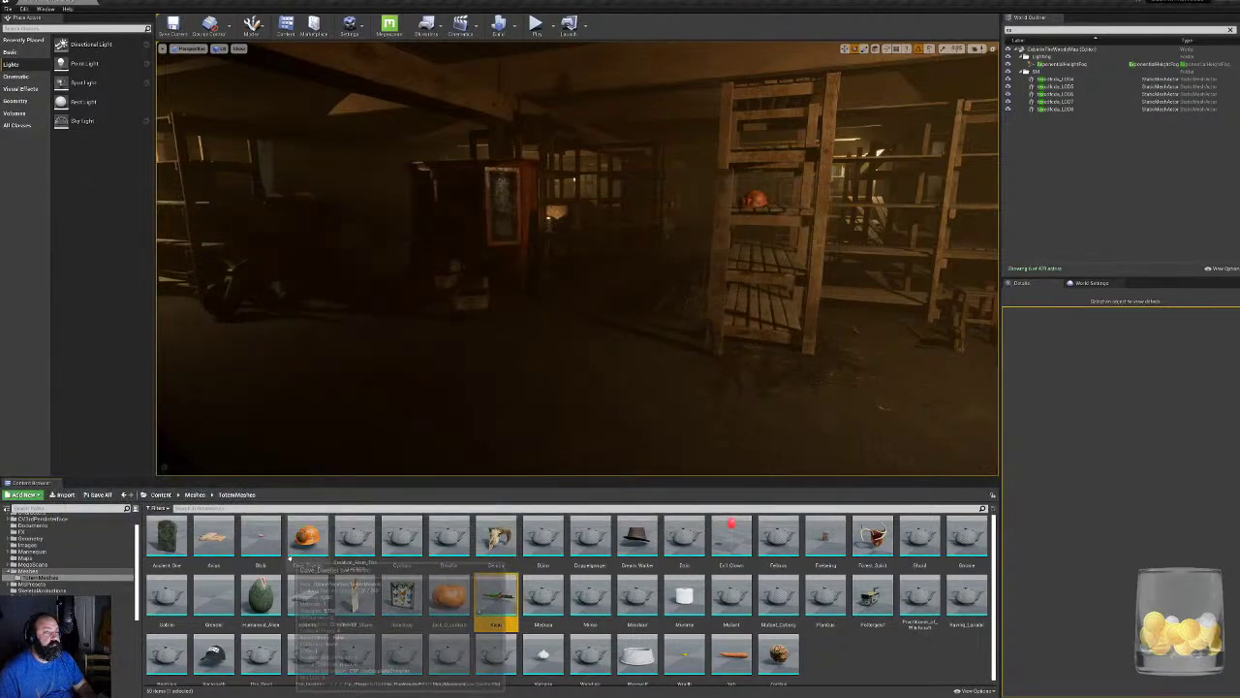
Enlarge the viewport area slightly and open the BaseBPs folder inside the third-person interface's Blueprints folder.
drag(358, 477, 359, 499)
scroll(58, 575, up, 2)
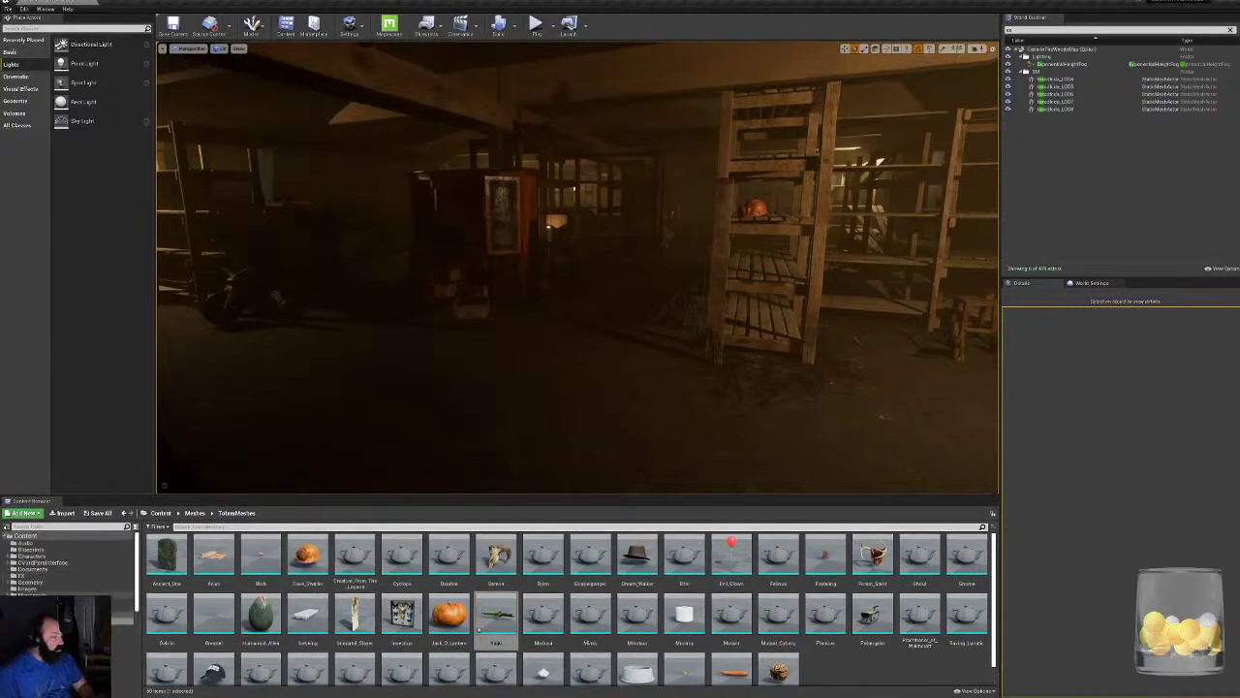
click(33, 563)
click(32, 562)
double_click(166, 557)
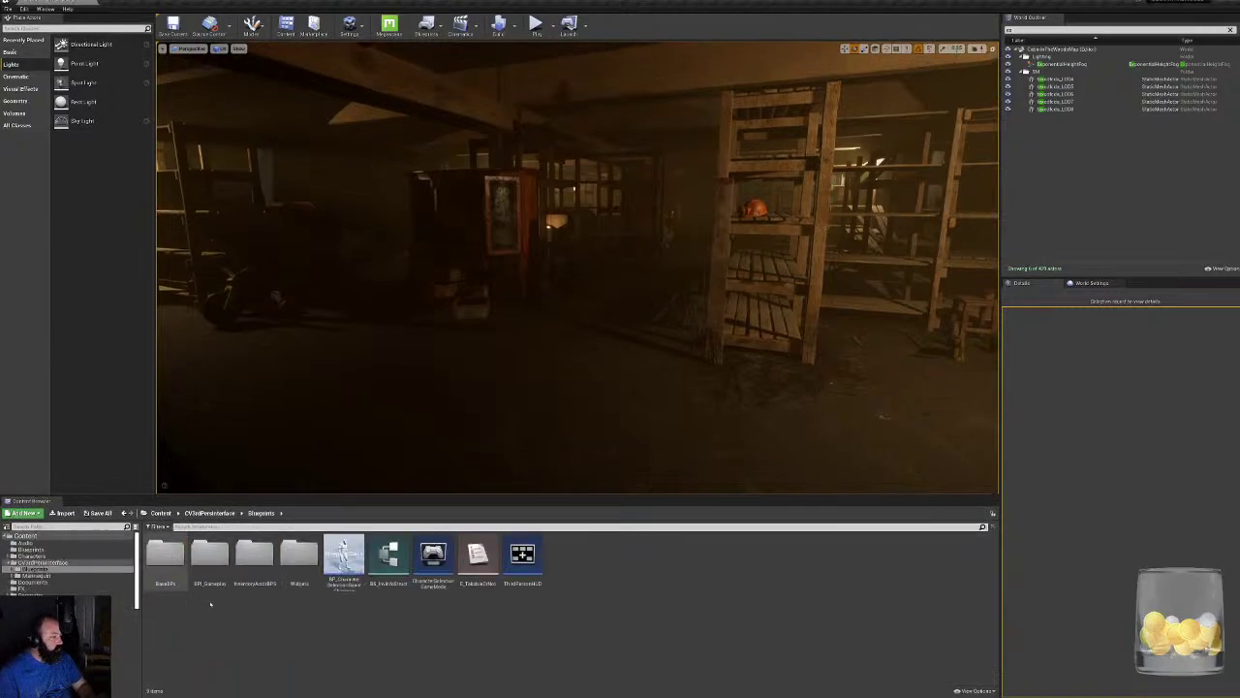
double_click(210, 557)
key(alt+Left)
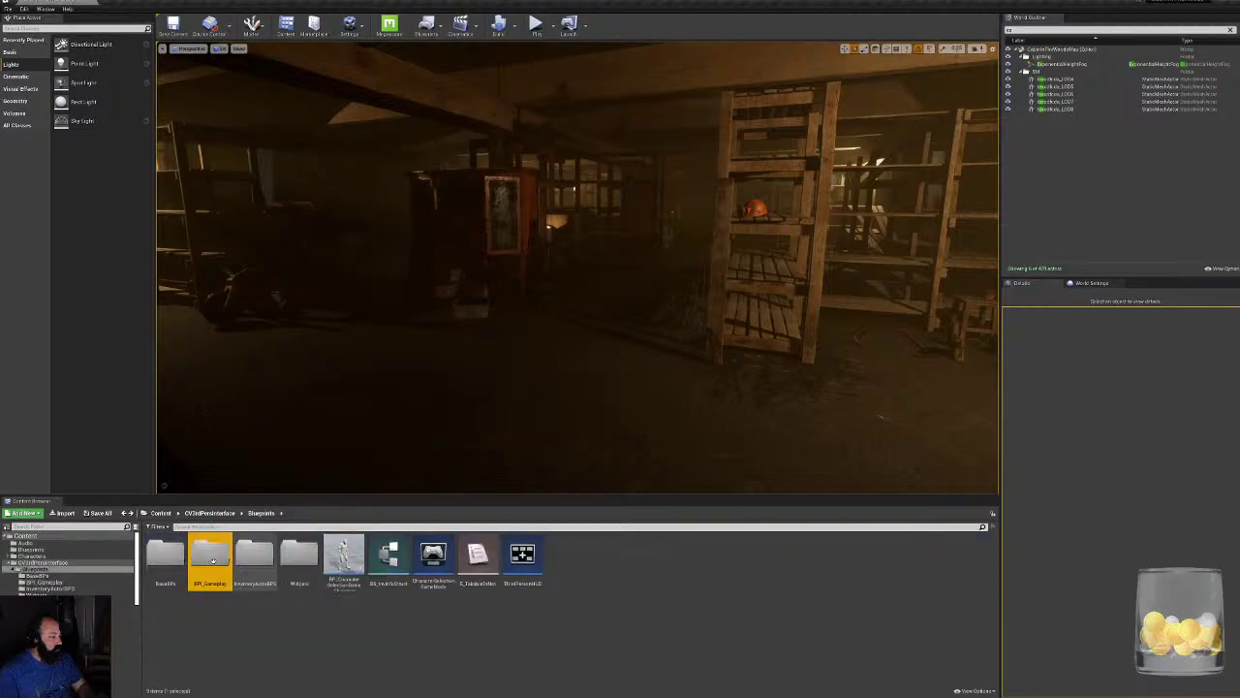
double_click(166, 557)
Place a BP_Pickup_Child_Master actor on the floor and set its Totem Number Selector to the Kaiju dagger entry.
drag(206, 560, 451, 407)
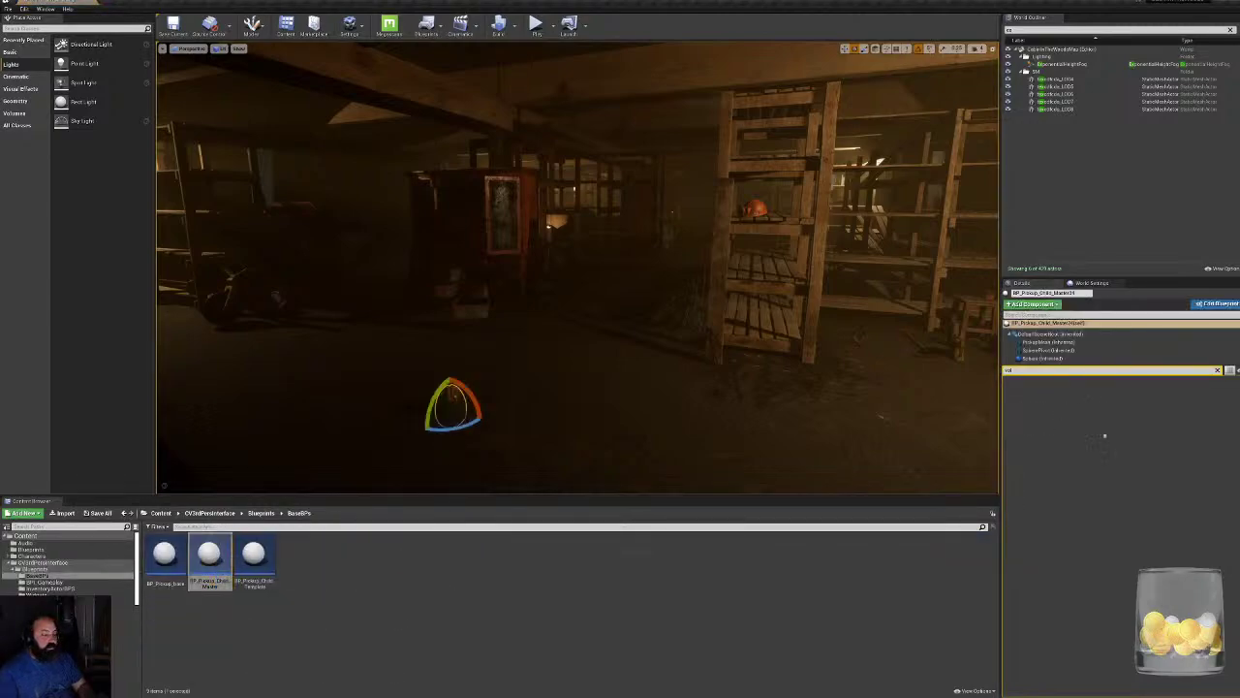
click(1217, 371)
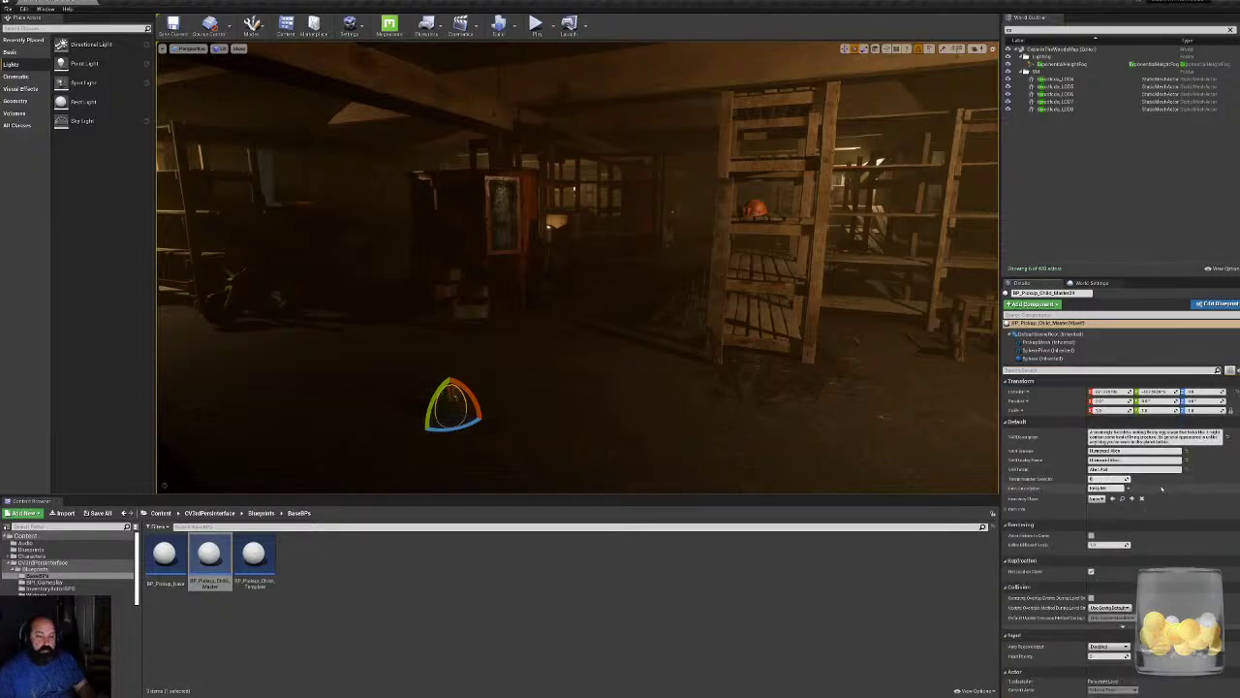
text(3)
key(Return)
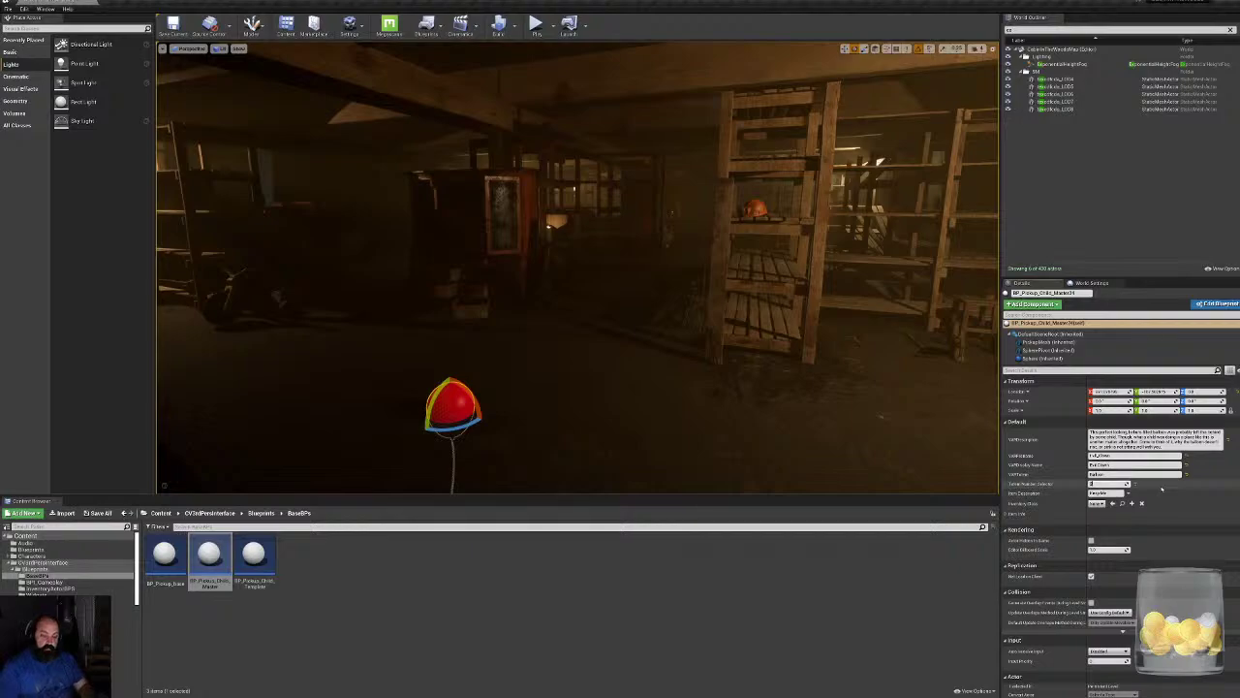
text(1)
key(Return)
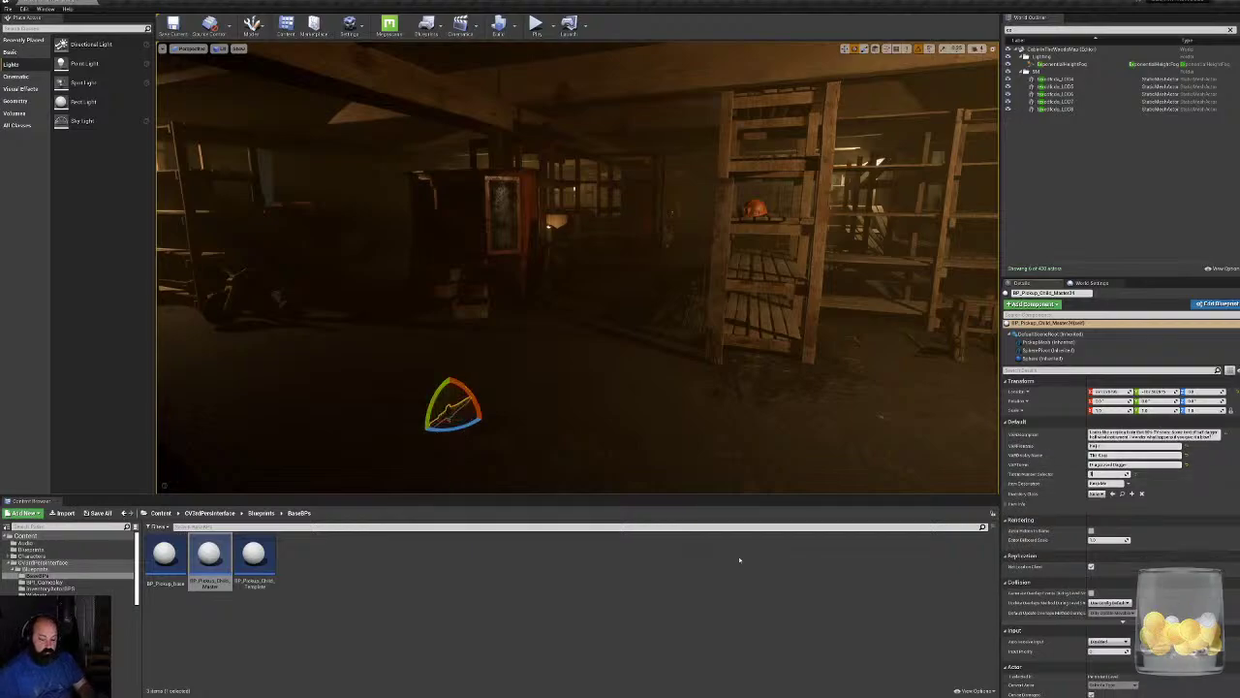
Raise the Kaiju dagger pickup until the whole weapon is above the floor.
right_drag(679, 407, 426, 474)
key(w)
key(f)
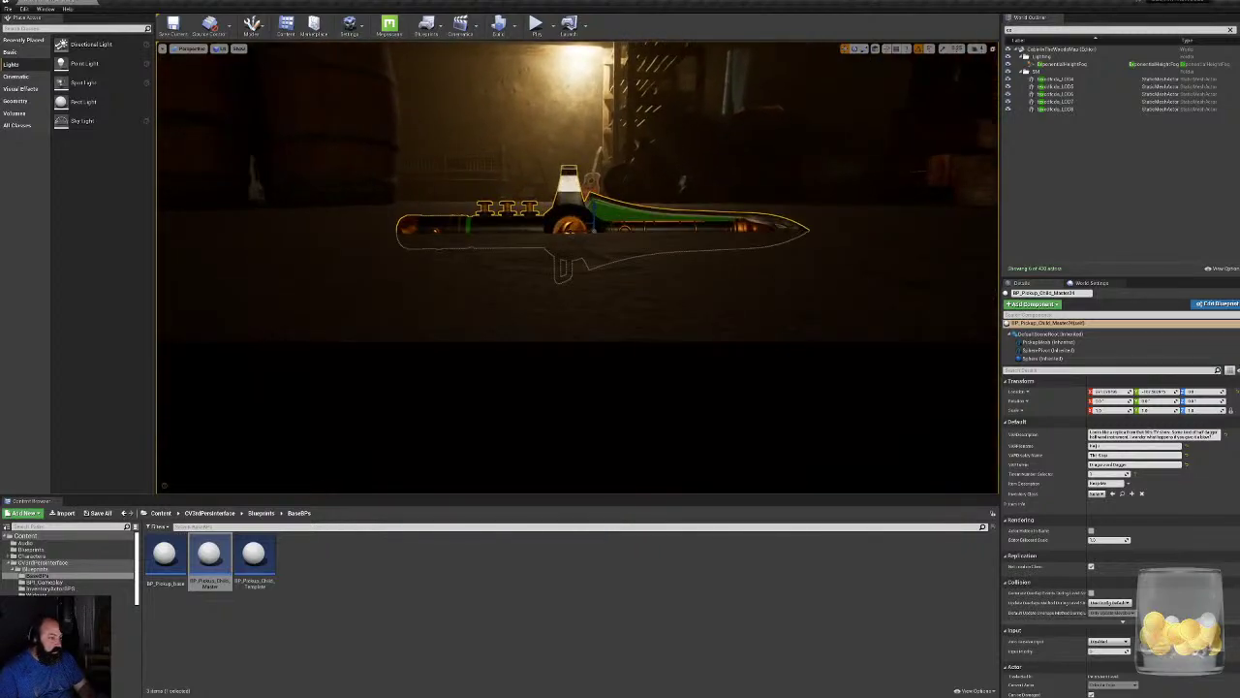
drag(592, 206, 592, 131)
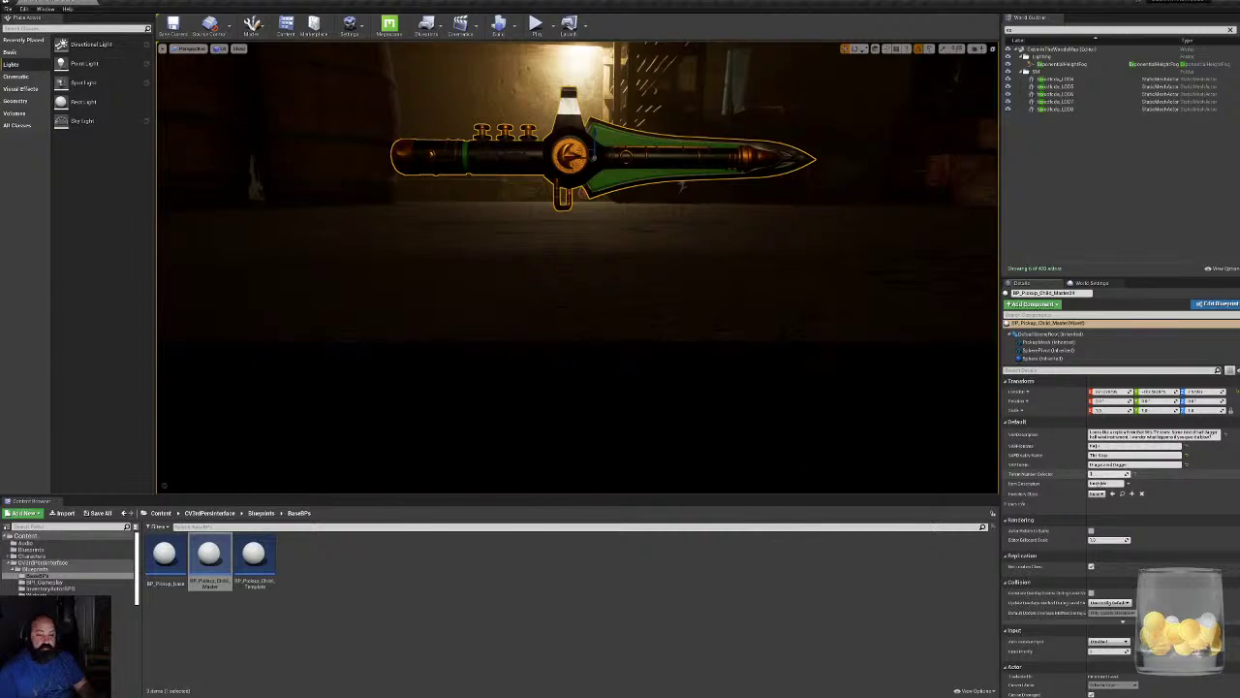
Move the dagger pickup across the room to the wooden table, above the clear spot between the cardboard box and the open crate.
right_drag(698, 407, 891, 315)
right_drag(480, 388, 852, 407)
right_drag(581, 291, 843, 291)
right_drag(620, 290, 339, 252)
right_drag(373, 387, 378, 388)
drag(604, 397, 538, 101)
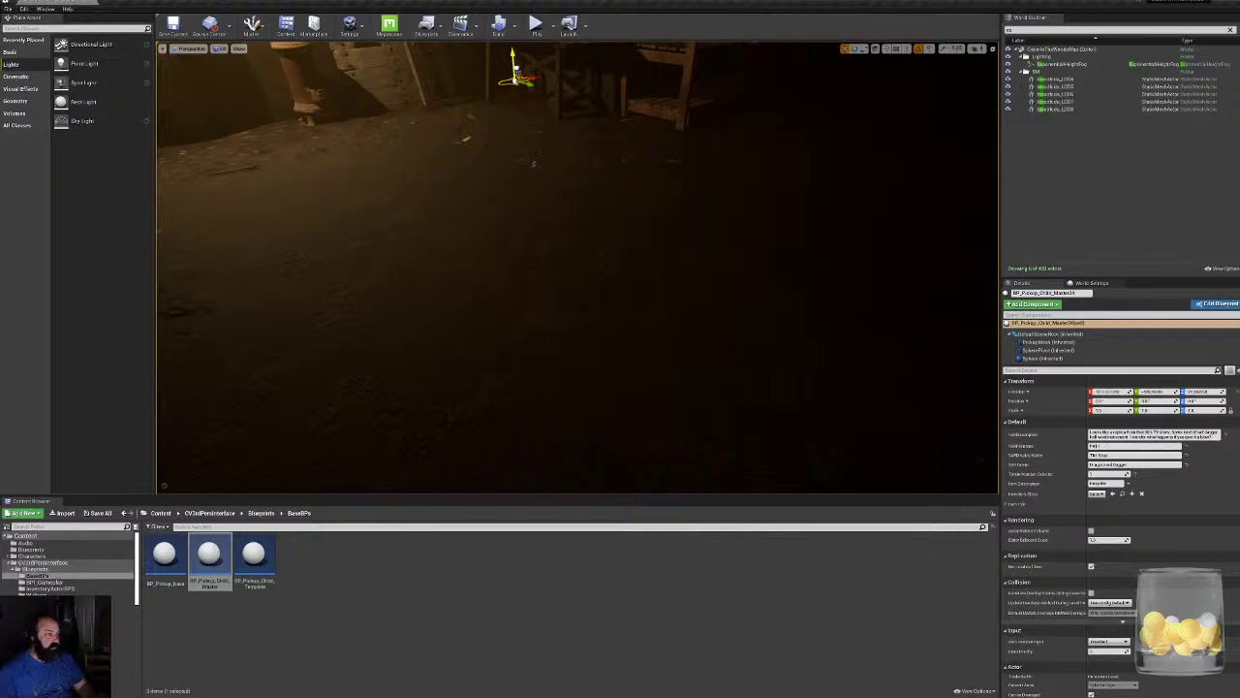
right_drag(578, 266, 538, 164)
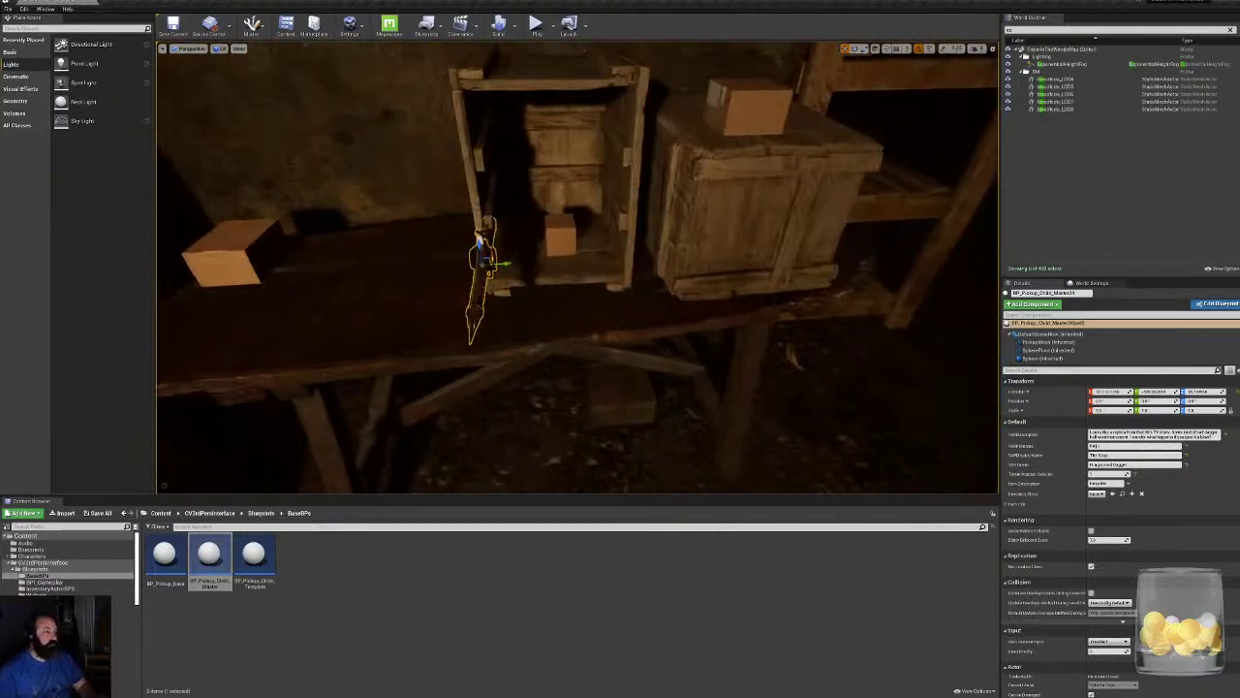
drag(481, 239, 320, 235)
Rotate the dagger pickup so it lies flat and lower it until it rests on the table top.
key(e)
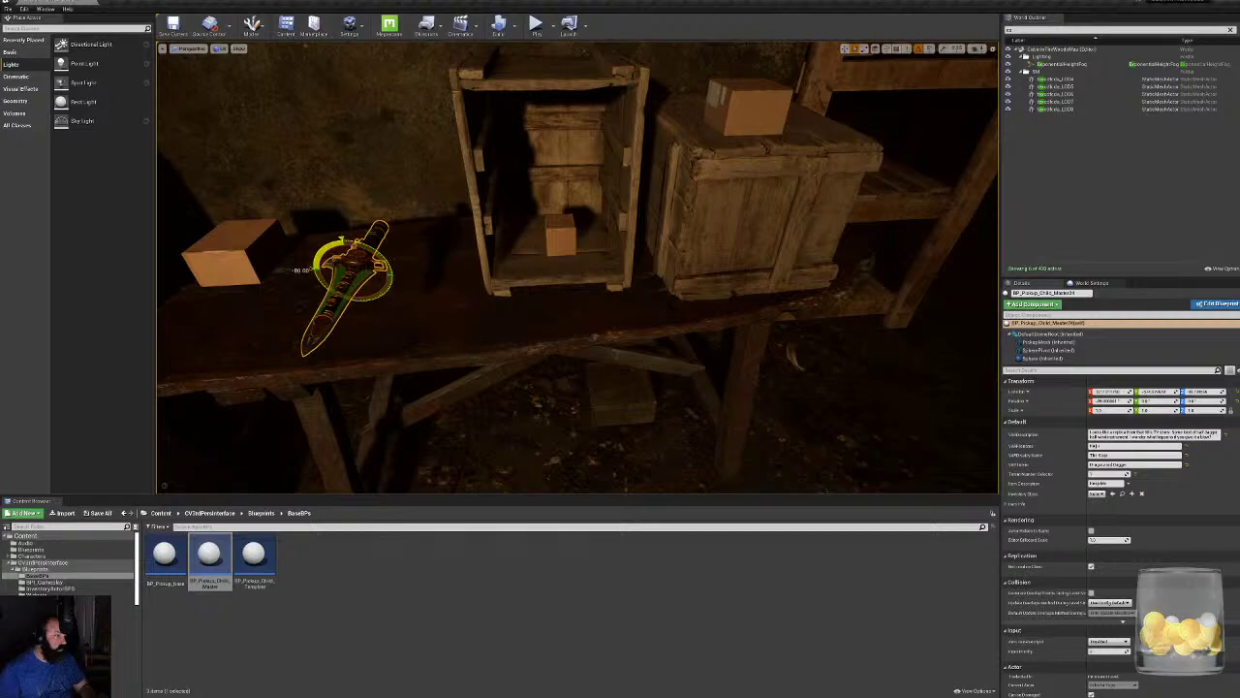
drag(314, 259, 315, 259)
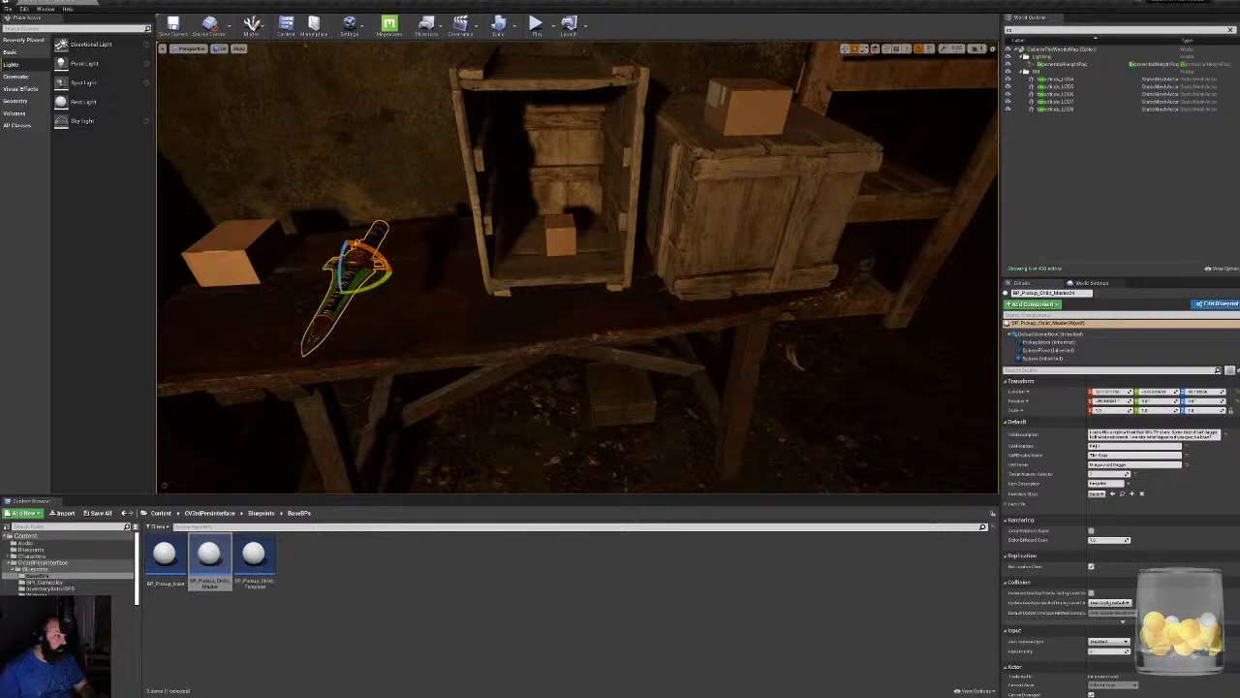
right_drag(709, 194, 566, 208)
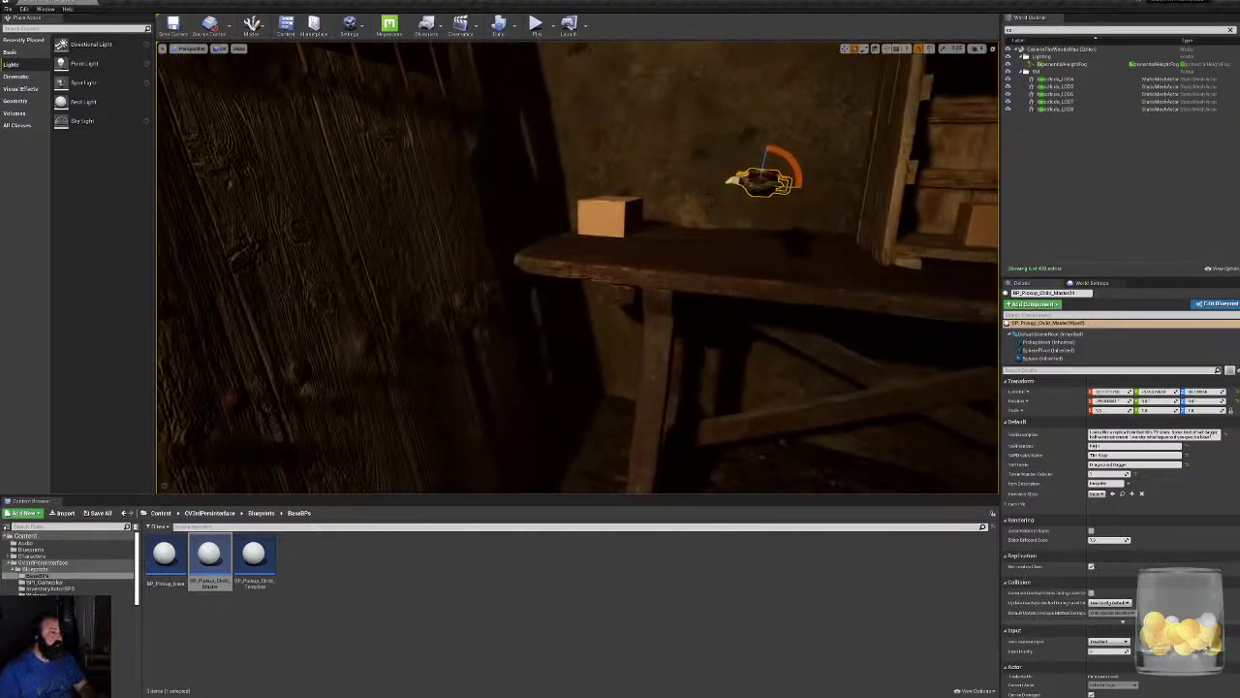
drag(783, 155, 754, 234)
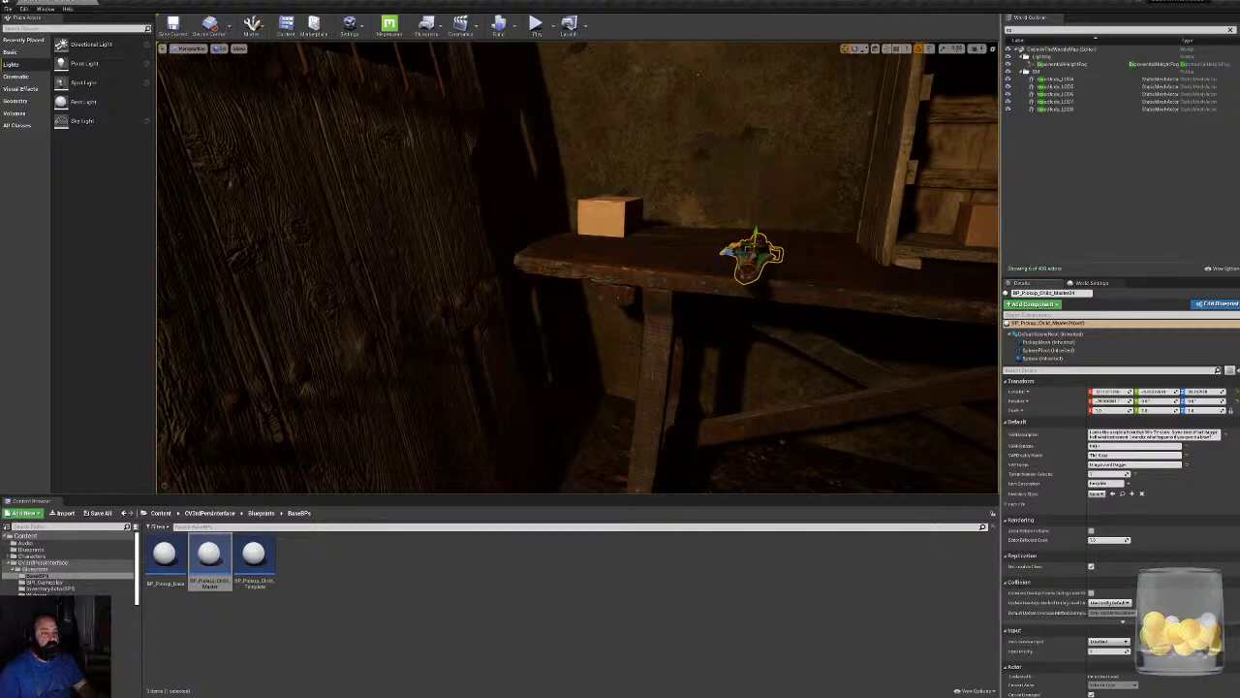
key(f)
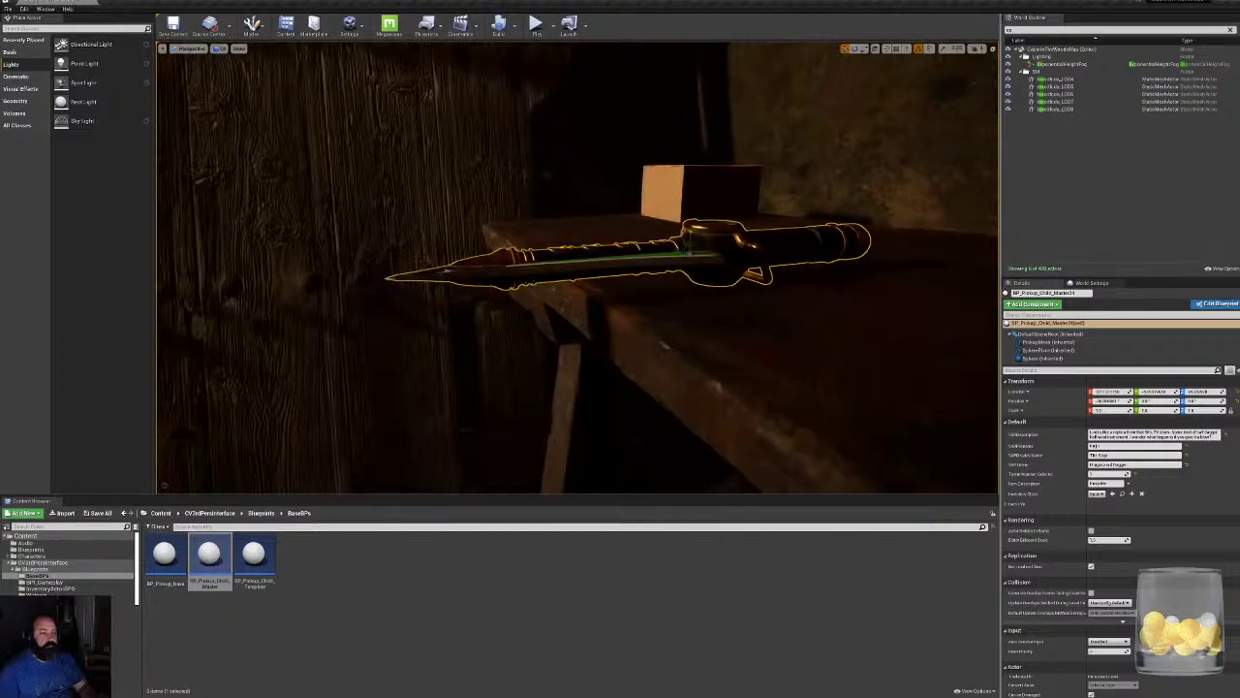
drag(706, 251, 959, 320)
Turn the dagger on the table top so its tip points diagonally toward the open crate's side of the front edge.
right_drag(711, 323, 756, 175)
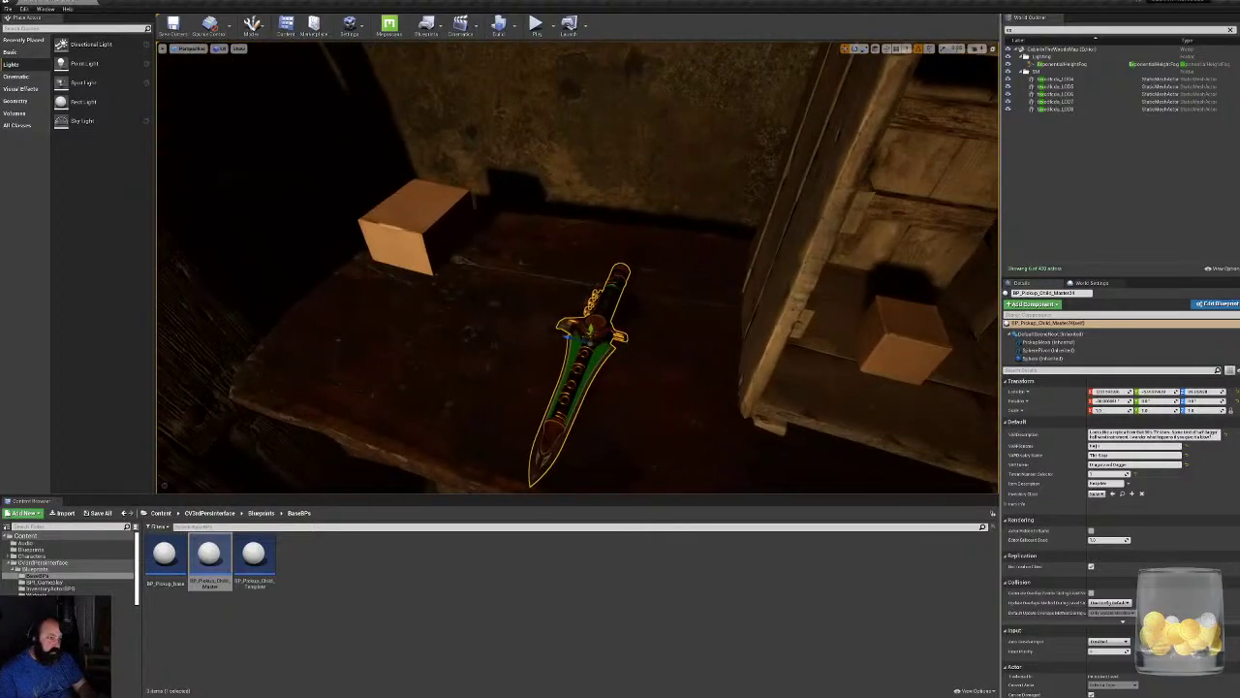
drag(608, 366, 651, 351)
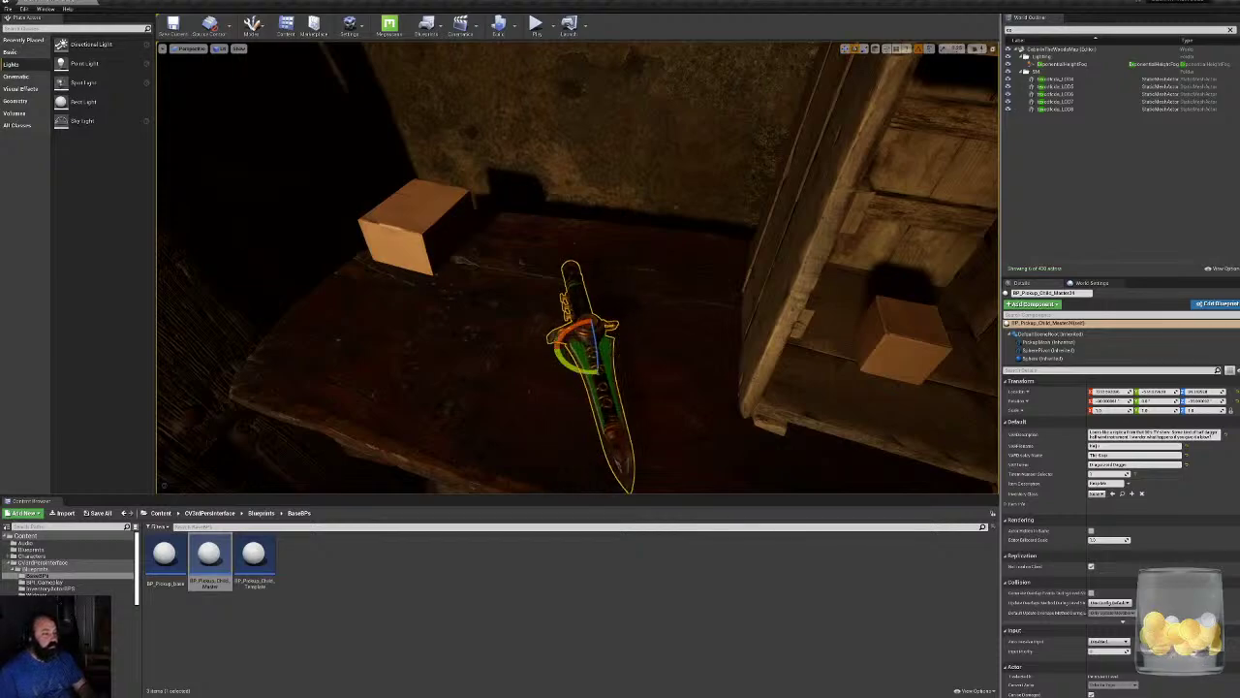
right_drag(651, 350, 794, 378)
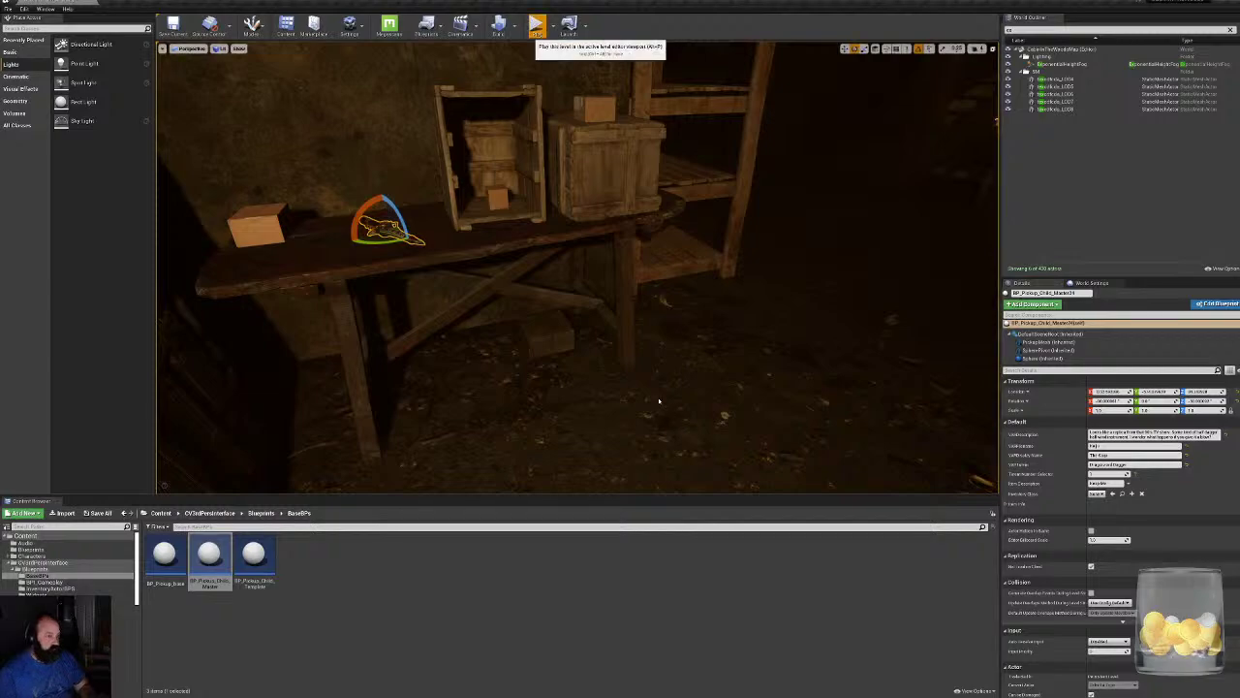
Play the level in full screen, walk the character through the basement to the table and interact with the dagger pickup.
key(alt+p)
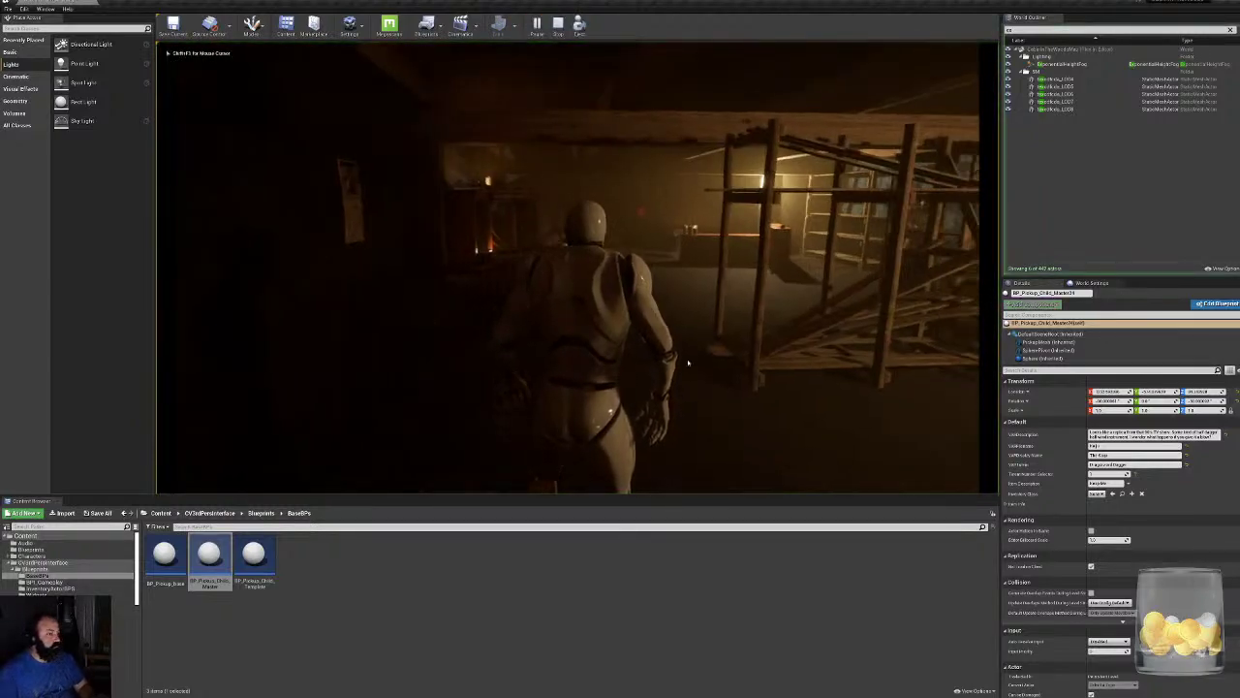
key(F11)
key(w)
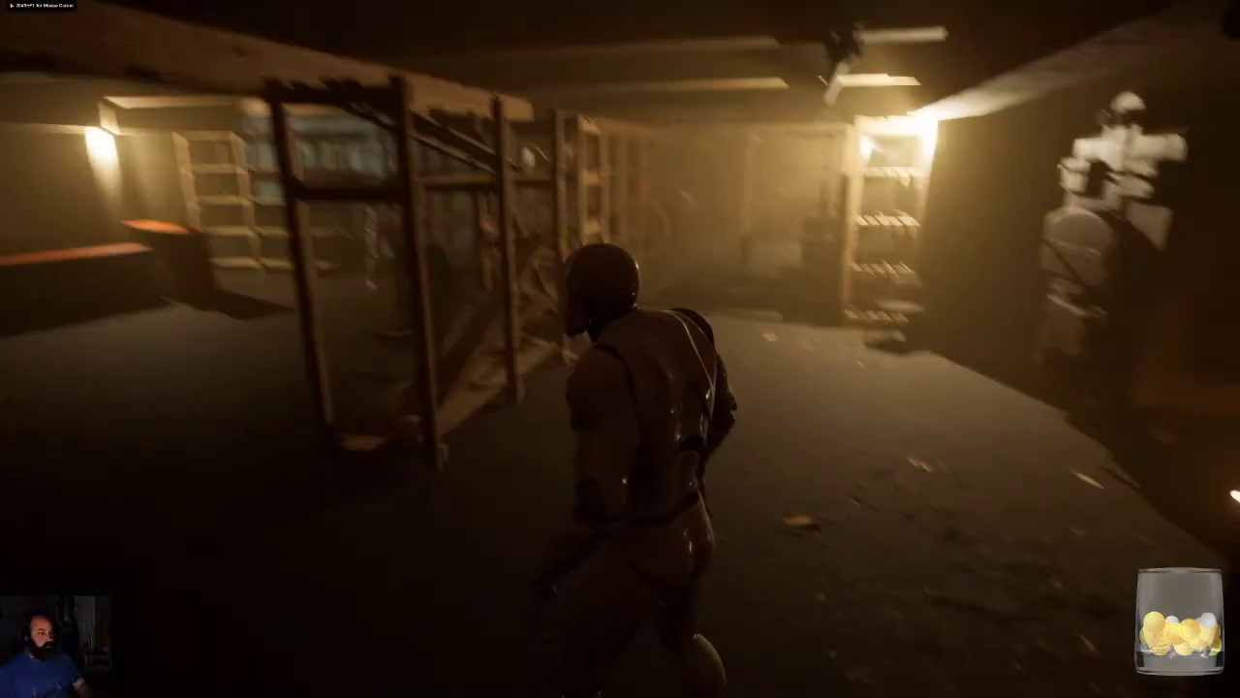
key(w)
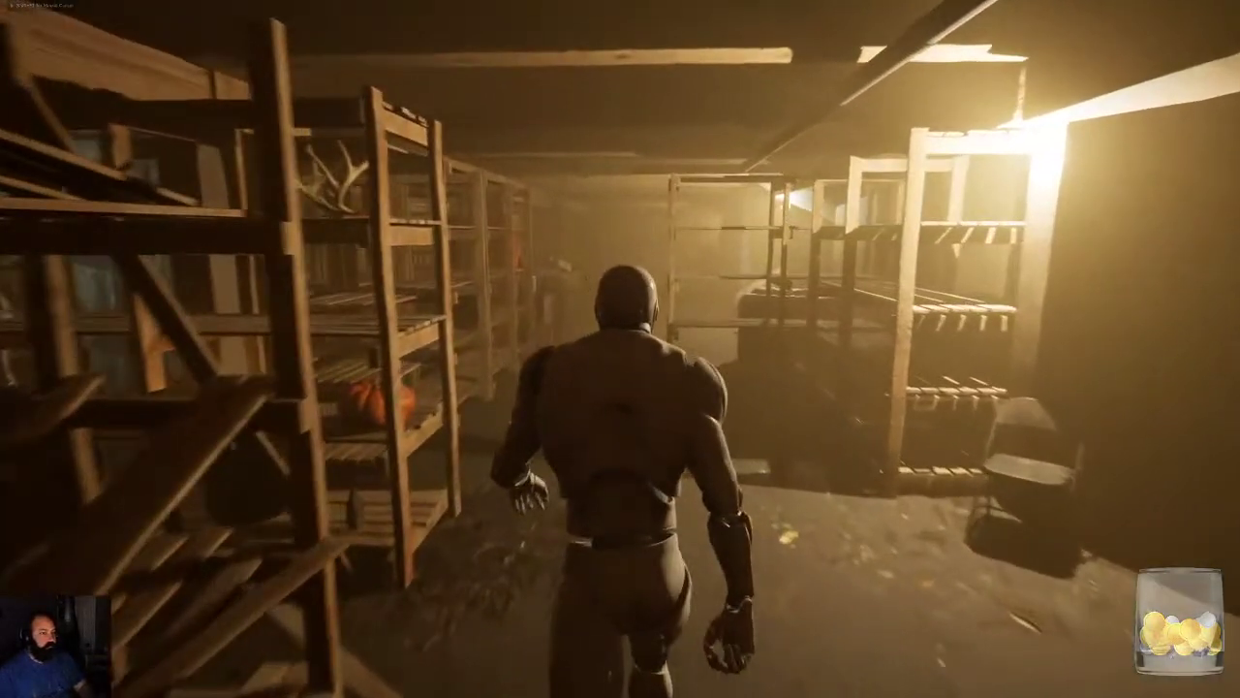
key(w)
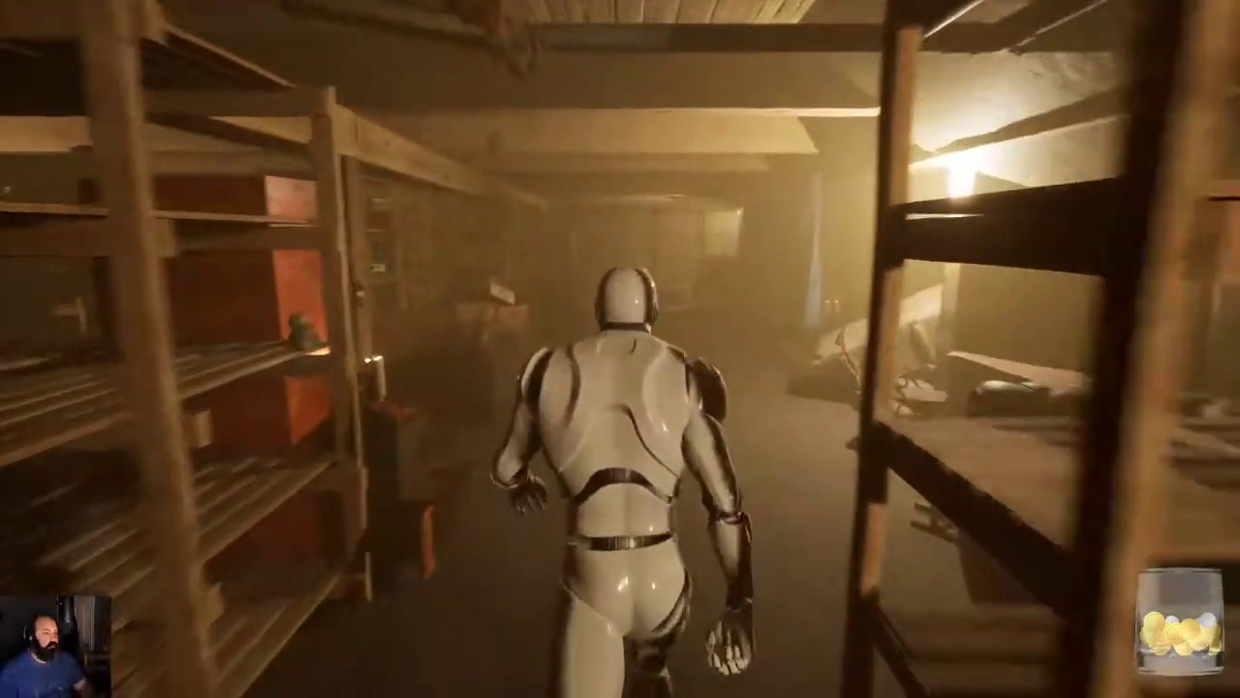
key(w)
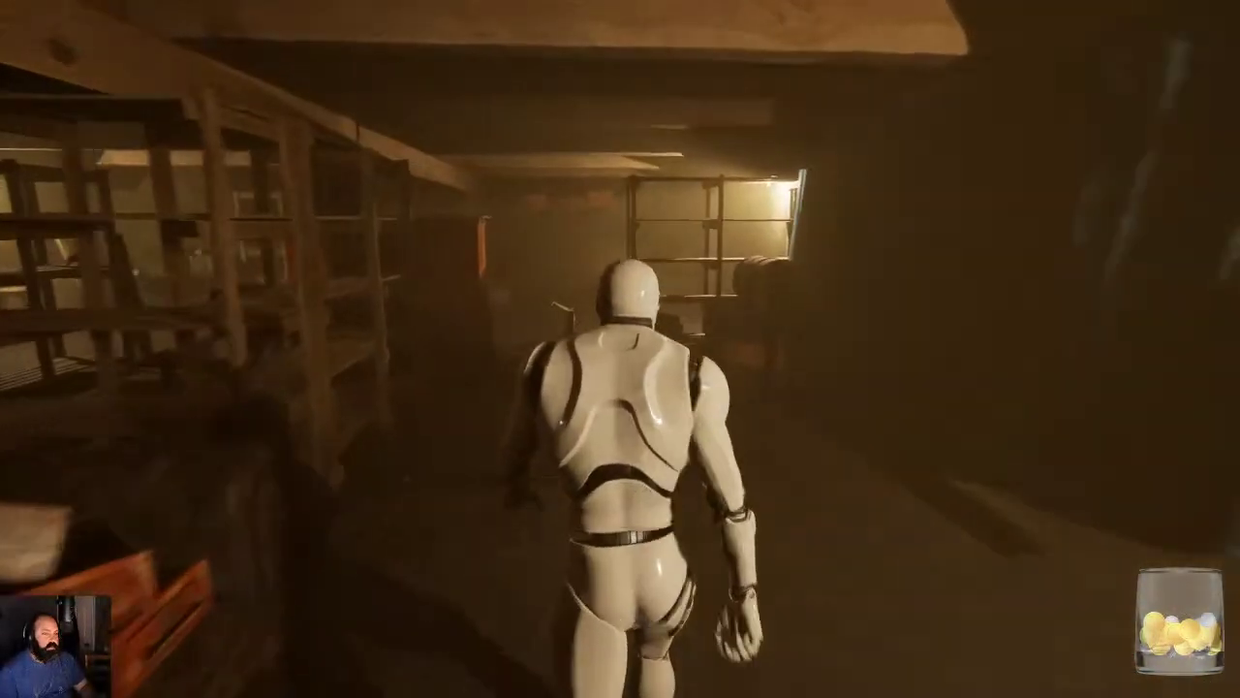
key(w)
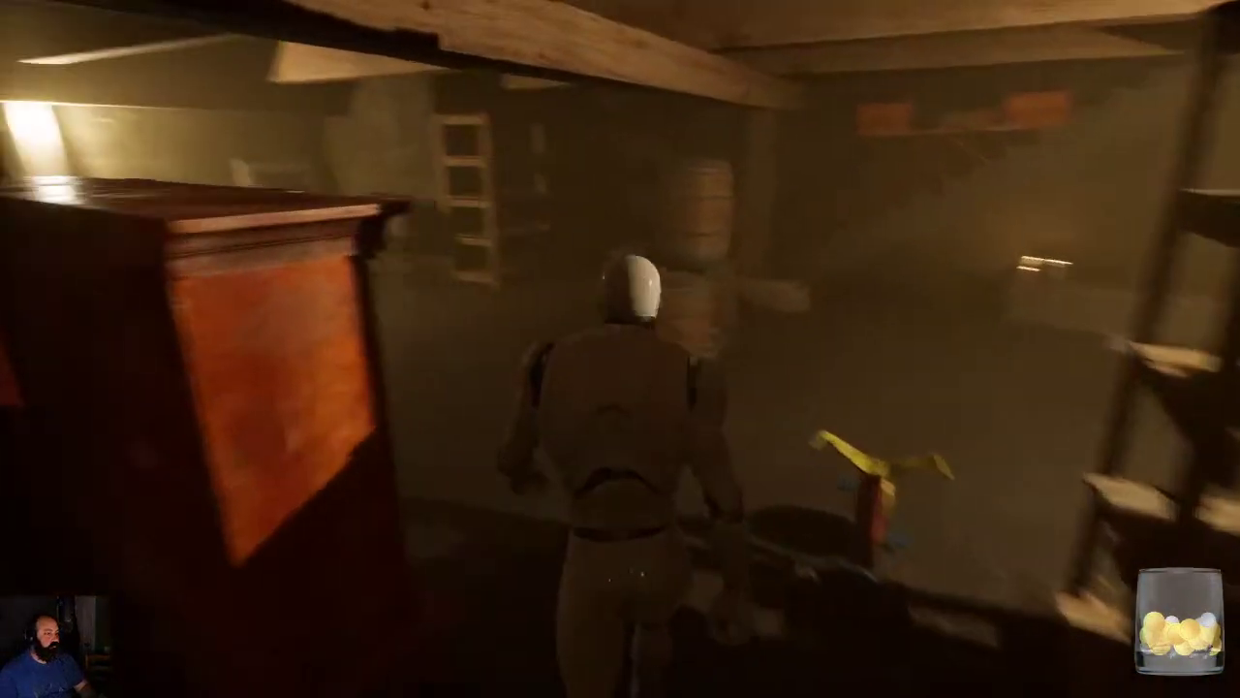
key(w)
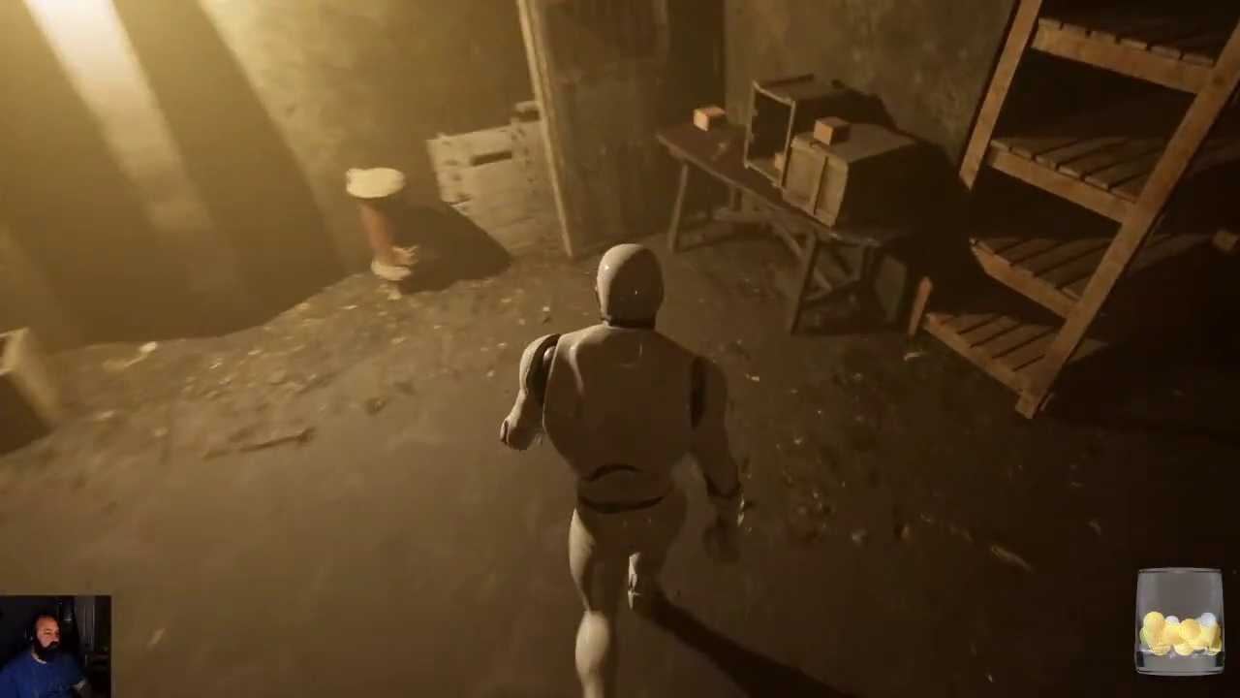
key(w)
click(738, 415)
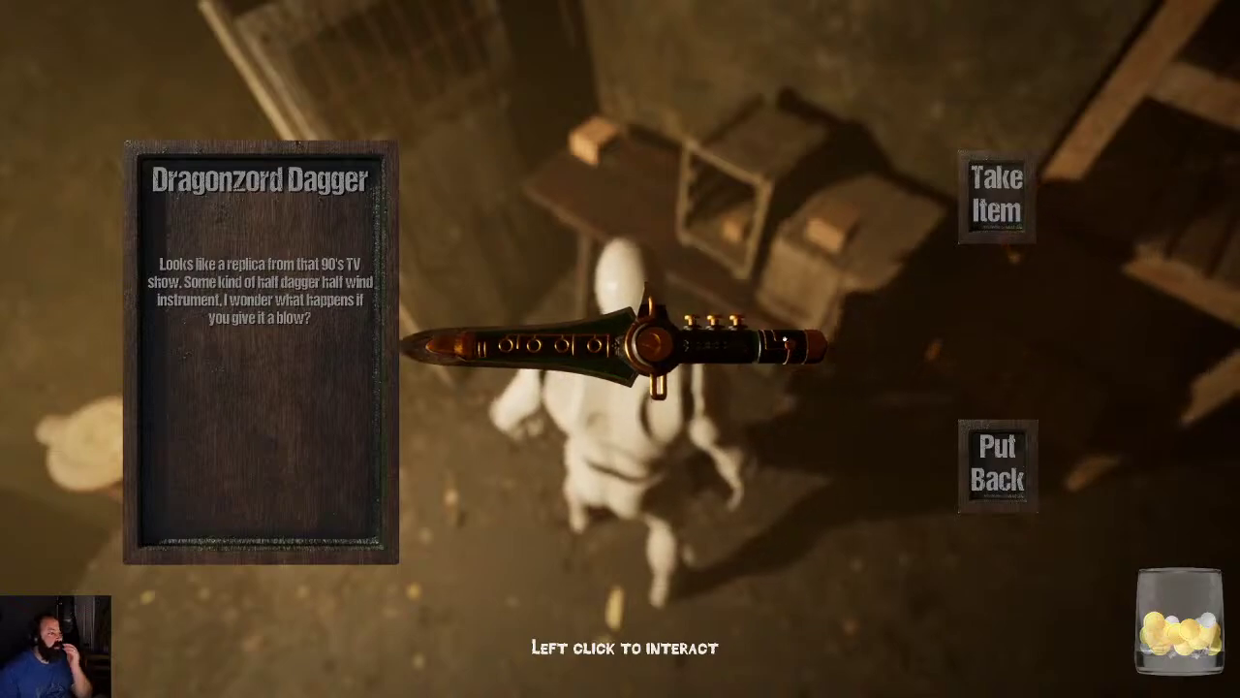
Rotate the Dragonzord Dagger in the inspection view to examine it from several sides, and put it back.
drag(786, 340, 707, 346)
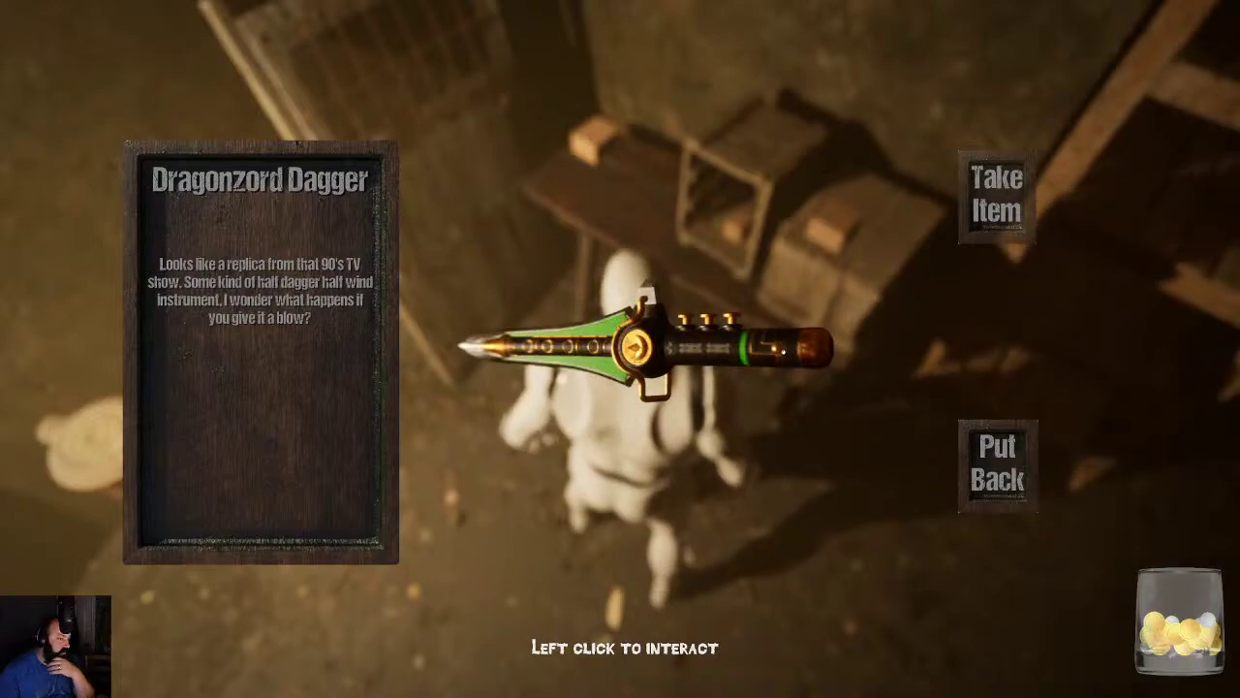
mouse_move(996, 367)
mouse_down()
mouse_move(580, 259)
mouse_move(613, 128)
mouse_up()
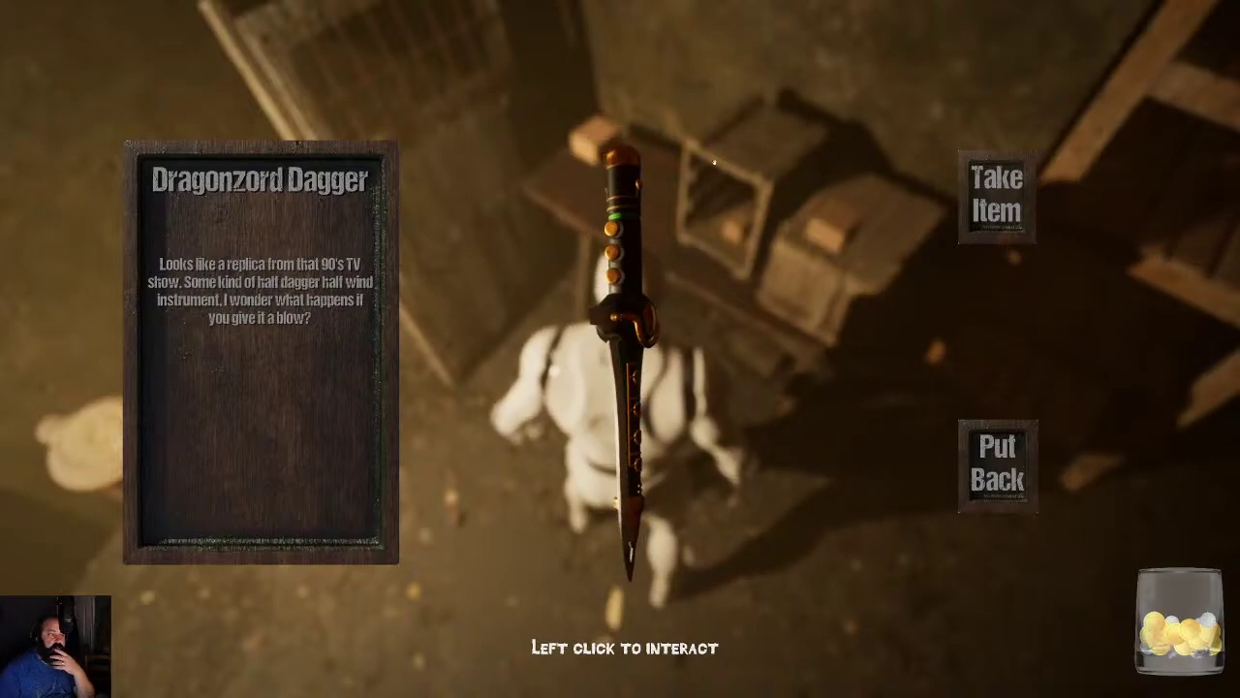
drag(714, 162, 729, 353)
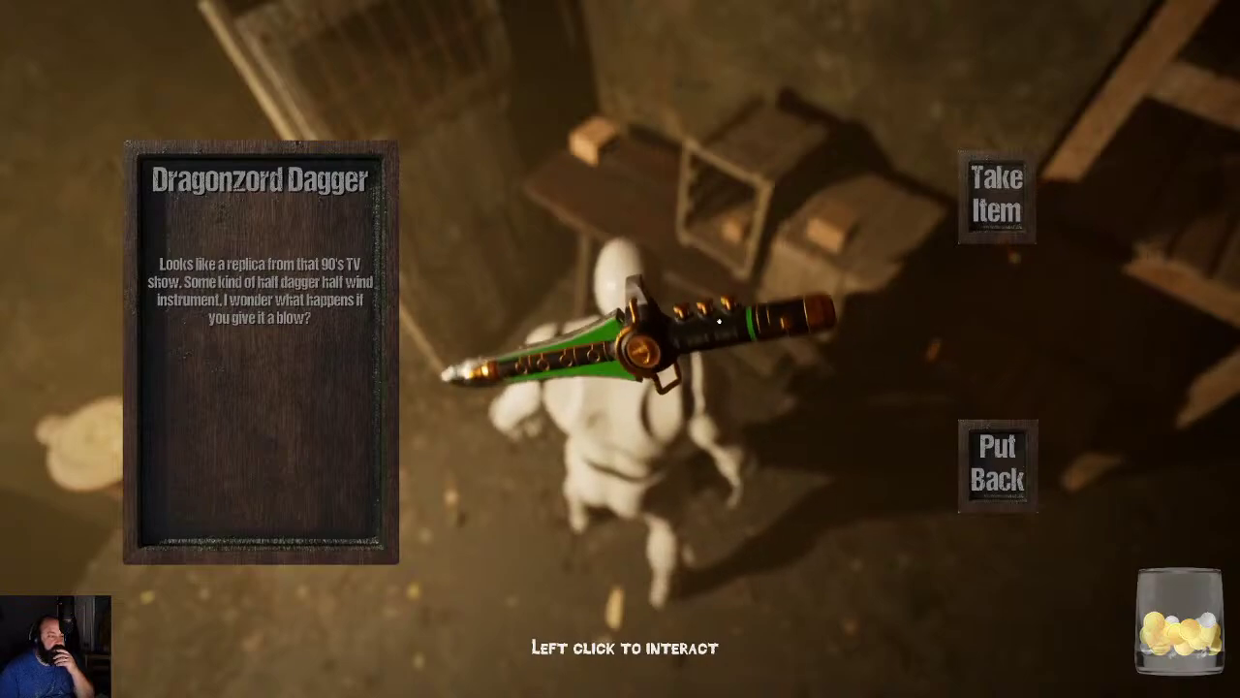
mouse_move(705, 299)
mouse_down()
mouse_move(714, 308)
mouse_move(696, 294)
mouse_move(701, 304)
mouse_up()
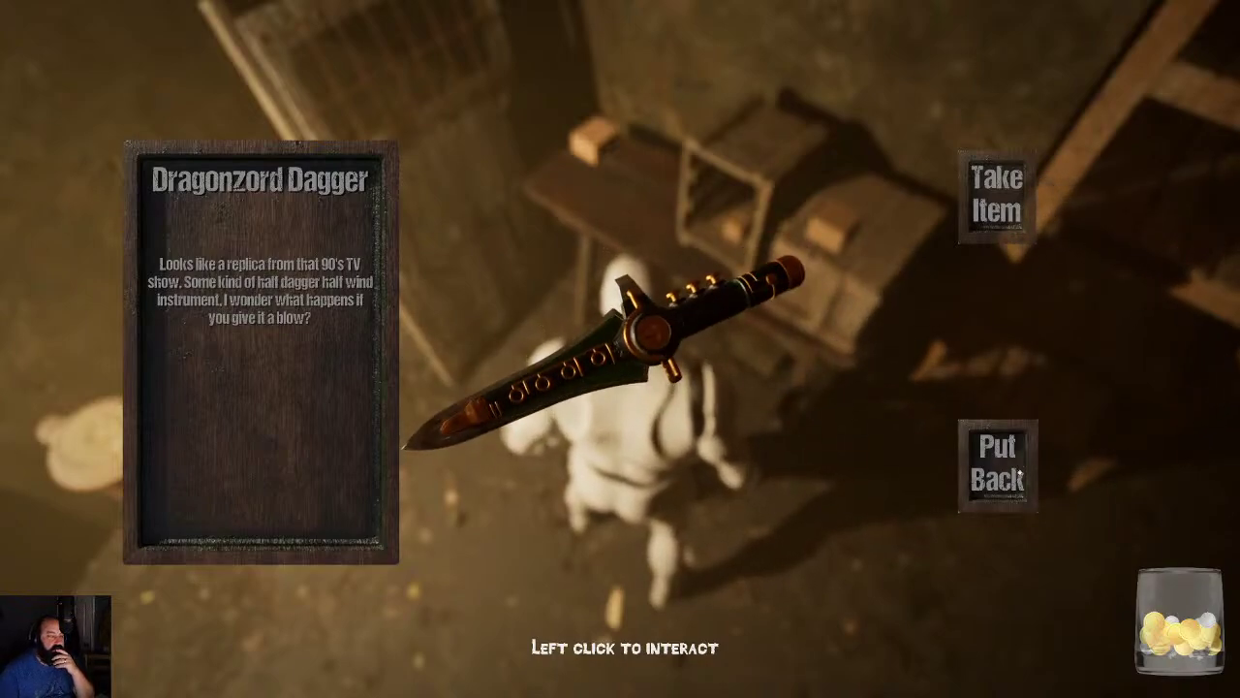
click(994, 472)
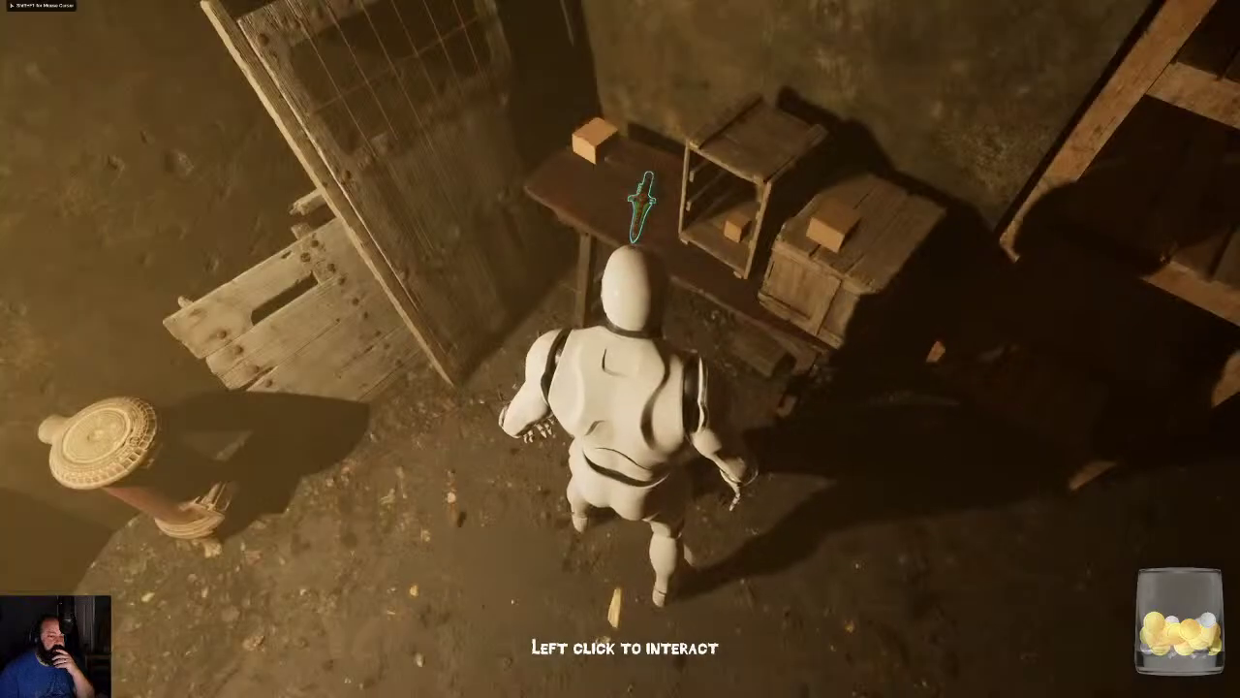
Walk away from the table, end the play test and return to the normal editor layout.
key(w)
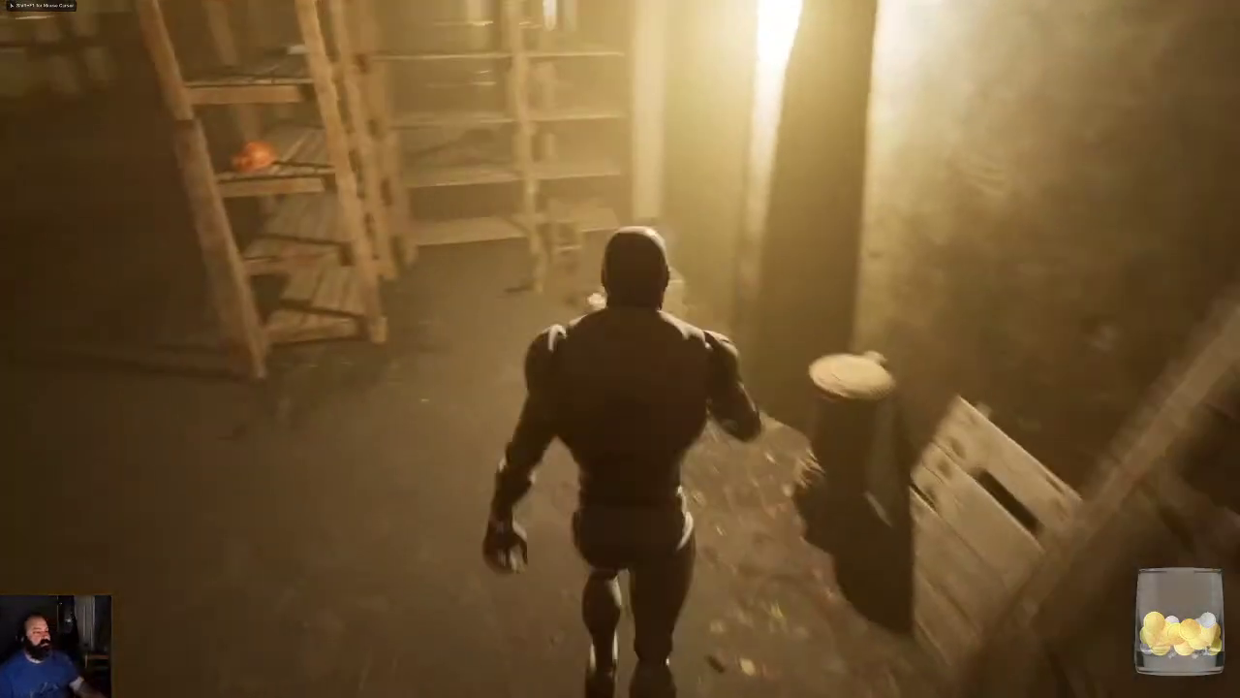
key(Escape)
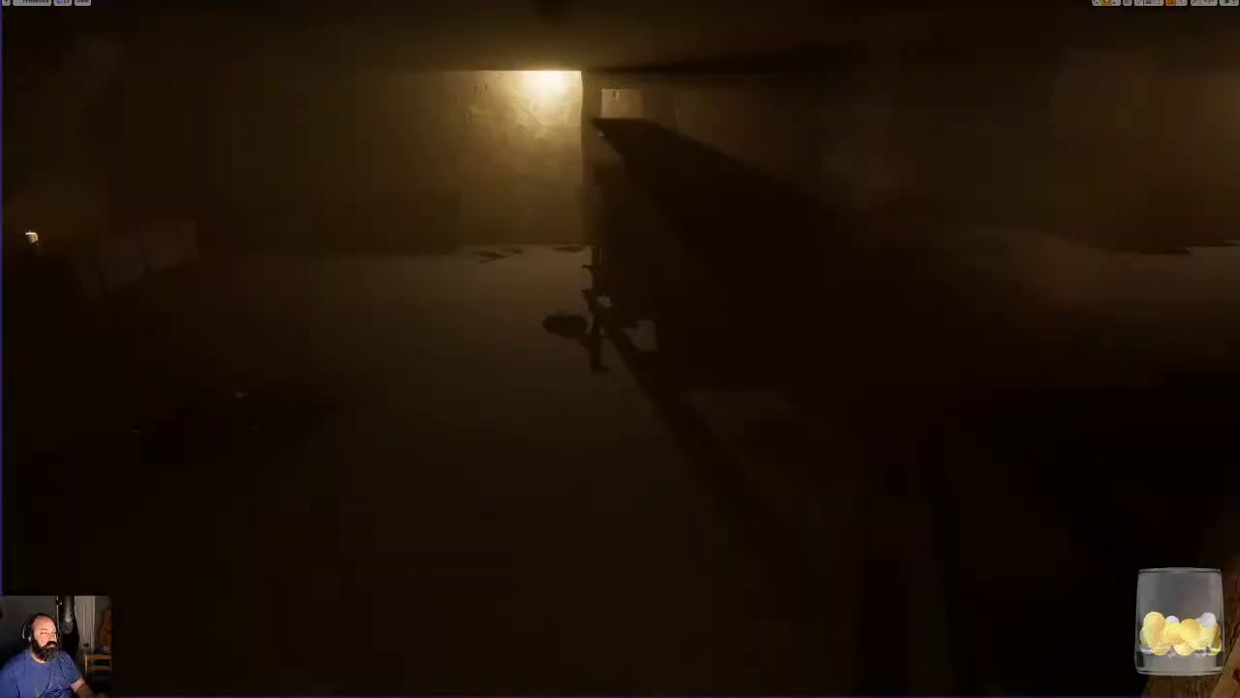
right_drag(620, 348, 765, 106)
key(Escape)
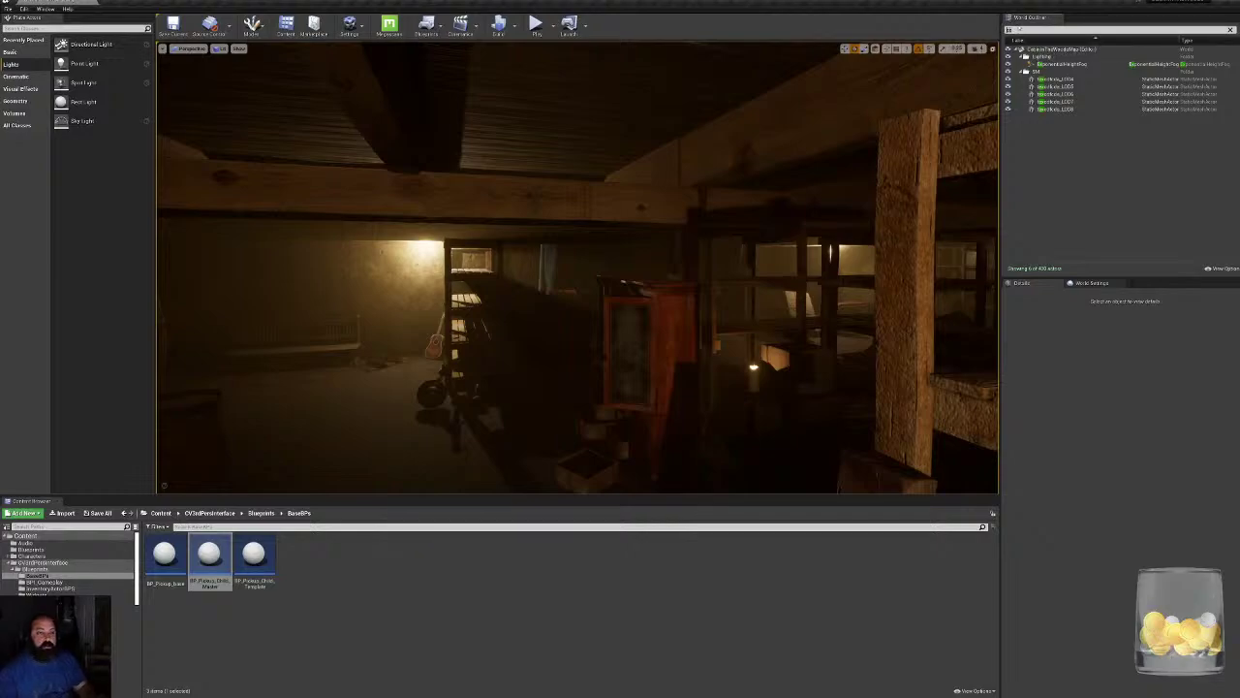
Filter the World Outliner by "light" and open the BP_Lights blueprint from the Meshes folder in its viewport view.
text(light)
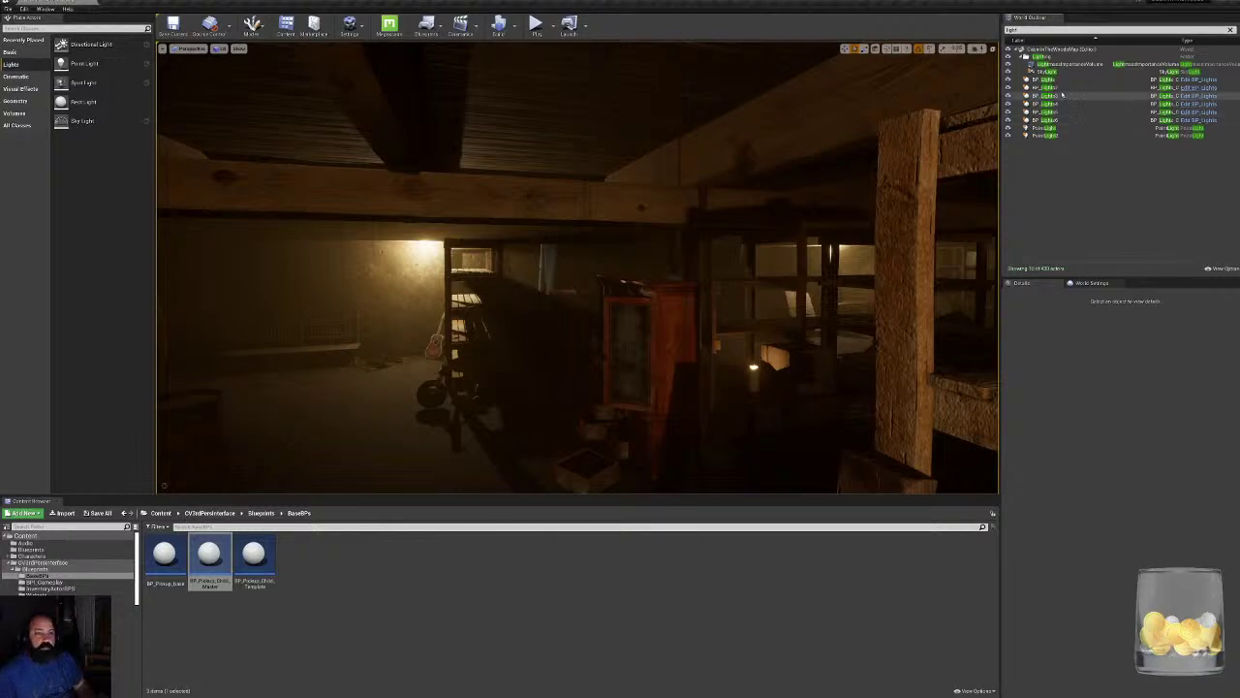
click(32, 549)
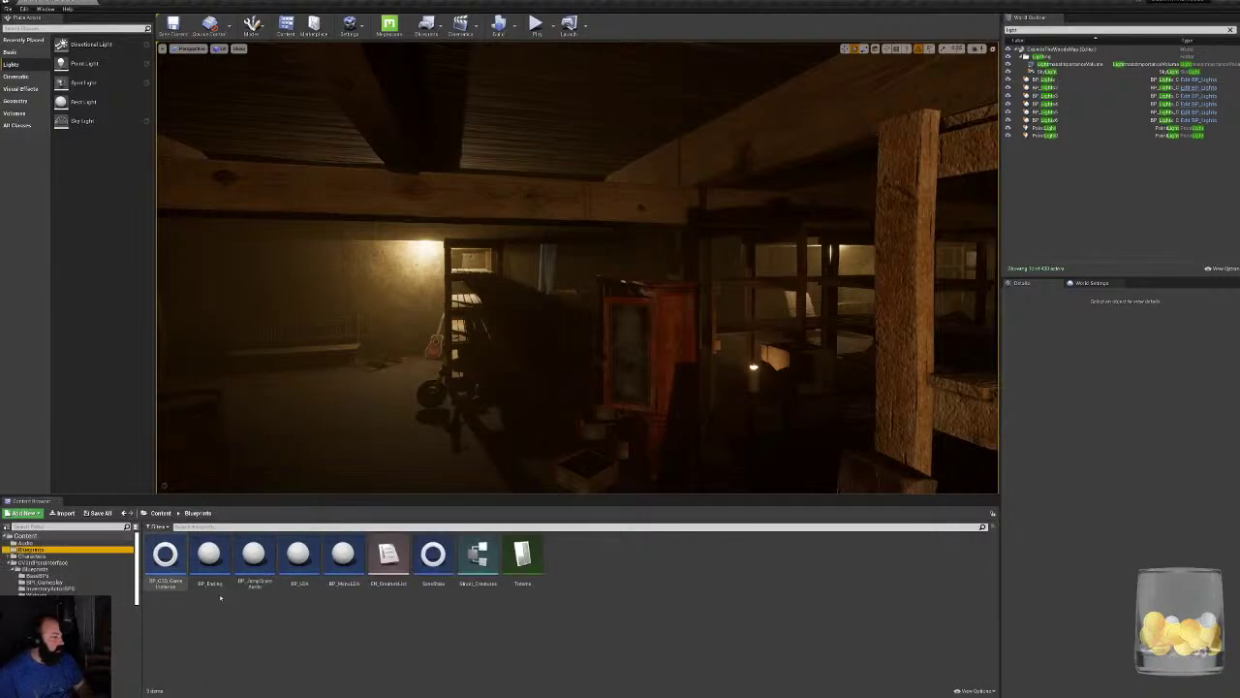
click(122, 654)
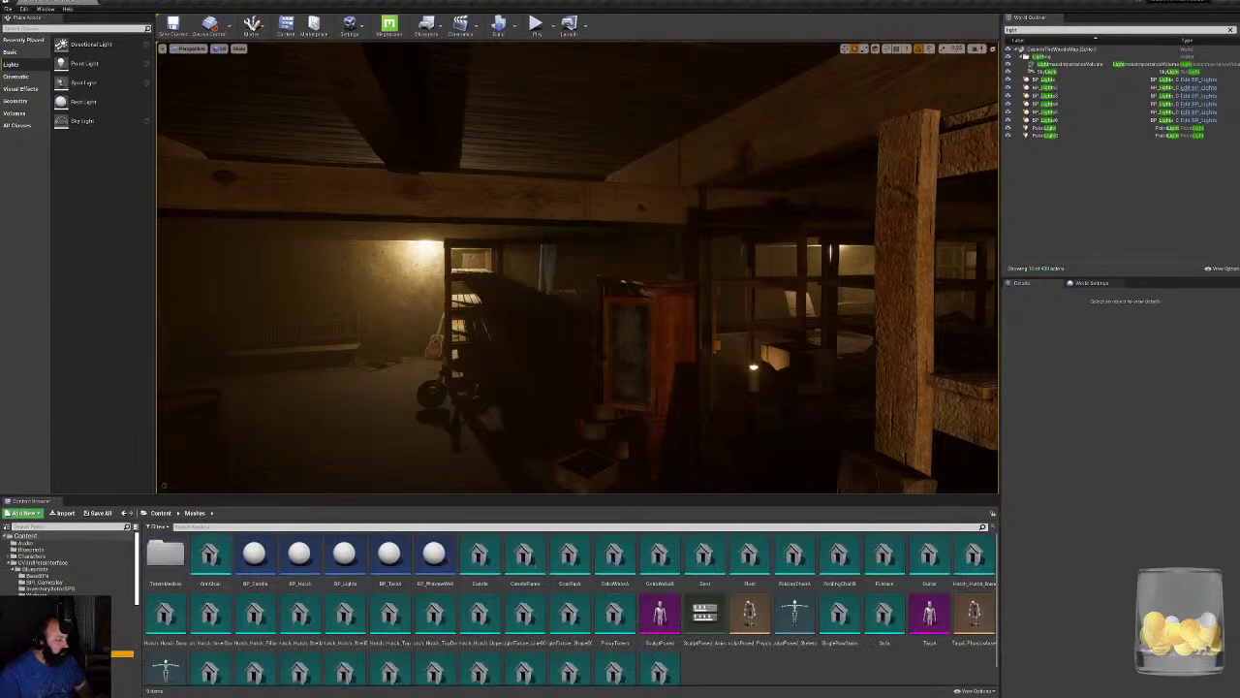
click(357, 553)
double_click(357, 552)
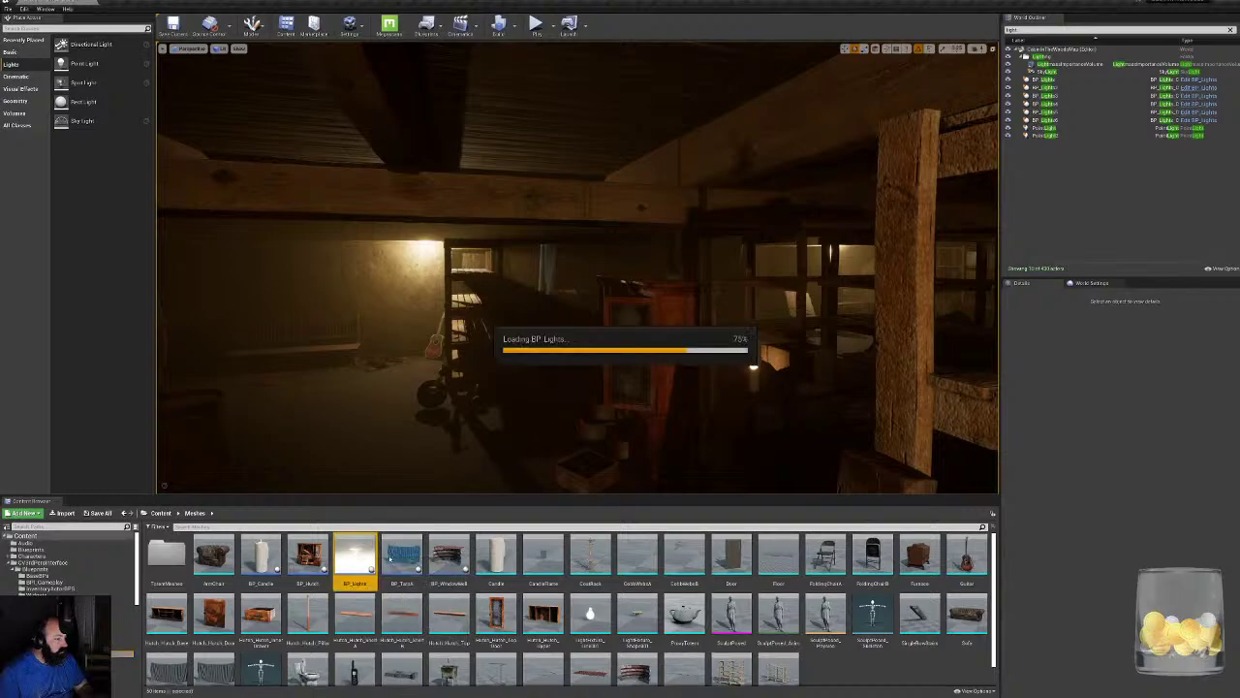
click(250, 230)
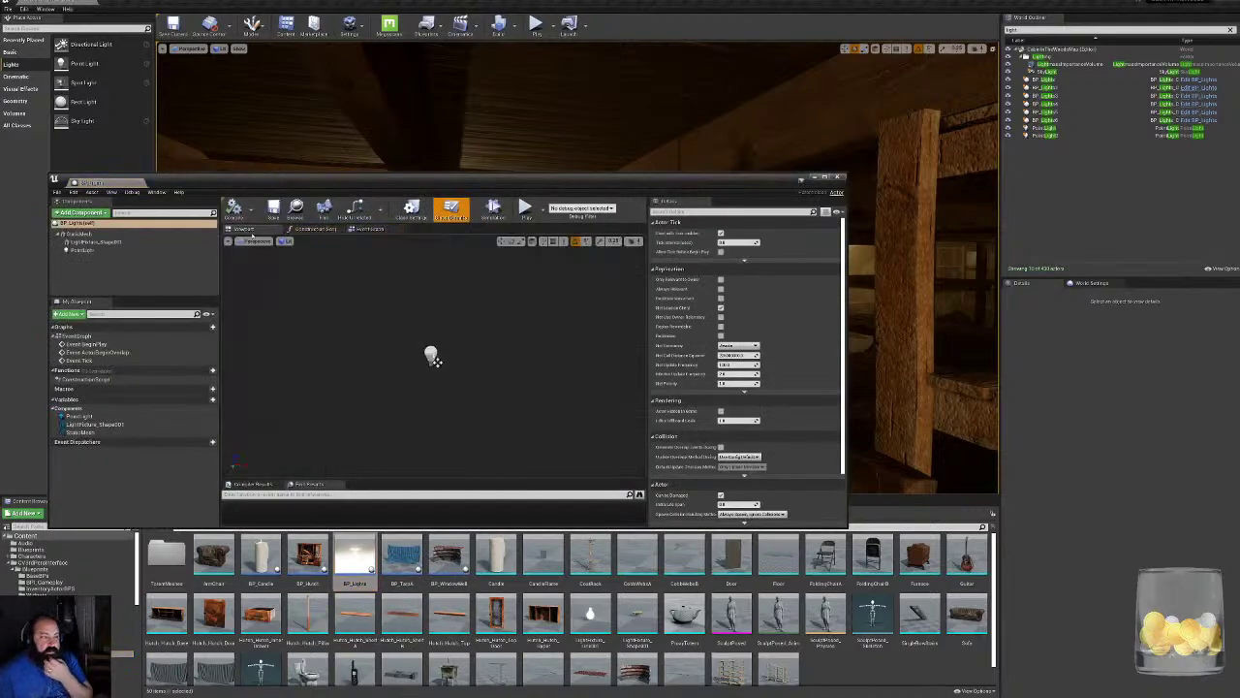
Reset the intensity of the PointLight component in BP_Lights to its default while keeping the level visible, and close the blueprint editor.
drag(489, 183, 634, 413)
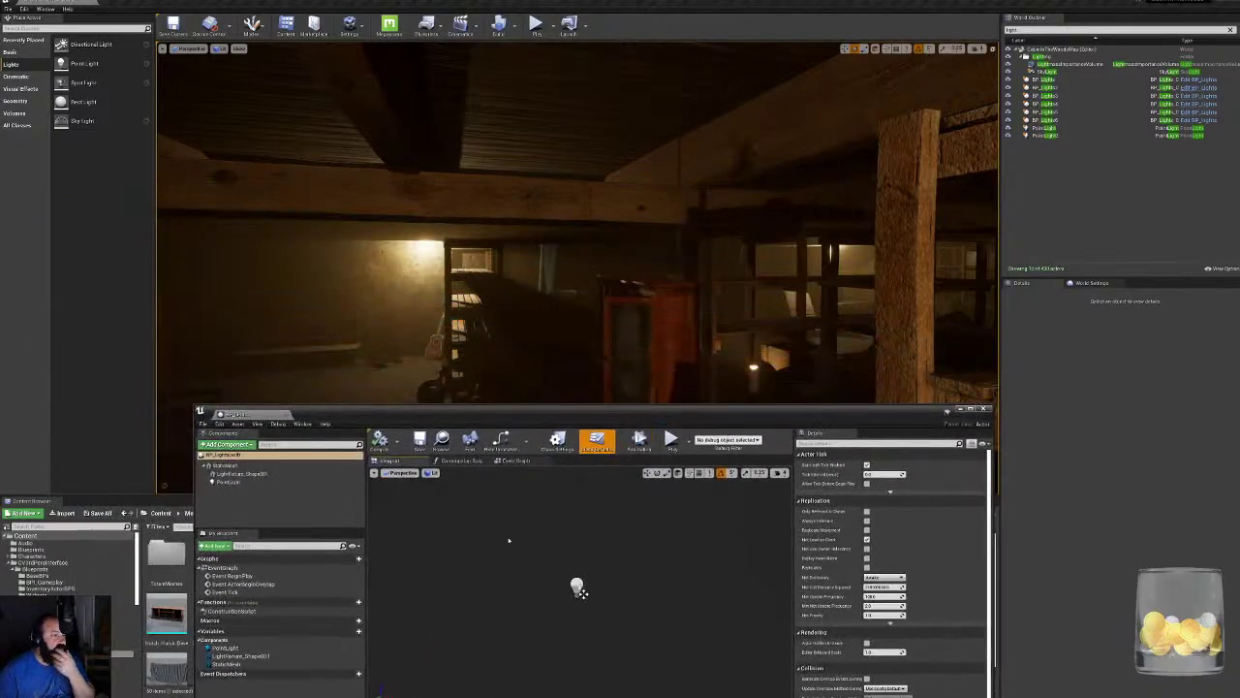
click(231, 481)
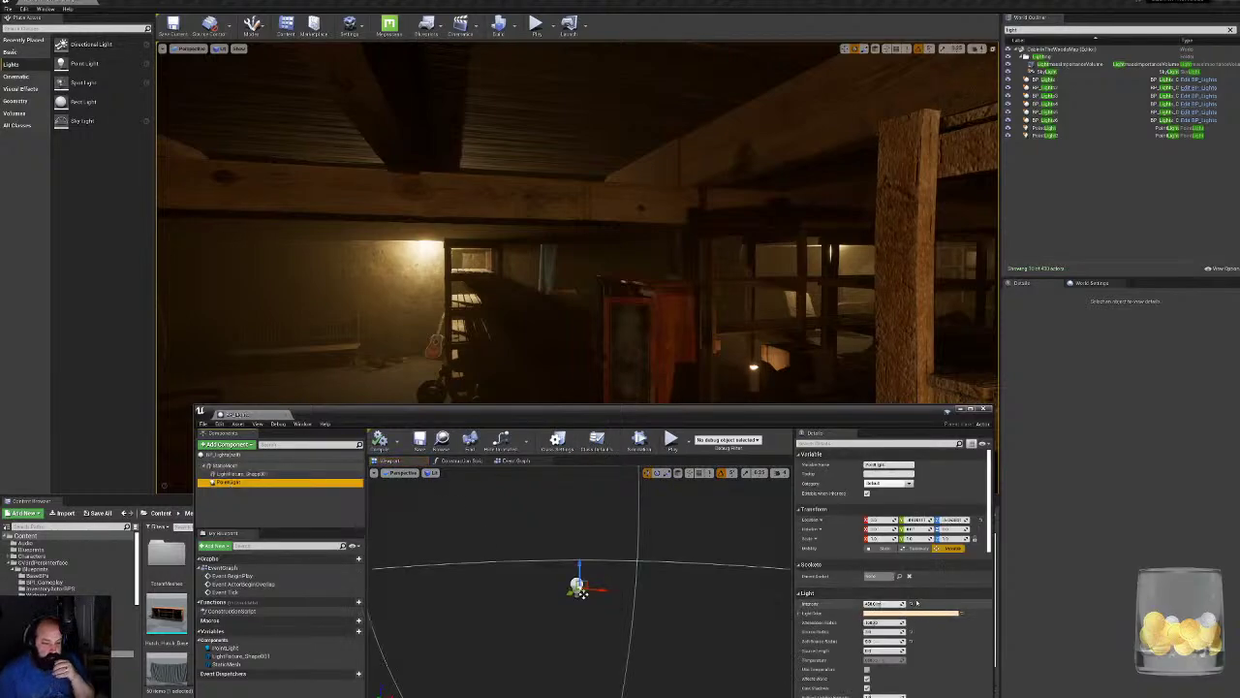
click(912, 604)
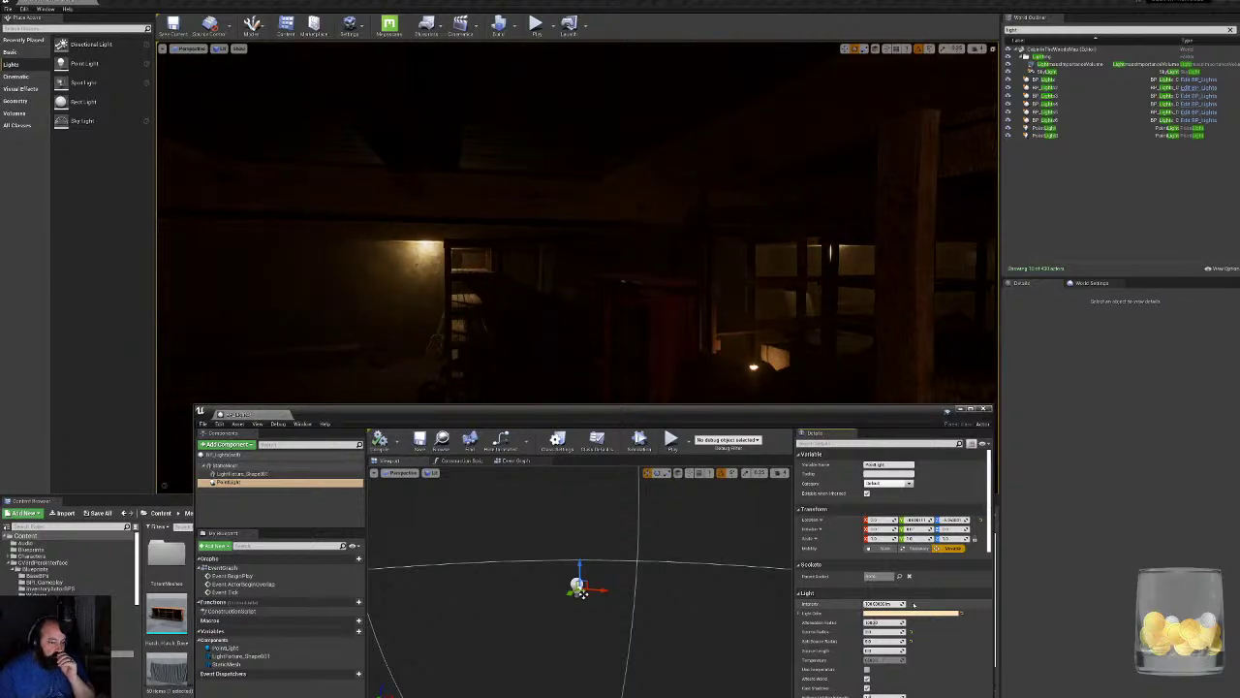
click(986, 409)
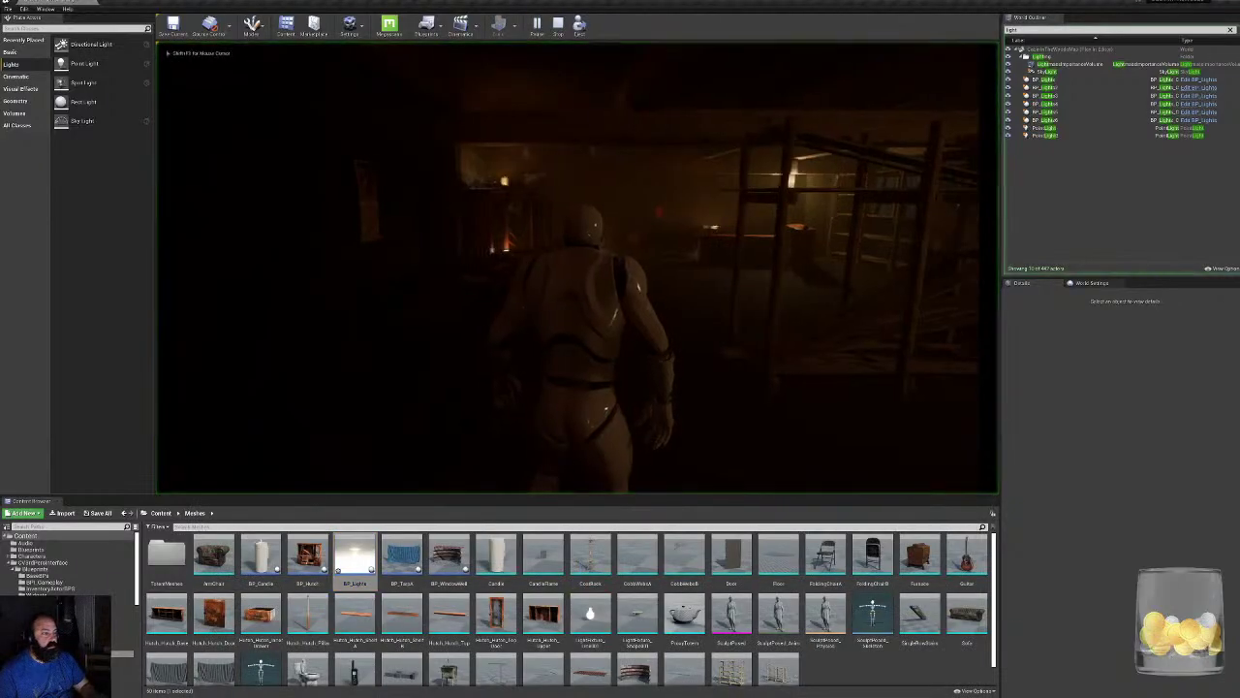
Run the play test full screen and walk the character through the basement, examining the lighting around the shelves and the red cabinet.
key(F11)
click(620, 349)
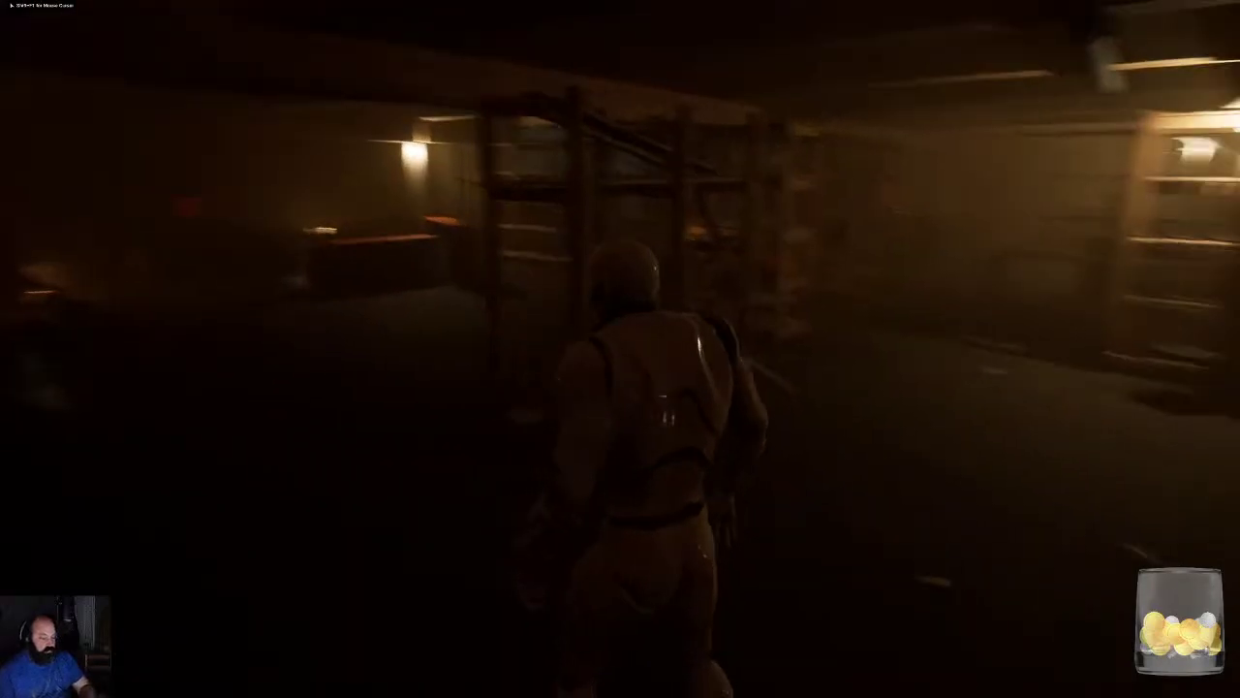
key(w)
key(w)
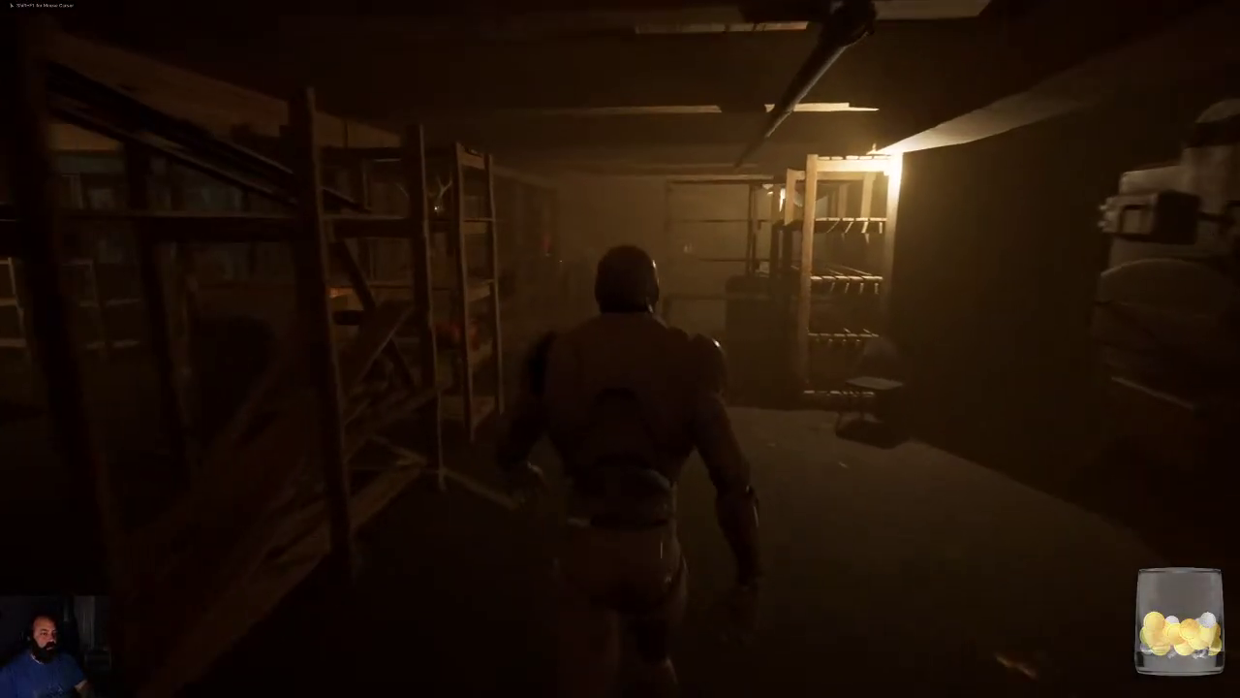
key(w)
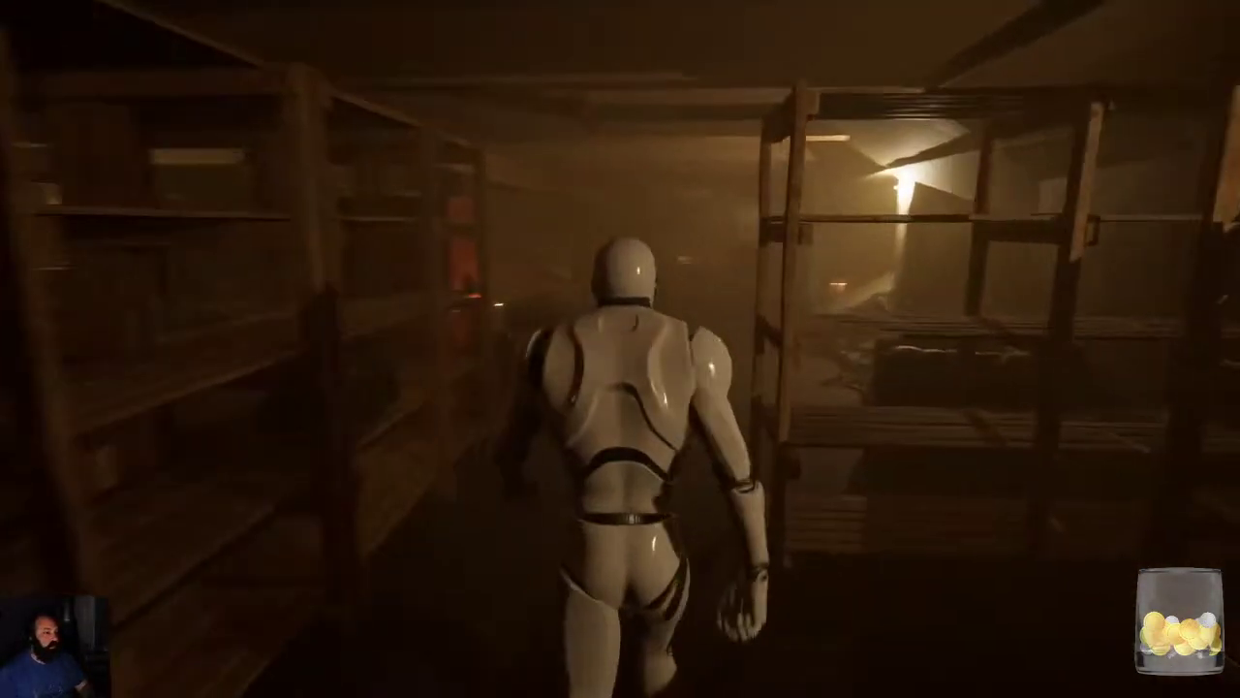
key(w)
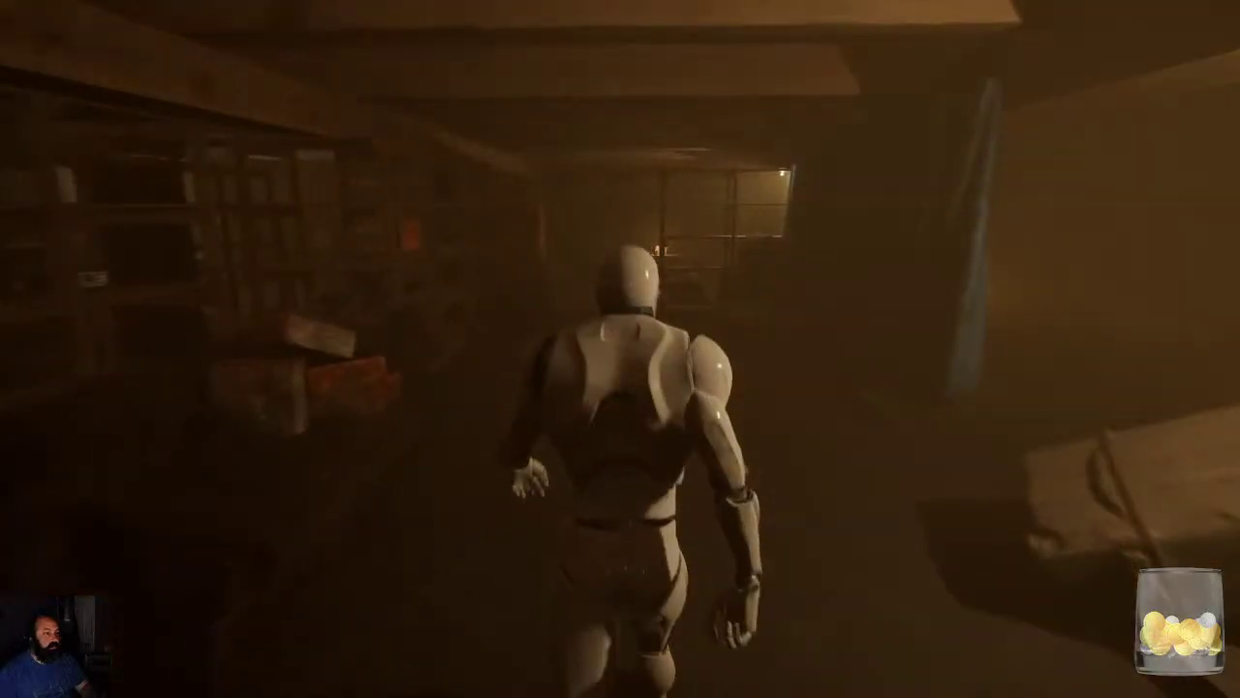
key(w)
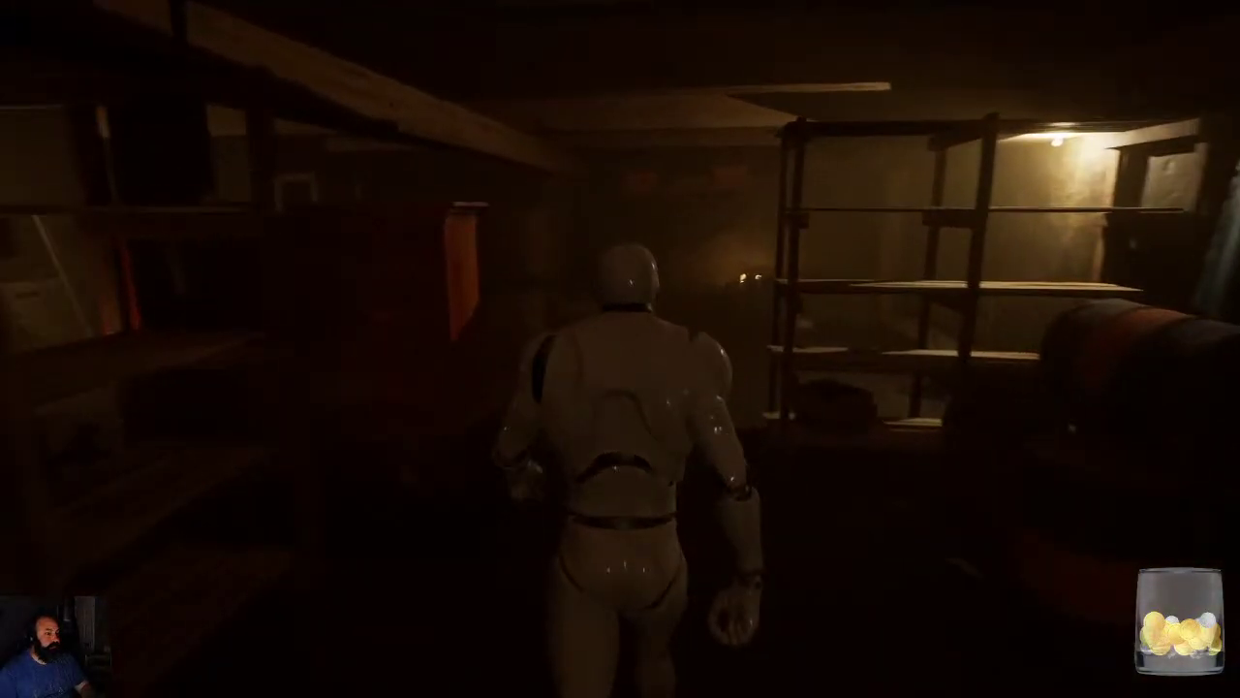
key(w)
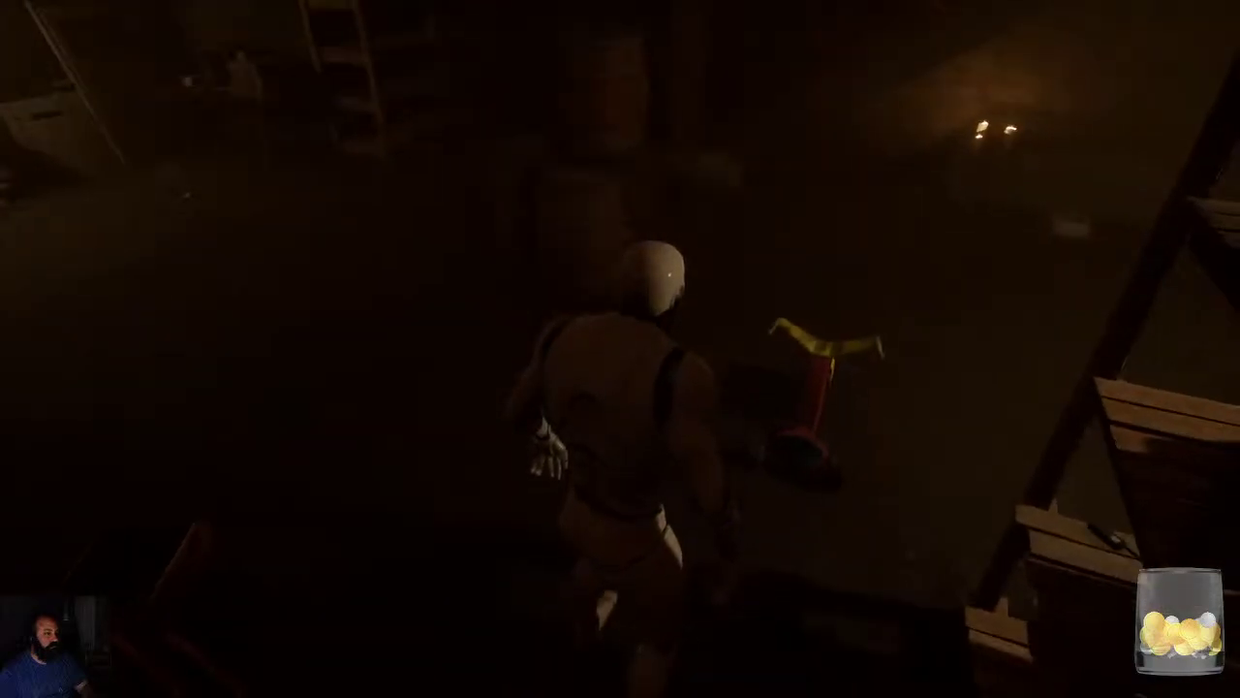
key(w)
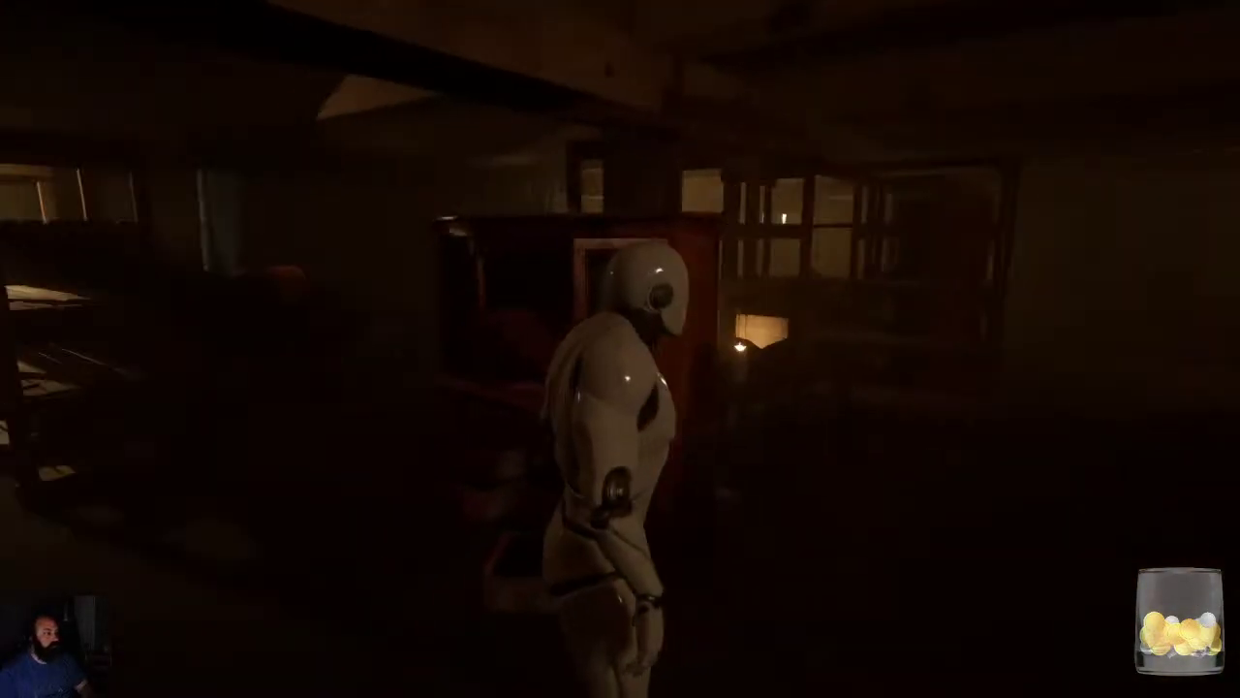
key(w)
key(s)
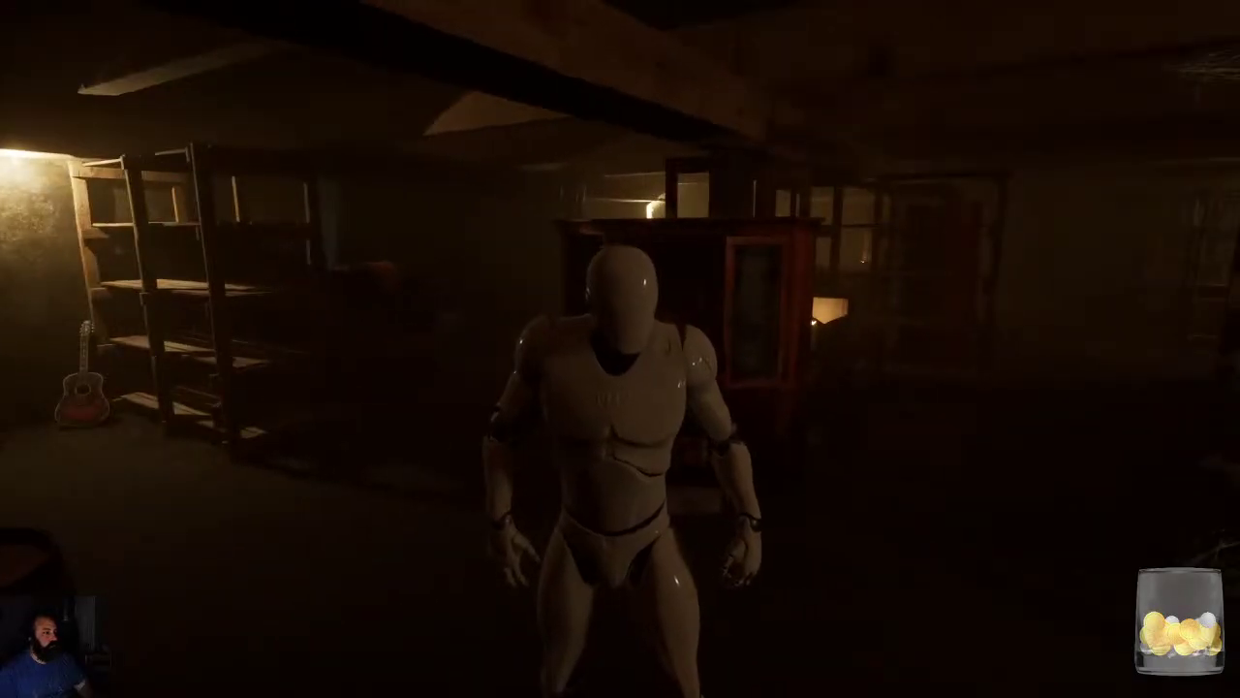
key(w)
key(w)
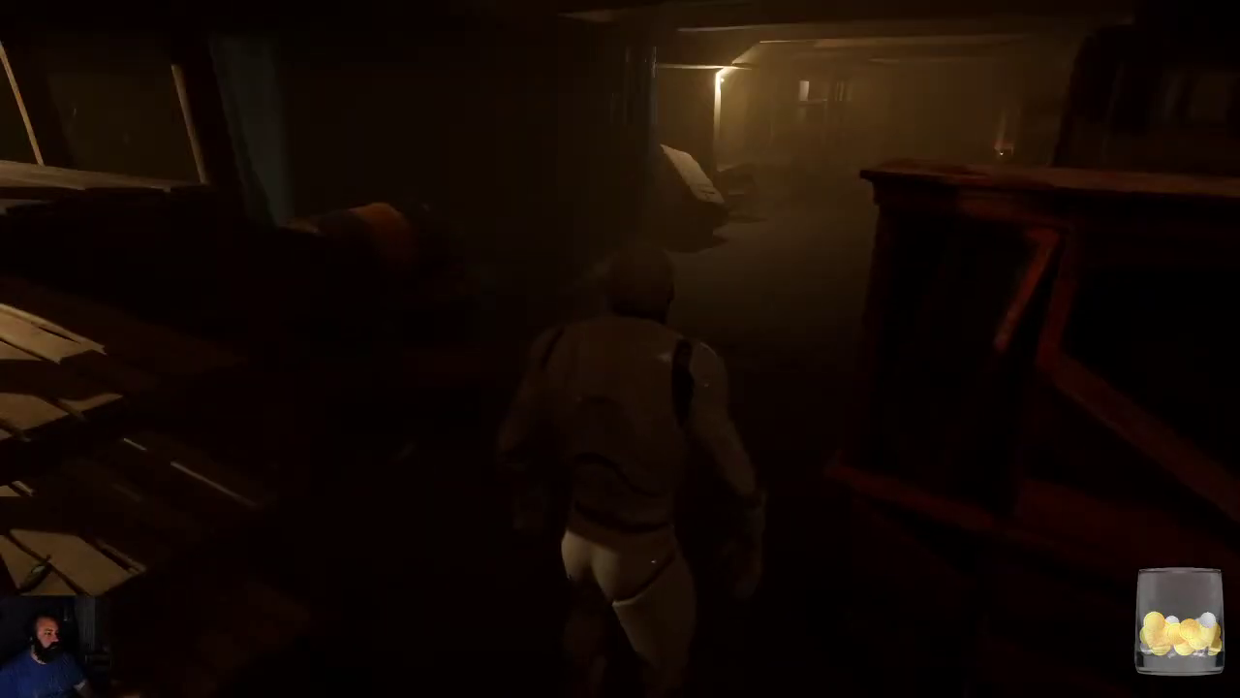
key(s)
key(w)
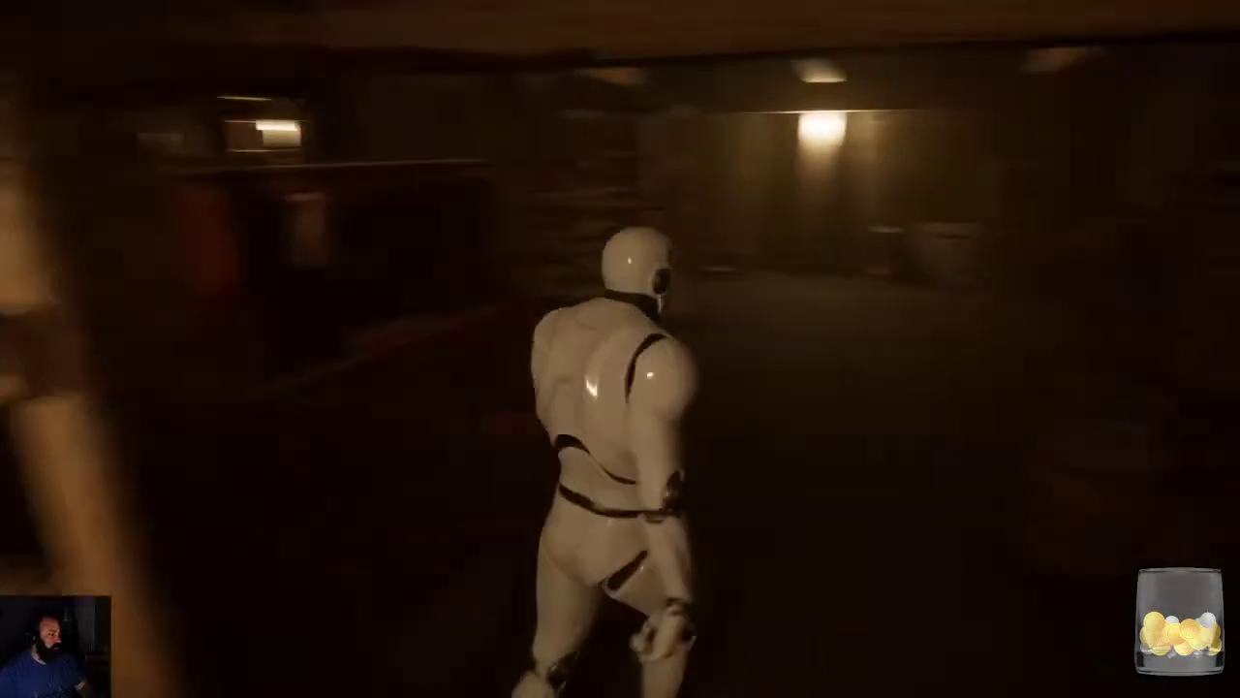
Walk to the Entomology Case, rotate it in the inspection view to examine the butterflies, and put it back.
key(w)
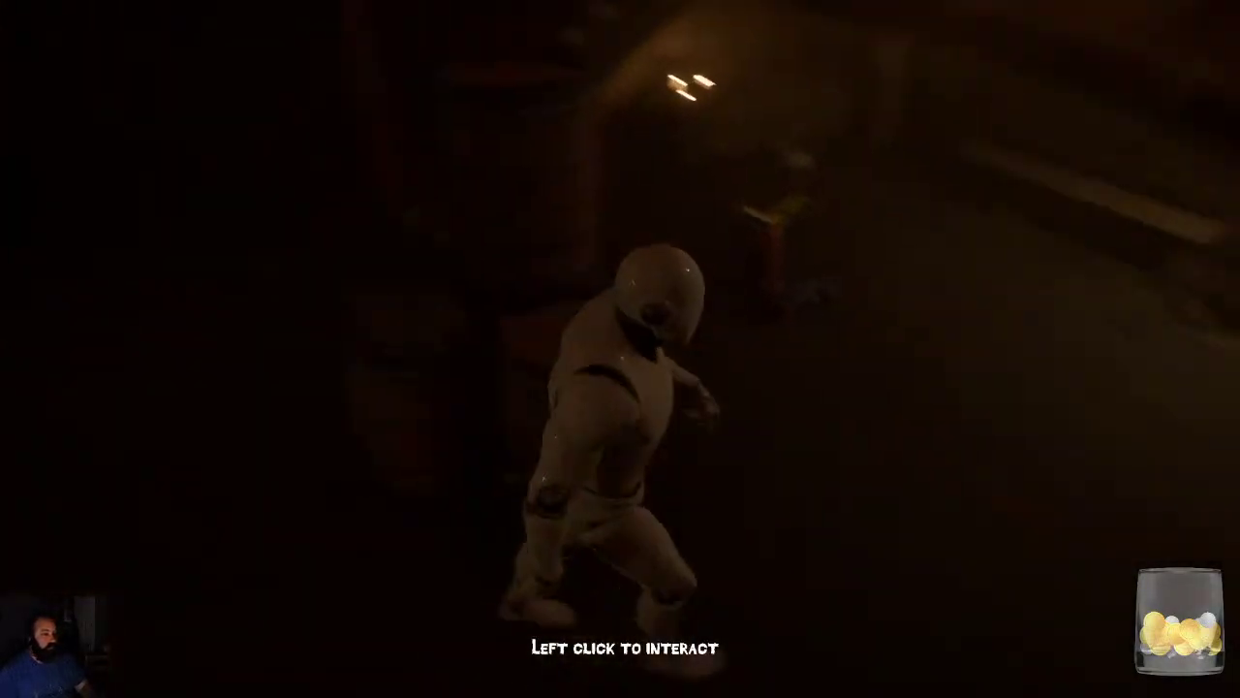
click(817, 445)
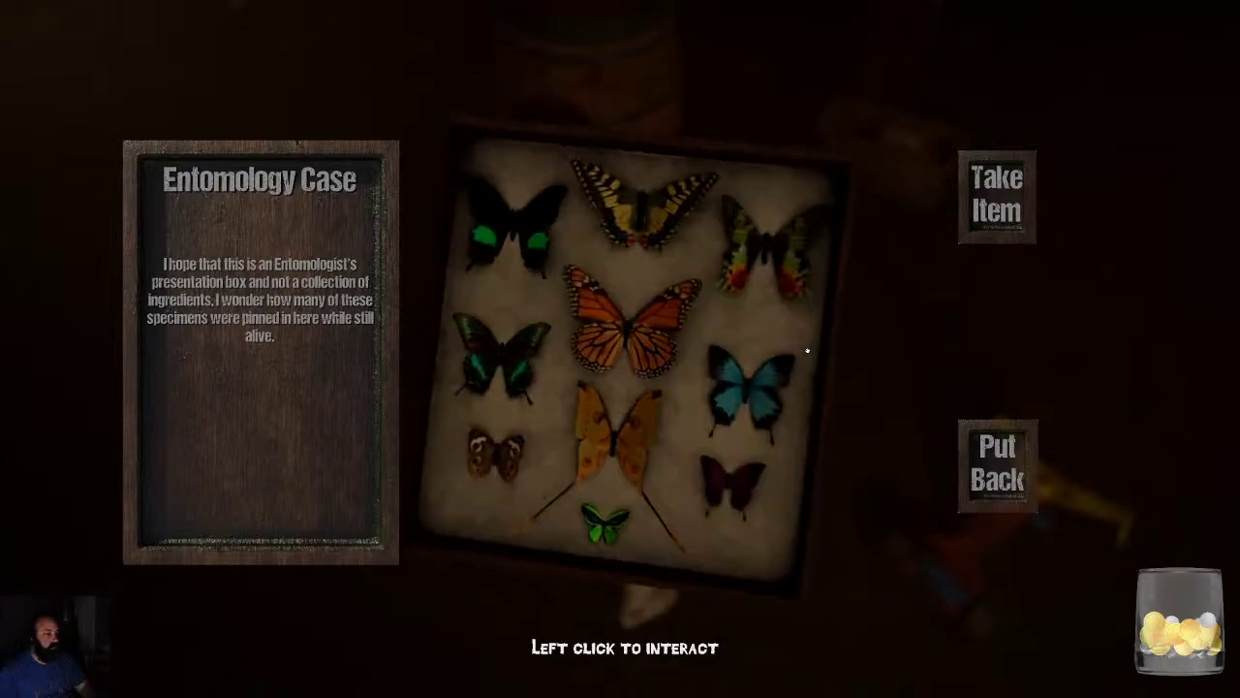
drag(787, 462, 694, 474)
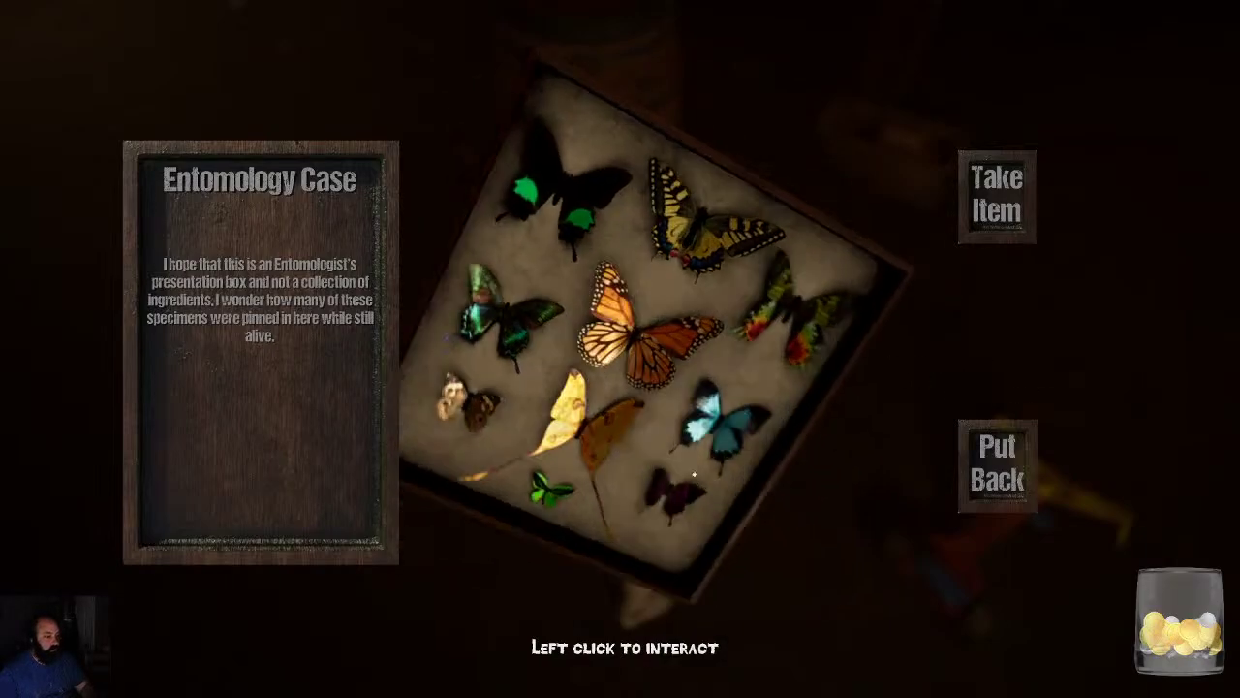
drag(661, 247, 661, 277)
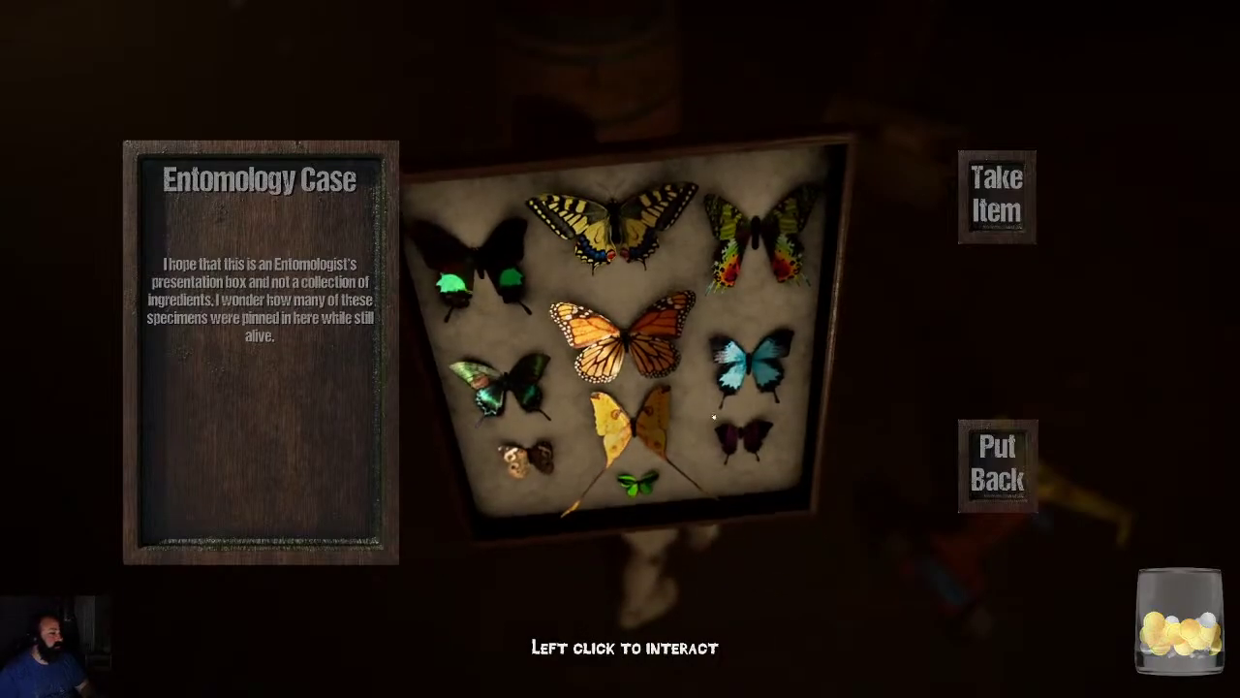
drag(729, 394, 667, 414)
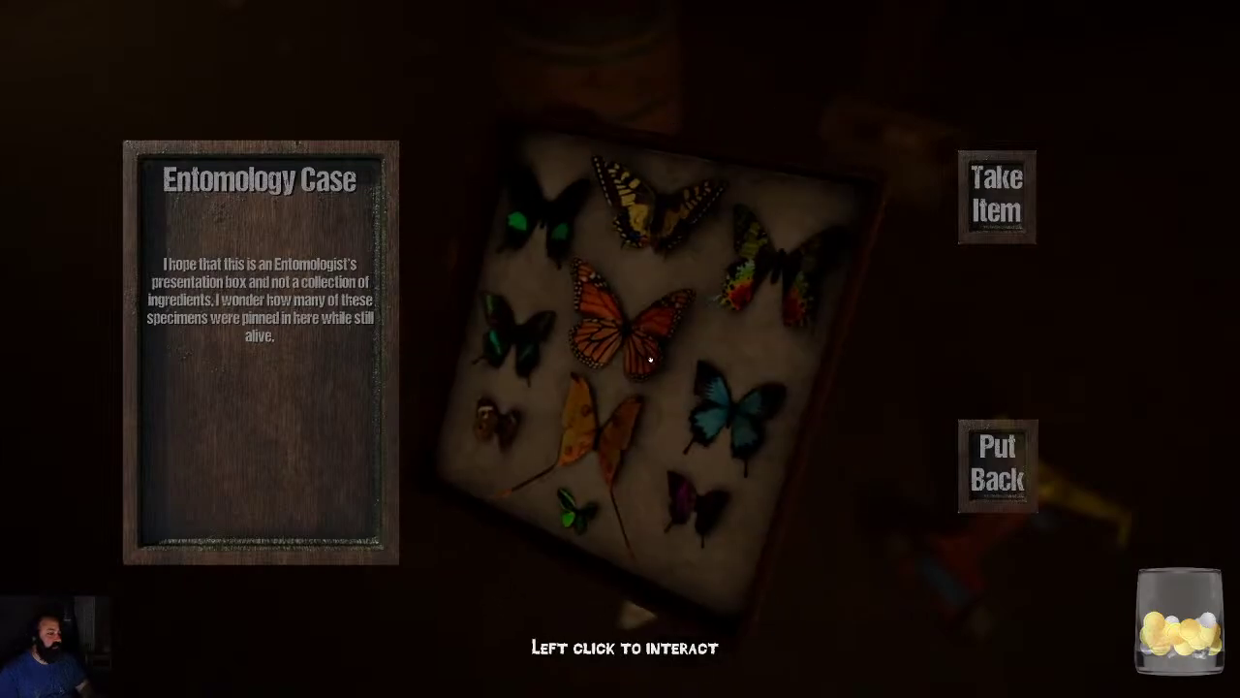
drag(650, 359, 704, 359)
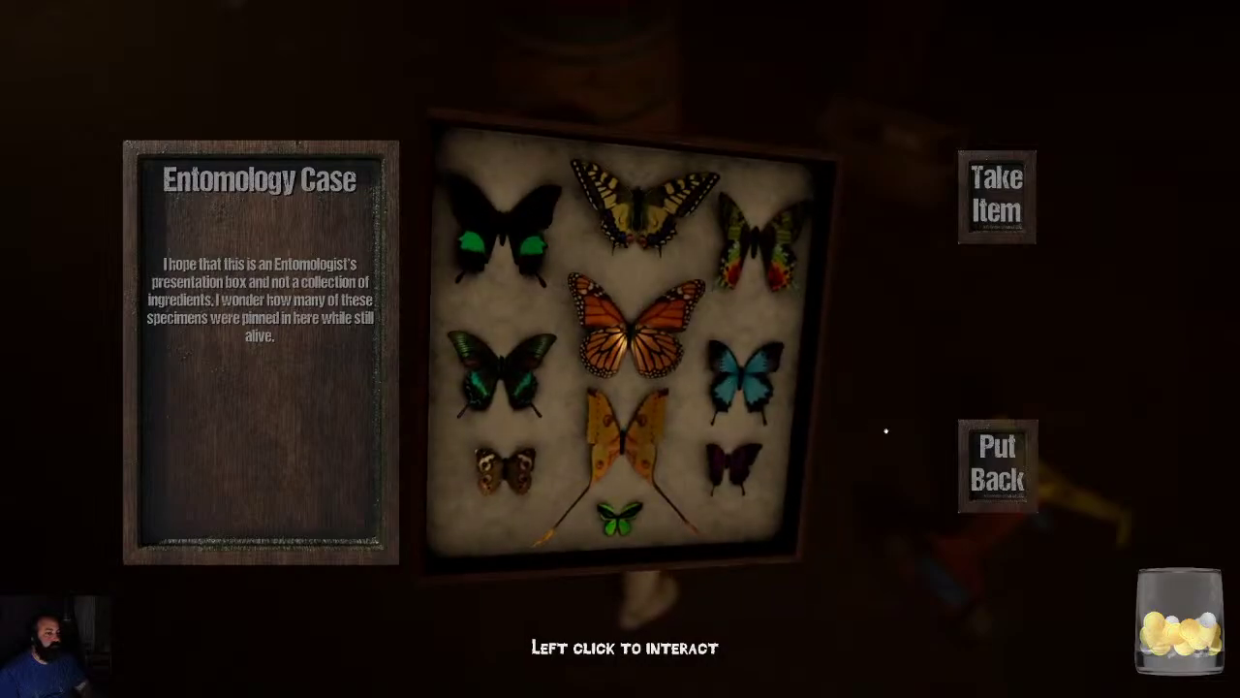
click(983, 461)
Inspect the Coin near the barrels and put it back.
key(w)
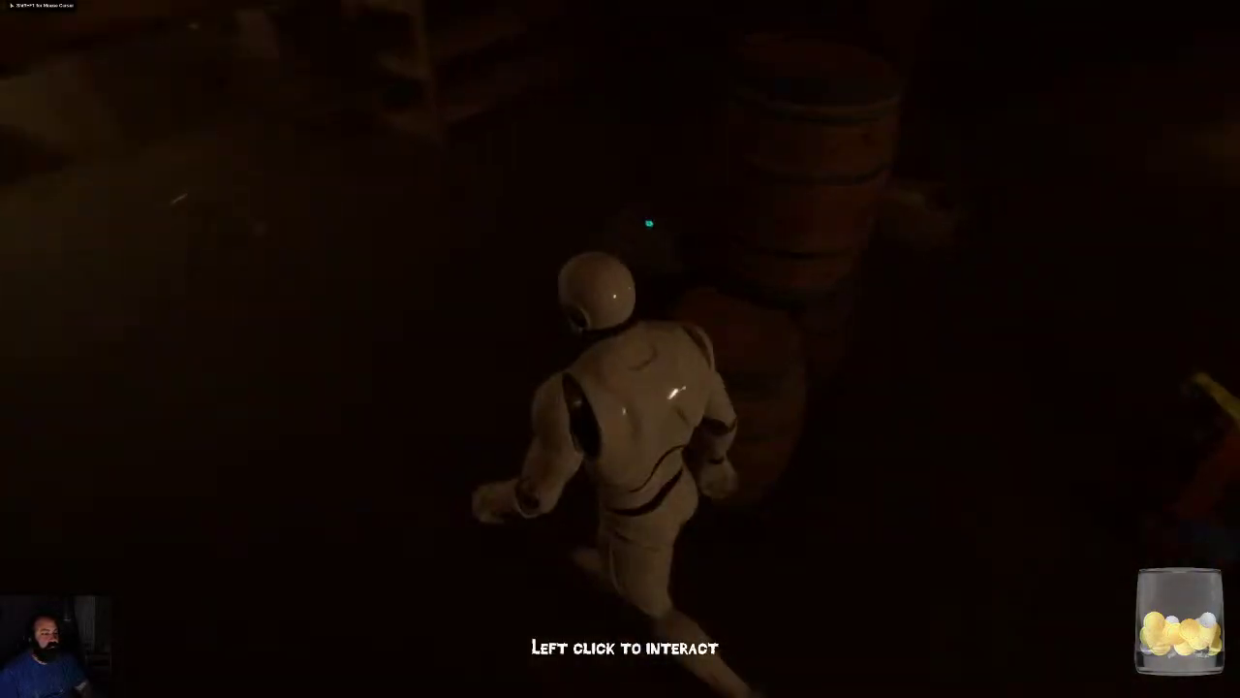
click(648, 222)
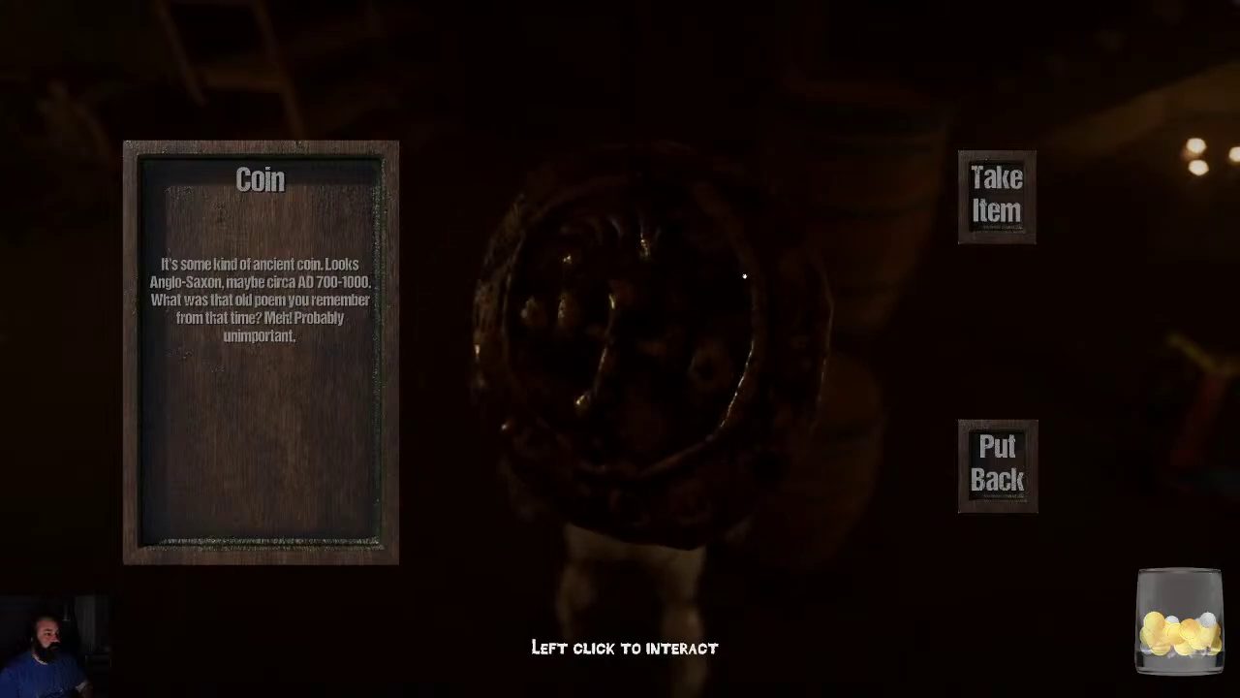
click(998, 463)
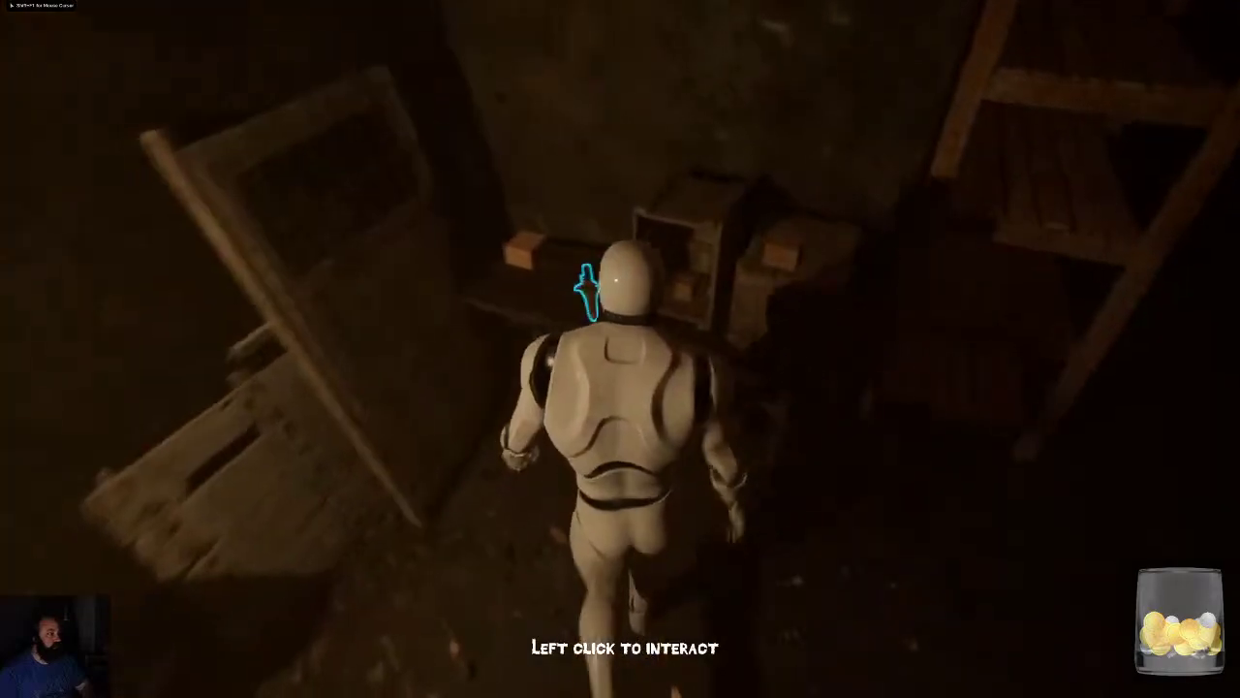
Inspect the Dragonzord Dagger and the Spelunker's helmet one after the other, putting each back.
click(620, 349)
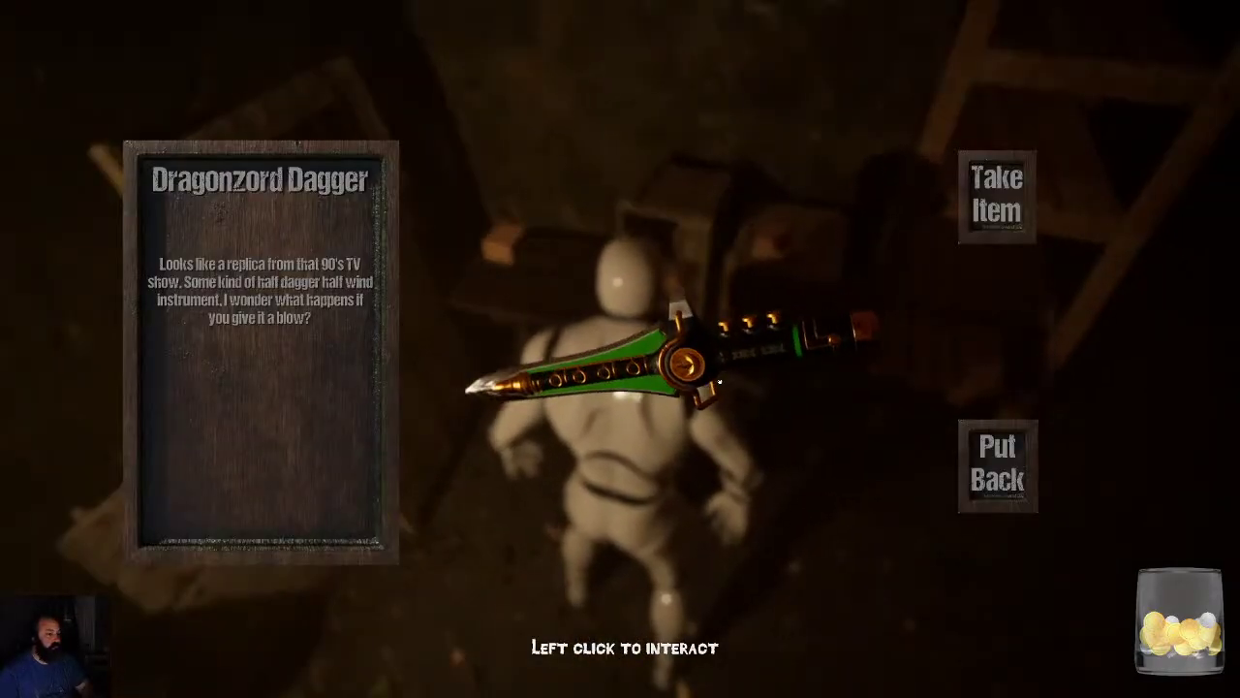
click(1020, 473)
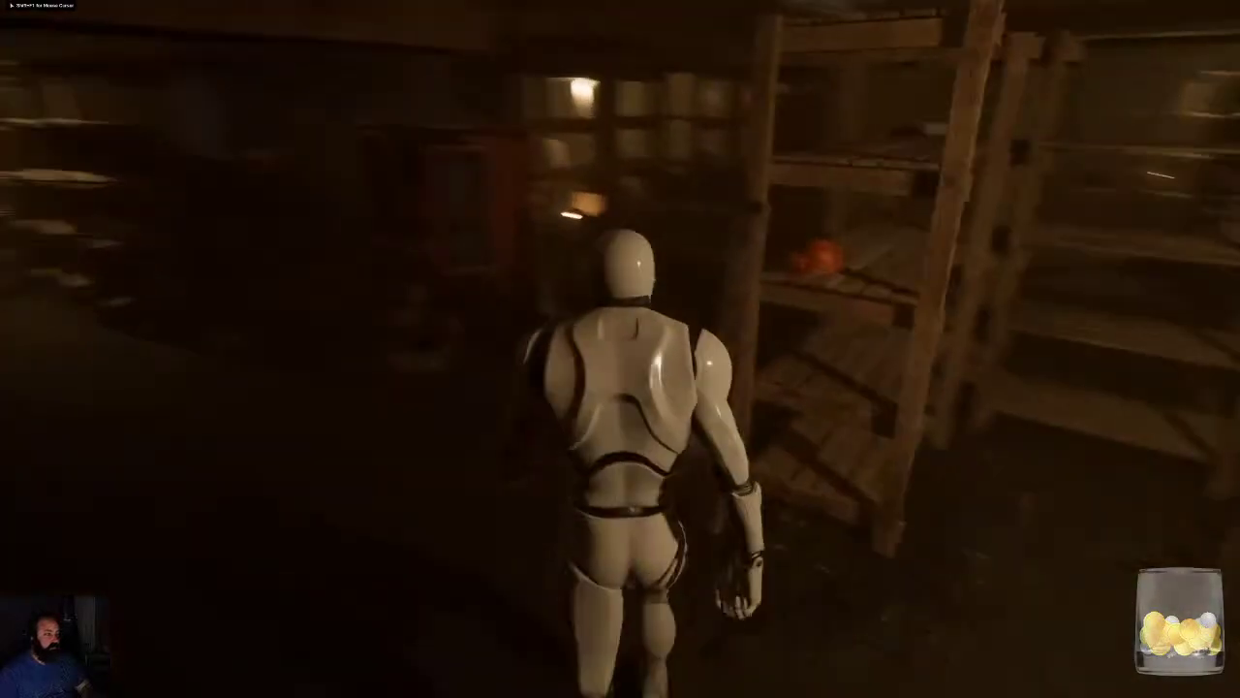
click(611, 411)
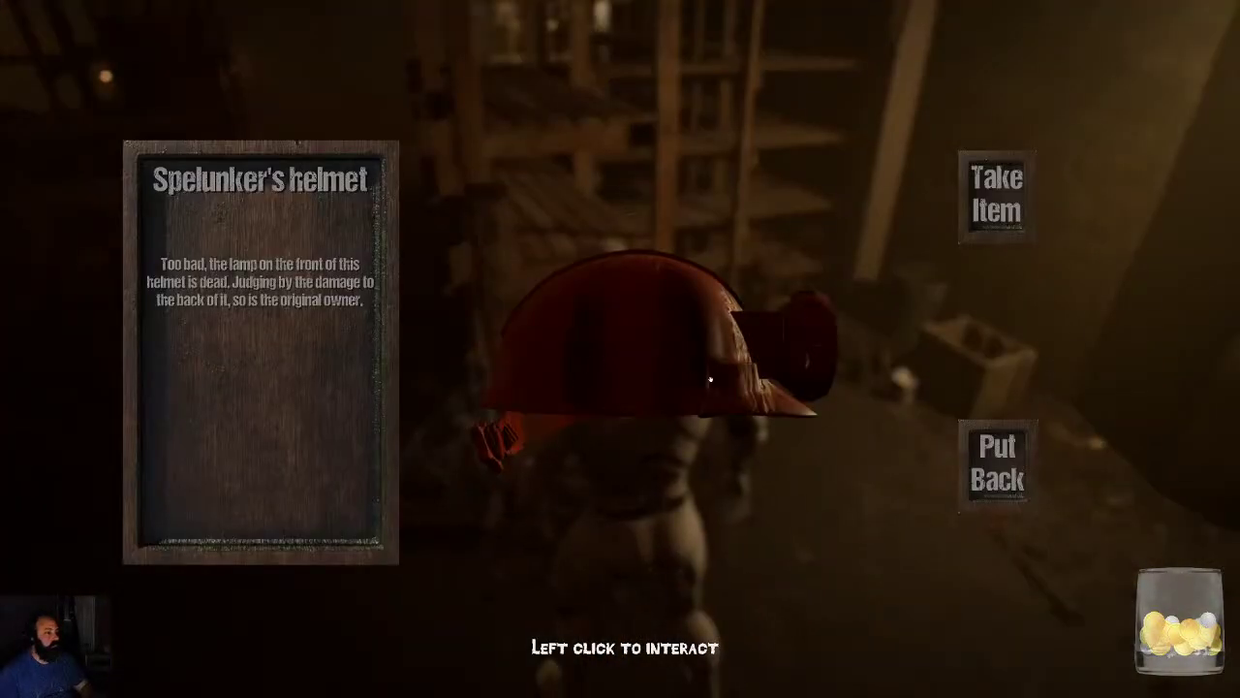
click(998, 463)
Walk past the red cabinet and the candle to the Lighter, inspect it and put it back.
key(w)
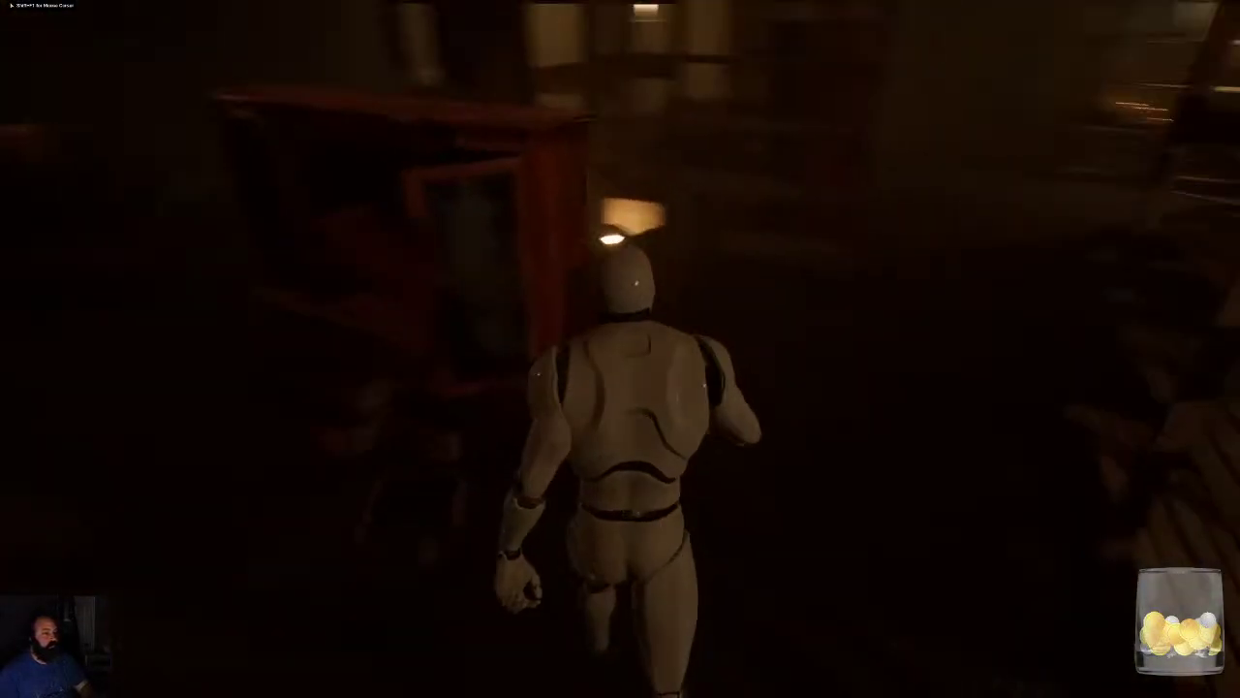
key(w)
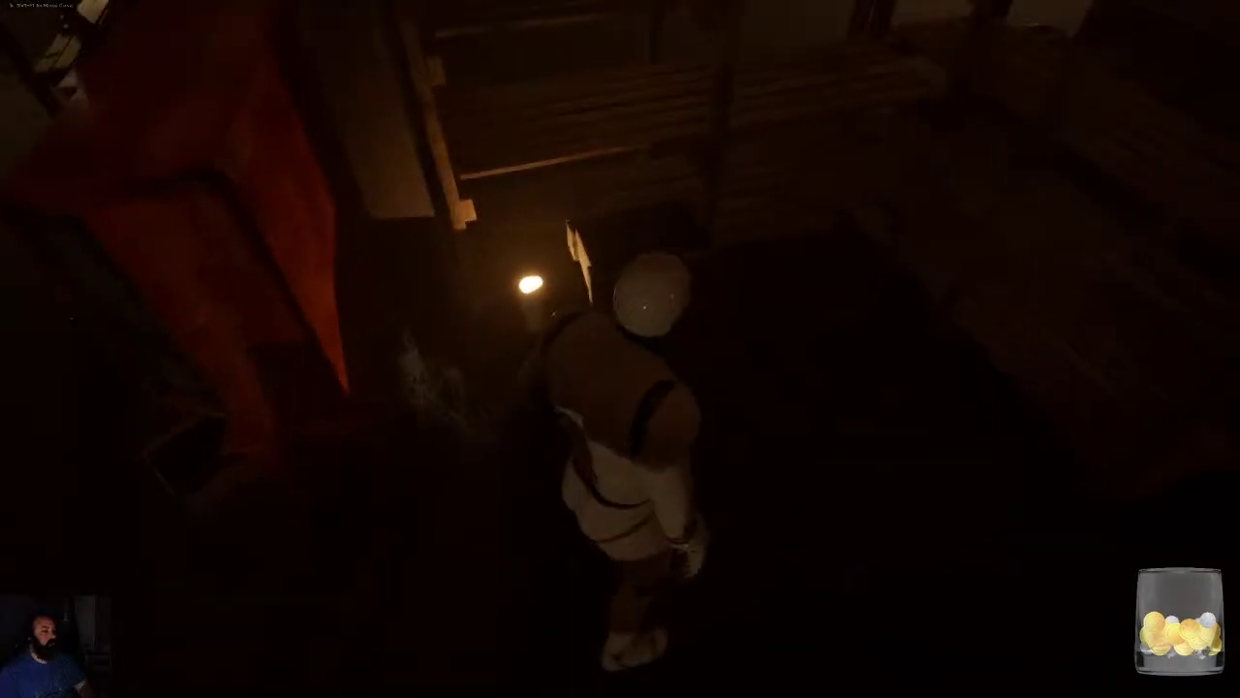
key(w)
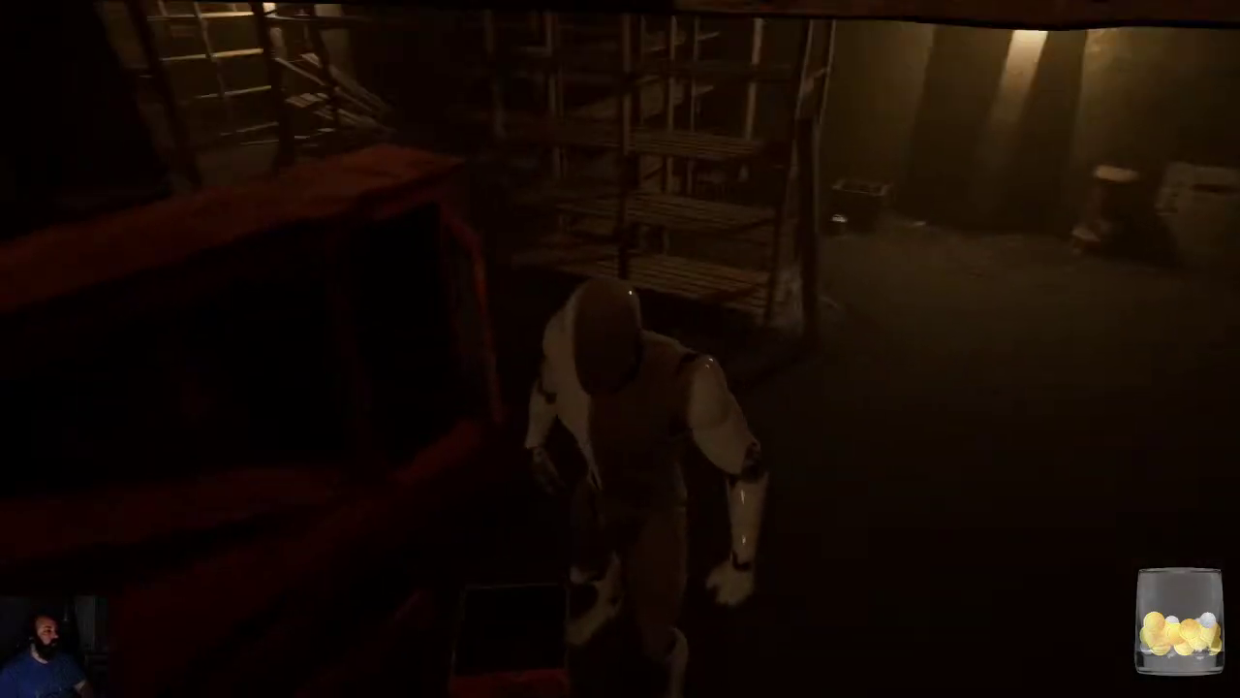
key(w)
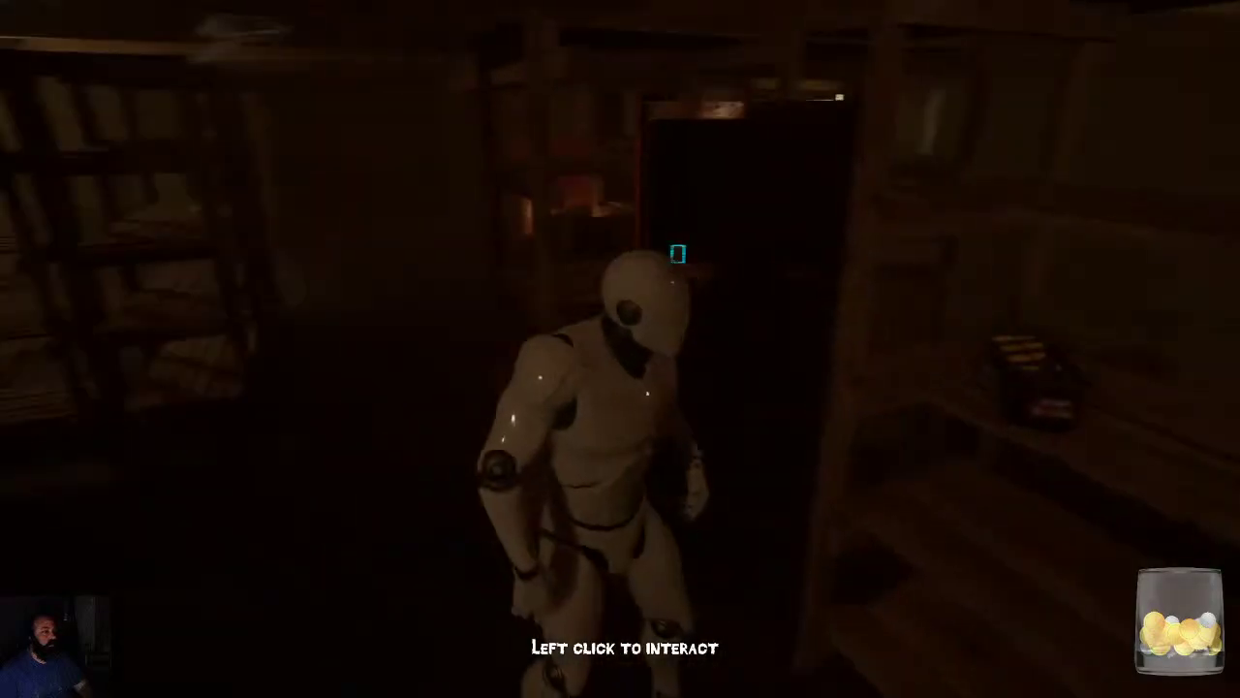
click(677, 254)
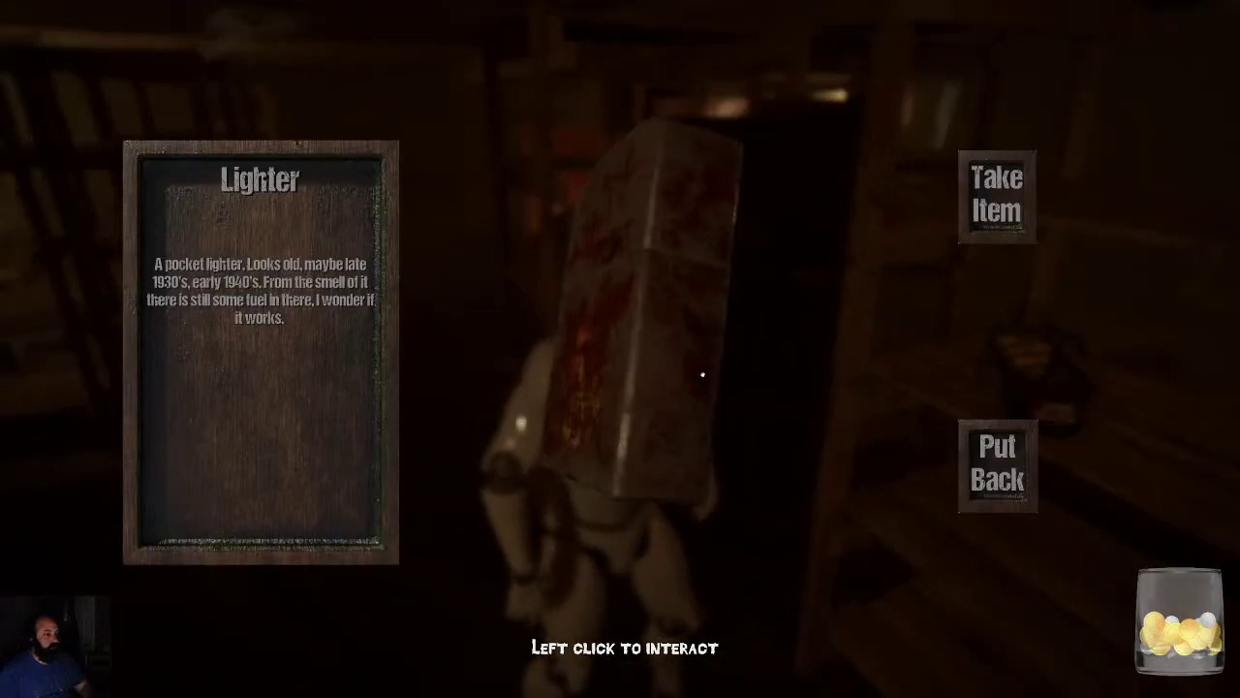
click(980, 454)
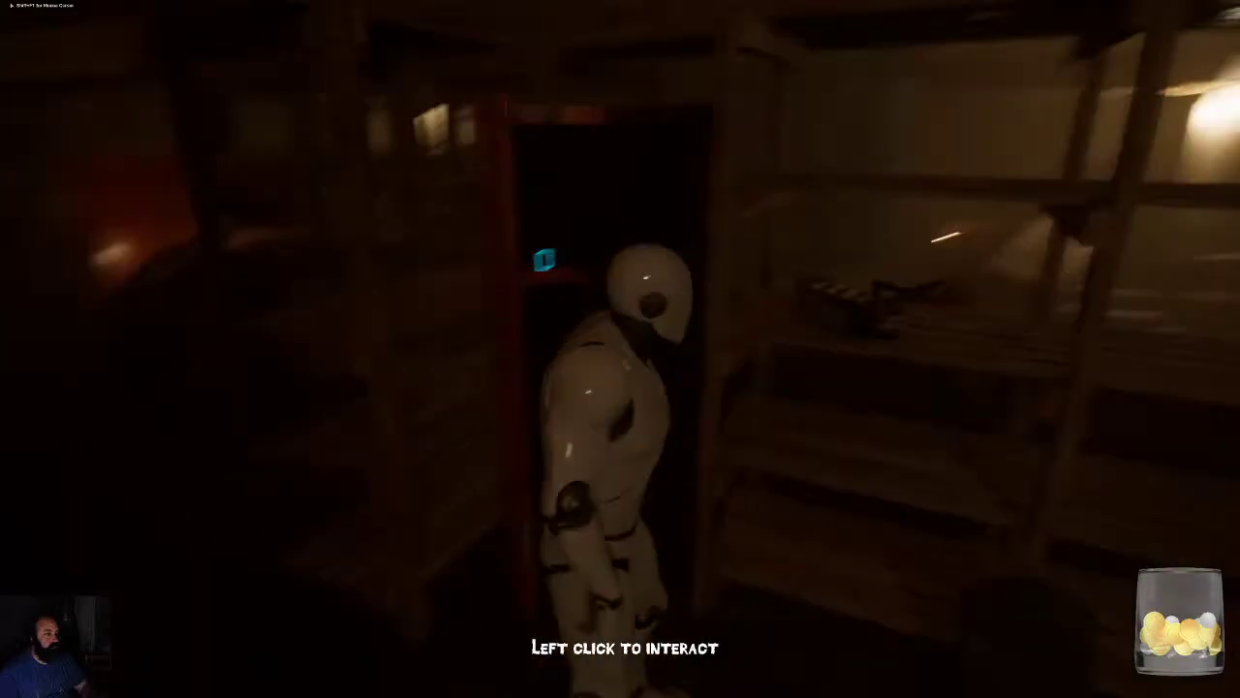
Inspect the Movie prop, rotating it to view its side, and the Ancient Prayer Stone, putting both back.
key(w)
click(1124, 451)
drag(739, 462, 908, 390)
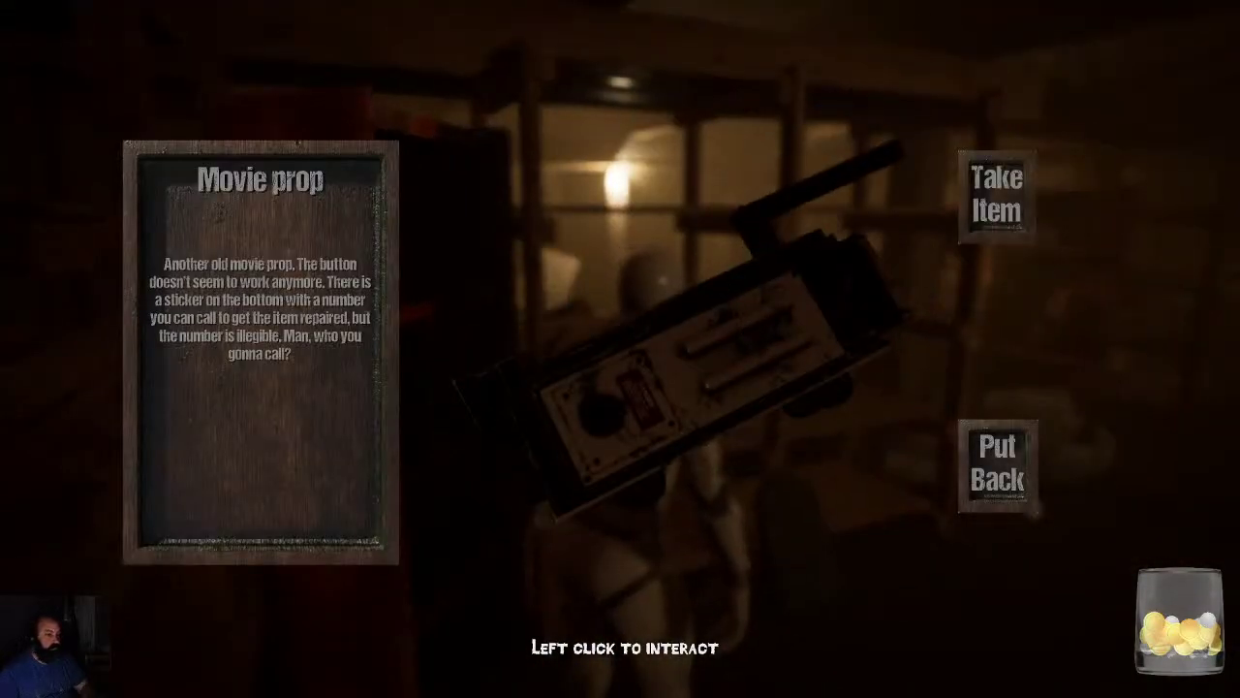
click(1033, 508)
click(1047, 510)
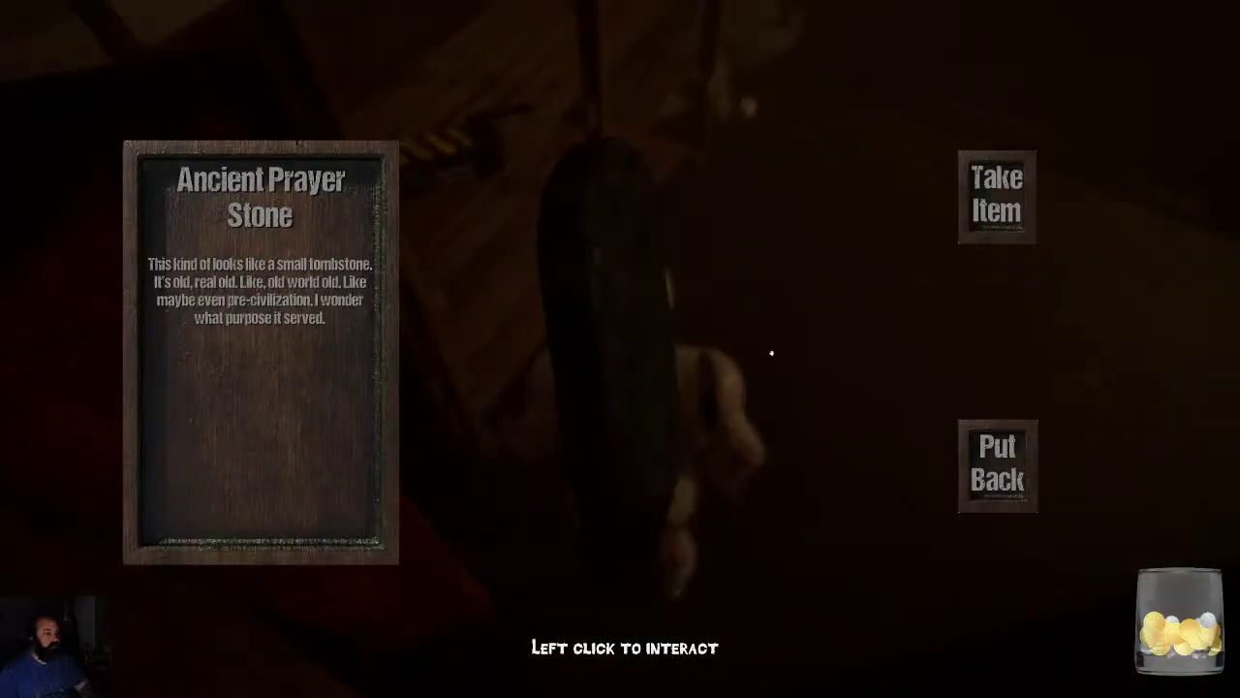
click(998, 450)
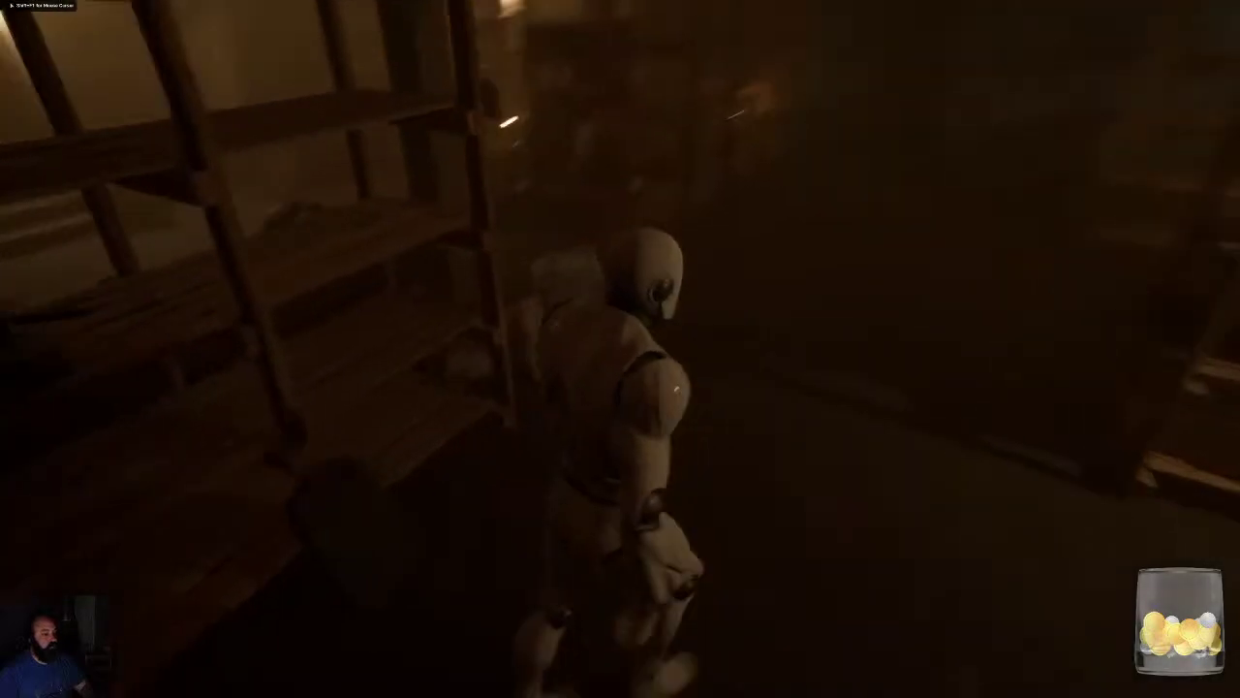
Inspect the Toilet paper roll beside the old toilet twice, put it back each time, and walk on.
click(679, 320)
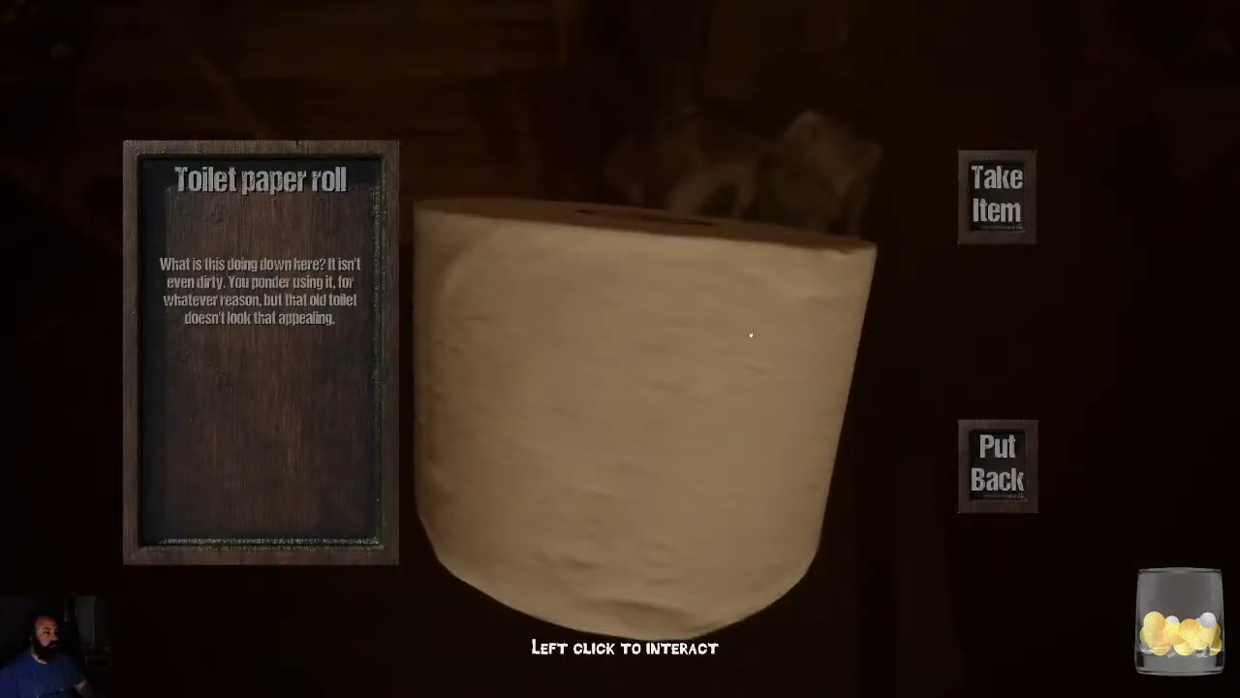
click(996, 465)
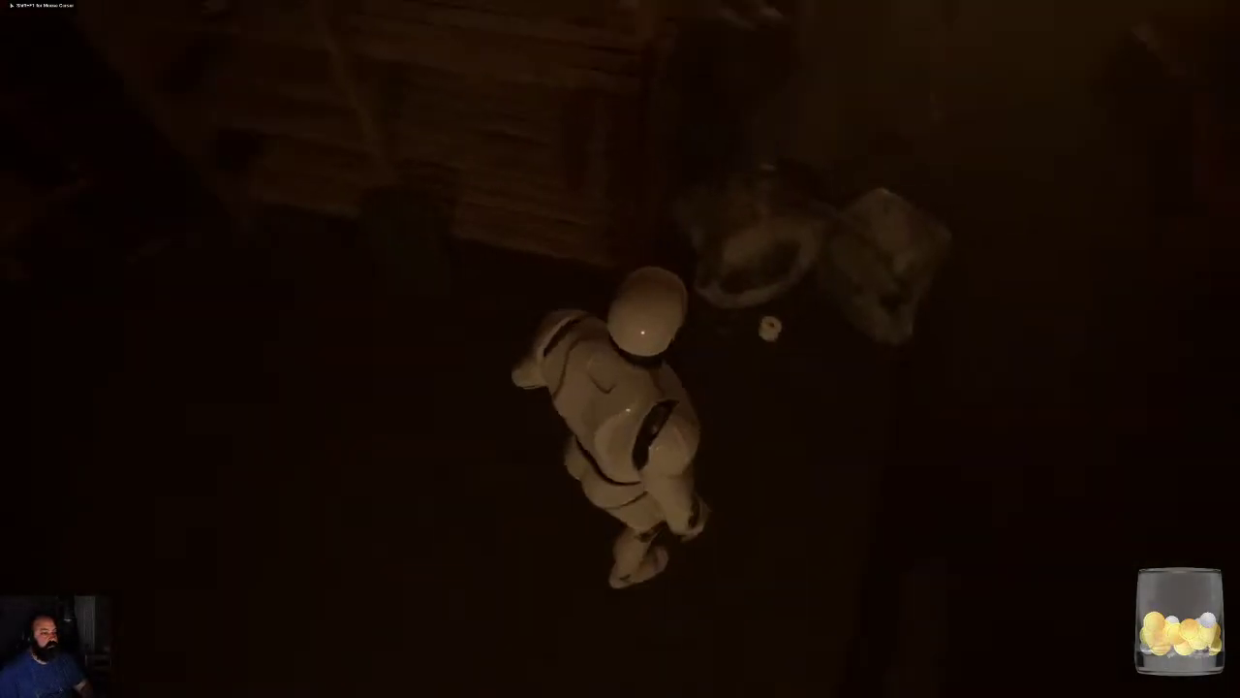
click(653, 285)
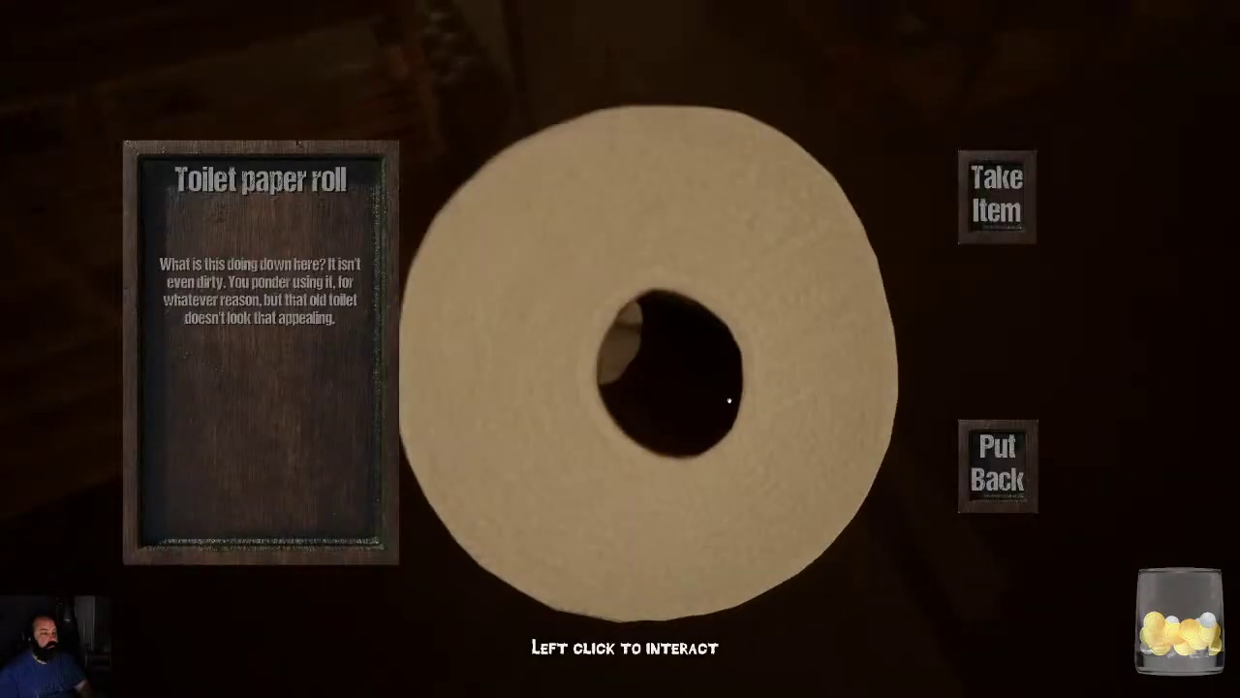
click(1020, 458)
key(w)
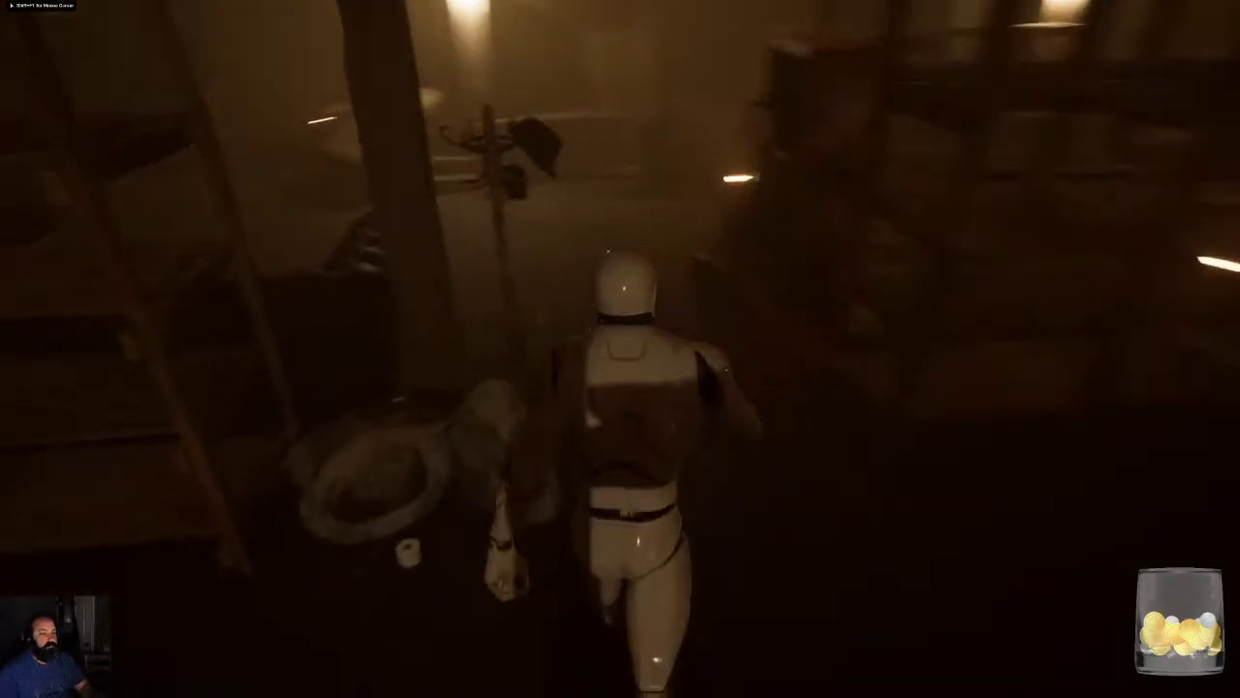
Inspect the Fedora and the Cap on the hat rack, rotating each one and putting it back.
click(520, 238)
drag(641, 285, 924, 345)
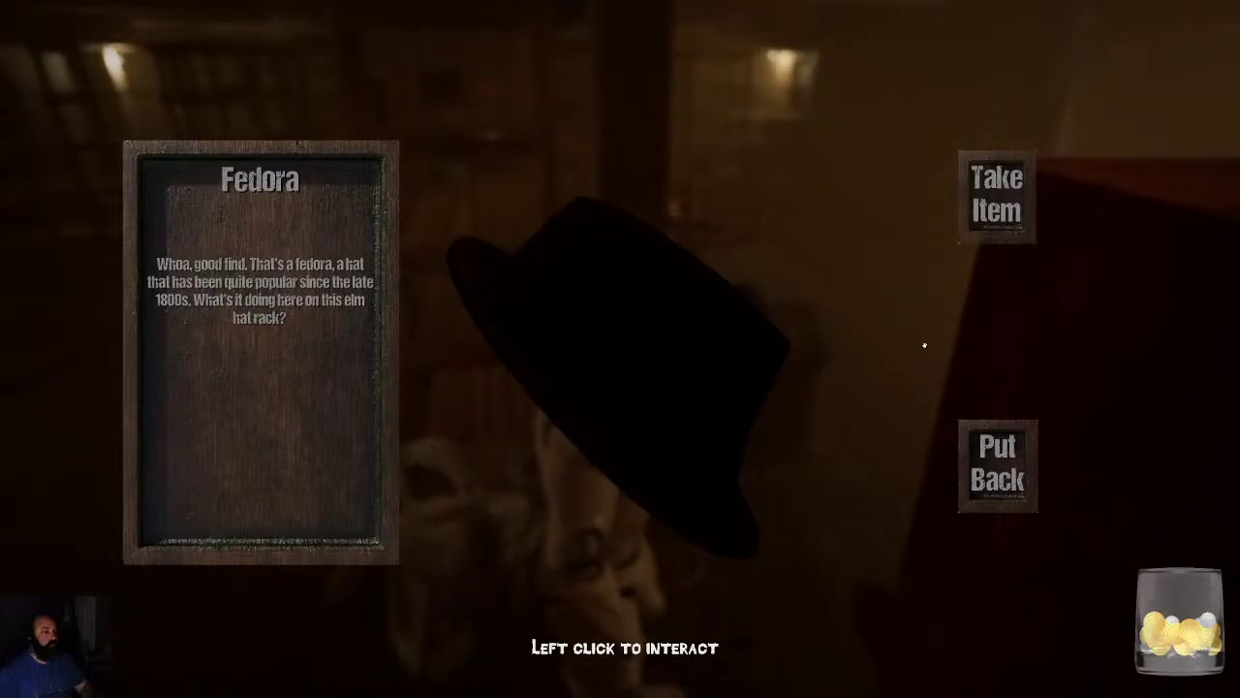
drag(846, 385, 427, 382)
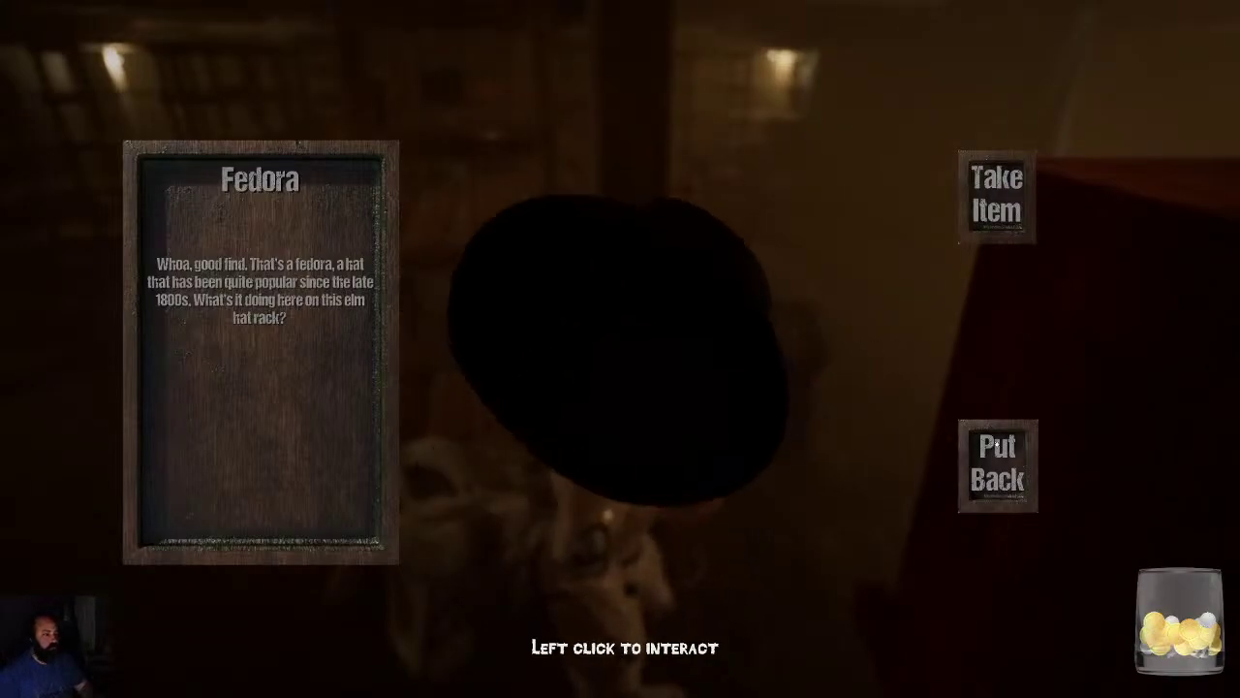
click(998, 465)
key(w)
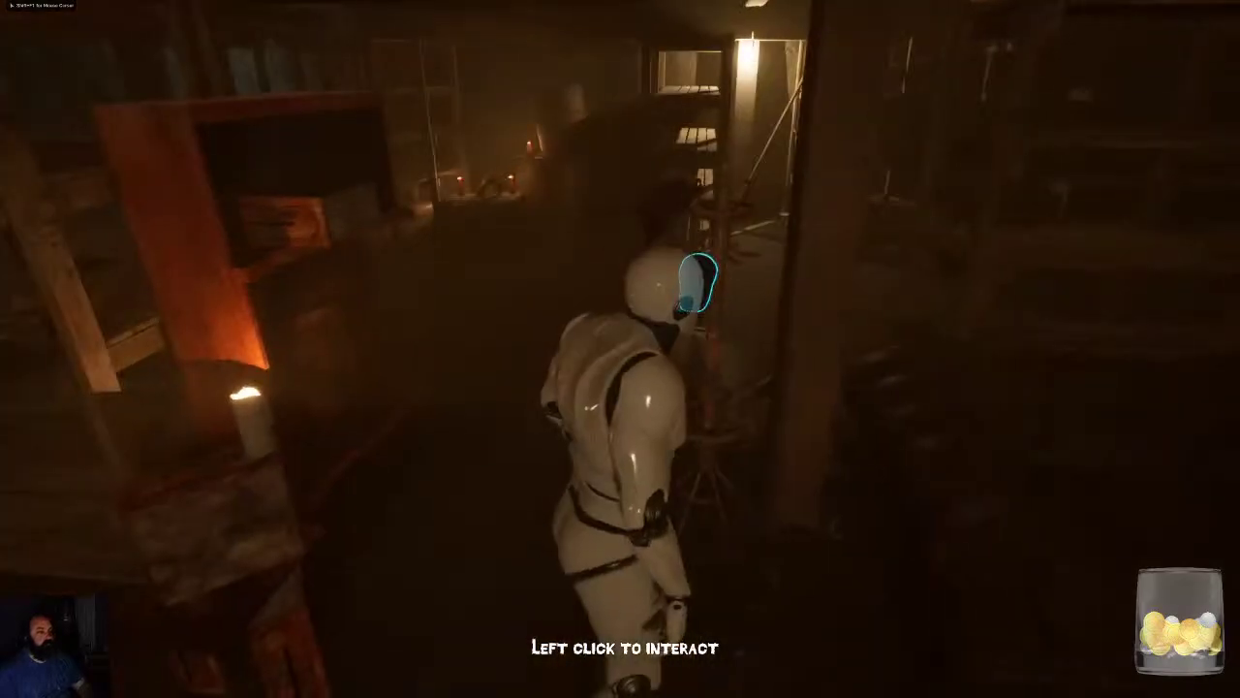
click(820, 440)
drag(667, 392, 607, 417)
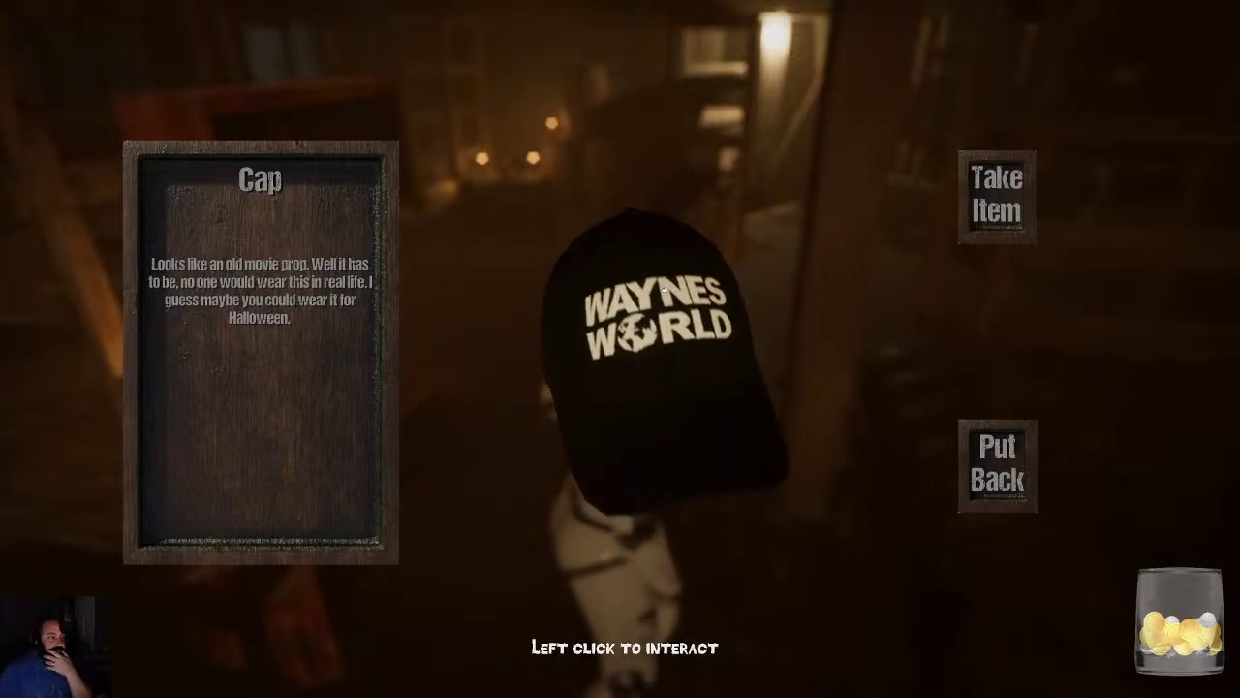
click(1016, 445)
Walk to the wooden shelves and inspect the Pumpkin and the mounted Antlers, putting both back.
key(w)
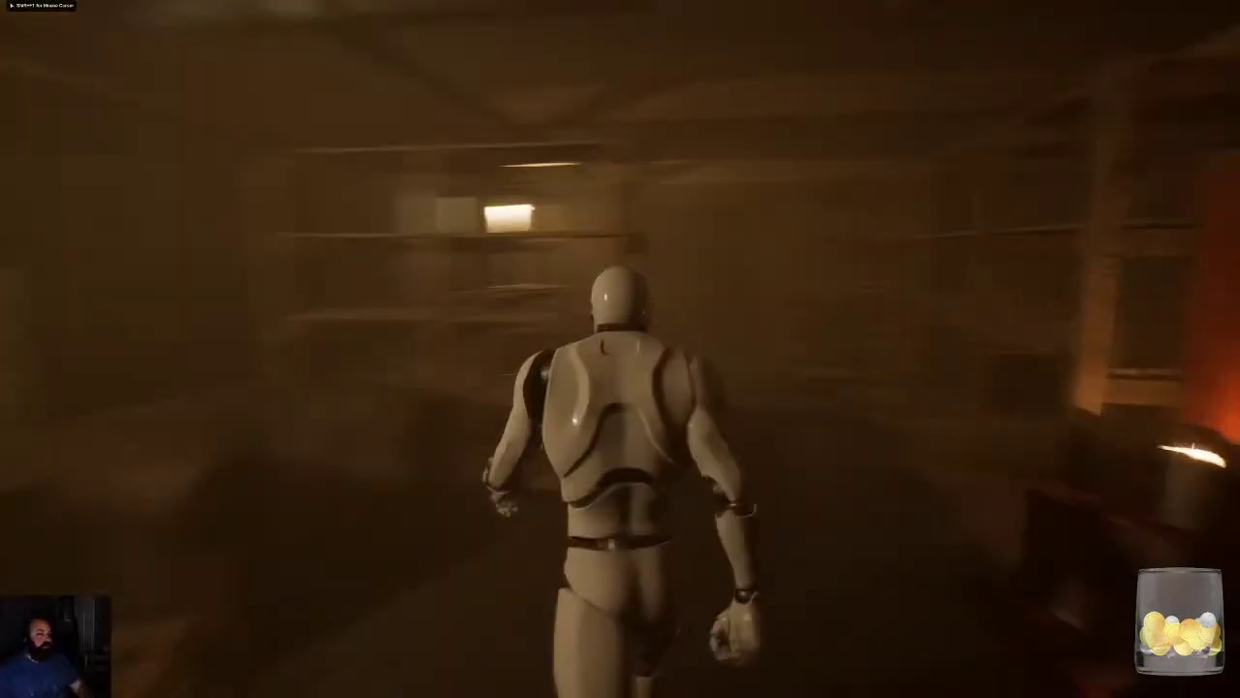
key(w)
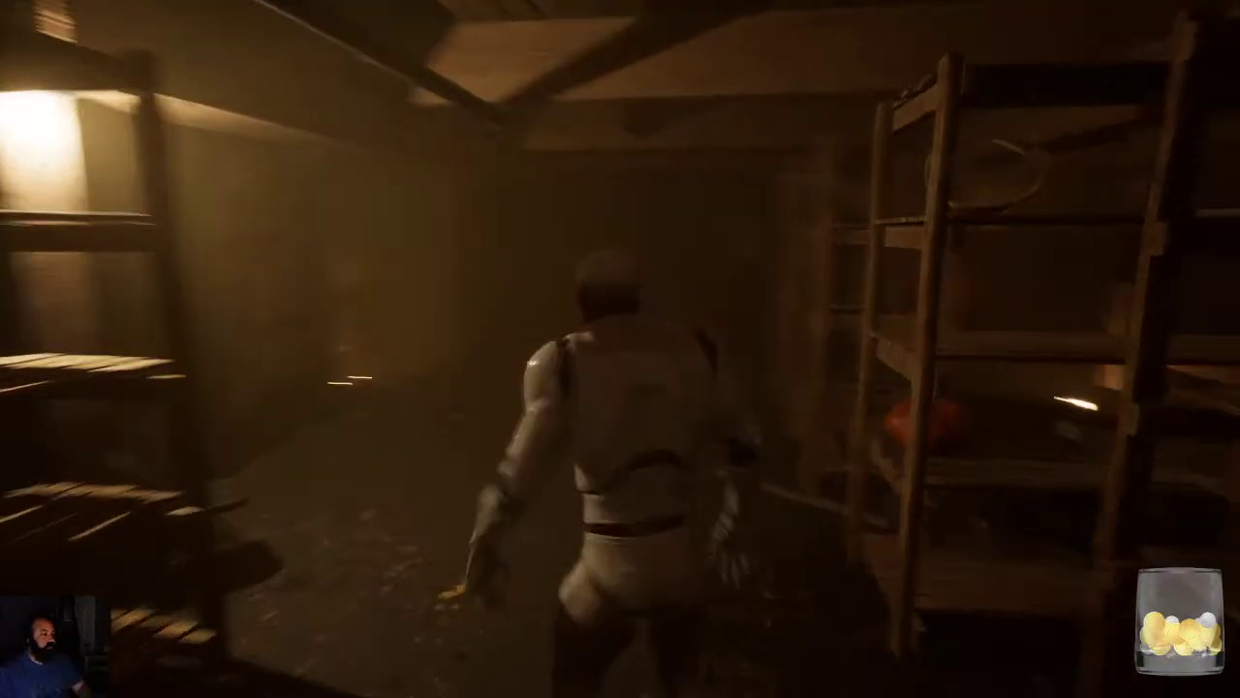
key(w)
click(1079, 477)
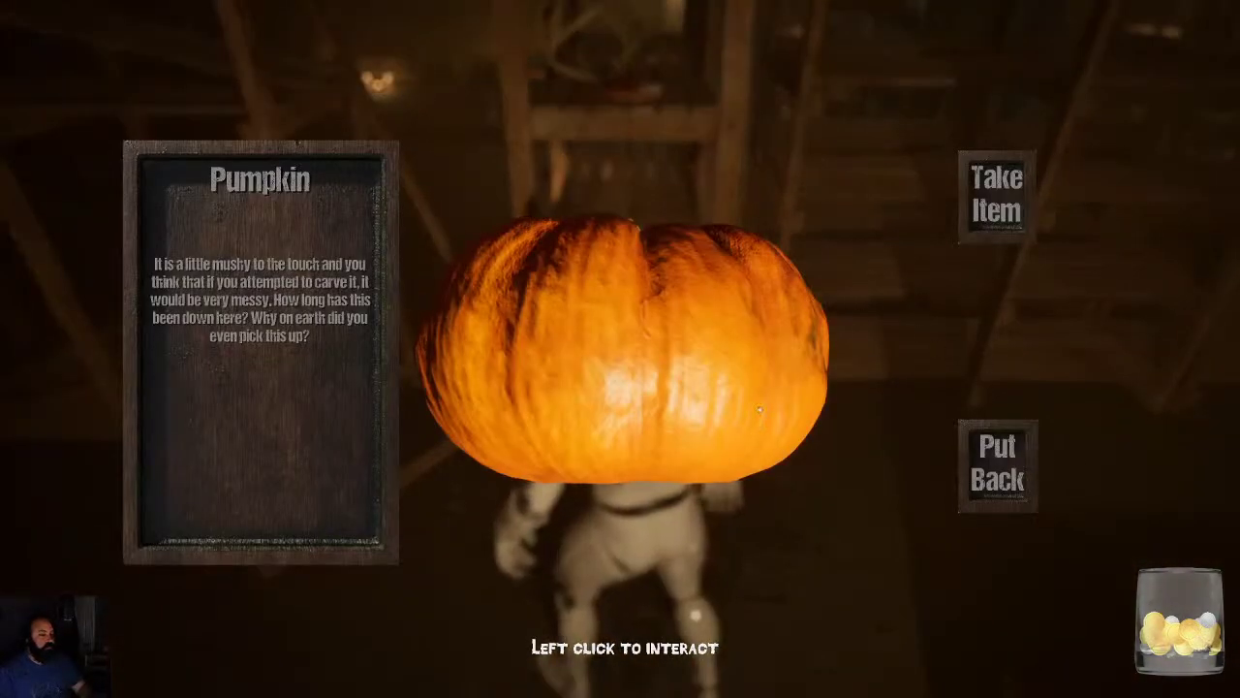
click(997, 464)
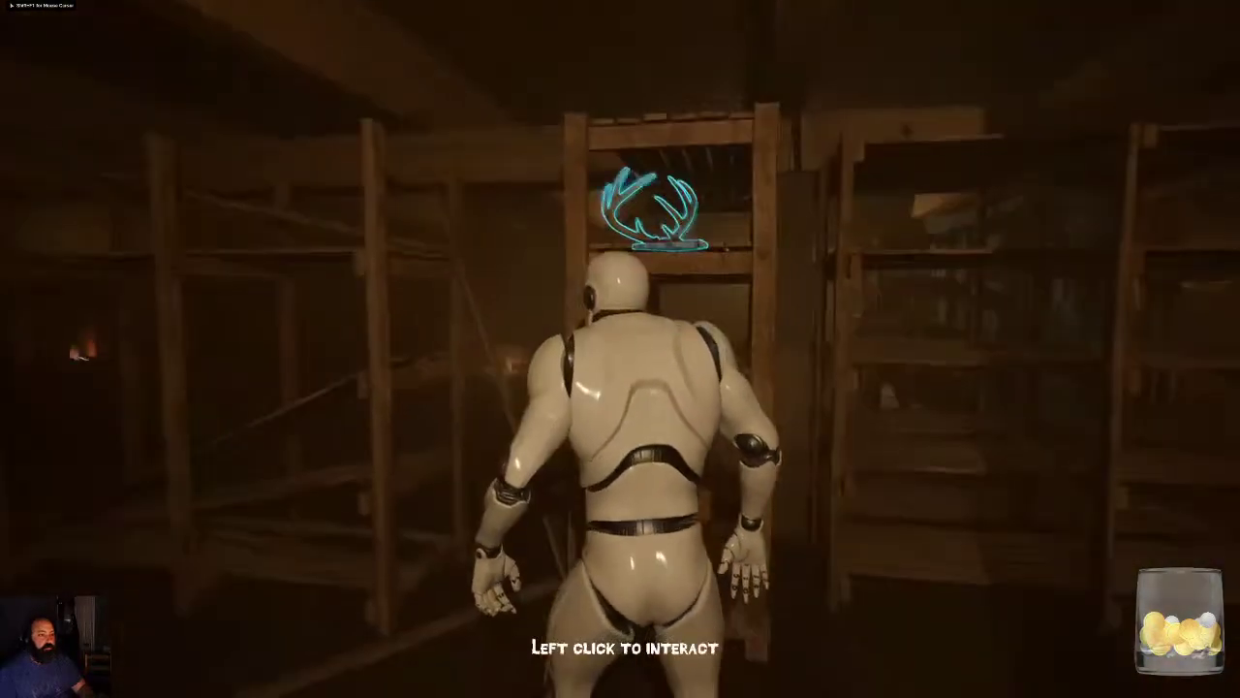
click(579, 254)
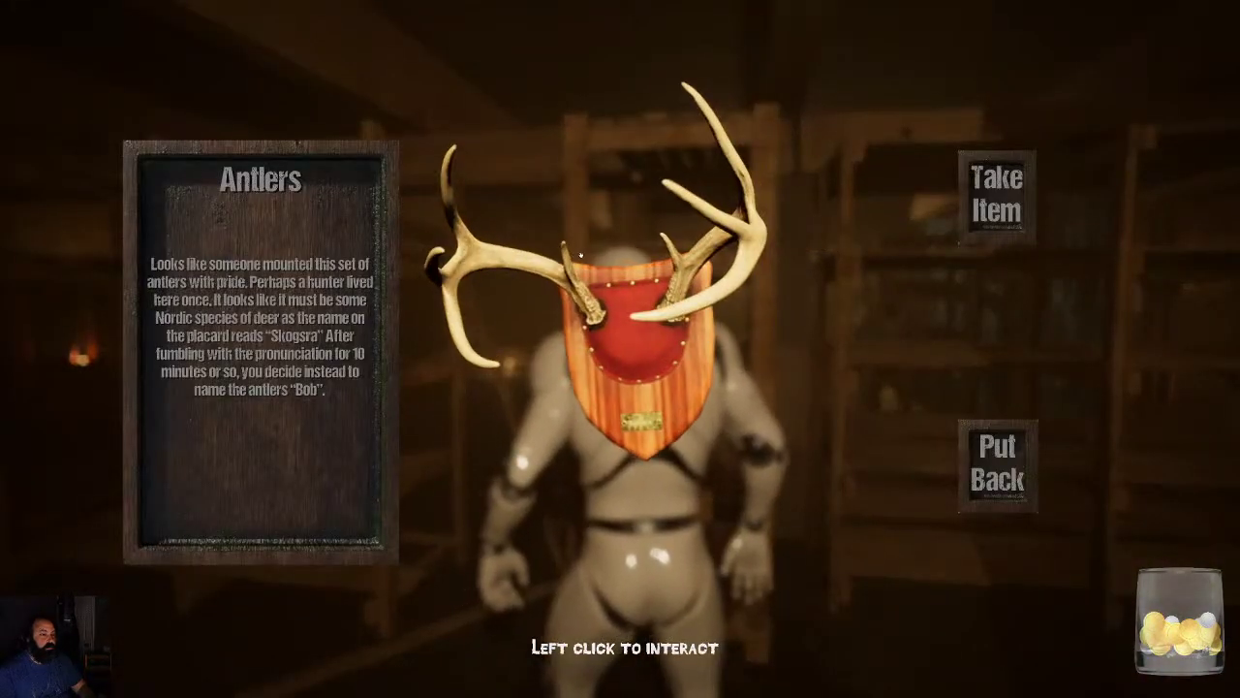
drag(581, 254, 878, 312)
click(1010, 455)
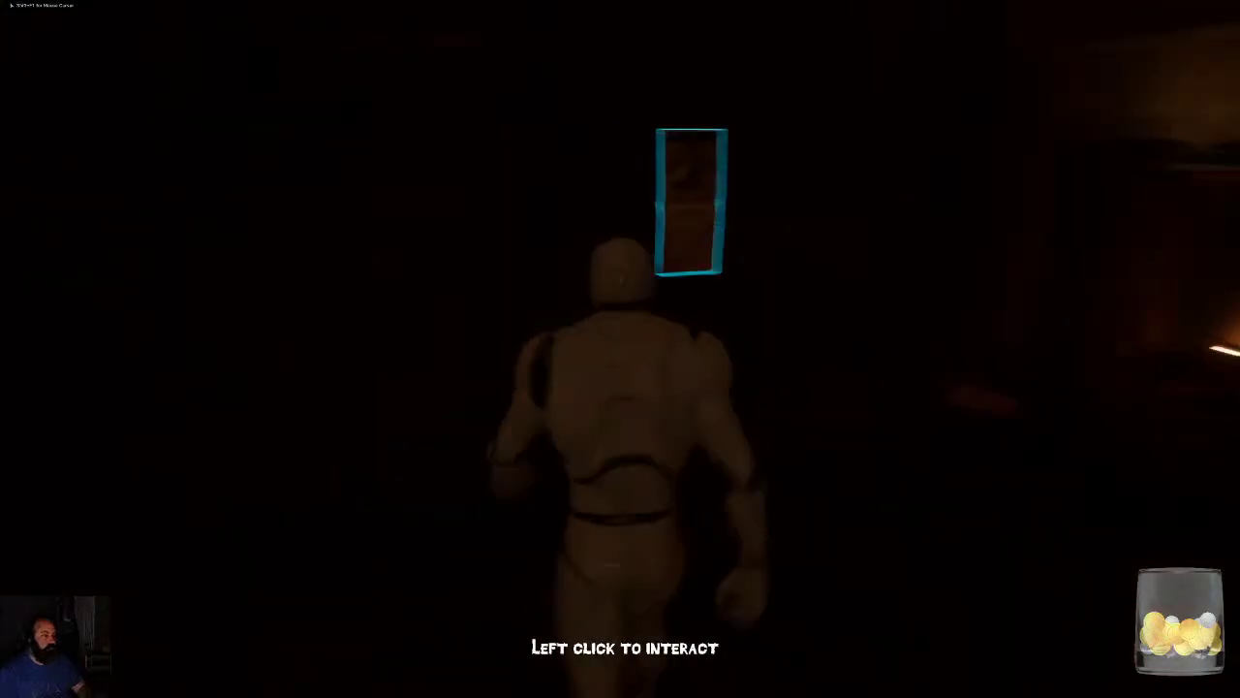
Inspect the wall Calendar and the Papyrus in the dark corner, putting each back.
click(893, 477)
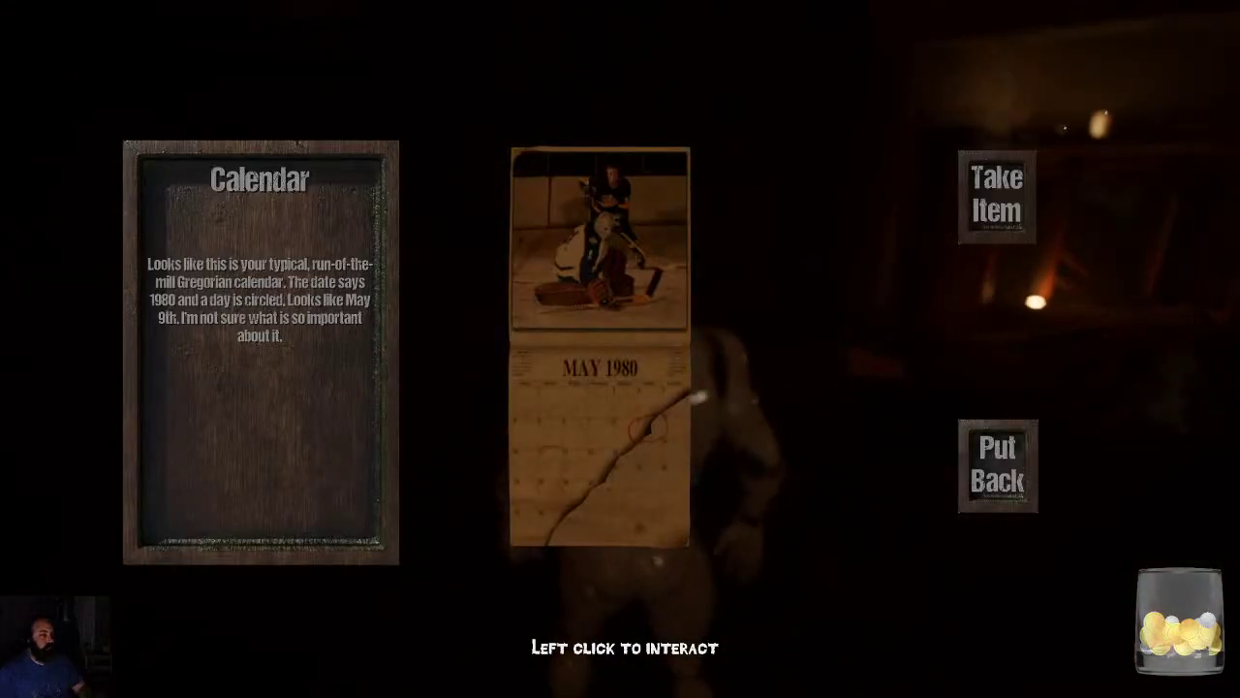
click(998, 465)
click(952, 390)
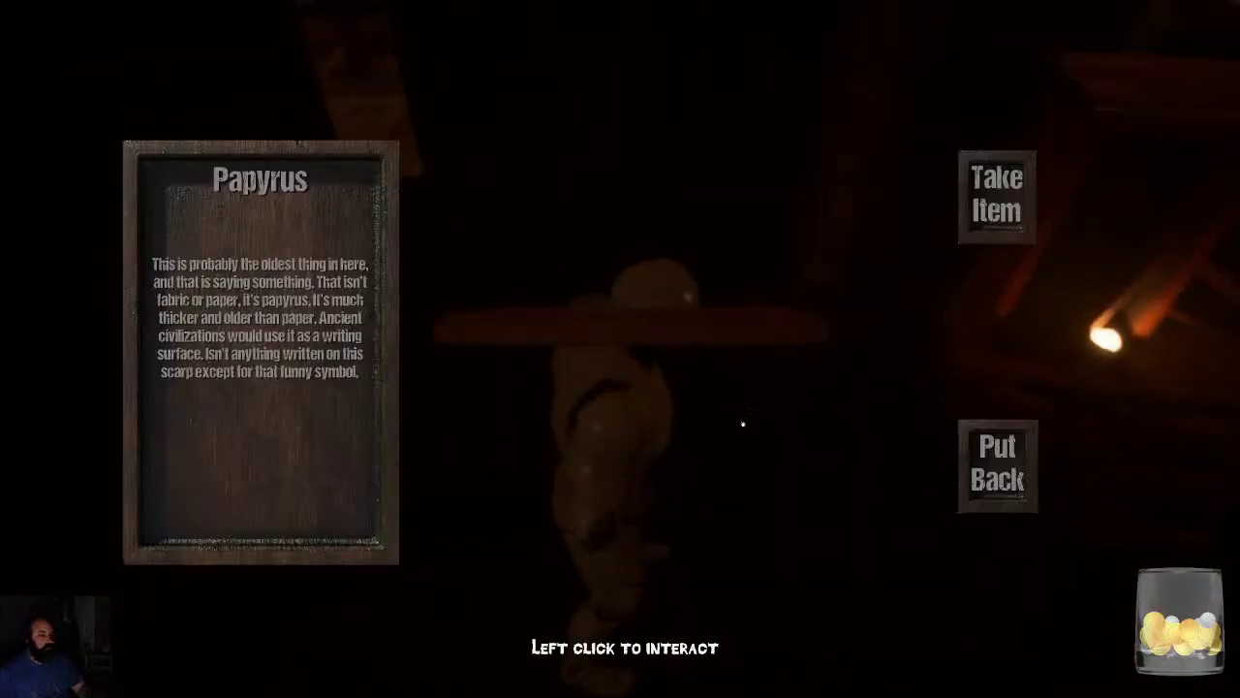
click(998, 465)
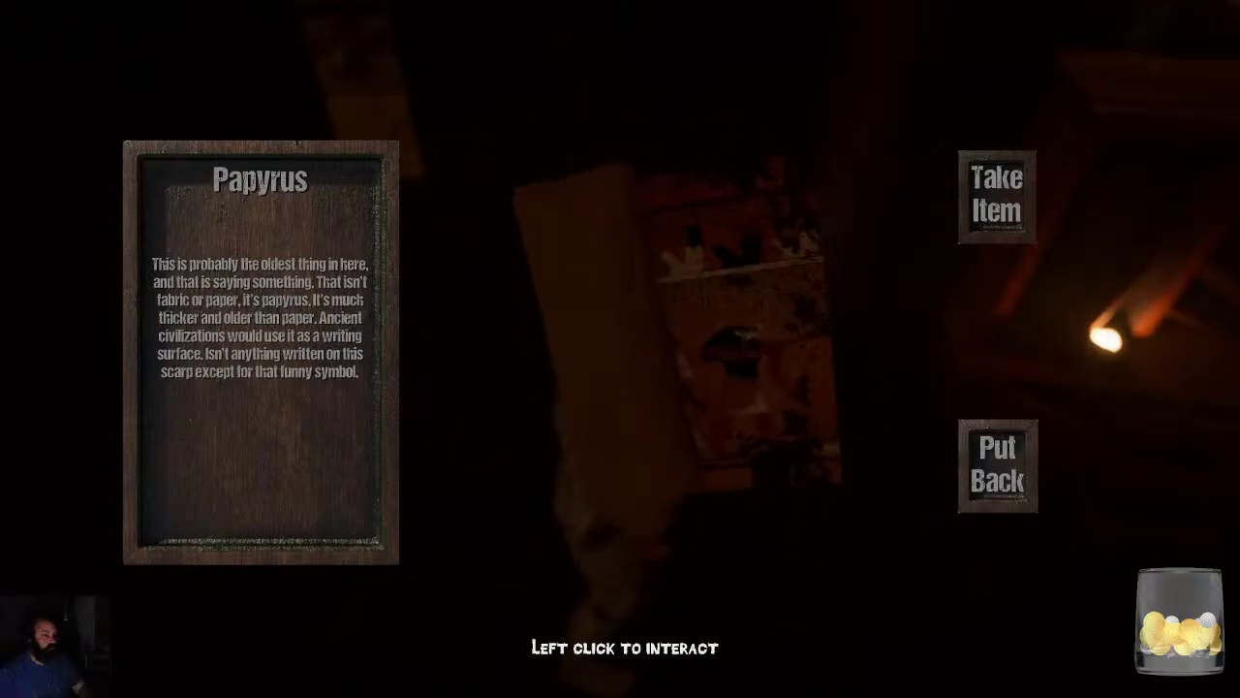
Walk past the candlelit red shelf to the red Balloon, inspect it and put it back.
key(w)
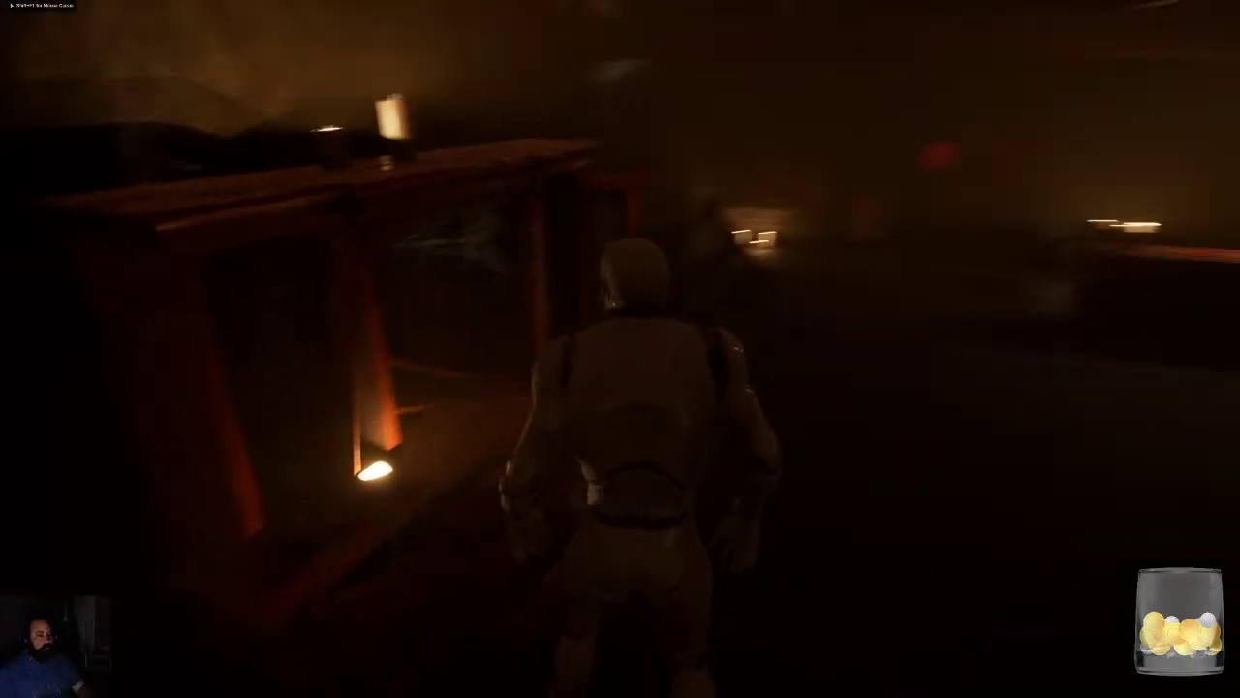
key(w)
key(w)
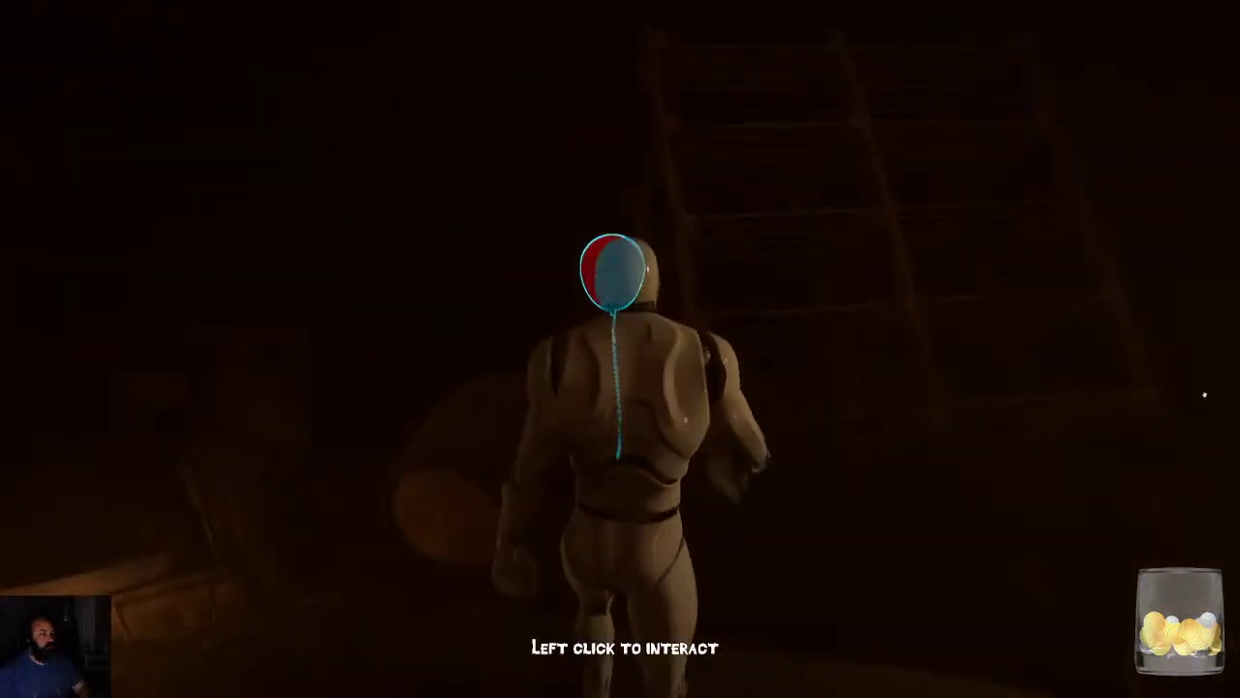
click(1205, 394)
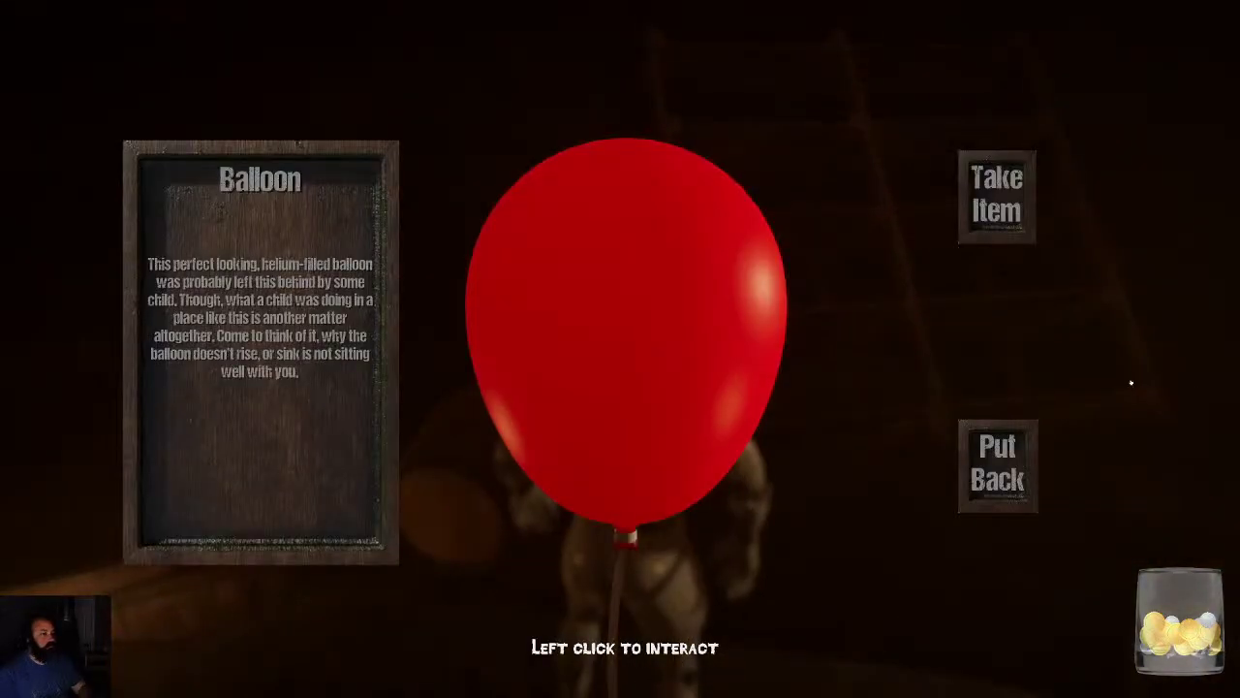
click(1008, 455)
Inspect the Brain near the three candles twice, rotating it the second time, and put it back each time.
key(w)
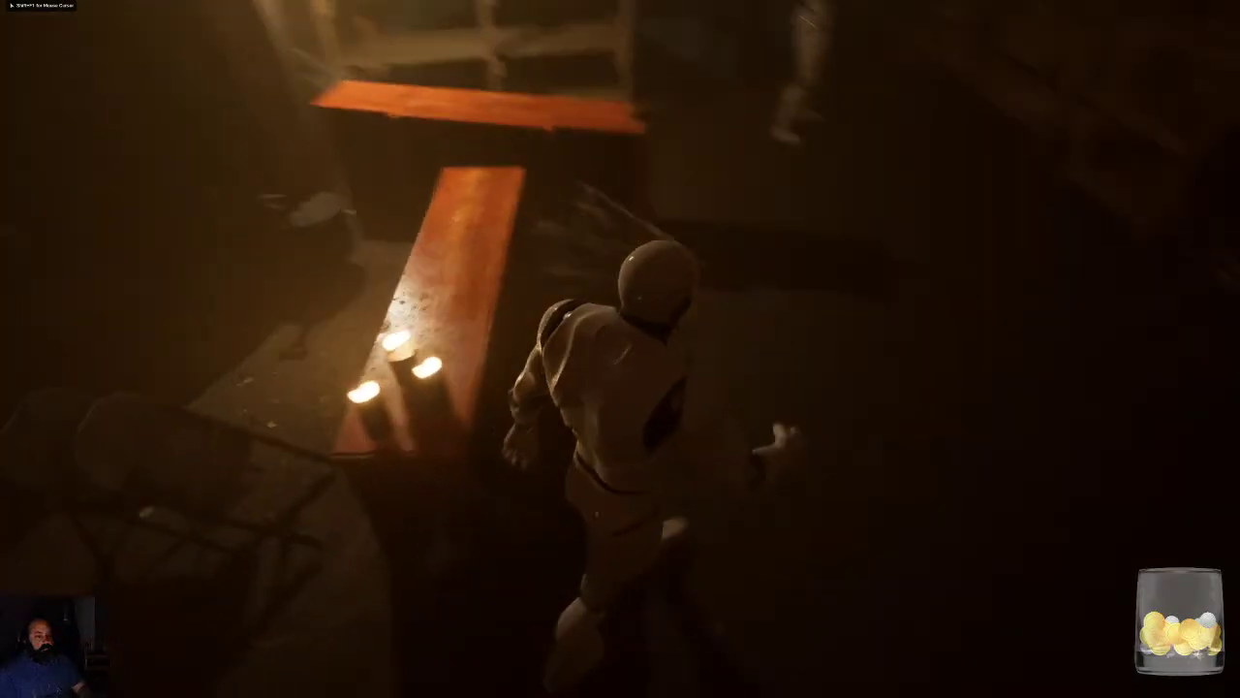
key(w)
click(669, 243)
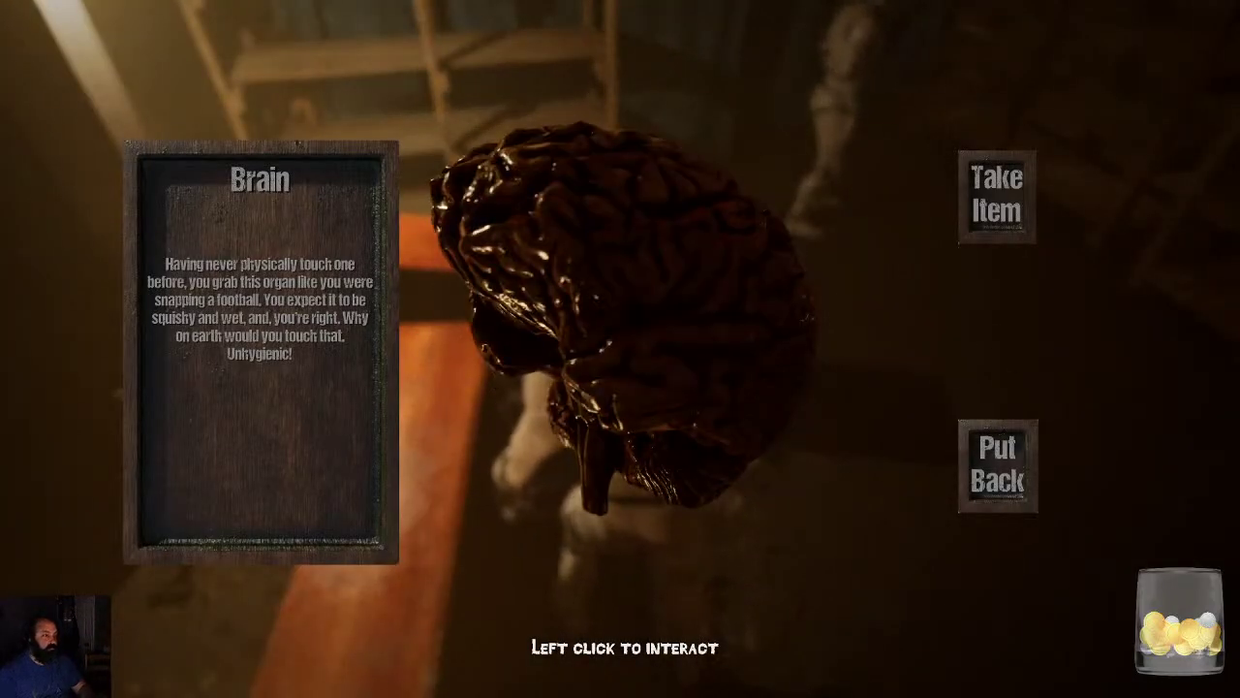
click(997, 464)
key(w)
click(576, 280)
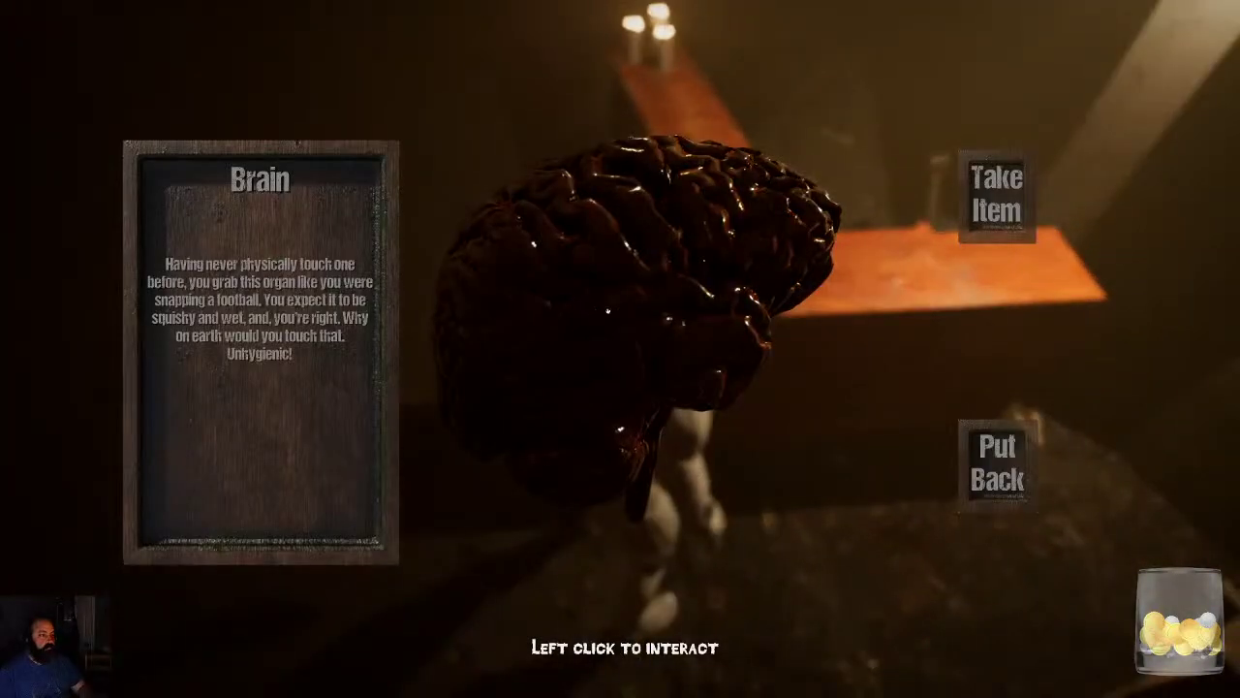
drag(637, 392, 804, 374)
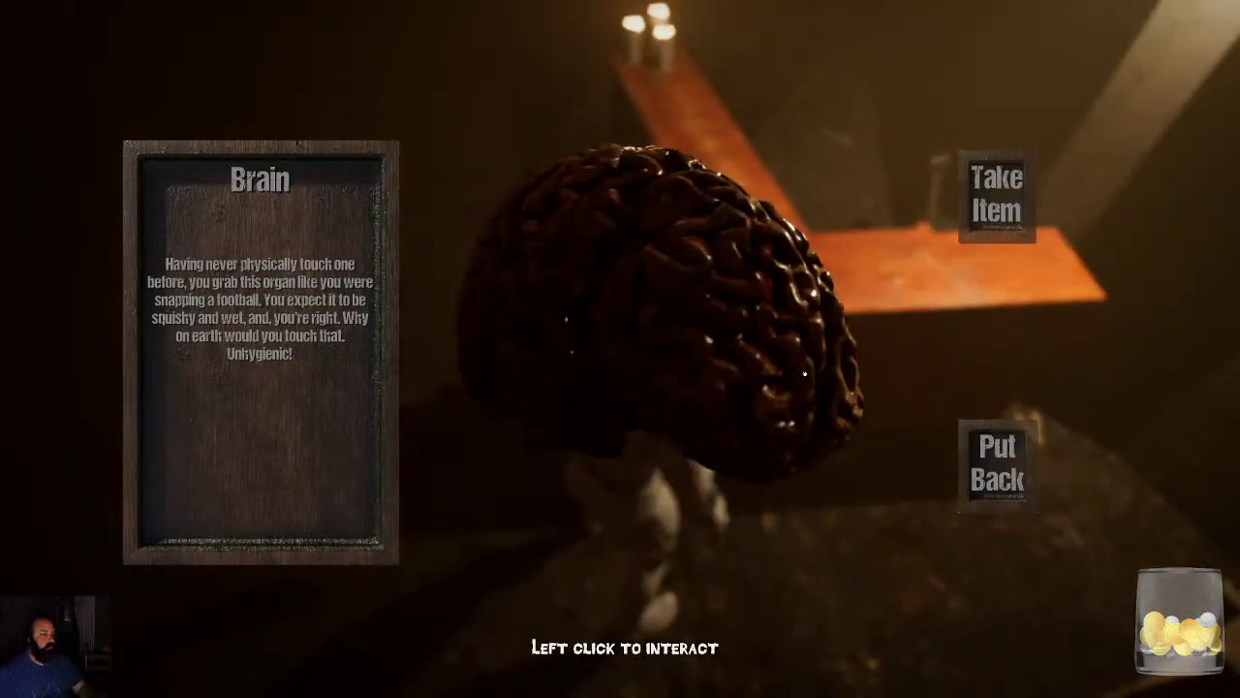
click(991, 463)
Walk between the shelves toward the barrels, inspect and rotate the Ram's Skull, and put it back.
key(w)
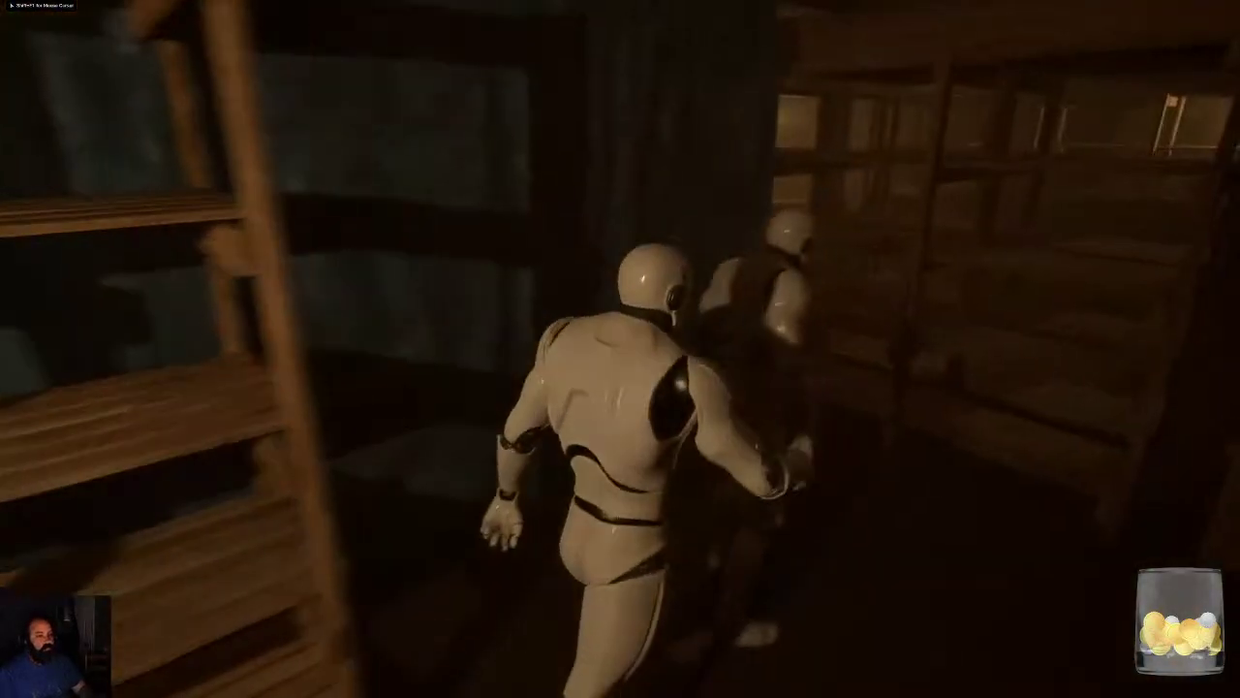
key(w)
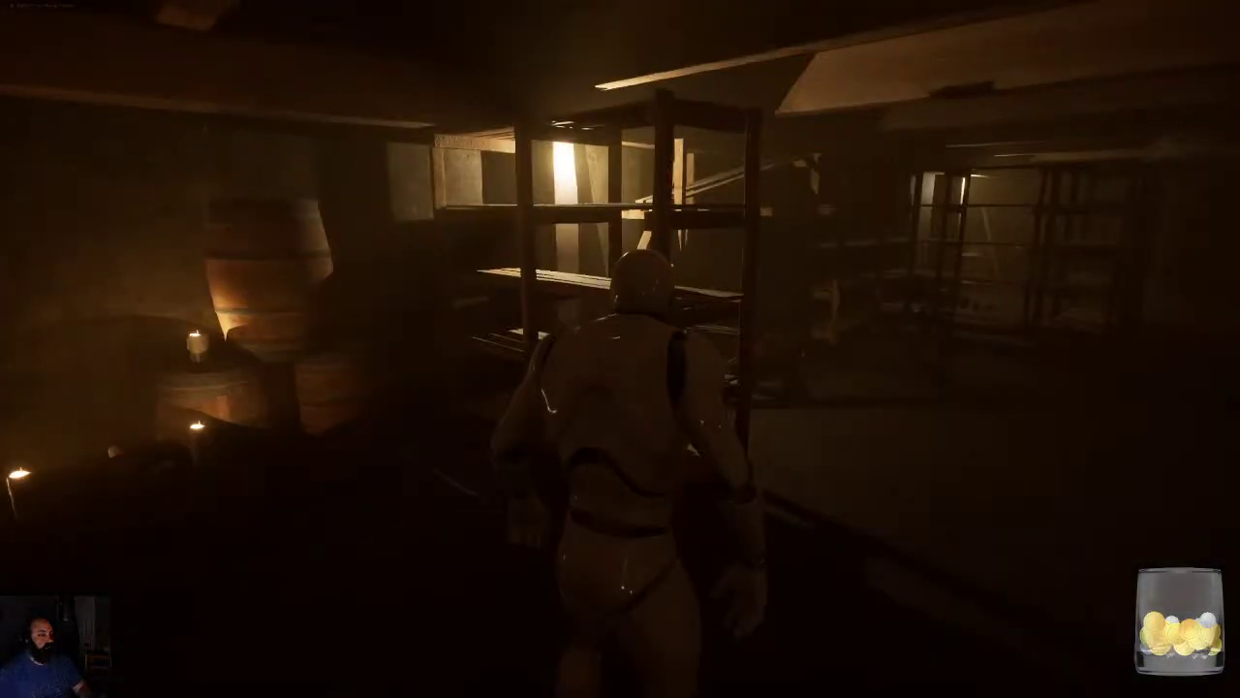
key(w)
click(959, 442)
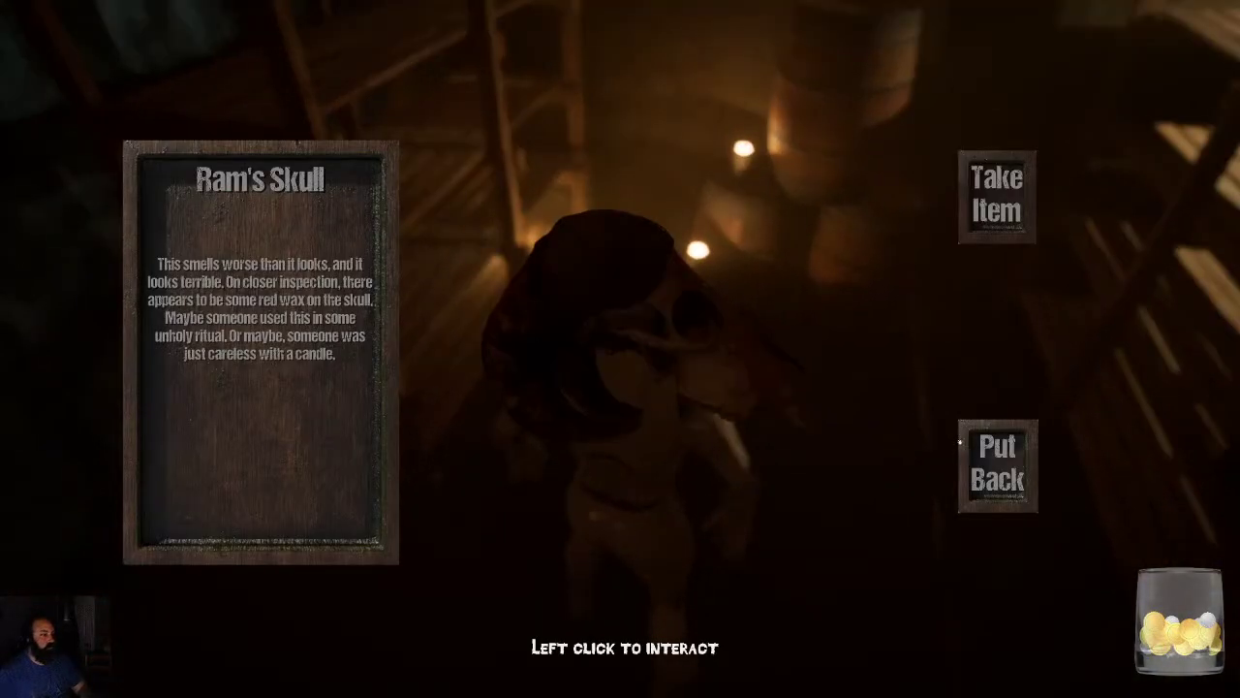
drag(959, 442, 648, 403)
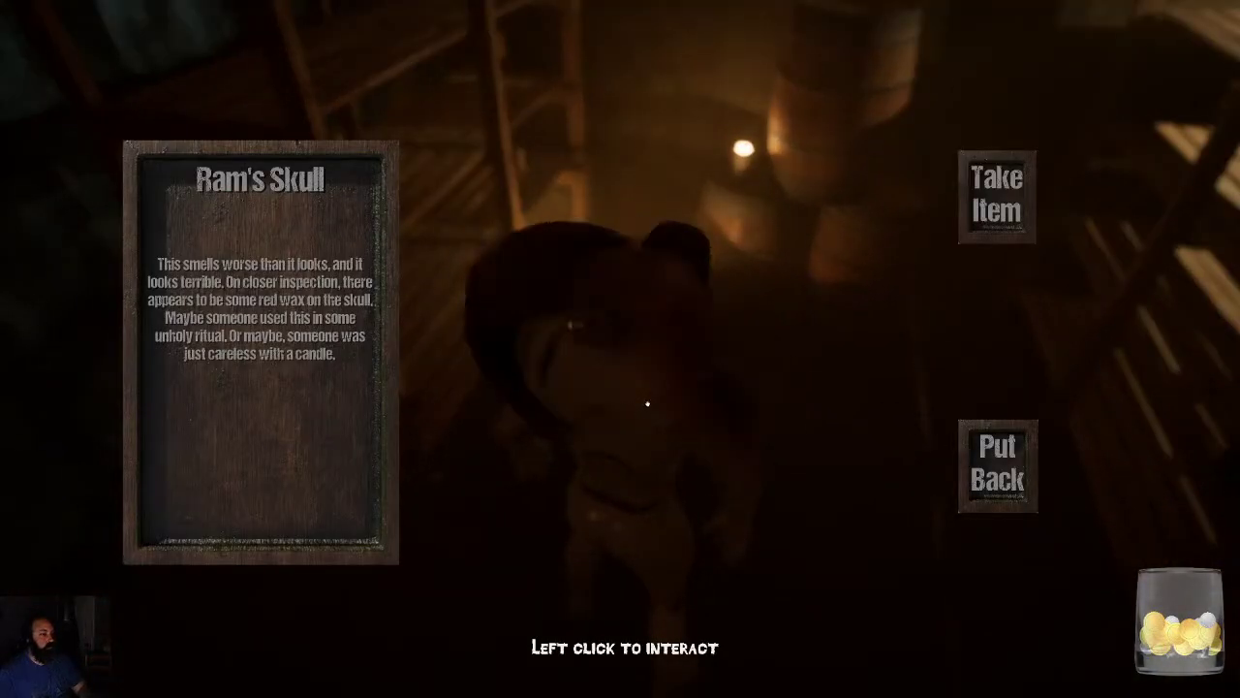
click(998, 455)
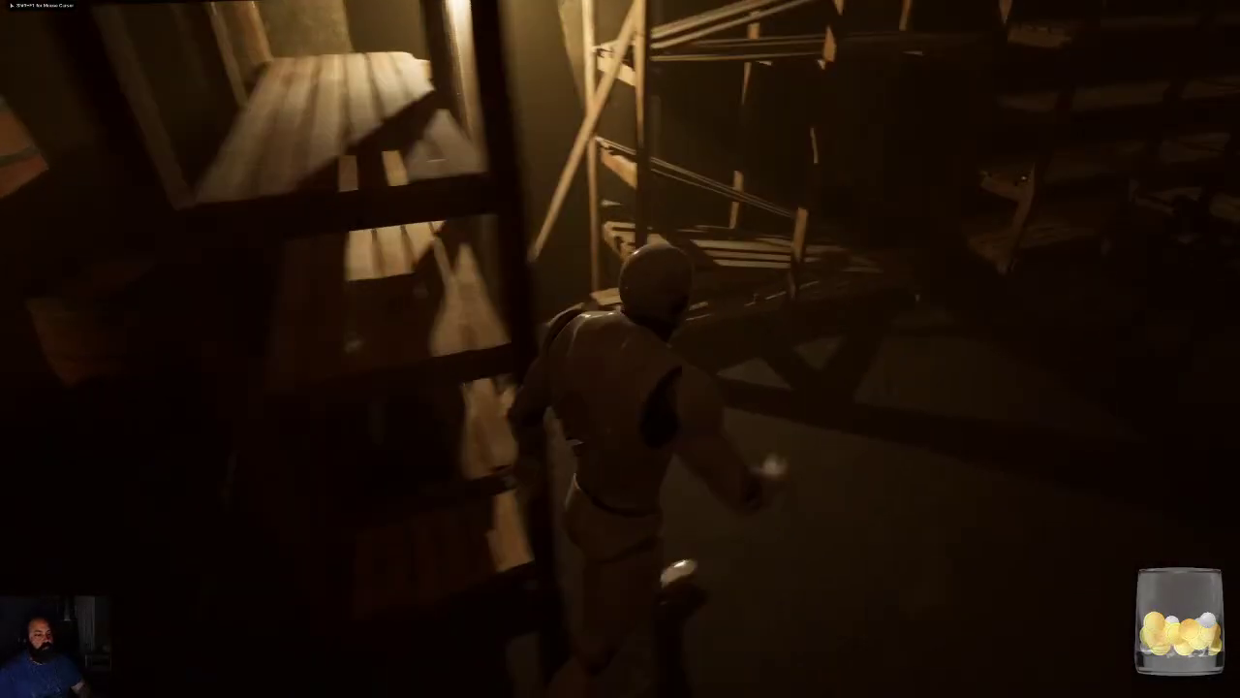
Find the One Ring by the dark shelves, inspect it twice while rotating it to view the inscription, and put it back.
key(w)
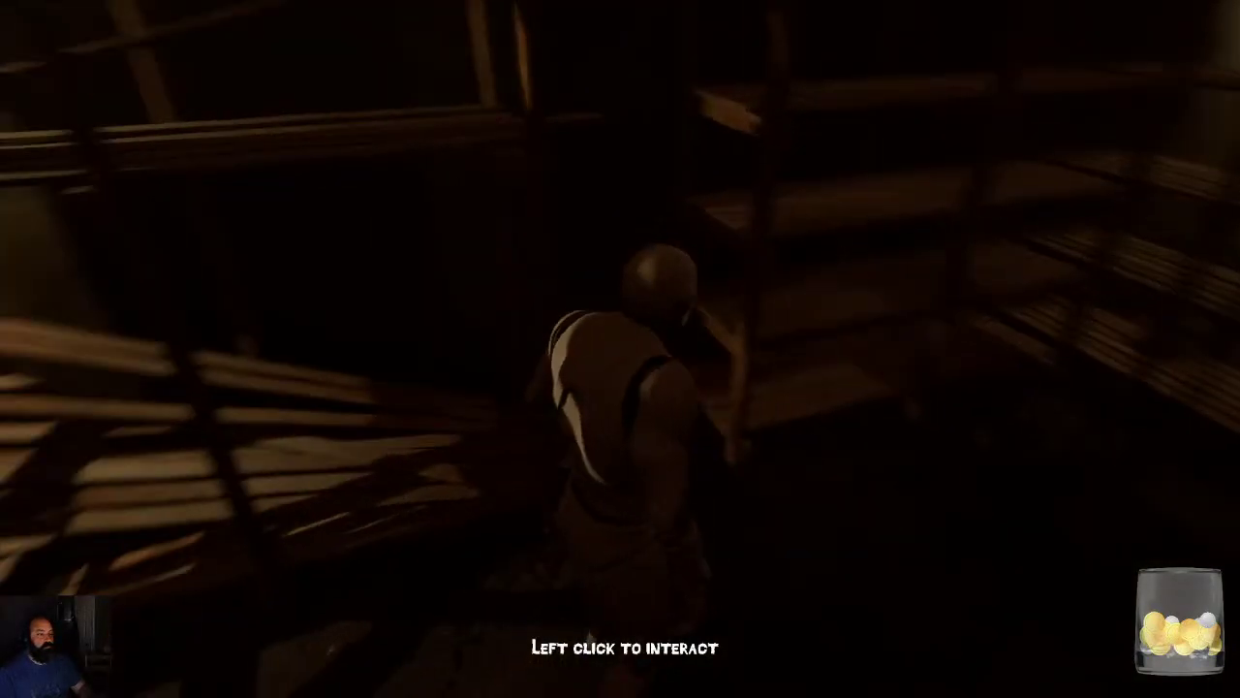
key(w)
click(698, 333)
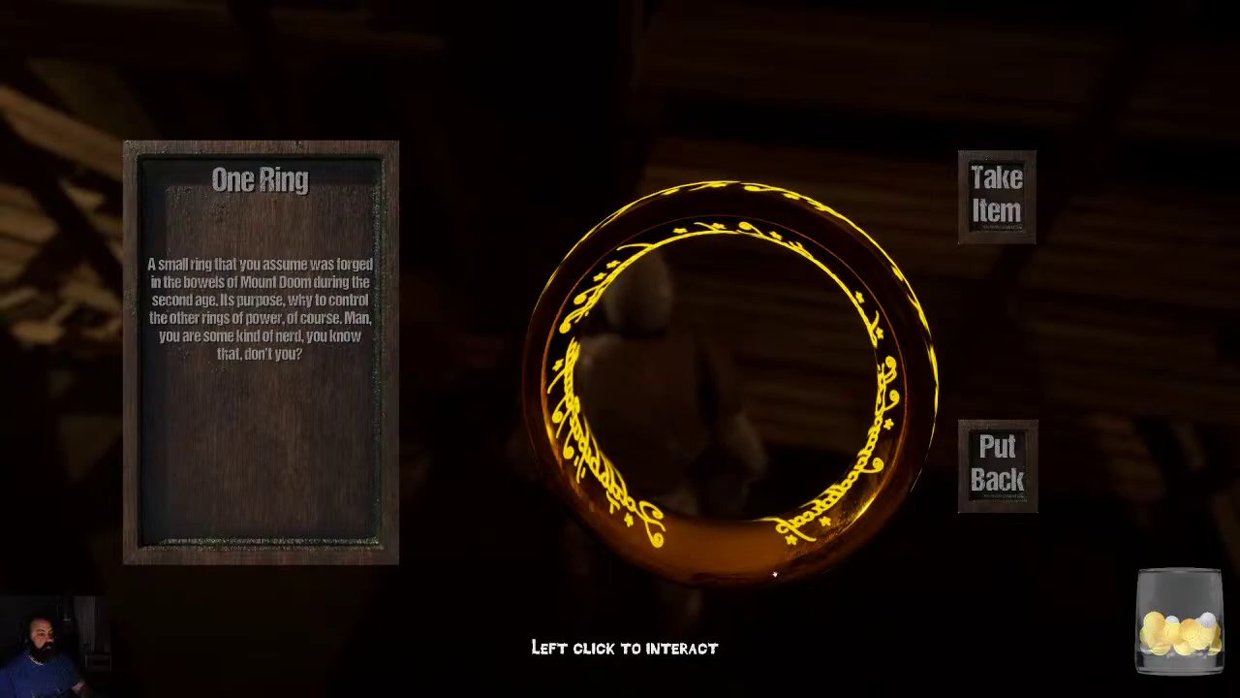
drag(774, 576, 773, 444)
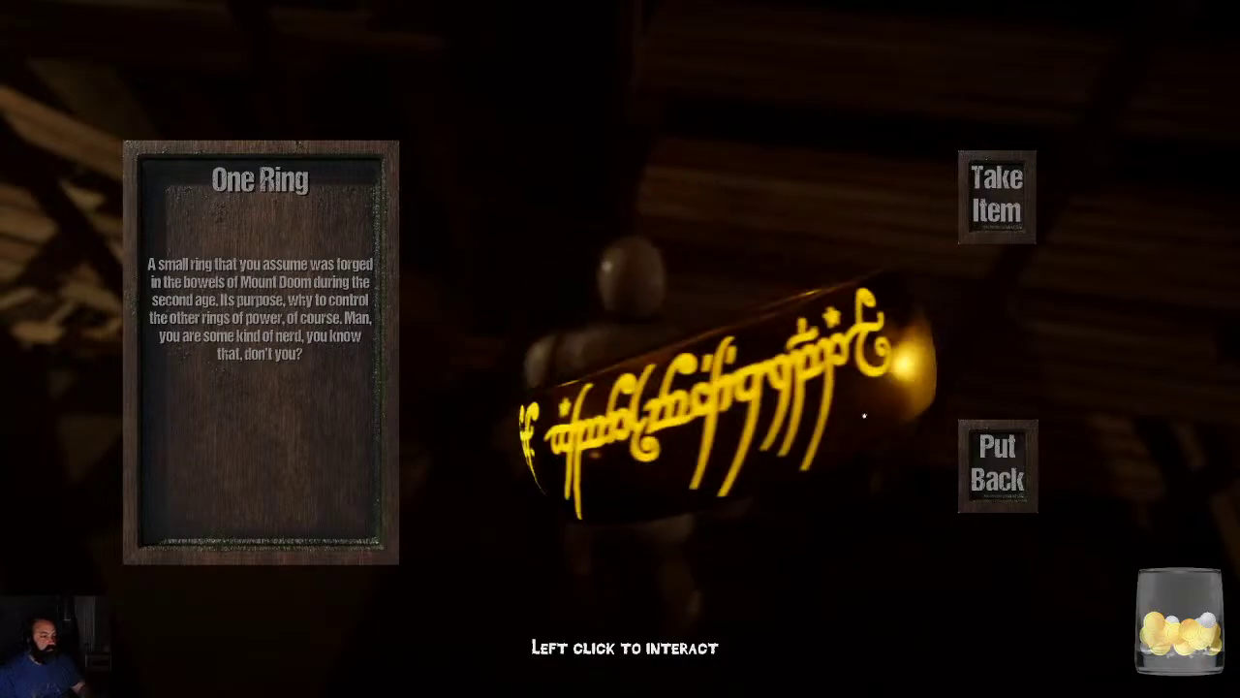
drag(1025, 348, 1233, 274)
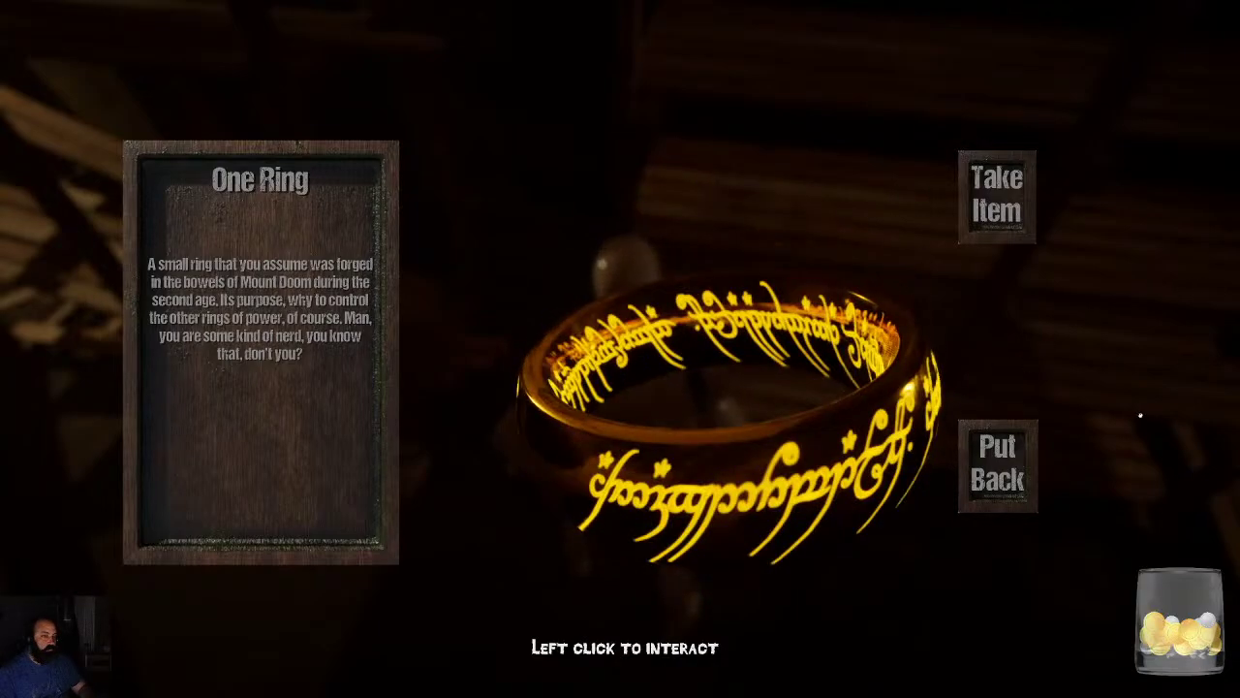
click(998, 463)
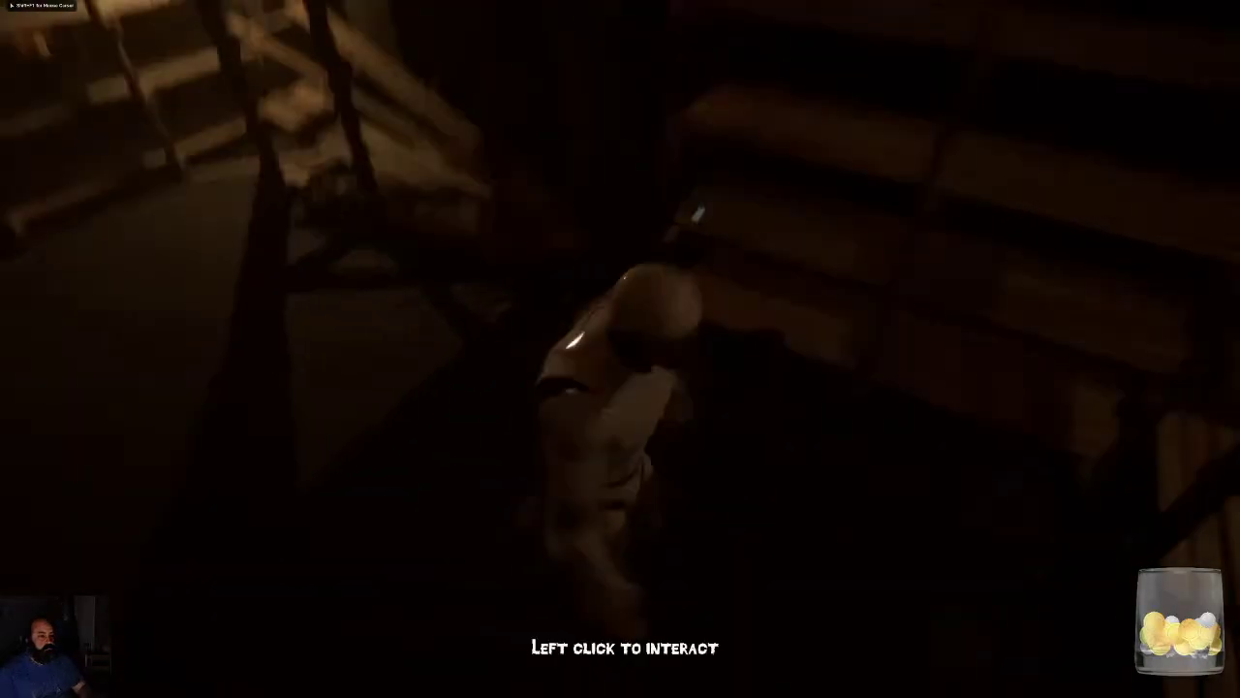
click(726, 264)
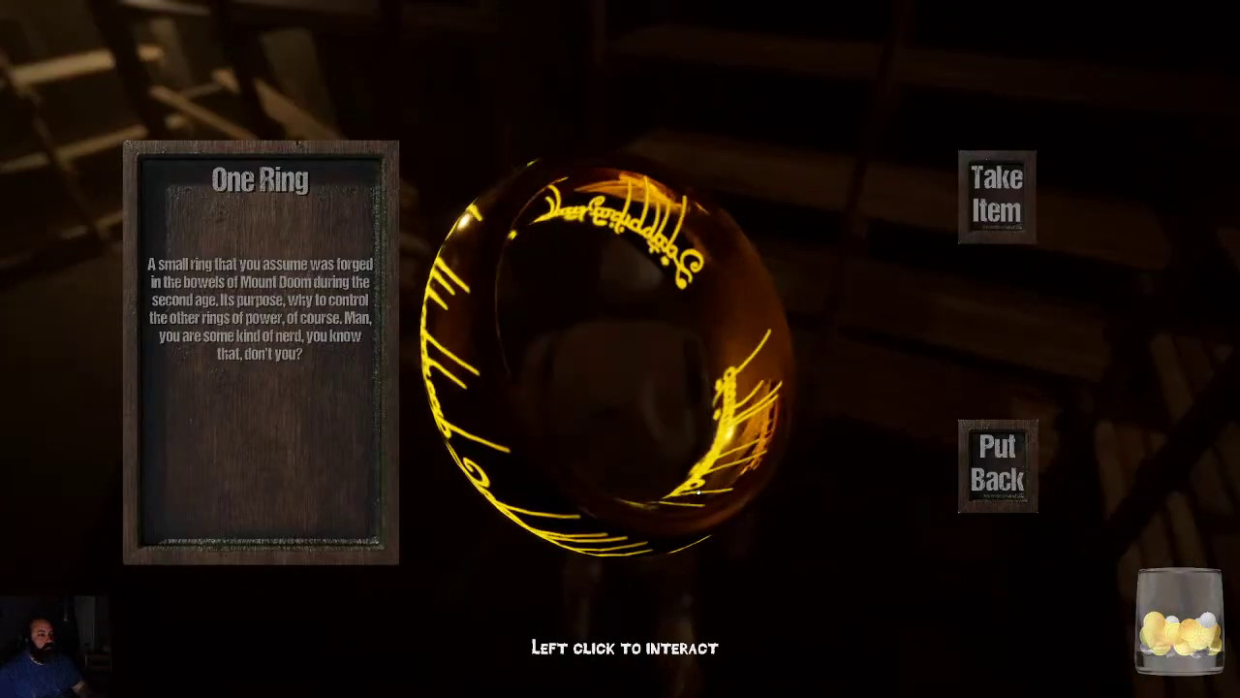
drag(841, 593, 1192, 482)
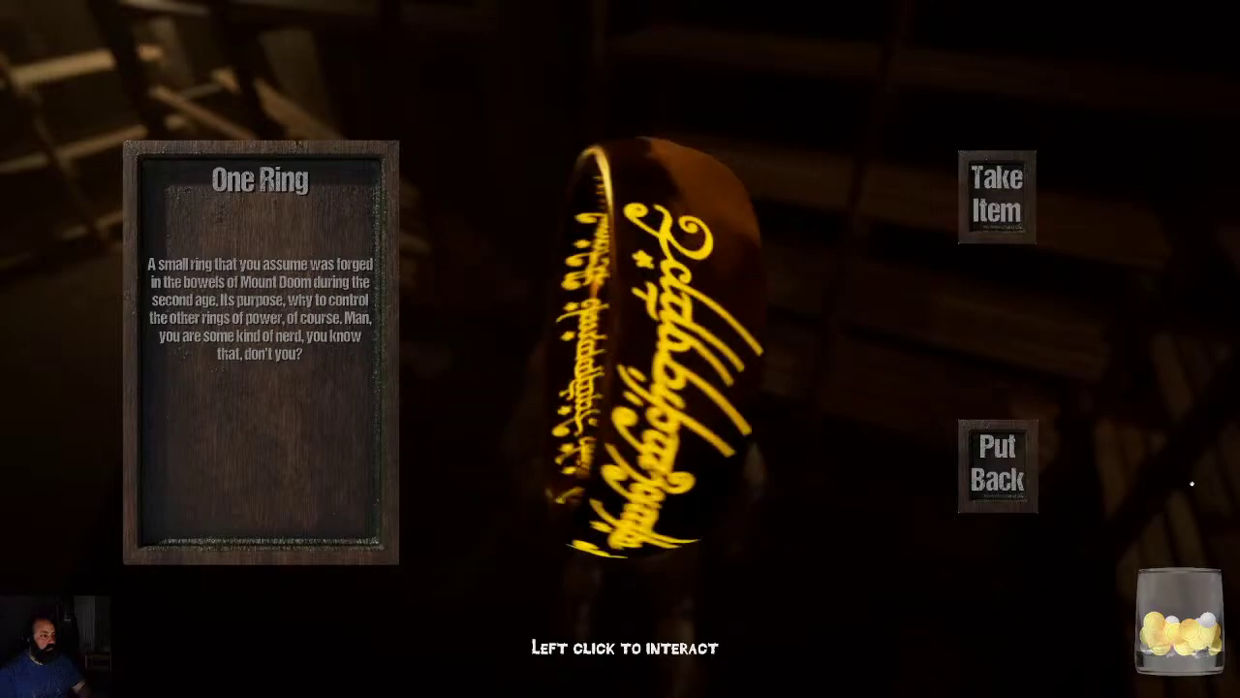
click(1013, 463)
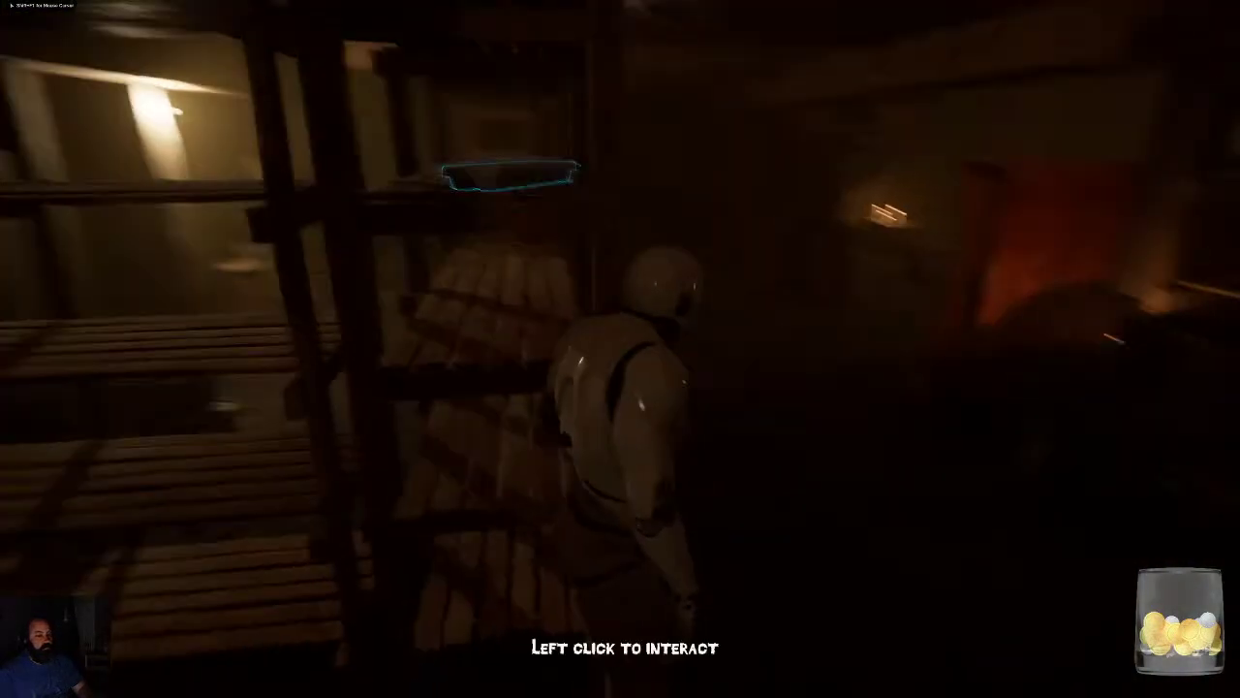
Inspect the Ice cube tray on the upper shelf, put it back and walk on along the shelves.
click(510, 174)
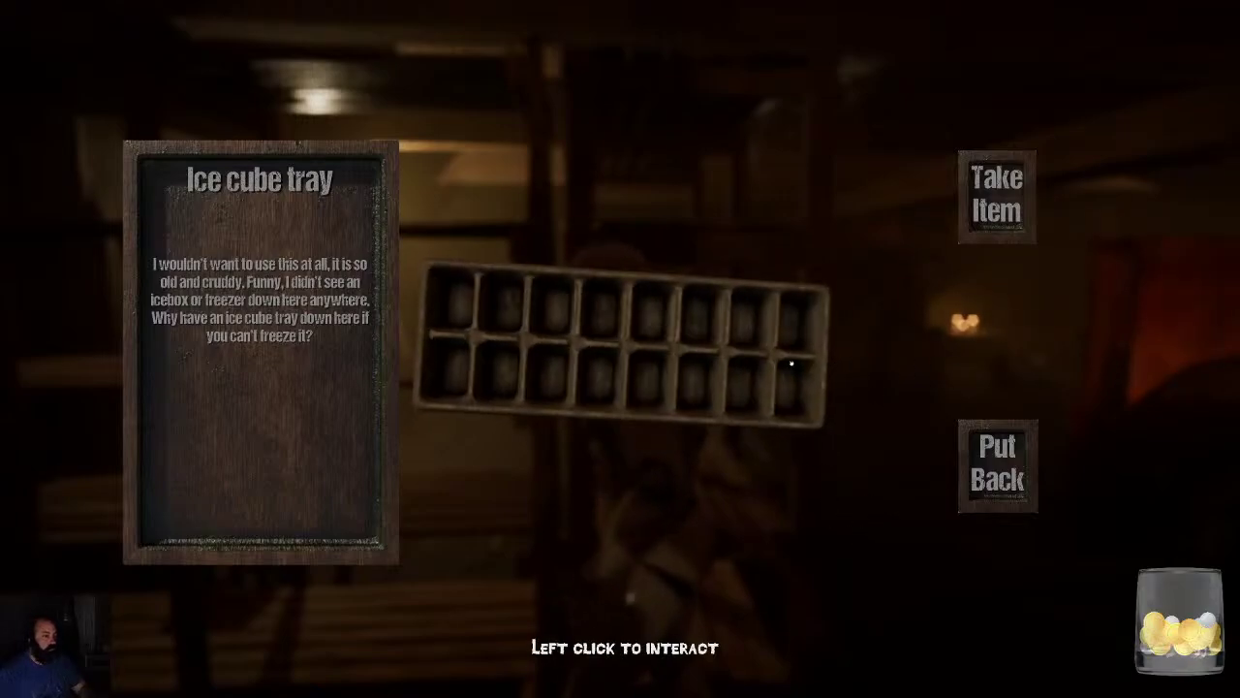
drag(792, 363, 1041, 490)
click(998, 465)
key(w)
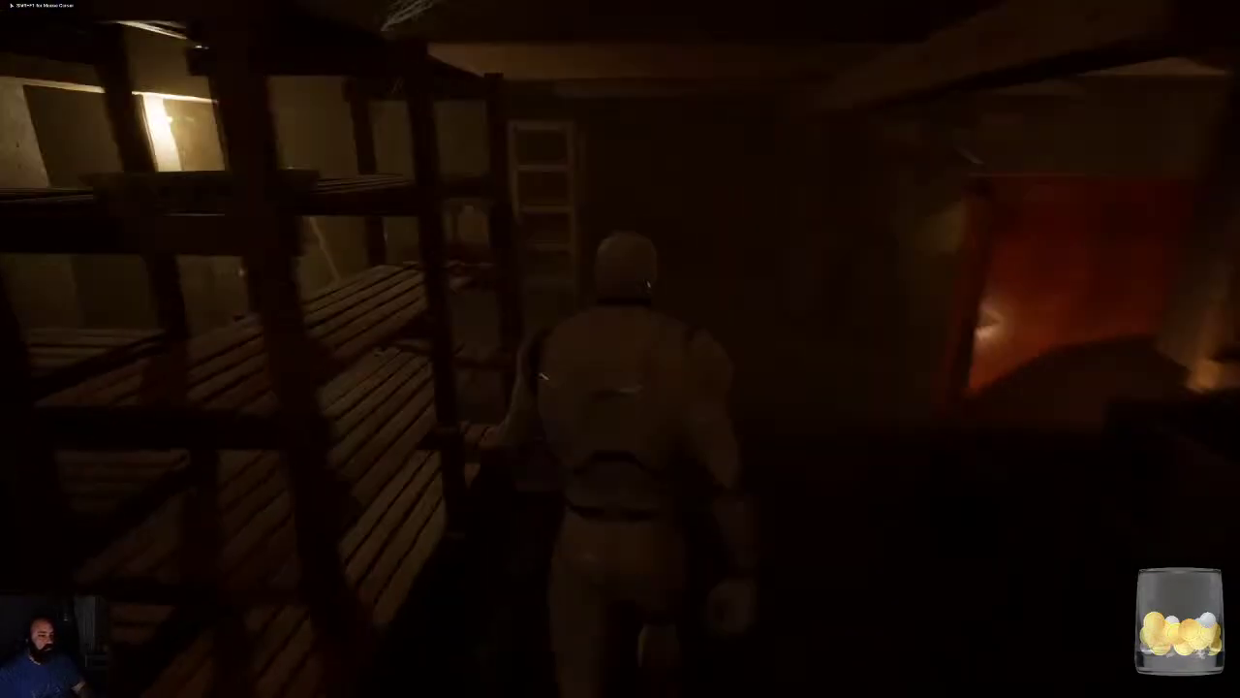
Find the Carrot on the dark wooden shelf, inspect it twice, and put it back each time.
key(w)
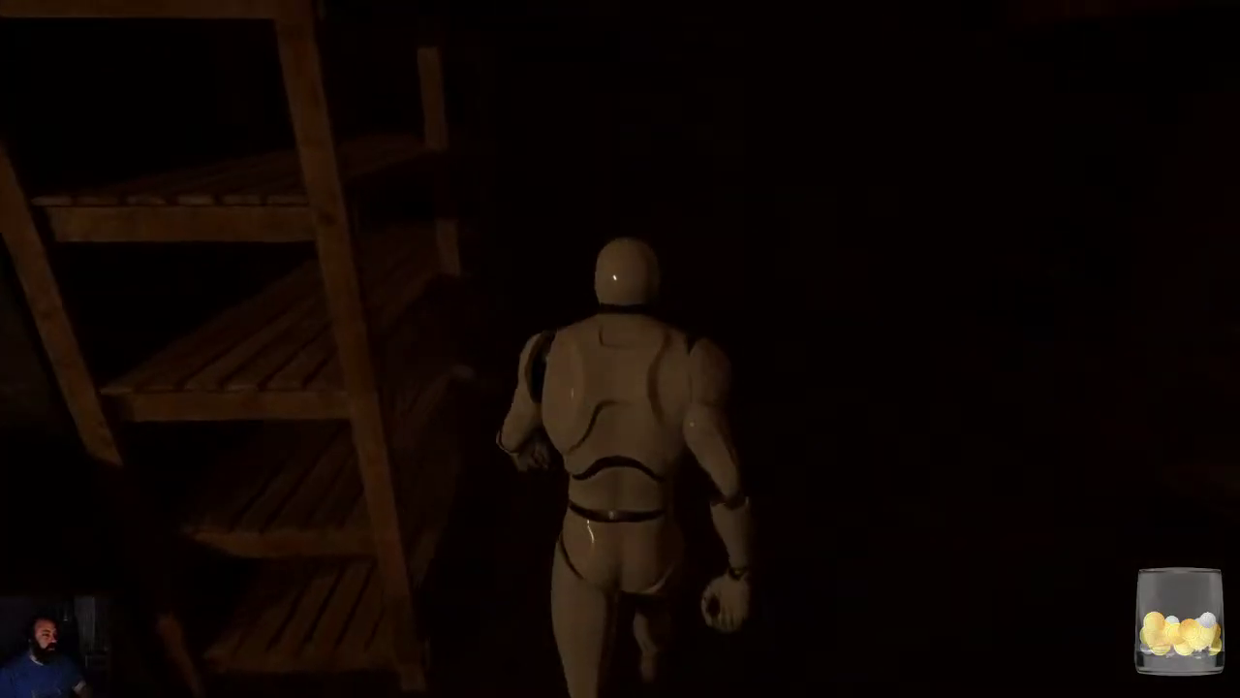
click(1100, 492)
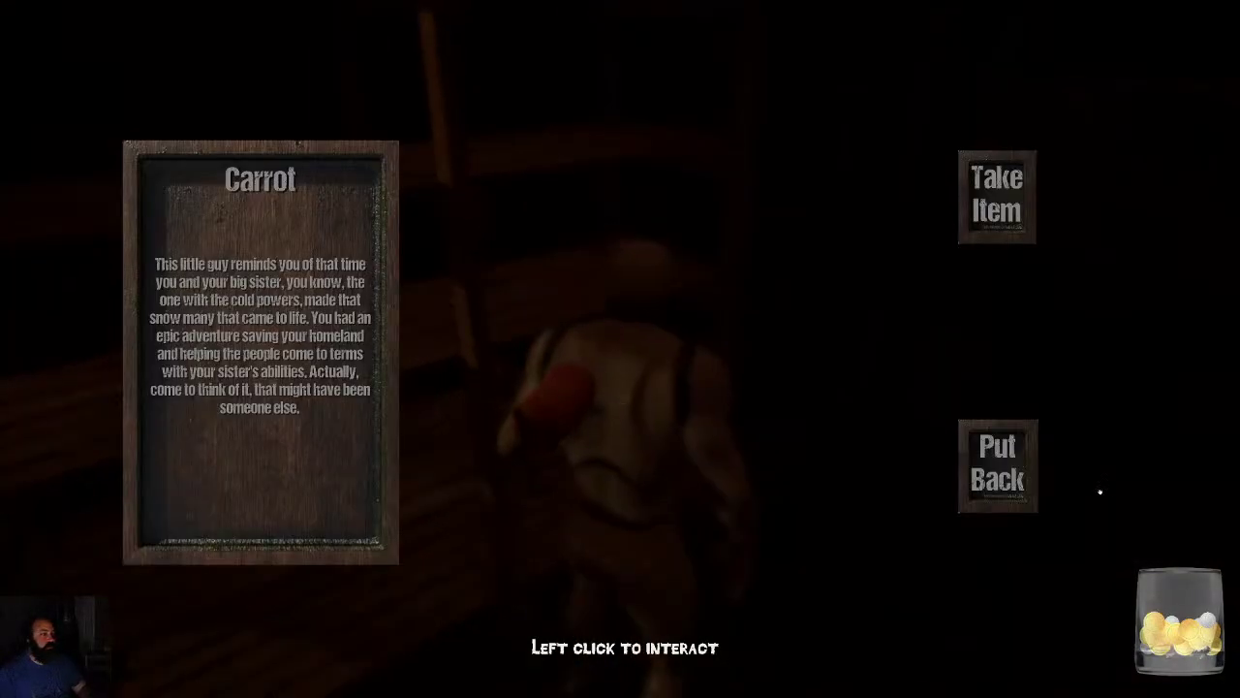
click(998, 465)
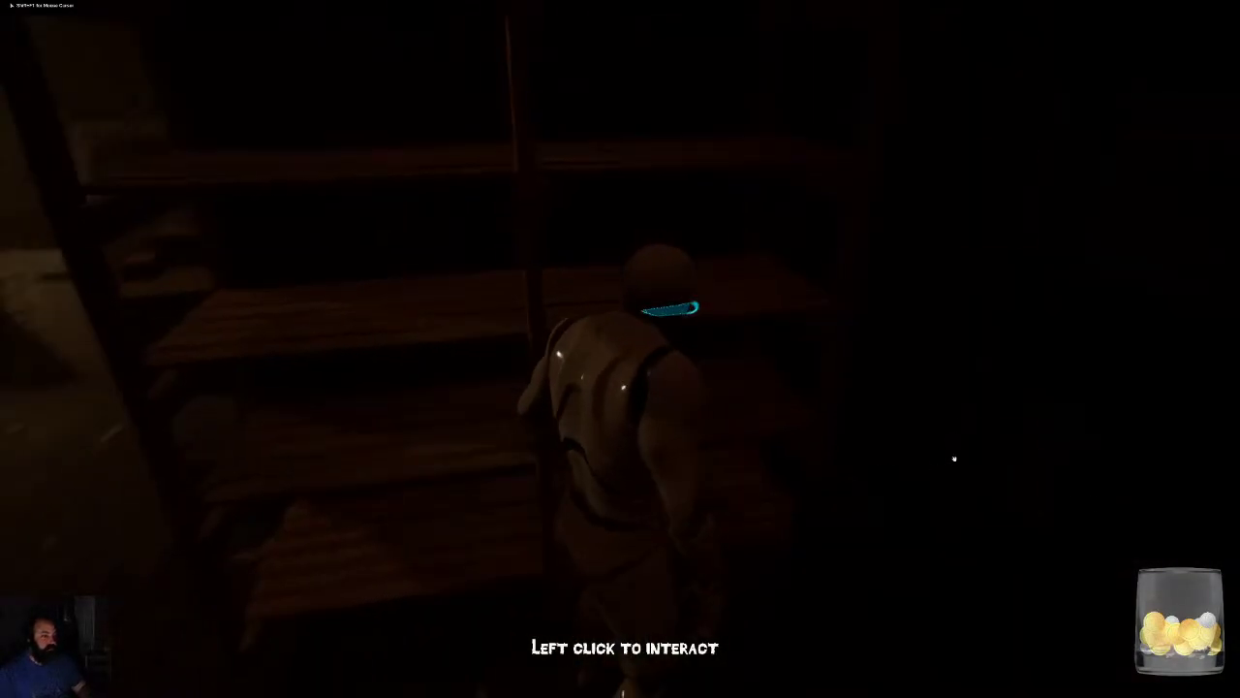
click(806, 419)
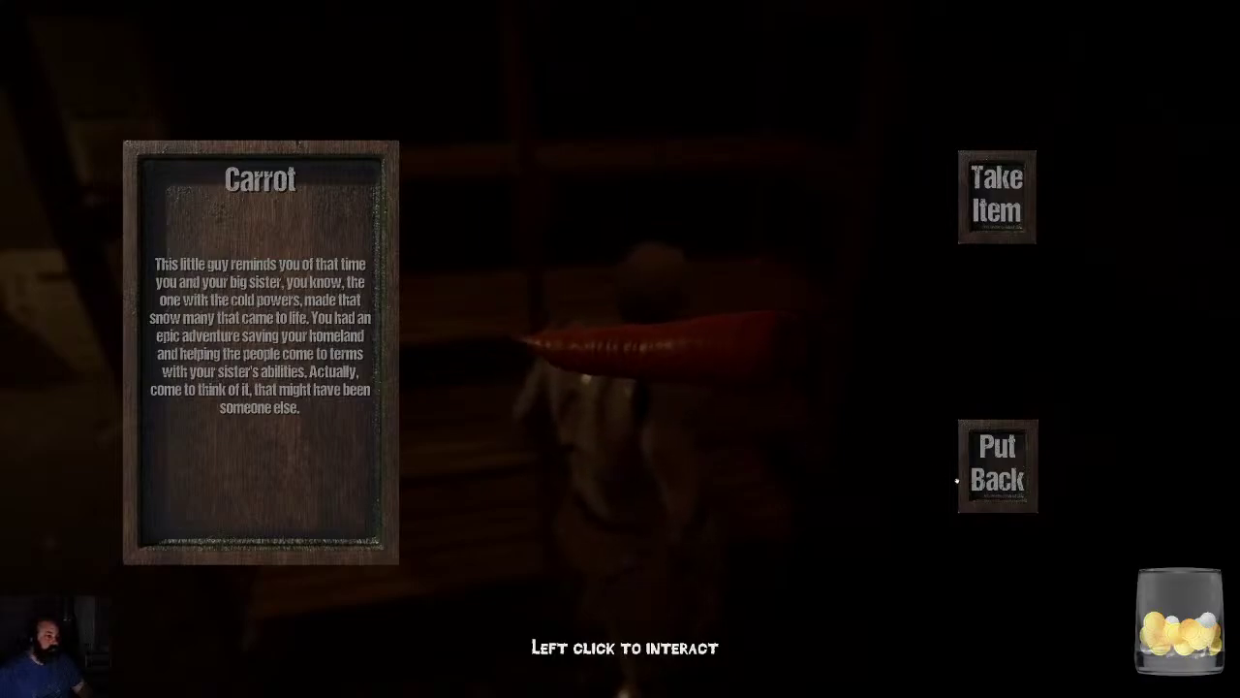
click(986, 476)
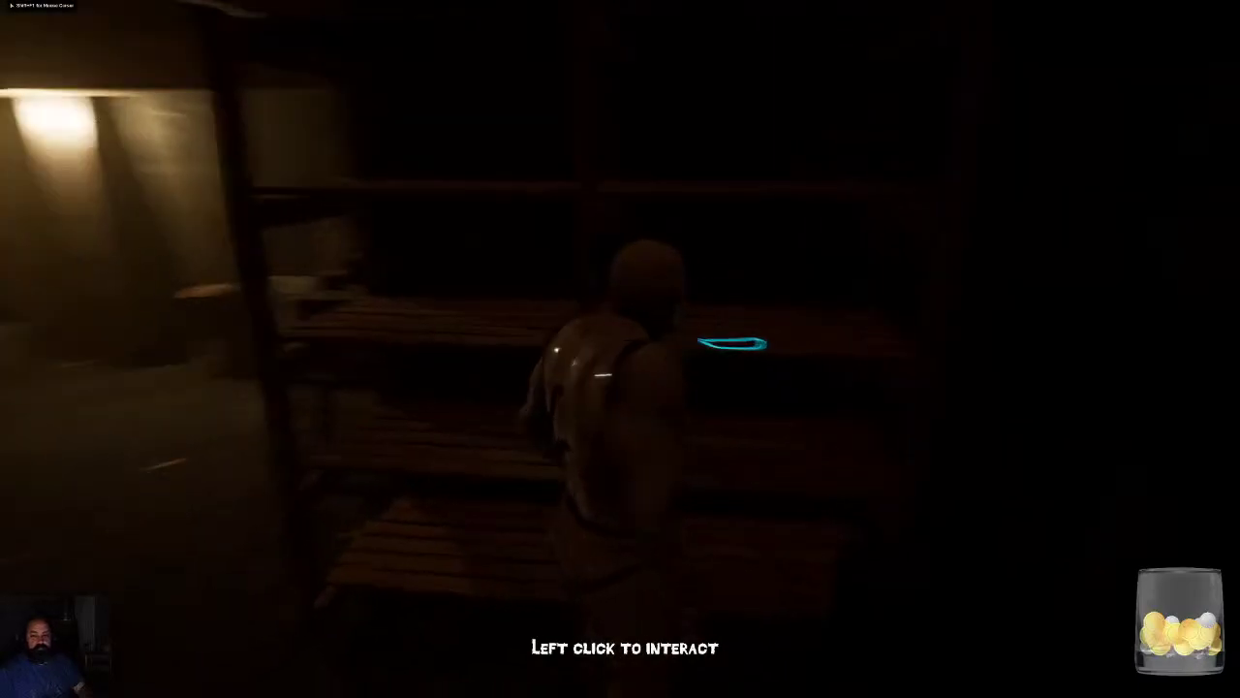
Walk to the three candles on the beam, inspect the Dog Dish, rotate it to view the lettering, and put it back.
key(w)
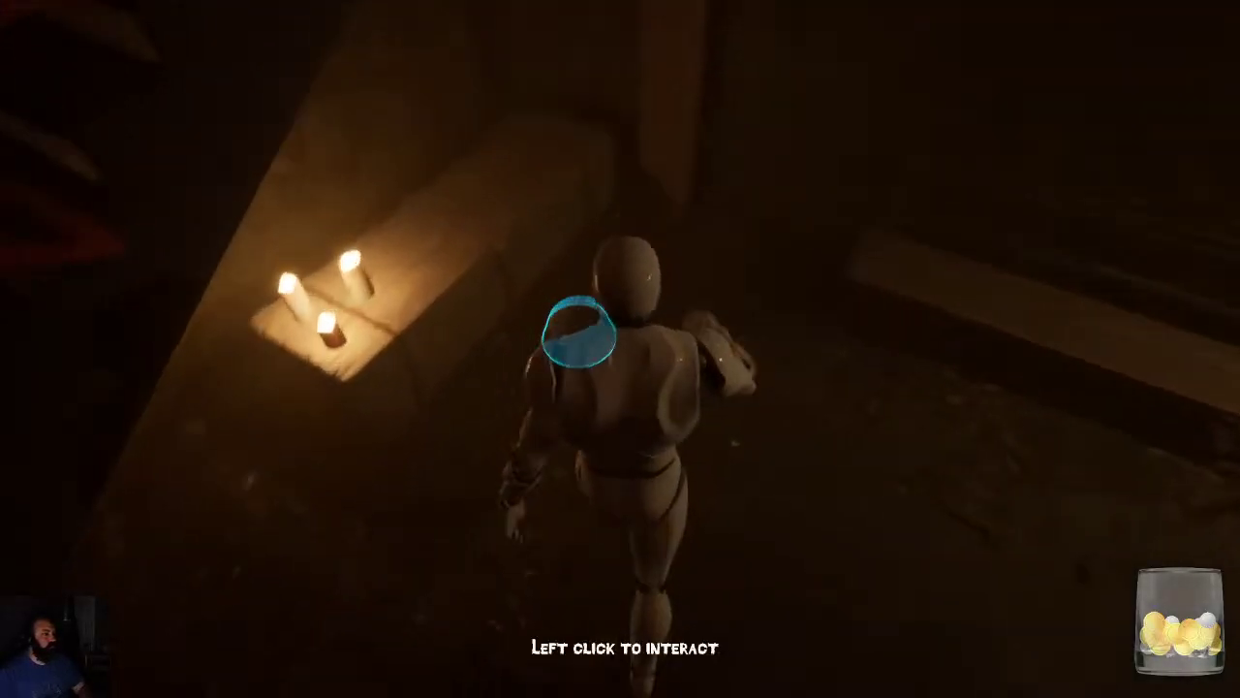
click(549, 524)
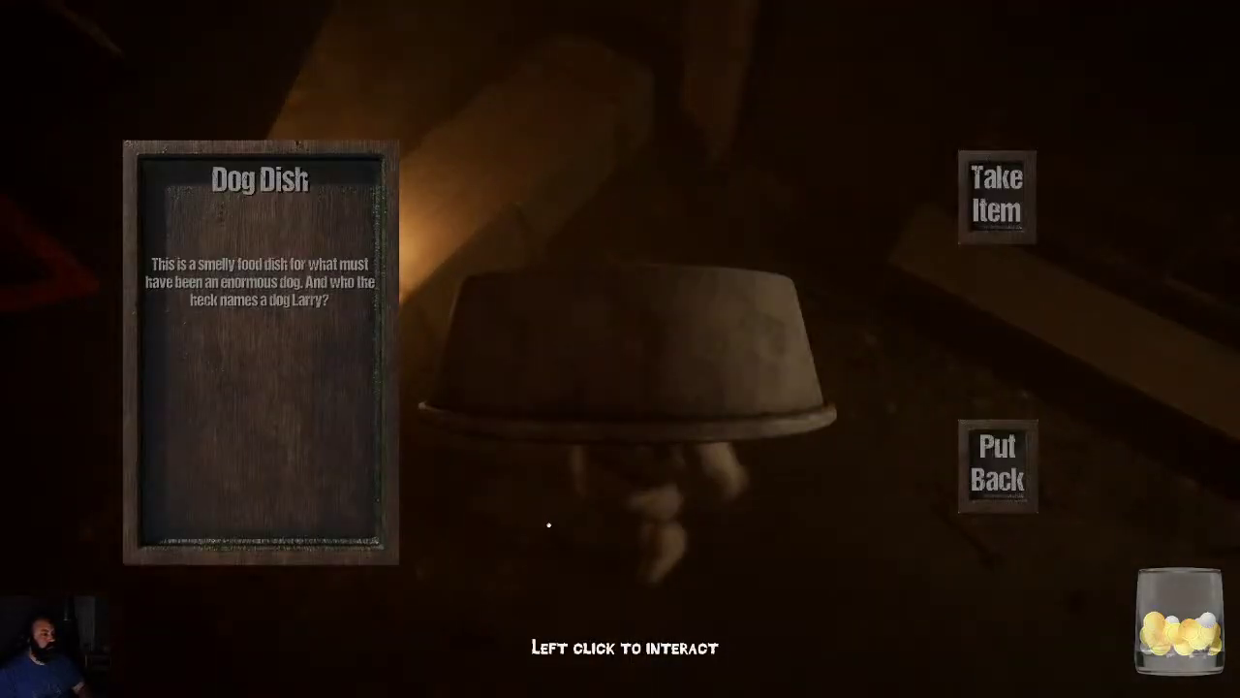
drag(607, 466, 686, 195)
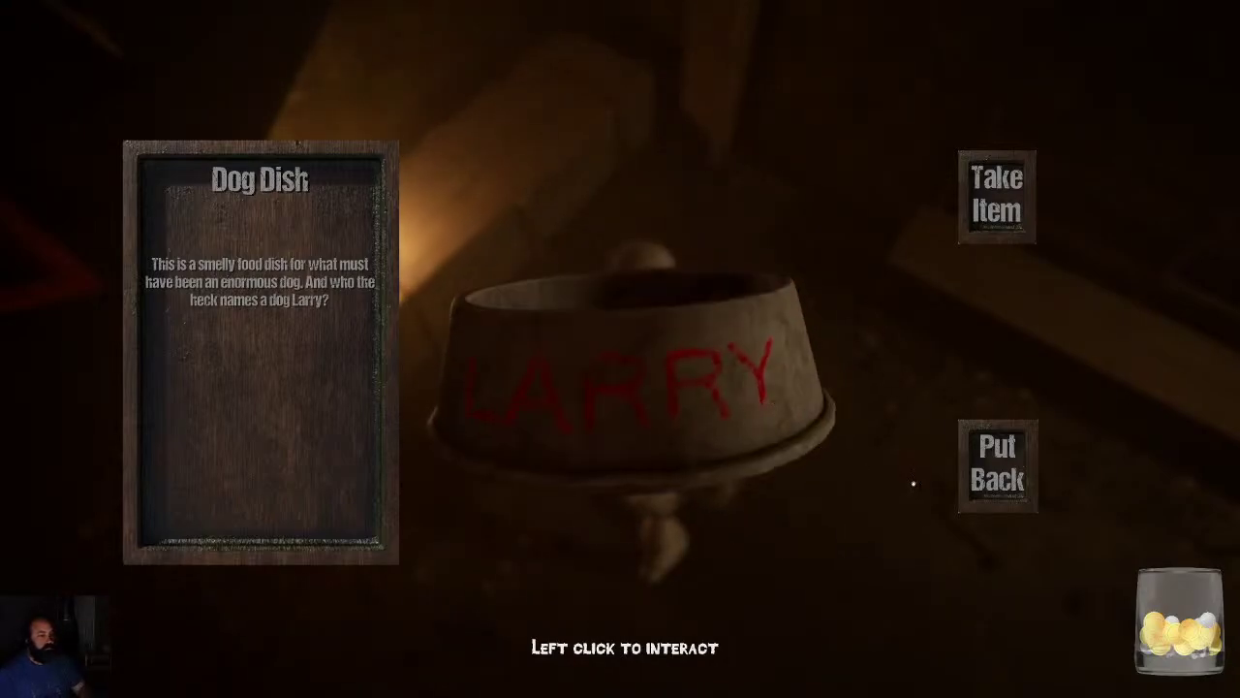
click(998, 463)
Walk to the lit wooden shelves beside the guitar and examine the items on and around them from several angles.
key(w)
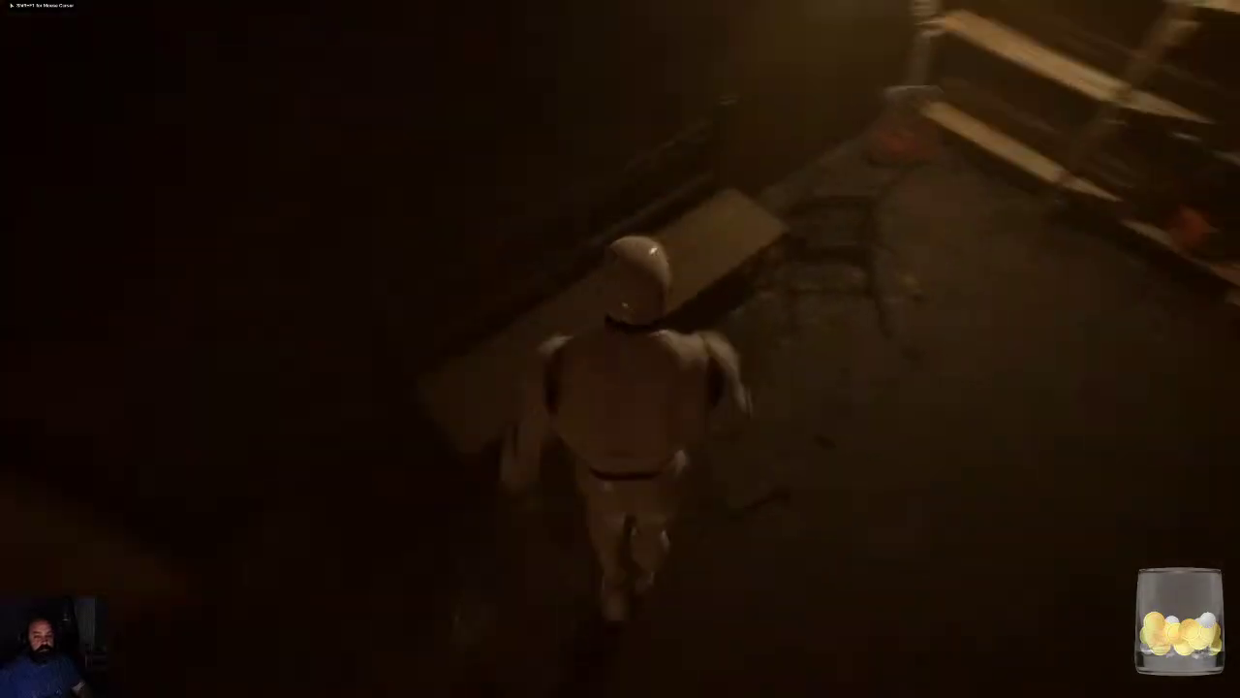
key(d)
key(w)
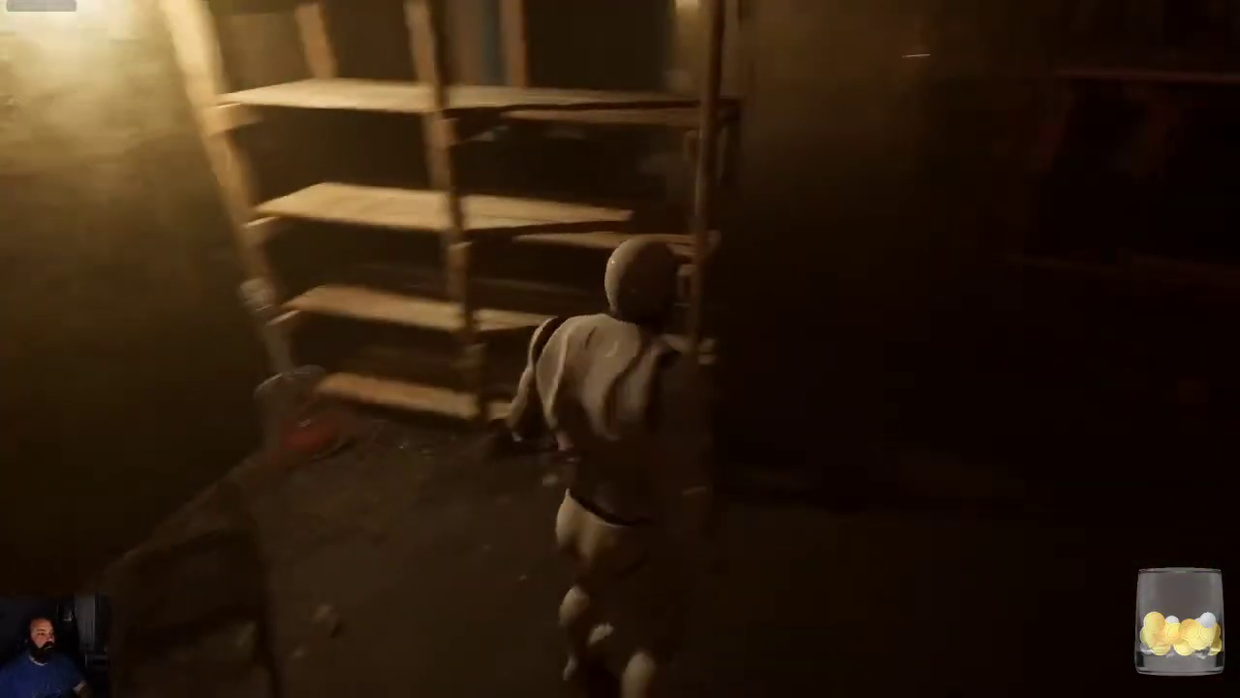
key(a)
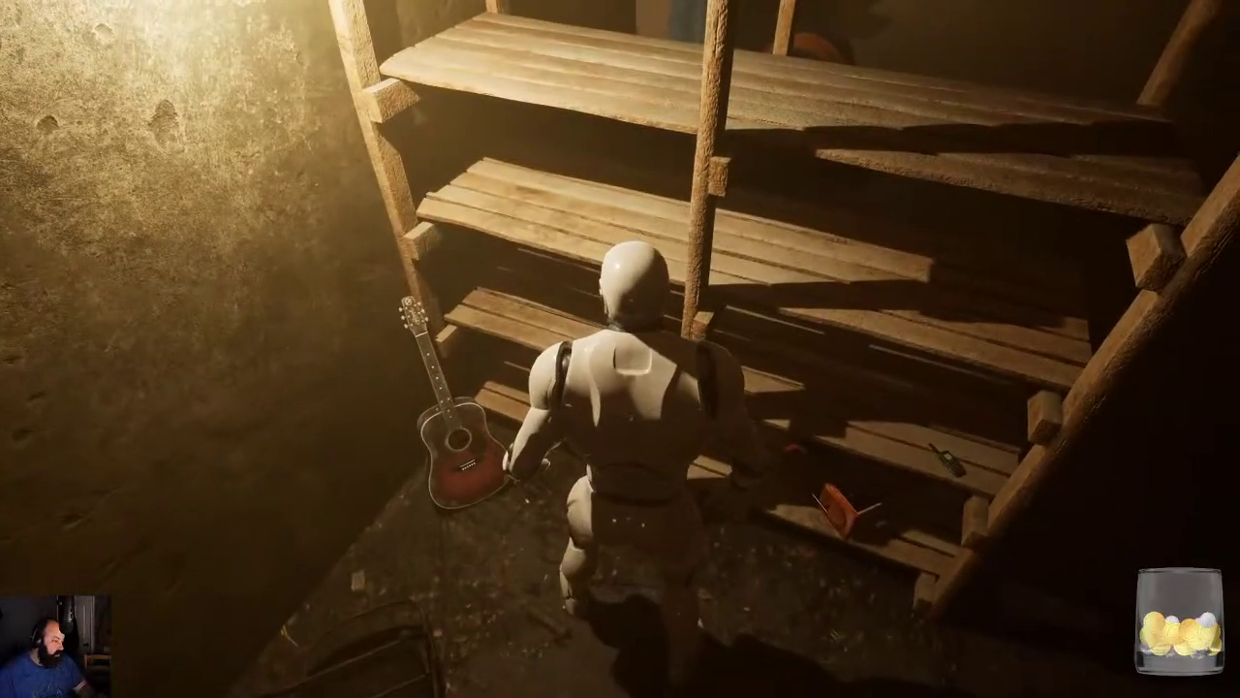
key(a)
key(d)
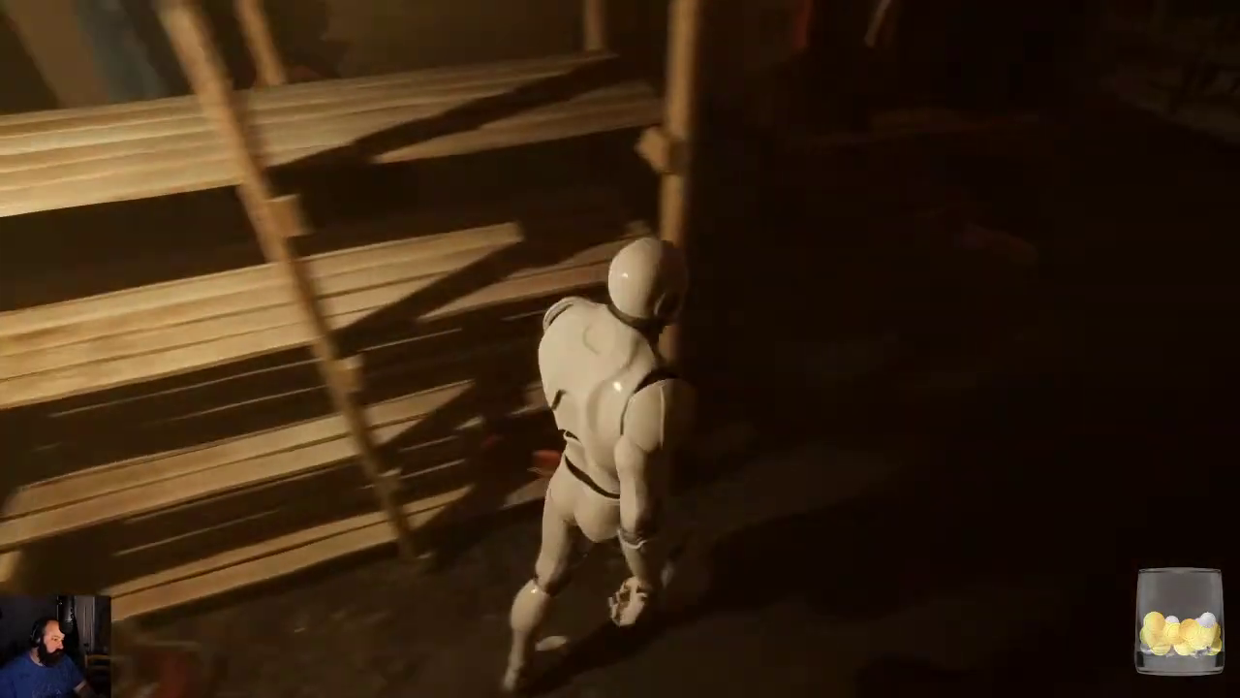
key(w)
key(a)
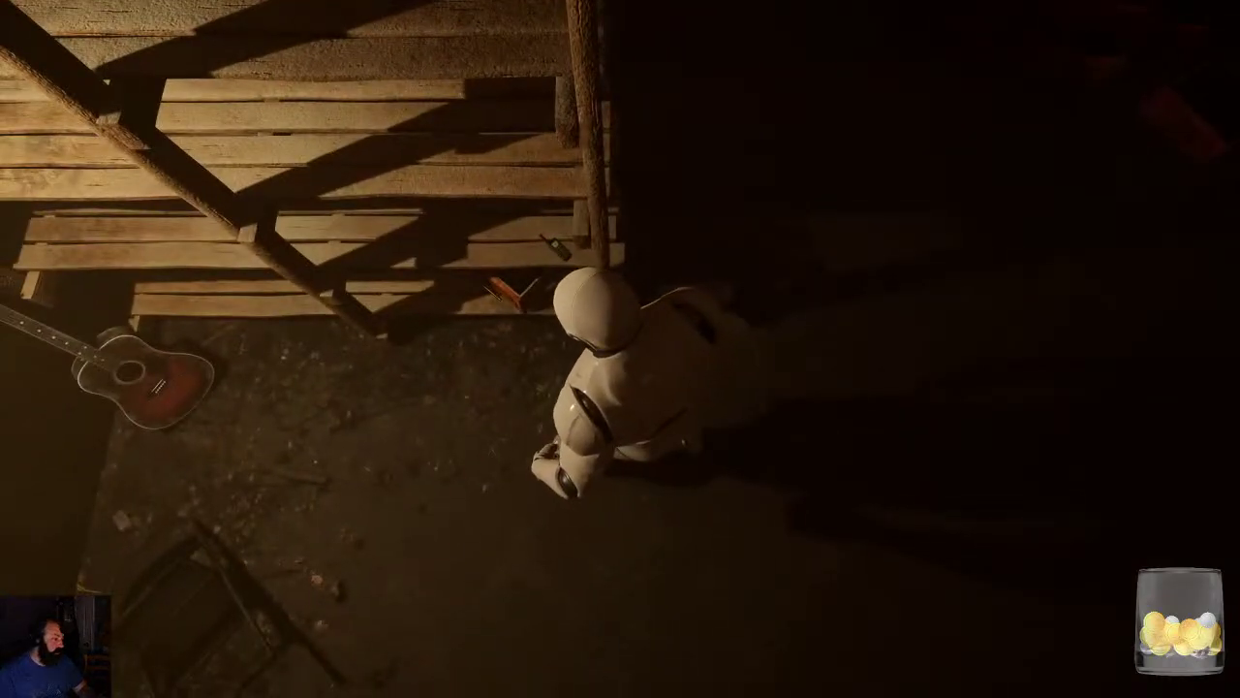
Walk through the dark candlelit corners and back into the open basement room to check the lighting there.
key(w)
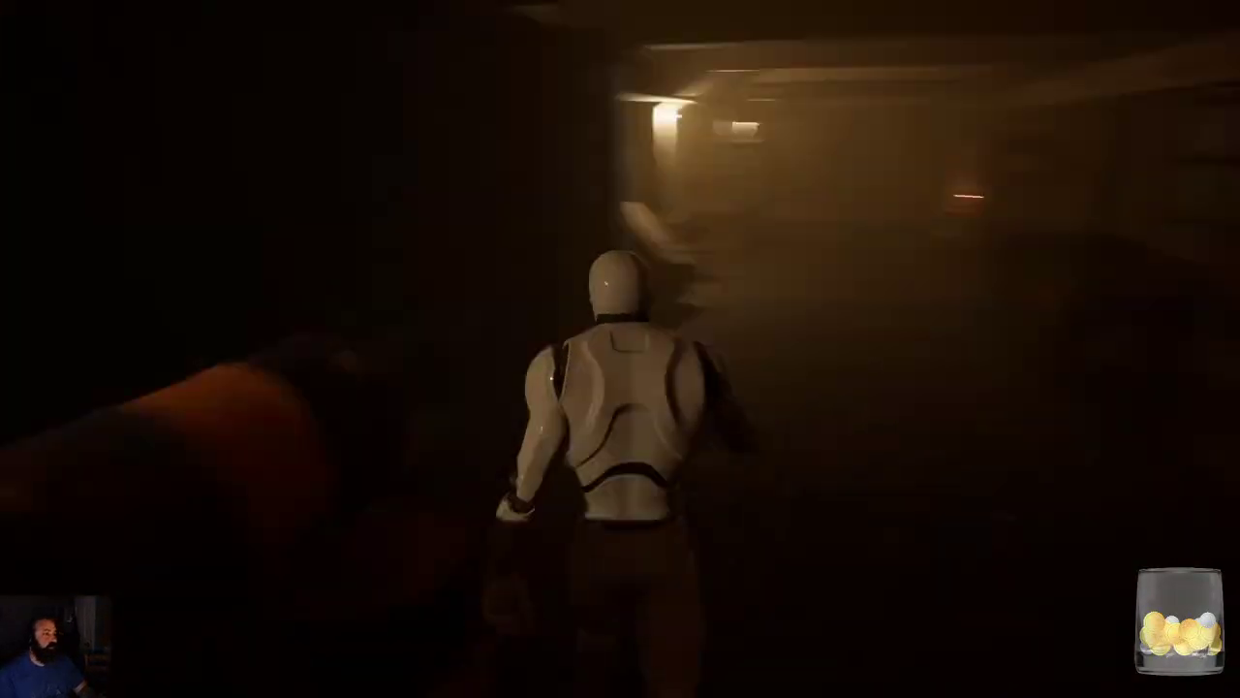
key(w)
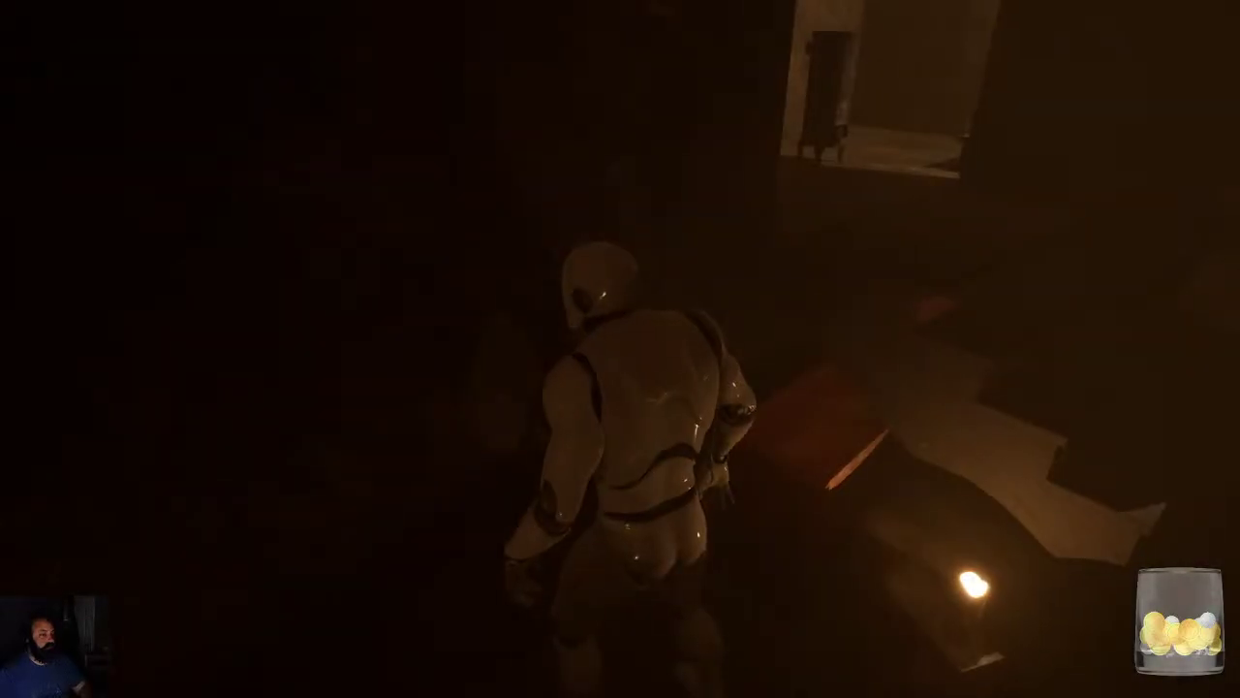
key(w)
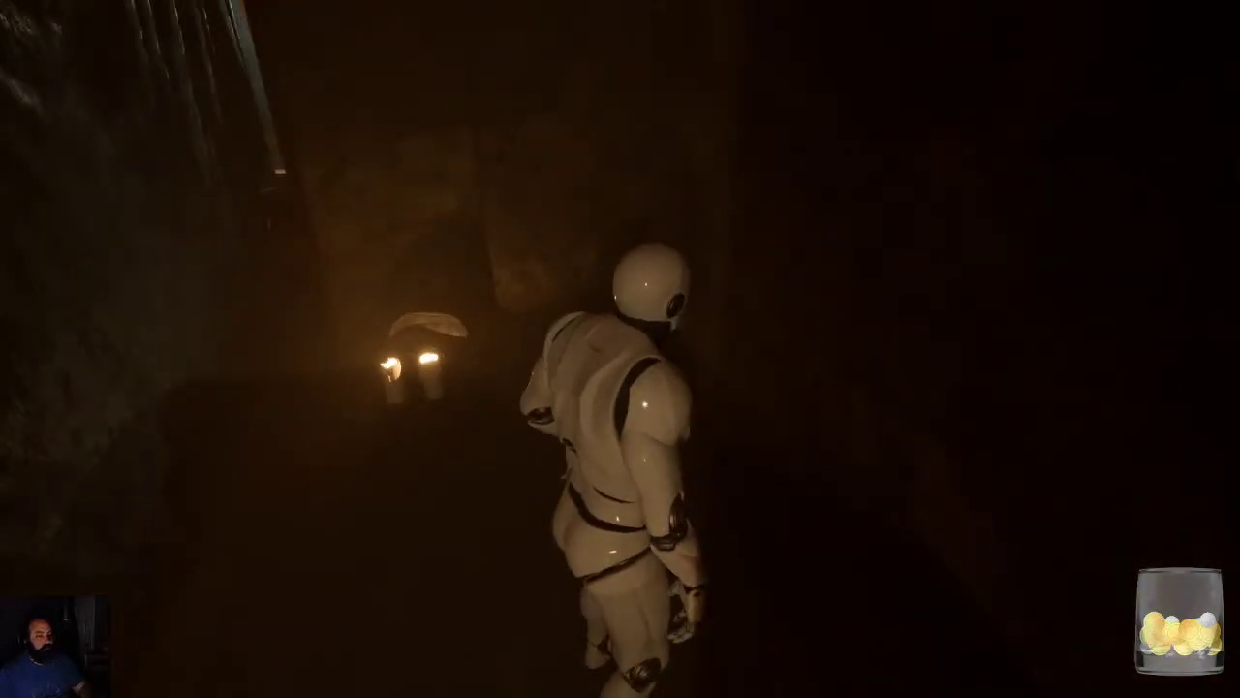
key(w)
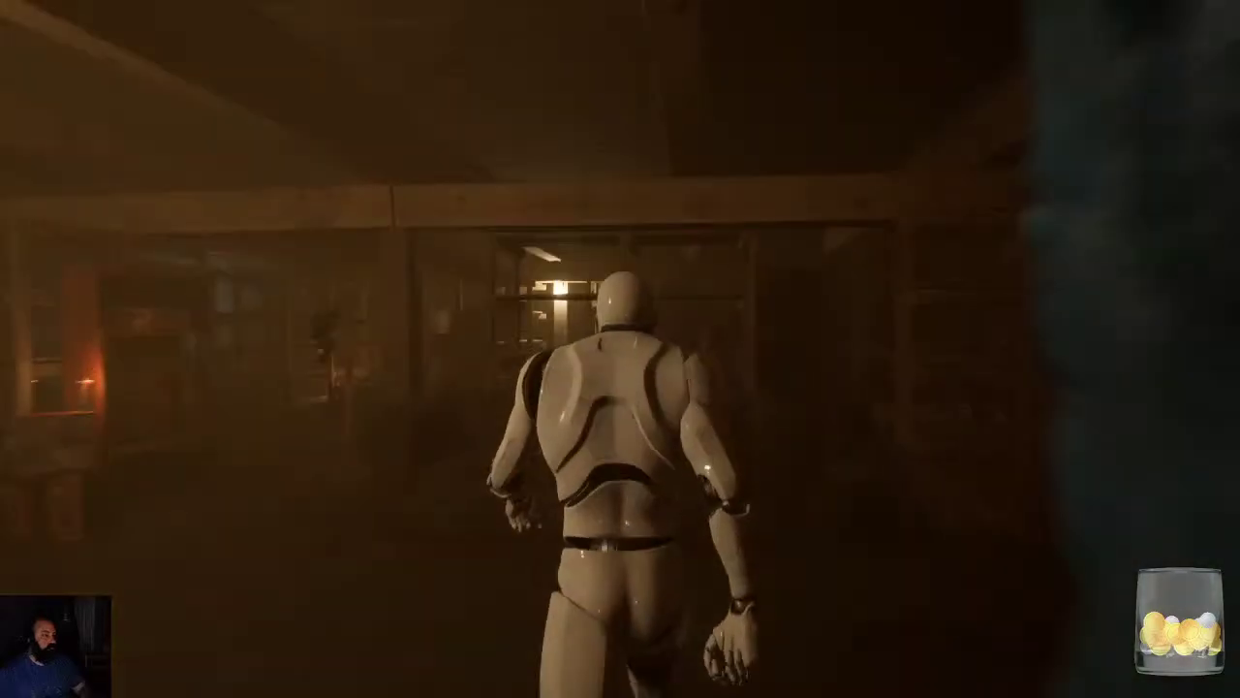
key(w)
key(d)
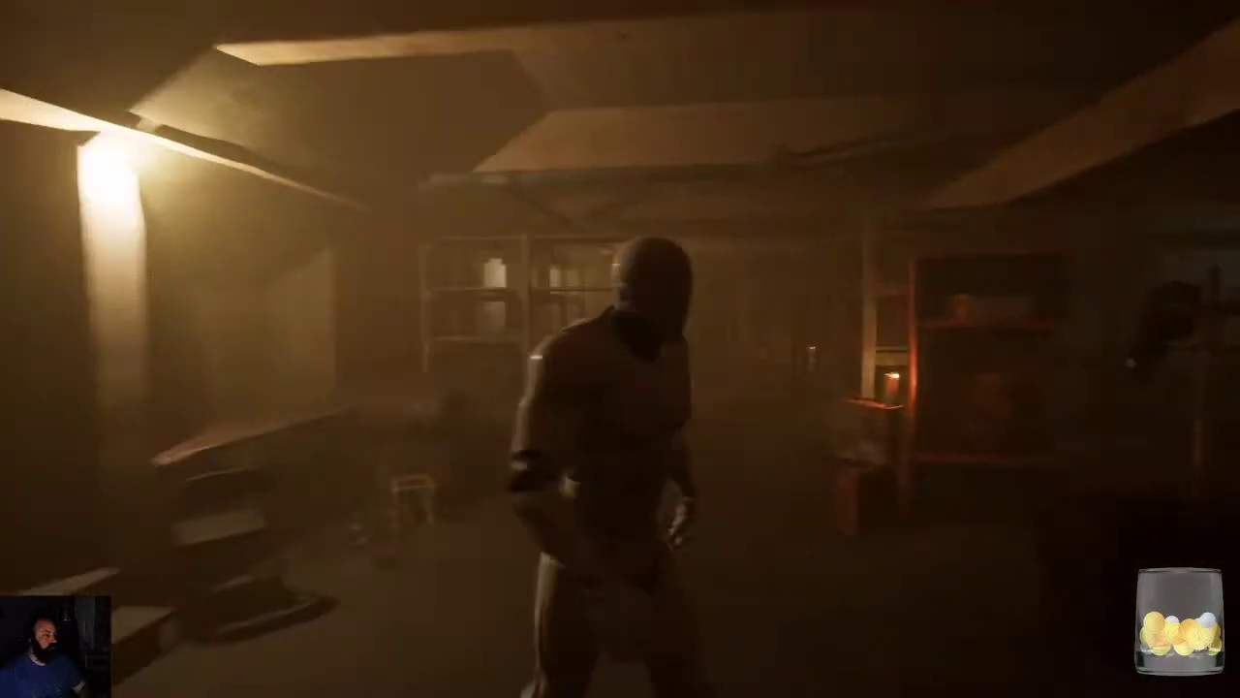
key(w)
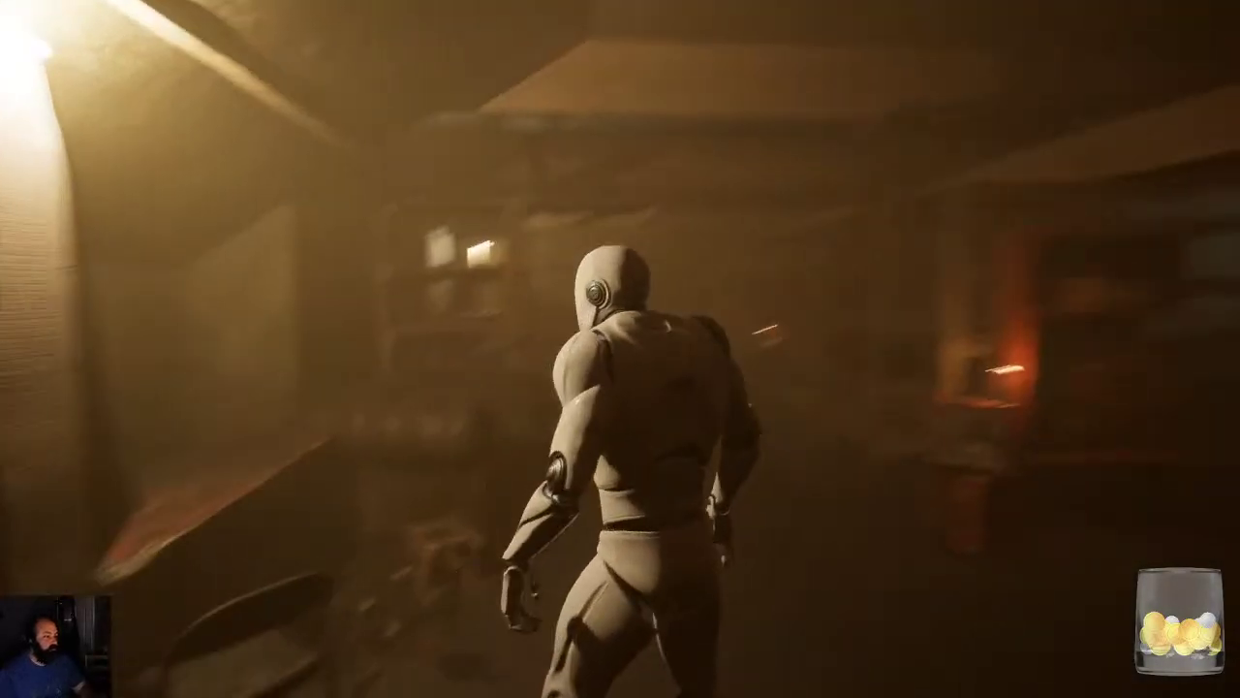
Walk around the shelving, the candlelit sink corner and the red counters to check how dark each area is.
key(w)
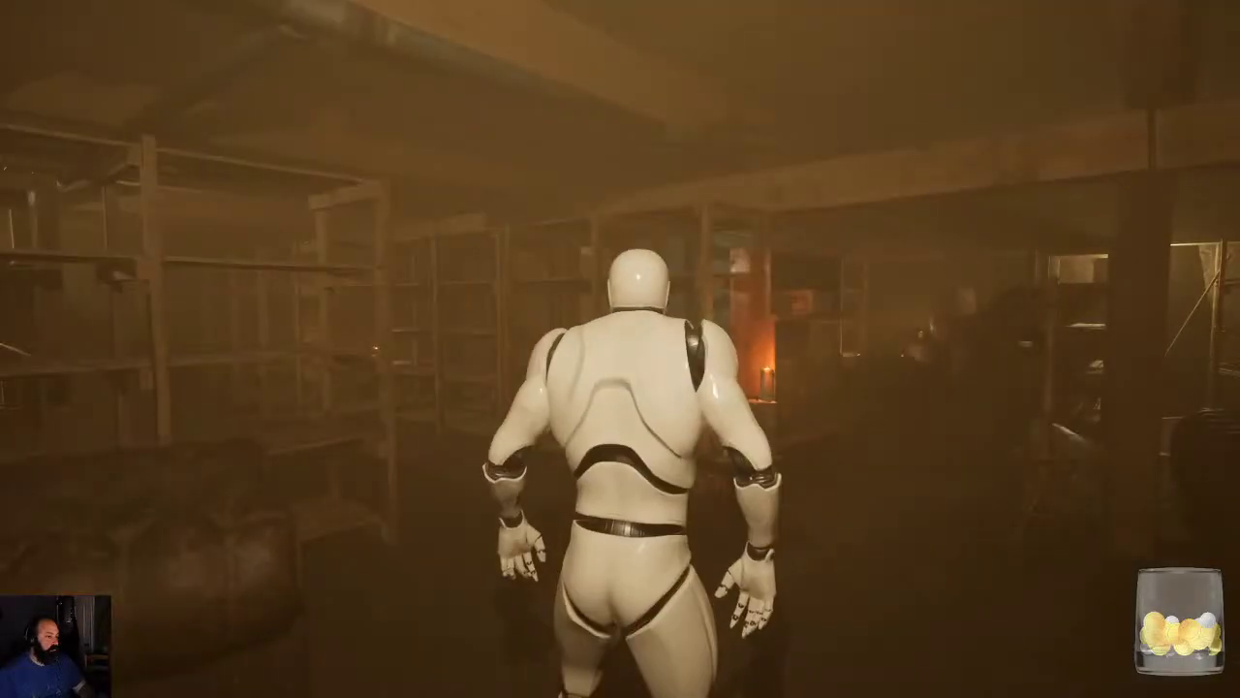
key(w)
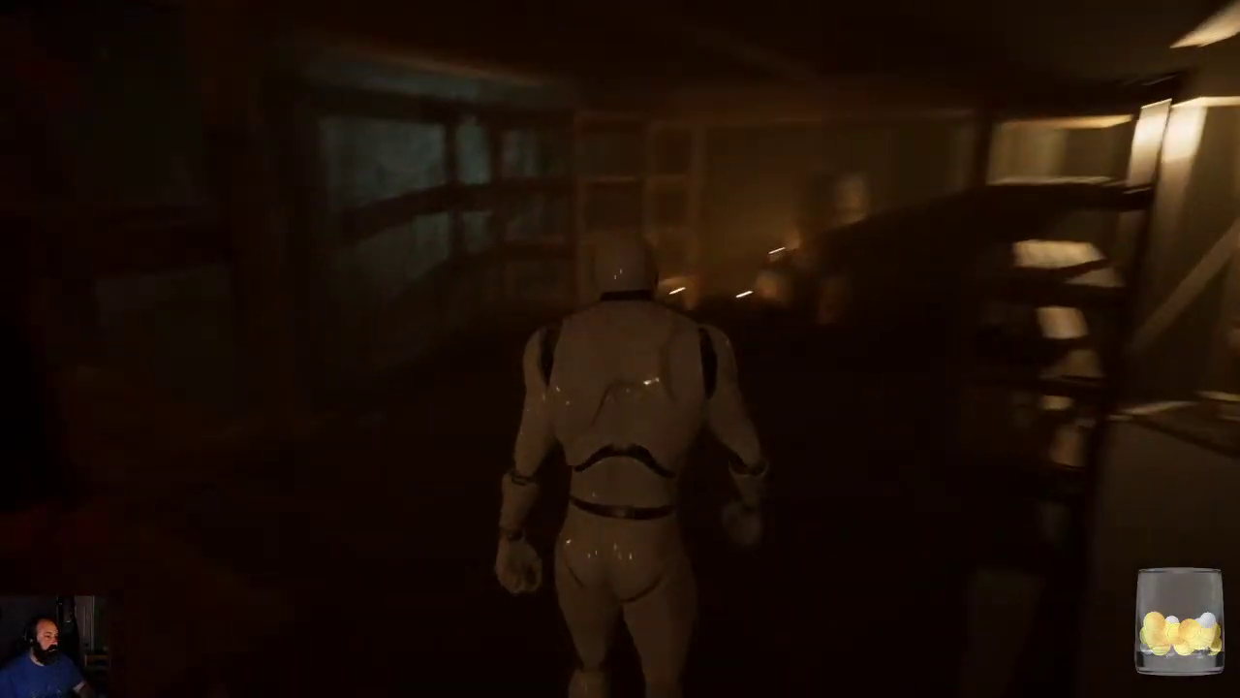
key(w)
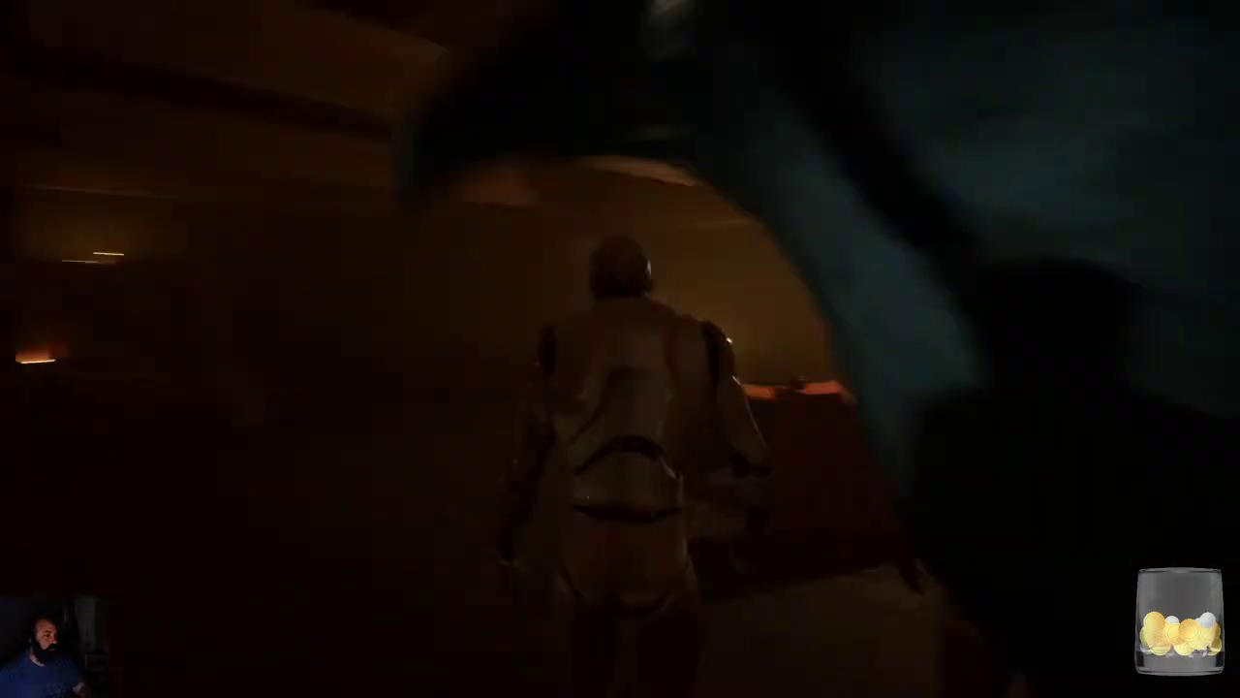
key(w)
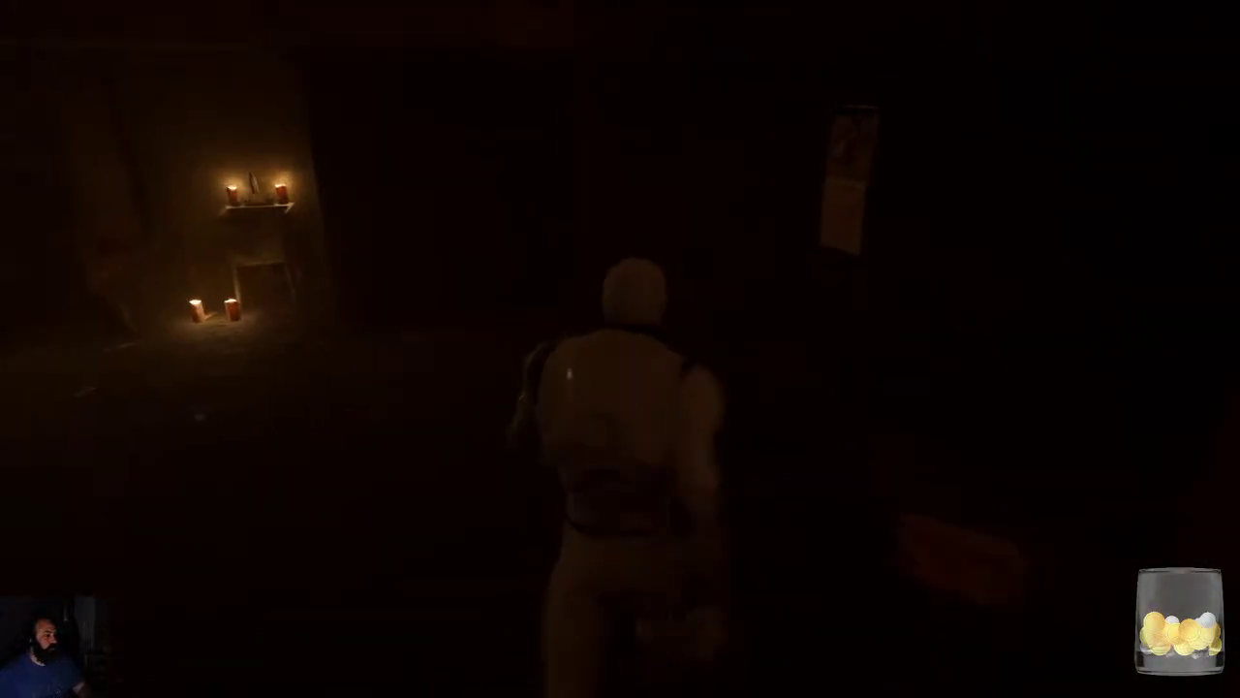
key(w)
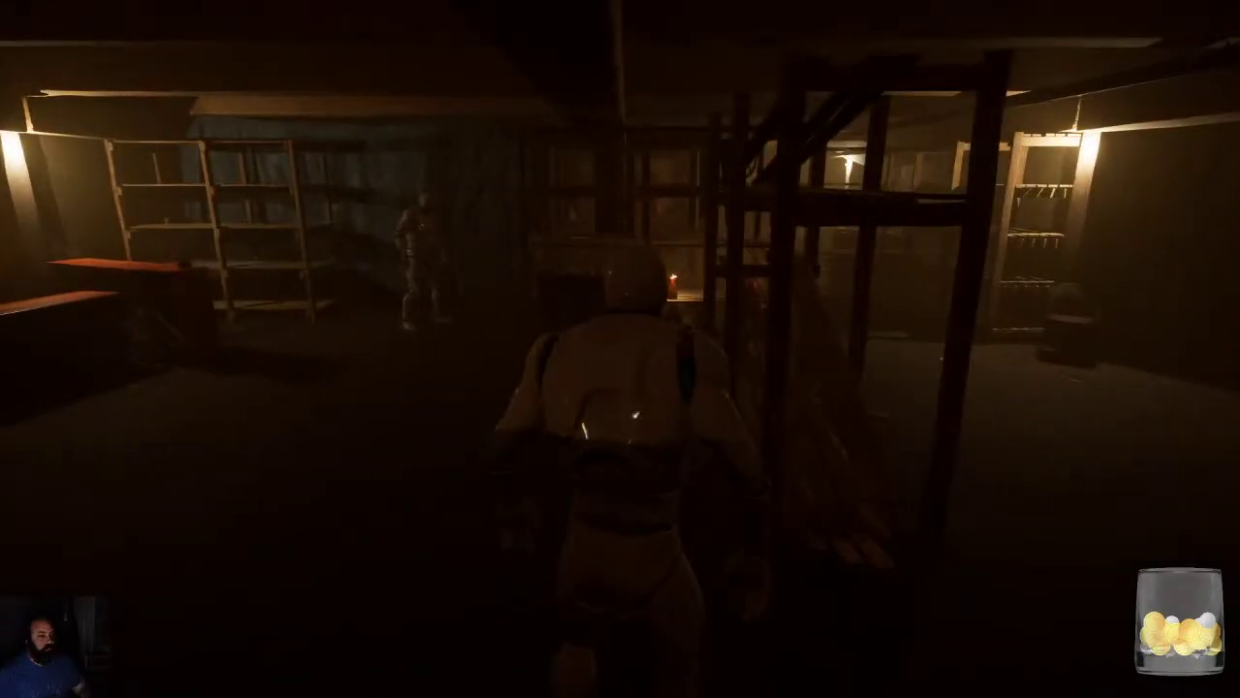
key(w)
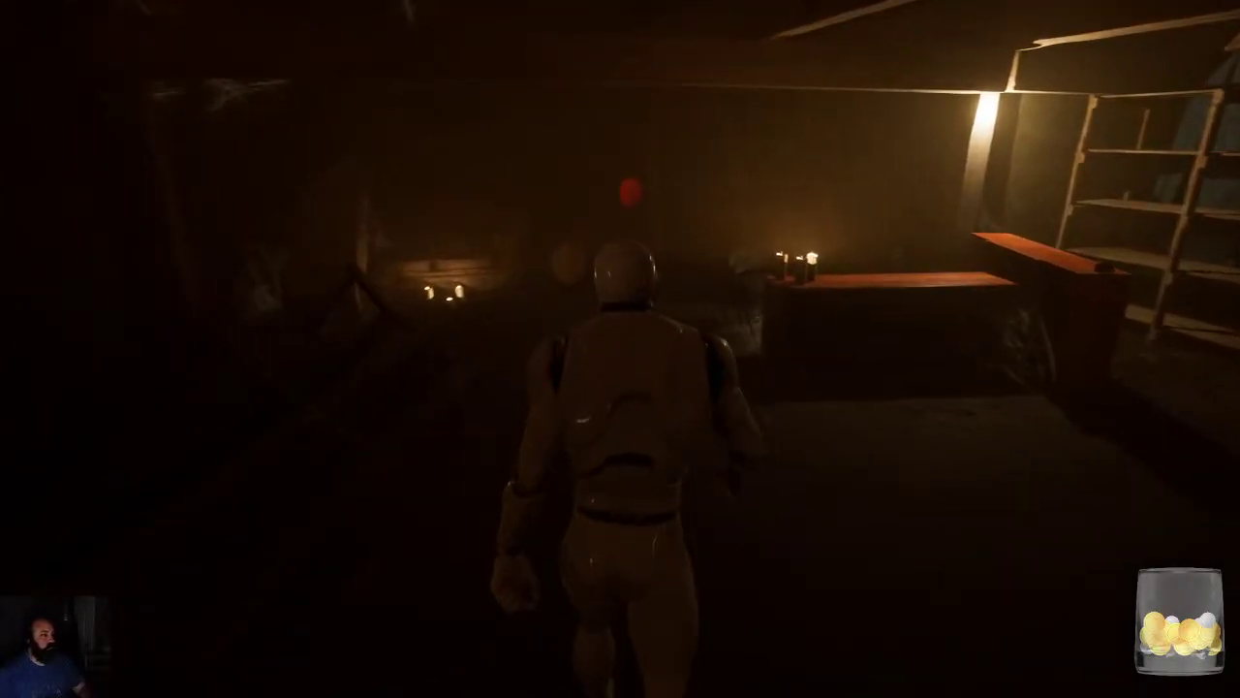
key(w)
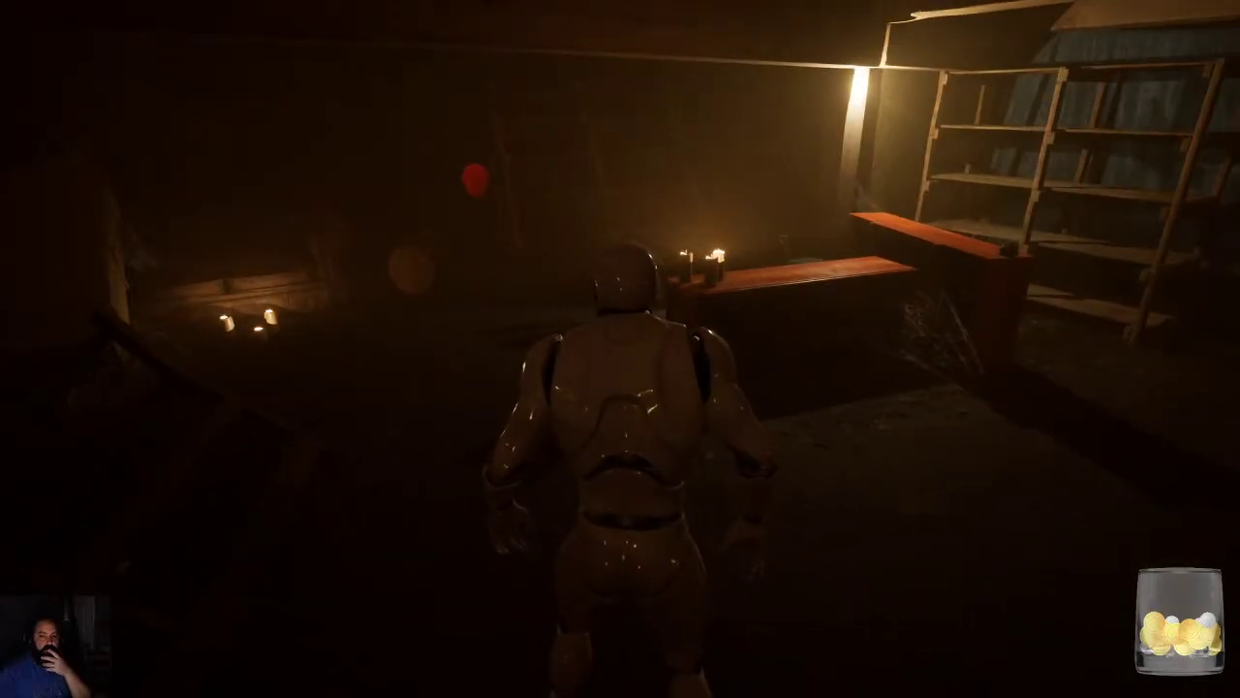
key(w)
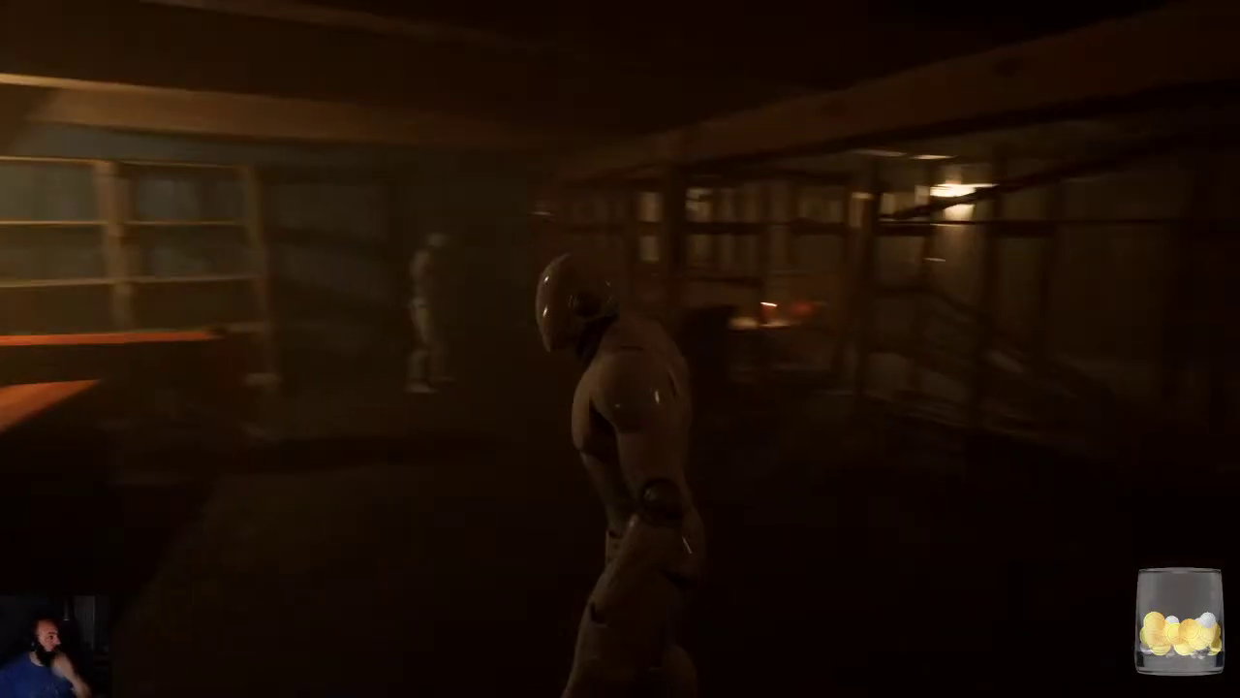
Walk to the furnace beside the candlelit sink, inspect the Wad of gum on it, and put it back.
key(w)
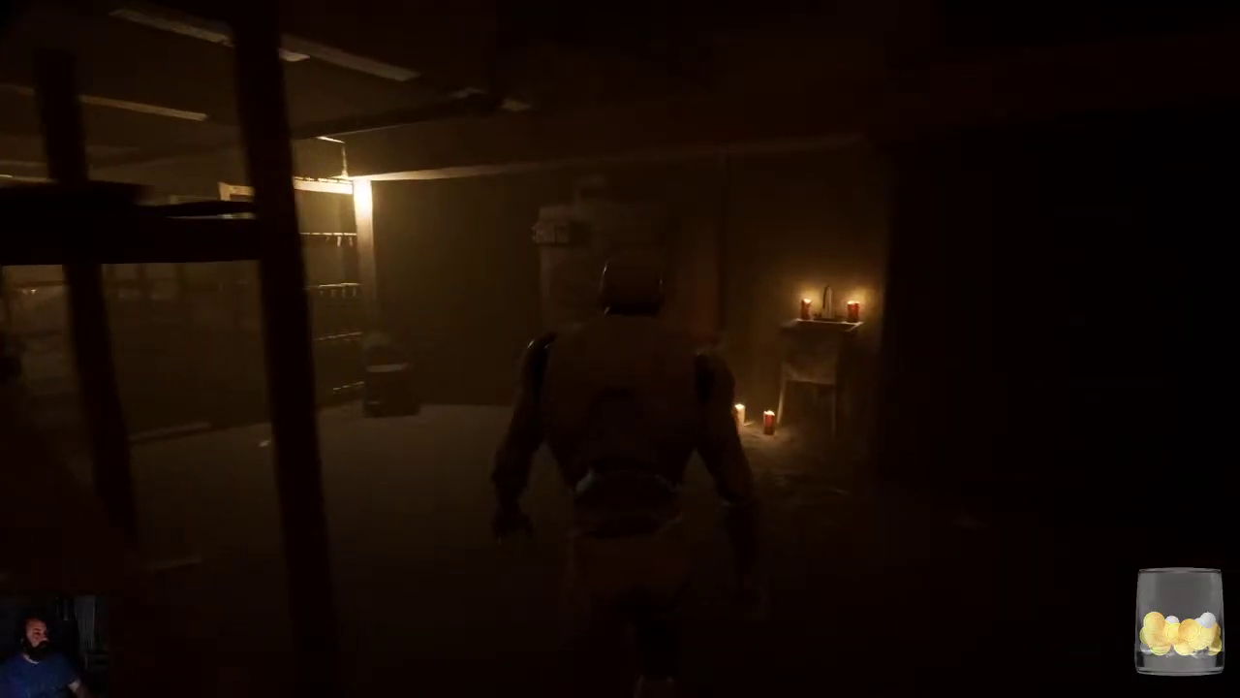
key(w)
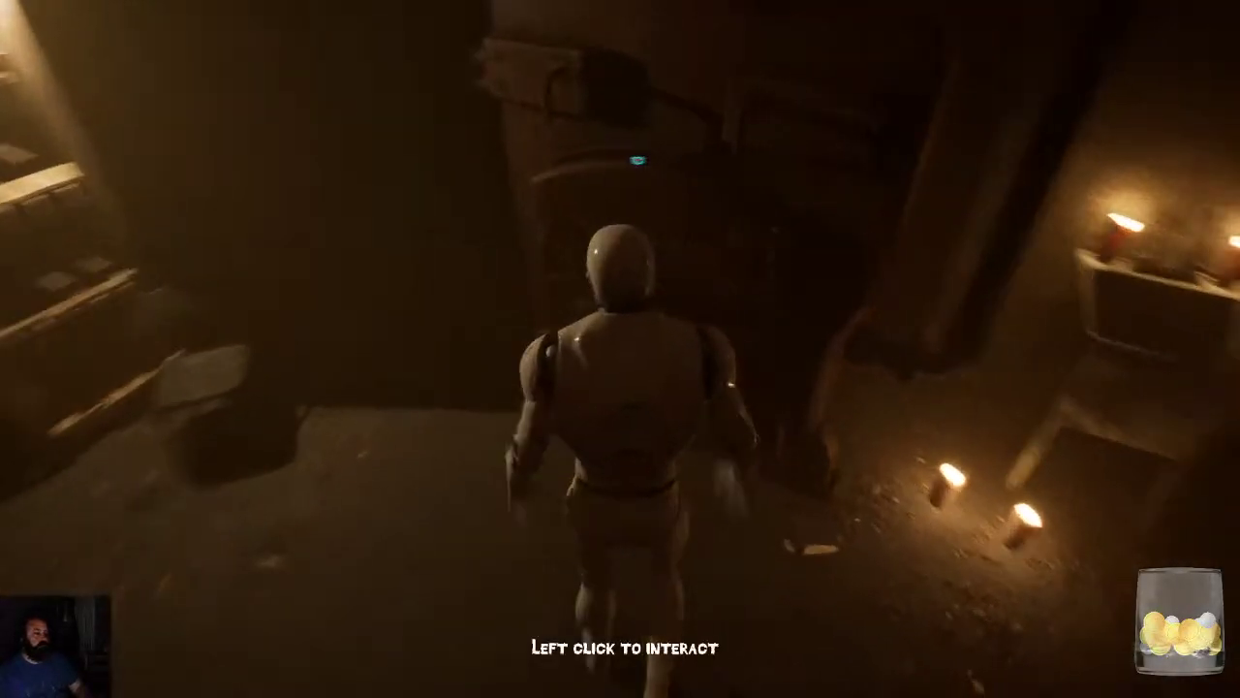
key(w)
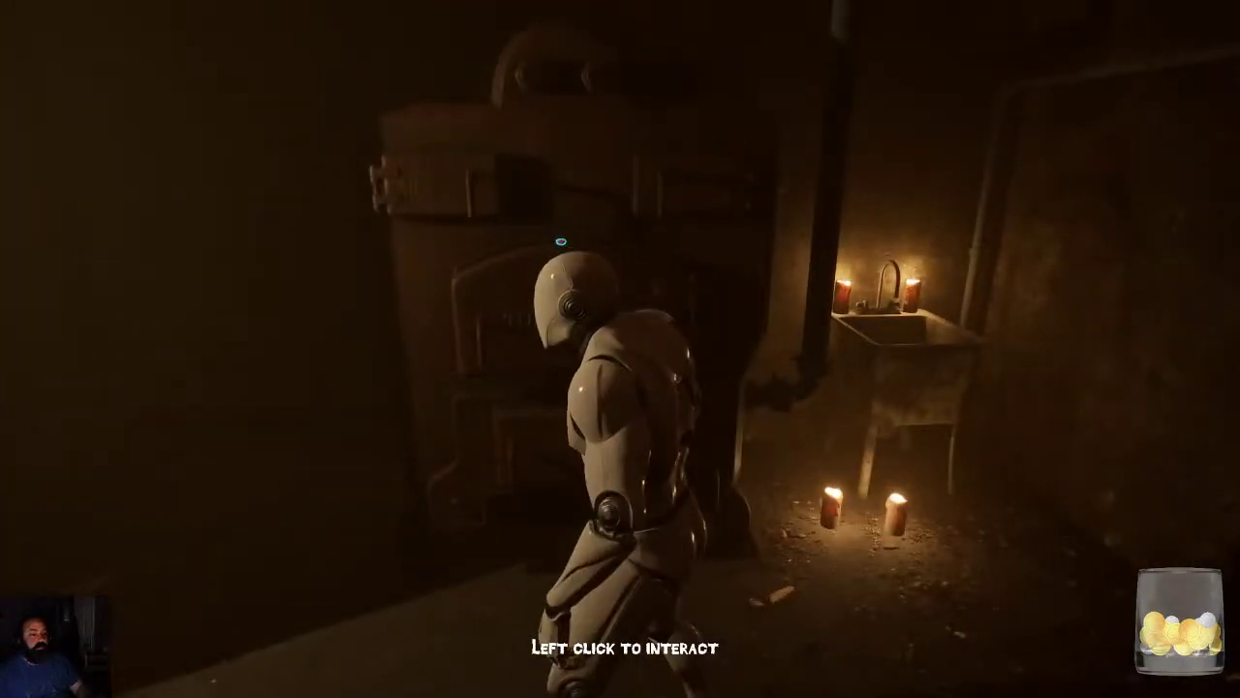
click(472, 330)
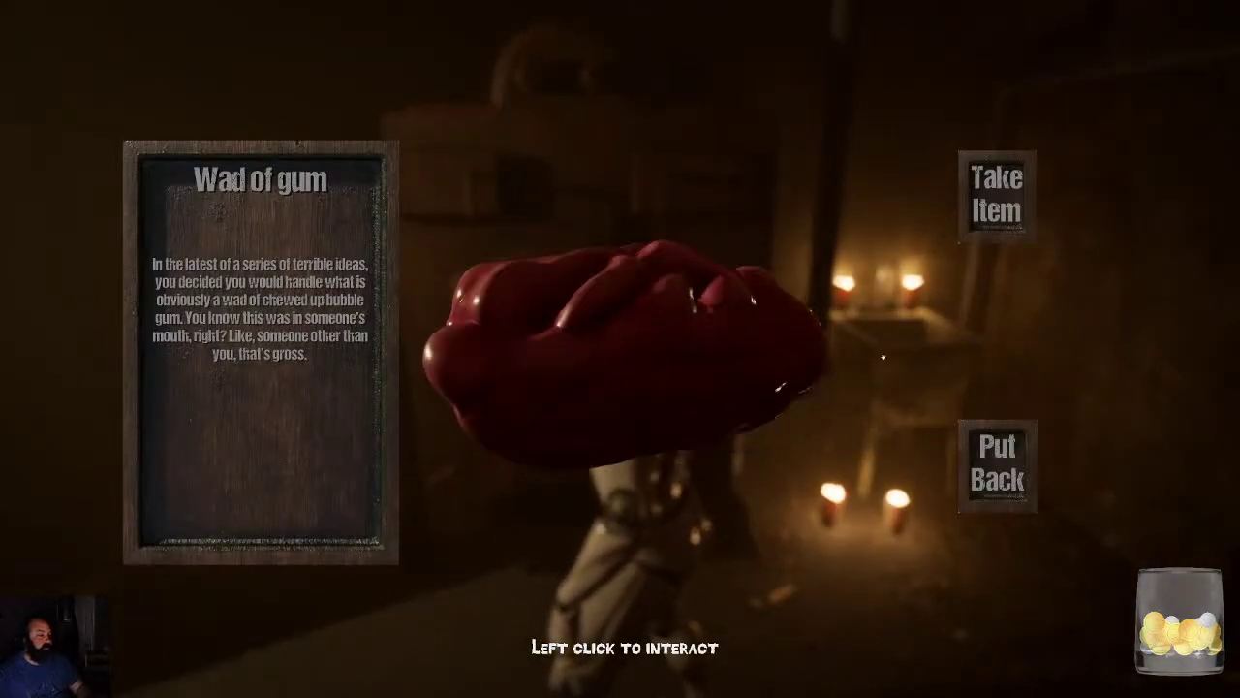
click(1030, 473)
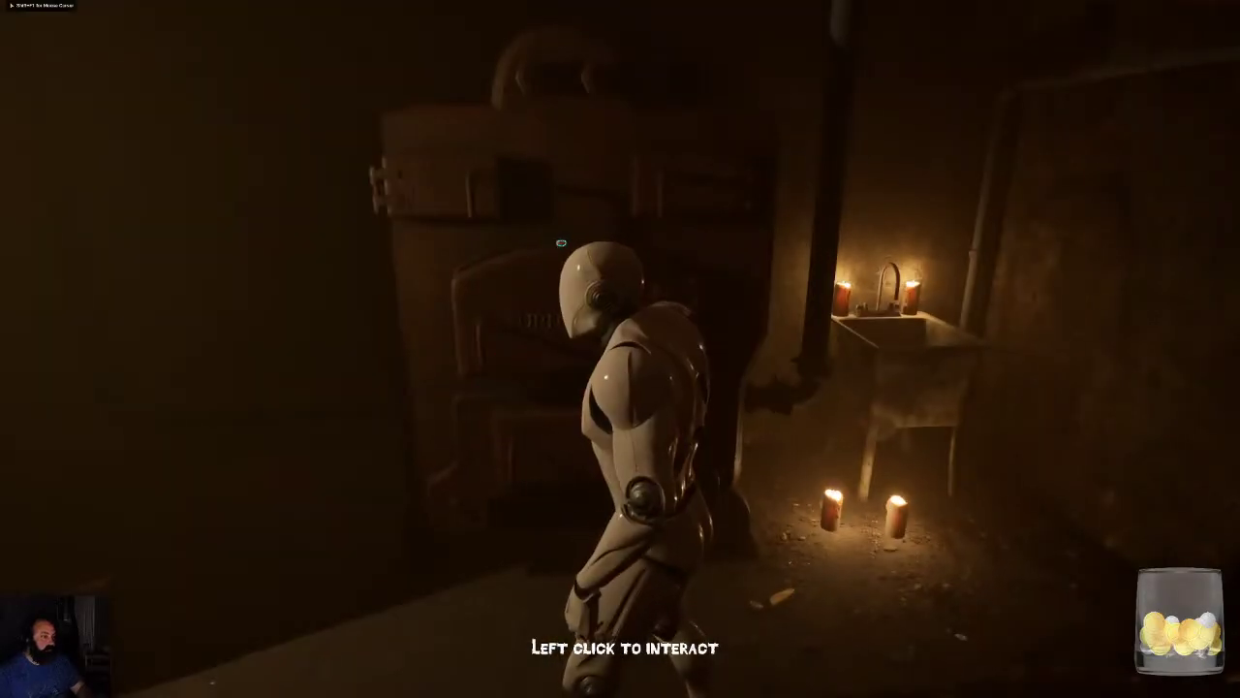
Walk from the furnace between the shelves to the red cabinet with the lit candle.
key(w)
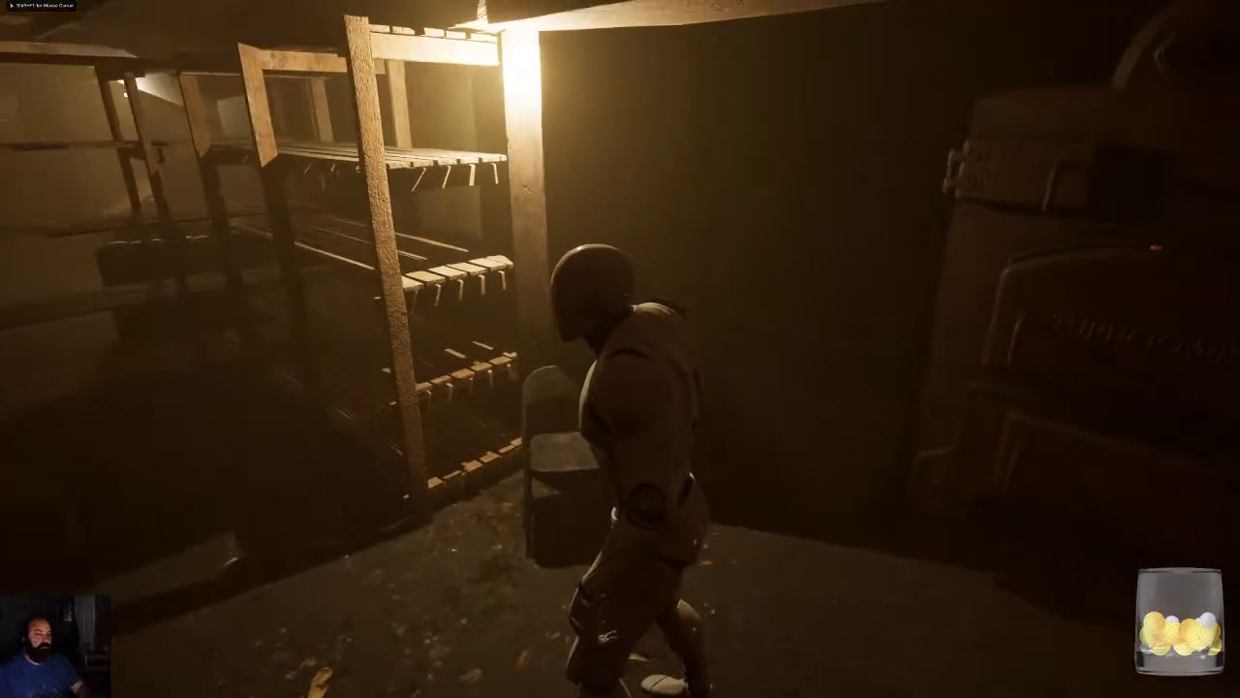
key(w)
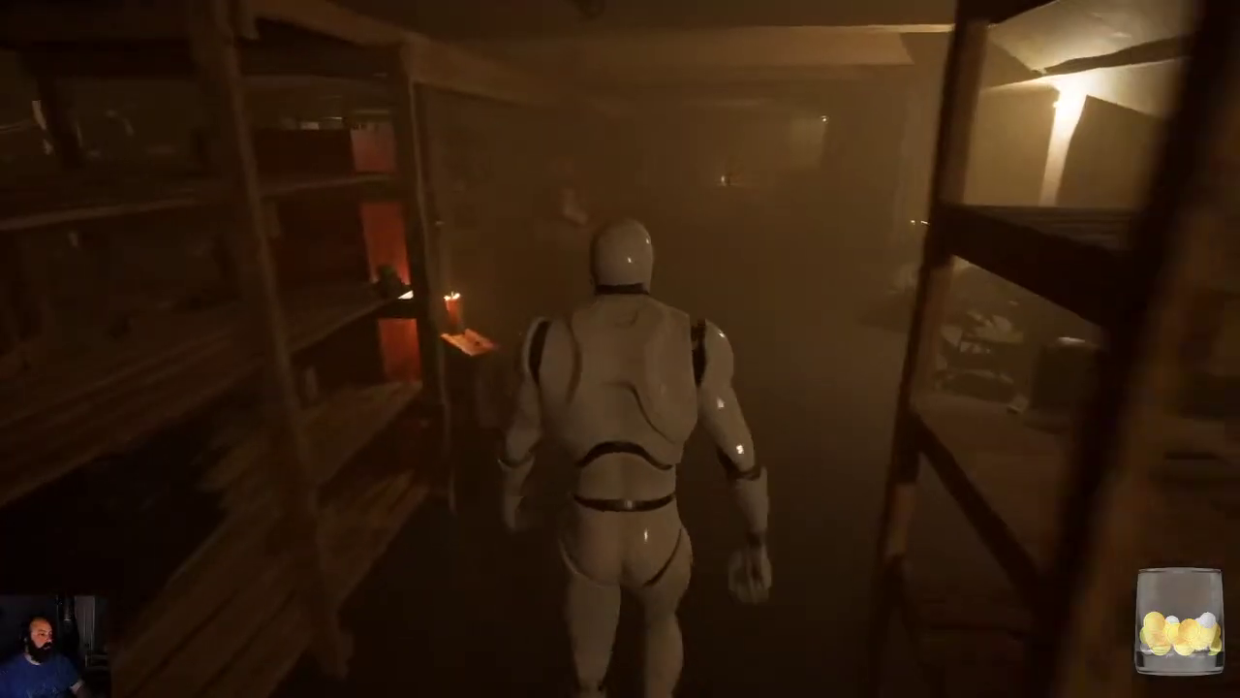
key(w)
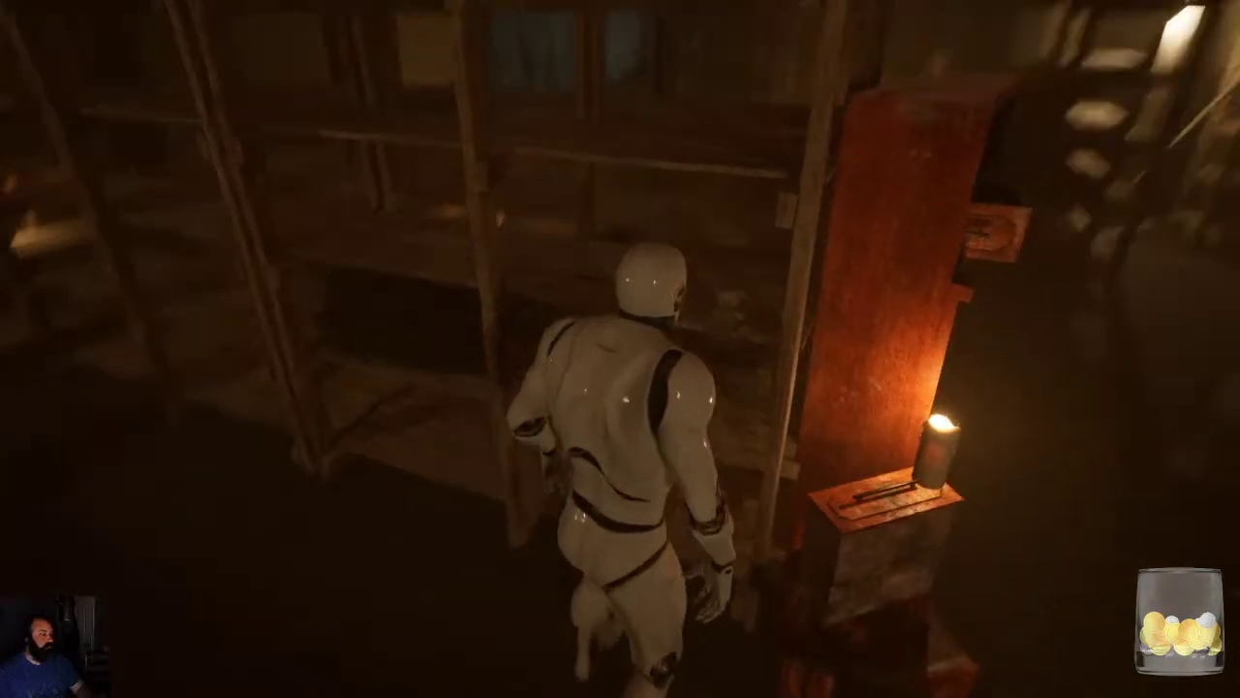
Walk from the red cabinet around the dark shelving and past the three wall-shelf candles to check the lighting near the barrels.
key(w)
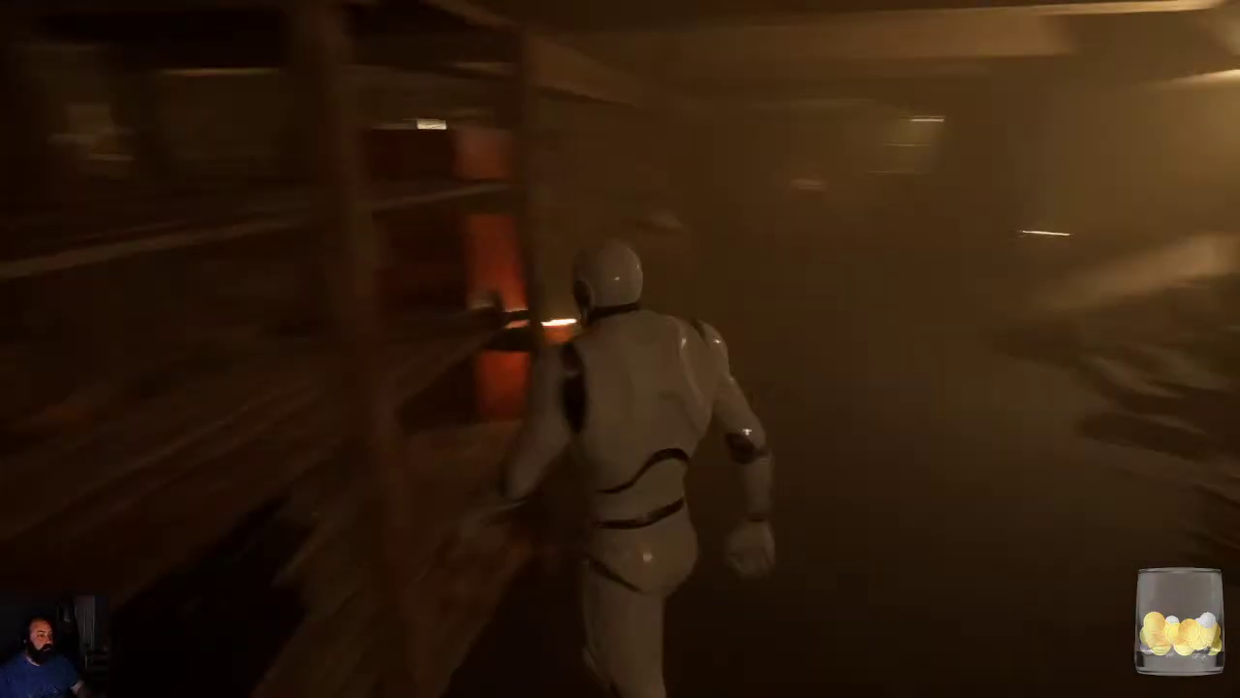
key(w)
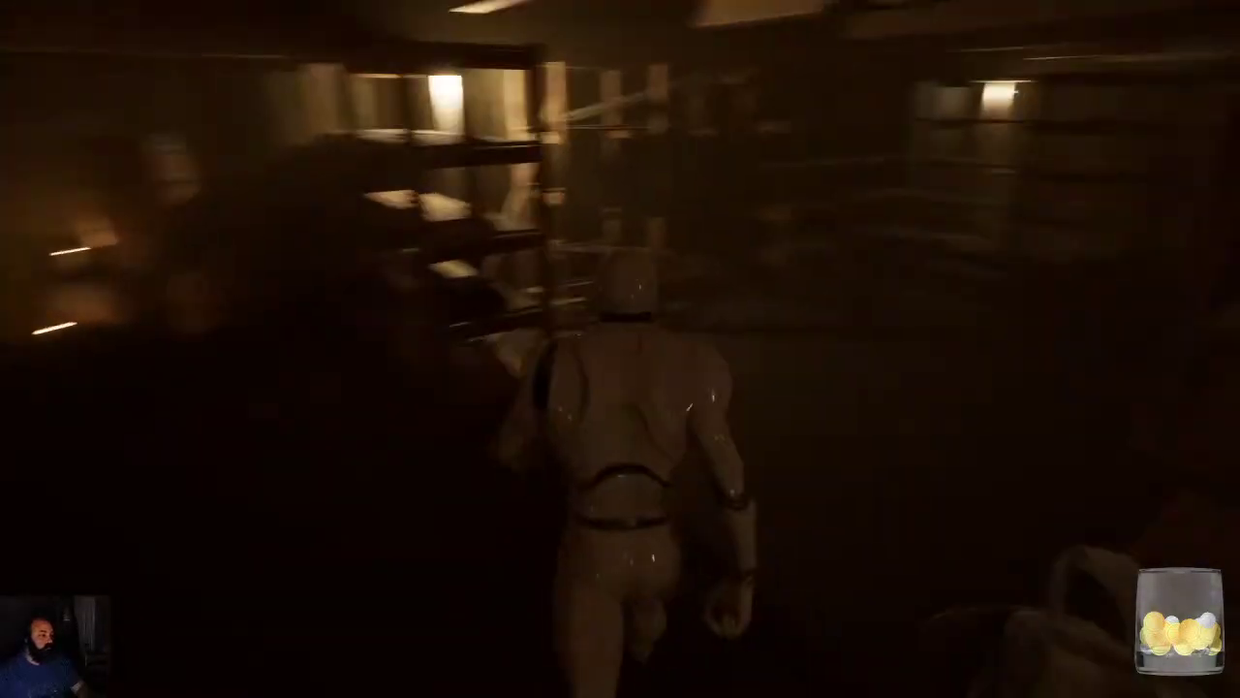
key(w)
key(w)
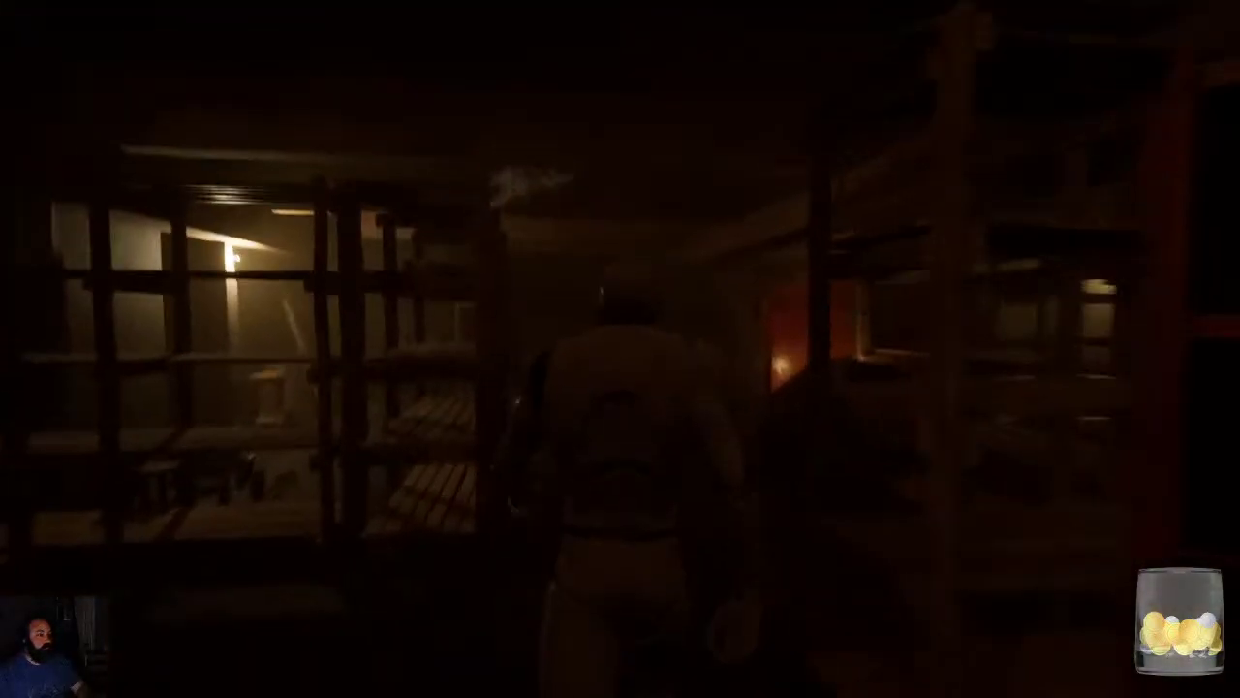
key(w)
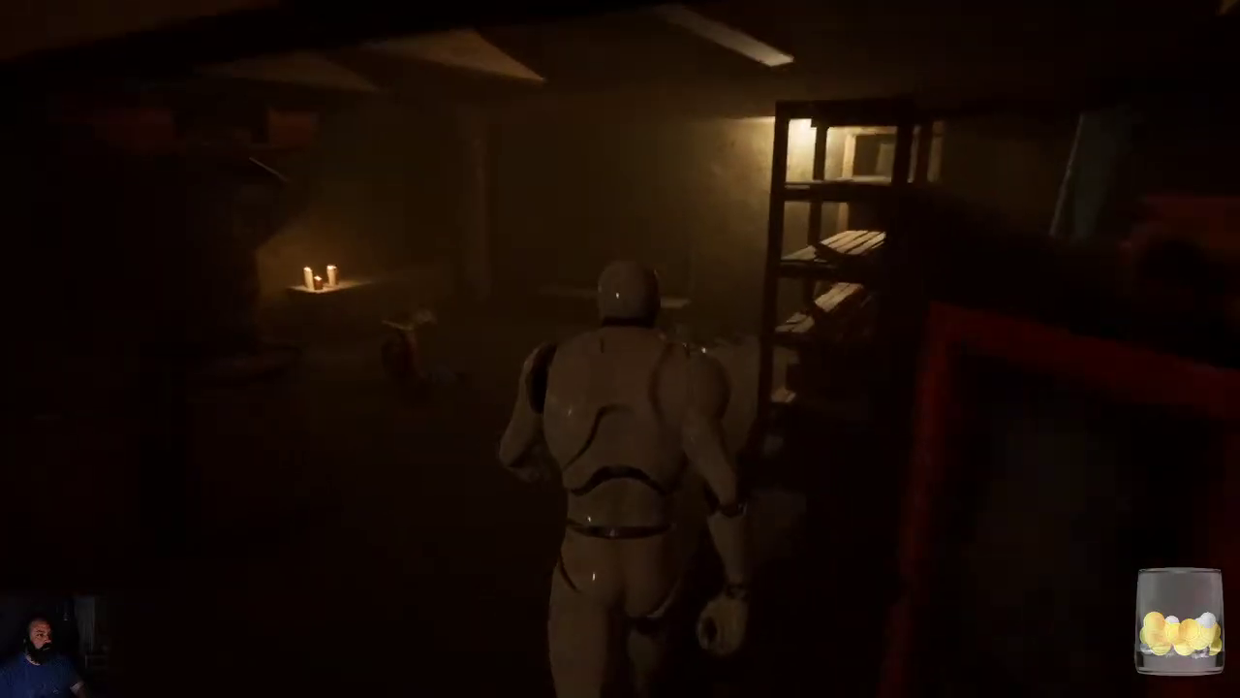
key(w)
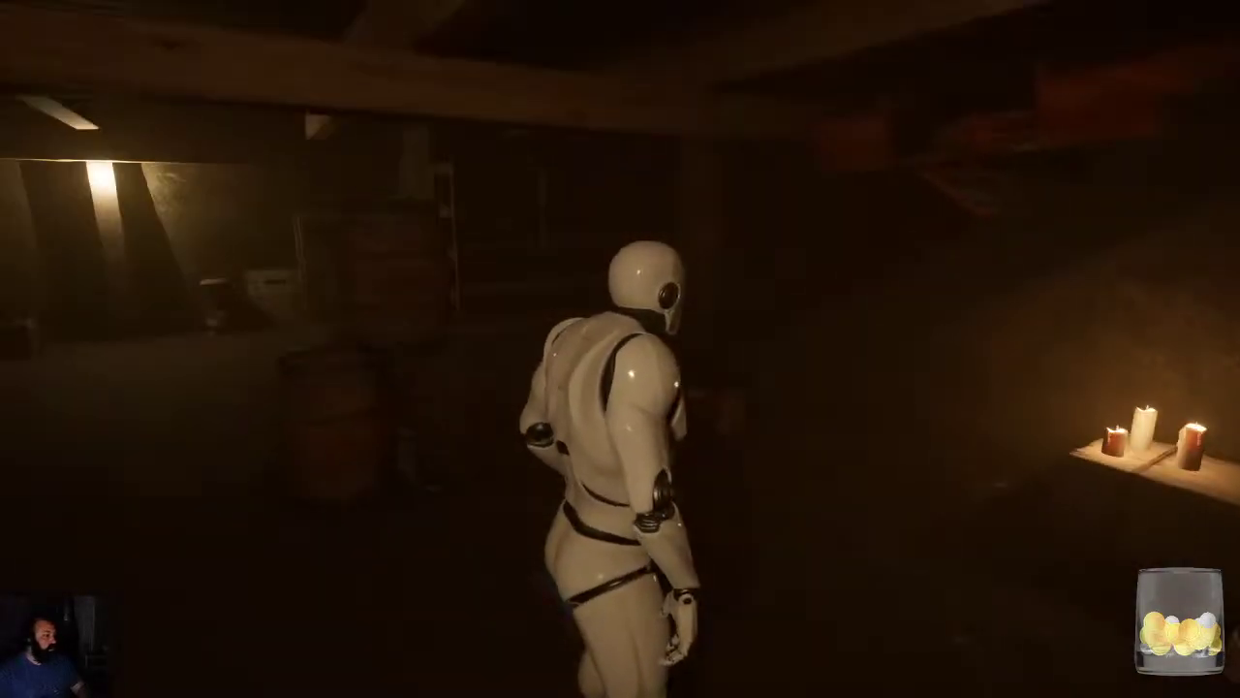
key(w)
key(w)
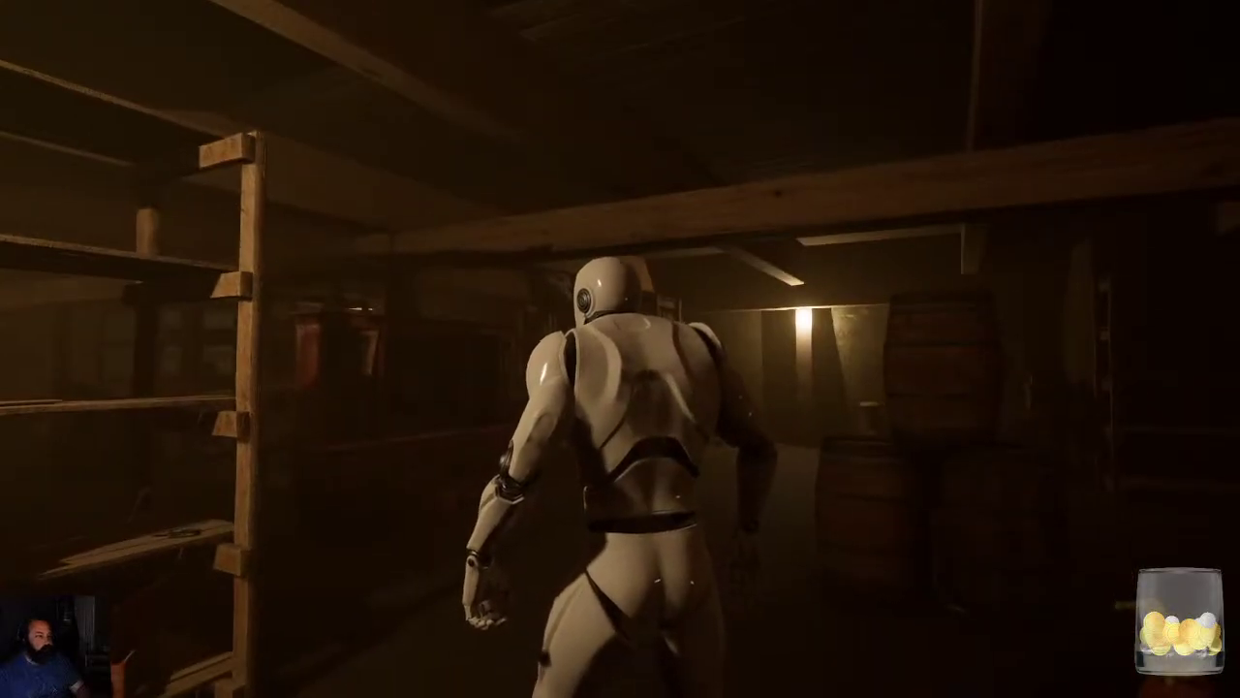
Walk to the lamp-lit shelves by the guitar and jump in that corner to inspect the light on the wall and shelves.
key(w)
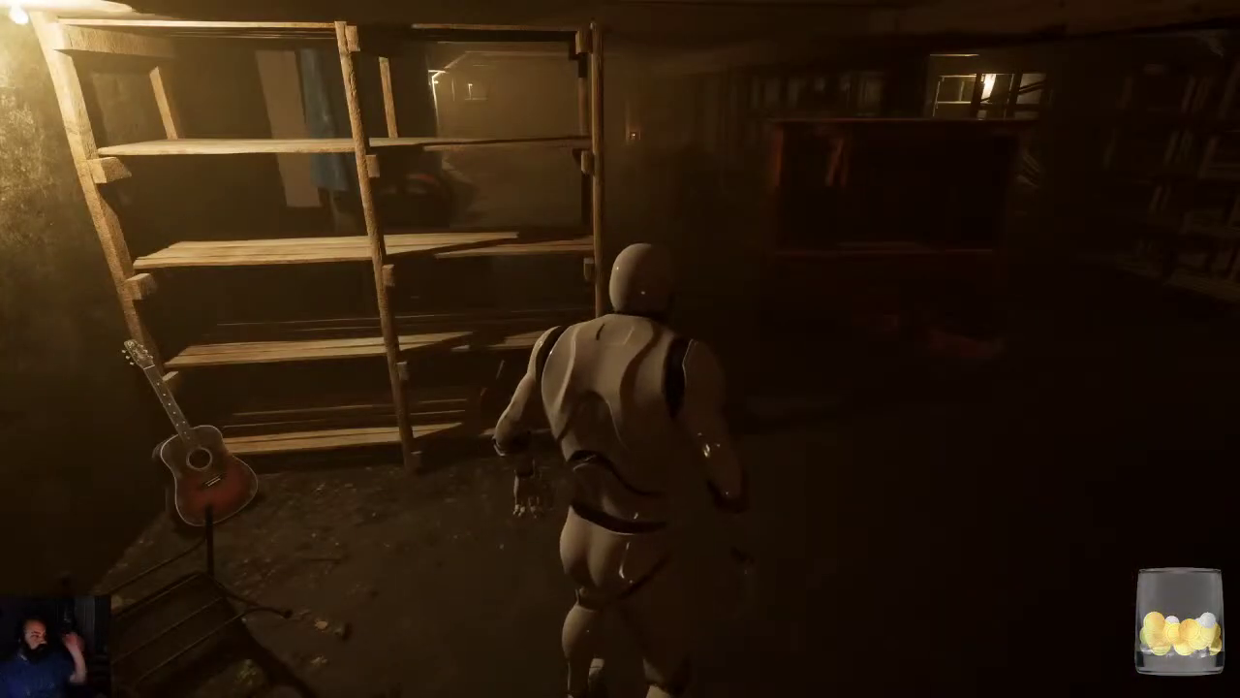
key(w)
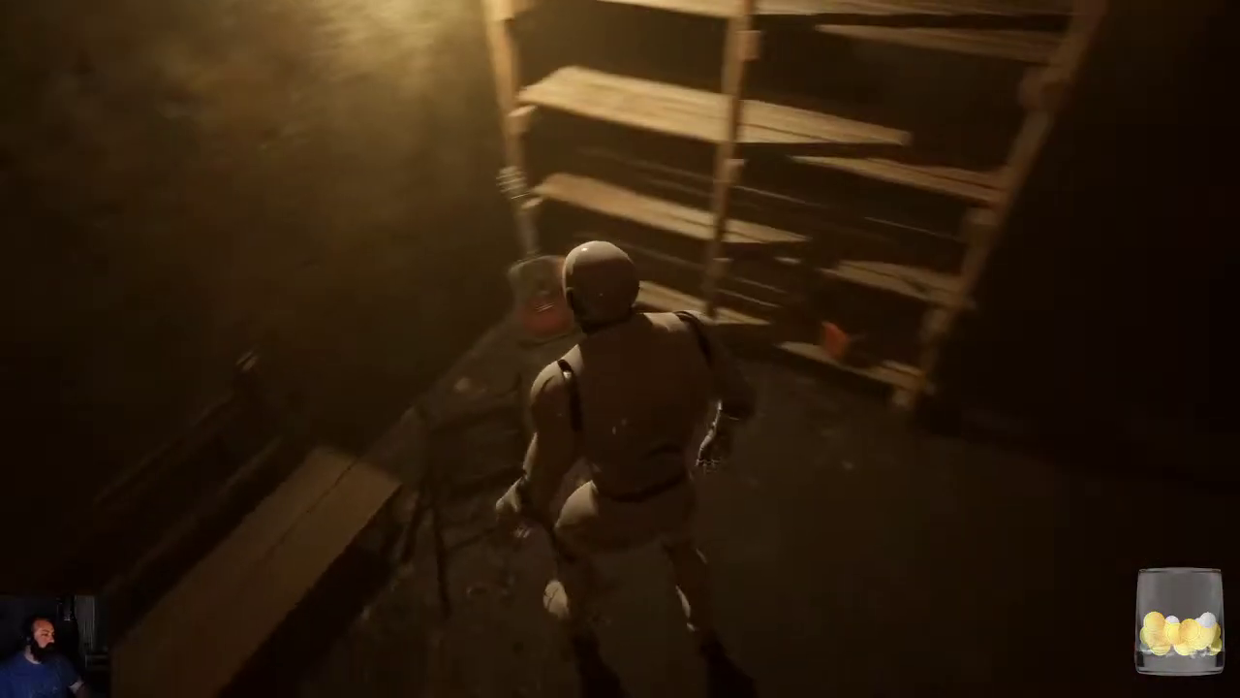
key(w)
key(space)
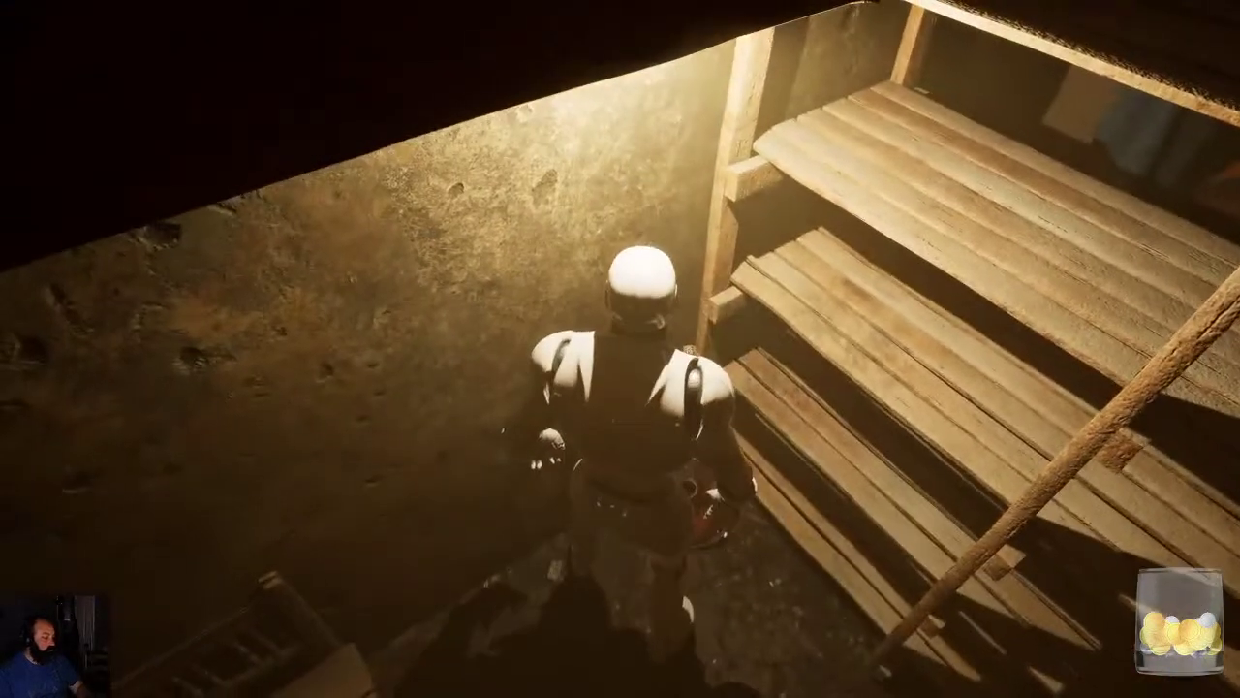
key(w)
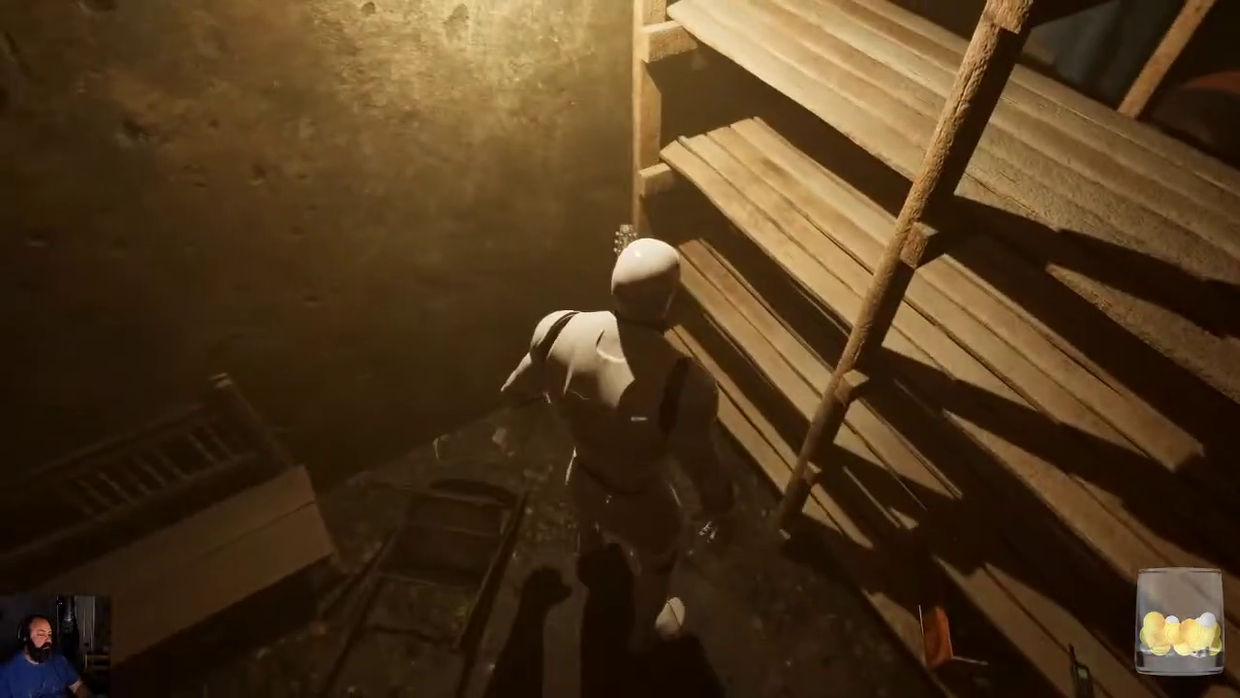
Cross the barrel area and the dark aisles between the red cabinet and shelves to check how dark the far wall is.
key(w)
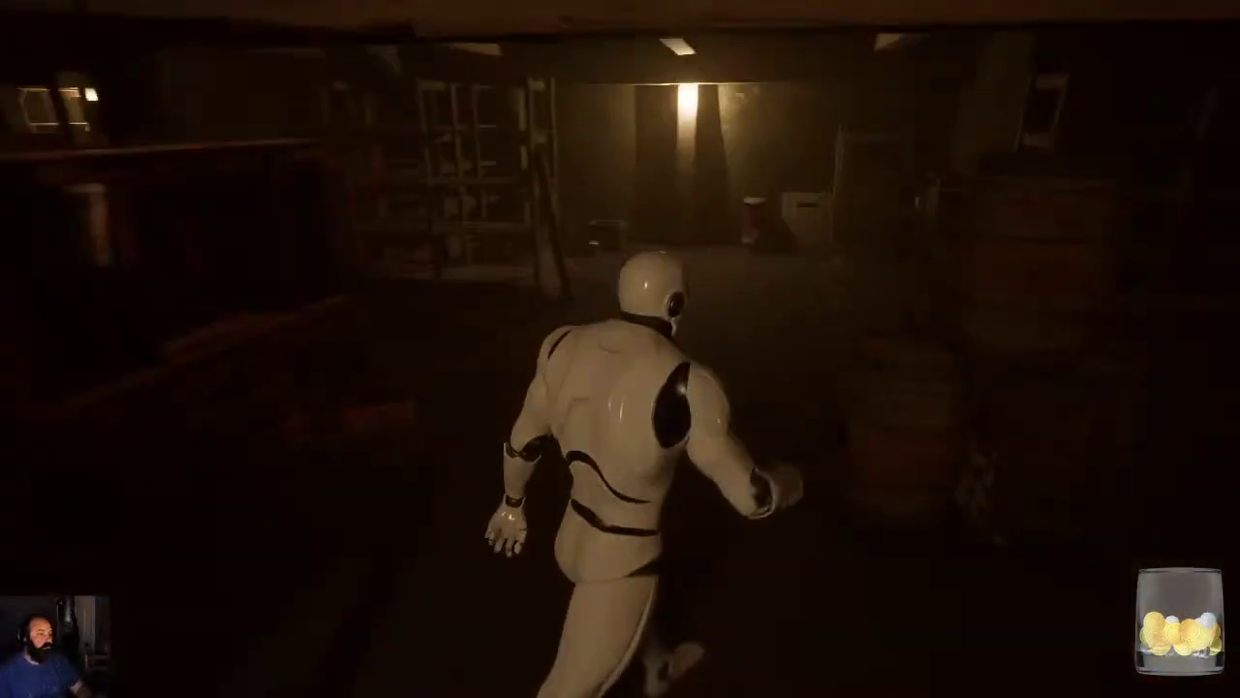
key(w)
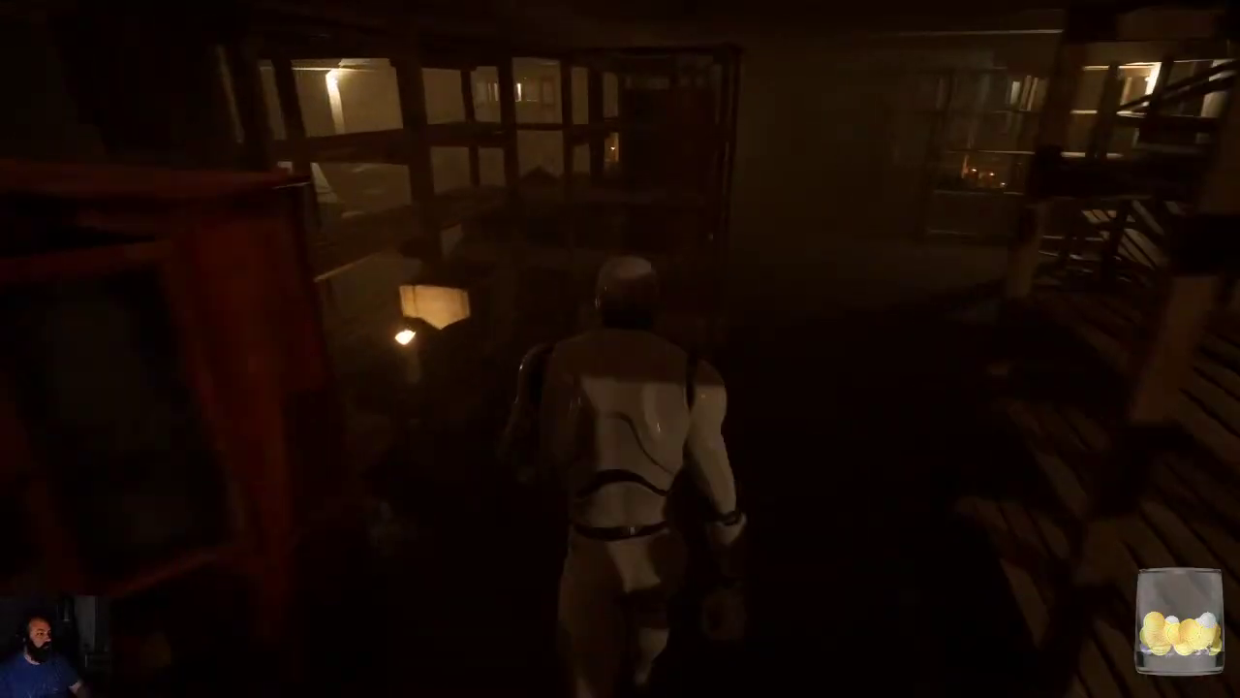
key(w)
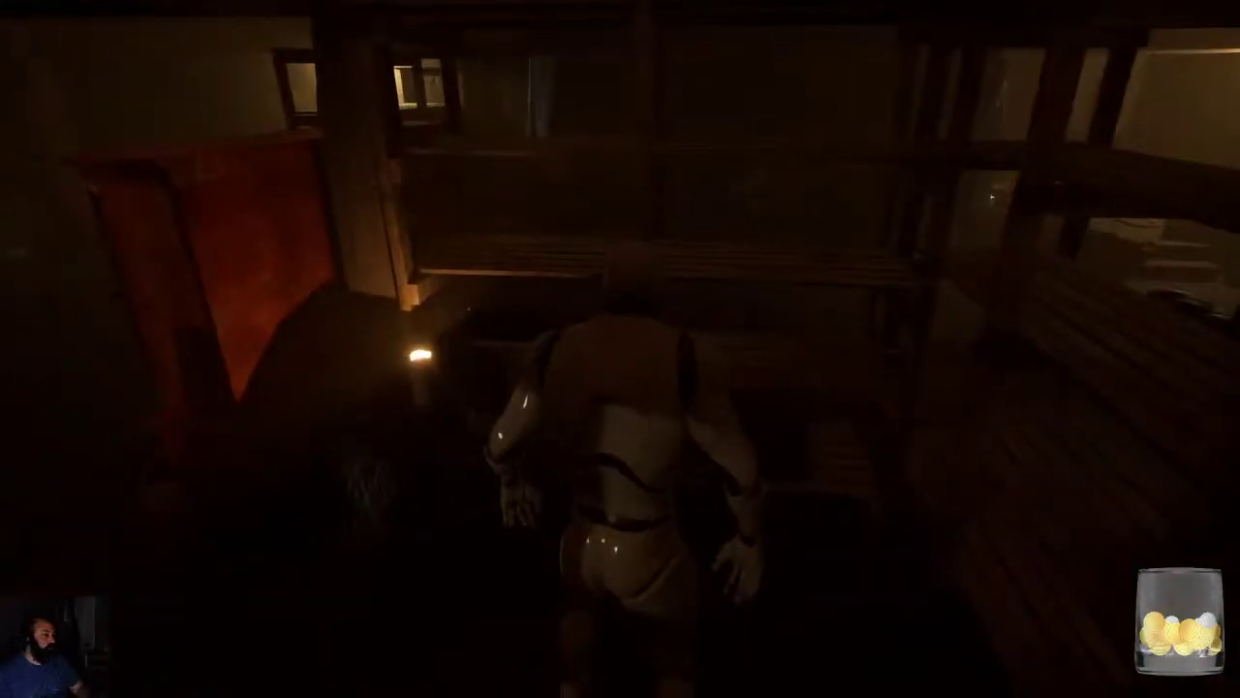
key(w)
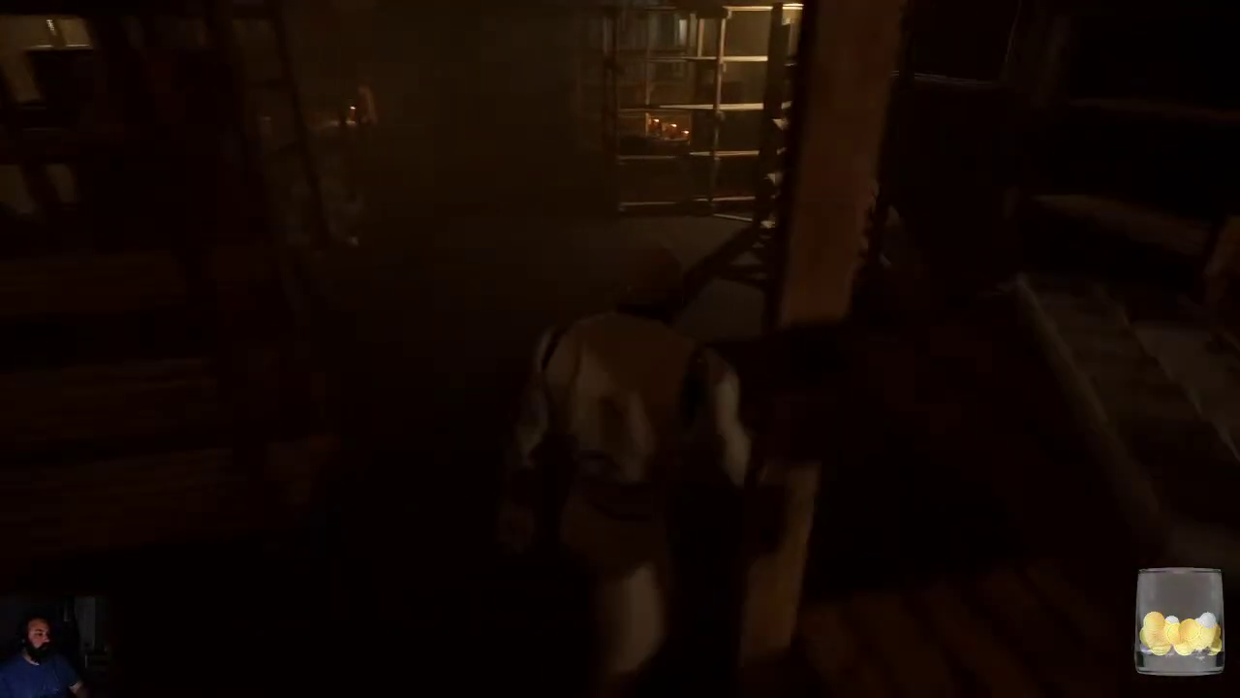
key(w)
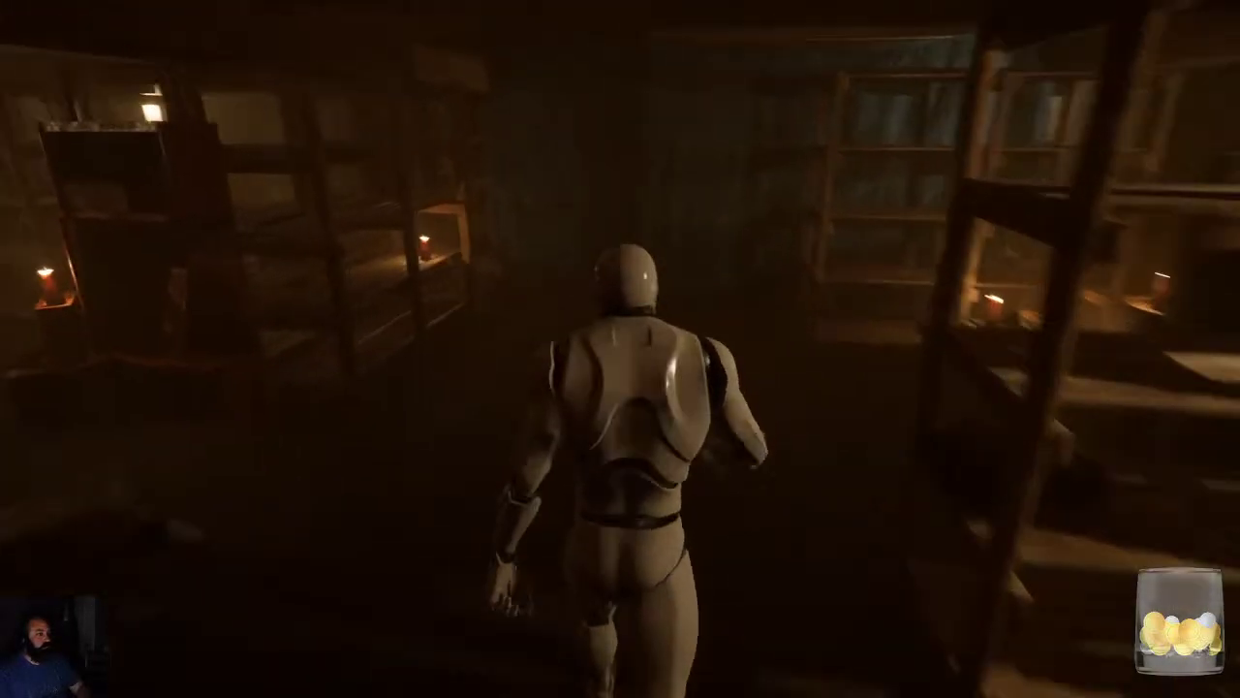
key(w)
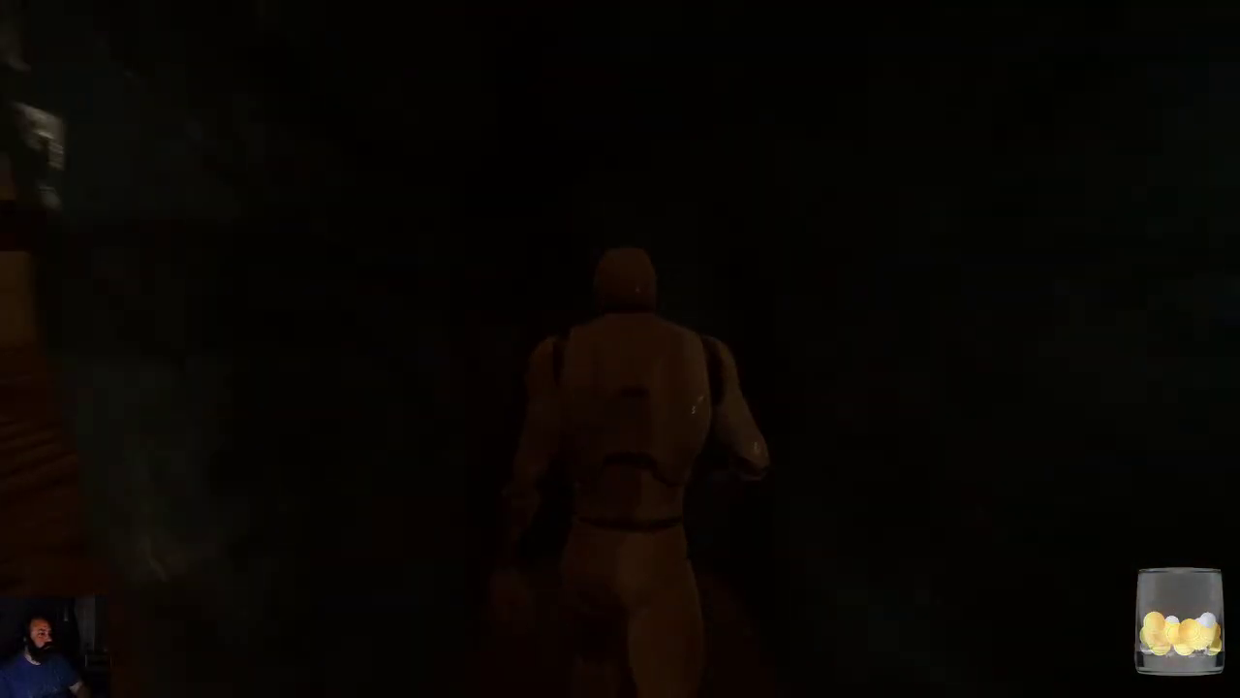
Walk past the candles on the red counter to the red balloon and look around the dark leaning rack beside it.
key(w)
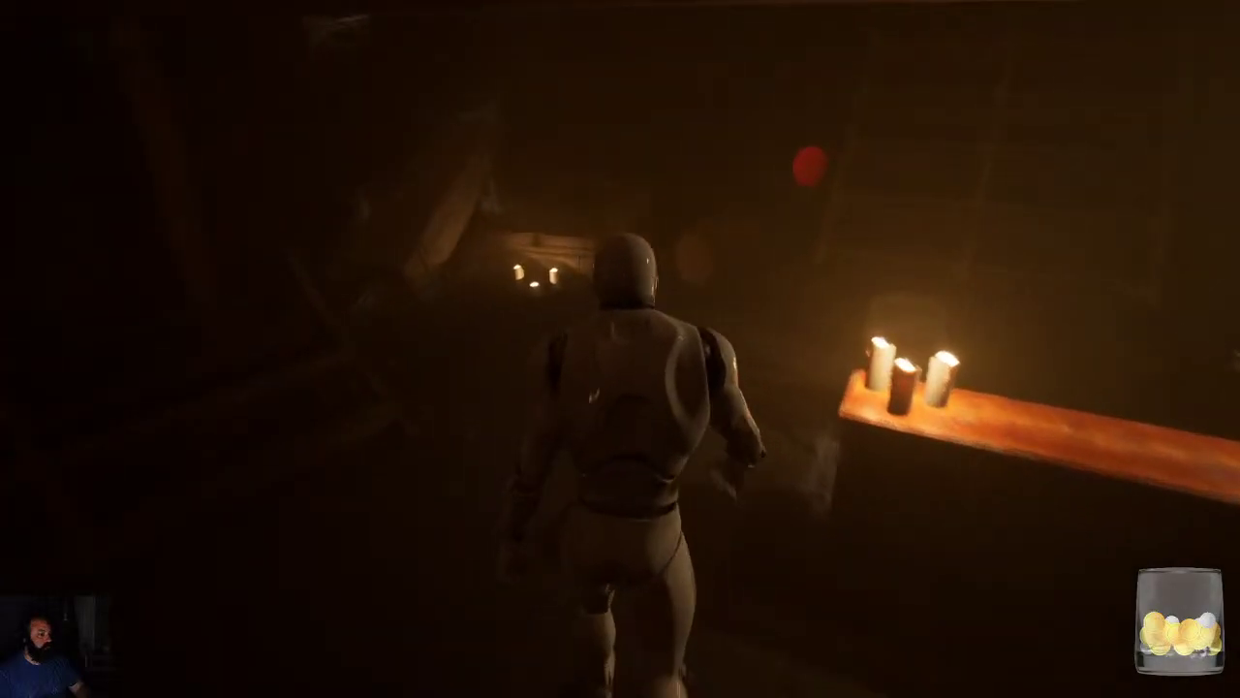
key(w)
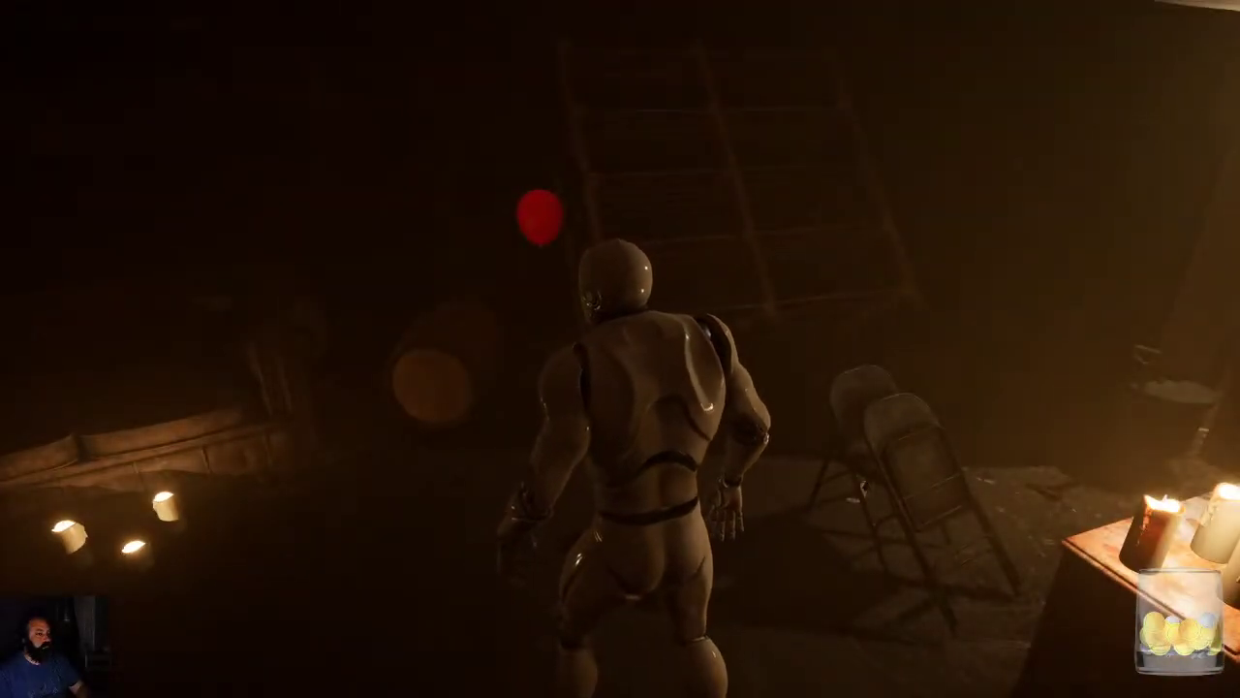
key(w)
key(w)
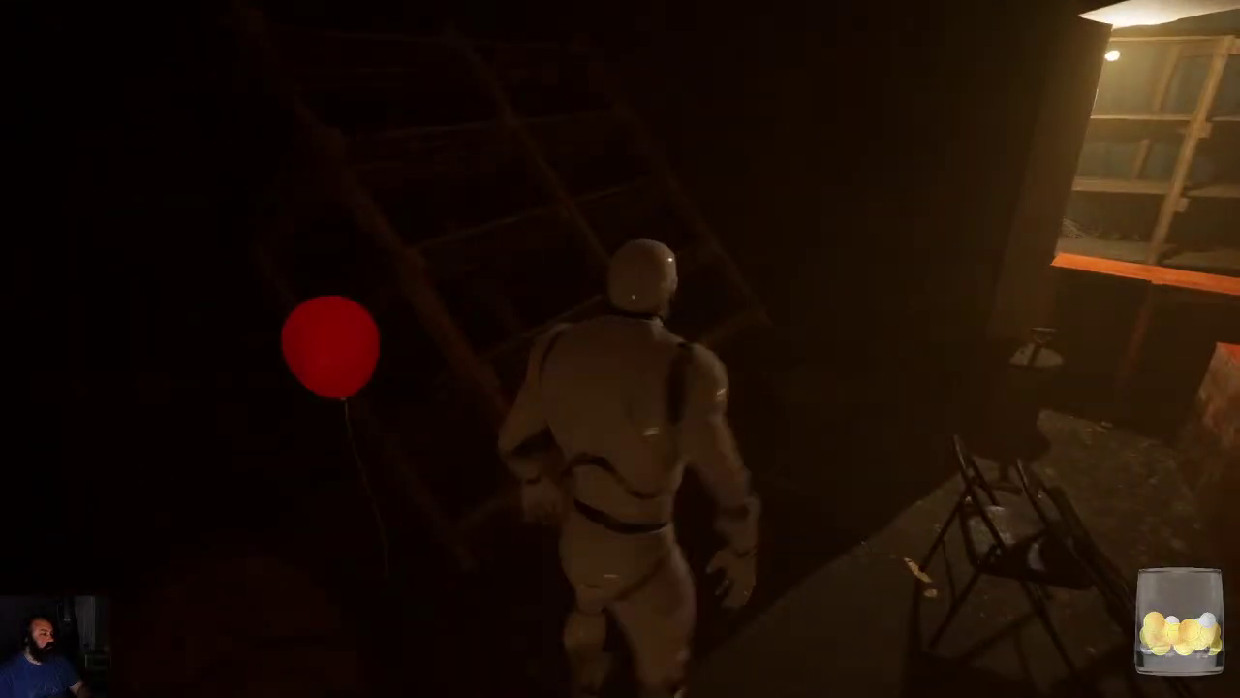
key(w)
key(w)
key(a)
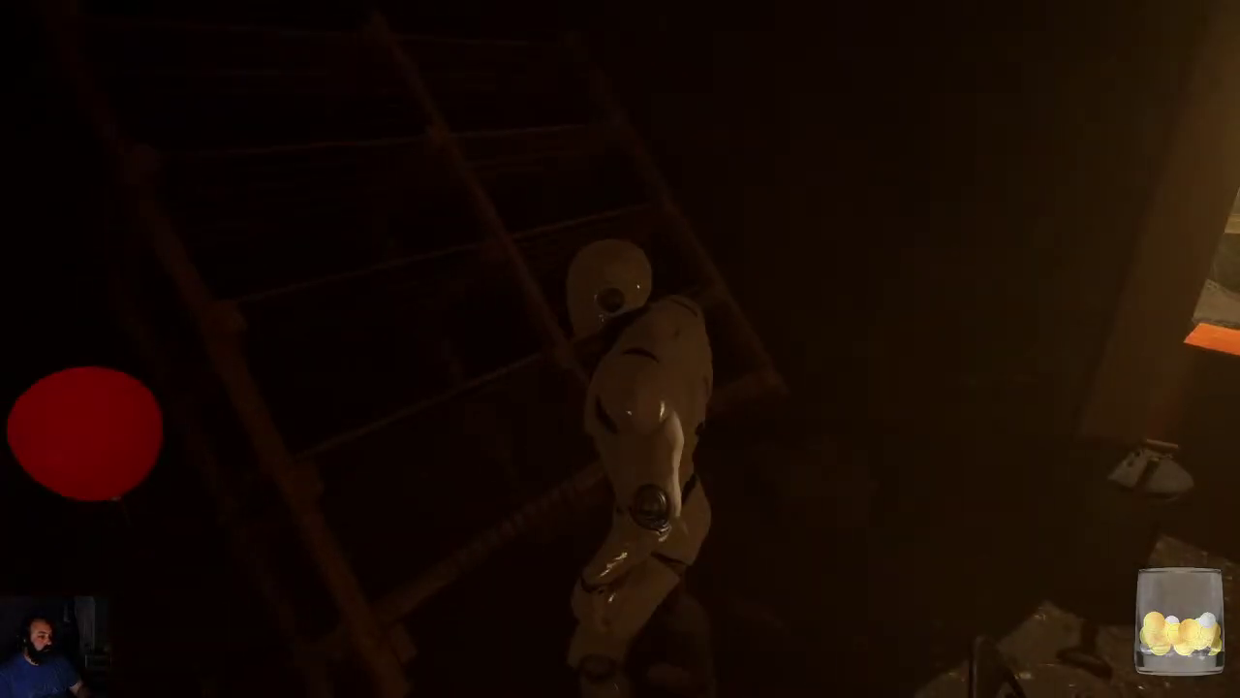
key(d)
Circle the candlelit red counters and return to the open floor facing the lamp-lit shelf to check the lighting.
key(w)
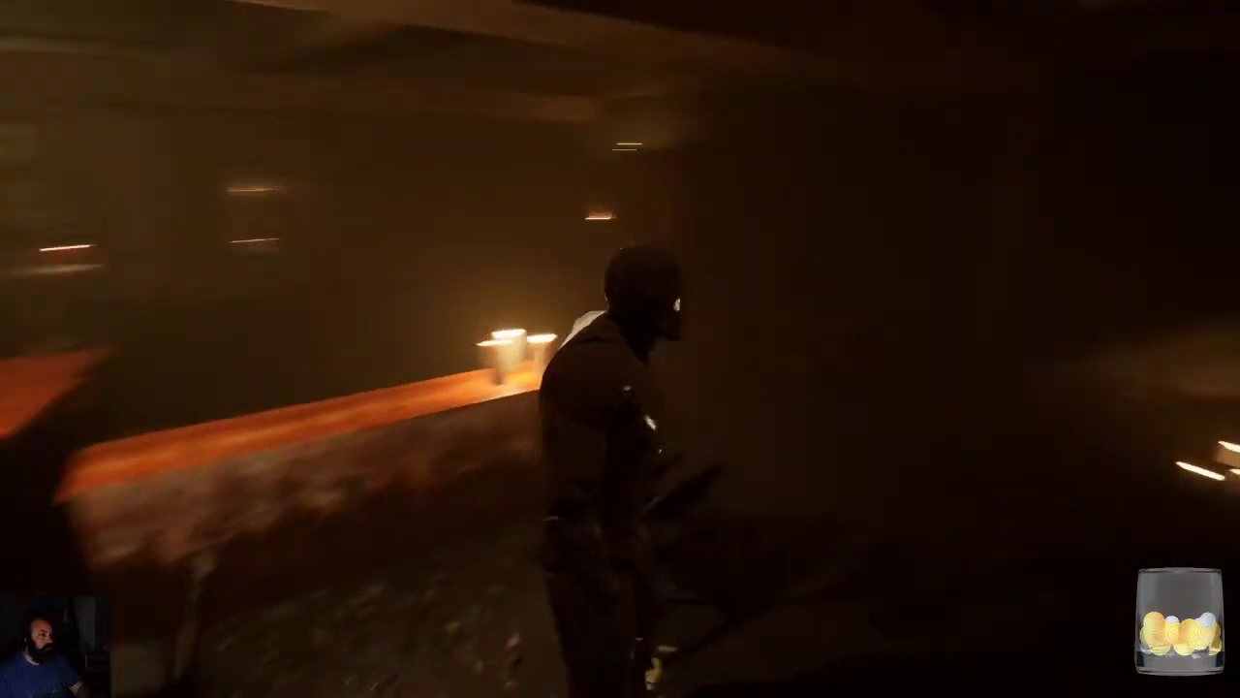
key(w)
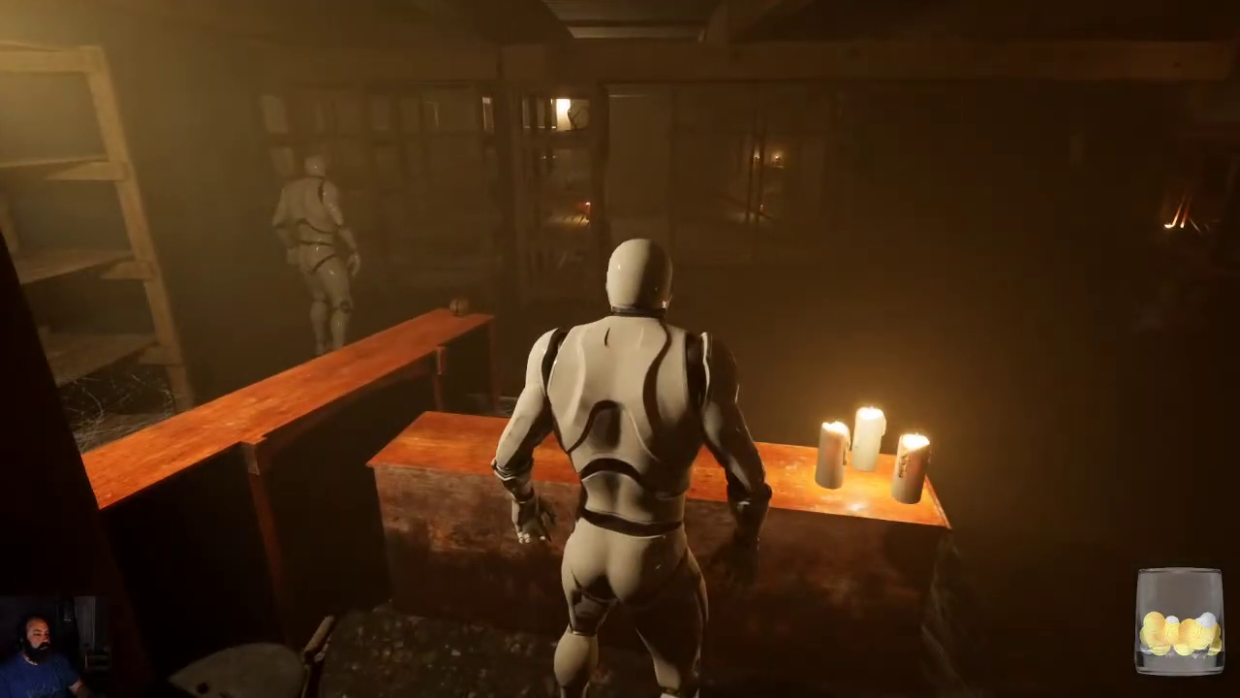
key(a)
key(s)
key(d)
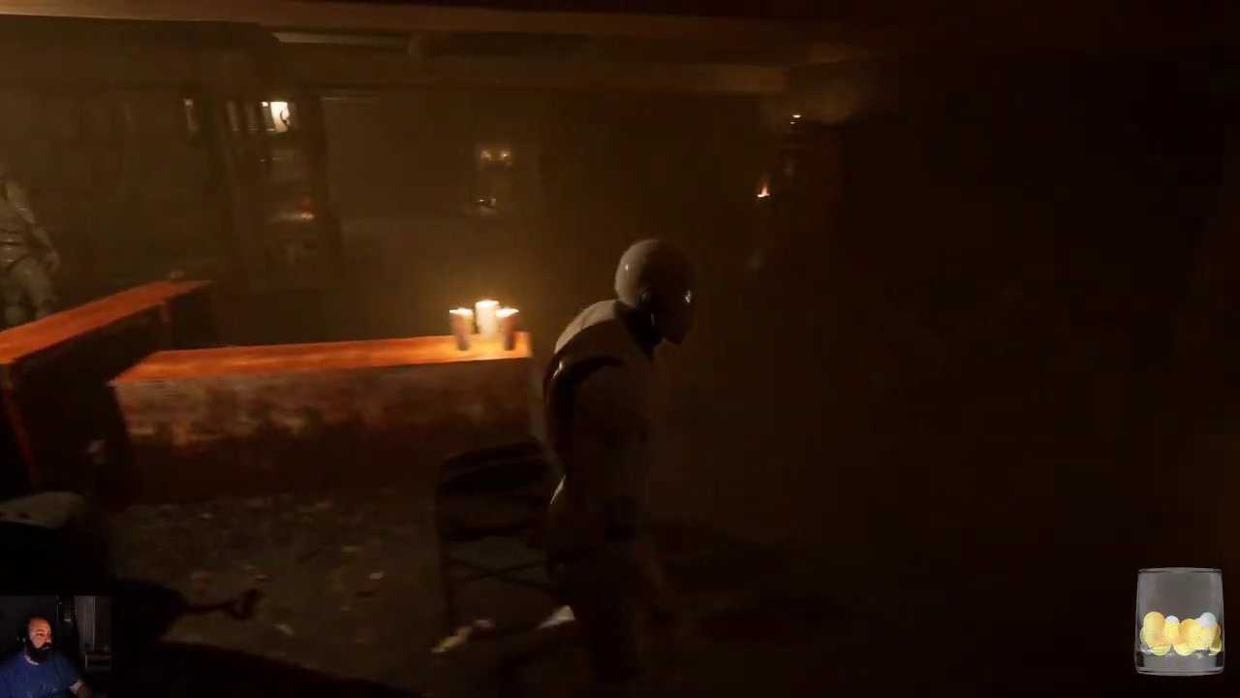
key(w)
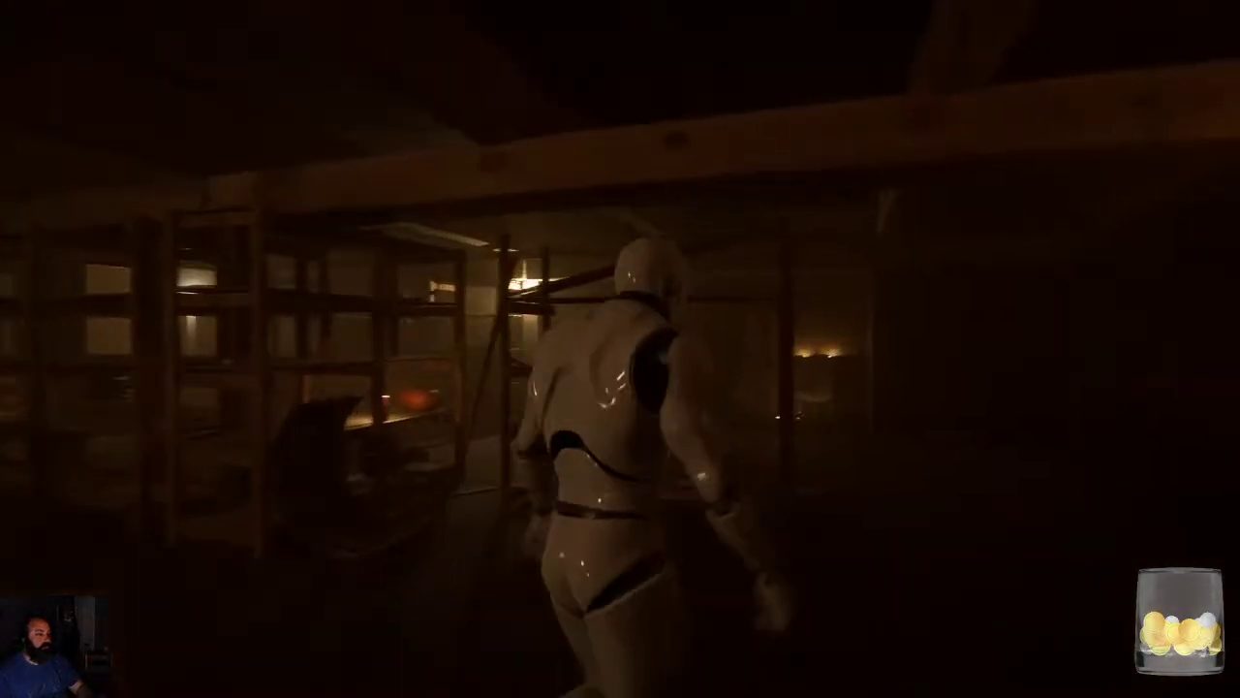
key(w)
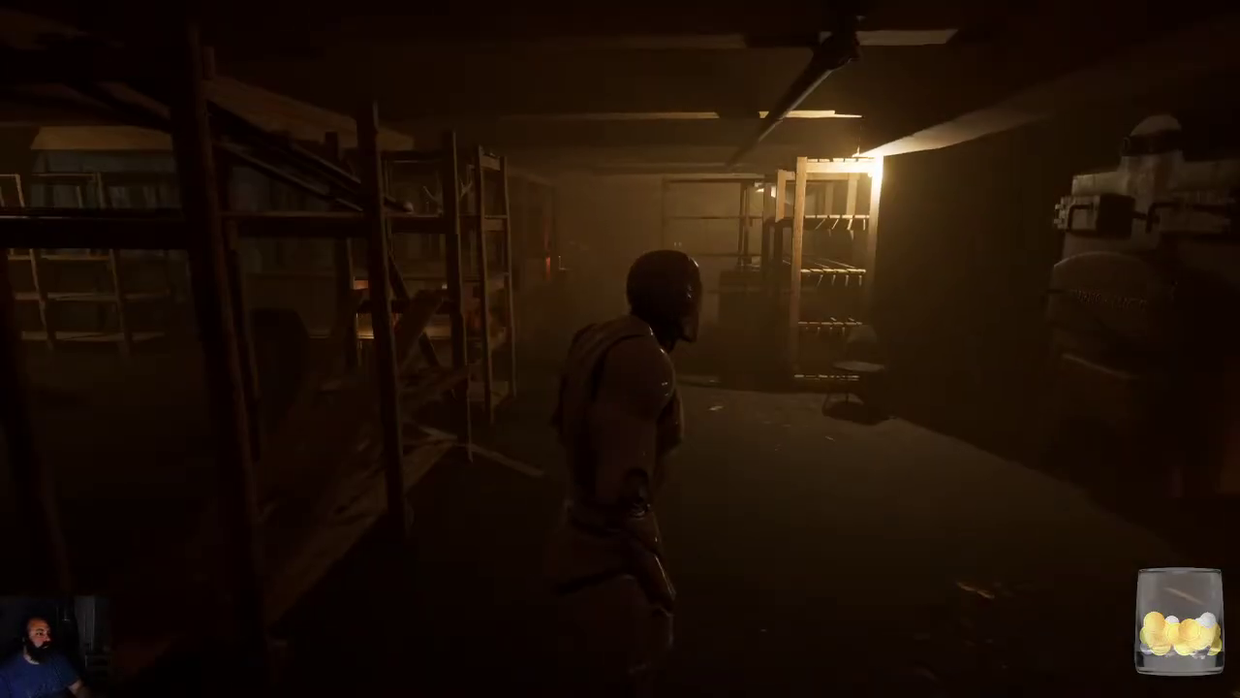
End the full-screen play test and save all modified assets.
key(Escape)
key(w)
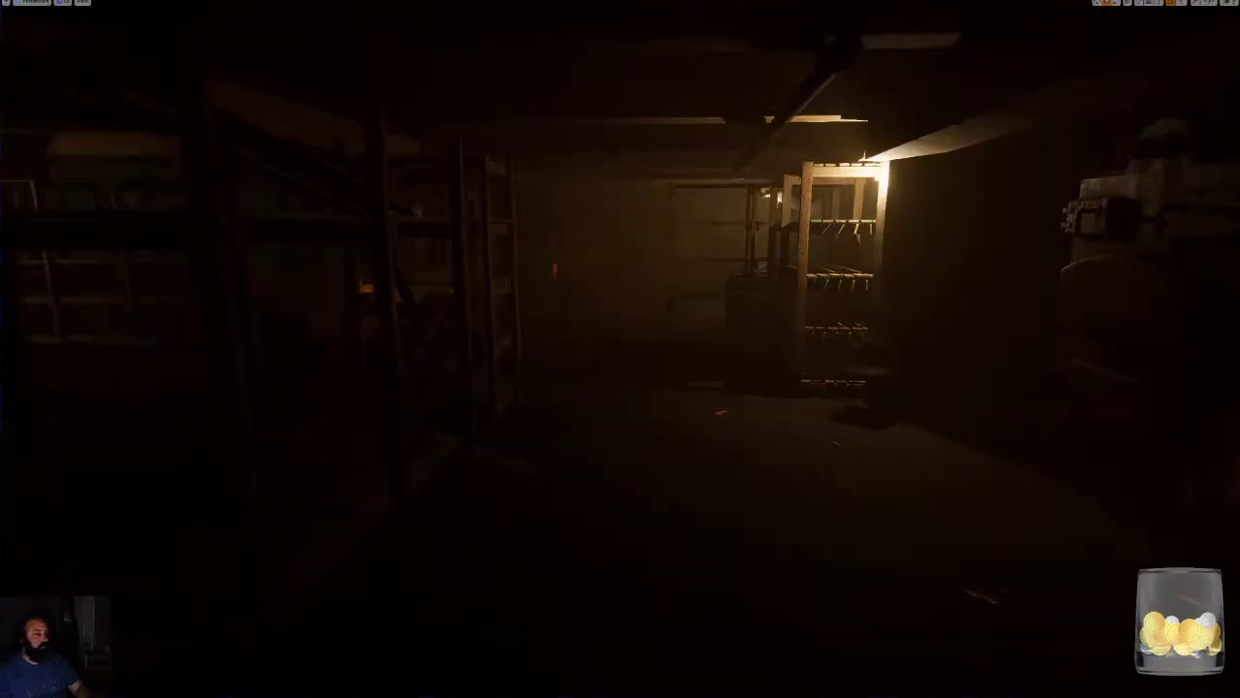
key(Escape)
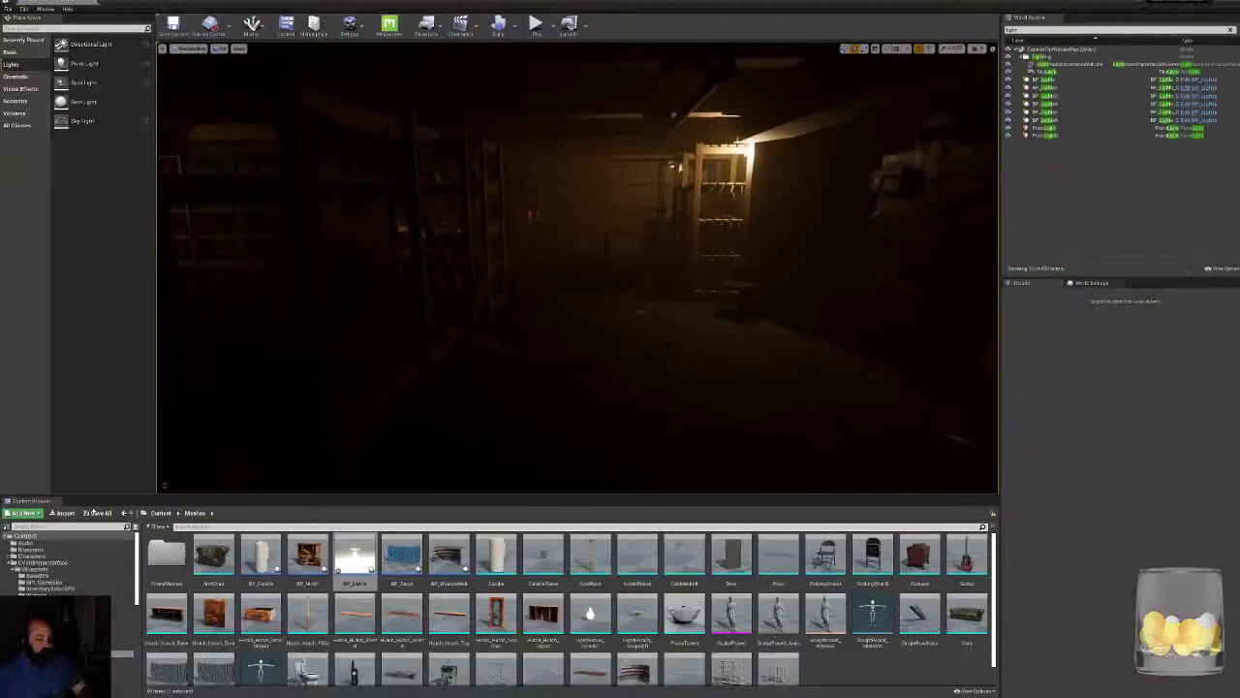
key(ctrl+shift+s)
click(697, 425)
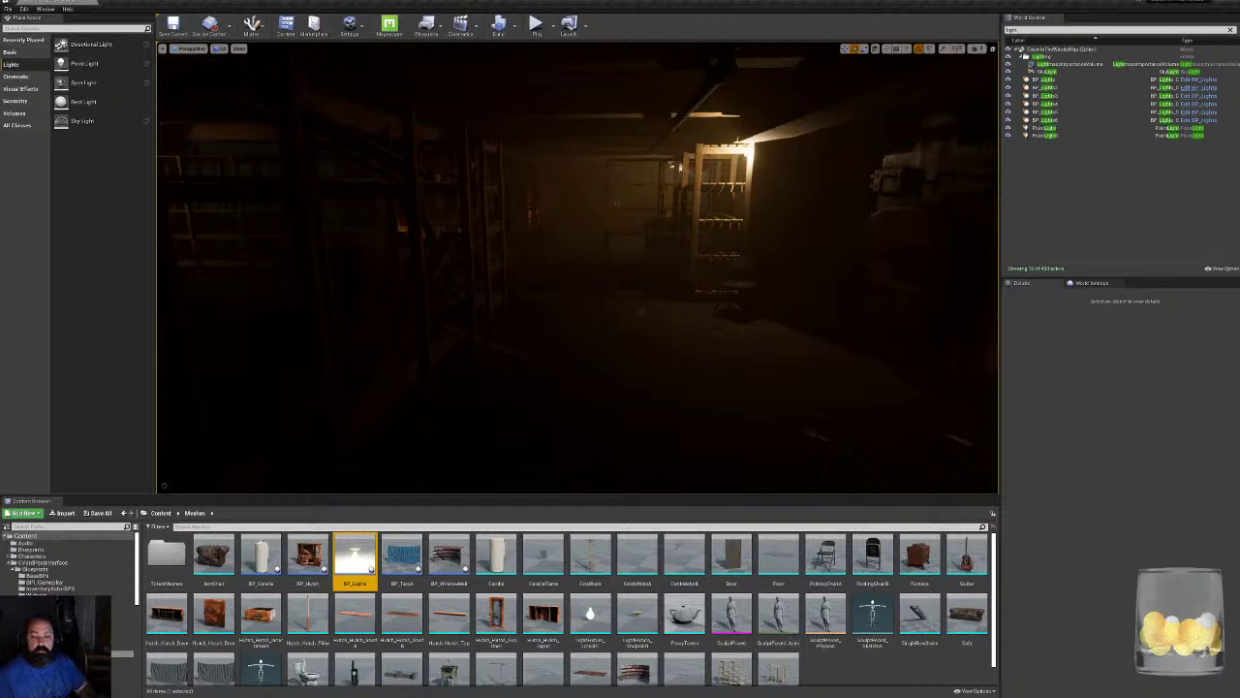
Open the TotemMeshes folder, enlarge the asset browser, and examine which totem meshes are still teapot placeholders.
mouse_move(578, 267)
right_down()
mouse_move(306, 267)
mouse_move(576, 271)
right_up()
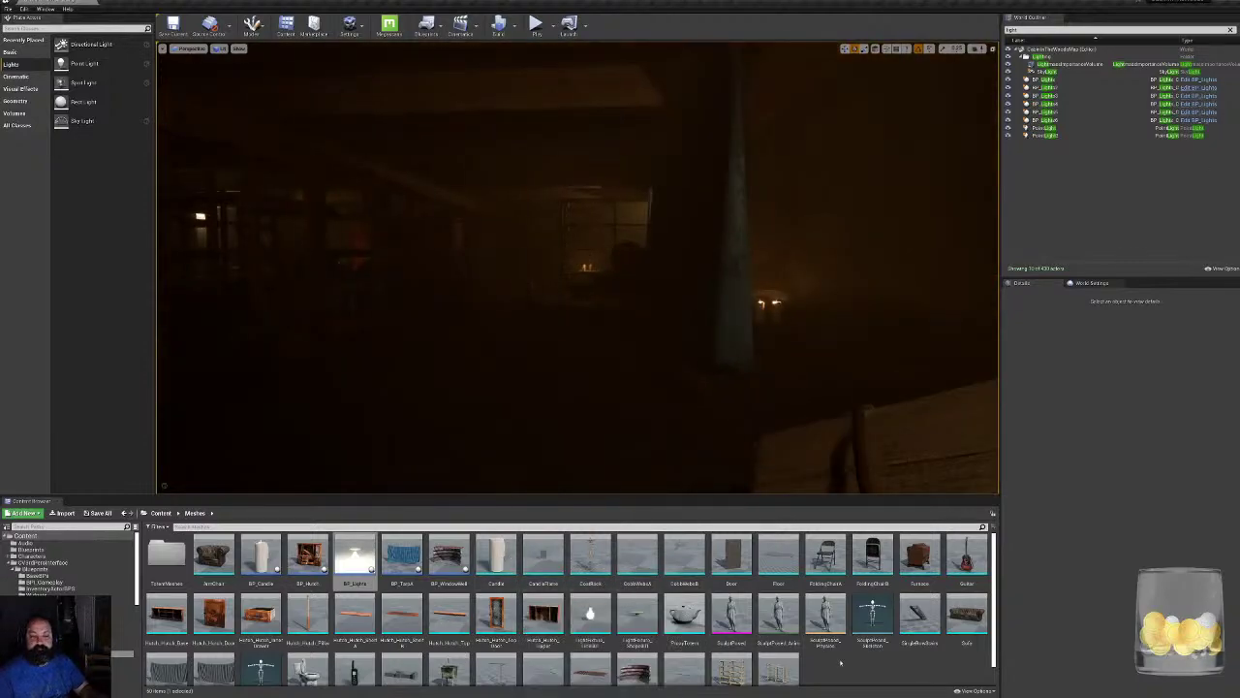
right_drag(576, 271, 576, 271)
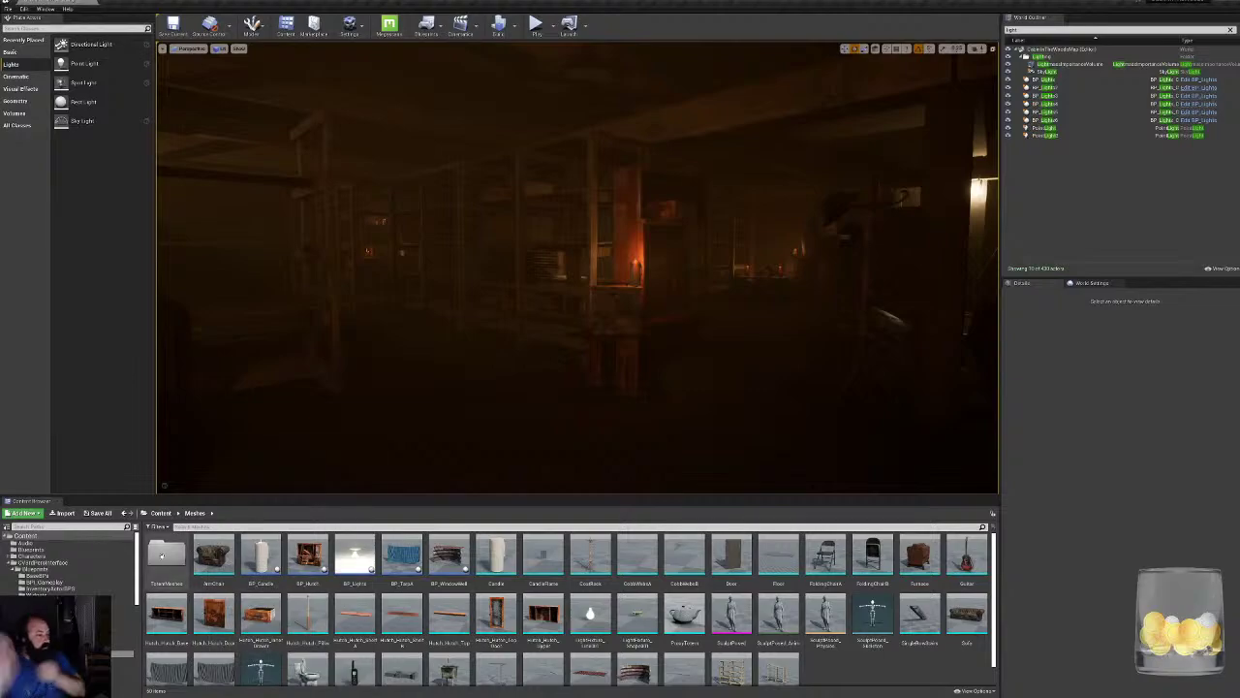
double_click(165, 554)
drag(361, 496, 362, 381)
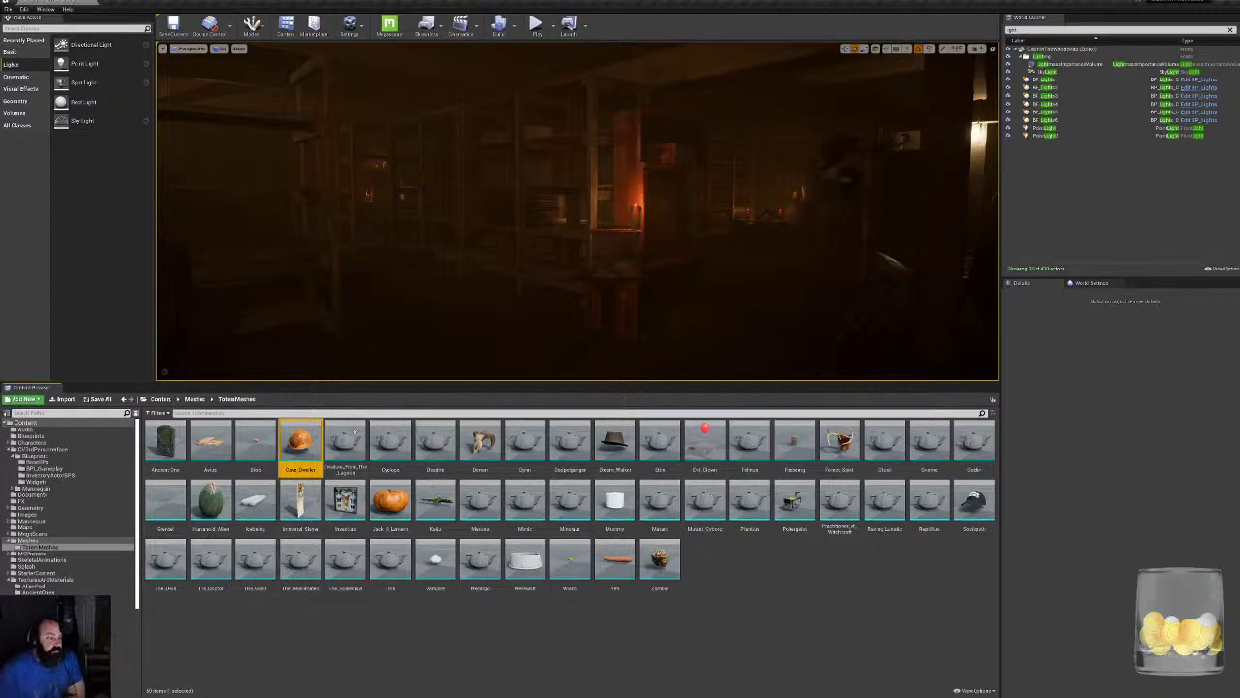
mouse_move(356, 444)
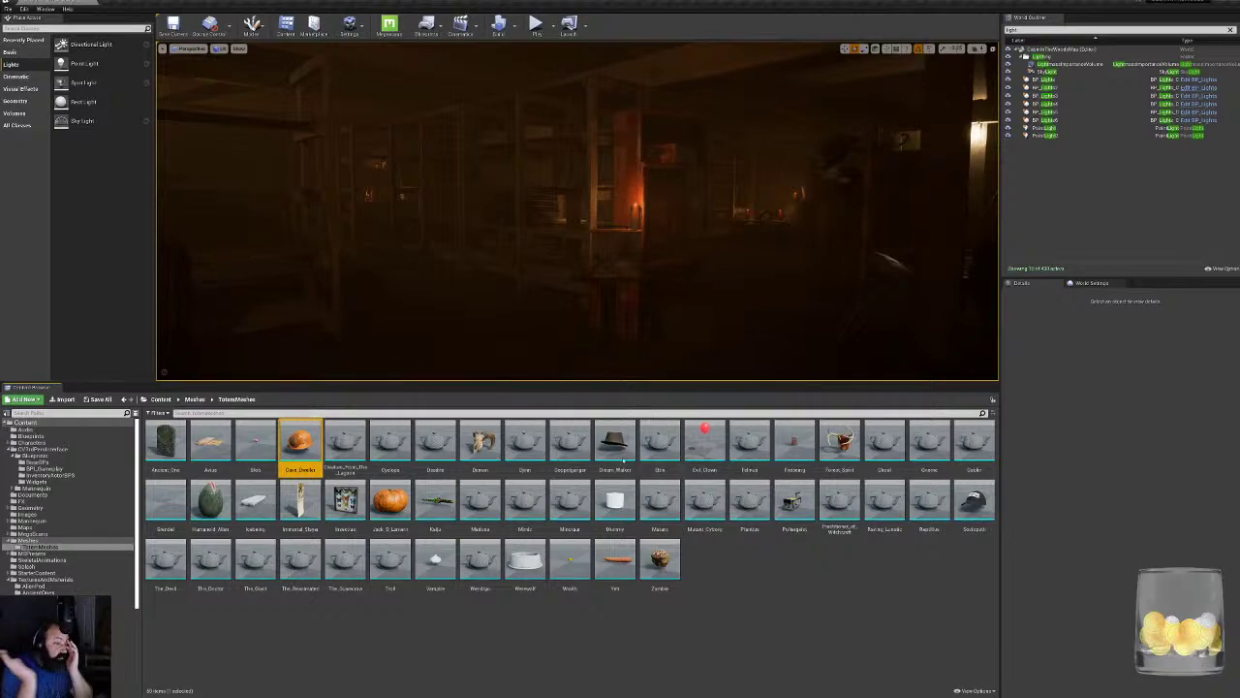
click(300, 560)
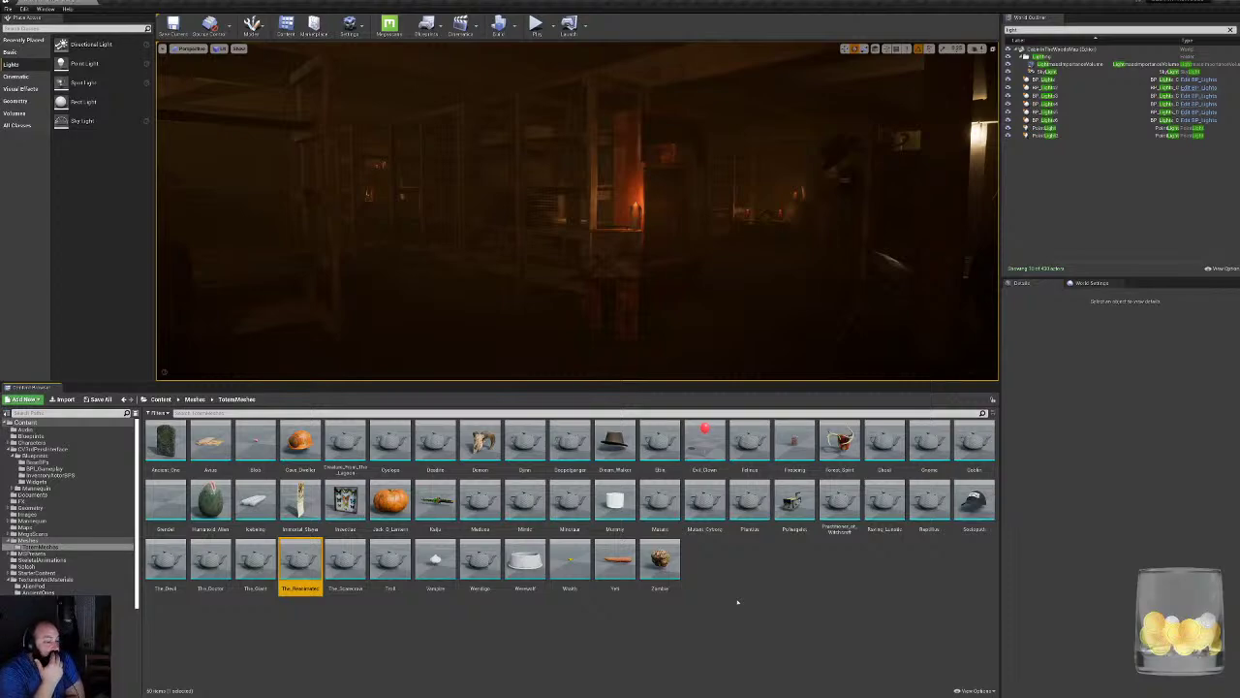
click(210, 560)
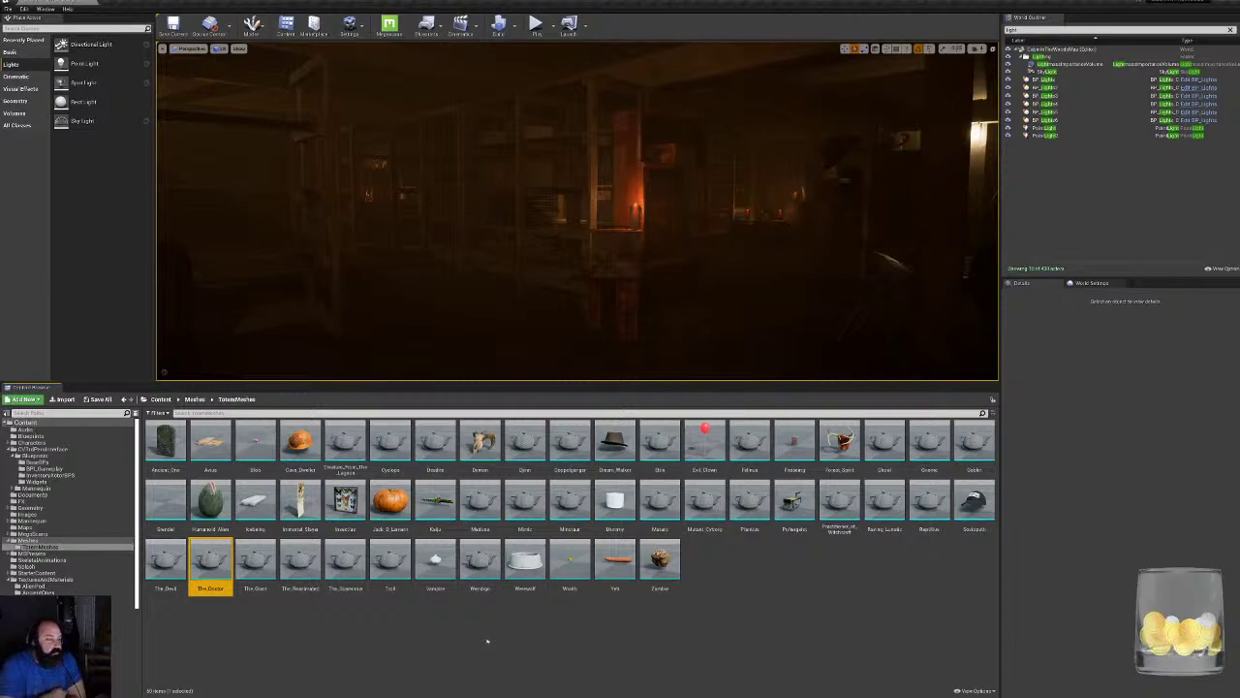
click(166, 558)
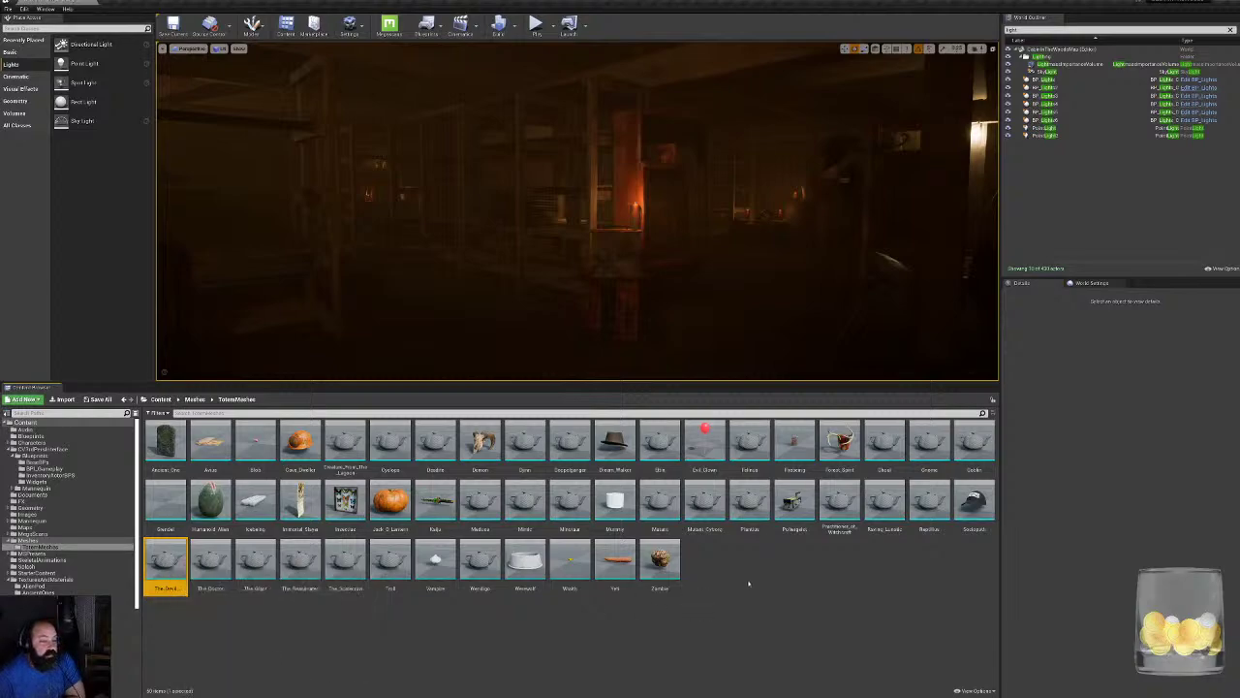
Go through the remaining teapot placeholder meshes in the TotemMeshes folder, including Doppelganger, Ghoul, Gnome and Goblin, to review which totems still need models.
key(Right)
key(Right)
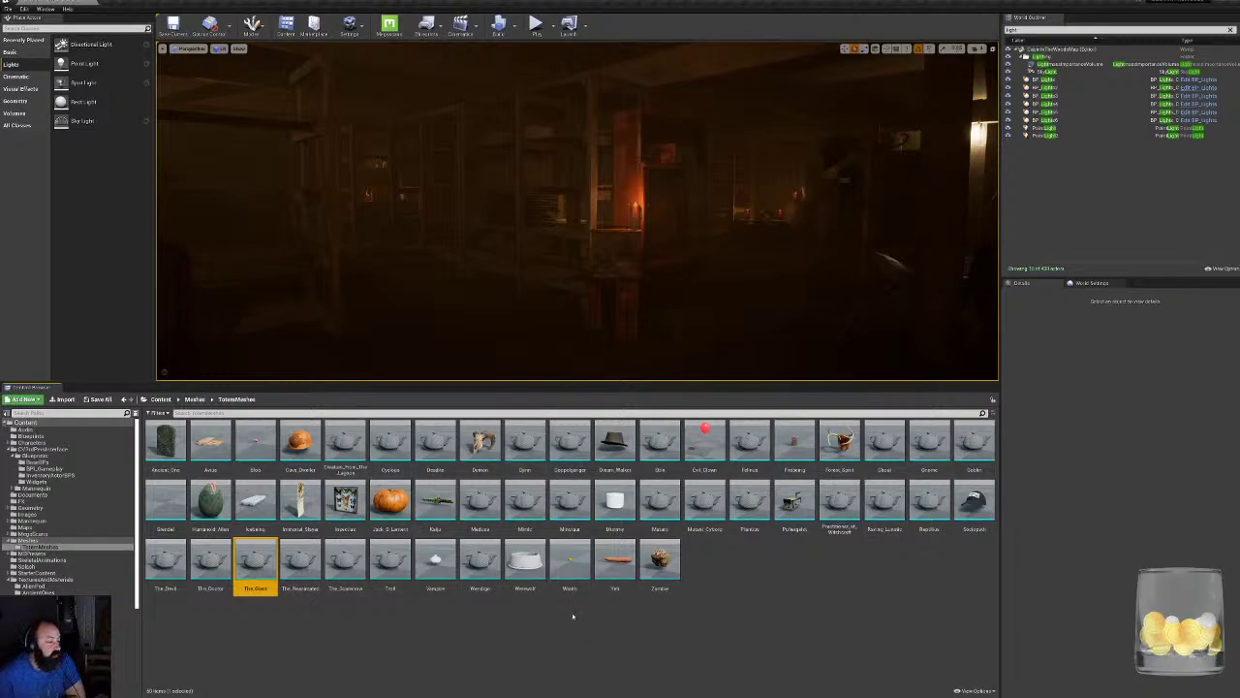
click(435, 444)
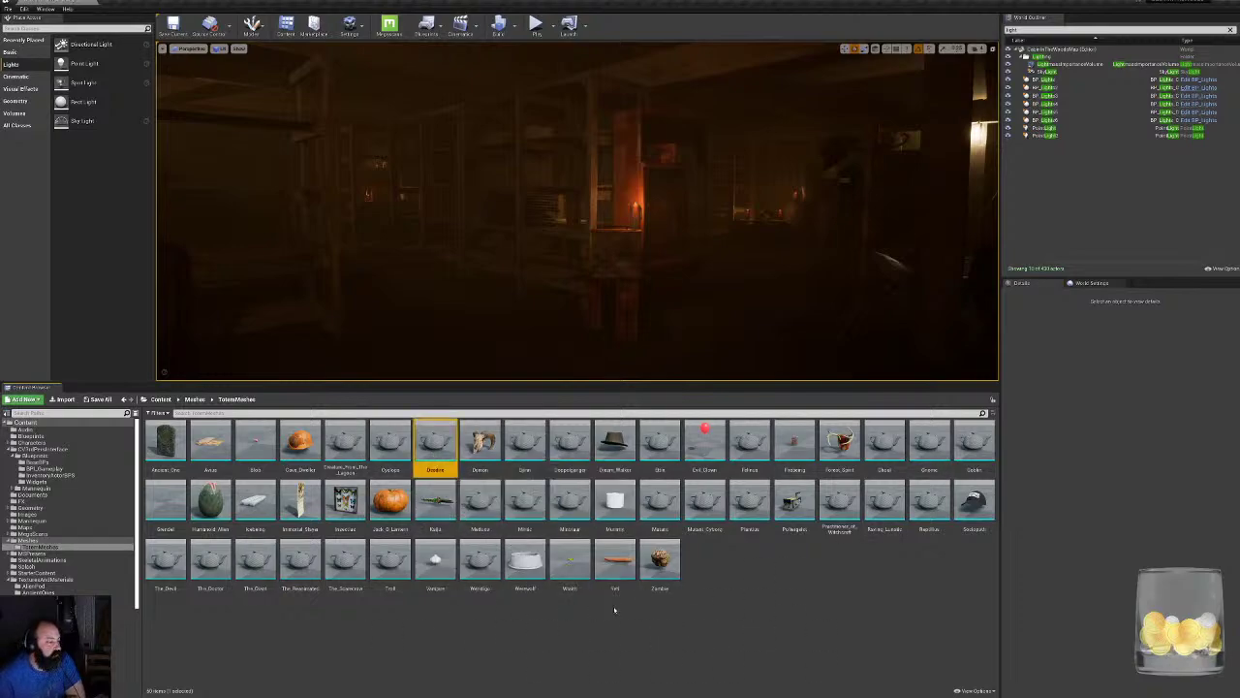
click(524, 444)
click(569, 443)
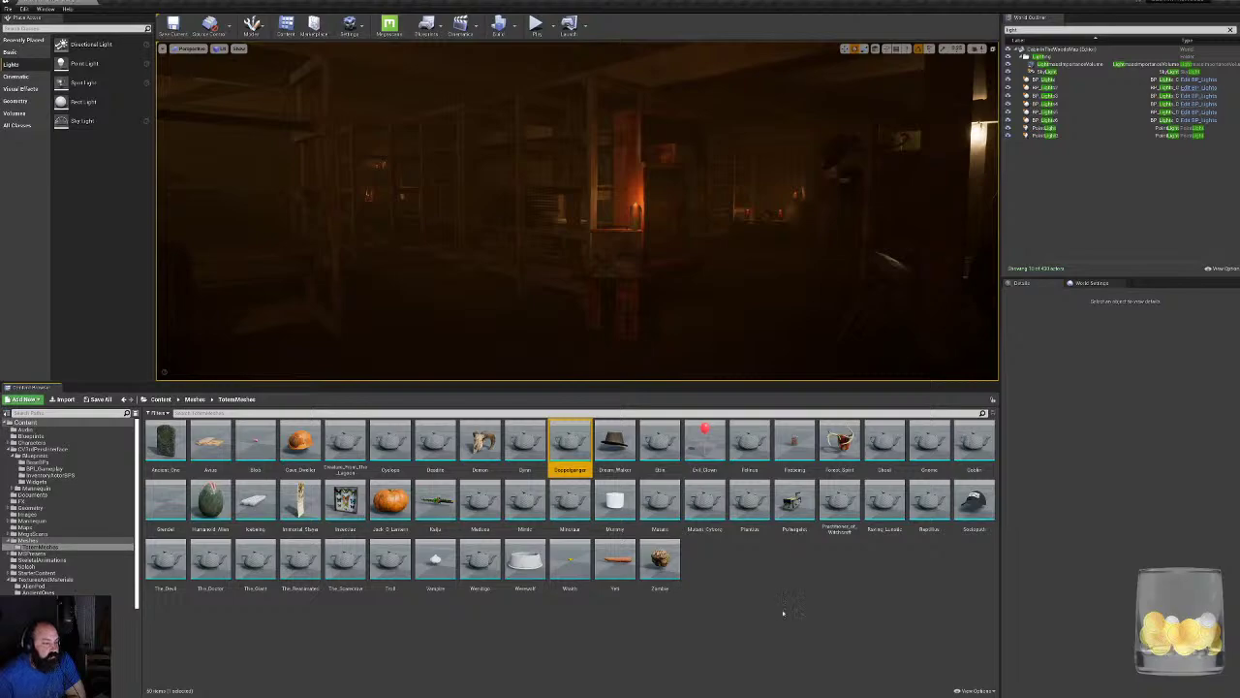
click(659, 444)
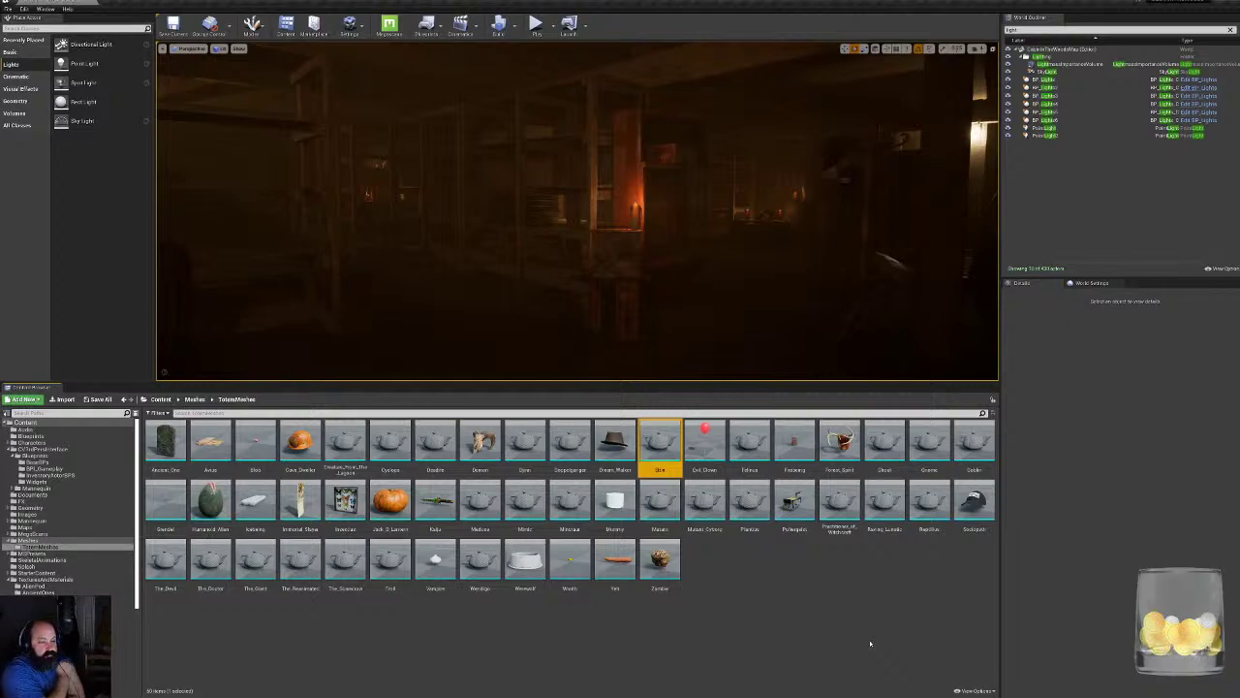
click(763, 448)
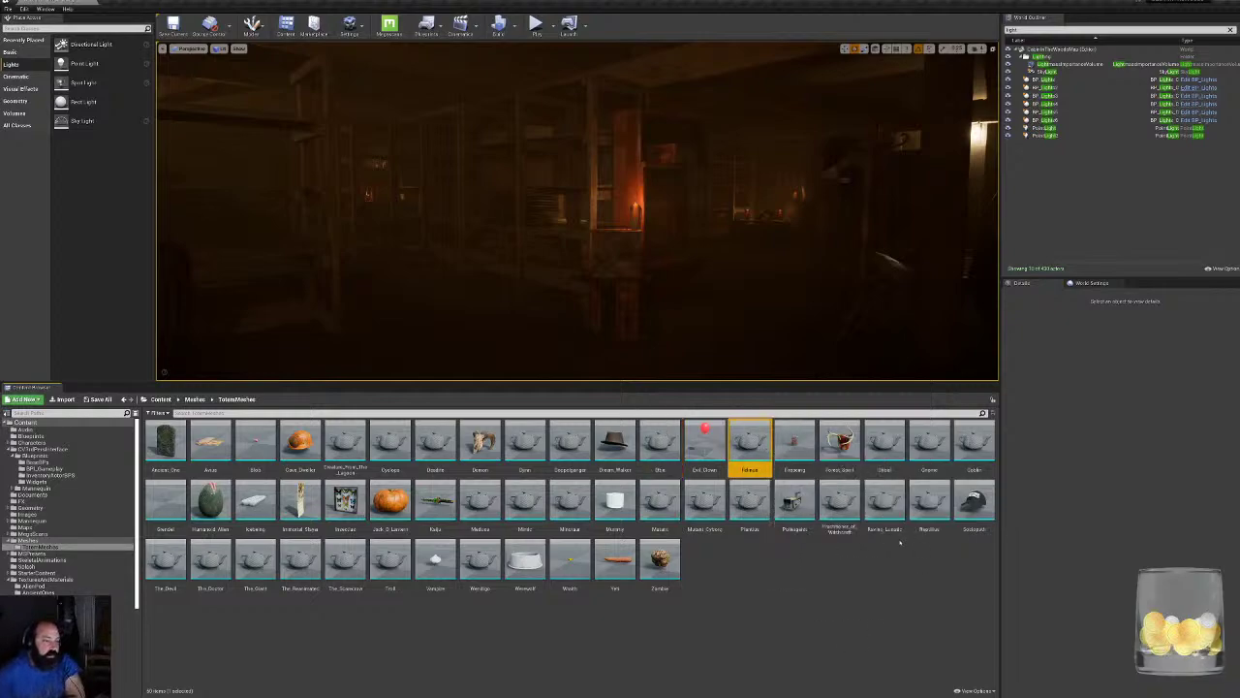
click(880, 444)
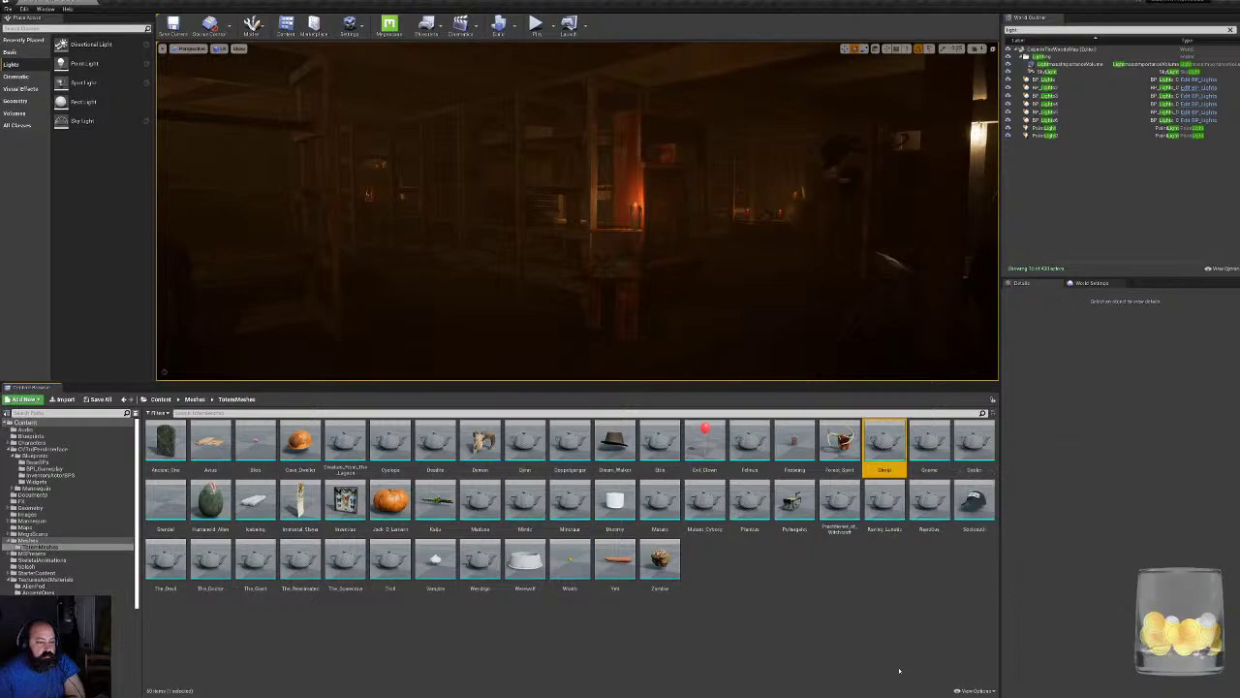
click(928, 444)
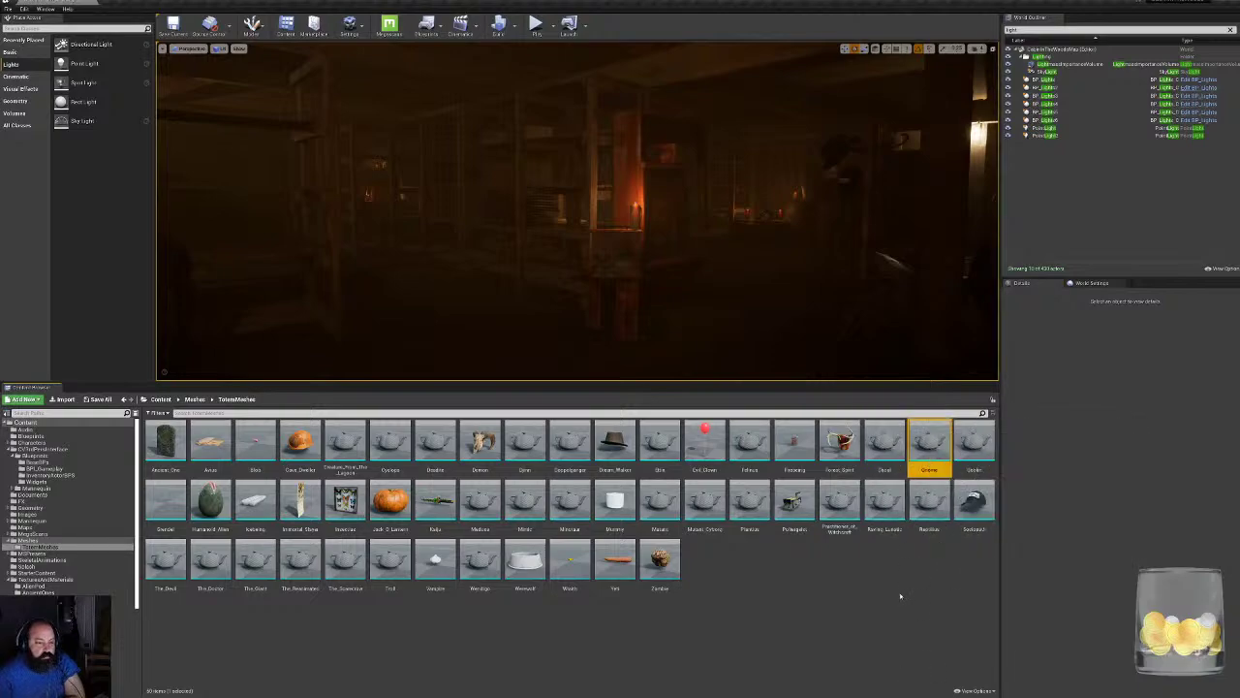
click(975, 444)
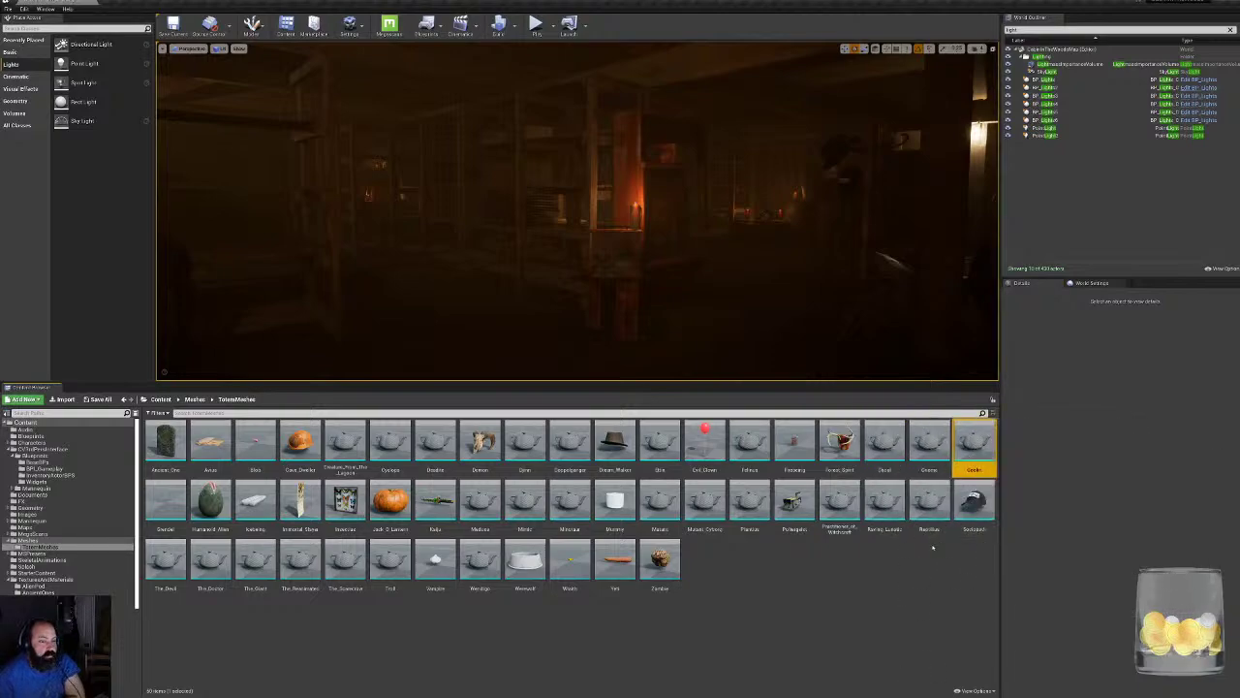
Check the teapot placeholders in the middle row of totem meshes, from Reptilian back to Mutant and Mutant_Colony.
click(927, 500)
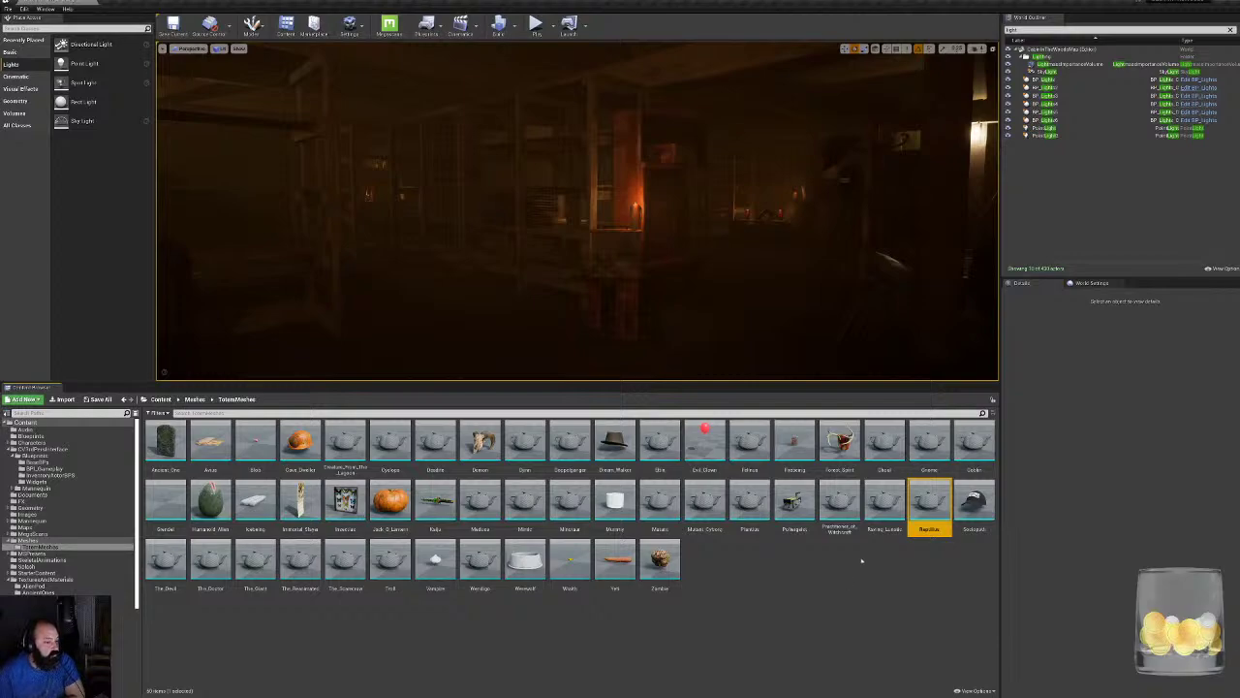
click(677, 503)
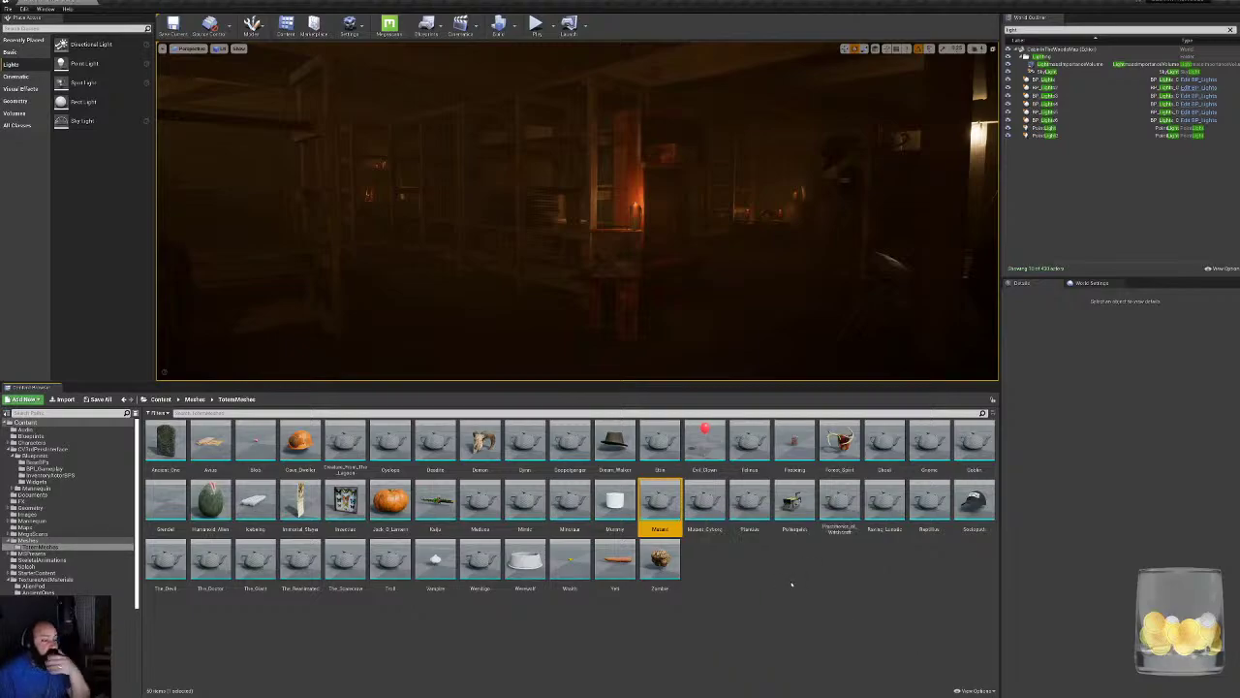
key(Right)
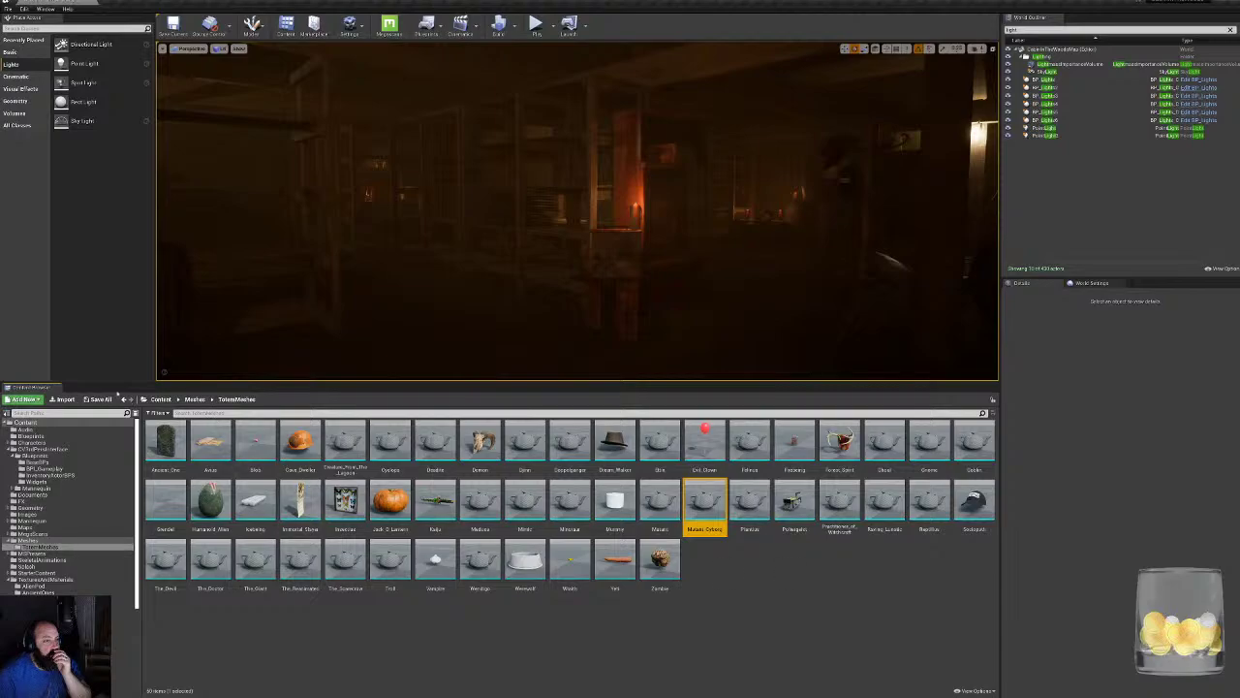
Save all modified assets and shrink the asset browser to enlarge the viewport for looking around the dark basement.
click(104, 399)
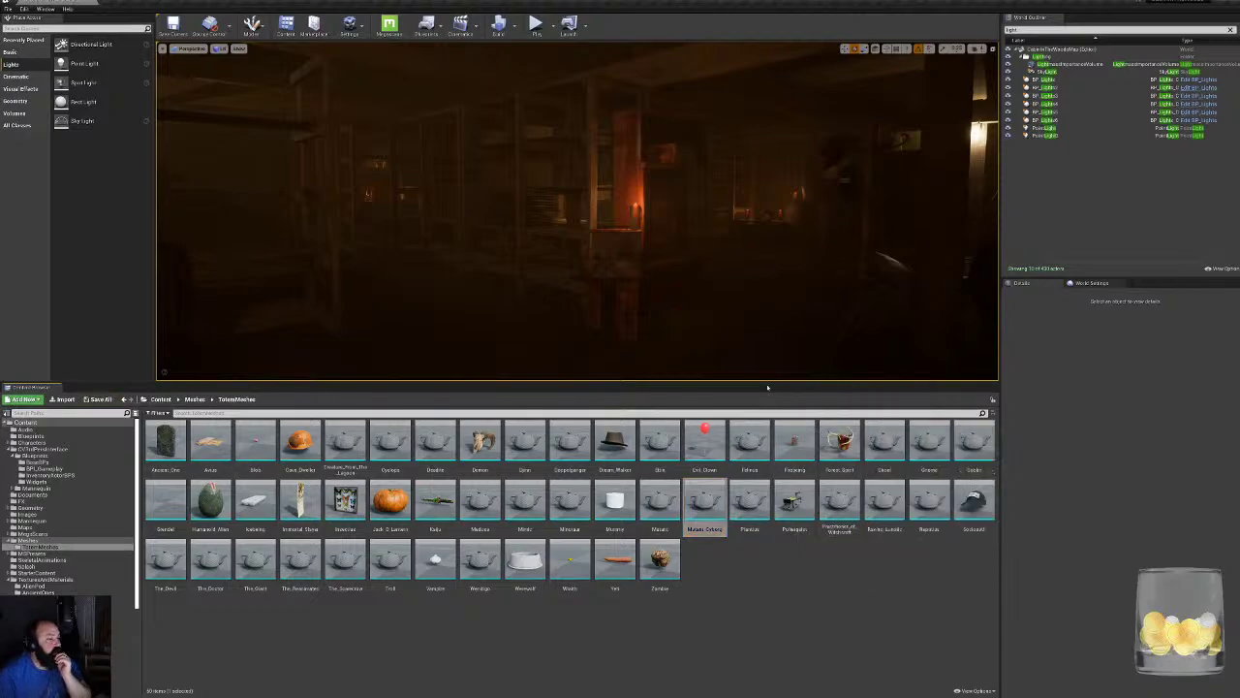
drag(764, 404, 764, 513)
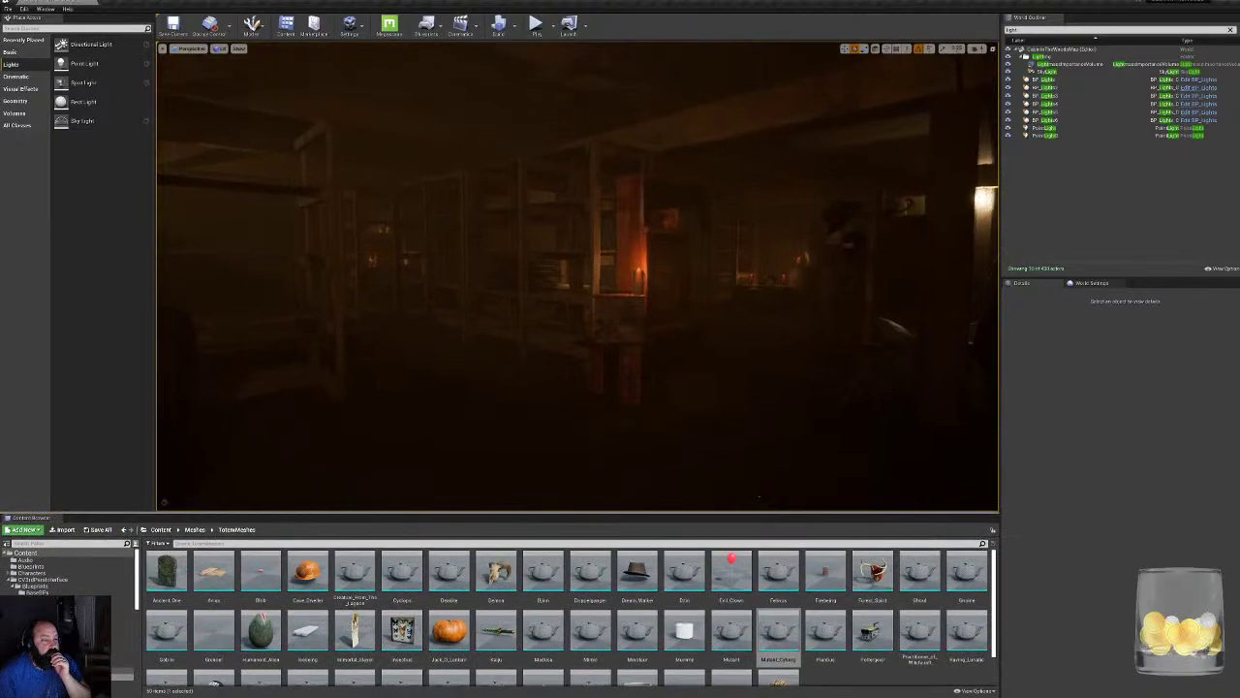
right_drag(577, 276, 547, 308)
mouse_move(737, 252)
right_down()
mouse_move(717, 252)
mouse_move(750, 252)
mouse_move(707, 250)
mouse_move(751, 253)
mouse_move(673, 250)
mouse_move(717, 250)
right_up()
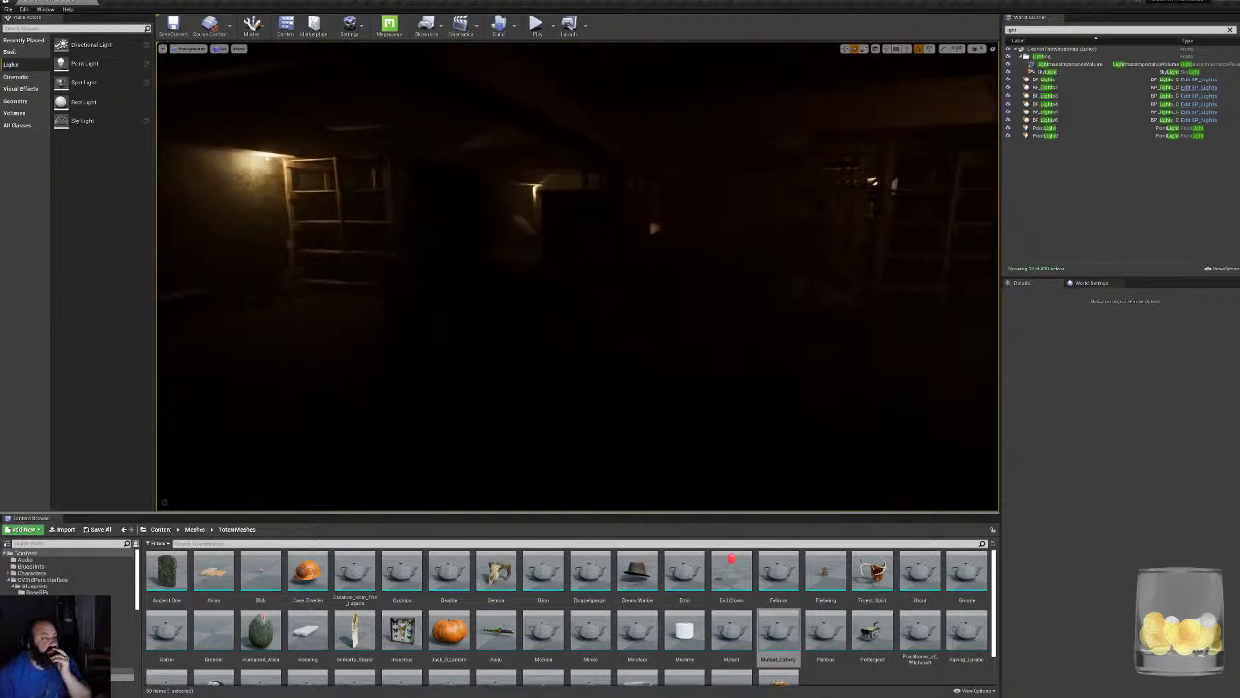